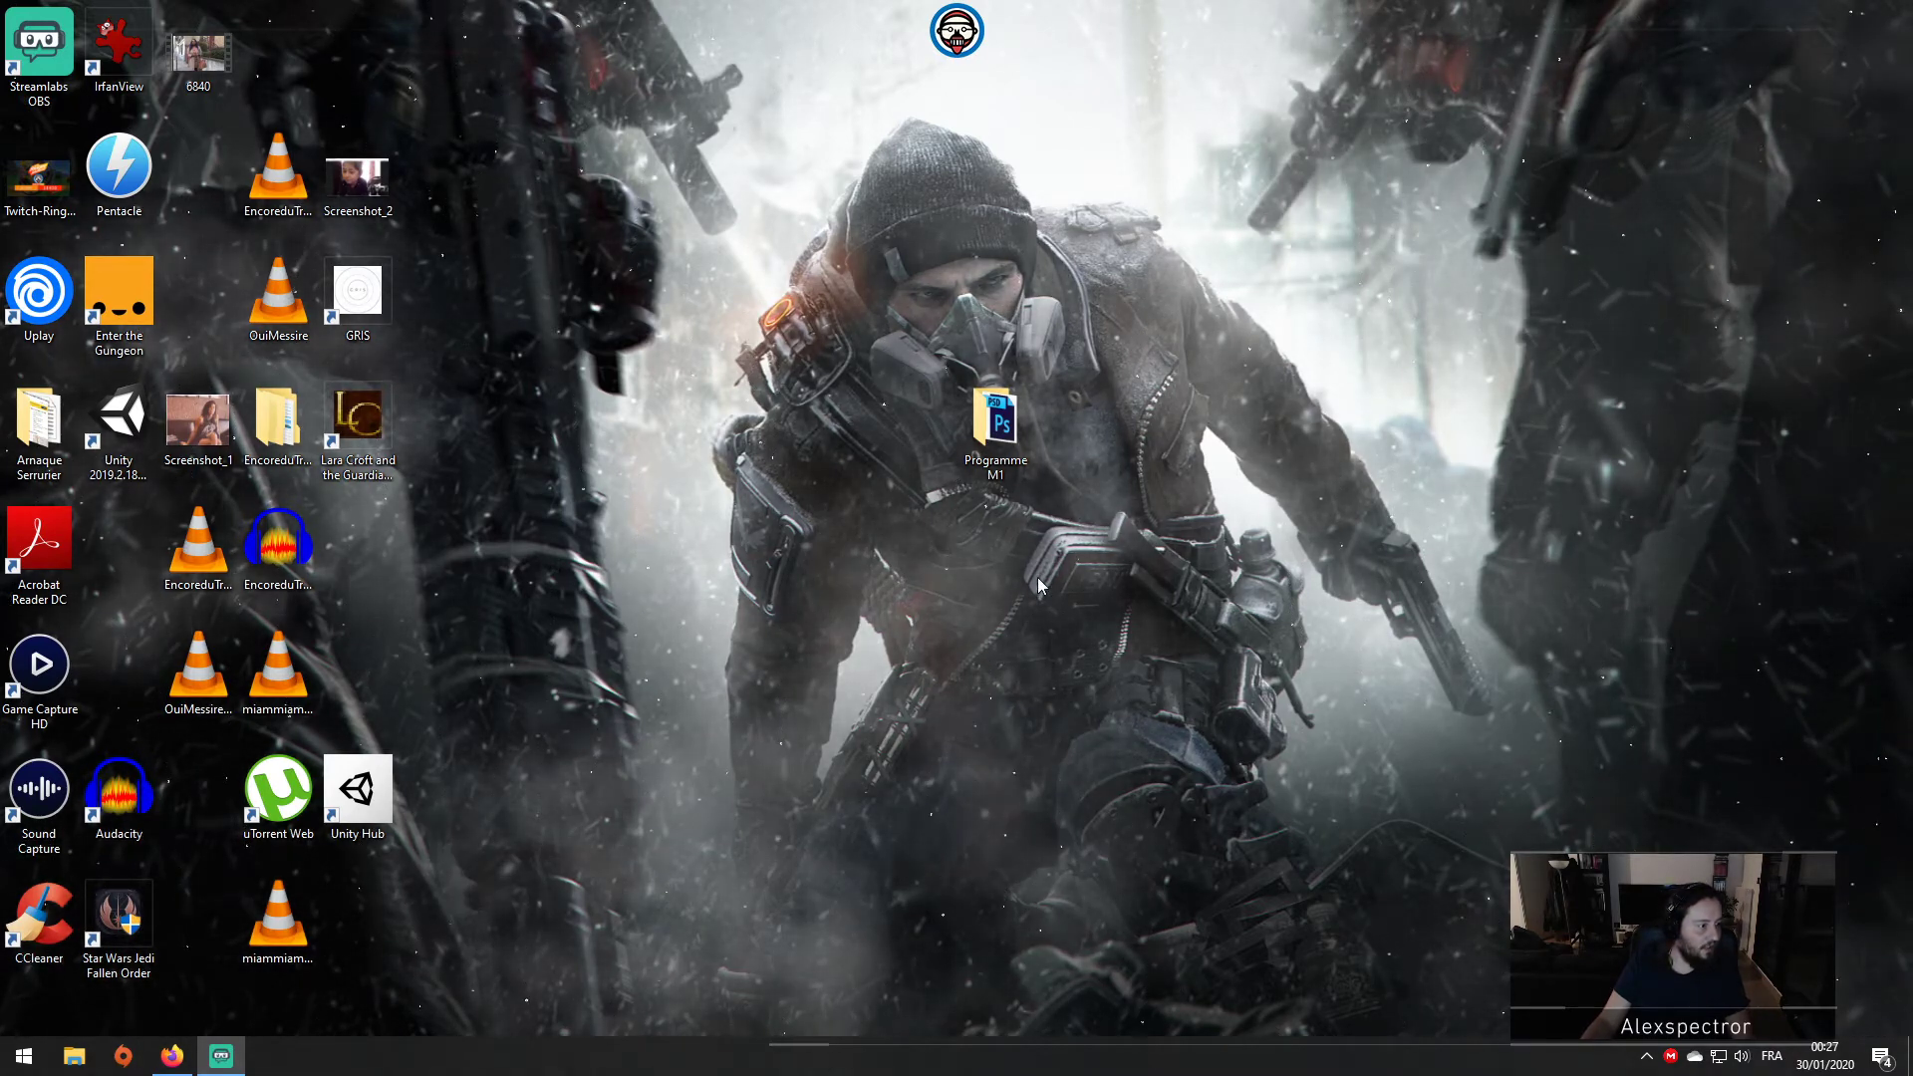
Step: Open ProgrammeMaster1.psd from the Programme M1 desktop folder in Photoshop
double_click(989, 464)
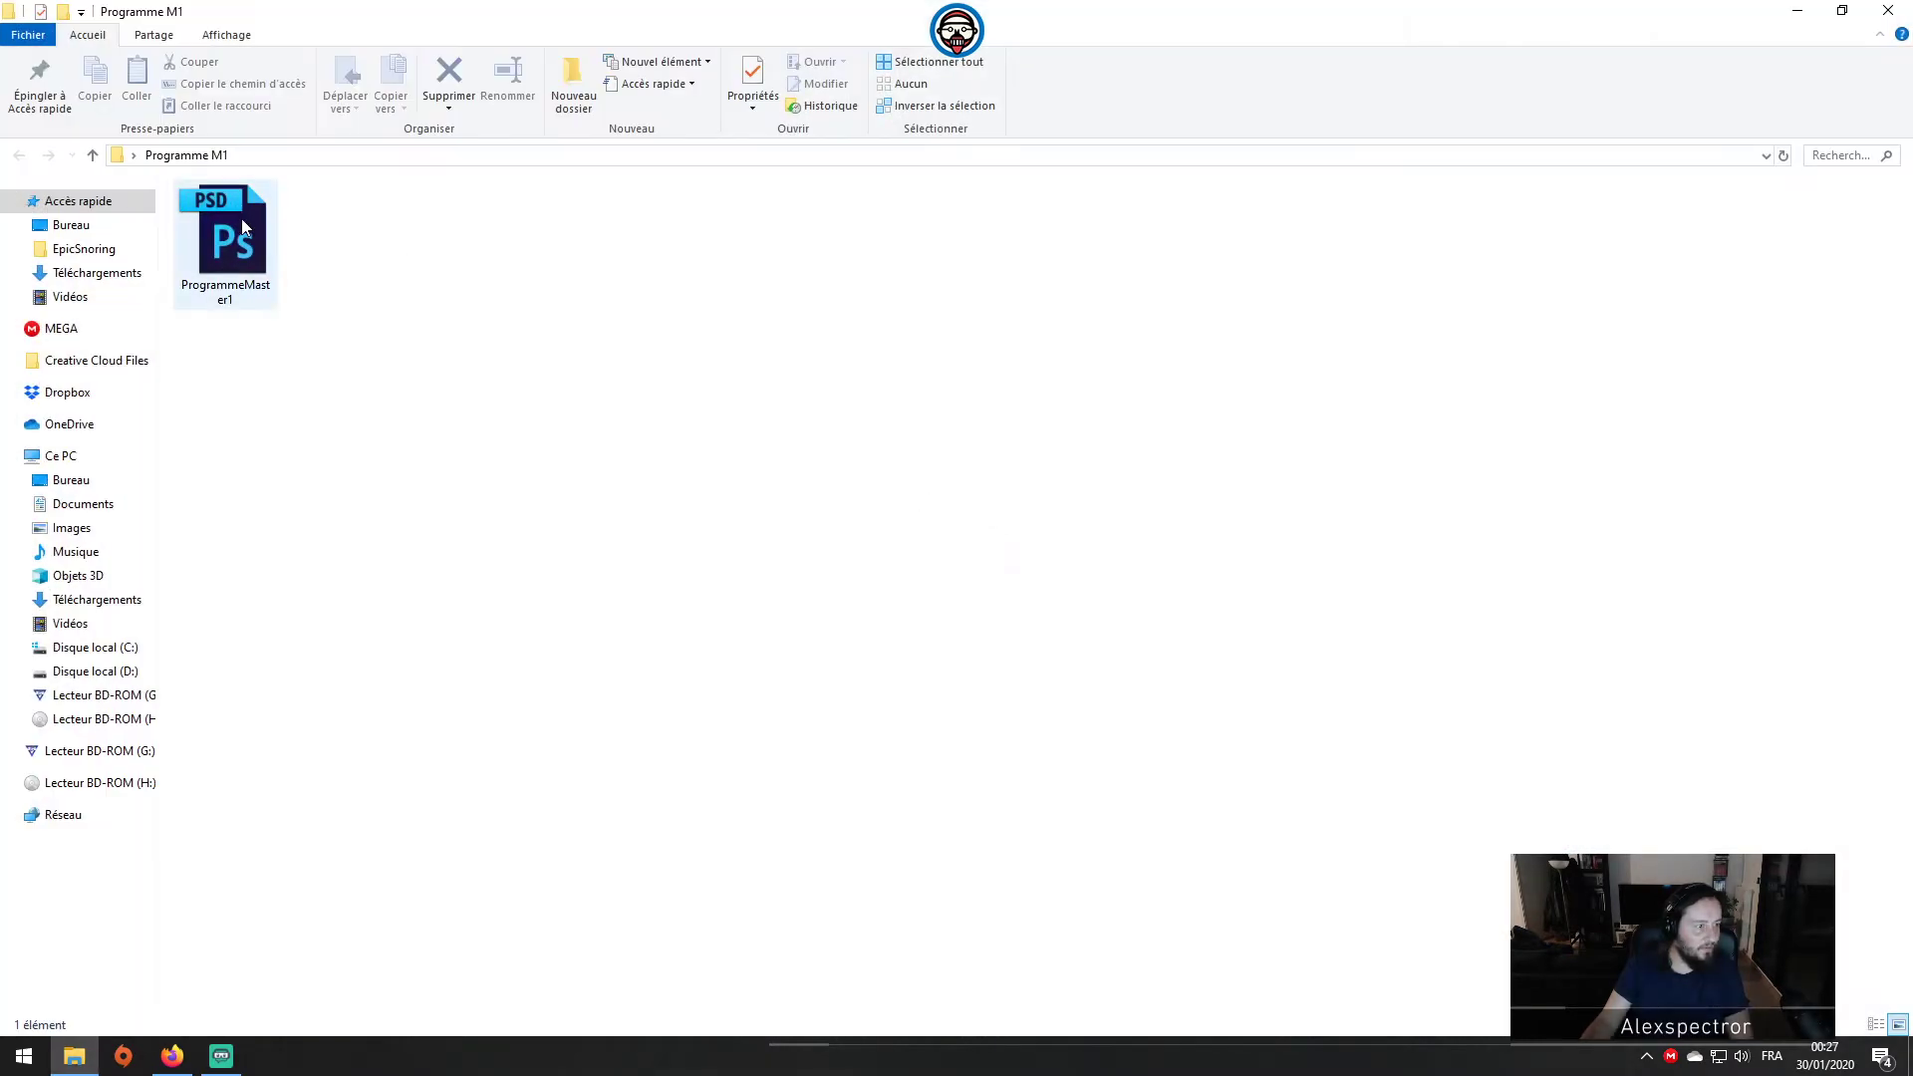
click(242, 226)
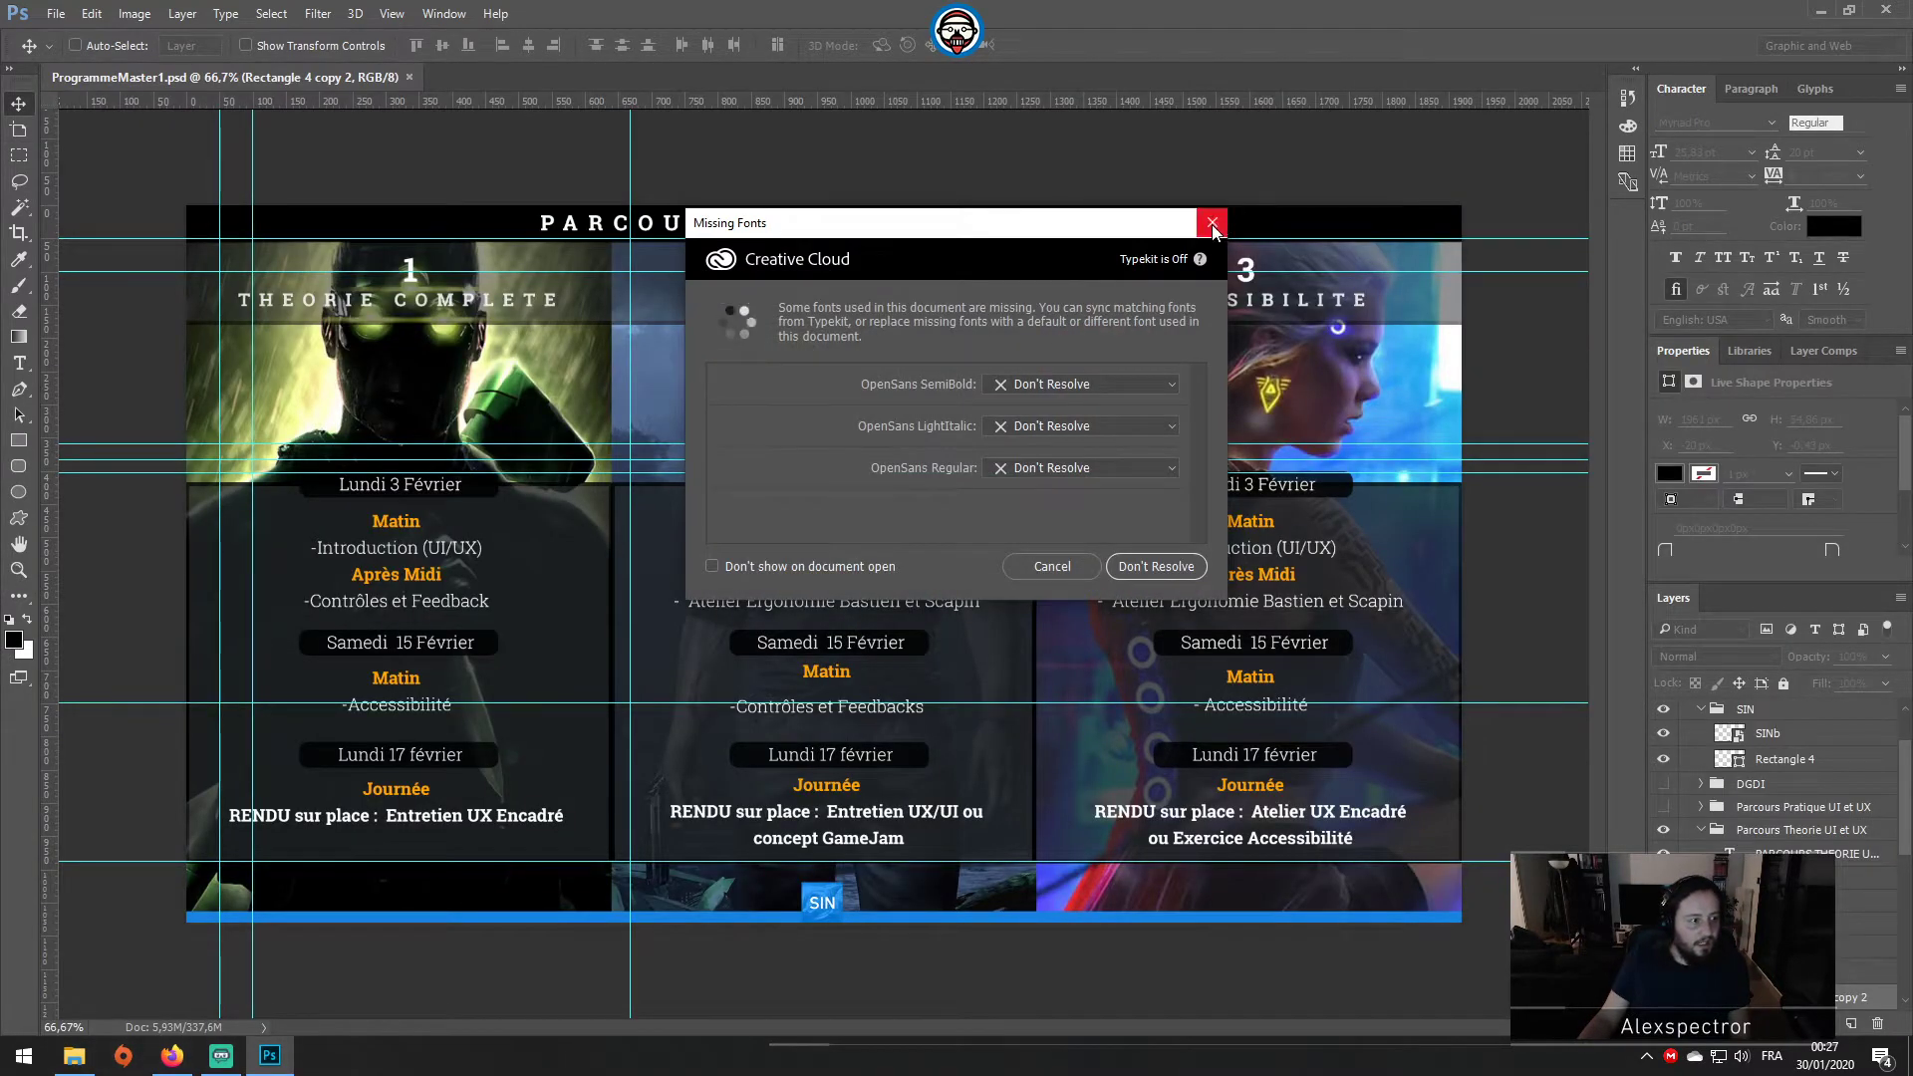
Step: Dismiss the missing OpenSans fonts warning and hide the canvas guides
click(1213, 223)
key(ctrl+h)
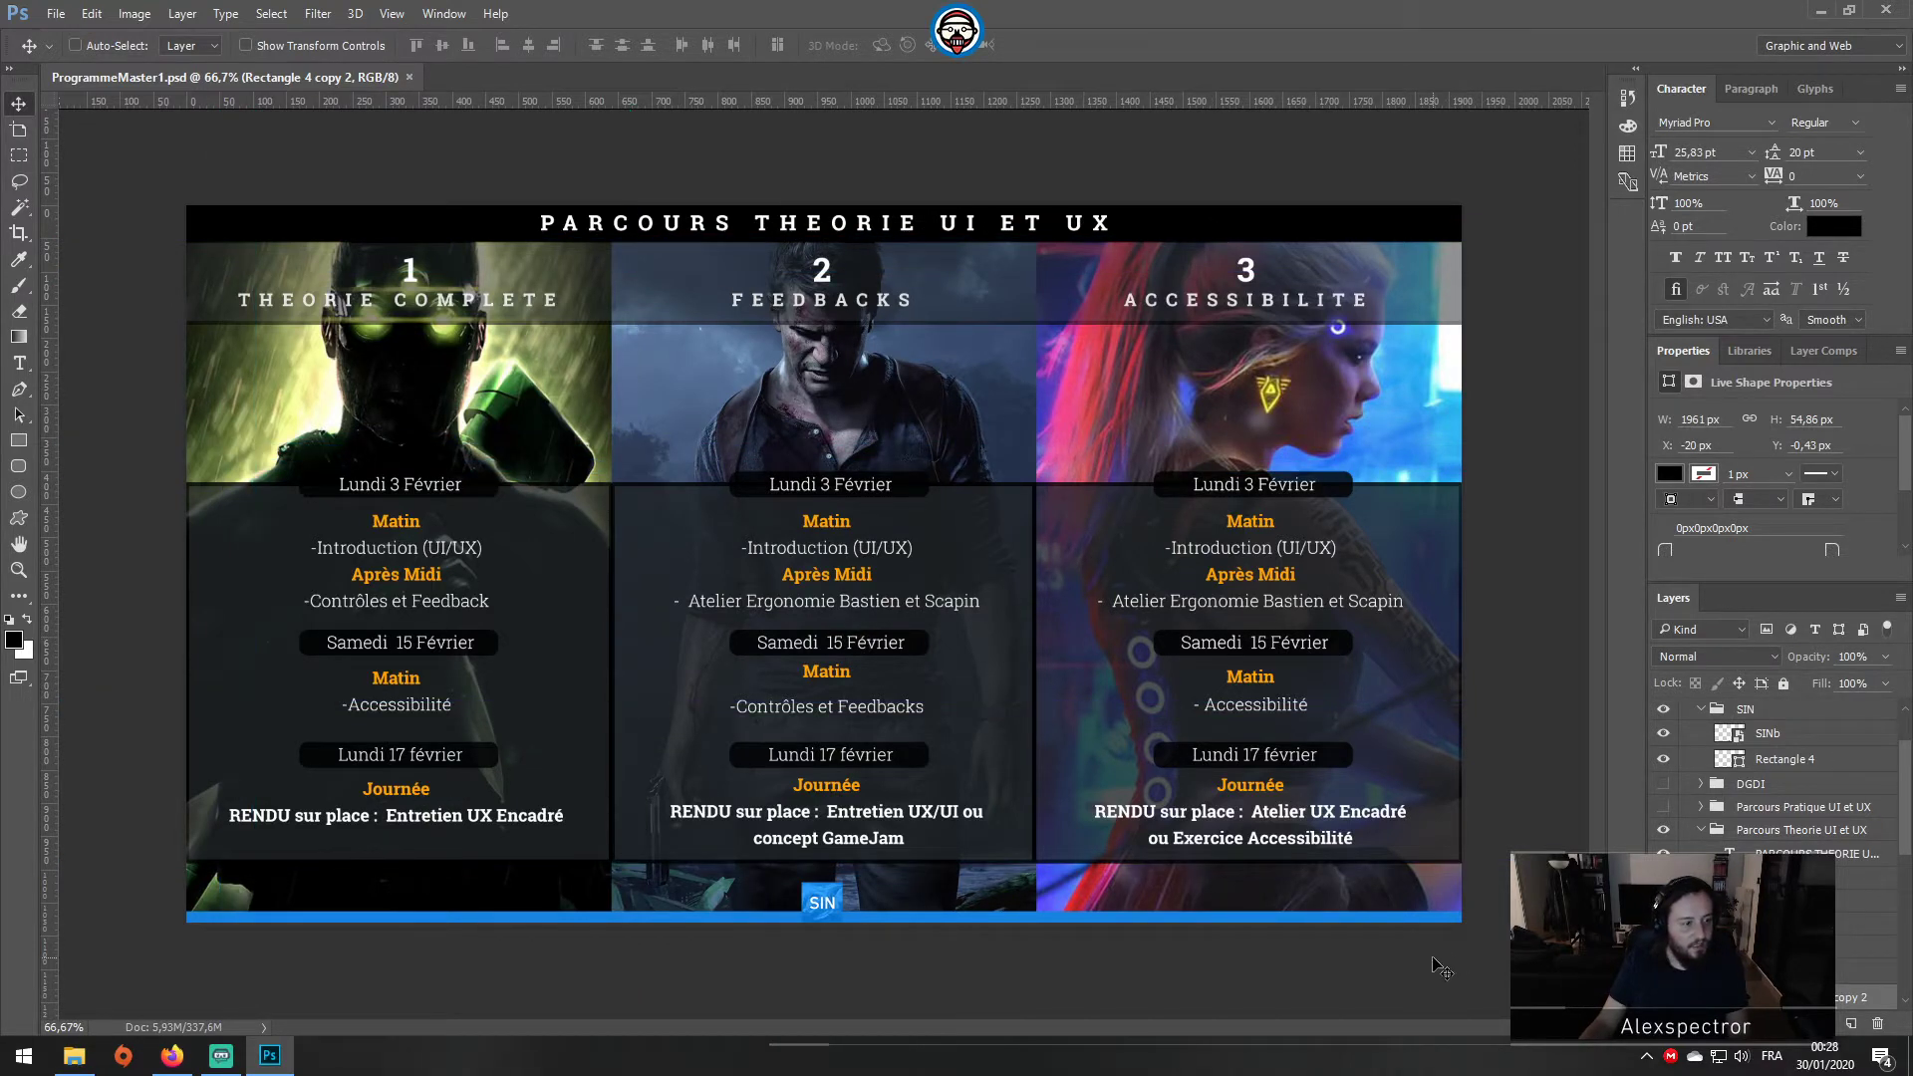
scroll(1774, 797, down, 3)
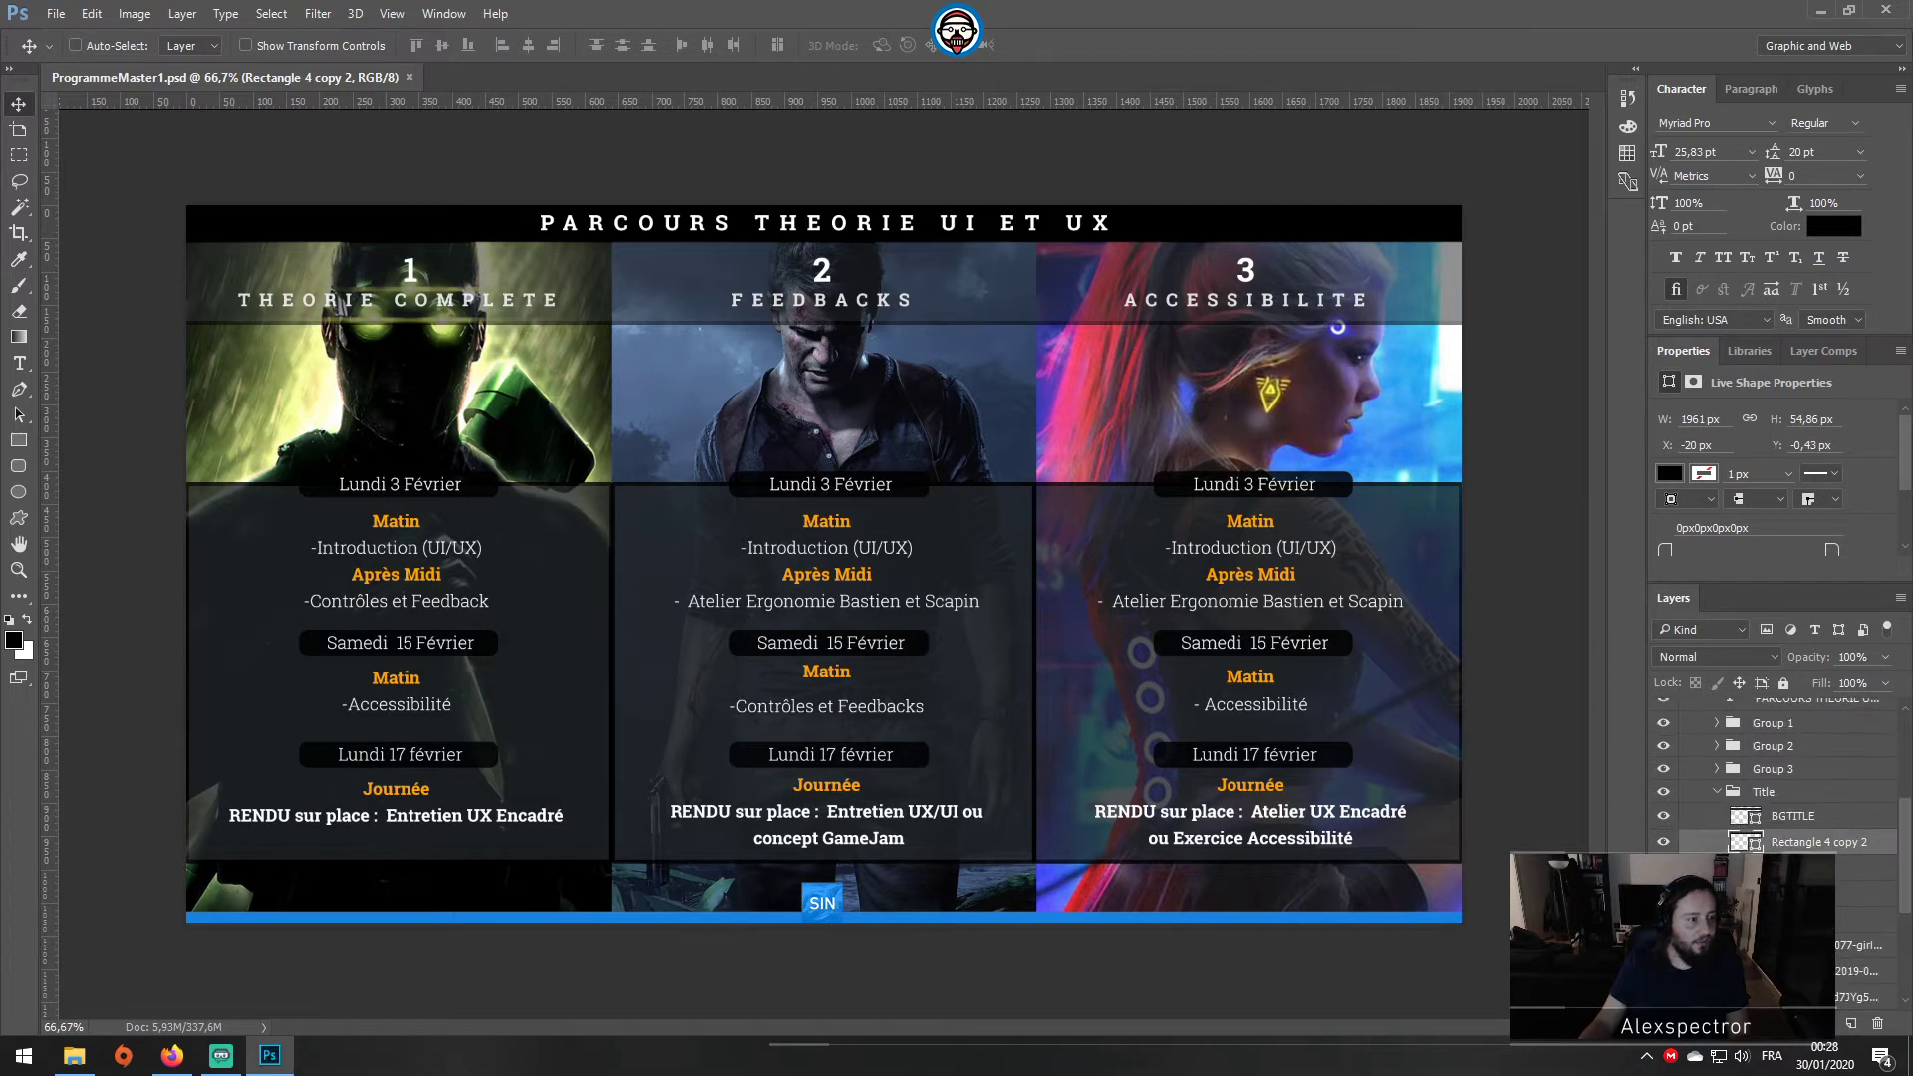
Step: Collapse the Title and Parcours Theorie UI et UX groups so Parcours Pratique shows
click(1717, 792)
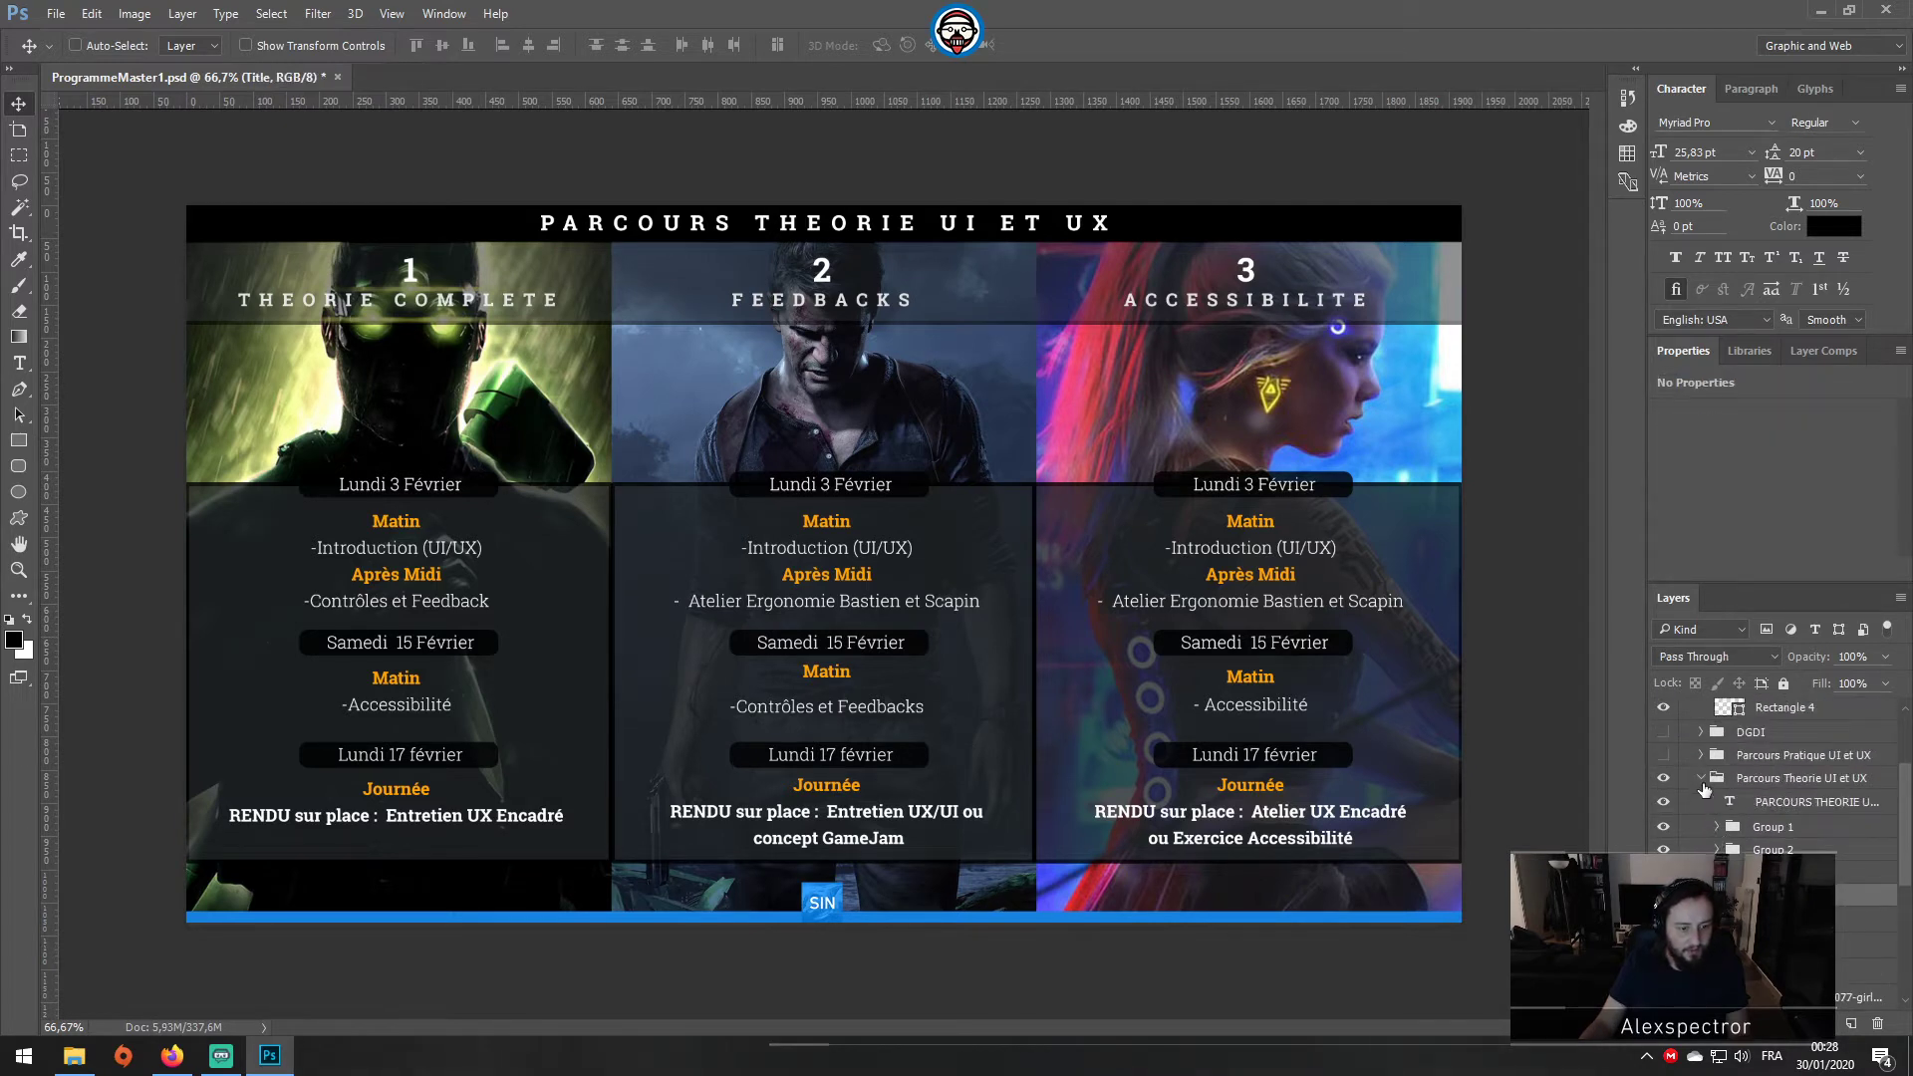
click(1701, 779)
click(1664, 902)
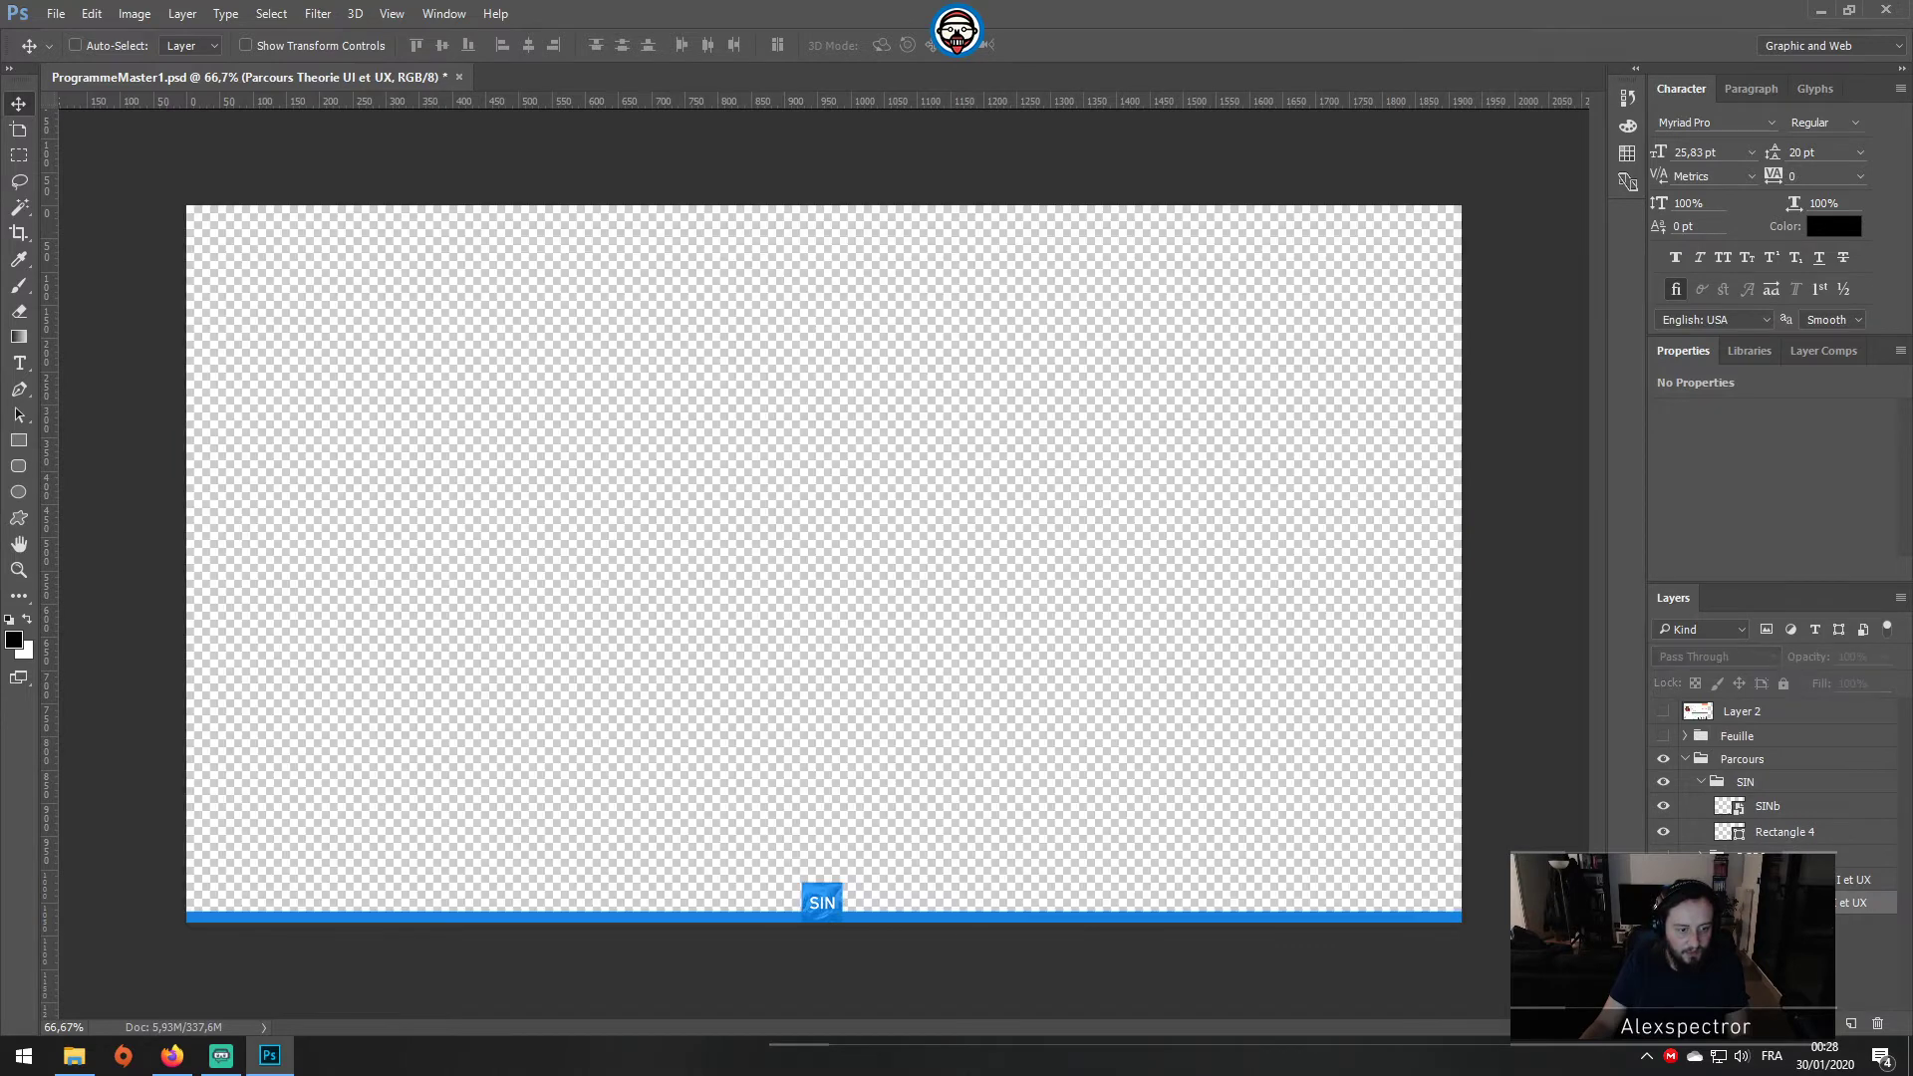
click(1663, 902)
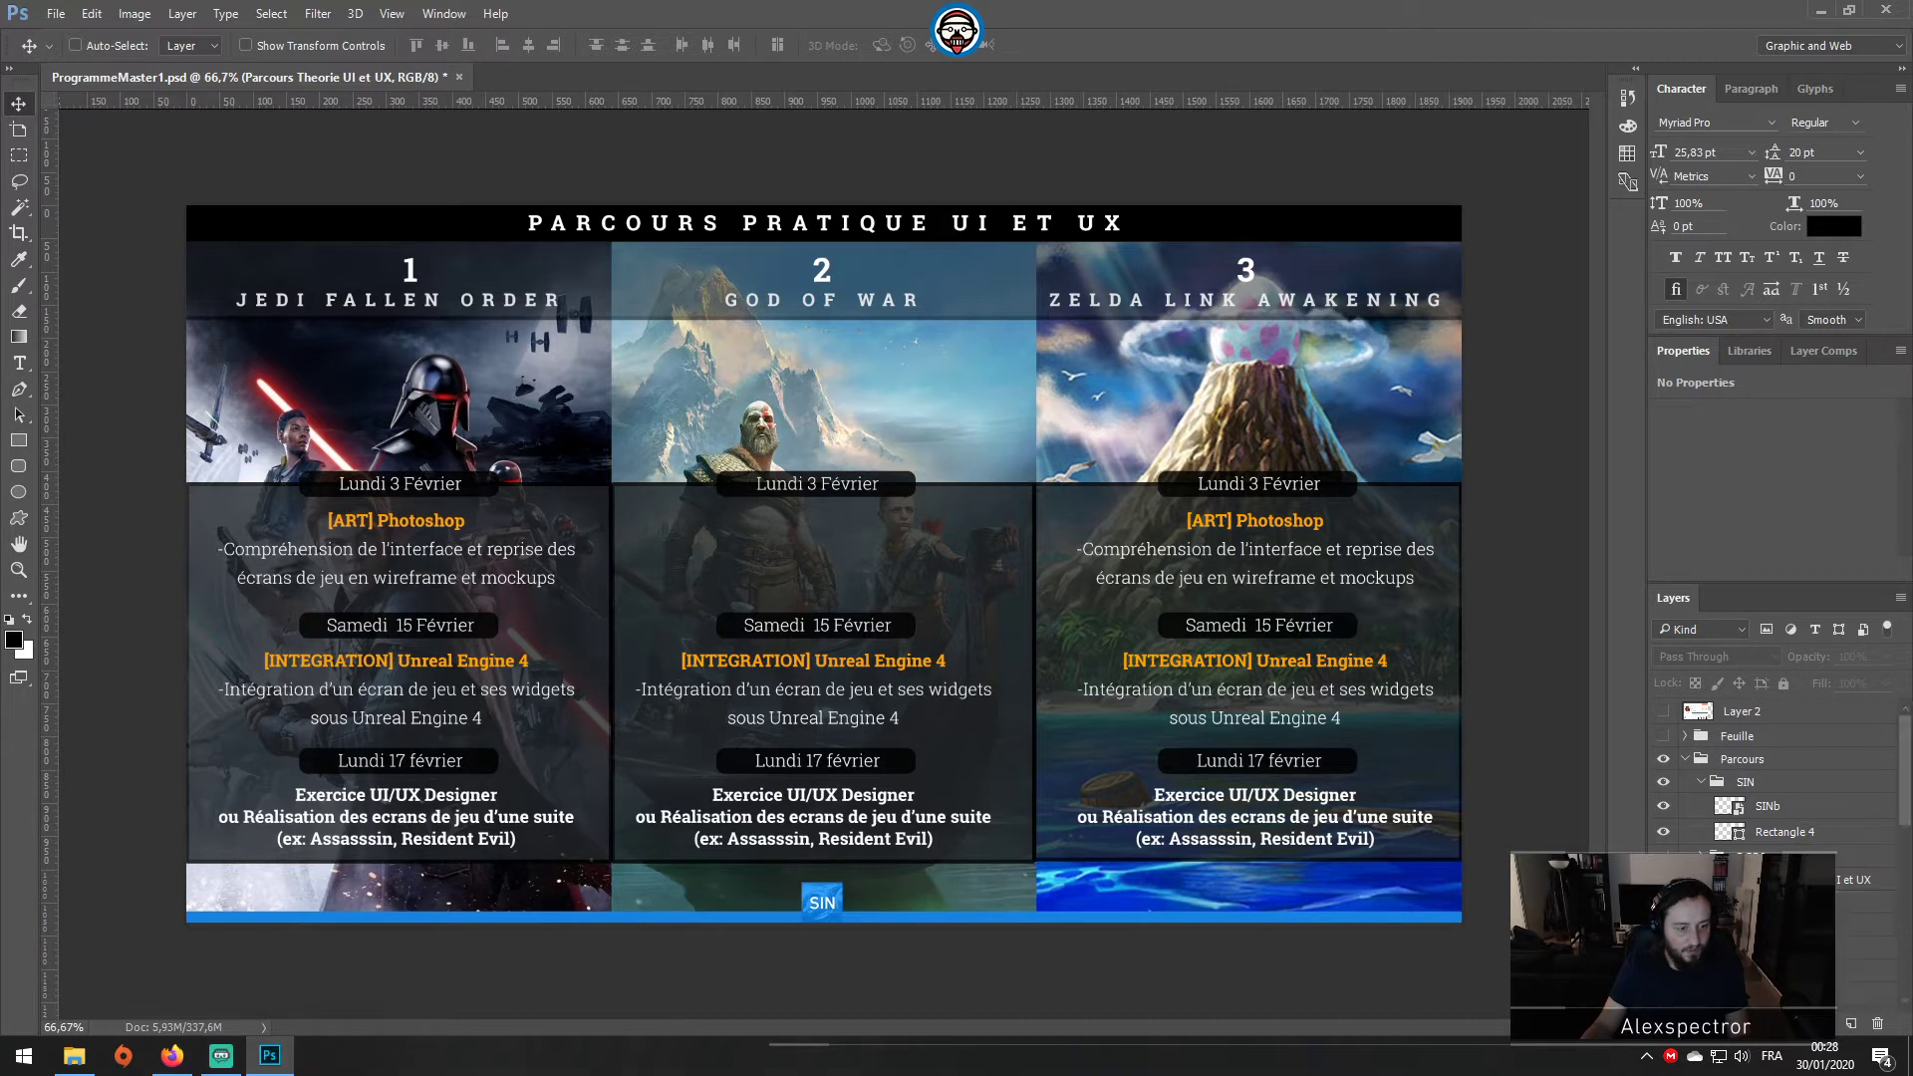
scroll(1774, 777, down, 1)
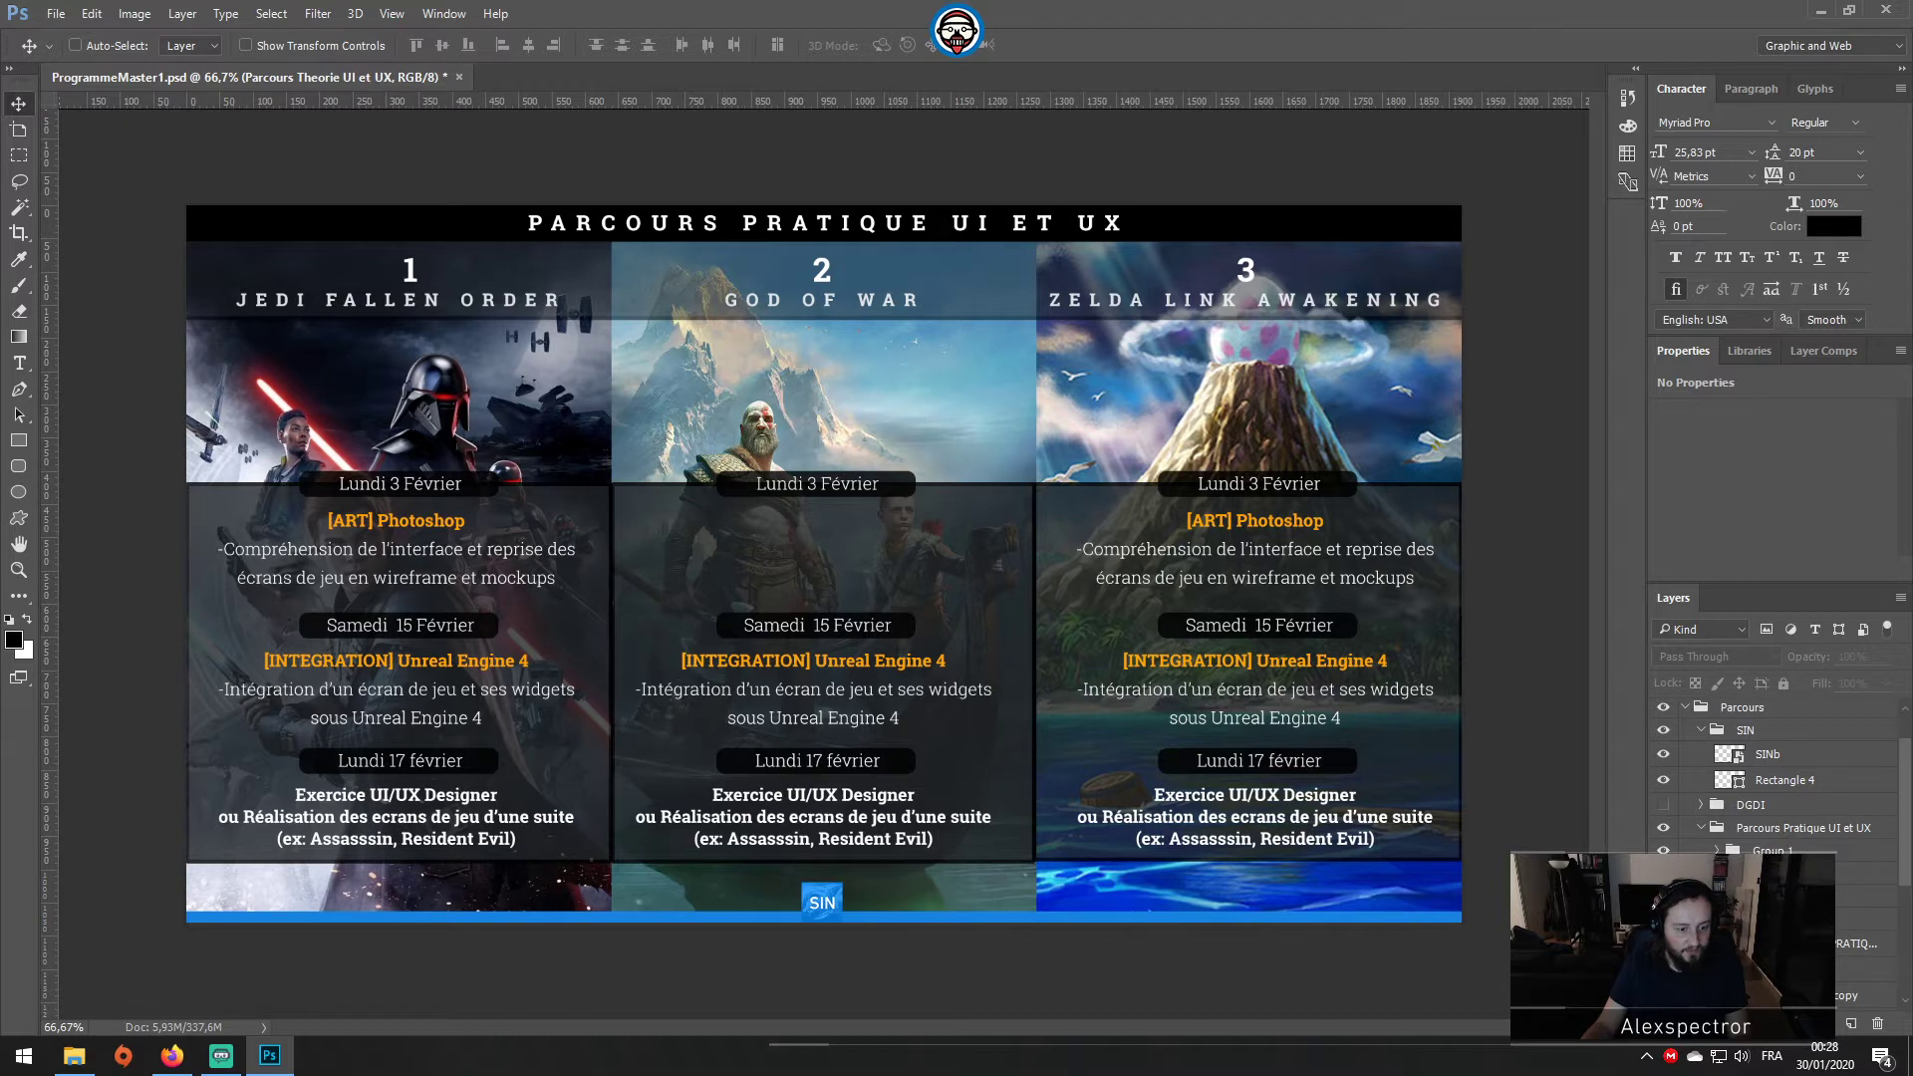
click(172, 1056)
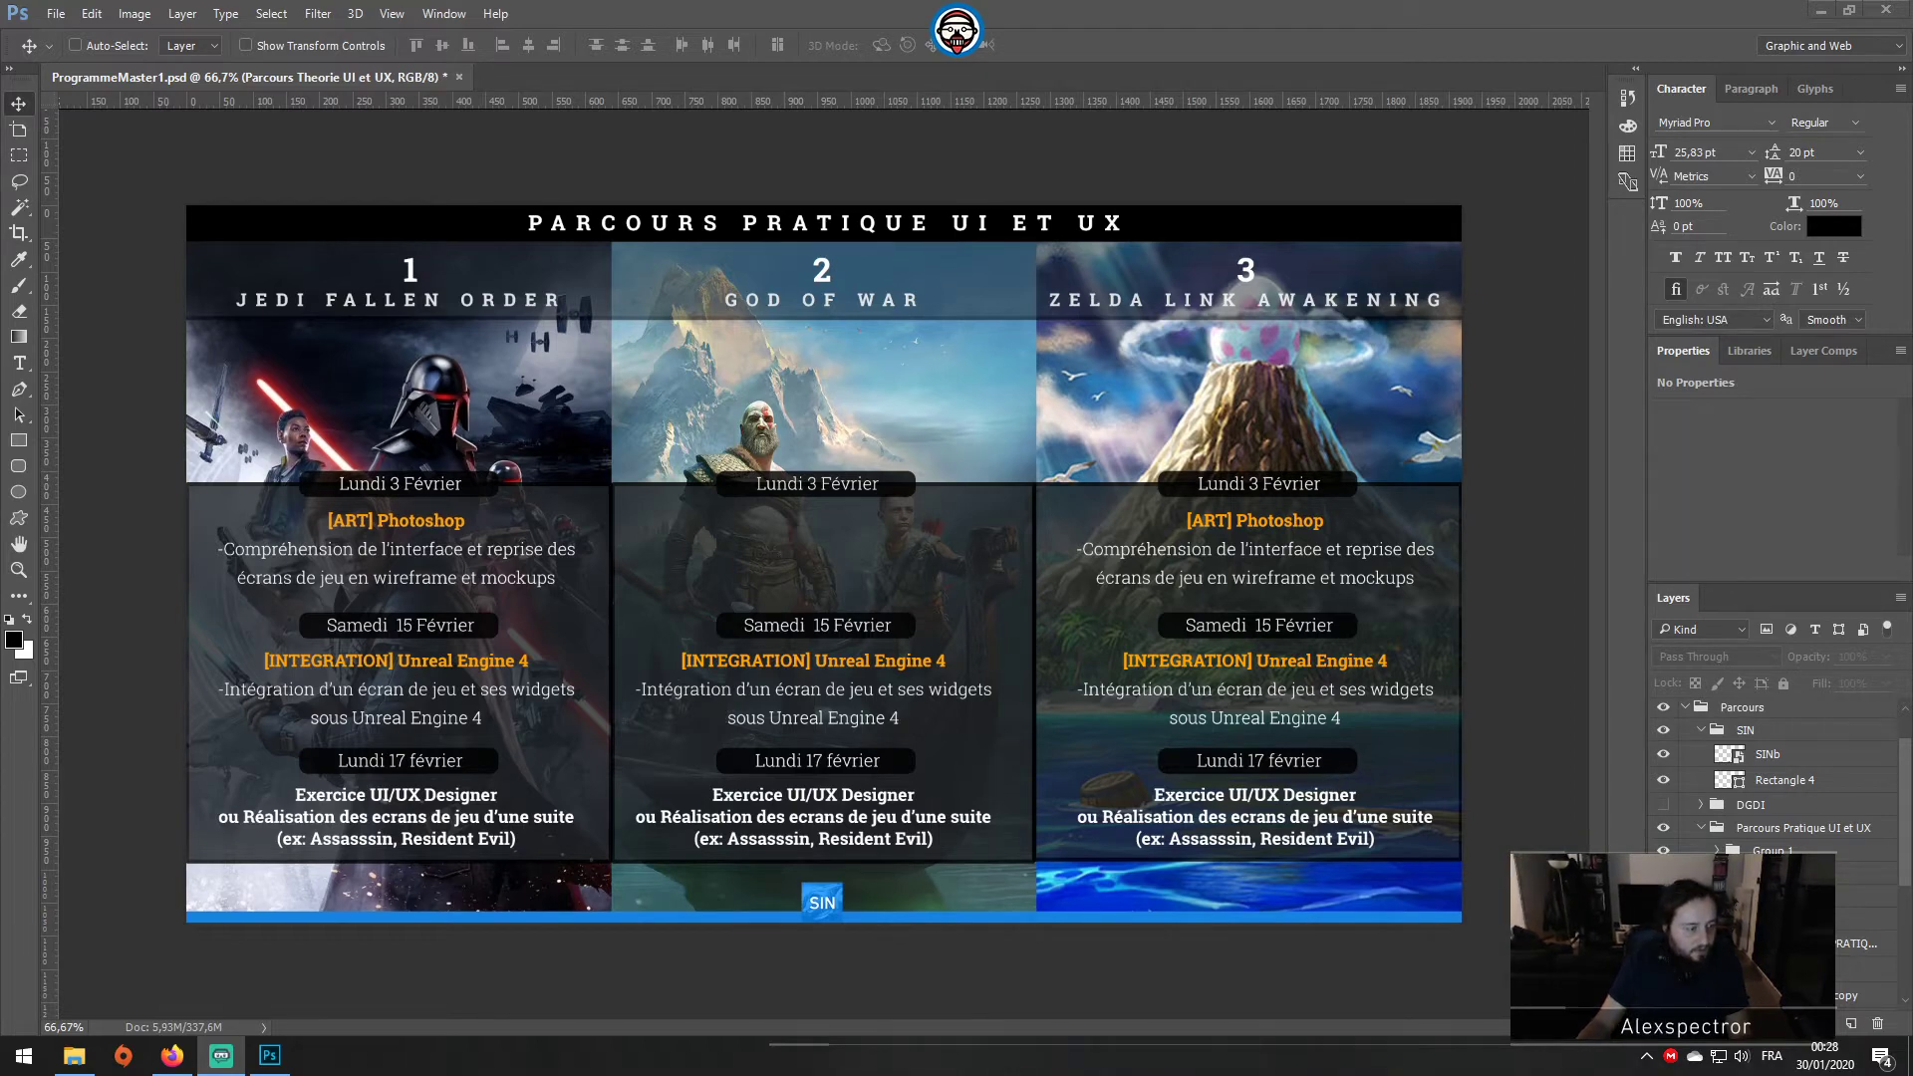
Step: Collapse and select the SIN footer group in the Layers panel
scroll(1685, 837, up, 2)
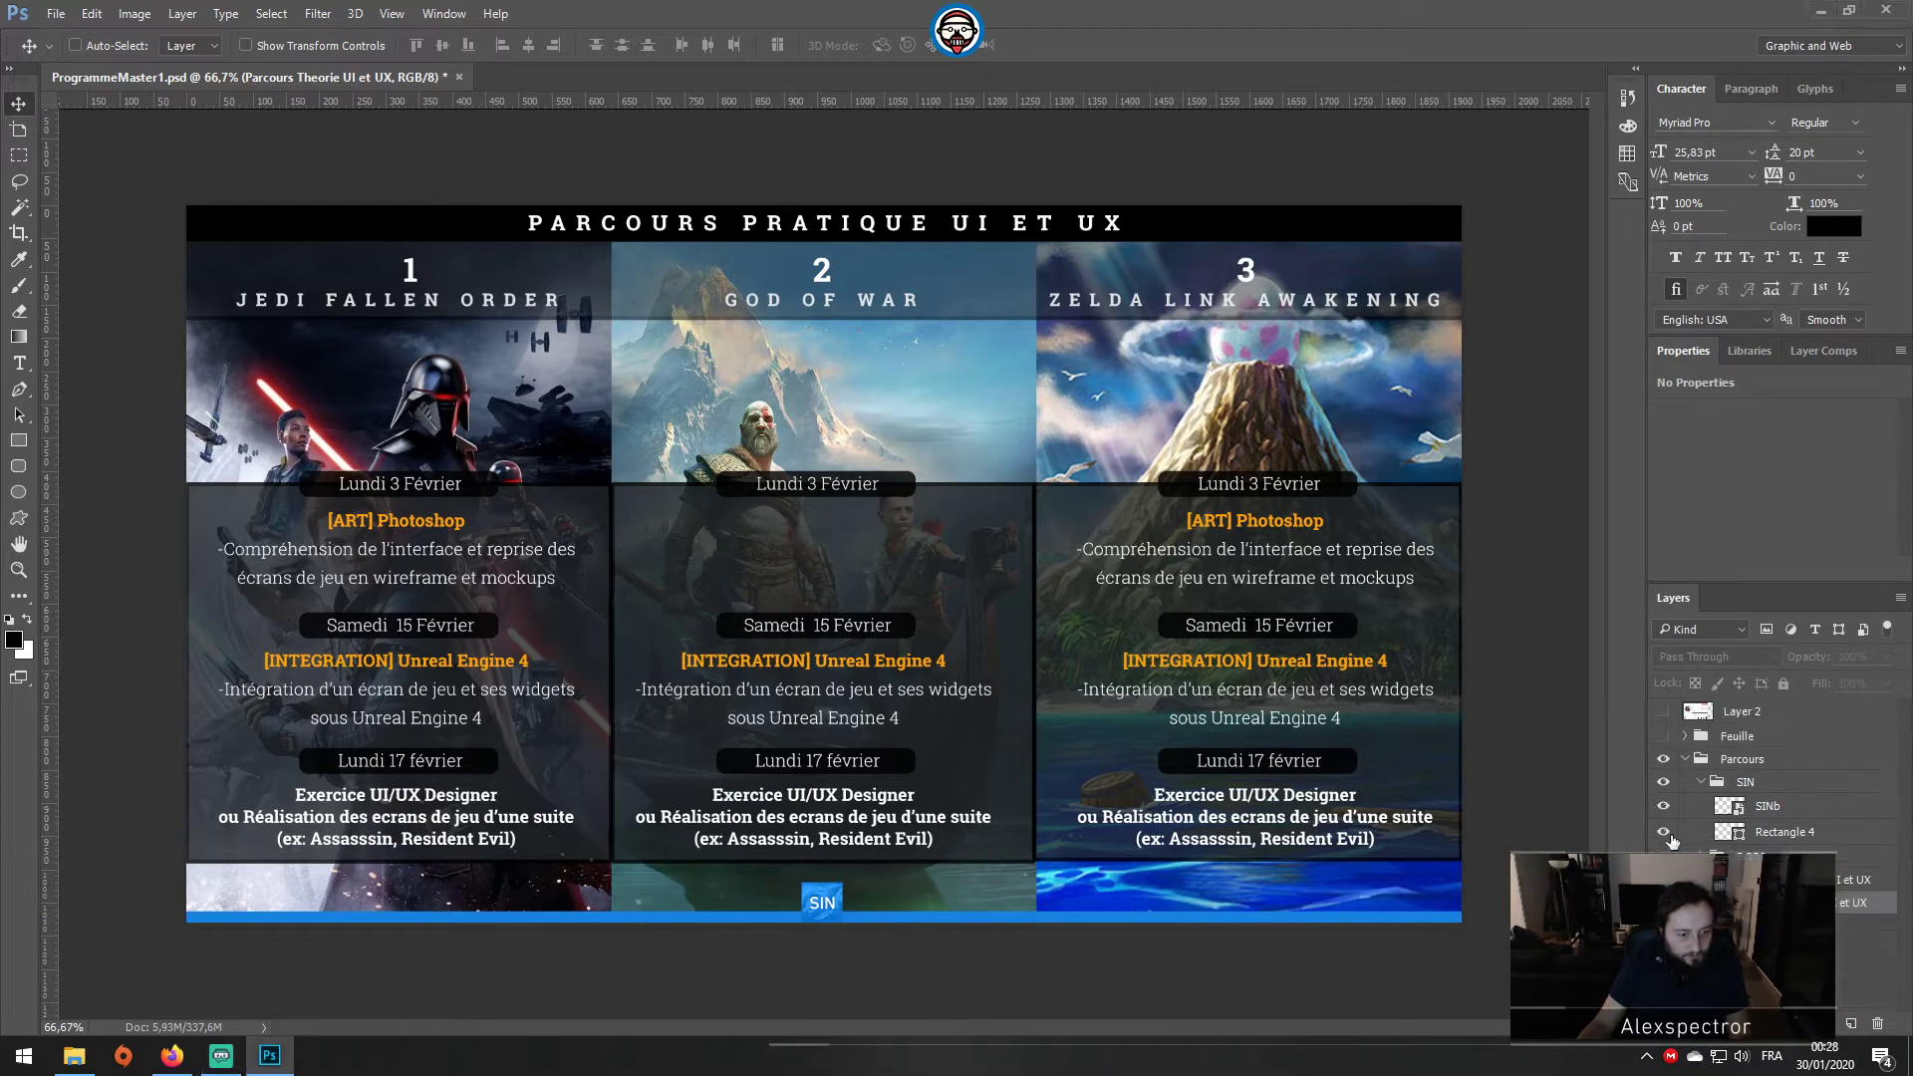
click(1663, 855)
click(1664, 855)
click(1663, 855)
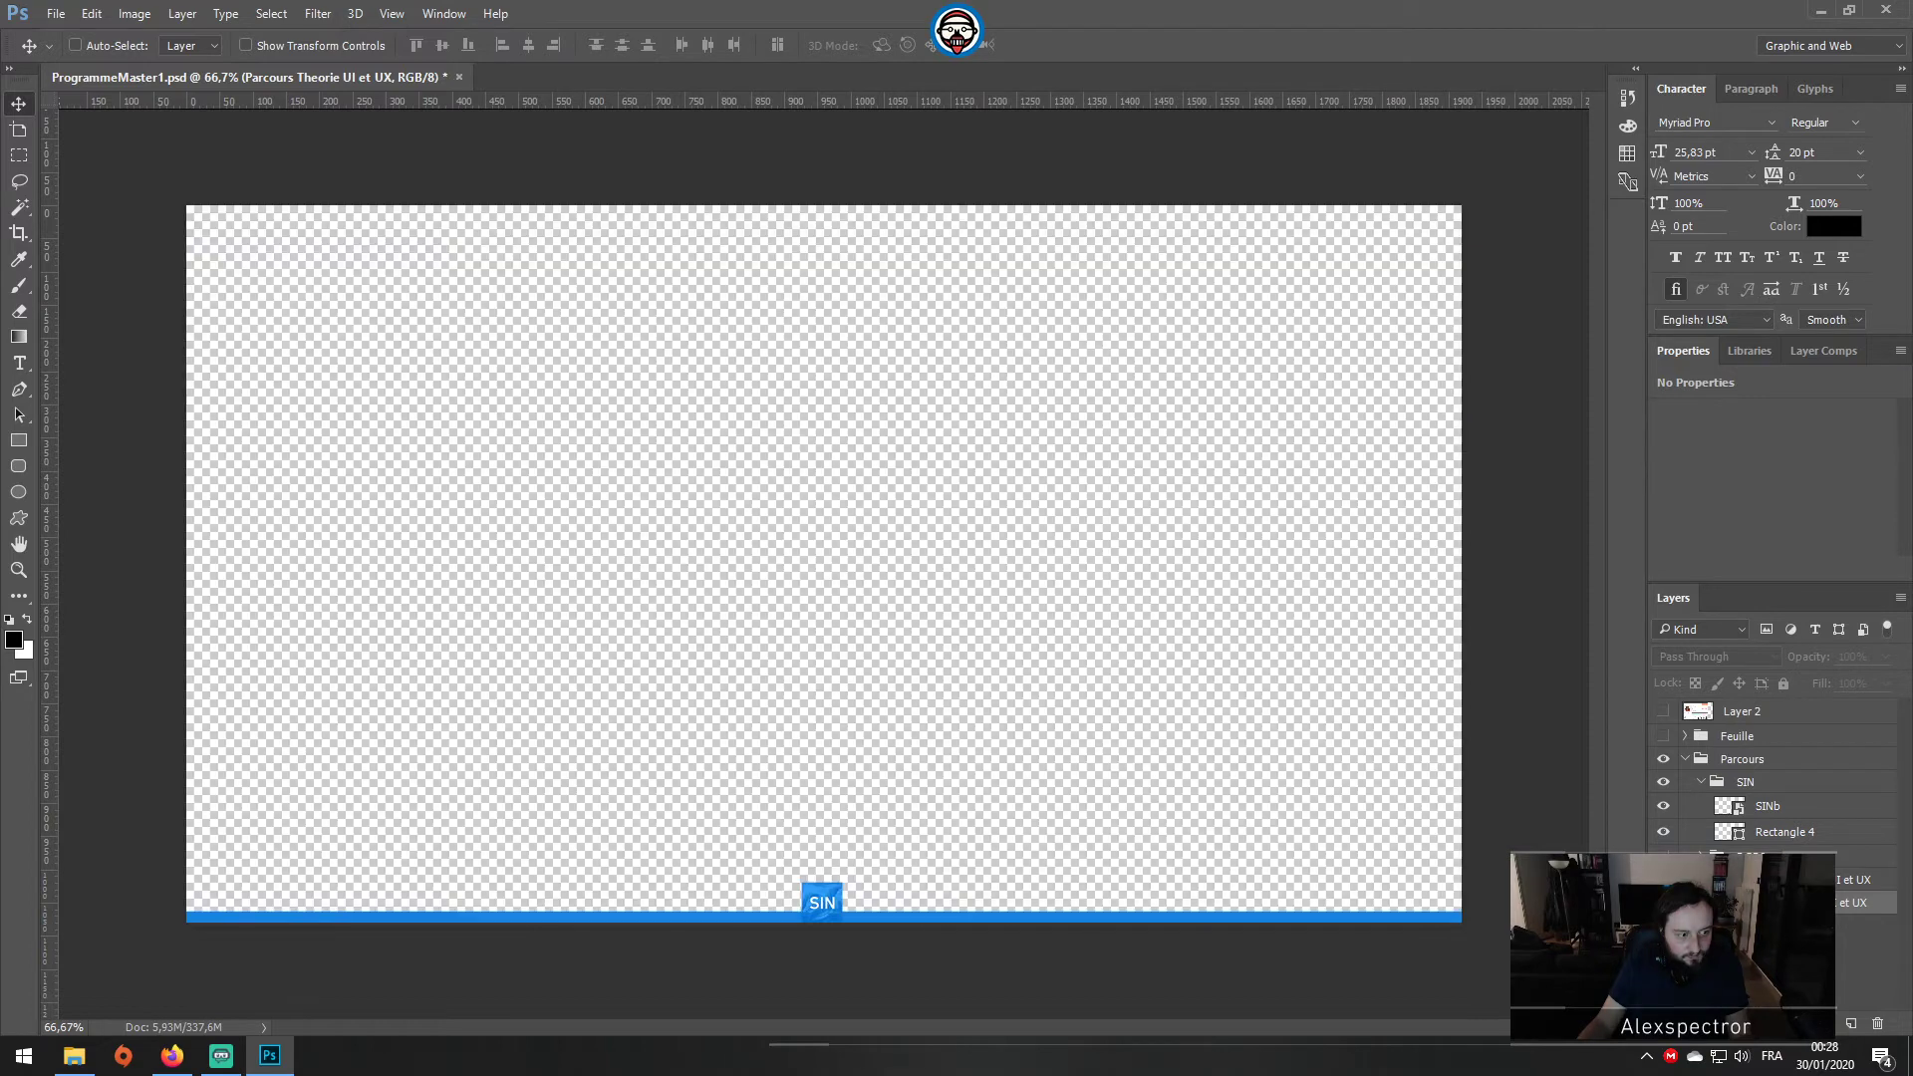
click(1663, 855)
click(1701, 783)
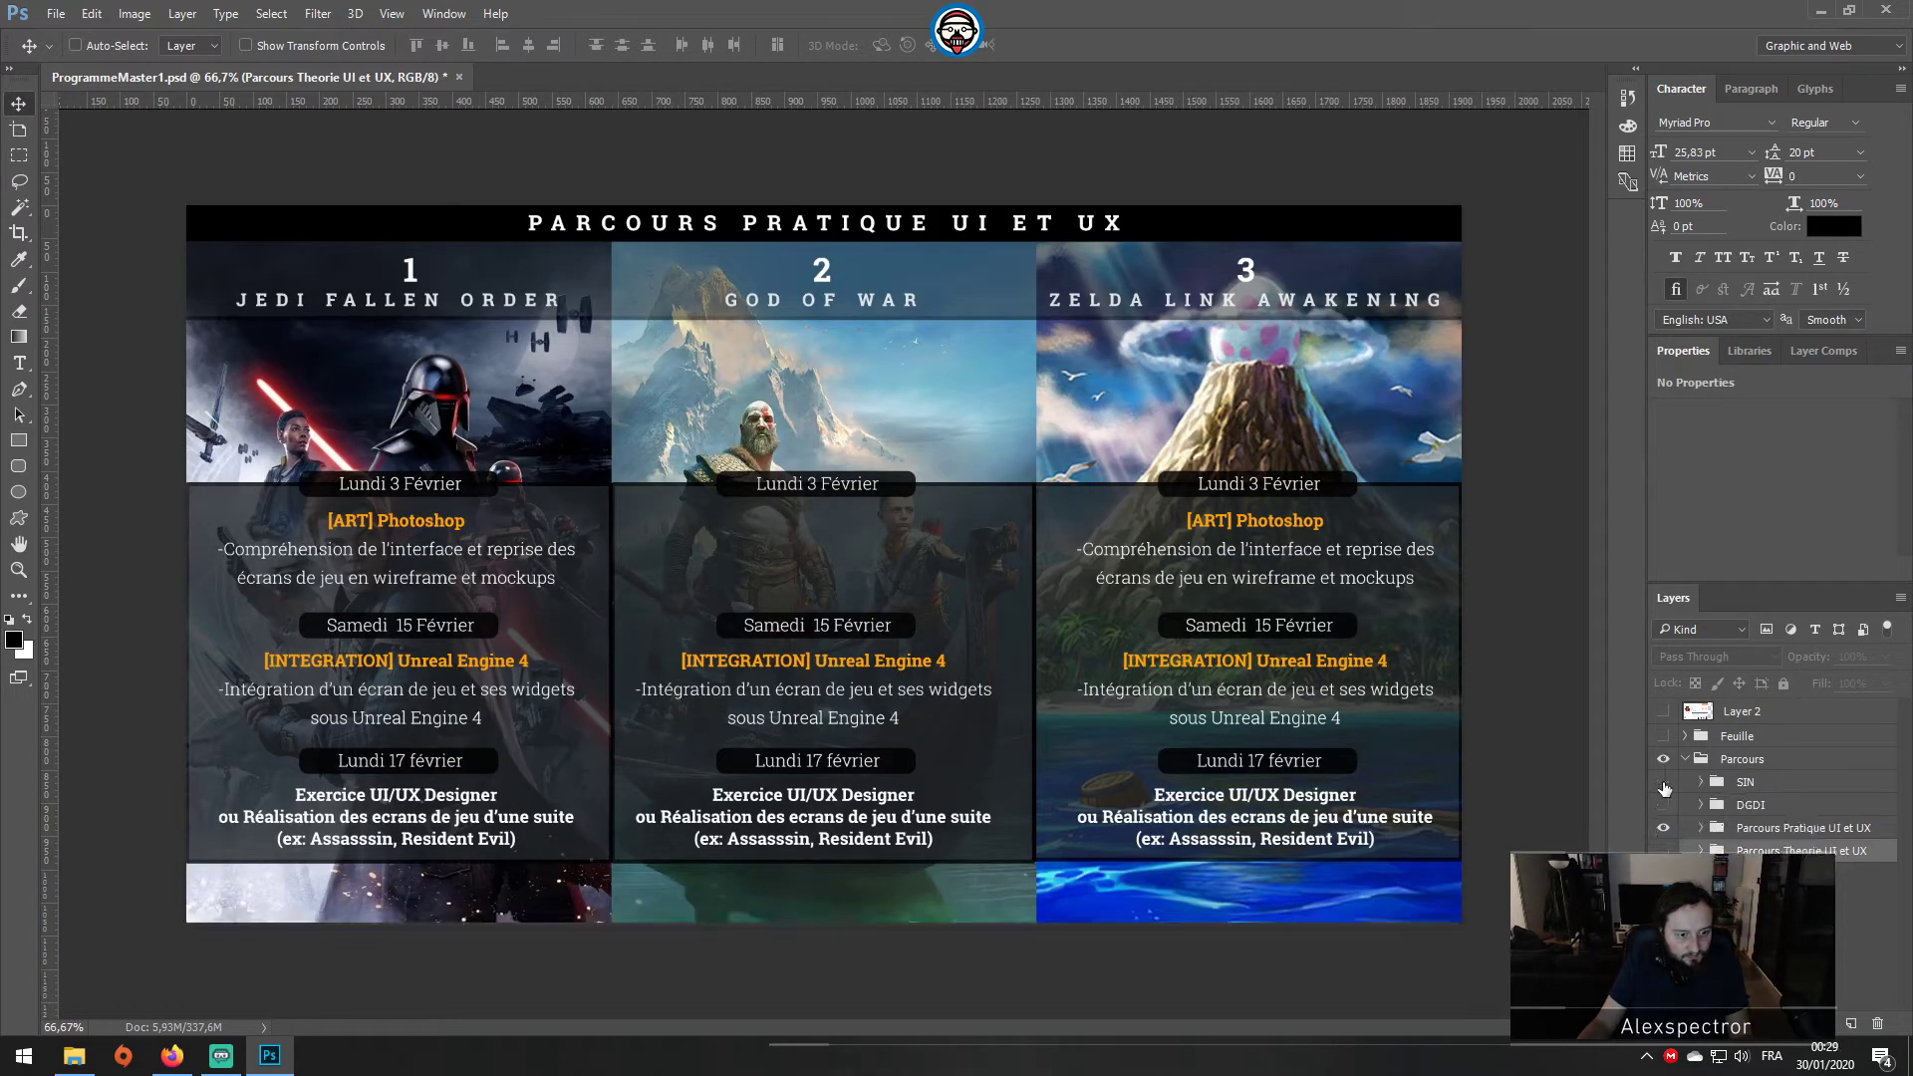
click(1729, 785)
right_click(1752, 786)
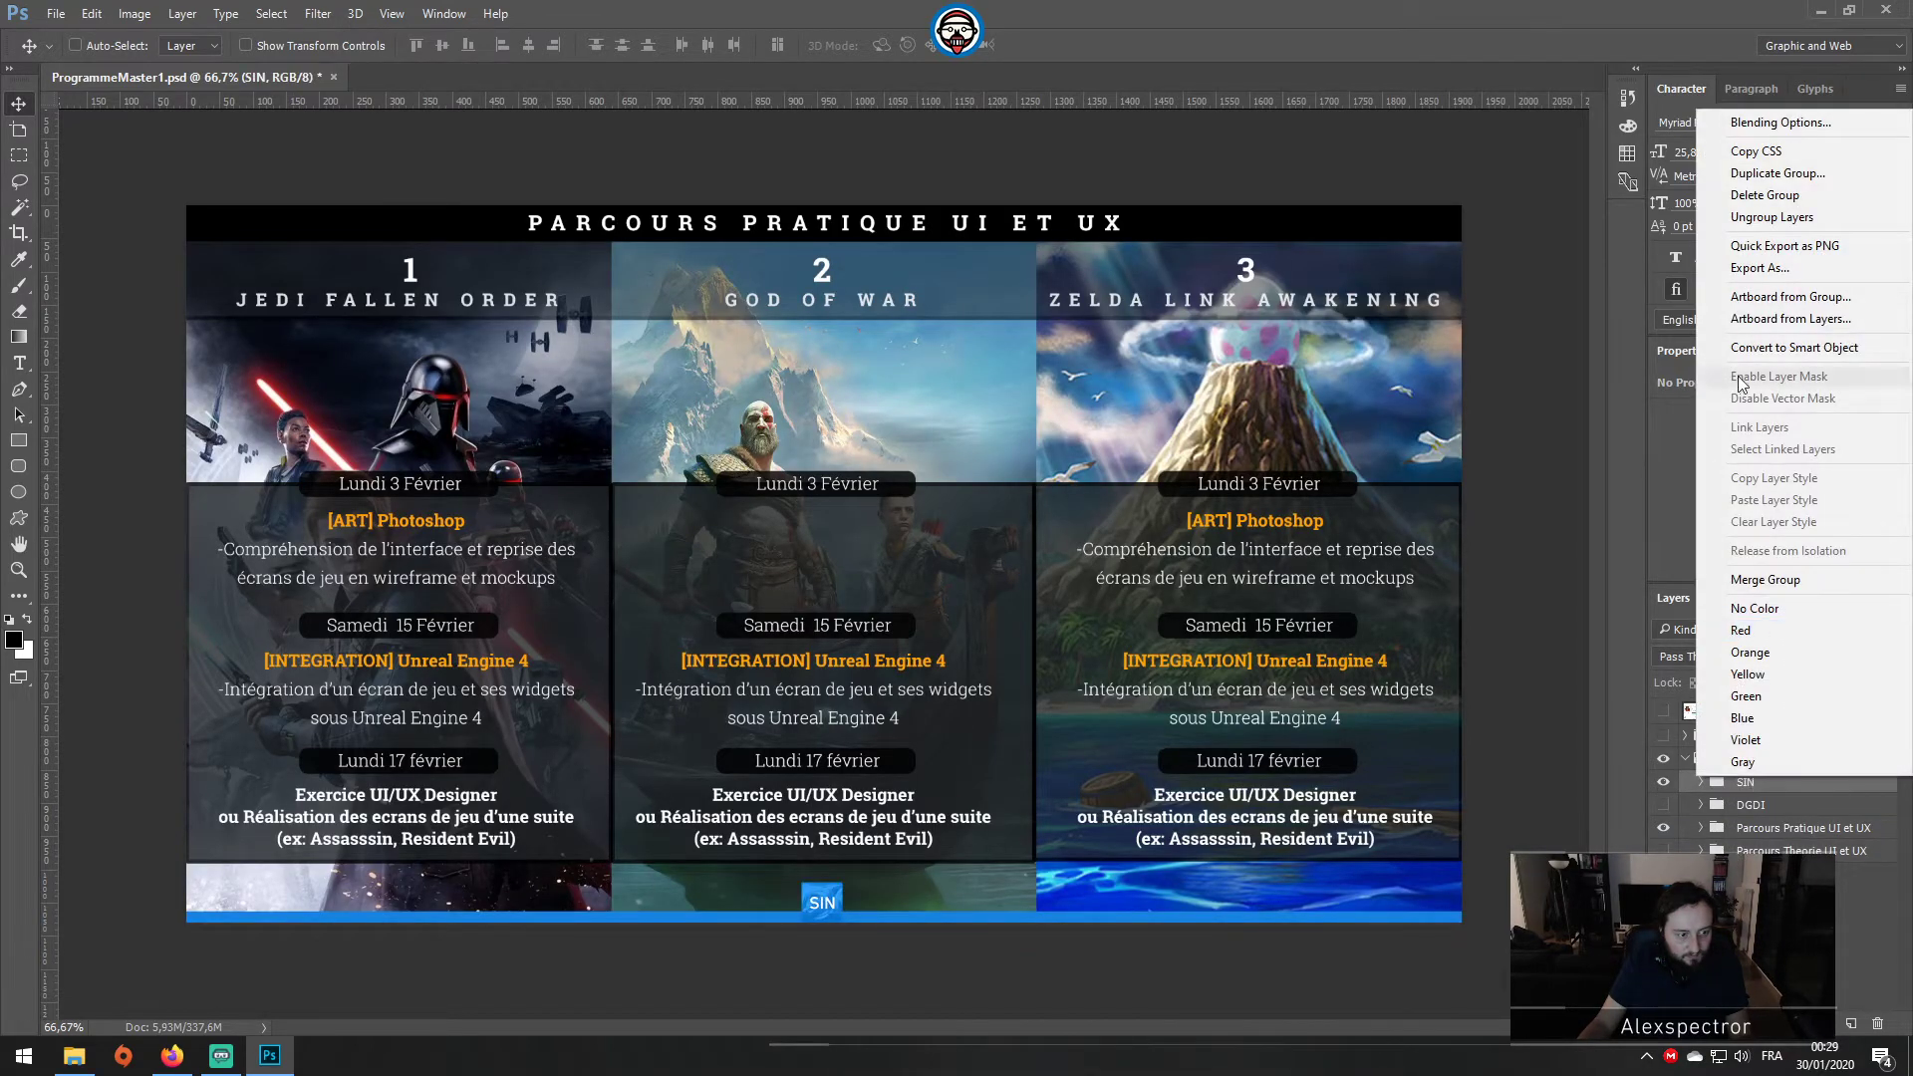
Step: Quick-export SIN as a PNG named Footer-sin into a new Ressources folder in Programme M1
click(1795, 245)
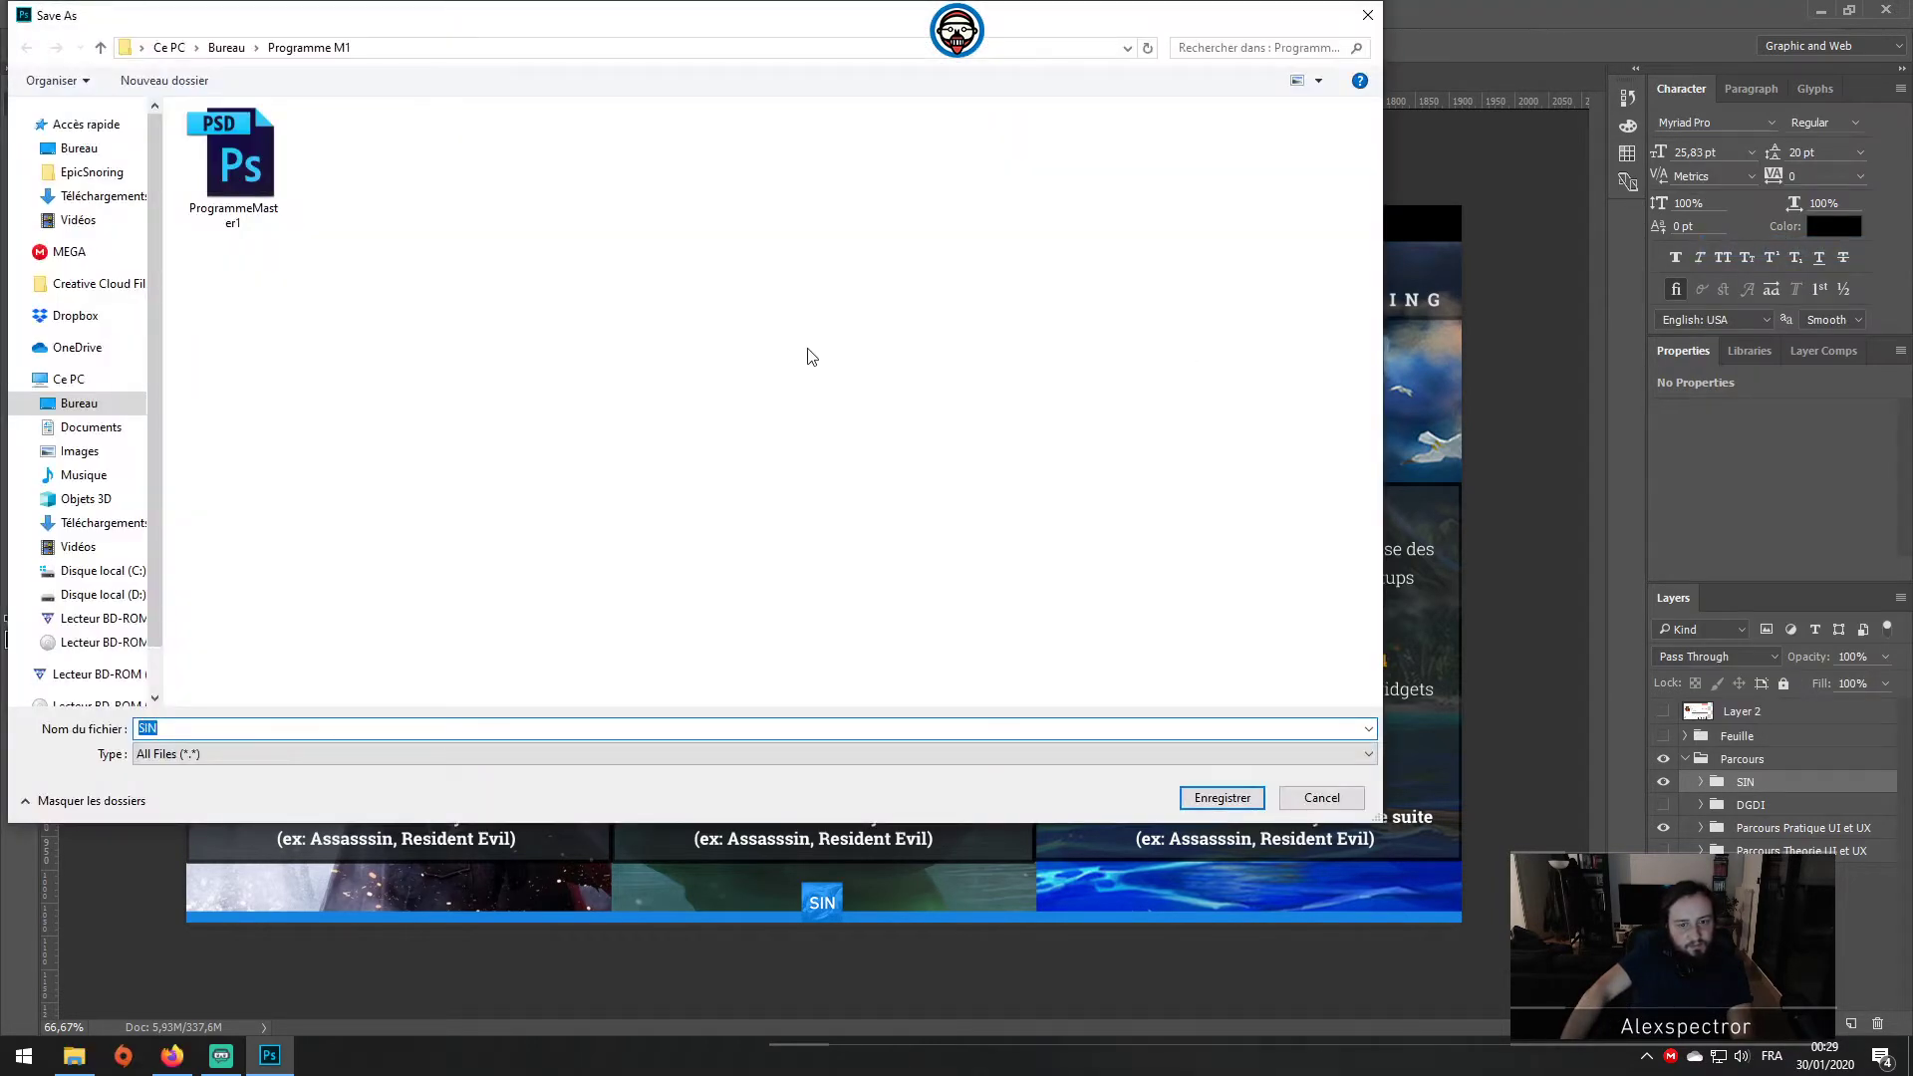
click(308, 48)
click(189, 84)
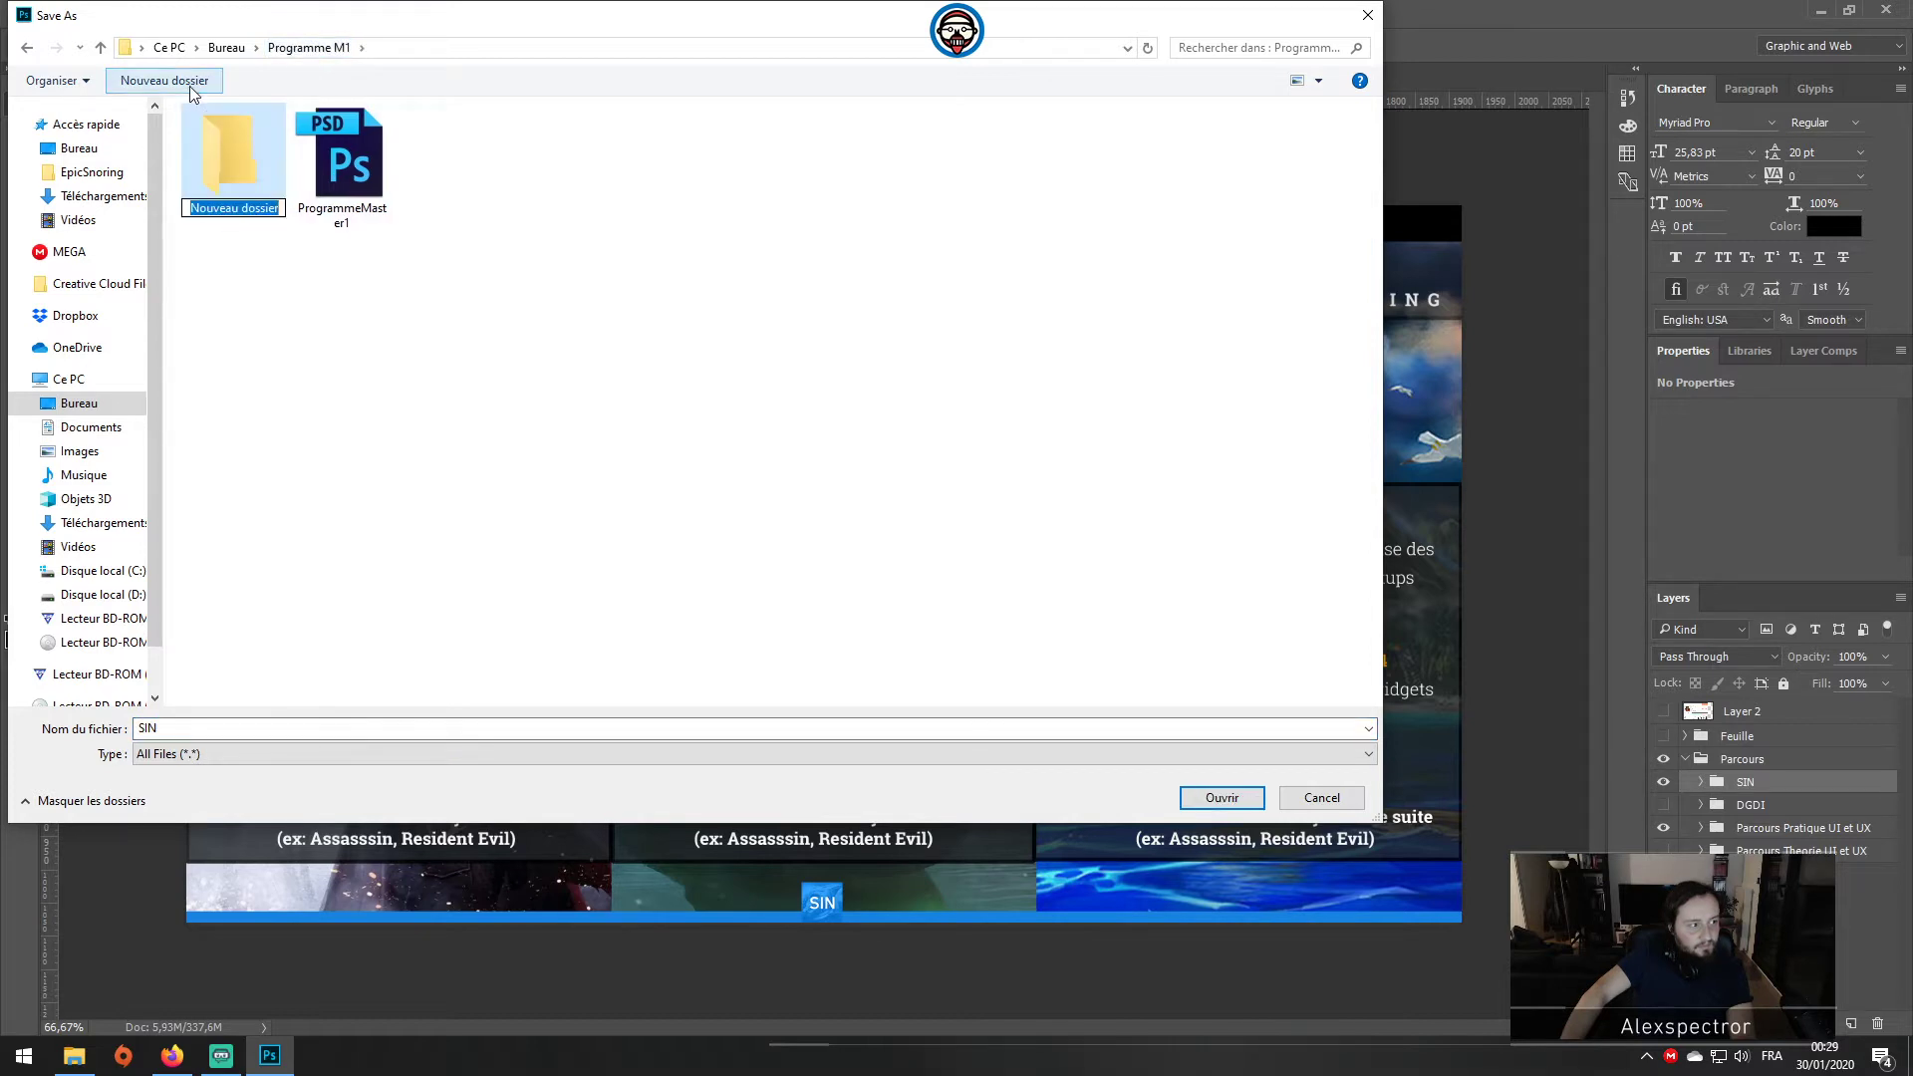
text(Ressources)
key(Return)
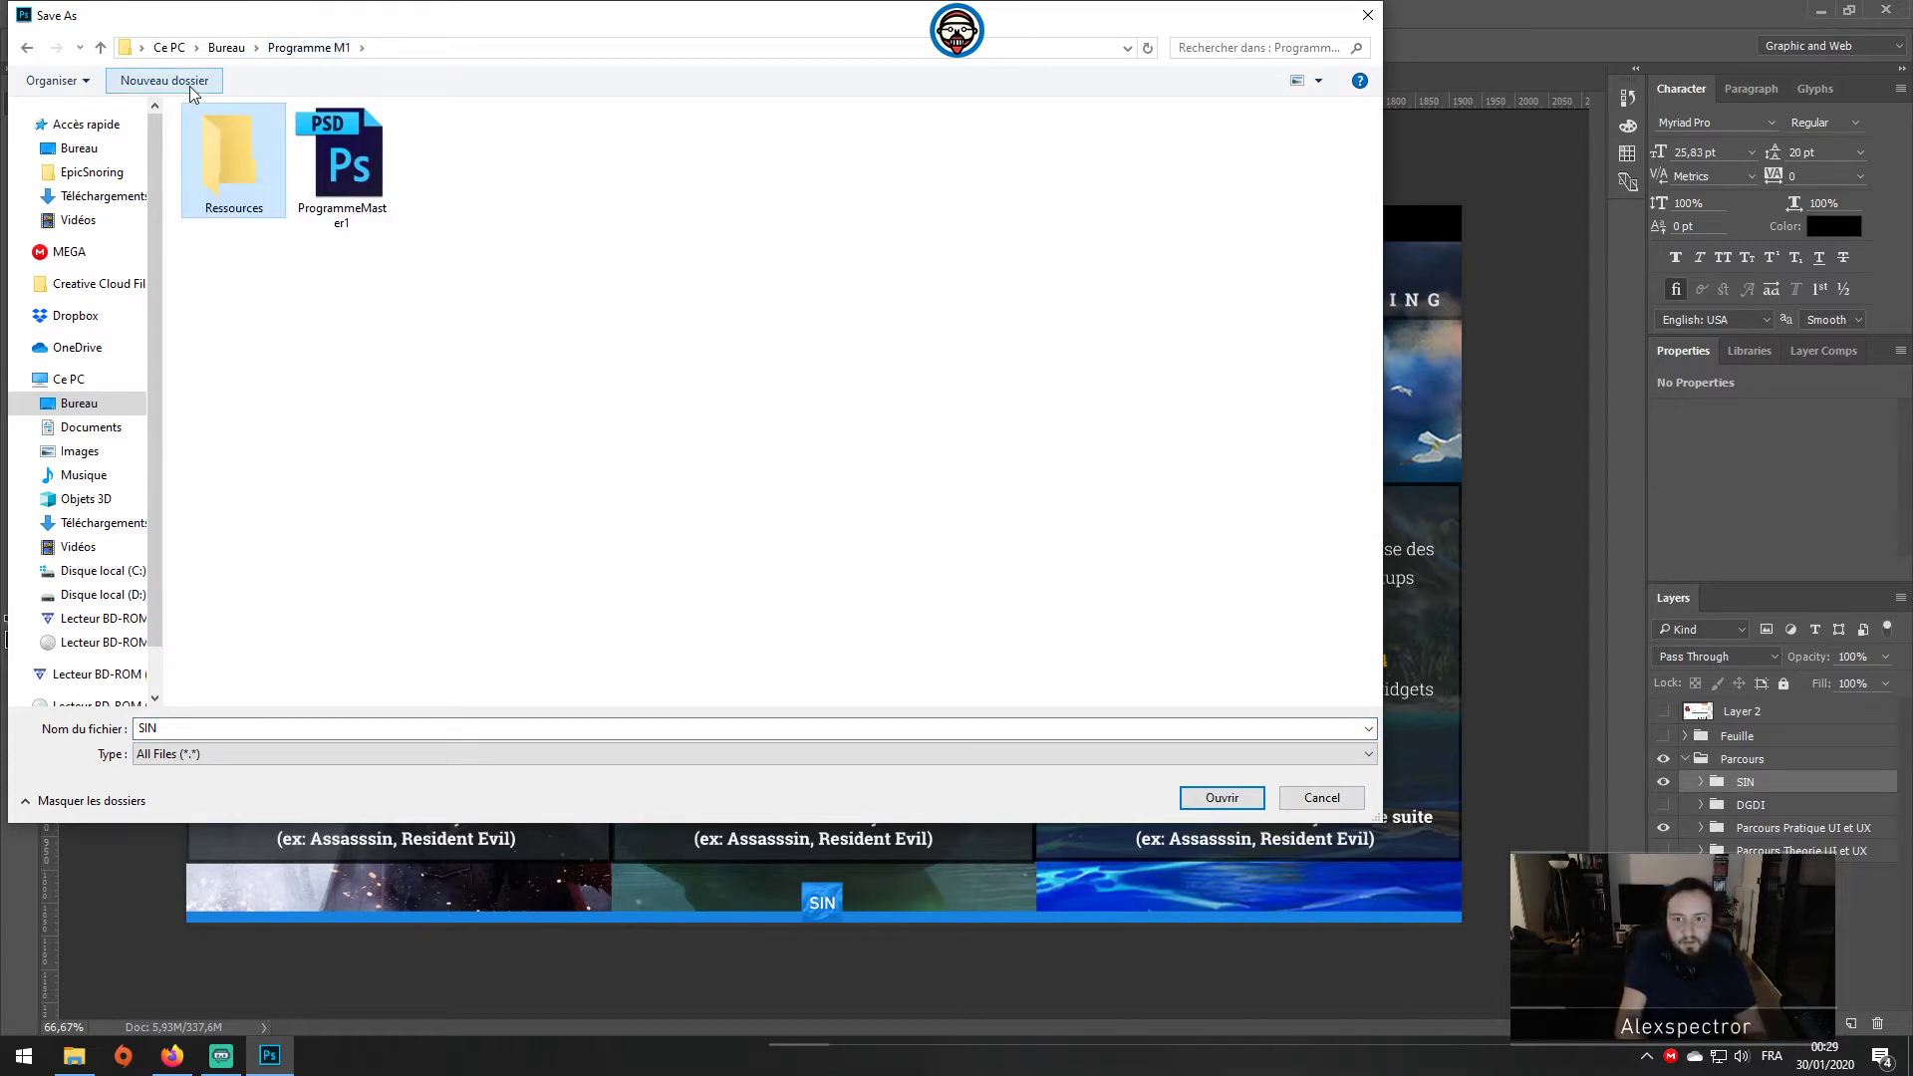
double_click(236, 129)
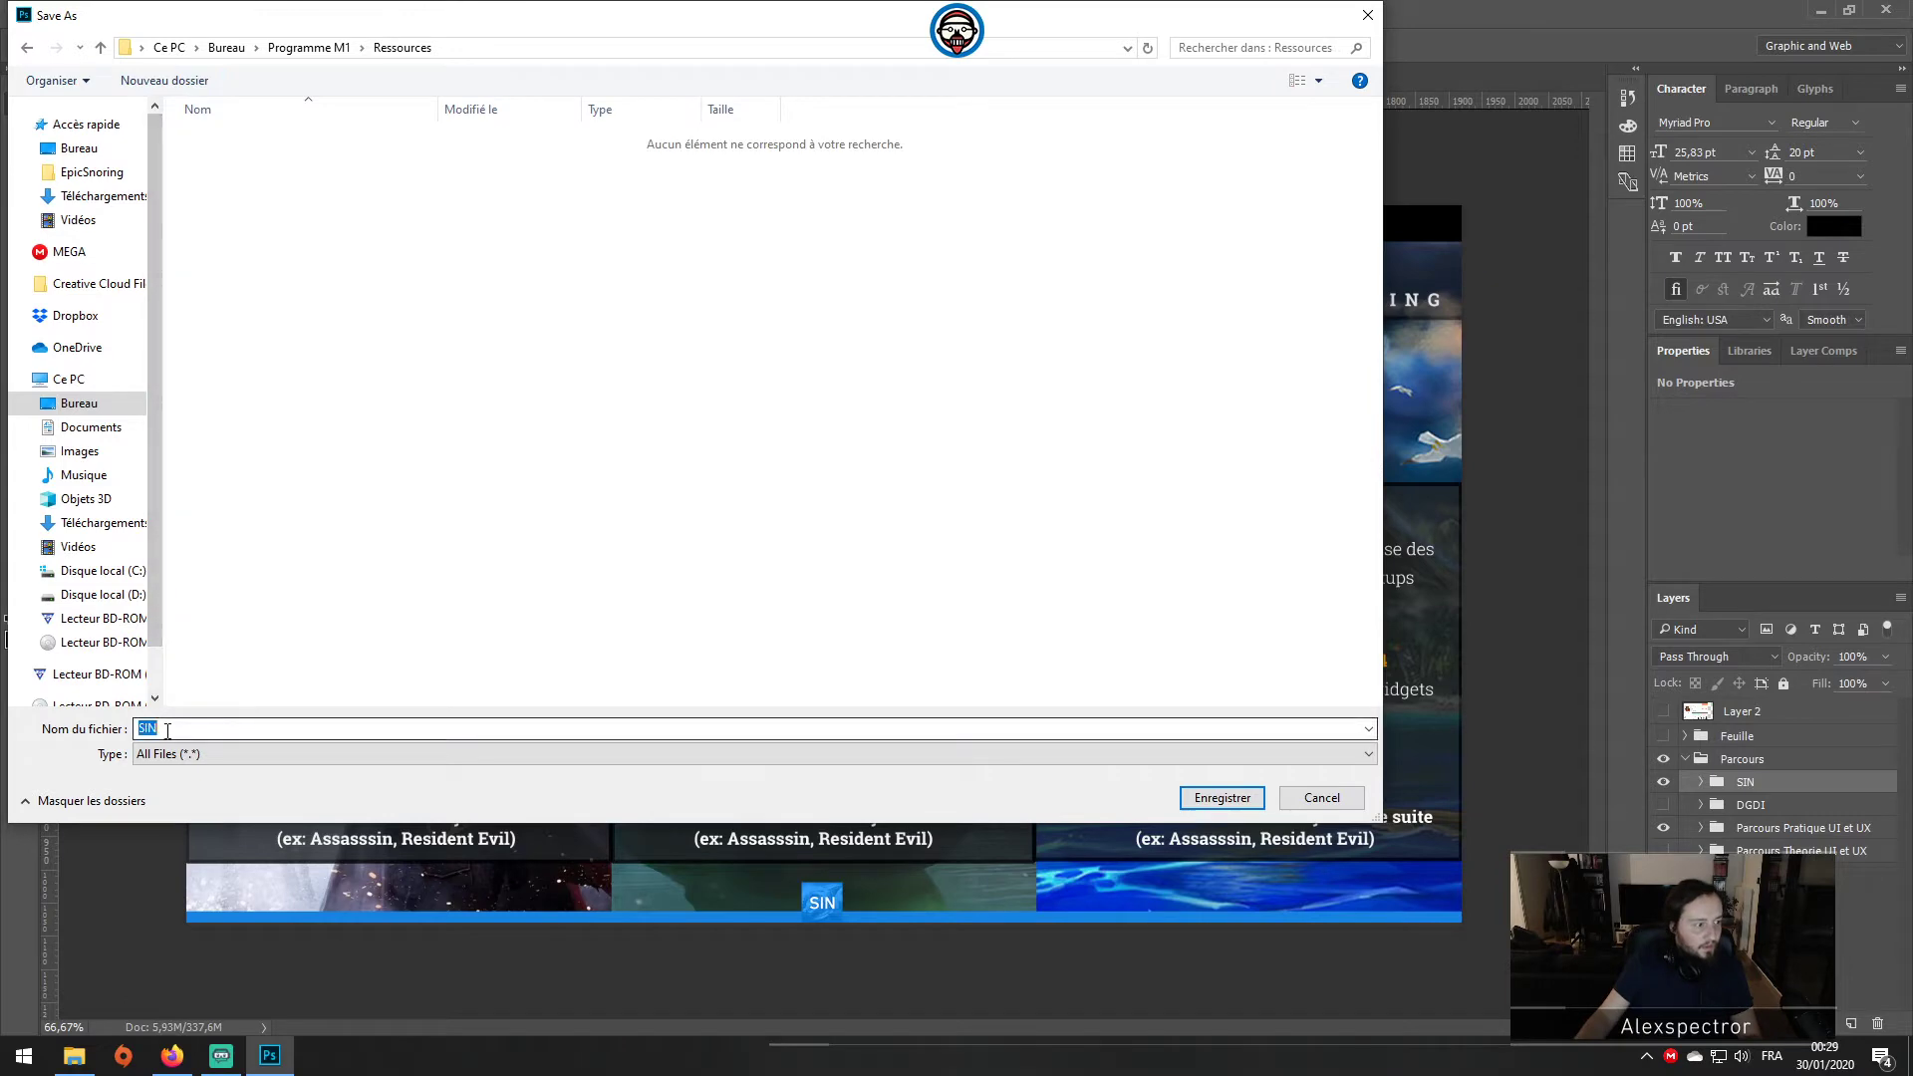
text(Foo)
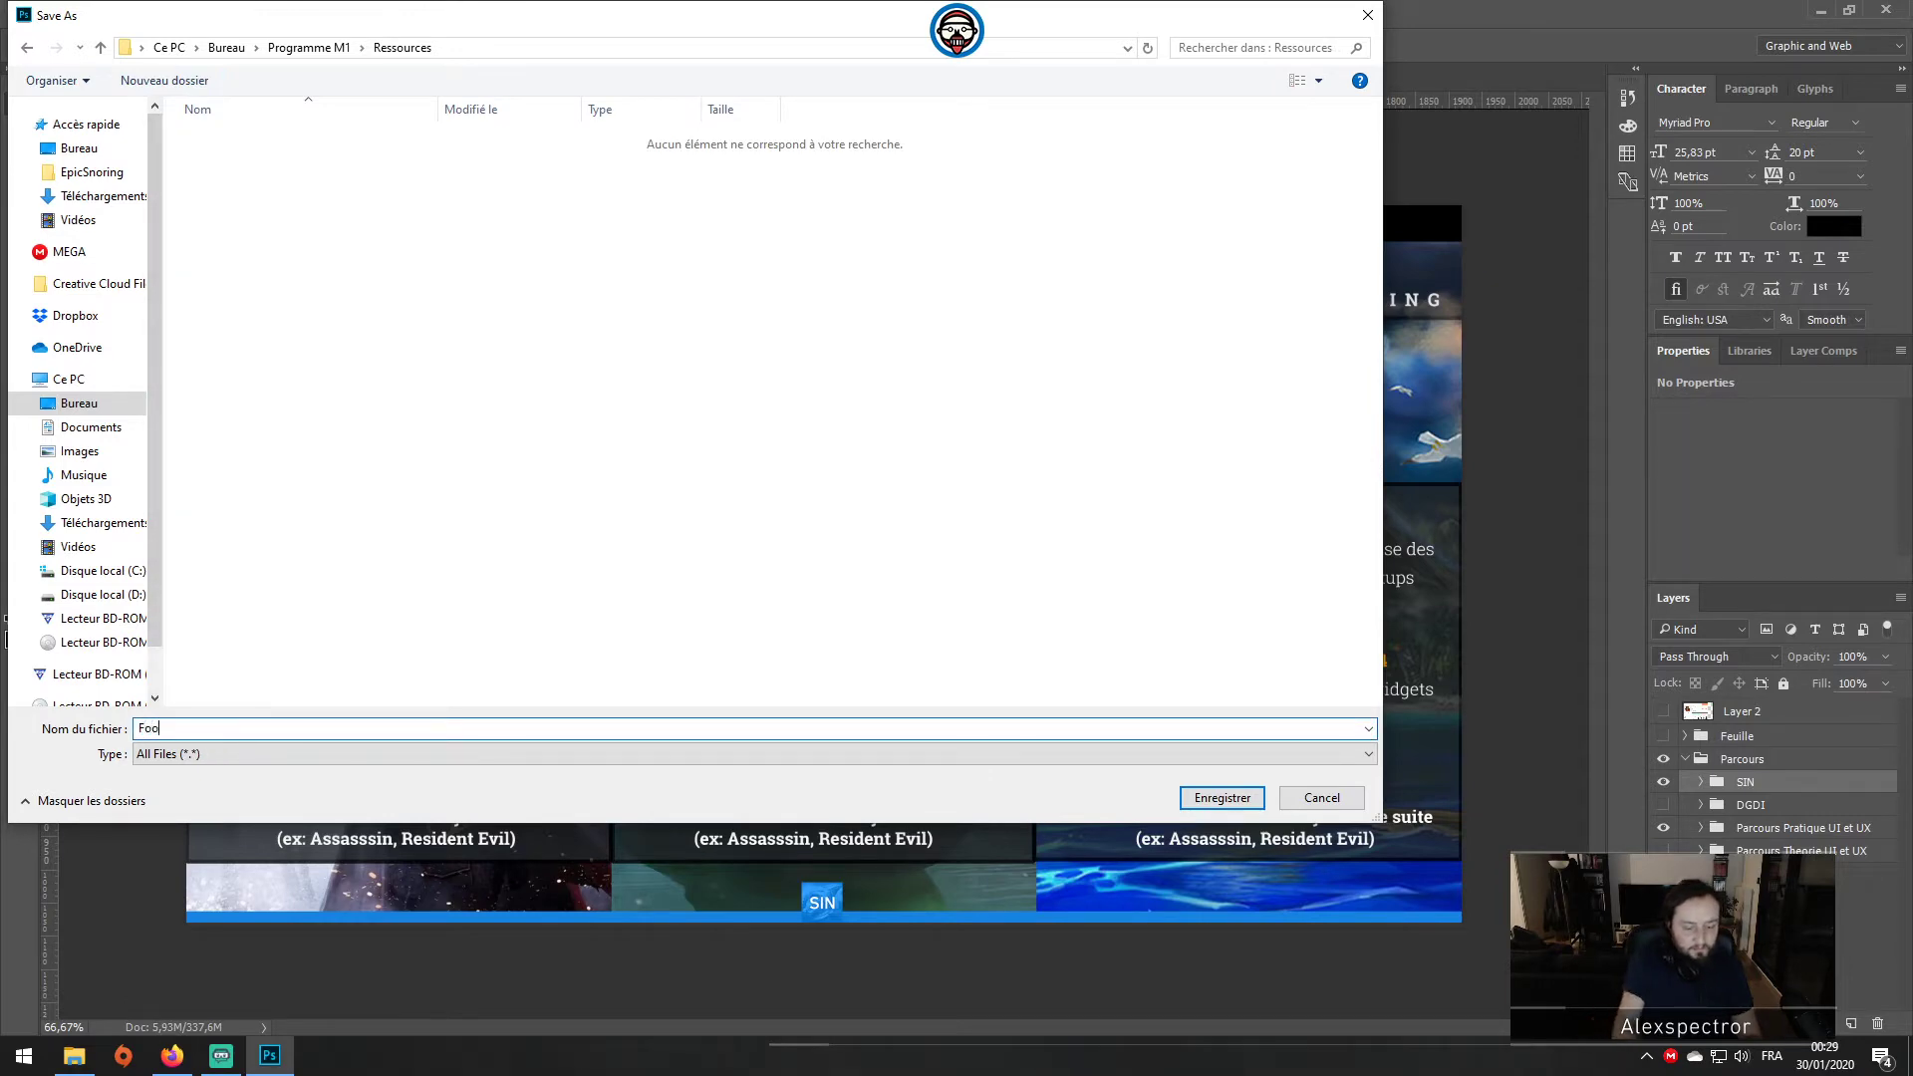
text(SIN)
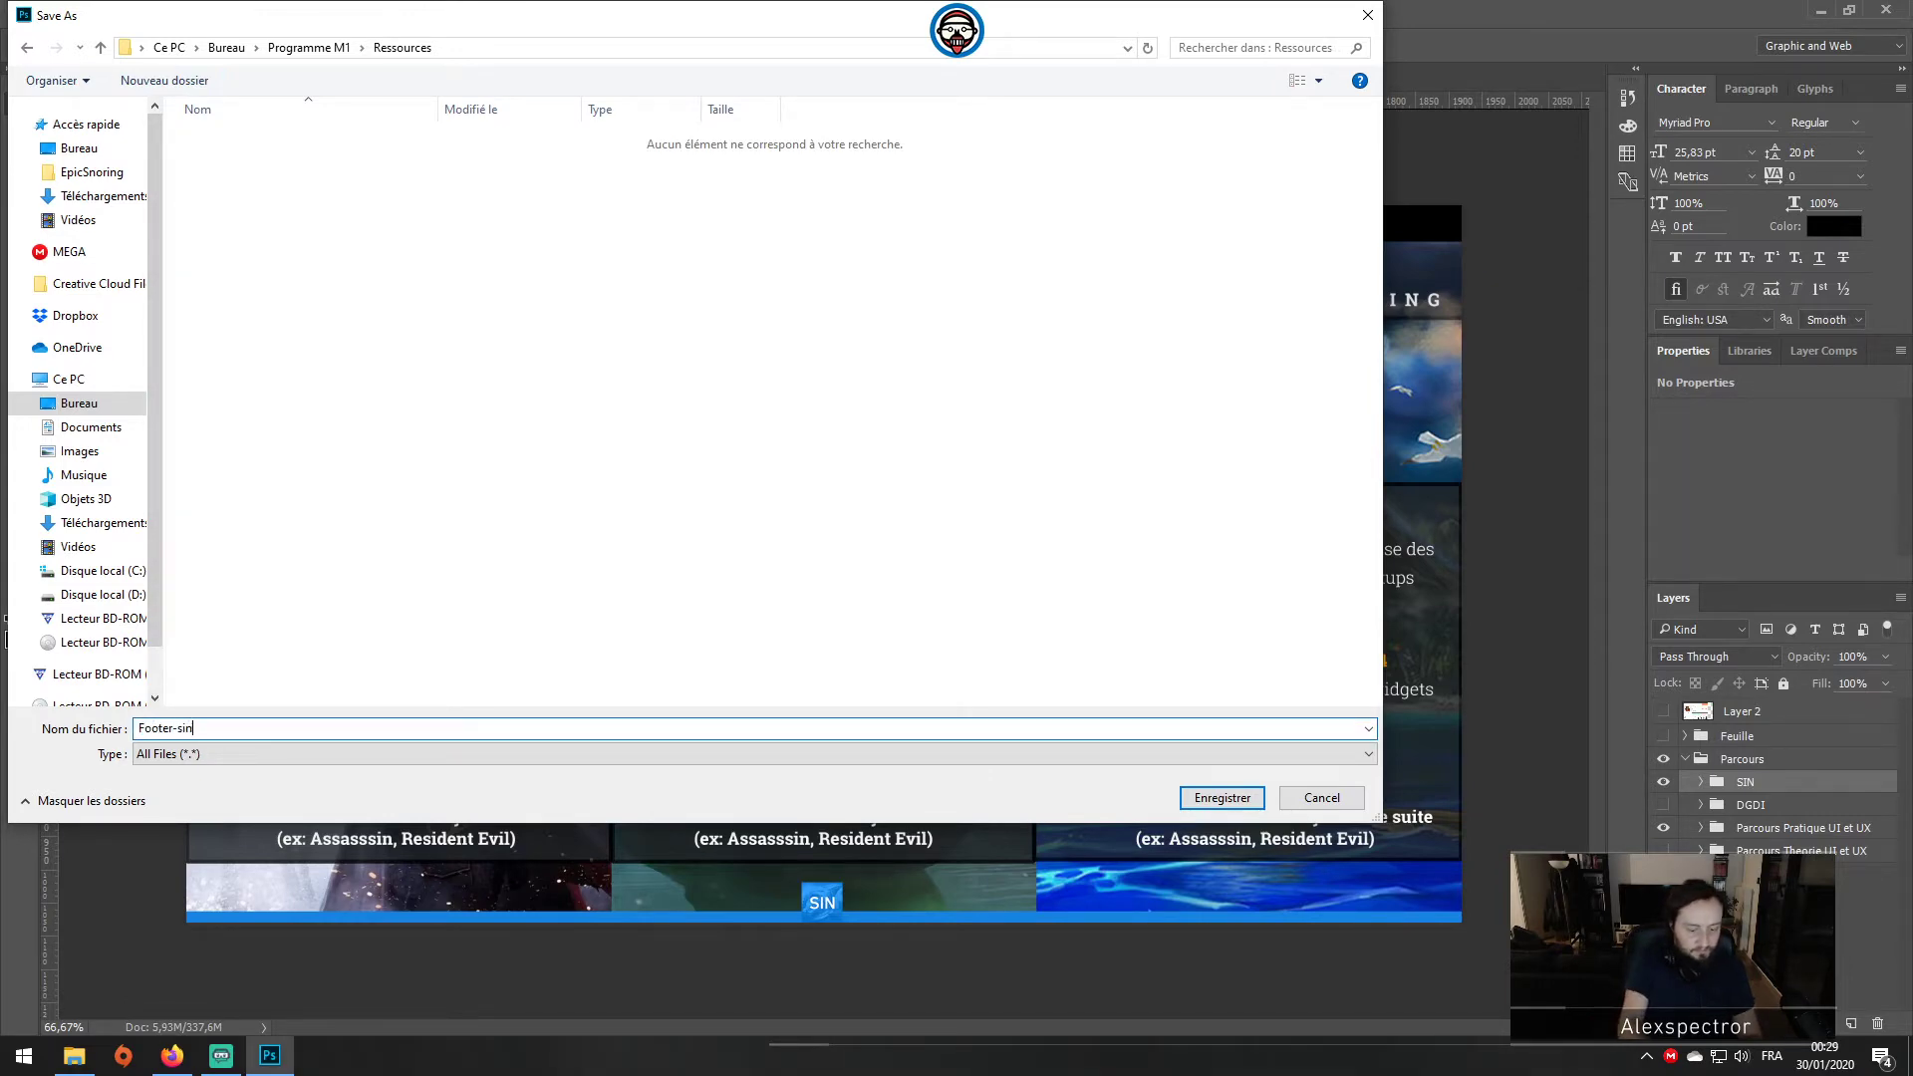
key(Return)
Step: Preview Footer-sin.png from the Ressources folder, then return to the poster in Photoshop
click(74, 1056)
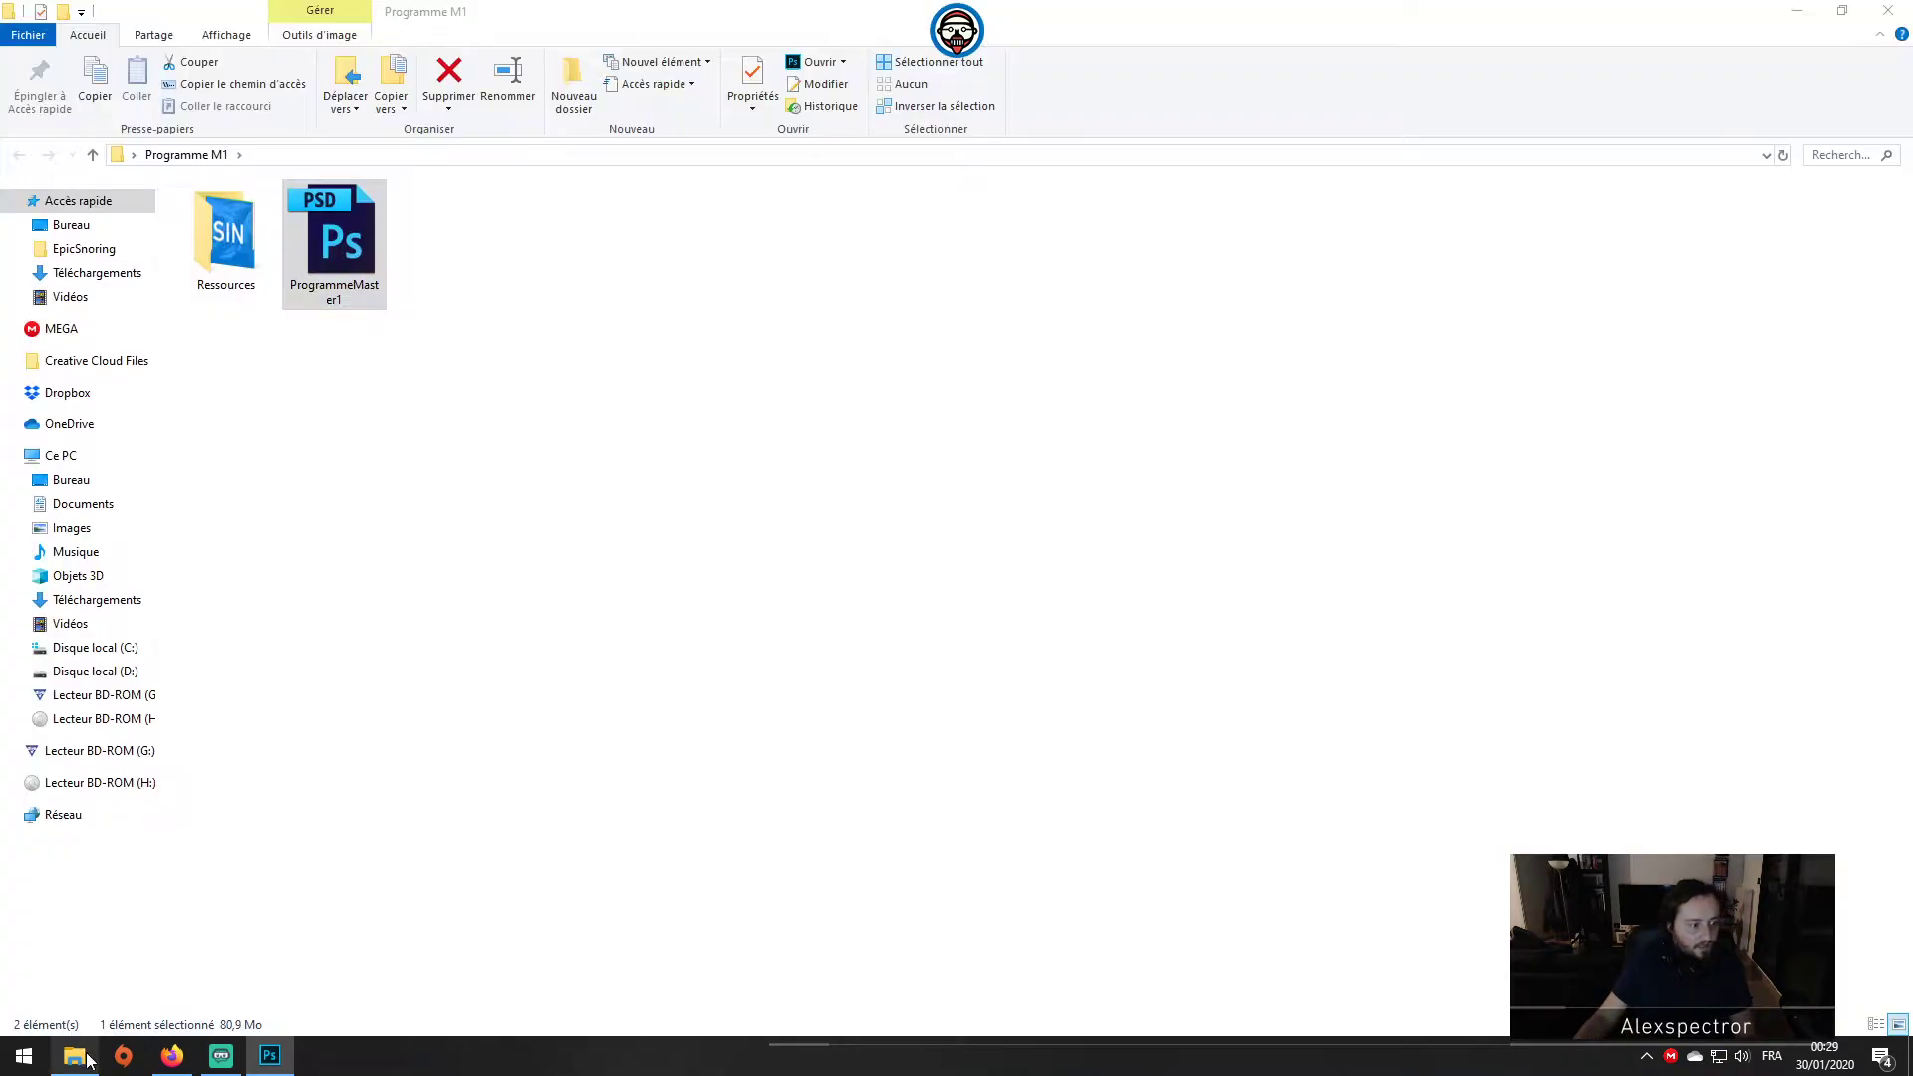
double_click(243, 252)
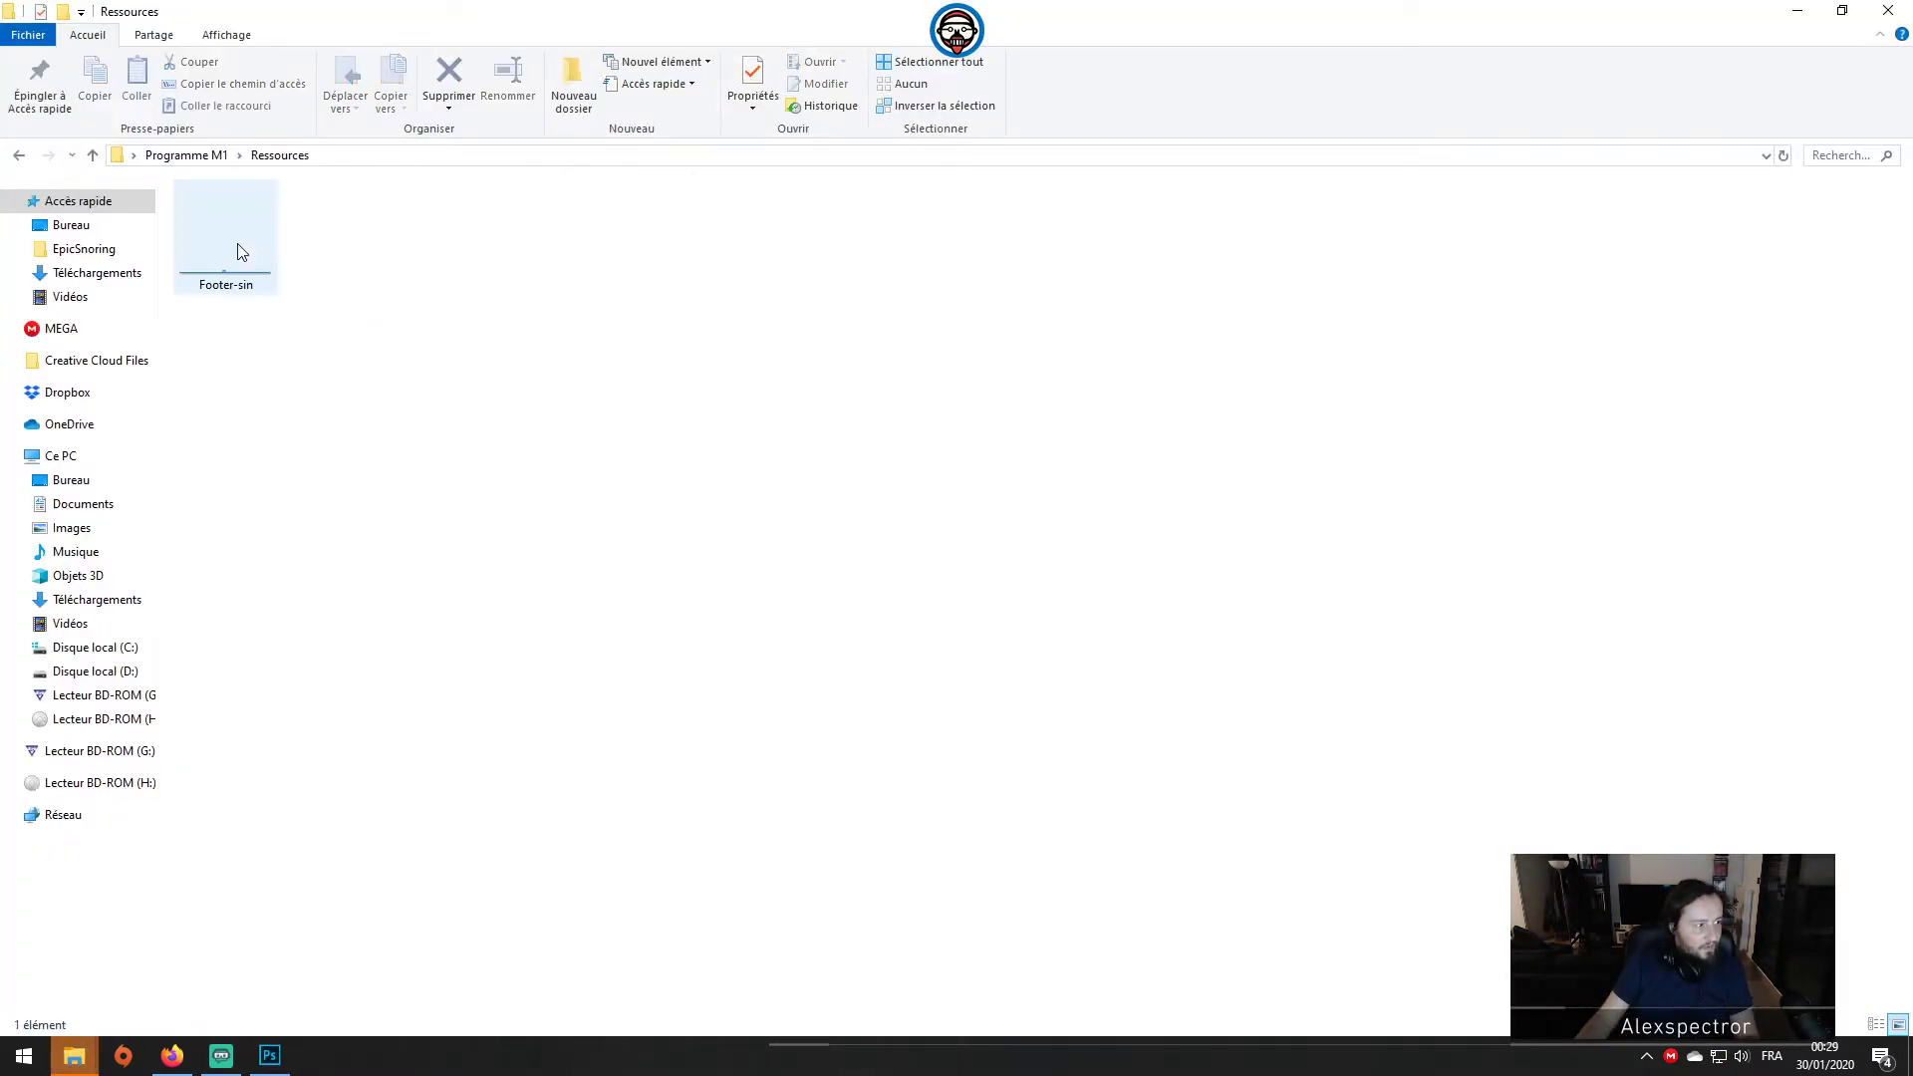
double_click(237, 243)
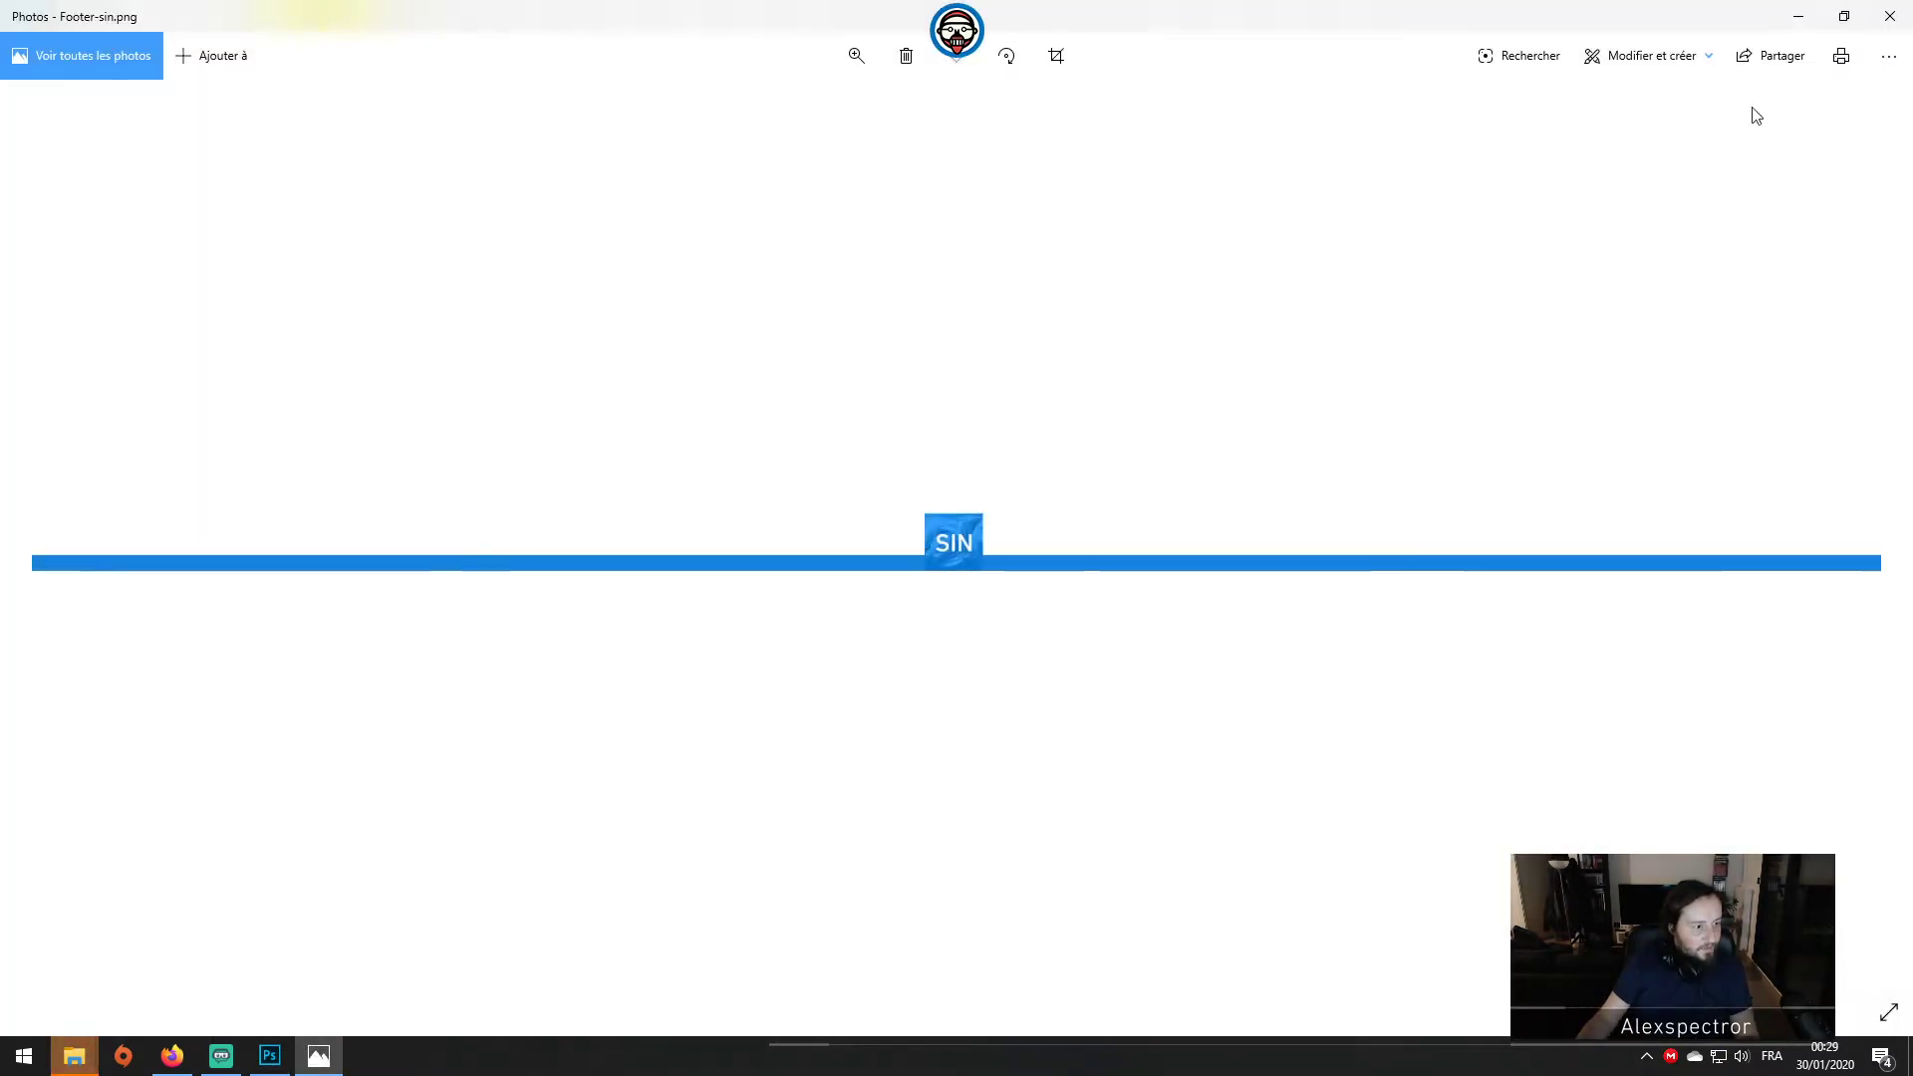
click(1890, 16)
click(289, 1041)
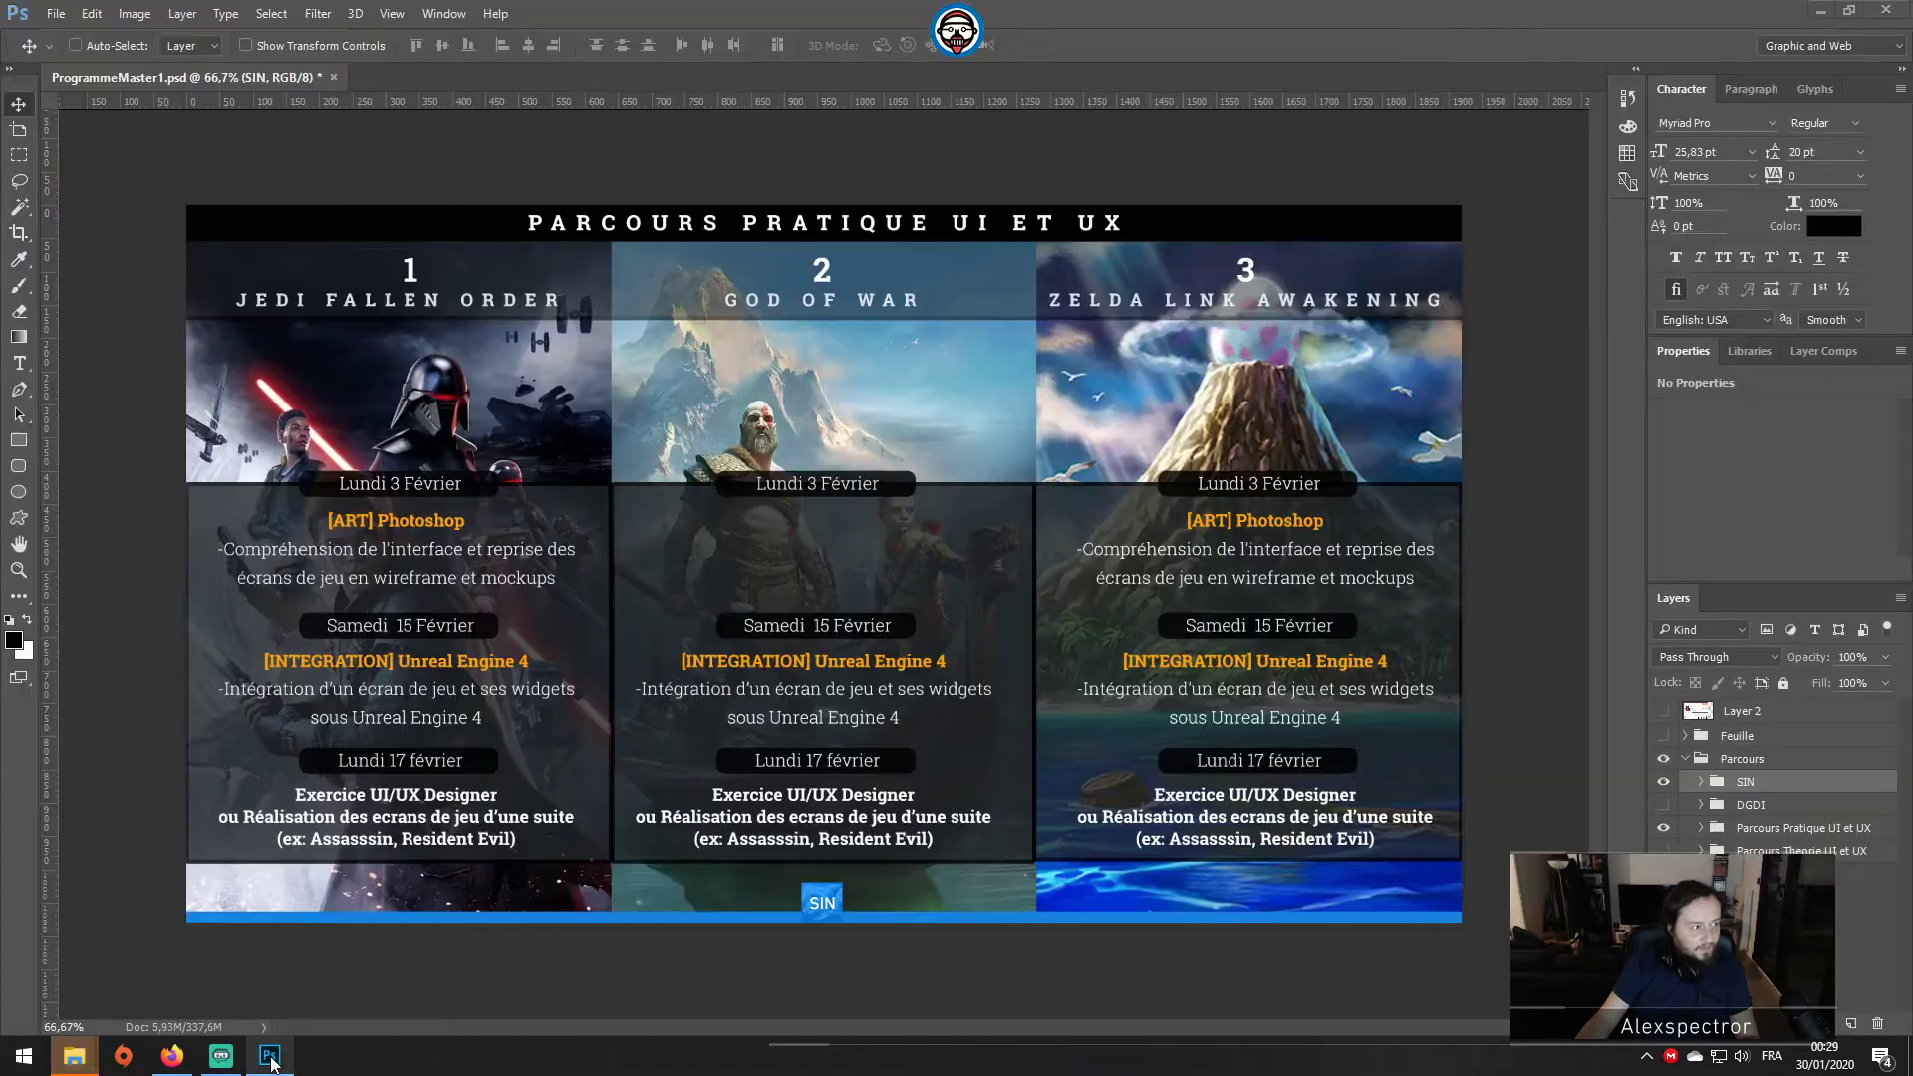
Step: Hide the SIN footer bar and expand the Parcours Pratique UI et UX group
click(1663, 783)
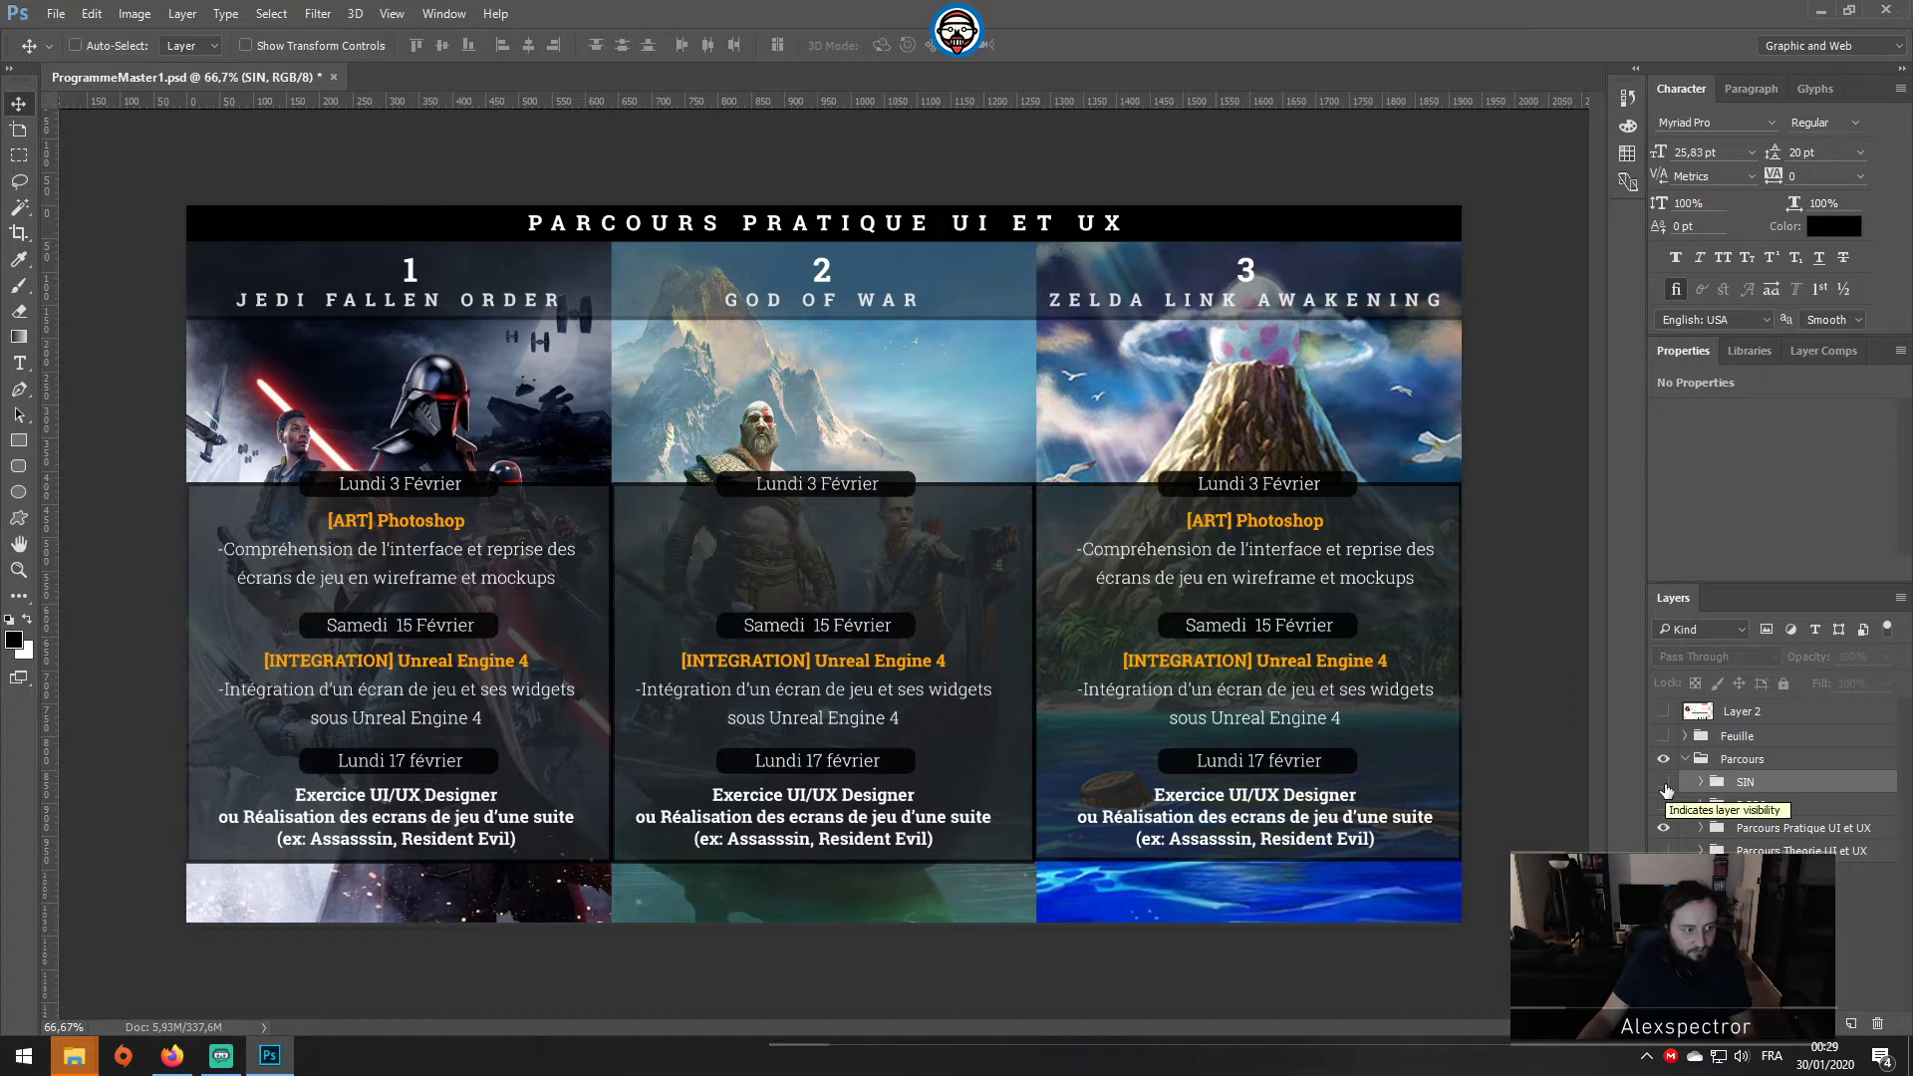
click(1700, 829)
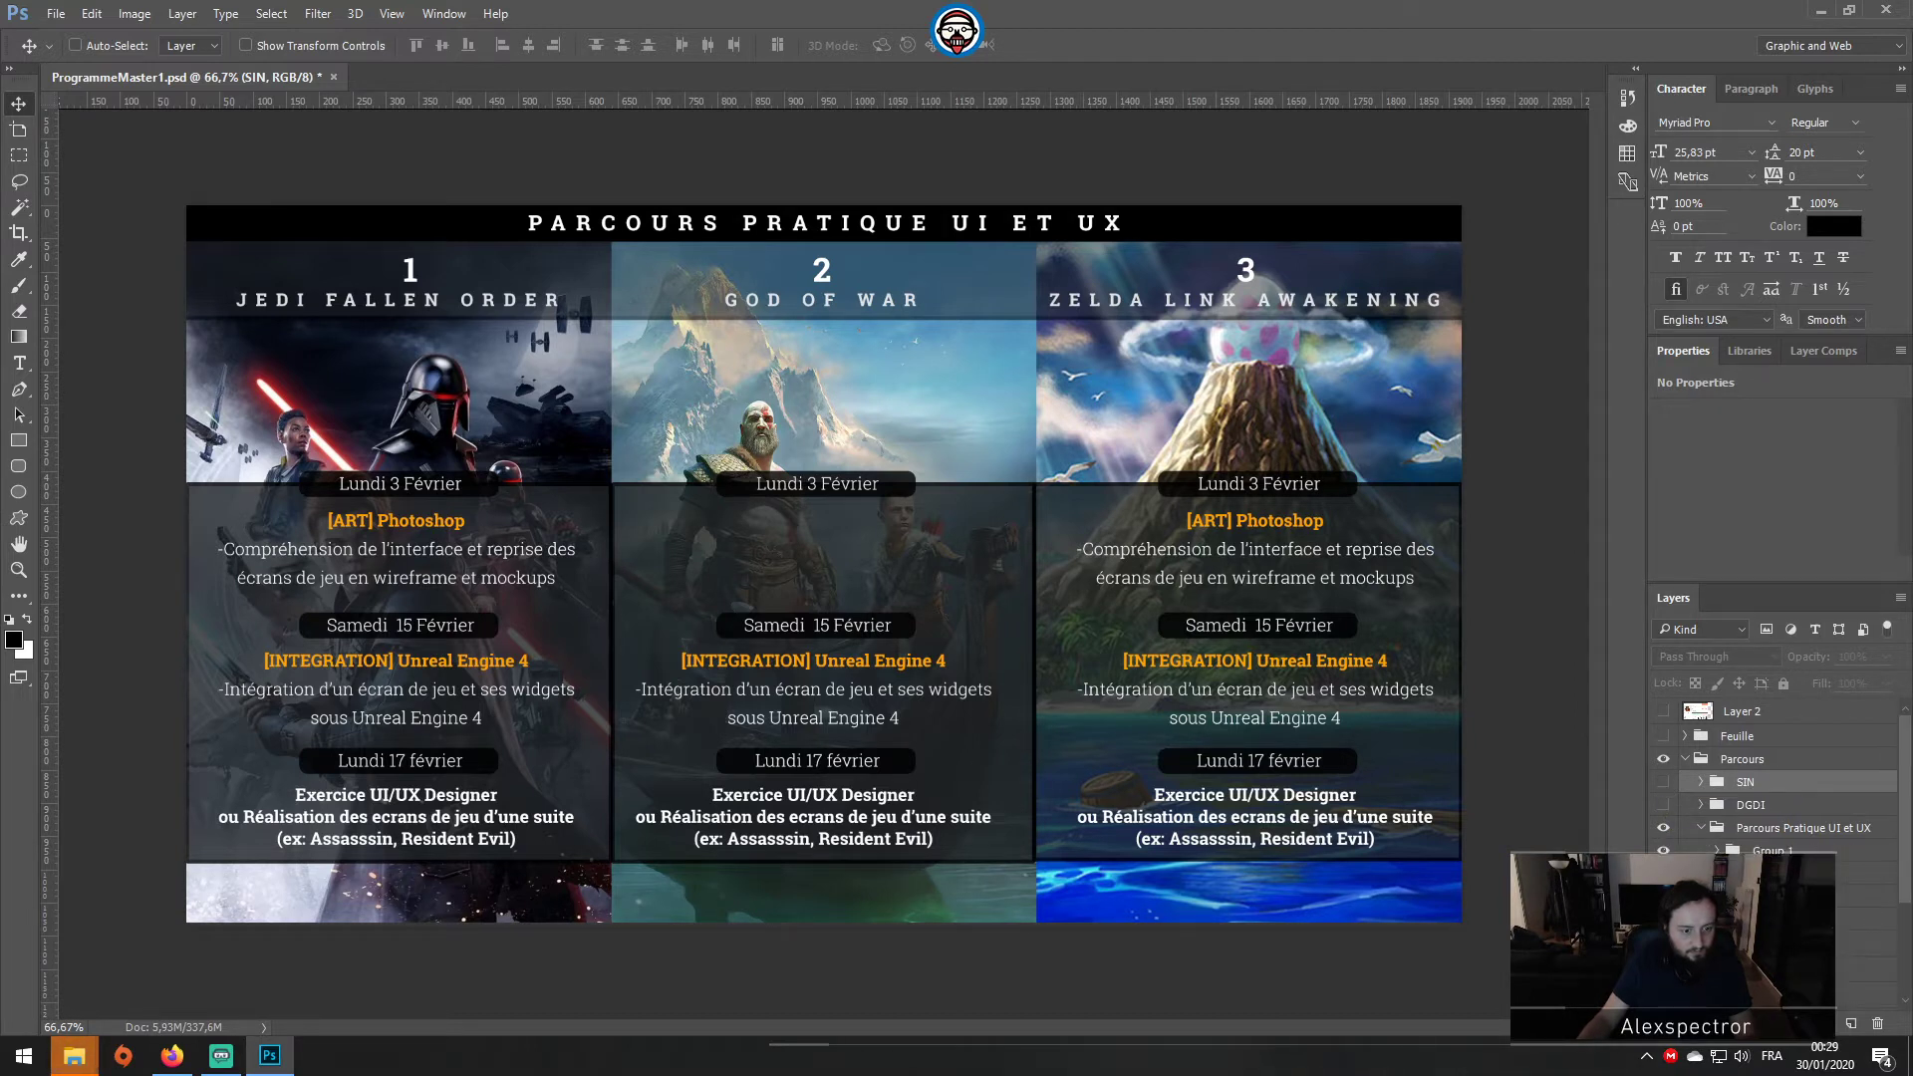
click(1664, 873)
click(1663, 872)
click(1663, 873)
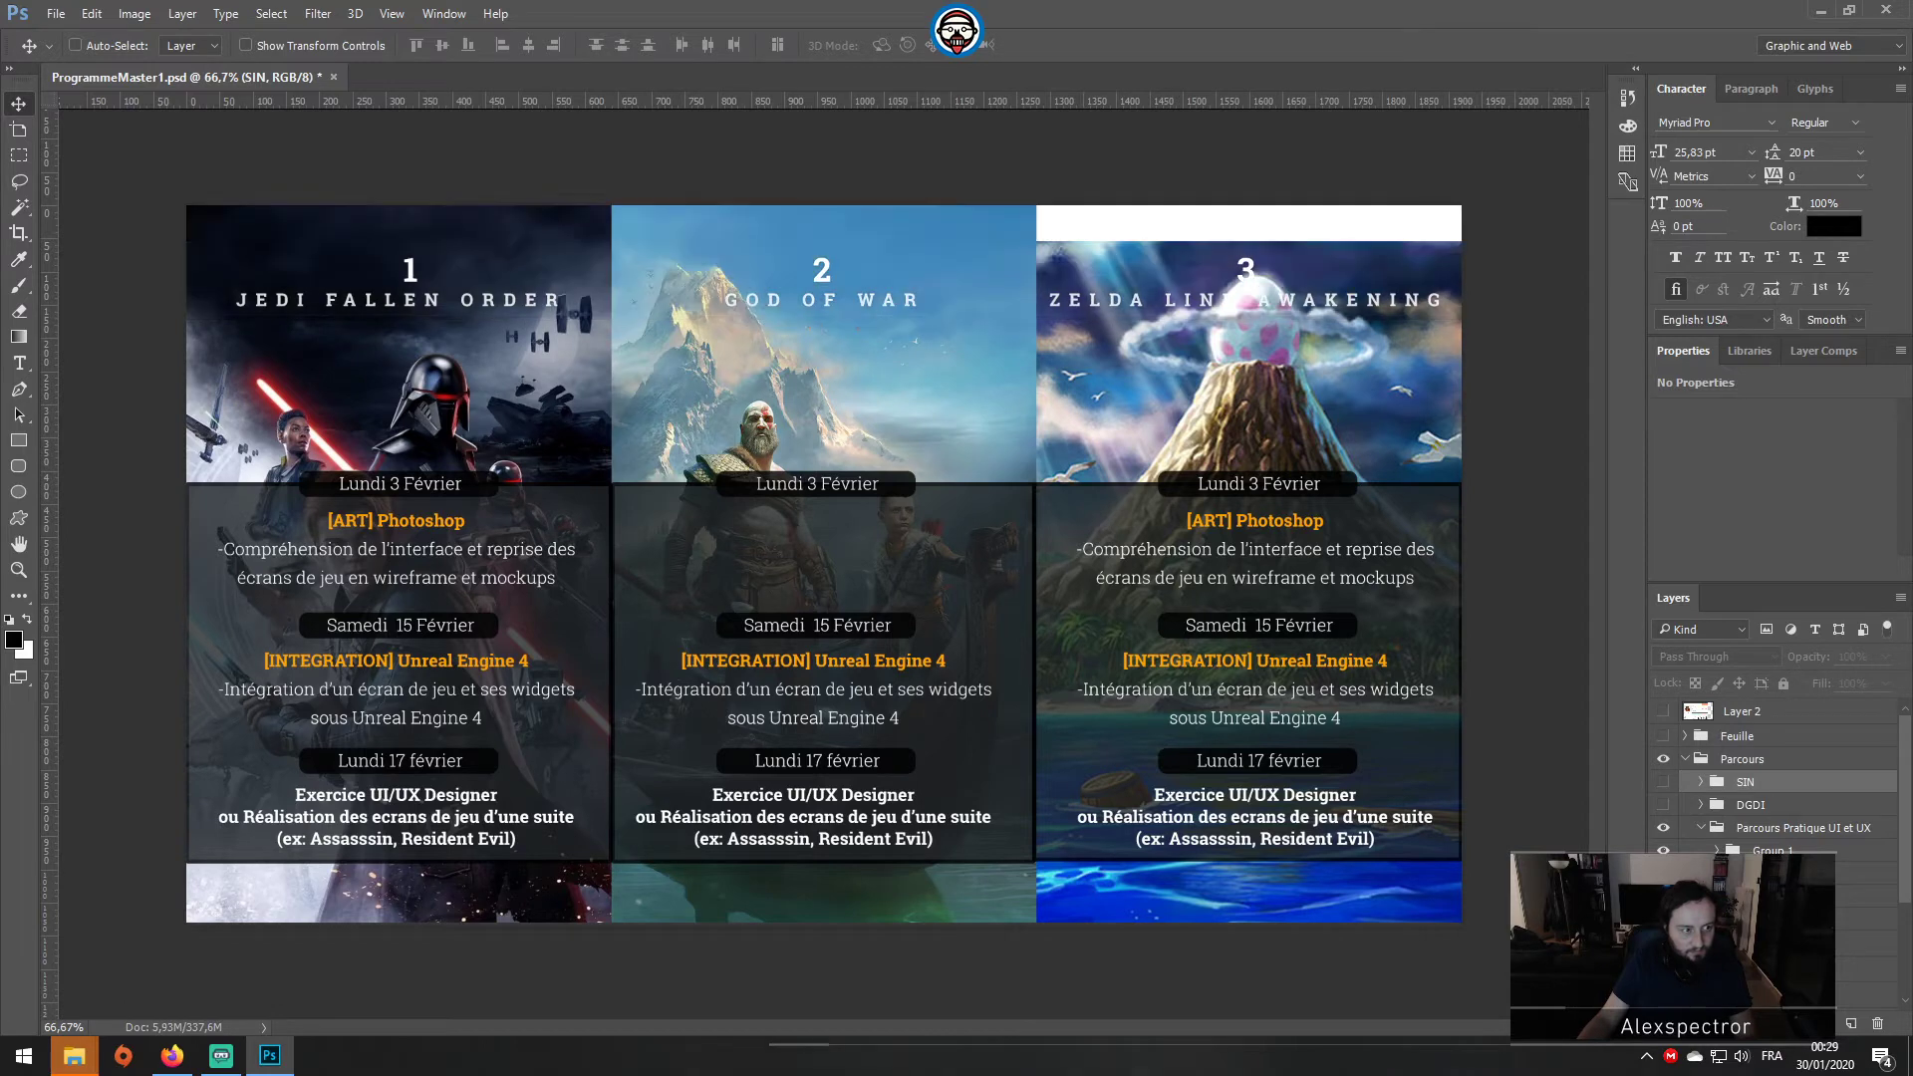
click(1663, 873)
Step: Hide the dark translucent band layer behind the three game titles
click(1663, 873)
click(1663, 873)
click(1663, 873)
click(1663, 873)
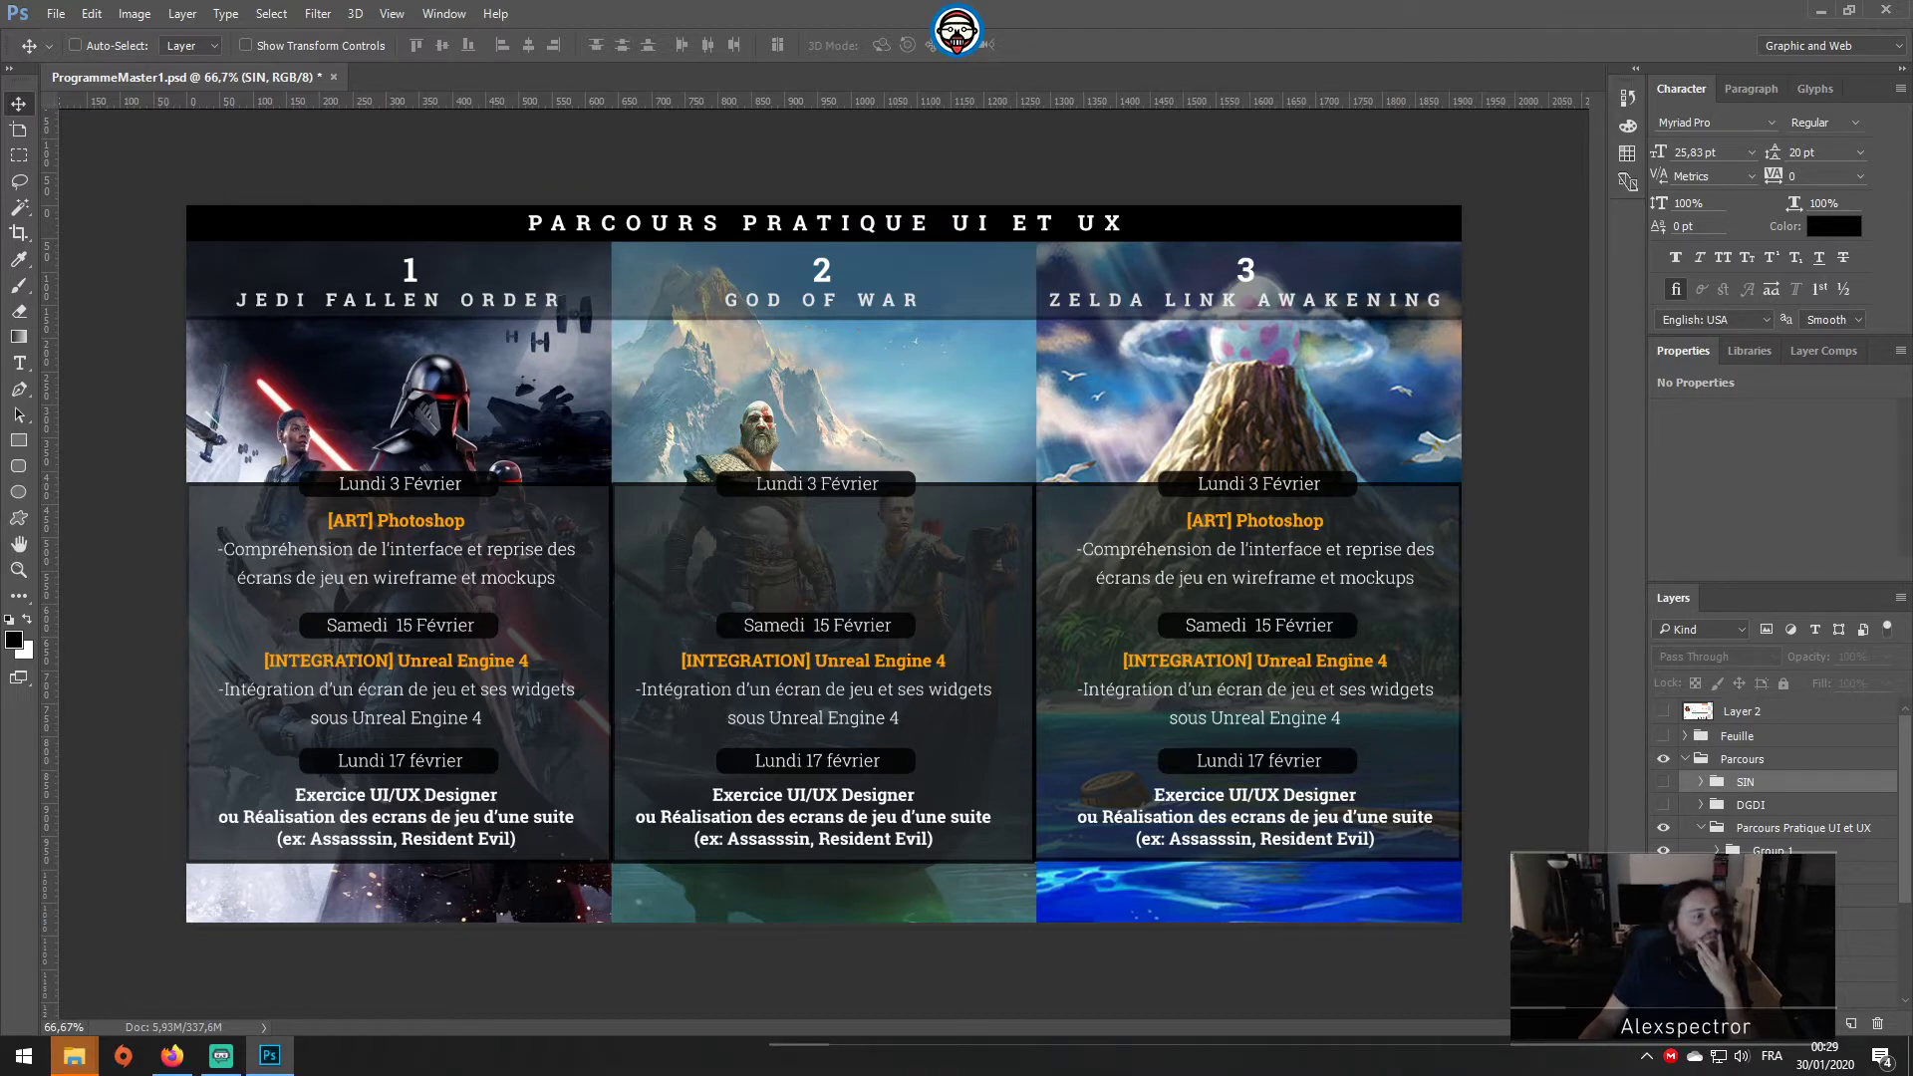
click(1663, 873)
click(1663, 873)
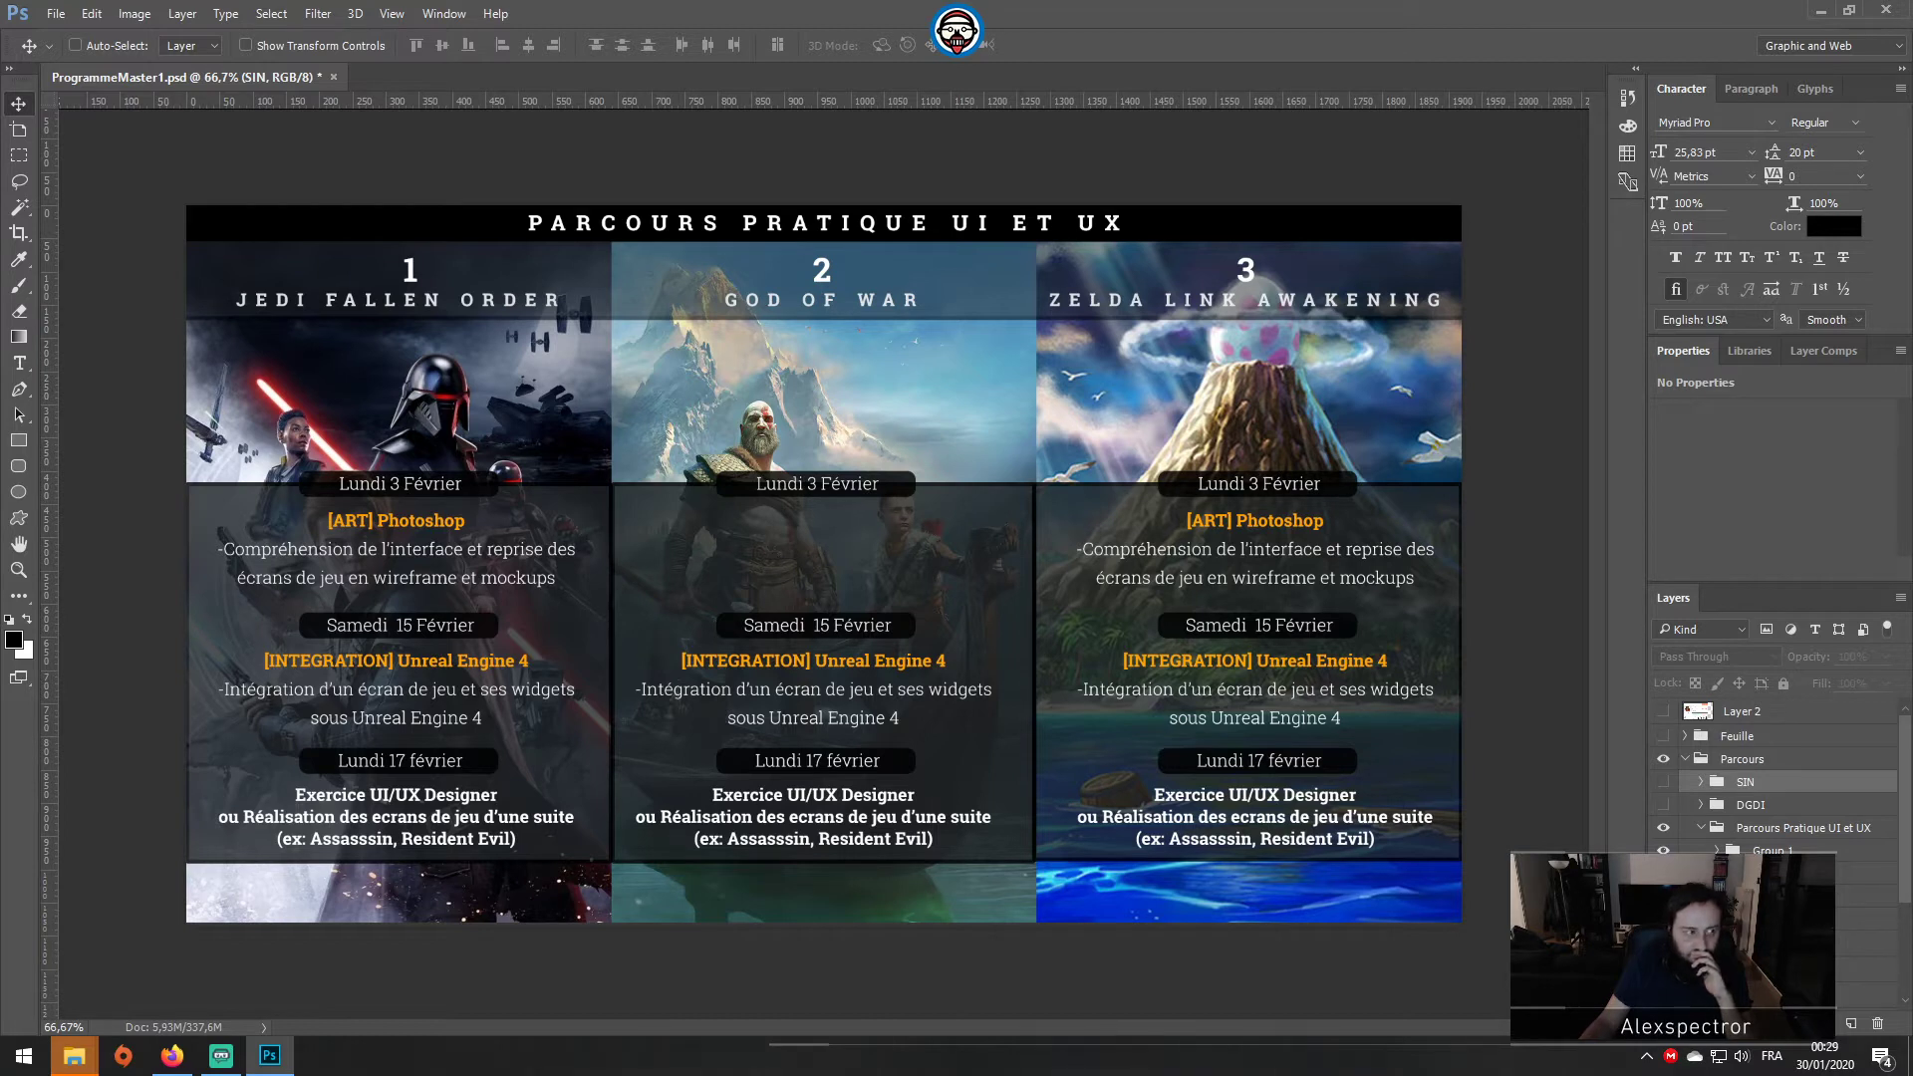
scroll(1774, 777, down, 2)
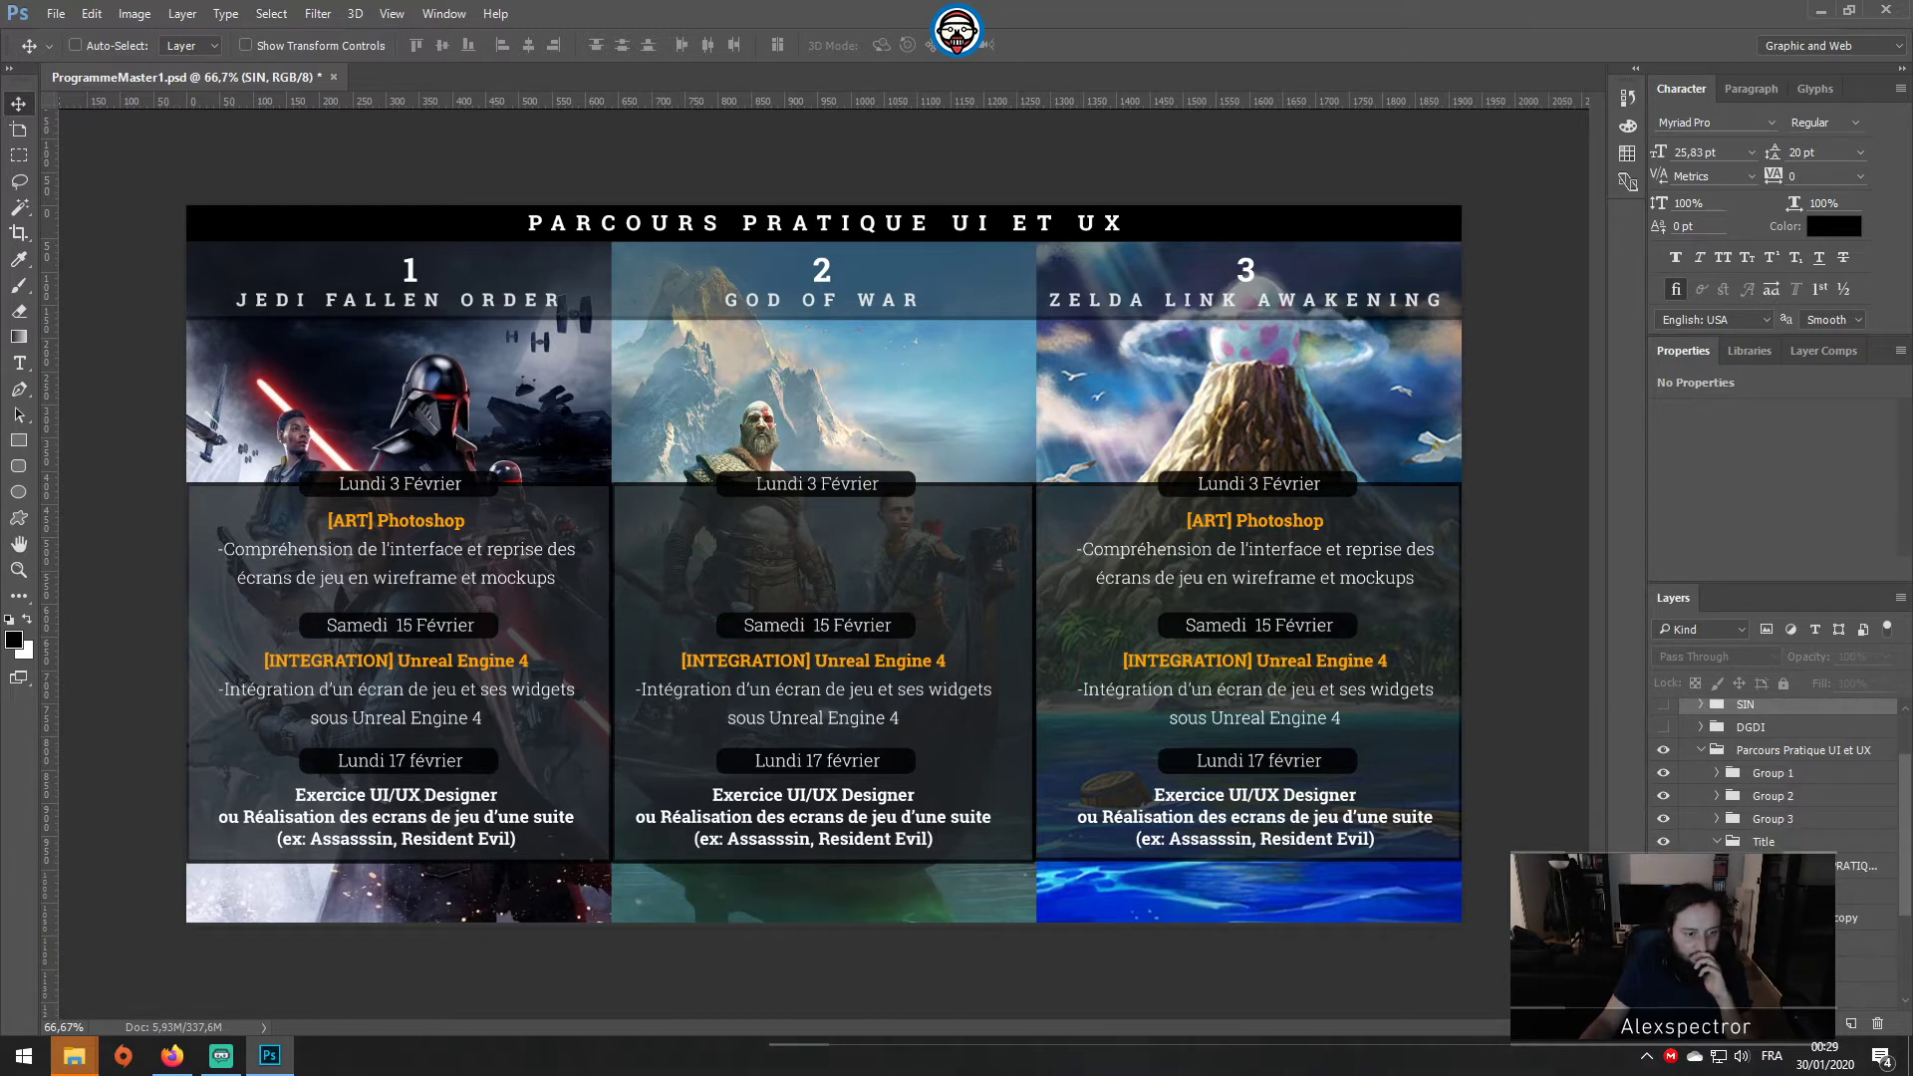
click(1663, 887)
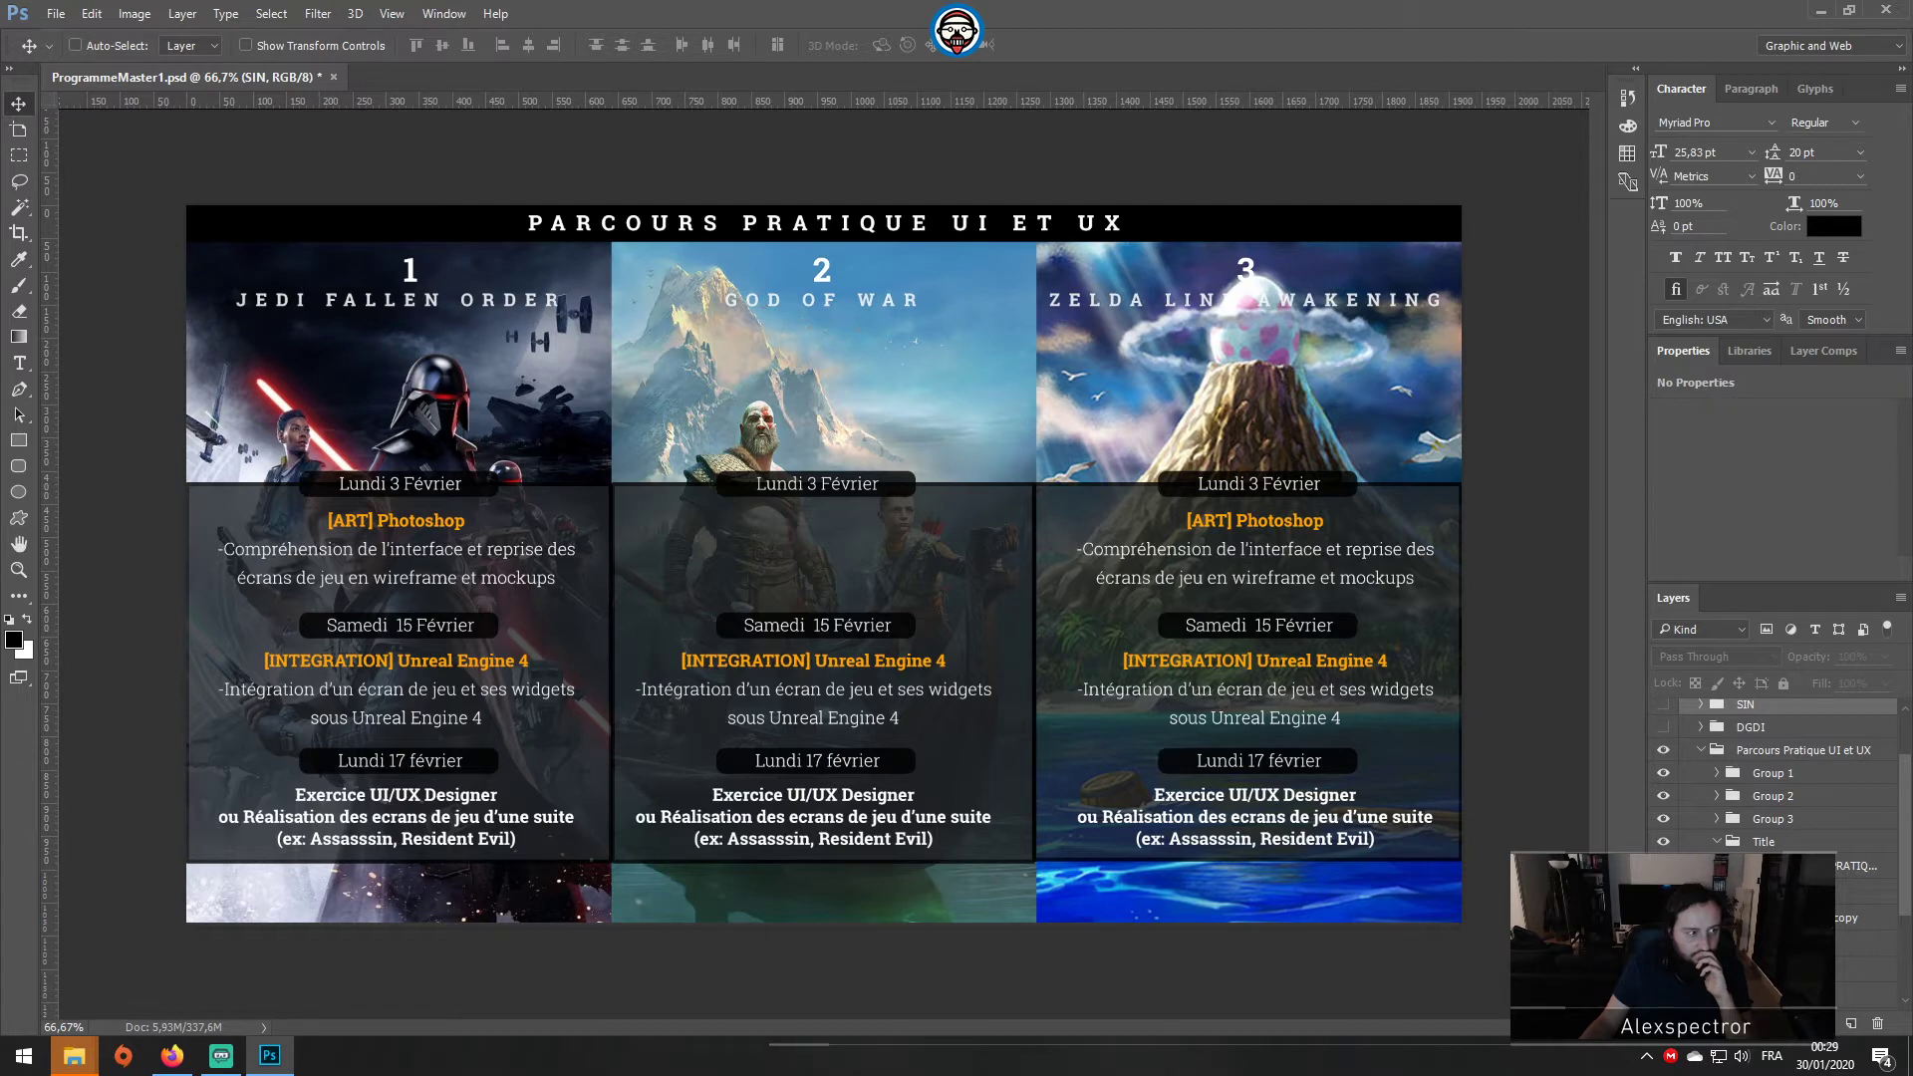
Step: Quick-export the Title layer as a PNG named Header-Parcours into Ressources
right_click(1758, 844)
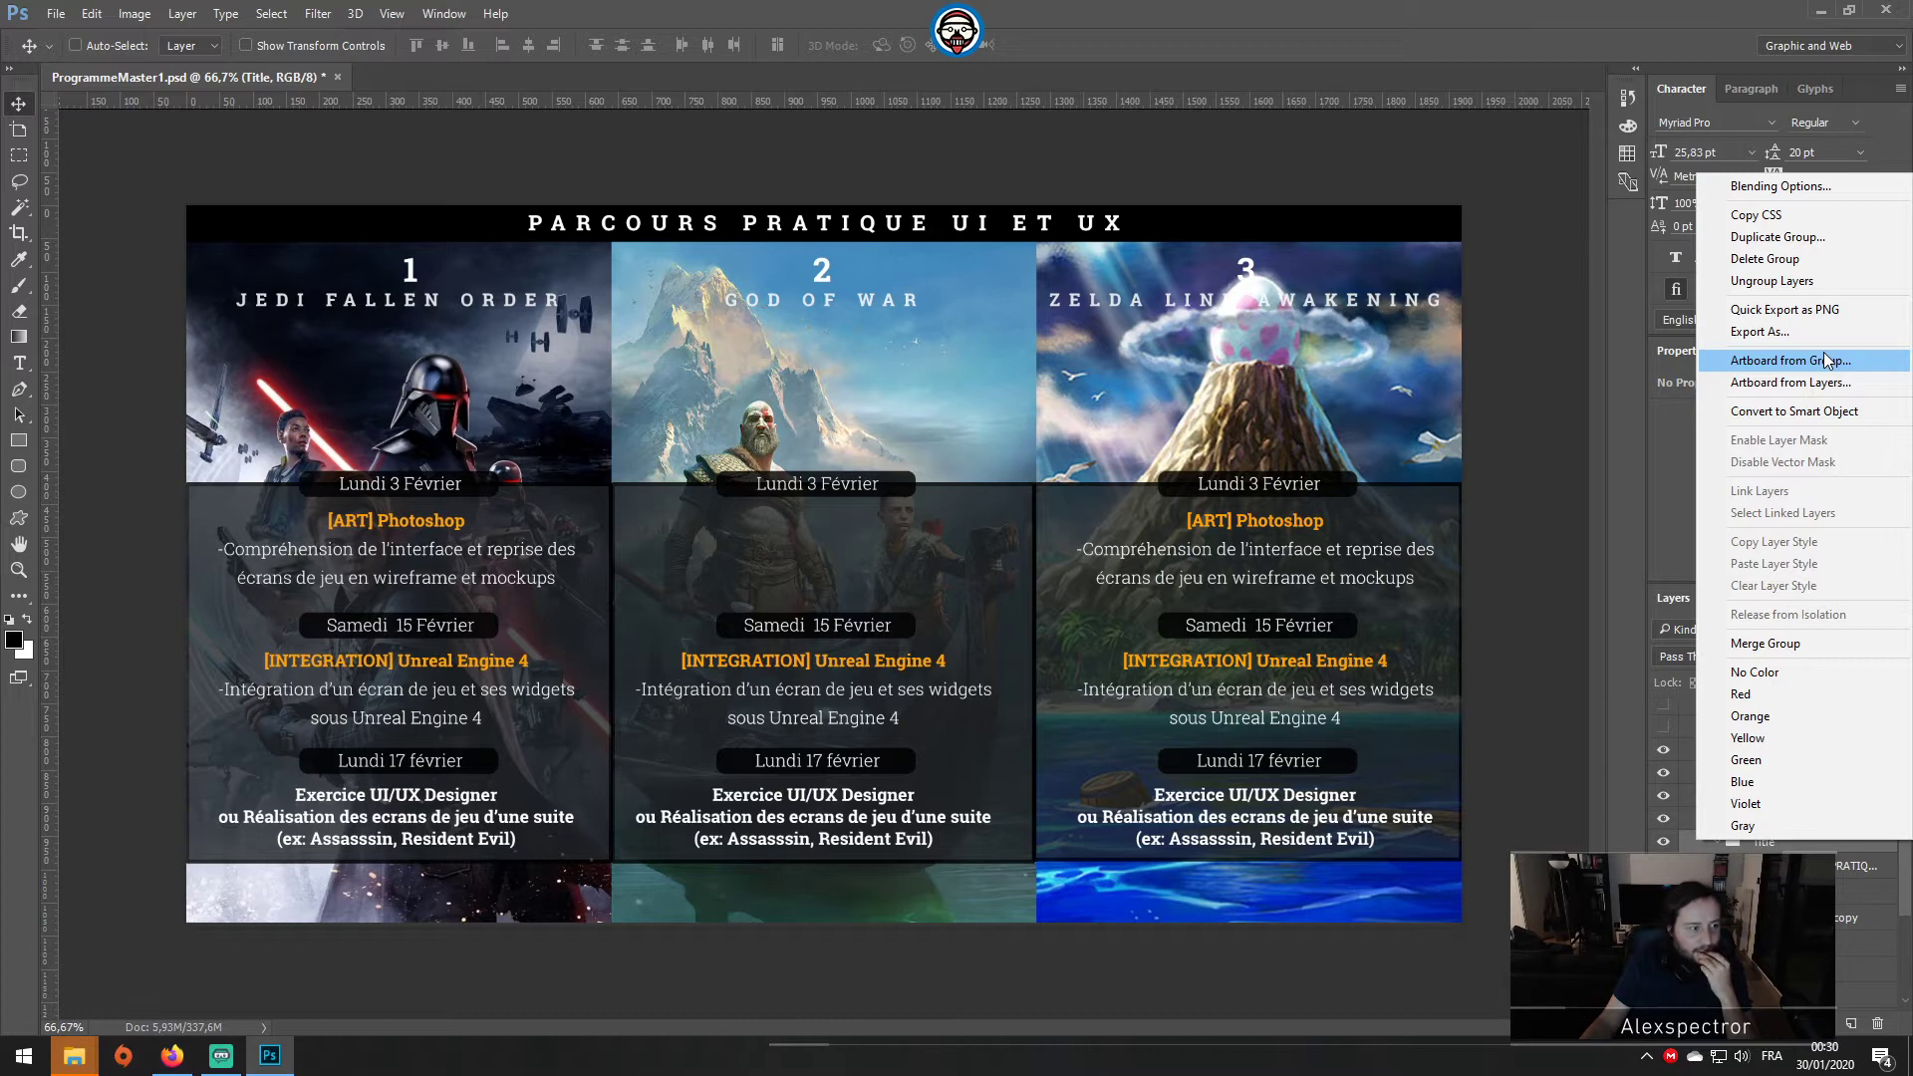
click(1833, 311)
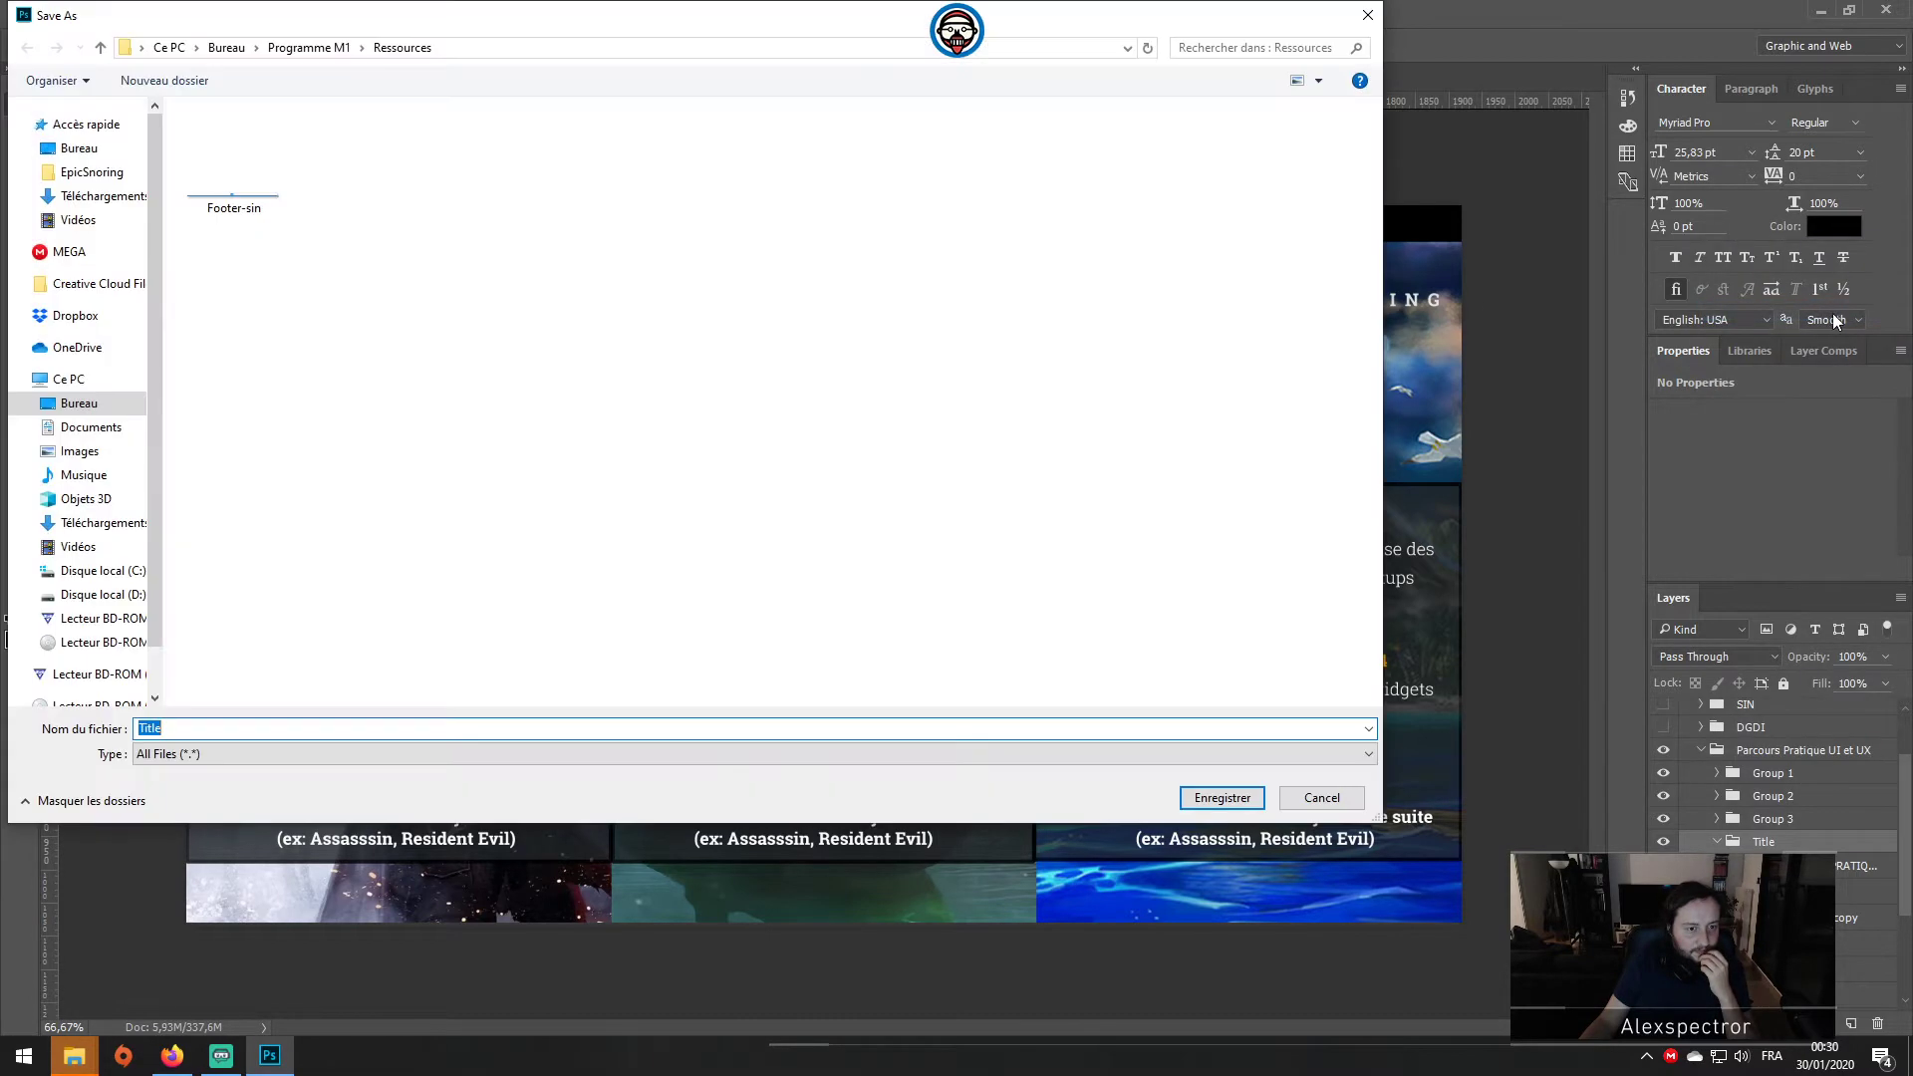
click(217, 734)
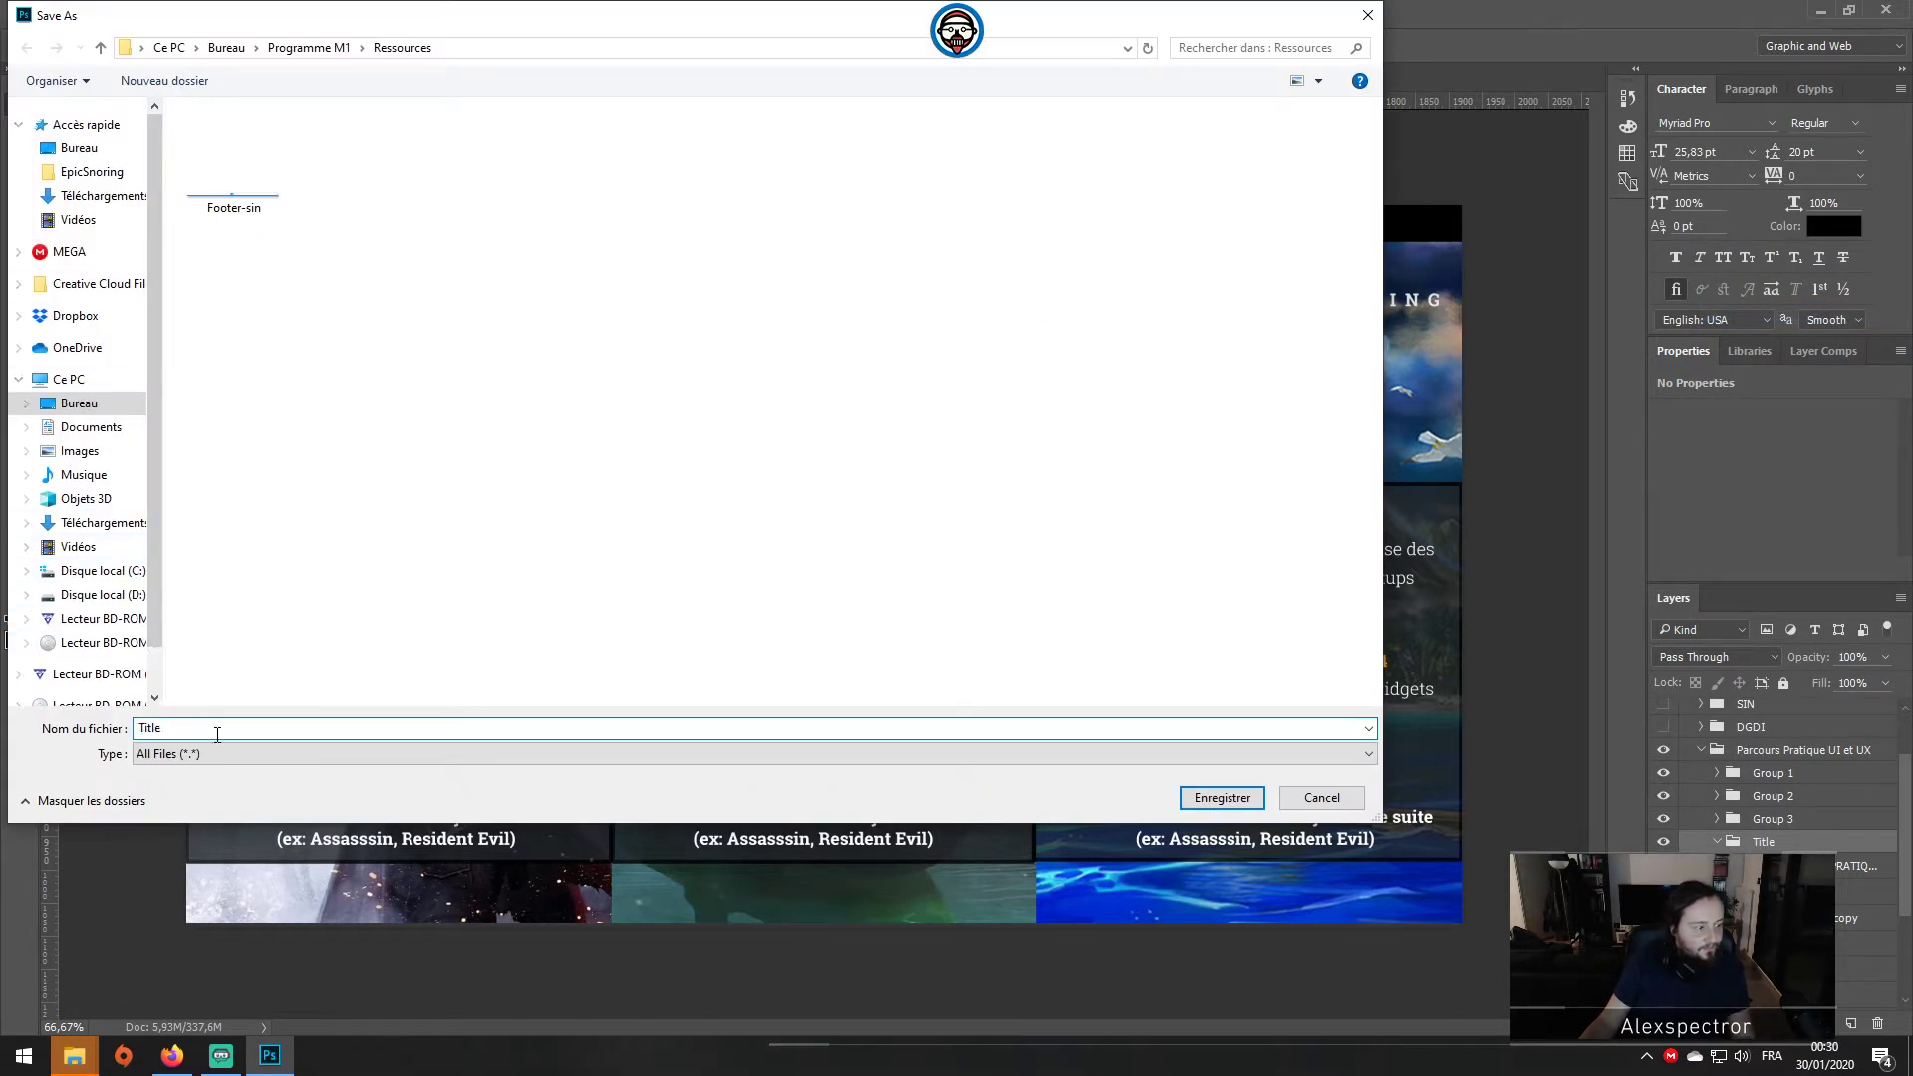
key(BackSpace)
key(BackSpace)
key(BackSpace)
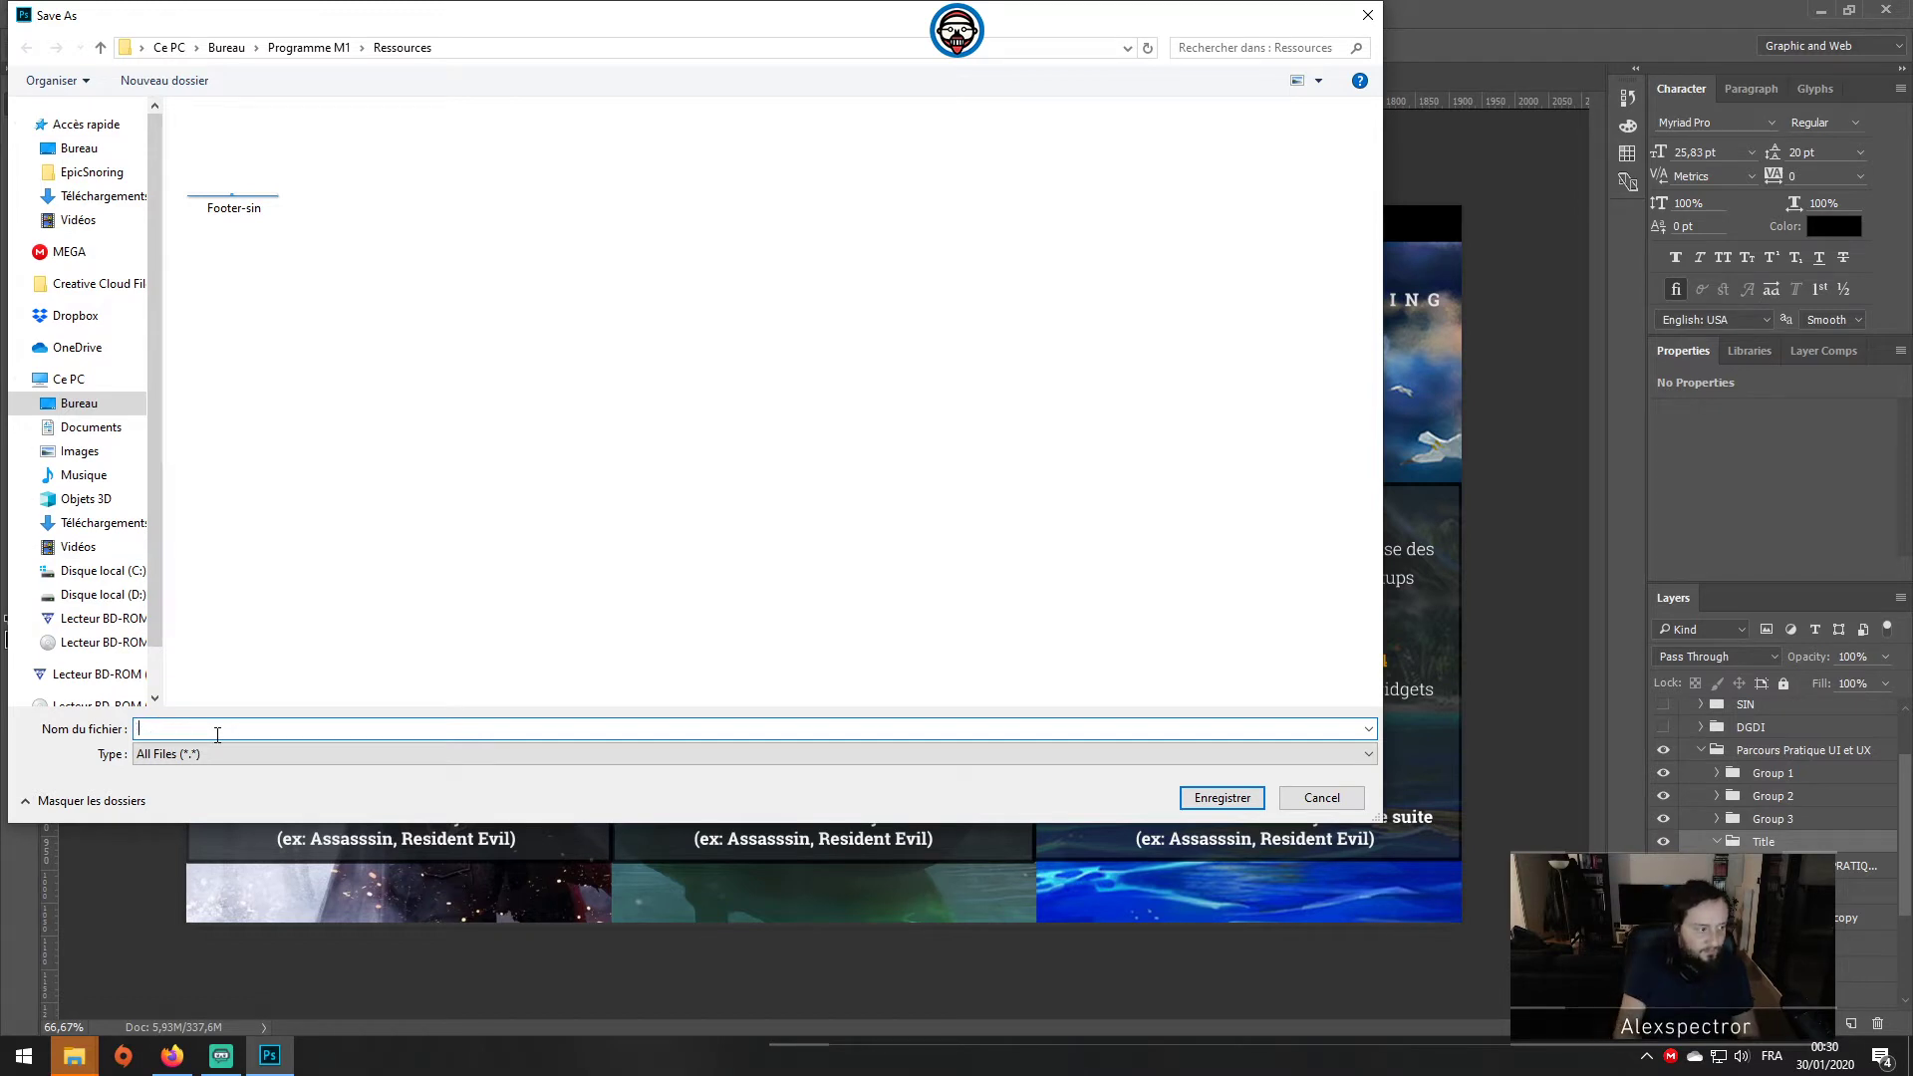
text(Header)
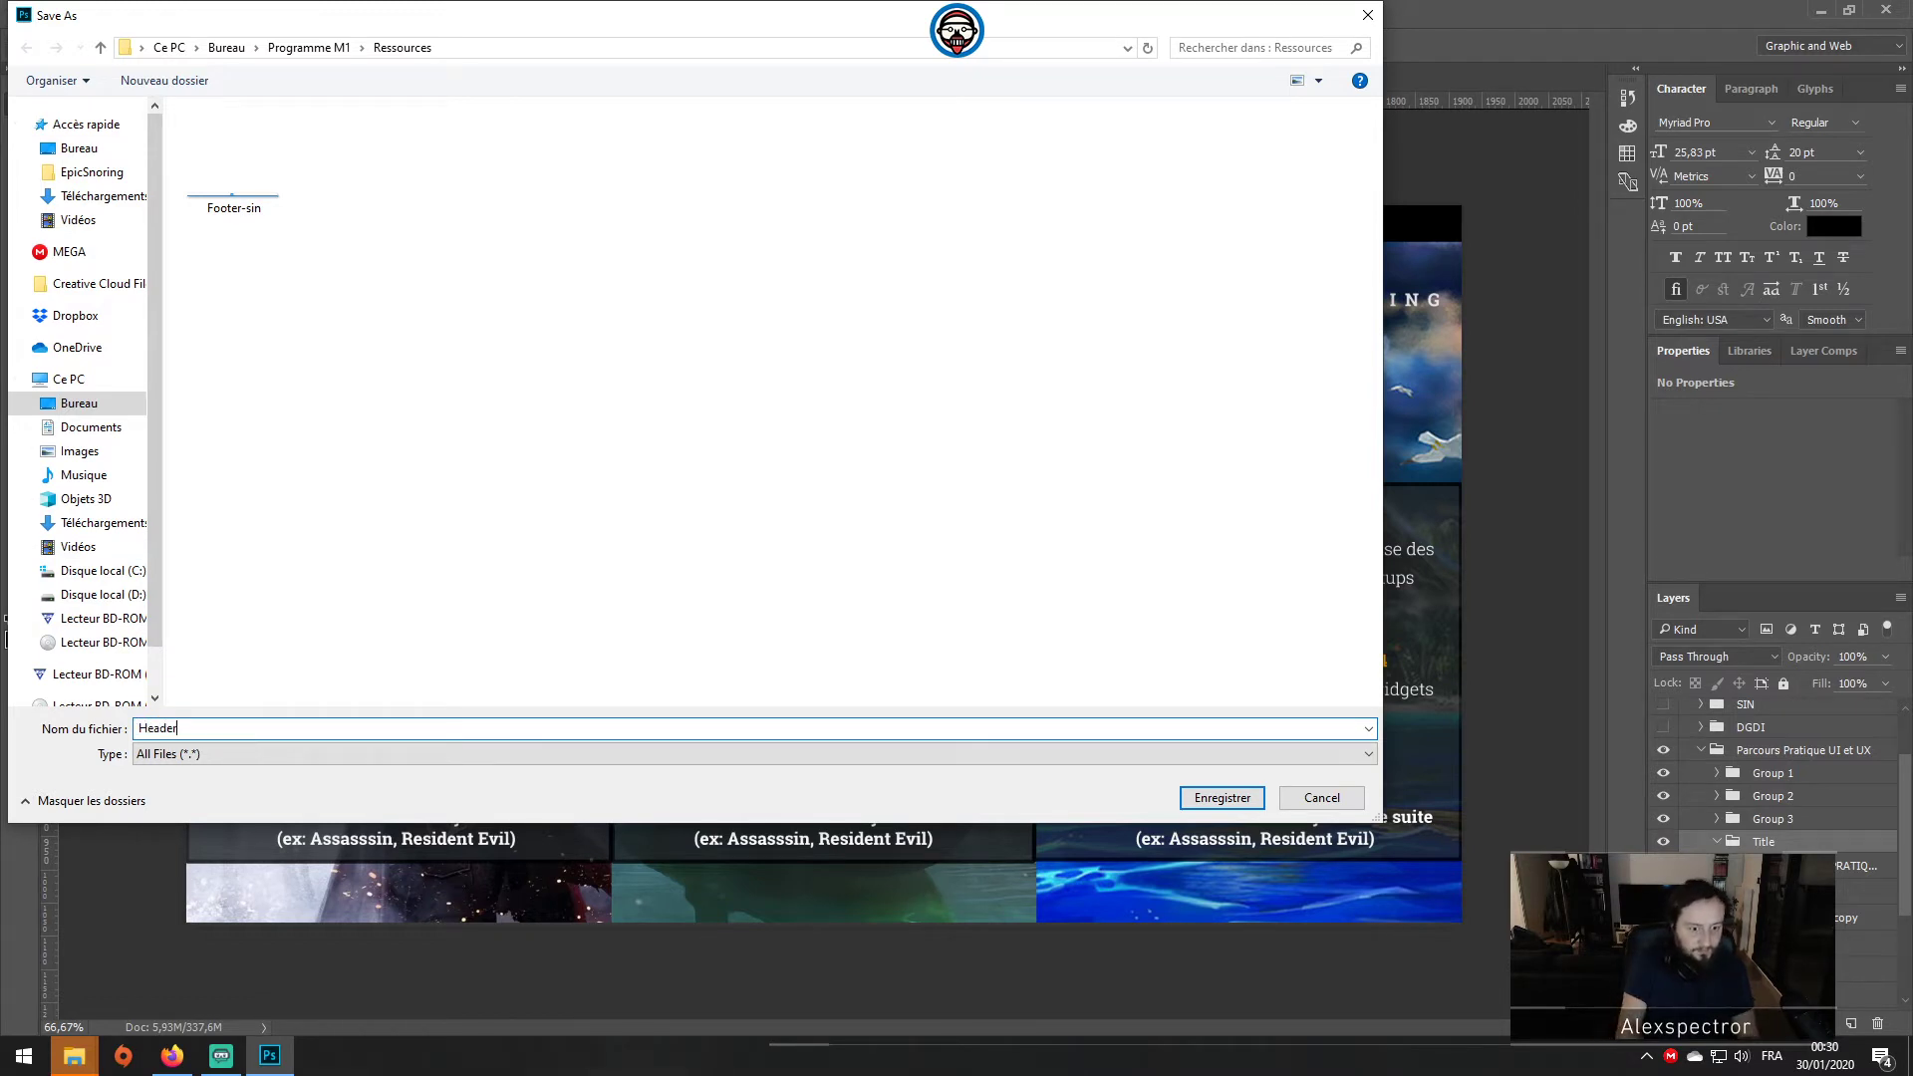
text(-P)
text(arcours)
key(Return)
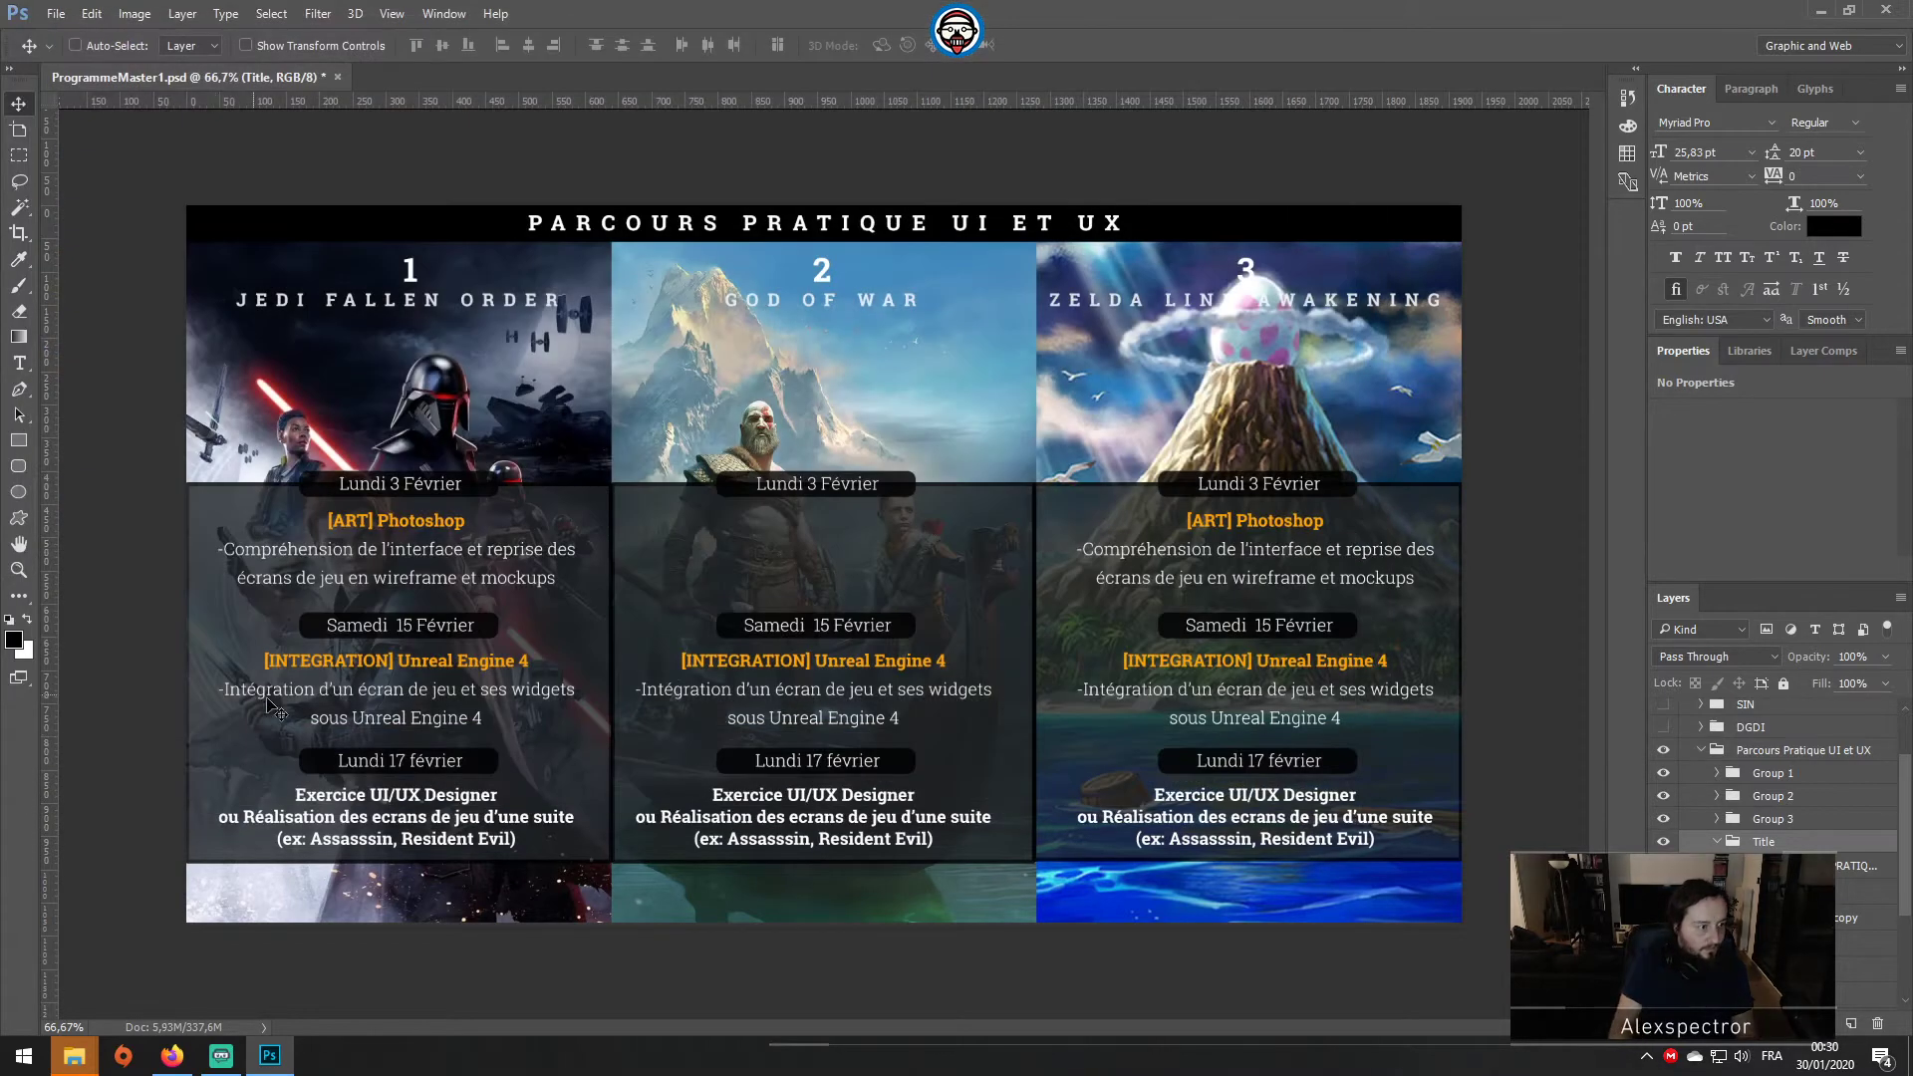
Step: Show the Title group's dark band above the Jedi, God of War and Zelda columns
click(1716, 844)
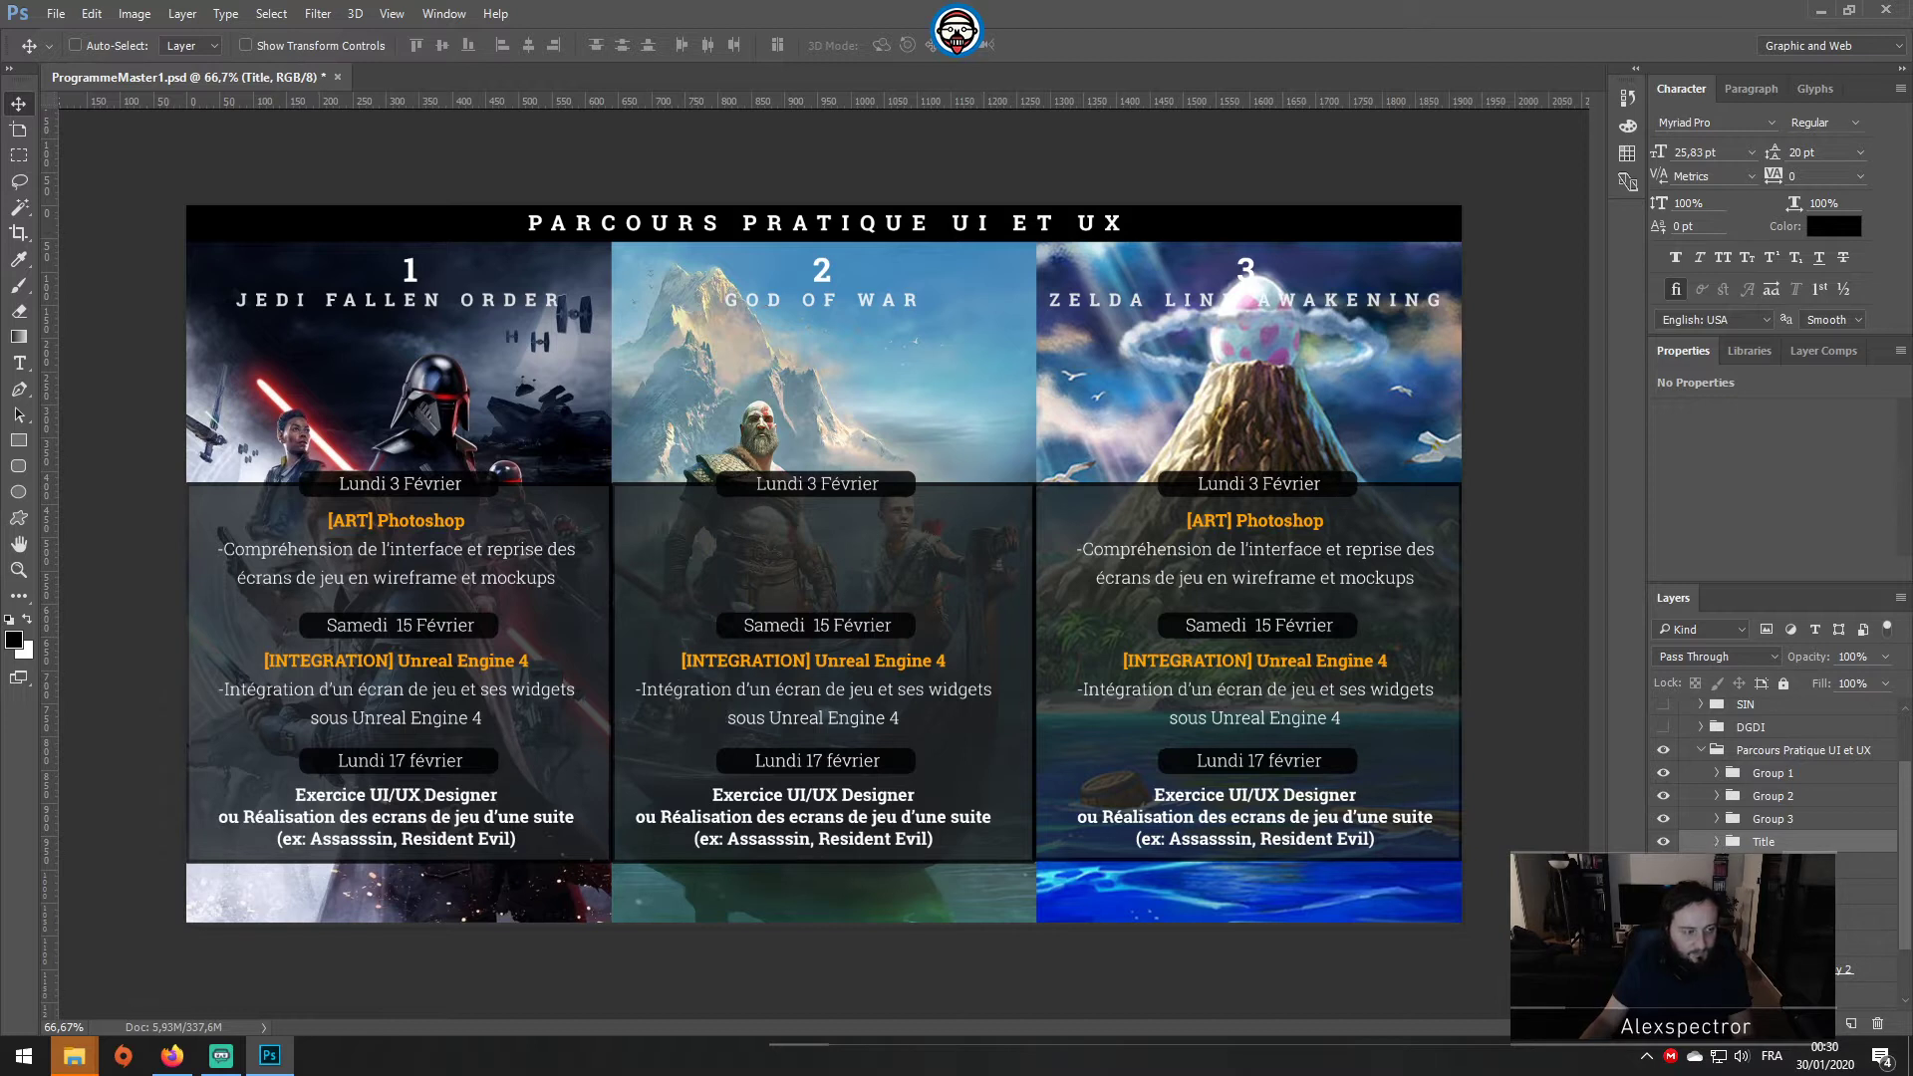
click(1716, 843)
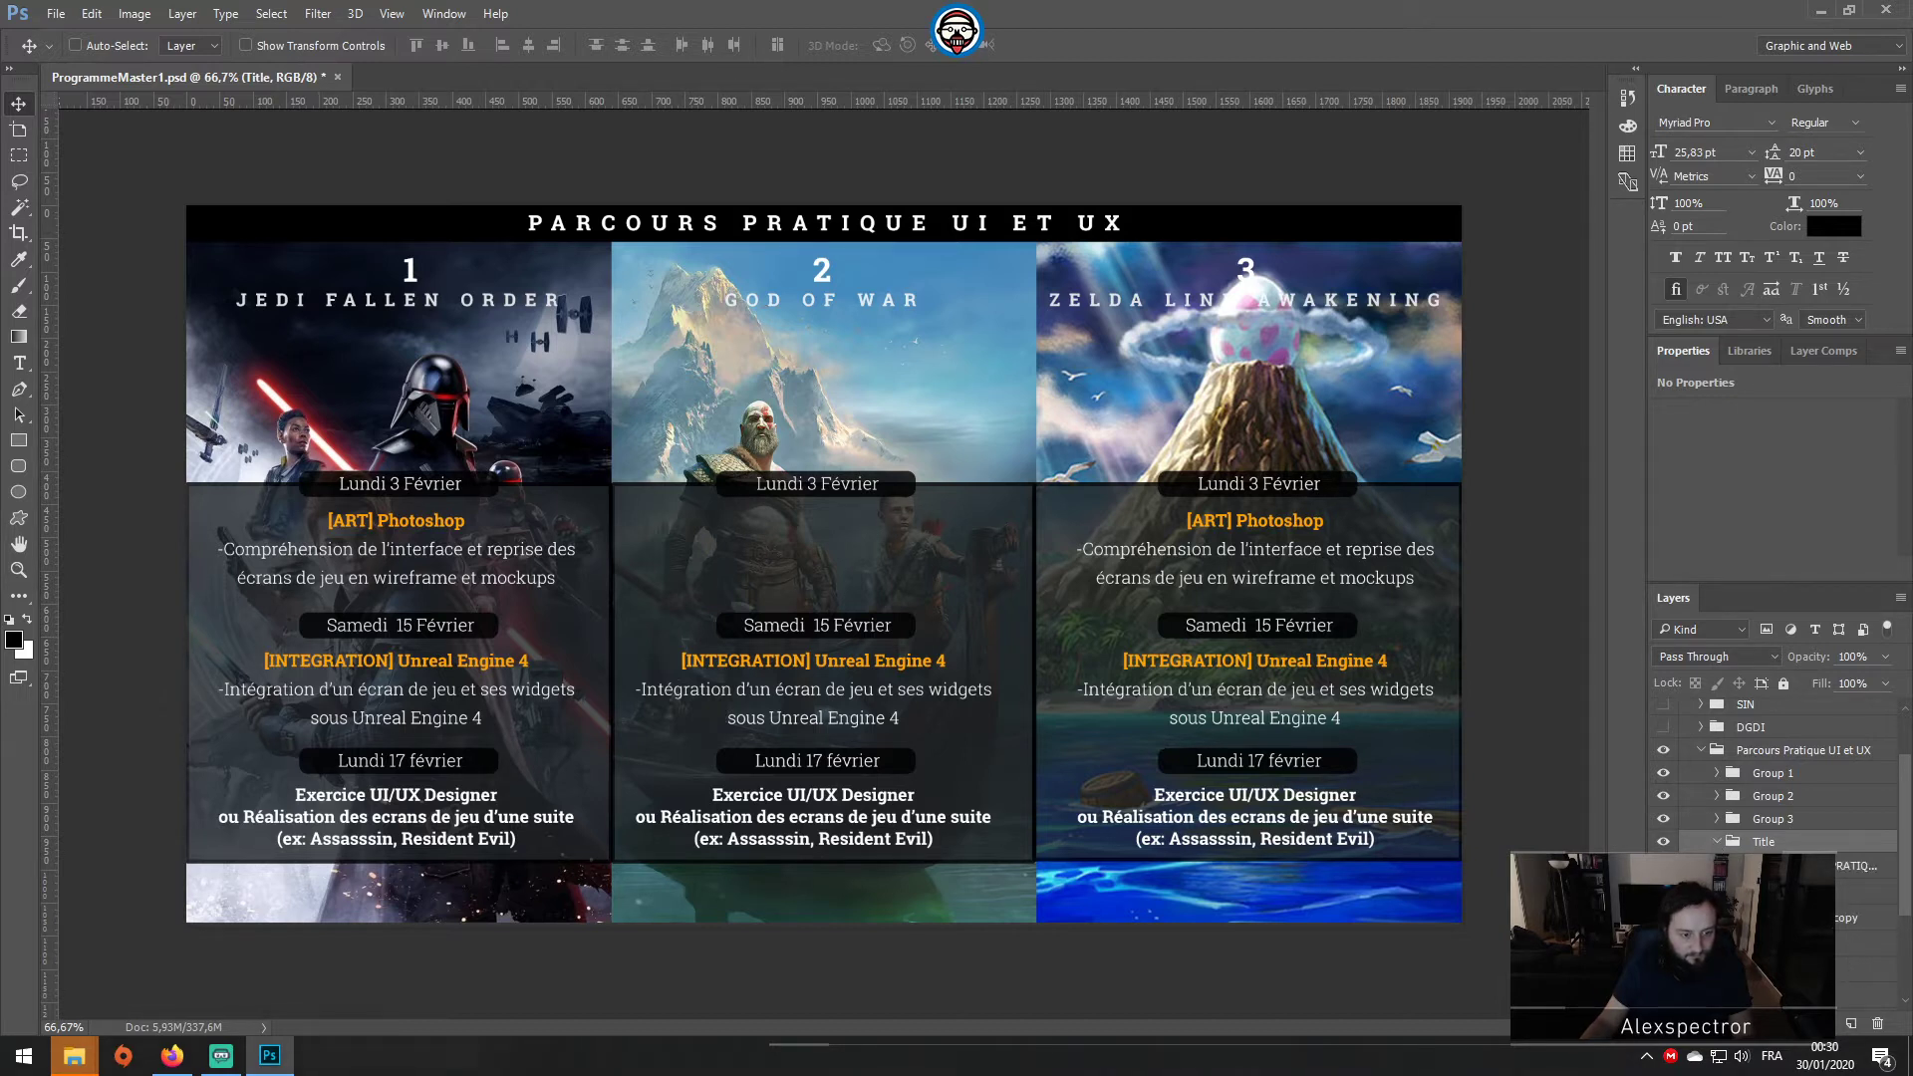
click(1717, 843)
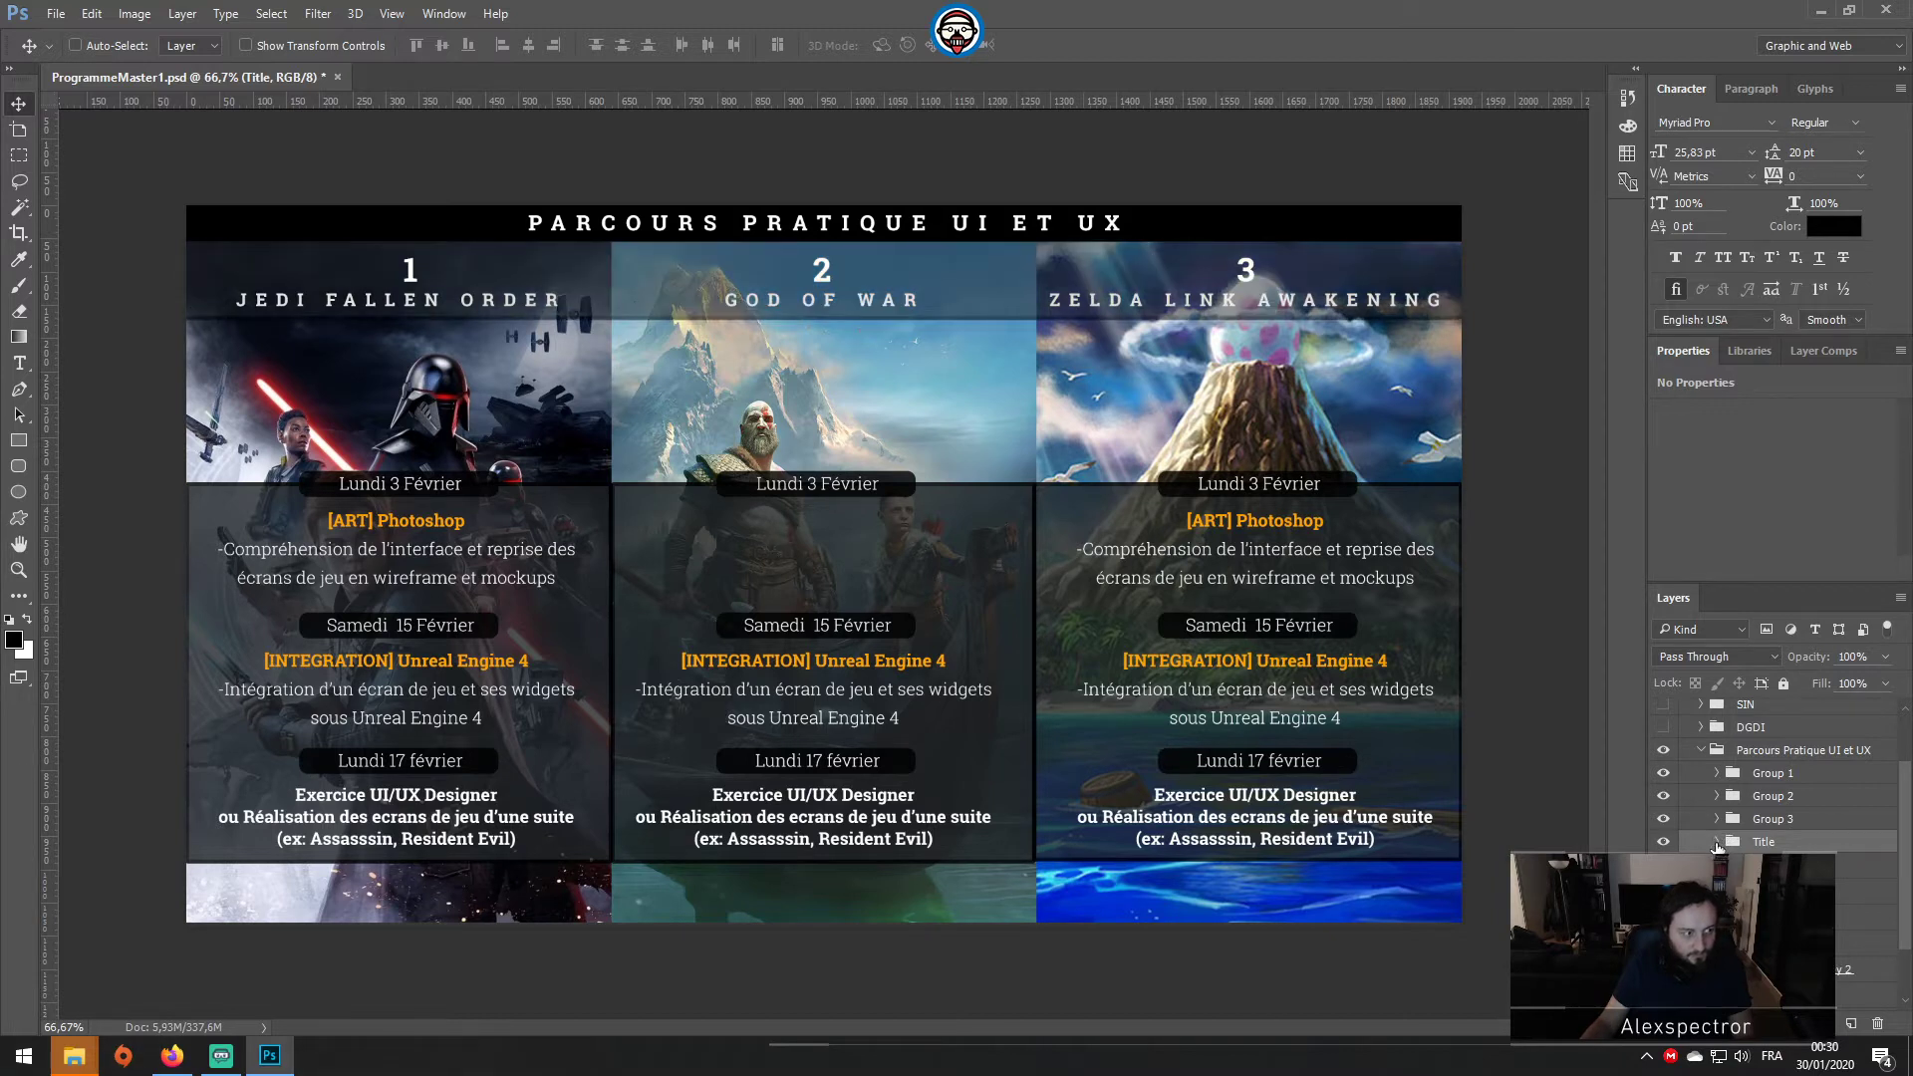
click(1718, 773)
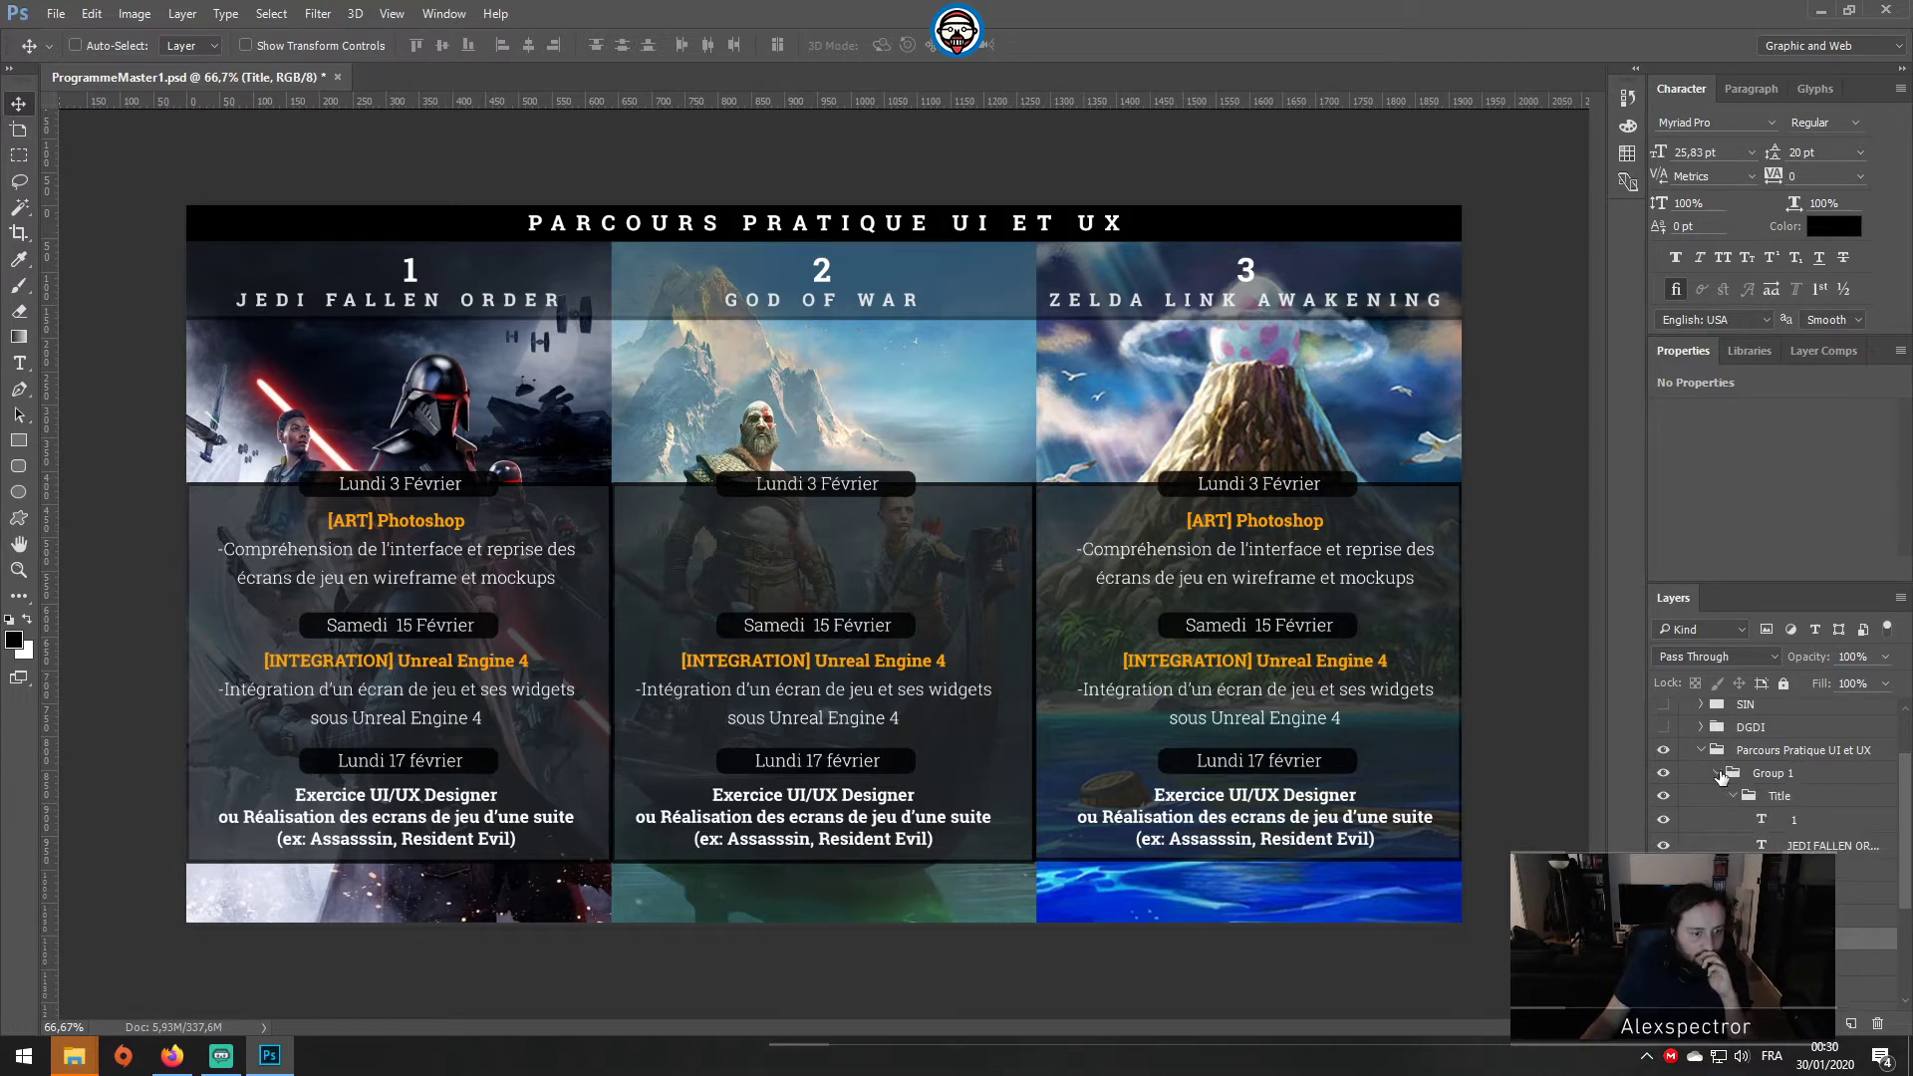
click(1721, 775)
click(1663, 775)
click(1663, 774)
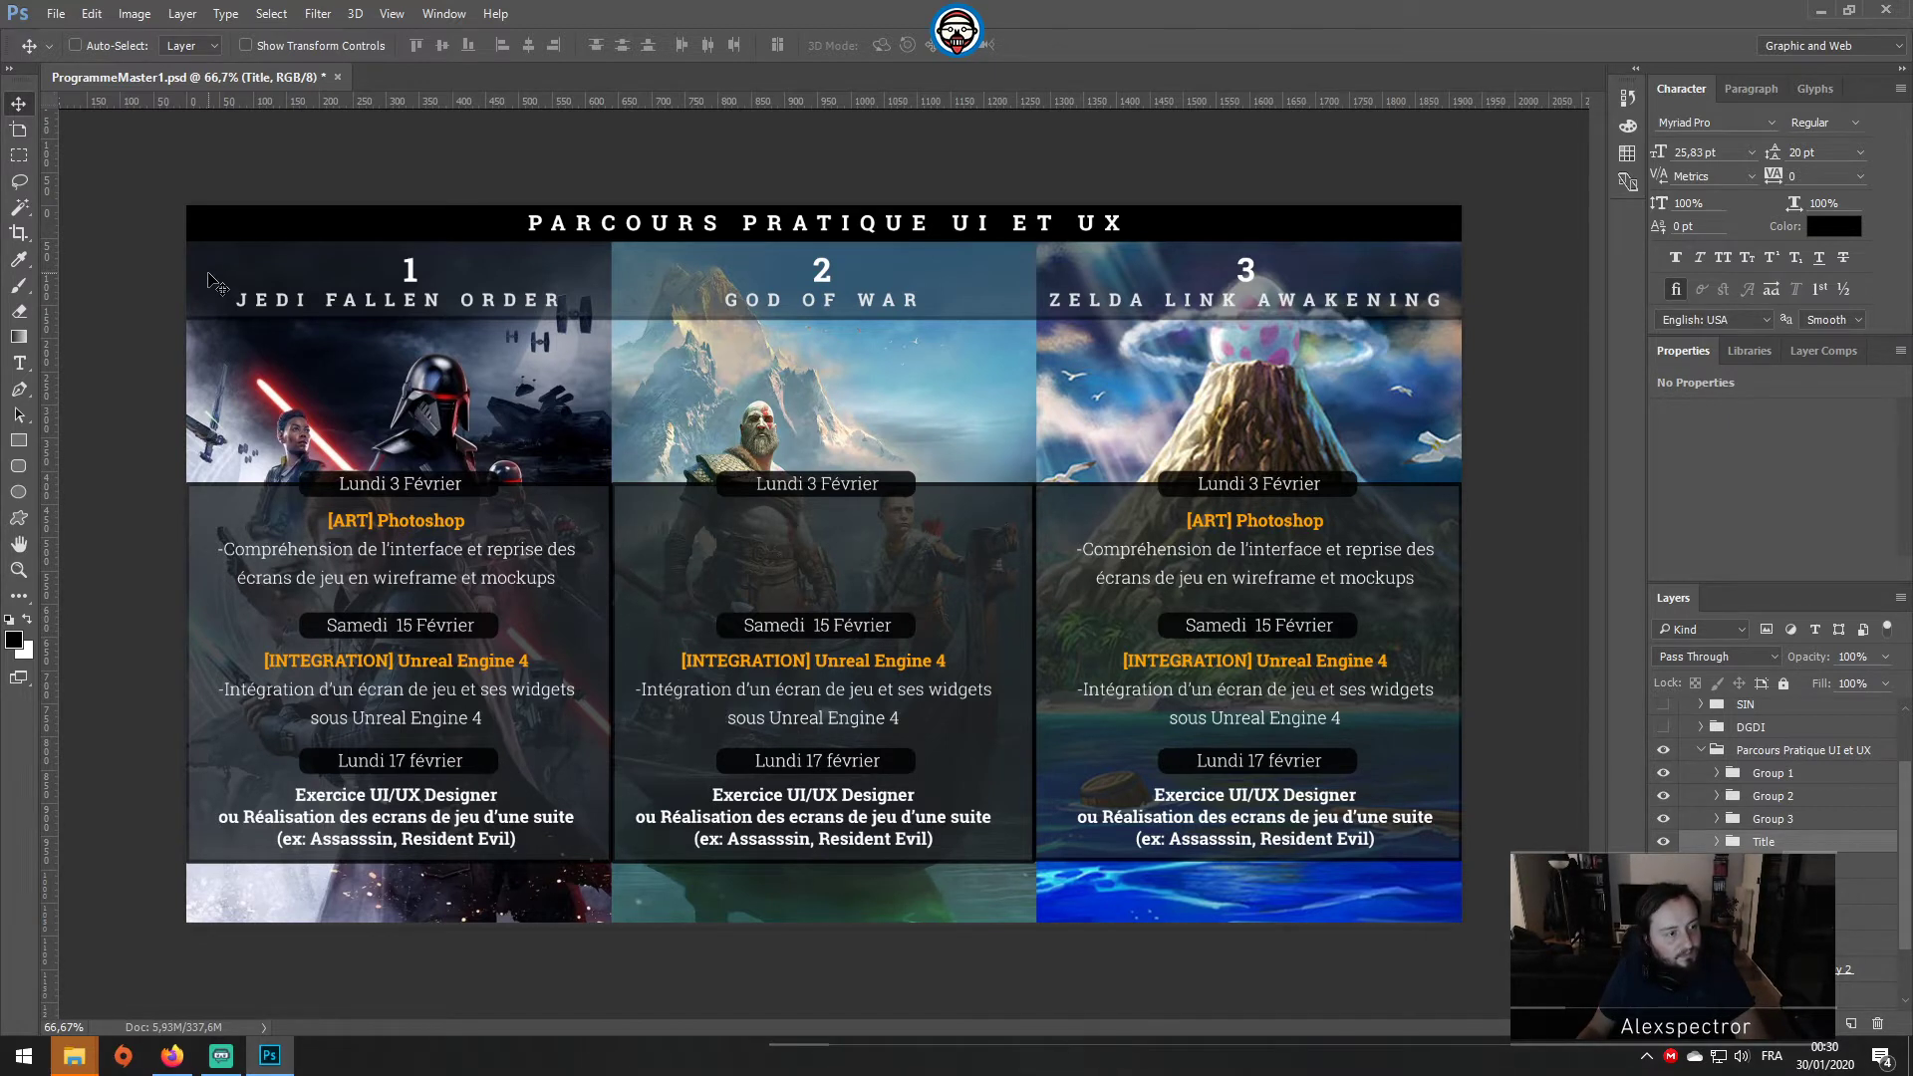
click(19, 155)
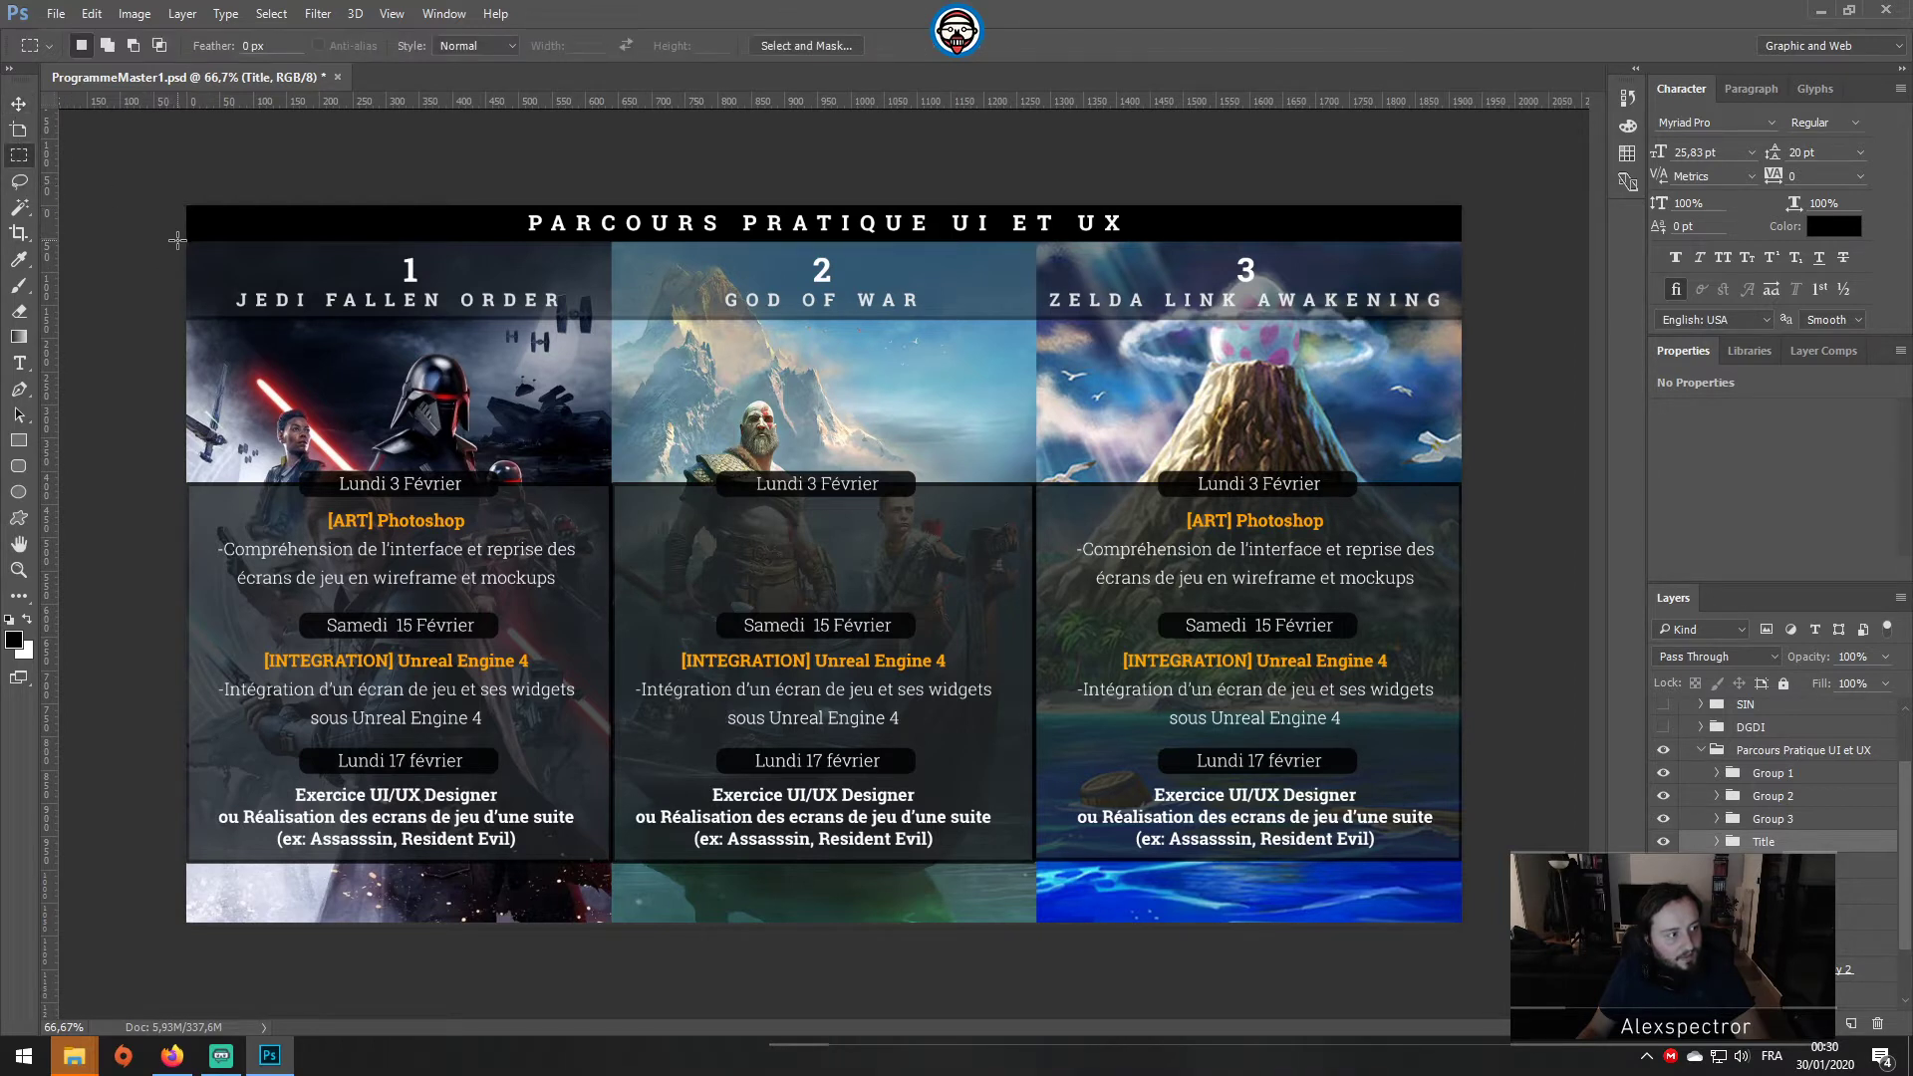
Step: Add a horizontal guide near the top edge of the game images
click(19, 101)
alt+scroll(211, 104, up, 5)
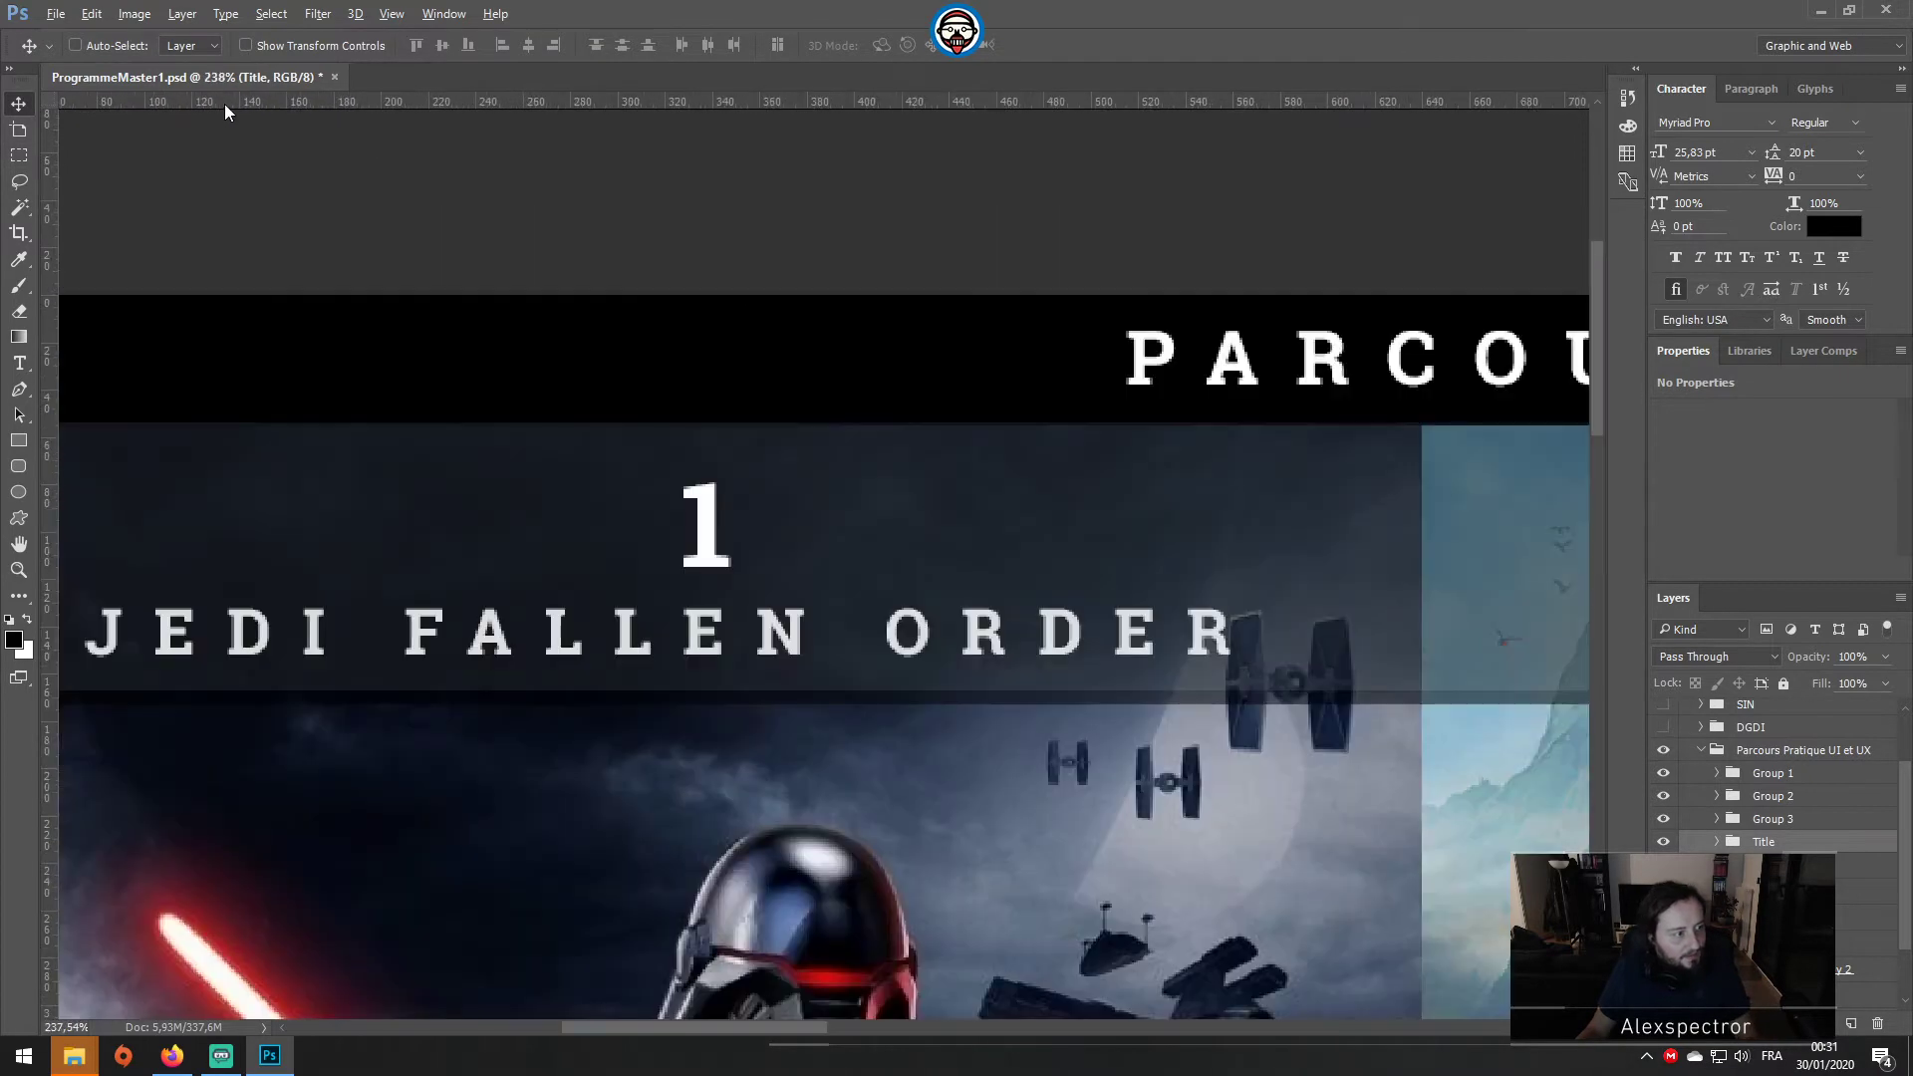
drag(229, 104, 368, 416)
alt+scroll(359, 432, down, 4)
alt+scroll(299, 398, down, 2)
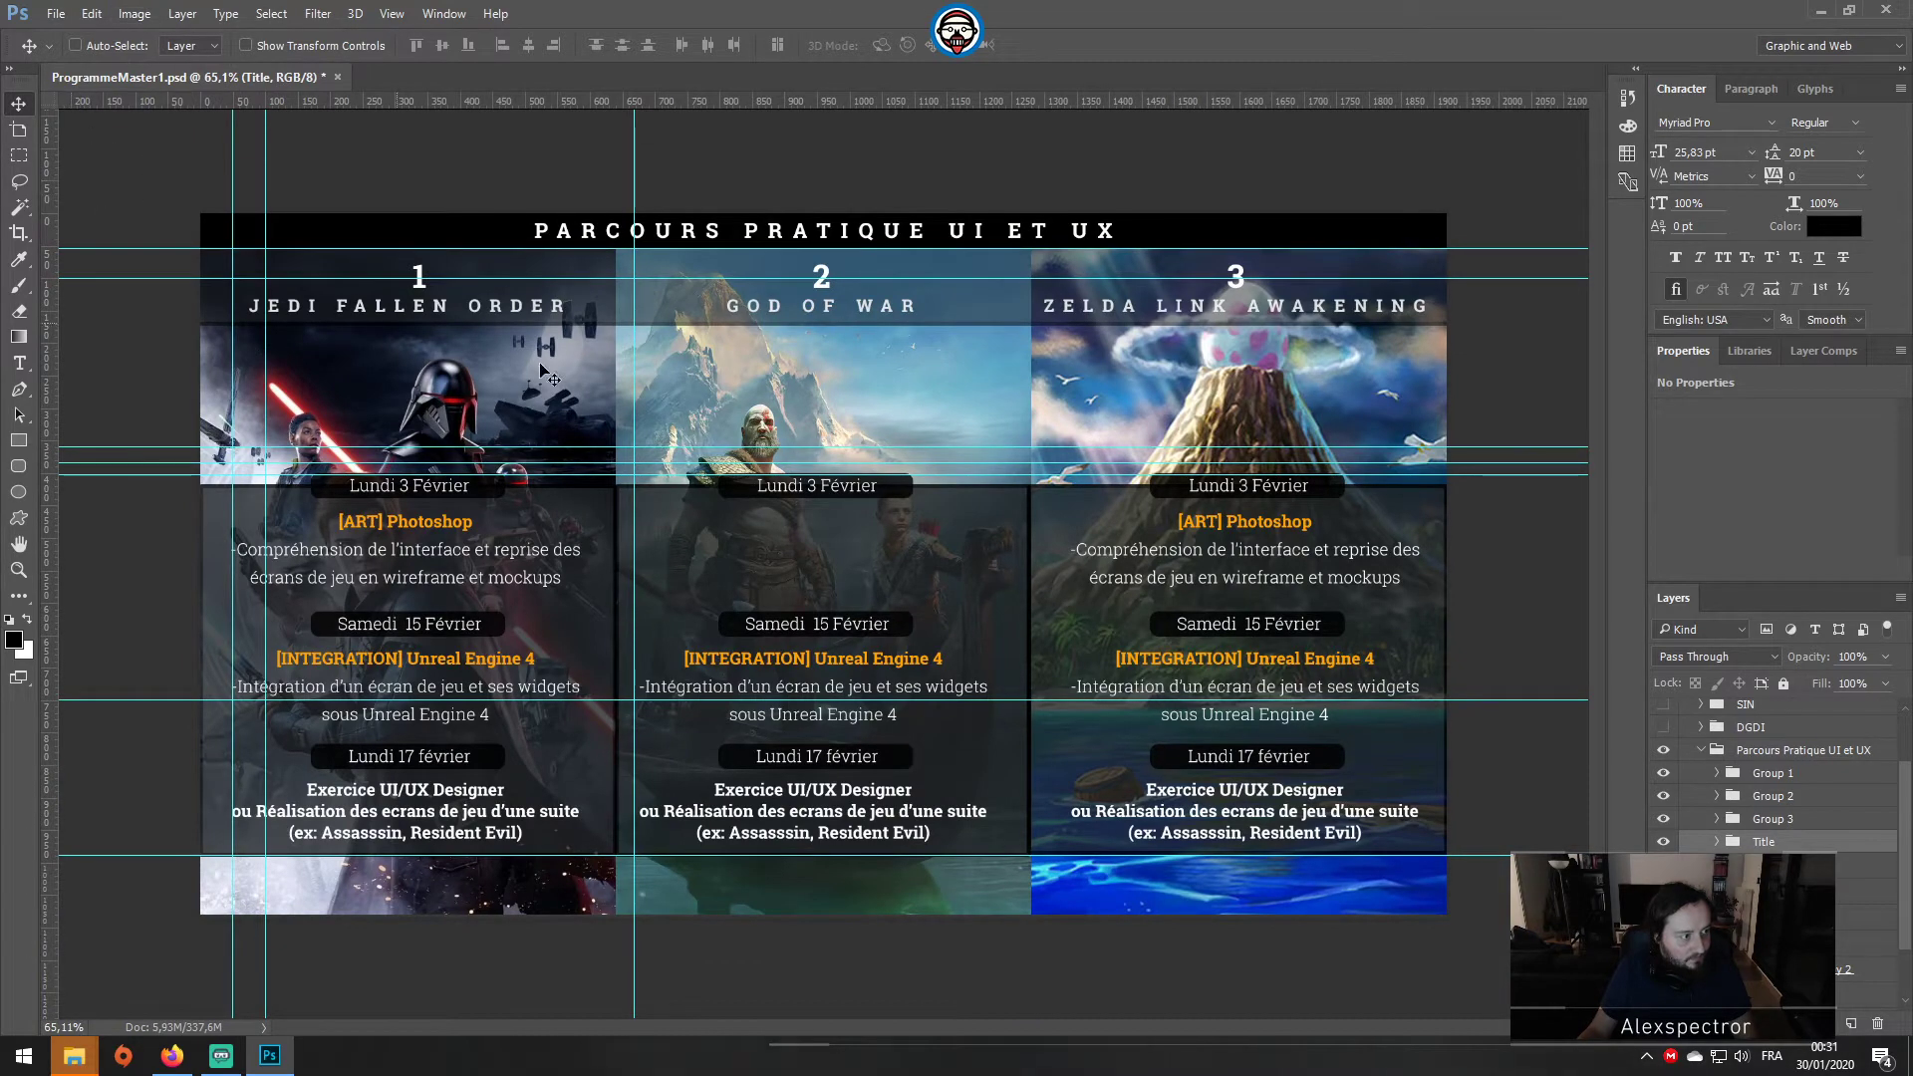
alt+scroll(614, 379, up, 3)
alt+scroll(588, 398, up, 2)
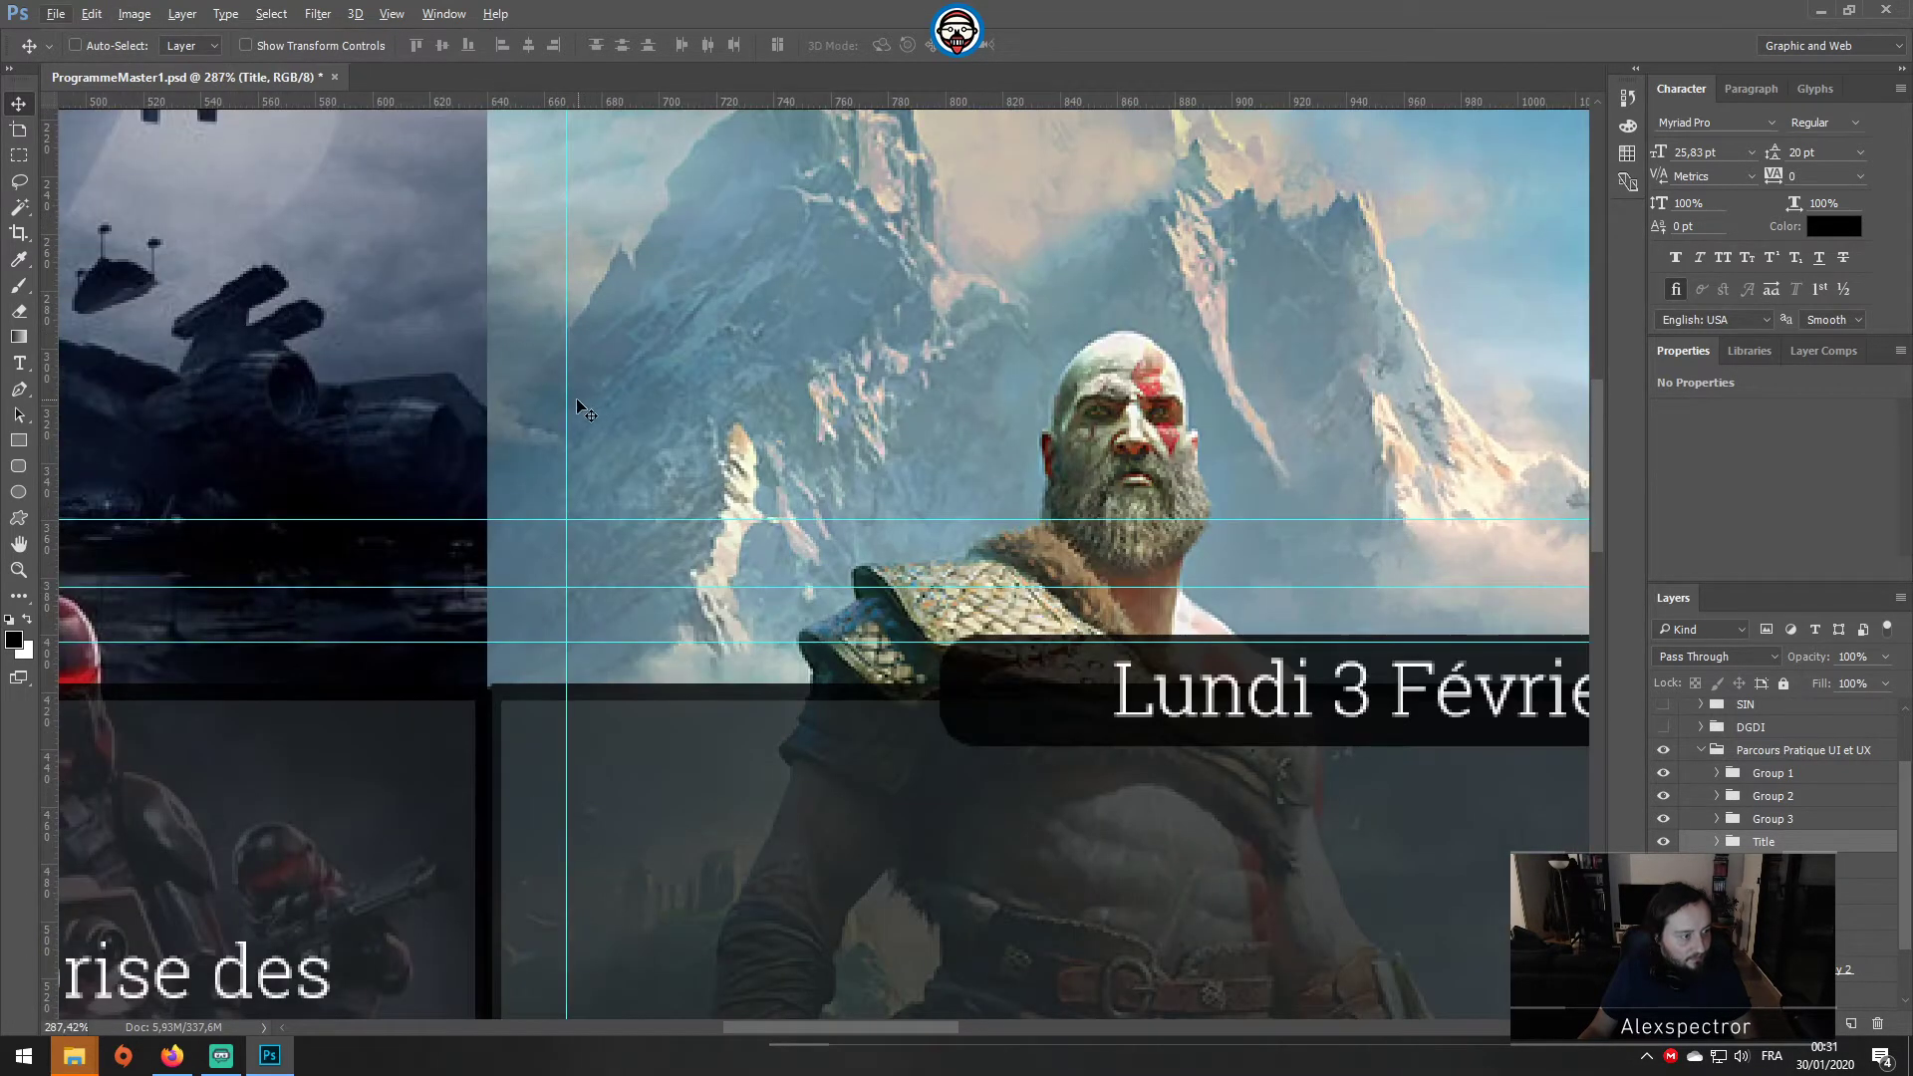
Step: Align vertical guides with the God of War image edge and between the second and third columns
drag(568, 399, 488, 413)
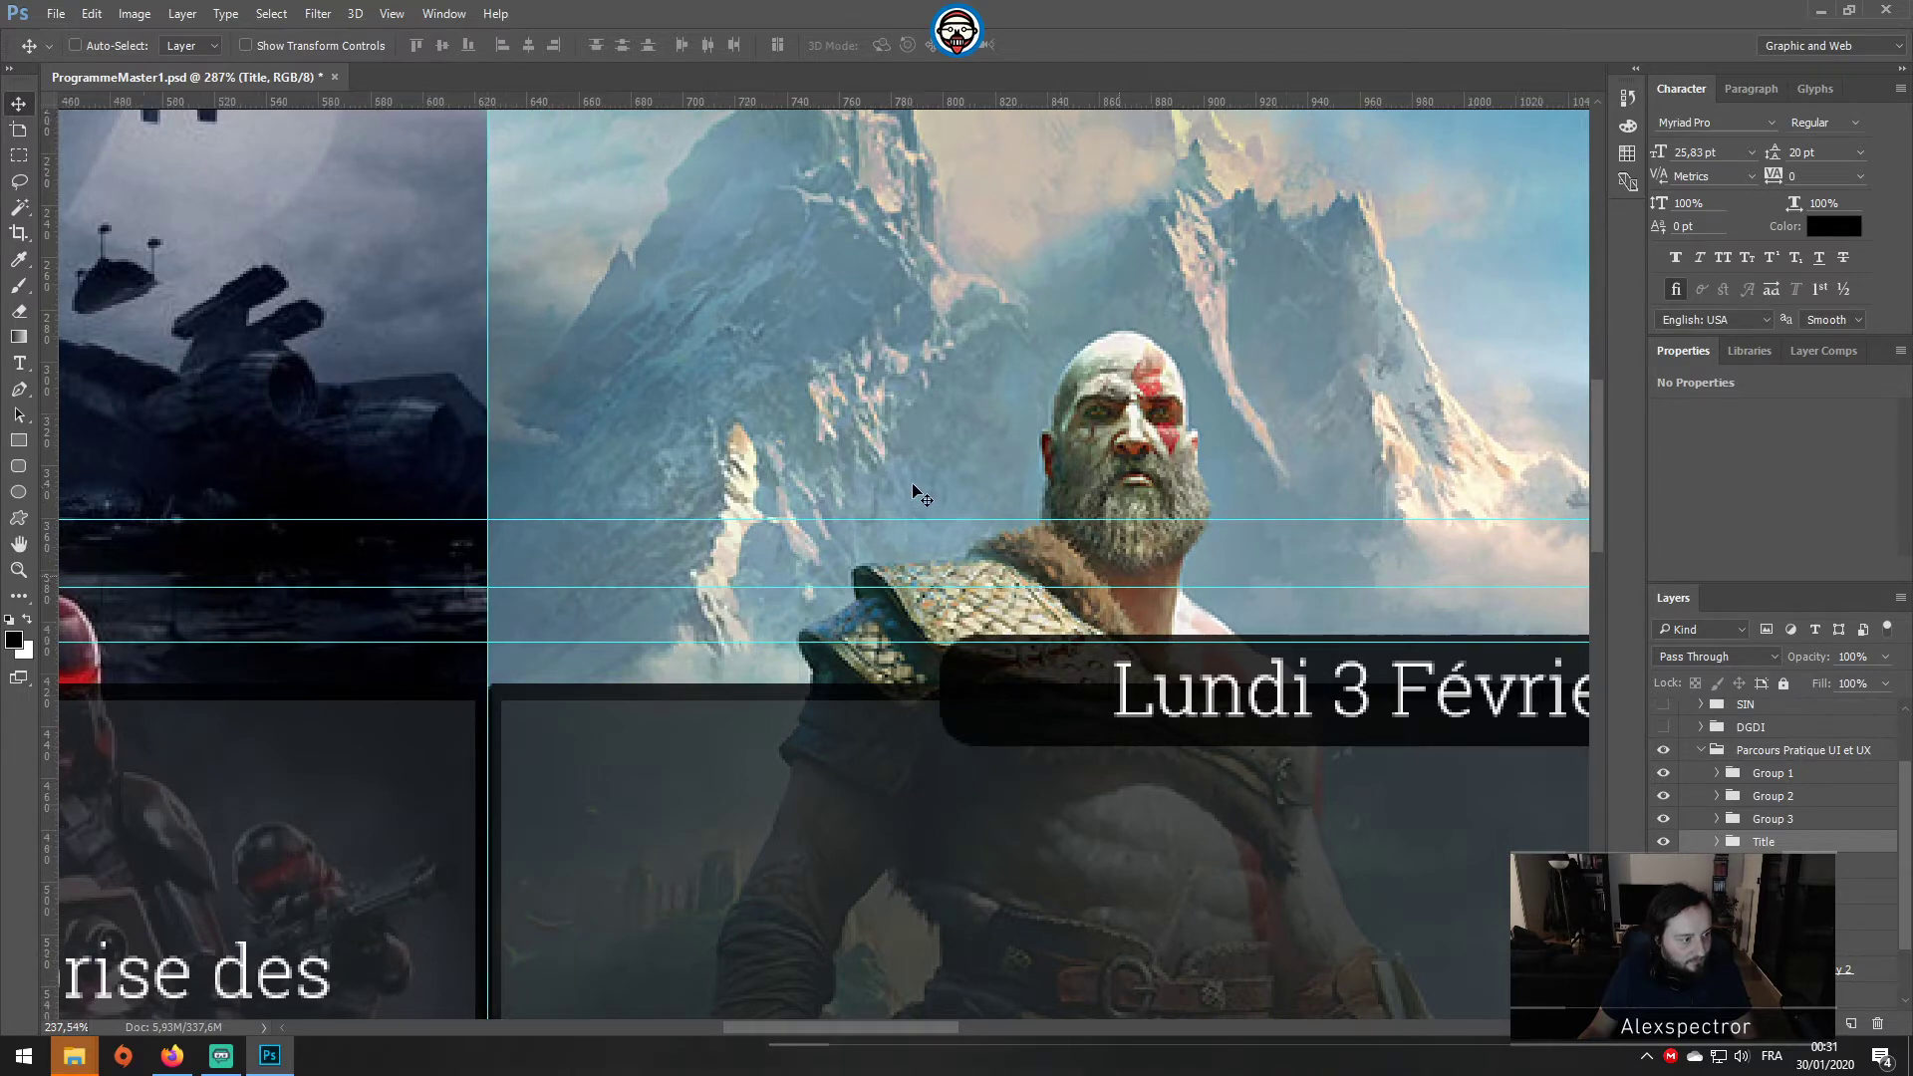
alt+scroll(914, 491, down, 1)
alt+scroll(914, 490, down, 1)
alt+scroll(915, 490, down, 1)
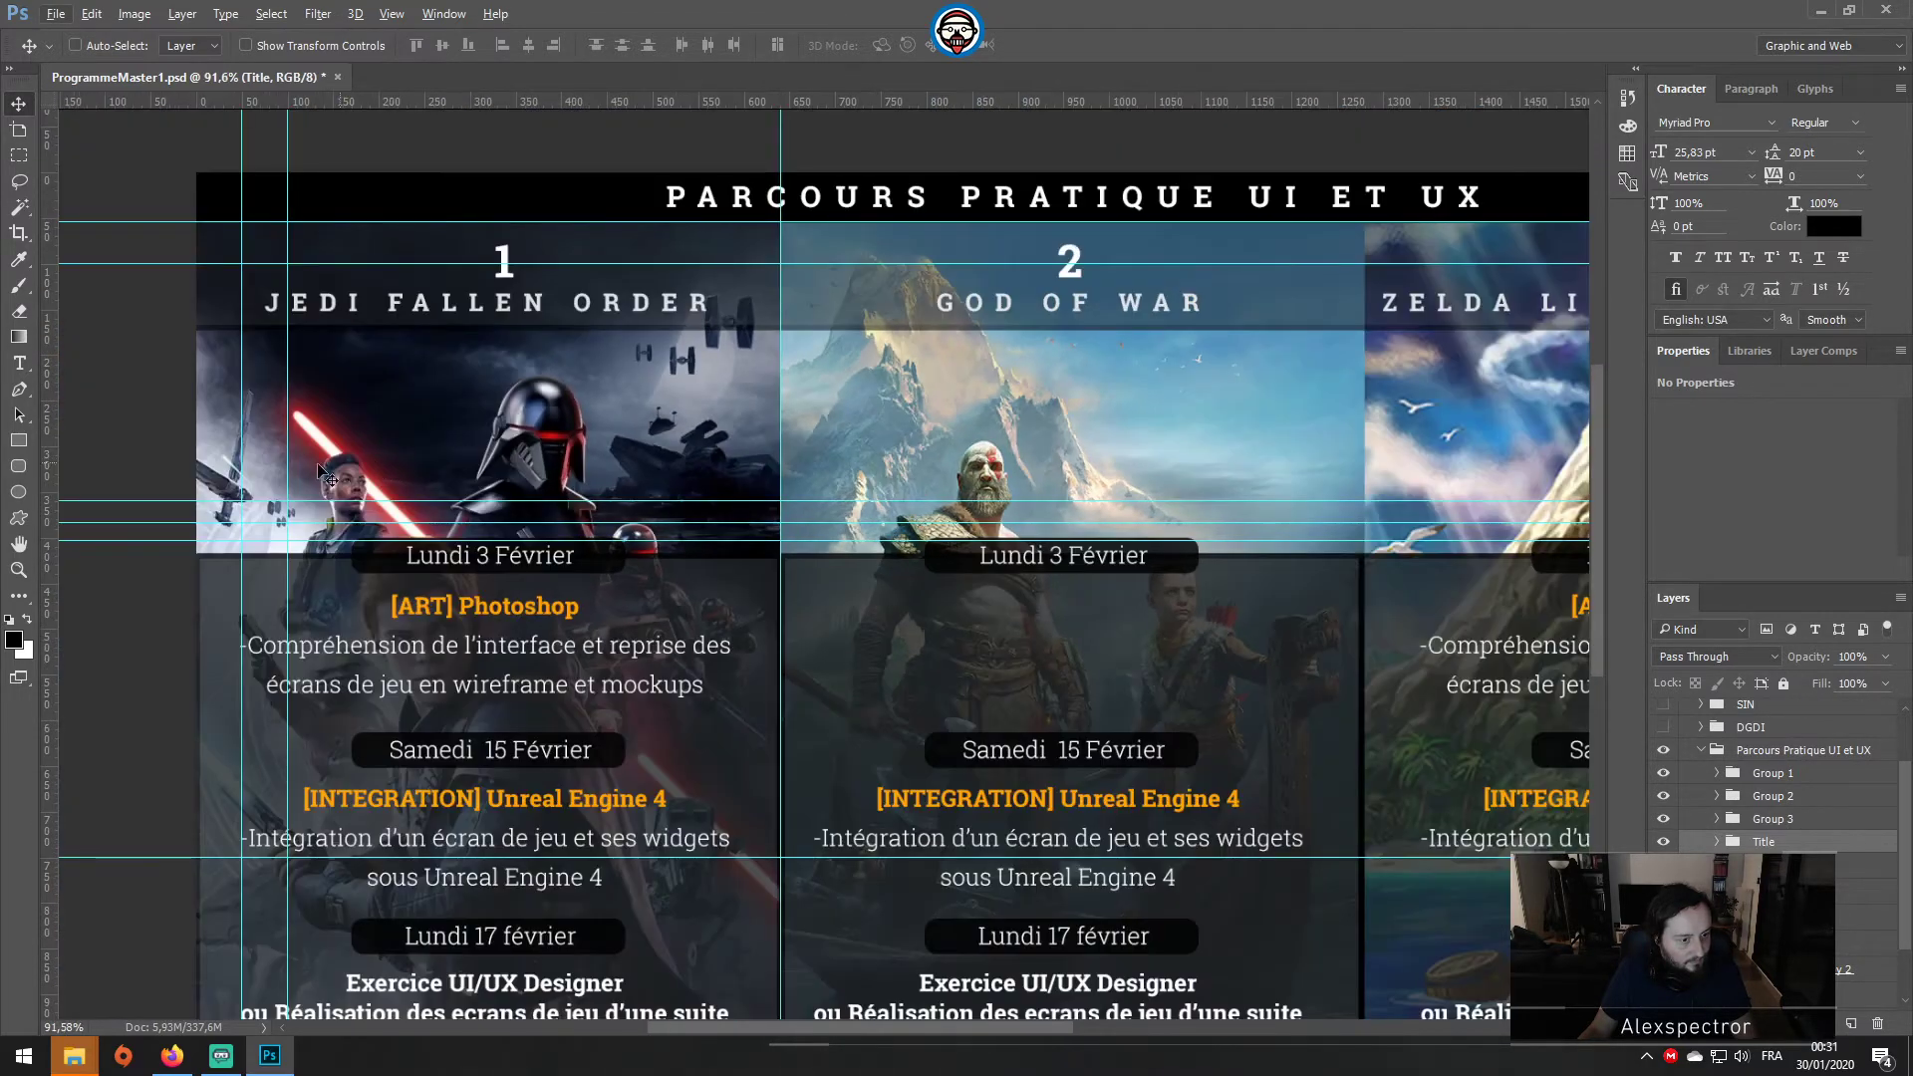
drag(55, 465, 1365, 559)
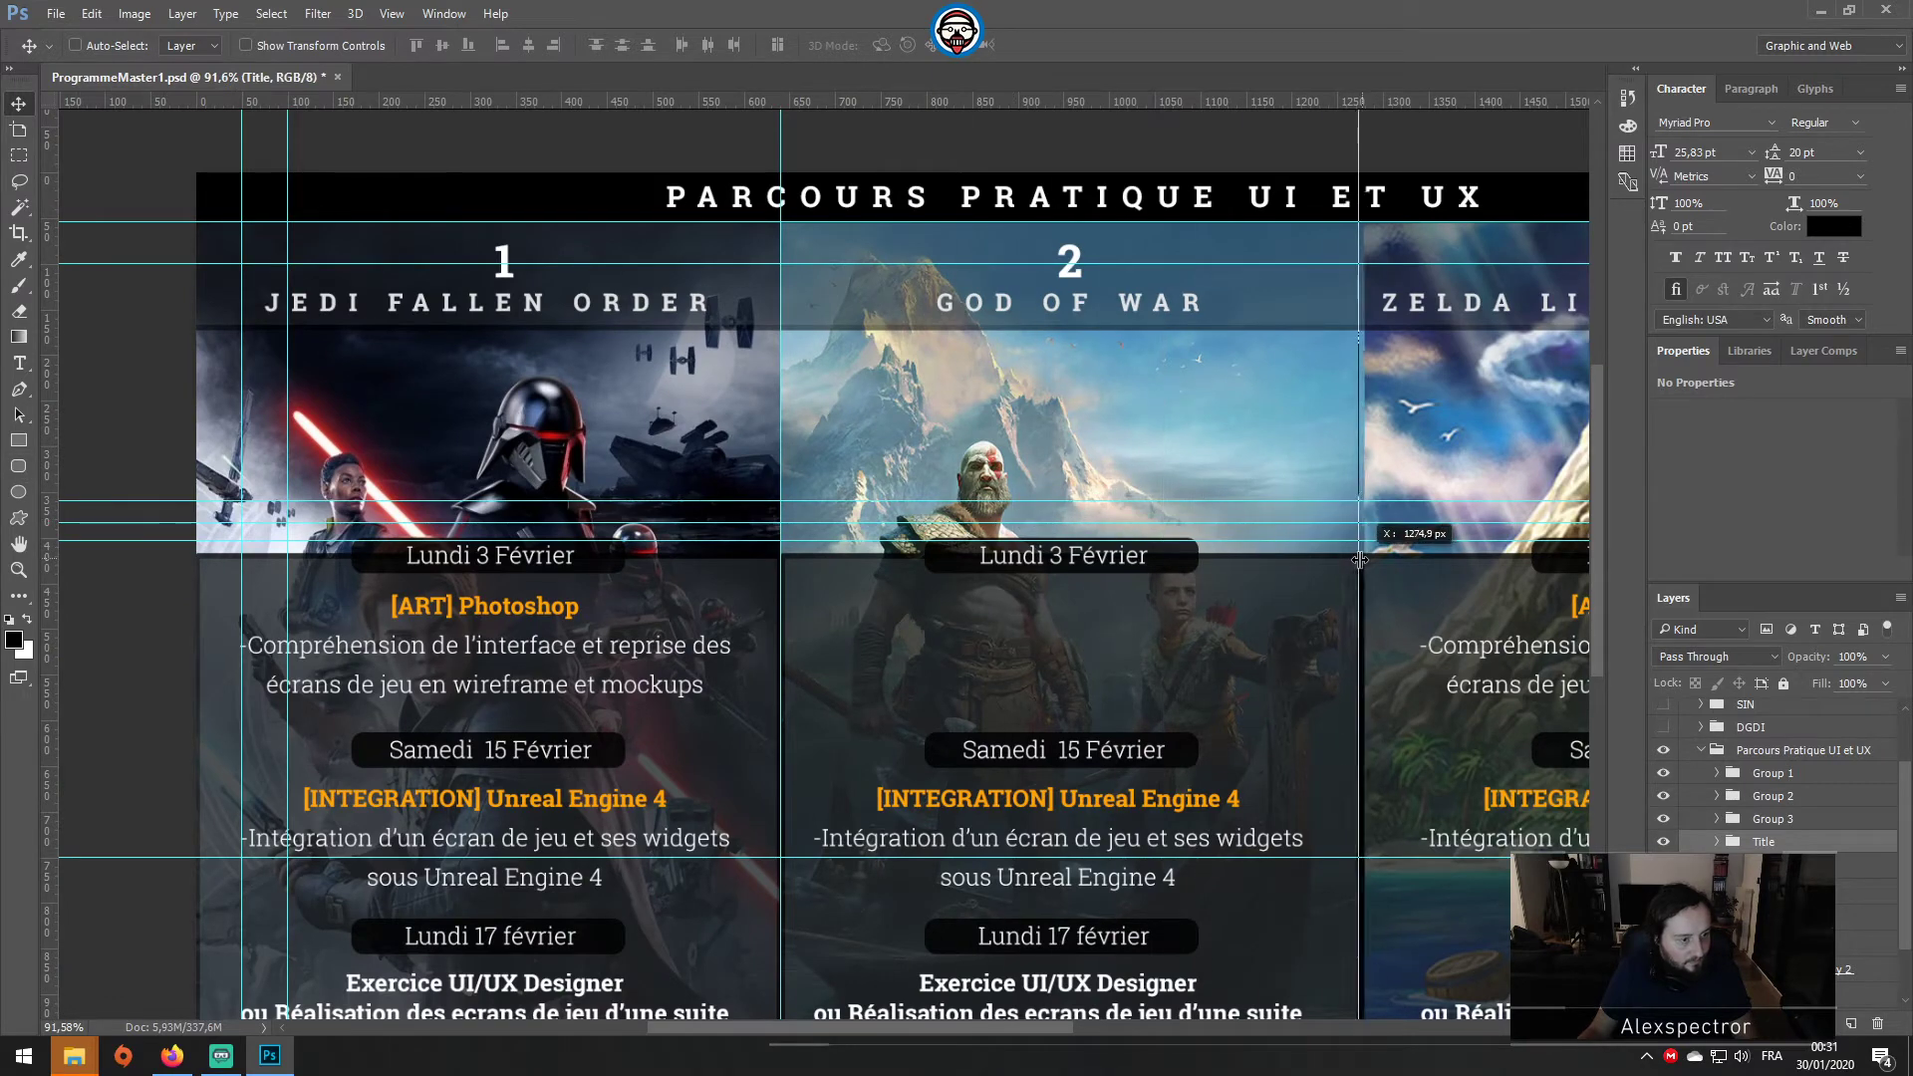
alt+scroll(1094, 518, down, 1)
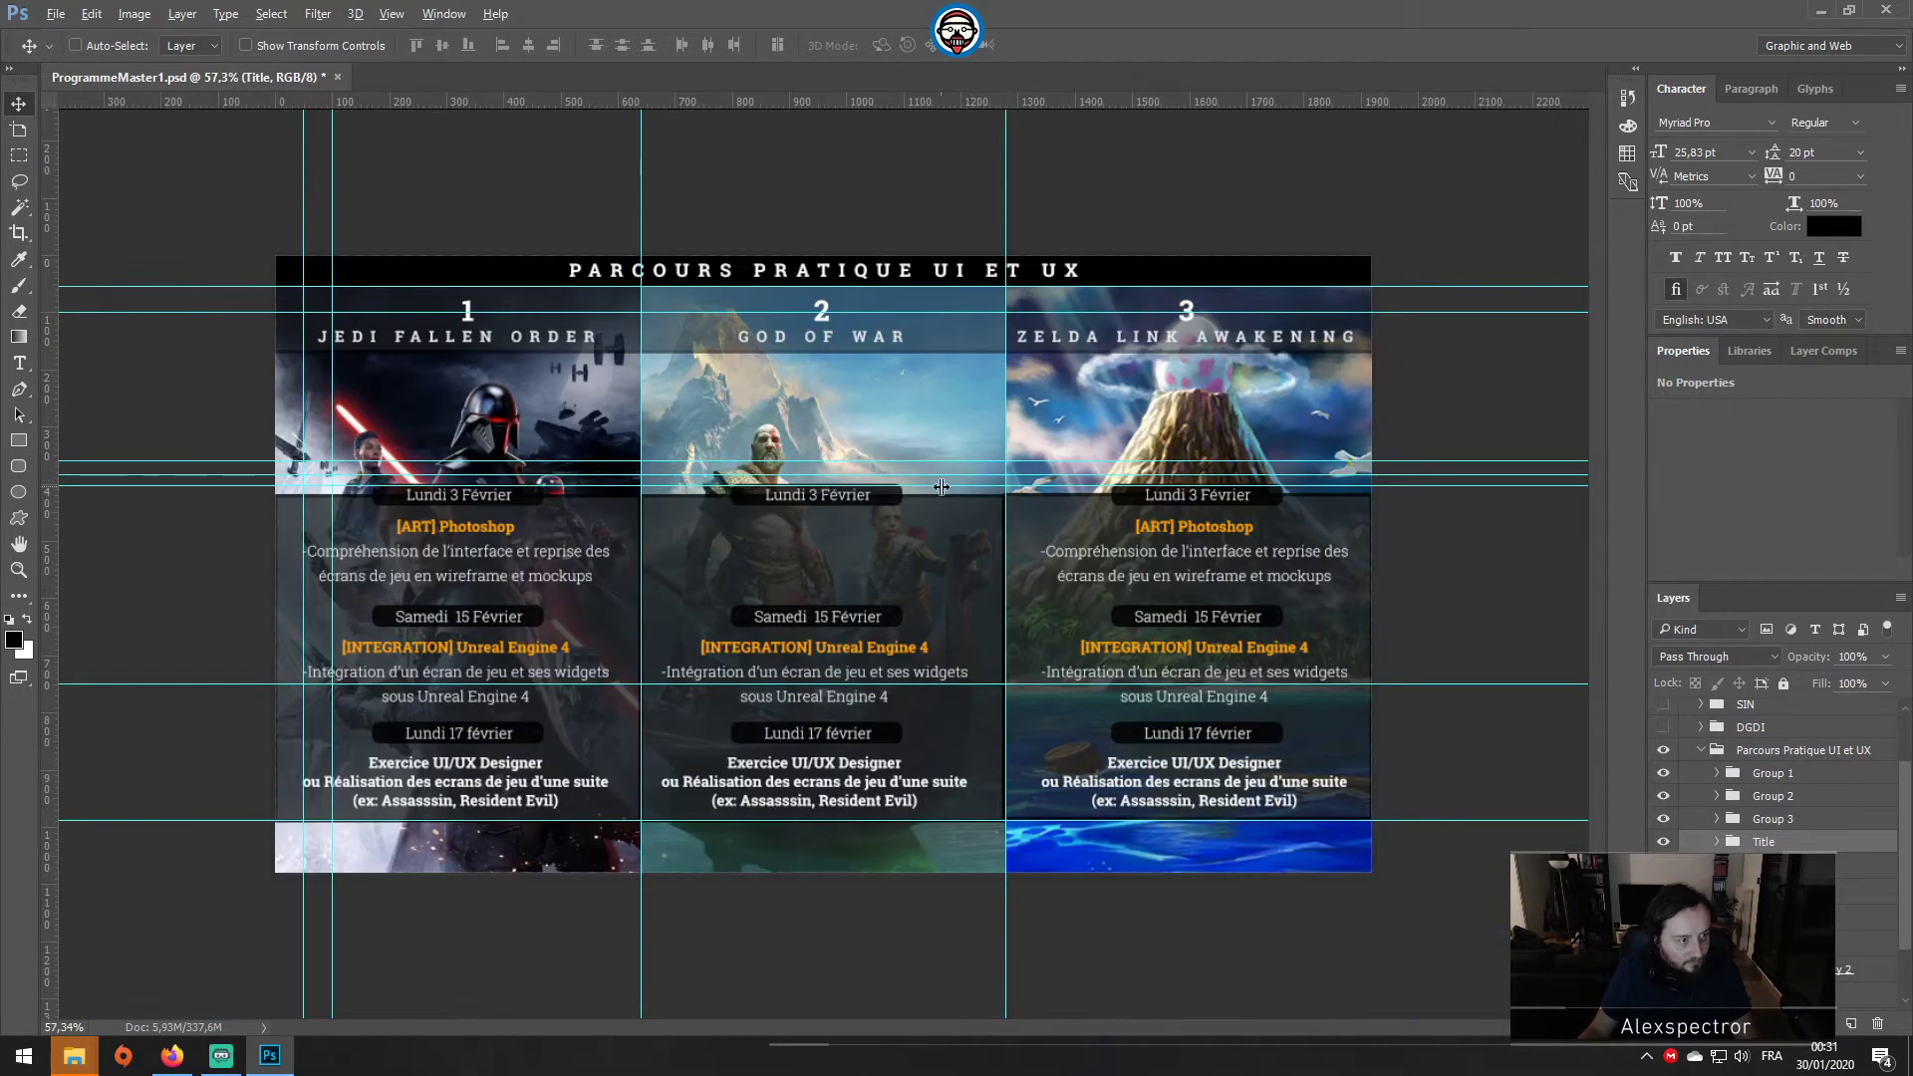
alt+scroll(942, 488, down, 1)
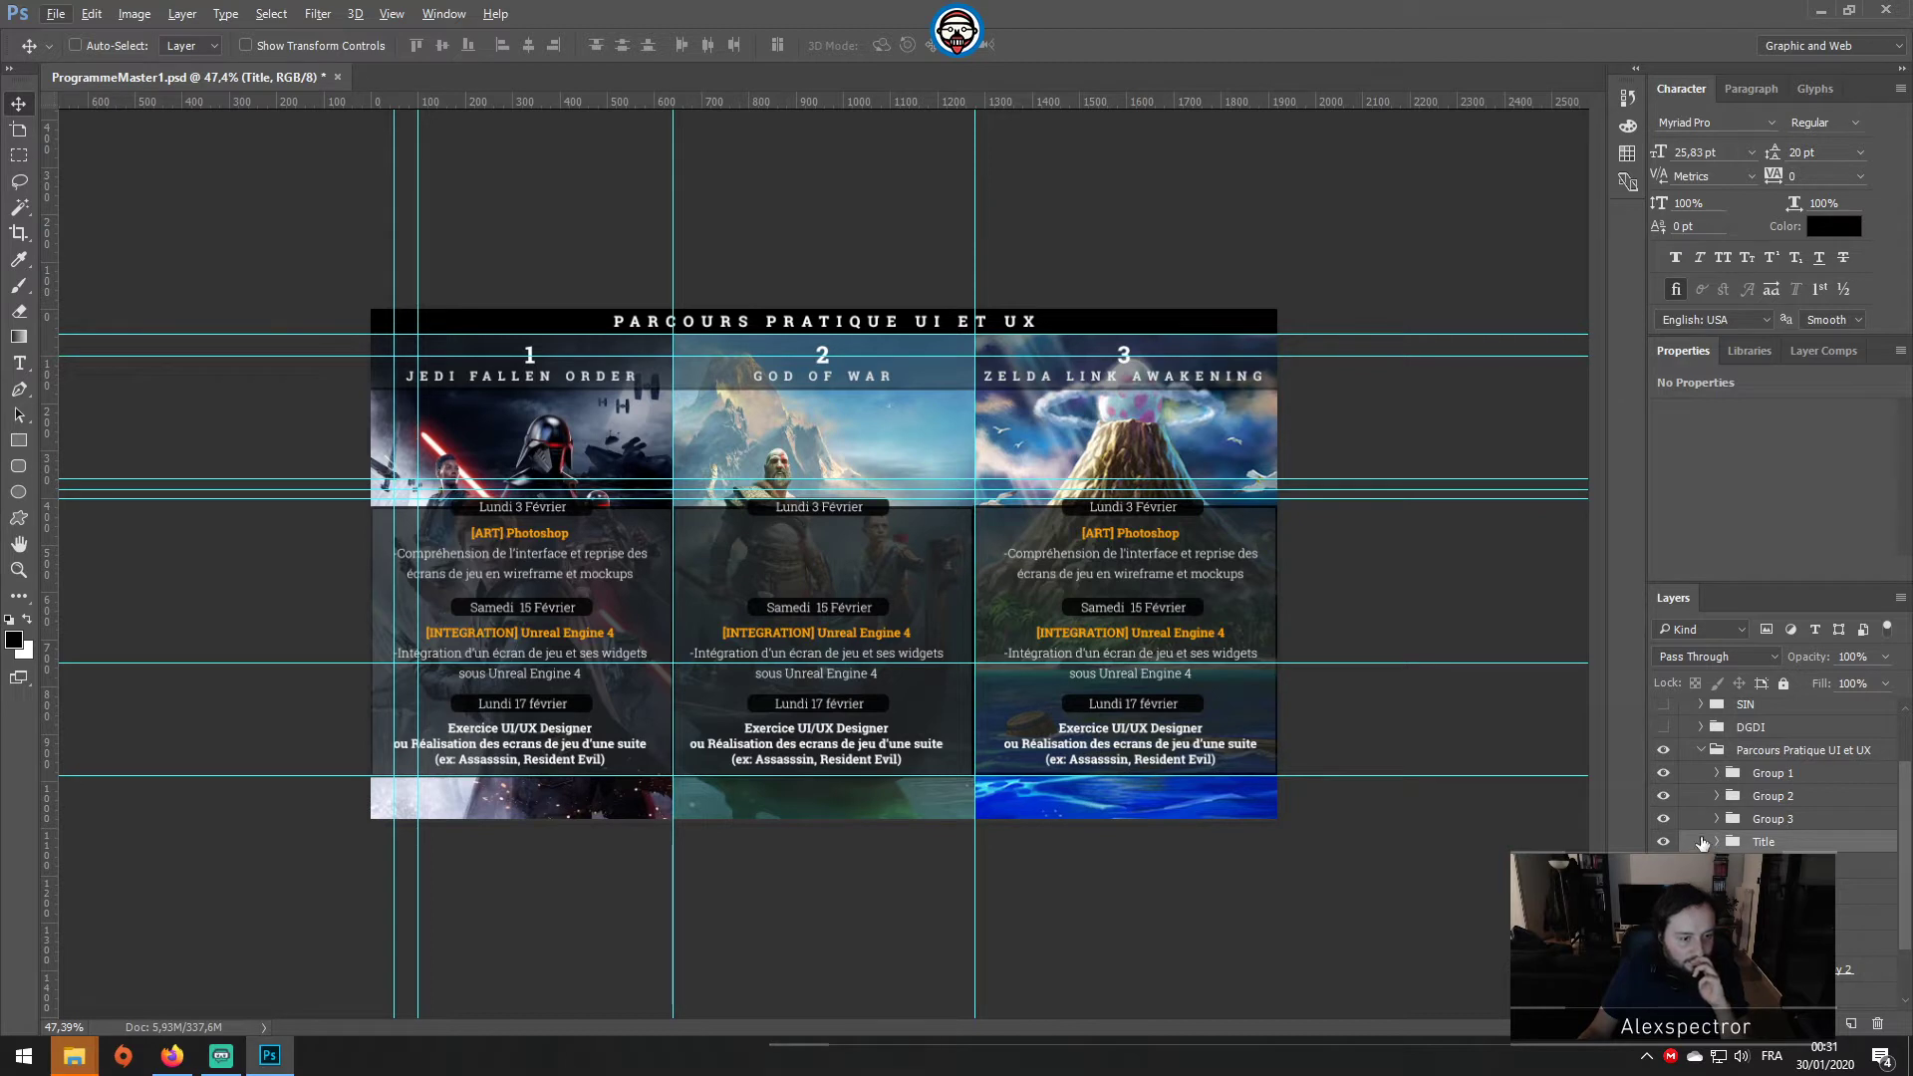
Step: Hide the schedule texts of Group 1, Group 2 and Group 3
click(1663, 773)
click(1663, 796)
click(1664, 820)
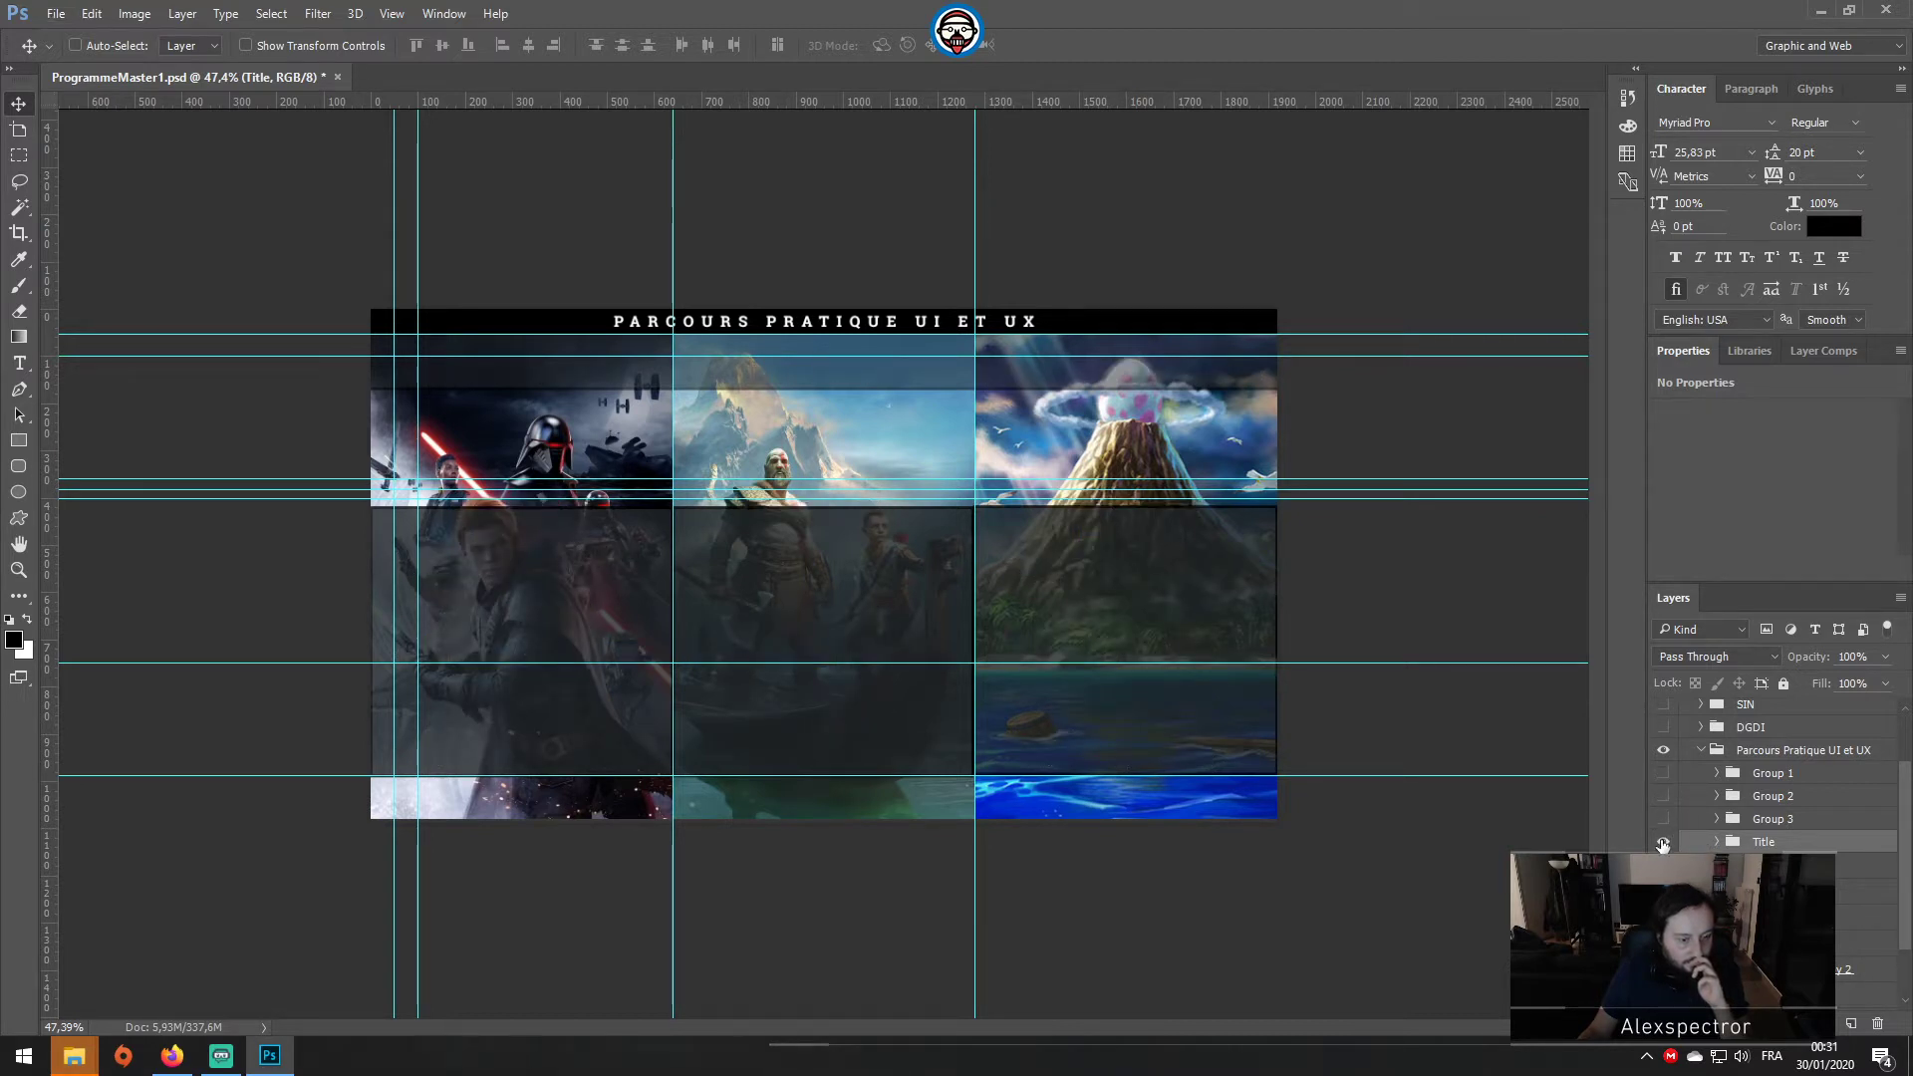
Step: Hide the title banner so only the three game background images remain
click(1663, 842)
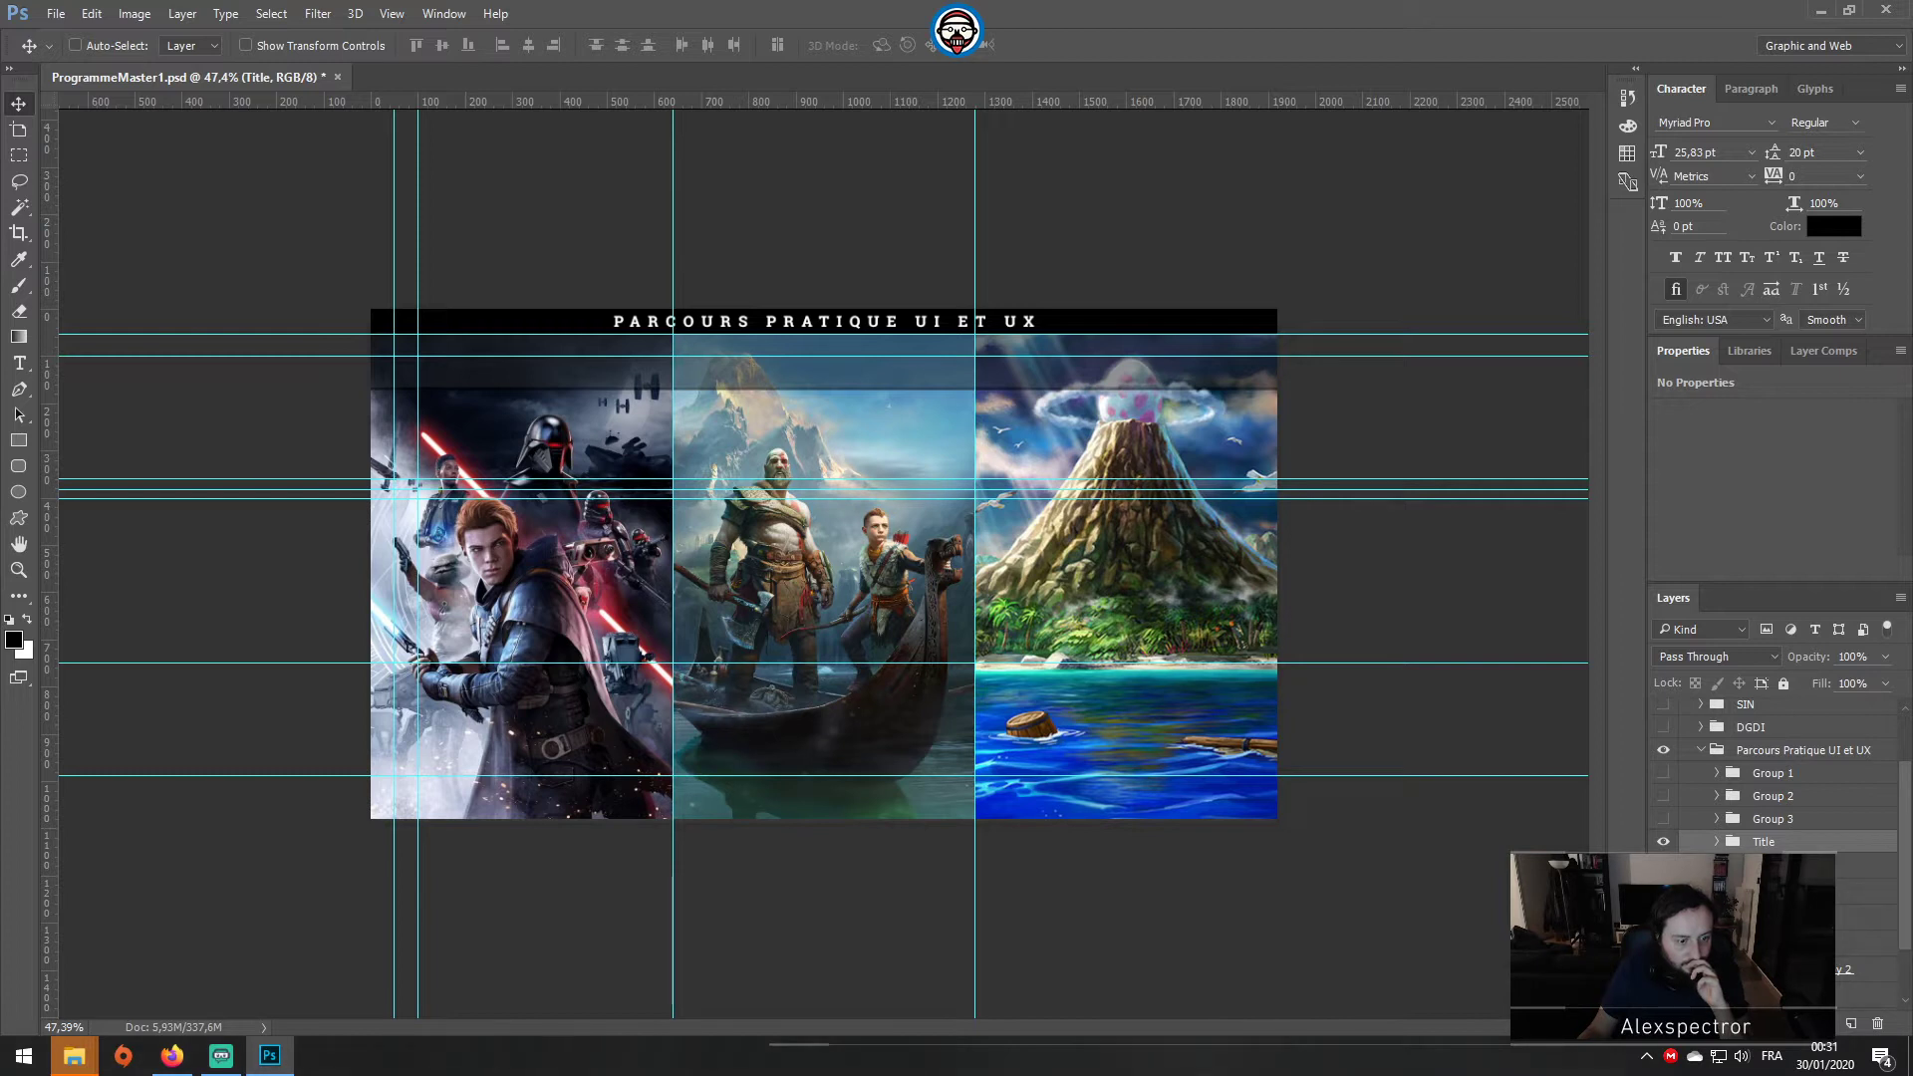
scroll(1774, 767, down, 3)
scroll(1674, 817, up, 3)
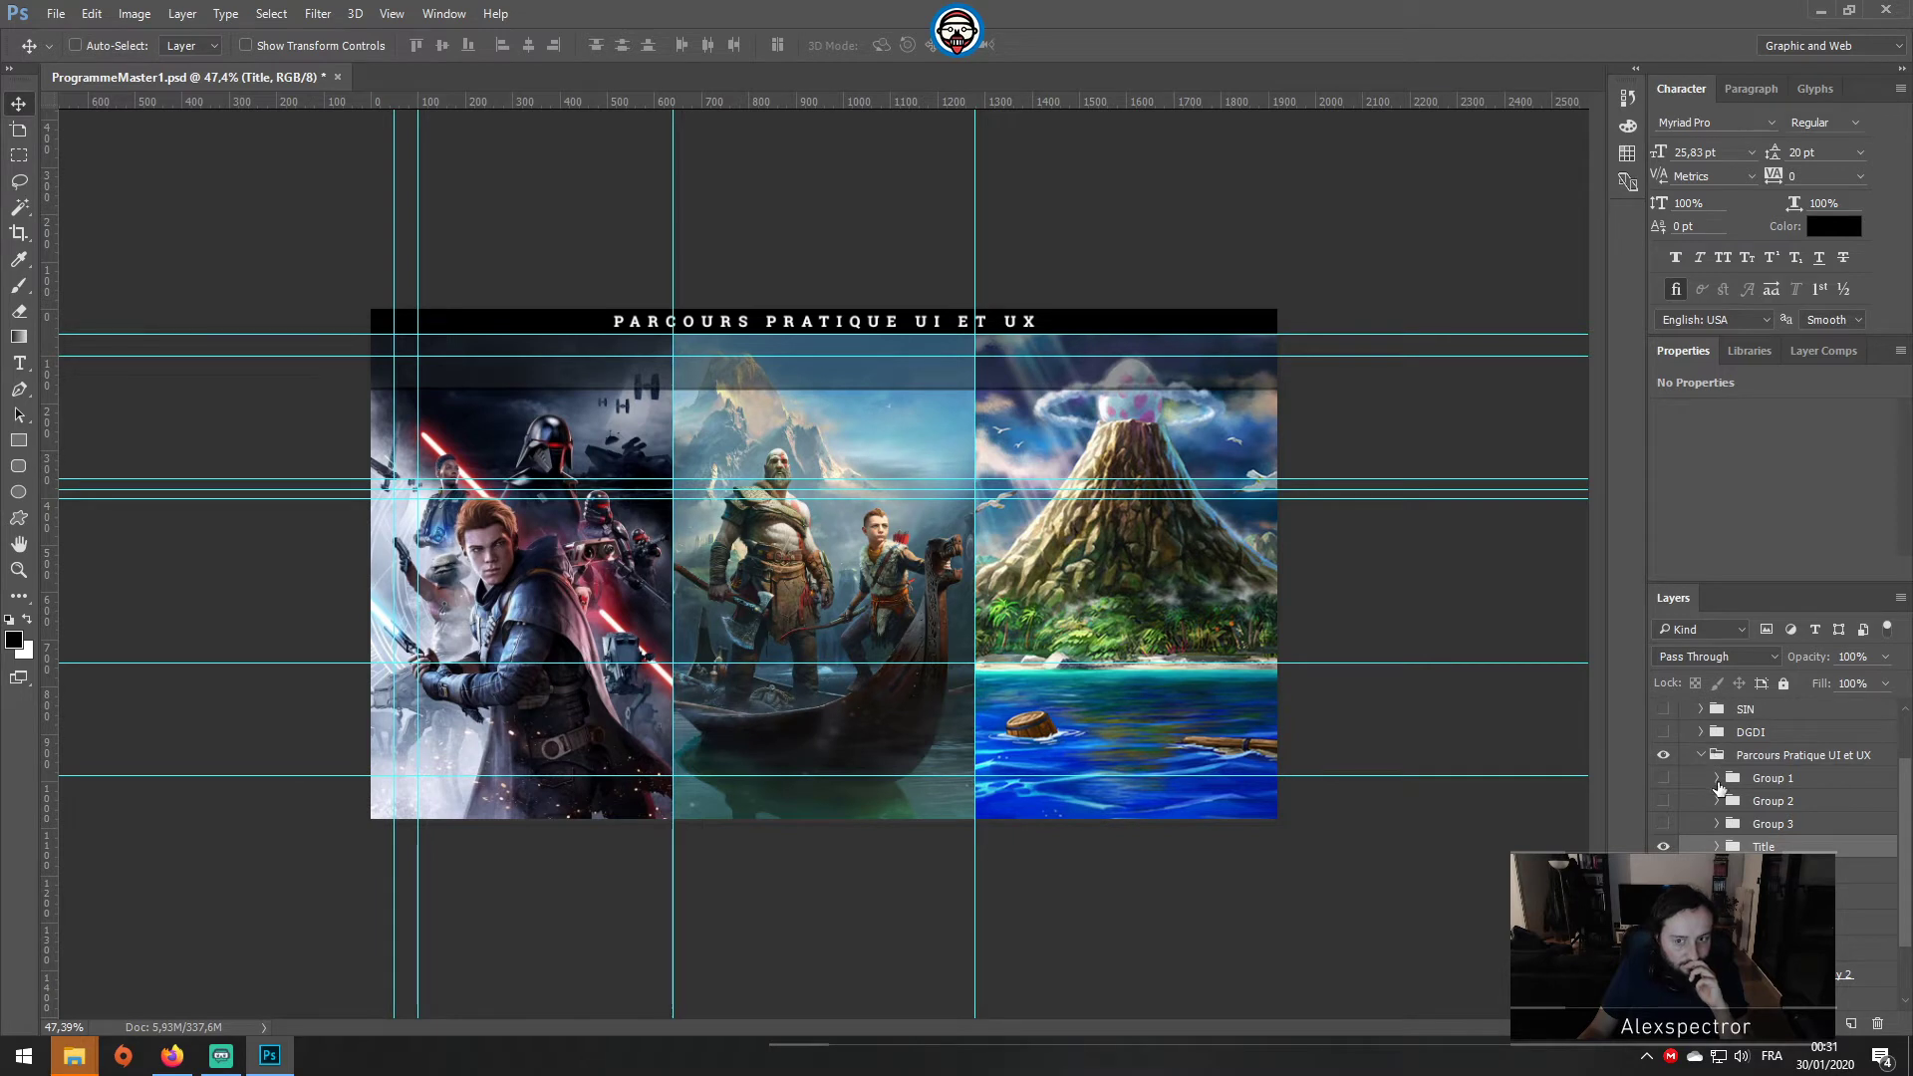
scroll(1709, 839, down, 3)
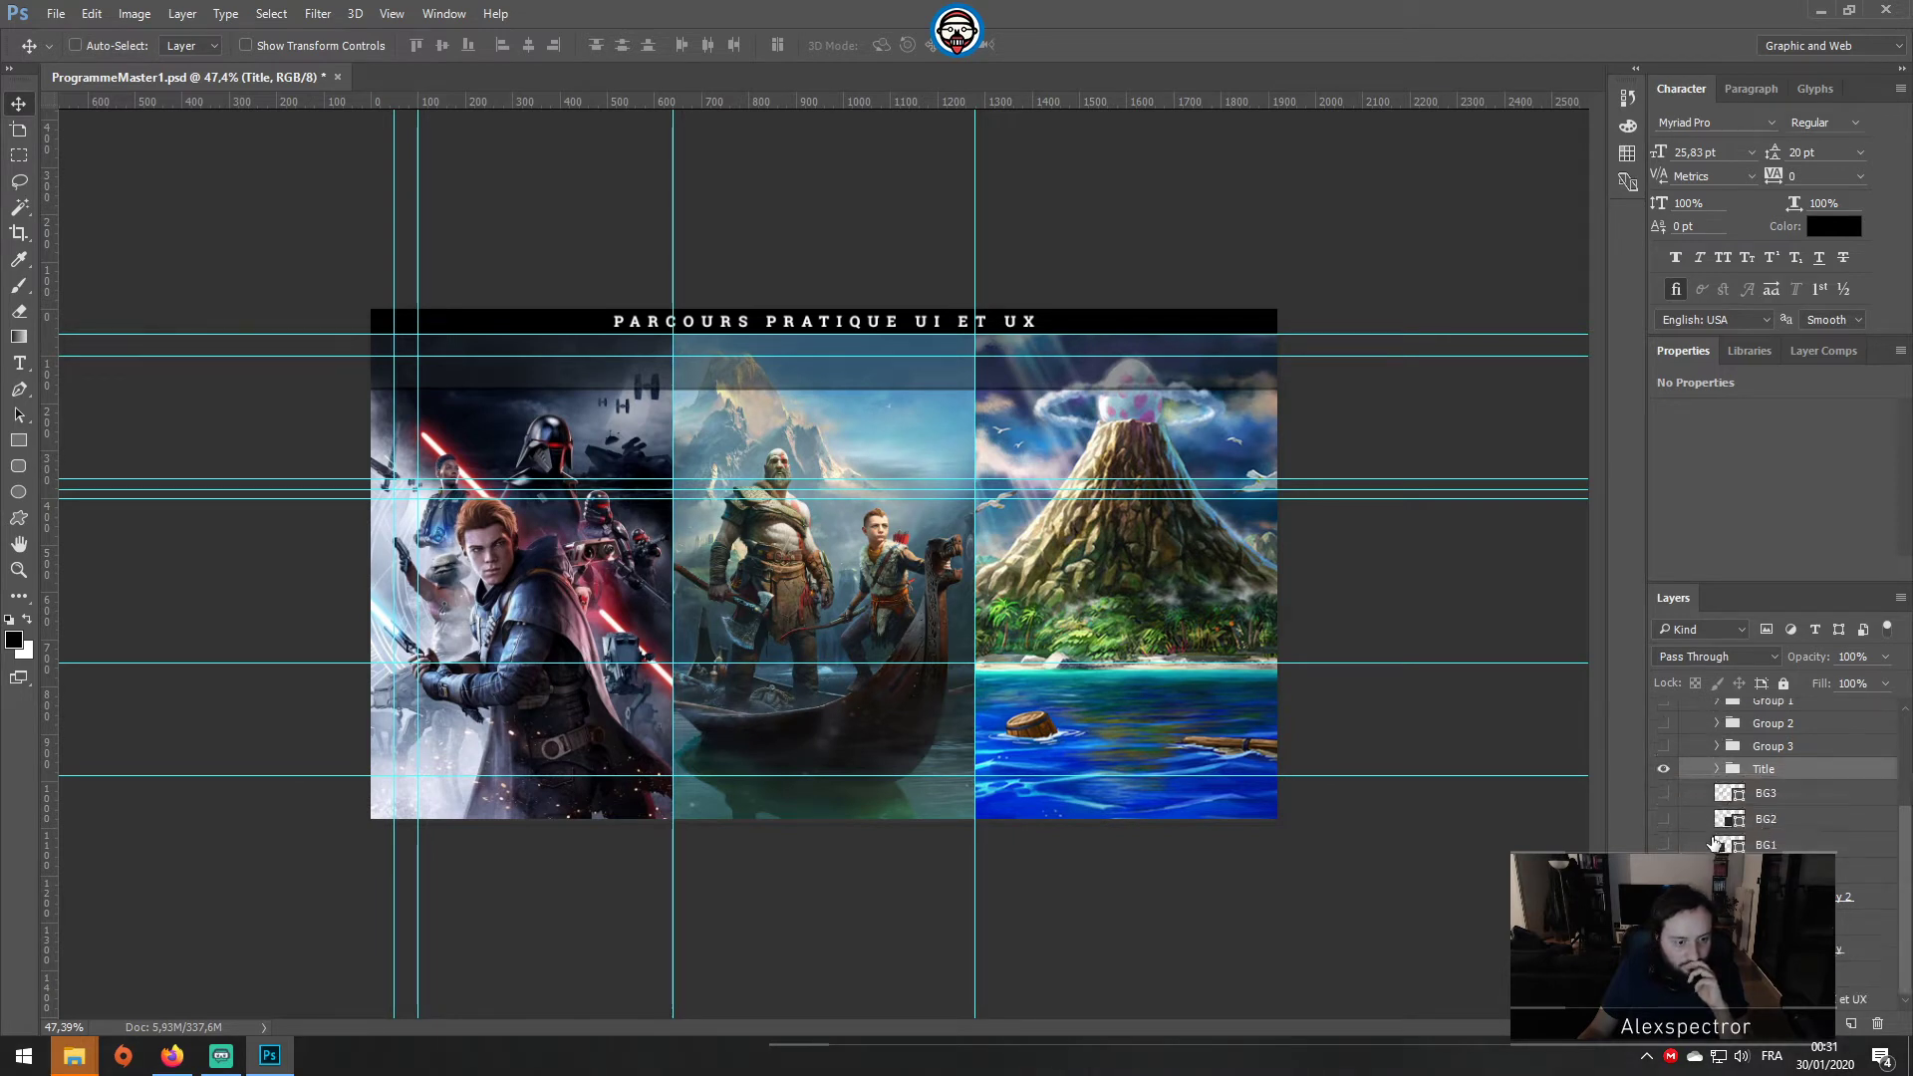
scroll(1774, 778, up, 5)
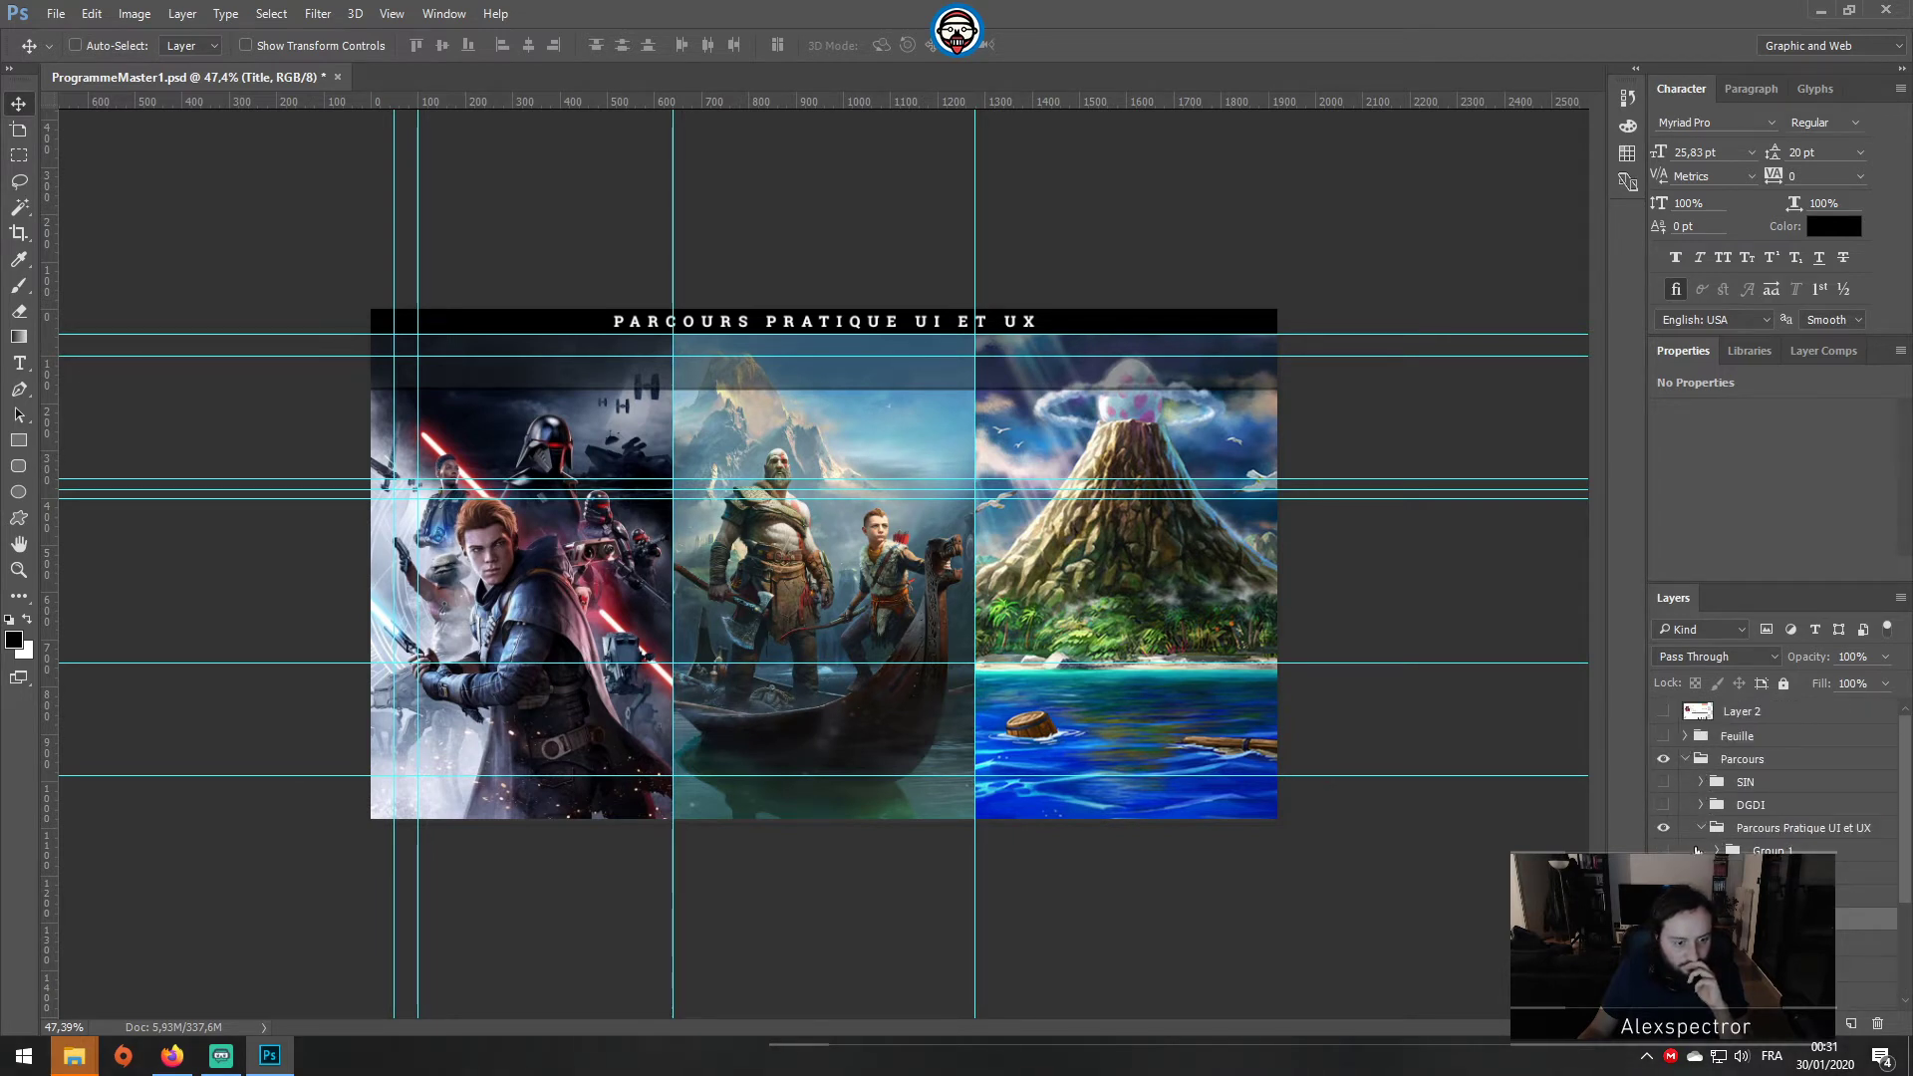
key(ctrl+comma)
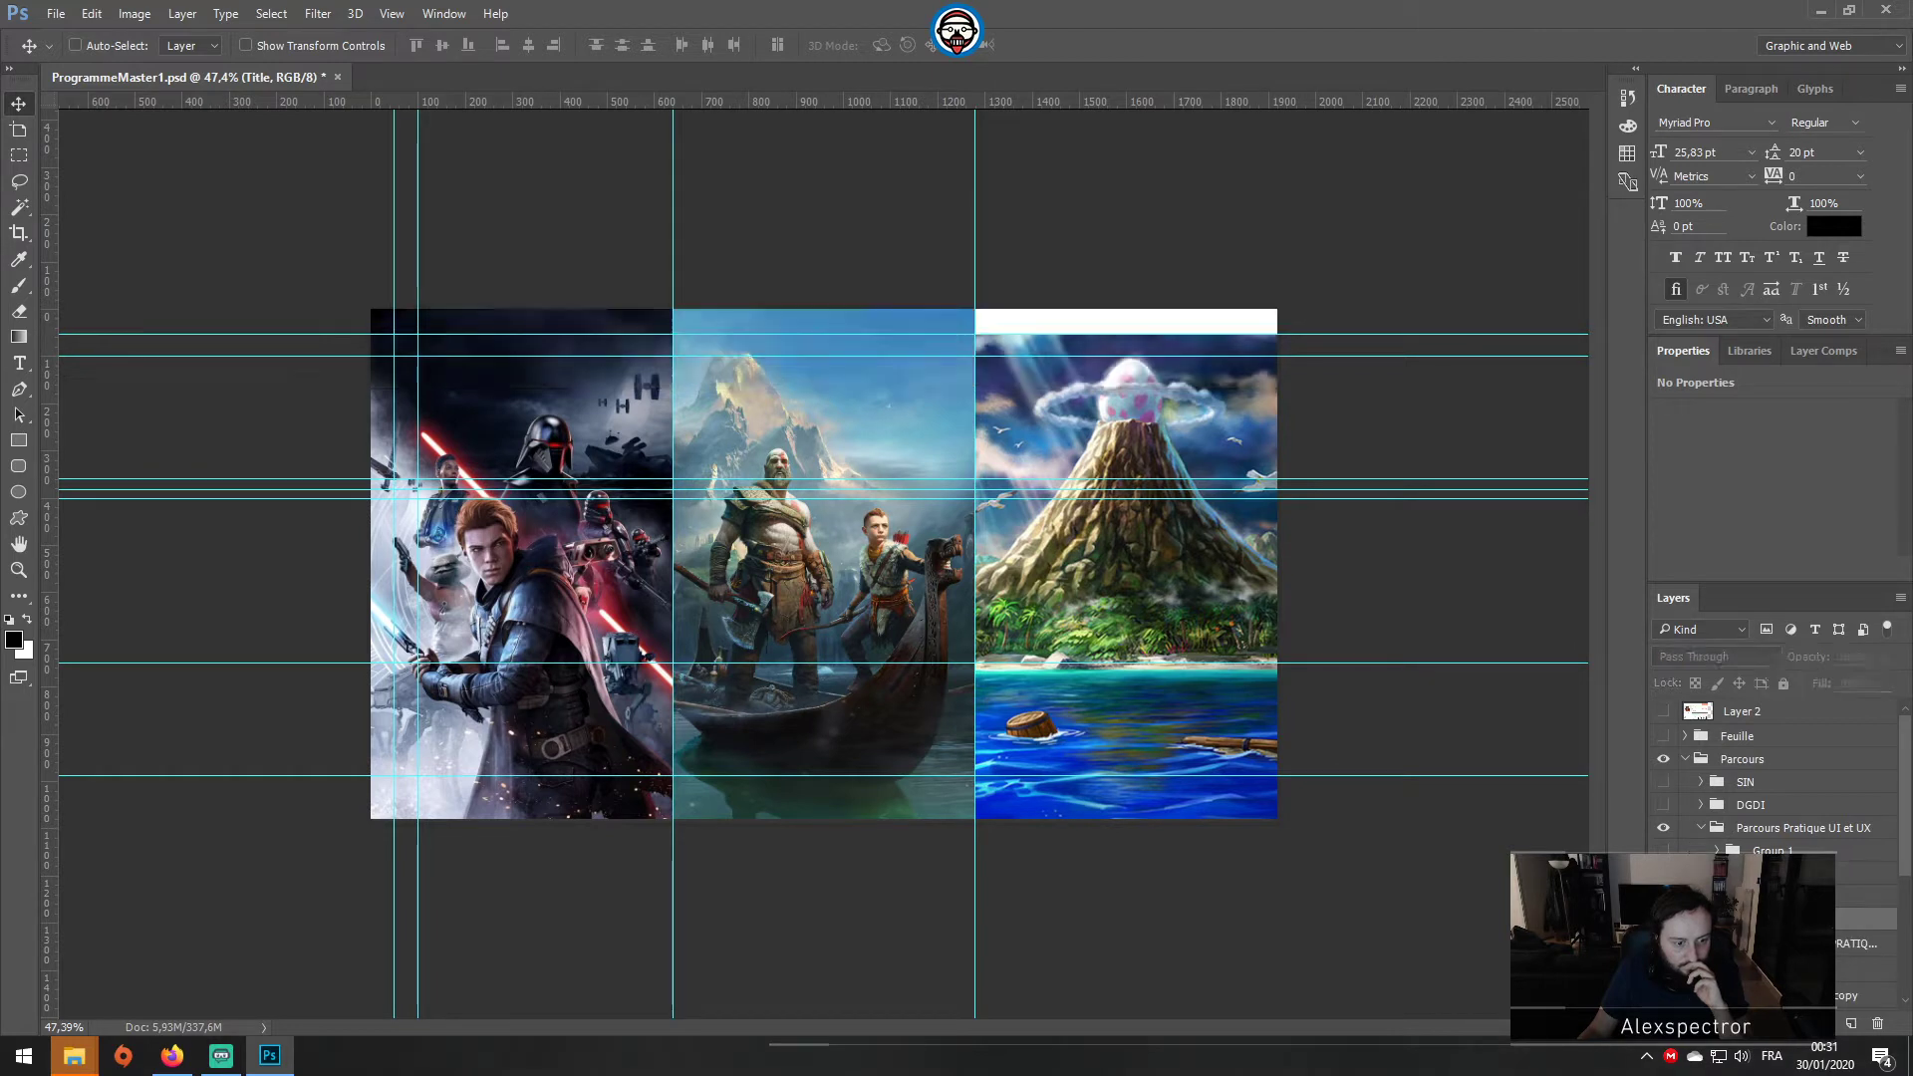
key(ctrl+comma)
key(ctrl+comma)
Step: Crop the canvas to a marquee selection of the left Jedi Fallen Order image
key(m)
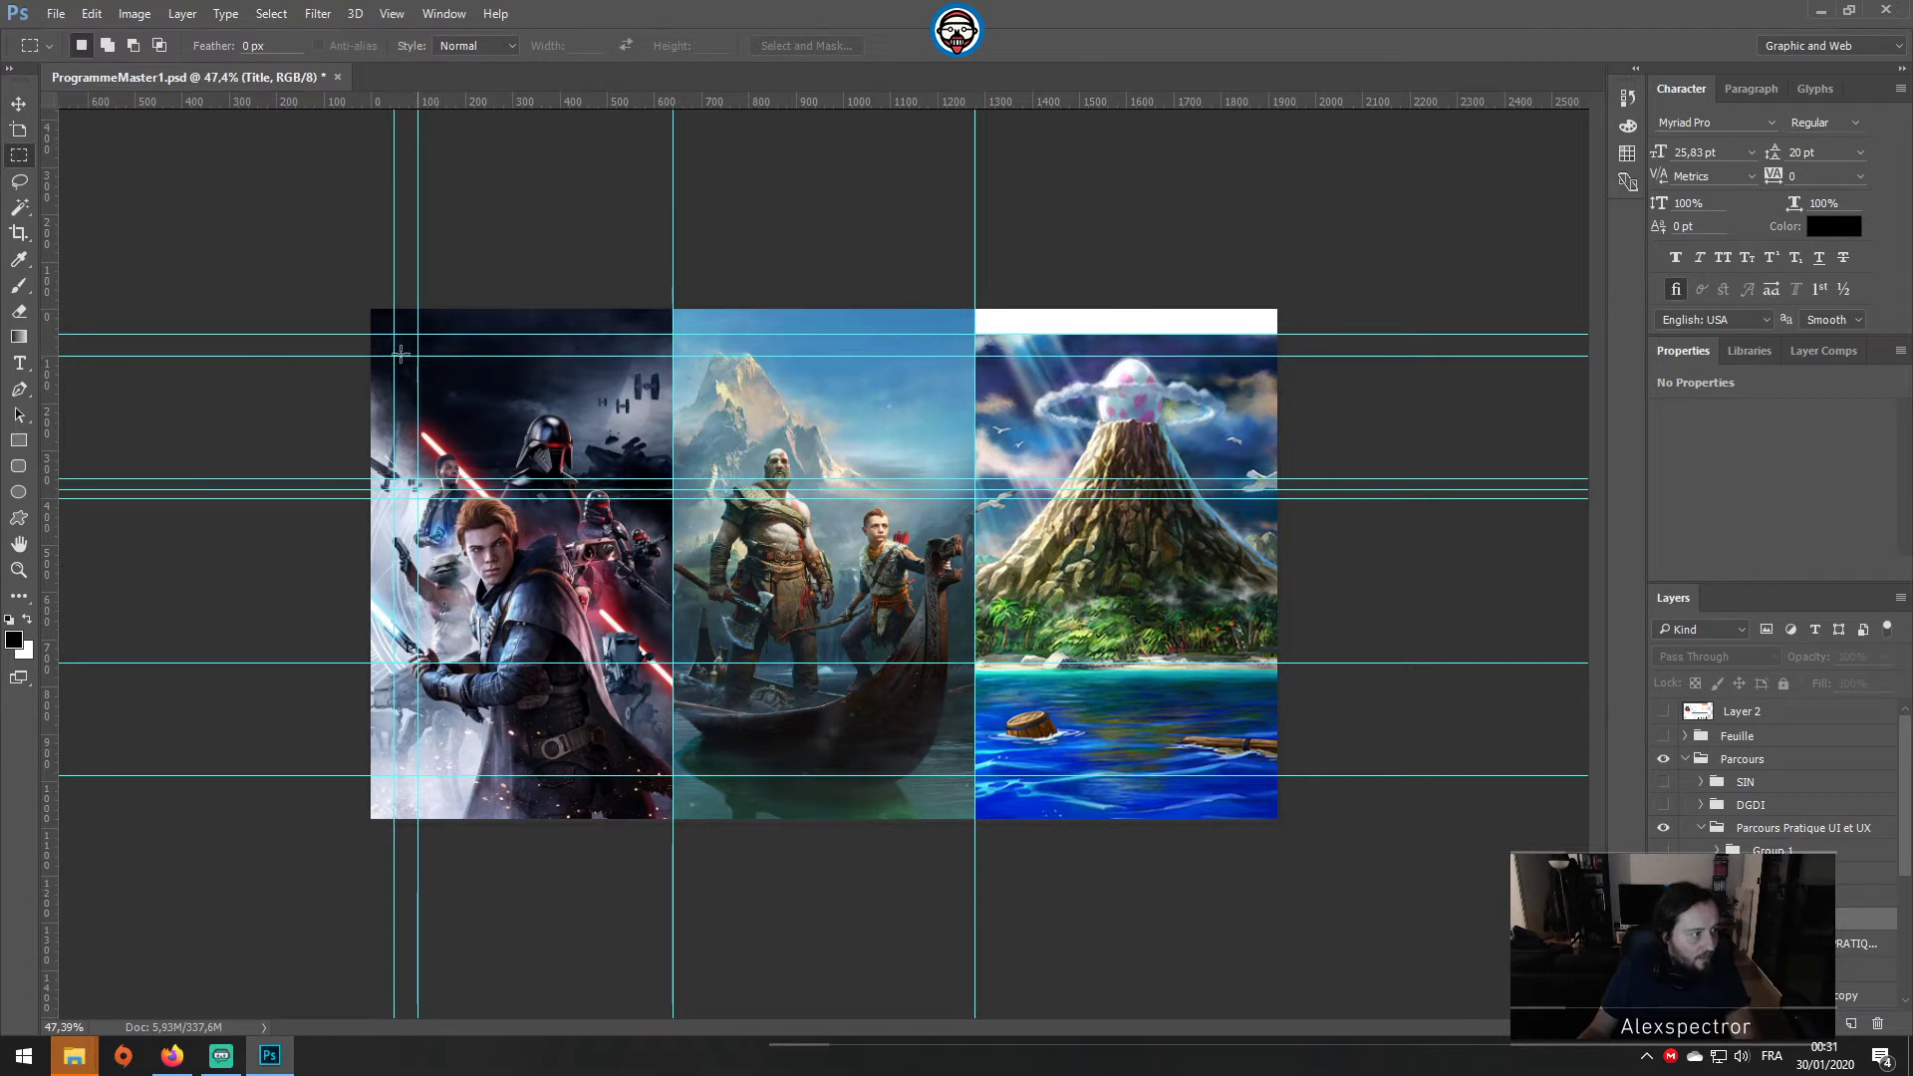
drag(362, 334, 674, 822)
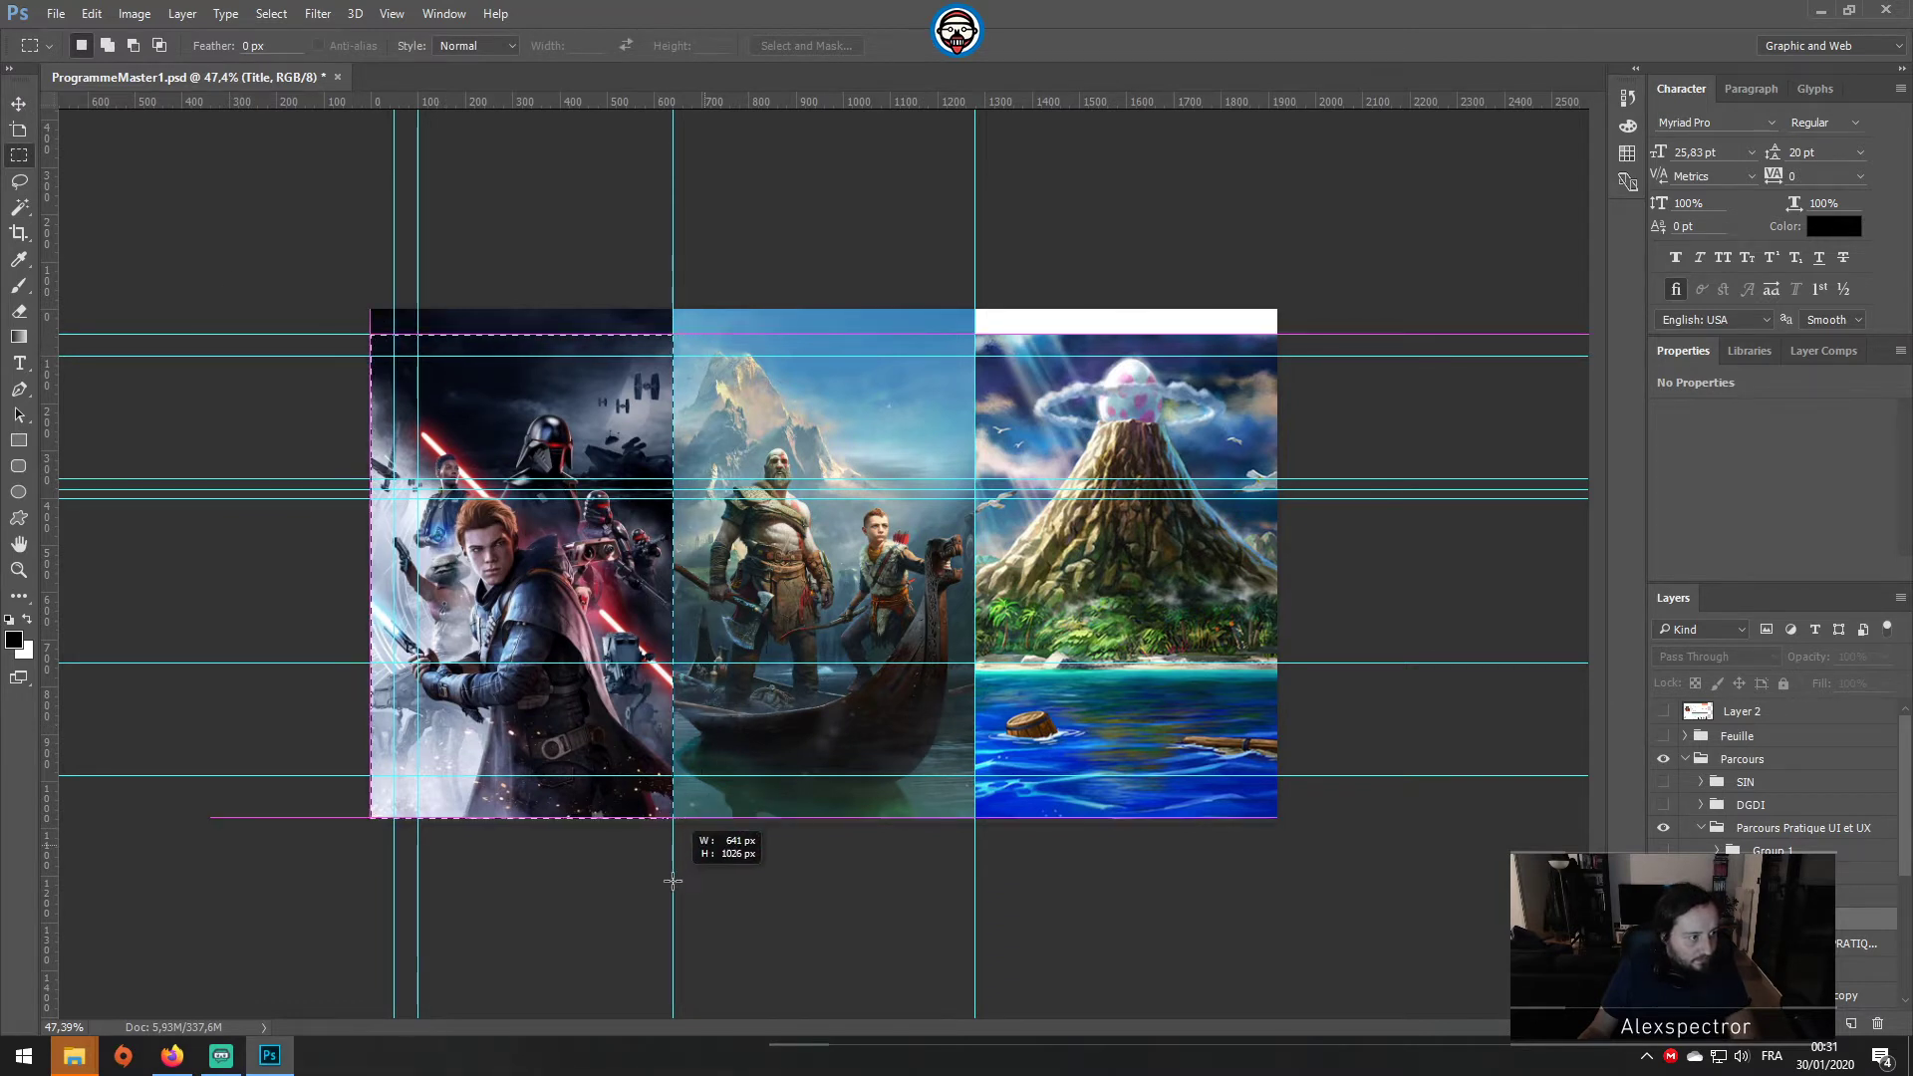
click(134, 14)
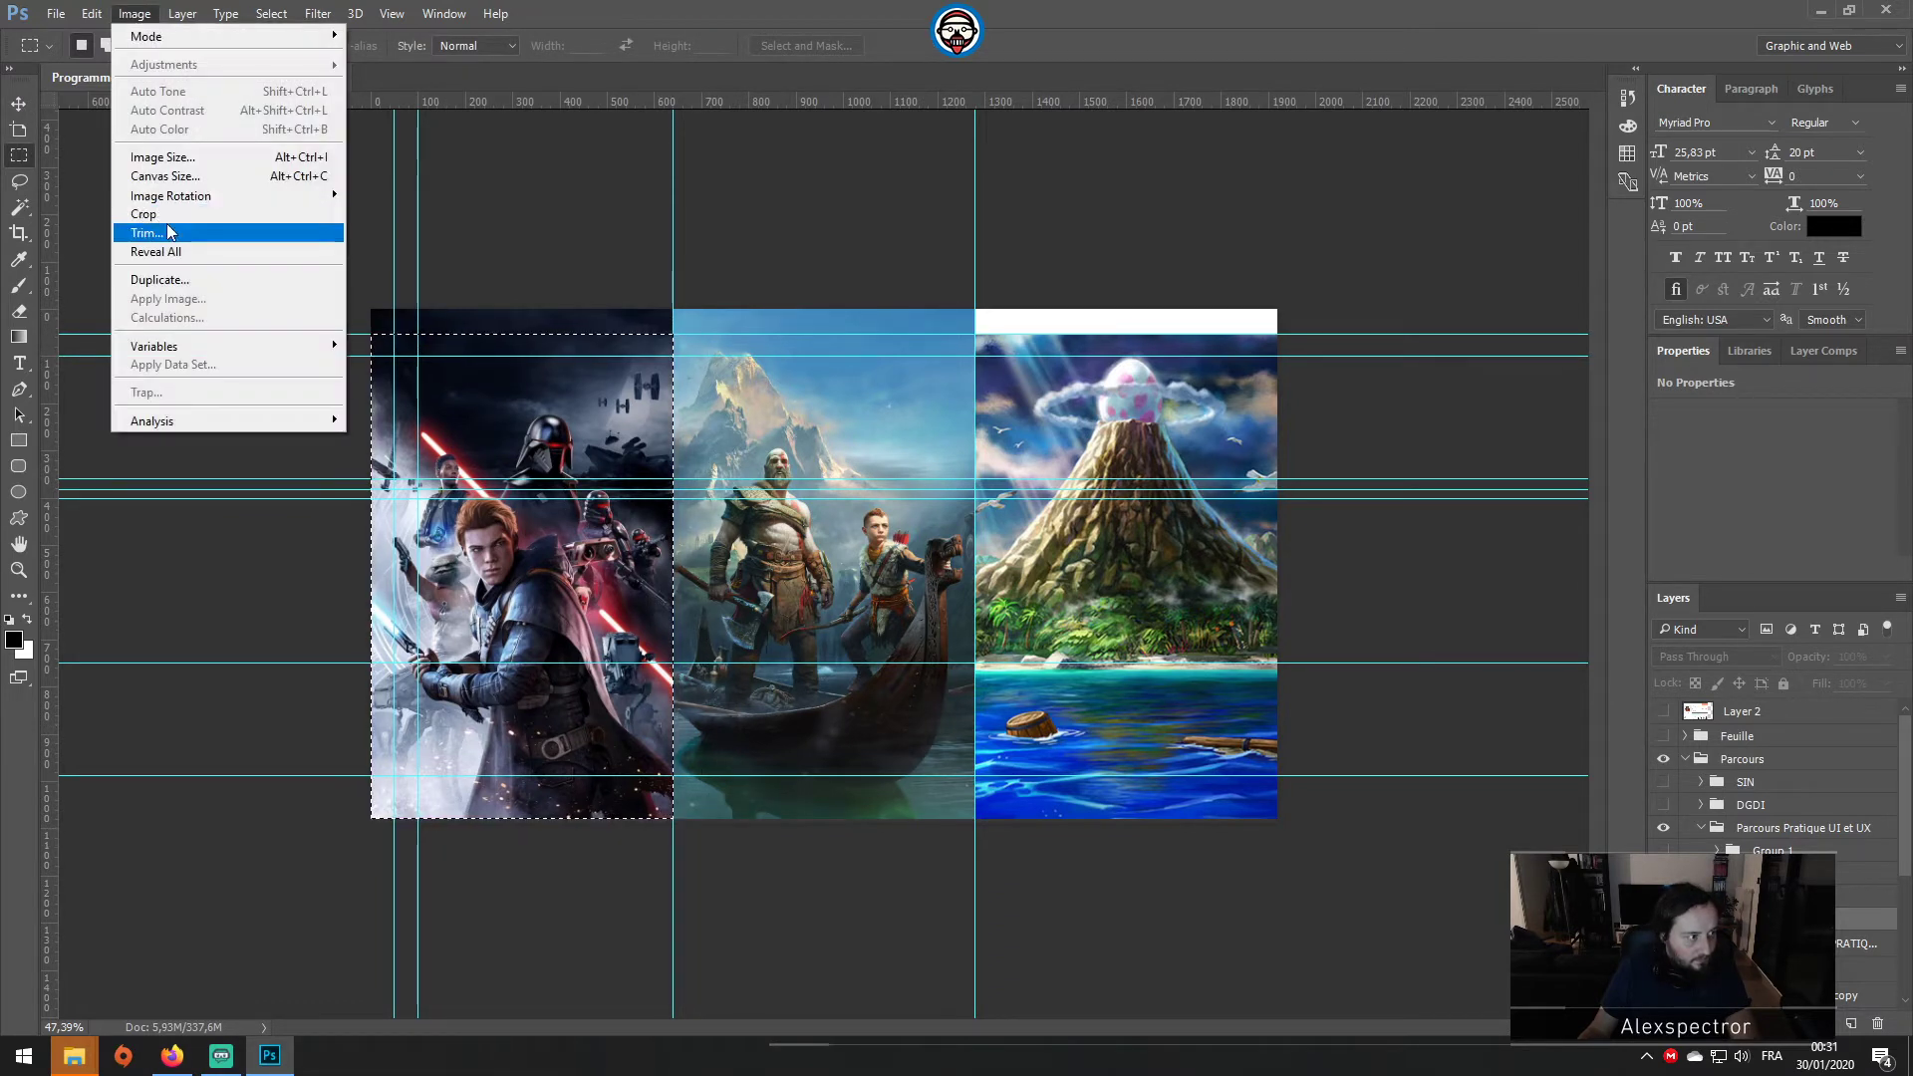
key(Escape)
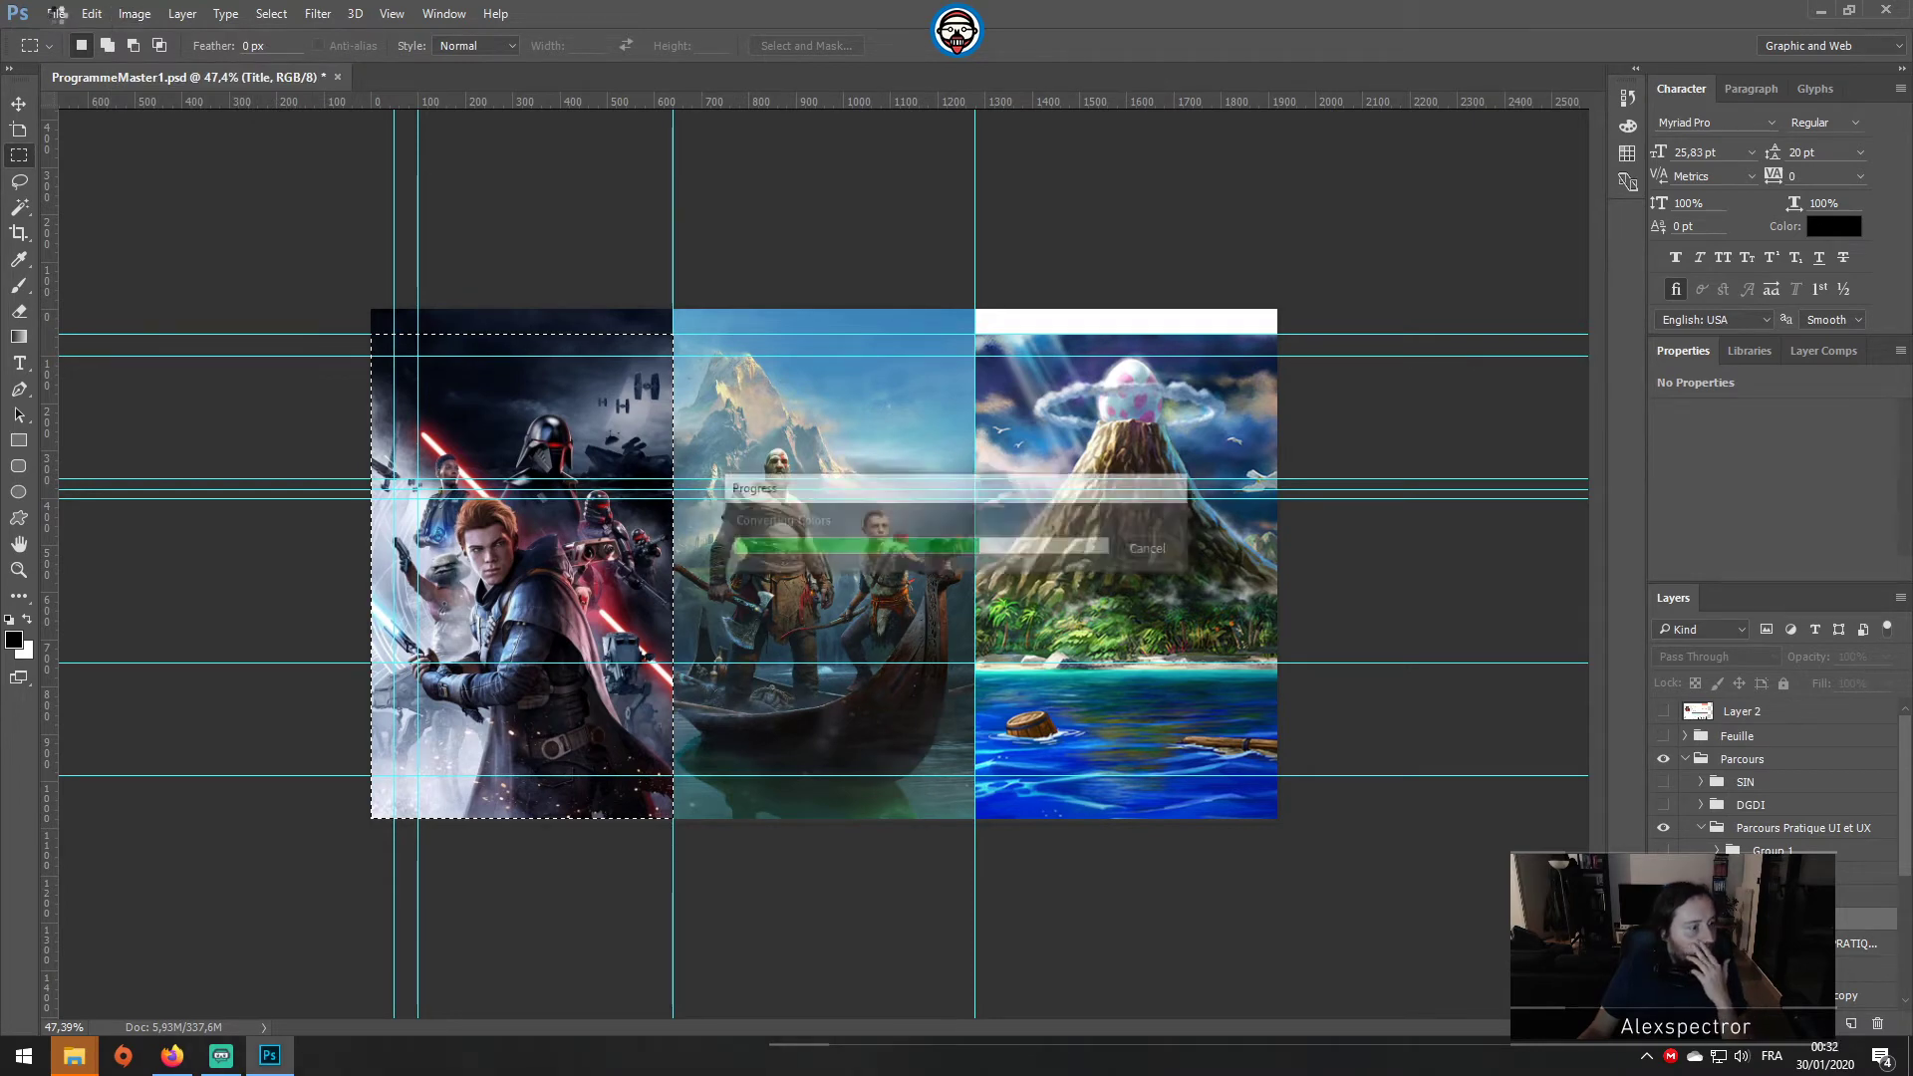
Step: Open Save for Web (Legacy) to preview the 641 × 1026 px Jedi crop as PNG-24
click(57, 14)
mouse_move(299, 300)
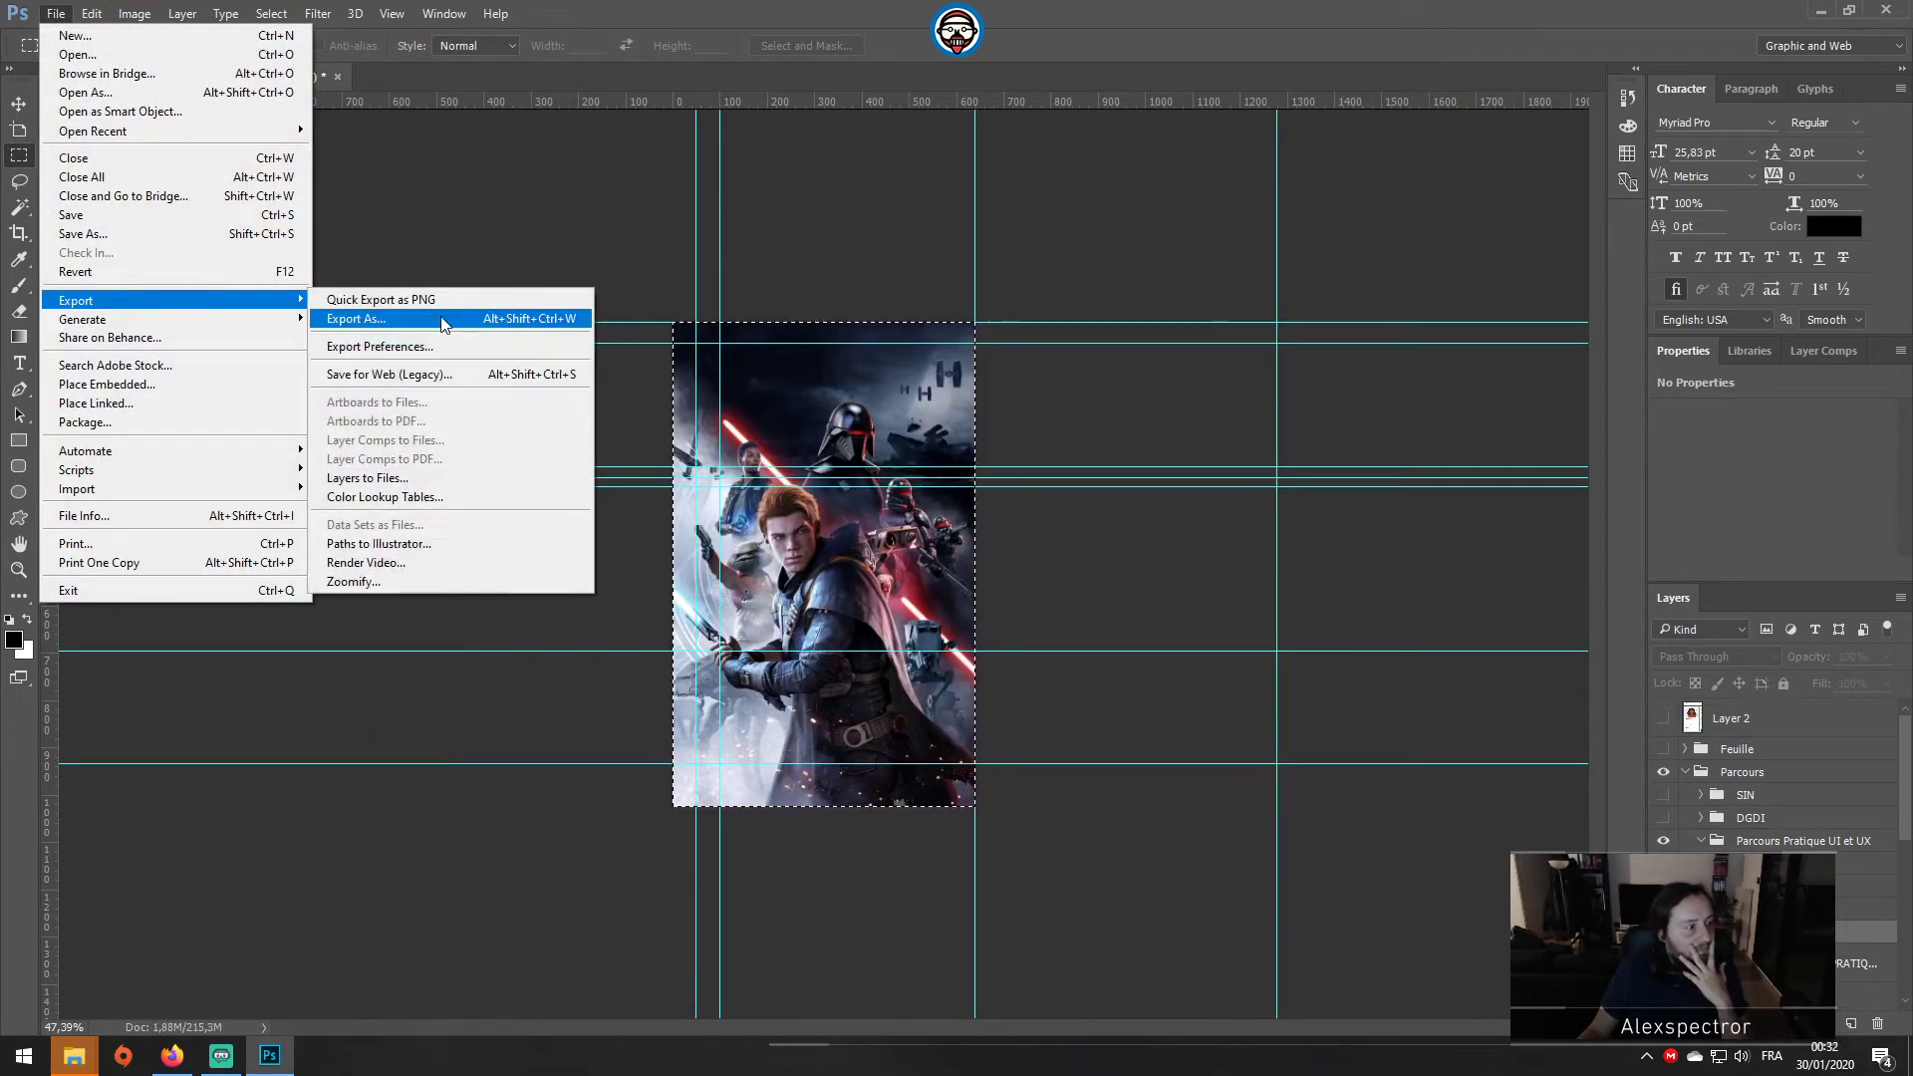
click(443, 374)
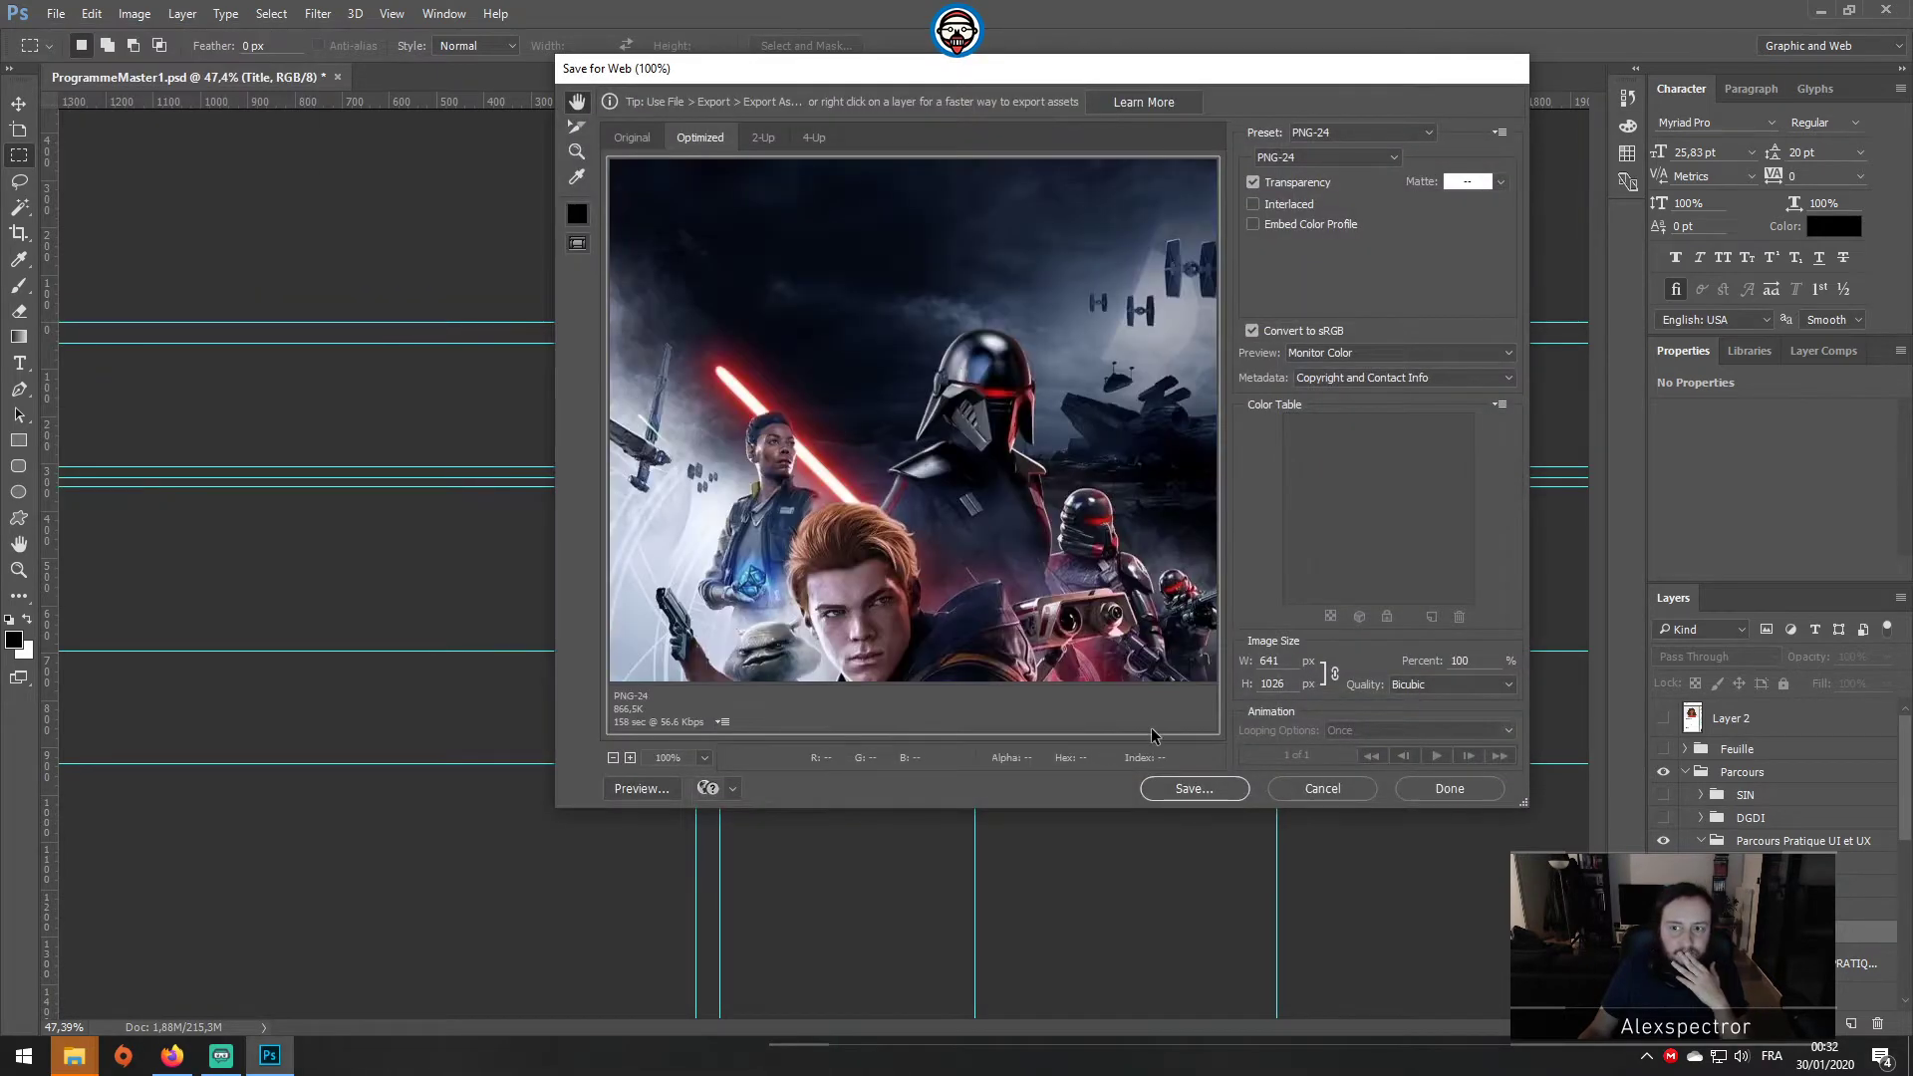
Step: In the save dialog, browse to the Bureau > Programme M1 > Ressources folder
click(1194, 791)
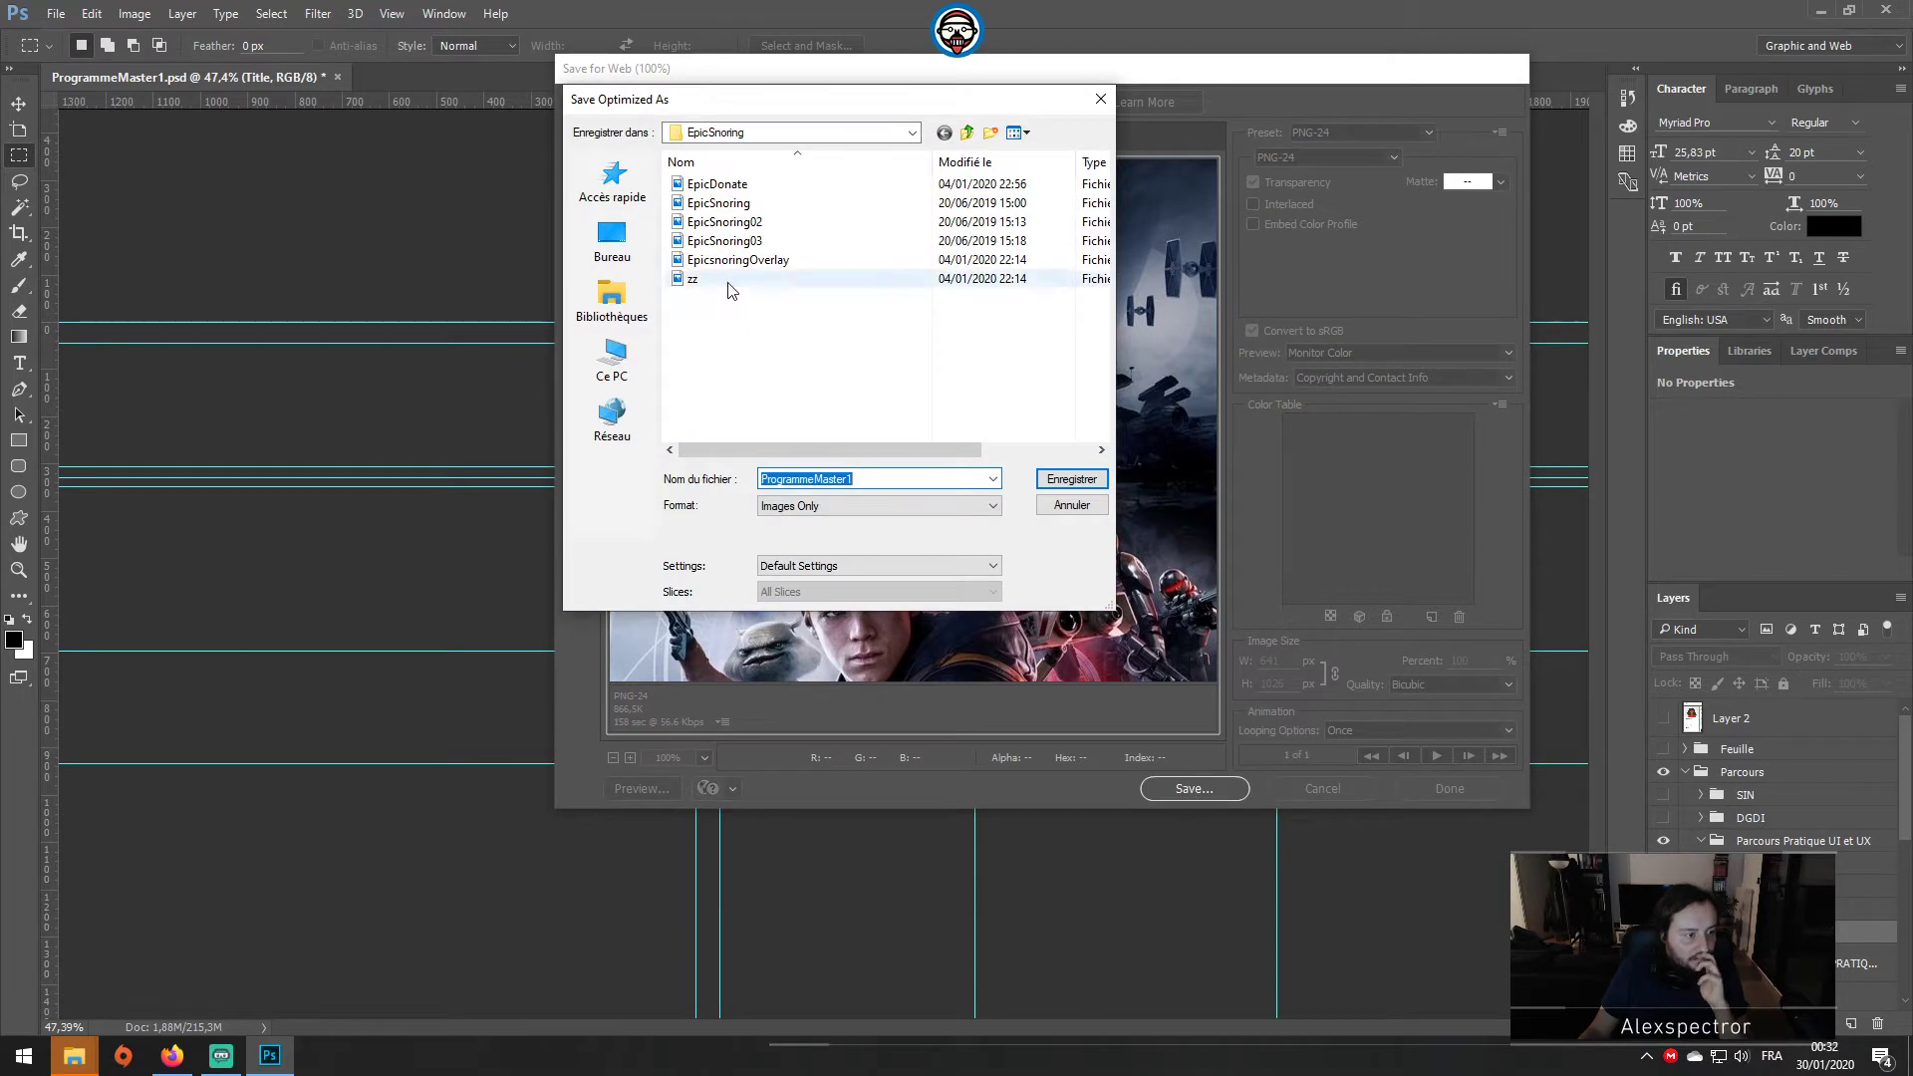
click(912, 132)
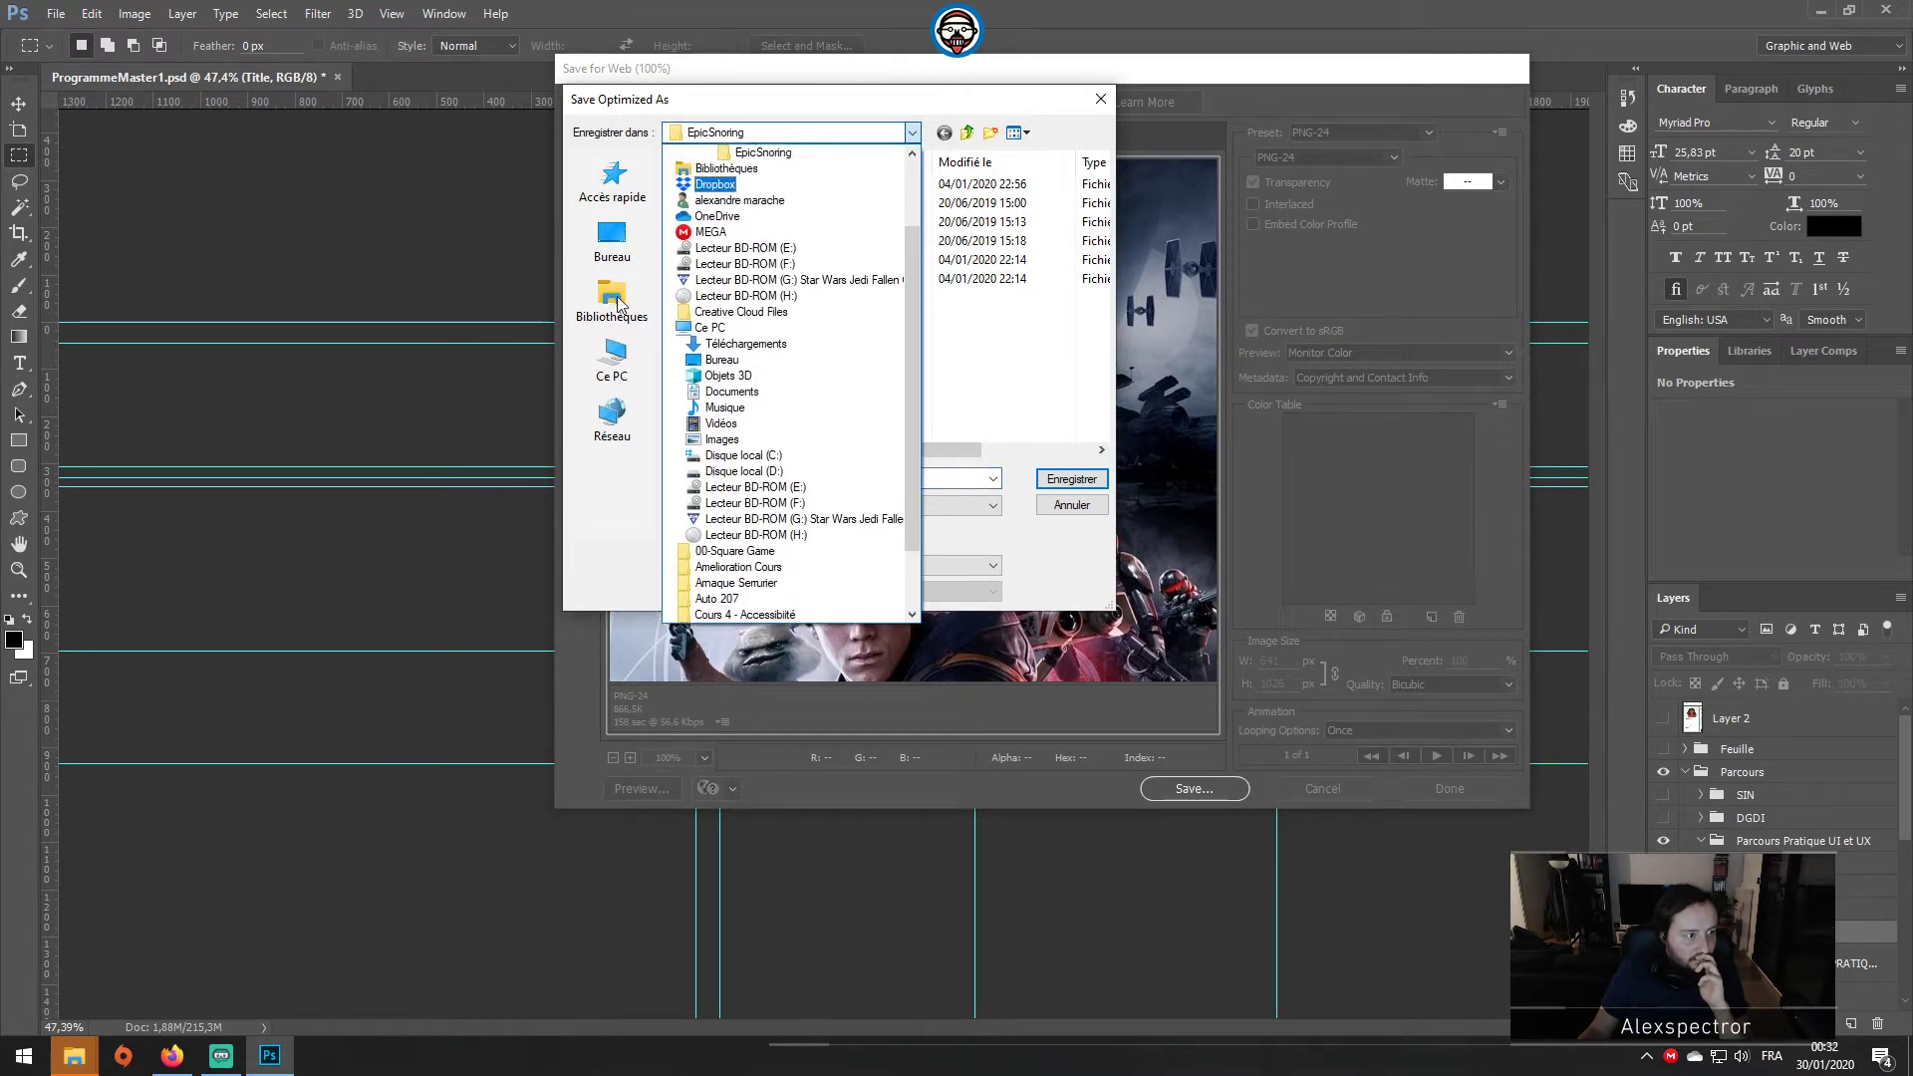
click(612, 244)
click(612, 244)
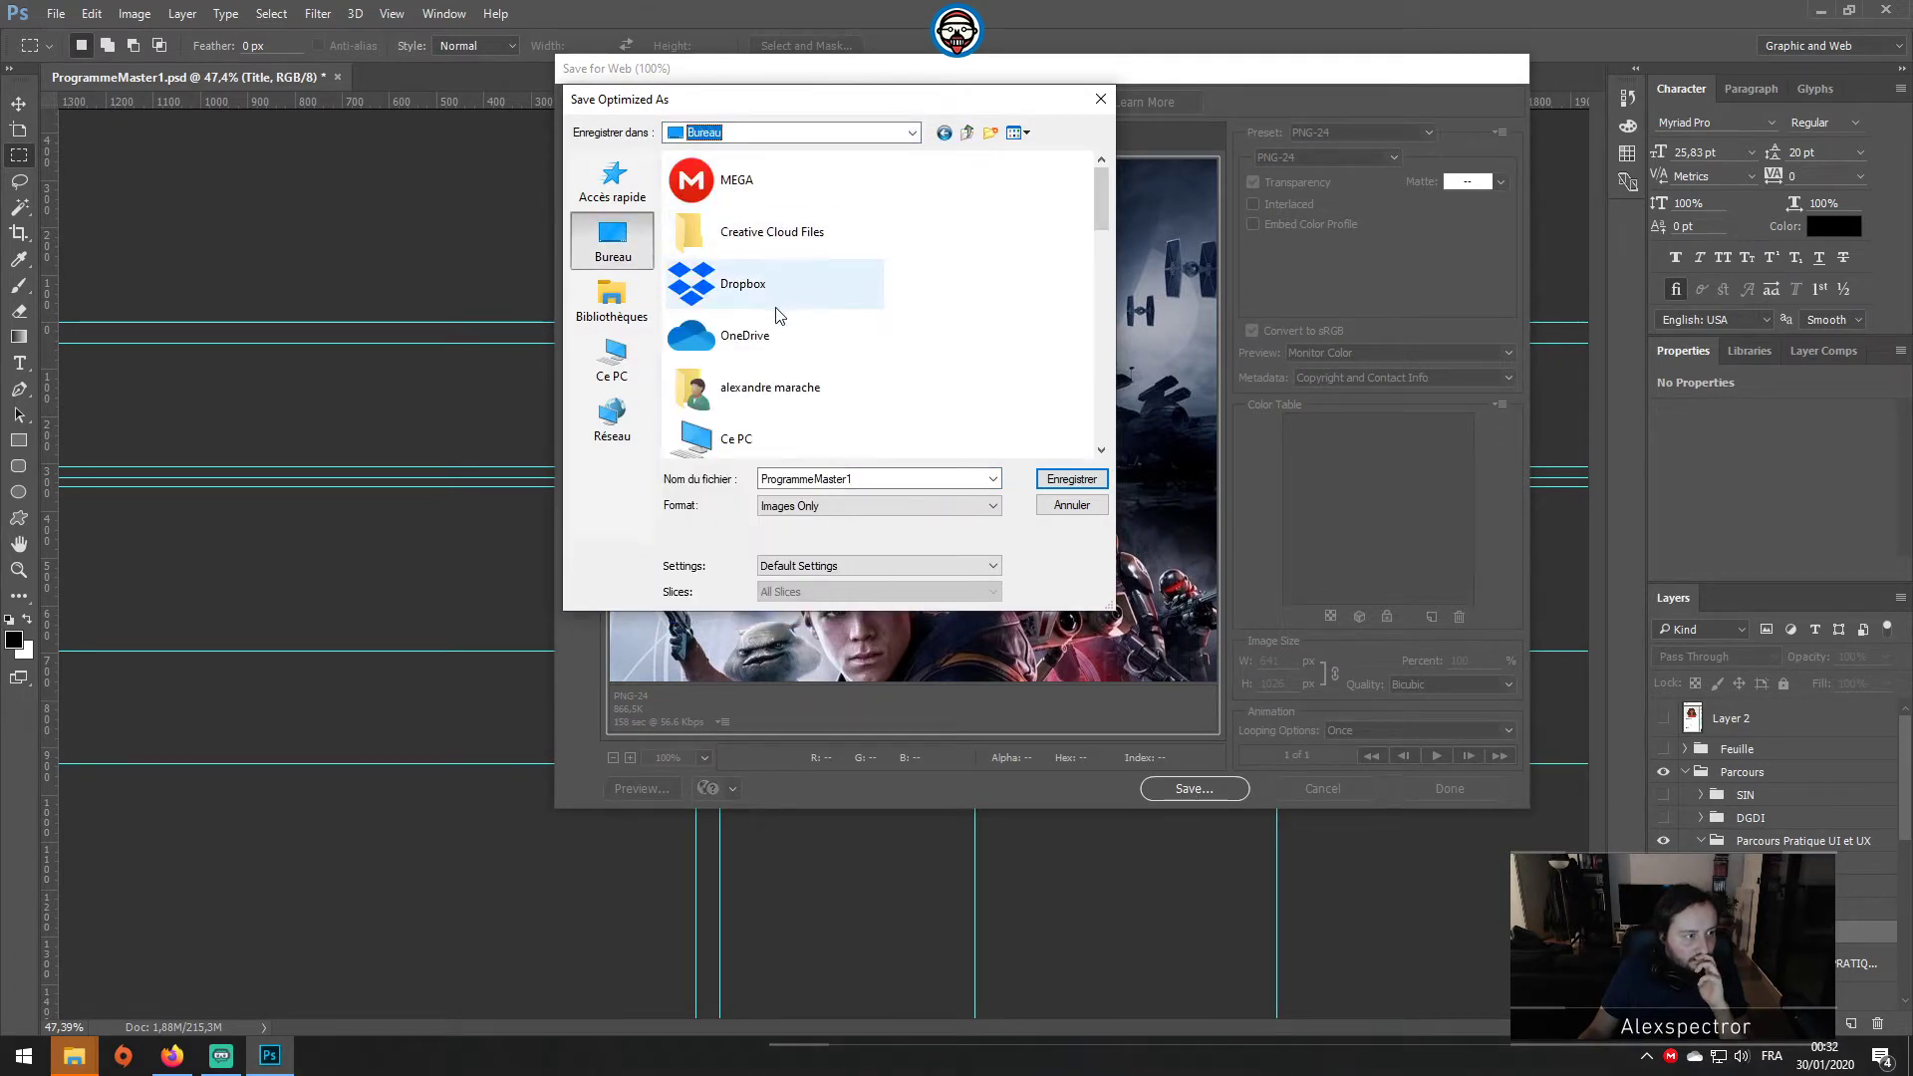
scroll(787, 299, down, 3)
scroll(788, 299, down, 2)
scroll(817, 319, up, 1)
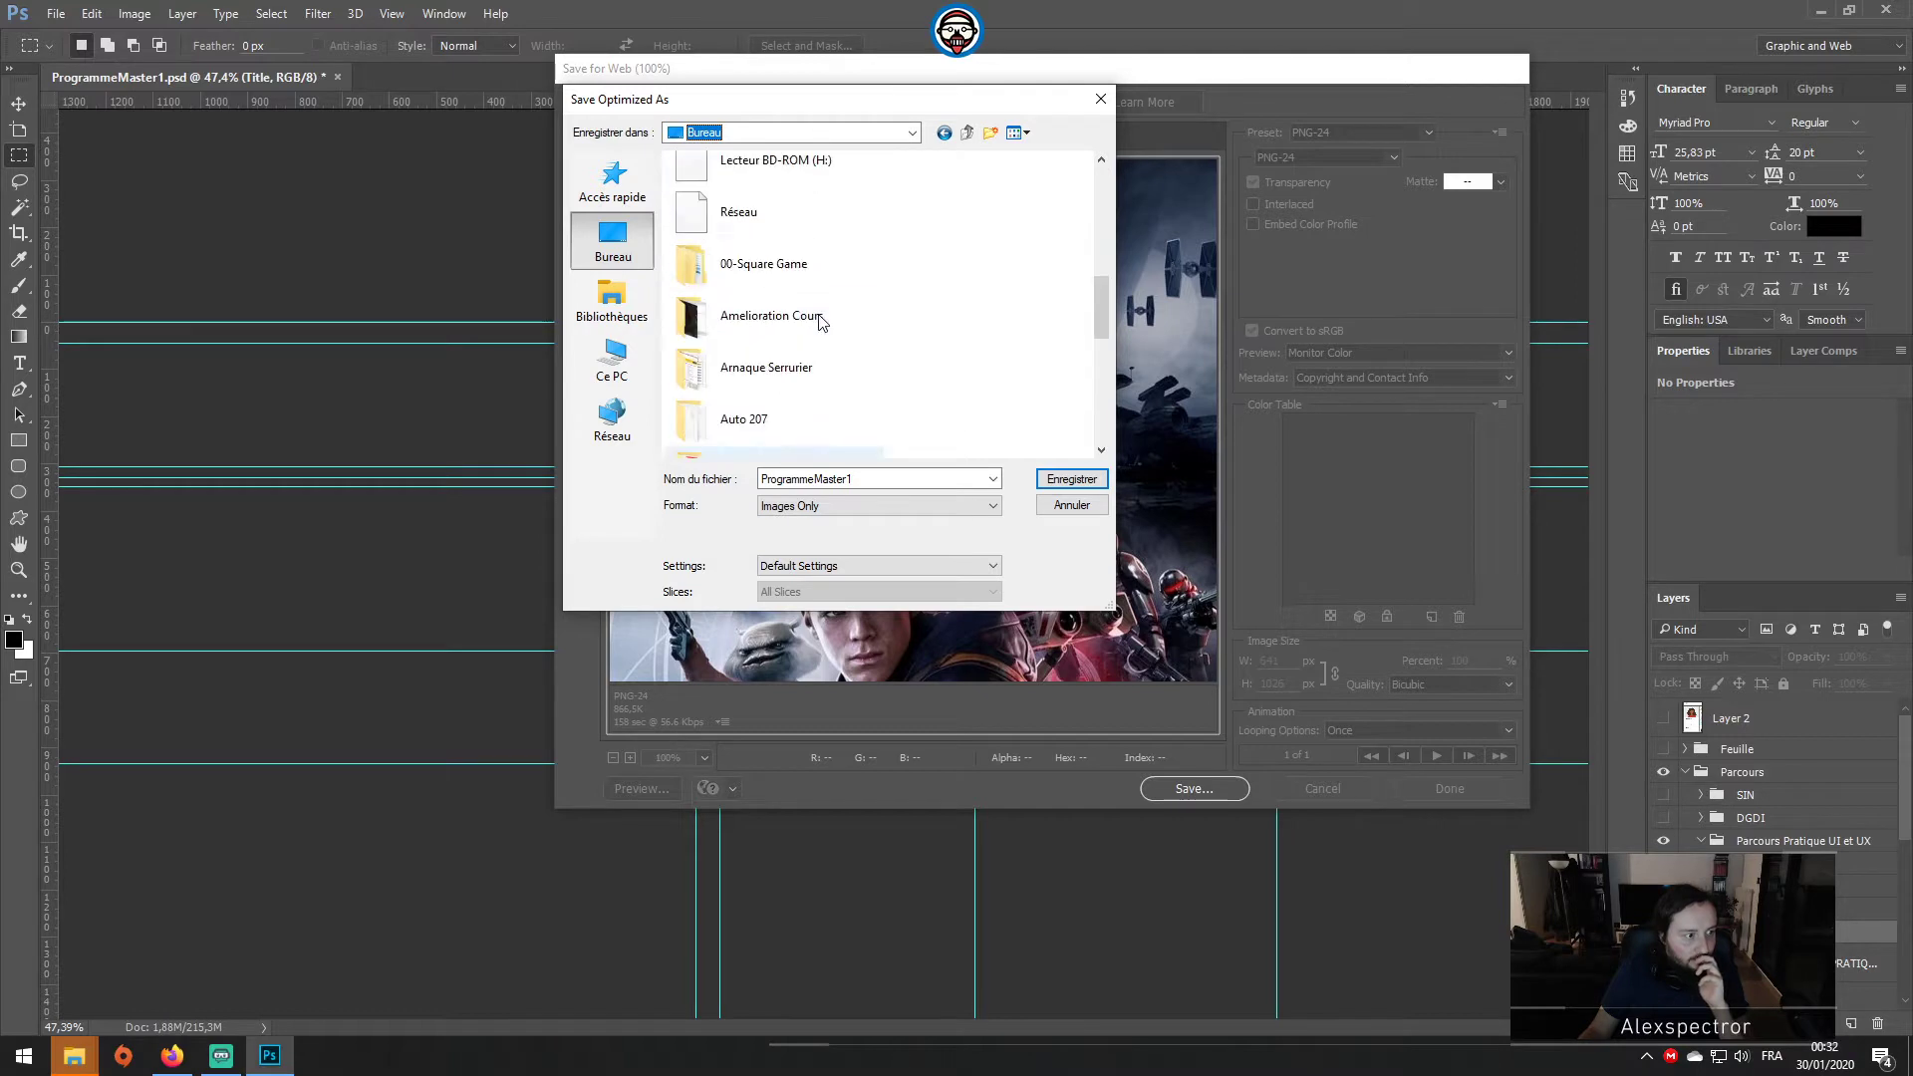
scroll(819, 319, down, 3)
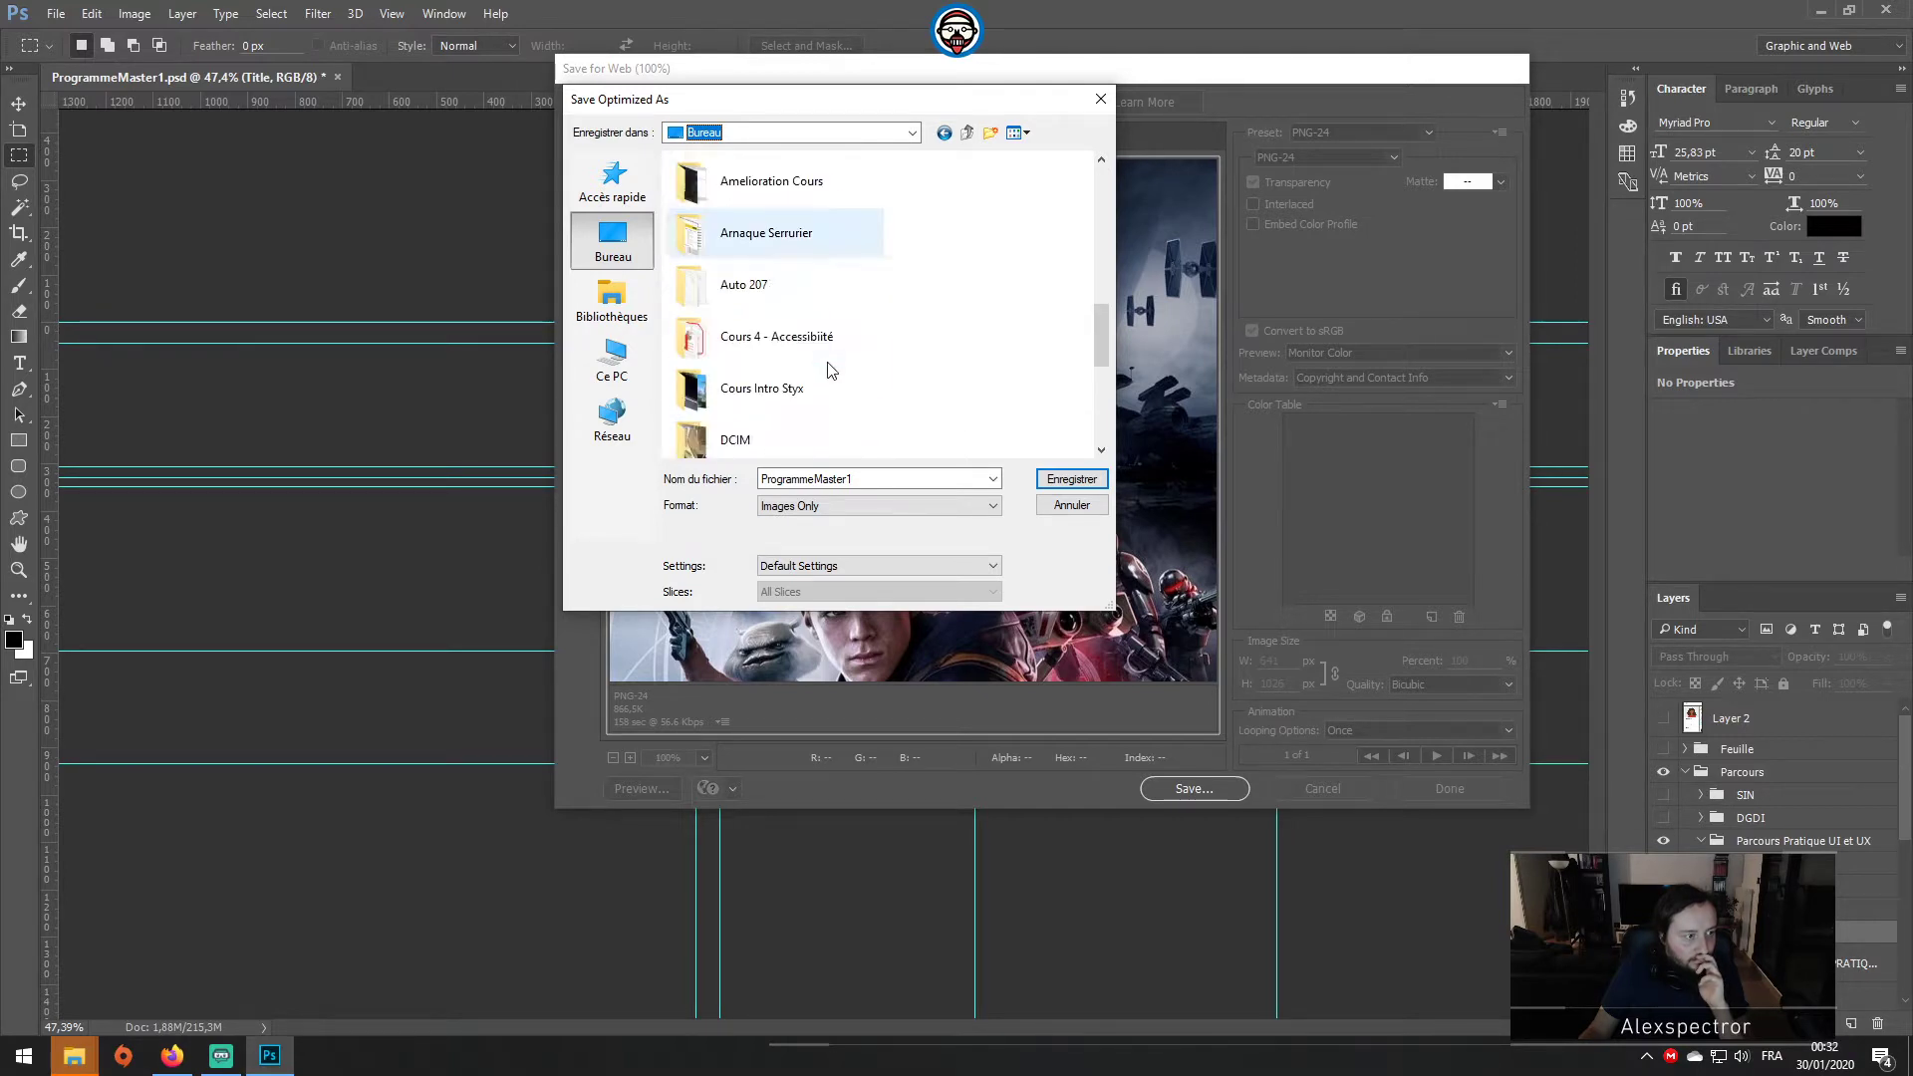
scroll(832, 368, down, 2)
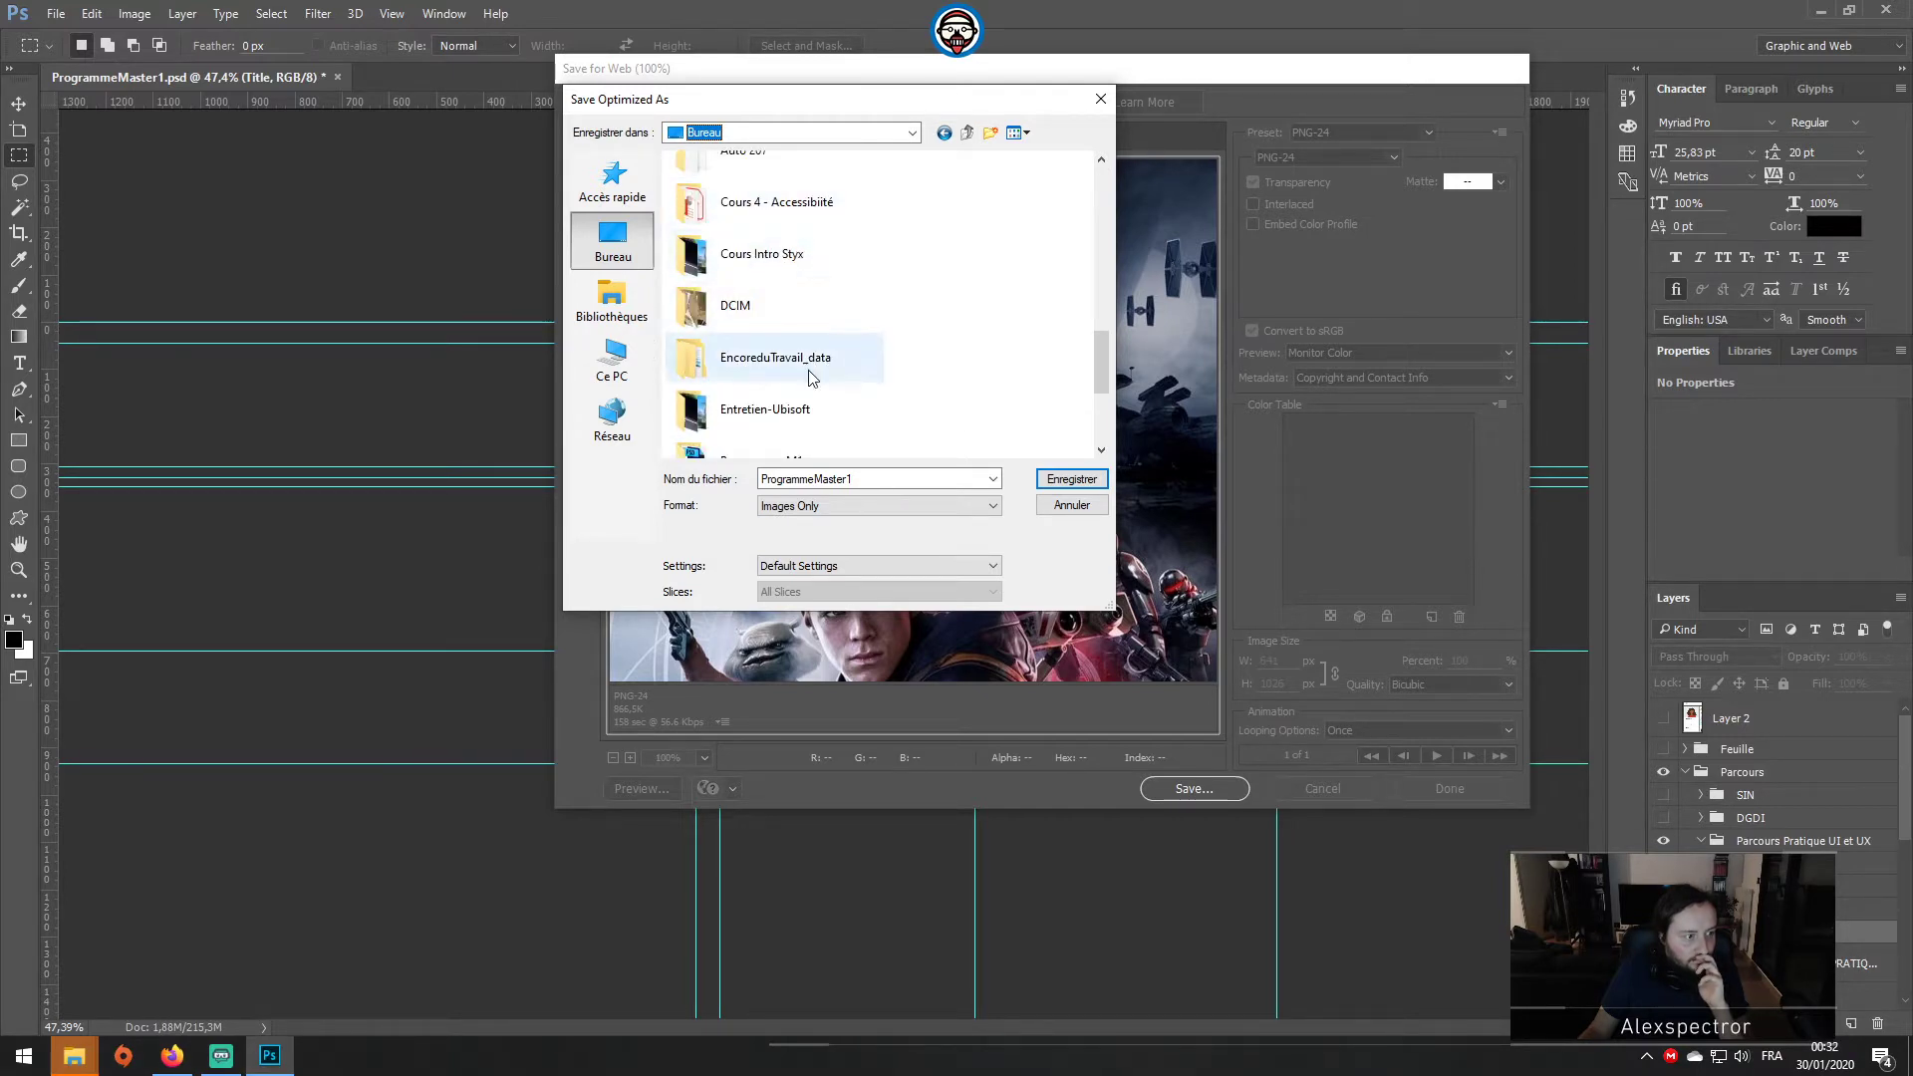
scroll(820, 361, up, 1)
scroll(821, 359, down, 1)
scroll(821, 360, down, 2)
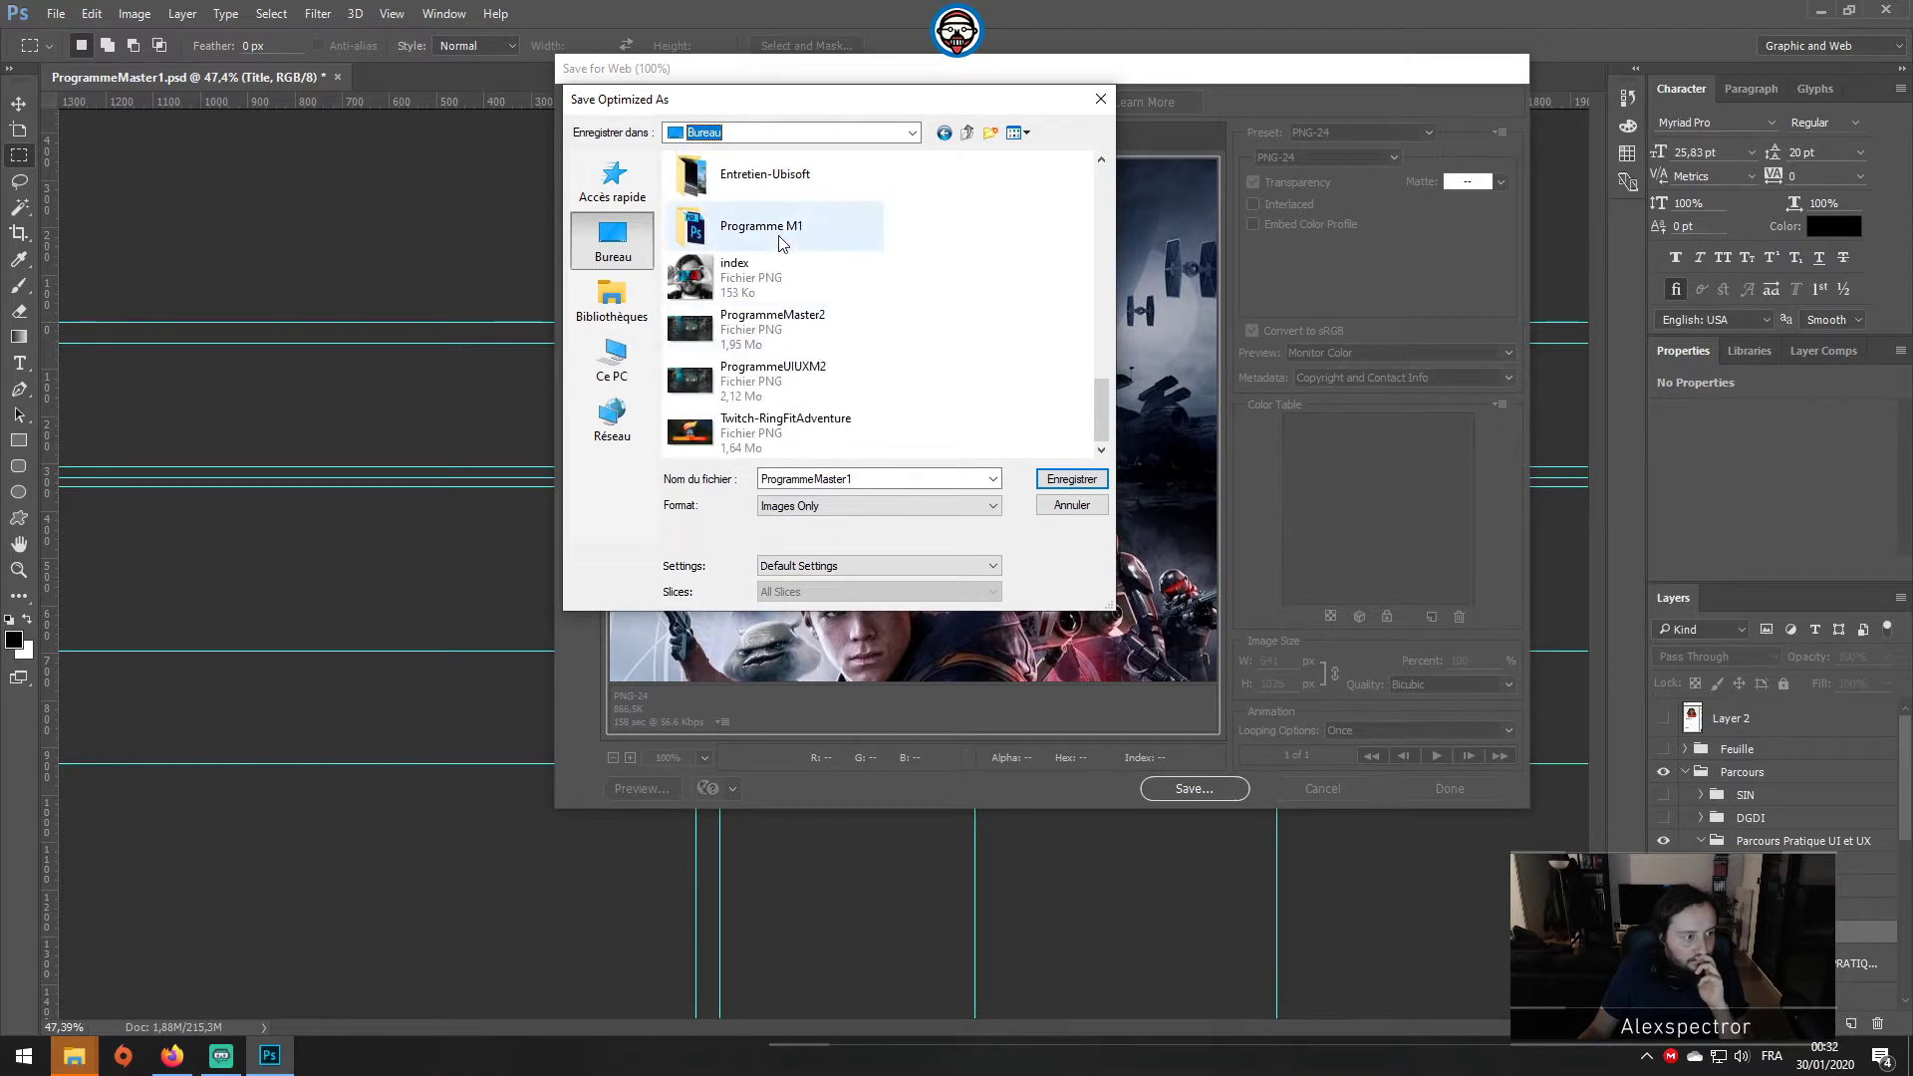
double_click(731, 223)
double_click(731, 222)
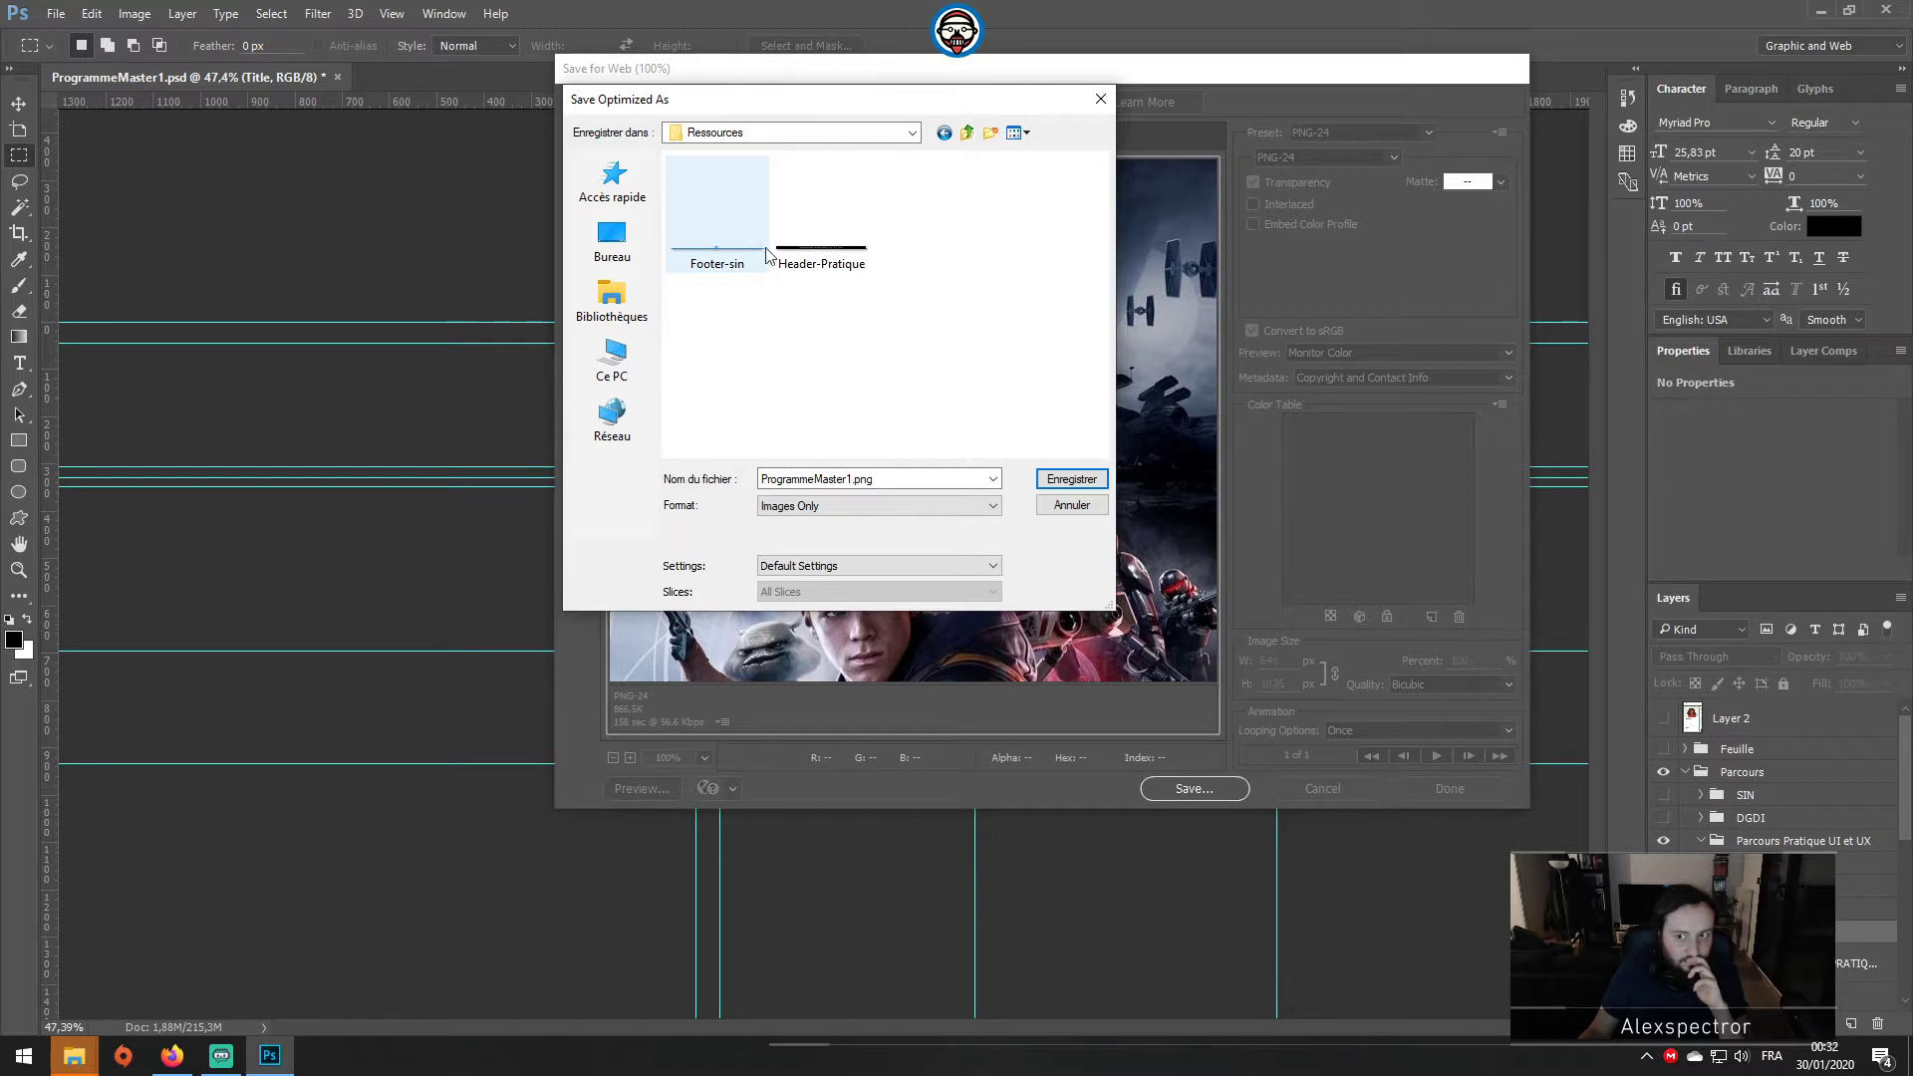
Step: Save the PNG as Bg-JediFallenOrder, then undo the crop to restore all three posters
double_click(850, 479)
click(850, 478)
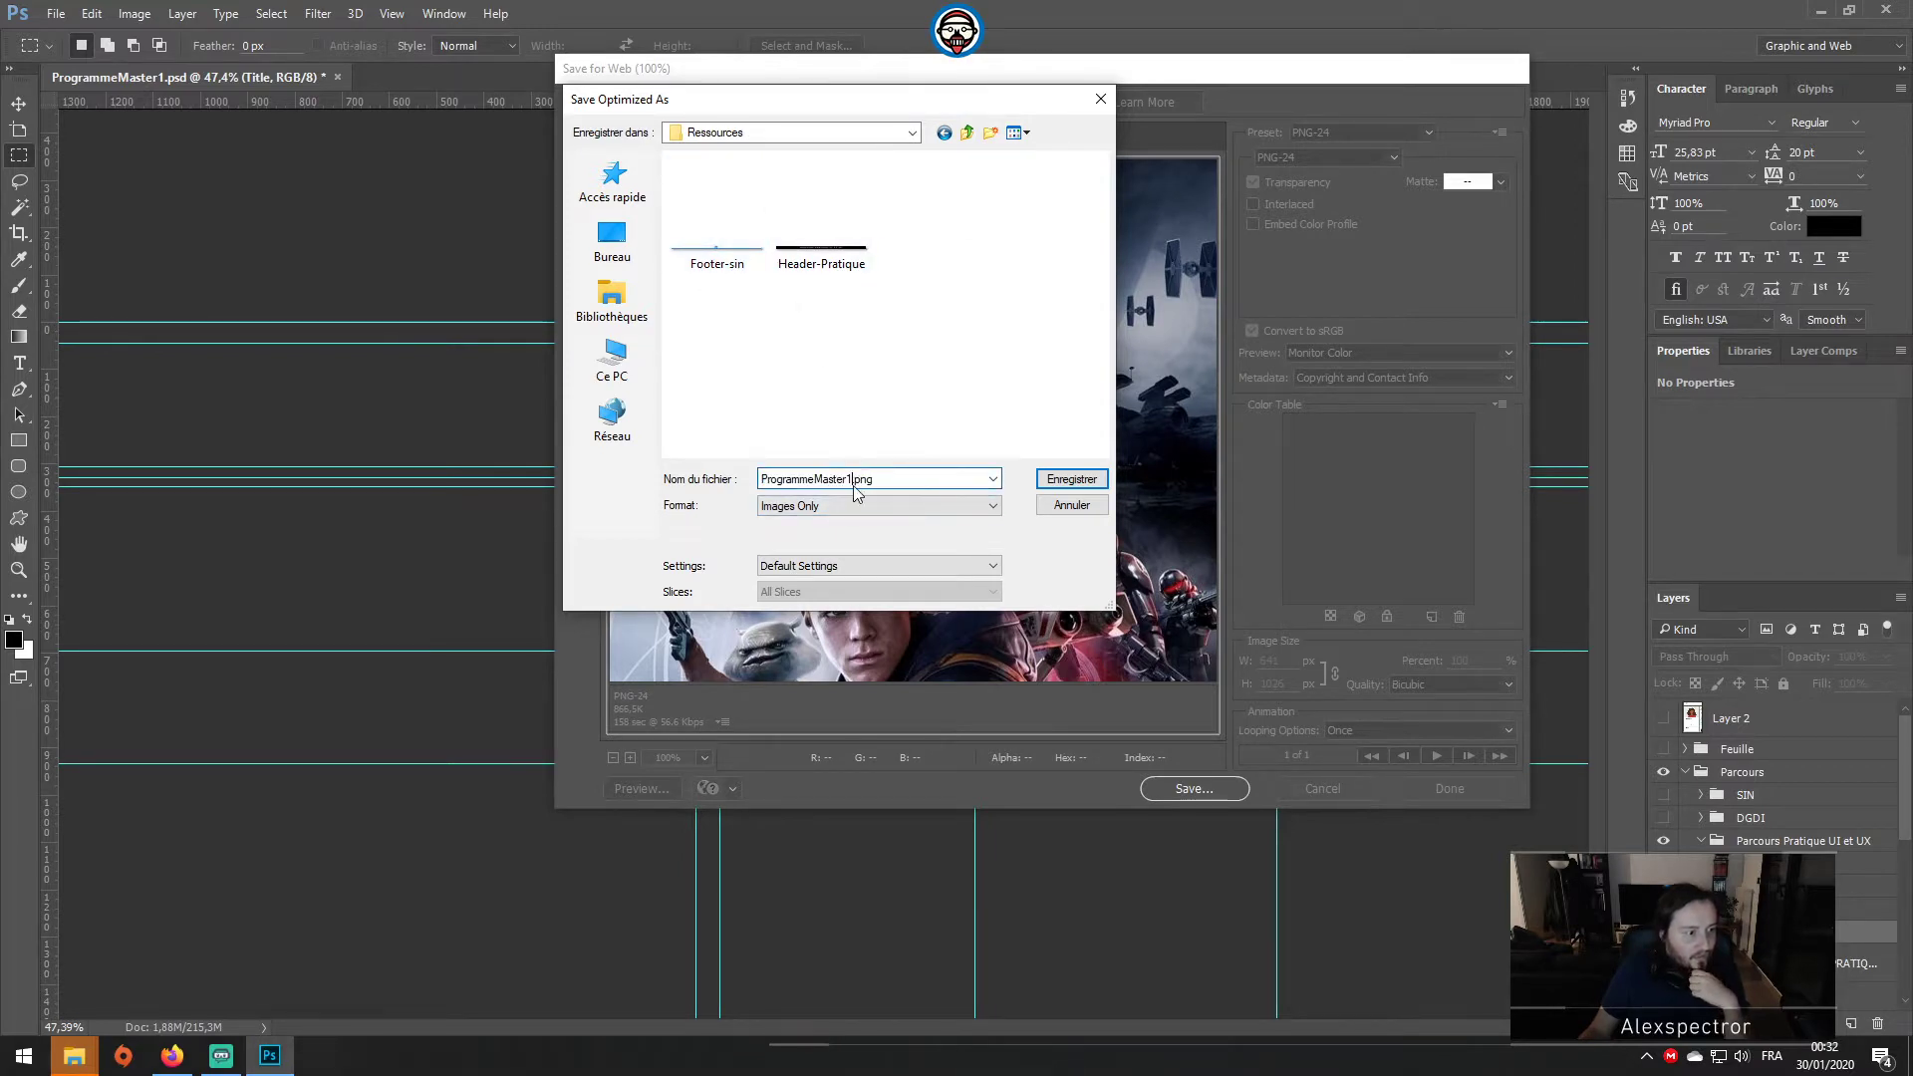
double_click(850, 479)
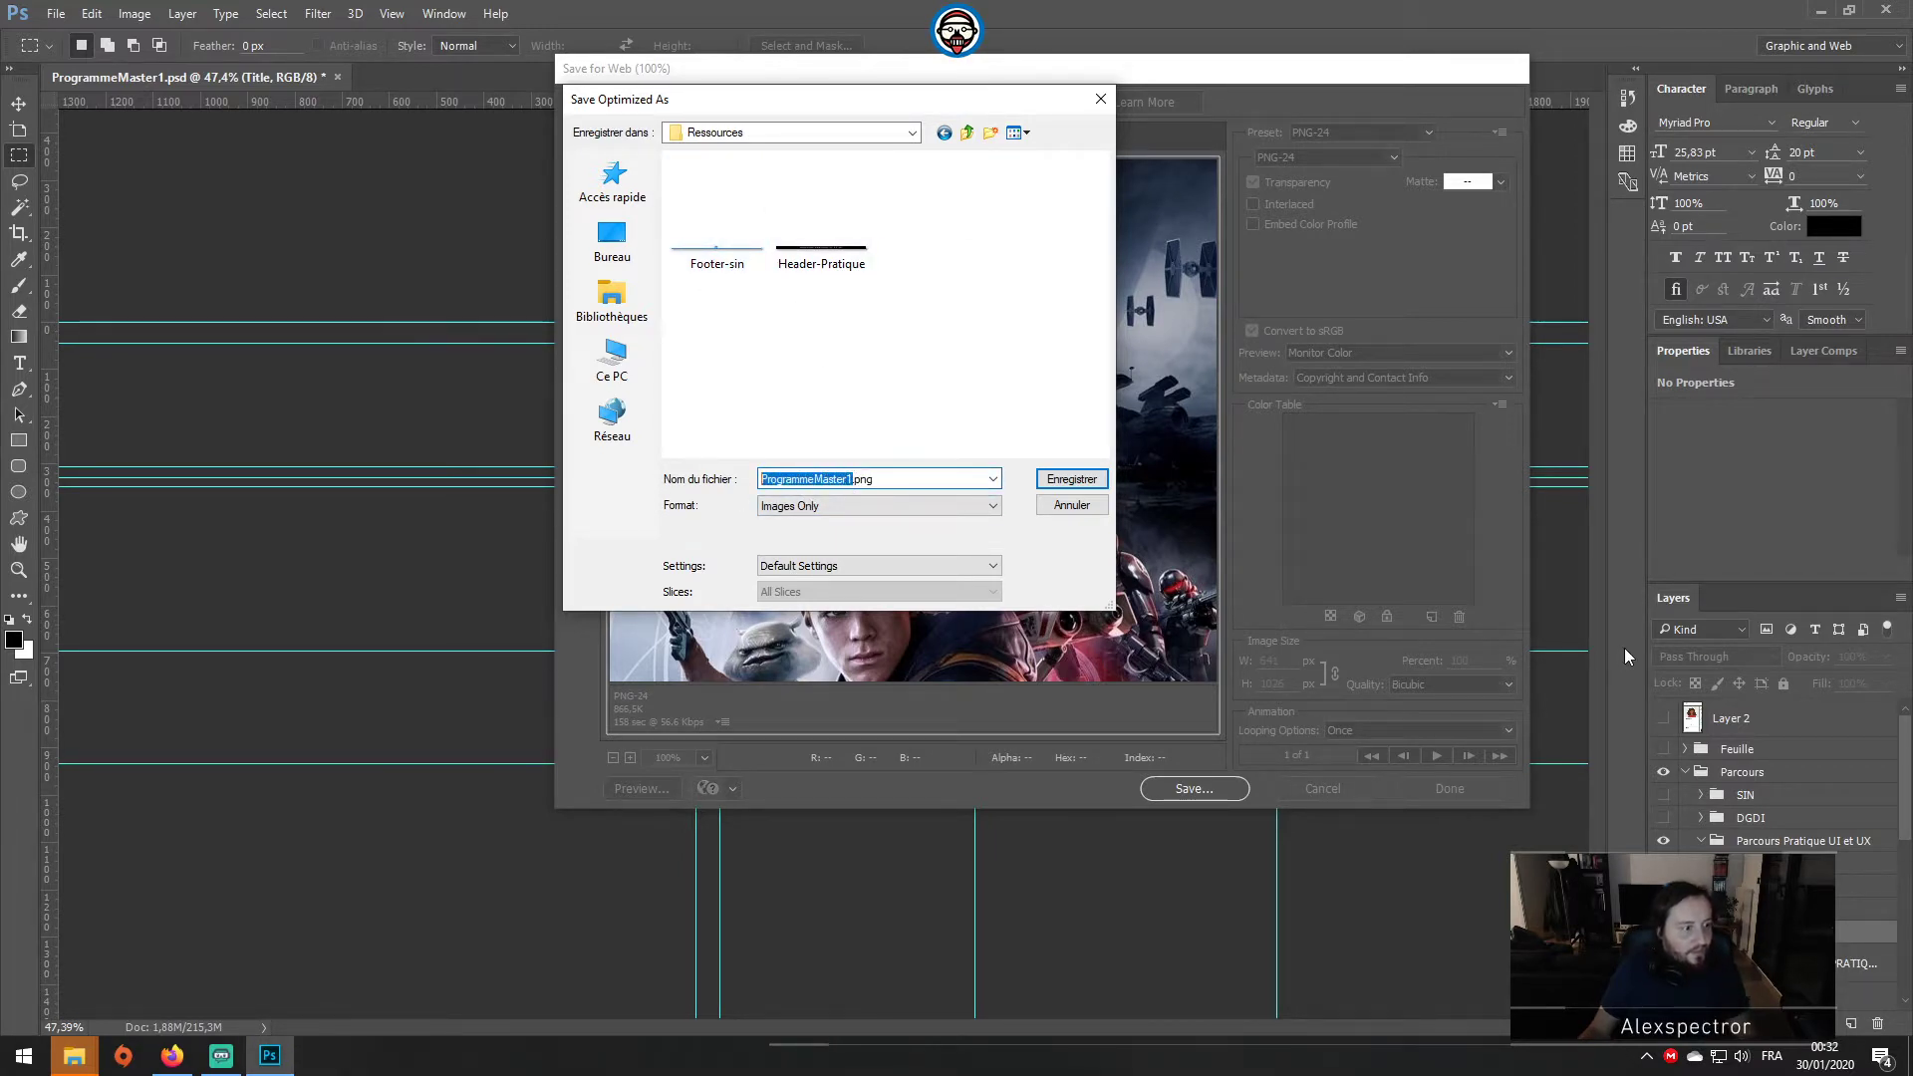
text(B)
text(g)
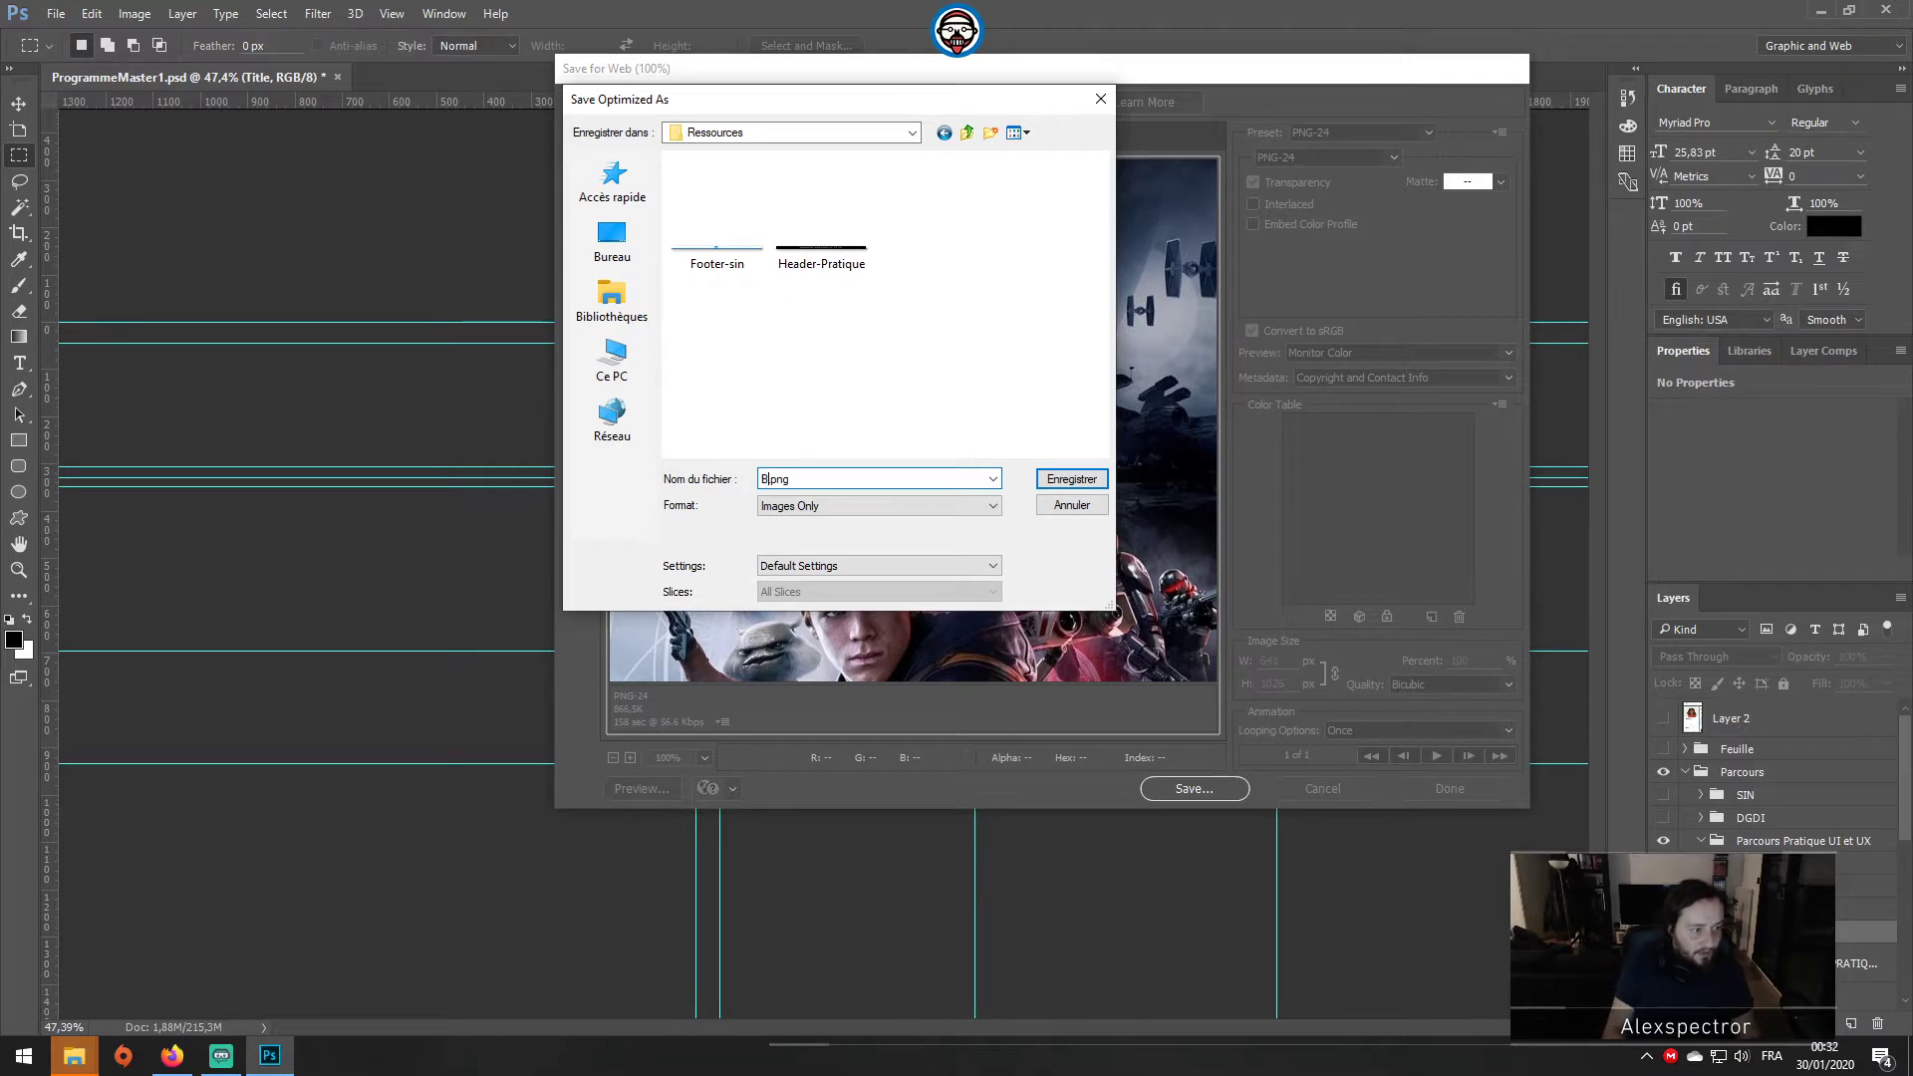
text(U)
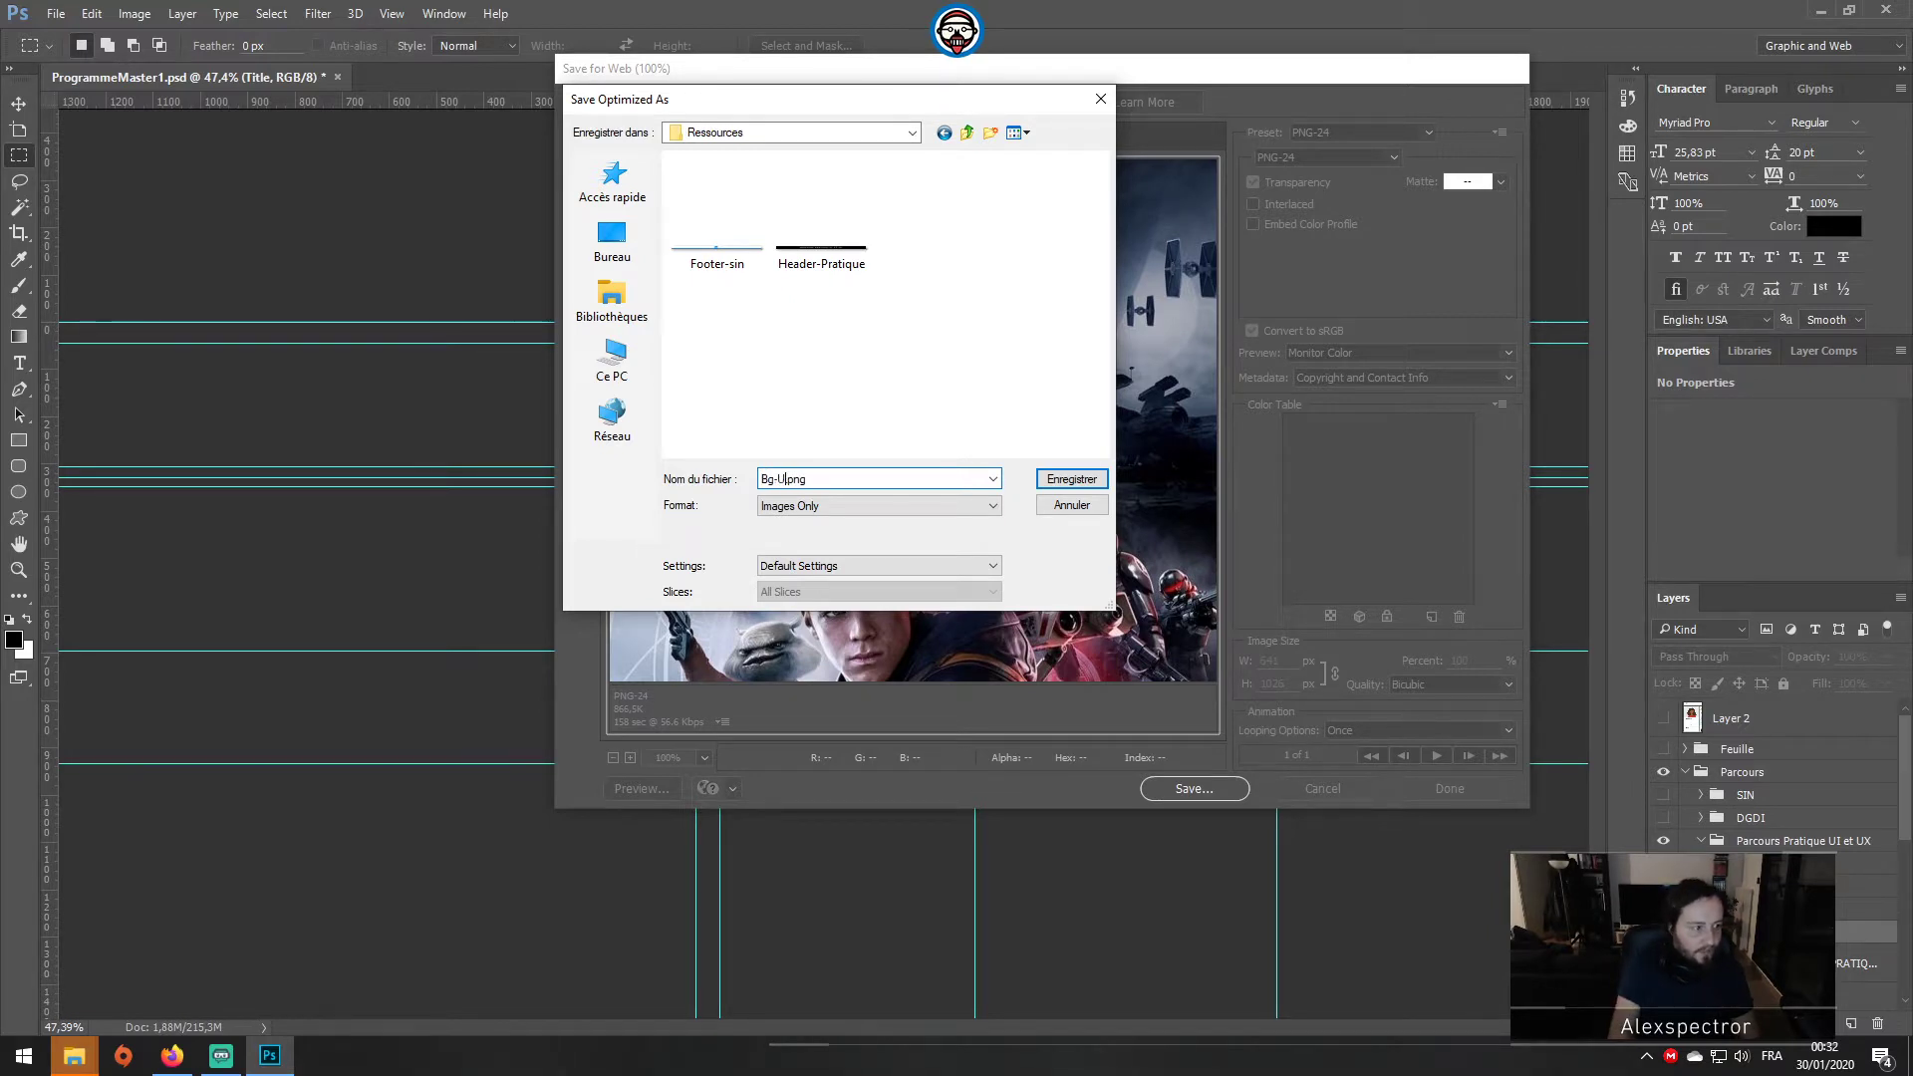
text(JediFalle)
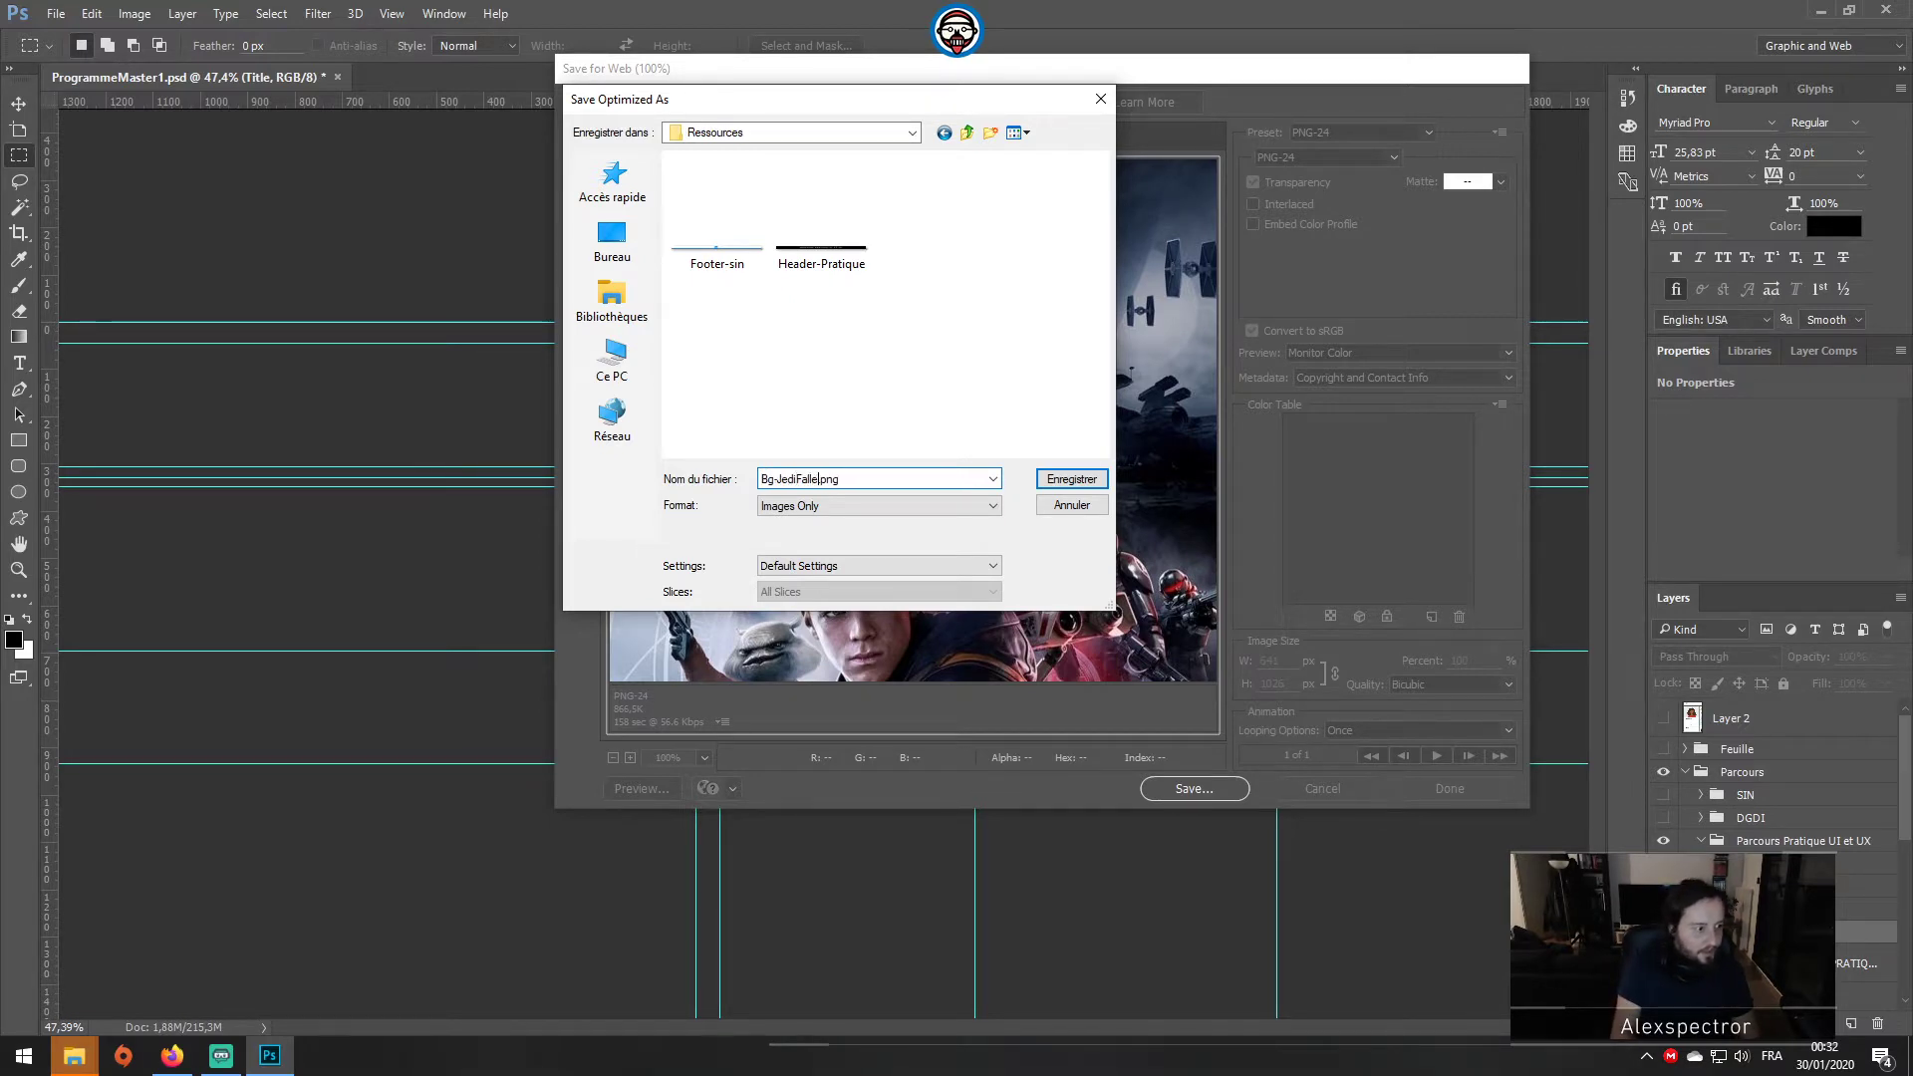
text(nOrder)
key(Return)
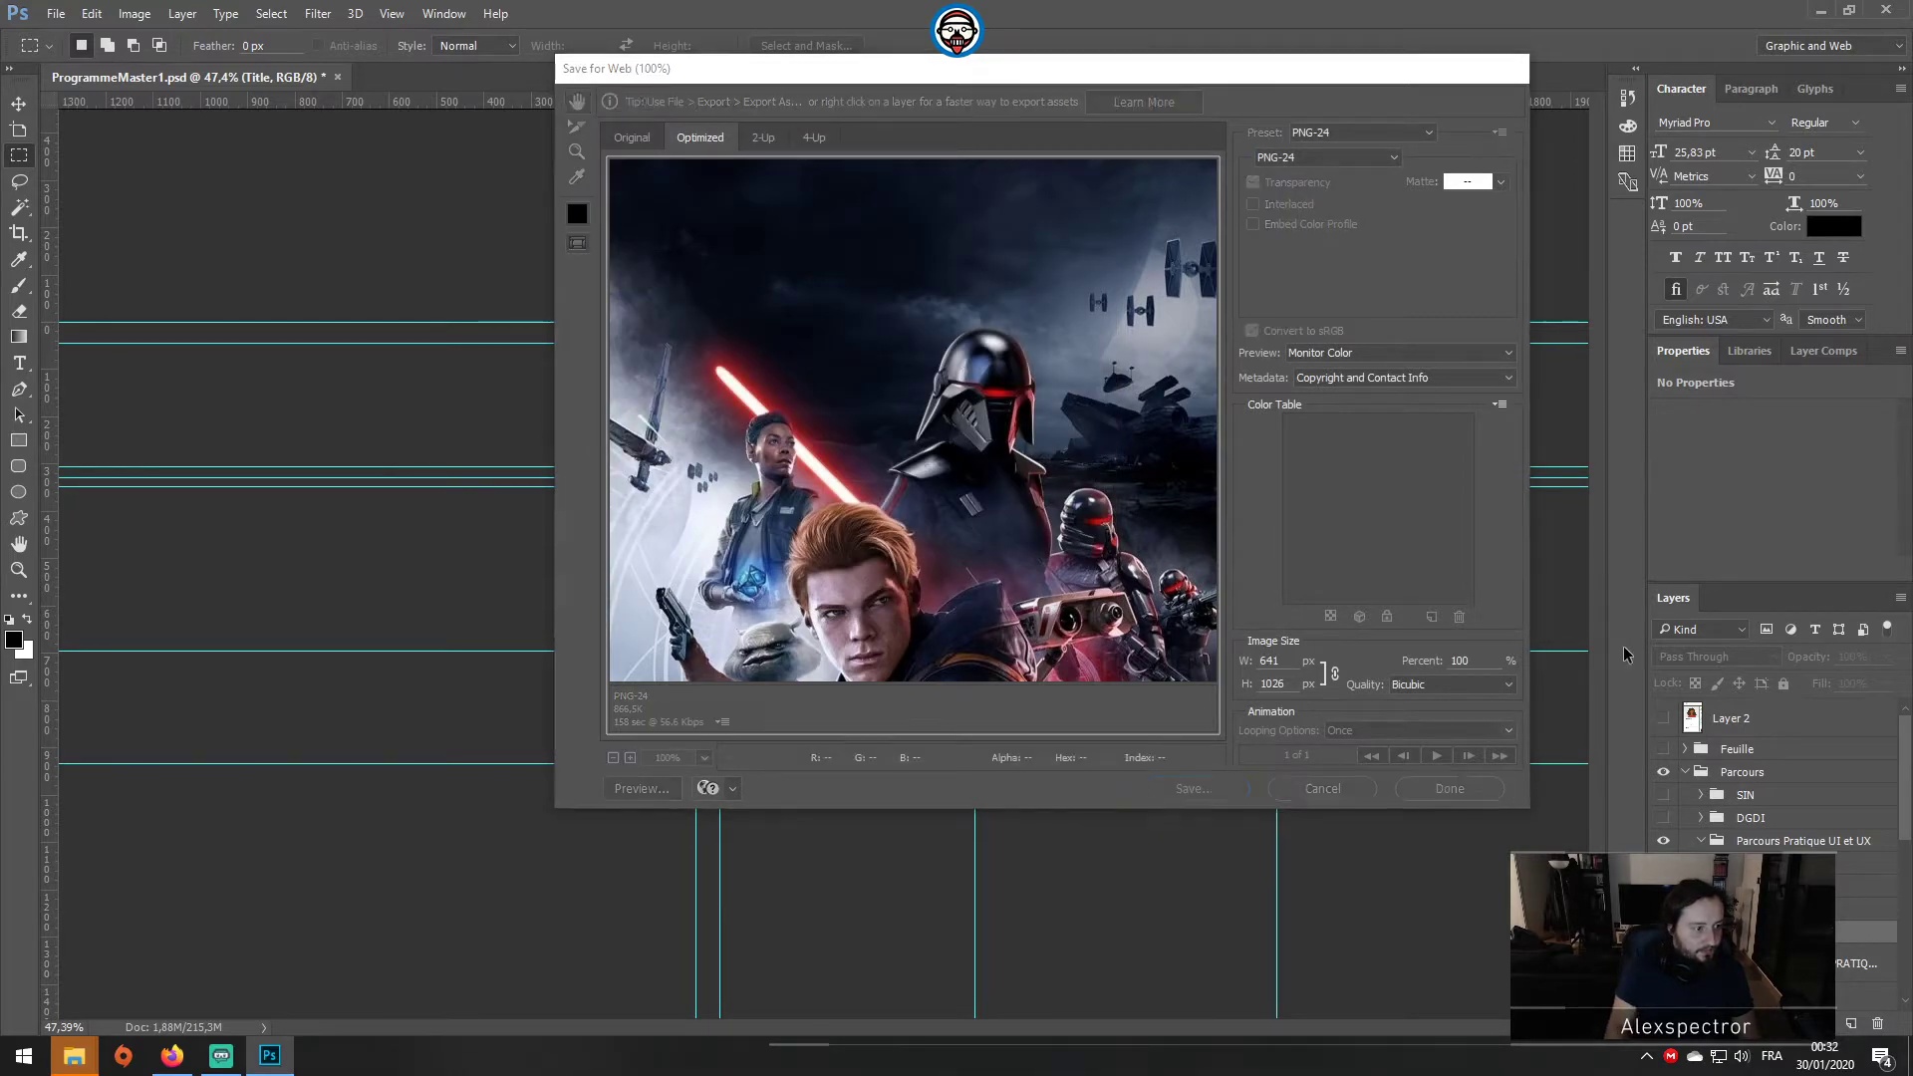
key(ctrl+z)
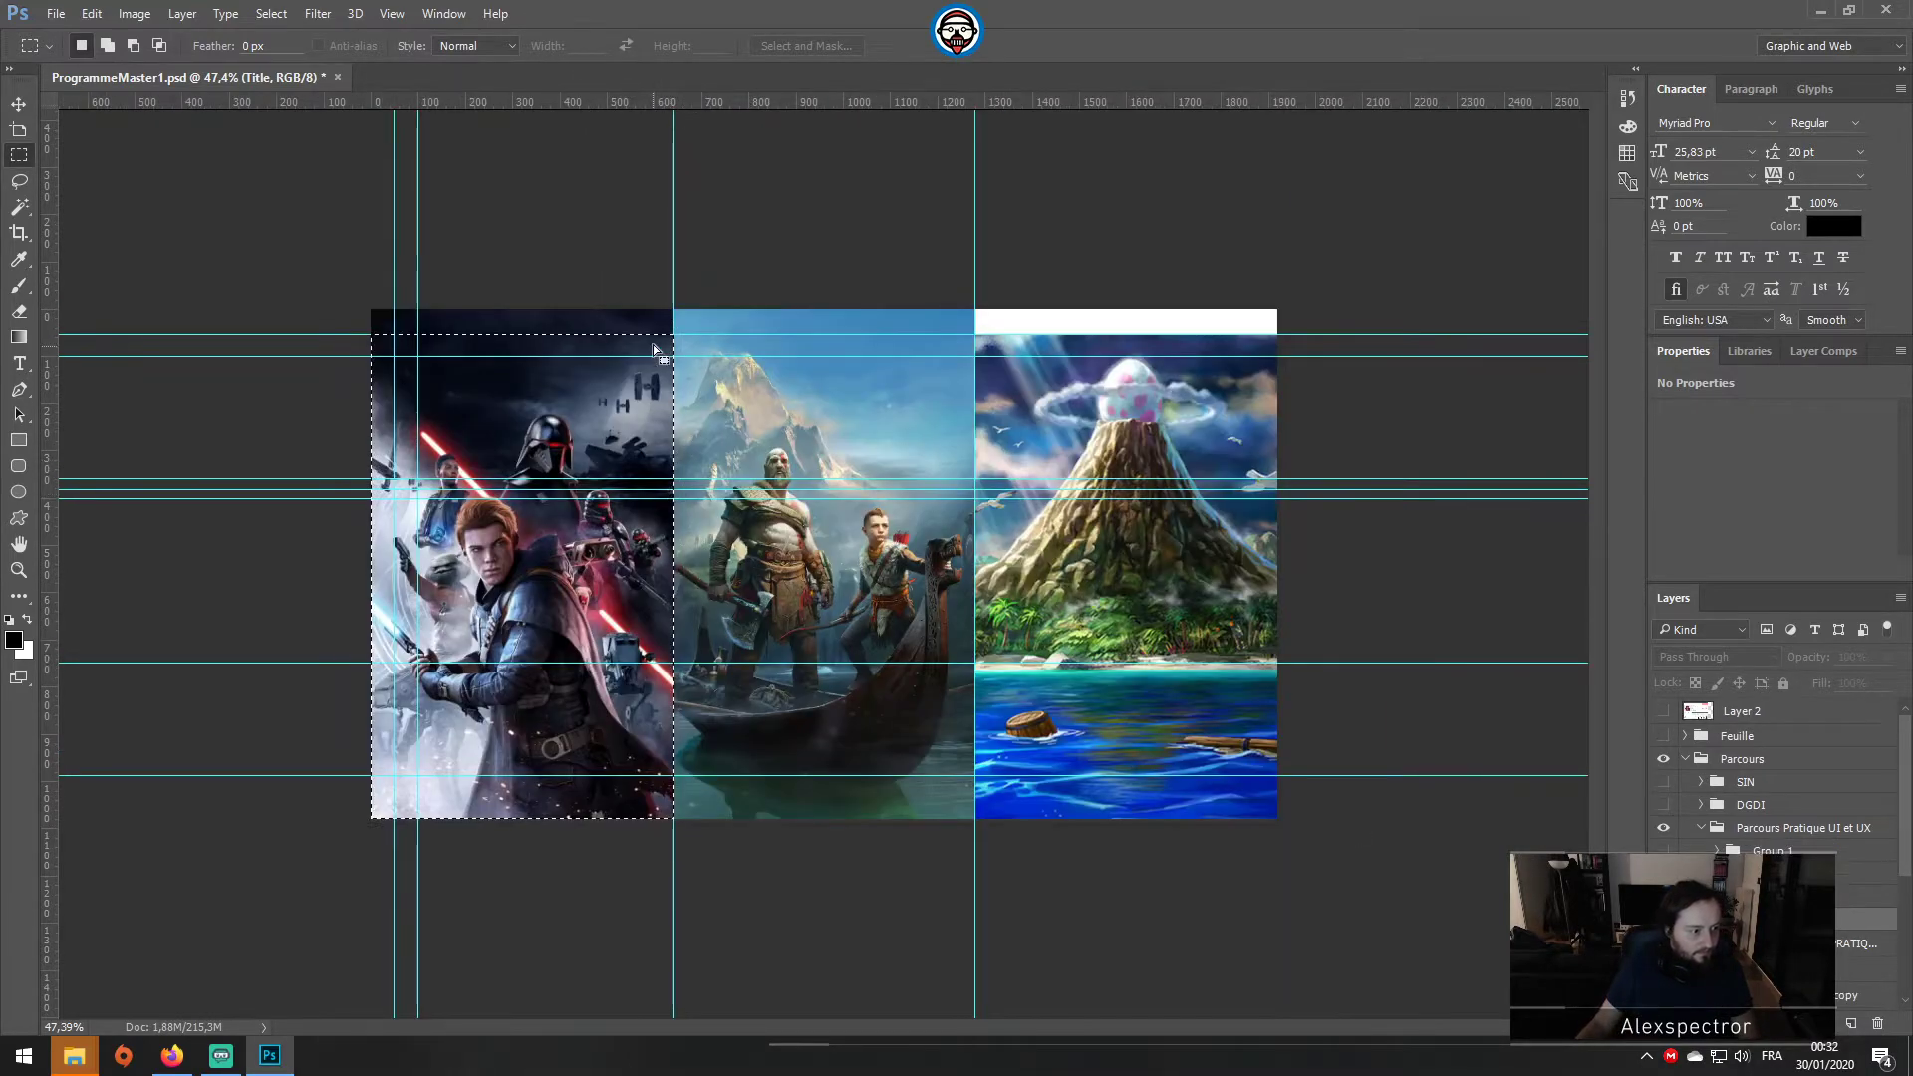
Step: Select the middle God of War poster and crop the canvas to it
drag(673, 334, 987, 985)
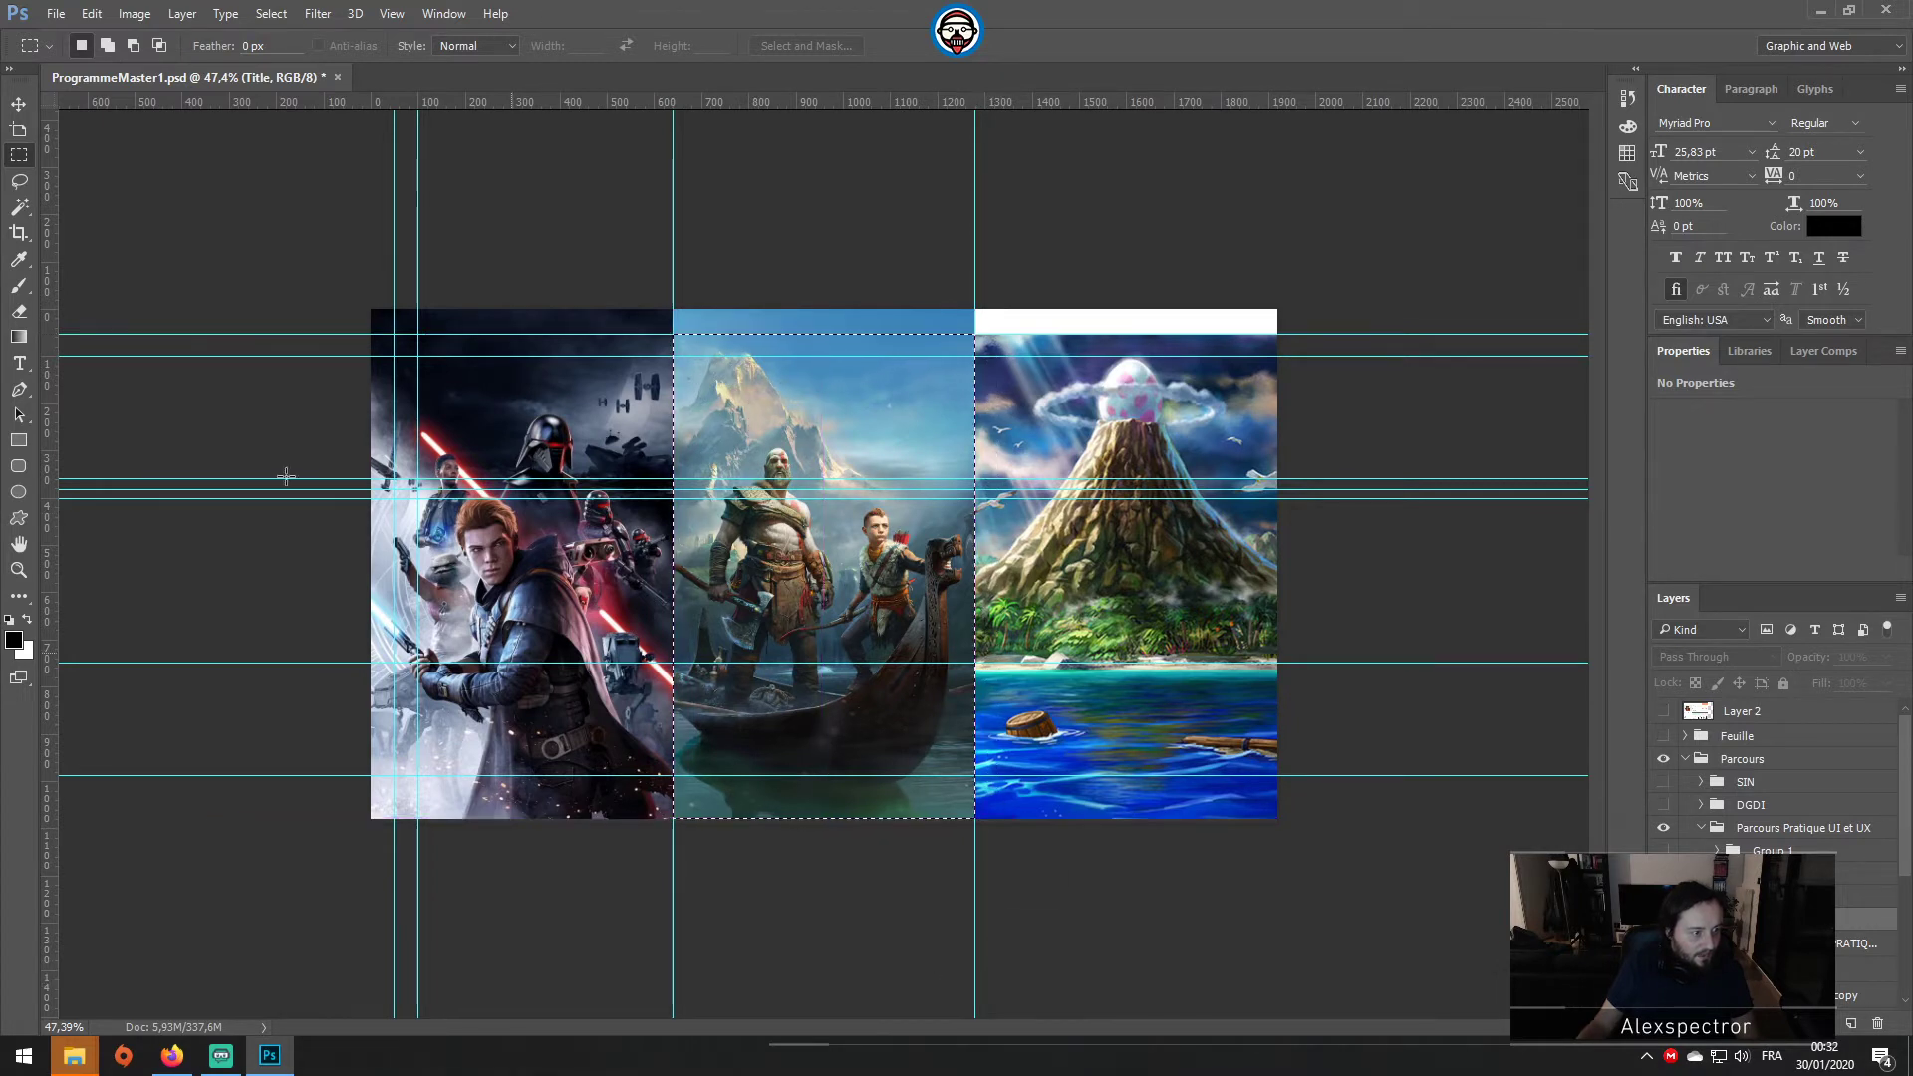
click(134, 14)
key(Escape)
Step: Export the crop through Save for Web (Legacy) as Bg-GodOfWar PNG in Ressources
click(60, 14)
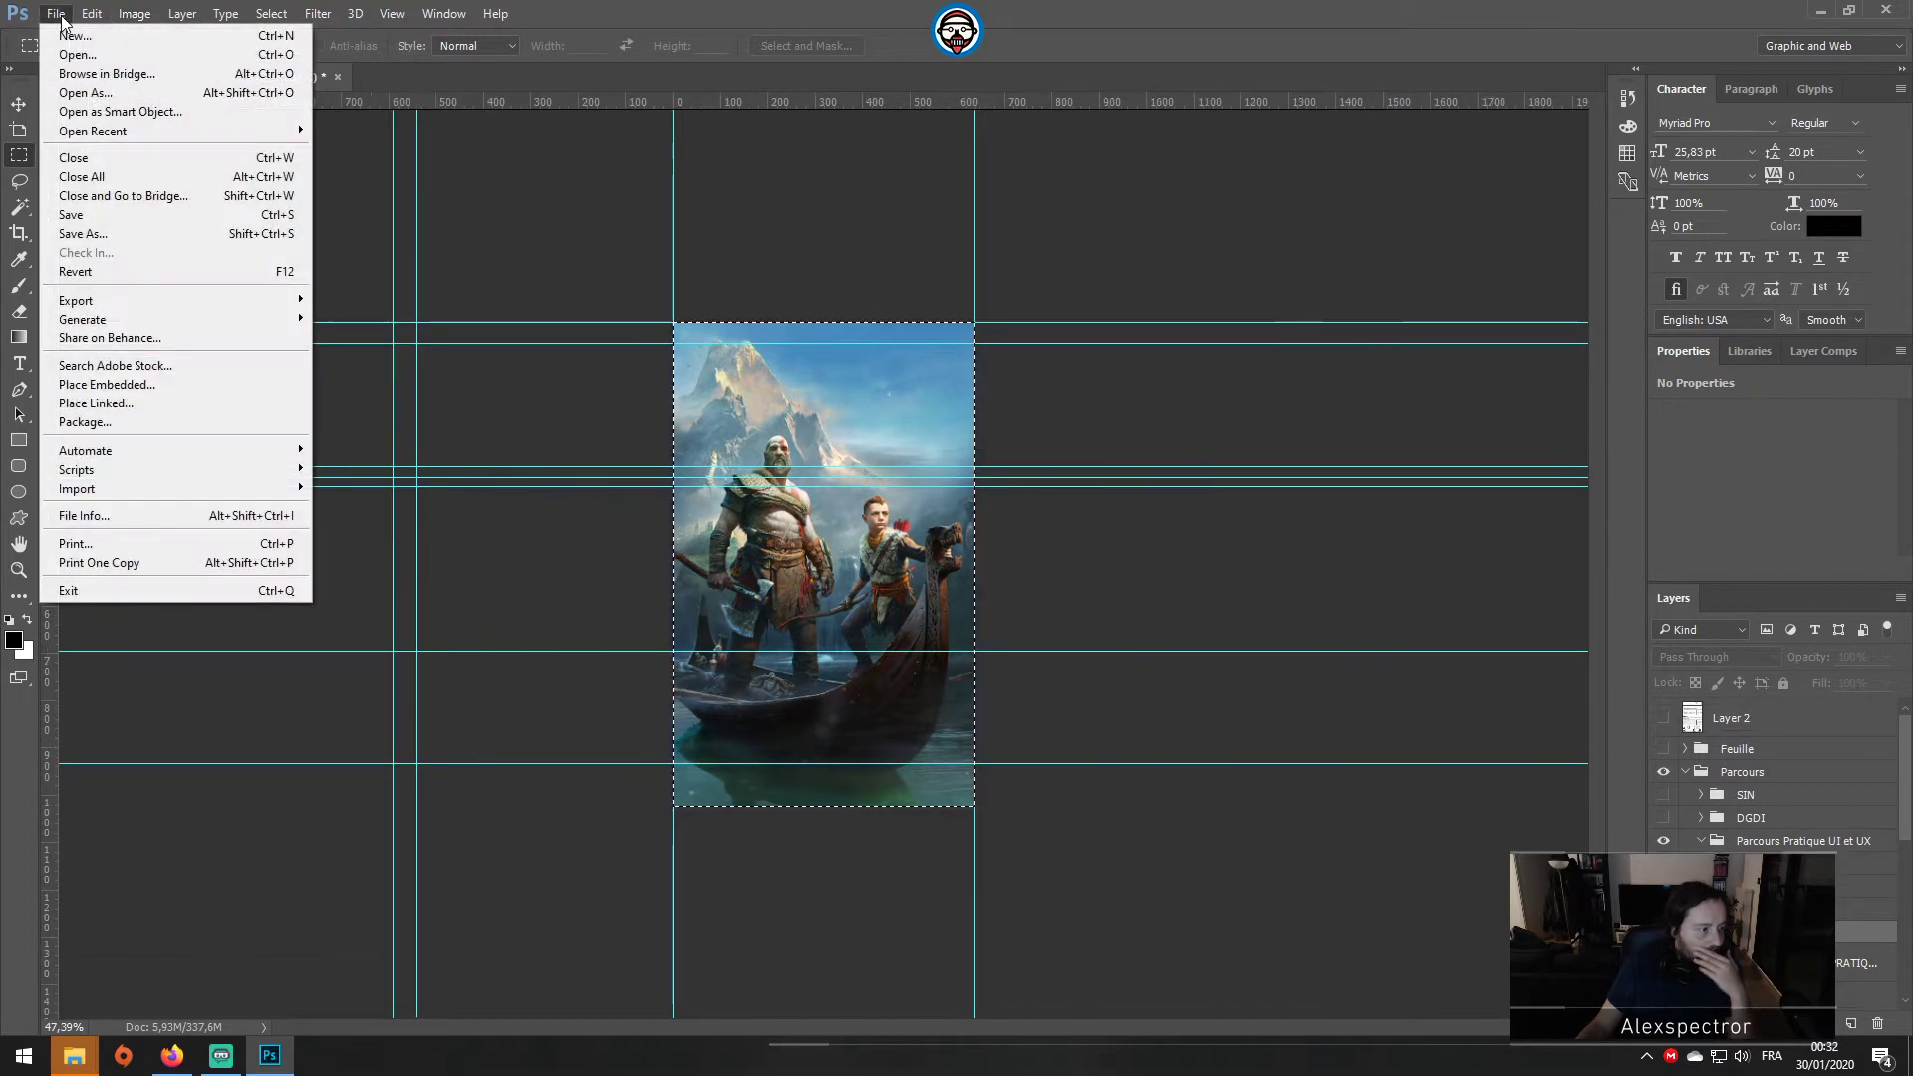
mouse_move(249, 300)
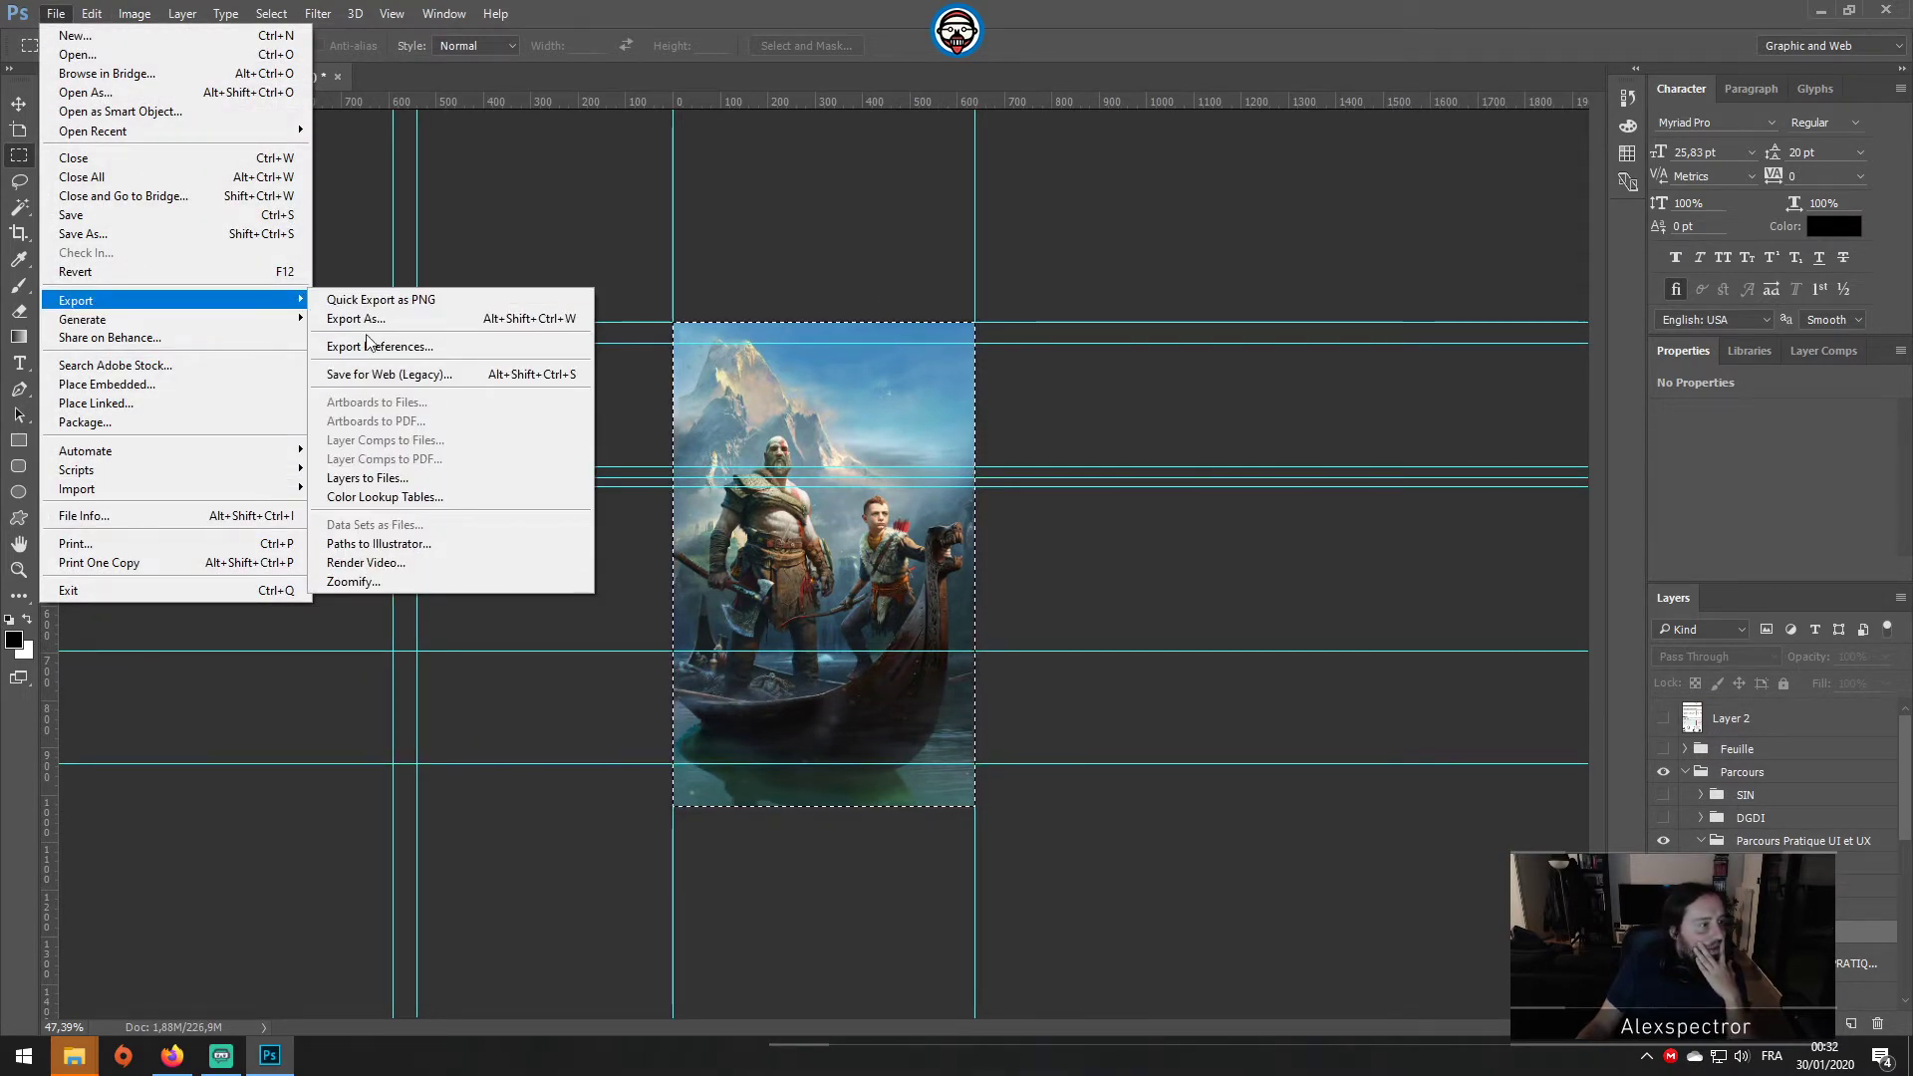
click(390, 374)
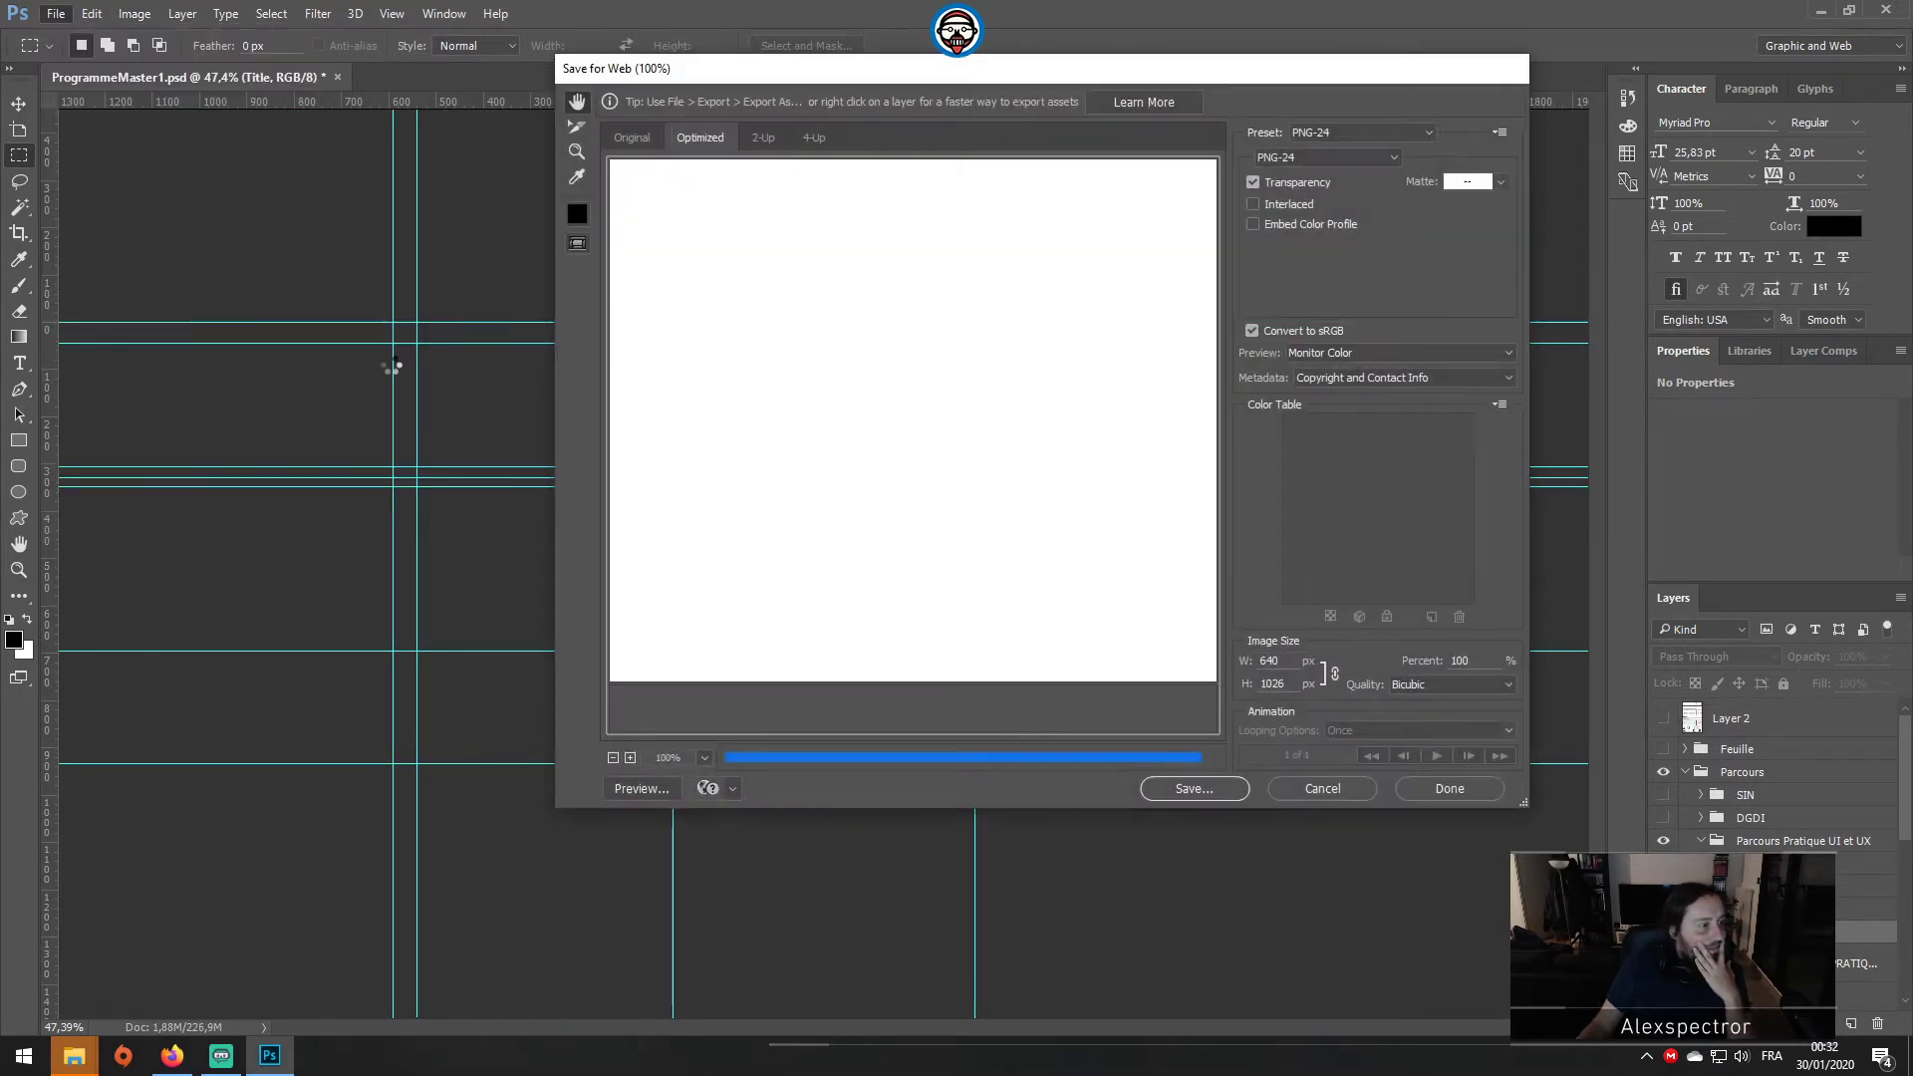
click(1222, 789)
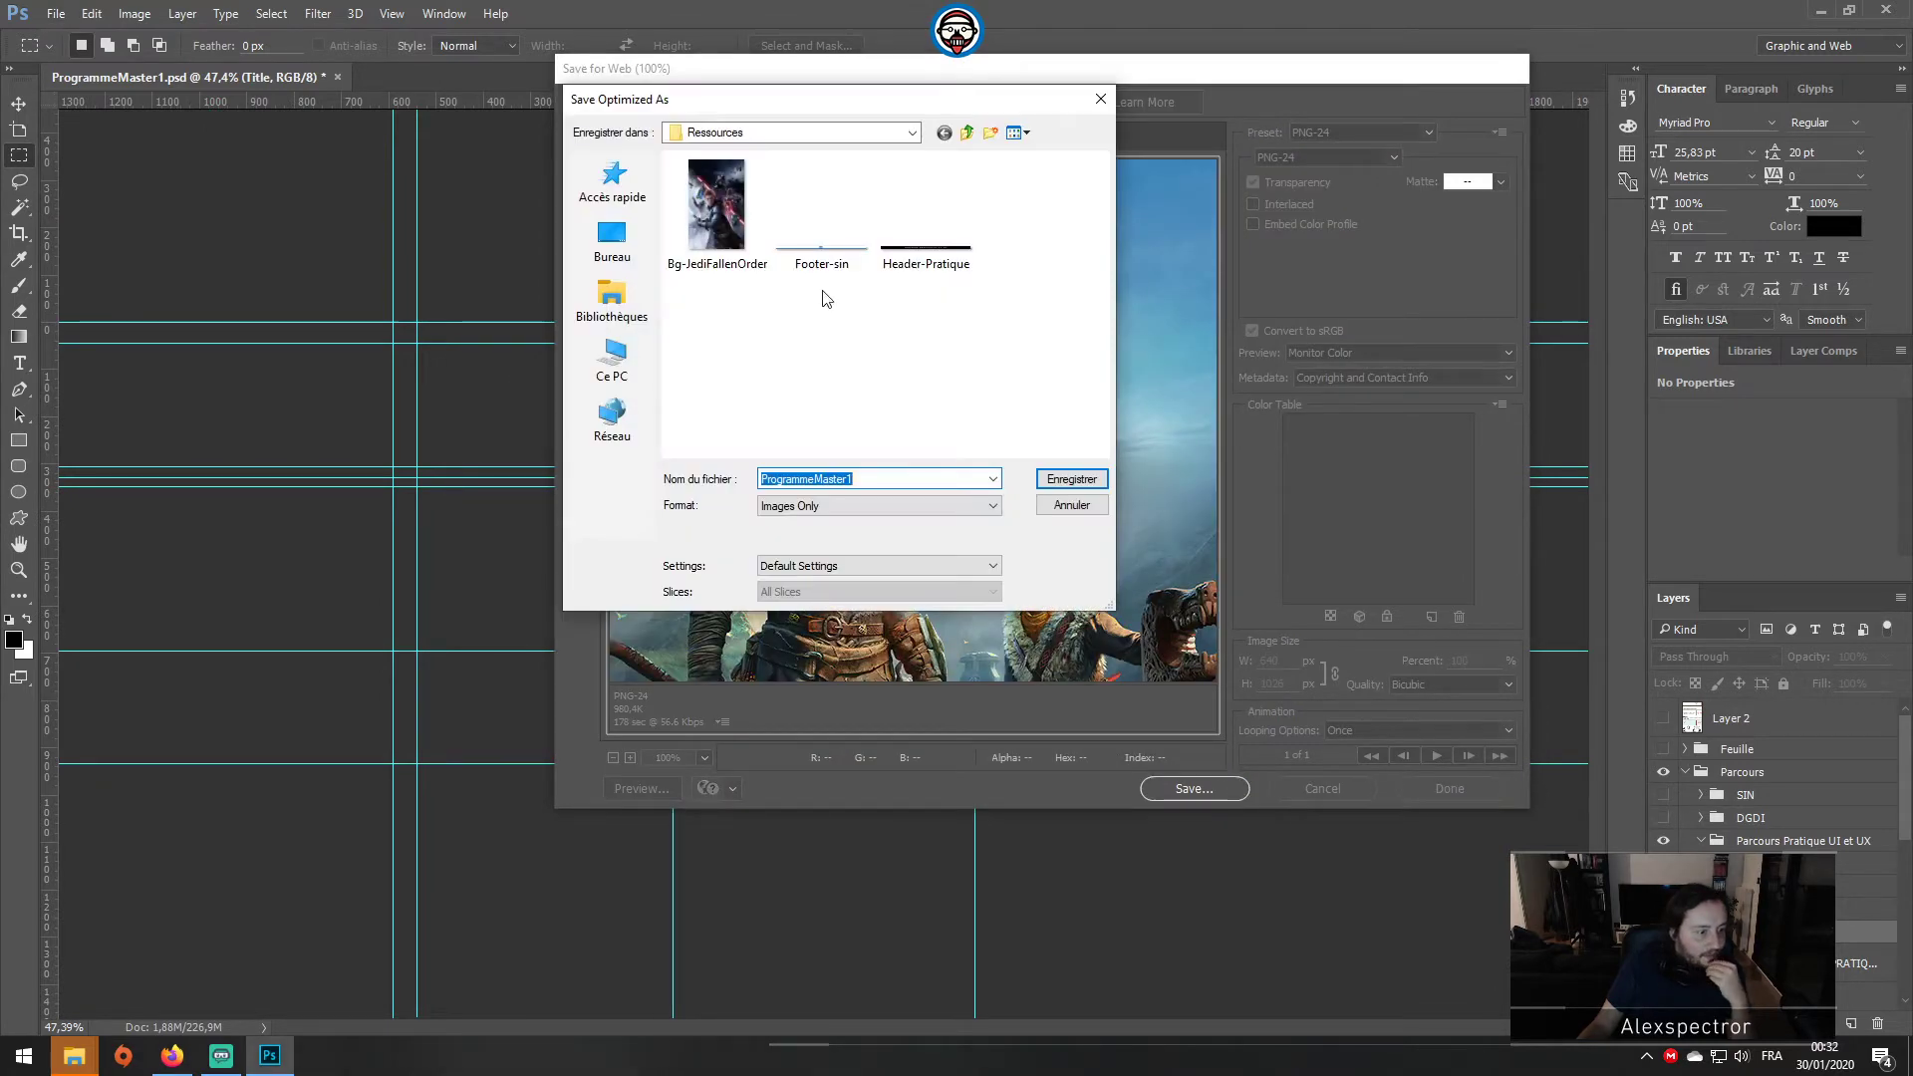
click(802, 480)
drag(780, 479, 1155, 491)
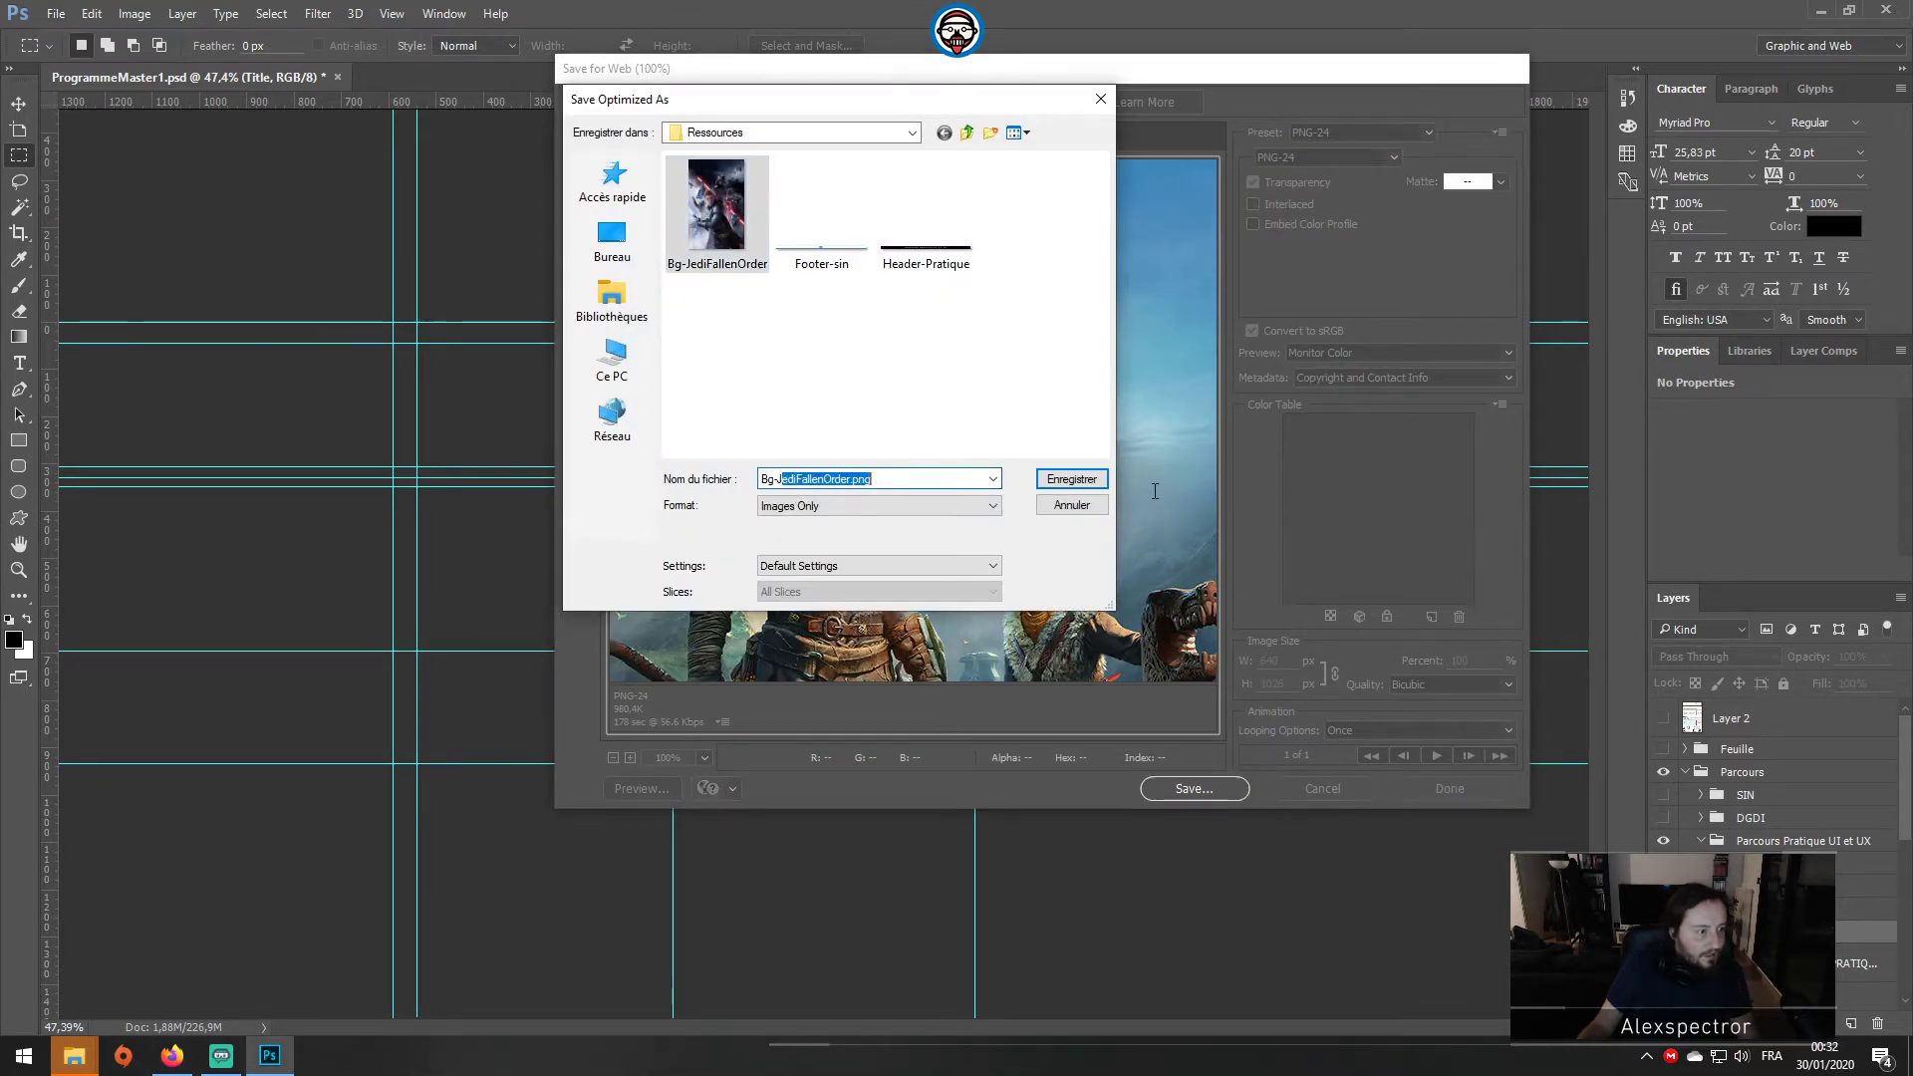
key(BackSpace)
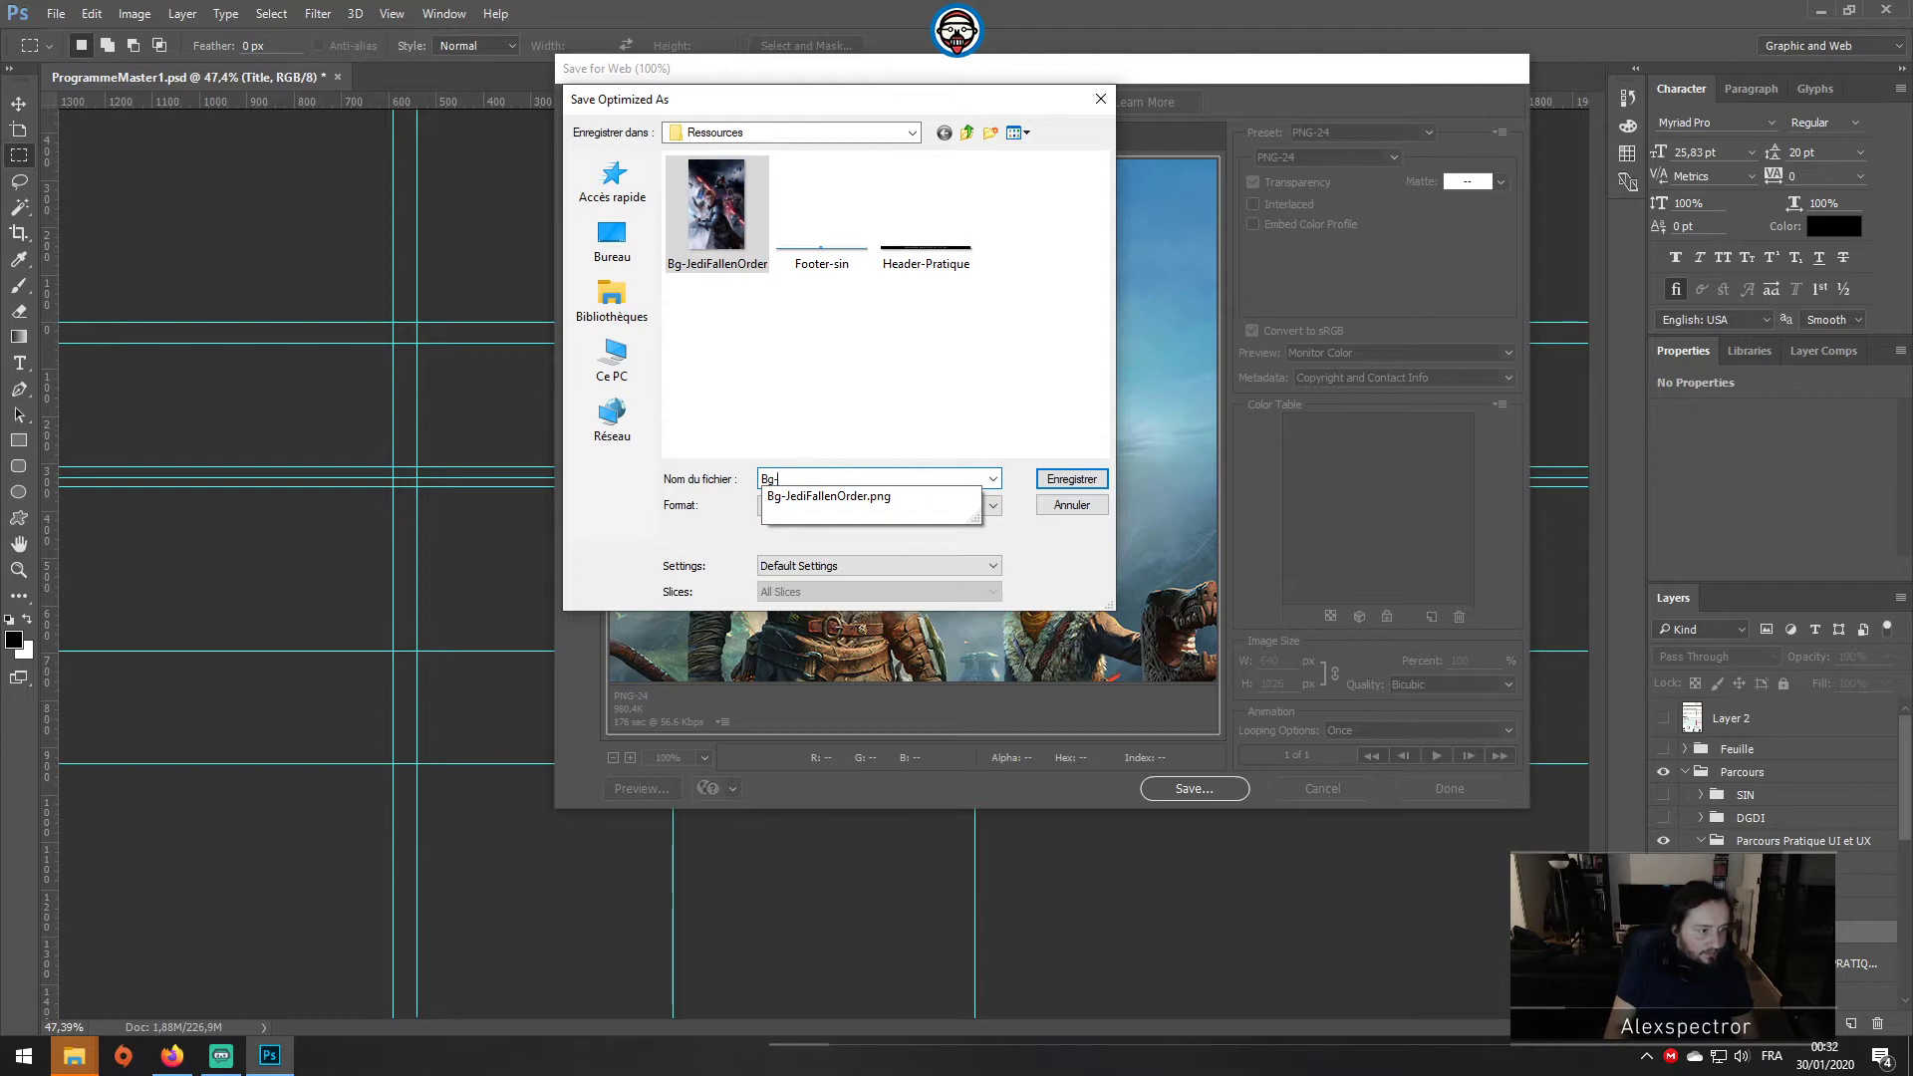
text(GodOg)
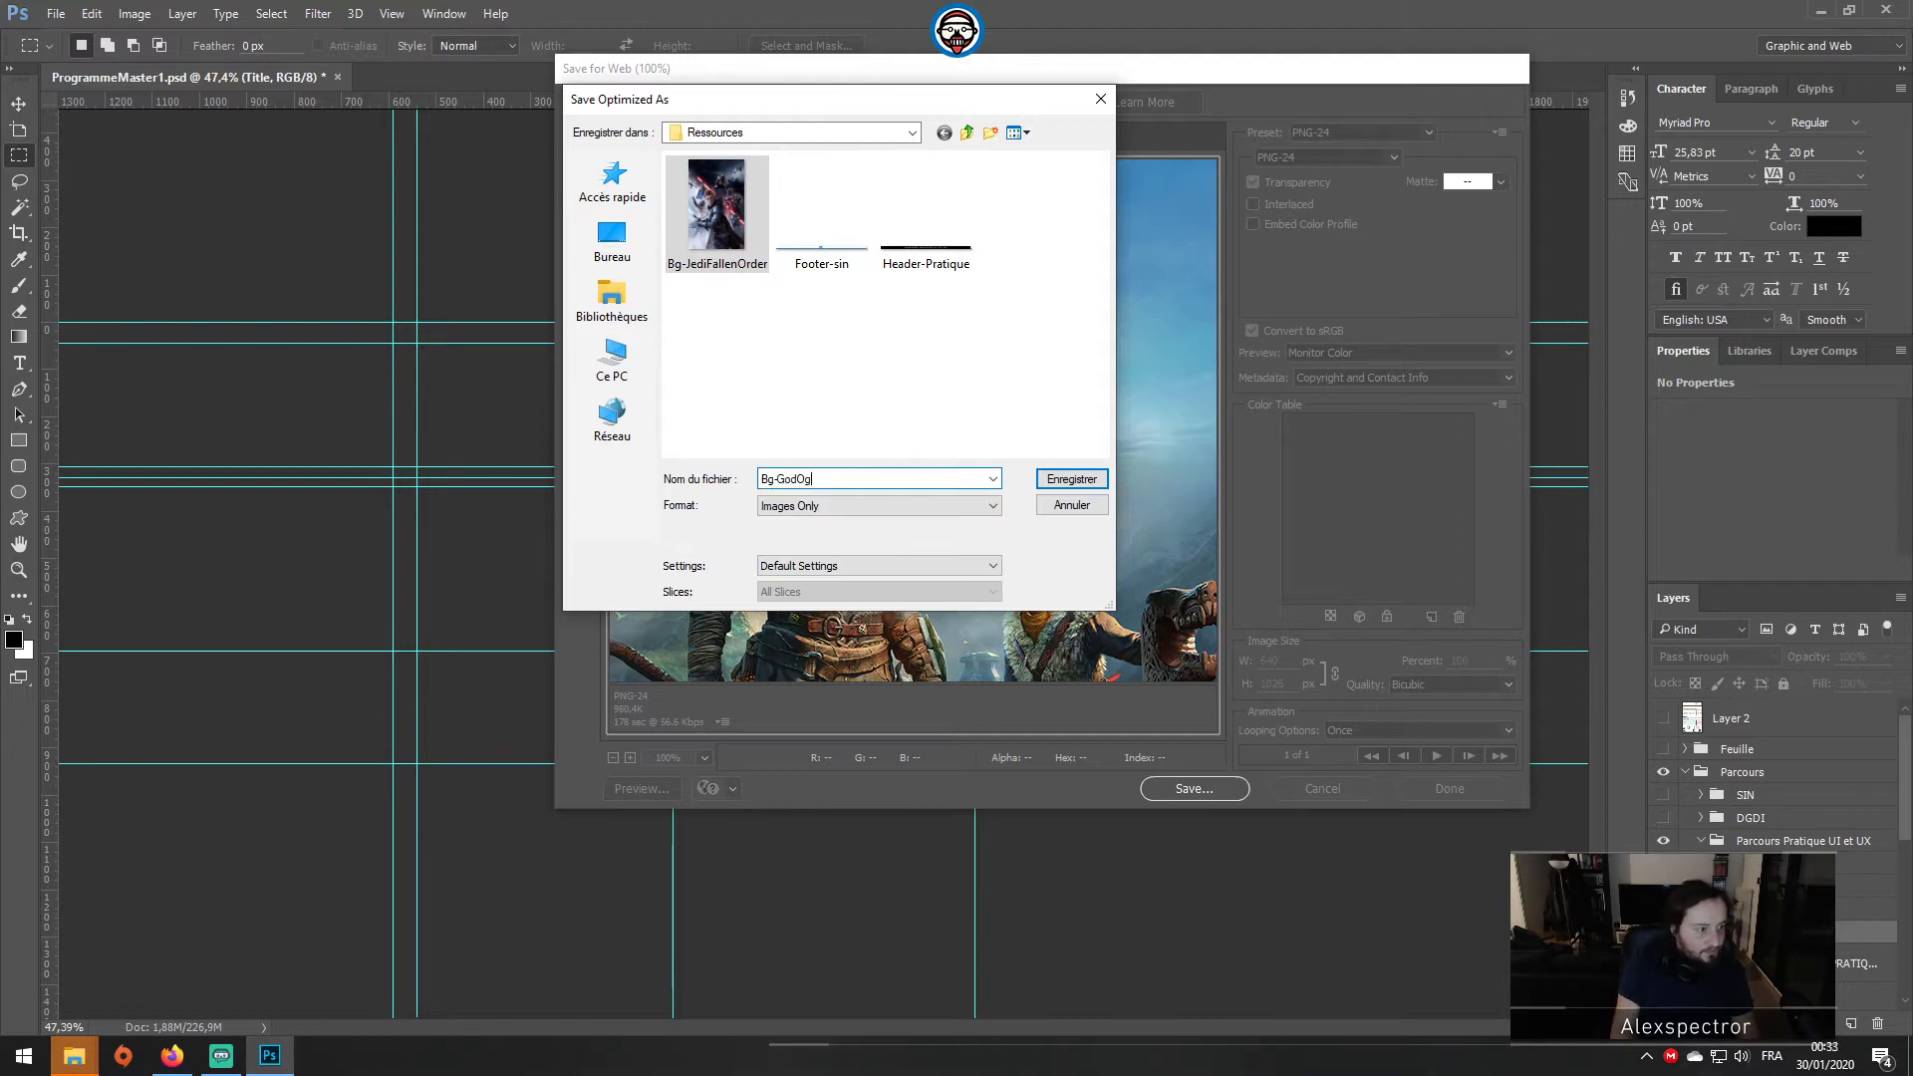
key(BackSpace)
key(Return)
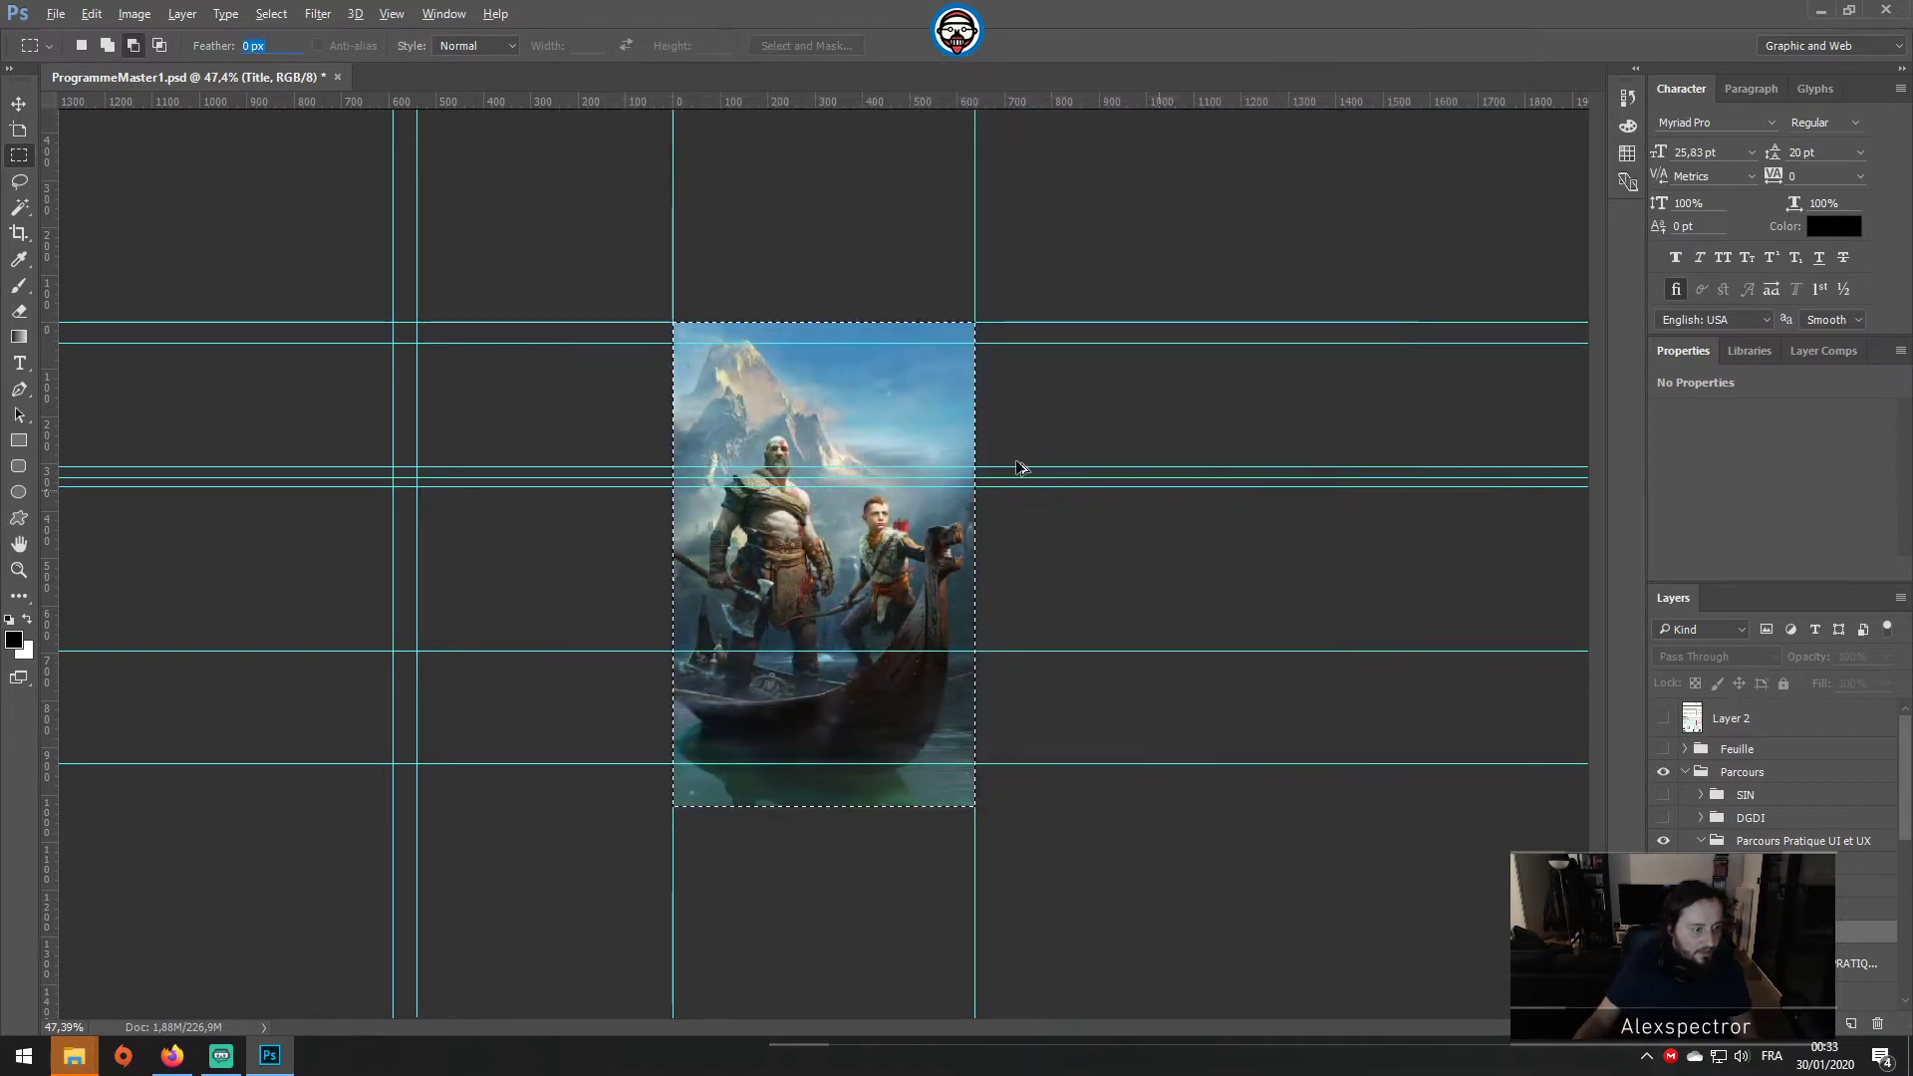
click(18, 103)
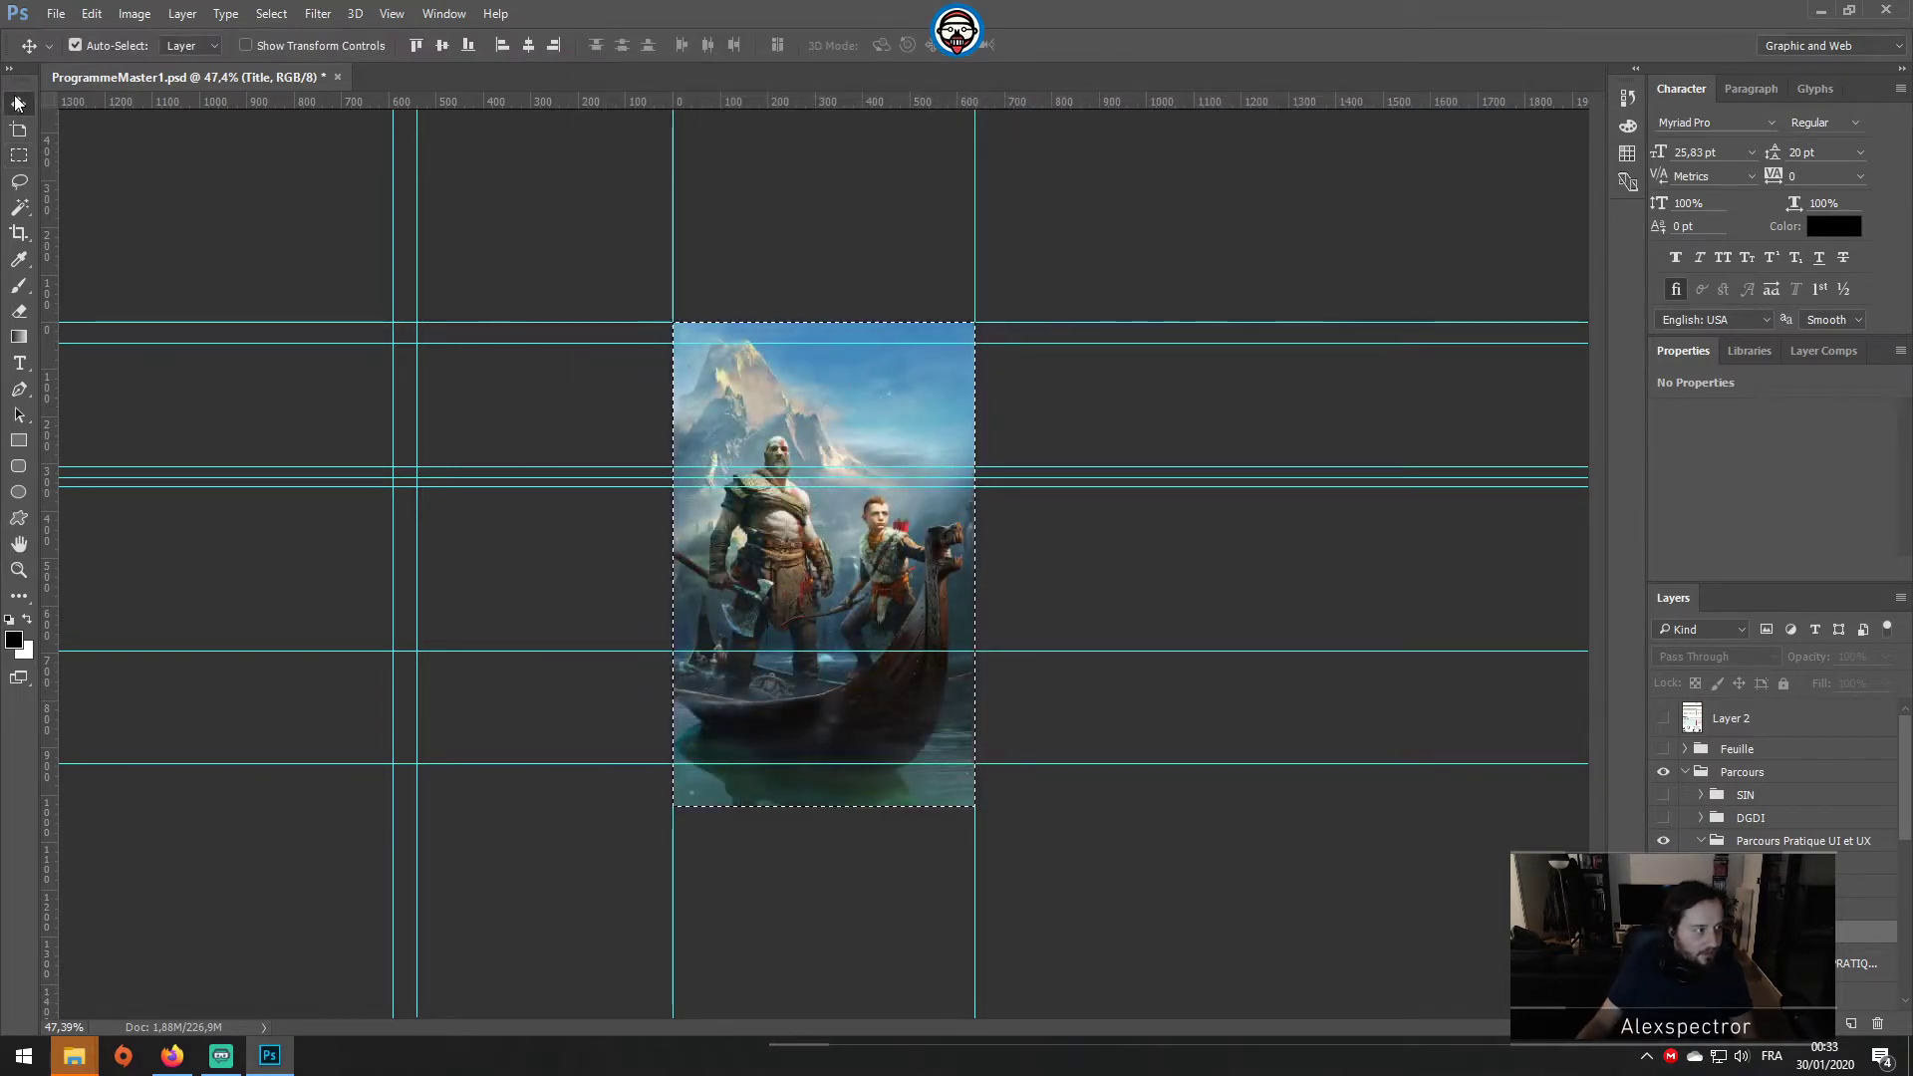
Step: Undo the previous crop, then crop the canvas to the right-hand Zelda island poster
key(ctrl+z)
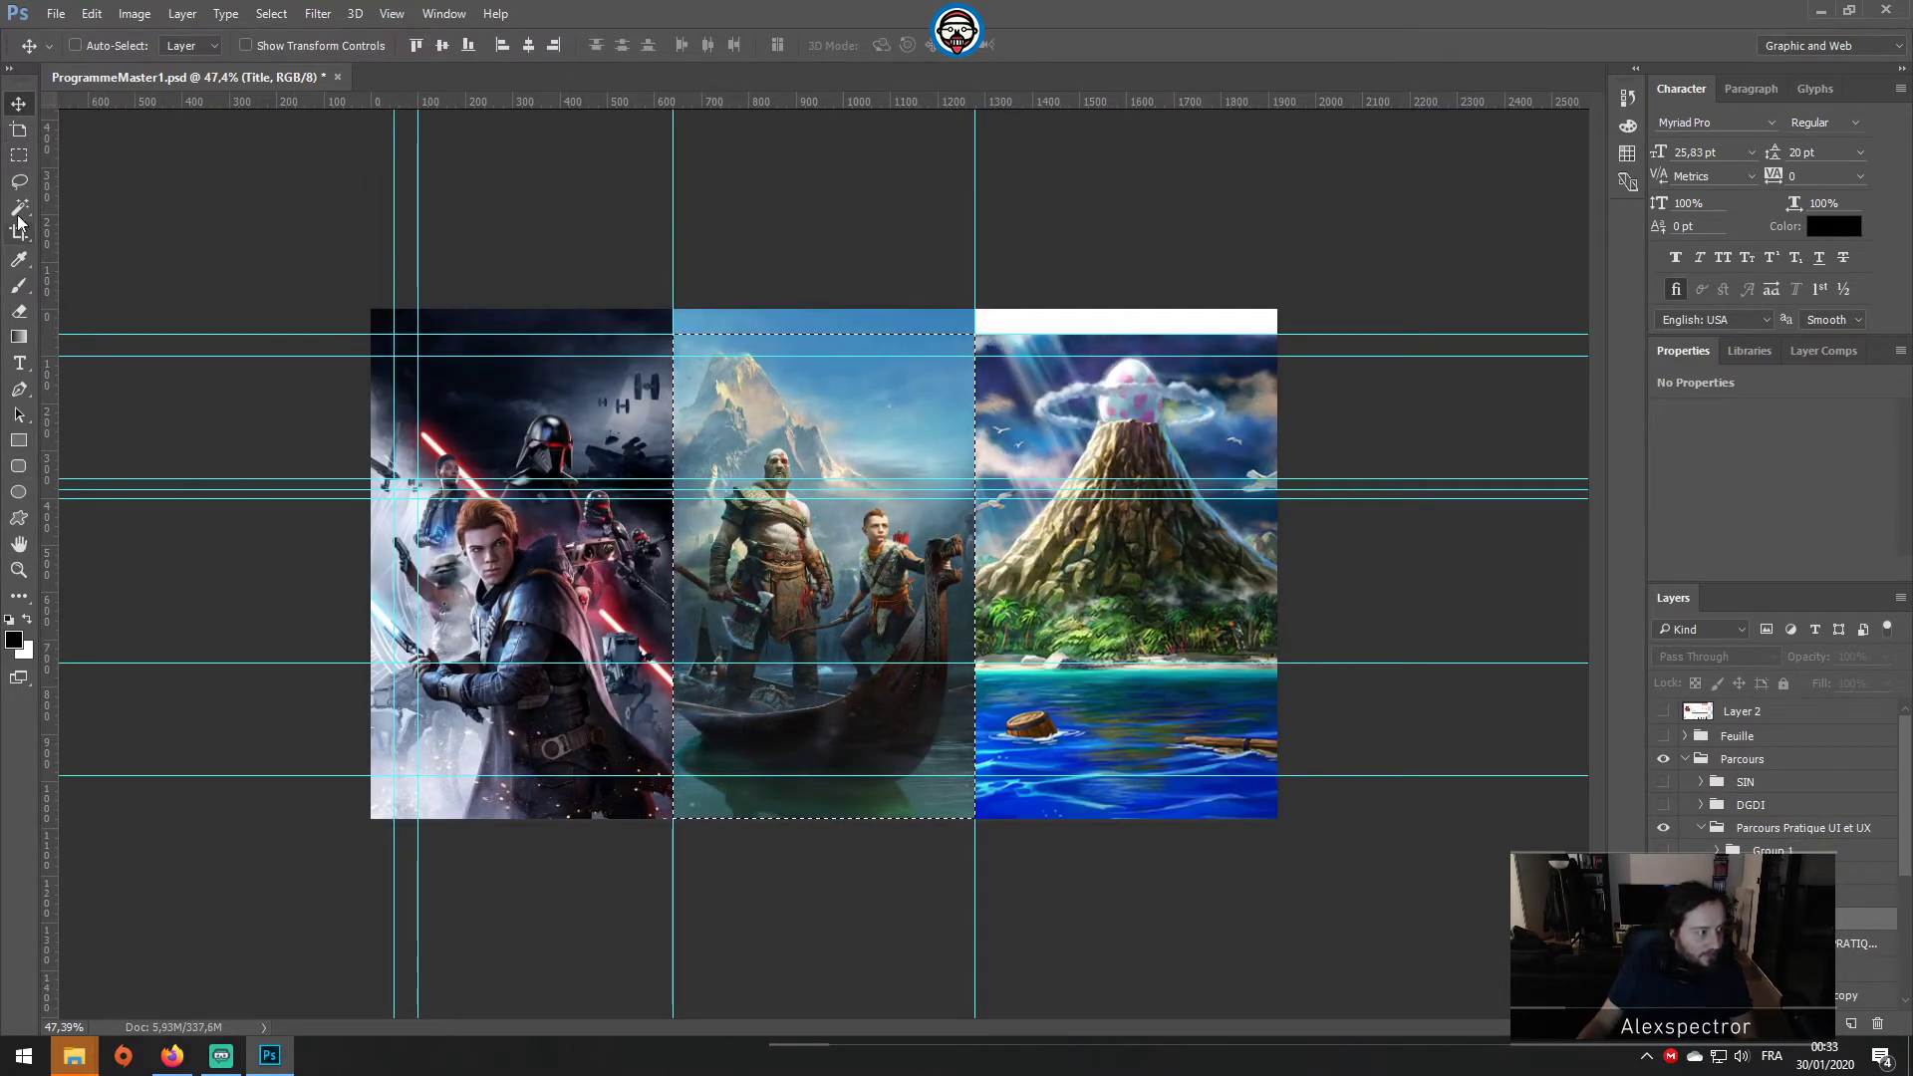
click(19, 155)
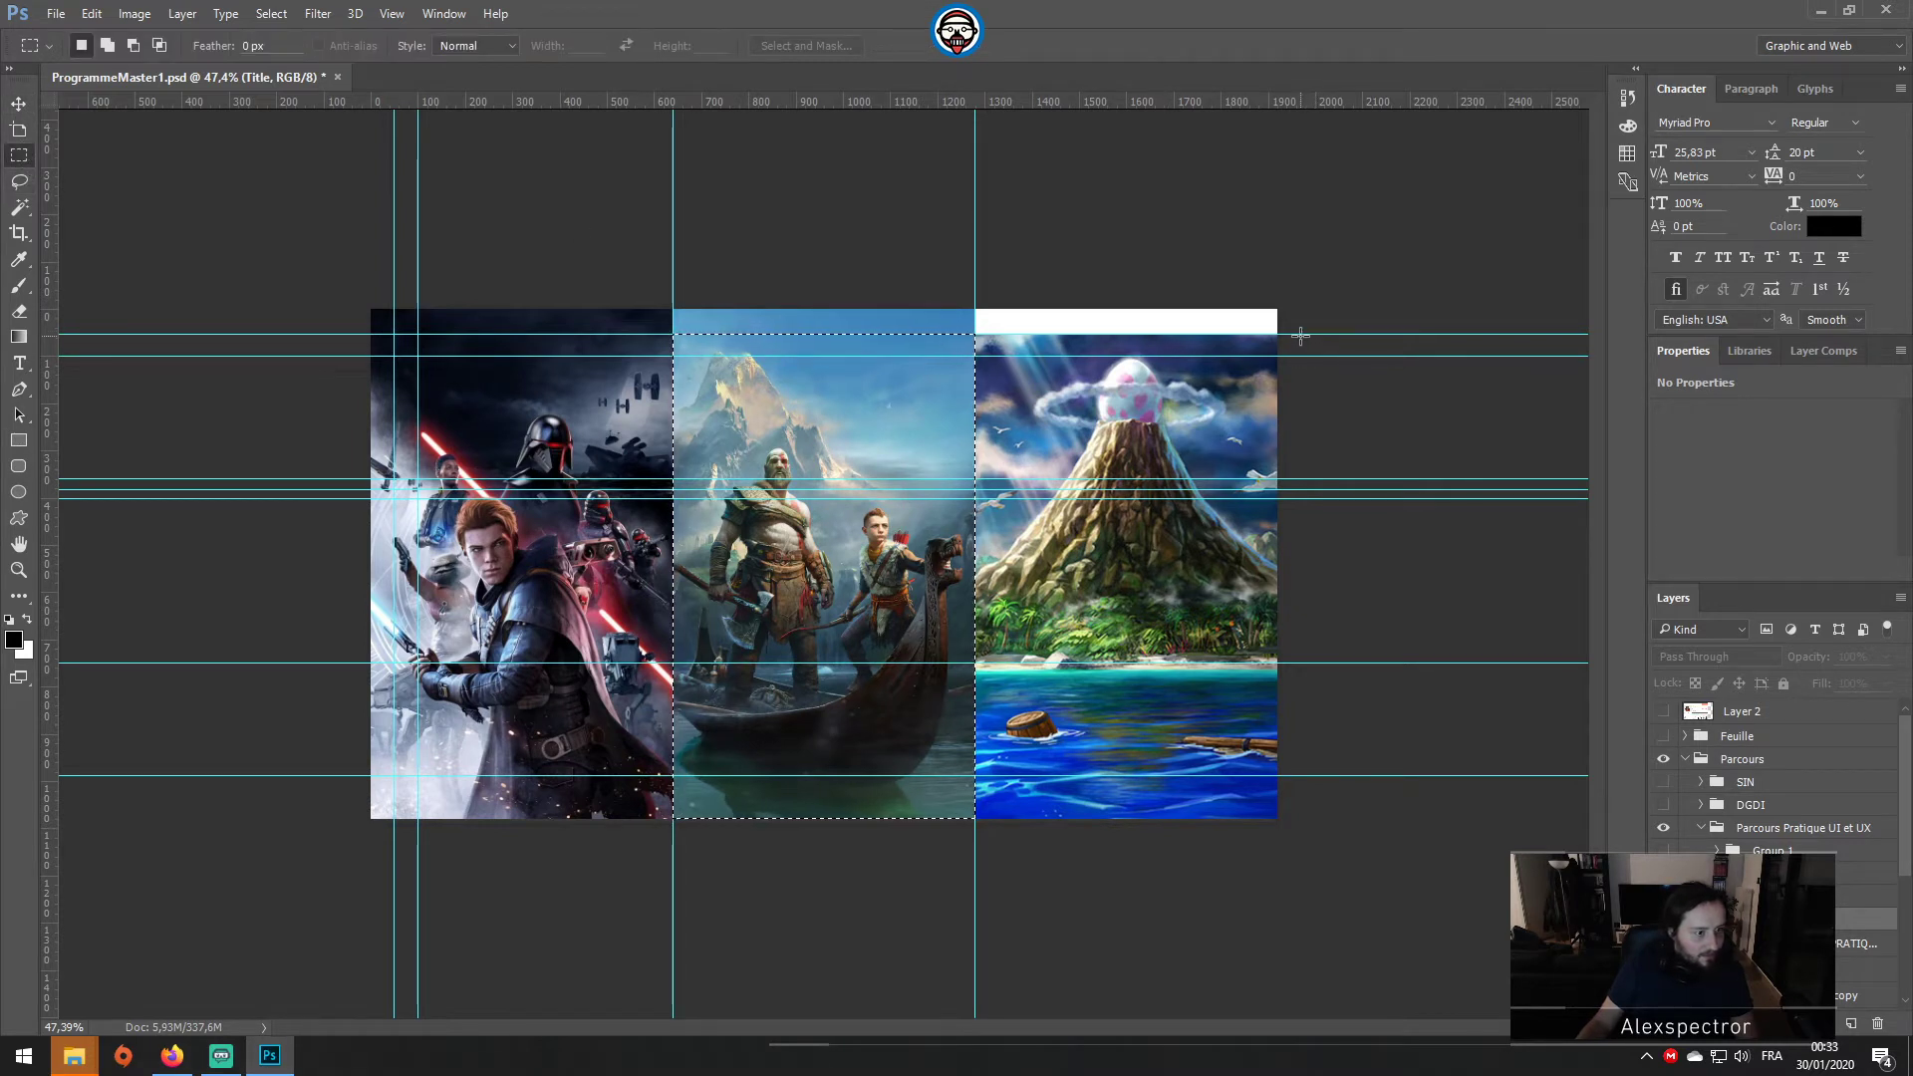
mouse_move(1276, 336)
mouse_down()
mouse_move(998, 919)
mouse_move(973, 902)
mouse_up()
click(157, 17)
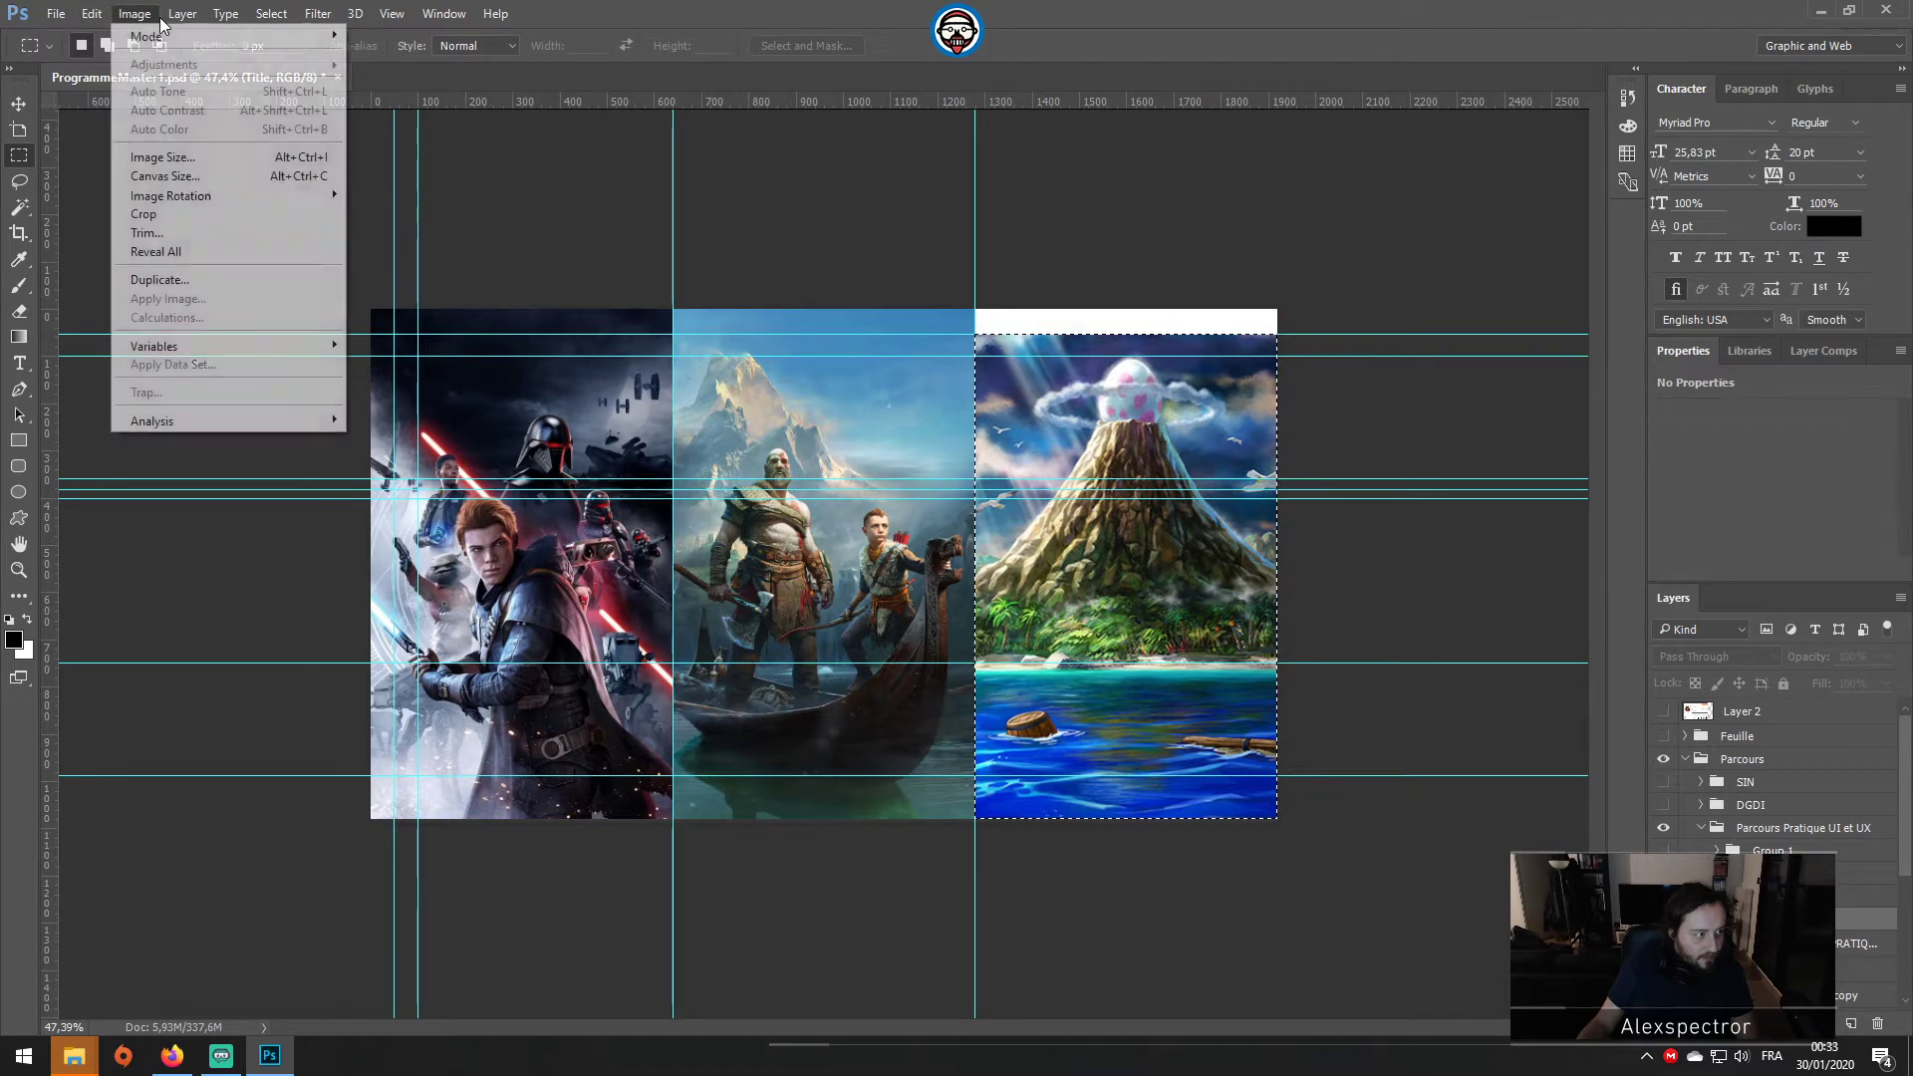
click(190, 217)
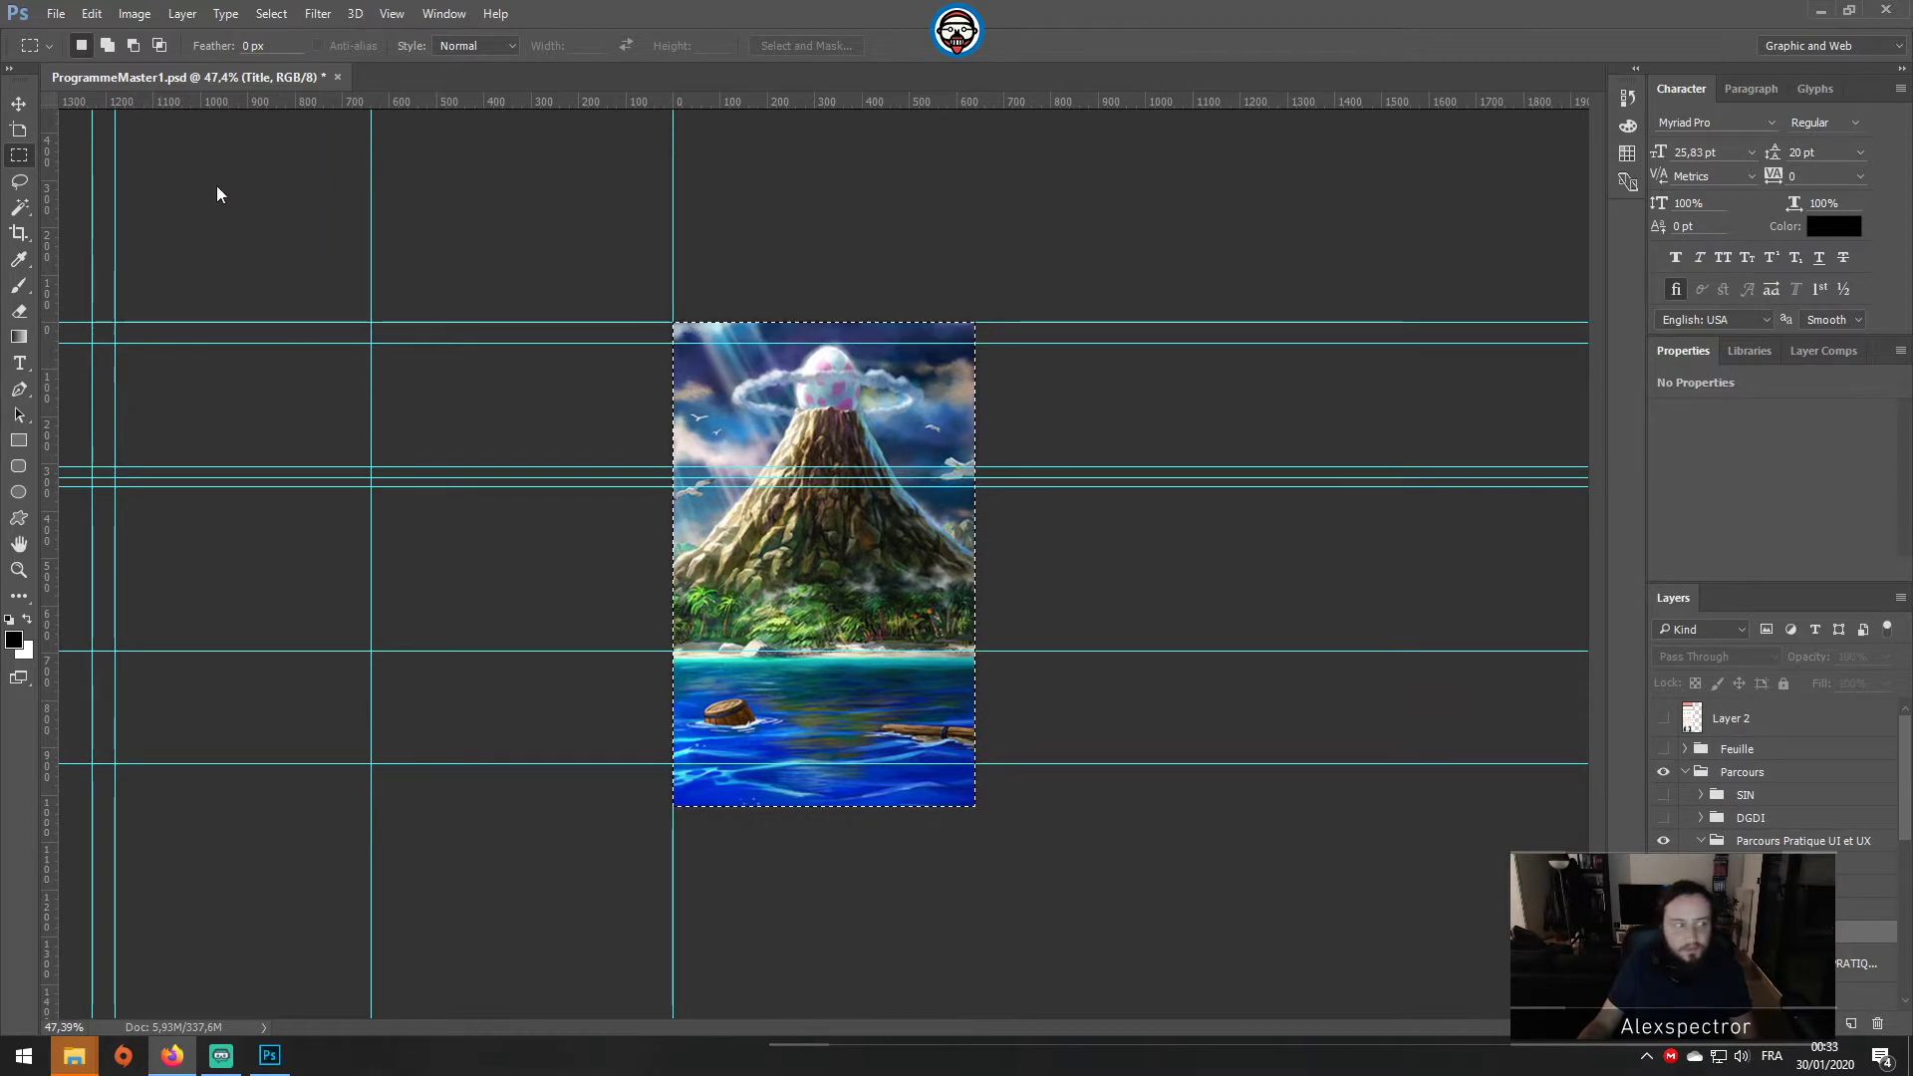
Step: Export it through Save for Web (Legacy) as Bg-Zelda PNG in Ressources
click(59, 8)
mouse_move(130, 304)
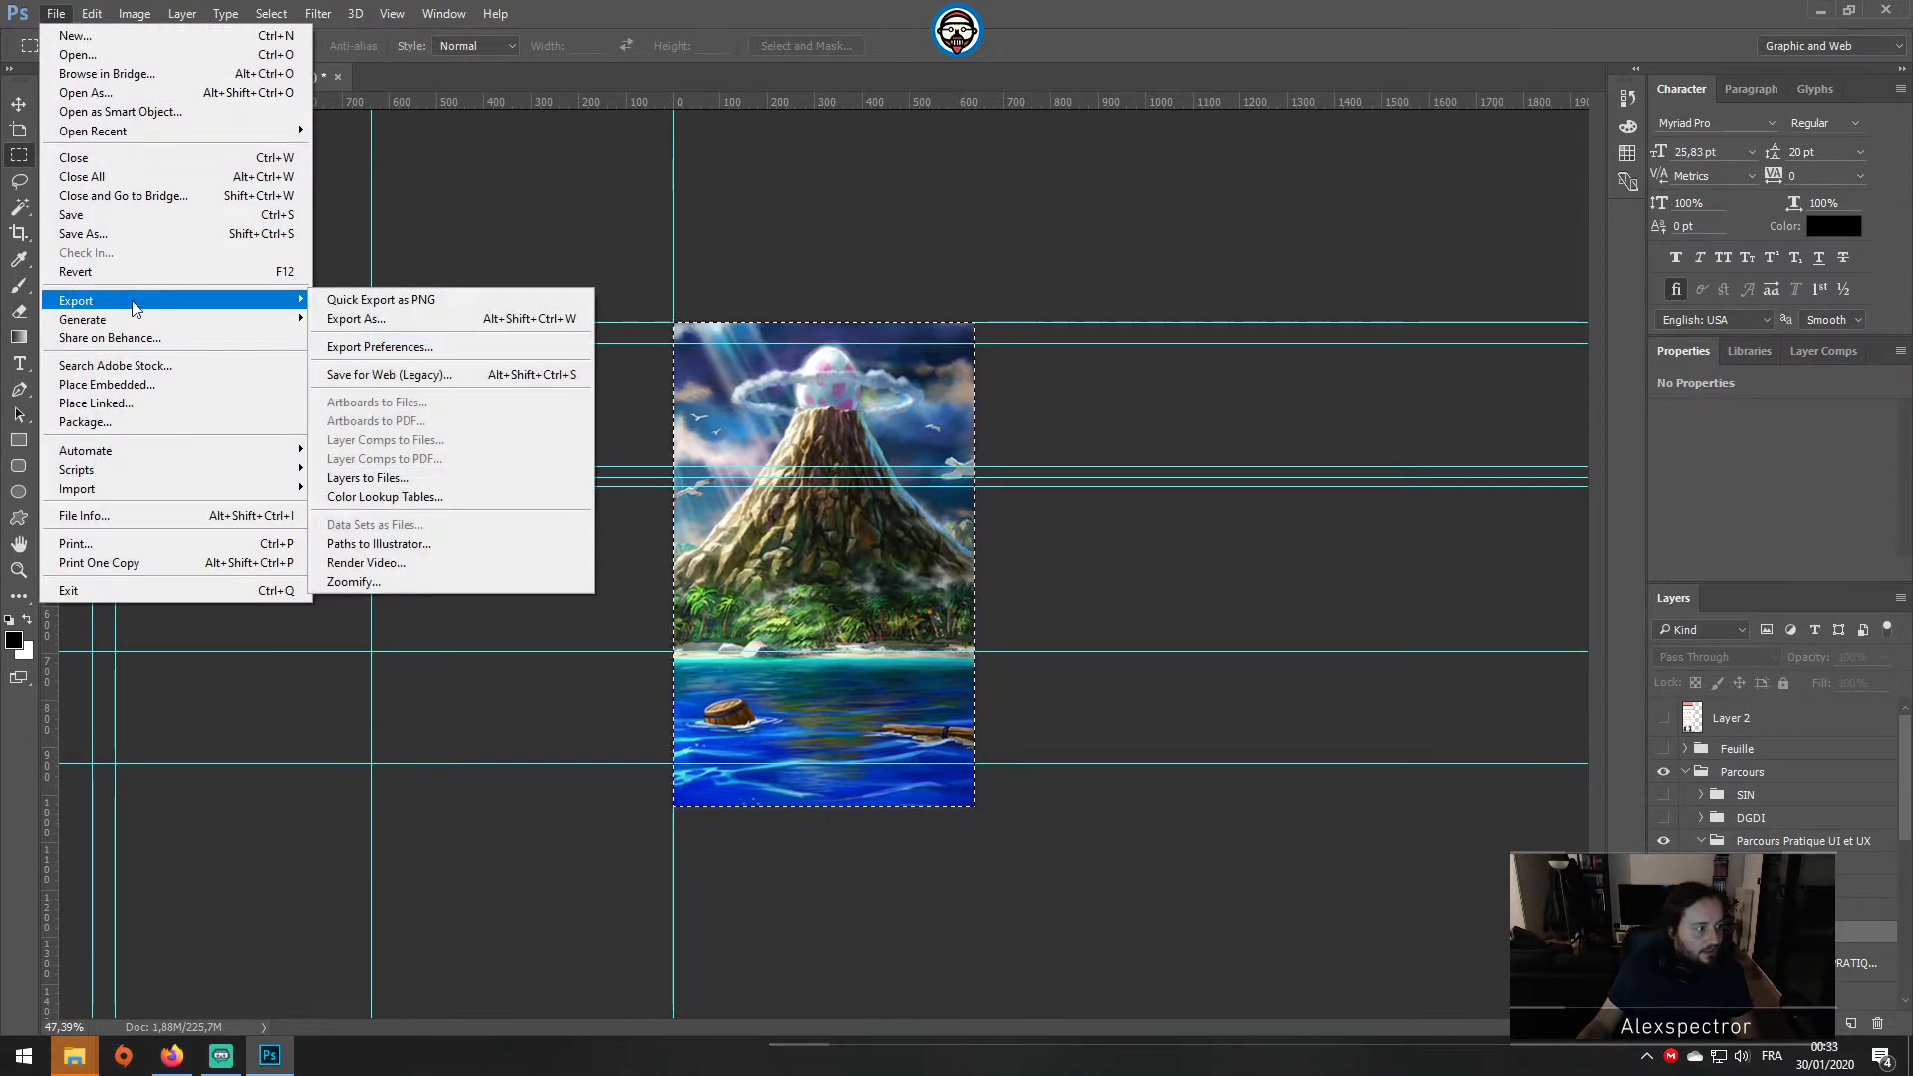
click(464, 377)
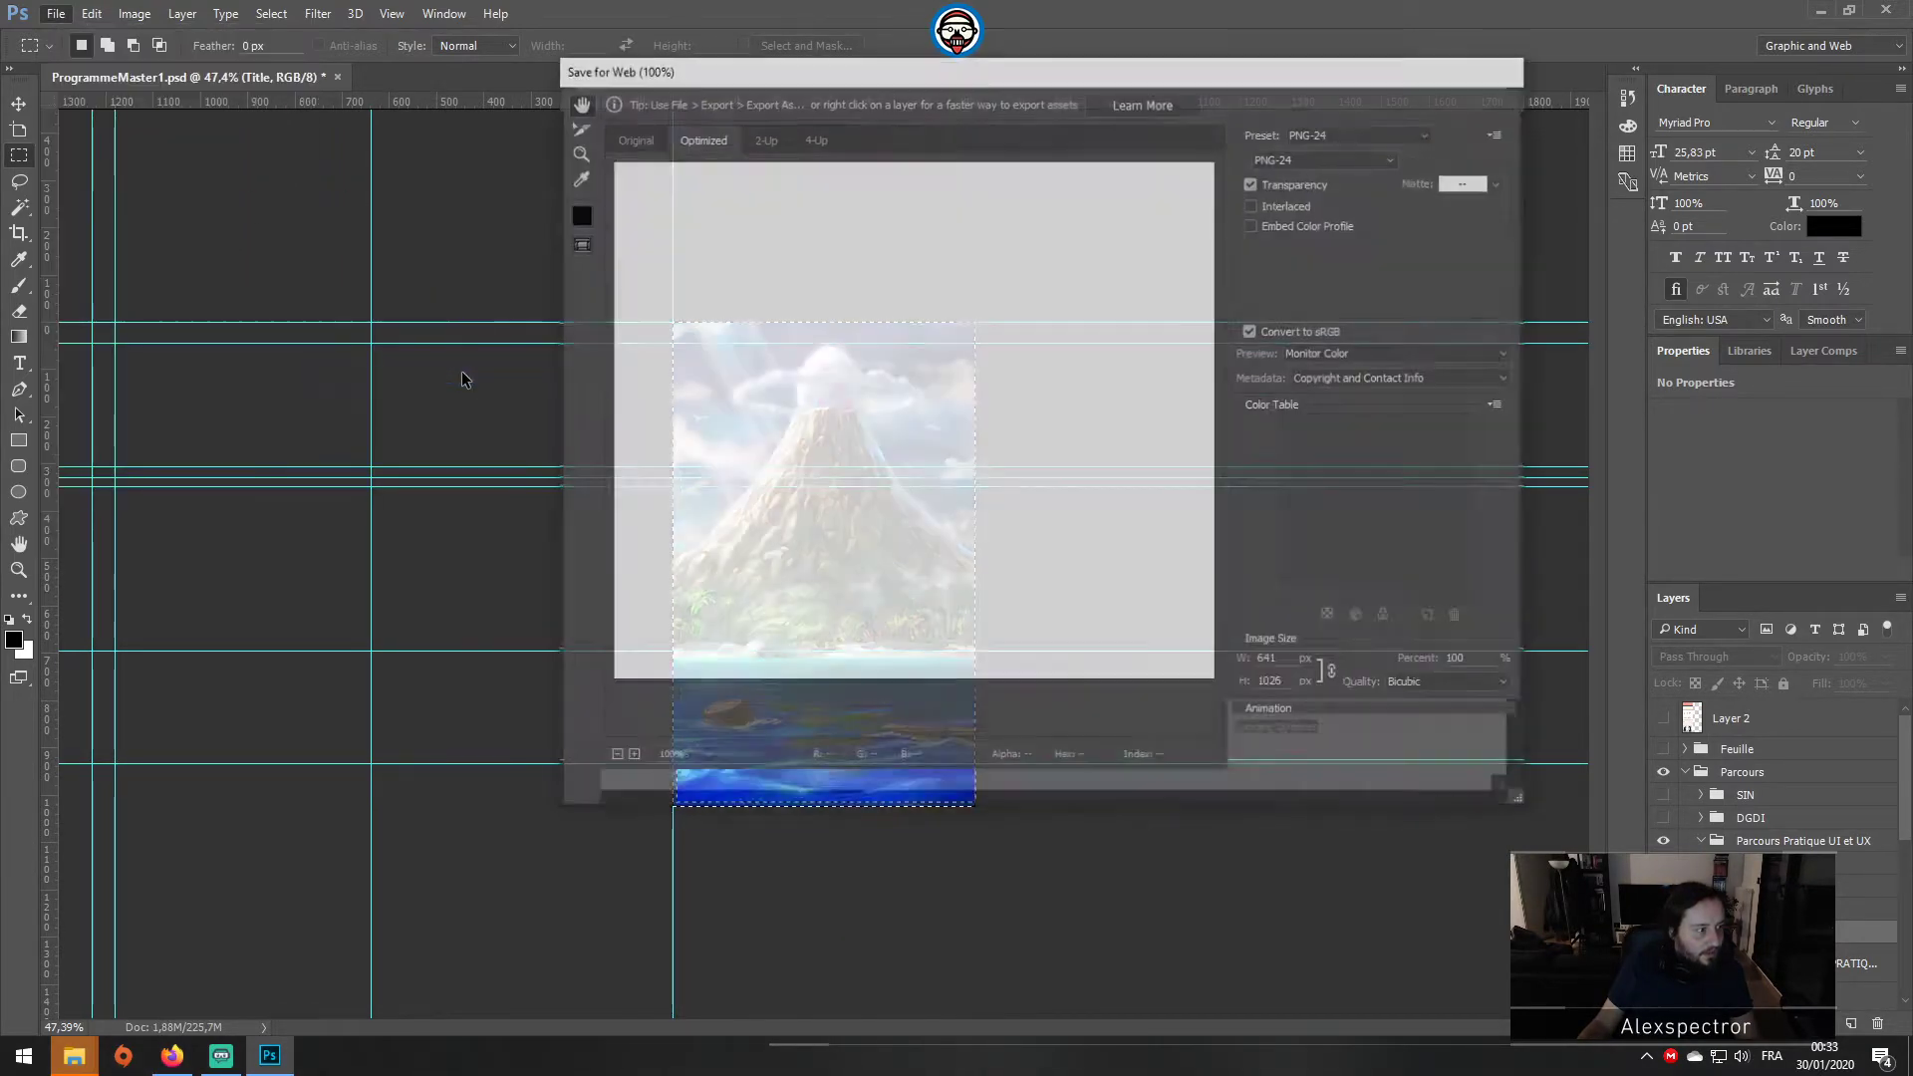
click(1212, 791)
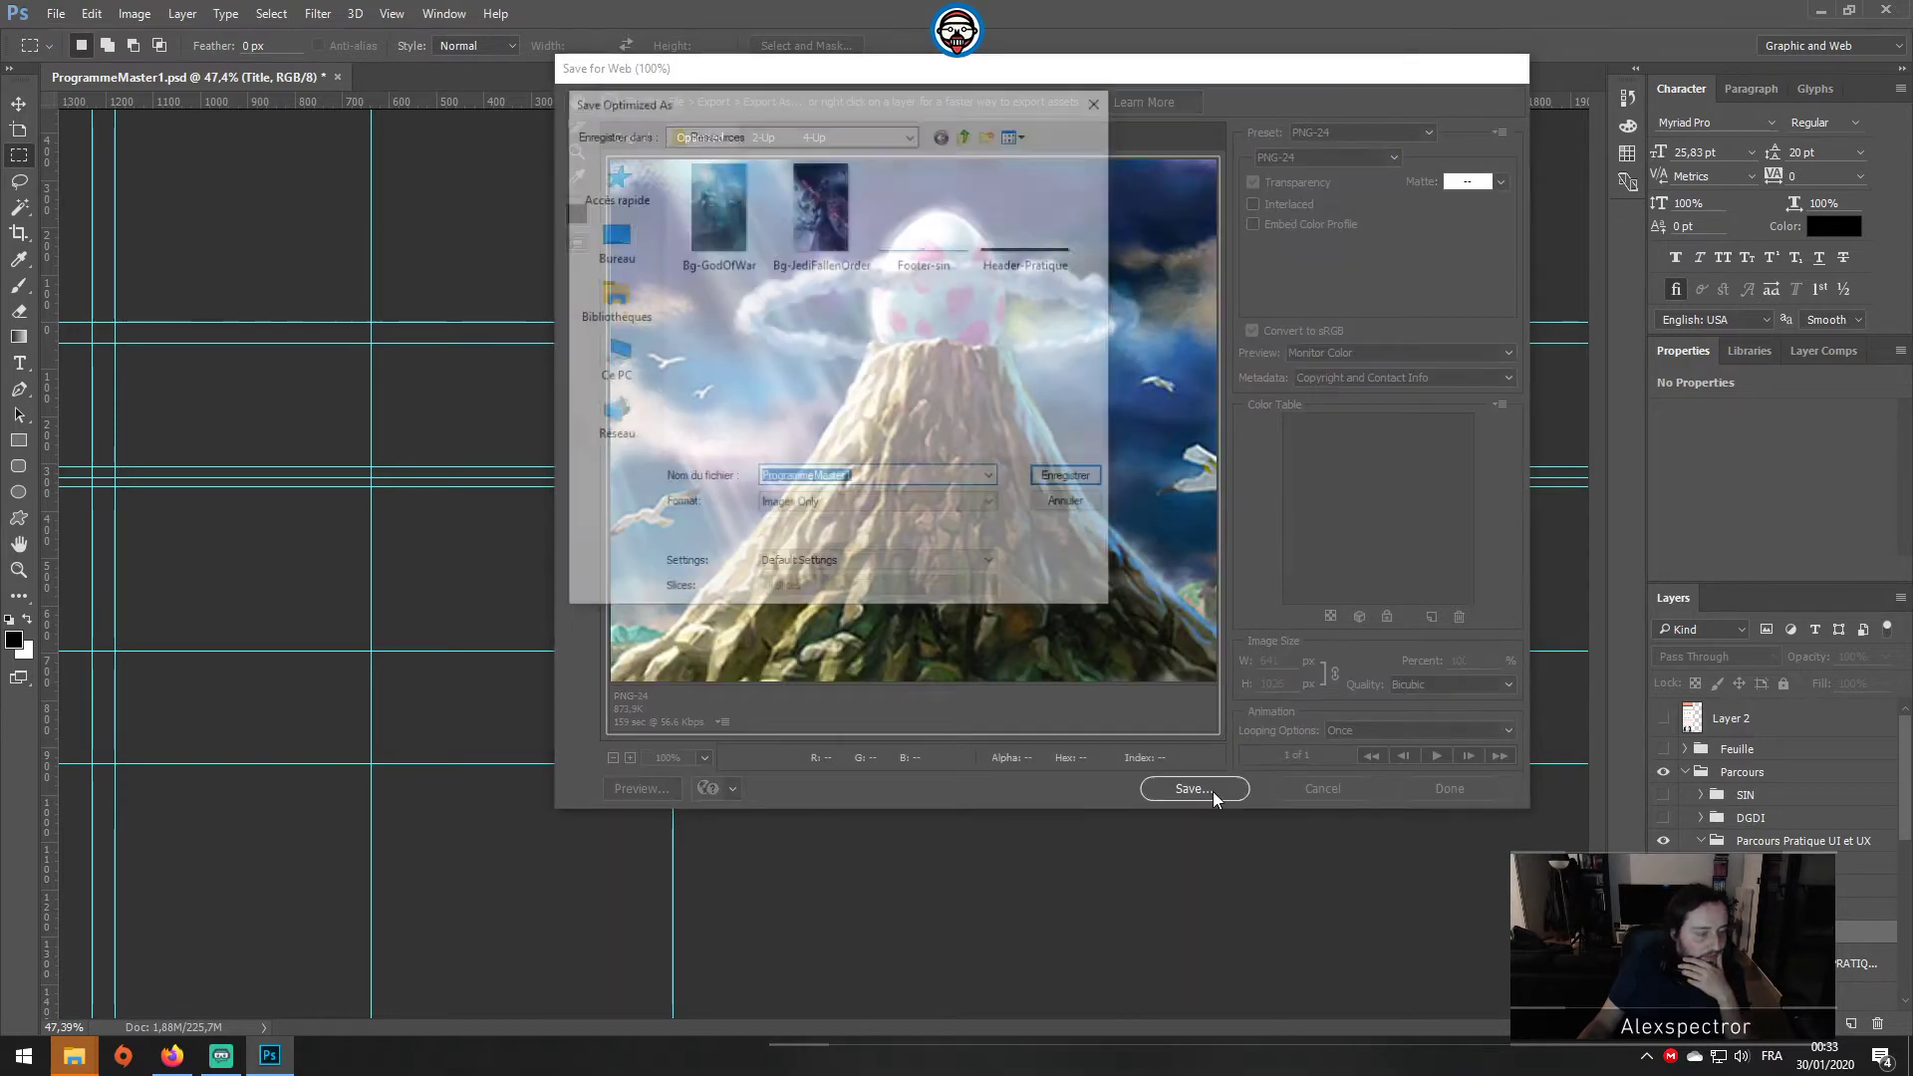
click(818, 261)
drag(777, 479, 873, 480)
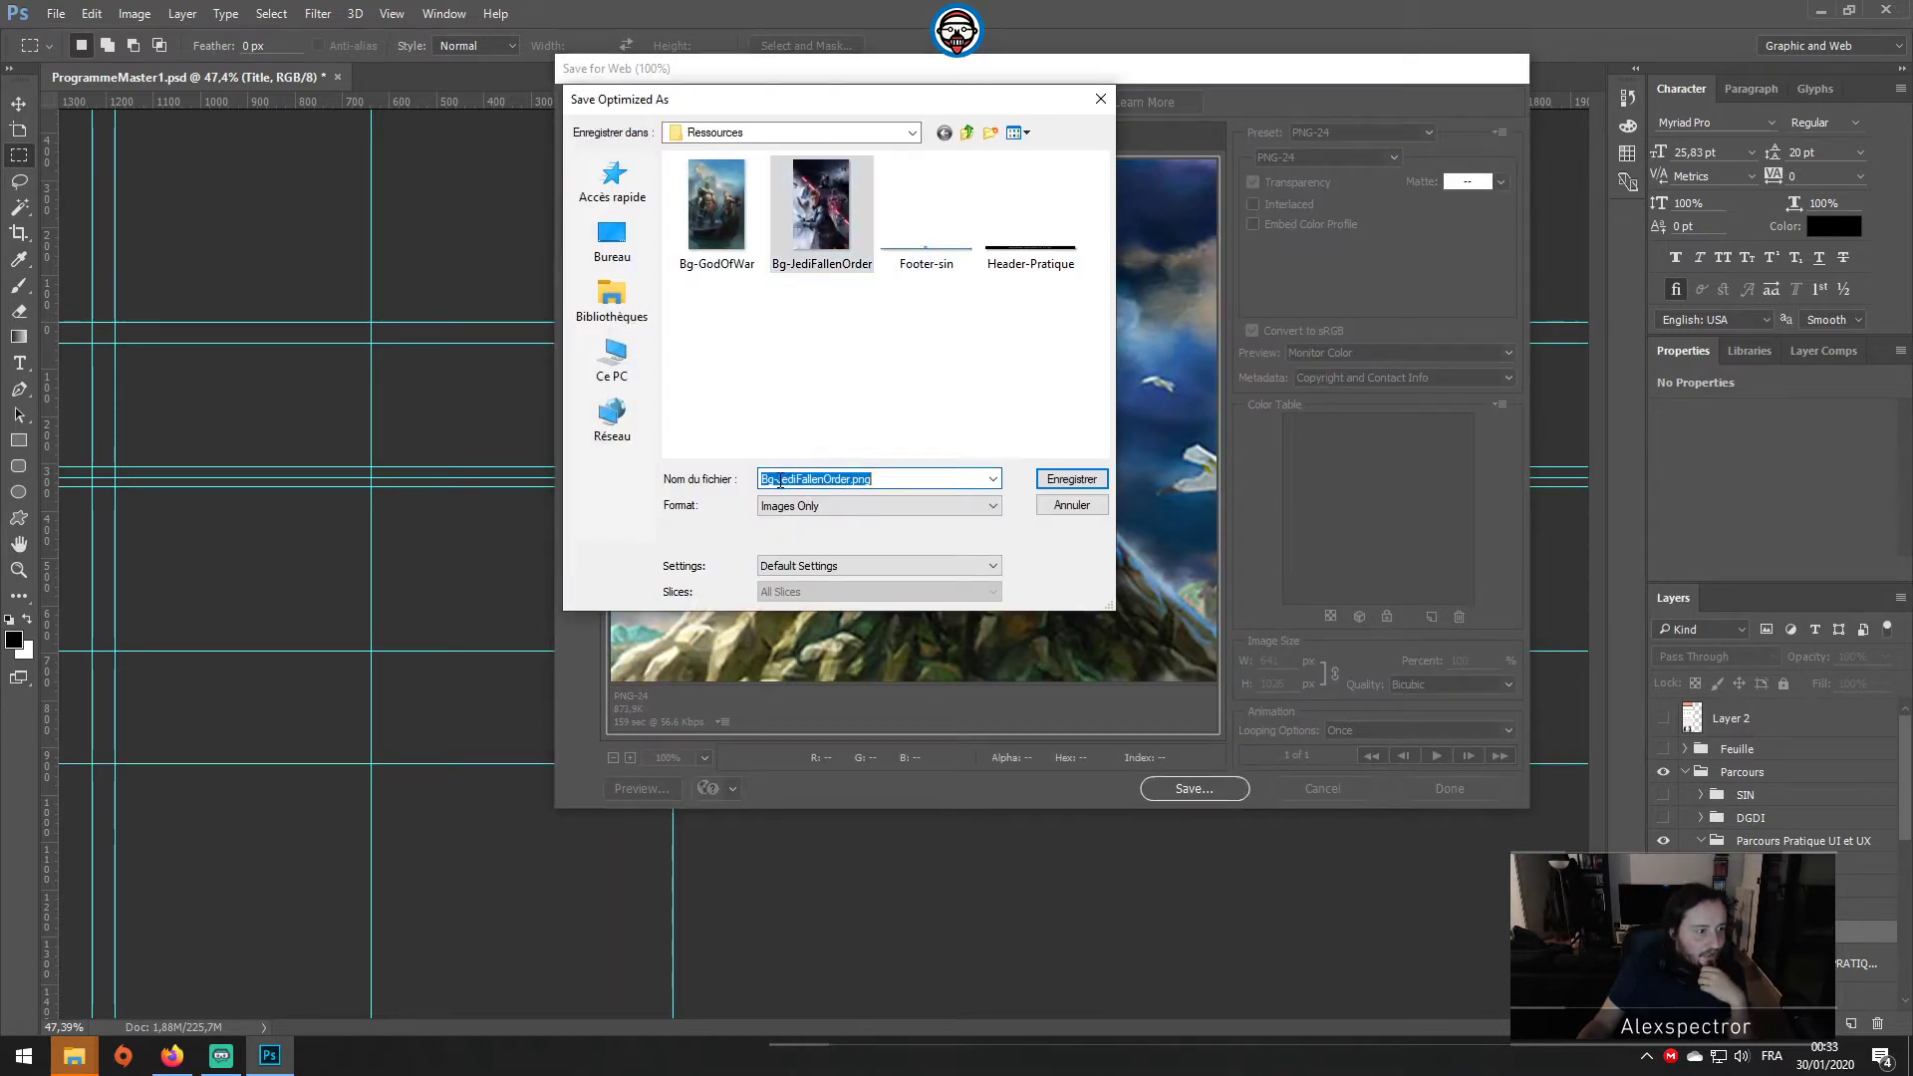
text(Zelda)
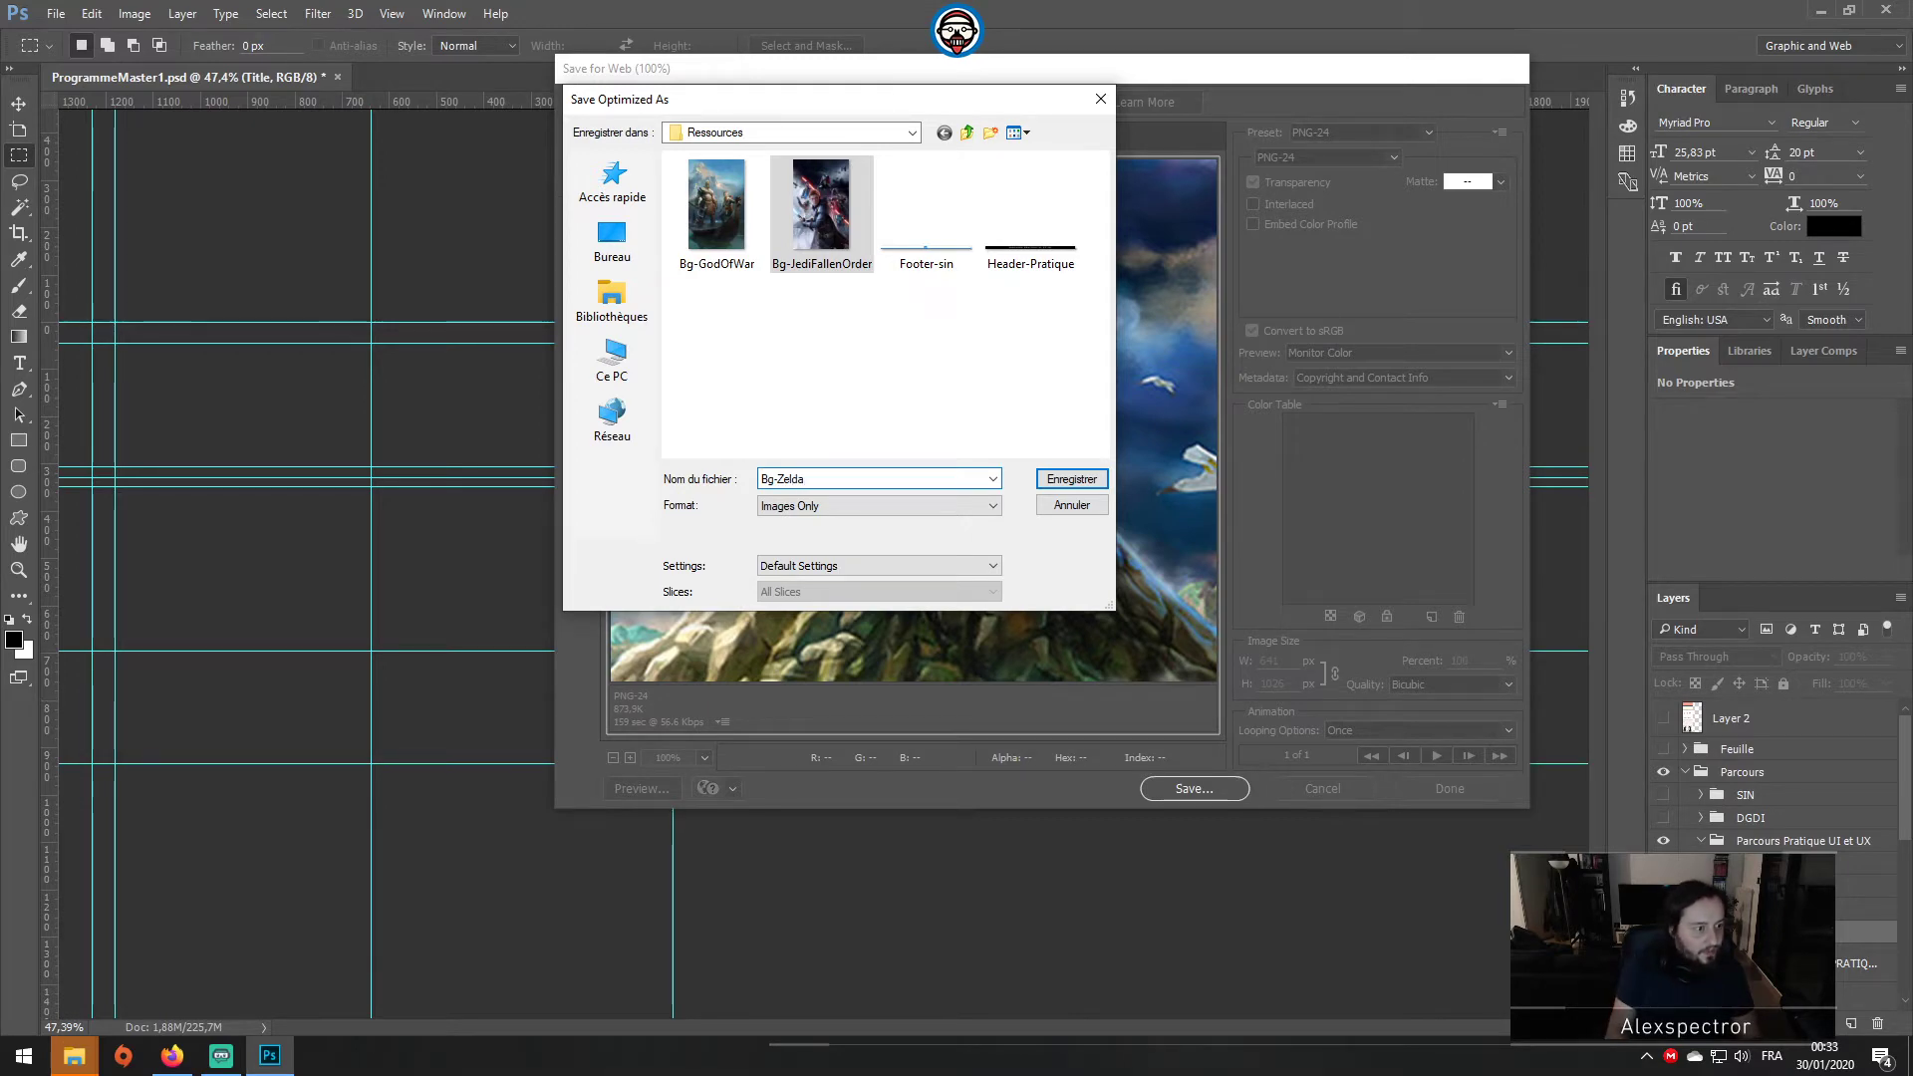
click(1068, 481)
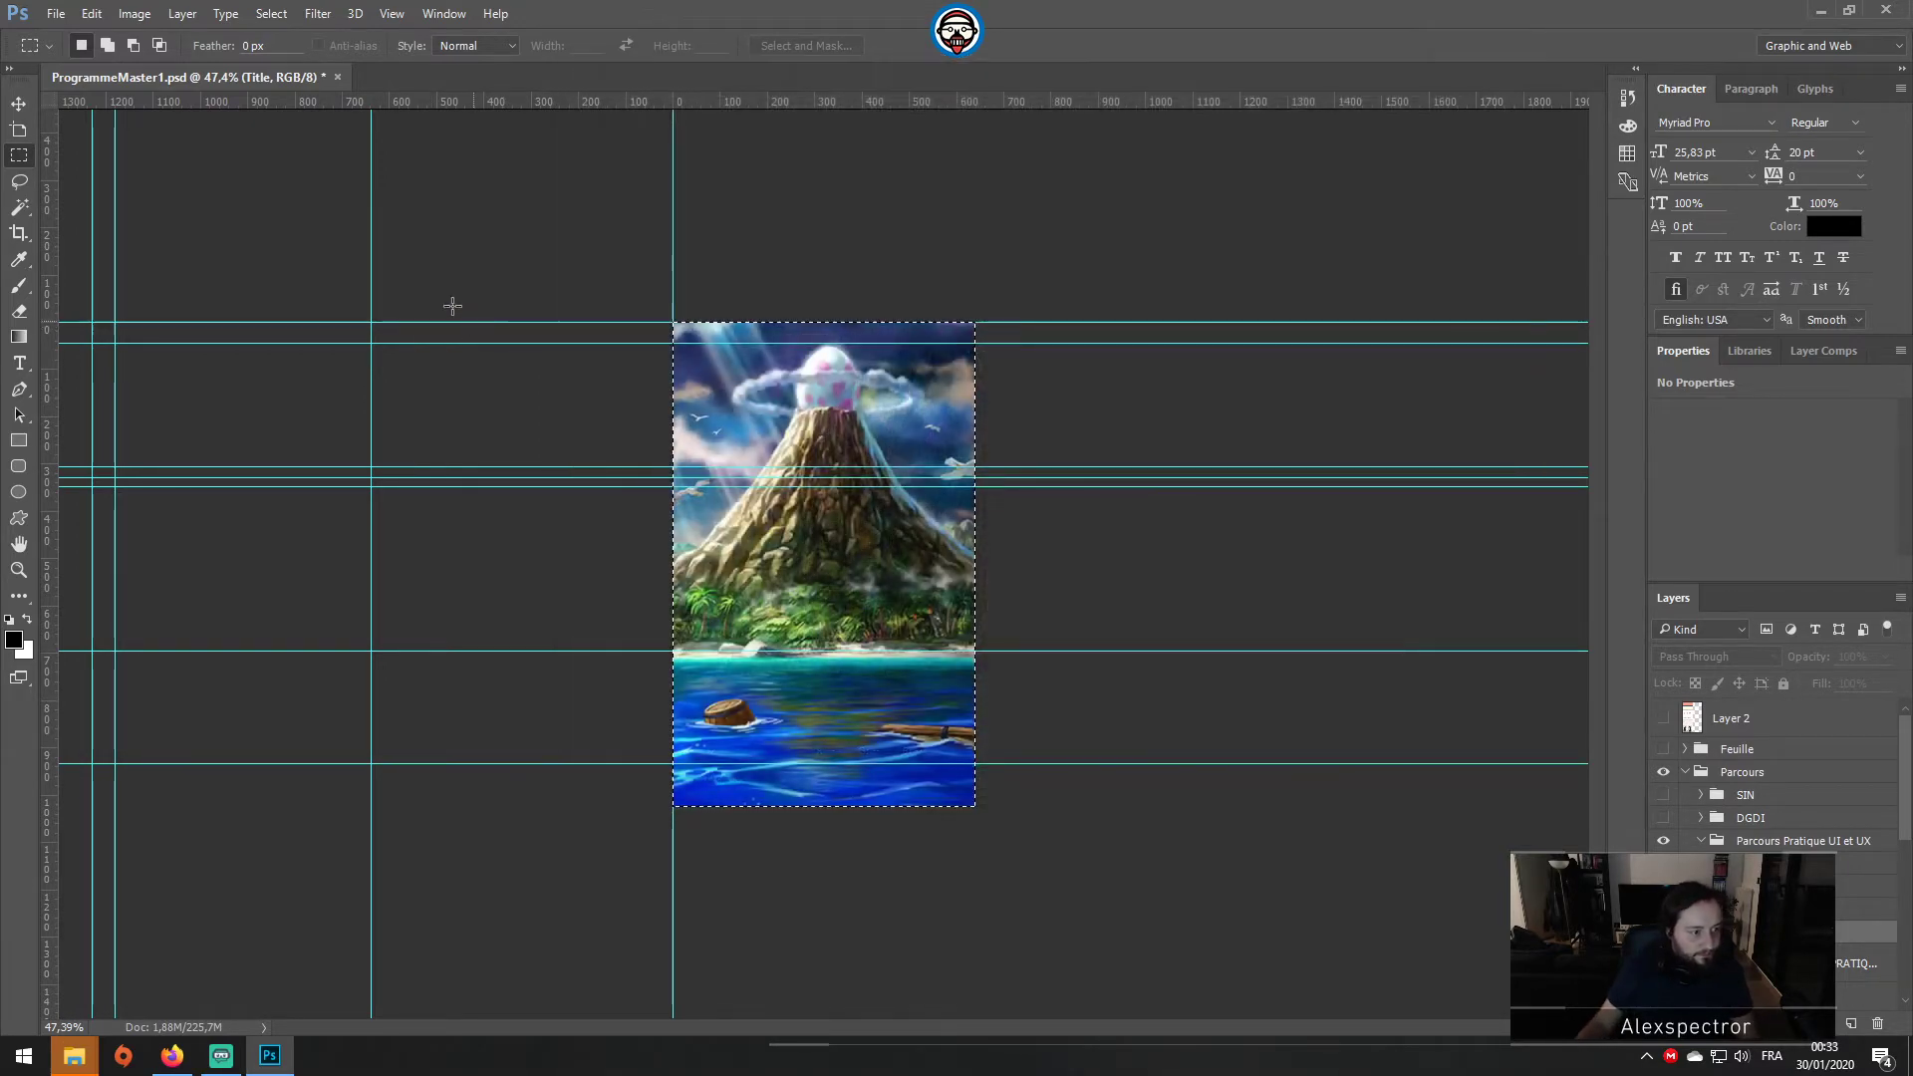
Step: Undo twice to bring back the full poster including its title band
click(27, 105)
key(ctrl+z)
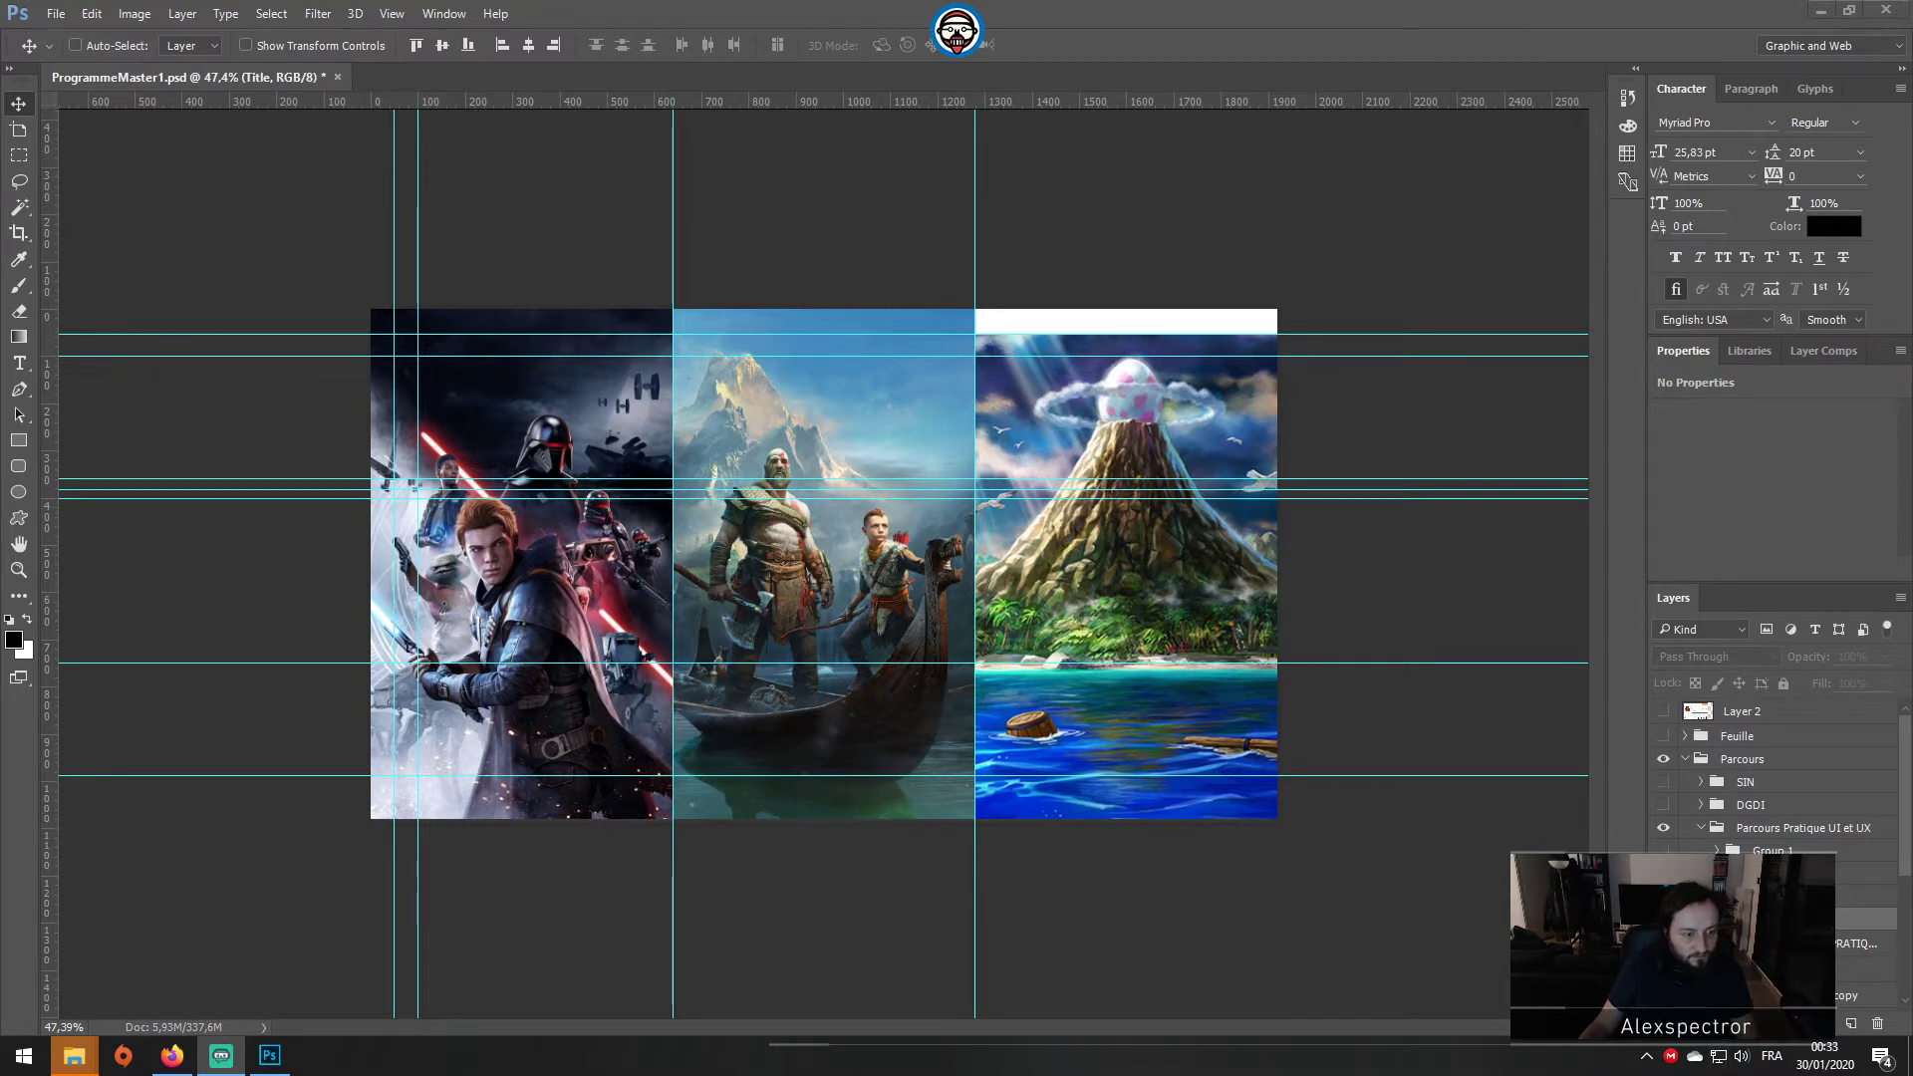
key(ctrl+z)
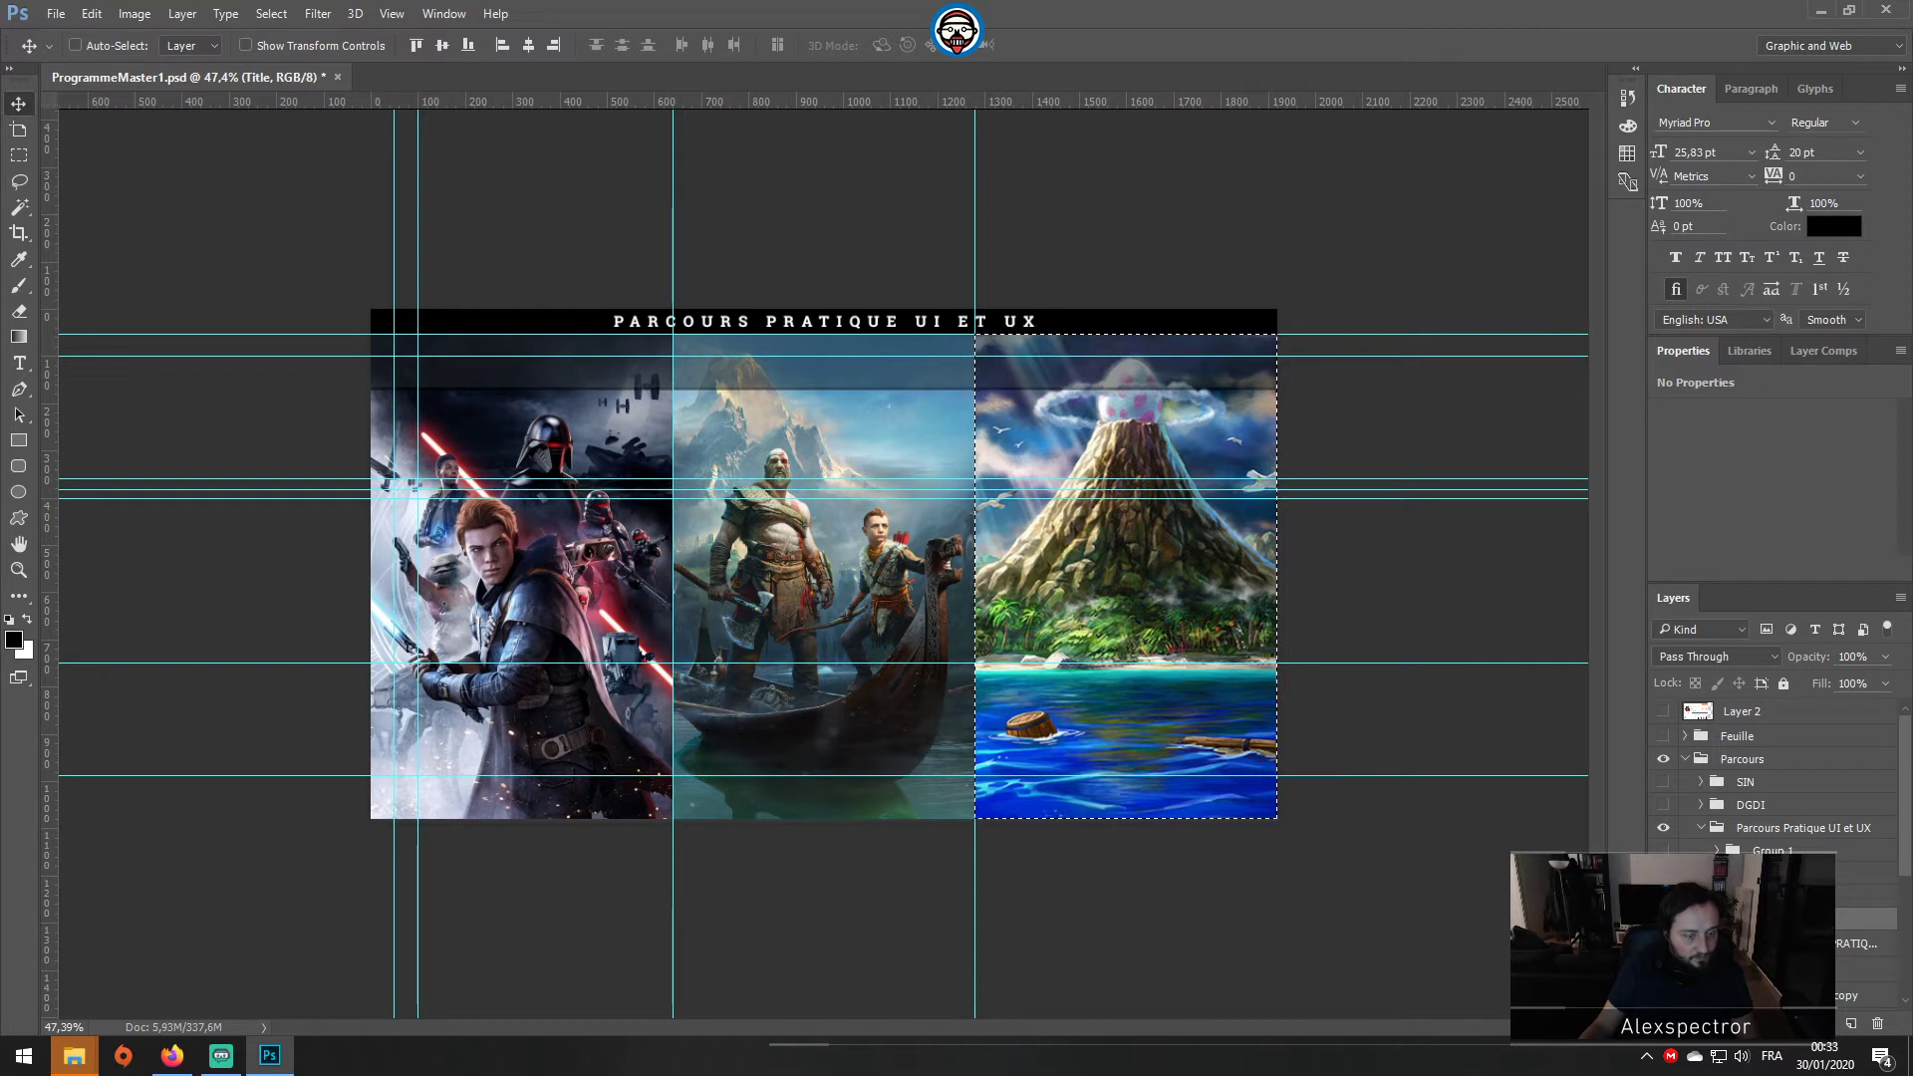
Step: Show Group 1 text and the dark overlay, and hide the game artwork layers
click(1663, 851)
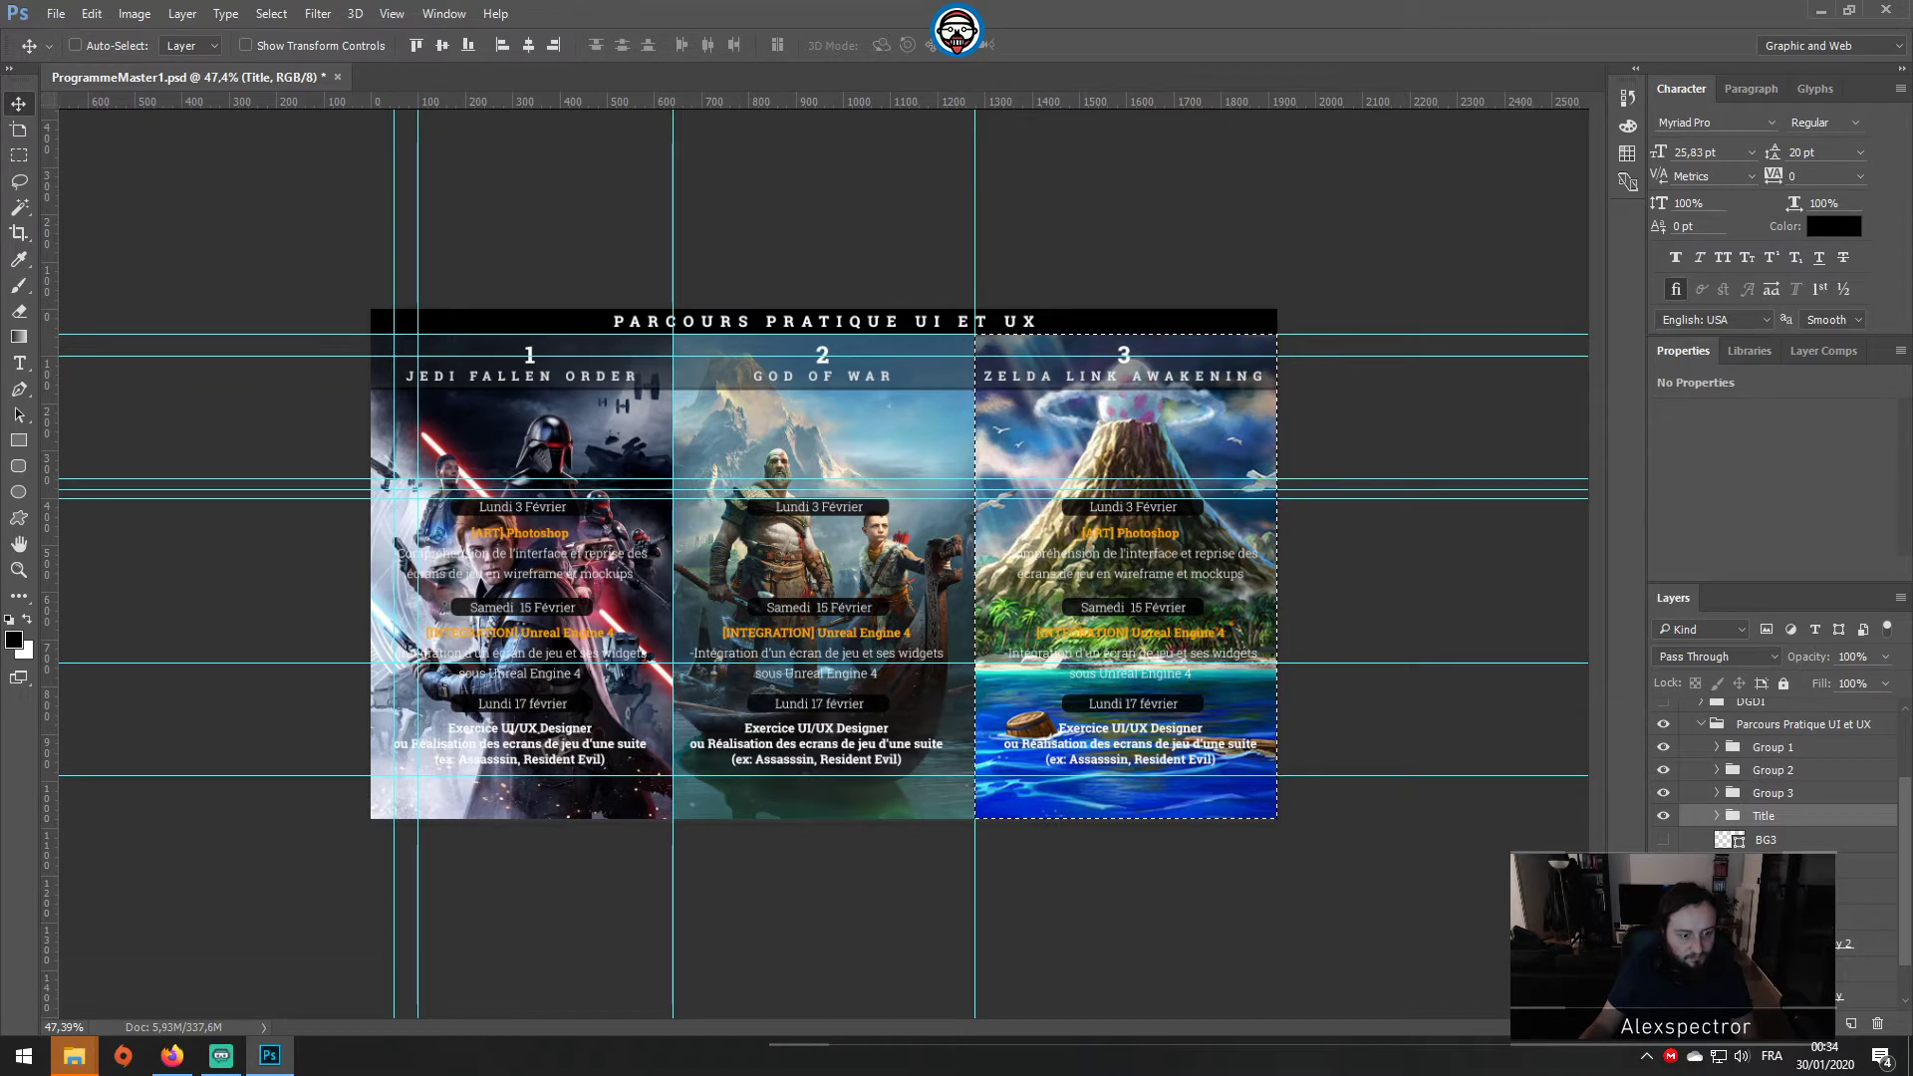
scroll(1774, 788, down, 1)
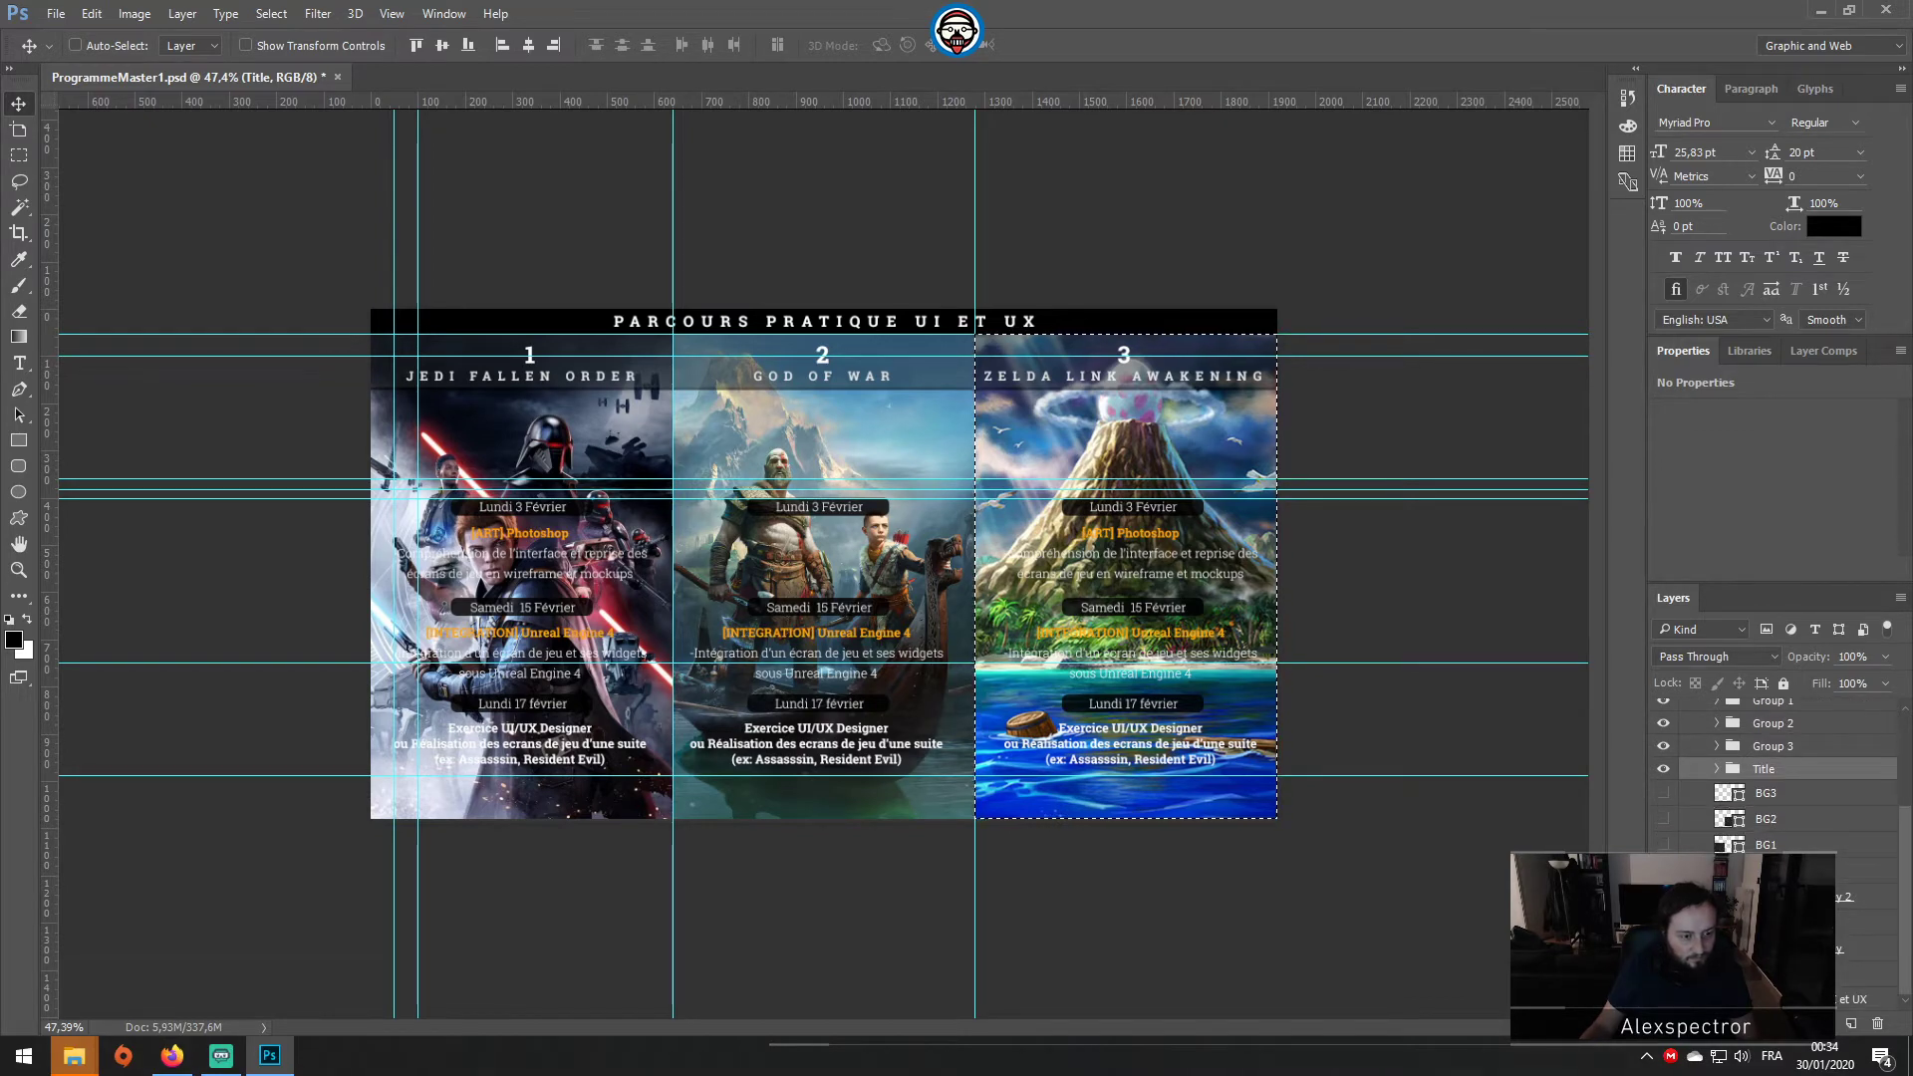
click(1673, 845)
click(1663, 870)
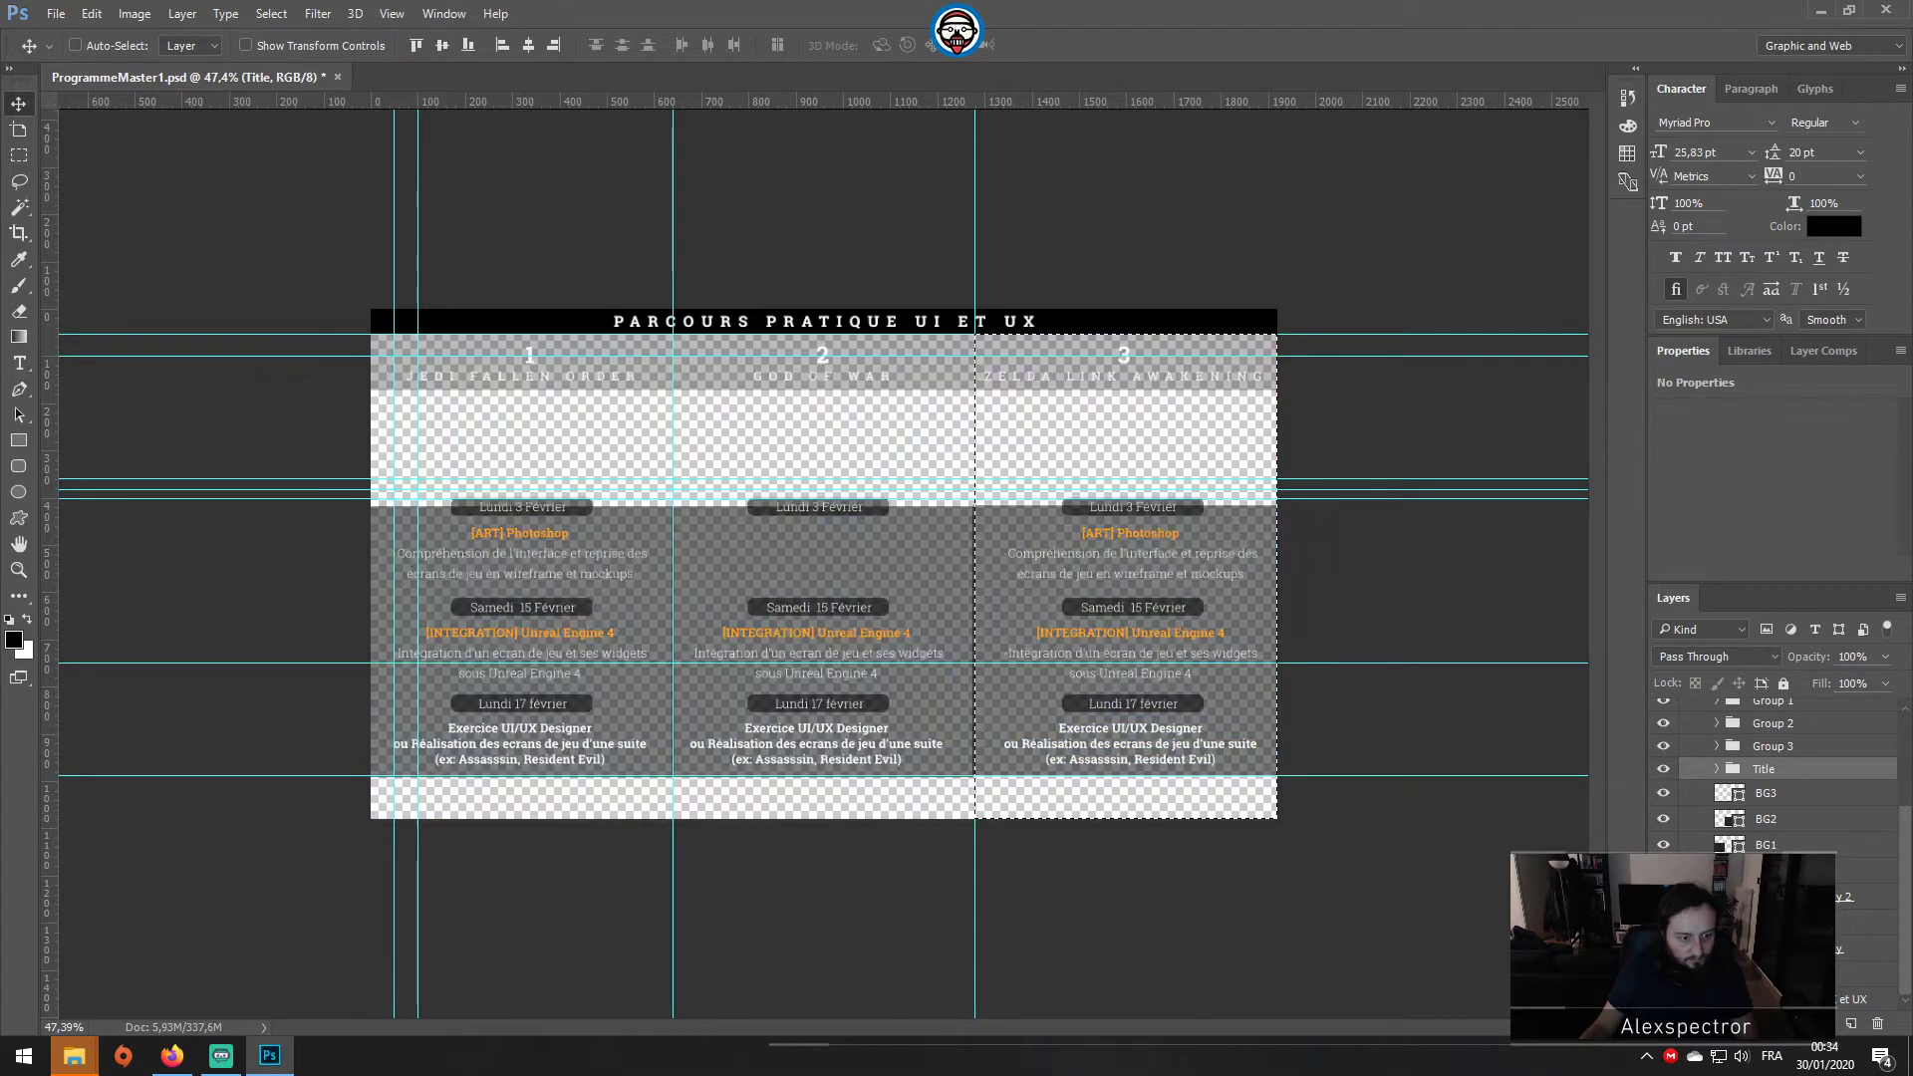
Step: Crop the canvas to the '1 JEDI FALLEN ORDER' header strip, guided at its bottom edge
alt+scroll(78, 254, up, 3)
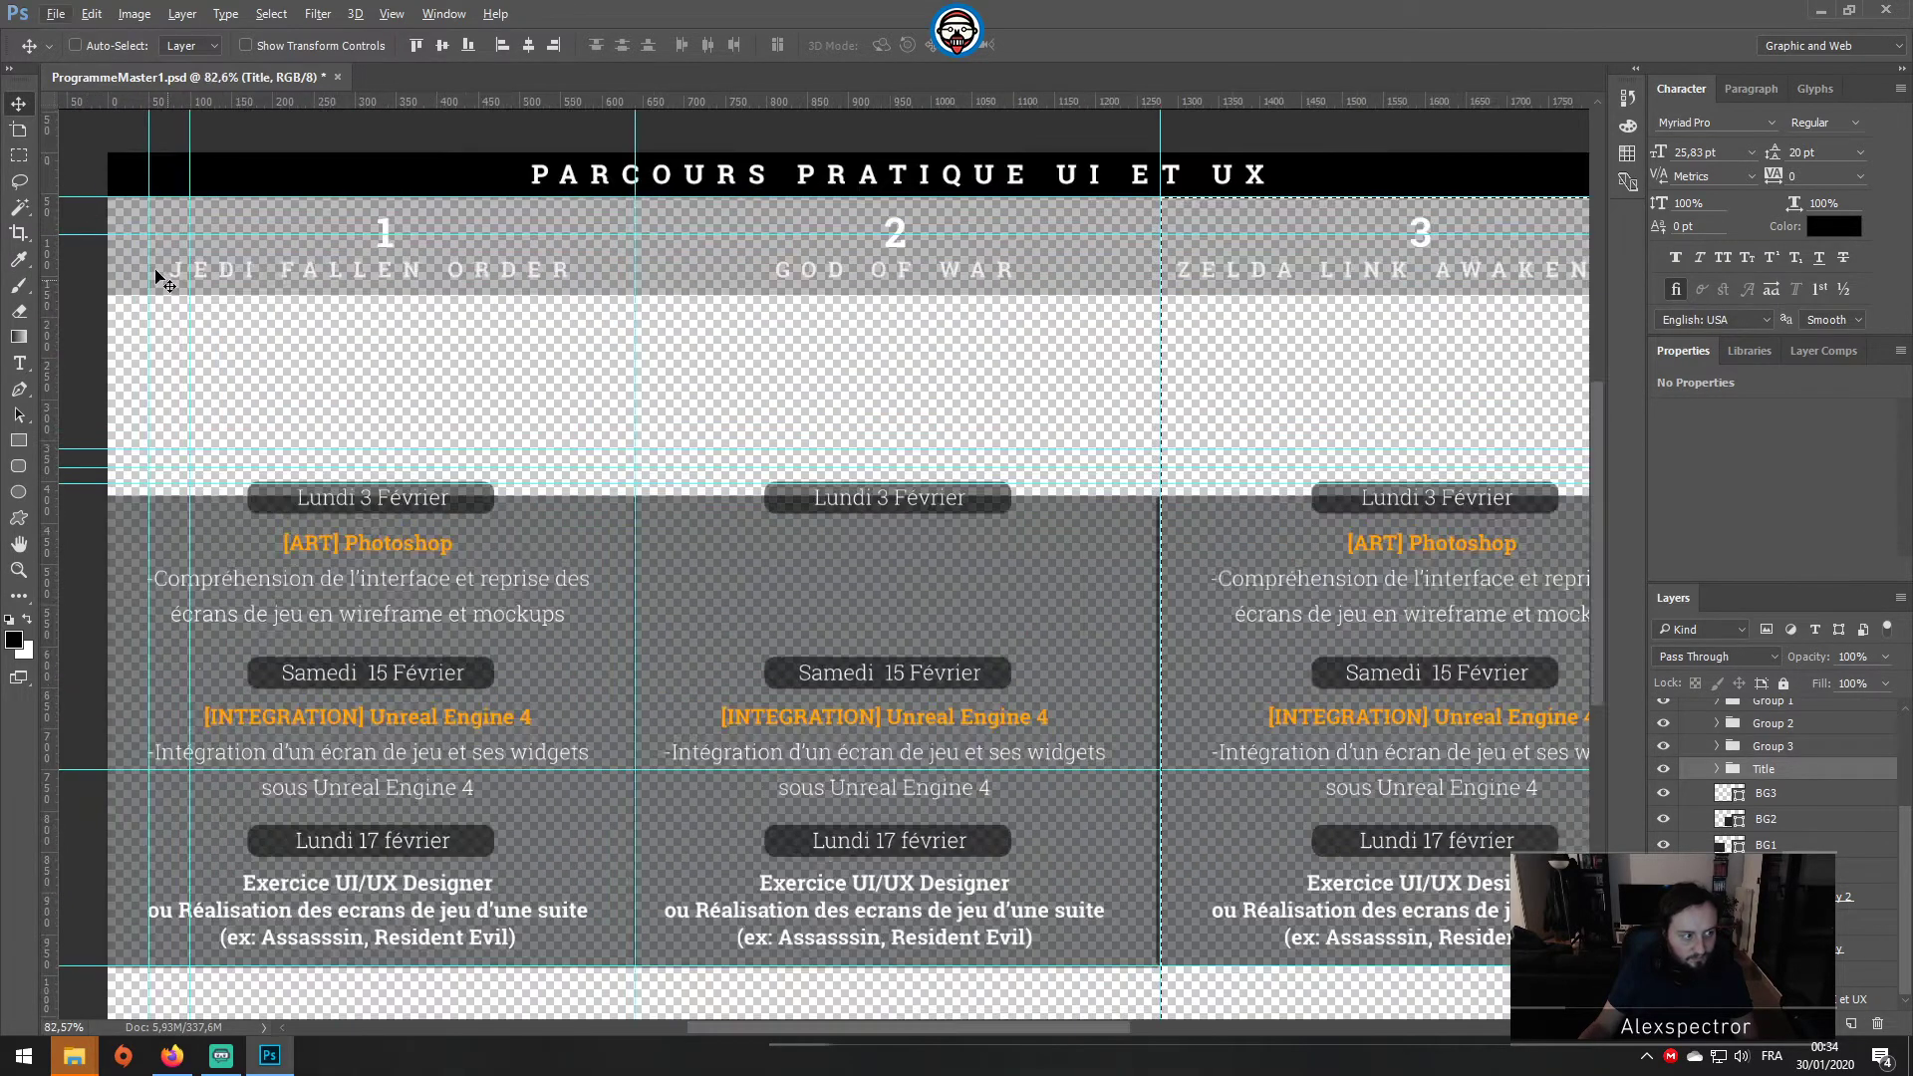
click(19, 155)
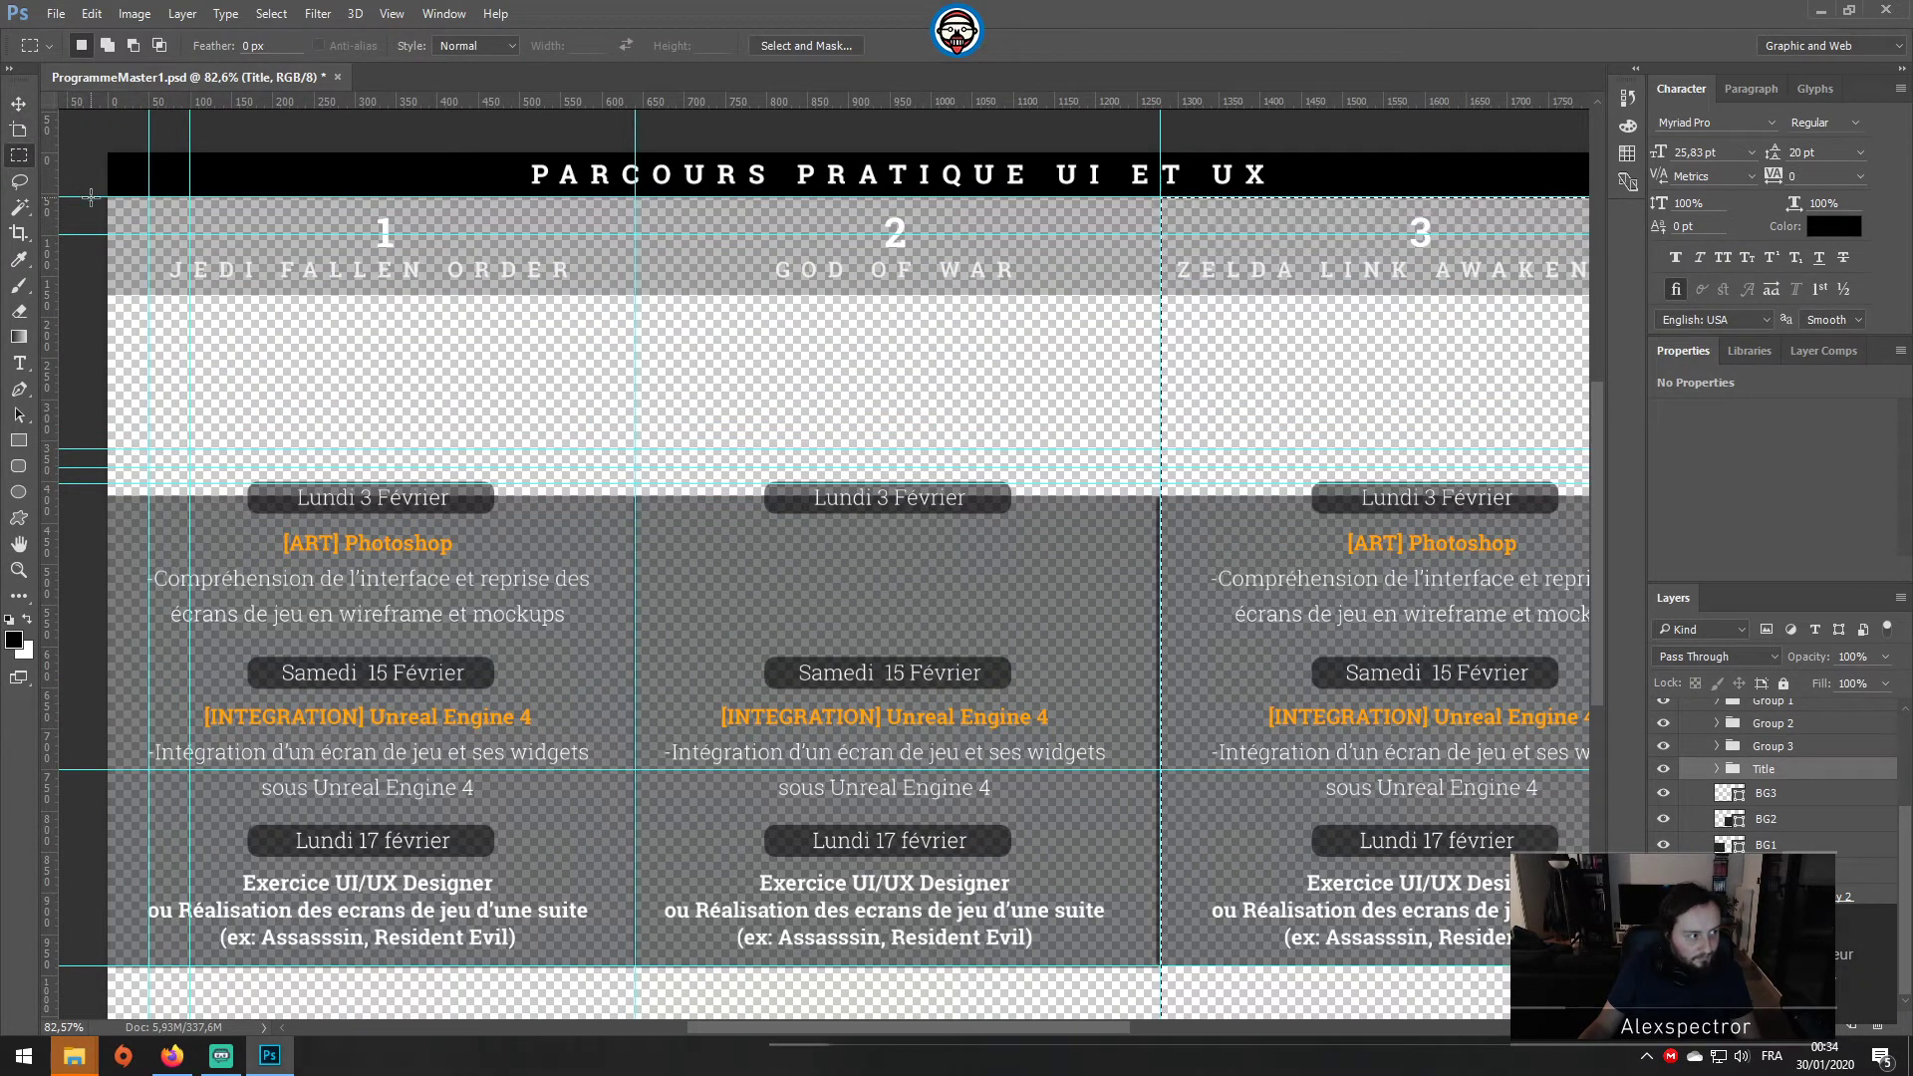
mouse_move(108, 197)
mouse_down()
mouse_move(450, 282)
mouse_move(635, 295)
mouse_up()
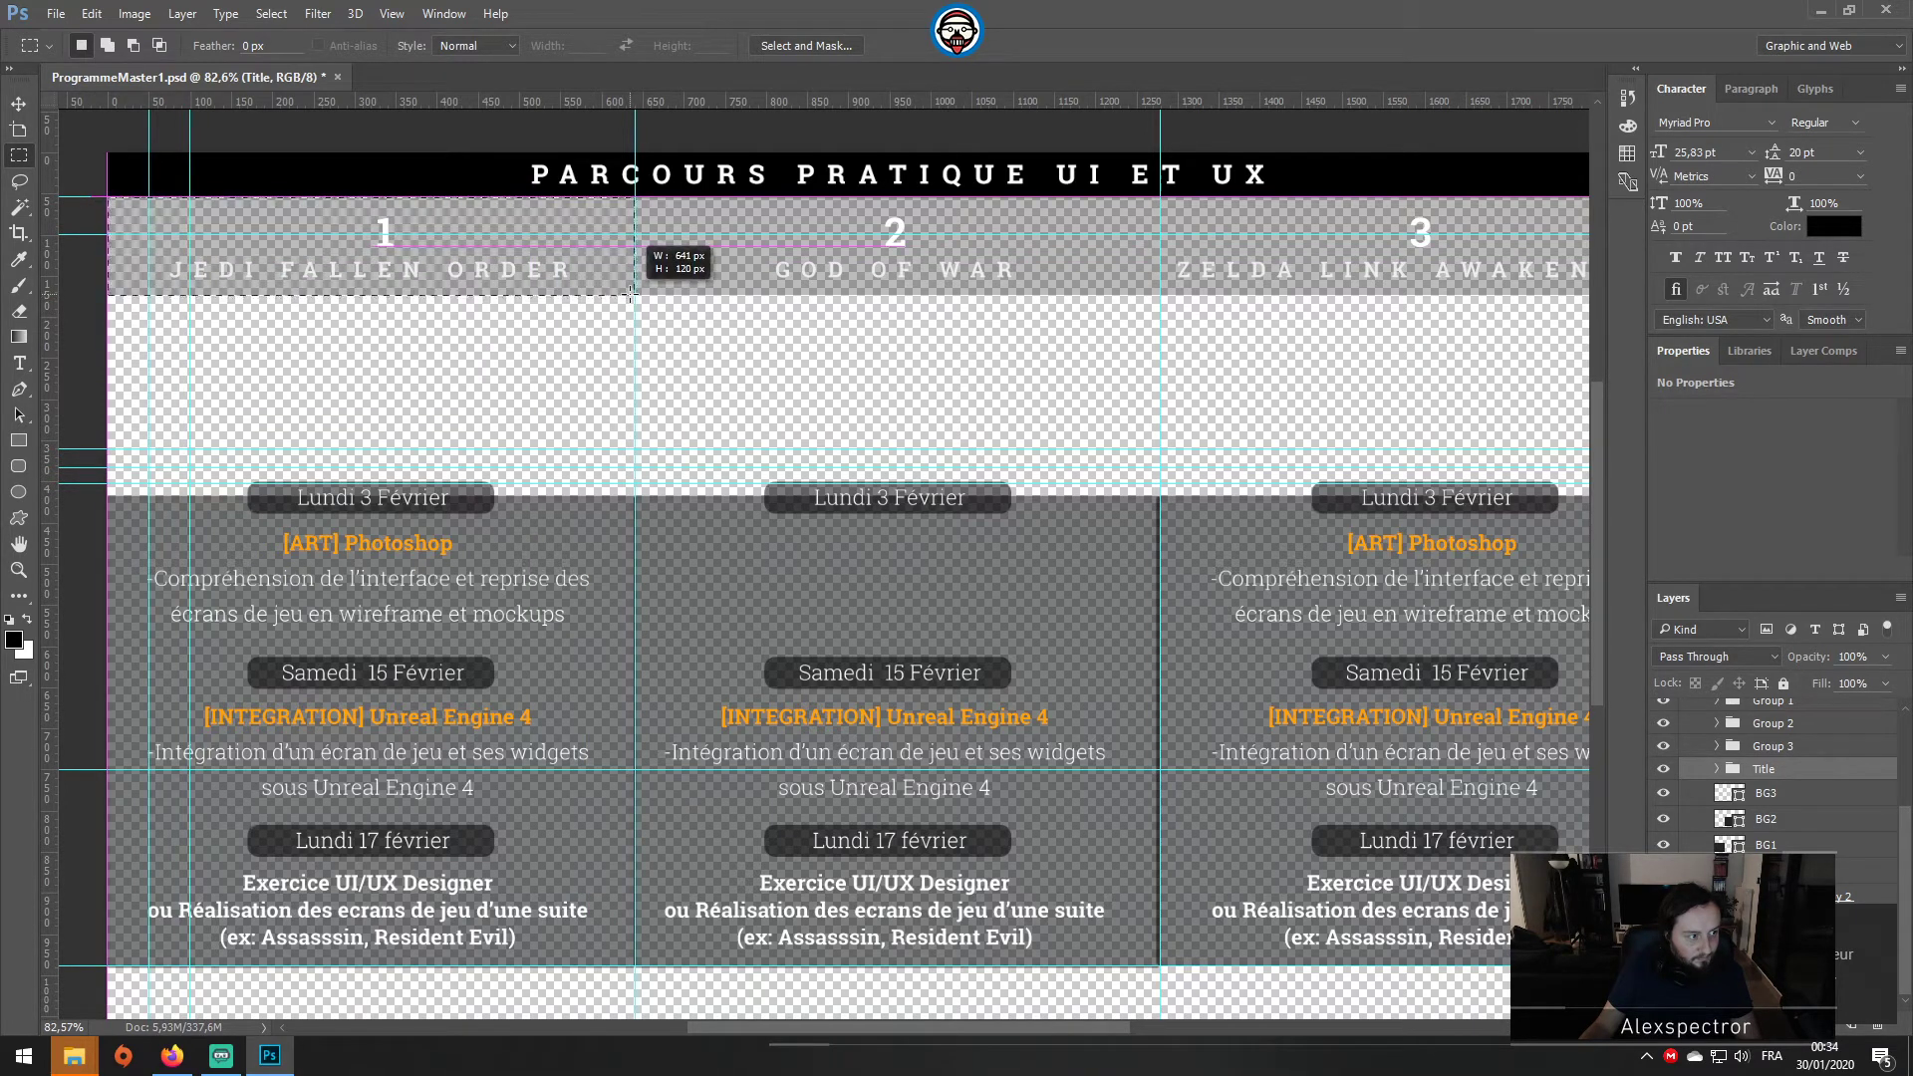
drag(445, 101, 472, 294)
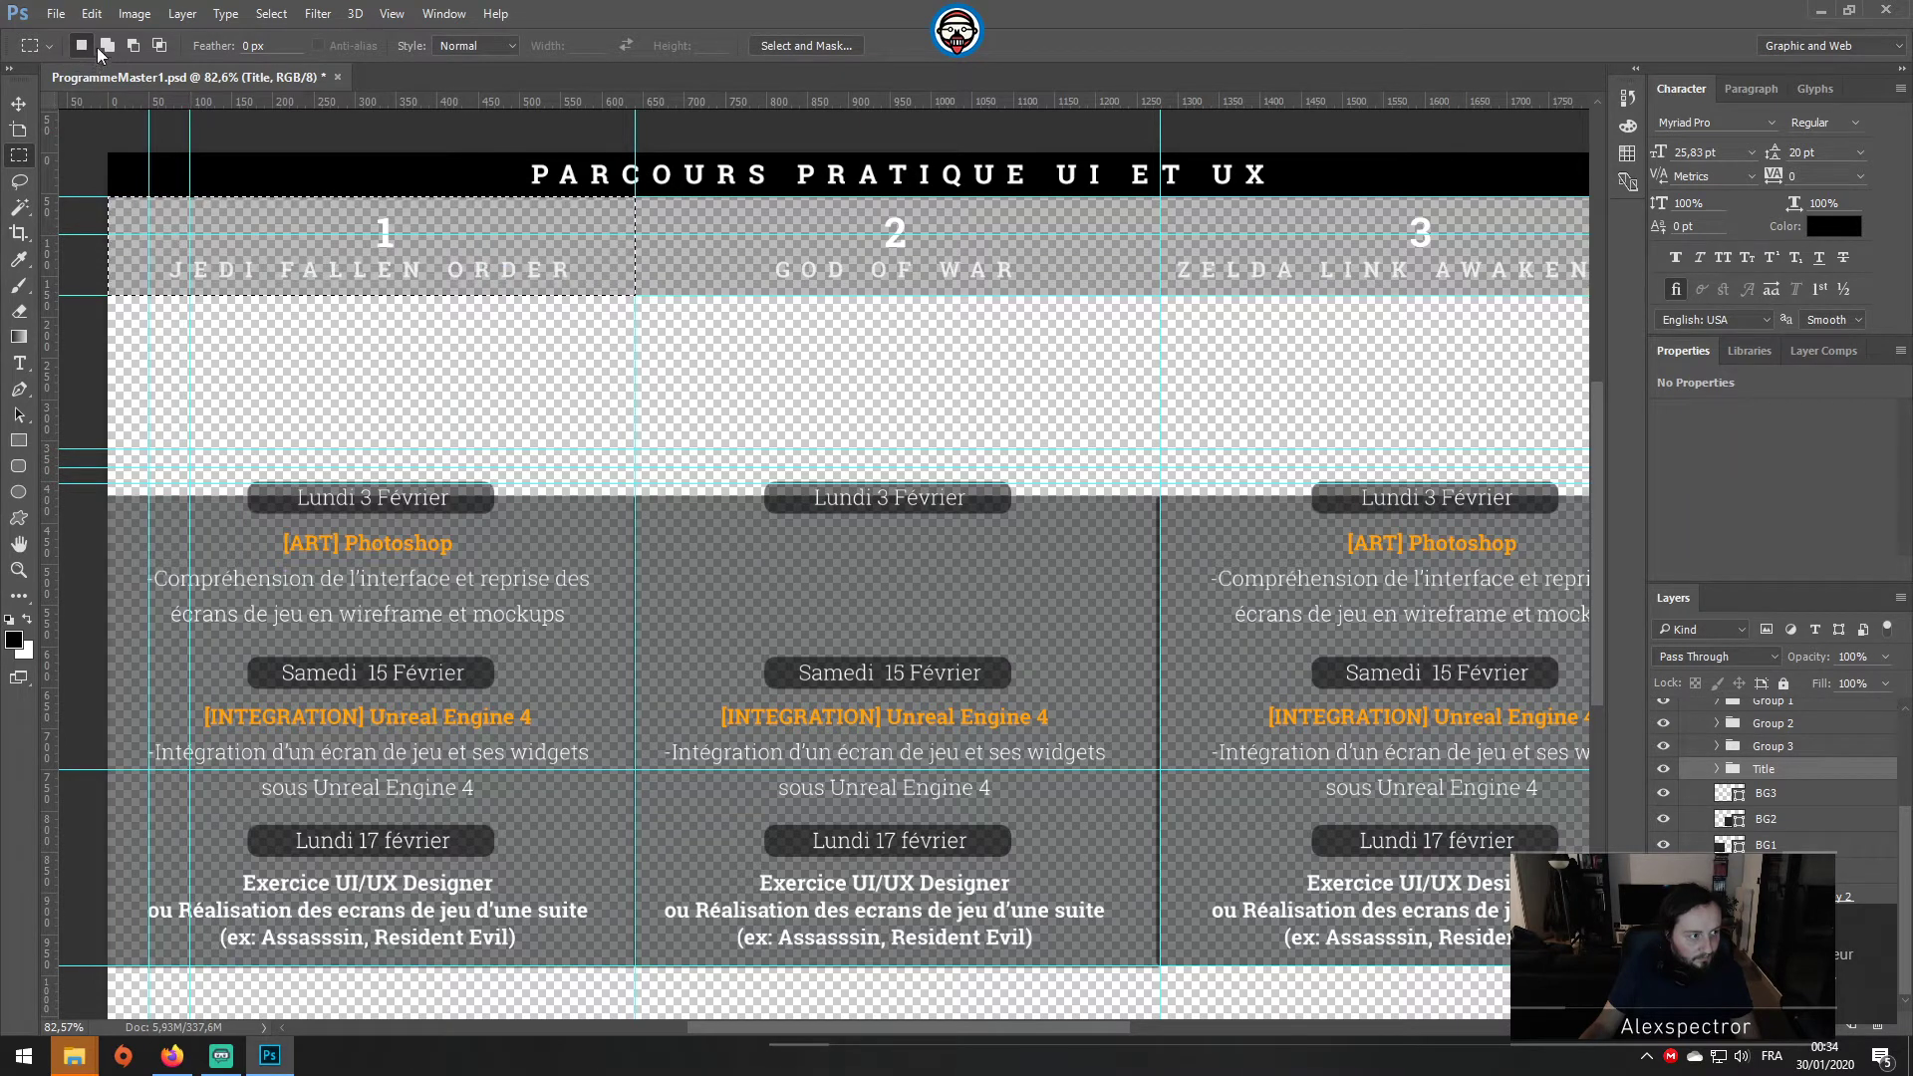
click(134, 14)
click(143, 212)
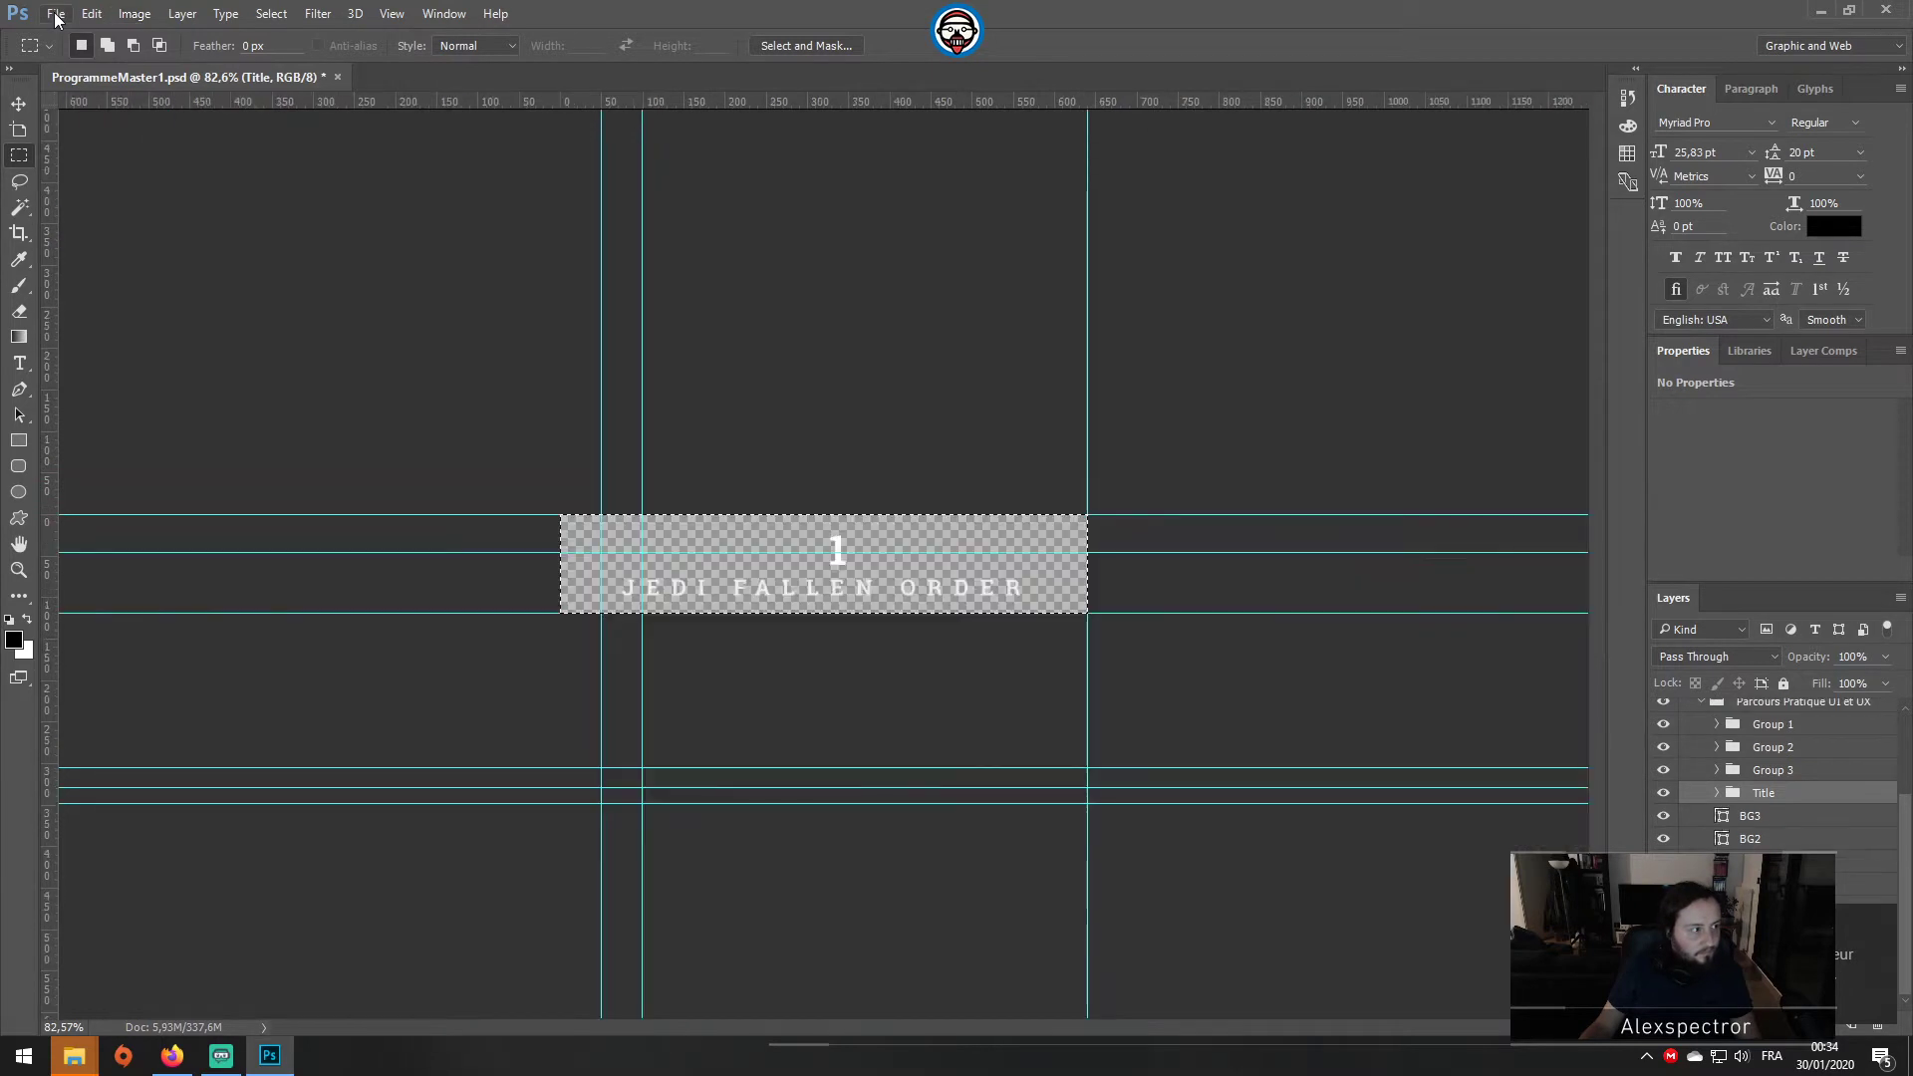
Step: Quick Export the strip as a PNG named Header-Jedi in Ressources
click(58, 14)
mouse_move(127, 304)
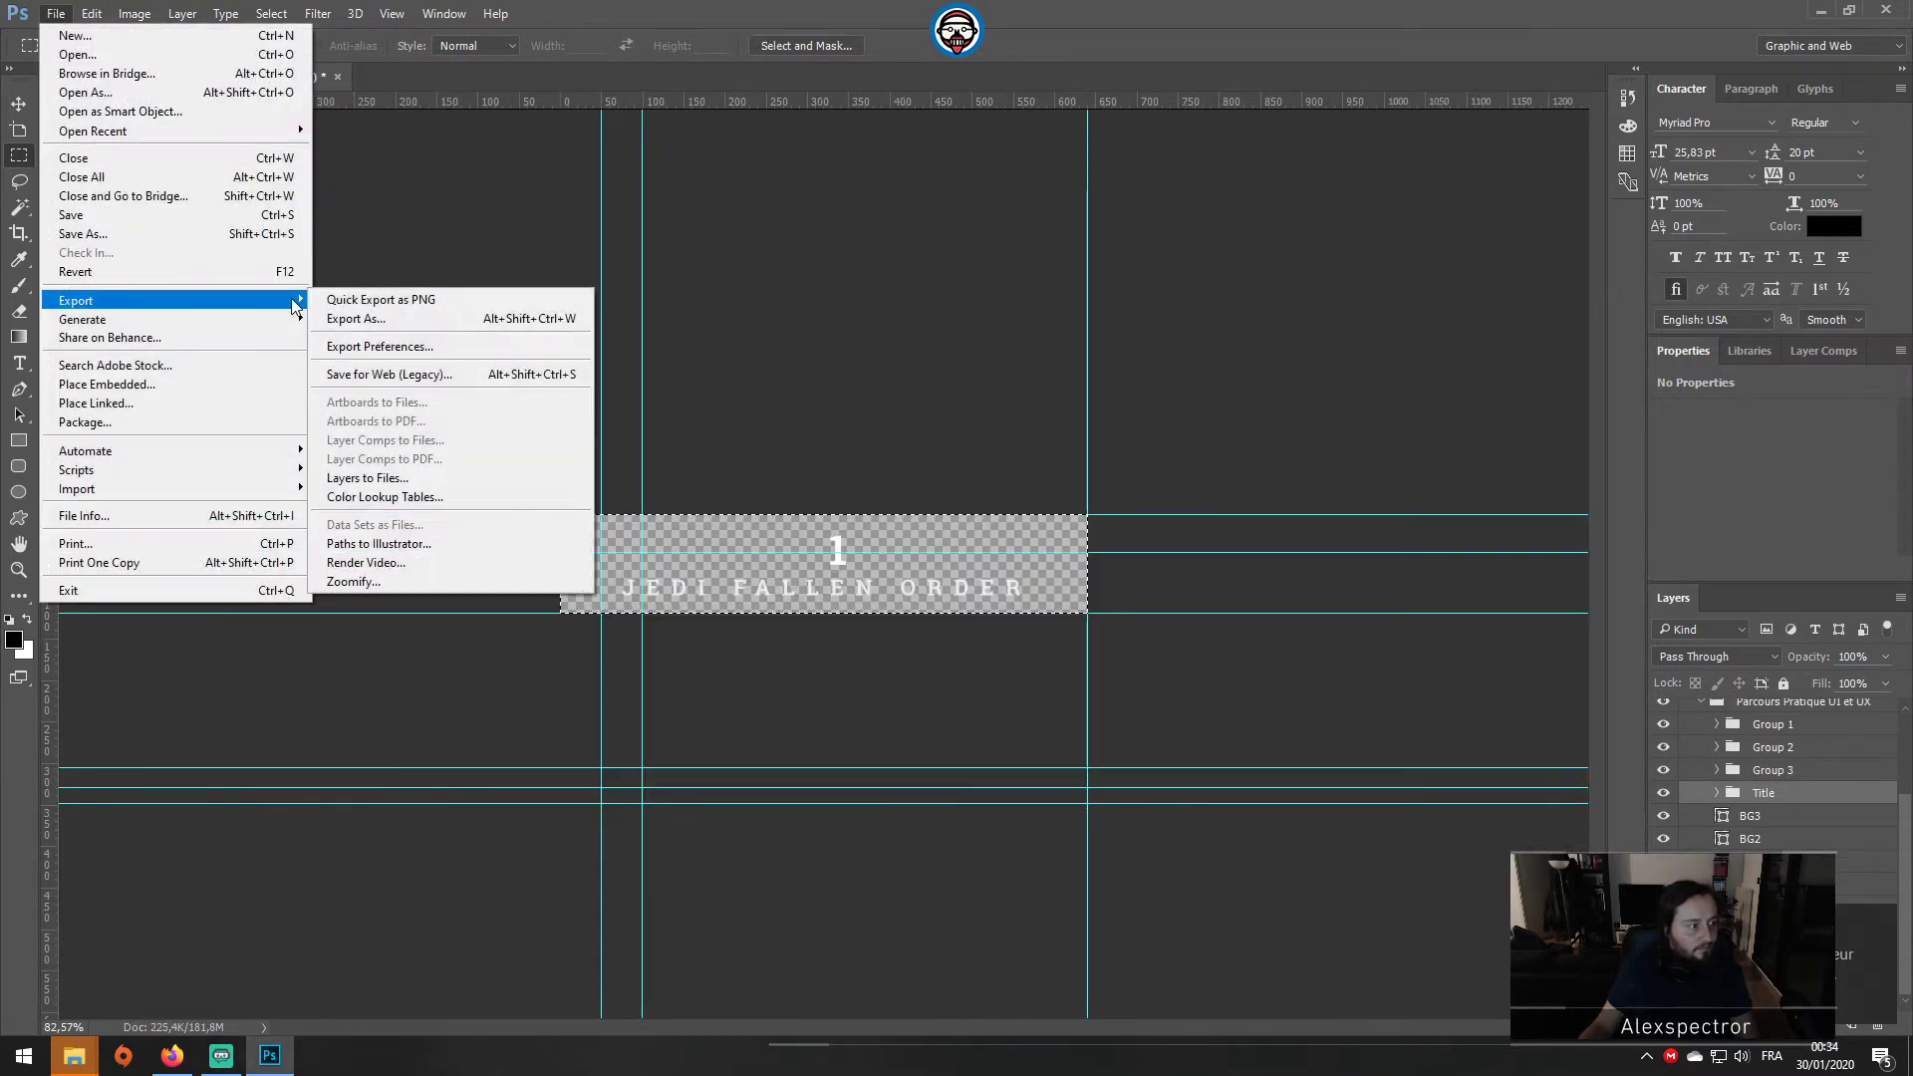
click(351, 301)
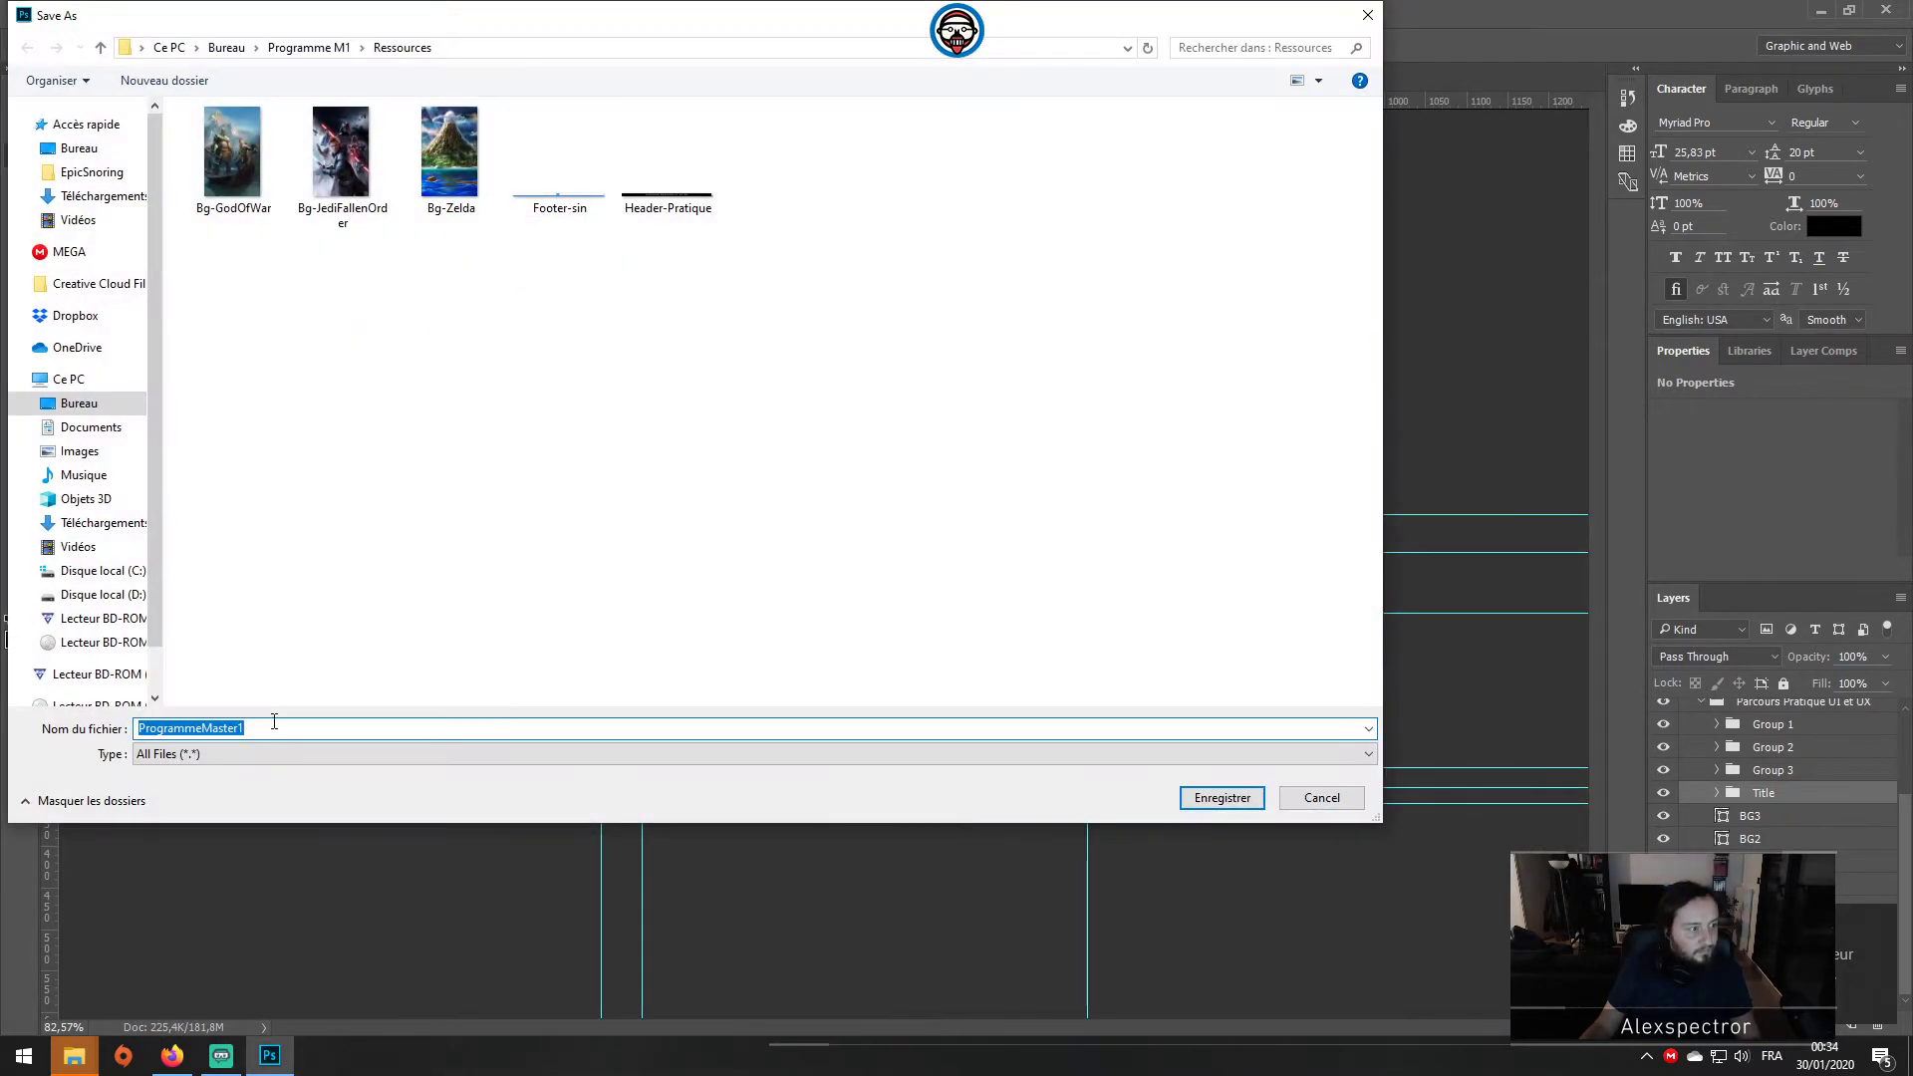
click(662, 164)
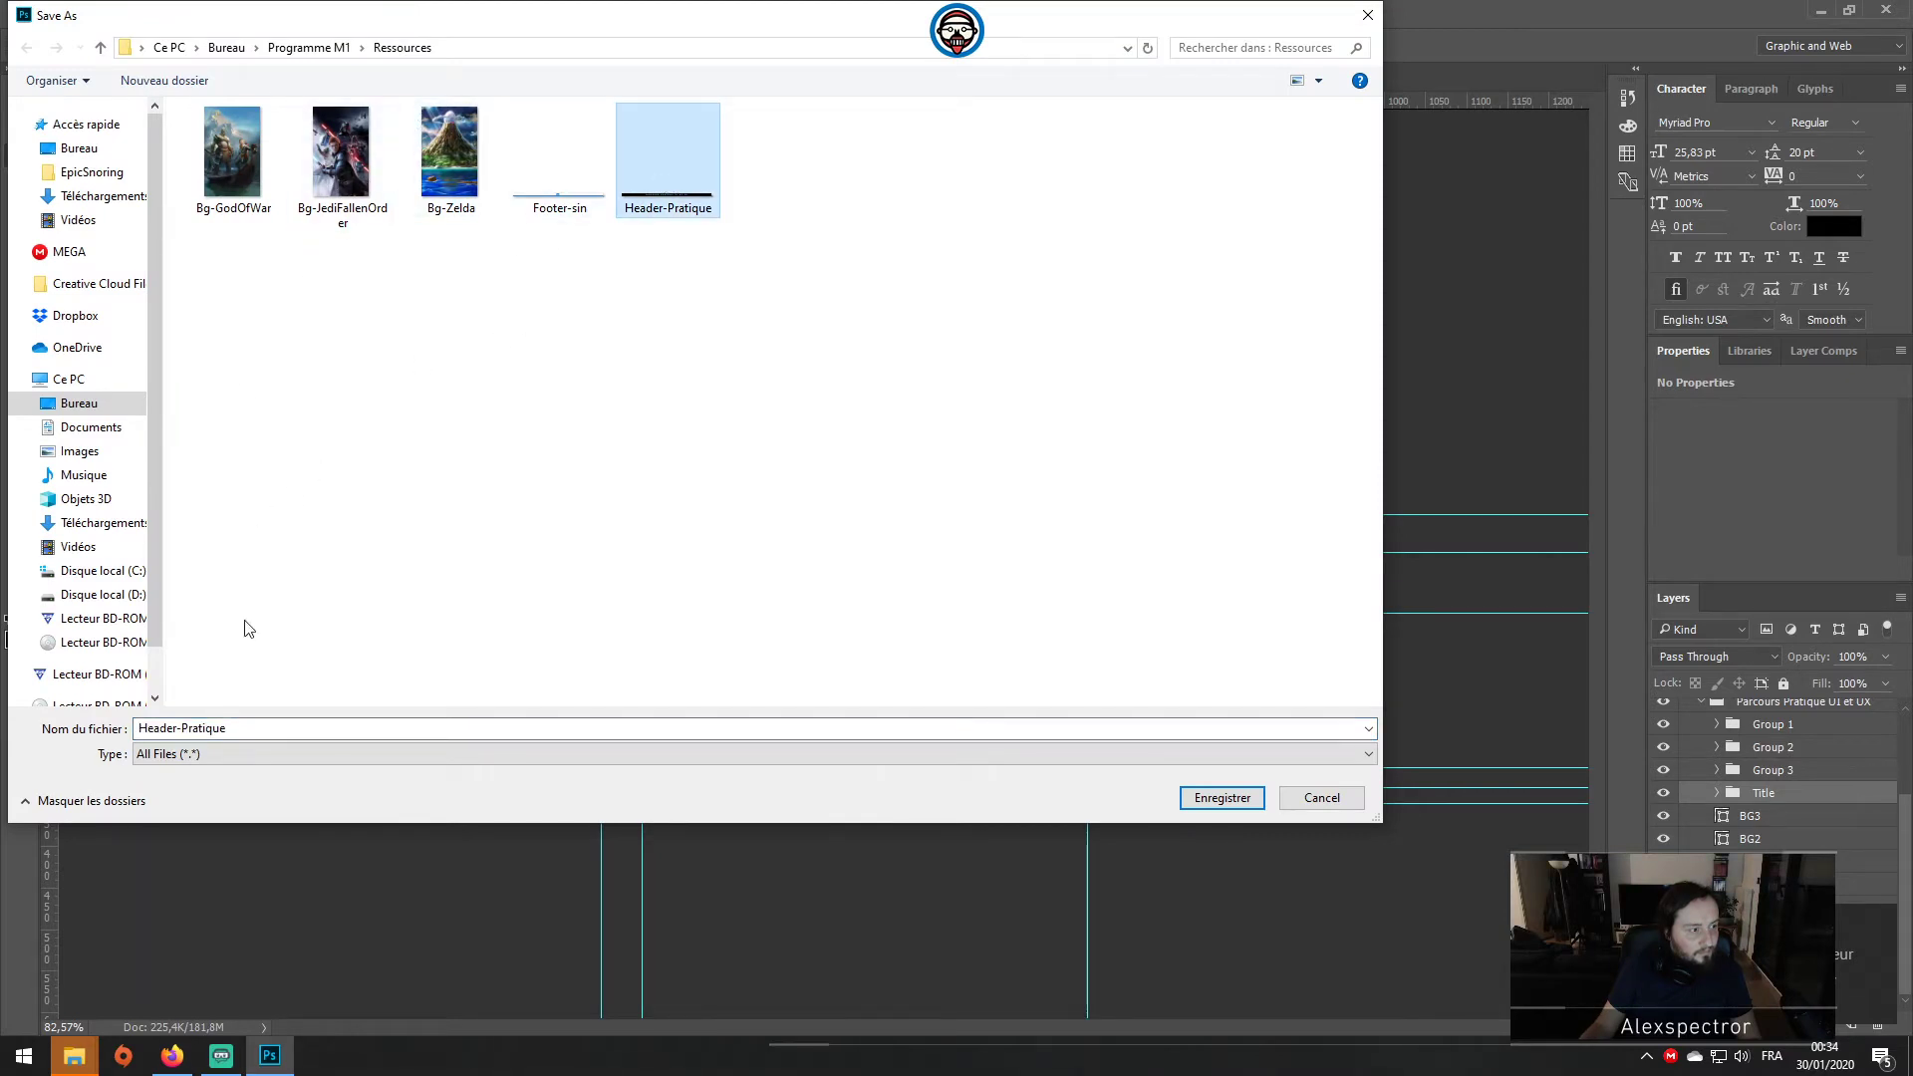
click(182, 727)
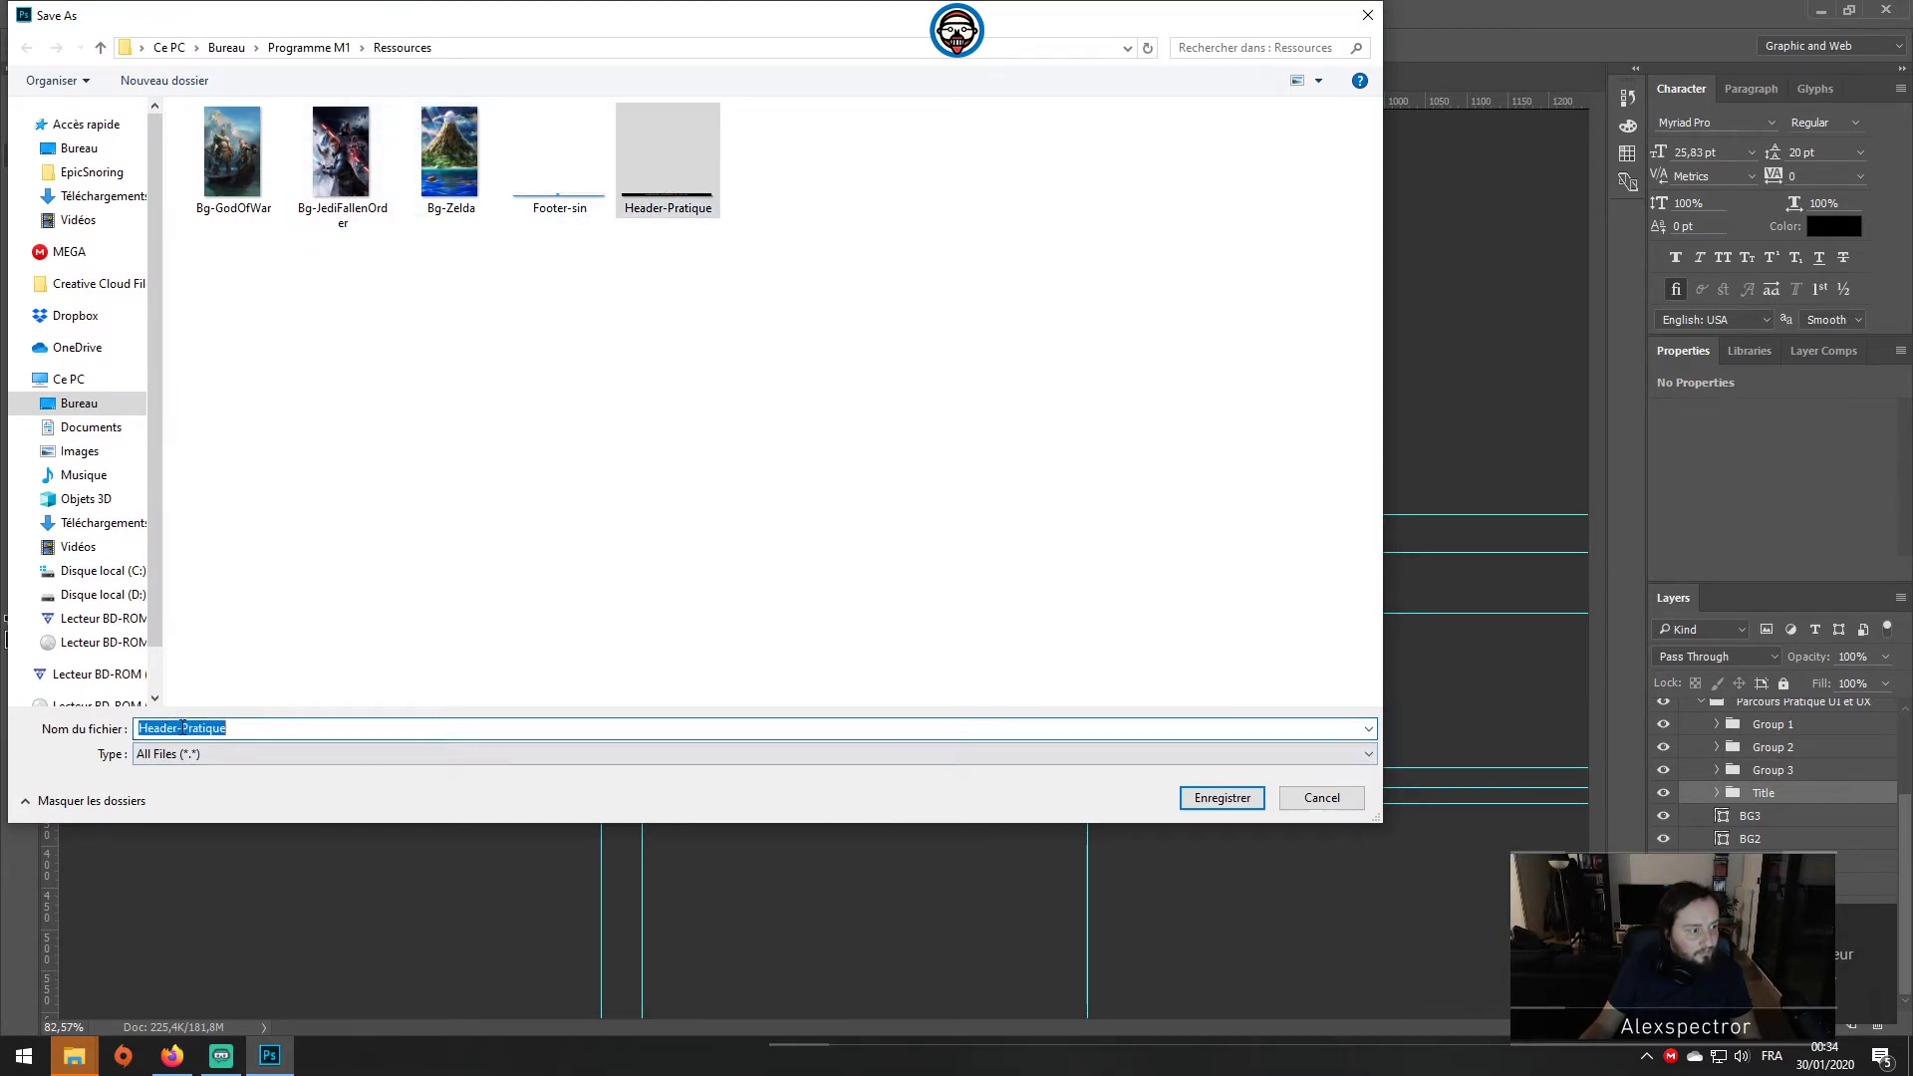
double_click(254, 726)
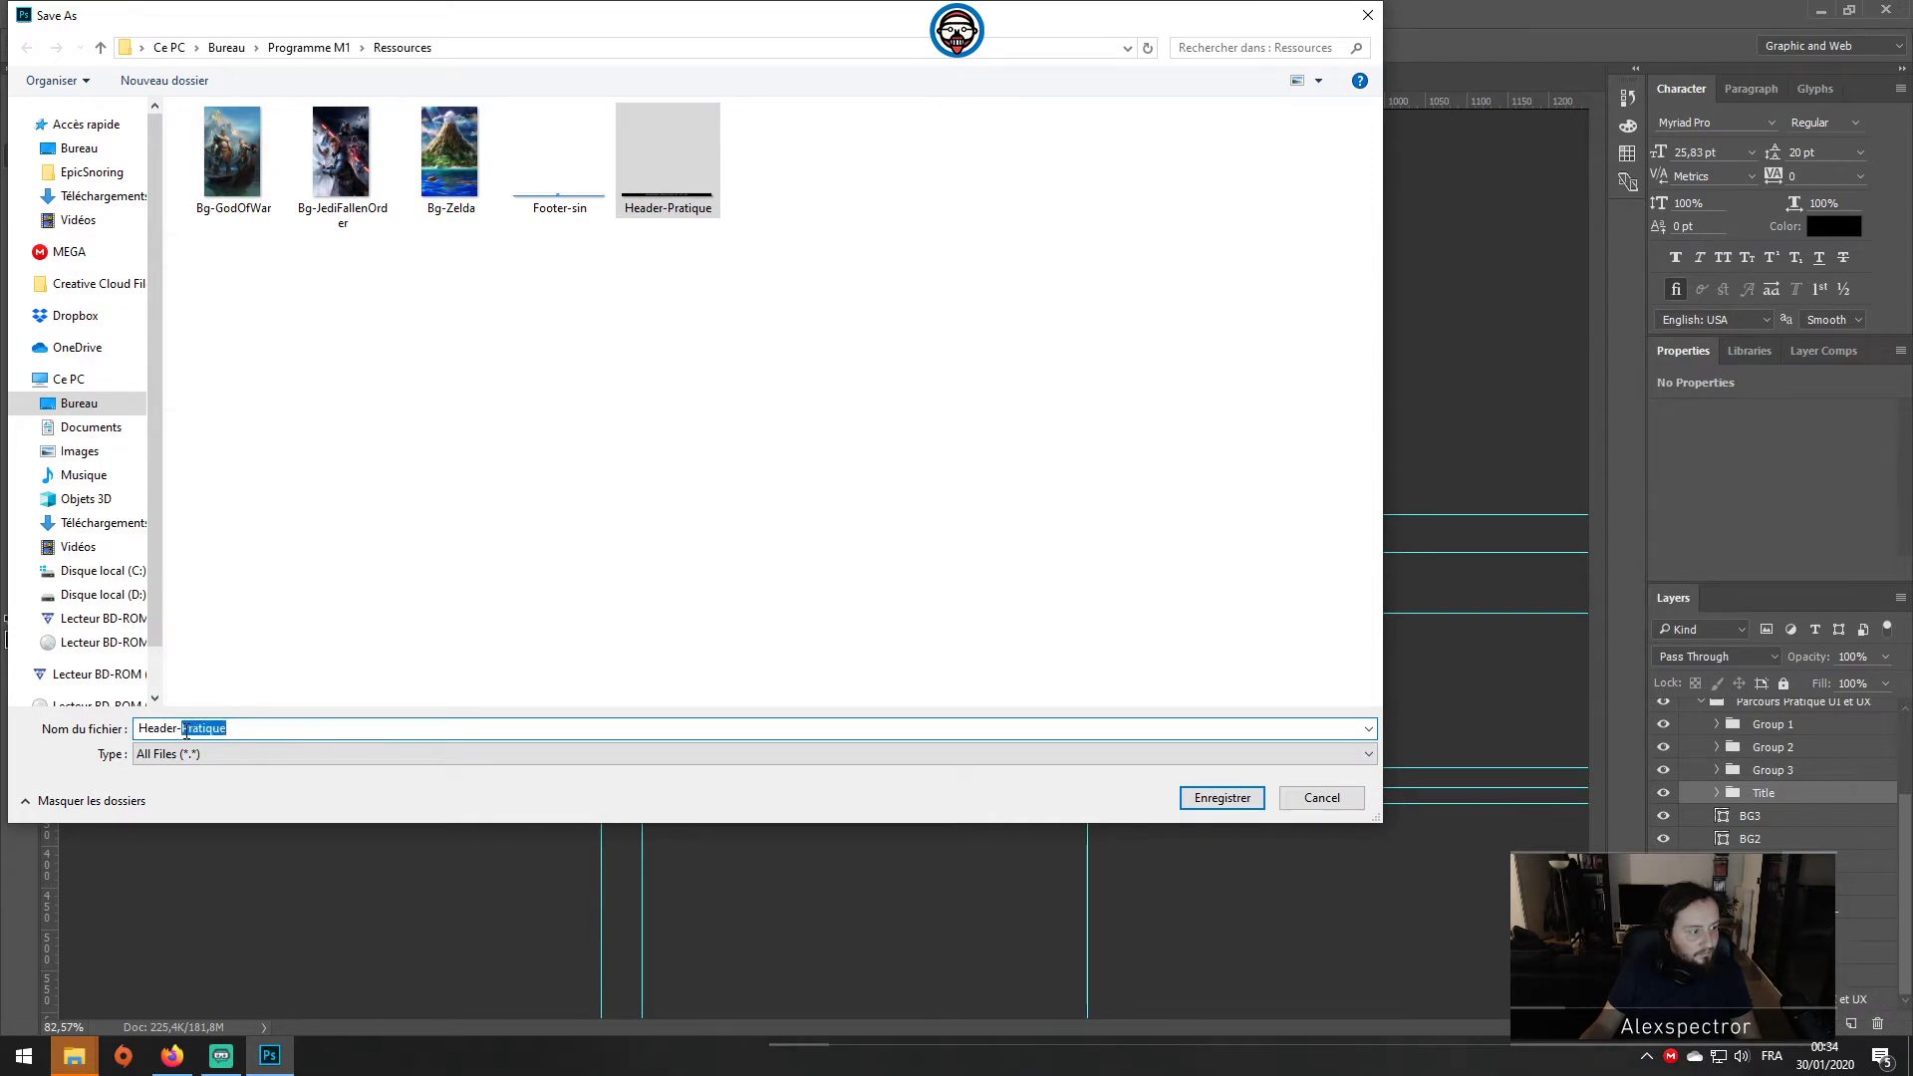
text(Jedi)
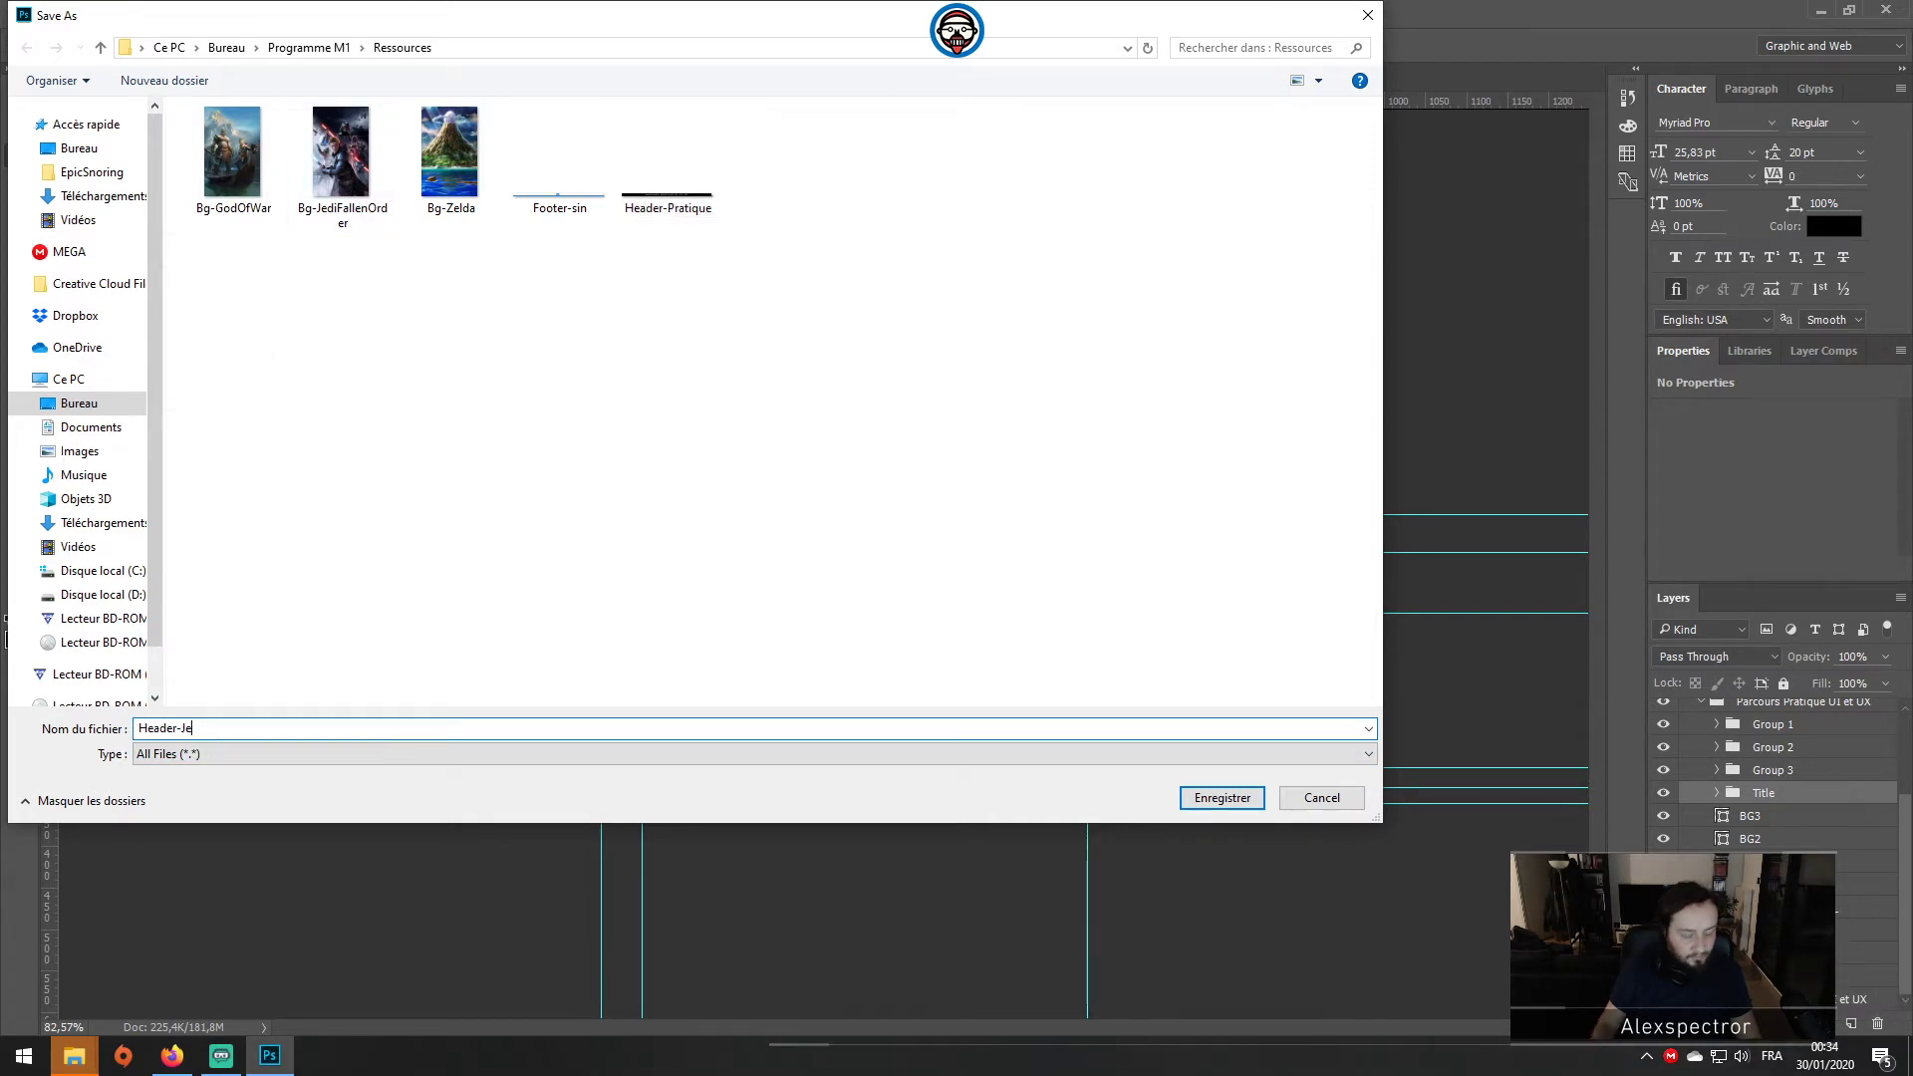
key(Return)
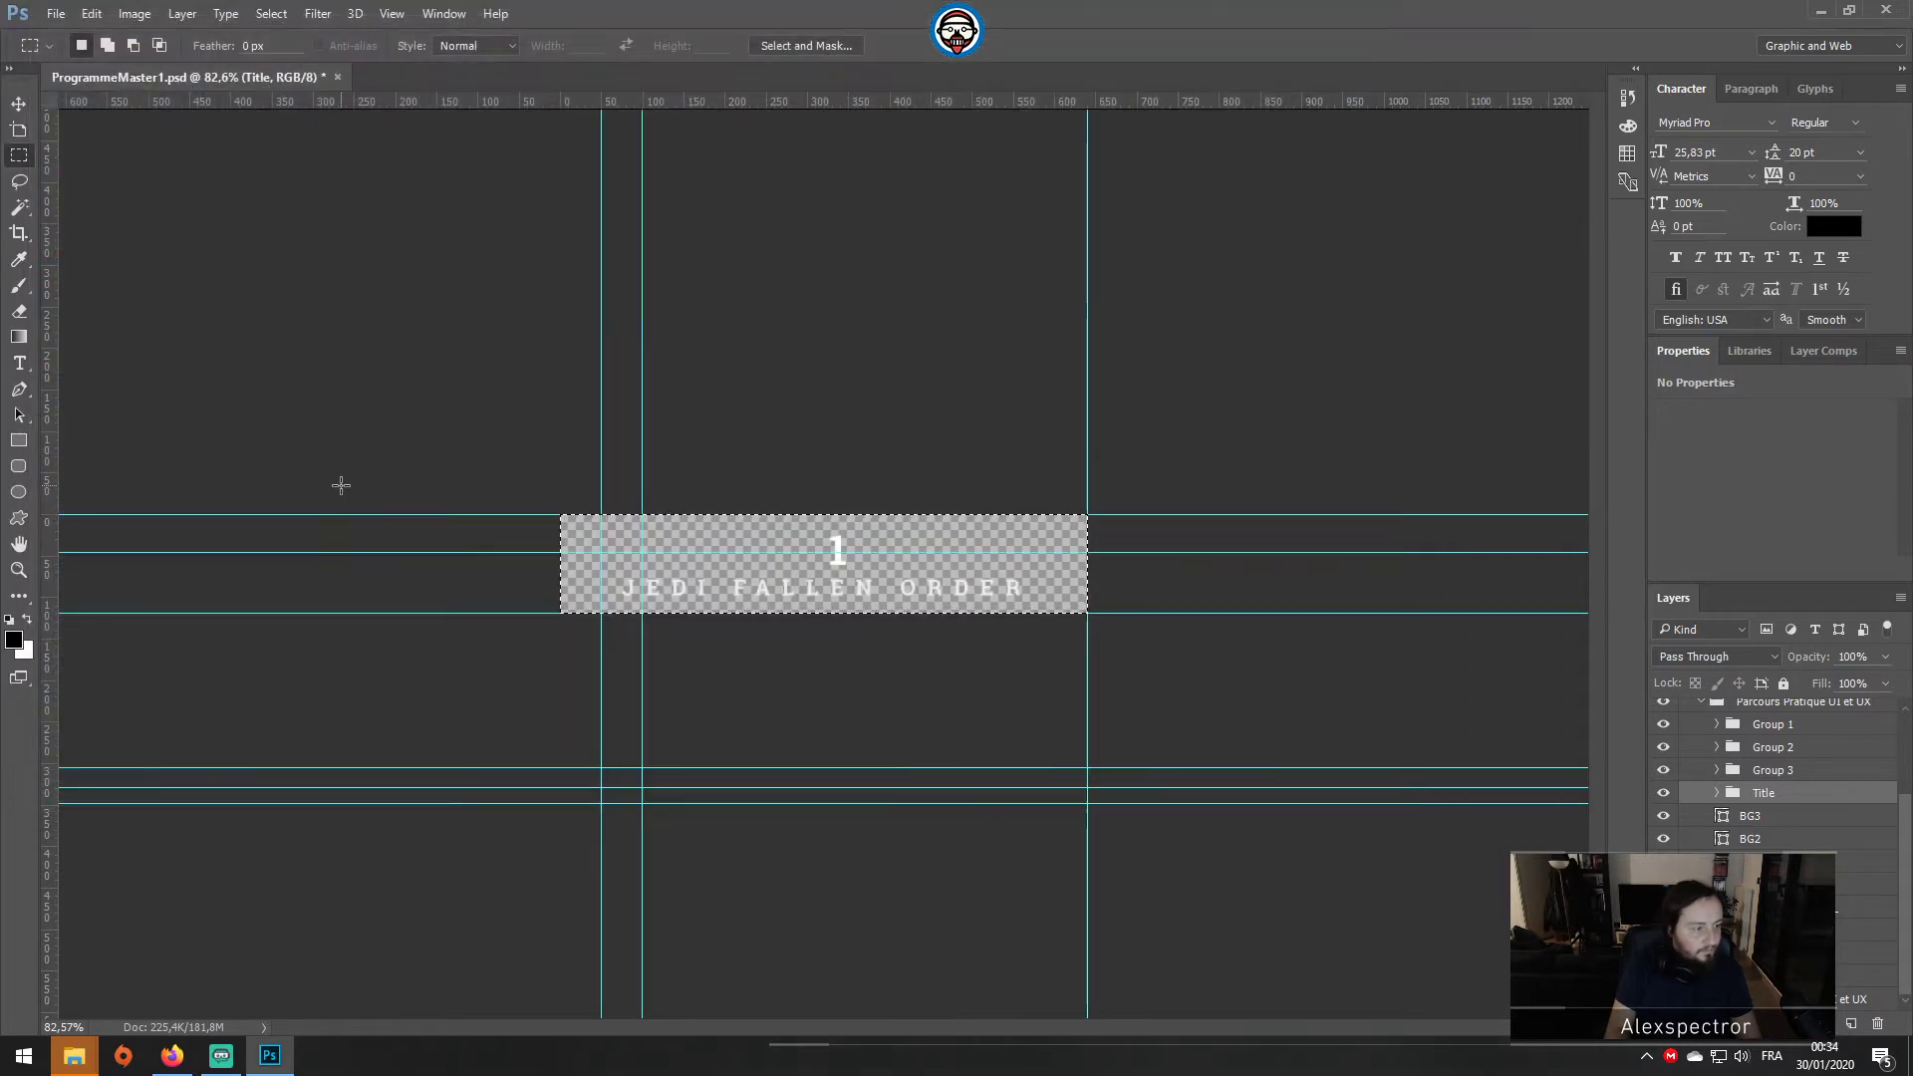
Step: Undo the crop and shift the marquee onto the '2 GOD OF WAR' header
key(ctrl+z)
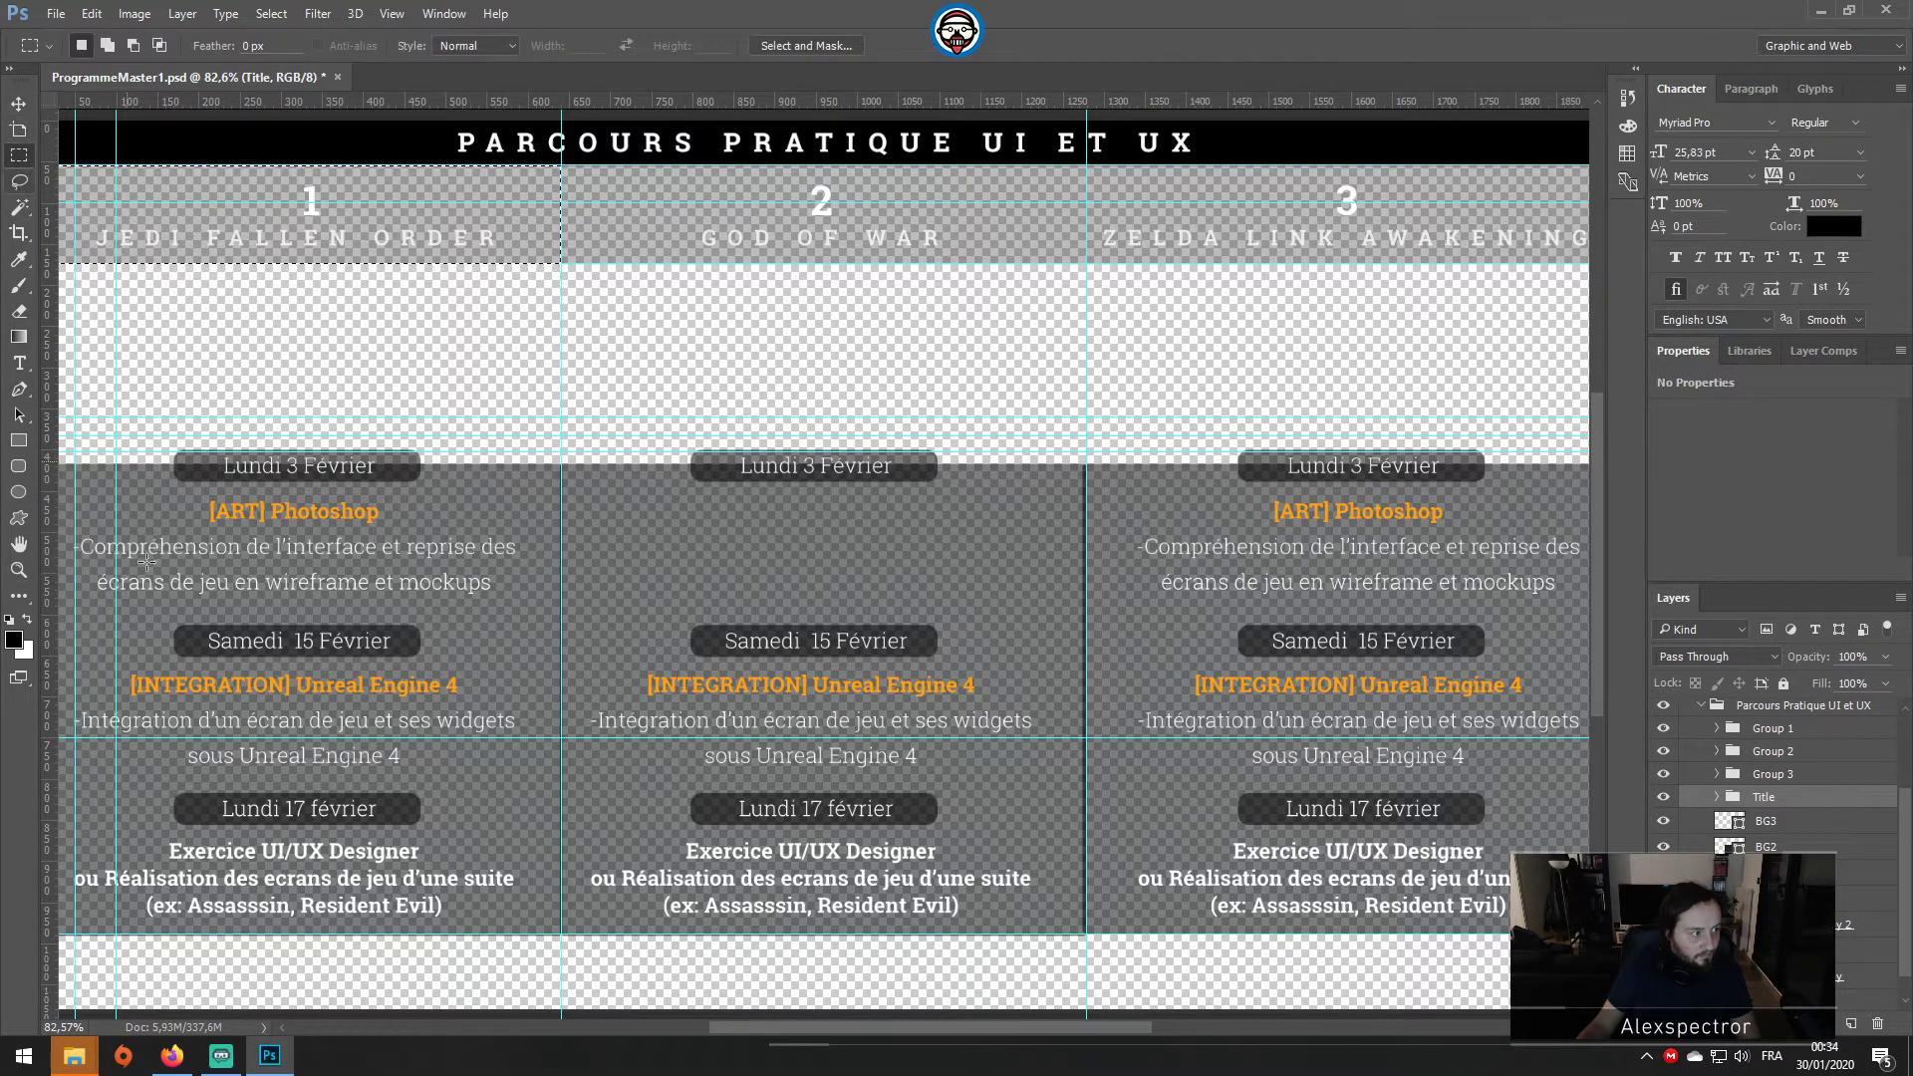
click(17, 365)
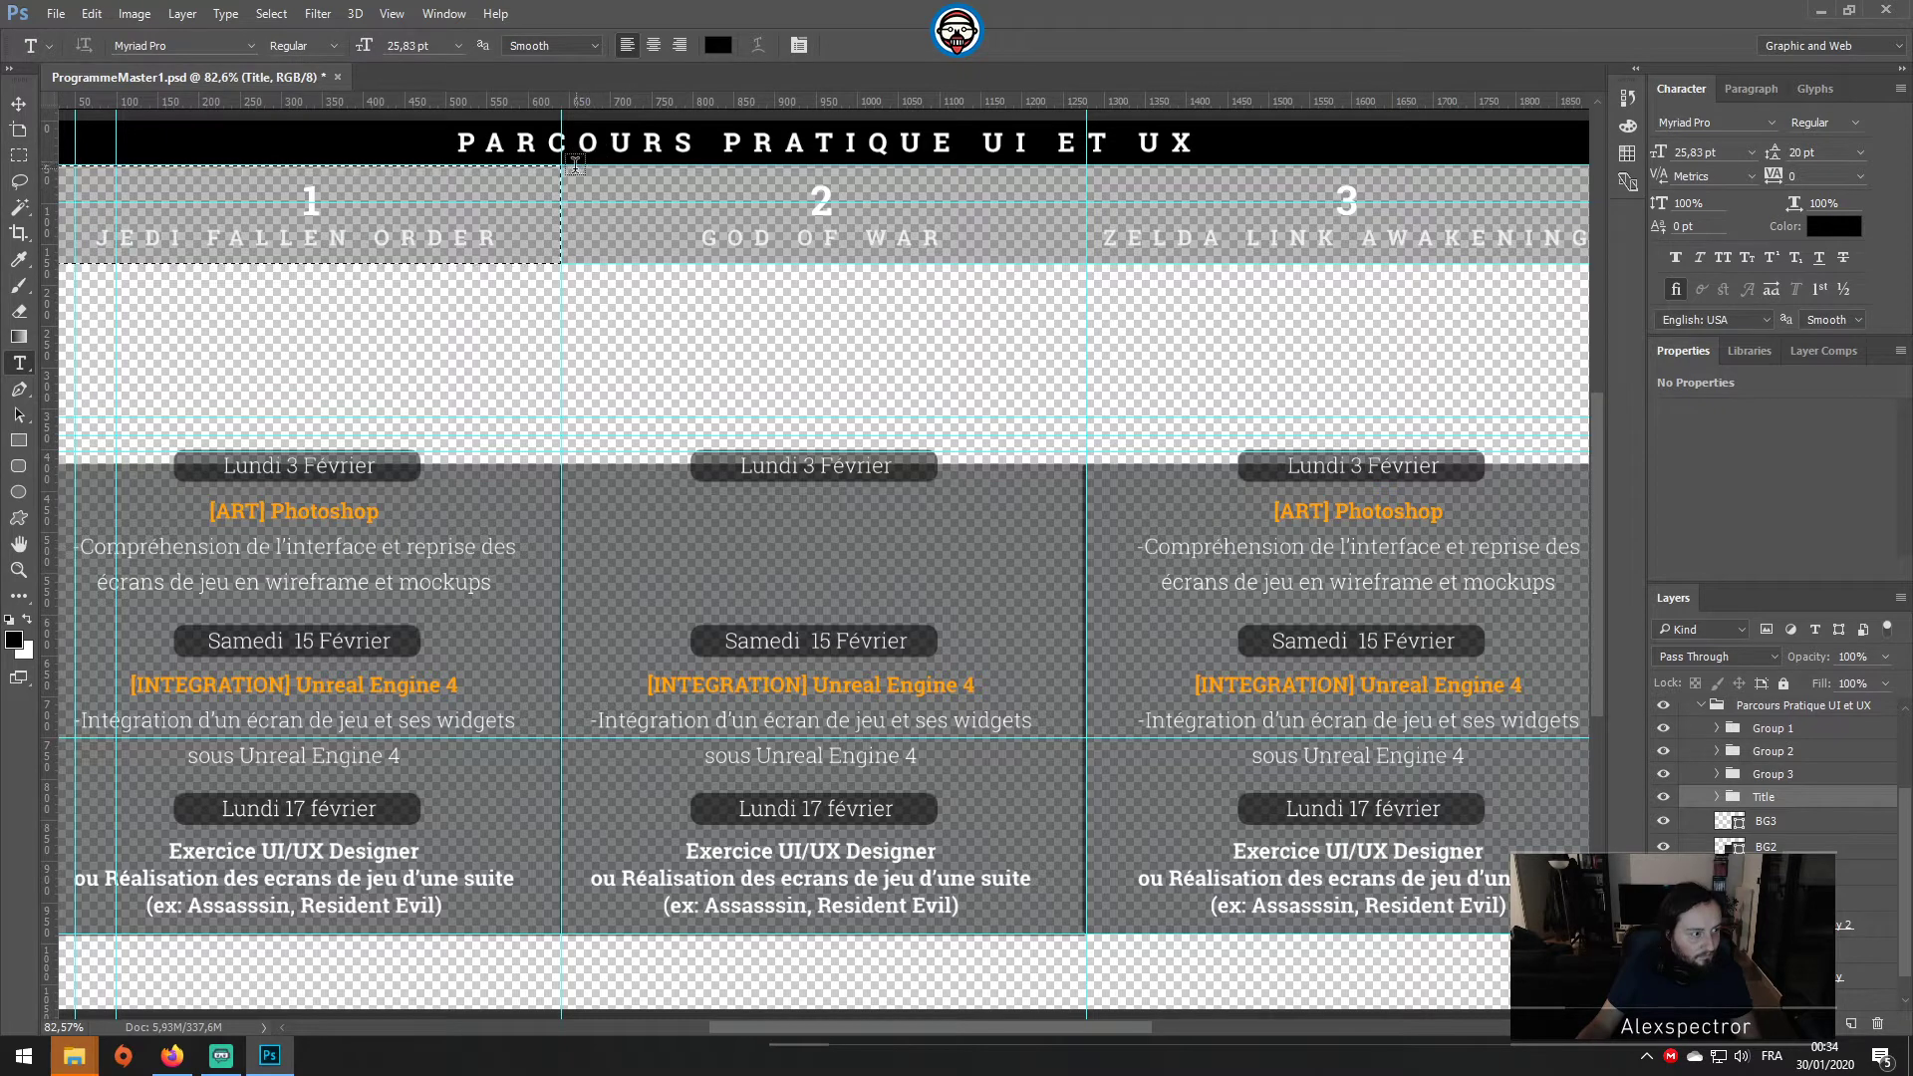
click(14, 106)
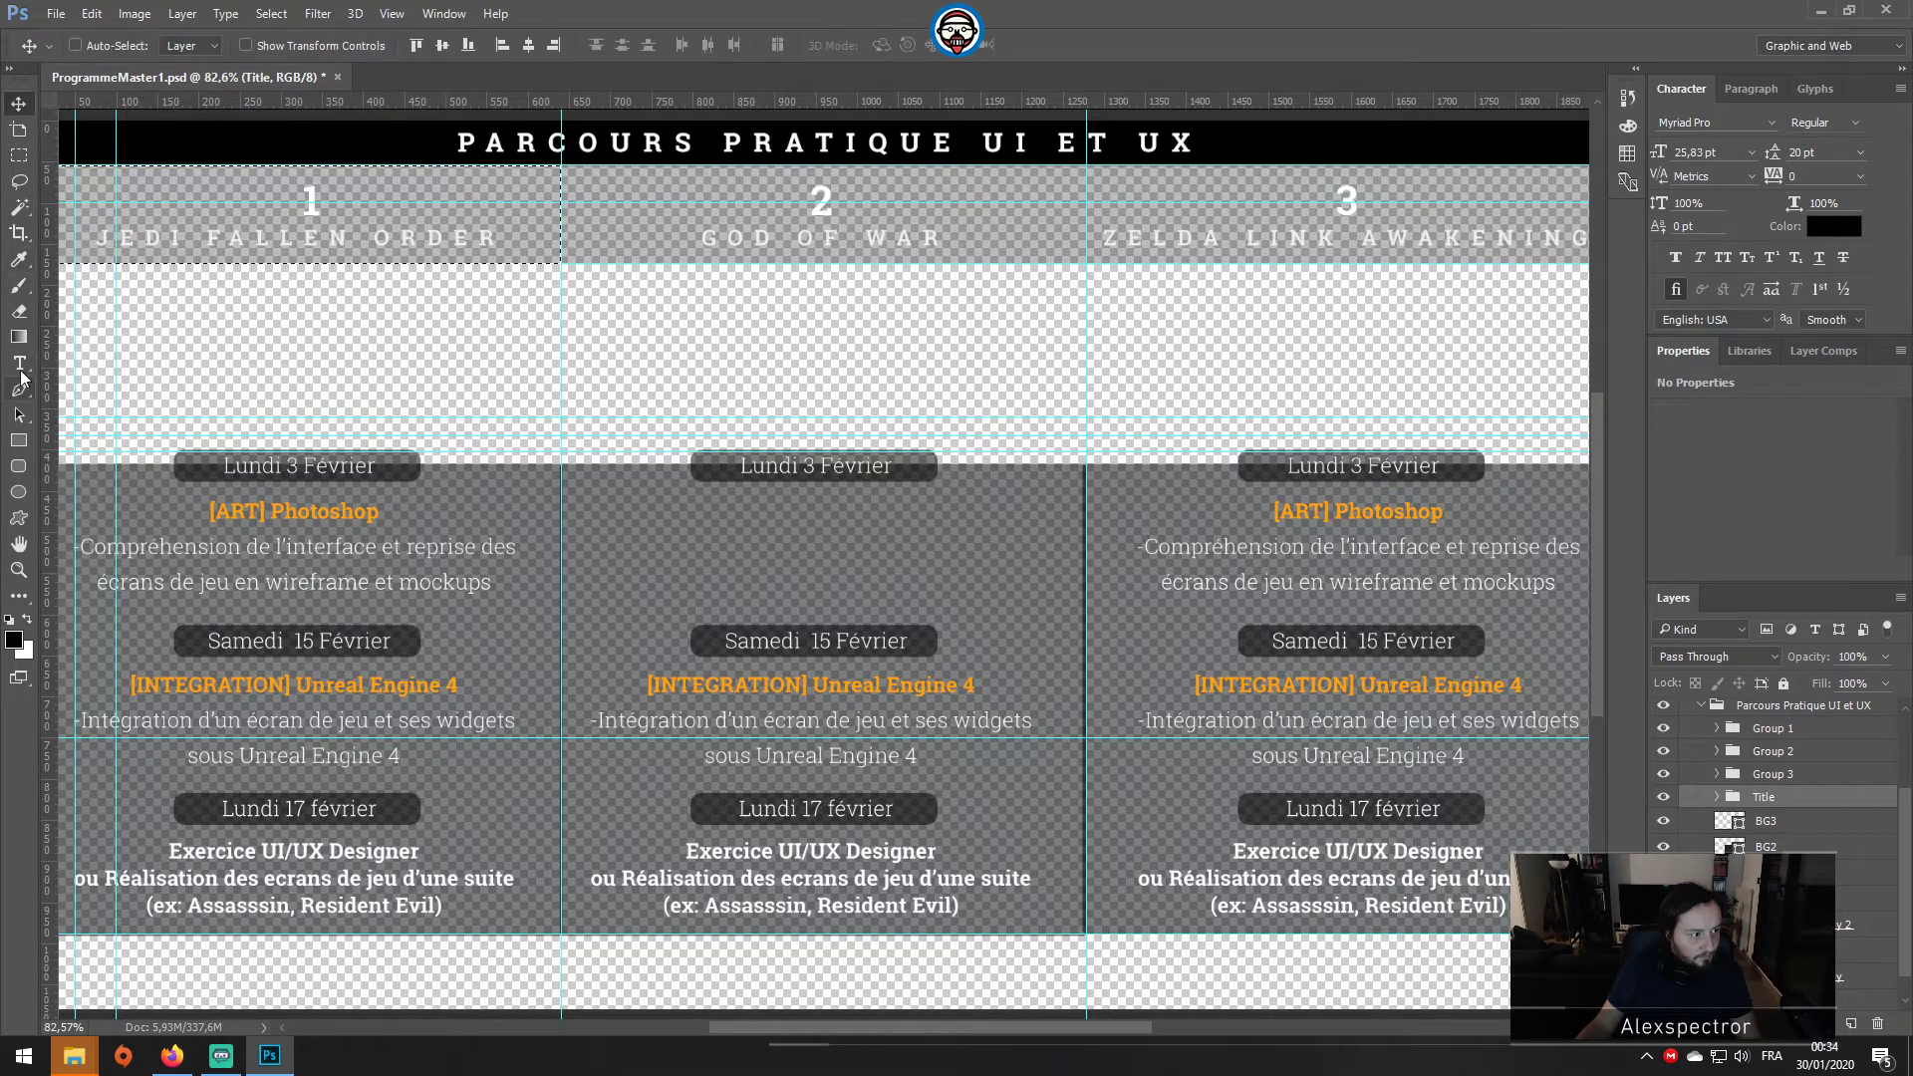
click(20, 365)
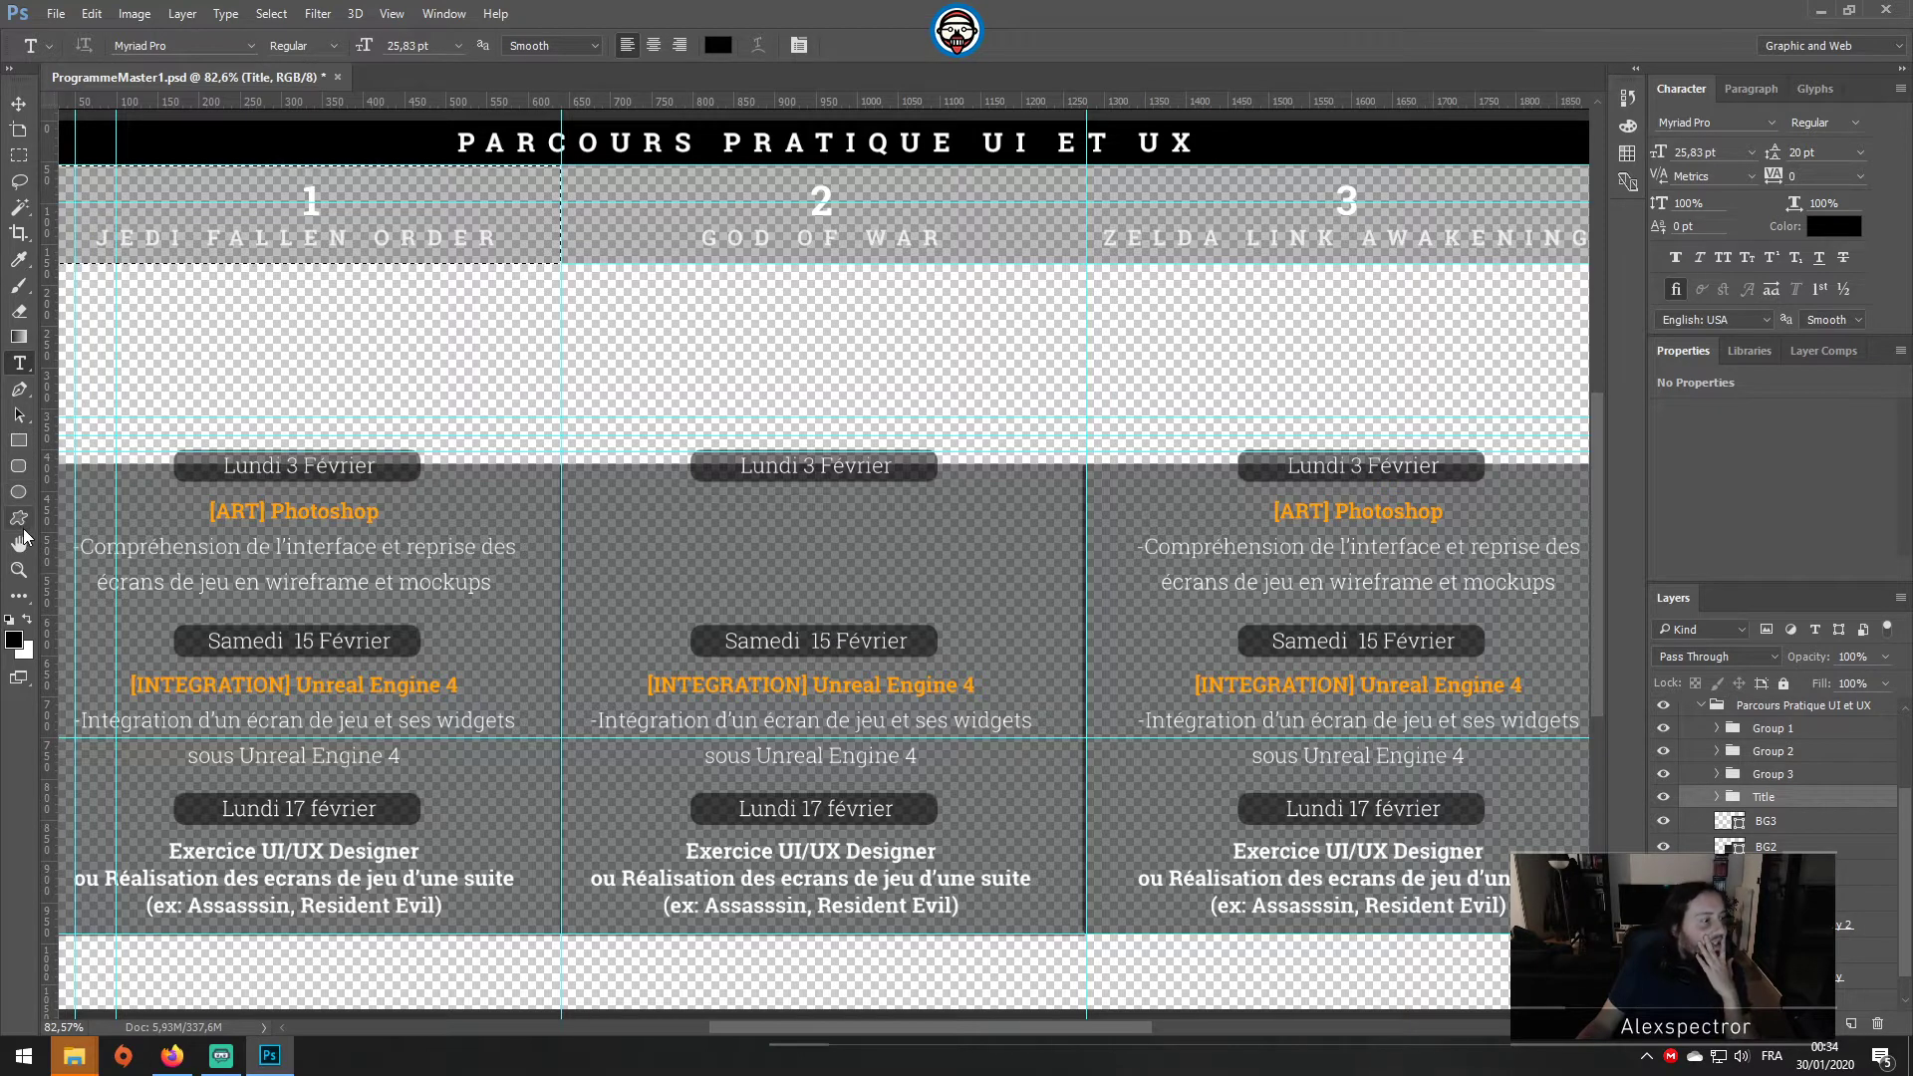
click(18, 154)
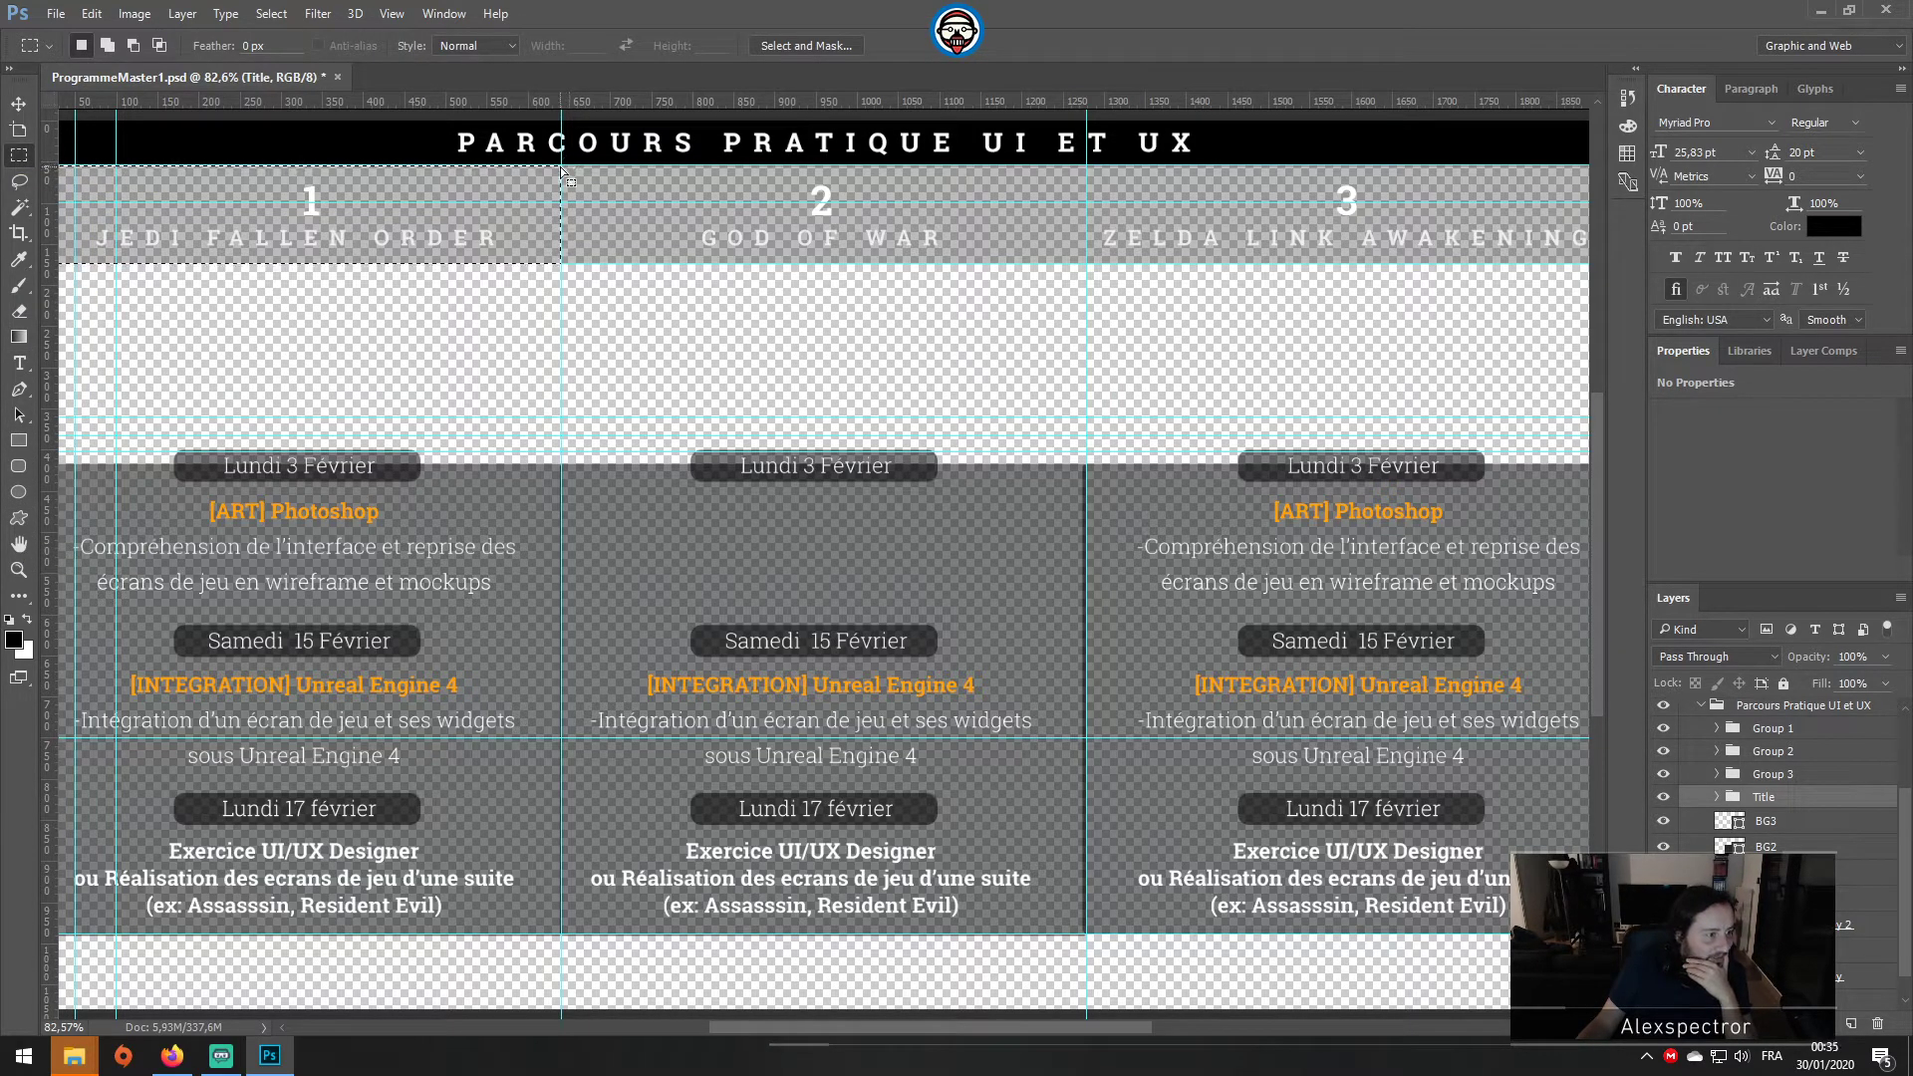
drag(563, 175, 1088, 172)
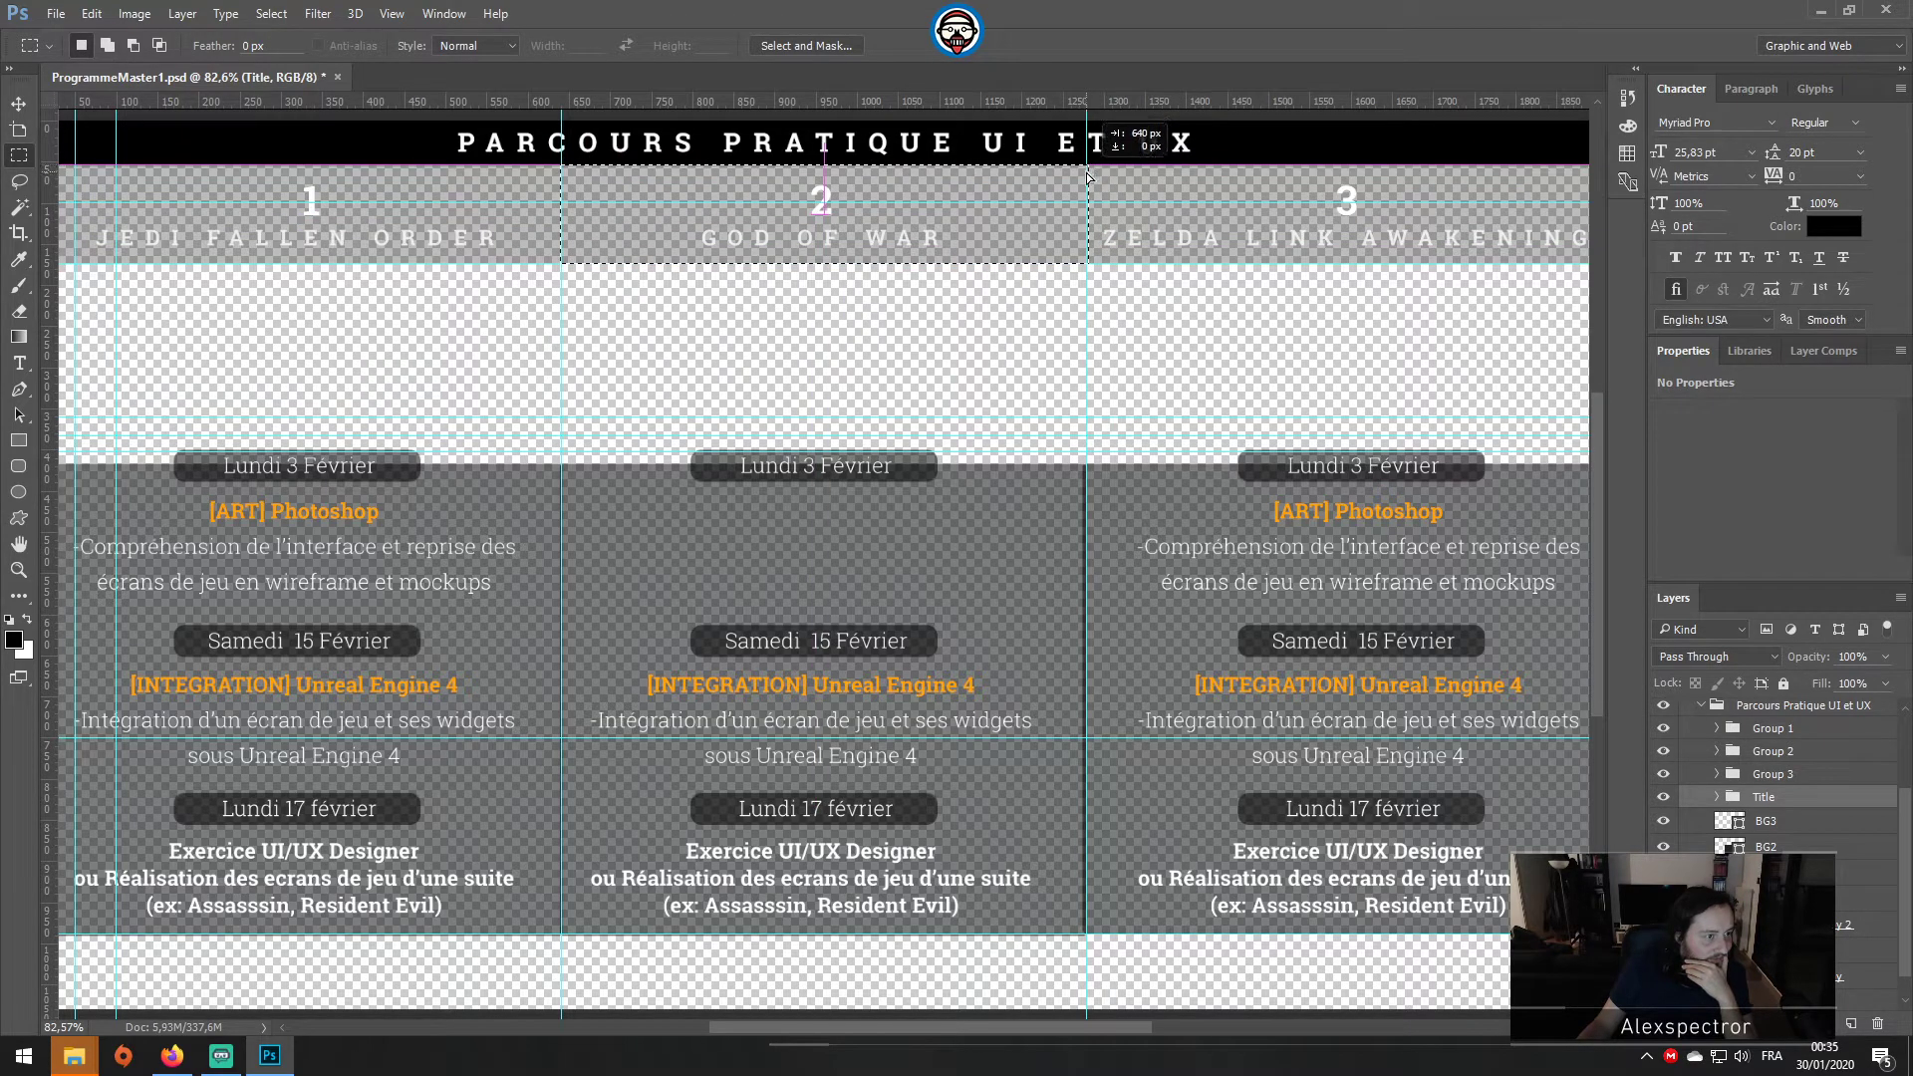
click(134, 14)
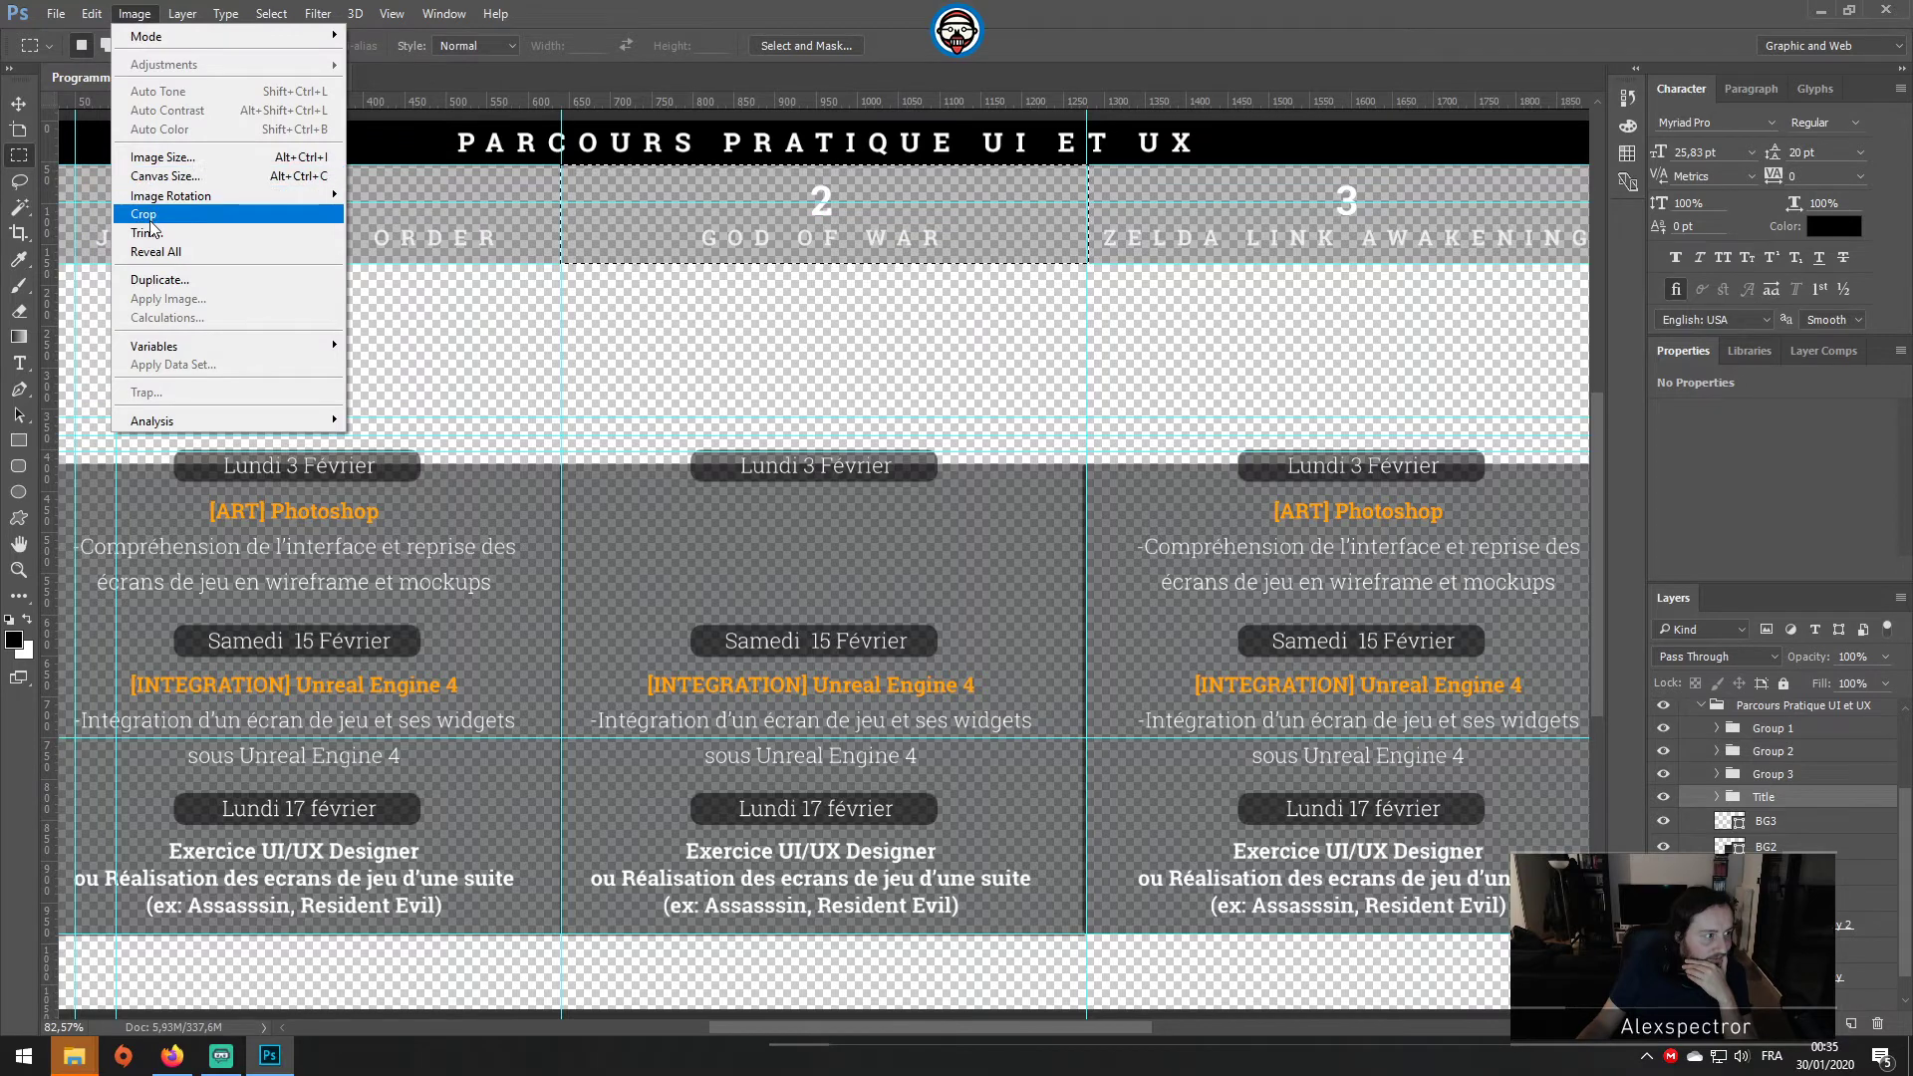
key(Escape)
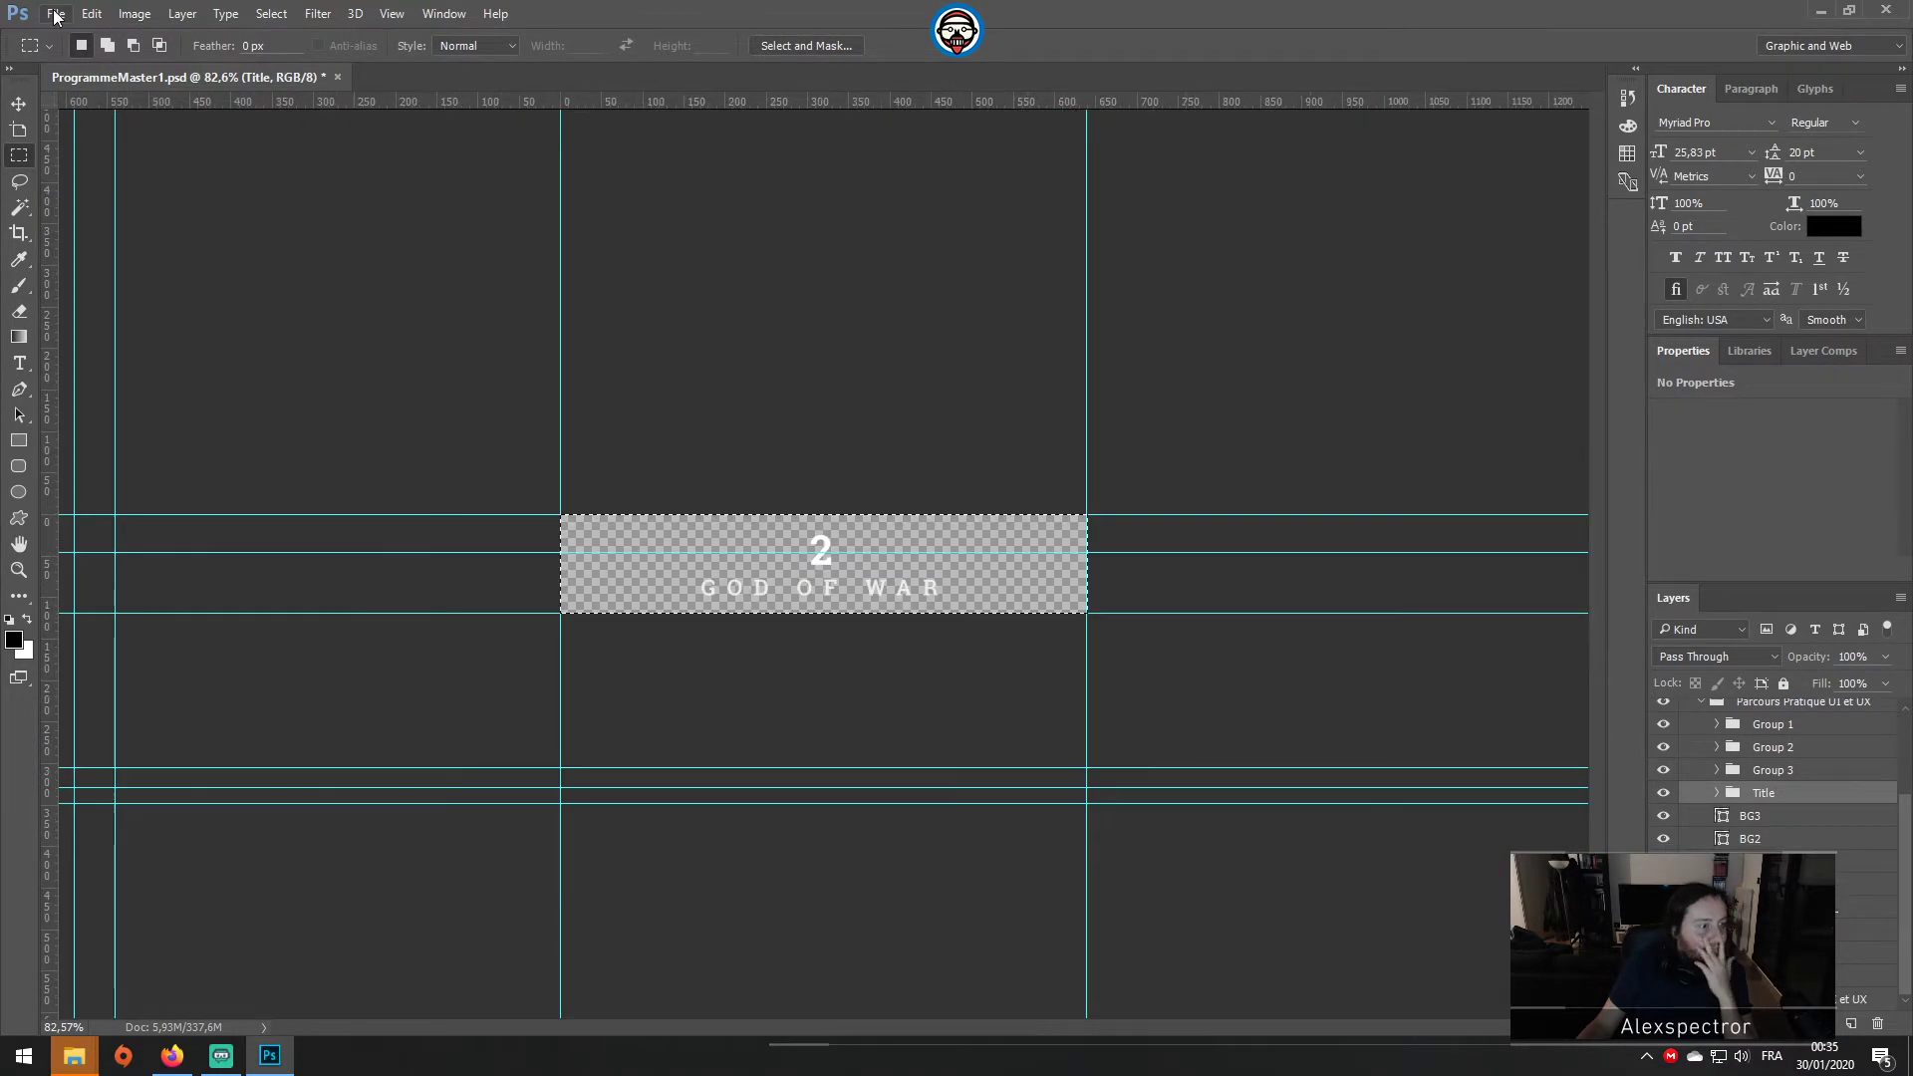
Step: Quick Export the God of War header strip as PNG named Header-Gow
click(56, 13)
mouse_move(195, 303)
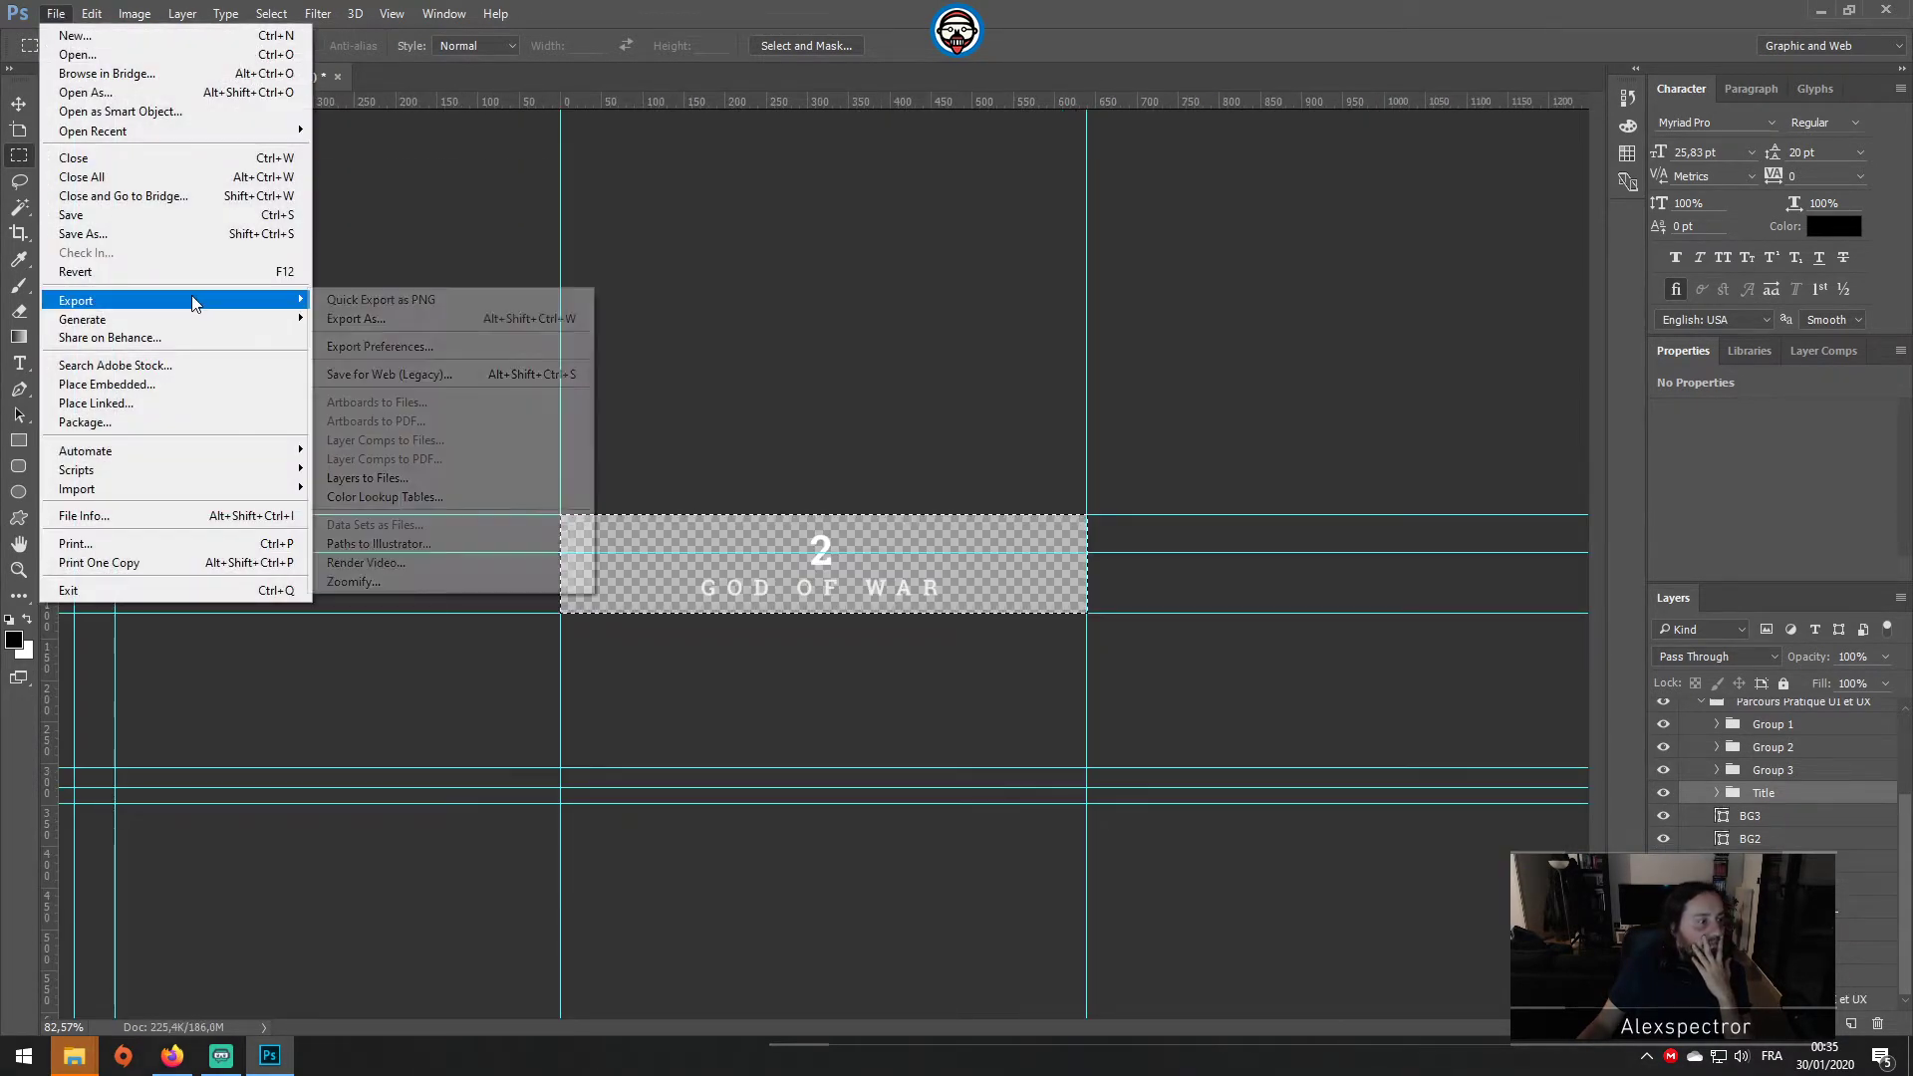
click(452, 298)
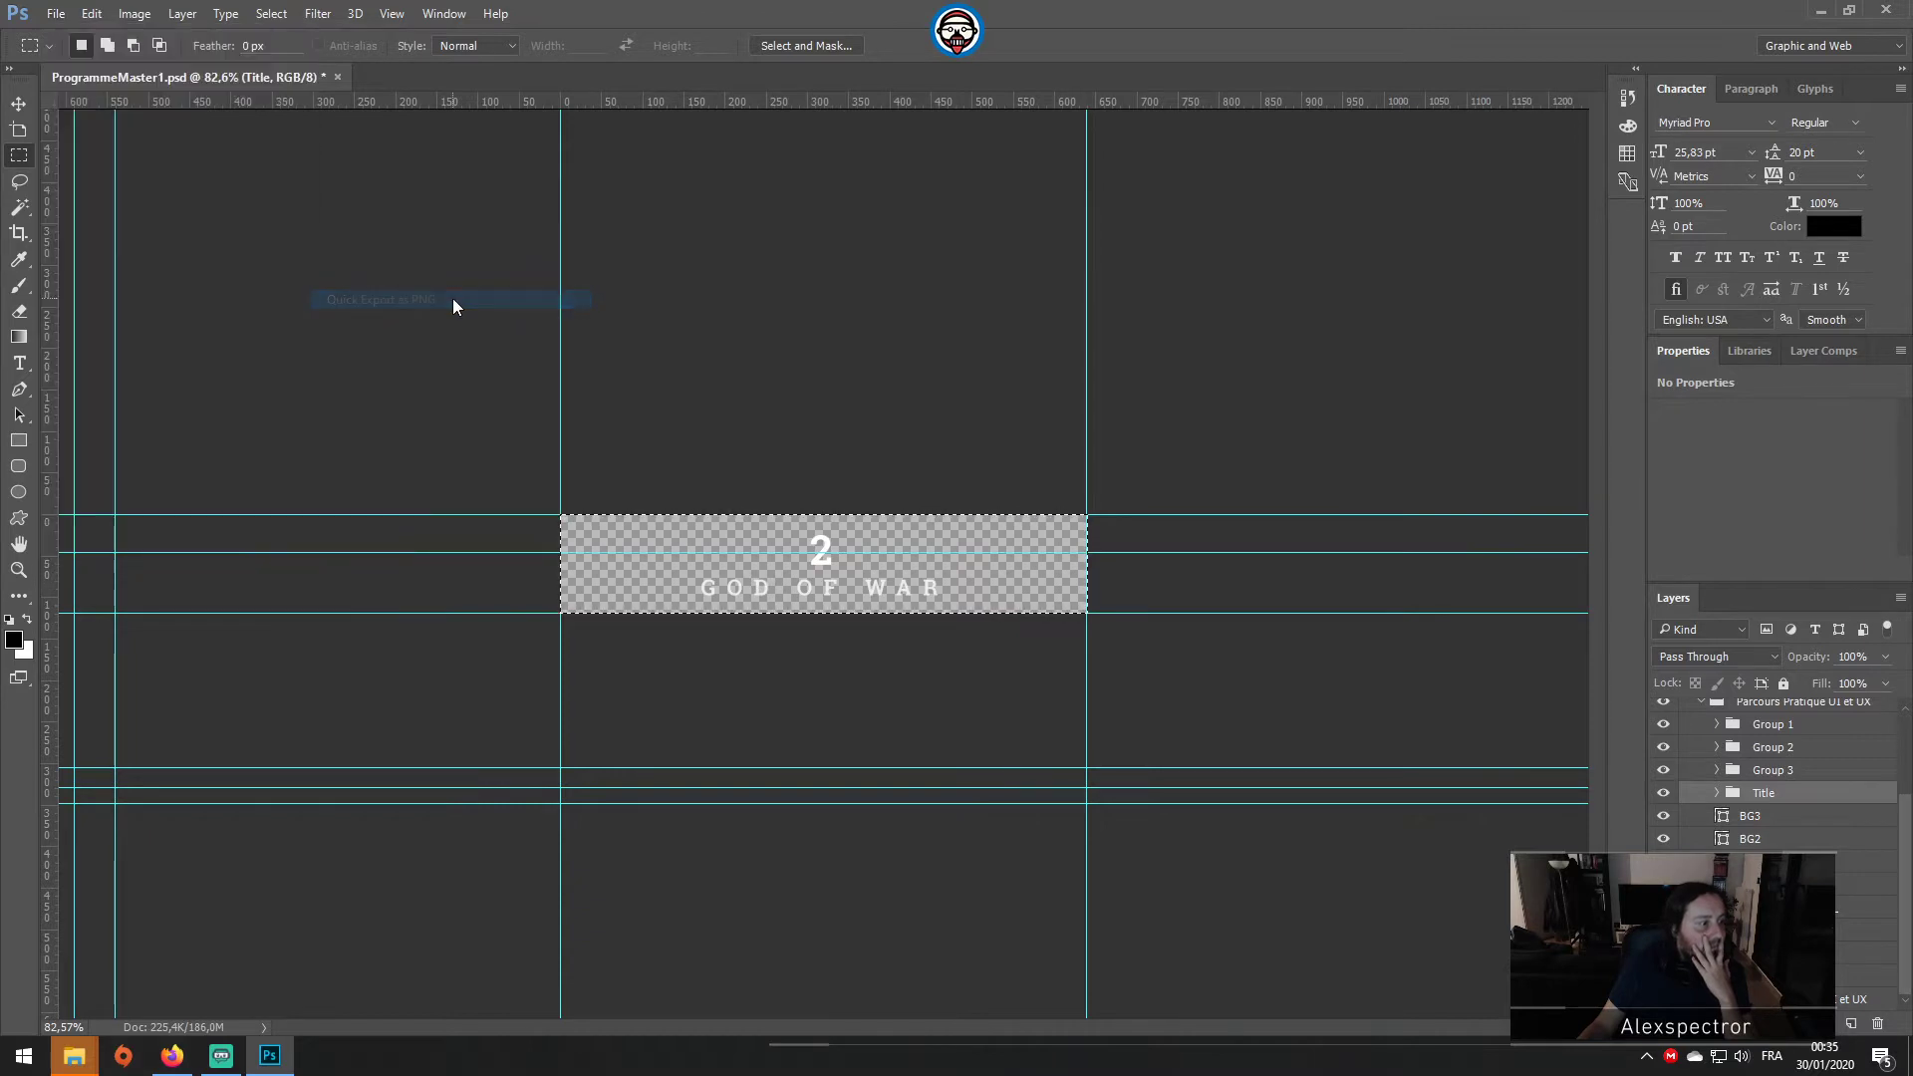
click(668, 159)
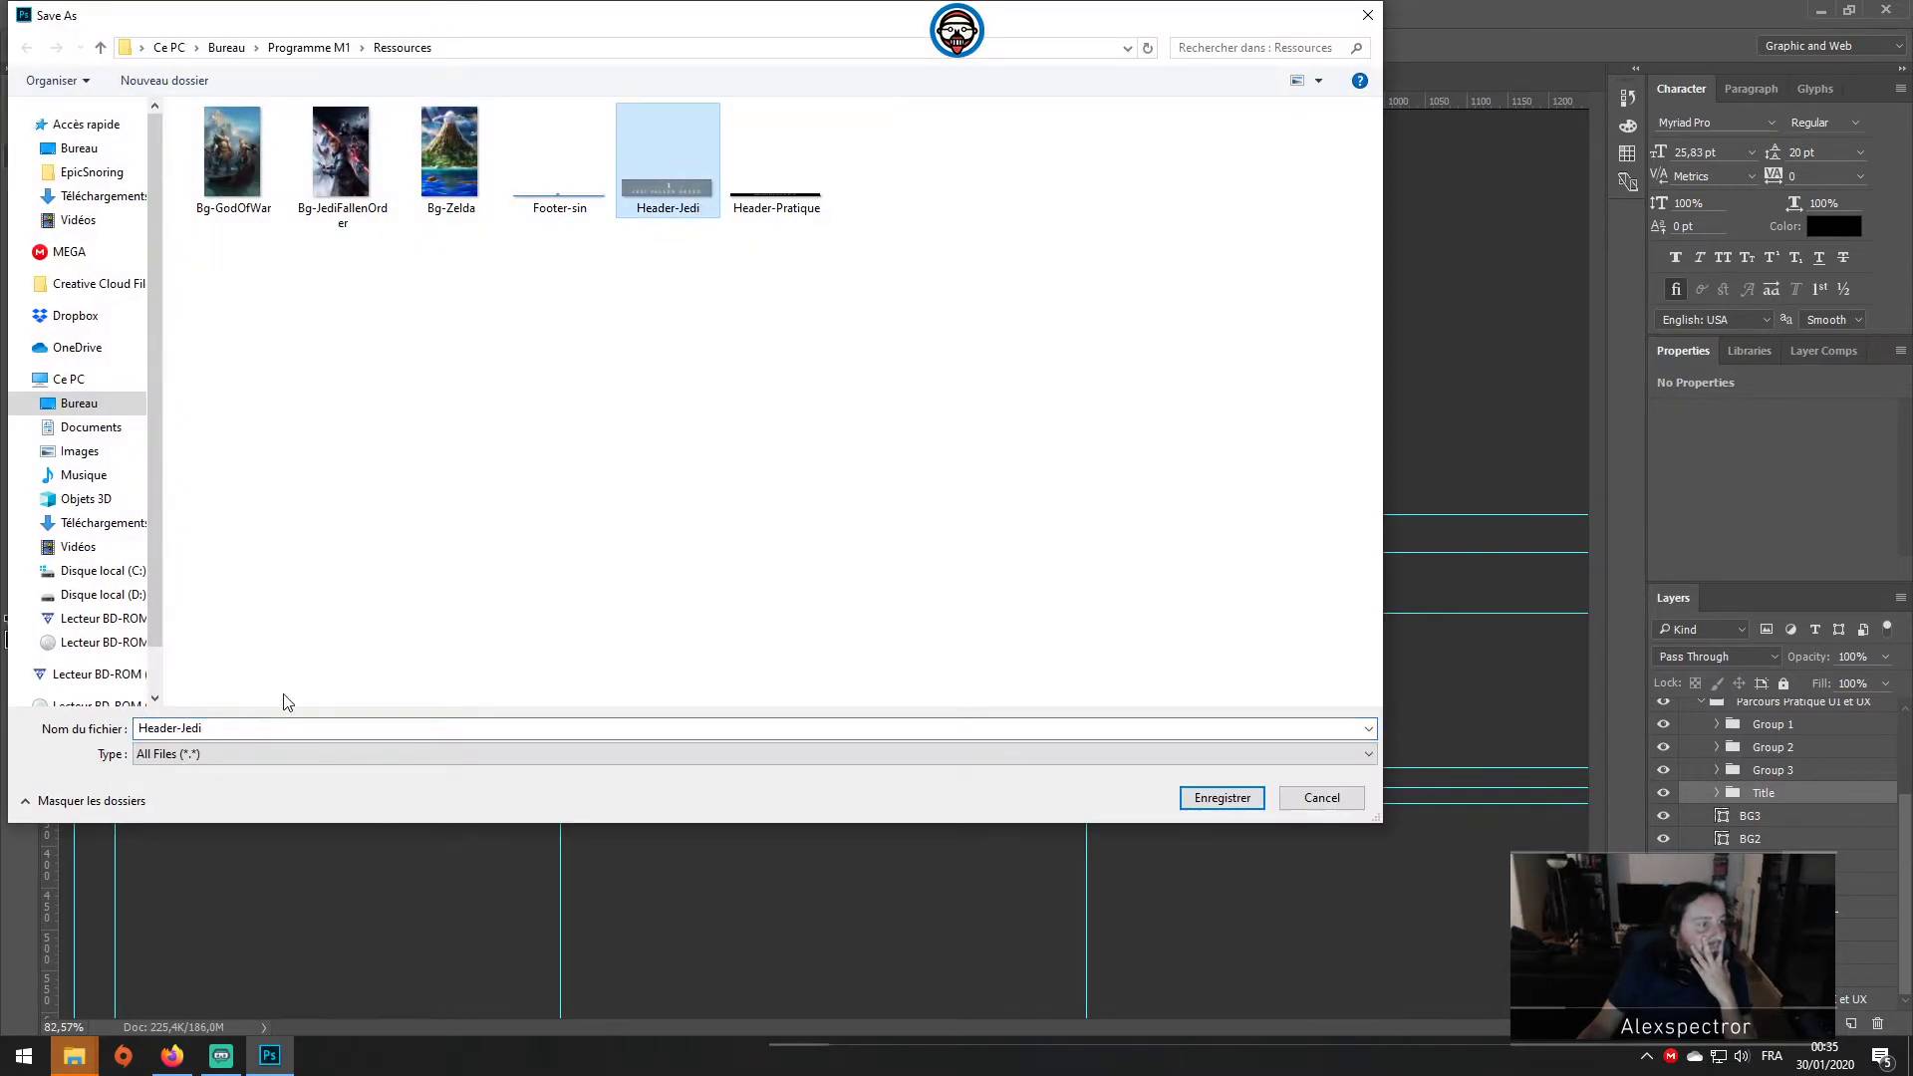
click(259, 727)
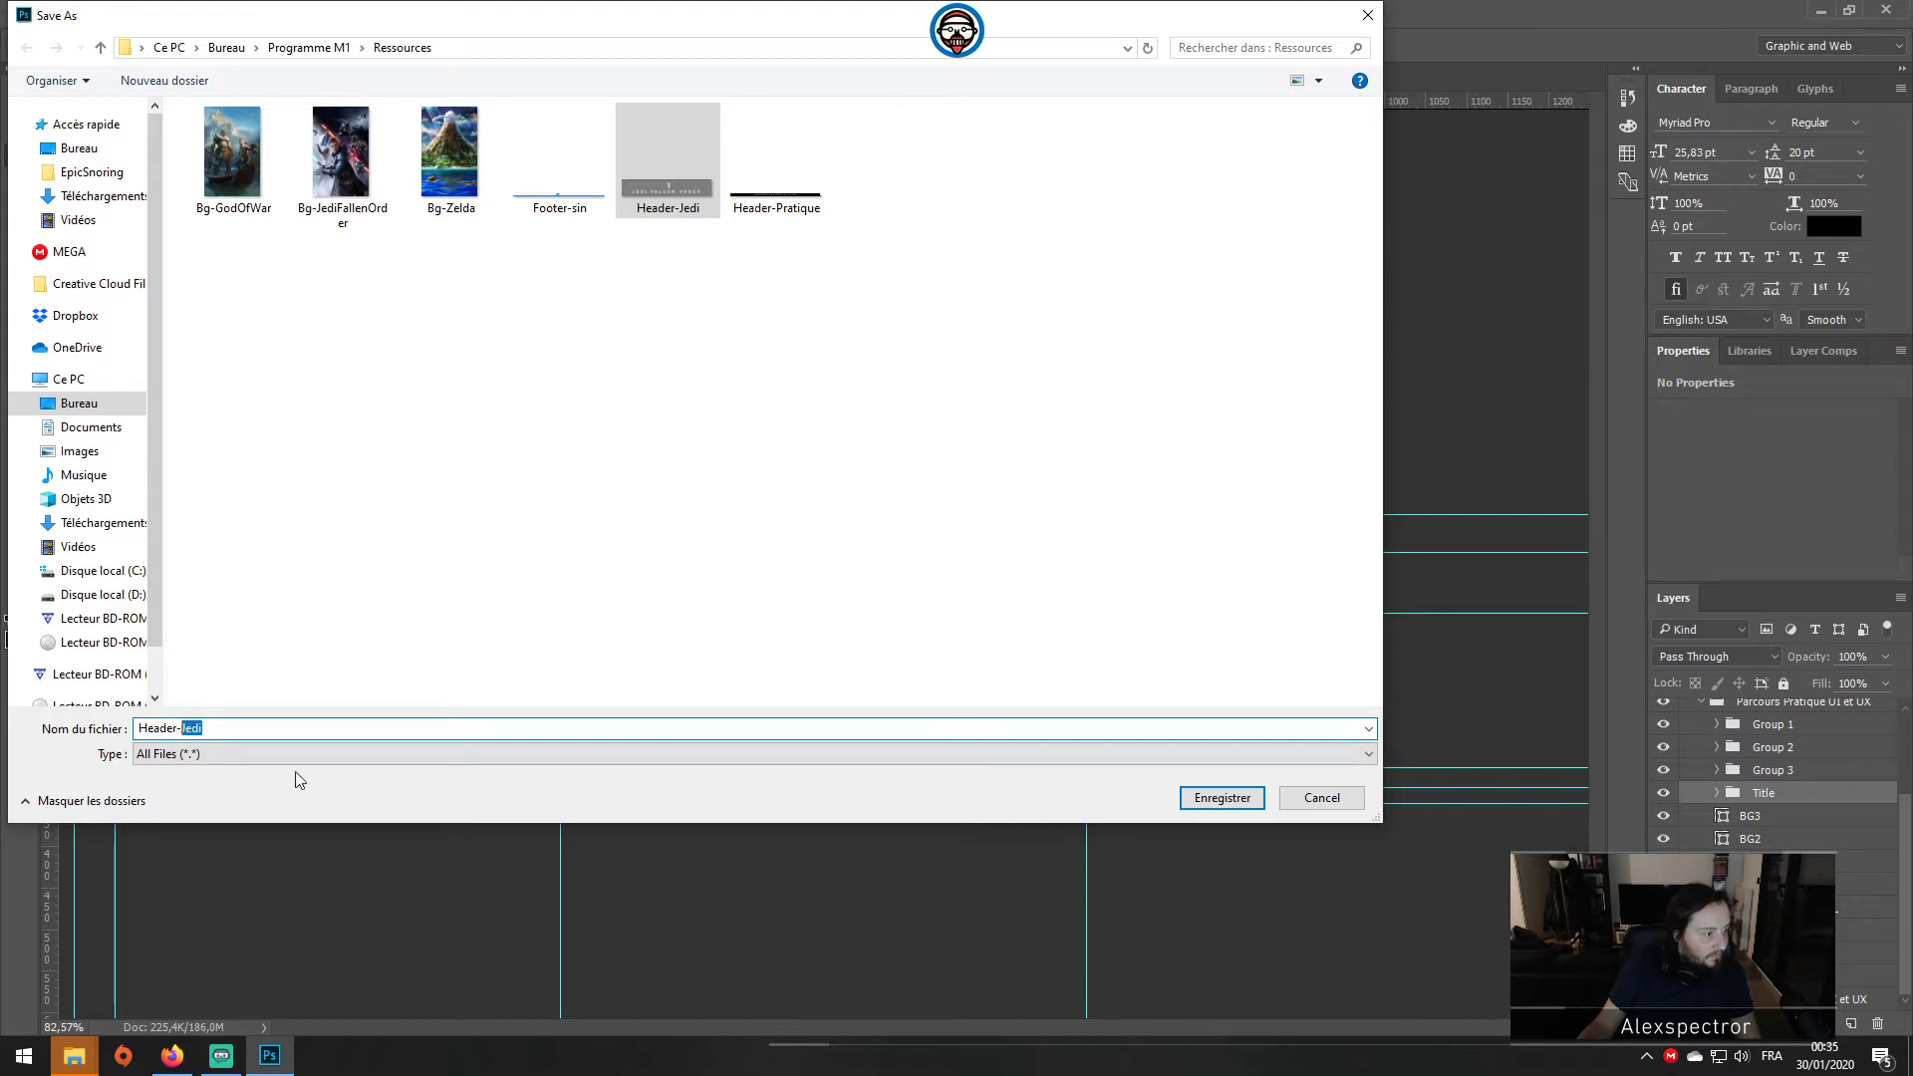
text(Gow)
key(Return)
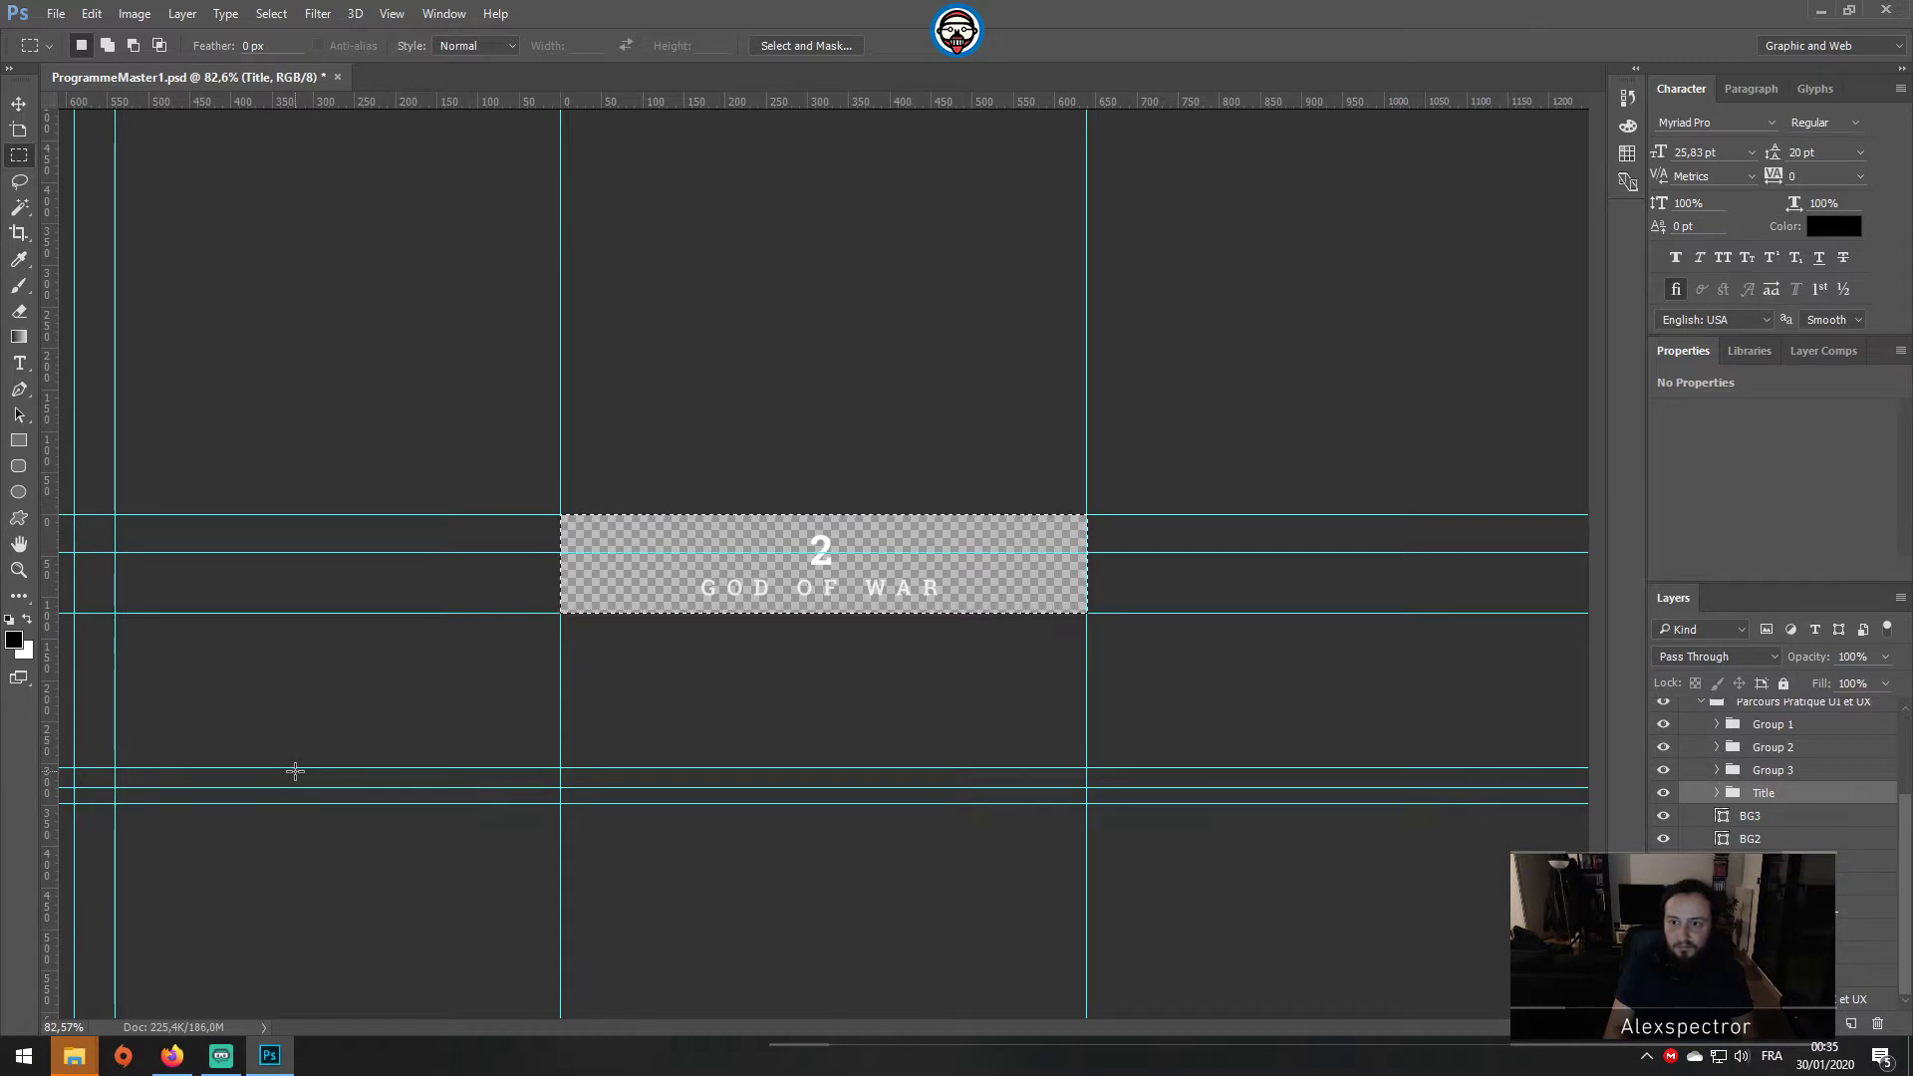
Step: Restore the full poster, abandoning failed attempts to move the header selection
key(v)
key(ctrl+z)
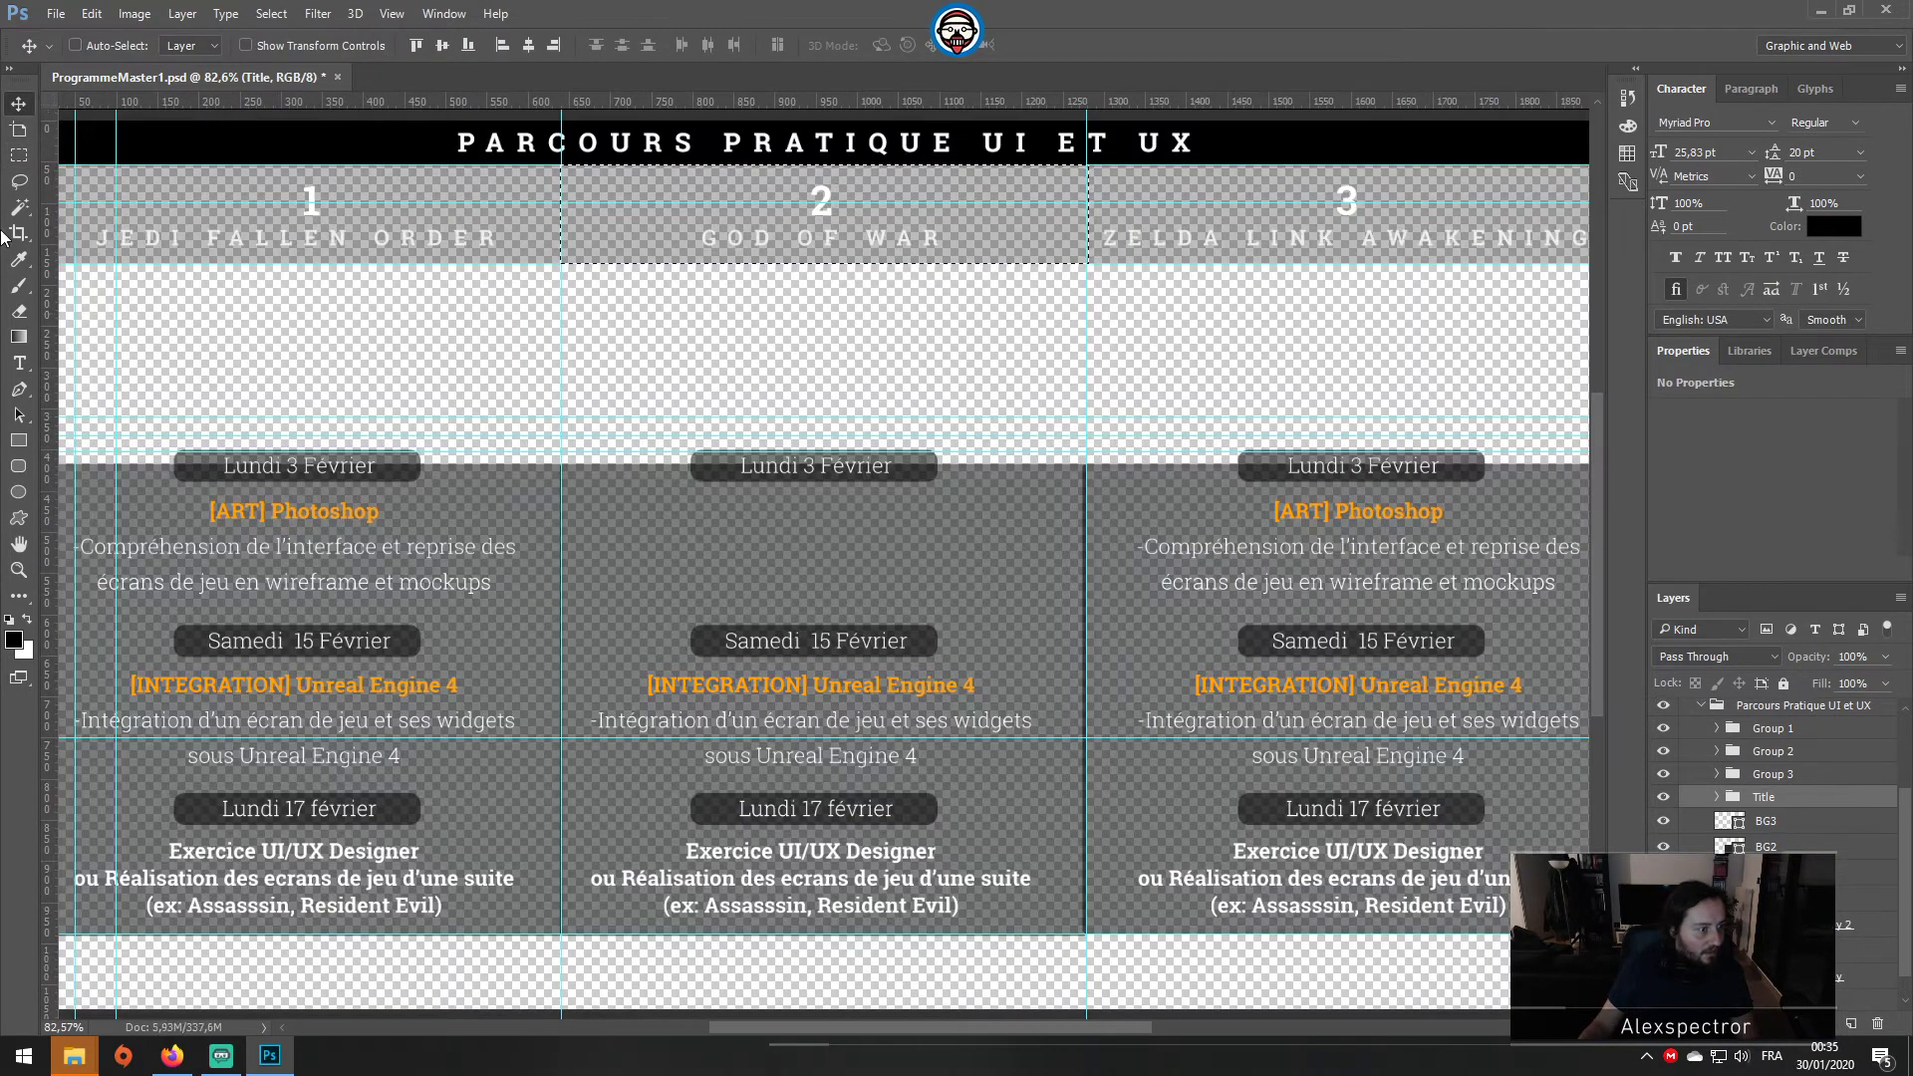
click(942, 212)
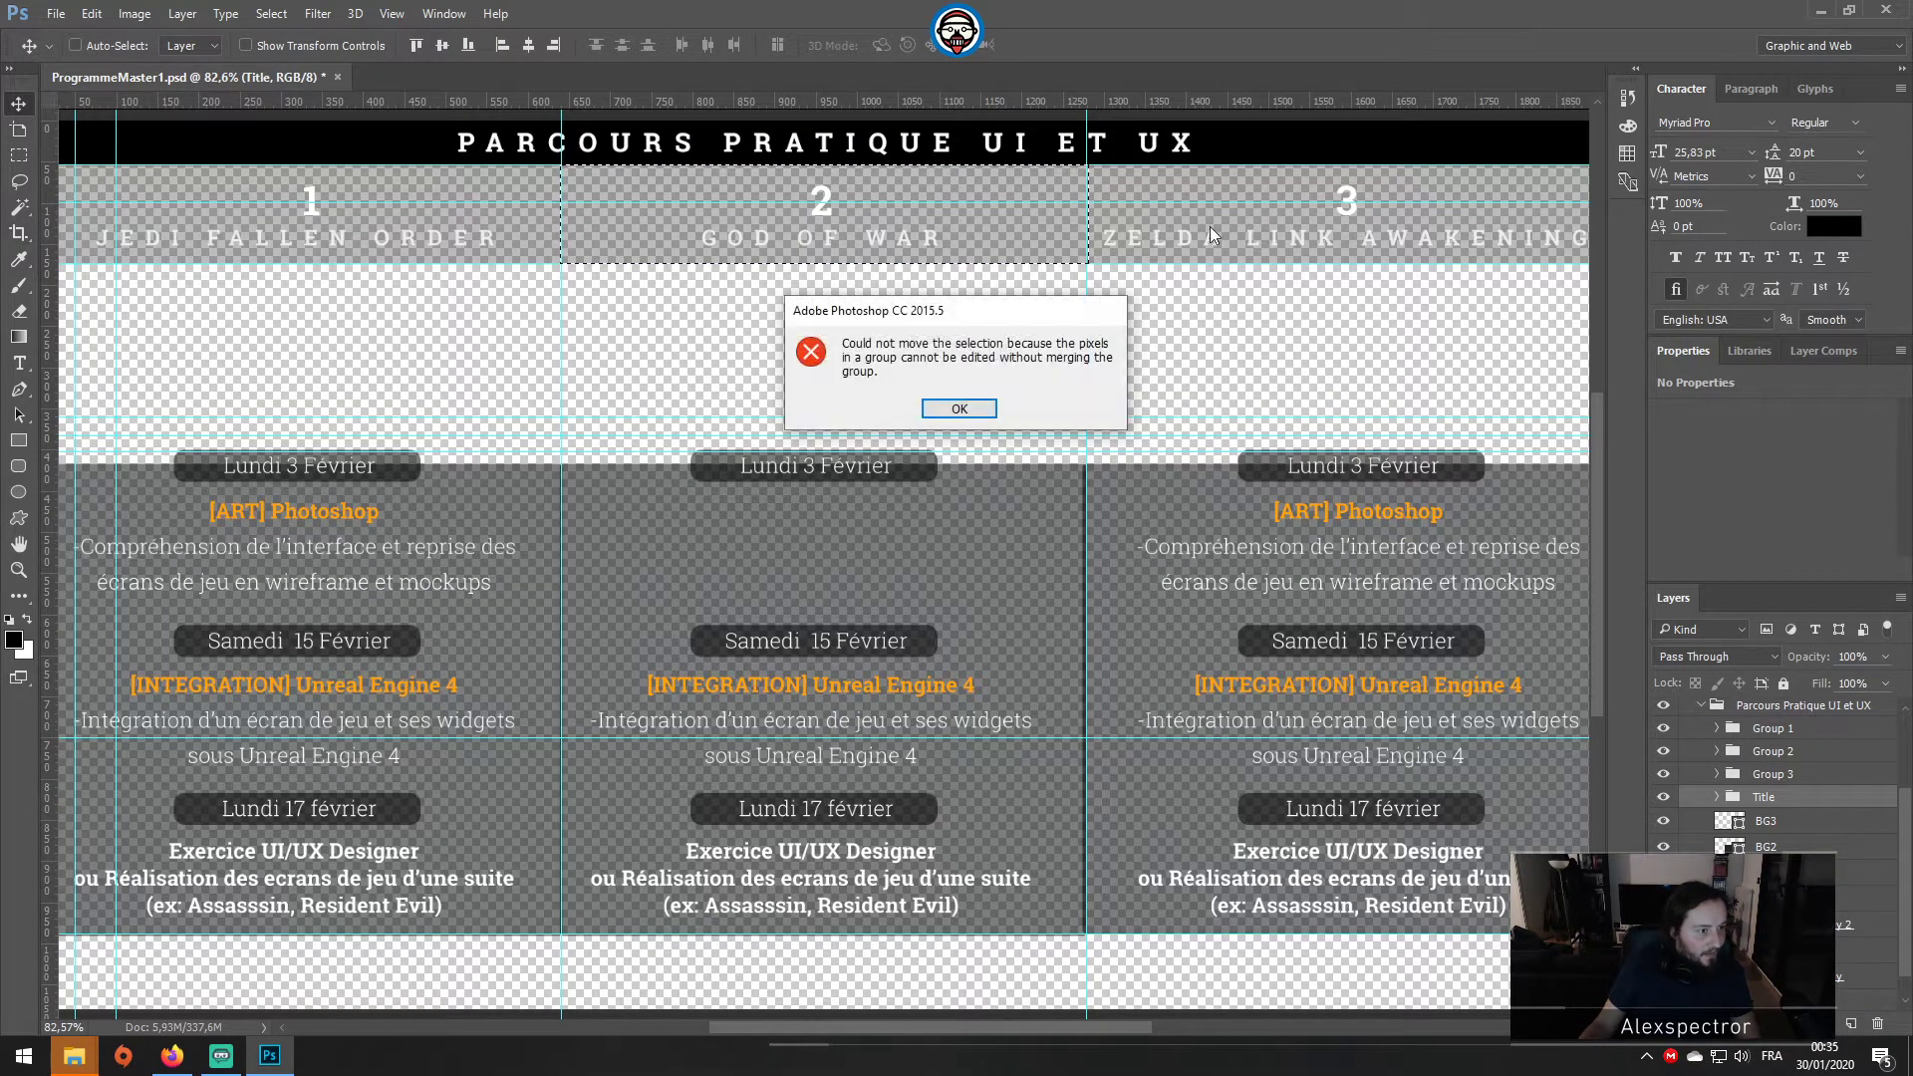
click(960, 416)
click(1048, 182)
click(959, 409)
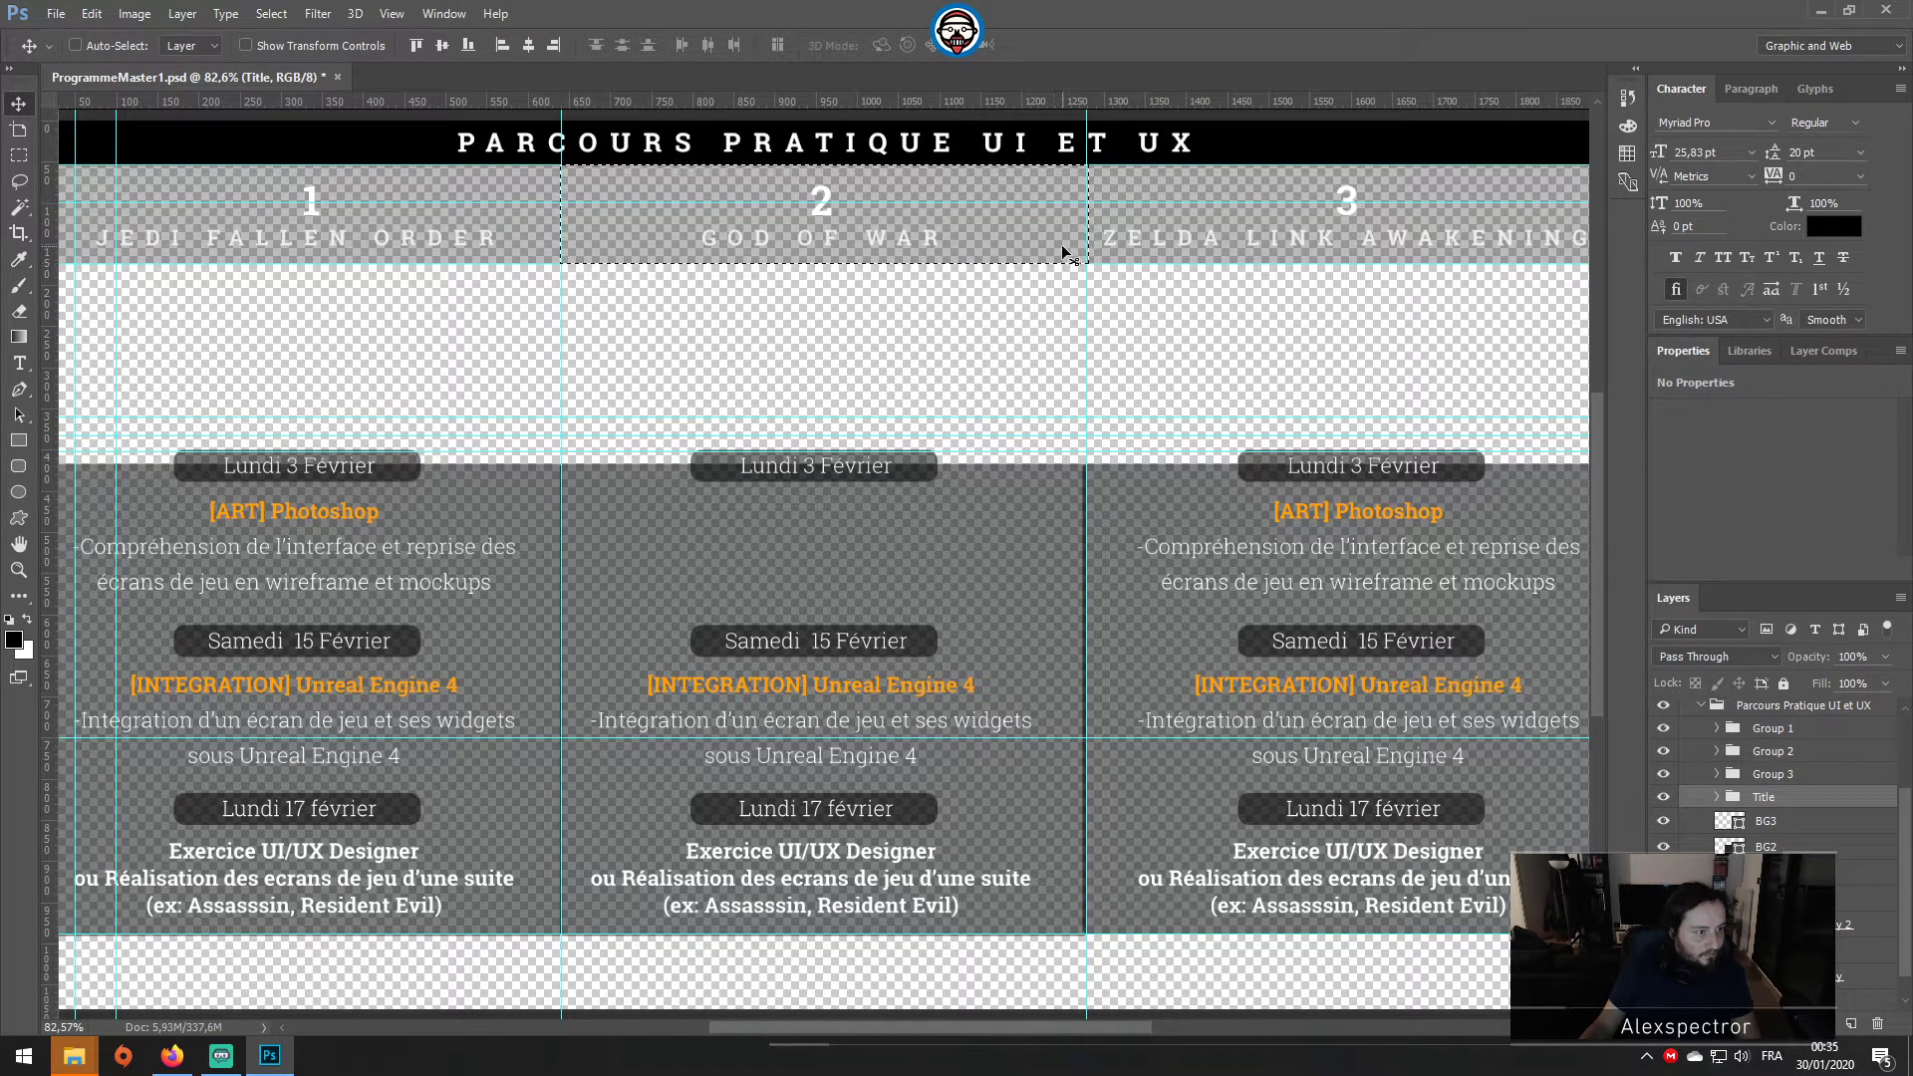
key(ctrl+d)
ctrl+drag(966, 177, 1004, 190)
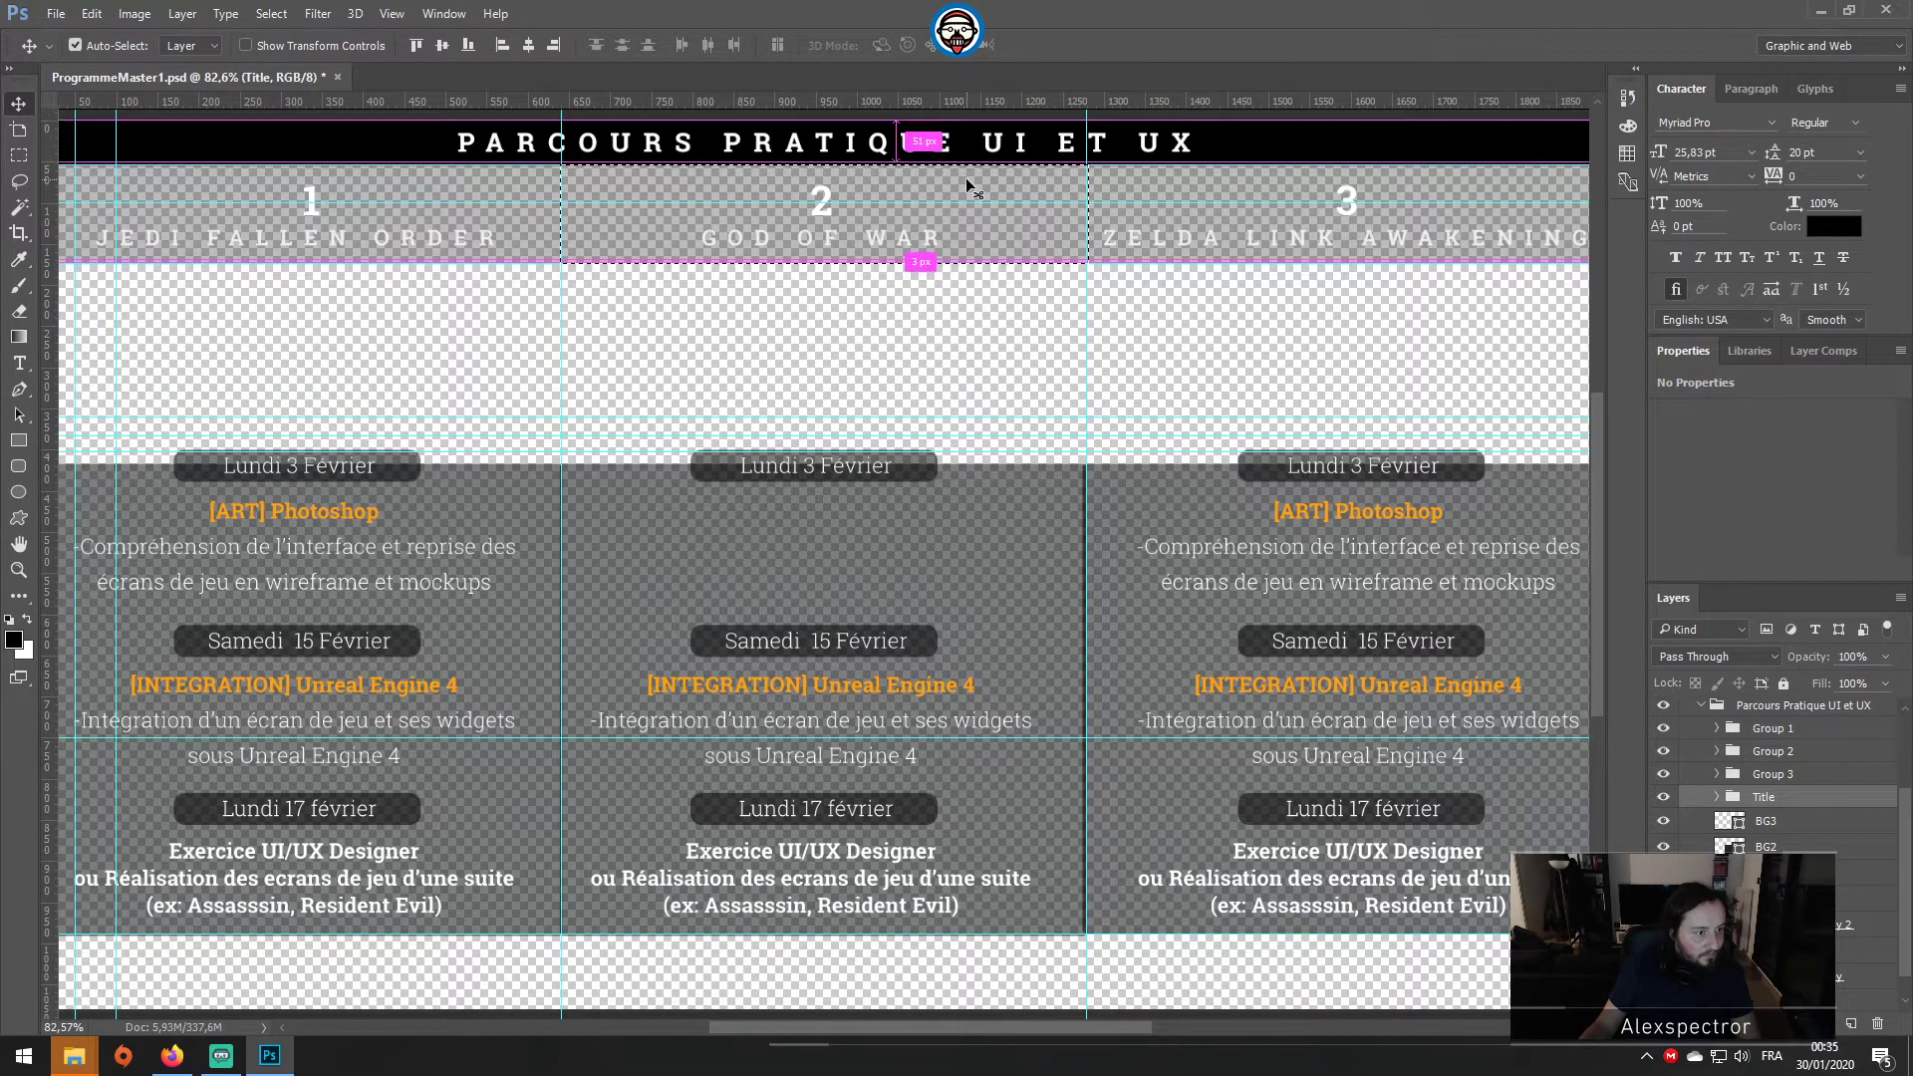
key(ctrl+z)
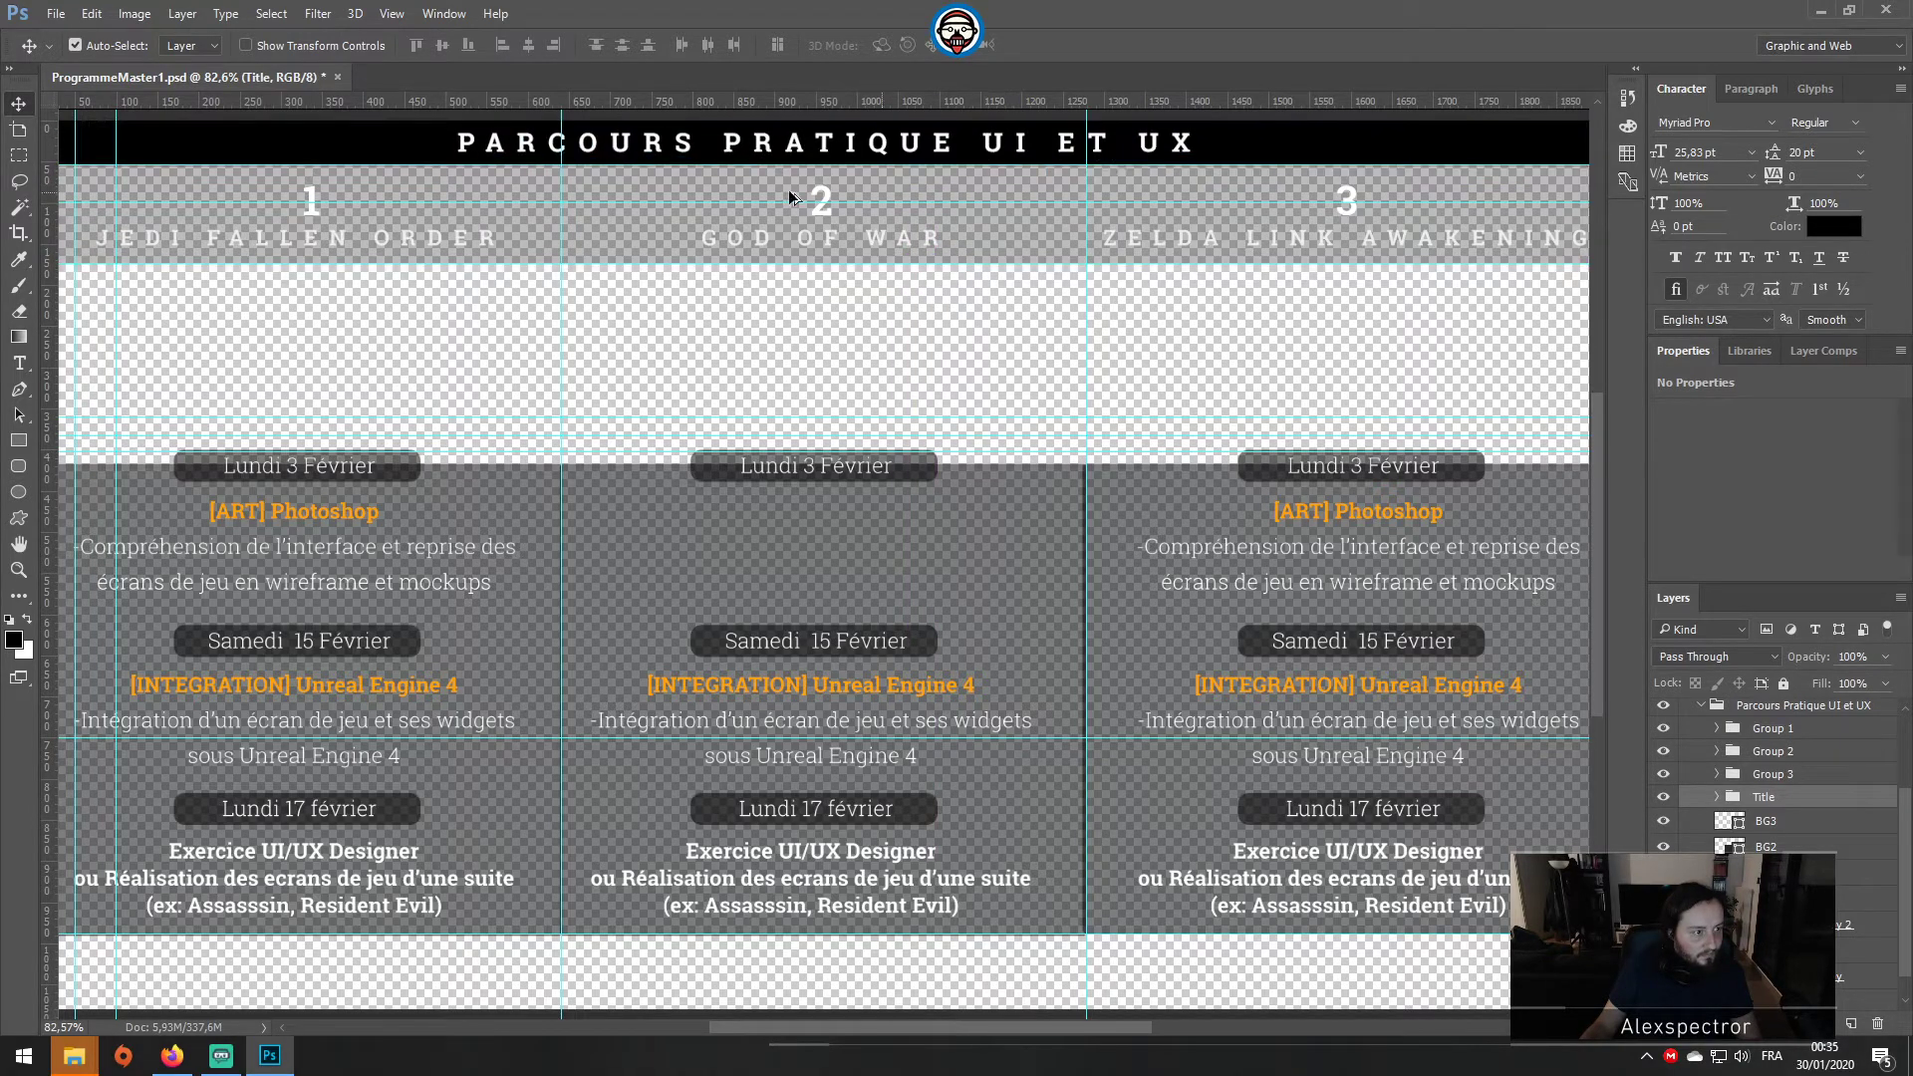
Step: Select the '3 ZELDA LINK AWAKENING' header block and crop the canvas to it
click(18, 155)
drag(1079, 295, 809, 299)
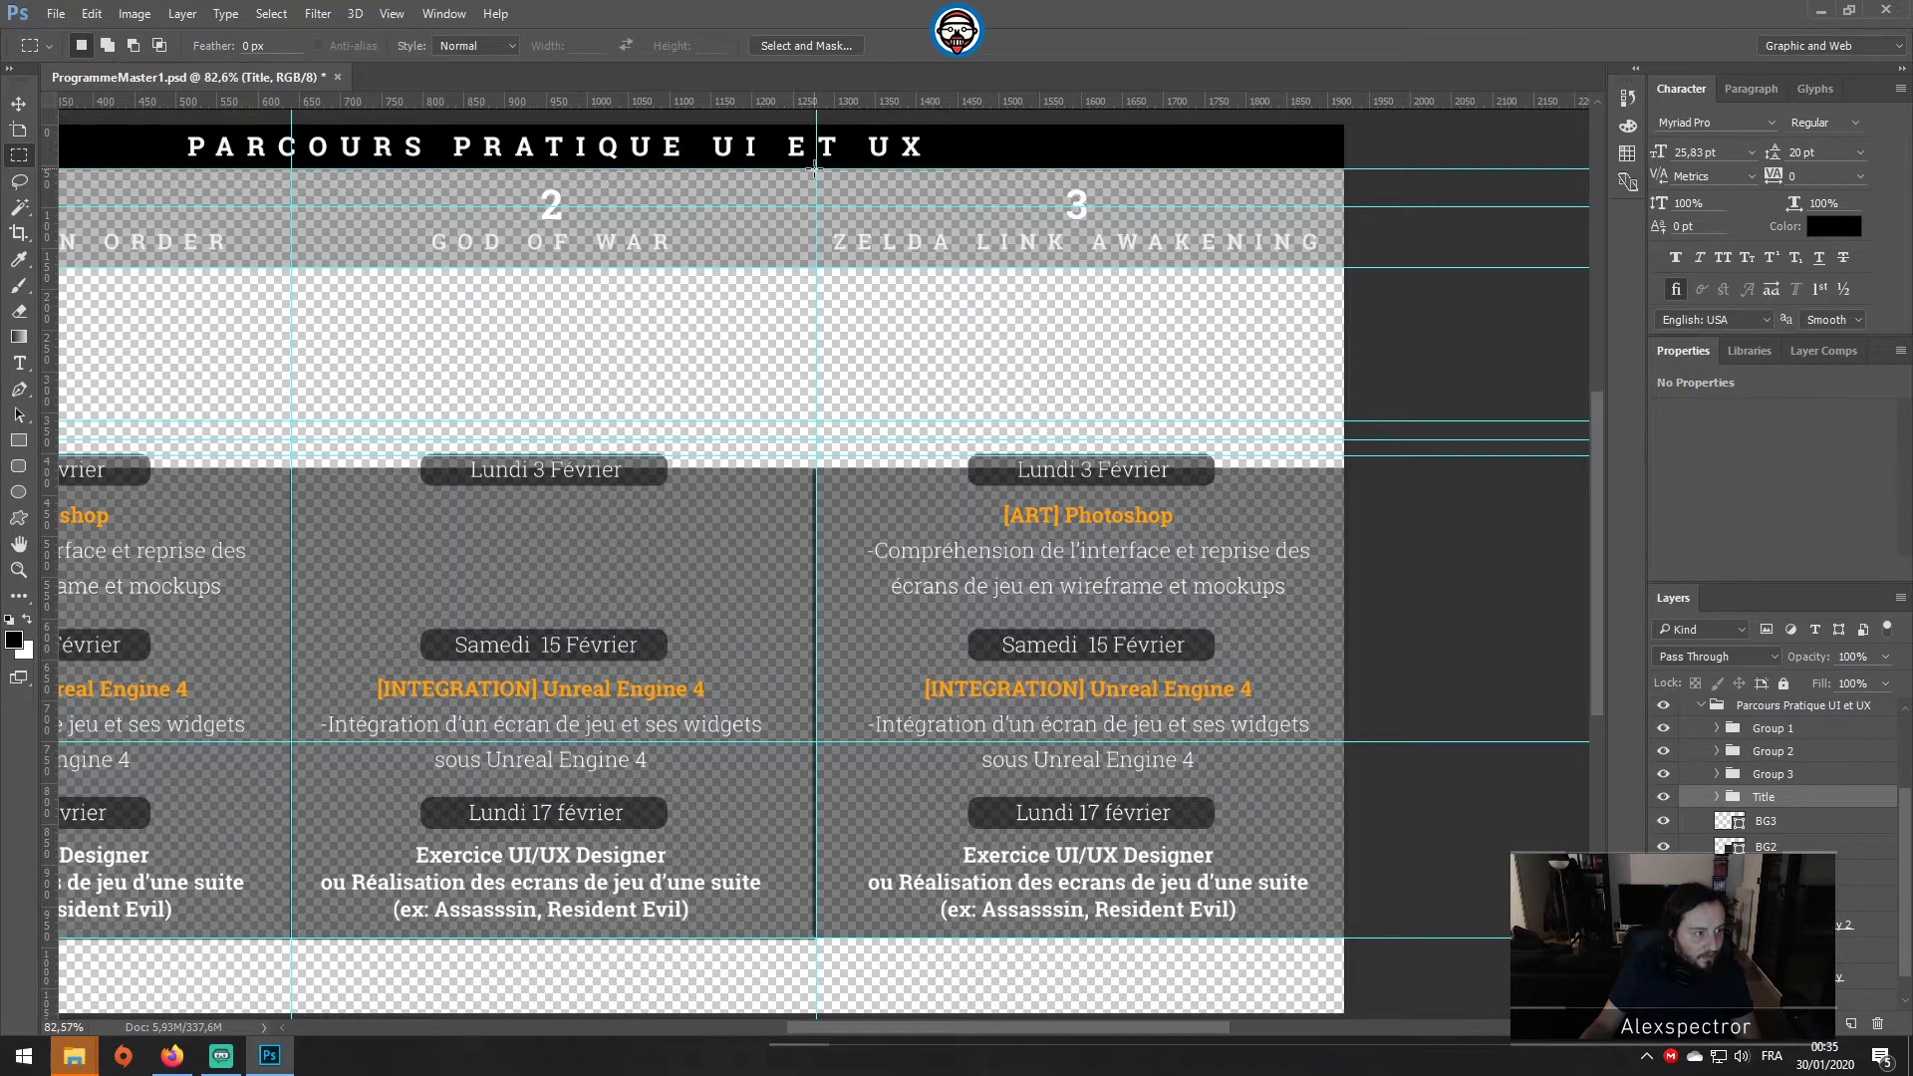
drag(815, 169, 1355, 267)
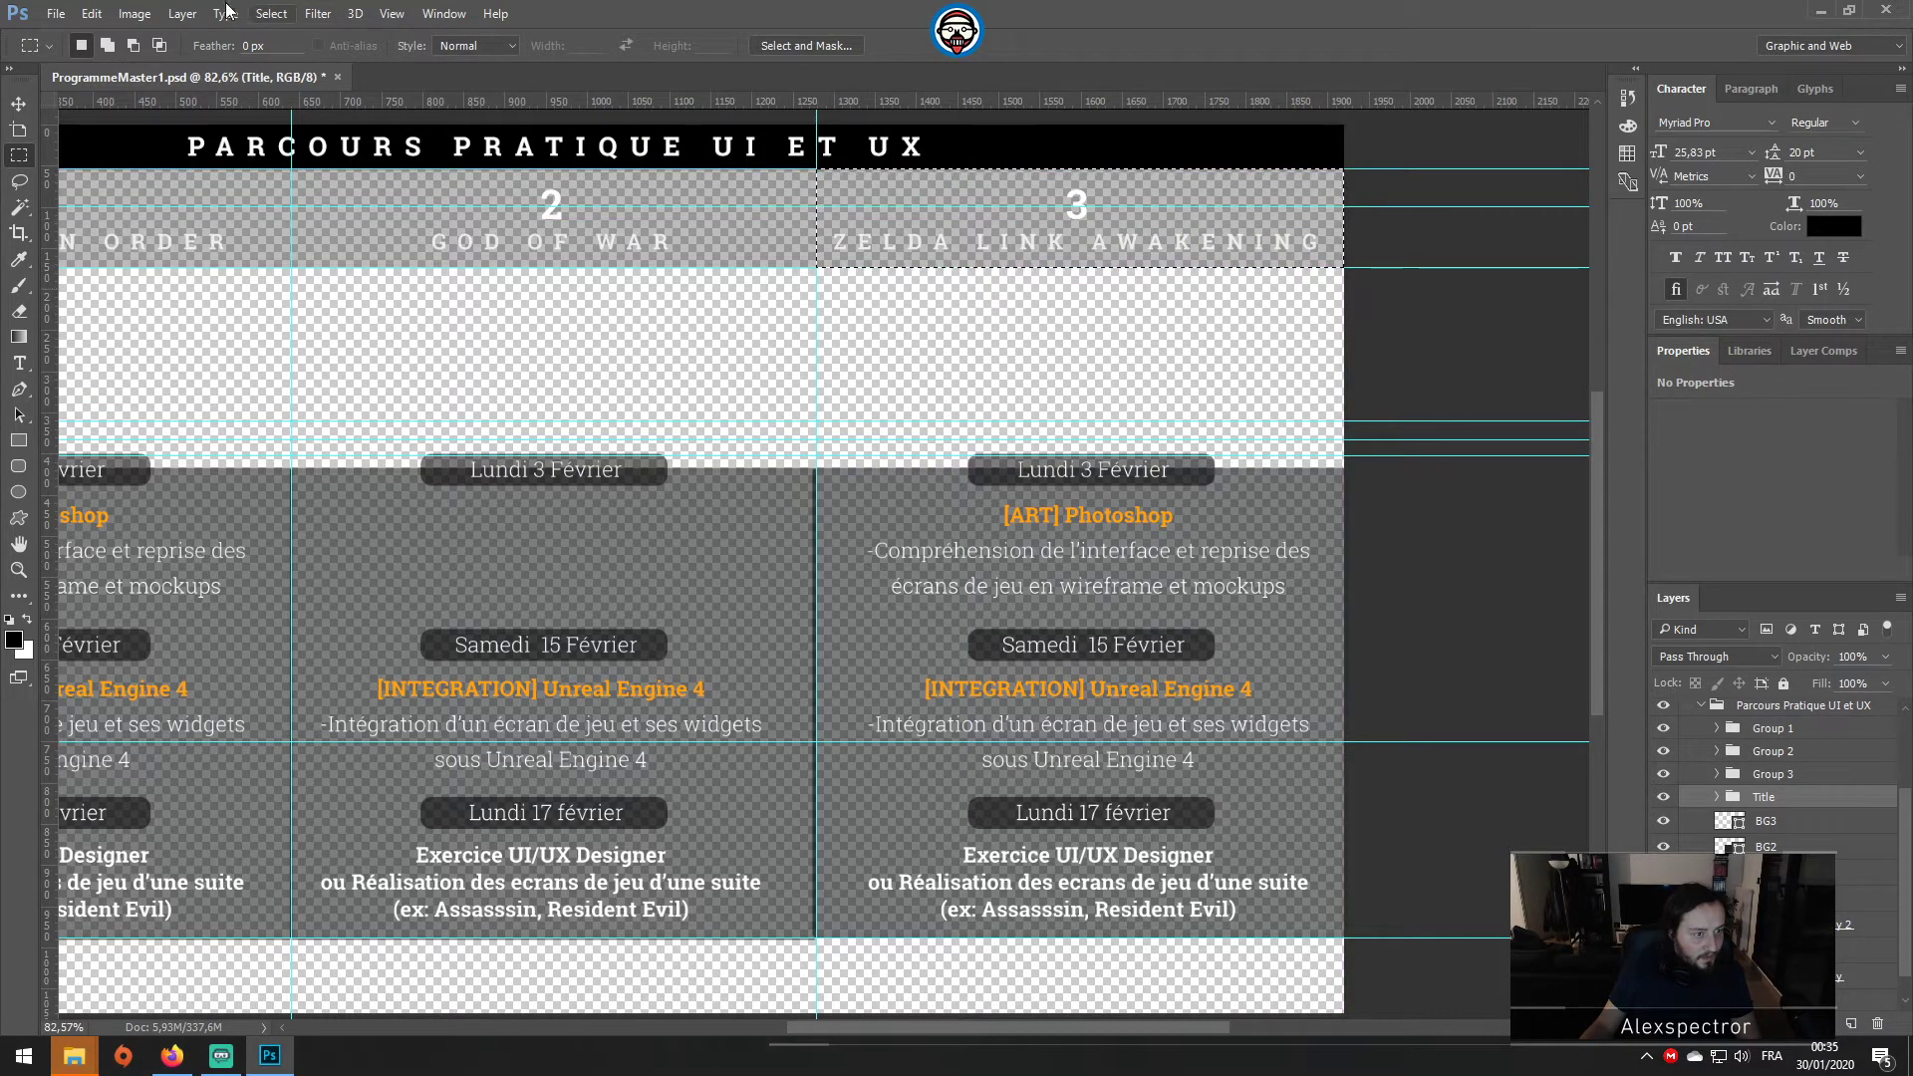
click(135, 13)
click(199, 213)
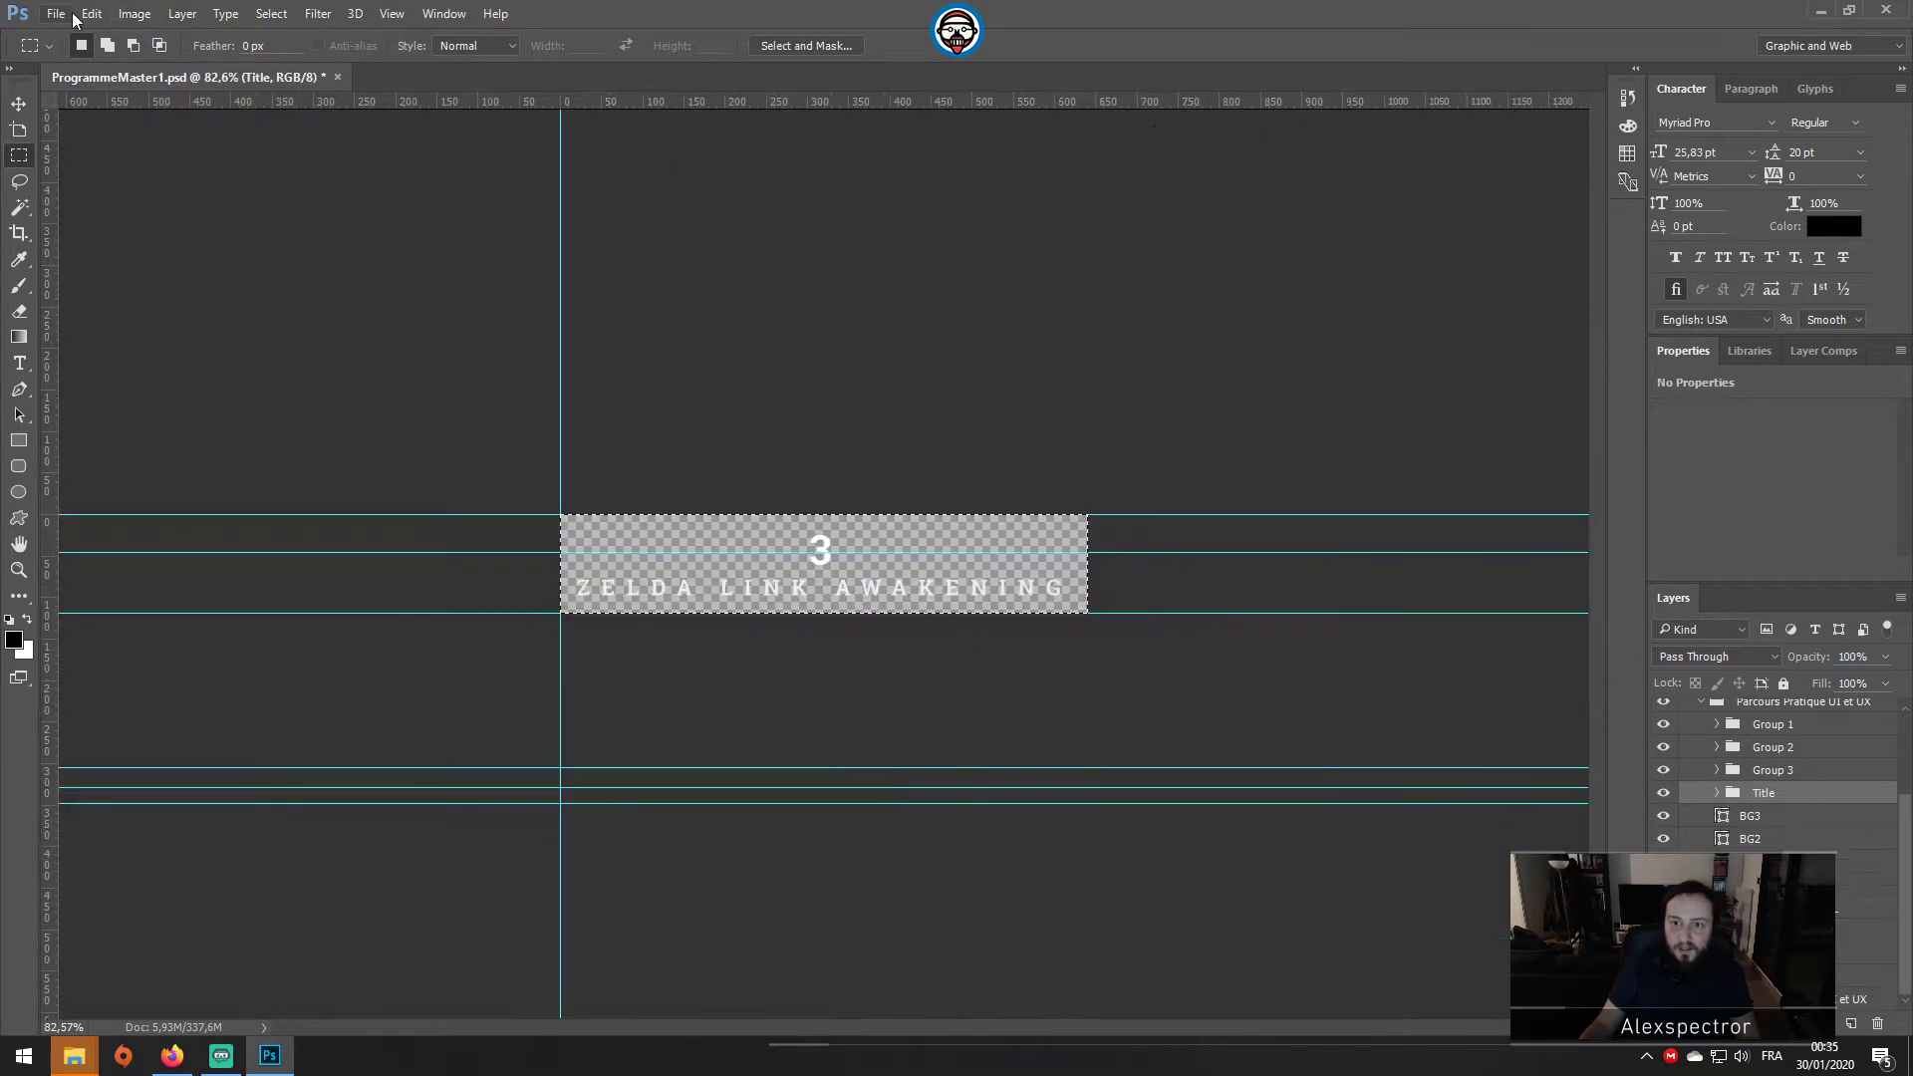
Step: Start a Quick Export as PNG of the Zelda header, editing the Header- file name
click(56, 13)
mouse_move(249, 300)
click(390, 301)
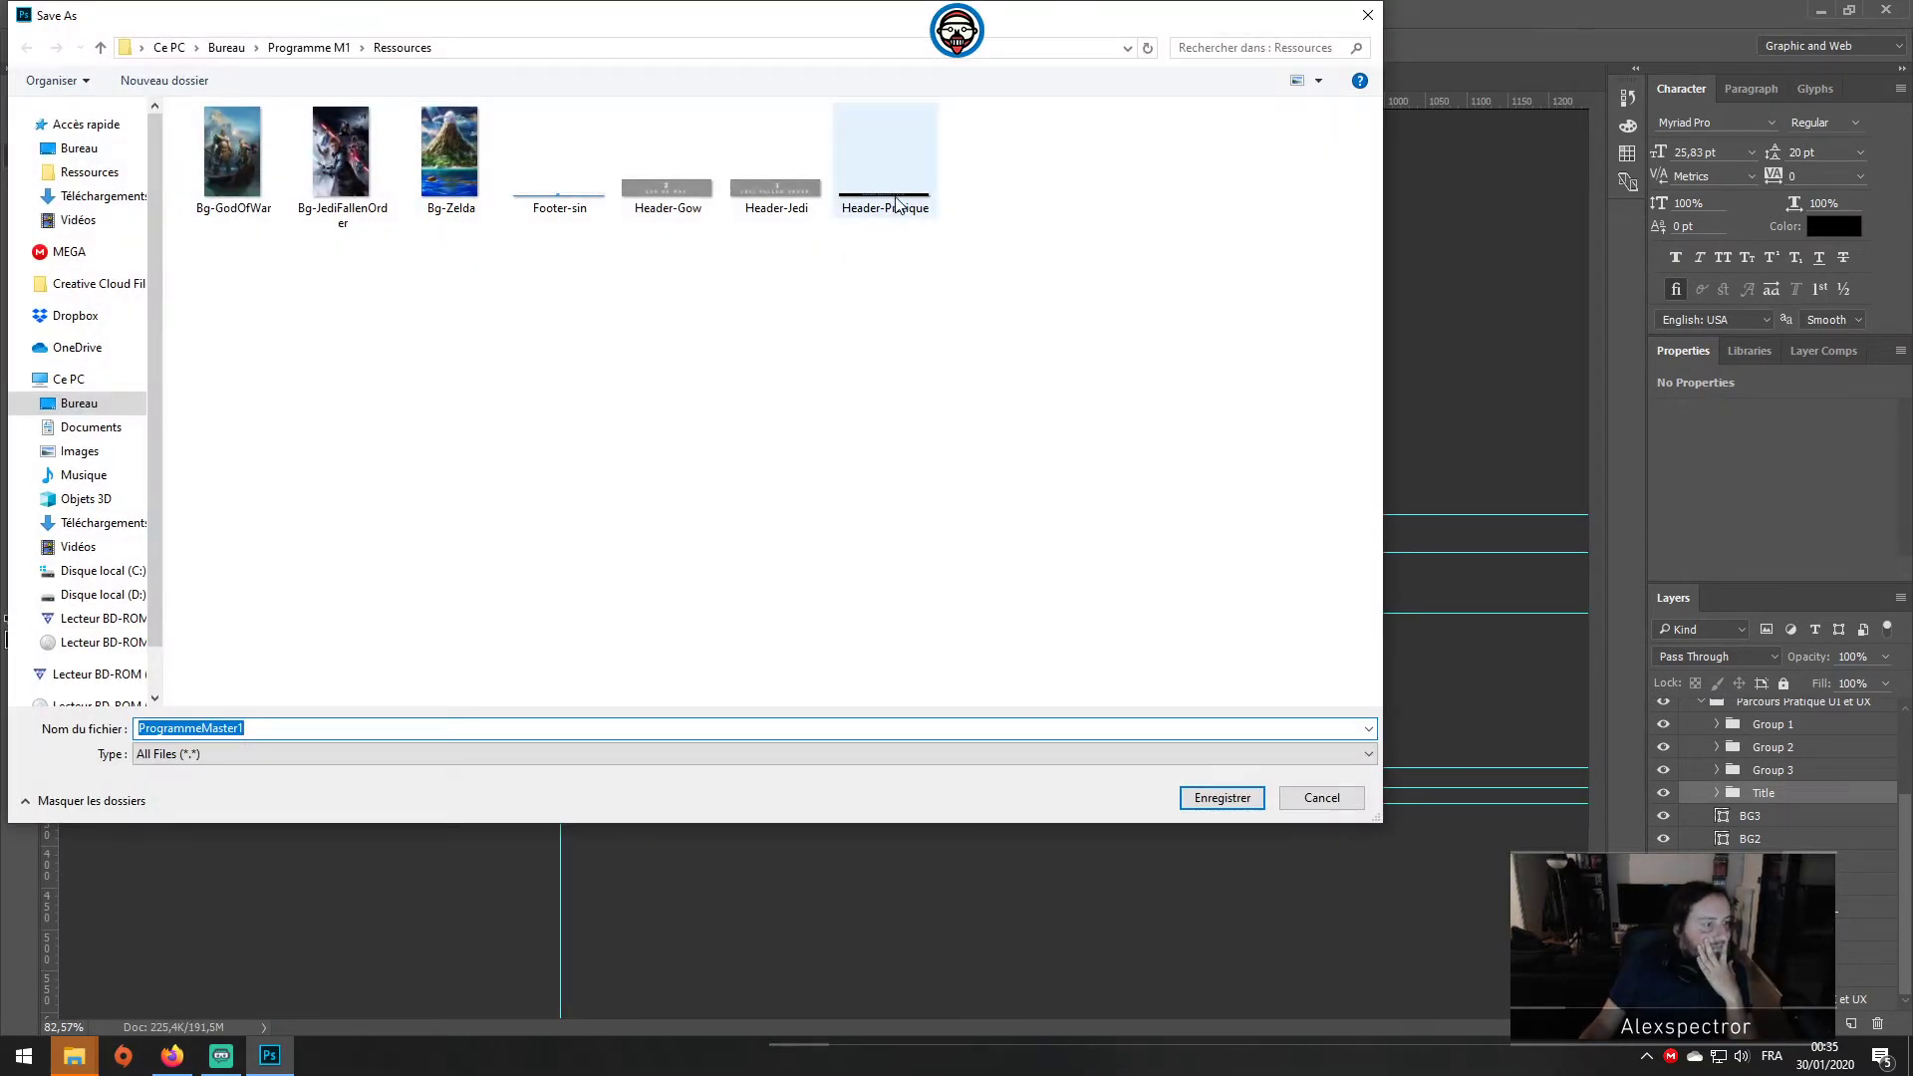
click(896, 202)
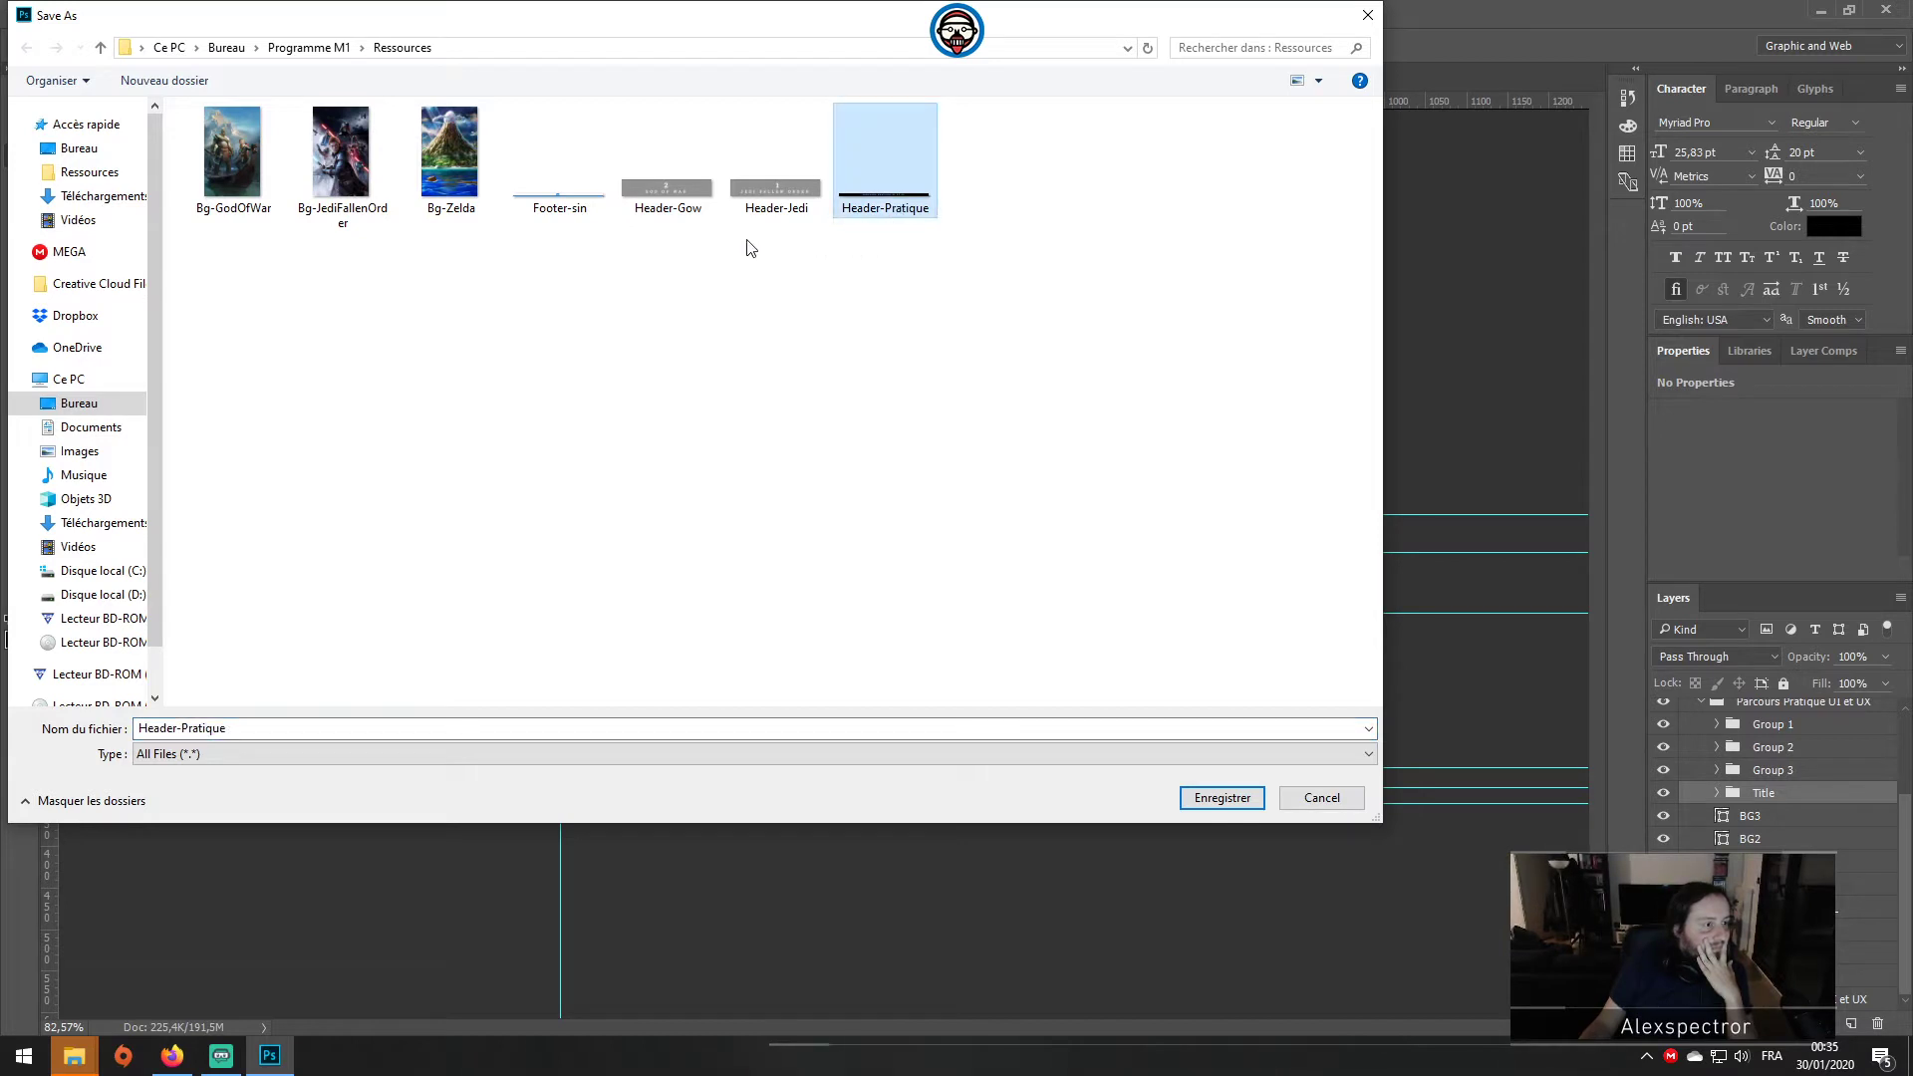
click(767, 194)
click(195, 728)
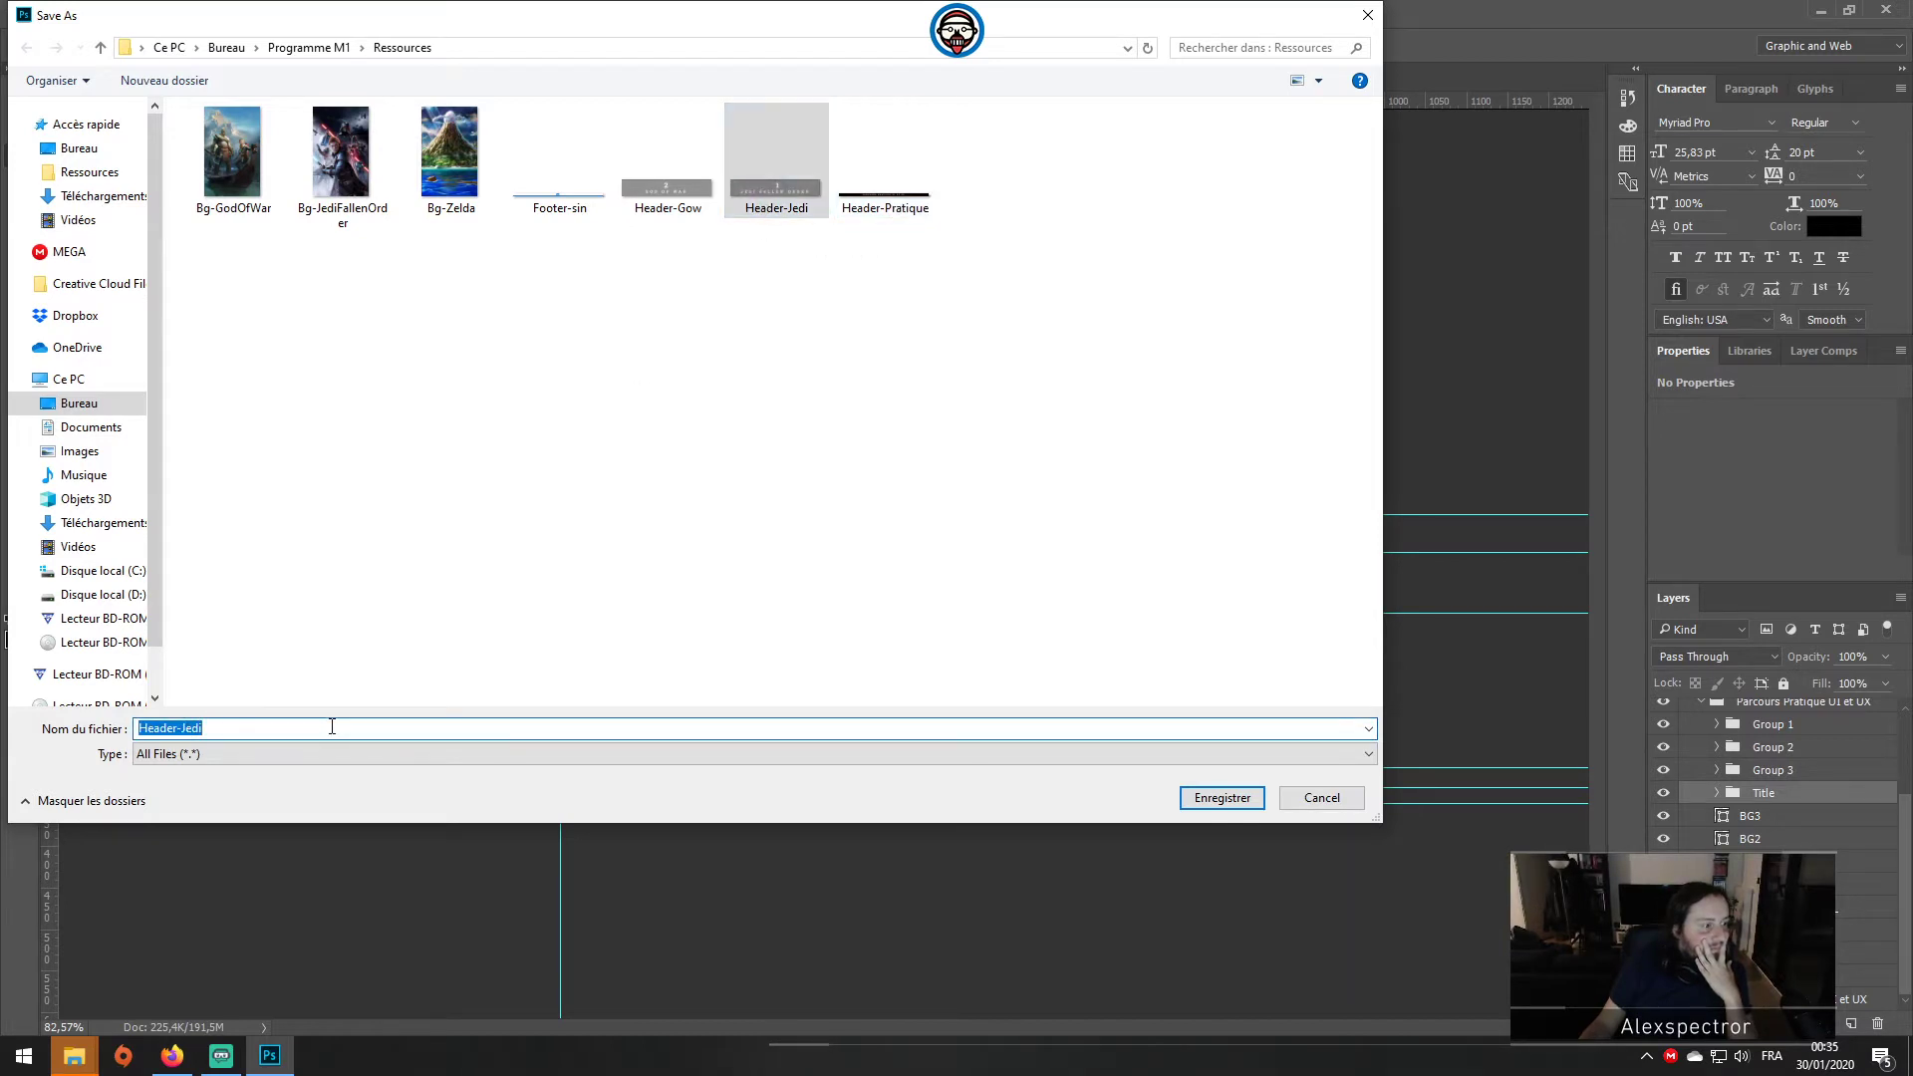
key(BackSpace)
key(BackSpace)
key(BackSpace)
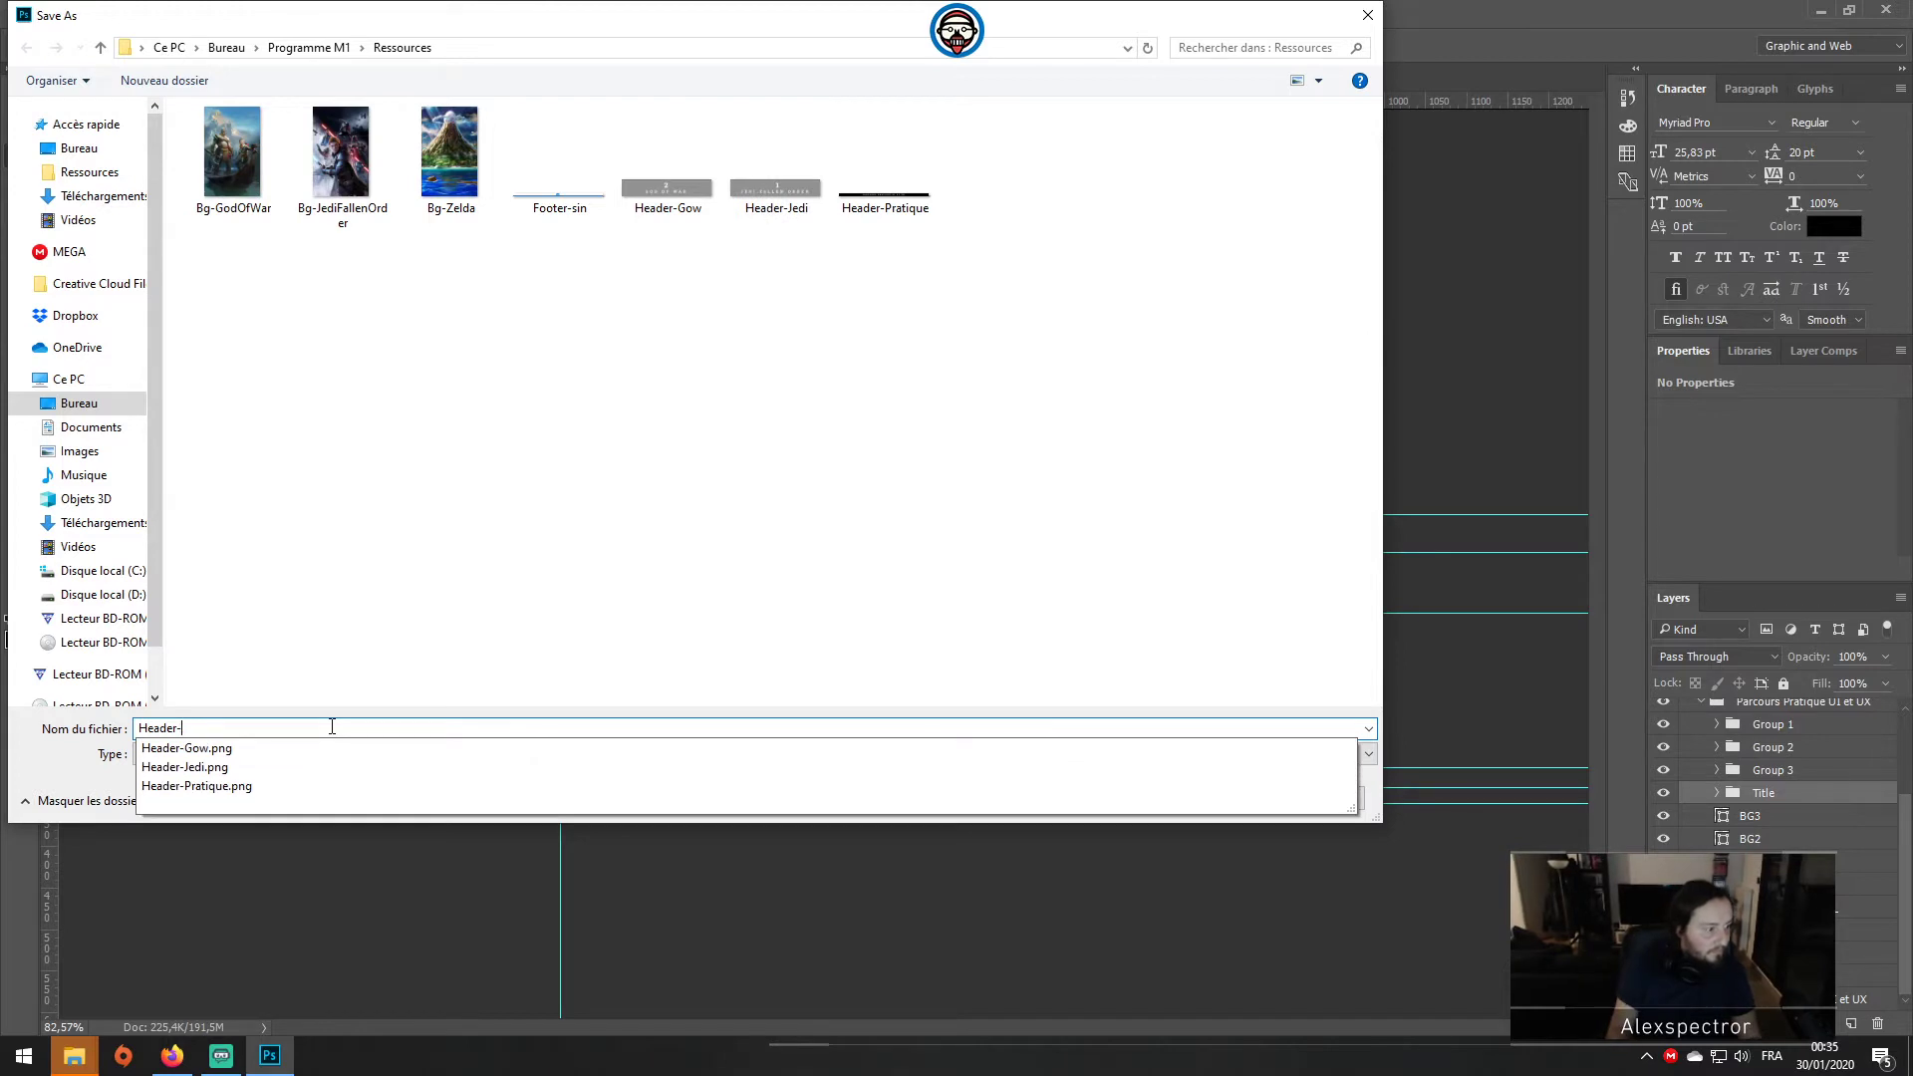
text(Ed)
key(ctrl+a)
key(BackSpace)
key(Escape)
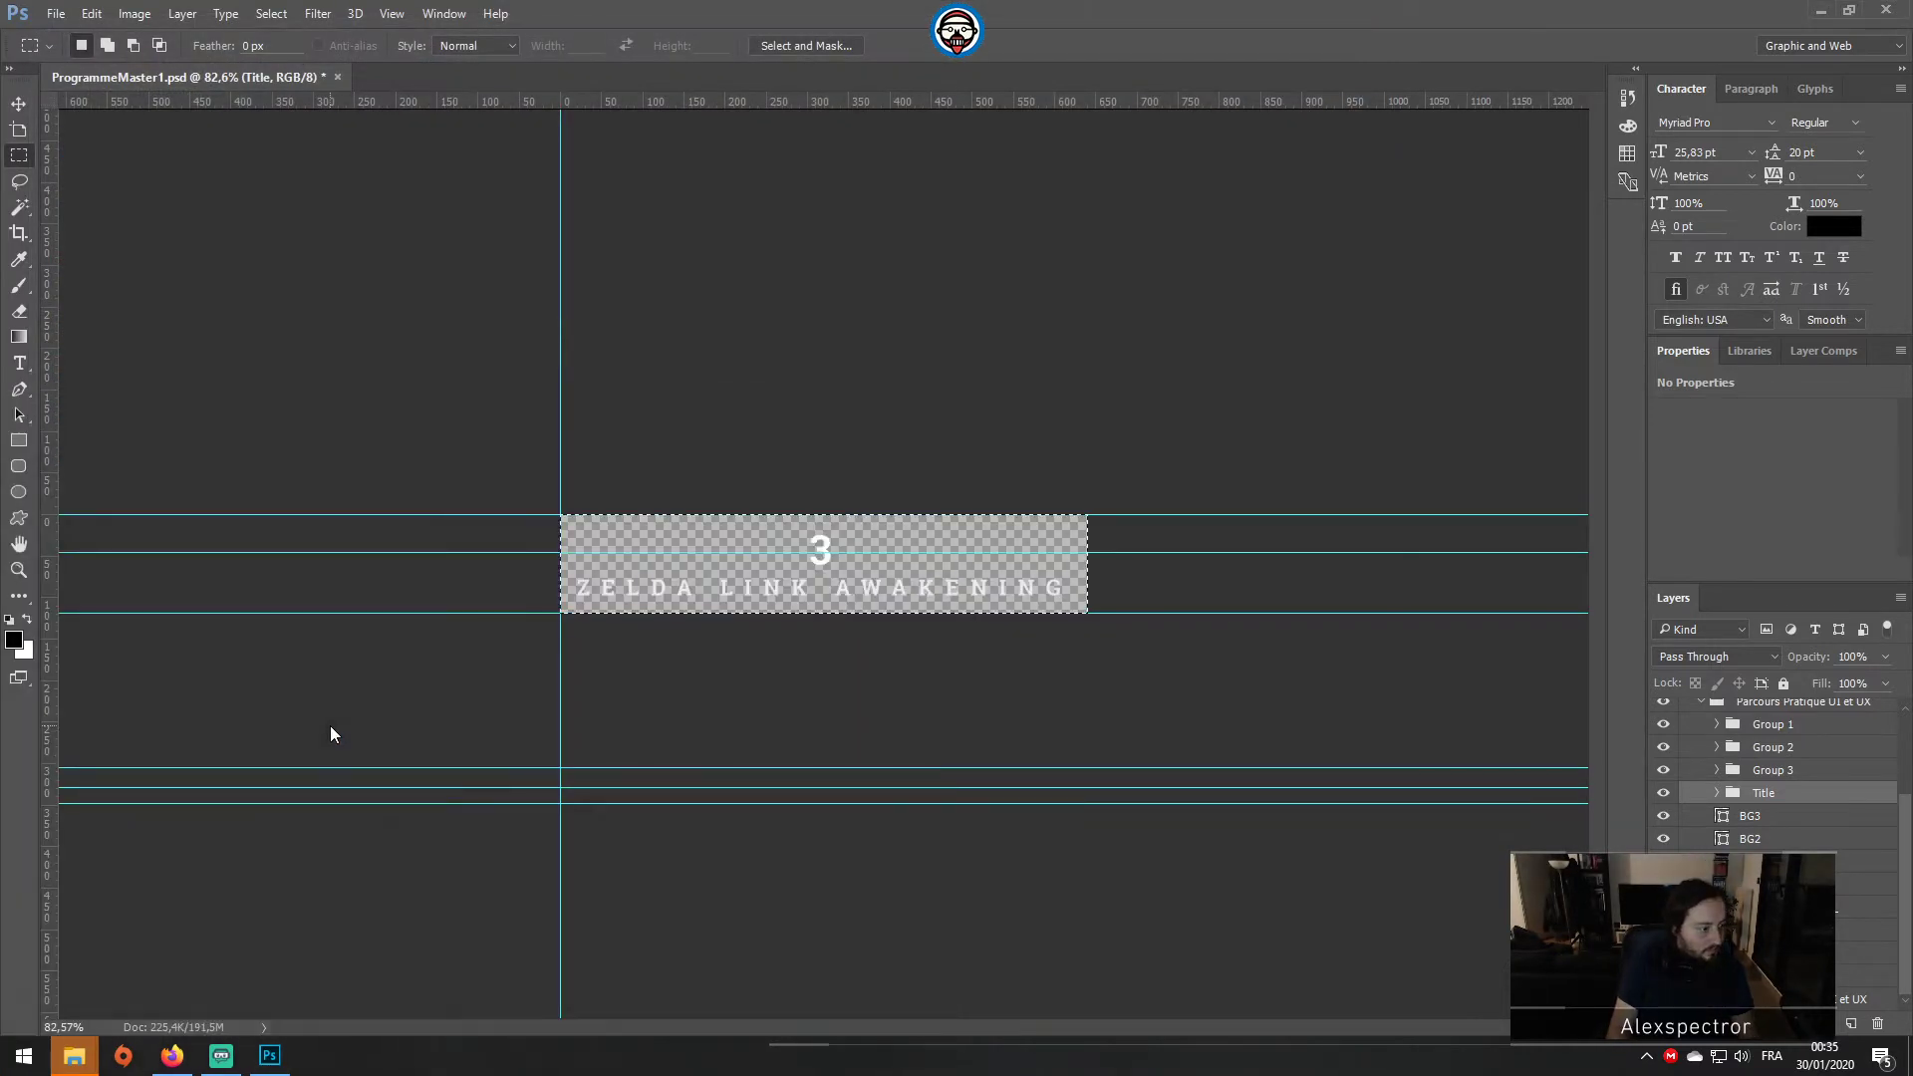
key(super)
Step: Search Windows for Discord and launch it
text(ob)
key(BackSpace)
key(BackSpace)
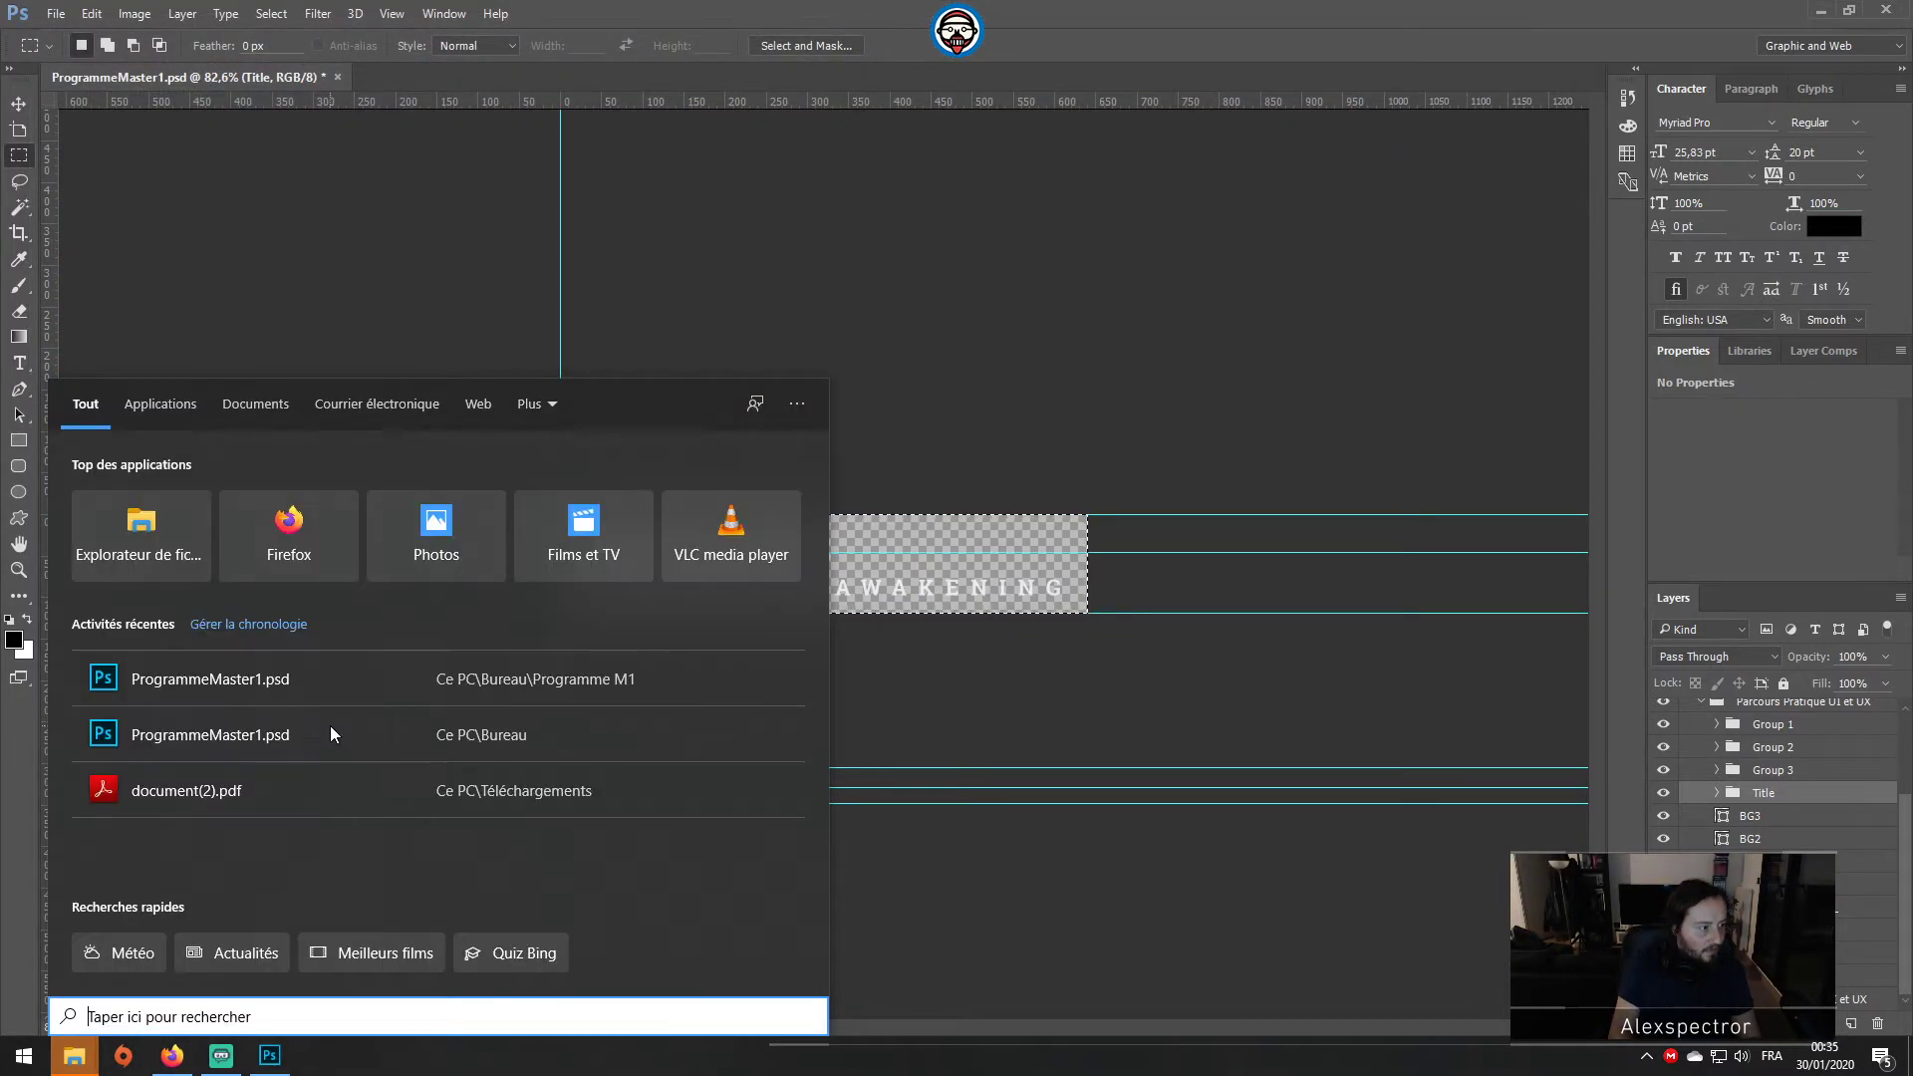
text(discord)
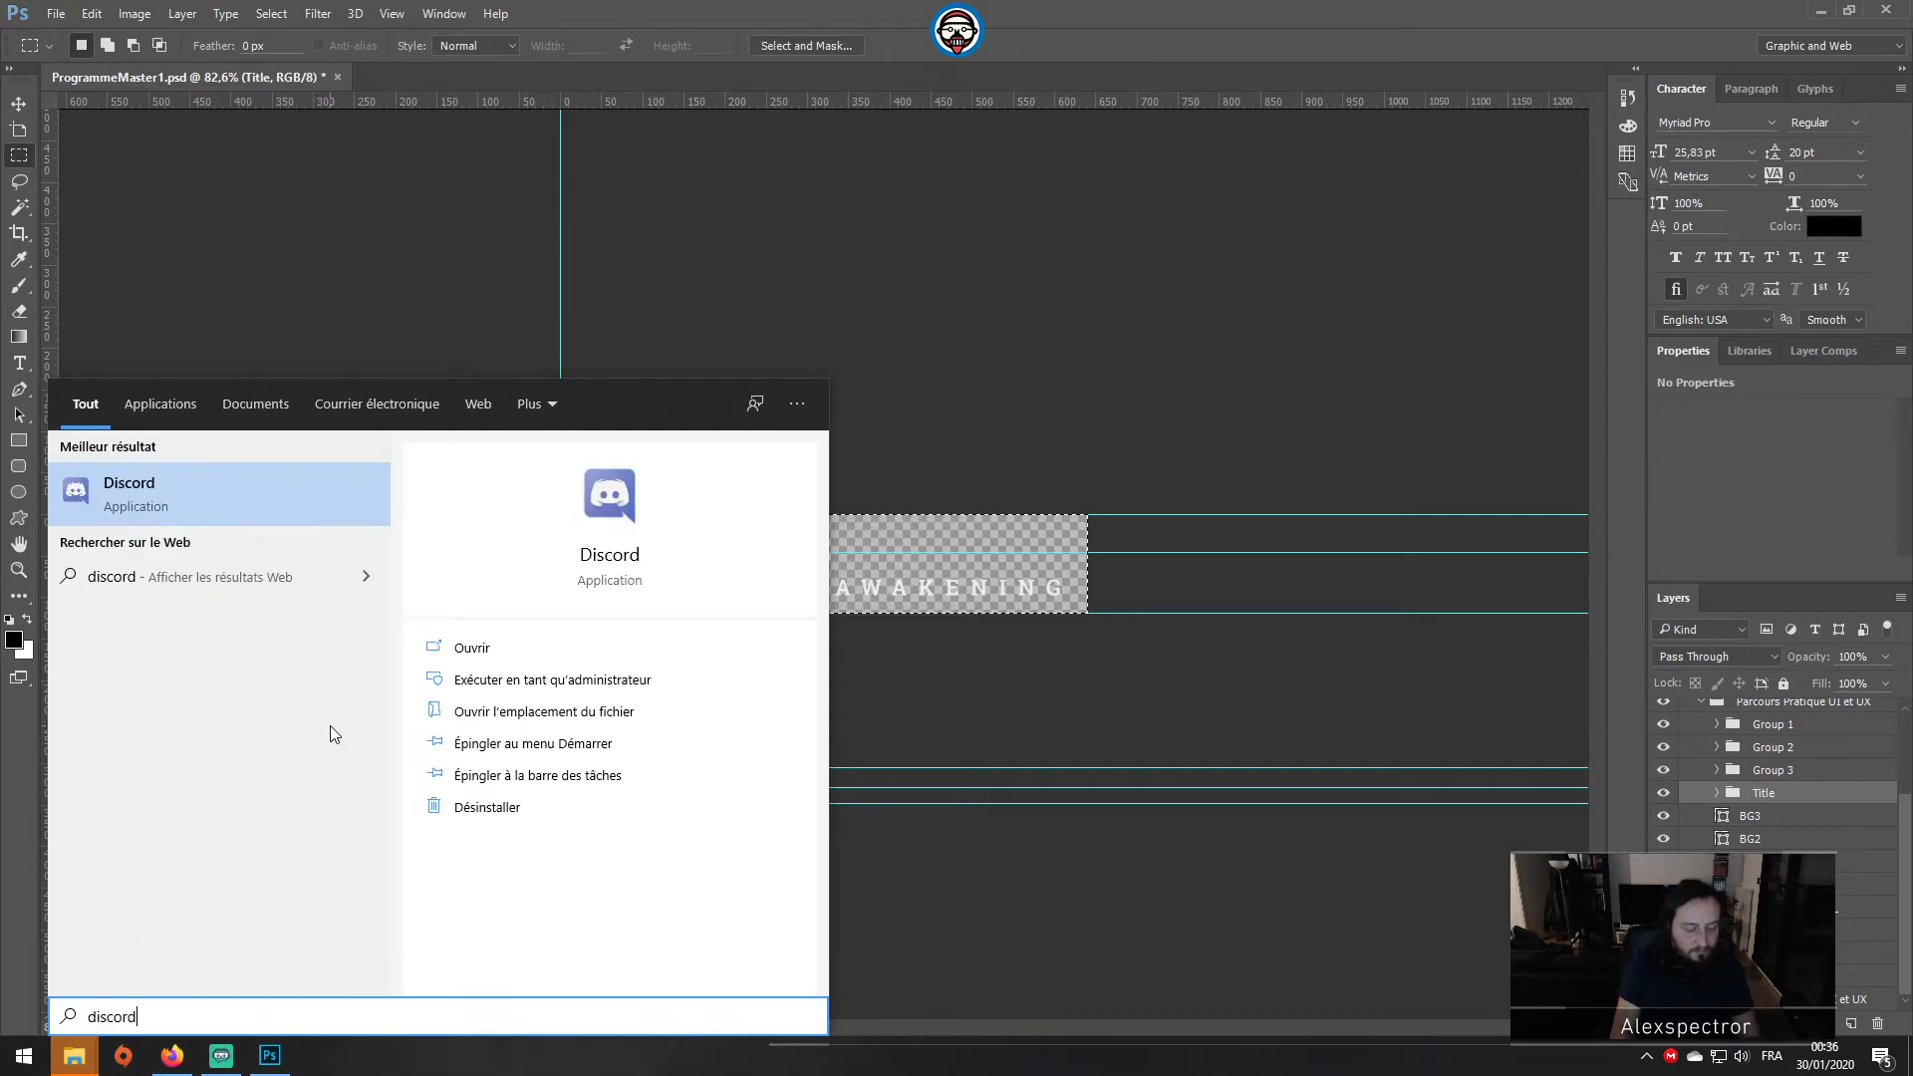
click(226, 472)
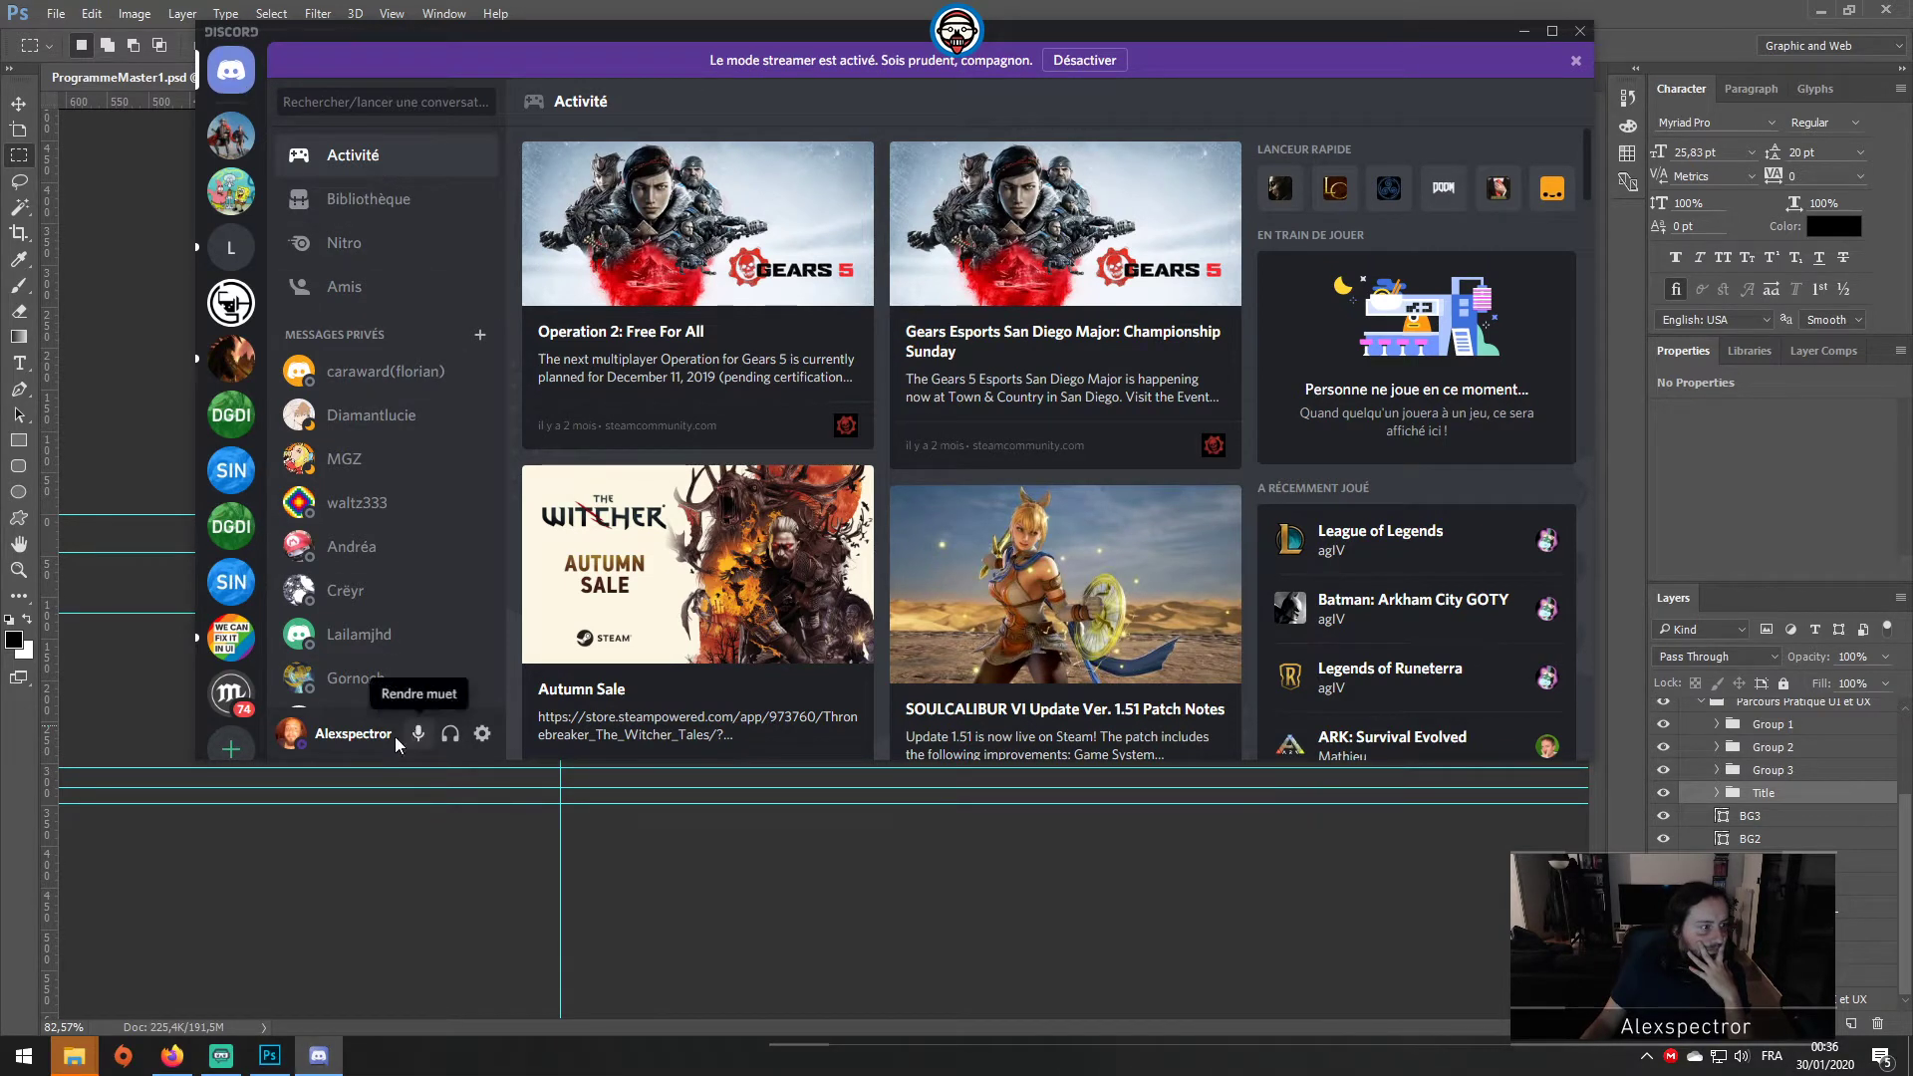
Step: Open the Master 2 SIN server's groupe-3 channel, then minimise Discord
click(295, 737)
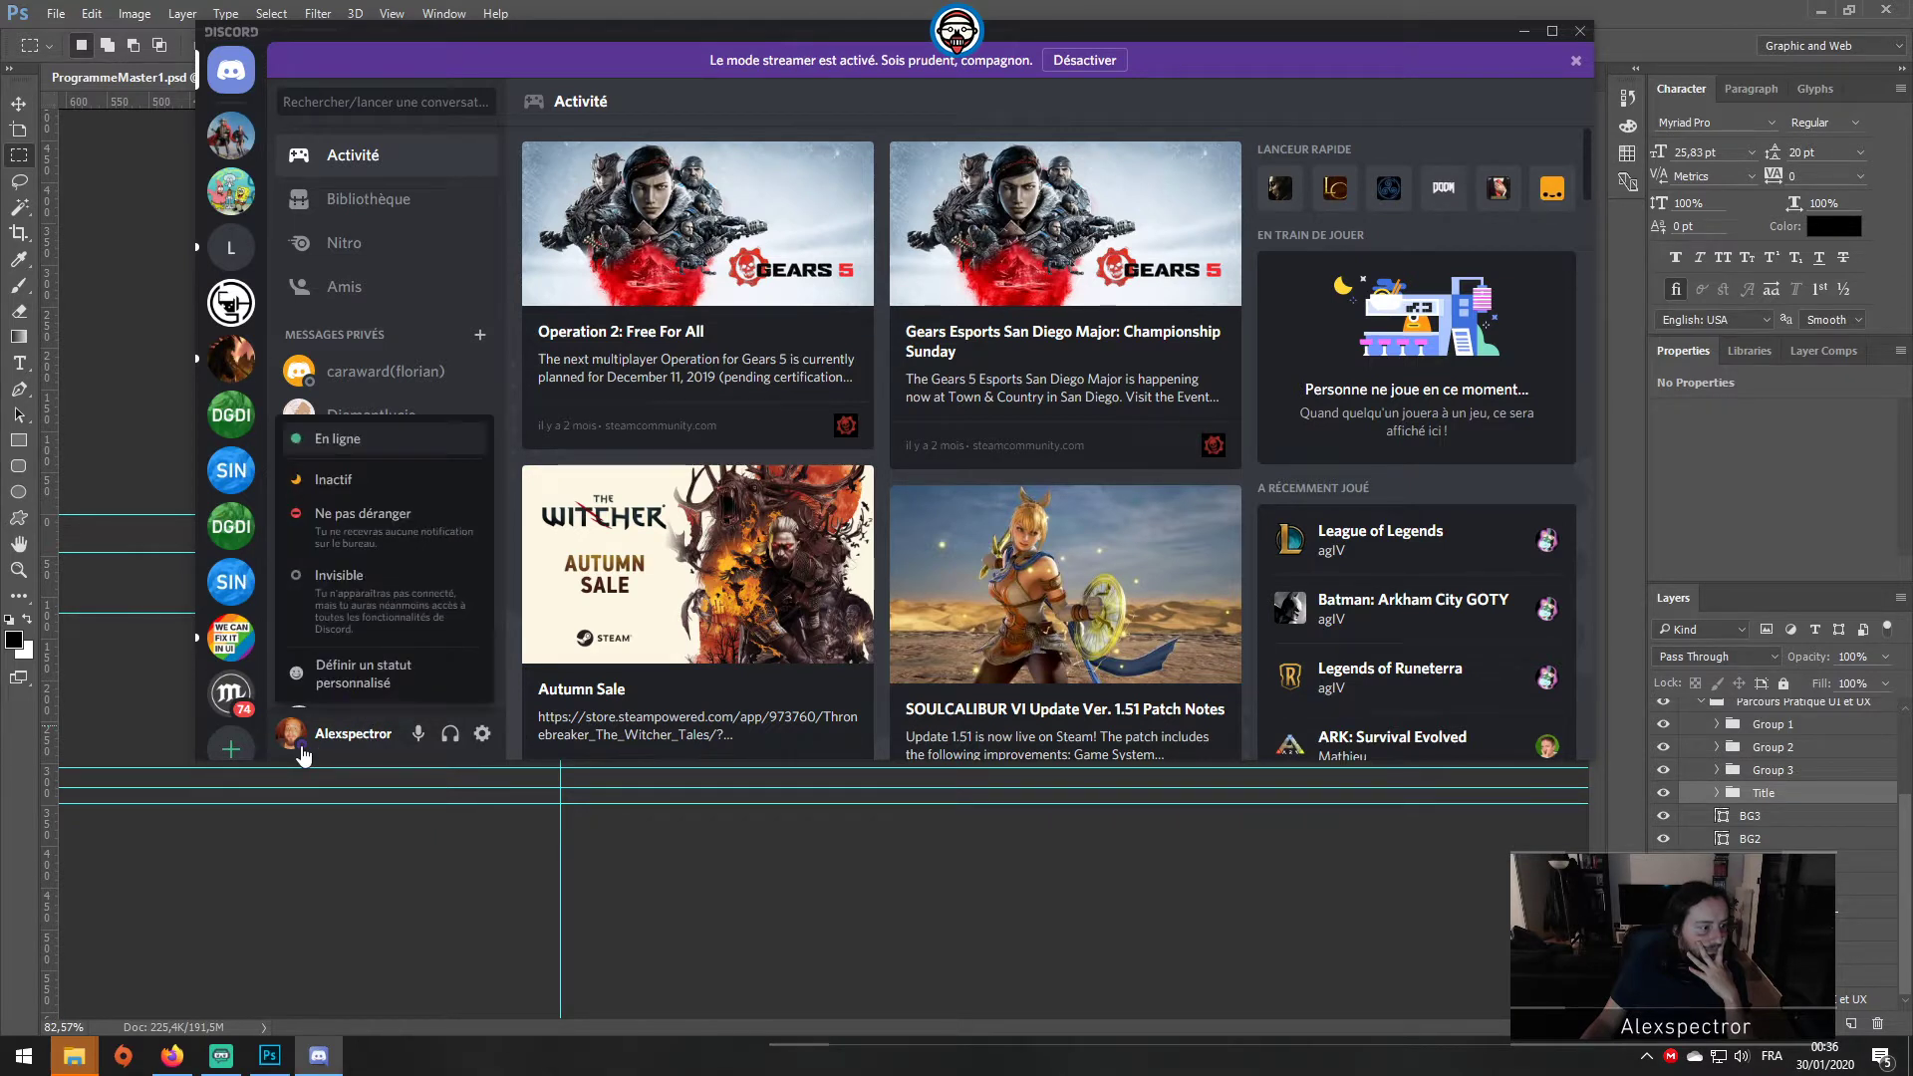
click(326, 757)
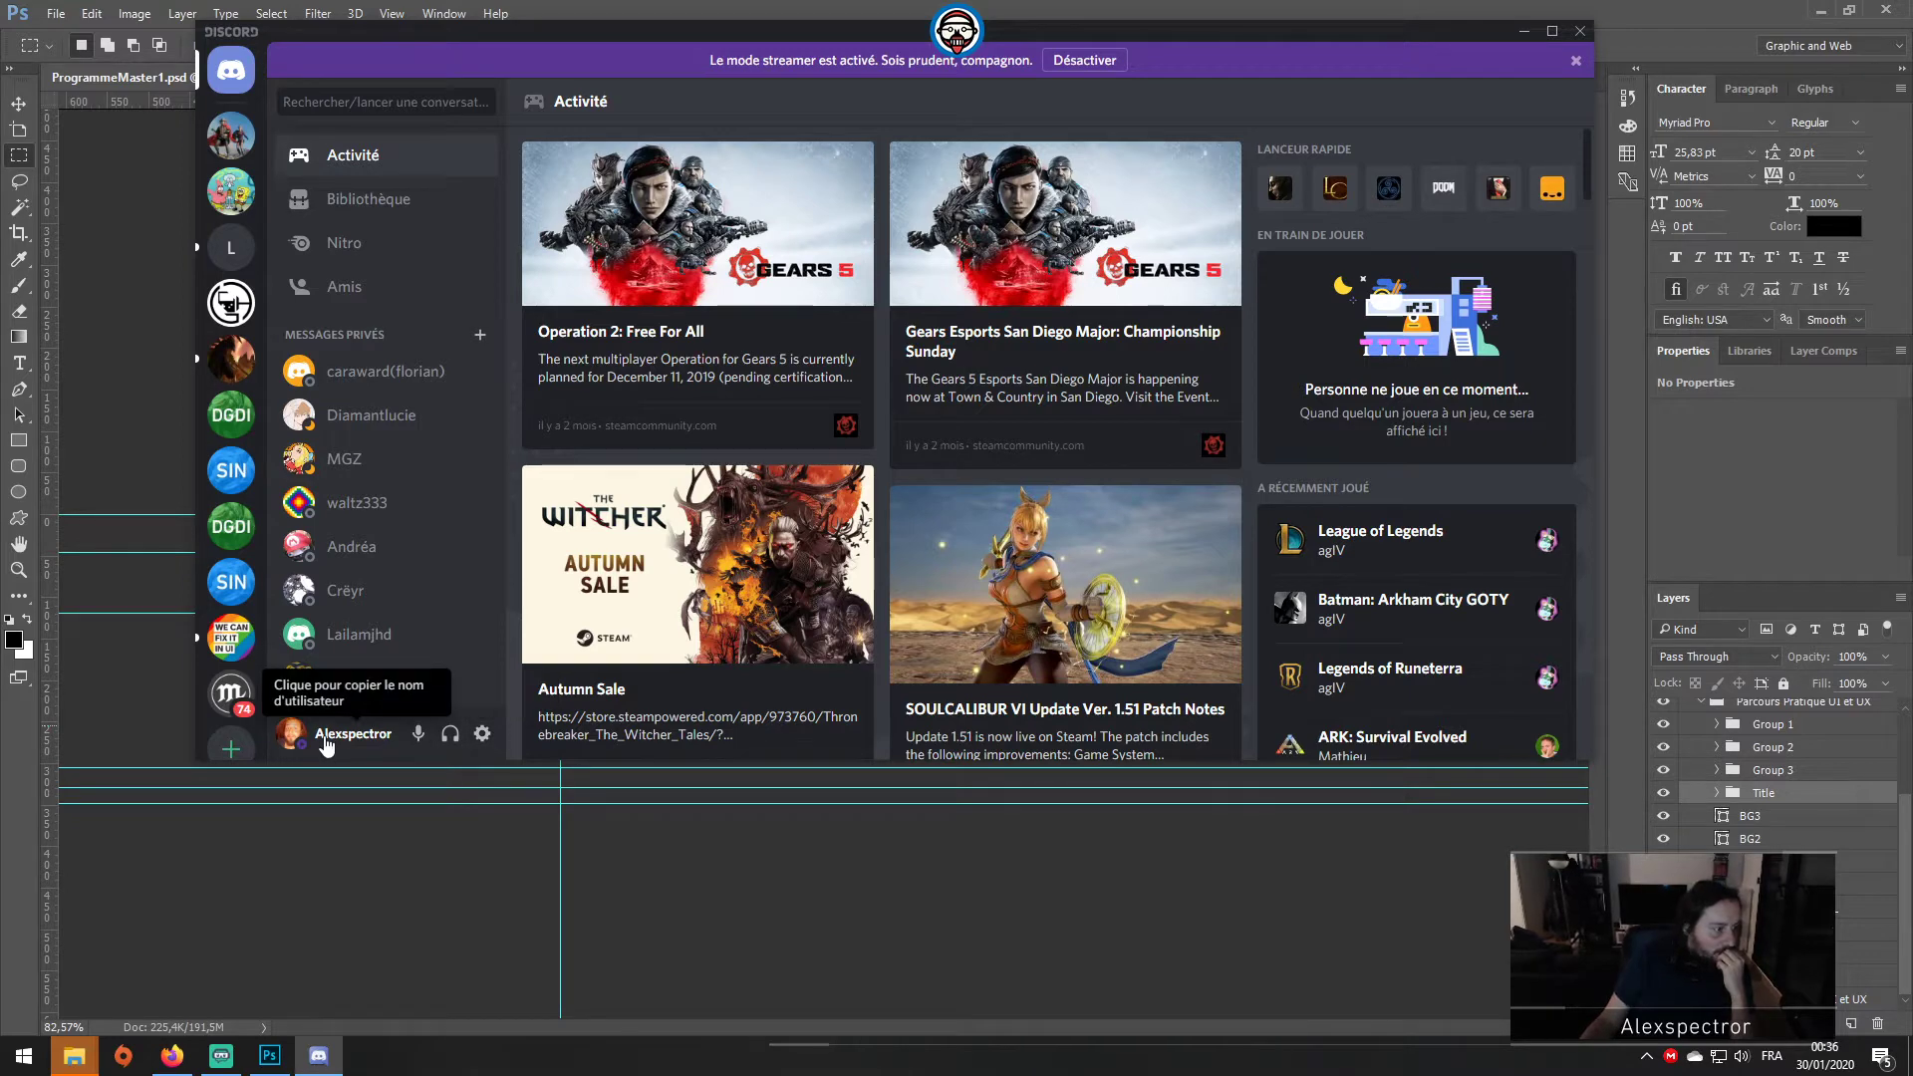
click(217, 479)
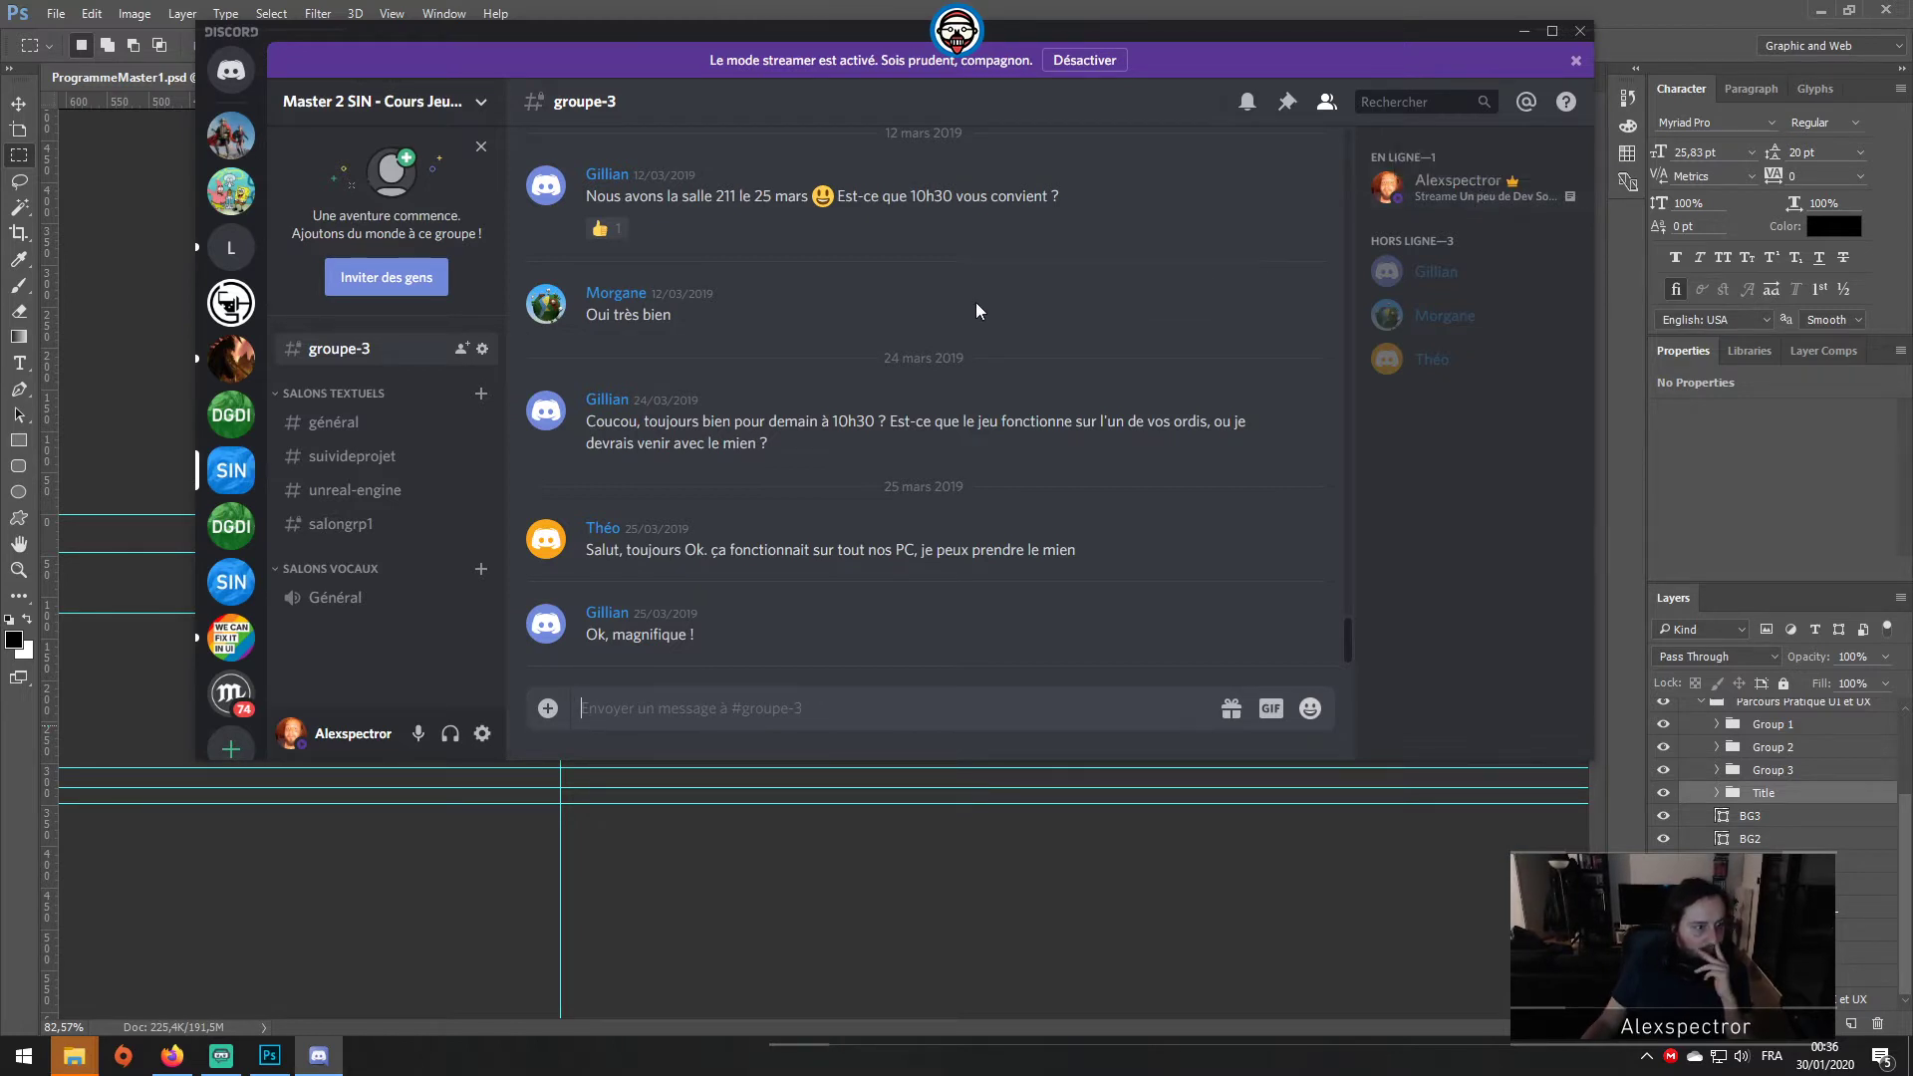
click(1524, 33)
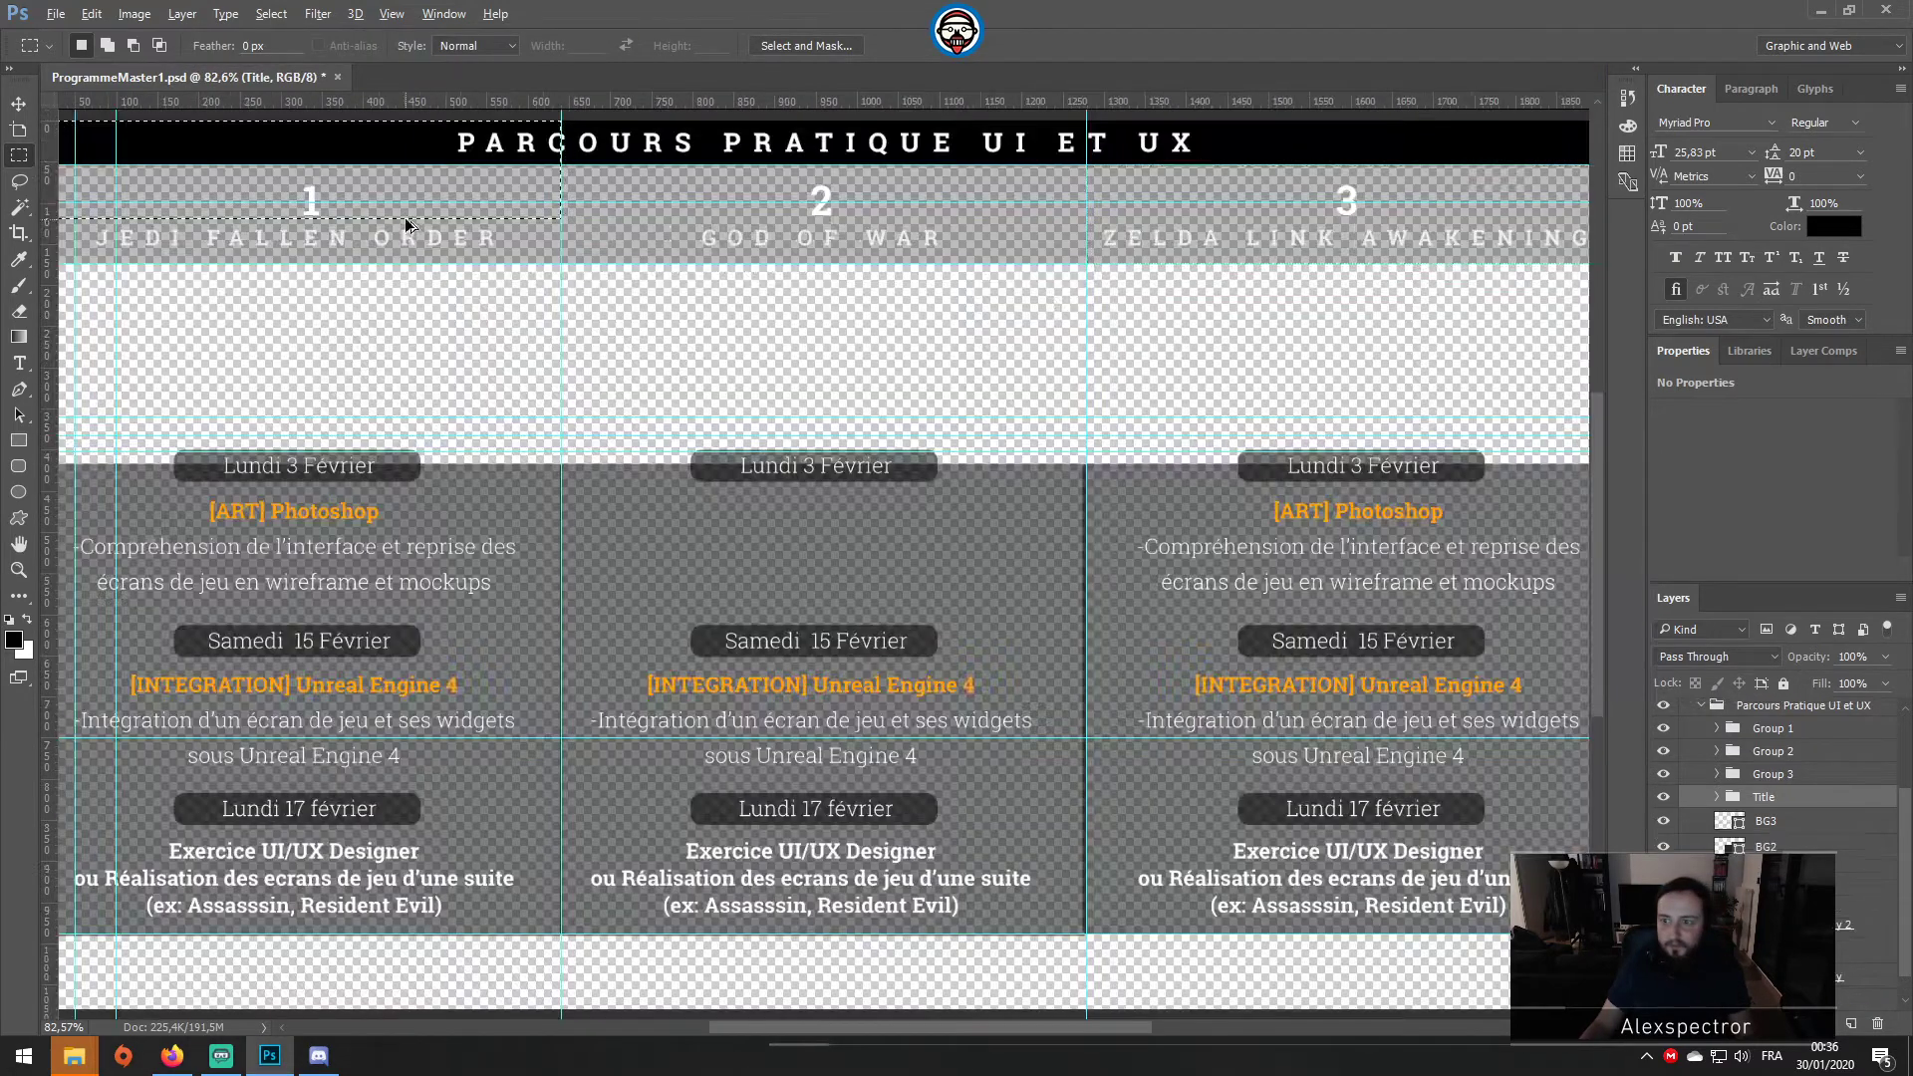
Step: Select column 1's schedule content block and crop the canvas to it
alt+scroll(656, 507, down, 3)
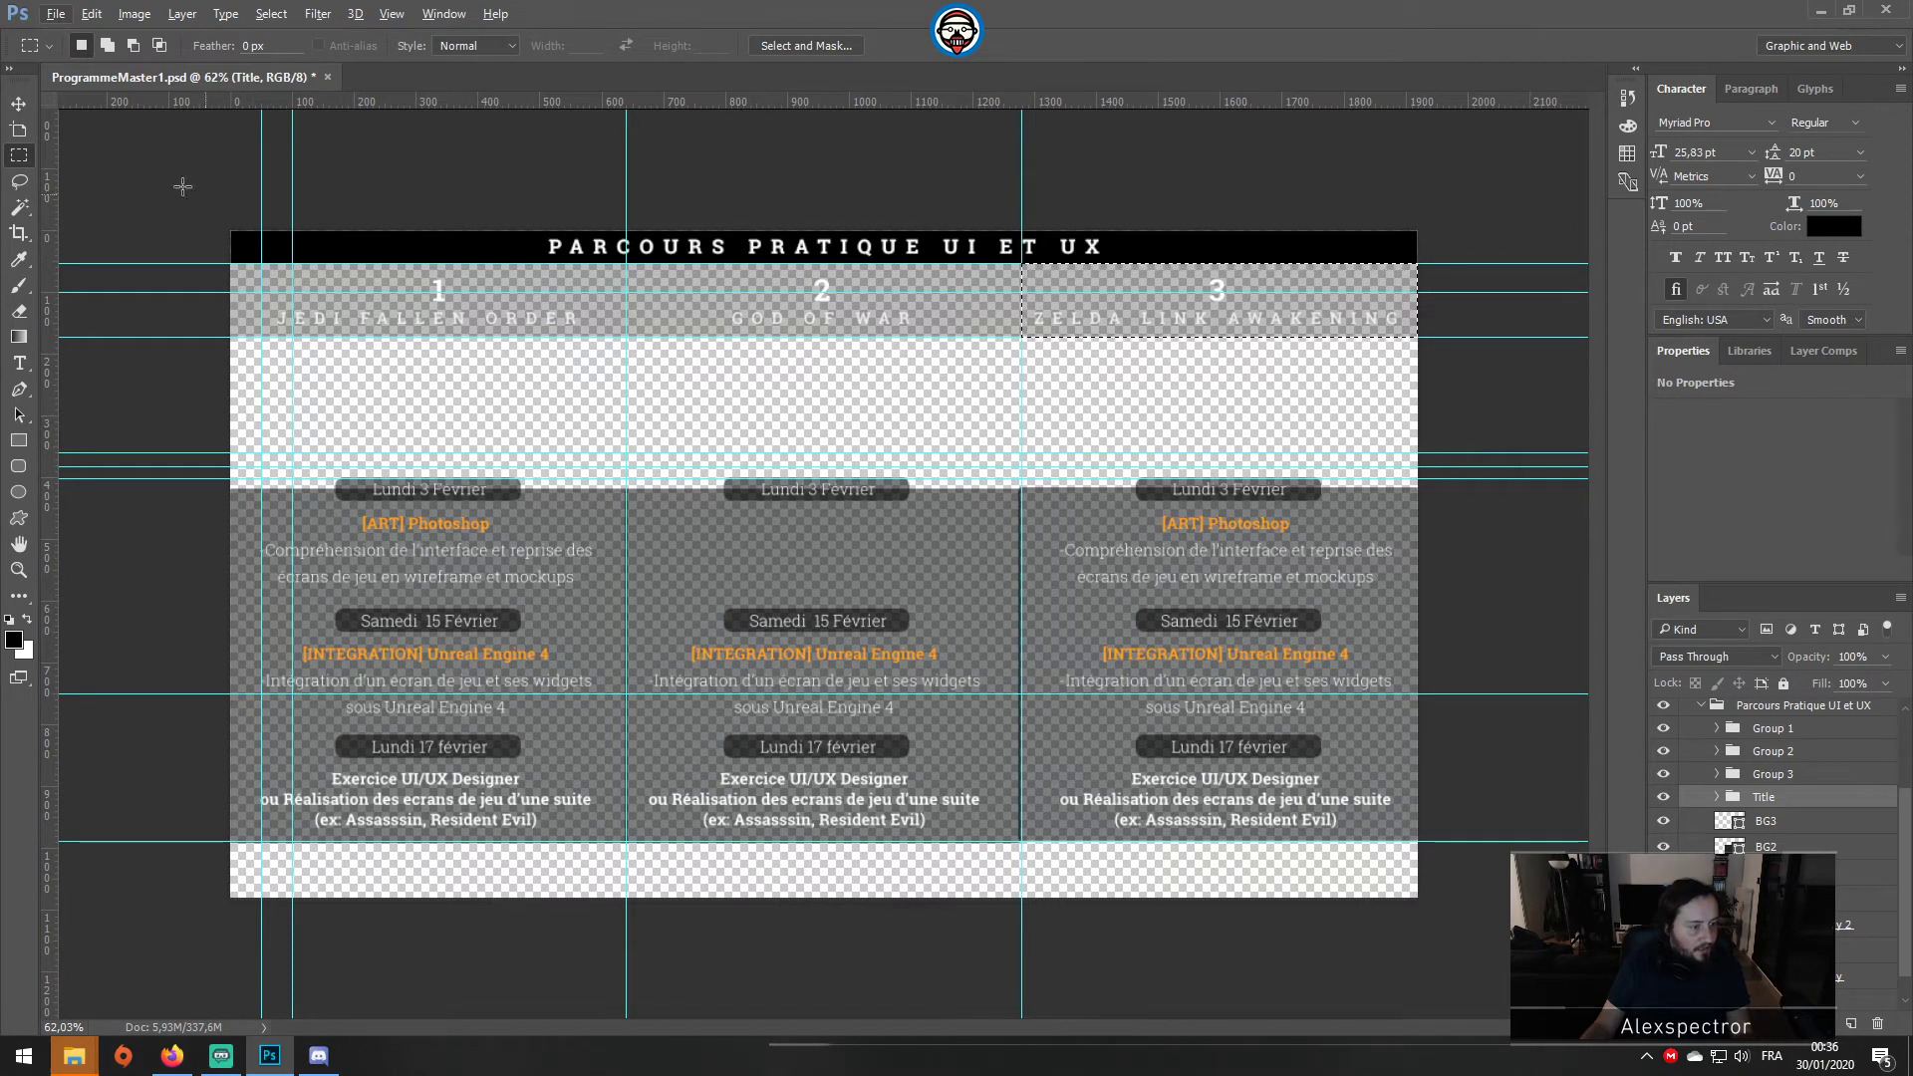
click(18, 104)
ctrl+click(818, 489)
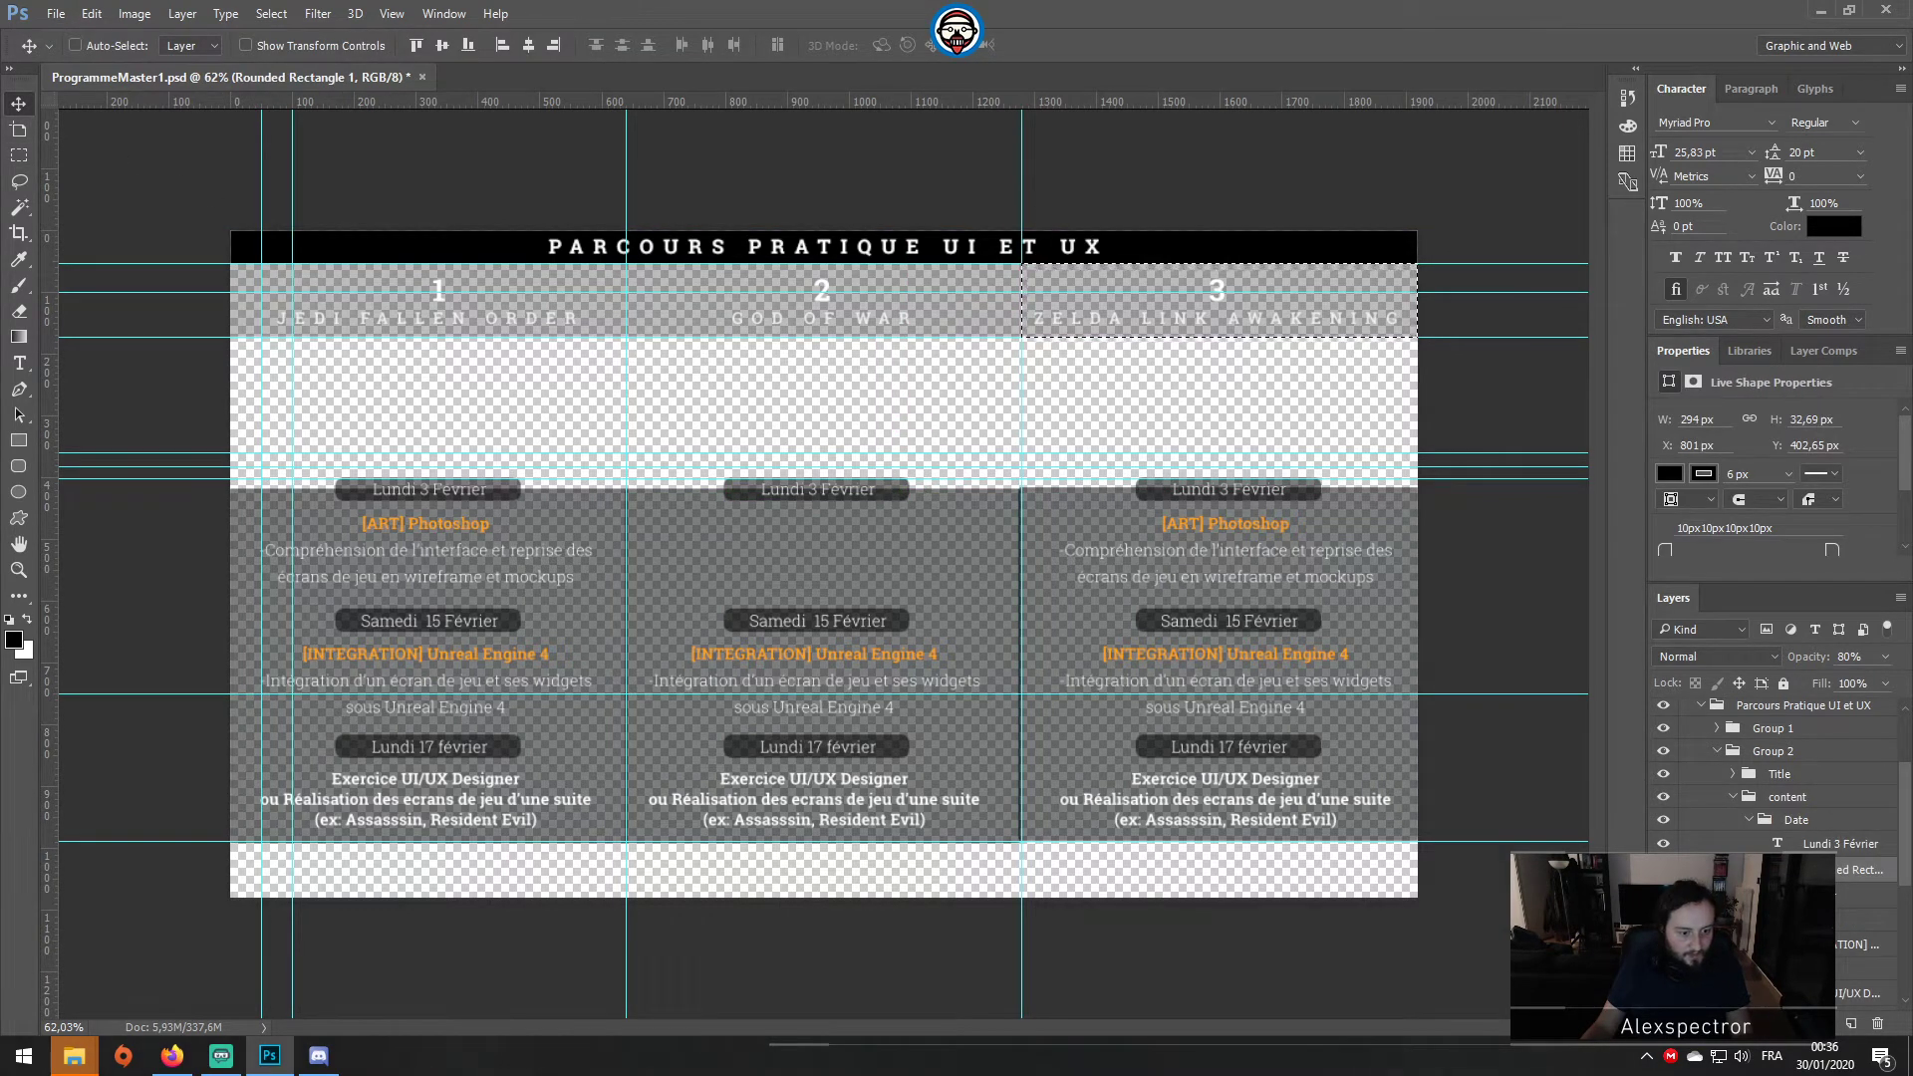
ctrl+click(423, 558)
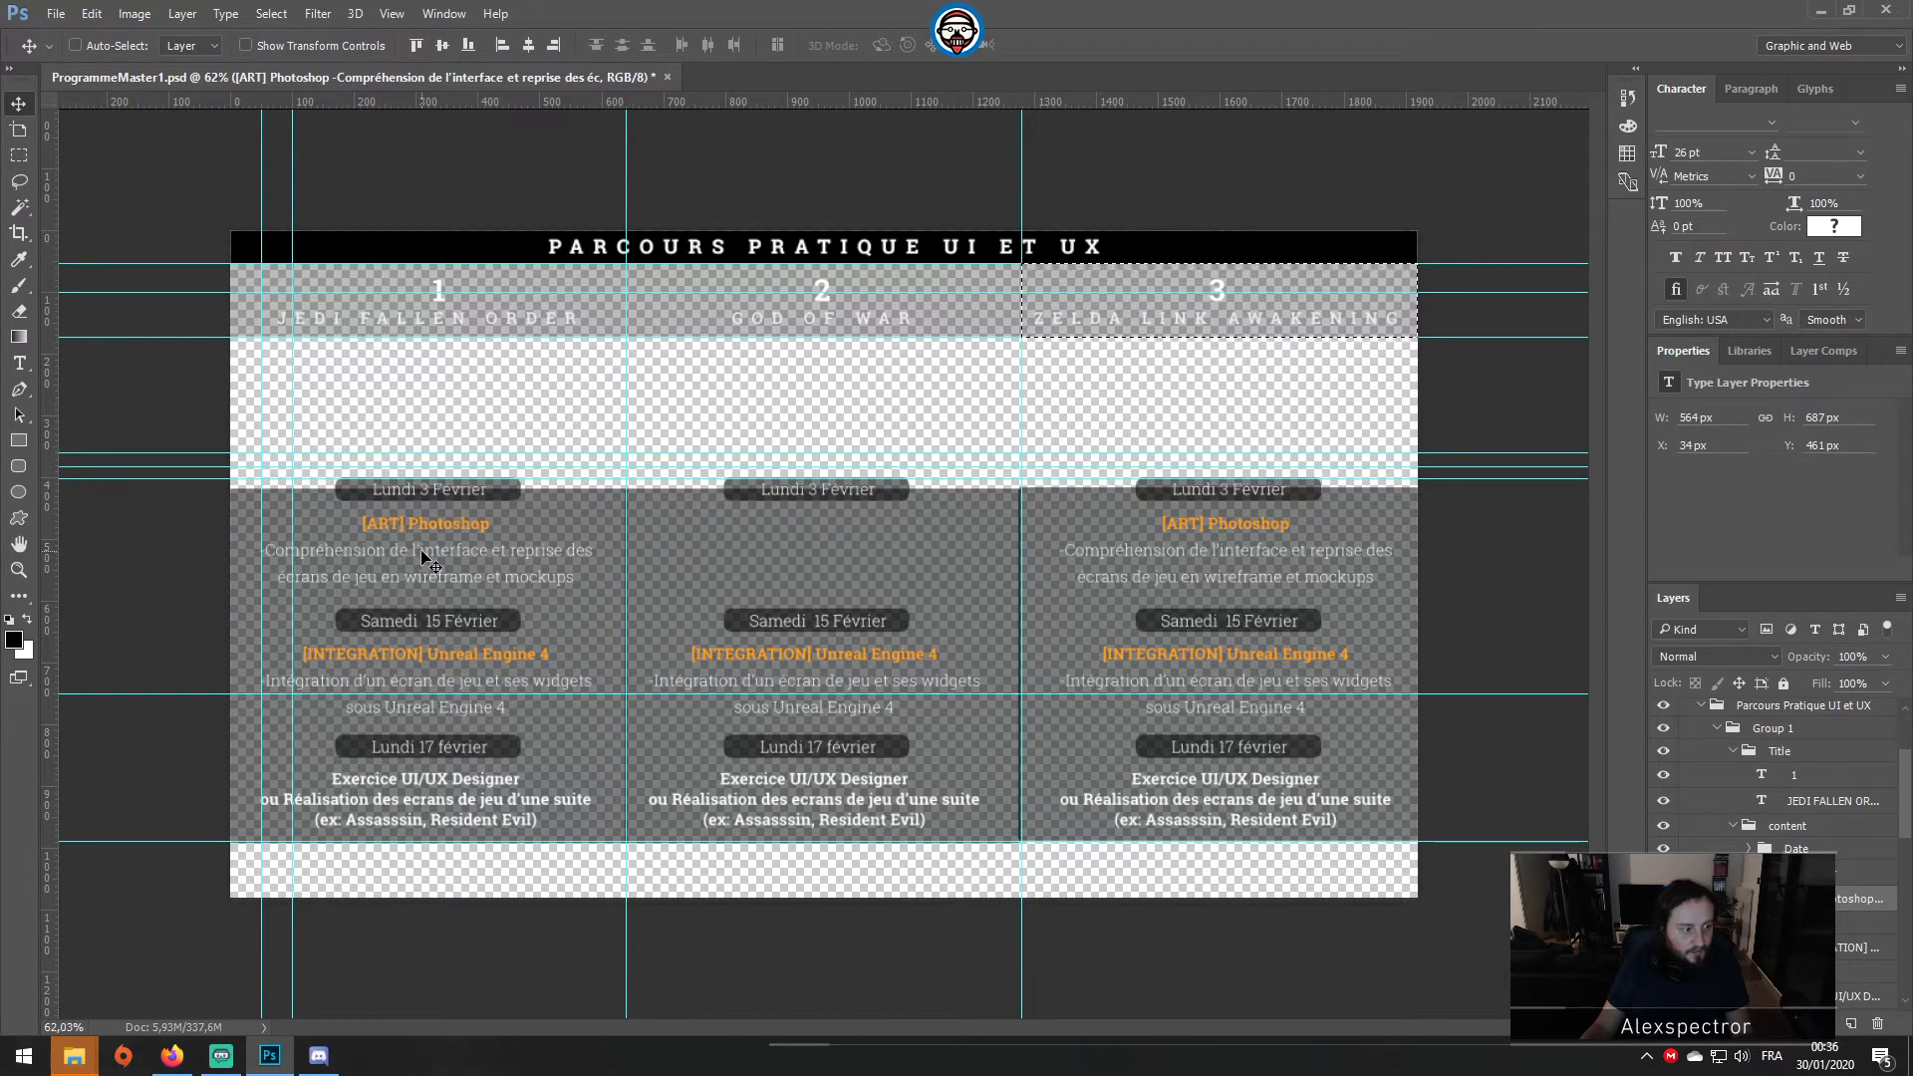
click(19, 154)
drag(228, 451, 626, 850)
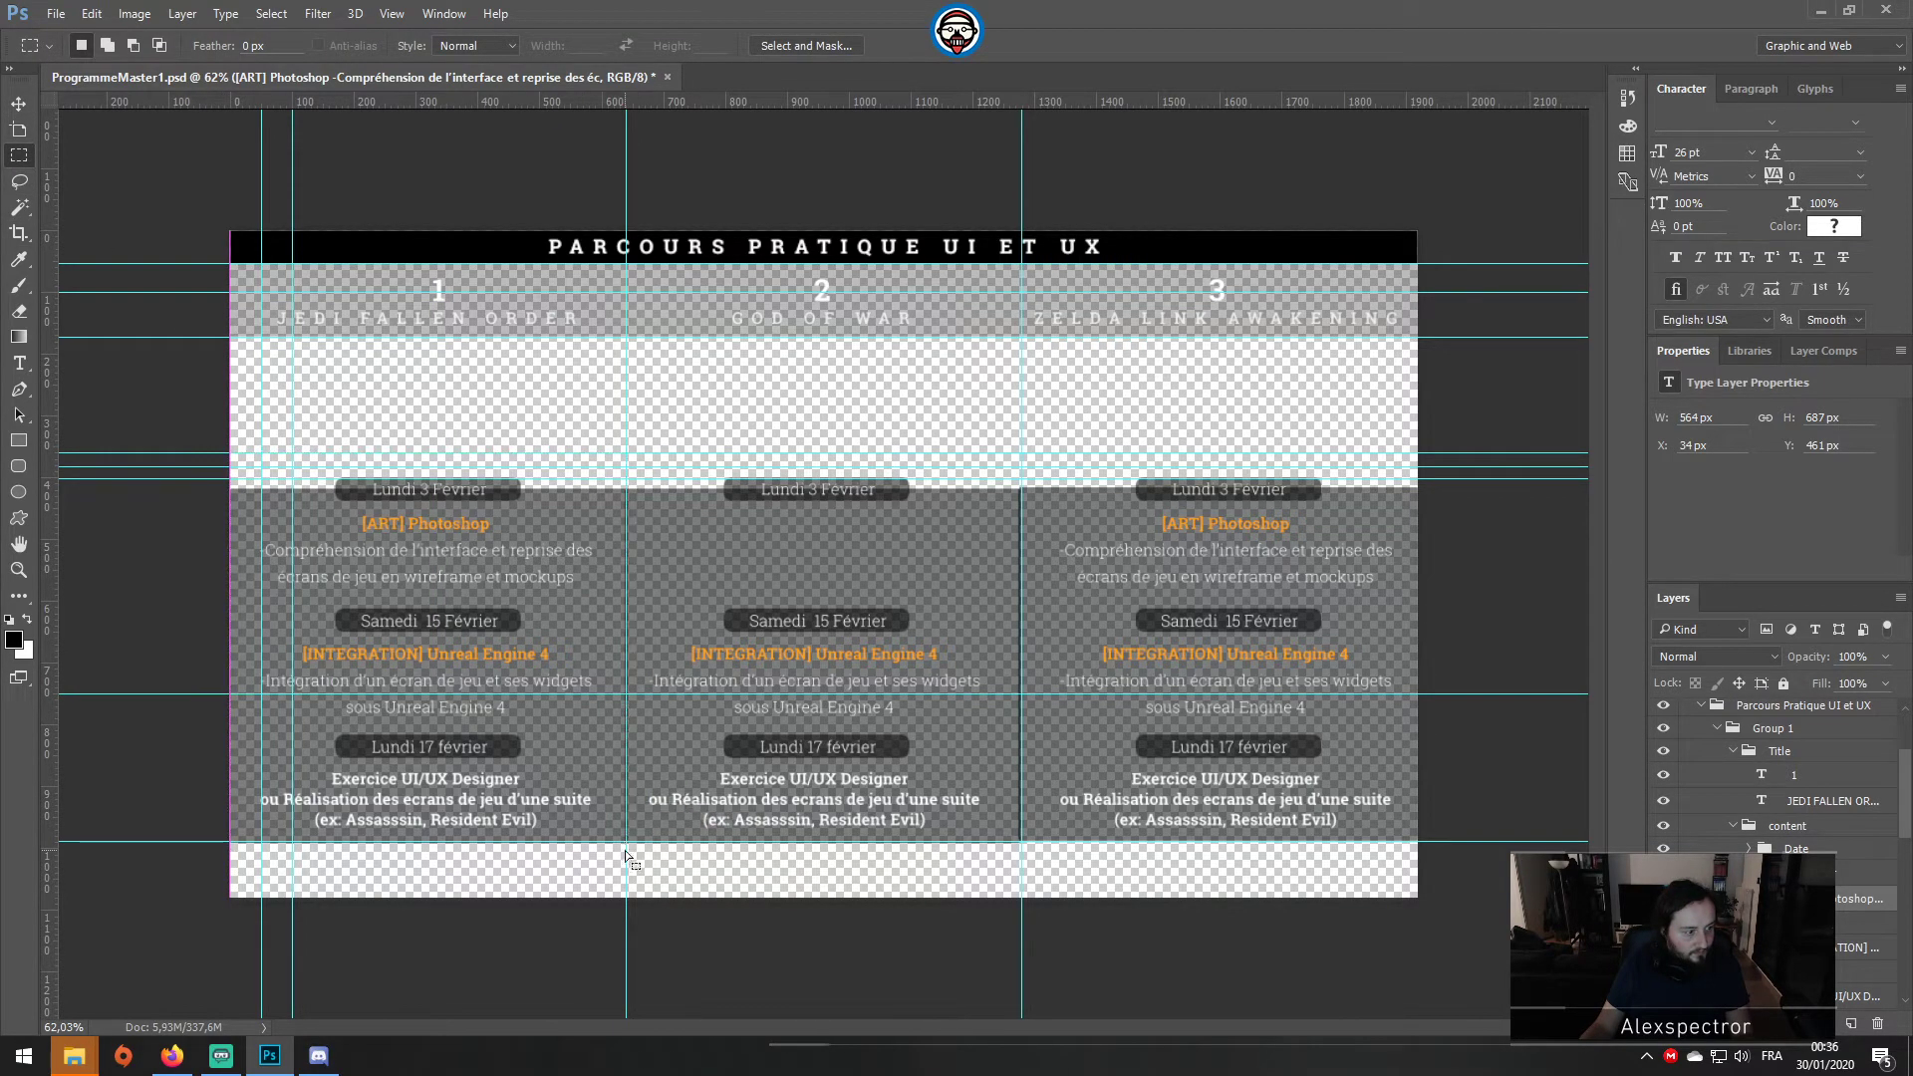
click(135, 13)
click(143, 213)
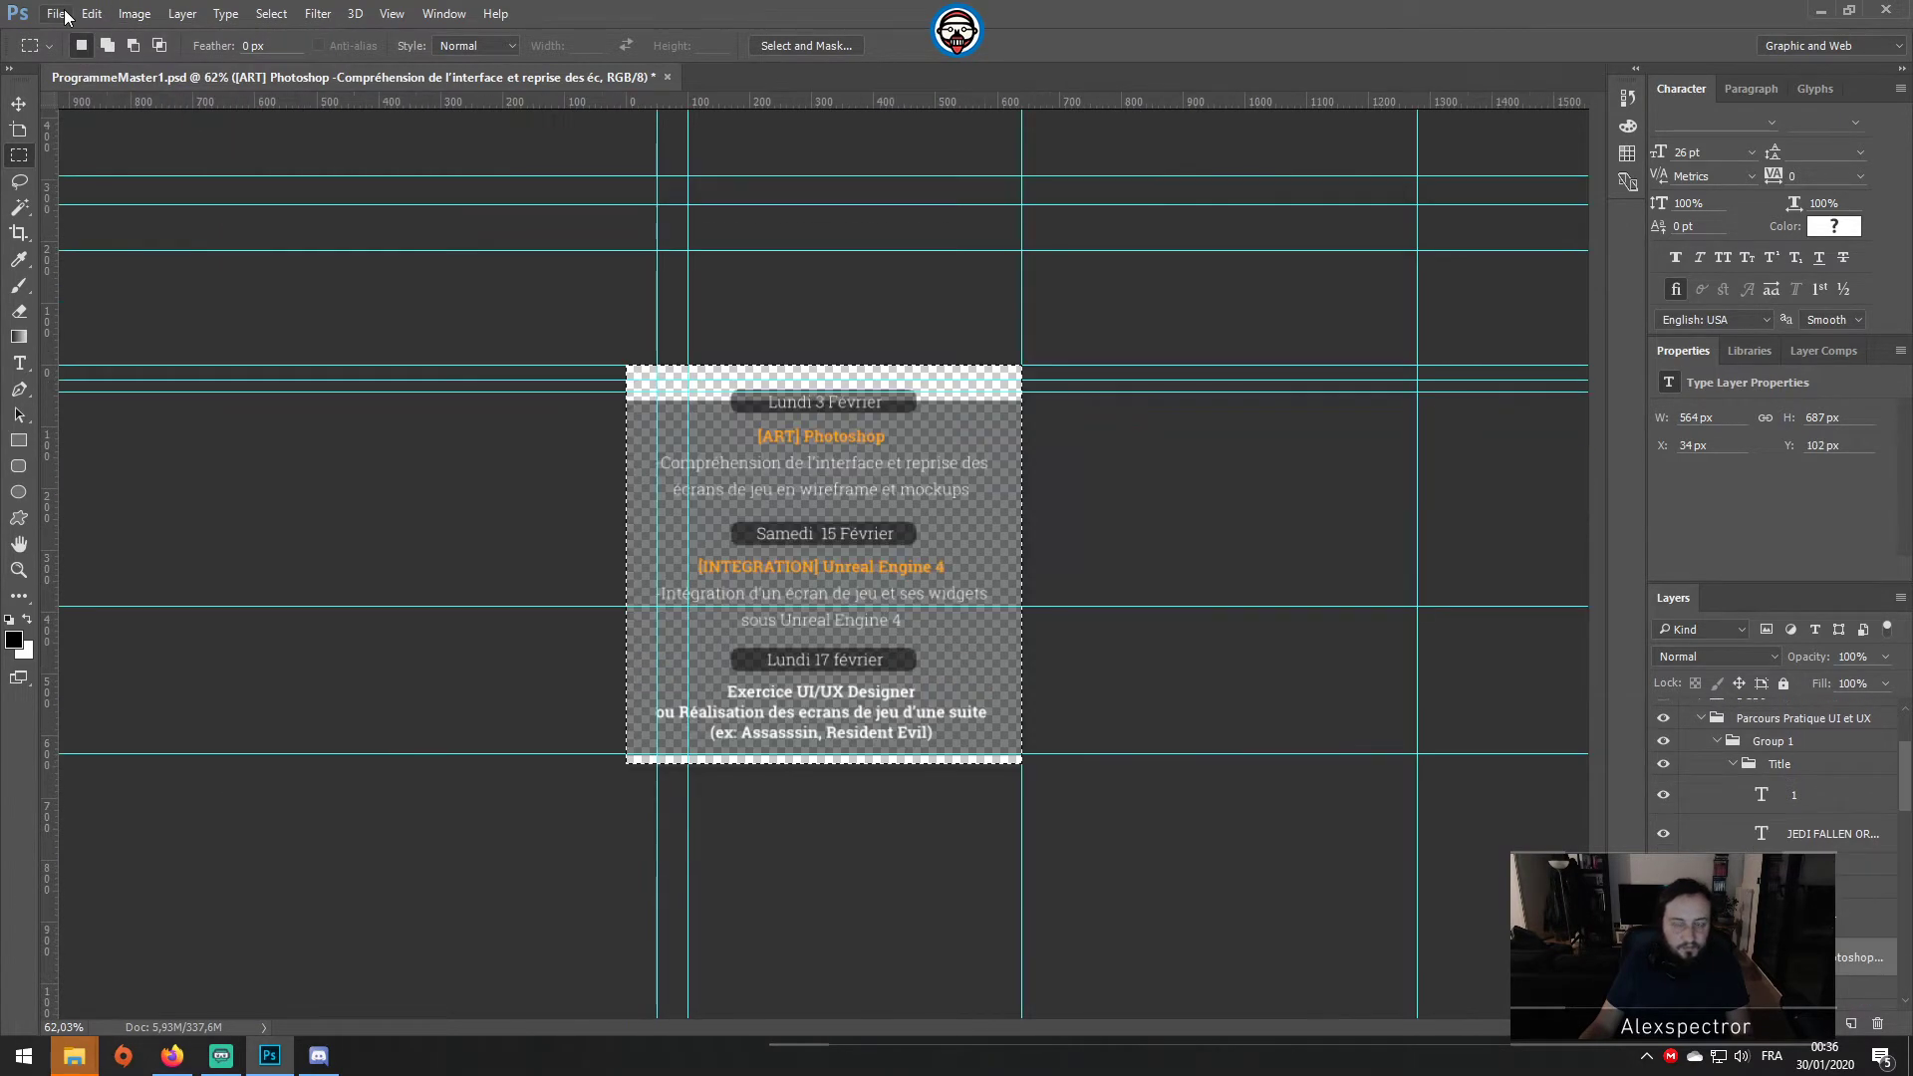
Step: Export it through Save for Web (Legacy) as Content-Pratique PNG
click(56, 13)
mouse_move(189, 310)
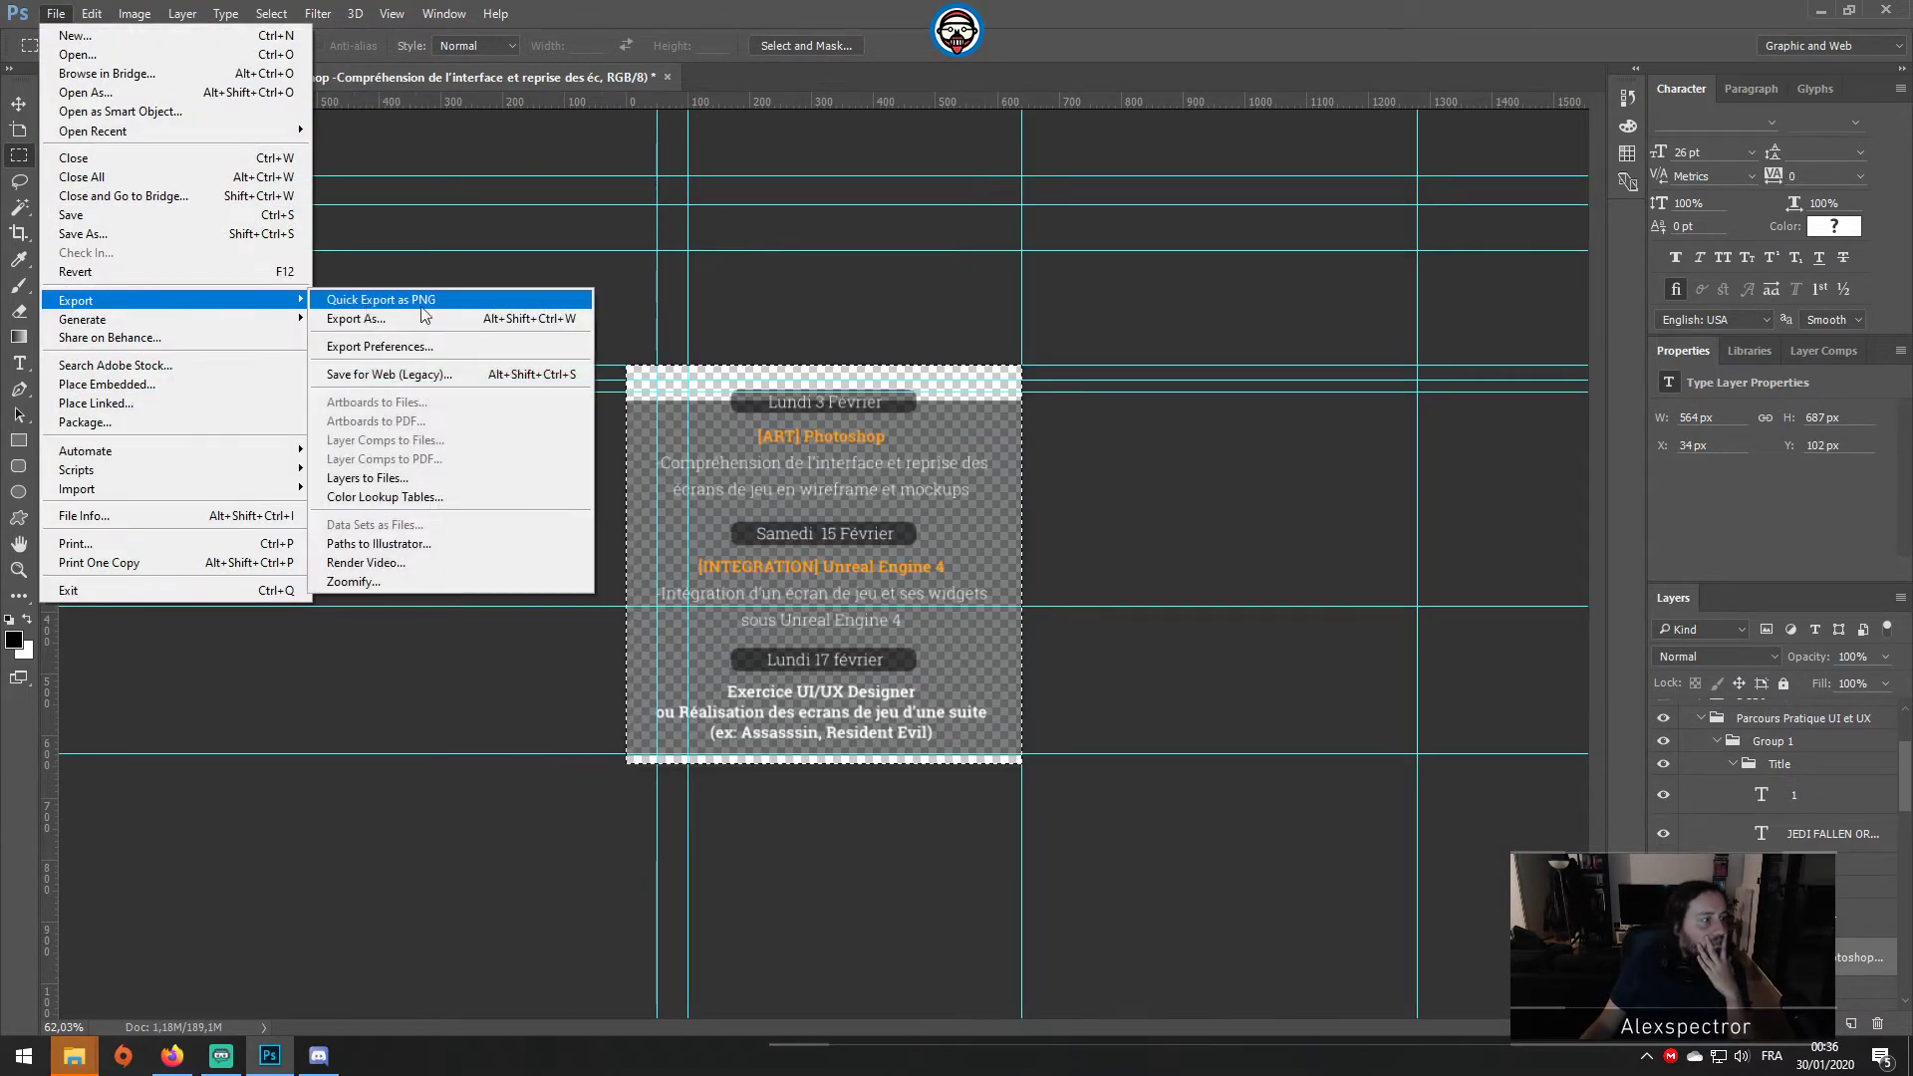
click(492, 373)
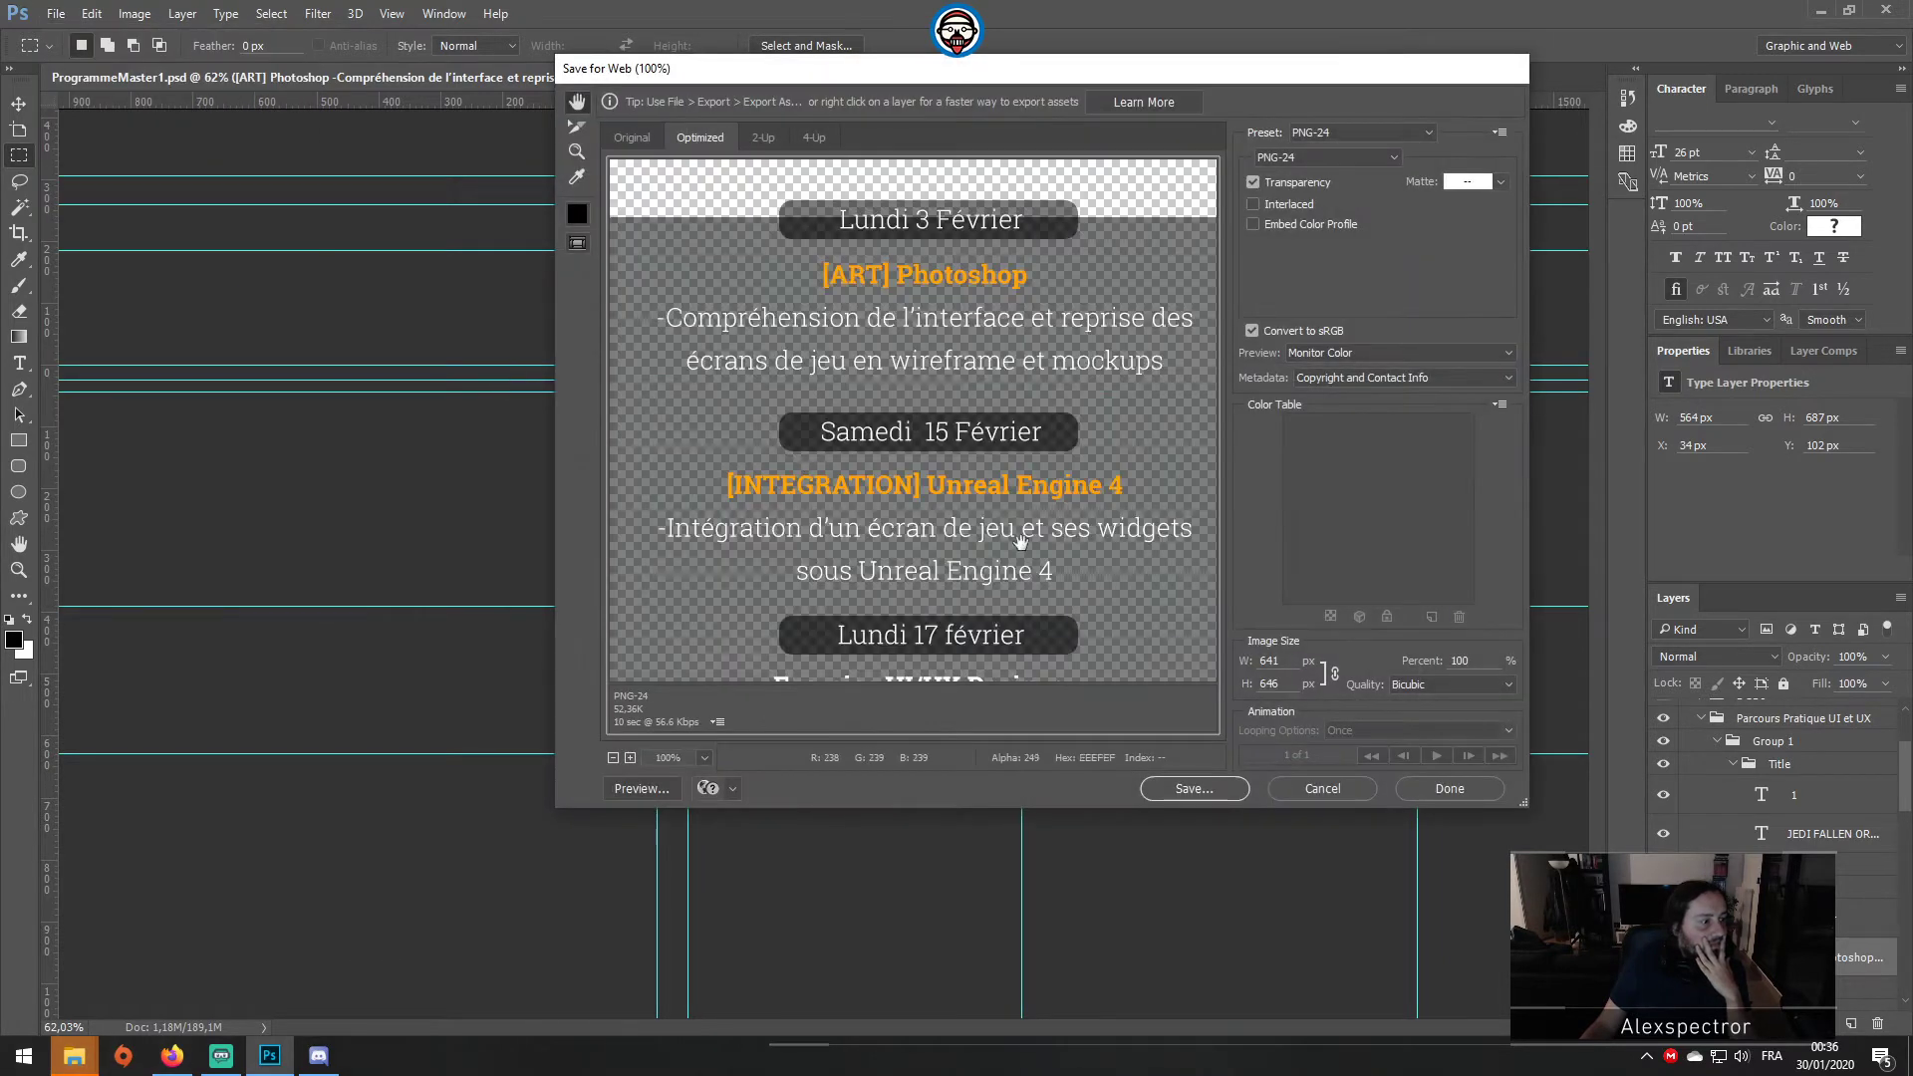
click(1176, 787)
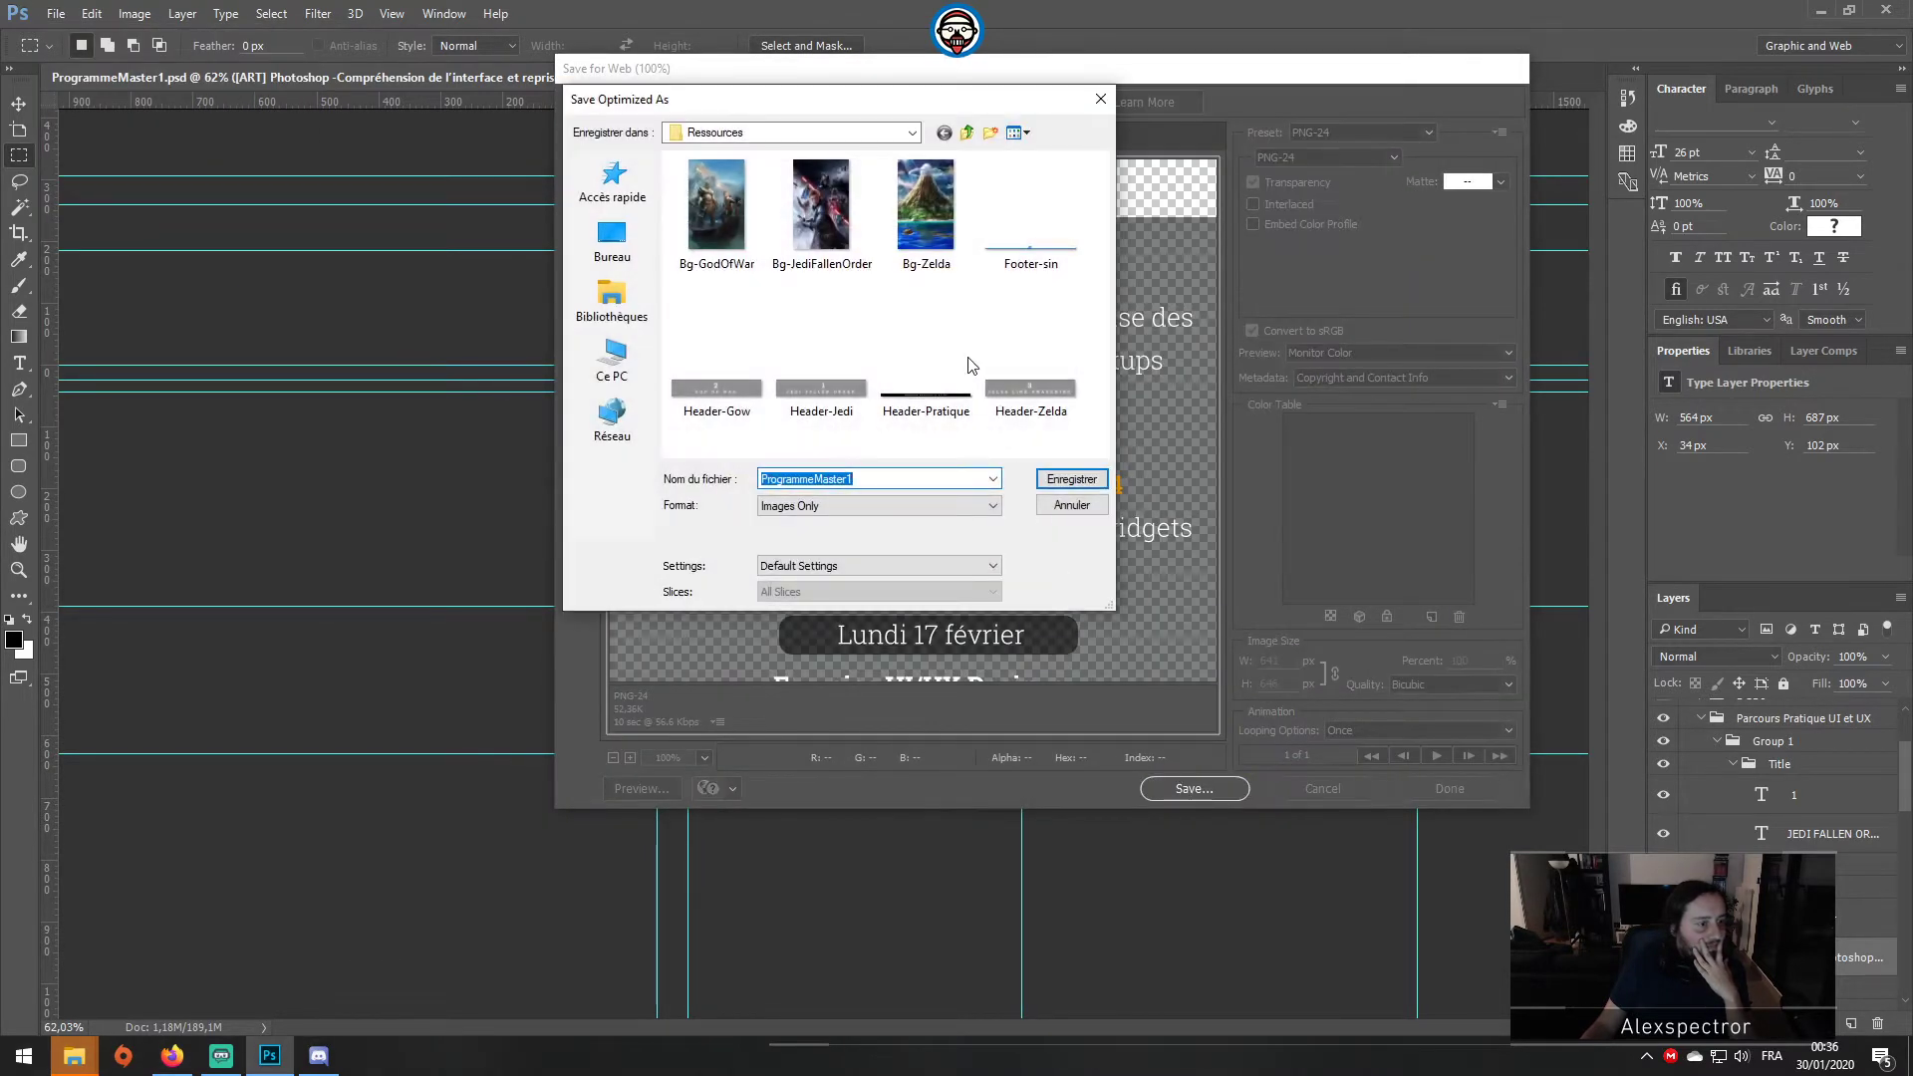
click(777, 479)
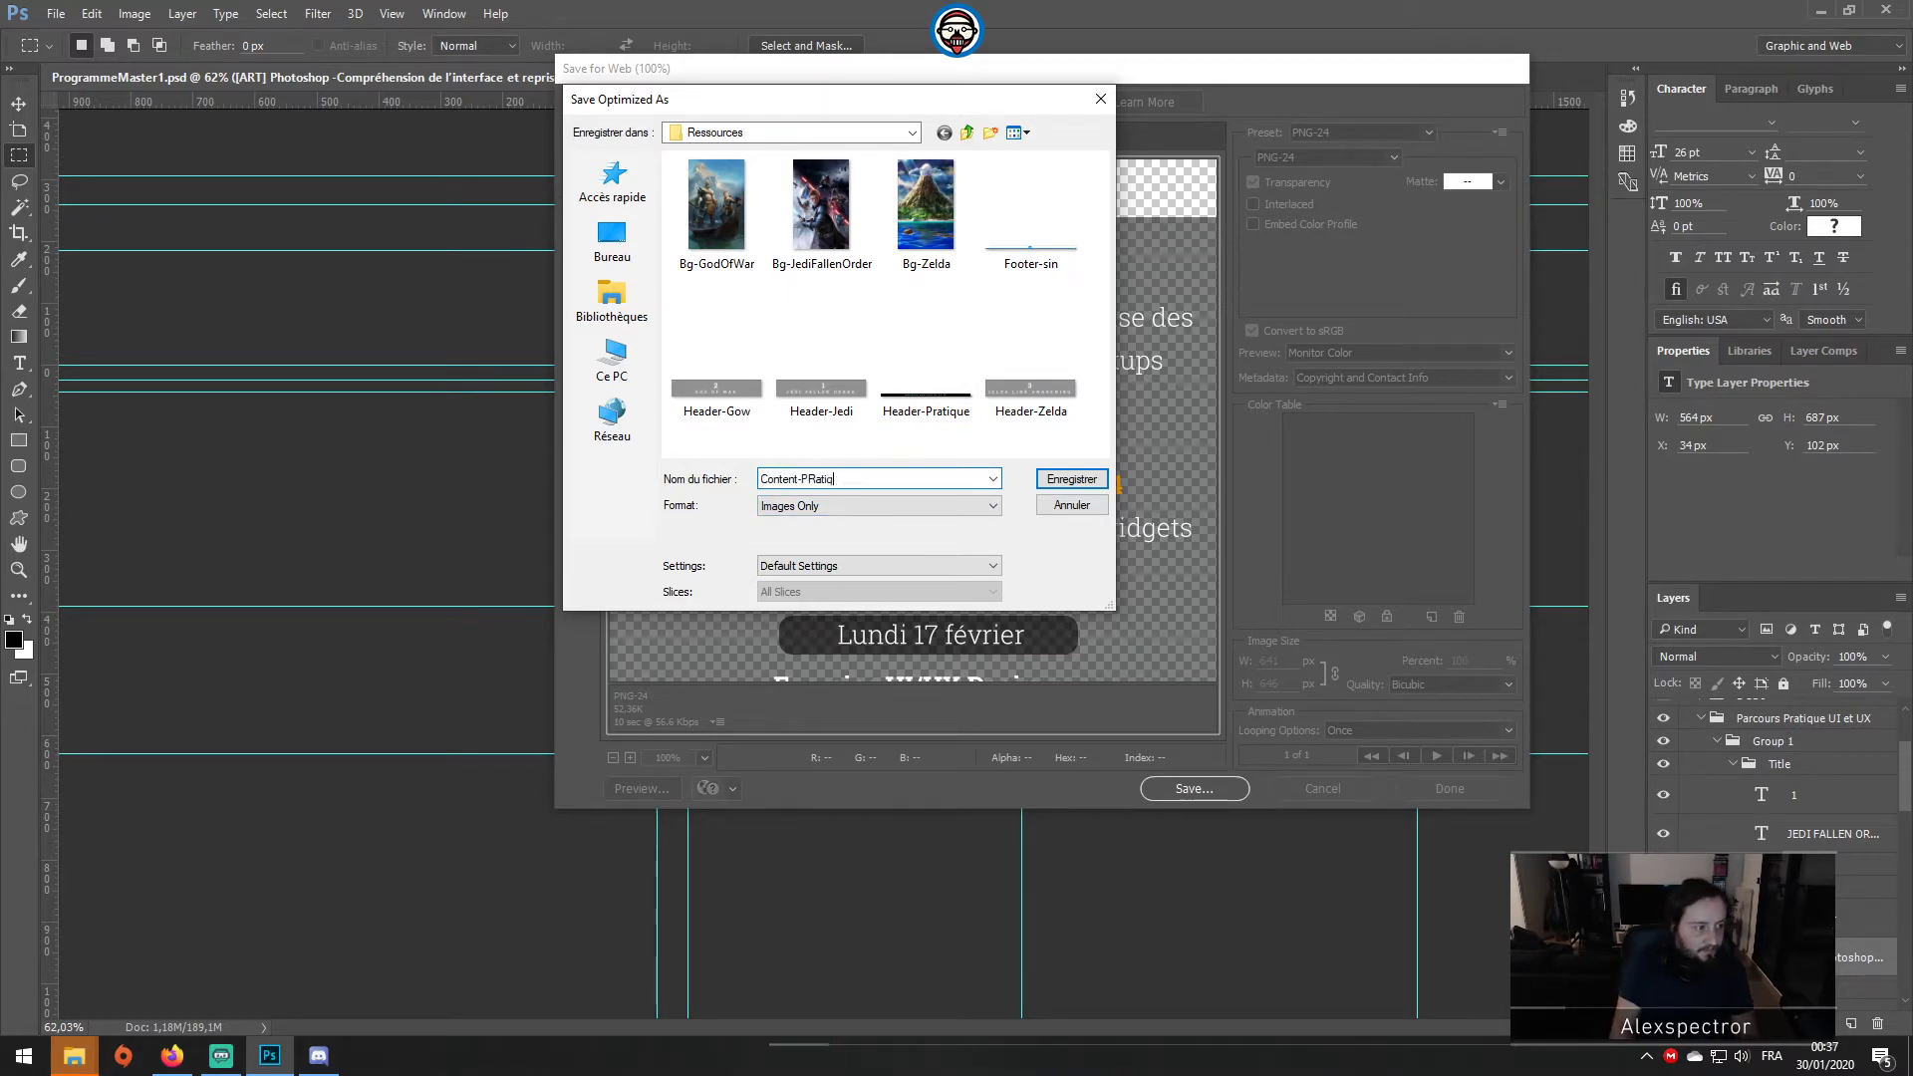
key(Return)
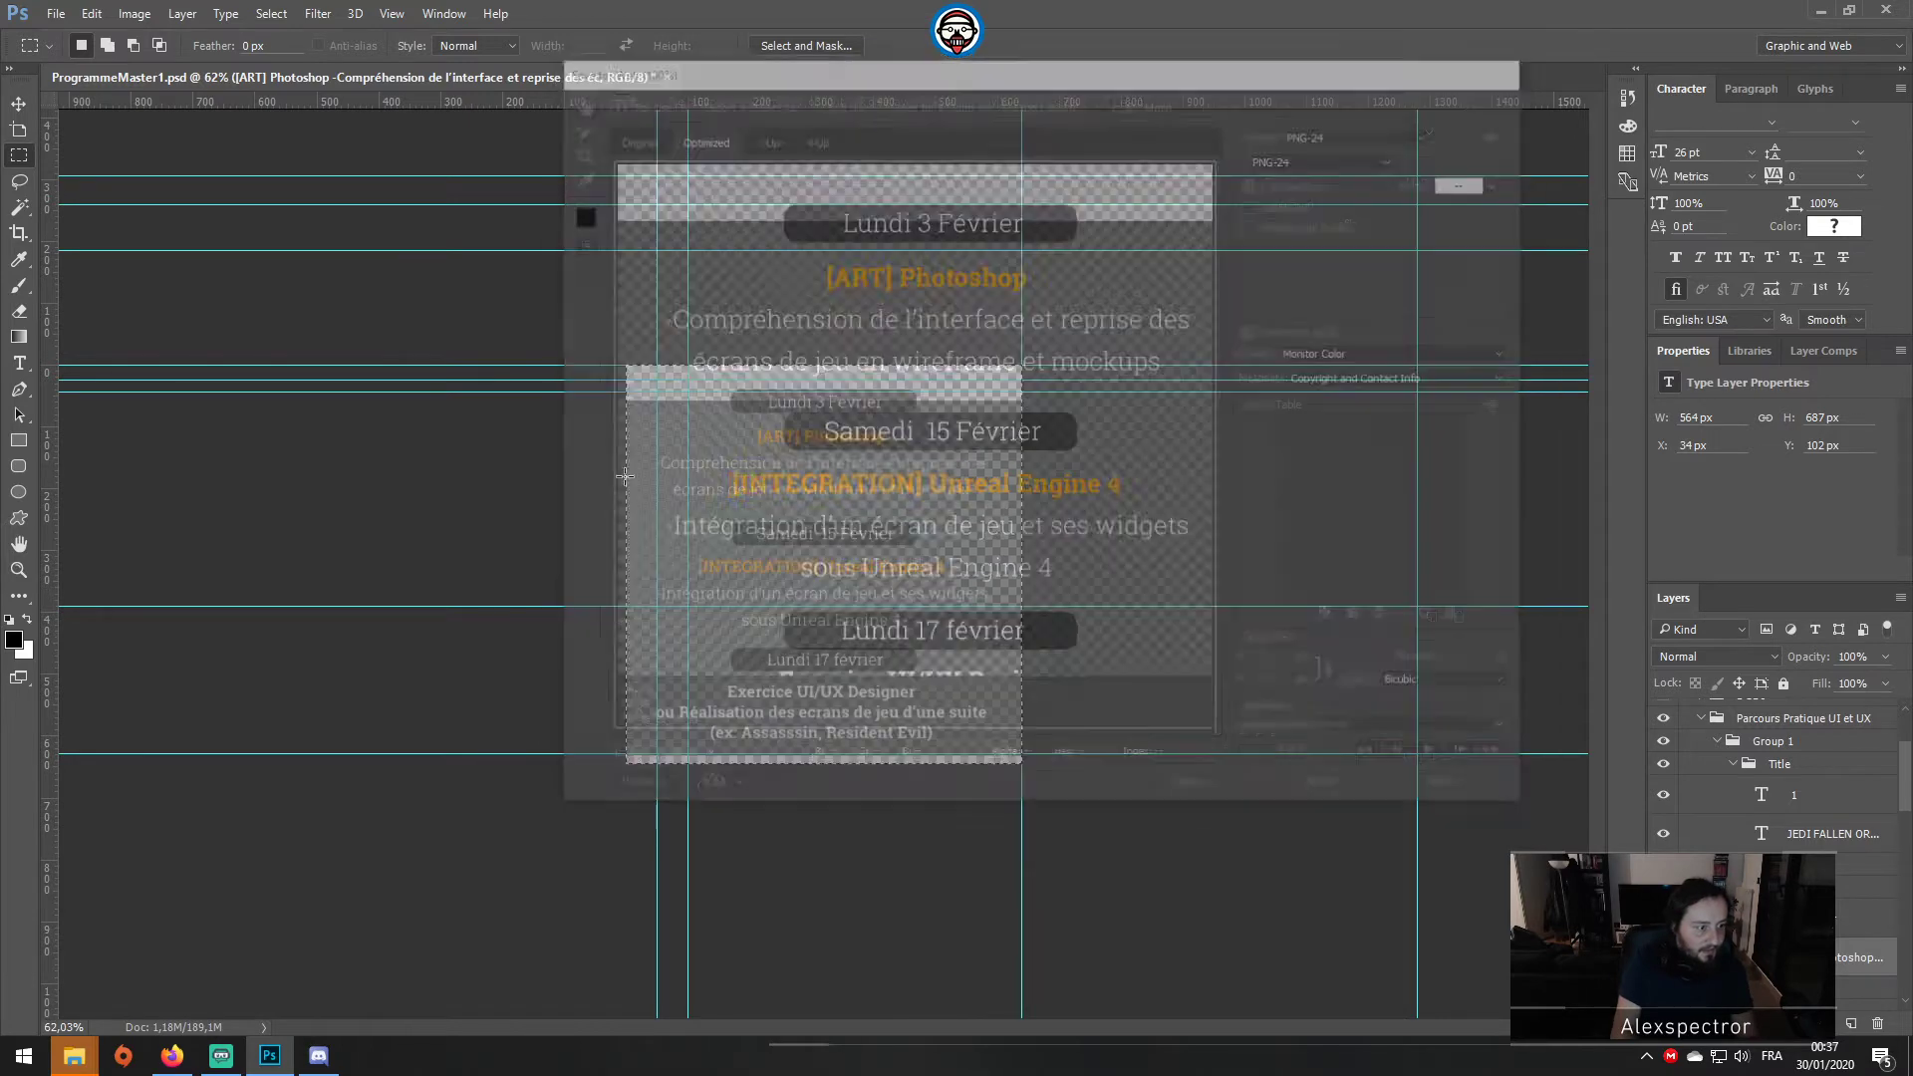
Step: Search Windows for 'unreal' and launch the Epic Games Launcher
key(super)
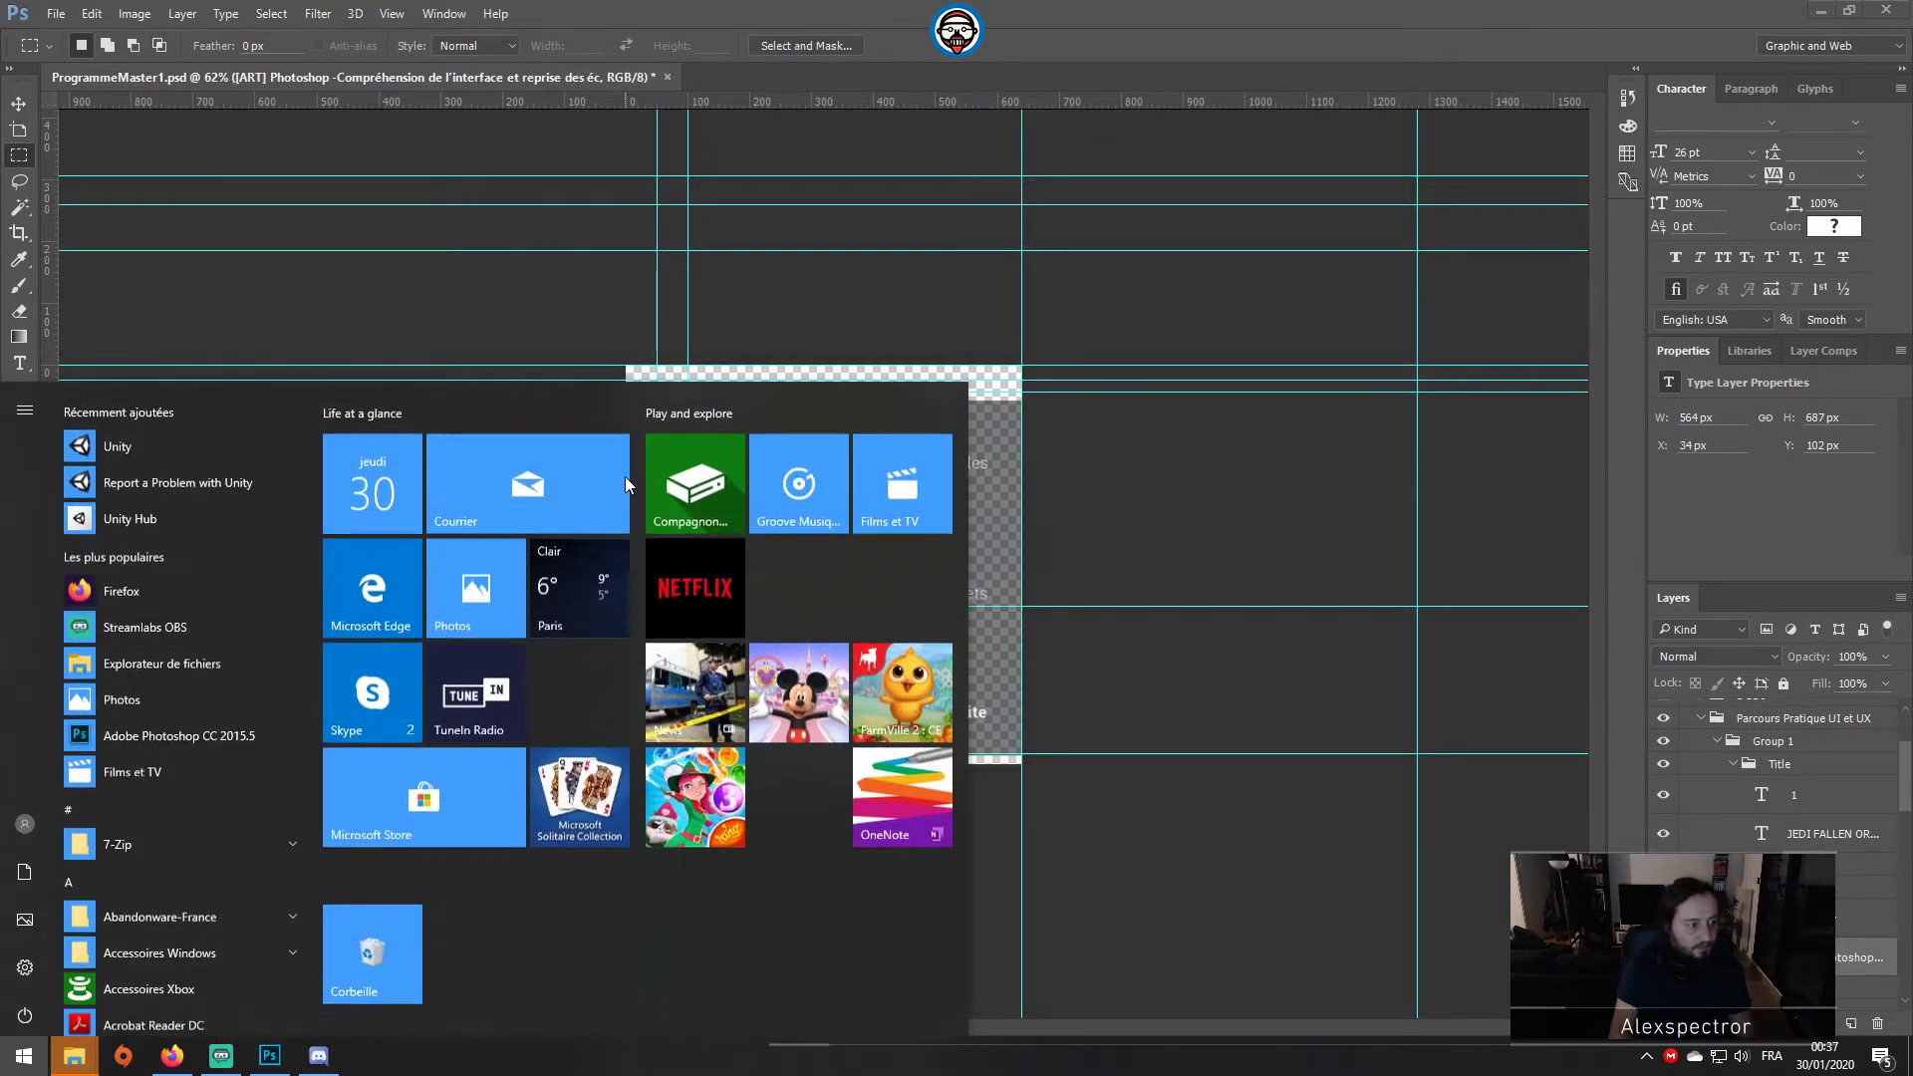
text(unreal)
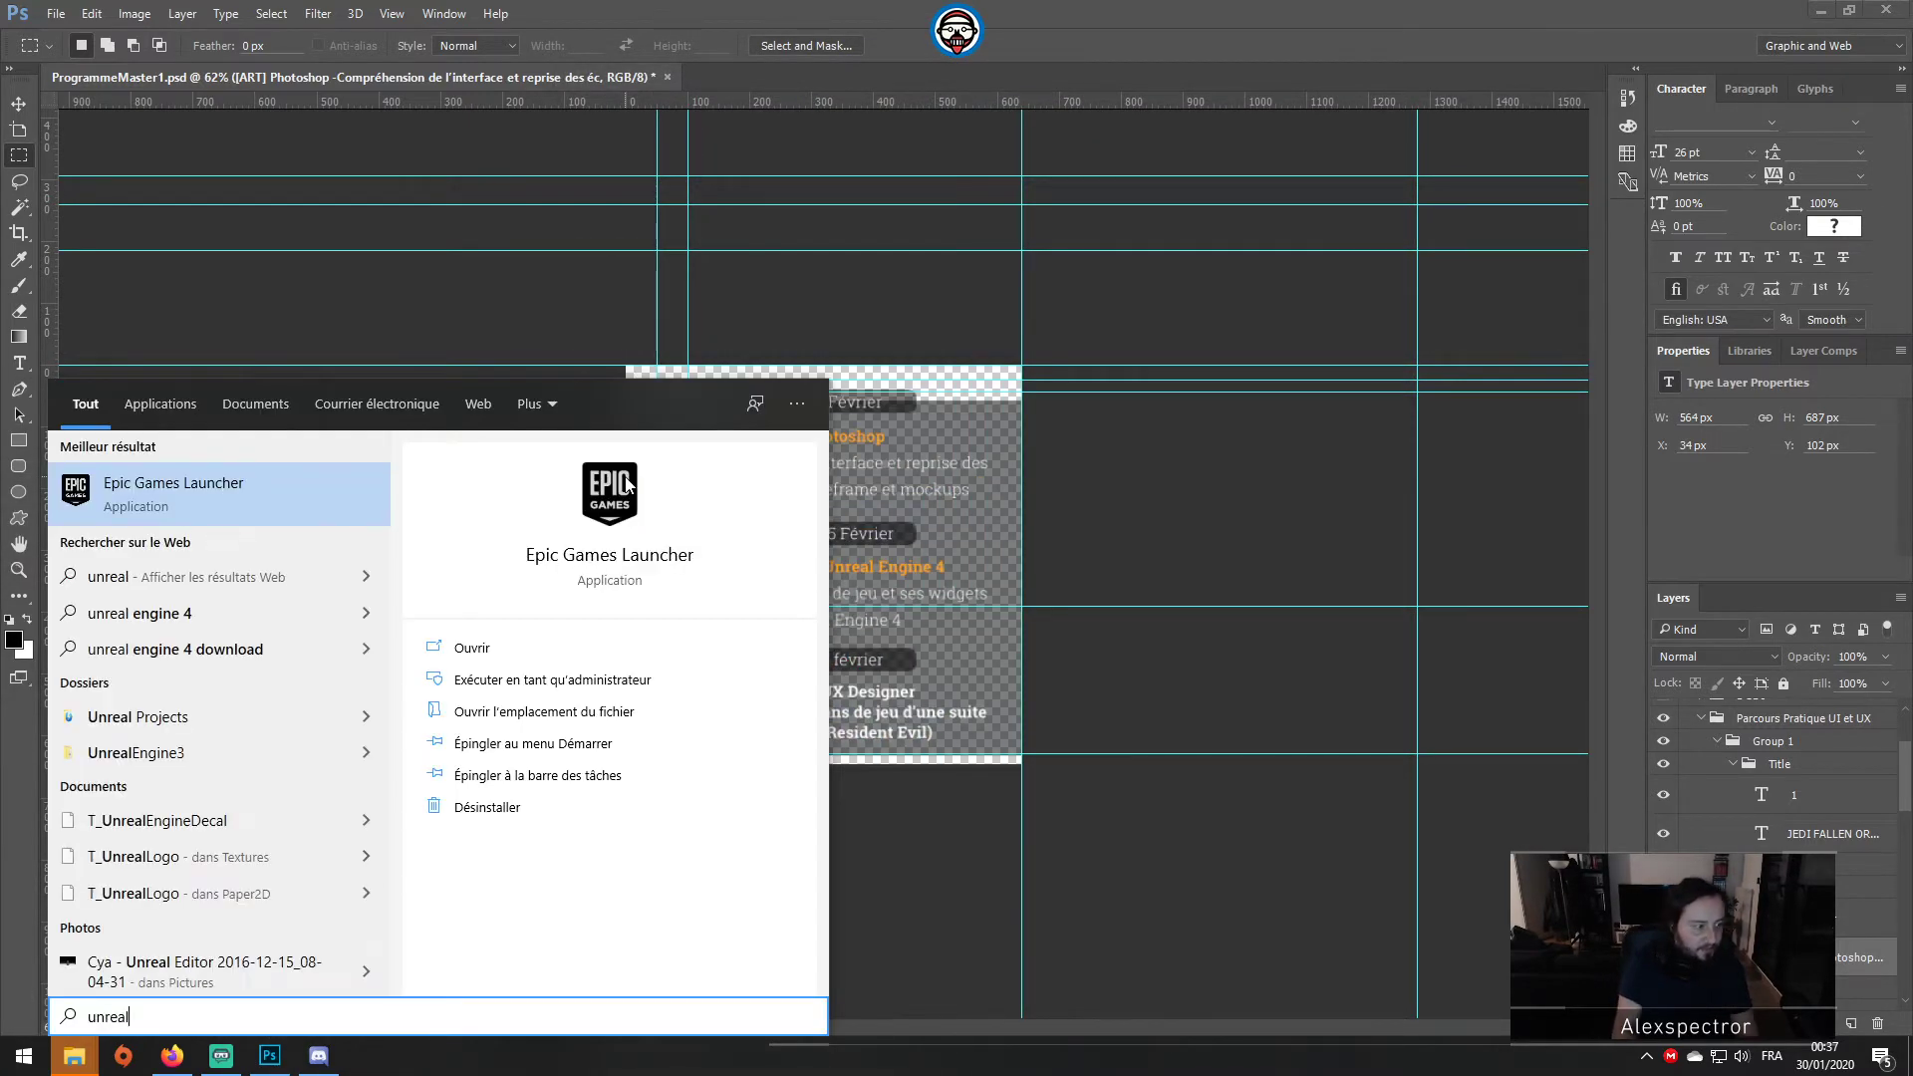
click(226, 473)
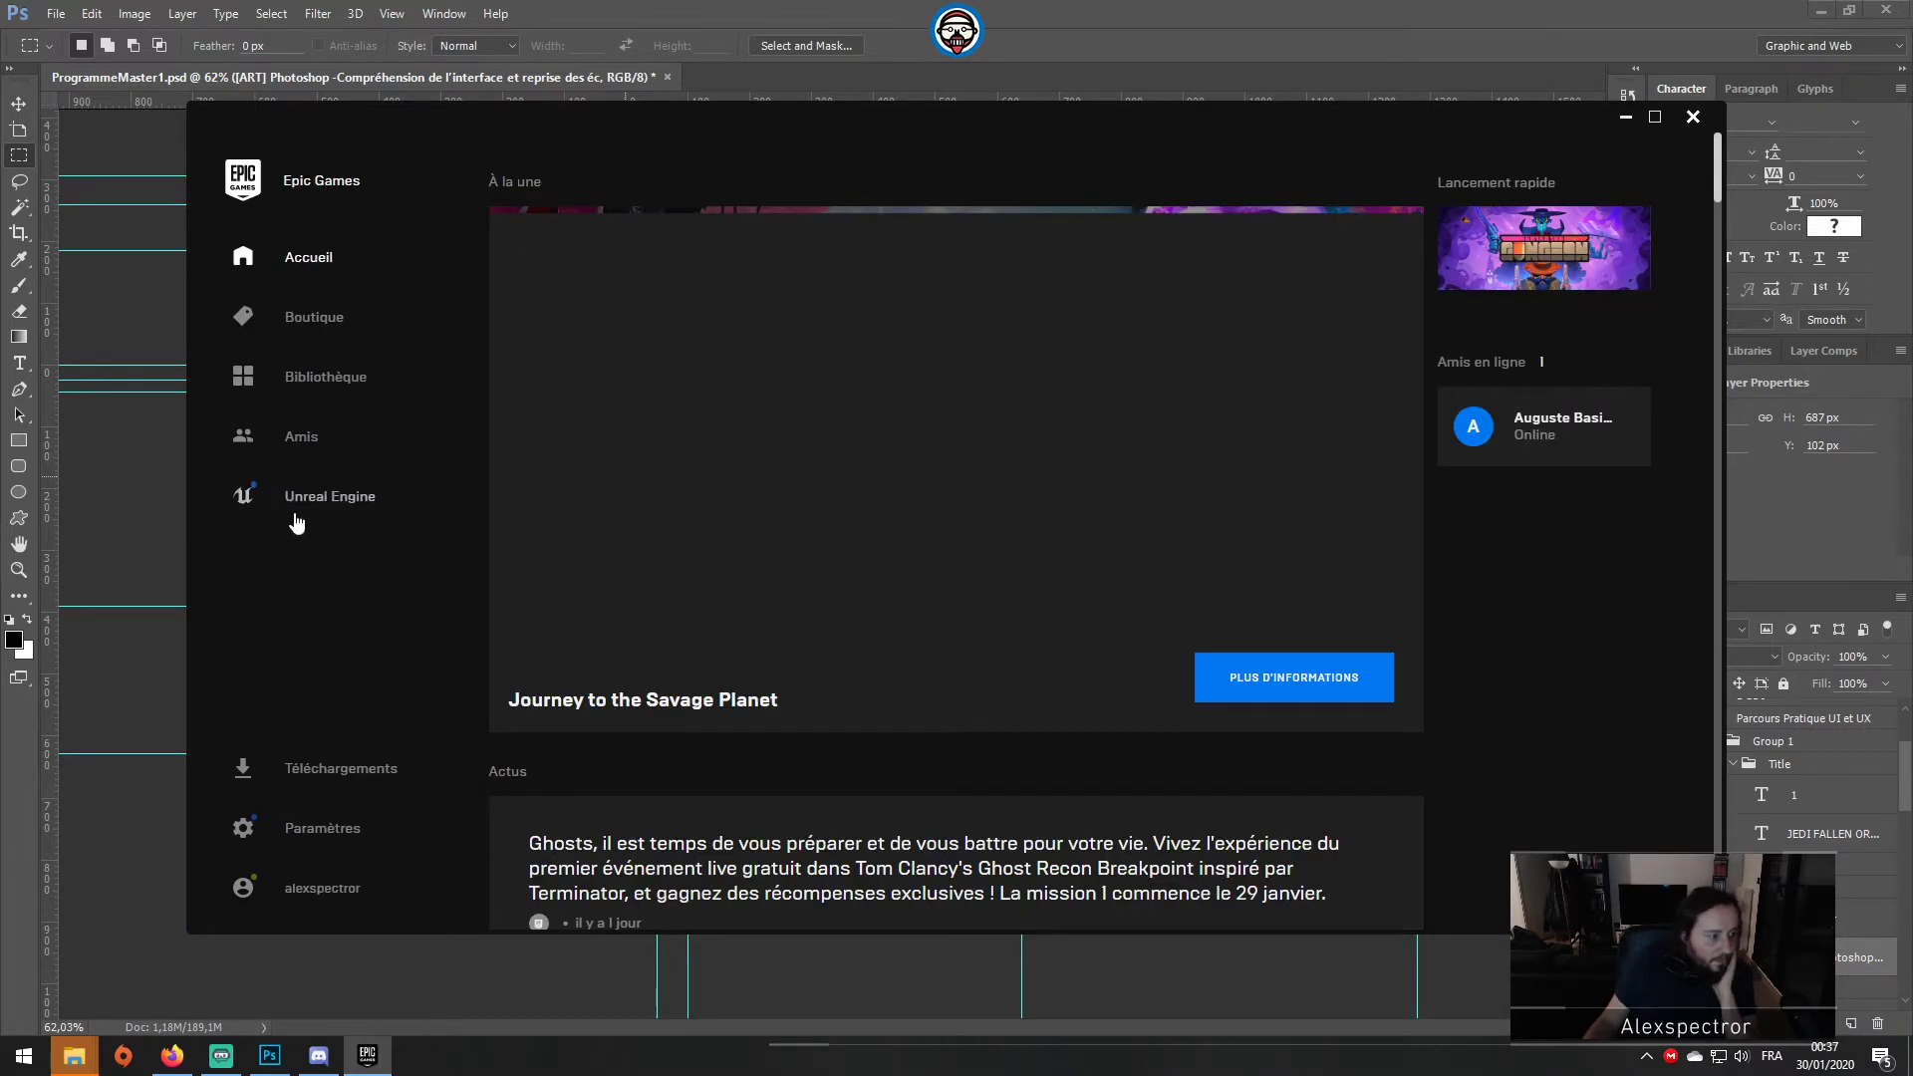
Step: Launch Unreal Engine 4.23.1 from the library, then minimise the launcher
click(302, 518)
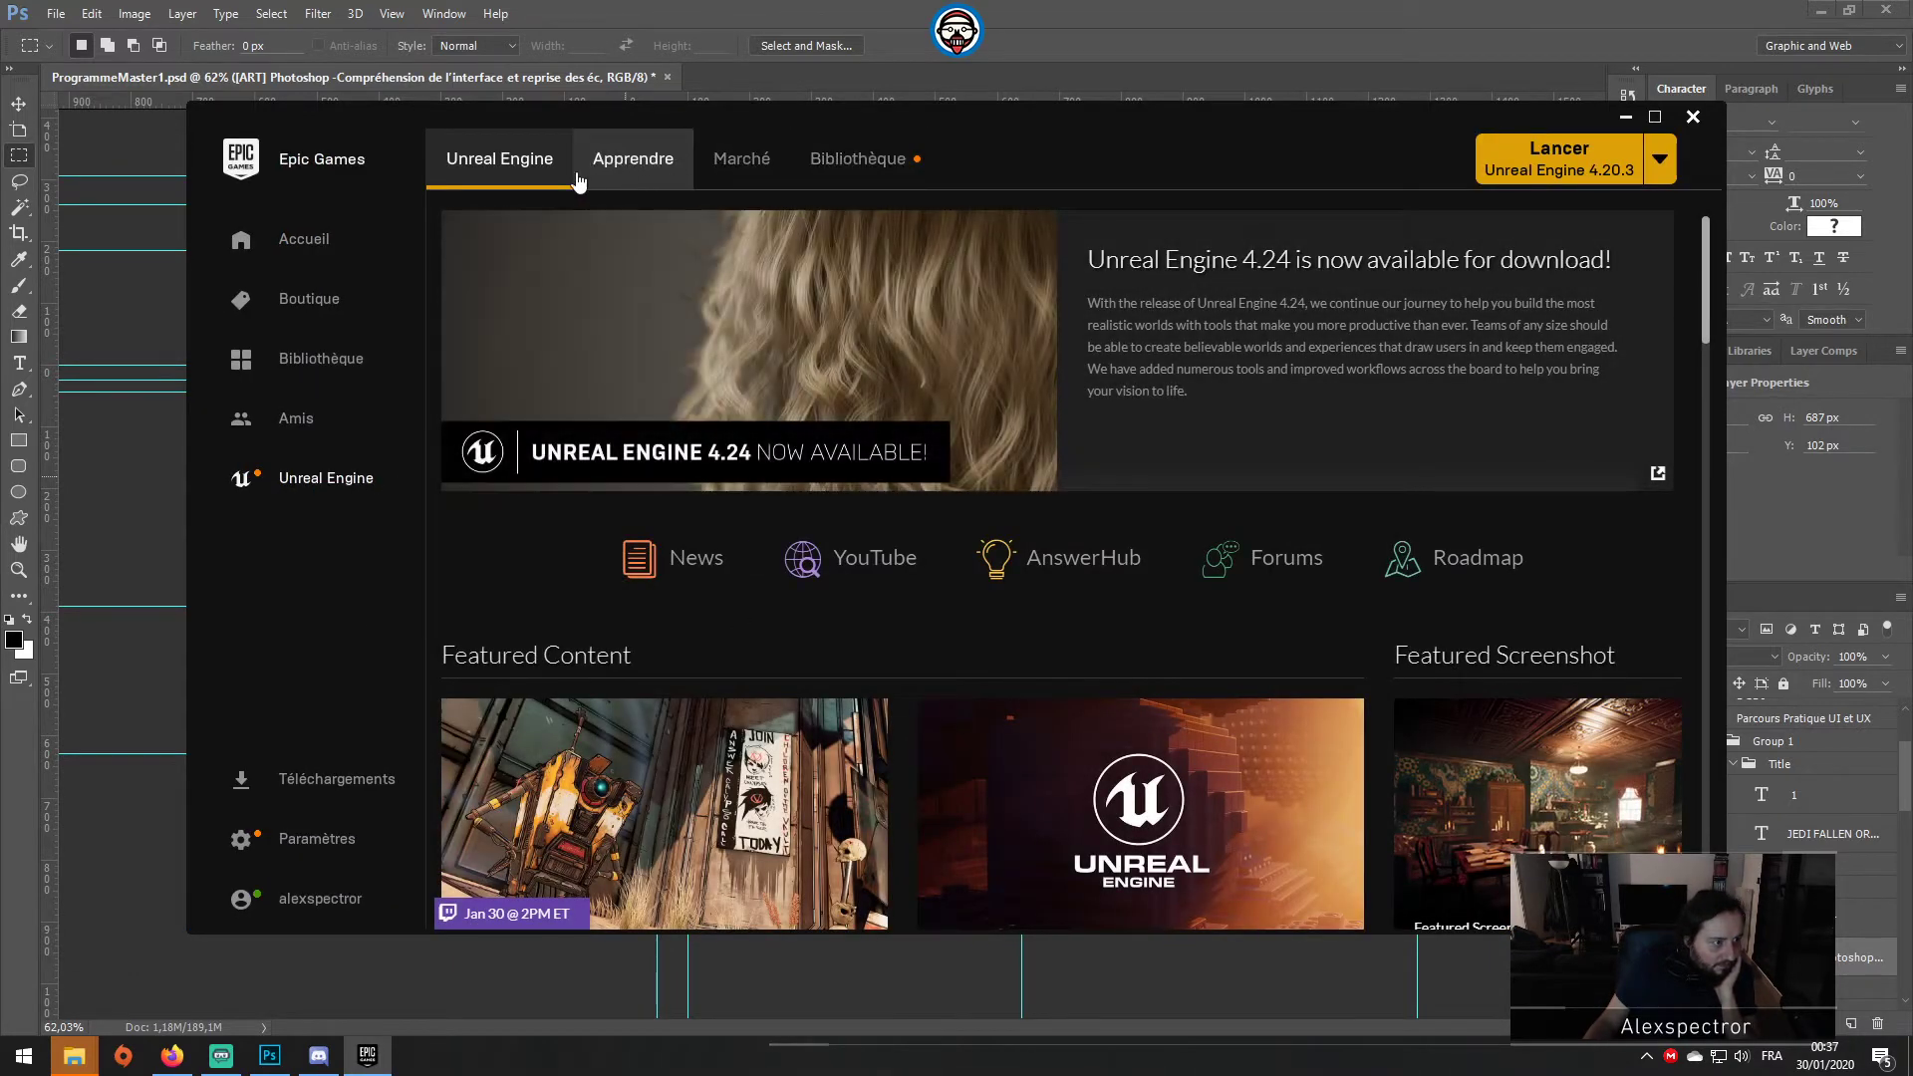
click(691, 165)
click(880, 154)
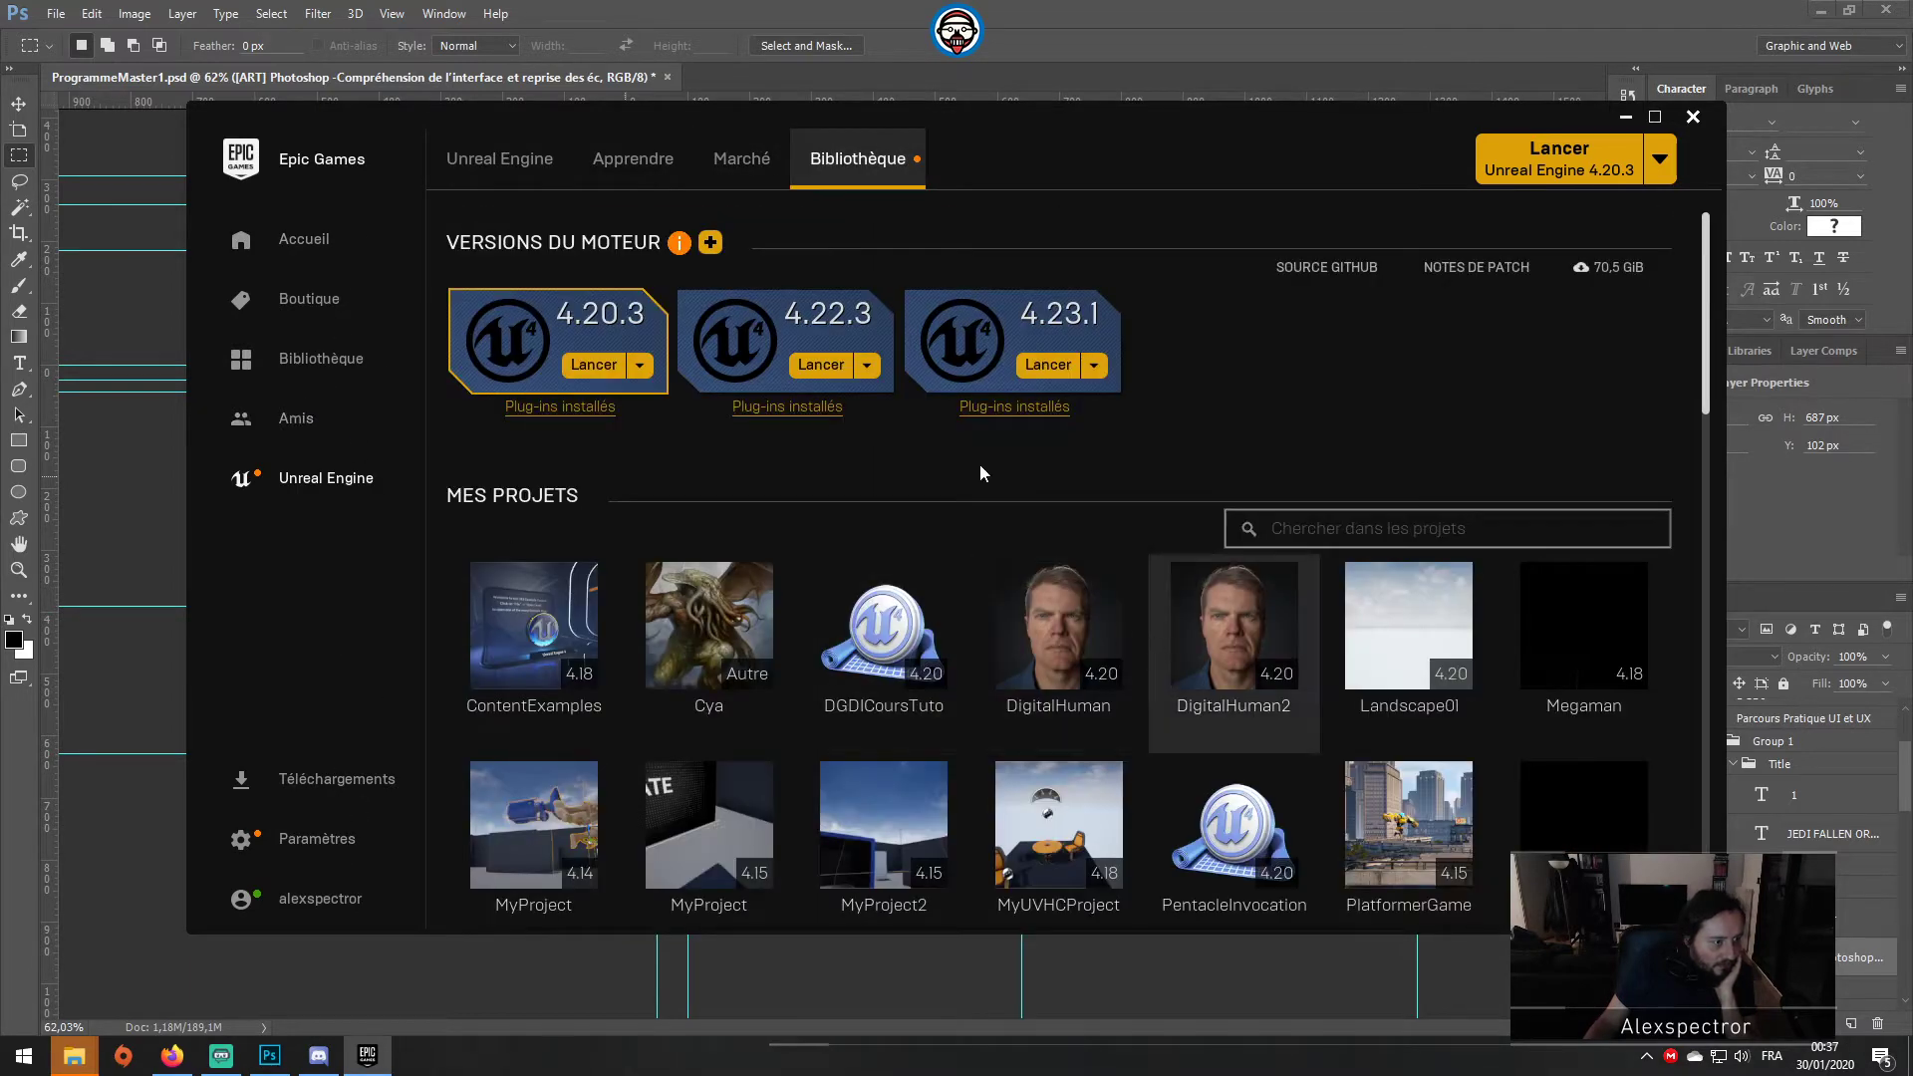
click(1048, 365)
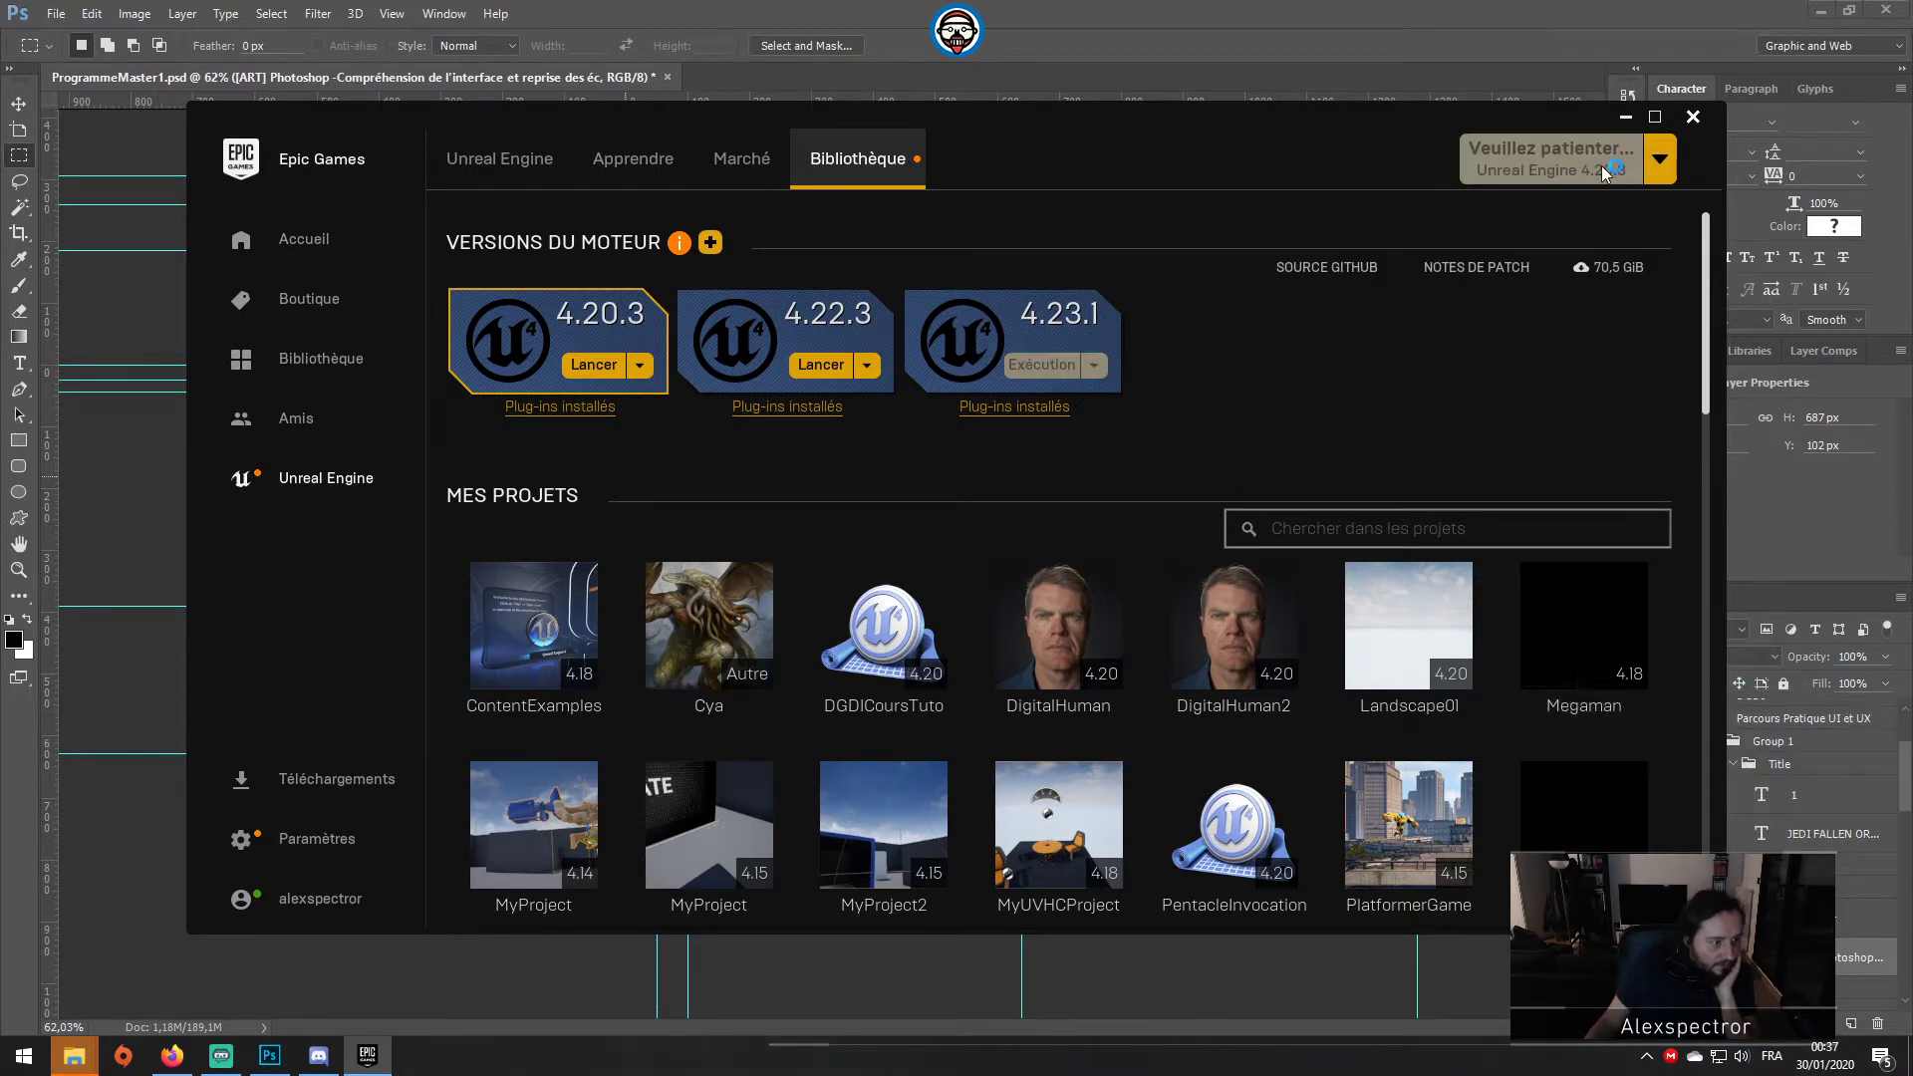
click(1627, 117)
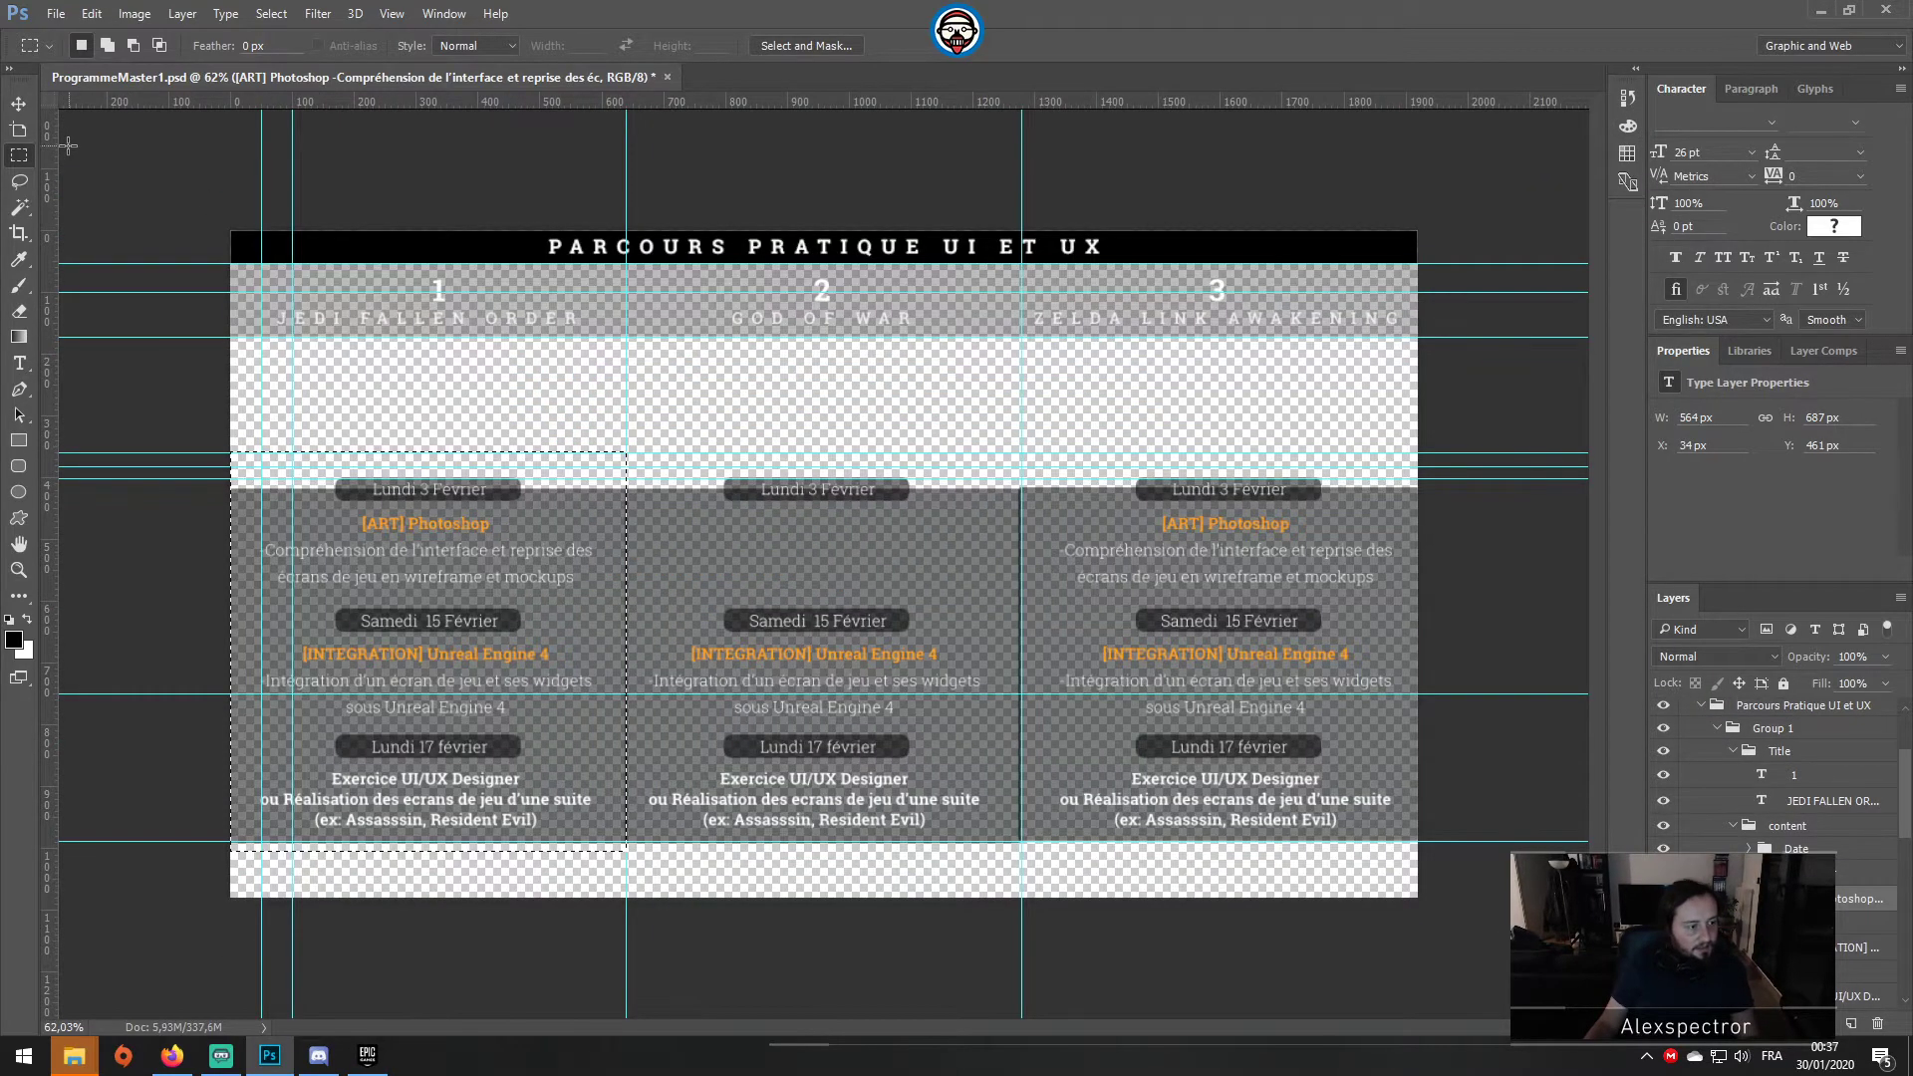
Step: Hide the Parcours Pratique UI et UX group, show Parcours Theorie UI et UX, and bring up the Ressources folder
click(18, 104)
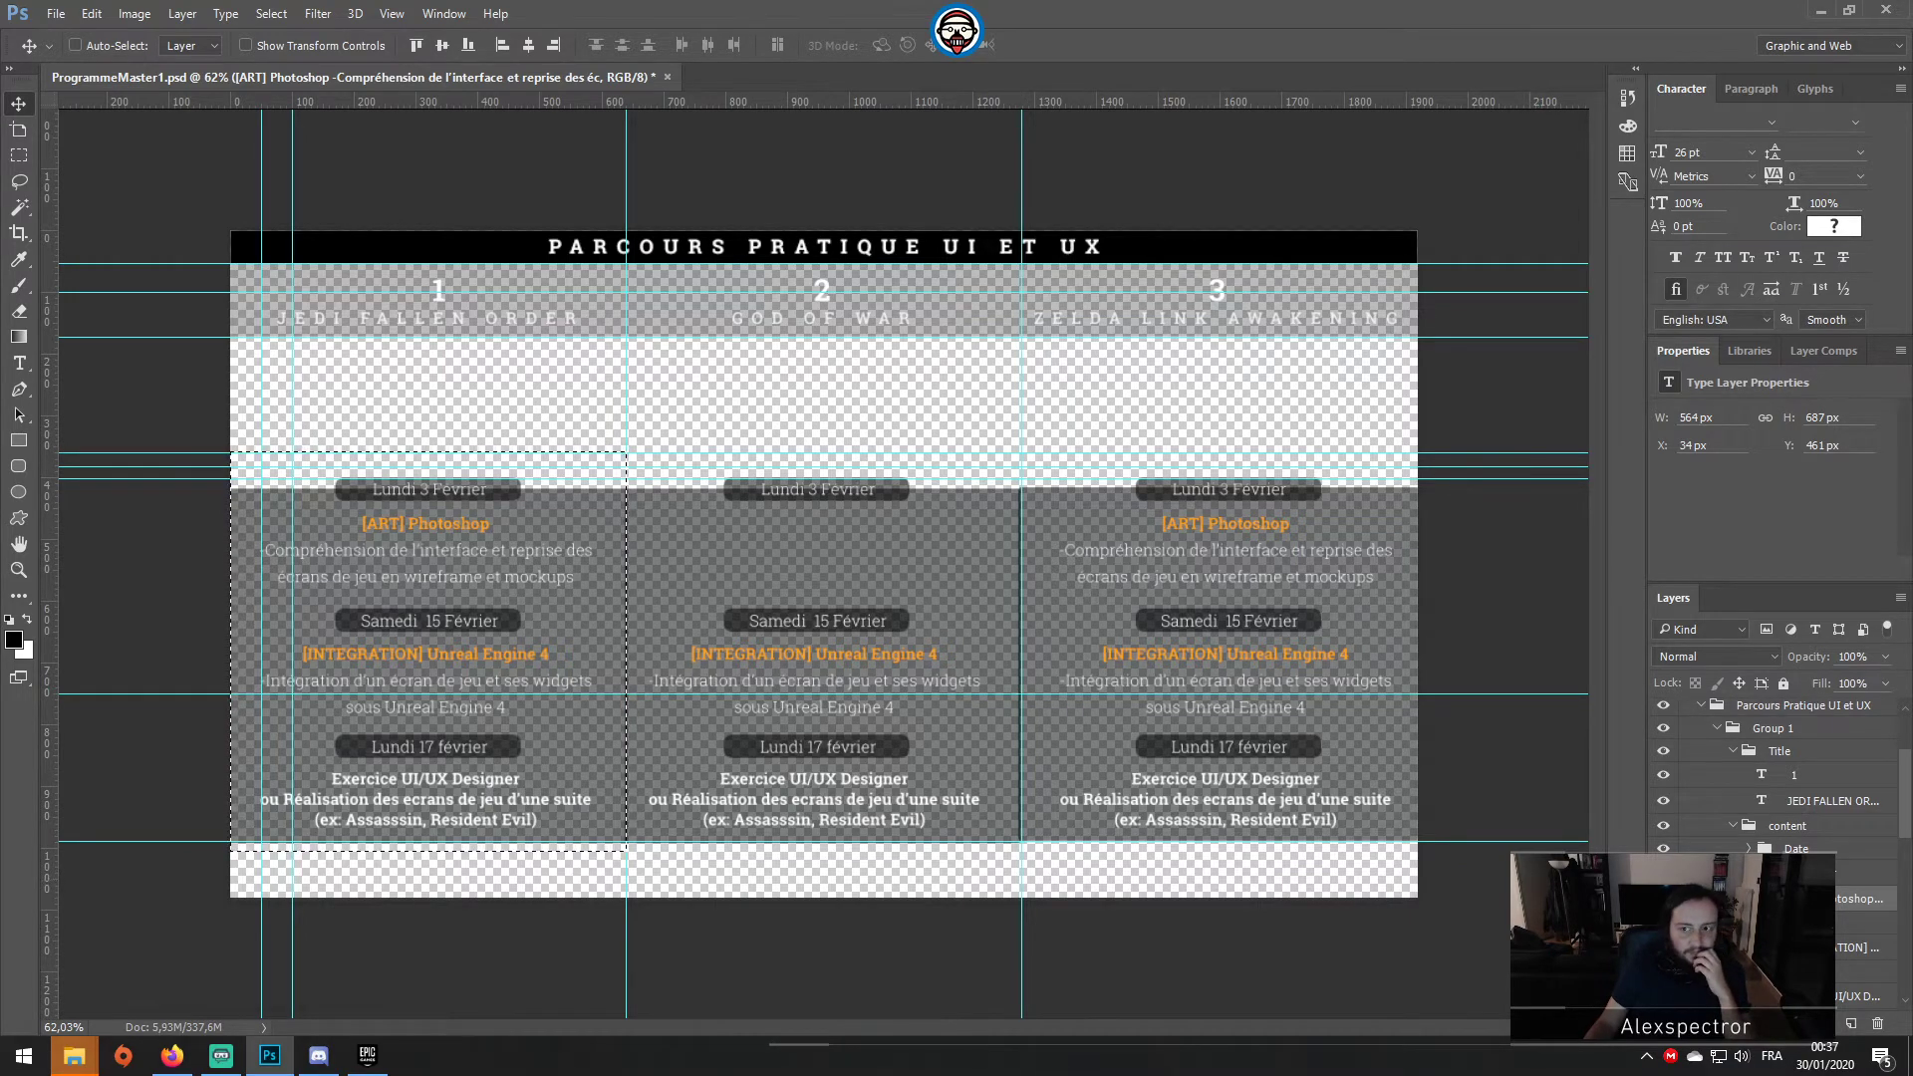
click(1701, 705)
click(1677, 827)
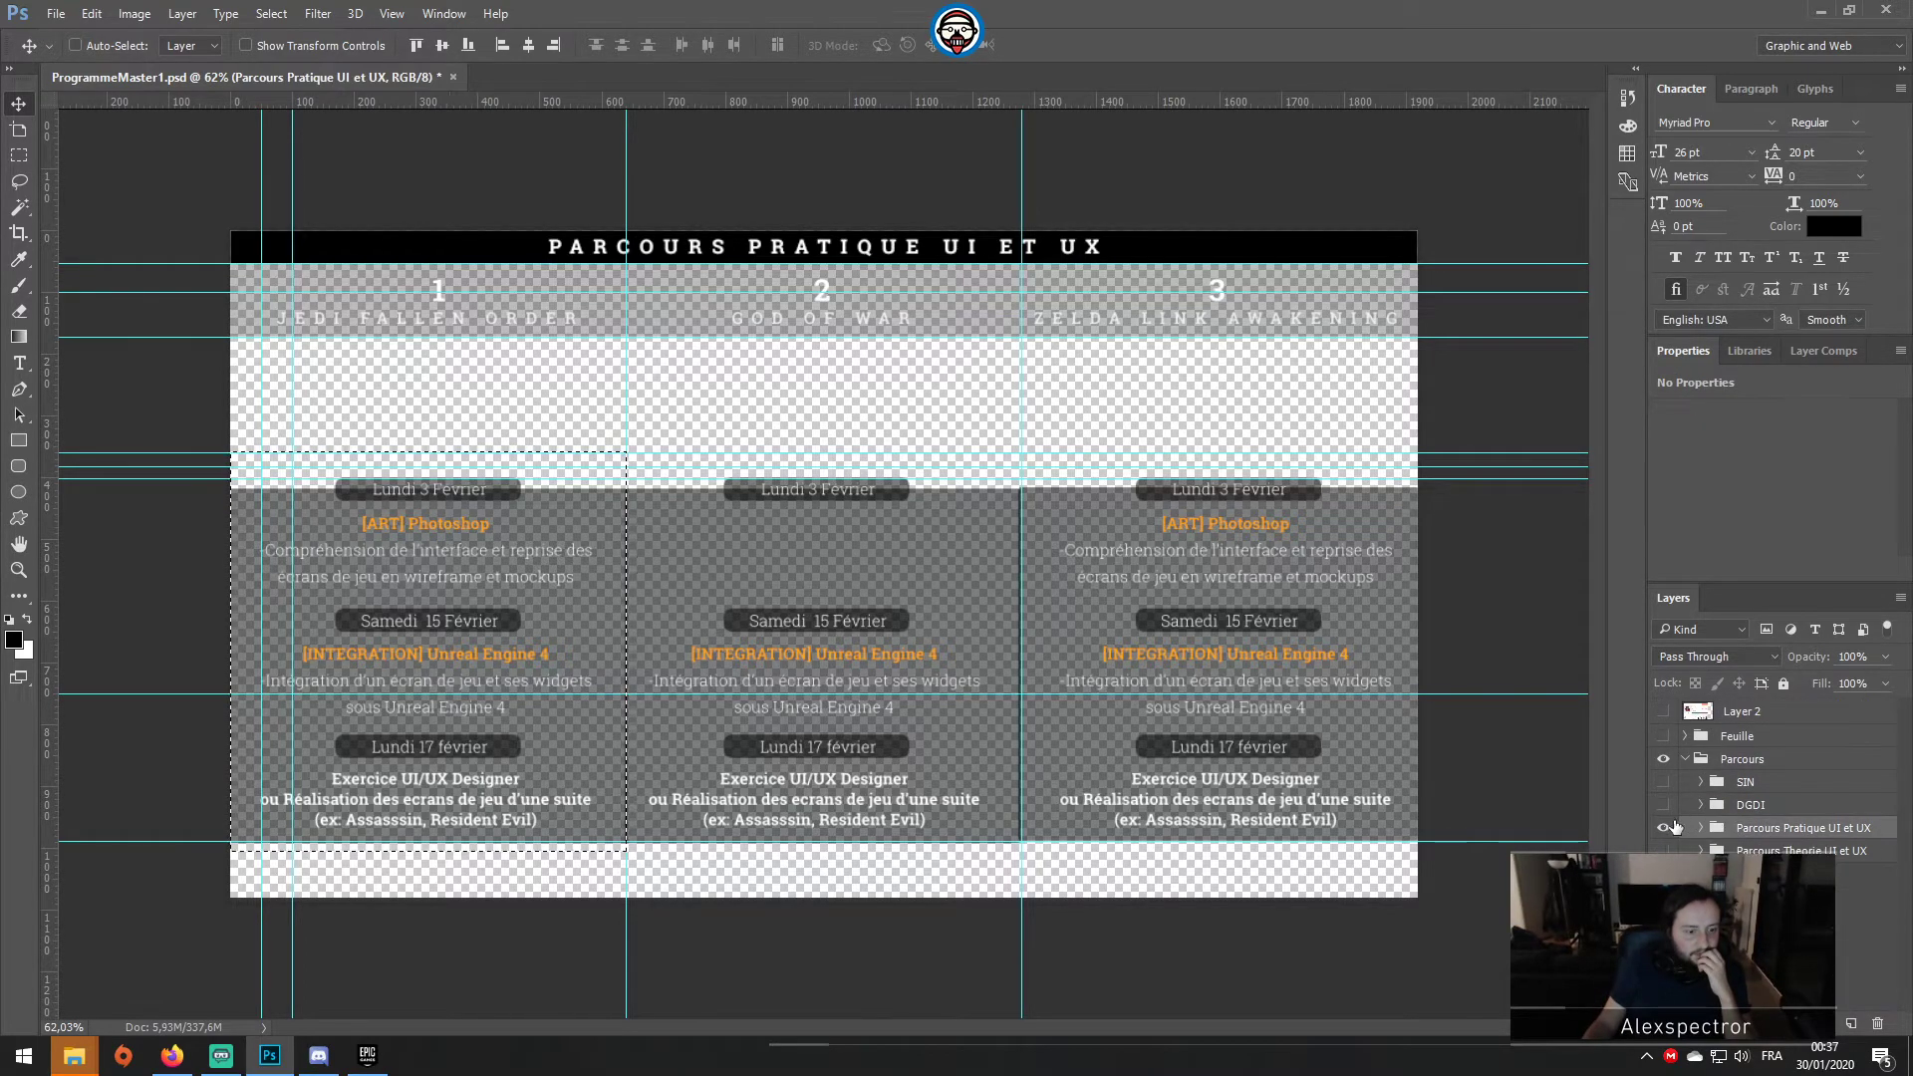
click(1663, 828)
click(1664, 850)
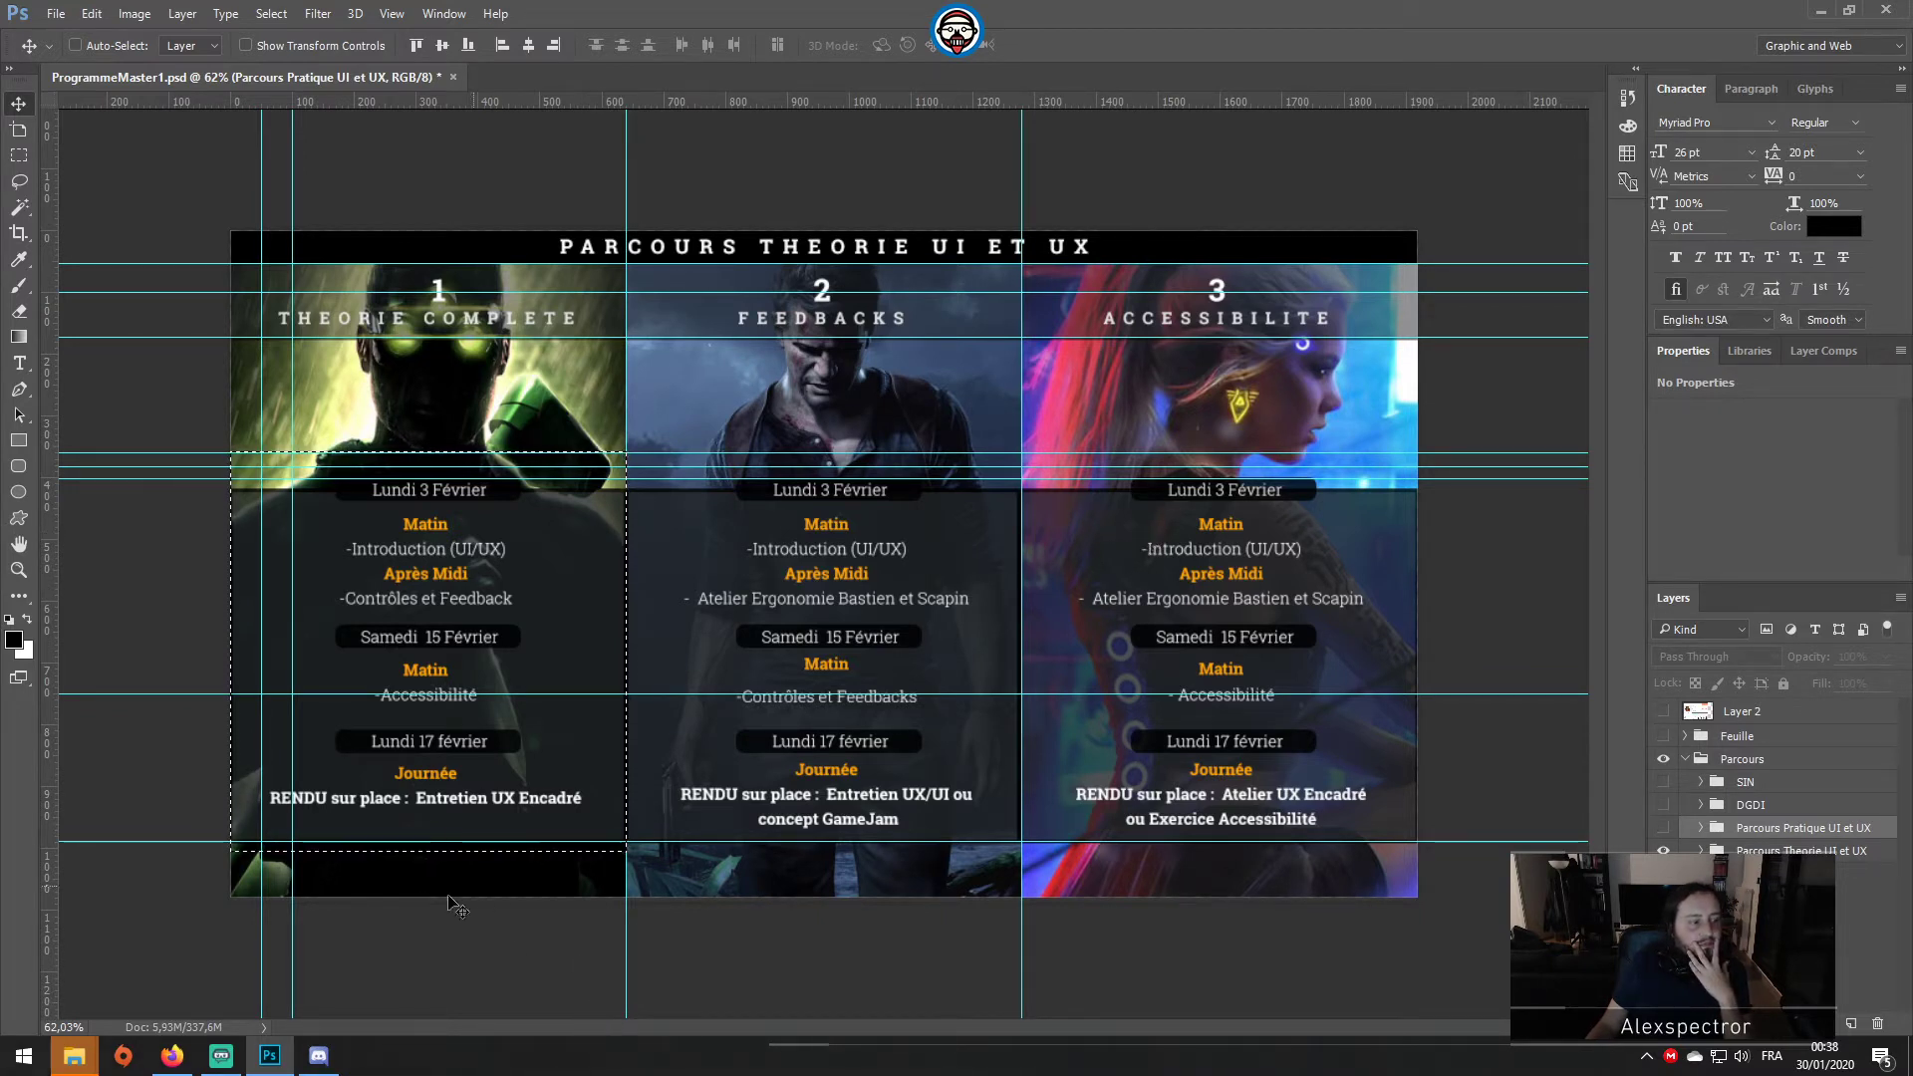
mouse_move(74, 1054)
click(154, 1013)
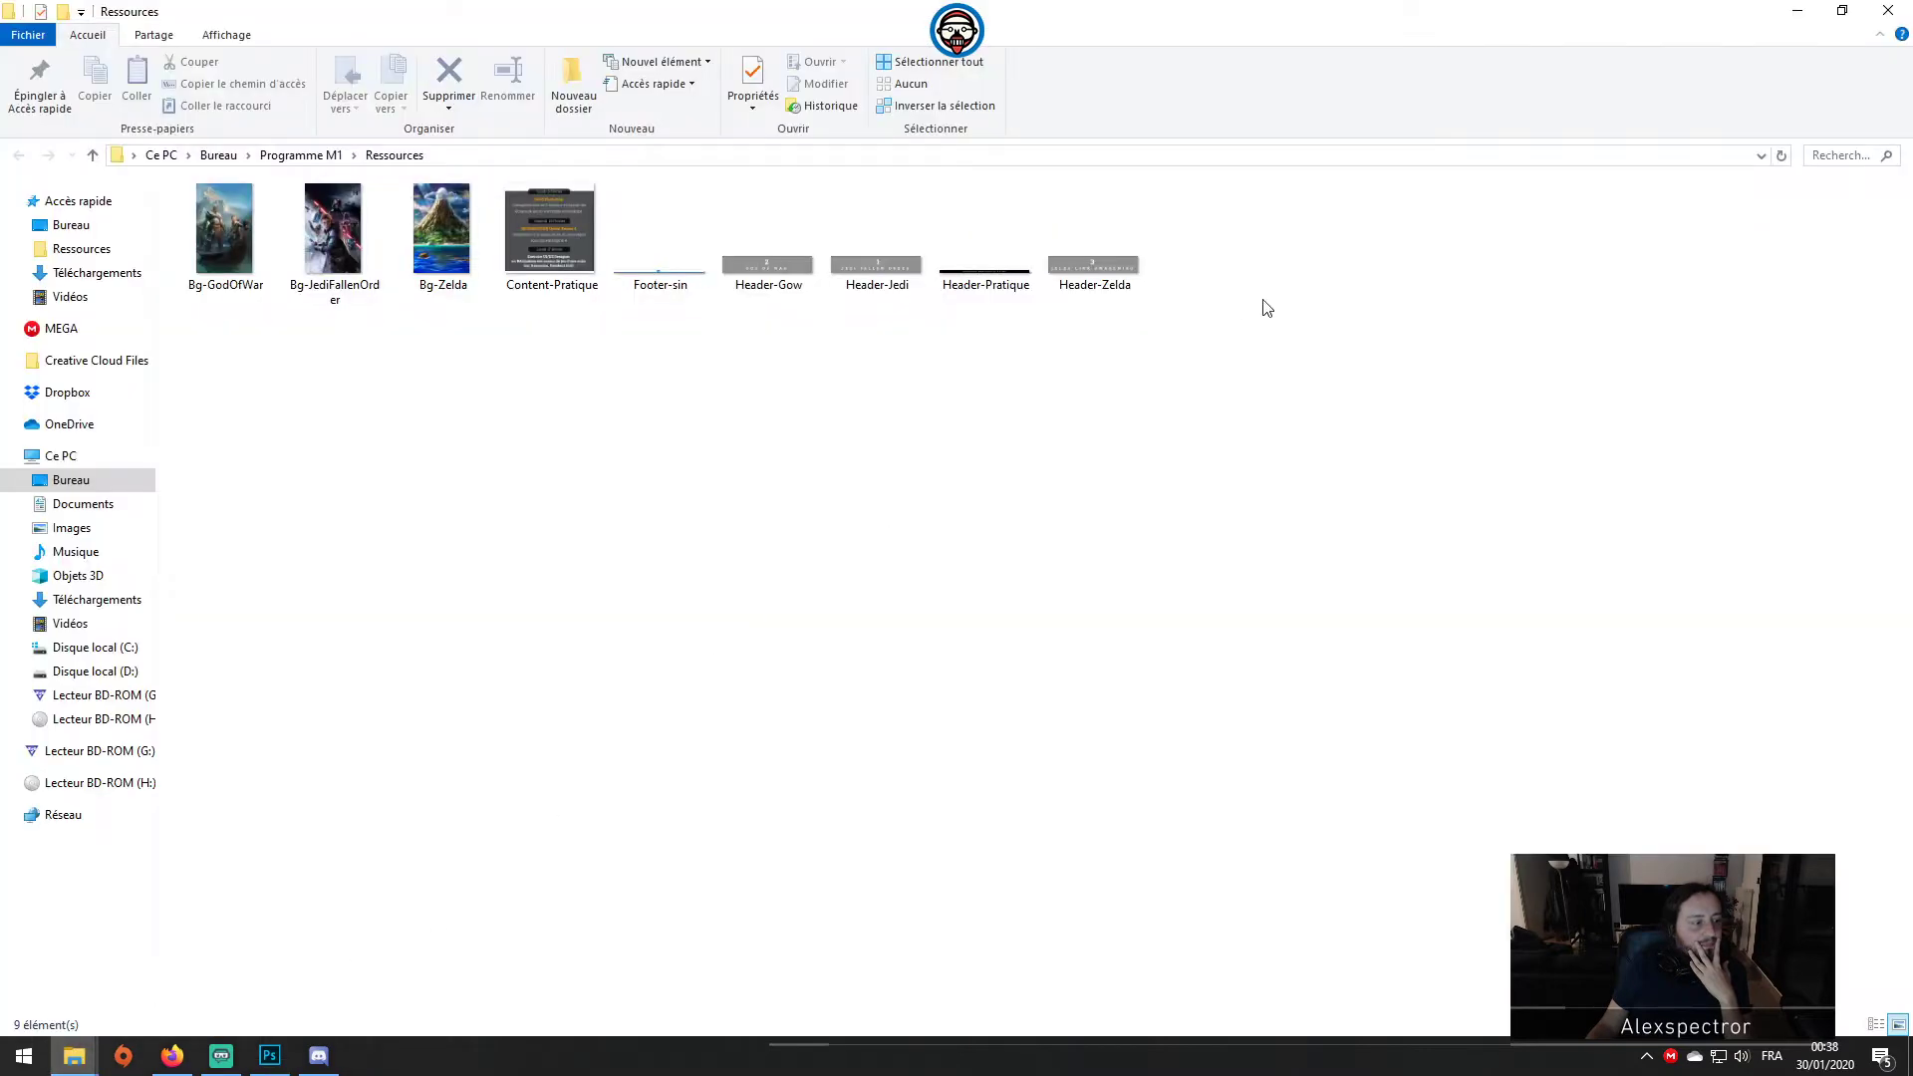
Step: Rename the background images to Bg-P-GodOfWar, Bg-P-JediFallenOrder and Bg-P-Zelda
click(1799, 9)
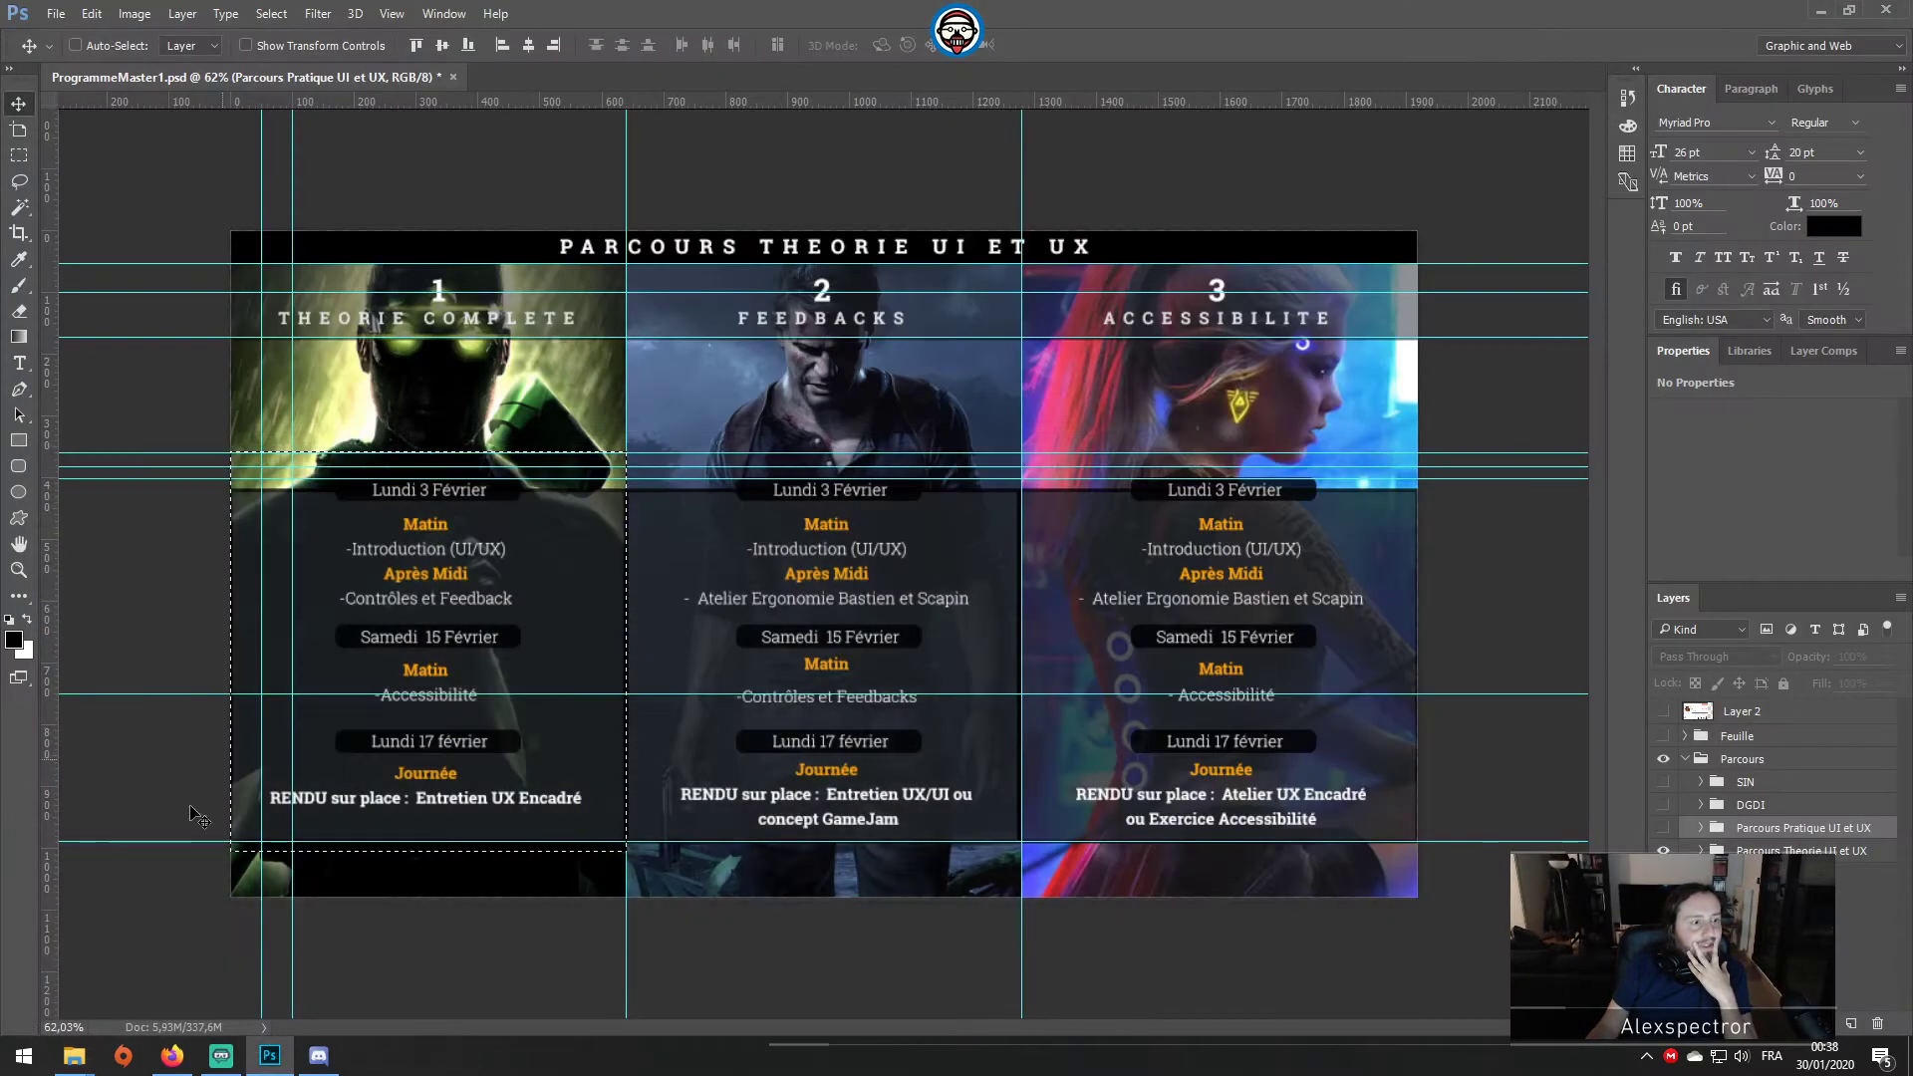
mouse_move(69, 1058)
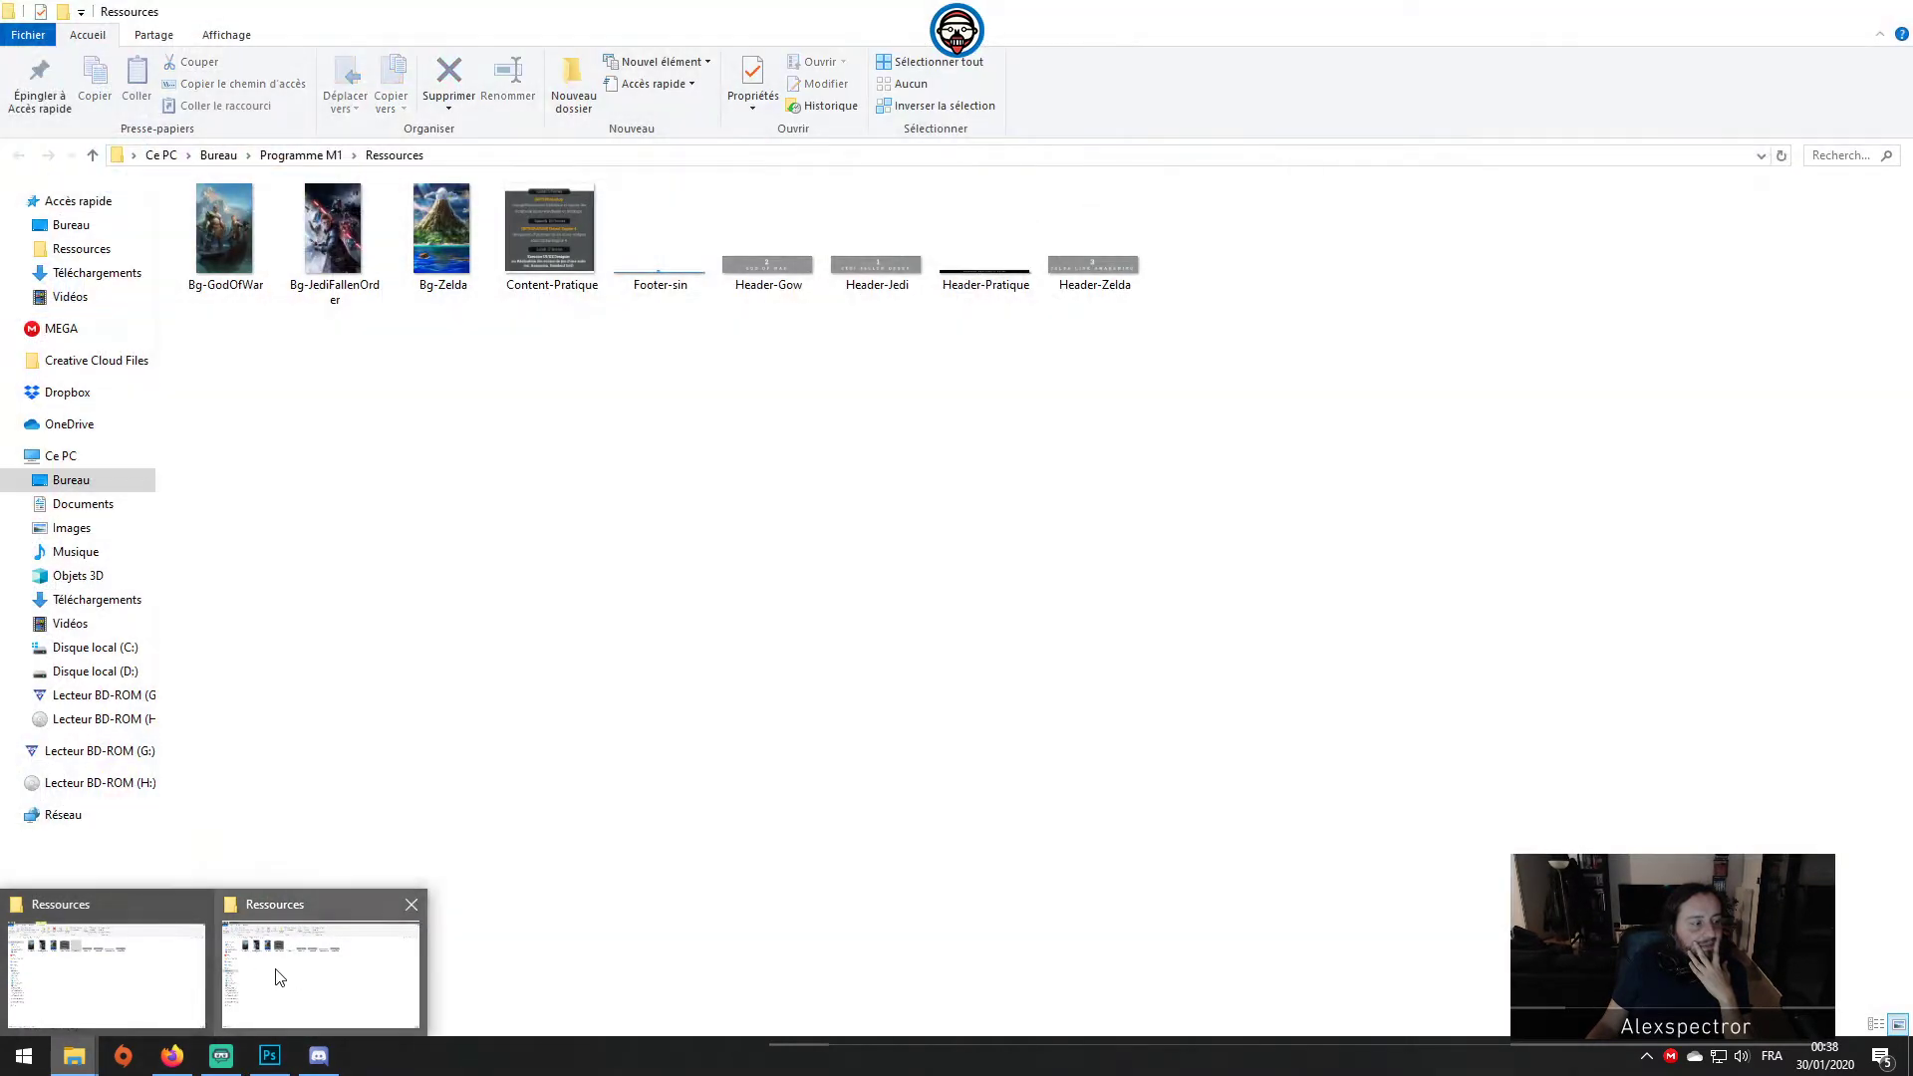
click(277, 974)
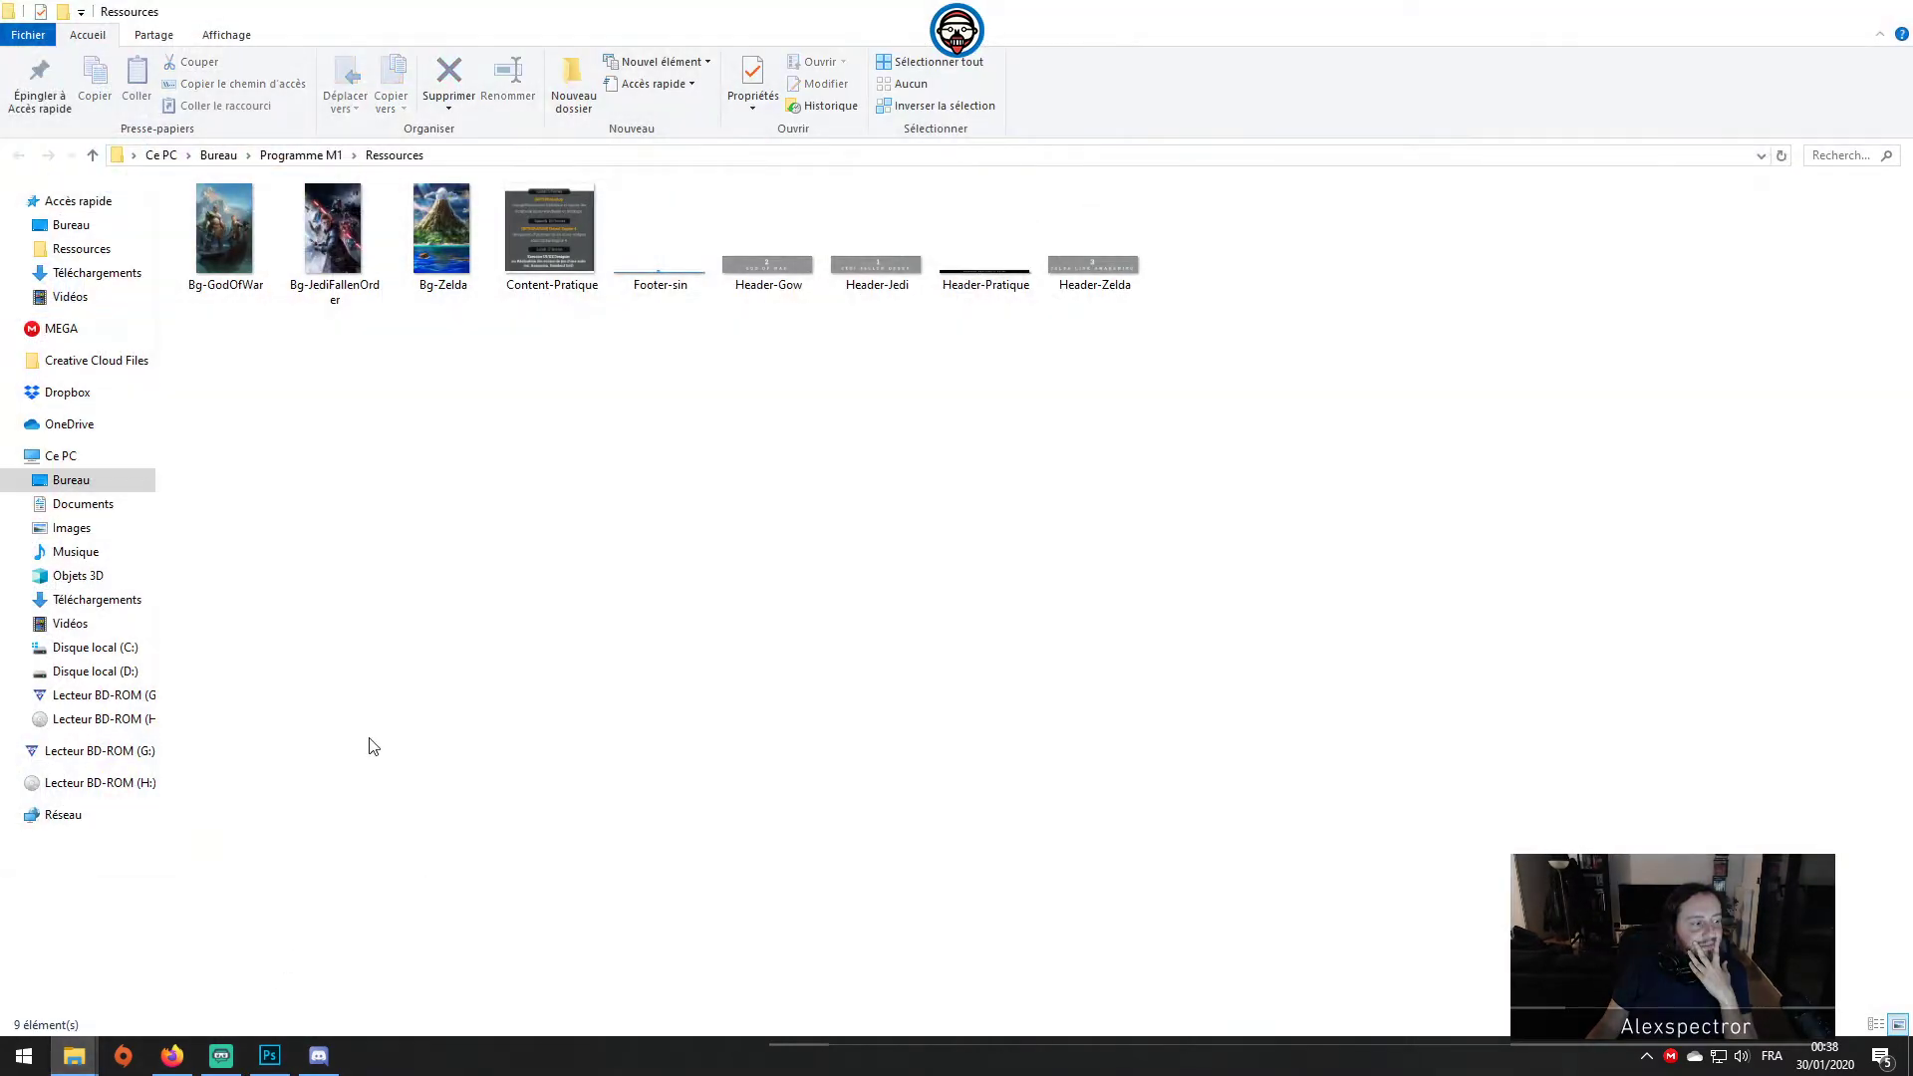
click(244, 289)
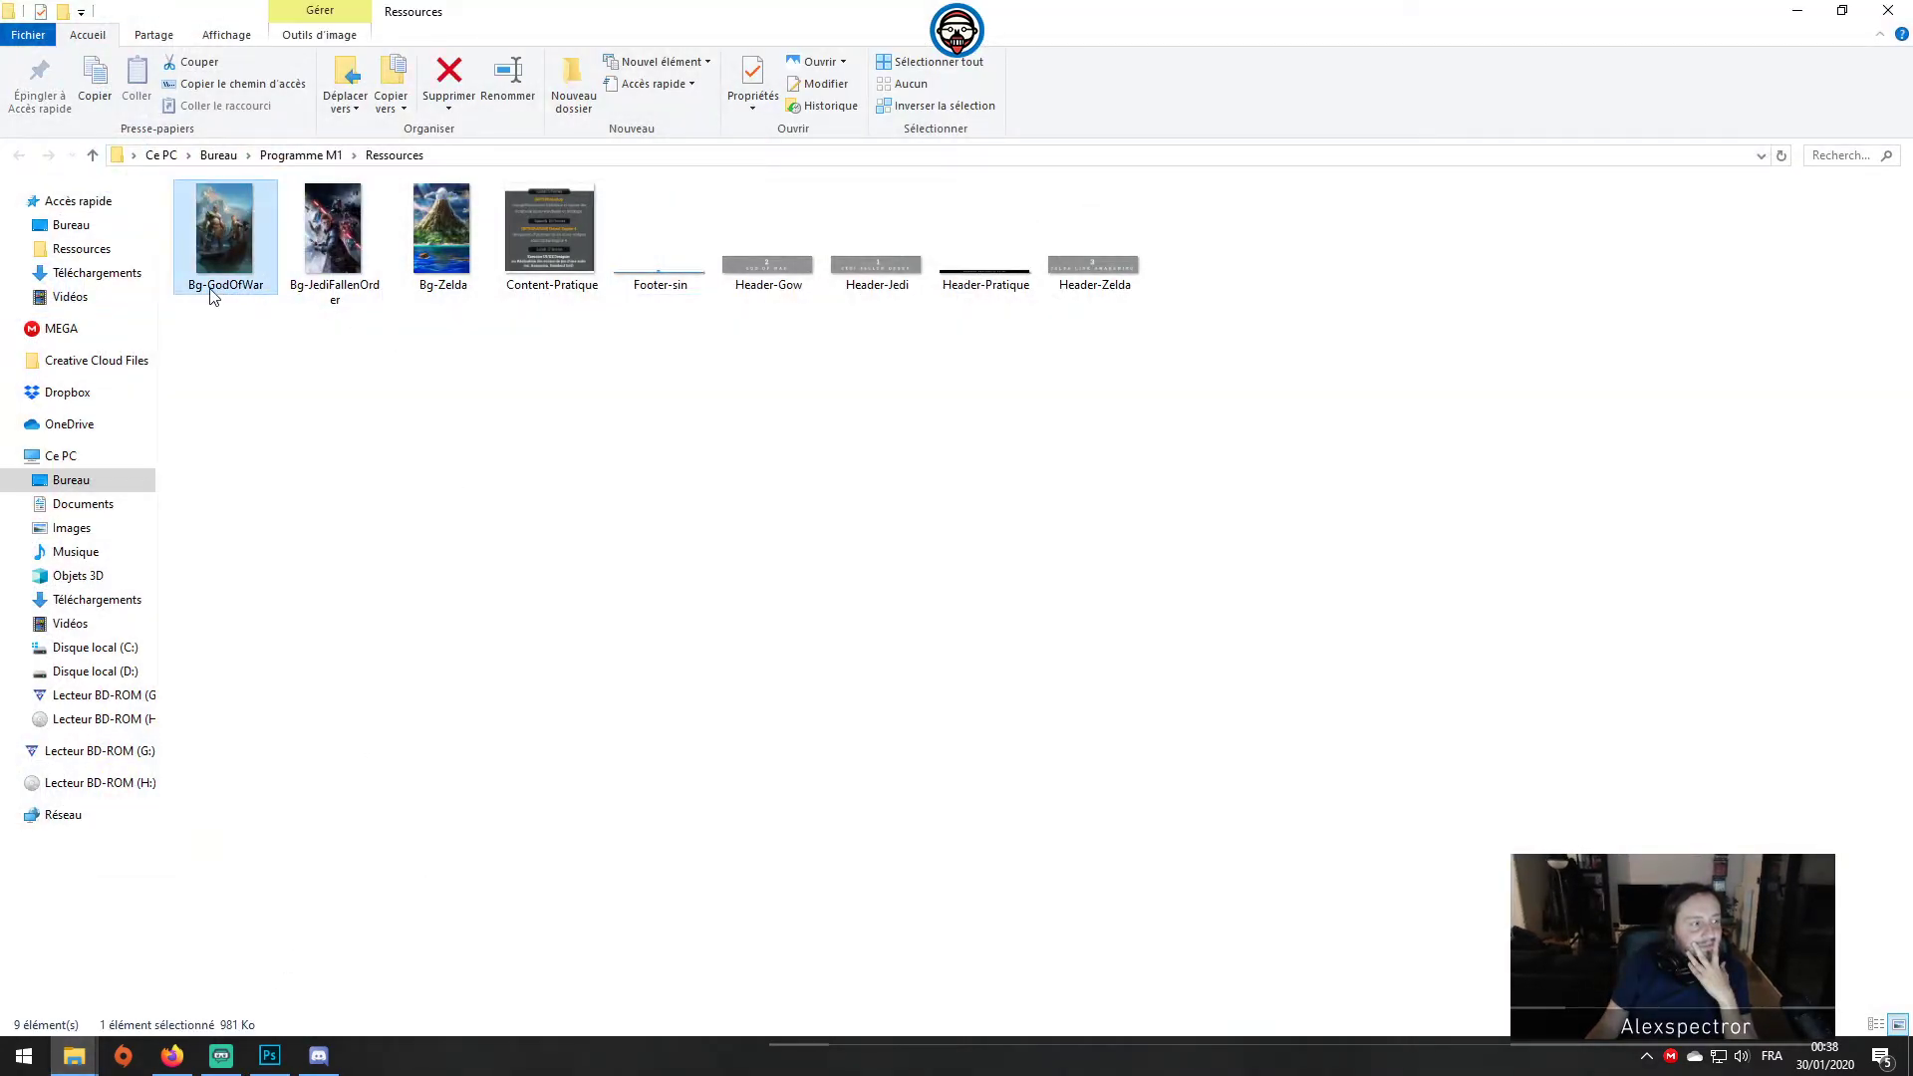
click(212, 287)
click(210, 284)
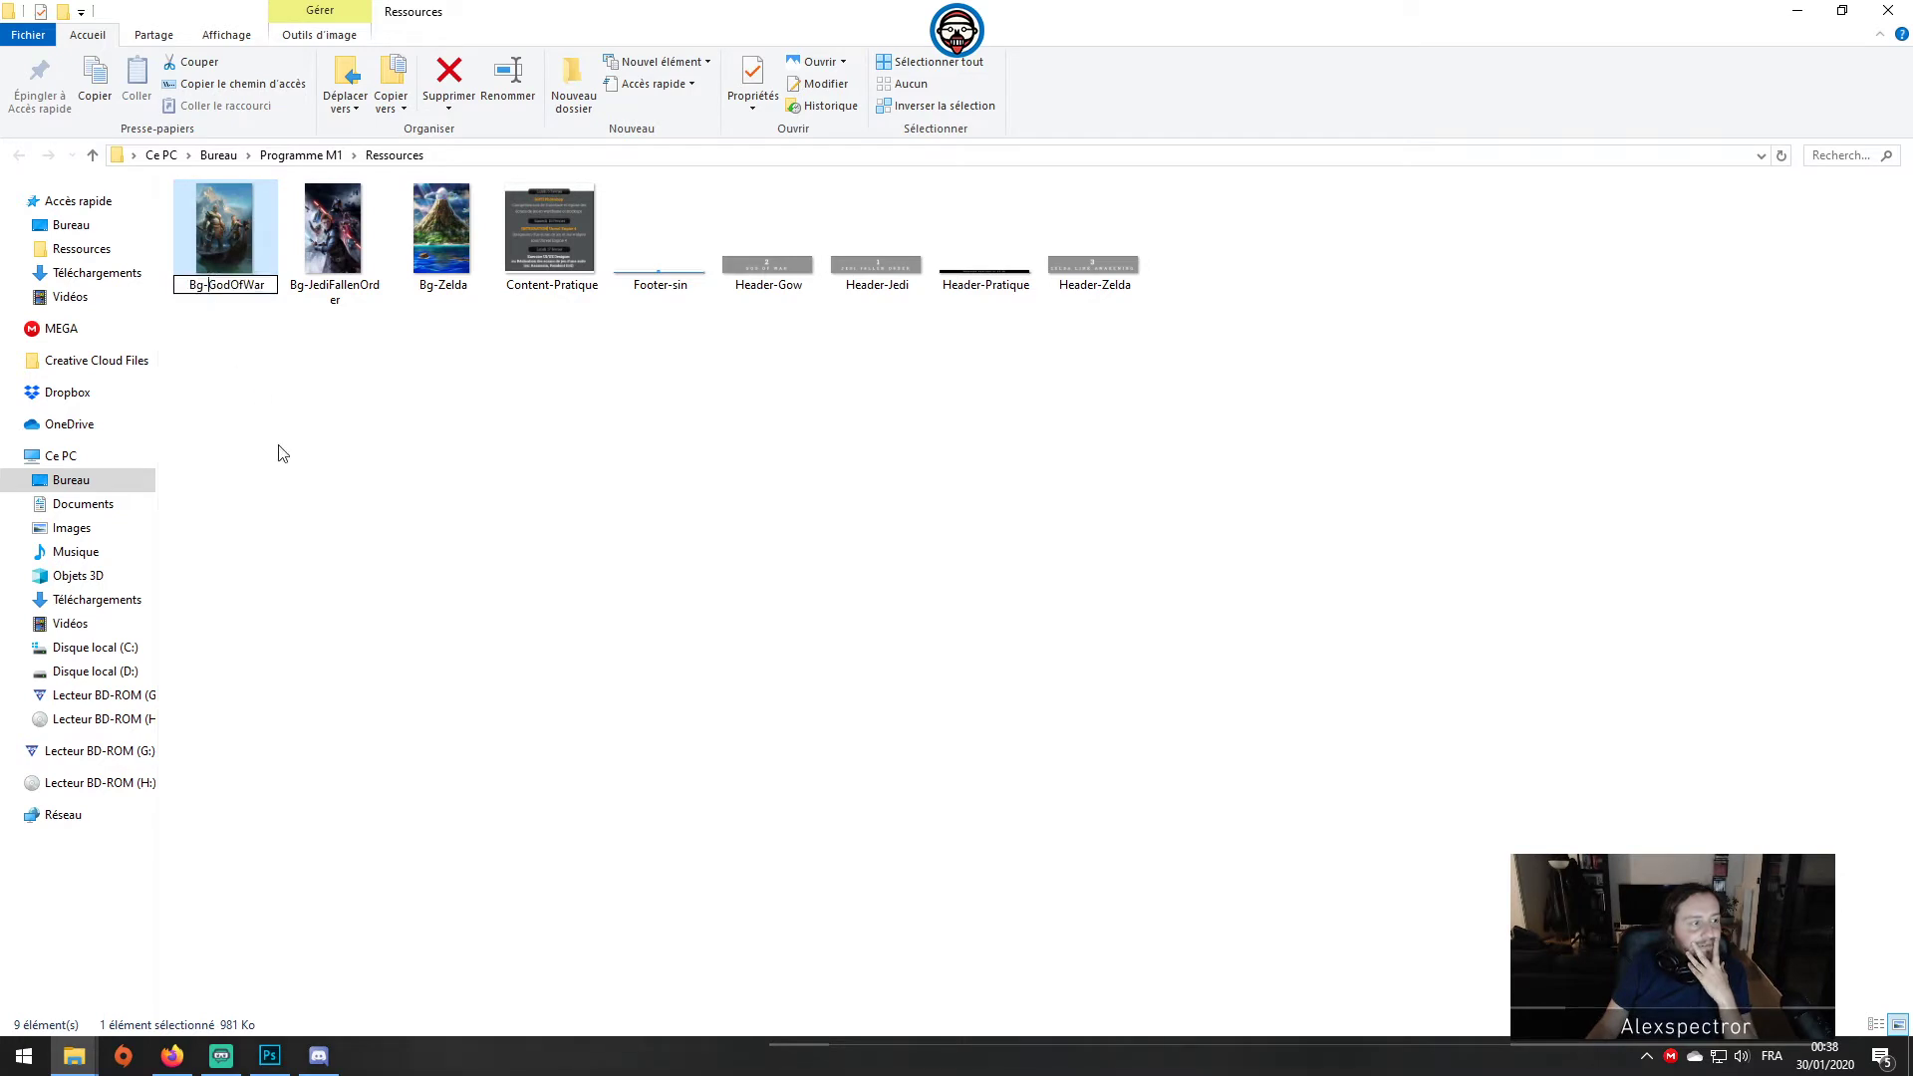
text(P-)
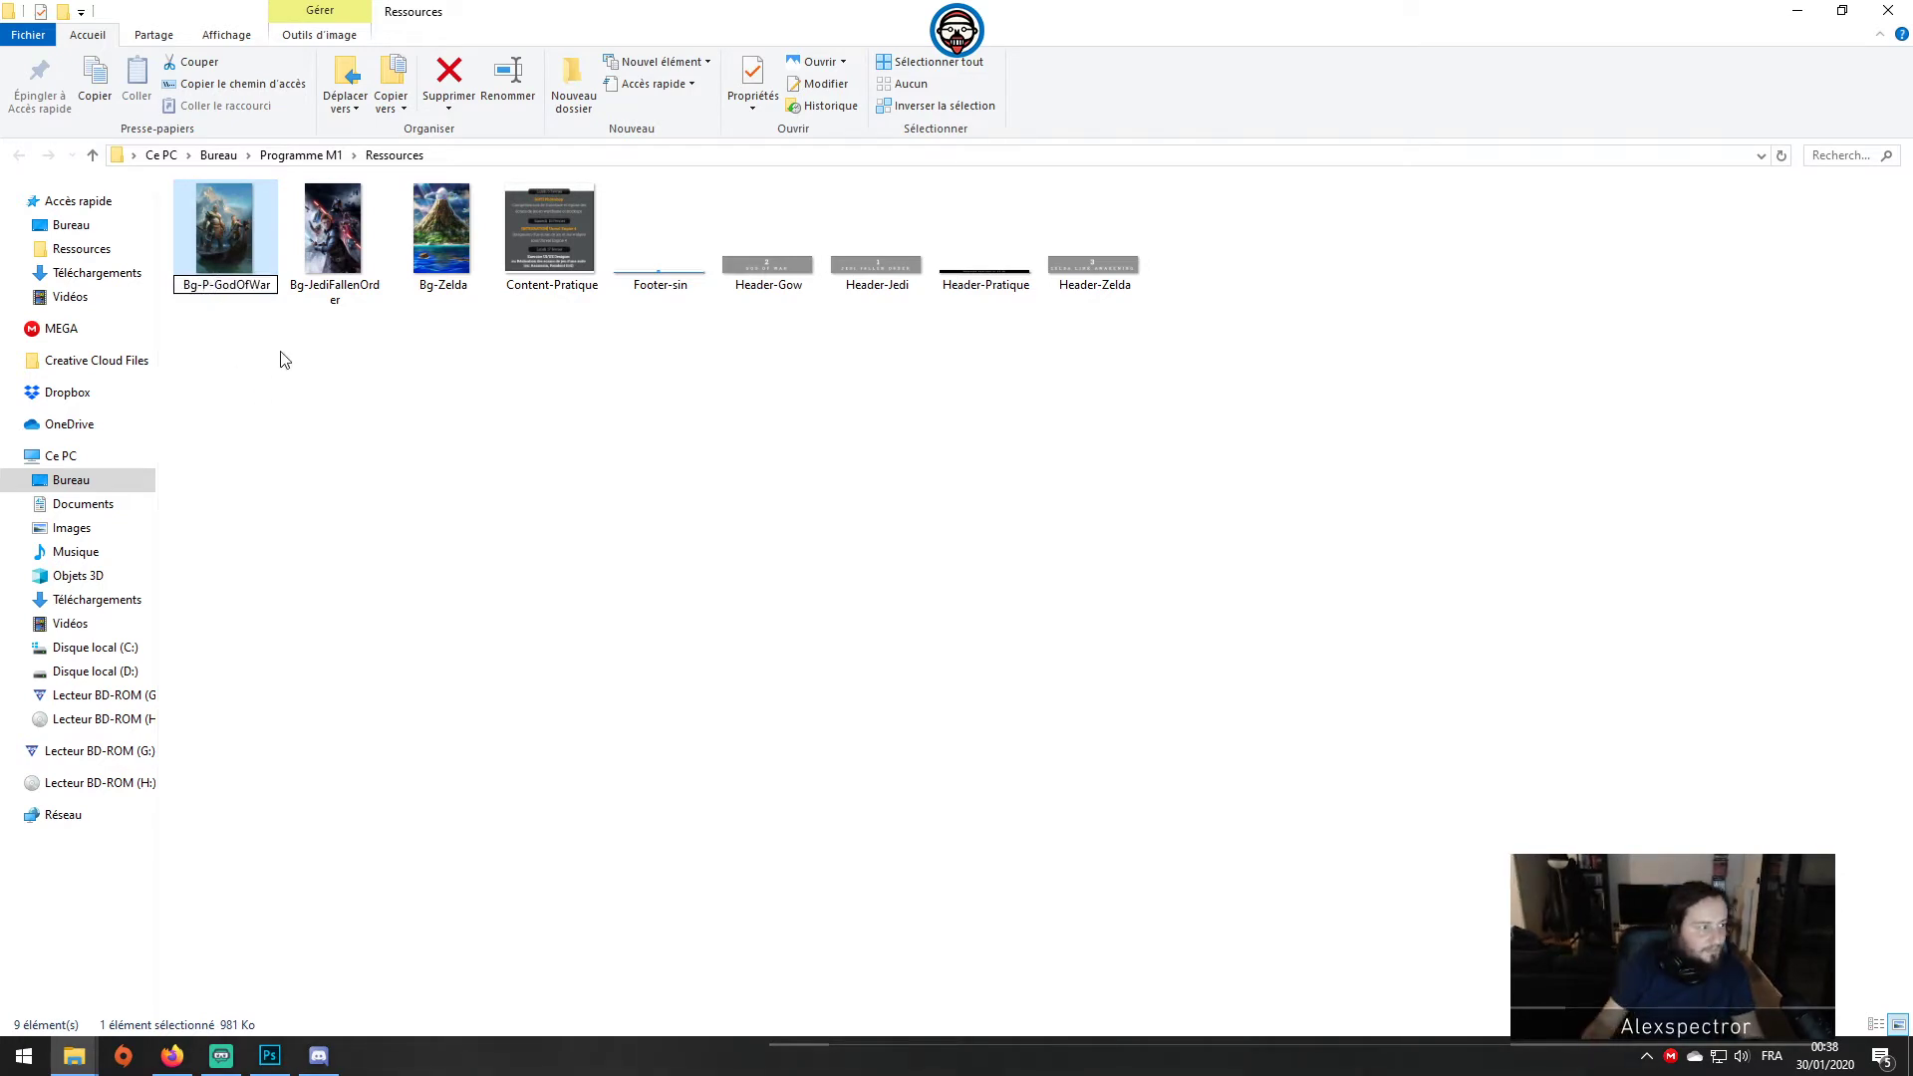
click(314, 289)
click(212, 289)
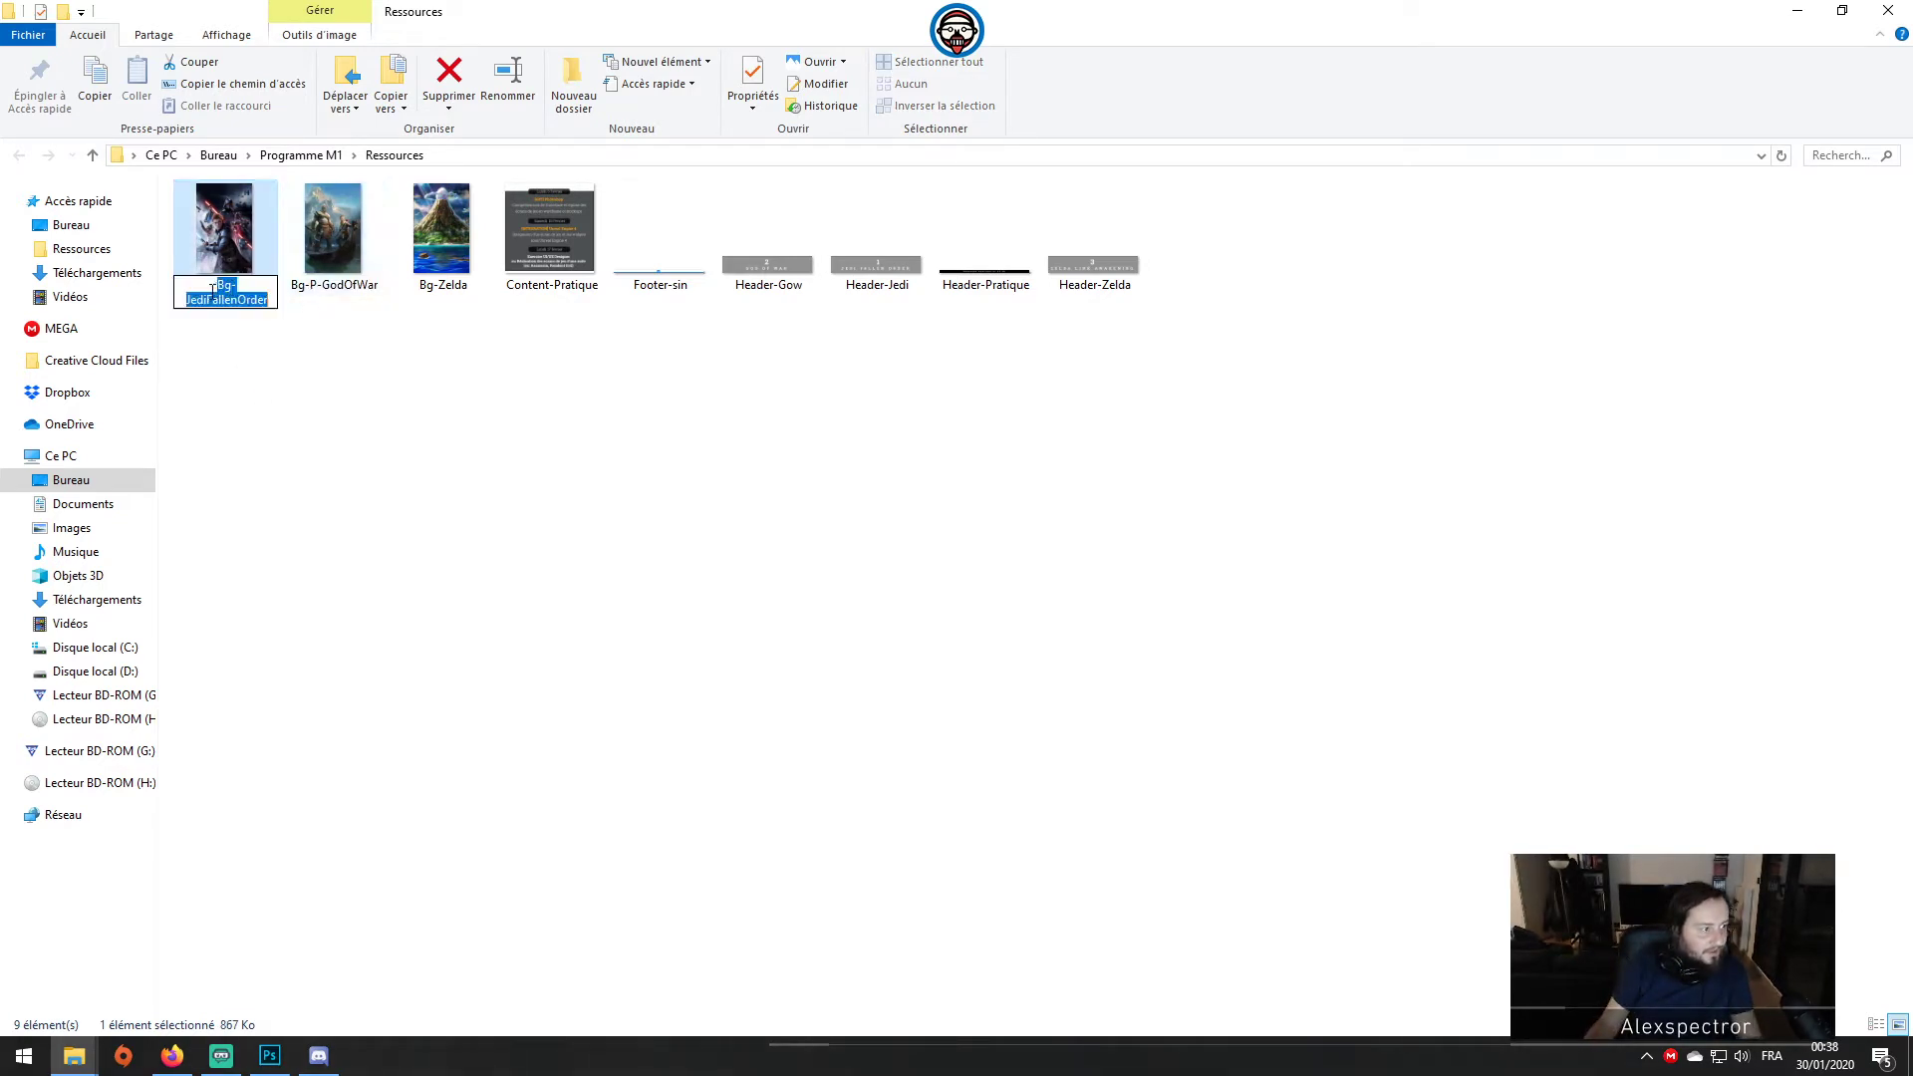
click(237, 285)
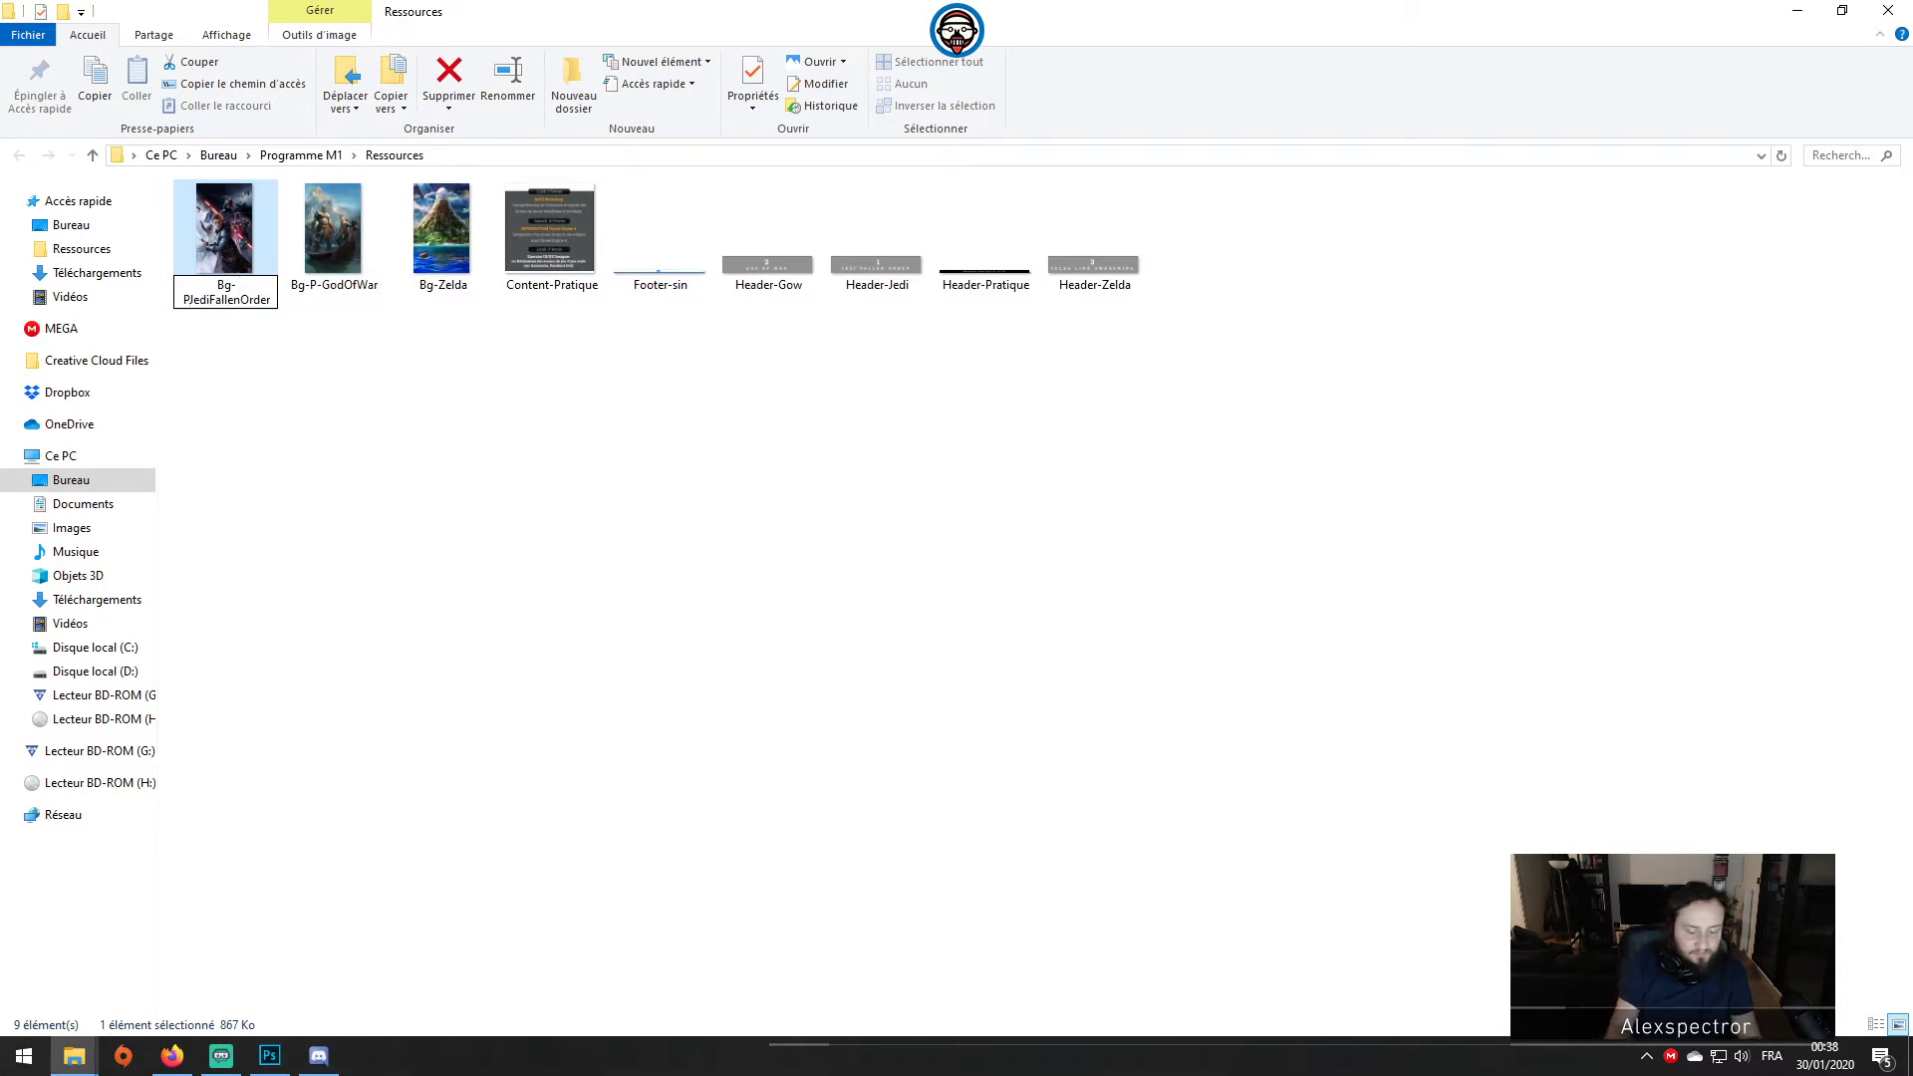
text(P-)
click(439, 286)
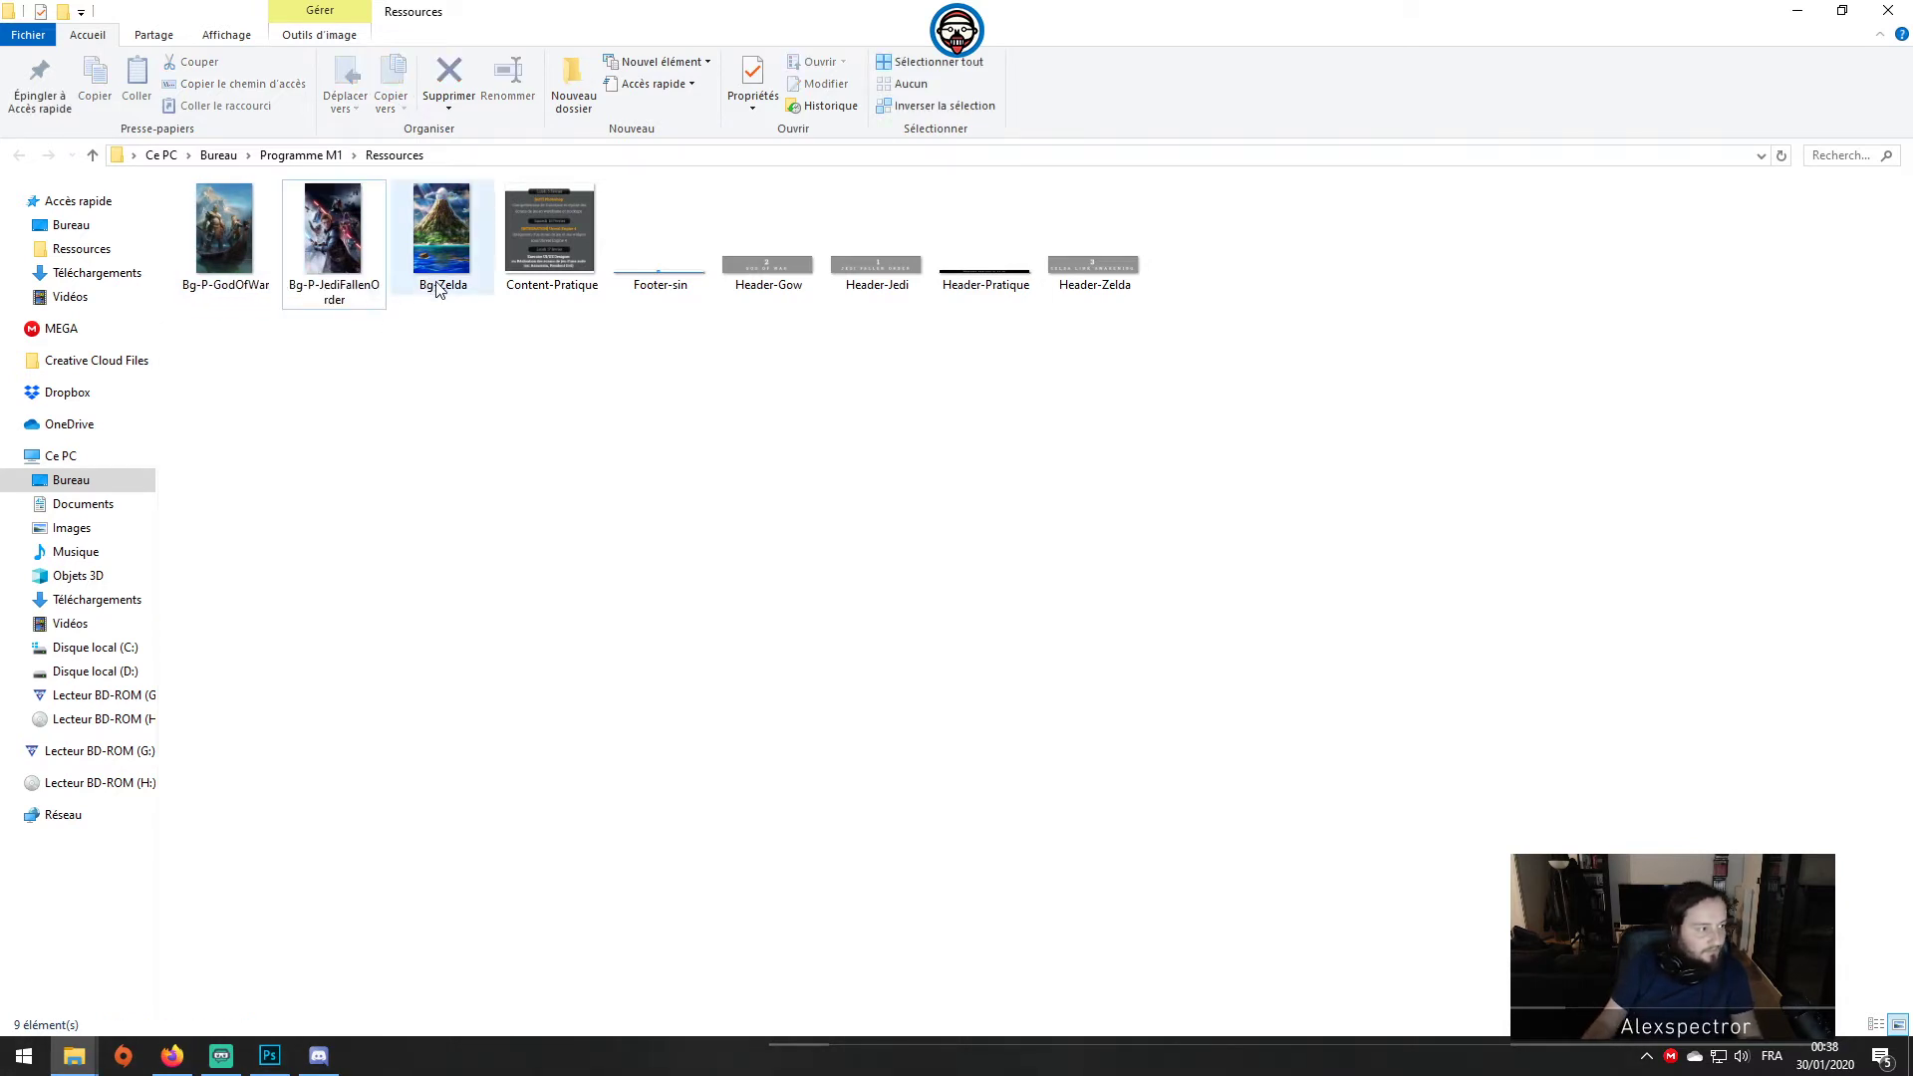
click(440, 286)
click(438, 286)
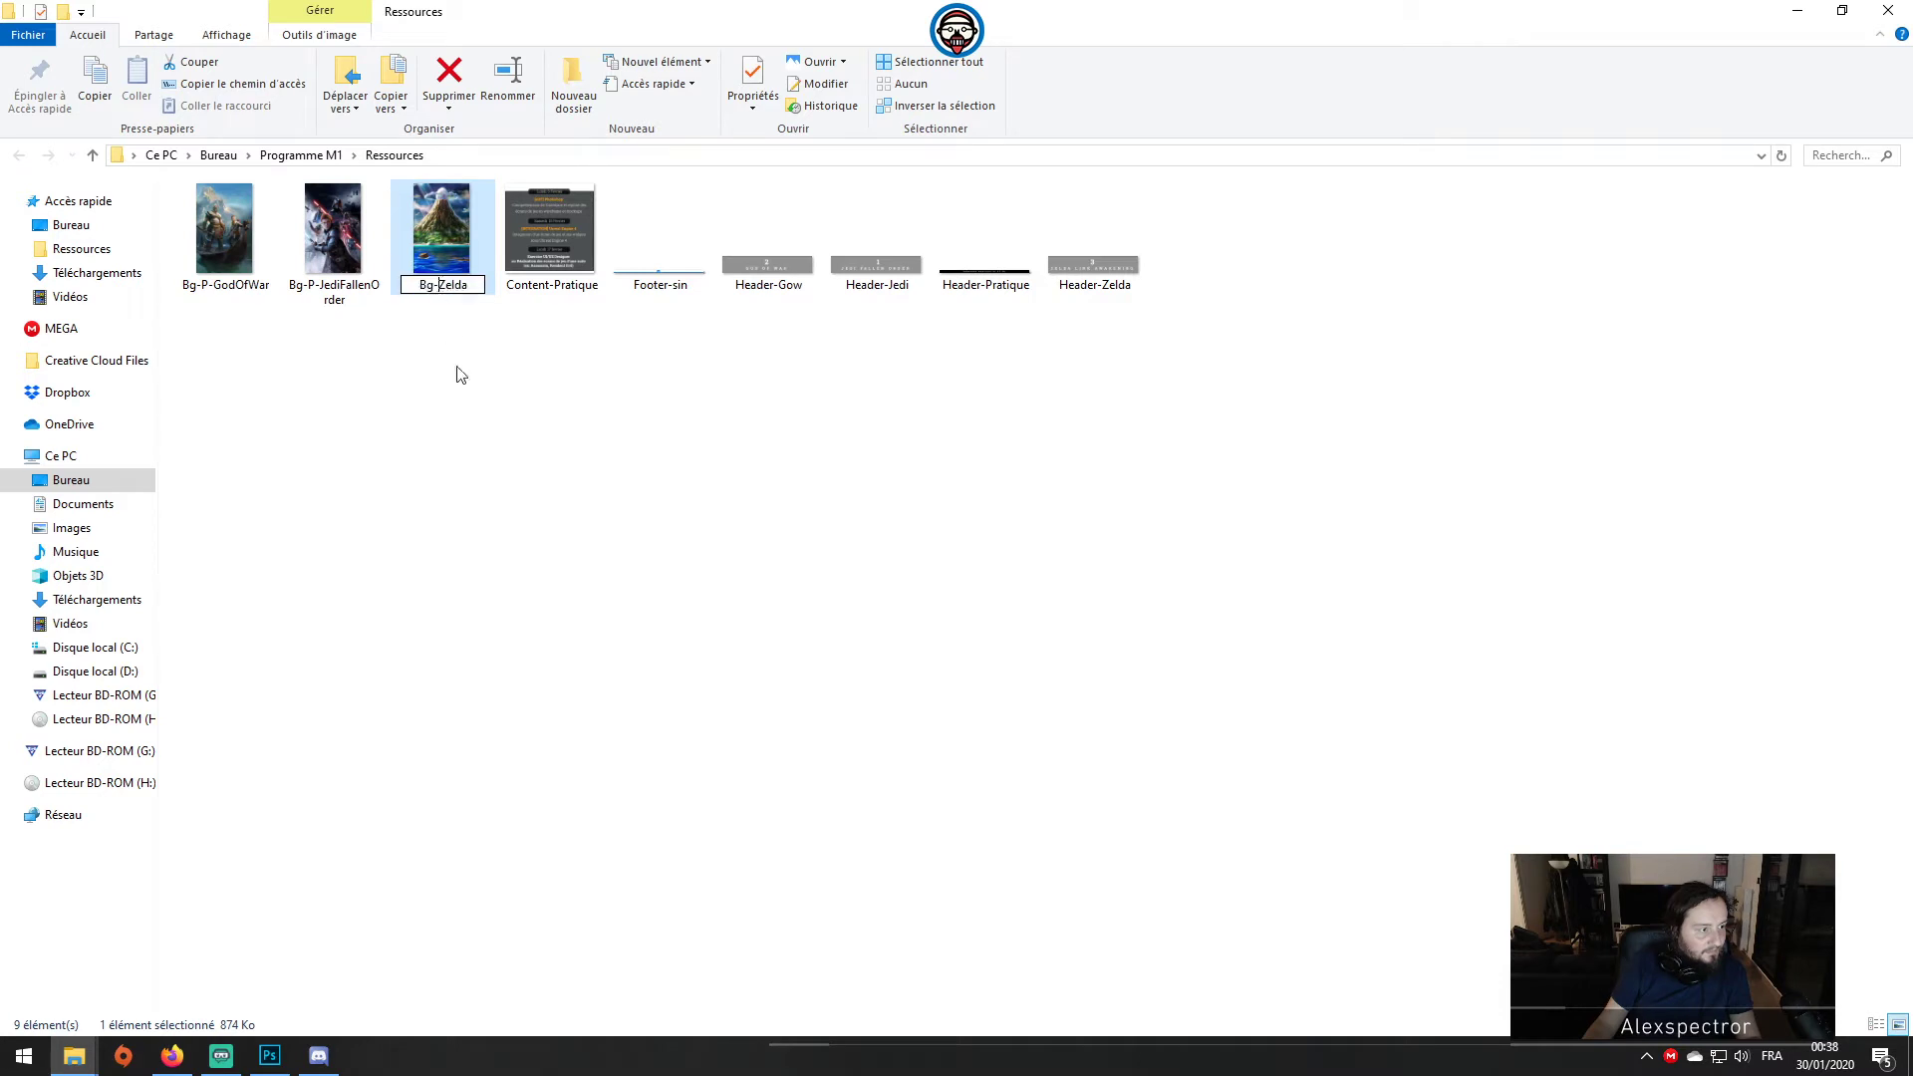
text(P-)
key(Return)
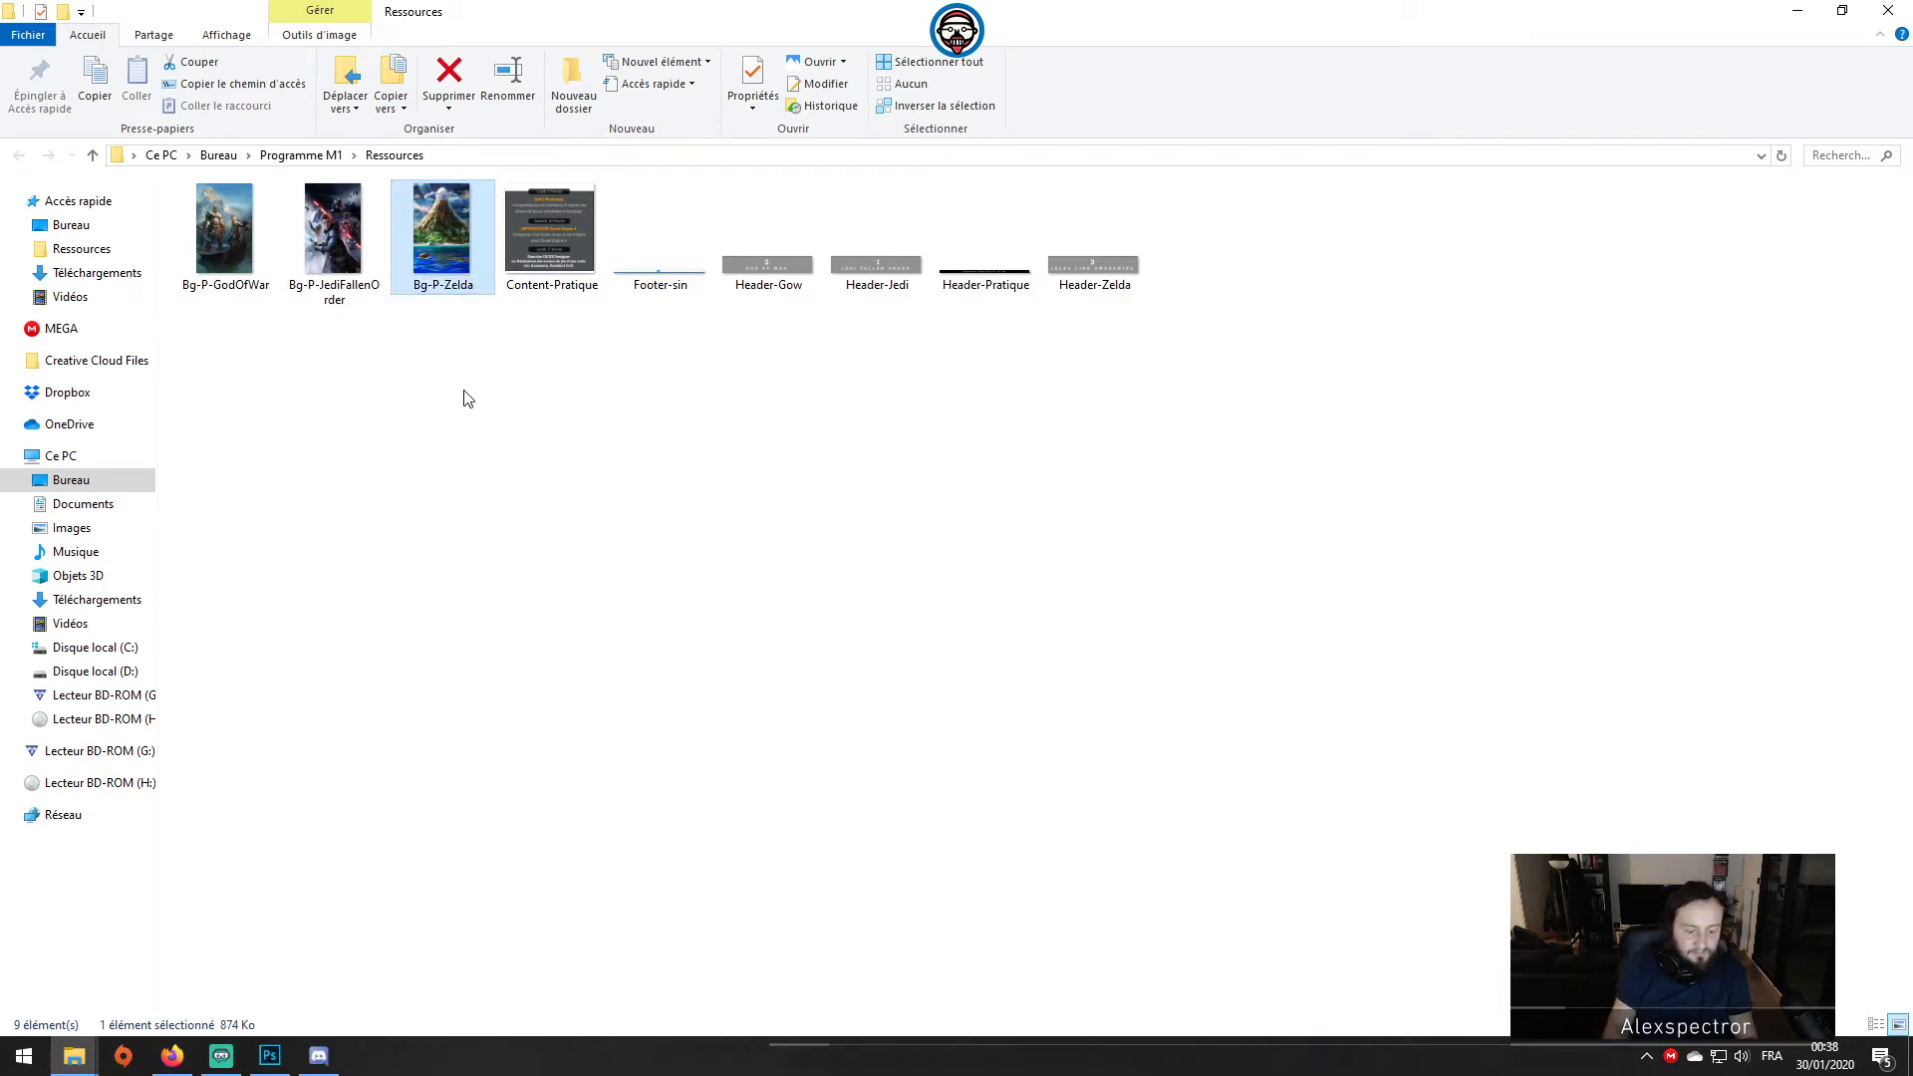
Step: Rename Content-Pratique to Content-P and Header-Gow to Header-P-Gow
click(568, 297)
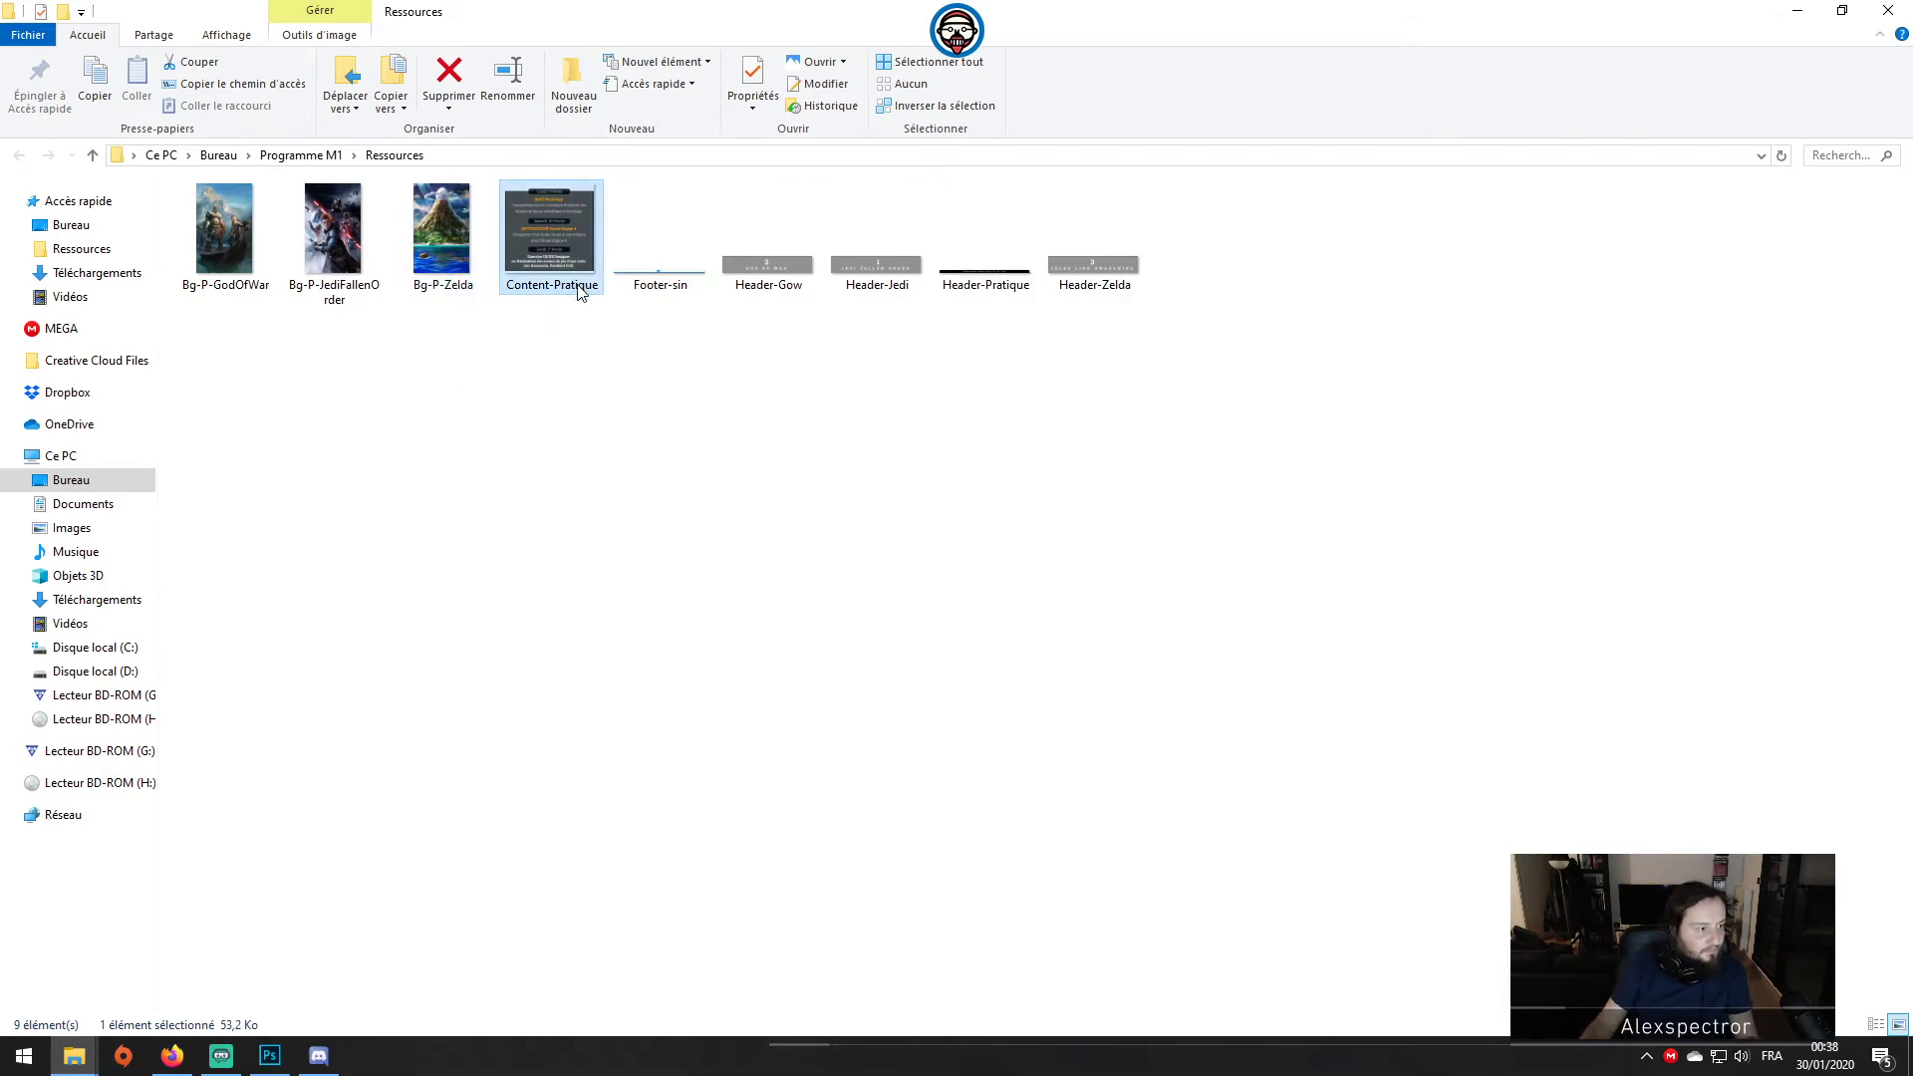
click(580, 291)
click(555, 286)
key(shift+End)
key(Delete)
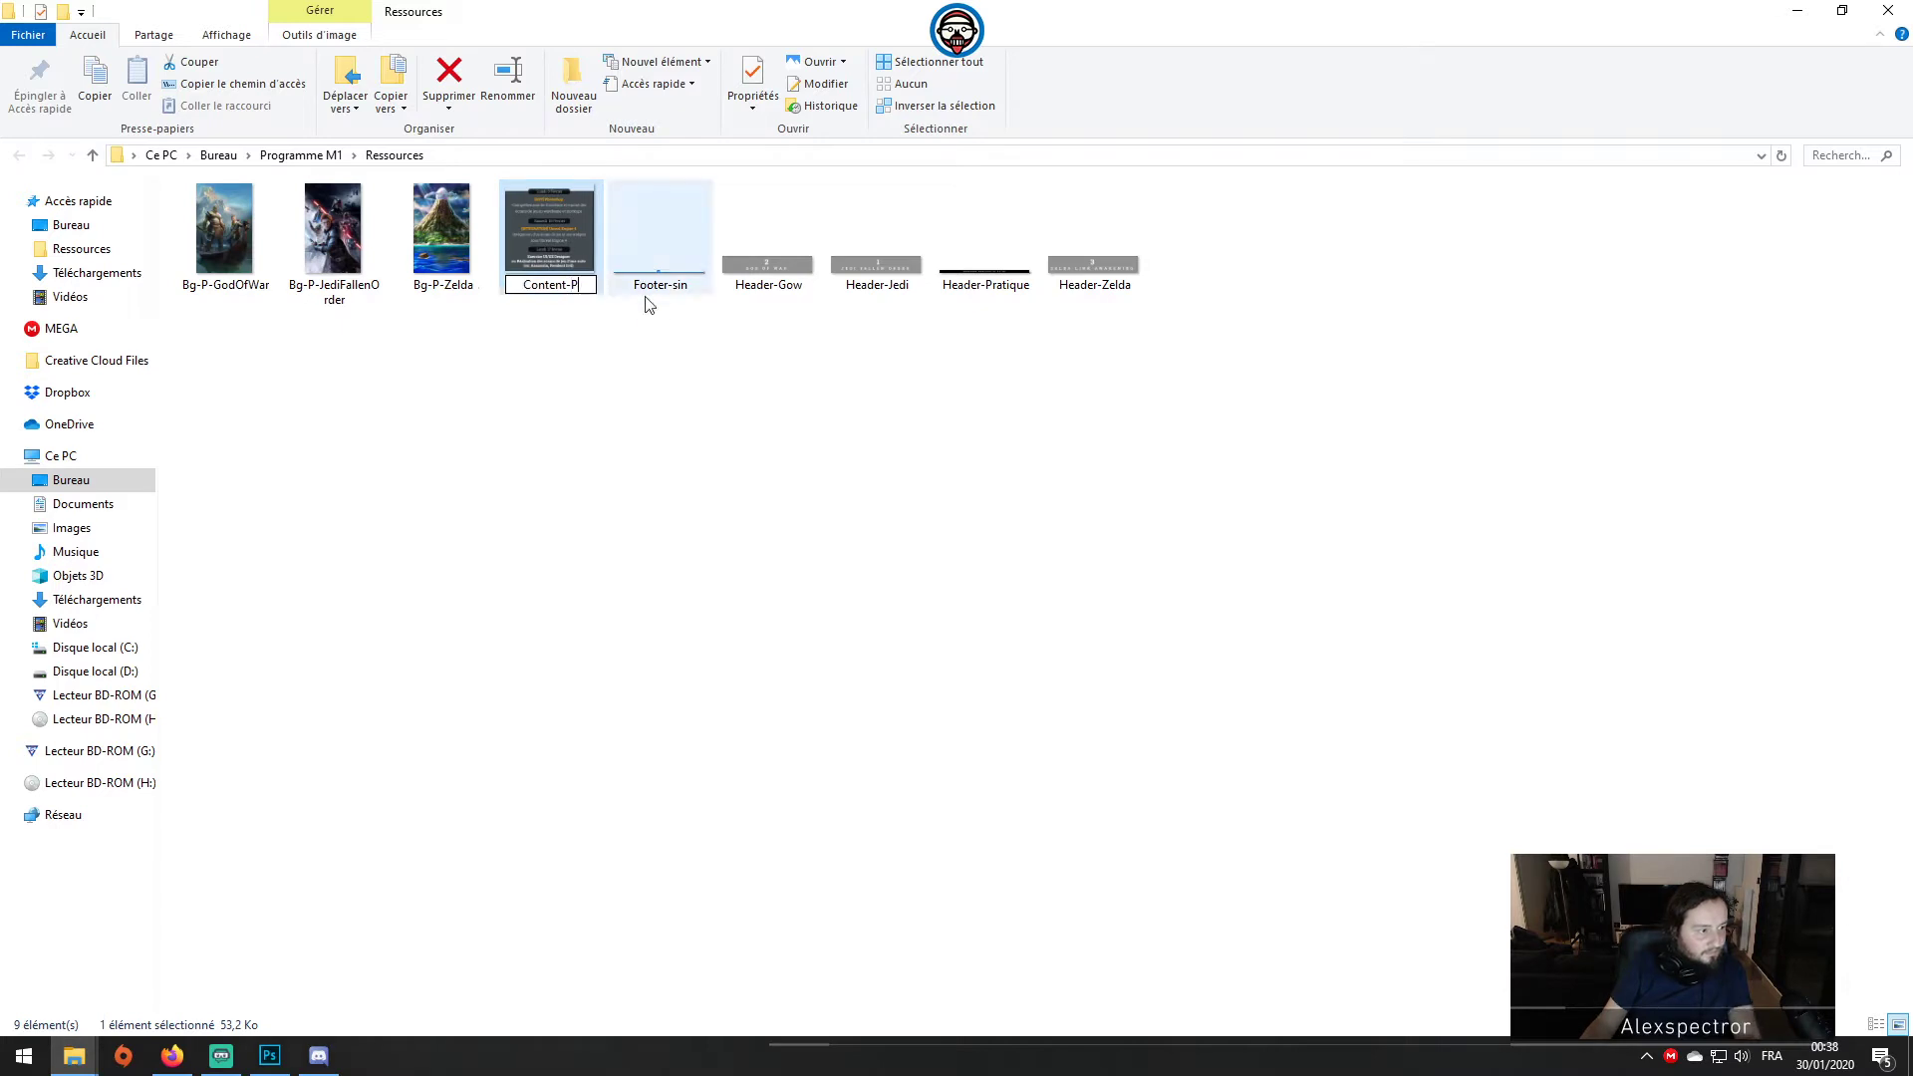
key(Return)
click(797, 291)
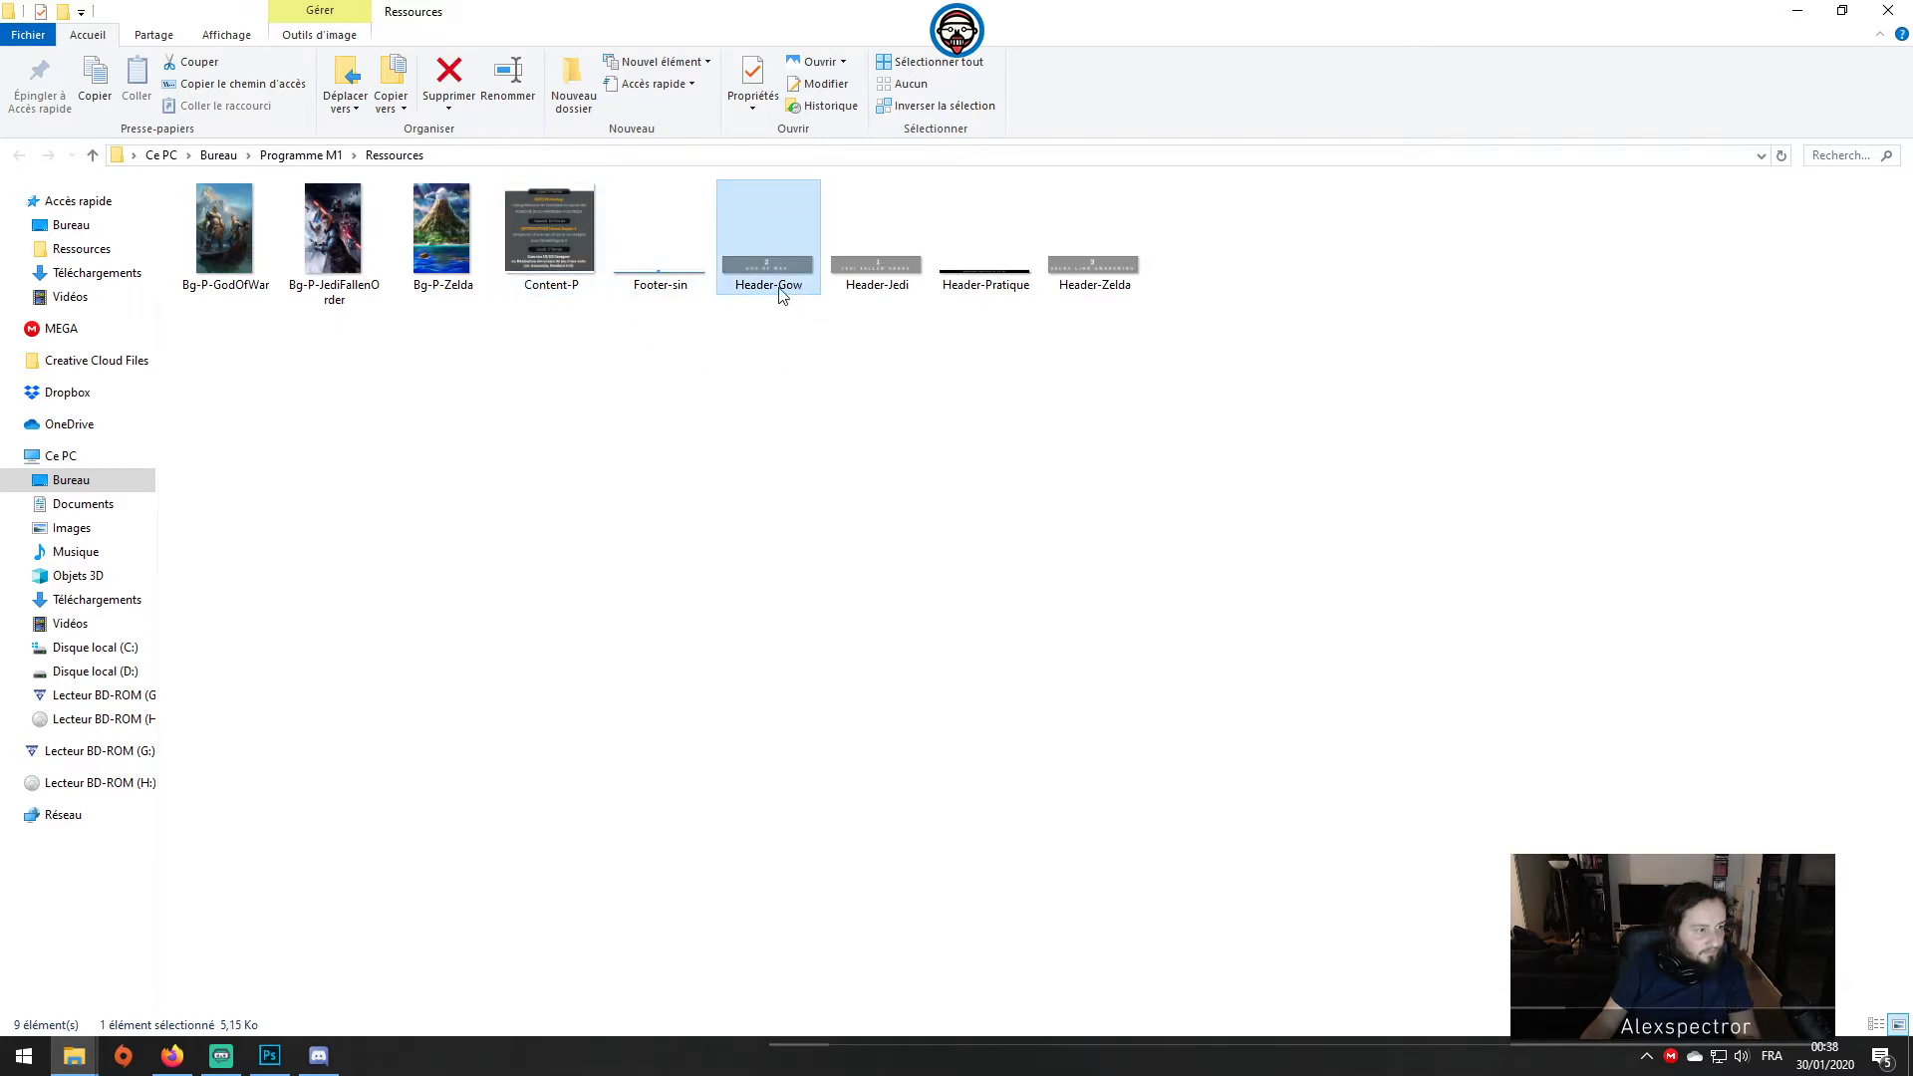
click(783, 288)
click(769, 286)
text(P-)
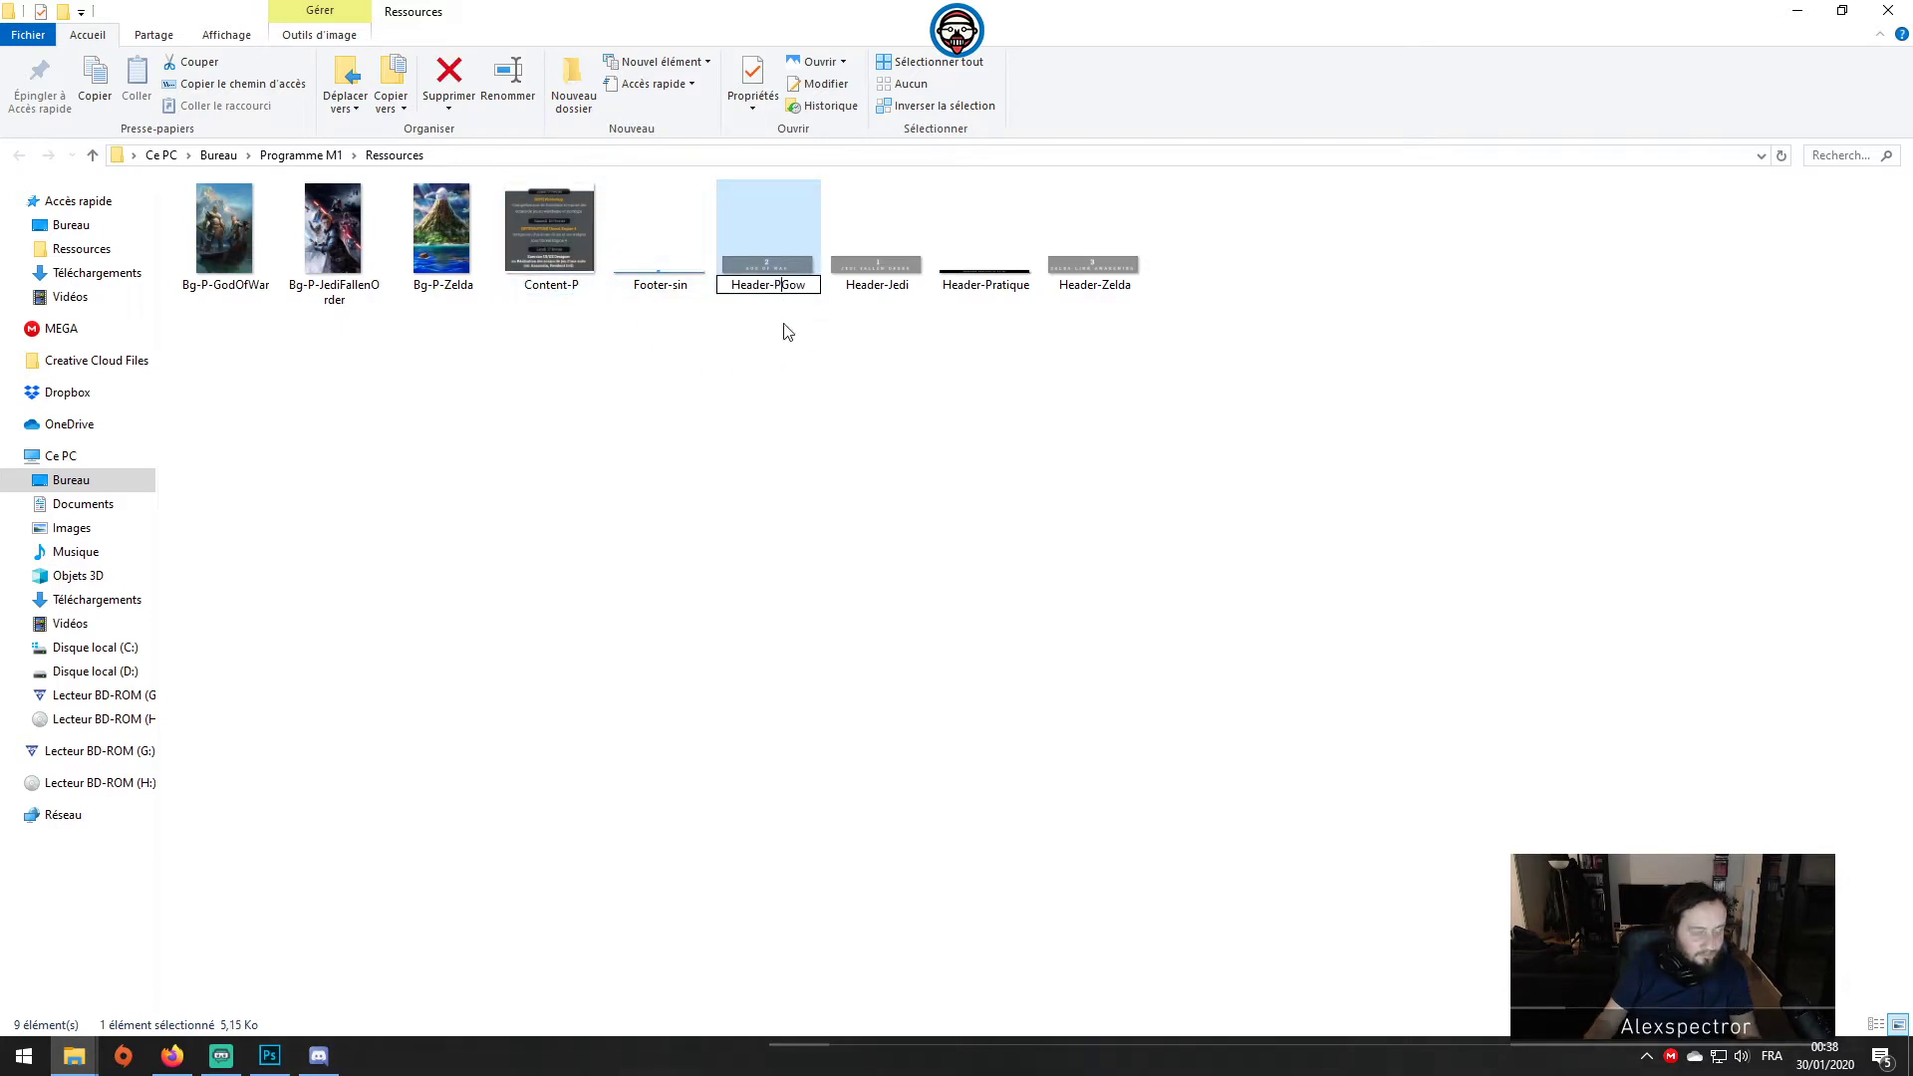
key(Return)
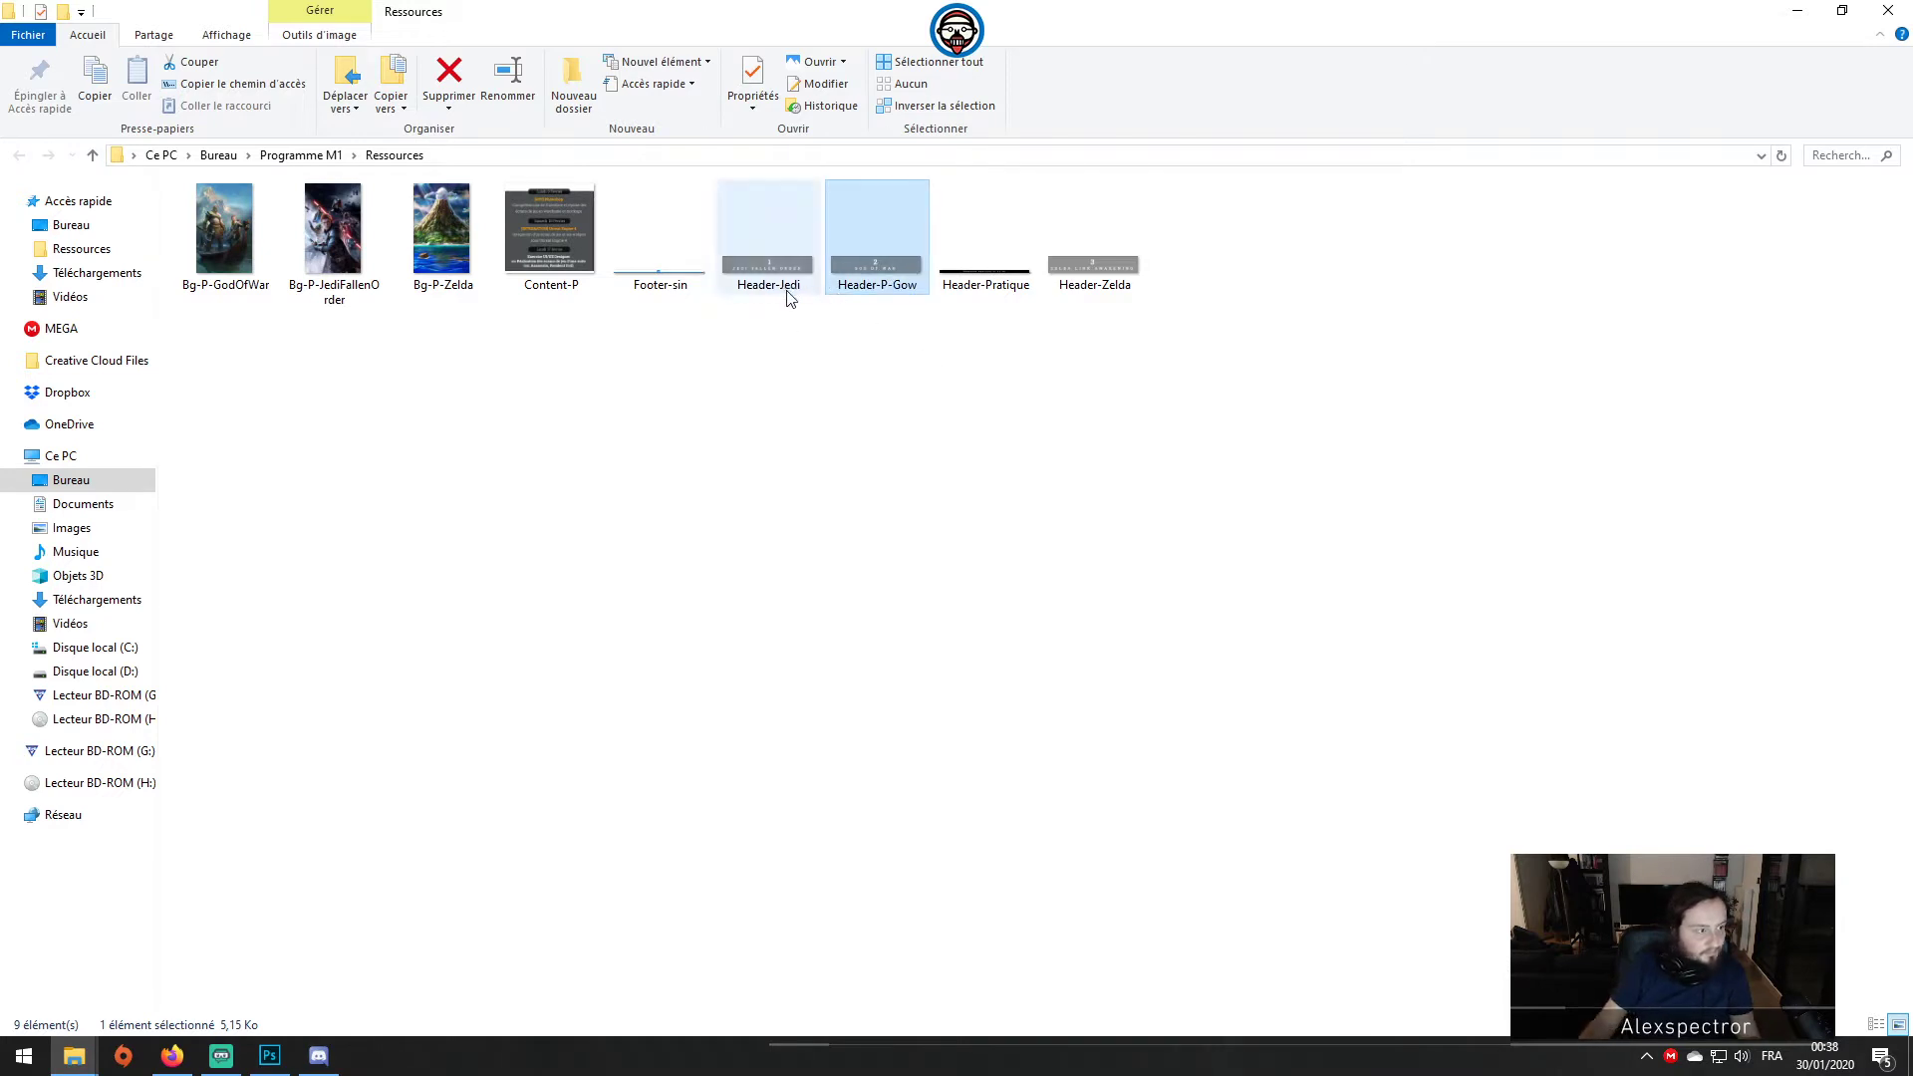
Step: Rename Header-Jedi, Header-Pratique and Header-Zelda to Header-P-Jedi, Header-P and Header-P-Zelda
click(776, 288)
click(780, 287)
click(774, 286)
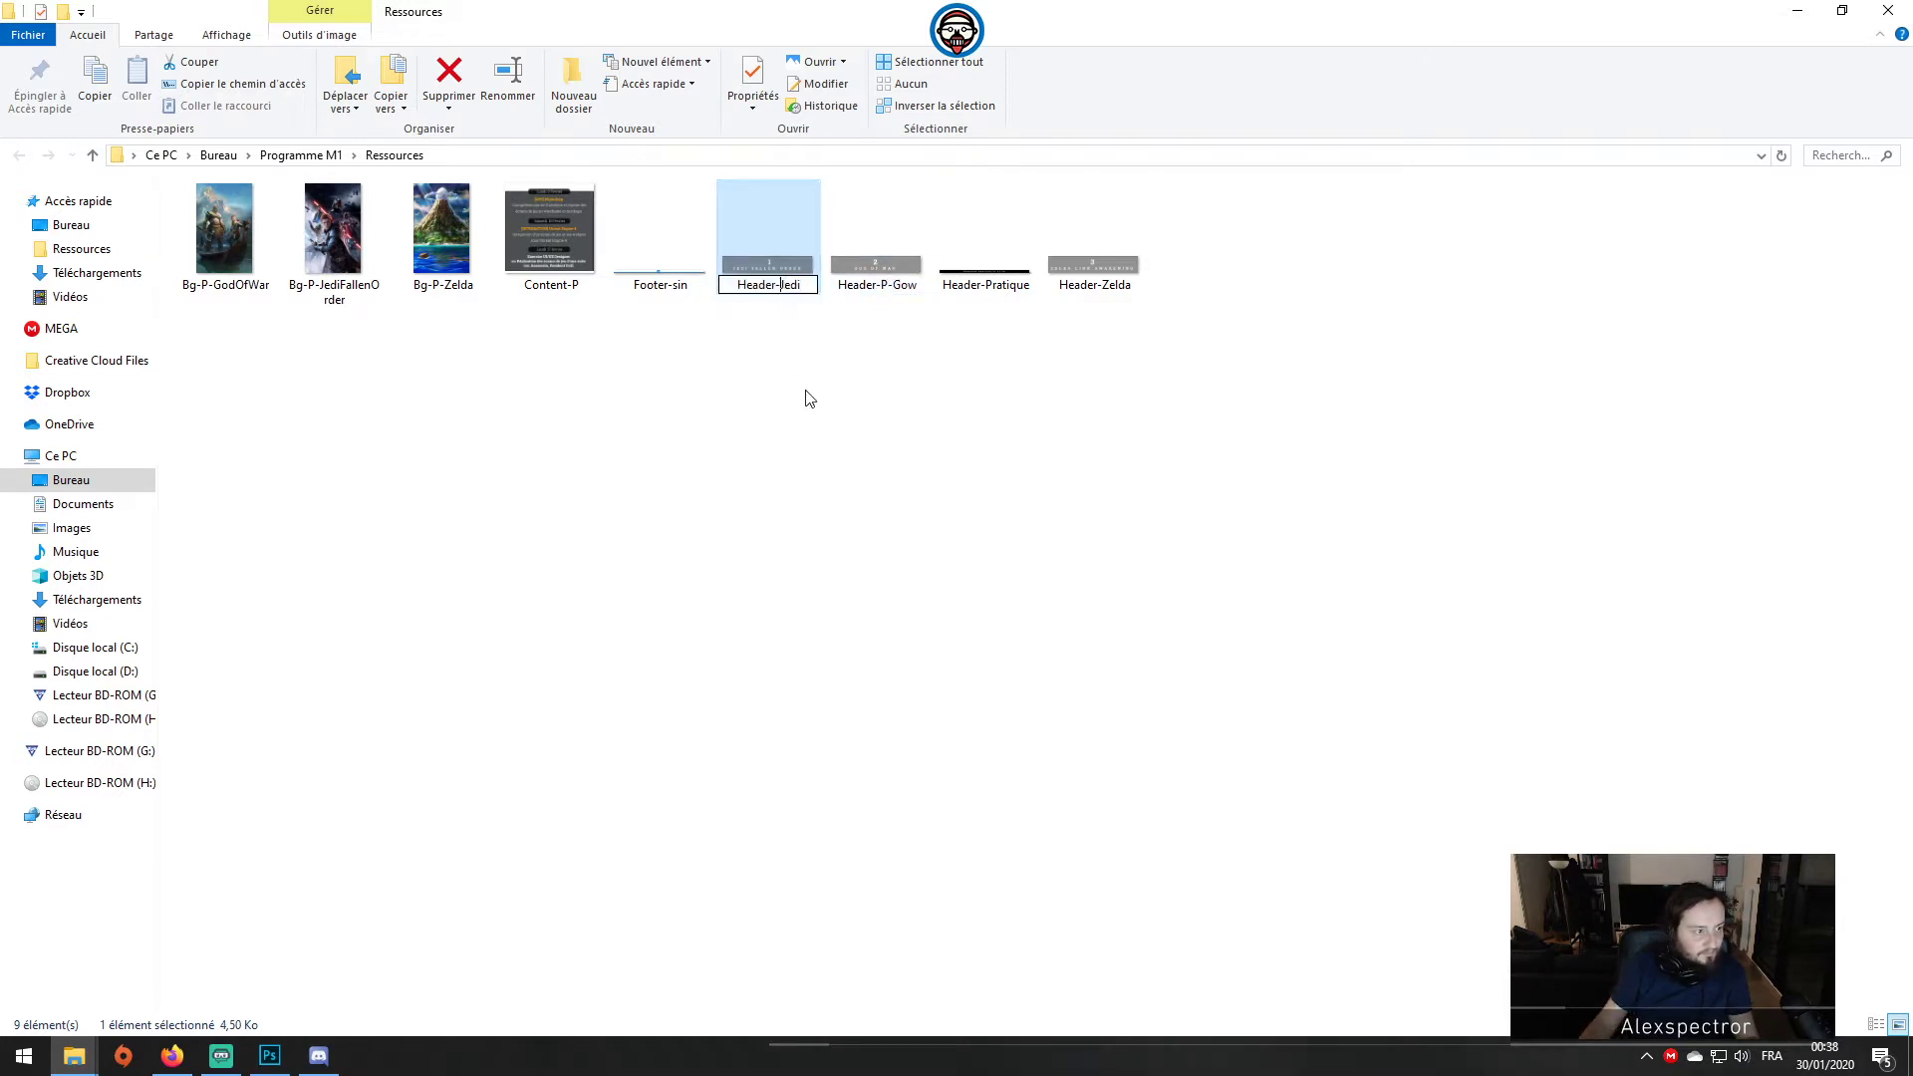
text(P-)
key(Return)
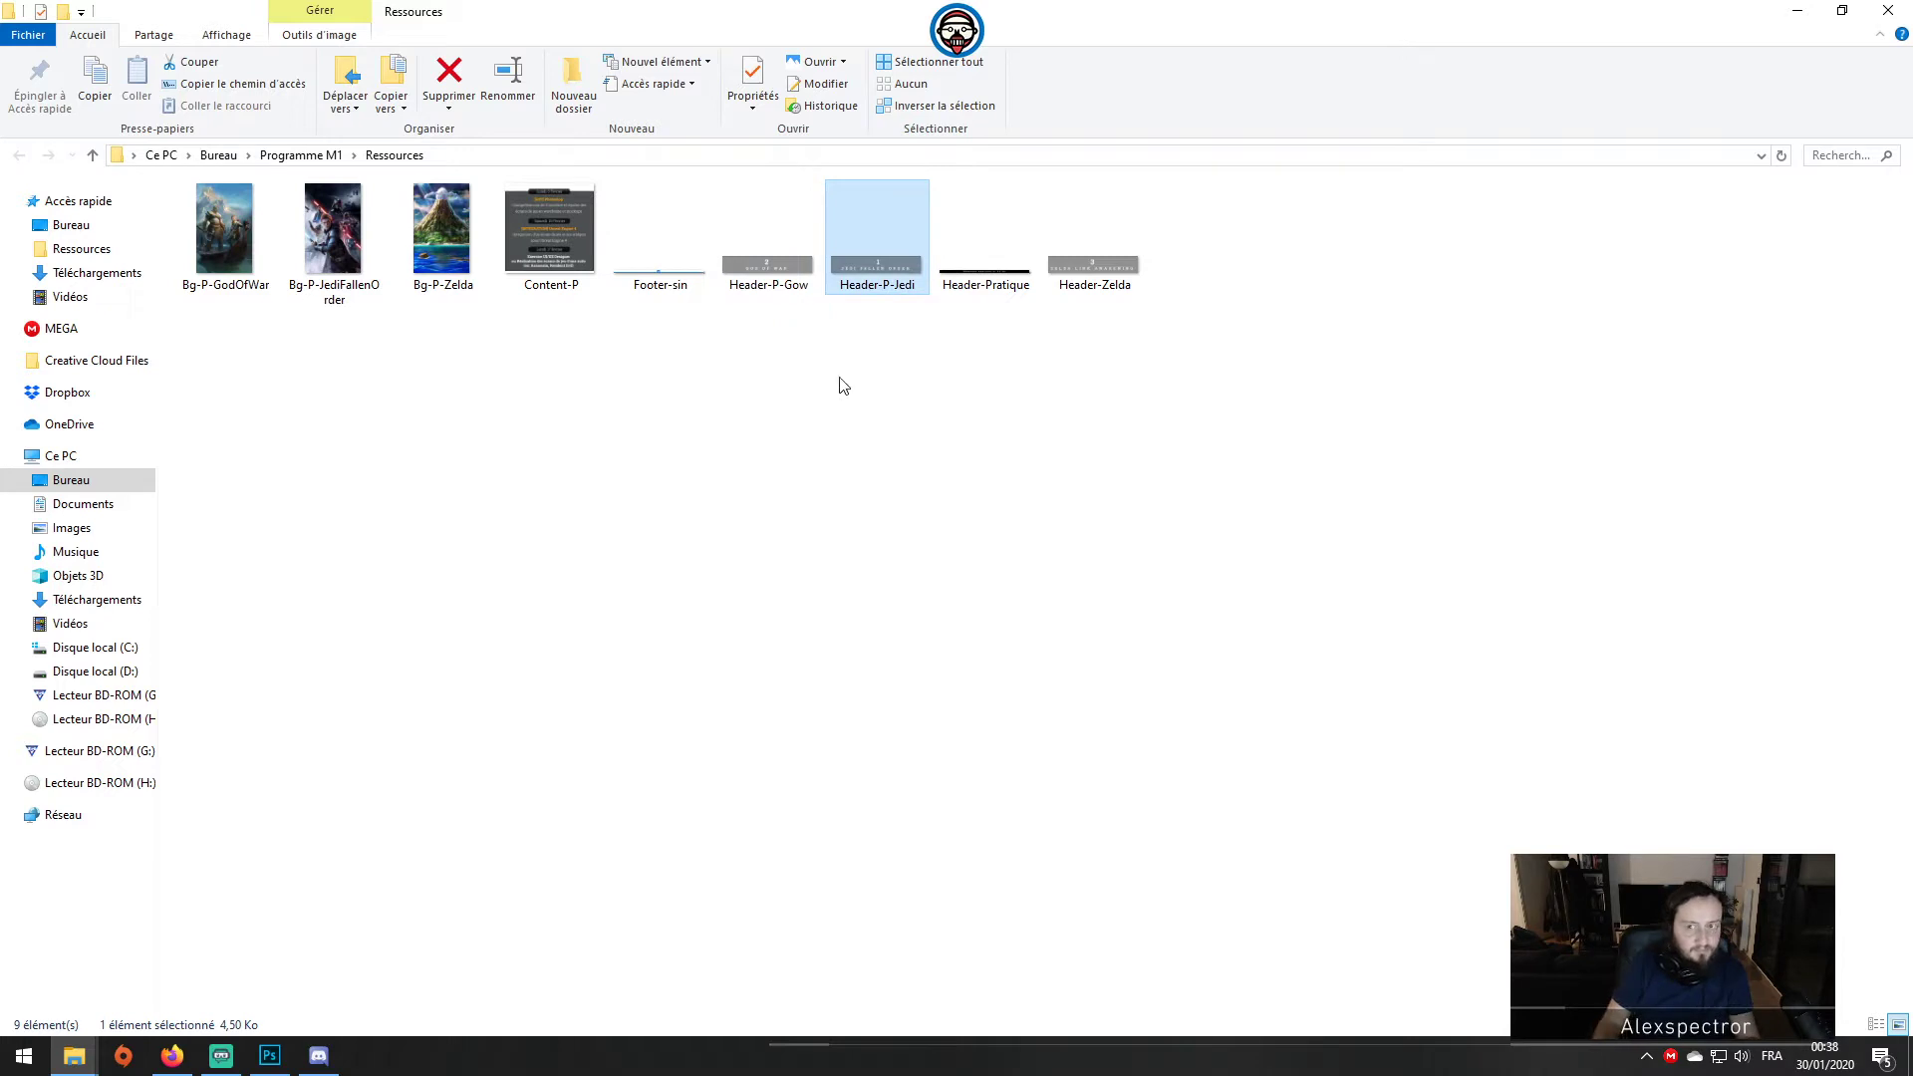
click(1003, 296)
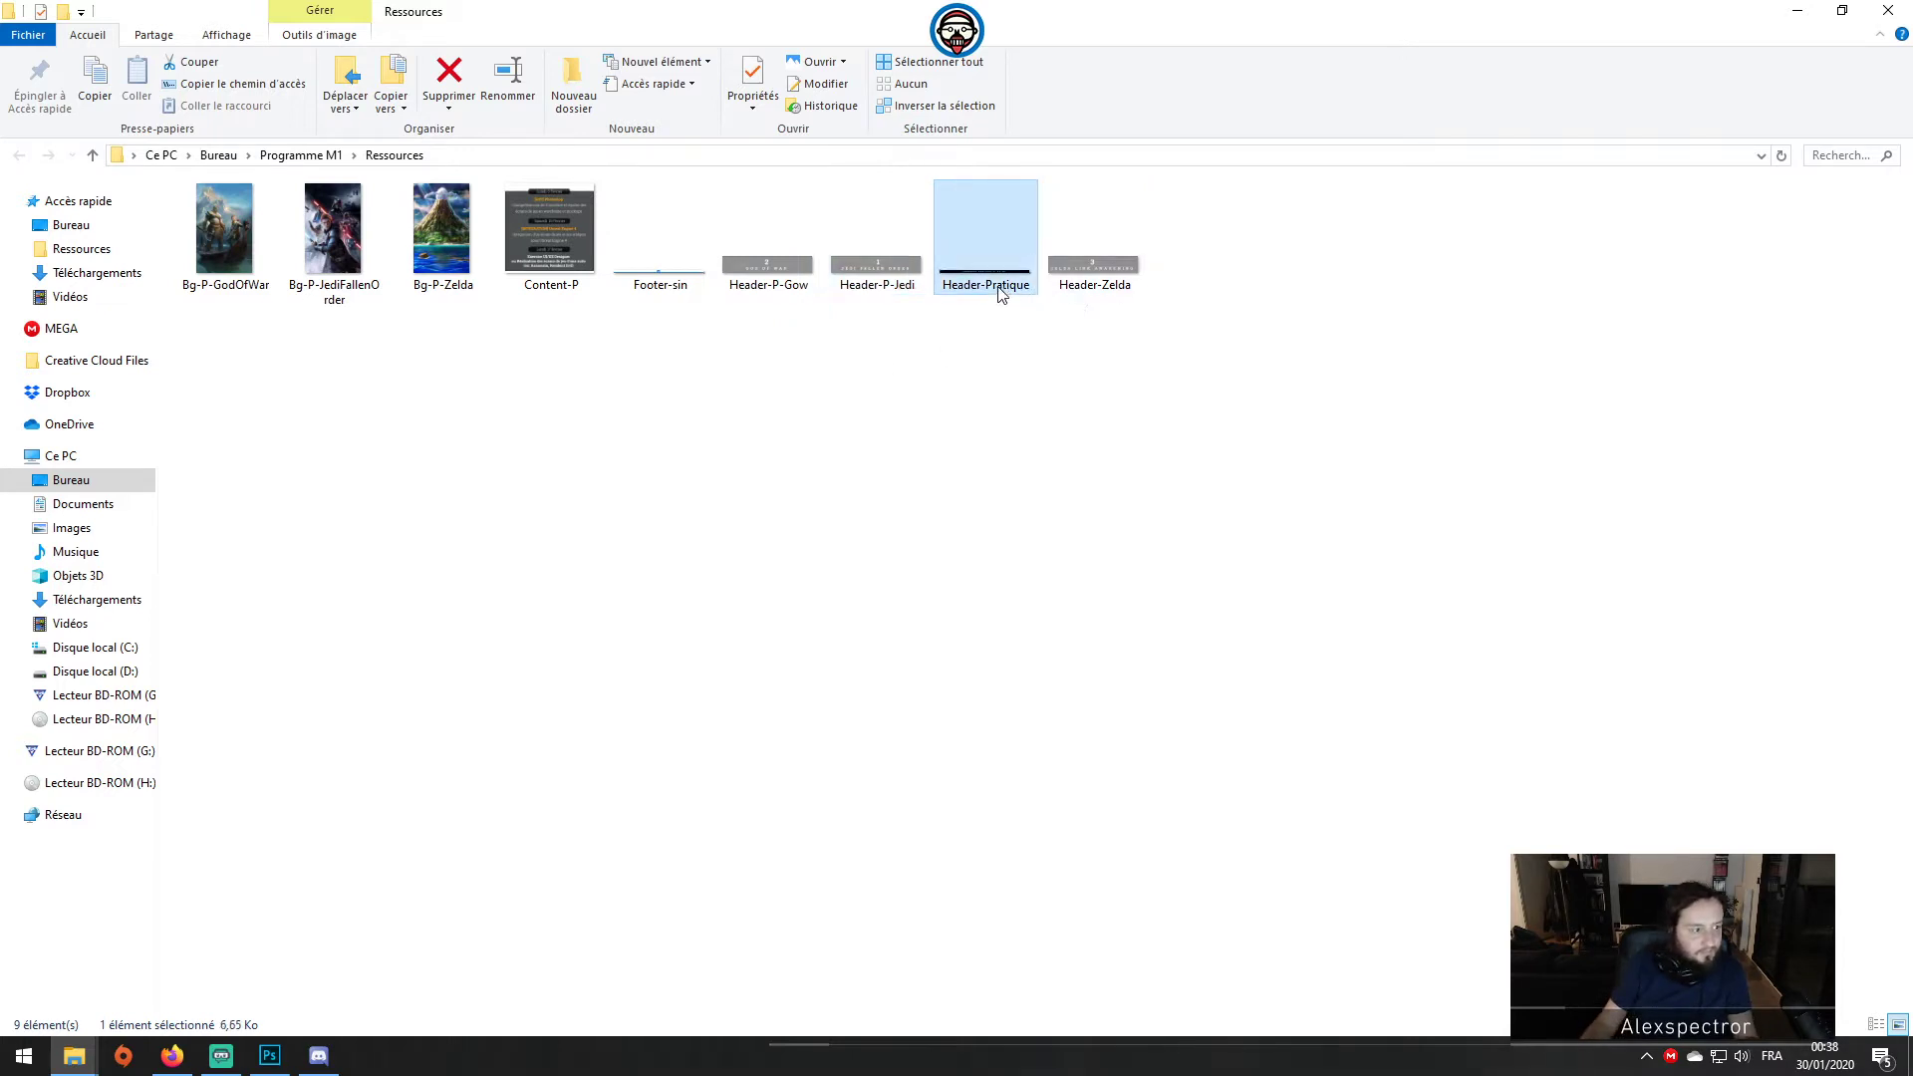
click(987, 286)
key(End)
key(BackSpace)
key(BackSpace)
key(BackSpace)
key(Return)
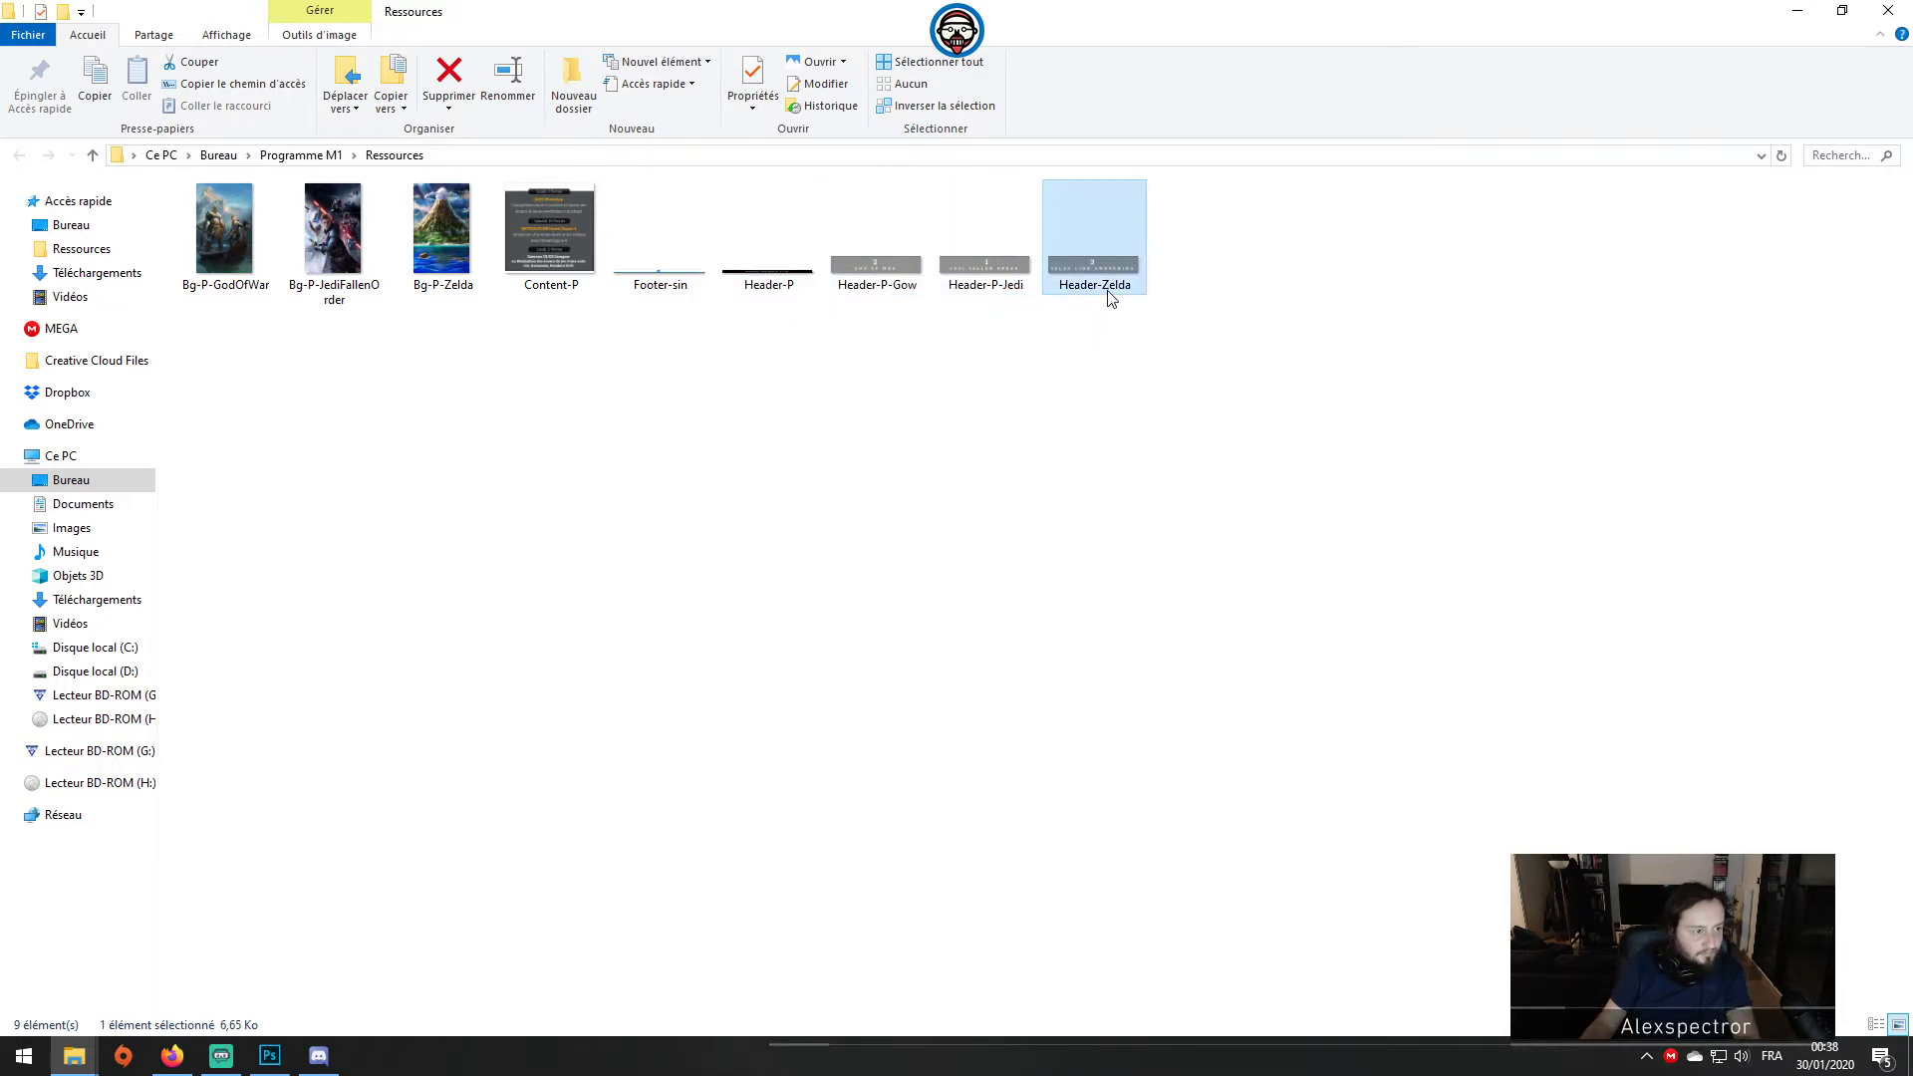
click(1104, 286)
click(1107, 286)
text(P-)
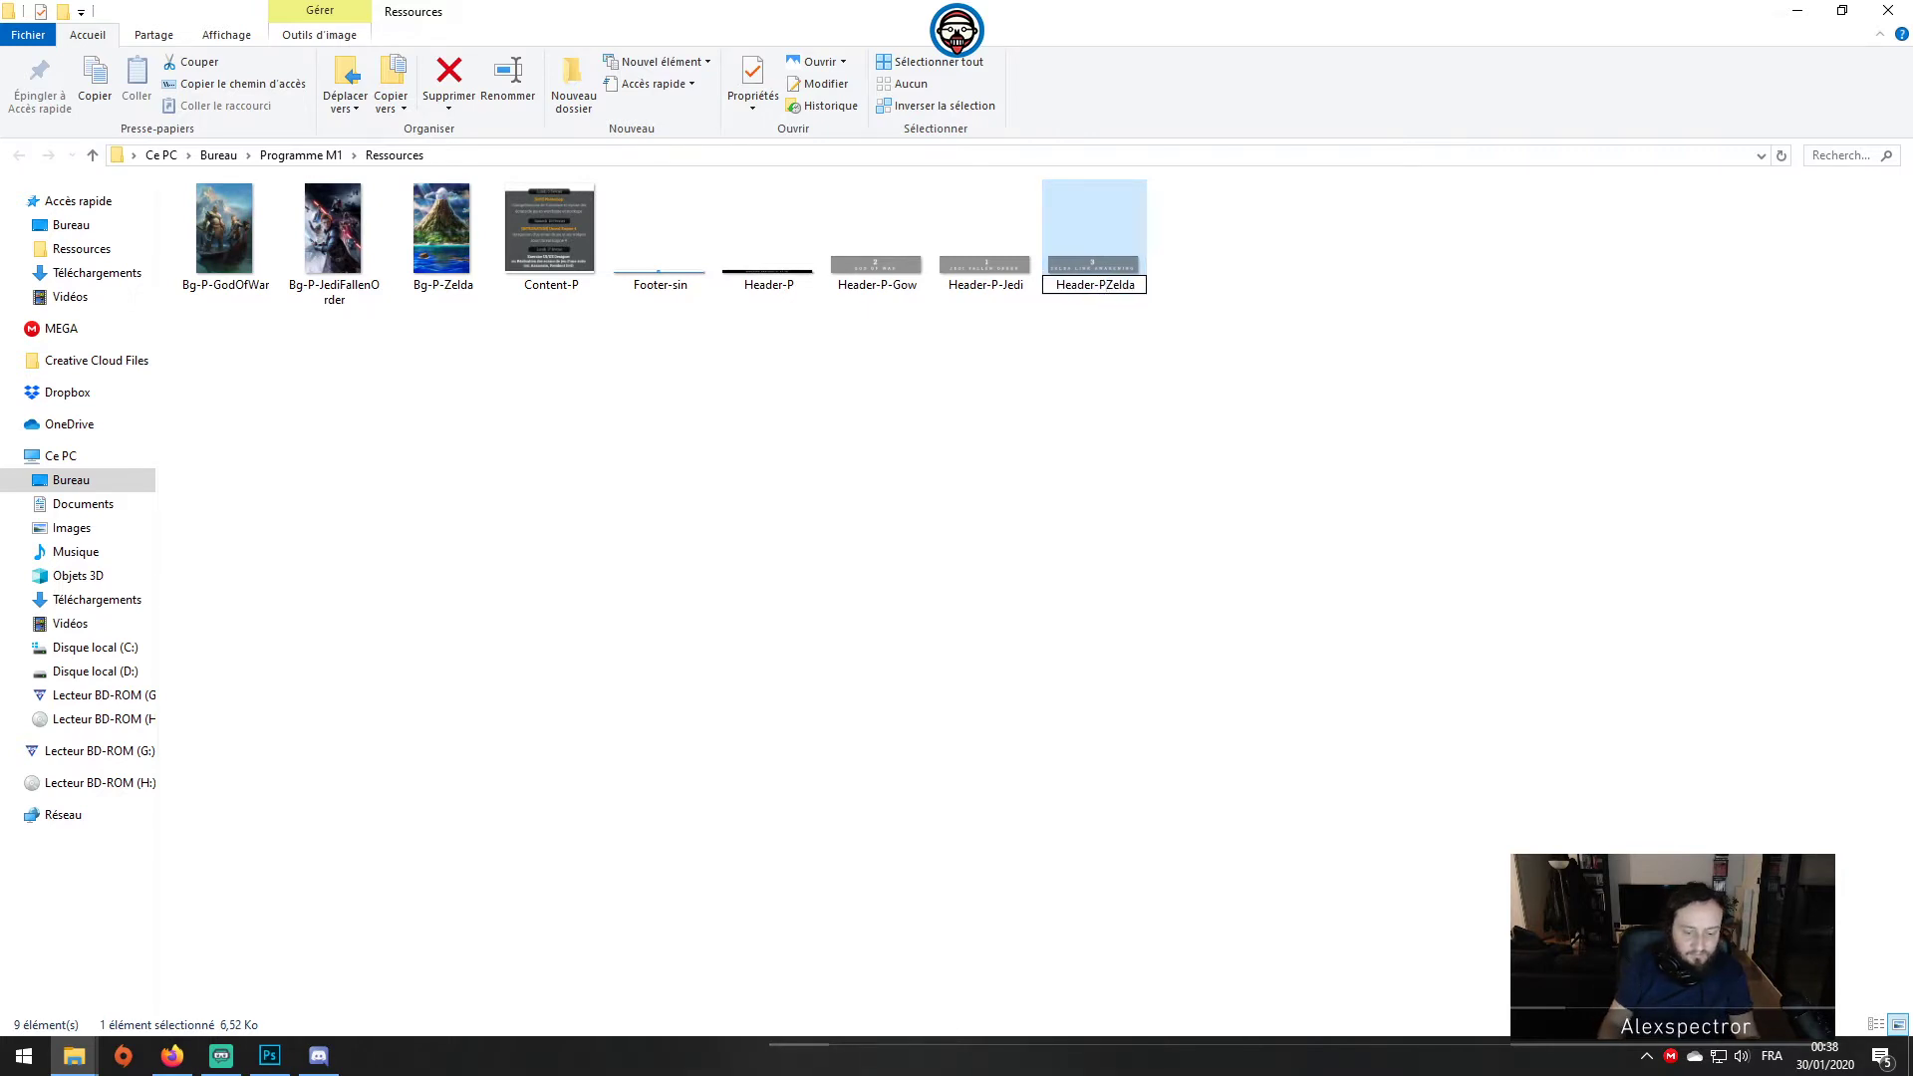
key(Return)
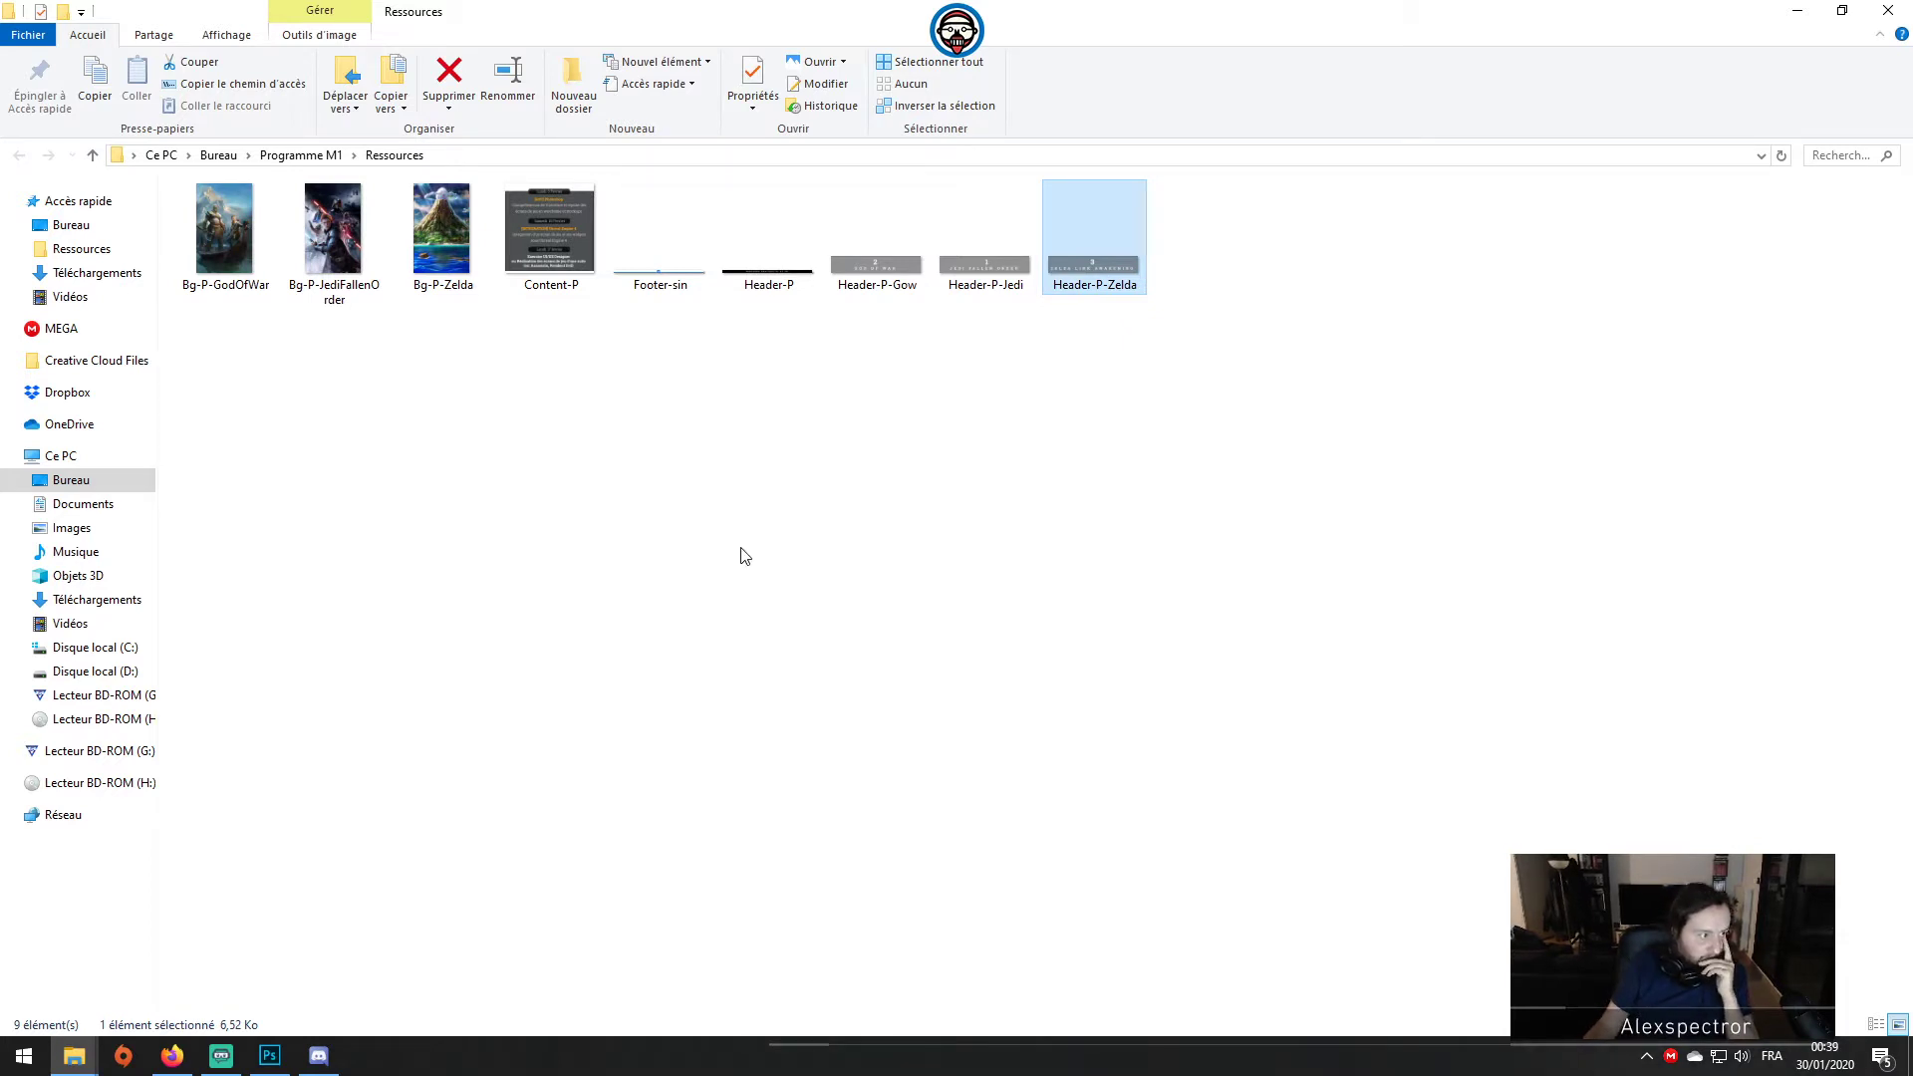
Step: Back in Photoshop, select and expand the Parcours Theorie UI et UX group
click(269, 1056)
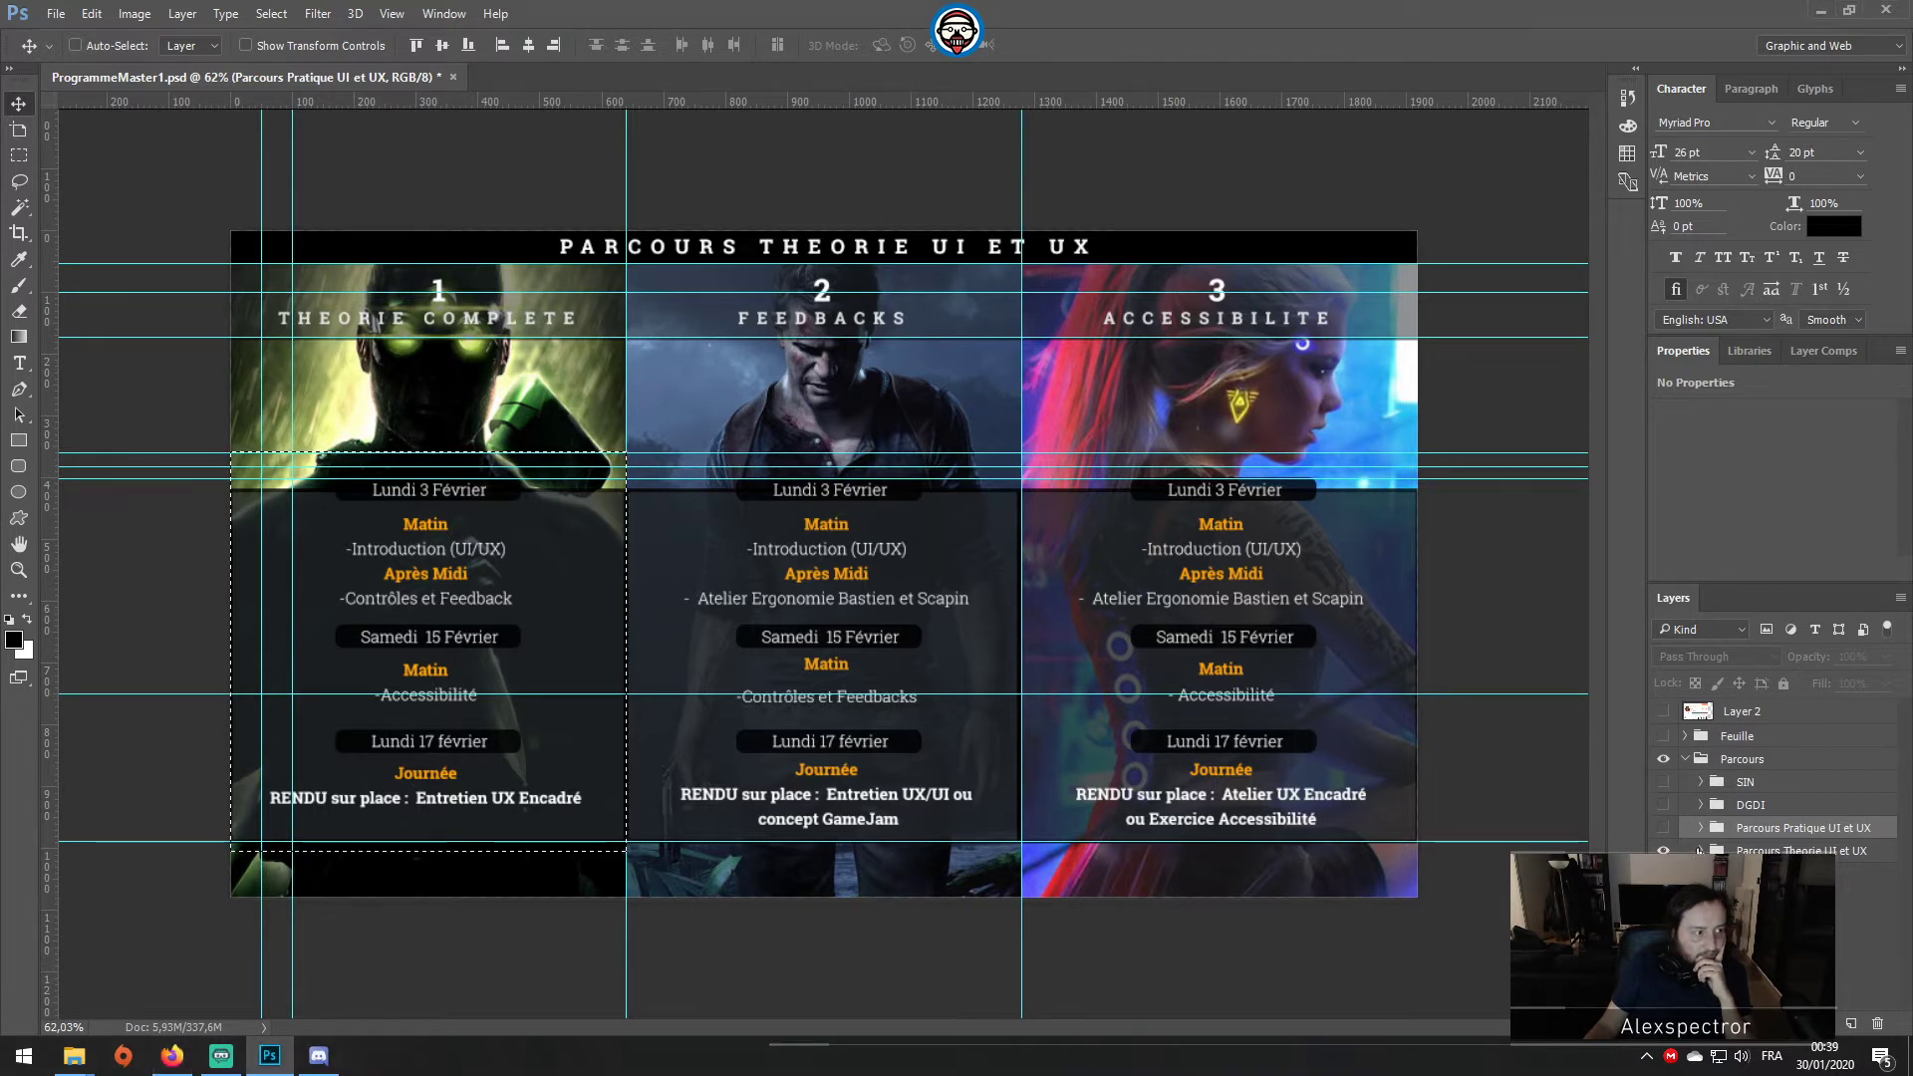
click(1794, 850)
click(1701, 850)
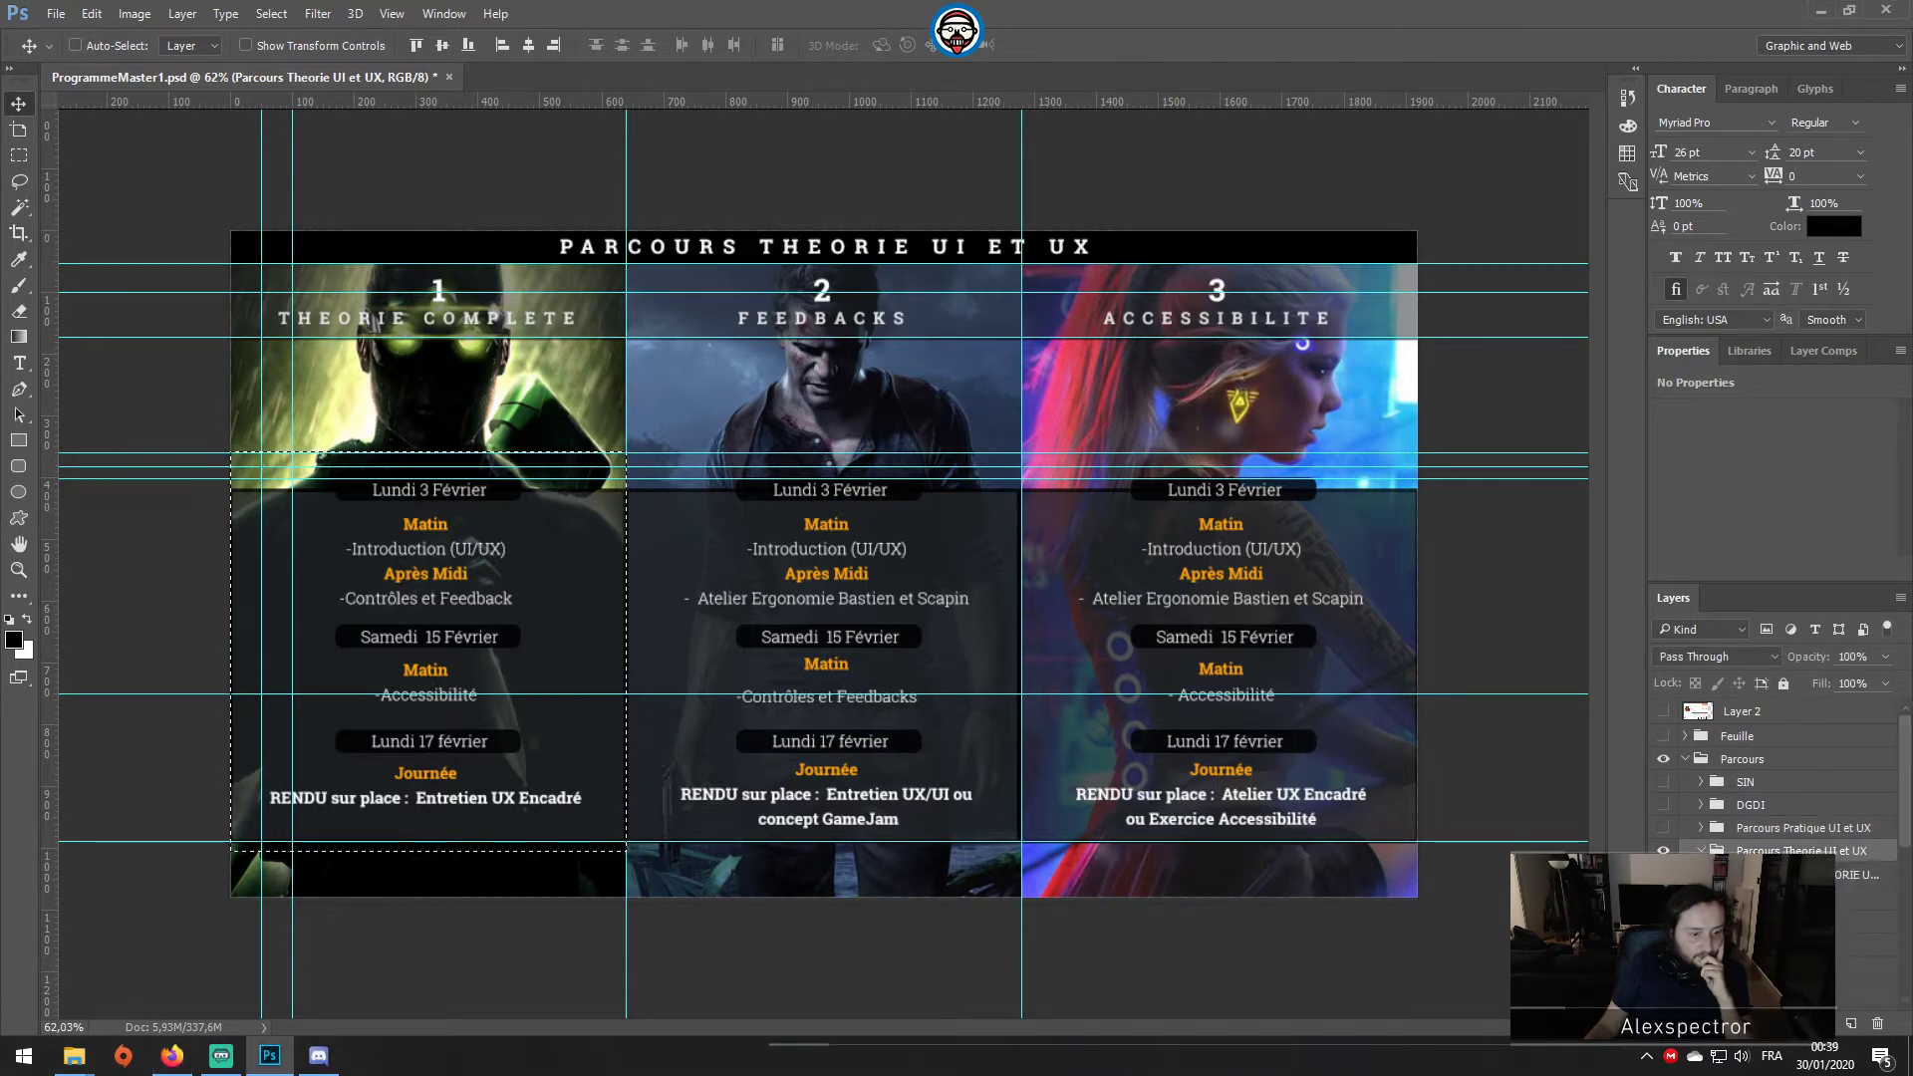
Step: Marquee-select the title banner across the top, checking the Image and context menus without choosing anything
click(18, 154)
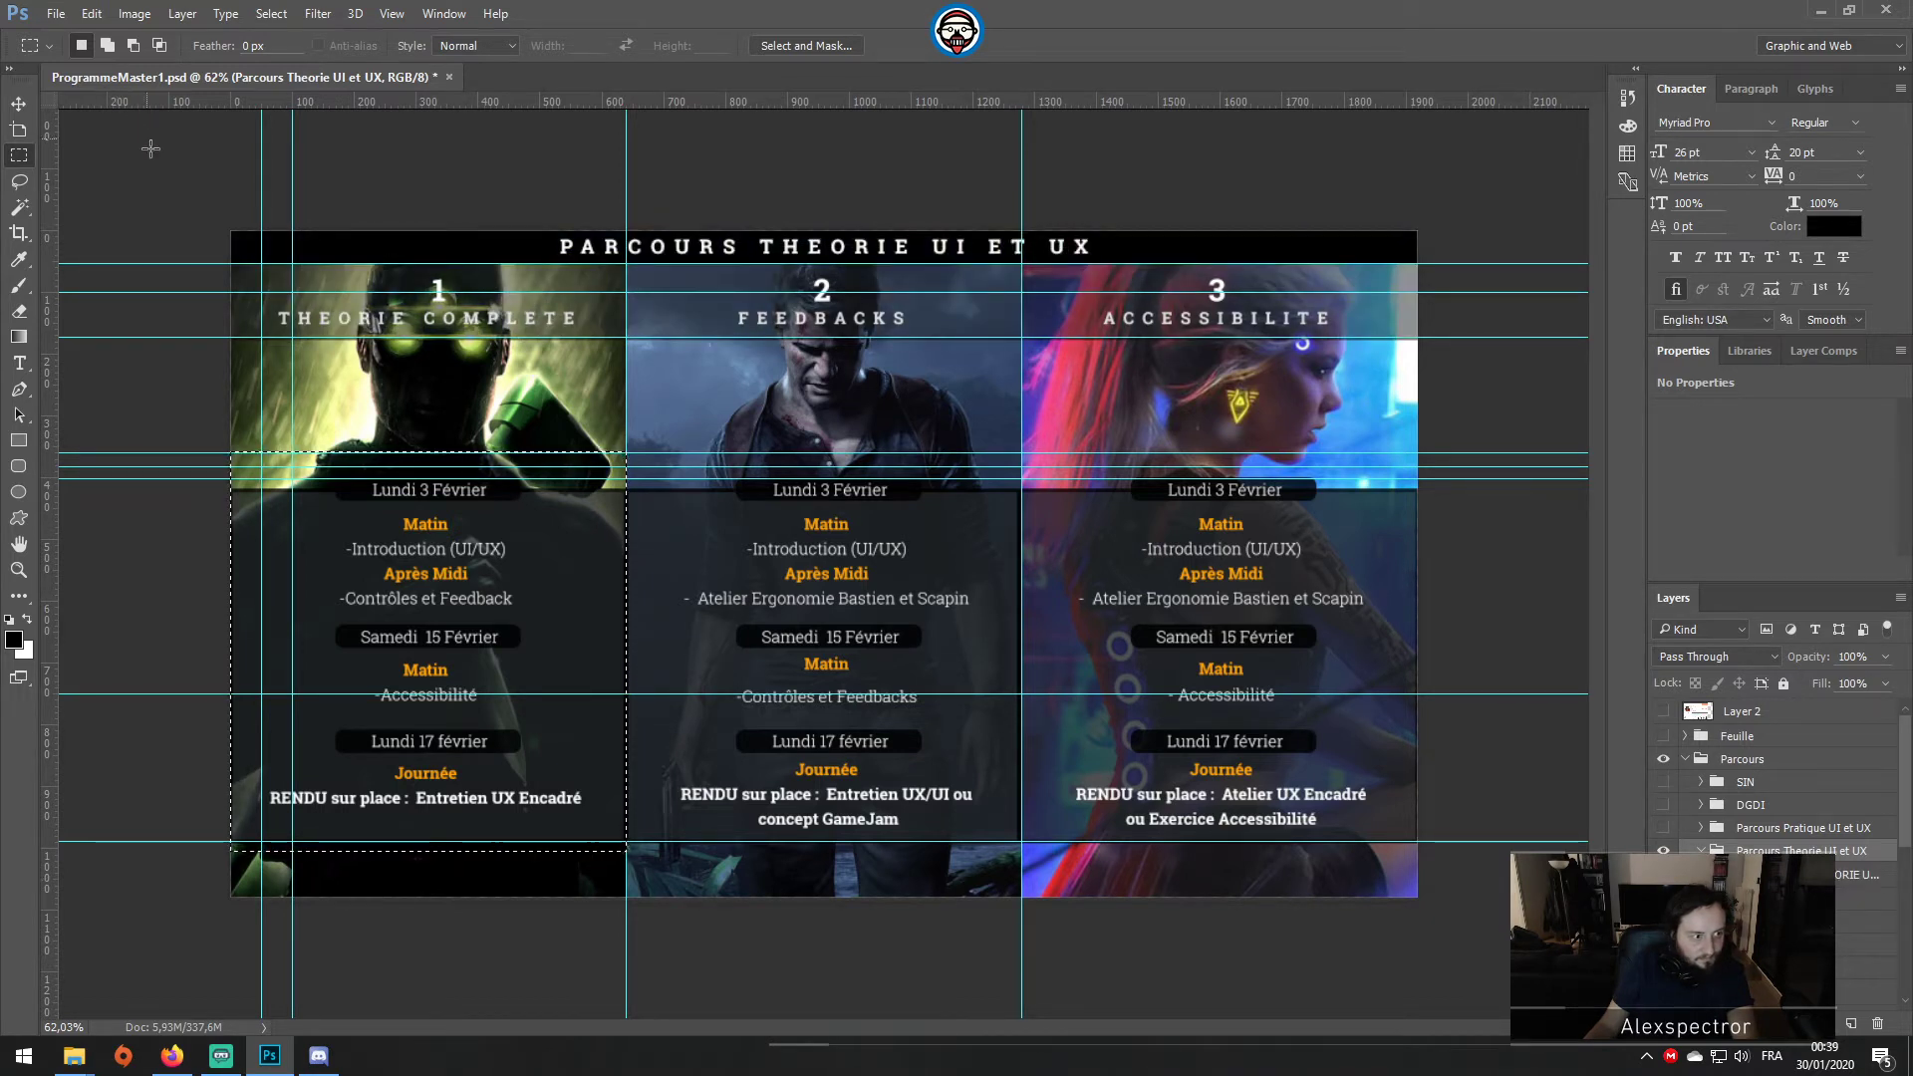
drag(230, 230, 1417, 264)
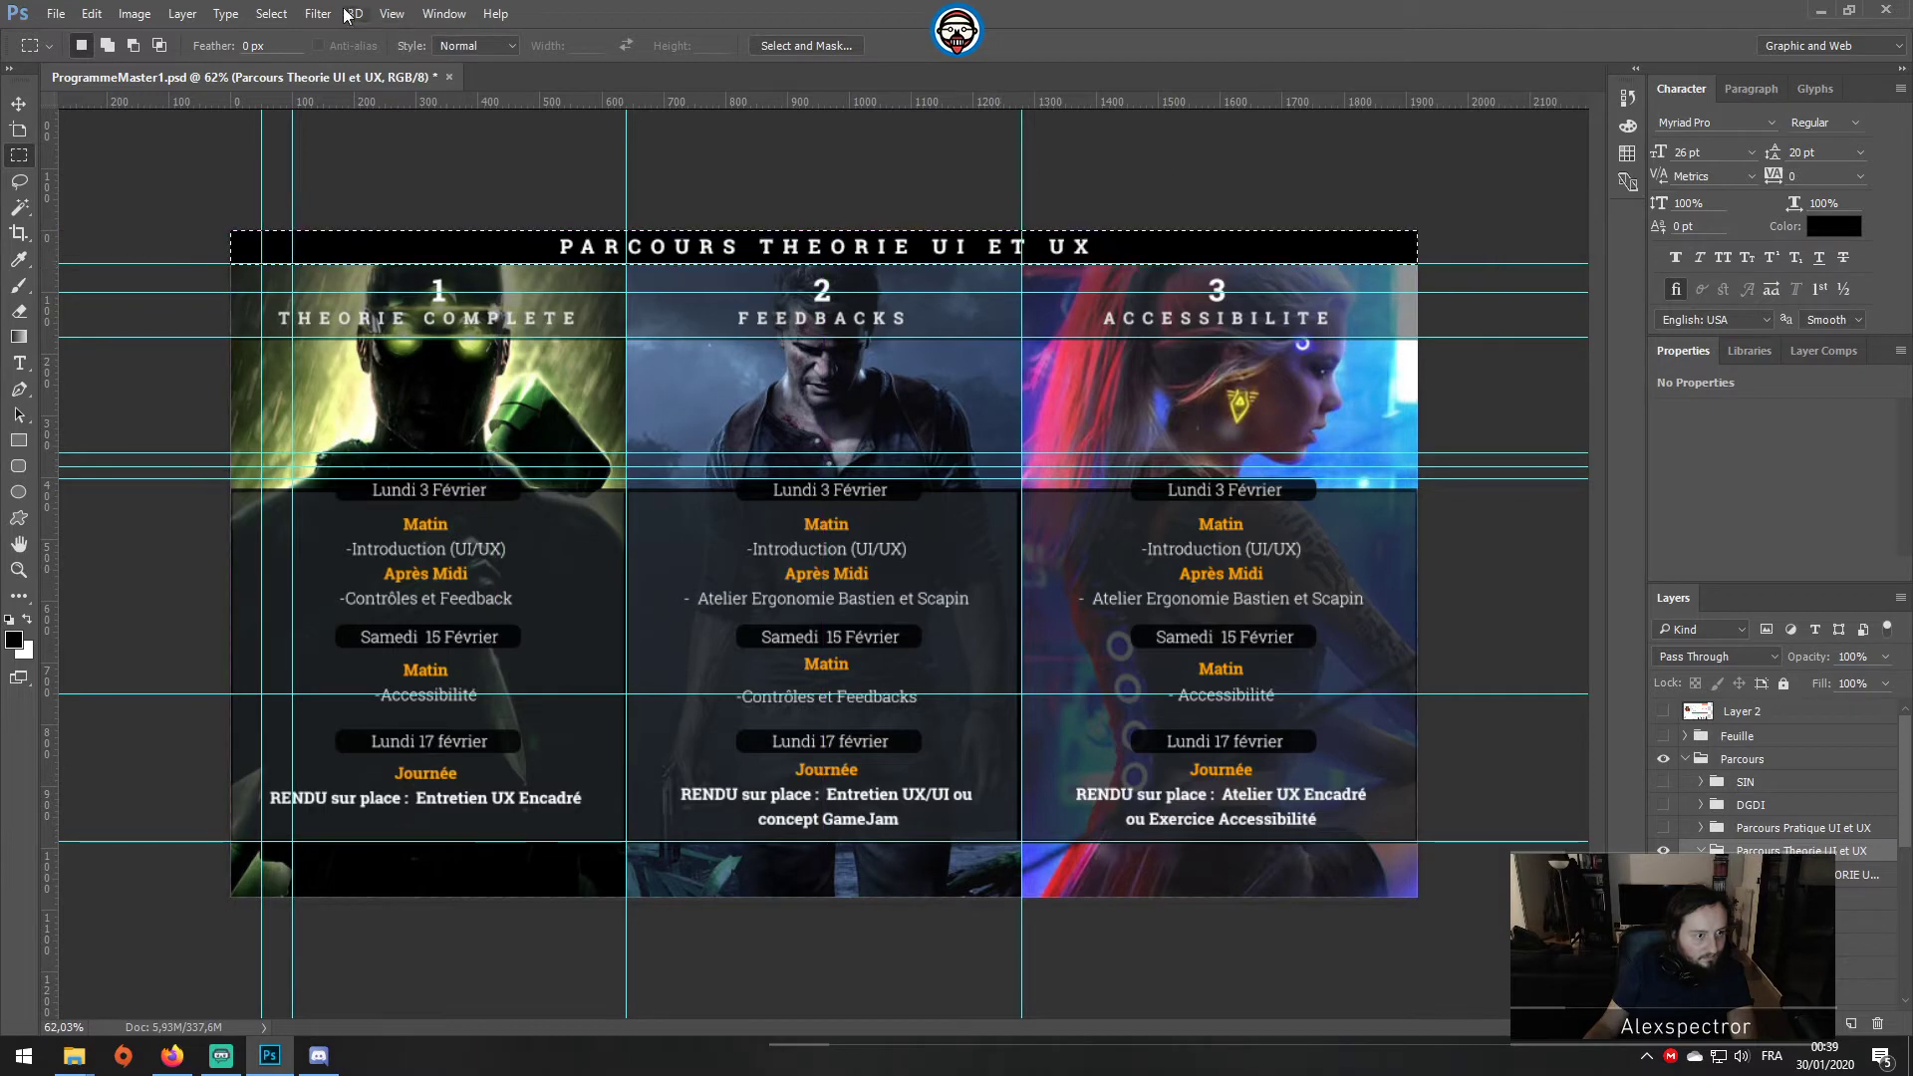
click(127, 13)
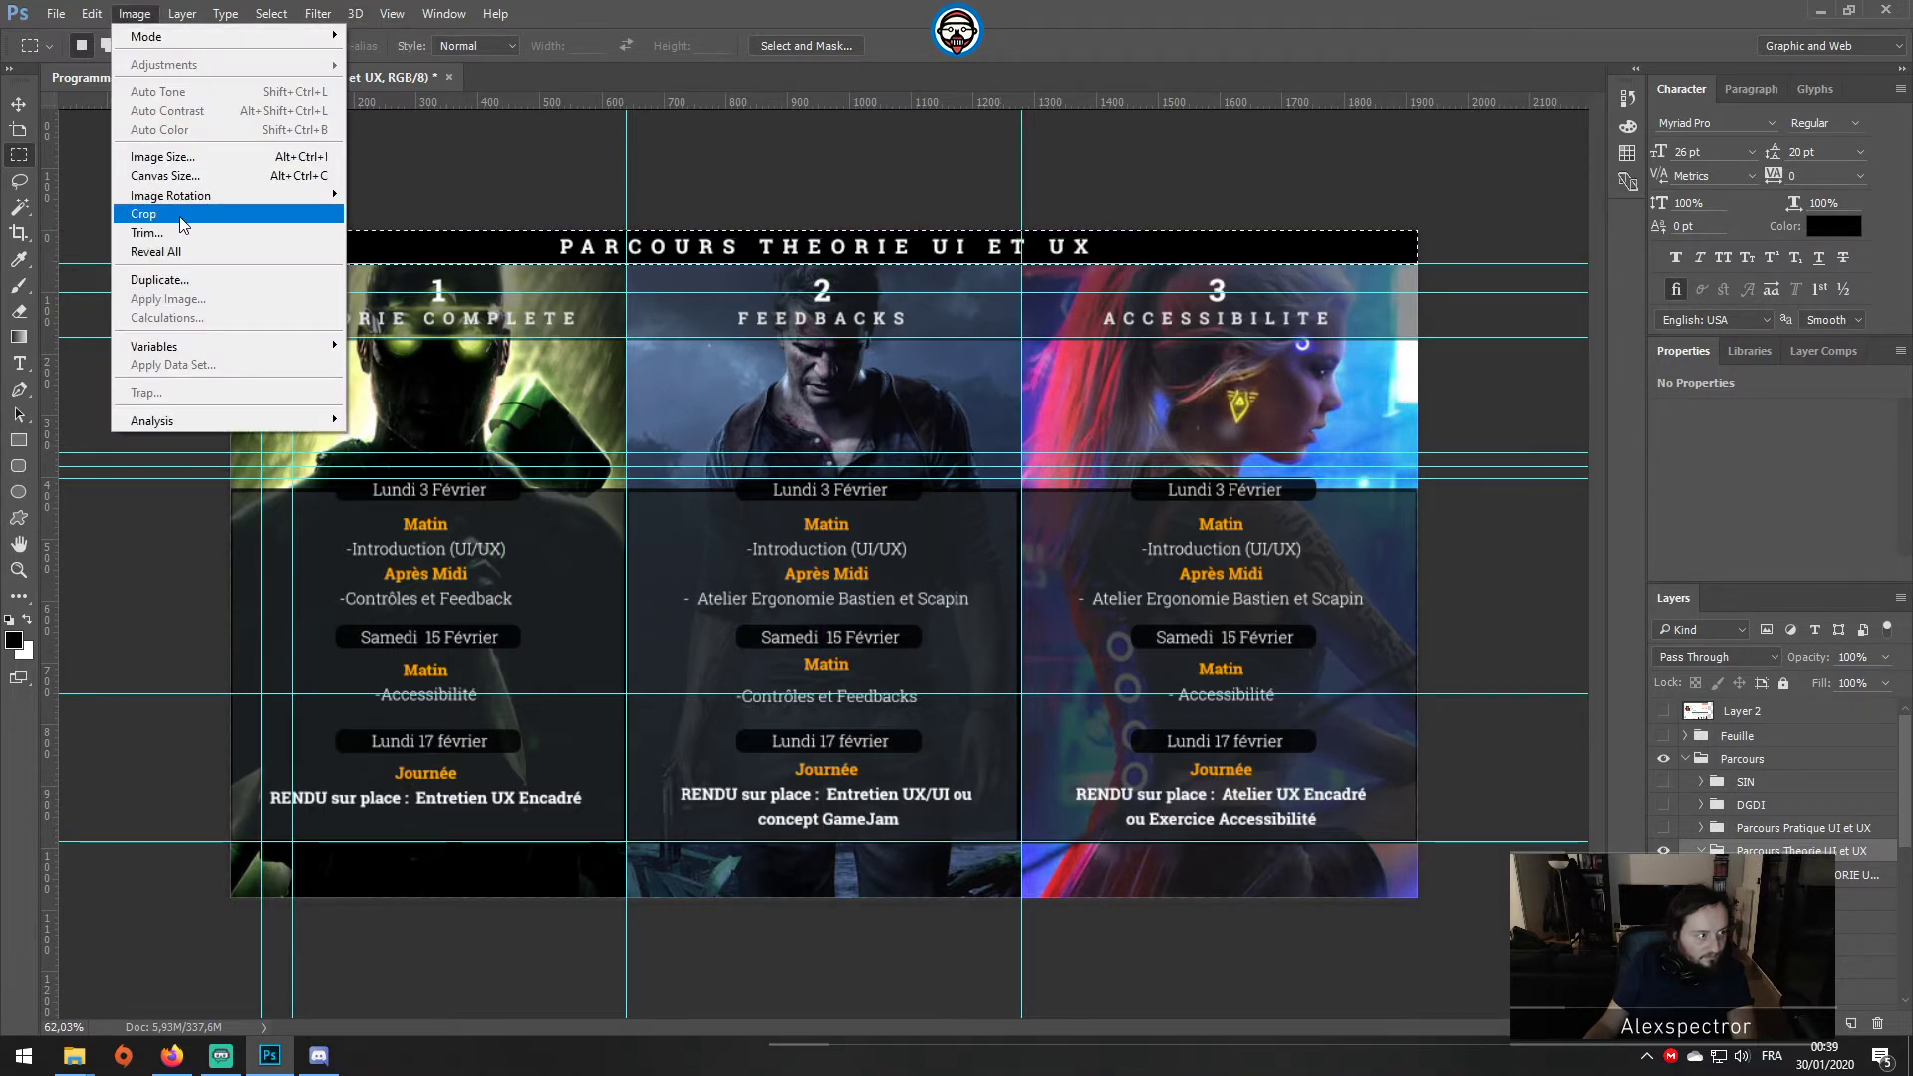
right_click(498, 249)
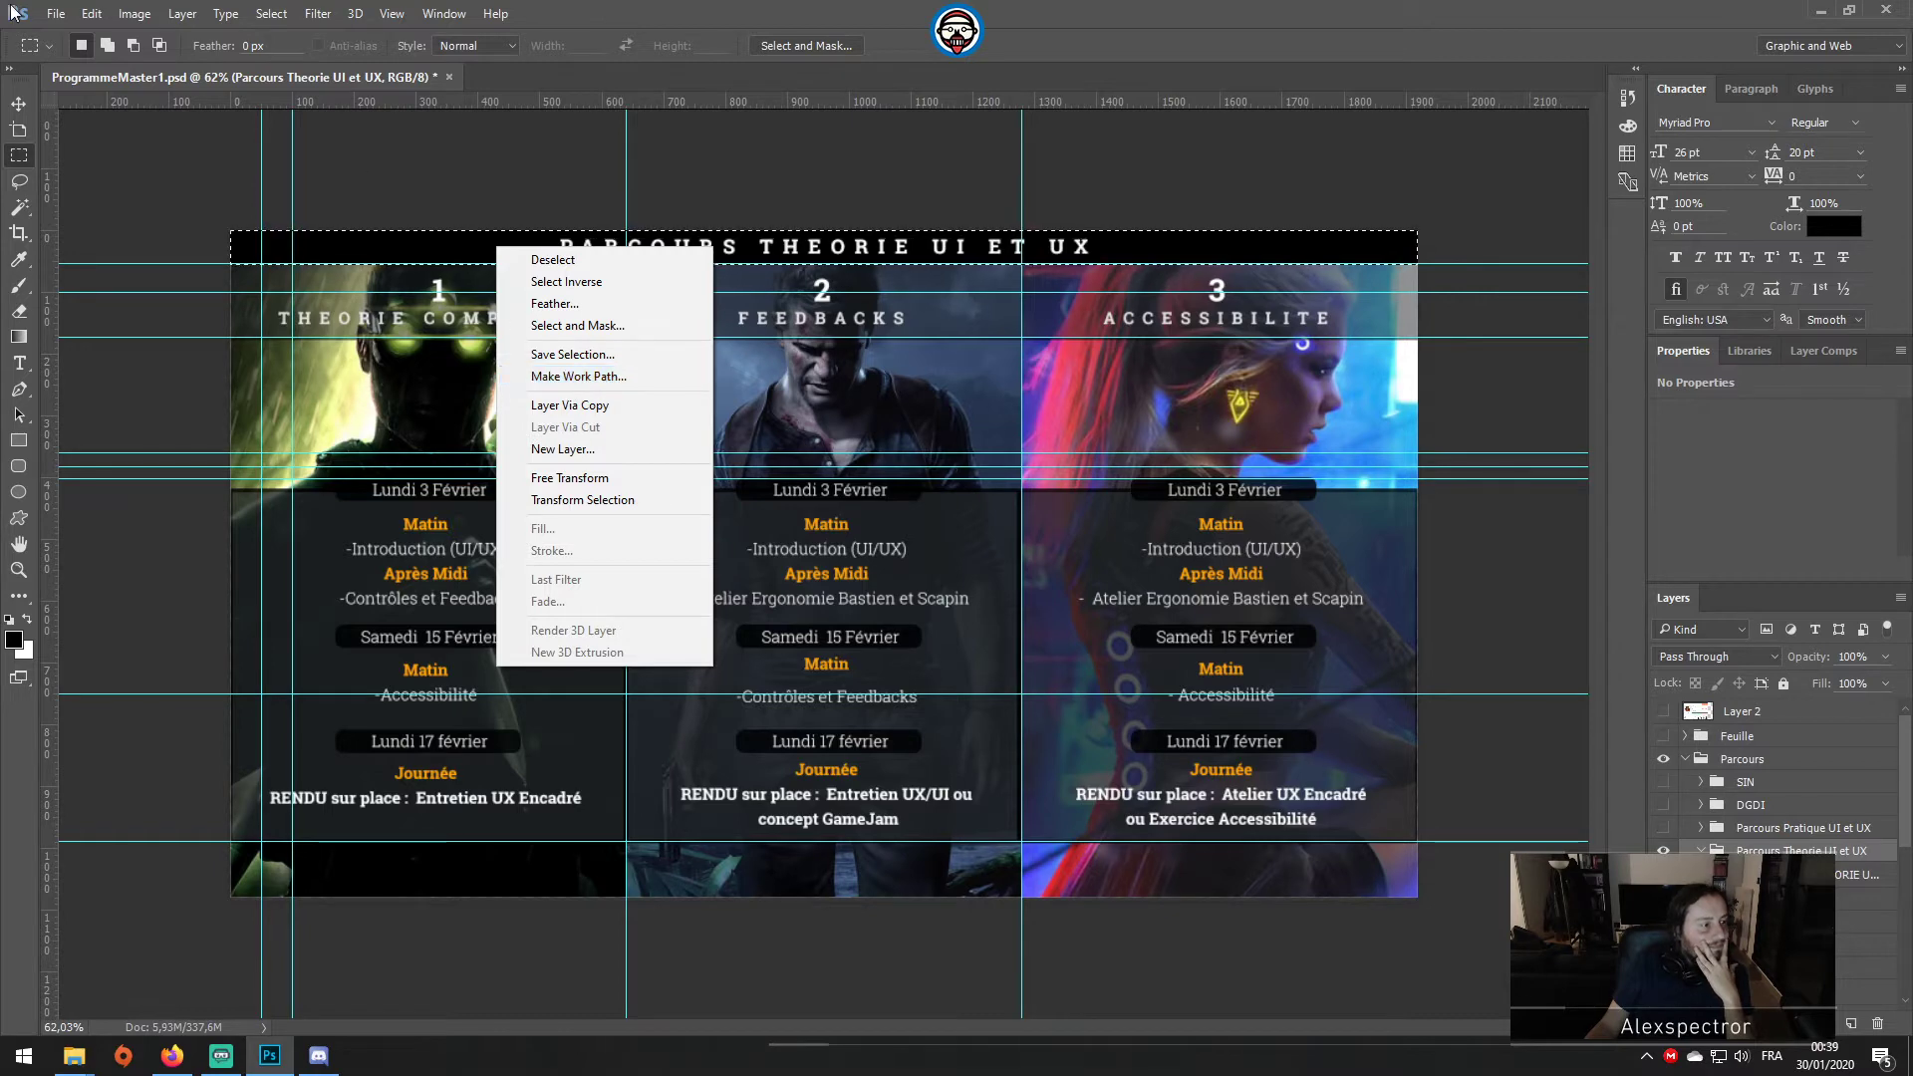
click(55, 11)
click(54, 12)
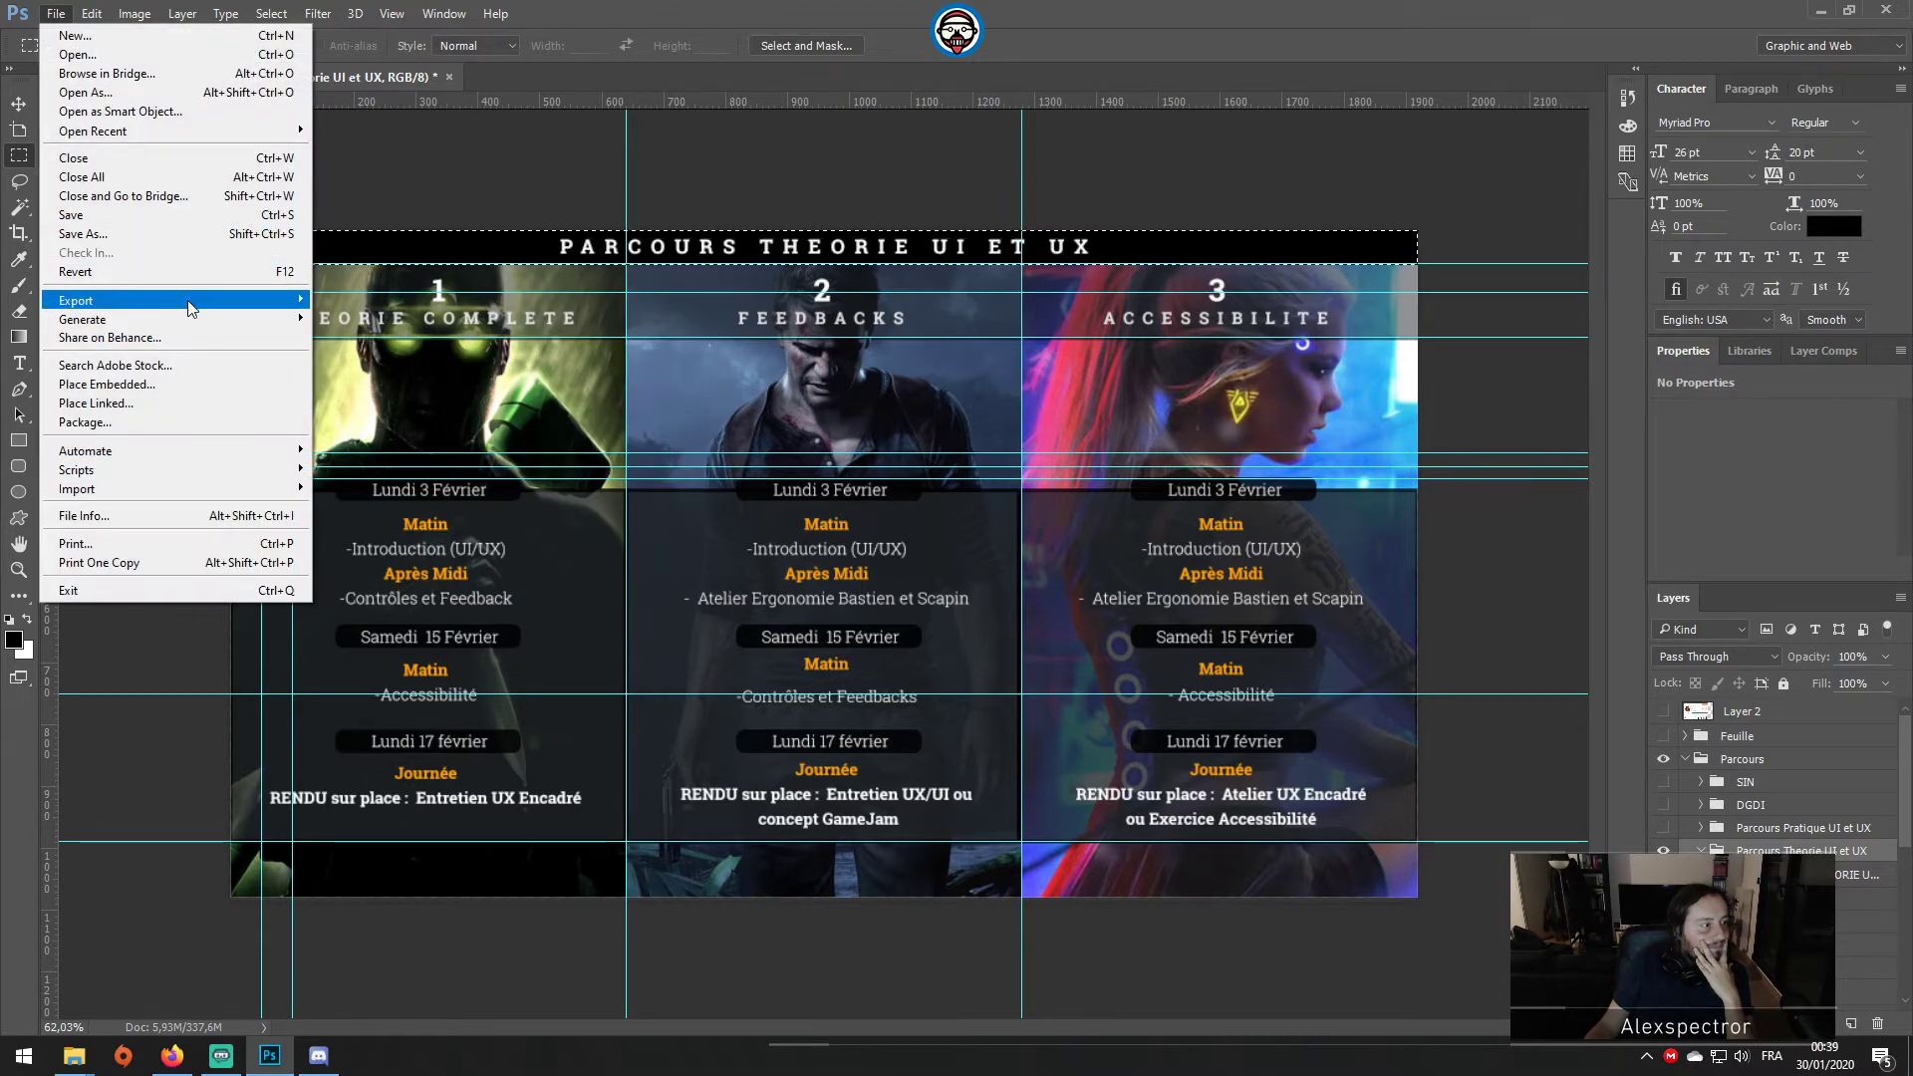
mouse_move(191, 307)
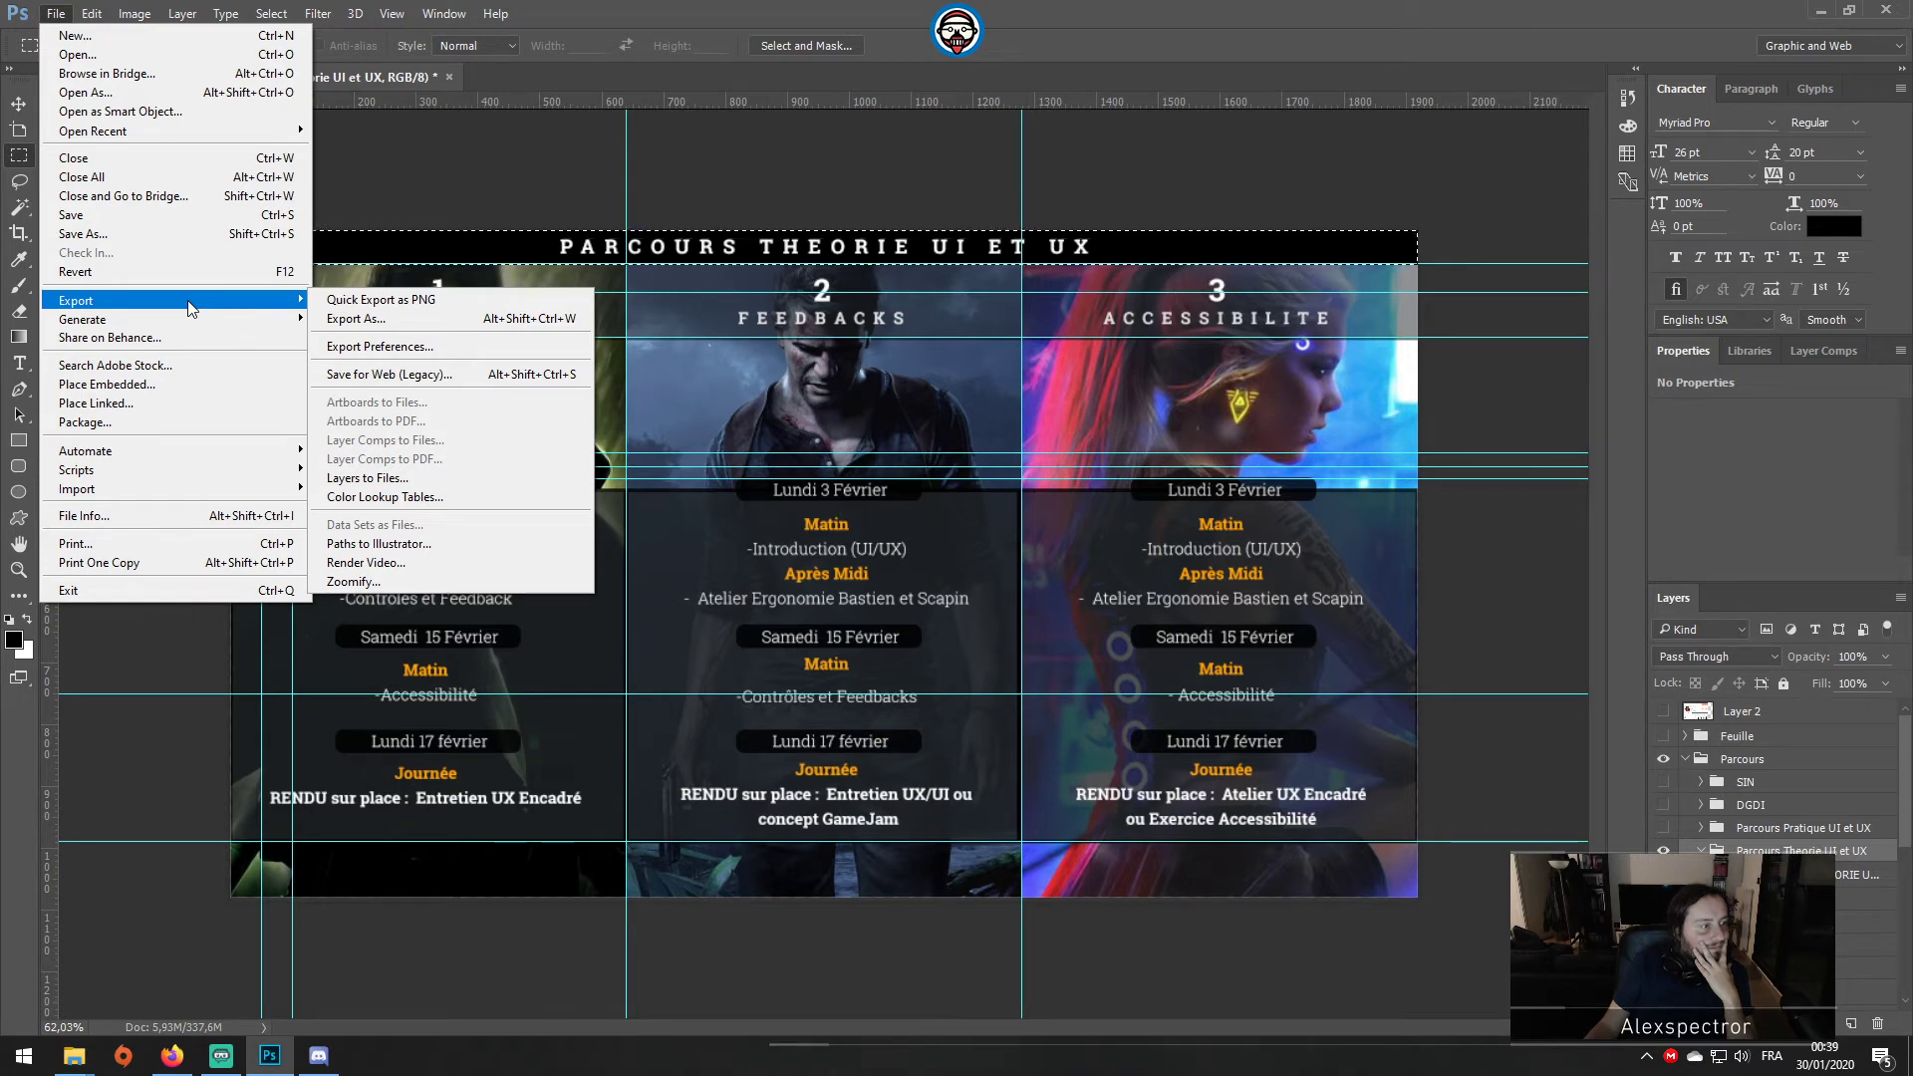
mouse_move(92, 10)
click(171, 1058)
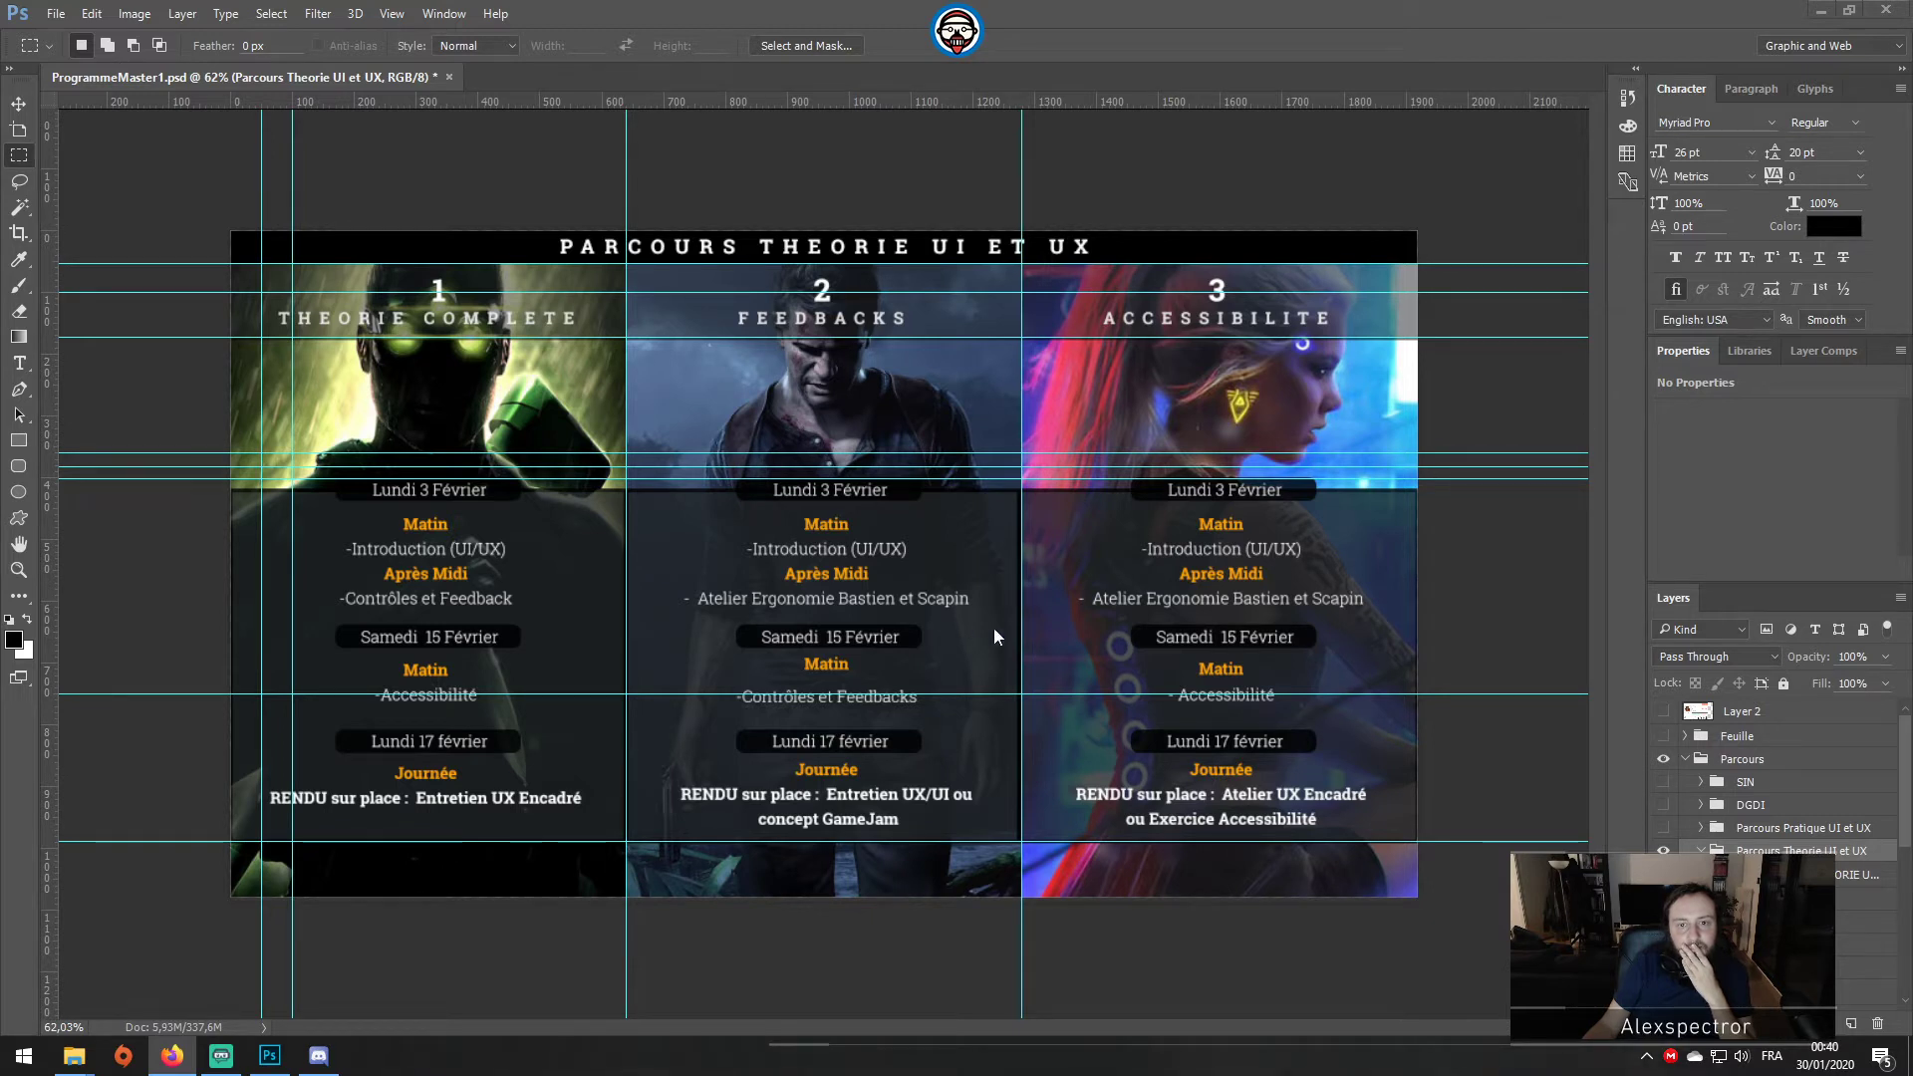
click(22, 105)
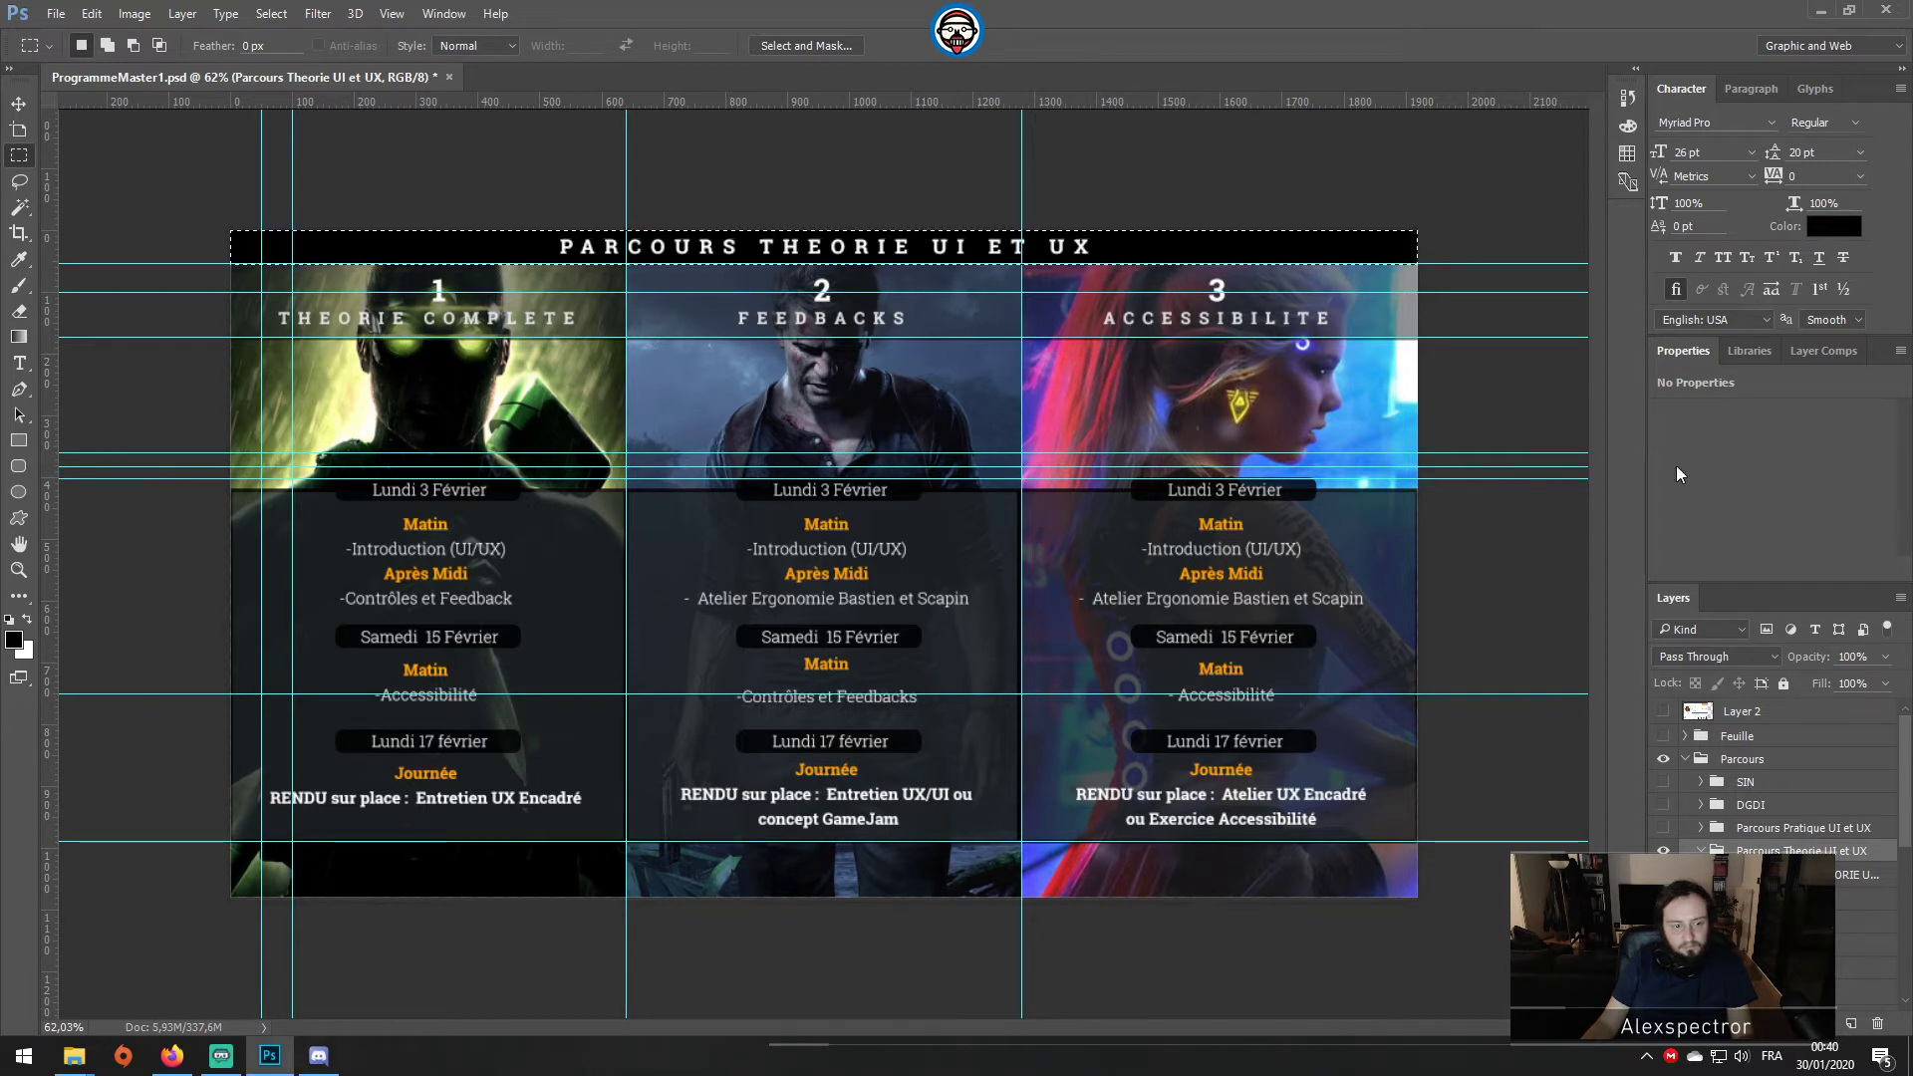
Step: Move the PARCOURS THEORIE title text layer below Group 3 and restore the black title bar
scroll(1774, 777, down, 2)
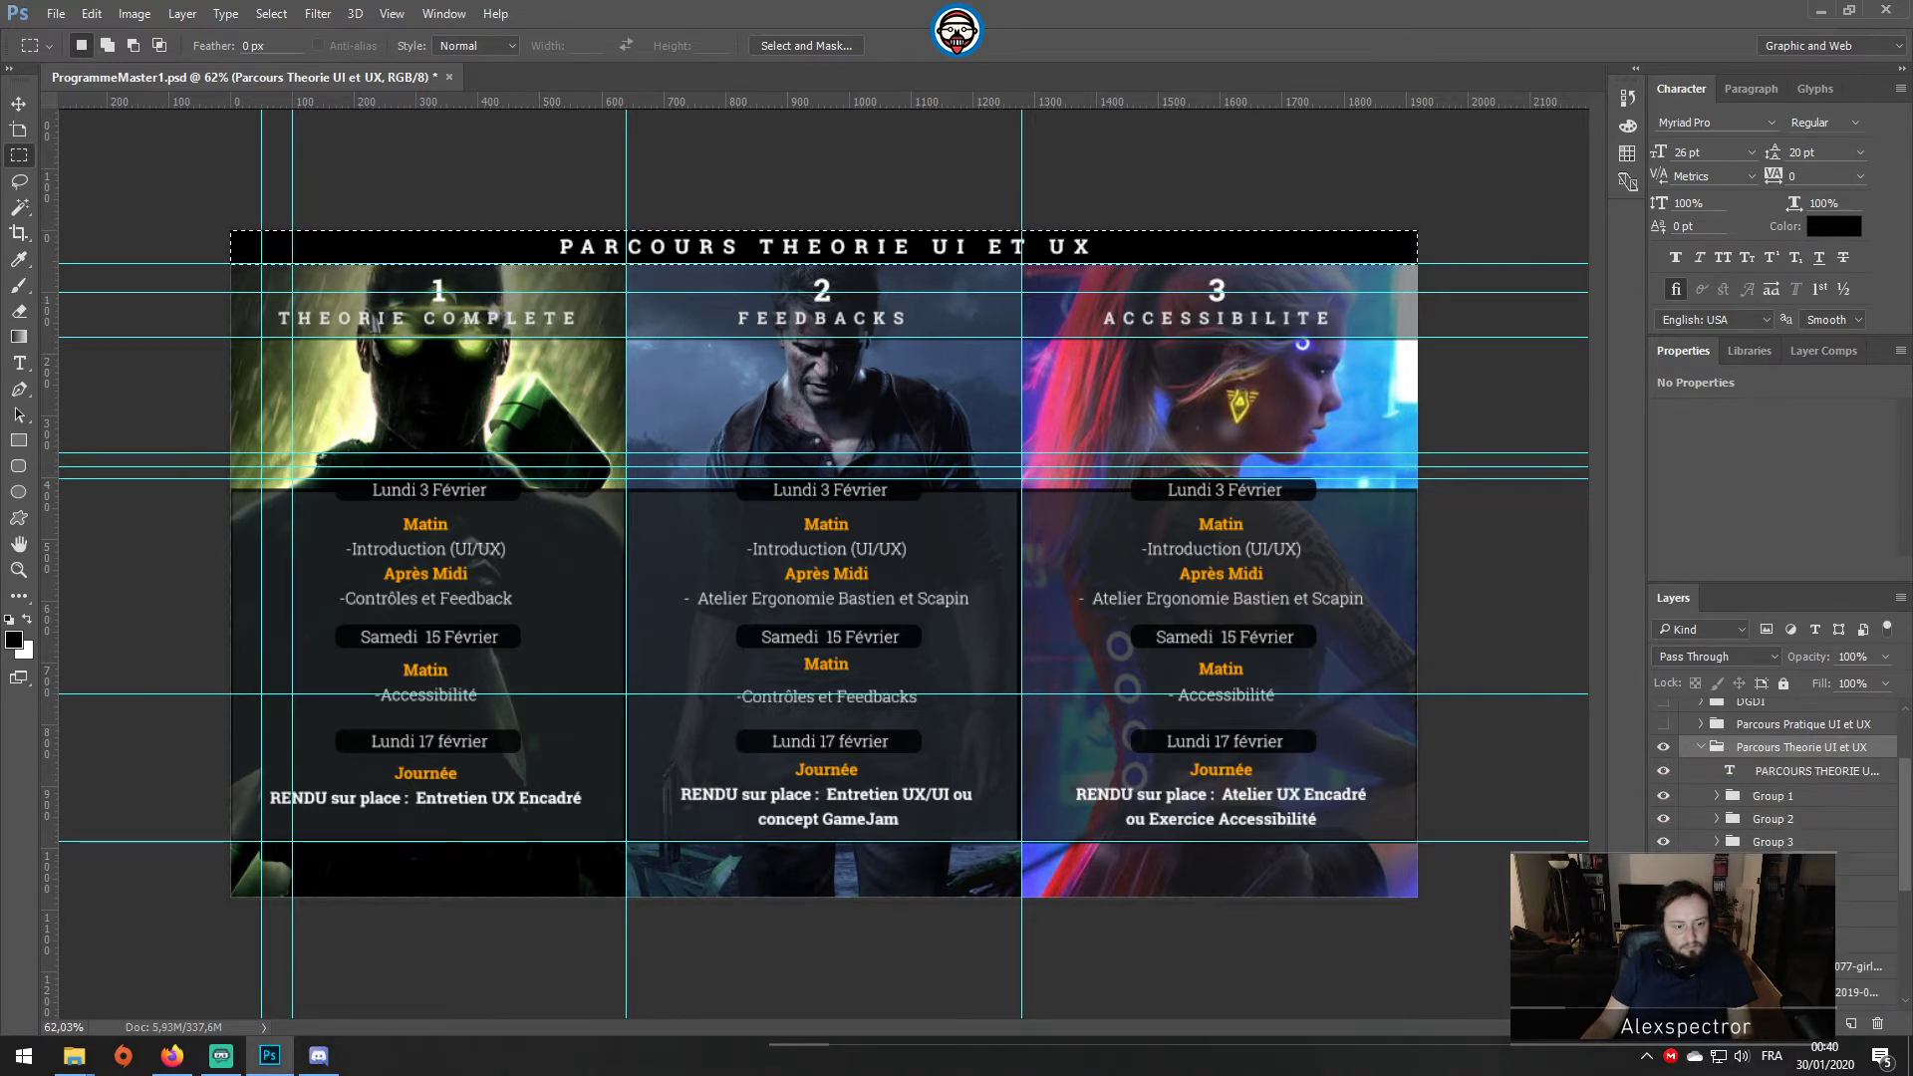
click(1663, 747)
click(1663, 748)
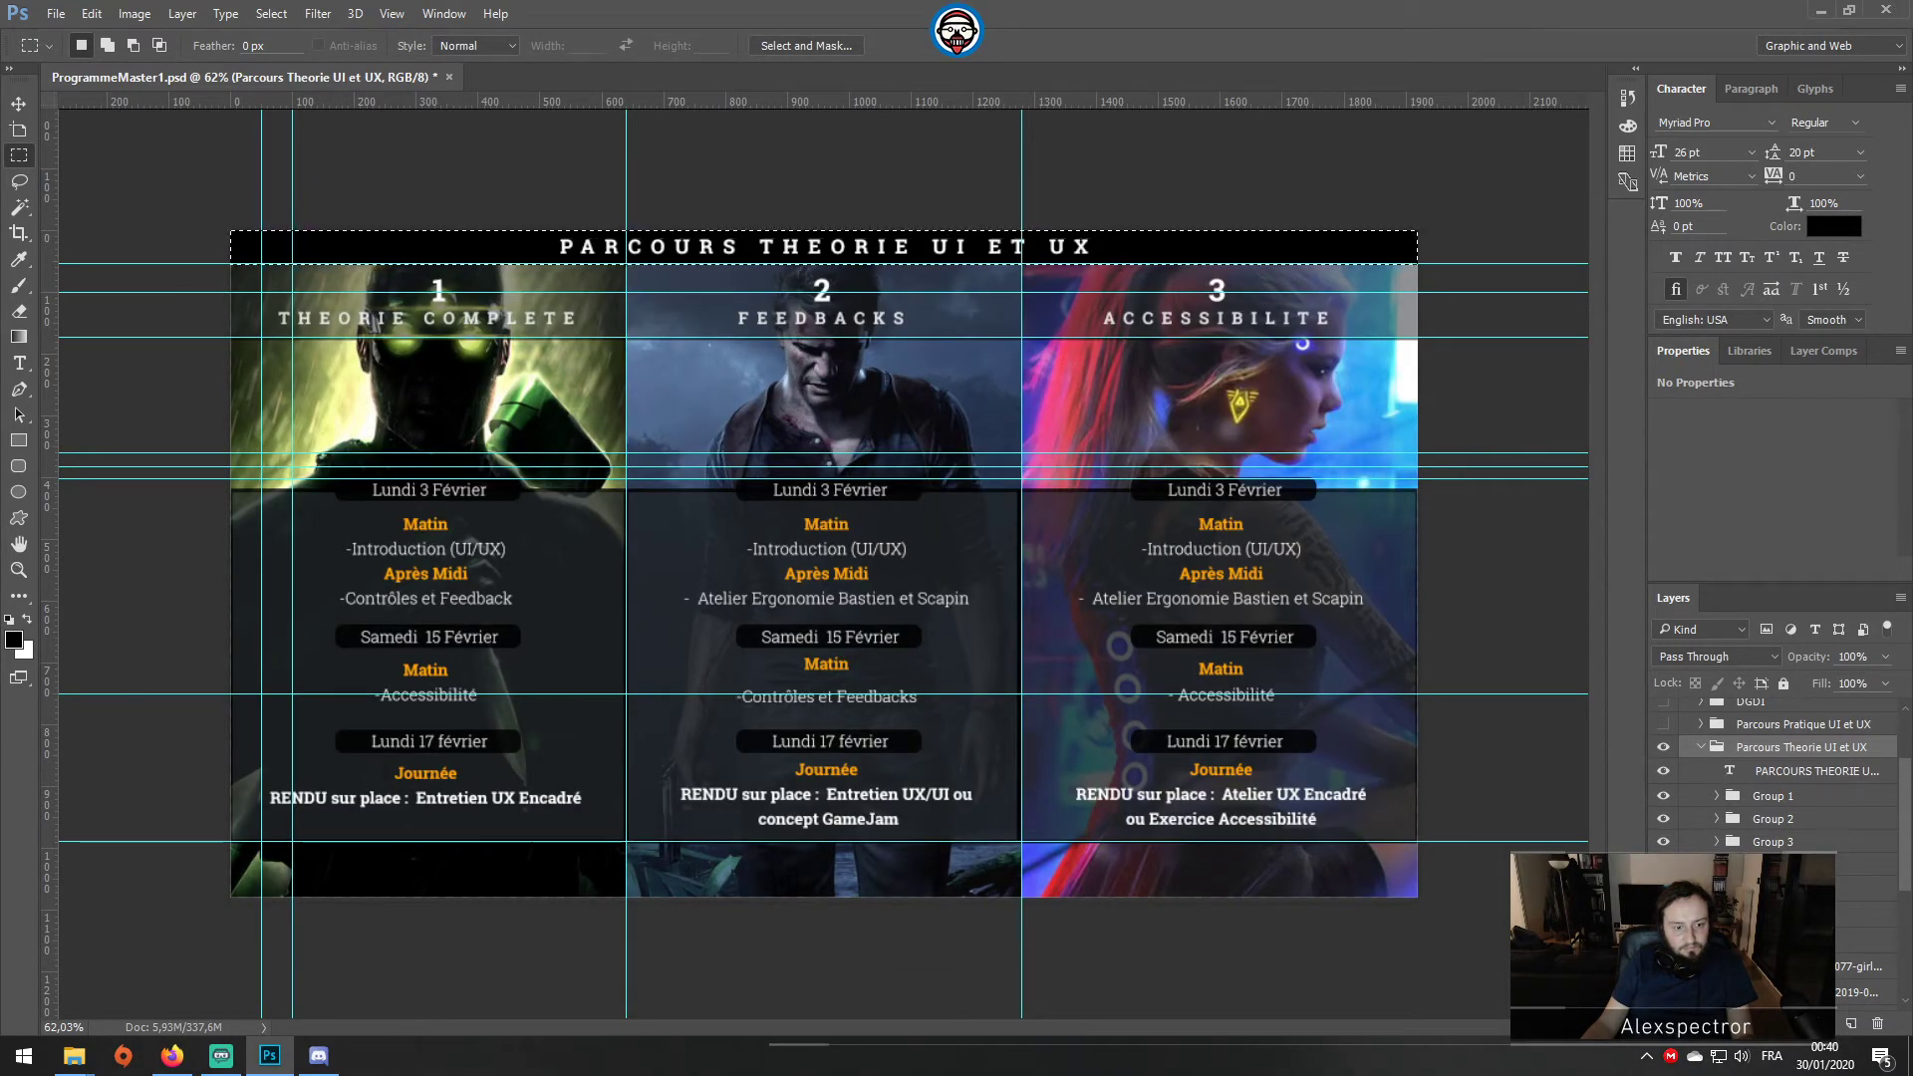
scroll(1774, 787, up, 2)
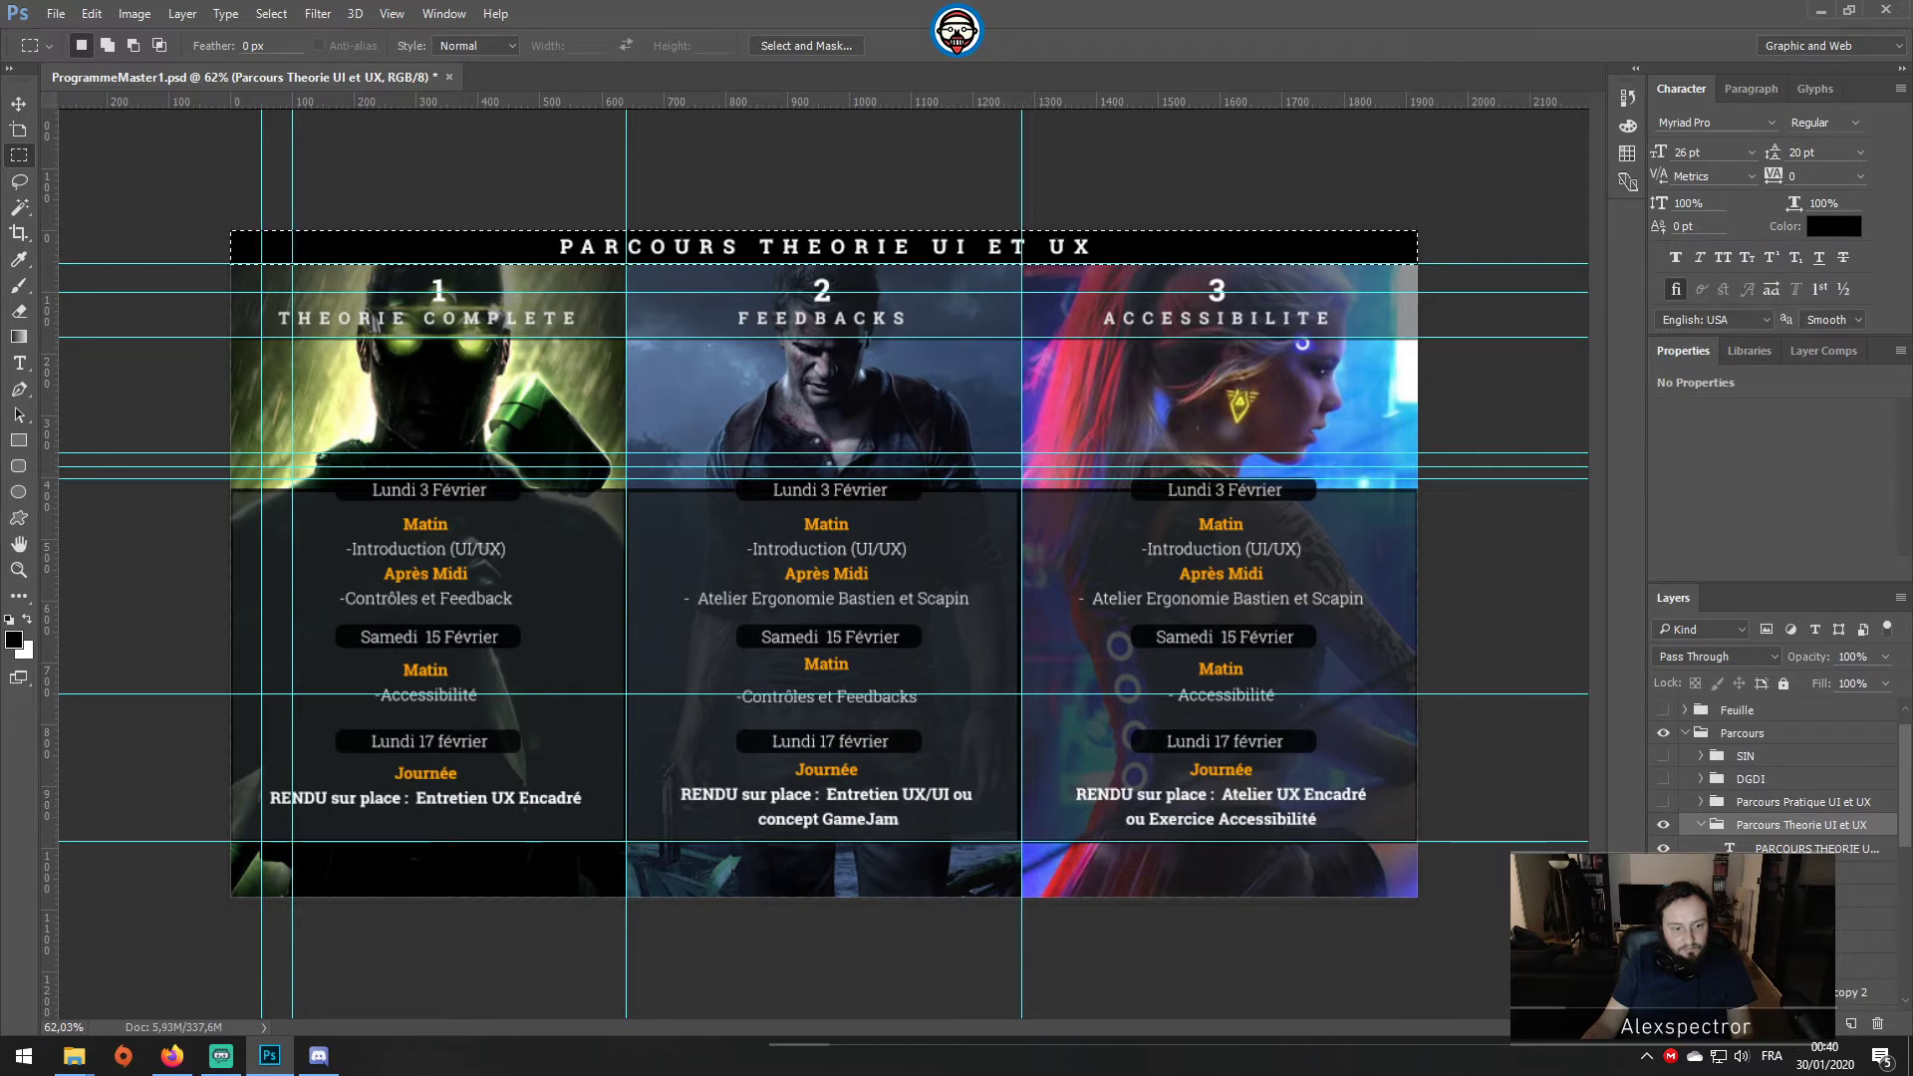
scroll(1773, 777, down, 1)
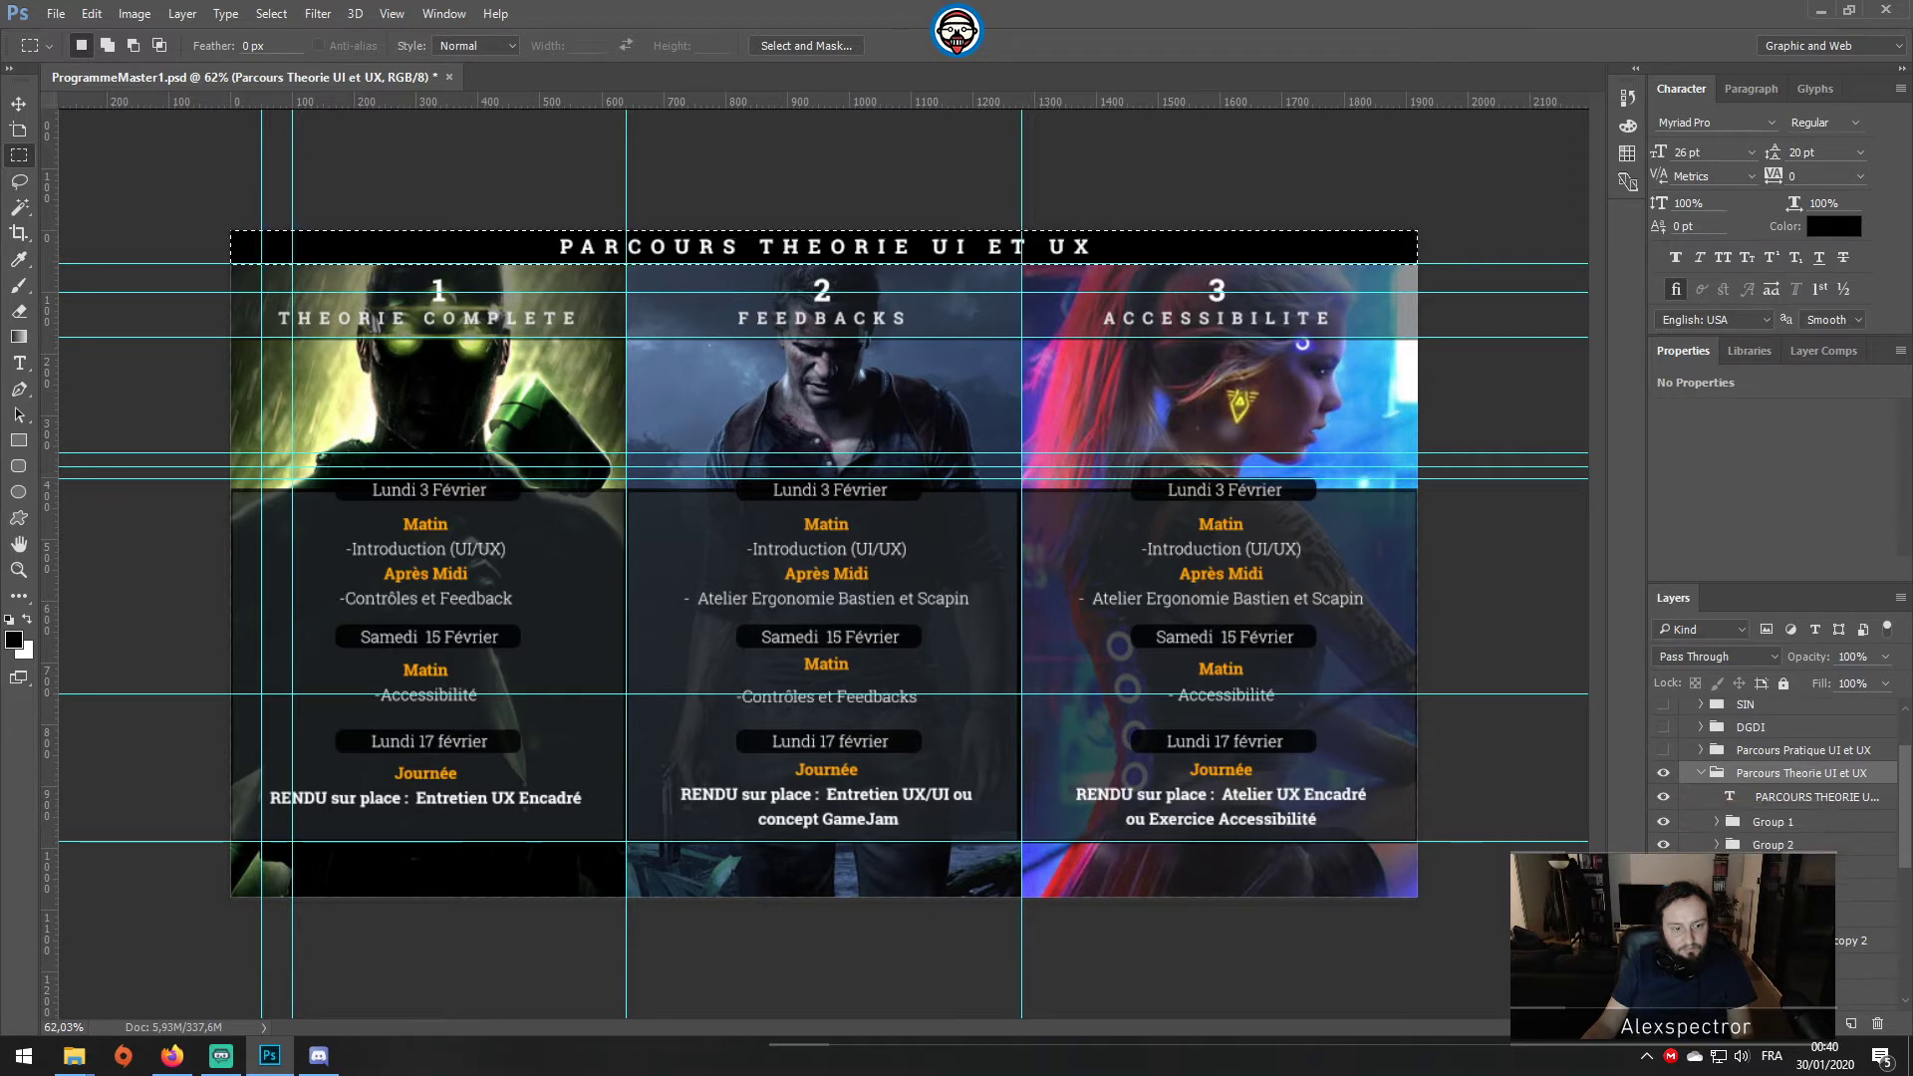
click(1794, 801)
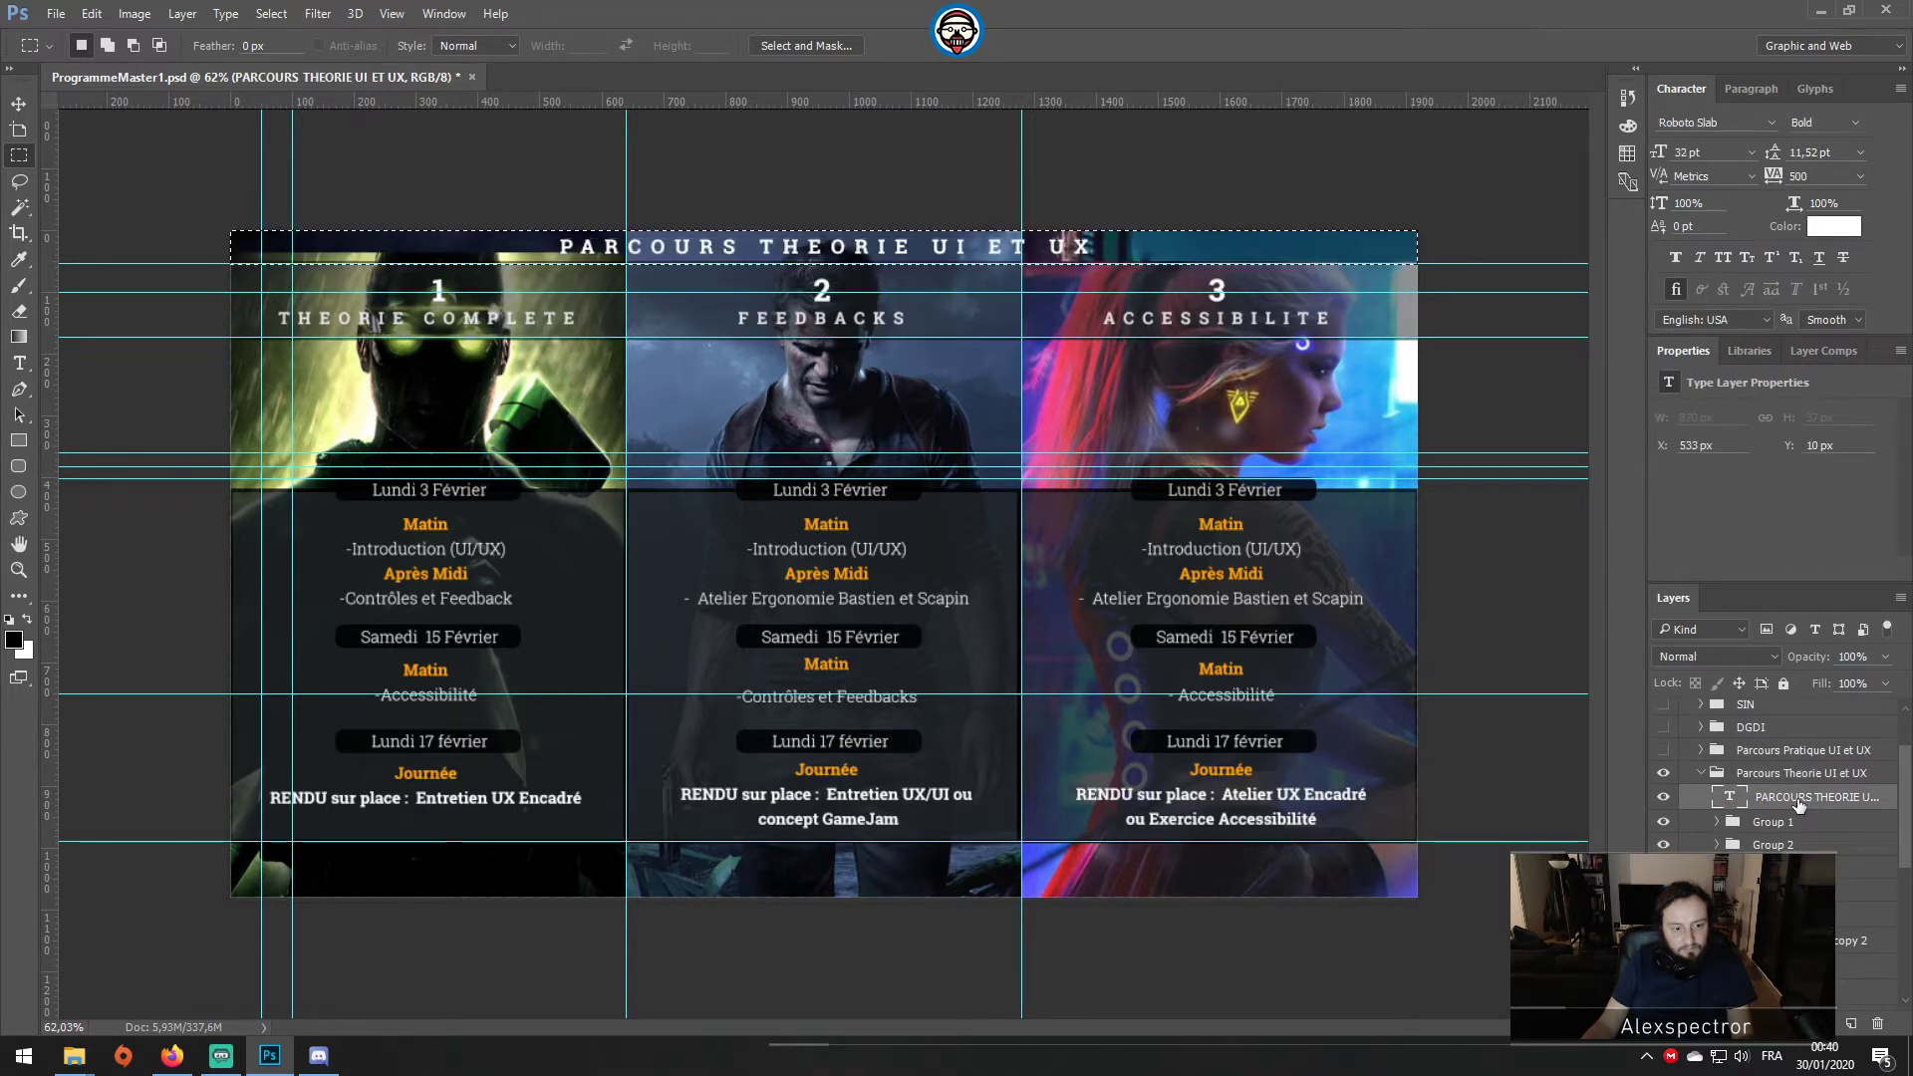
drag(1800, 803, 1794, 888)
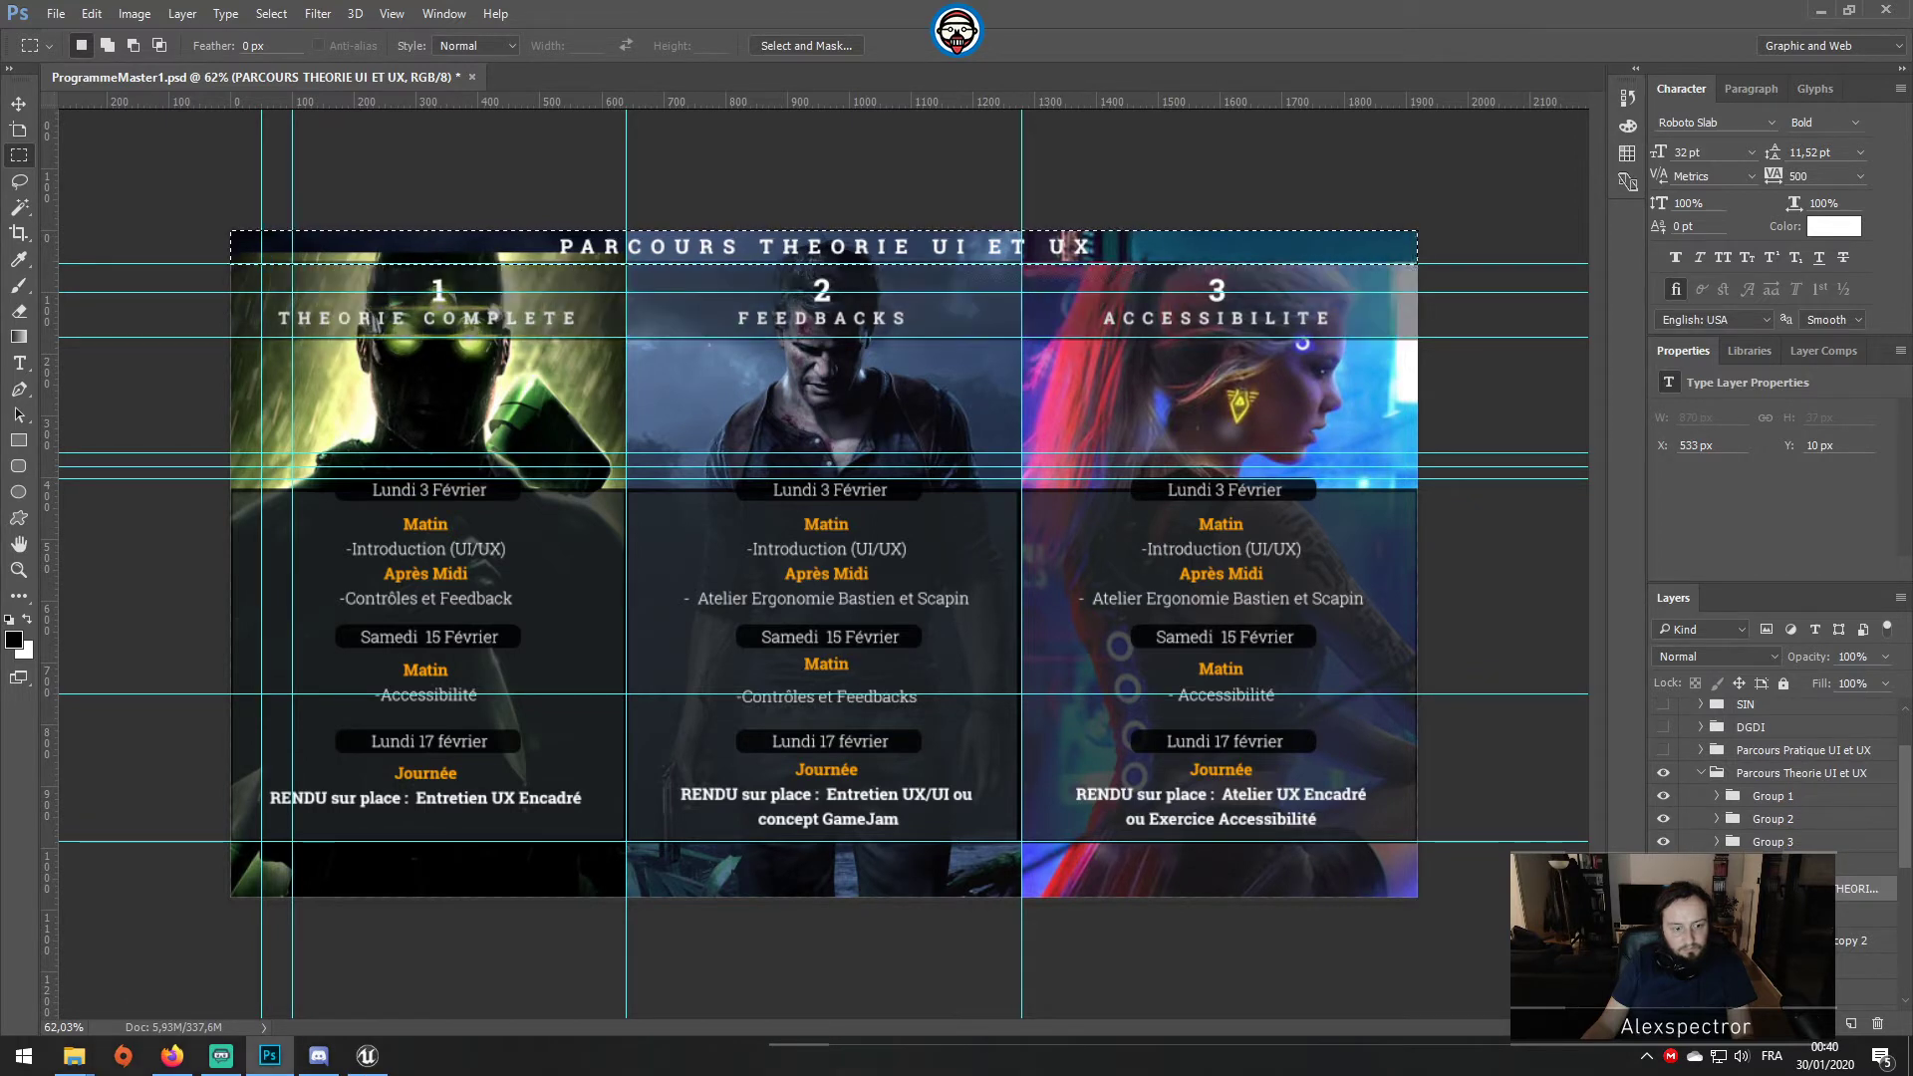
key(alt+BackSpace)
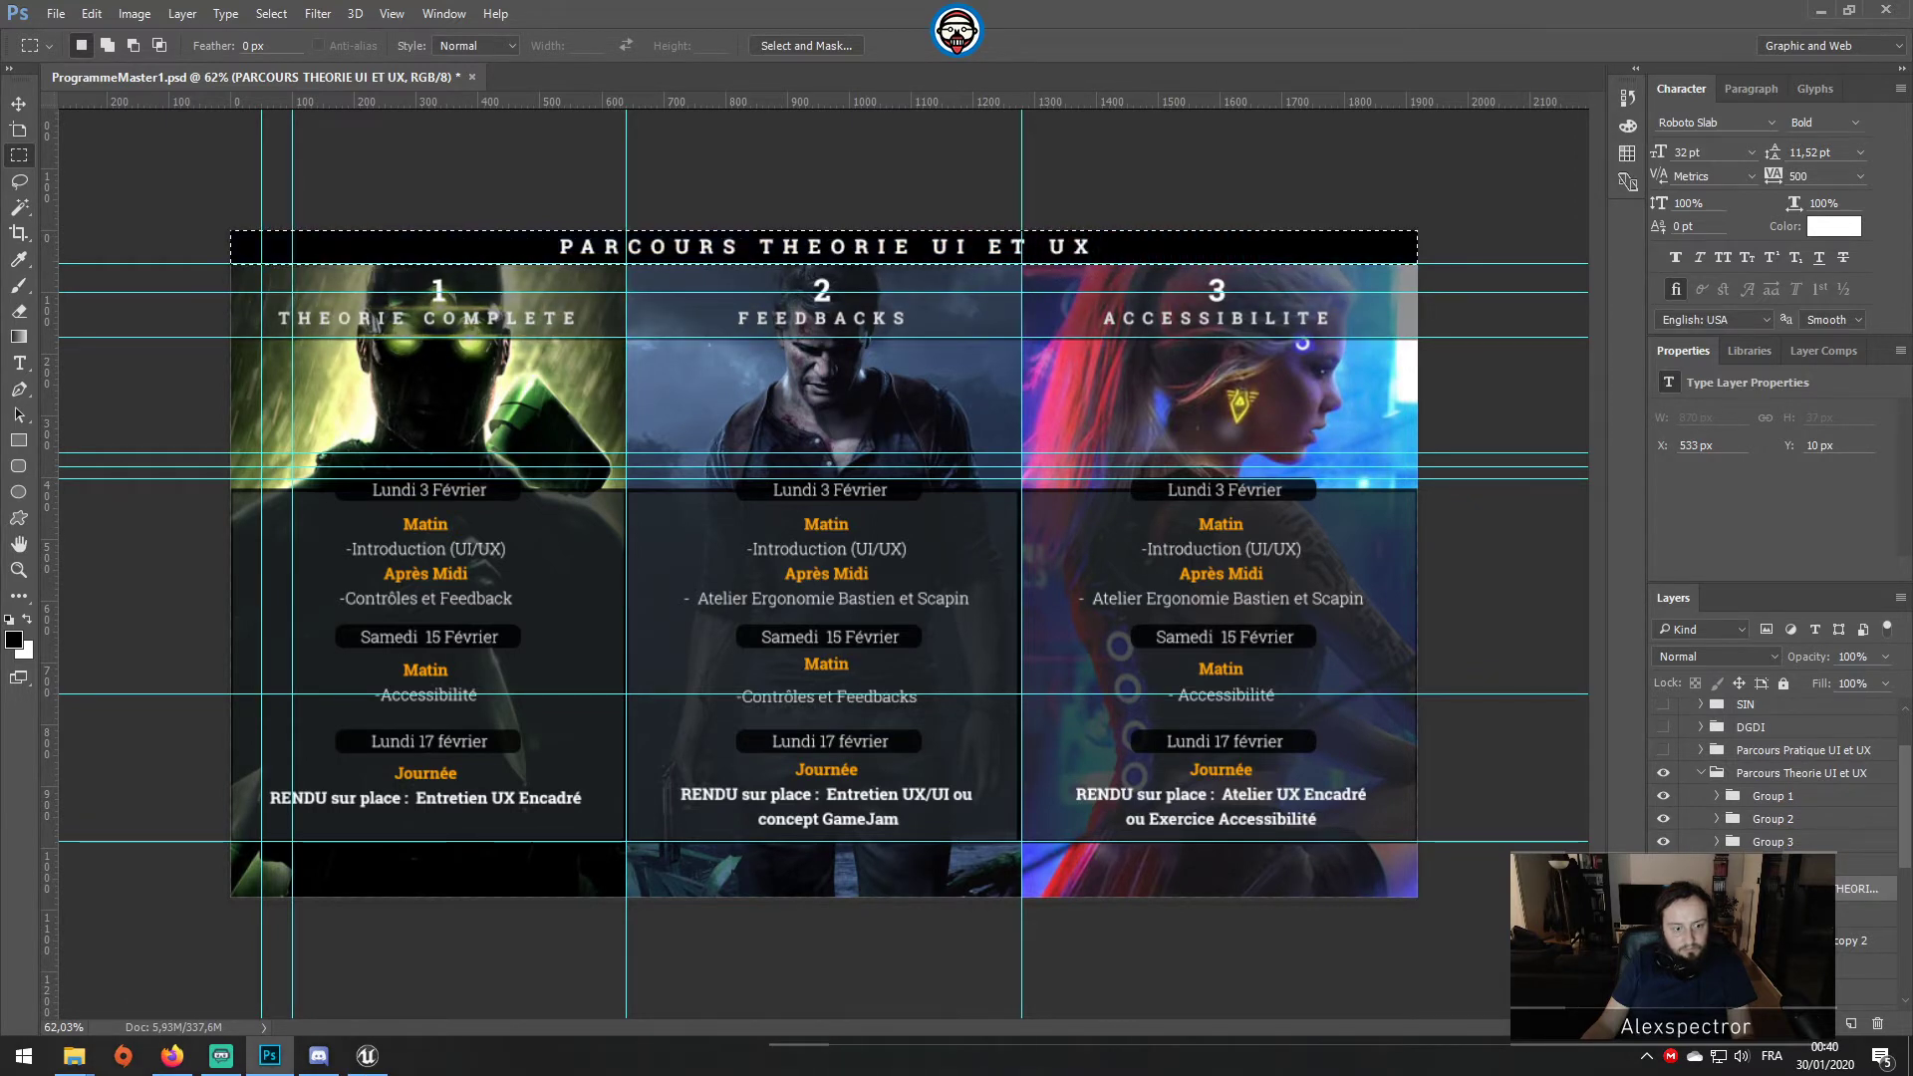
Step: Quick Export the Title group as a PNG named Header-P
click(1784, 864)
right_click(1783, 864)
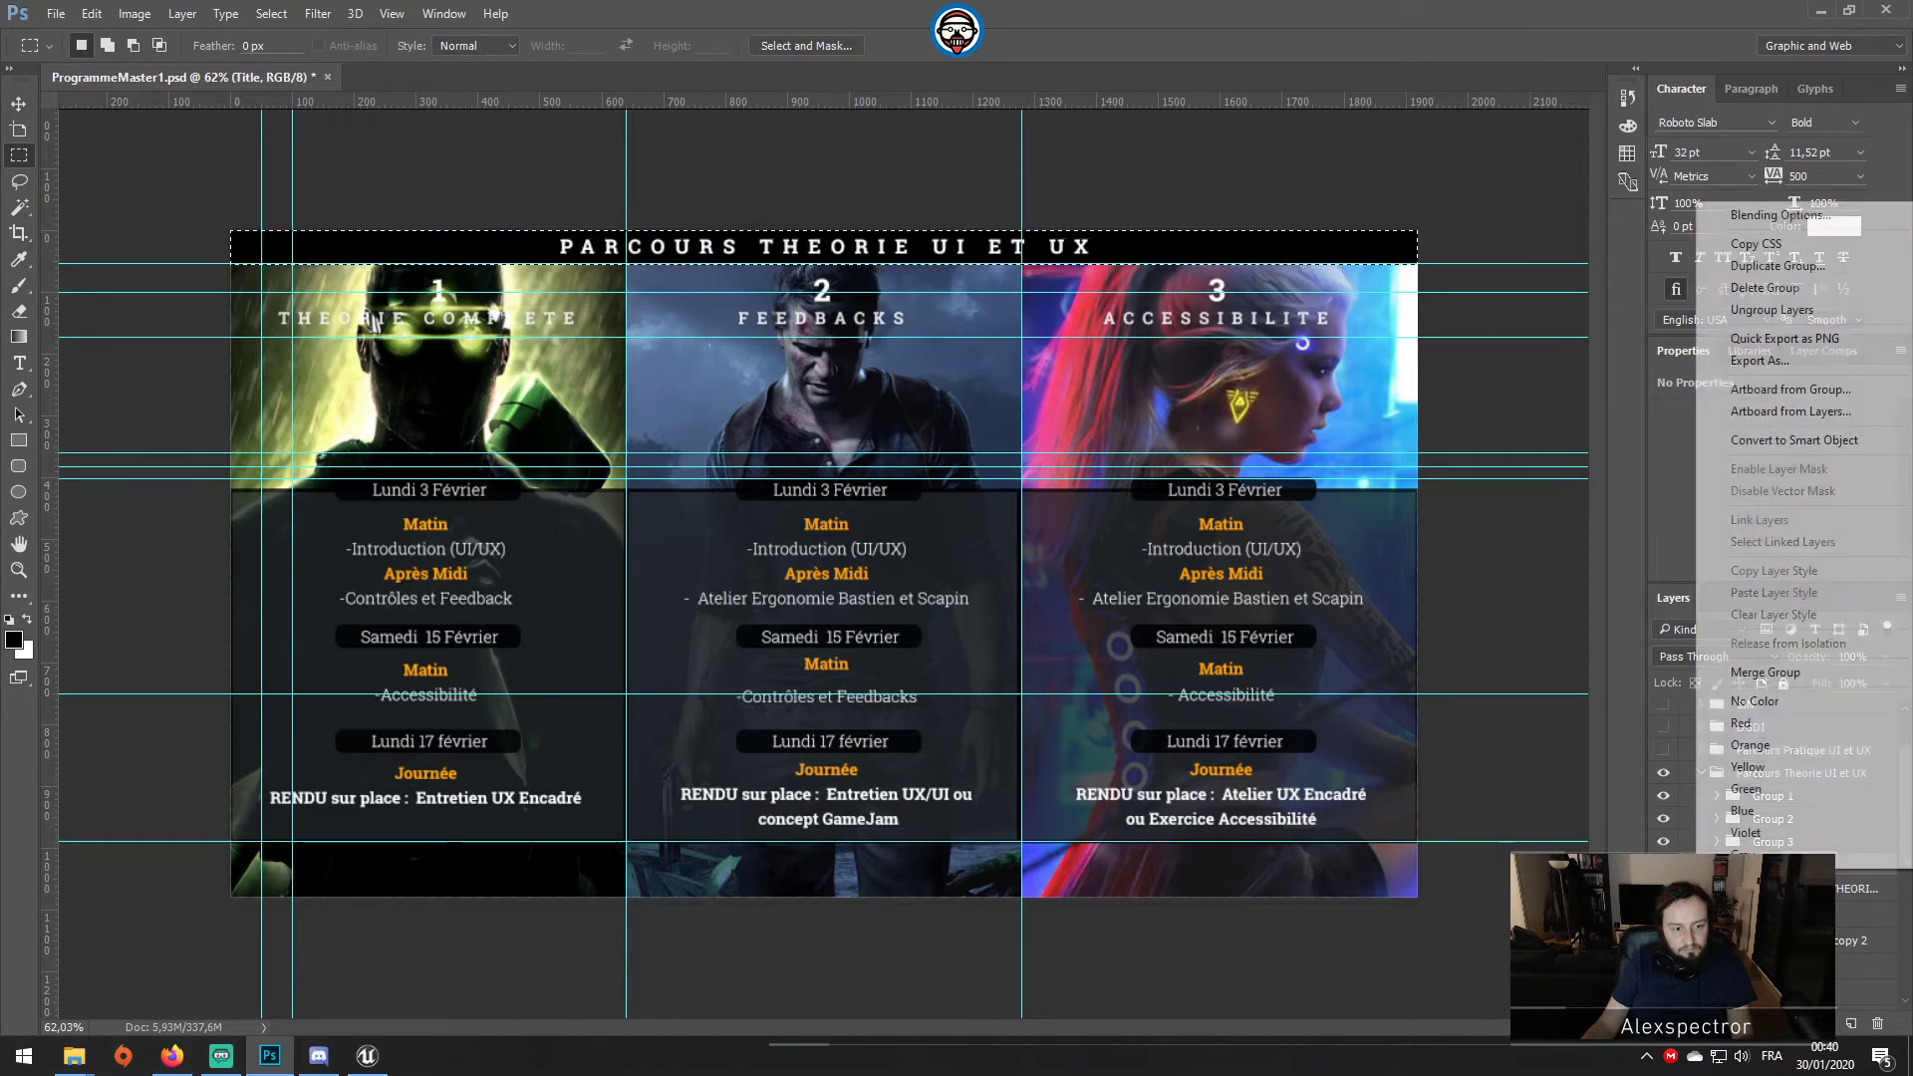
click(1783, 339)
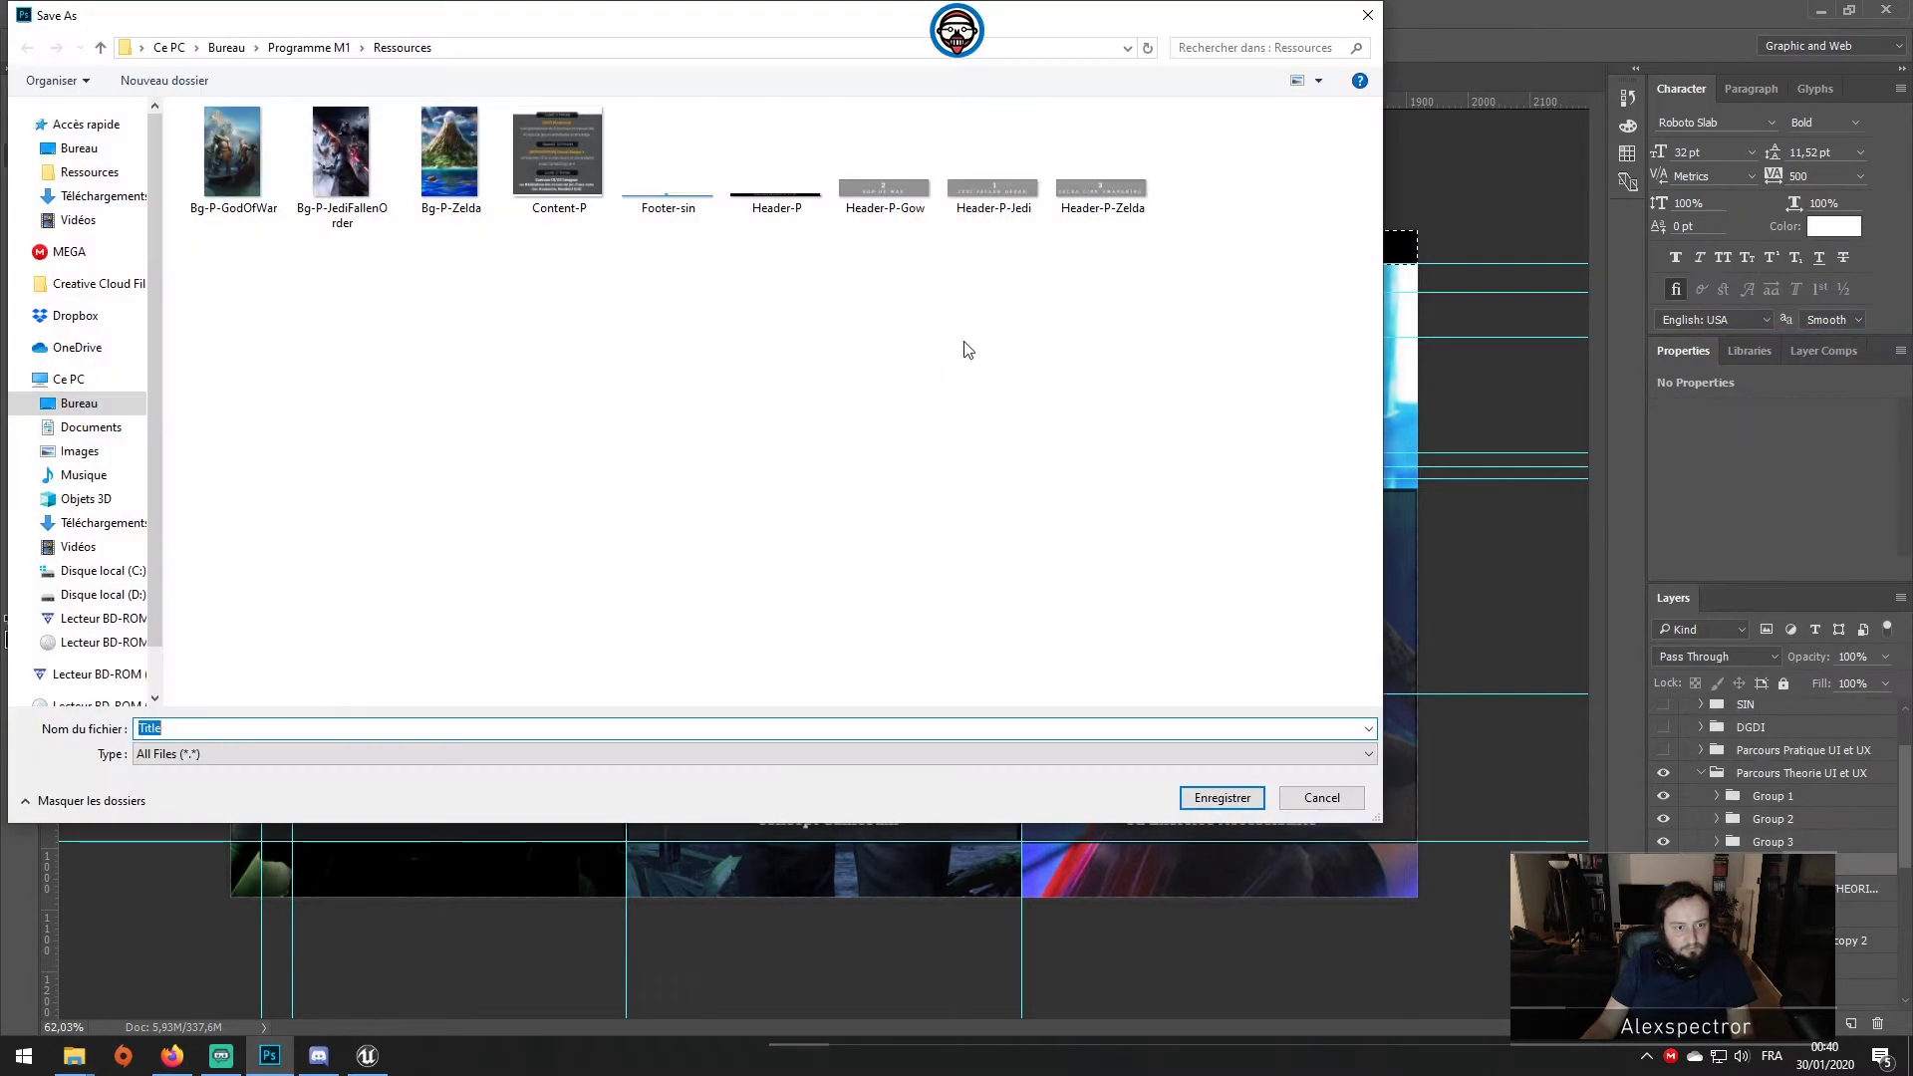
click(807, 215)
click(269, 731)
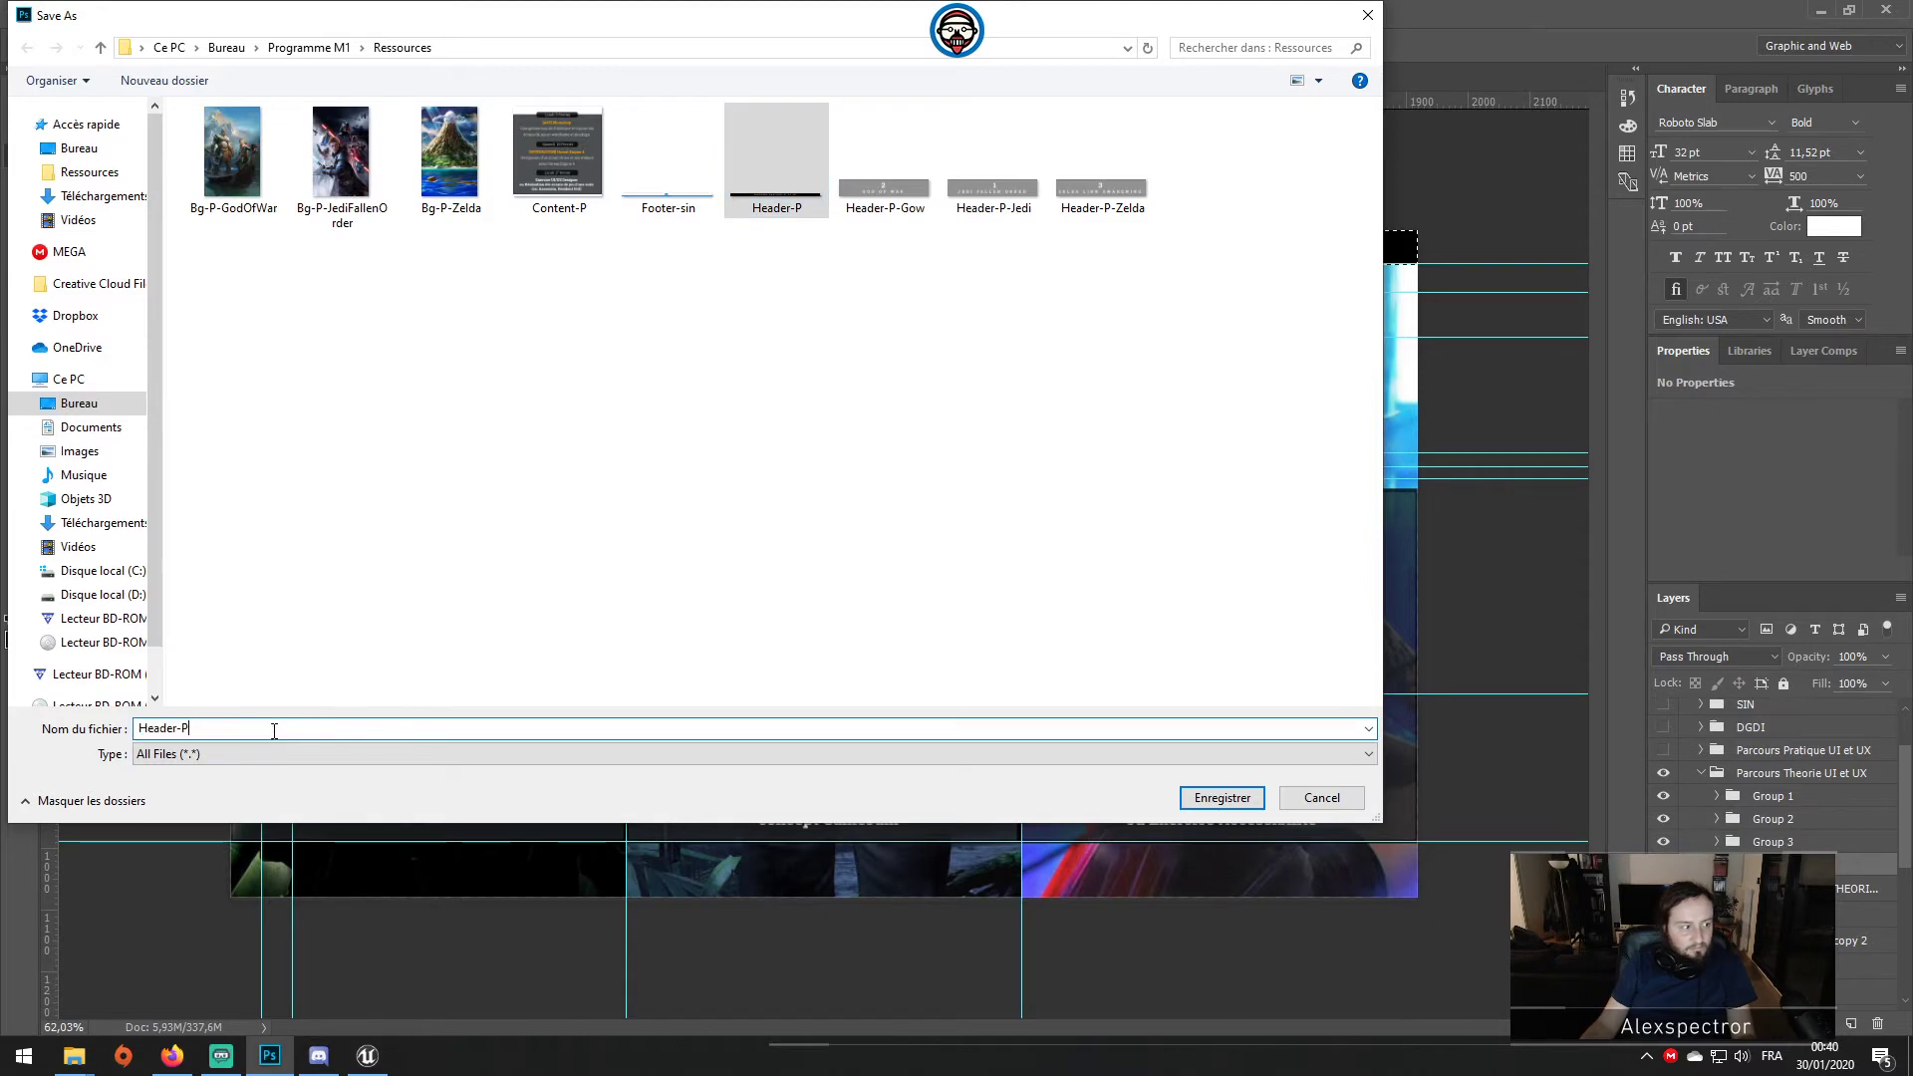
key(Return)
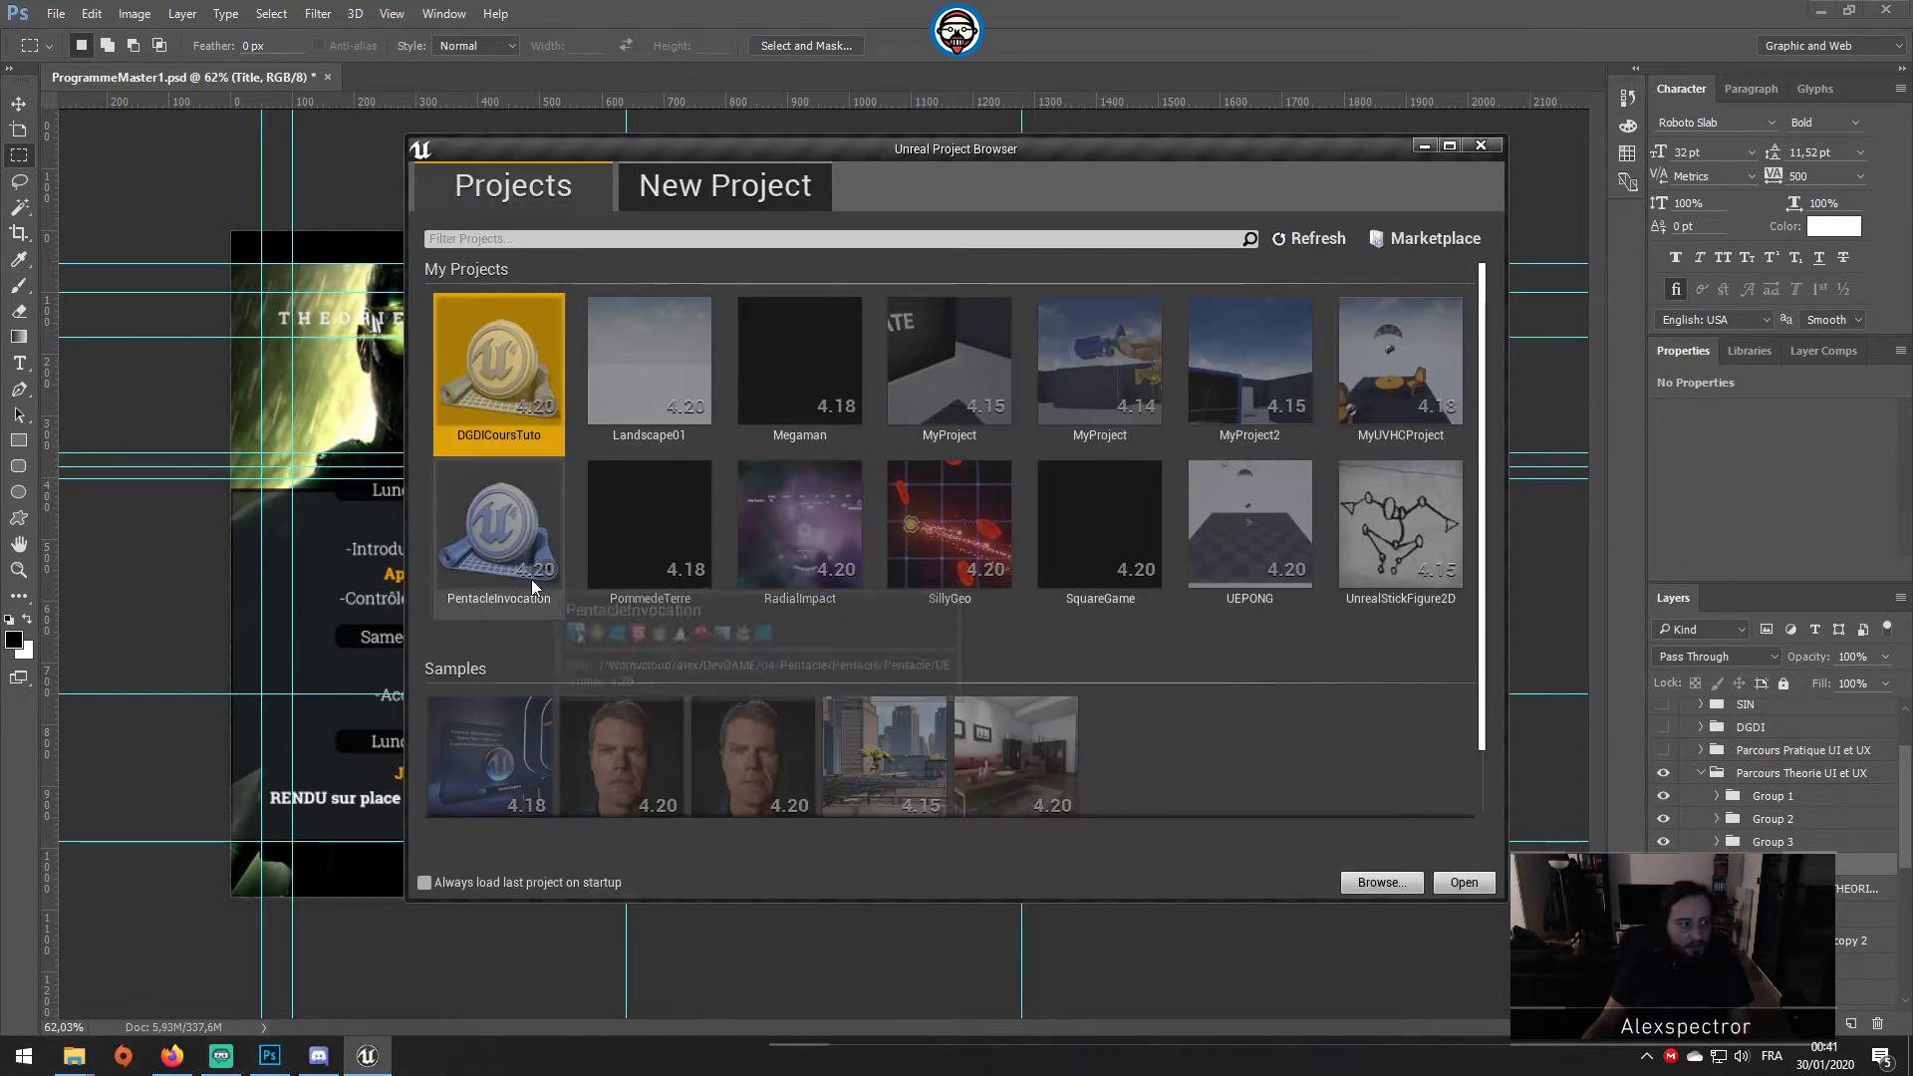
Step: Set the new project's location to a new UE folder in Desktop\Programme M1
click(722, 187)
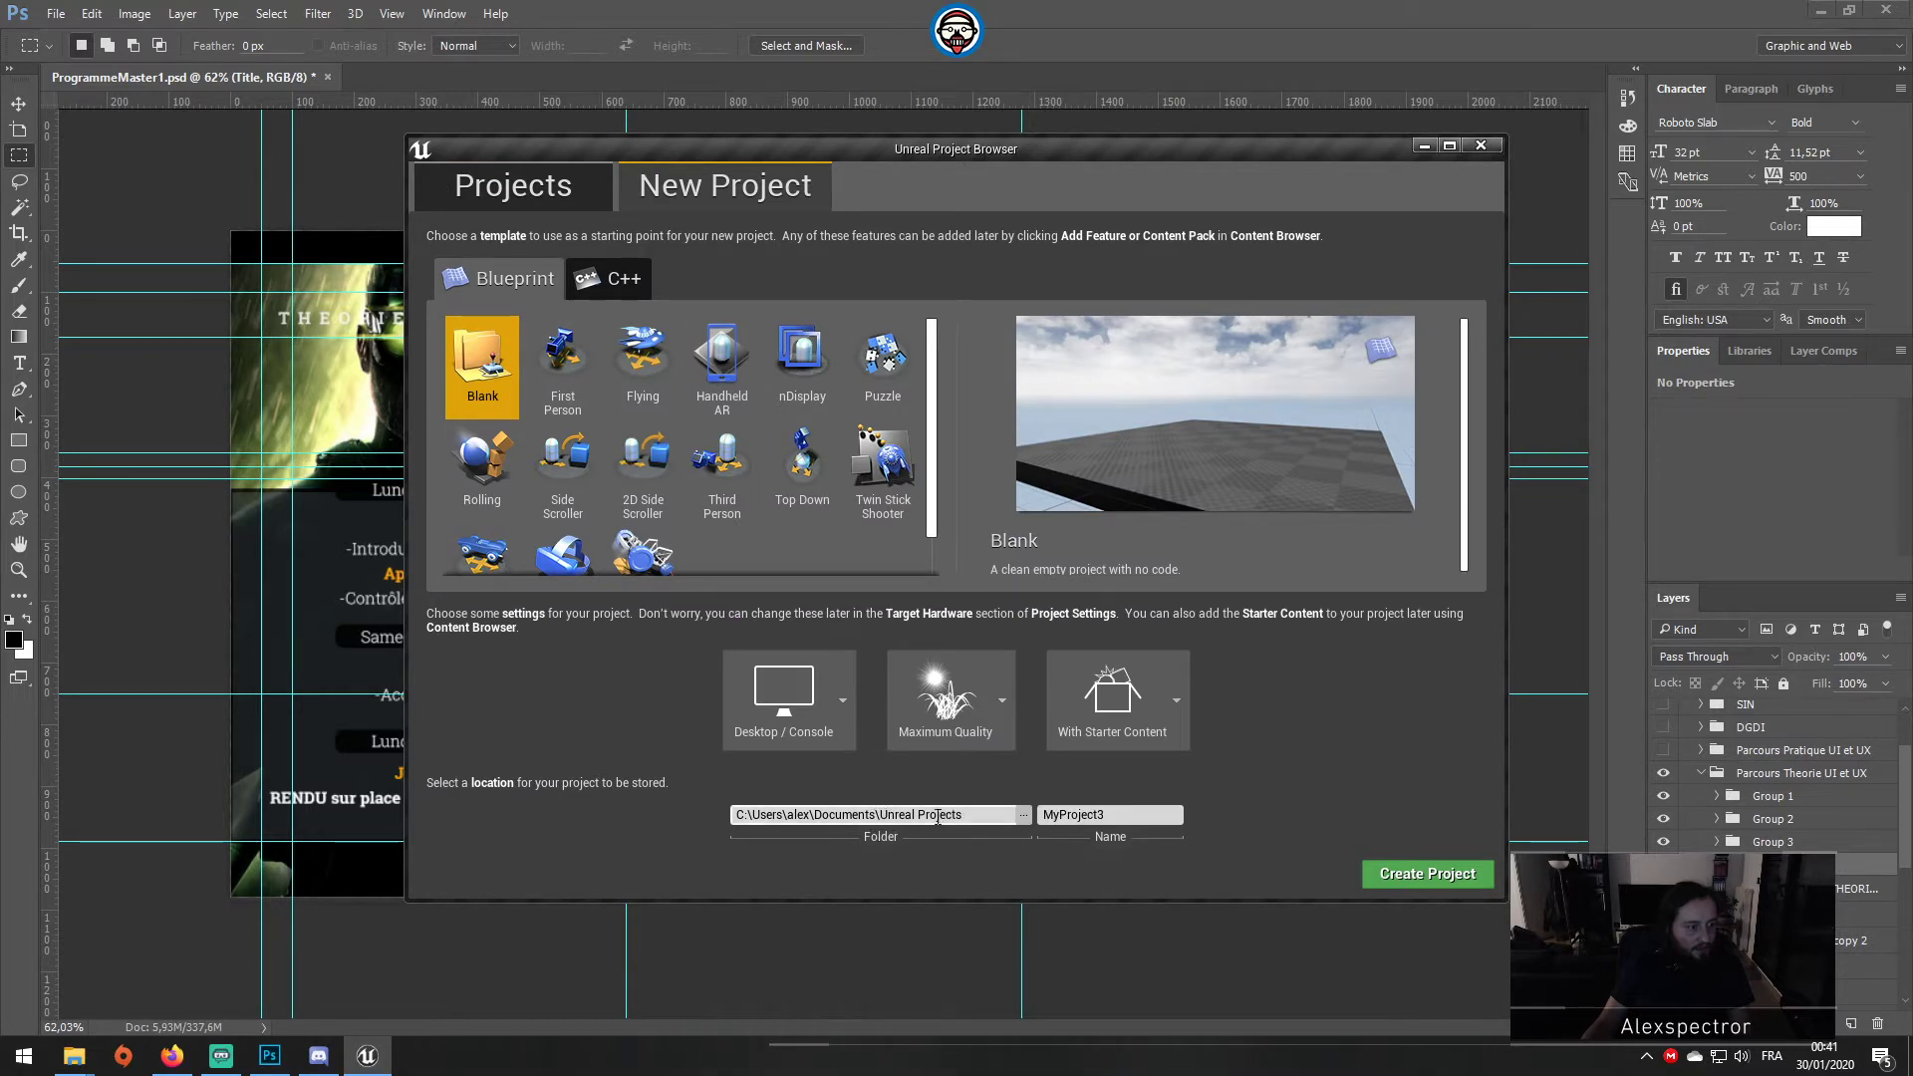
click(1023, 815)
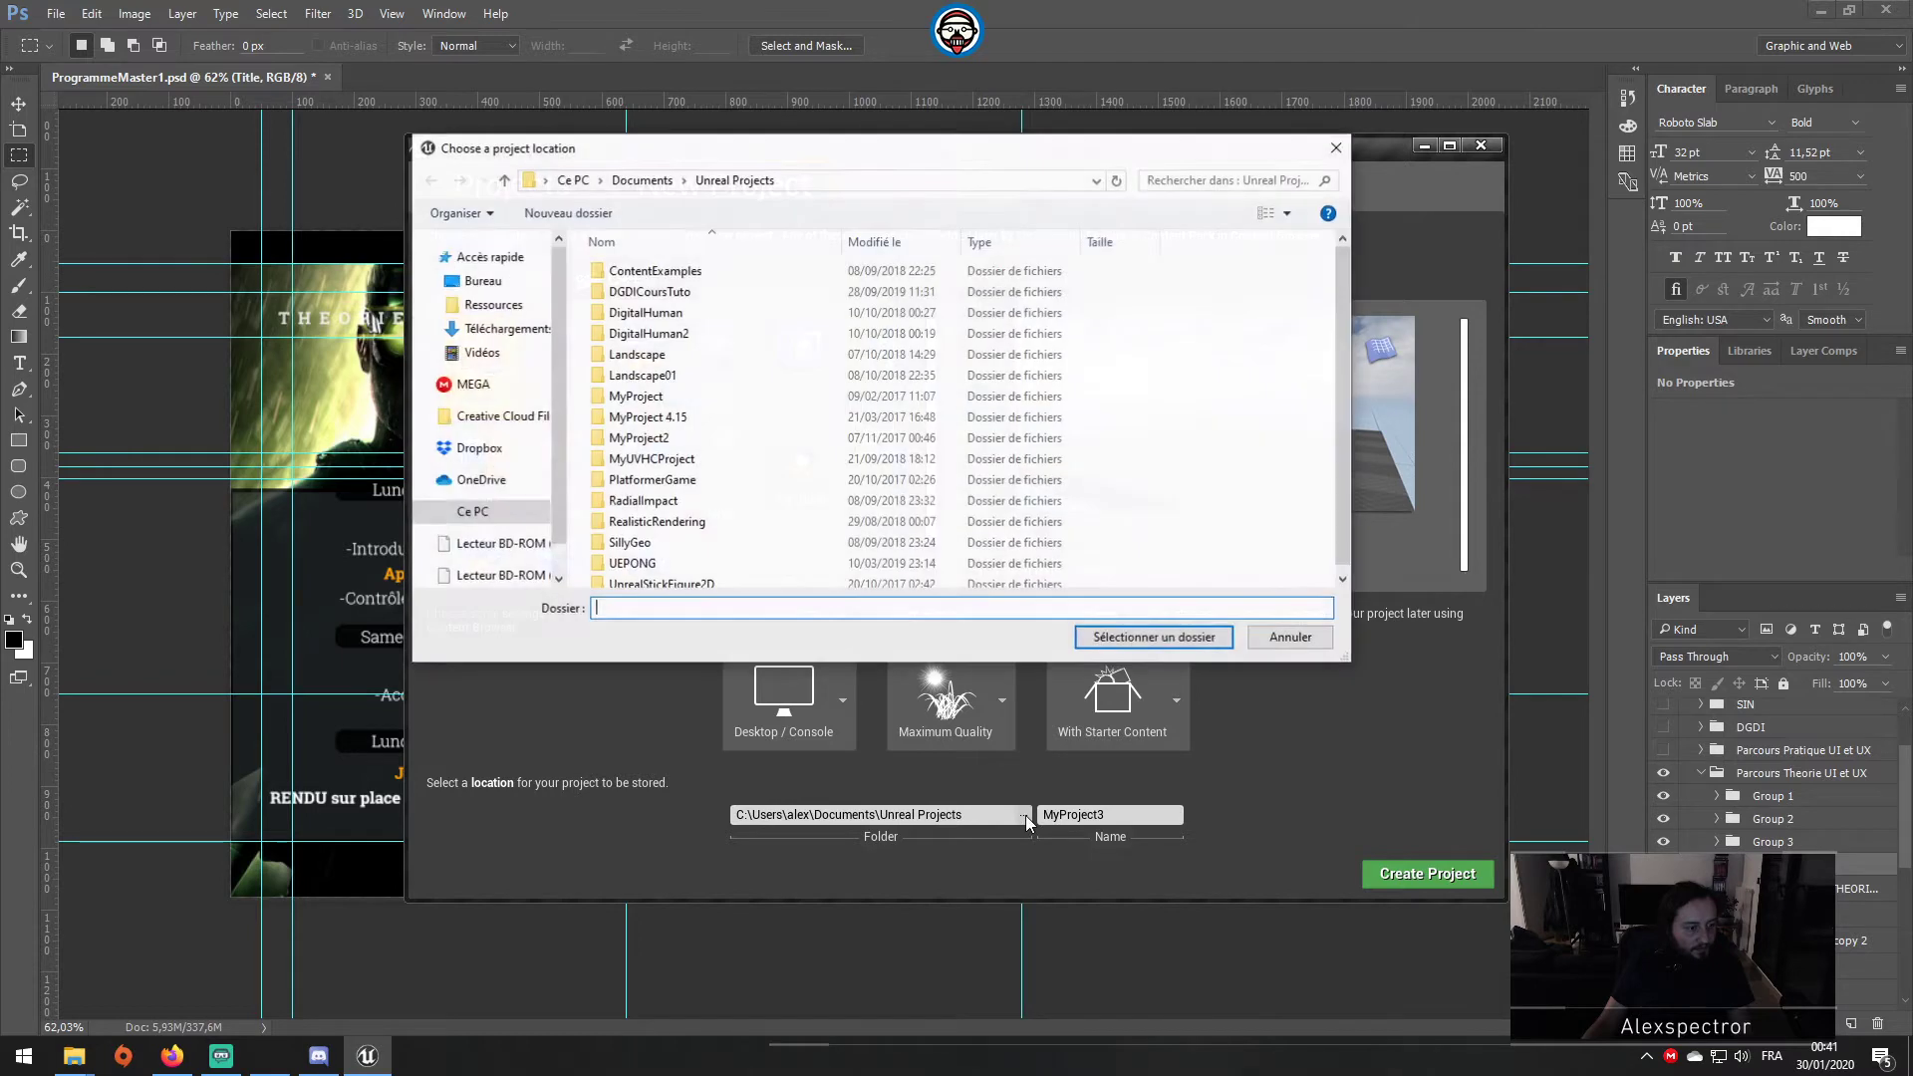
click(483, 304)
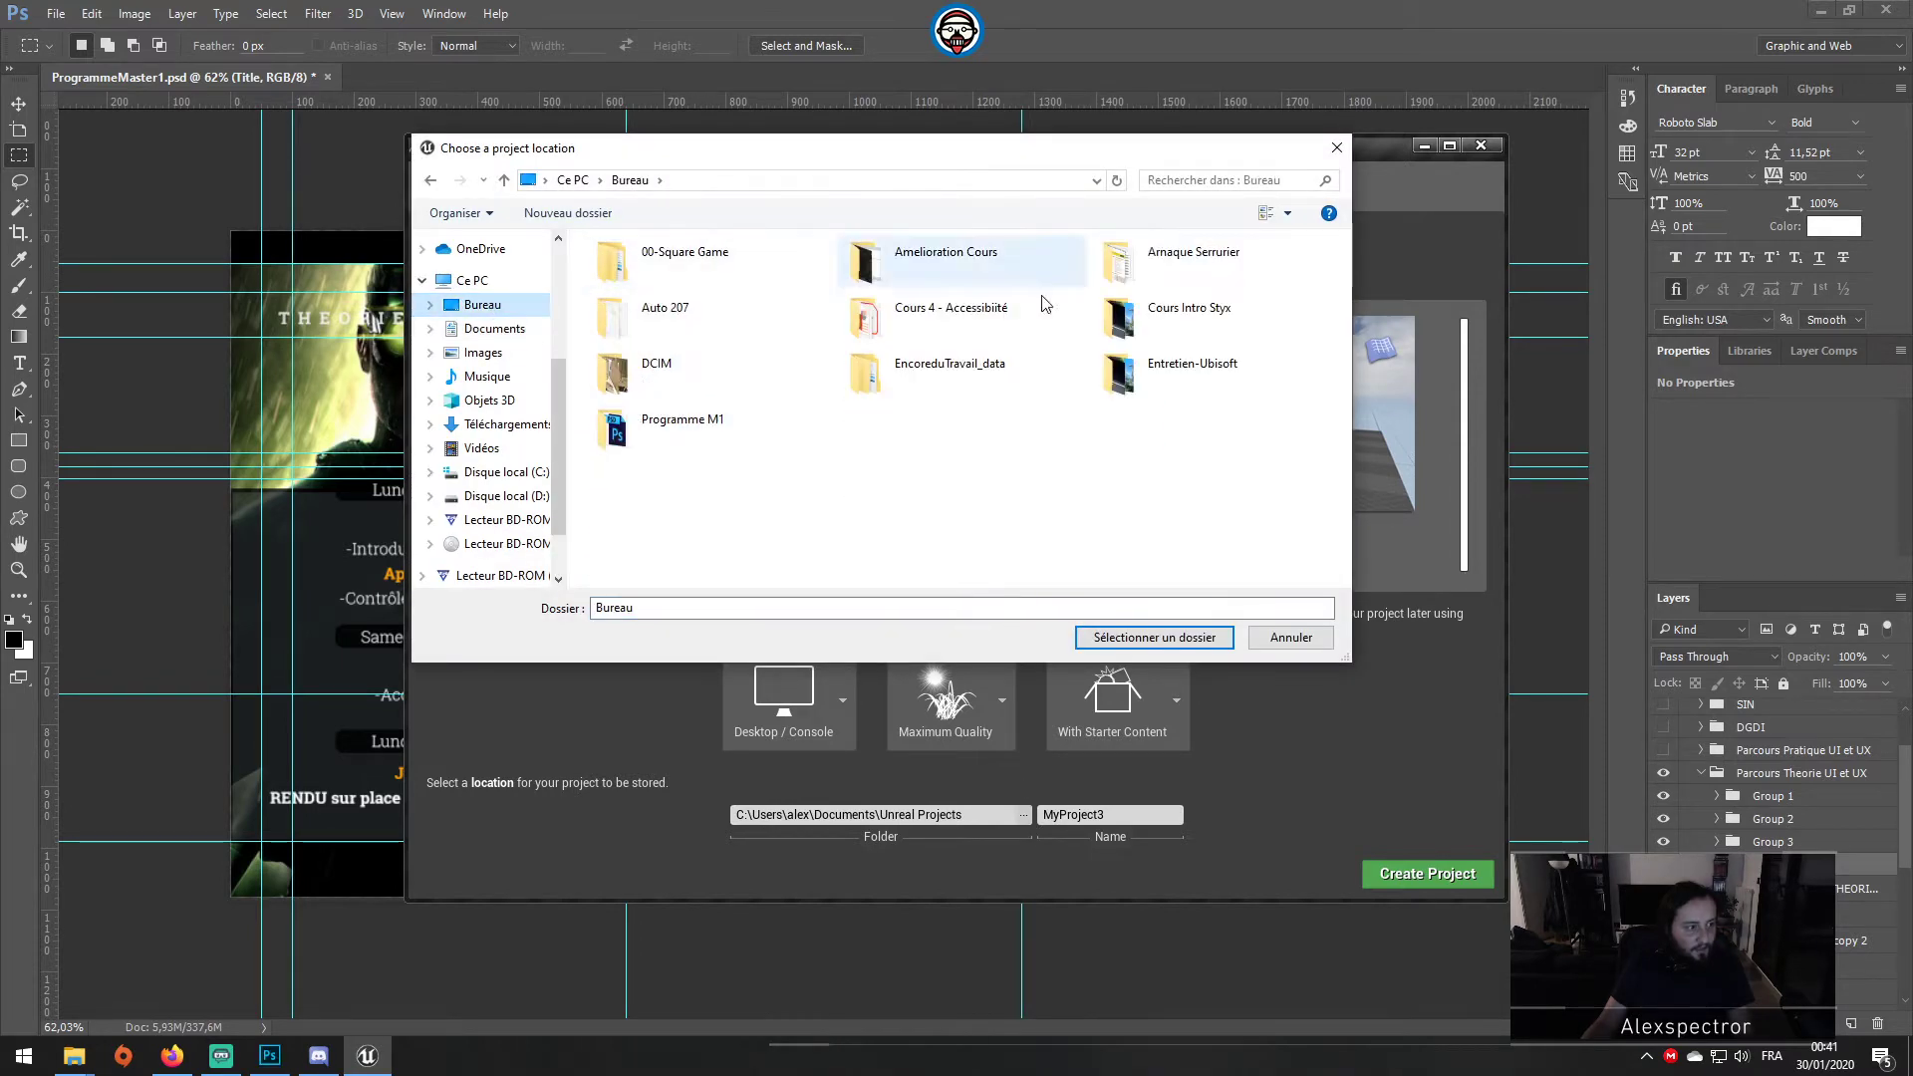
double_click(675, 423)
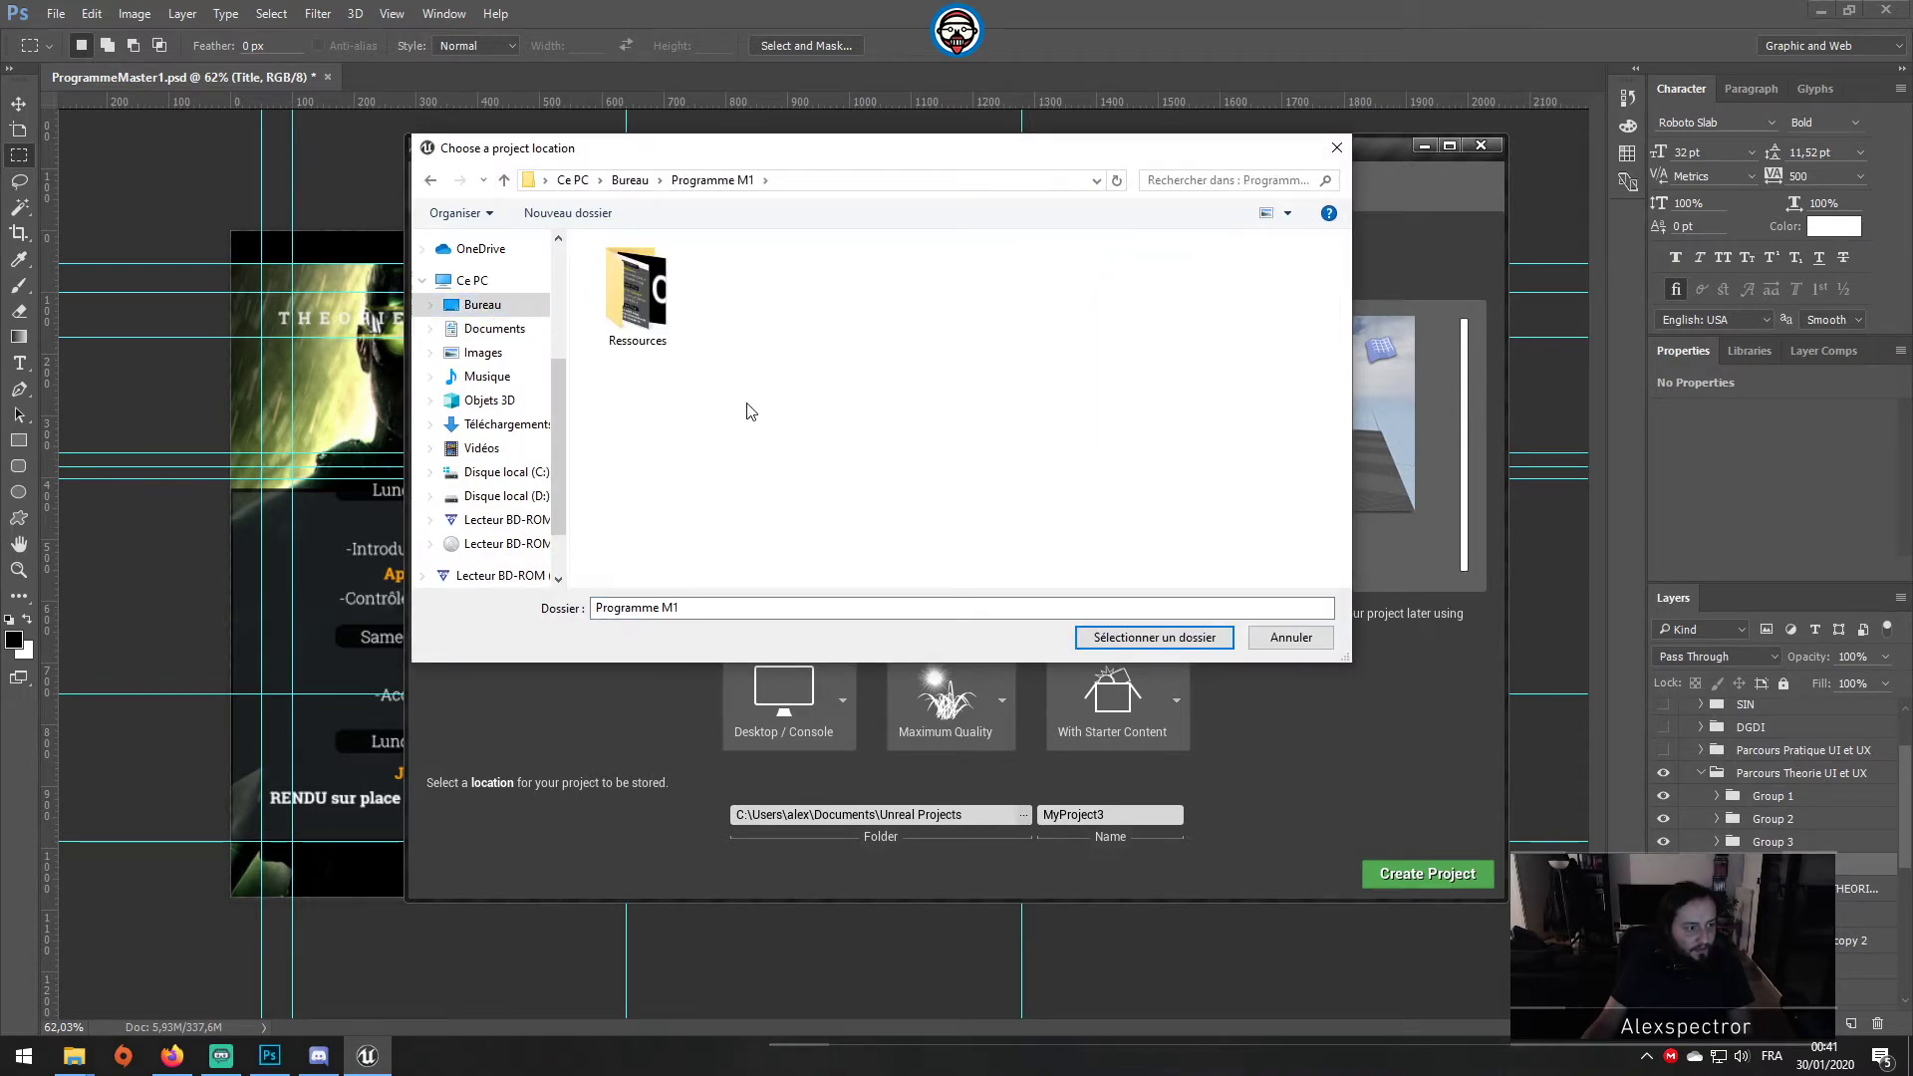
click(568, 213)
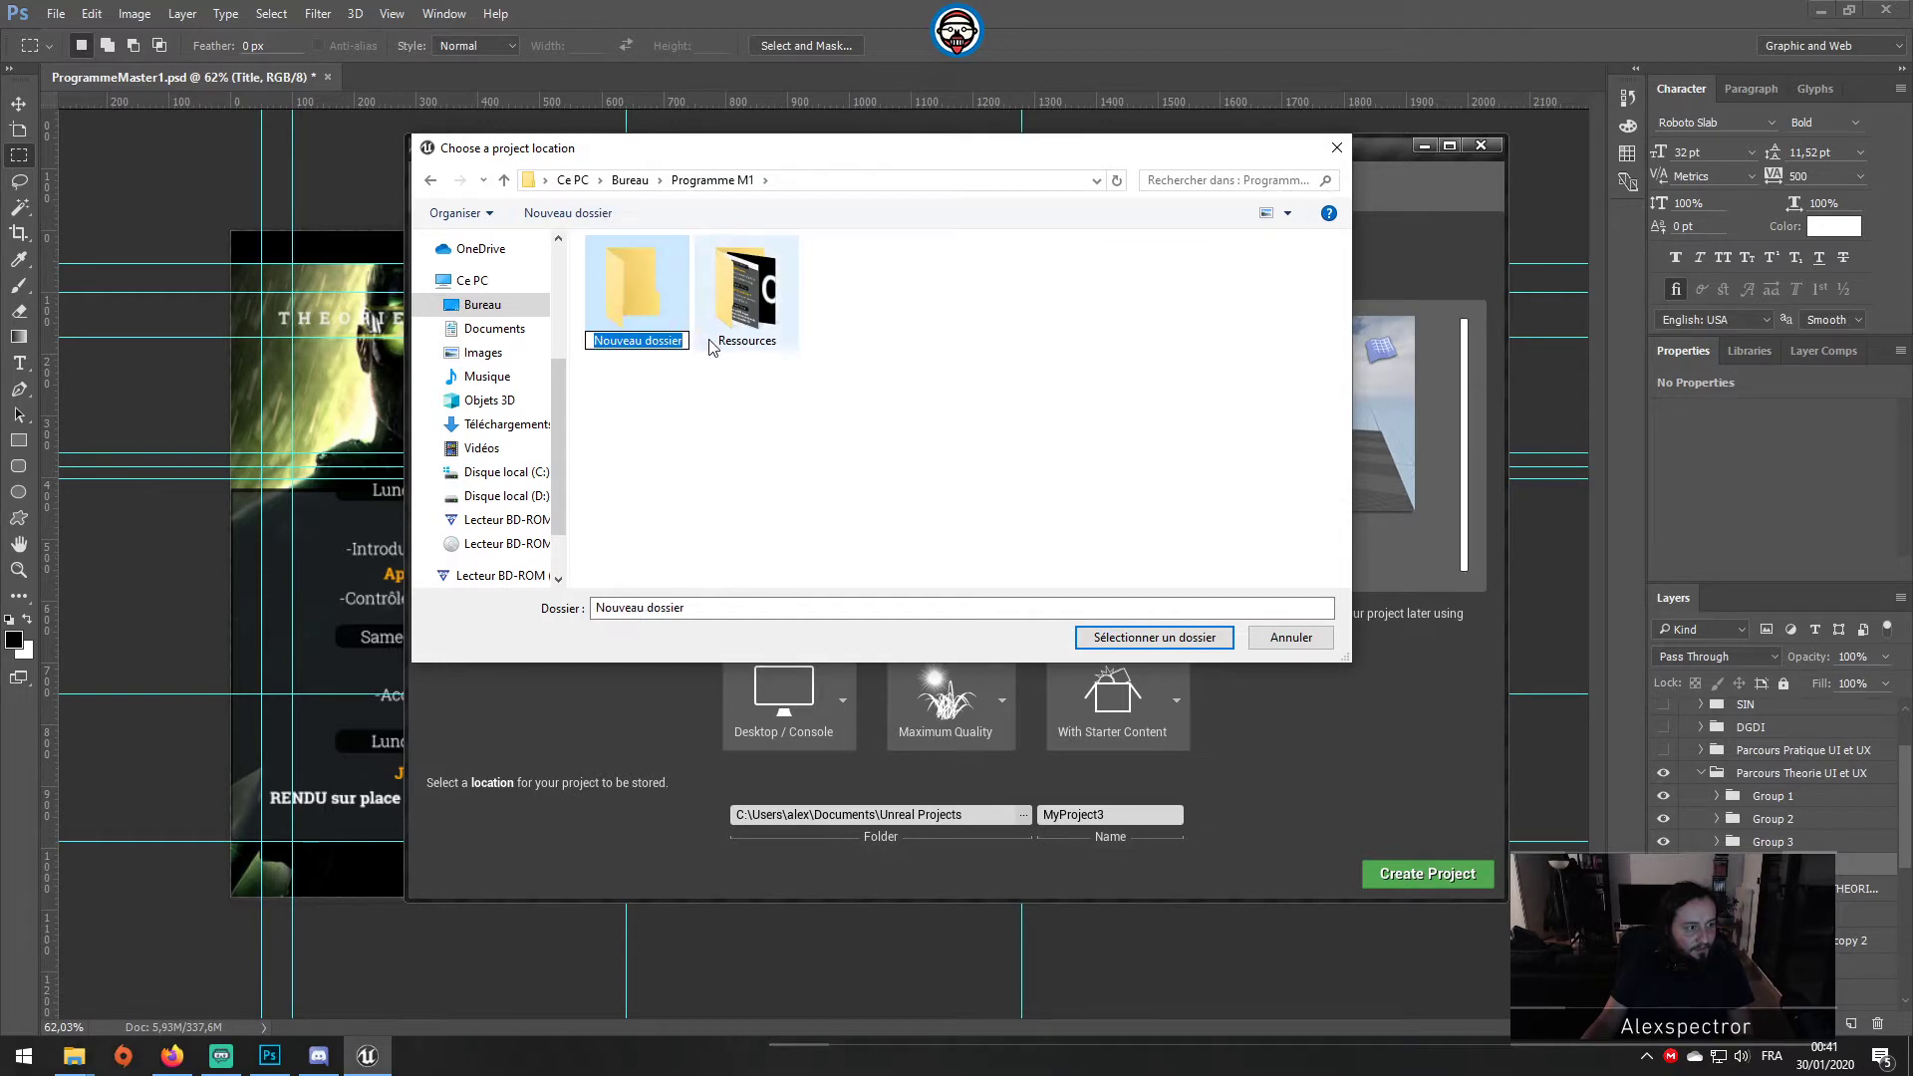
text(UE)
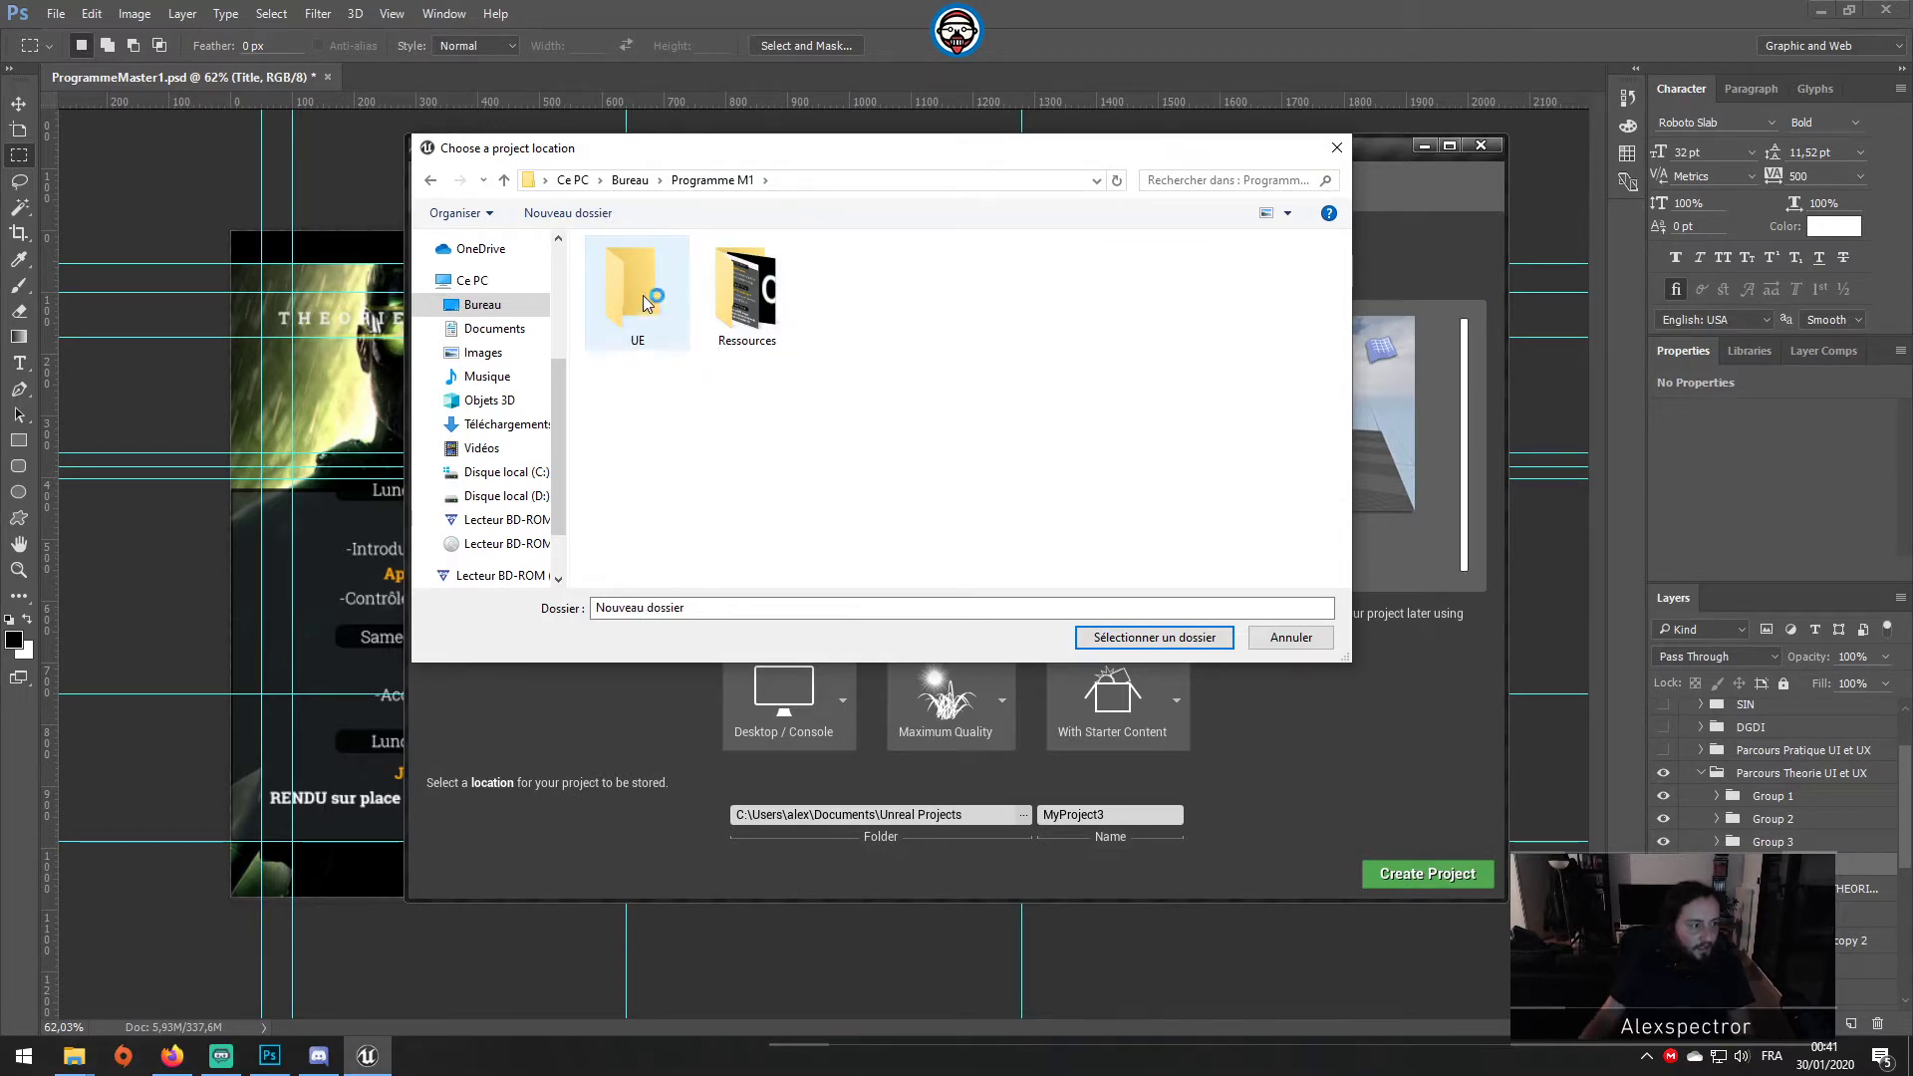
key(Return)
key(Return)
click(1102, 638)
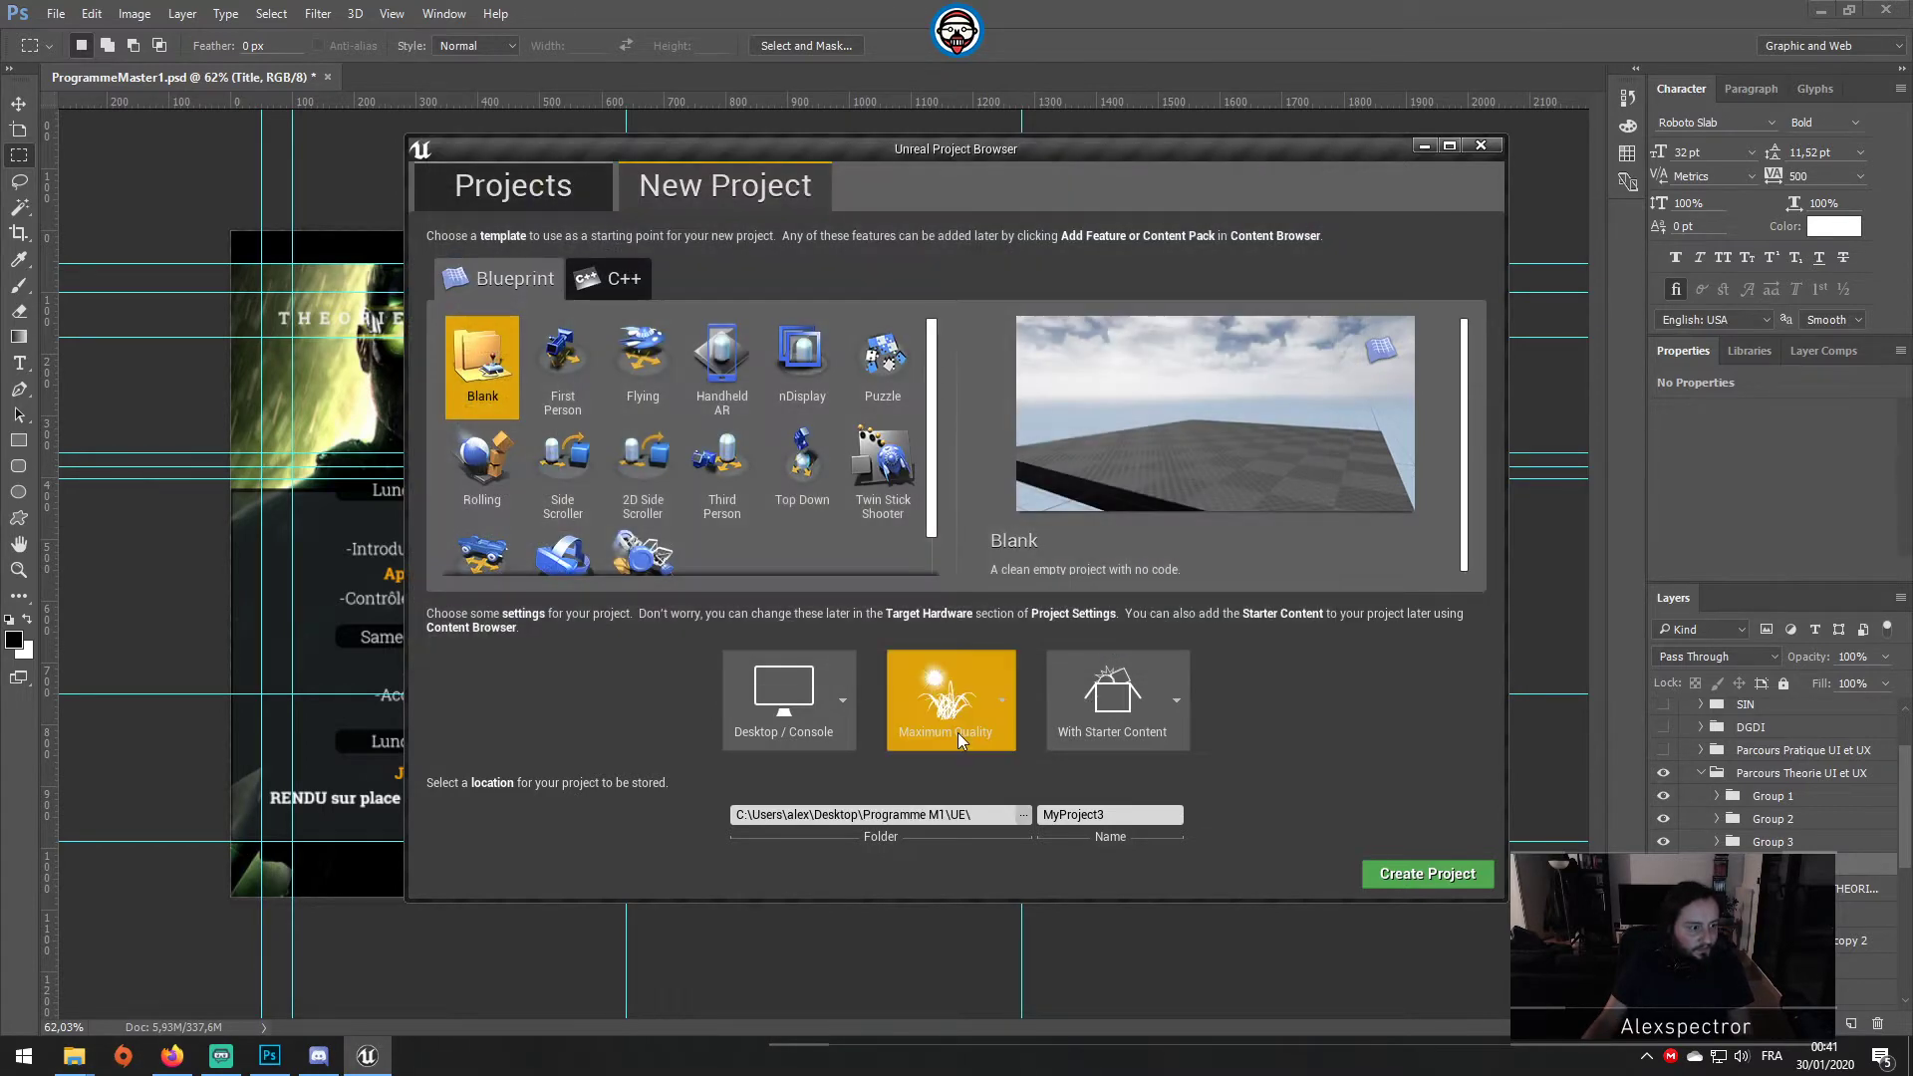
Step: Name the project ProgrammeM1 and create it
click(1137, 813)
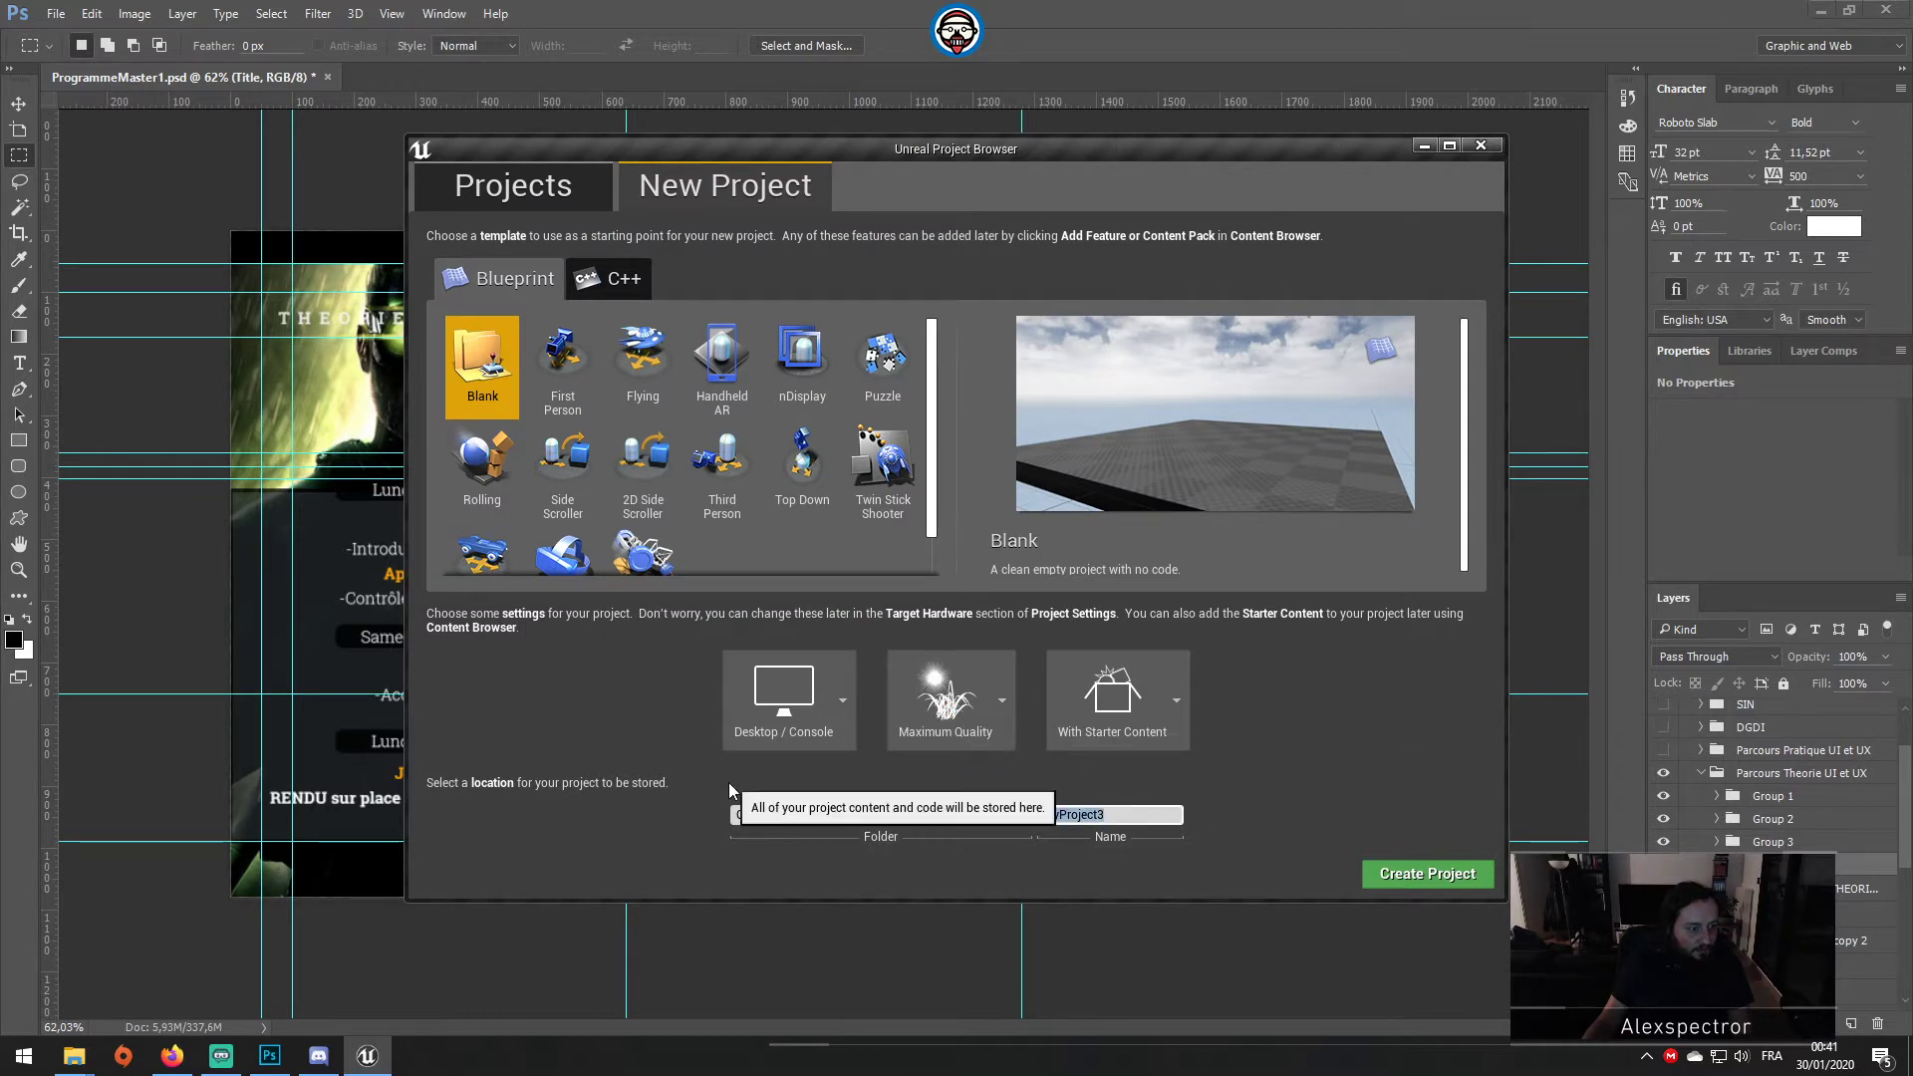
text(Pro)
key(BackSpace)
key(BackSpace)
key(BackSpace)
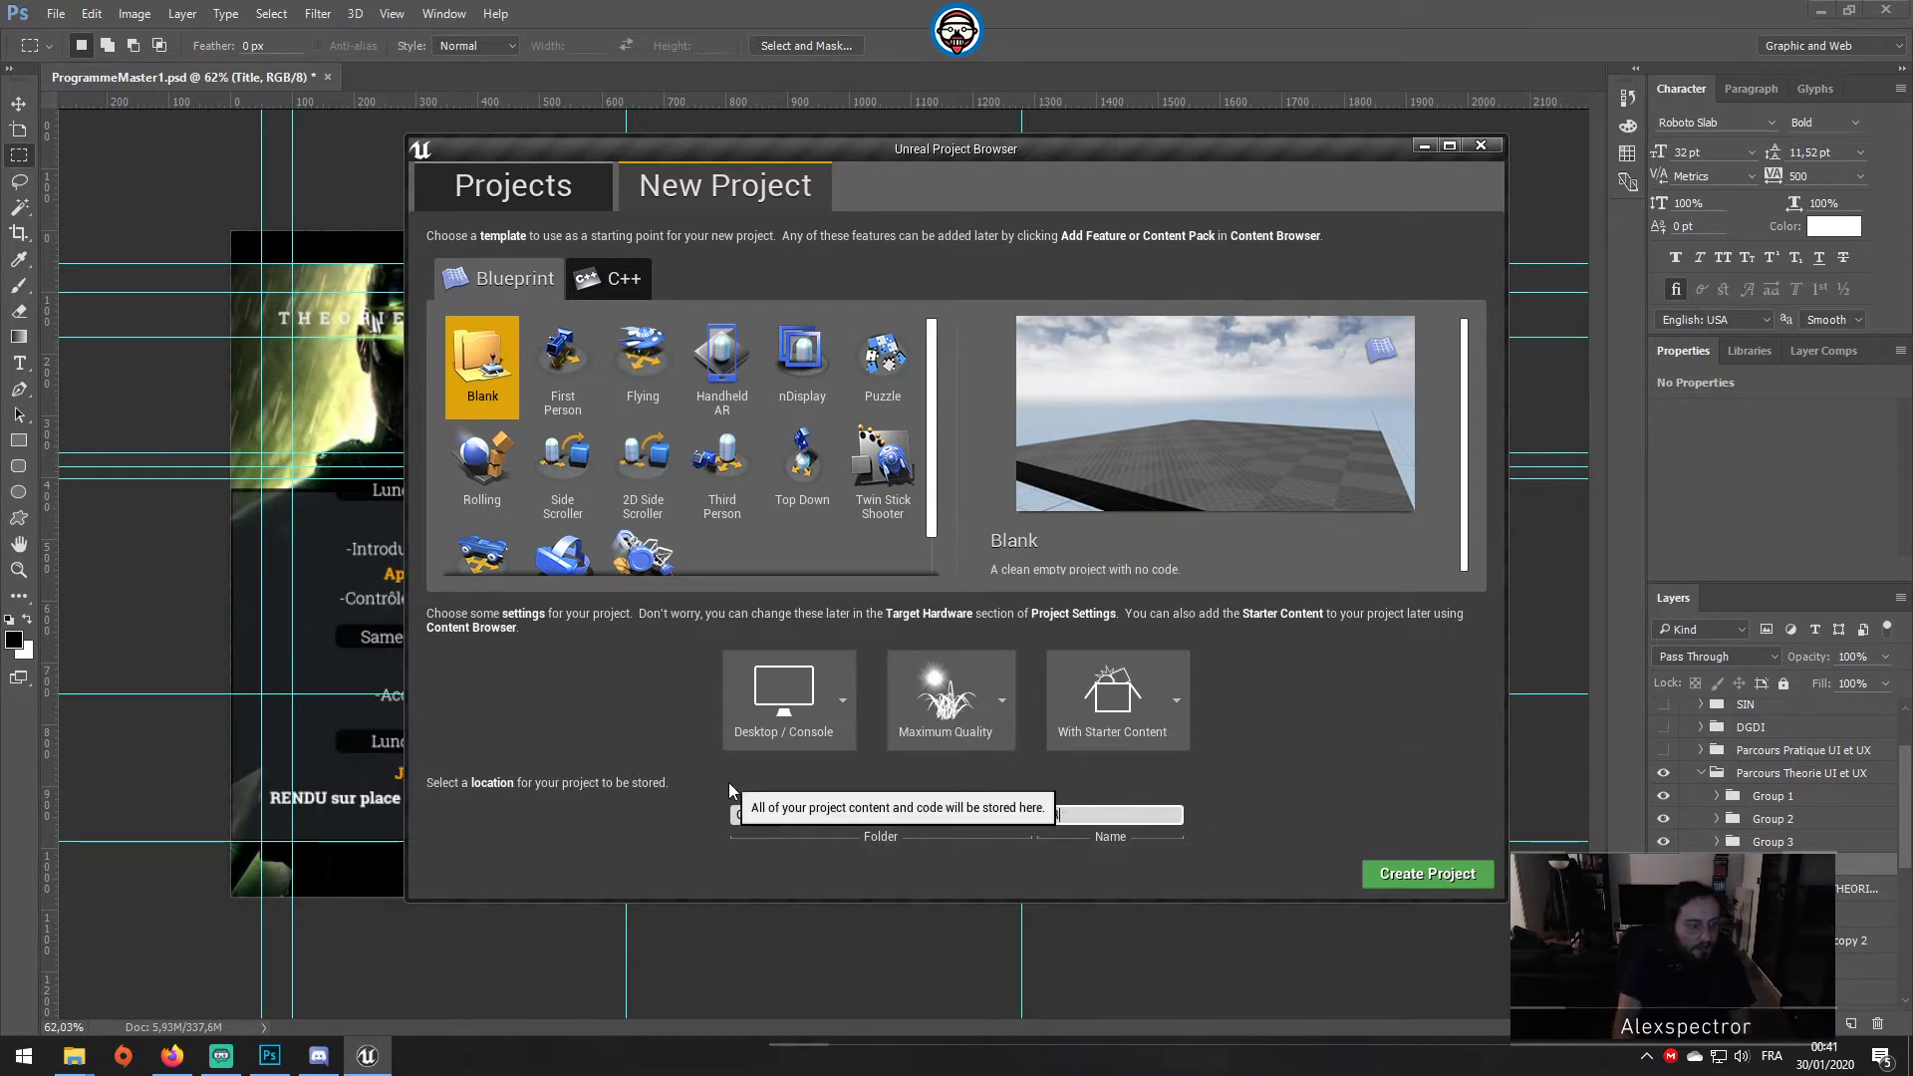
text(mme)
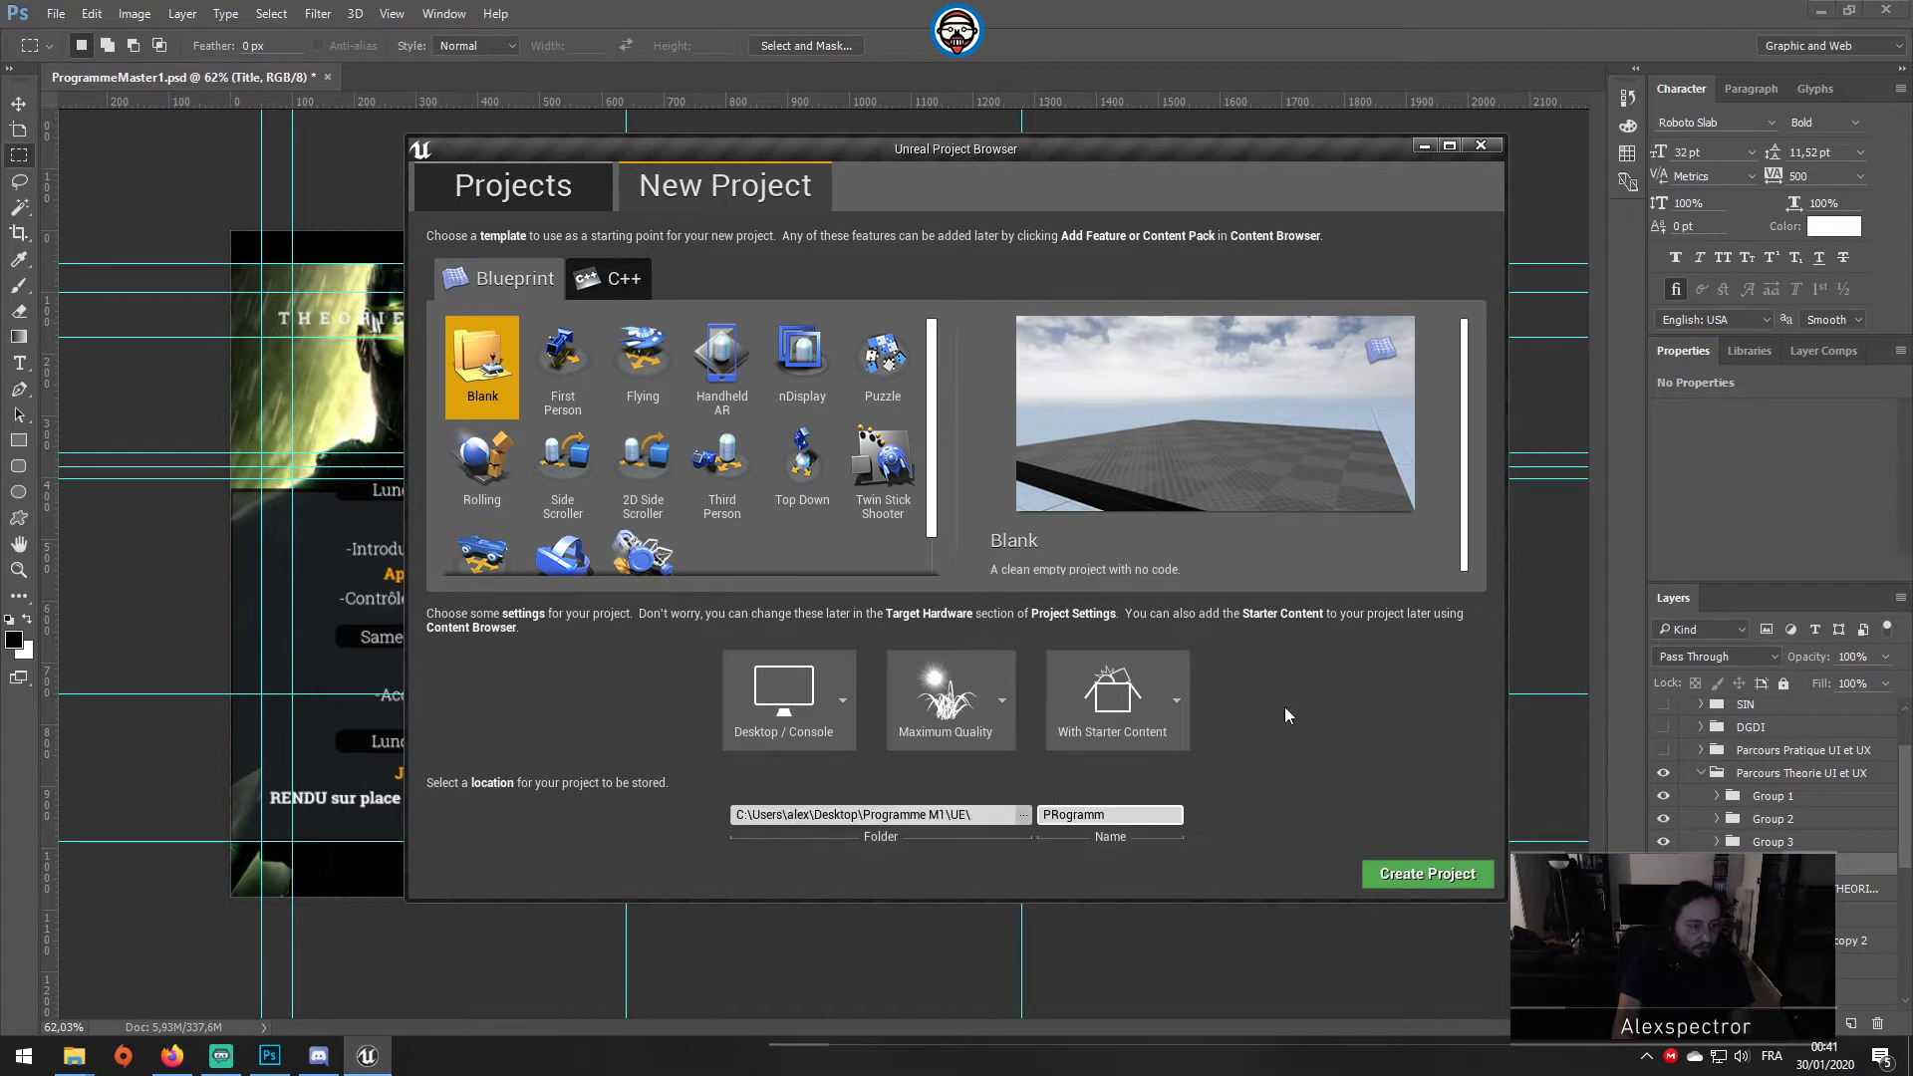
key(BackSpace)
key(BackSpace)
key(BackSpace)
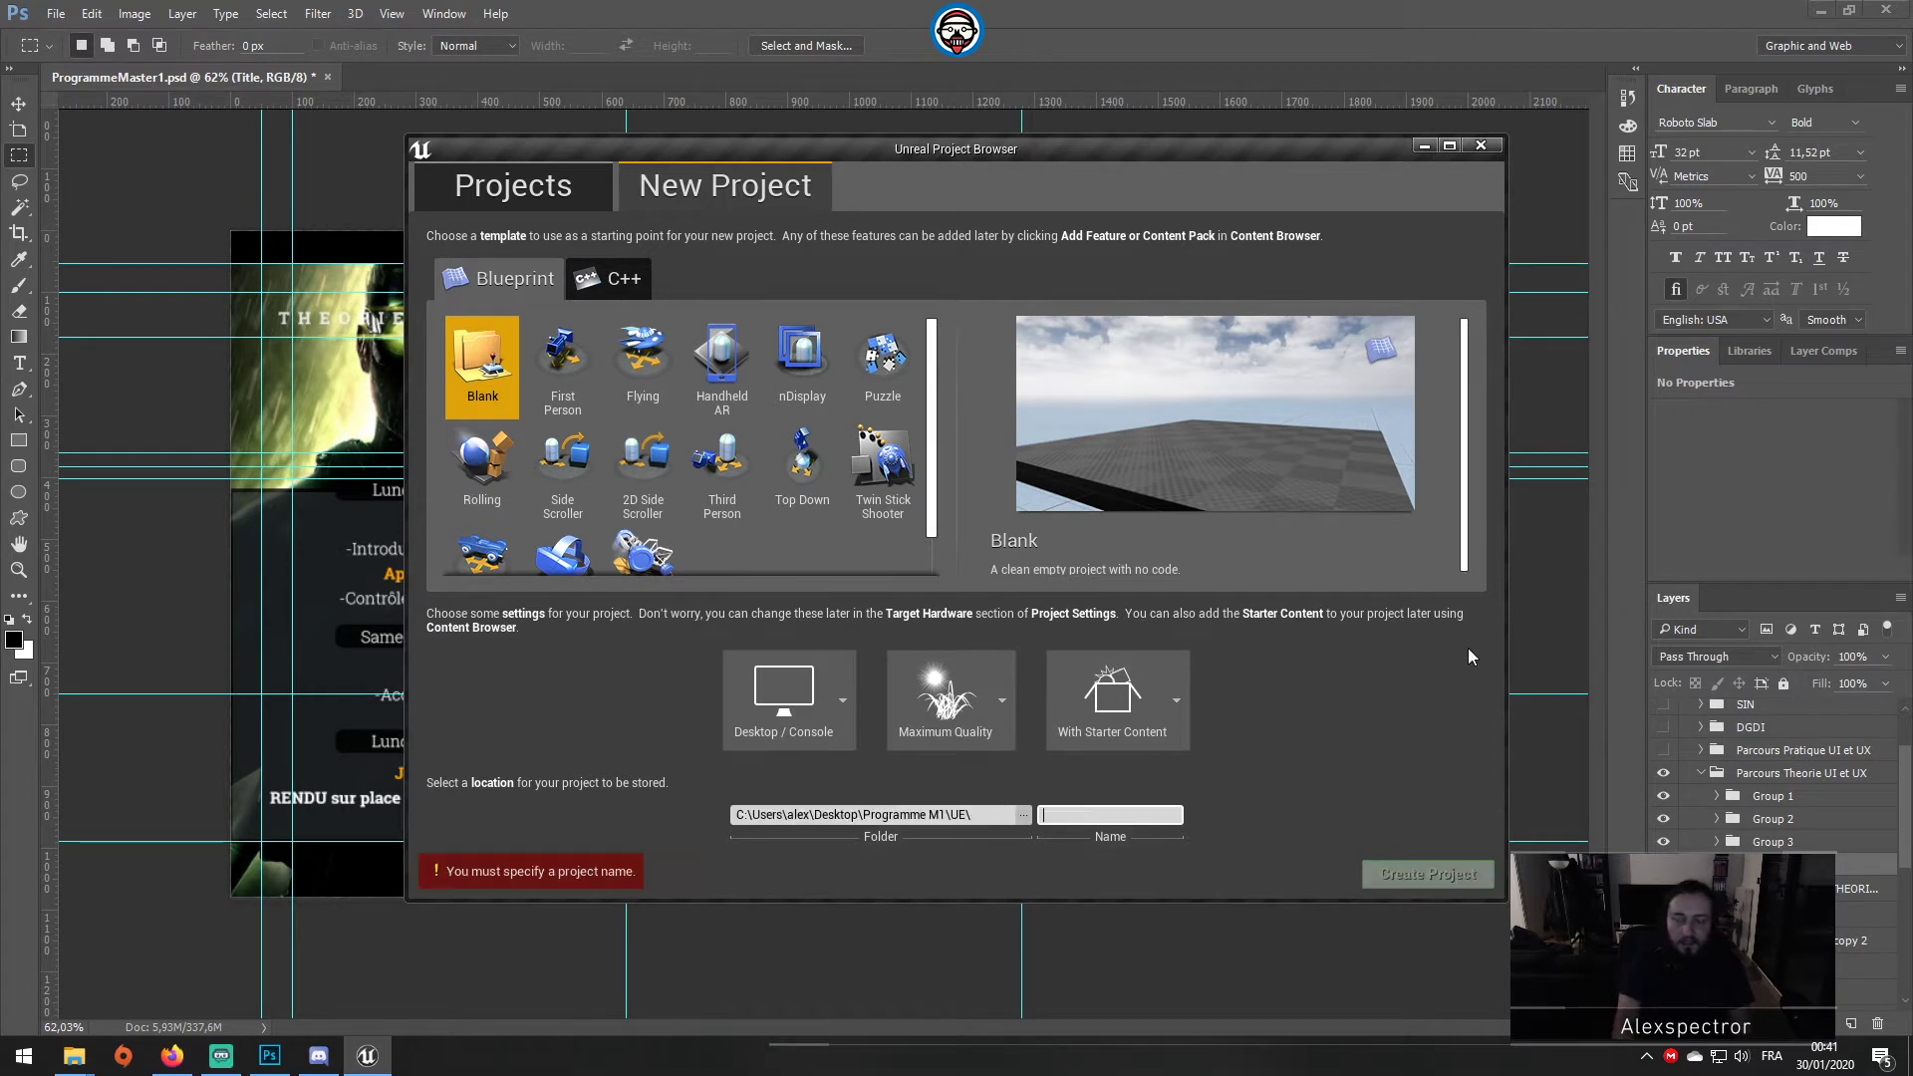
text(ProgrammeM1)
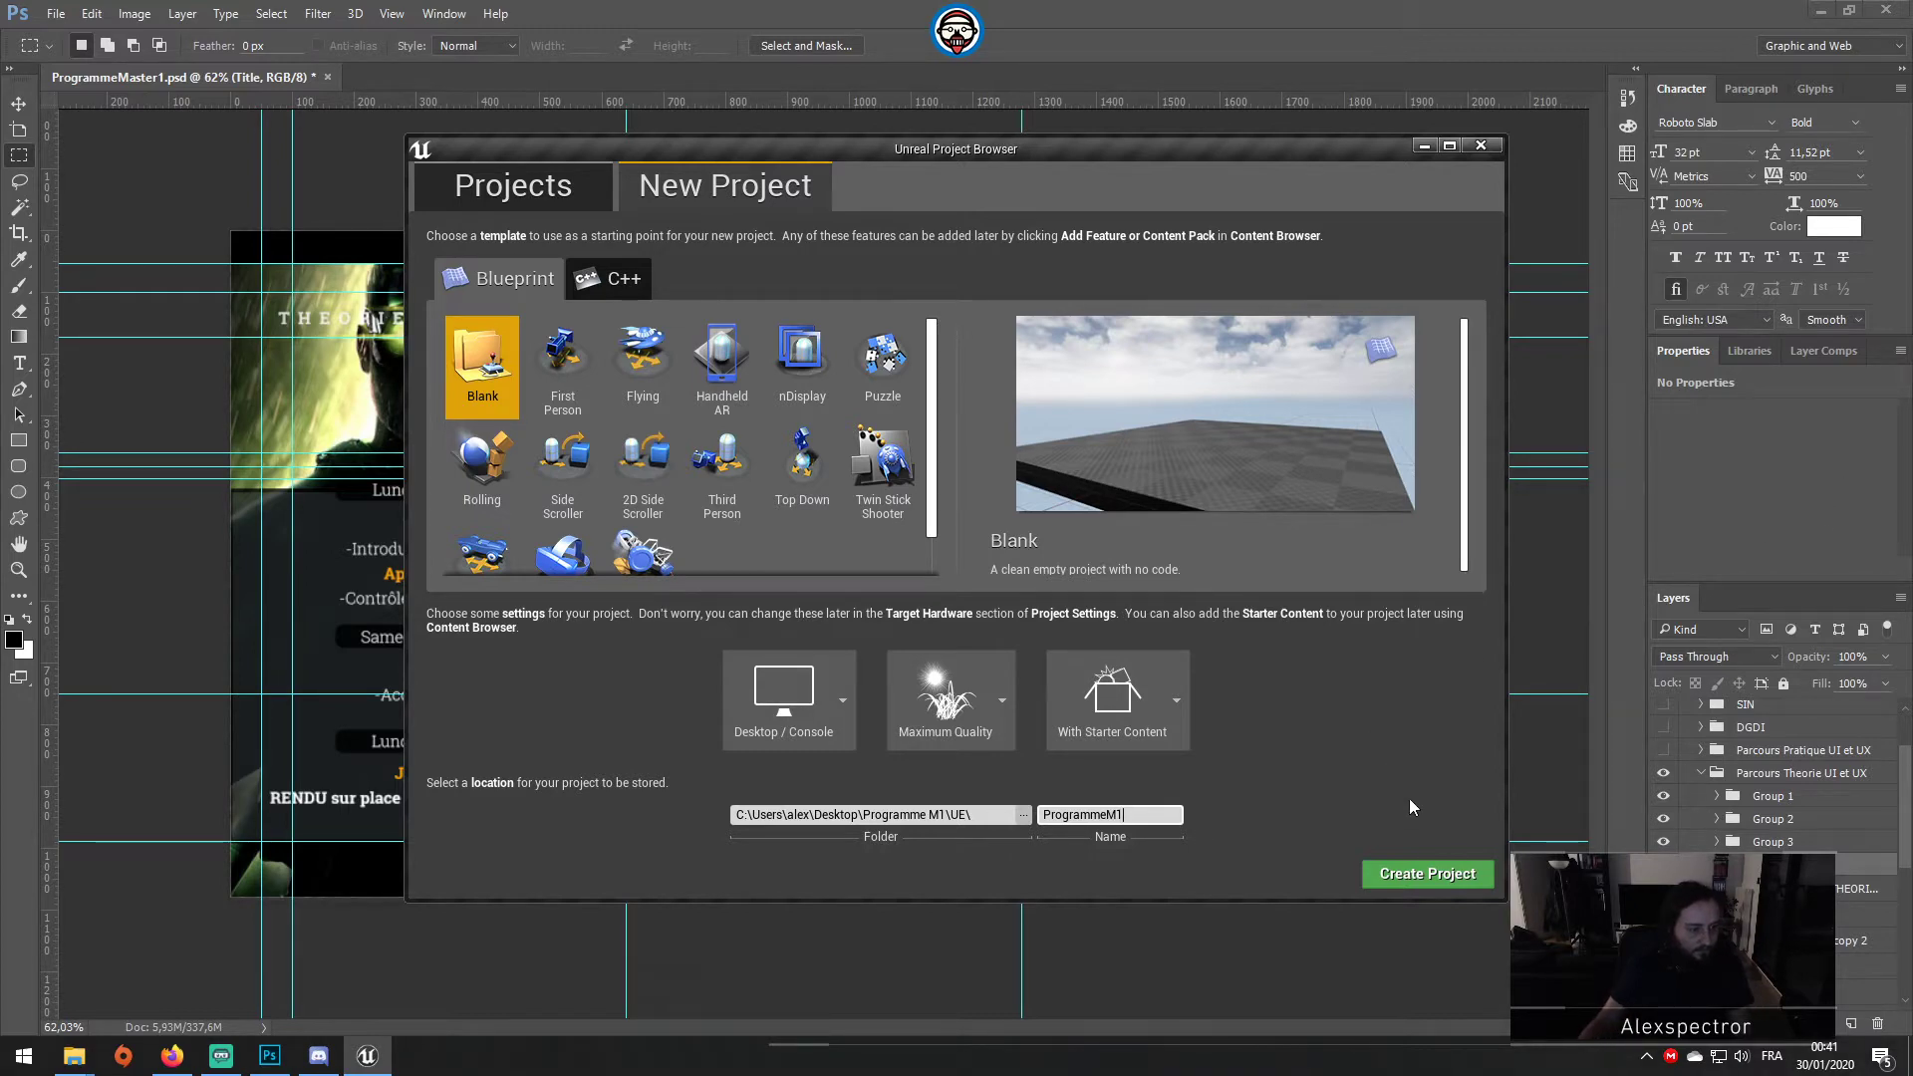
click(1430, 873)
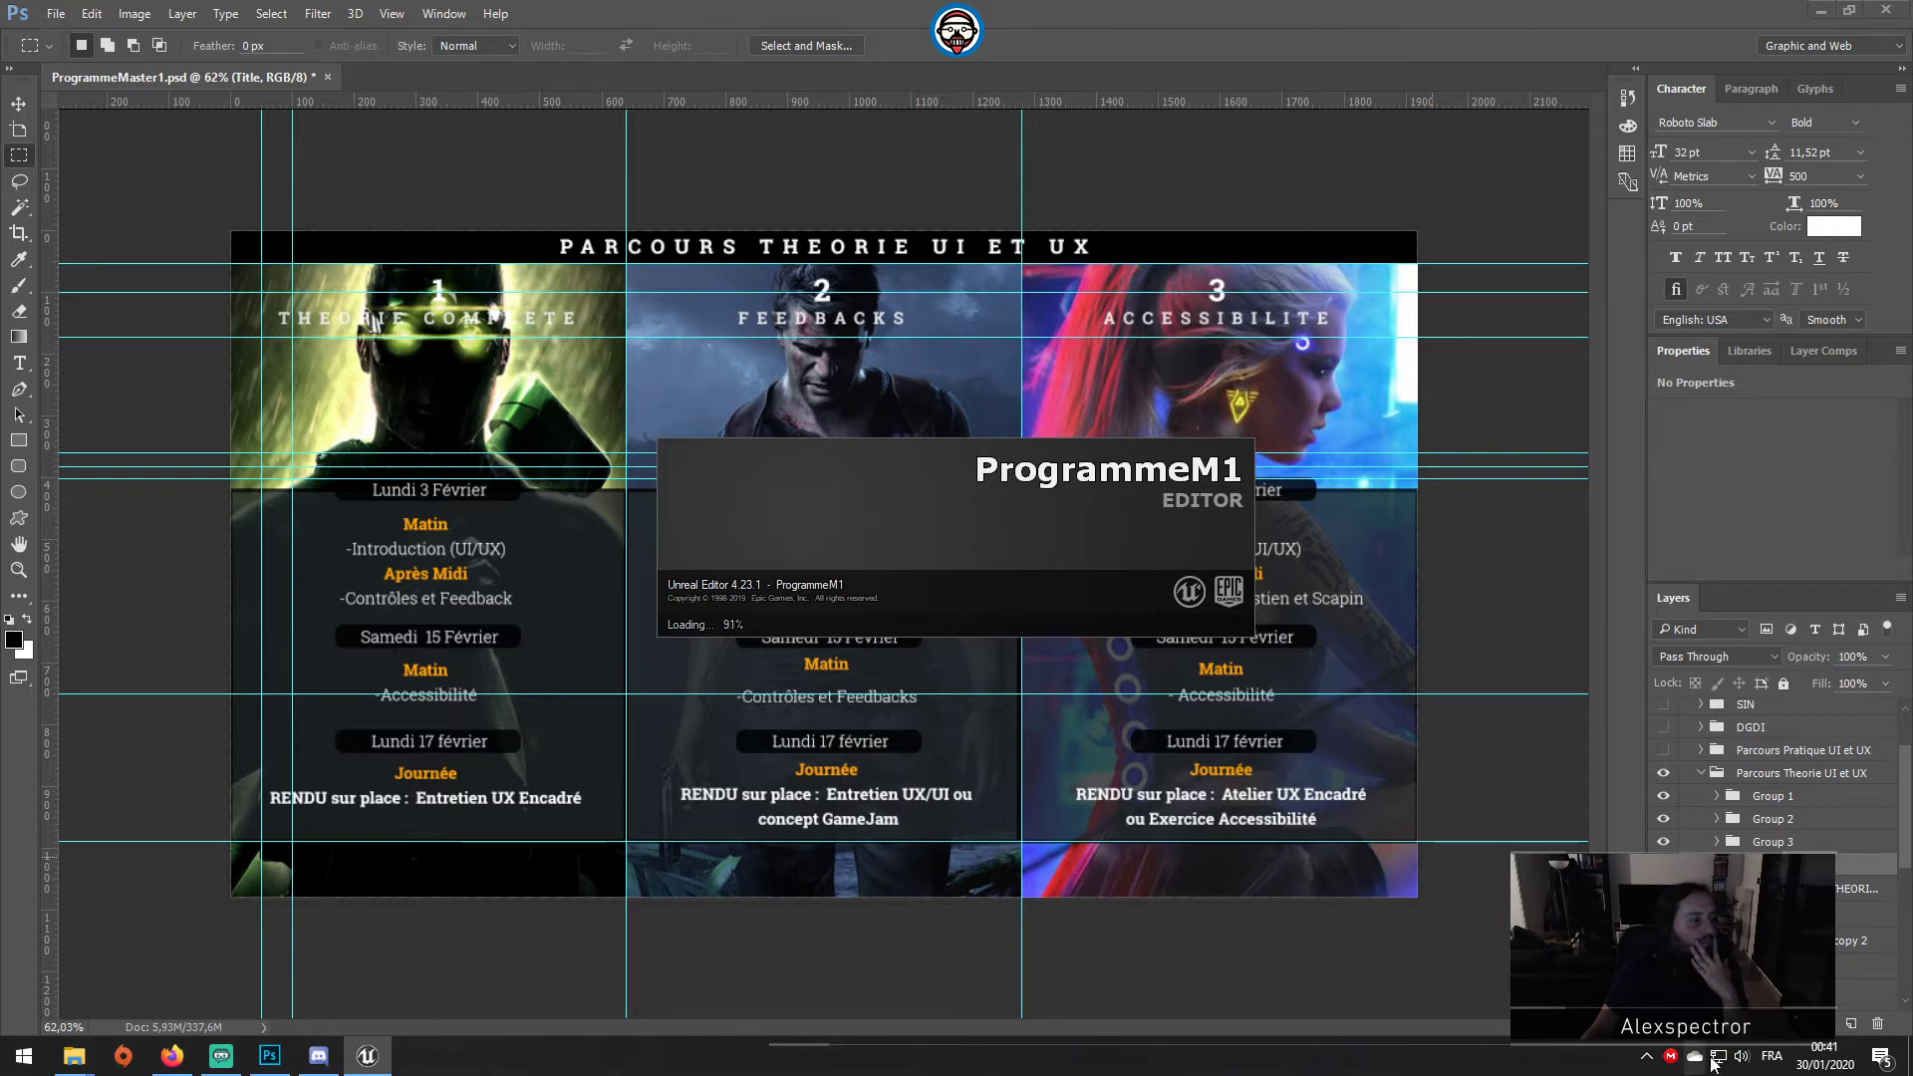
Step: Check on the loading ProgrammeM1 editor, then return to Photoshop and expand the Parcours Theorie UI et UX group
key(alt+Tab)
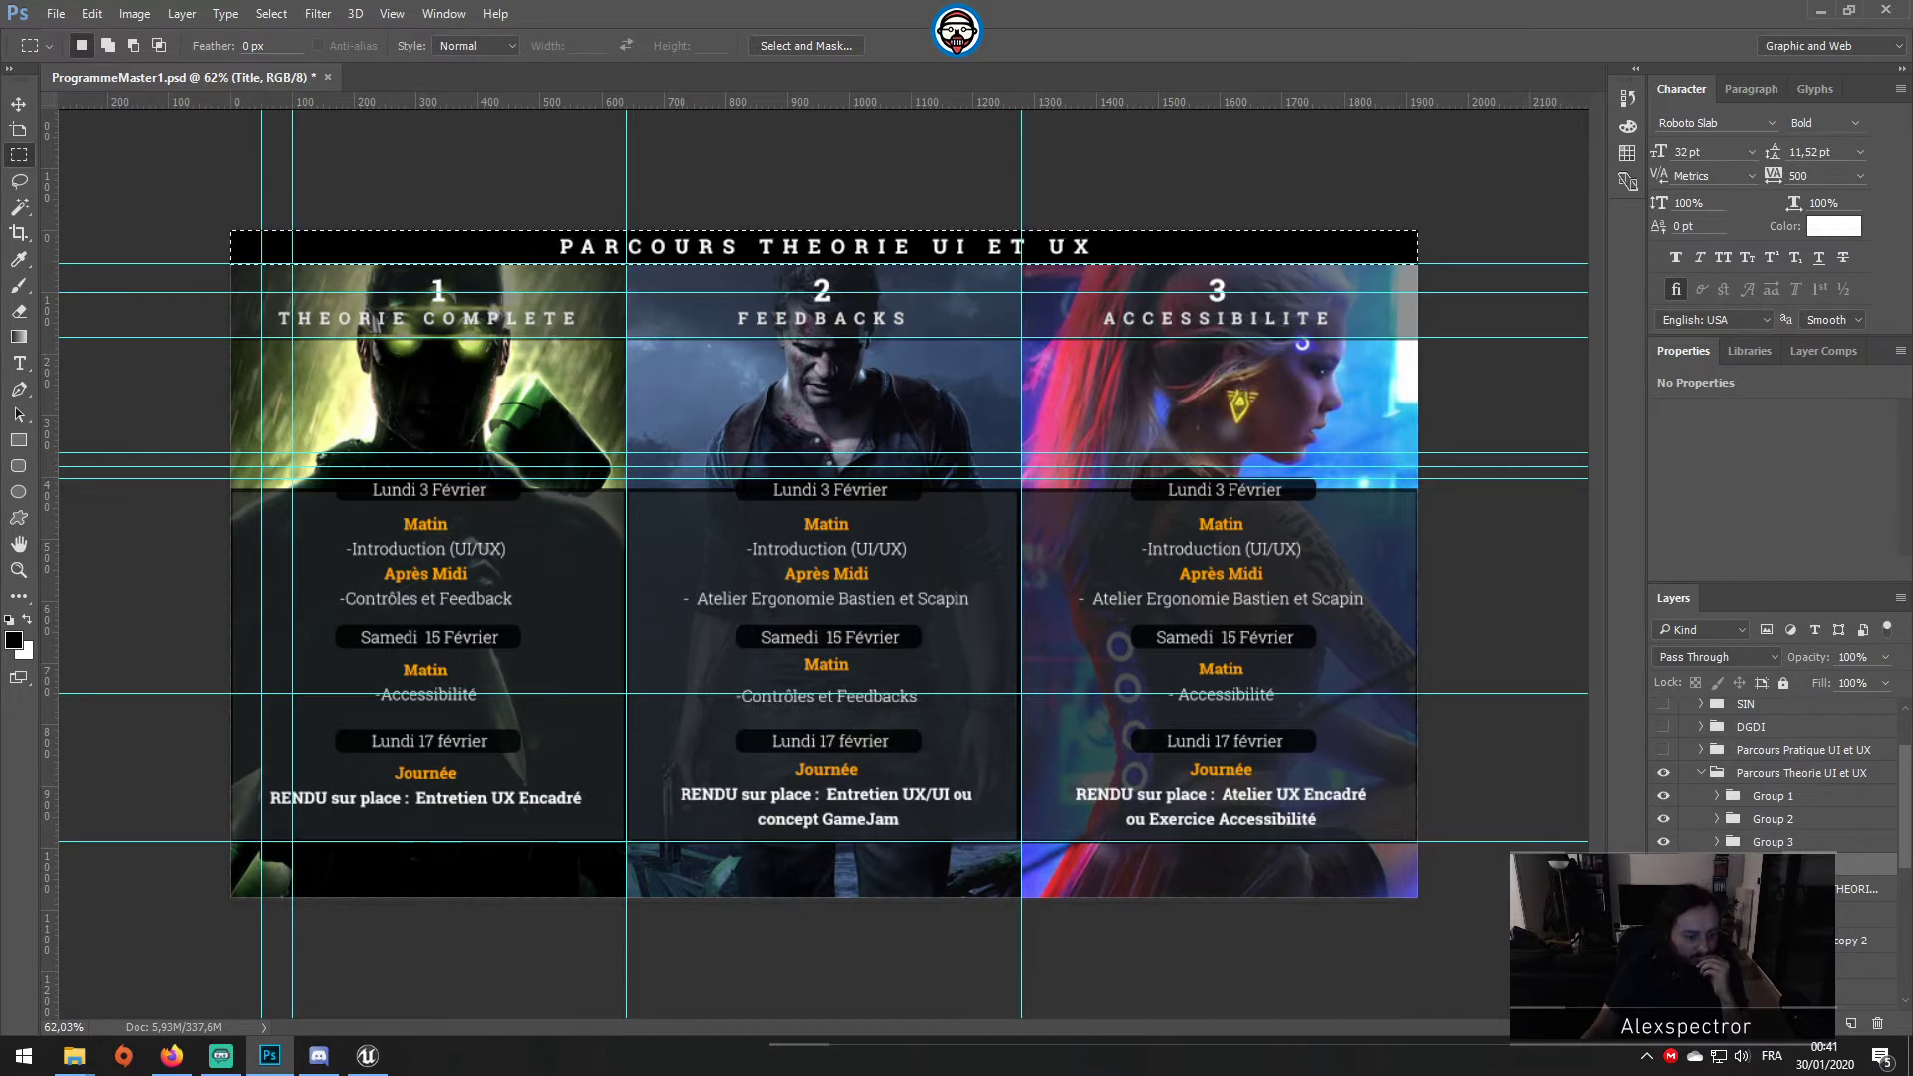
click(1821, 10)
click(367, 1056)
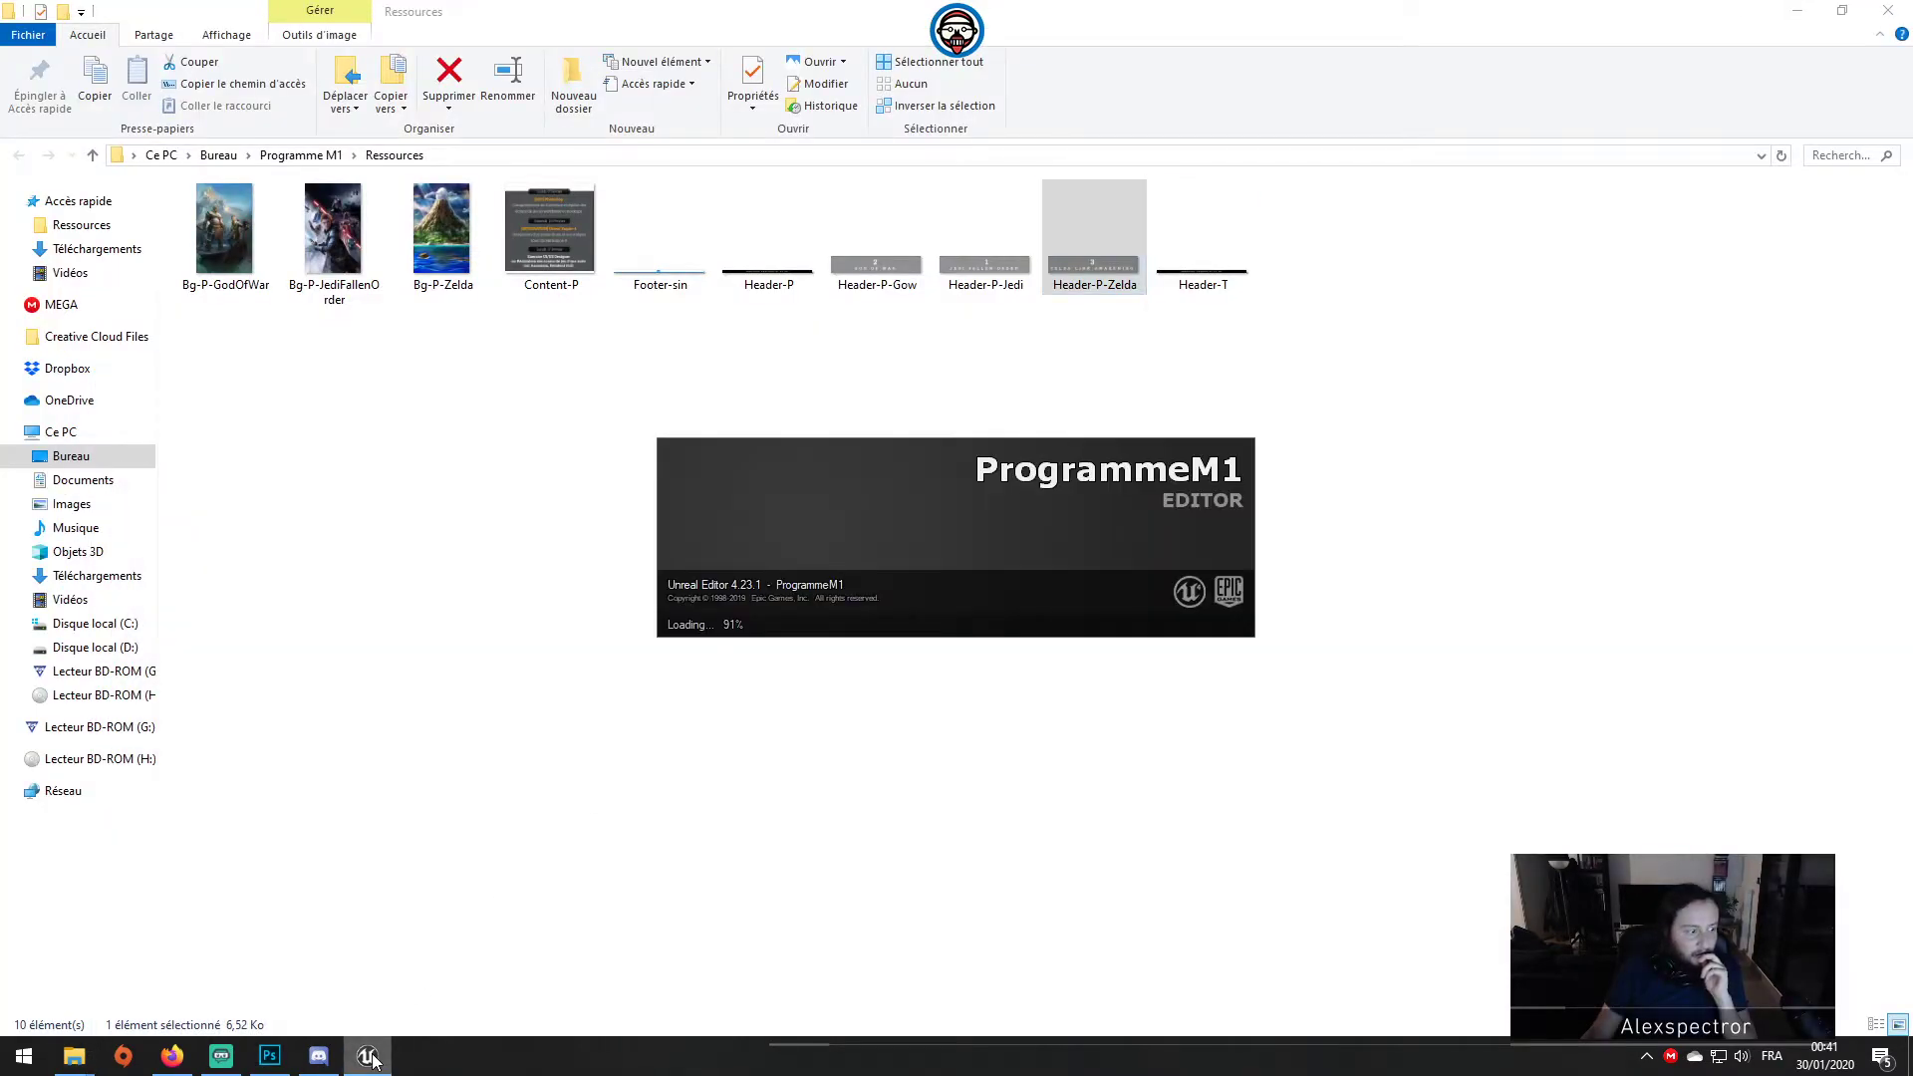
click(277, 1062)
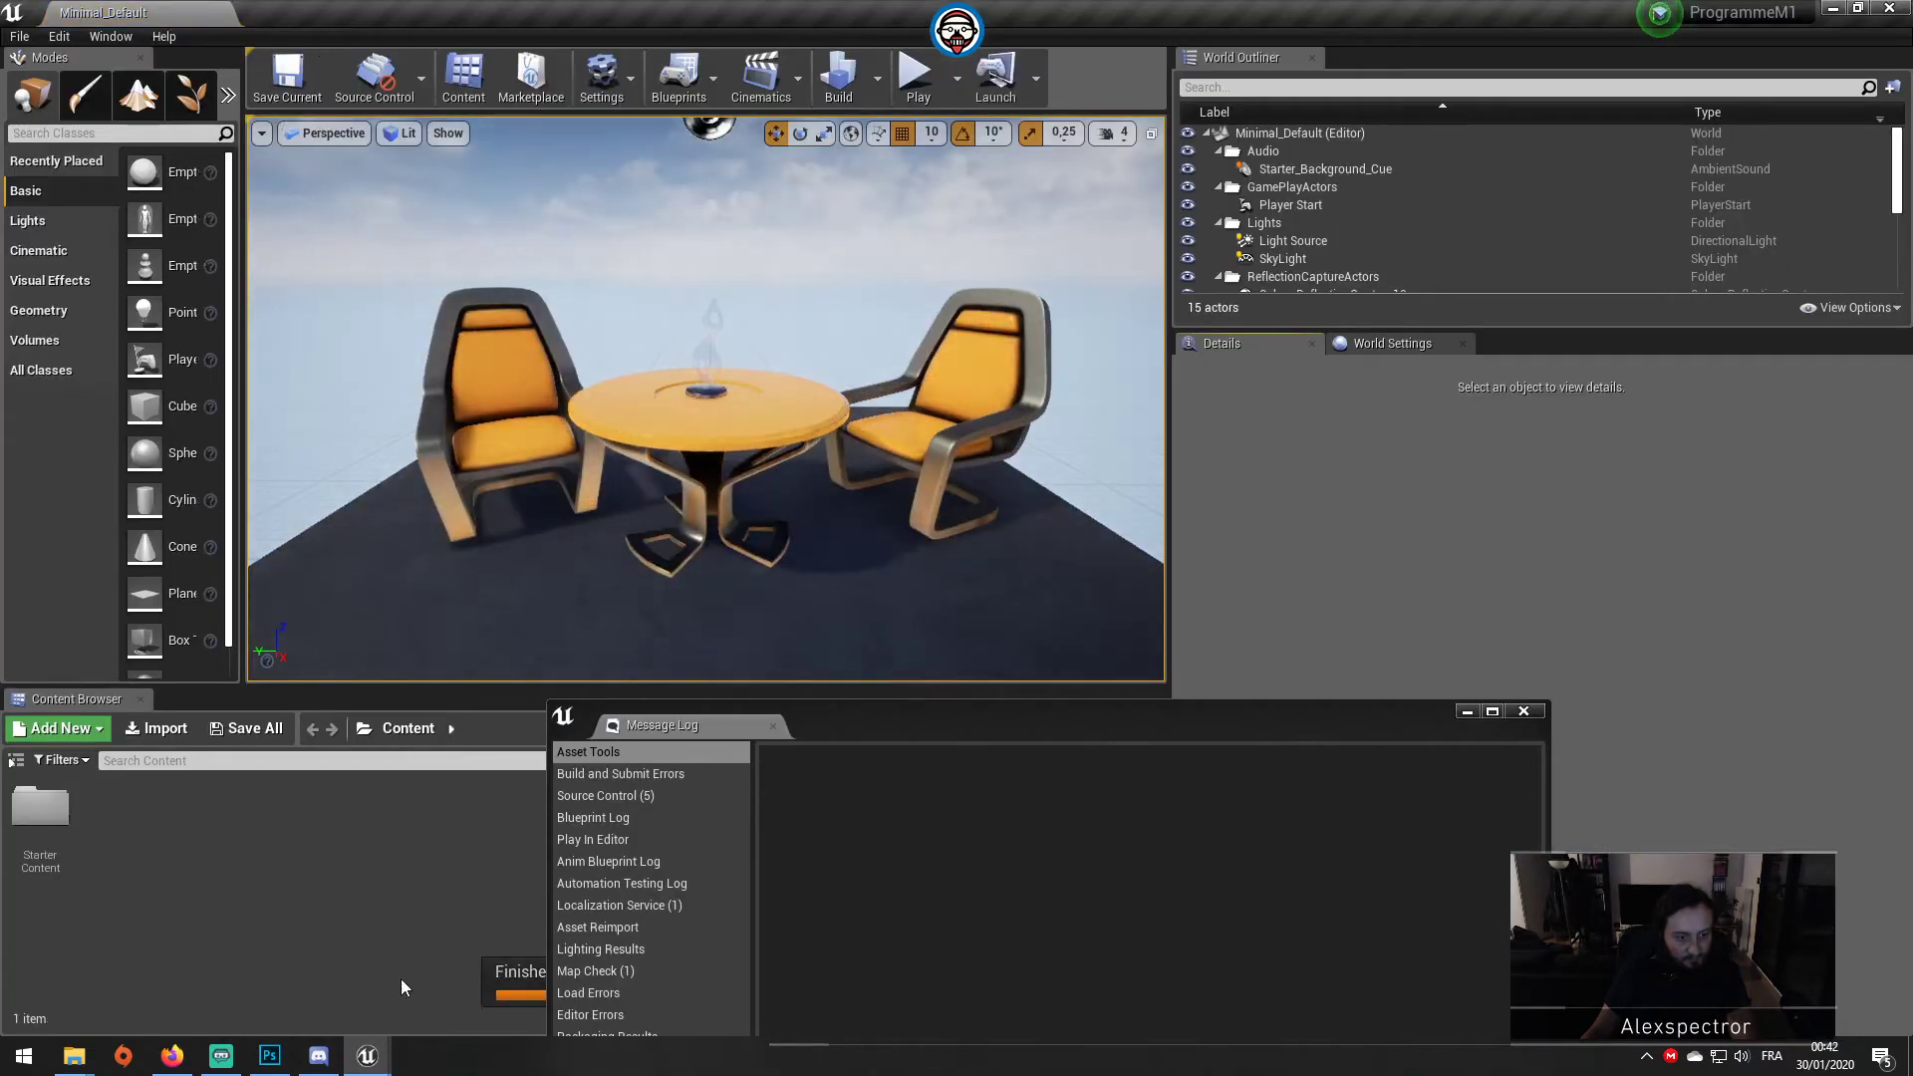
mouse_move(367, 1056)
click(275, 1059)
click(1701, 747)
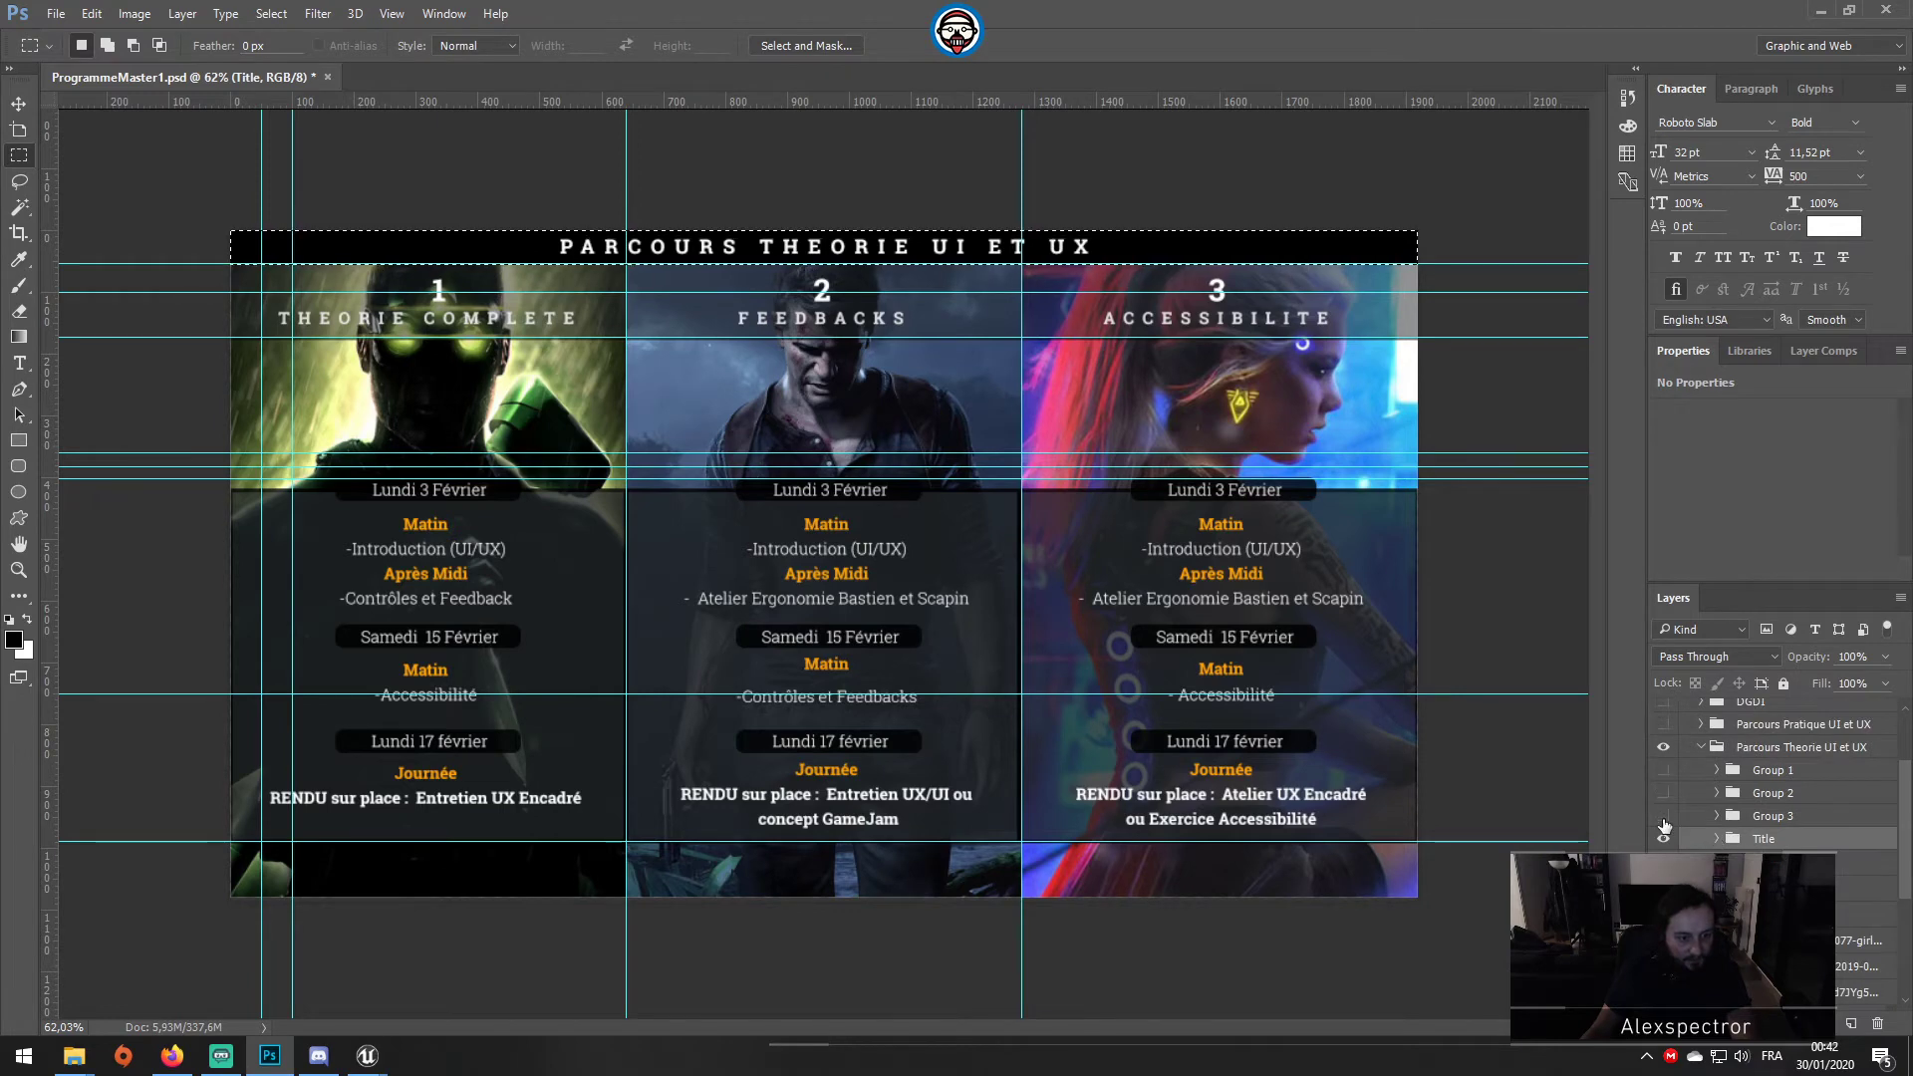
Step: Hide the Title layer to leave only the background images, then marquee-select the full-height right column
click(1664, 838)
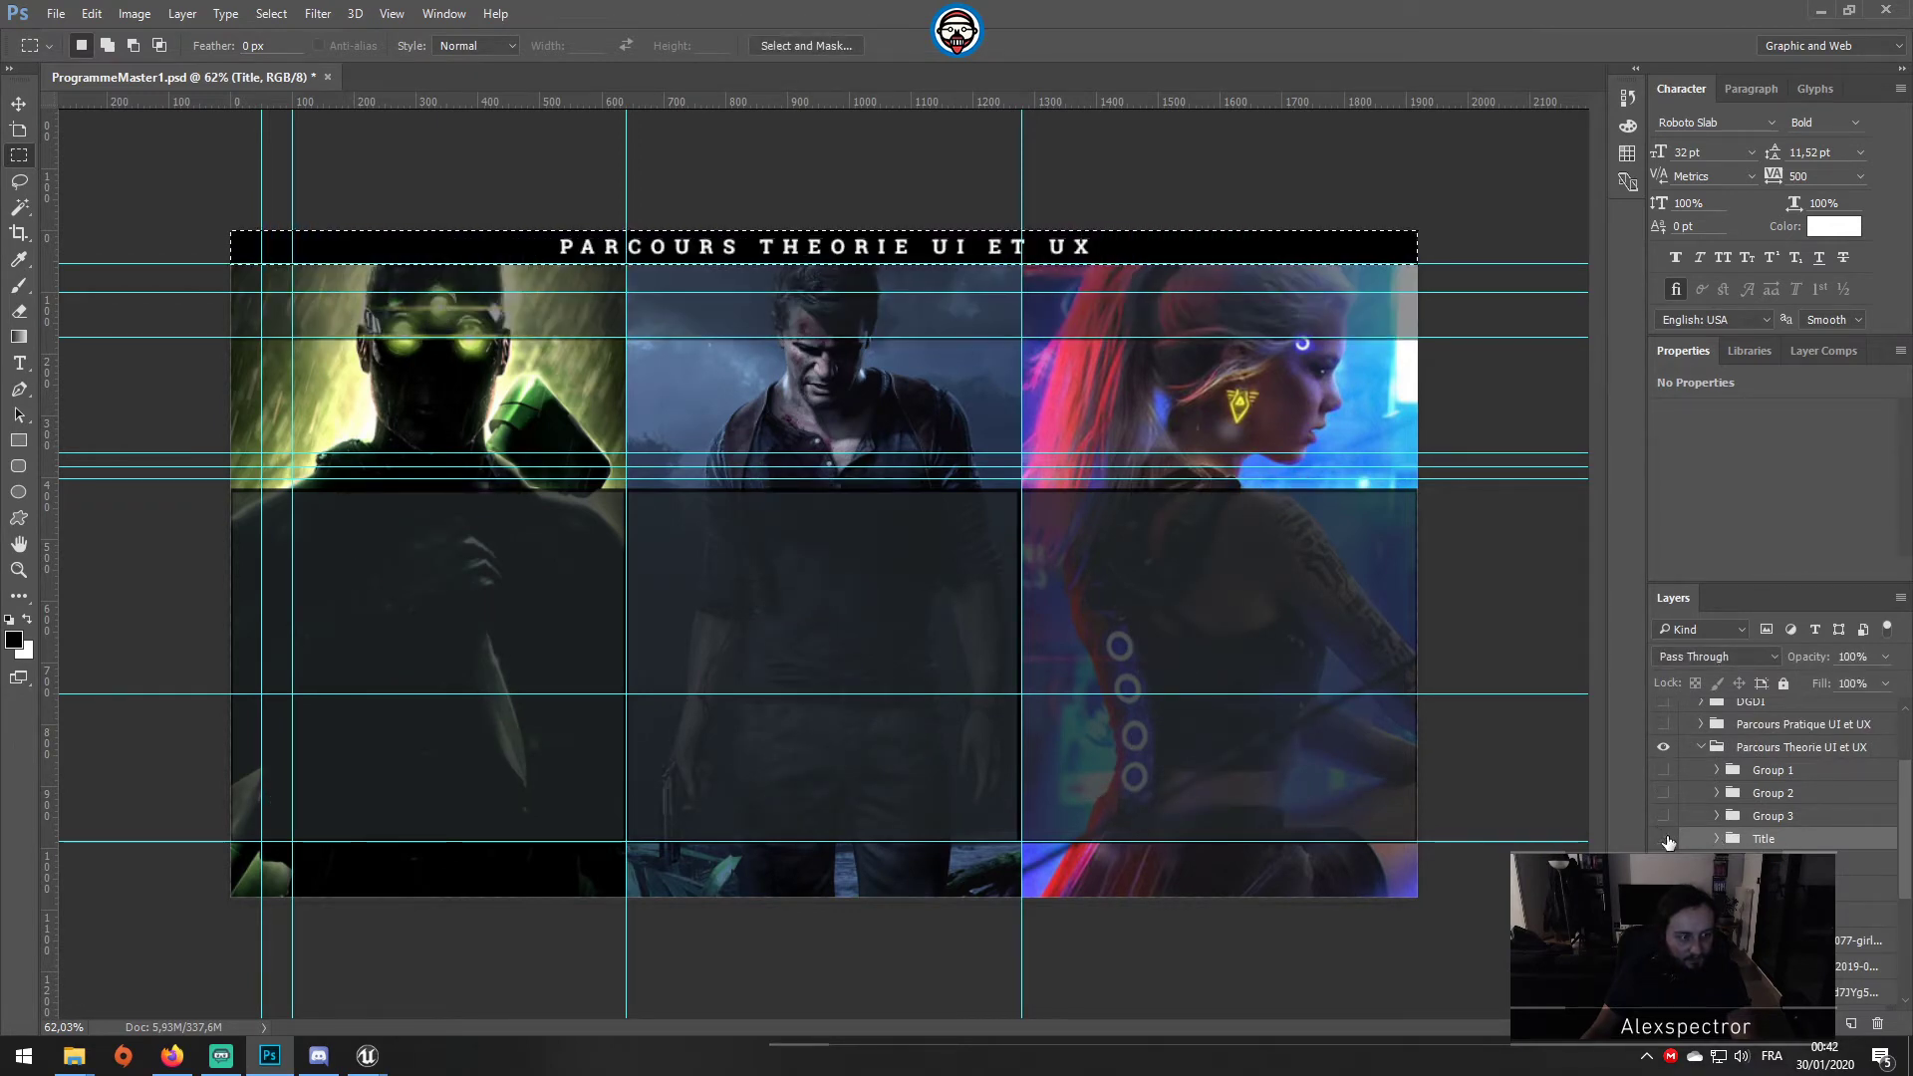
click(1665, 838)
click(1664, 838)
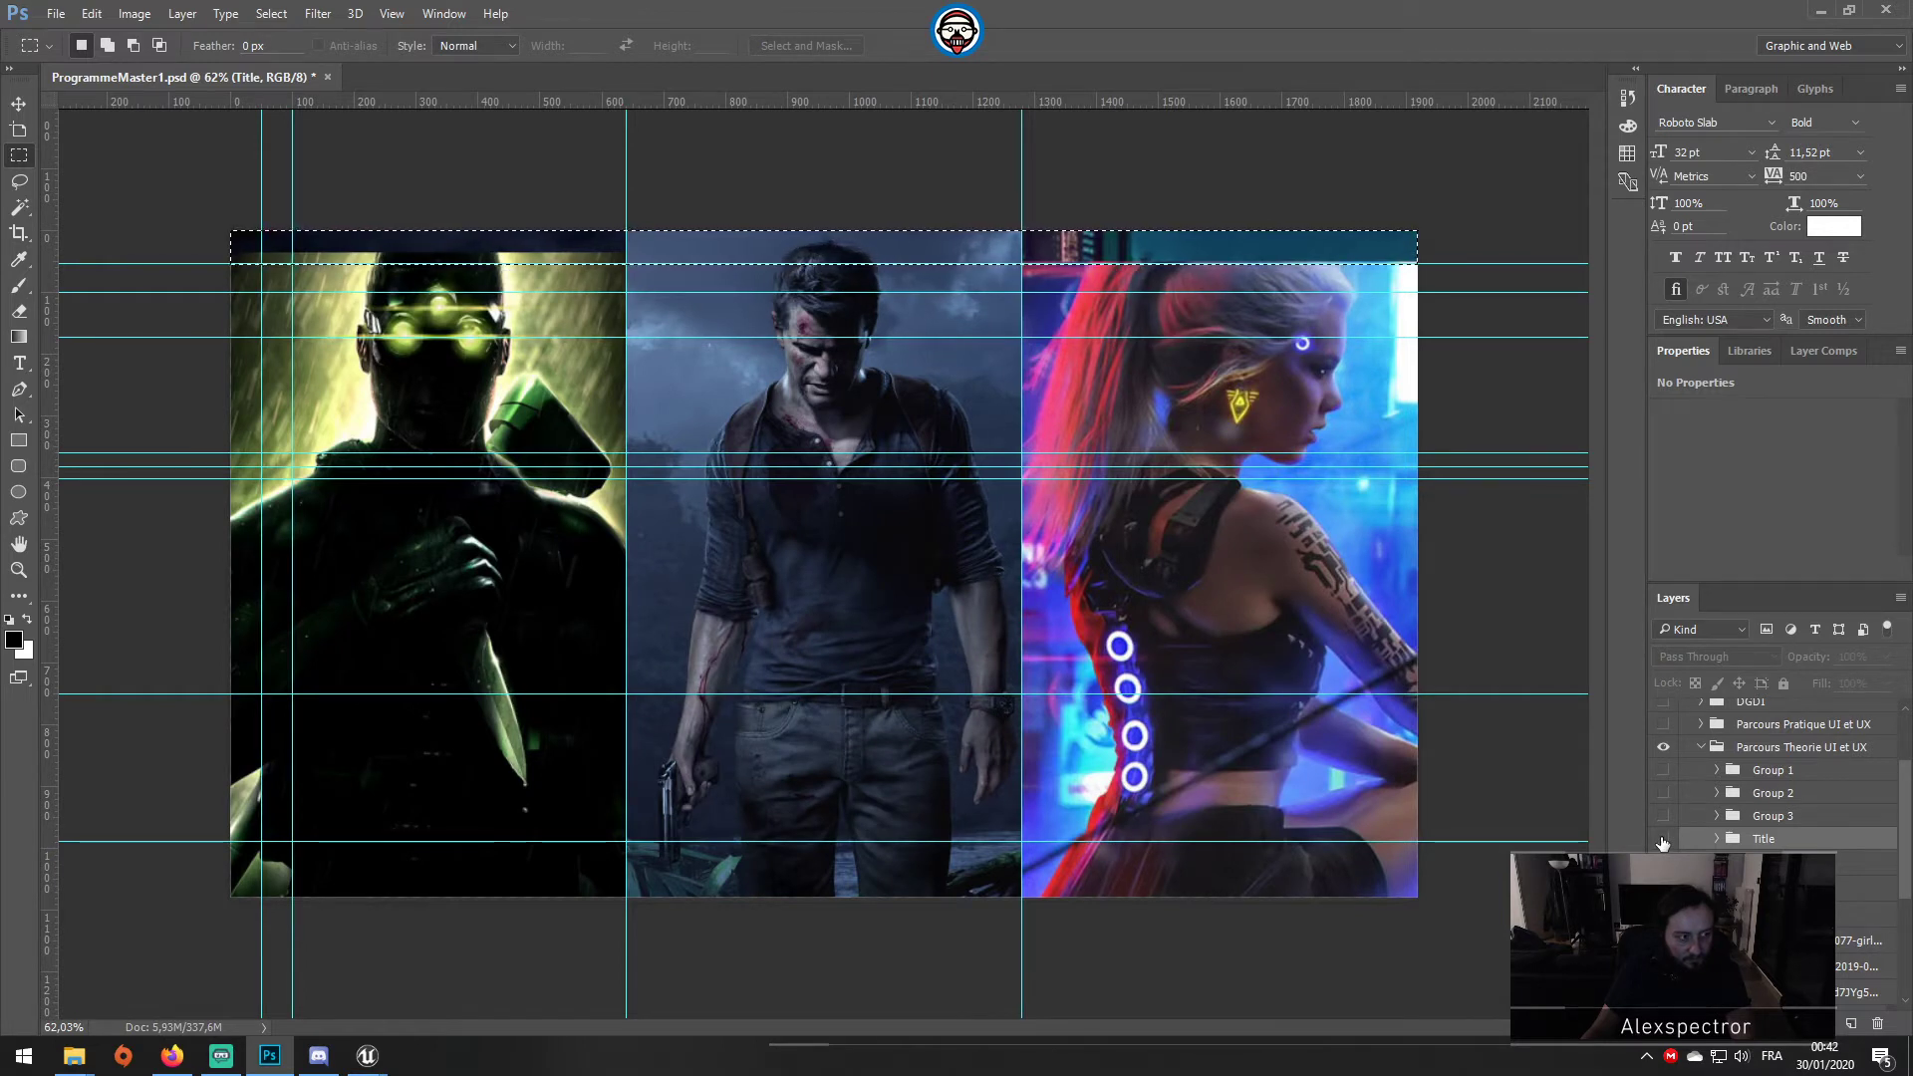
click(1663, 840)
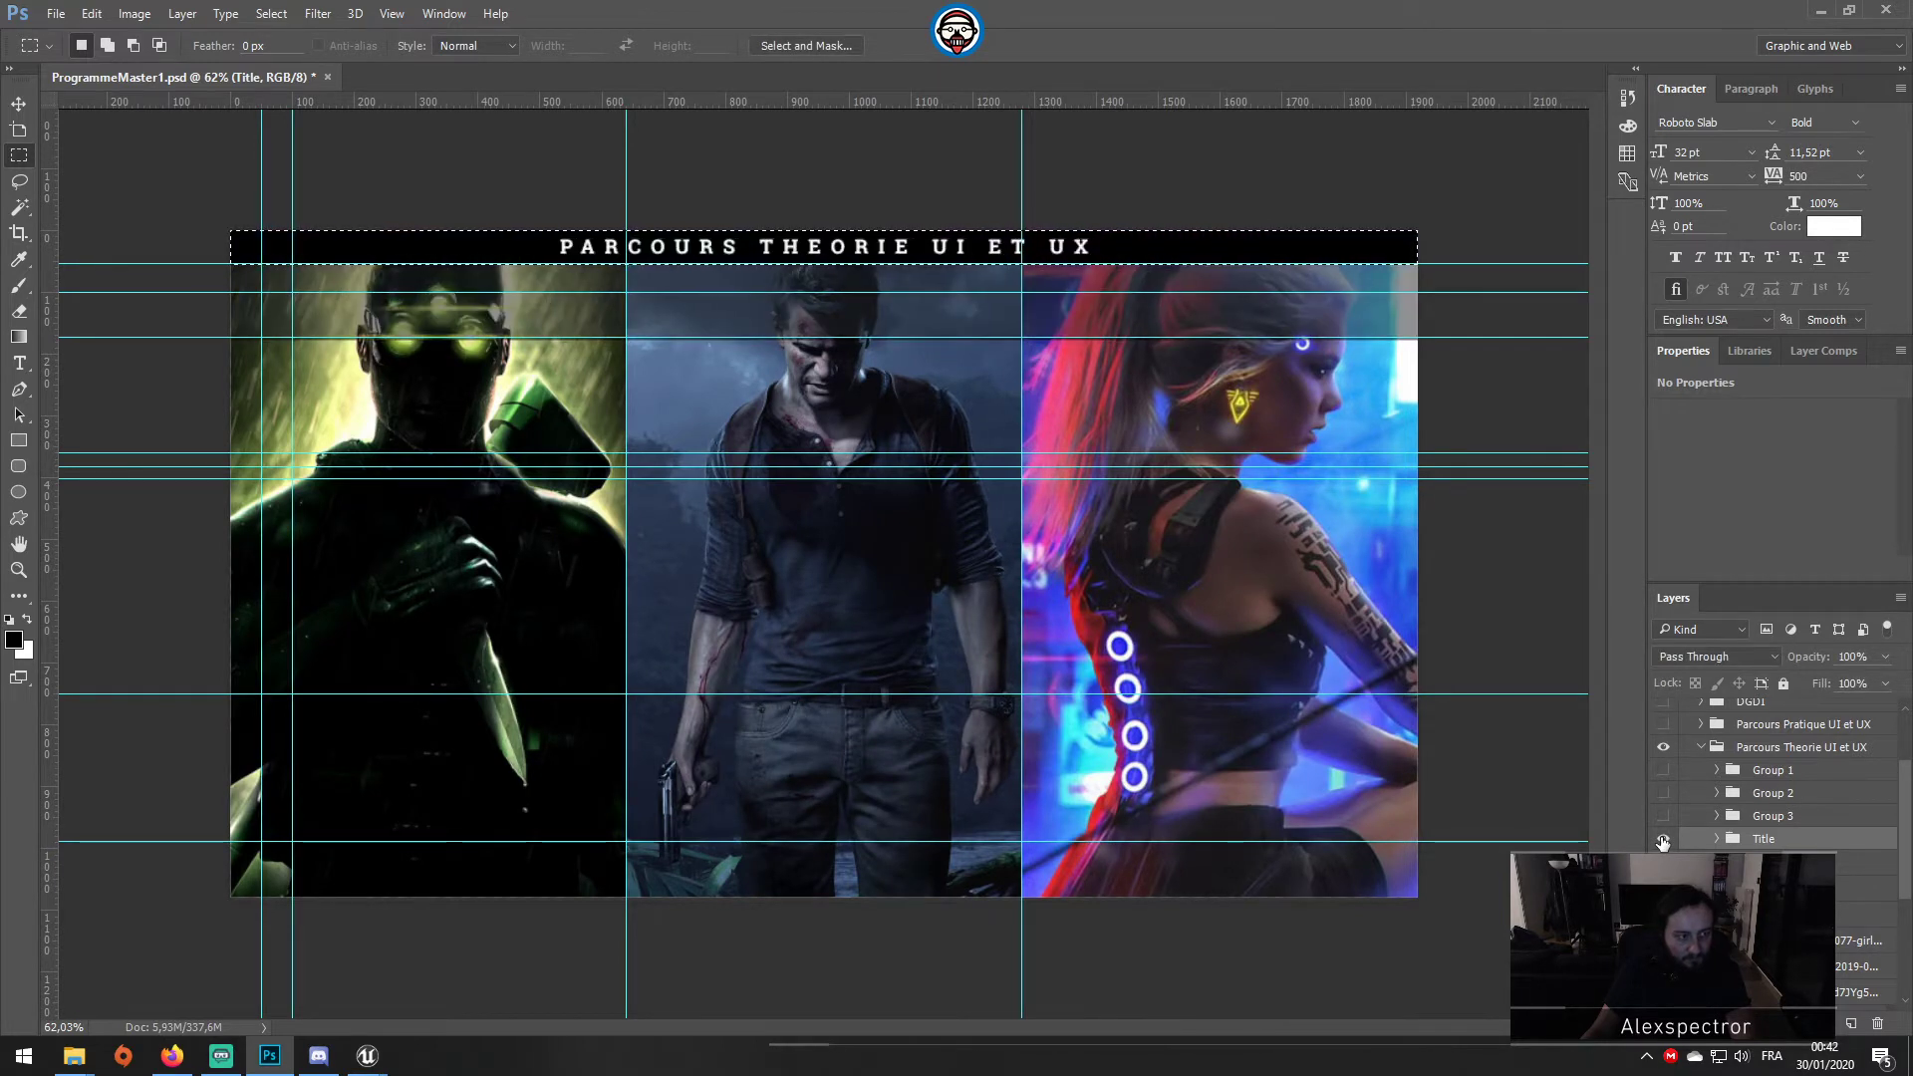
click(1663, 840)
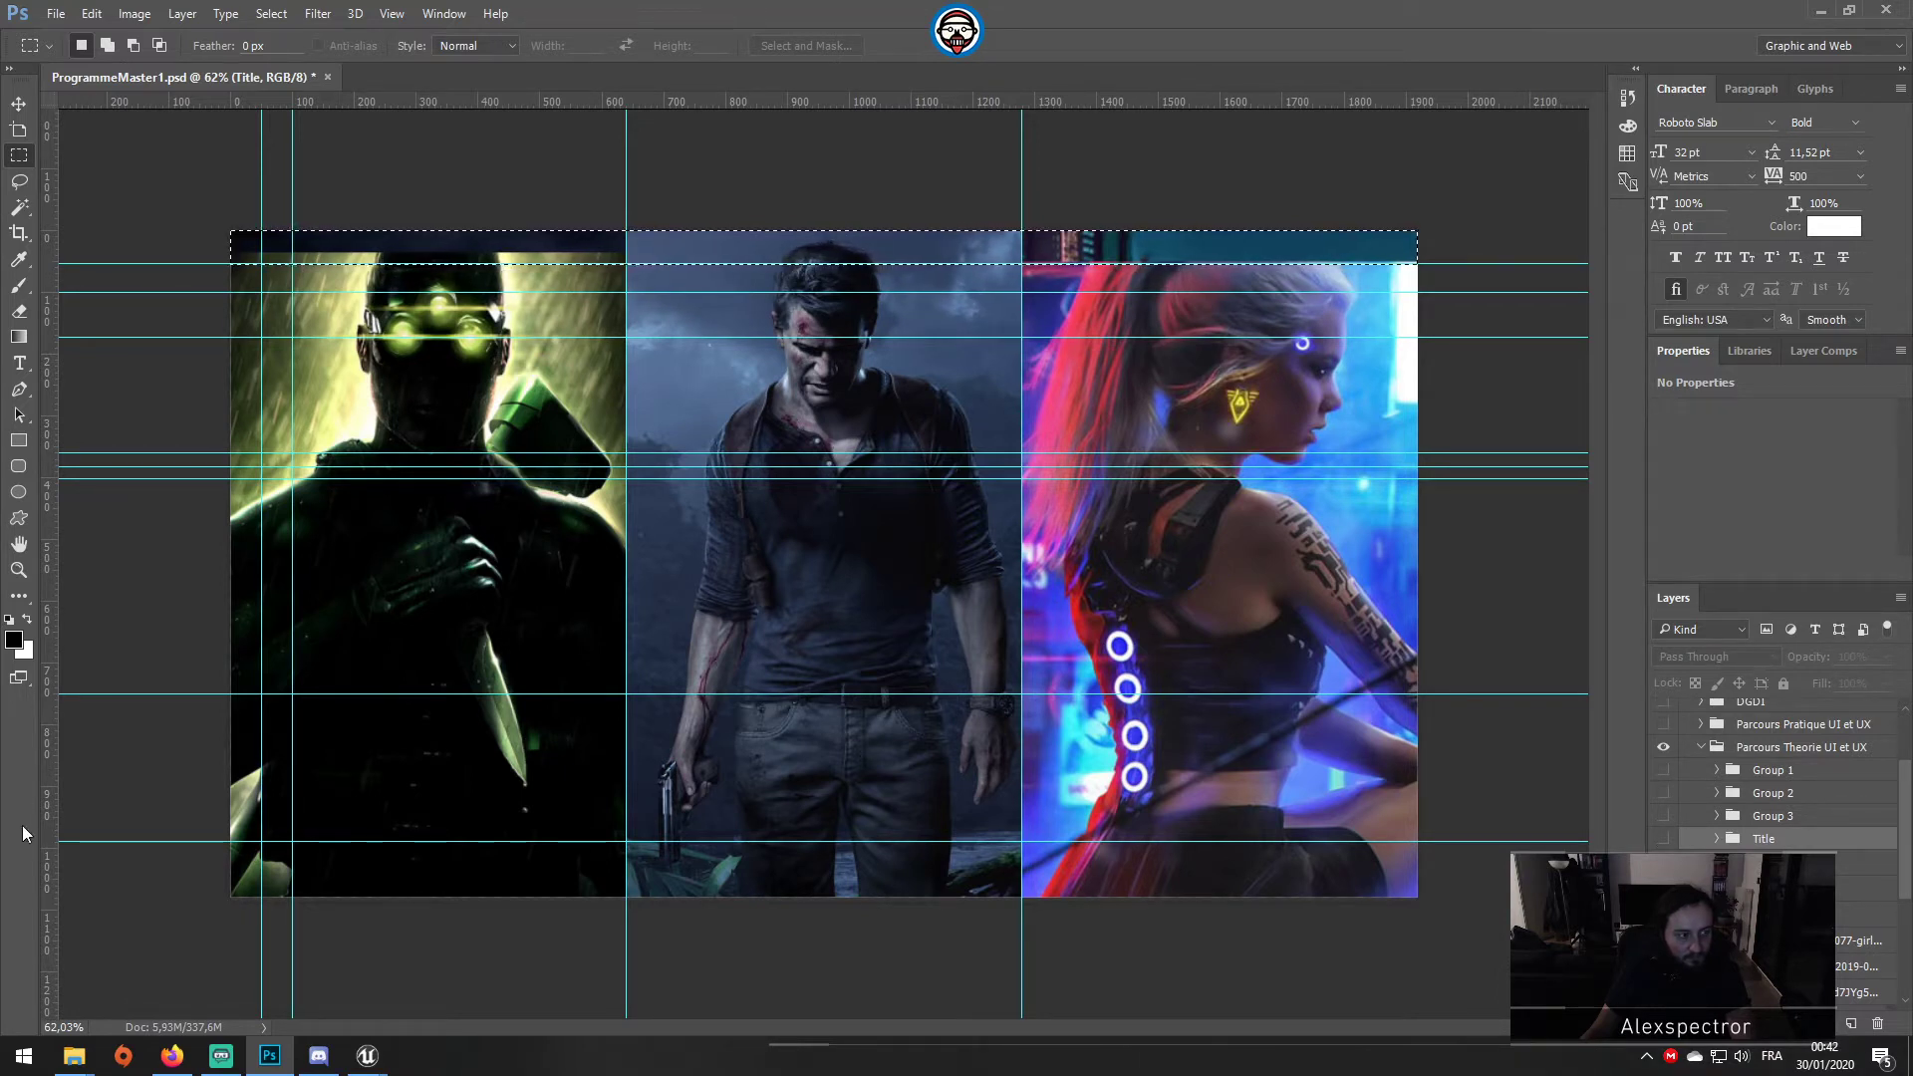
mouse_move(76, 1055)
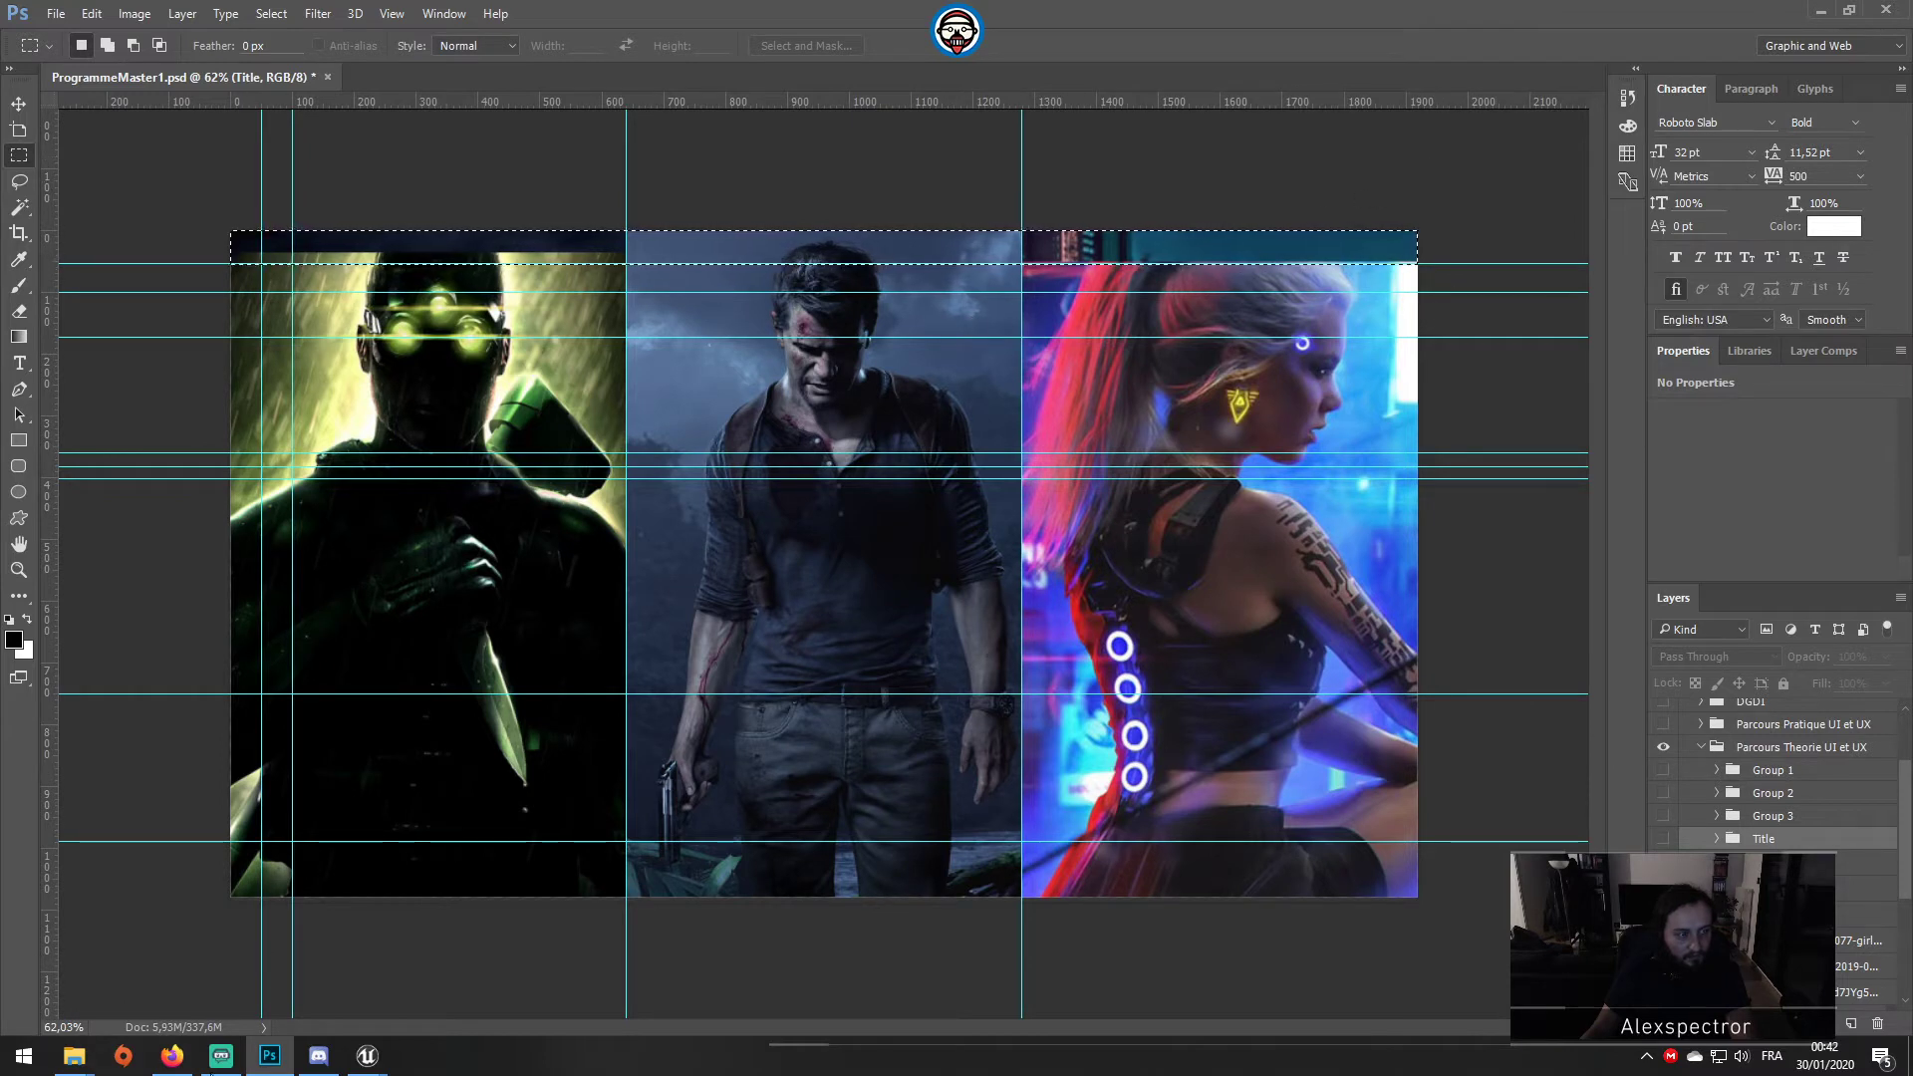
mouse_move(1450, 159)
mouse_down()
mouse_move(1061, 1008)
mouse_move(1024, 954)
mouse_up()
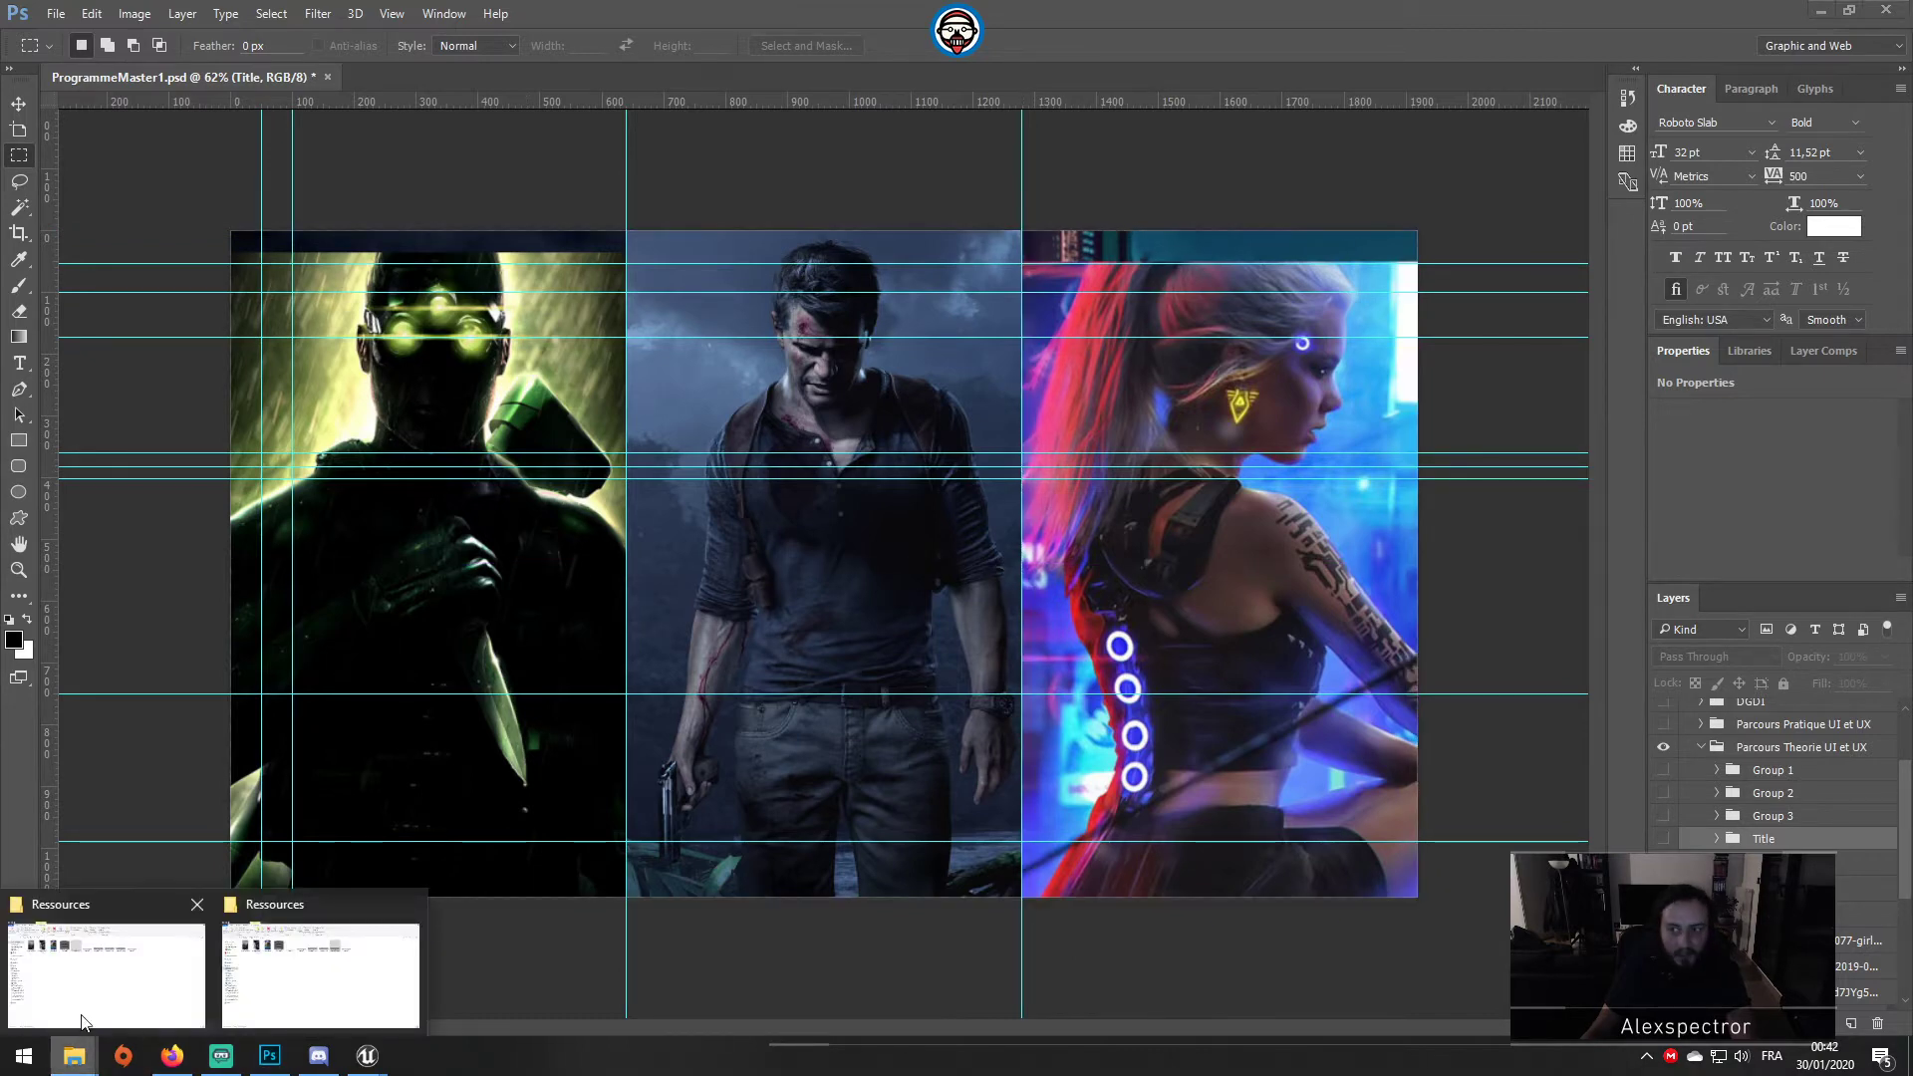
Step: Preview Bg-P-Zelda and confirm in its properties that it is 641 x 1026 pixels, then return to Photoshop
click(85, 1016)
click(408, 227)
double_click(409, 228)
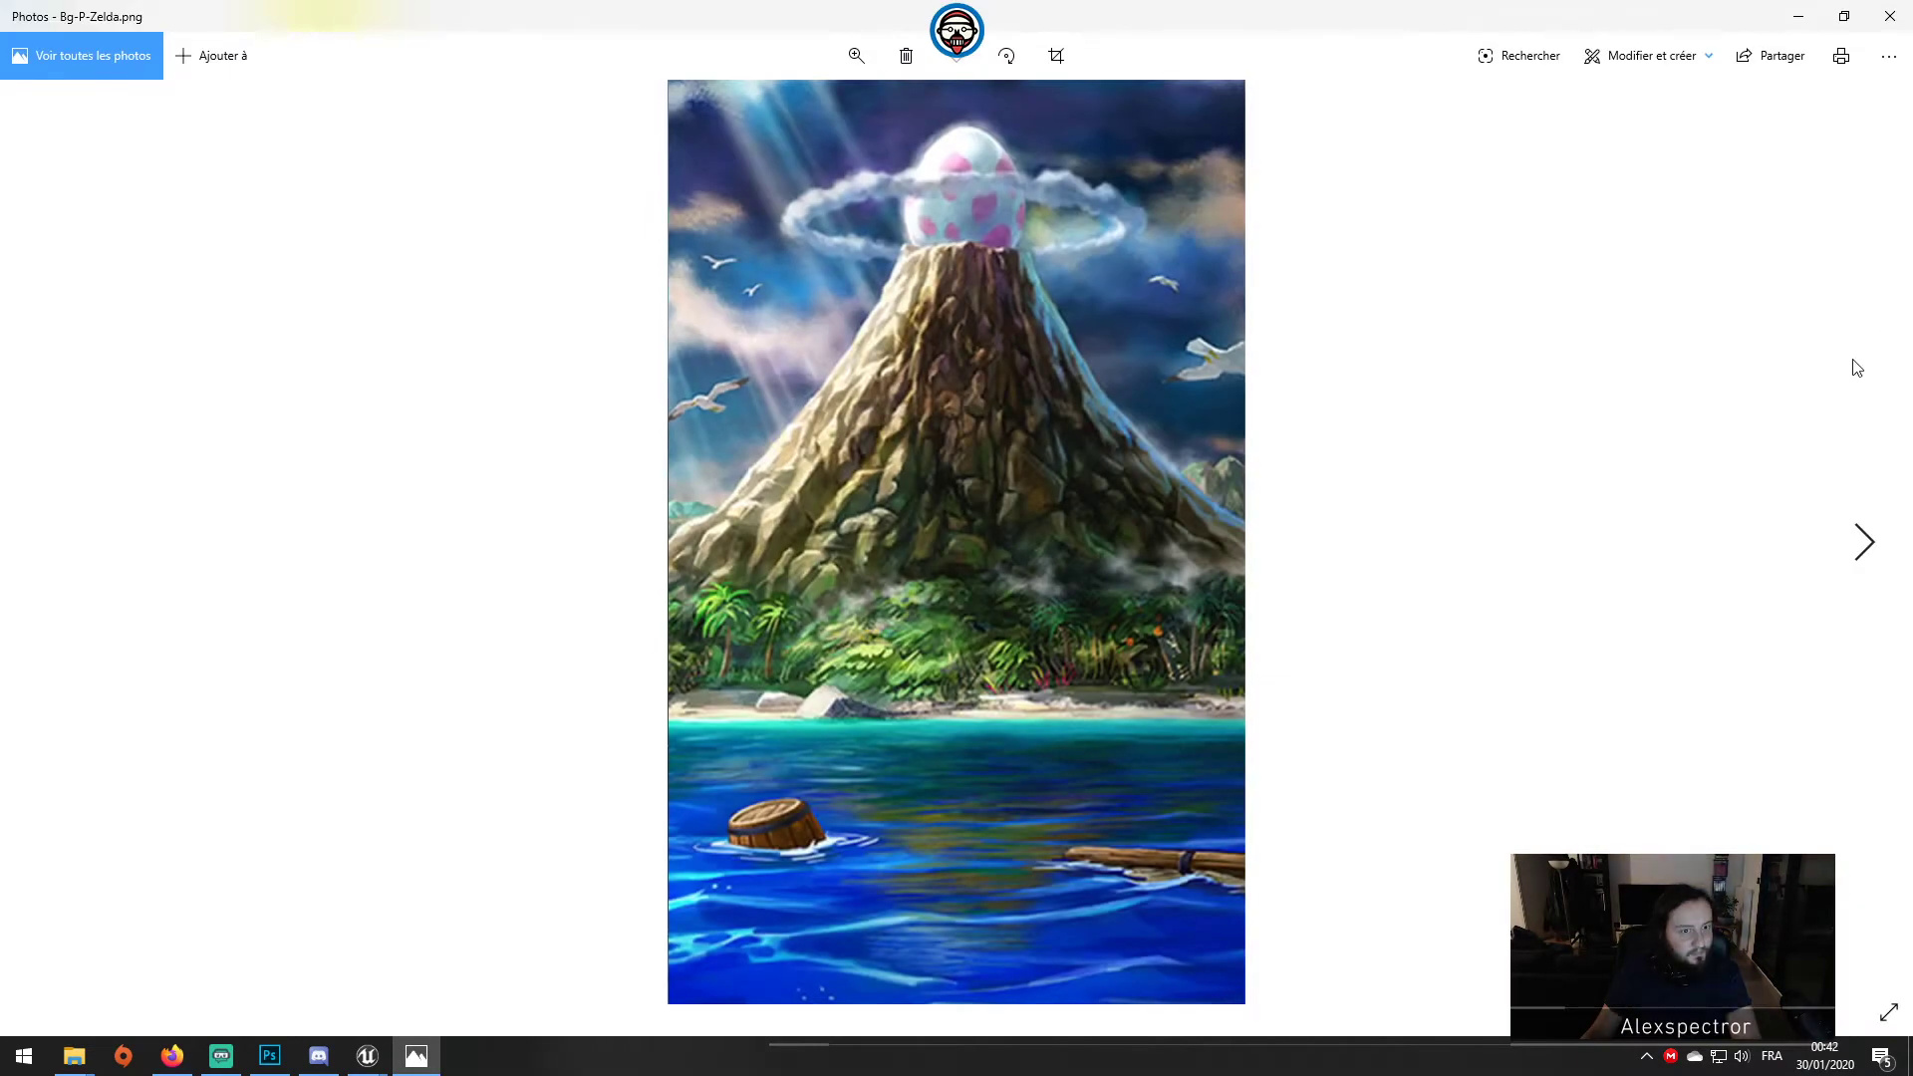
click(1888, 16)
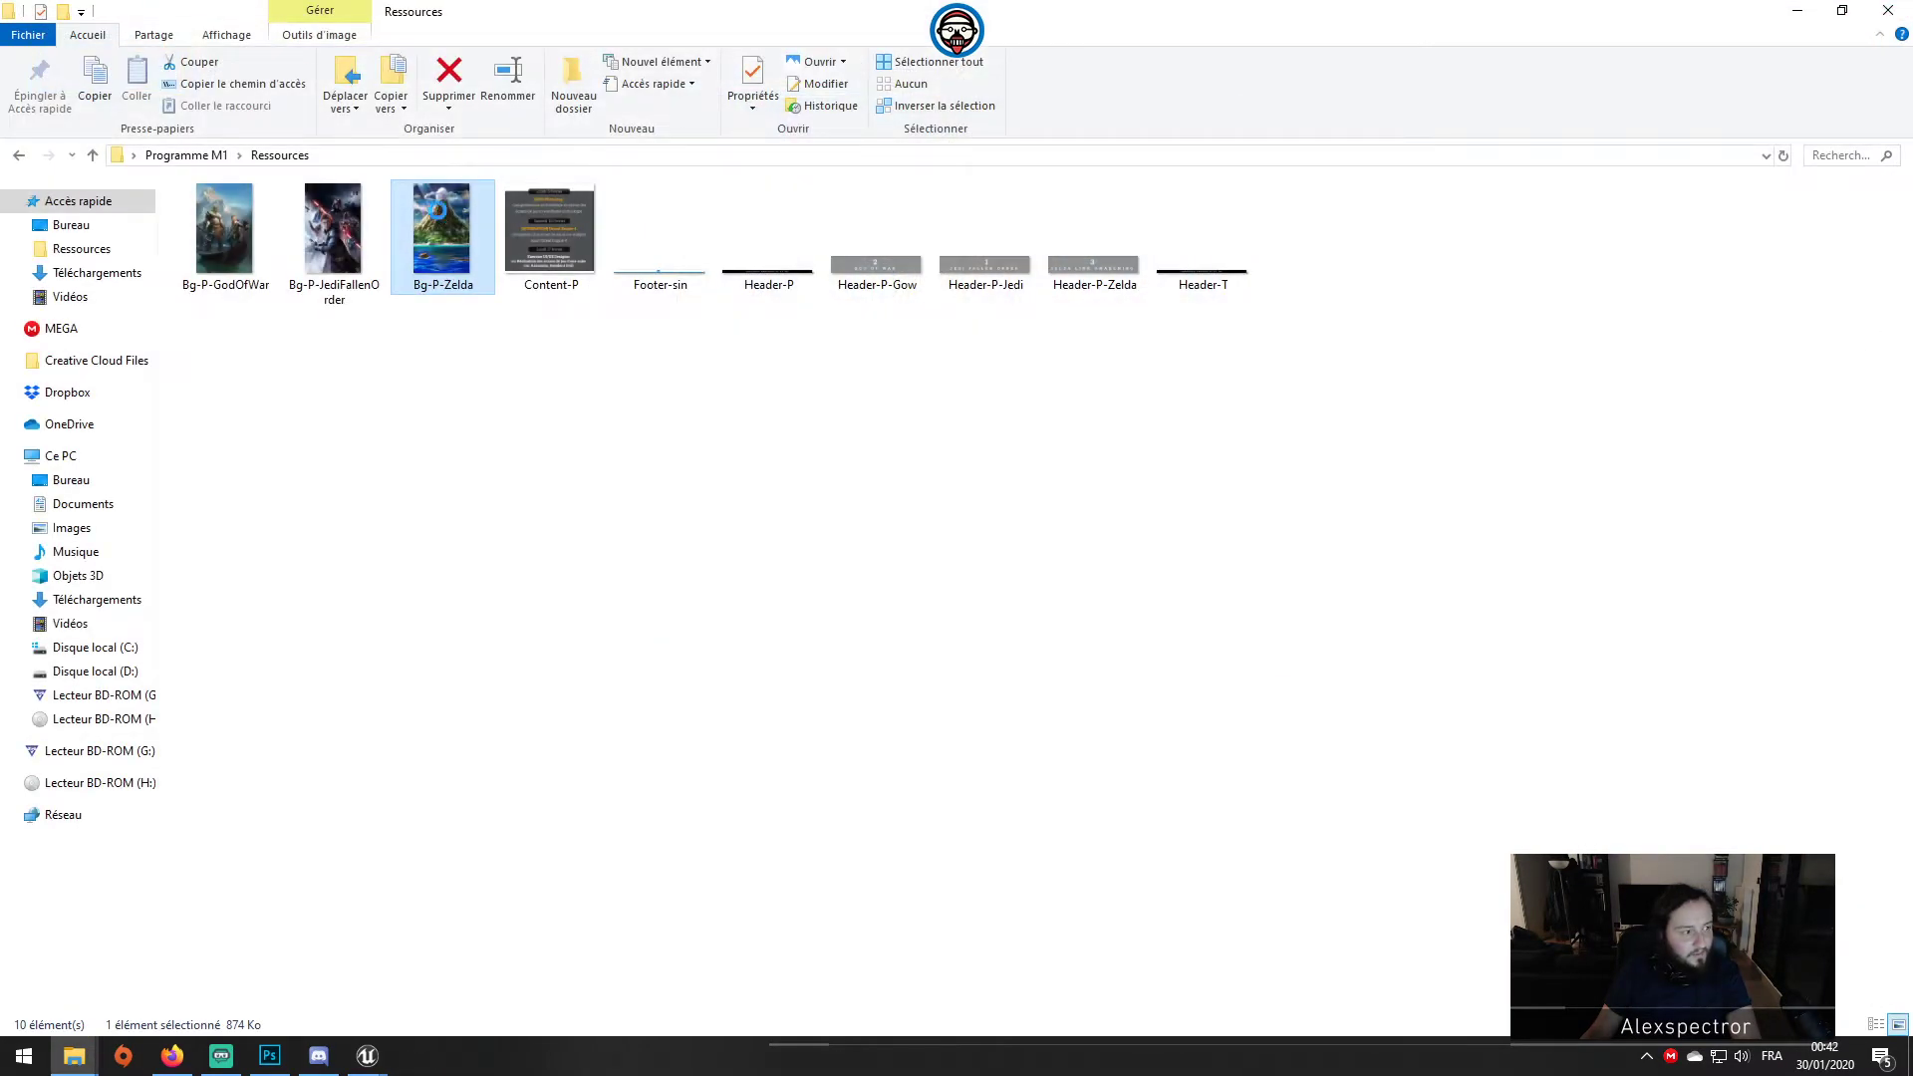
right_click(440, 219)
click(282, 915)
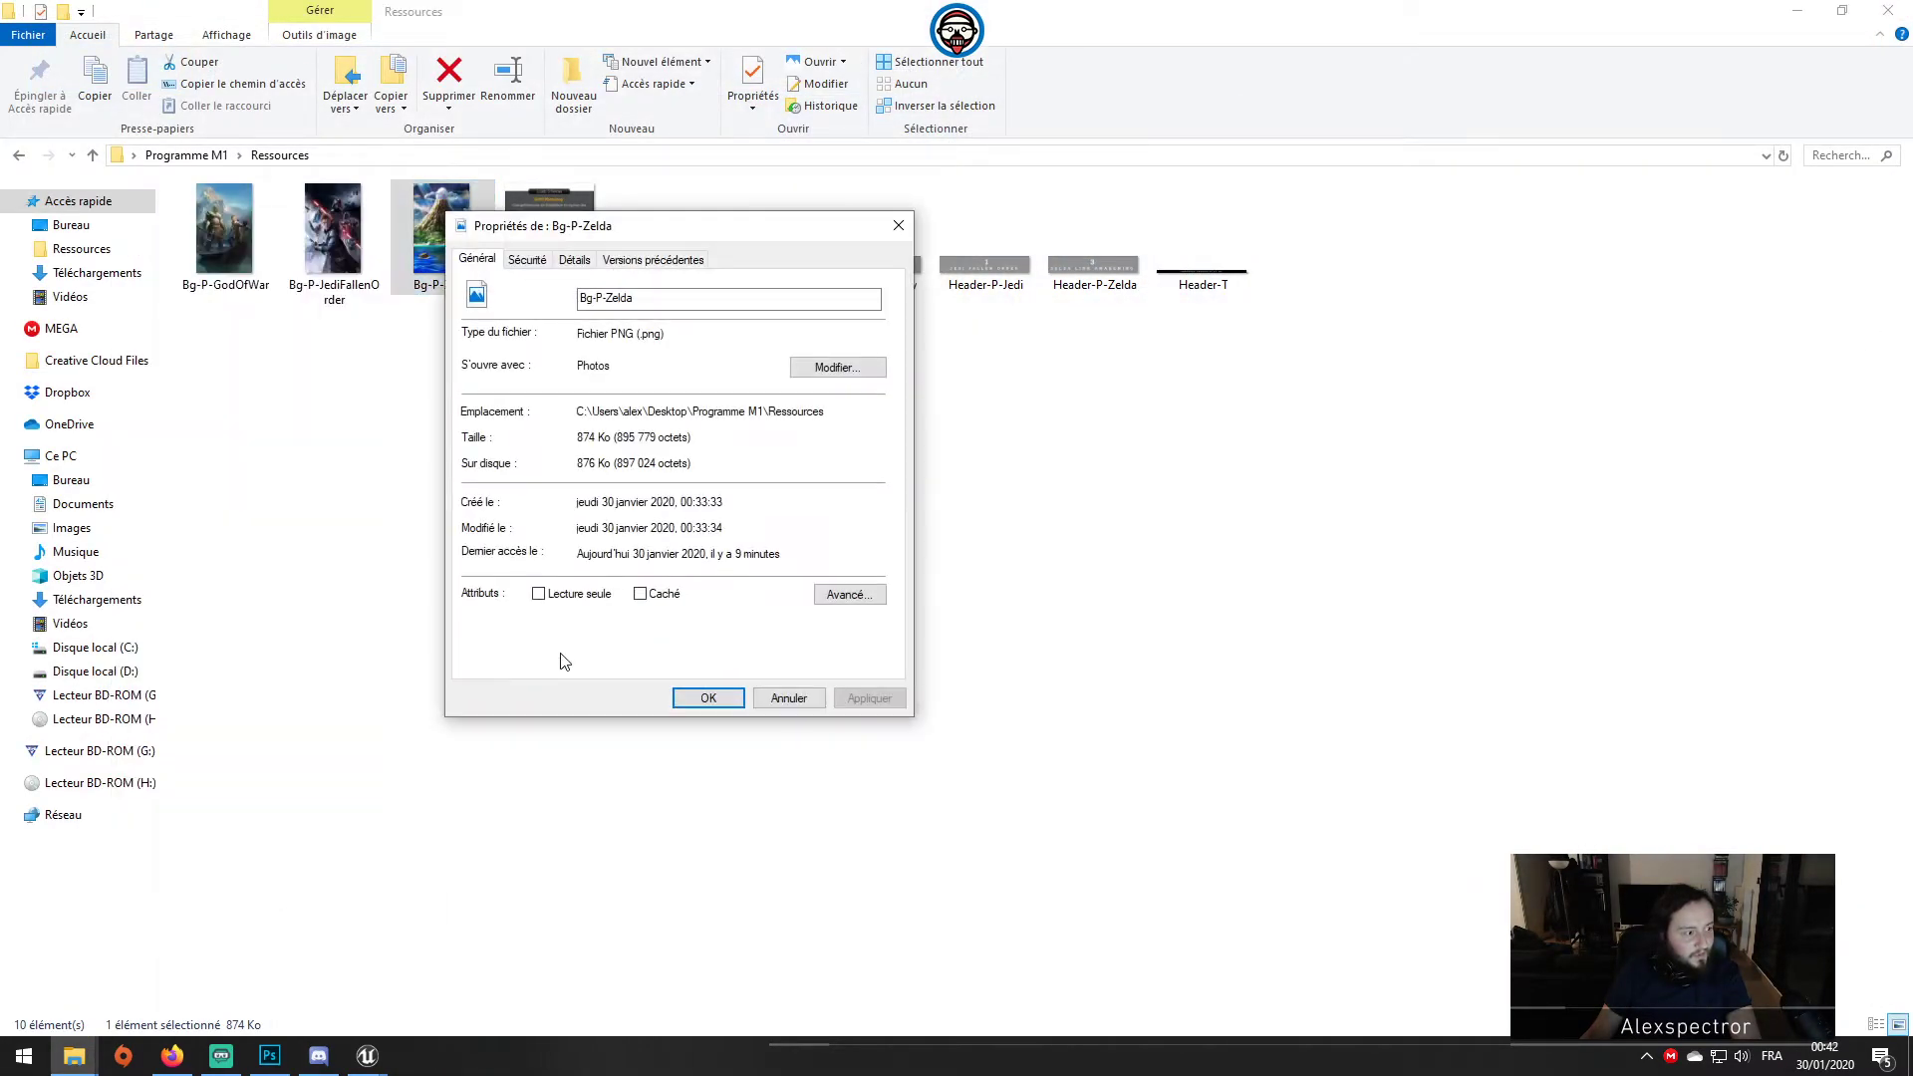
click(577, 261)
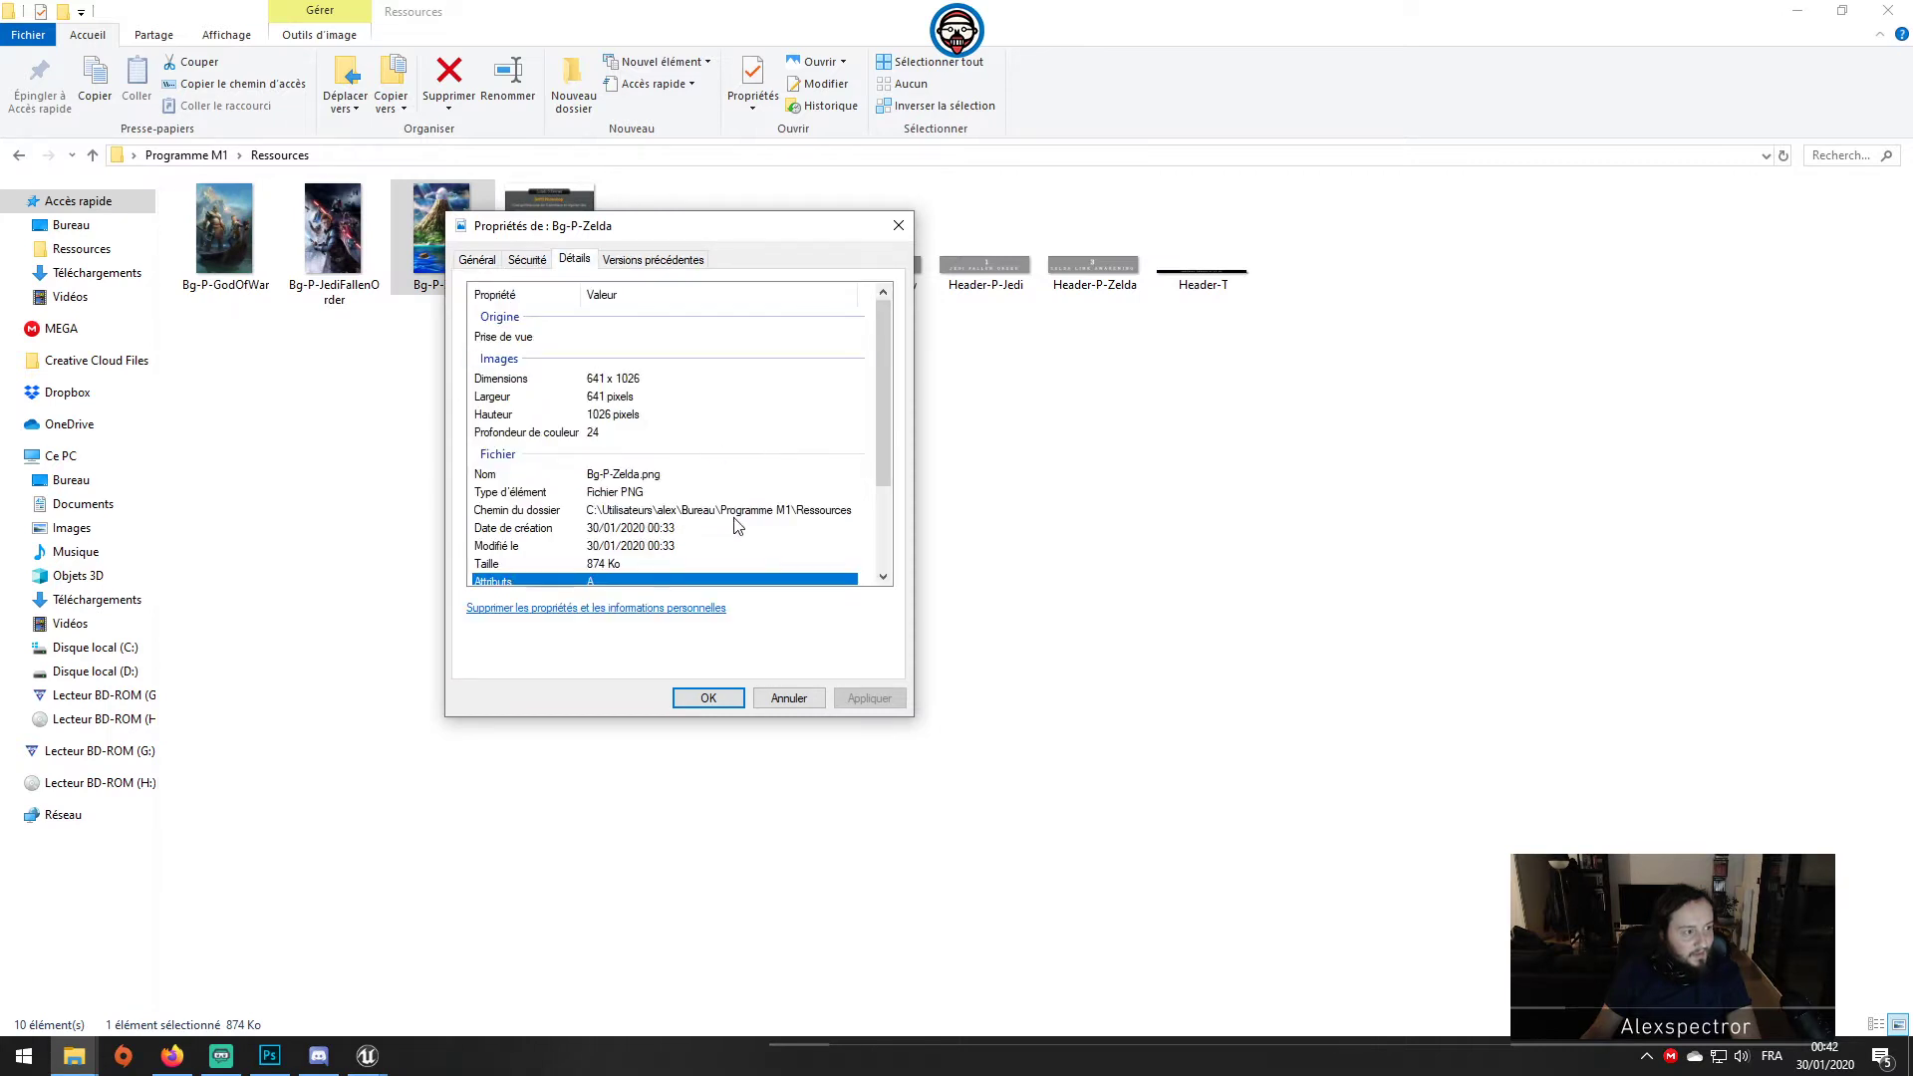
click(792, 699)
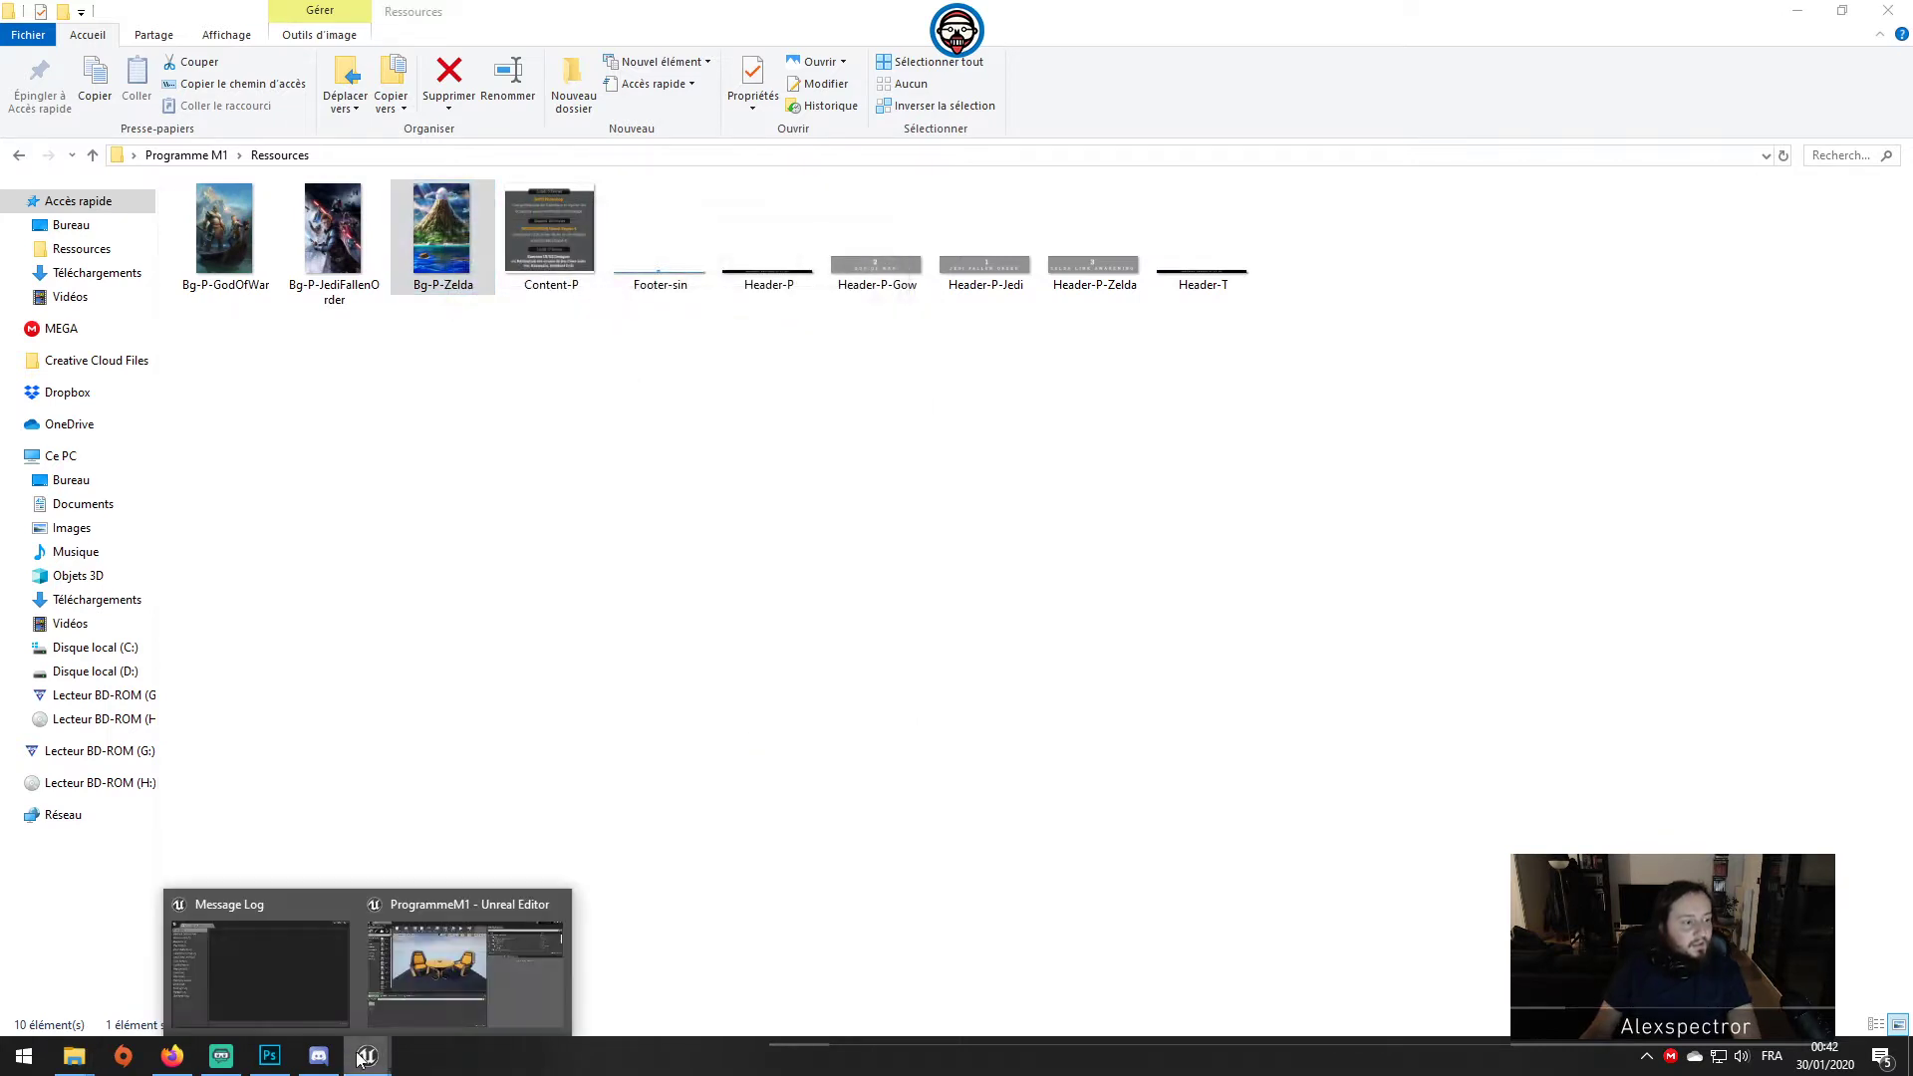
click(267, 1058)
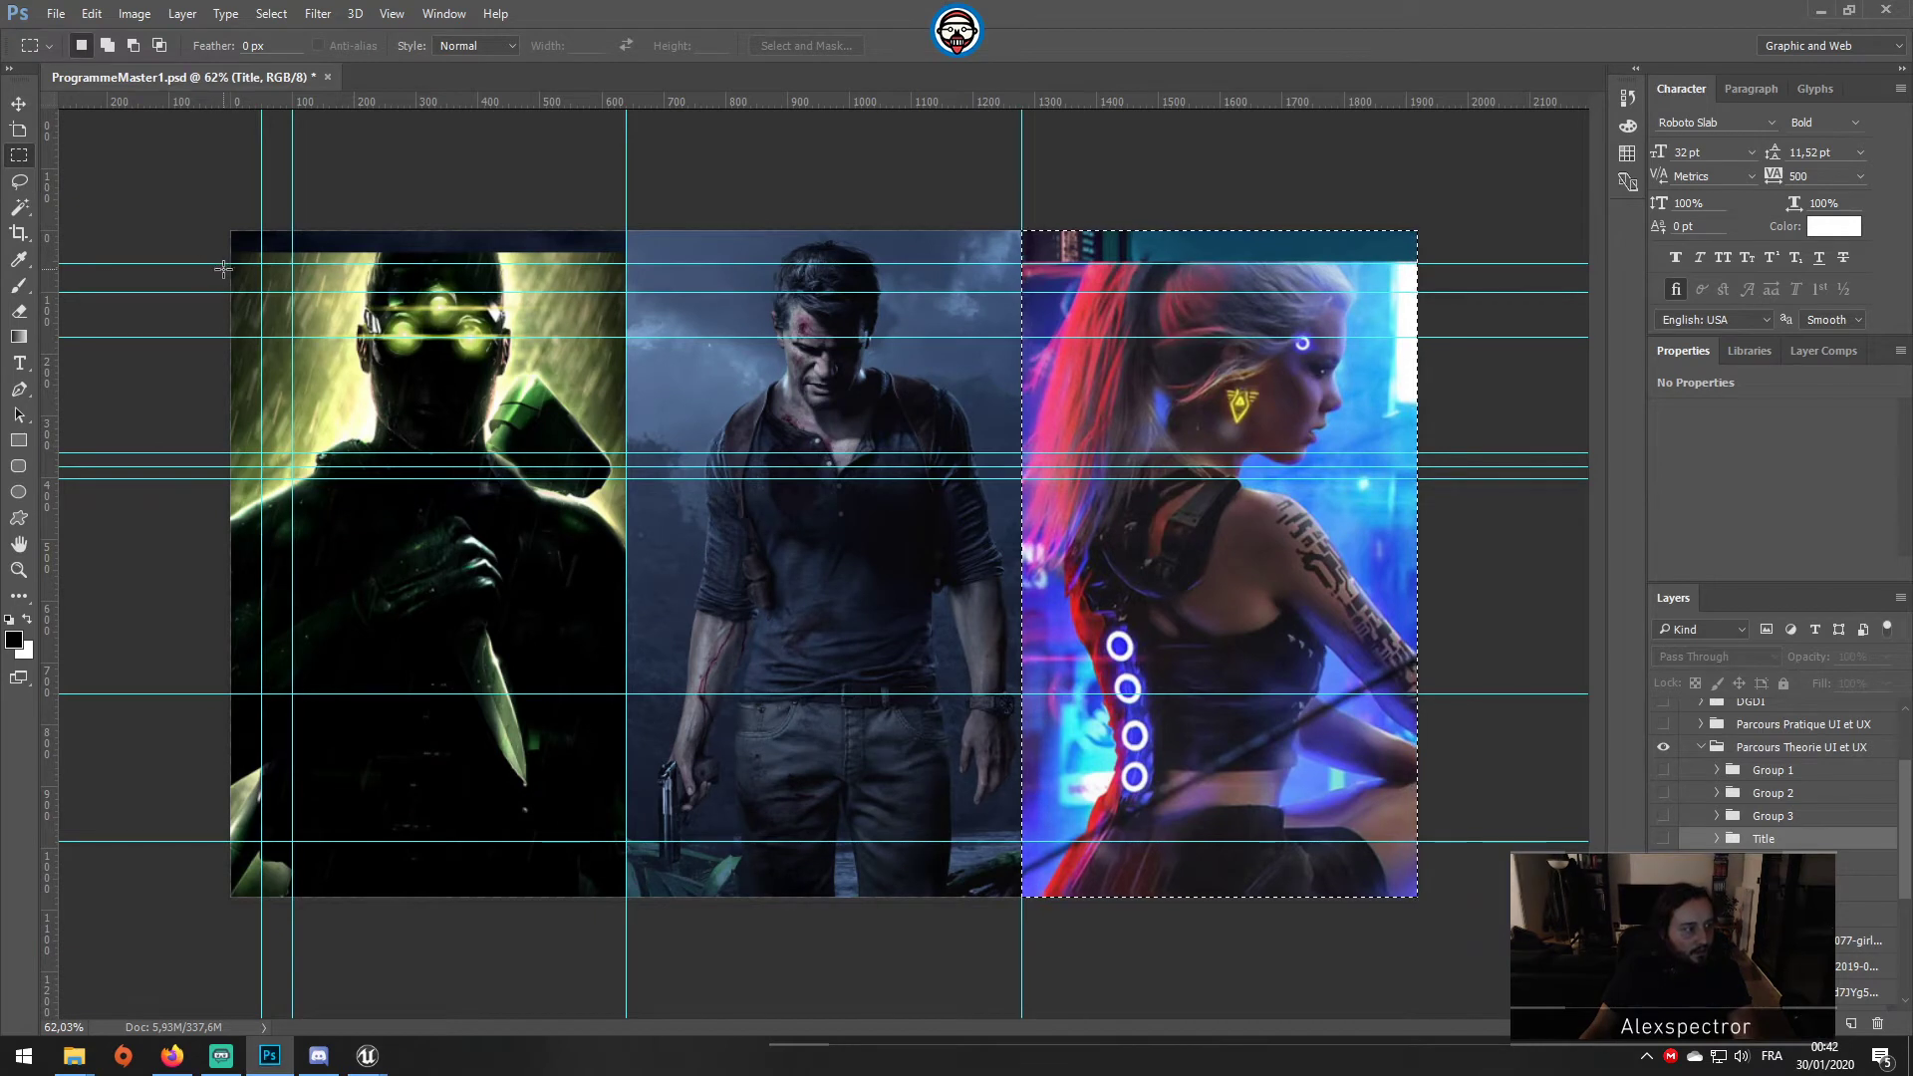
Step: Crop the canvas to the left illustration column
drag(222, 263, 628, 897)
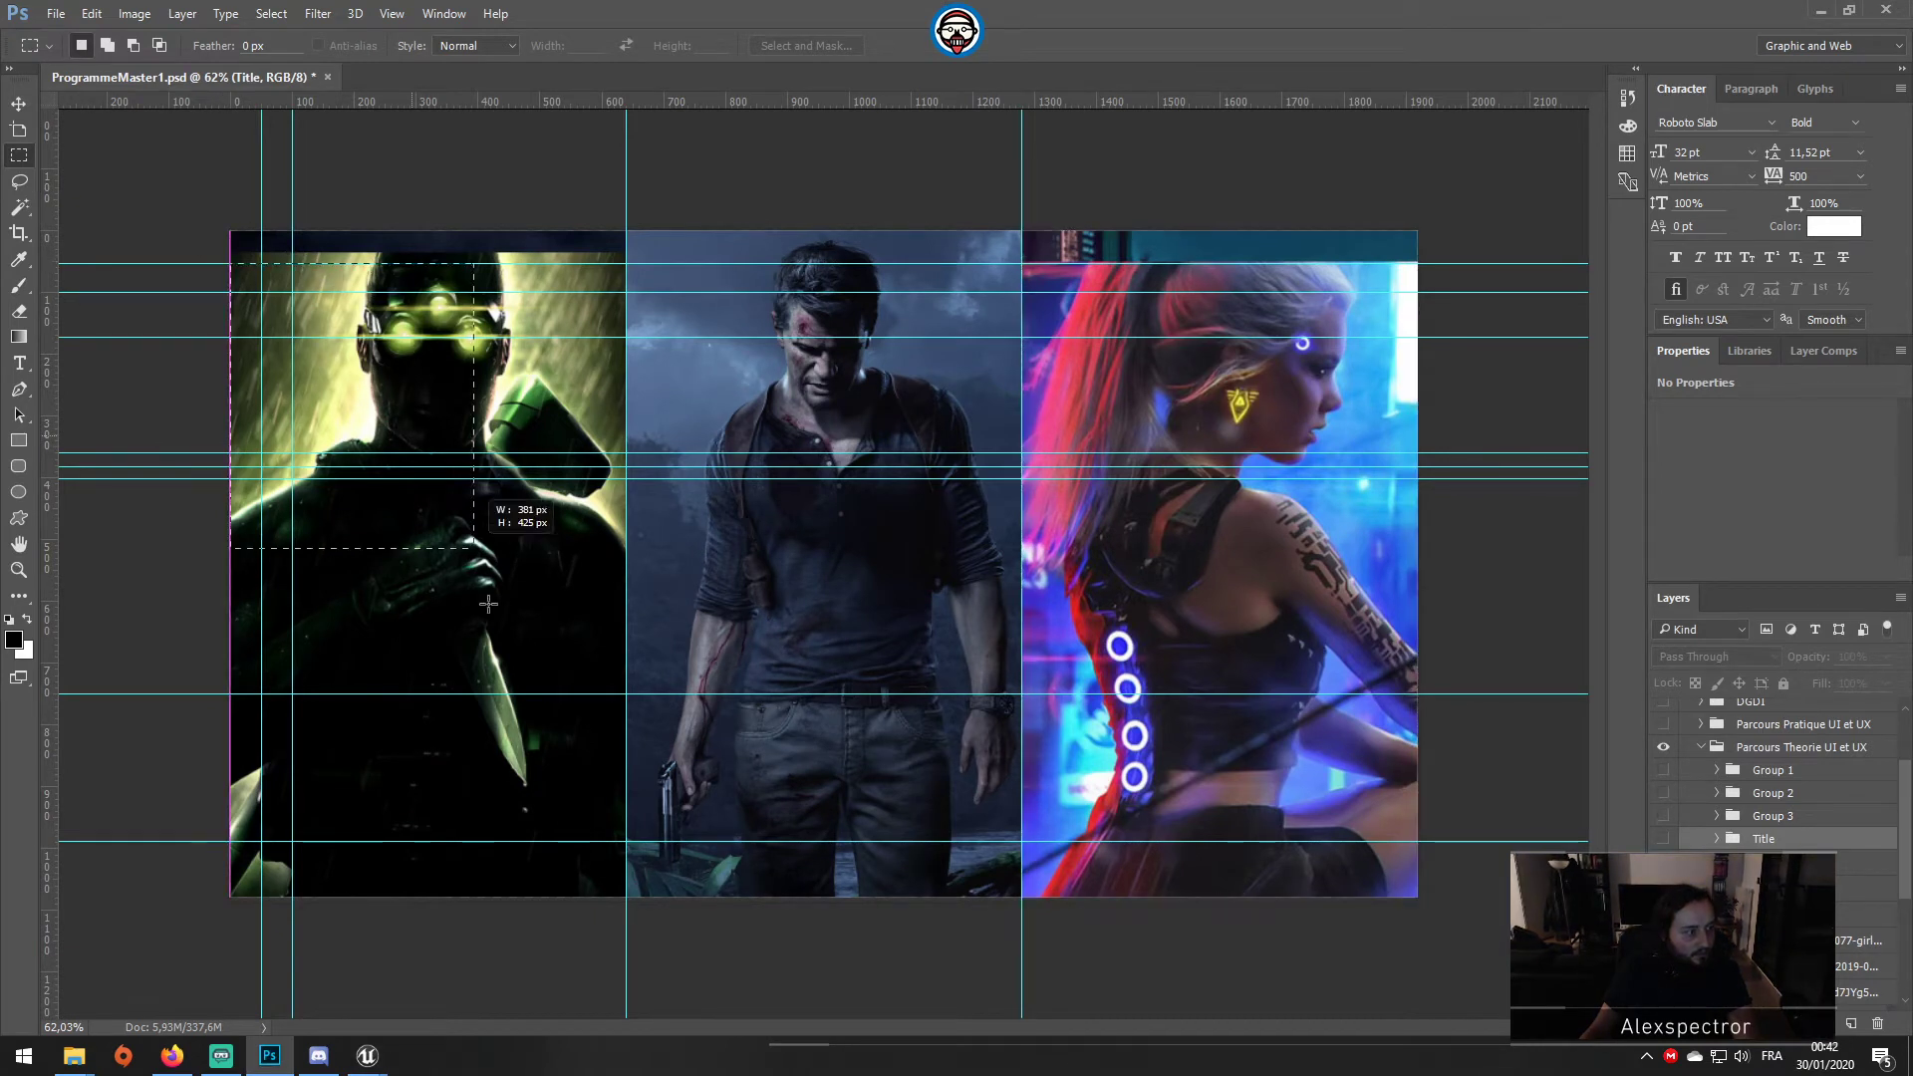
click(134, 14)
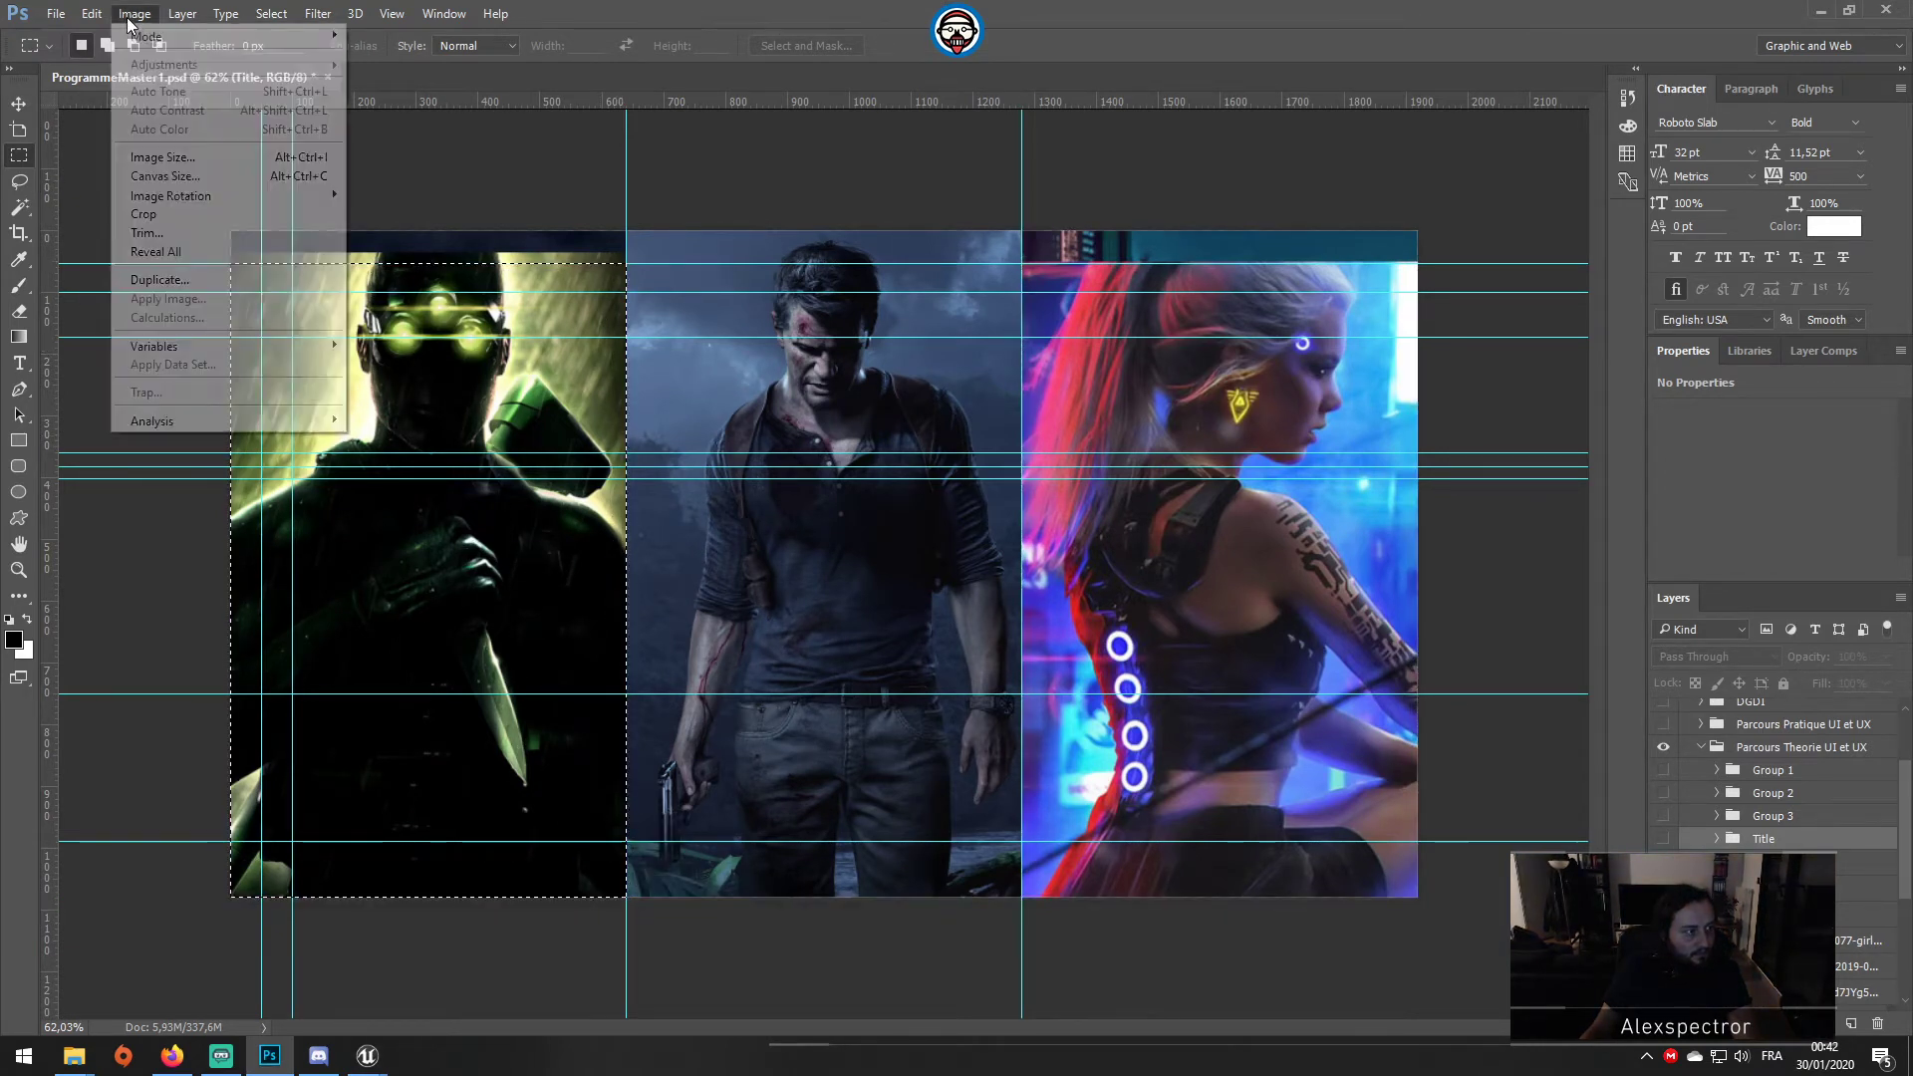
click(179, 215)
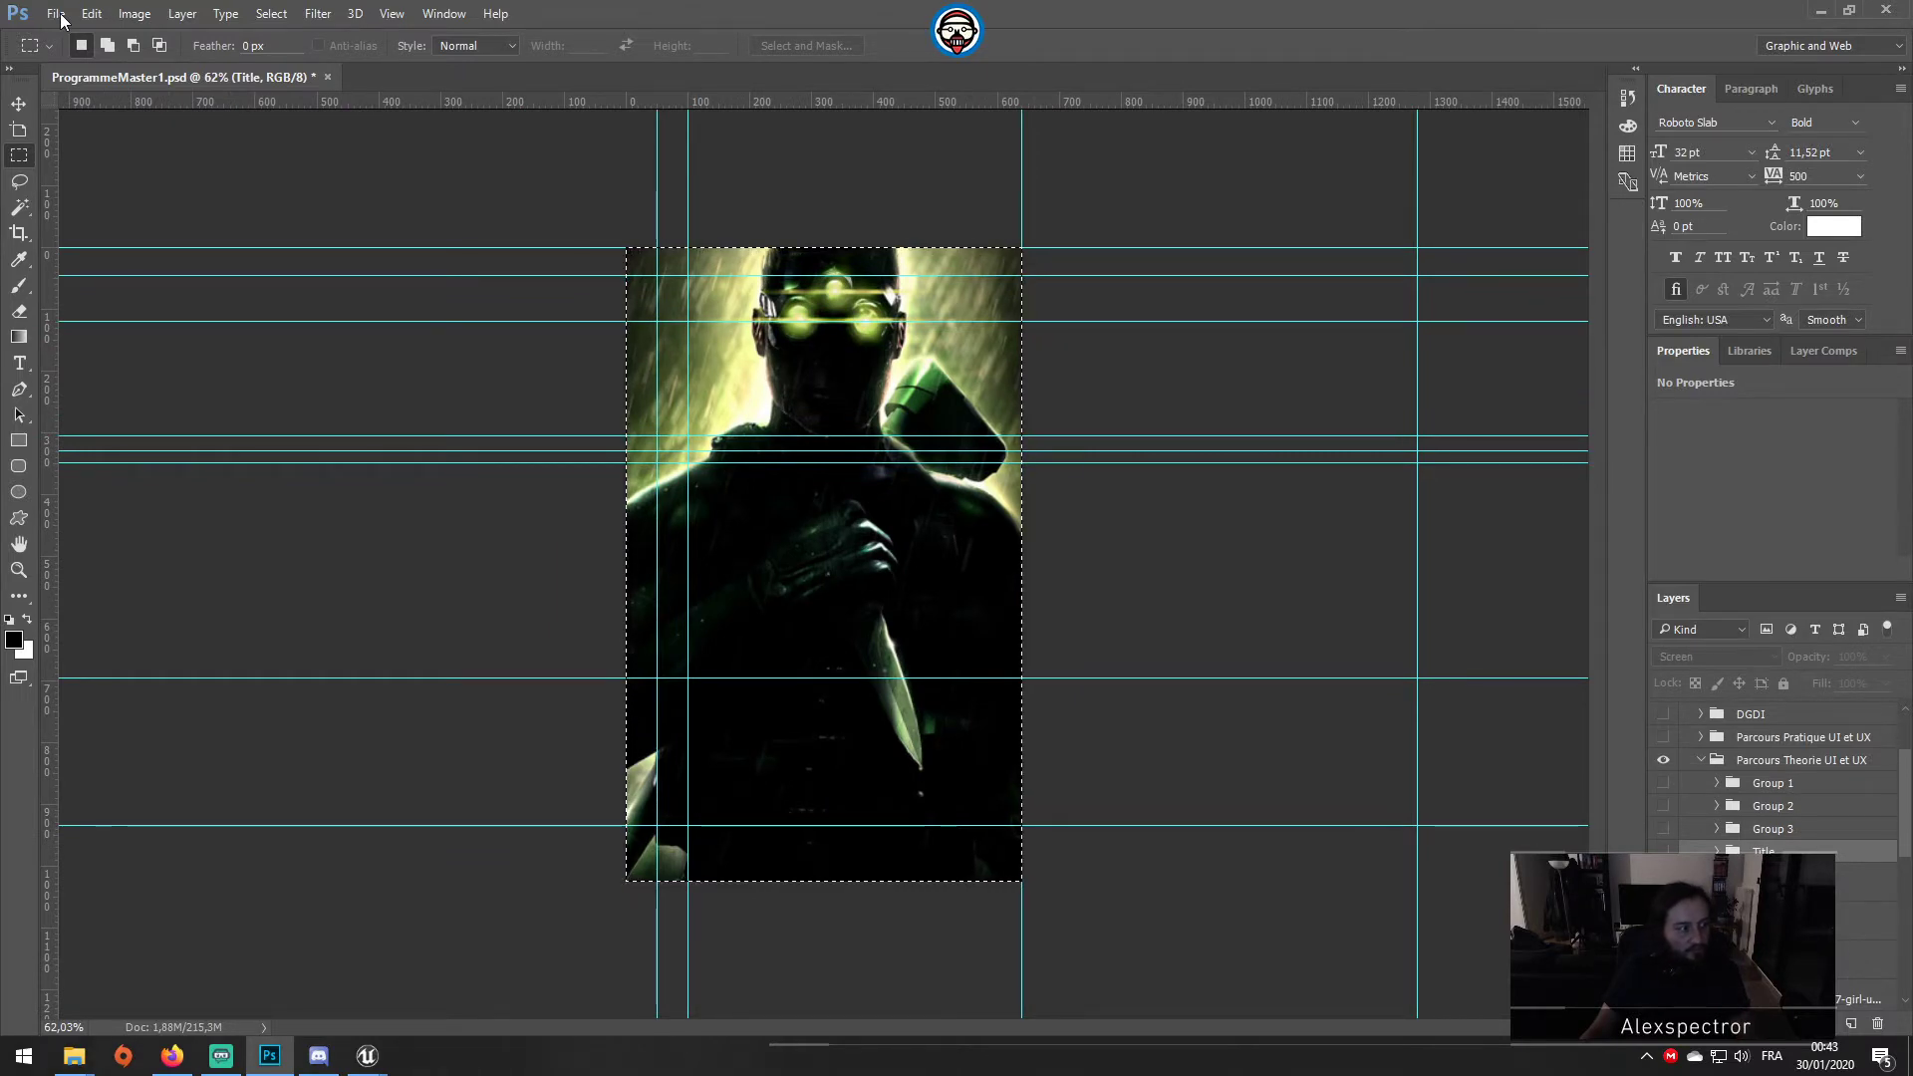
Step: Save the crop for web as a Bg-T- prefixed PNG in Ressources, then deselect
key(ctrl+alt+shift+s)
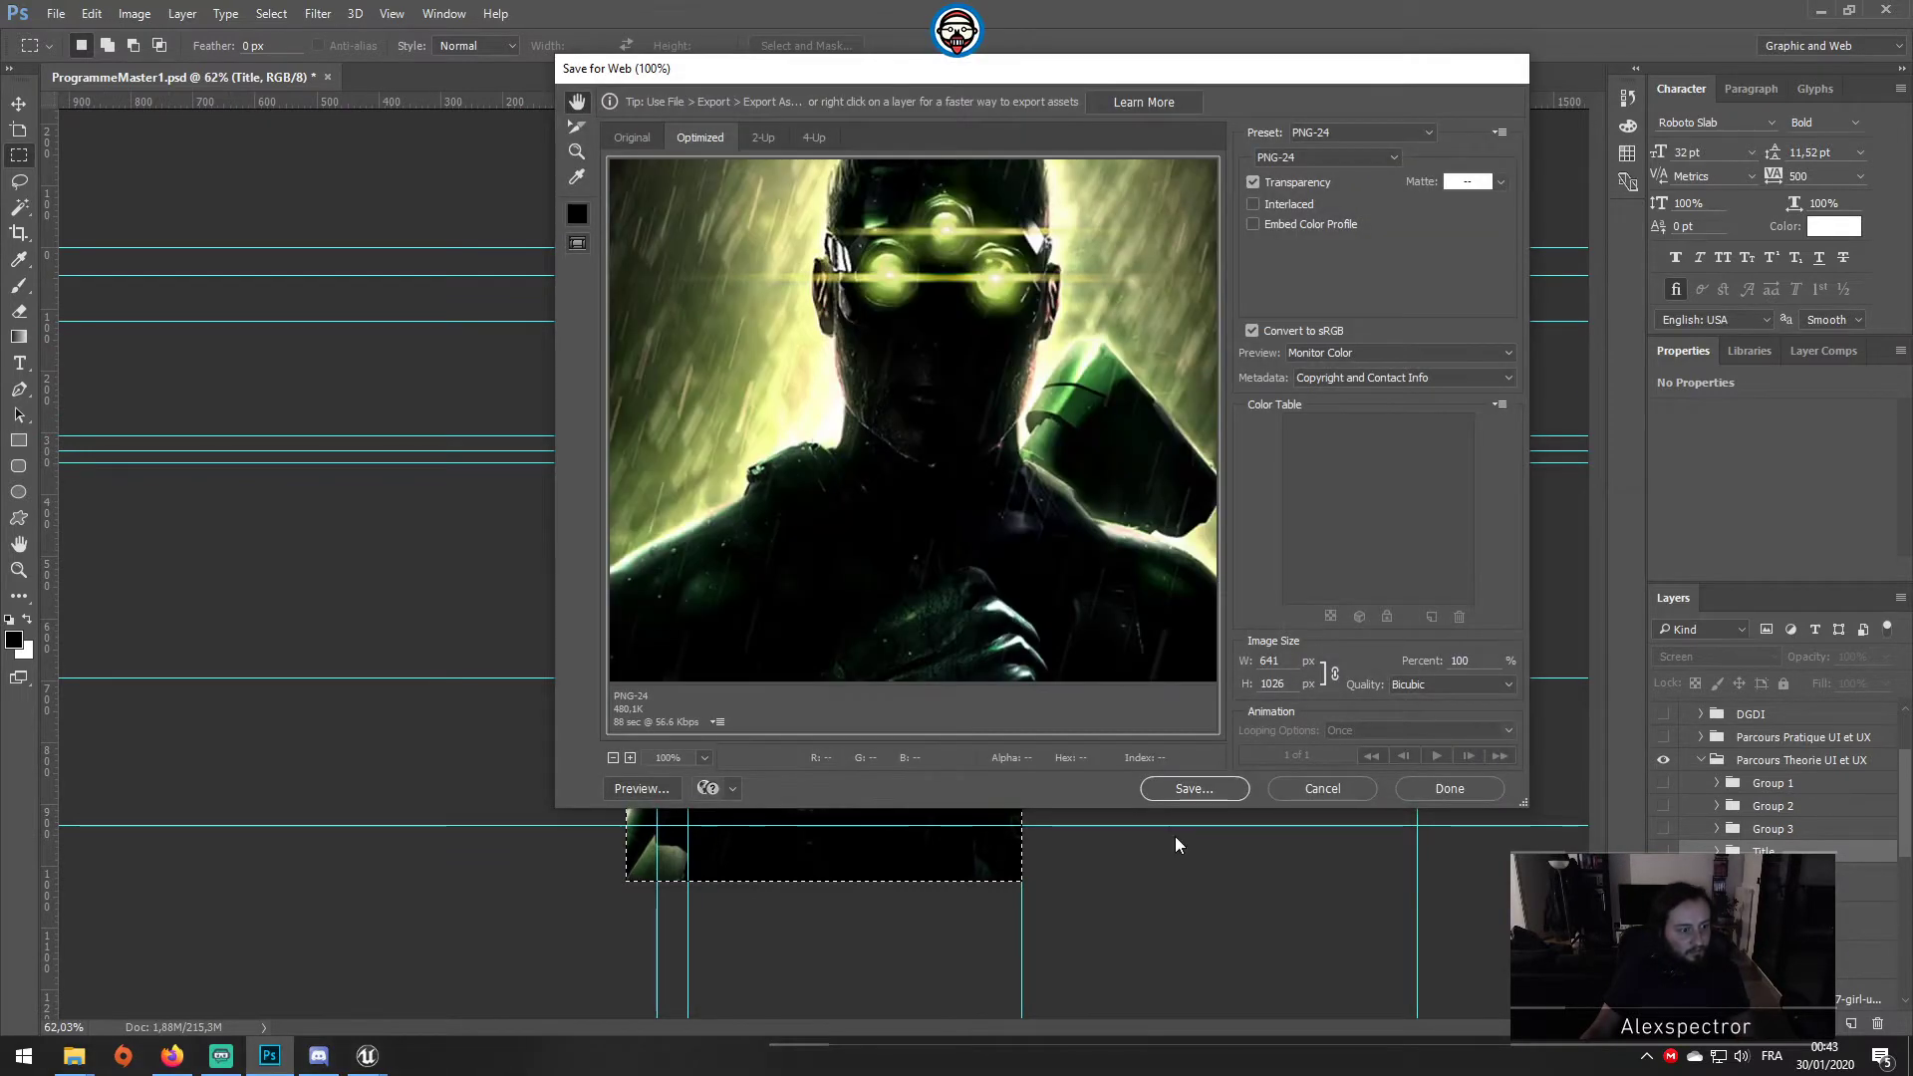
click(1210, 789)
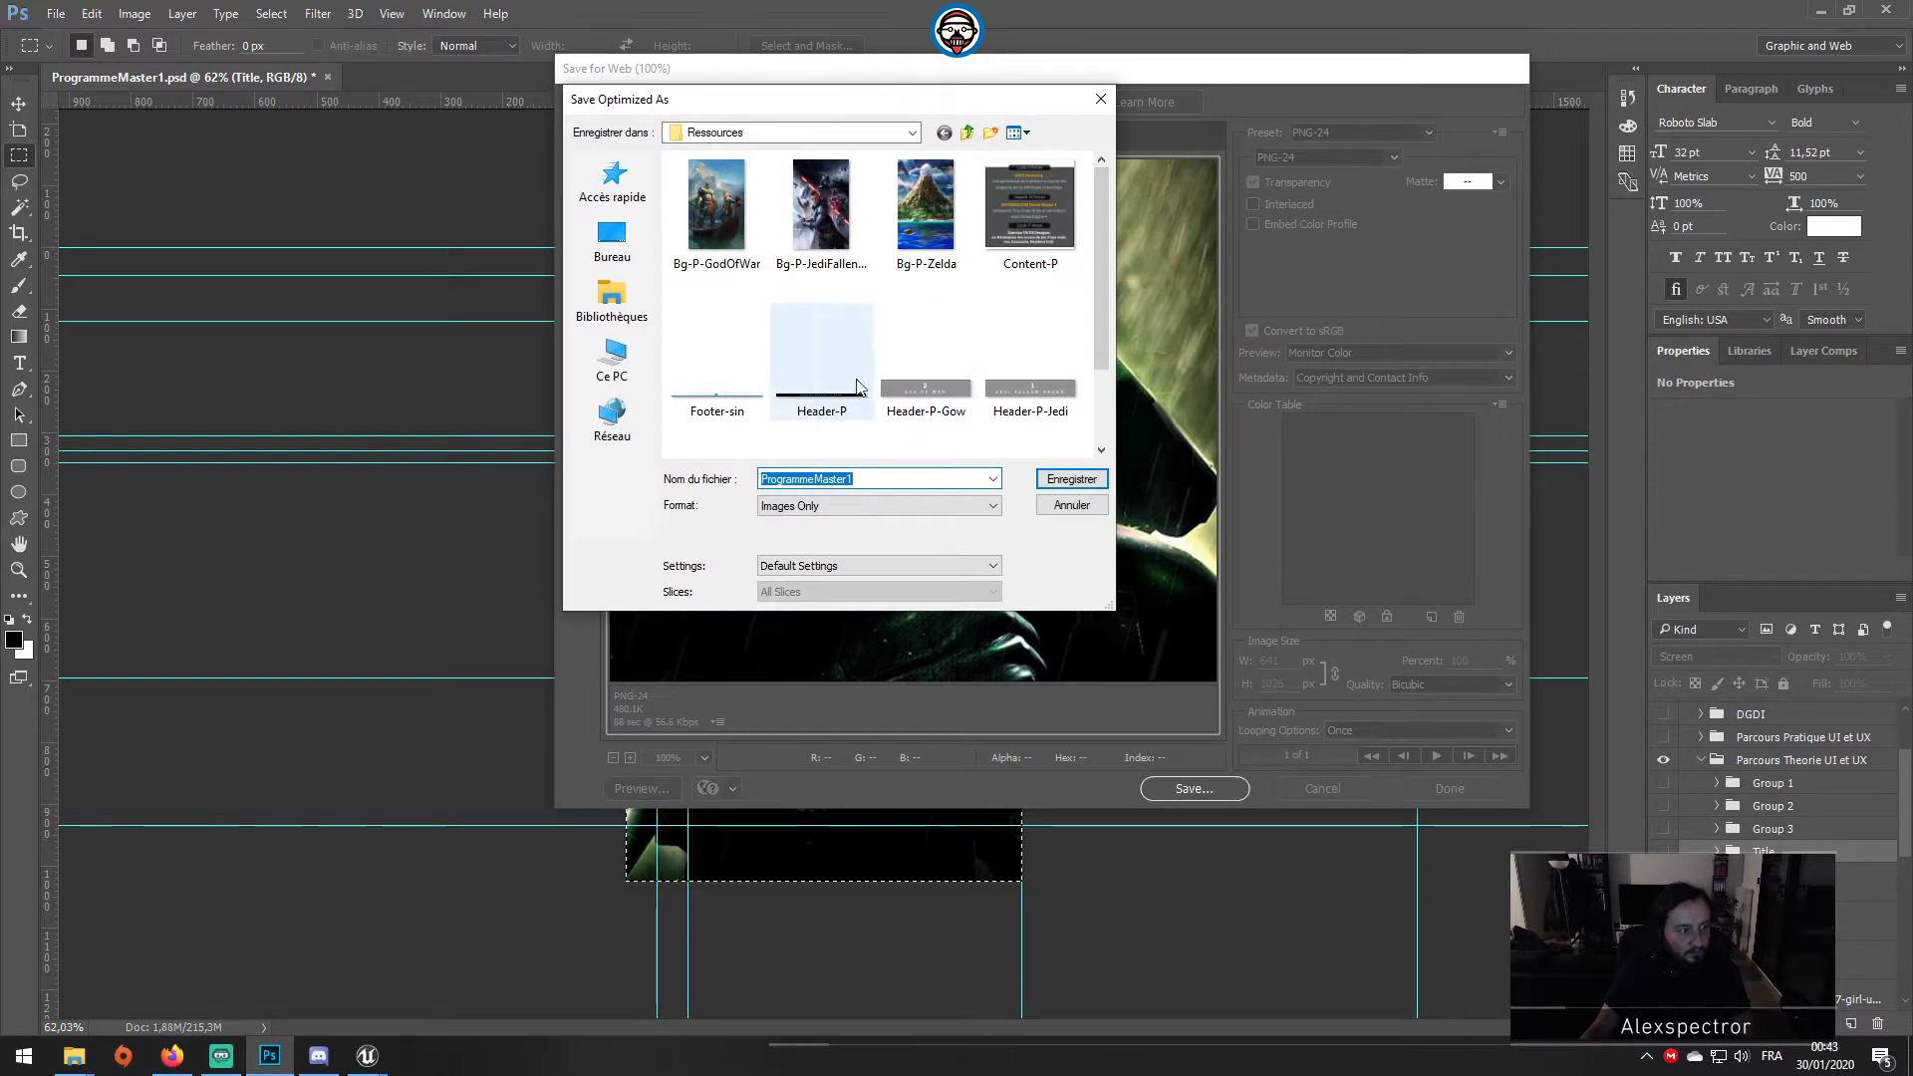
click(821, 209)
double_click(783, 480)
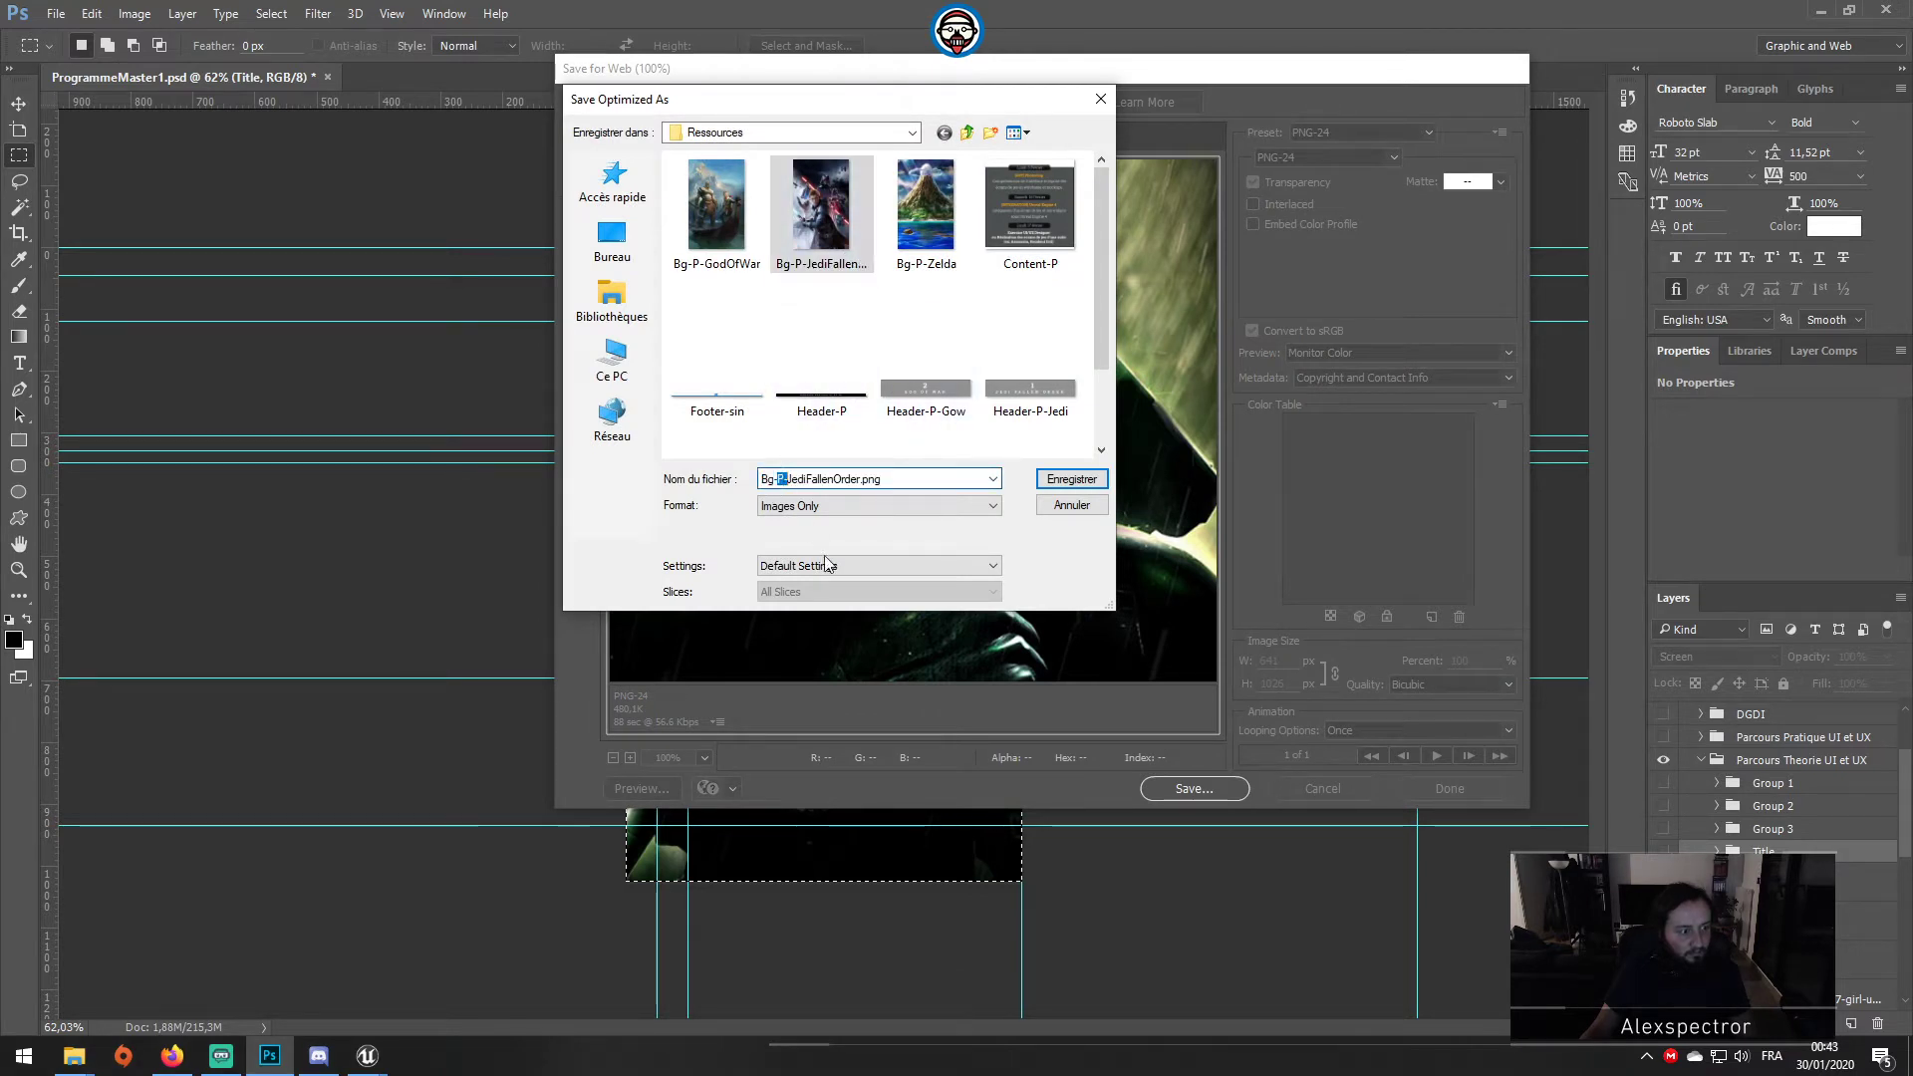
key(BackSpace)
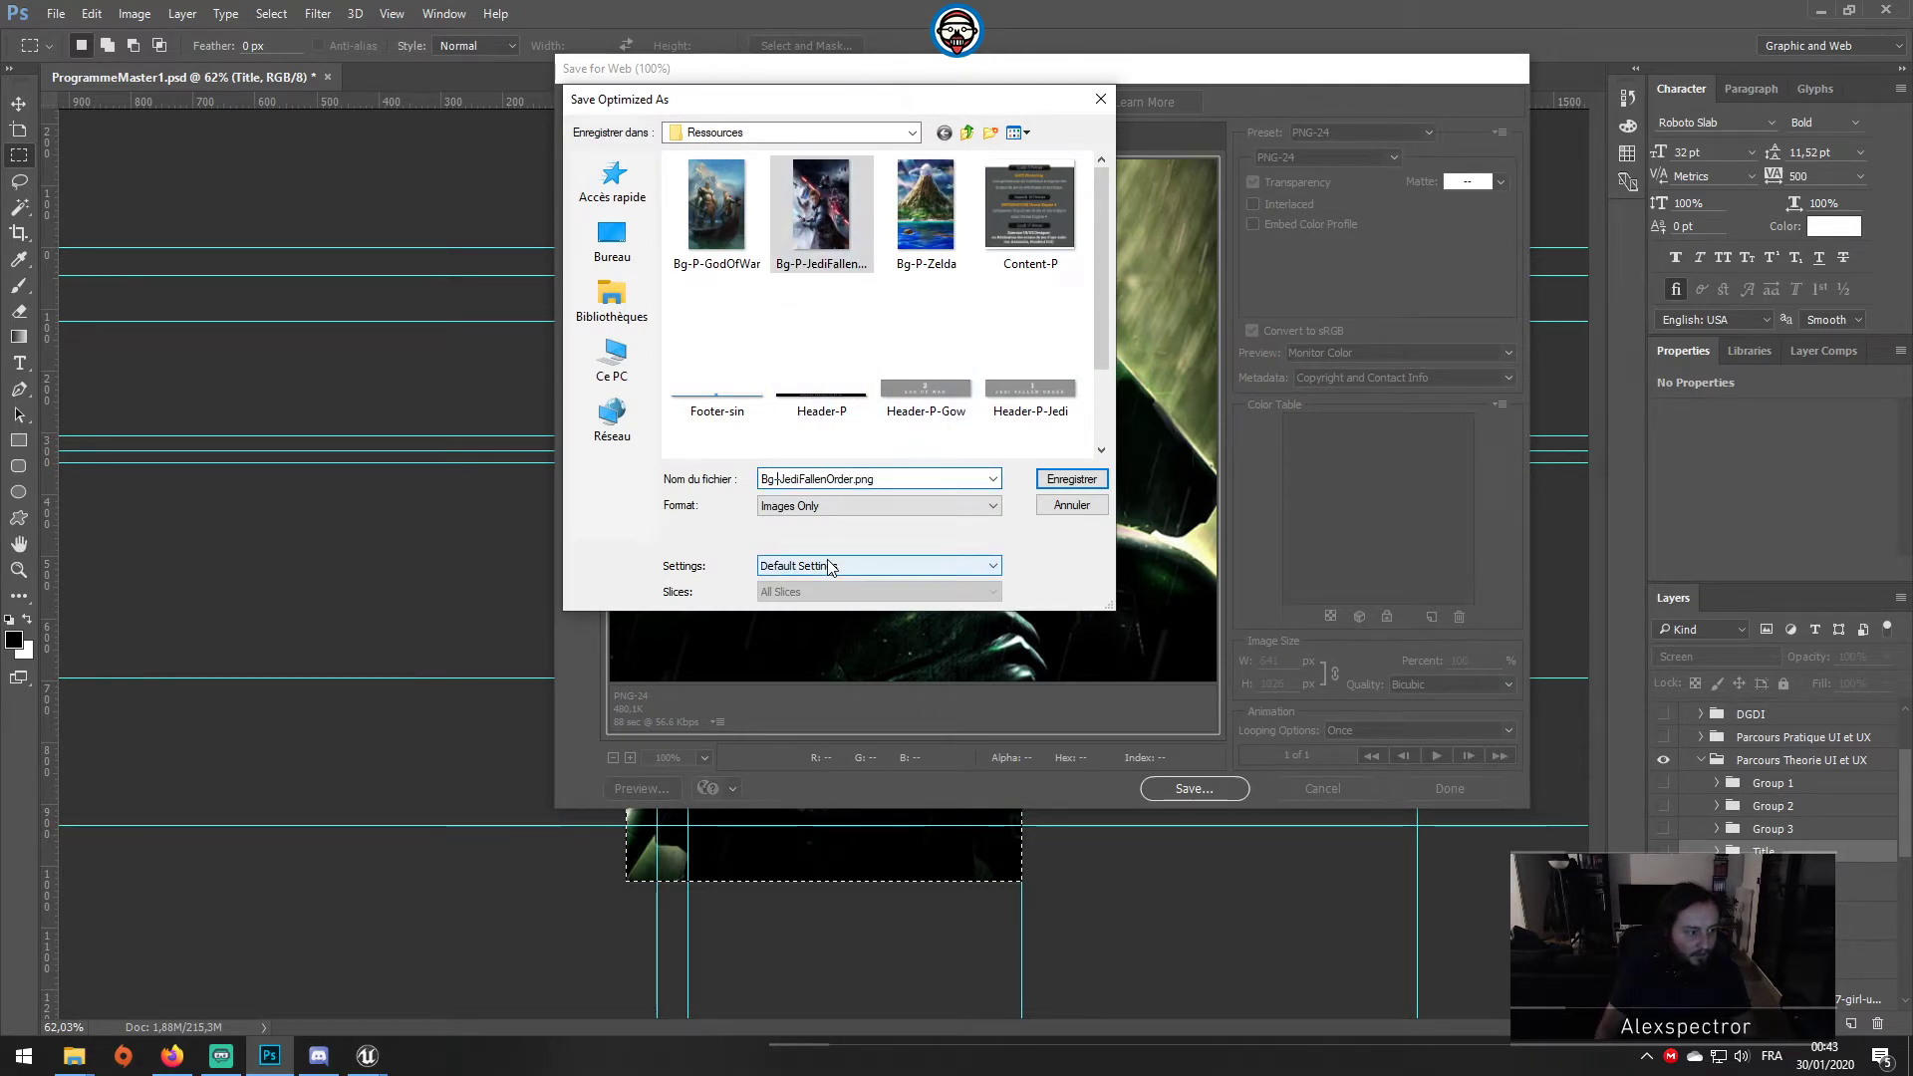
text(T-)
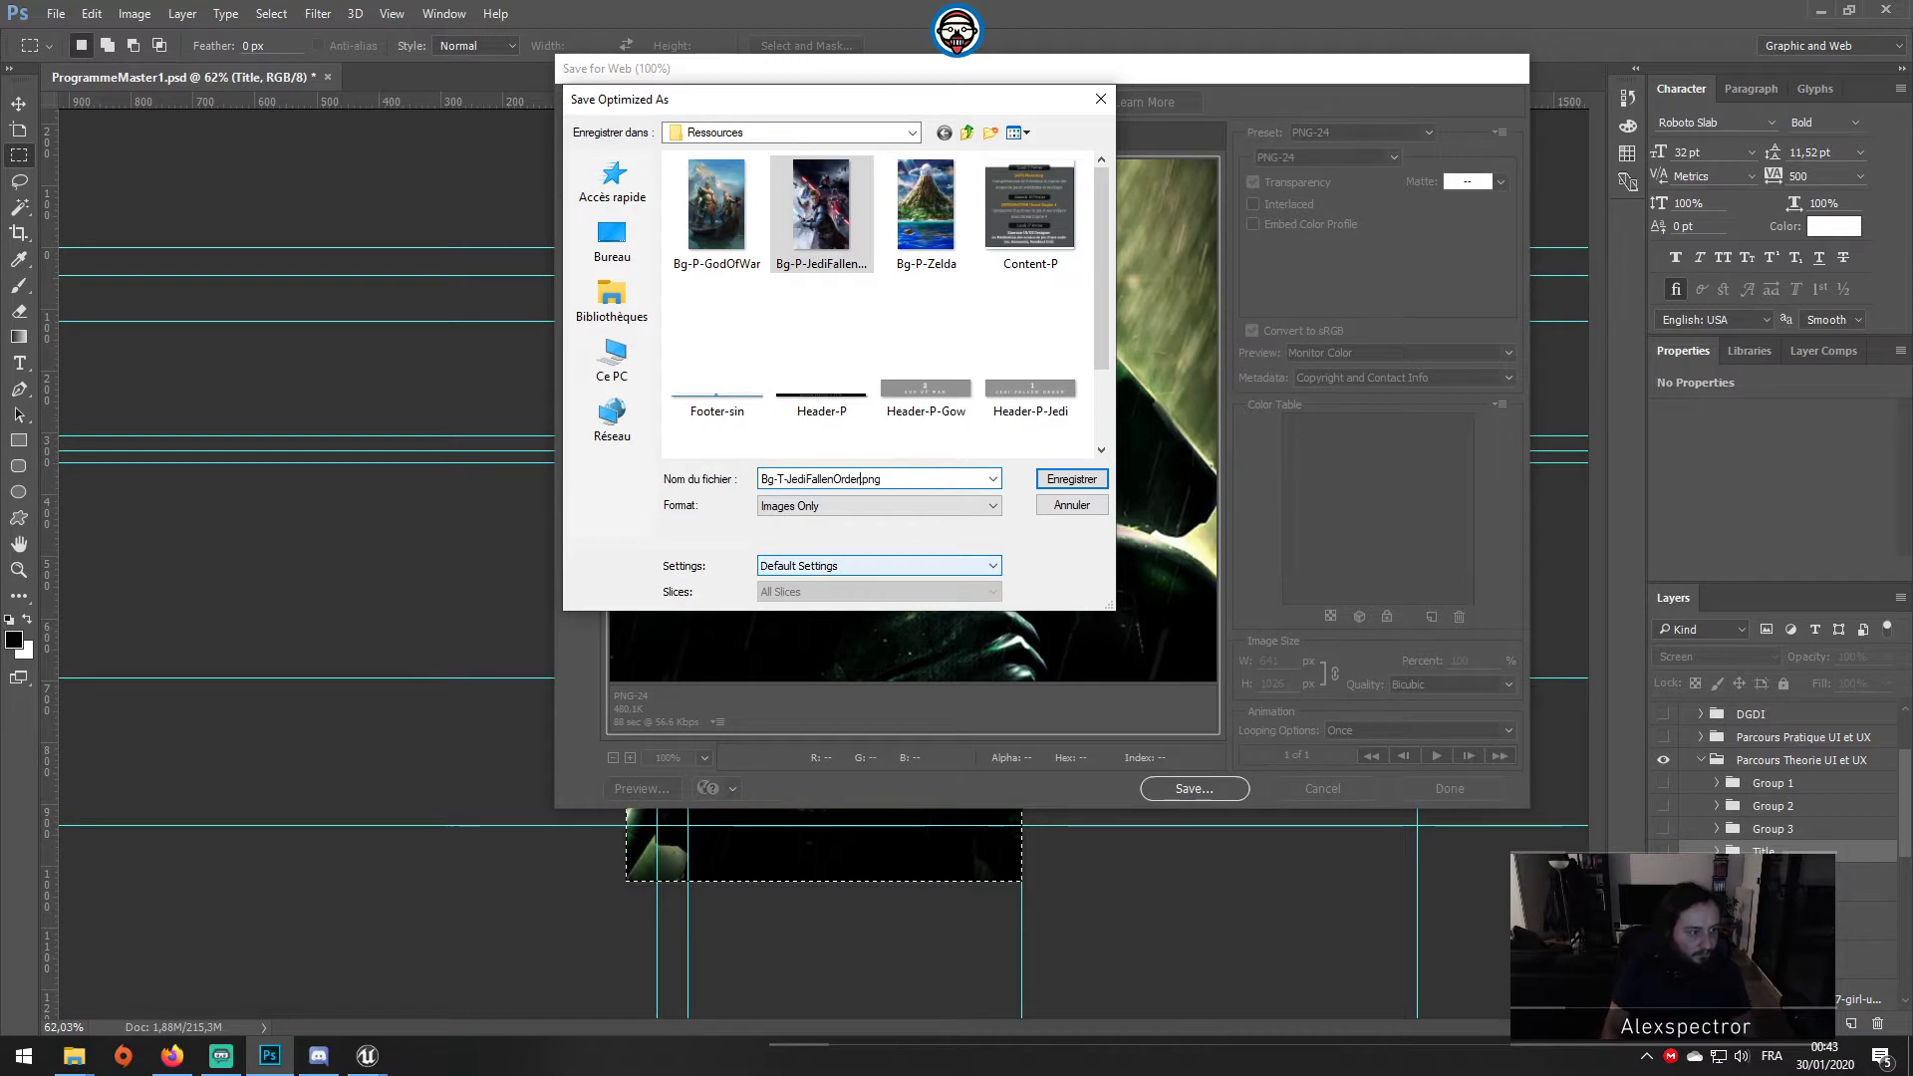
key(Delete)
key(Delete)
key(Delete)
key(BackSpace)
key(BackSpace)
key(BackSpace)
key(BackSpace)
key(BackSpace)
key(BackSpace)
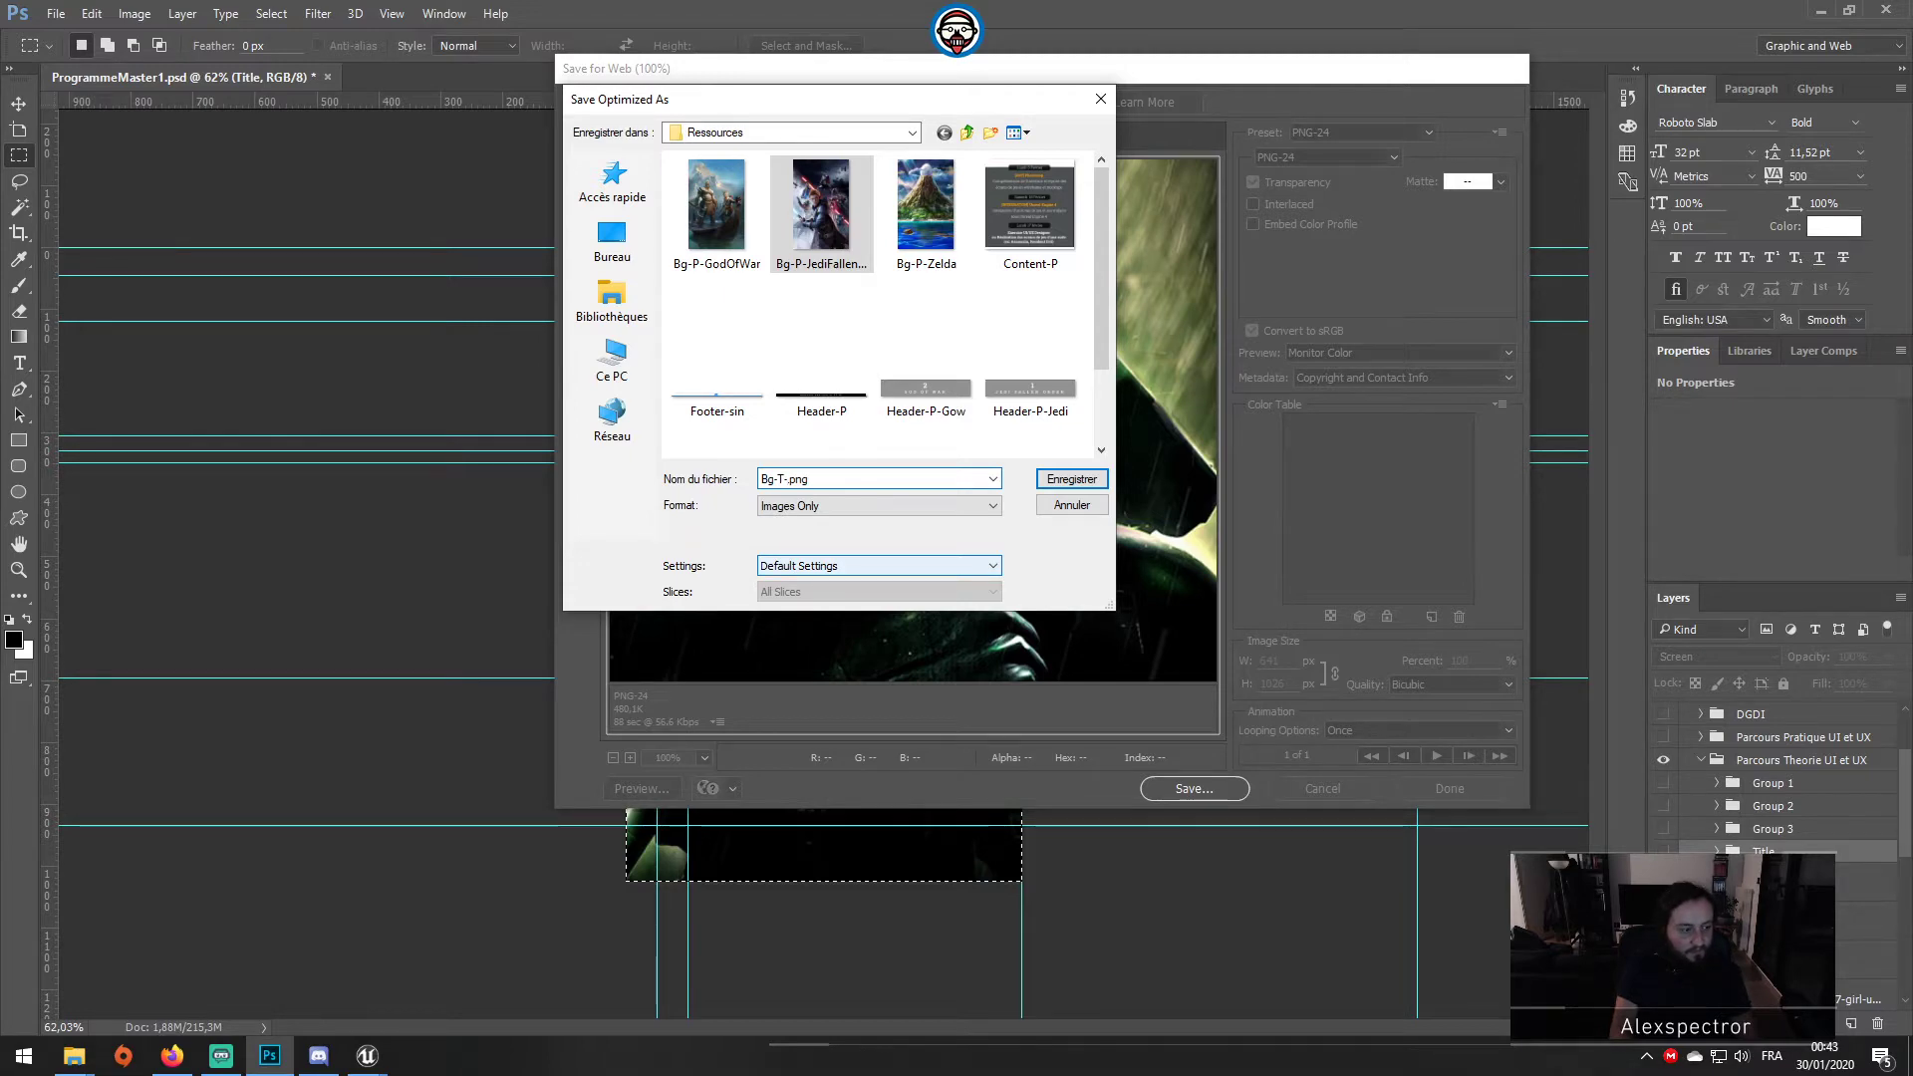
text(SC)
key(Return)
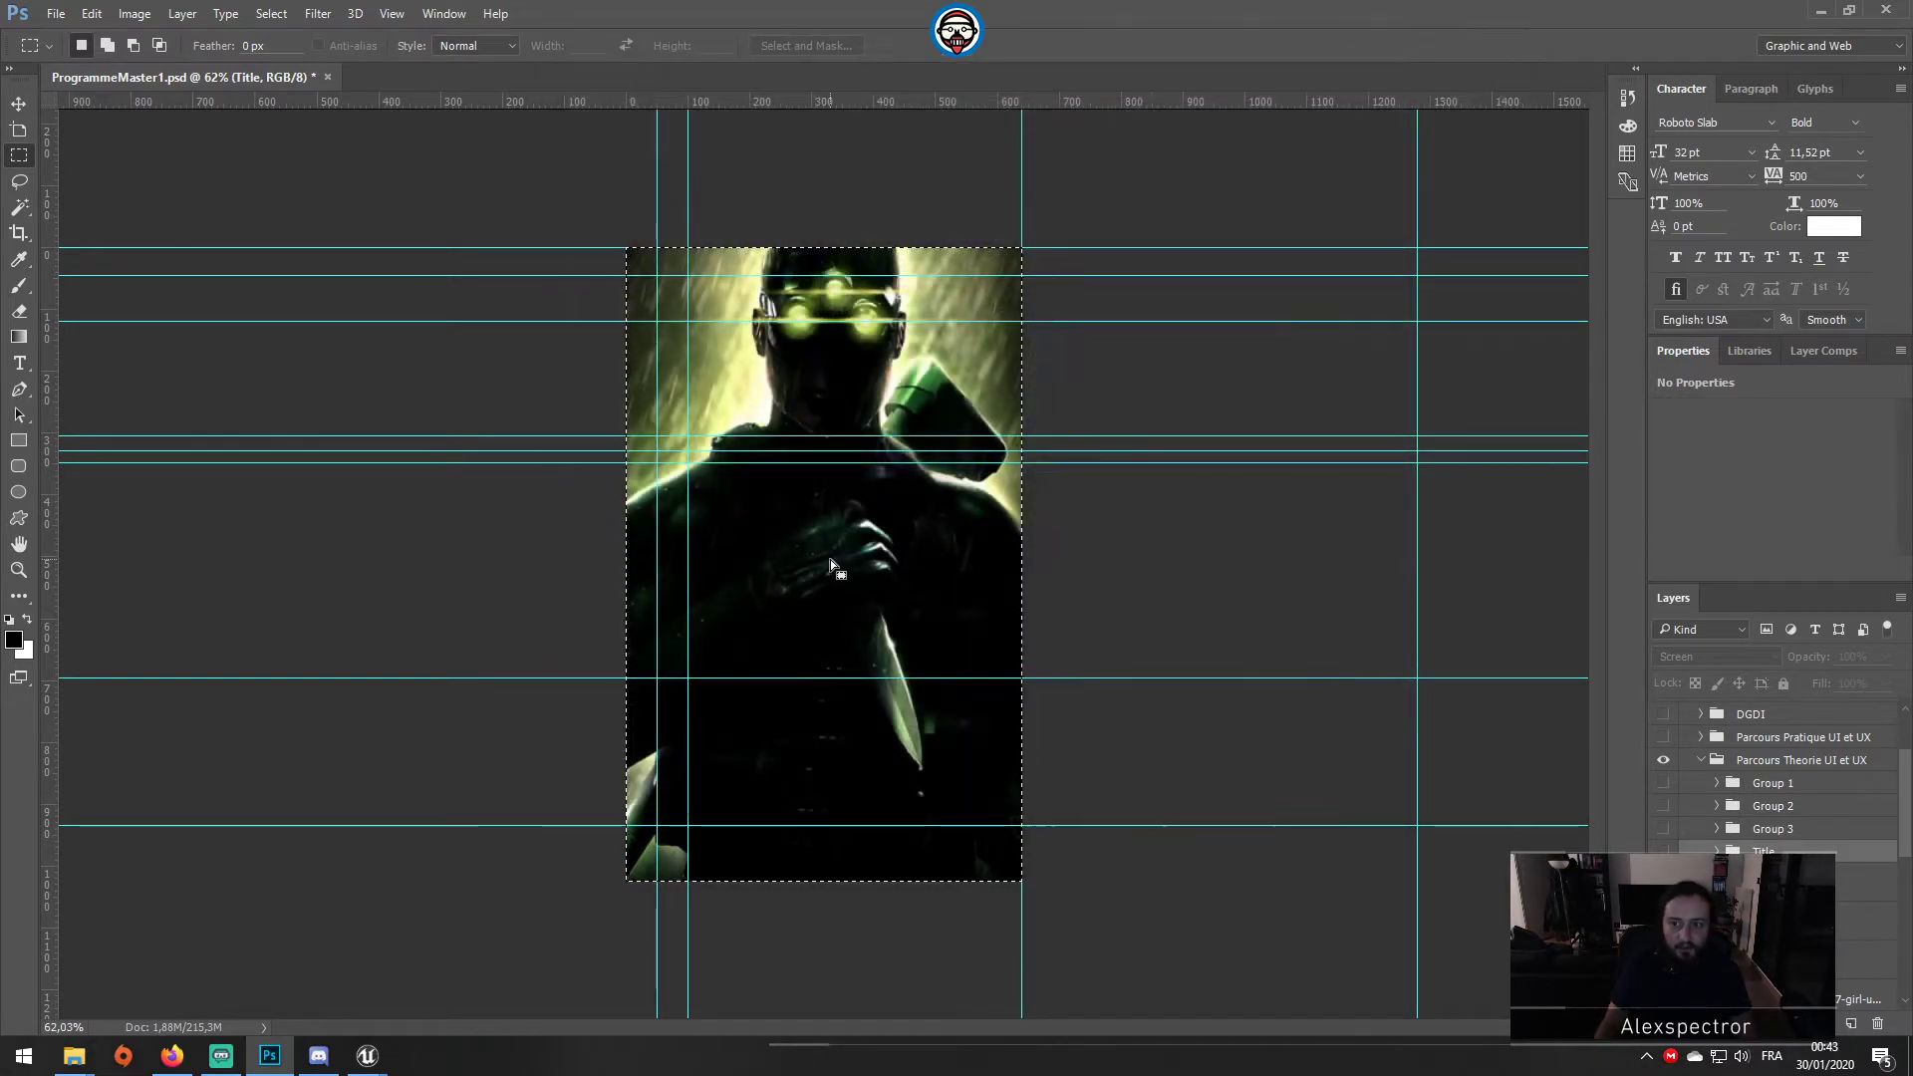
key(ctrl+d)
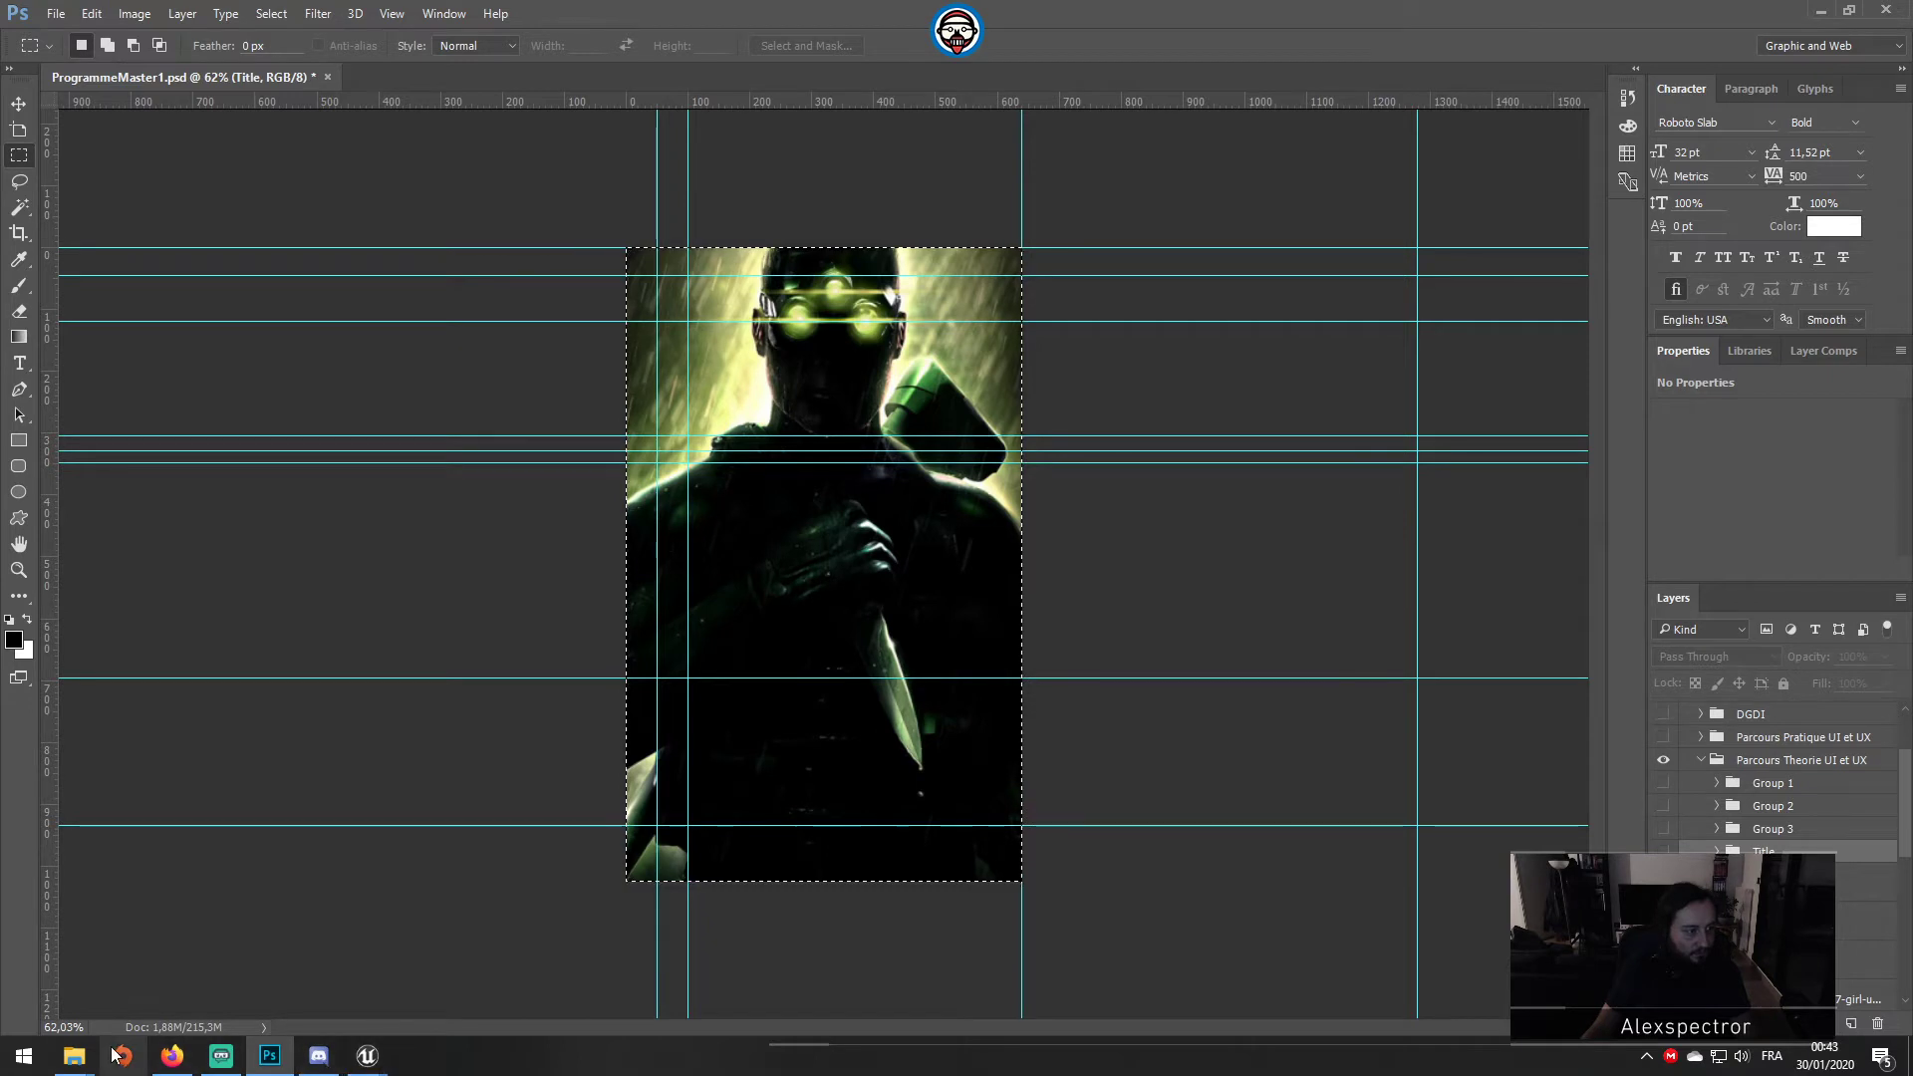
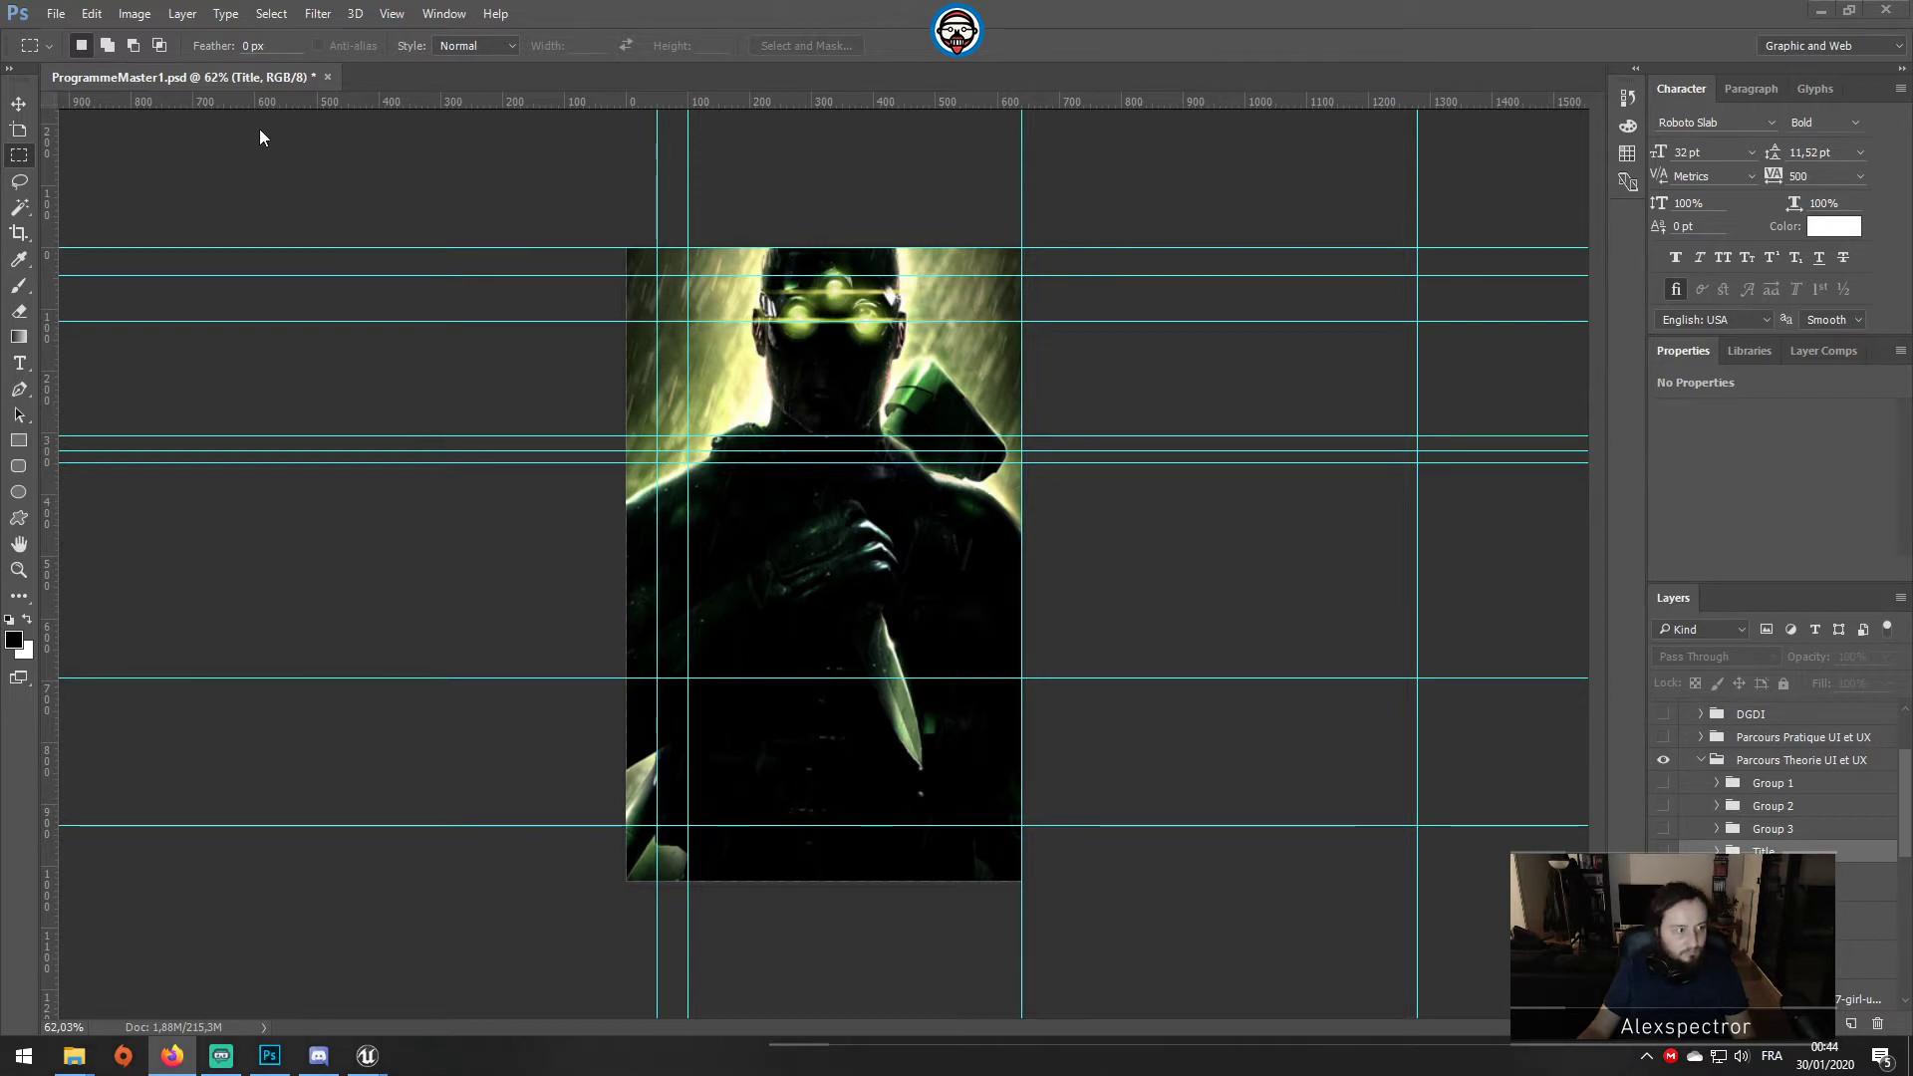
Step: Restore the three-image canvas, then crop it to only the middle card image
key(v)
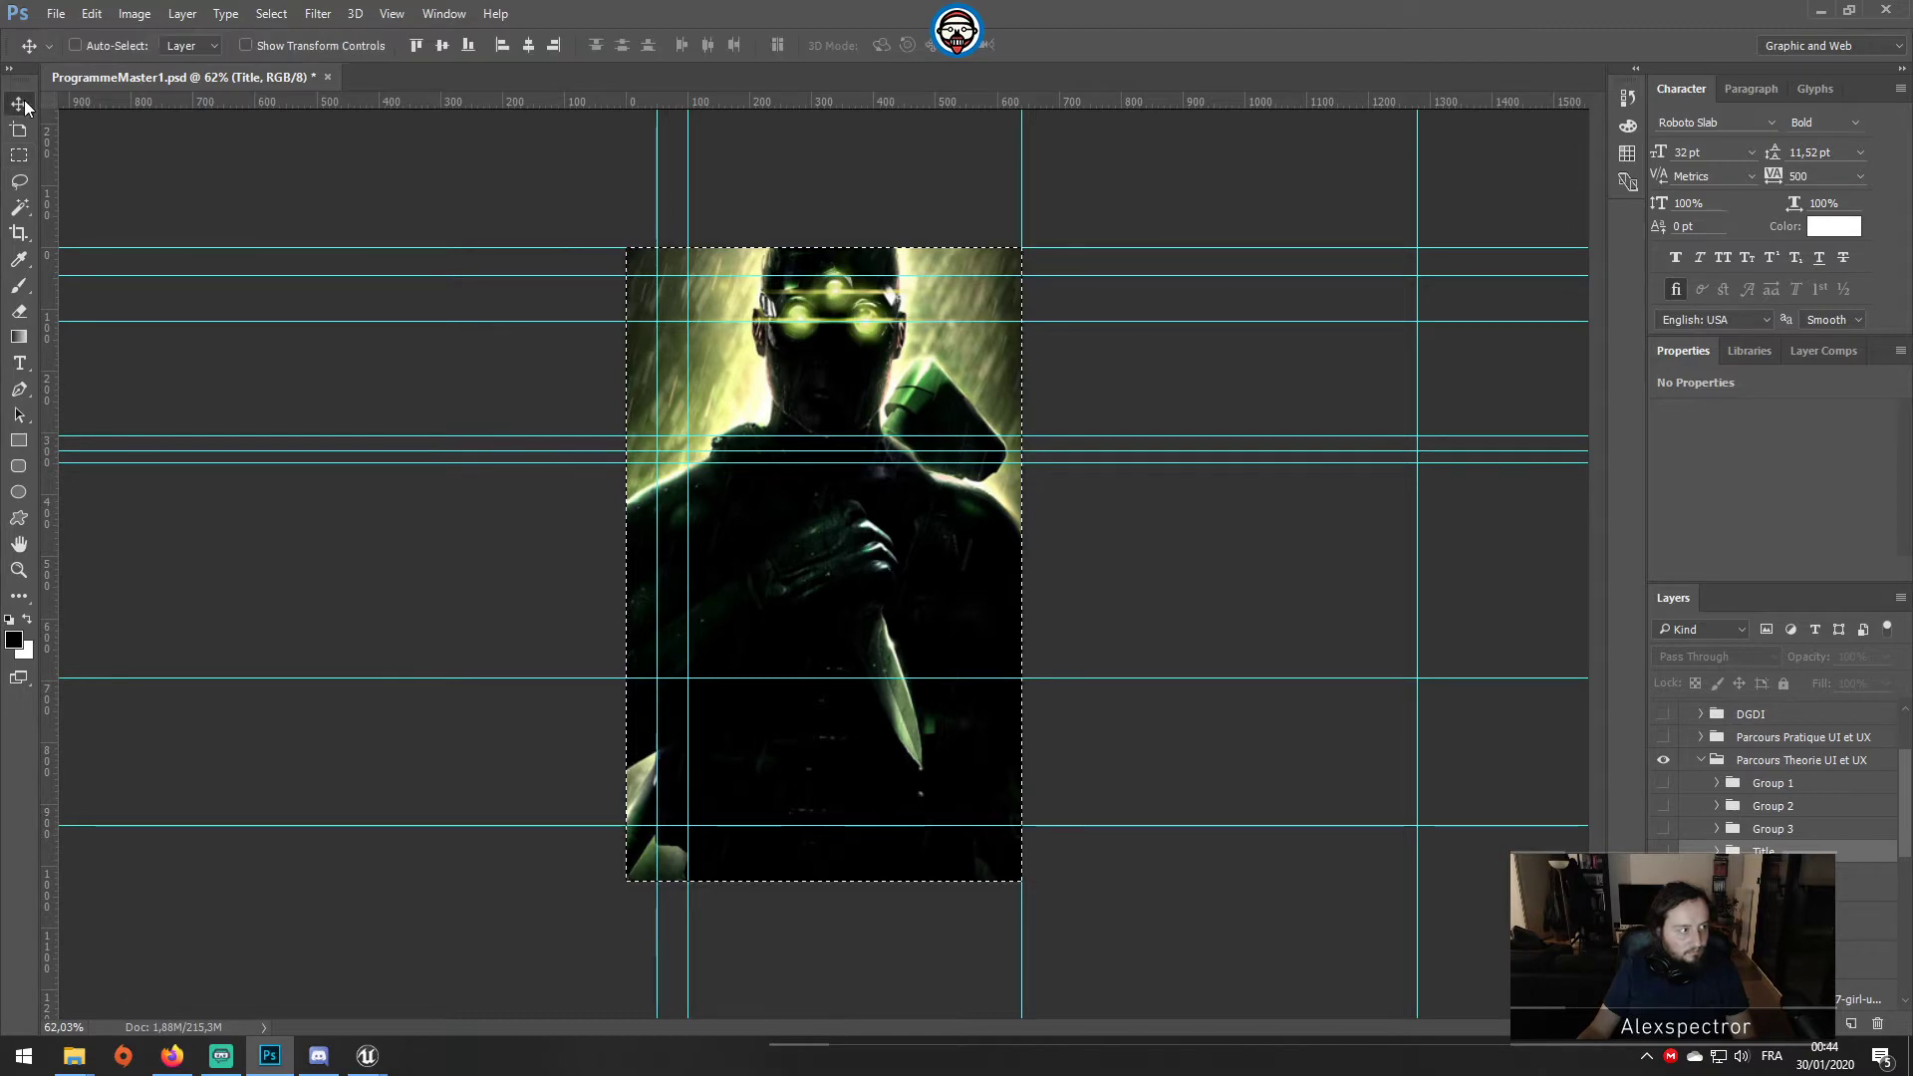
key(ctrl+z)
key(c)
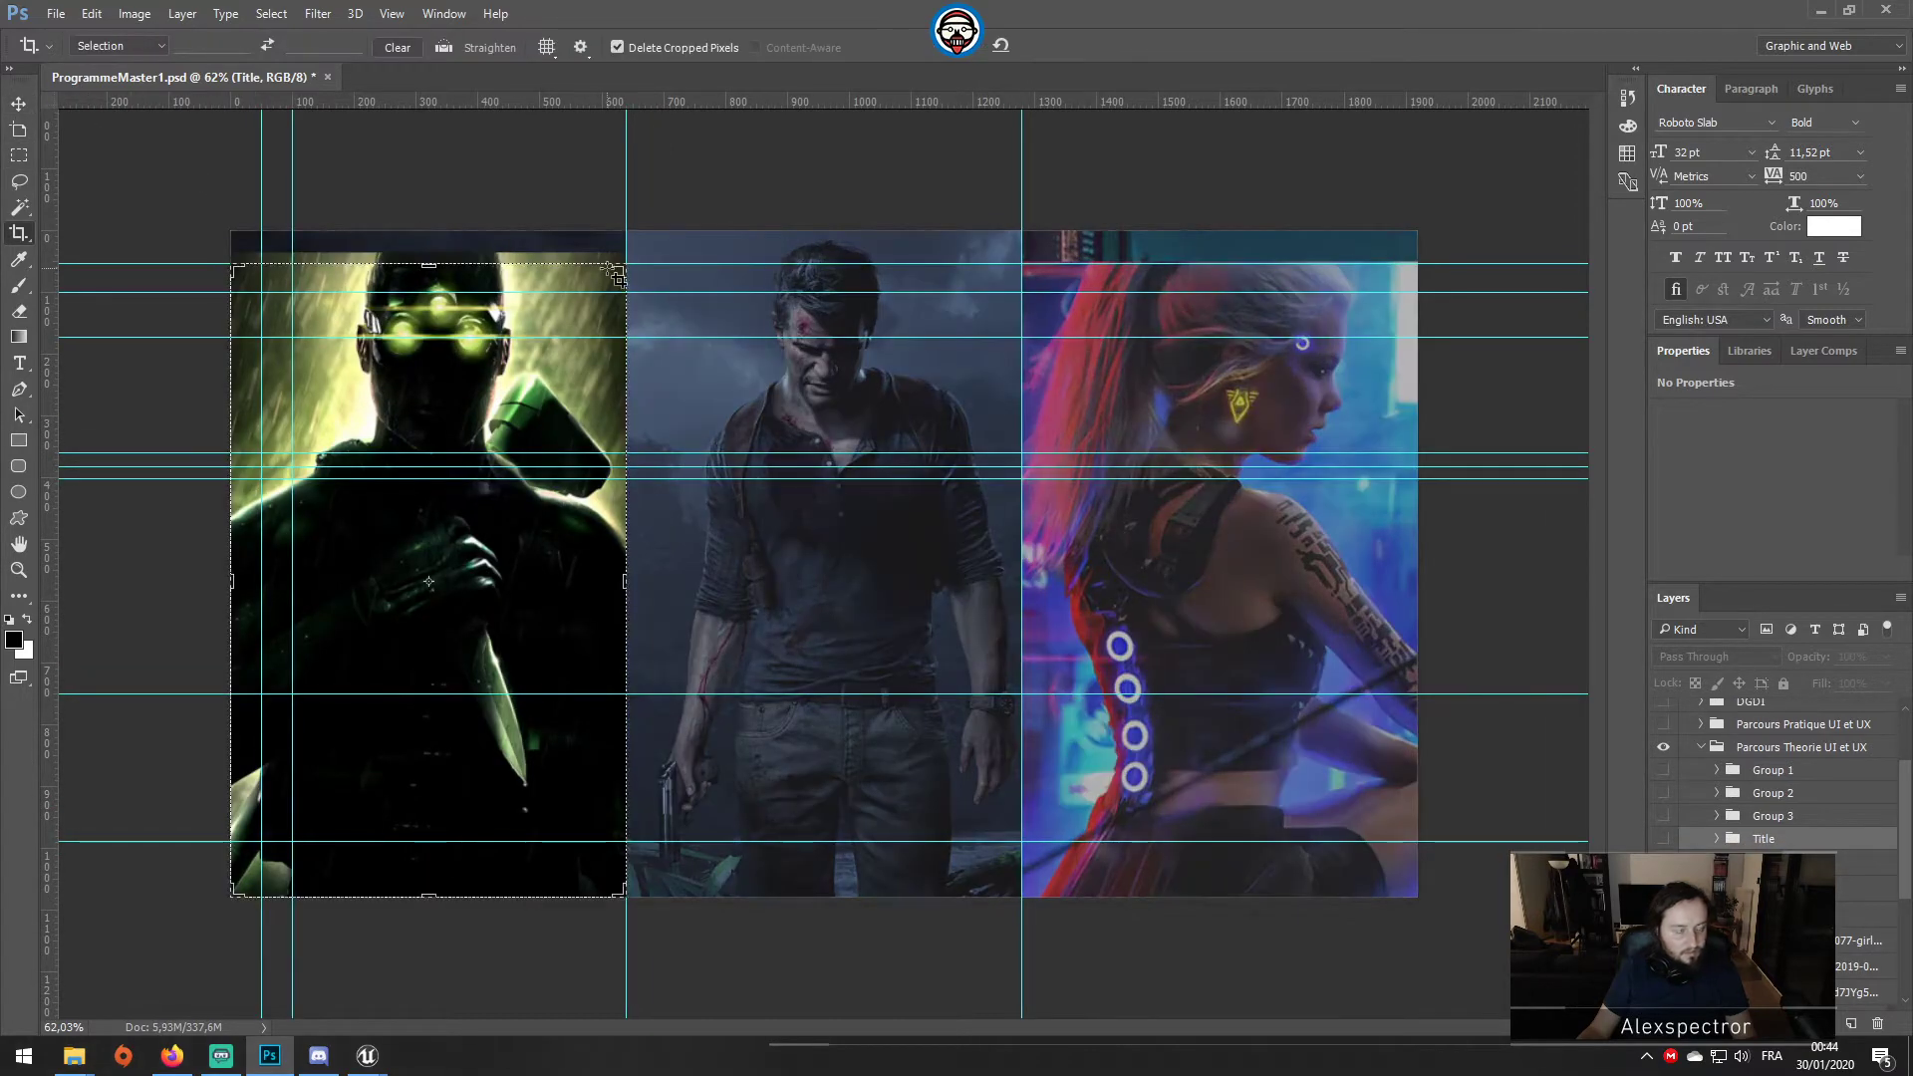
drag(239, 586, 622, 579)
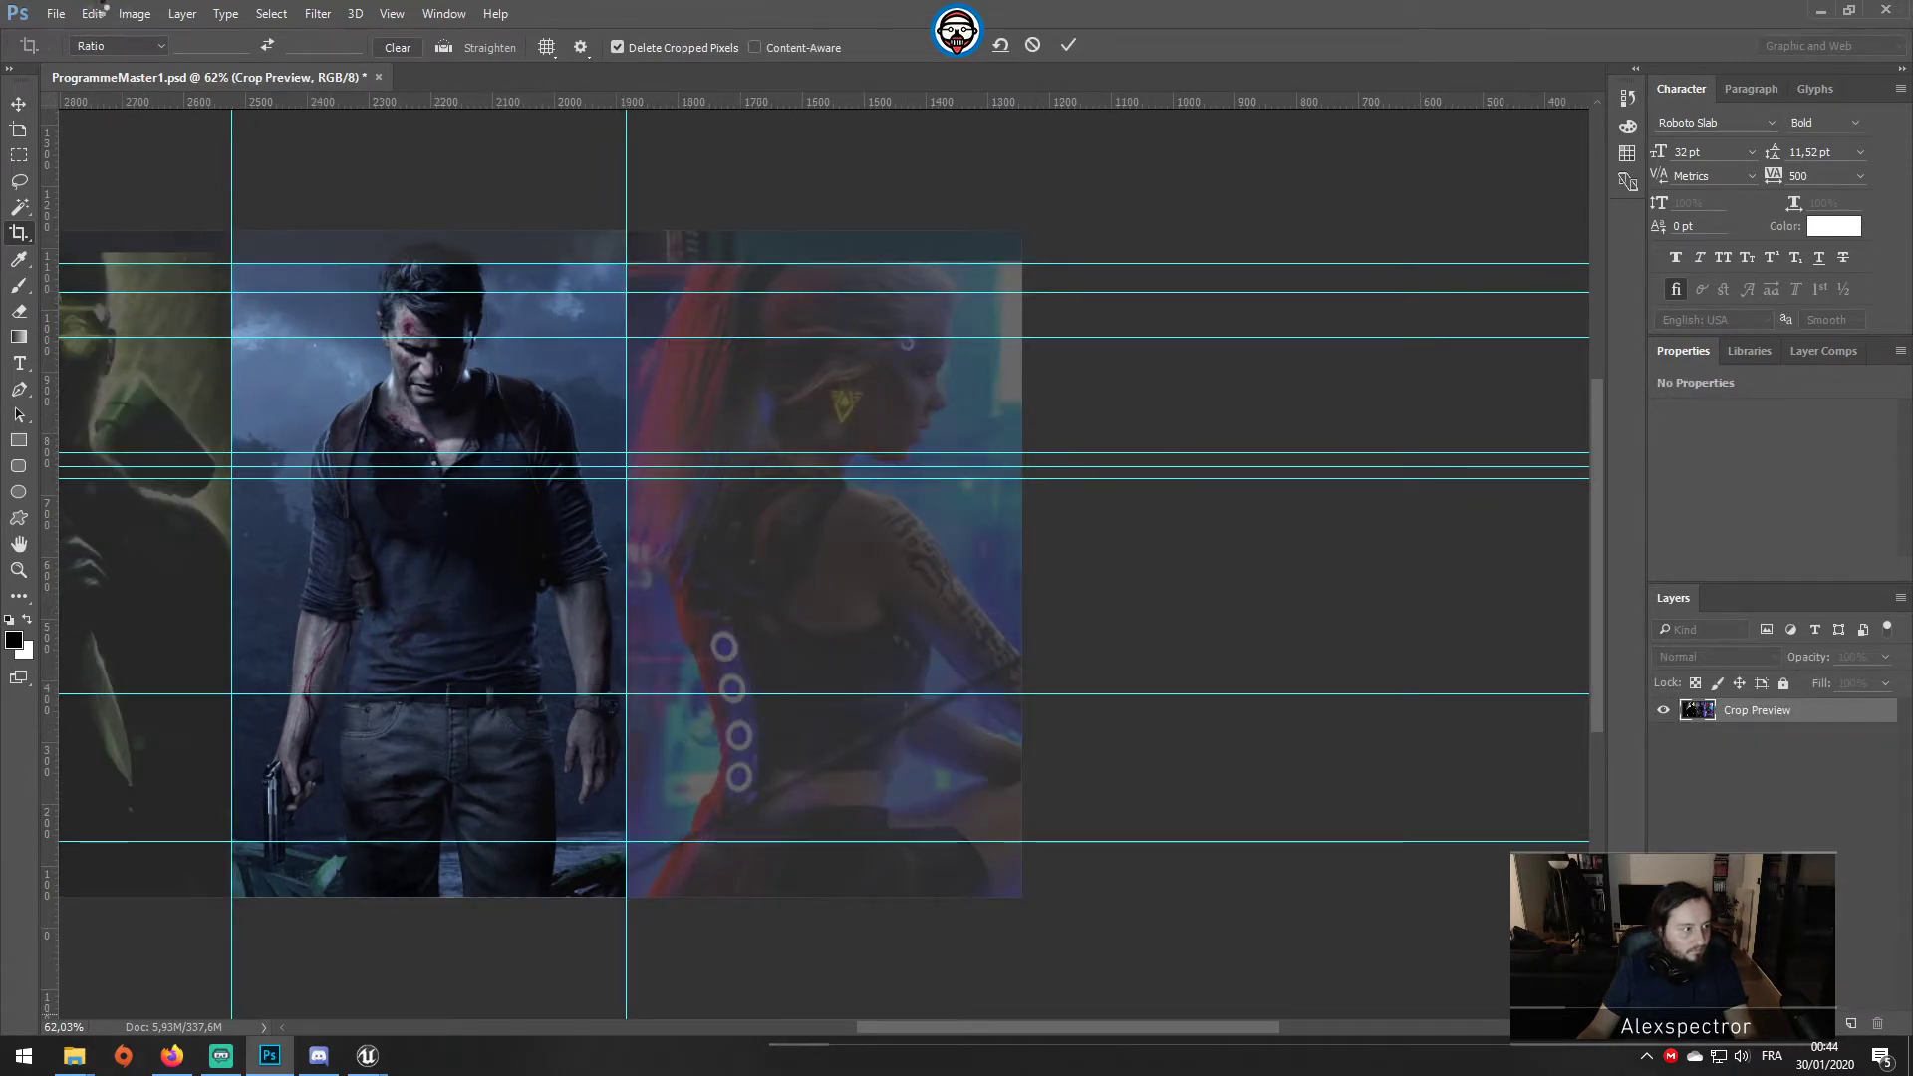
key(Return)
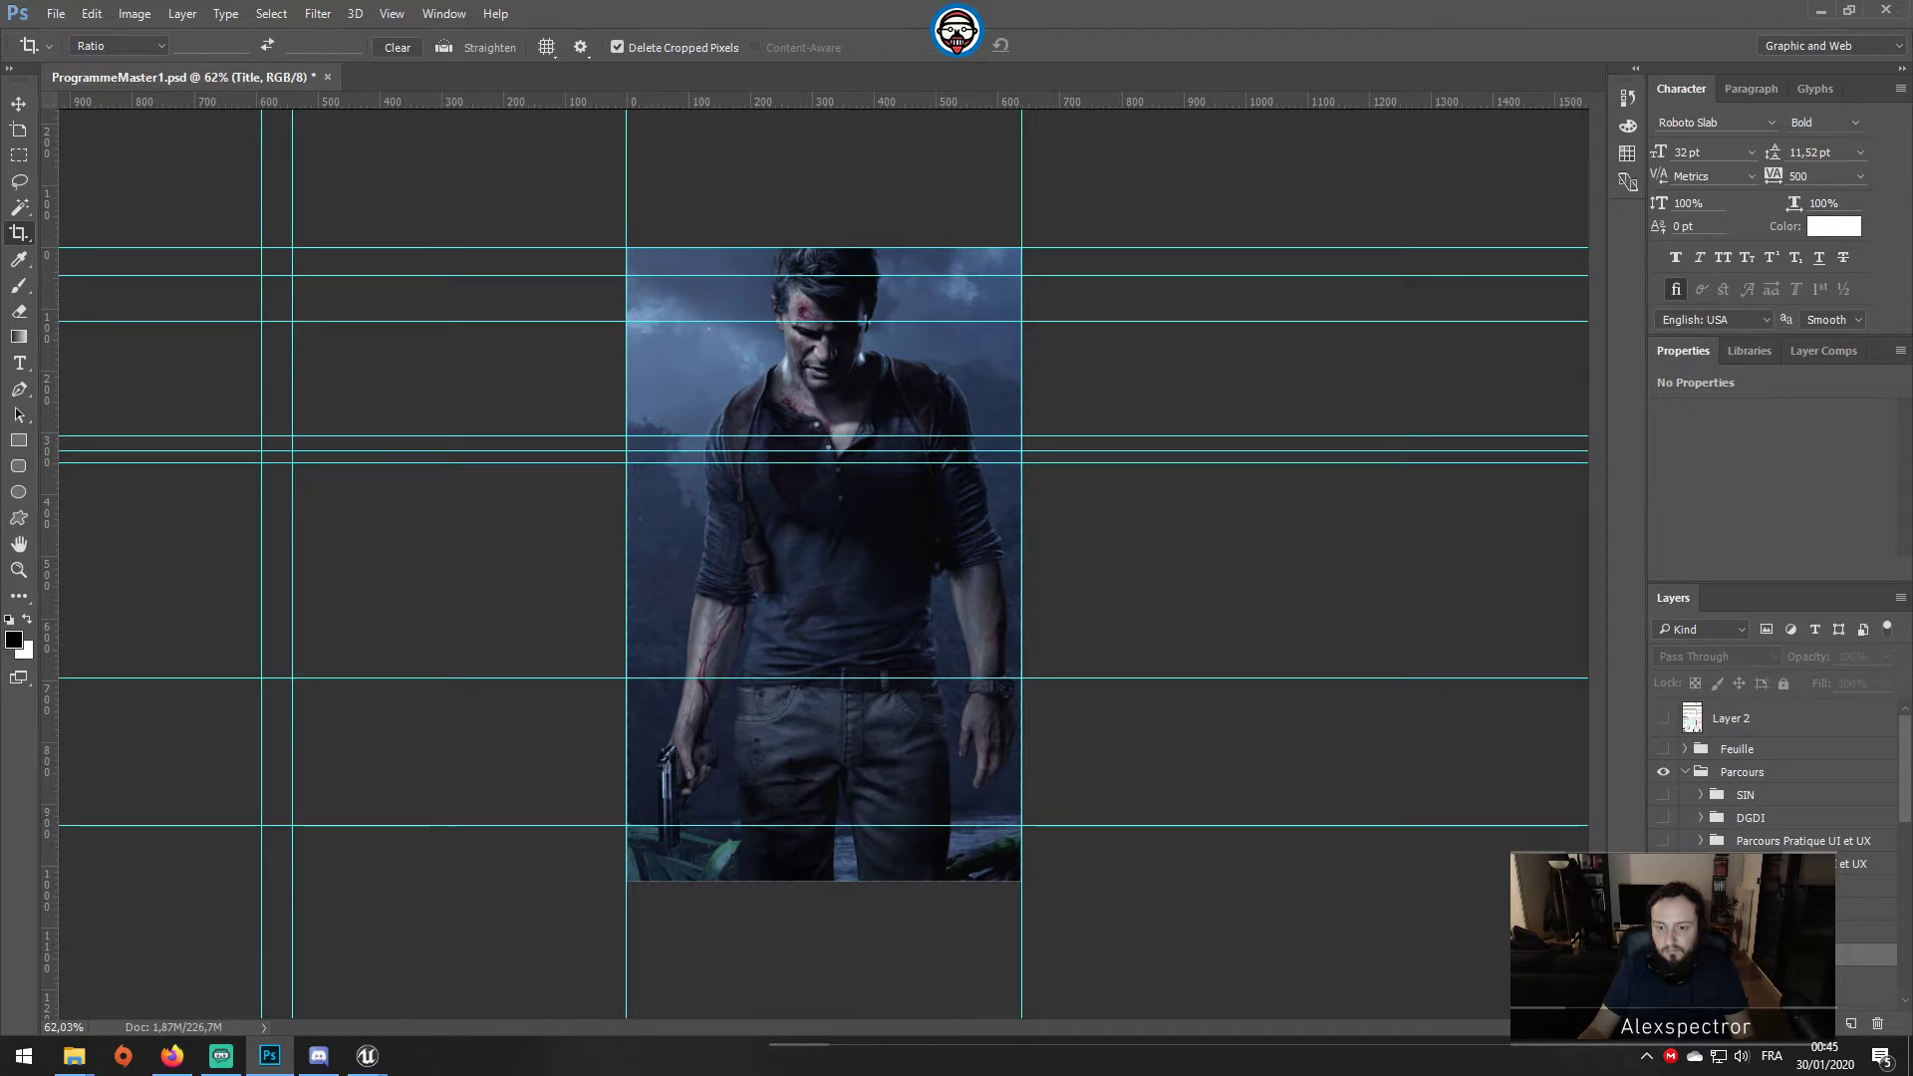
Step: Quick-export the cropped middle image as Bg-T-02.png, then undo the crop
click(56, 14)
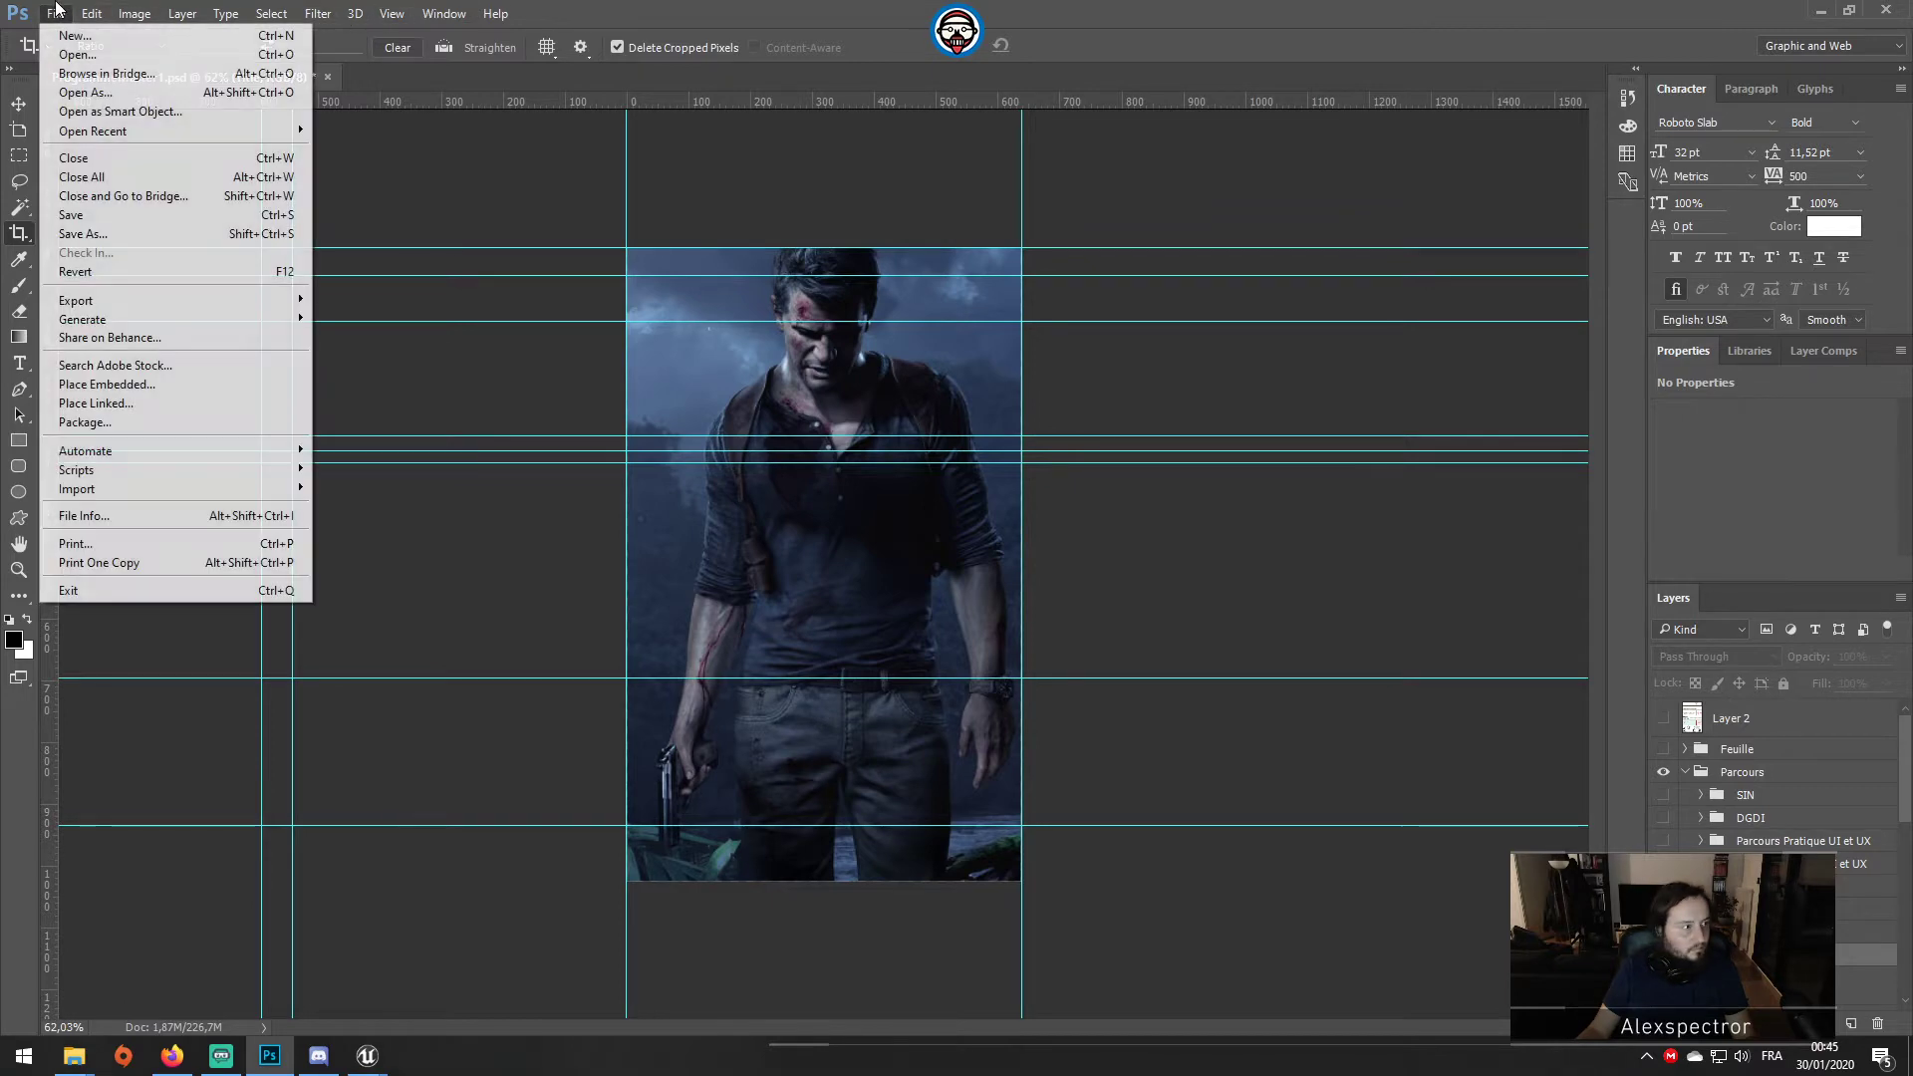
mouse_move(162, 302)
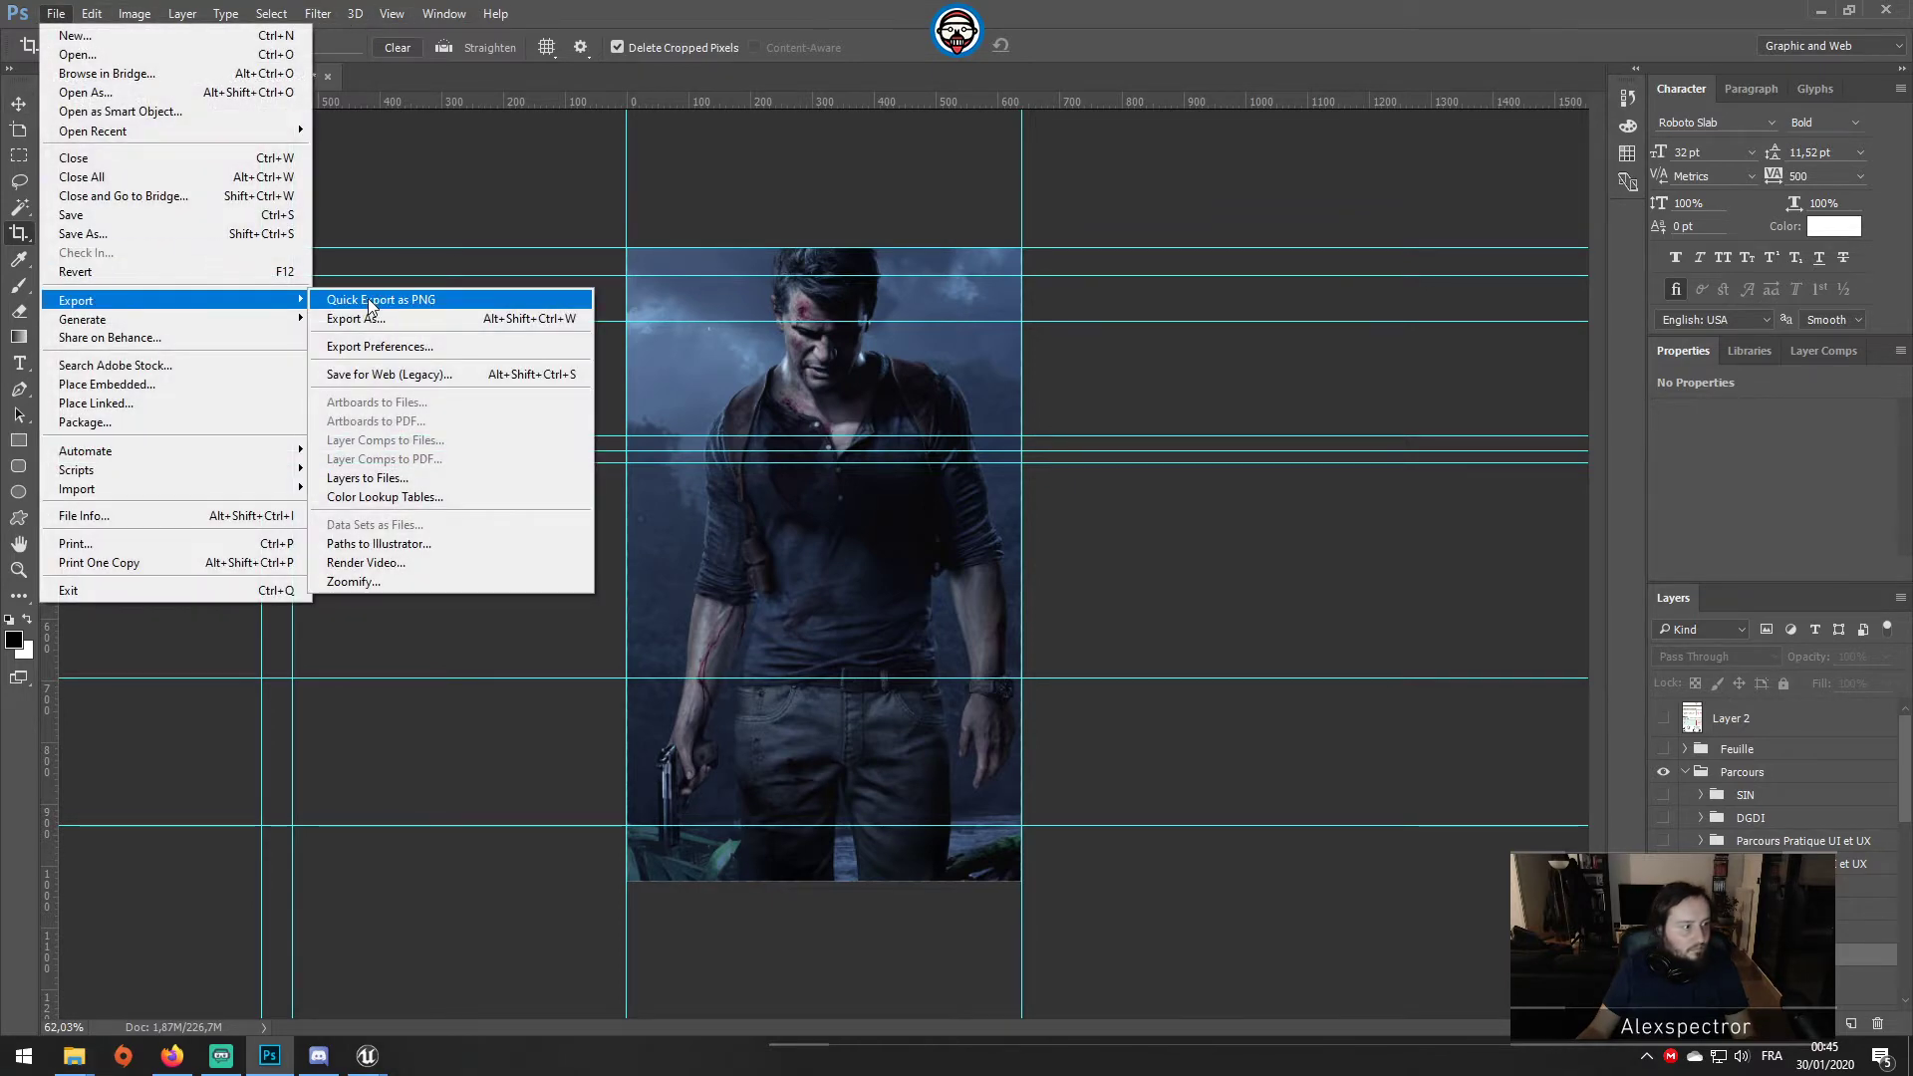
click(368, 300)
click(558, 154)
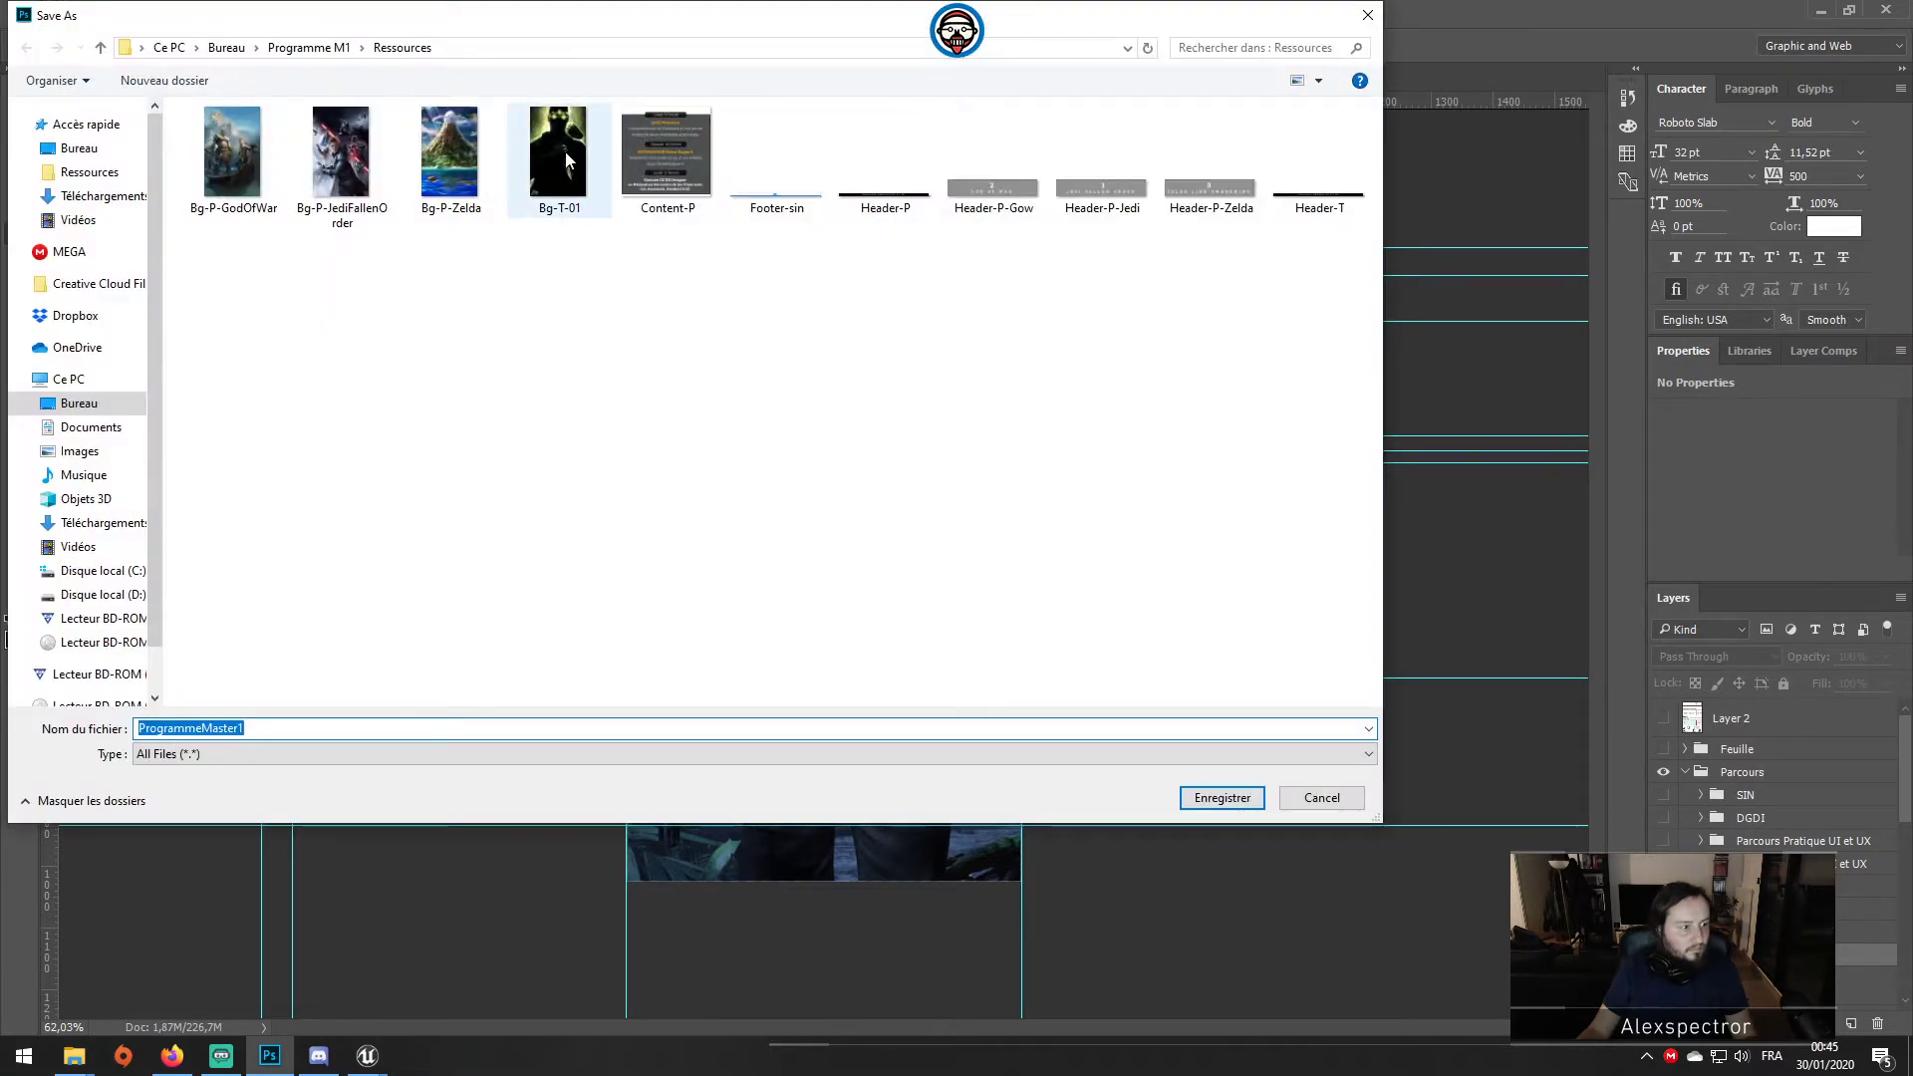
click(250, 727)
text(0)
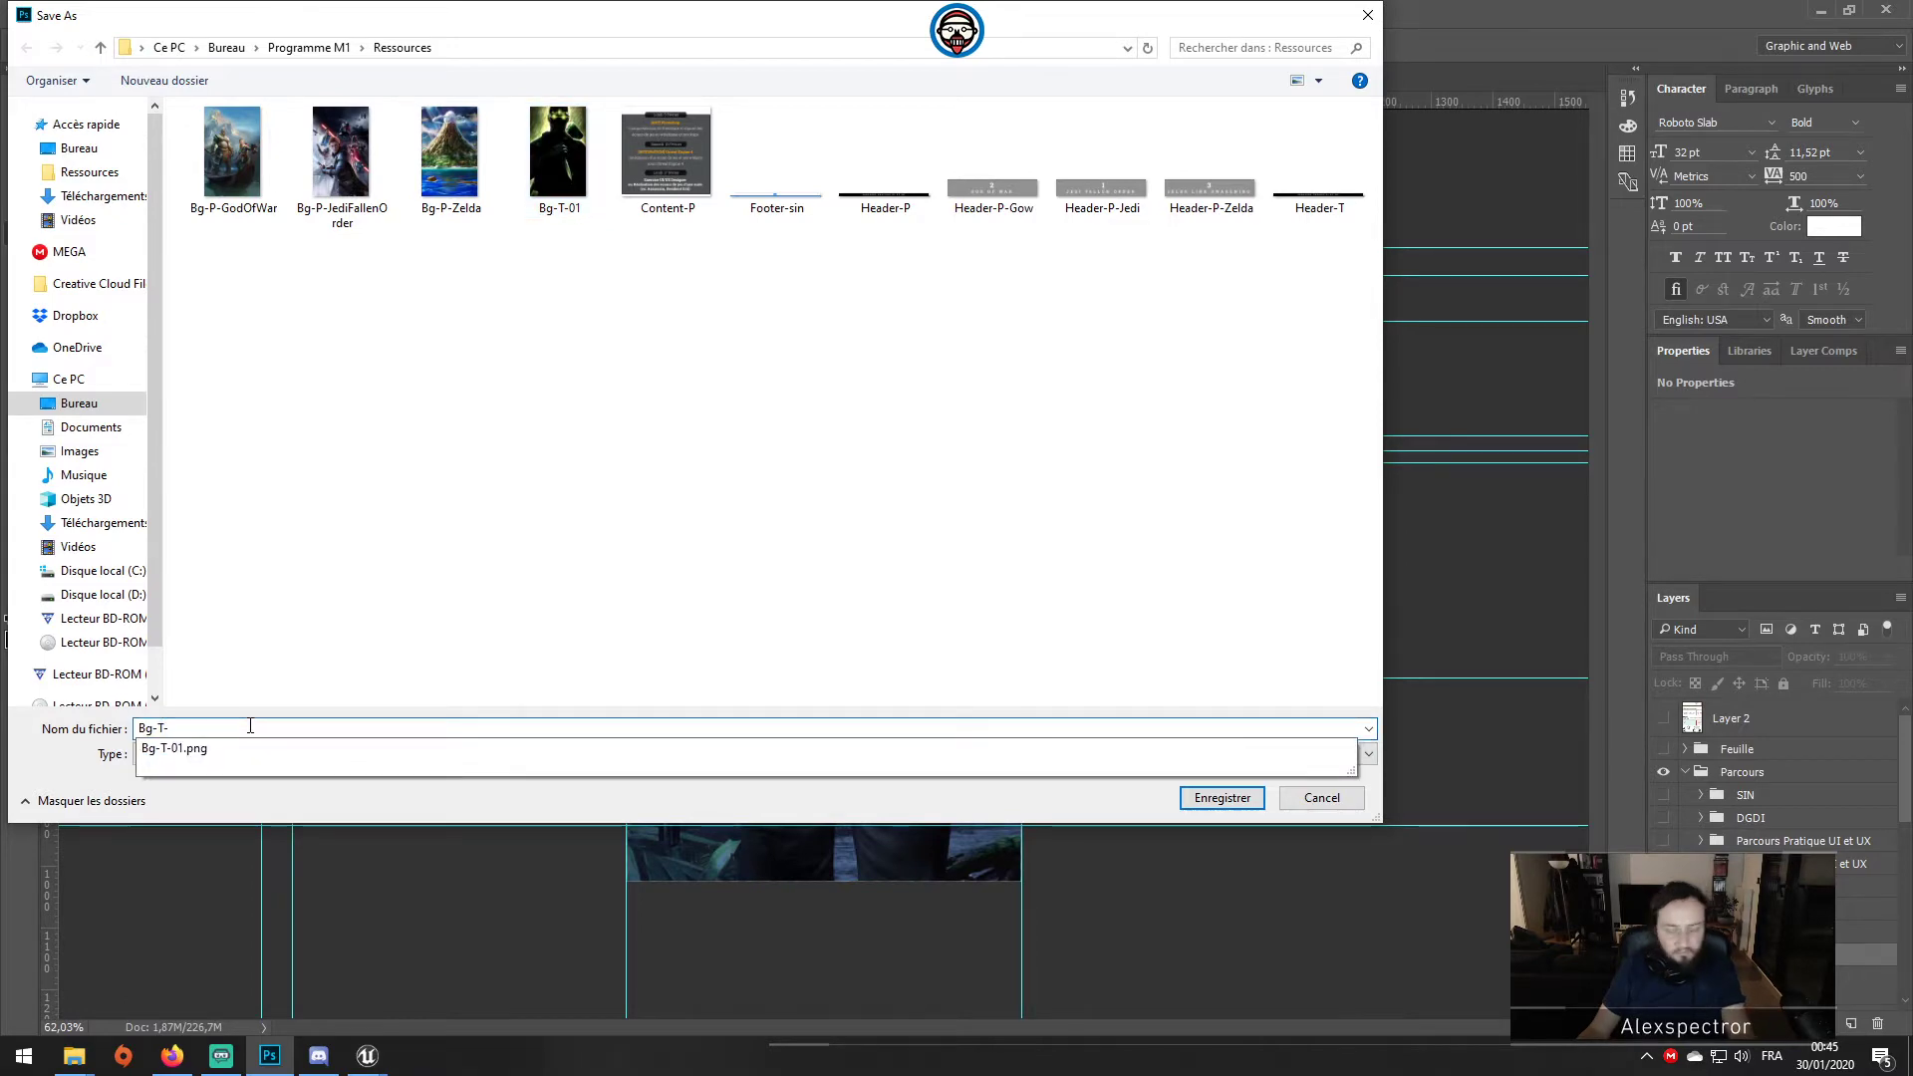
text(2)
key(Return)
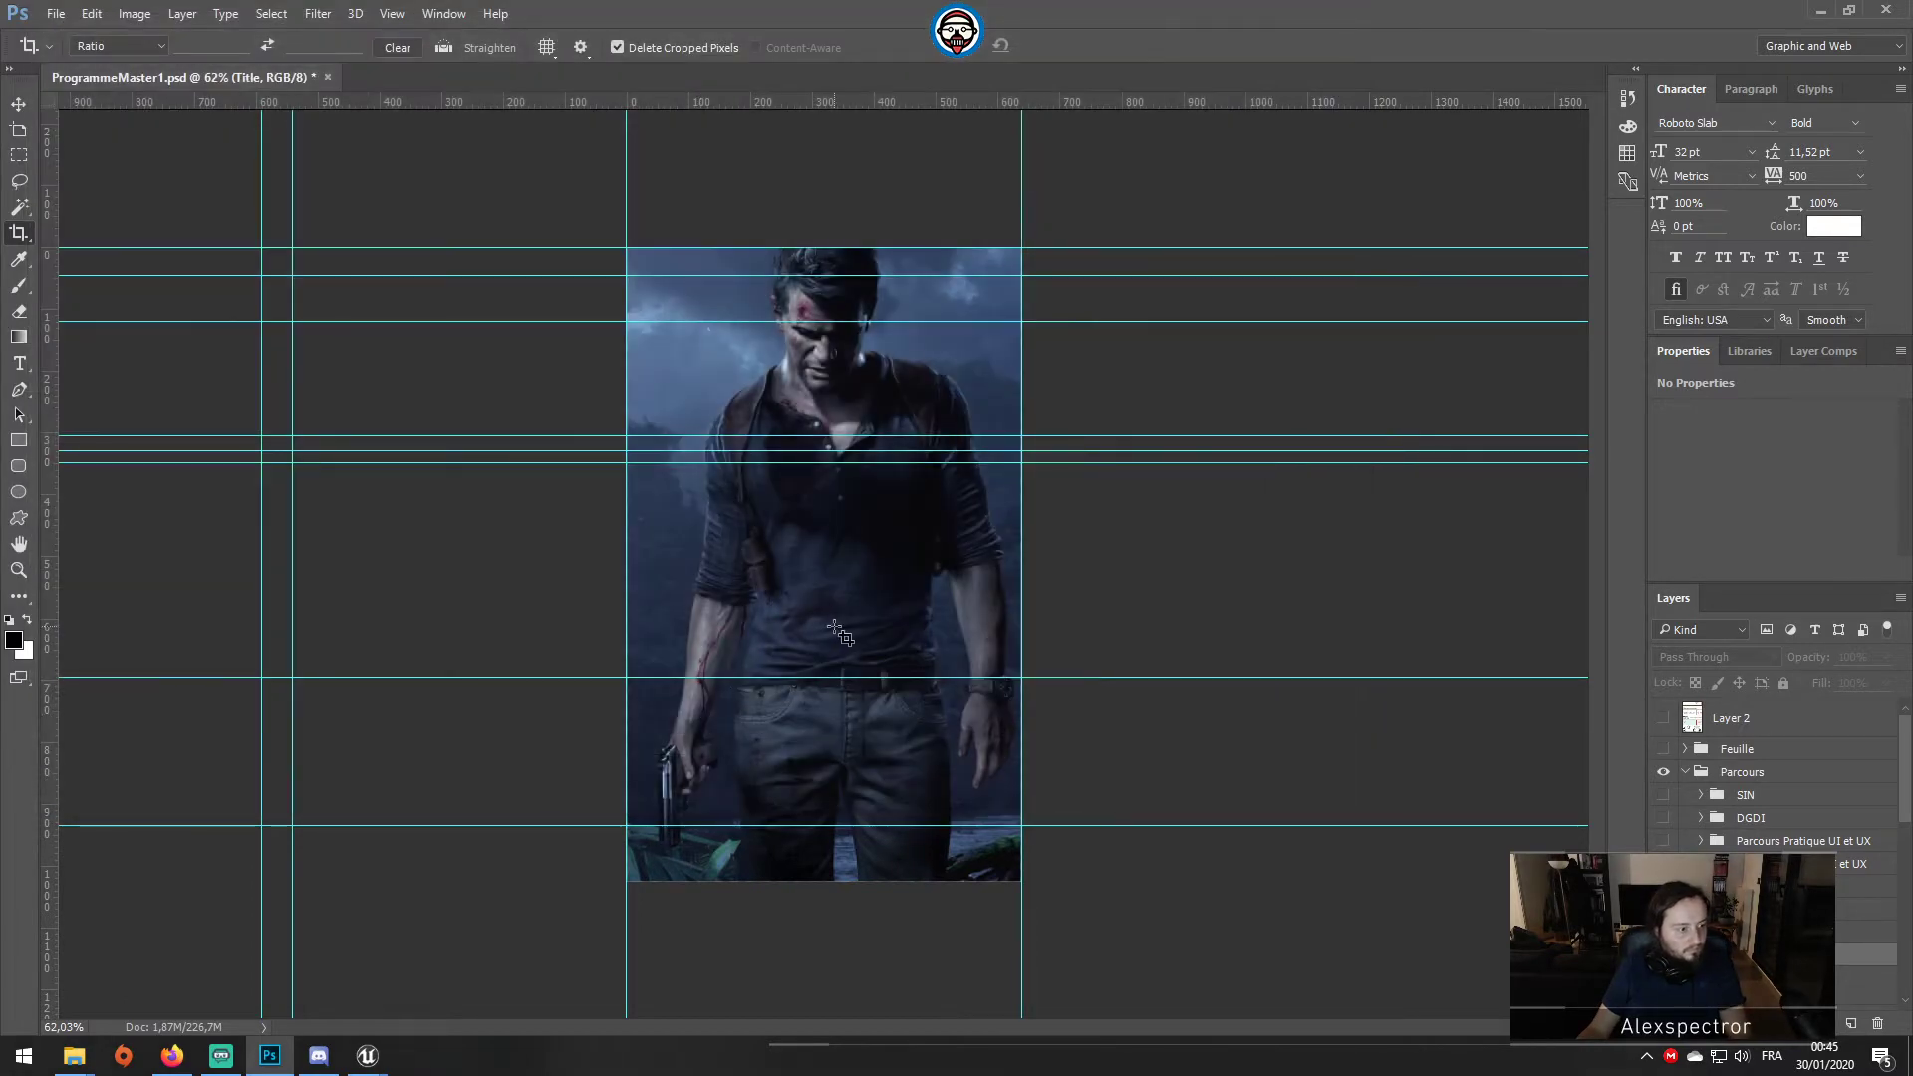
key(ctrl+z)
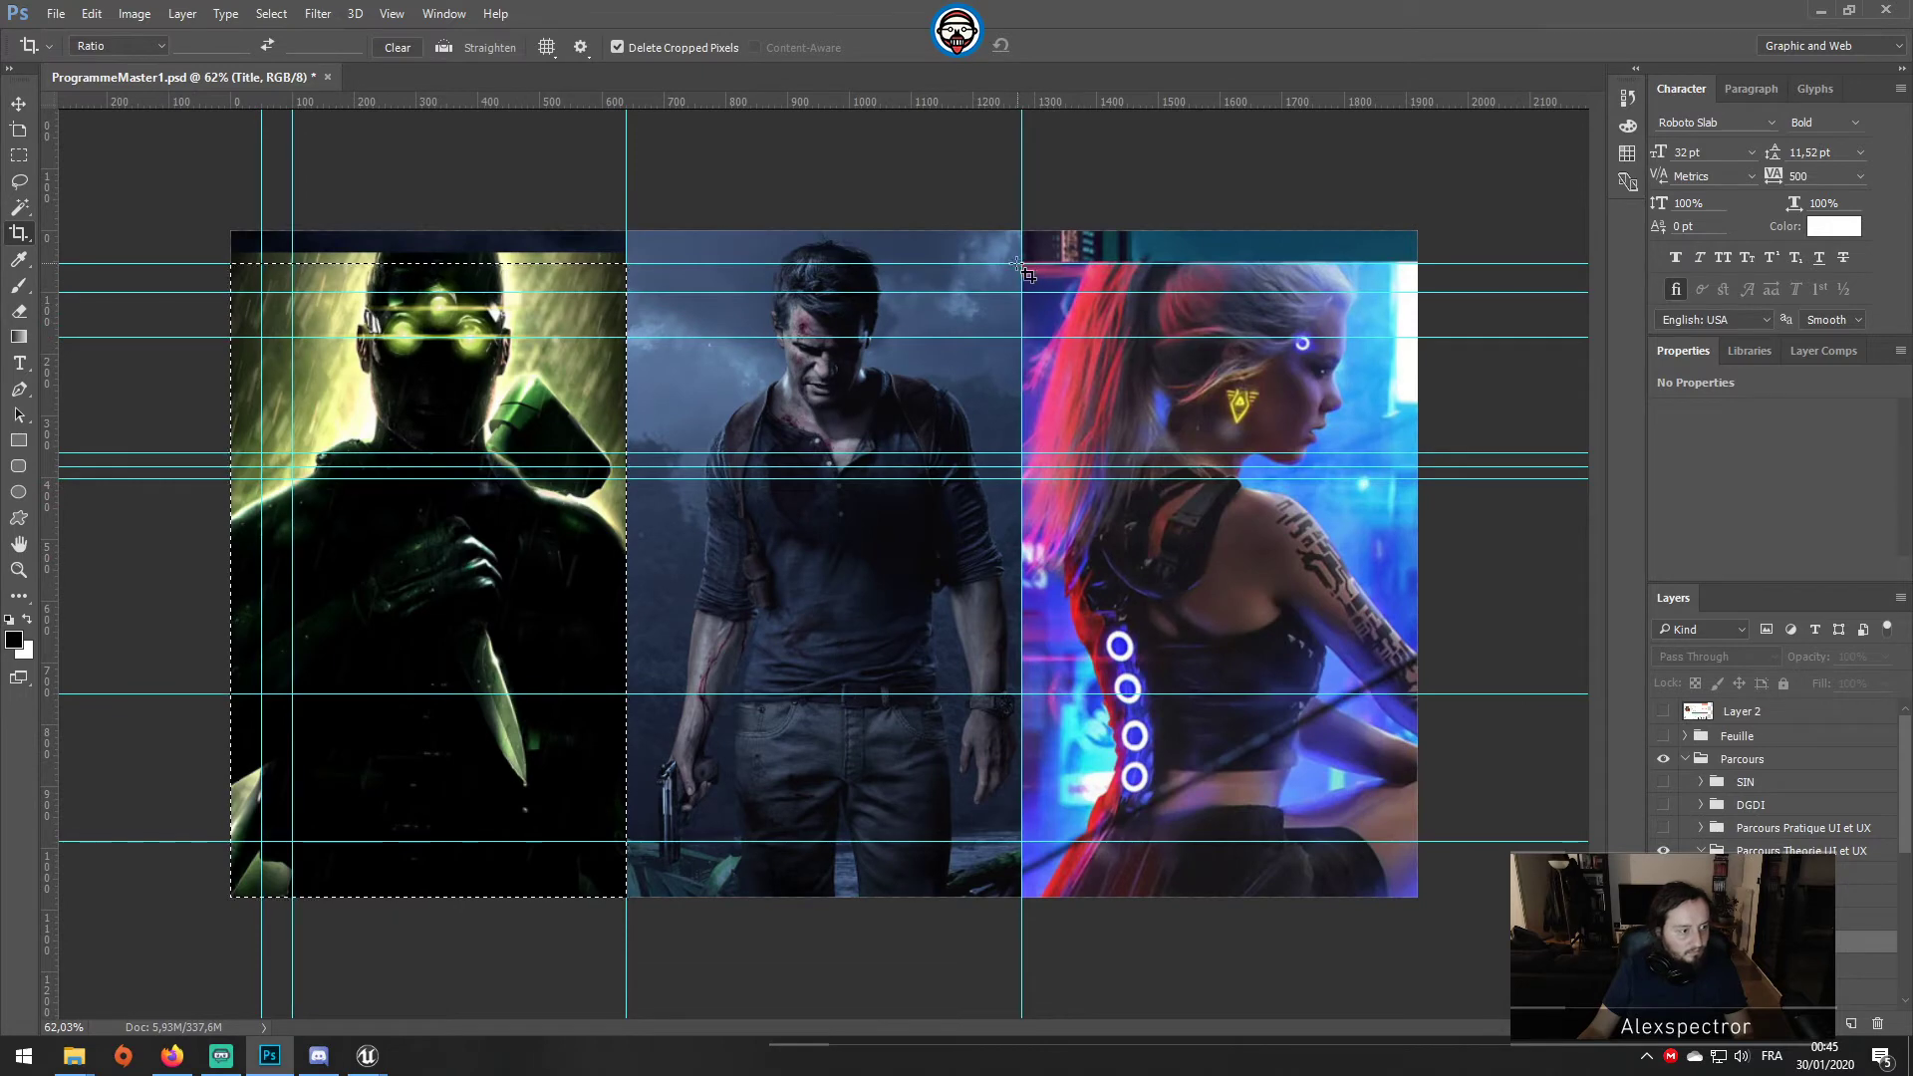
Step: Crop to the right-hand card image and save it for web as Bg-T-03.png
mouse_move(1024, 264)
mouse_down()
mouse_move(1136, 378)
mouse_move(1417, 897)
mouse_up()
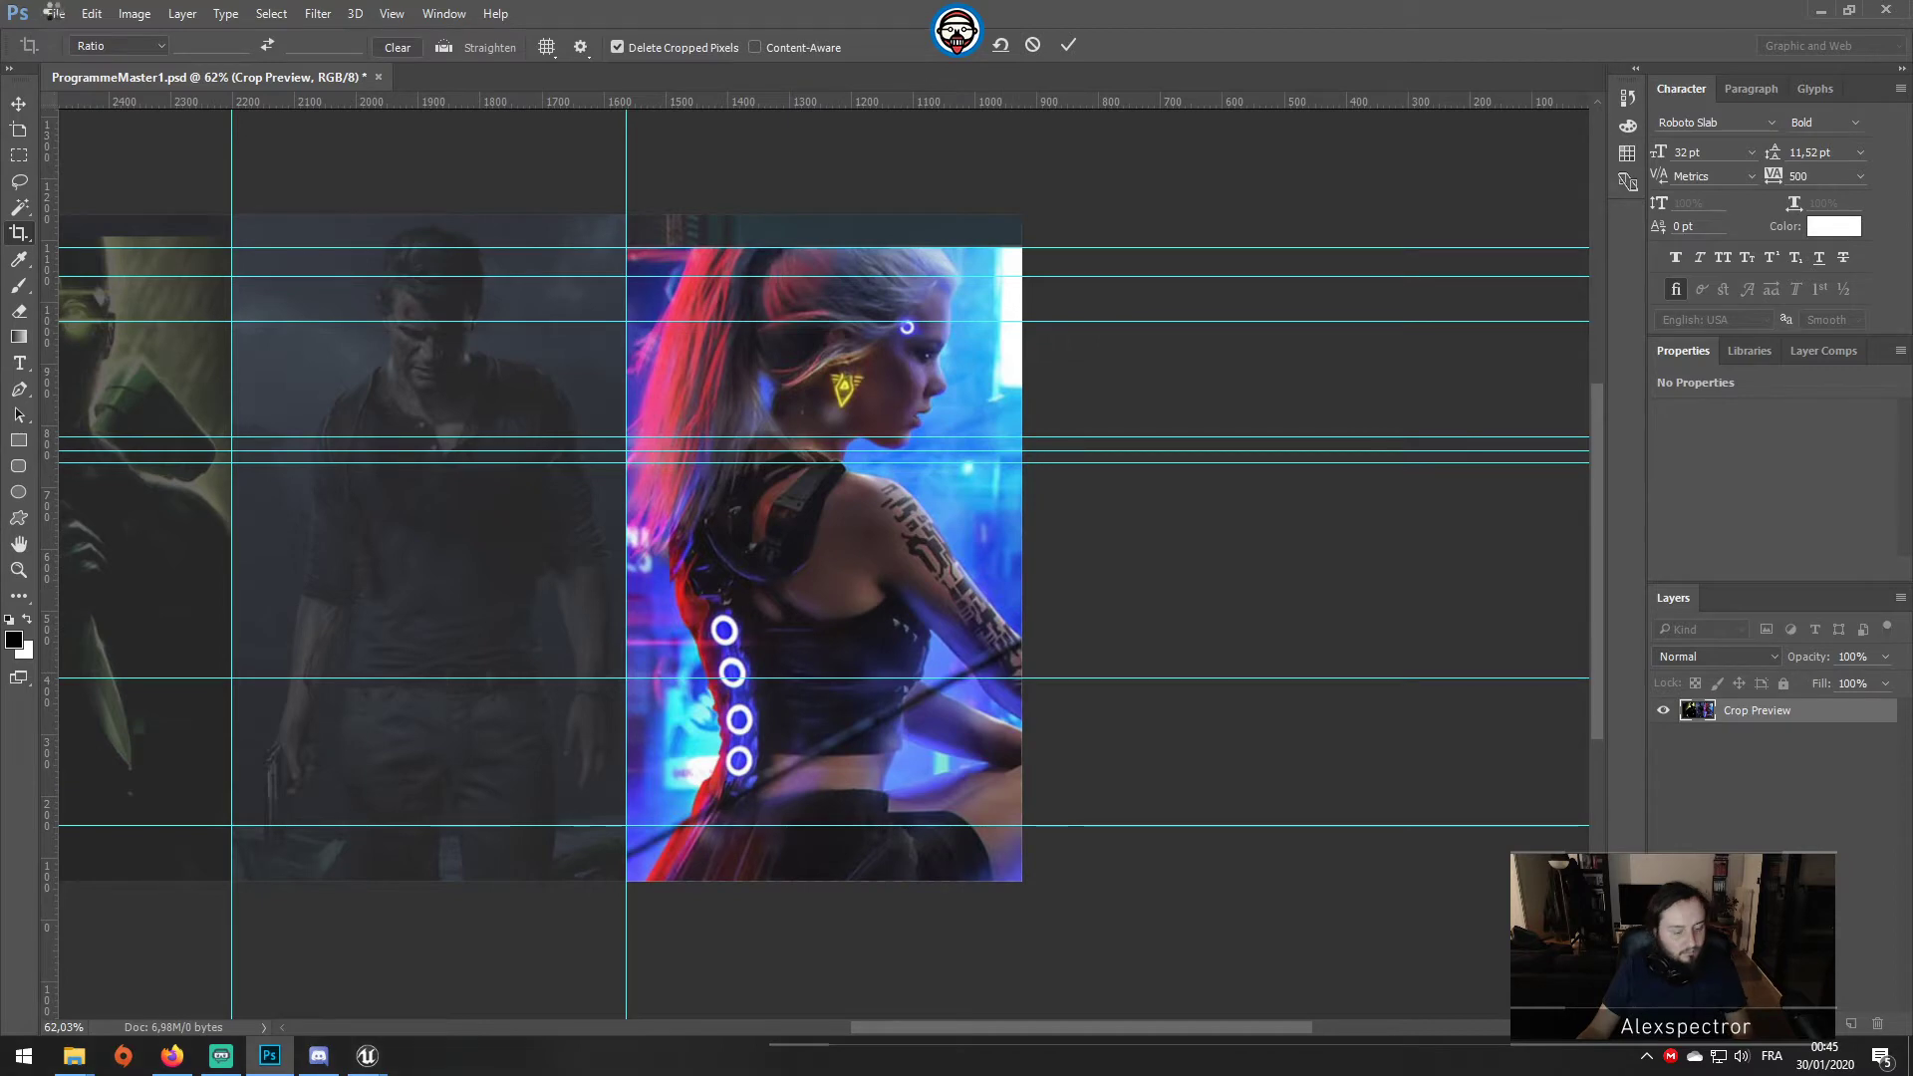
key(Return)
key(ctrl+alt+shift+s)
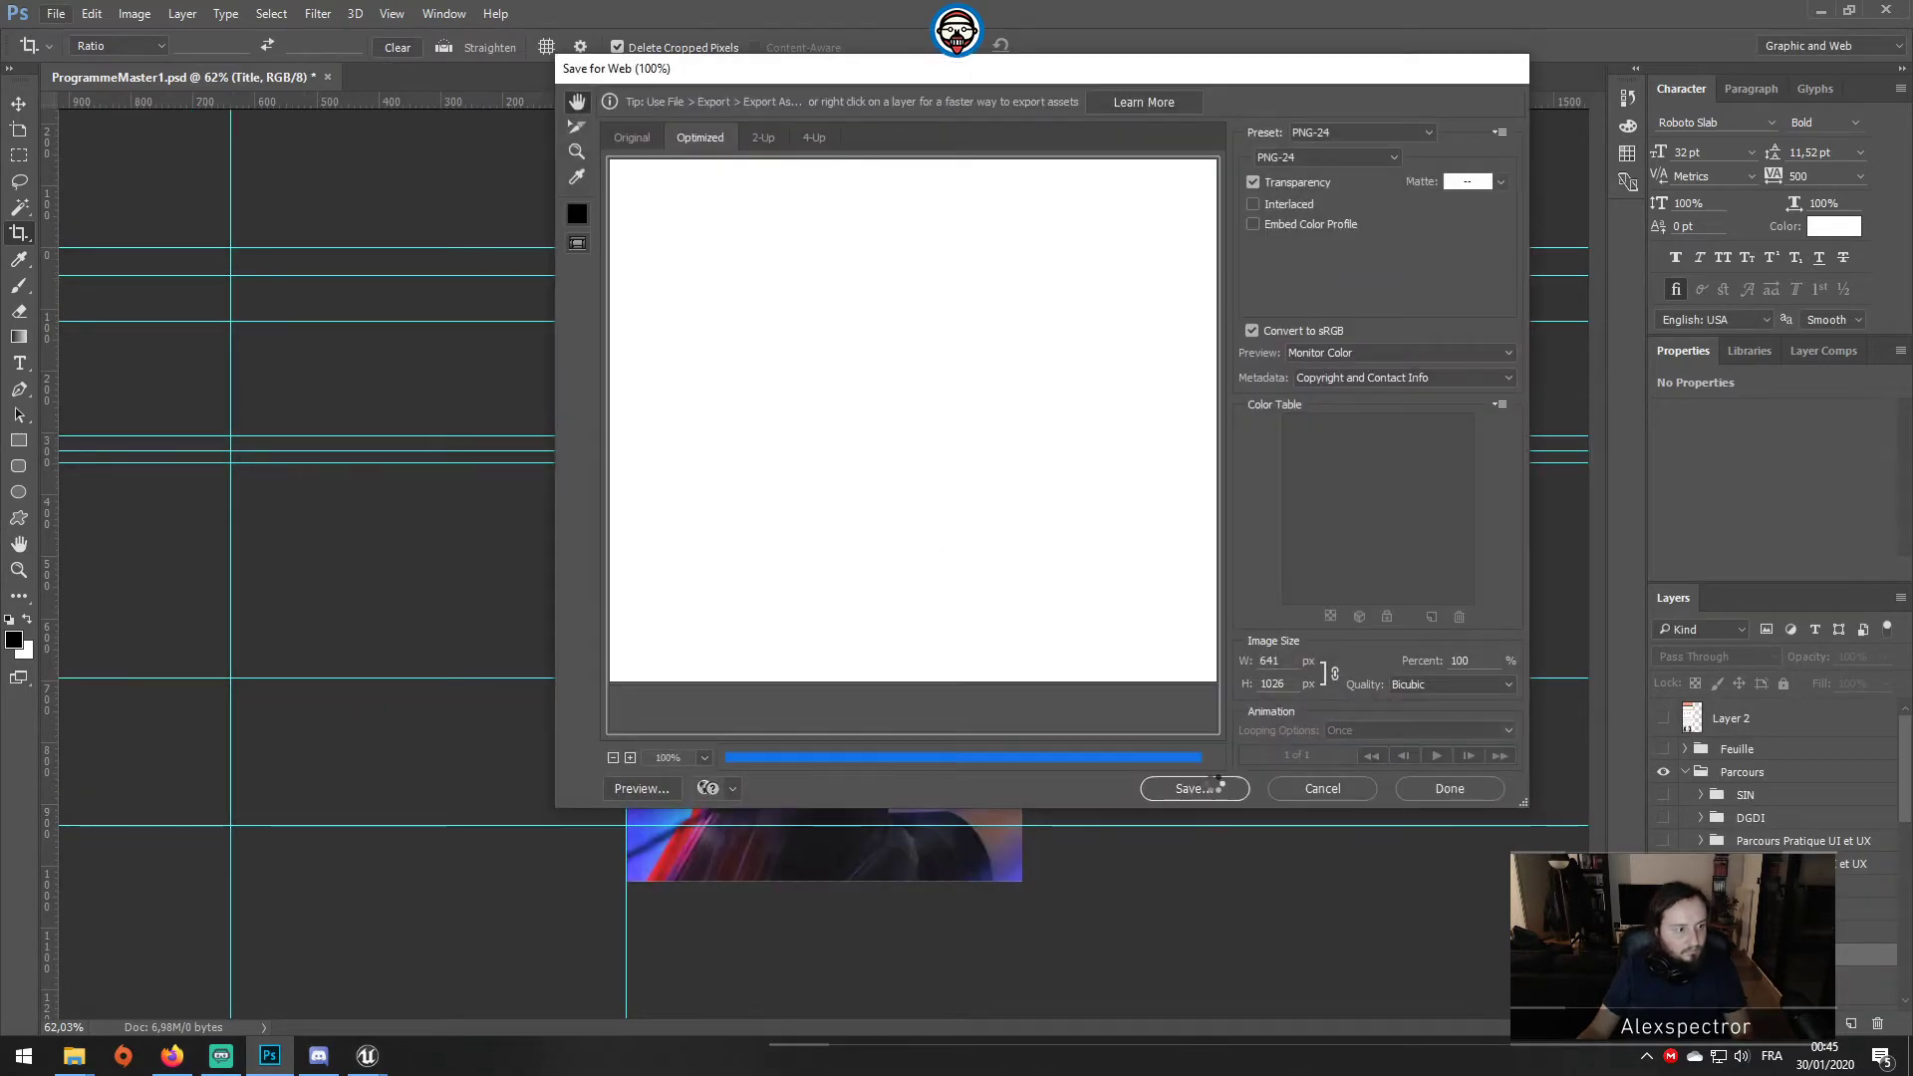
click(1210, 784)
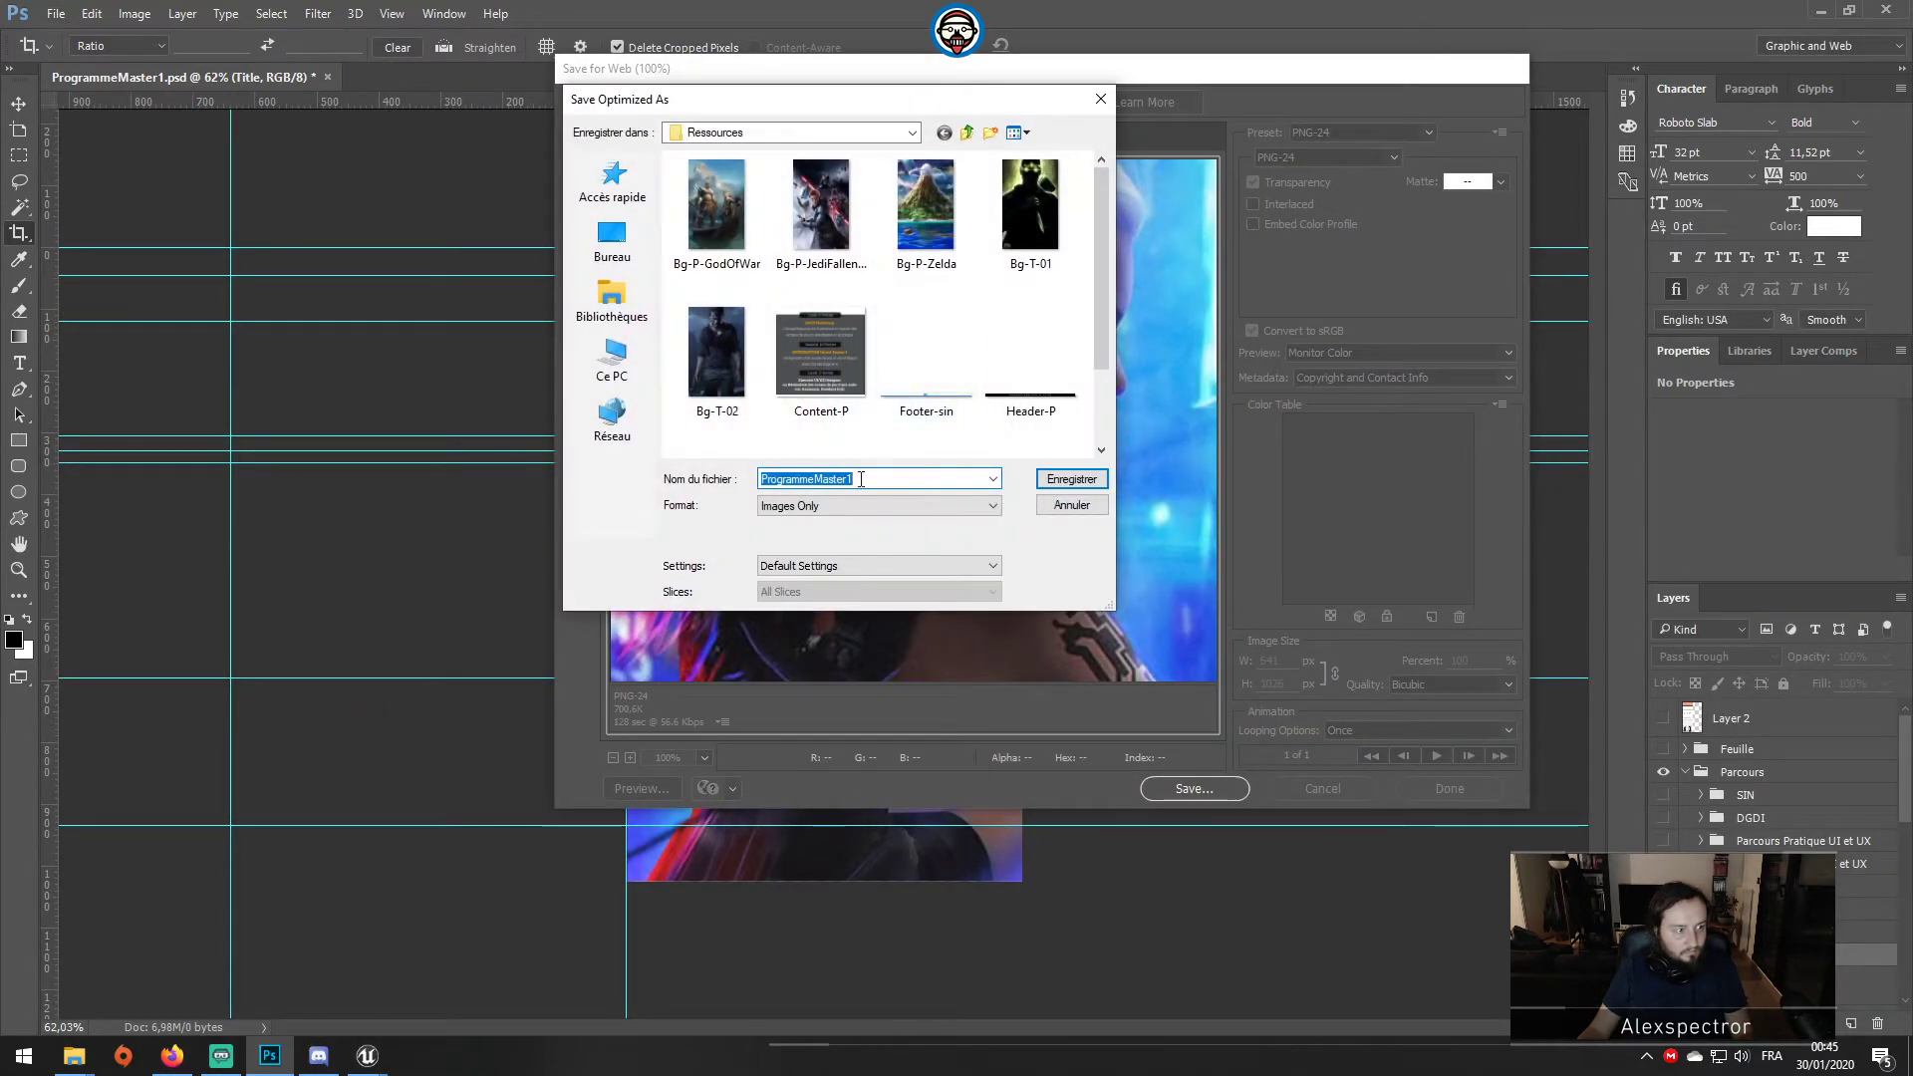
click(1030, 209)
click(794, 477)
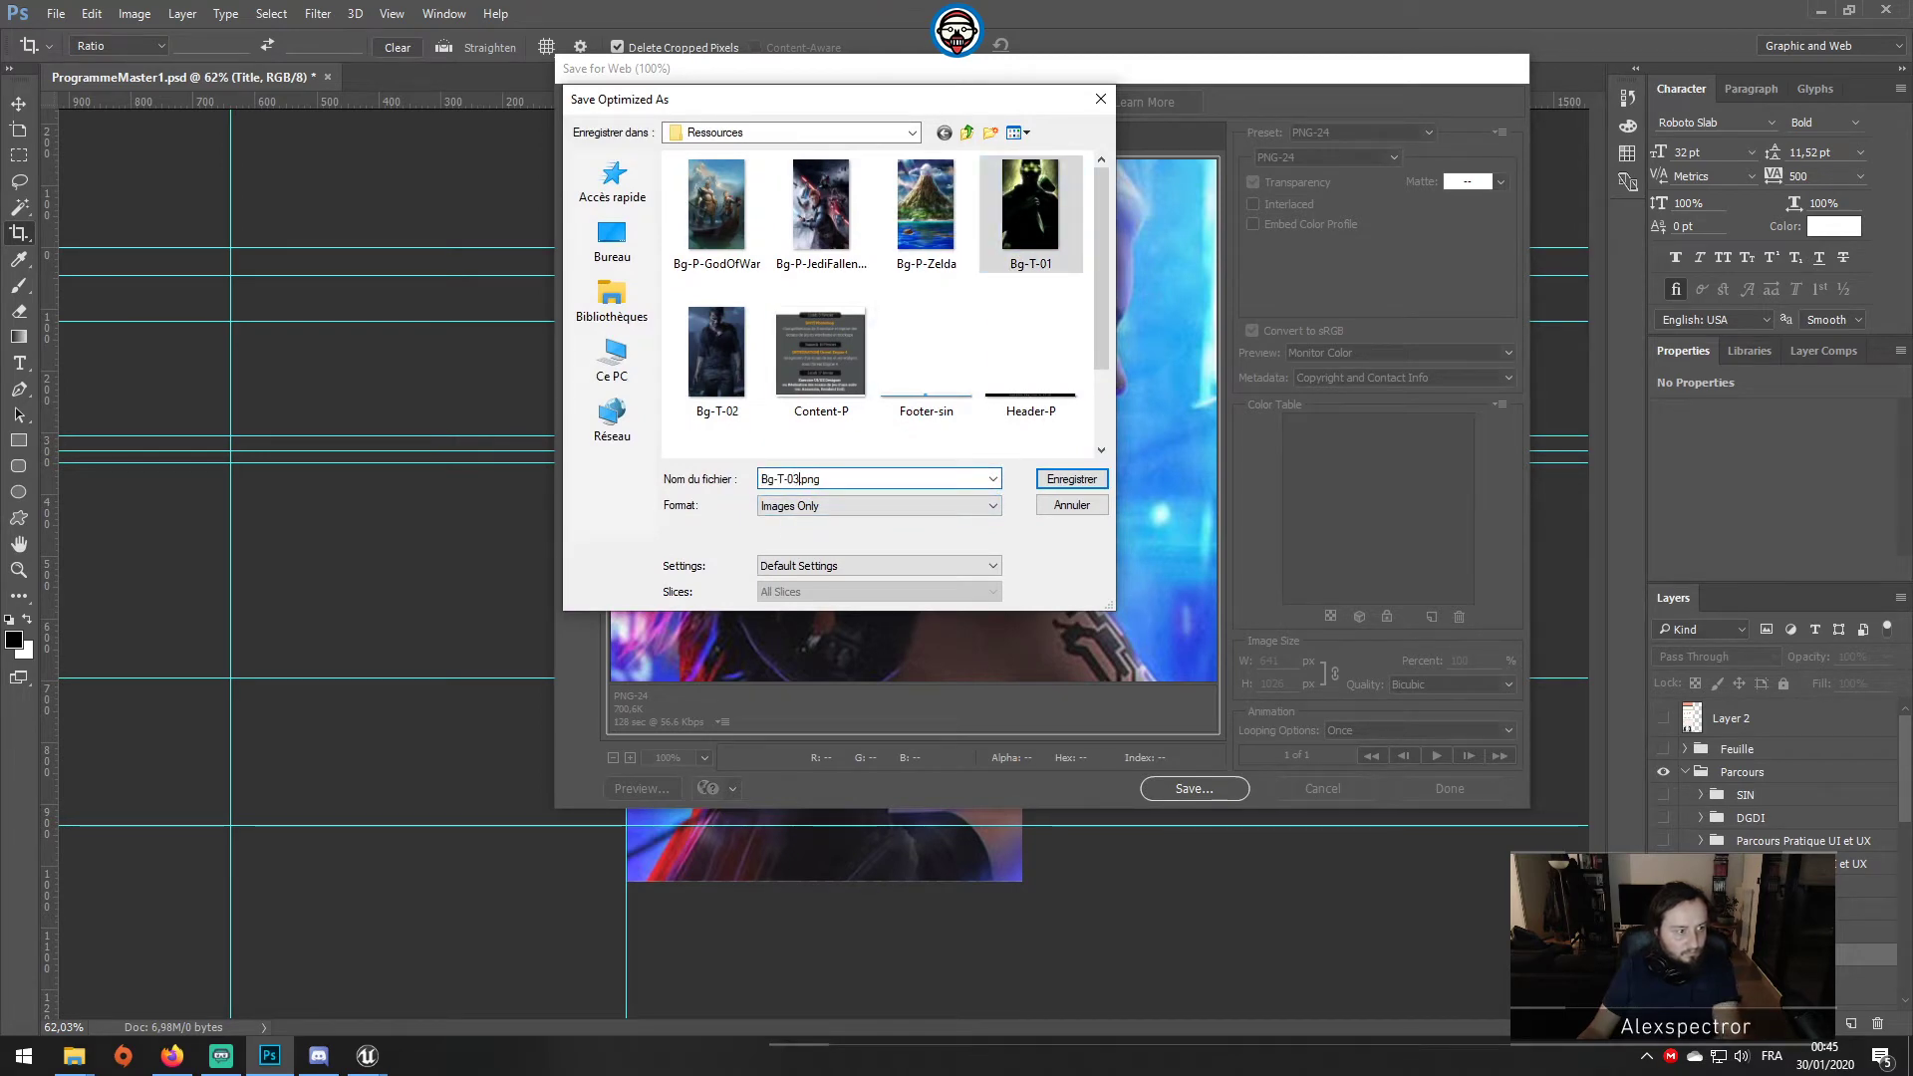
key(Return)
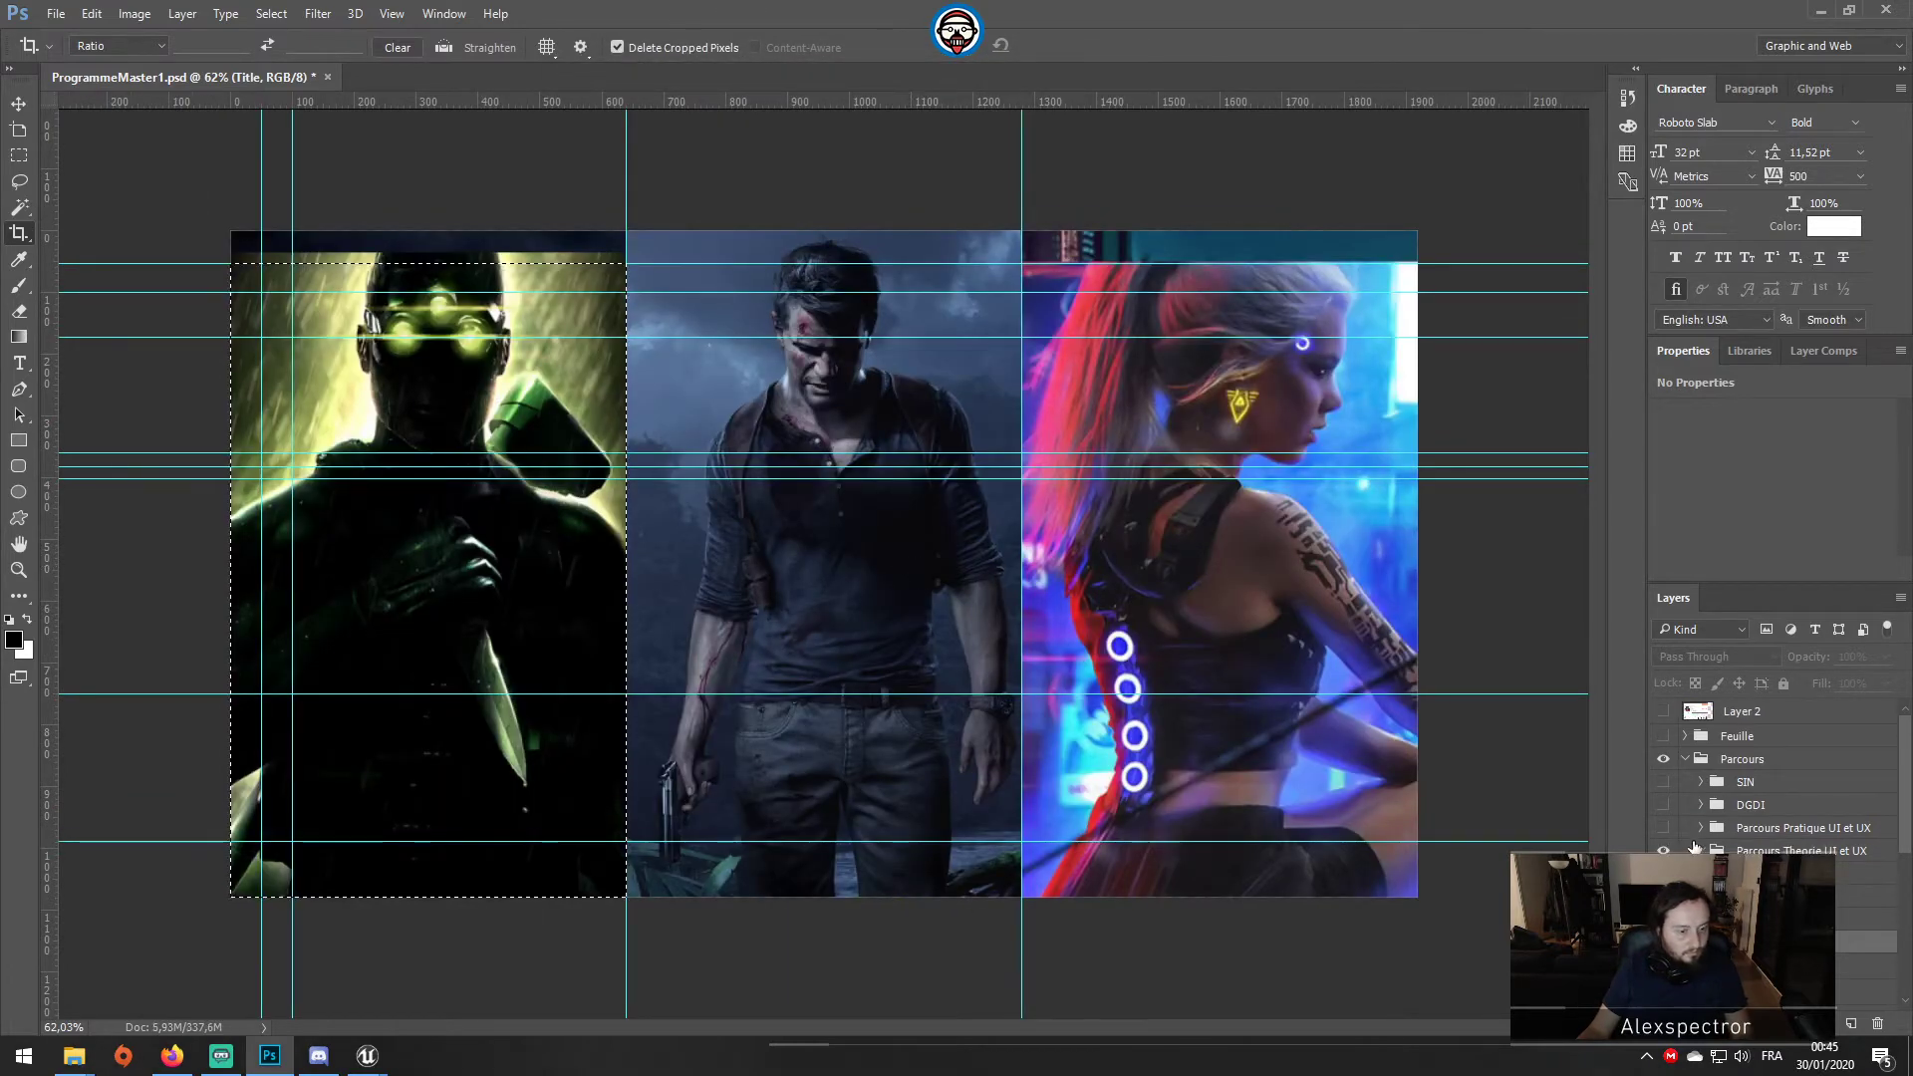
Step: Expand the Parcours Theorie UI et UX group and scroll through its BG1–BG3 layers
click(1784, 850)
click(1701, 850)
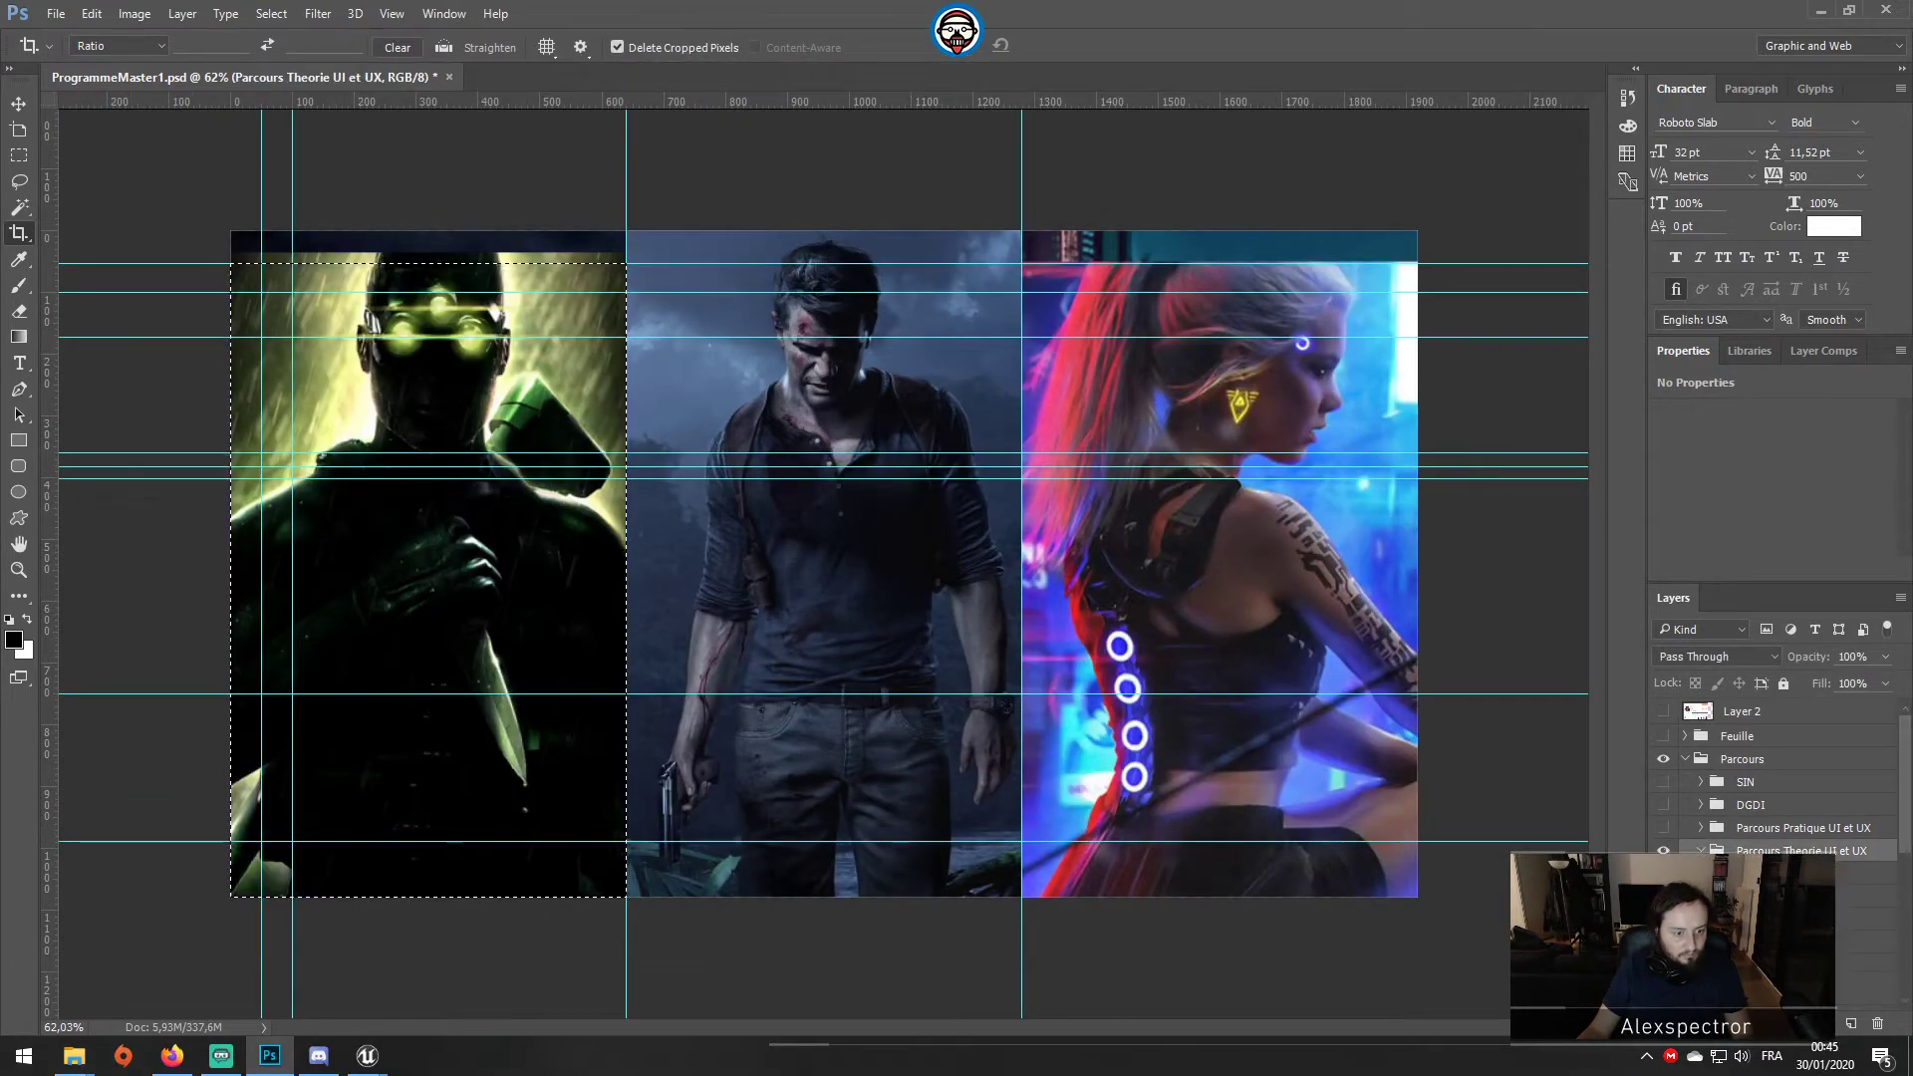
scroll(1774, 778, down, 1)
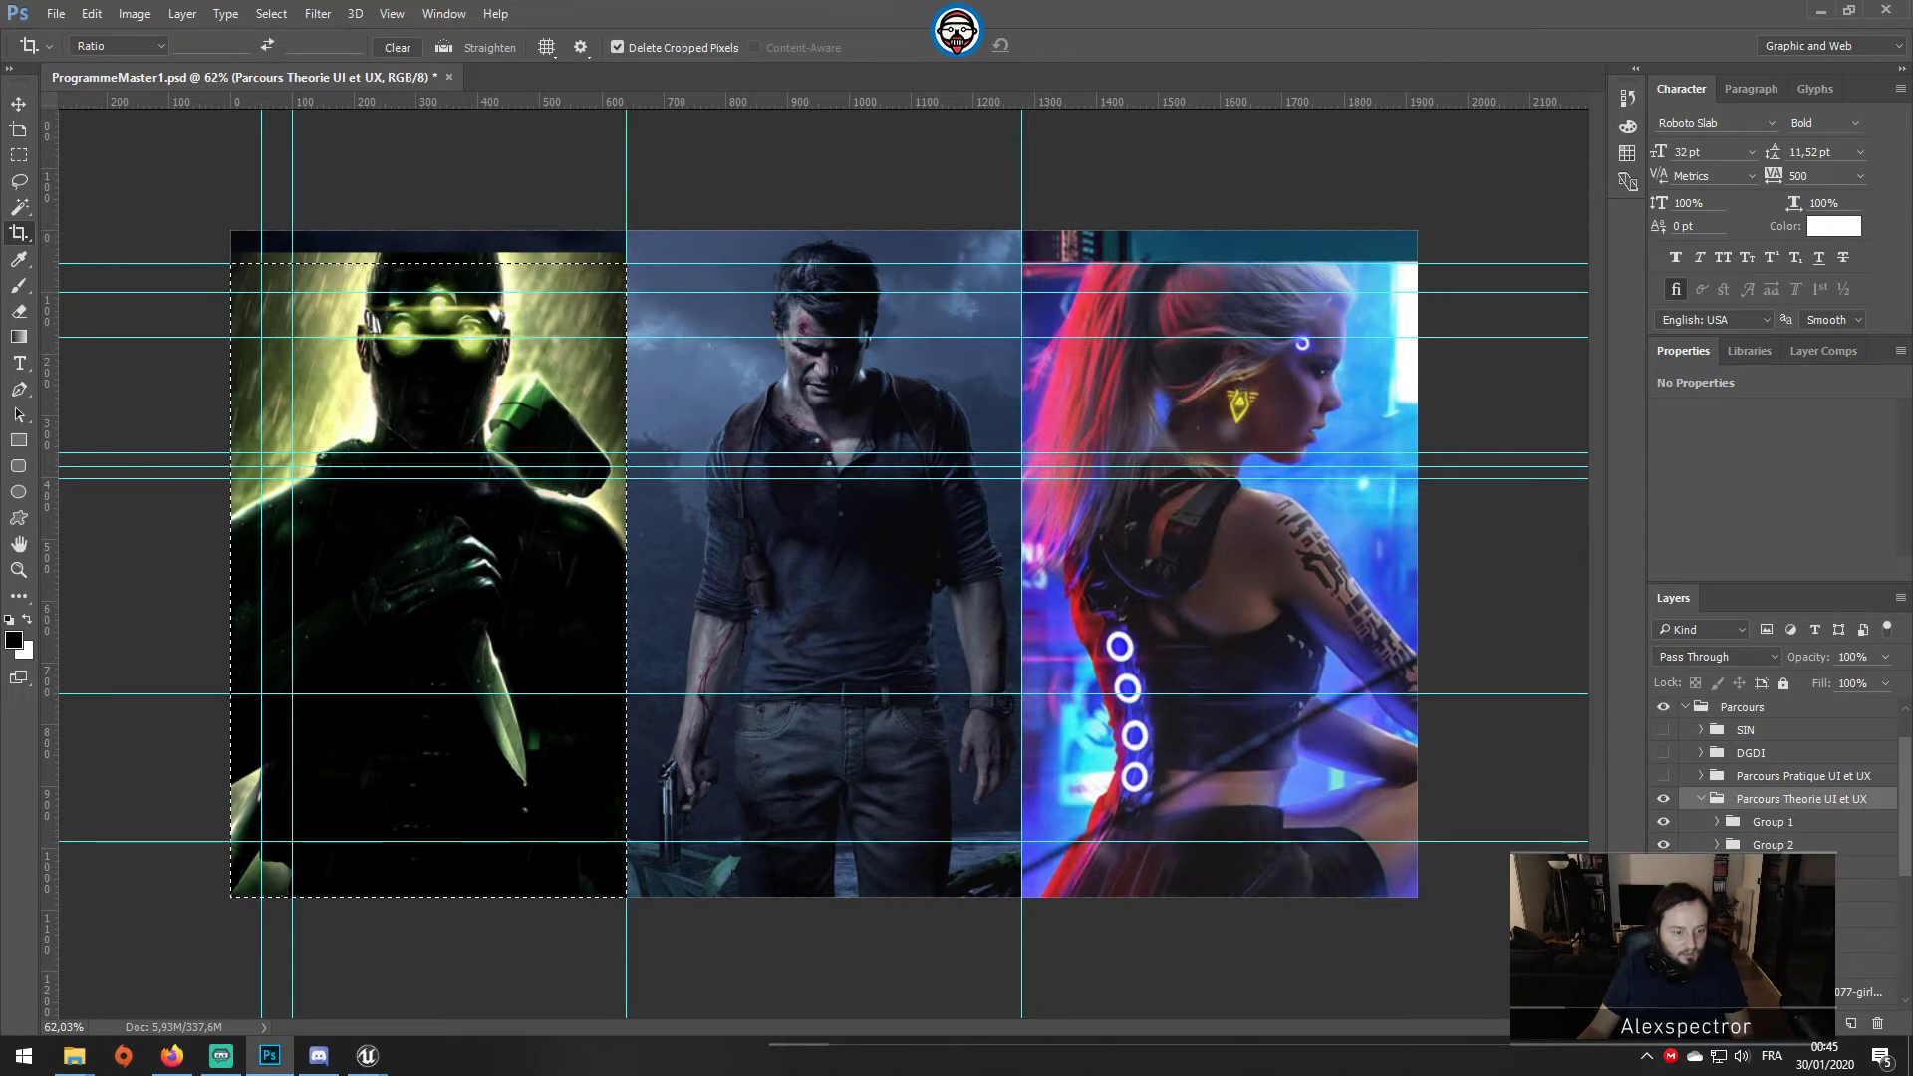
scroll(1773, 778, down, 3)
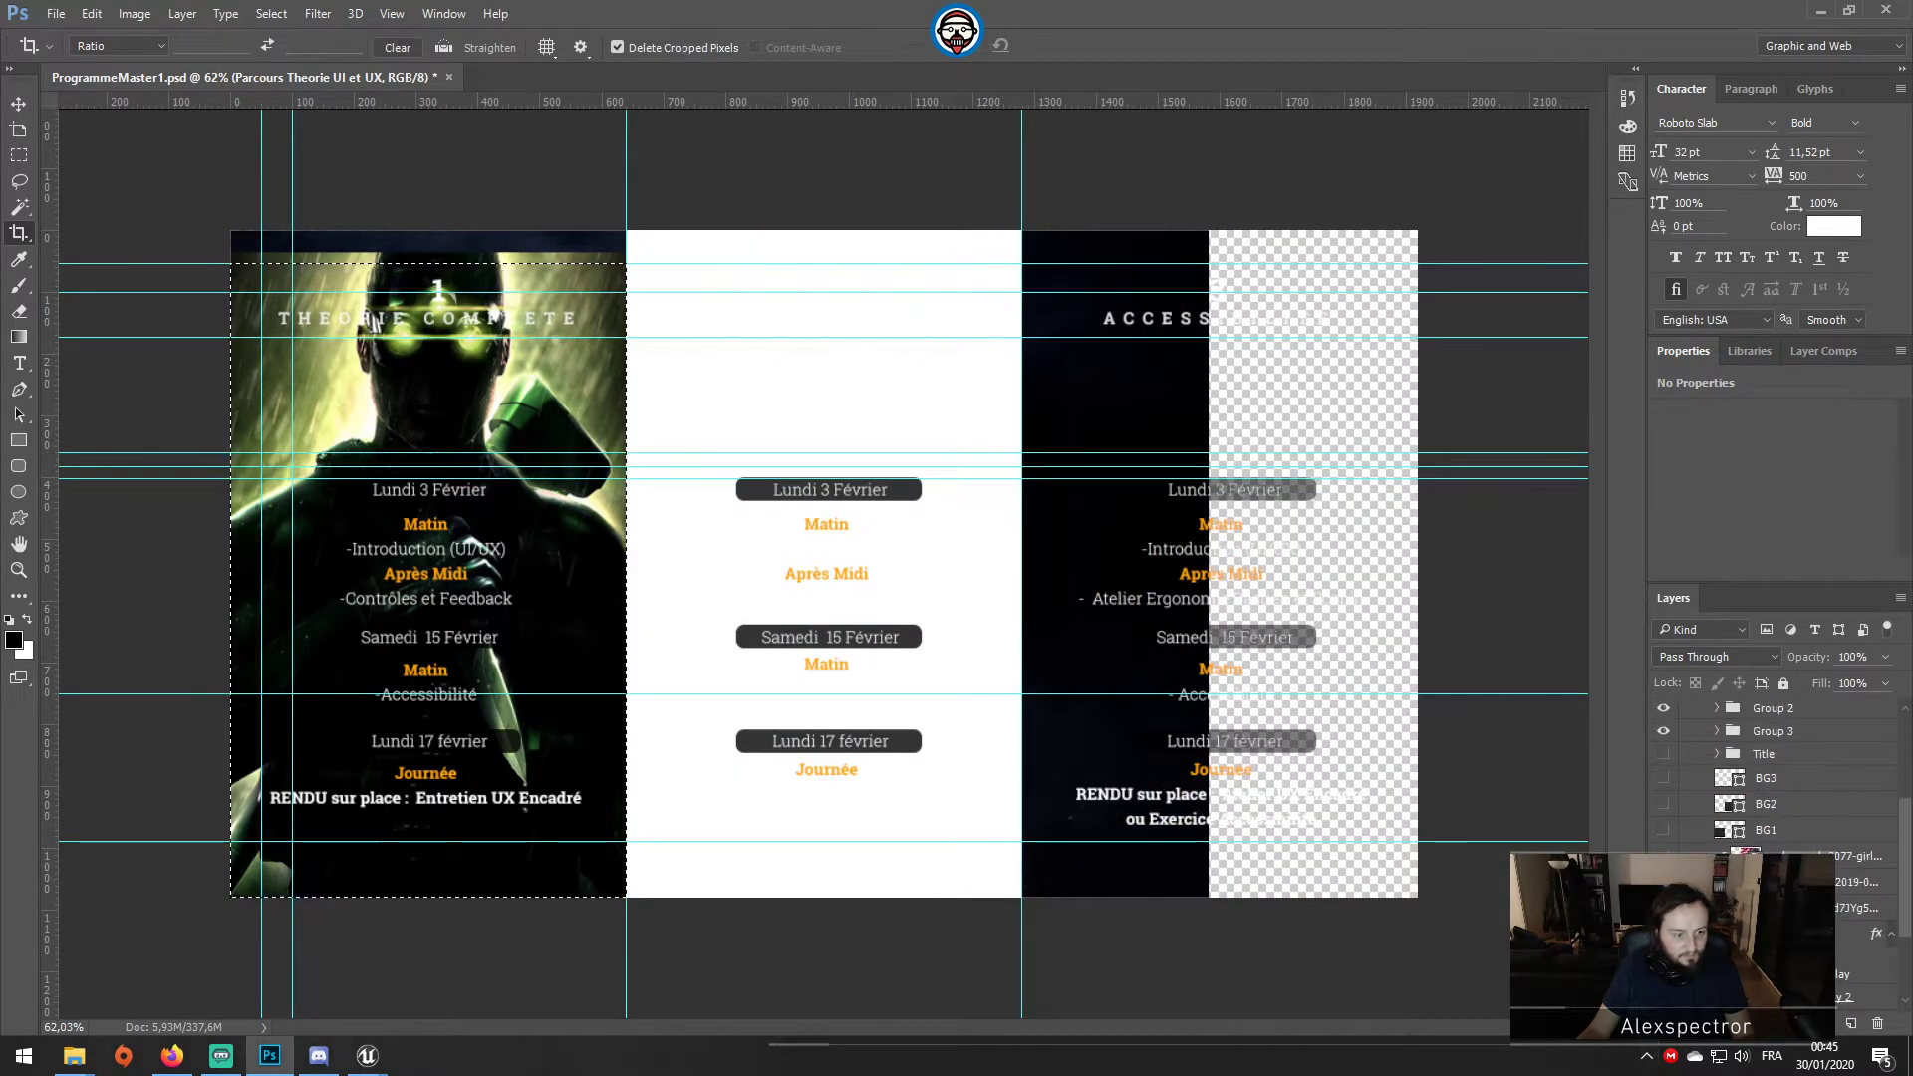
scroll(1774, 778, down, 3)
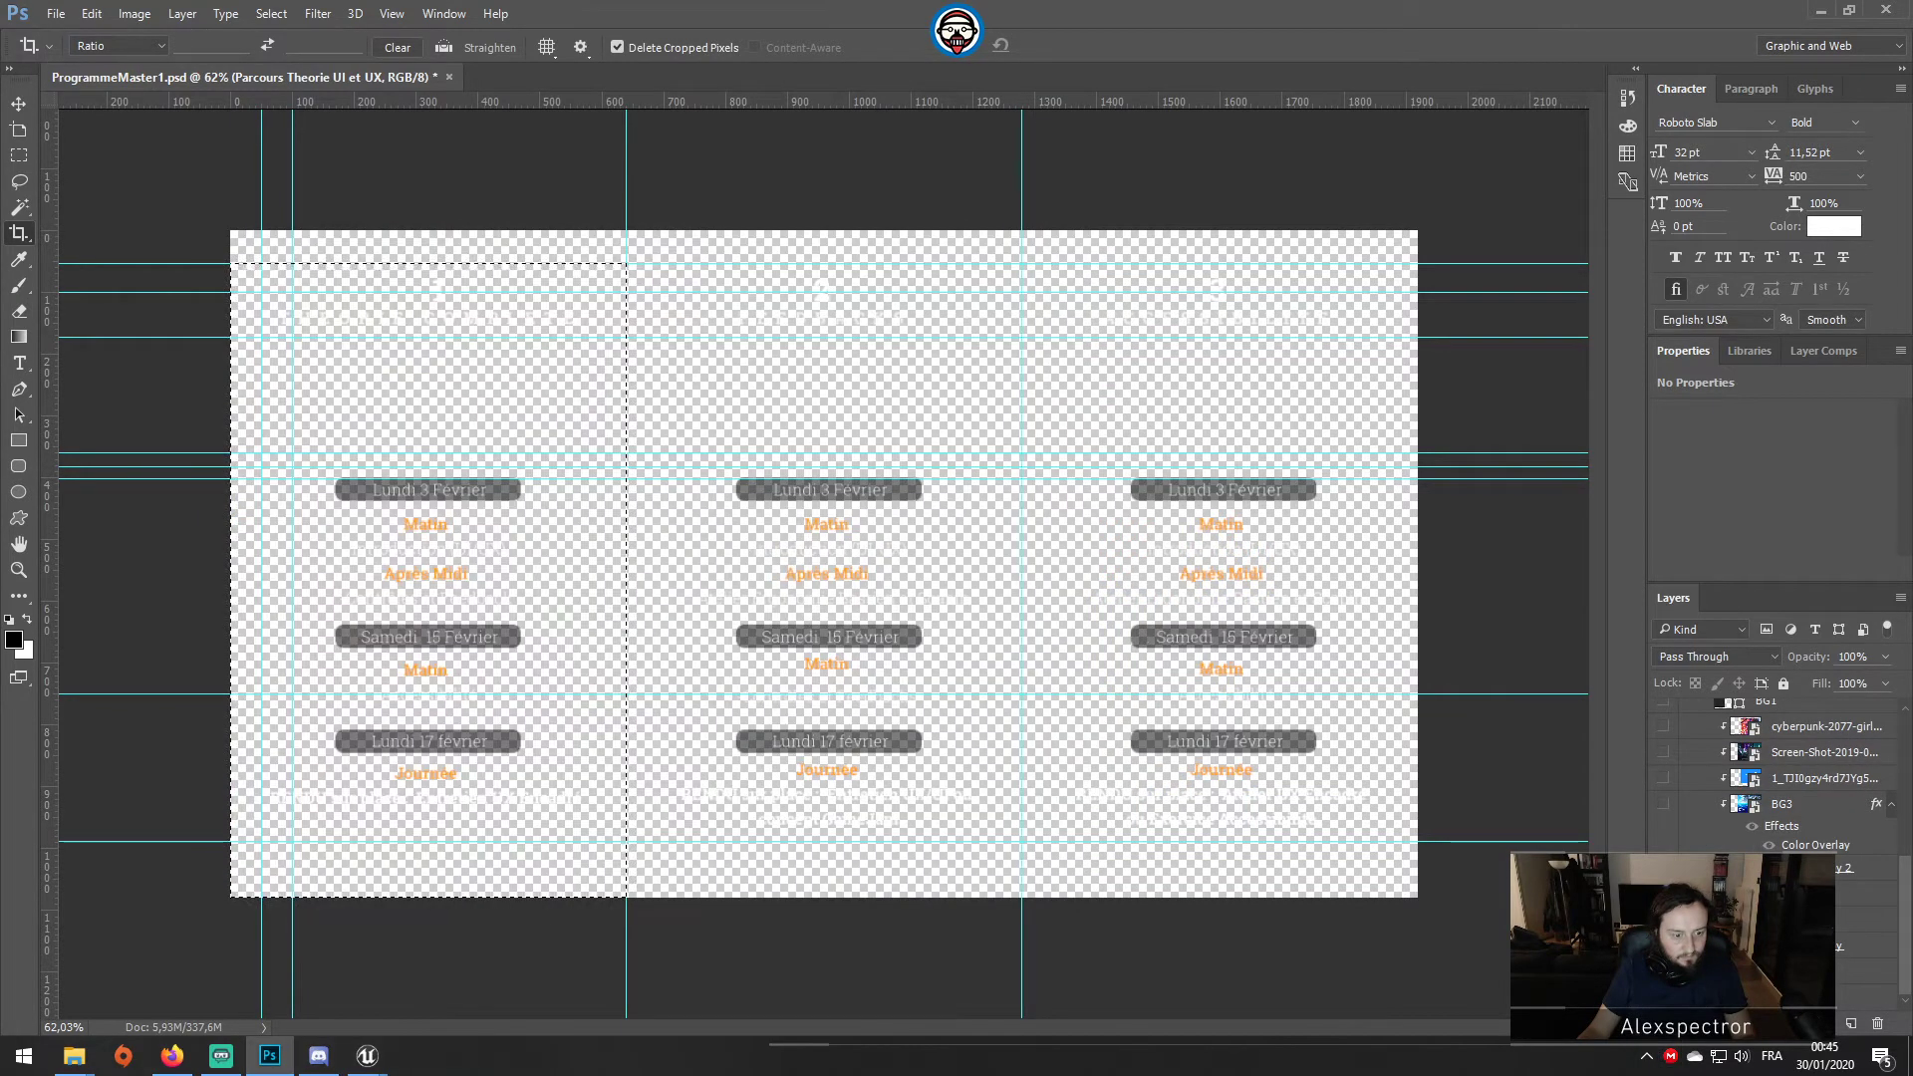
scroll(1774, 778, up, 5)
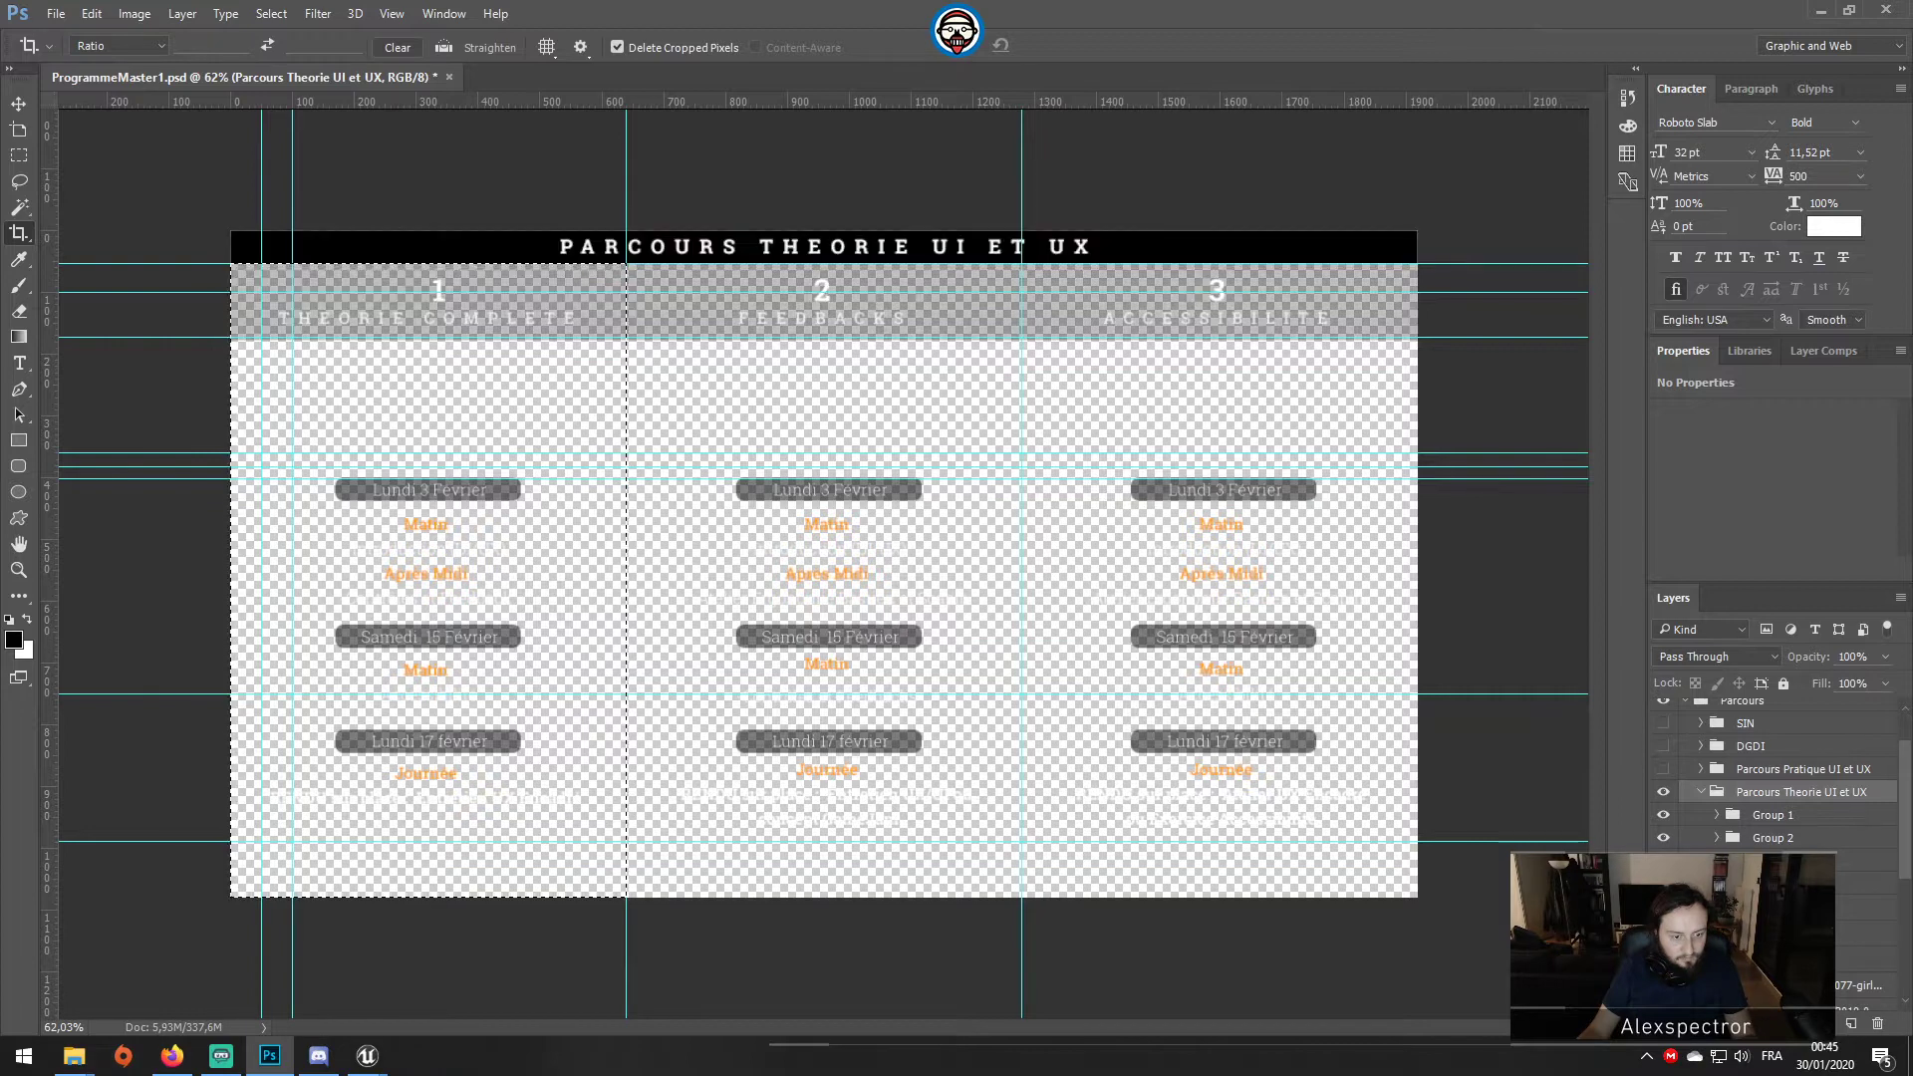
alt+scroll(230, 264, up, 2)
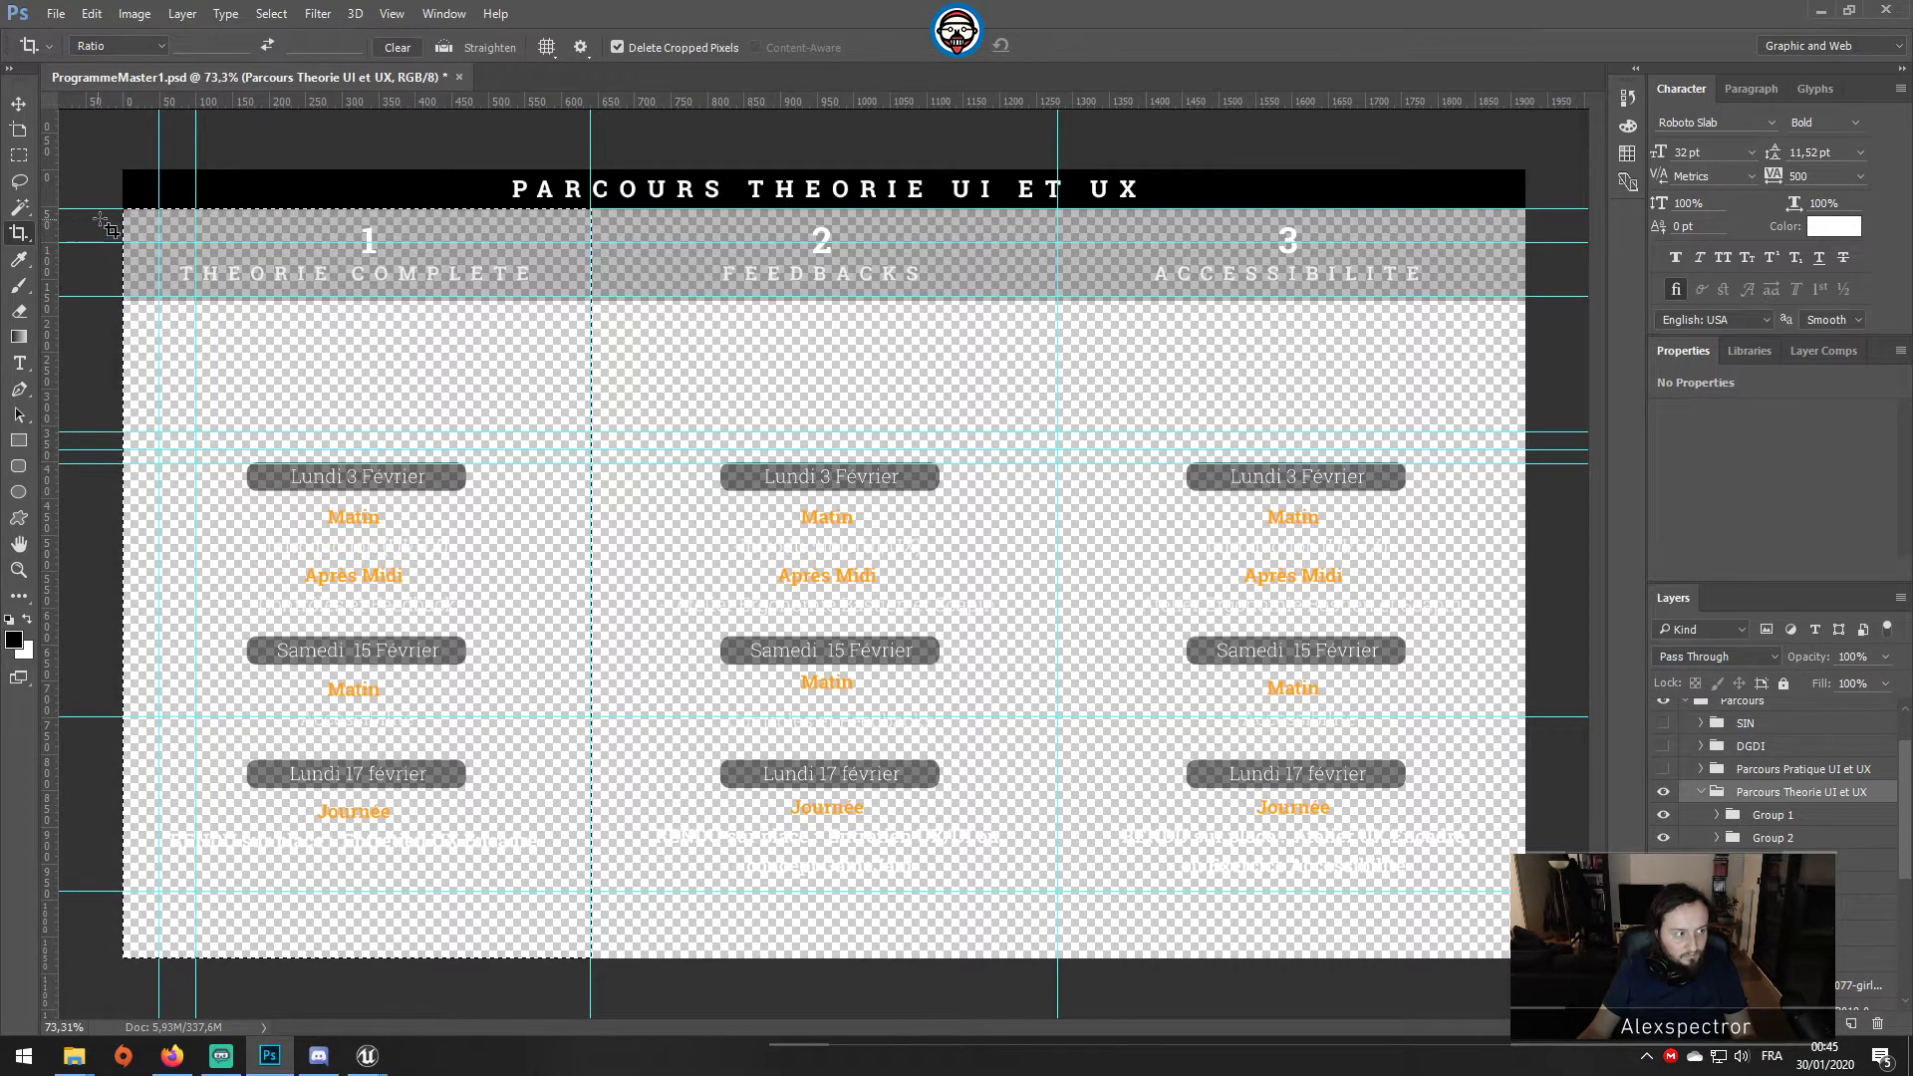
drag(122, 209, 598, 299)
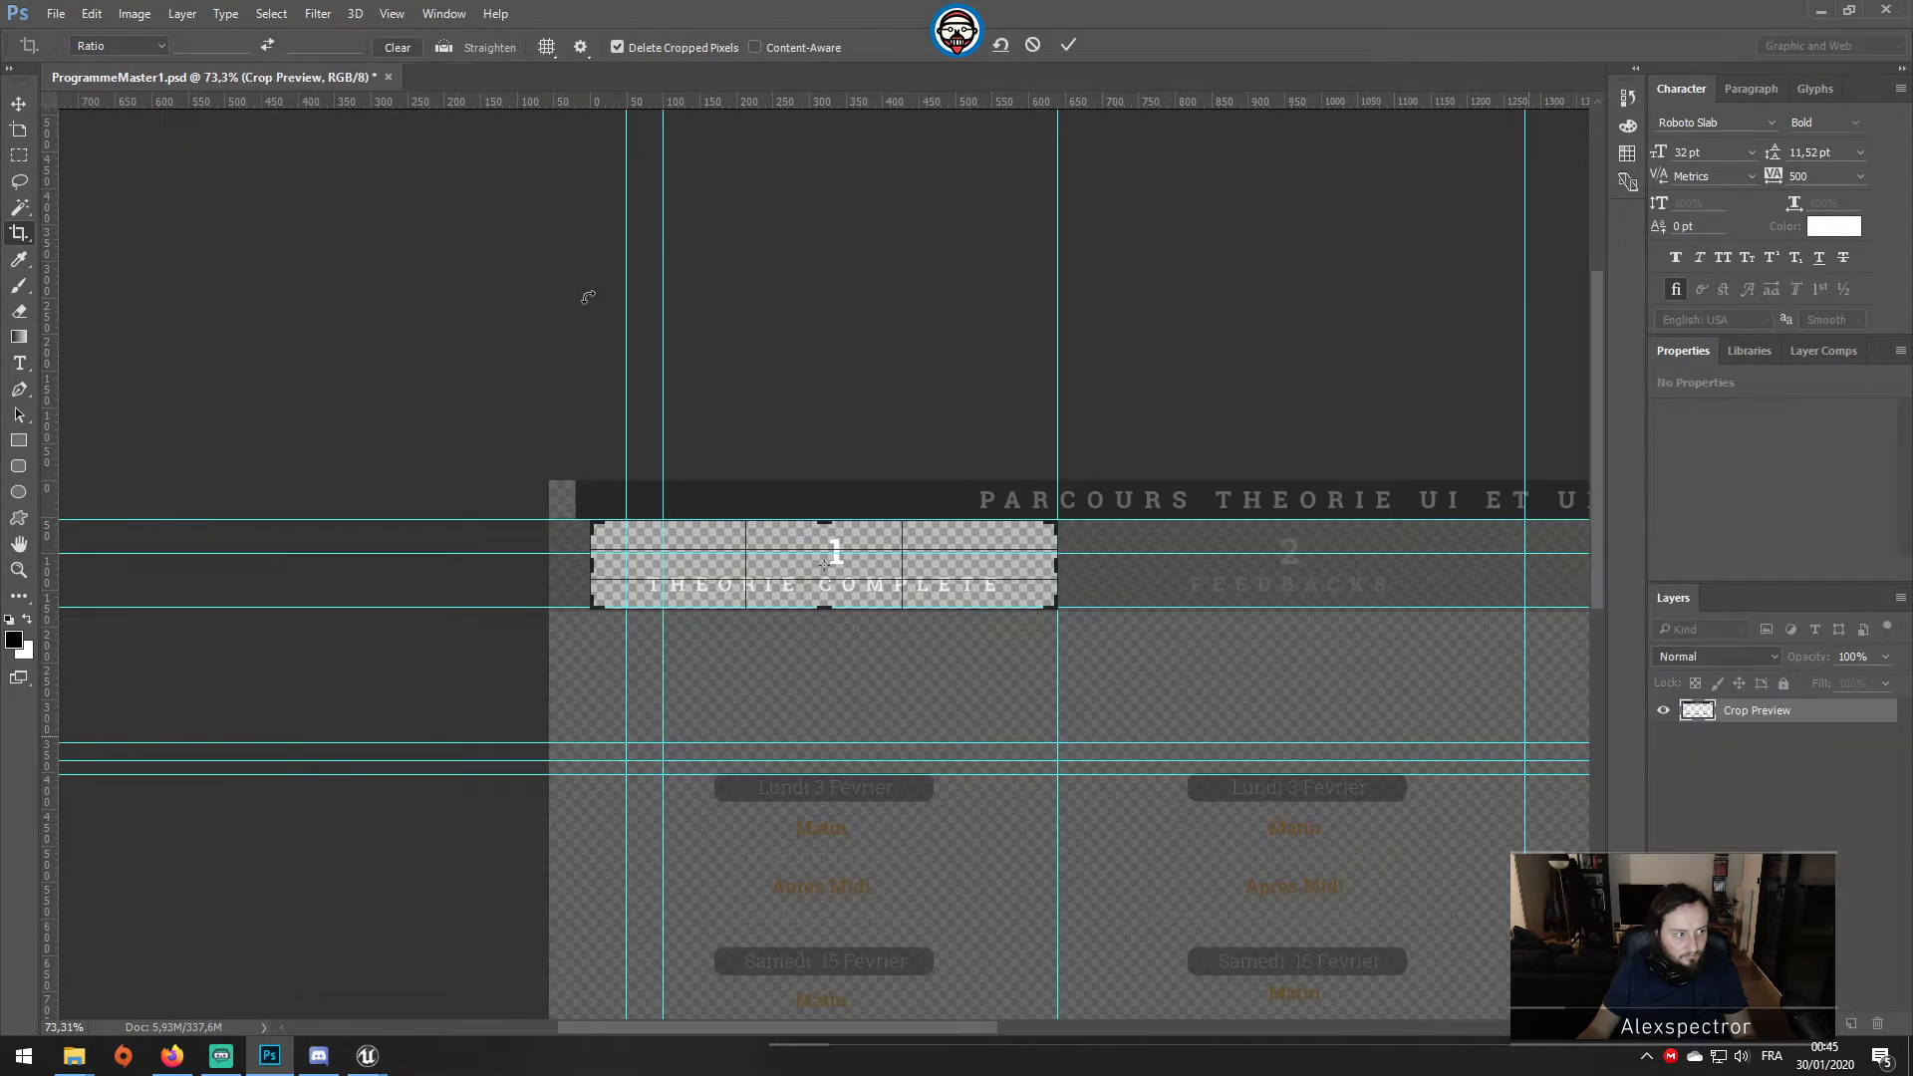
drag(594, 568, 587, 577)
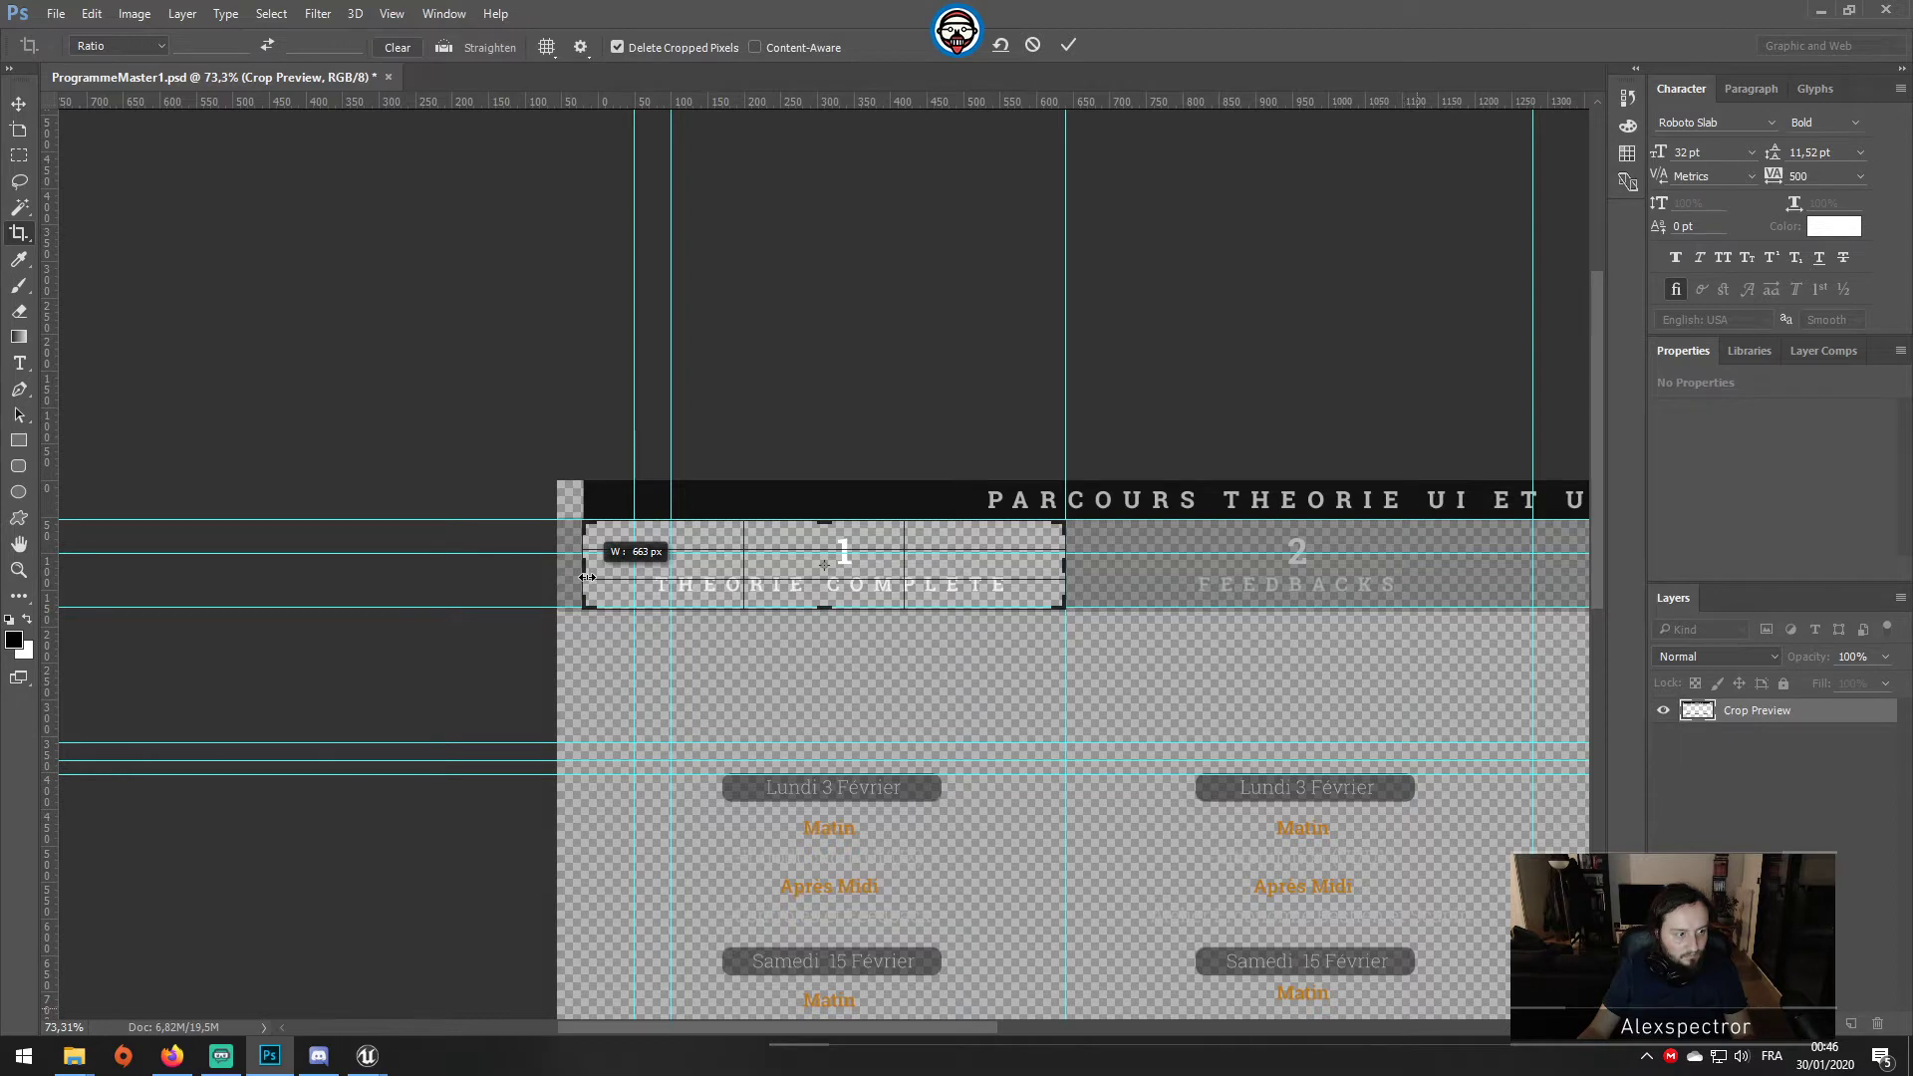
alt+scroll(739, 713, down, 3)
alt+scroll(738, 713, down, 2)
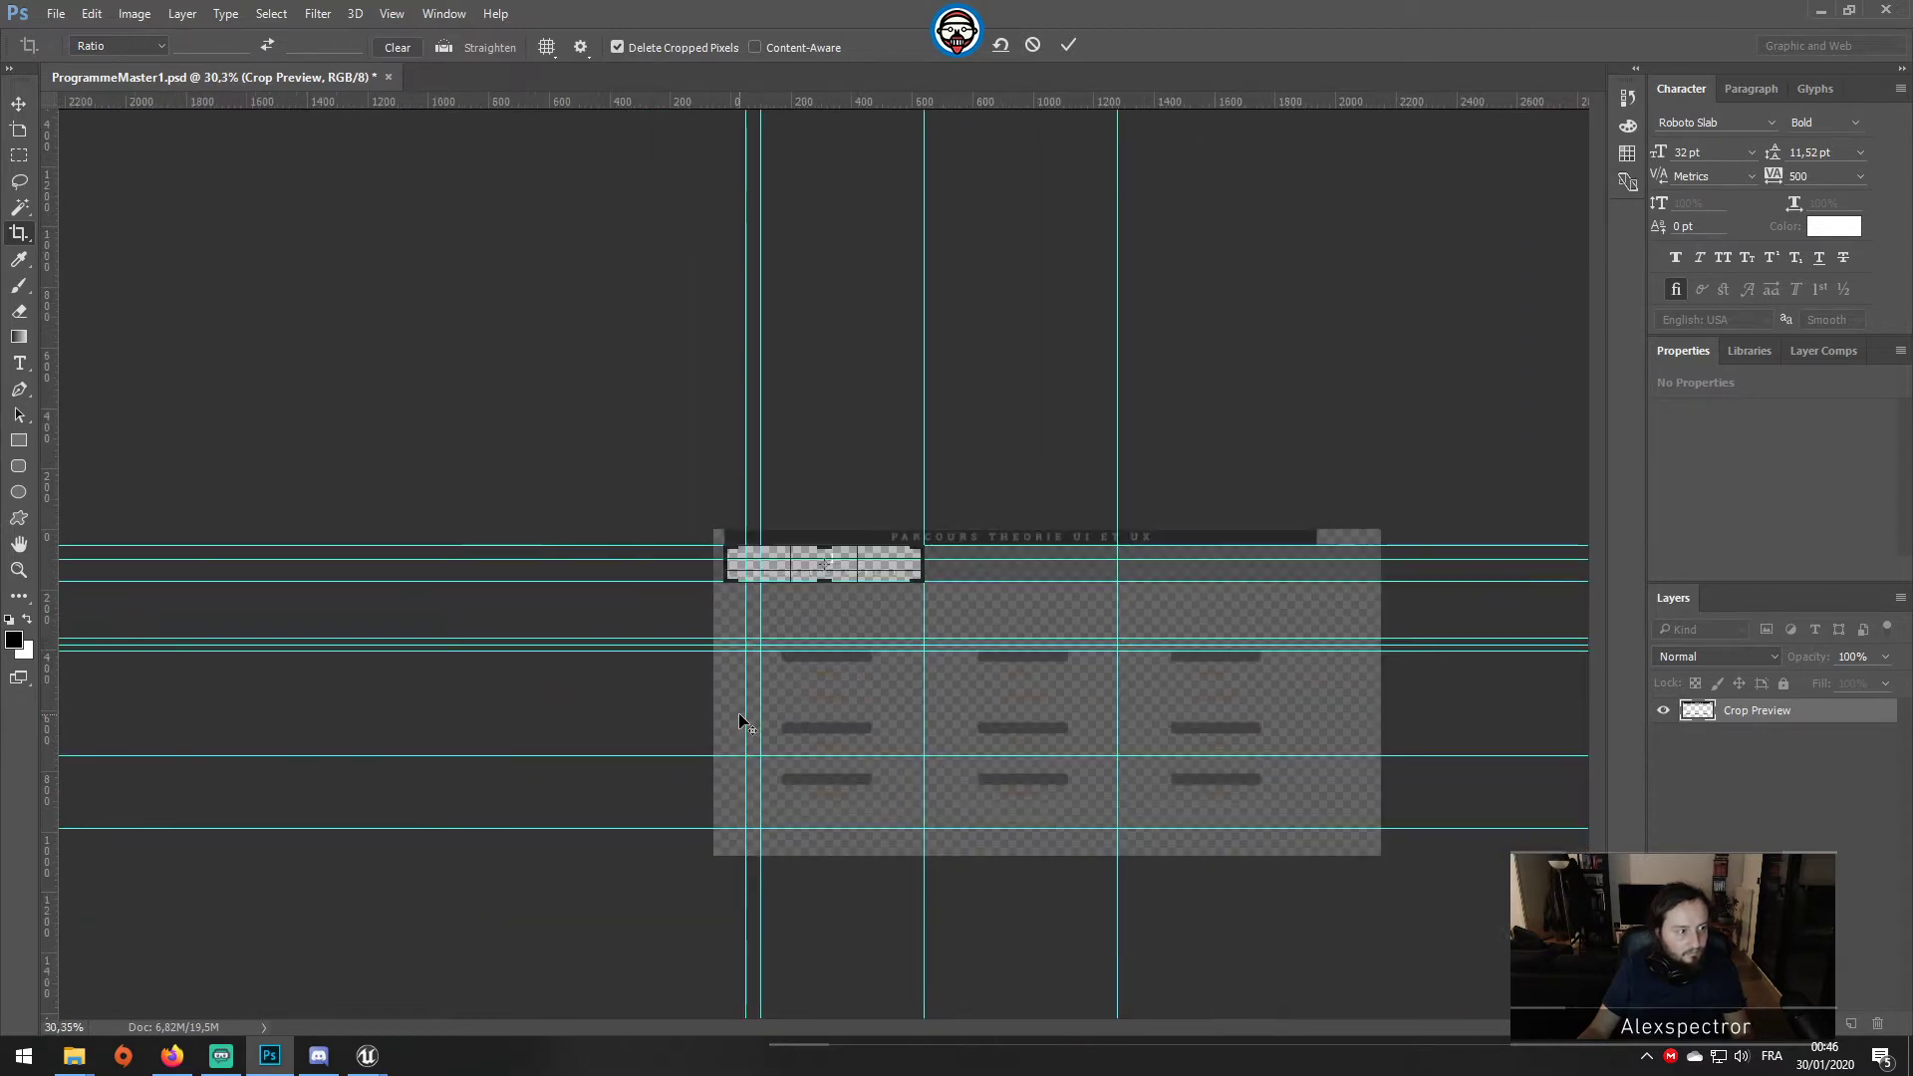
alt+scroll(738, 713, up, 1)
alt+scroll(738, 713, up, 1)
key(alt+space)
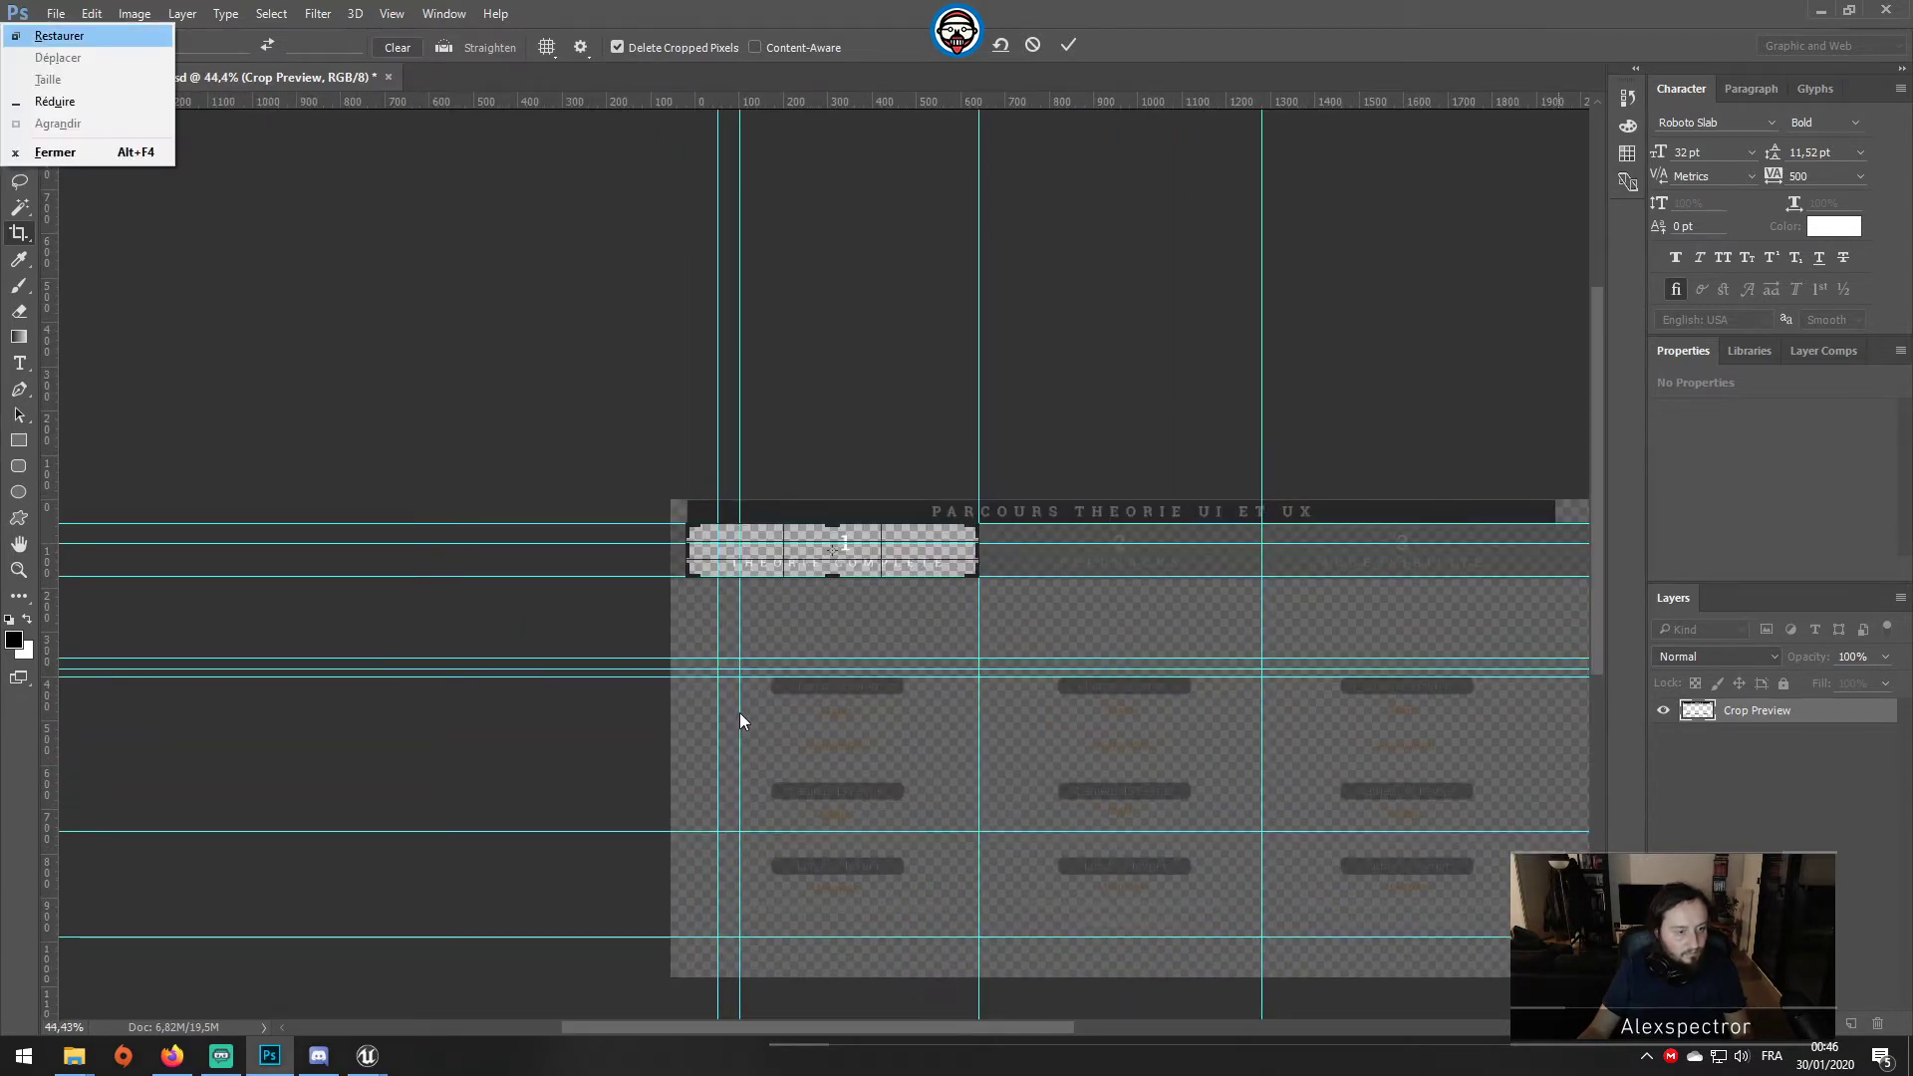
key(Escape)
click(19, 104)
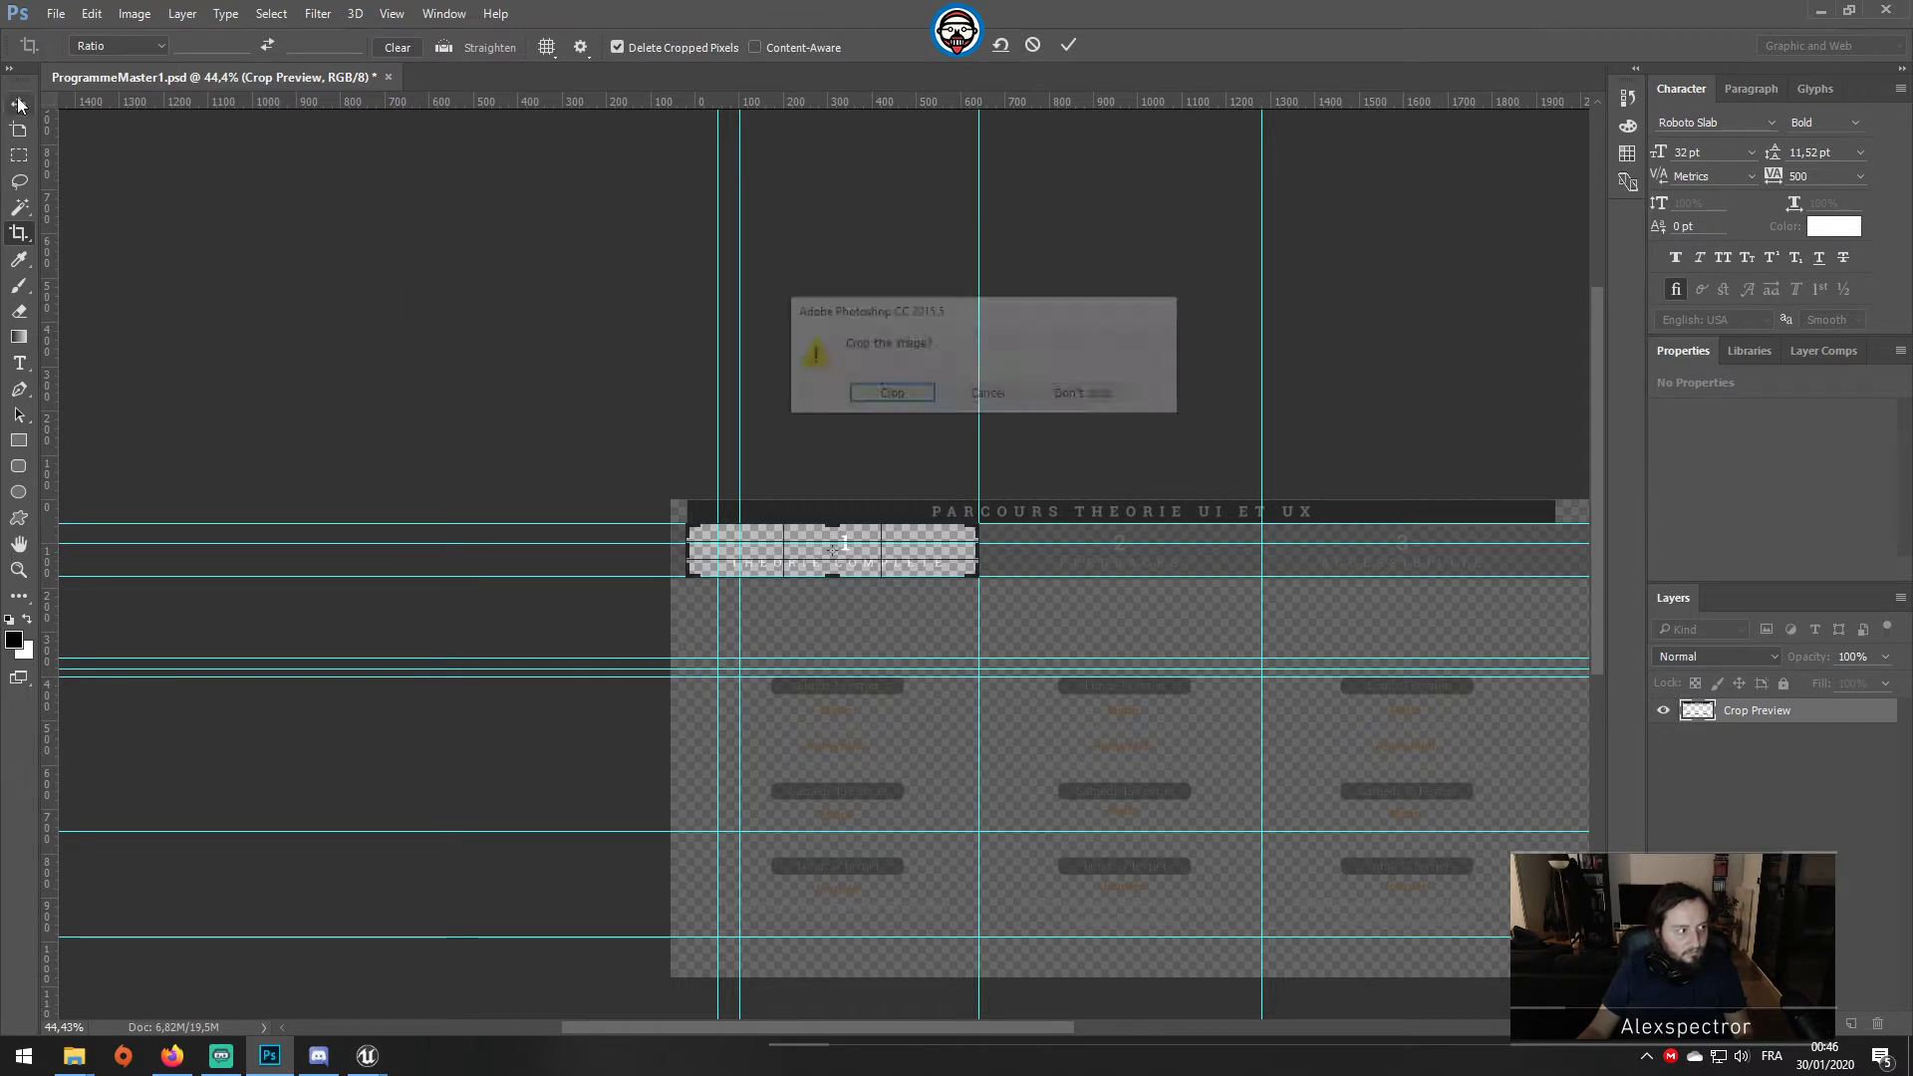
click(869, 398)
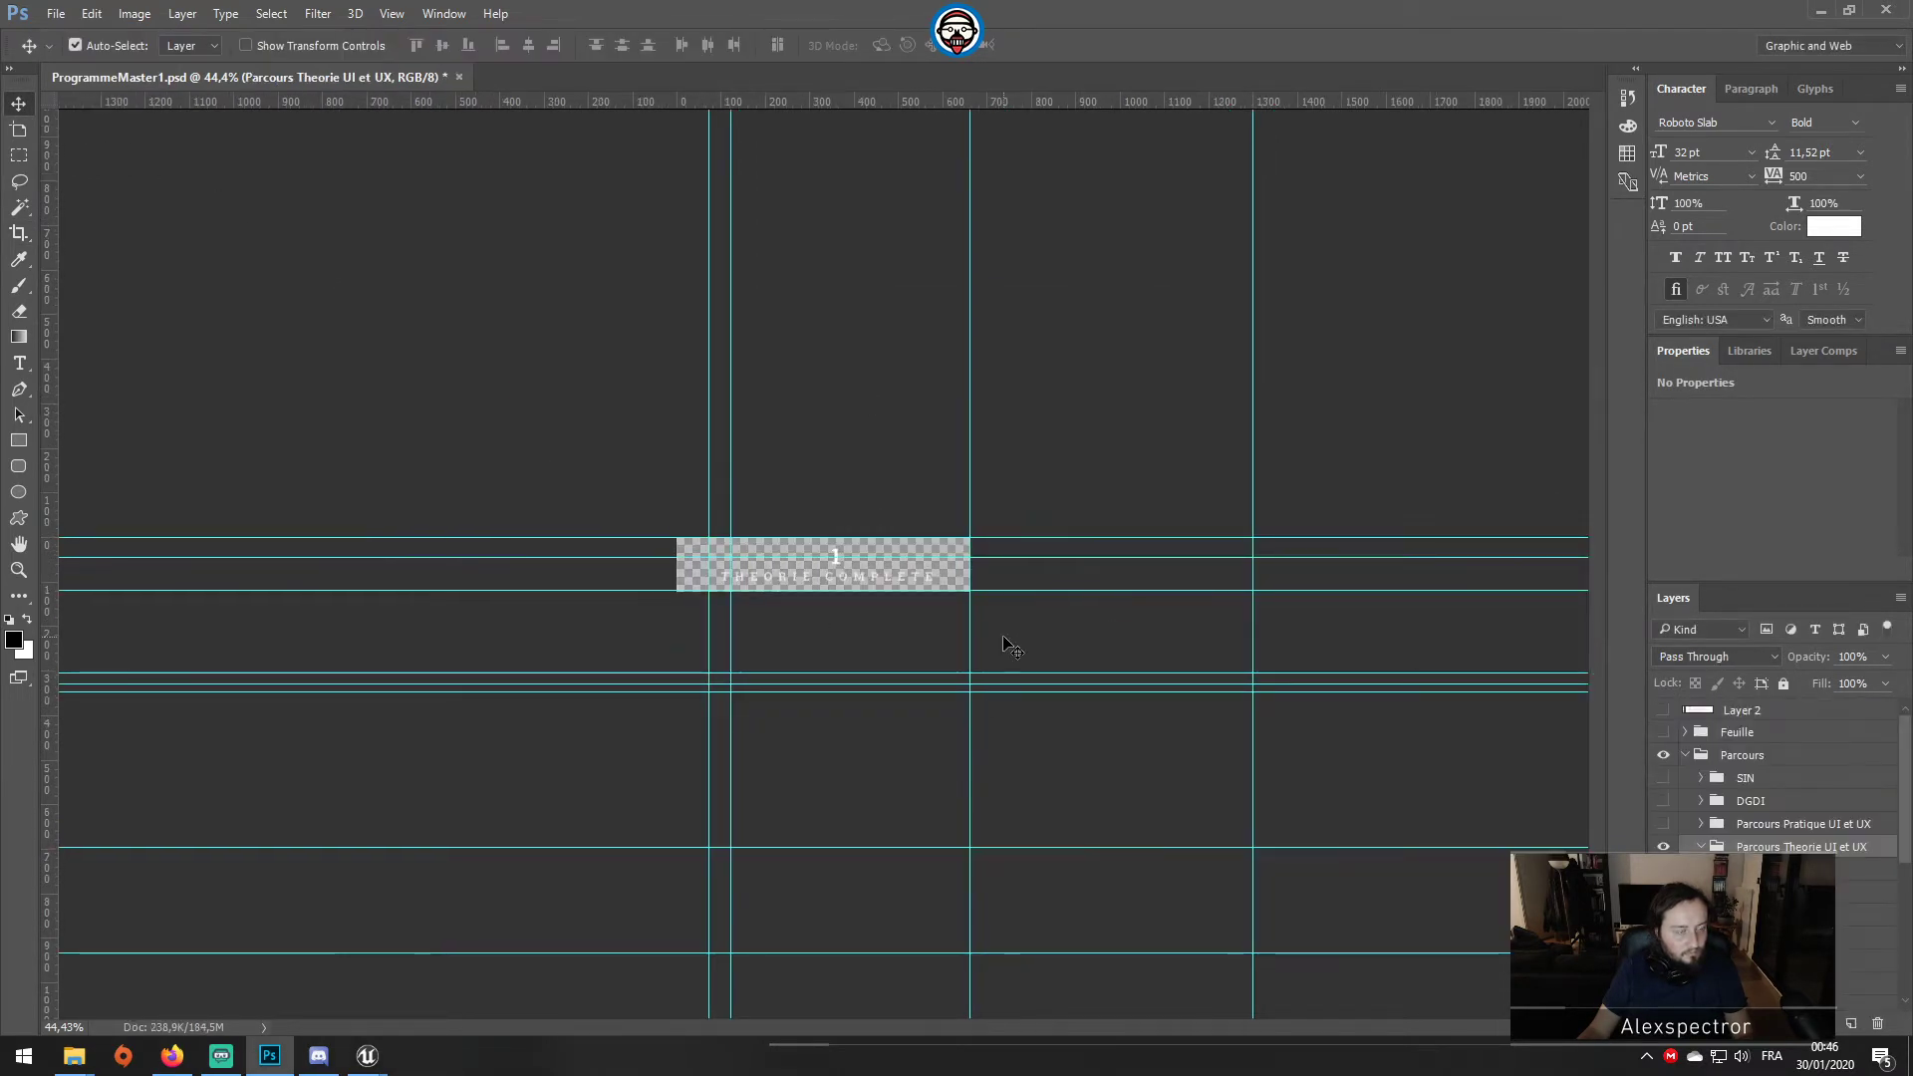
key(ctrl+0)
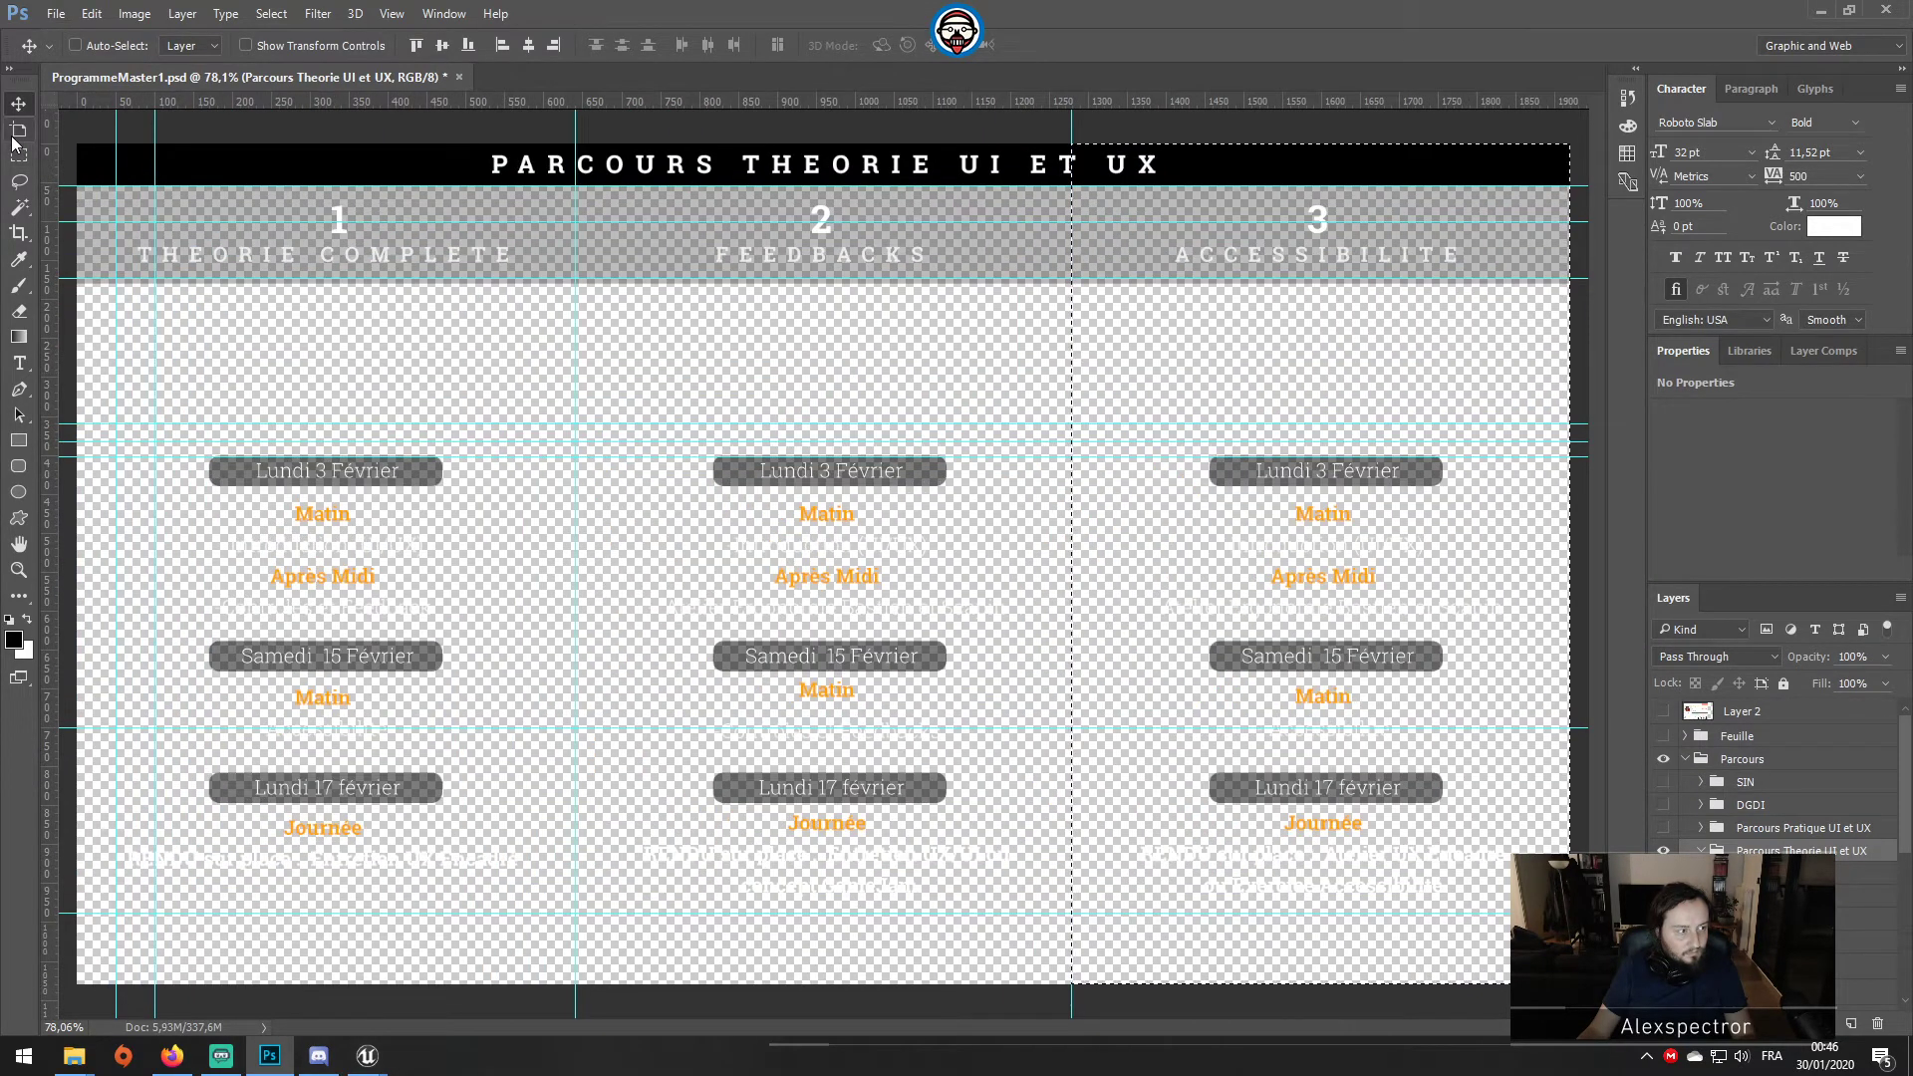
Step: Fit the crop box tightly around the 3 ACCESSIBILITE header strip and commit it
key(c)
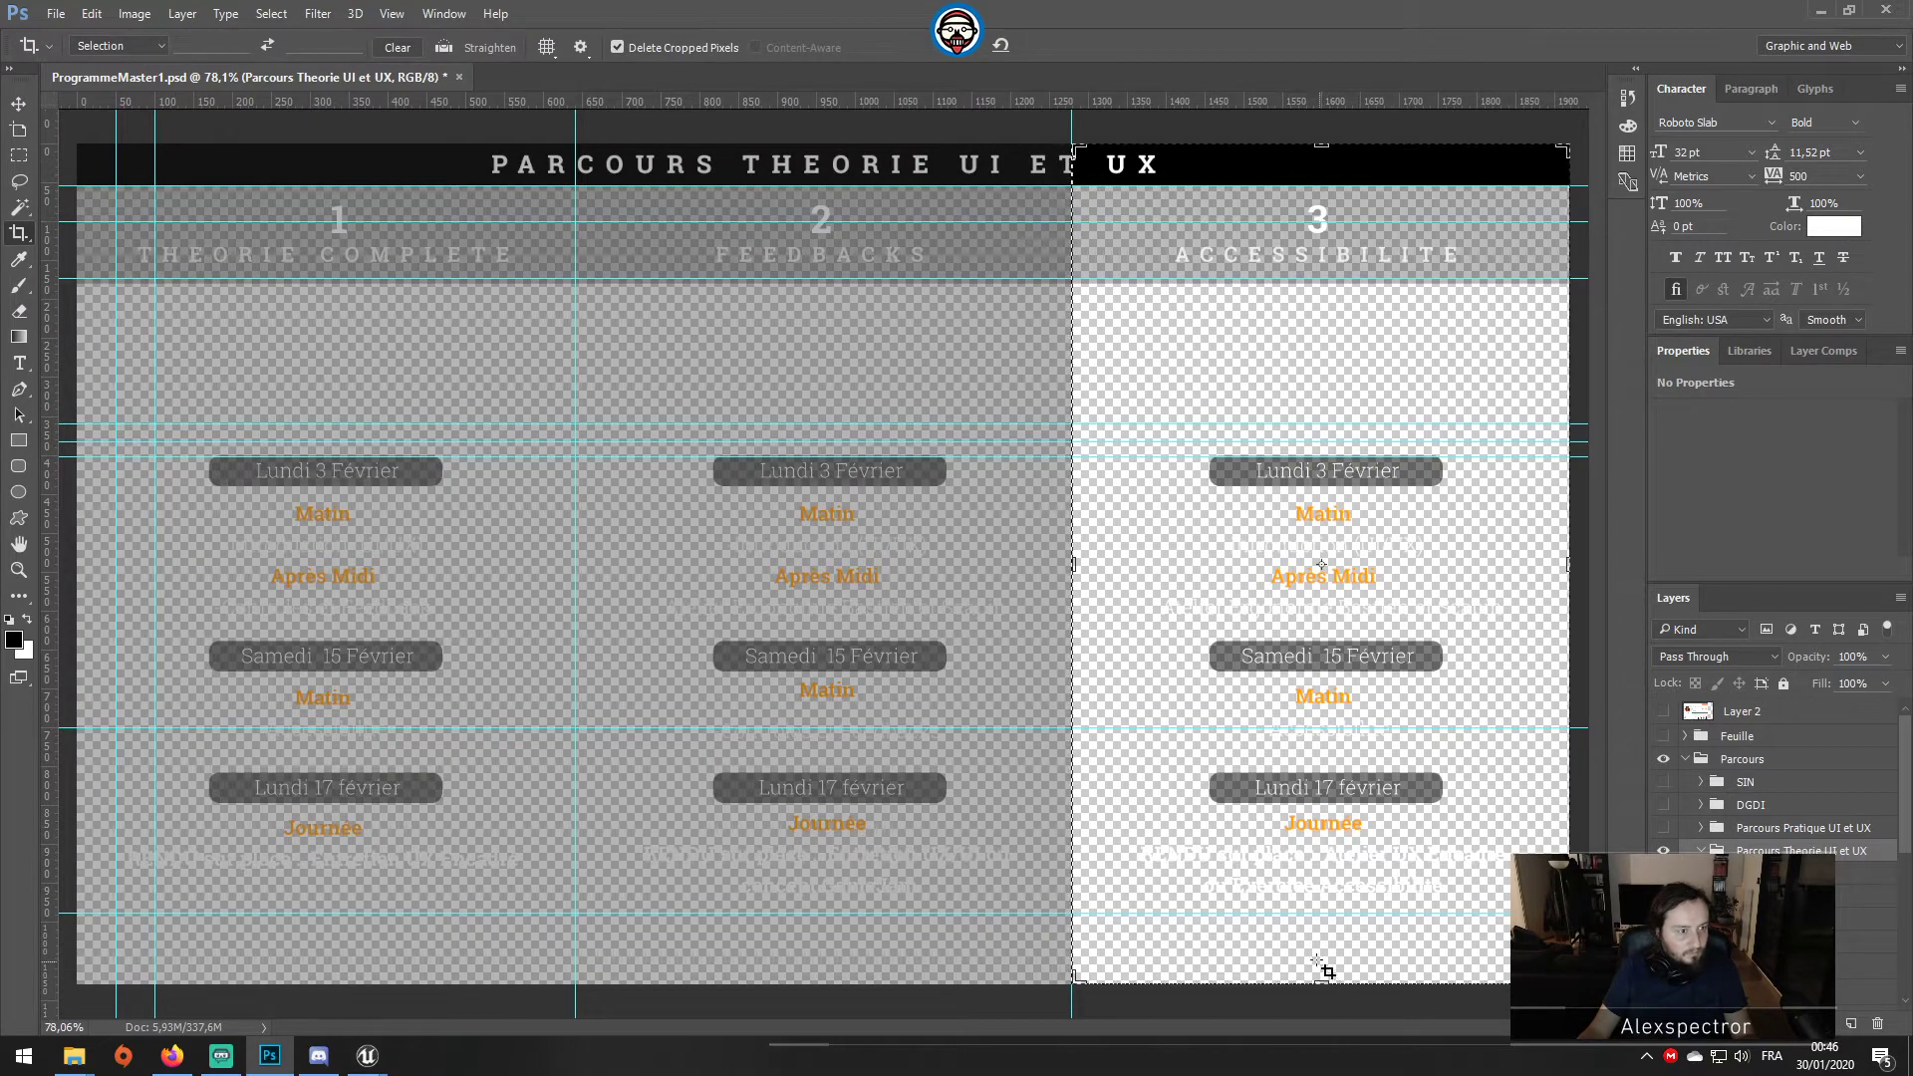
drag(1320, 987, 1358, 622)
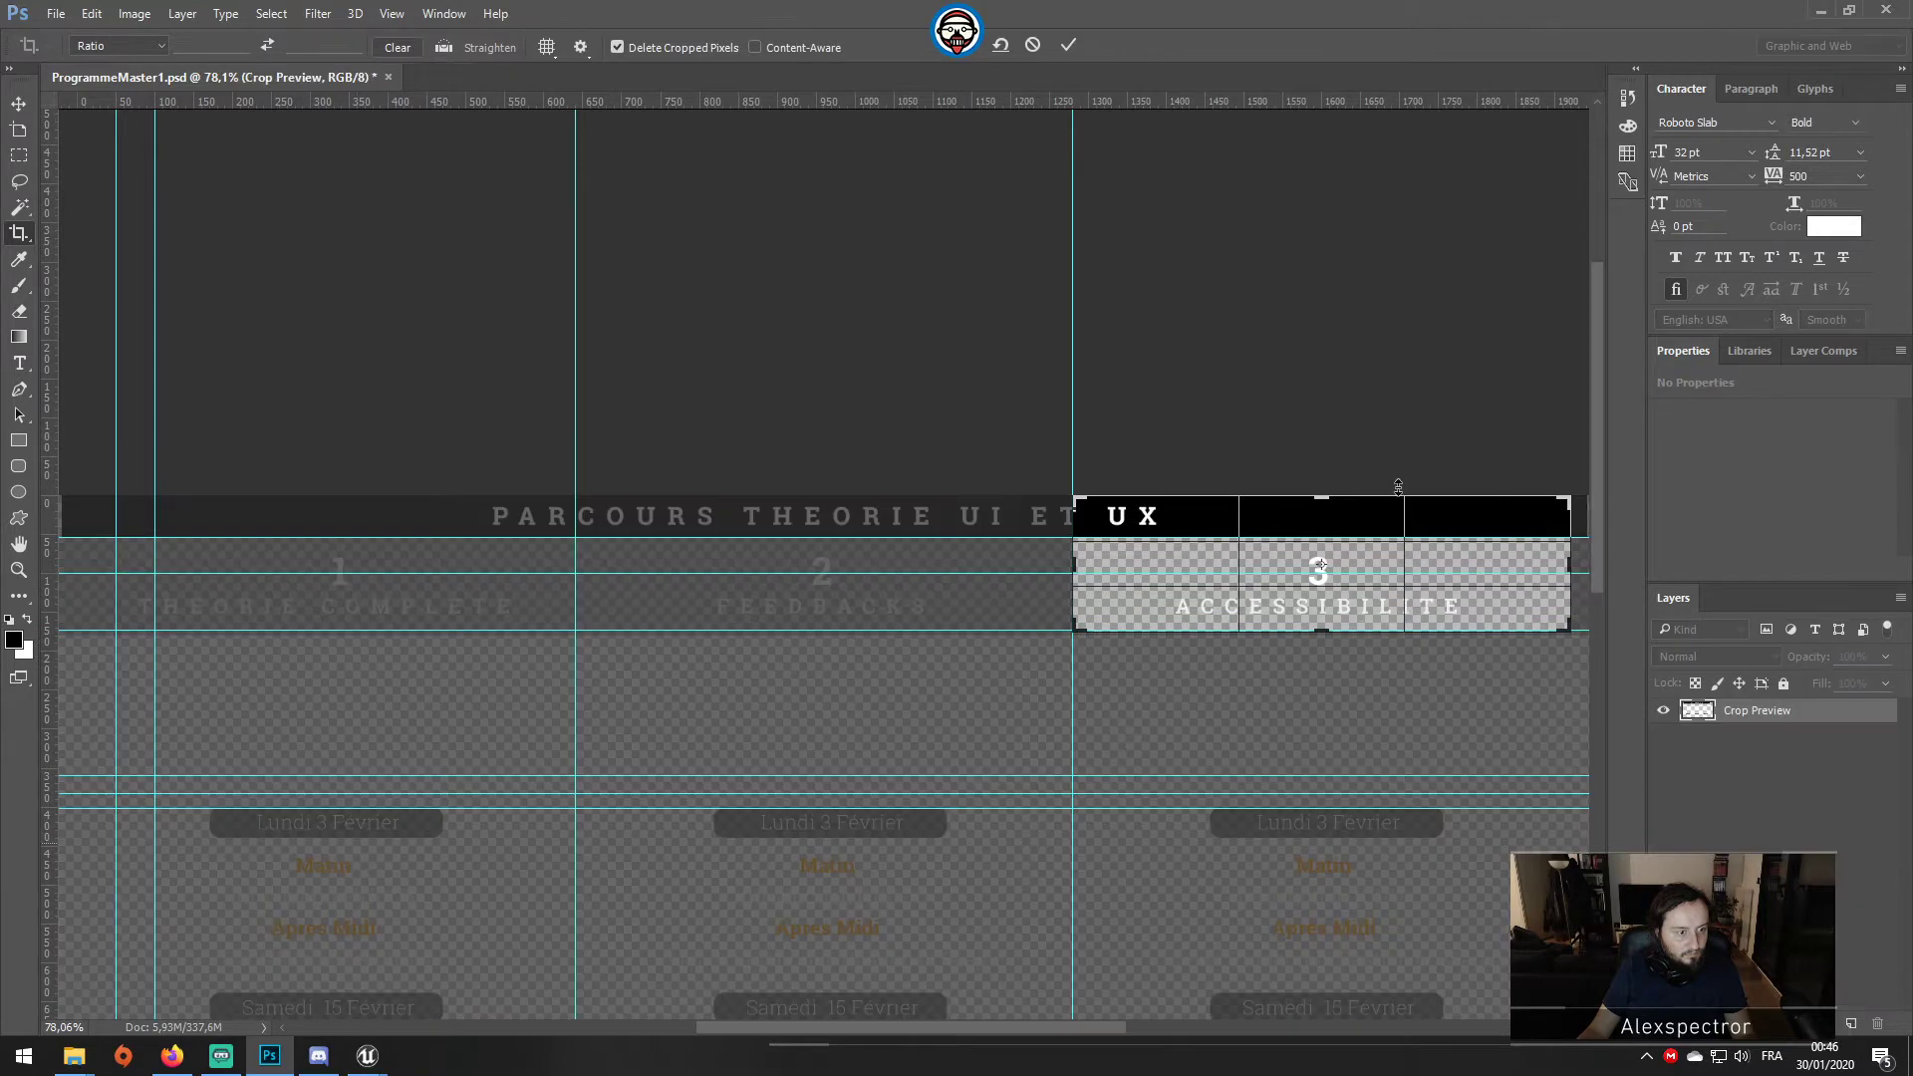
alt+scroll(1394, 490, down, 2)
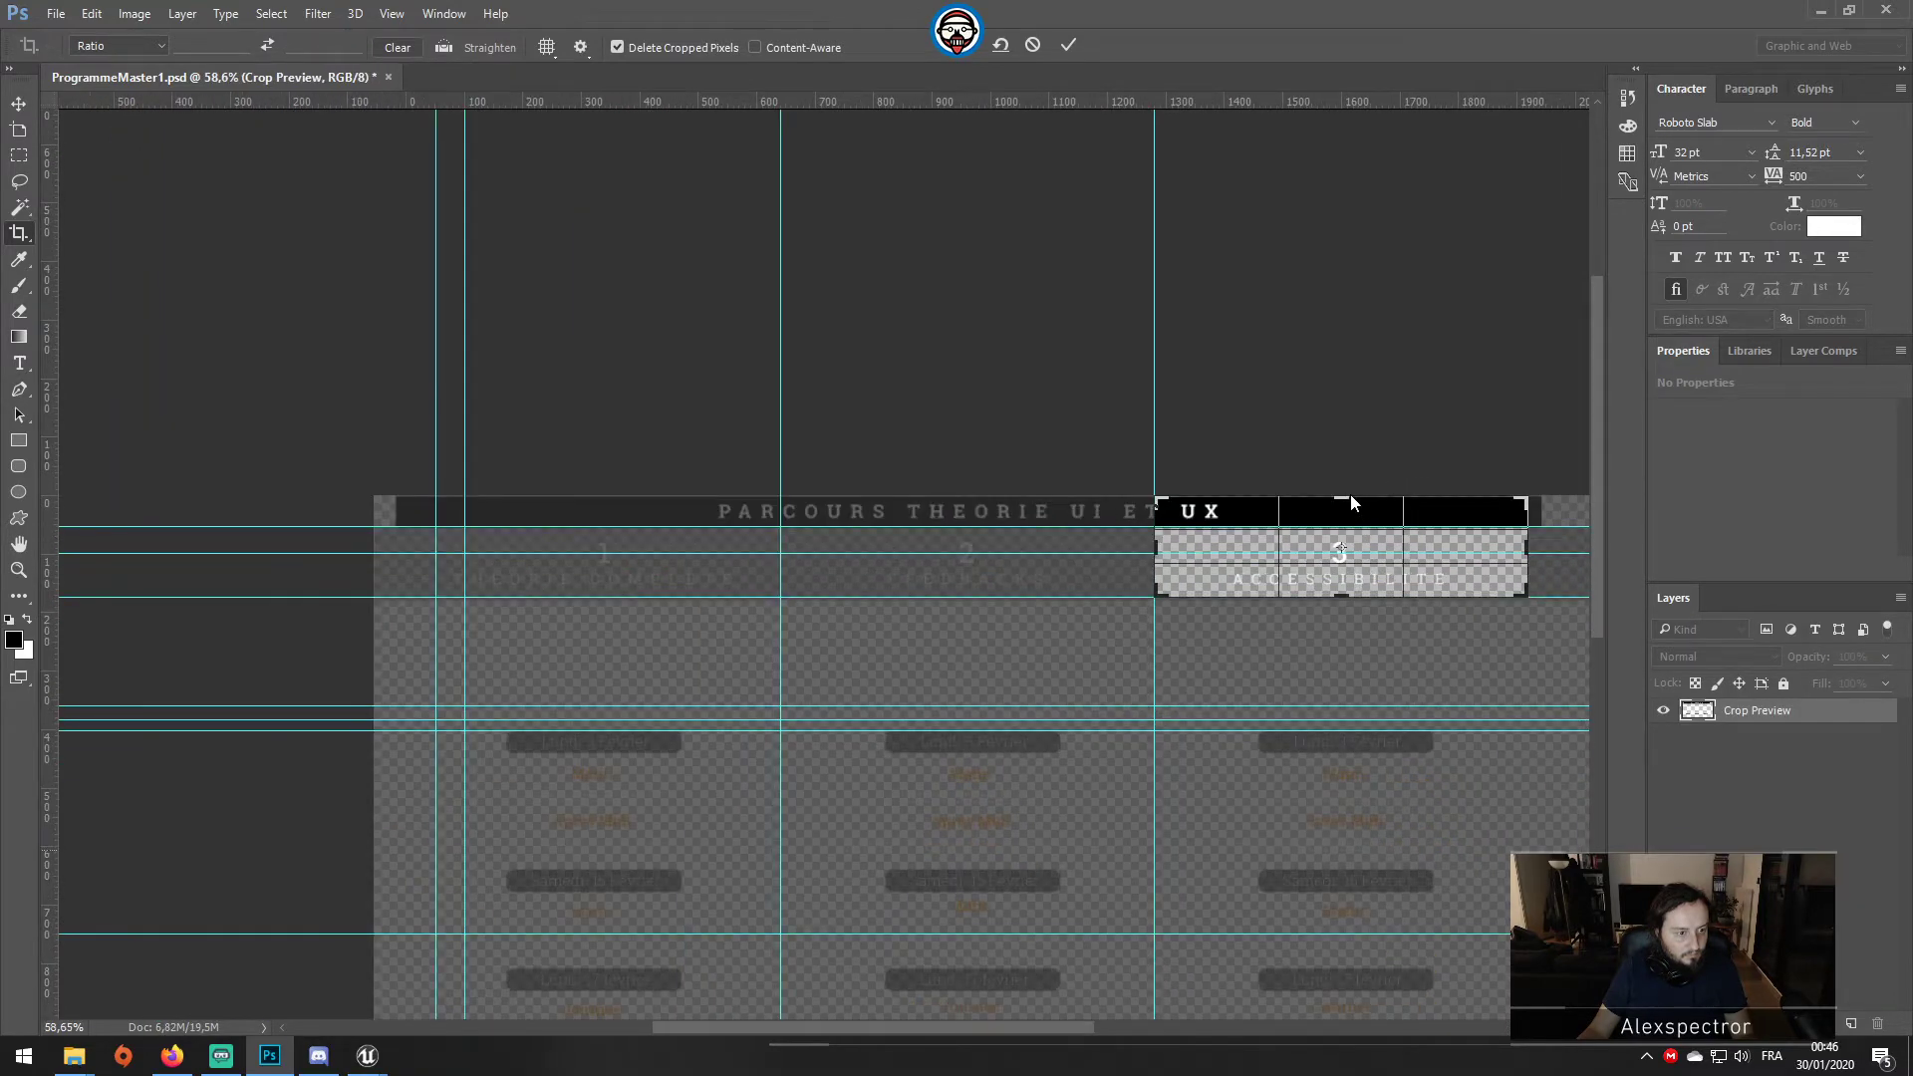
drag(1350, 496, 1337, 512)
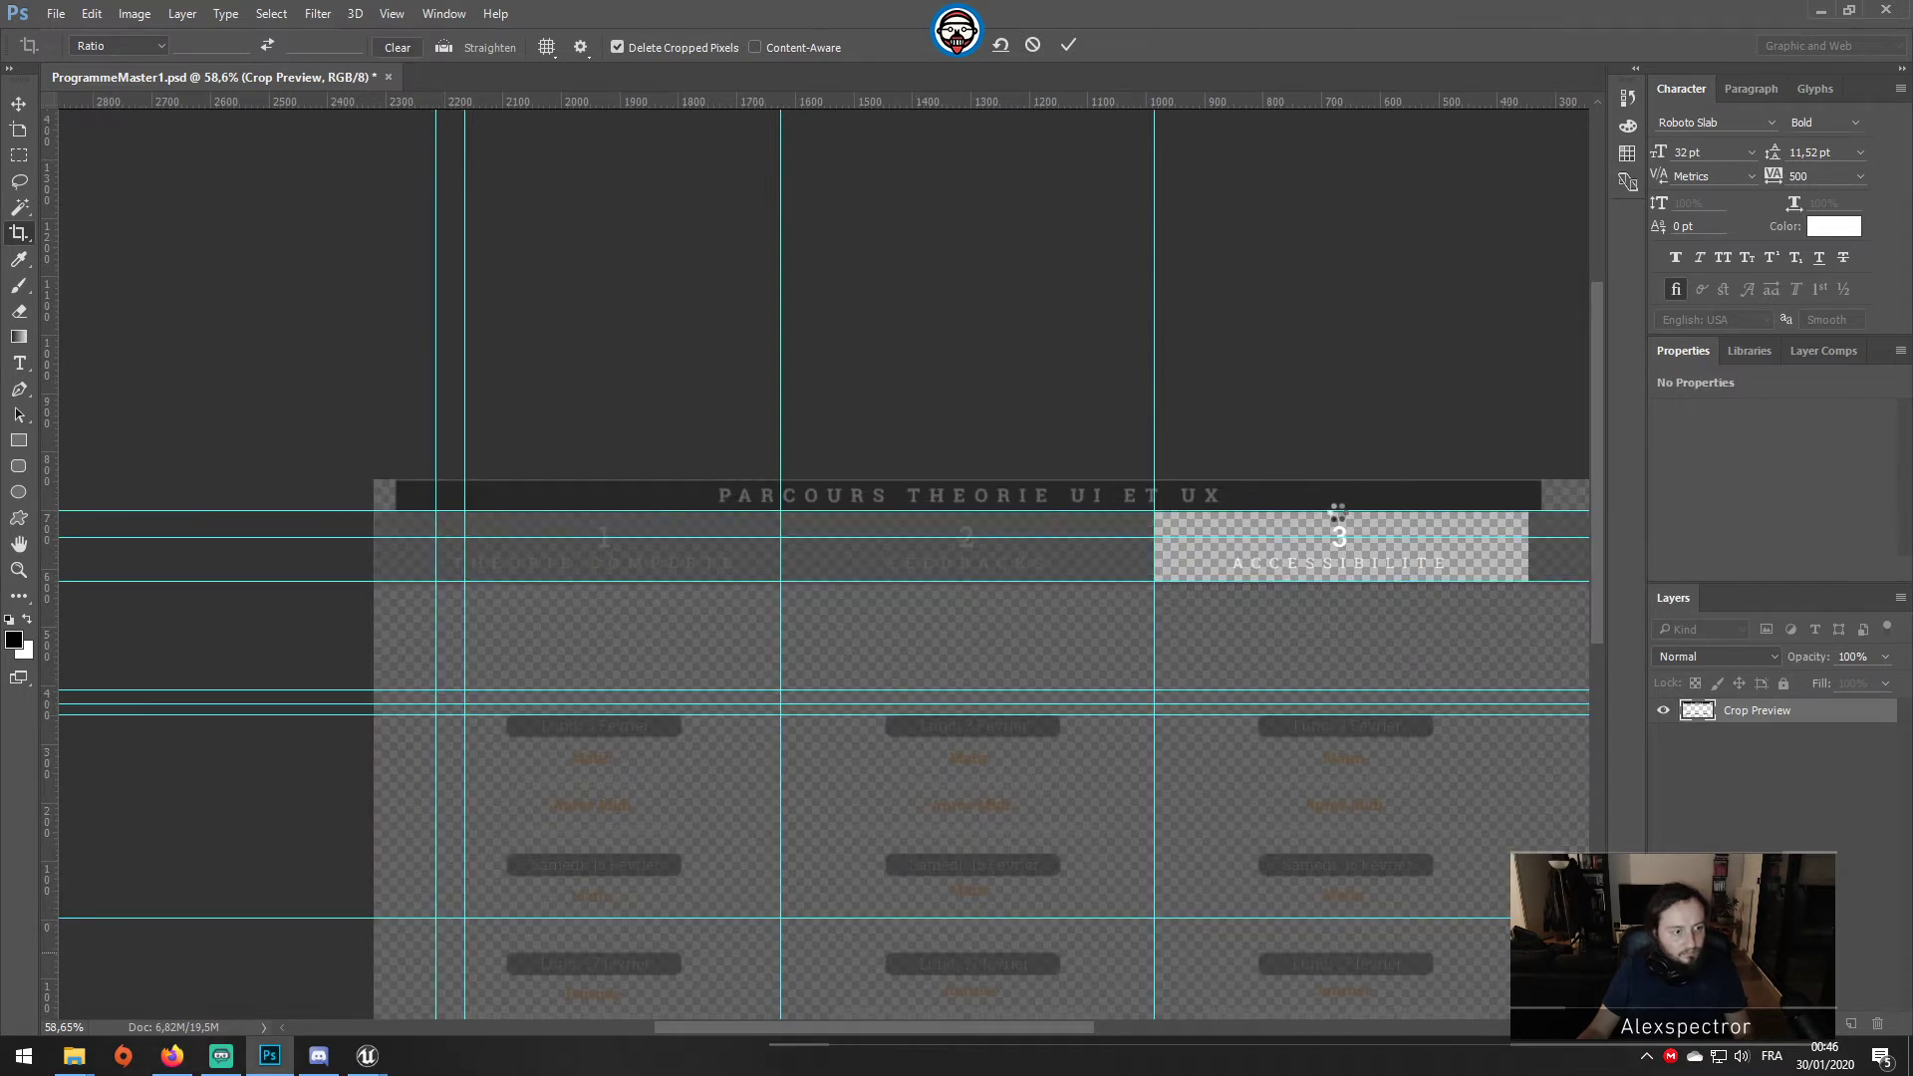
key(Return)
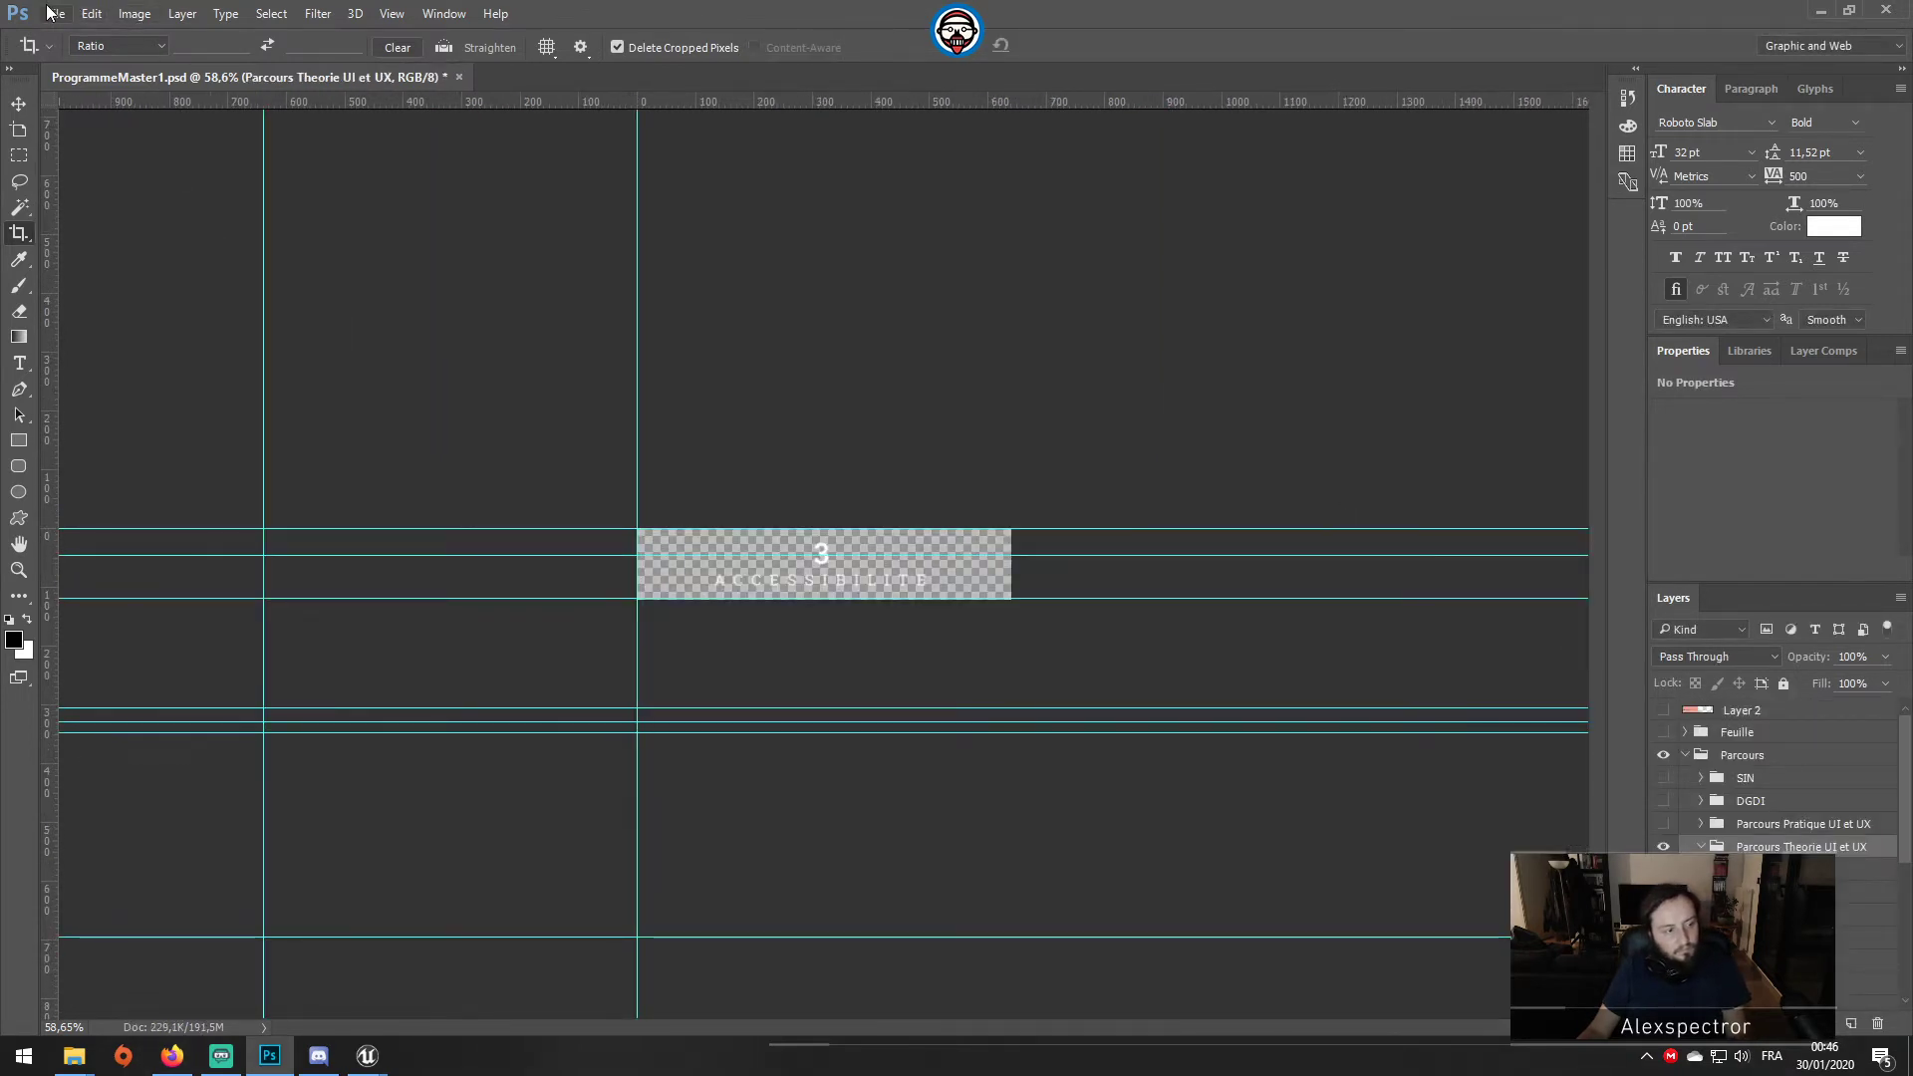
Step: Quick-export the cropped header as a PNG, renaming Header-P-Zelda to Header-T
click(50, 13)
mouse_move(235, 299)
click(373, 298)
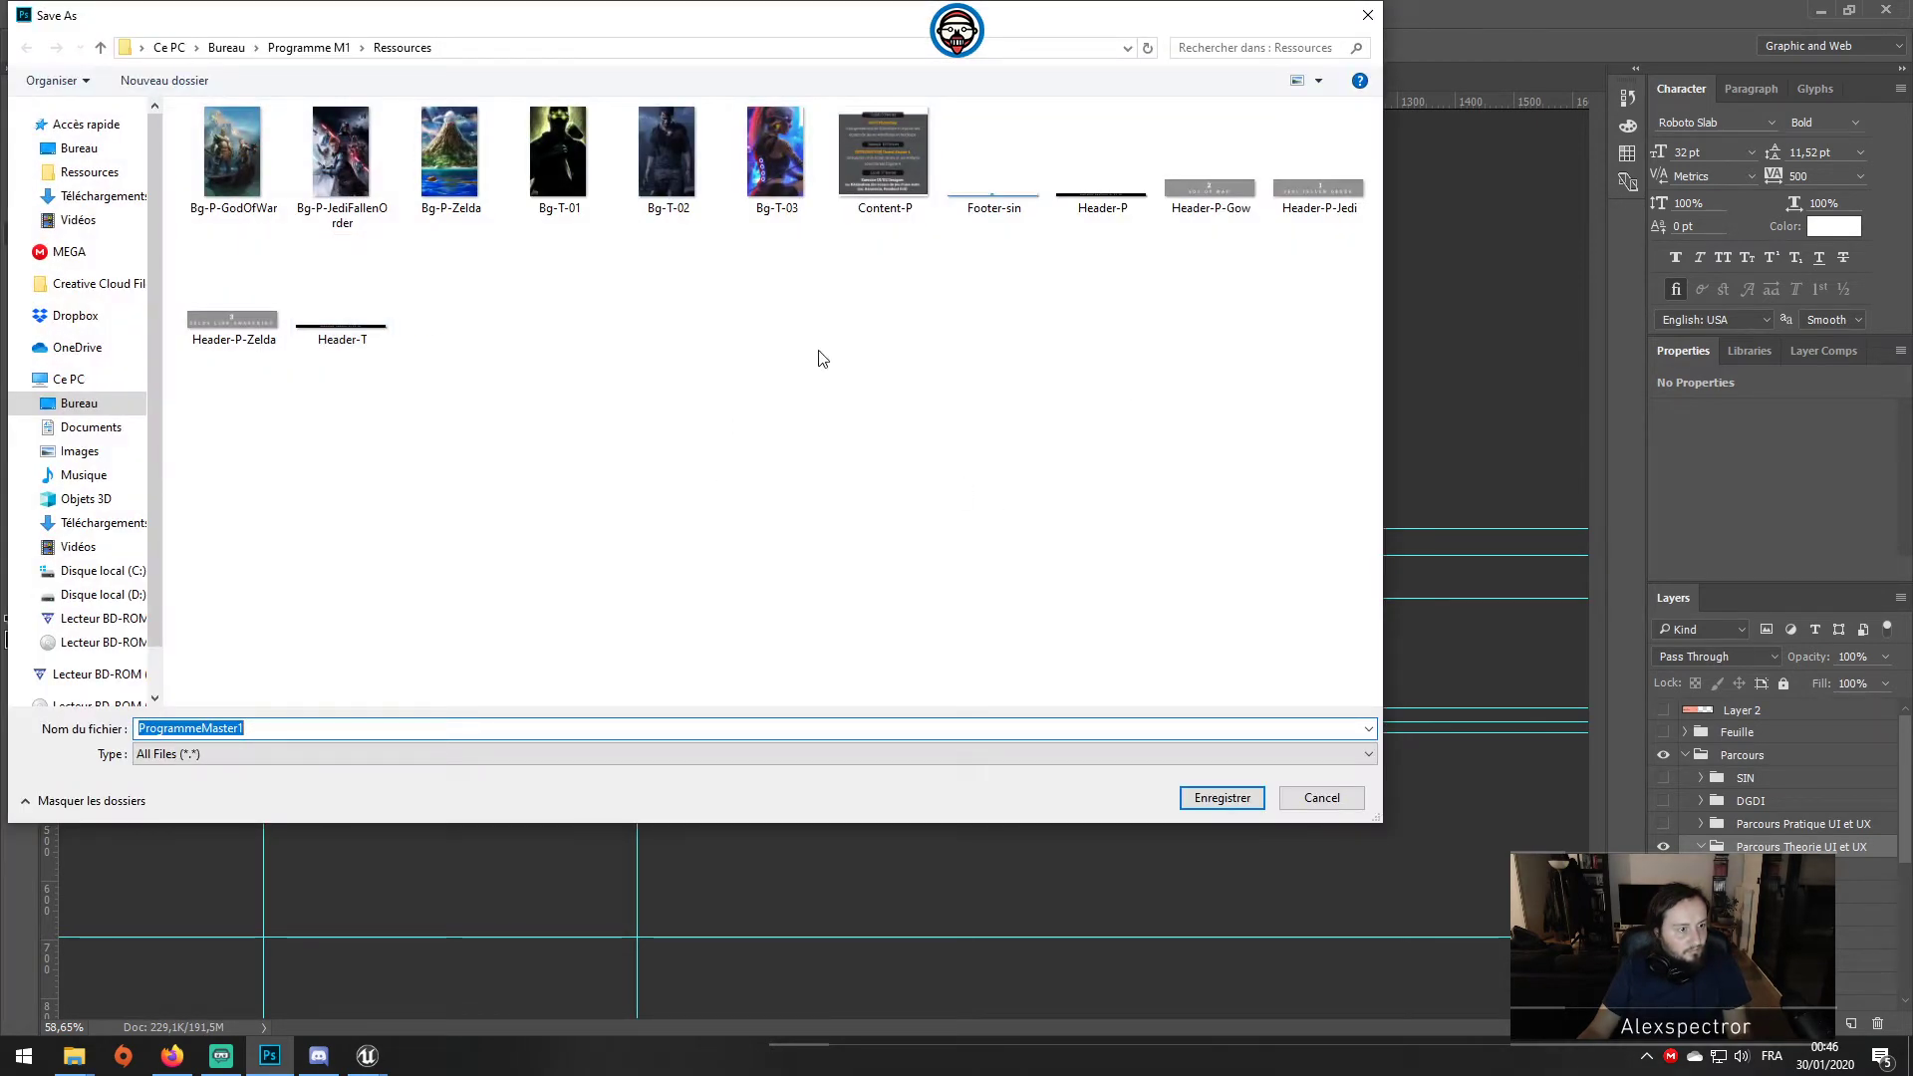
click(249, 334)
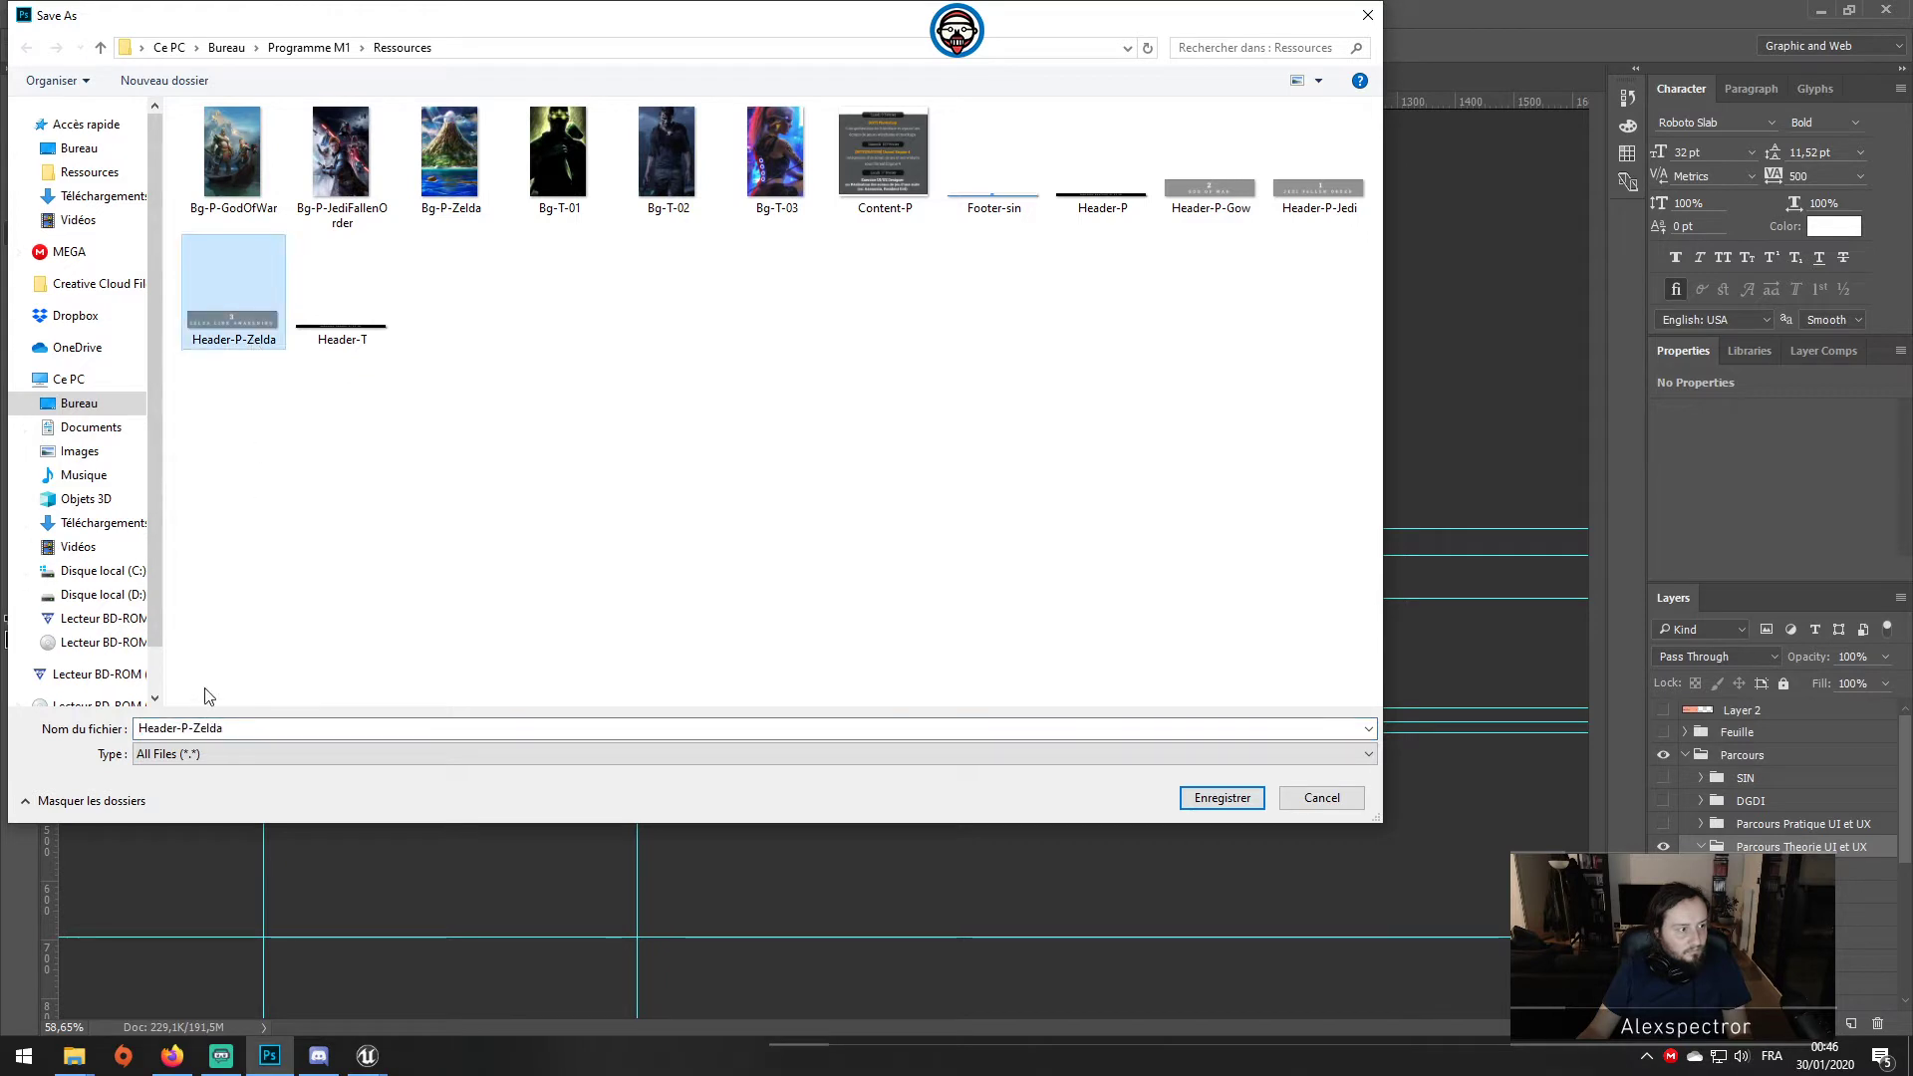
click(199, 728)
drag(223, 728, 185, 735)
text(T)
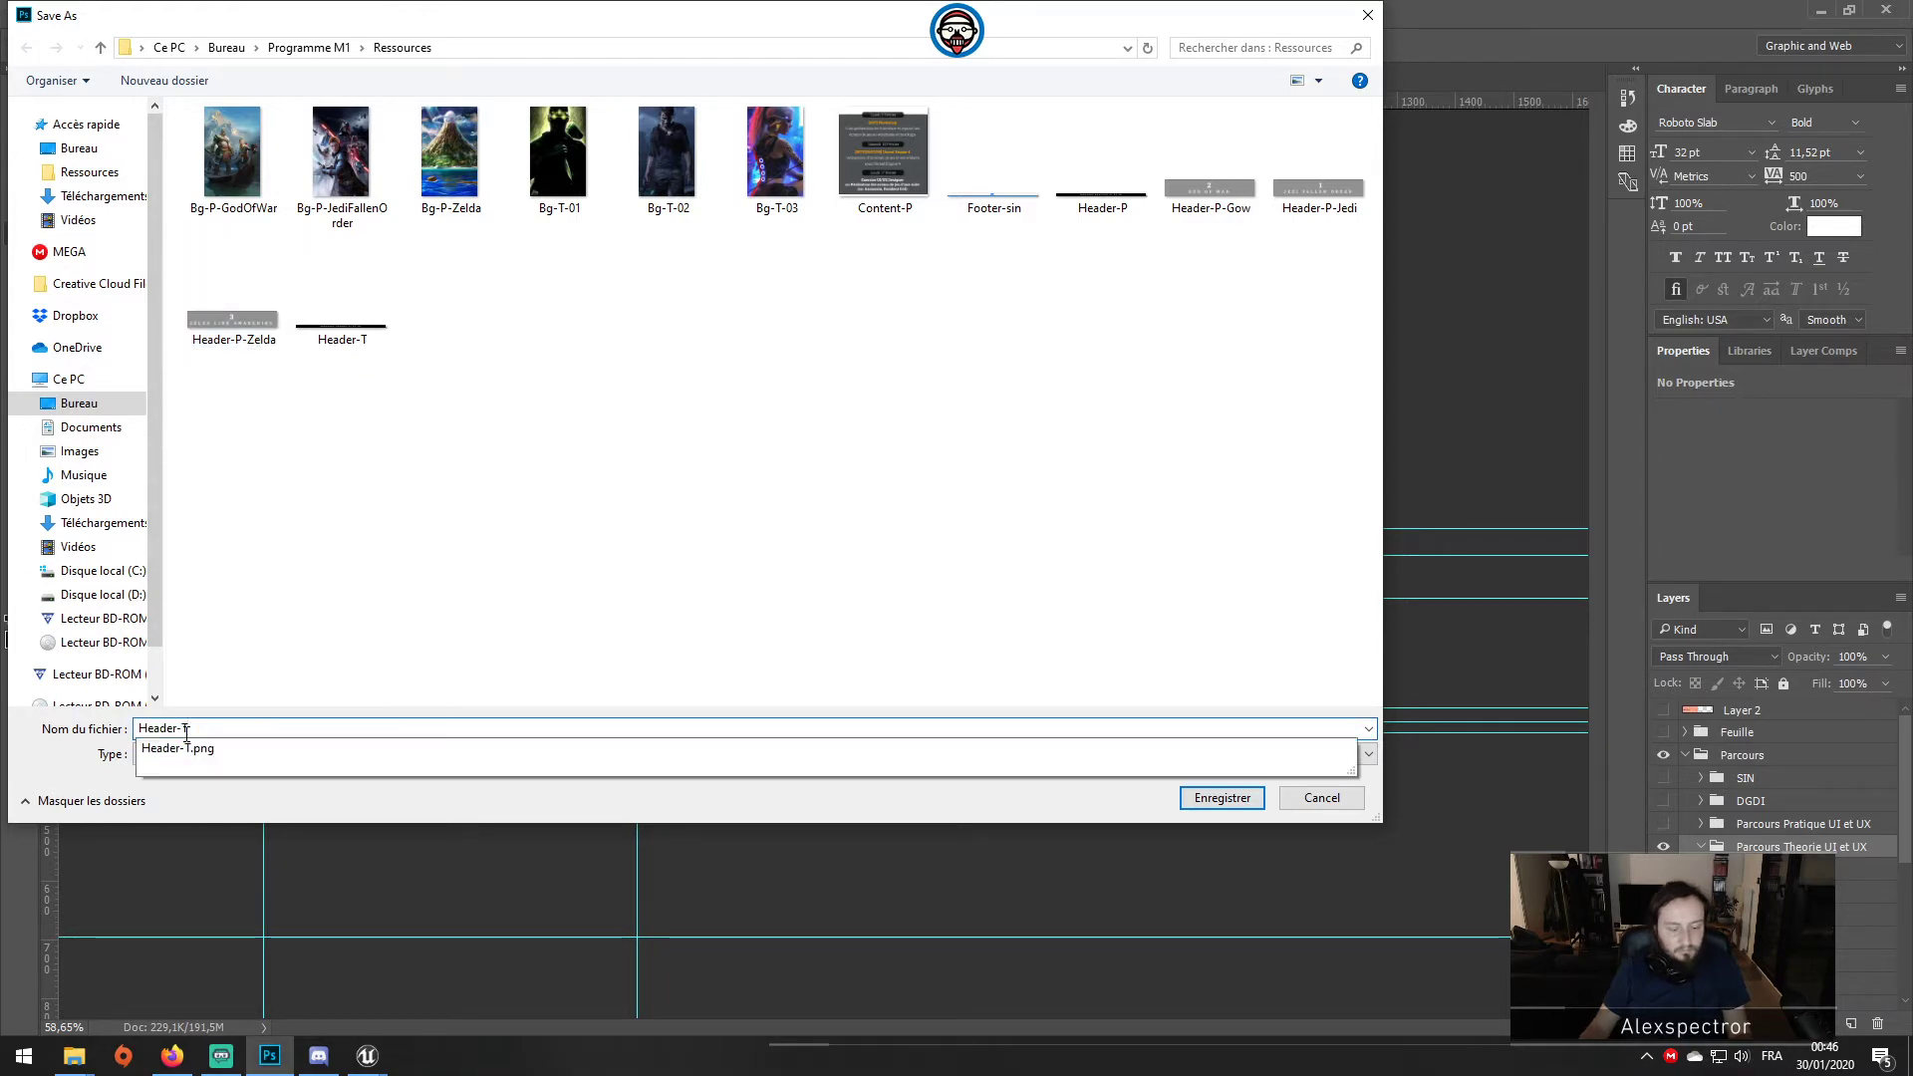
key(Return)
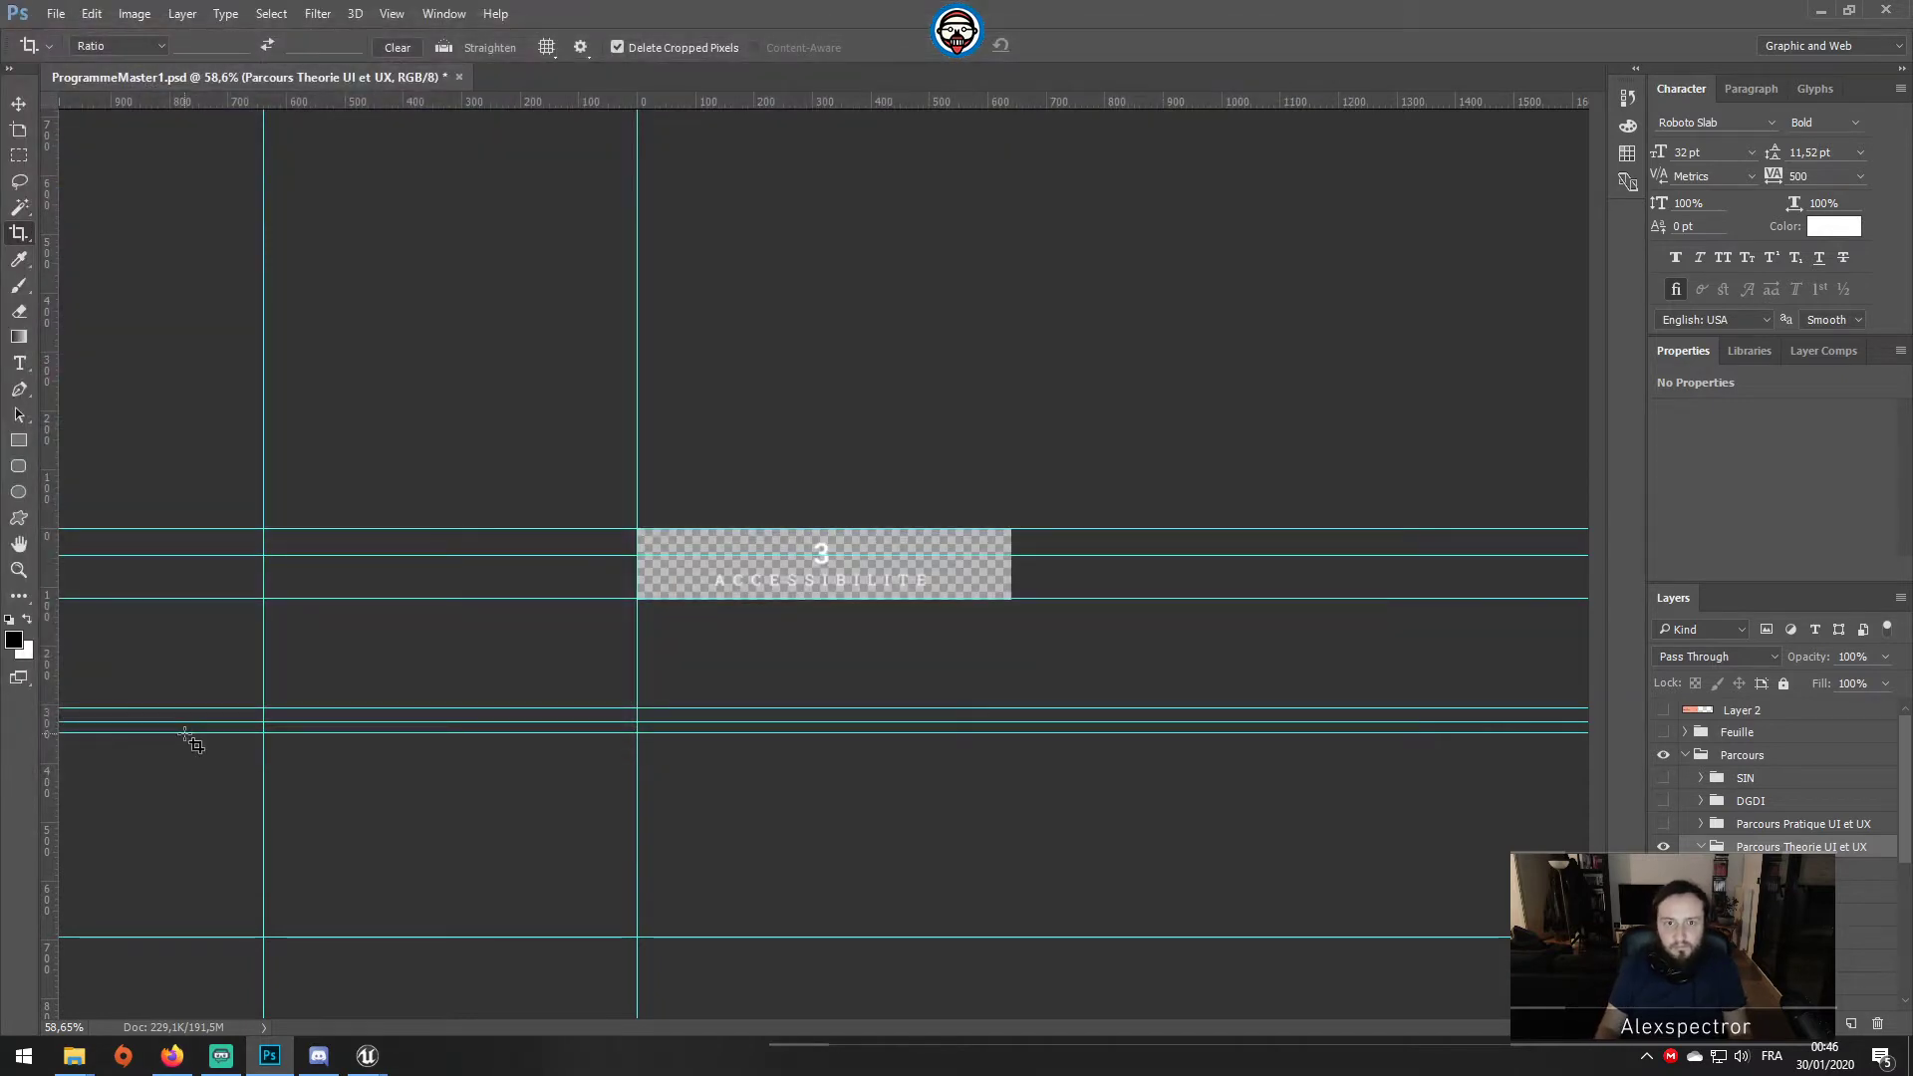
Step: Undo the crop, show the title banner and schedules, and hide the background photos
key(ctrl+z)
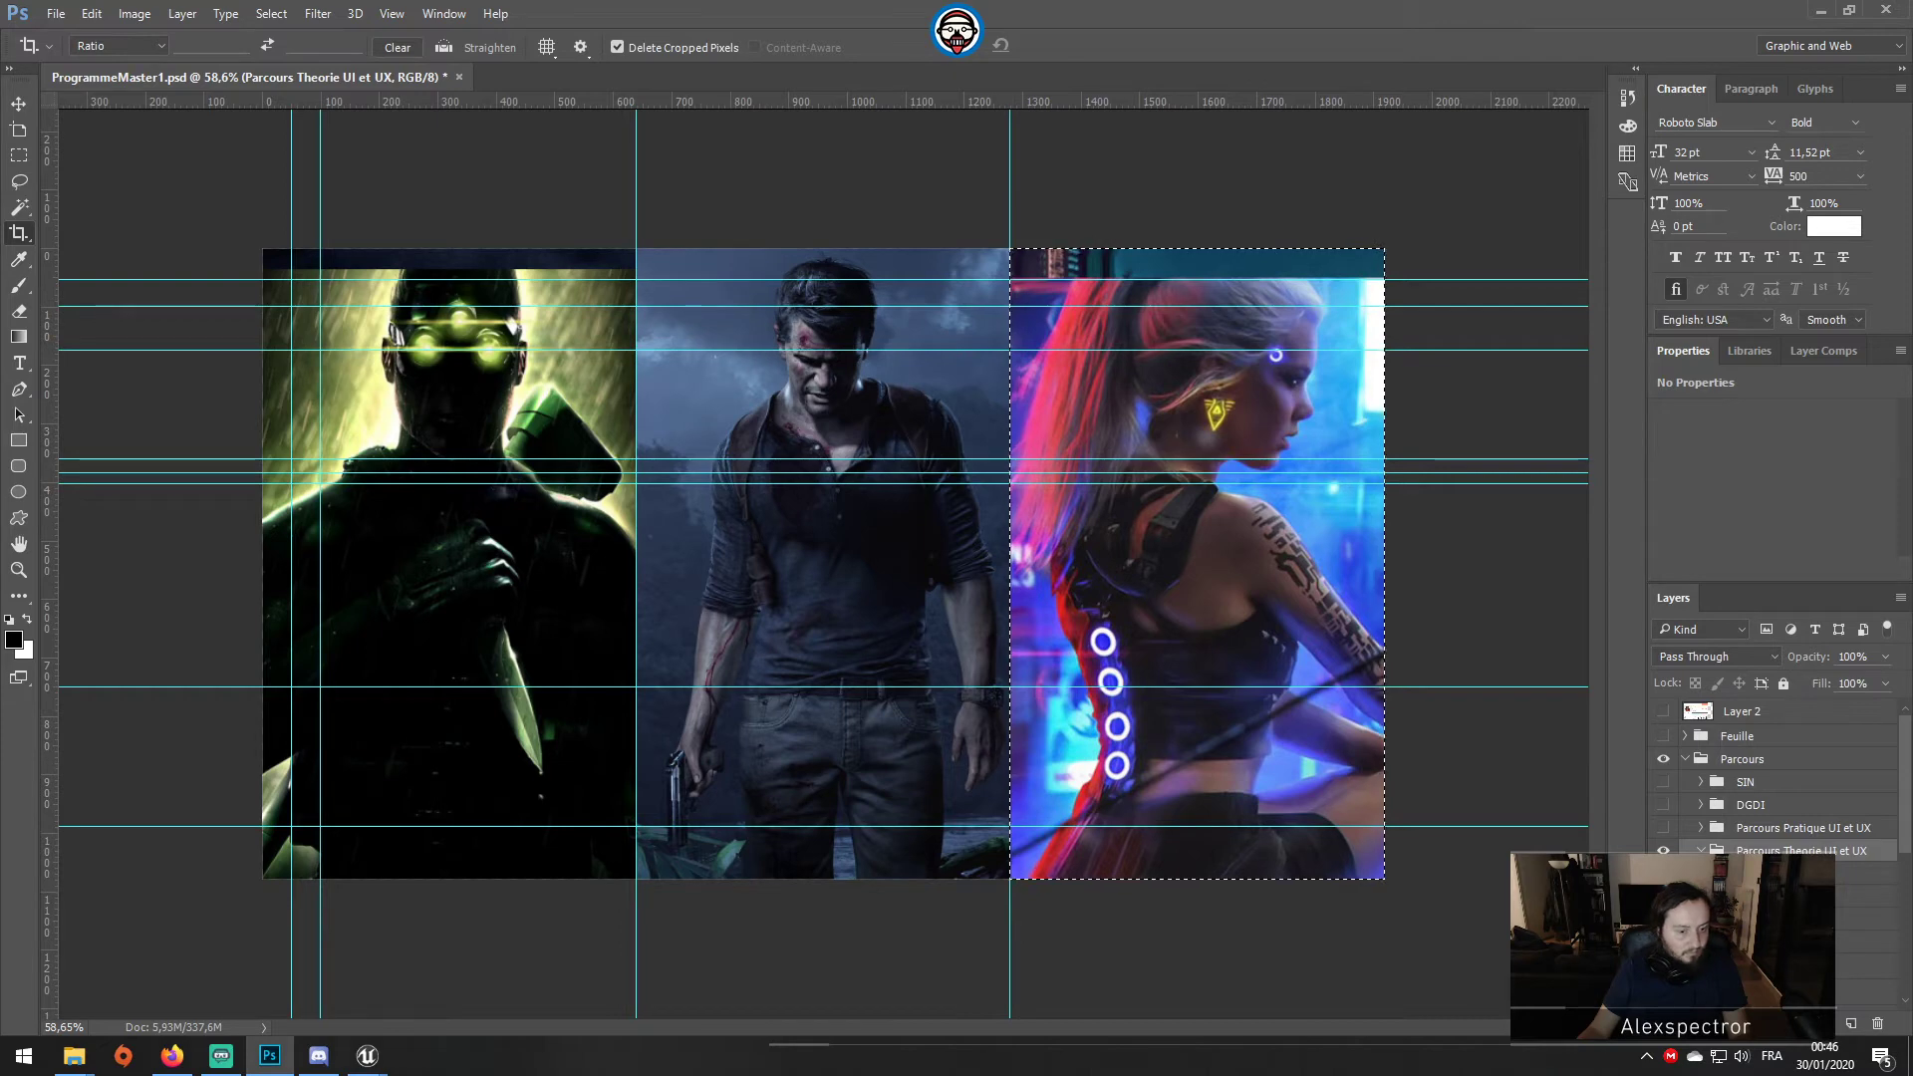
click(1663, 873)
scroll(1671, 840, down, 3)
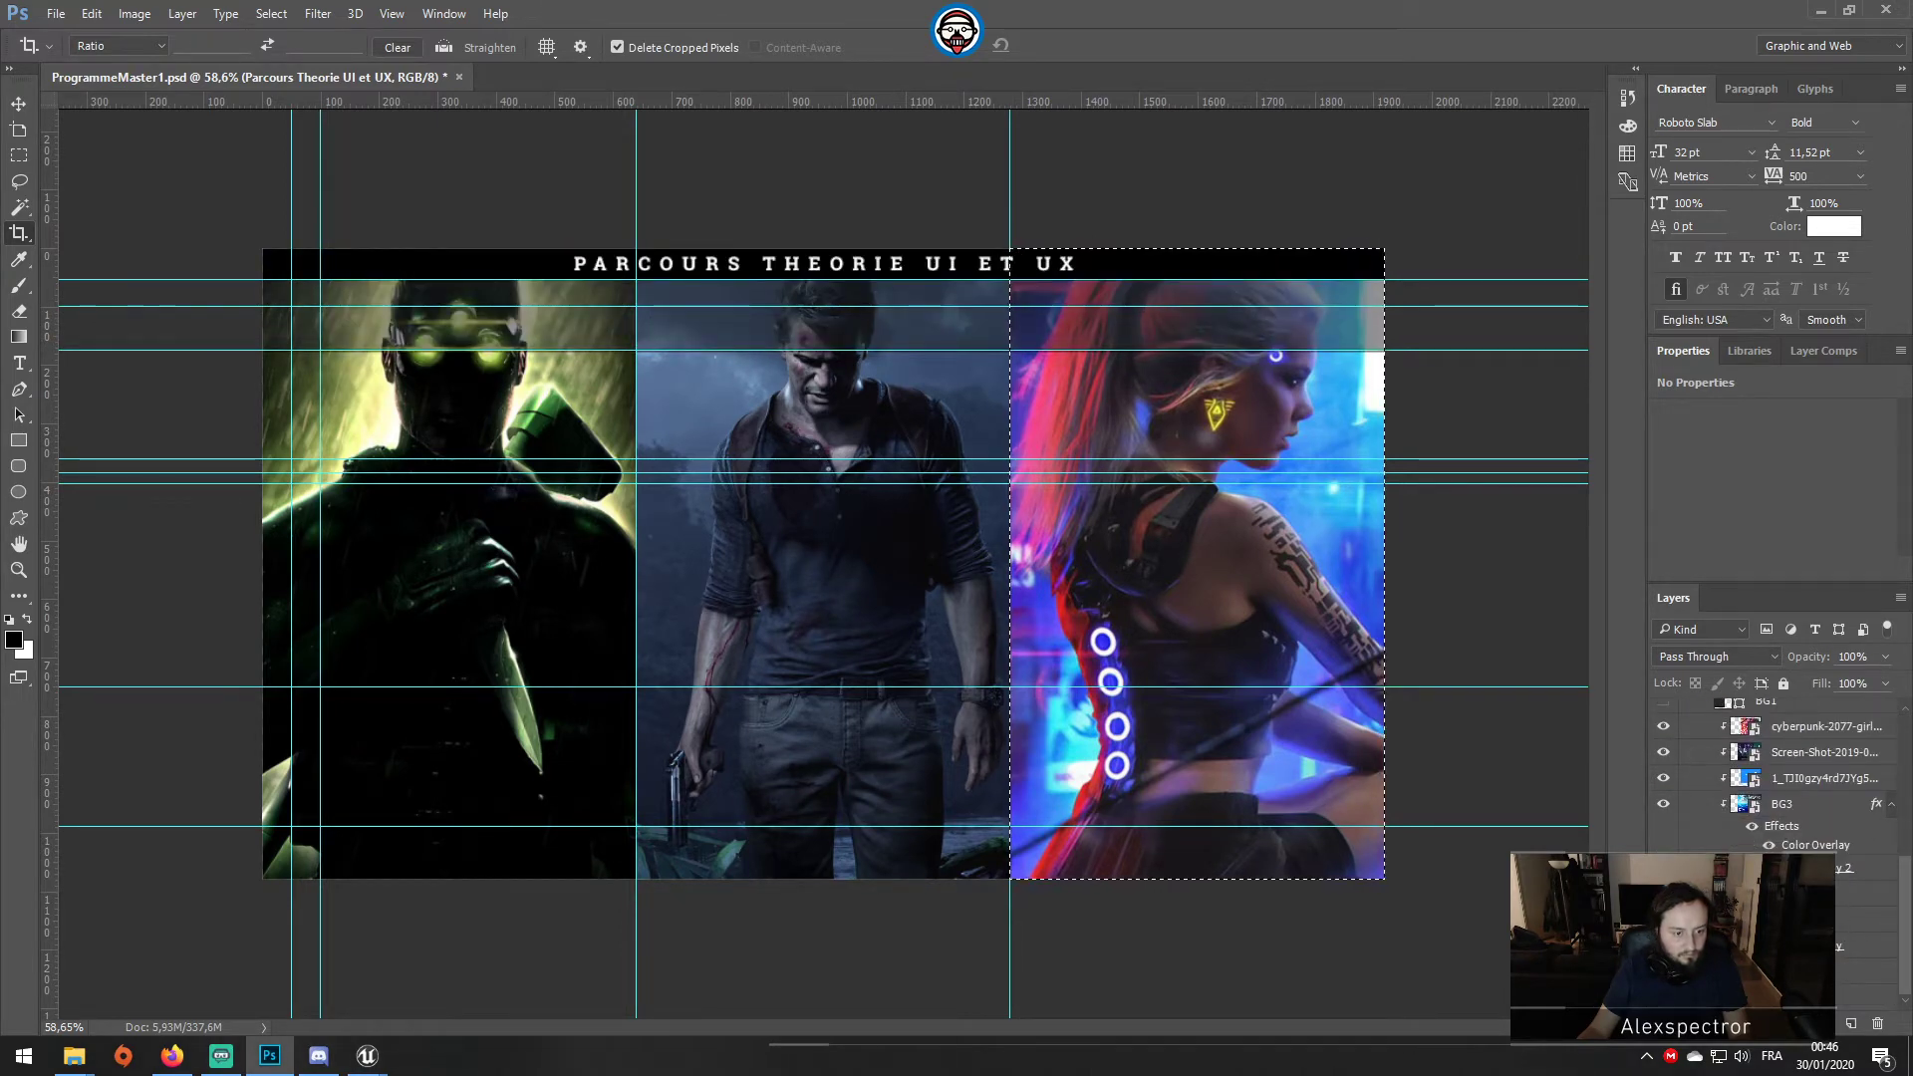
click(1663, 899)
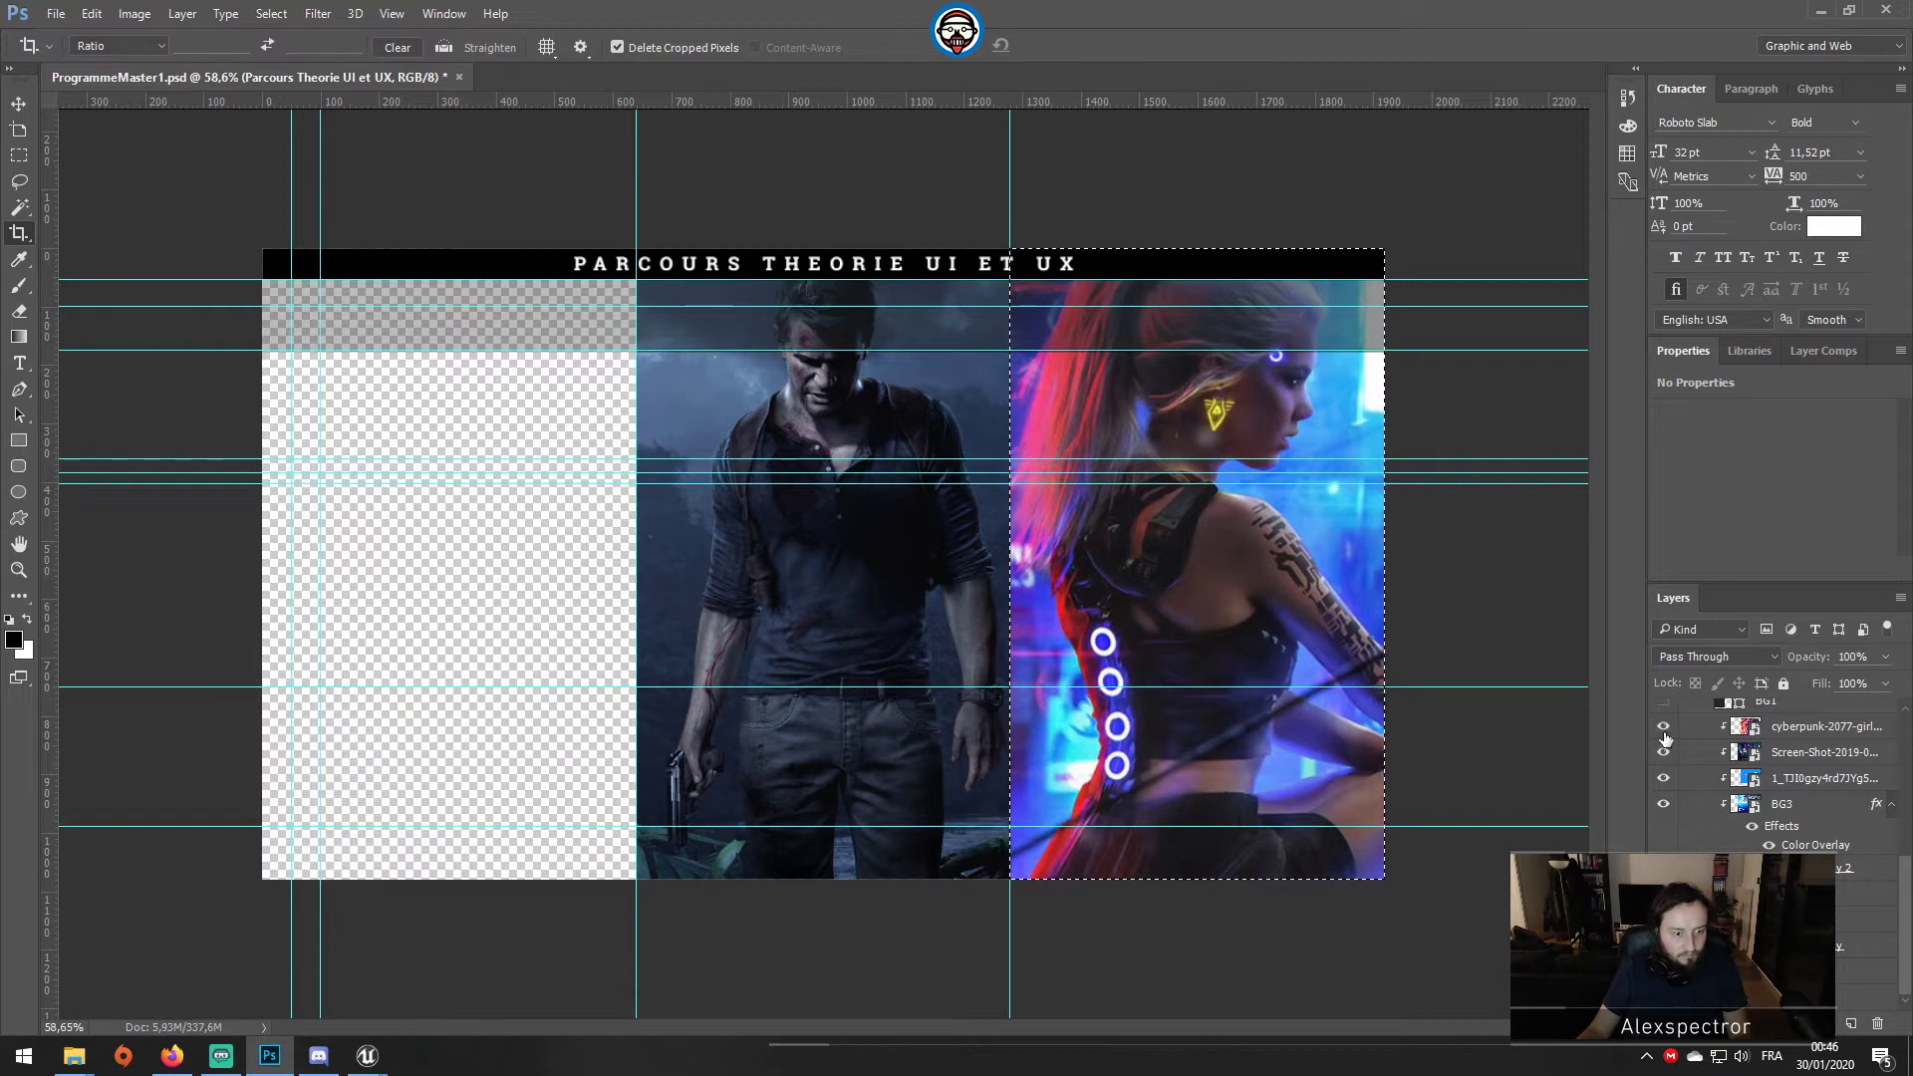
click(1663, 877)
scroll(1734, 813, up, 5)
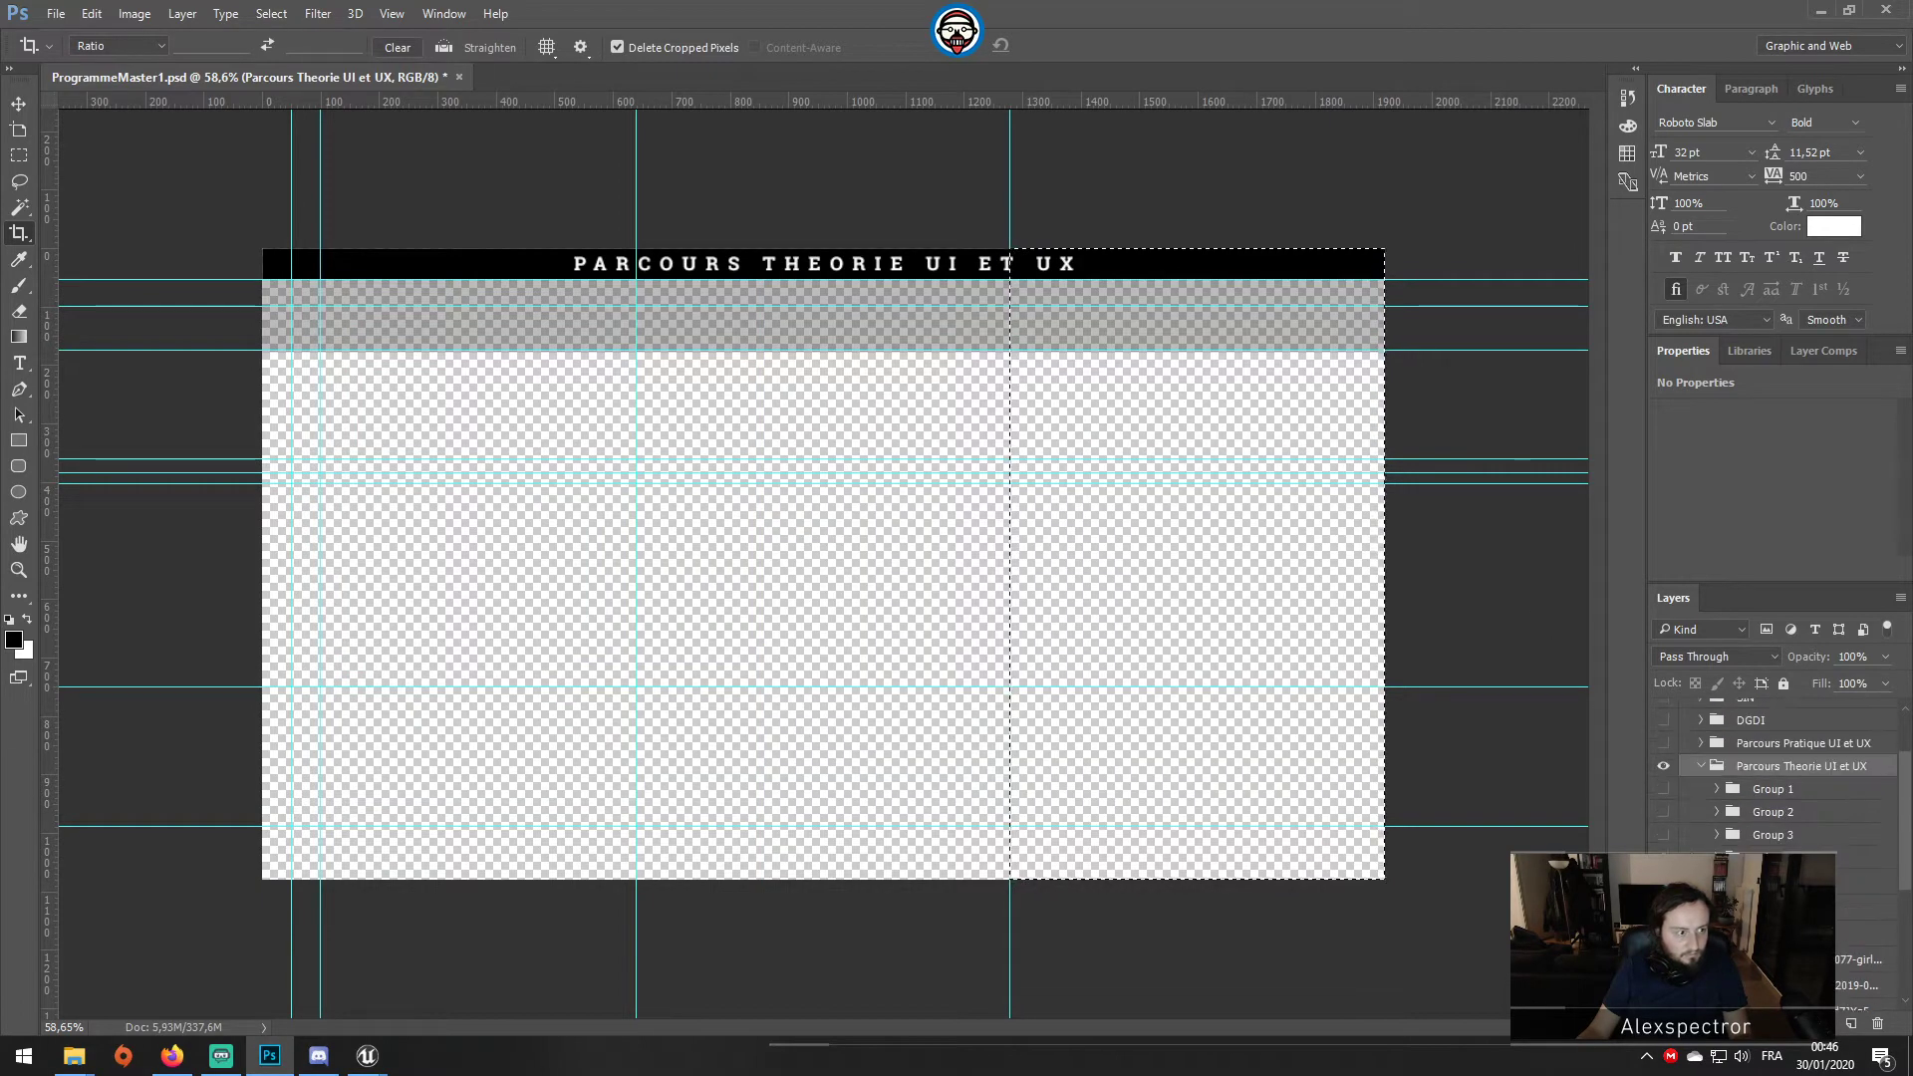
drag(1682, 788, 1664, 837)
alt+scroll(717, 319, up, 2)
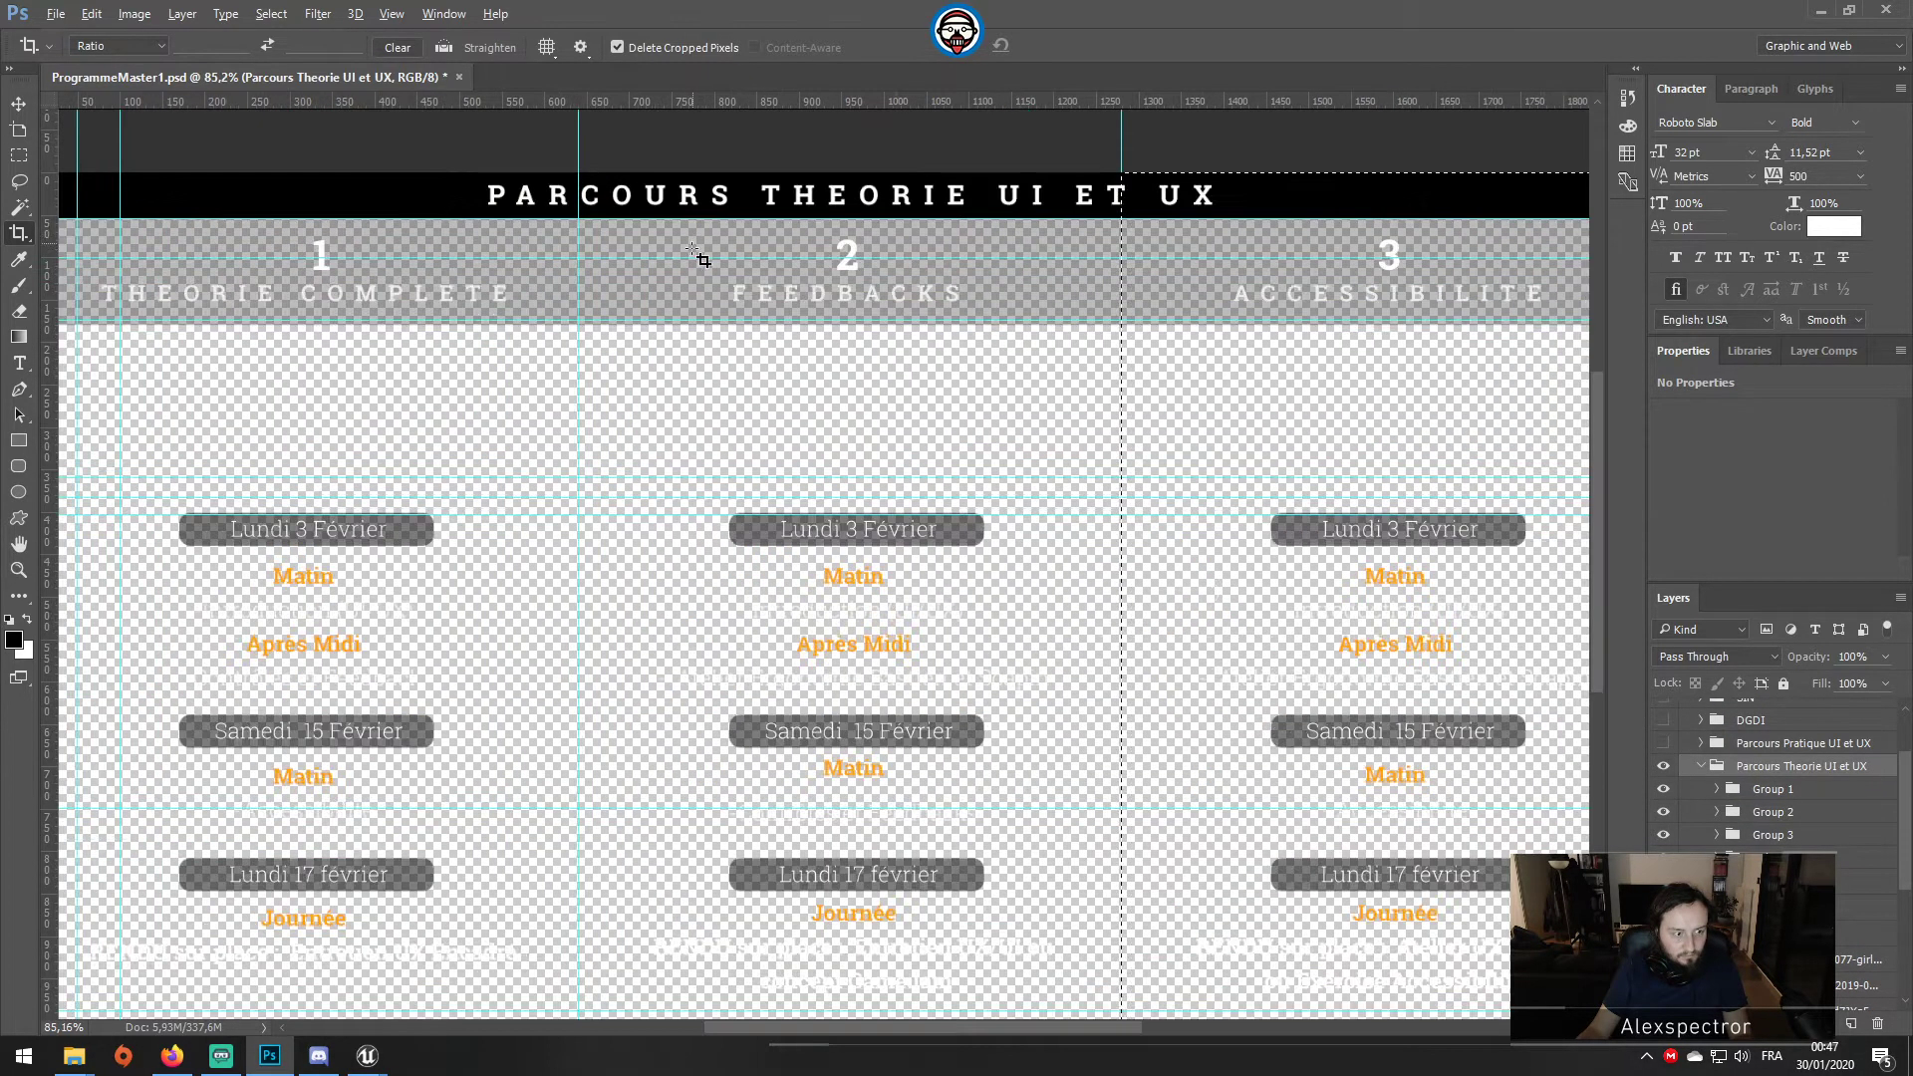
Step: Marquee the 2 FEEDBACKS column header and turn it into a crop box
click(19, 155)
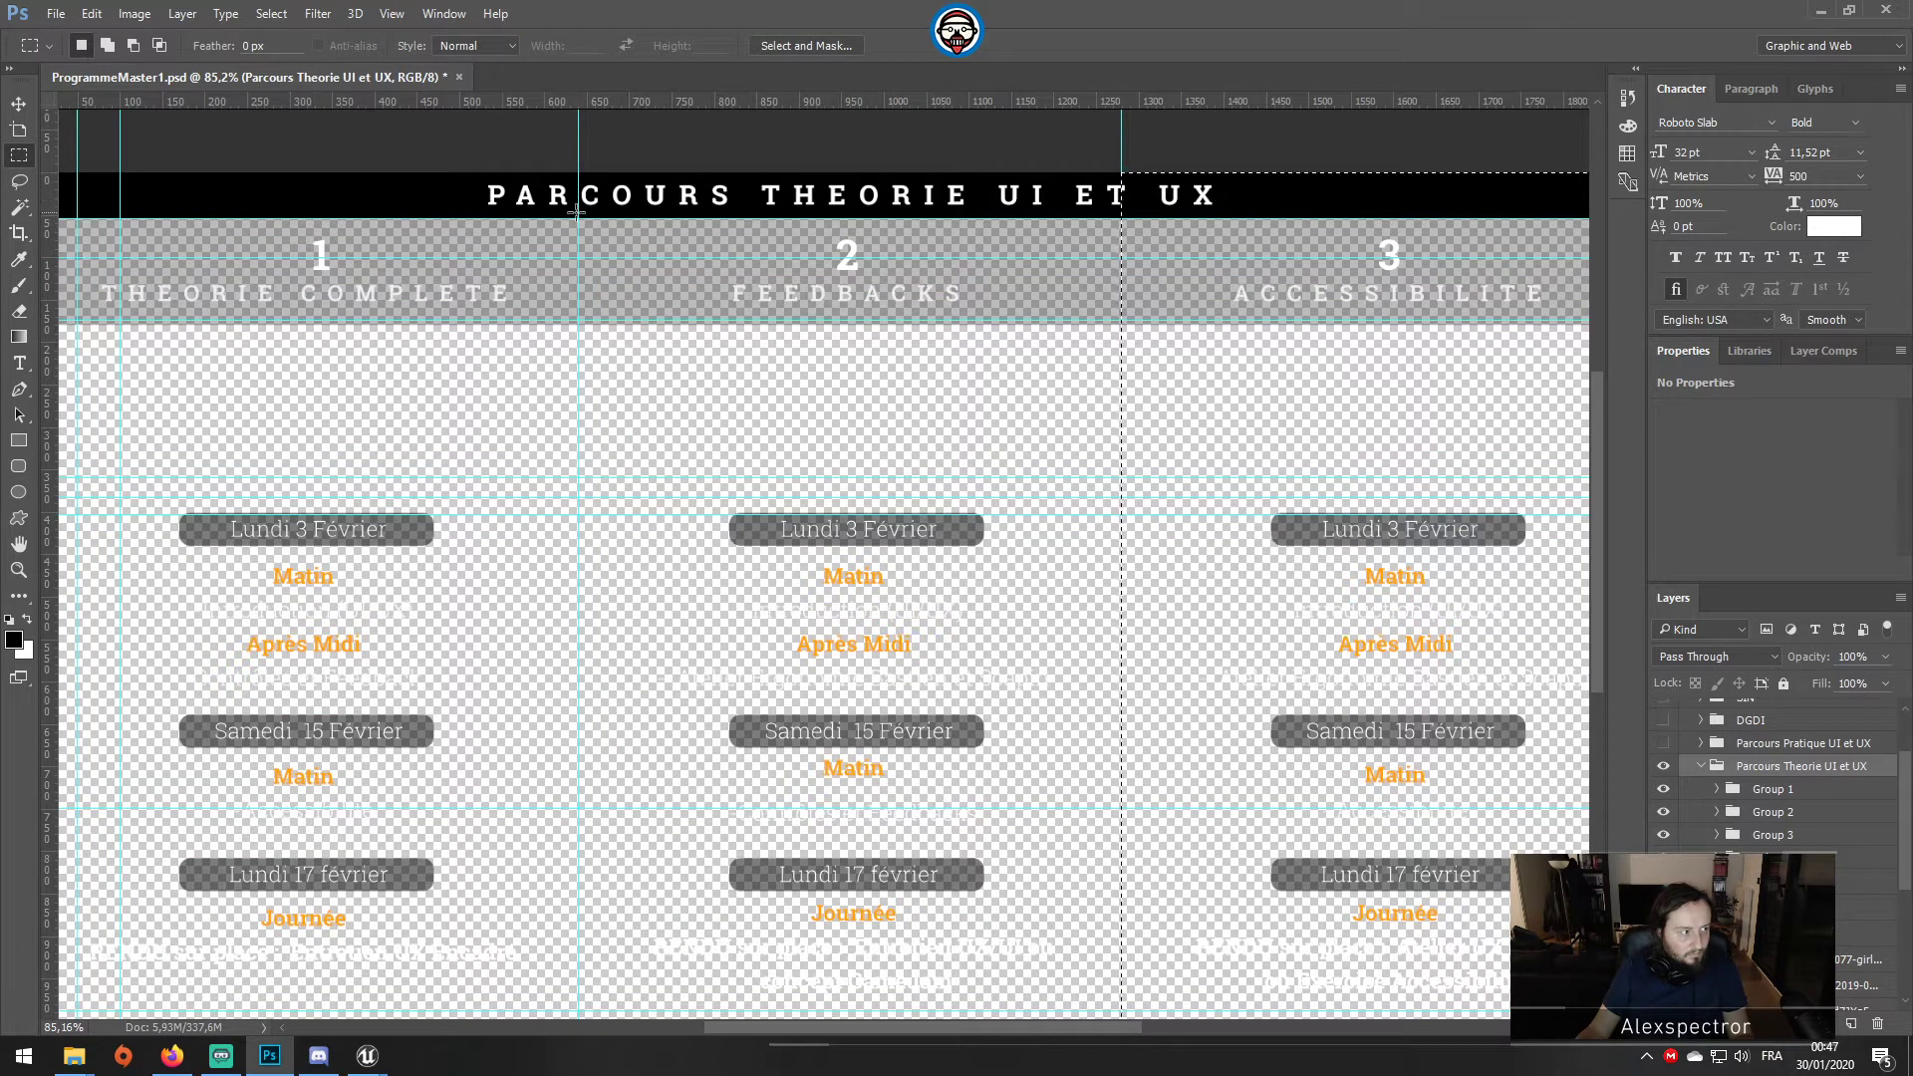
mouse_move(577, 217)
mouse_down()
mouse_move(1136, 349)
mouse_move(1122, 321)
mouse_up()
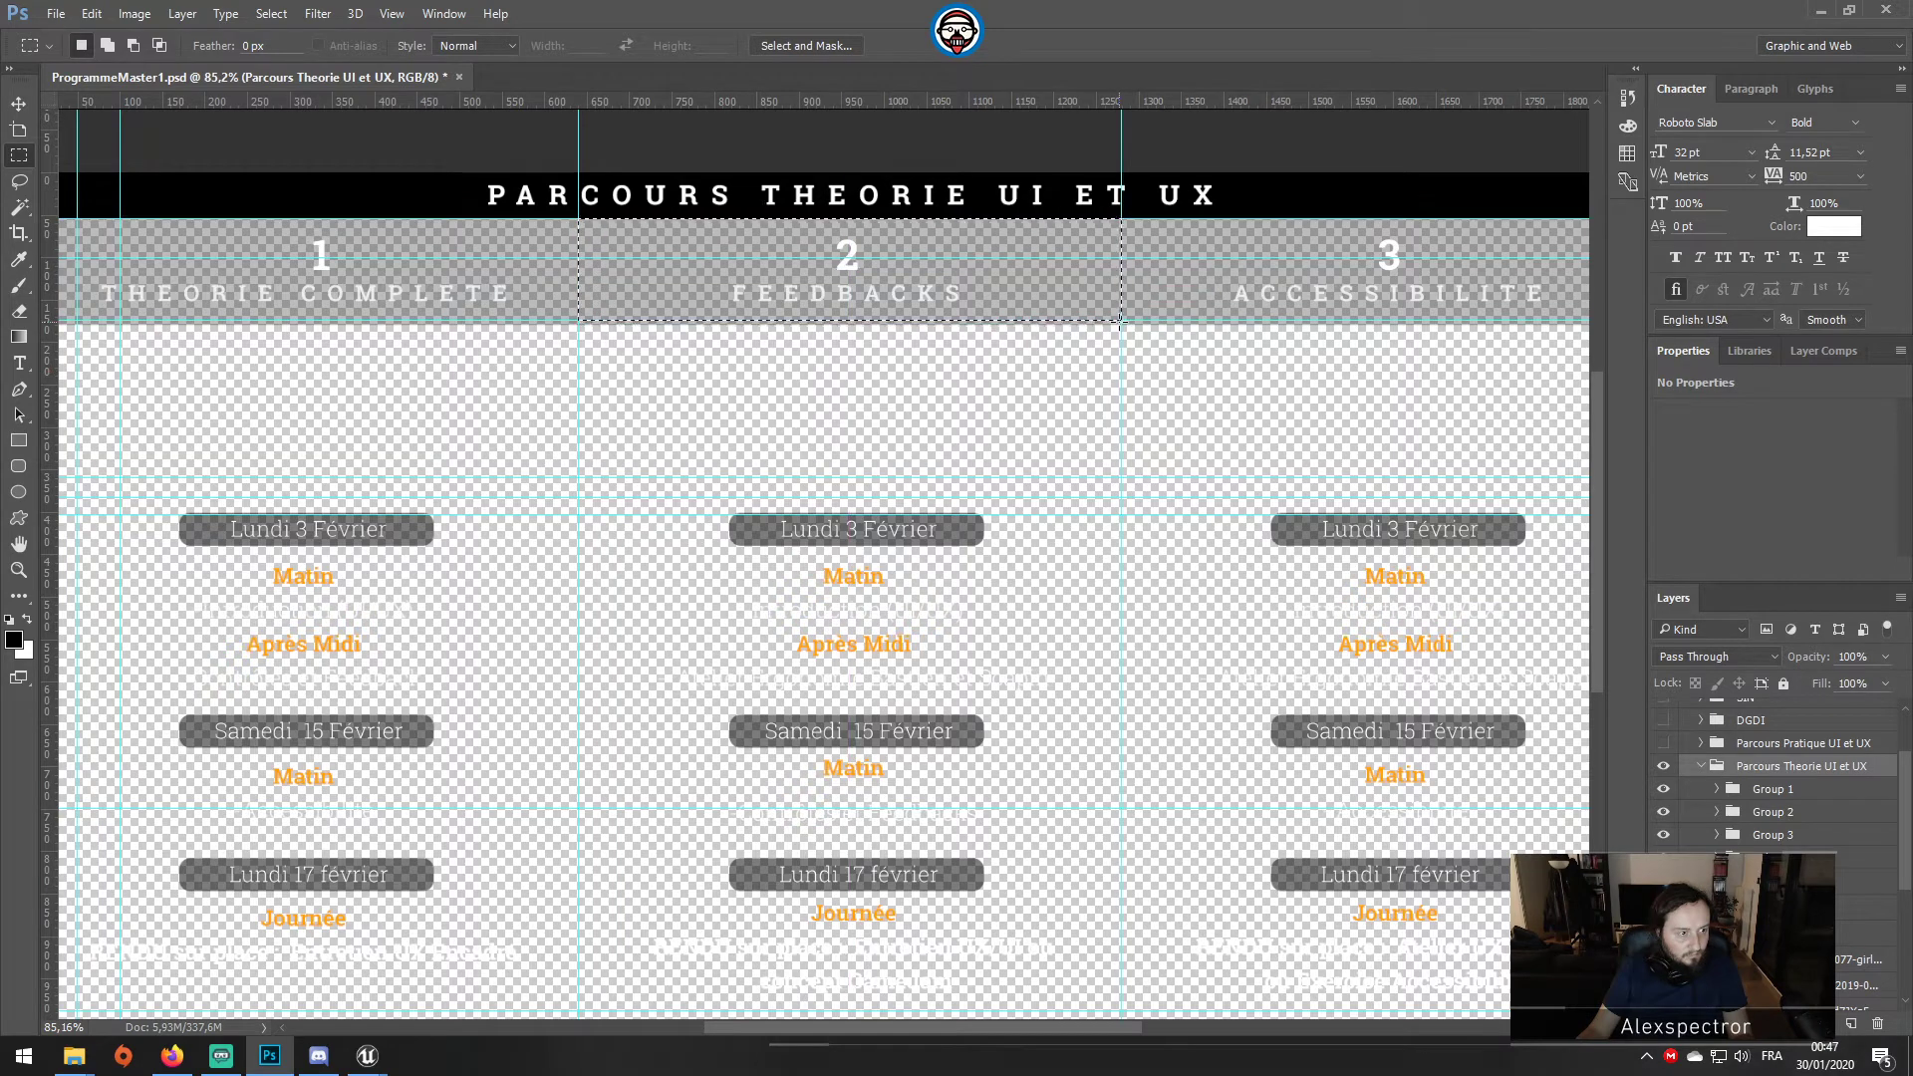
key(c)
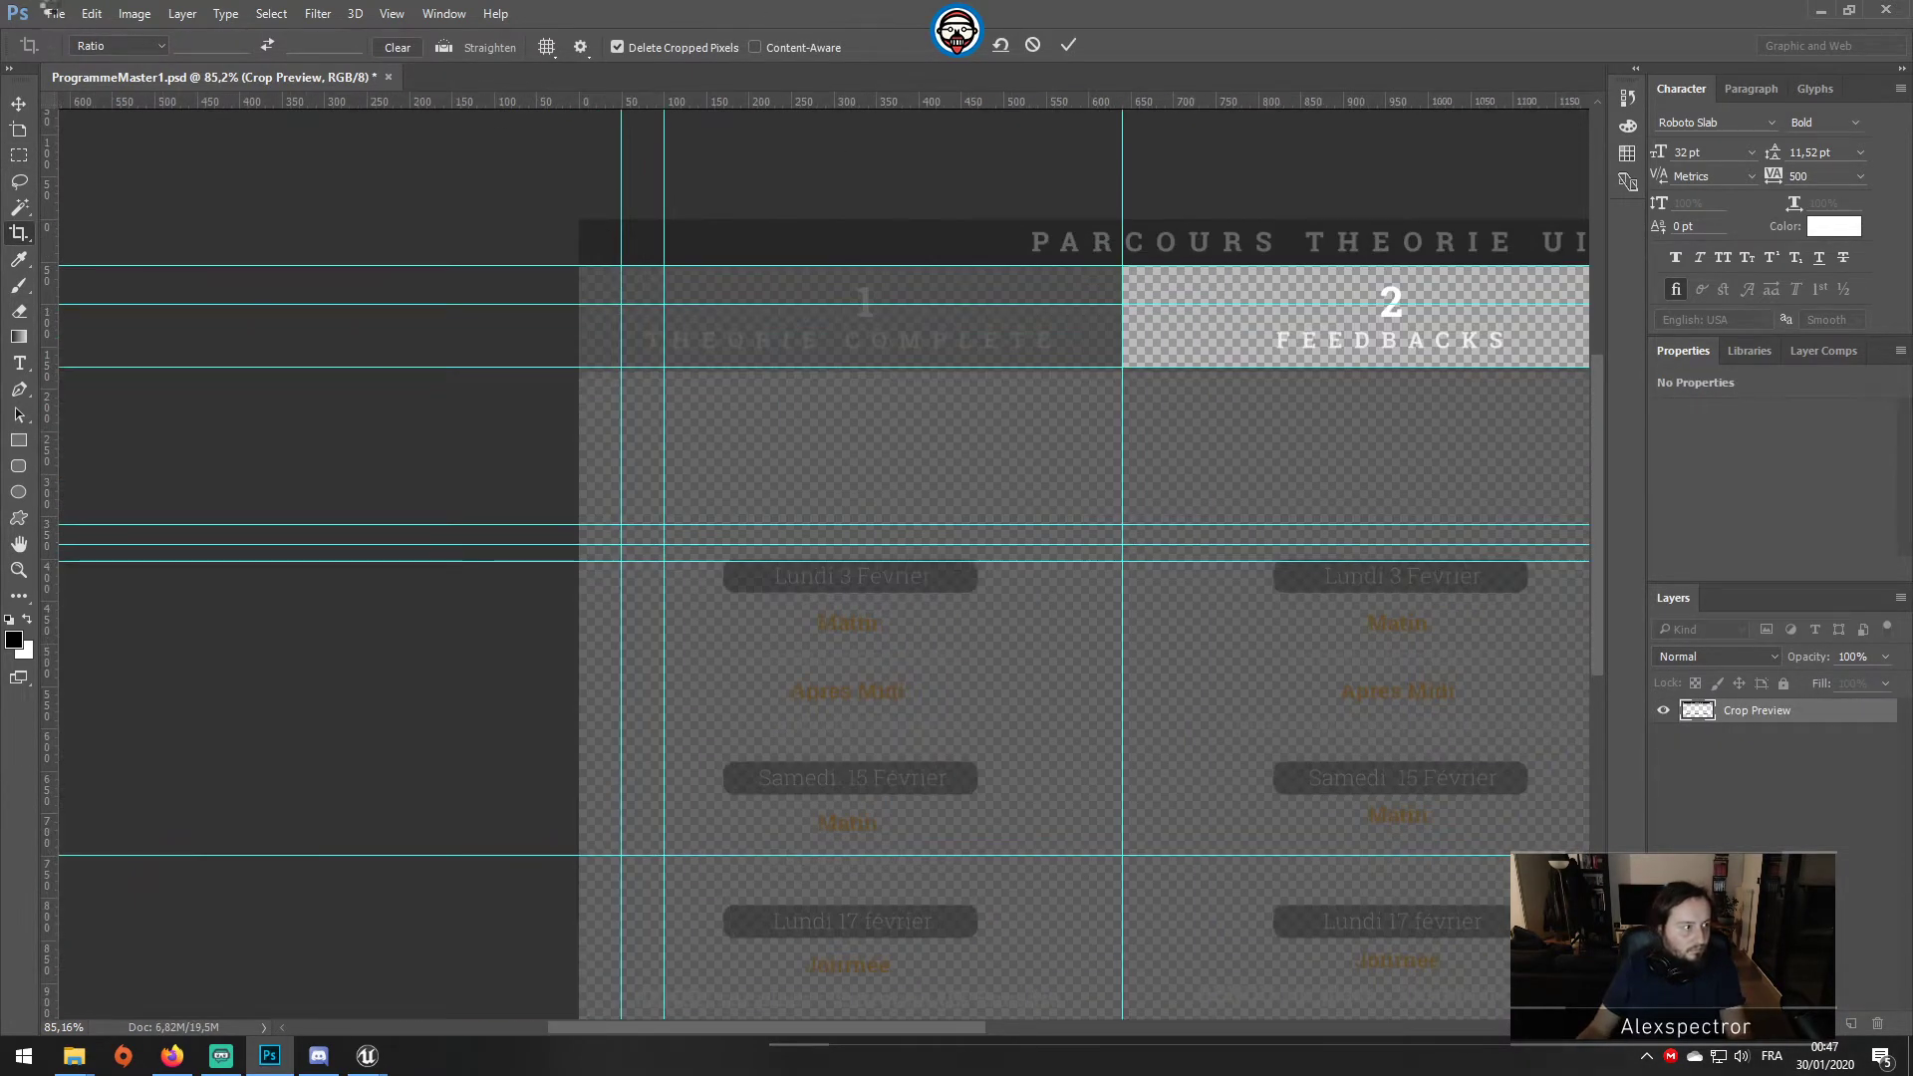
Step: Commit the 2 FEEDBACKS crop and save it for web as a Header-T PNG in Ressources
click(55, 13)
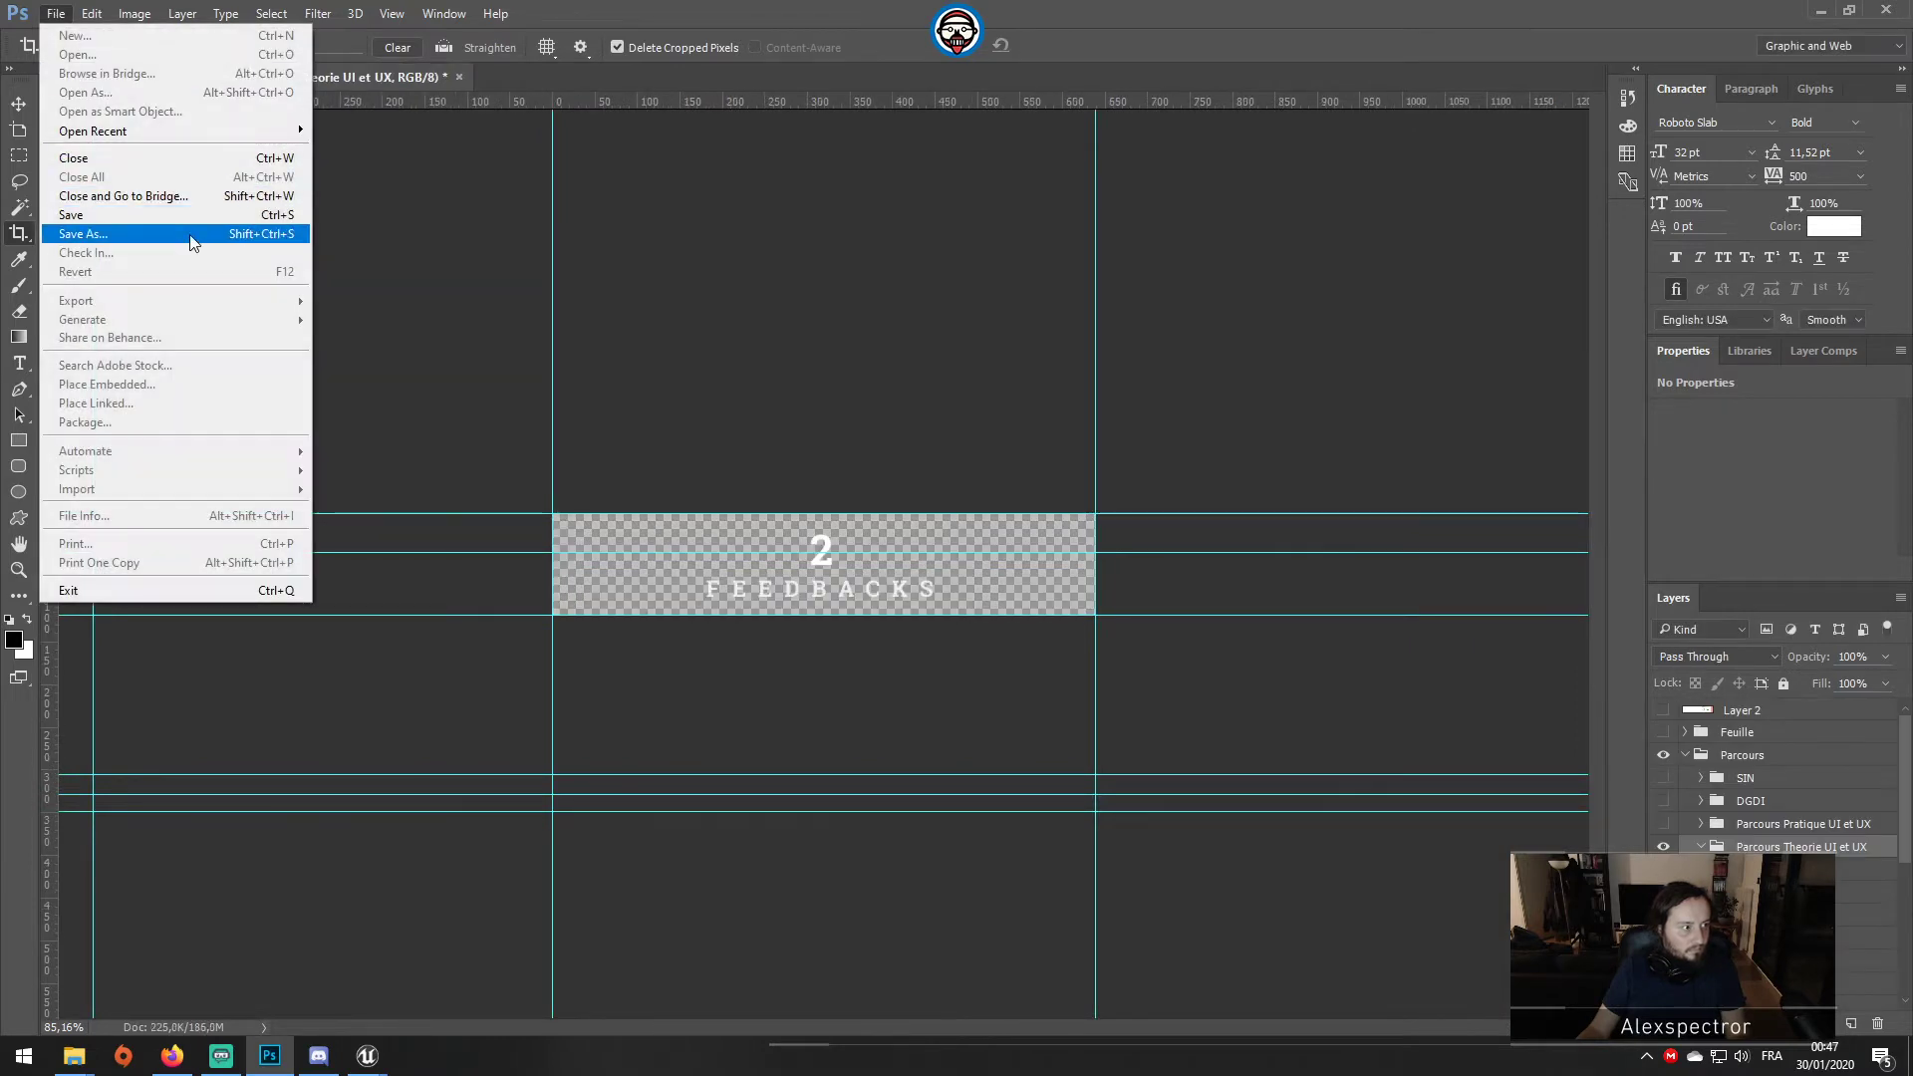
click(552, 313)
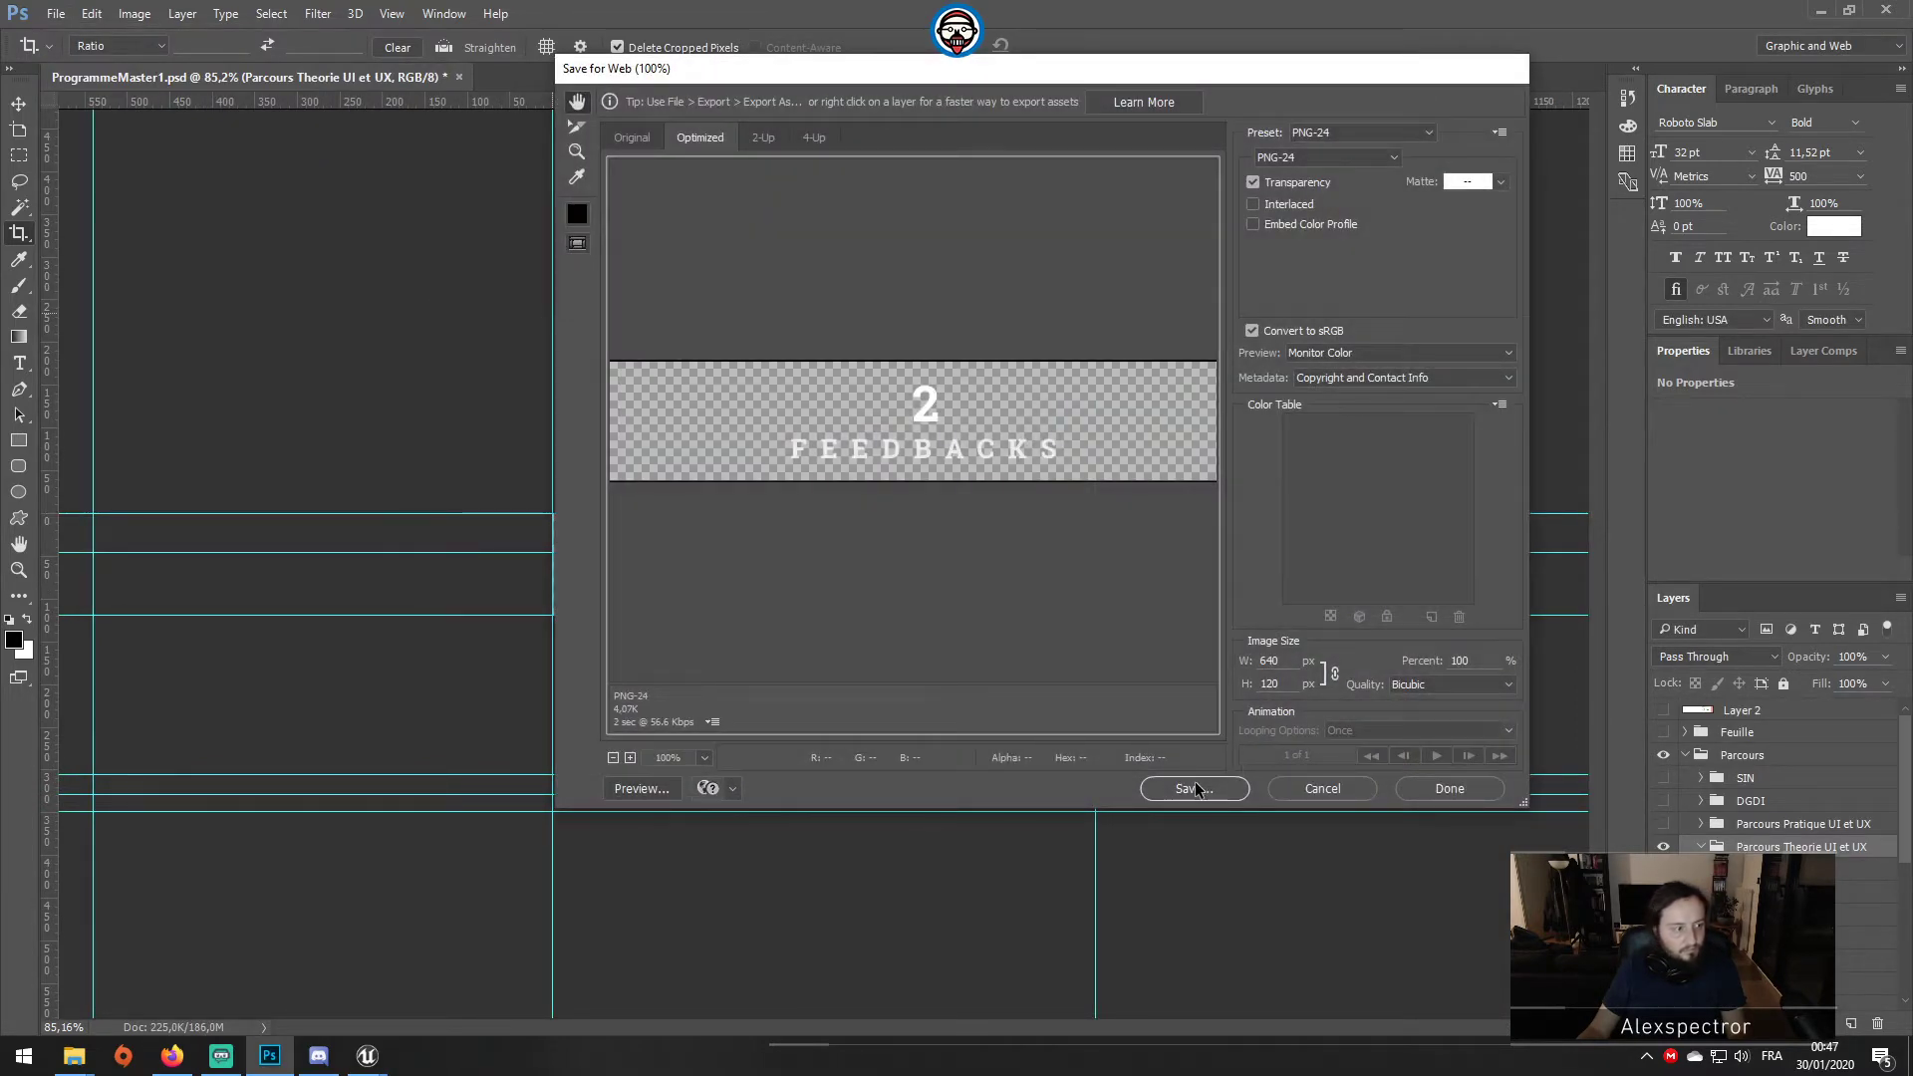
click(1199, 789)
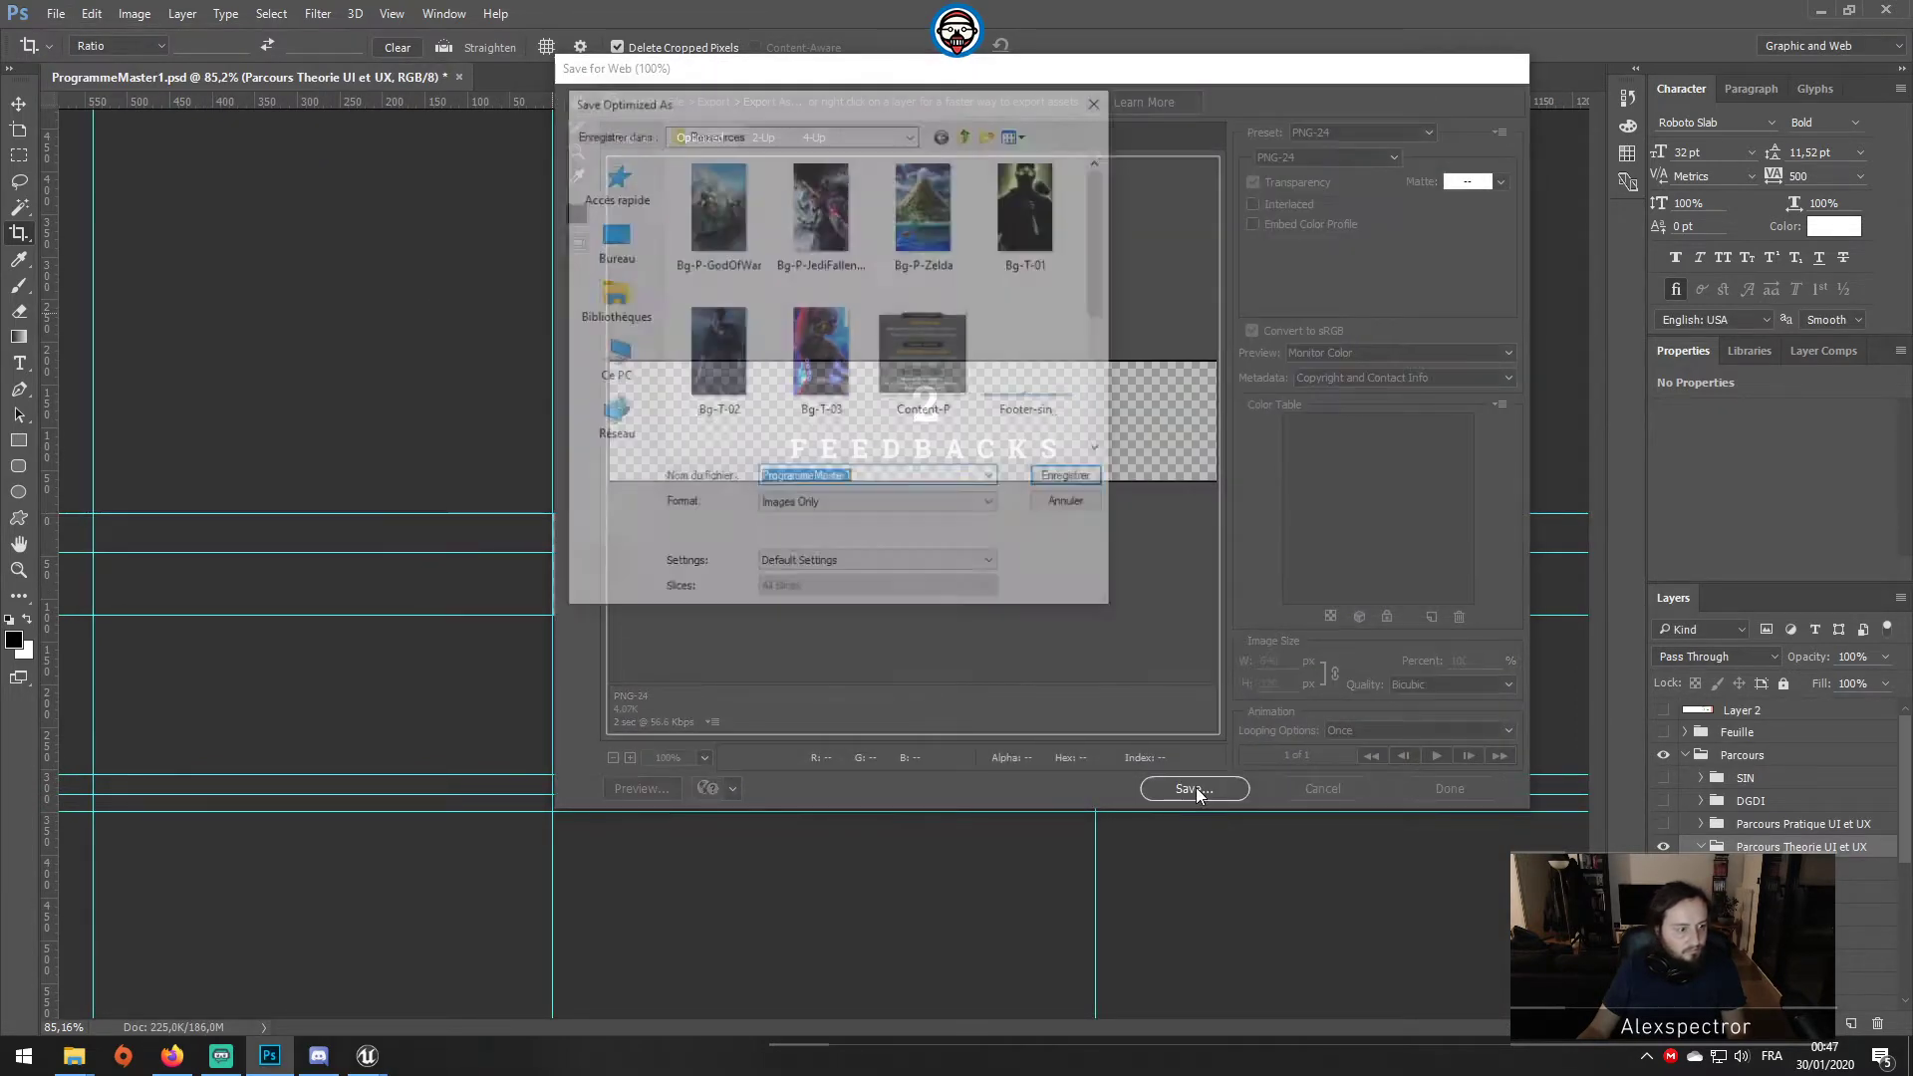
scroll(857, 419, down, 5)
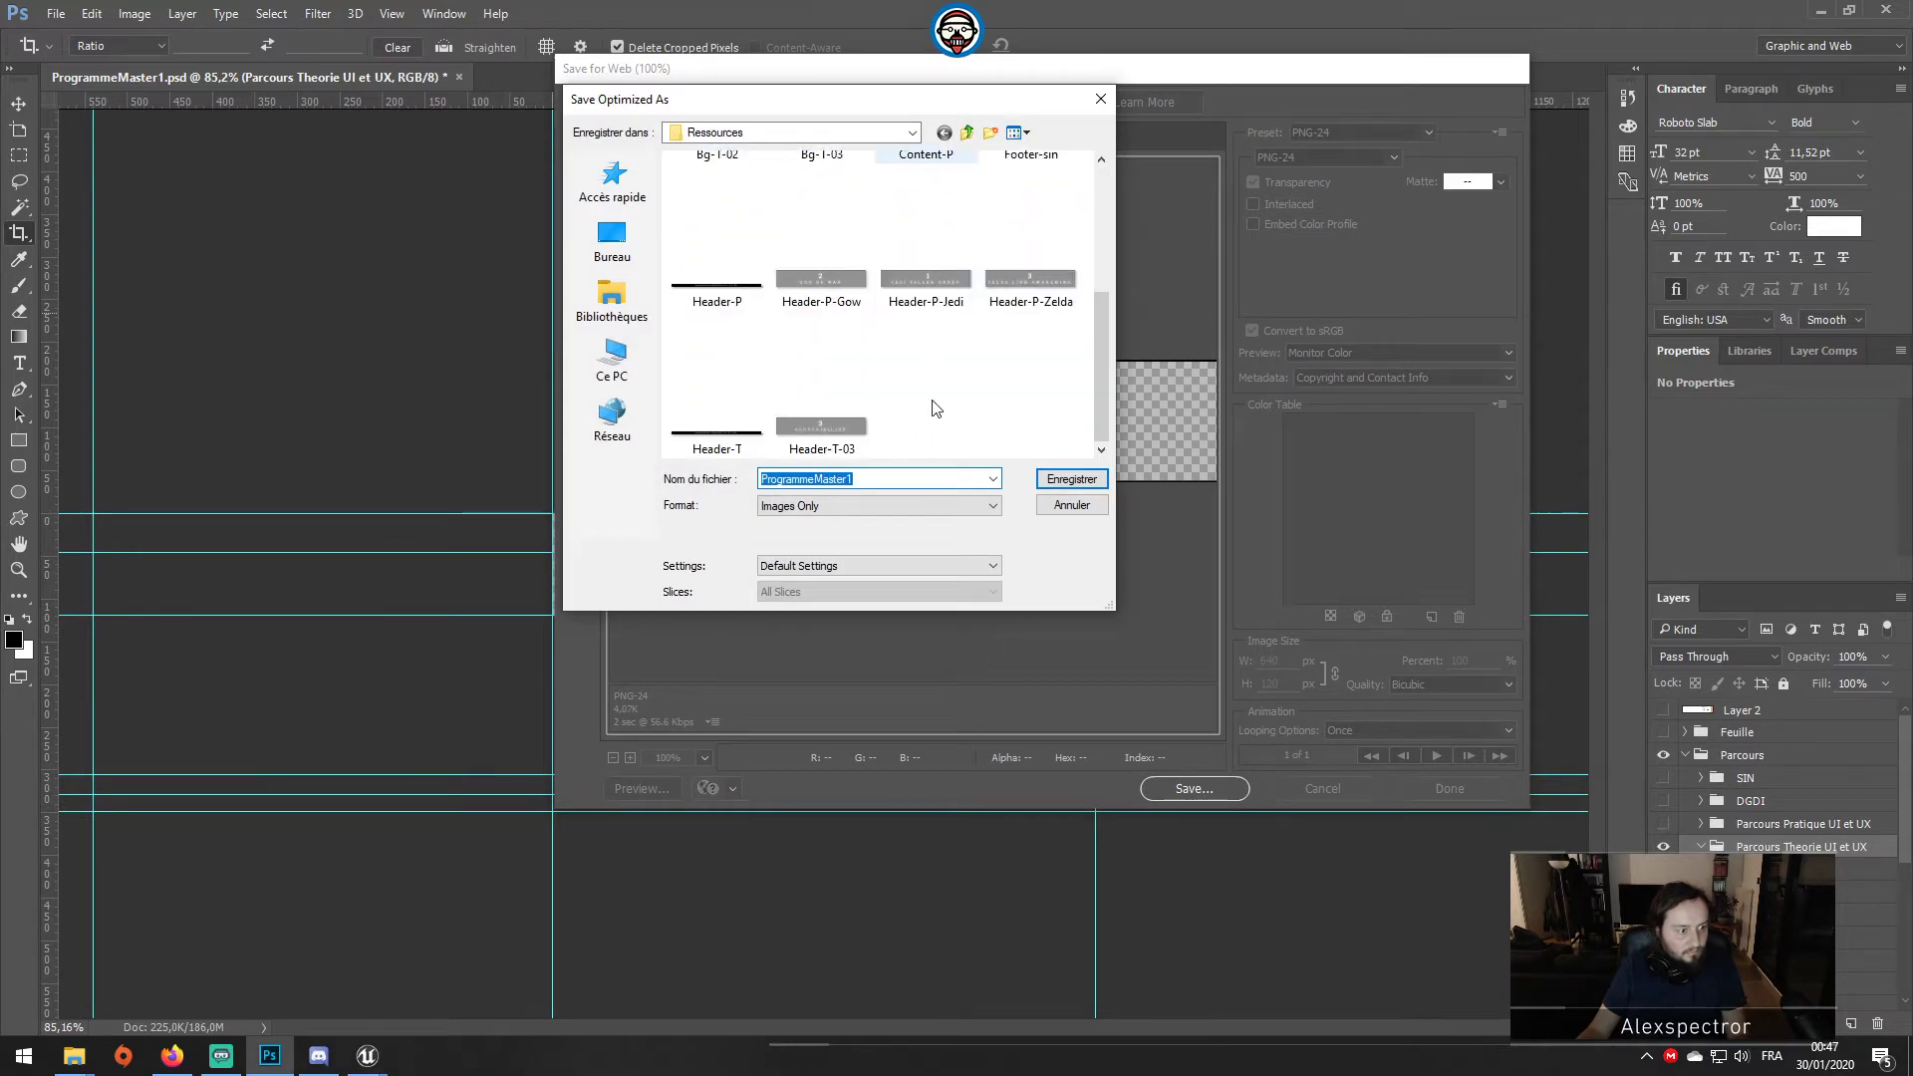
click(852, 431)
click(822, 478)
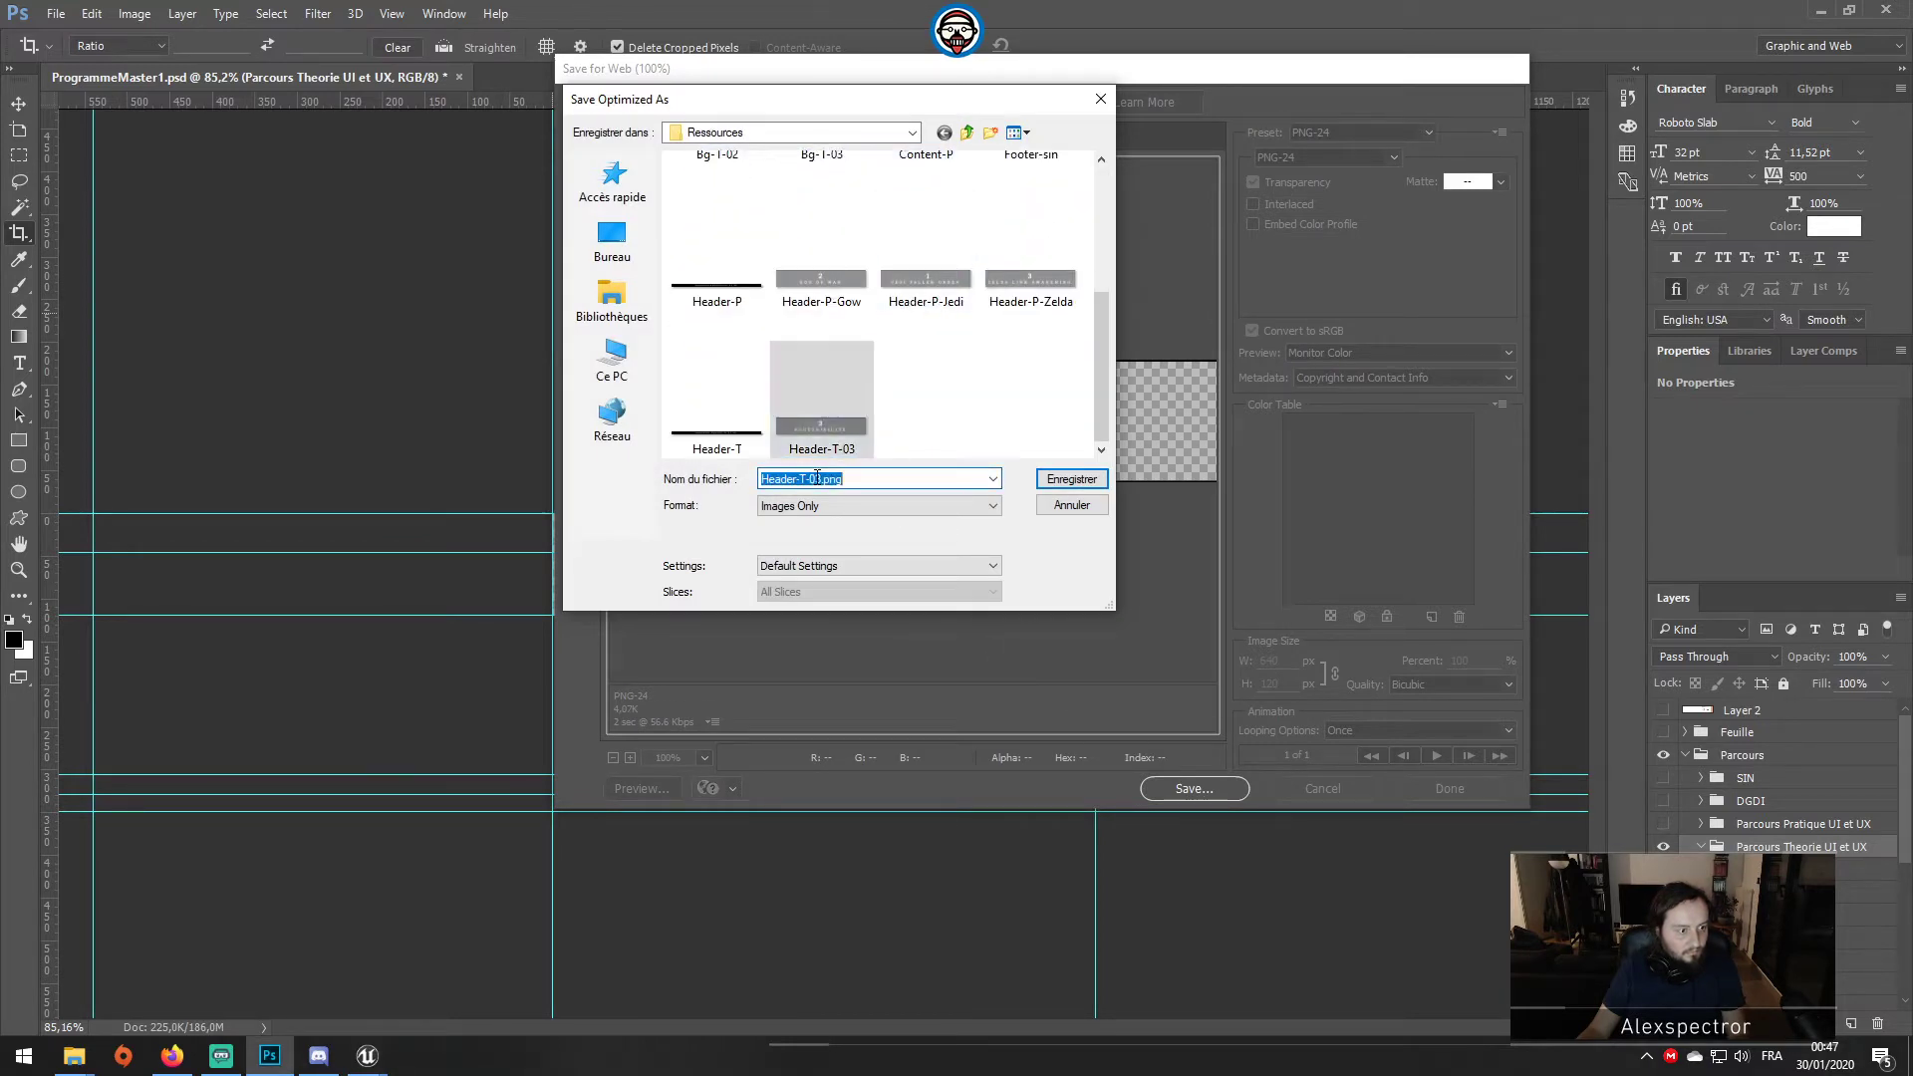
key(BackSpace)
key(Return)
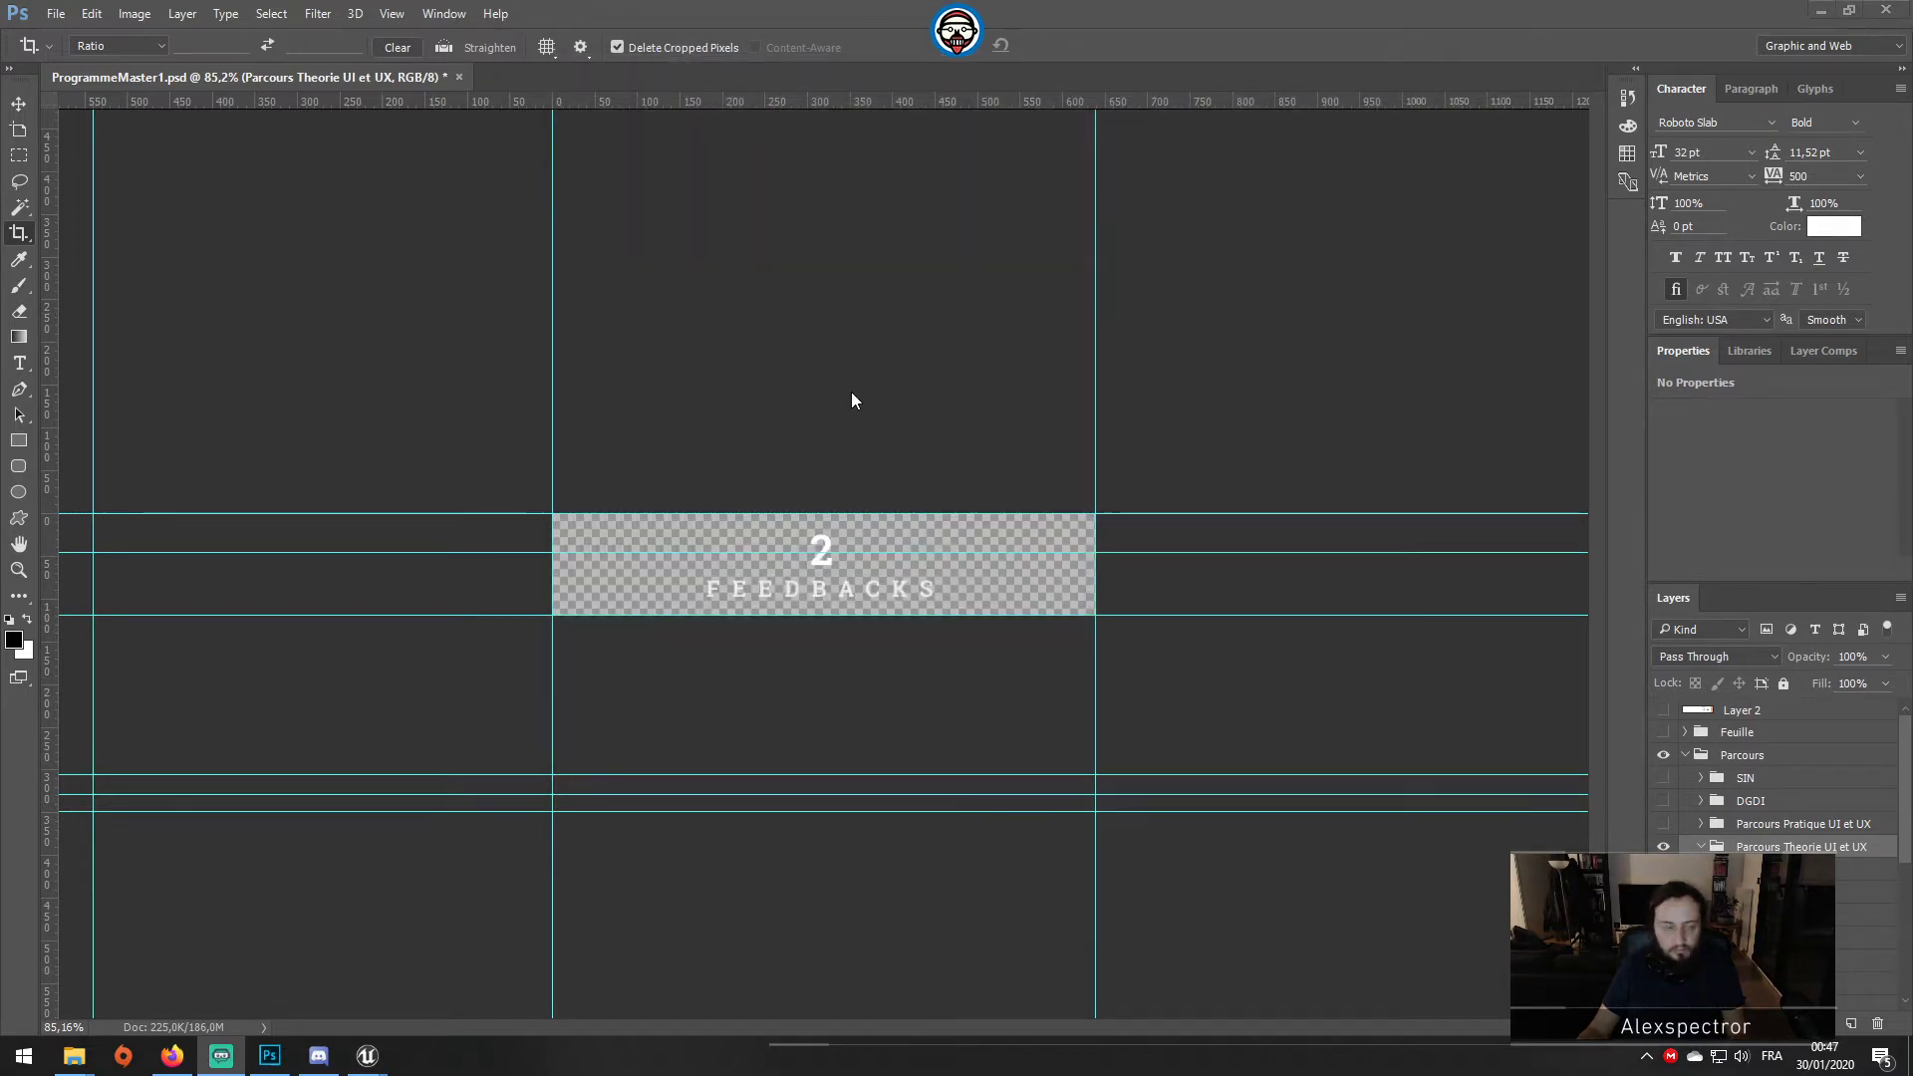
Step: Restore the full layout and crop to the 1 THEORIE COMPLETE header
key(ctrl+z)
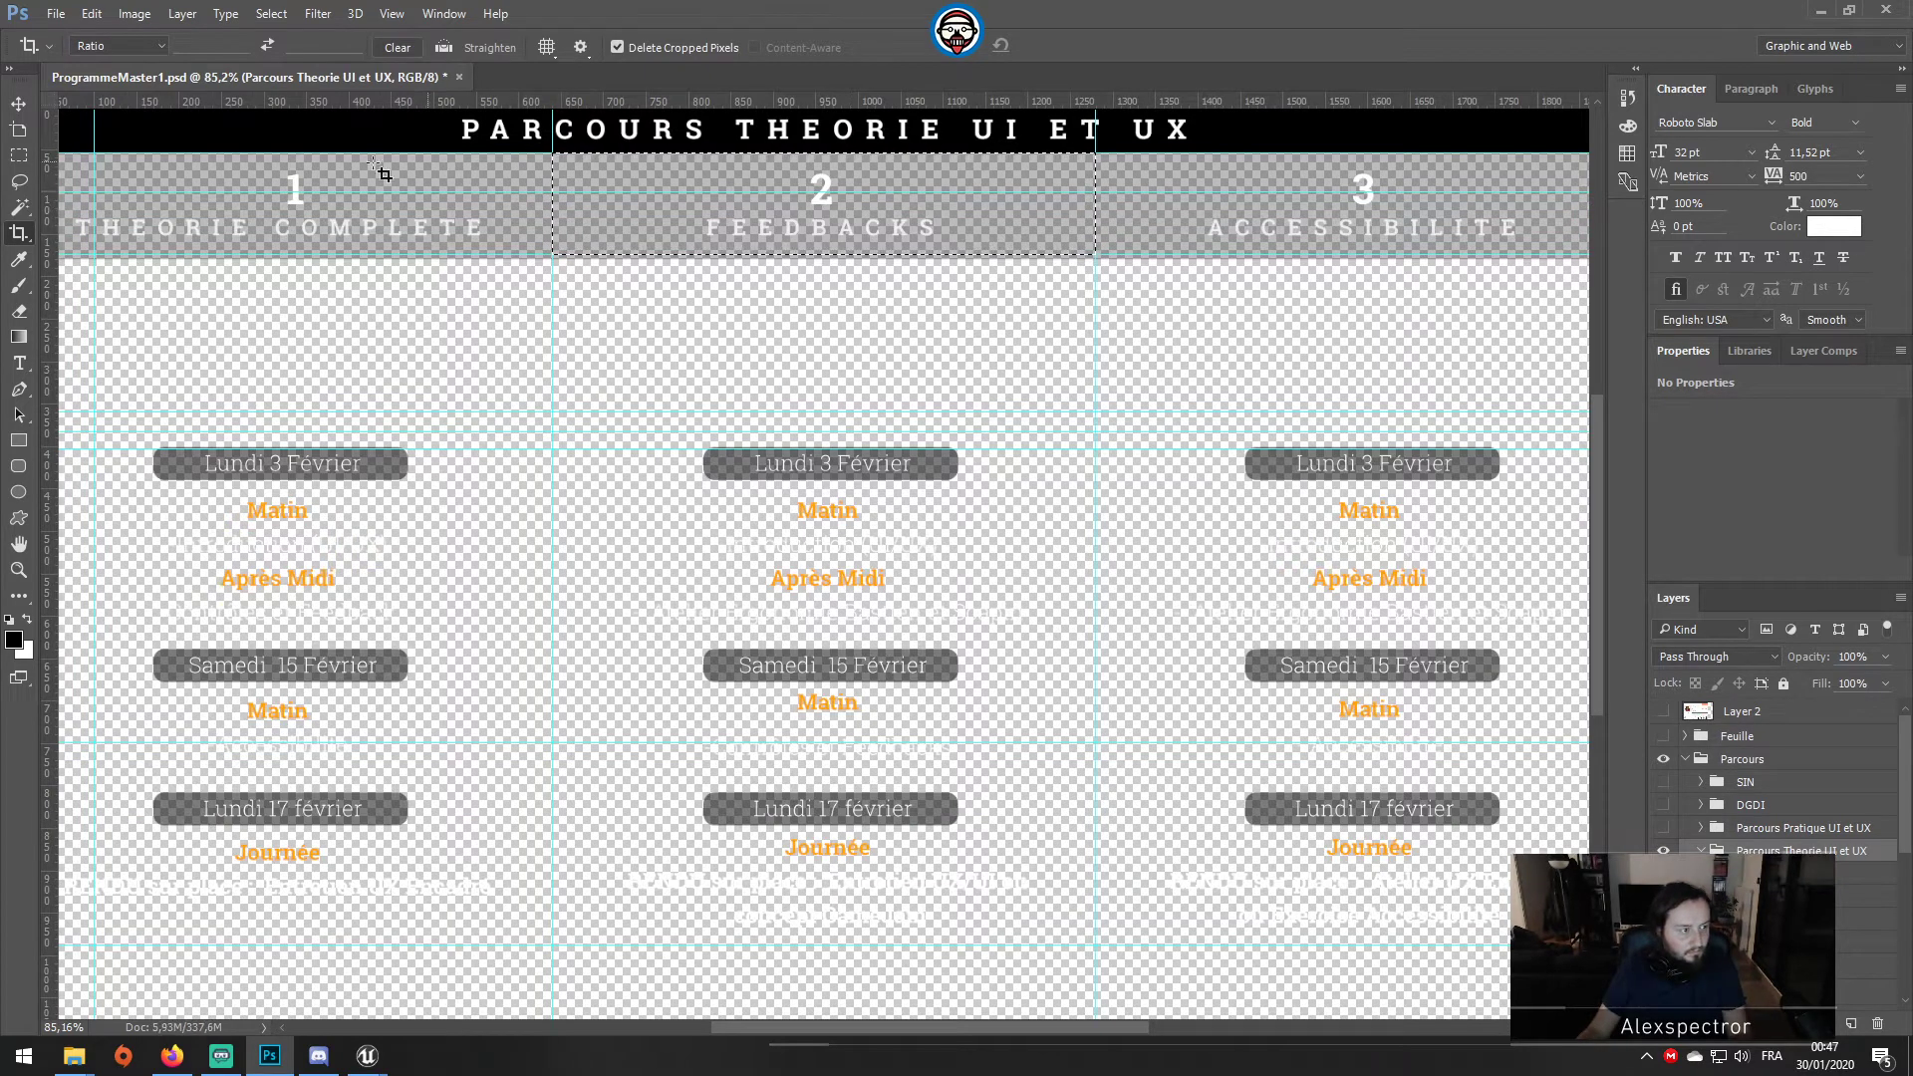
drag(105, 167, 570, 270)
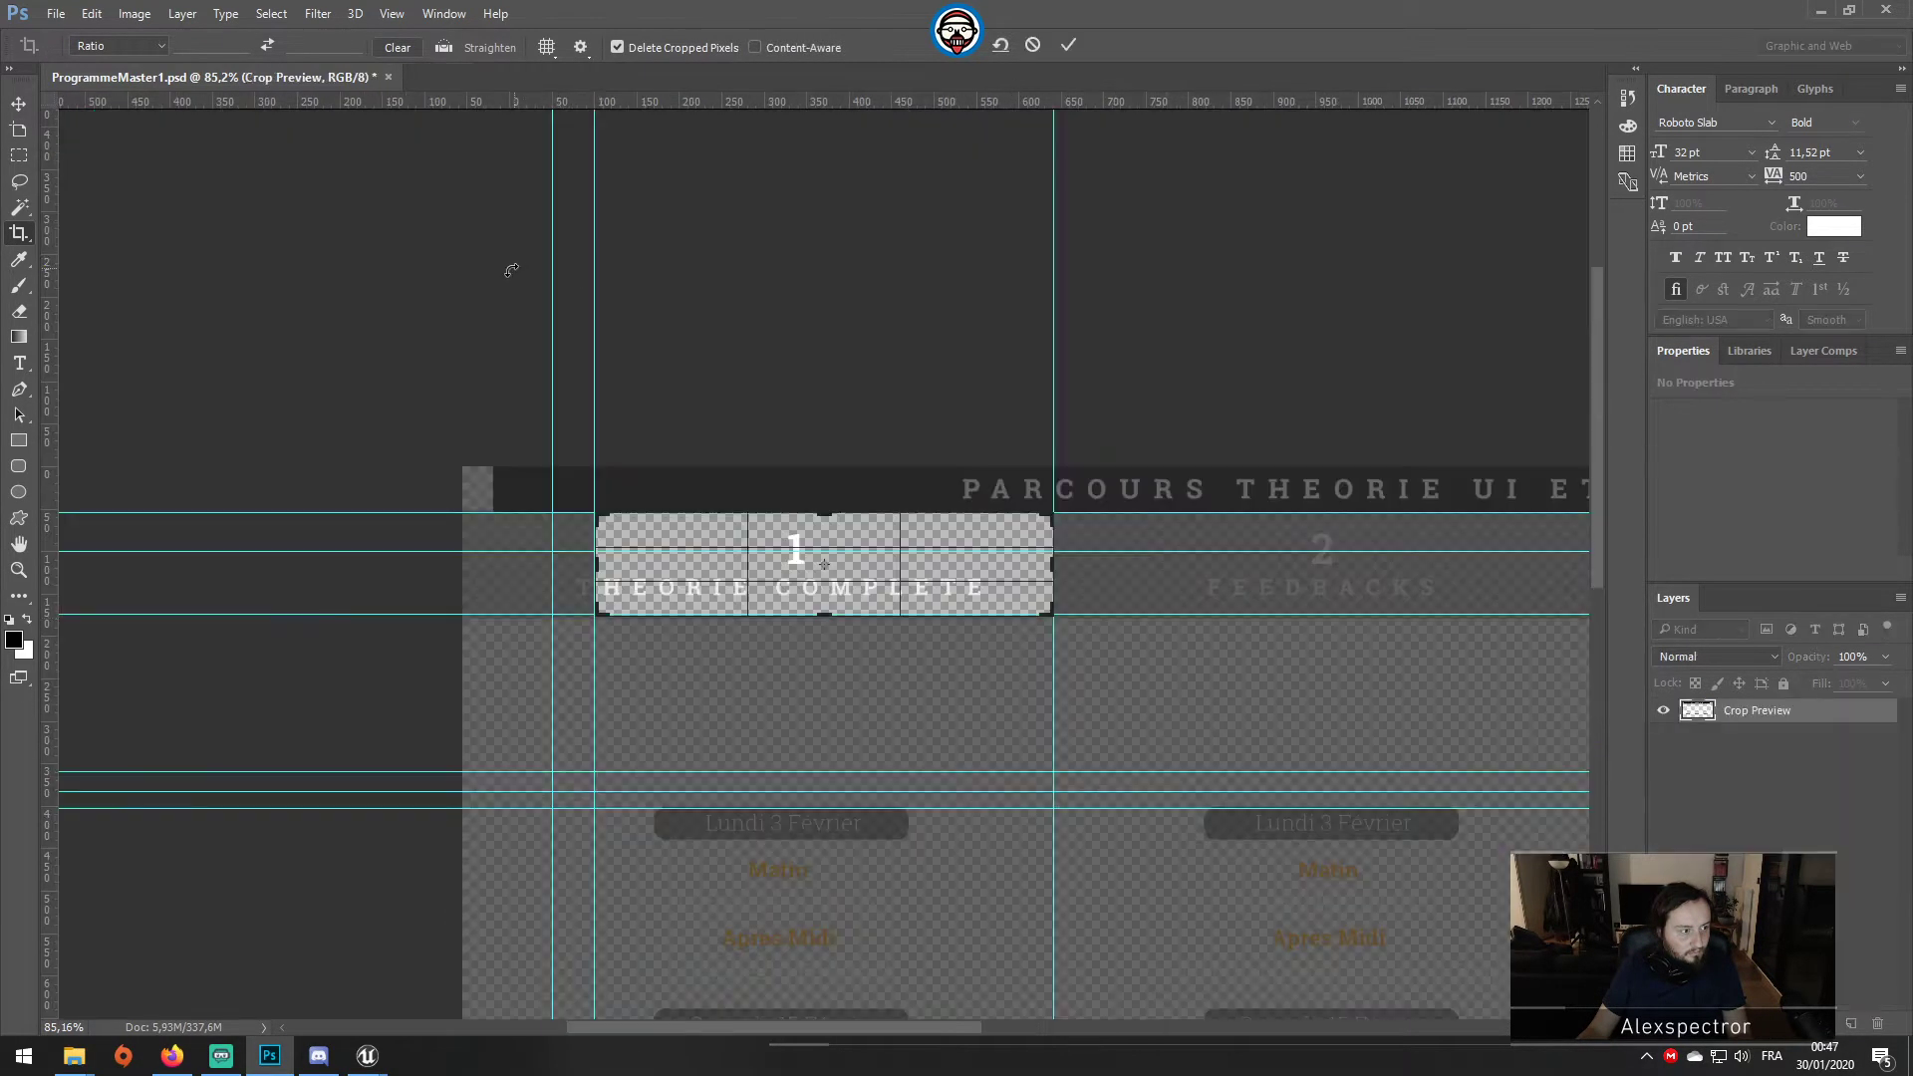
drag(598, 566, 577, 566)
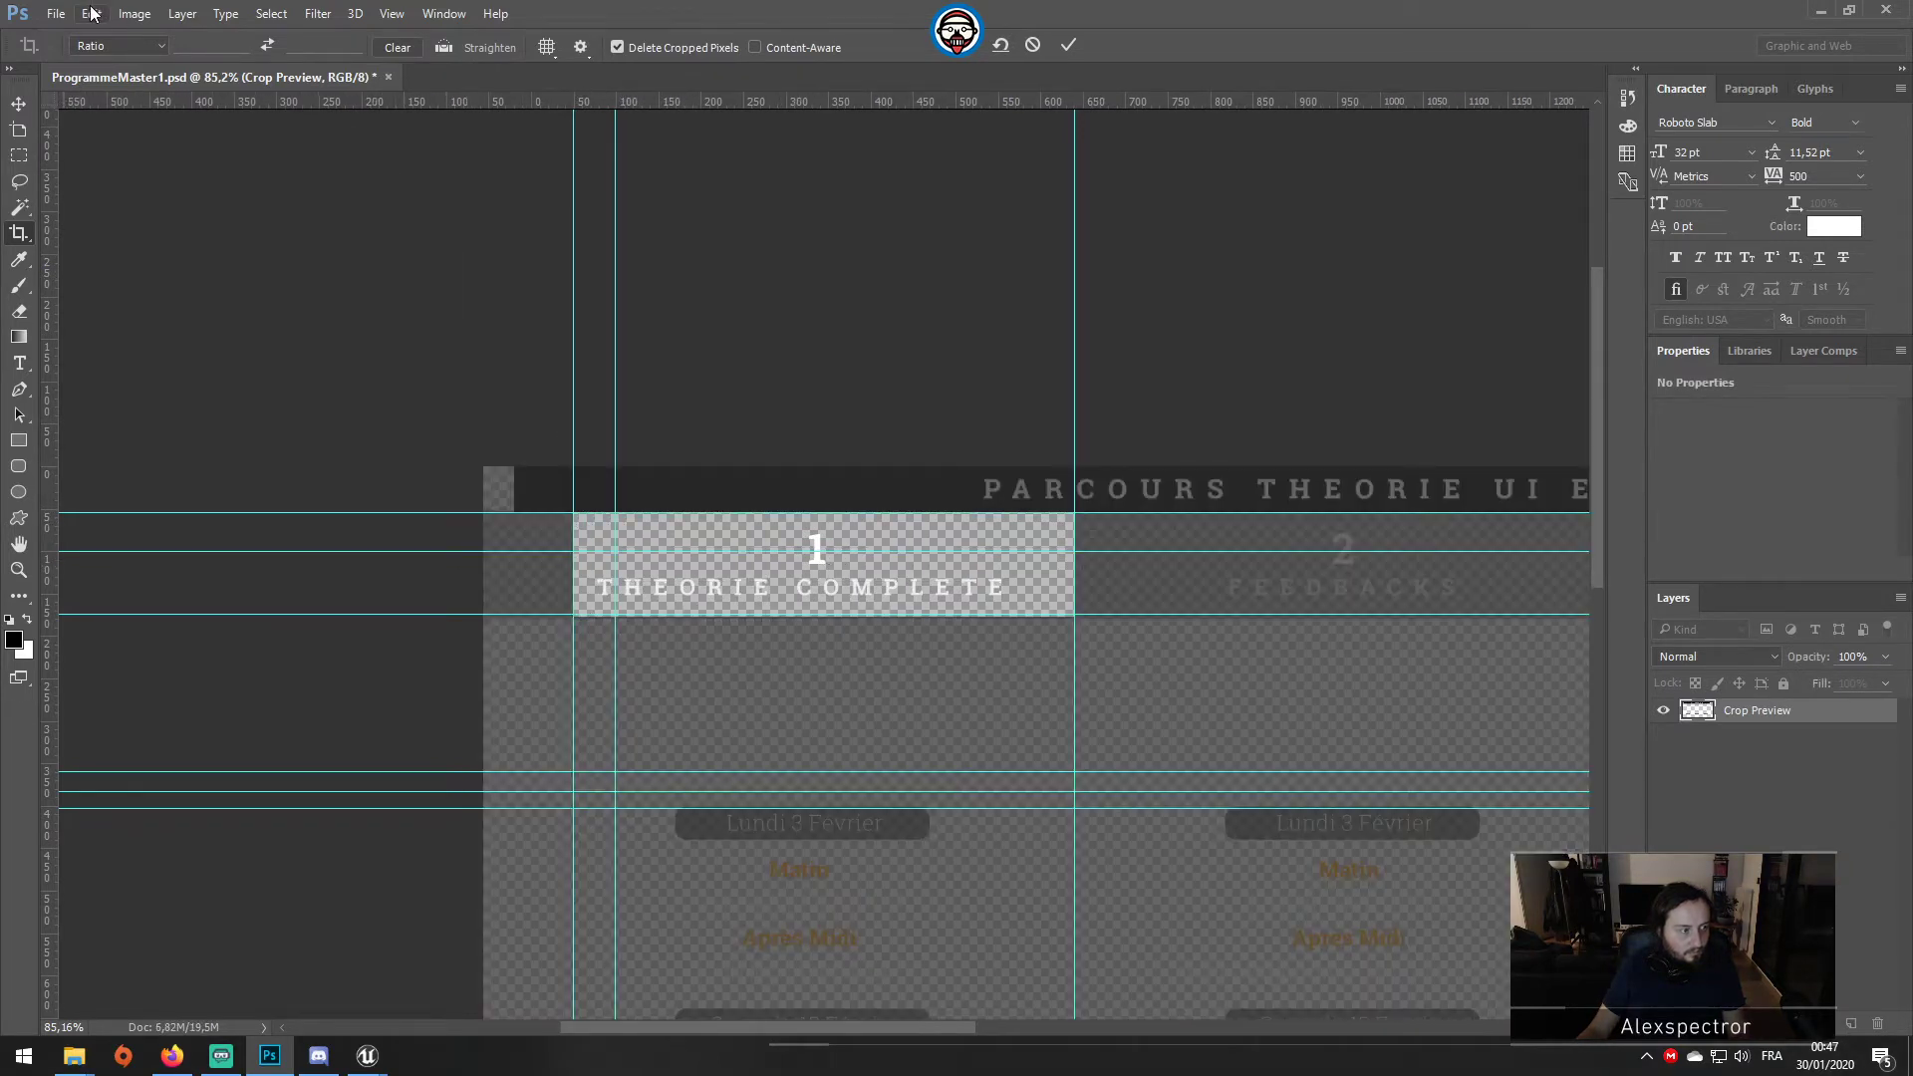
key(Return)
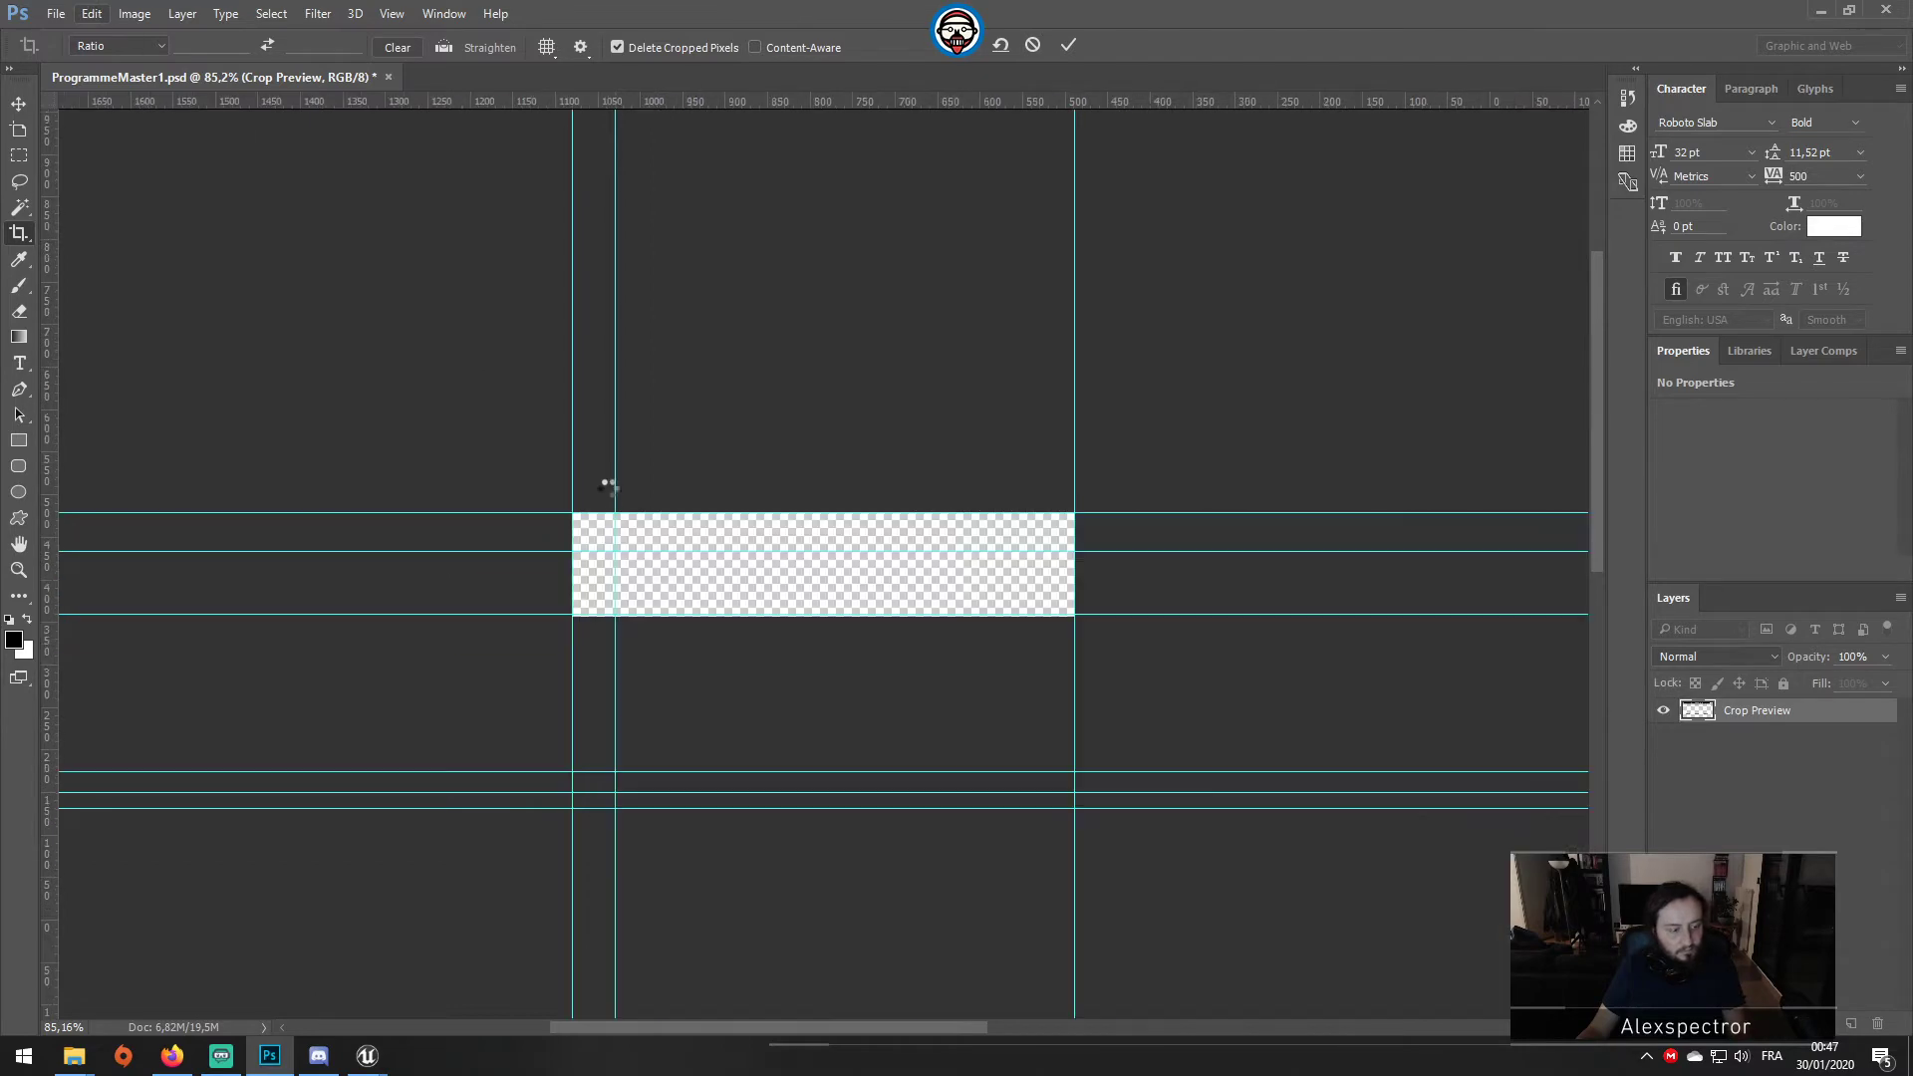
Step: Save the header for web as a PNG, starting from the Header-T-03 name
key(ctrl+alt+shift+s)
click(1200, 795)
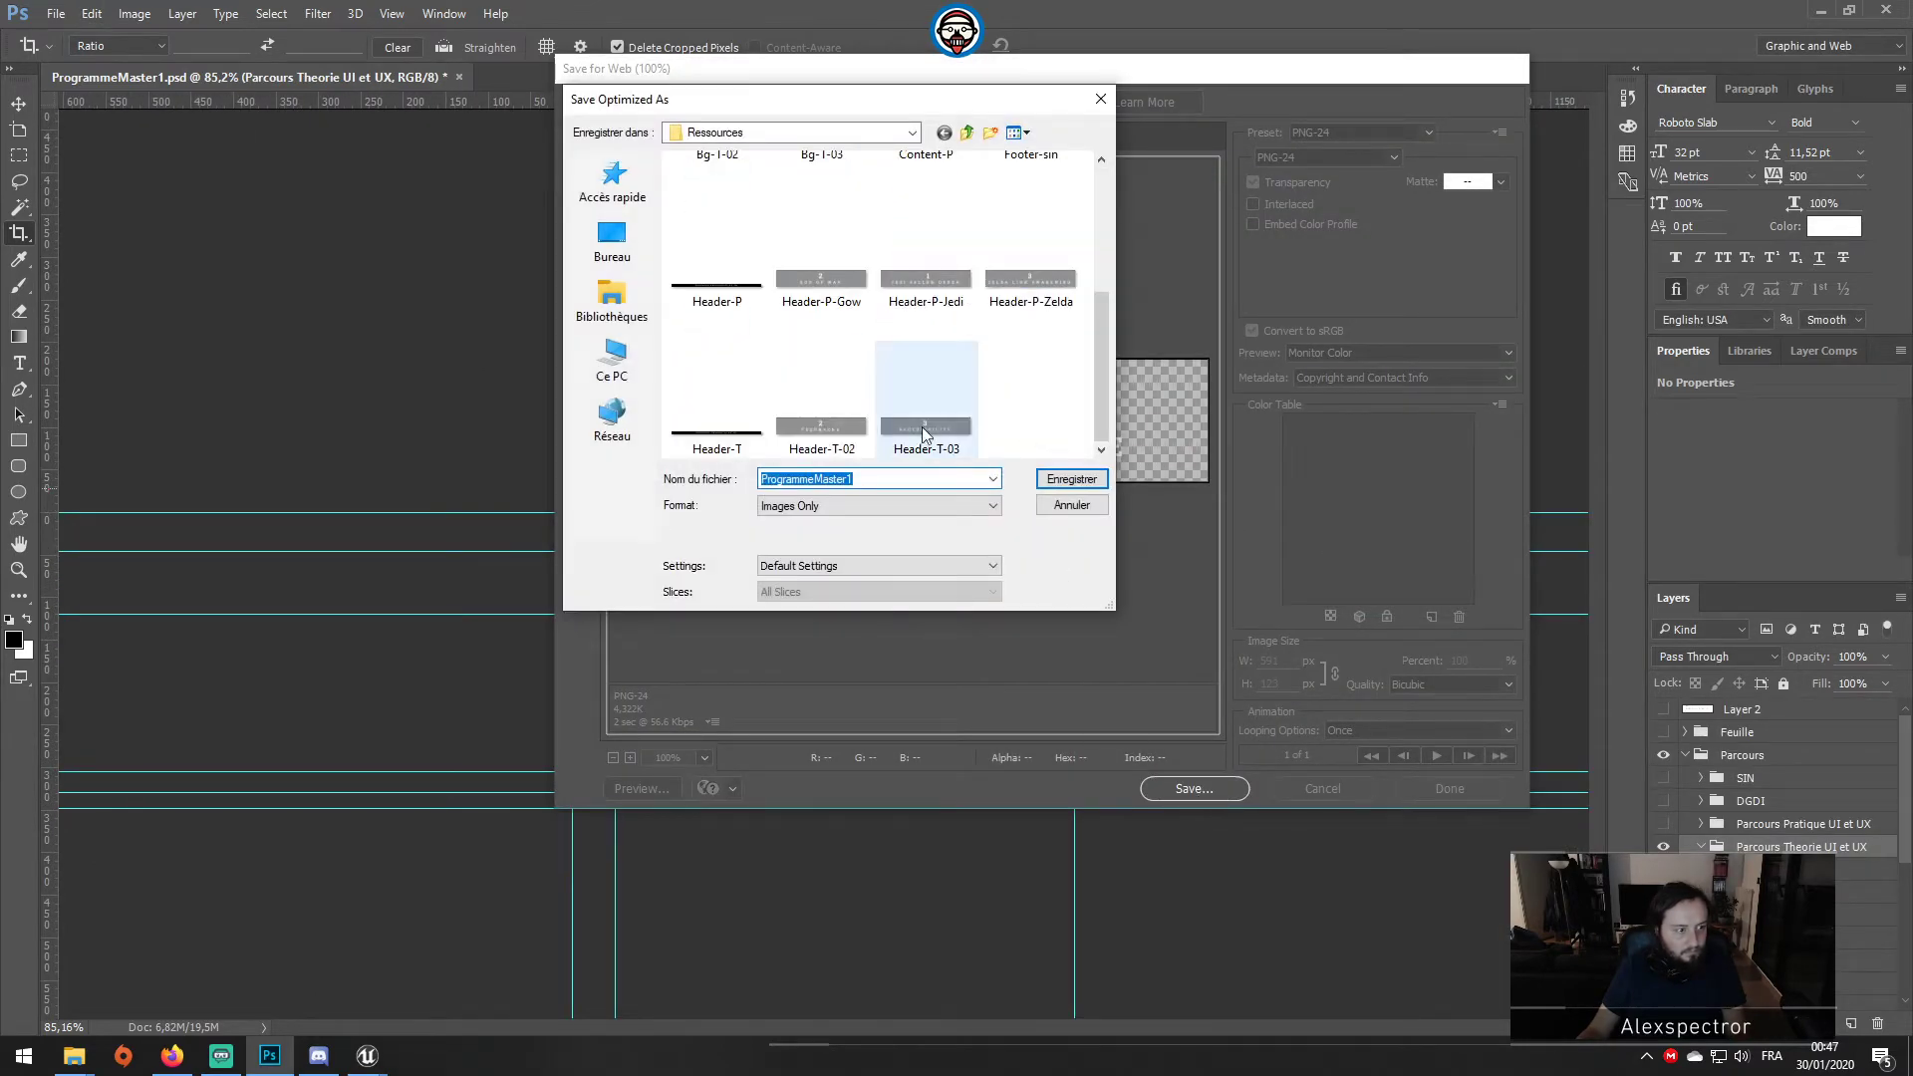
click(927, 418)
click(815, 480)
click(814, 480)
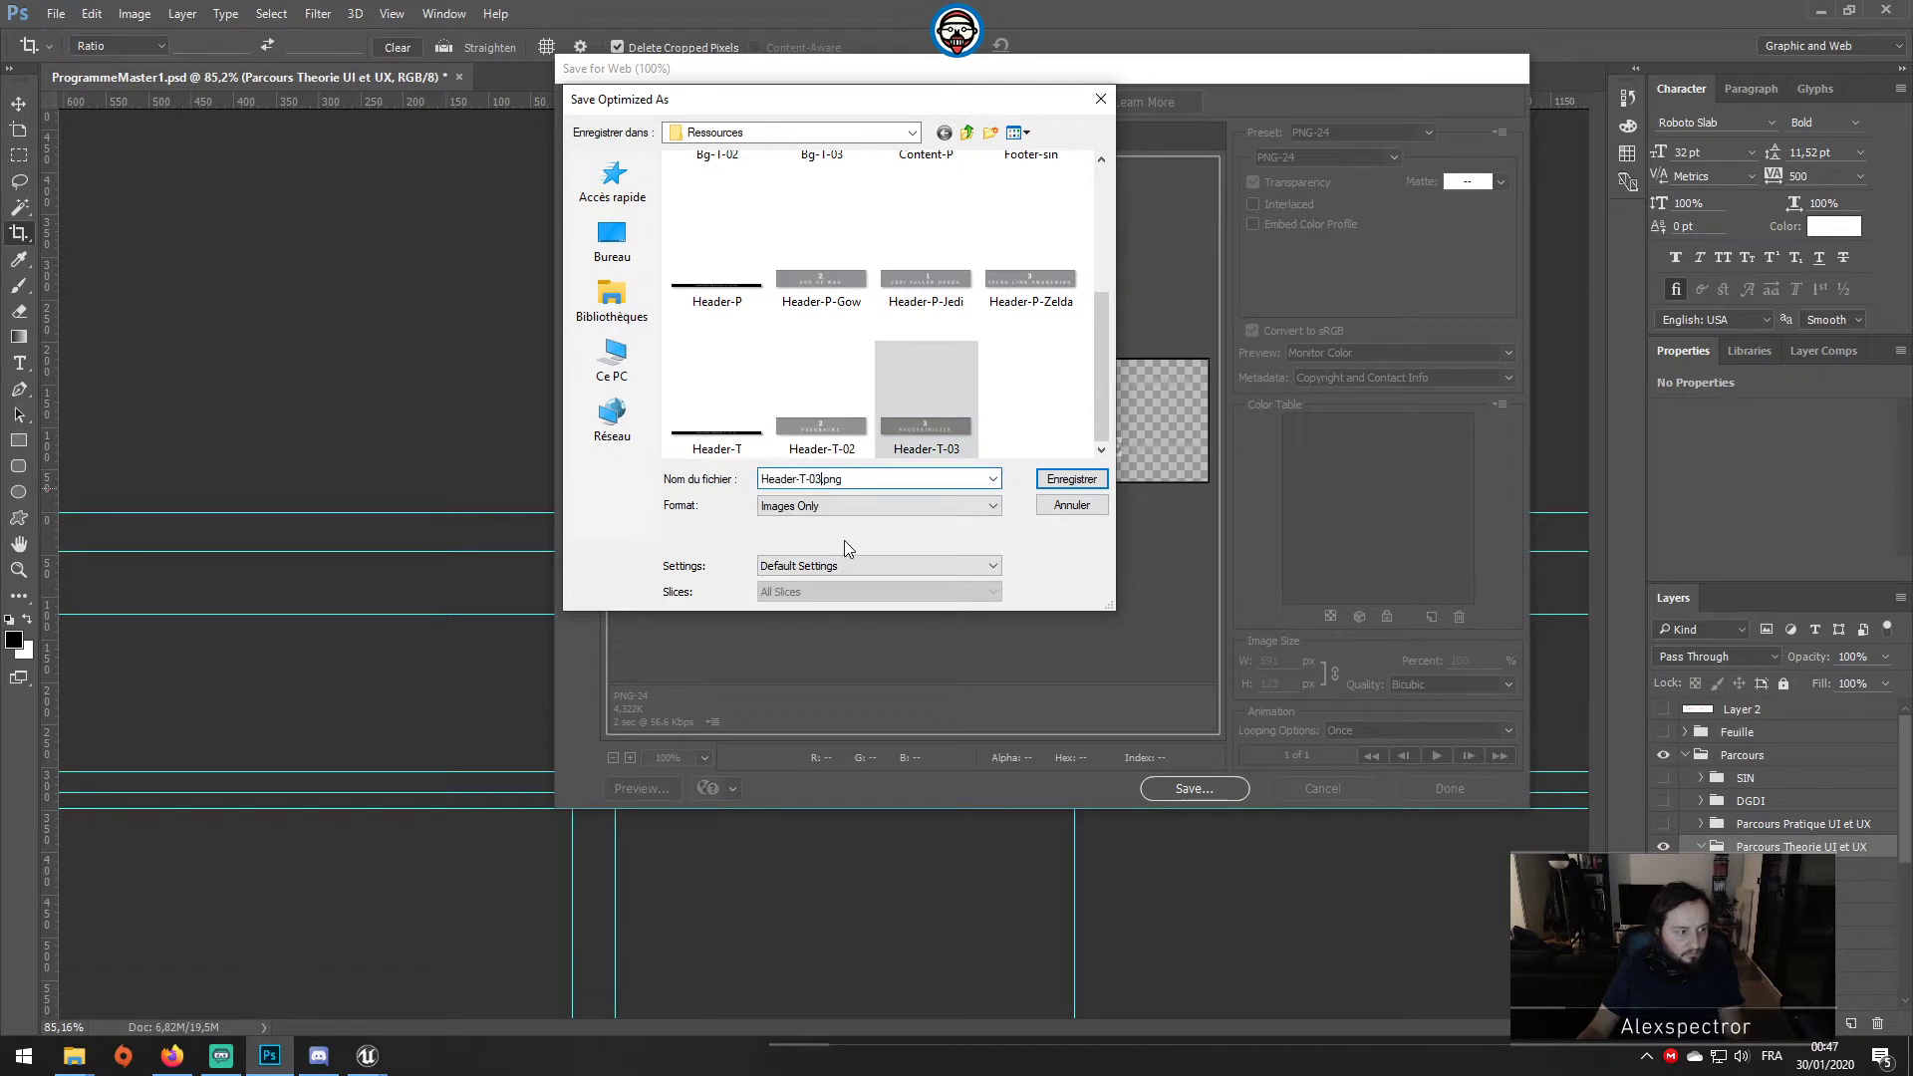
key(Return)
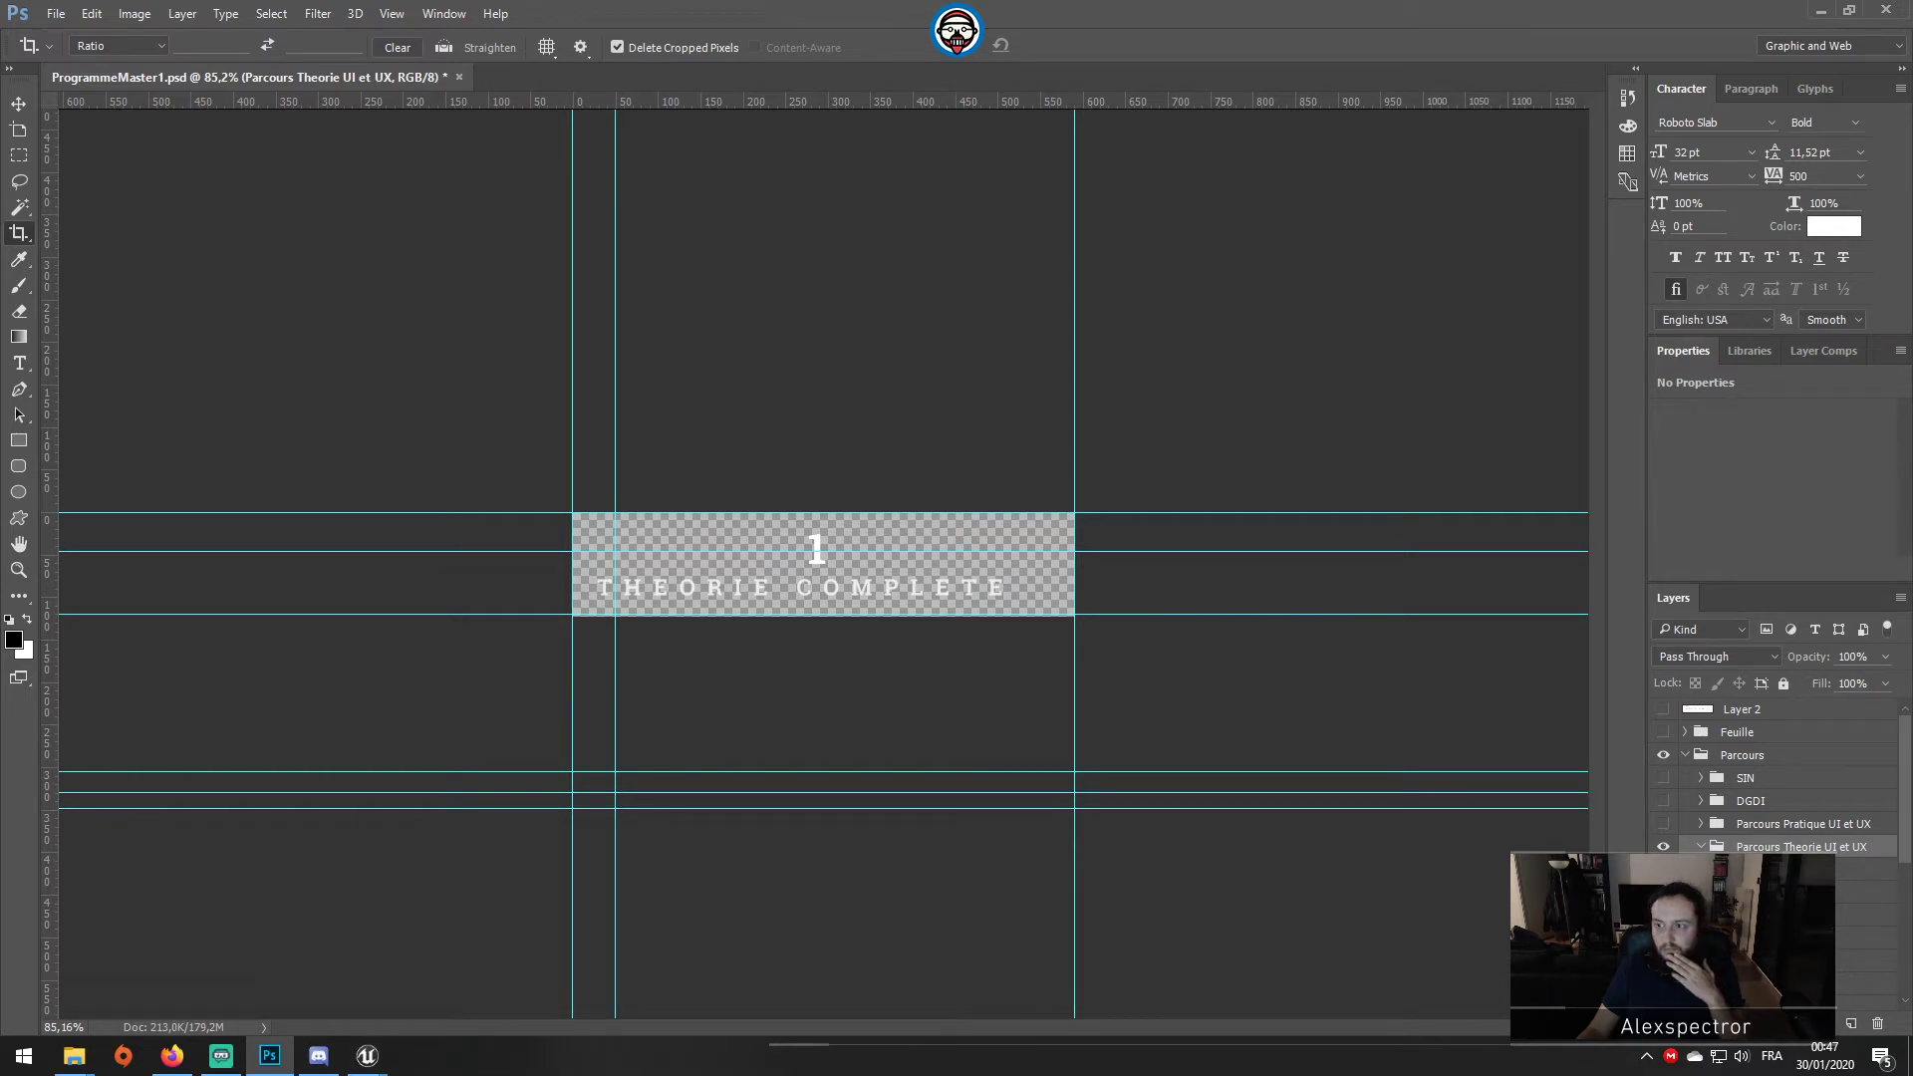
Step: Re-save the header PNG into Ressources, then revert the crop and fit the layout to the window
click(1648, 1056)
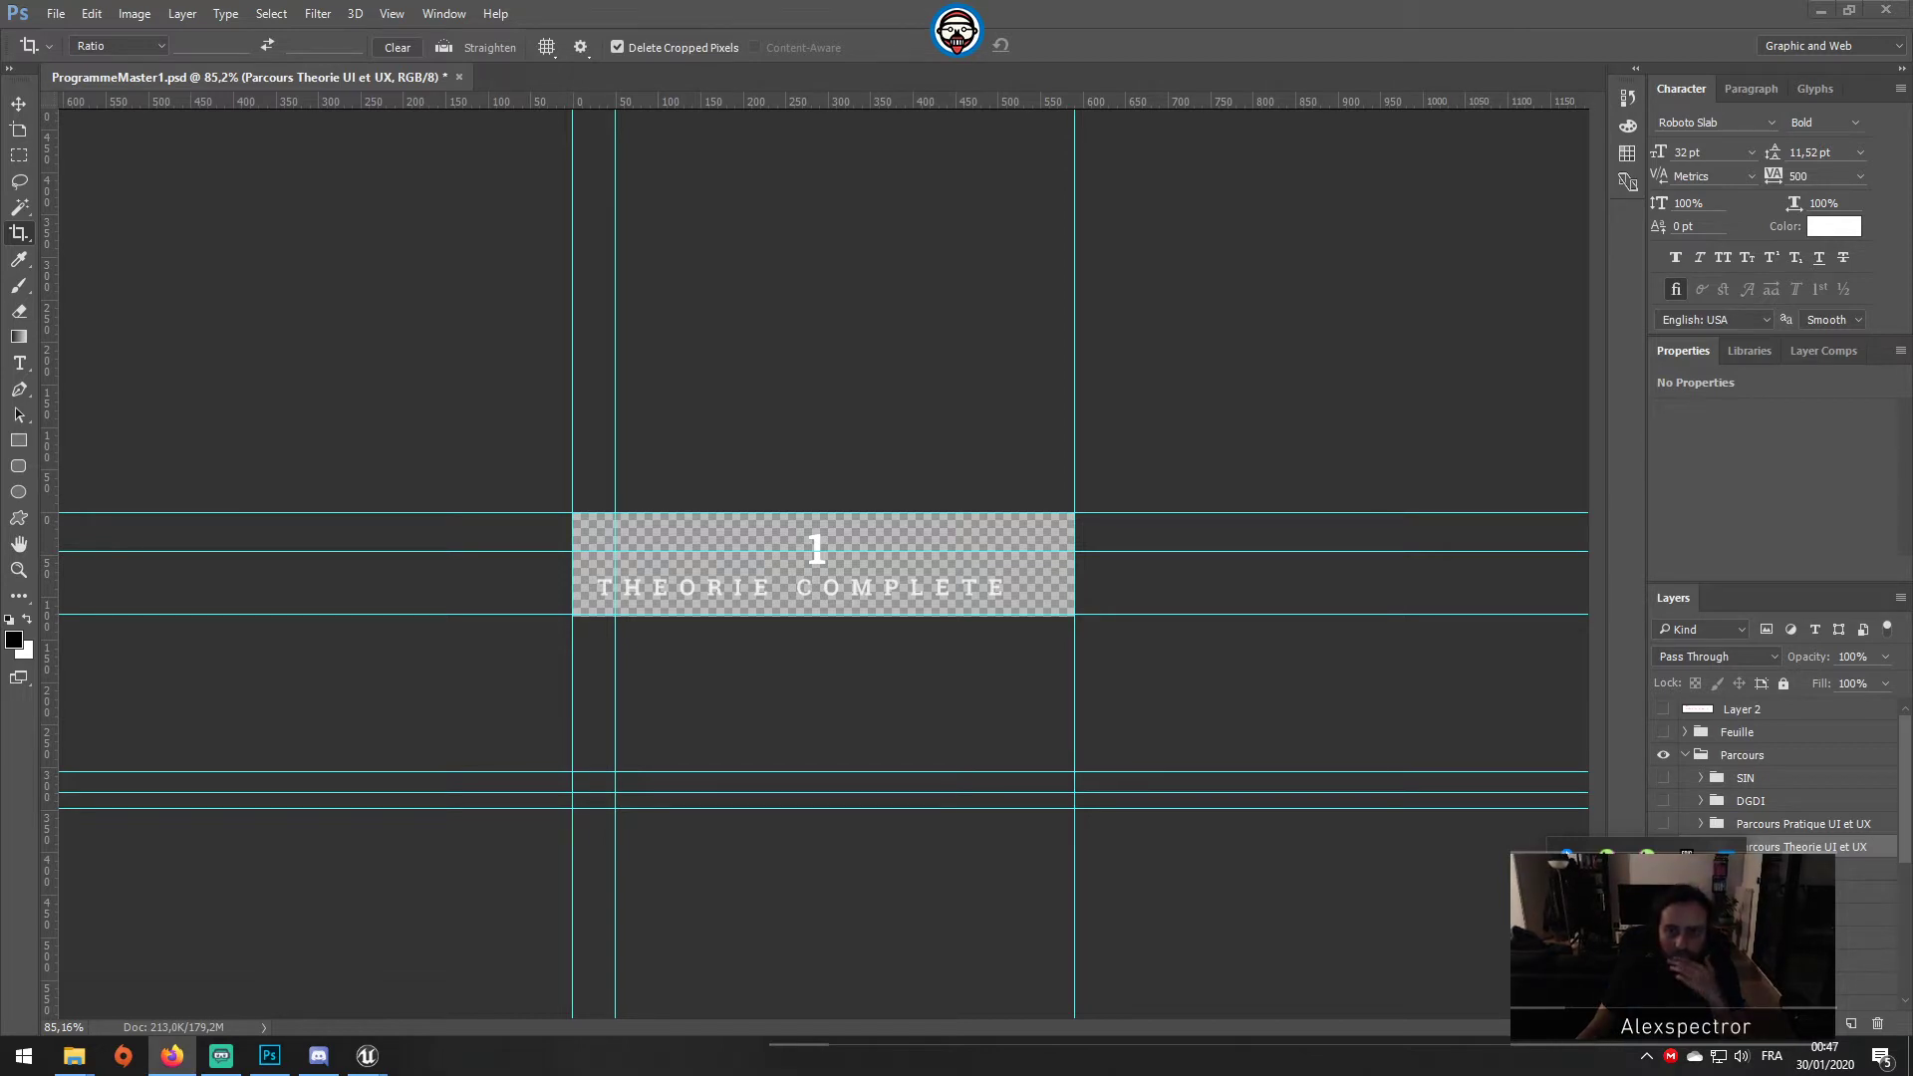
key(Escape)
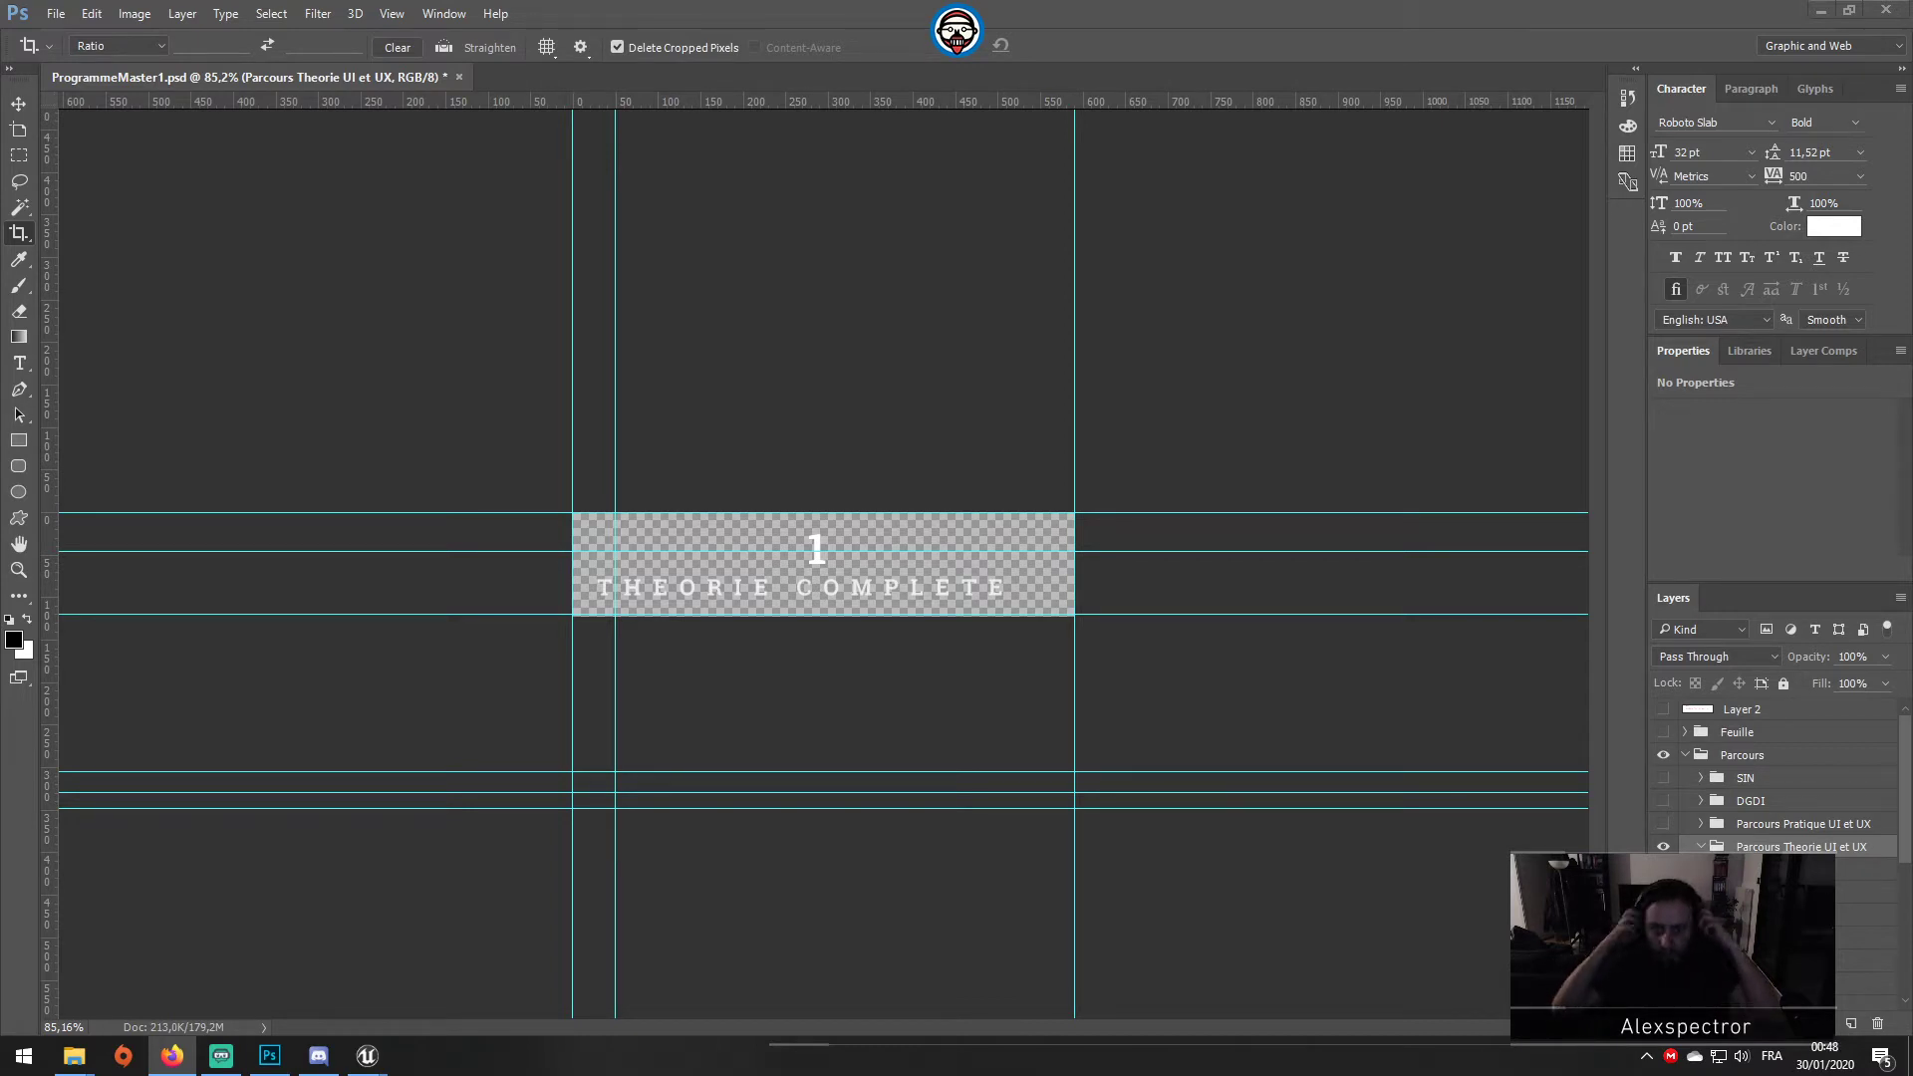
key(alt+Tab)
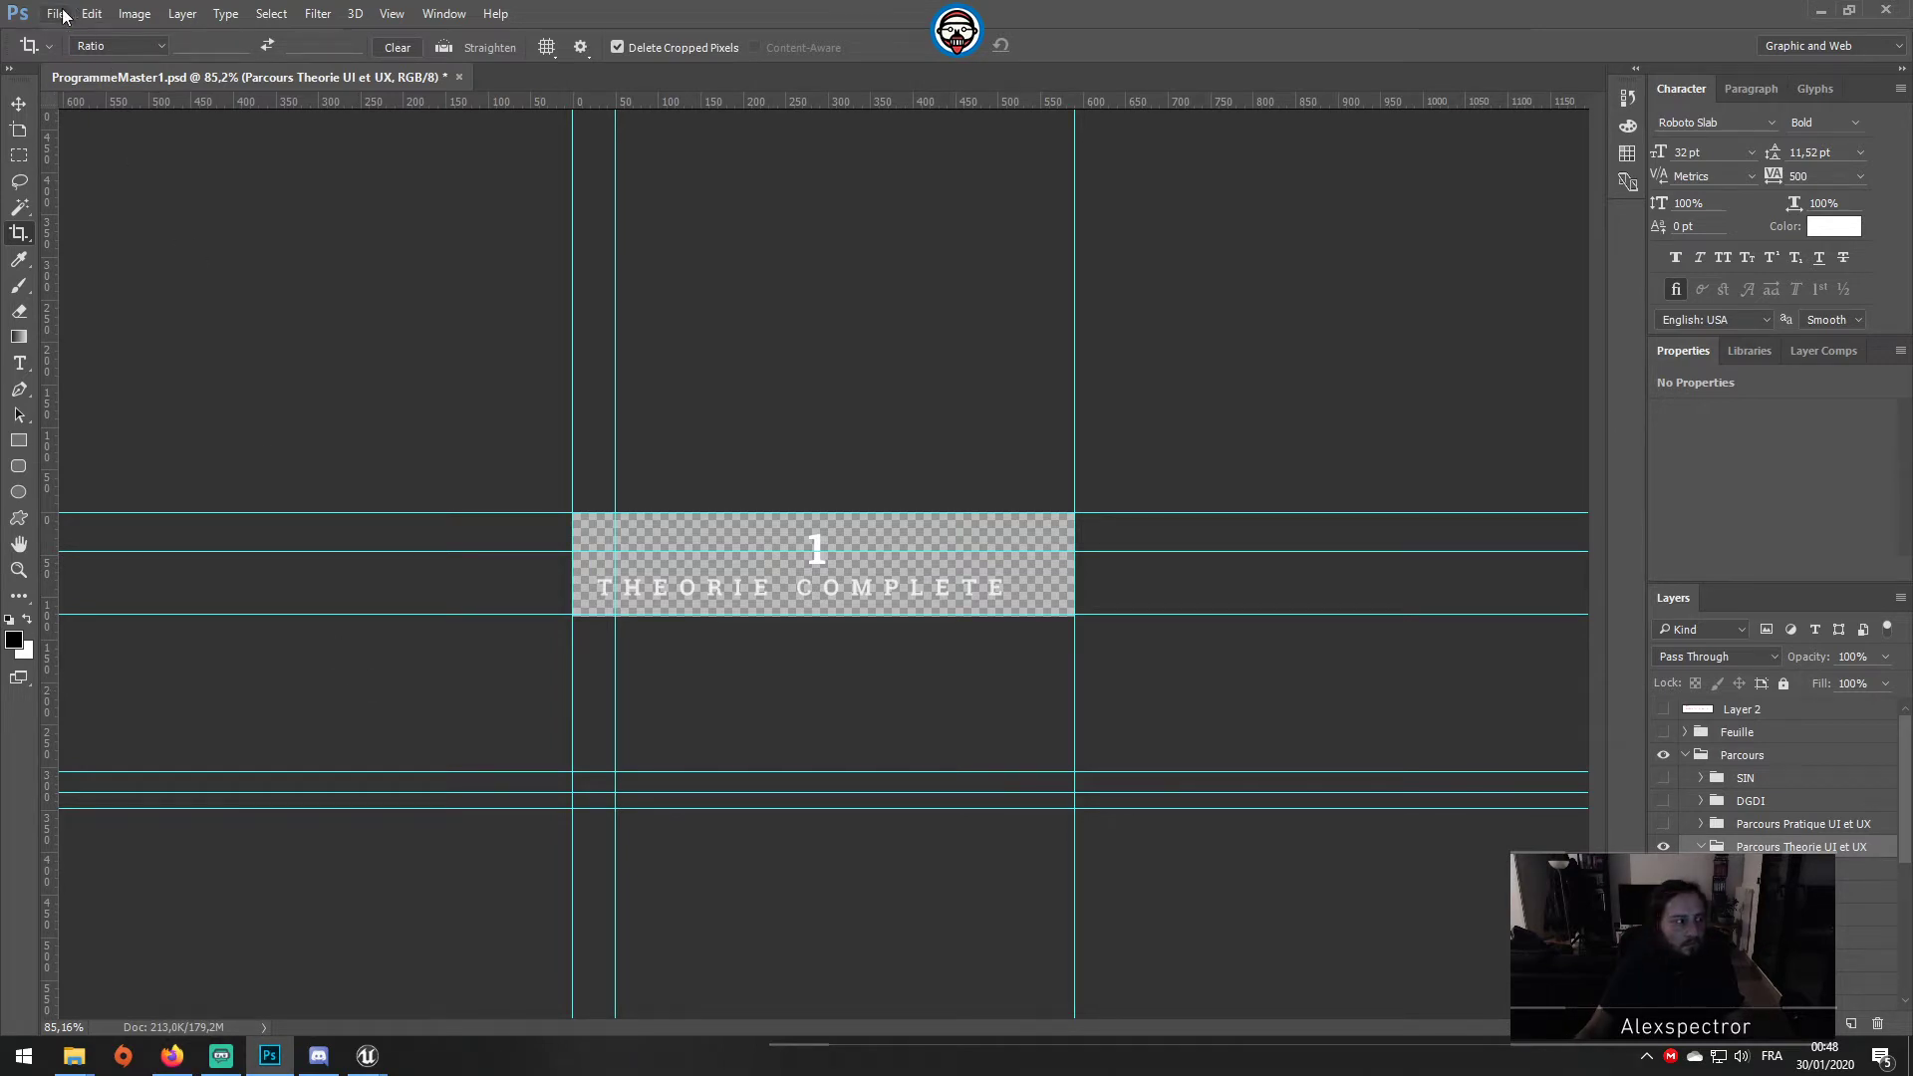
key(ctrl+alt+shift+s)
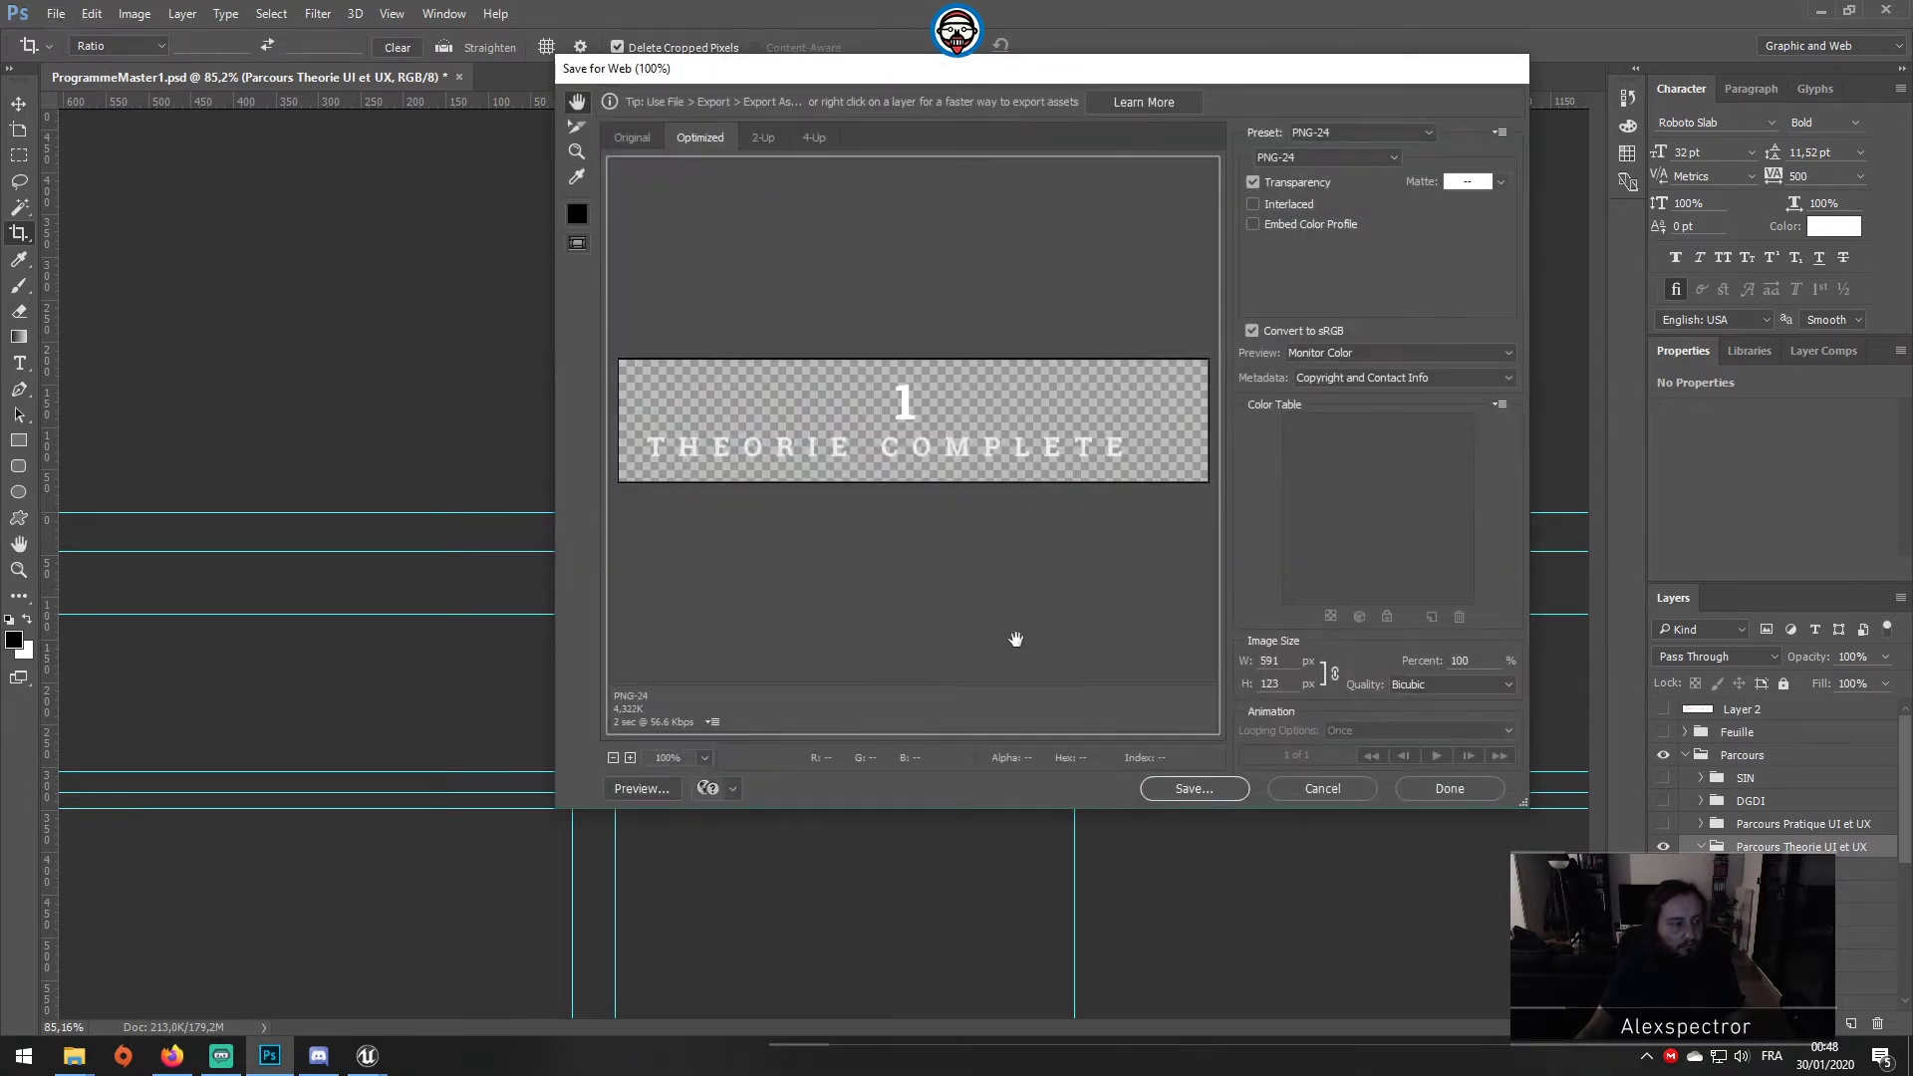
click(1190, 794)
scroll(923, 266, down, 3)
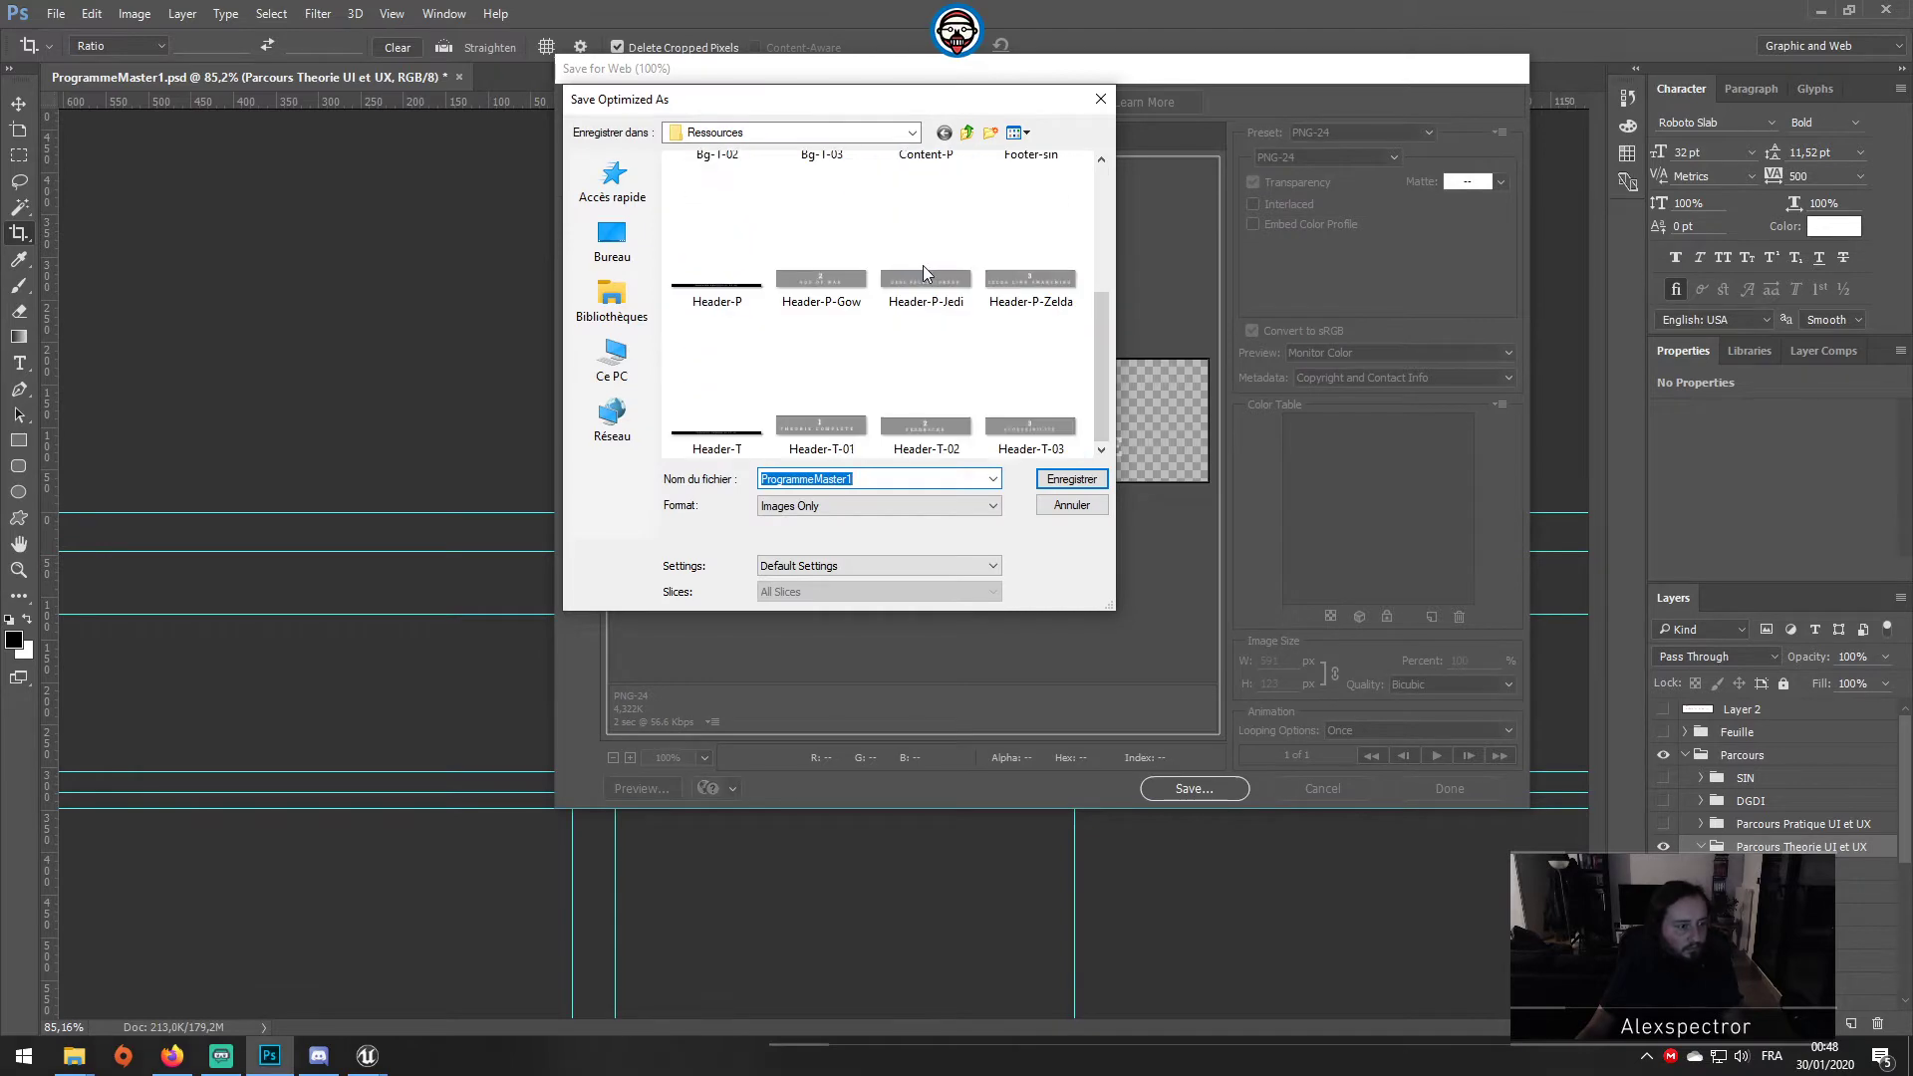
click(1072, 478)
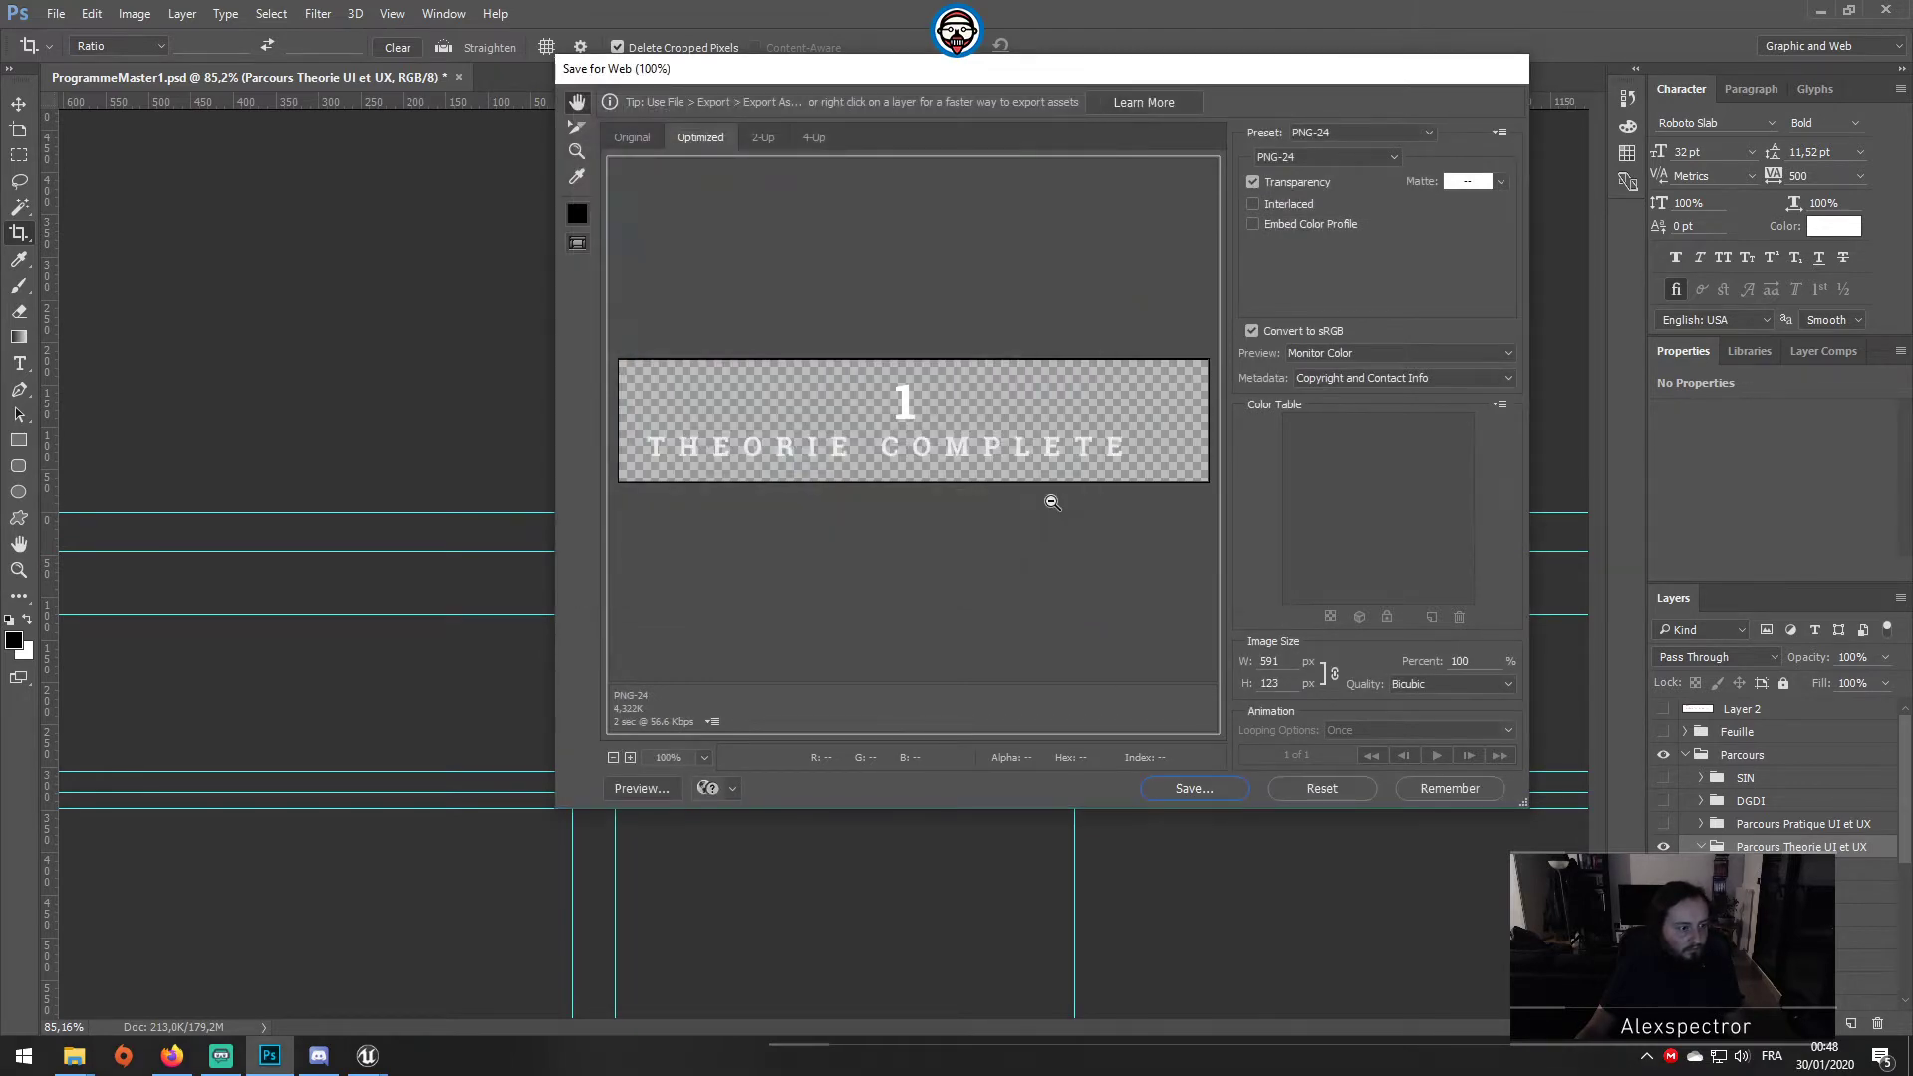
click(1415, 786)
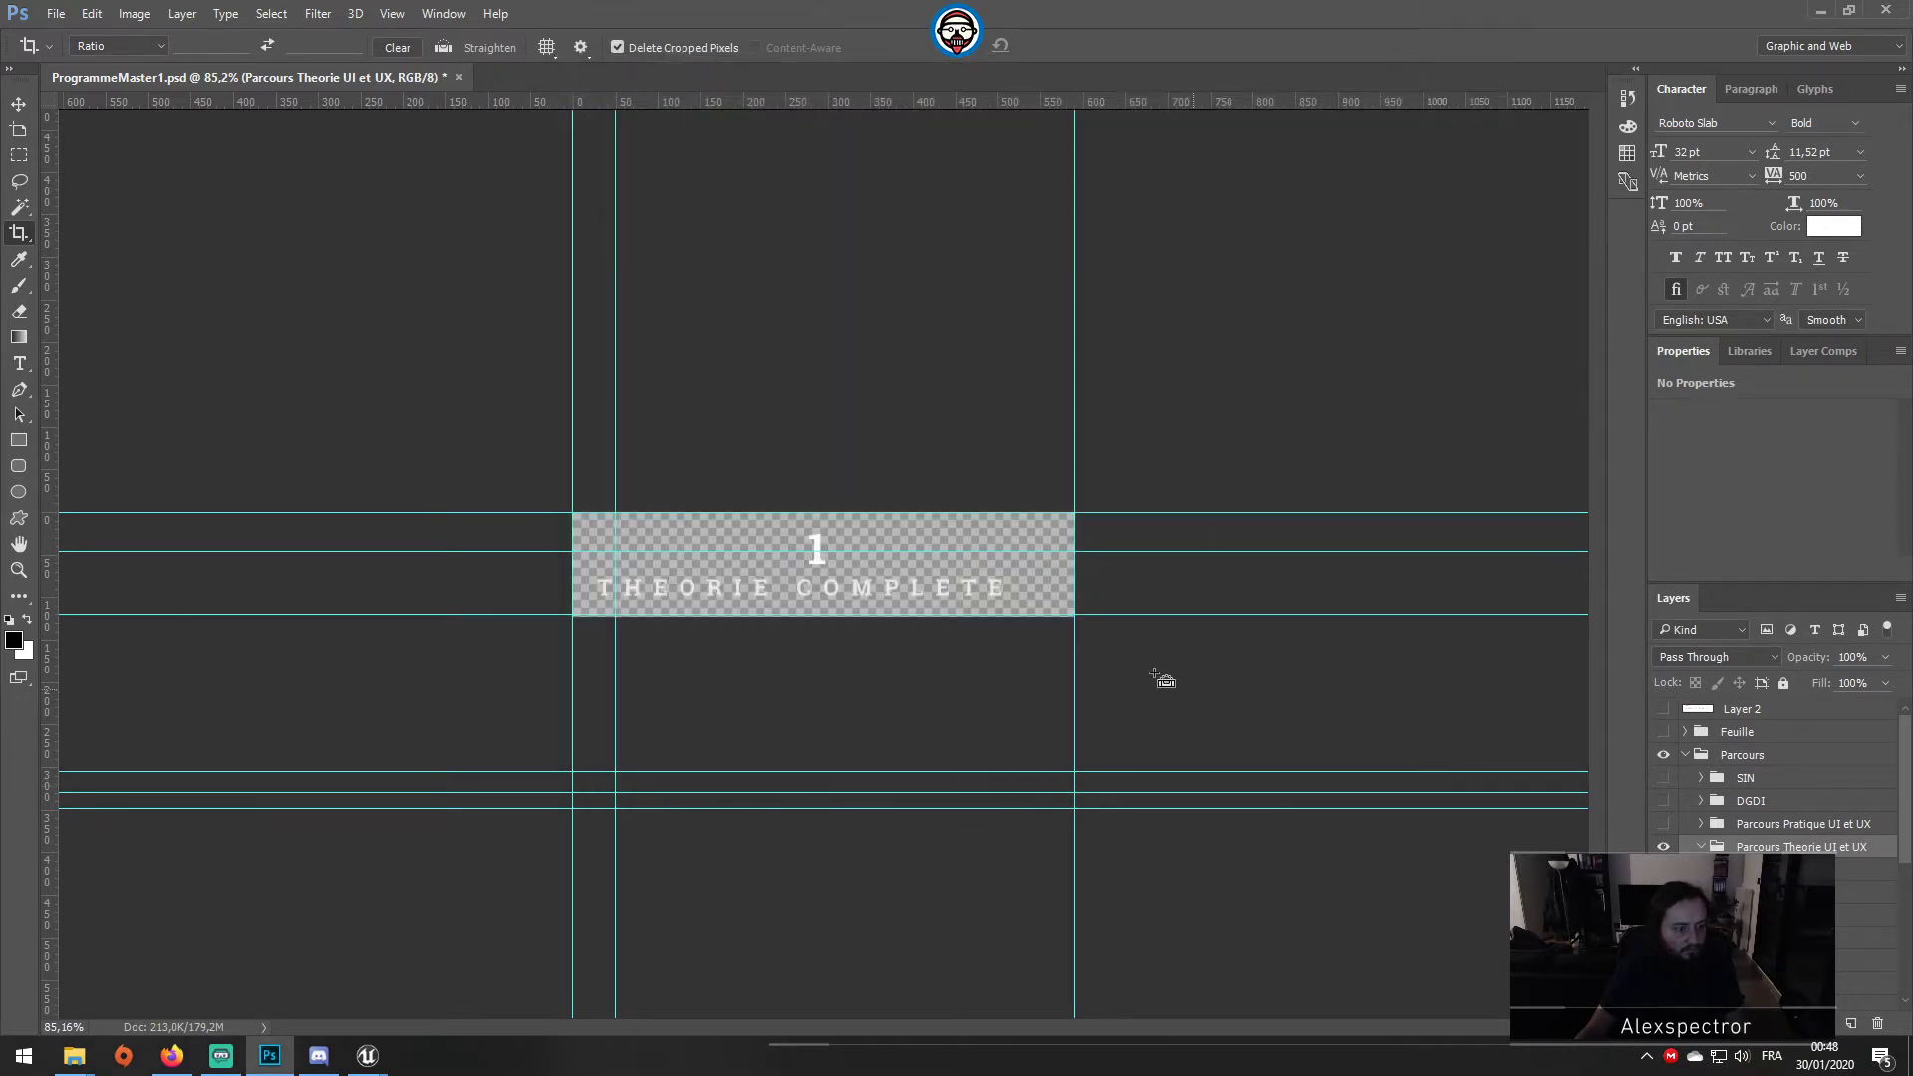
key(ctrl+z)
key(ctrl+0)
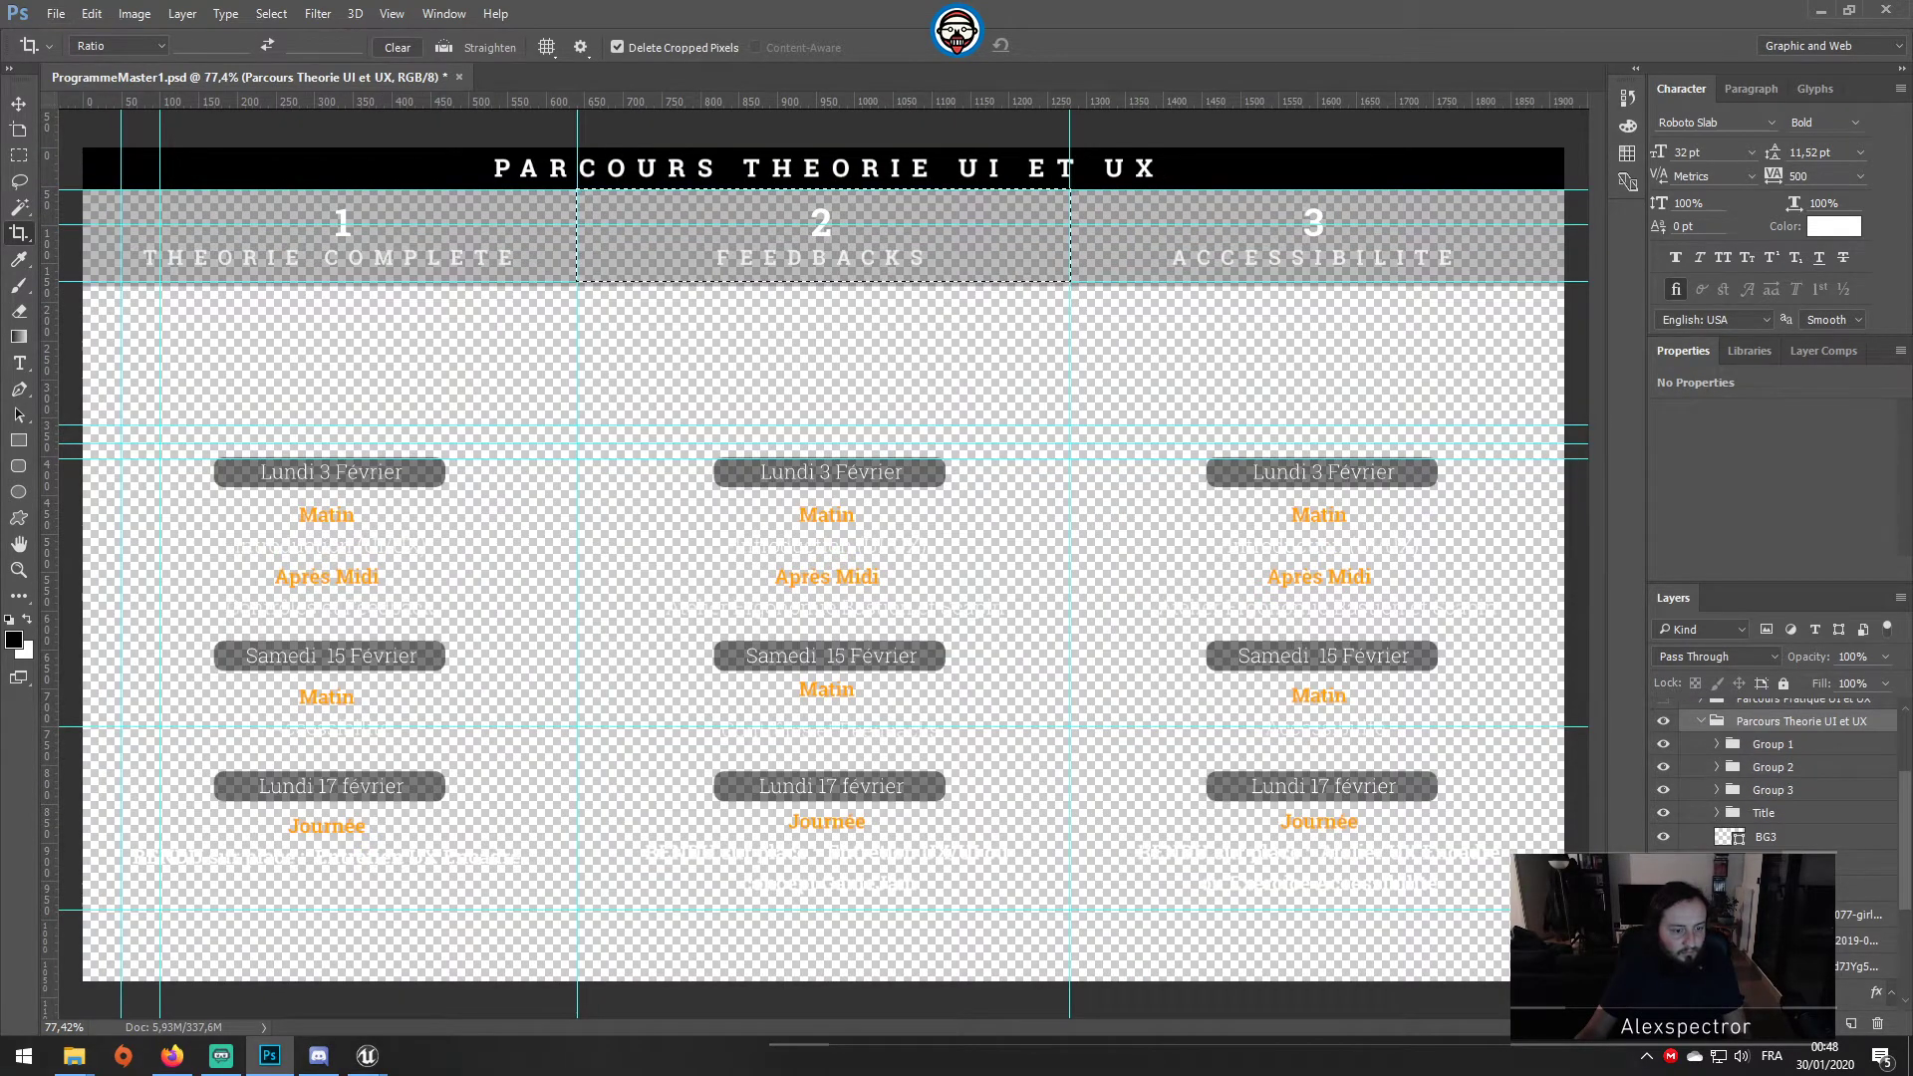
Step: Show the dark BG3 panel and crop to the left column's schedule card
click(1663, 859)
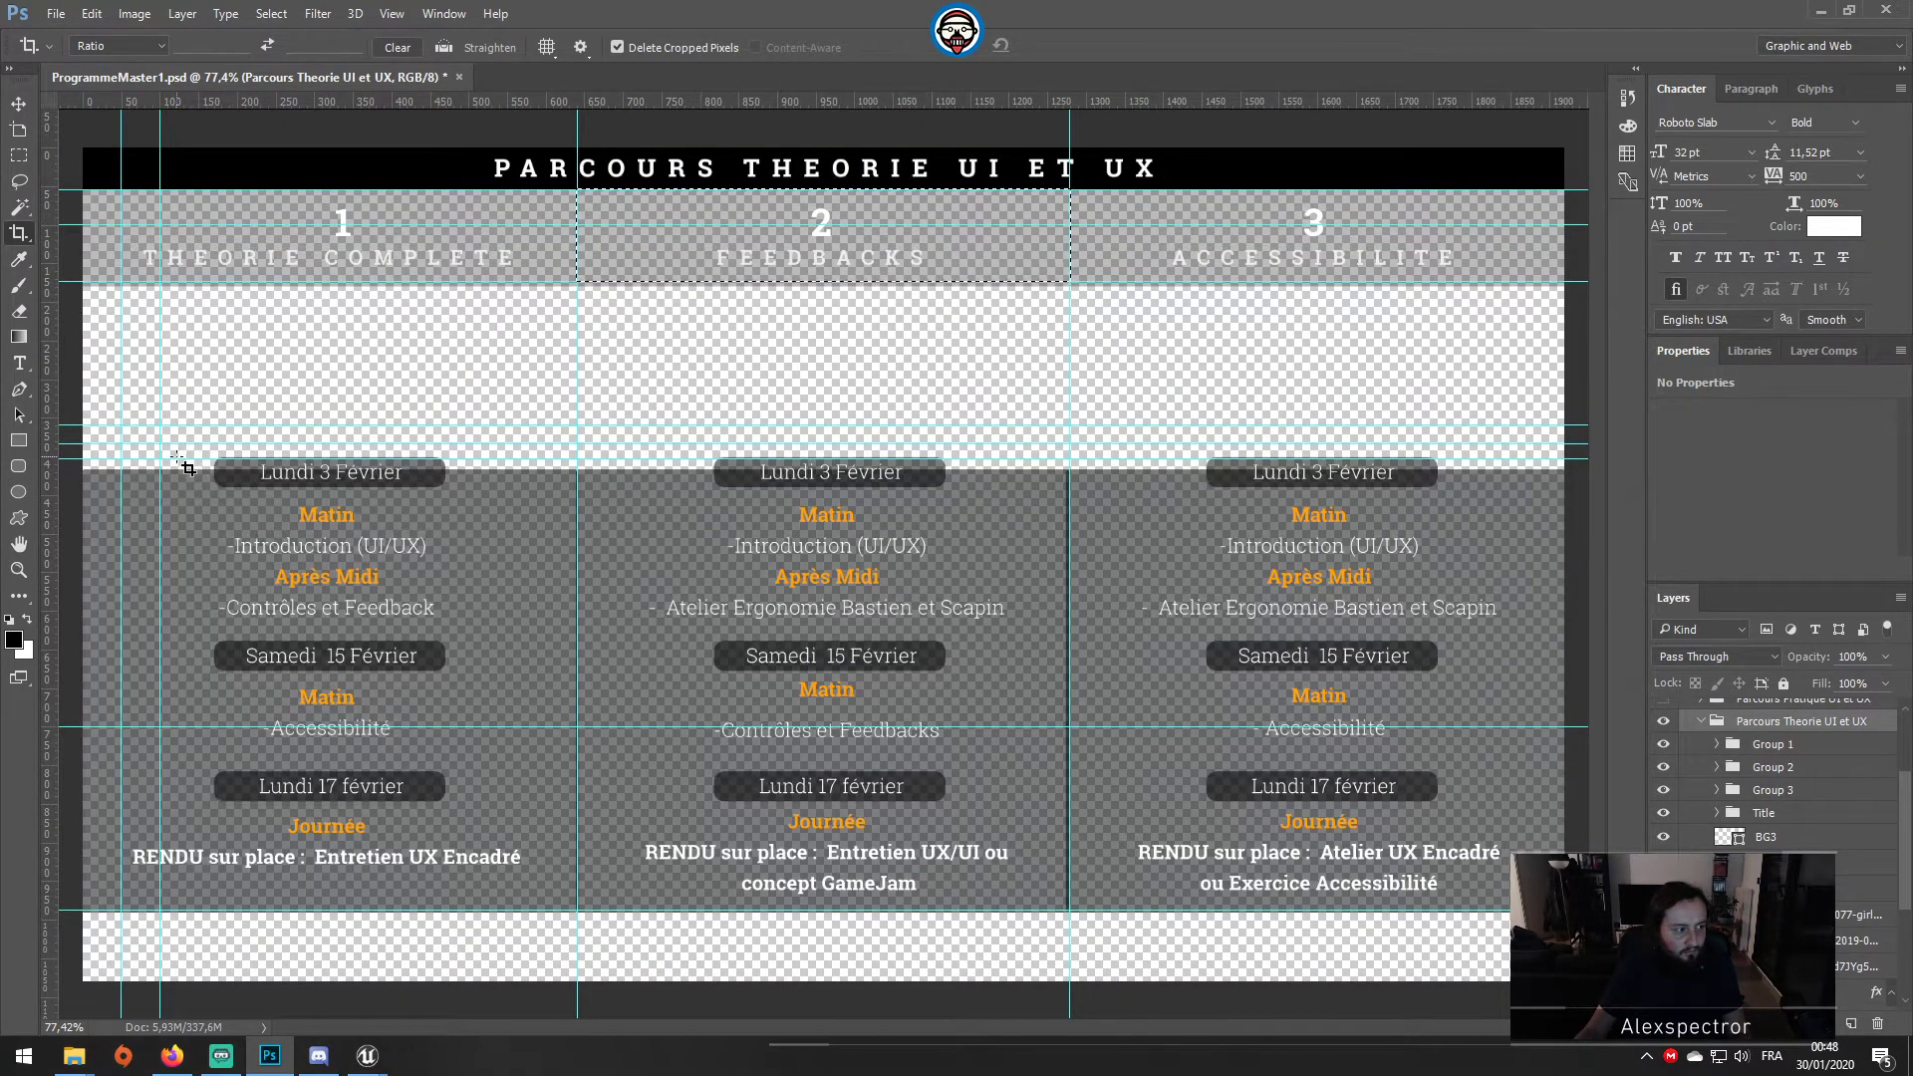
key(ctrl+d)
key(ctrl+z)
drag(120, 426, 576, 907)
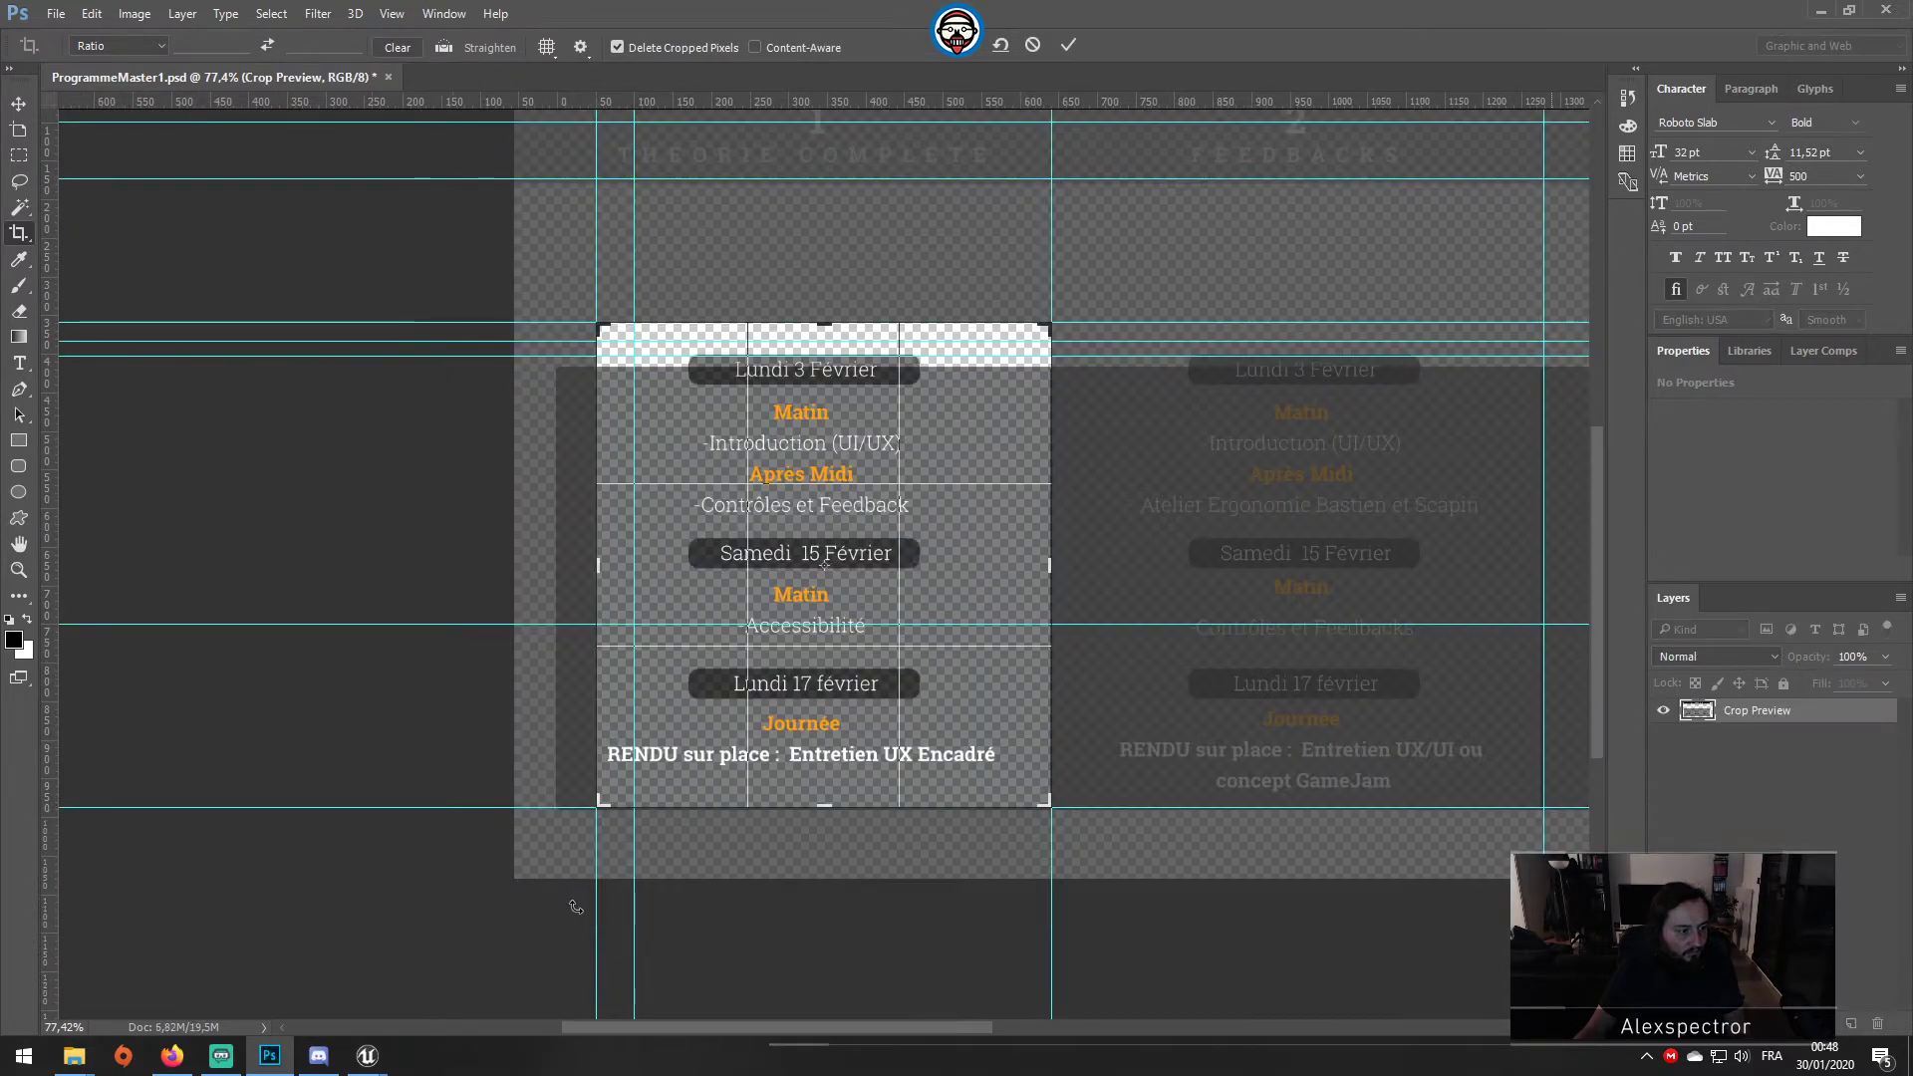
key(Return)
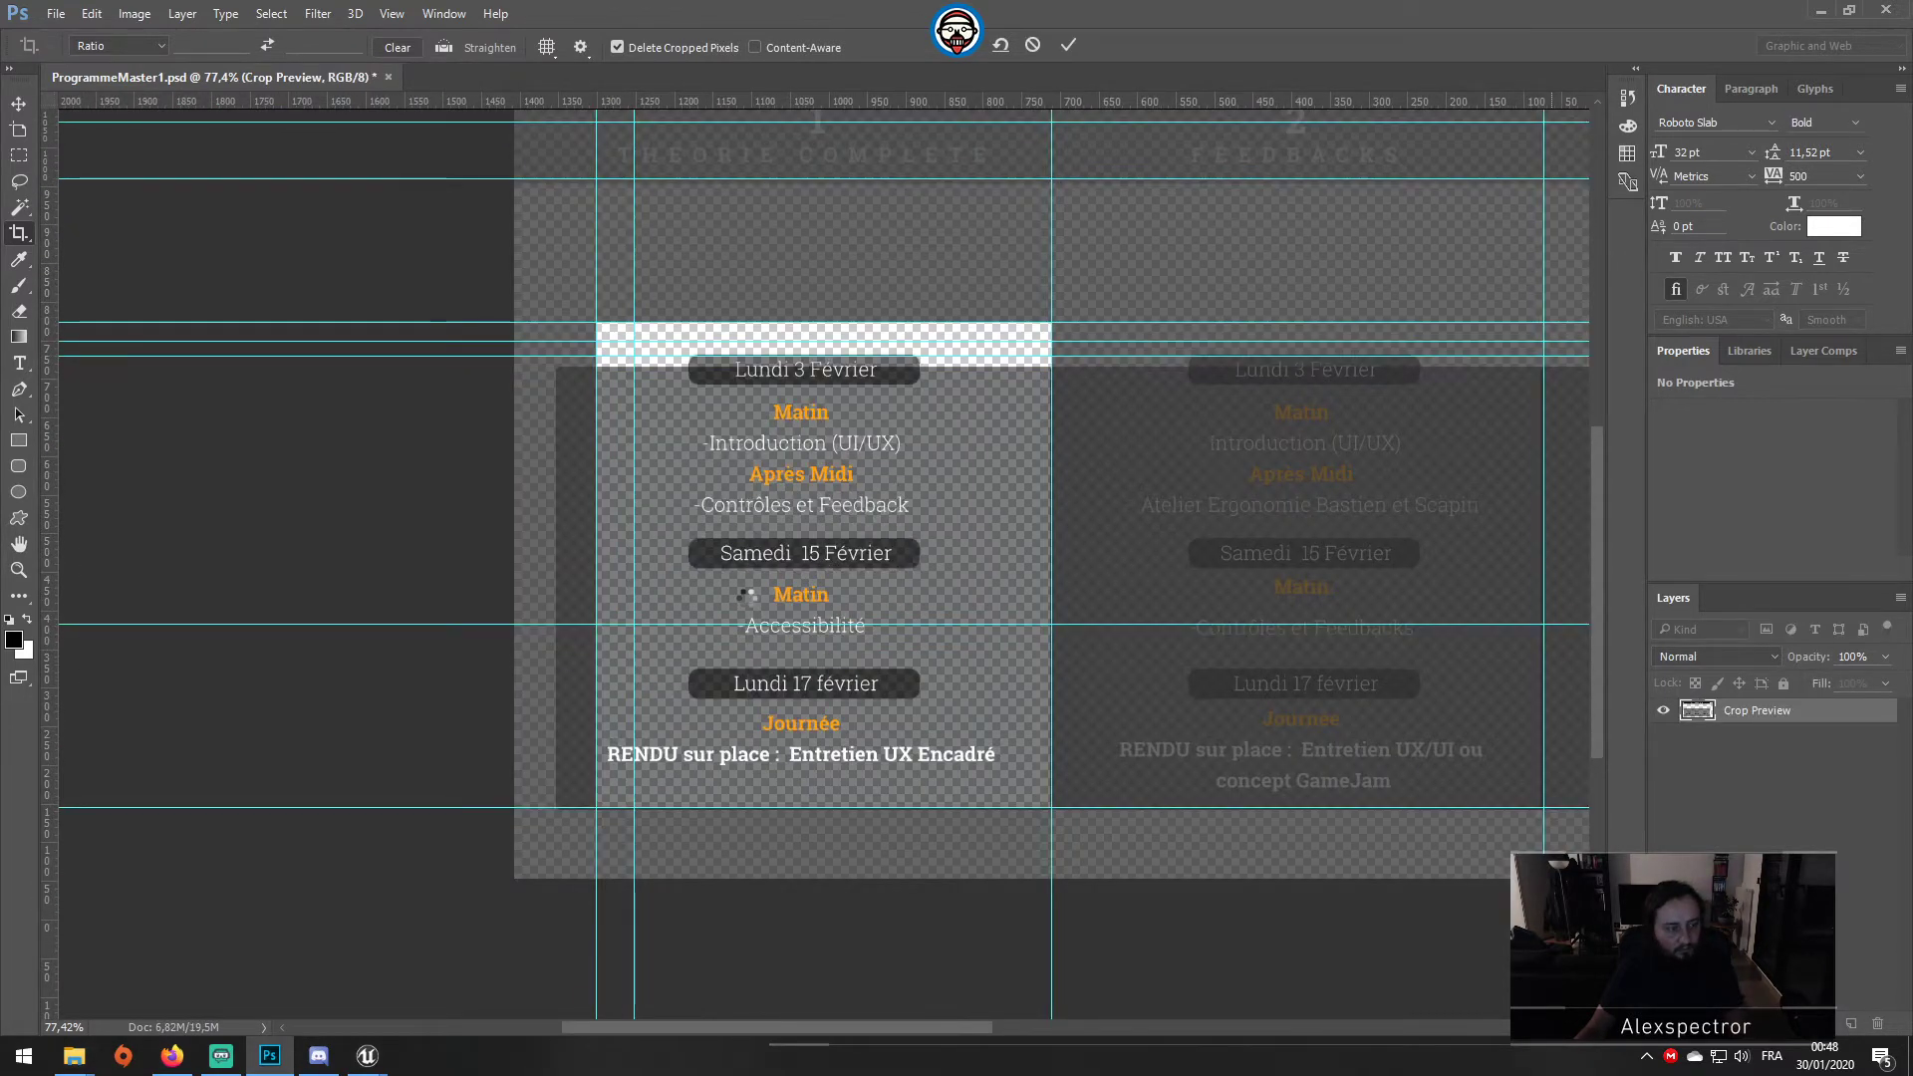
Step: Save the schedule card for web as Content-T.png, renamed from Content-P
key(ctrl+alt+shift+s)
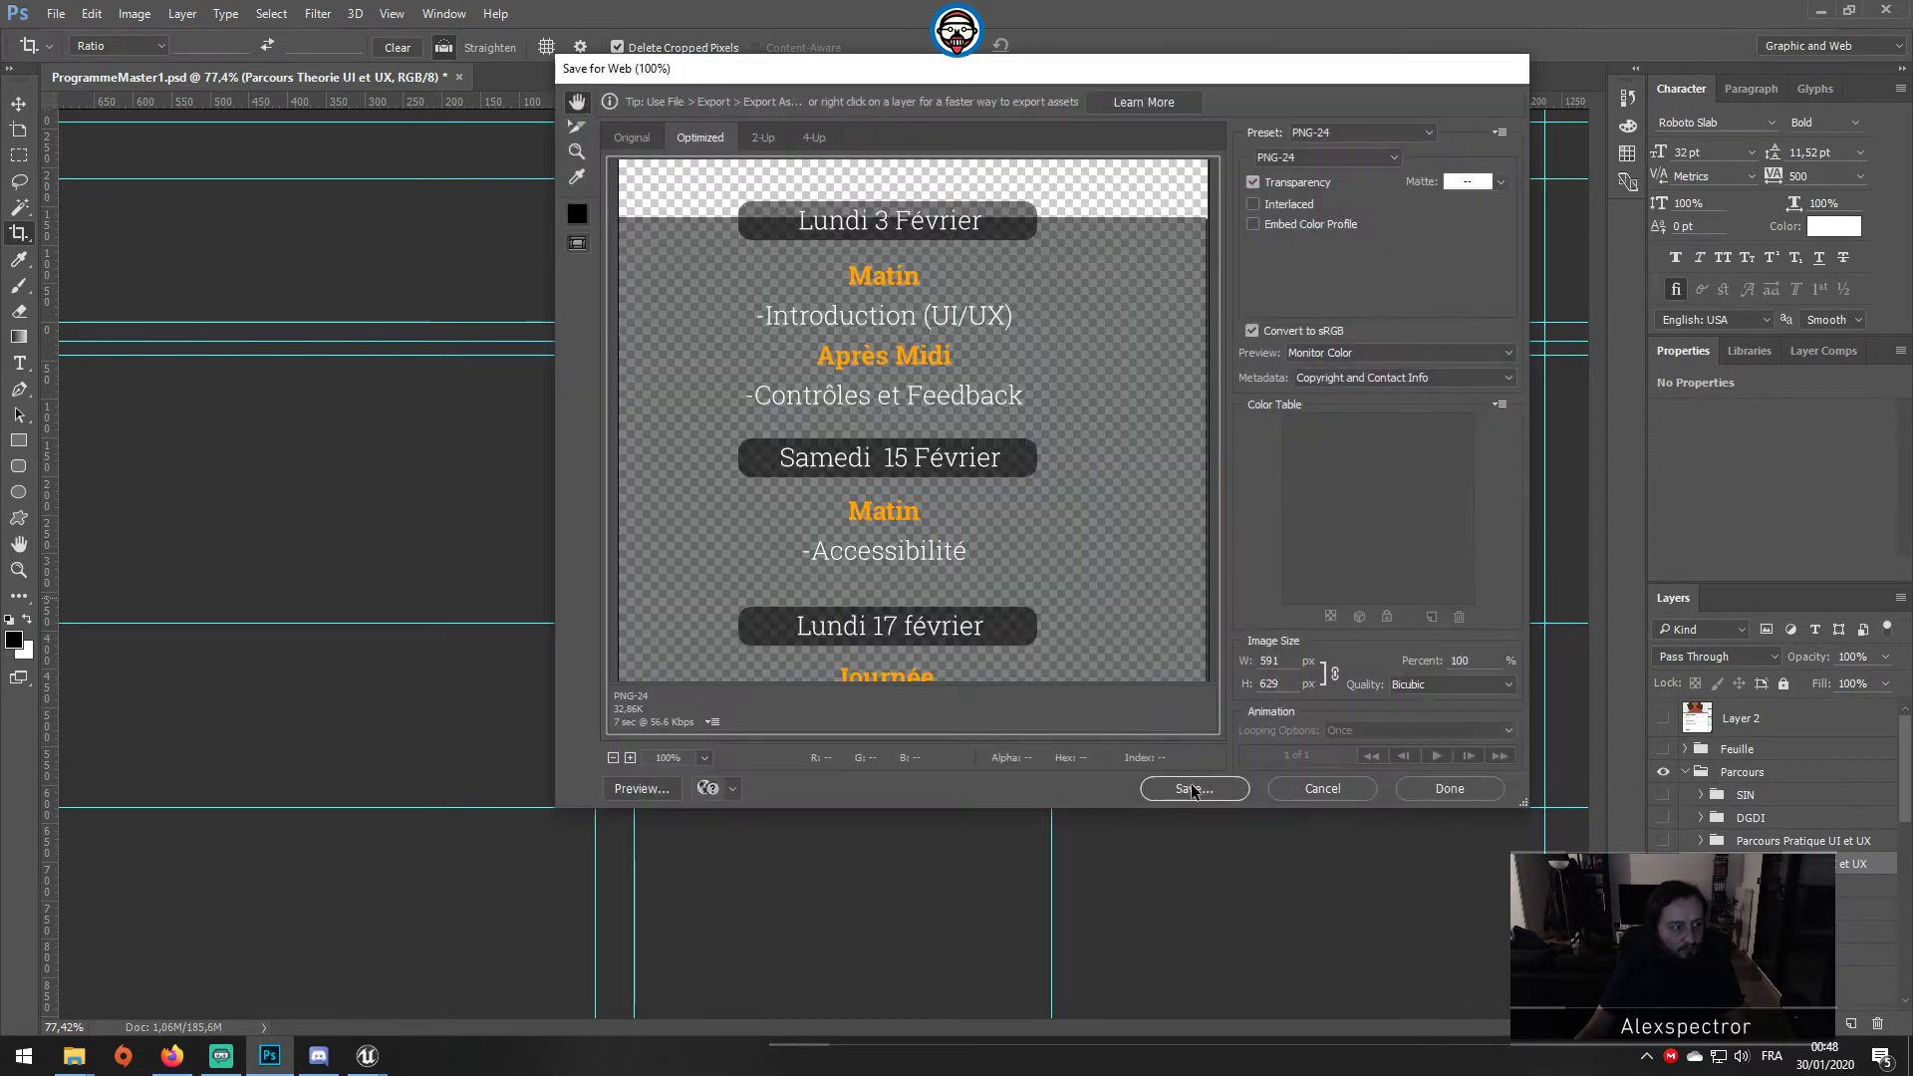
click(1196, 789)
click(933, 345)
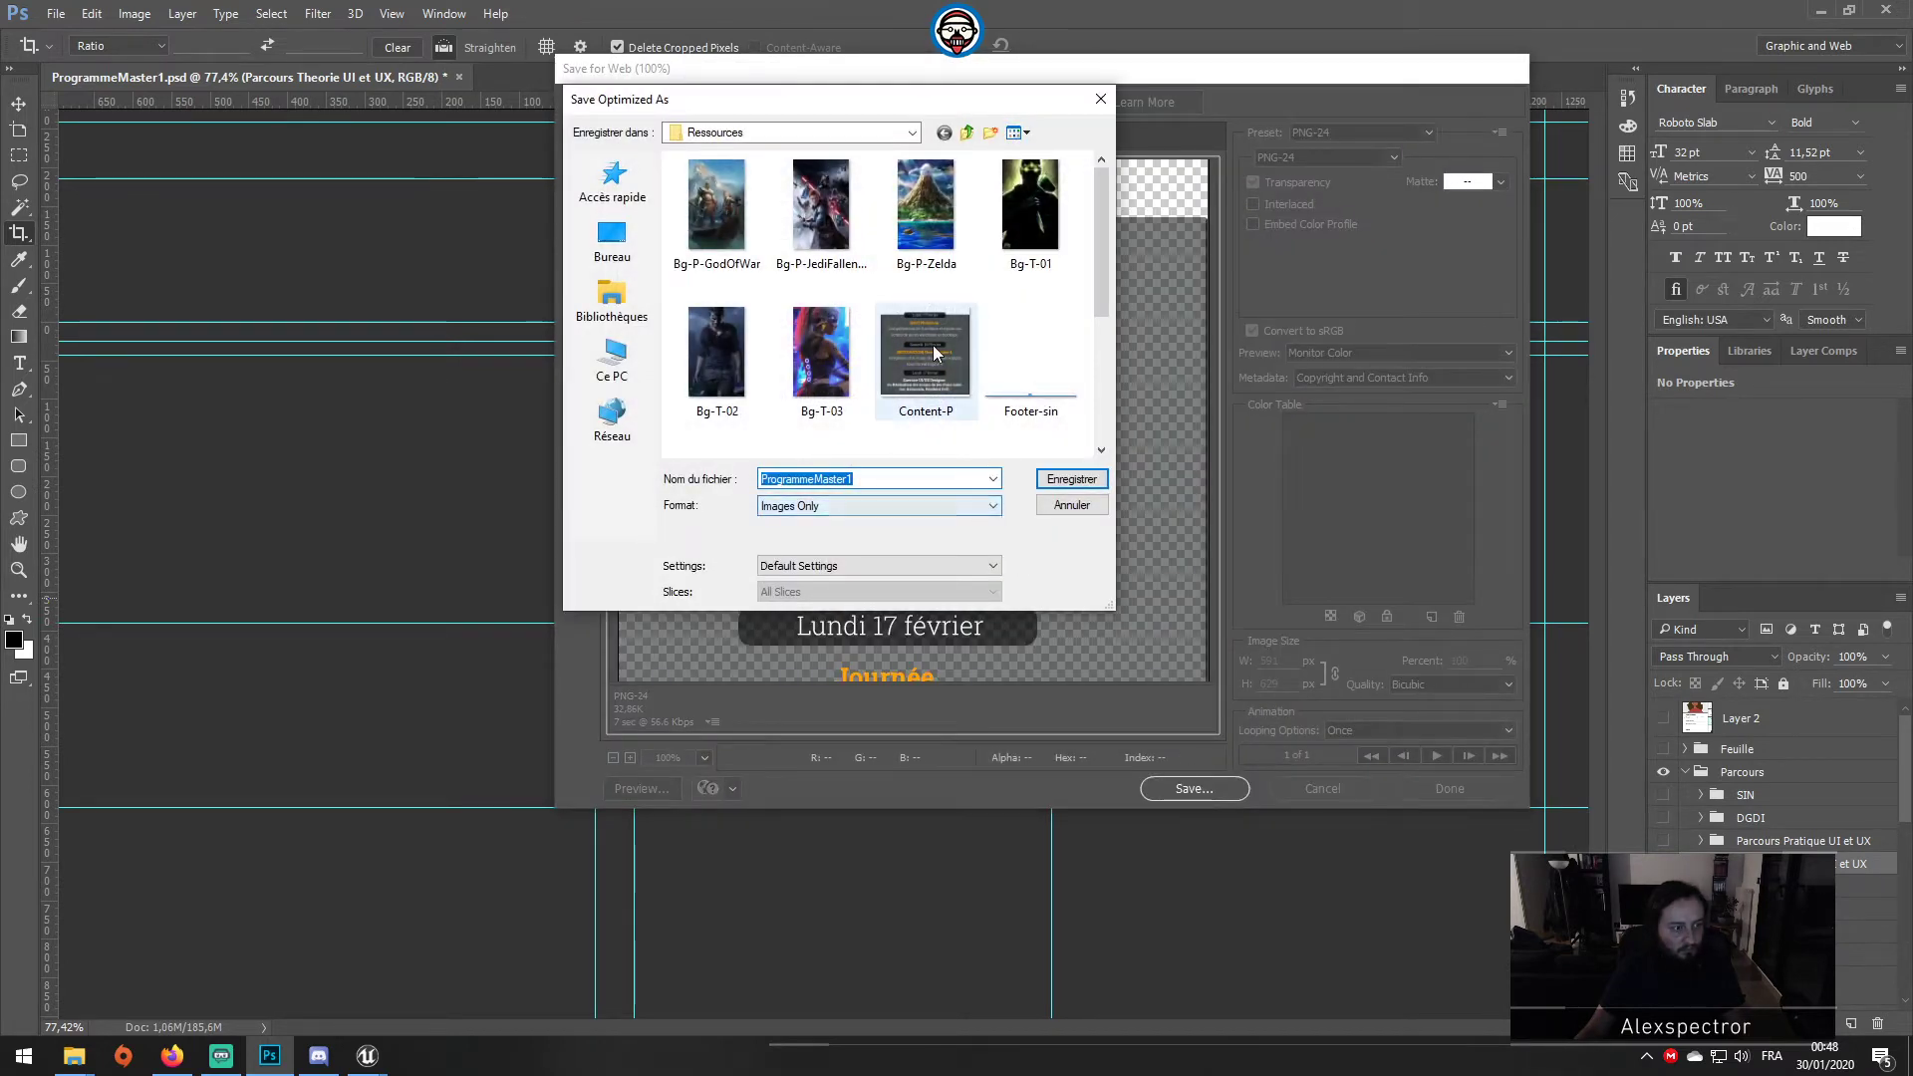
click(839, 478)
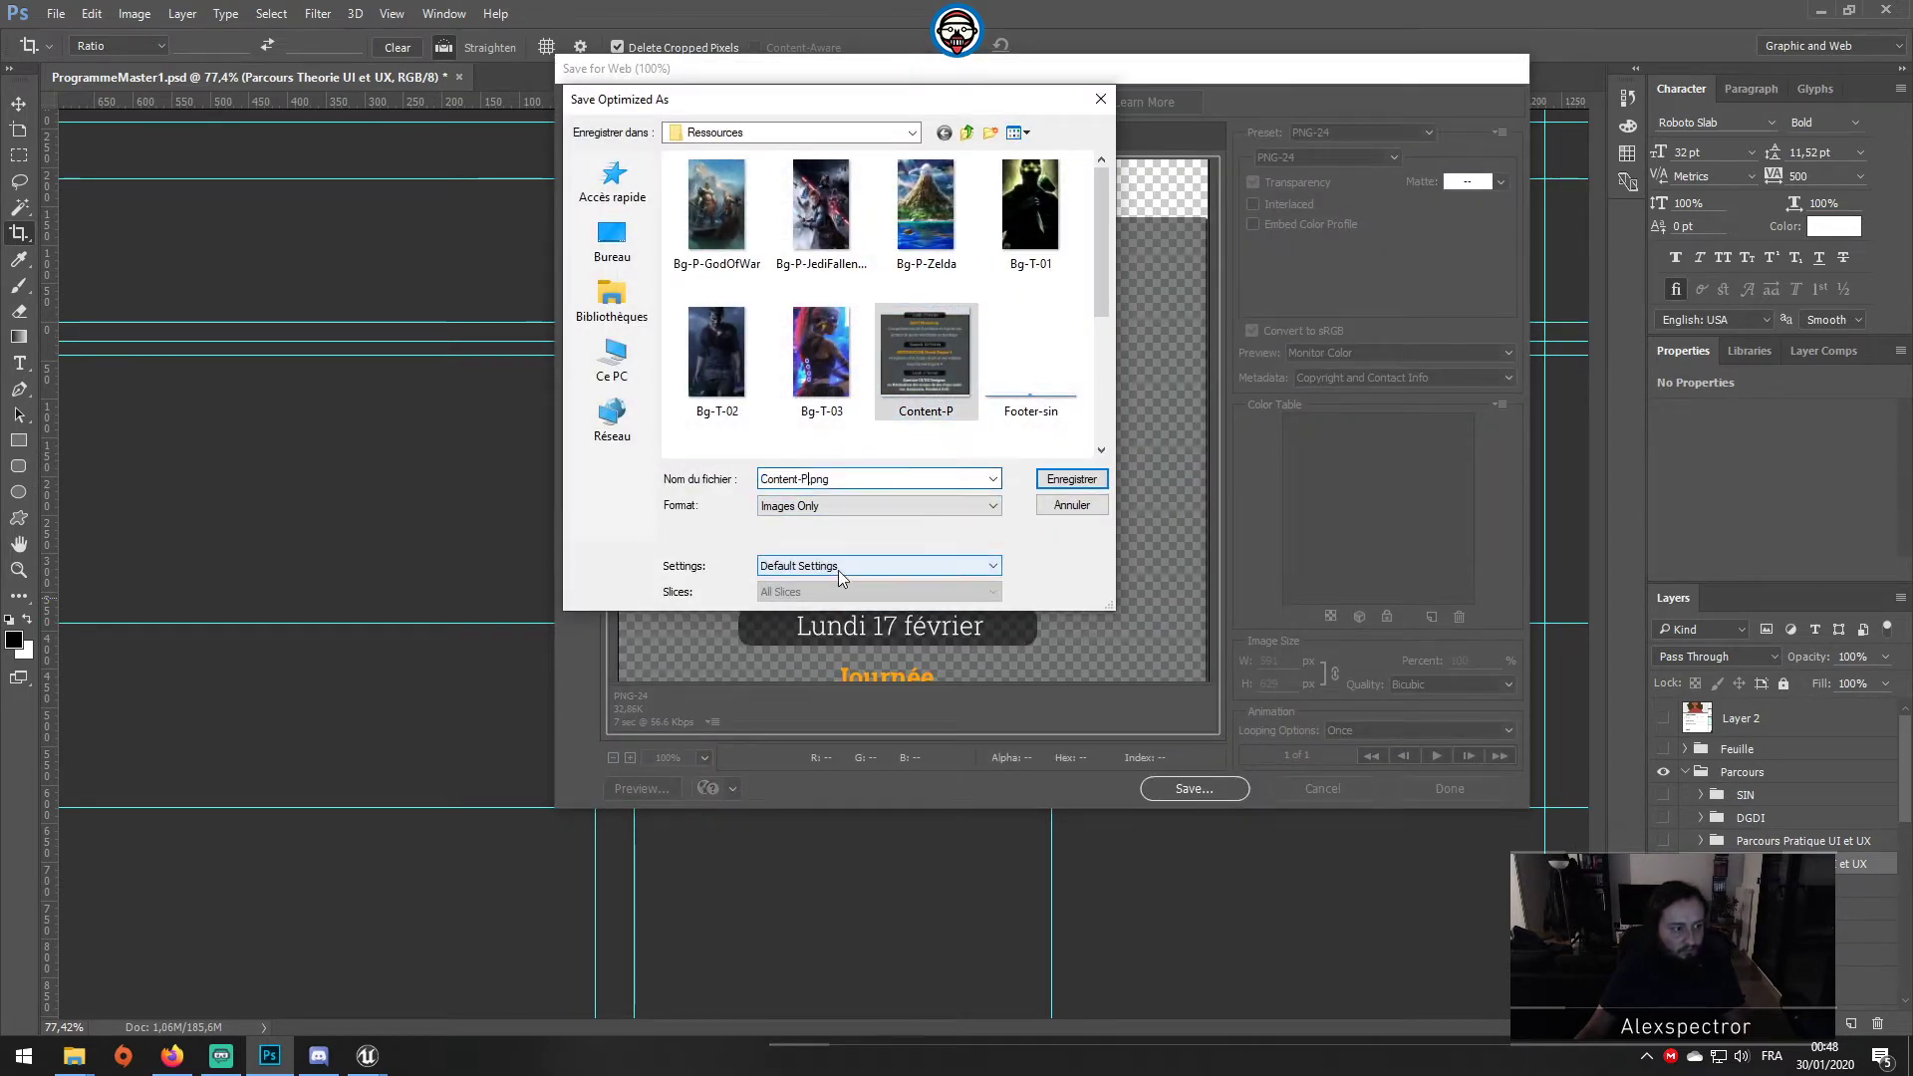
key(BackSpace)
text(T)
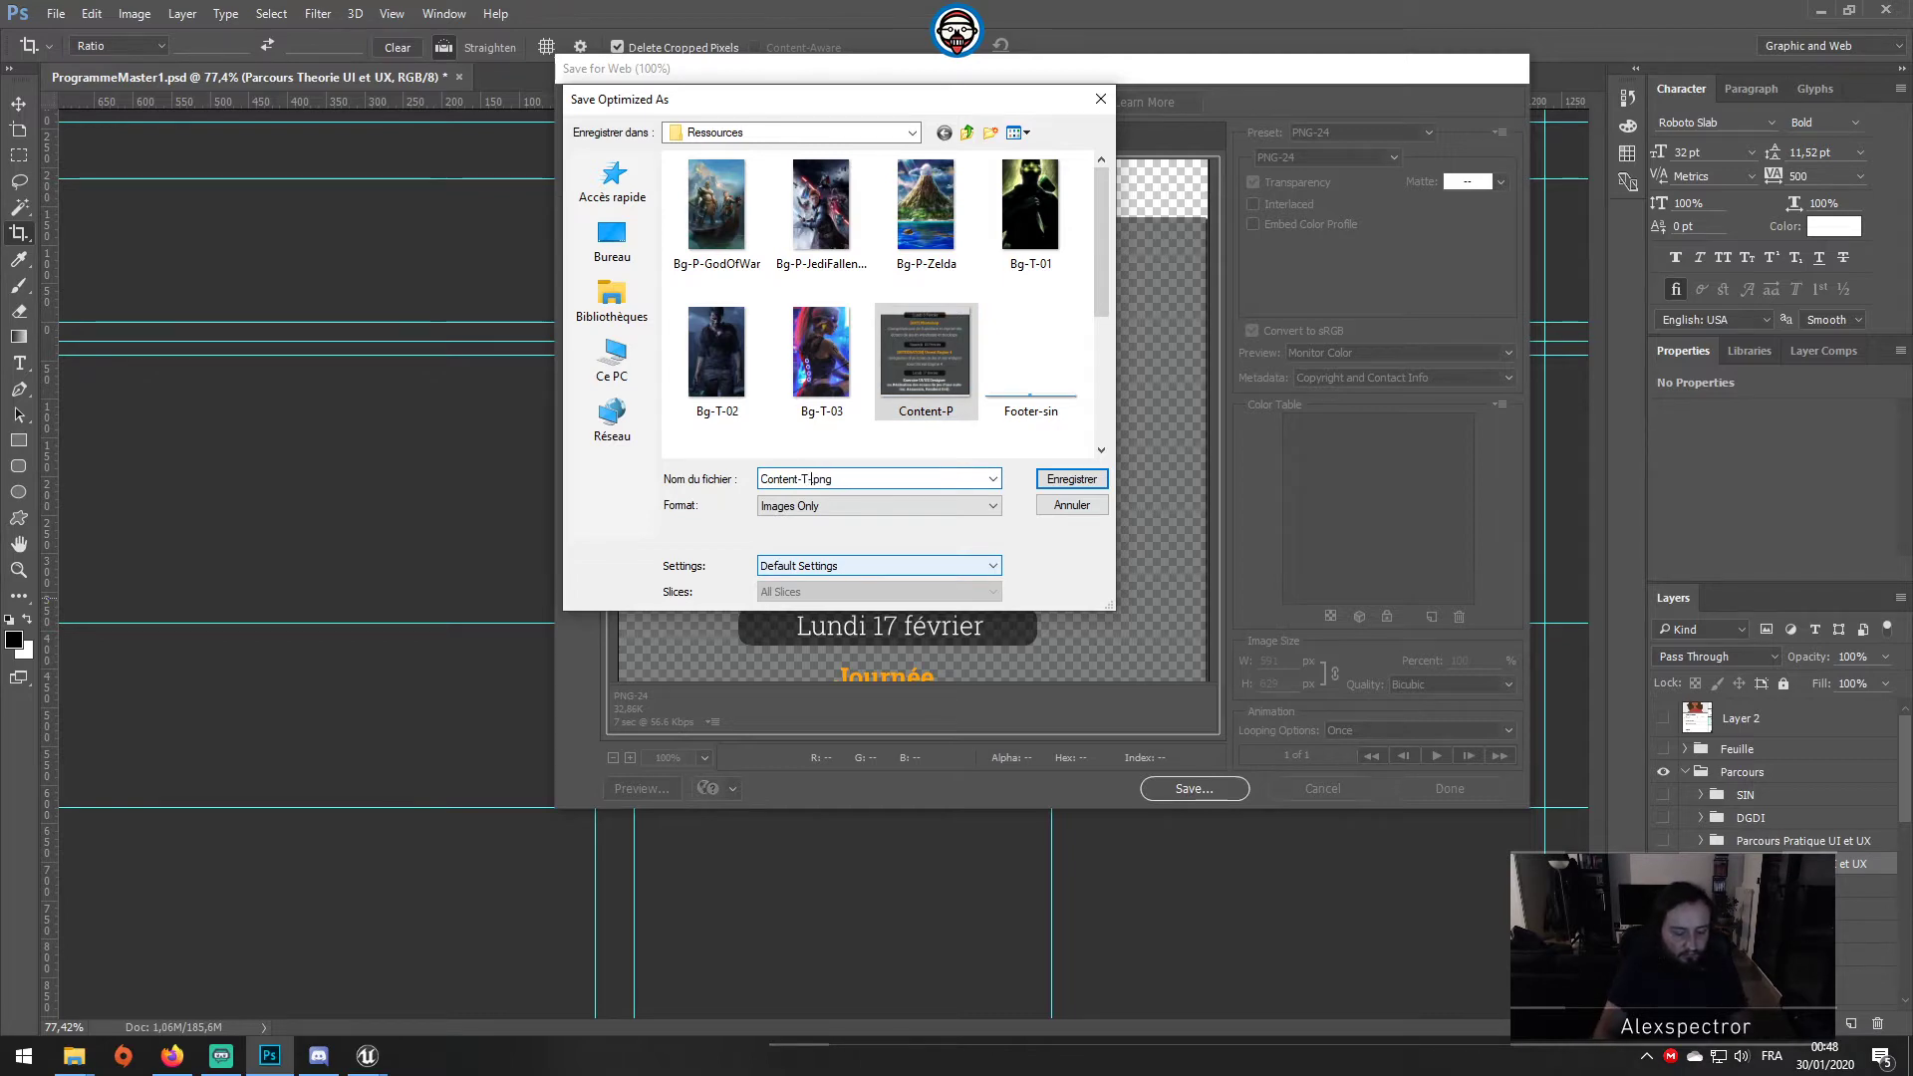
key(Return)
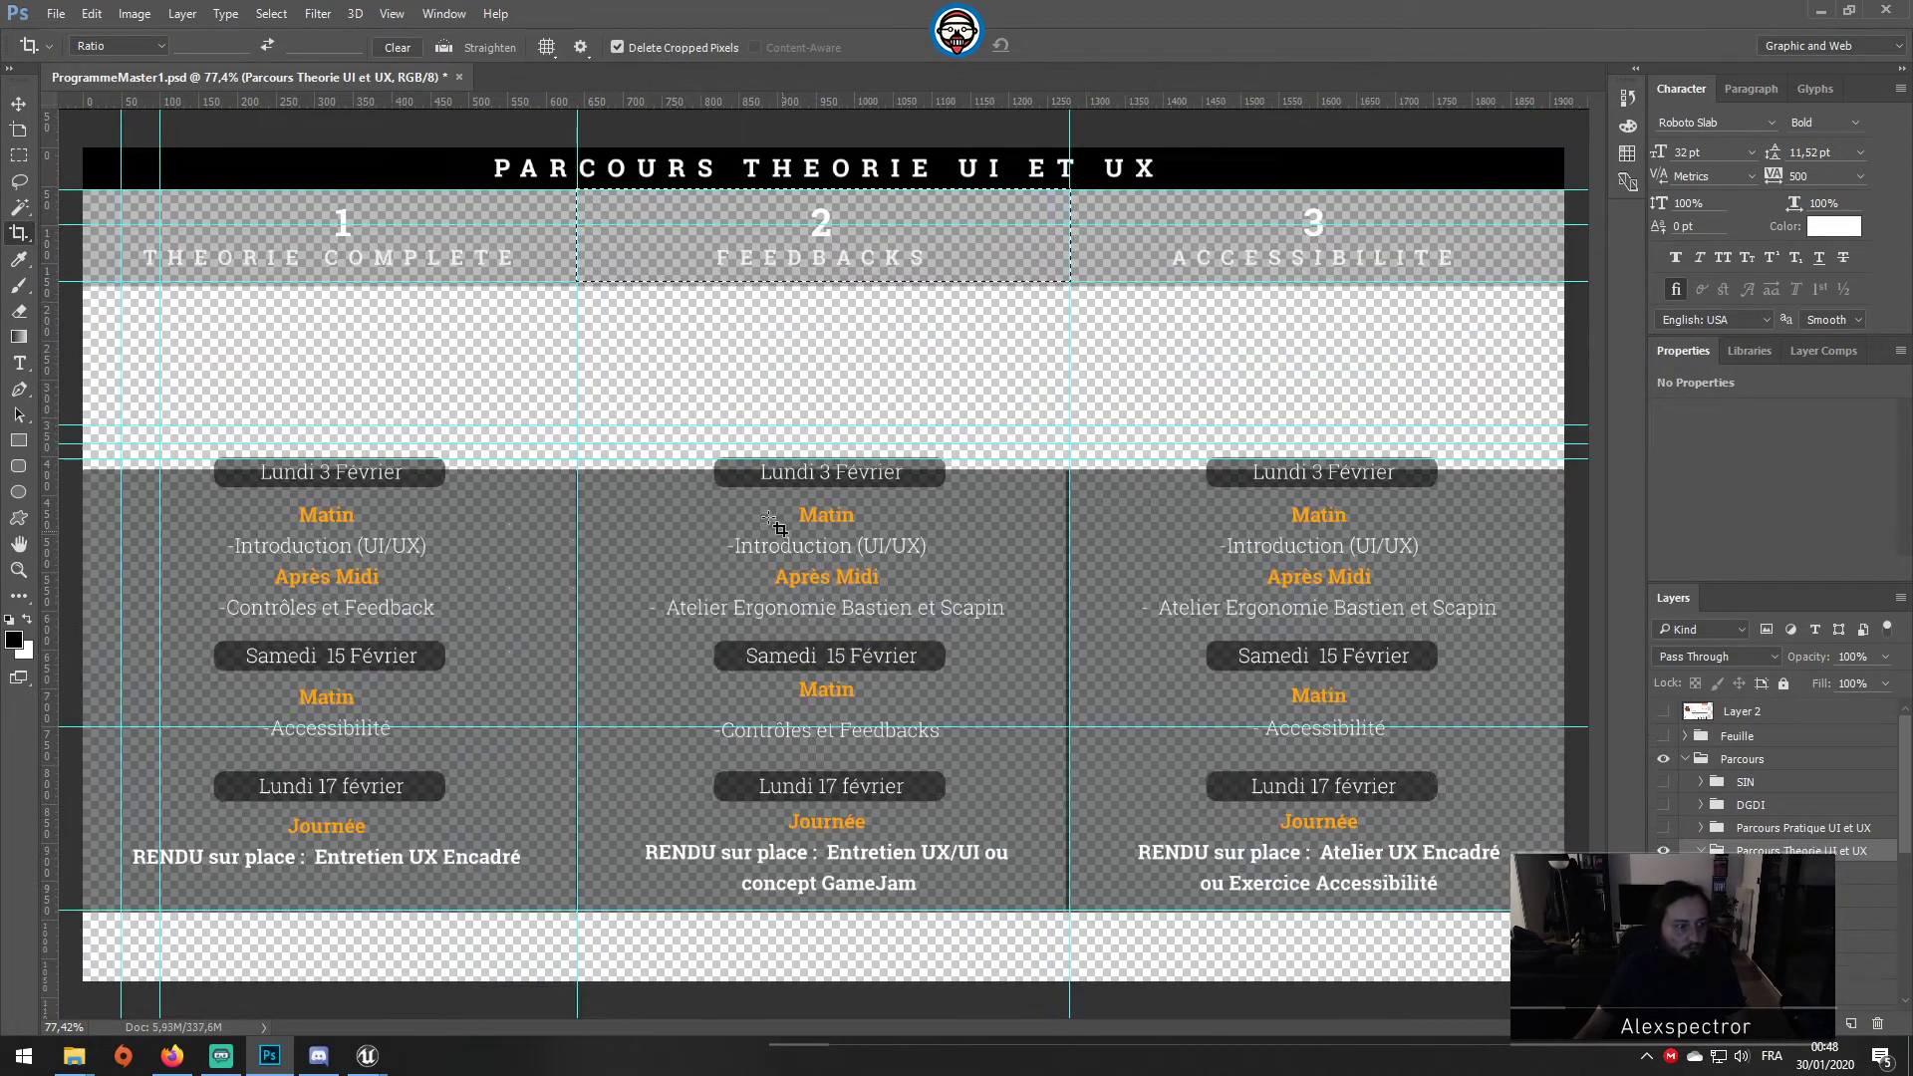
Step: Crop the middle schedule card and save it for web as PNG Content-T-02 in Ressources
drag(580, 444, 1069, 912)
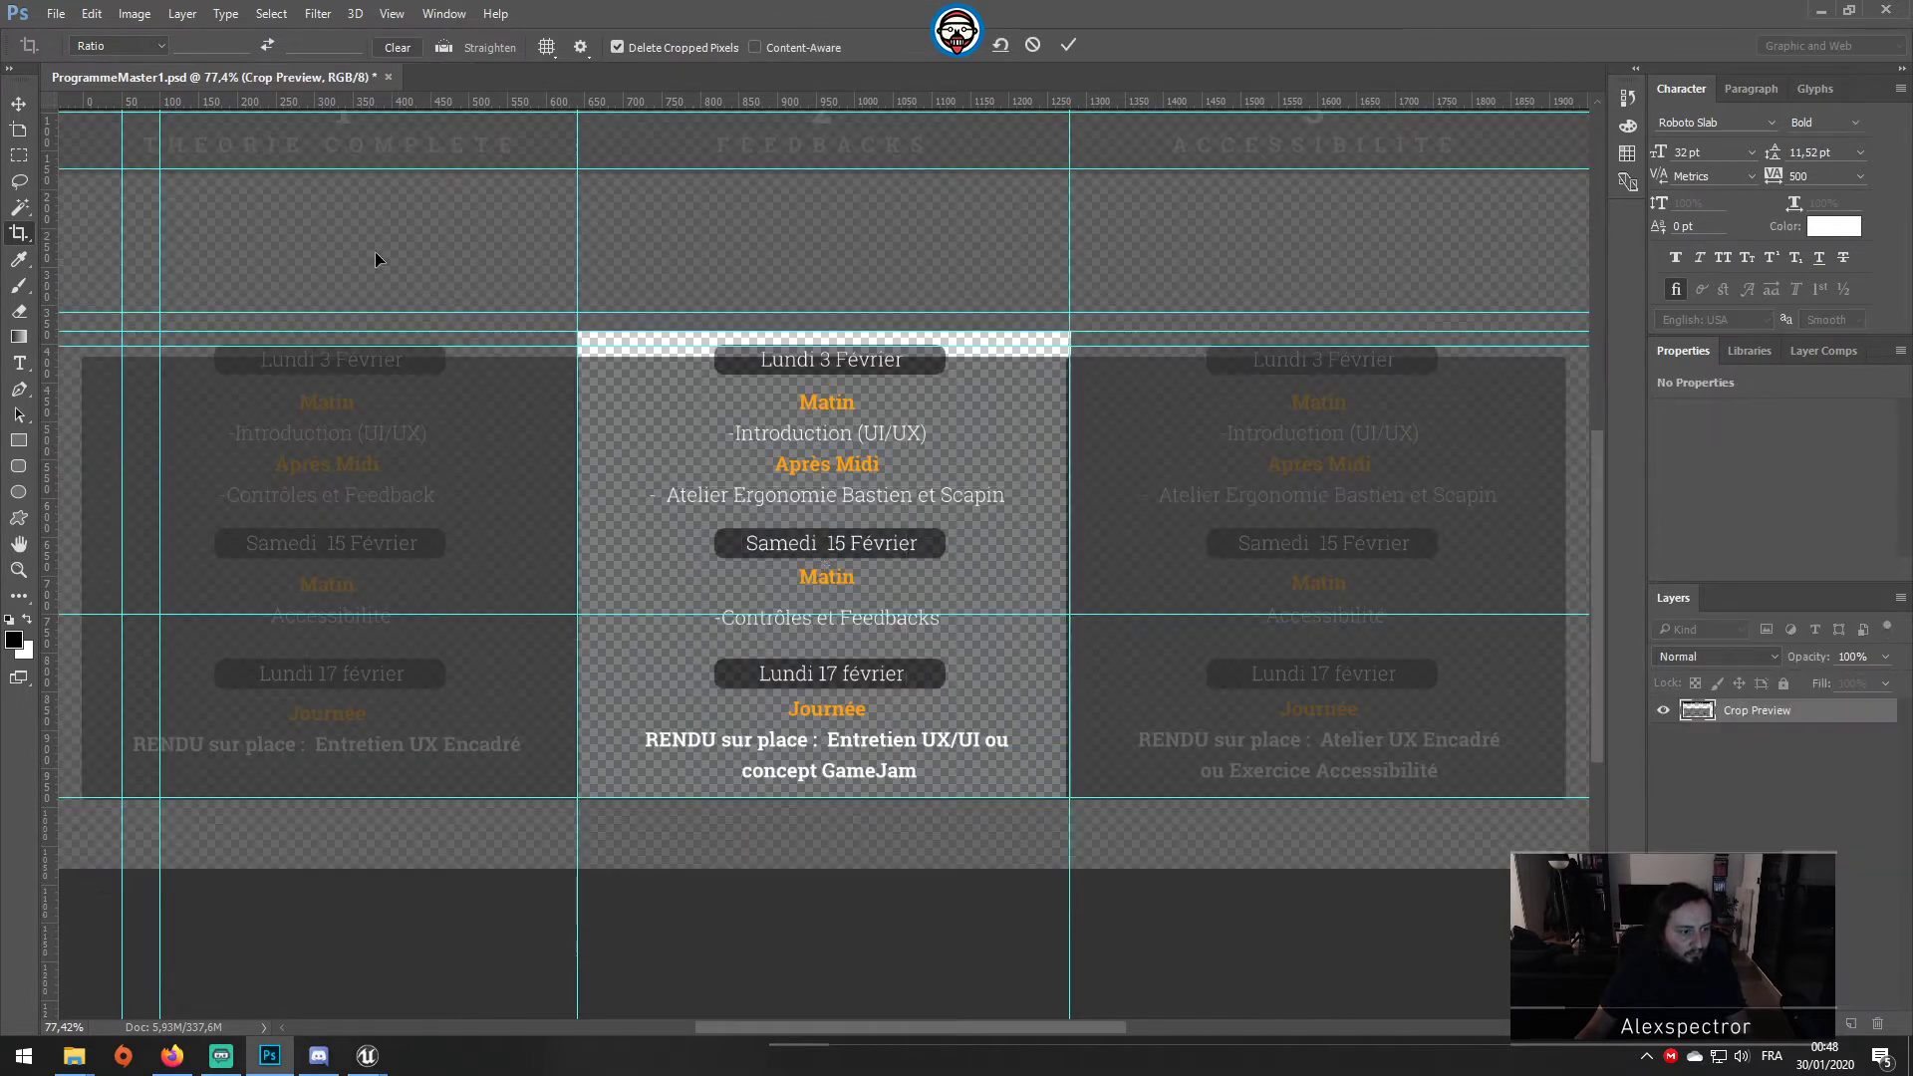
key(Return)
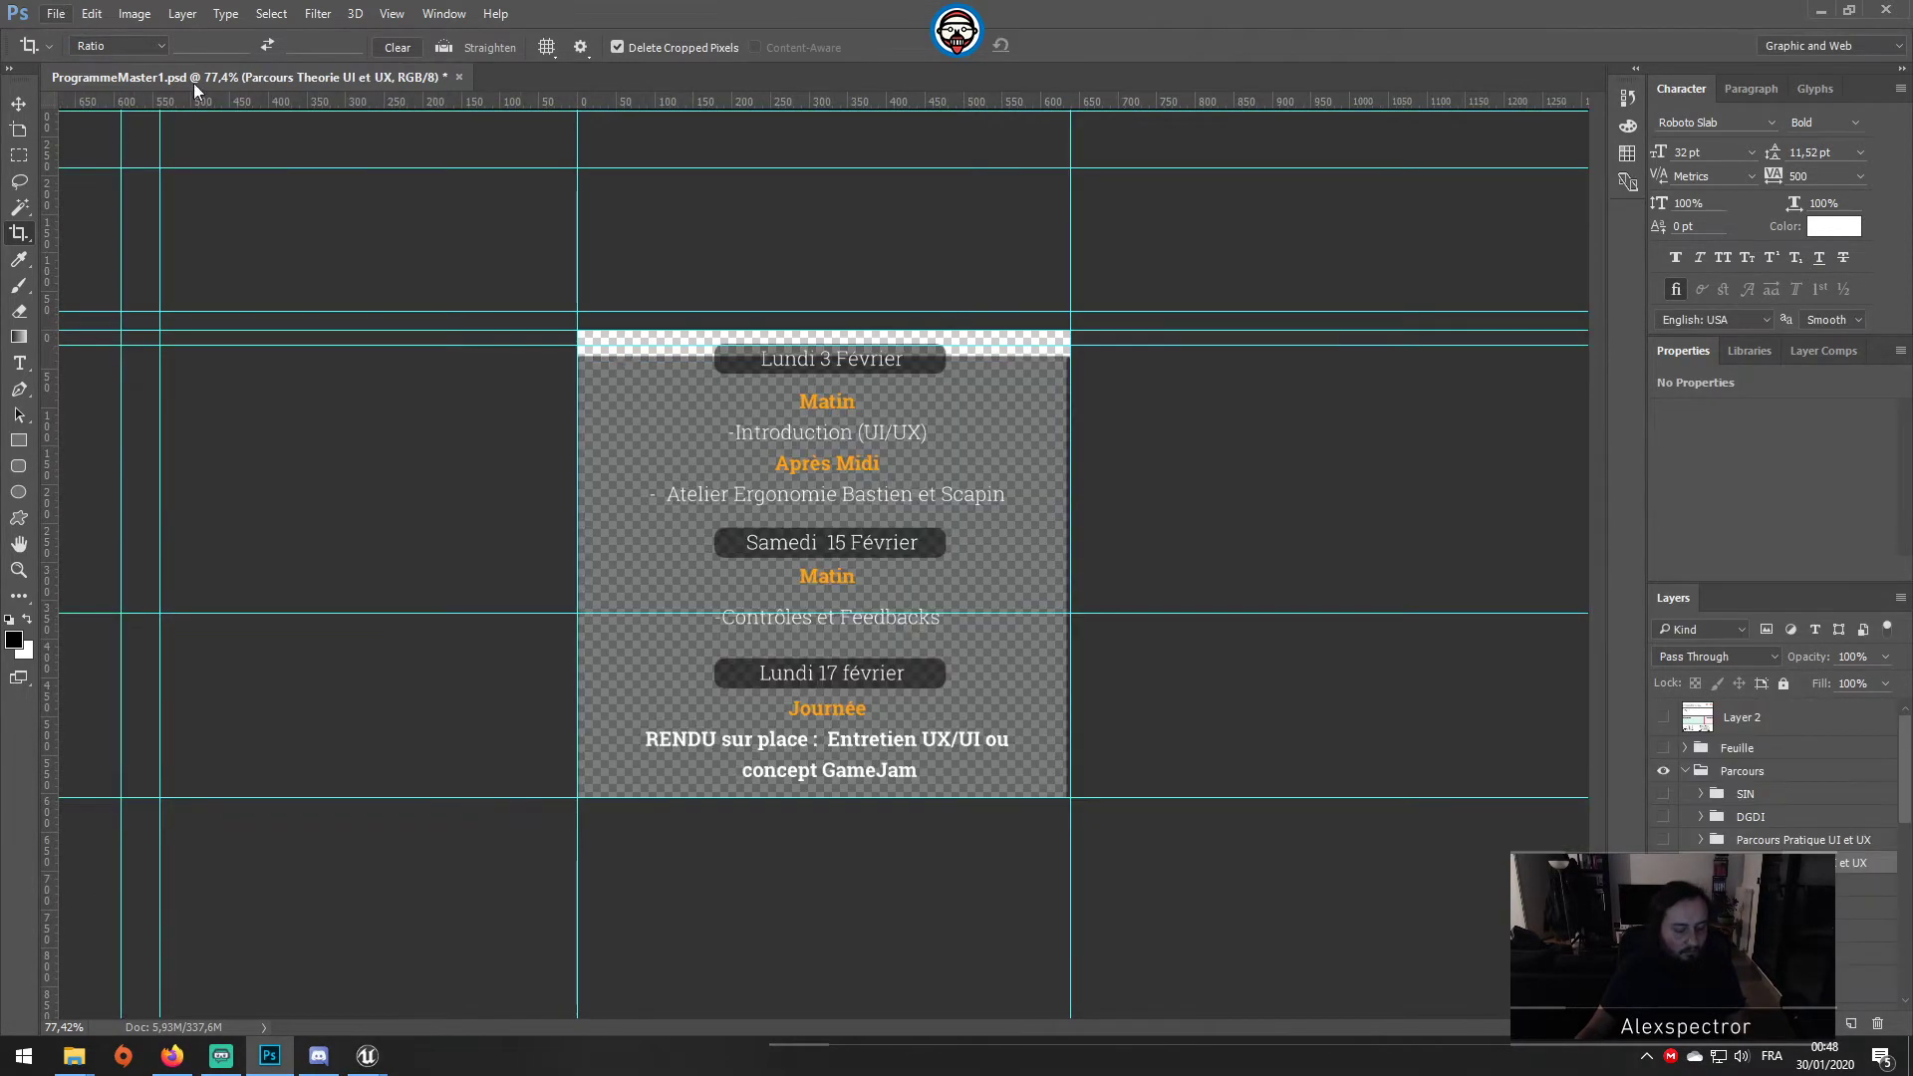
key(ctrl+alt+shift+s)
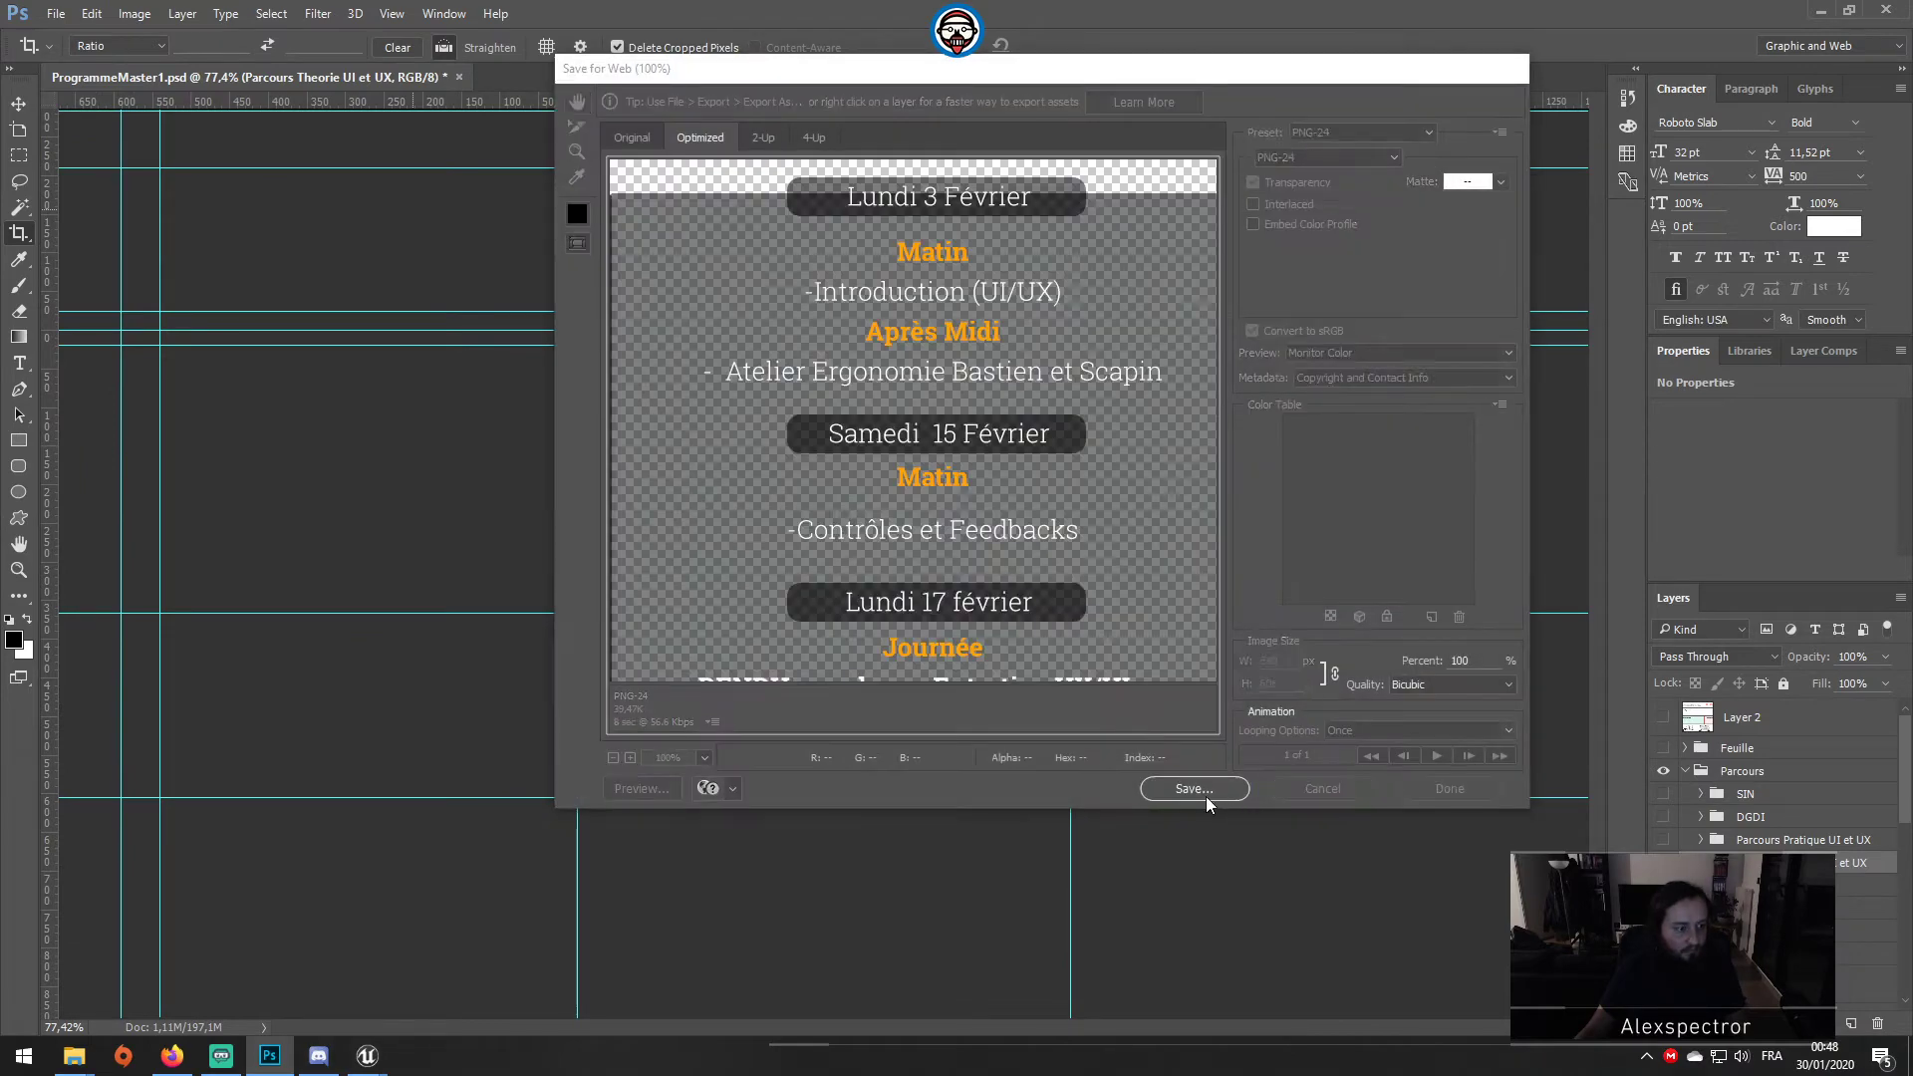
click(1194, 788)
scroll(1029, 398, down, 5)
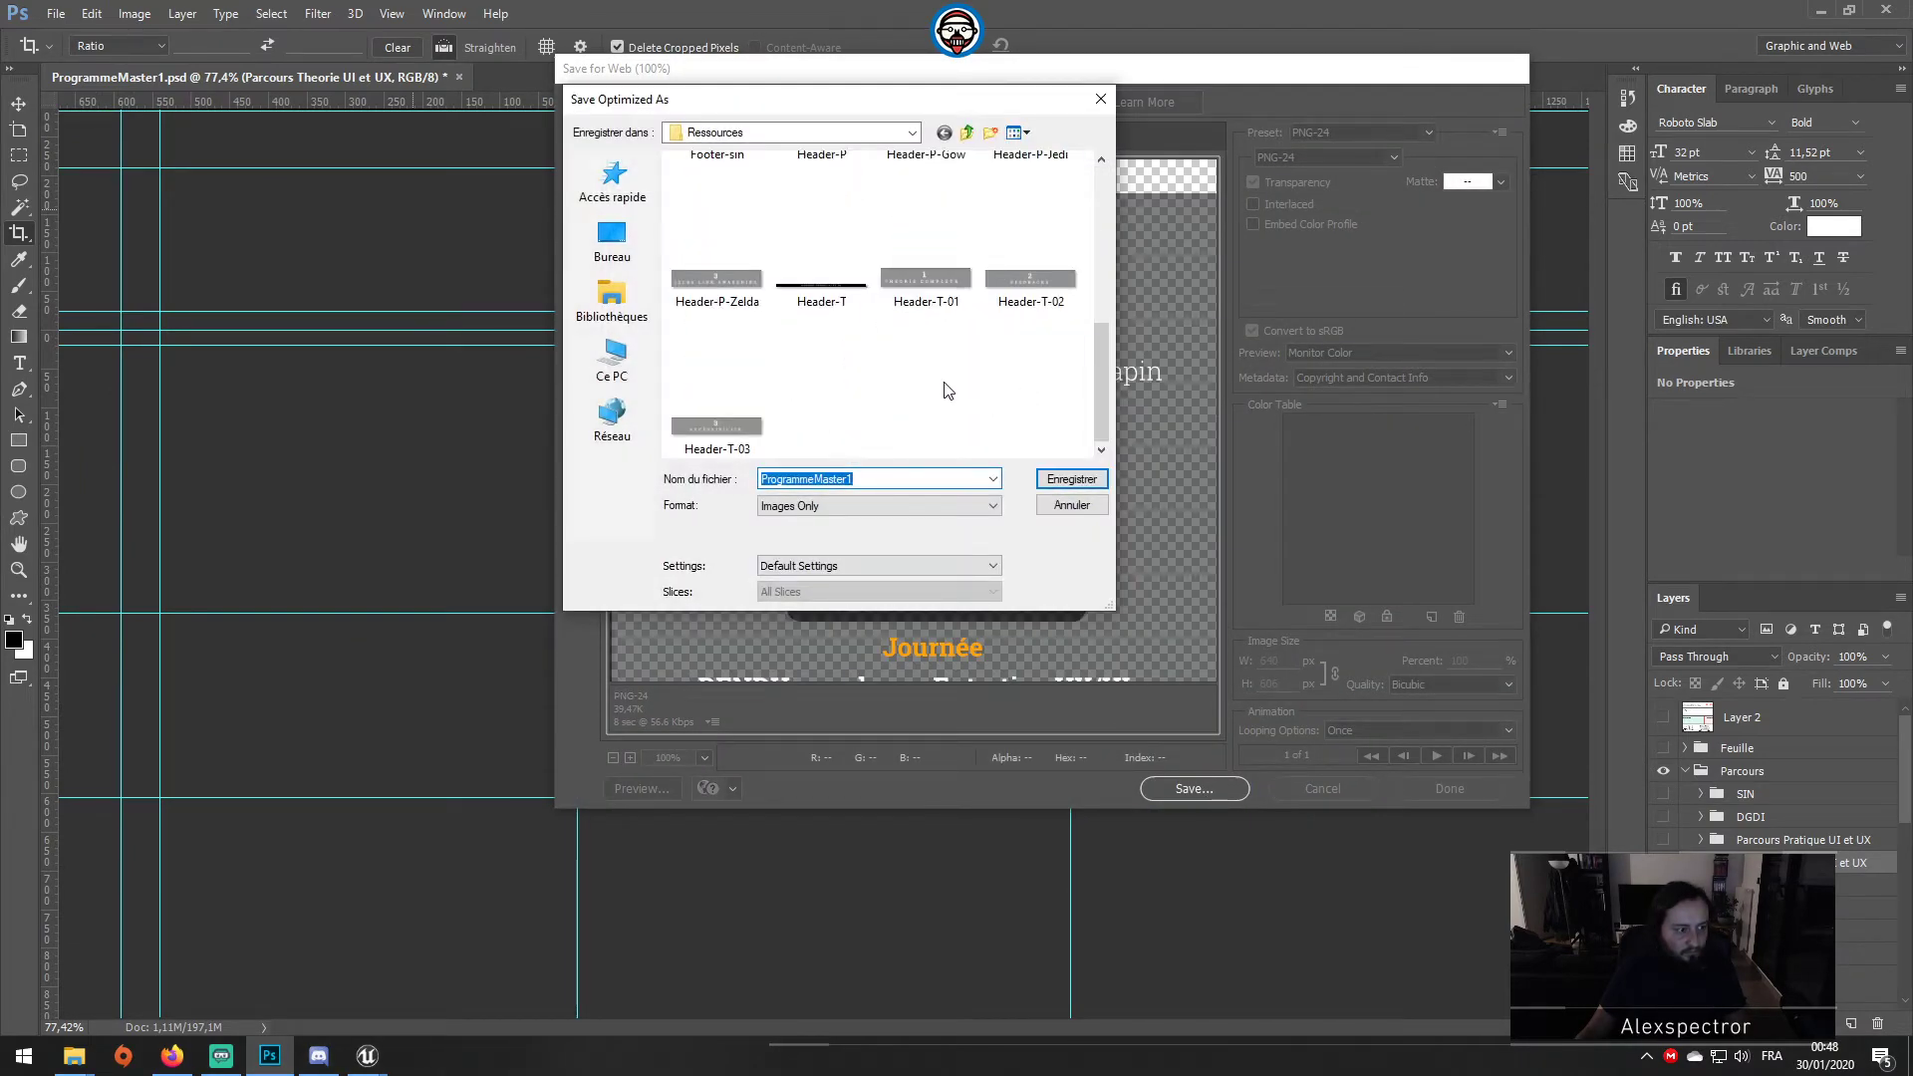
scroll(946, 390, up, 3)
click(1029, 204)
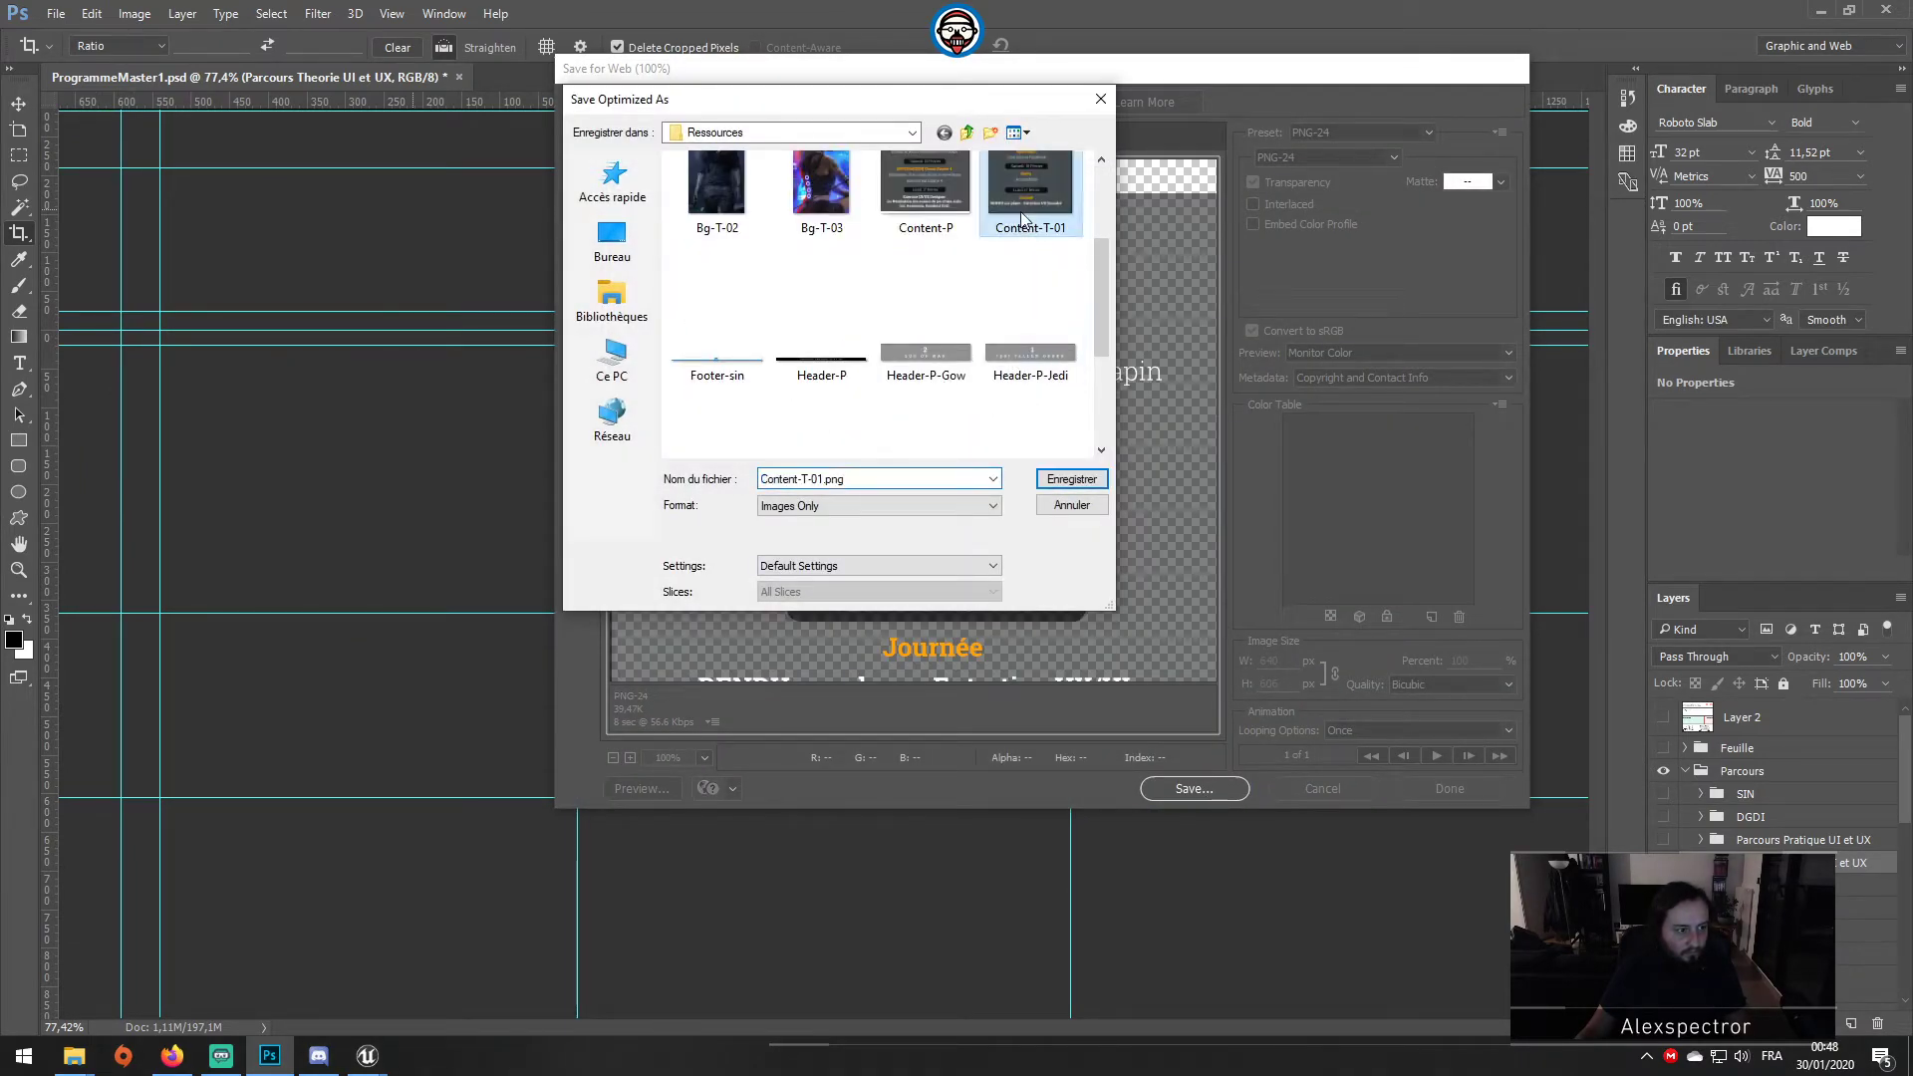
double_click(819, 485)
click(819, 485)
key(BackSpace)
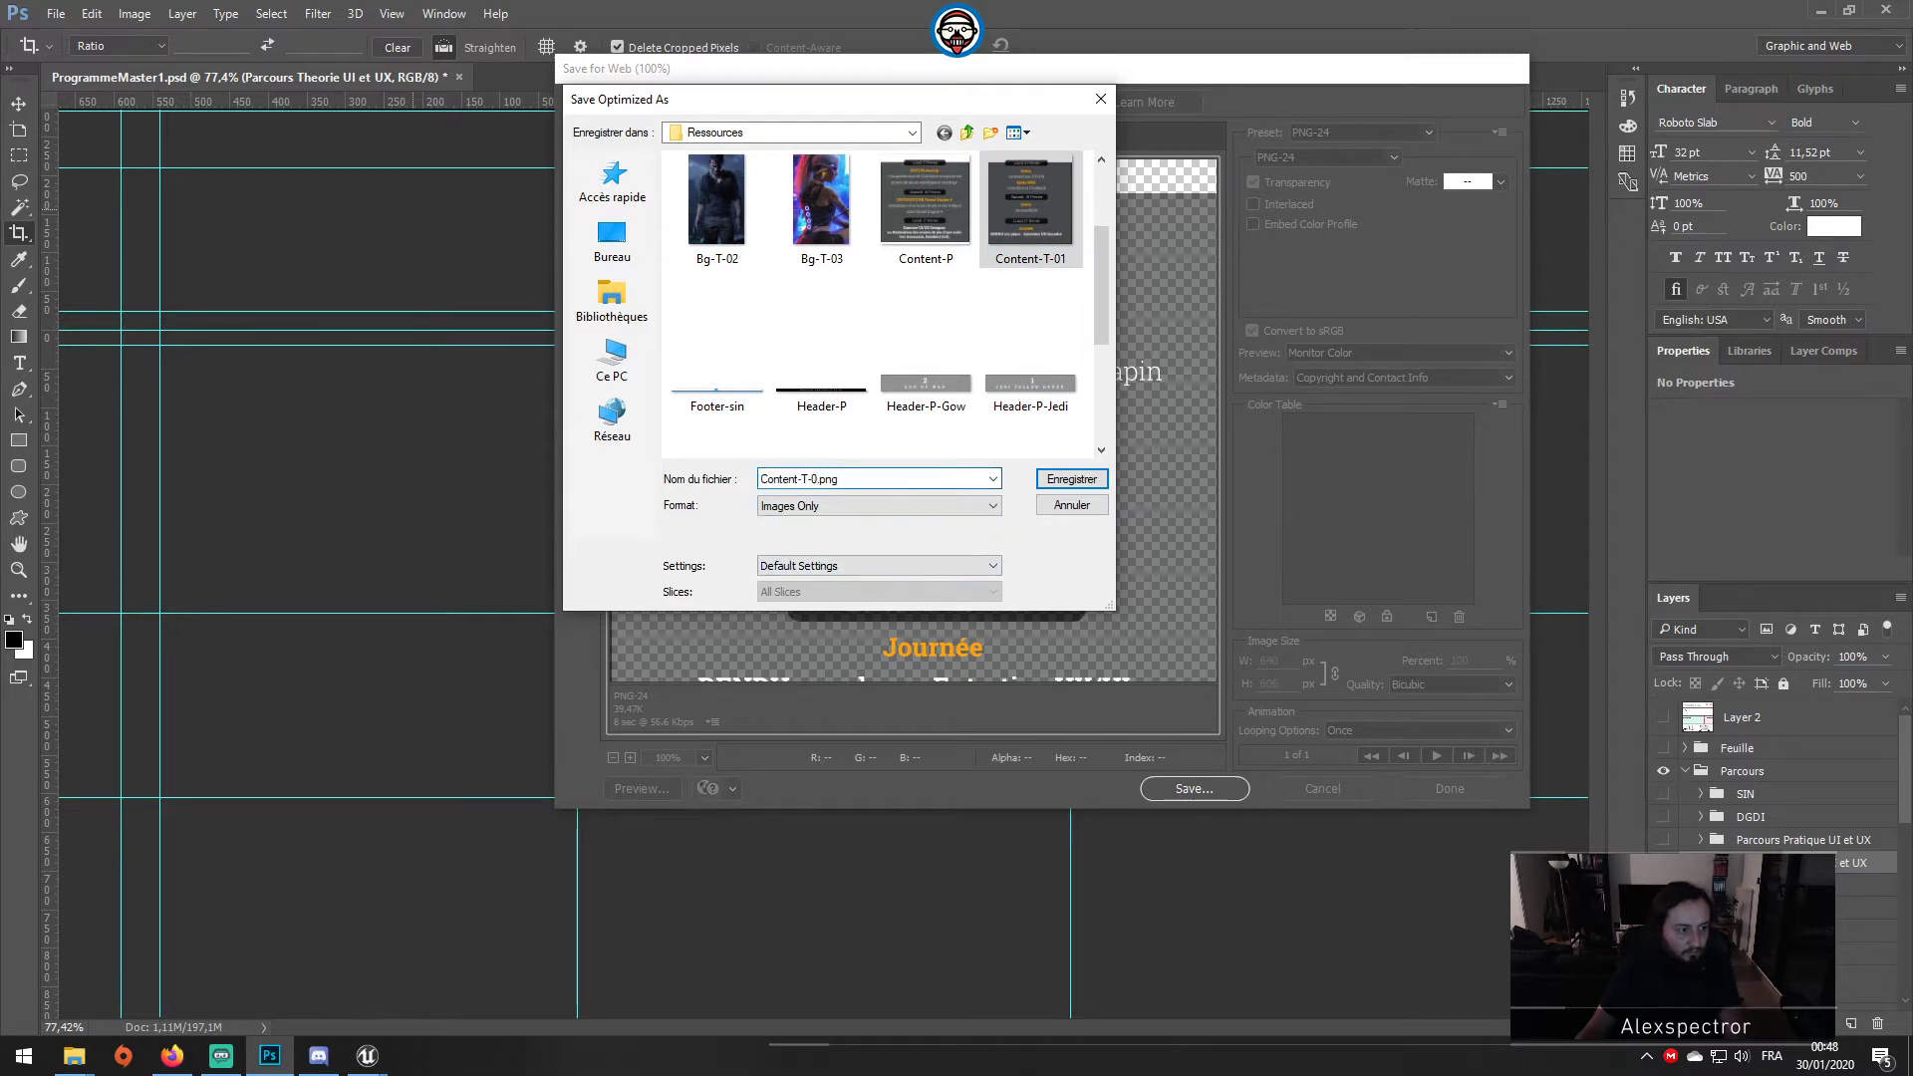
text(2)
key(Return)
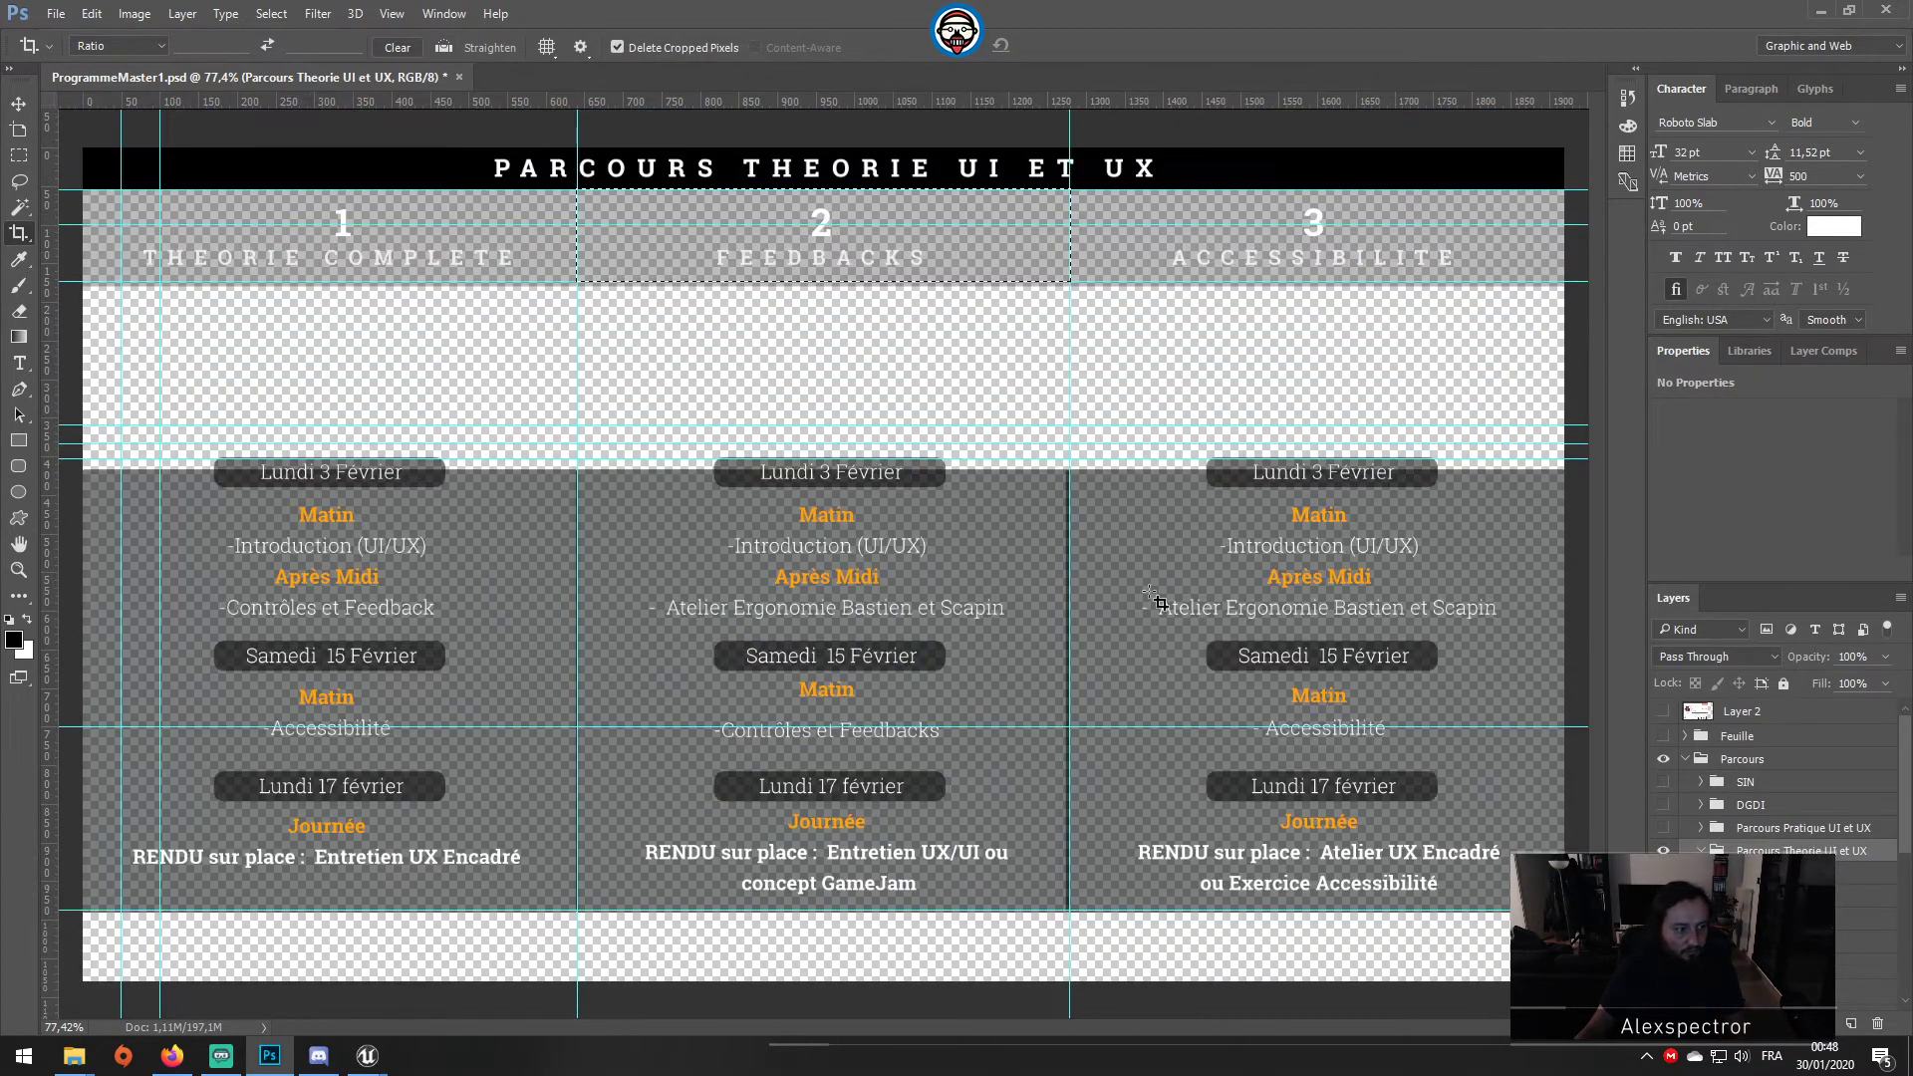
Step: Crop the right schedule card and save it for web as PNG Content-T-03
mouse_move(1069, 445)
mouse_down()
mouse_move(1485, 767)
mouse_move(1565, 910)
mouse_up()
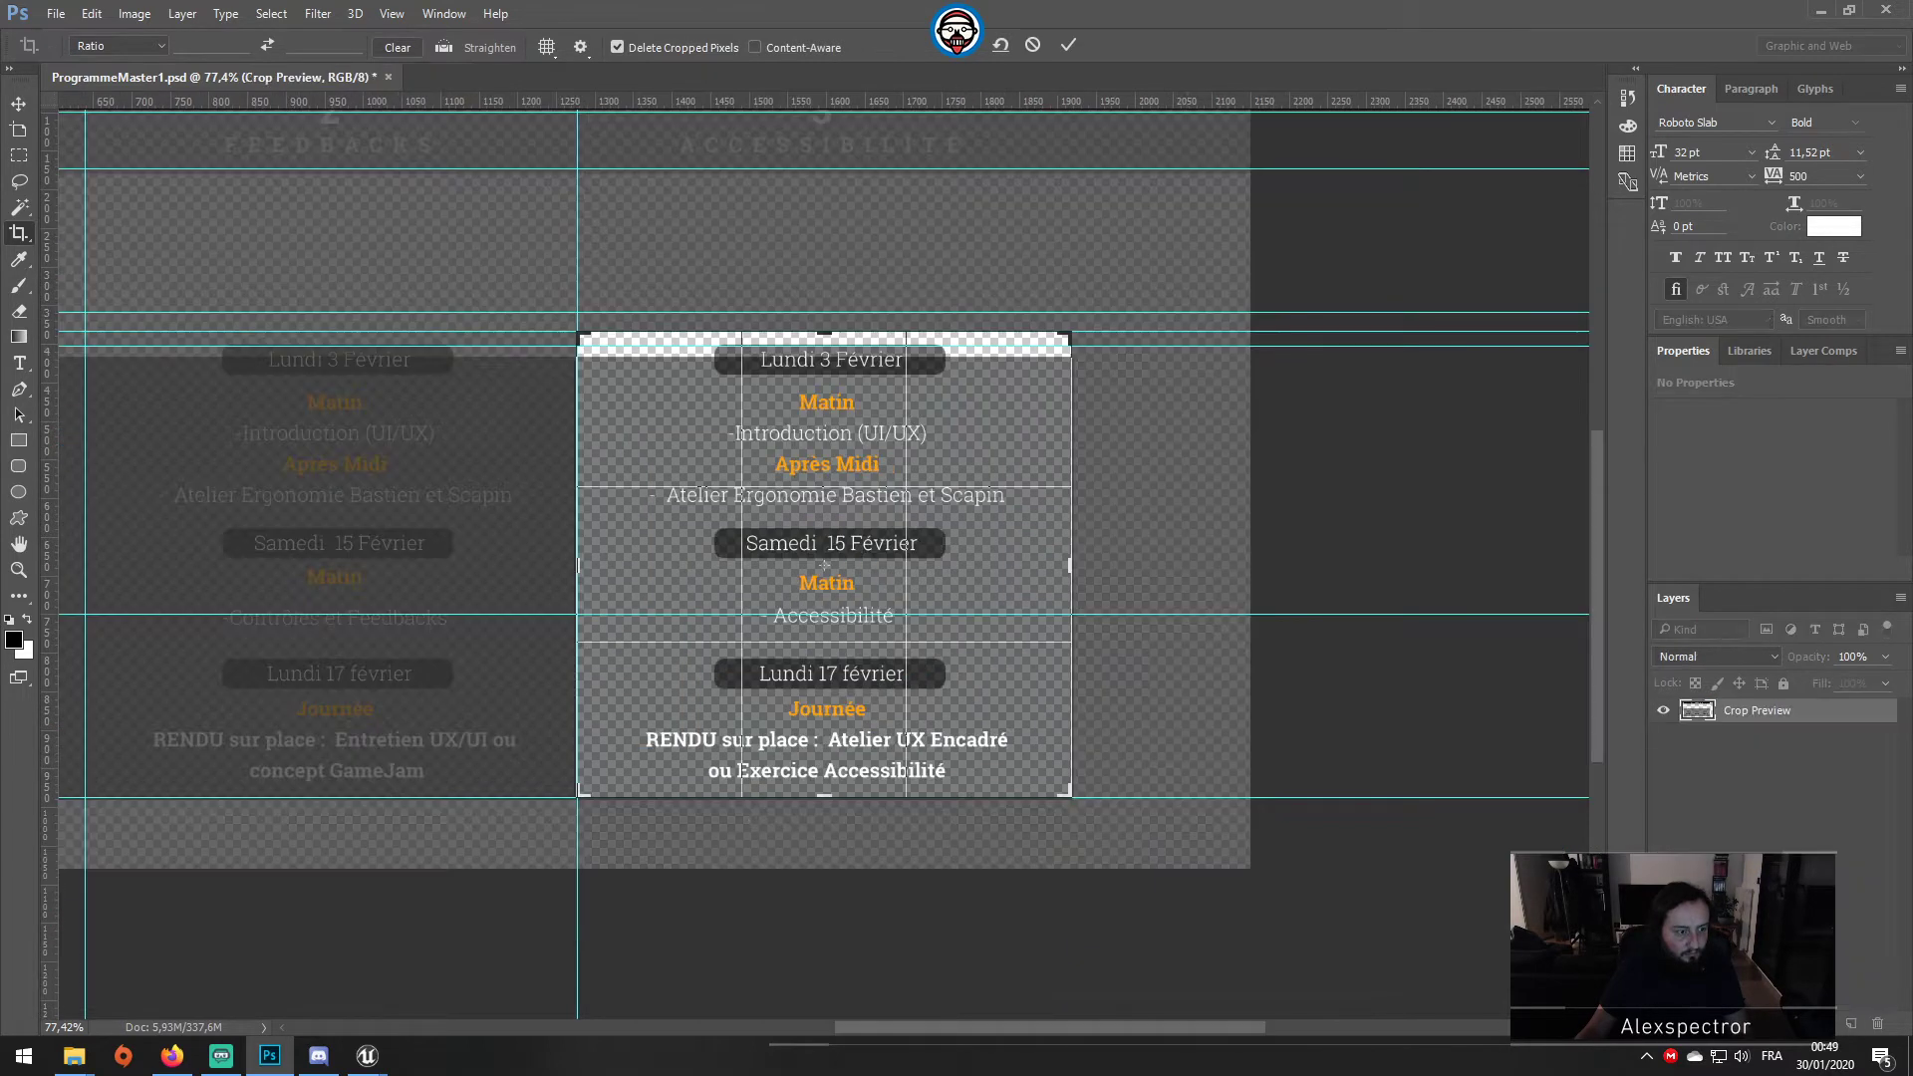
key(Return)
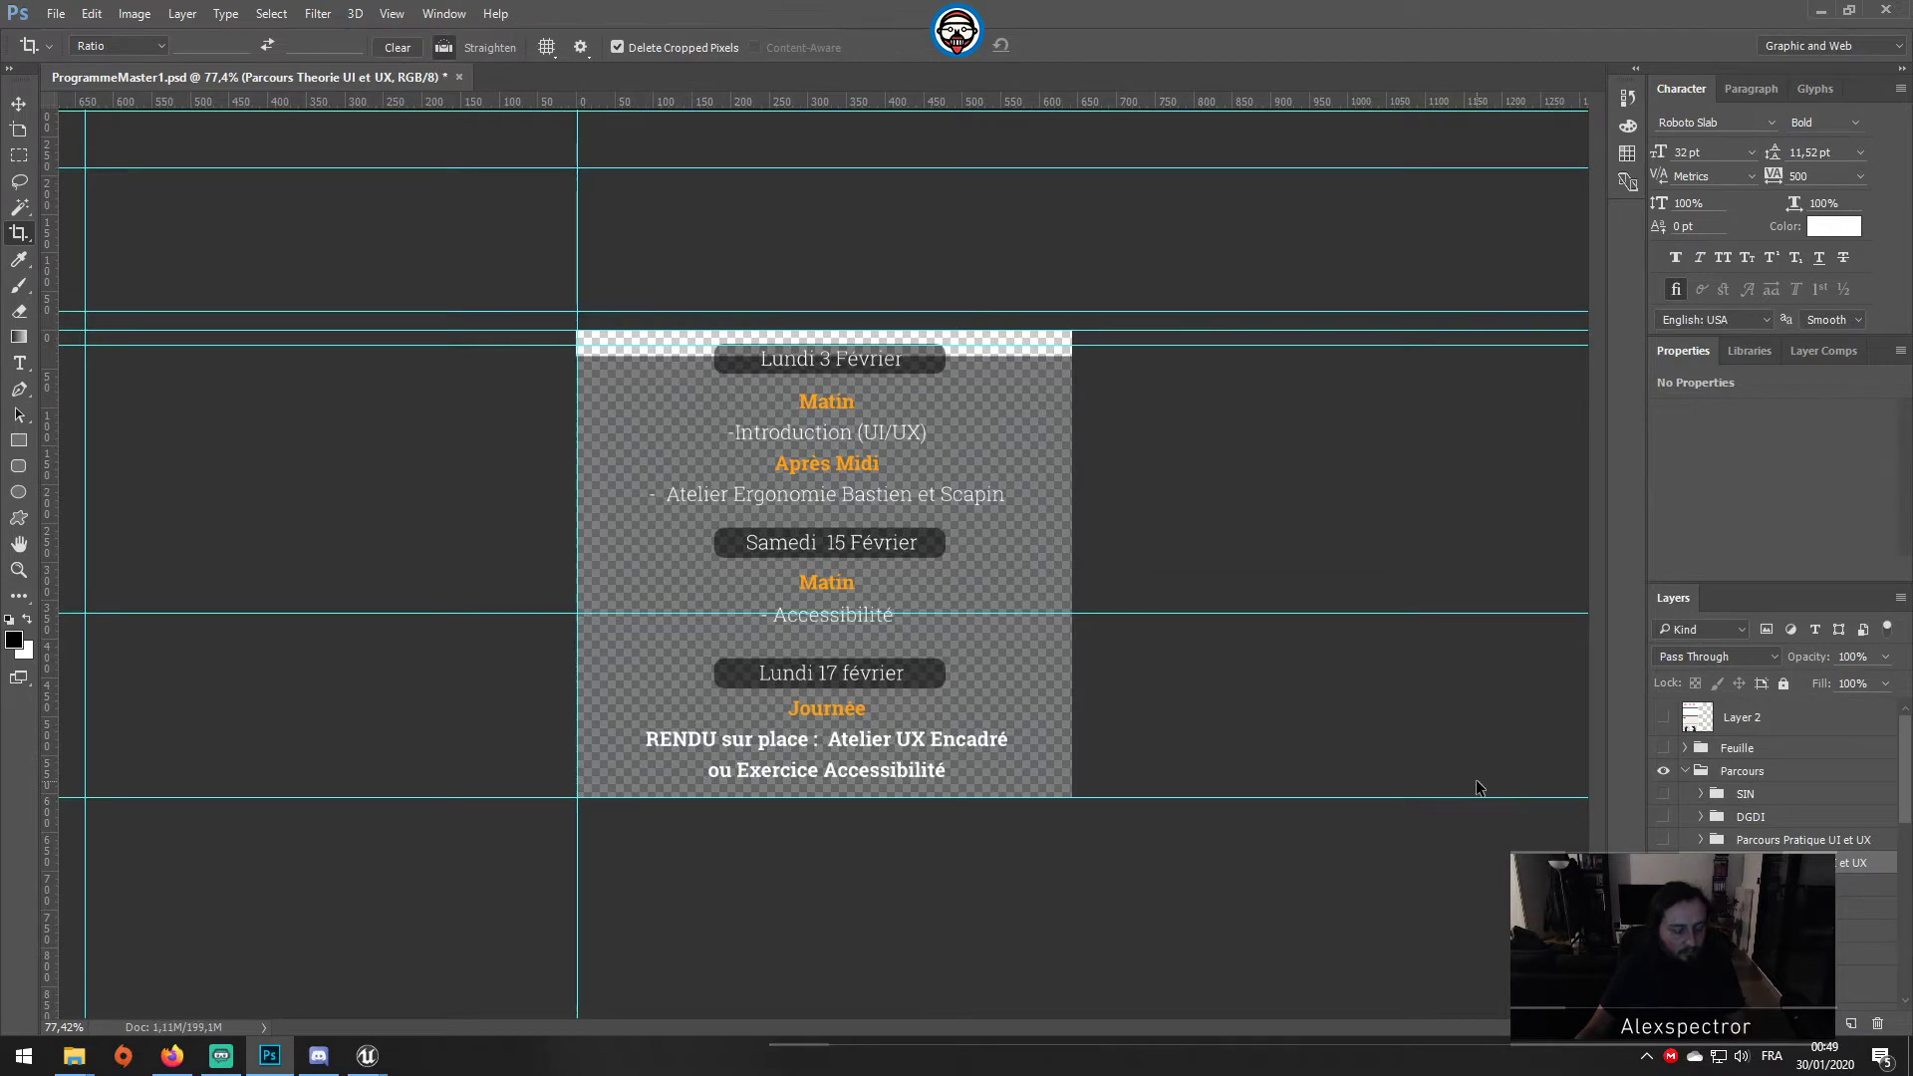
key(ctrl+alt+shift+s)
click(1212, 791)
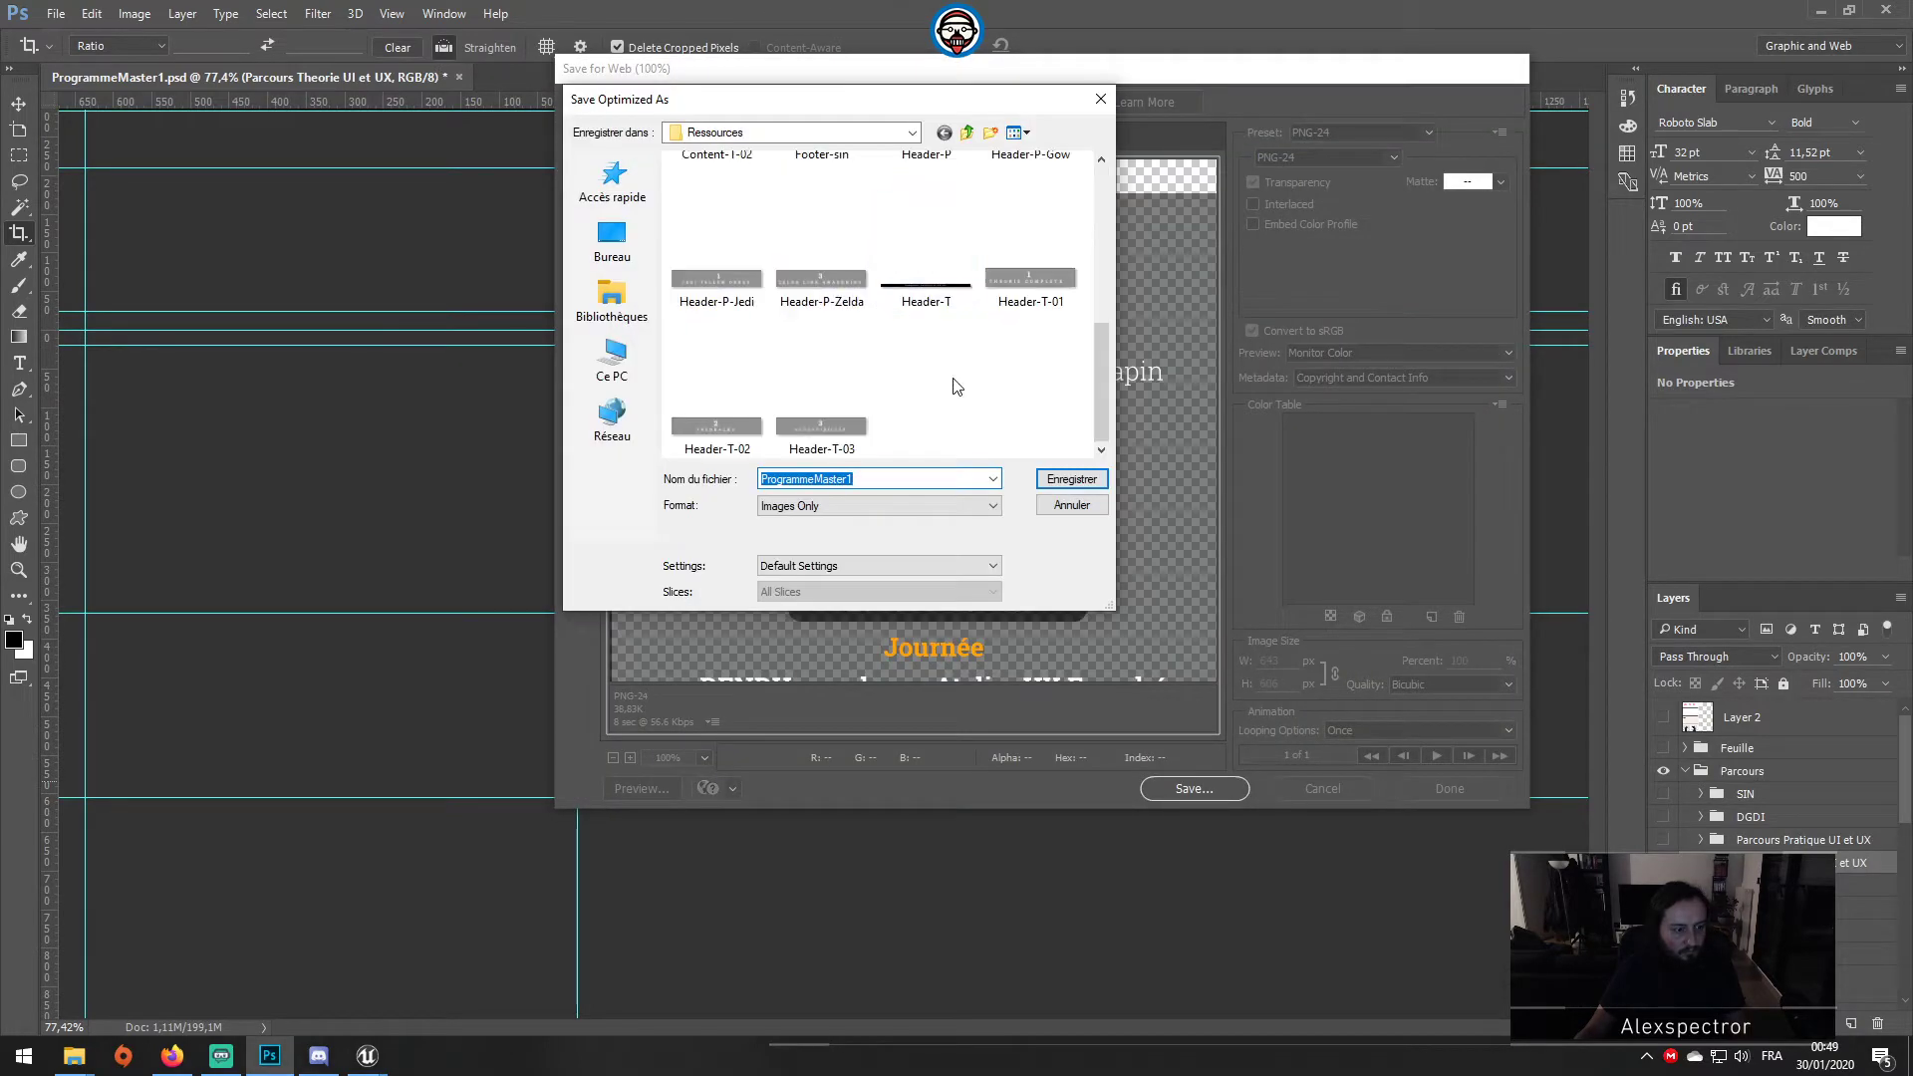
click(722, 351)
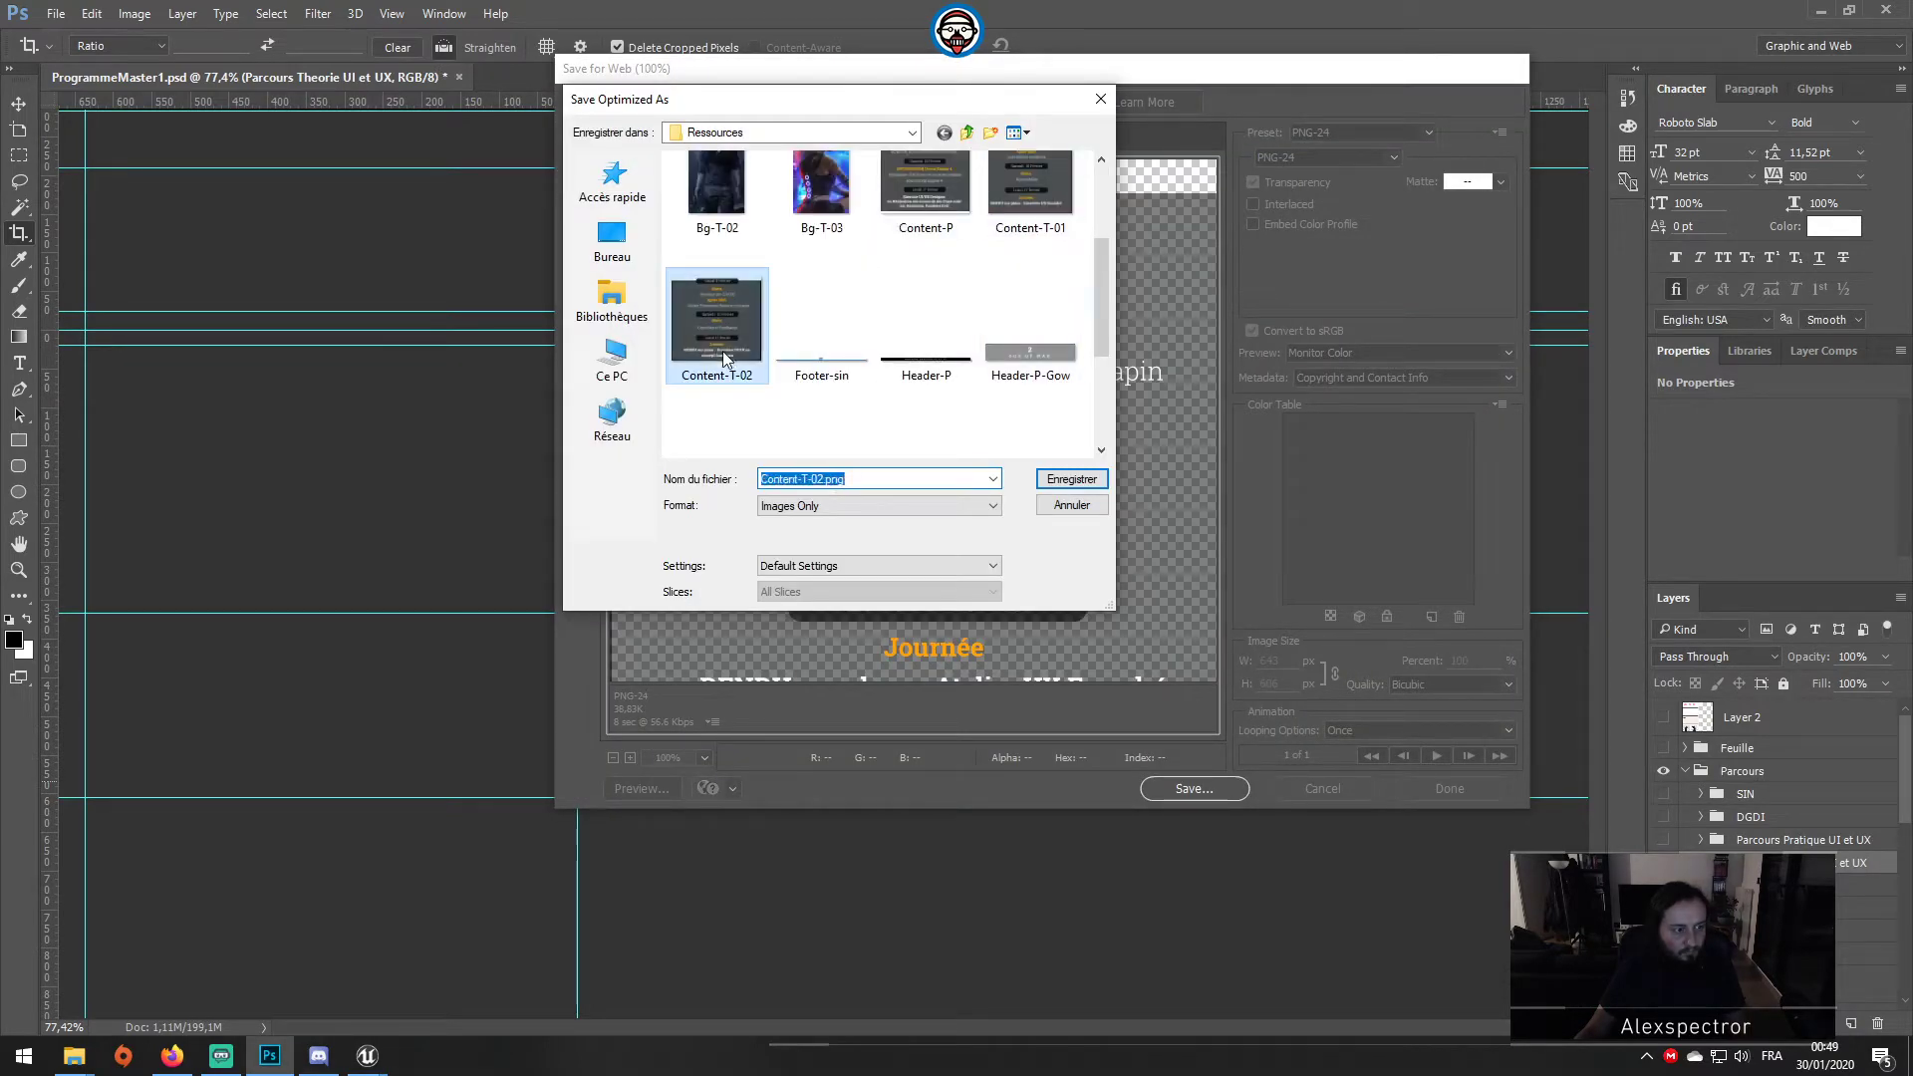
click(825, 480)
key(BackSpace)
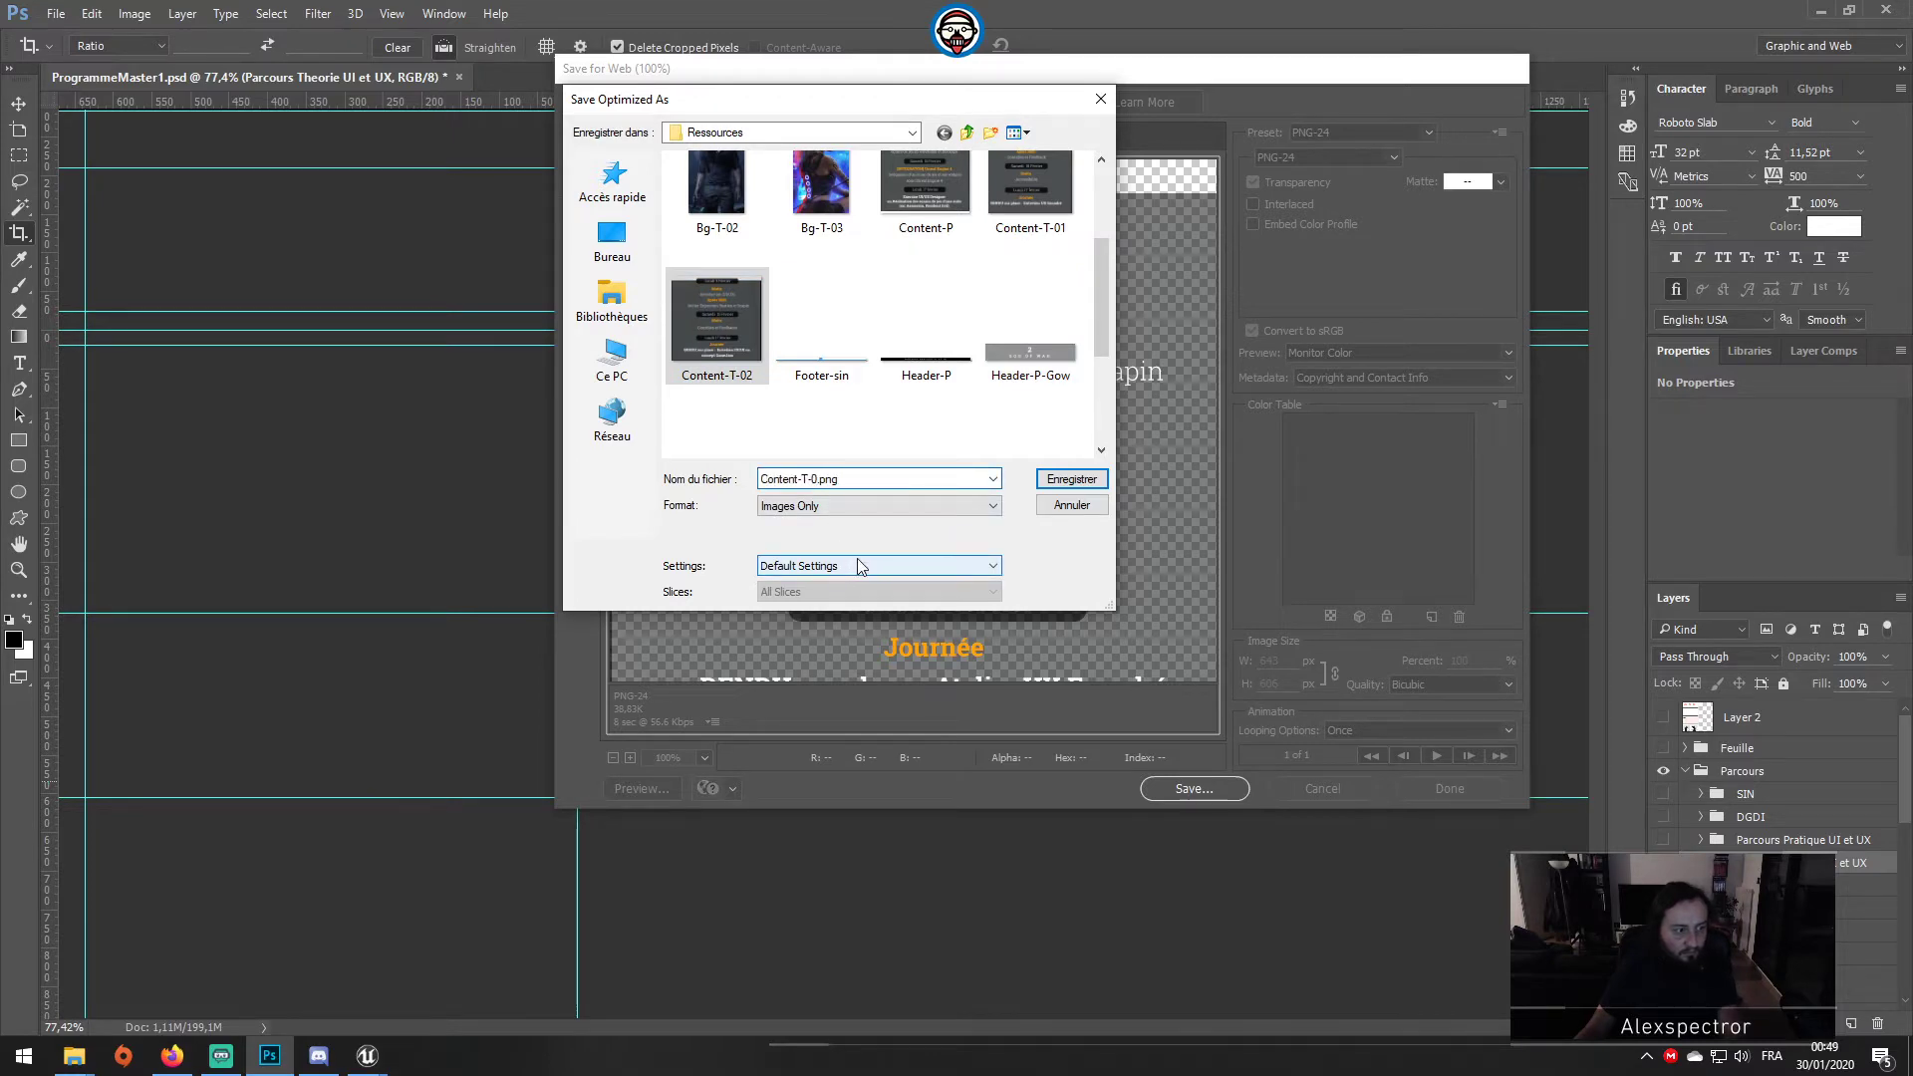
text(3)
key(Return)
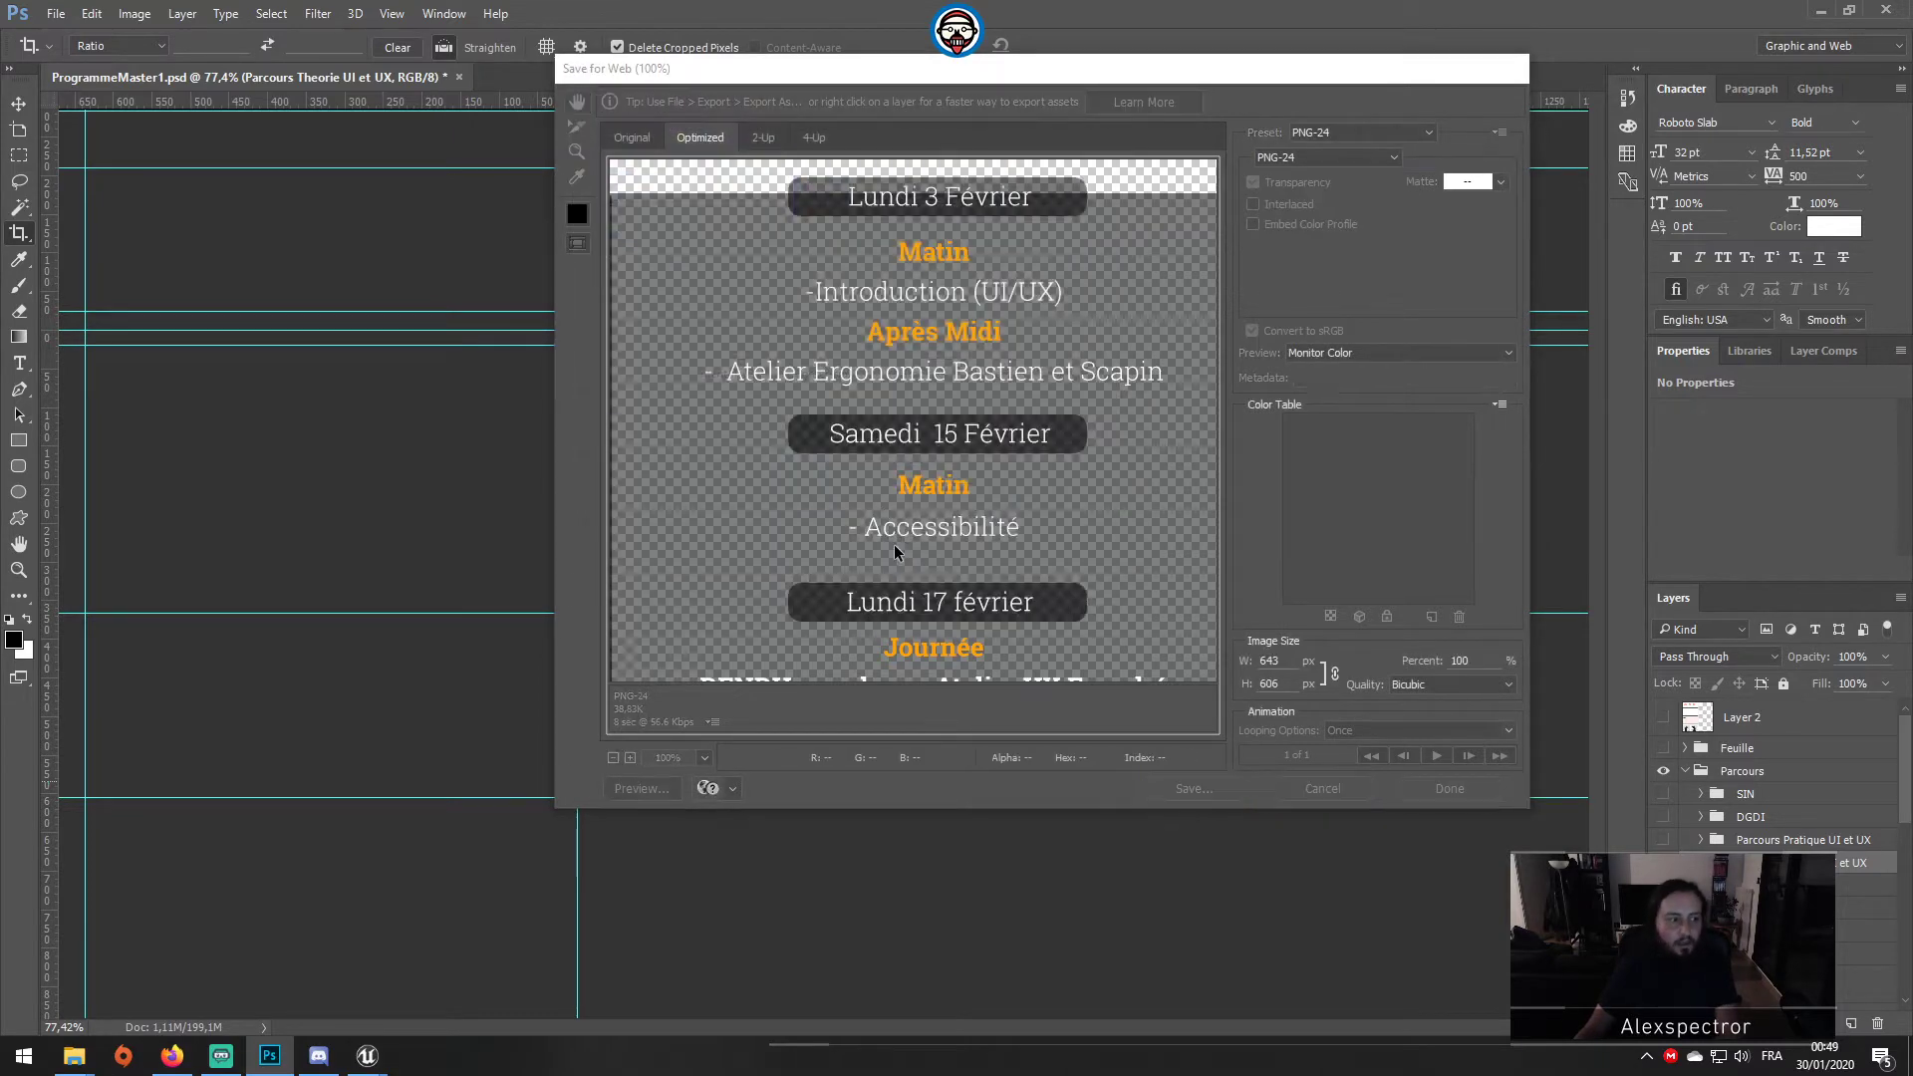
Step: Bring the Unreal Editor forward and close the floating message log
mouse_move(371, 1059)
click(456, 944)
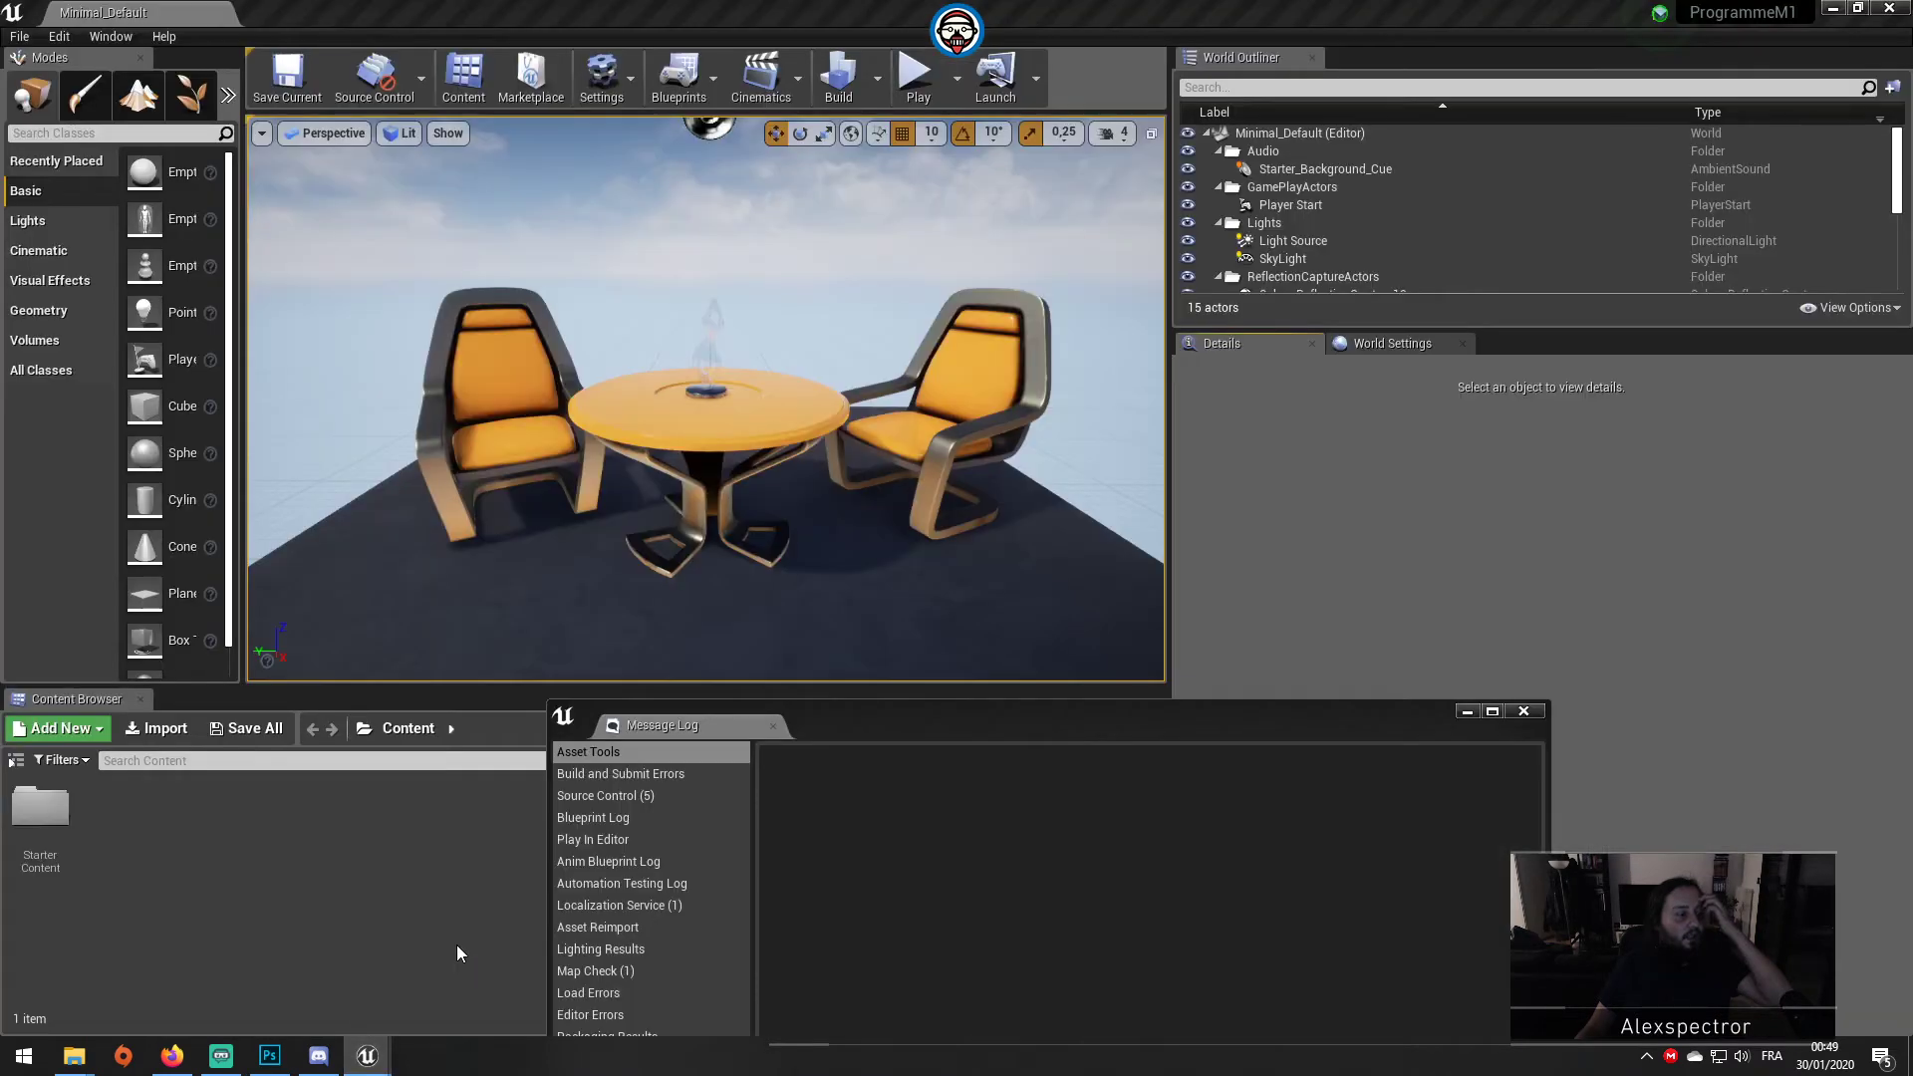
click(1545, 714)
click(1522, 712)
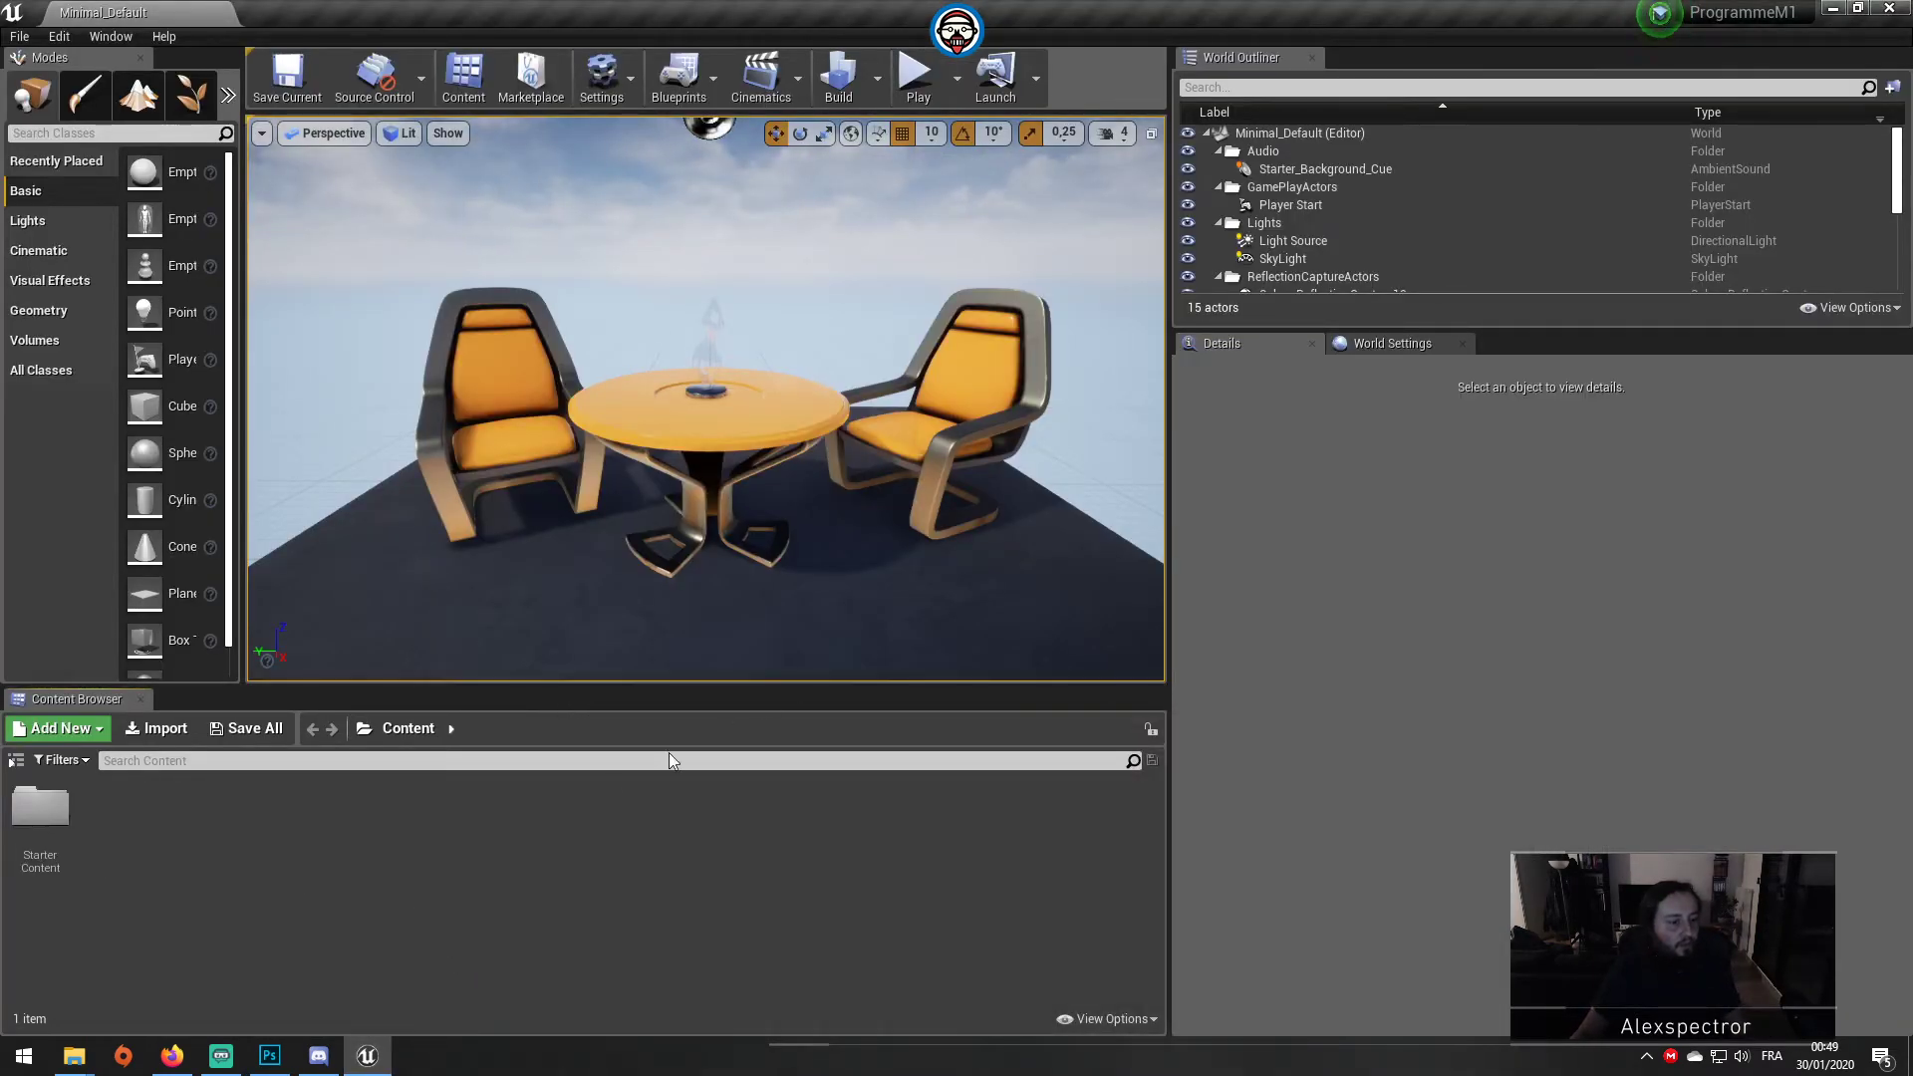
Step: Create a new folder named Ressources in Content and open it
right_click(173, 825)
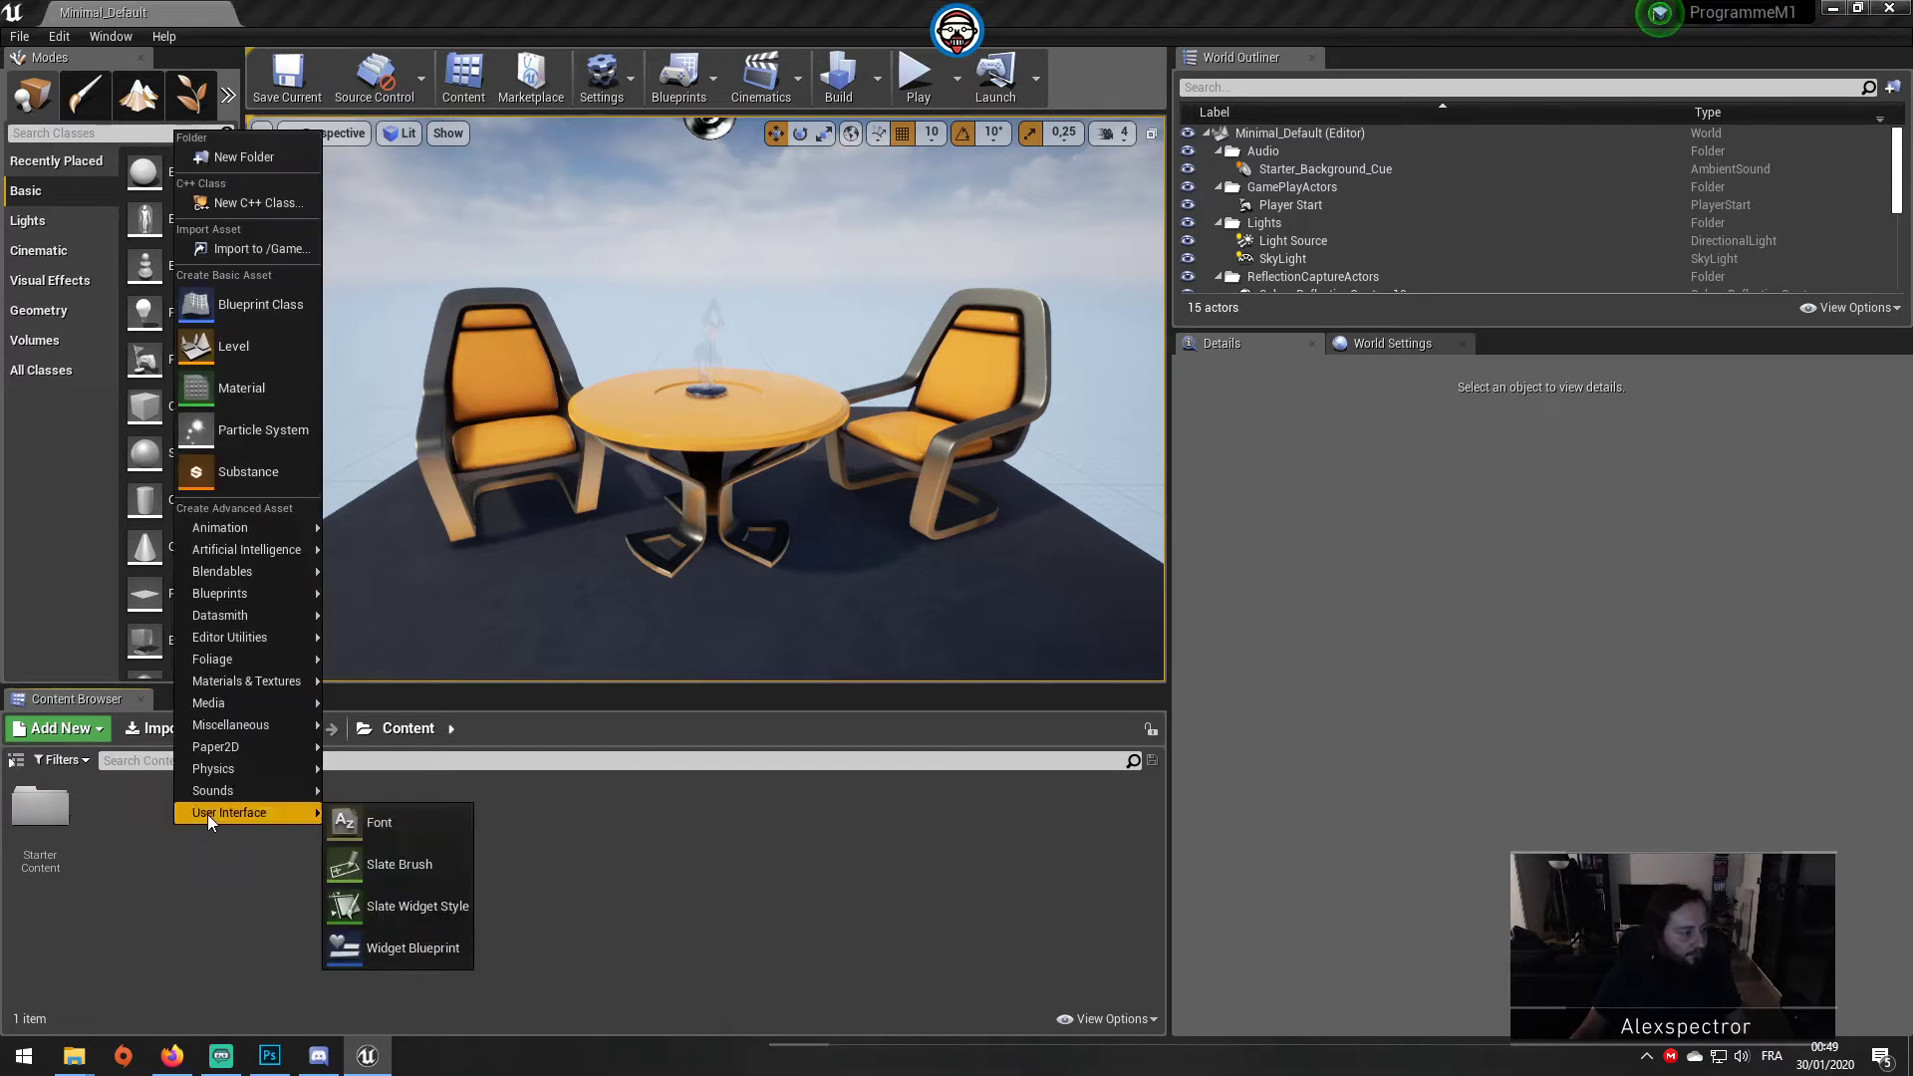
click(41, 737)
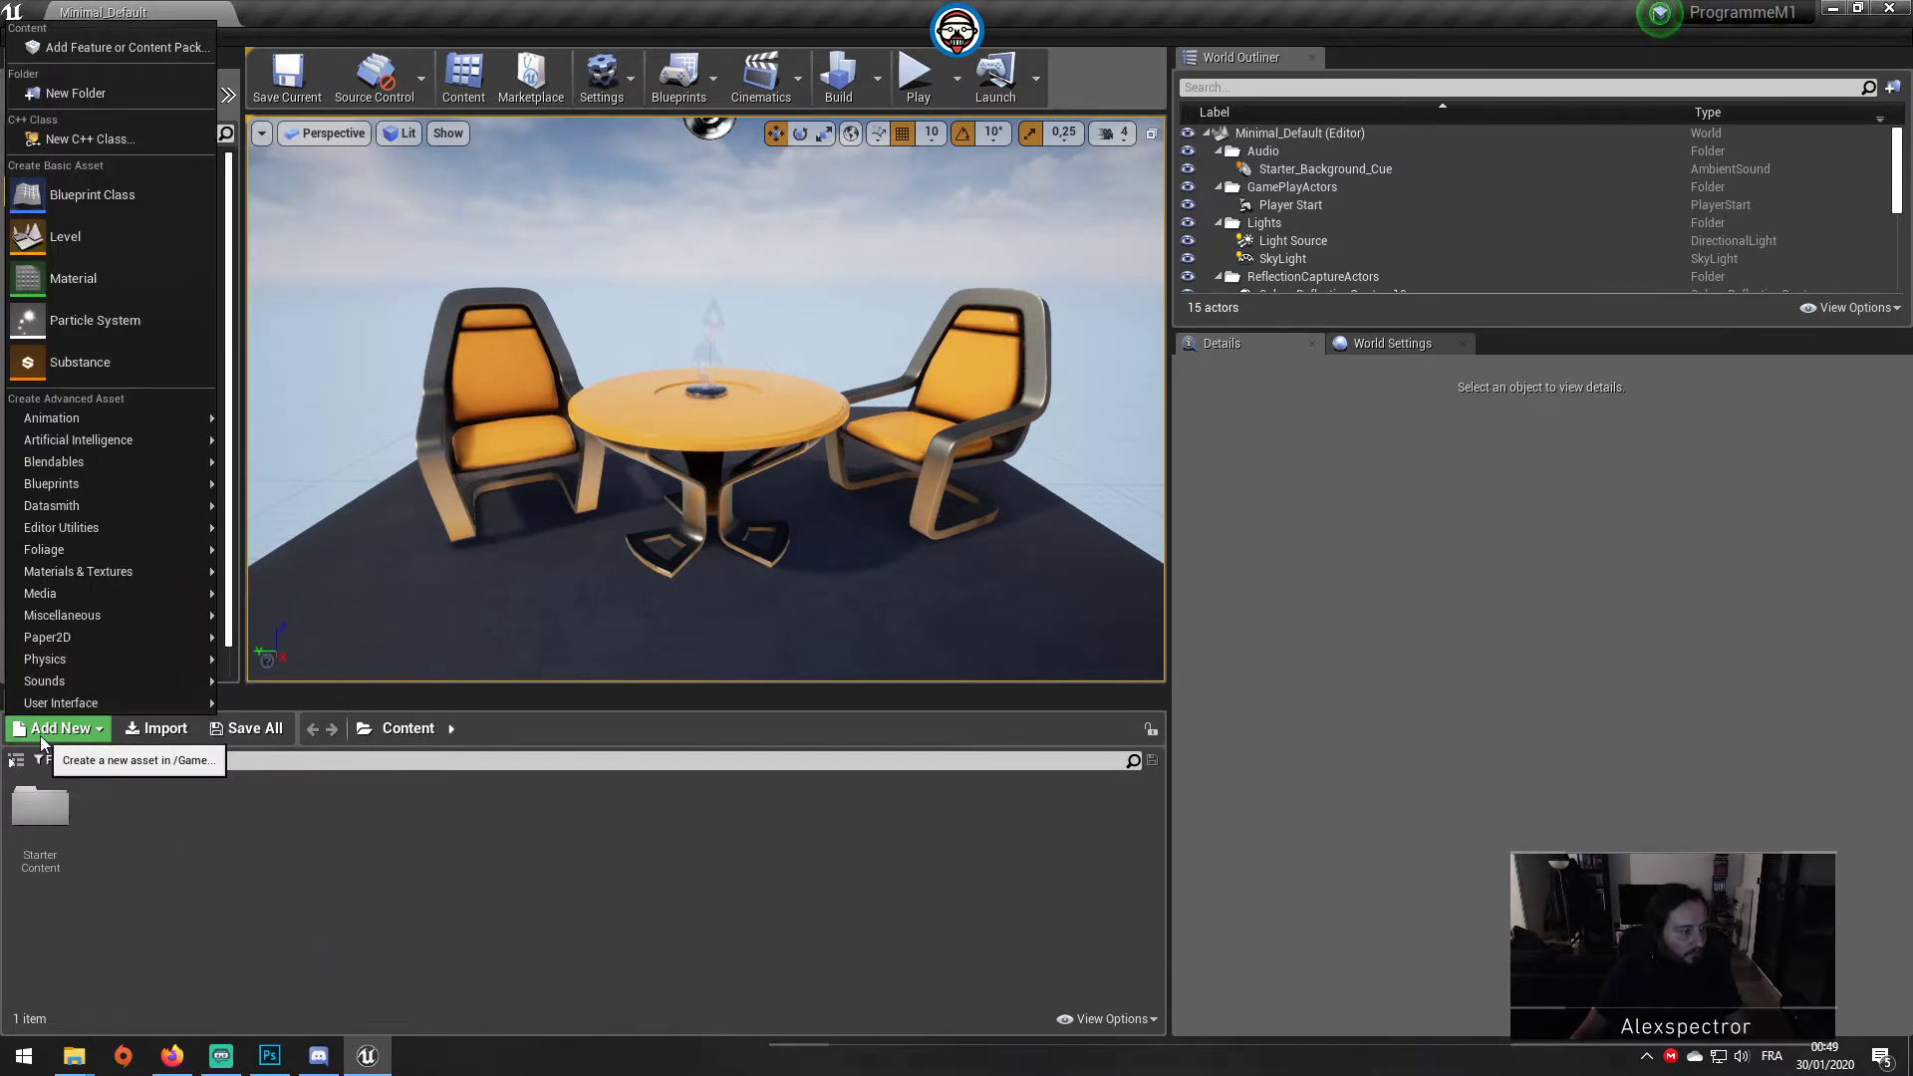
click(116, 94)
text(R)
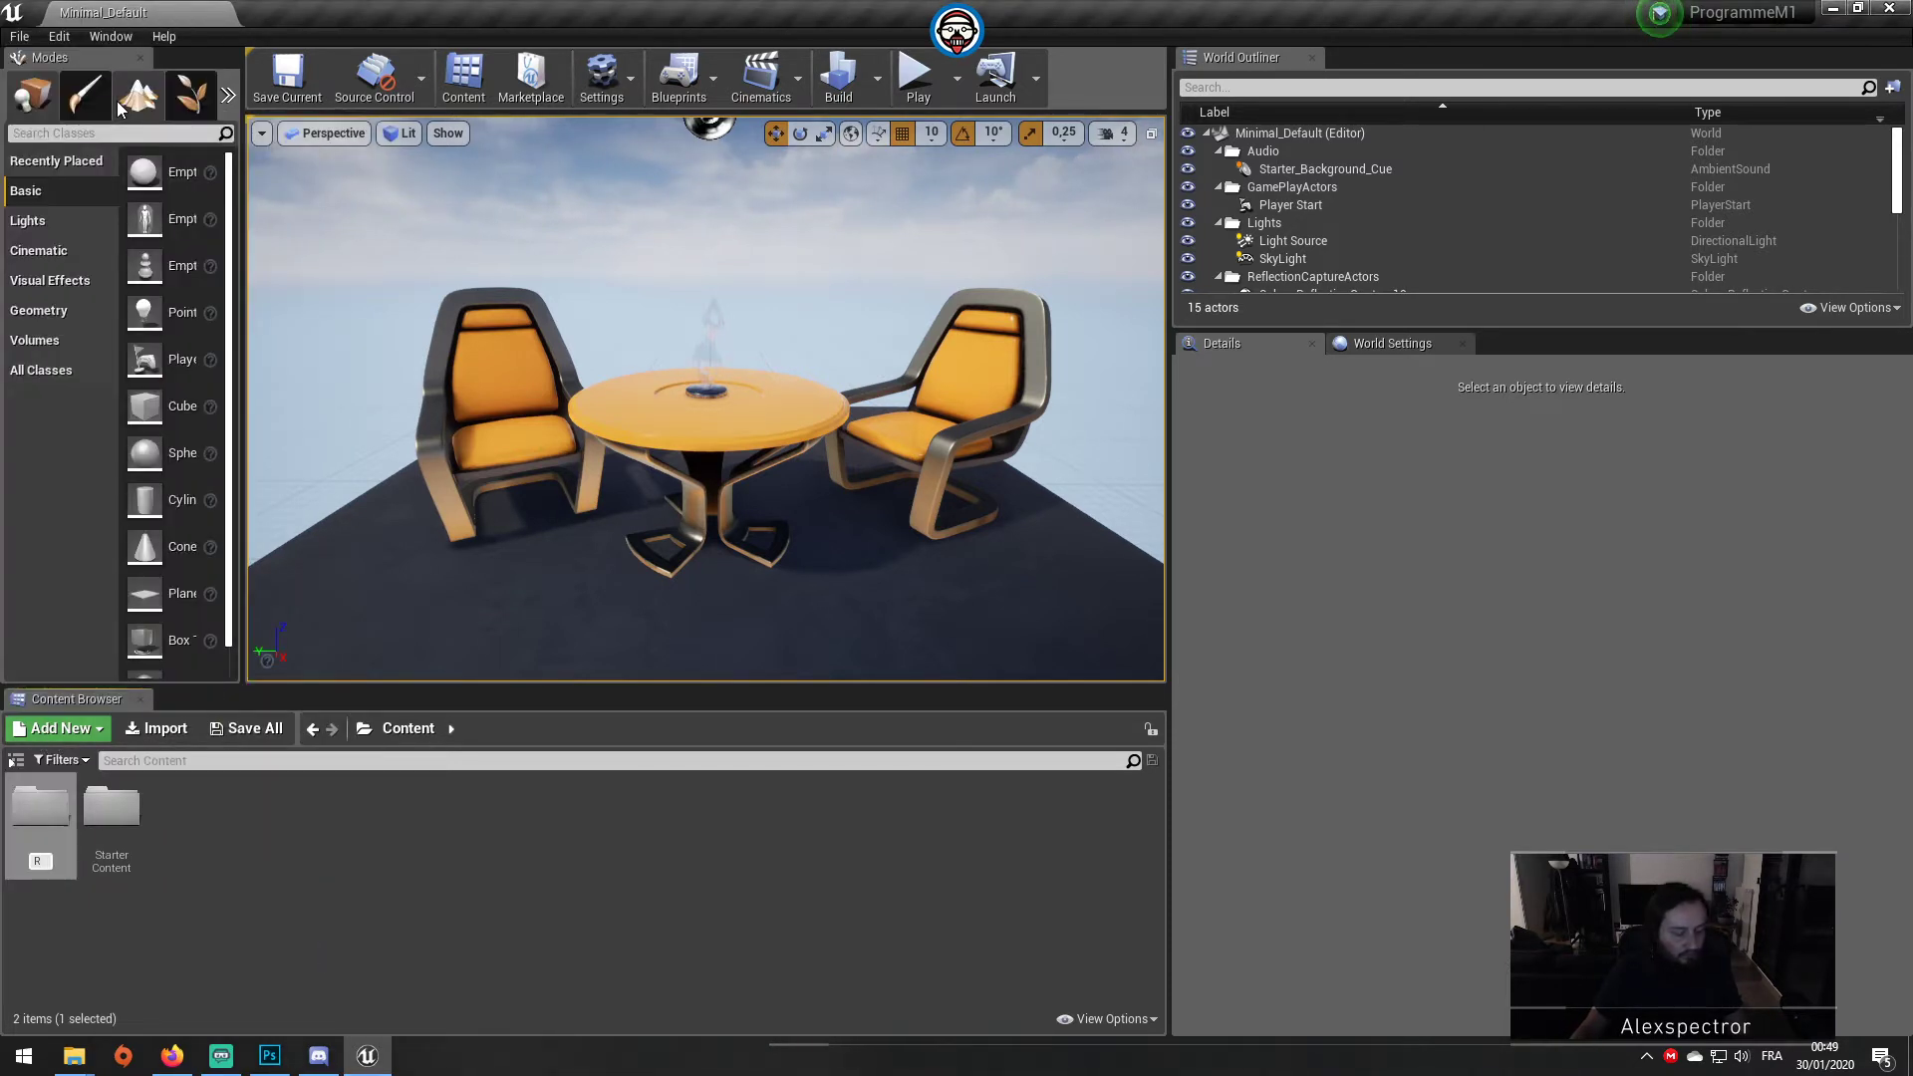
text(essources)
key(Return)
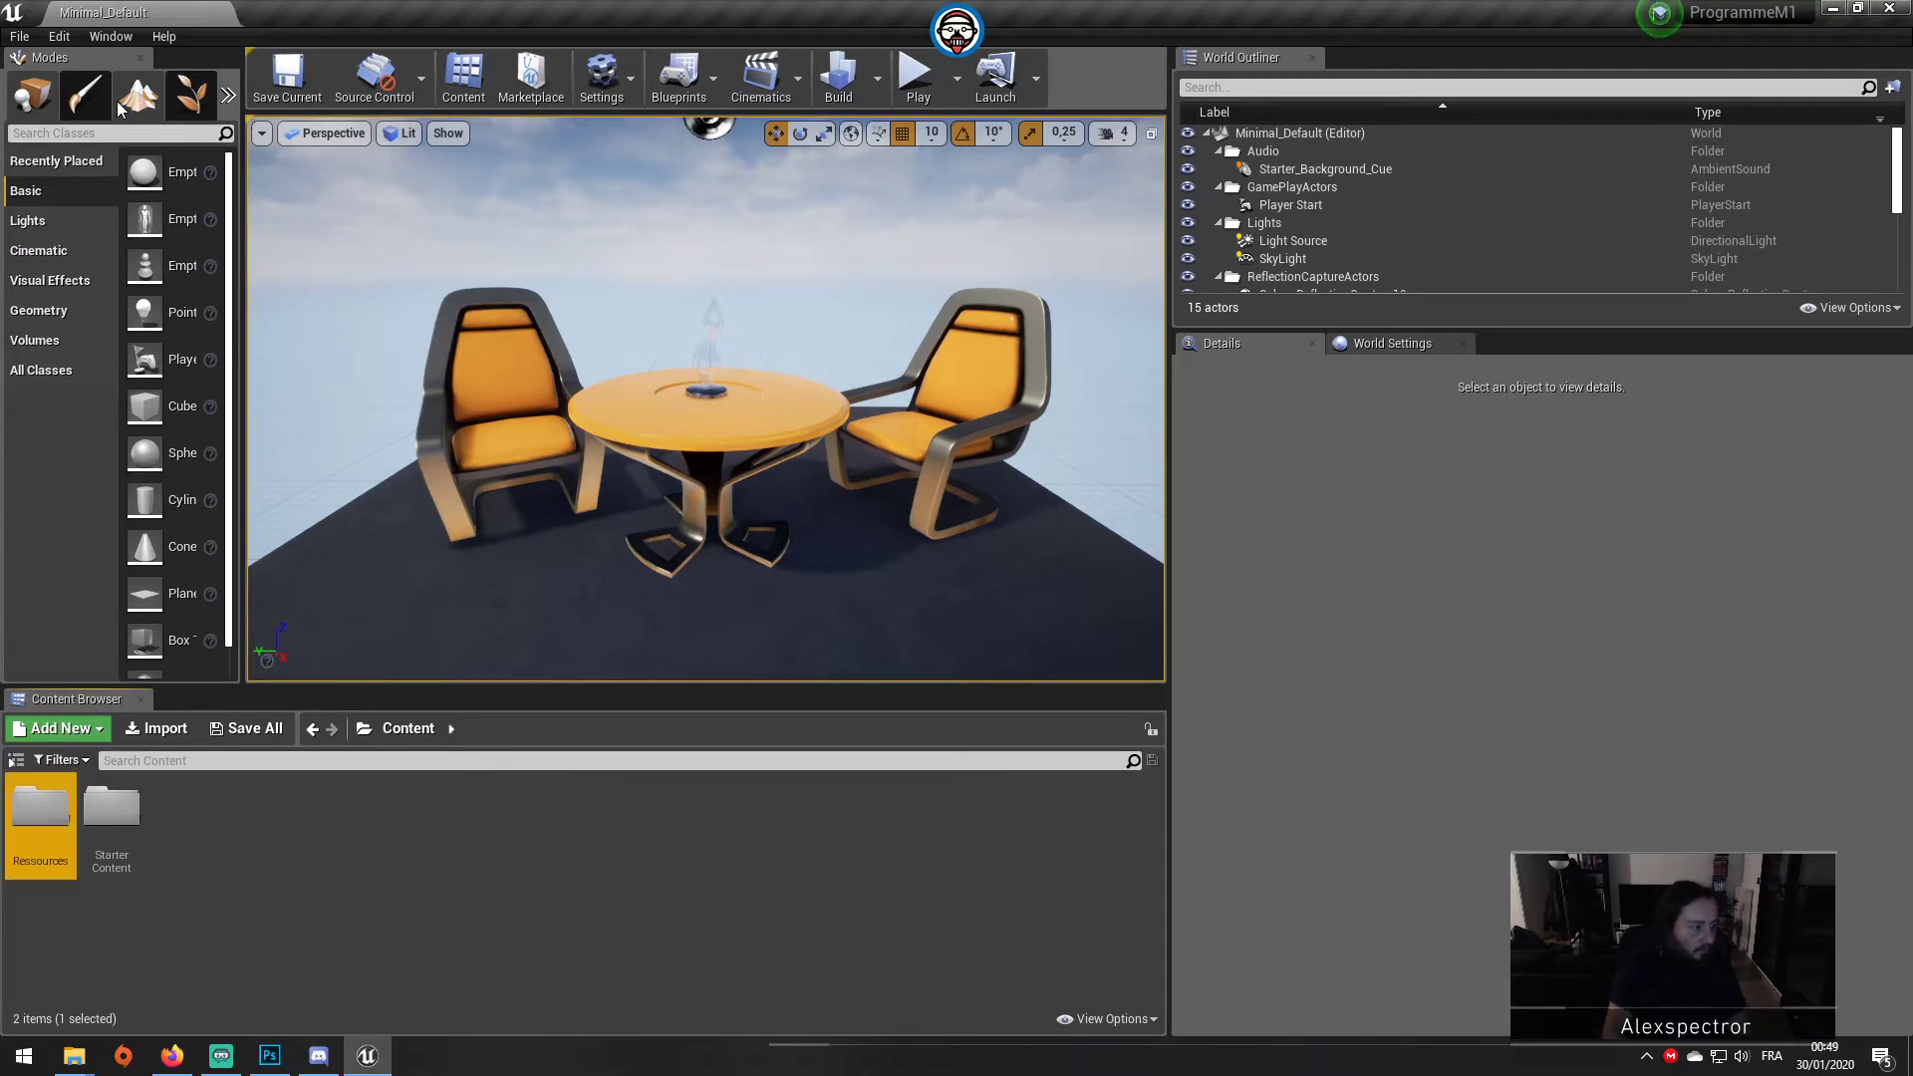
double_click(40, 812)
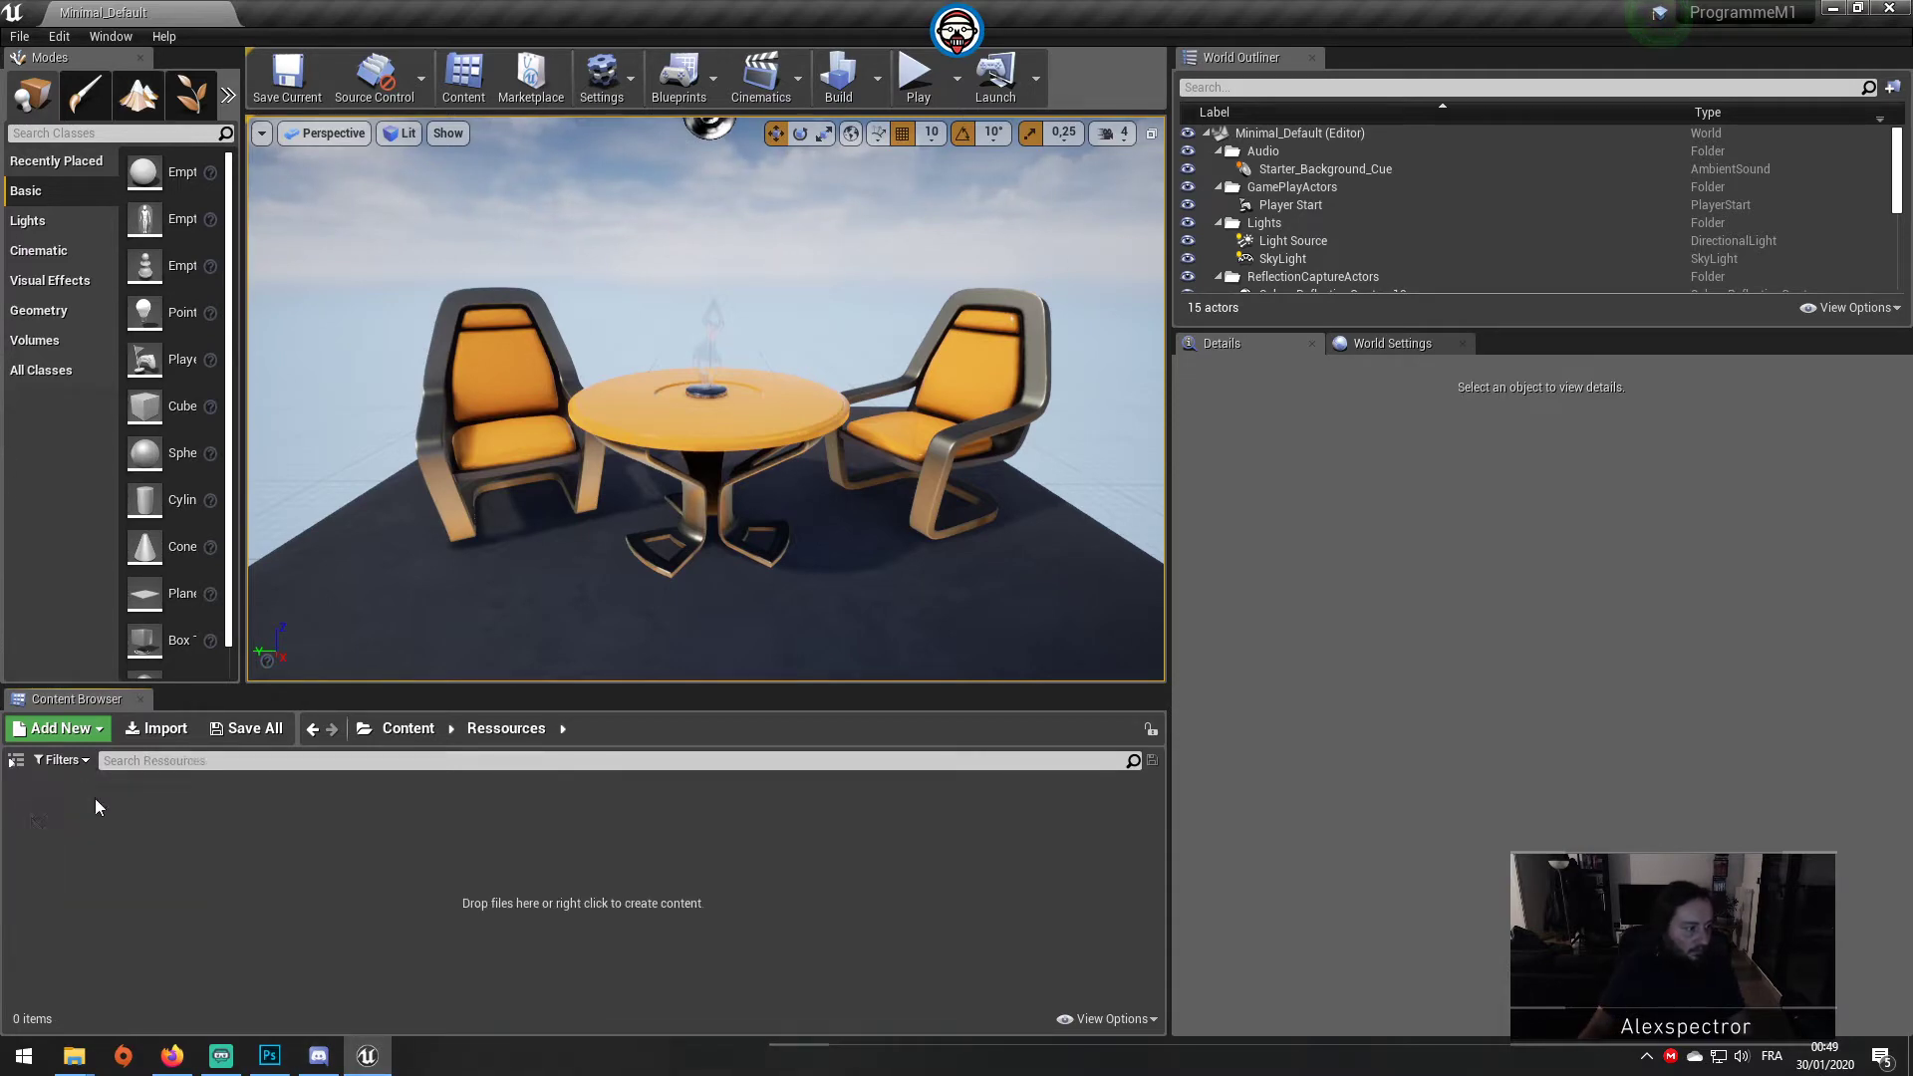
Step: Import all 19 images from Programme M1/Ressources, from Bg-P-GodOfWar to Header-T-03, and save all
click(164, 729)
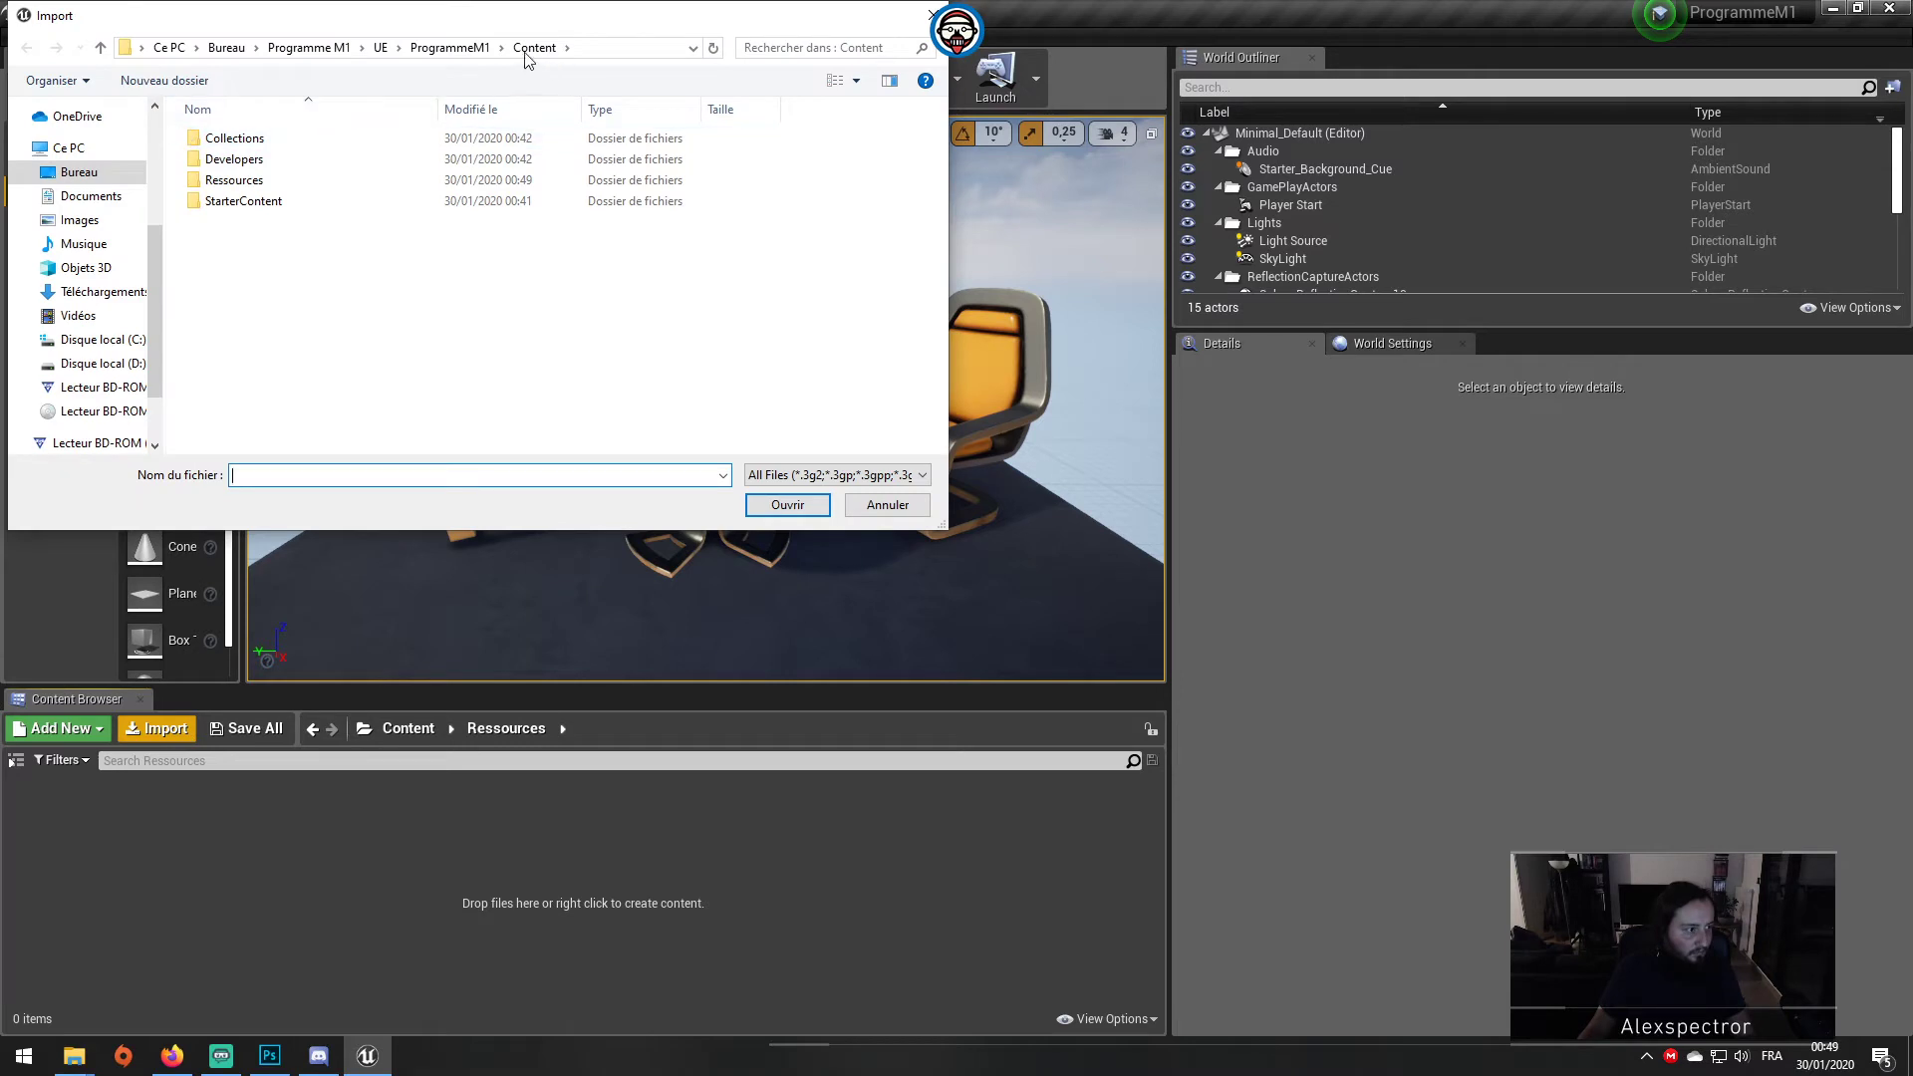
click(381, 48)
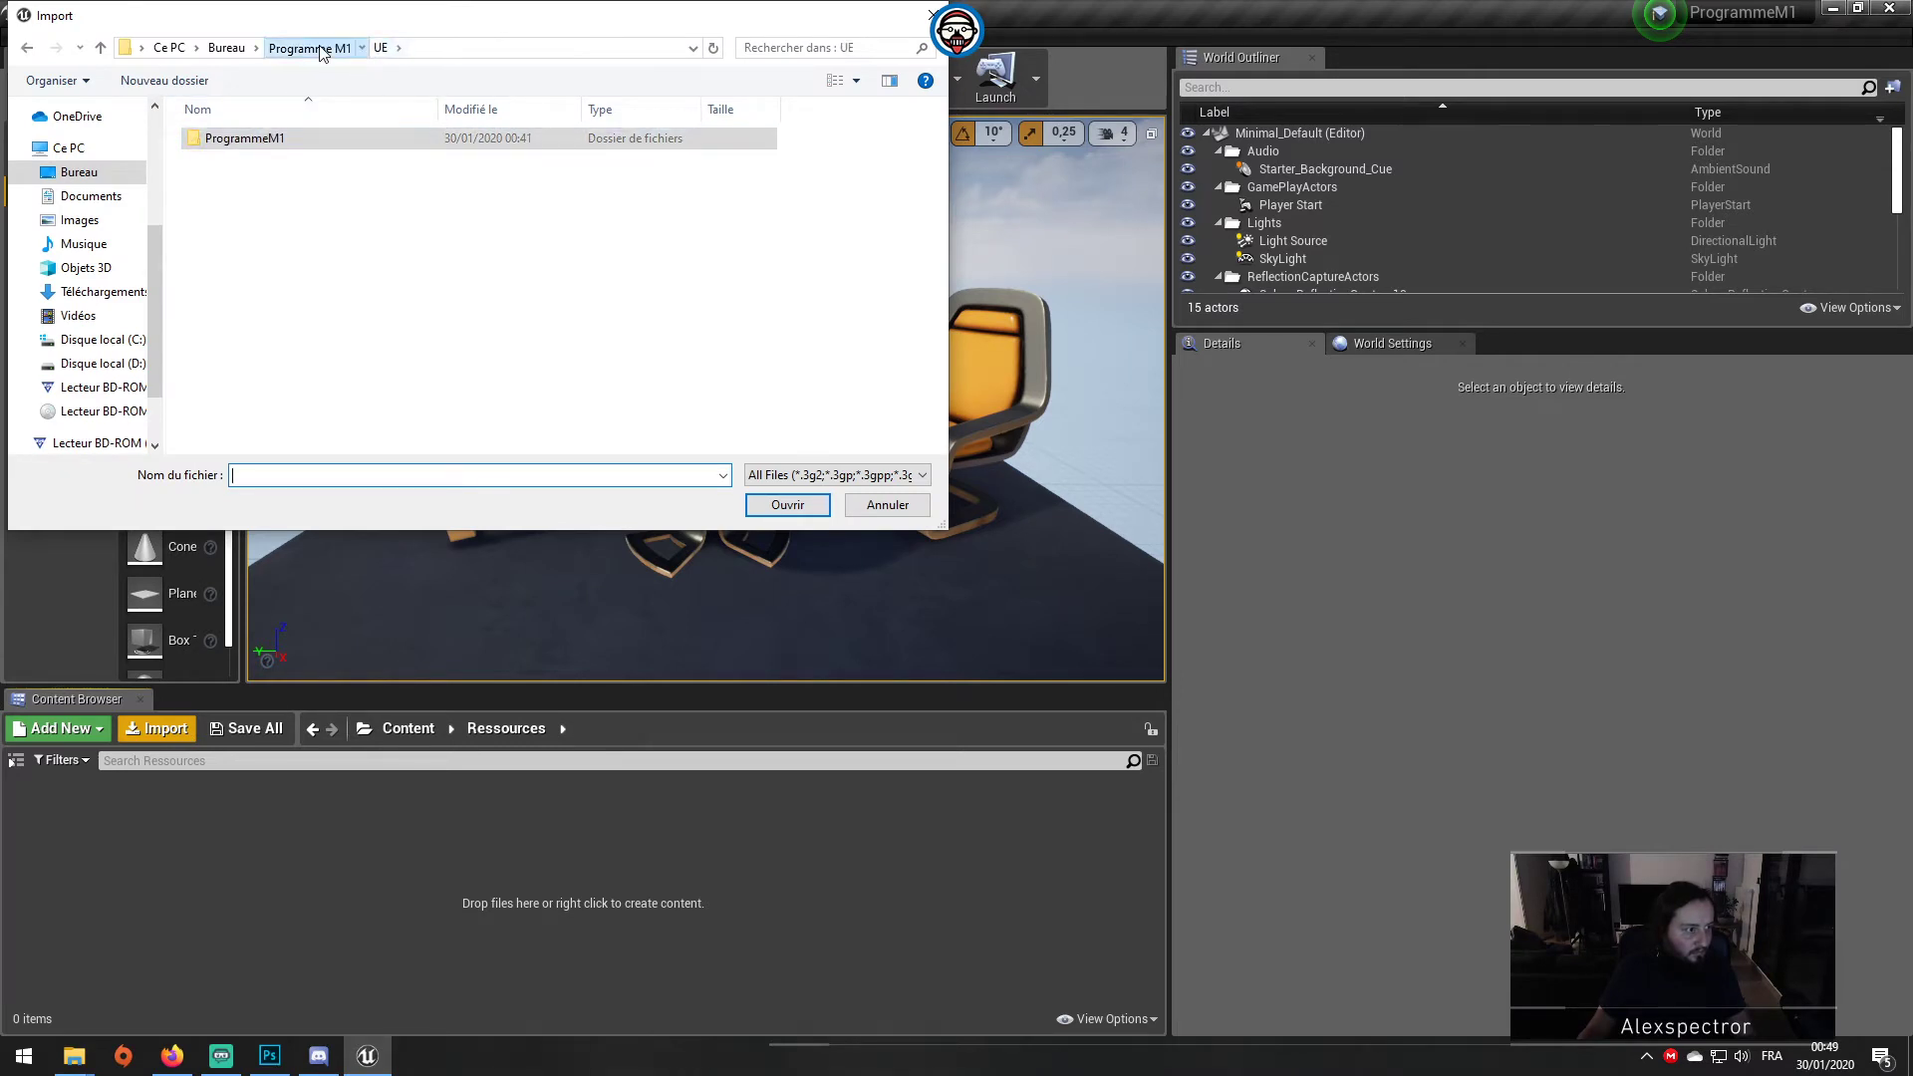
click(309, 48)
double_click(259, 152)
click(259, 145)
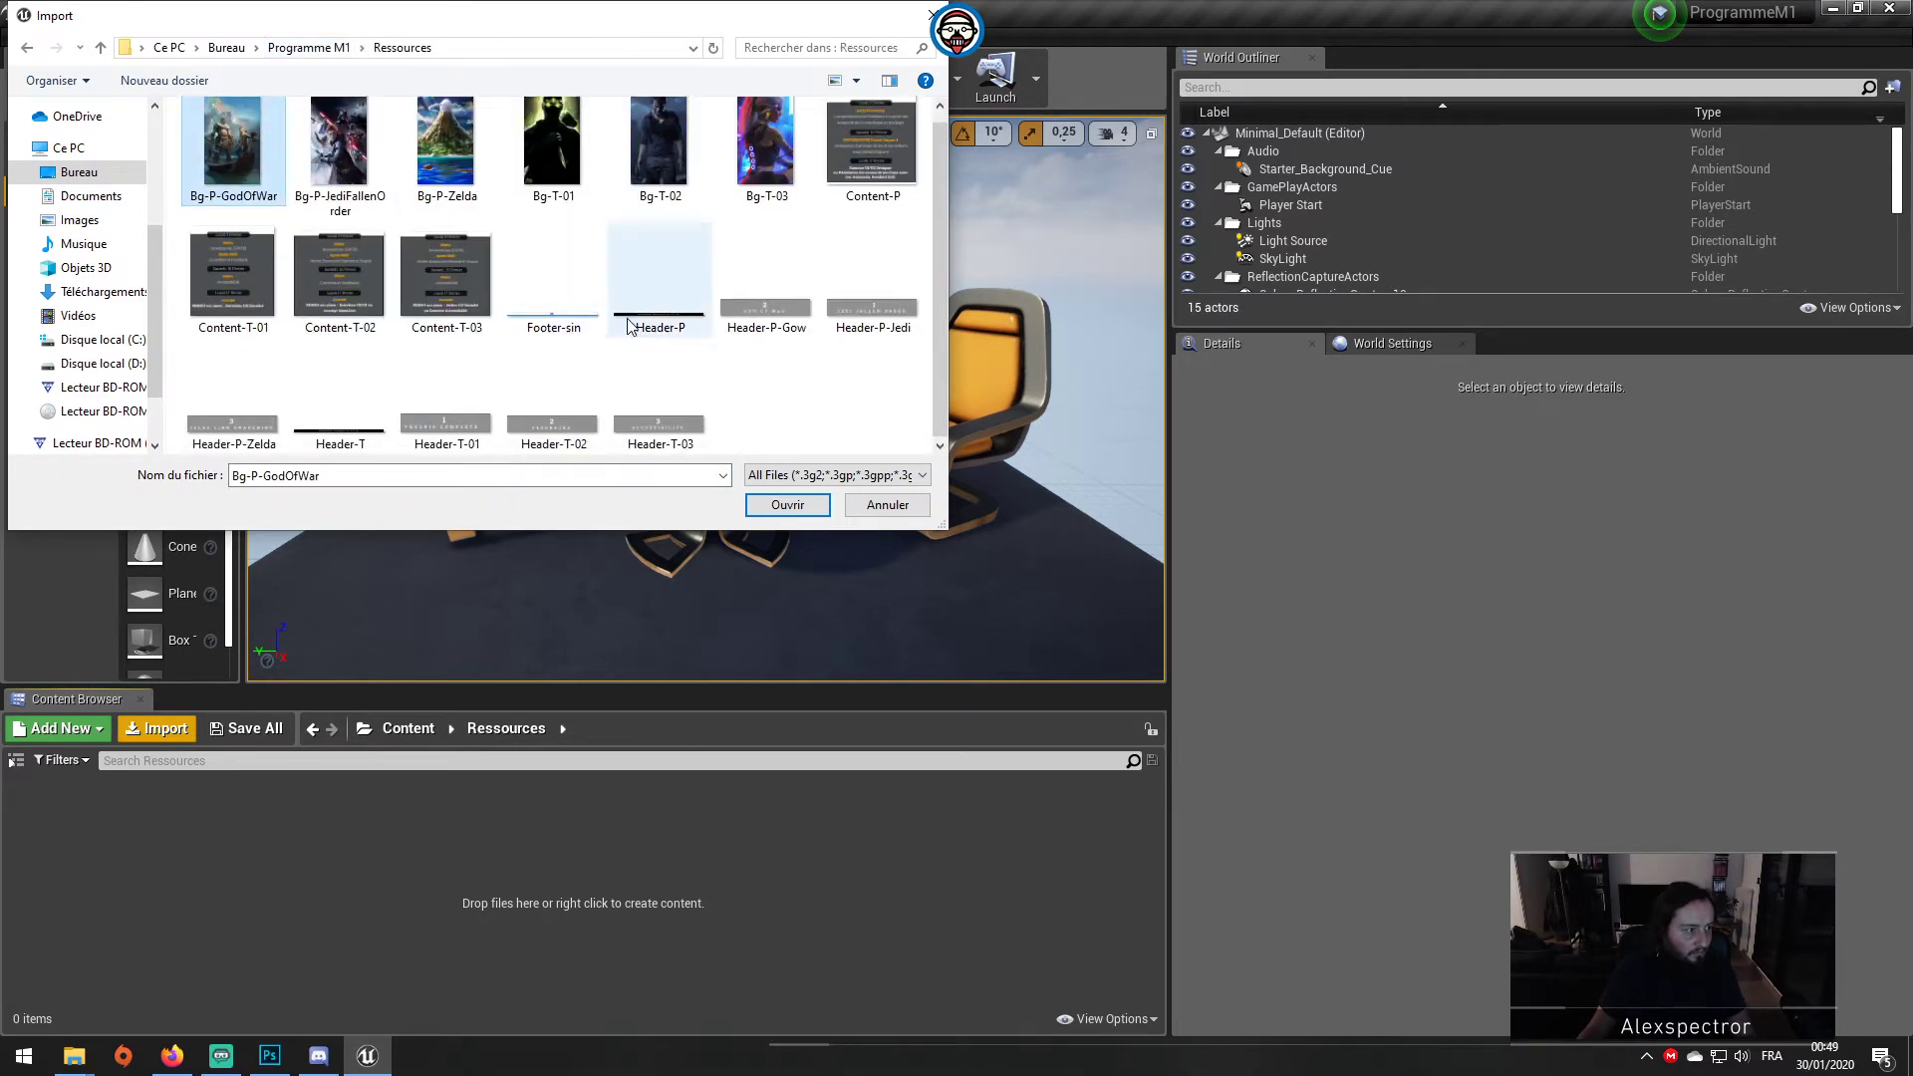
shift+click(648, 439)
click(783, 501)
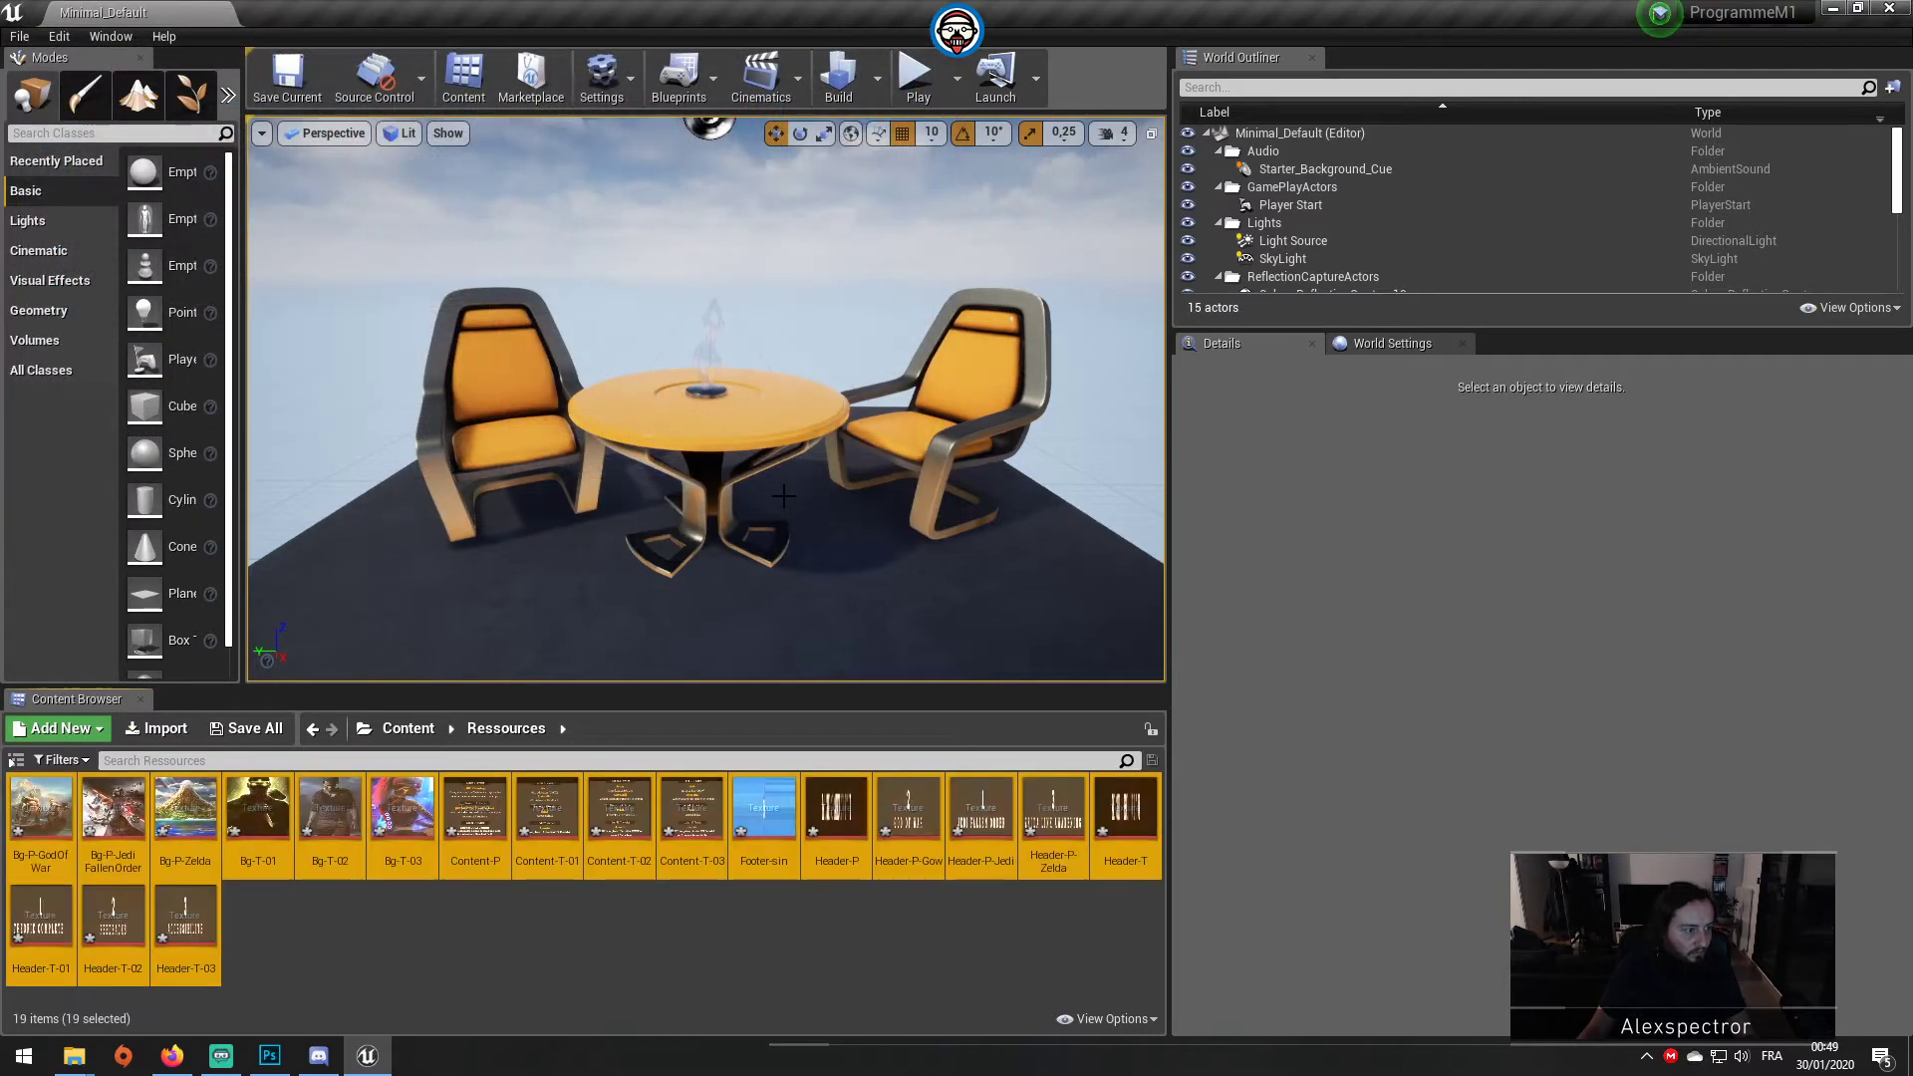
key(ctrl+shift+s)
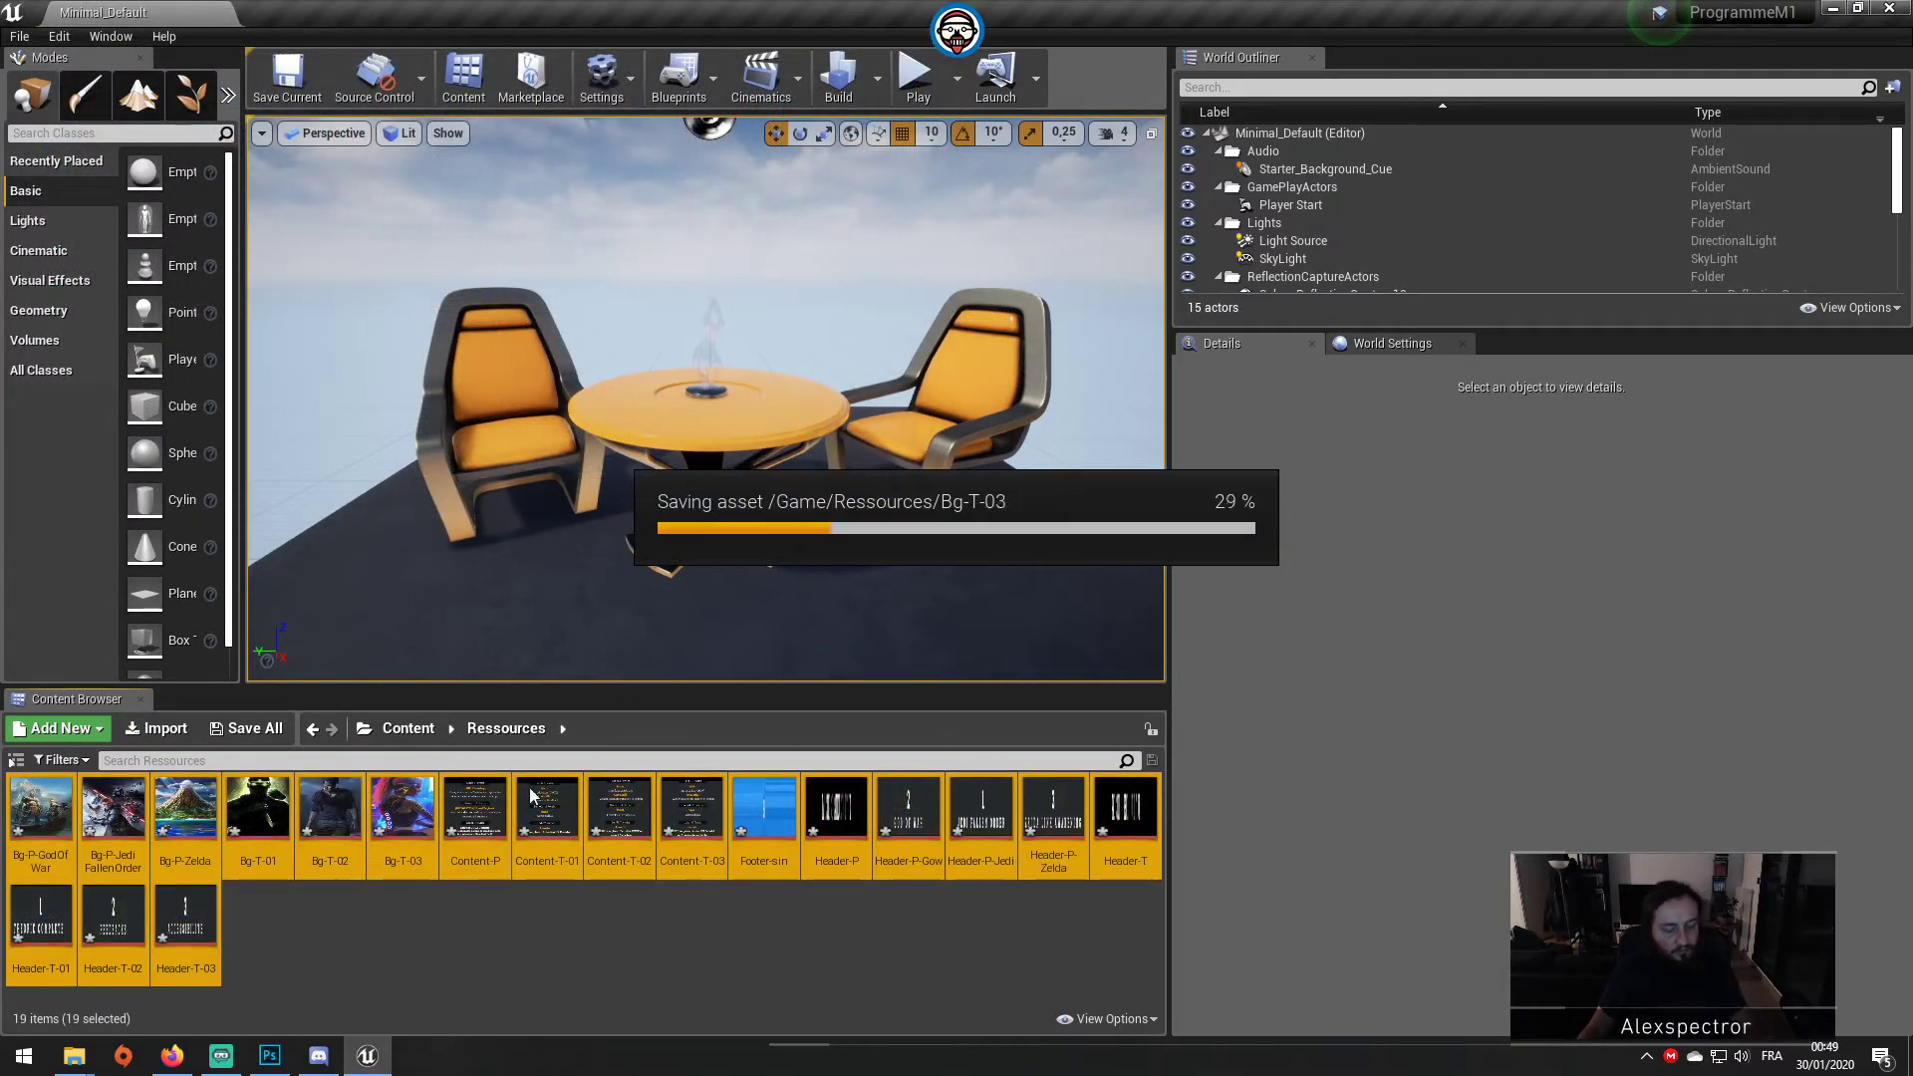
click(408, 731)
Step: Create a widget blueprint in Content named ProgrammeMainContainer
right_click(311, 811)
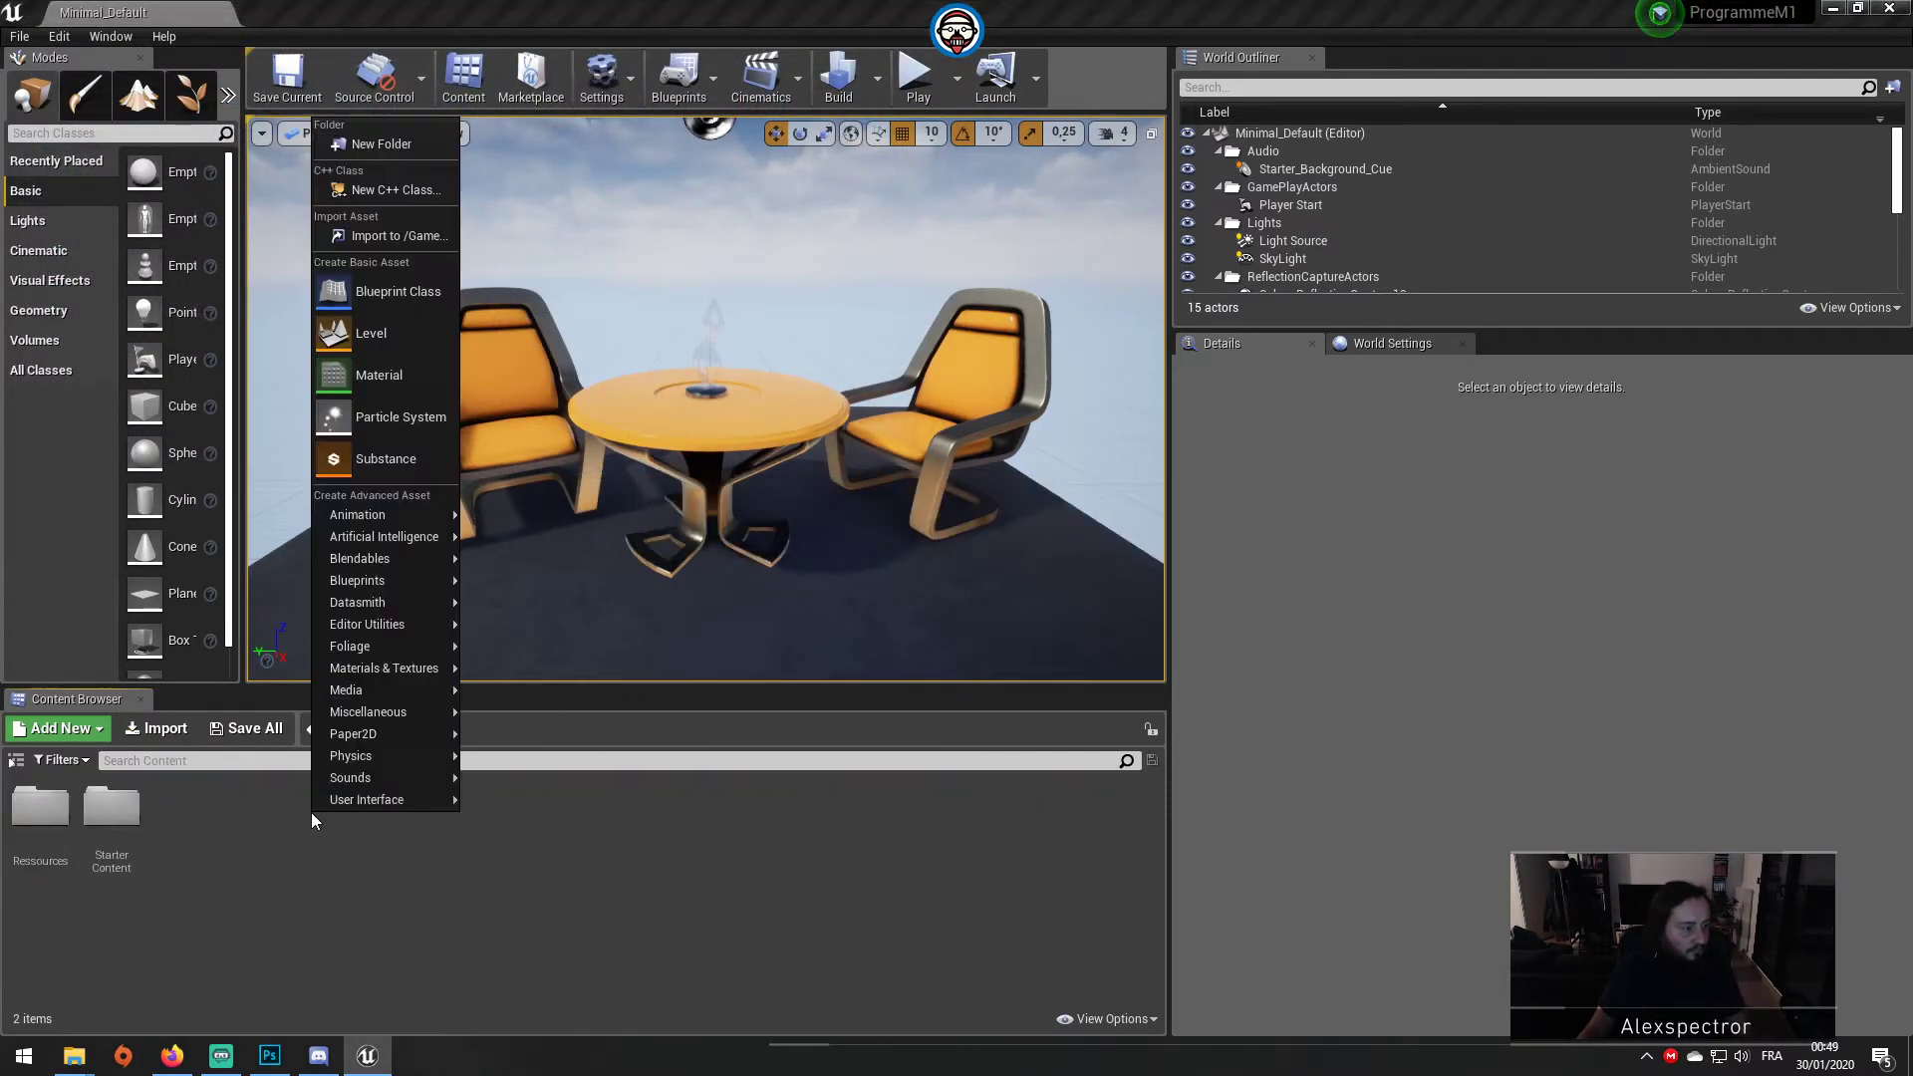
mouse_move(382, 810)
click(542, 935)
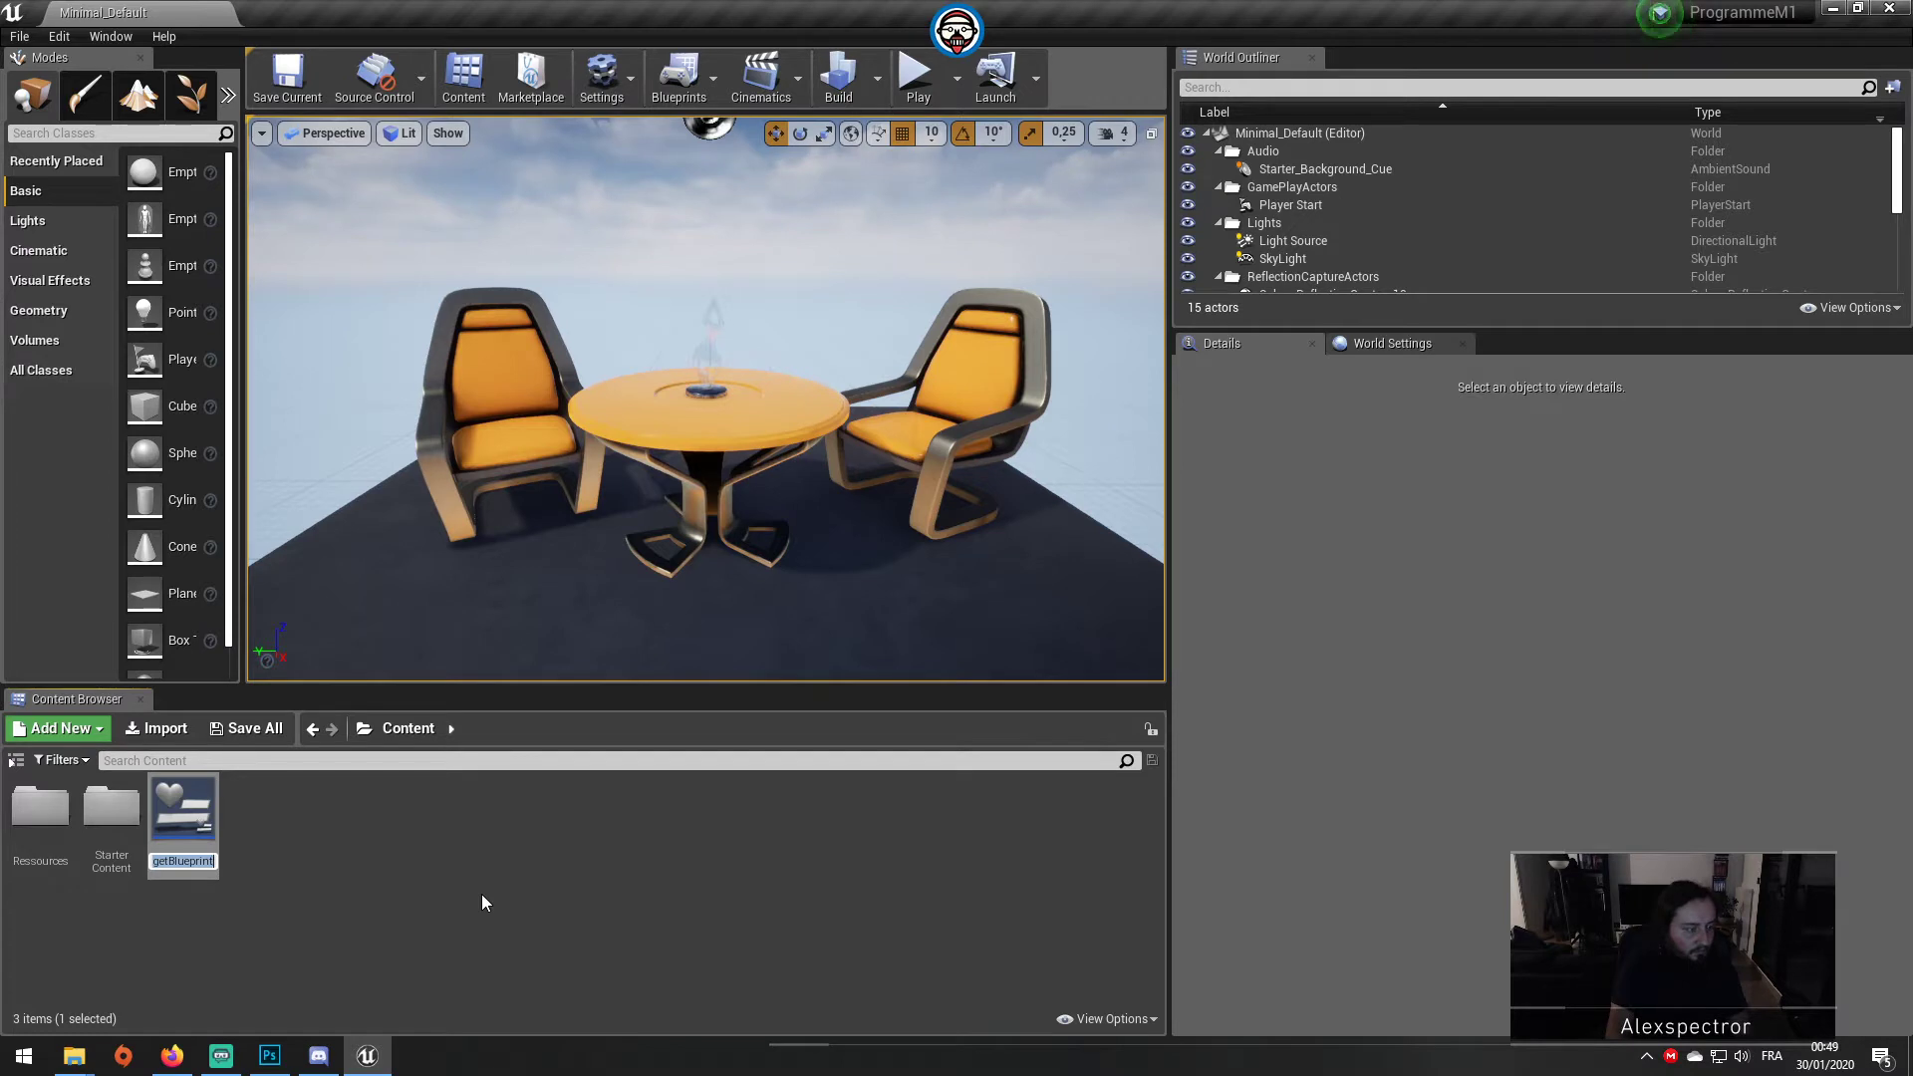
text(Progra)
key(BackSpace)
key(BackSpace)
key(BackSpace)
text(Menu)
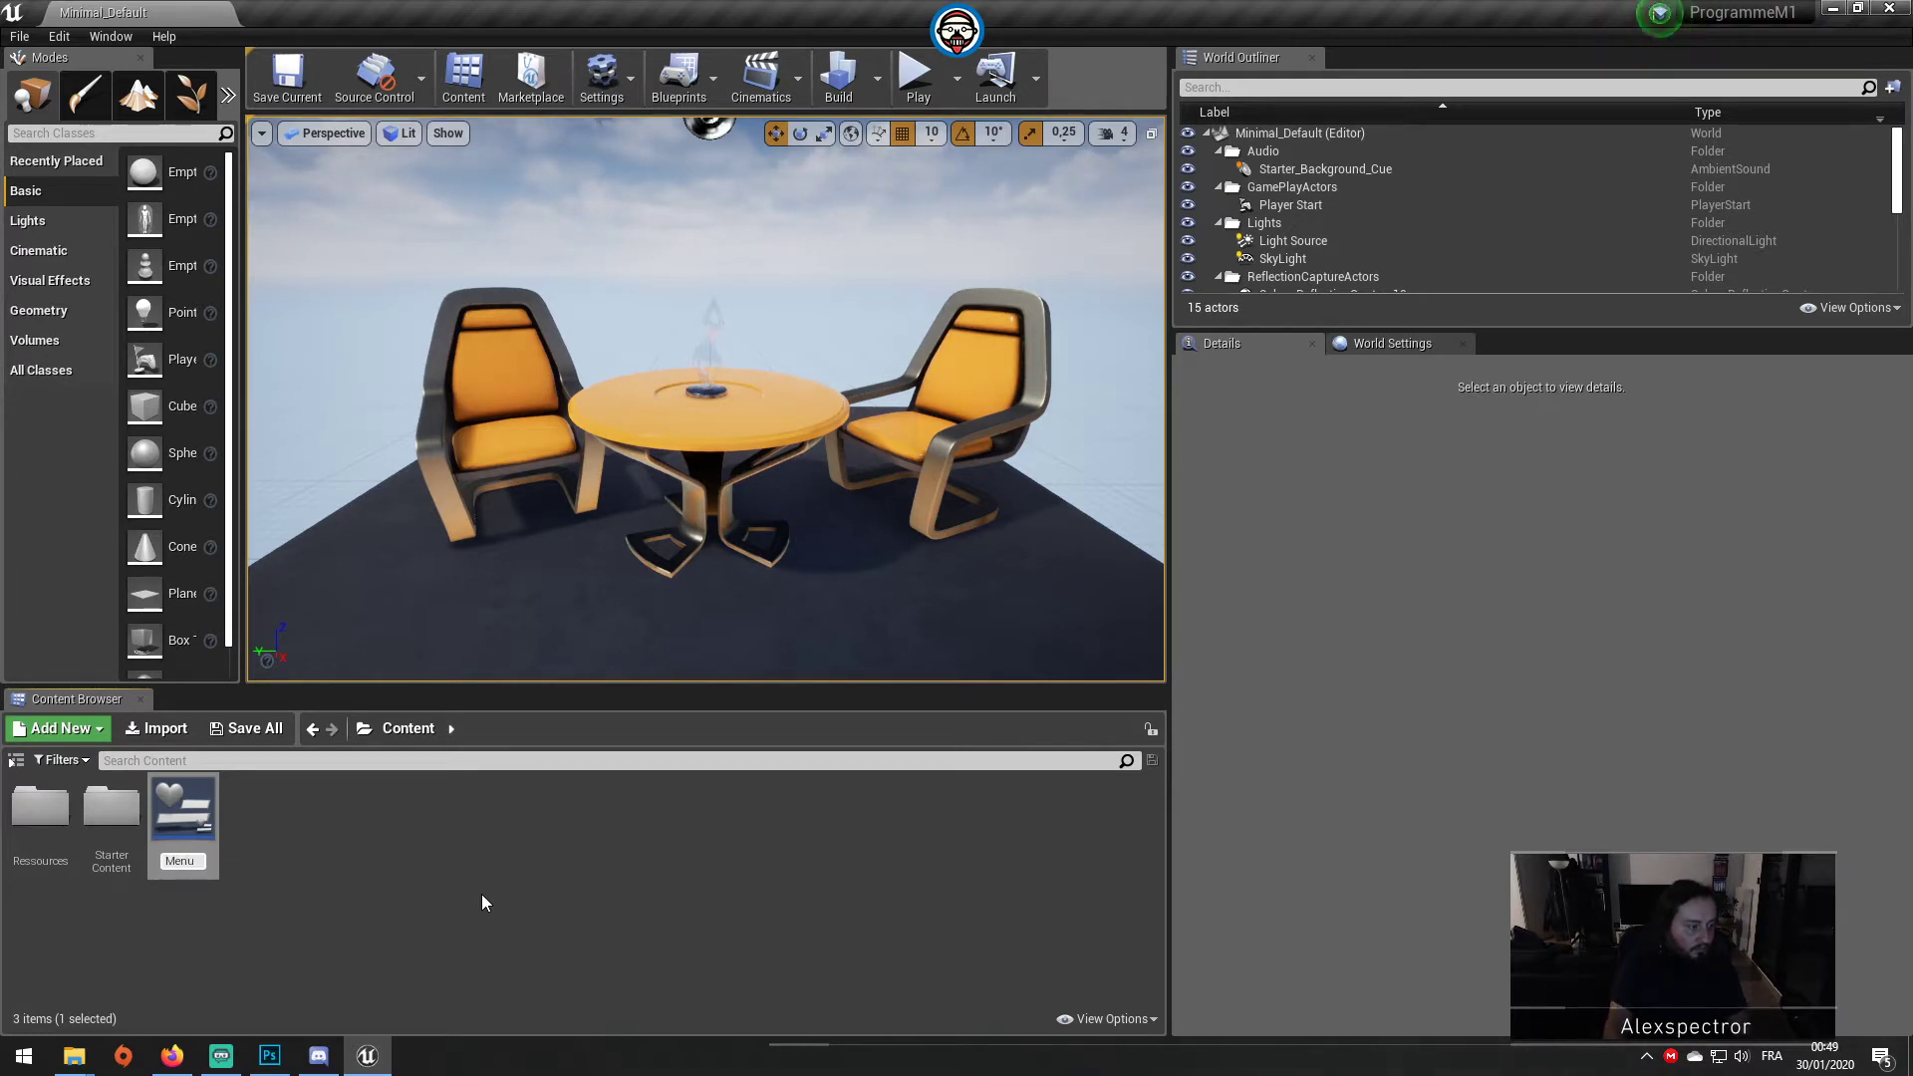
text(_PRogram)
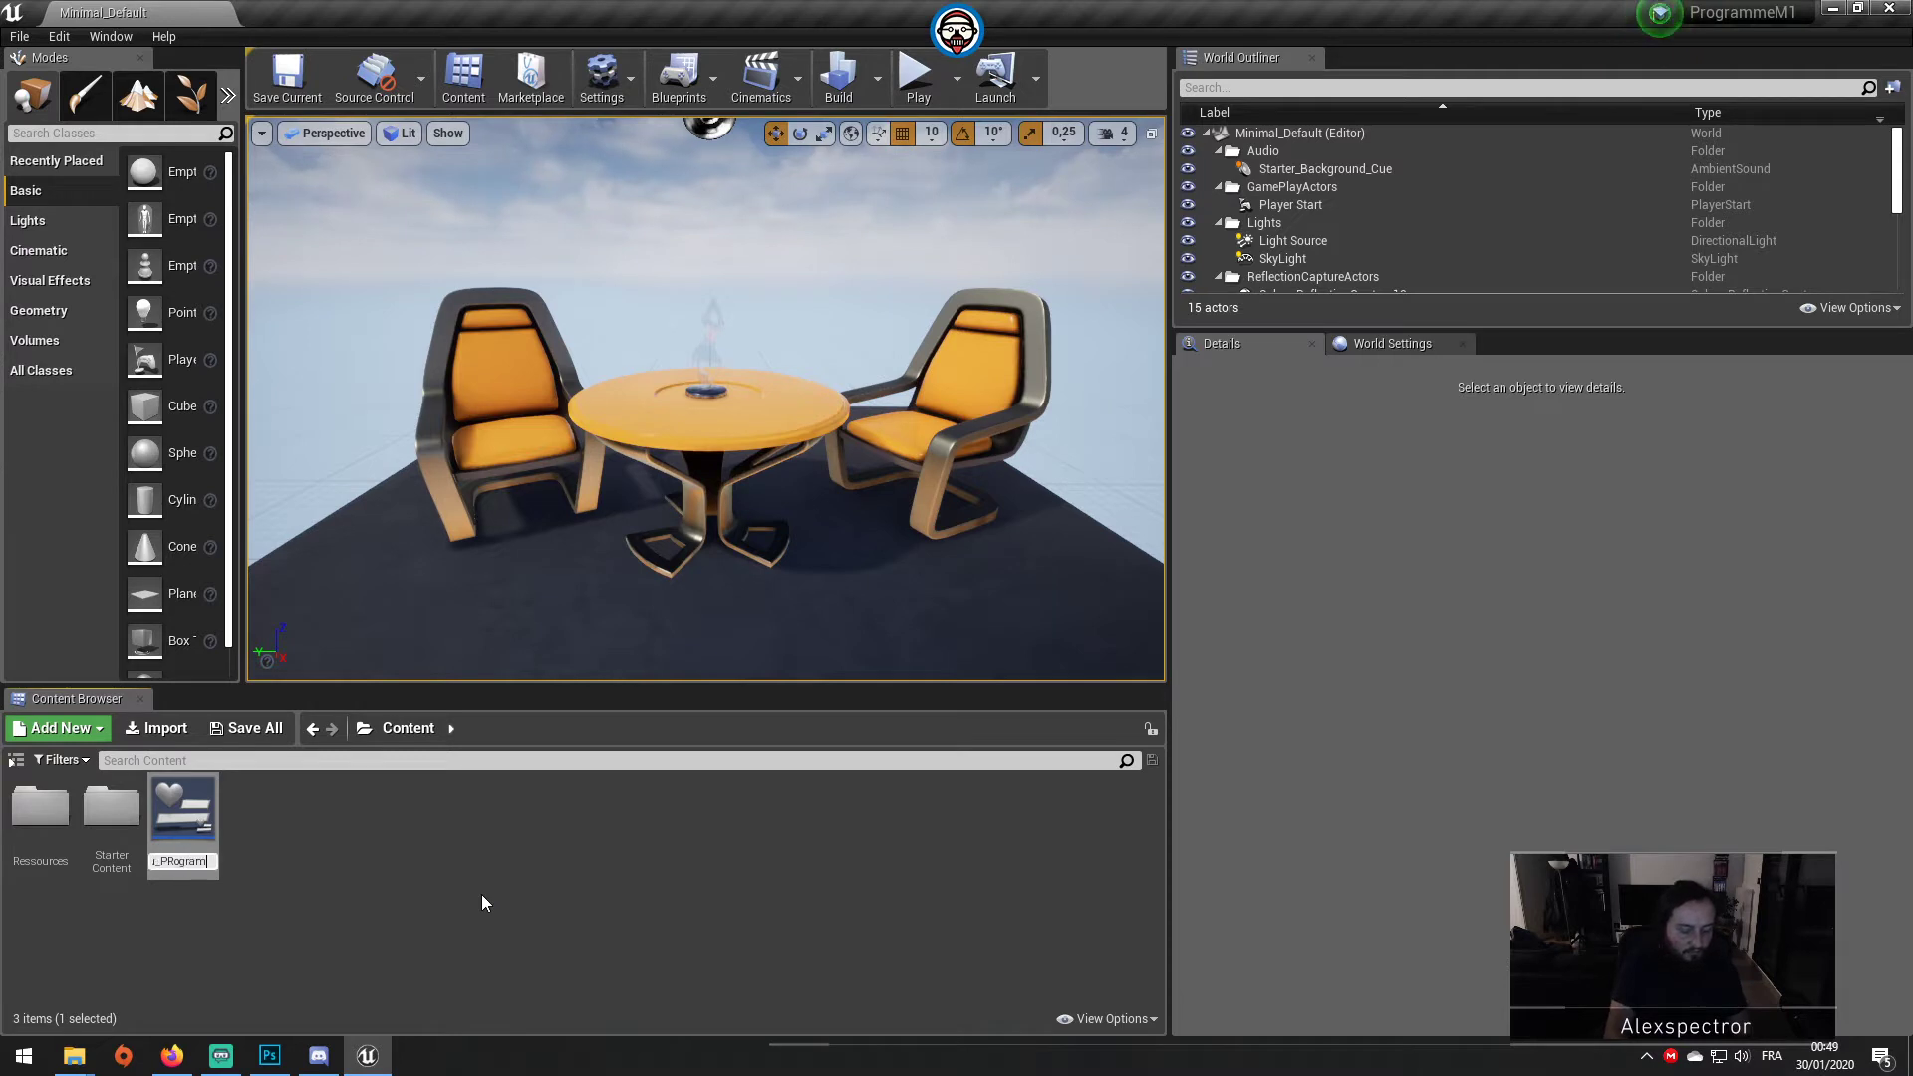
key(BackSpace)
key(BackSpace)
key(BackSpace)
text(r)
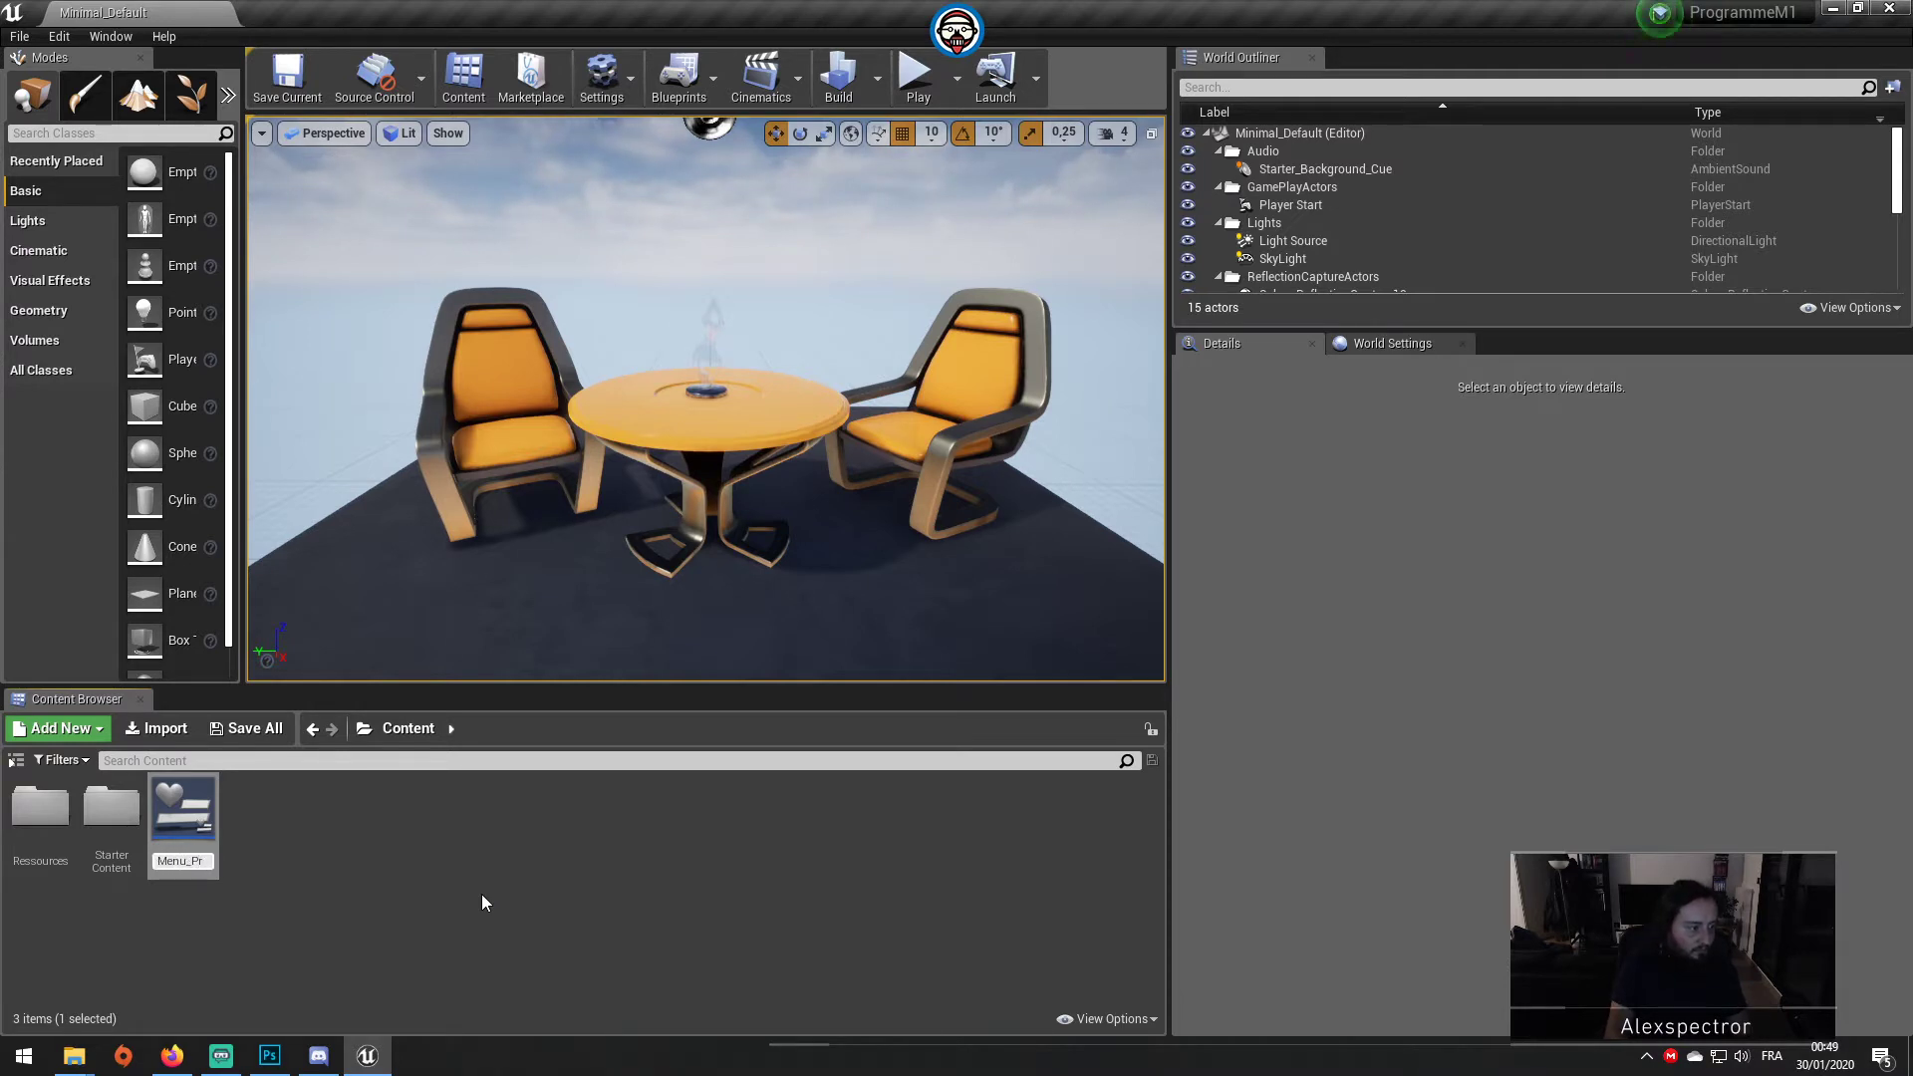
text(p)
key(BackSpace)
key(BackSpace)
key(BackSpace)
key(BackSpace)
key(BackSpace)
key(BackSpace)
key(BackSpace)
key(BackSpace)
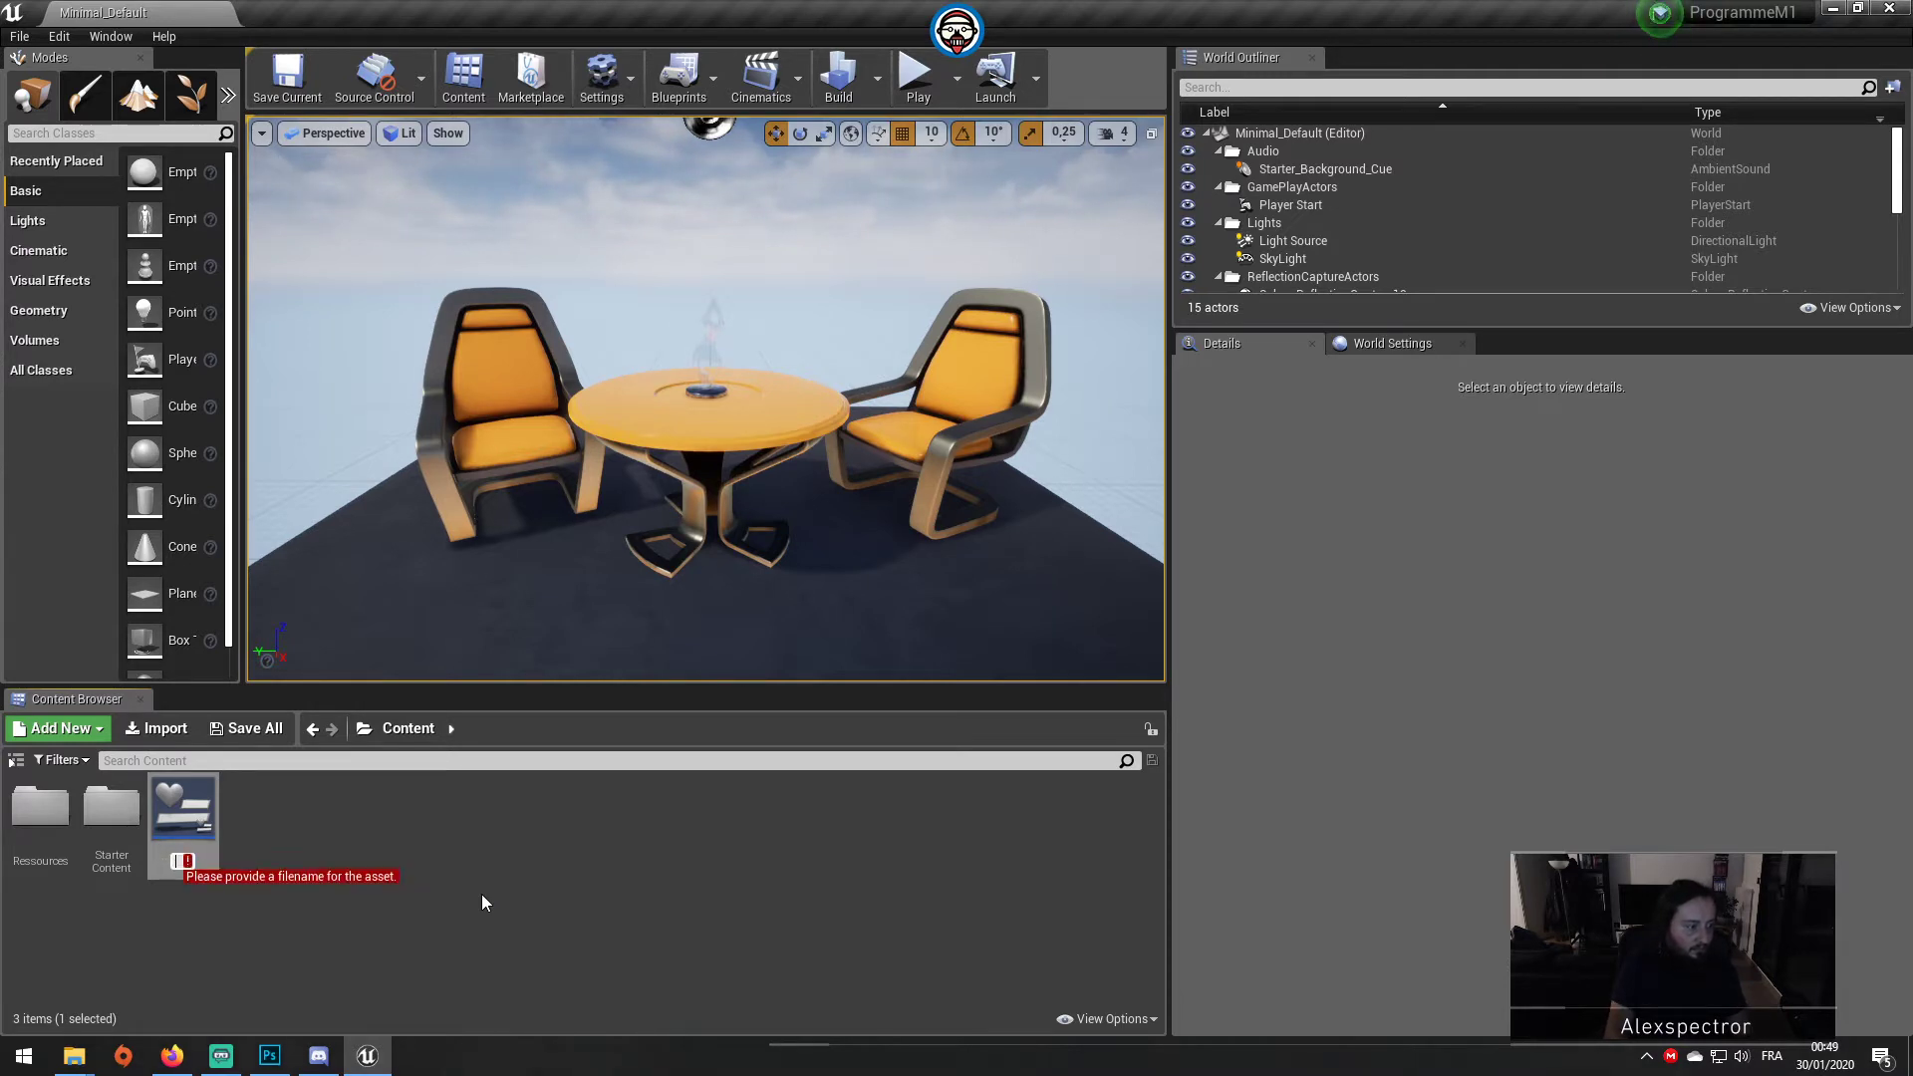
text(Programme)
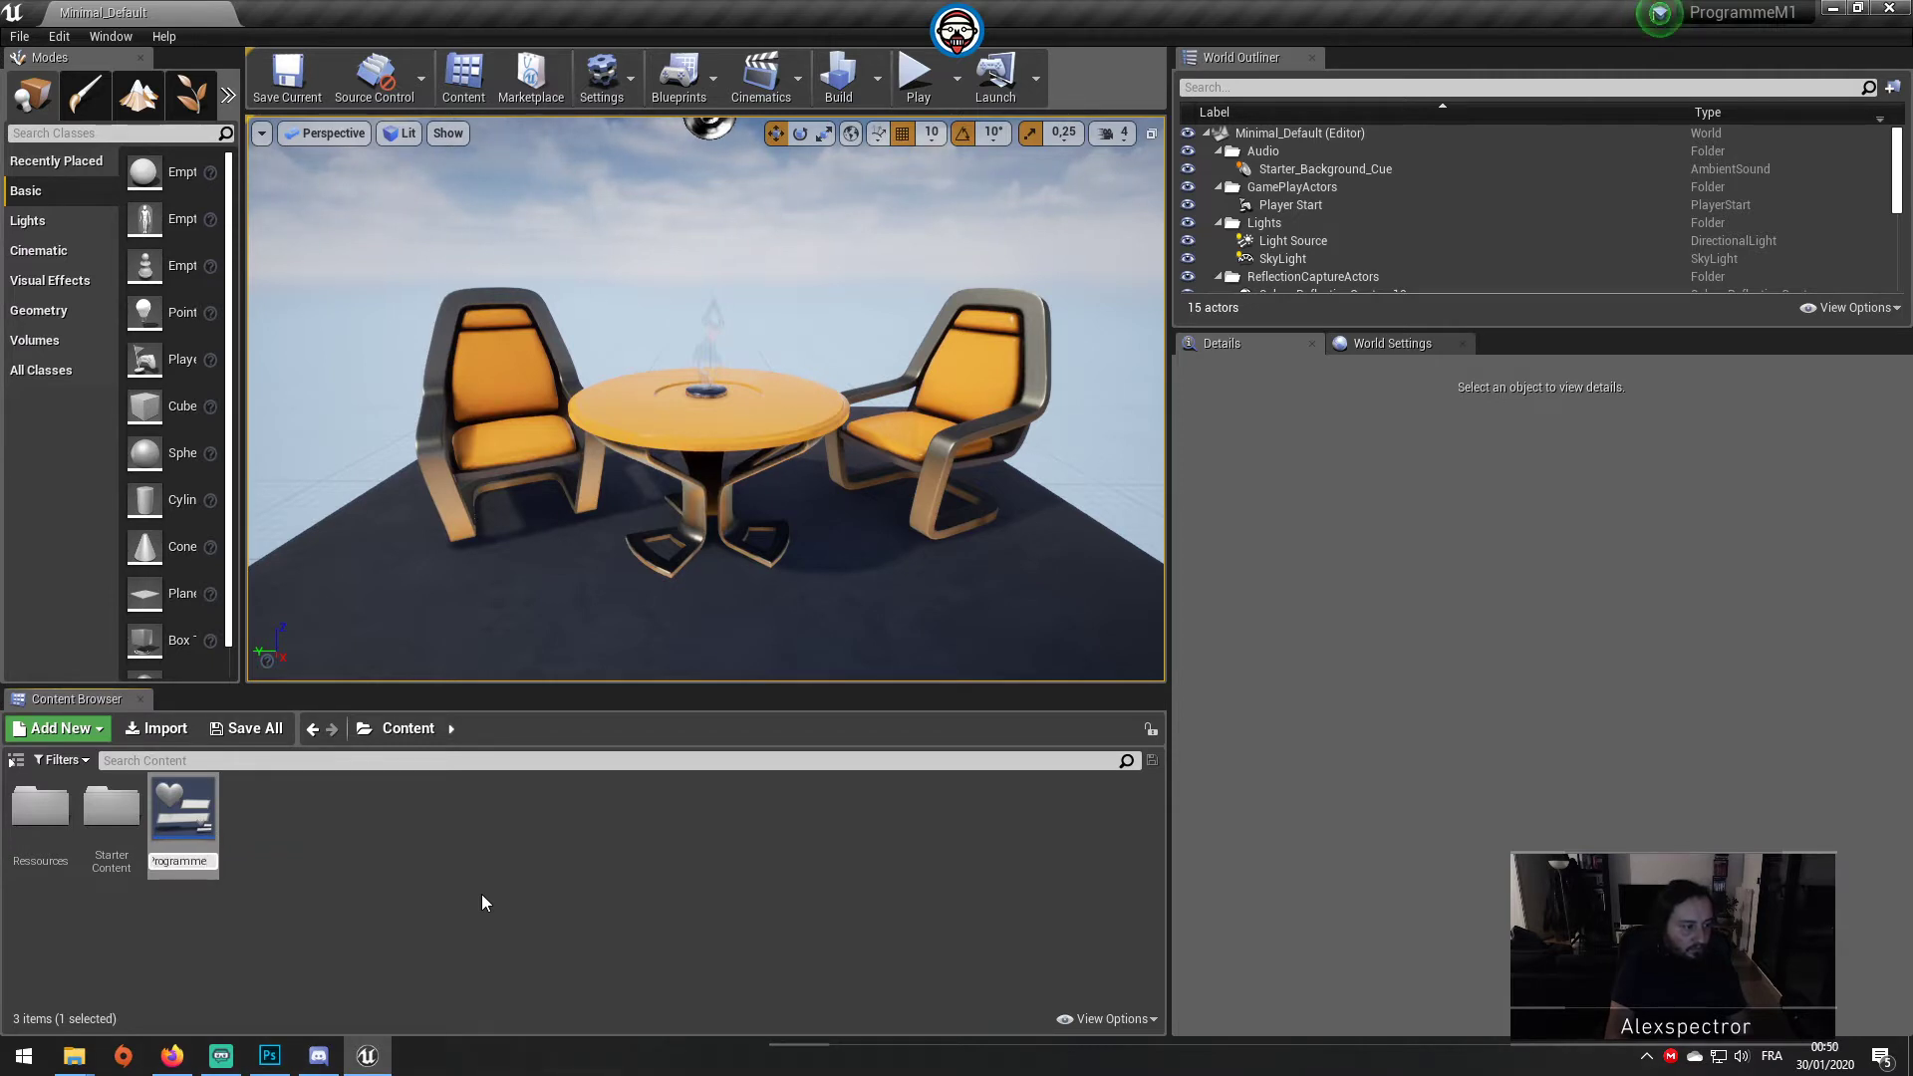
text(MainC)
text(ontainer)
key(Return)
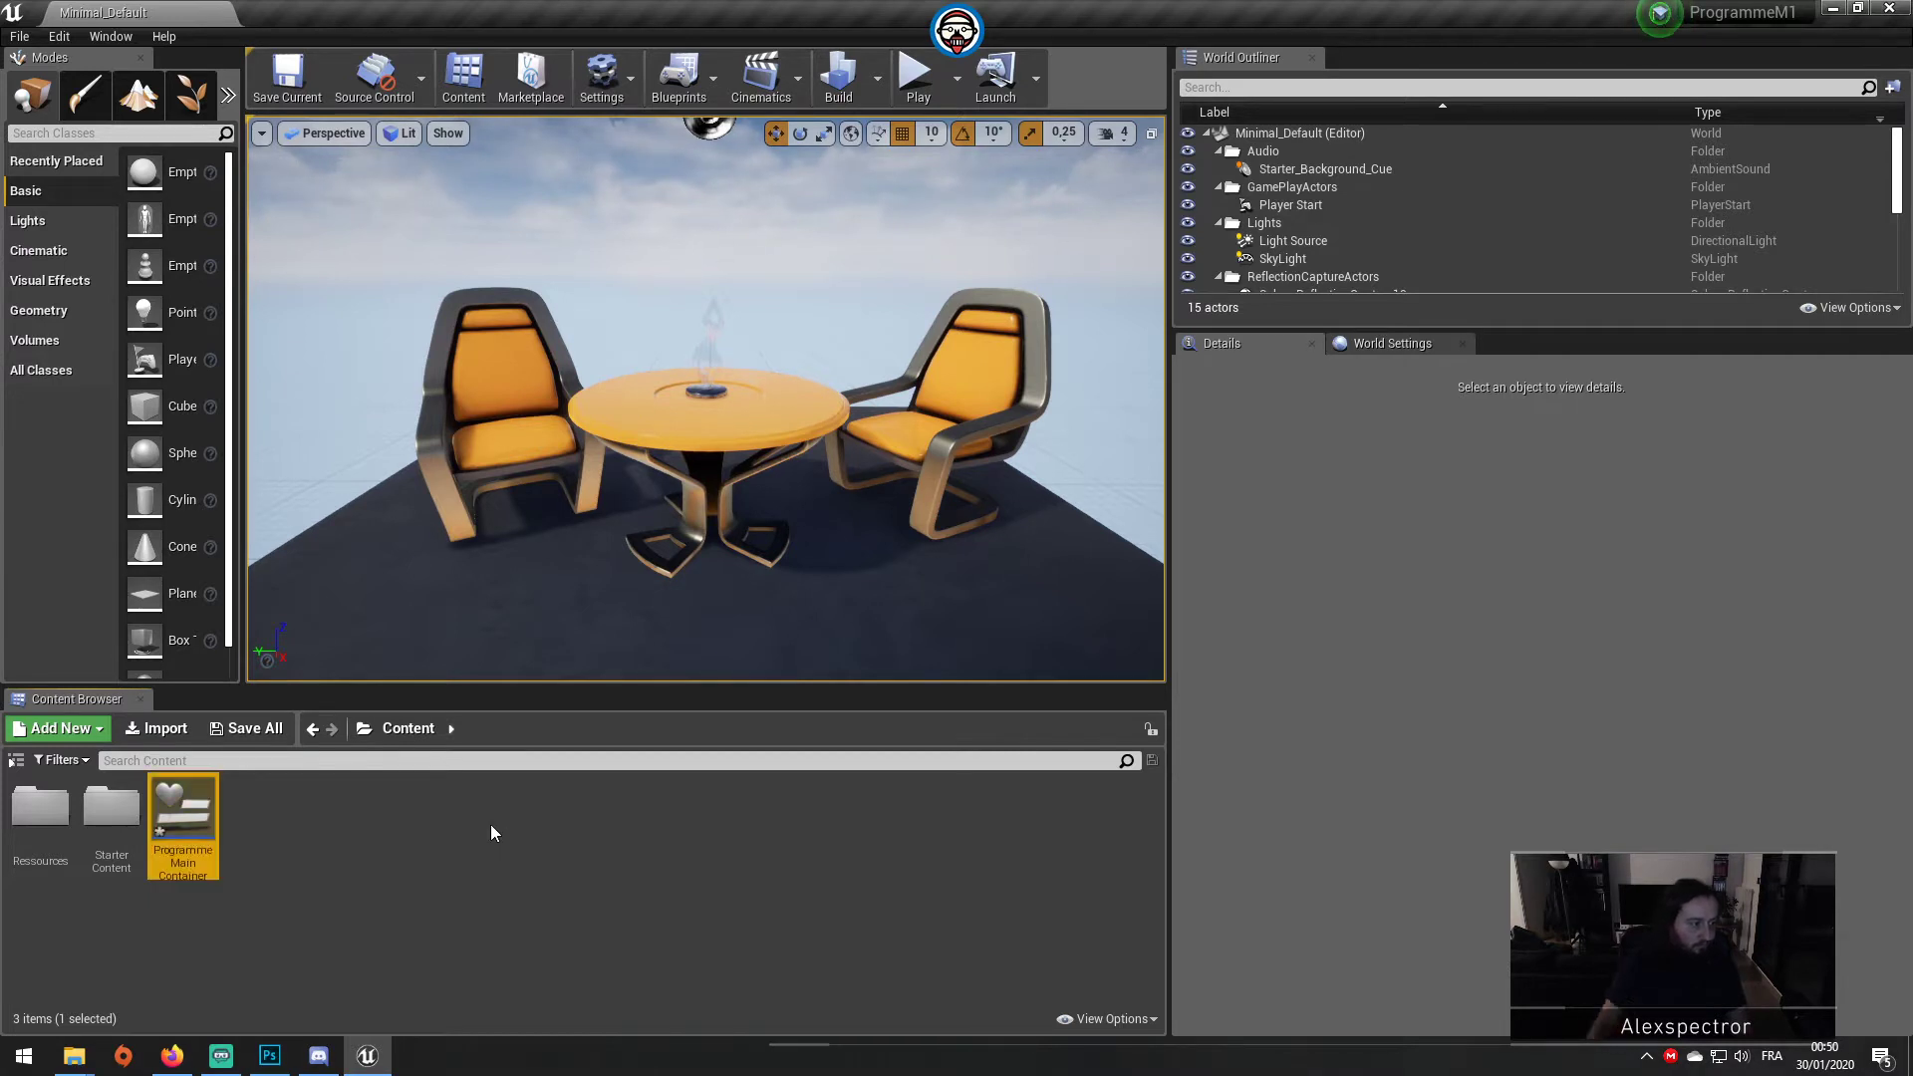
Step: Create a second widget blueprint named ProgrammeElement and open it in the designer
right_click(491, 833)
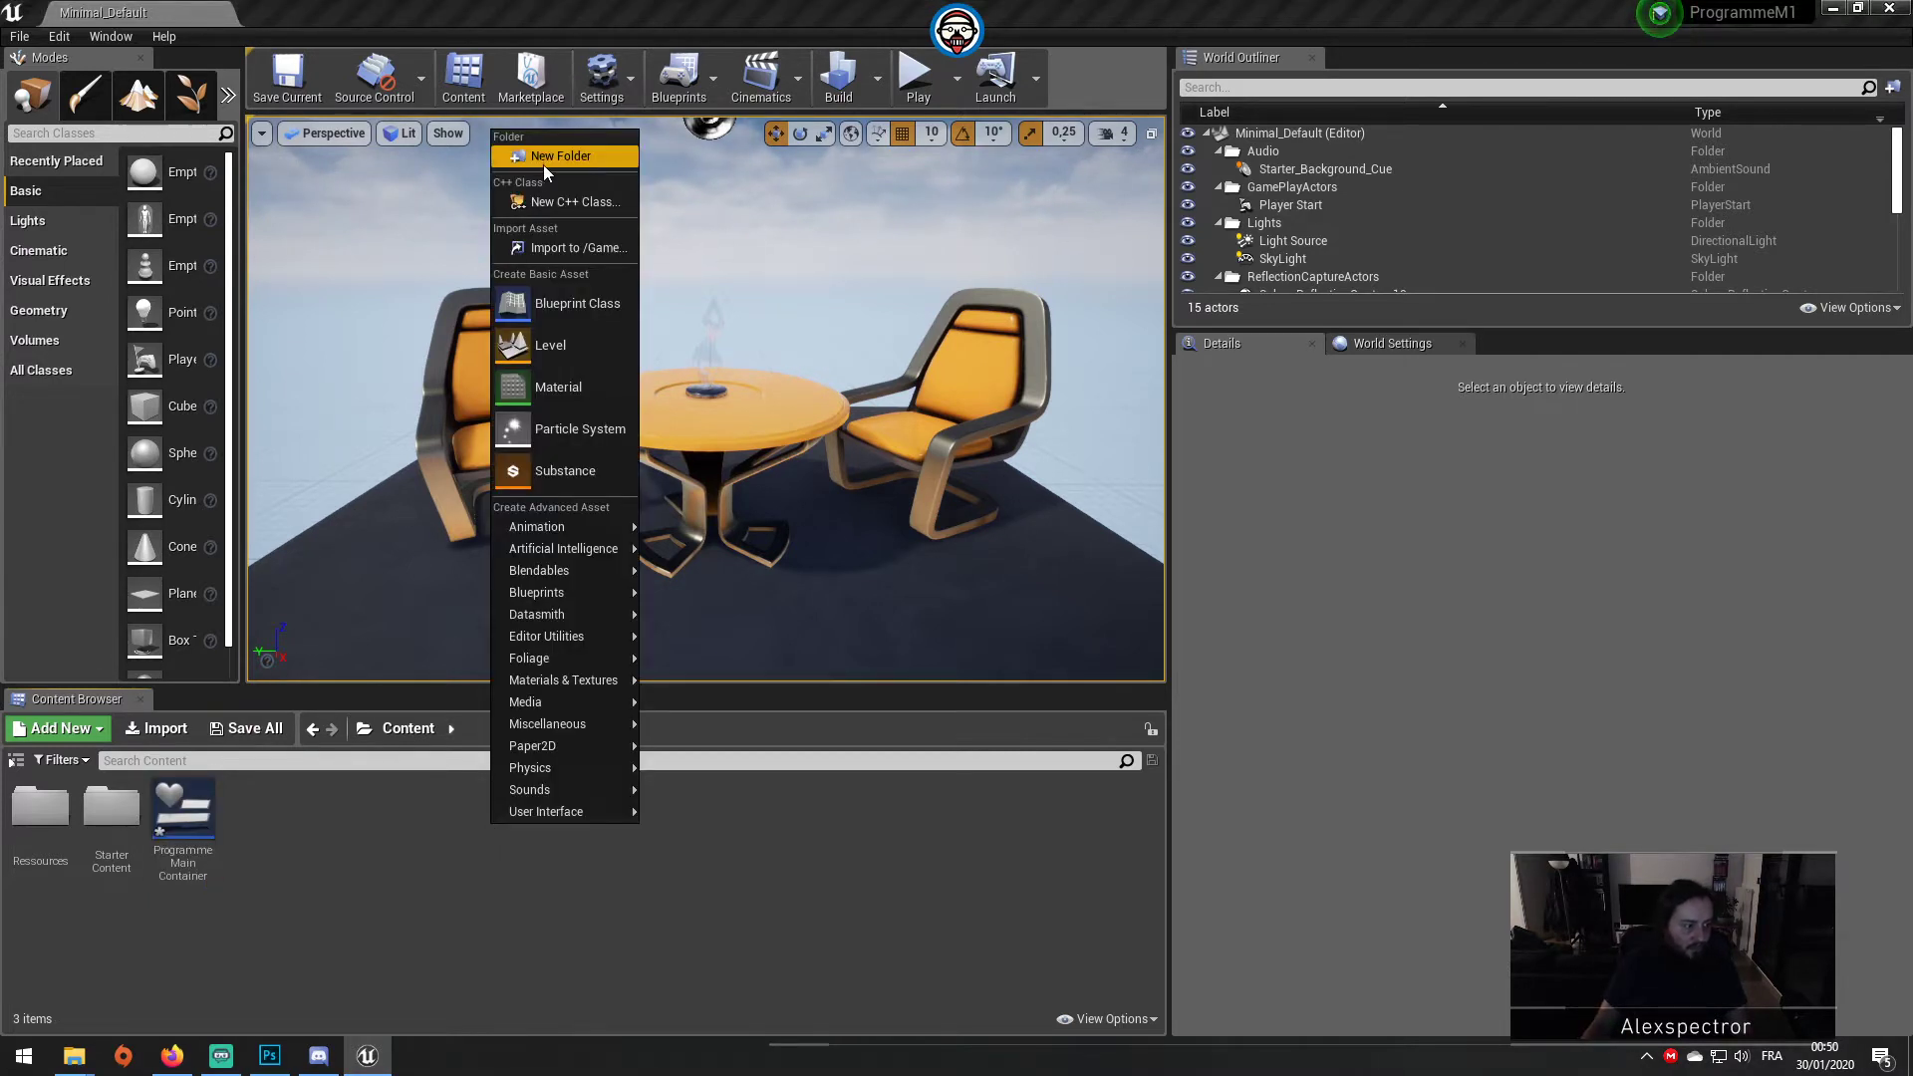
mouse_move(558, 811)
click(709, 946)
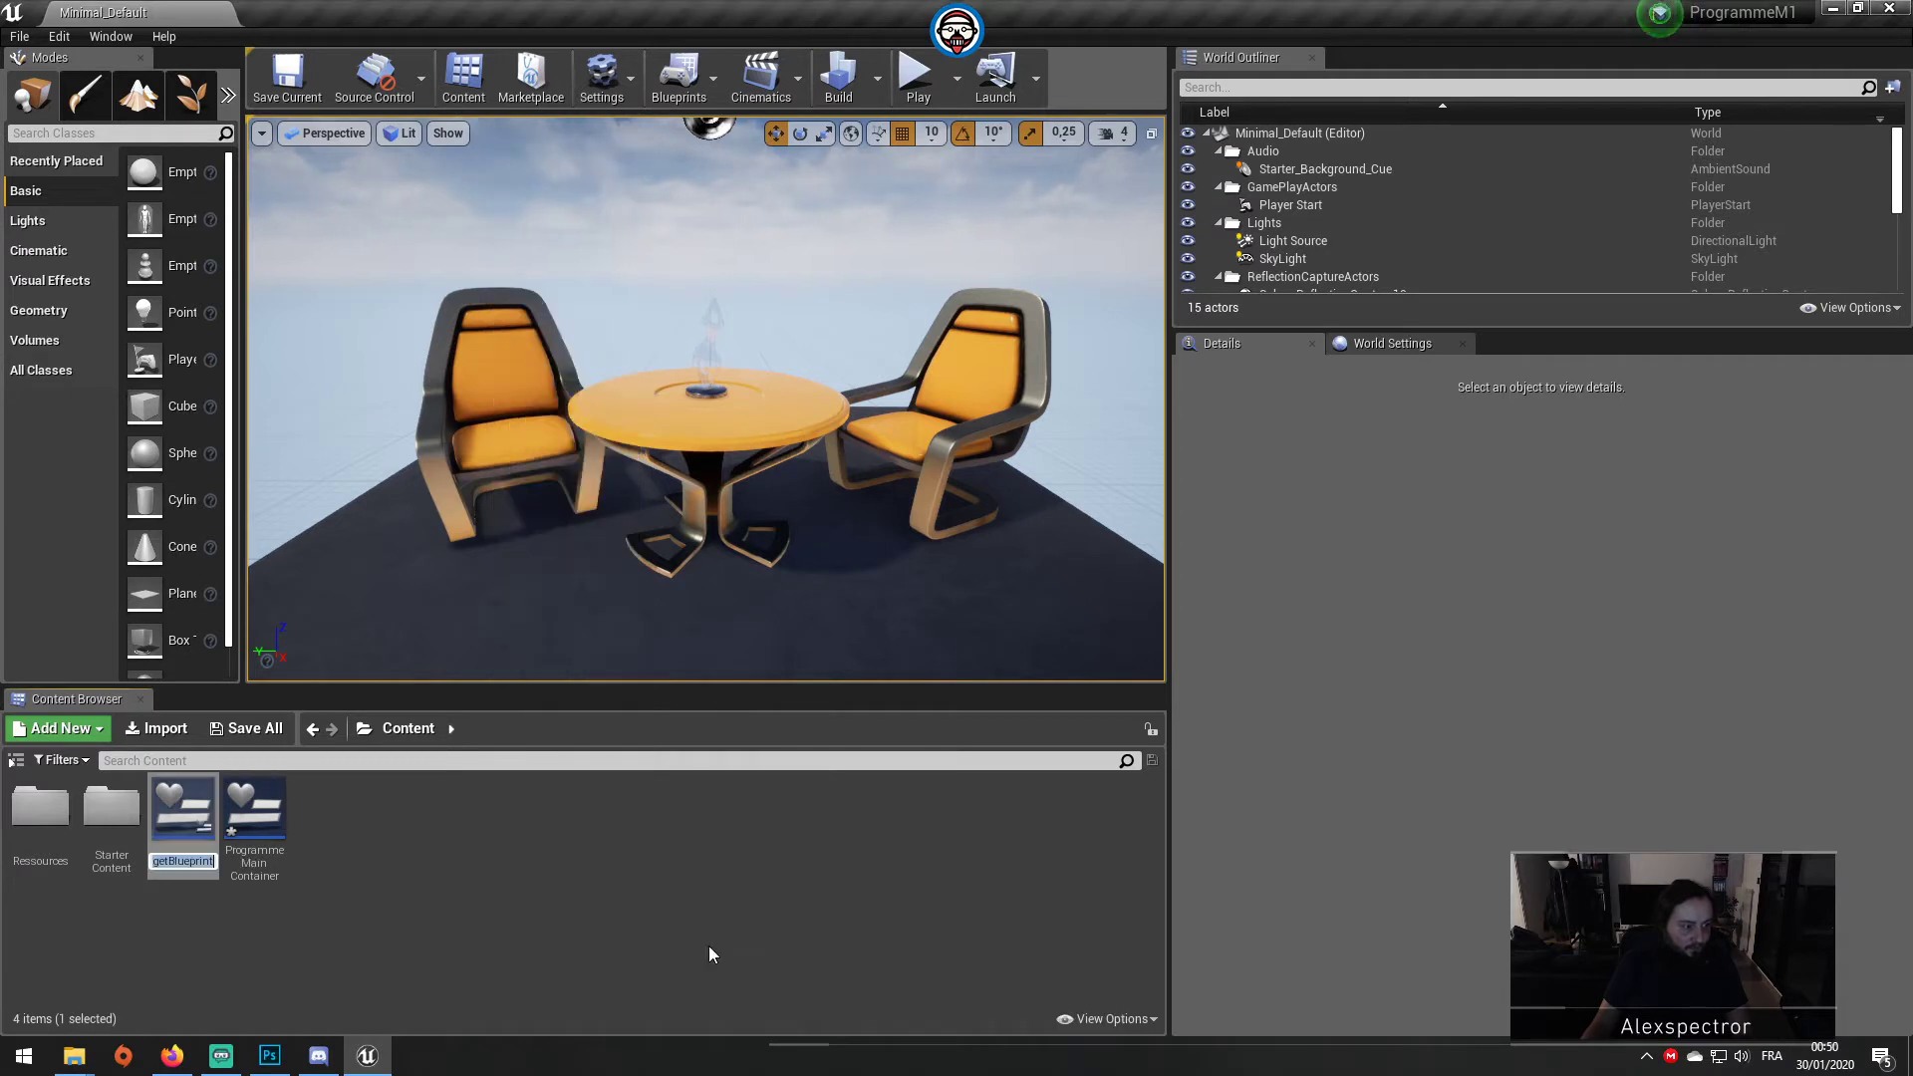
text(Programme)
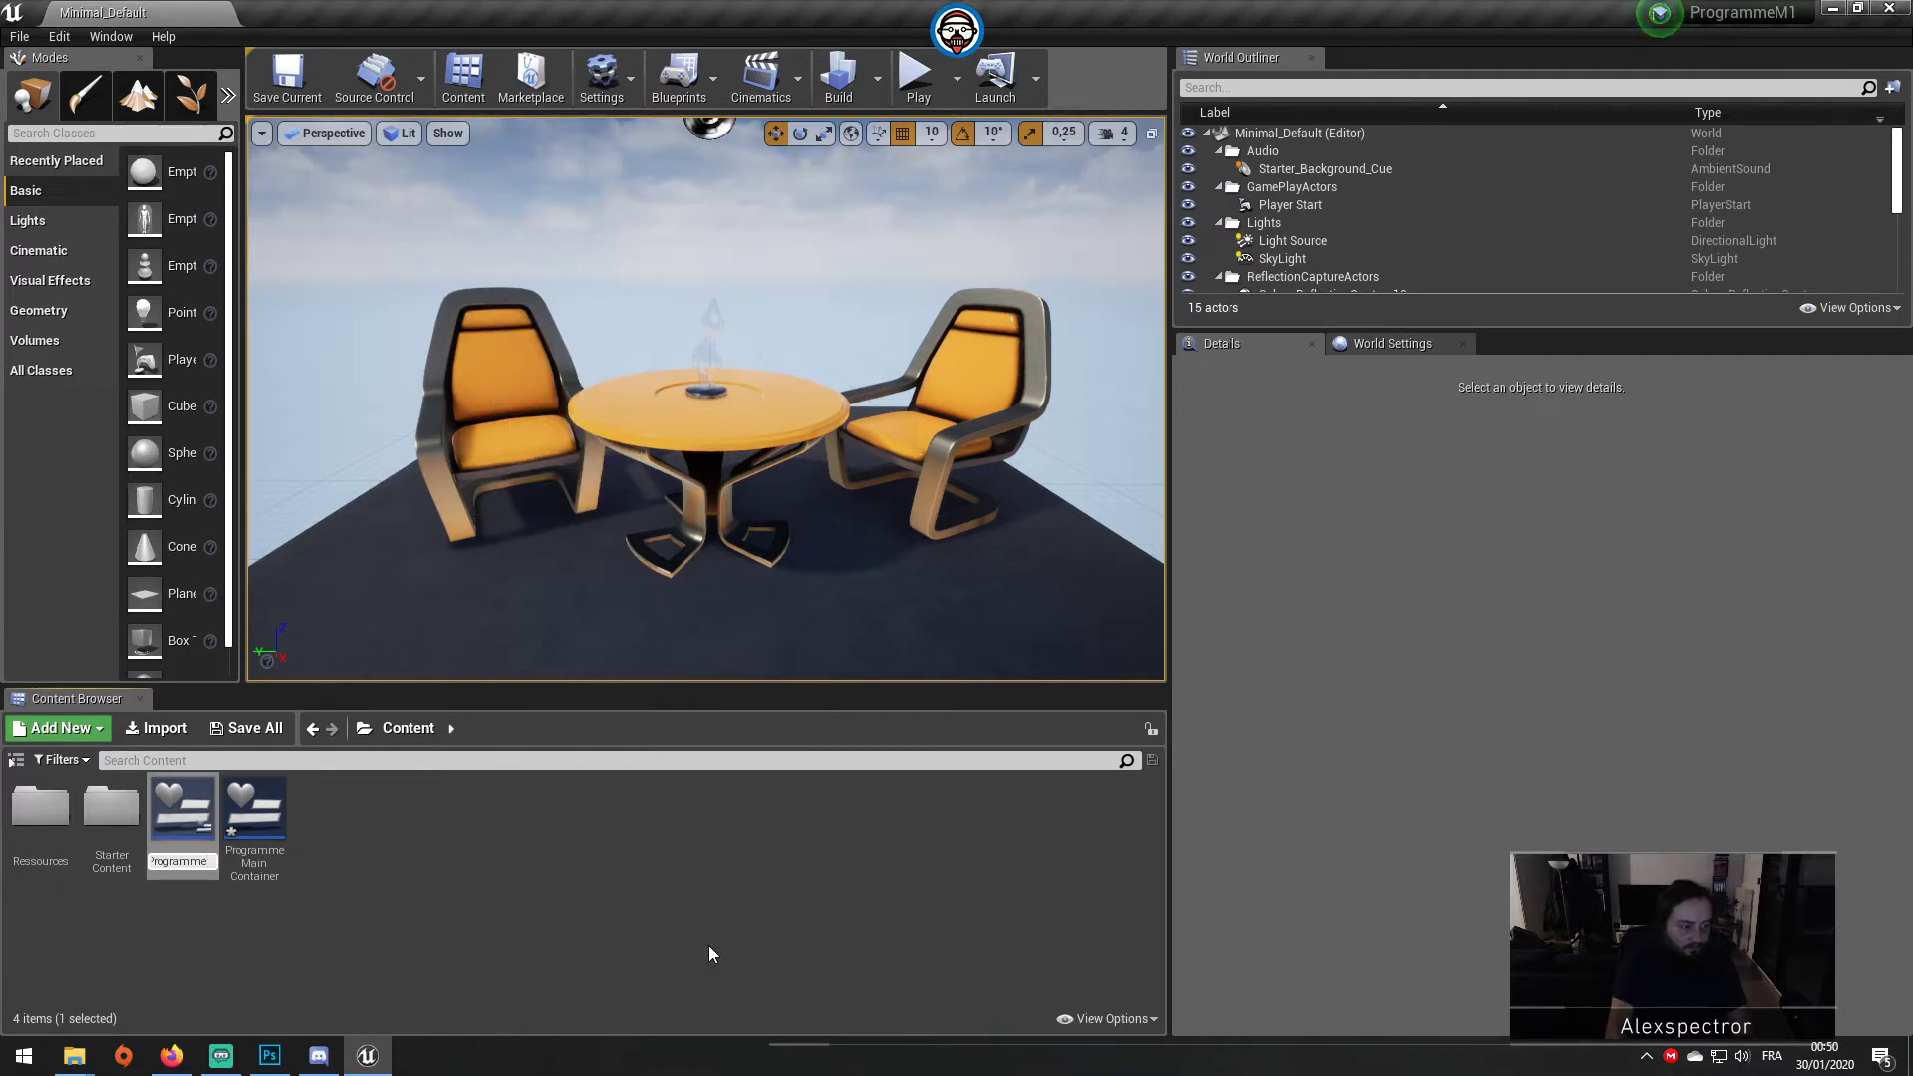
key(Return)
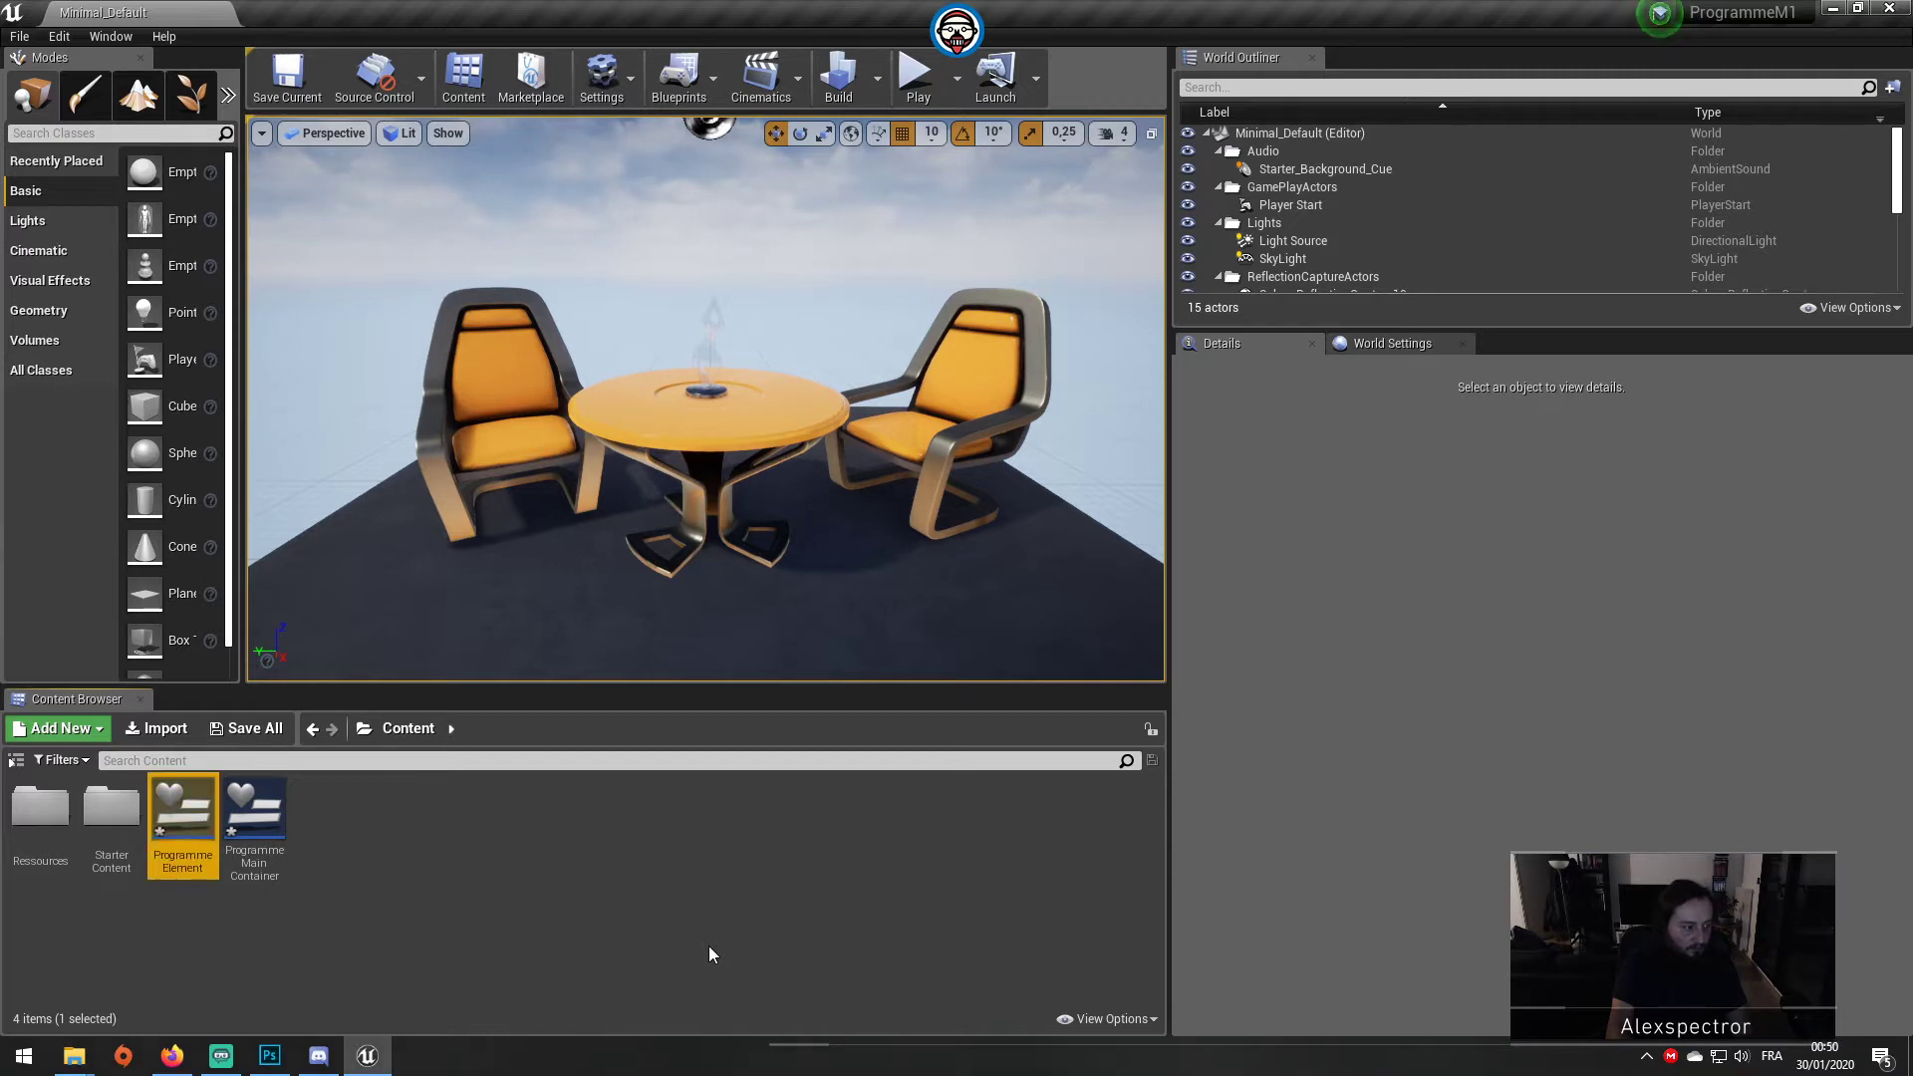
double_click(181, 805)
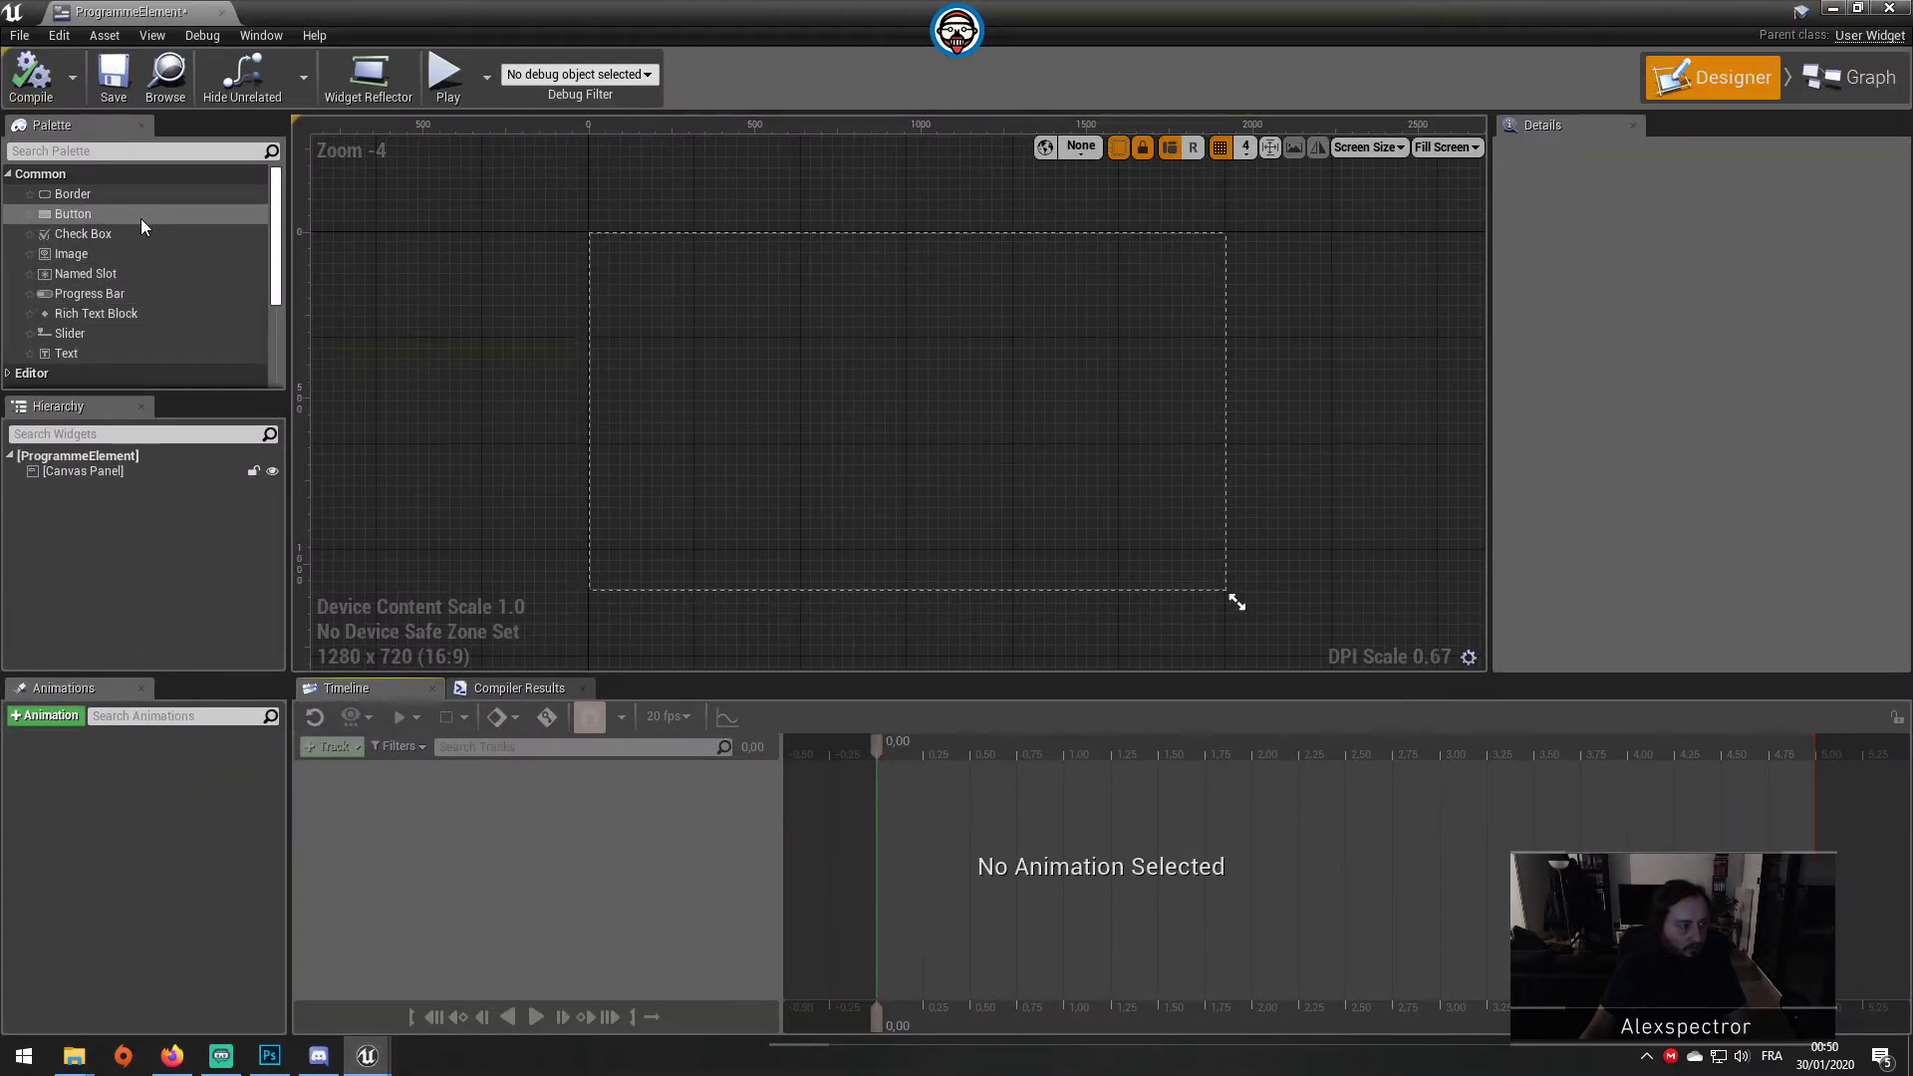
Step: Place an Overlay from the Palette inside the Canvas Panel, select it, then check audio playback devices
scroll(140, 218, down, 1)
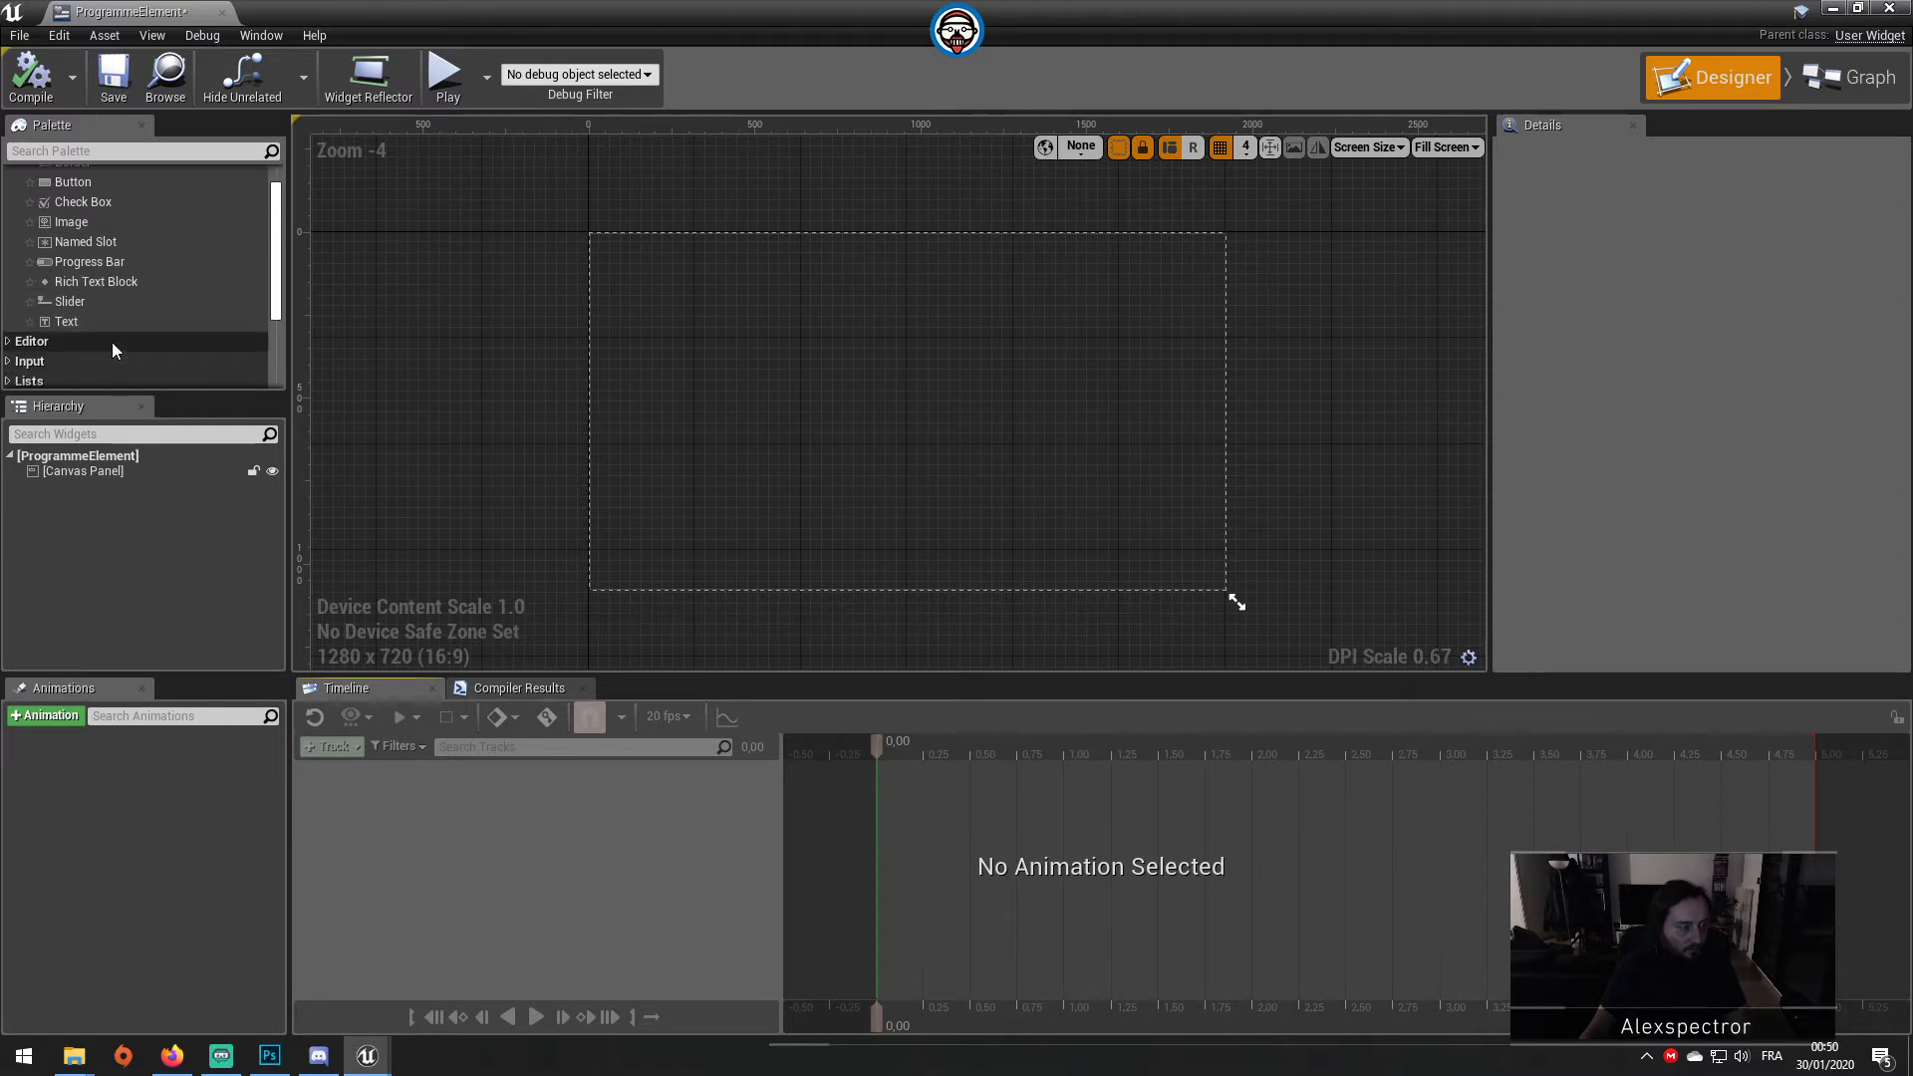
scroll(111, 343, up, 1)
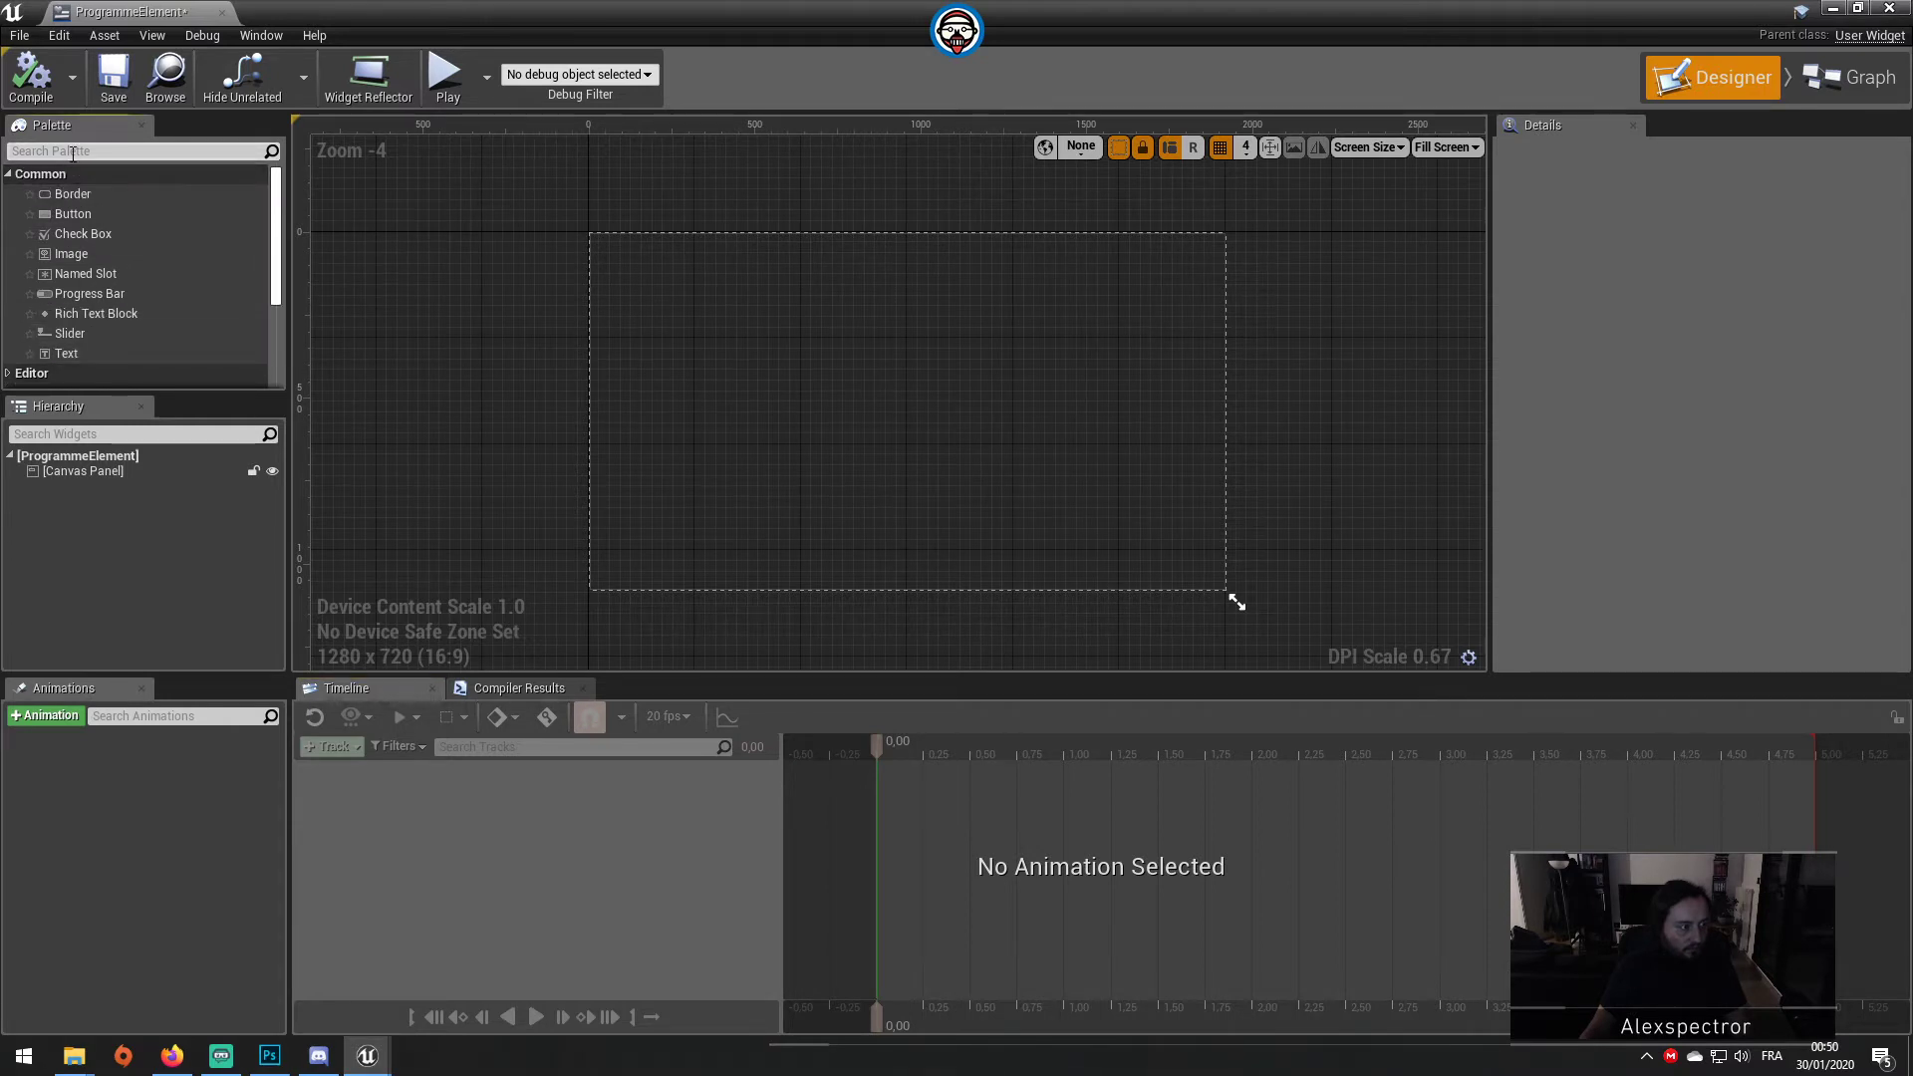
text(overlay)
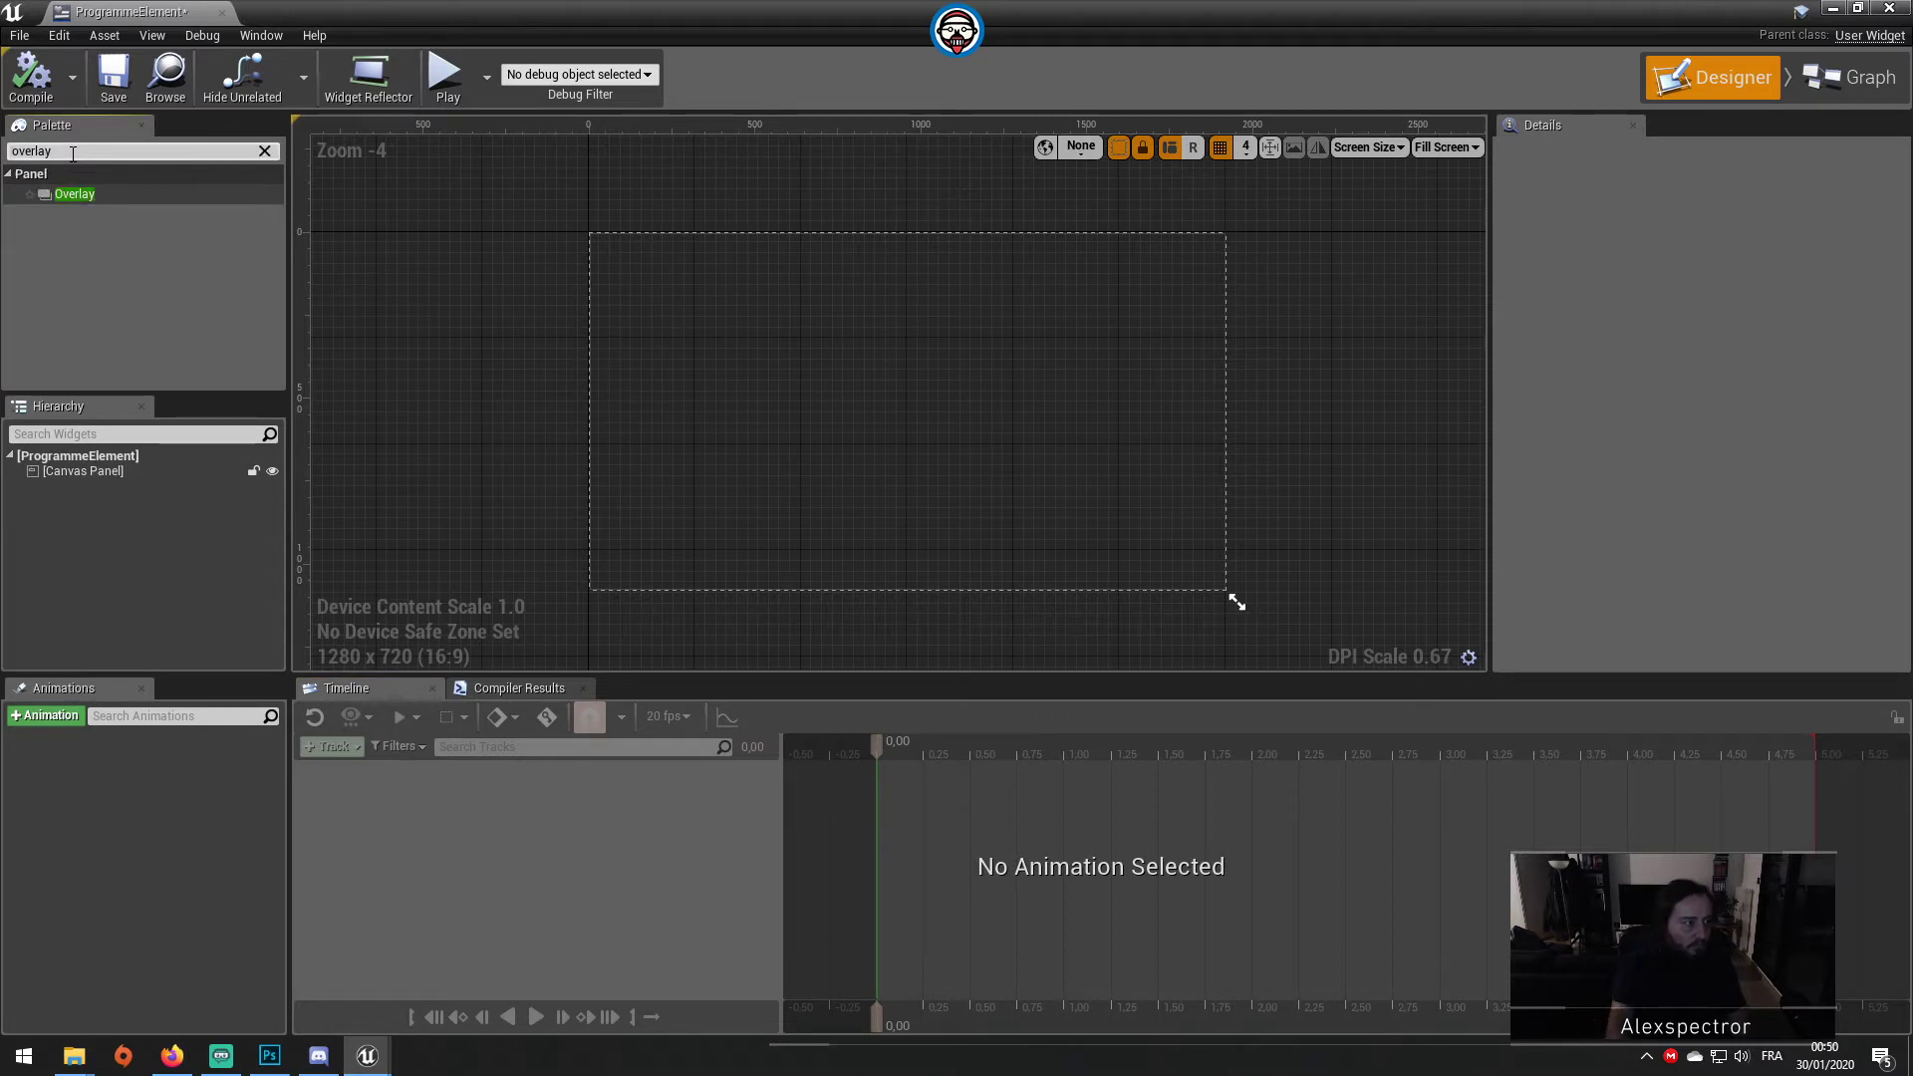
drag(54, 195, 78, 464)
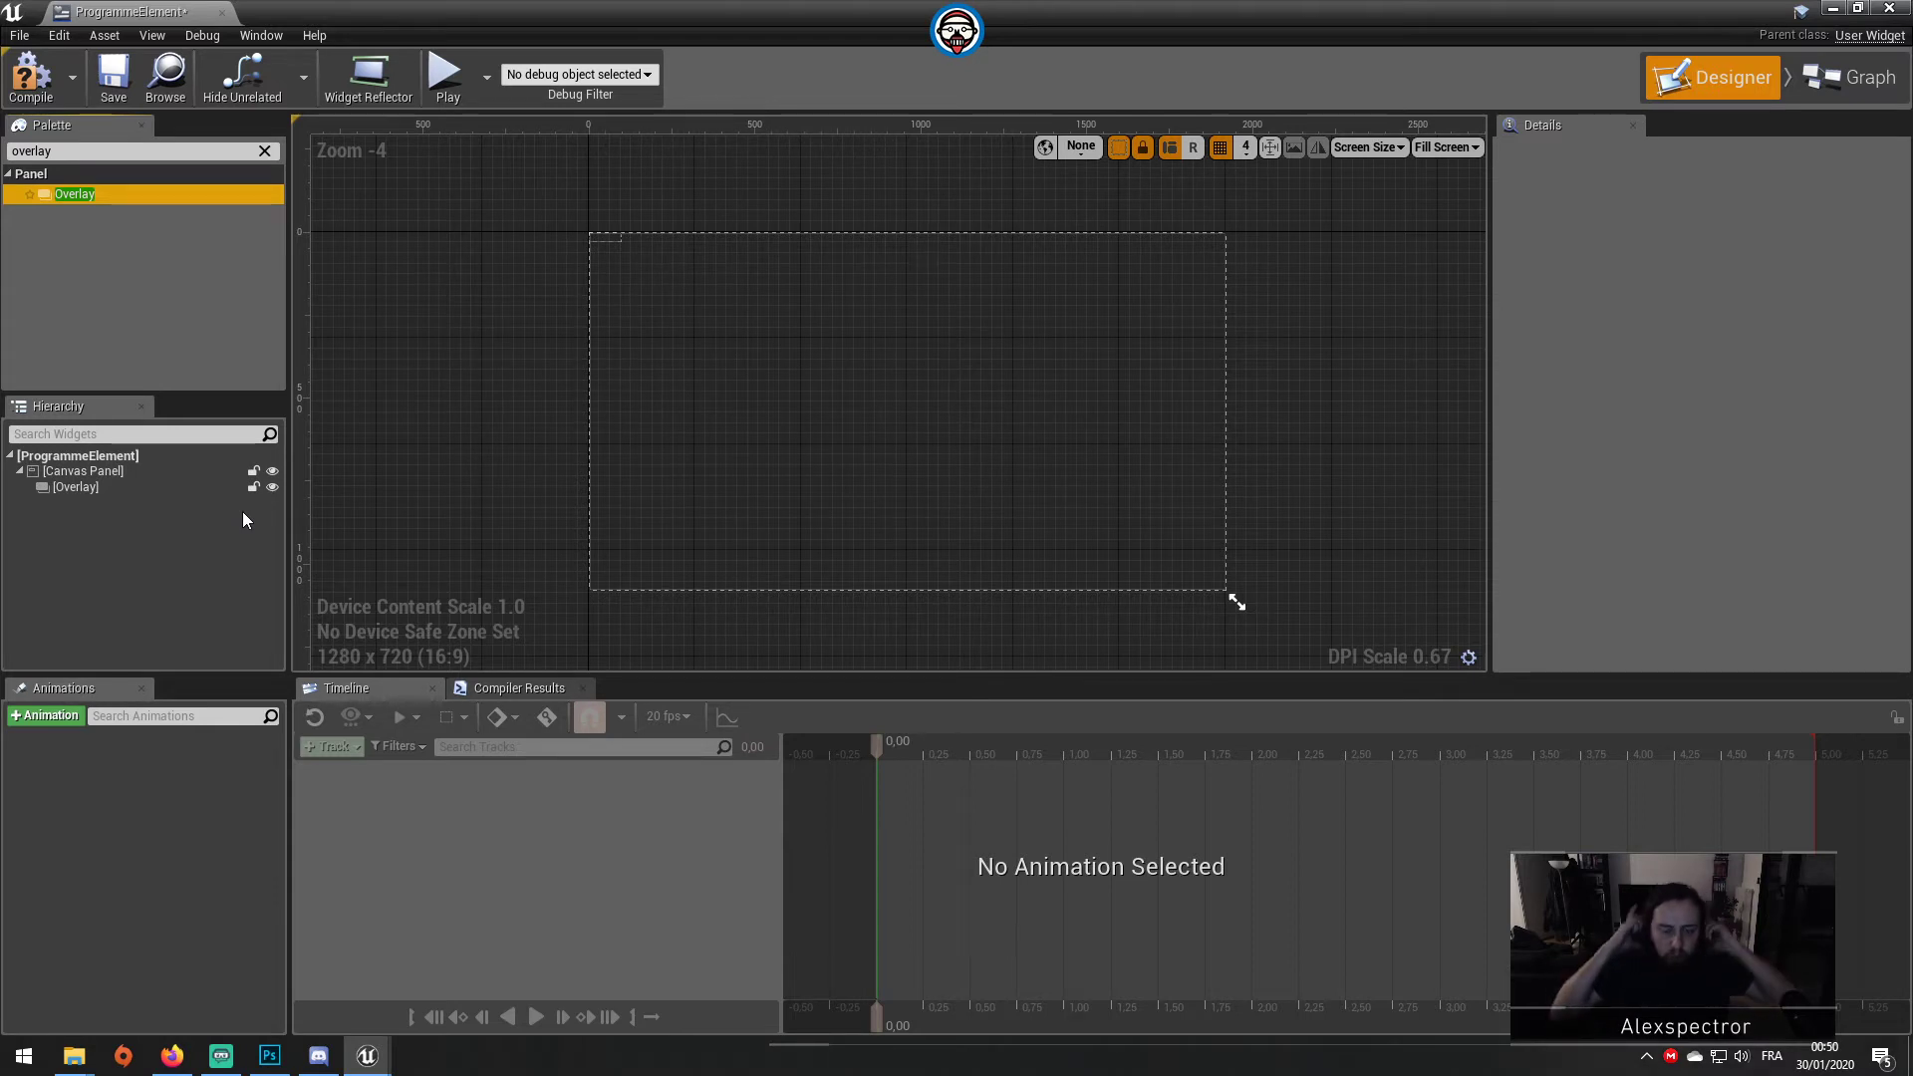
click(95, 487)
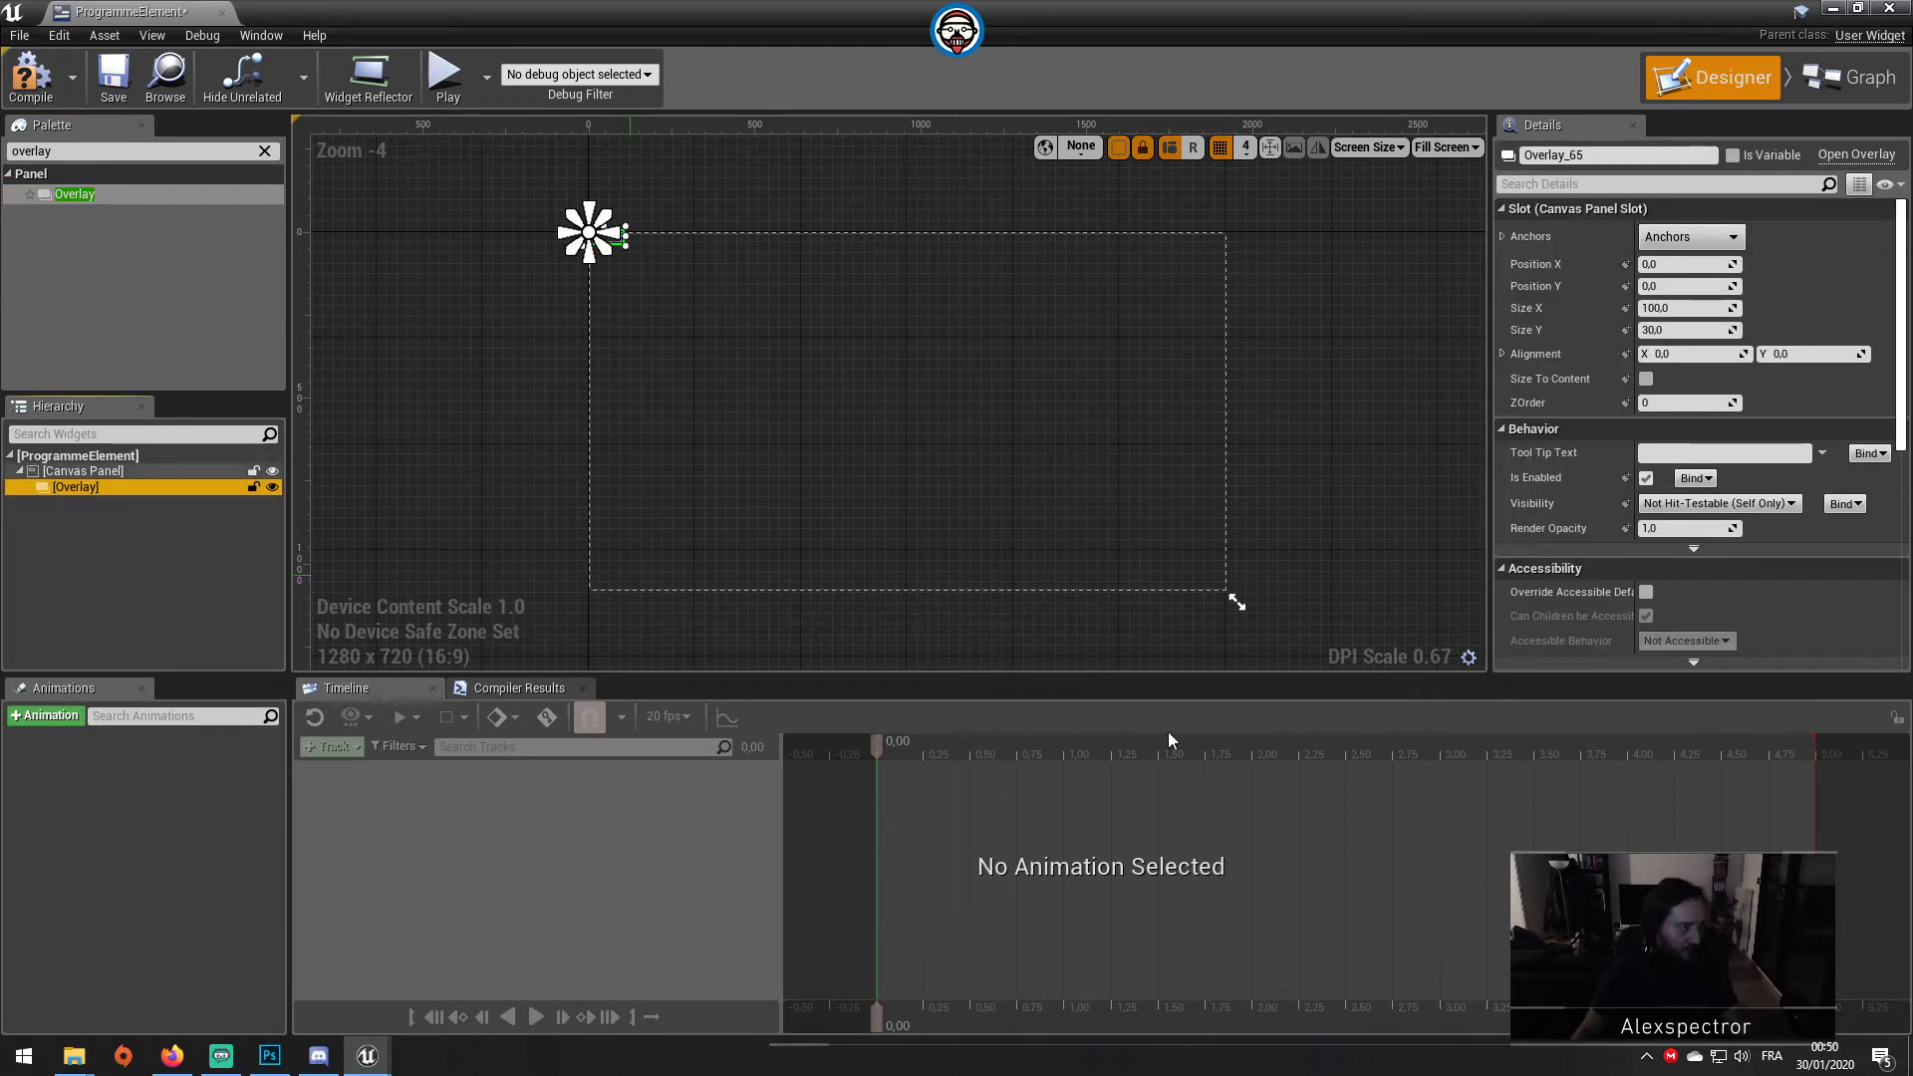
click(1739, 1062)
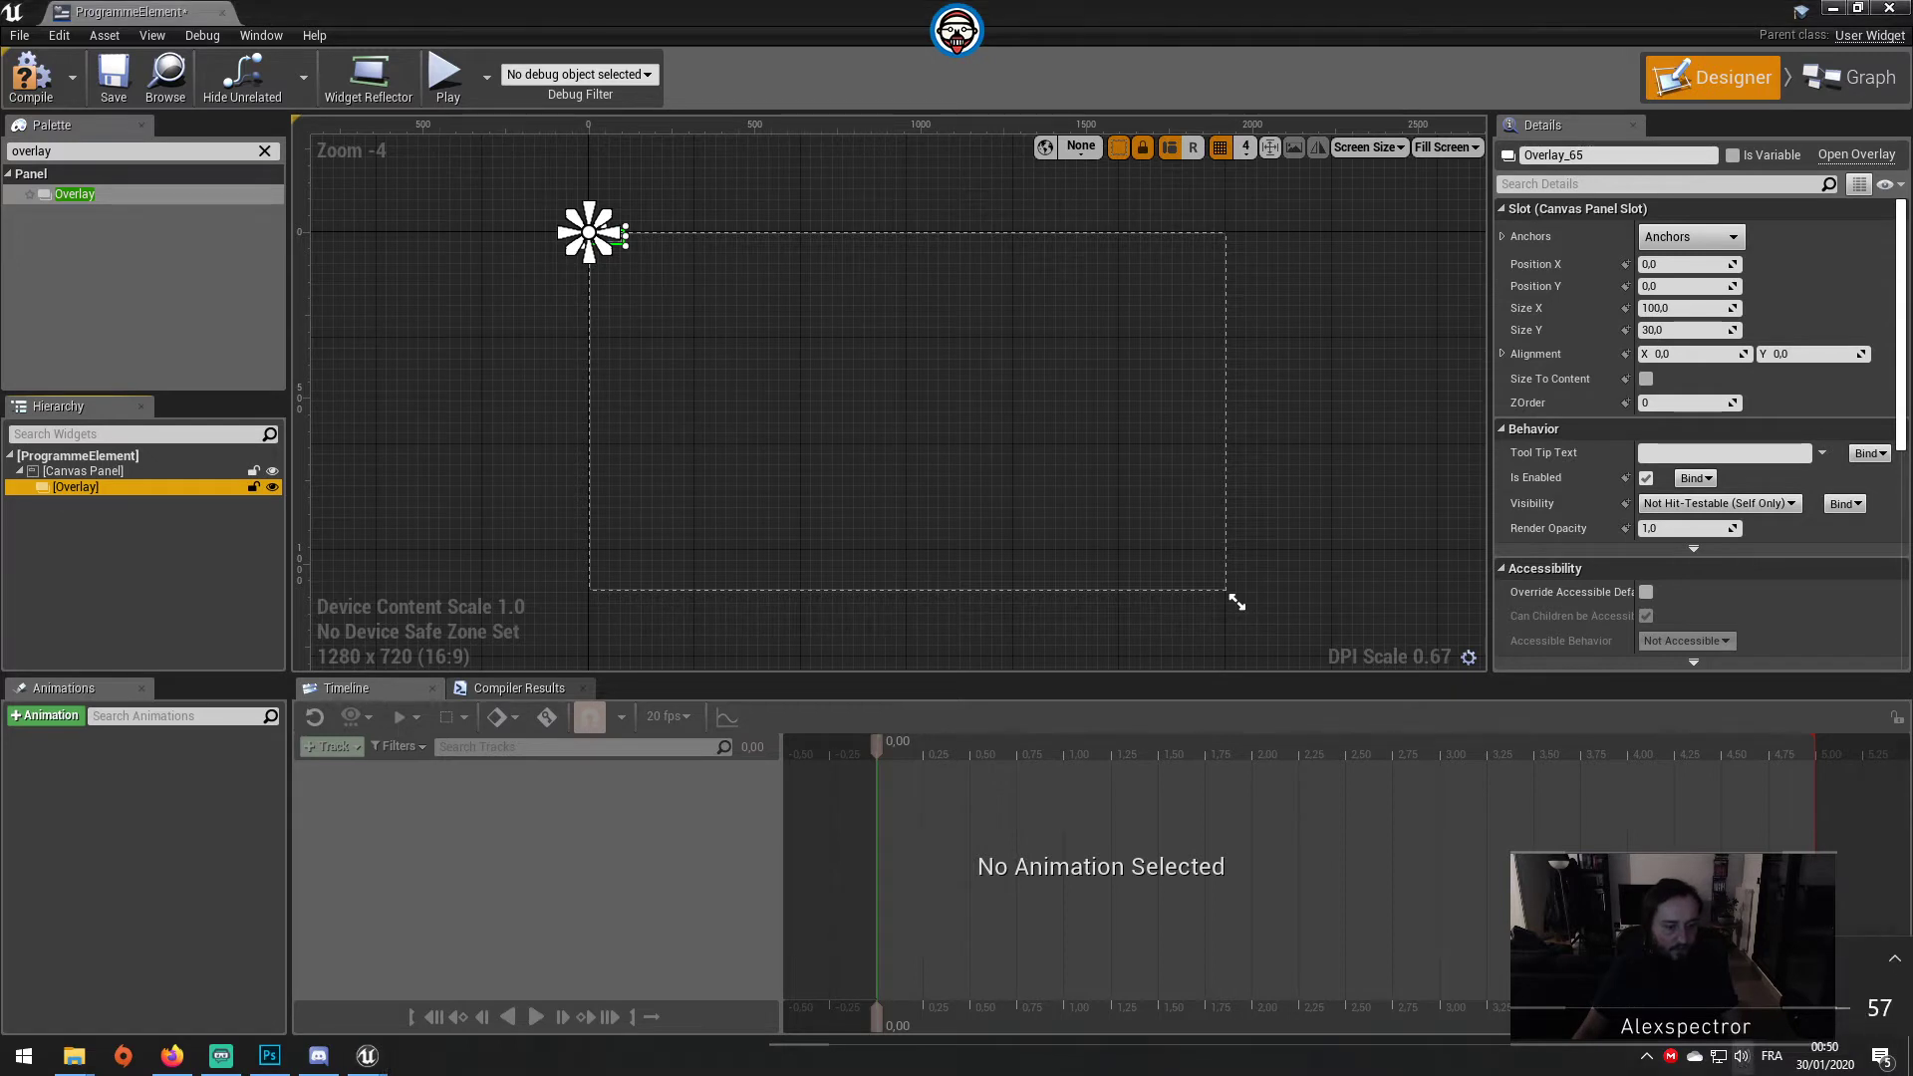
click(1869, 957)
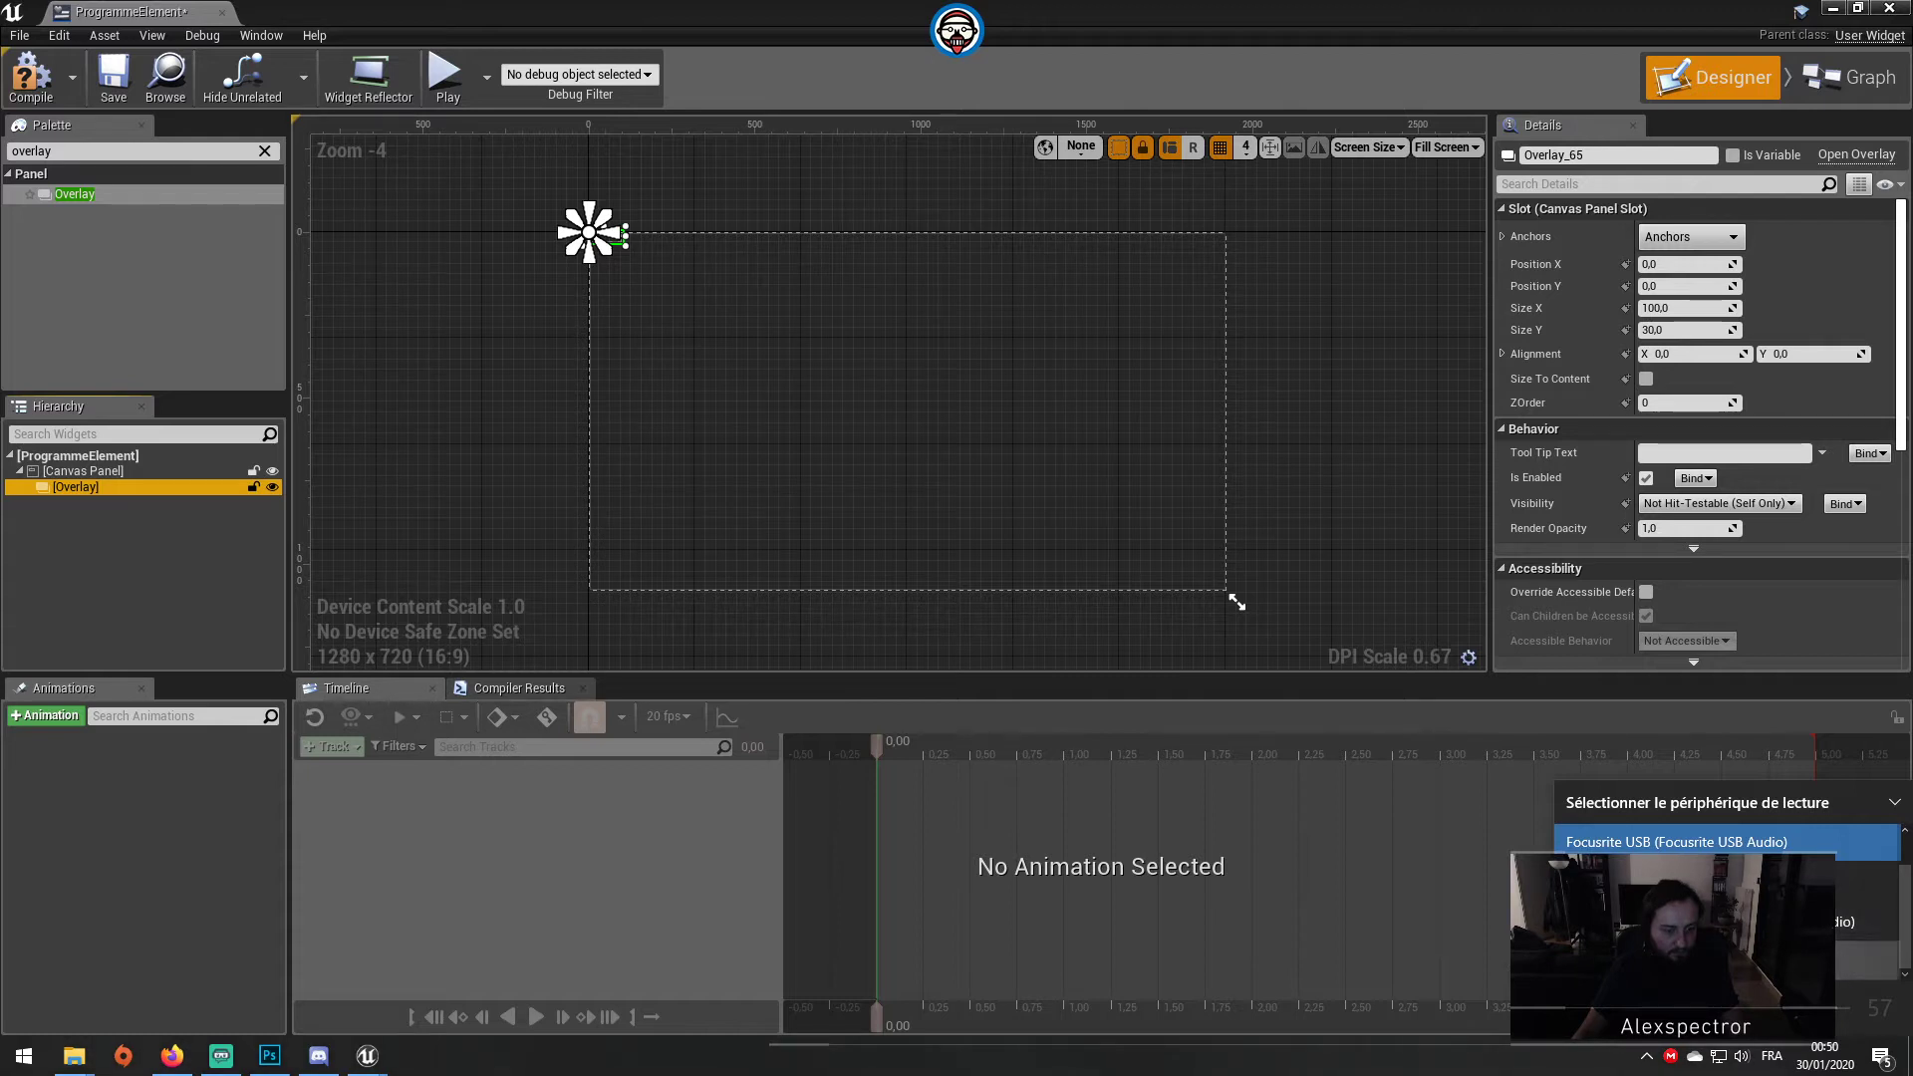
click(1694, 962)
click(1694, 962)
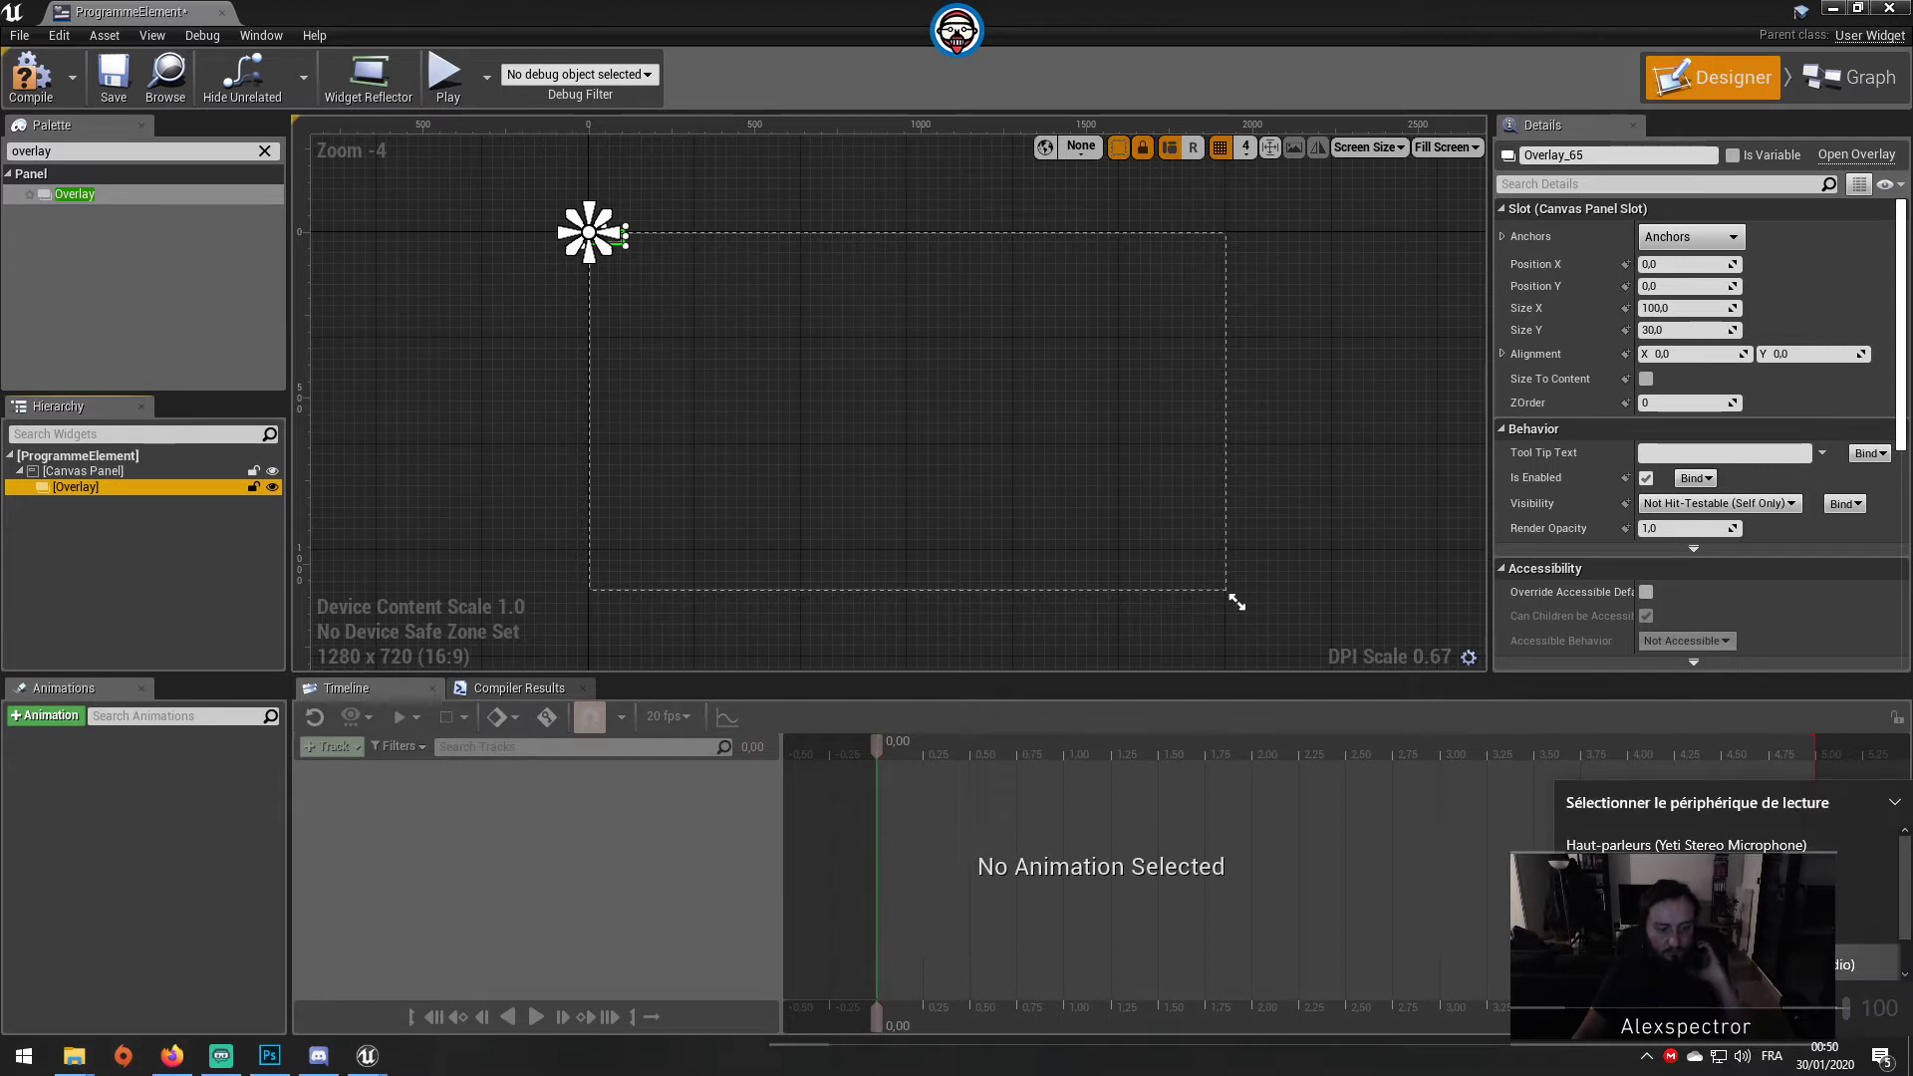
click(1730, 848)
click(1694, 962)
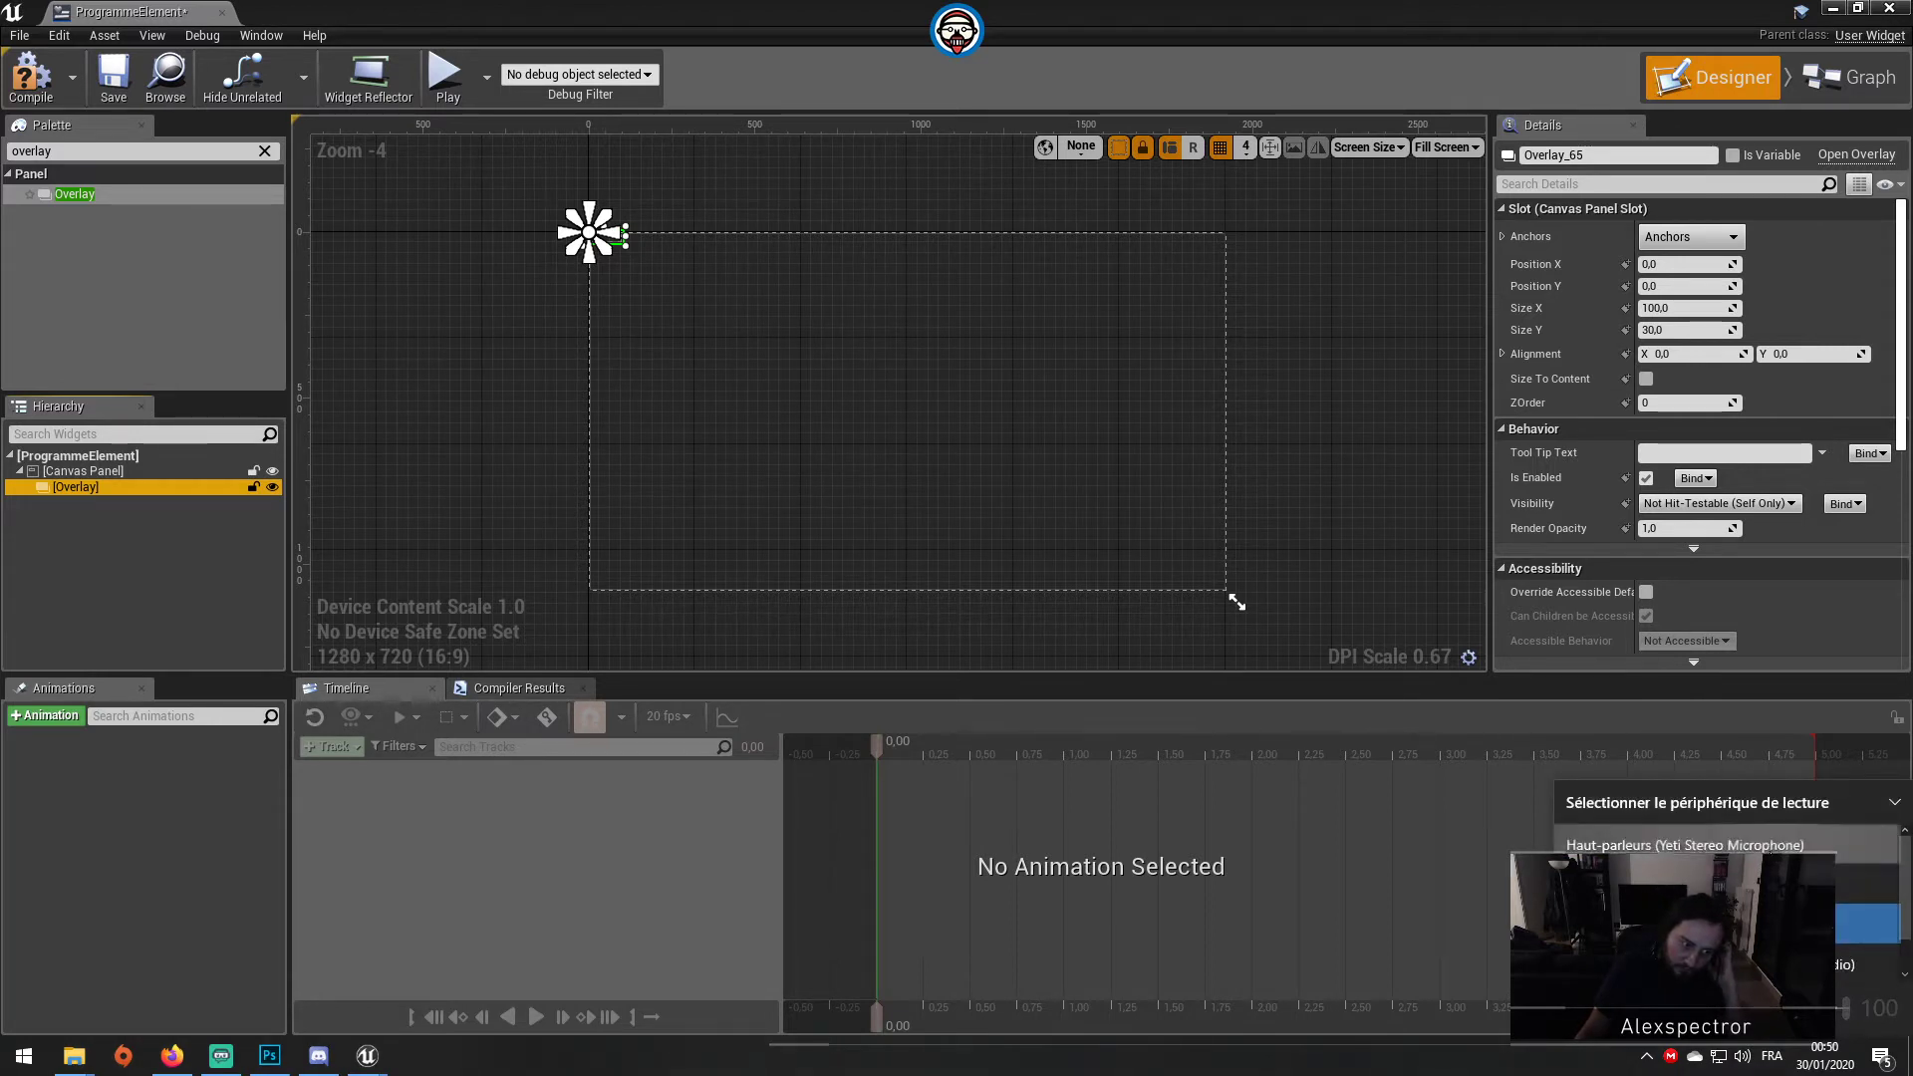
click(1730, 848)
click(1863, 884)
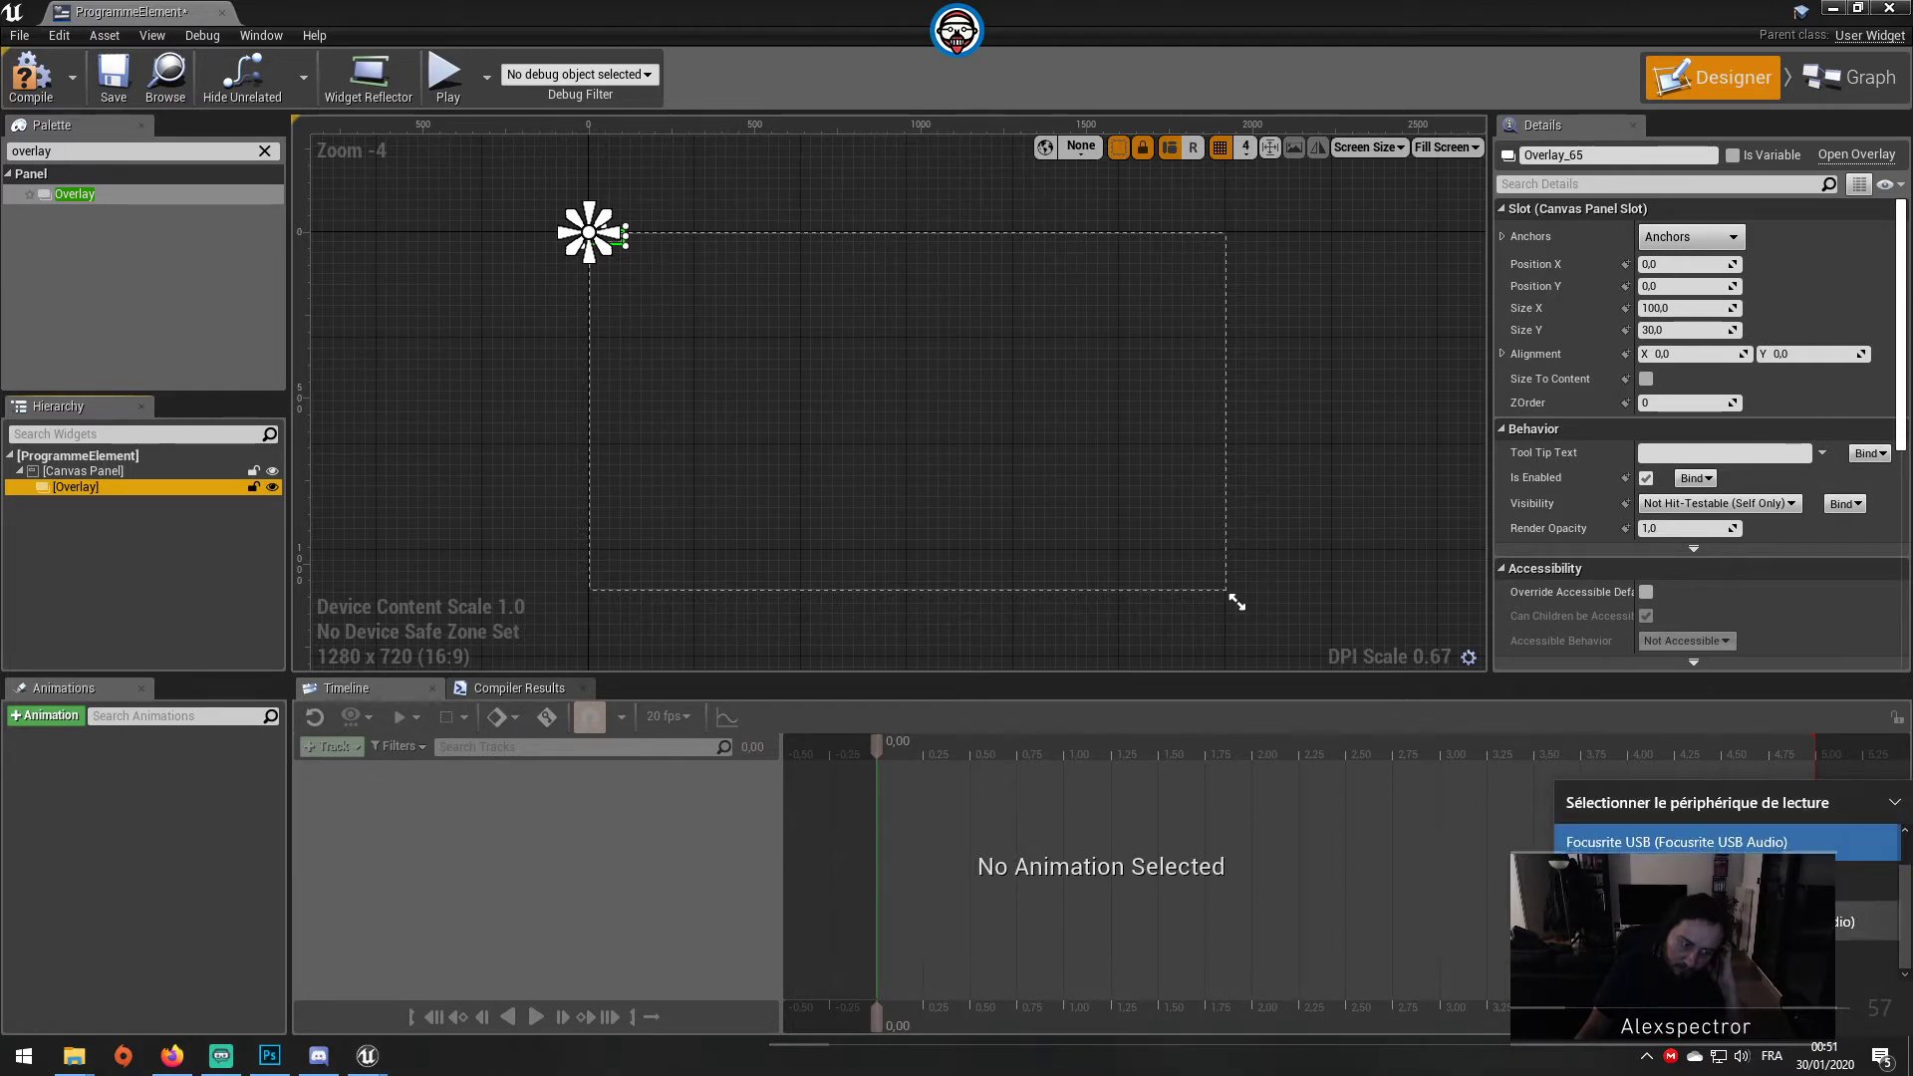
click(1863, 922)
click(1889, 972)
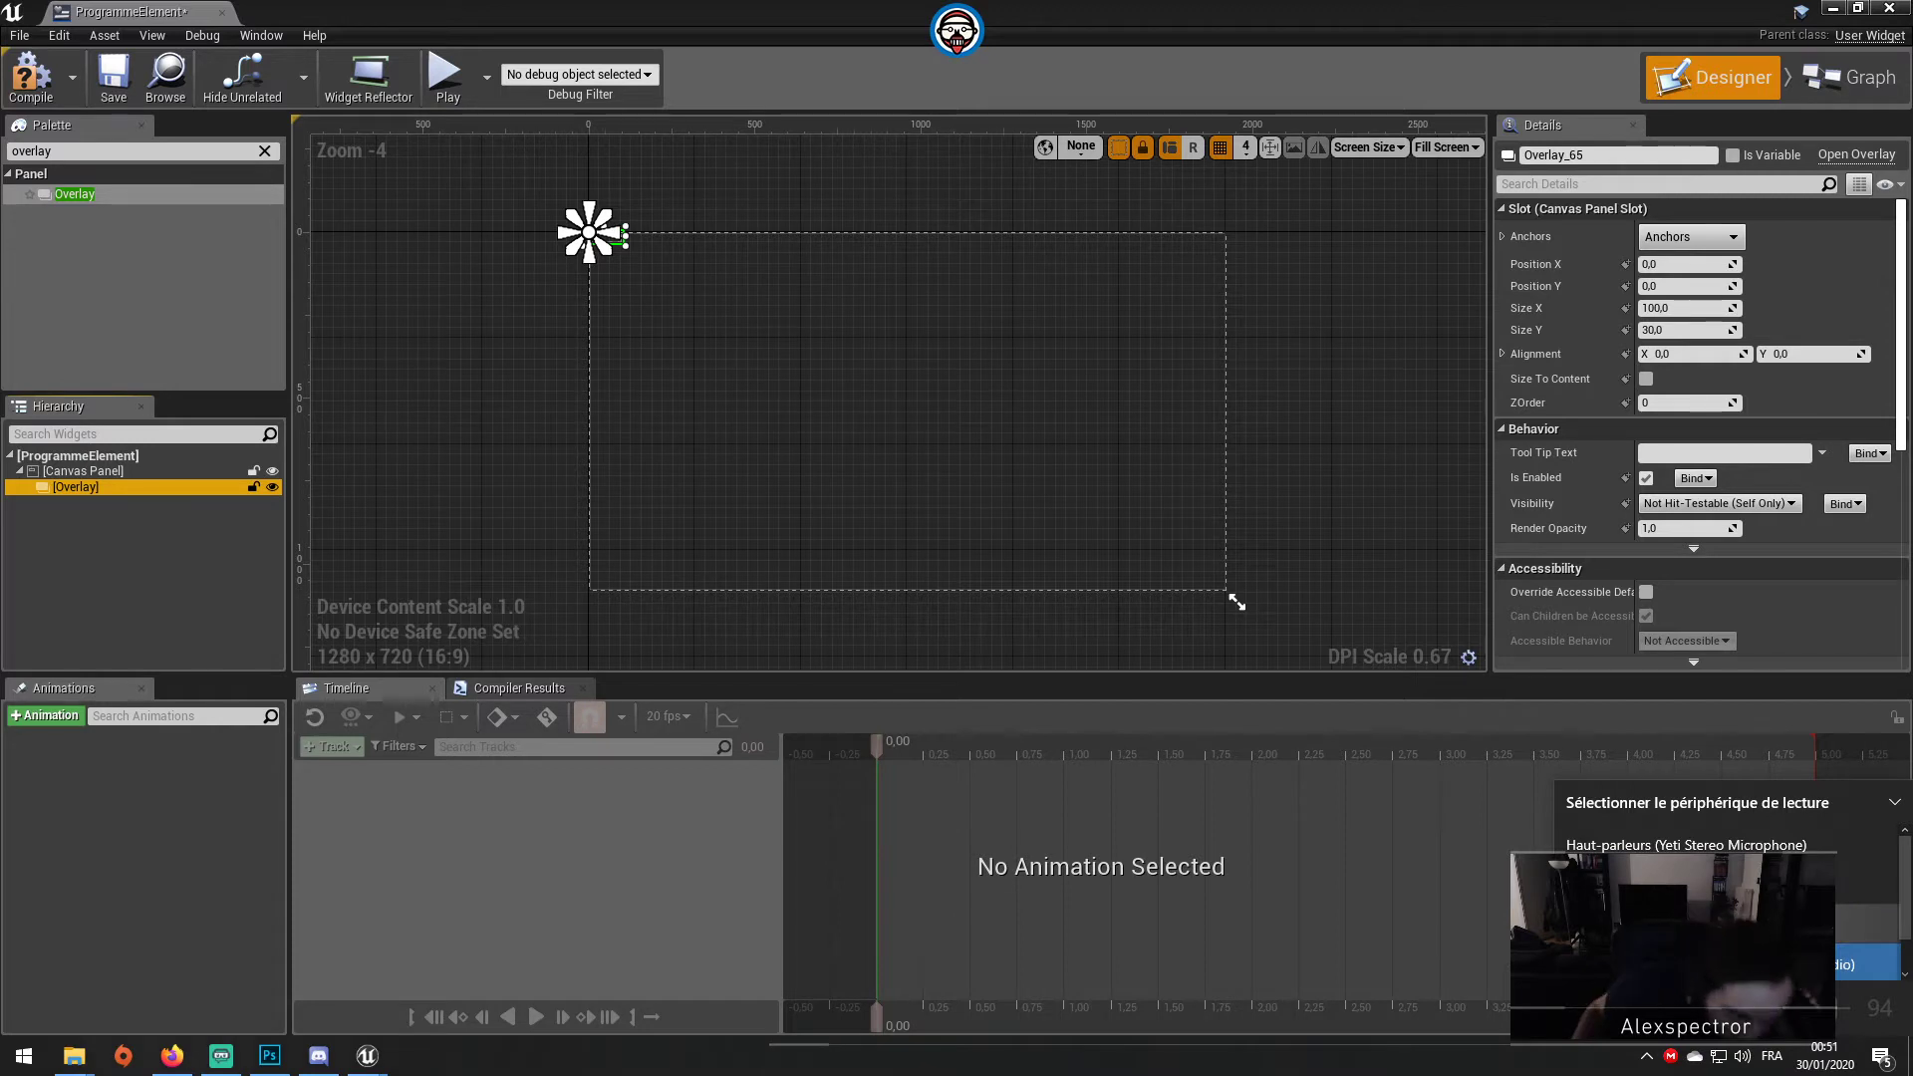
click(1729, 839)
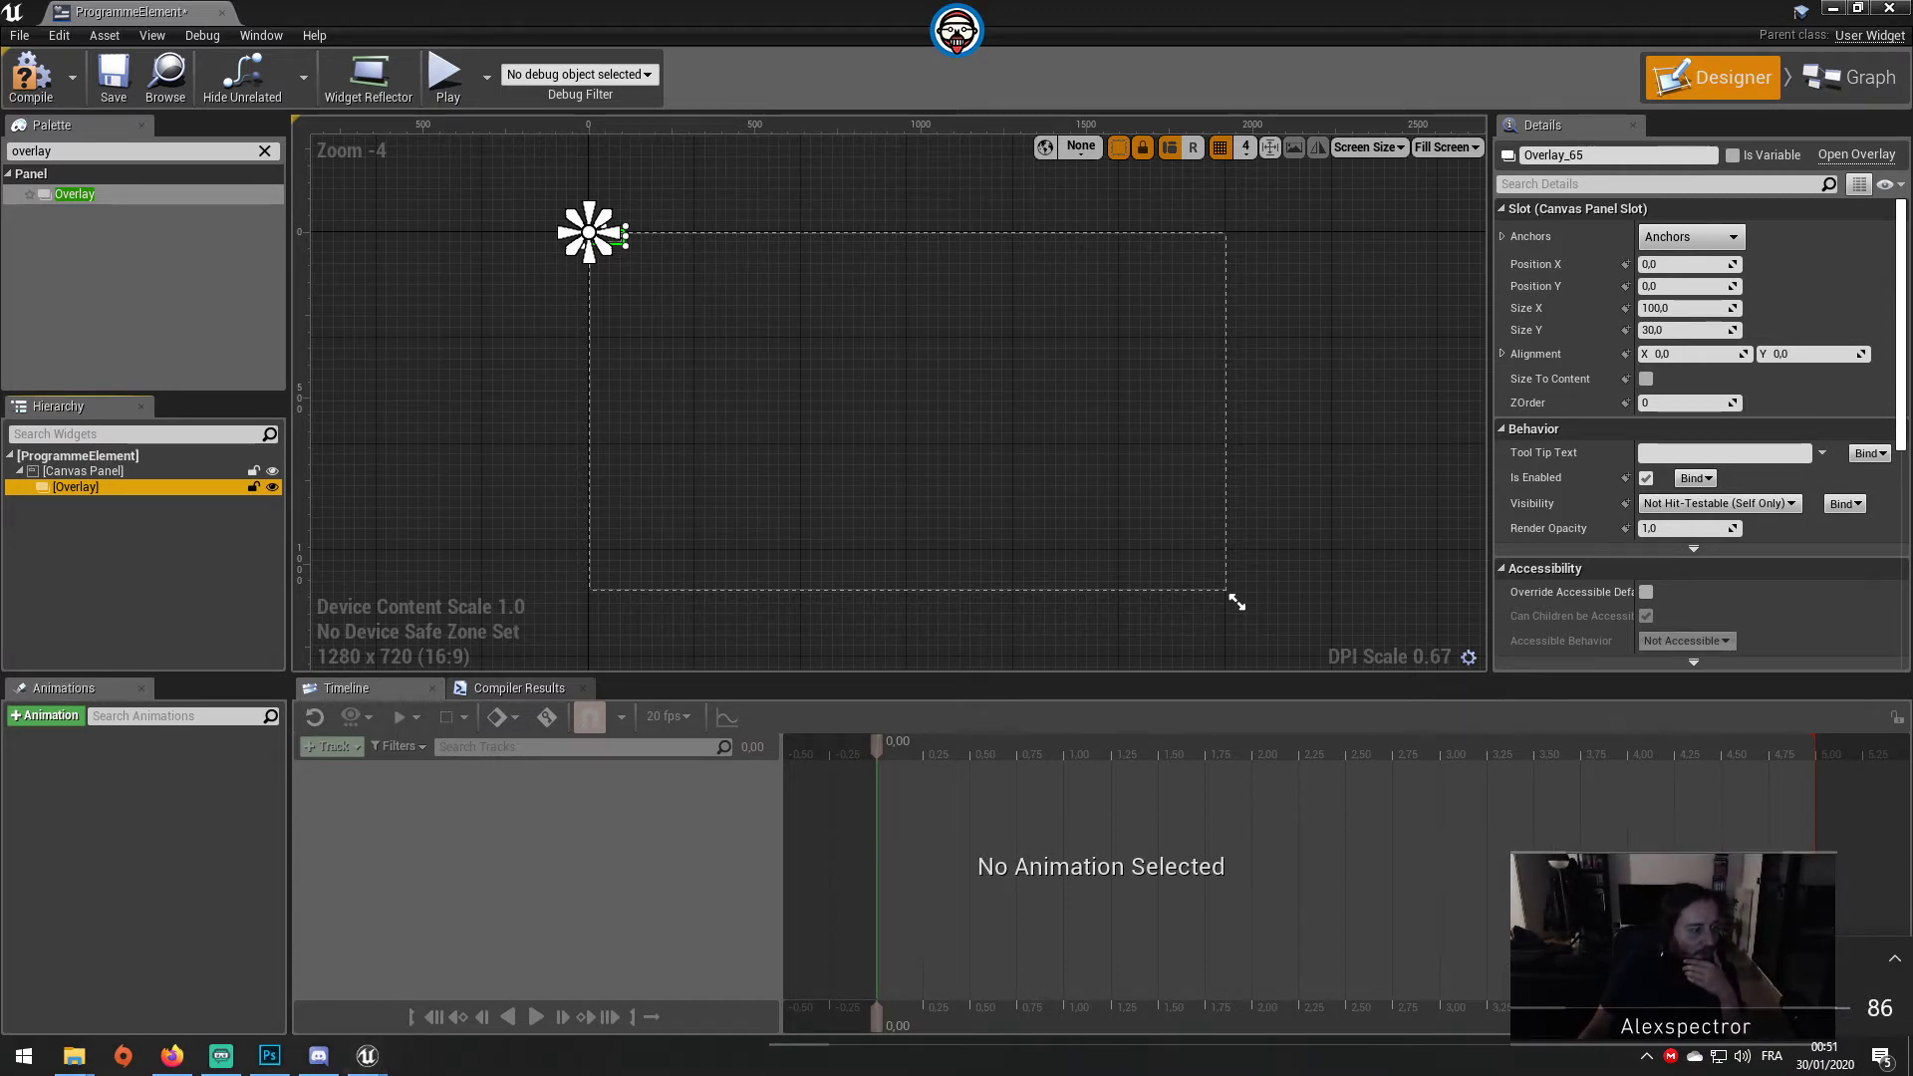
click(1896, 959)
click(1865, 902)
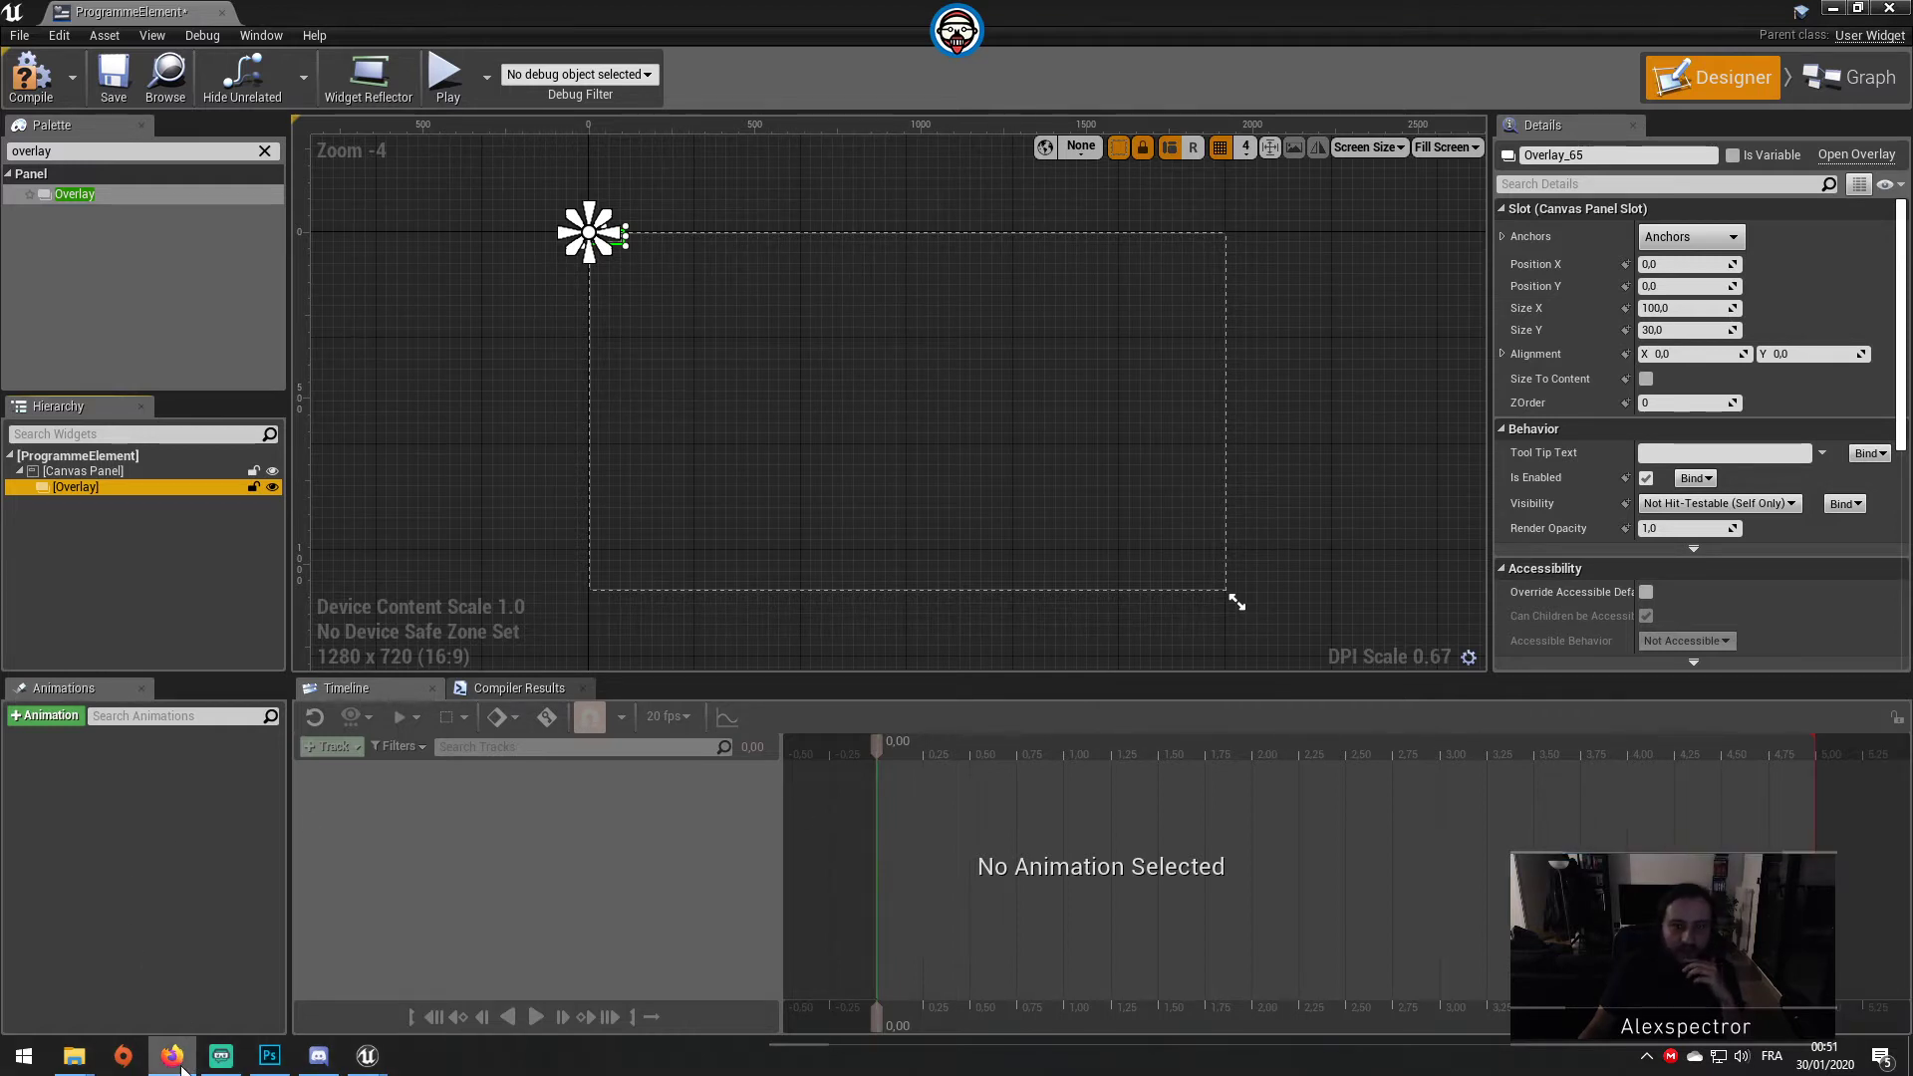
mouse_move(260, 1070)
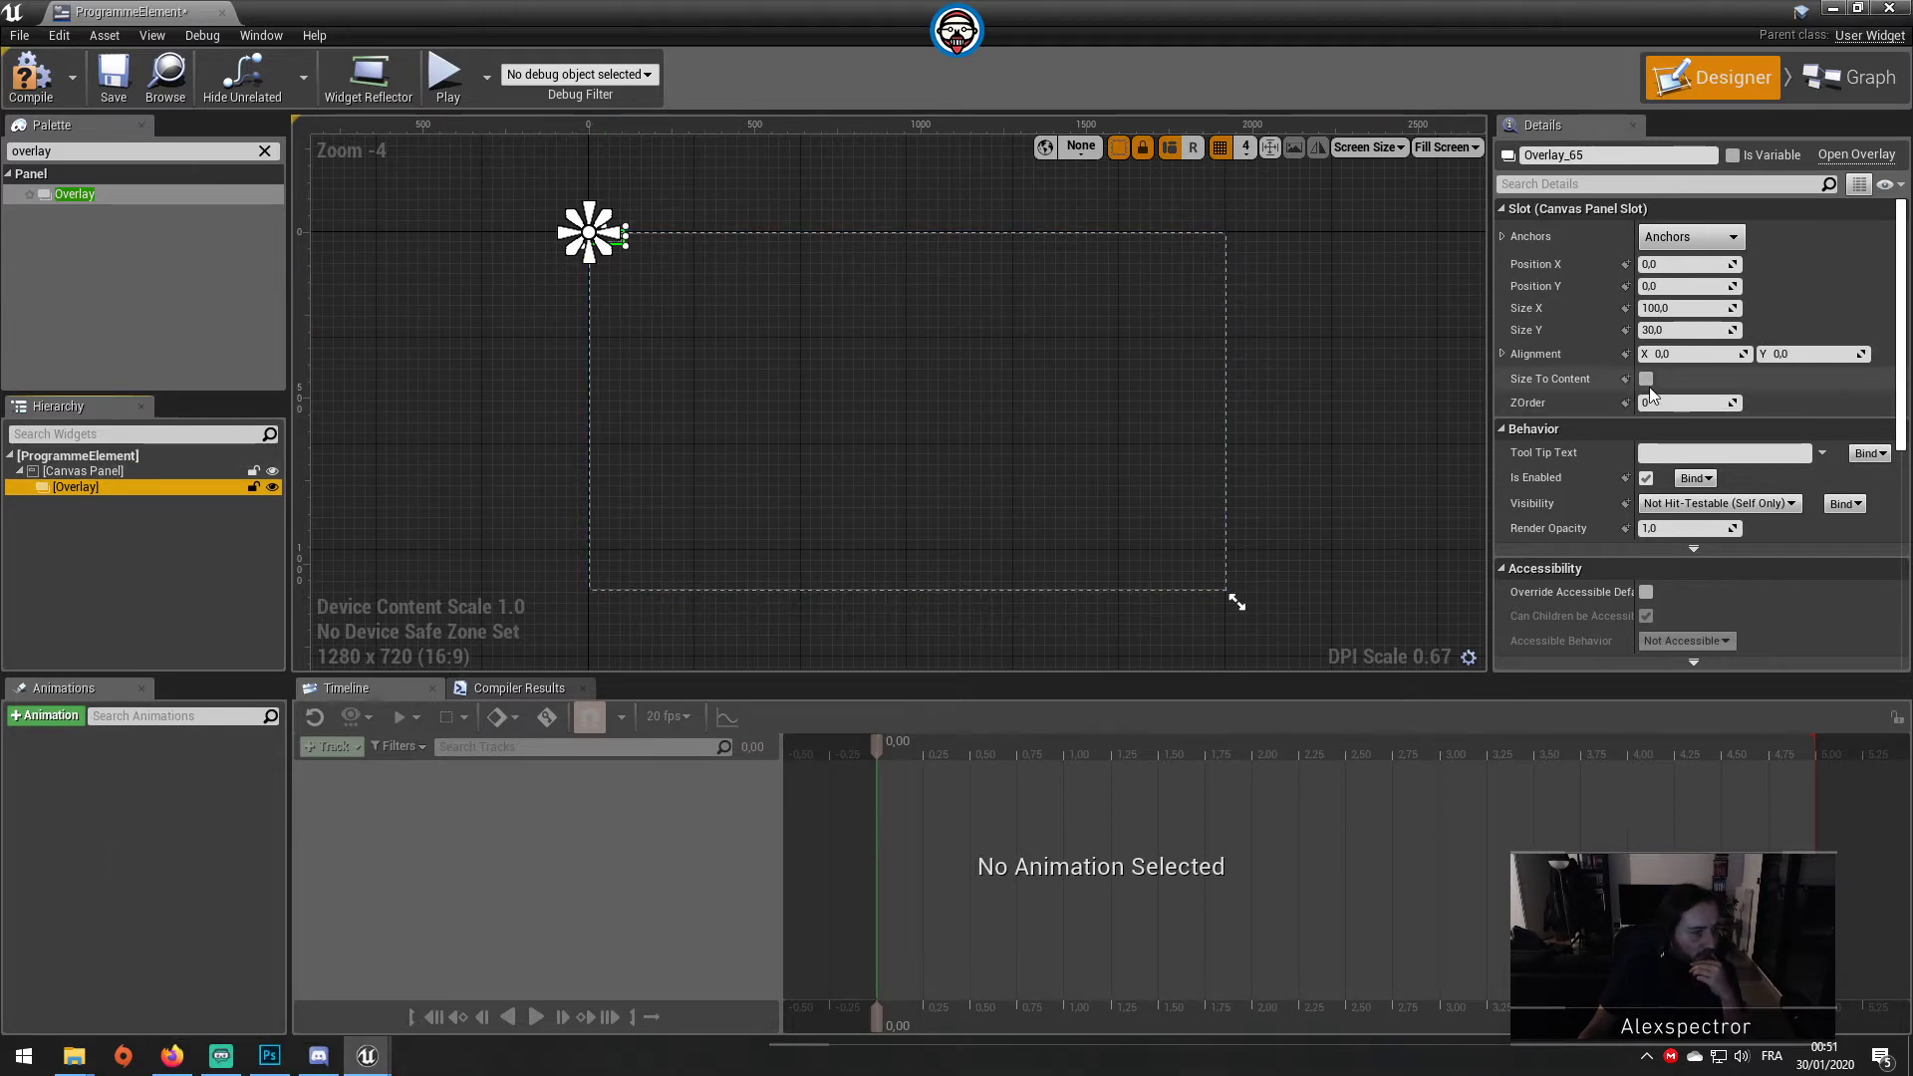
Step: Turn on Size To Content for the Overlay and arrange the widget editor beside the level editor
click(1646, 379)
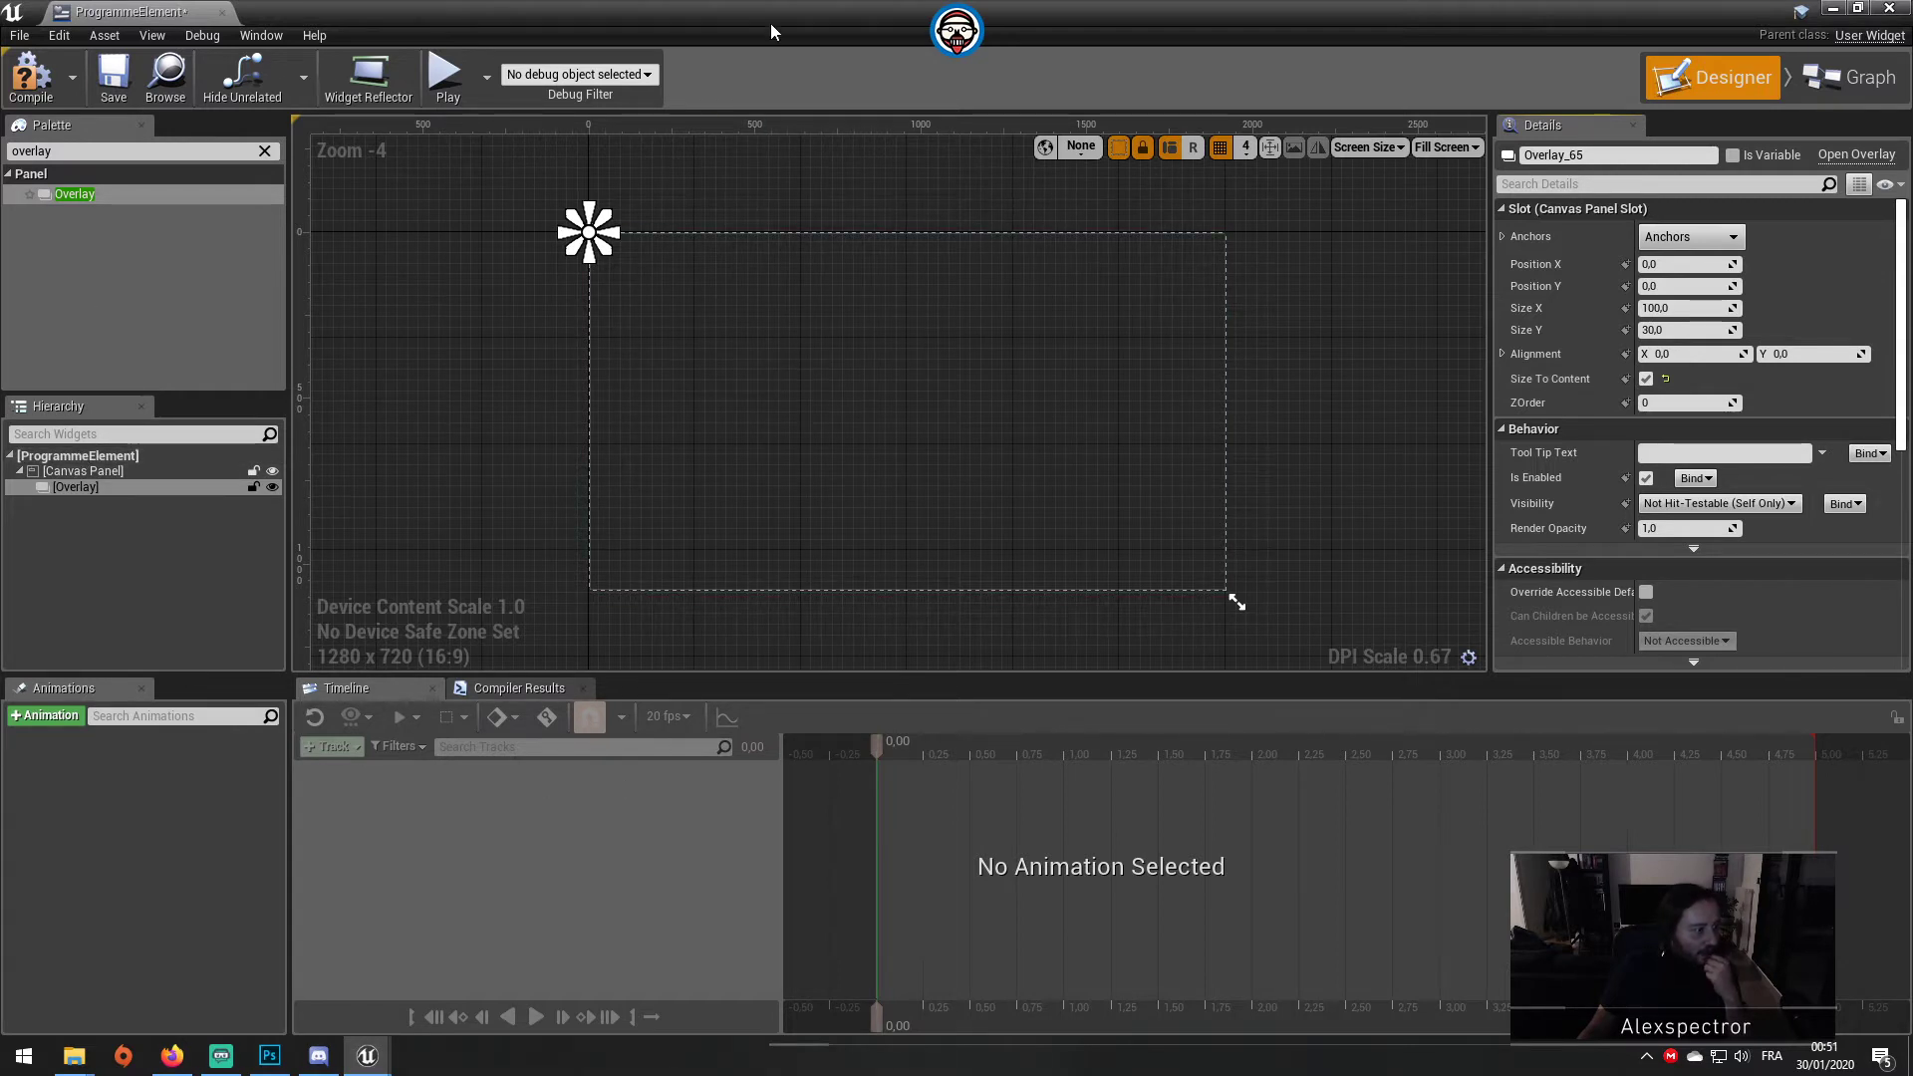
key(alt+Tab)
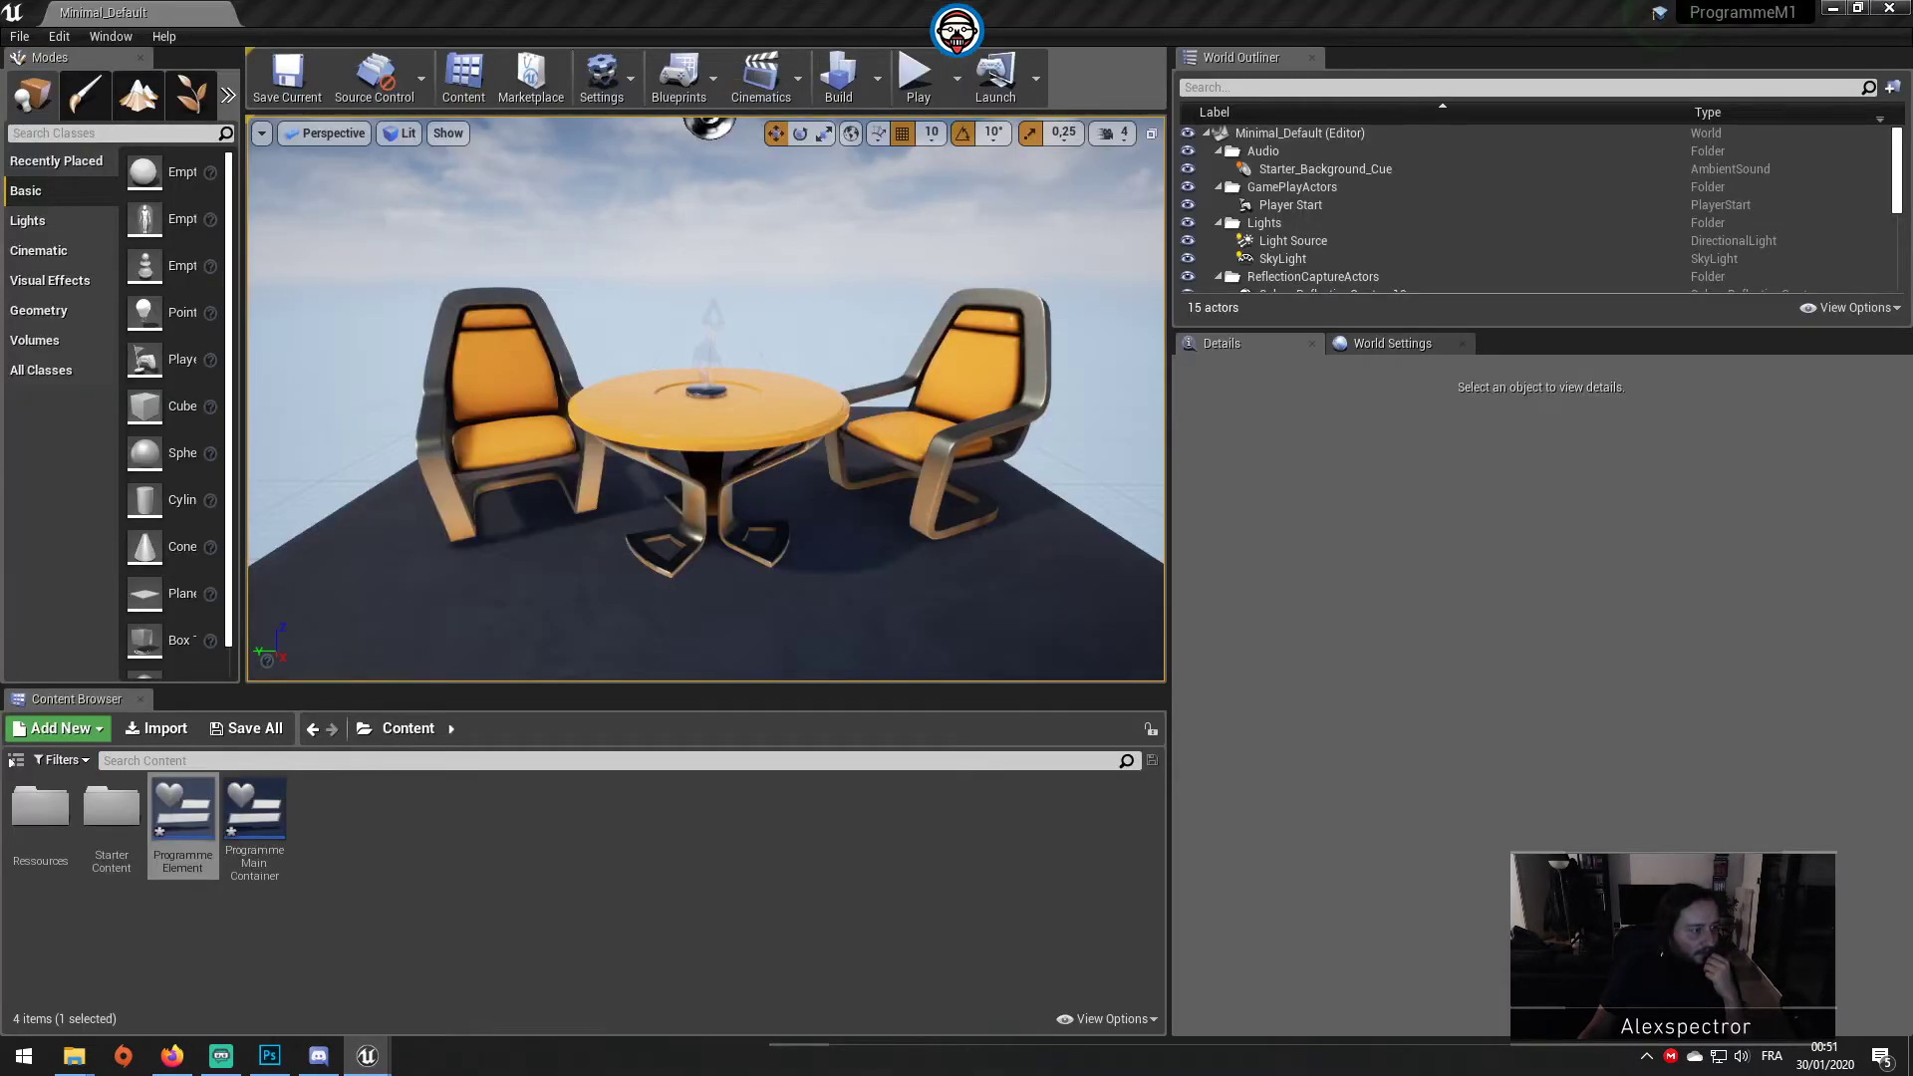
key(alt+Tab)
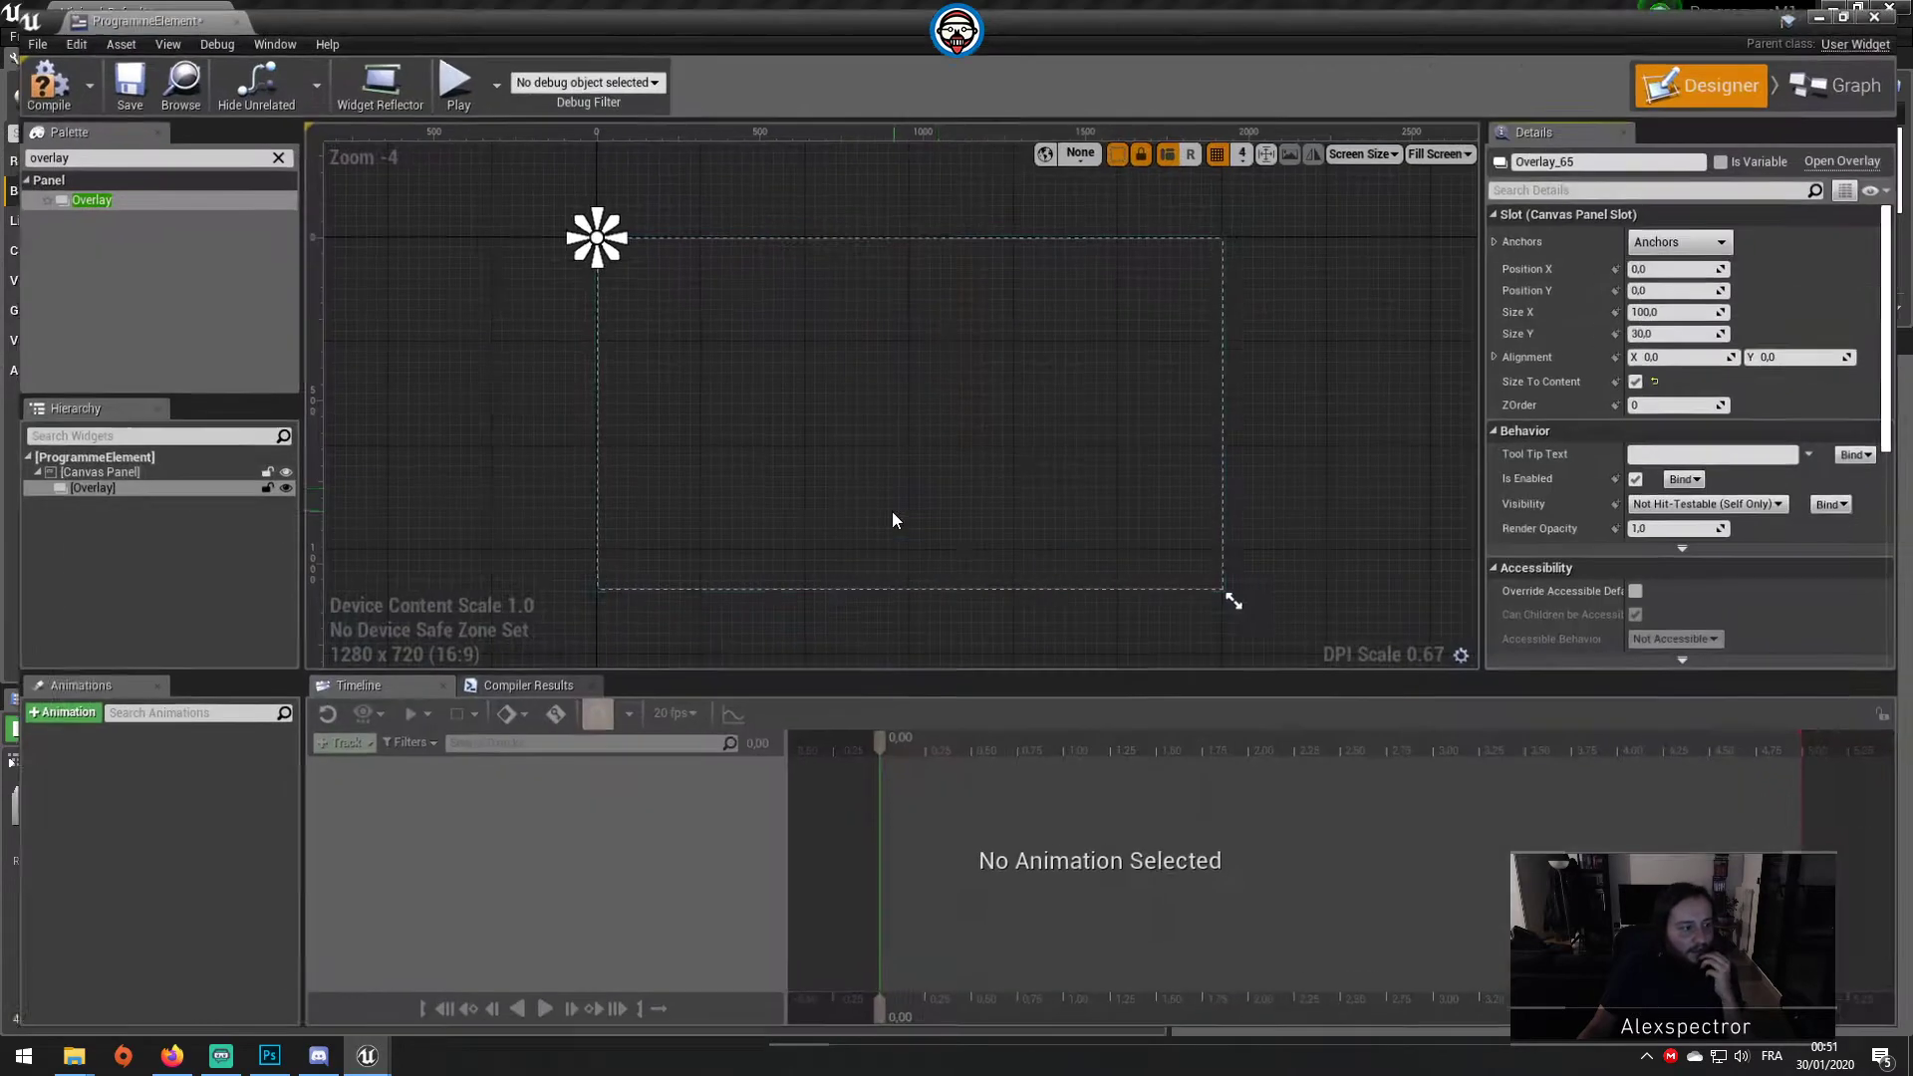
double_click(1451, 10)
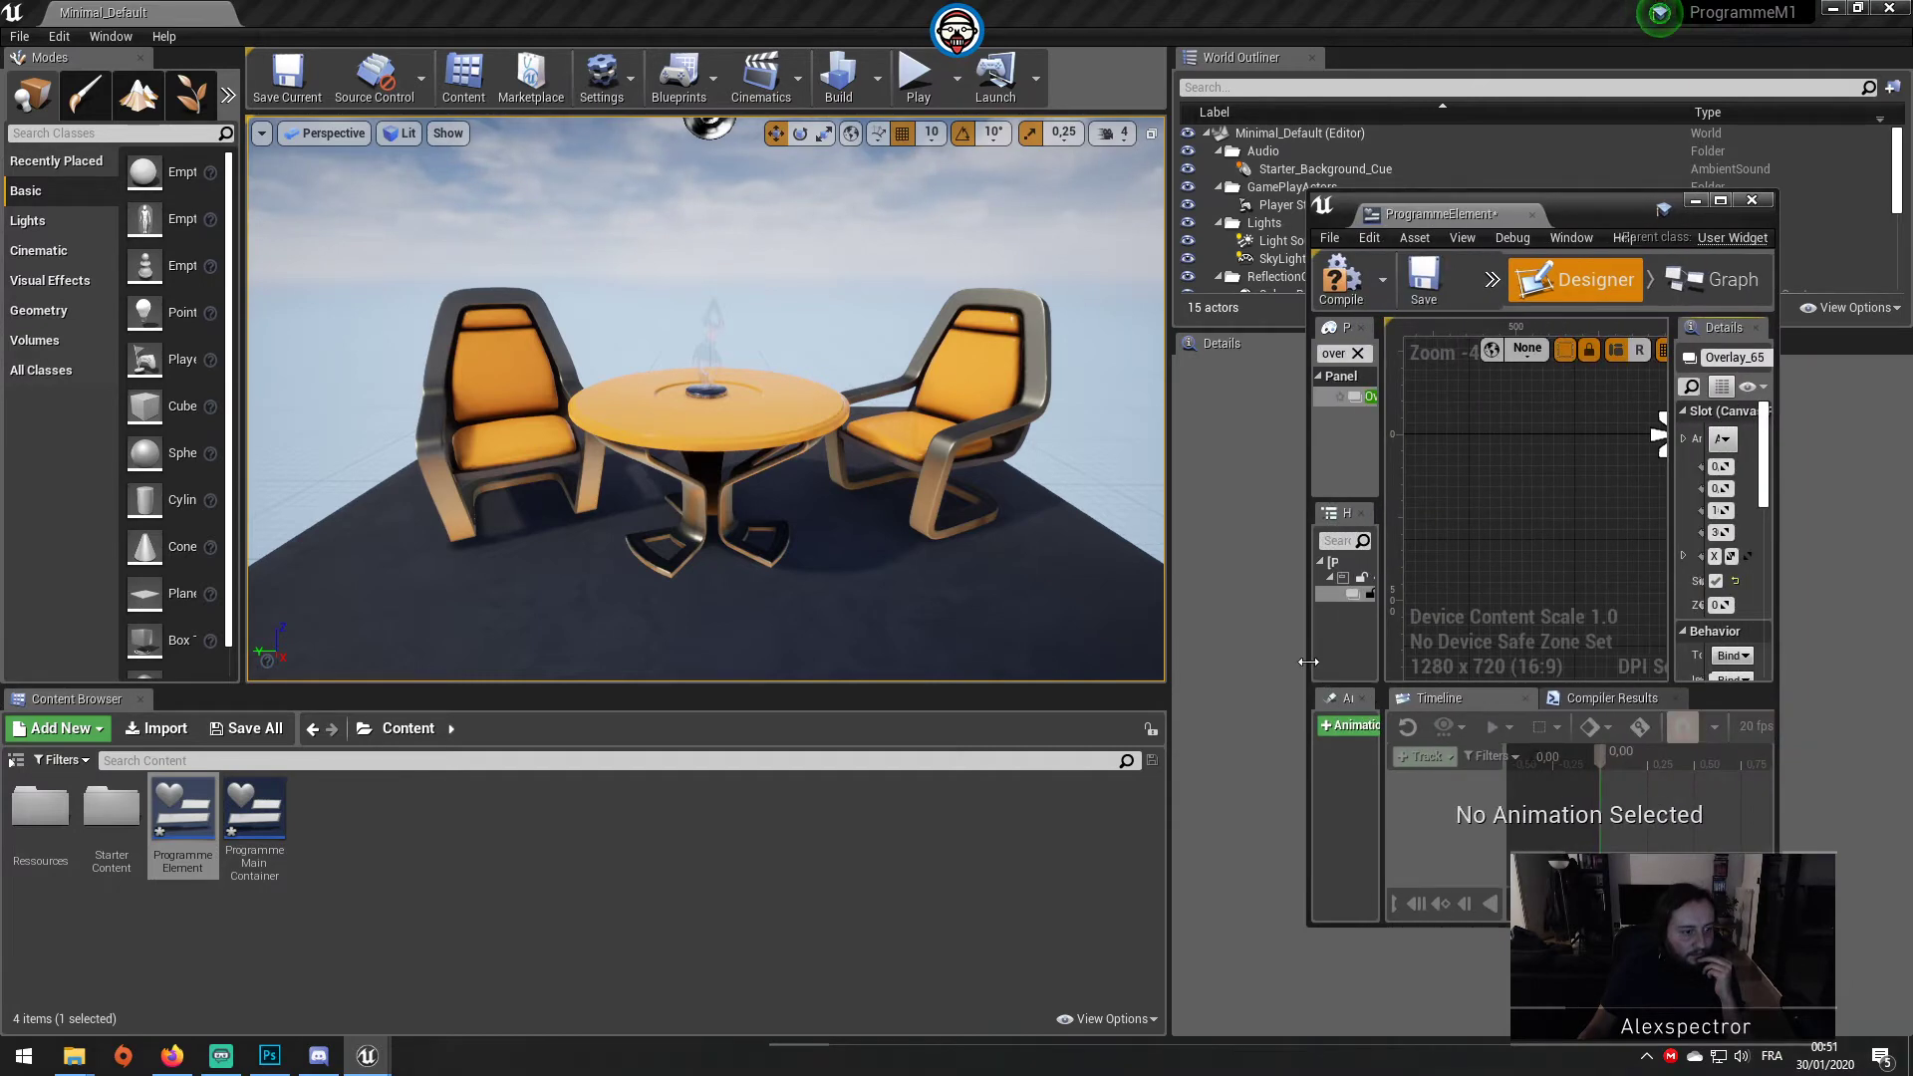
drag(1308, 661, 607, 662)
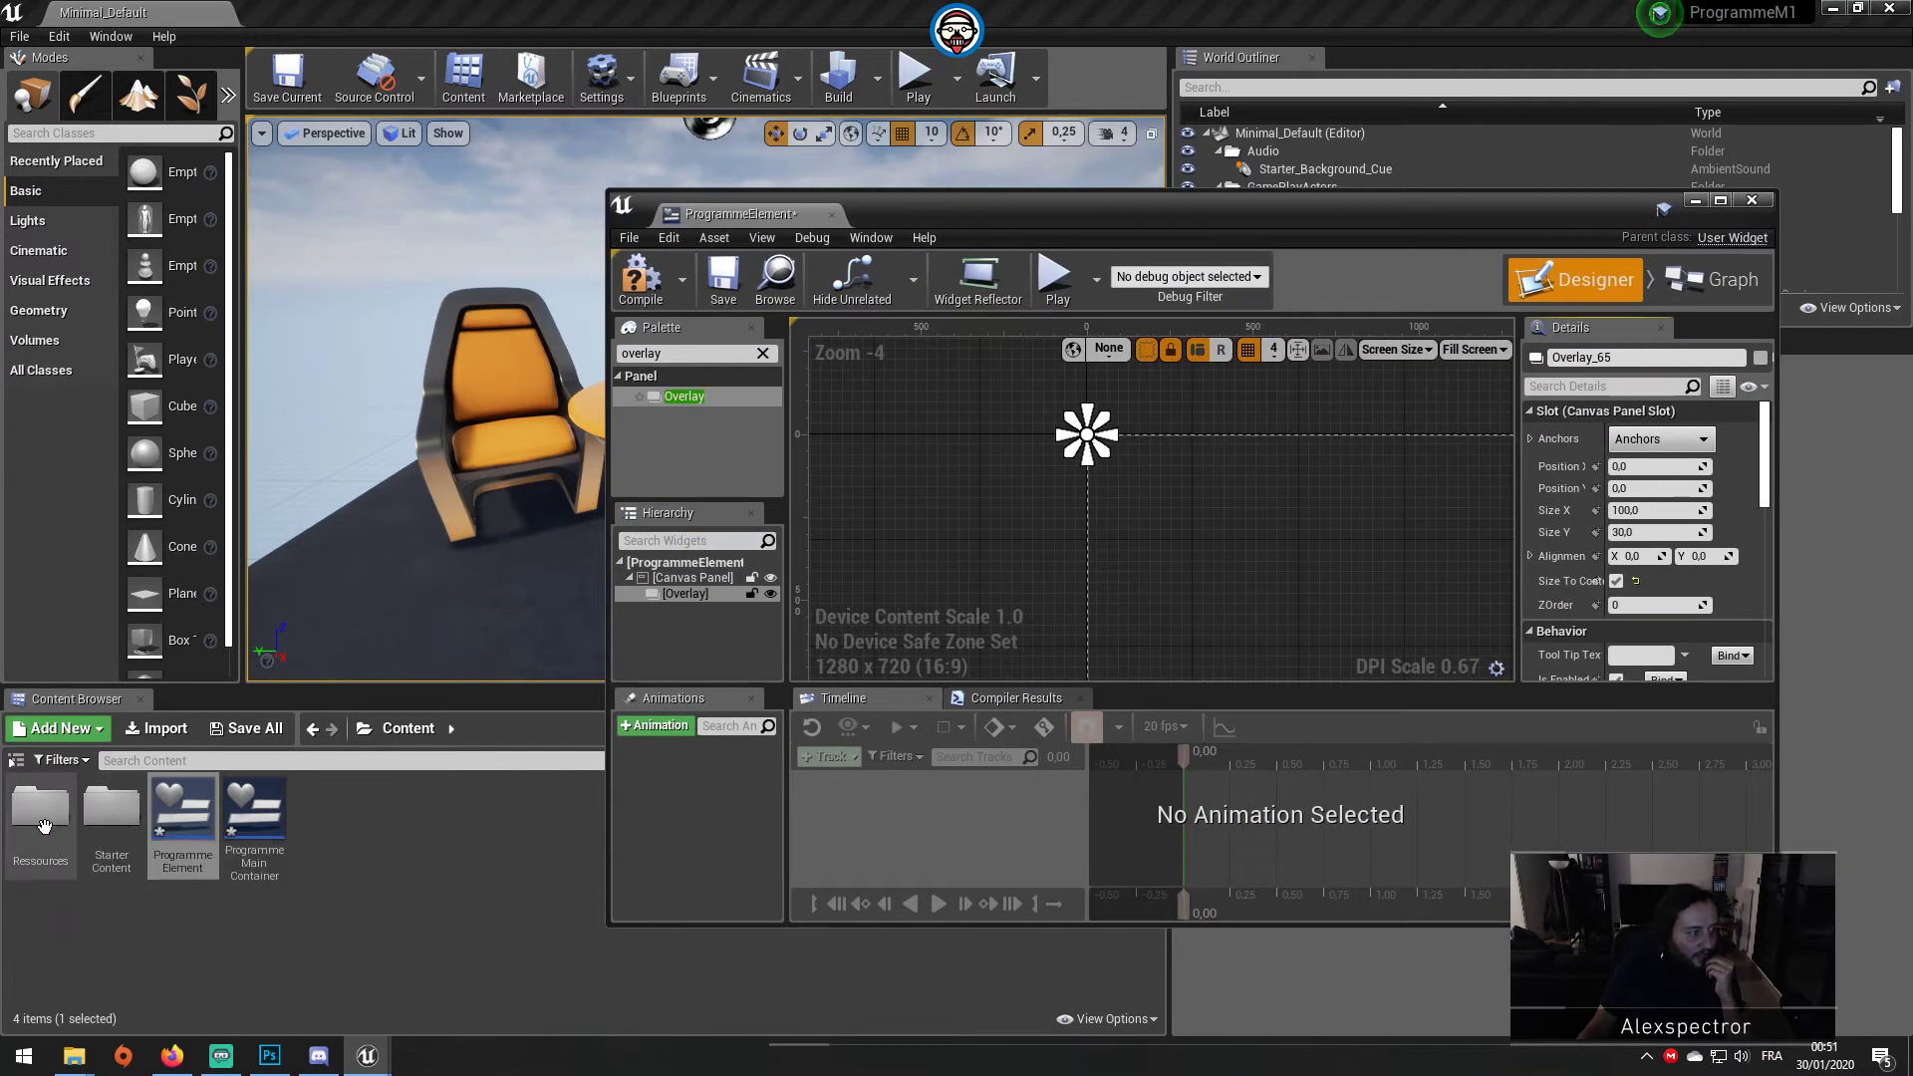
Step: Add the Bg-P-GodOfWar image to the canvas and parent Image_108 under the Overlay
double_click(44, 826)
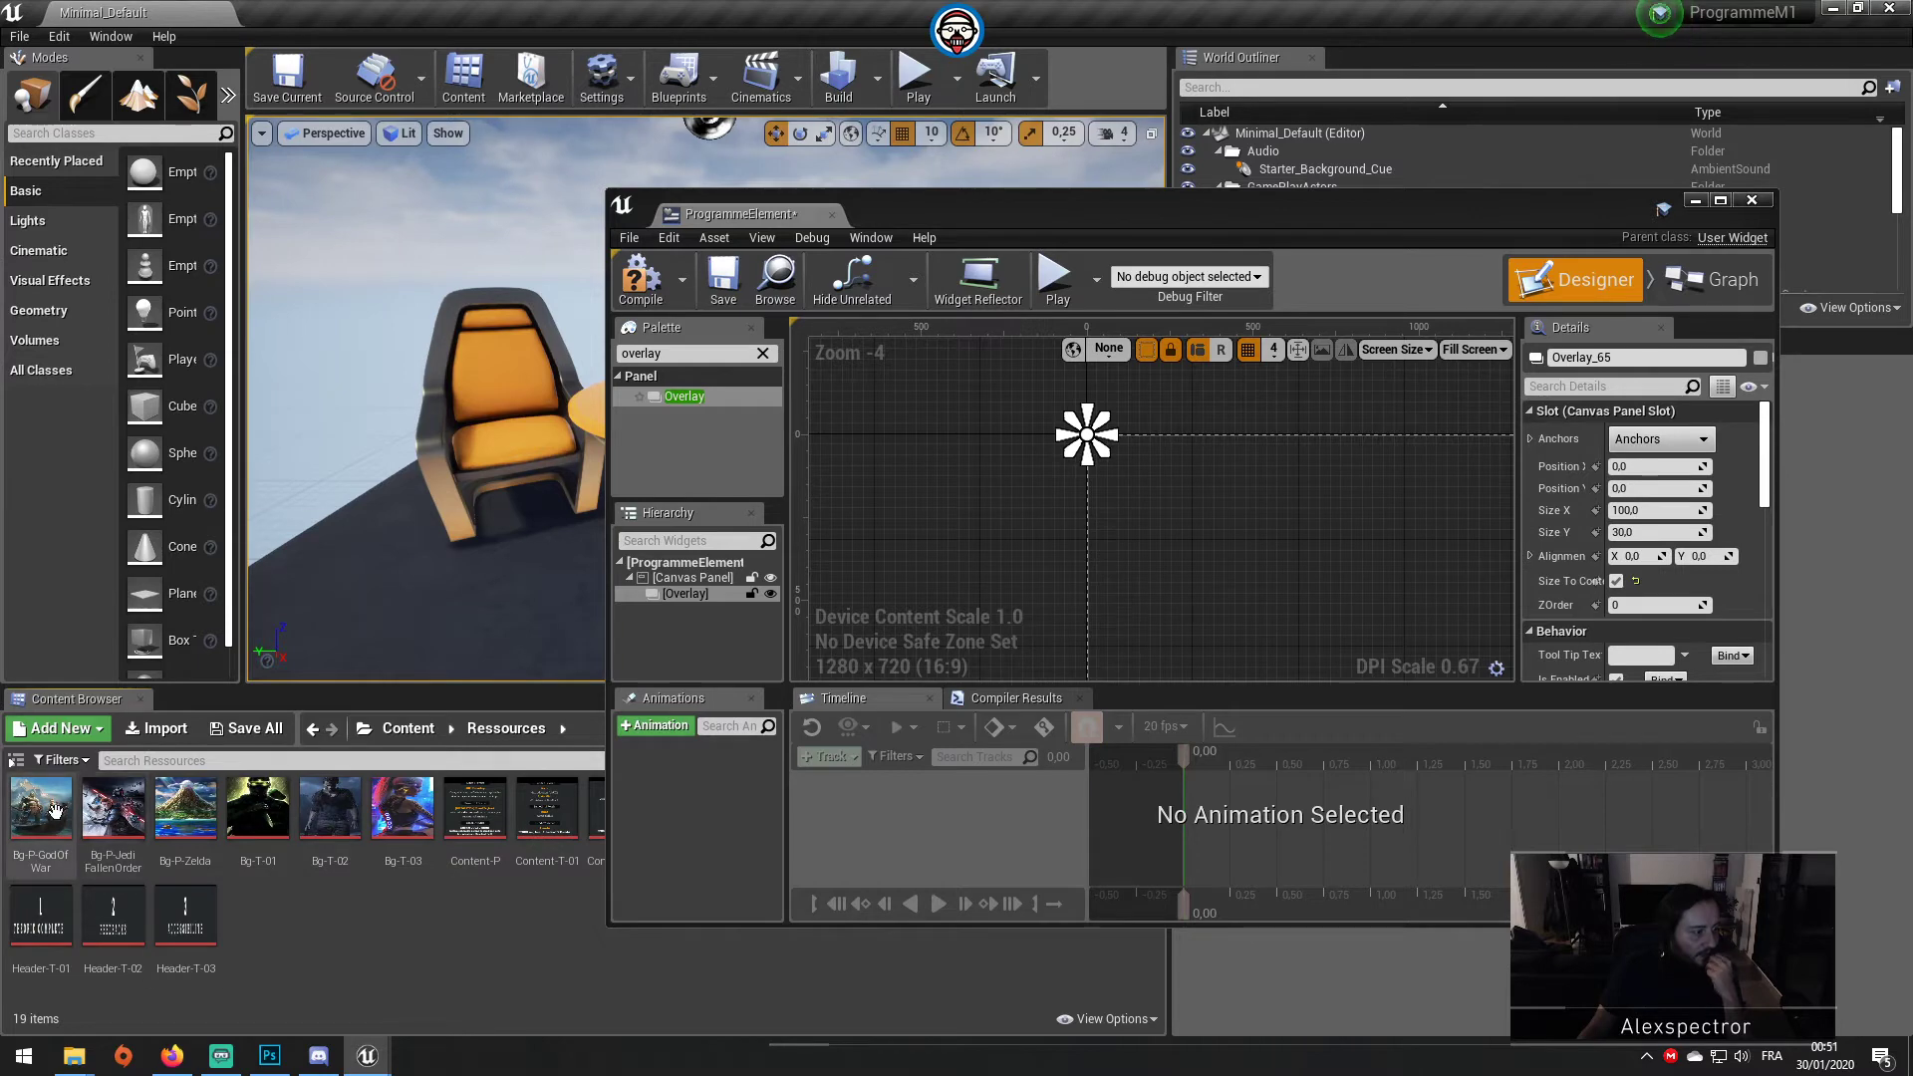
drag(55, 812, 687, 403)
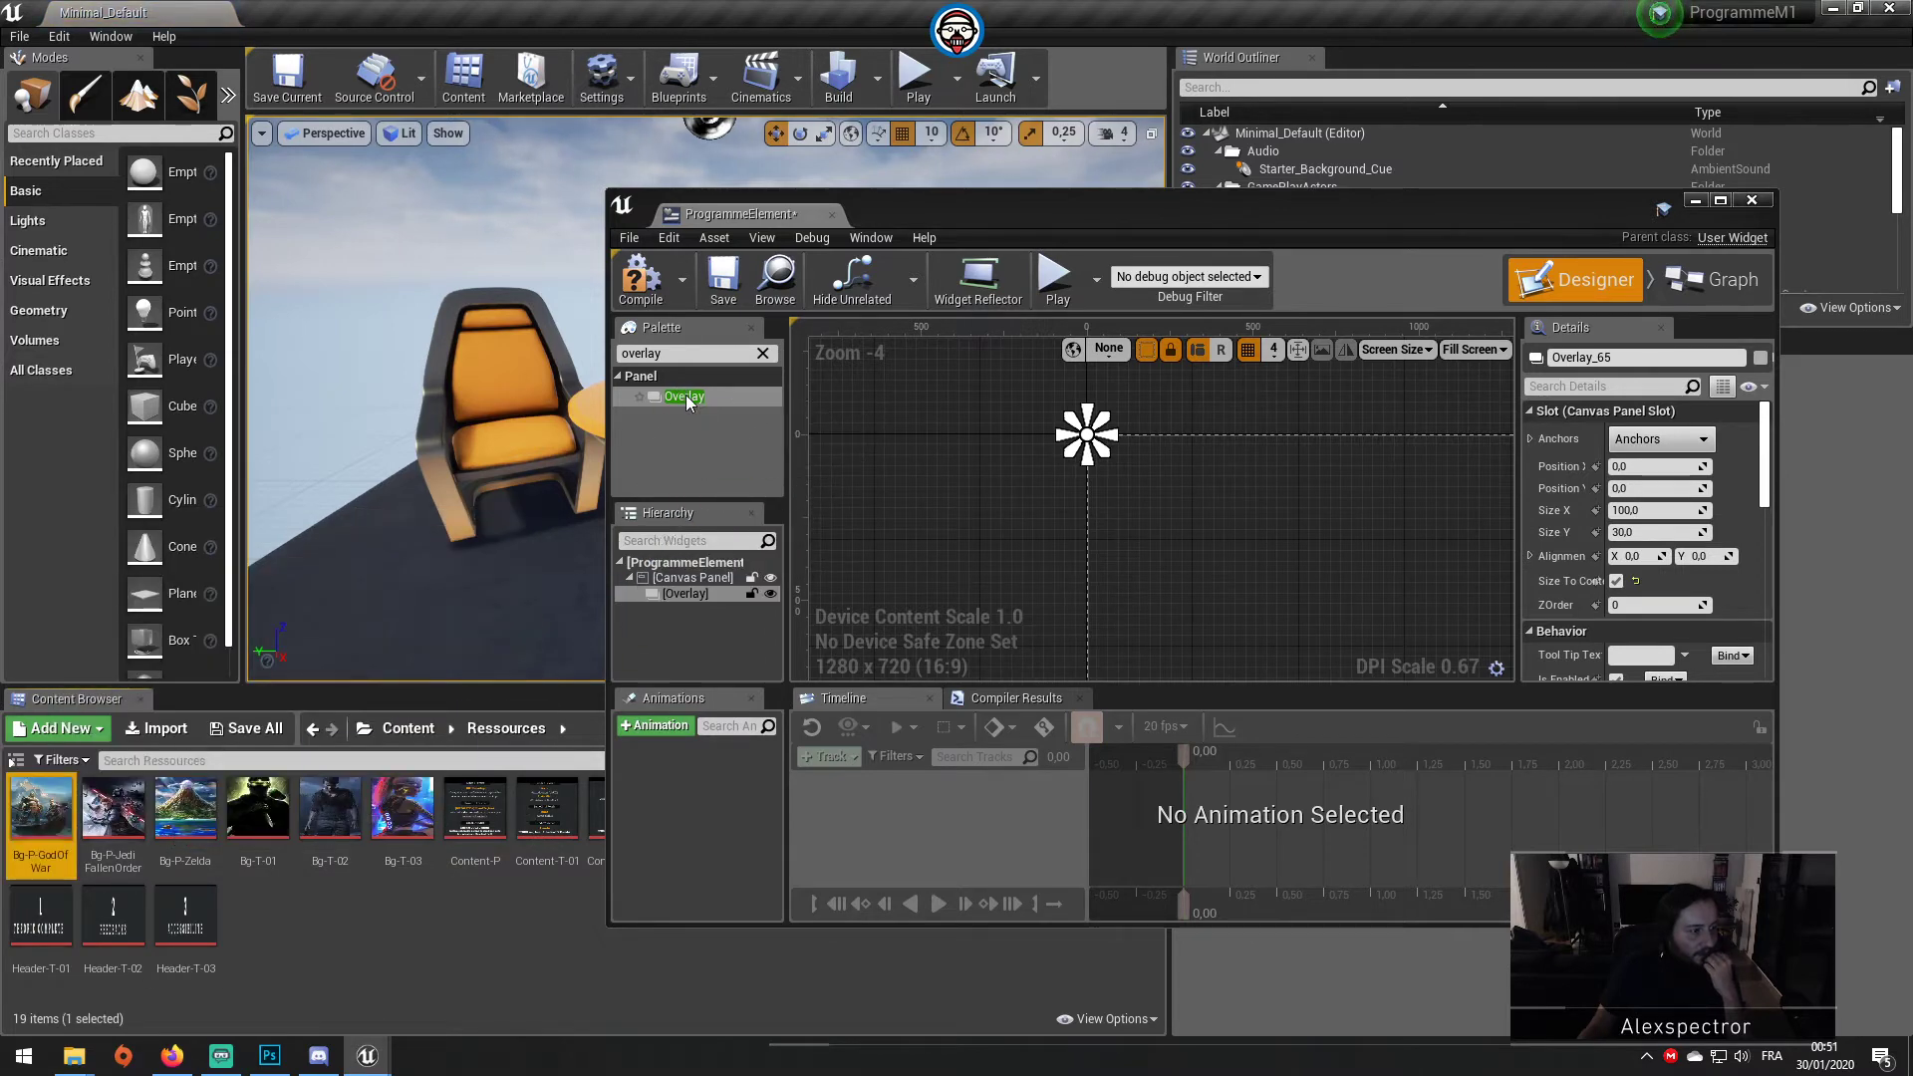
drag(40, 809, 1156, 515)
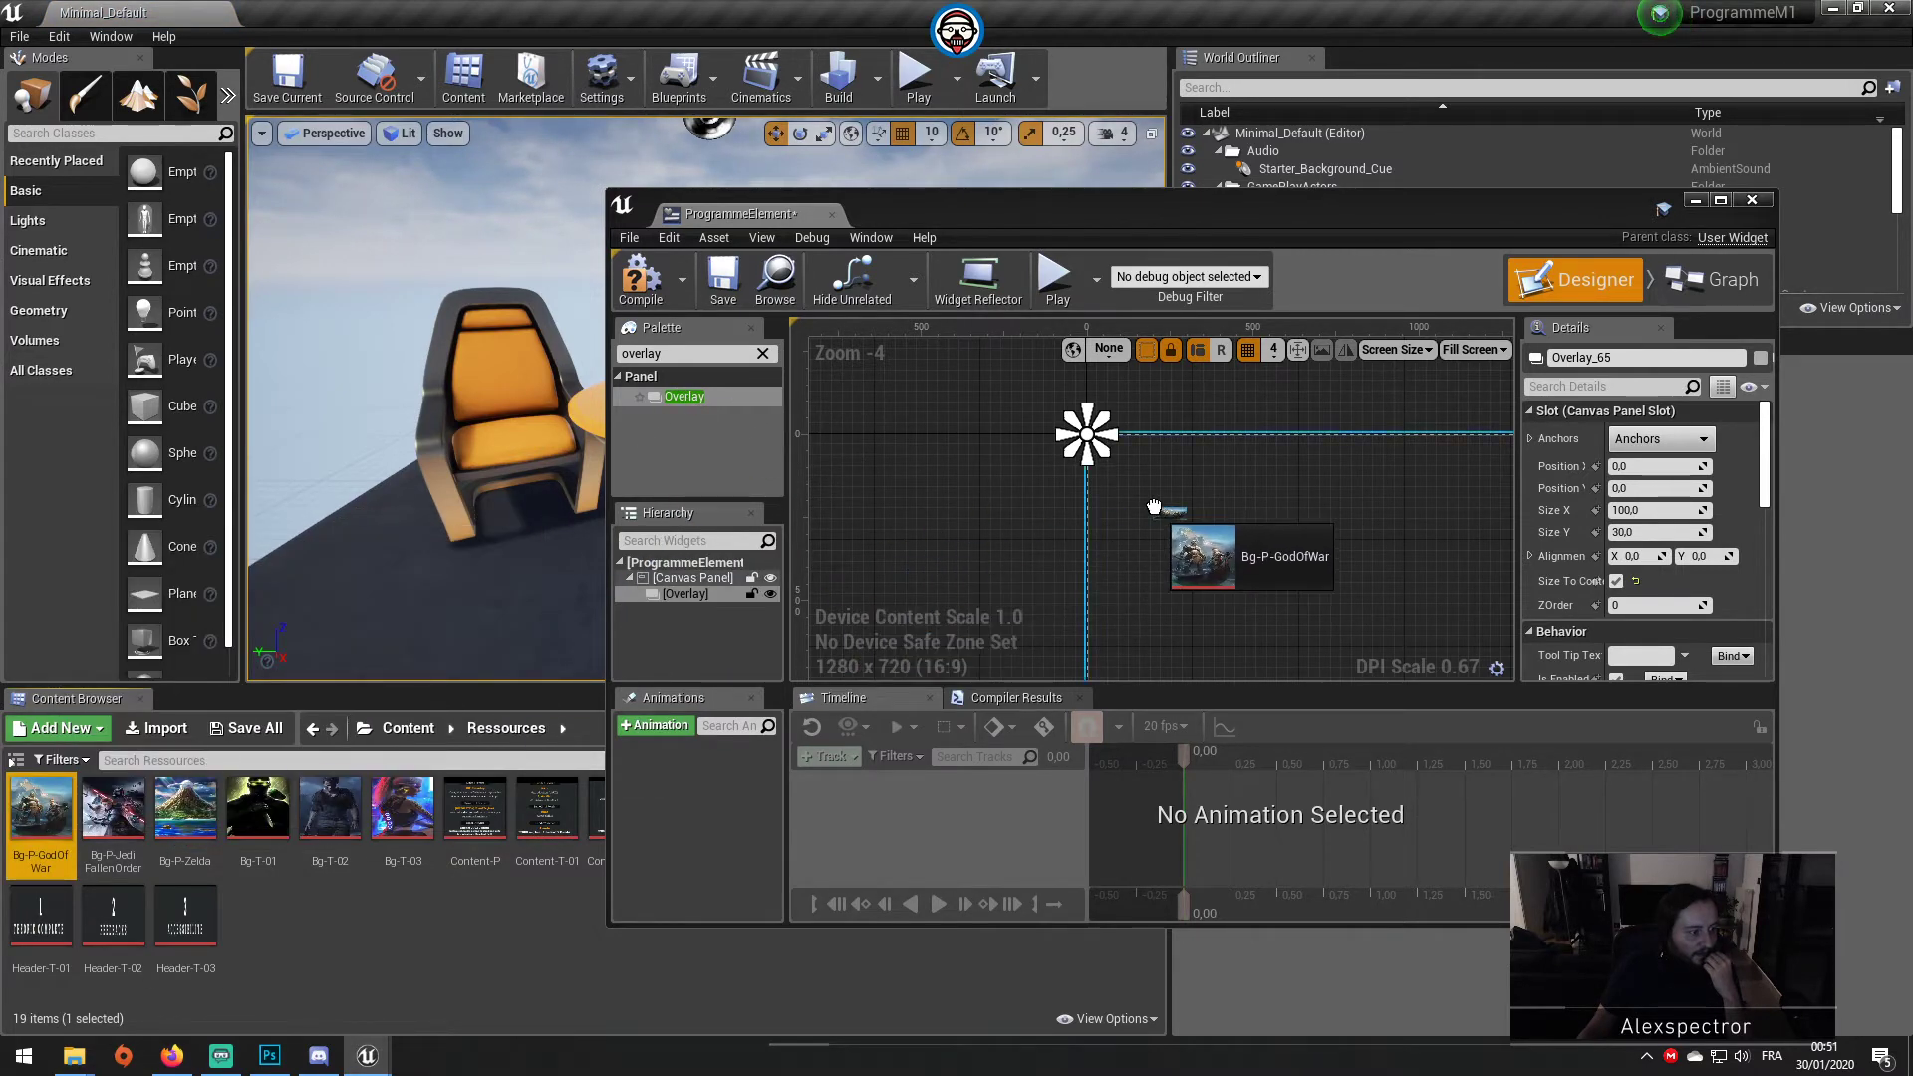
click(1616, 581)
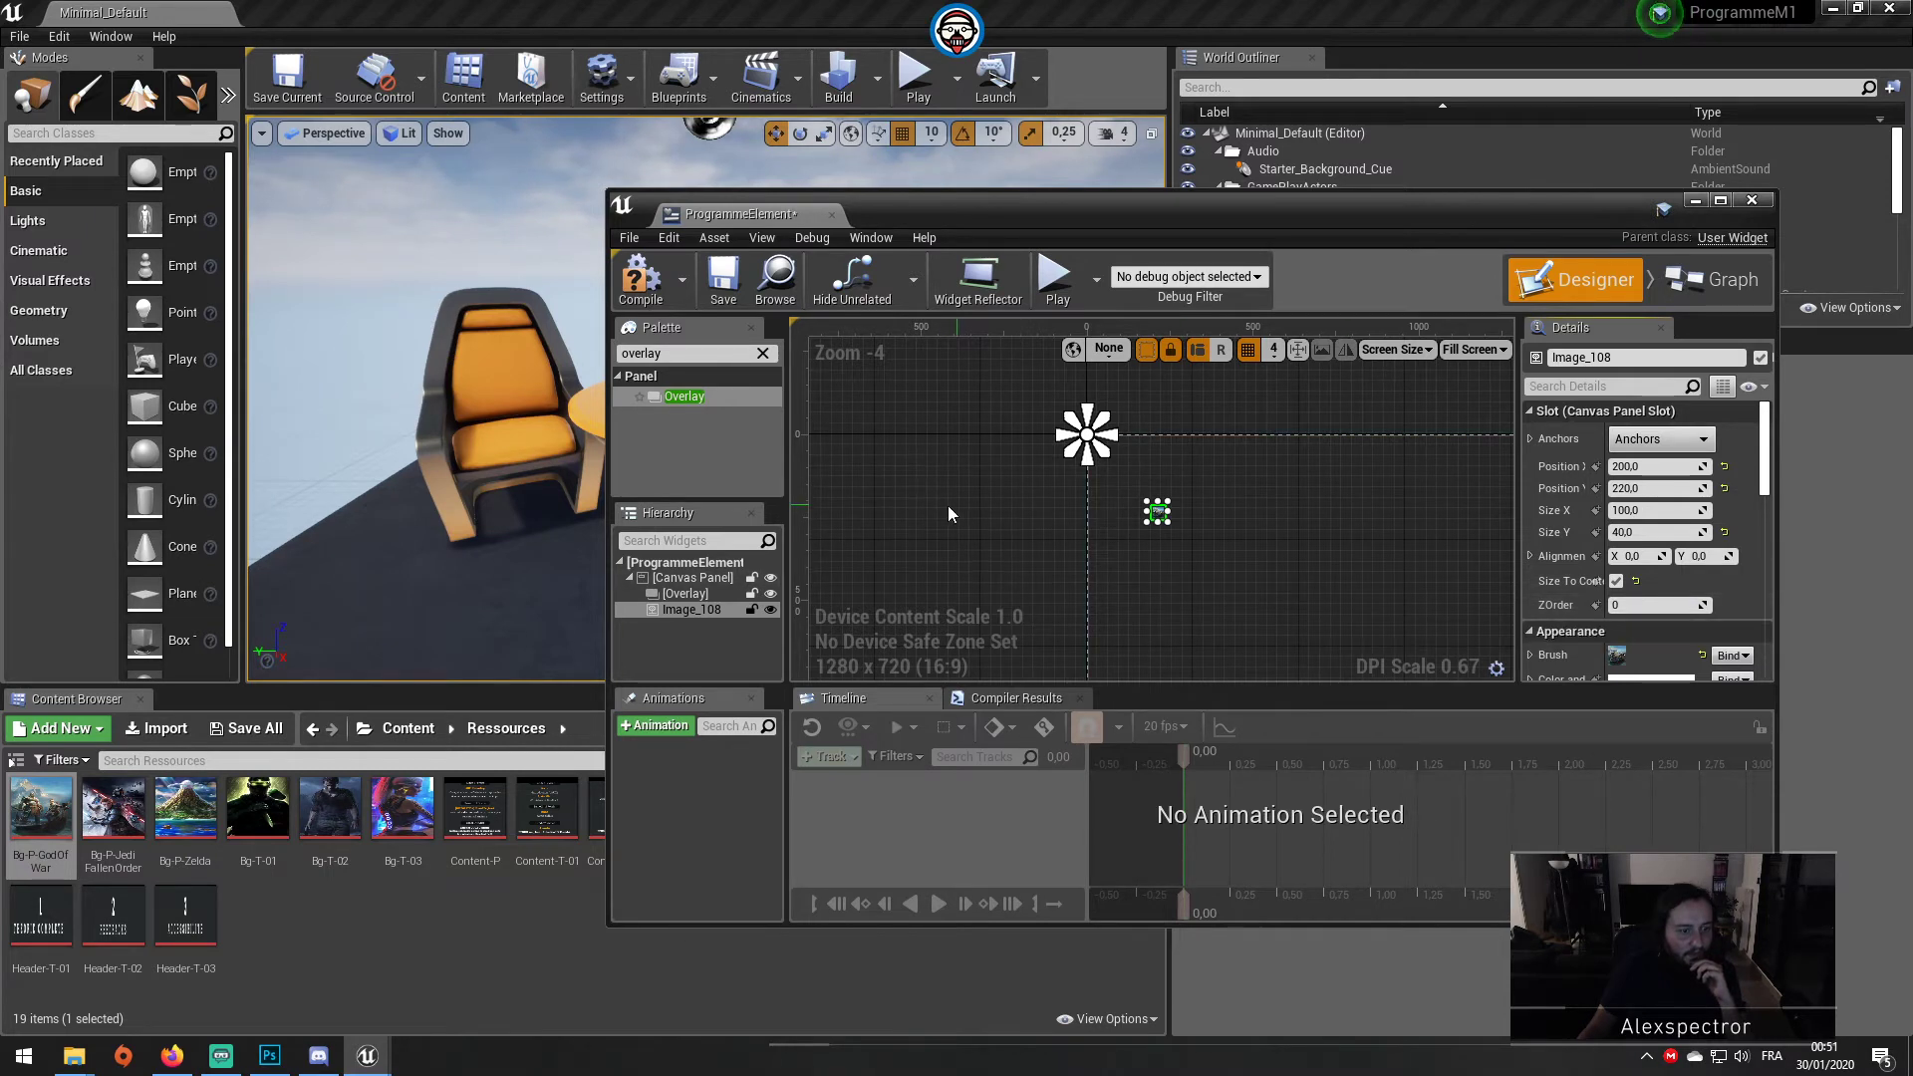
mouse_move(690, 610)
mouse_down()
mouse_move(670, 596)
mouse_move(694, 611)
mouse_up()
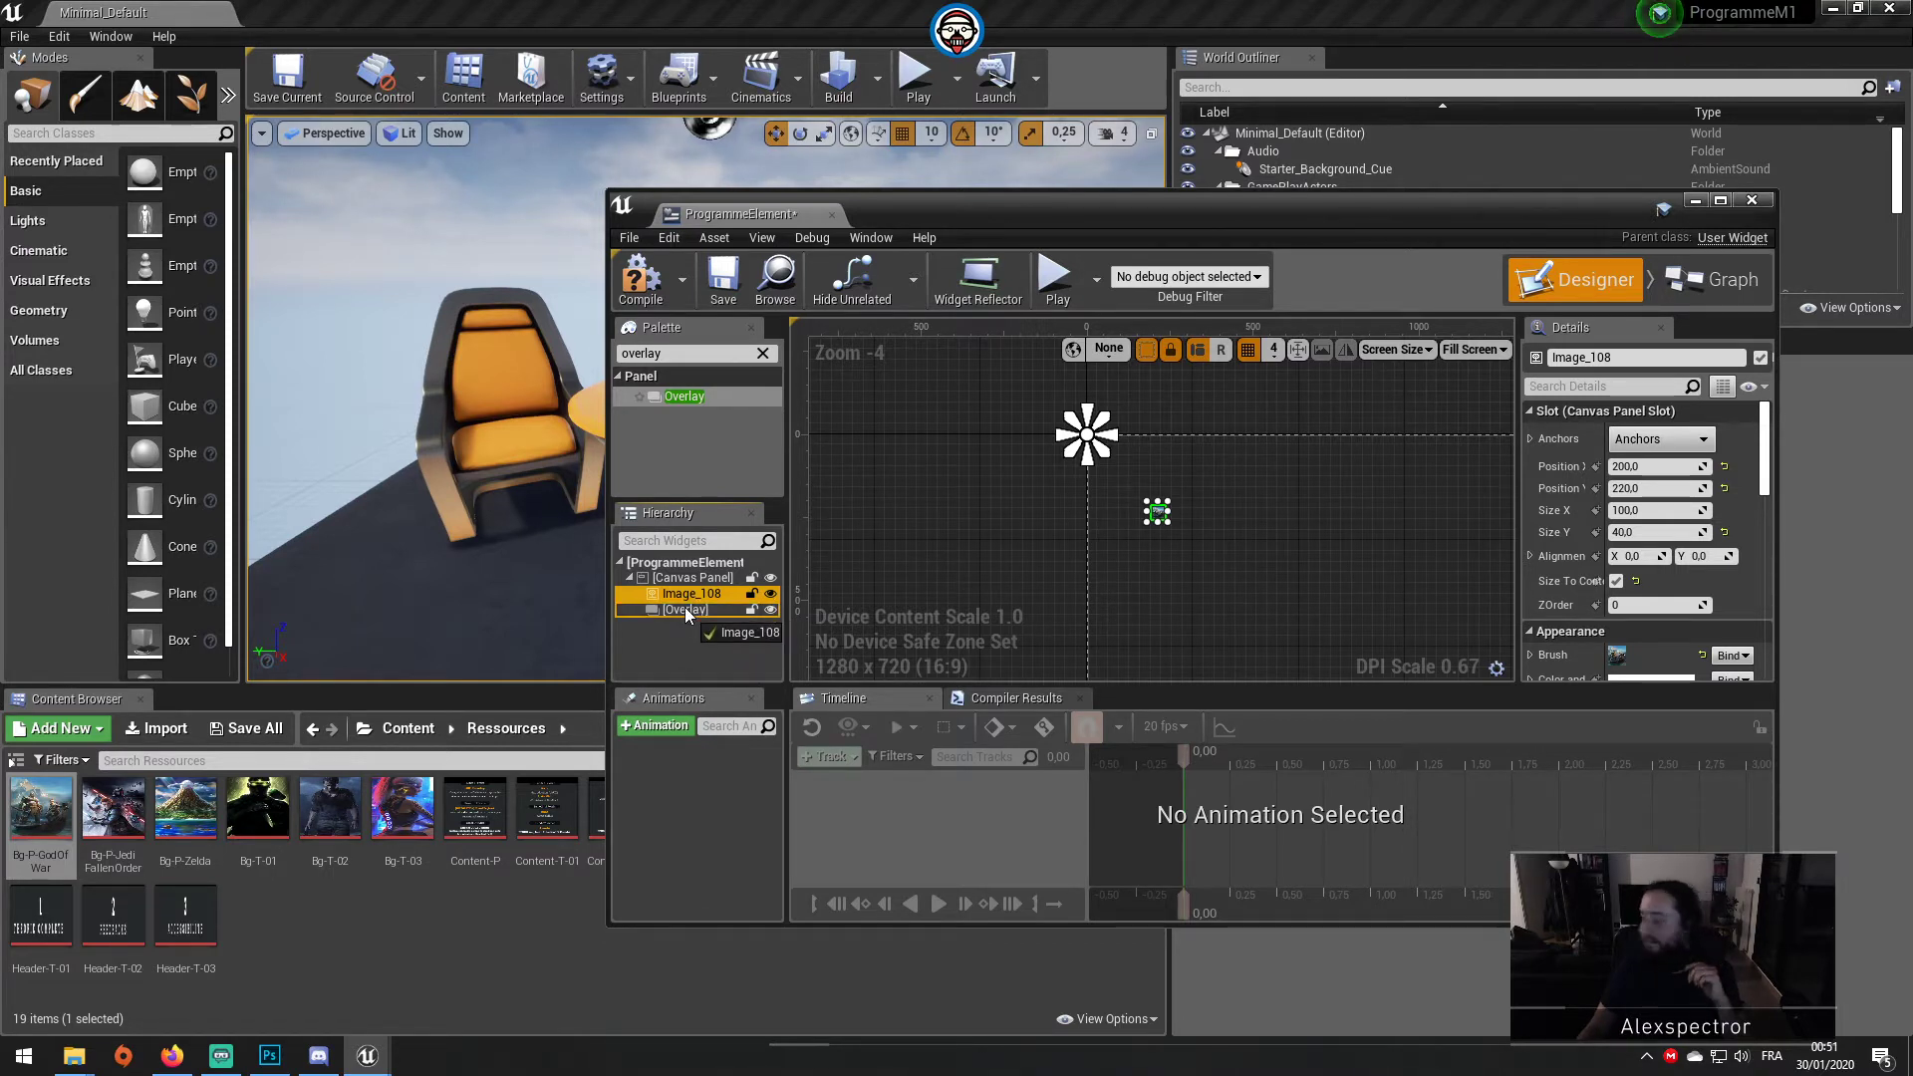
drag(694, 611, 691, 615)
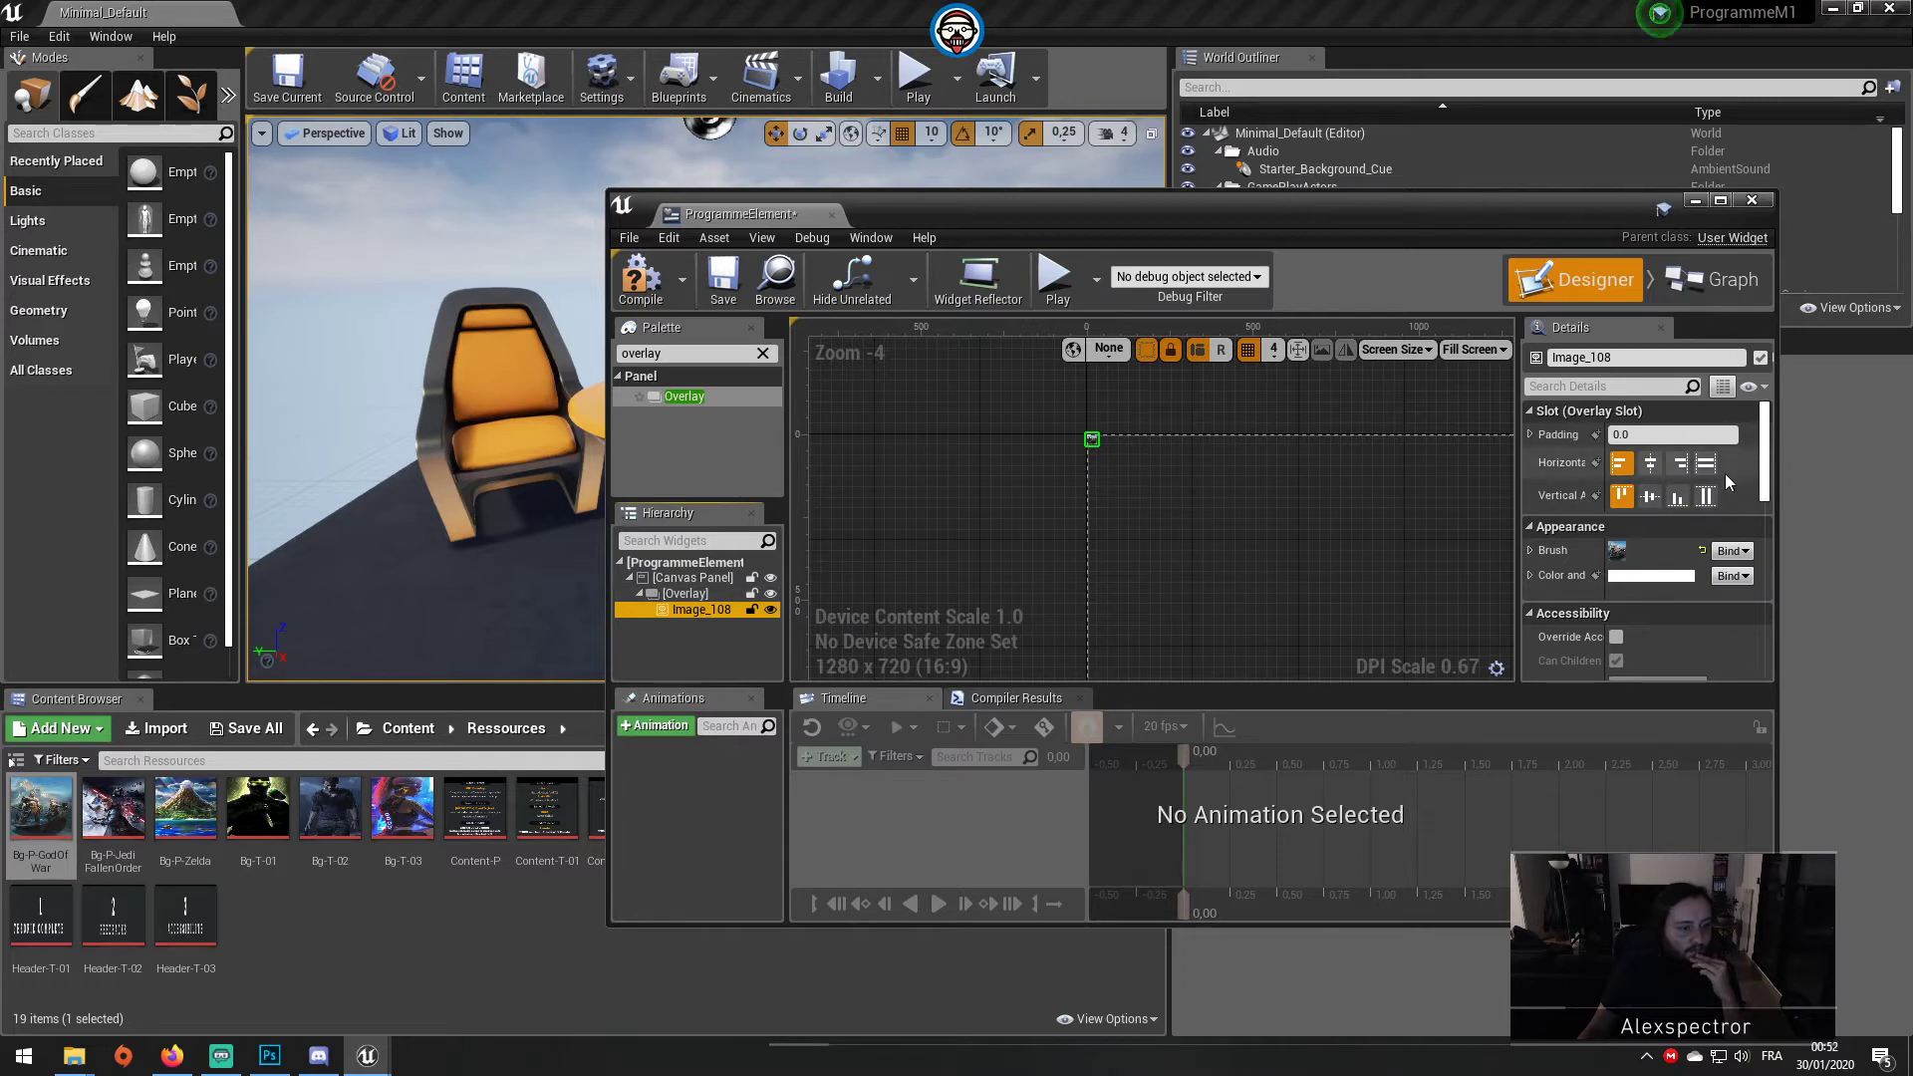
click(1720, 201)
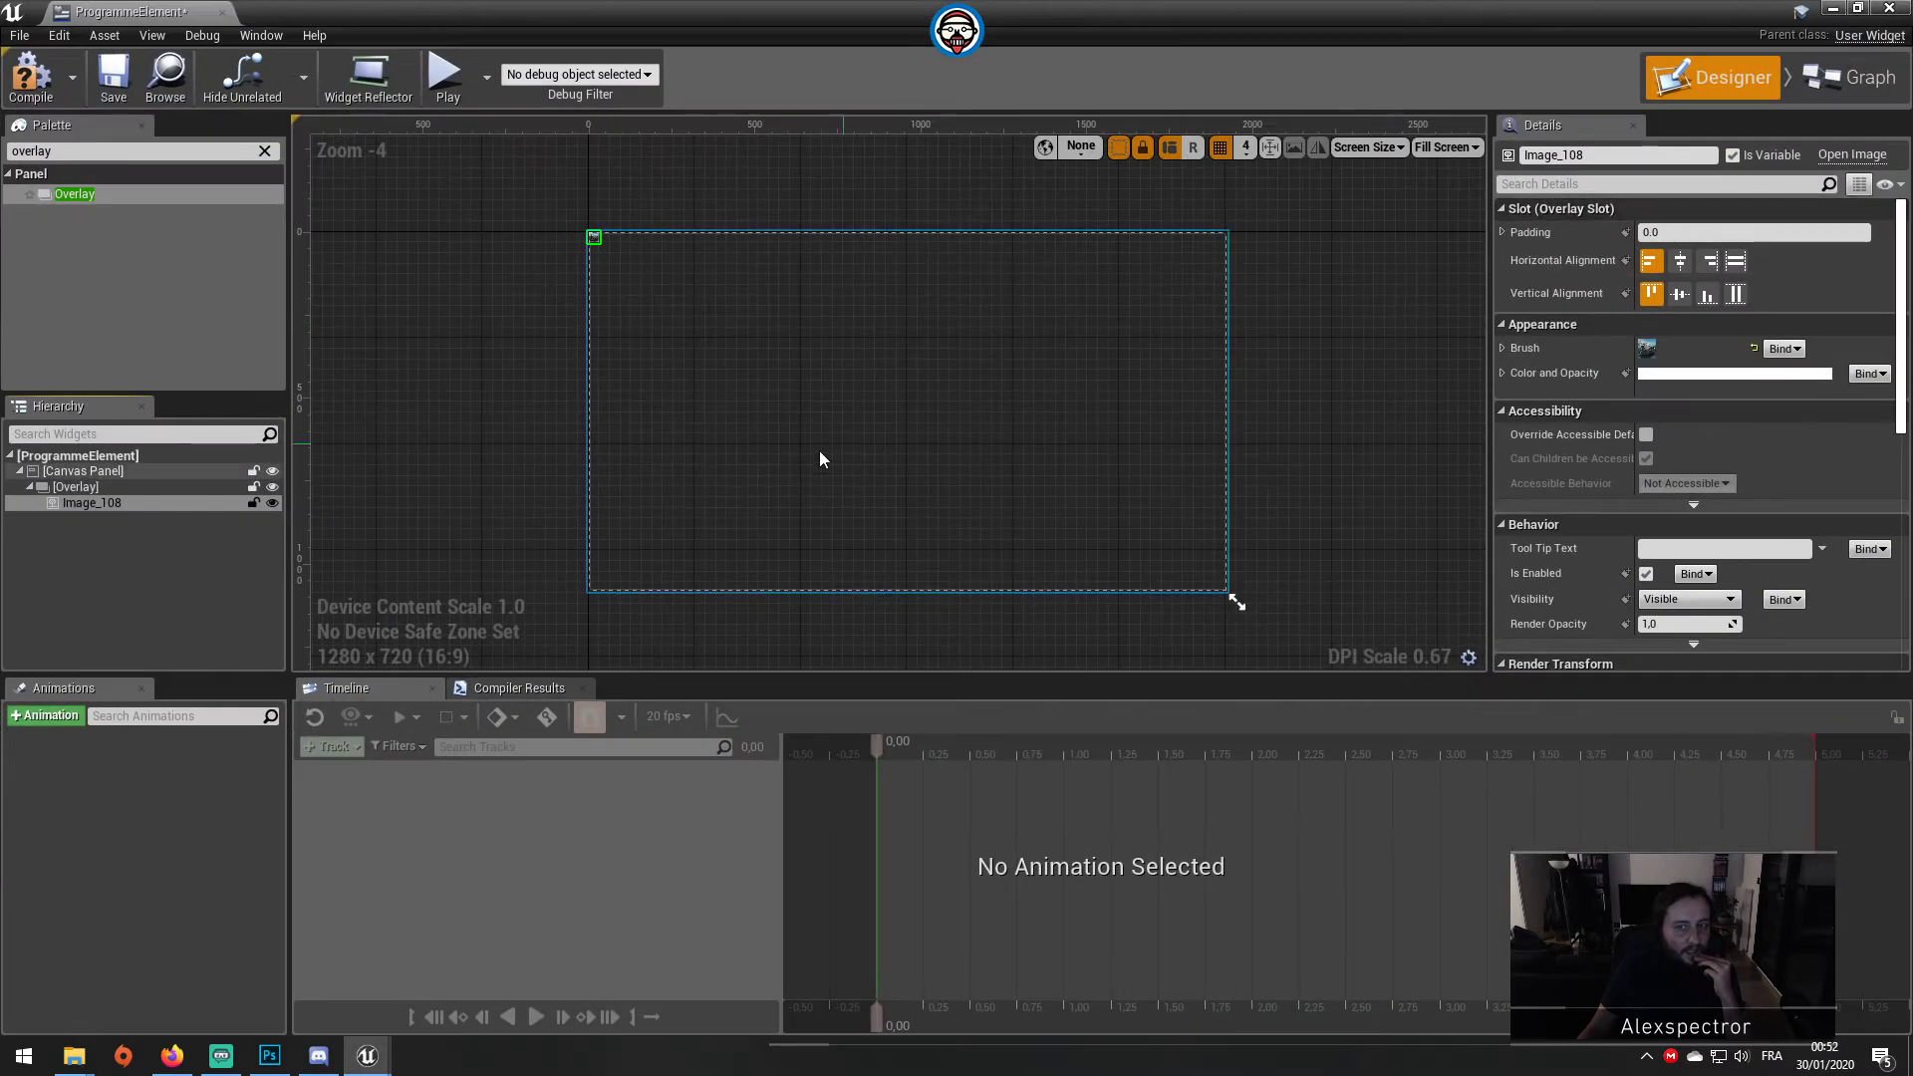
Step: Reset the Overlay's Size To Content so it shrinks to fit Image_108, checking the image's brush settings
click(75, 486)
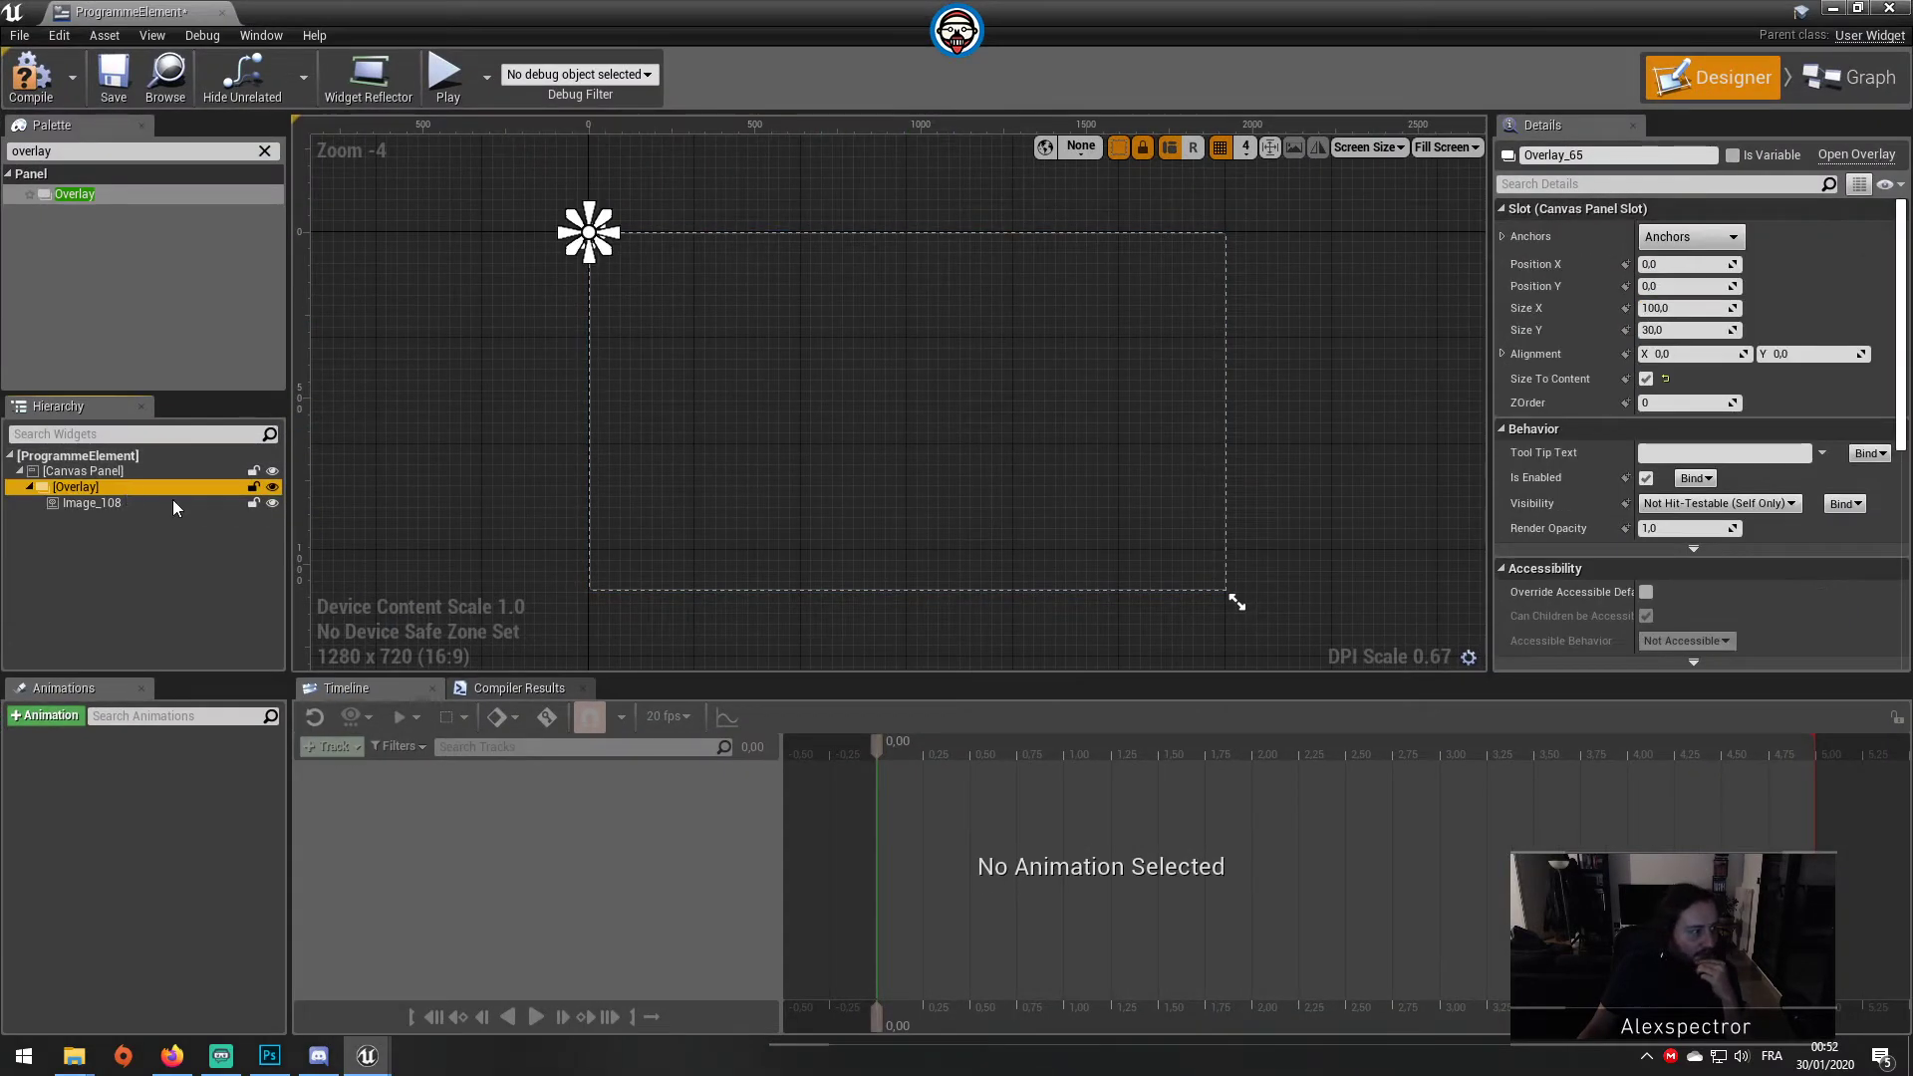
click(1647, 380)
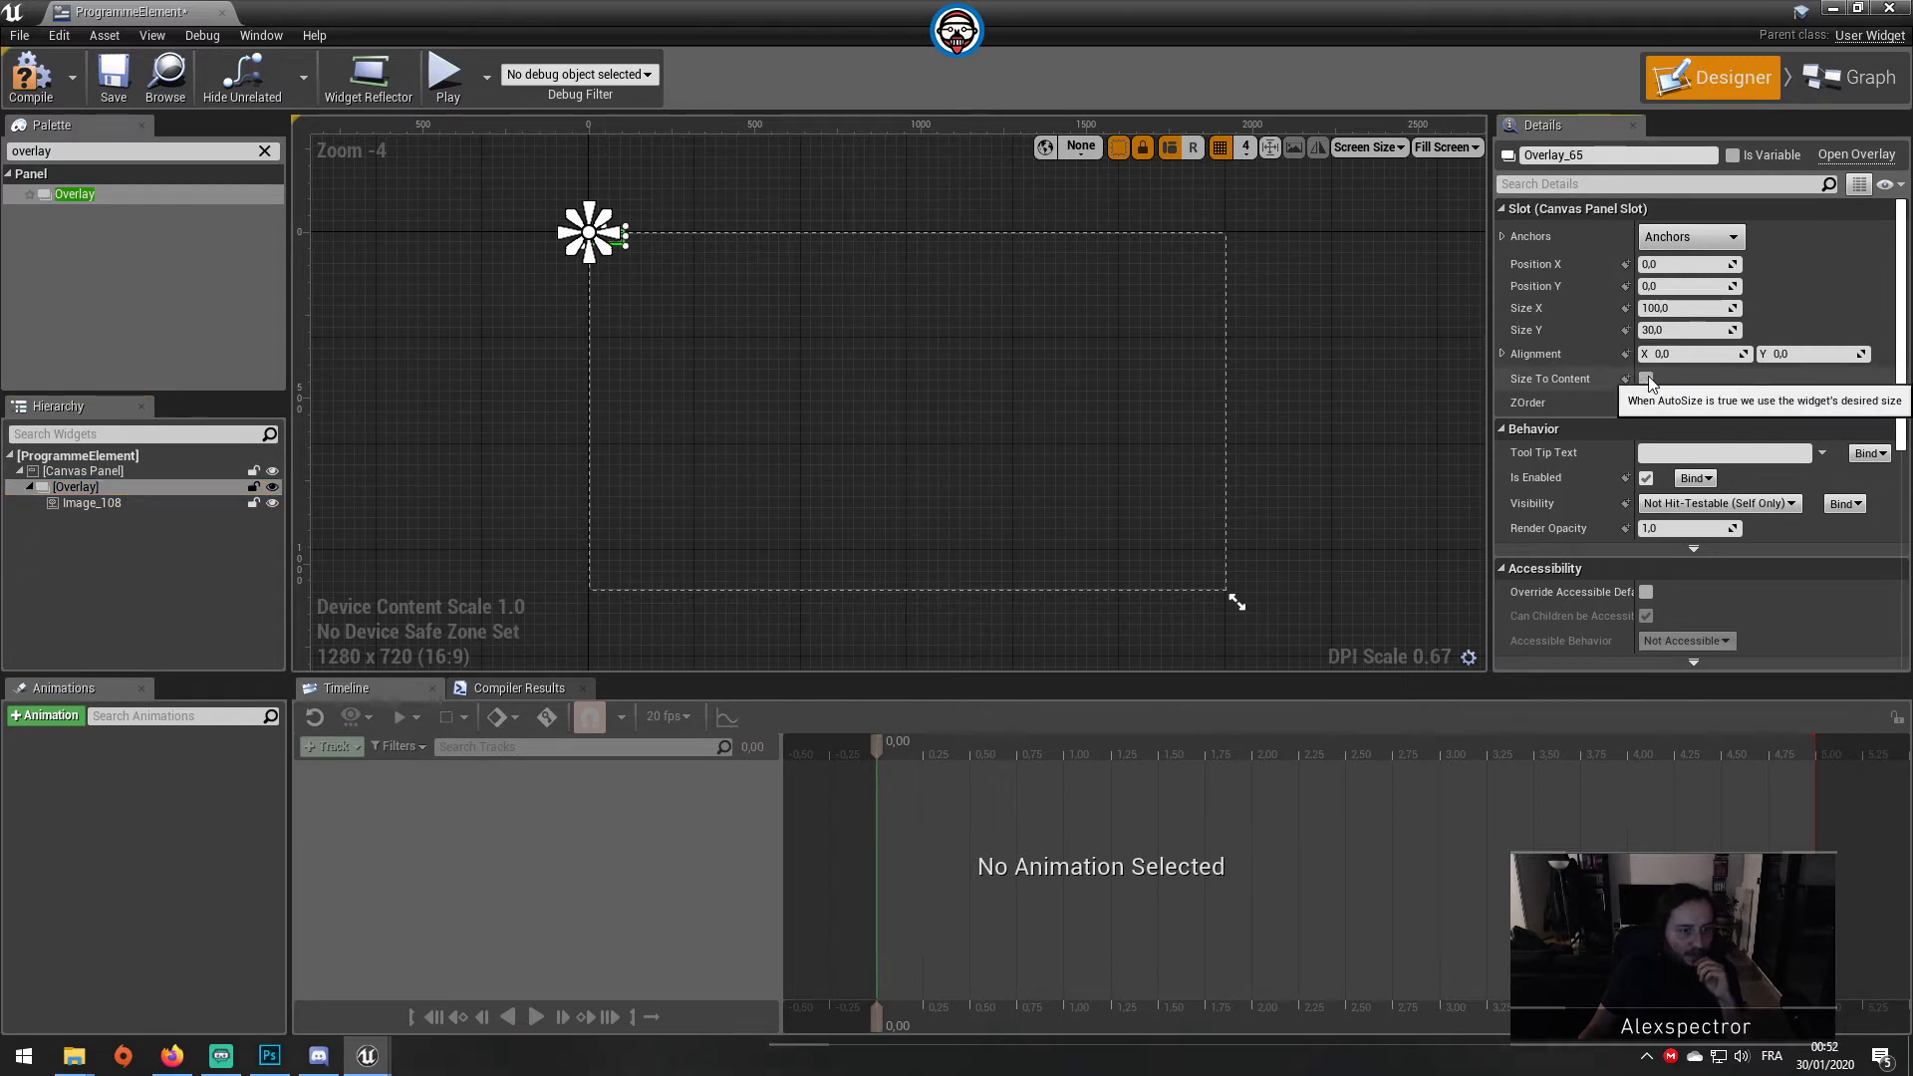
click(92, 502)
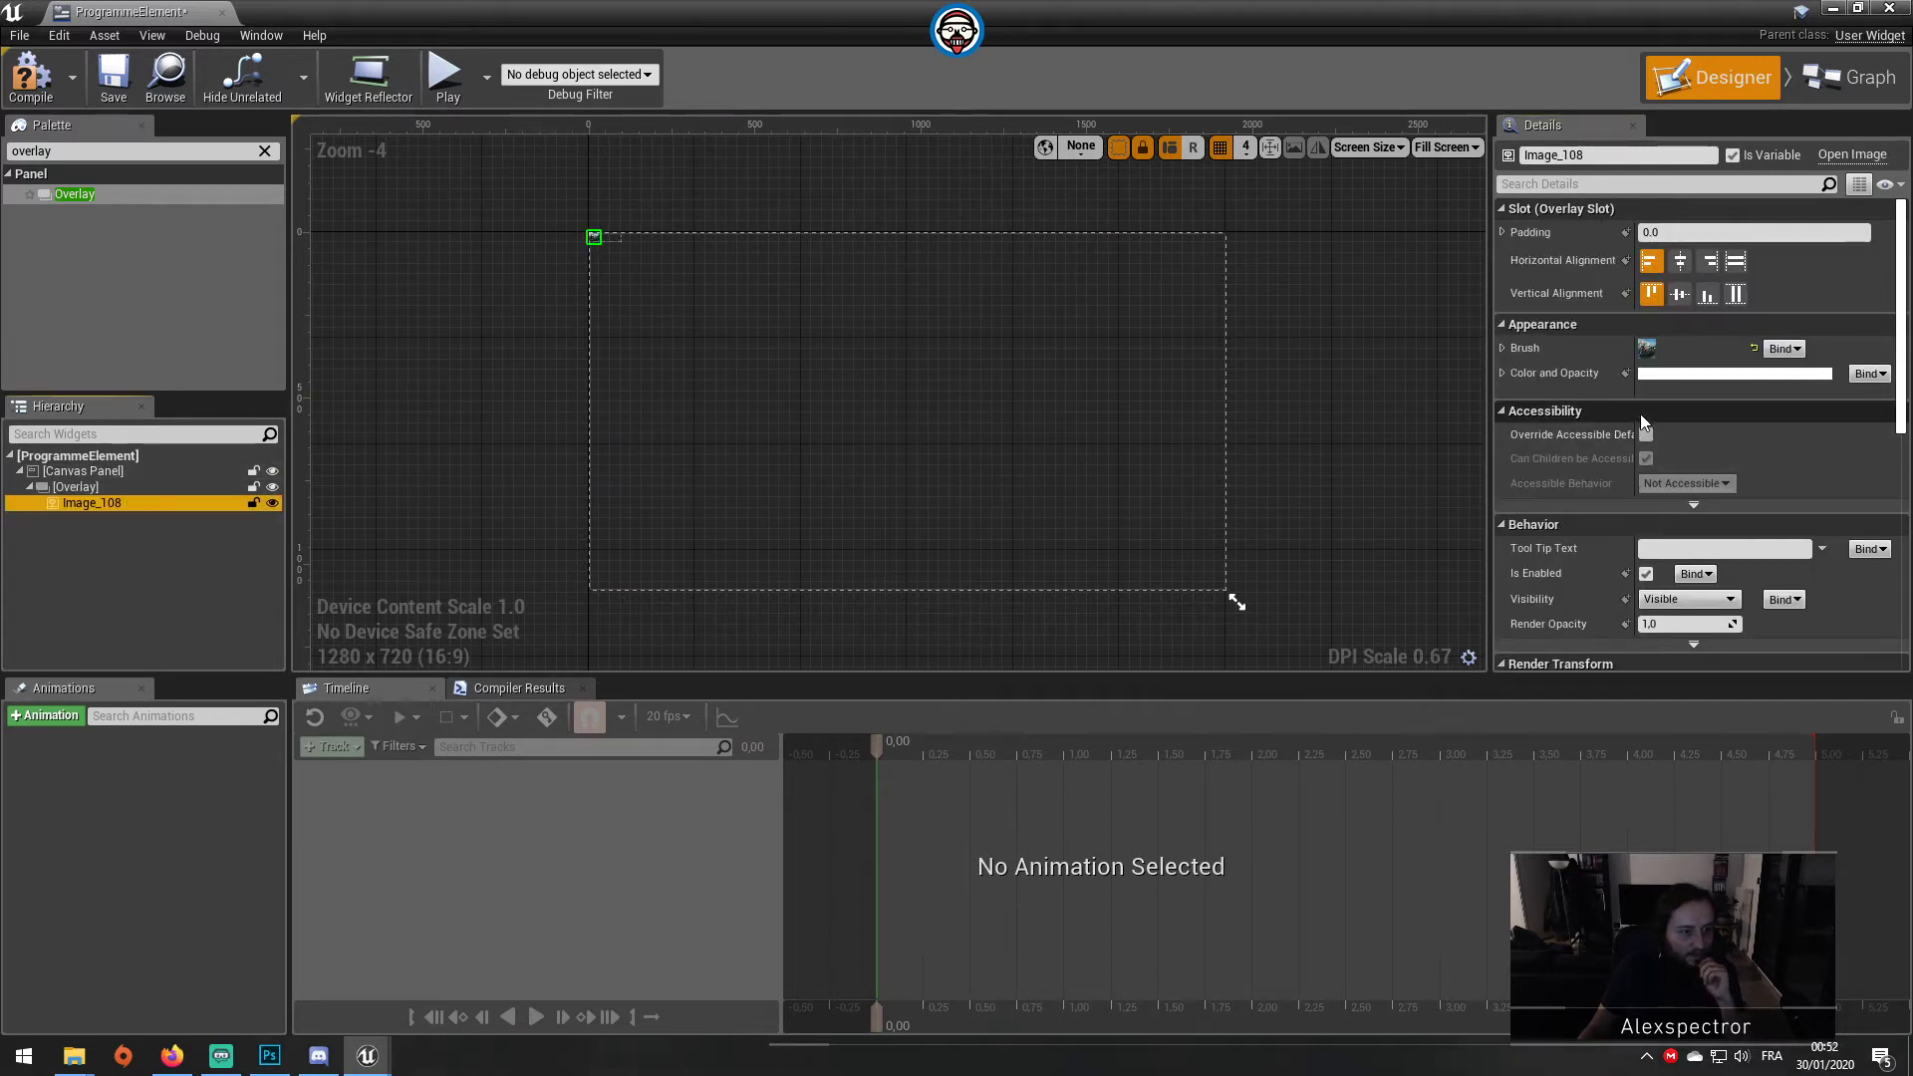
click(1508, 349)
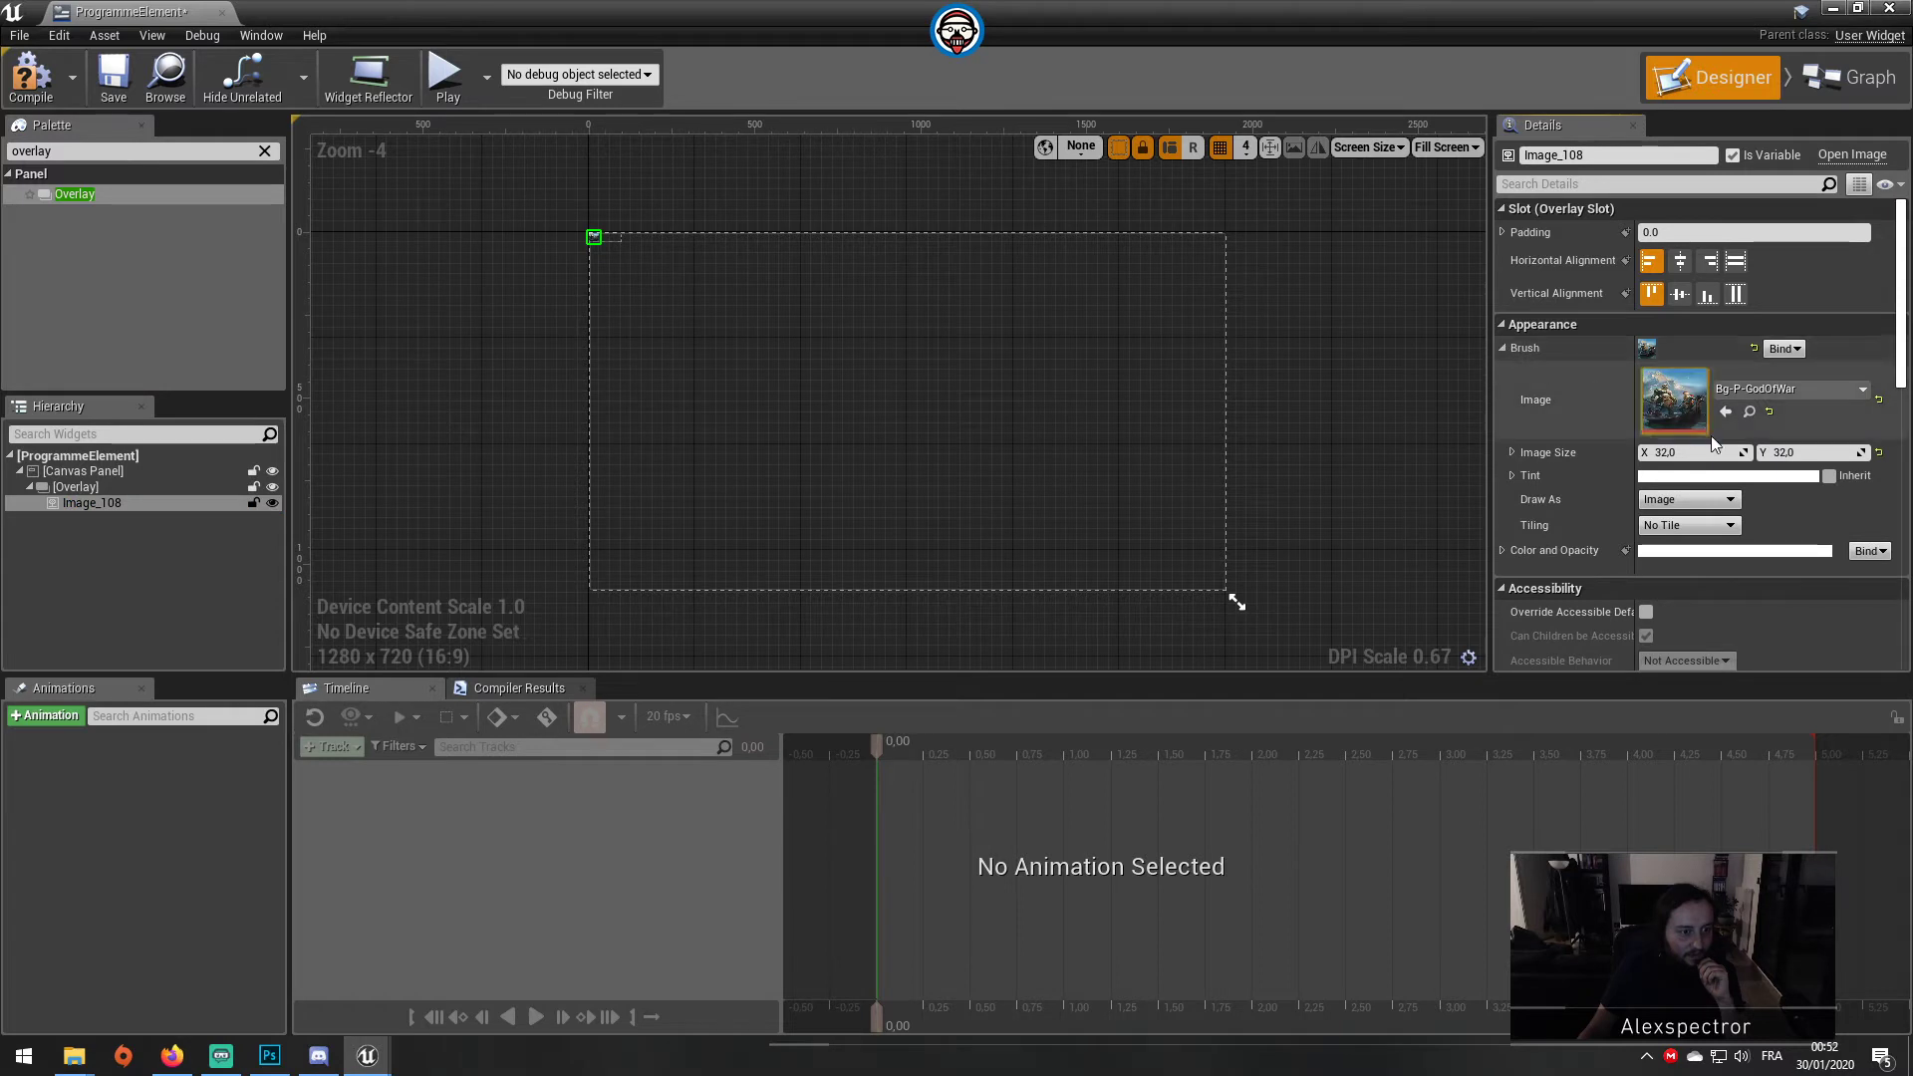
scroll(1671, 559, down, 3)
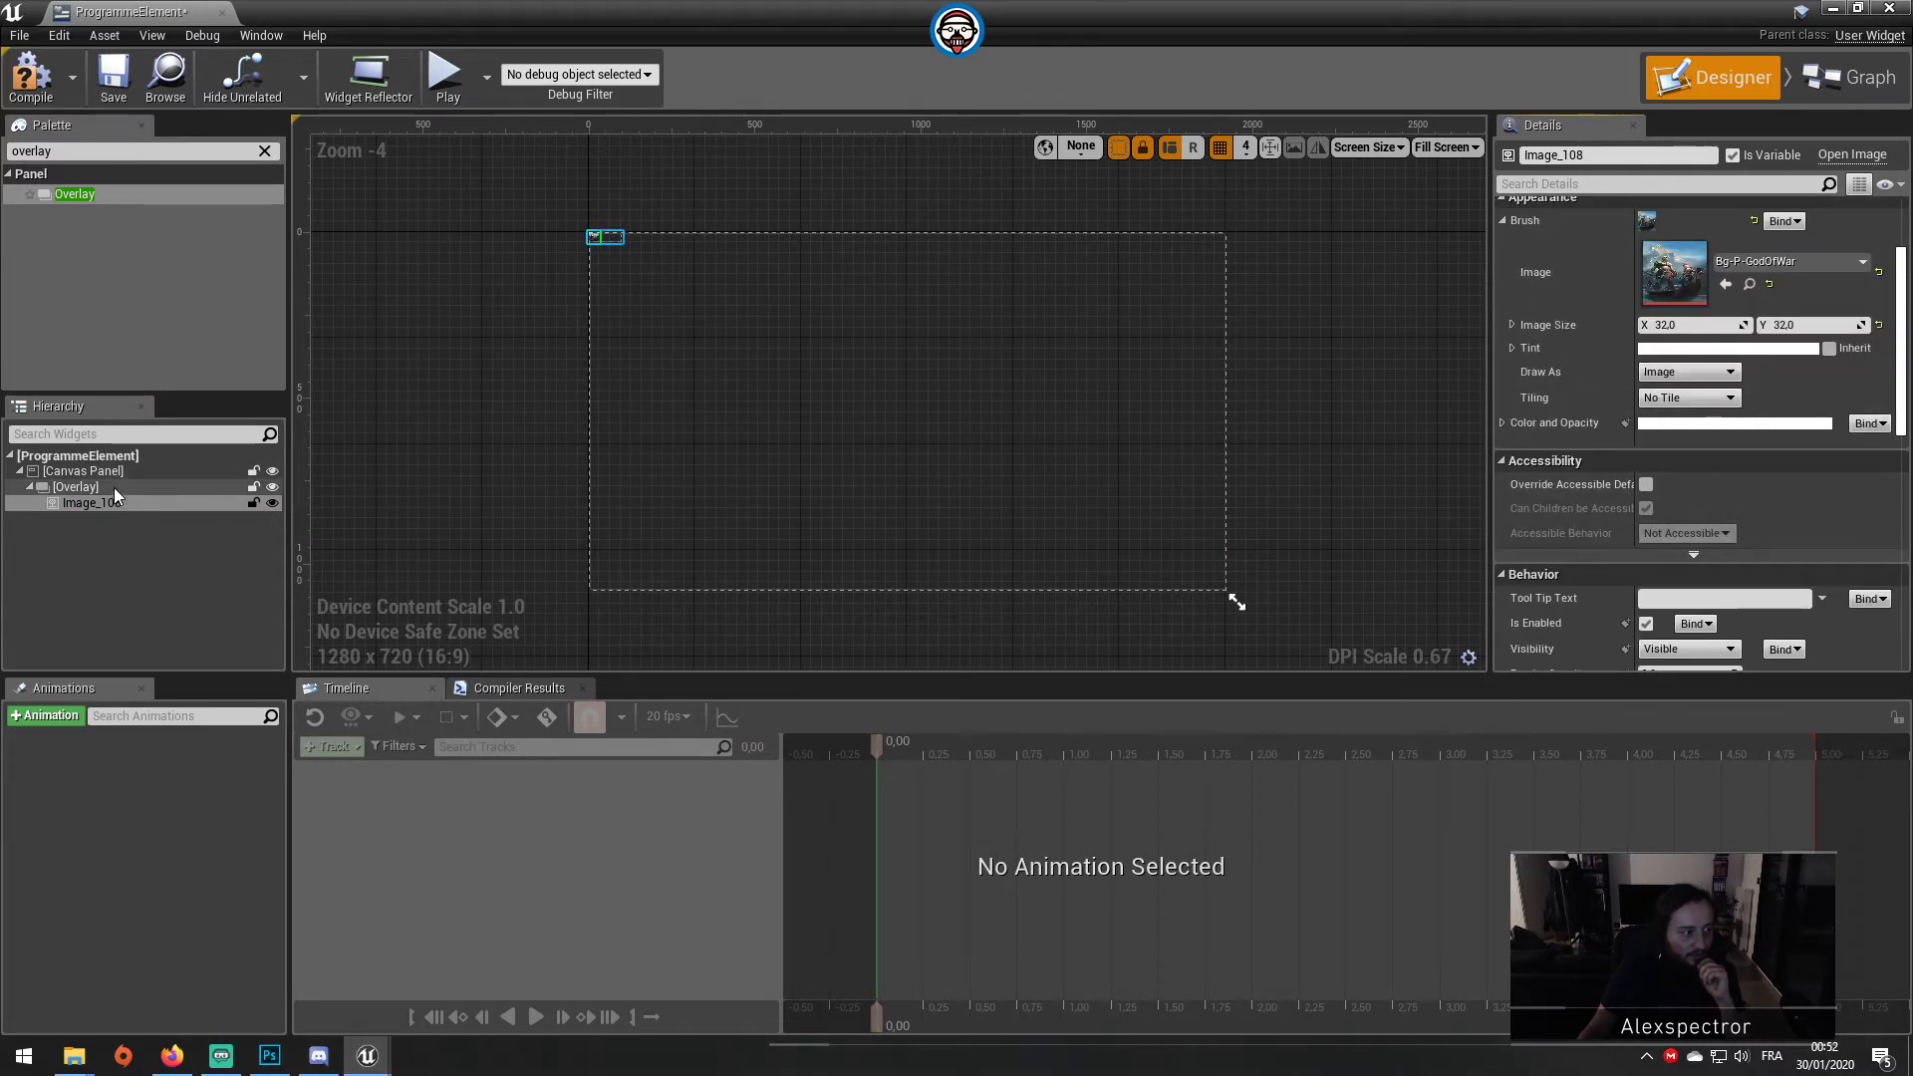
click(76, 488)
scroll(1660, 366, up, 5)
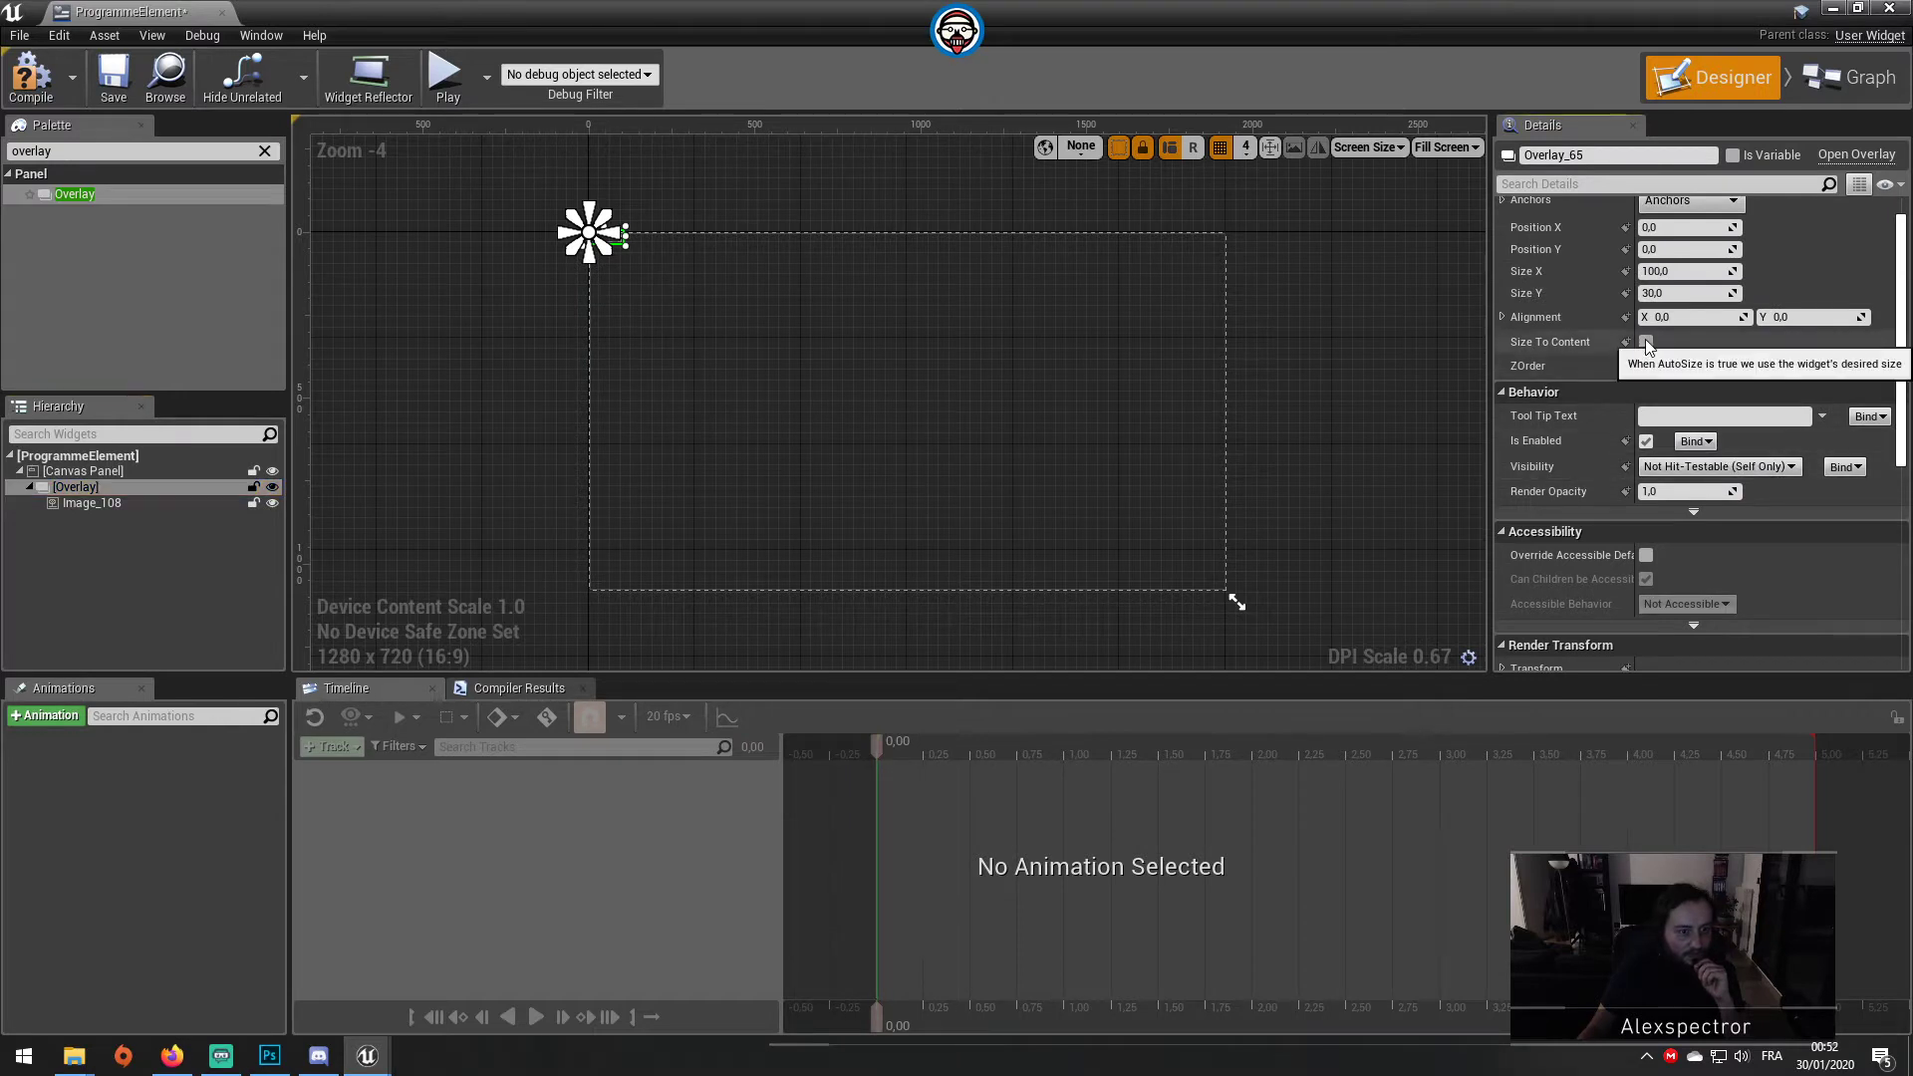
click(1646, 341)
scroll(558, 229, up, 12)
scroll(779, 234, up, 4)
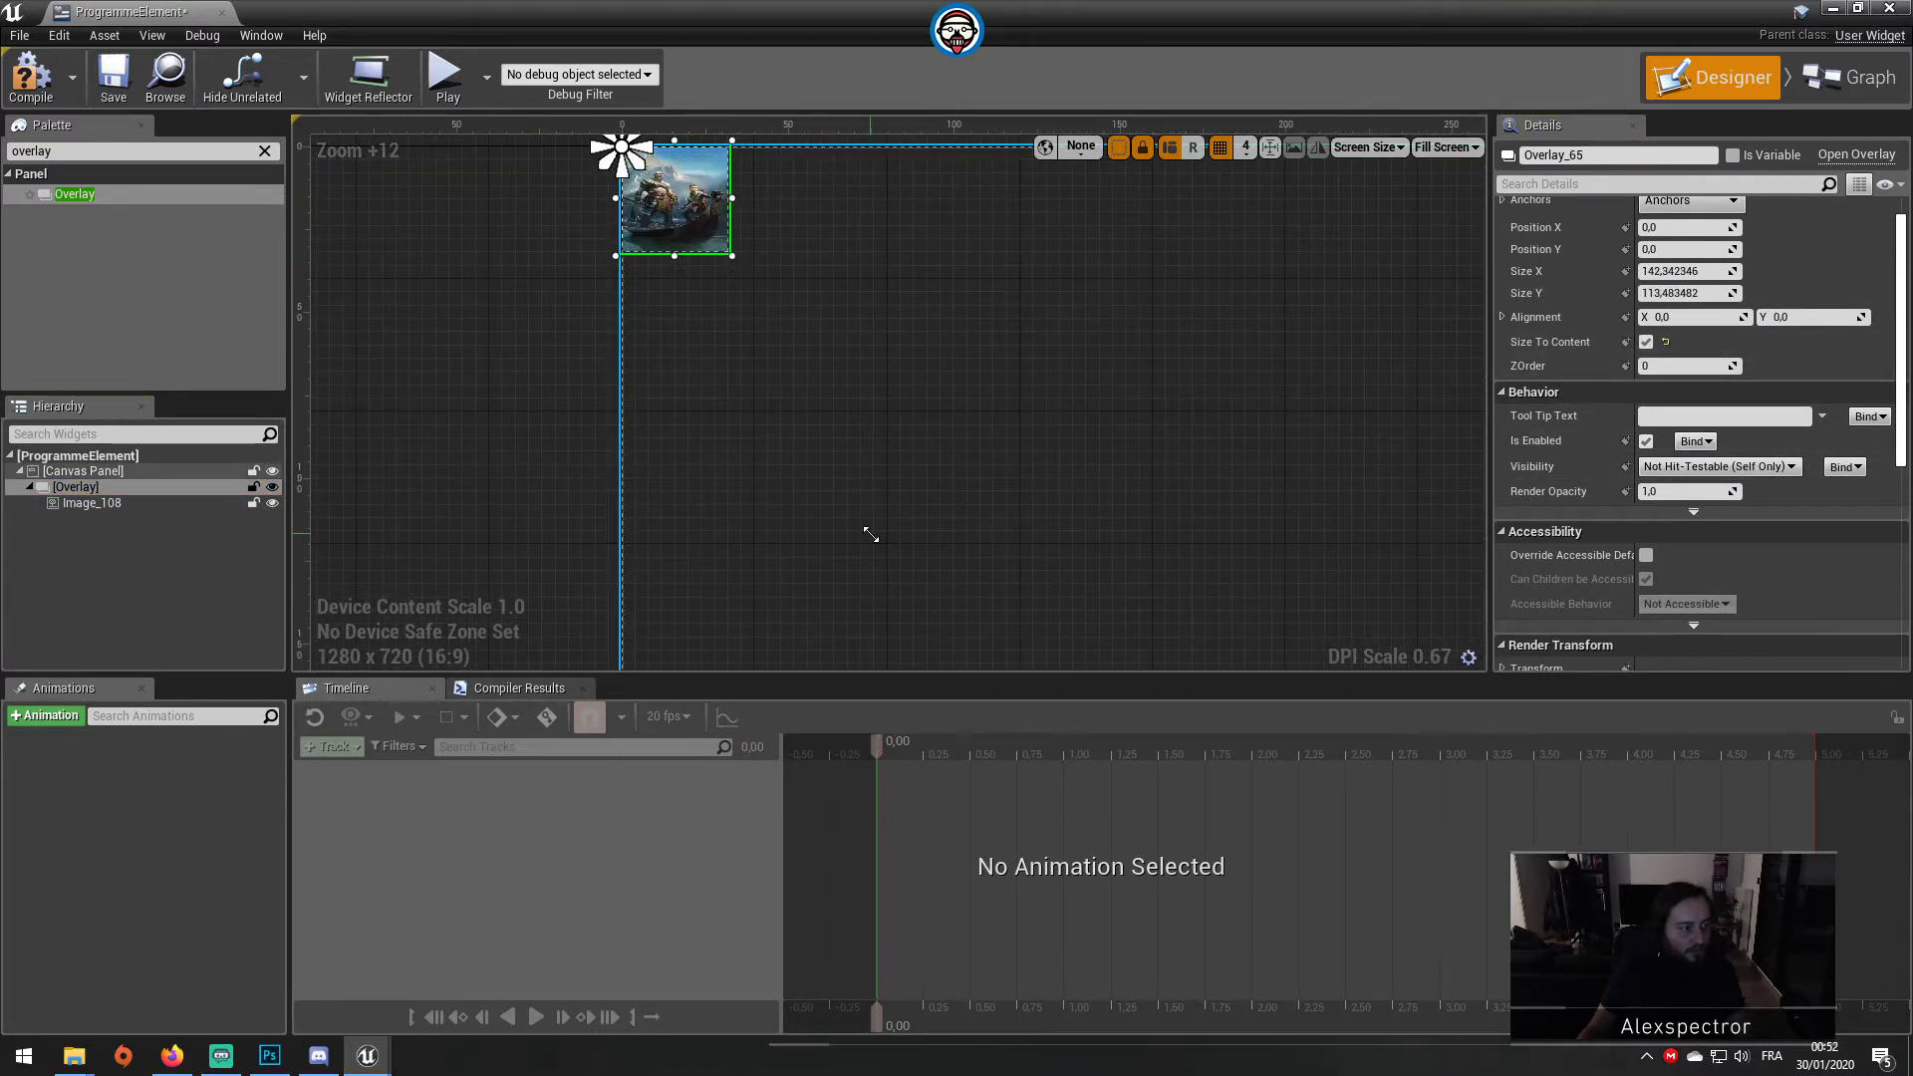
click(92, 503)
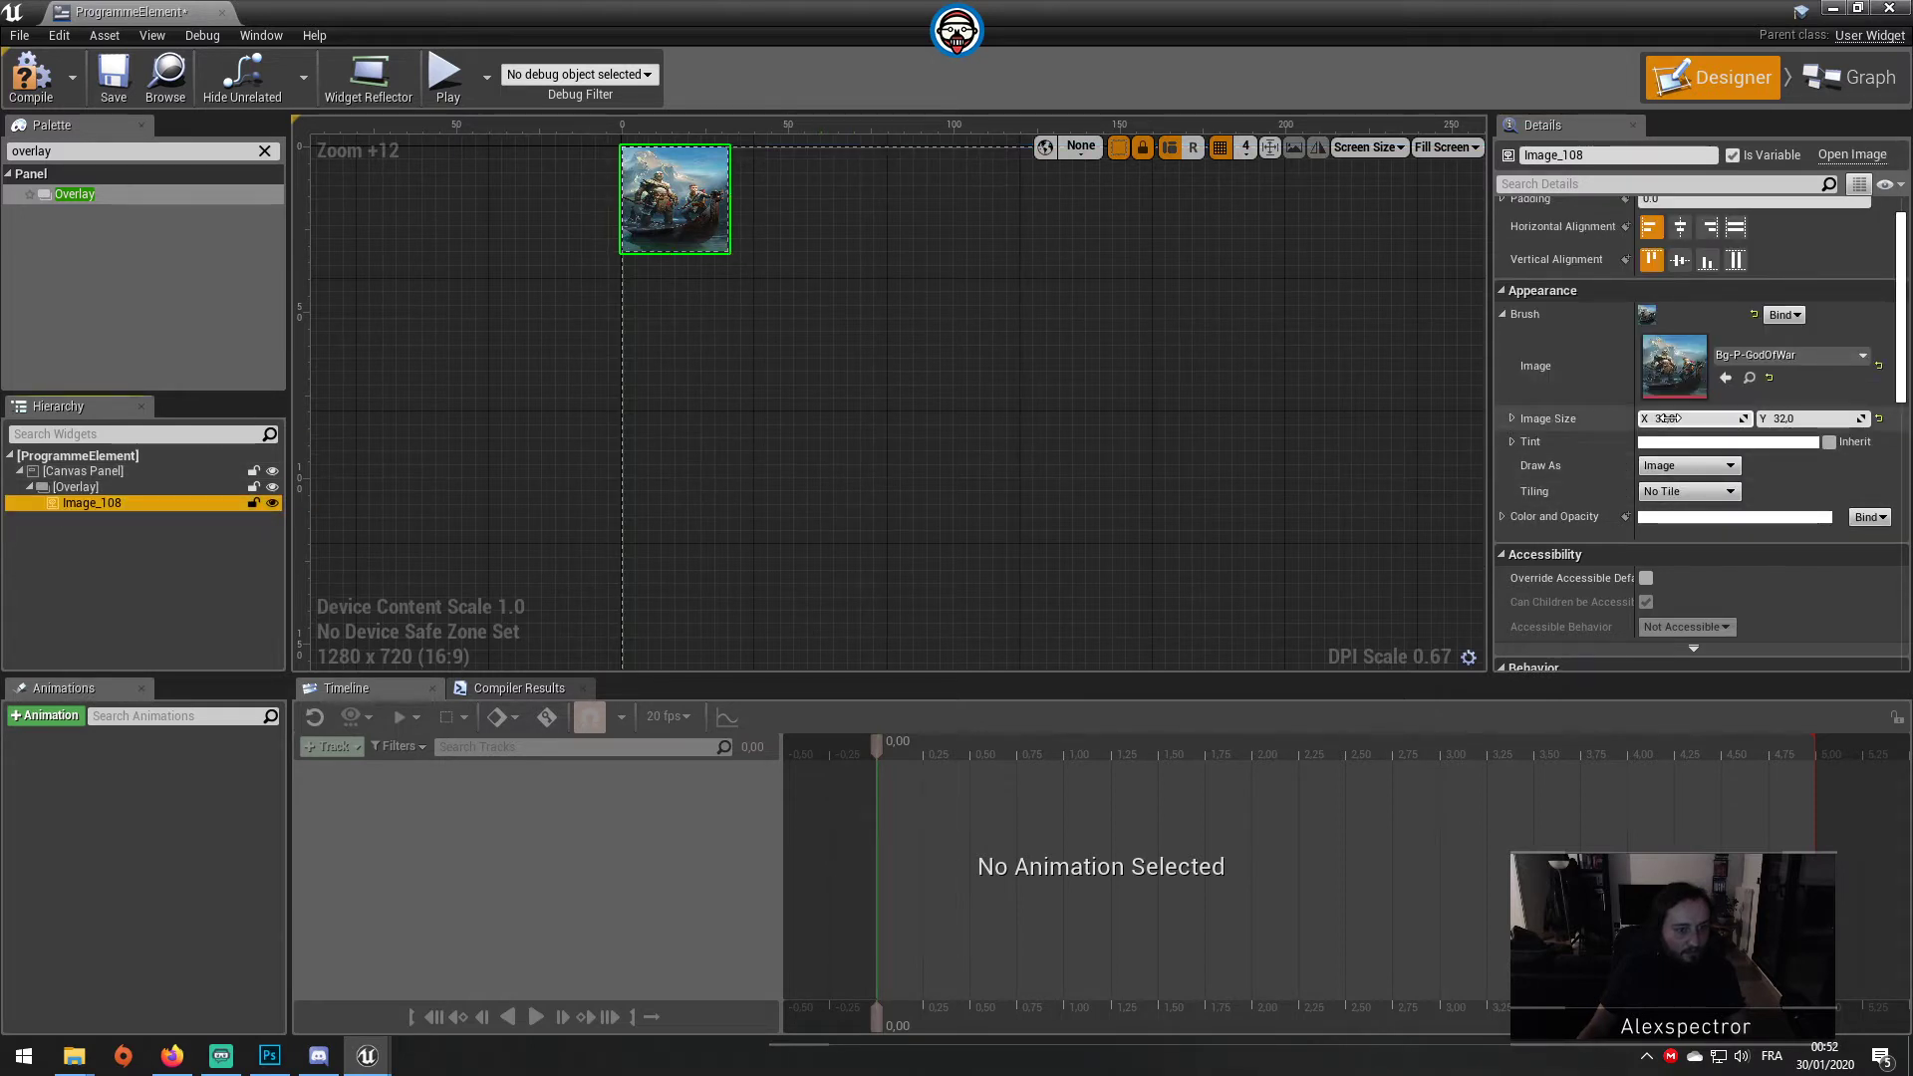
Step: Check the Bg-P-GodOfWar texture dimensions and set the image size to 640 × 1026
double_click(1673, 364)
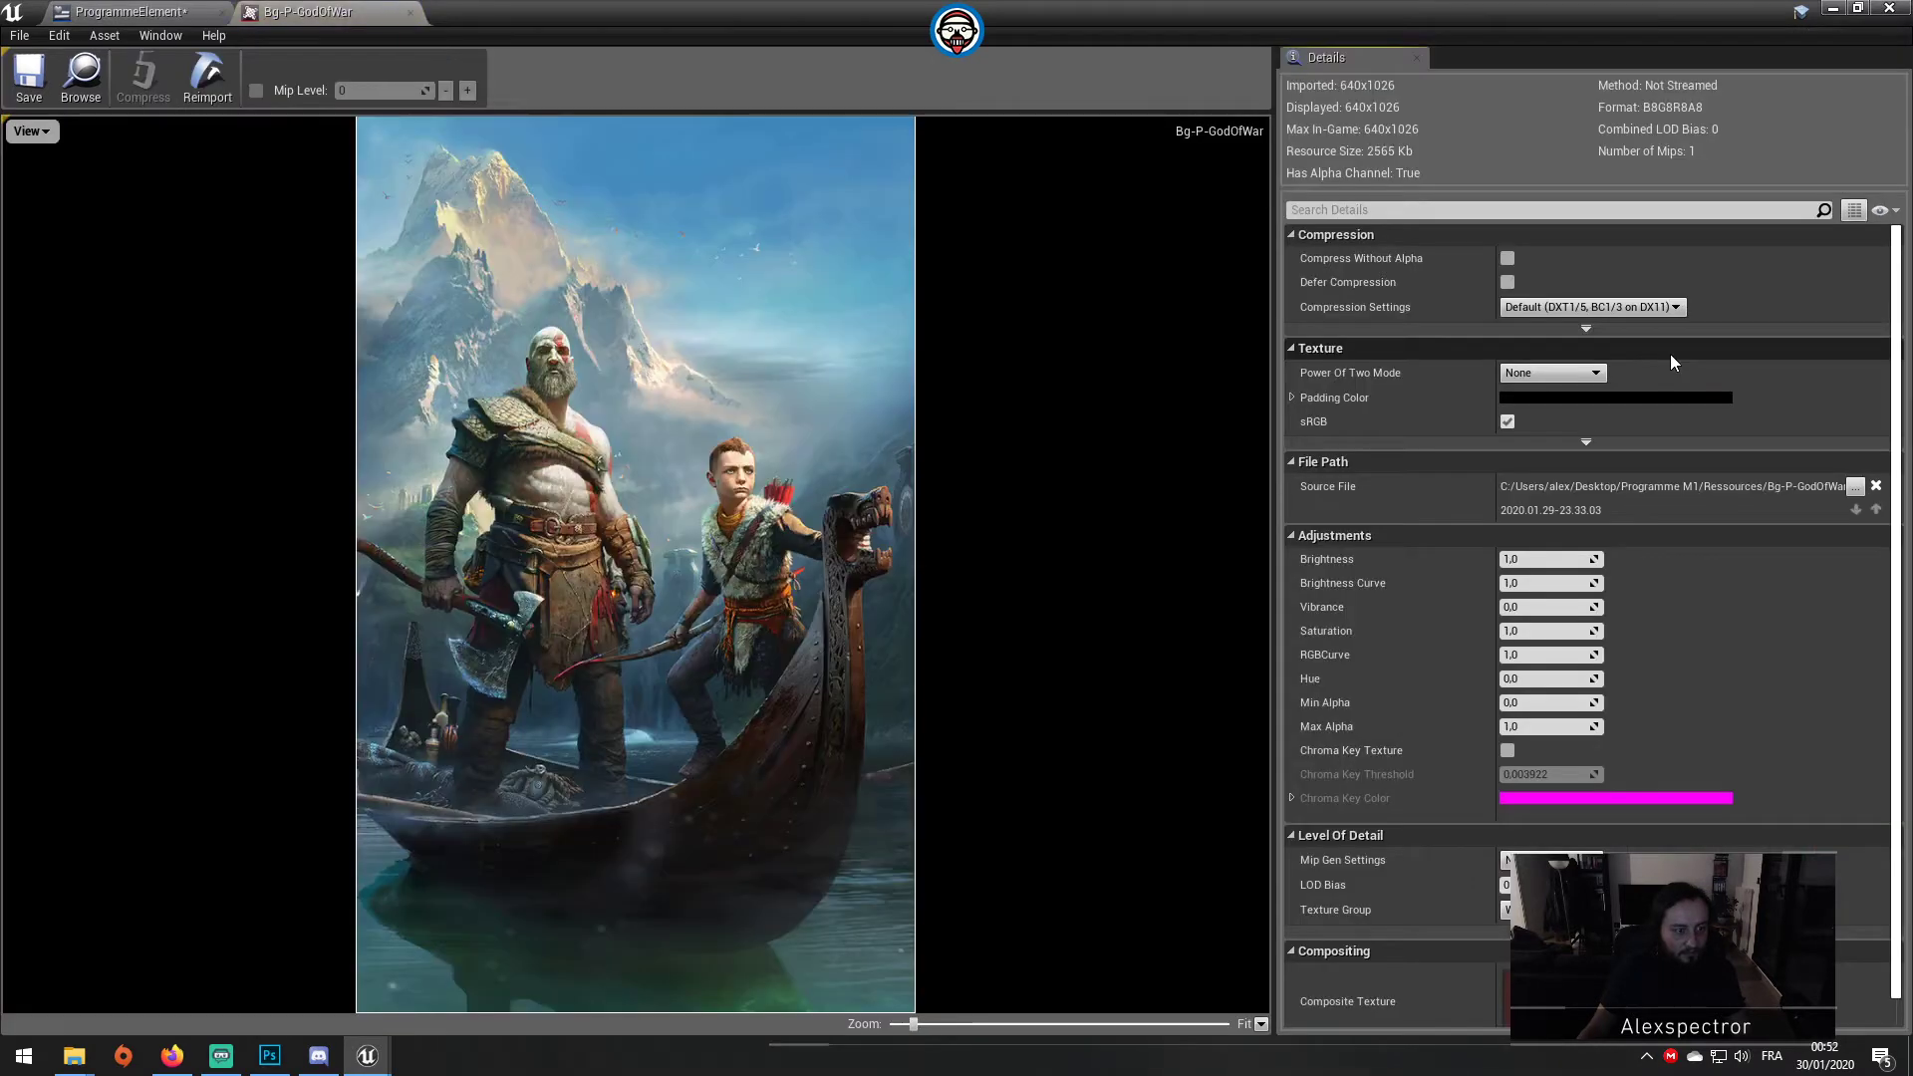
click(409, 11)
text(640)
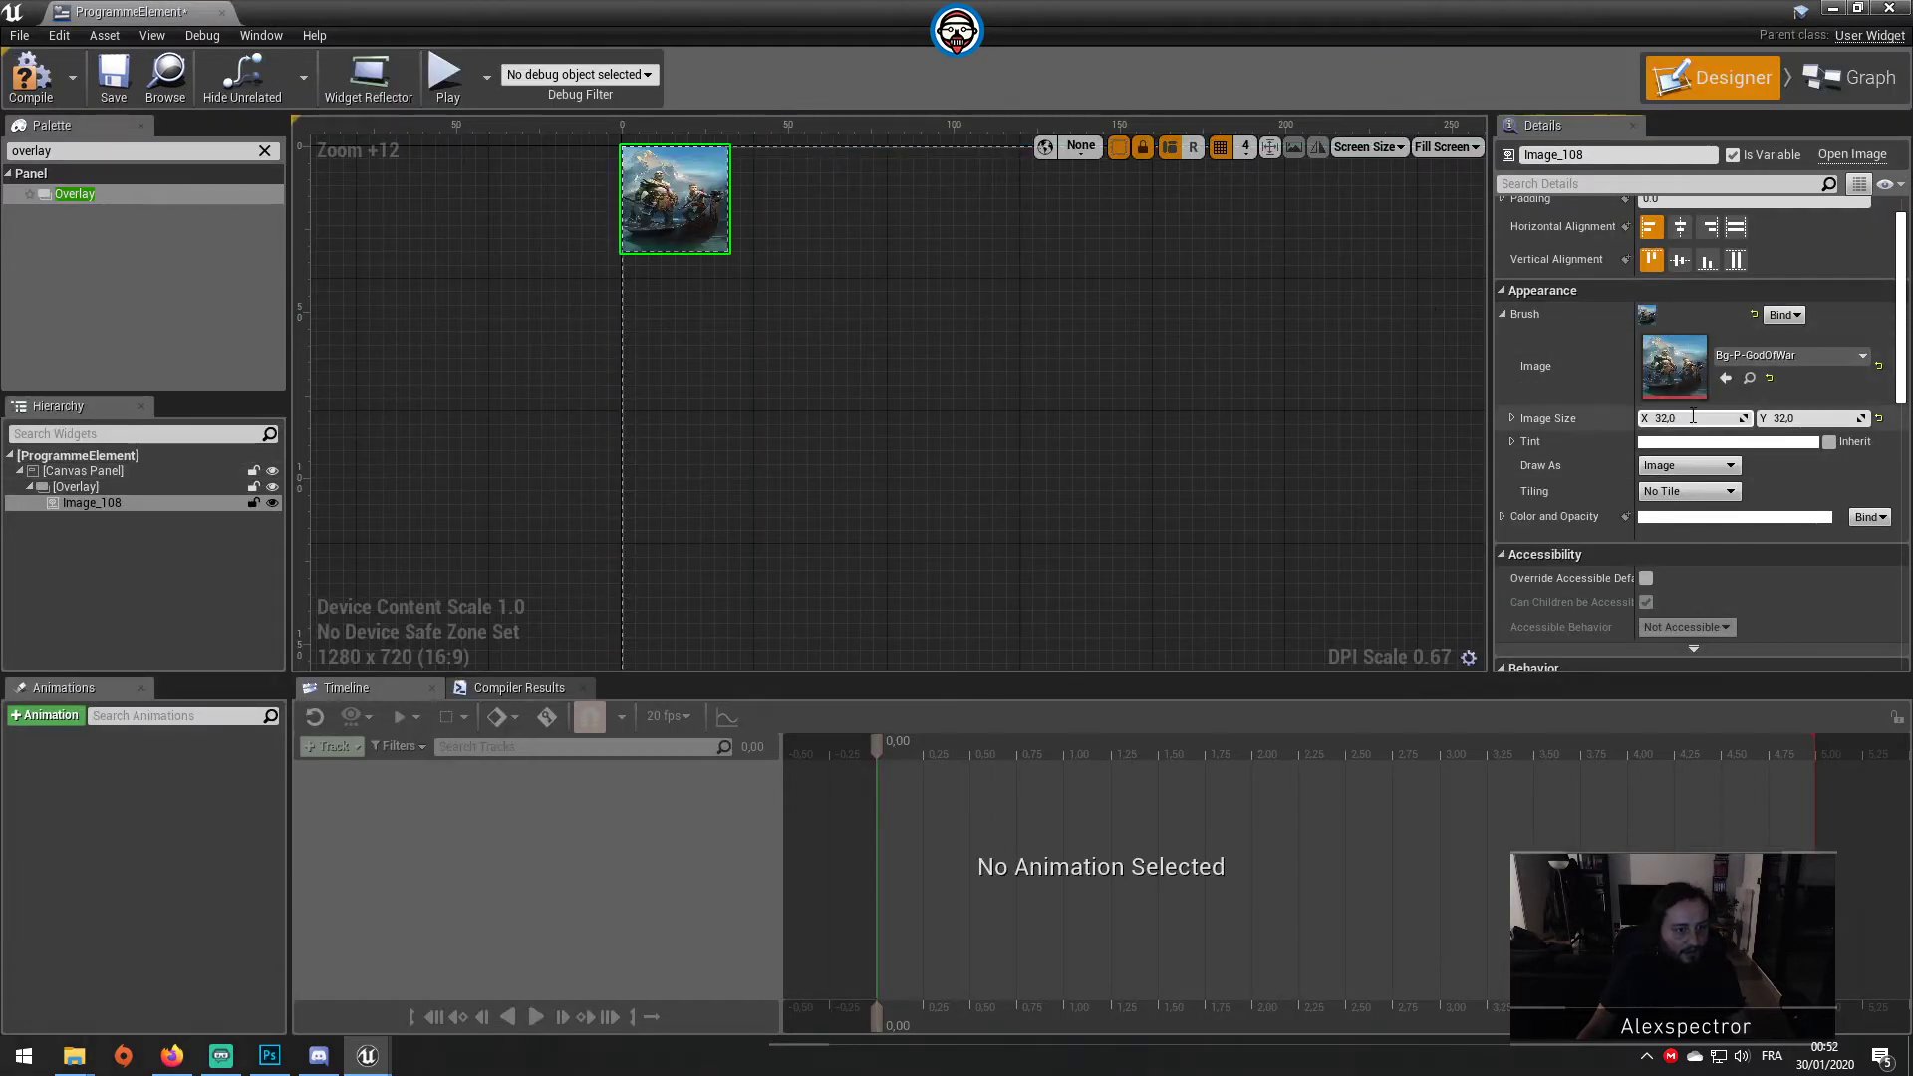
click(1832, 419)
text(1026)
key(Return)
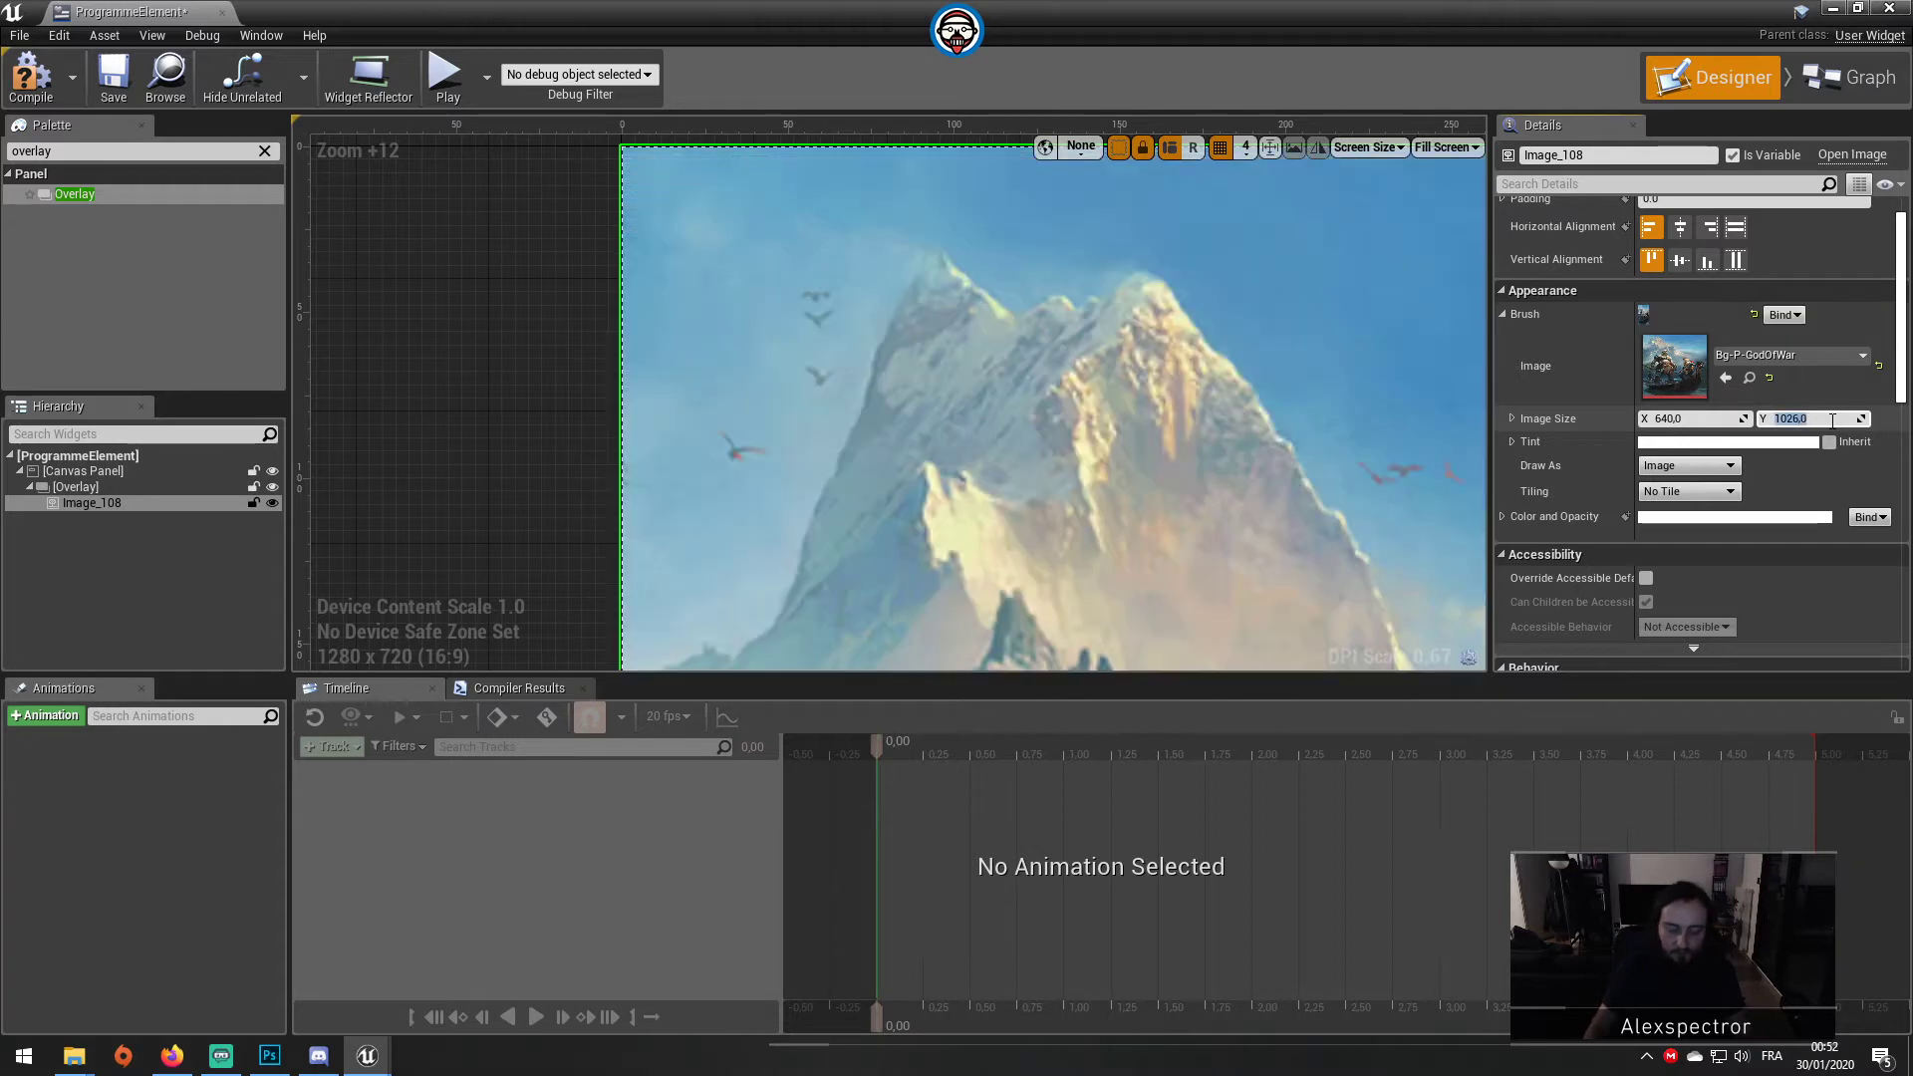
scroll(965, 388, down, 7)
scroll(965, 388, down, 10)
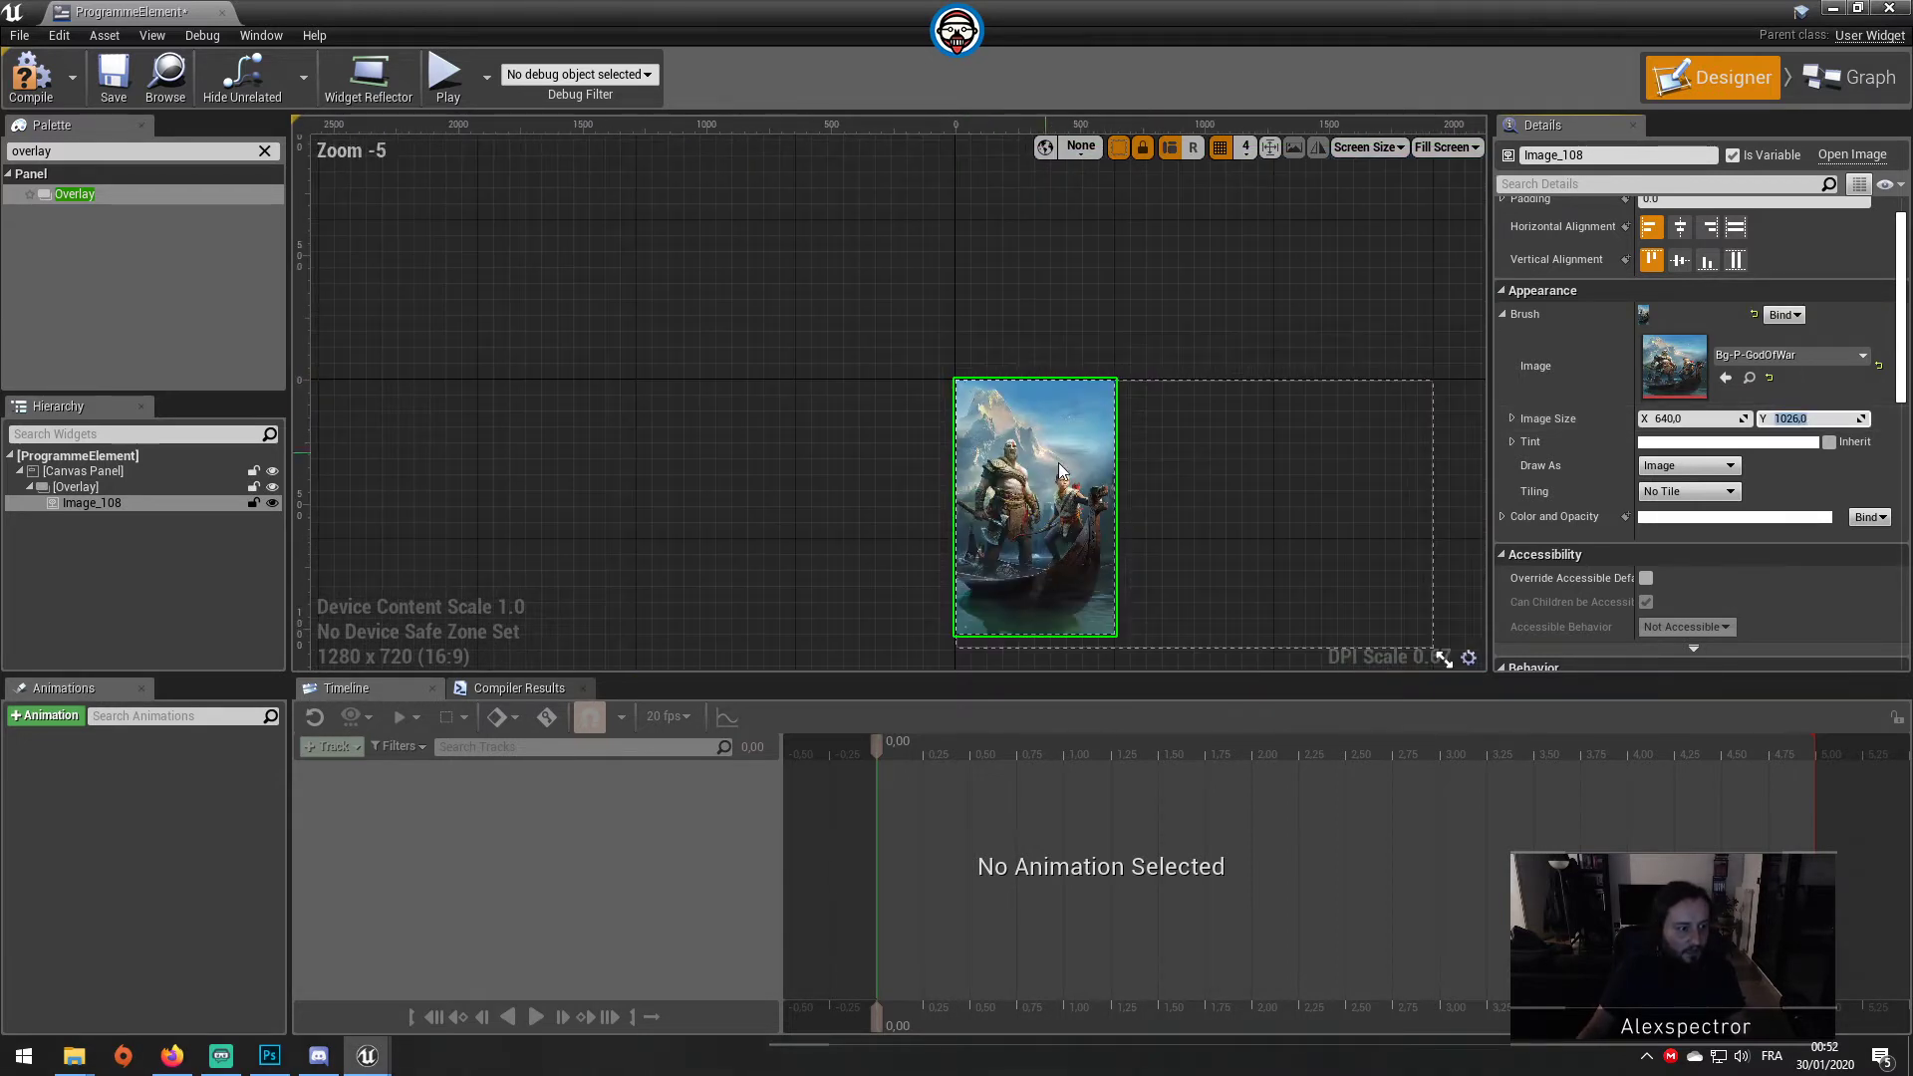
scroll(1156, 571, up, 2)
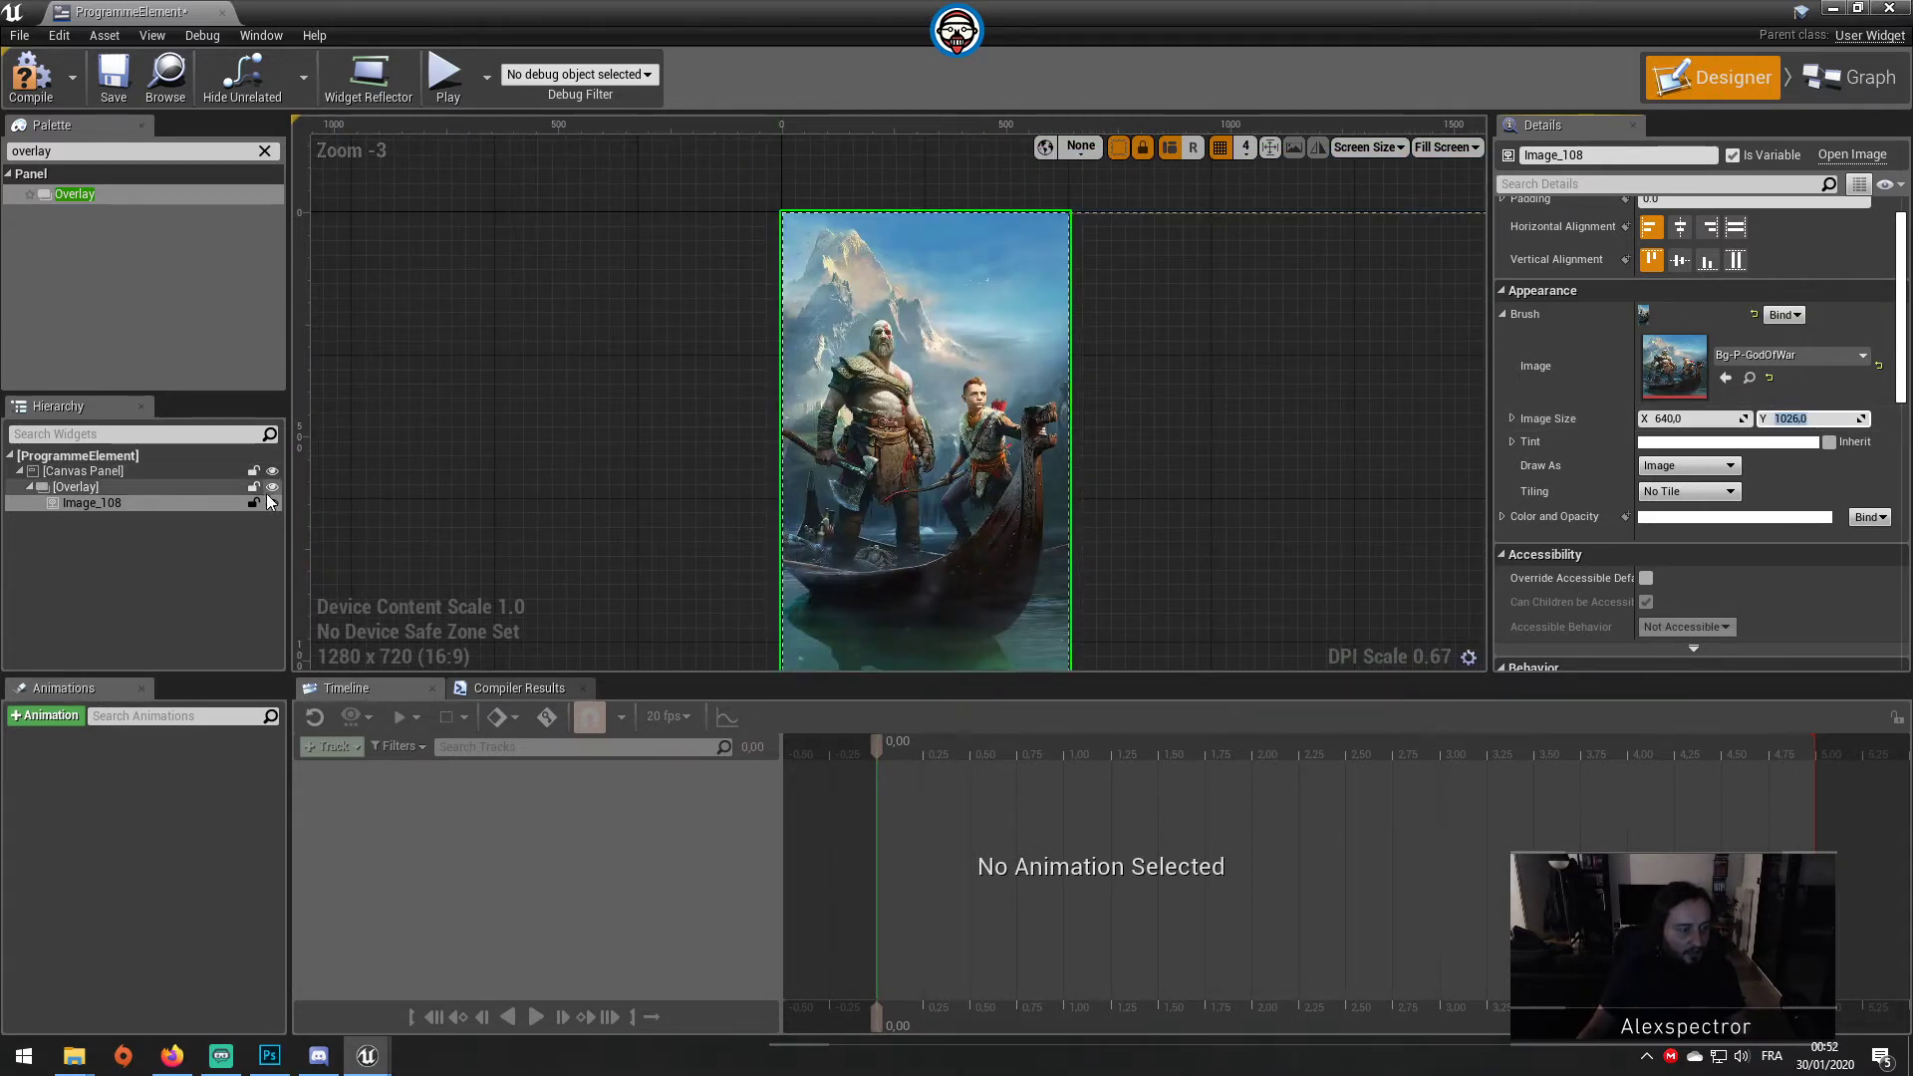
Step: Rename Image_108 to BG and restore the widget editor to a floating window
double_click(114, 503)
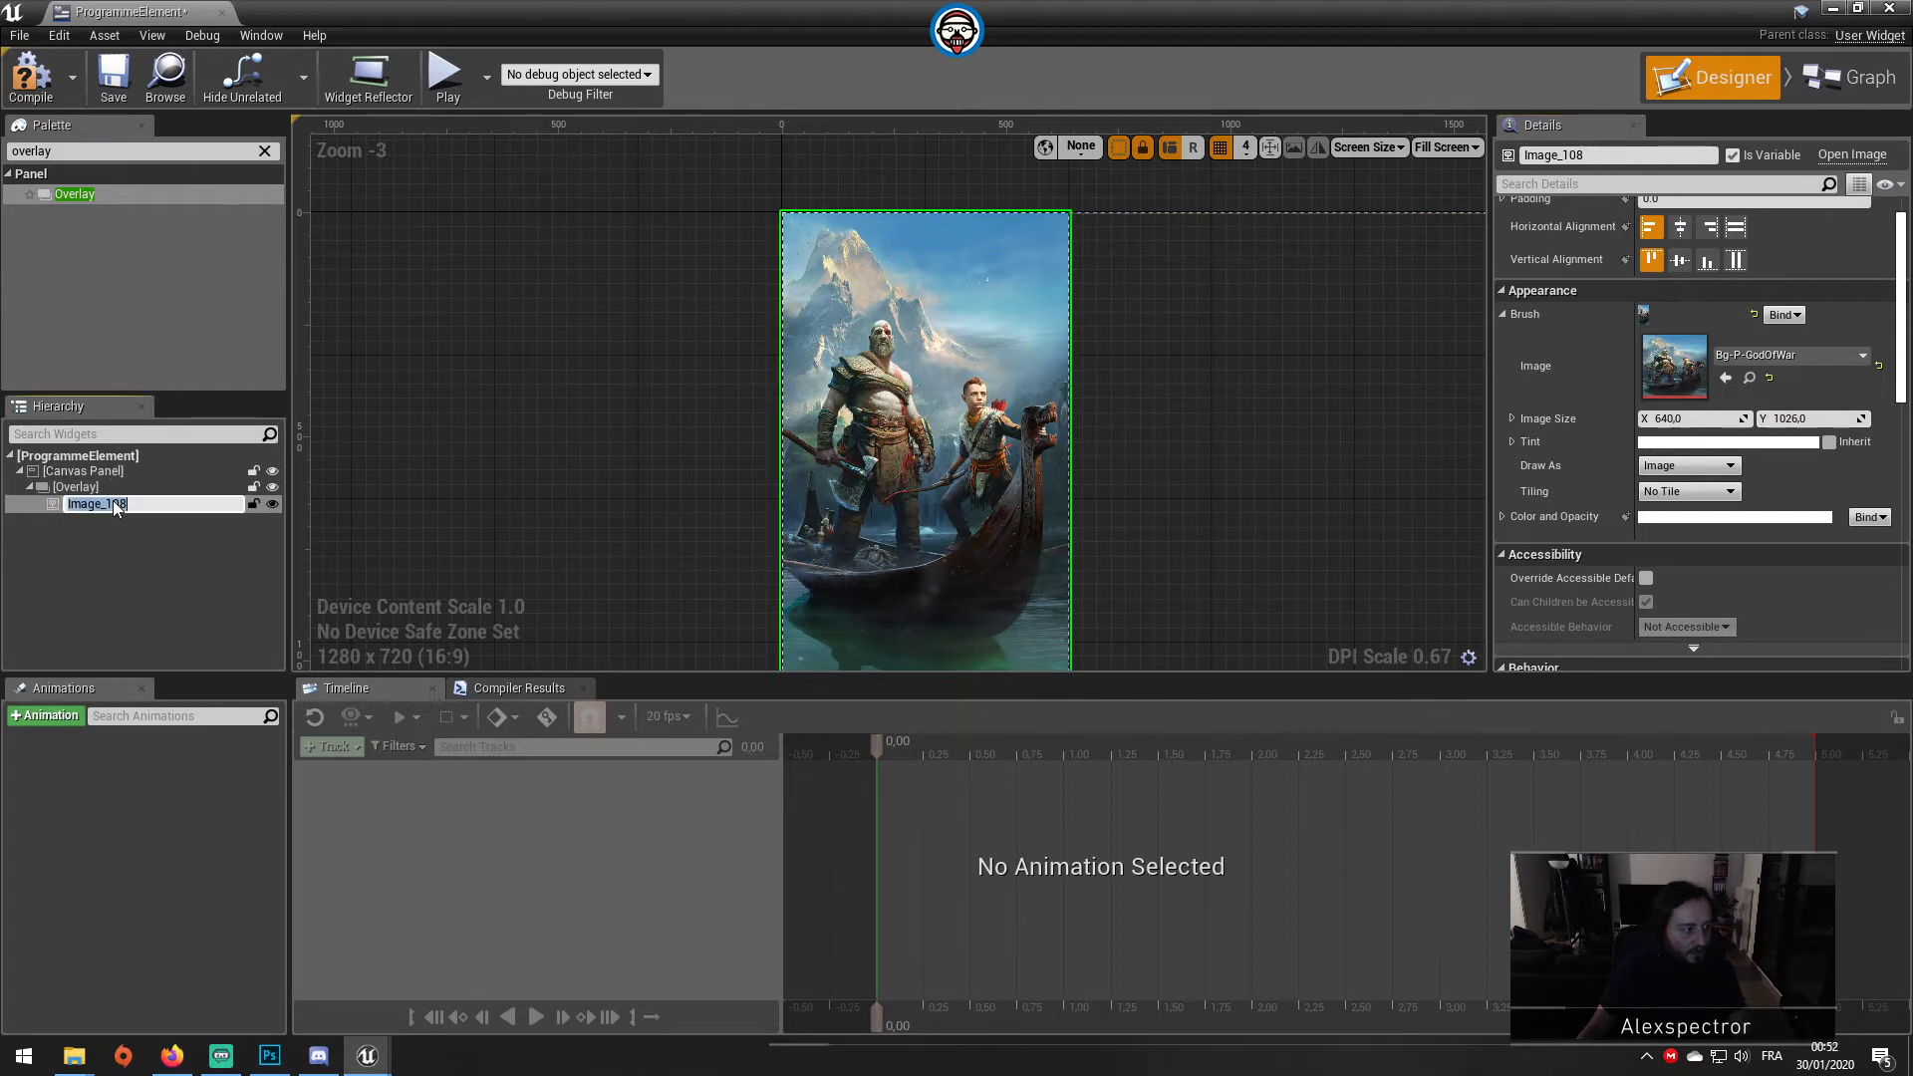
text(BG)
key(Return)
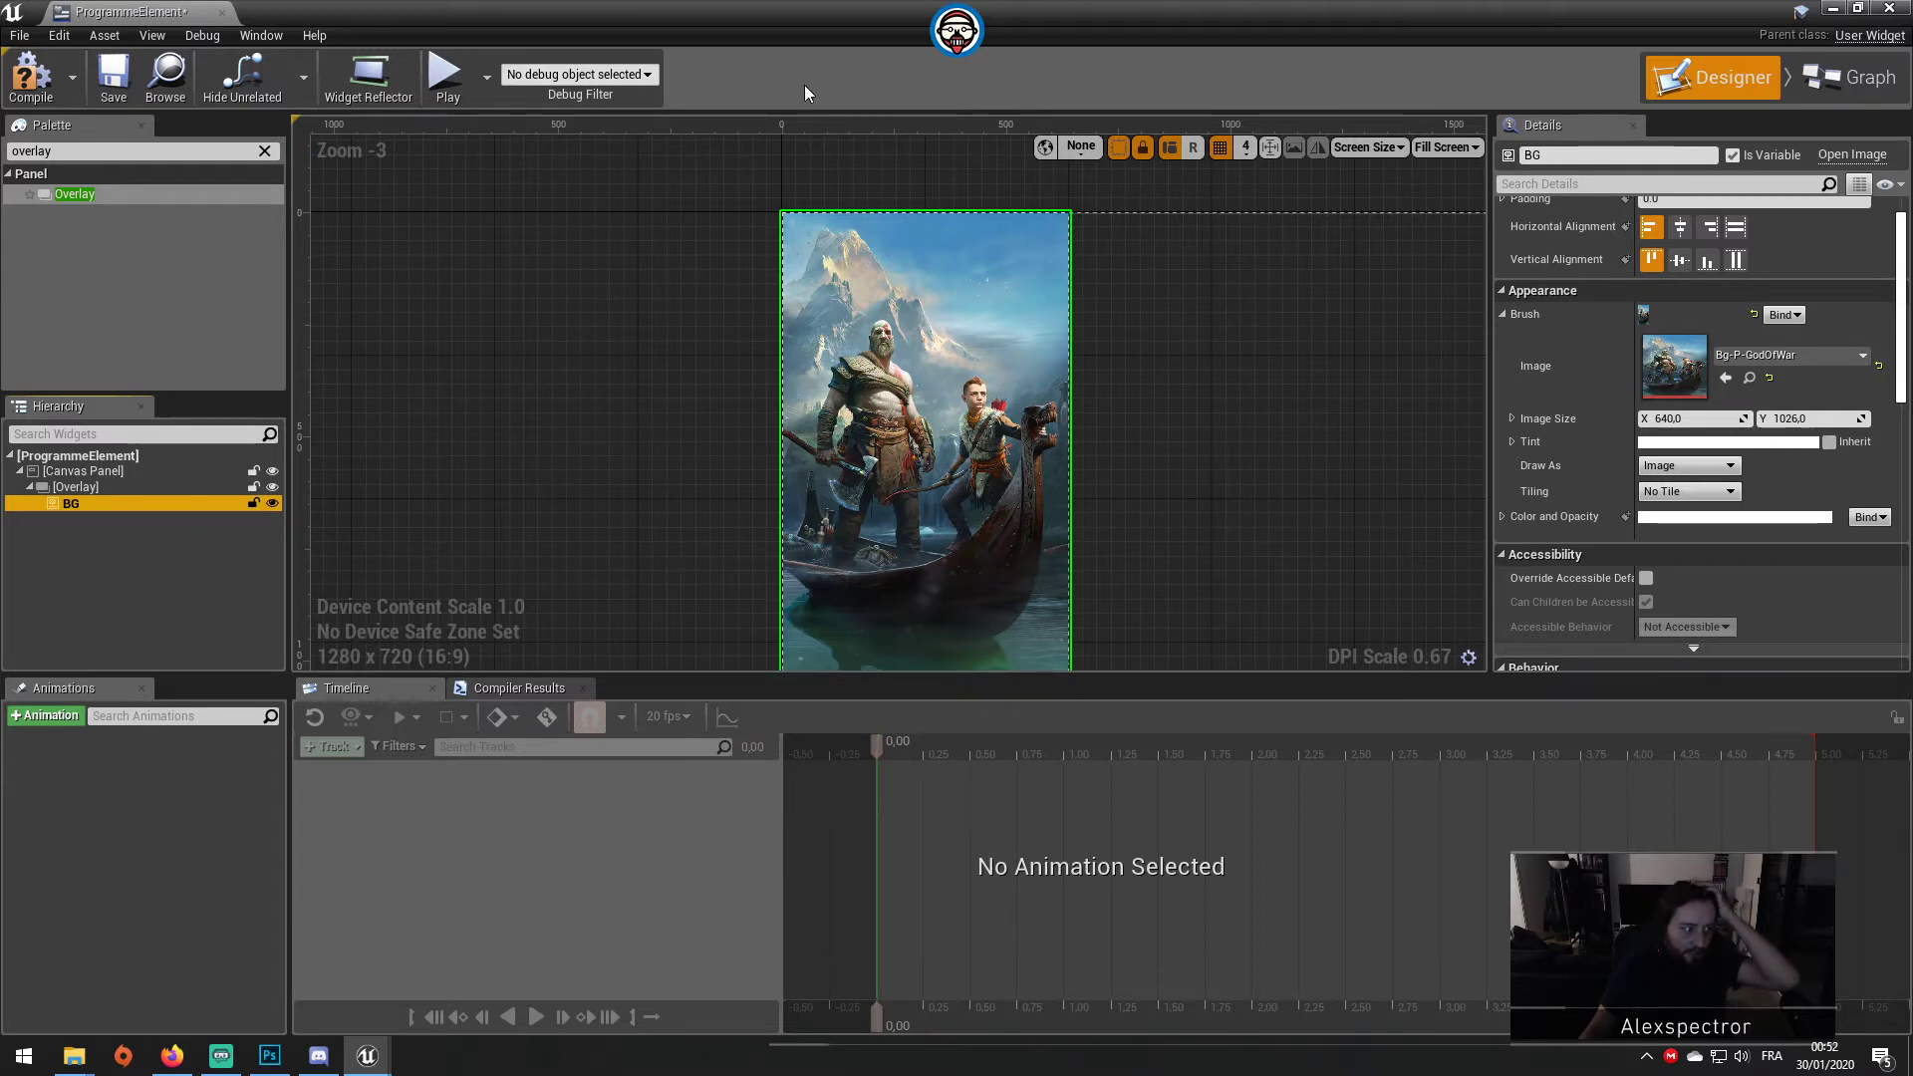
double_click(803, 9)
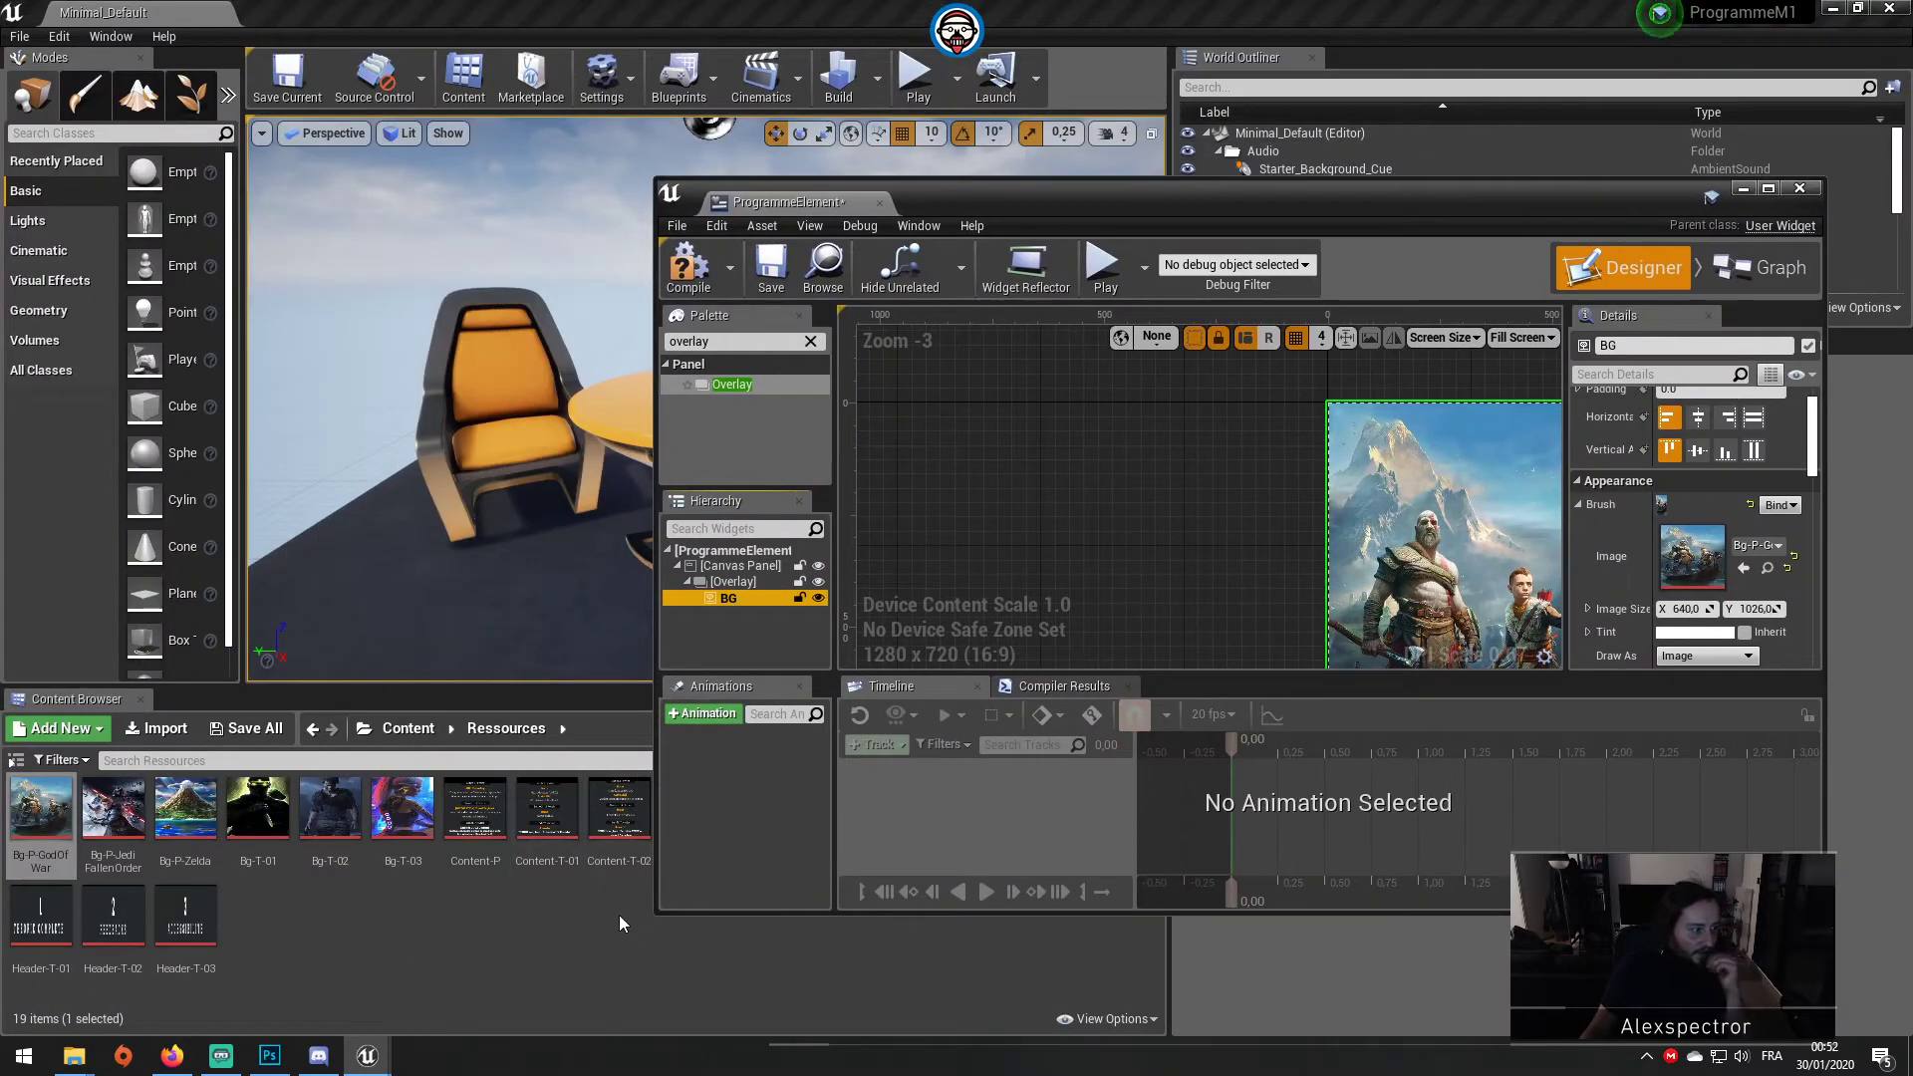
Step: Add the Header-P-Gow texture to the Overlay as an image named Header
click(630, 941)
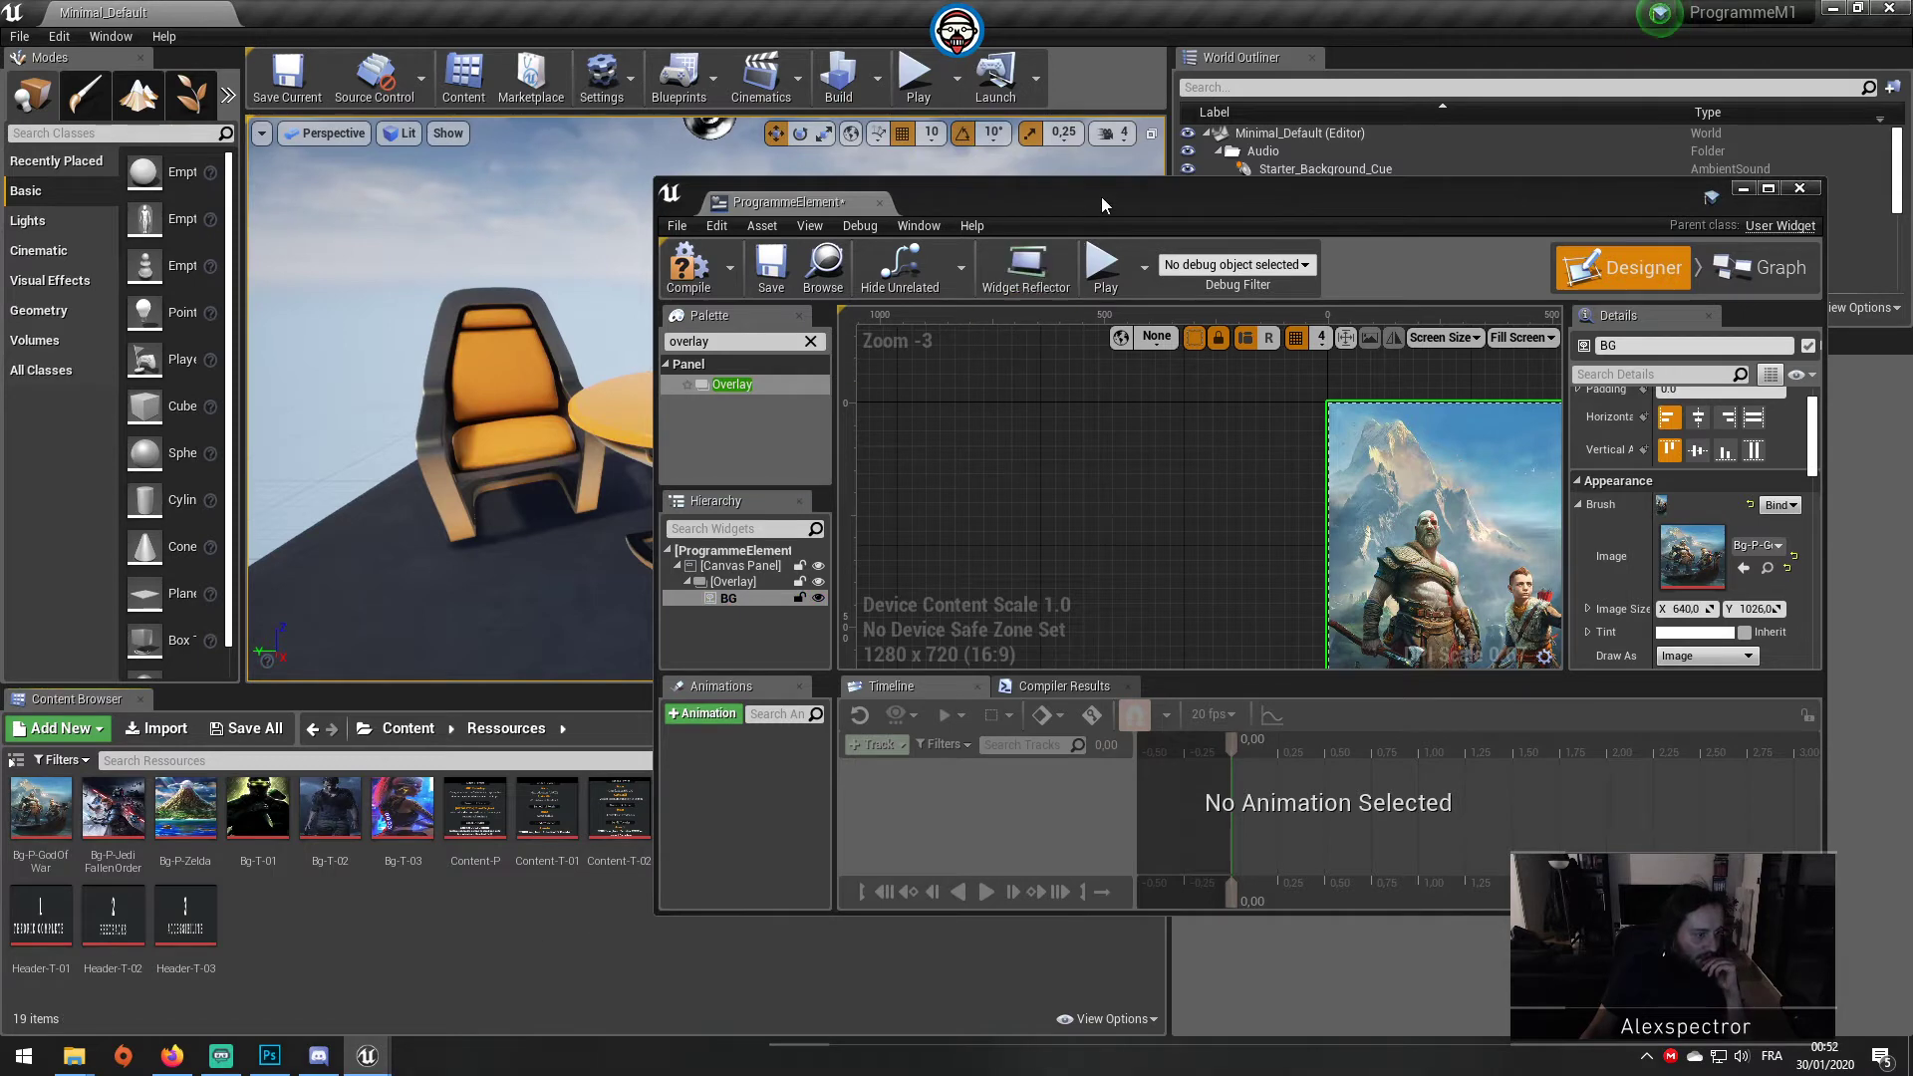
drag(1102, 196, 870, 44)
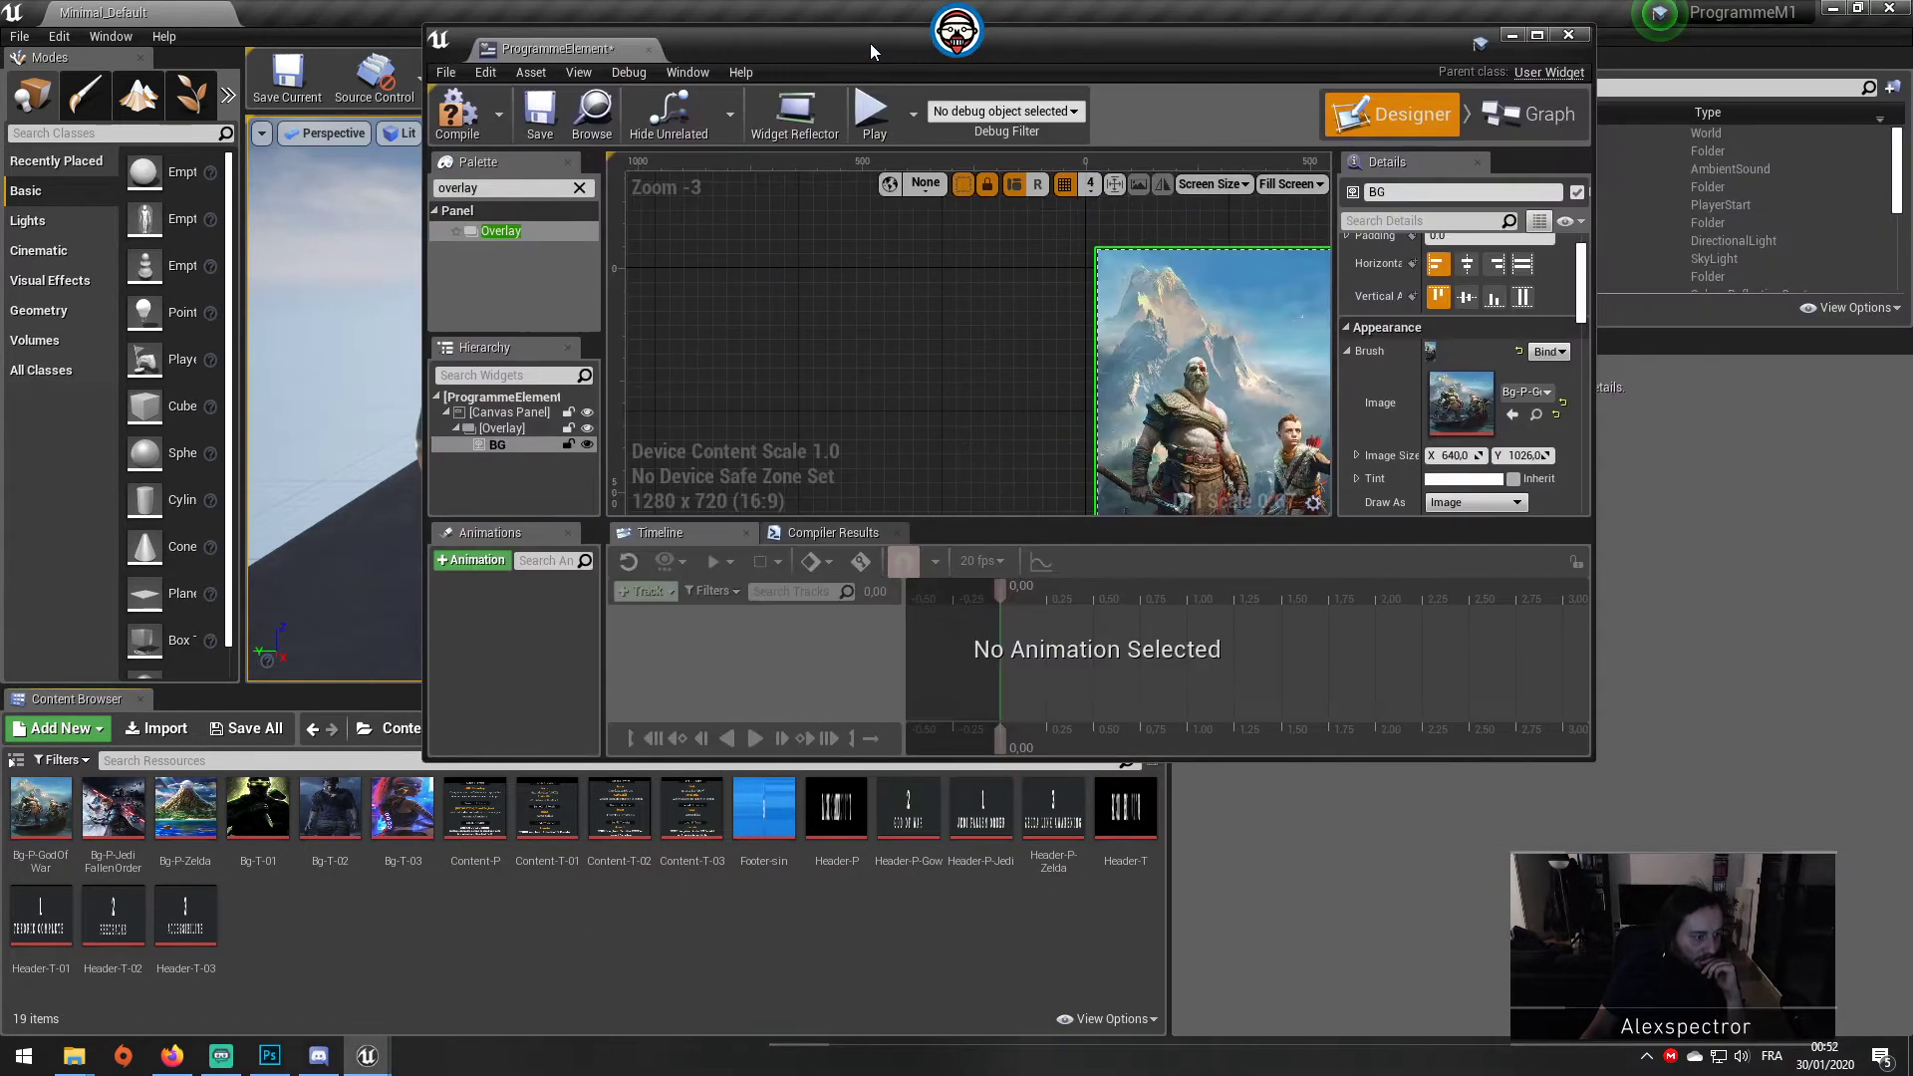
mouse_move(908, 810)
mouse_down()
mouse_move(502, 426)
mouse_move(1162, 366)
mouse_up()
double_click(518, 459)
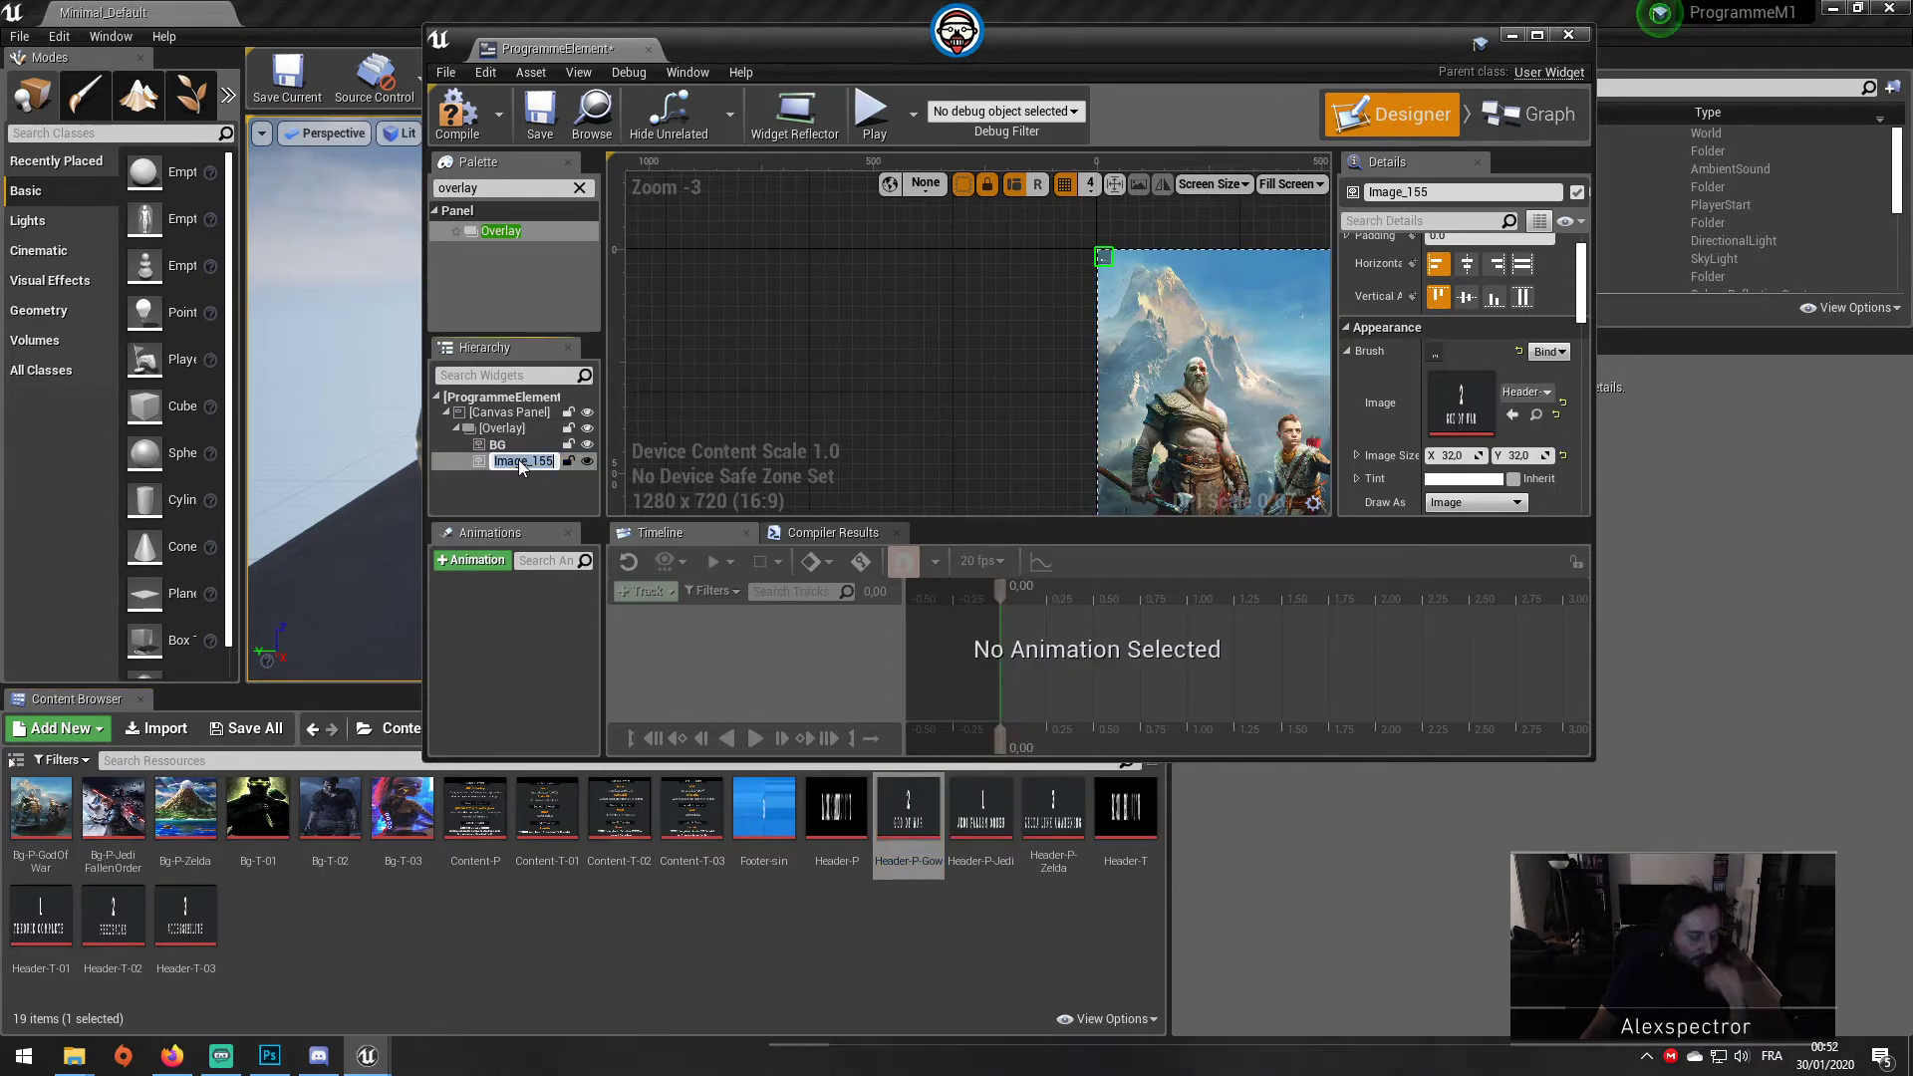
text(Header)
key(Return)
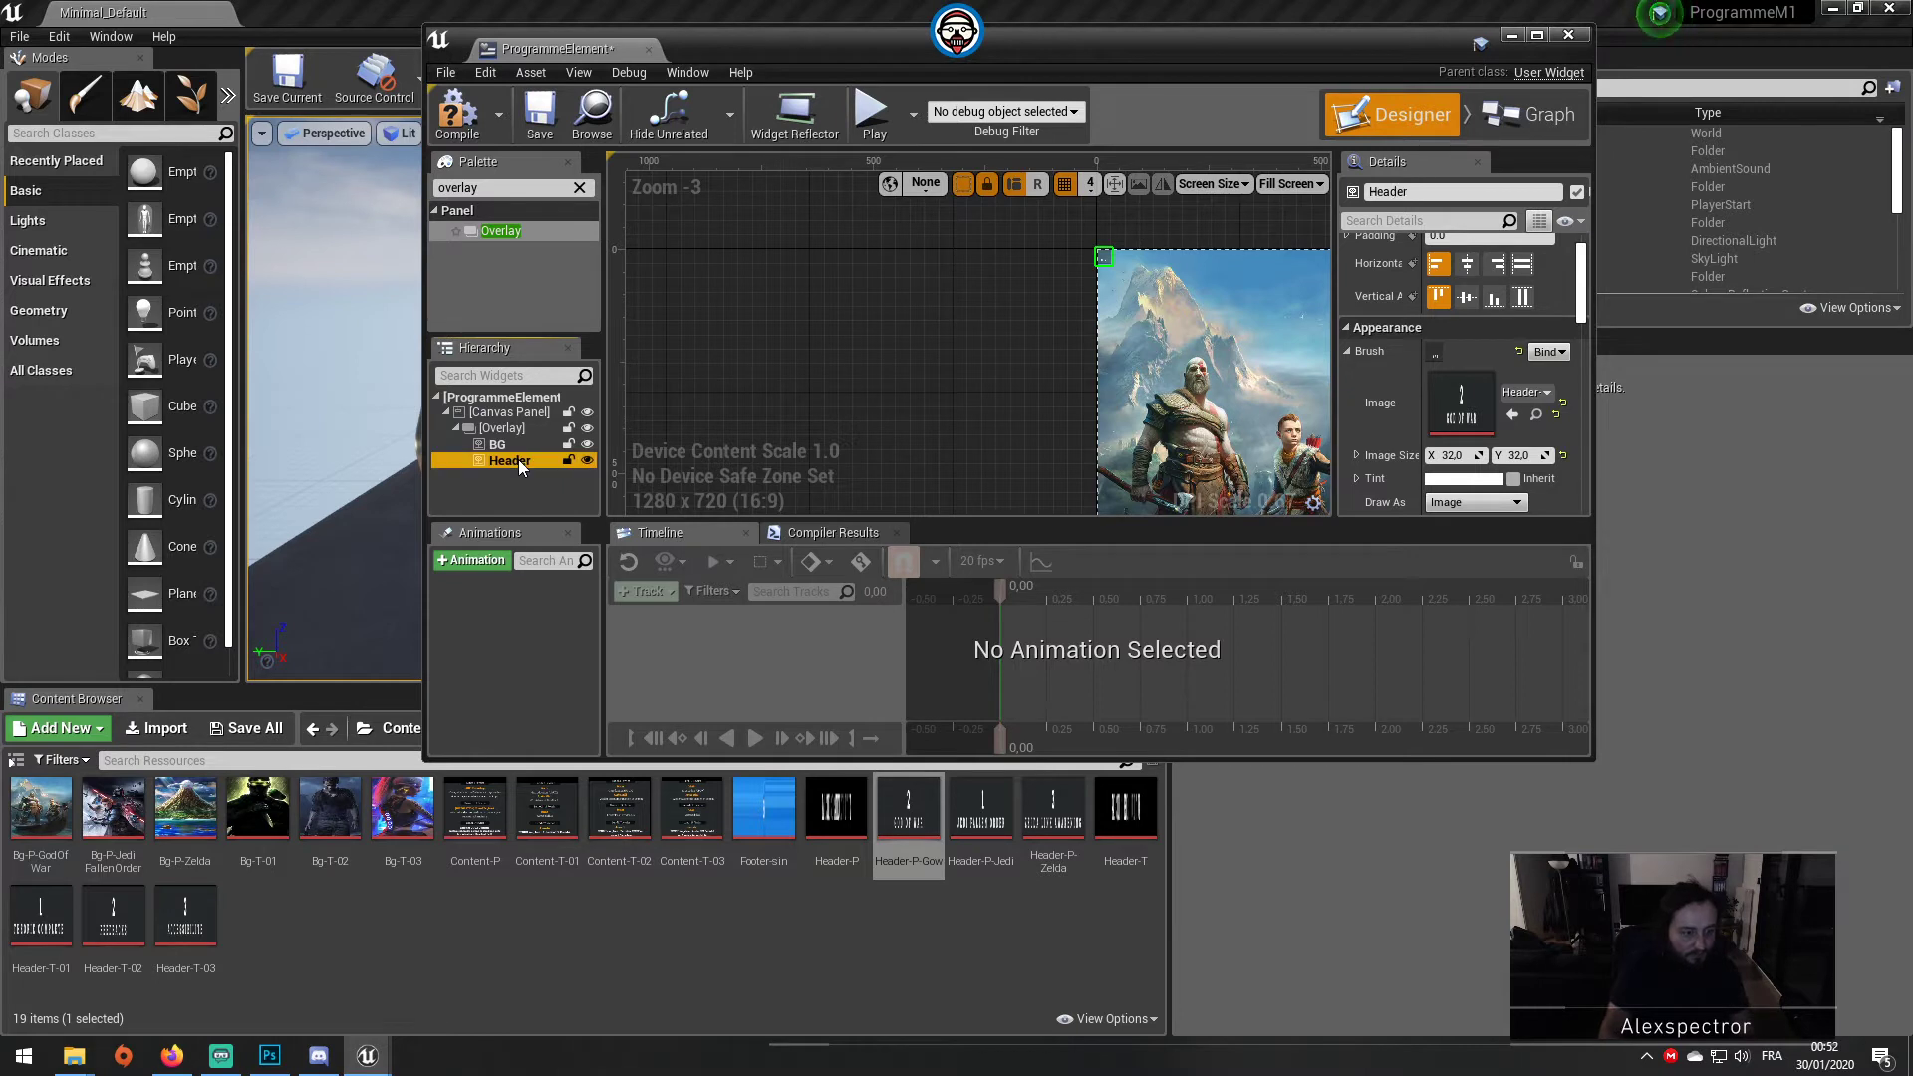
Step: Set the Header image size to 641 × 120 after checking the texture's dimensions
scroll(1455, 419, down, 3)
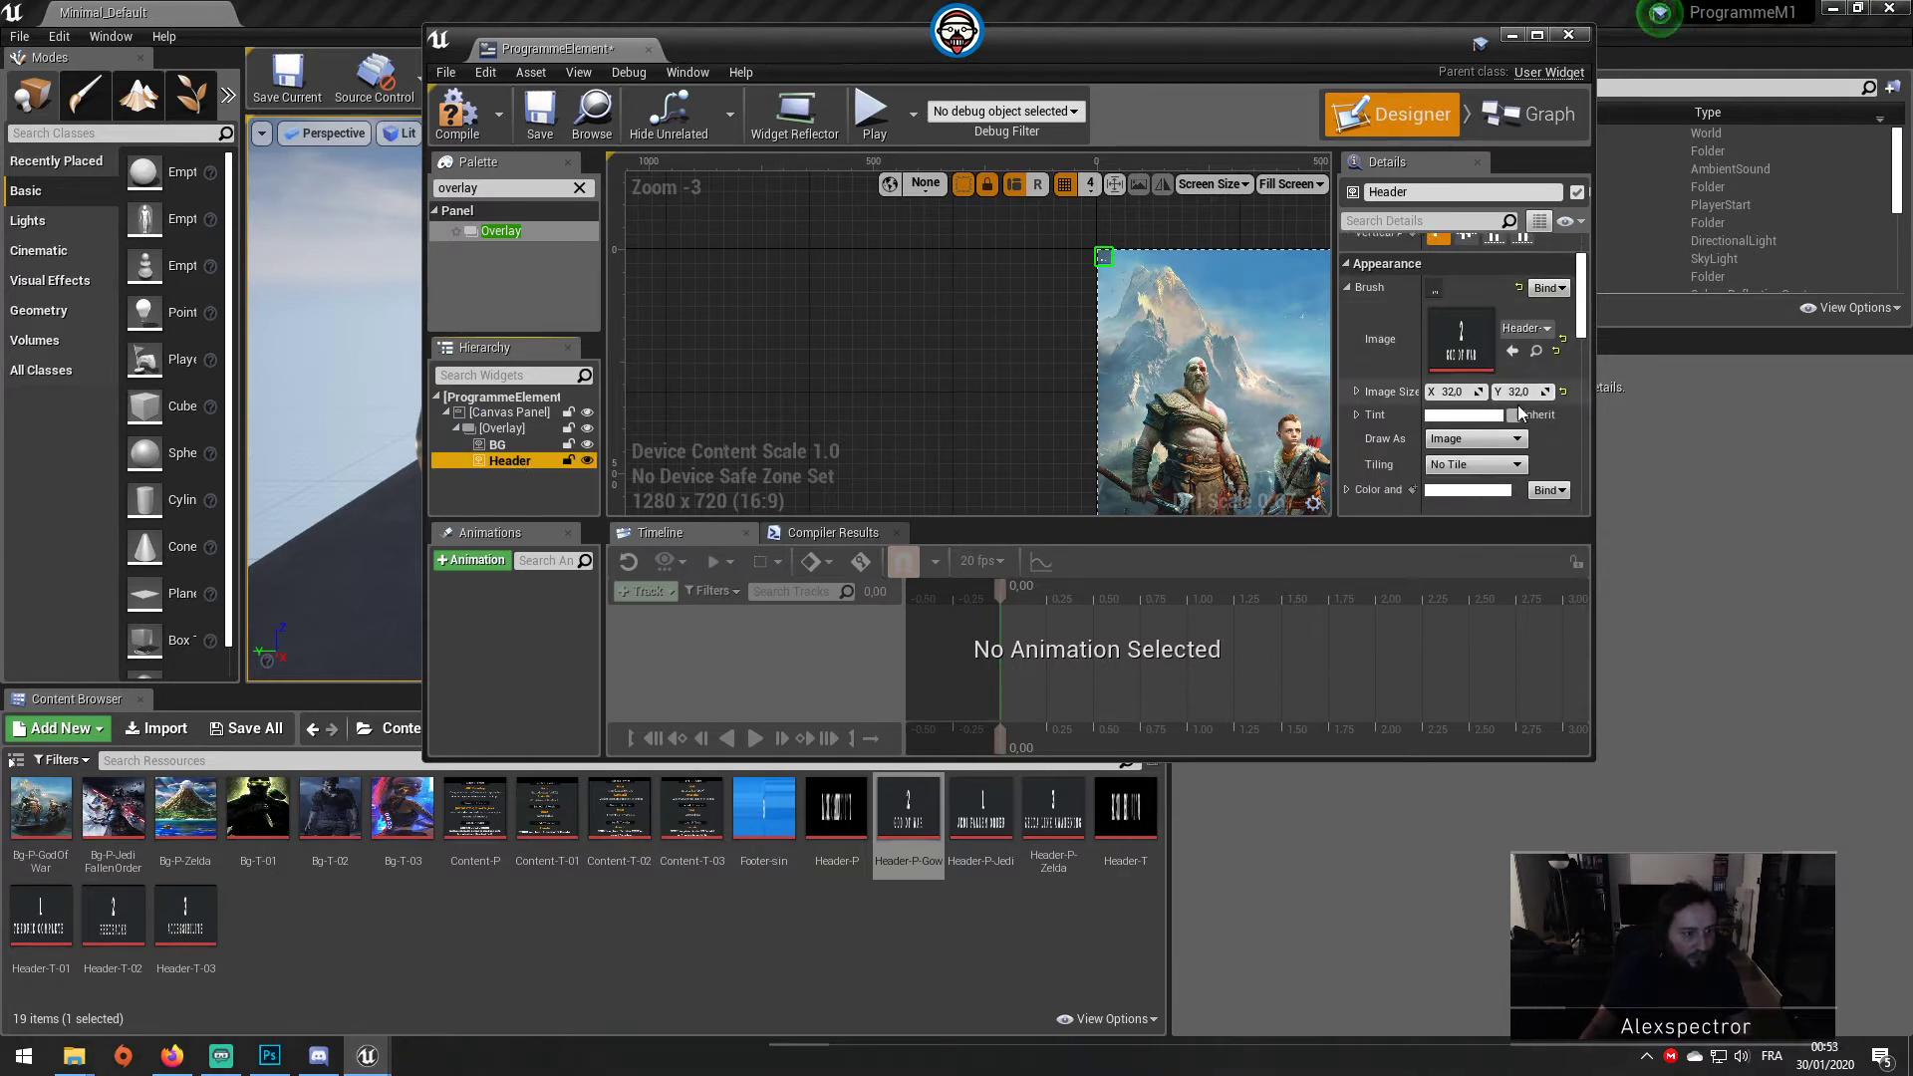
click(1356, 360)
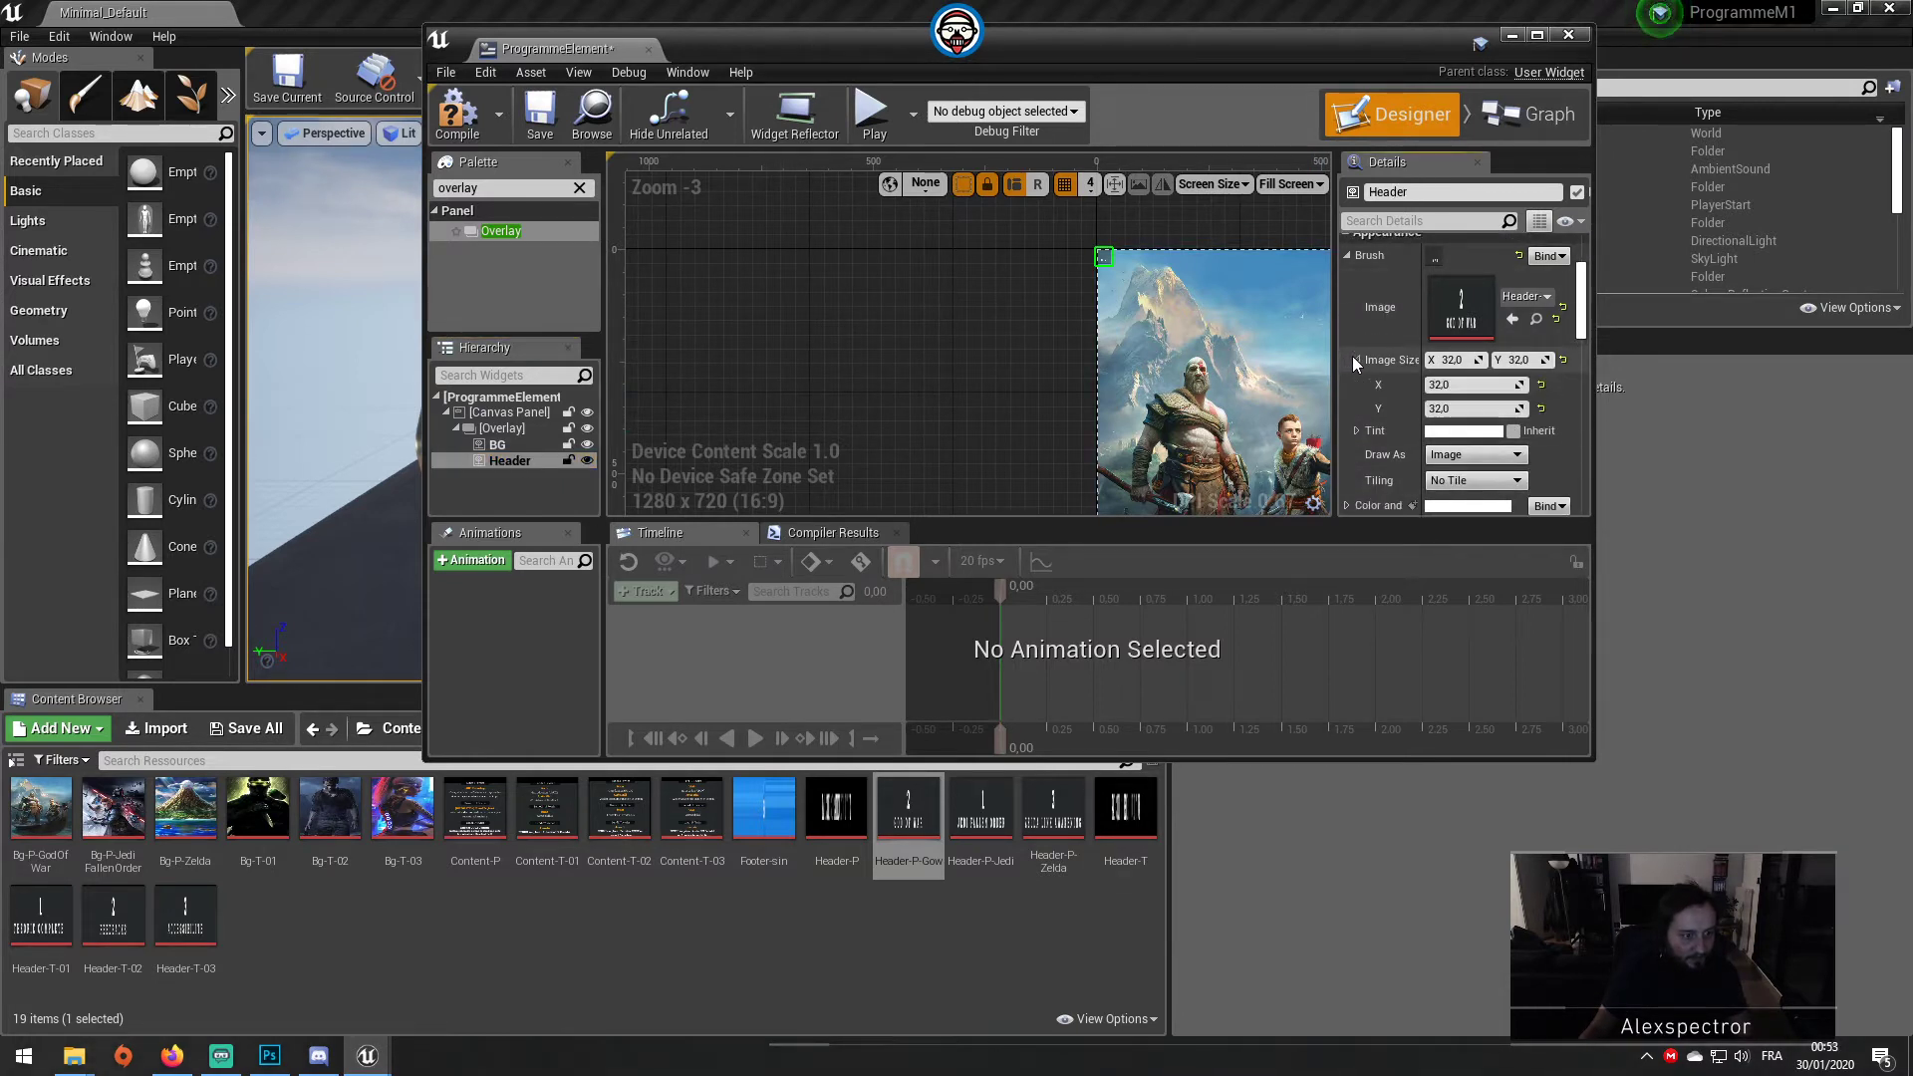
scroll(1480, 389, up, 2)
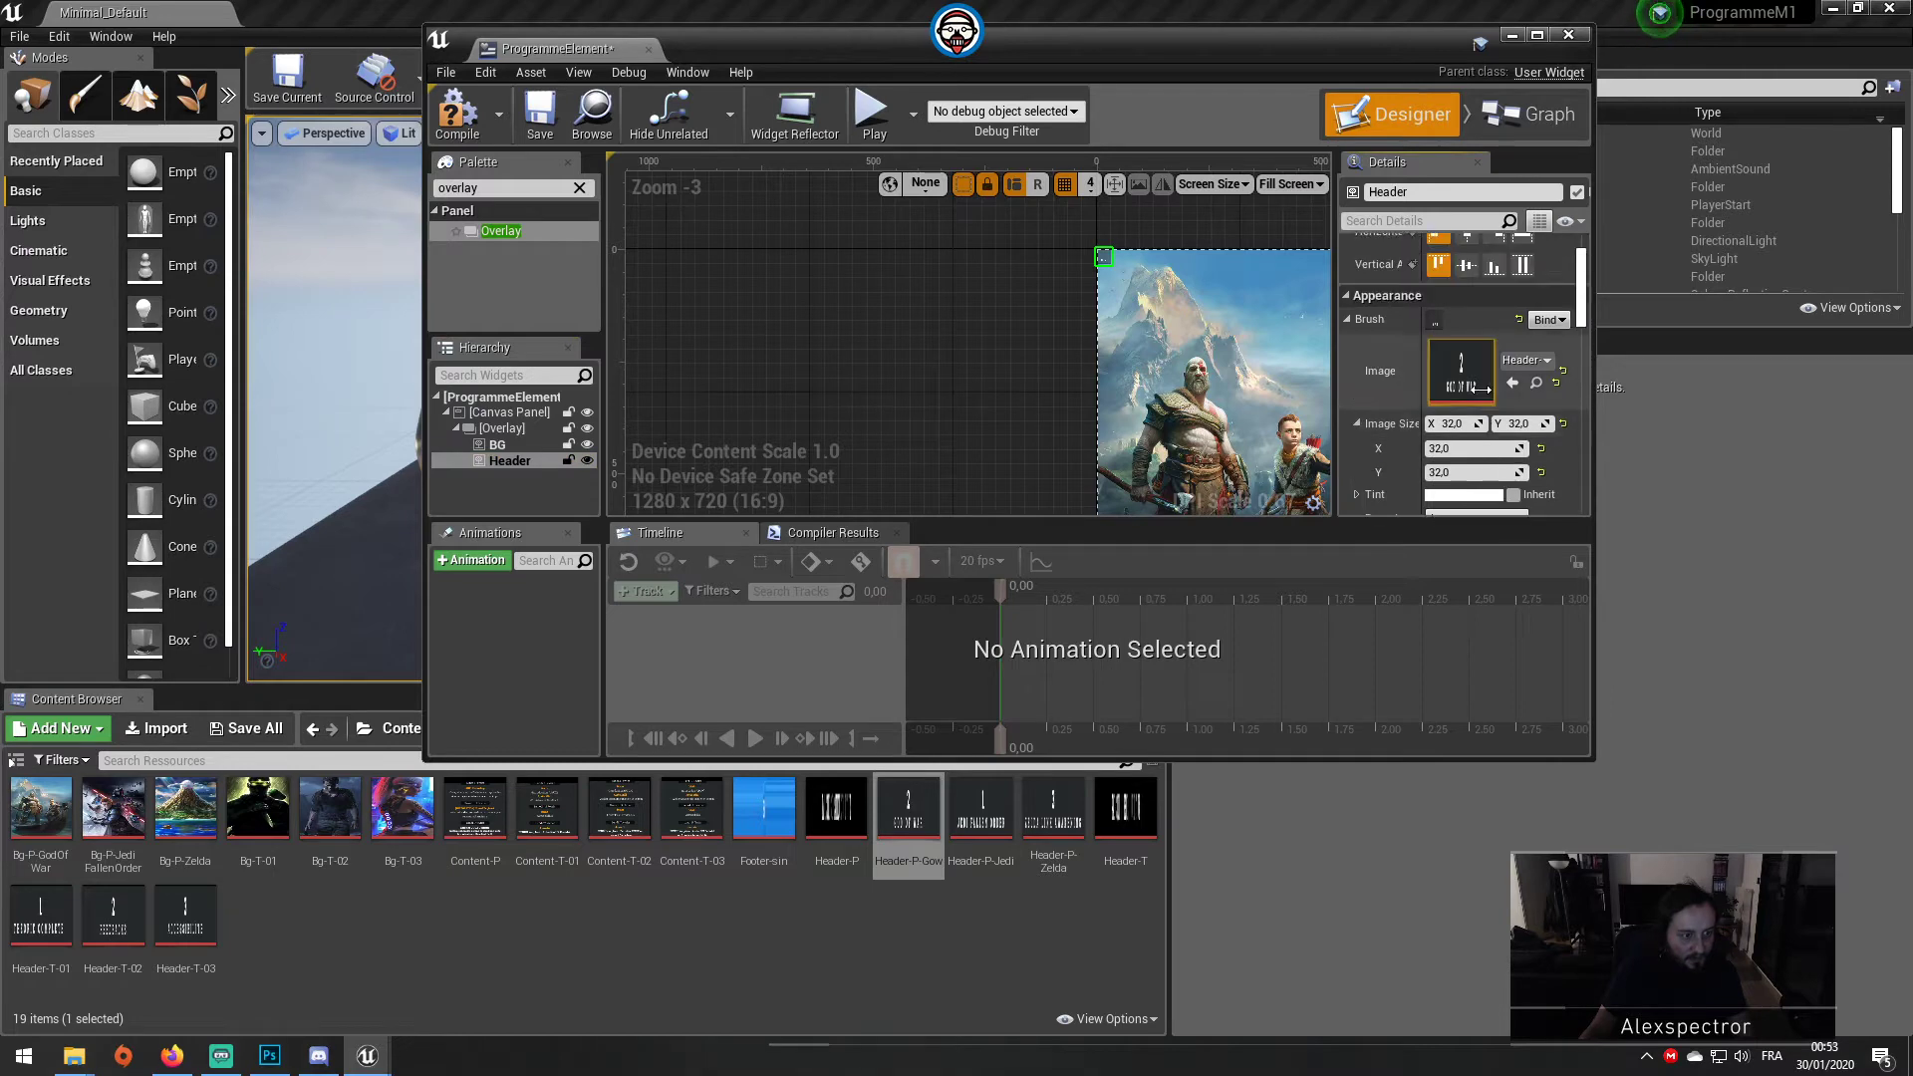
double_click(1452, 376)
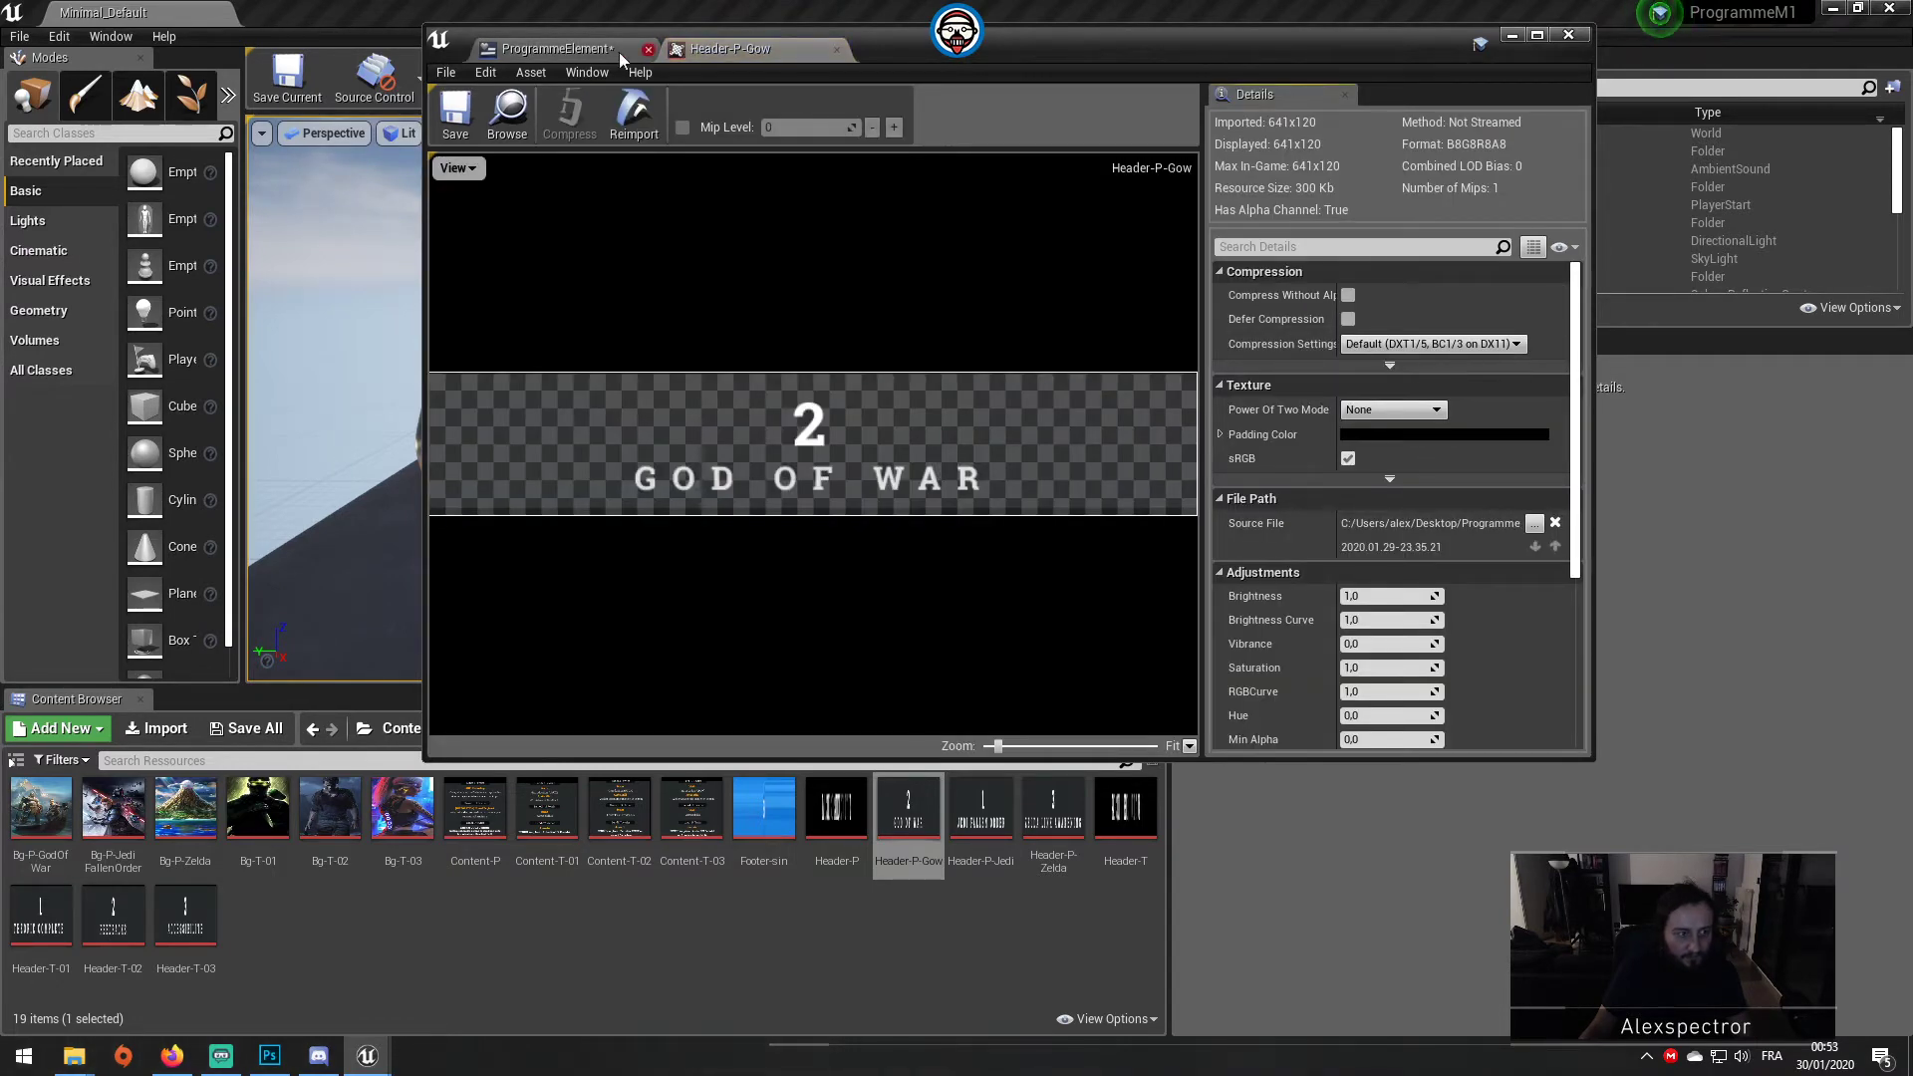
click(566, 50)
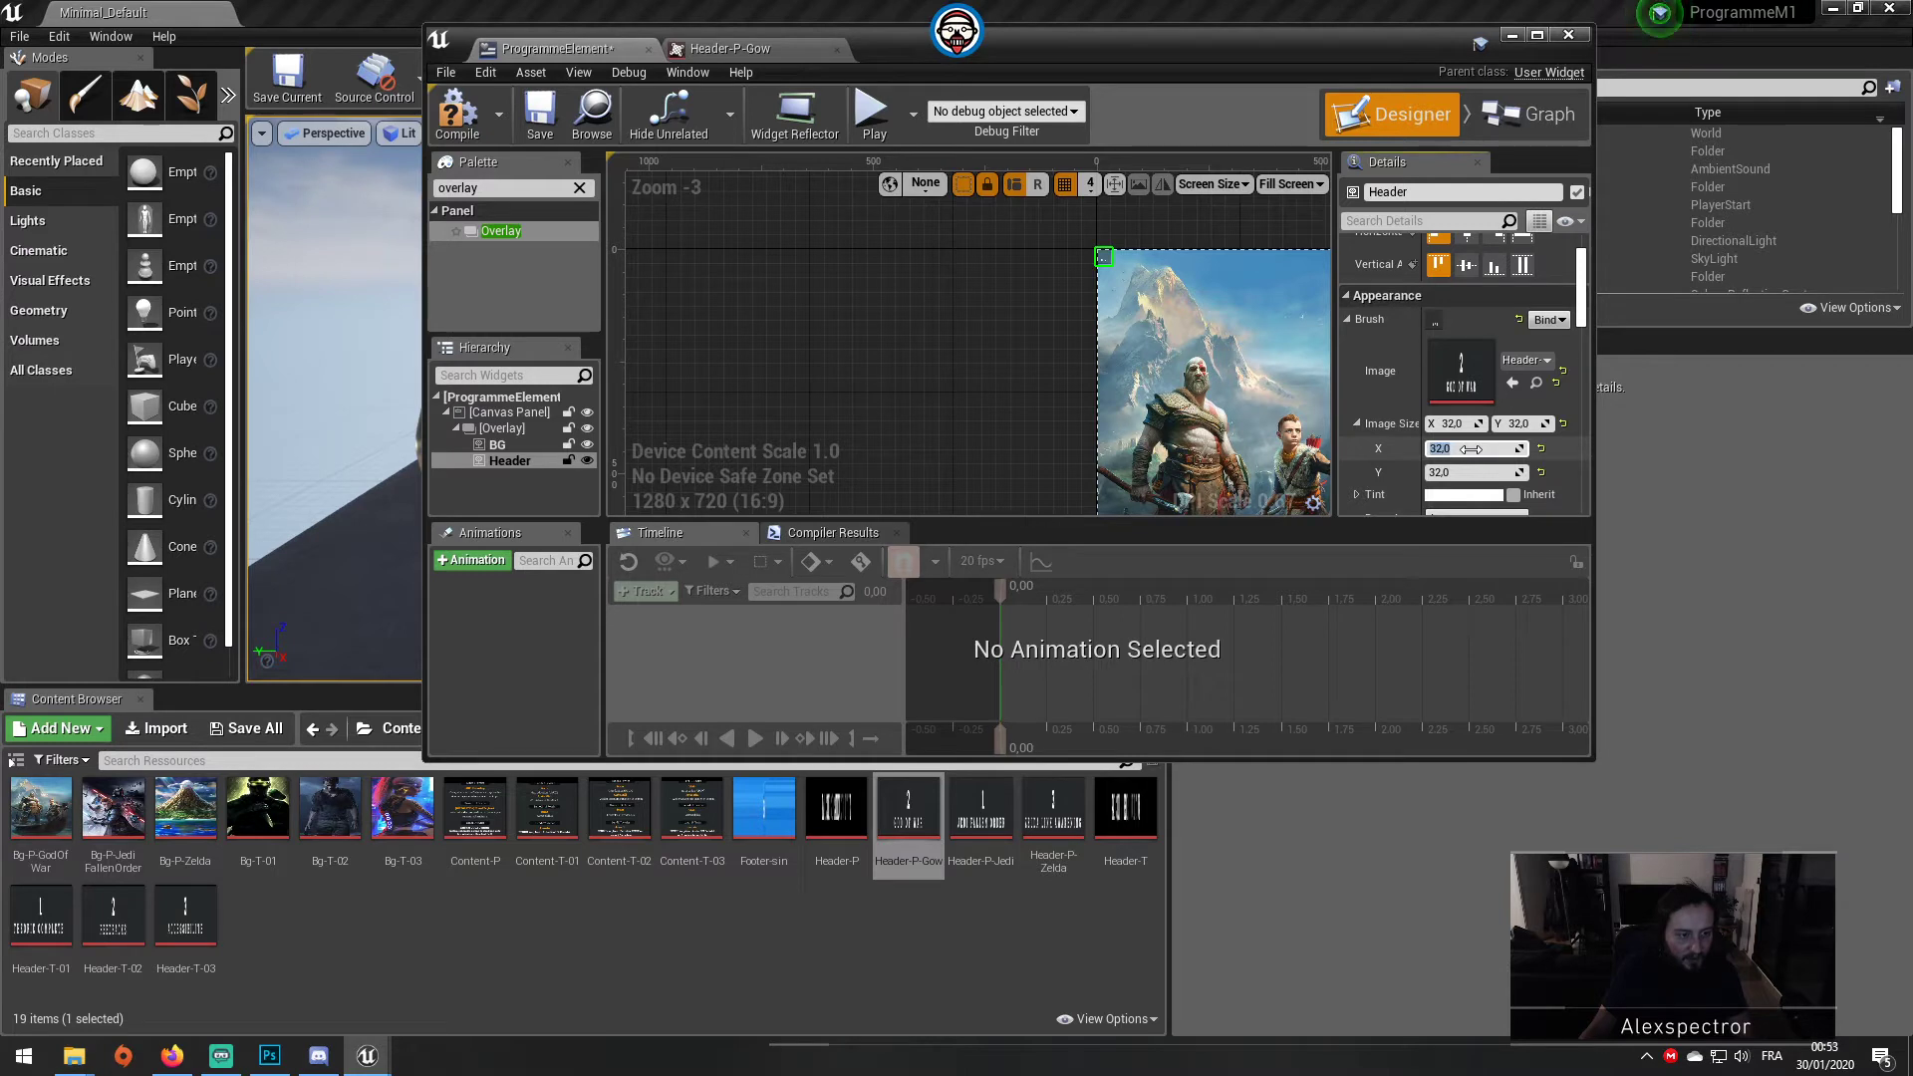
text(641)
key(Return)
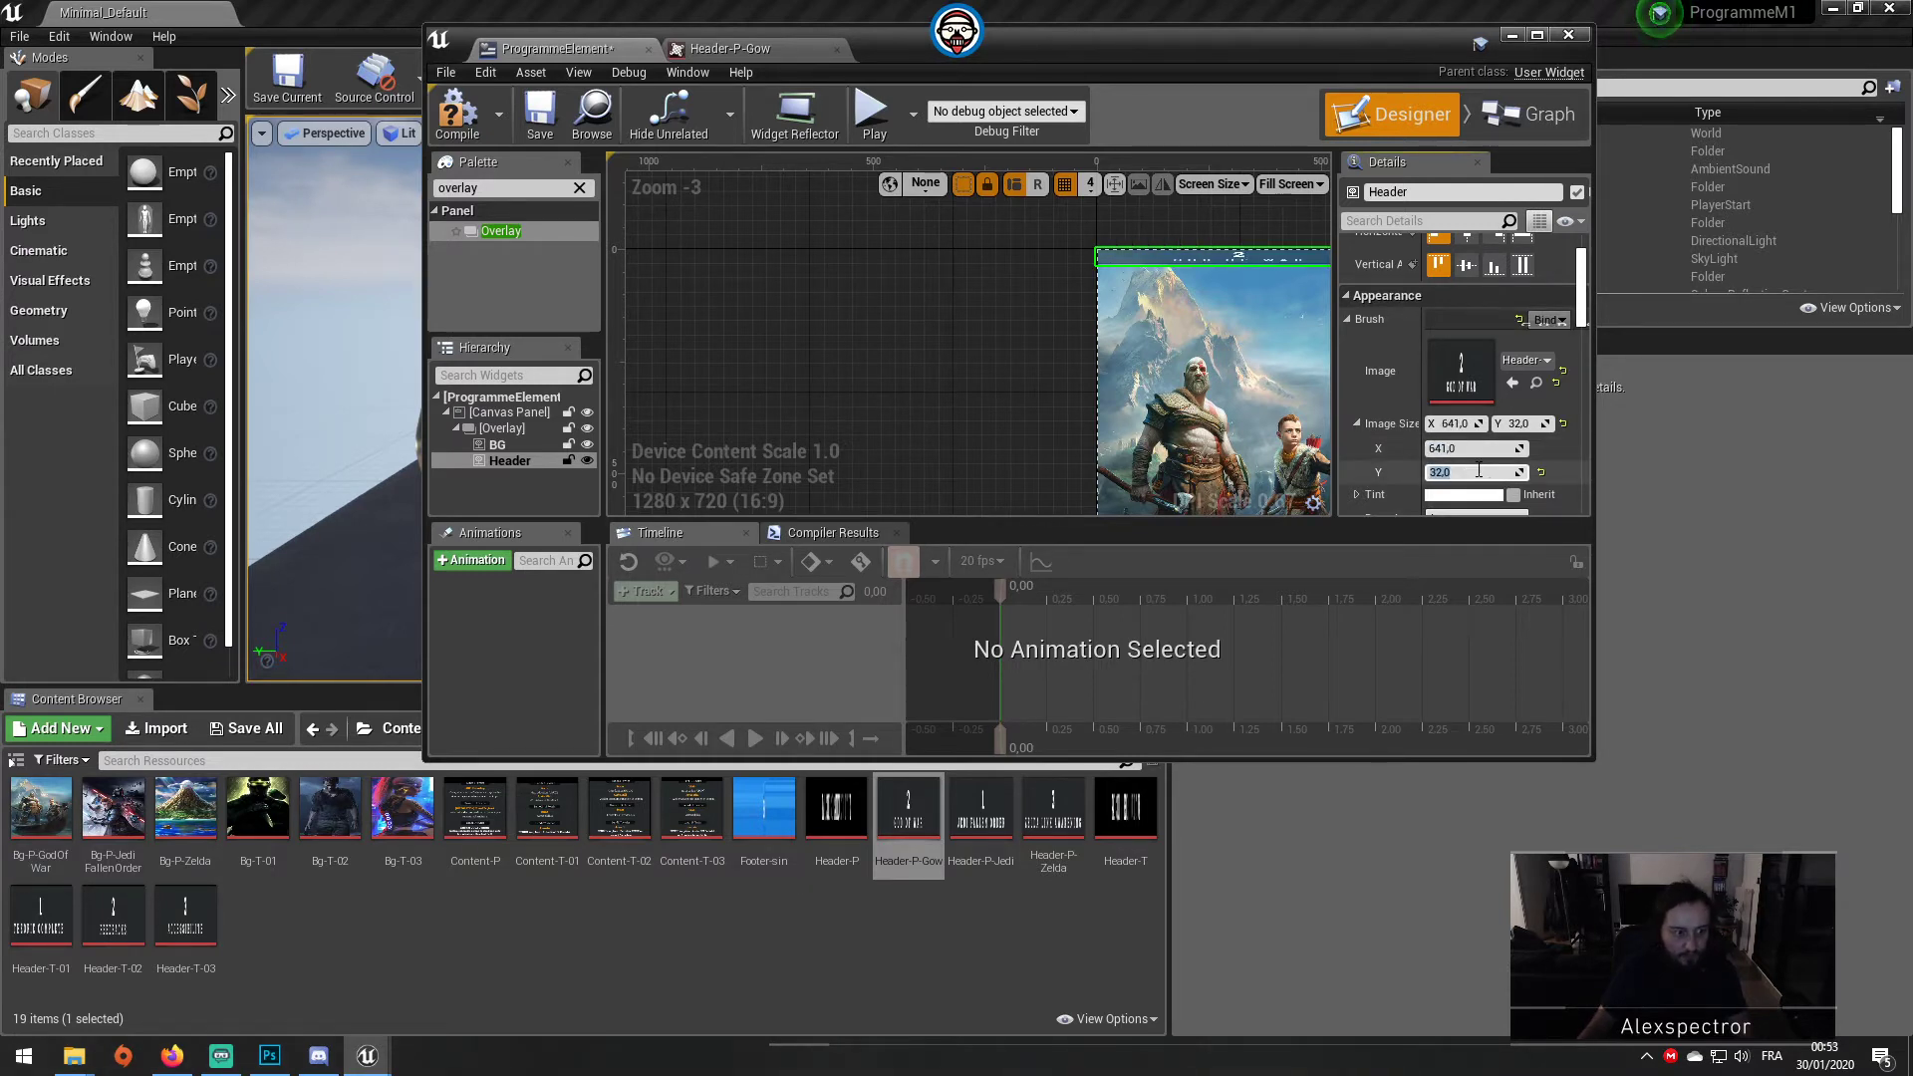
text(120)
key(Return)
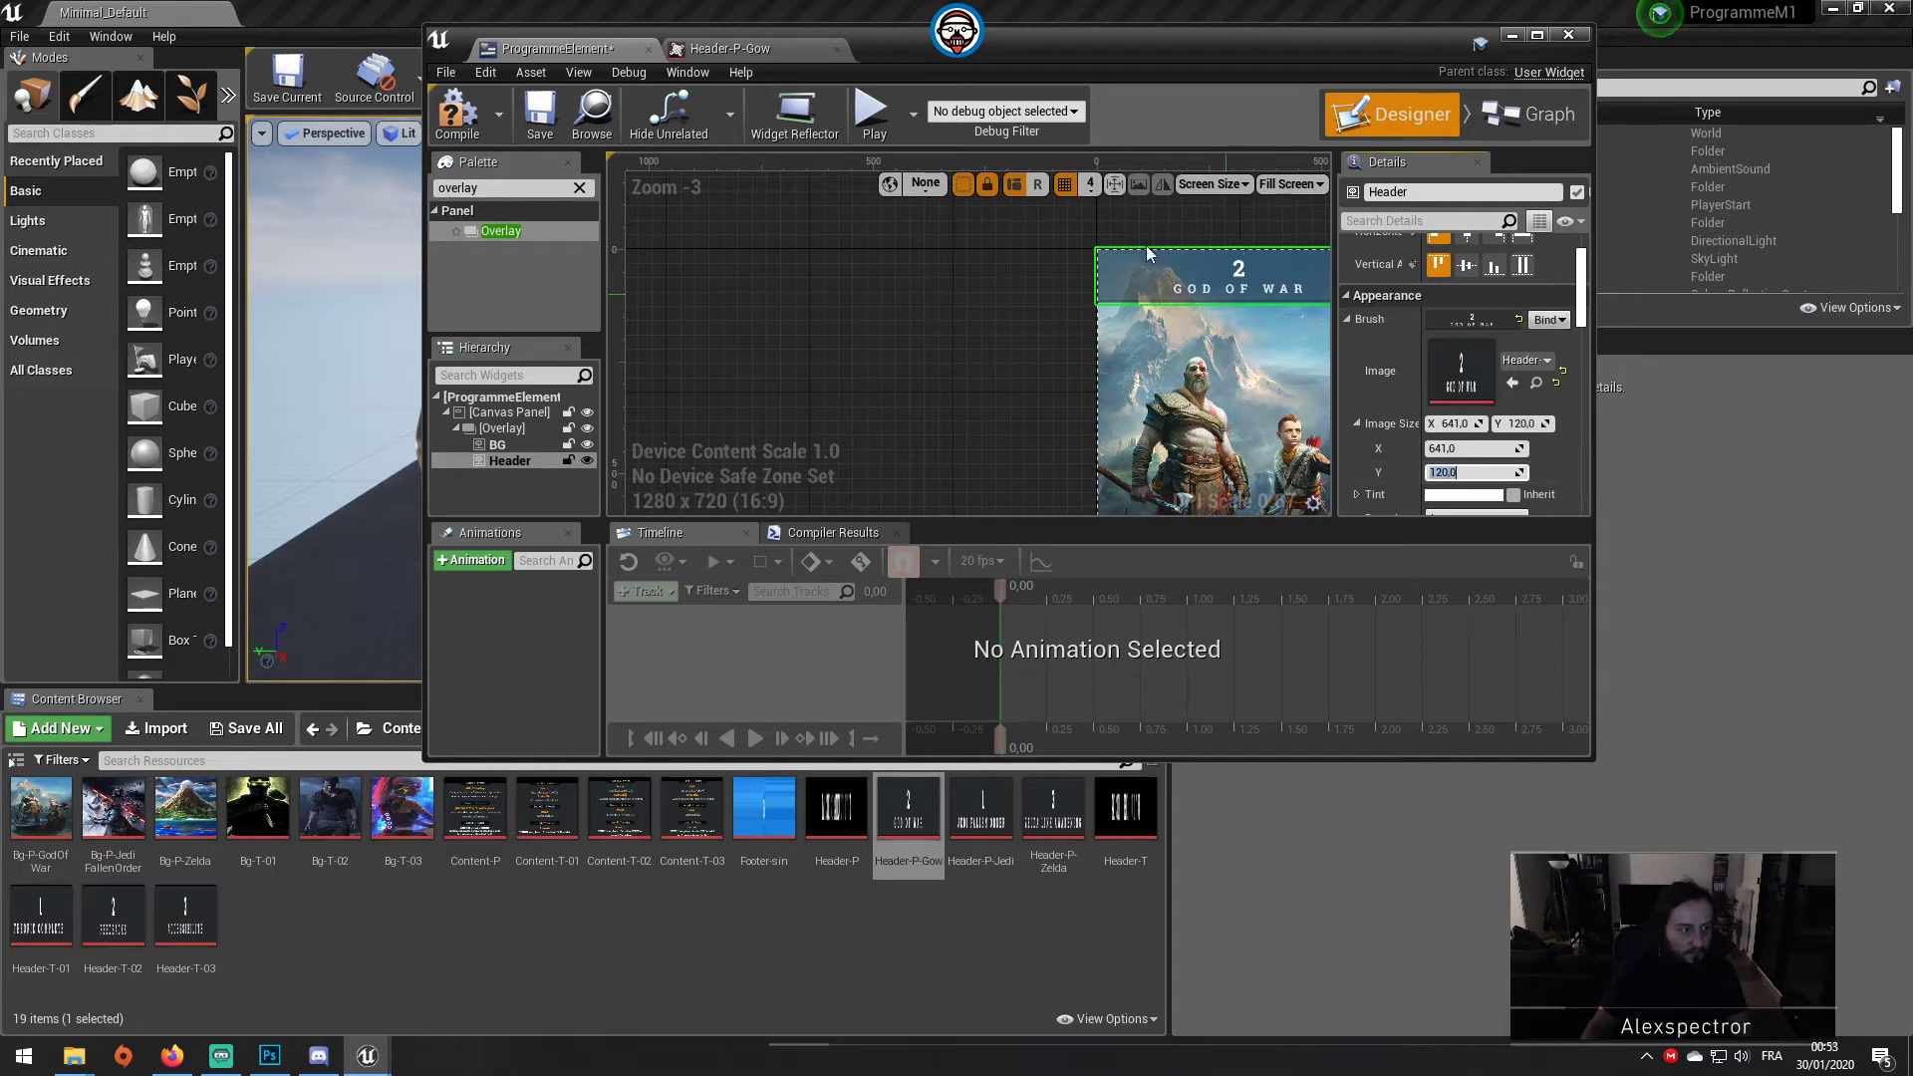
Step: Add the Content-P texture to the Overlay as another image
scroll(1116, 284, up, 3)
scroll(1140, 273, up, 3)
click(847, 355)
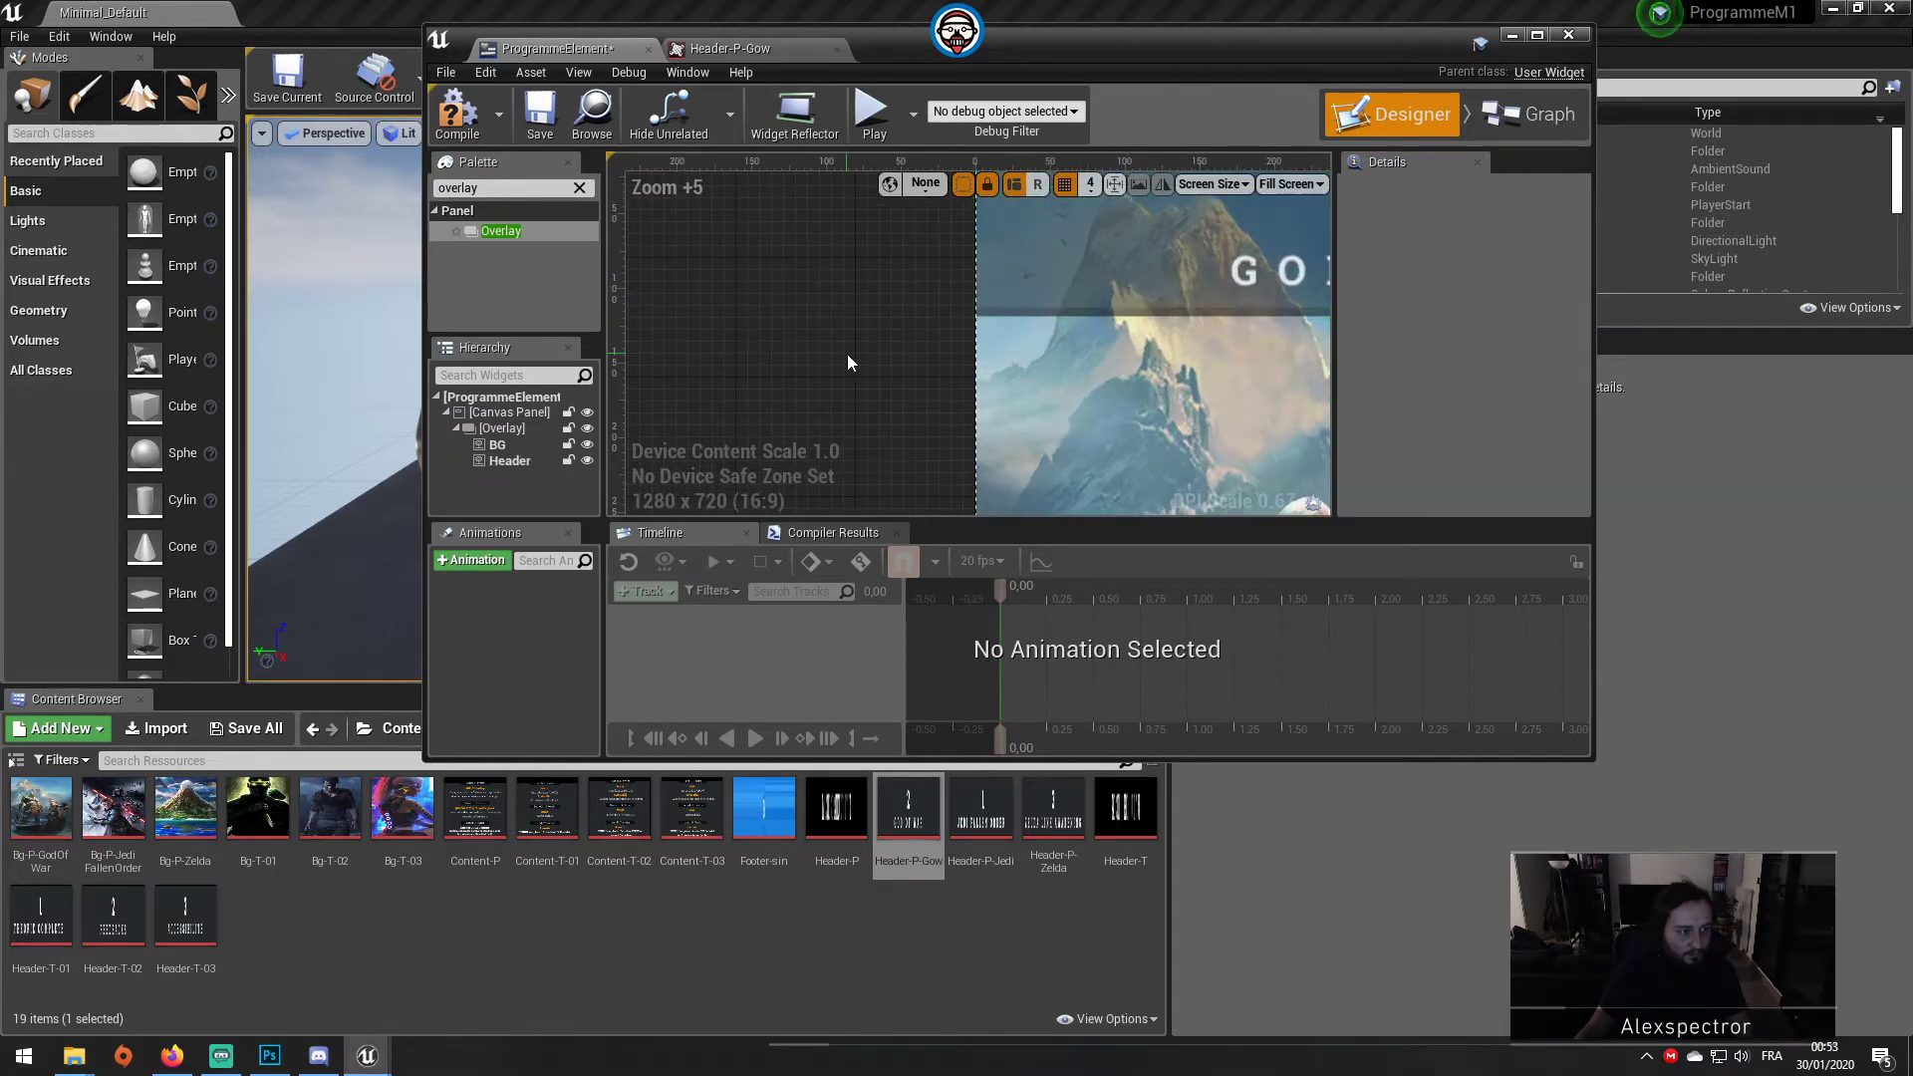
scroll(894, 361, down, 6)
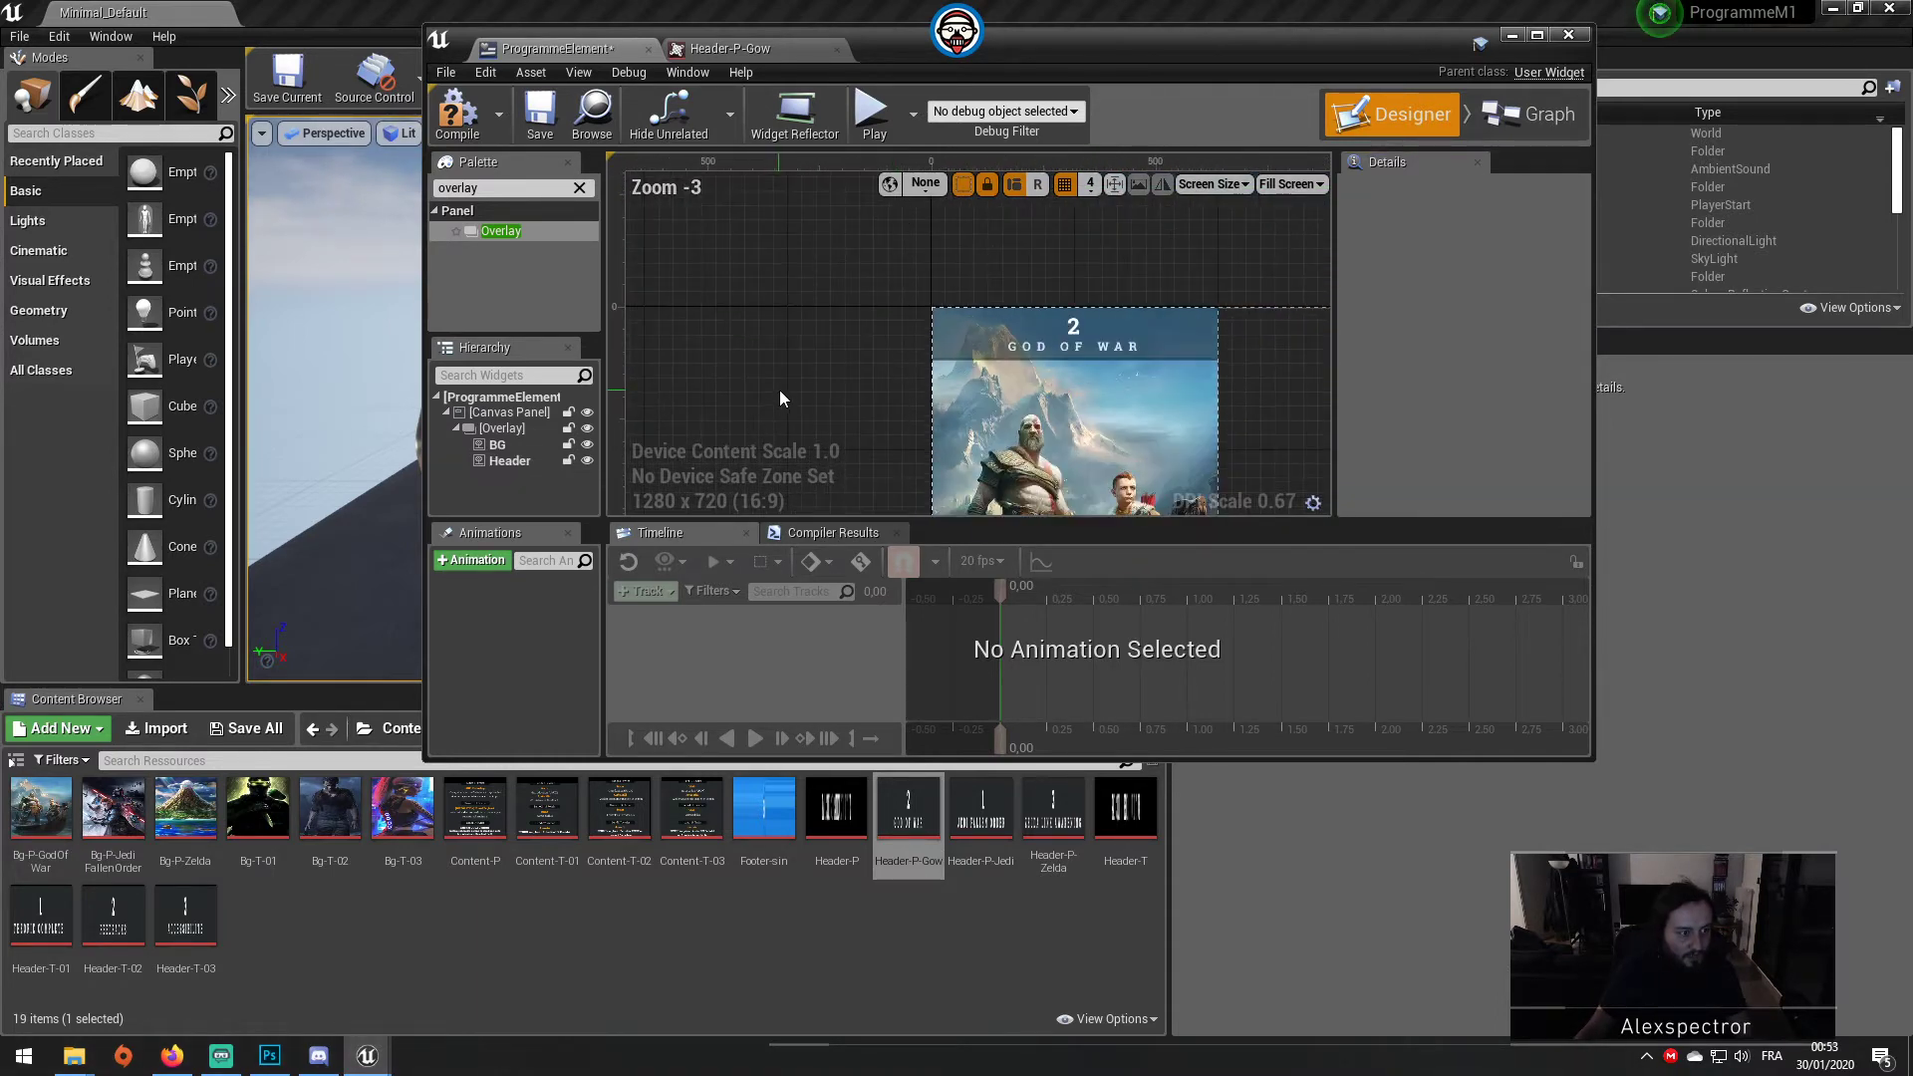
right_drag(779, 390, 777, 301)
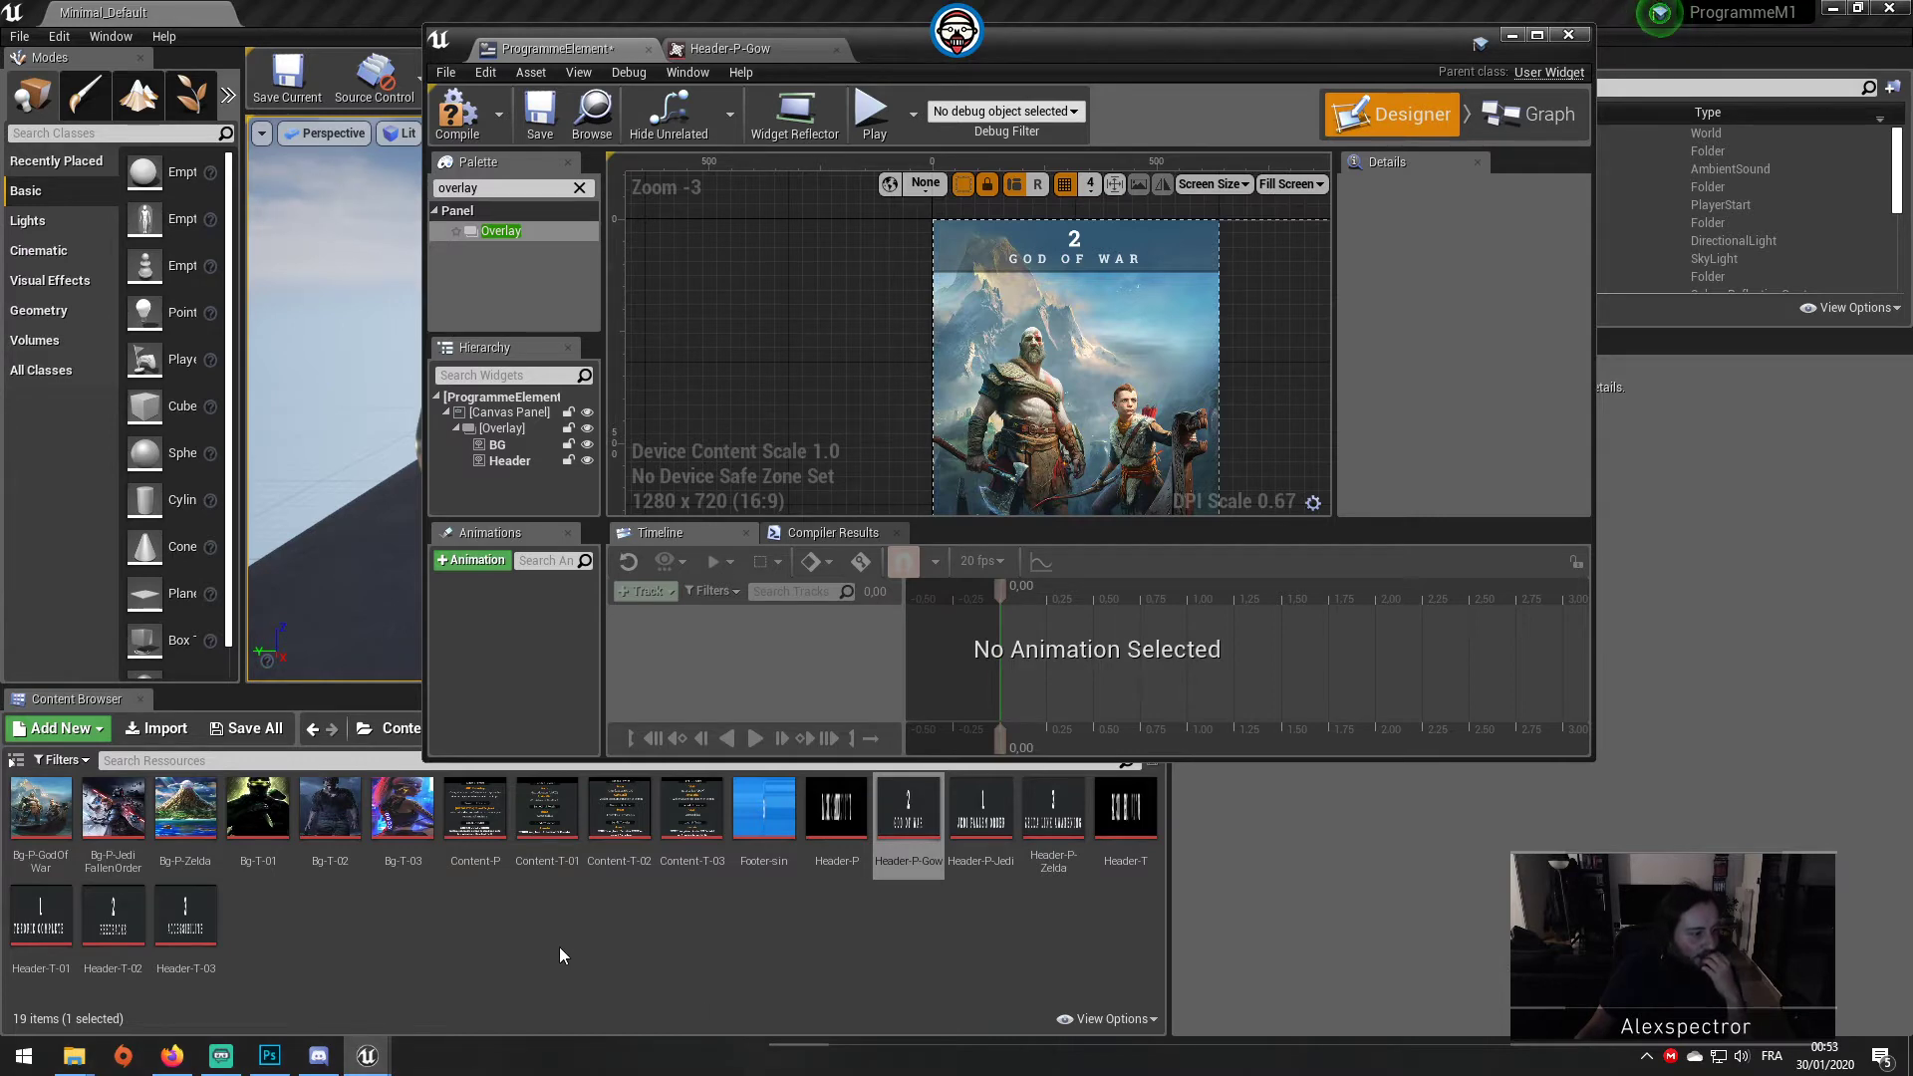
drag(474, 809, 1026, 404)
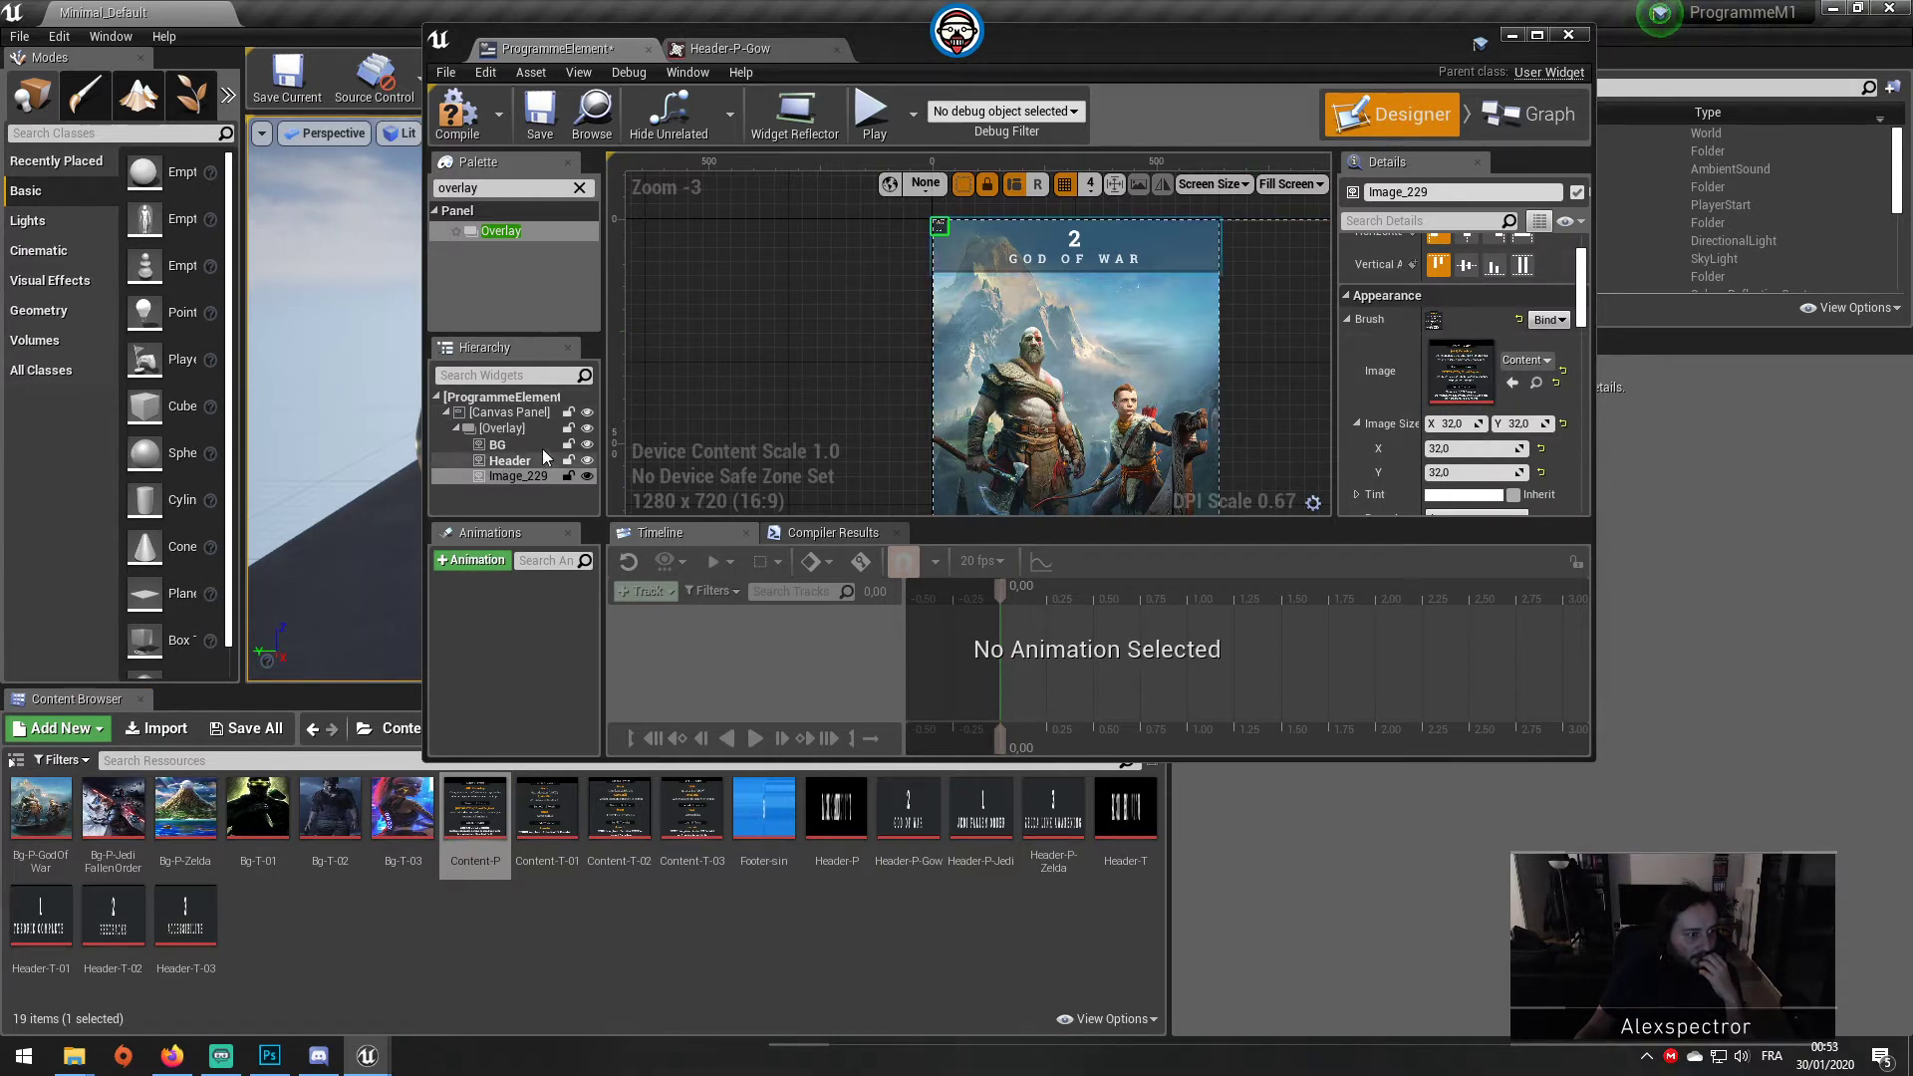
Step: Check the Content-P texture's dimensions and size the content image to 641×646
click(504, 480)
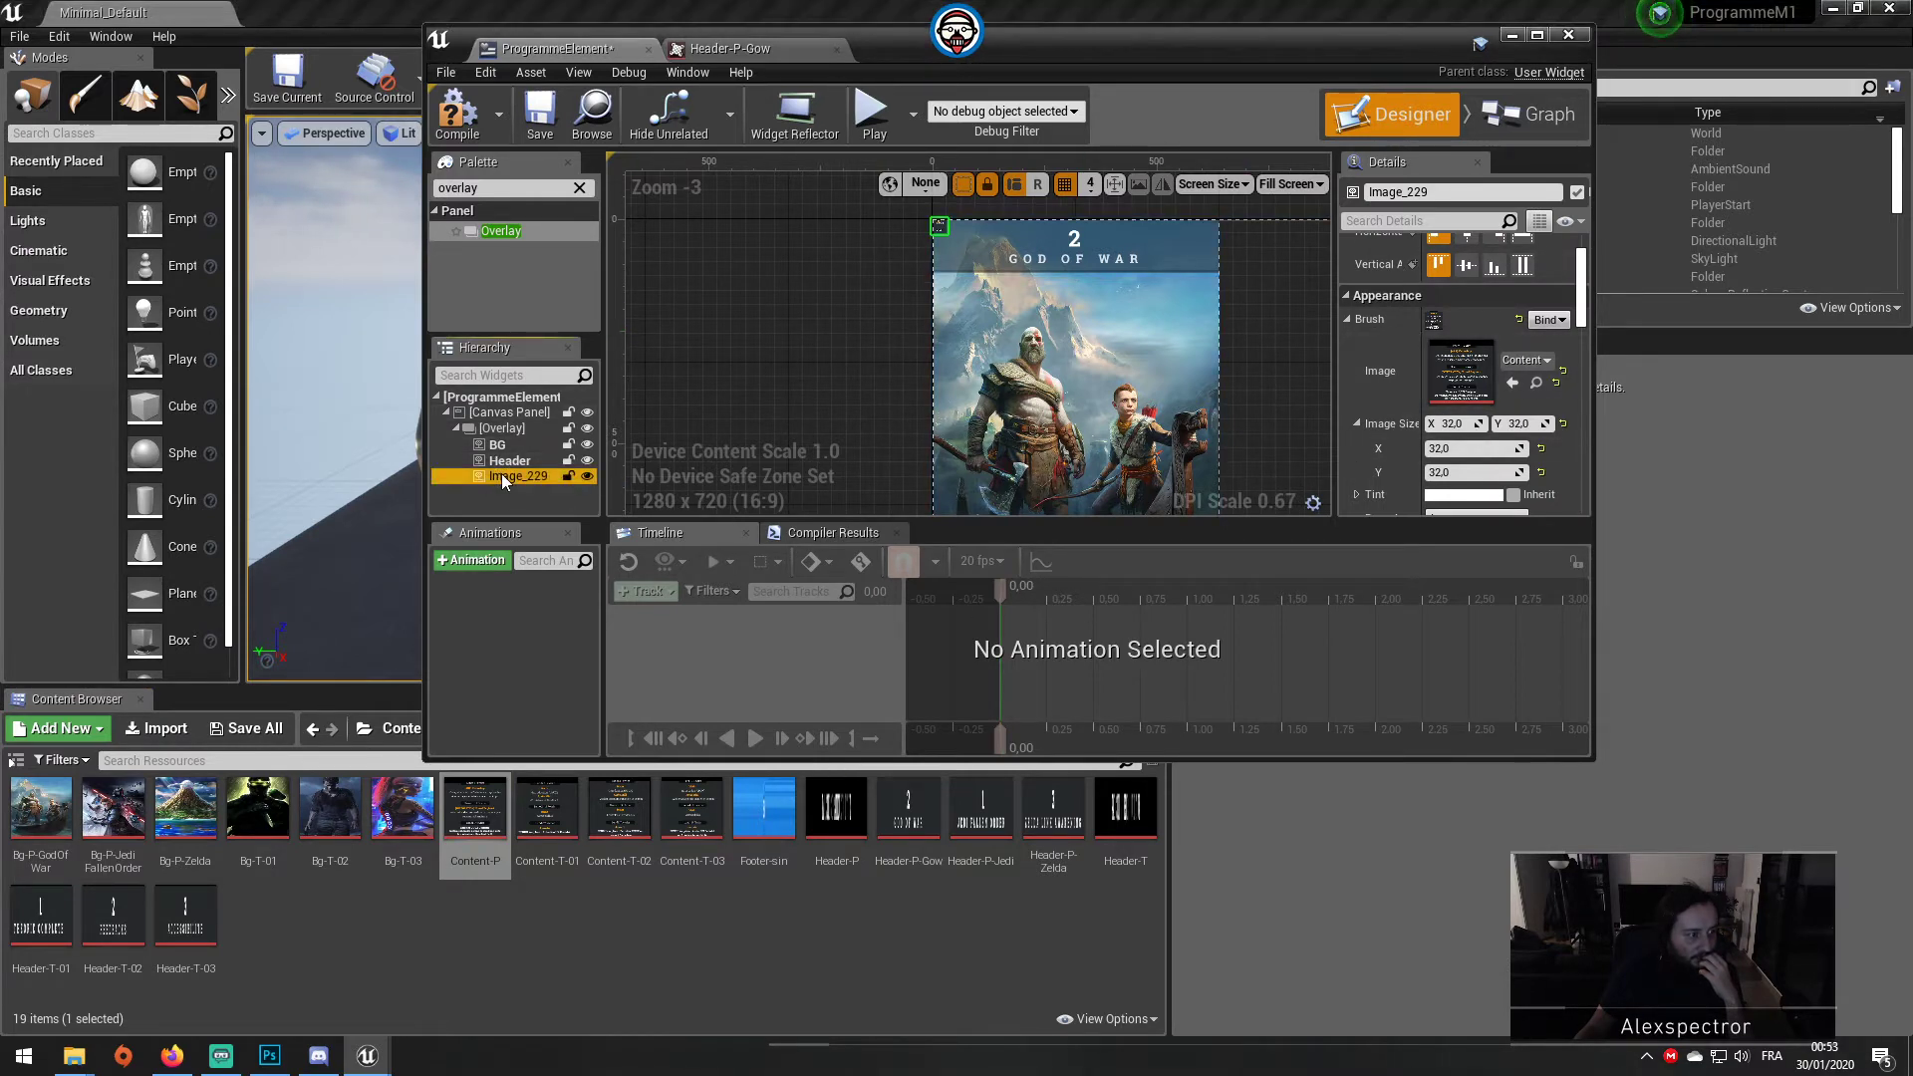
double_click(1465, 361)
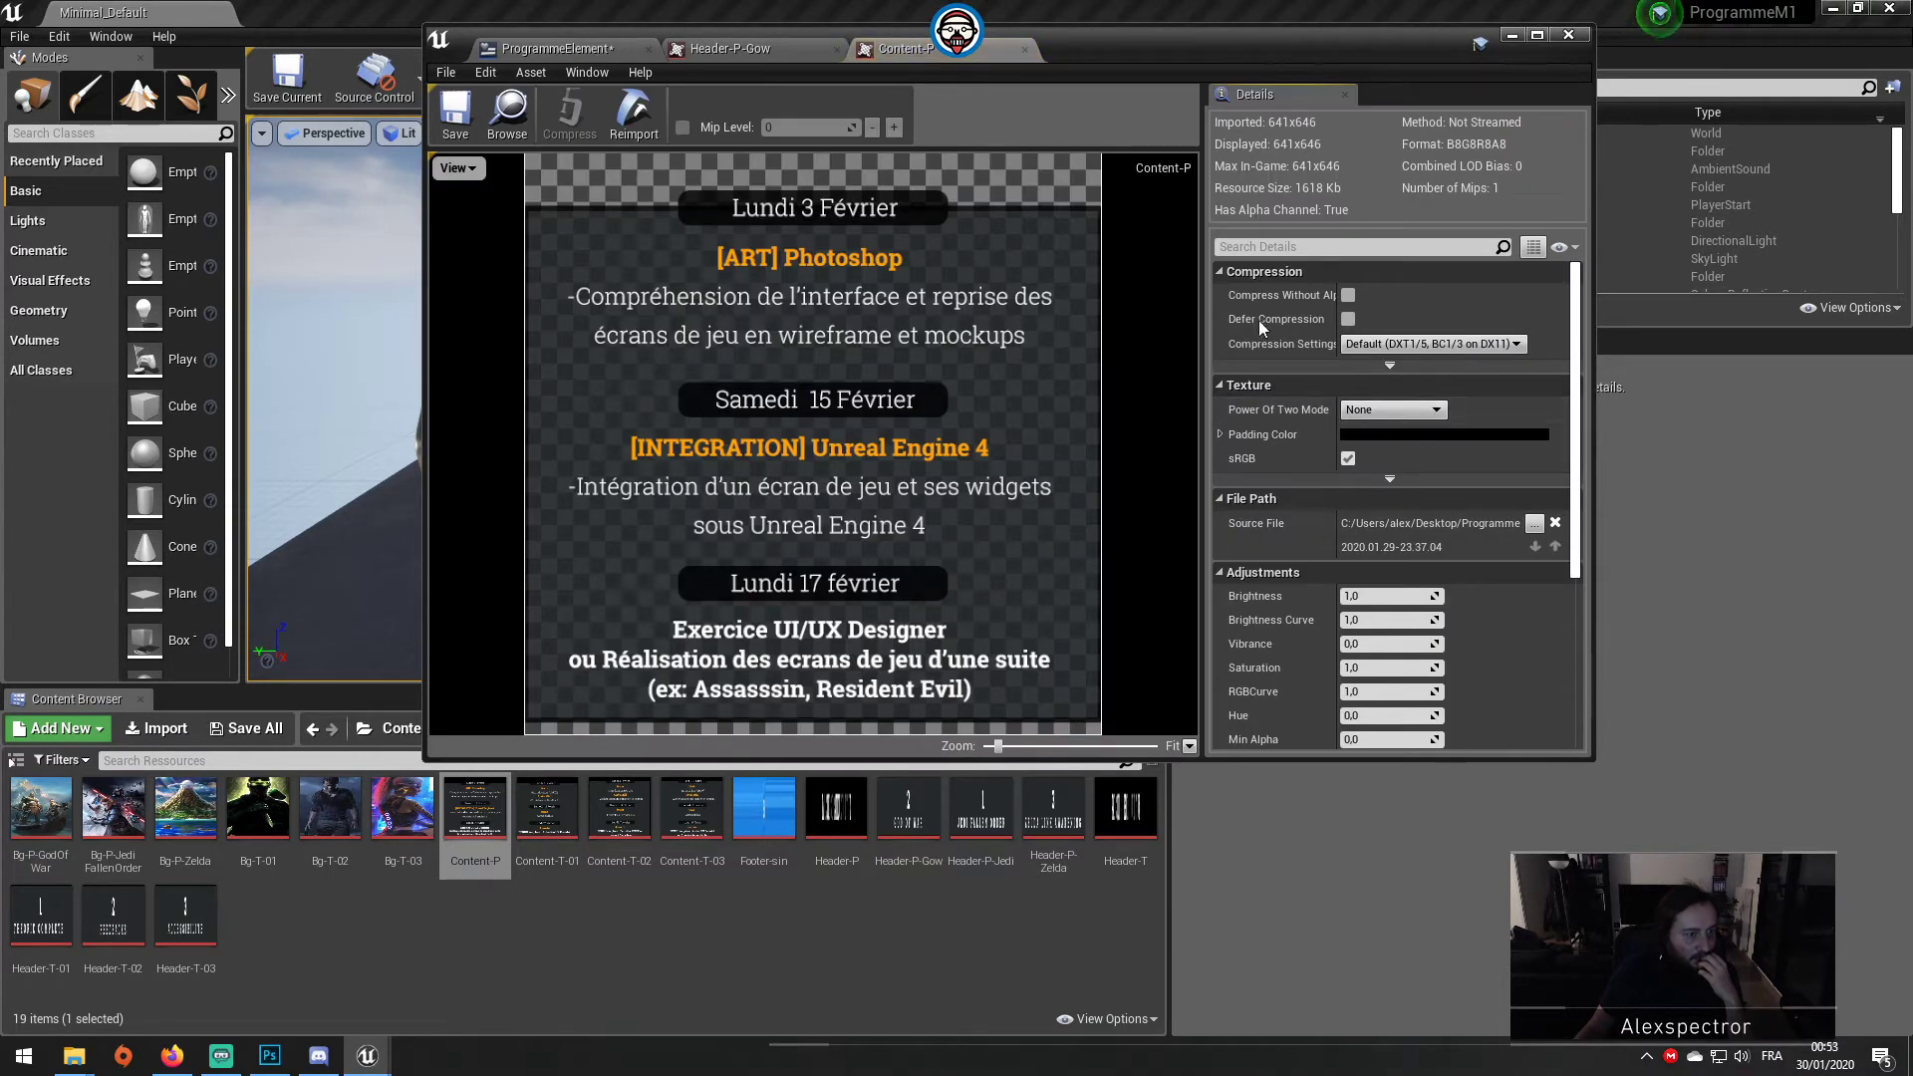
click(732, 49)
click(653, 52)
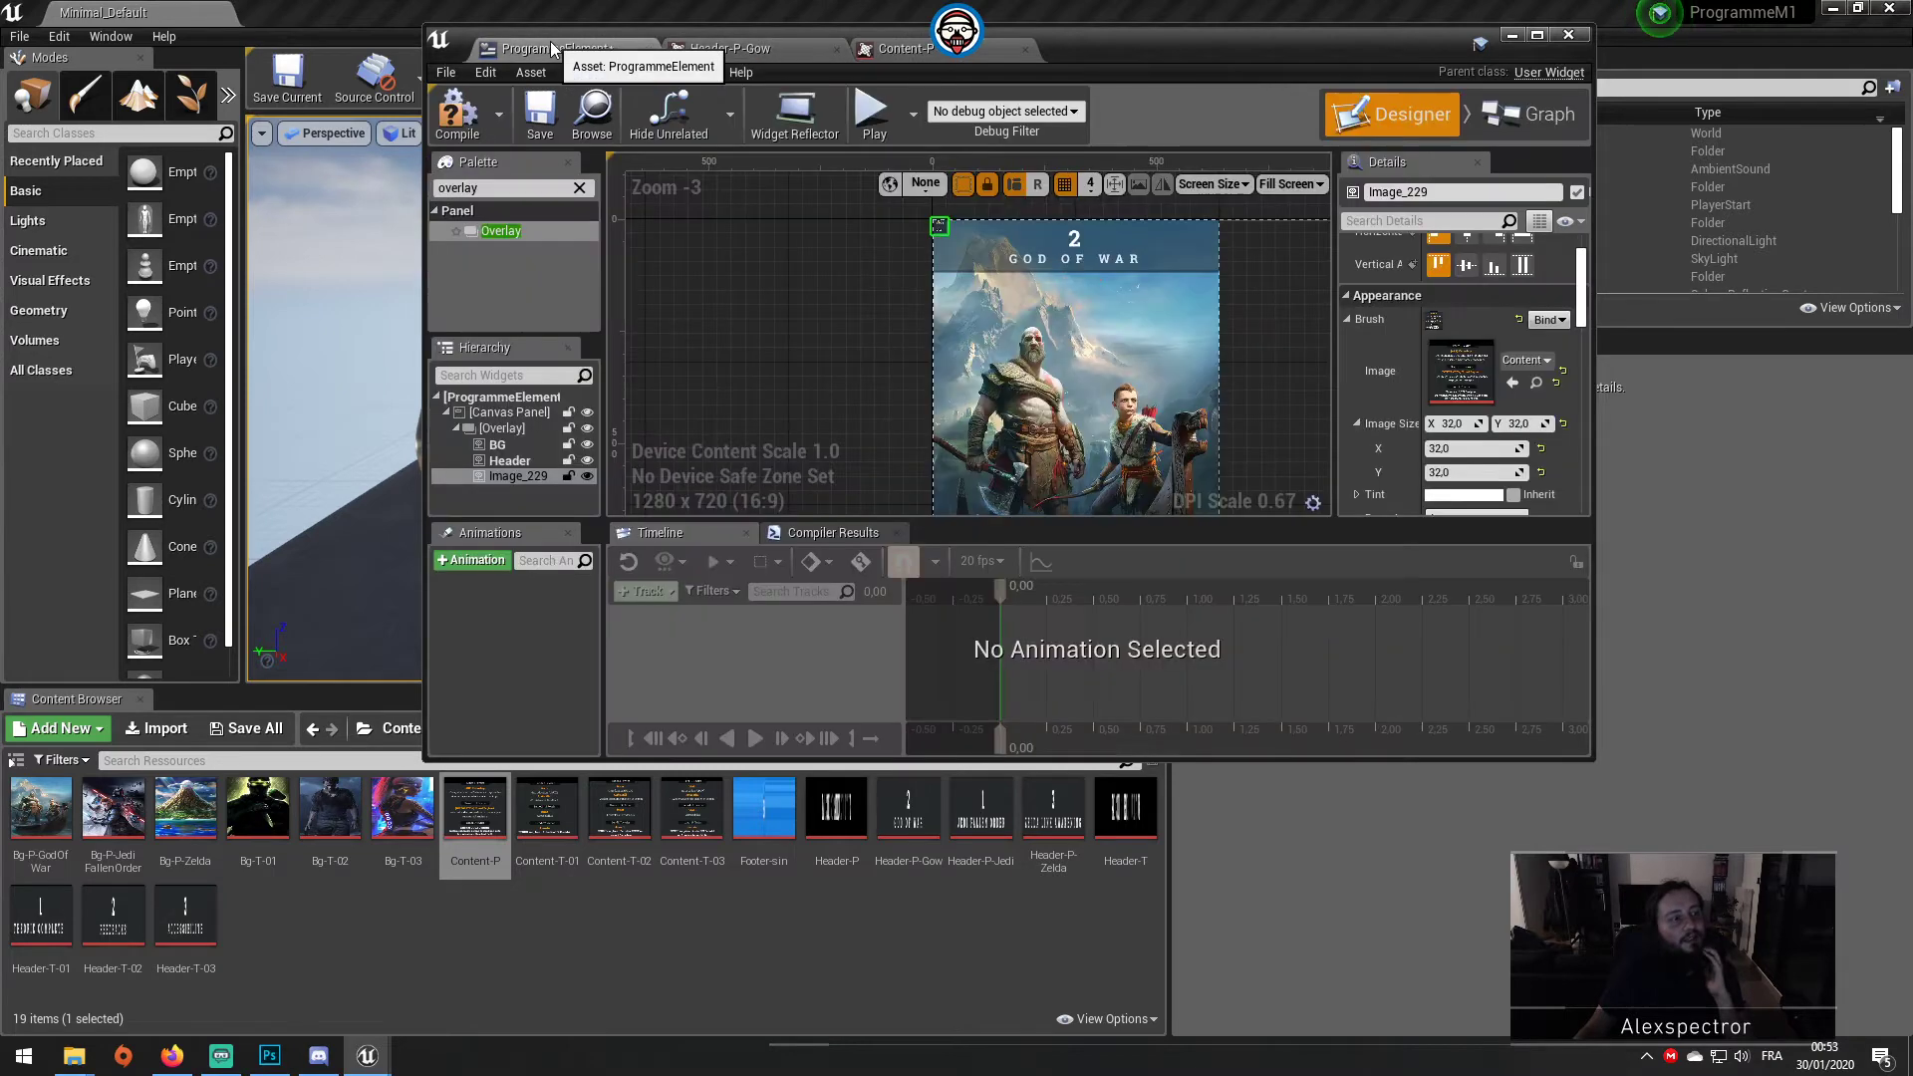
click(1356, 424)
click(1450, 449)
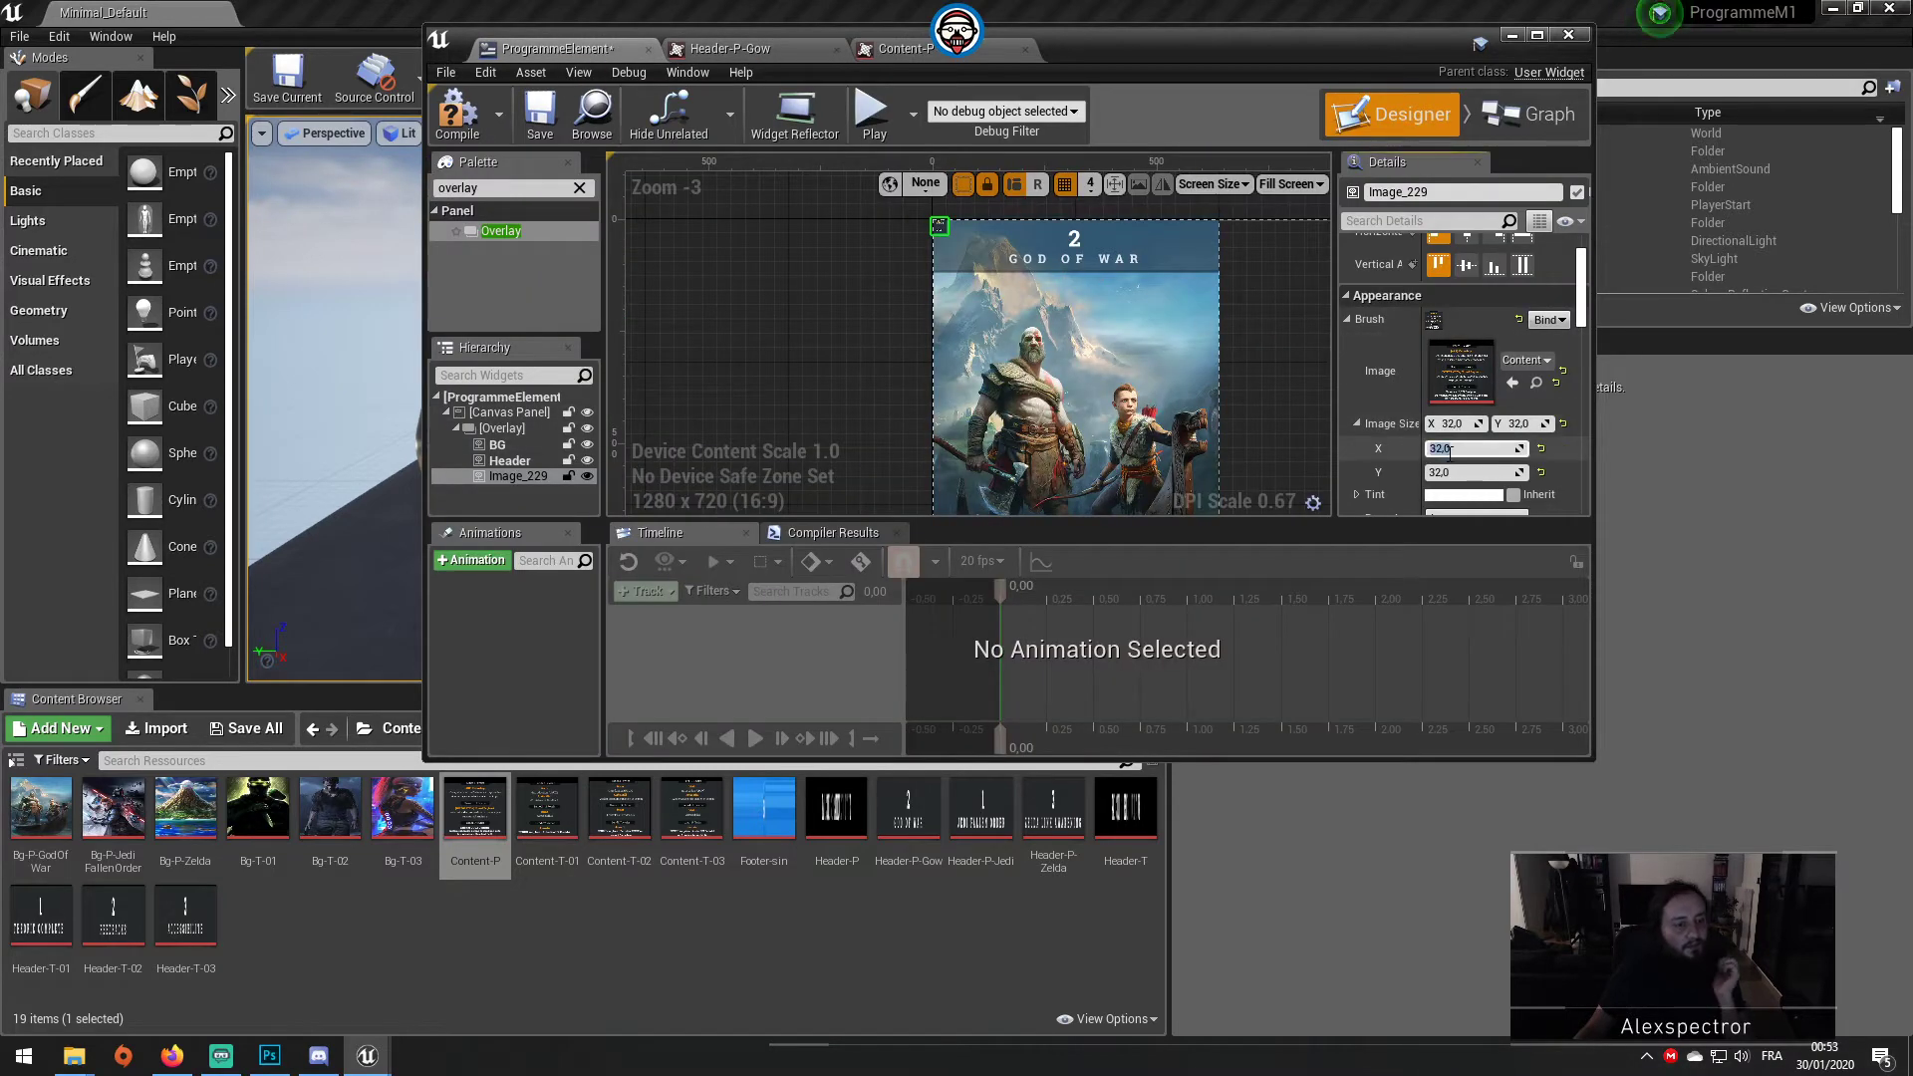
text(641)
click(1456, 470)
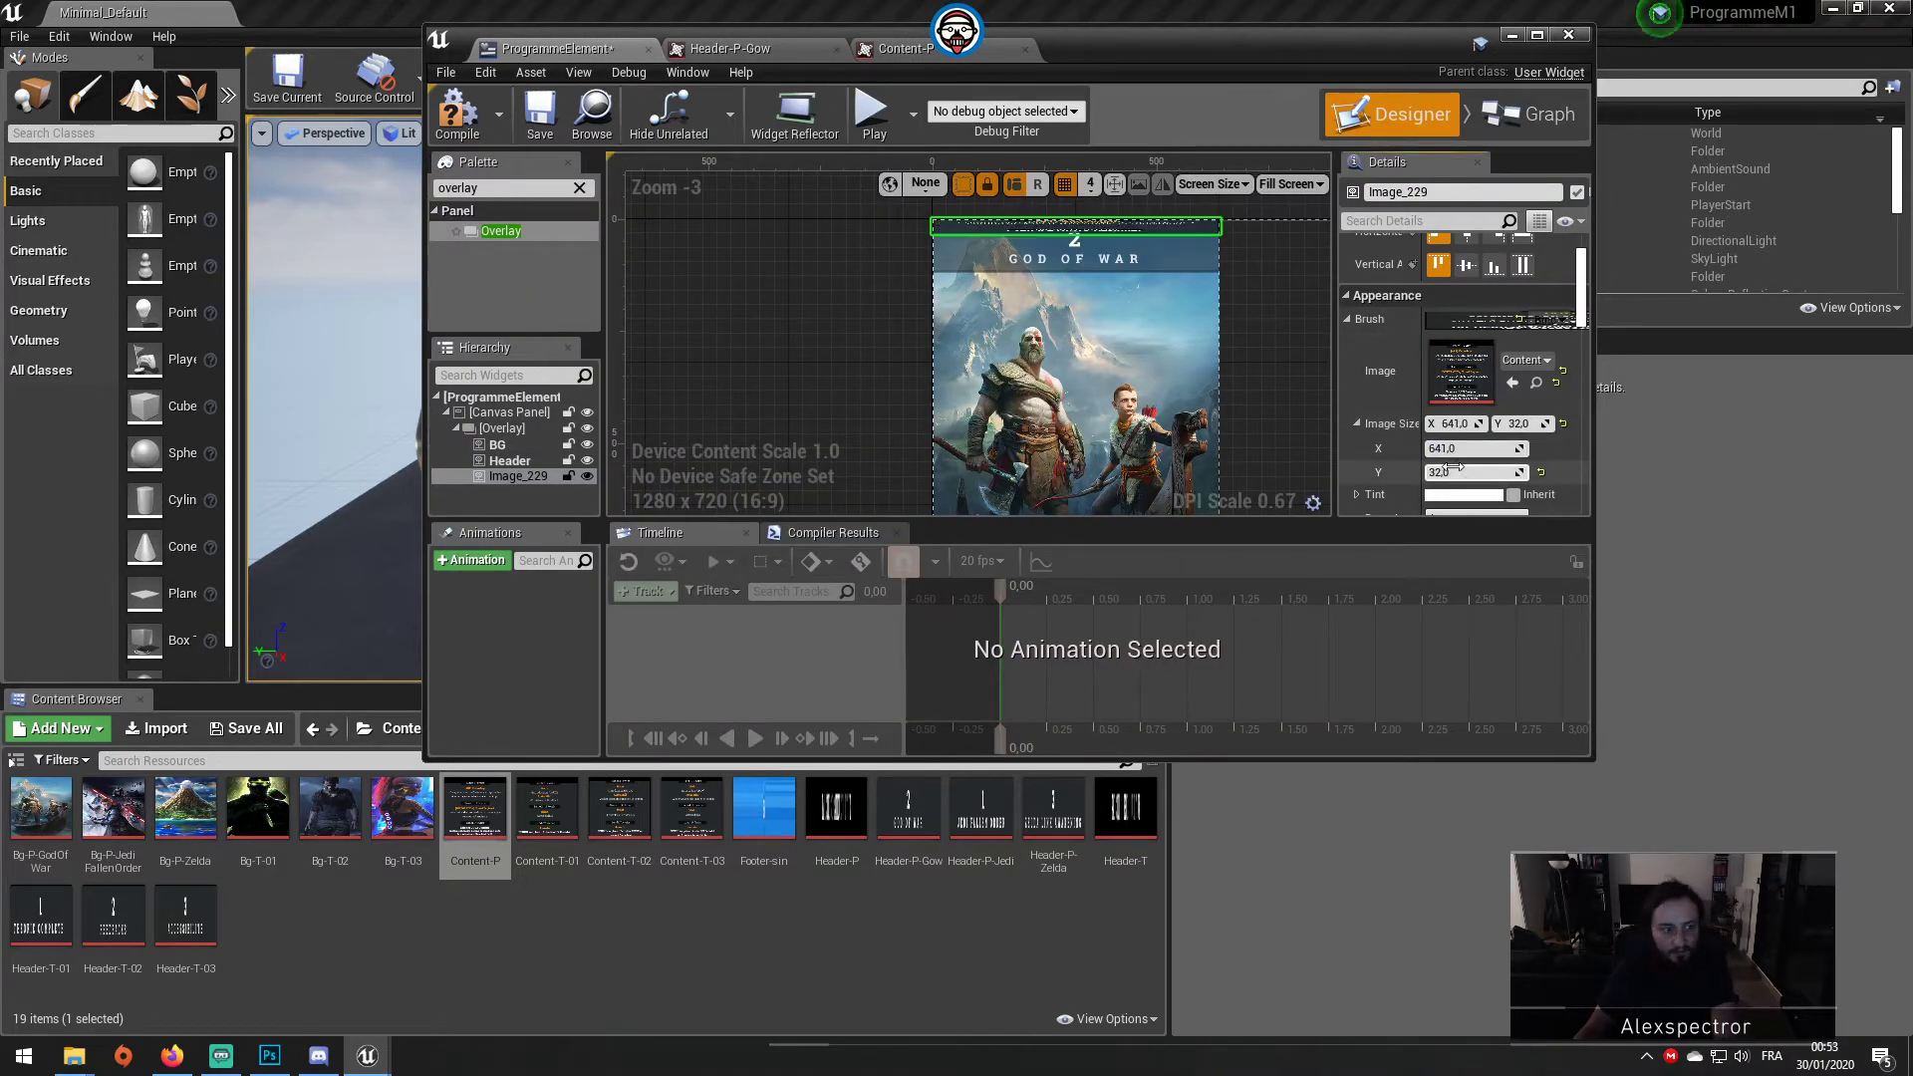
text(646)
key(Return)
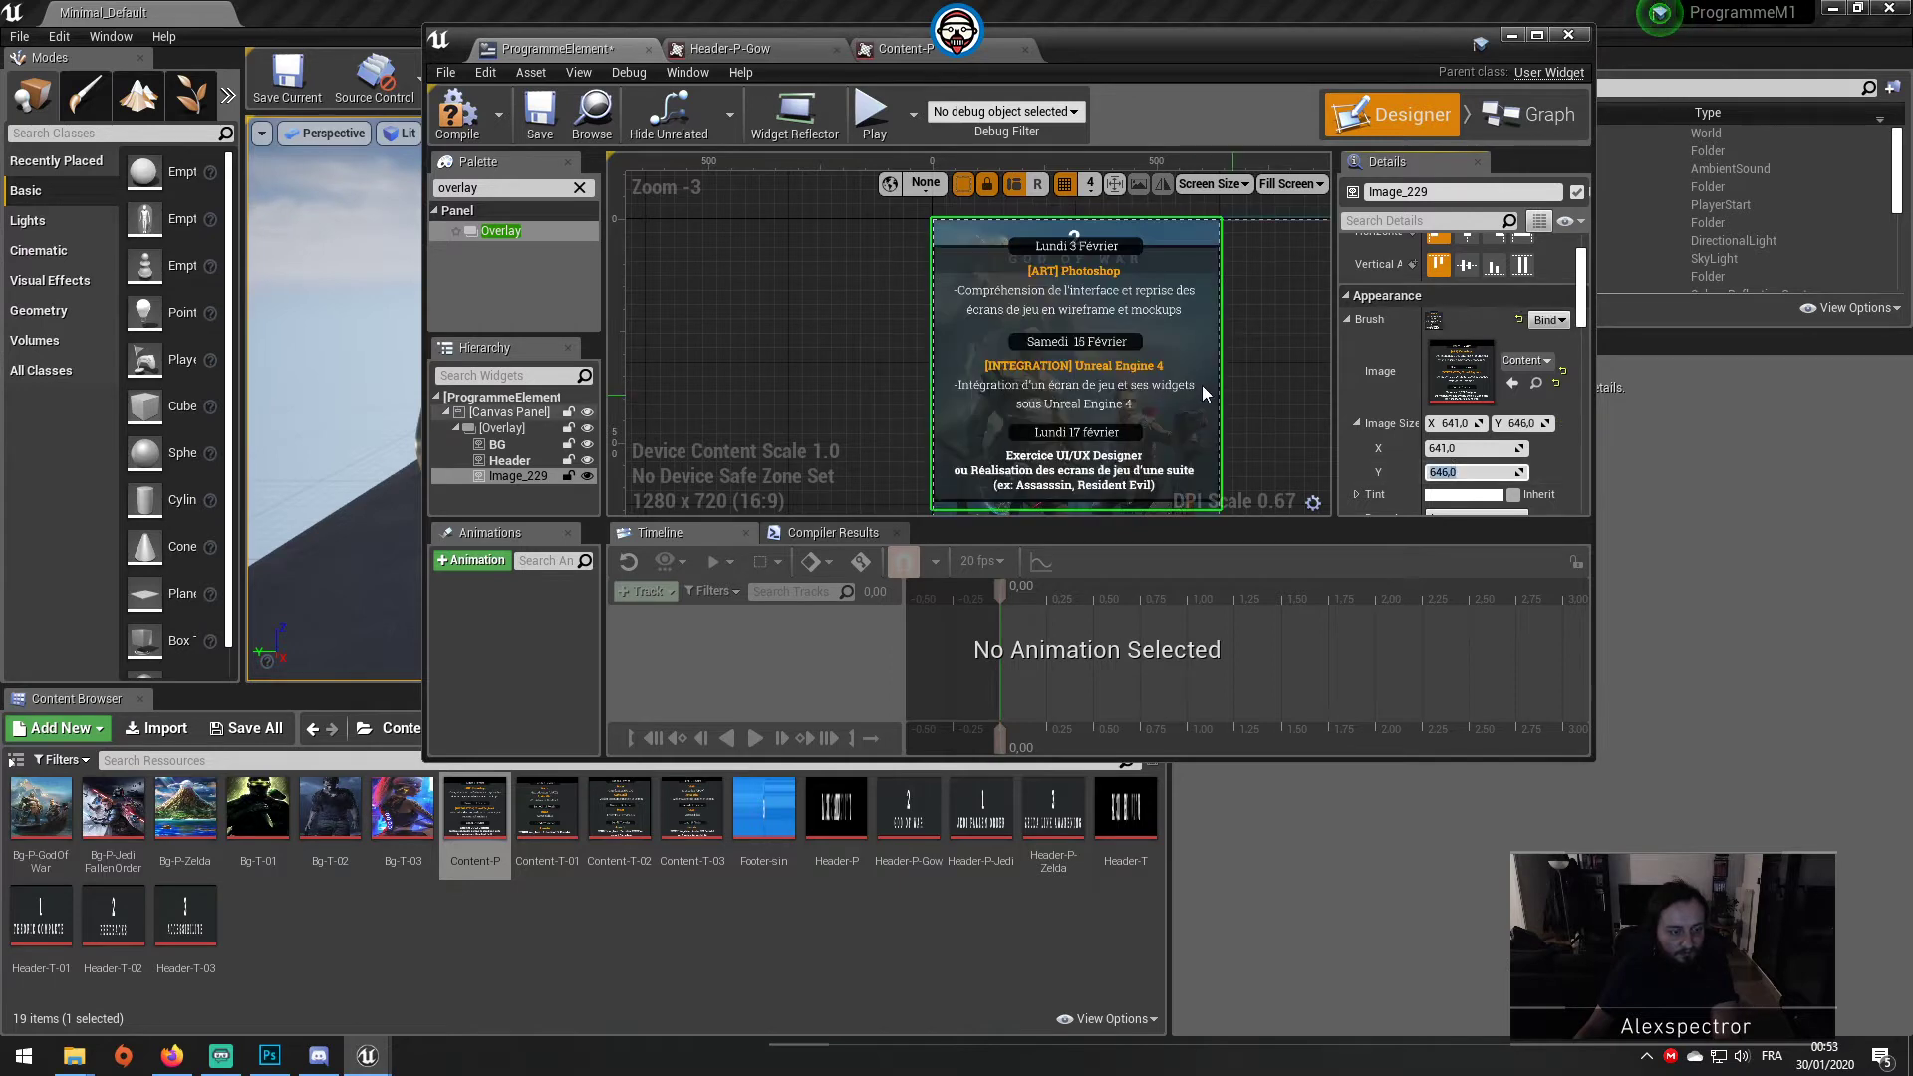
scroll(1042, 364, down, 3)
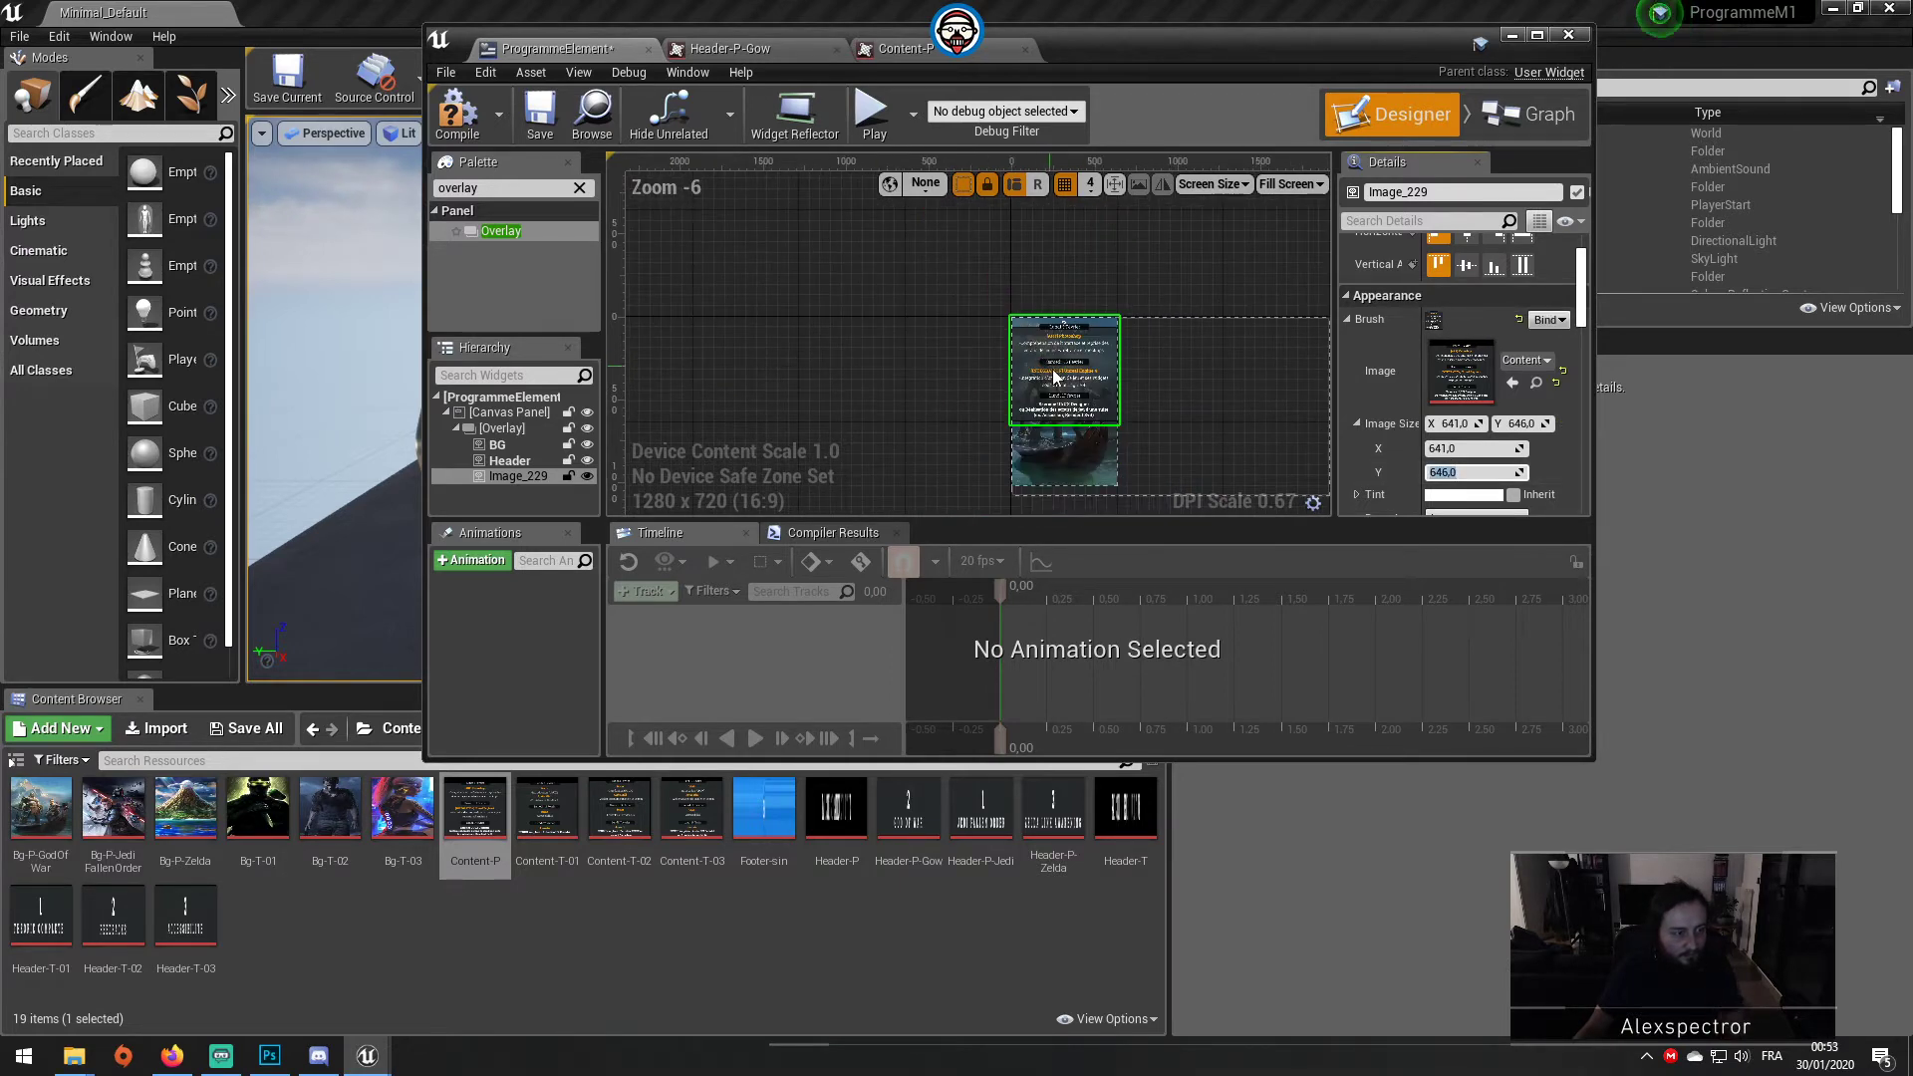
scroll(1395, 299, up, 2)
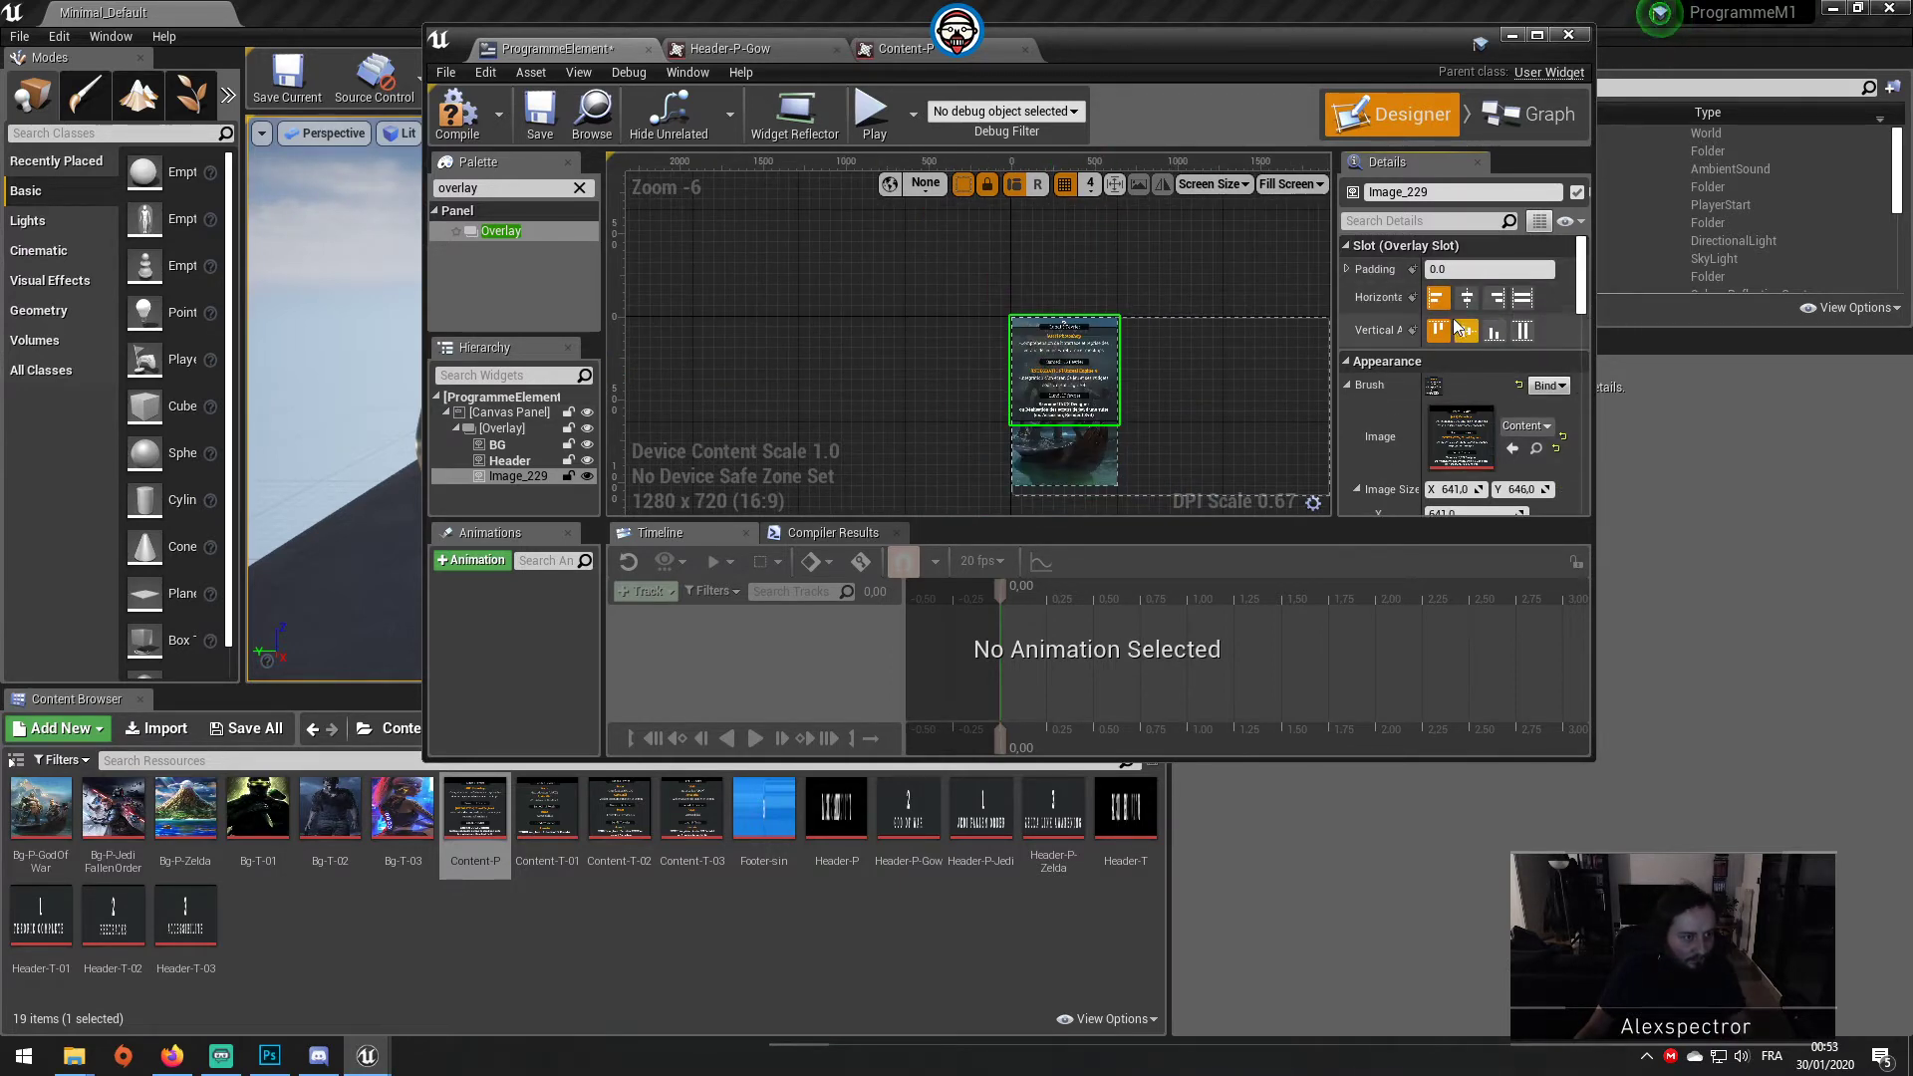
Step: Give the content image a top padding of 300 and bring the card into view
click(1348, 270)
text(2)
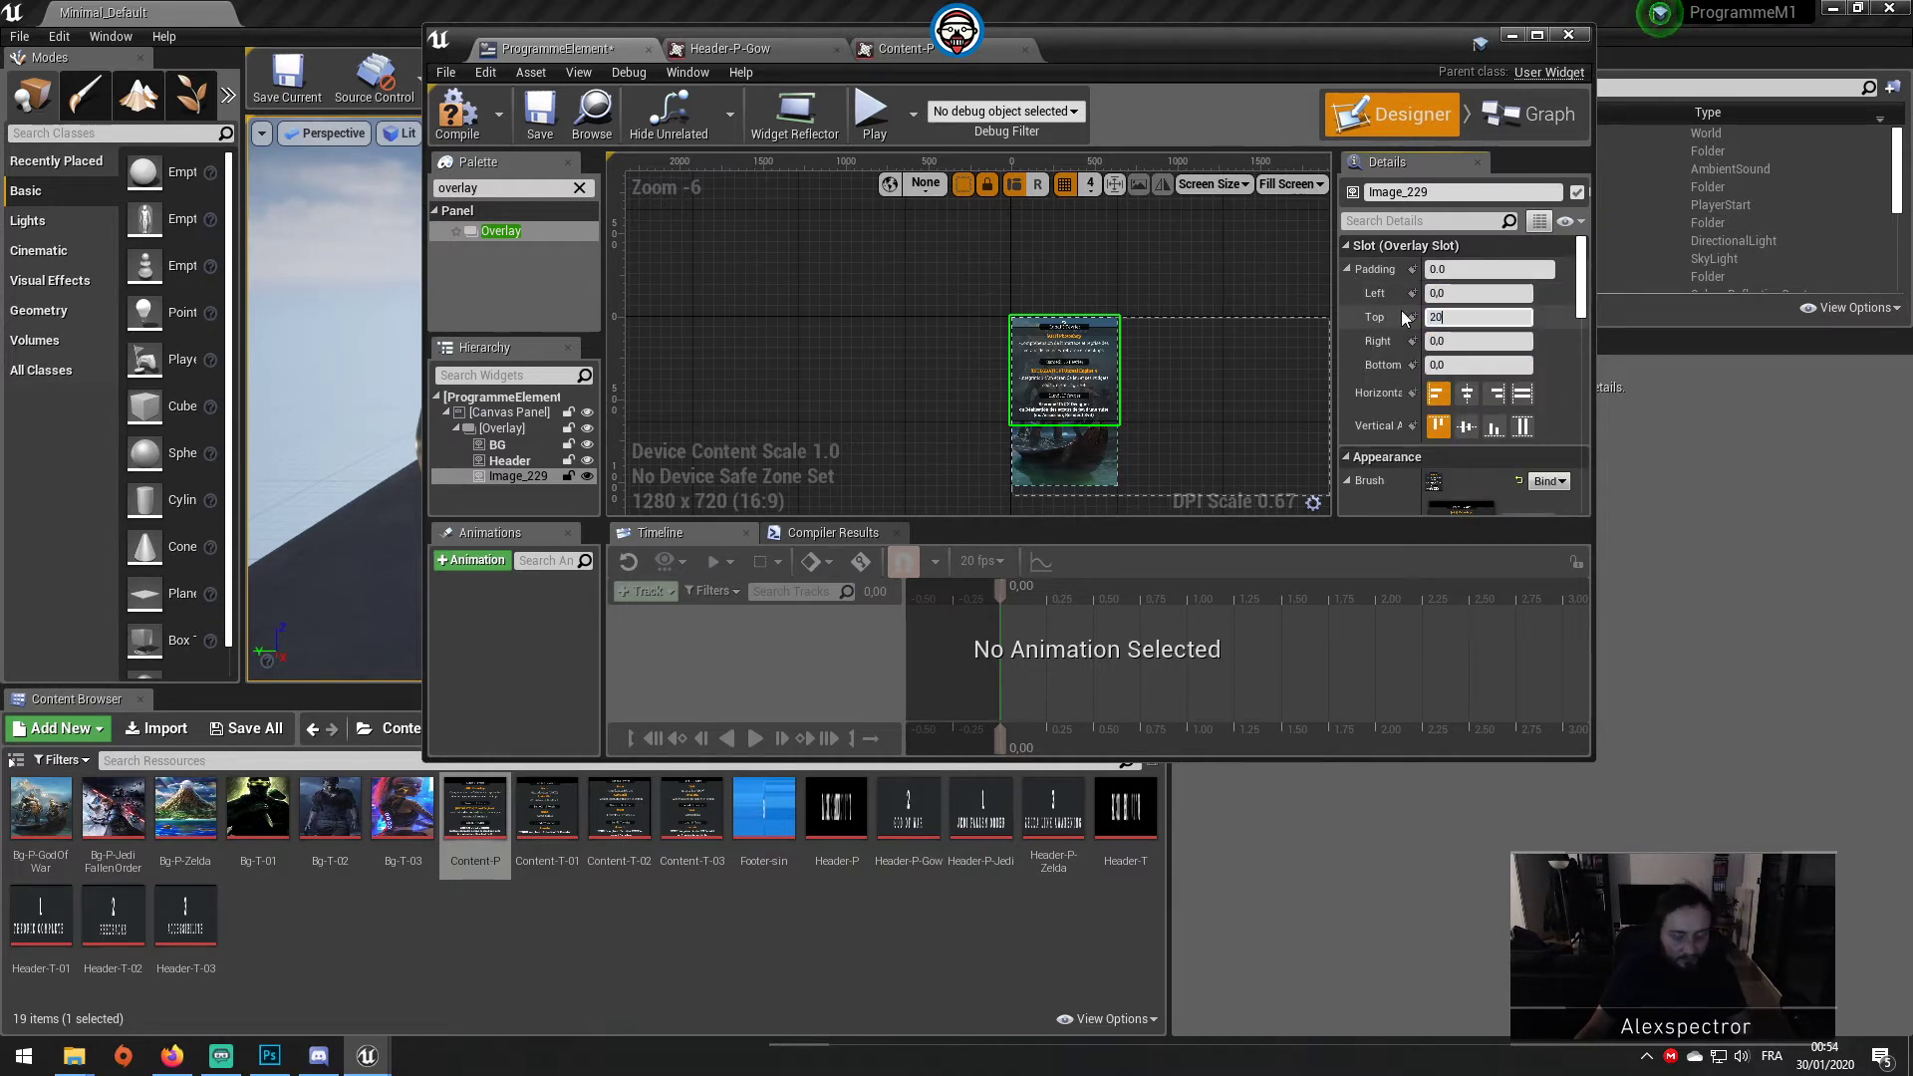
text(0)
key(Return)
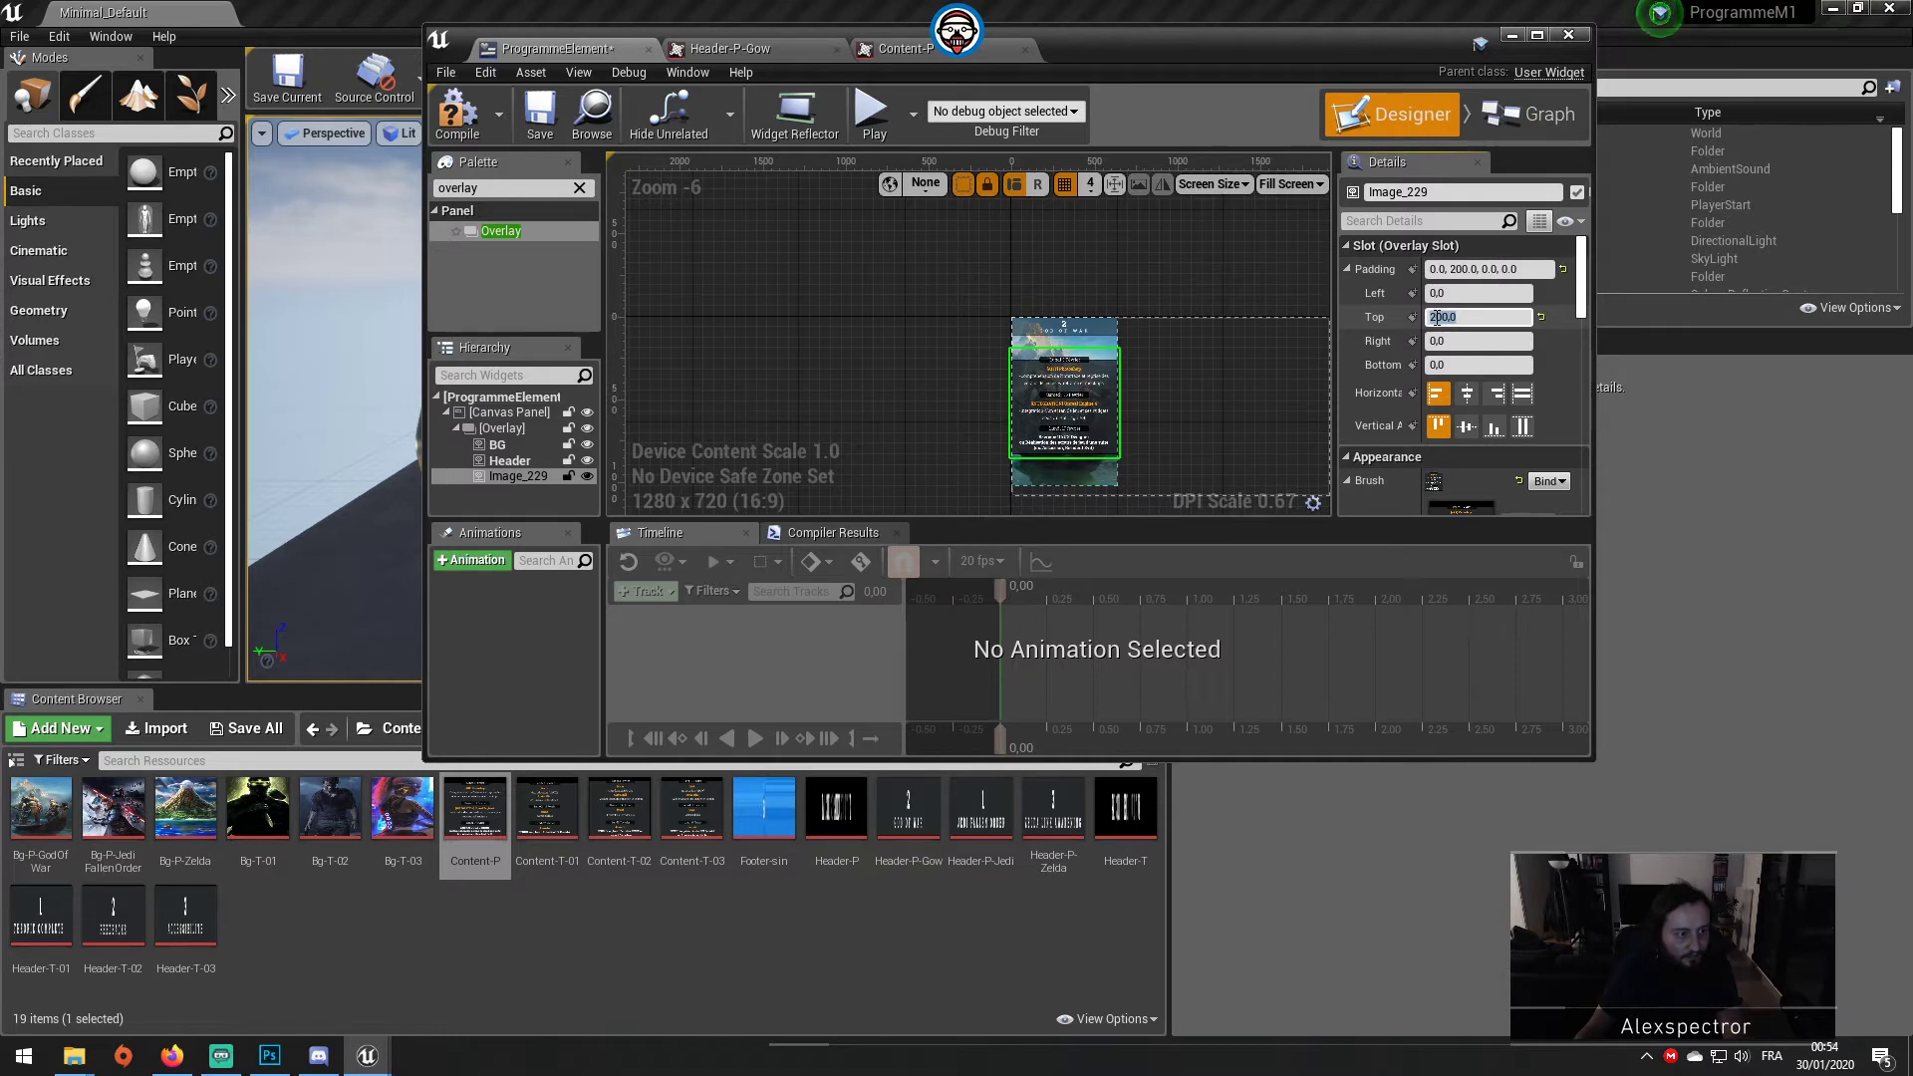
text(300.0)
click(1537, 37)
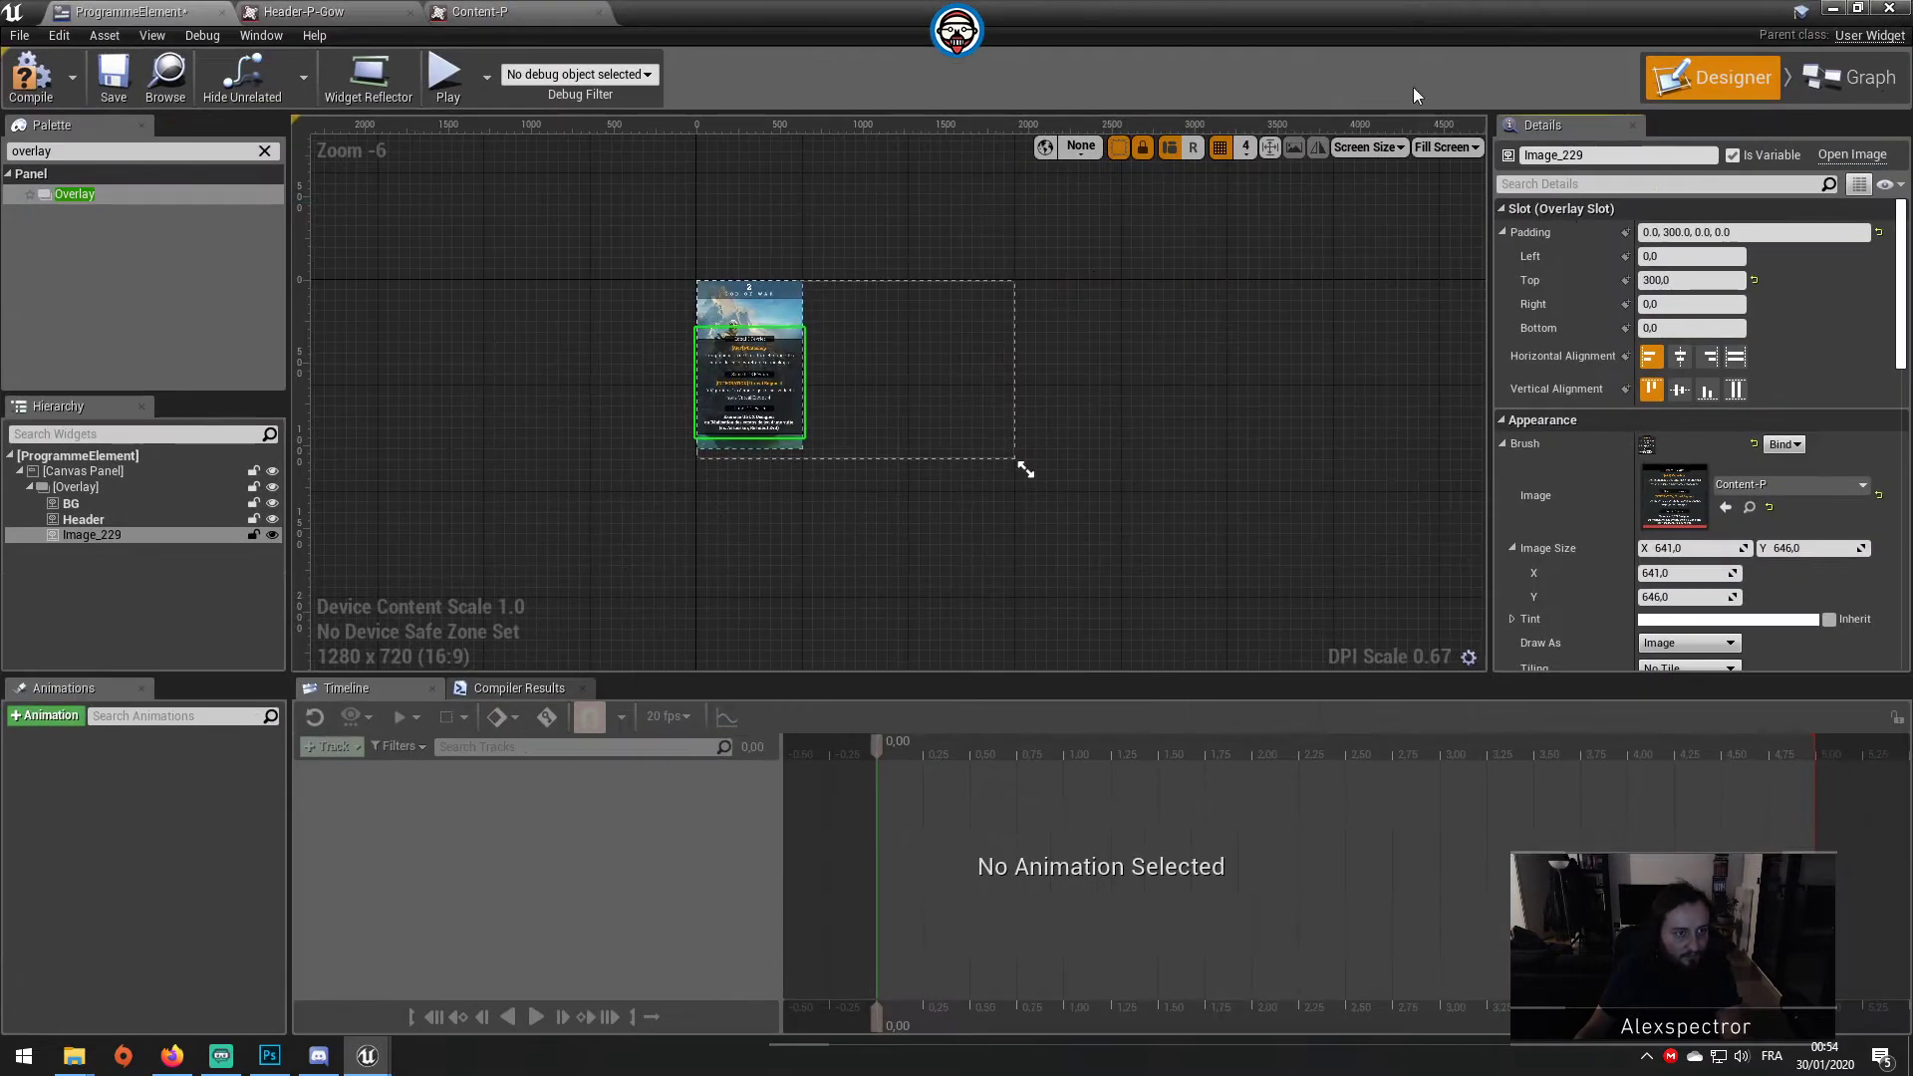
scroll(679, 357, up, 6)
scroll(680, 356, down, 1)
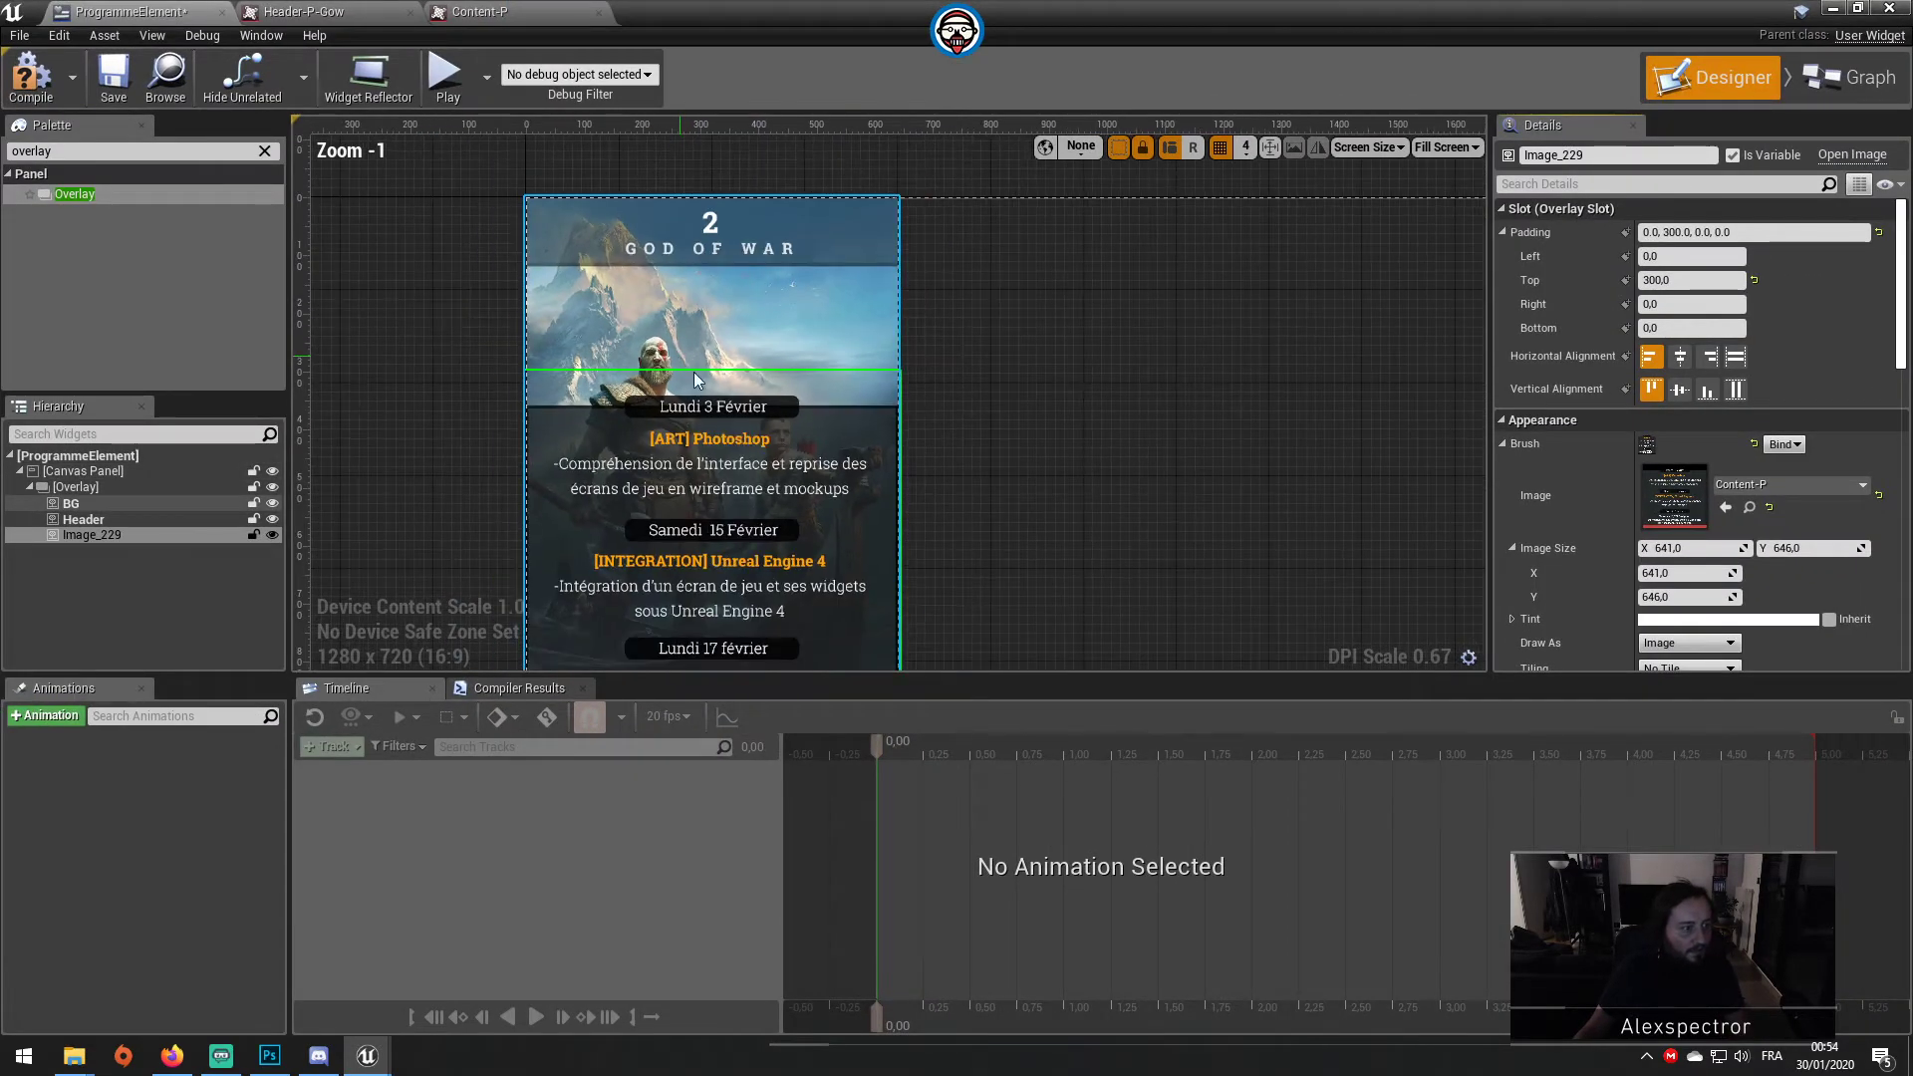
mouse_move(694, 372)
right_down()
mouse_move(1059, 267)
mouse_move(1080, 359)
right_up()
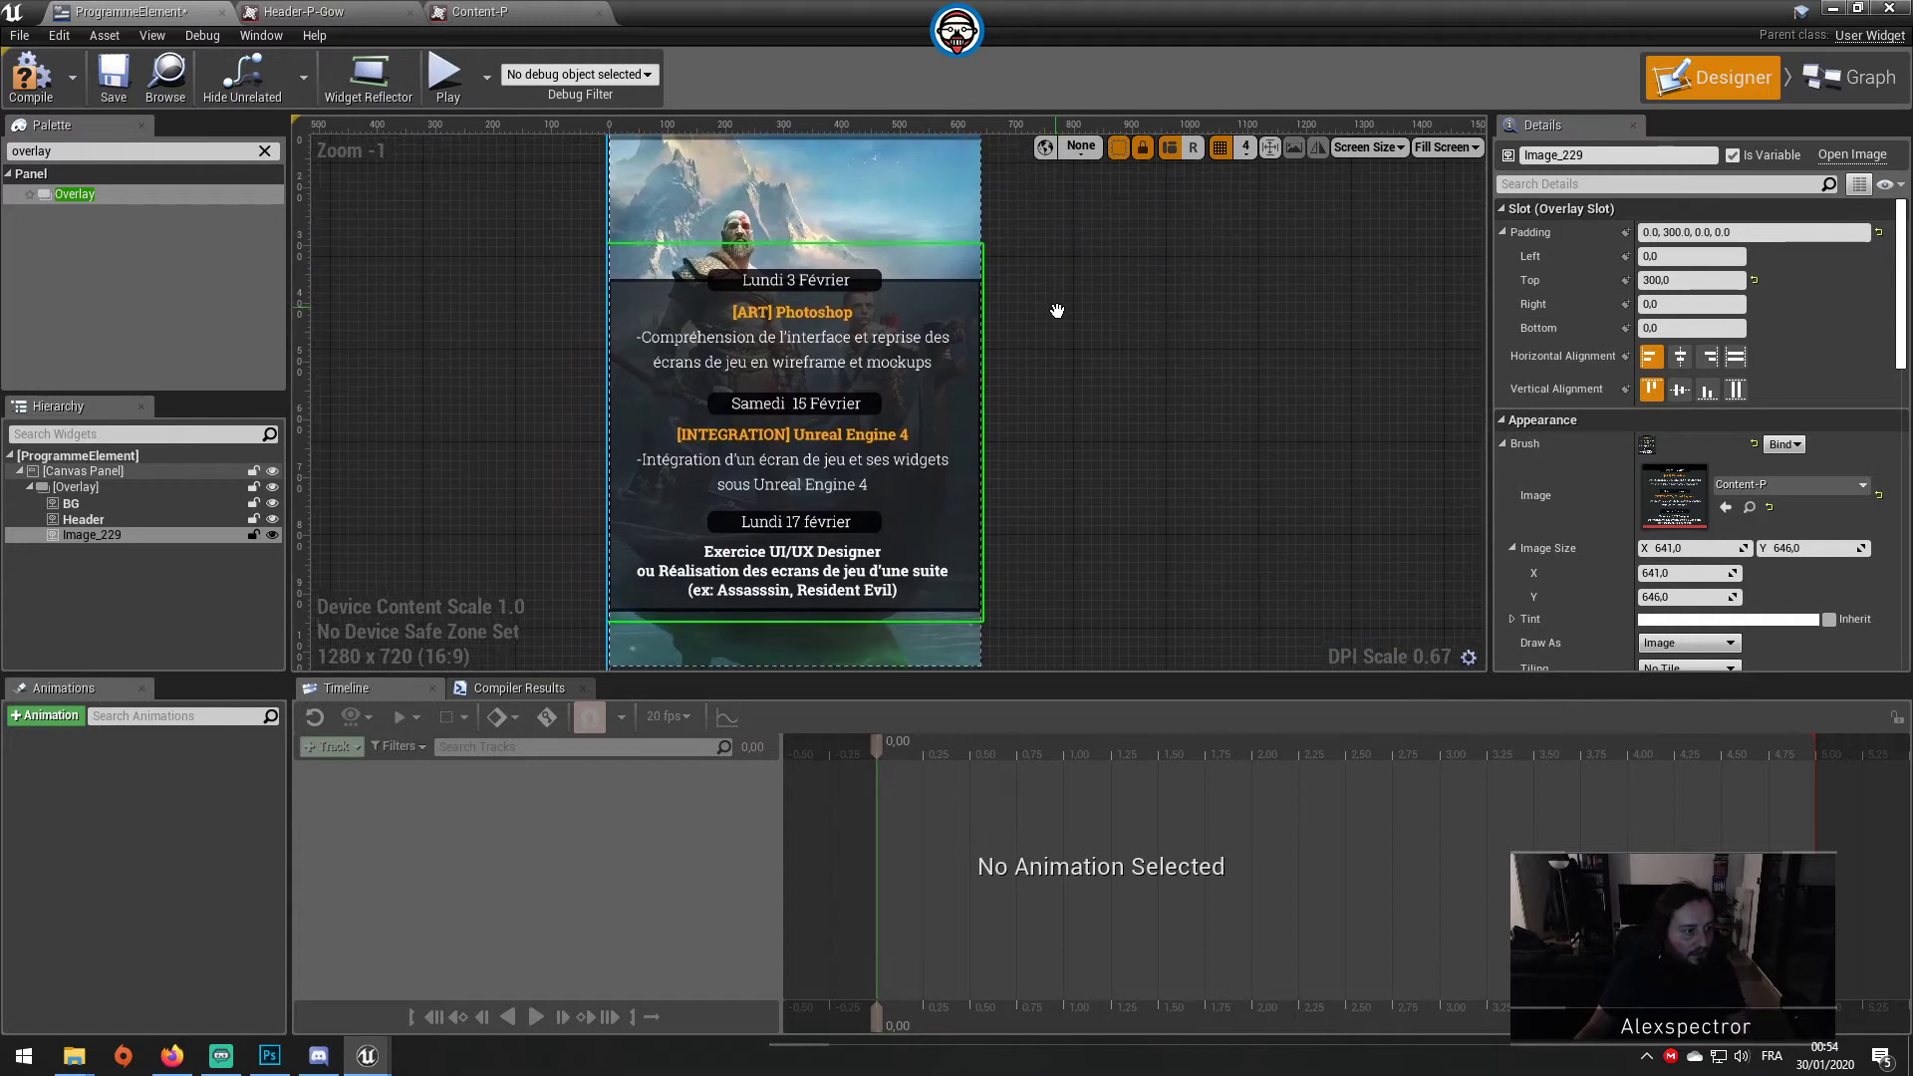
Step: Rename Image_229 to Content and compile the ProgrammeElement widget
double_click(108, 540)
text(Conte)
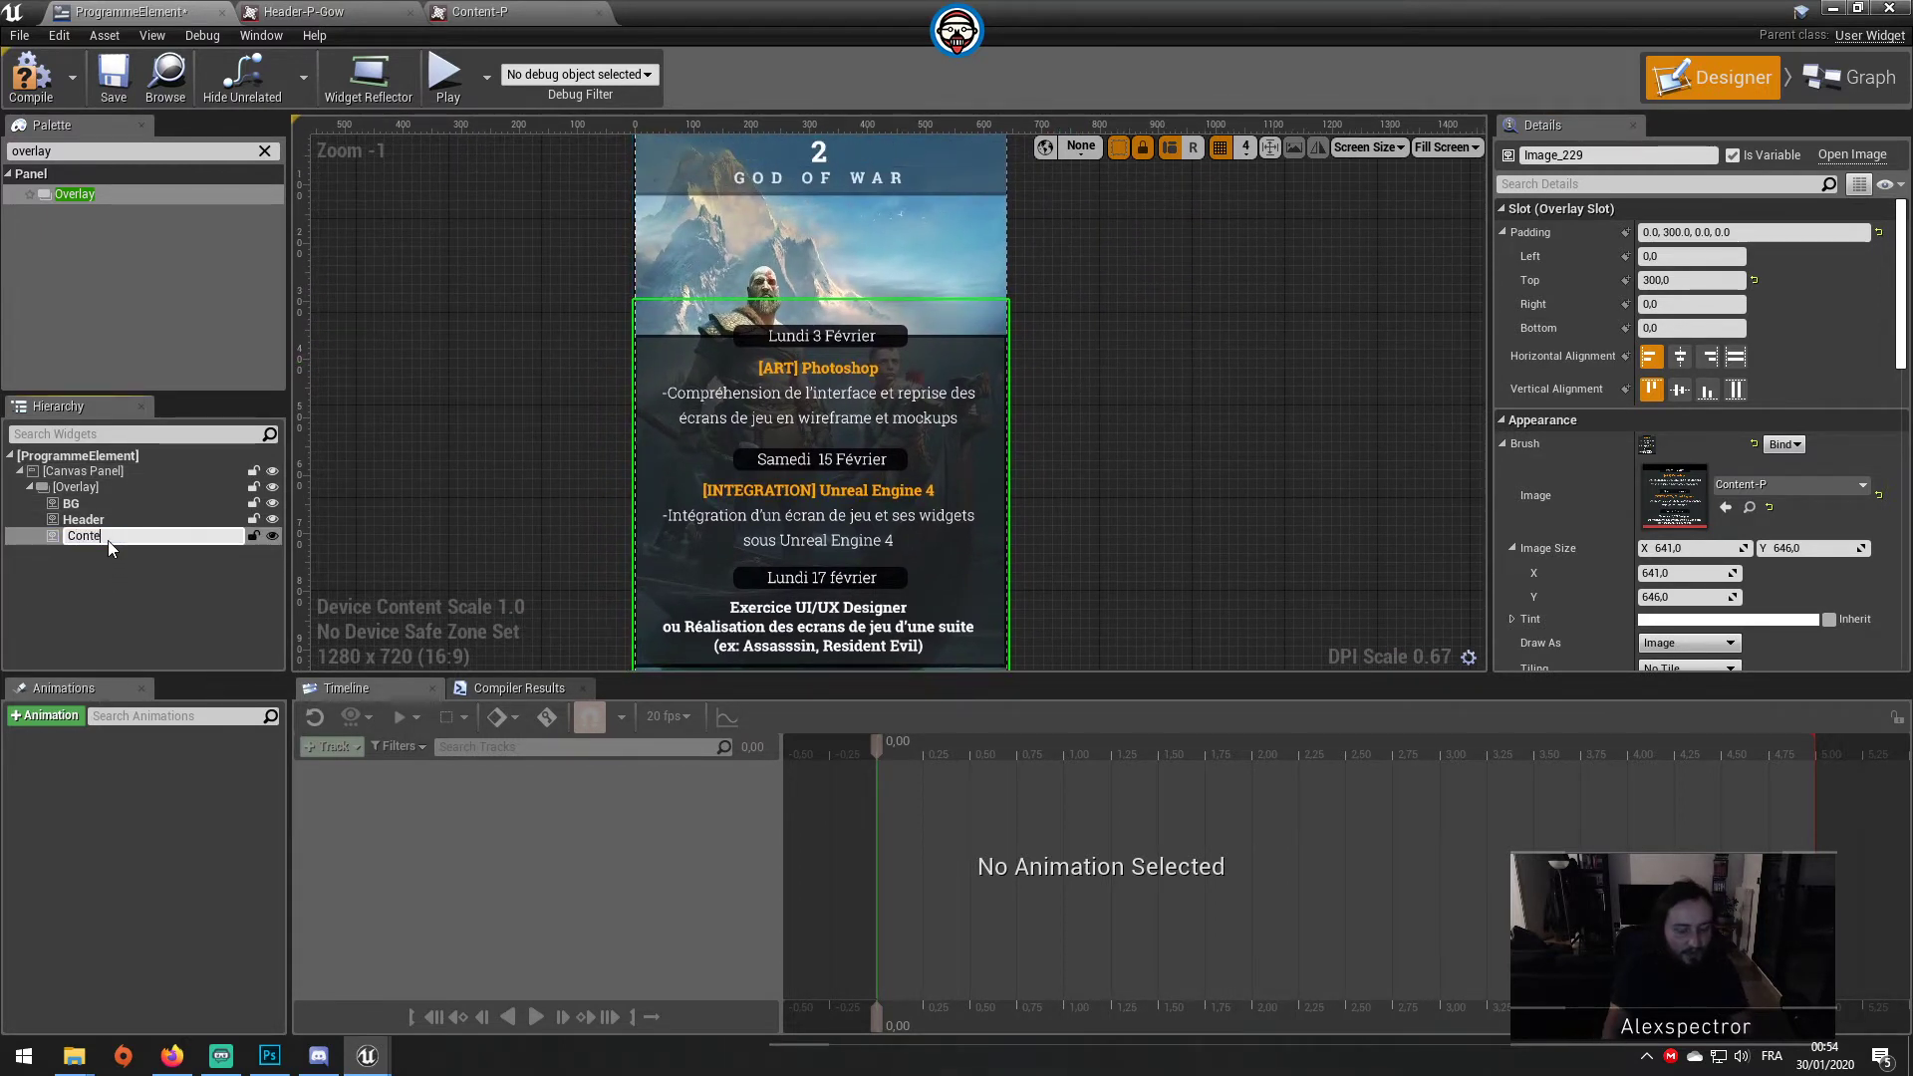
text(nt)
key(Return)
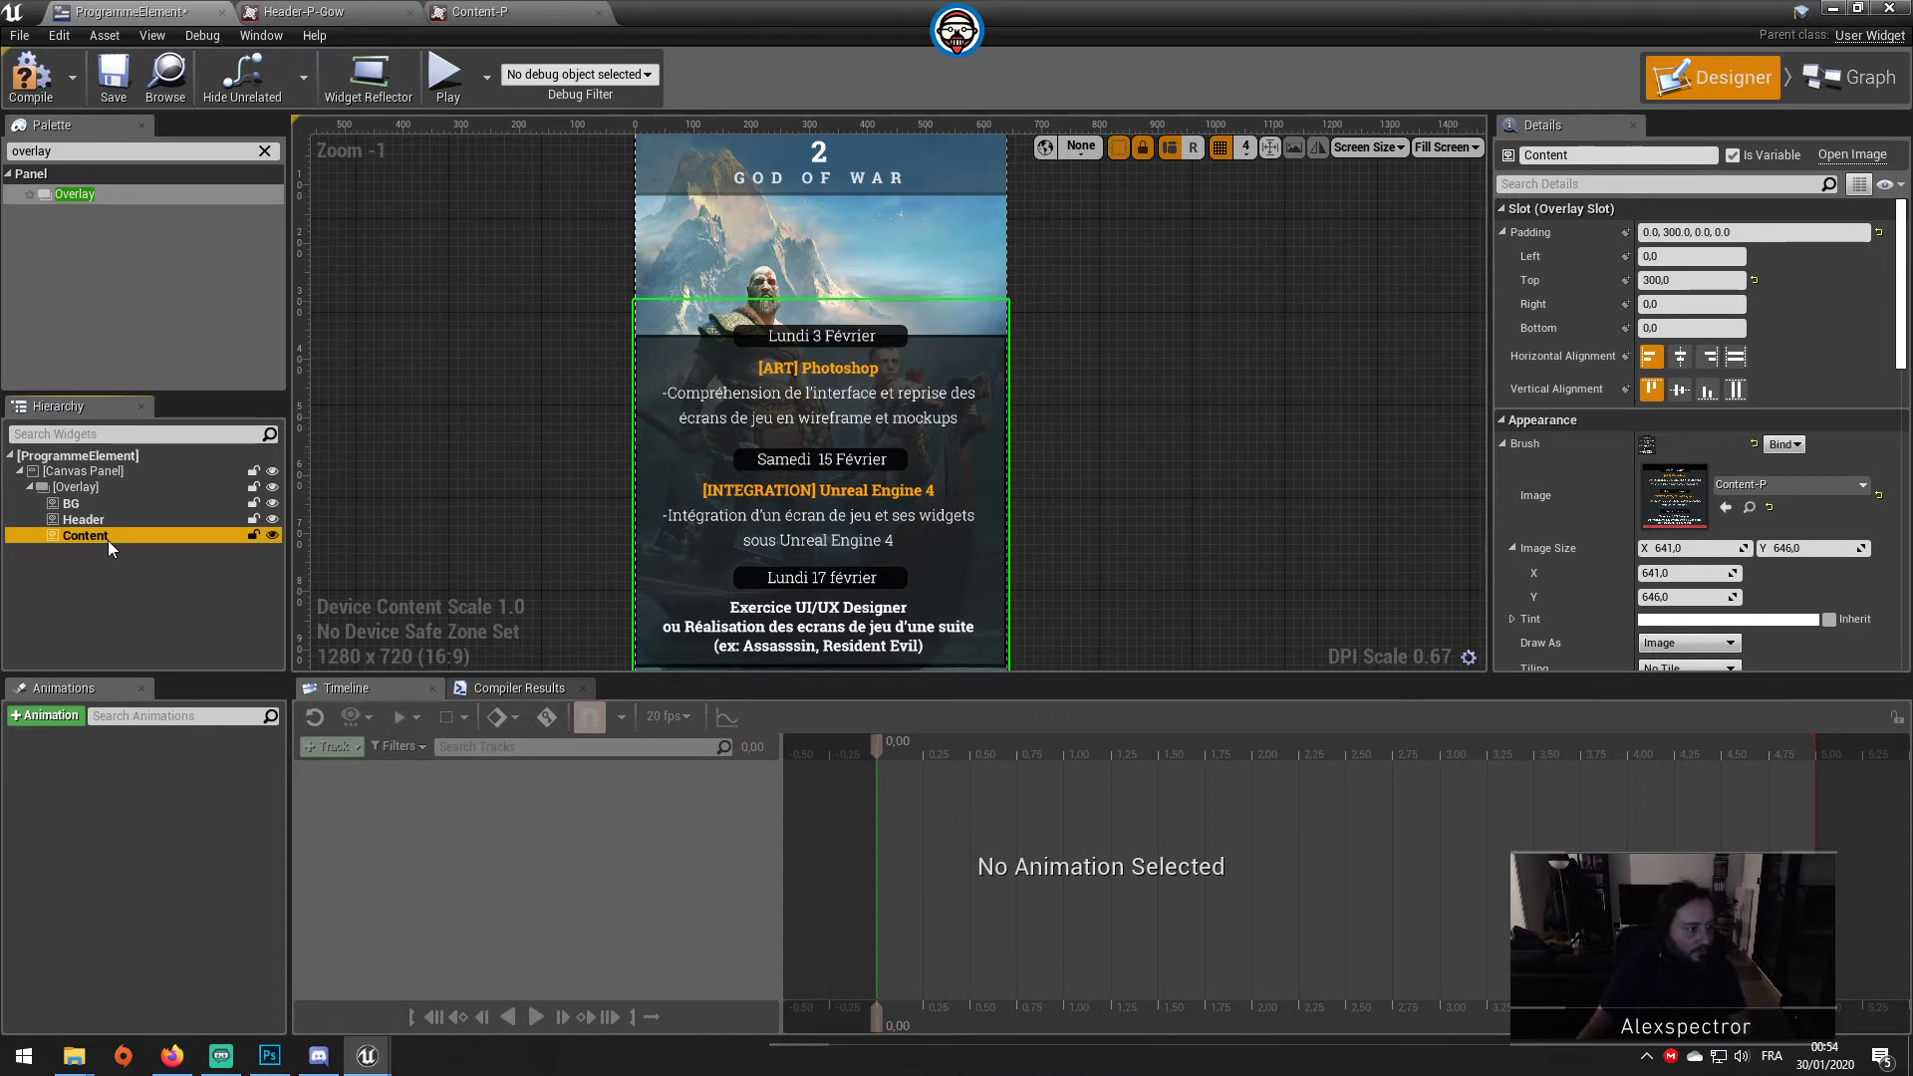
click(129, 505)
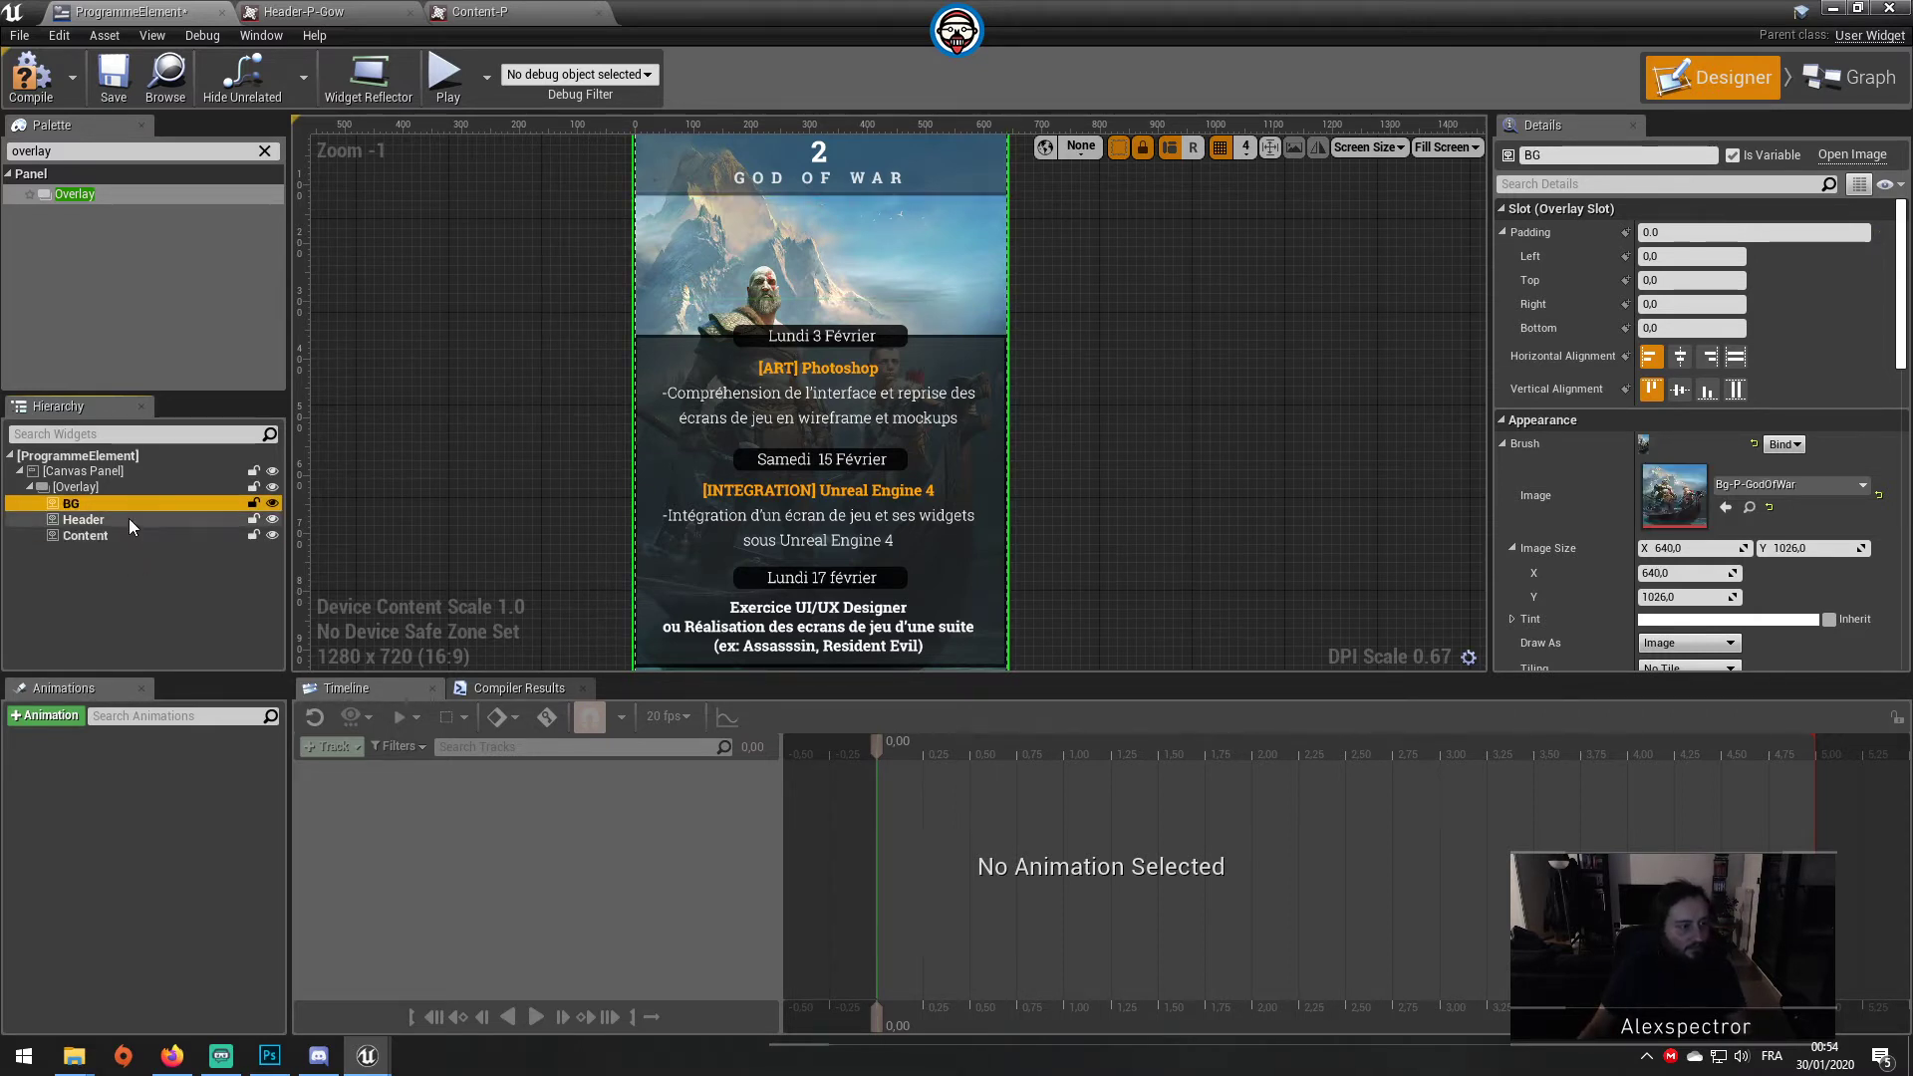
click(112, 522)
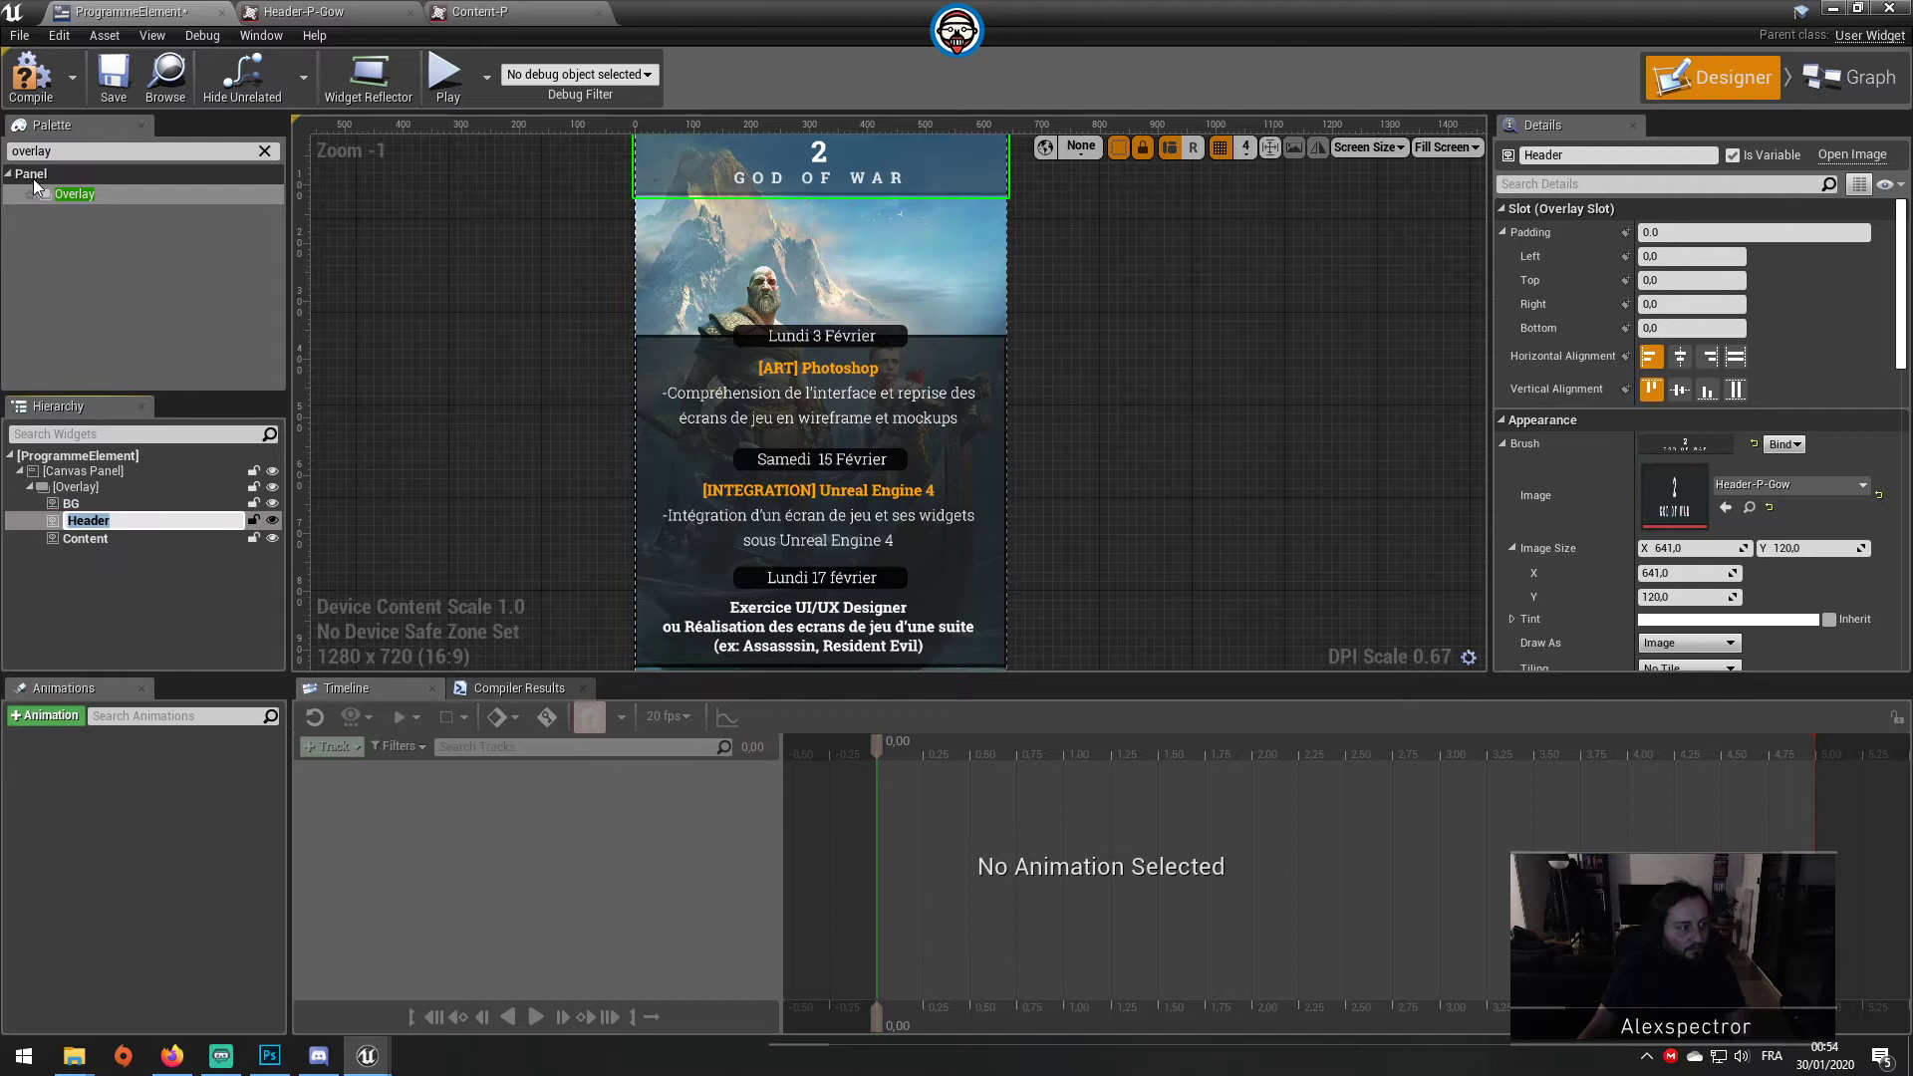
click(37, 100)
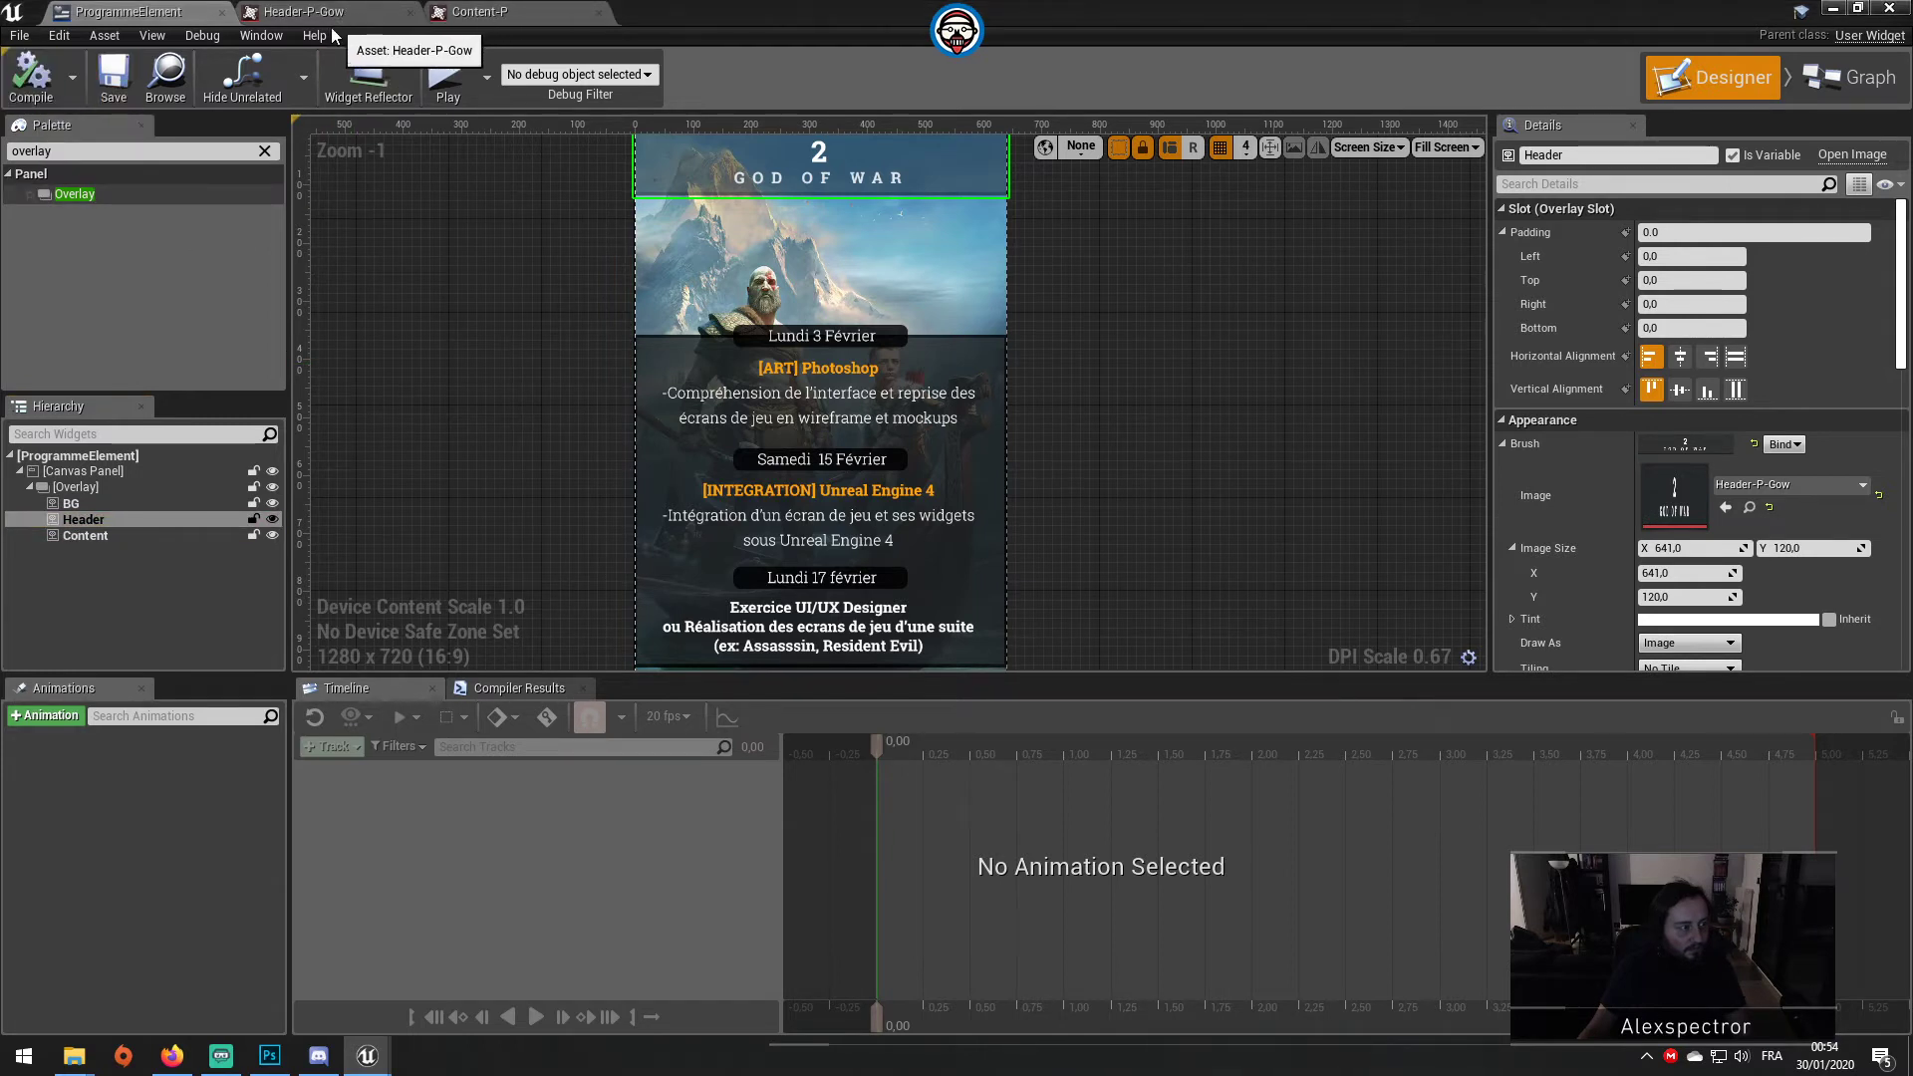
click(244, 87)
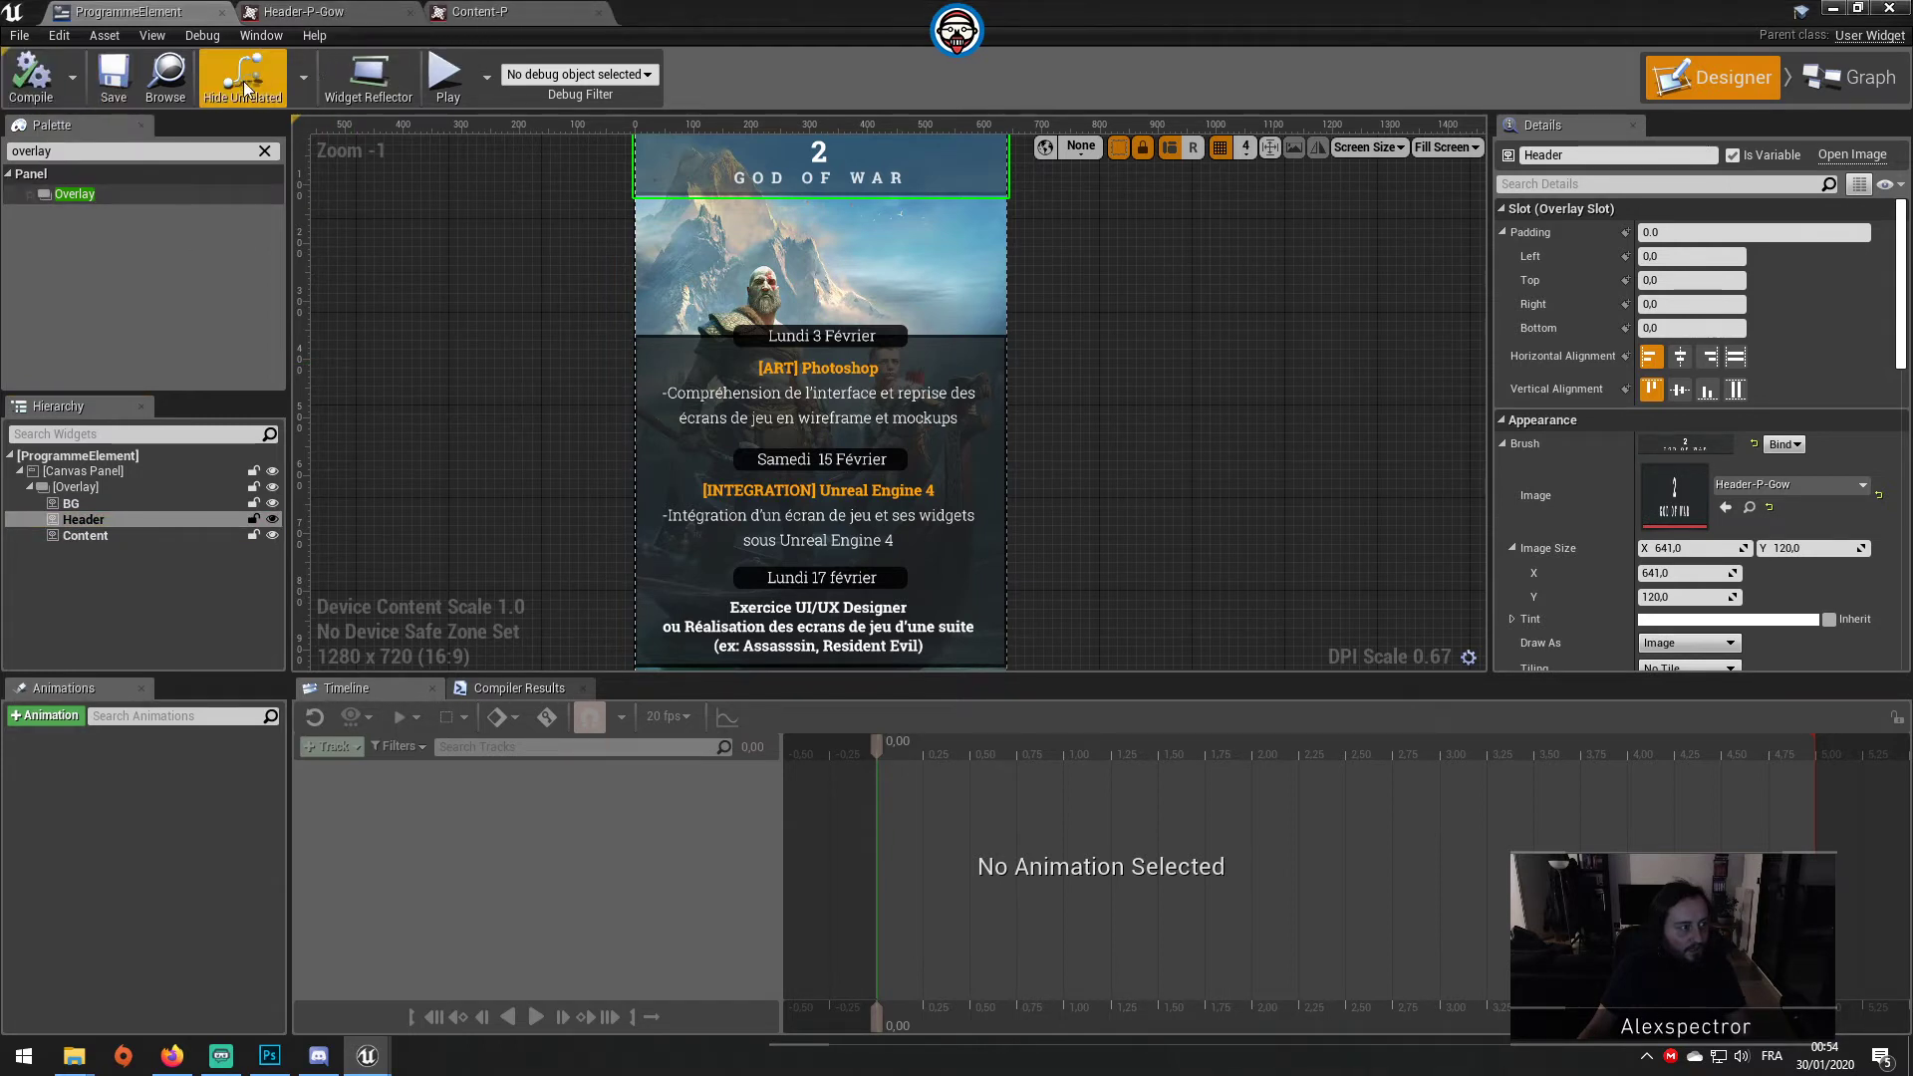
Step: Open the ProgrammeMainContainer widget from the Content folder
click(288, 14)
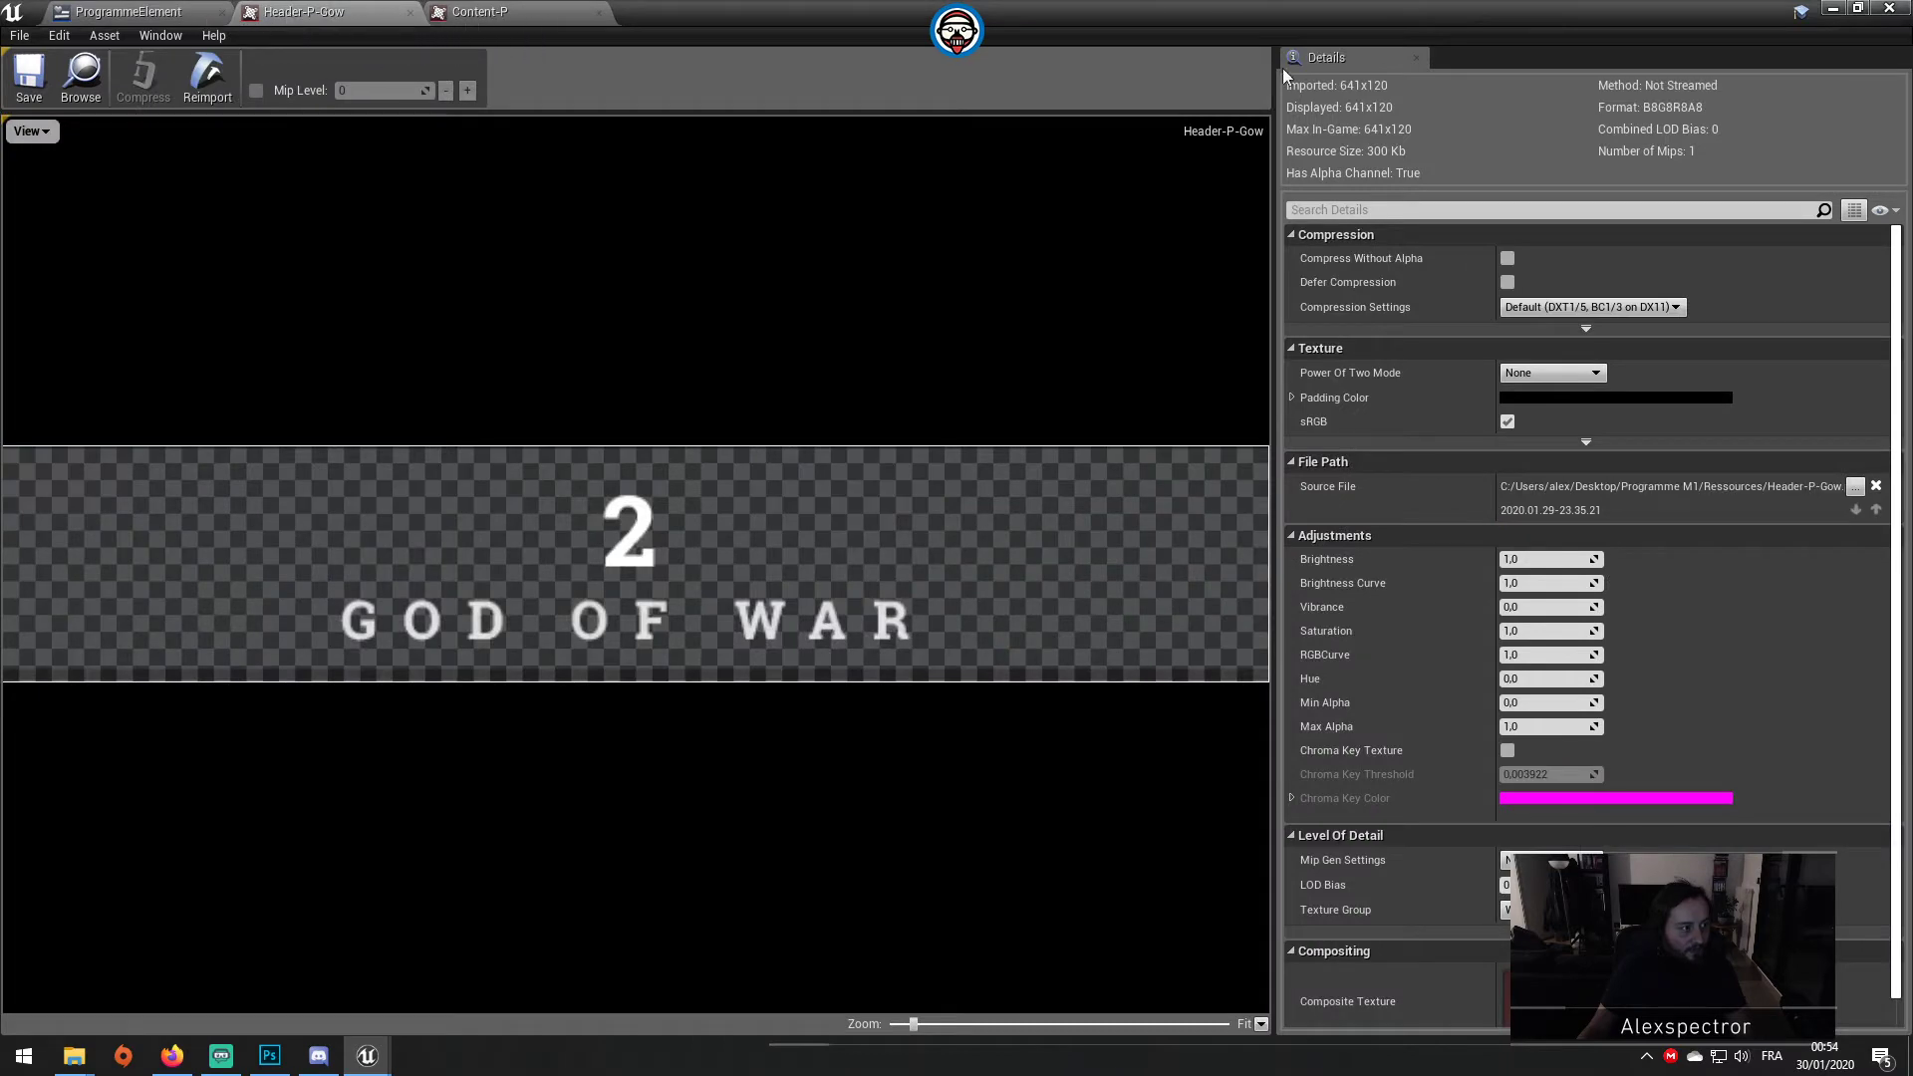
click(1832, 9)
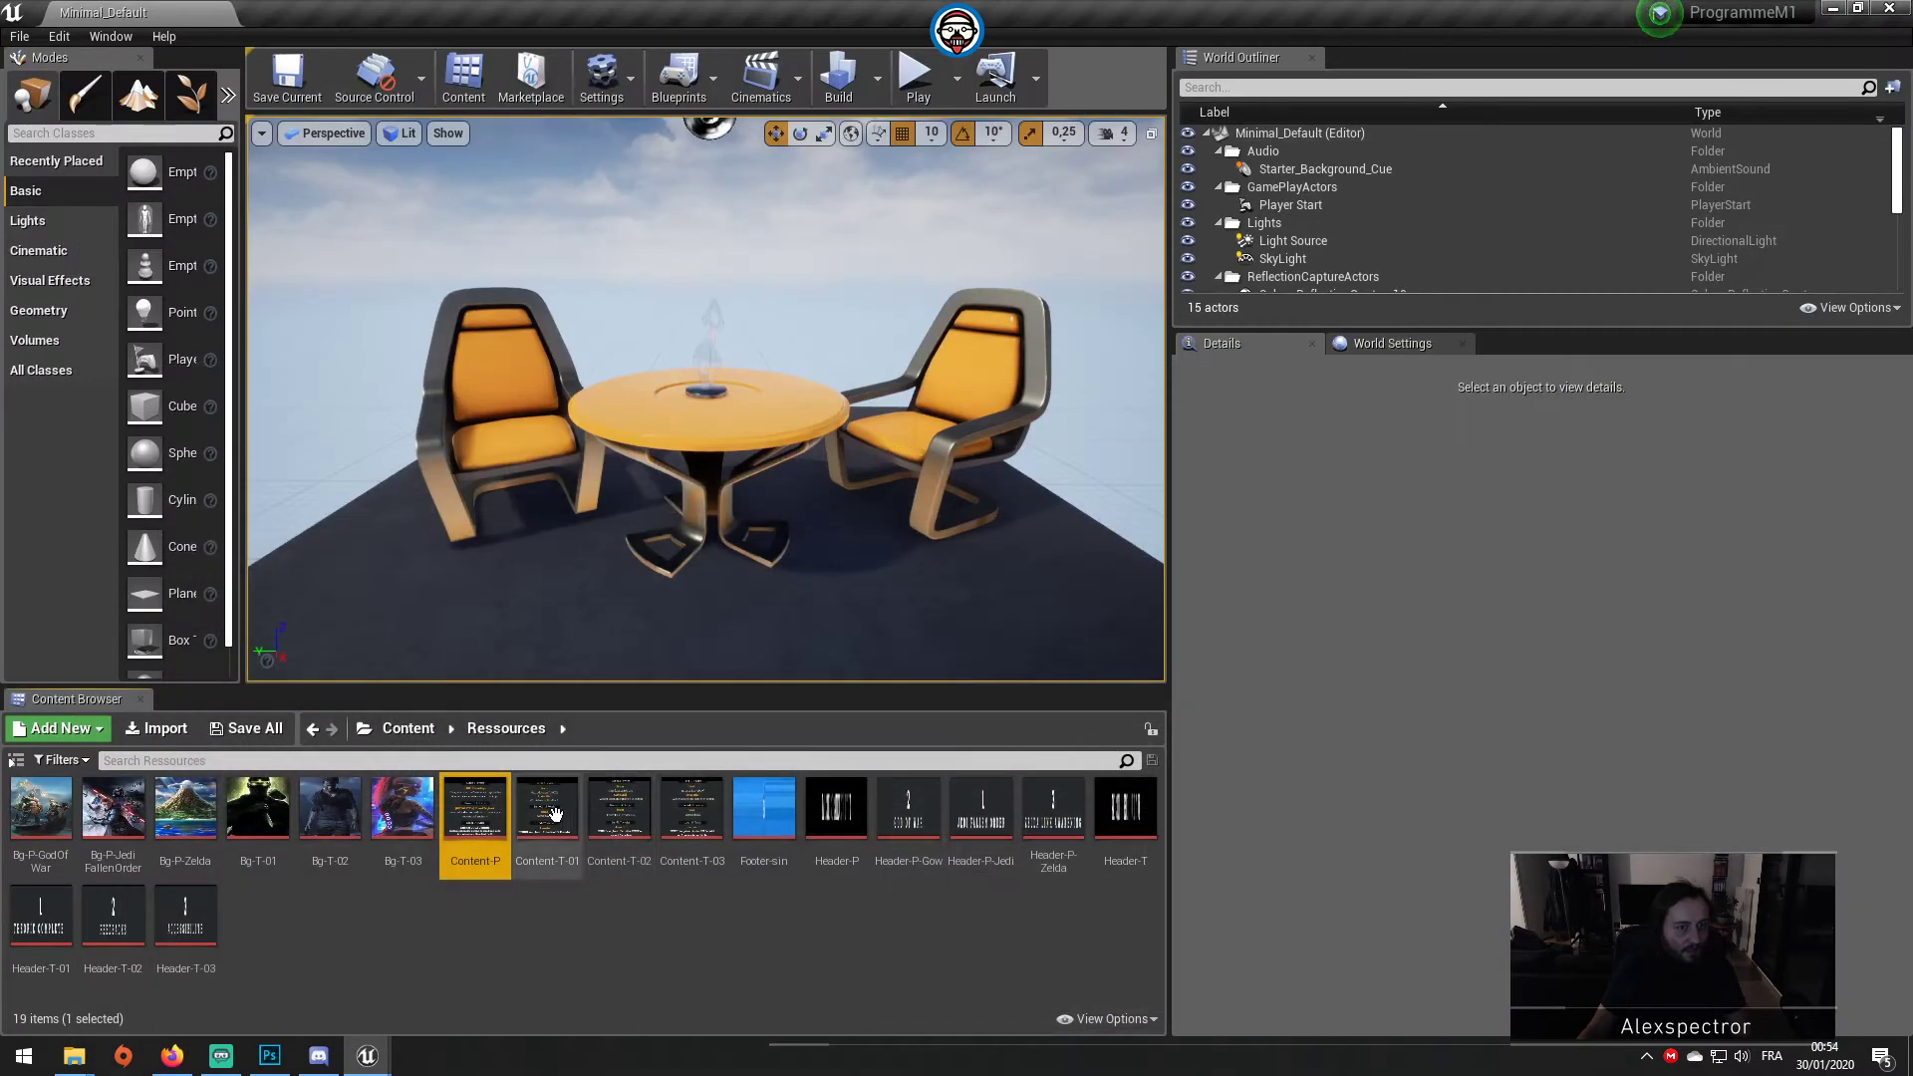
click(375, 729)
double_click(249, 815)
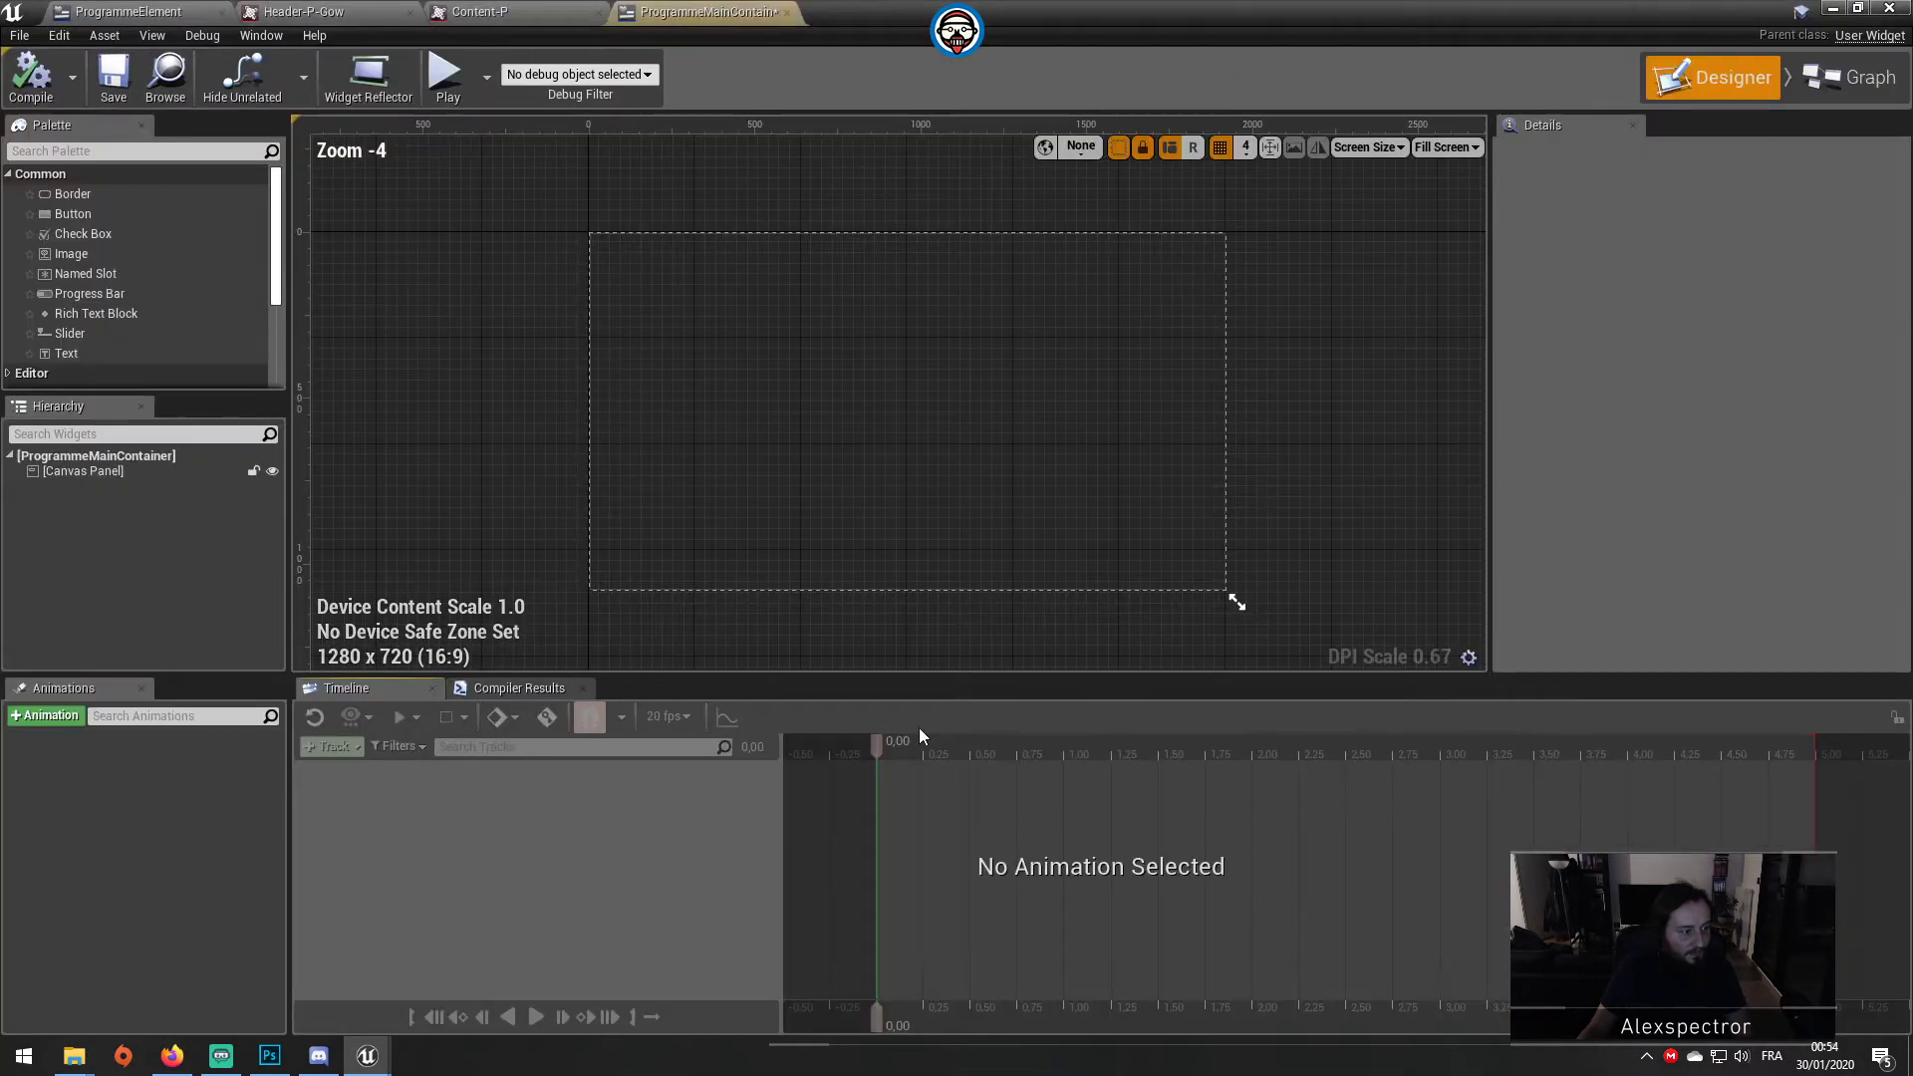
click(134, 475)
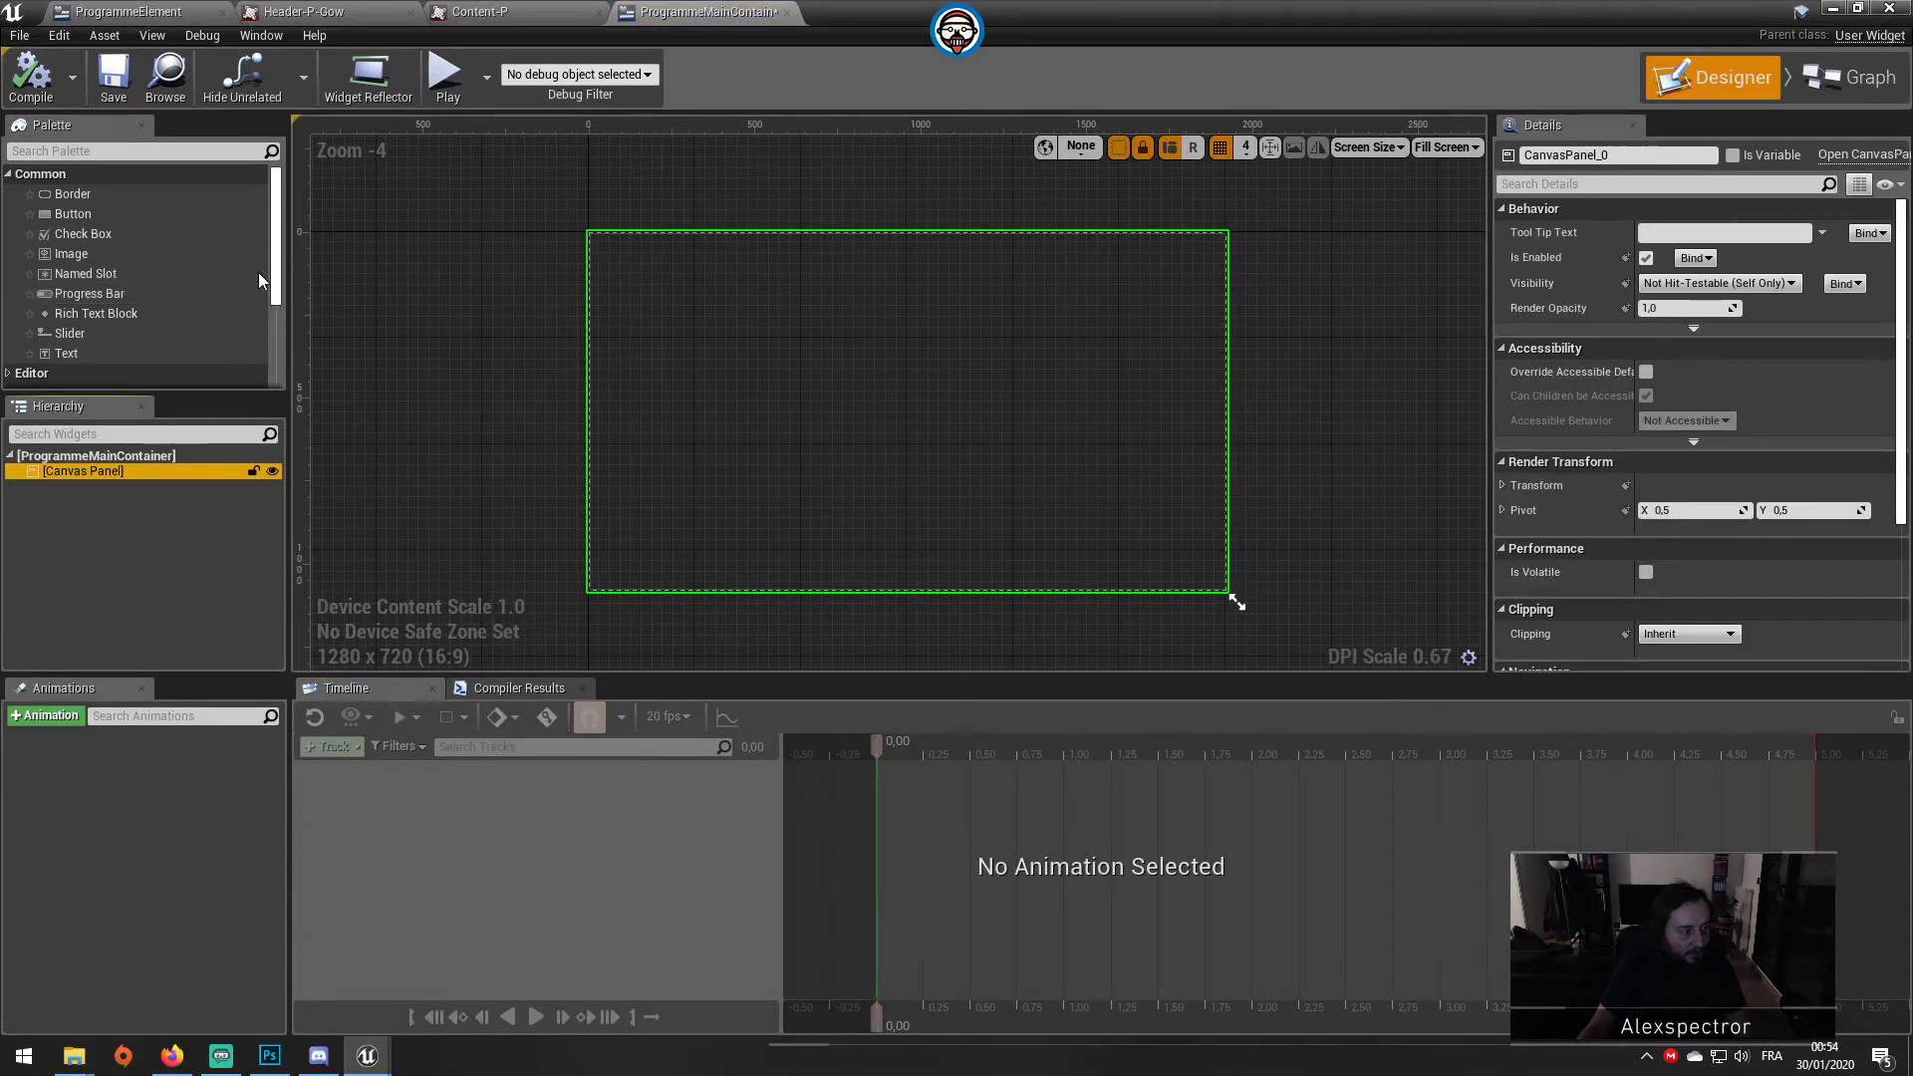
Step: Add a Horizontal Box to the root Canvas Panel
click(75, 152)
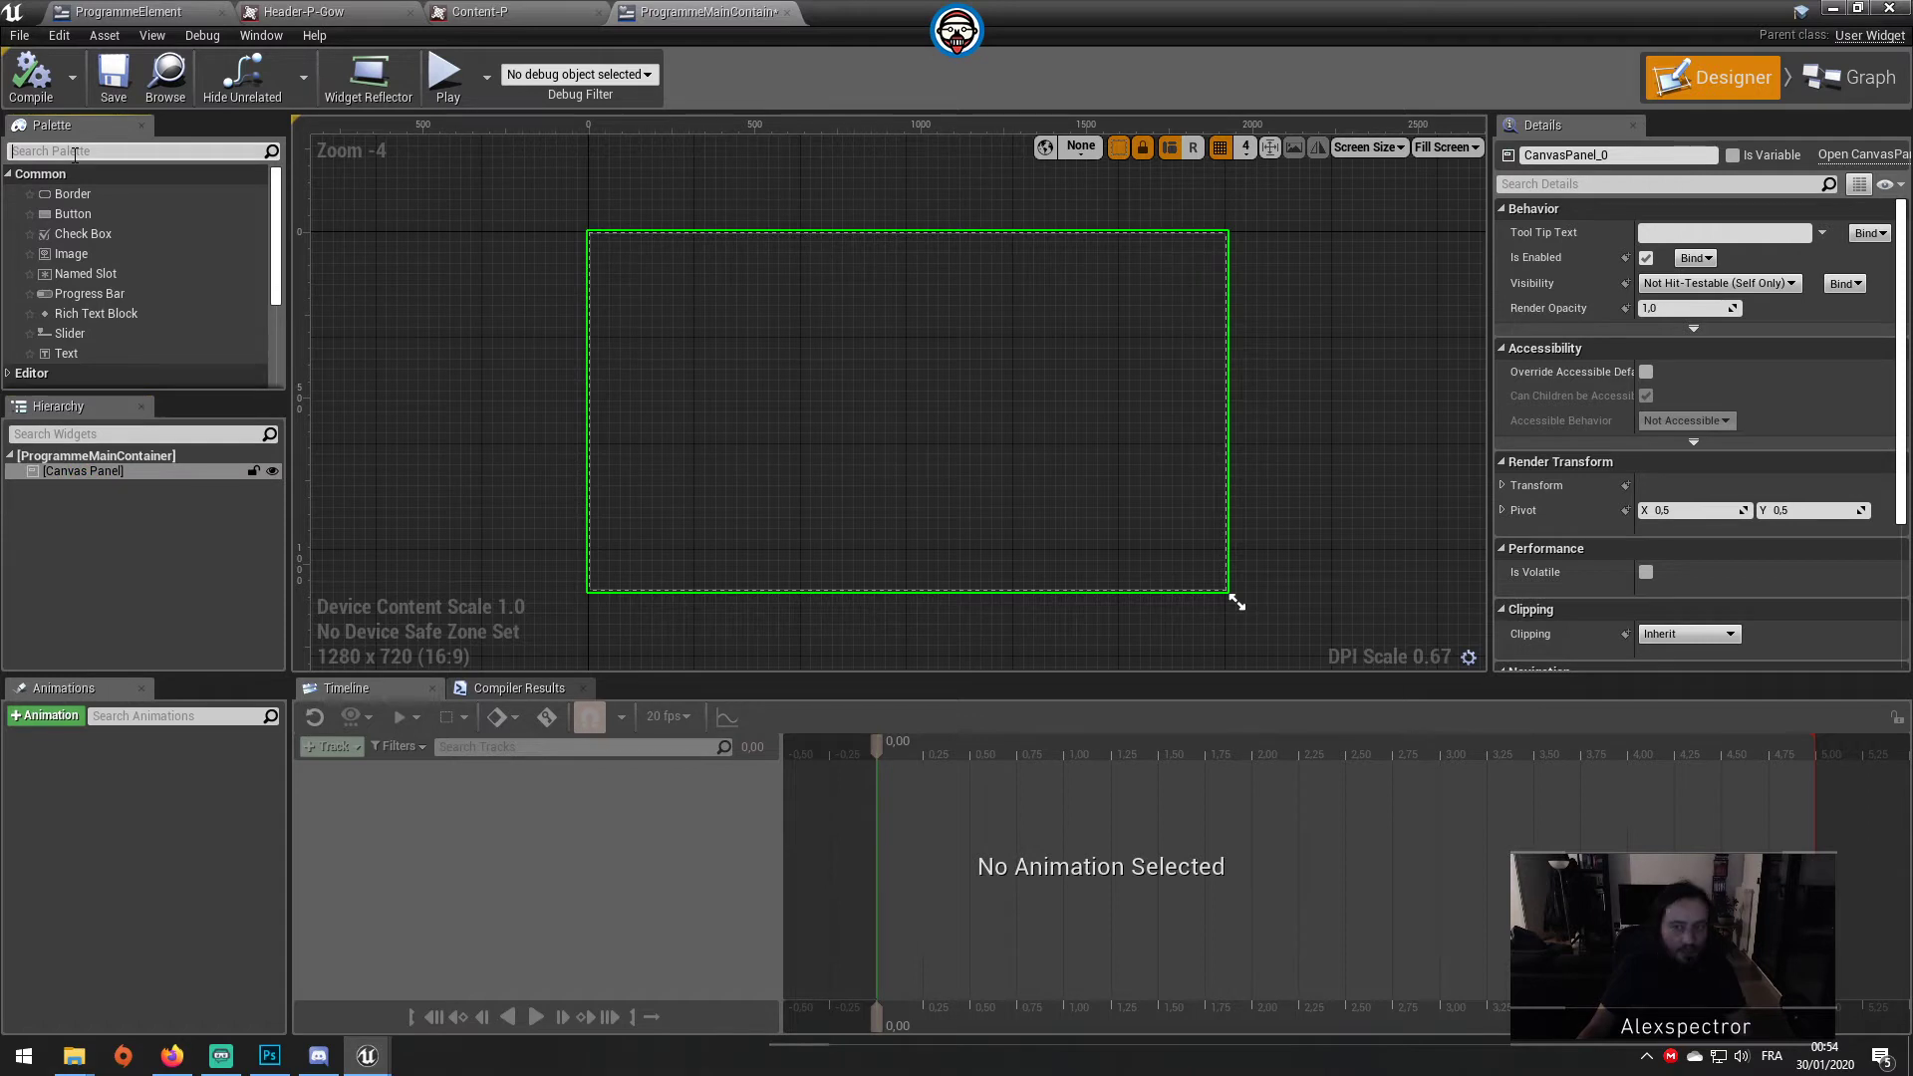
text(hori)
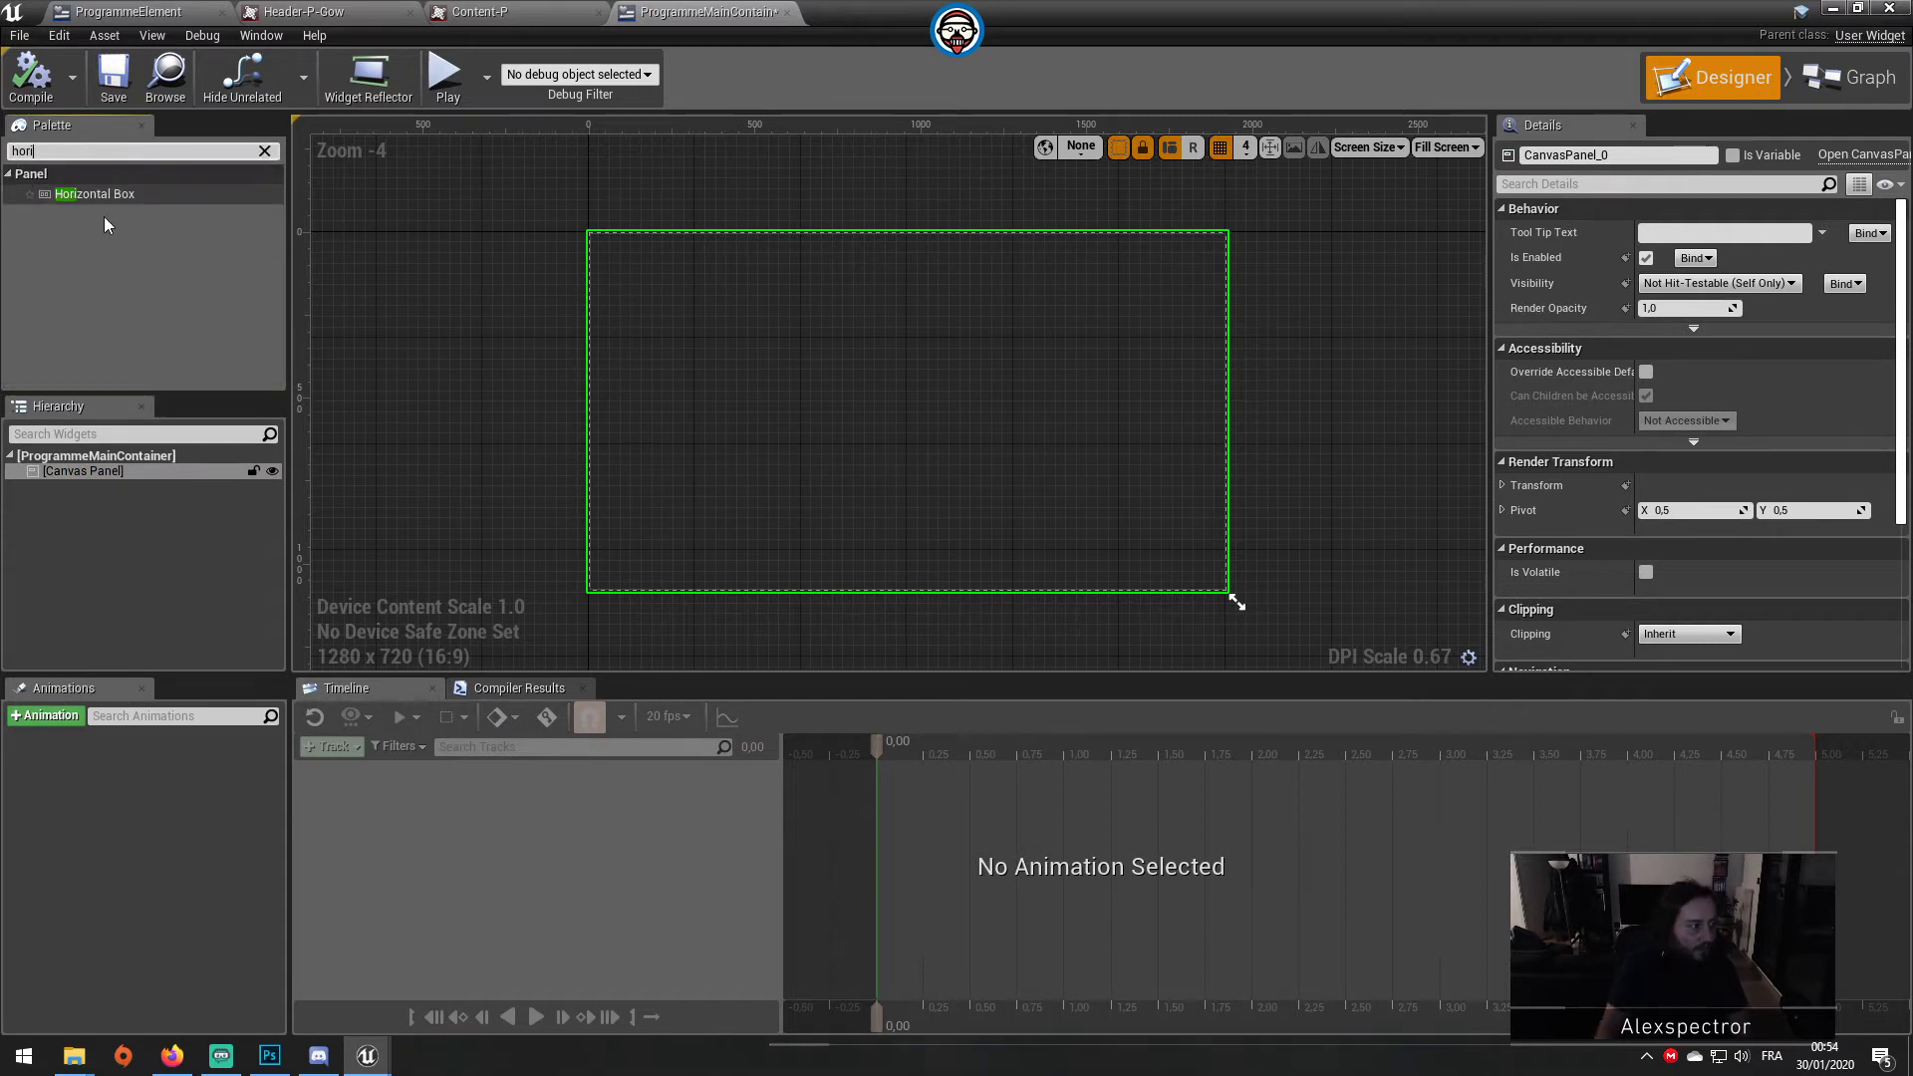
drag(123, 195, 108, 456)
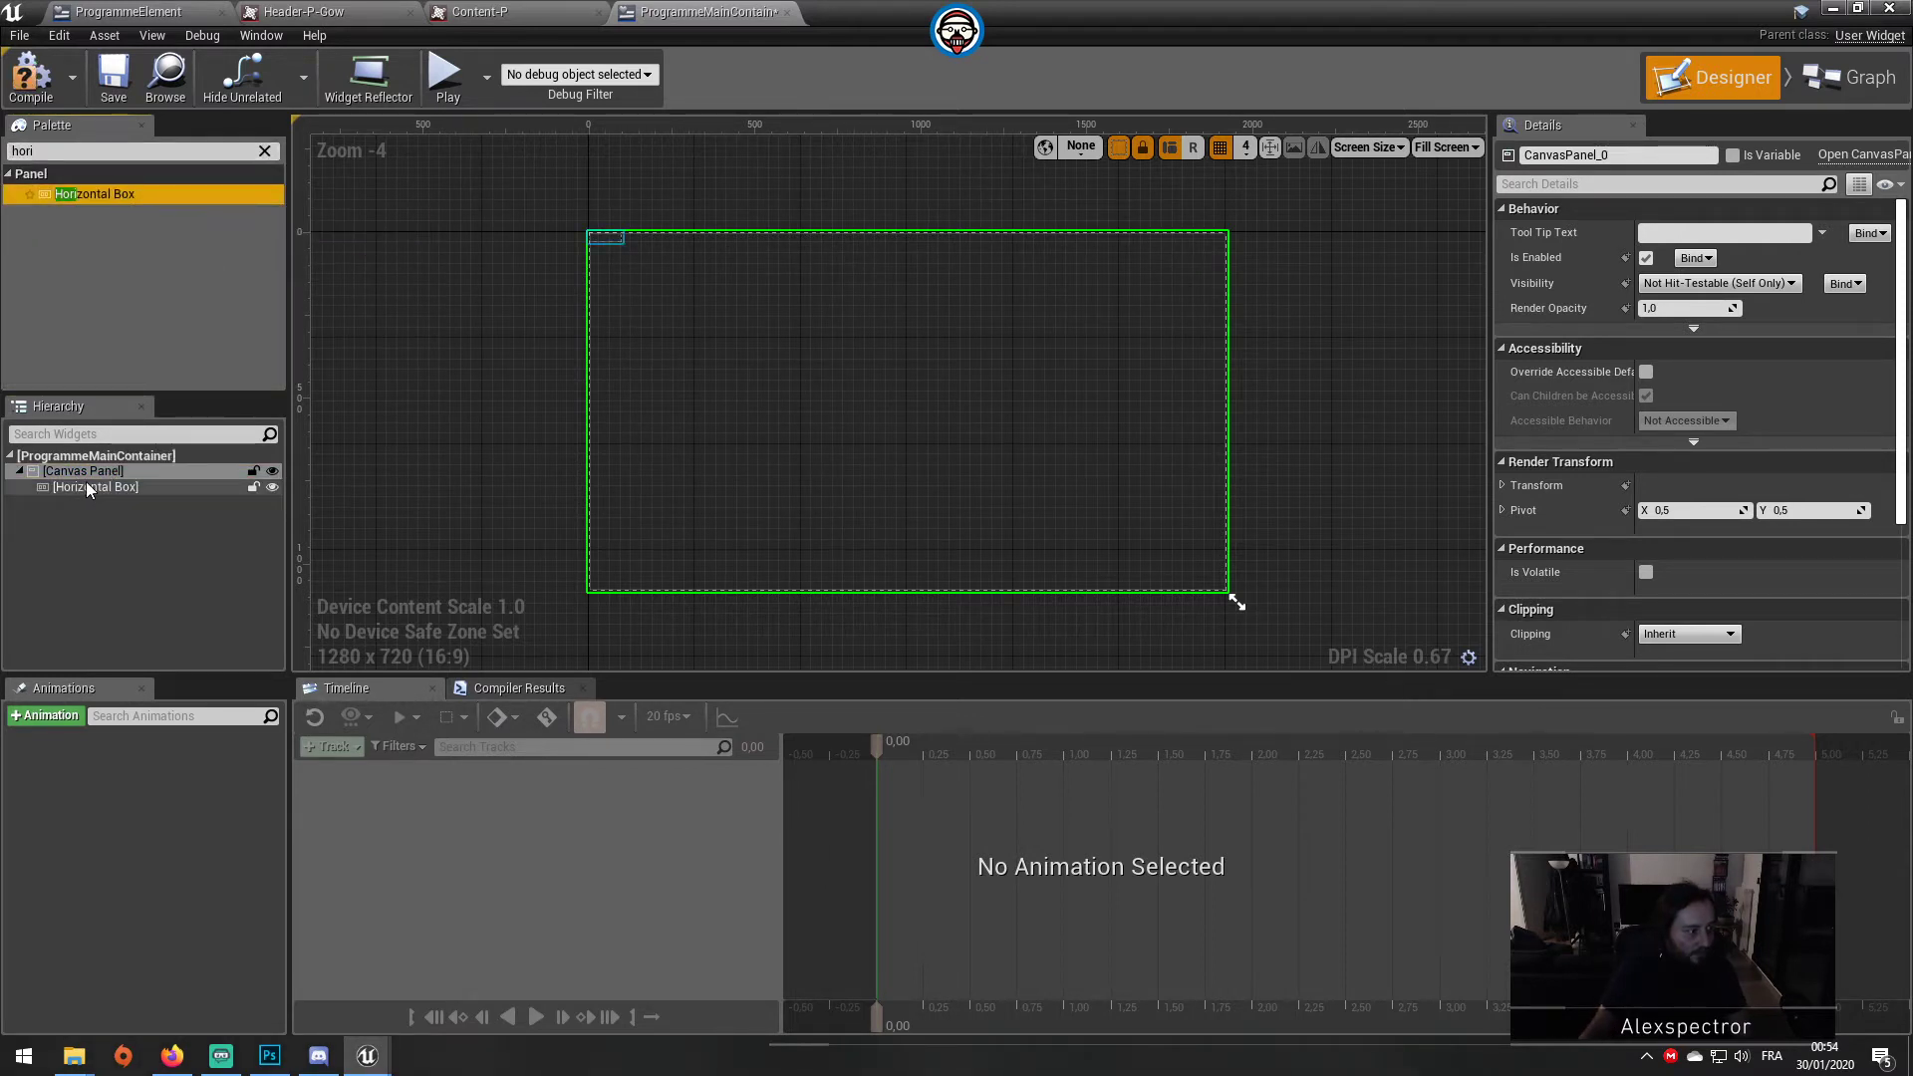
click(86, 484)
Step: Place a Programme Element card in the Horizontal Box and duplicate it twice
click(8, 151)
key(BackSpace)
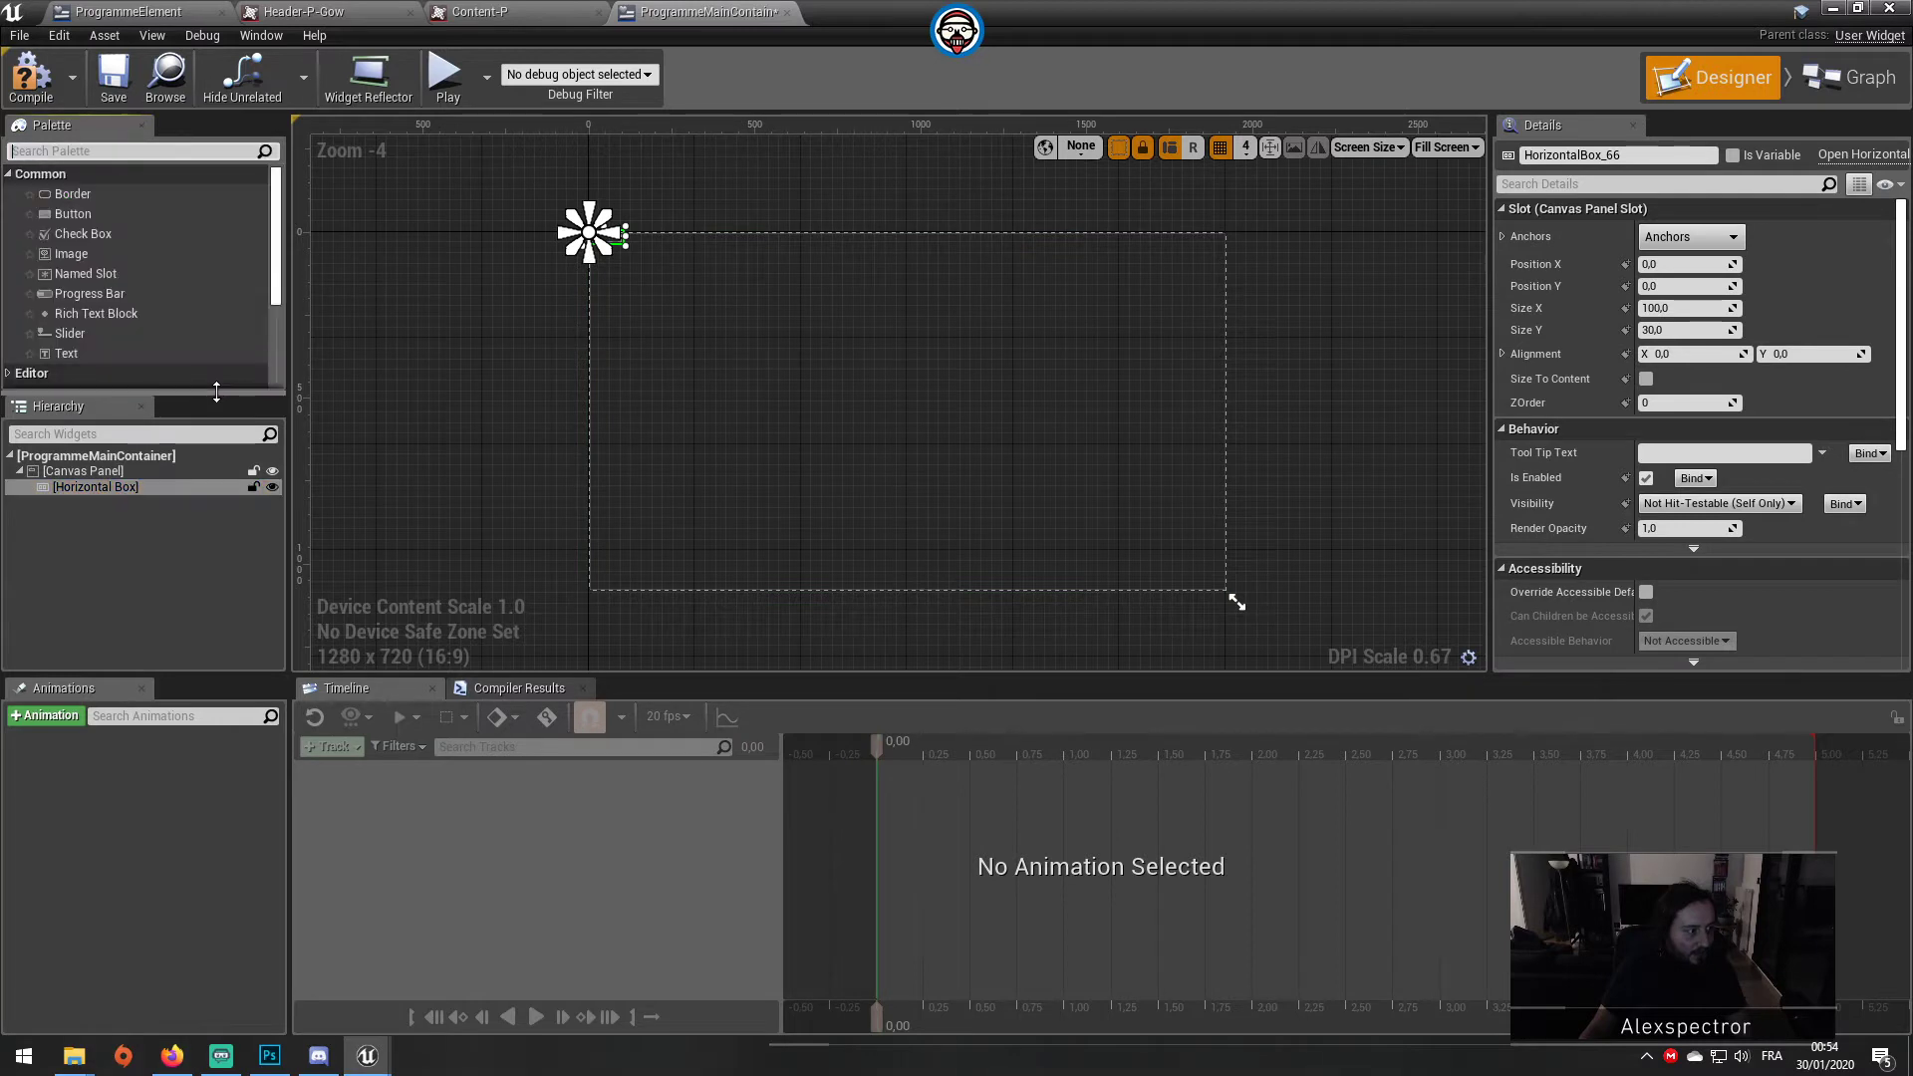
scroll(146, 348, down, 5)
click(135, 357)
scroll(134, 355, down, 2)
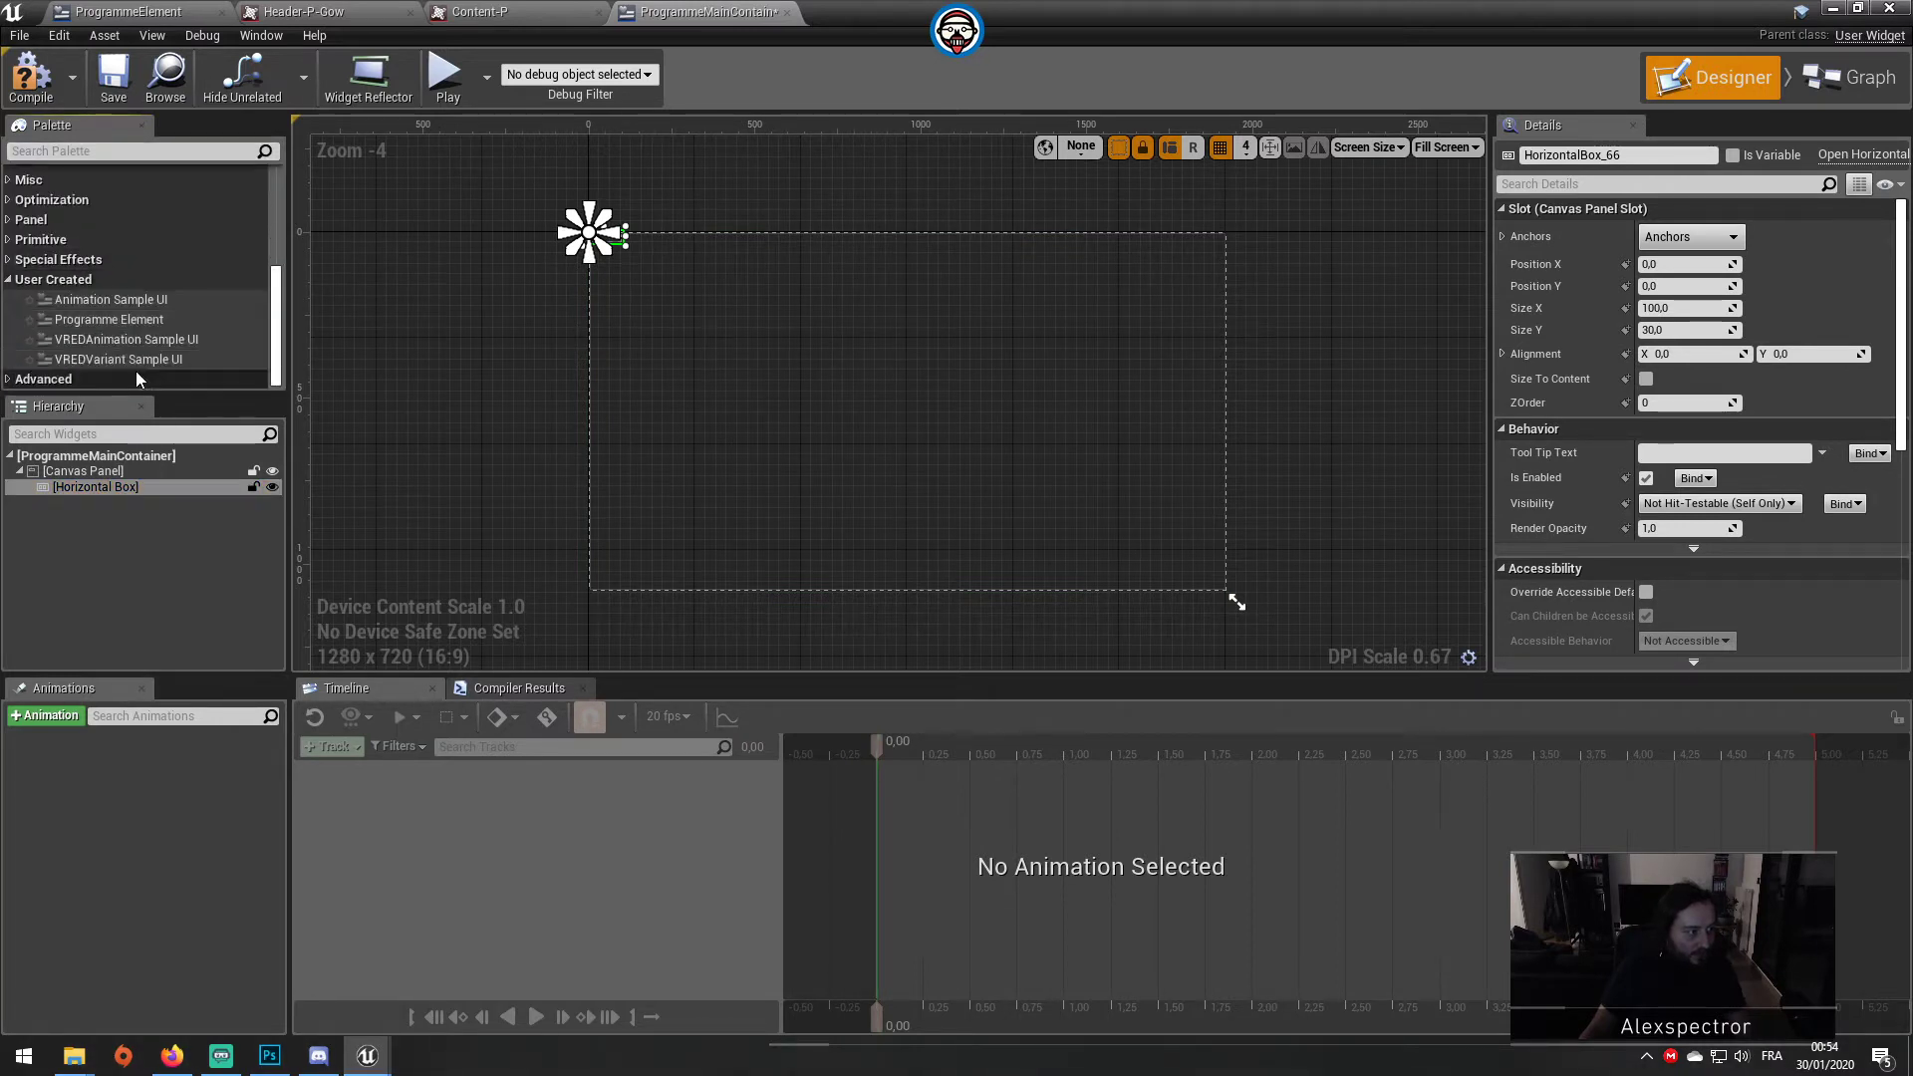
click(110, 319)
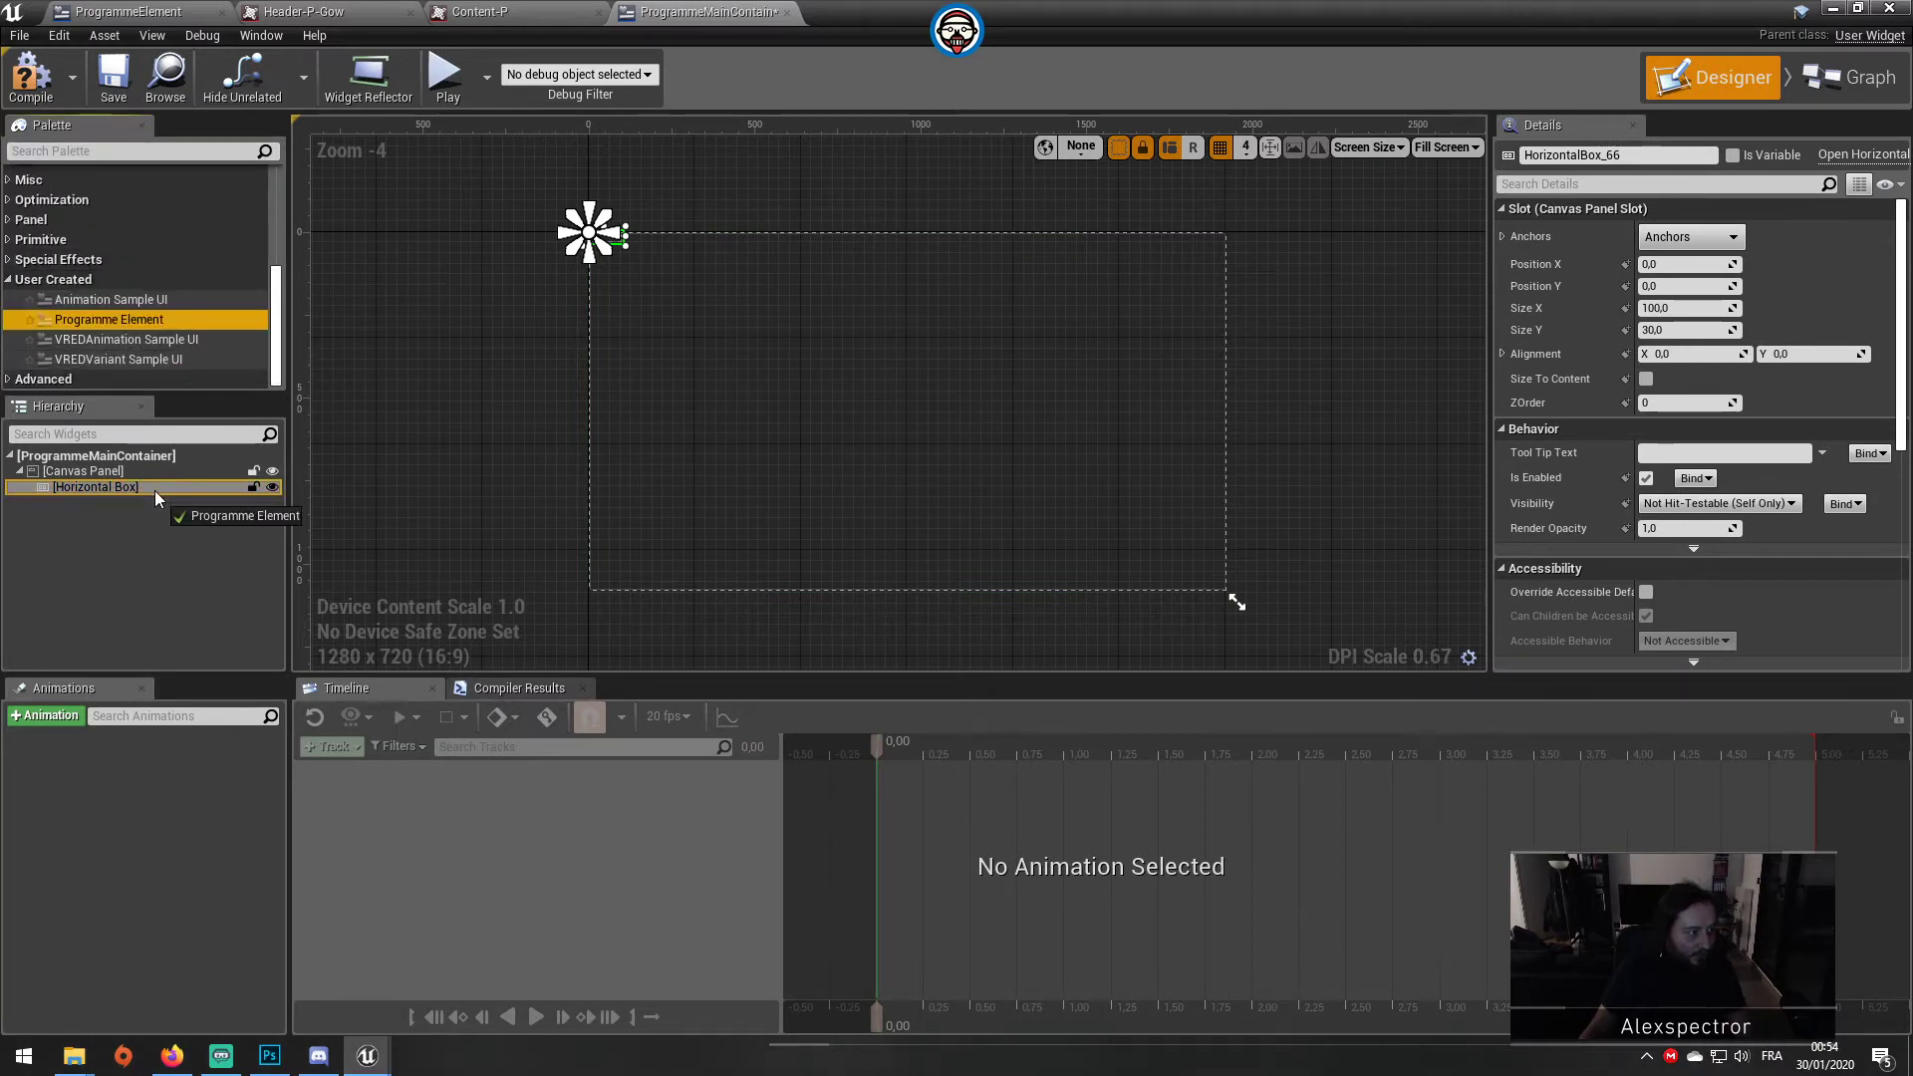
drag(155, 369, 153, 491)
key(ctrl+w)
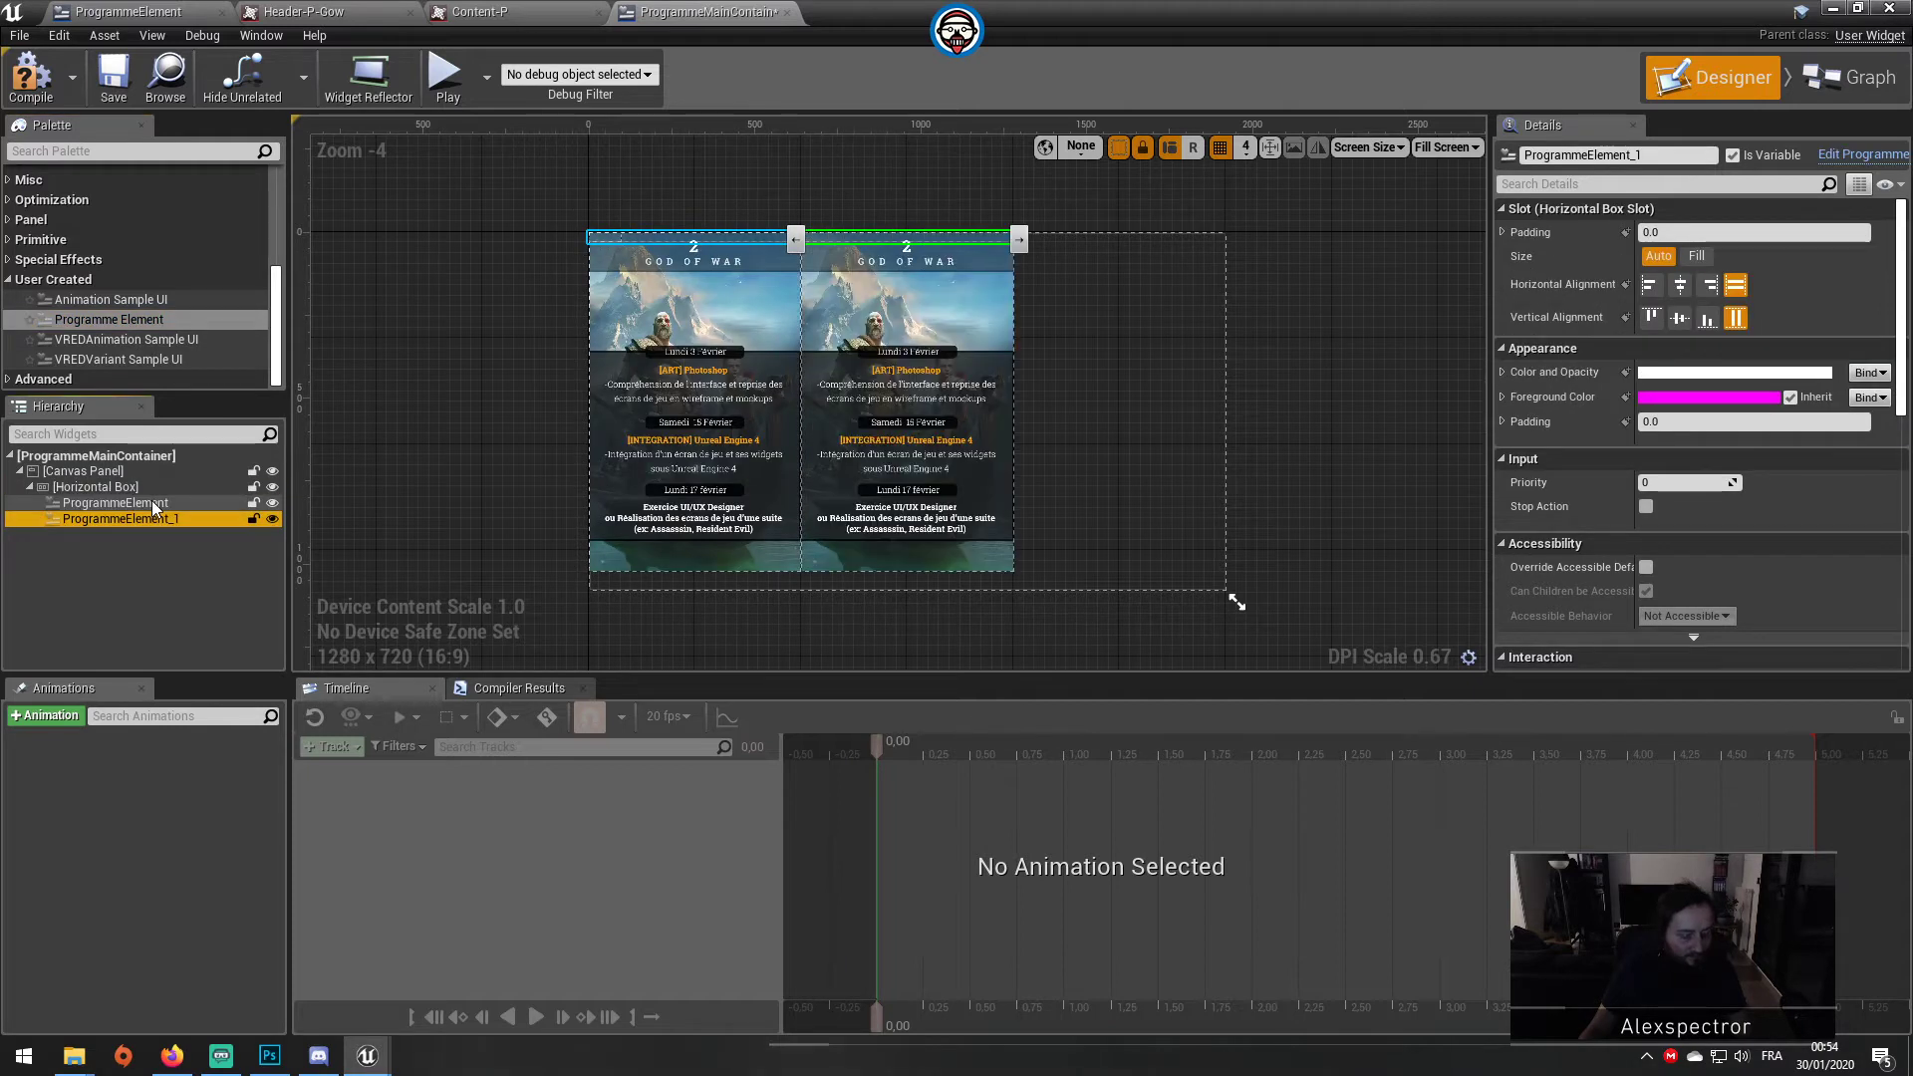
key(ctrl+w)
click(468, 385)
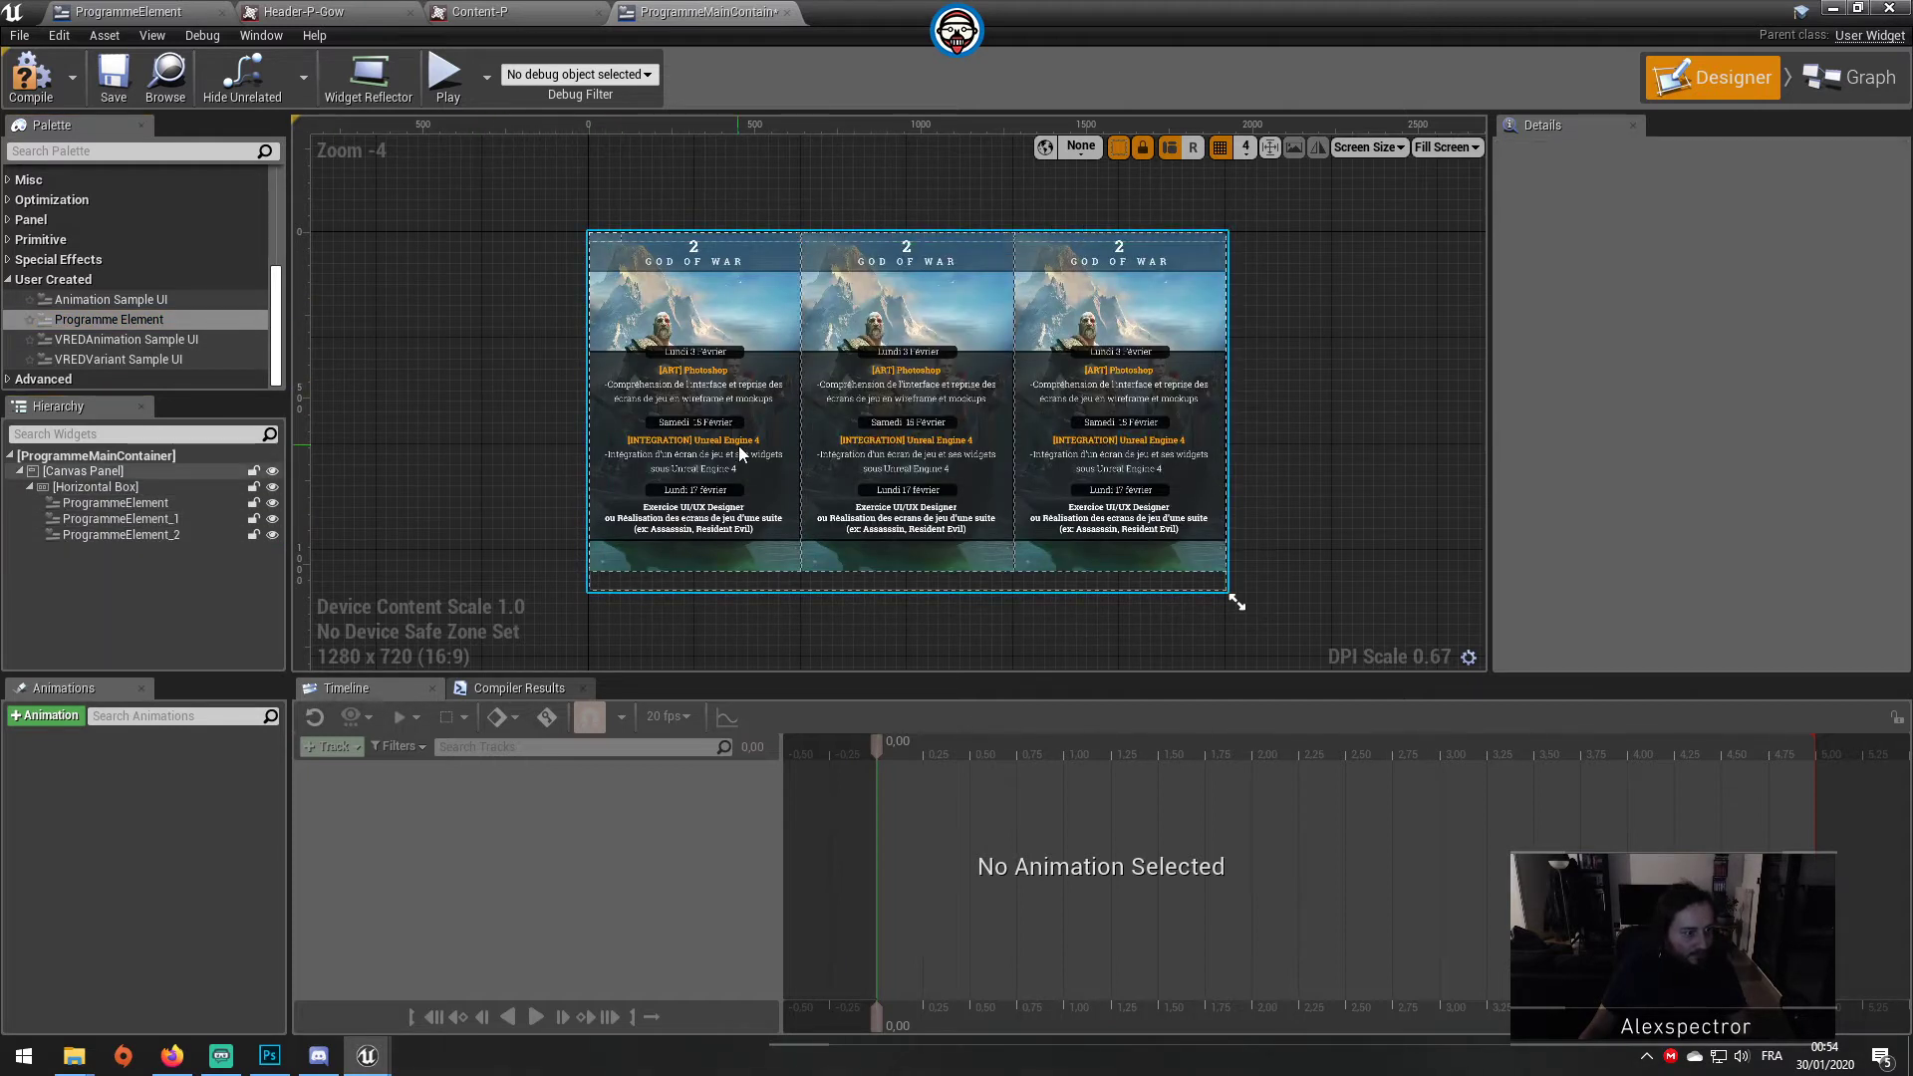
Step: Collapse the Horizontal Box's three cards in the Hierarchy
click(966, 454)
scroll(565, 269, up, 1)
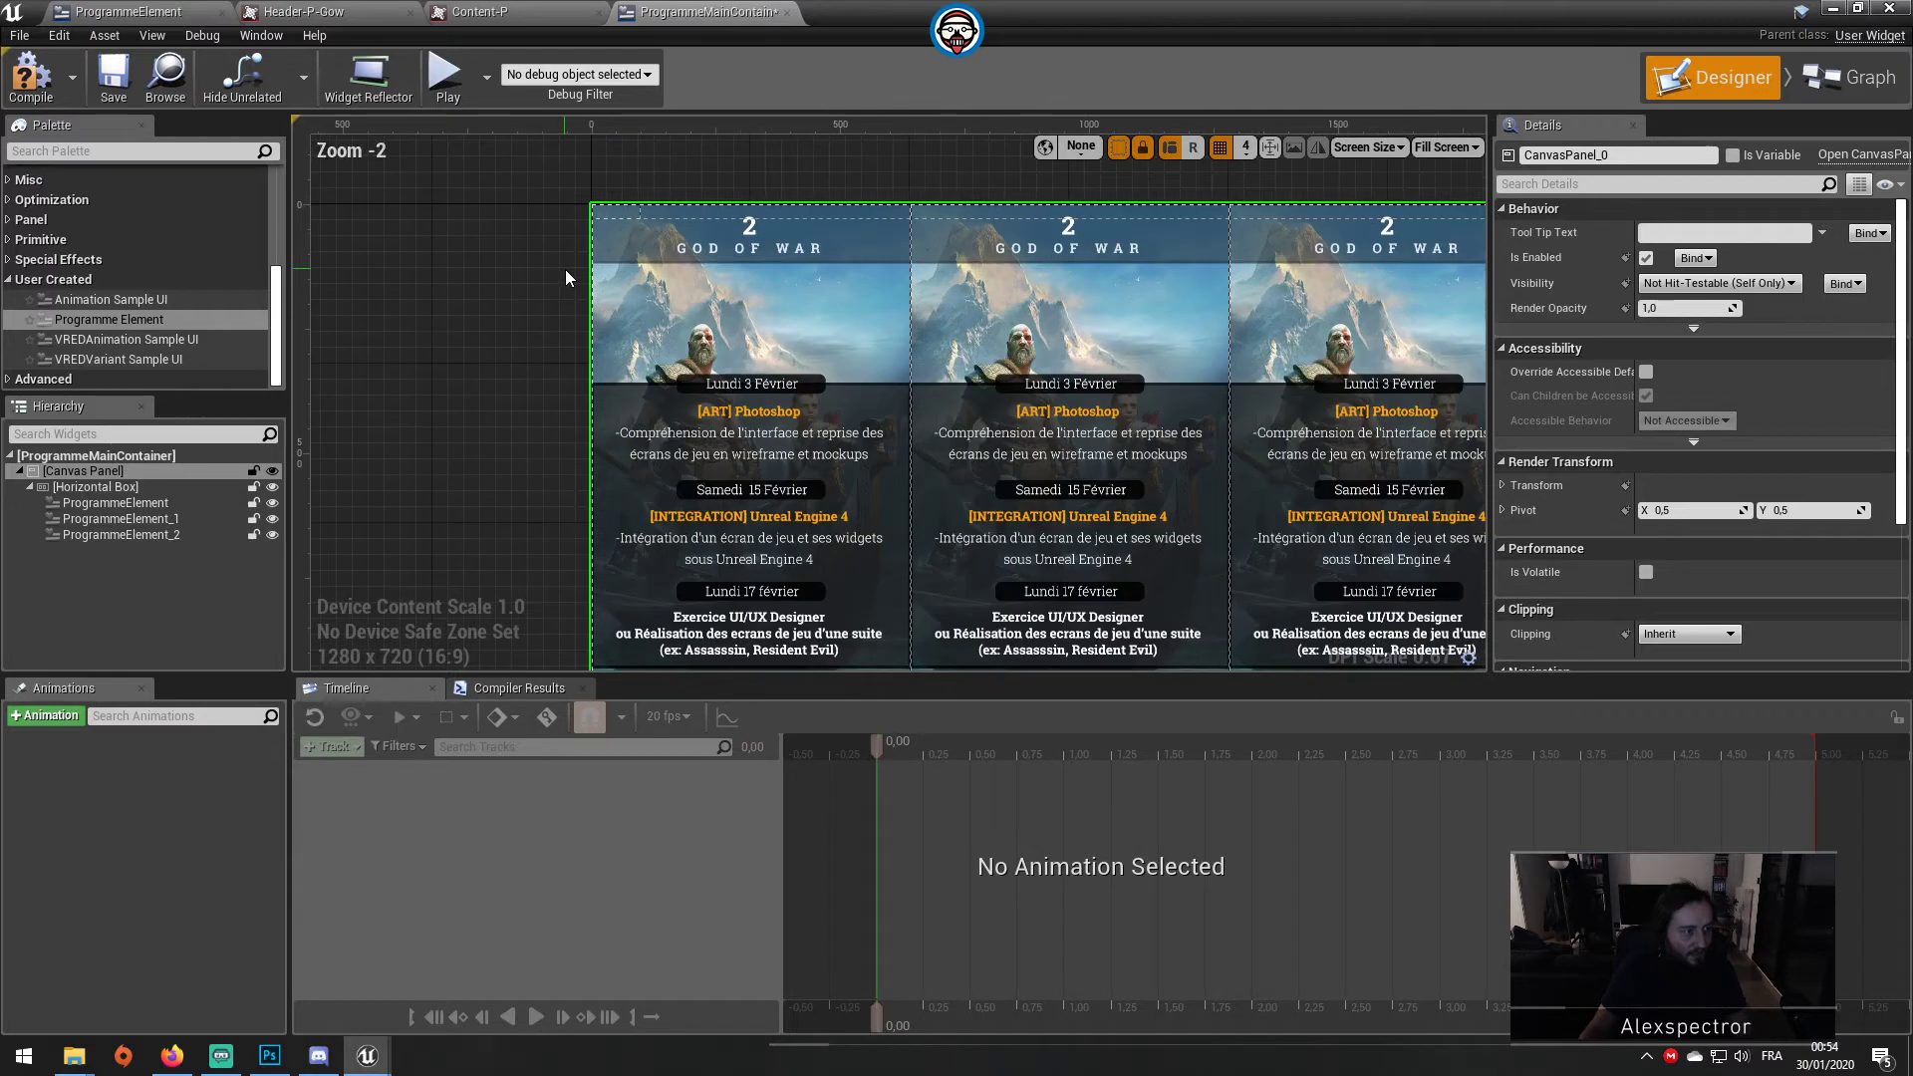
scroll(784, 388, down, 2)
click(145, 487)
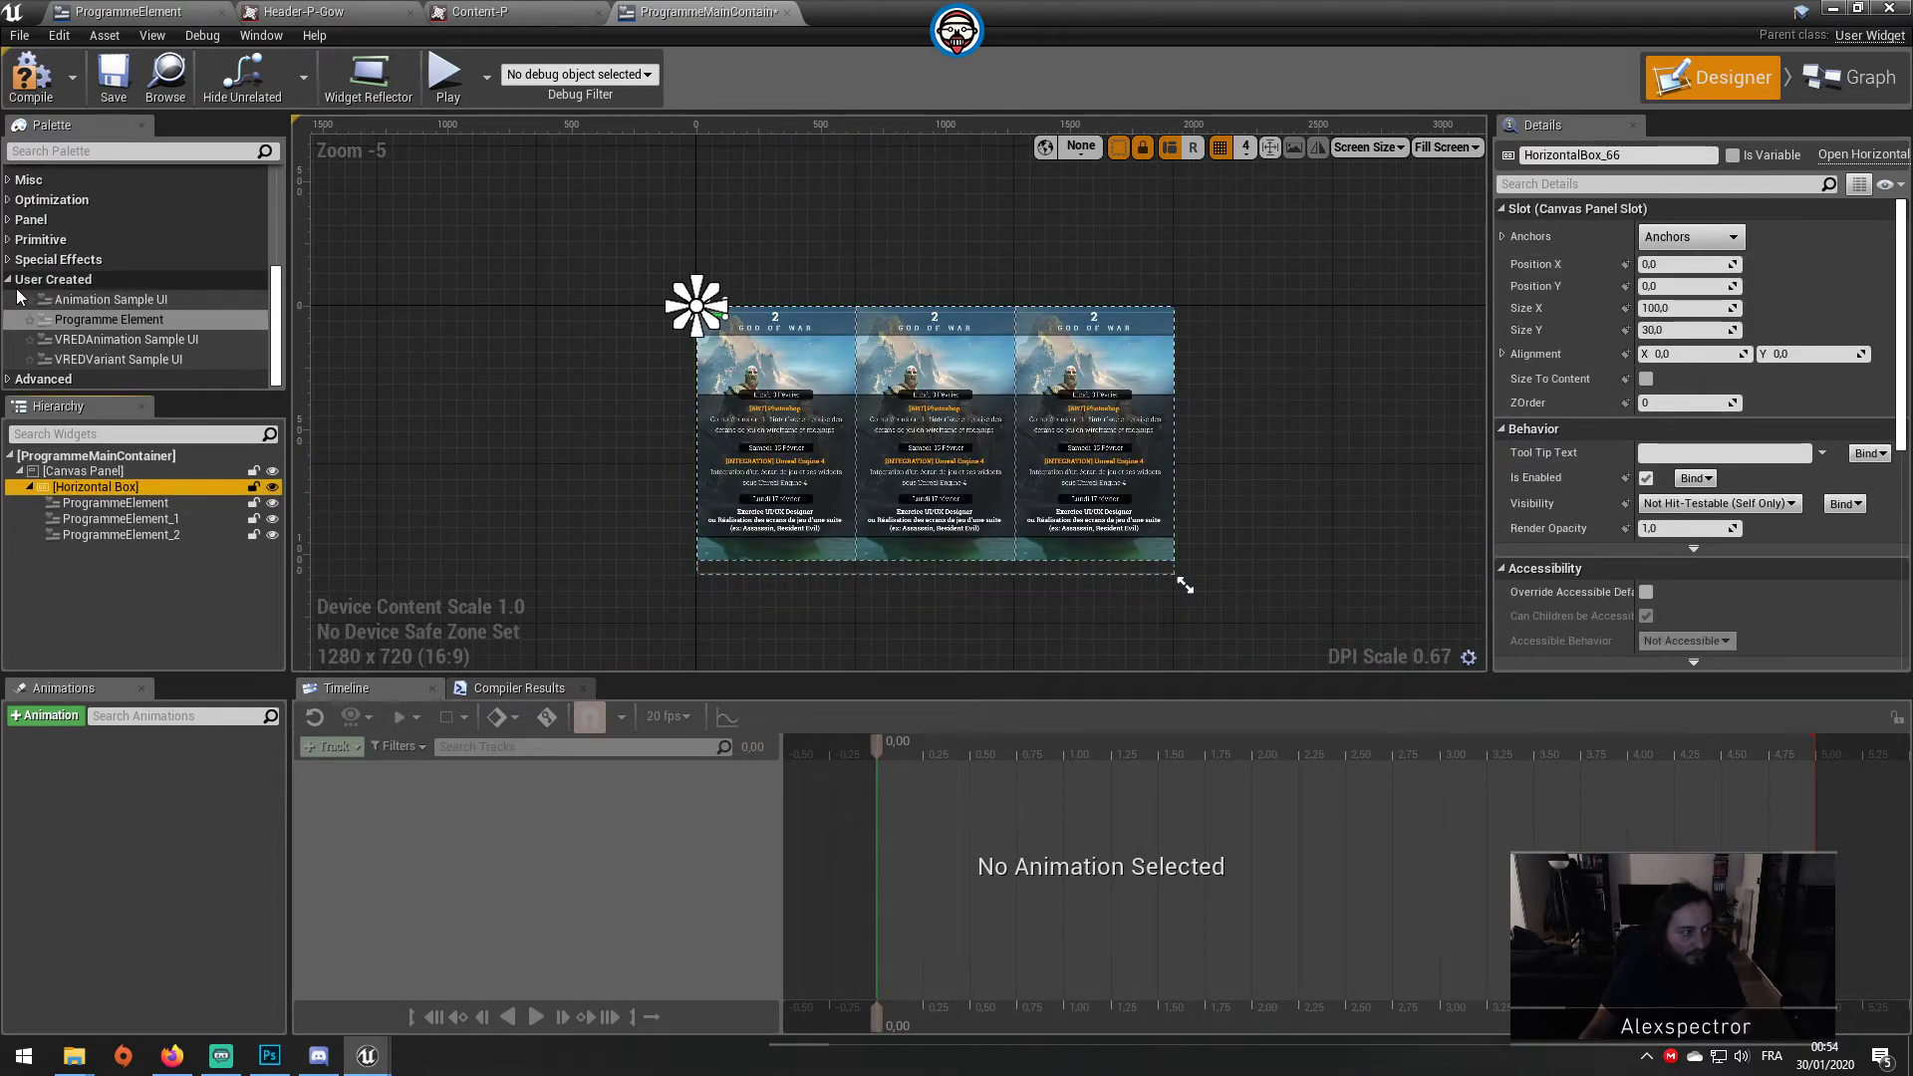
click(167, 471)
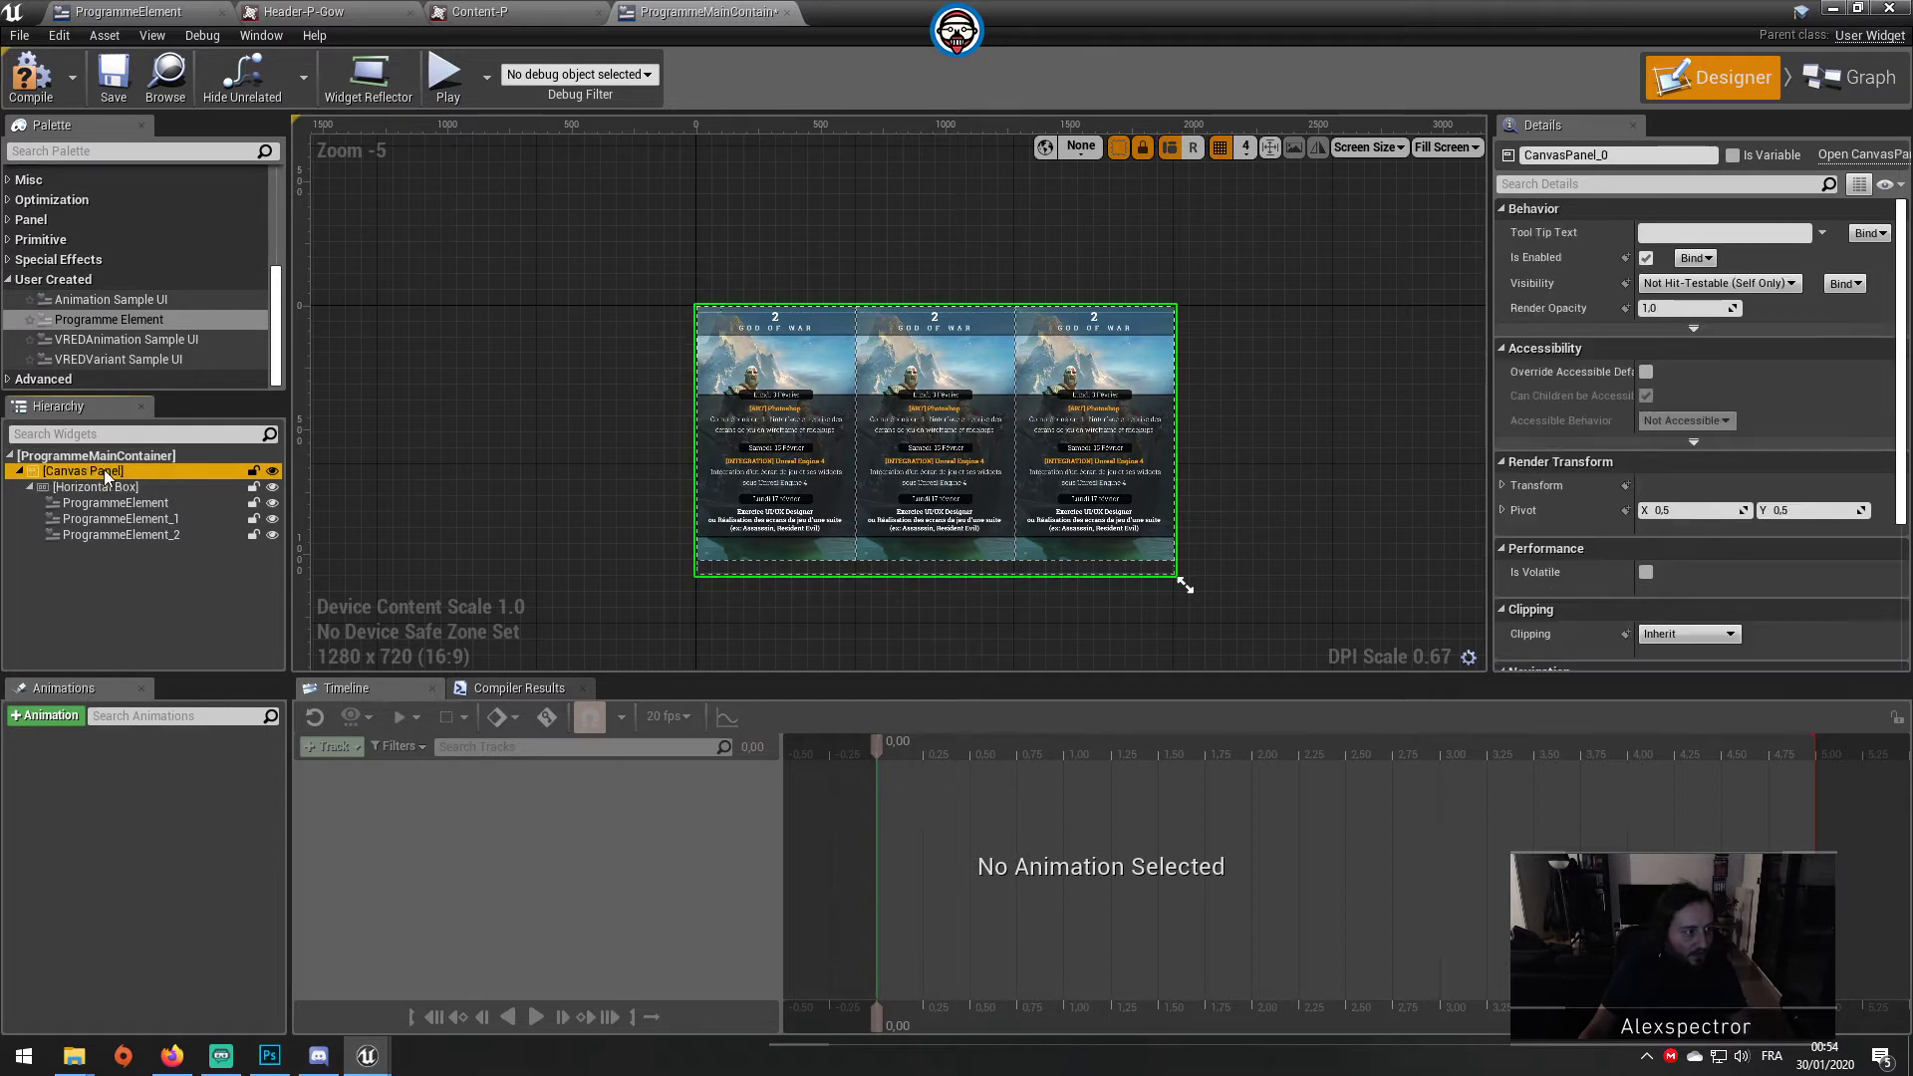
click(30, 487)
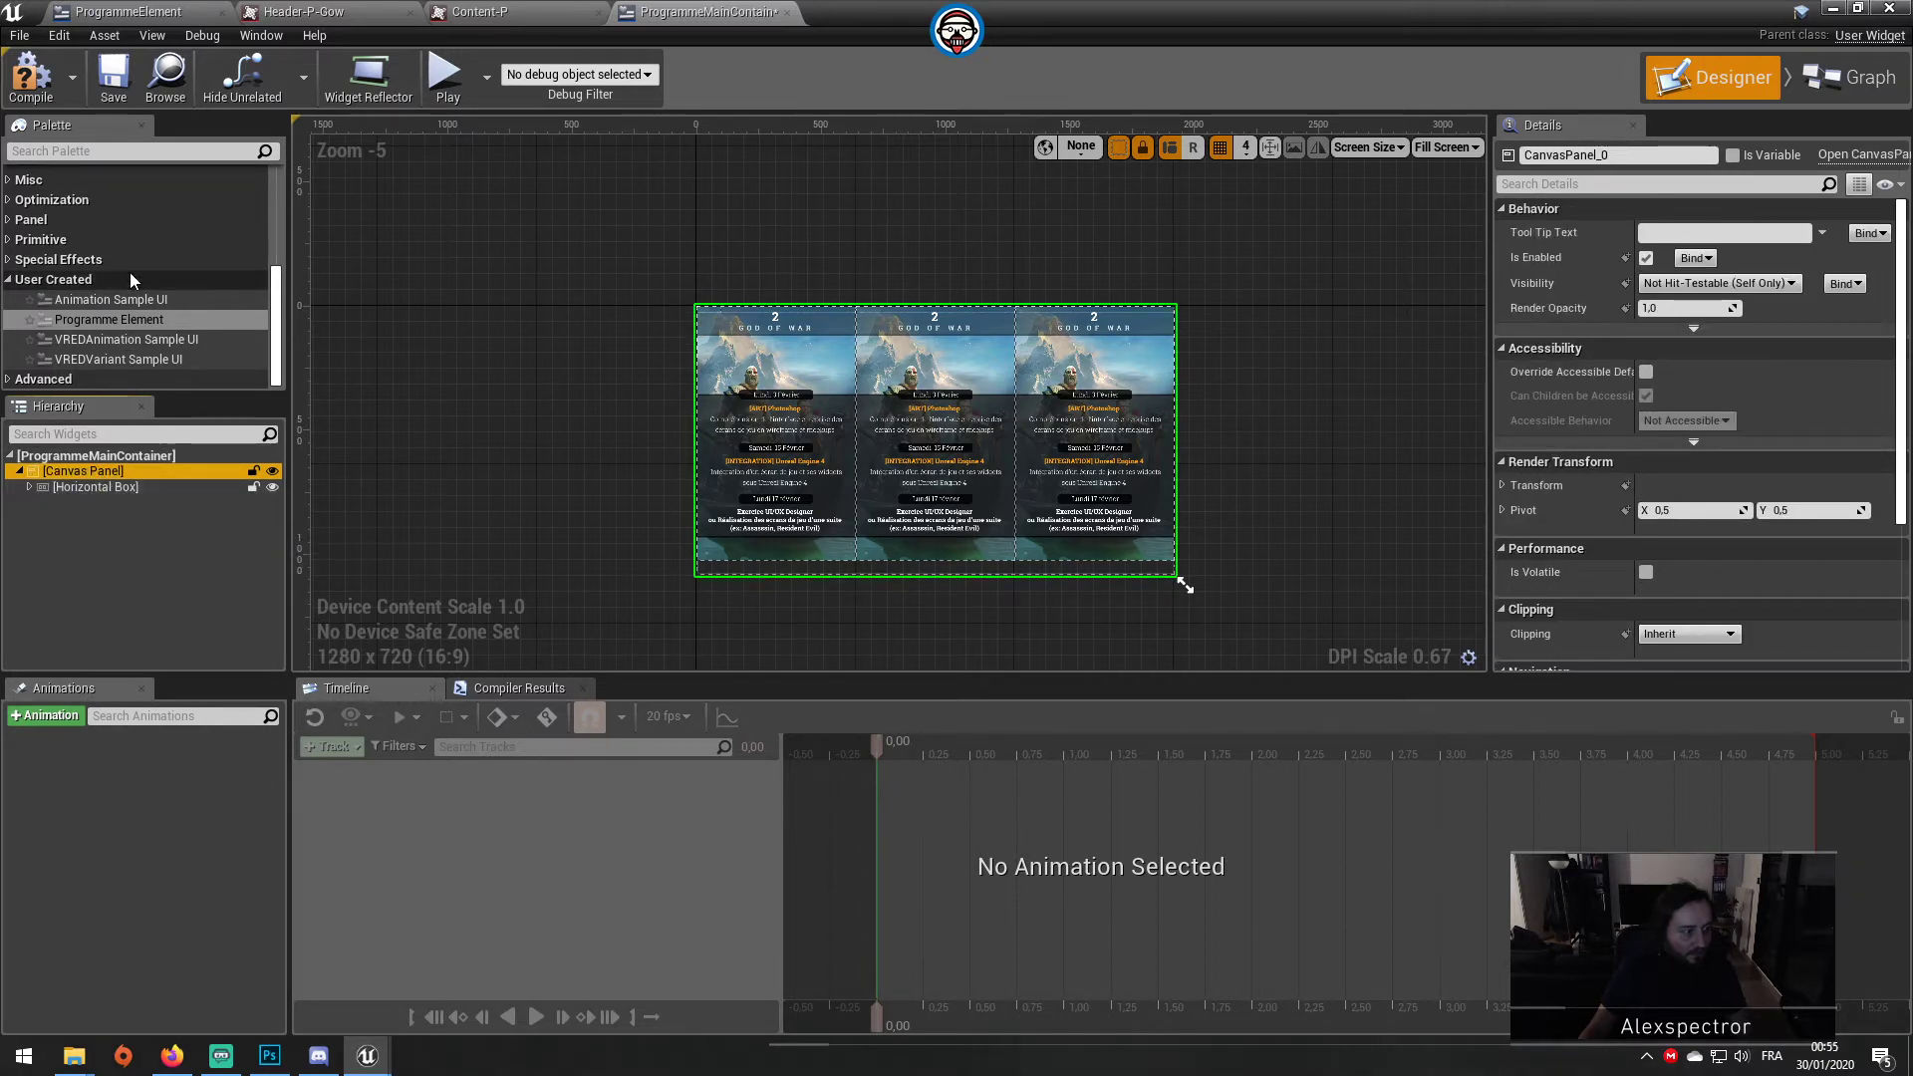
scroll(70, 219, up, 5)
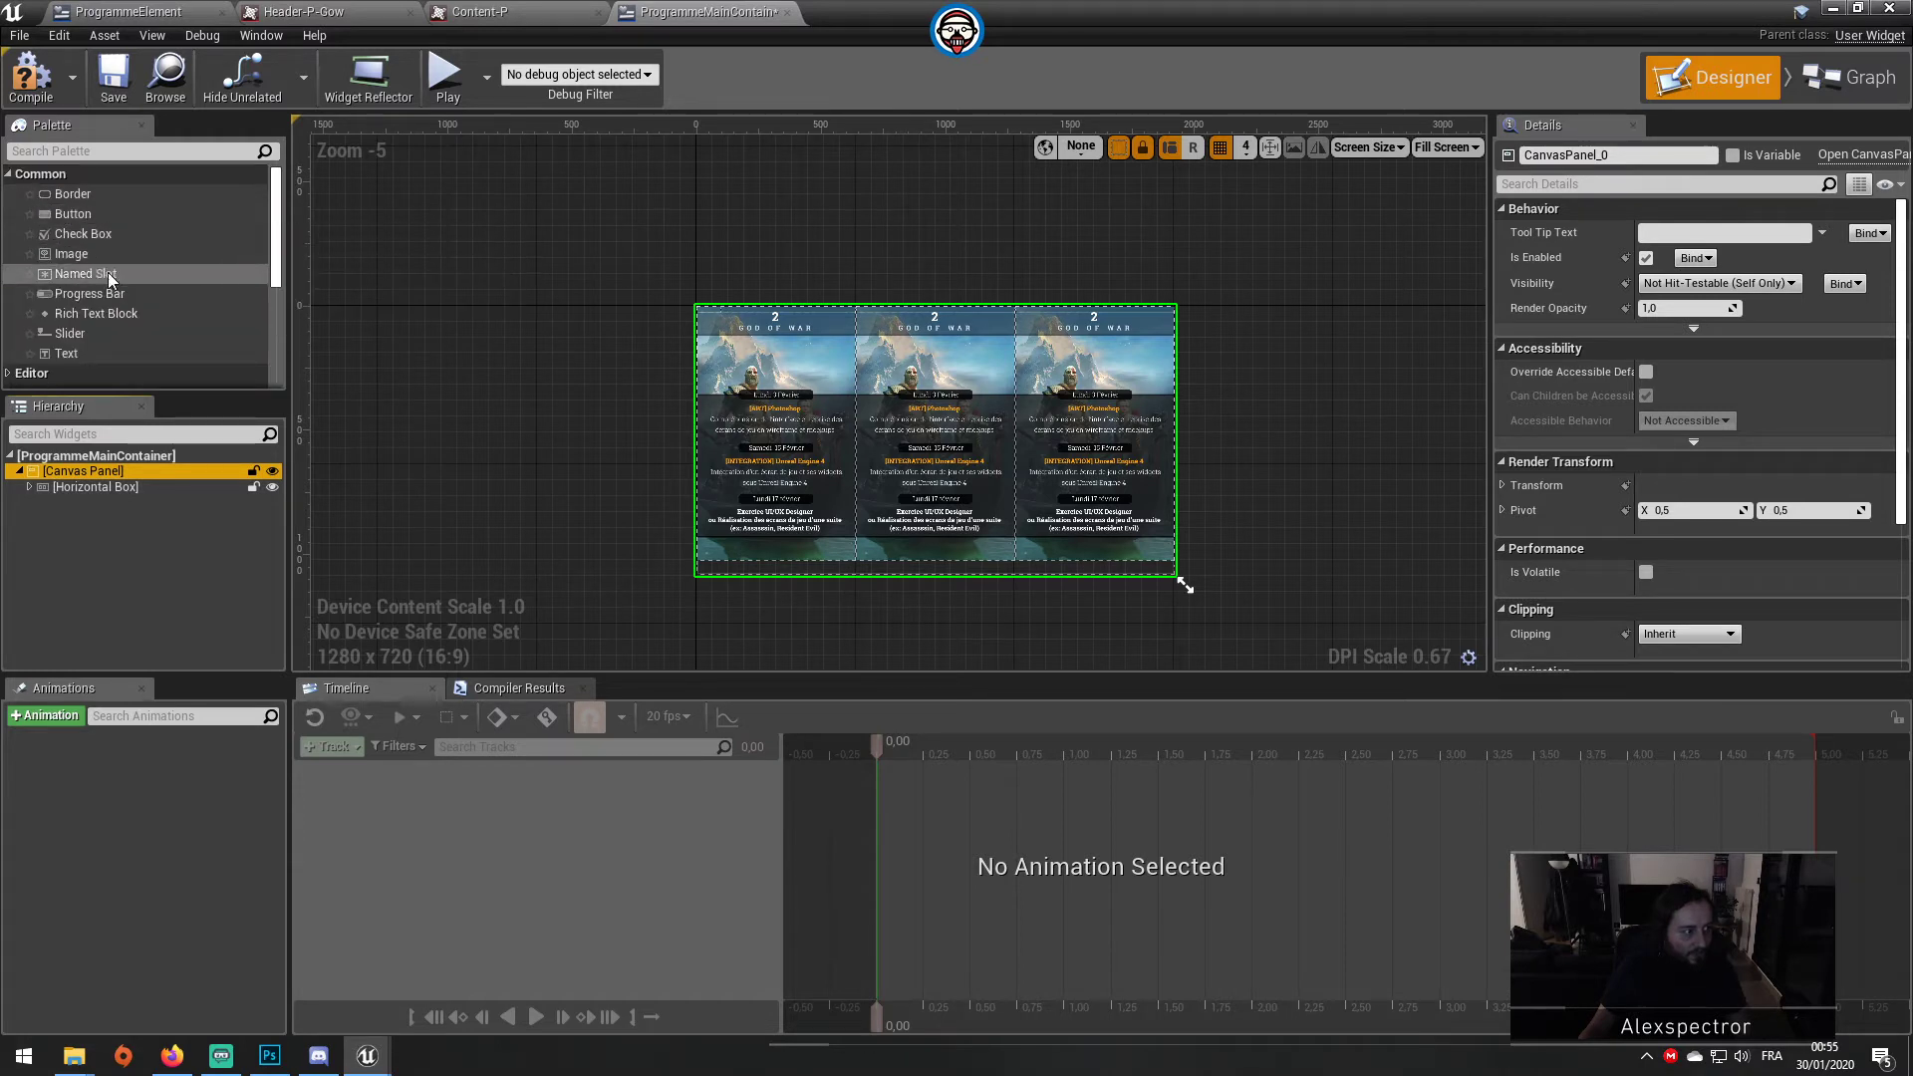
Step: Add an Image named header to the Canvas Panel using the Header-P texture
mouse_move(112, 259)
mouse_down()
mouse_move(133, 480)
mouse_move(117, 482)
mouse_up()
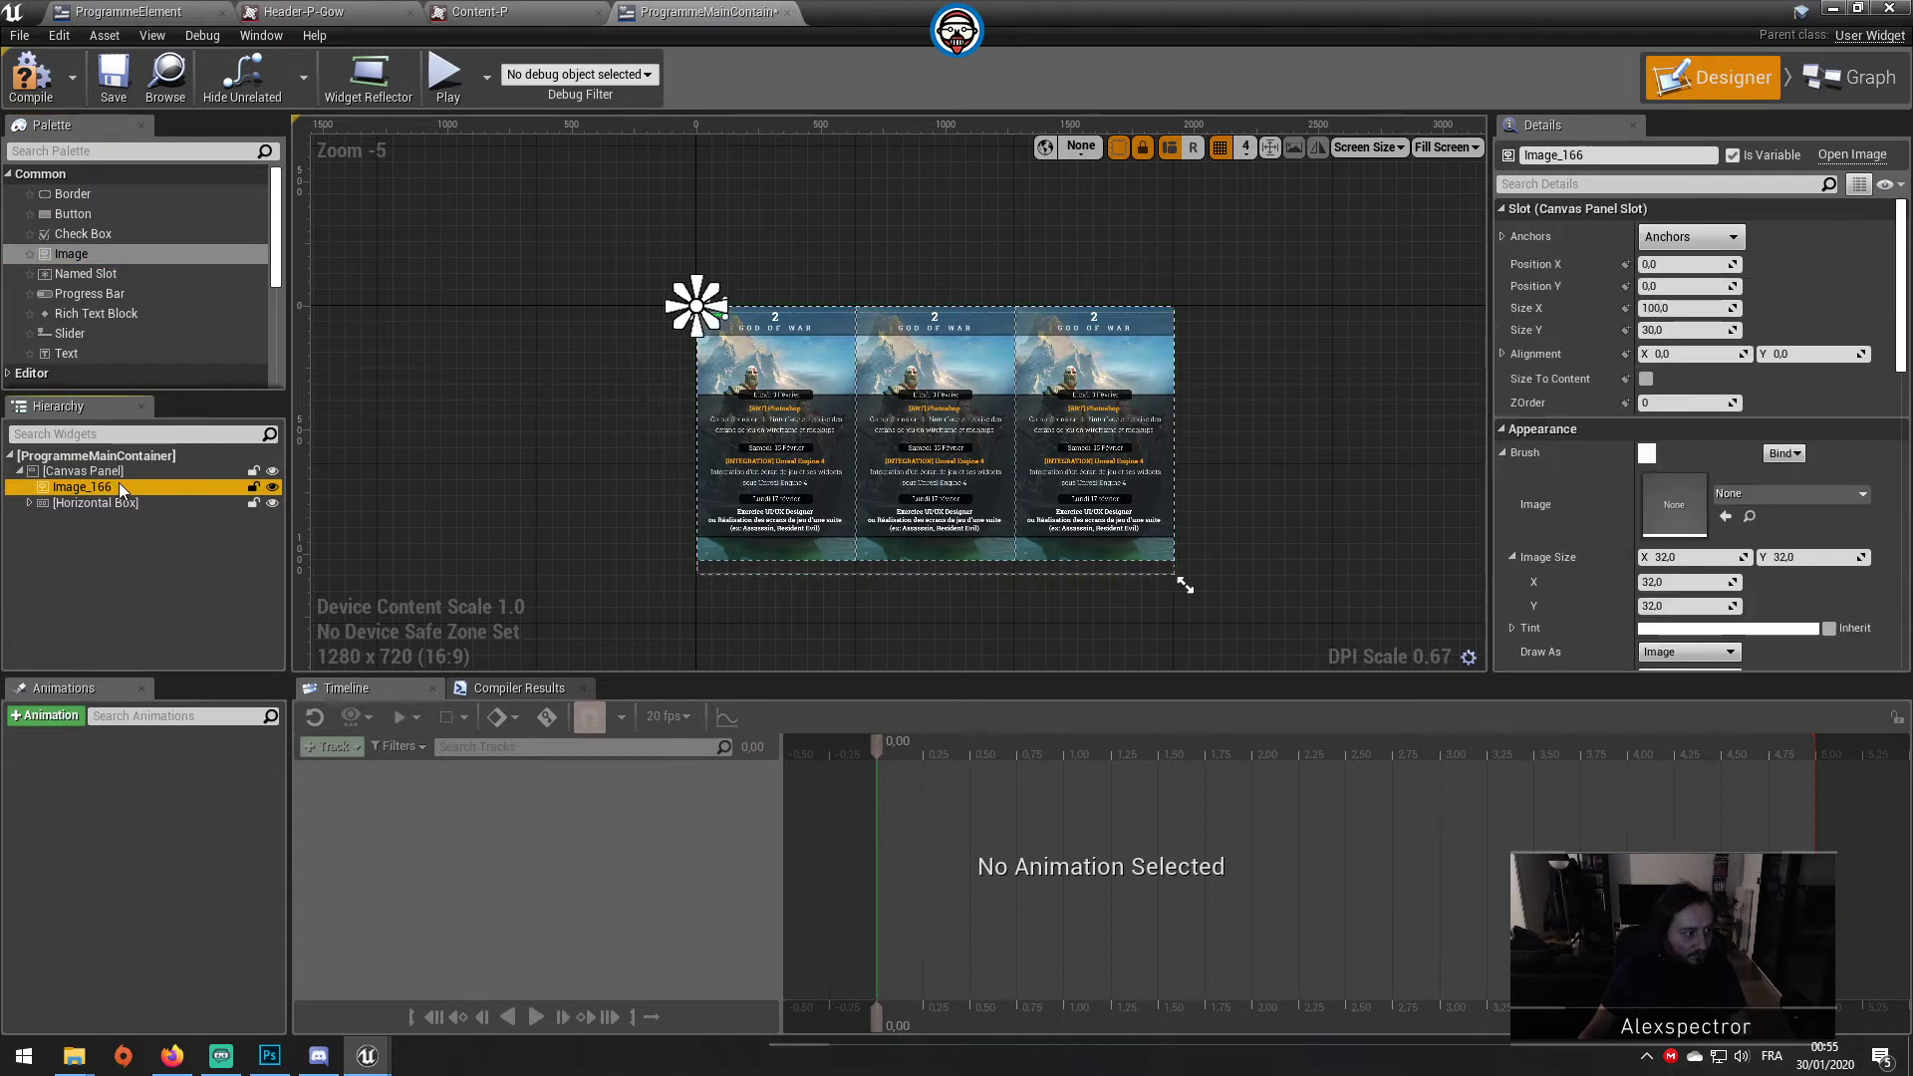
text(header)
key(Return)
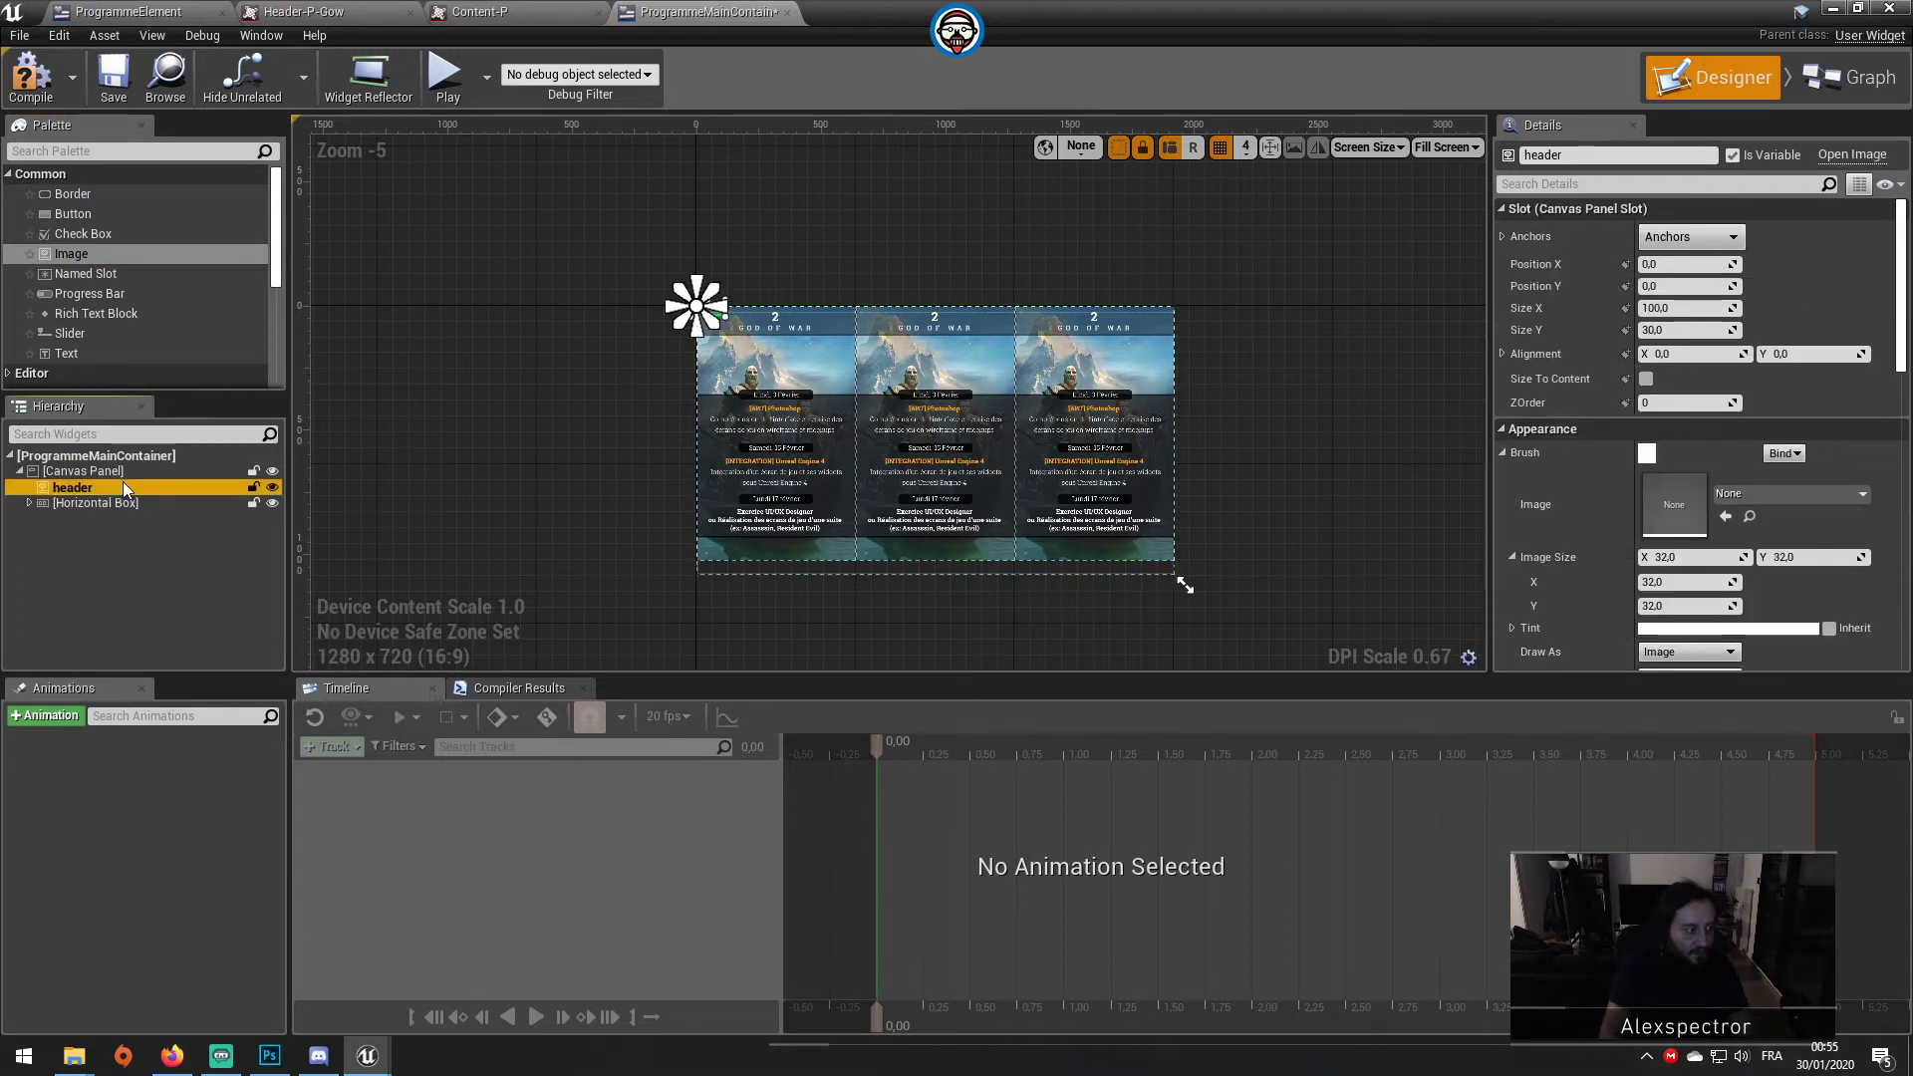
click(1776, 501)
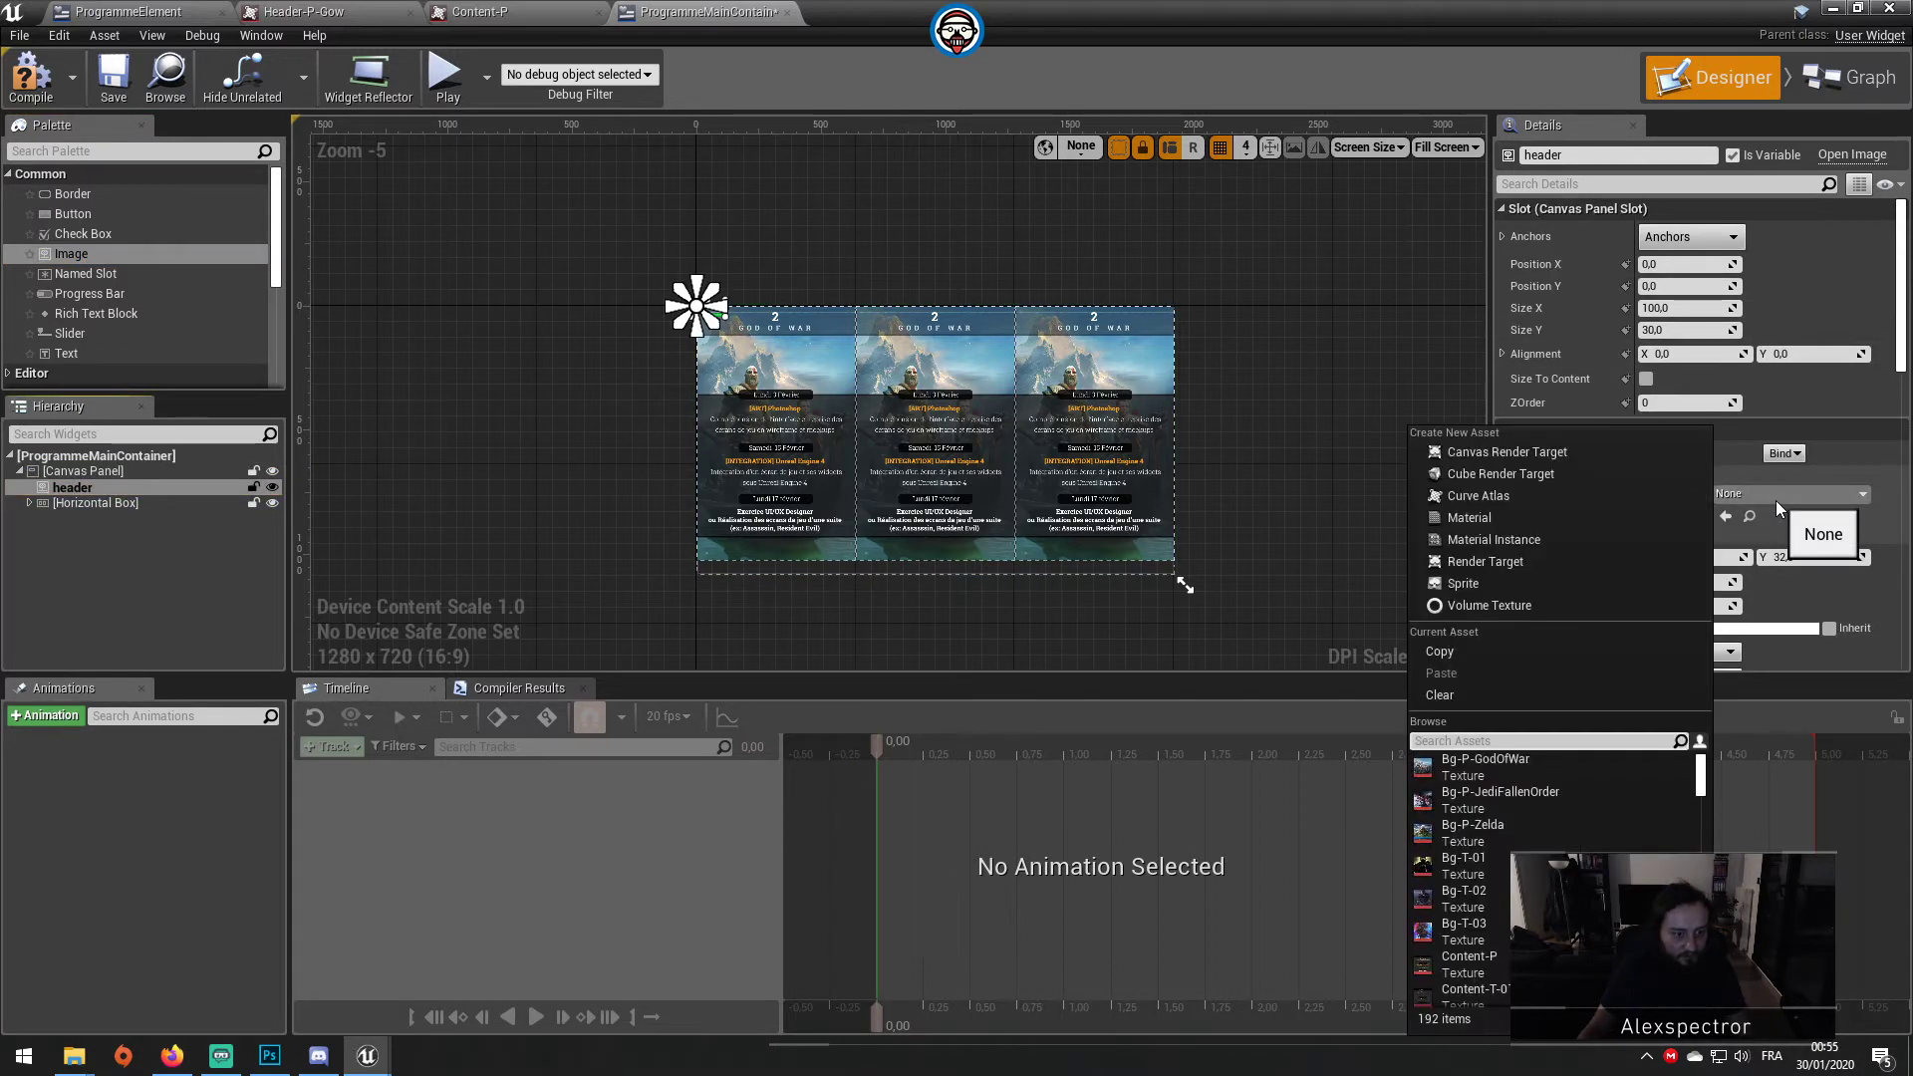
scroll(1564, 763, down, 3)
scroll(1563, 764, down, 3)
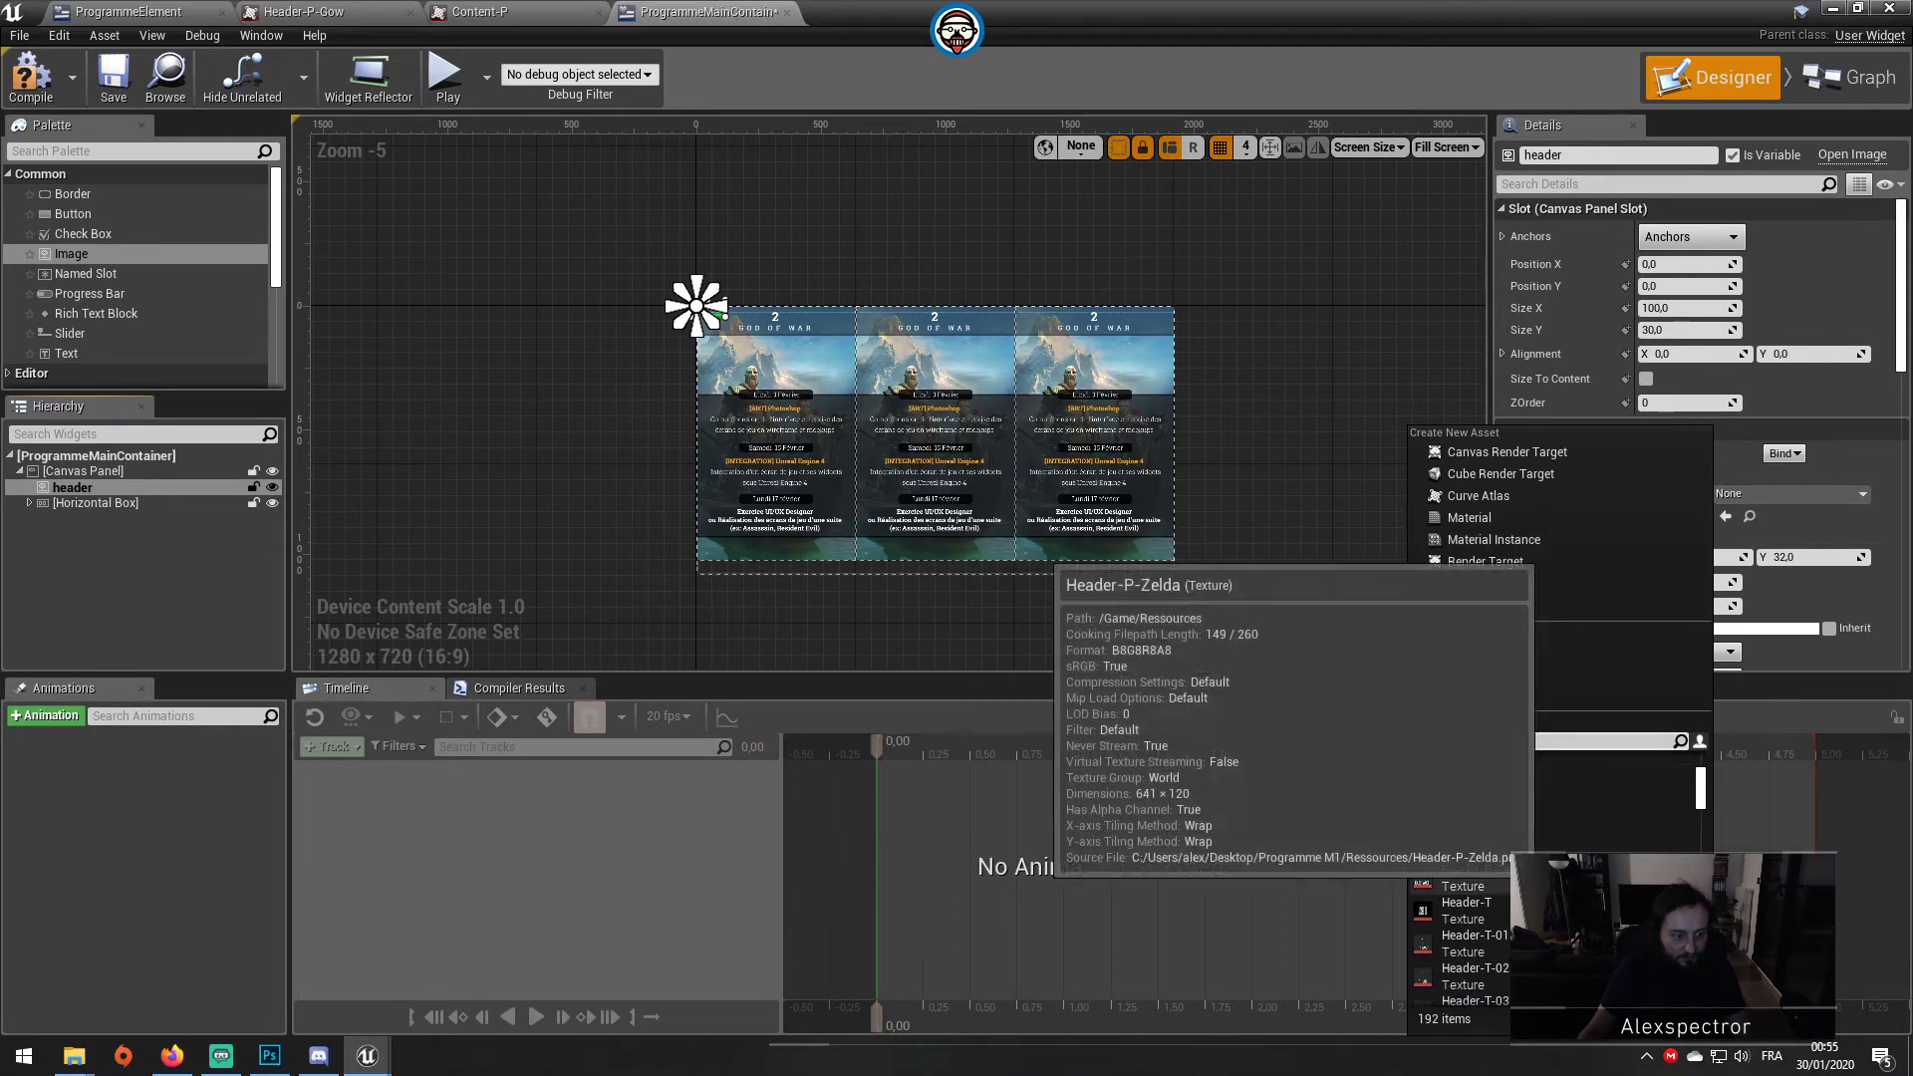
click(1541, 779)
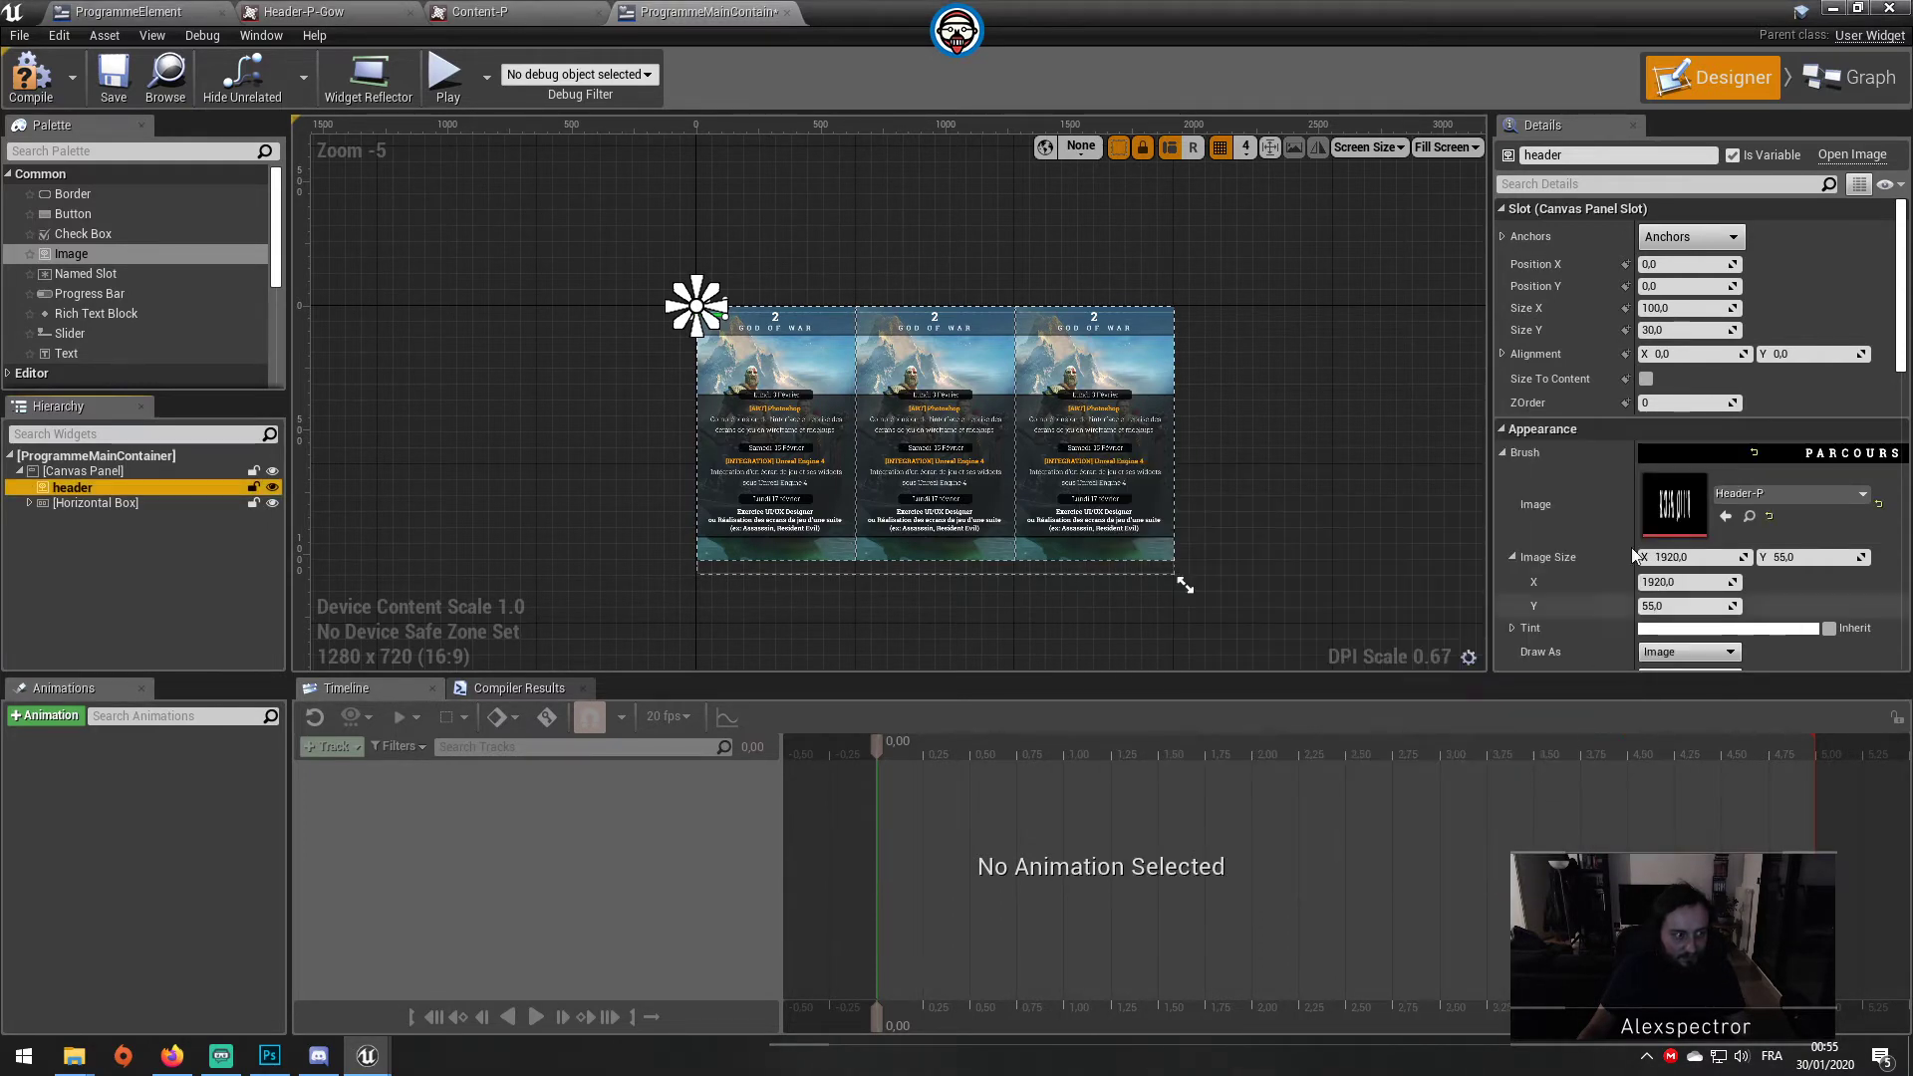
Step: Move header below the Horizontal Box so it draws over the cards
click(1694, 211)
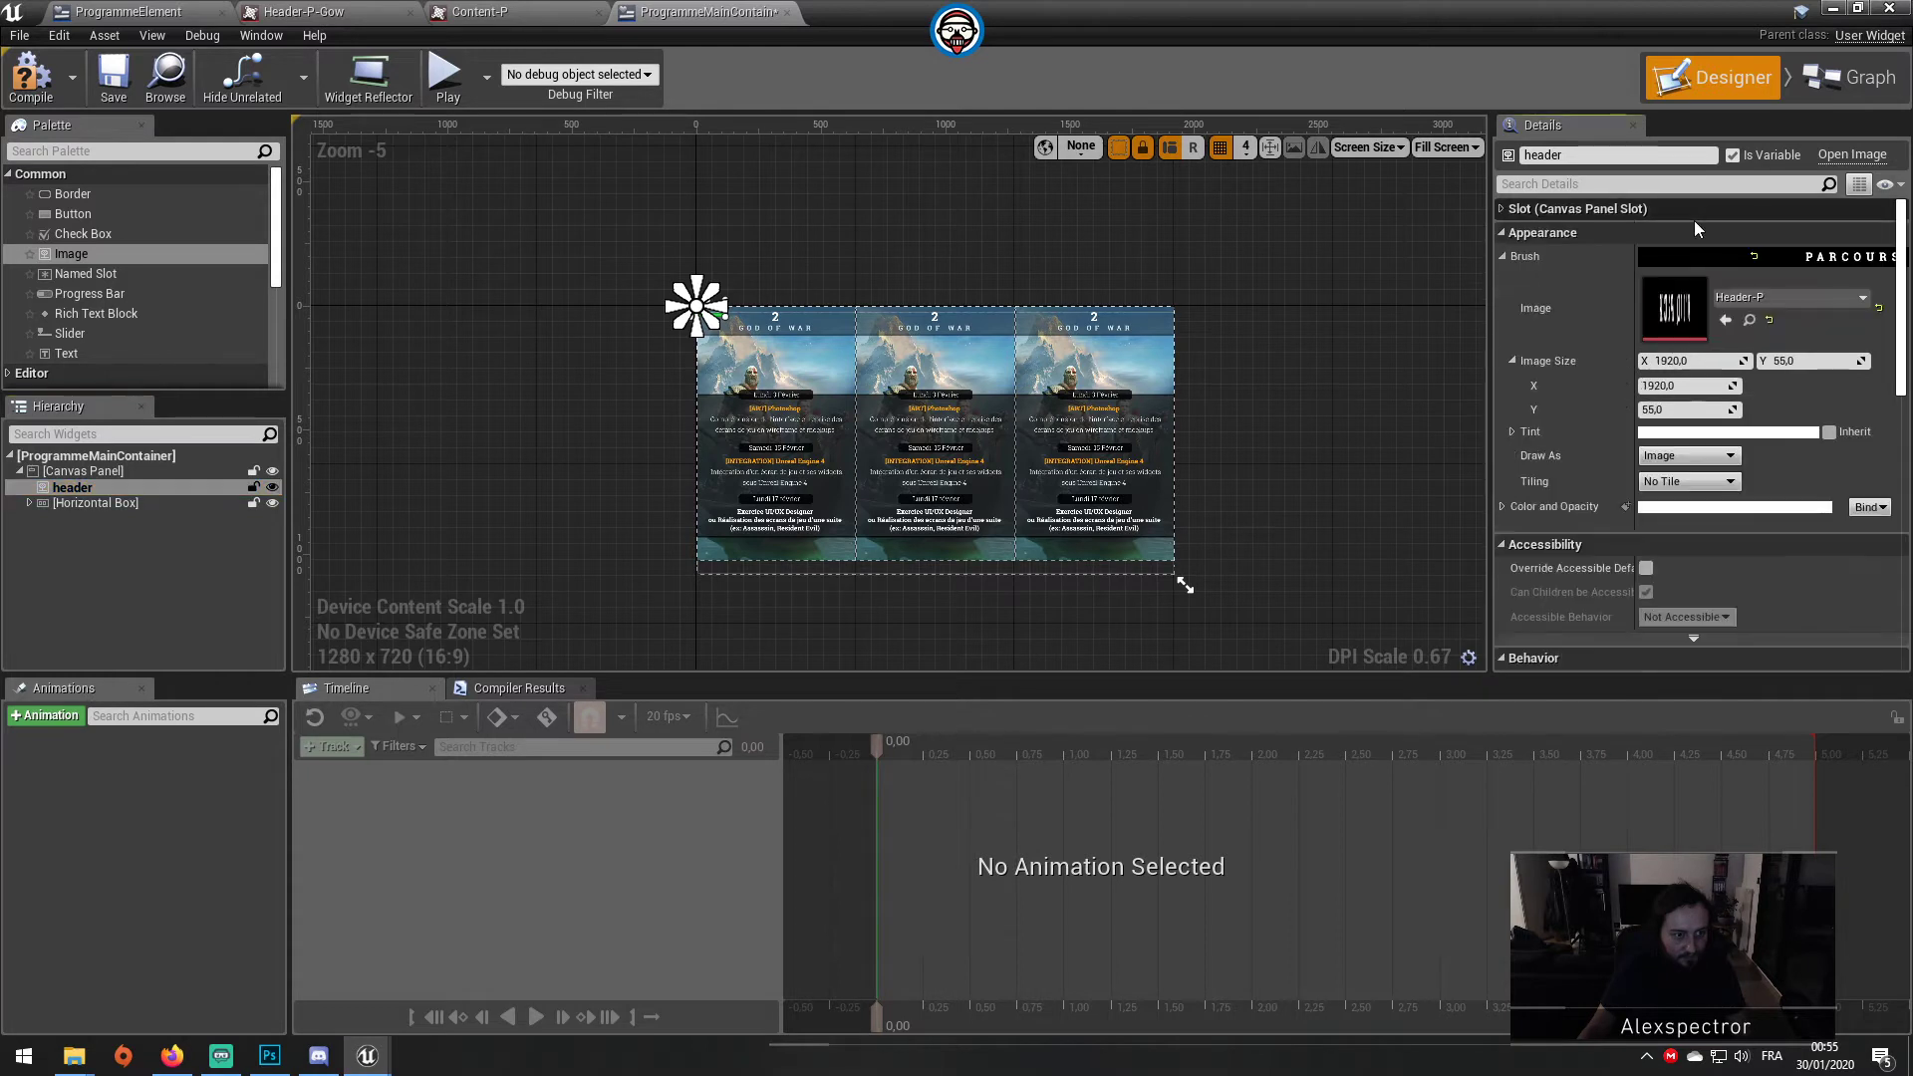
click(1503, 211)
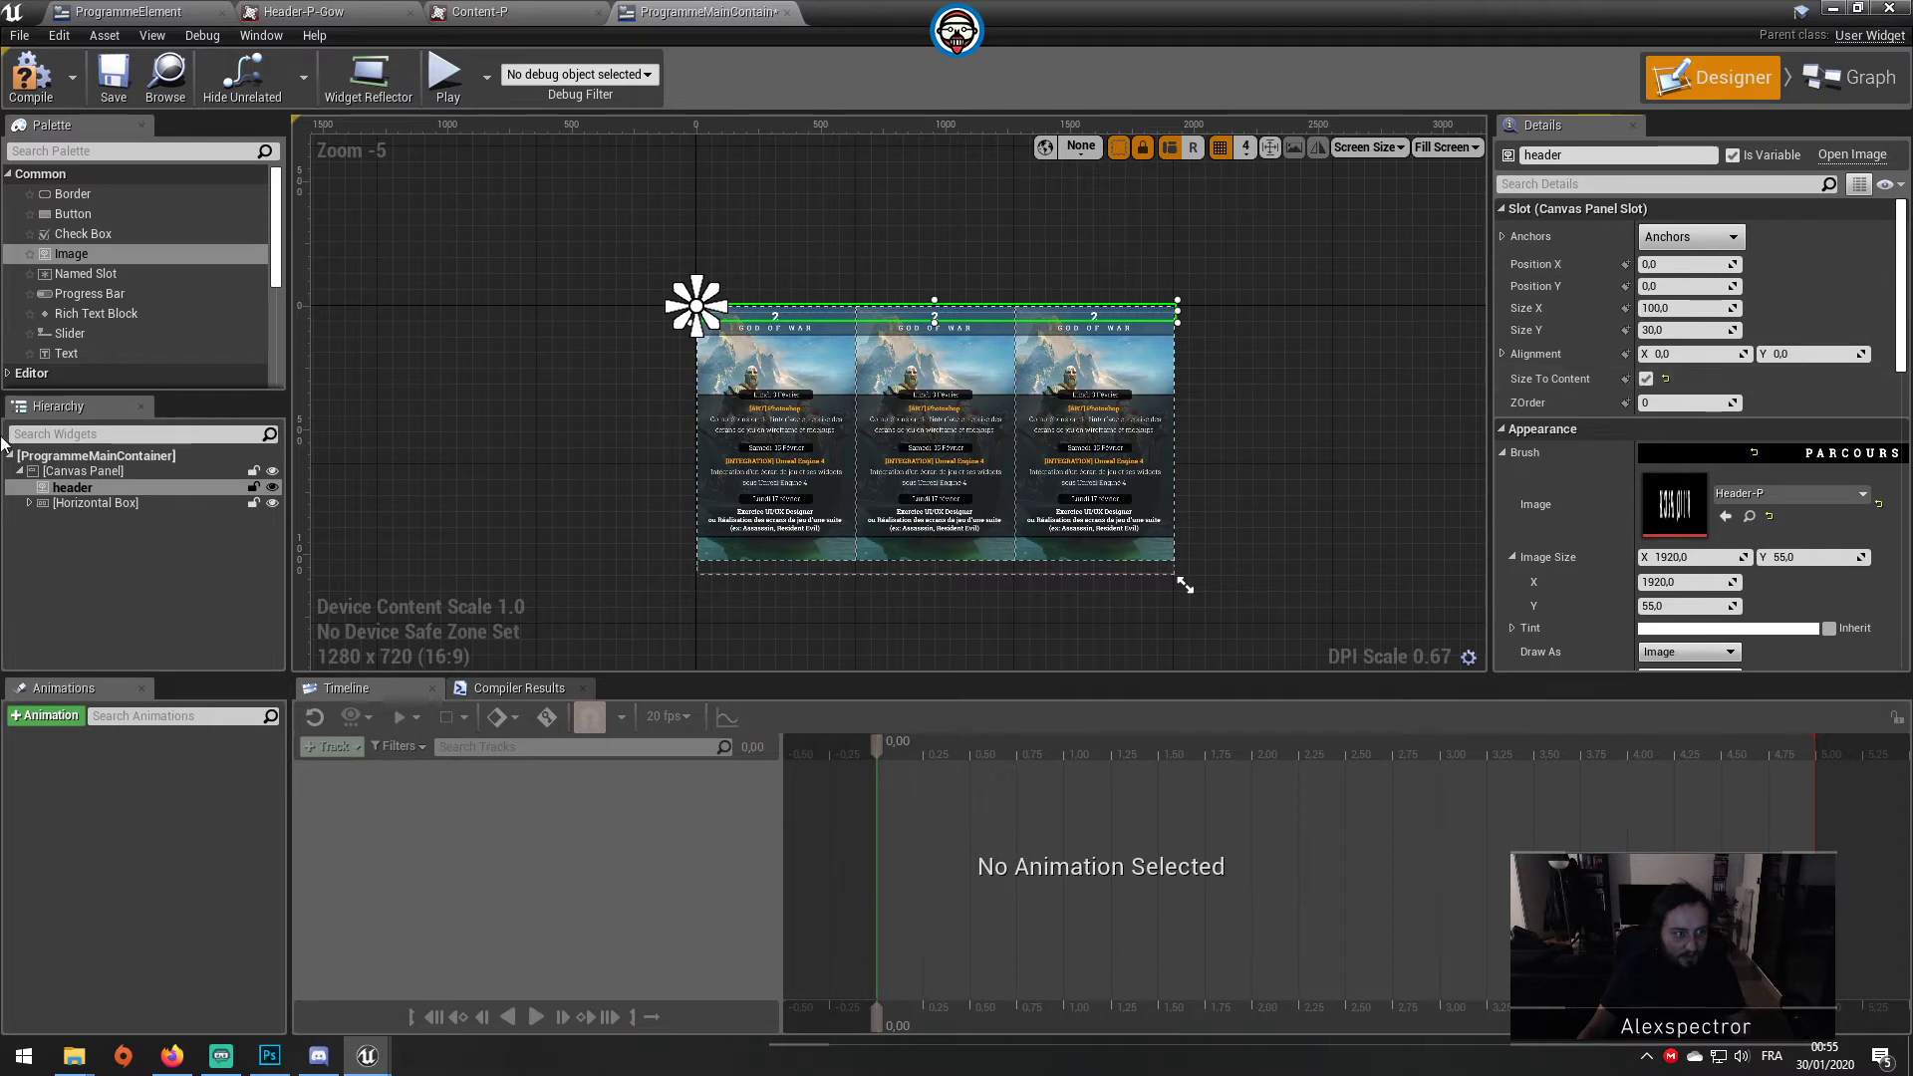
drag(68, 486, 74, 510)
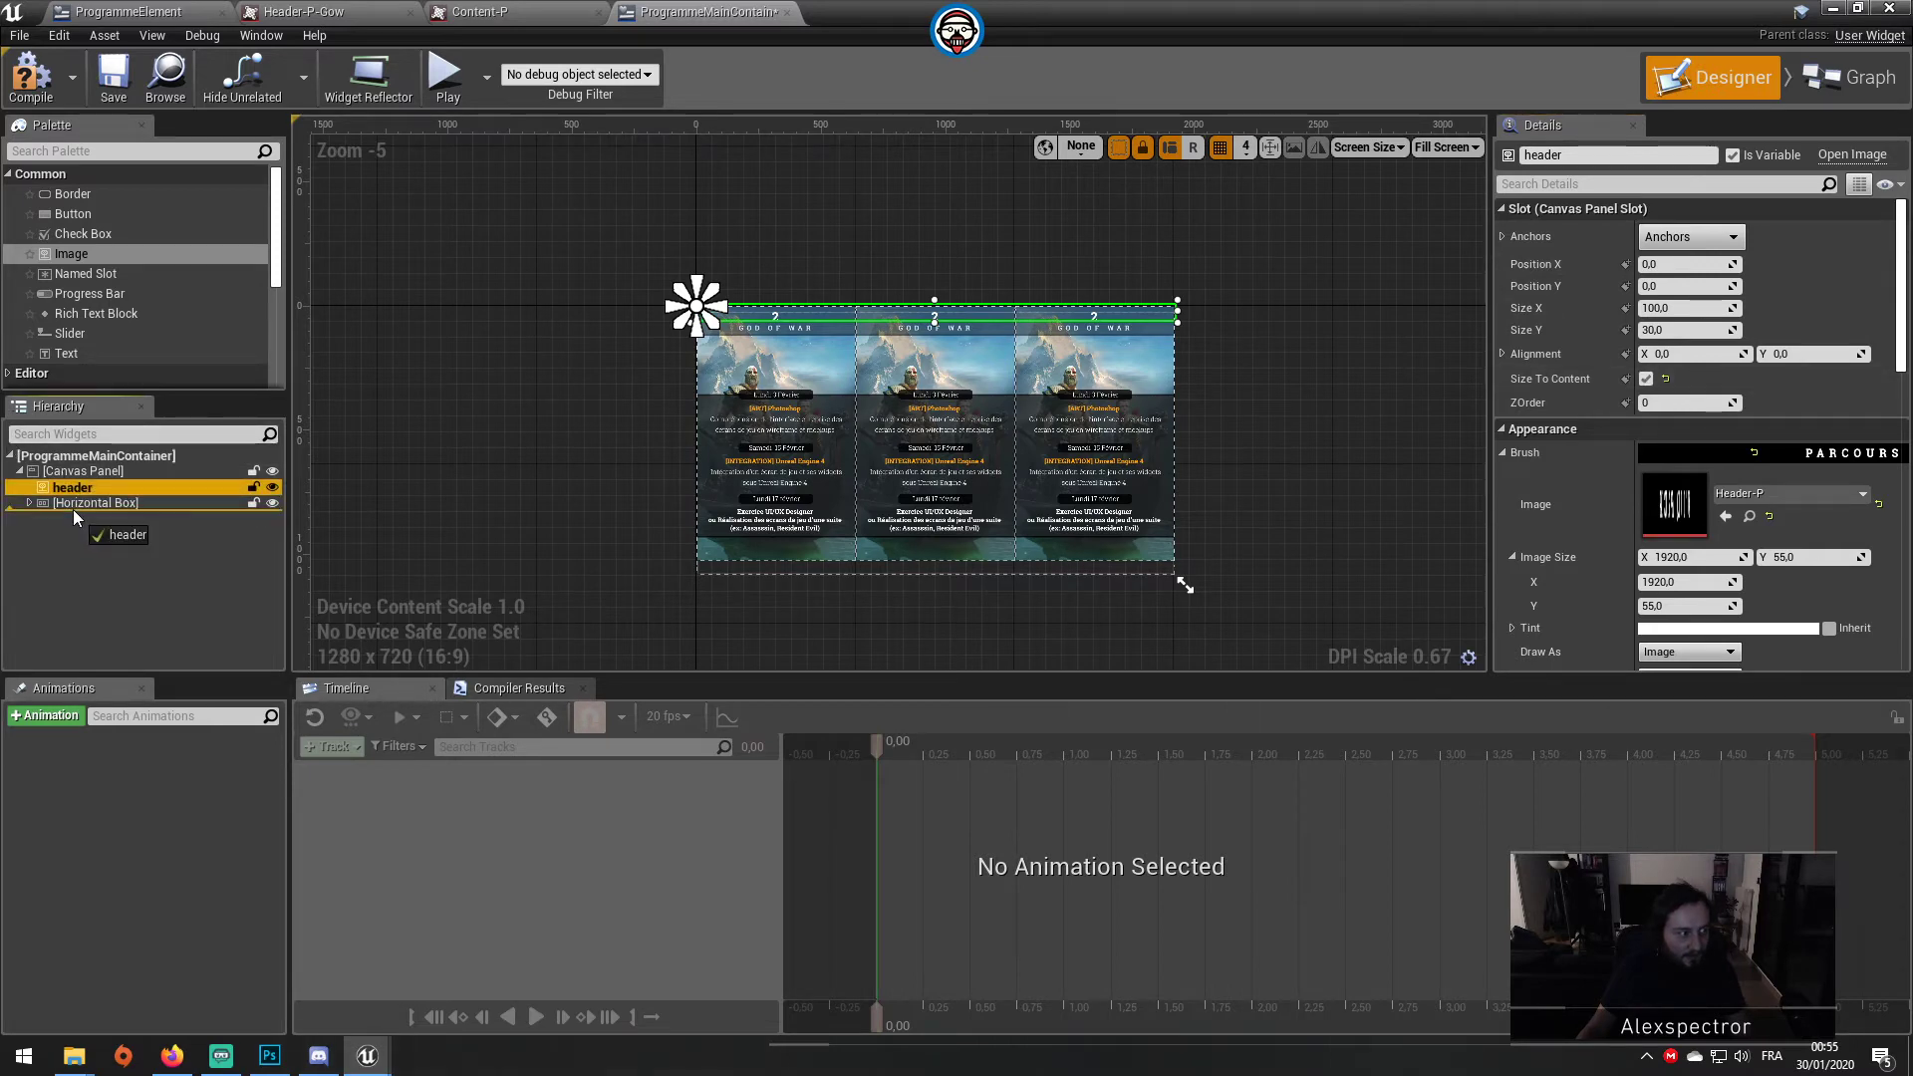
click(1218, 235)
Step: Set the Horizontal Box's Position Y to 55 and enable Size To Content
scroll(869, 275, up, 5)
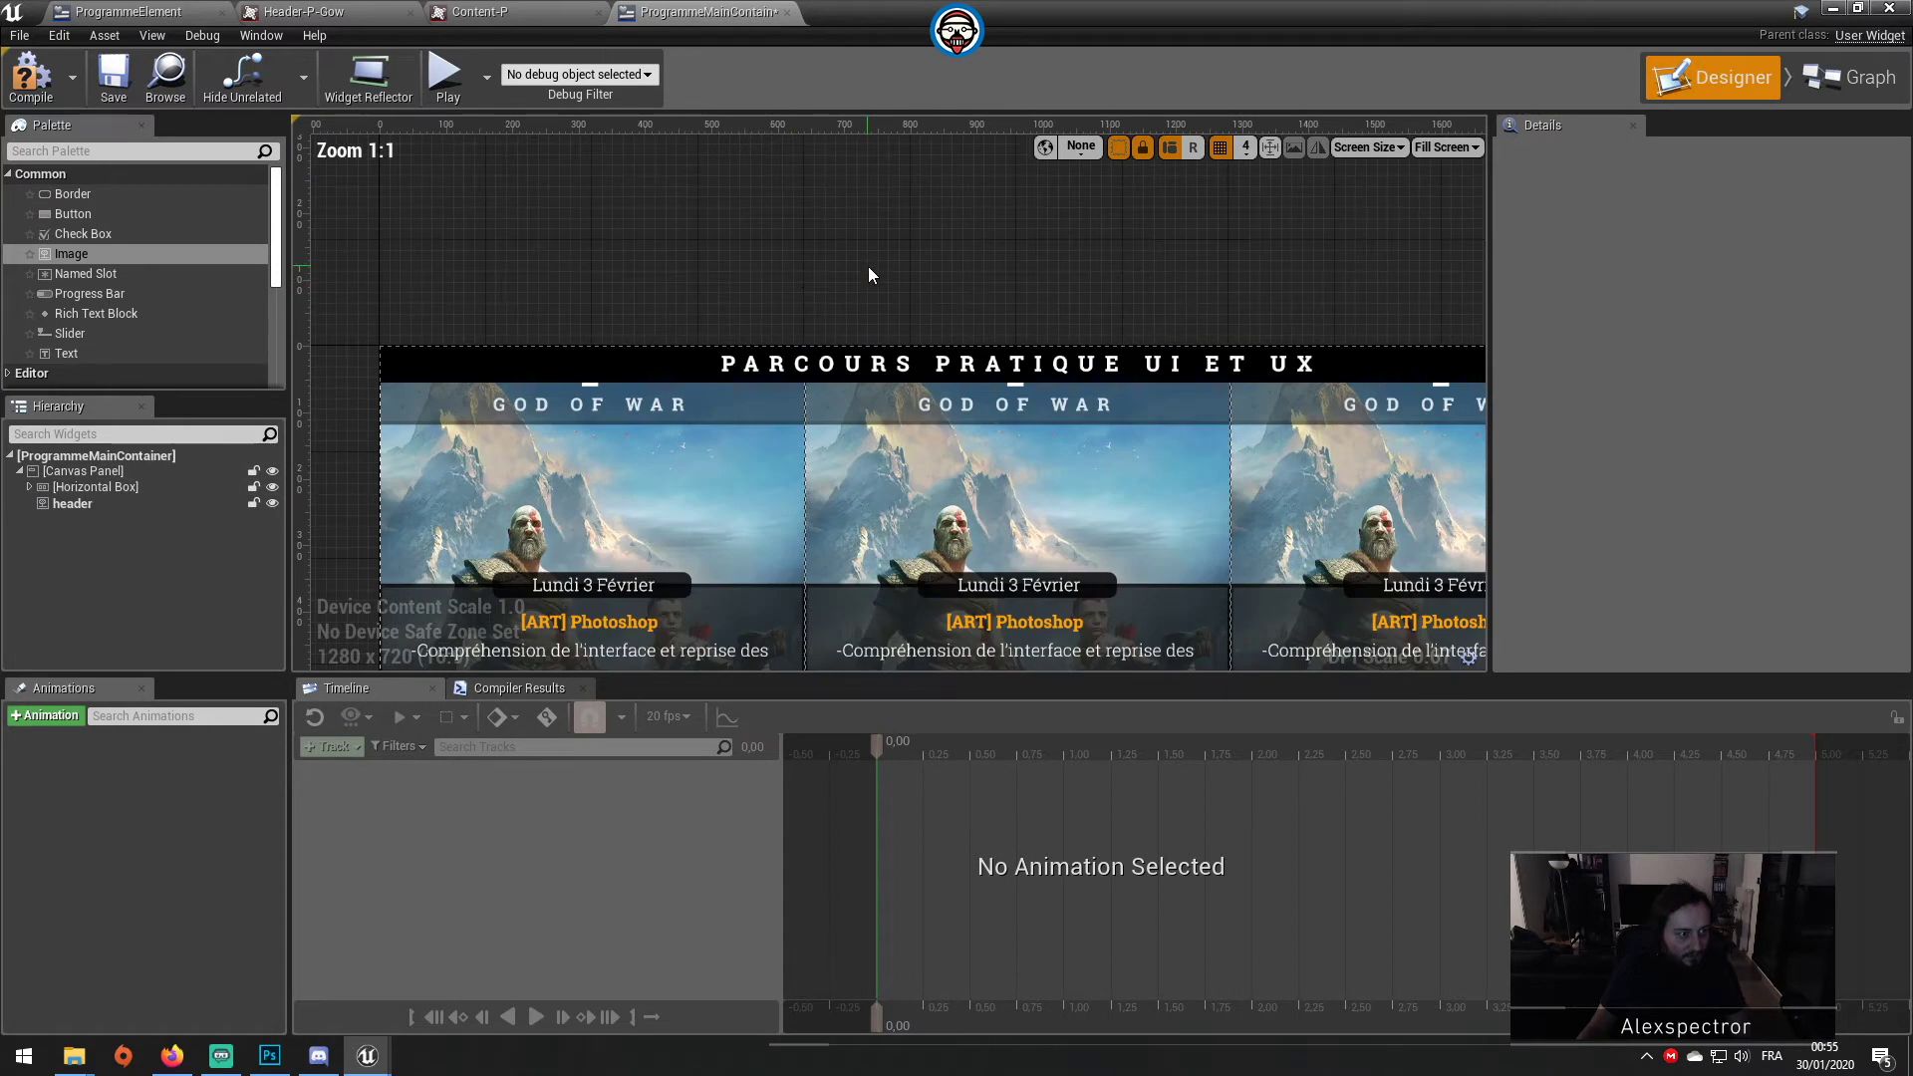
click(638, 410)
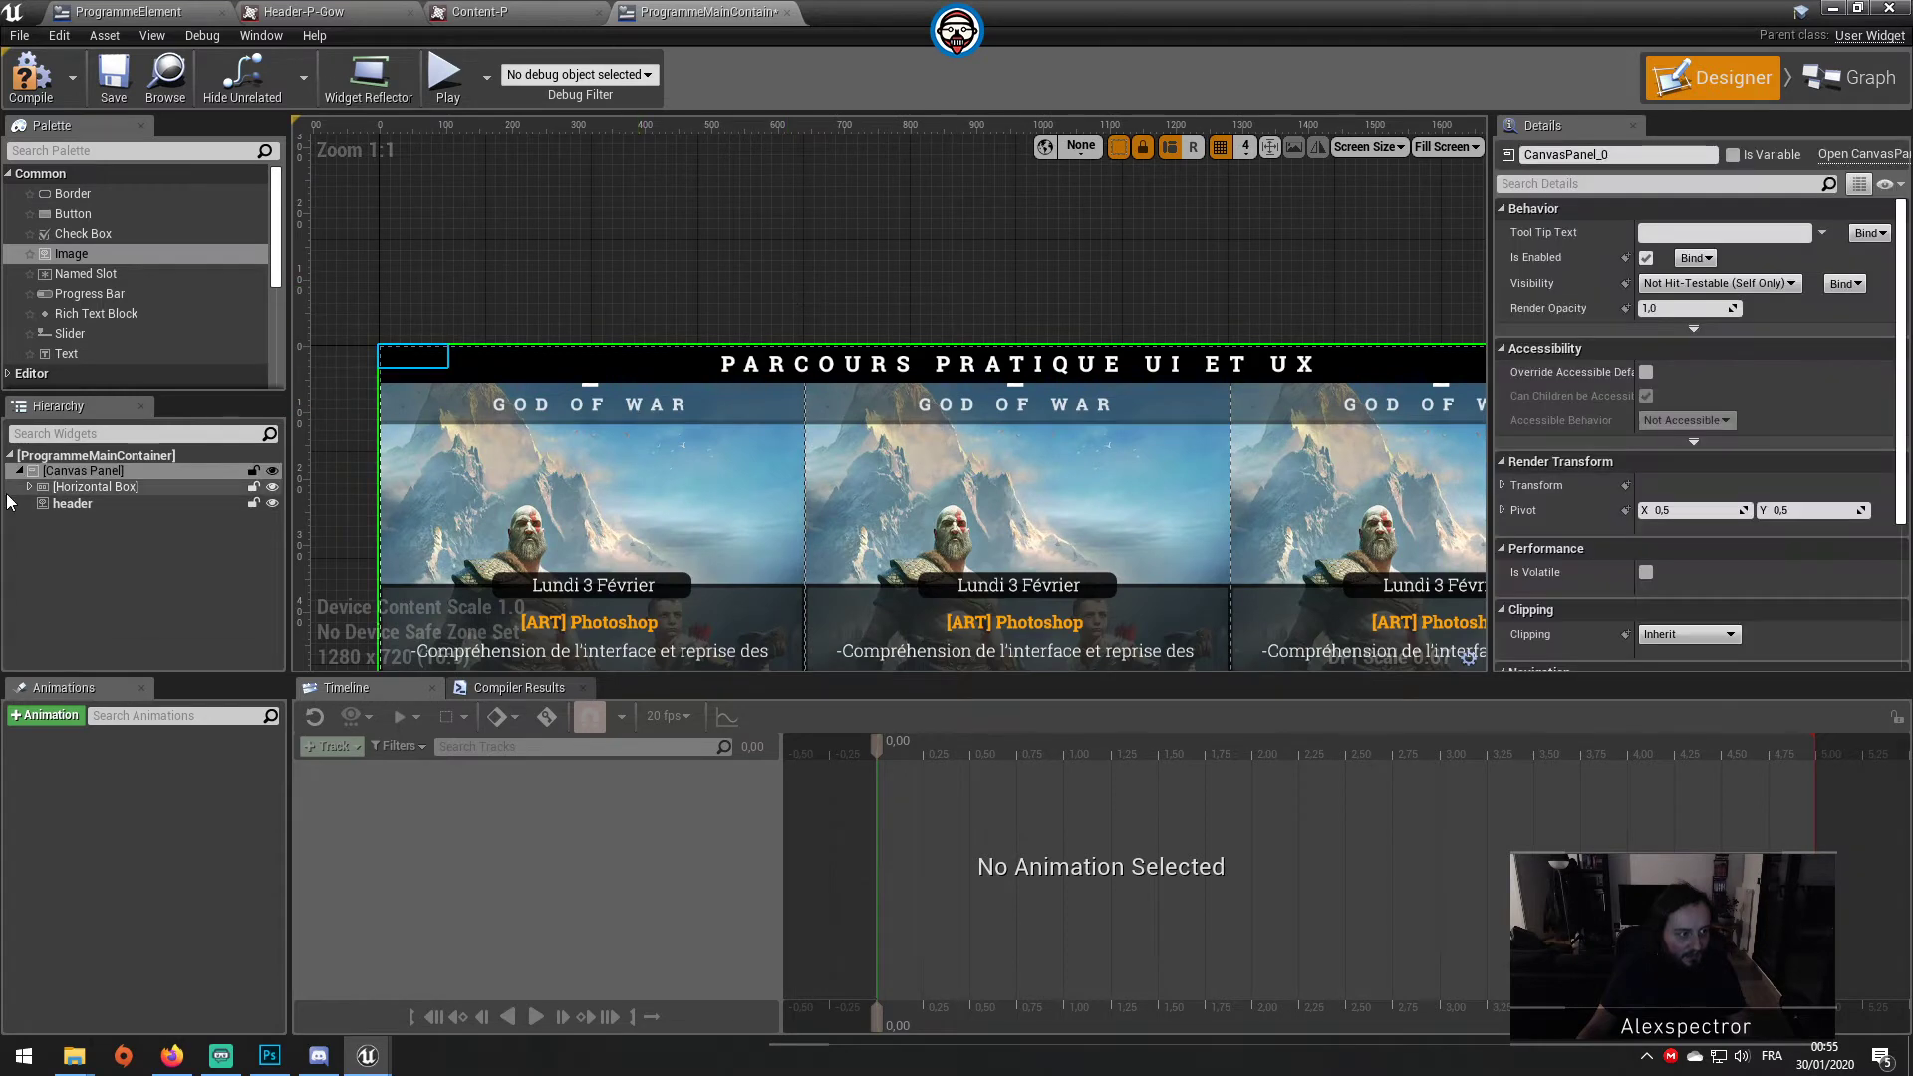
click(57, 505)
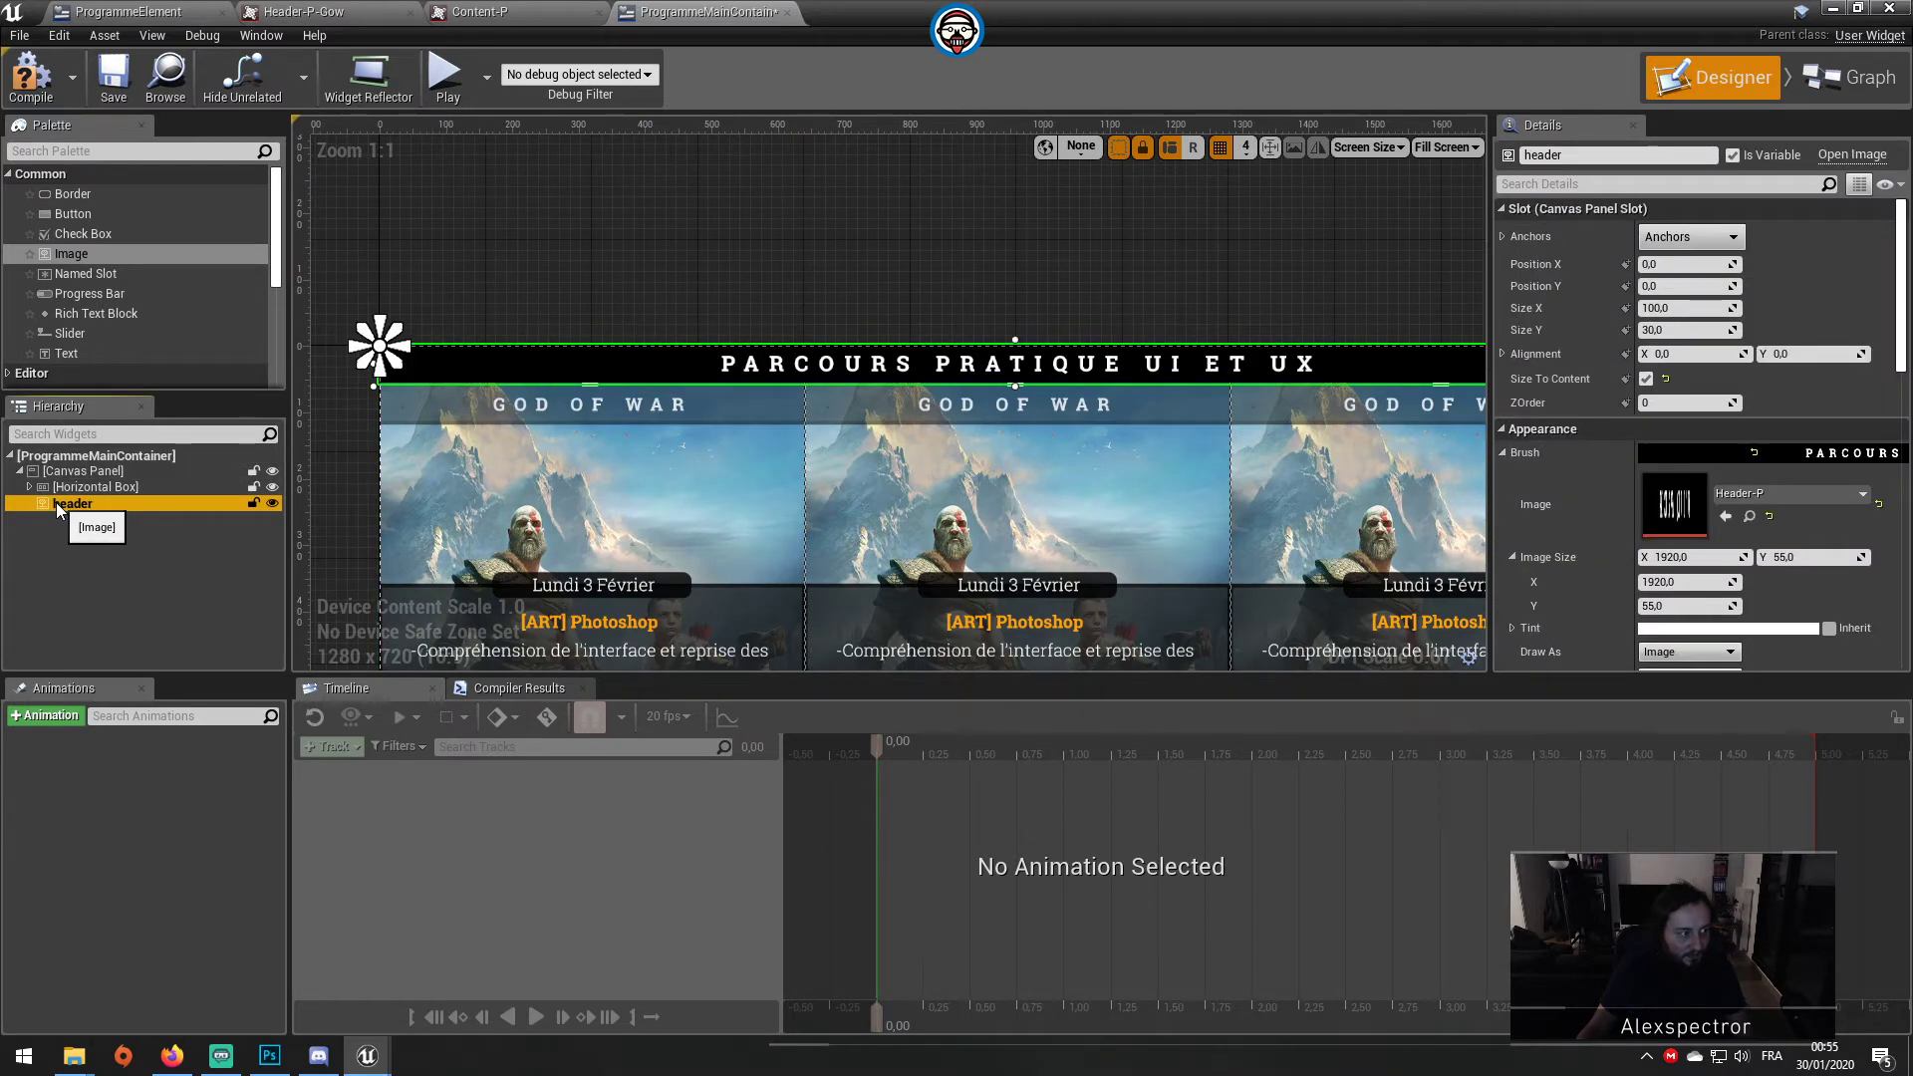
click(94, 487)
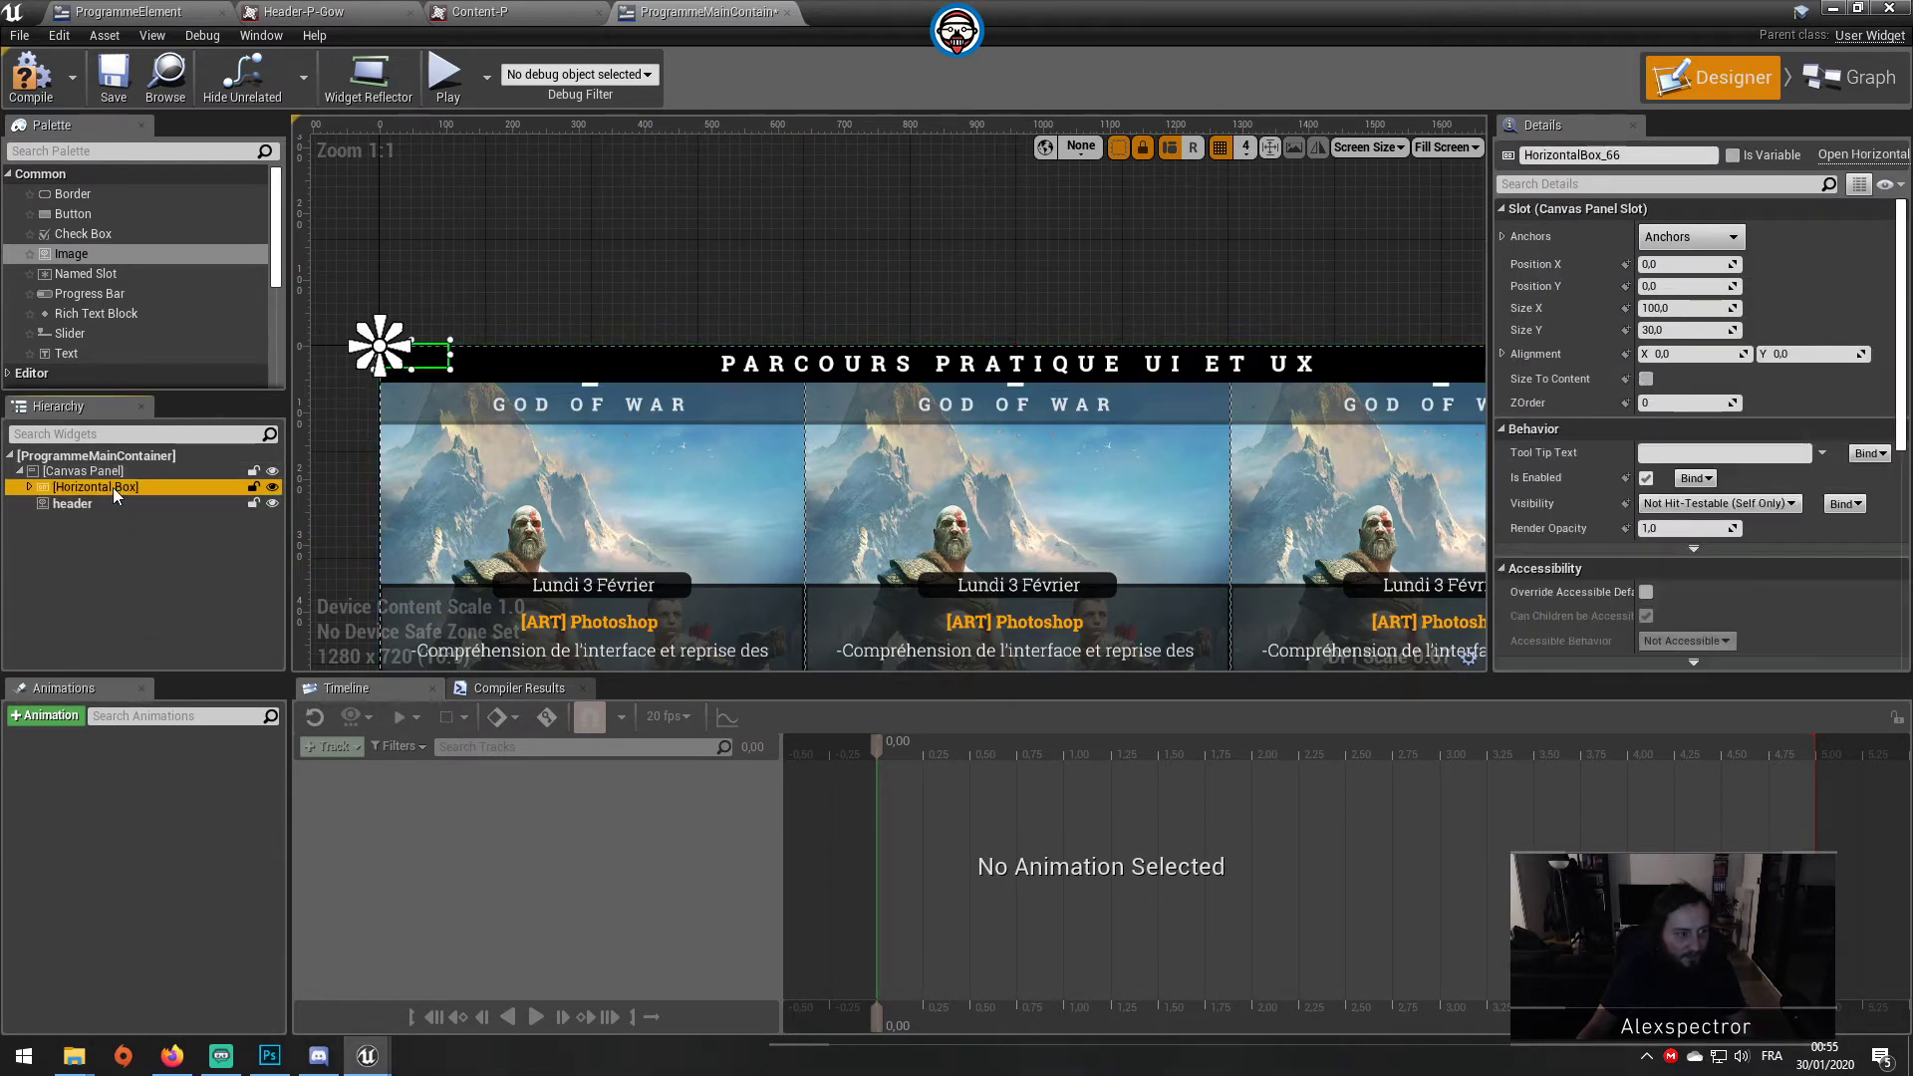
click(1688, 286)
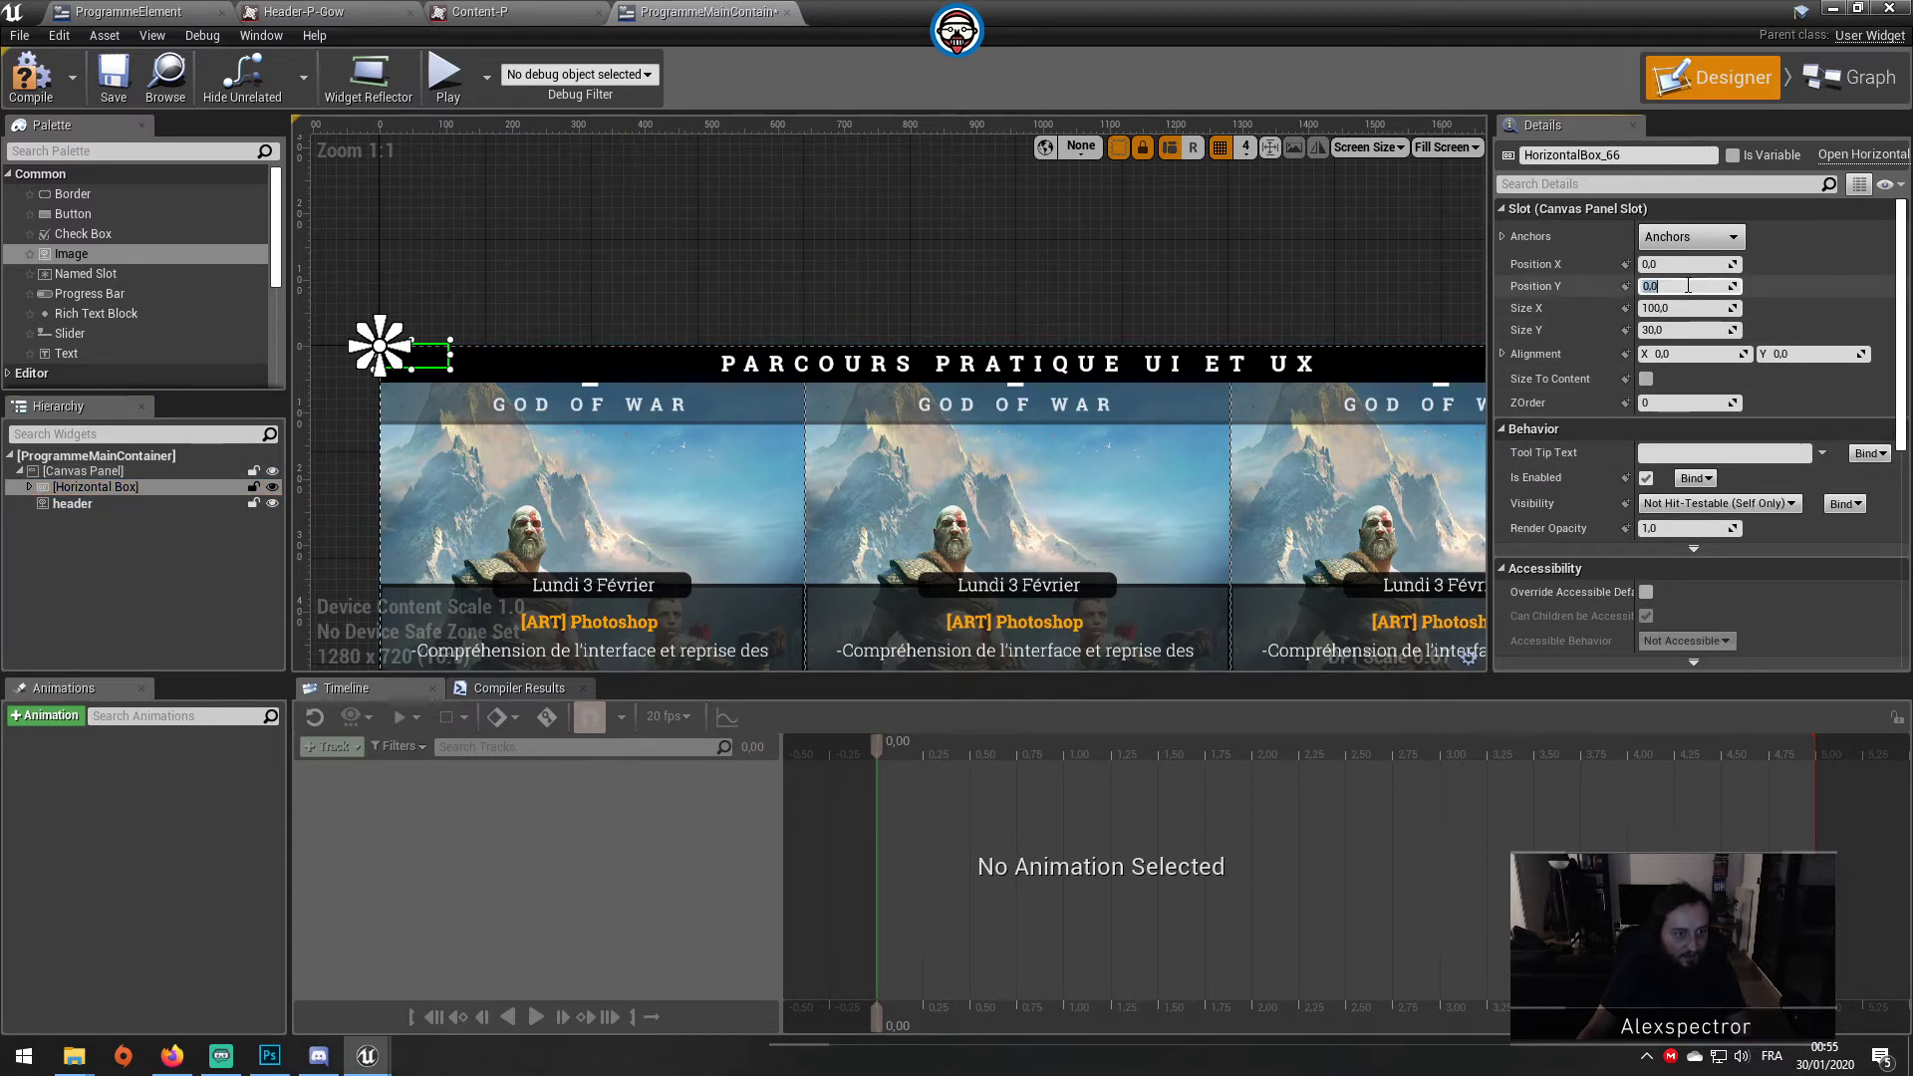
text(55)
key(Return)
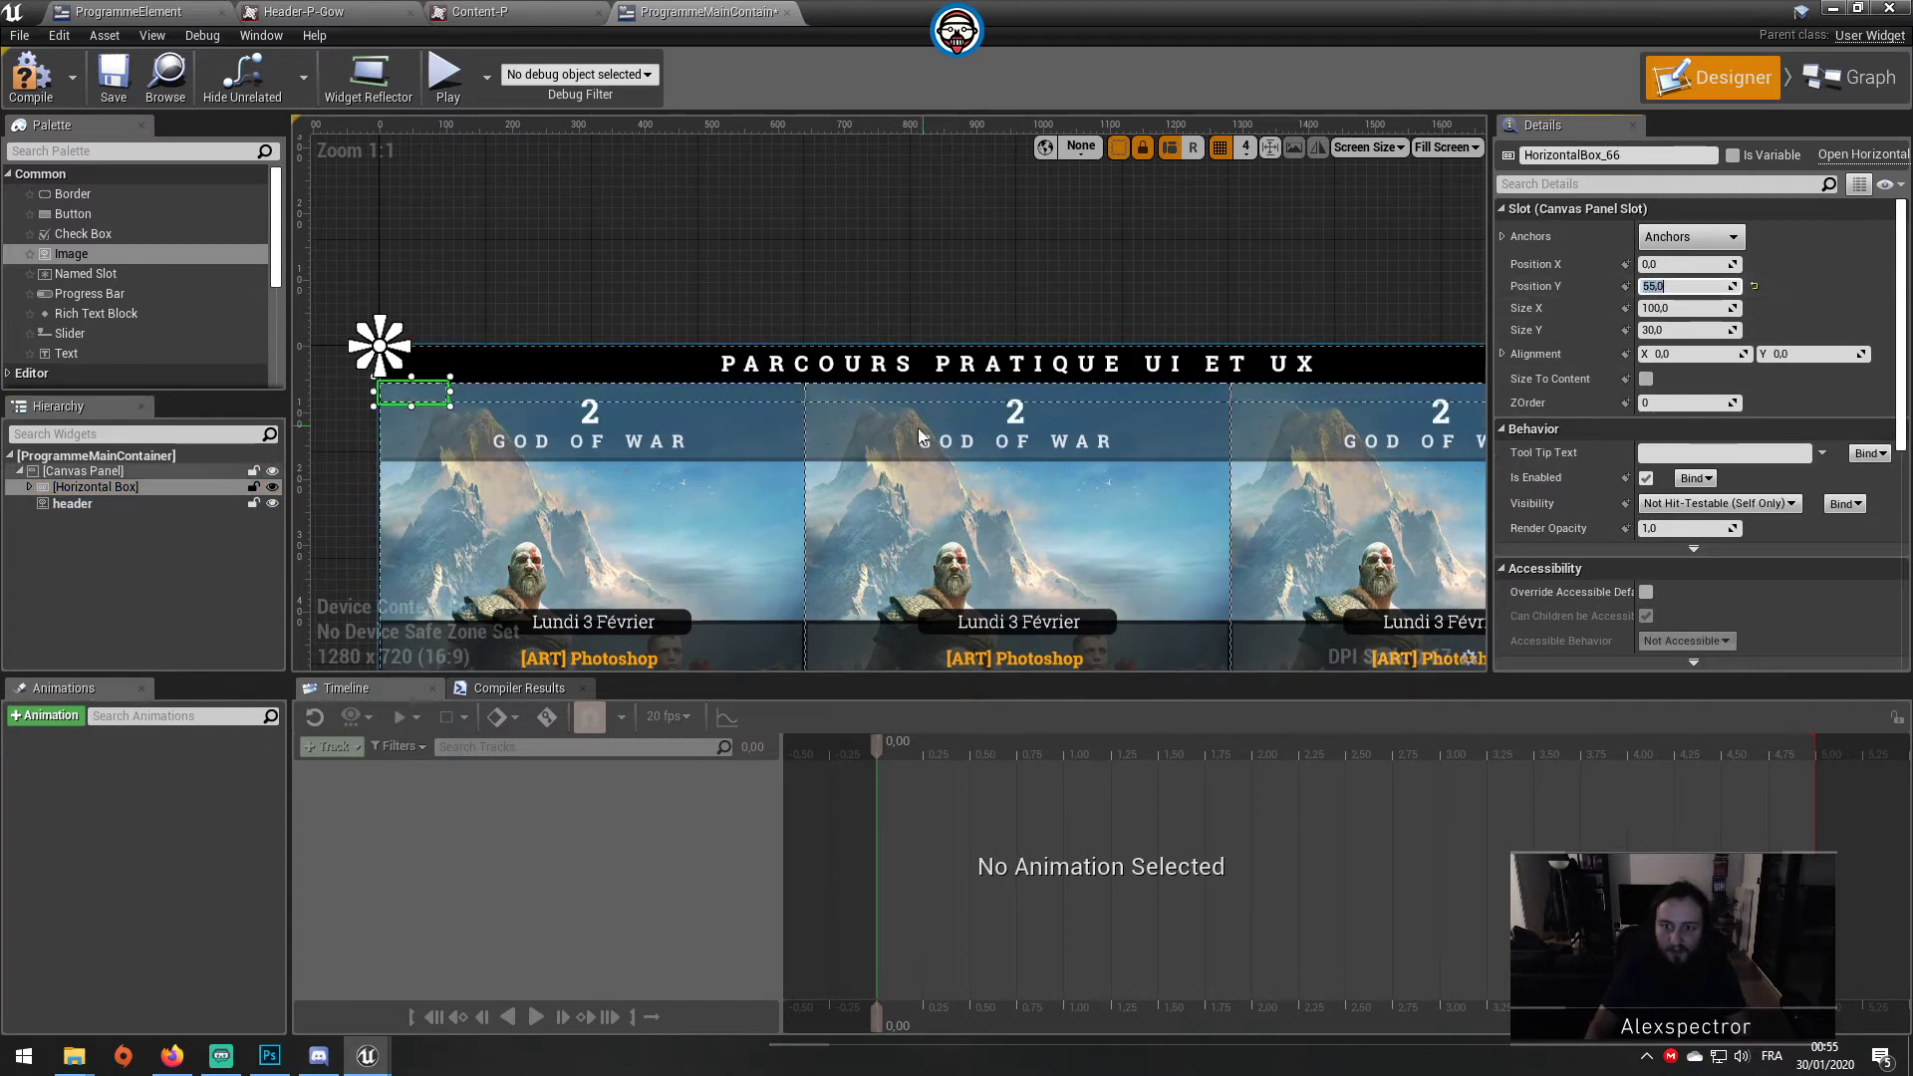
scroll(632, 391, down, 1)
click(1646, 379)
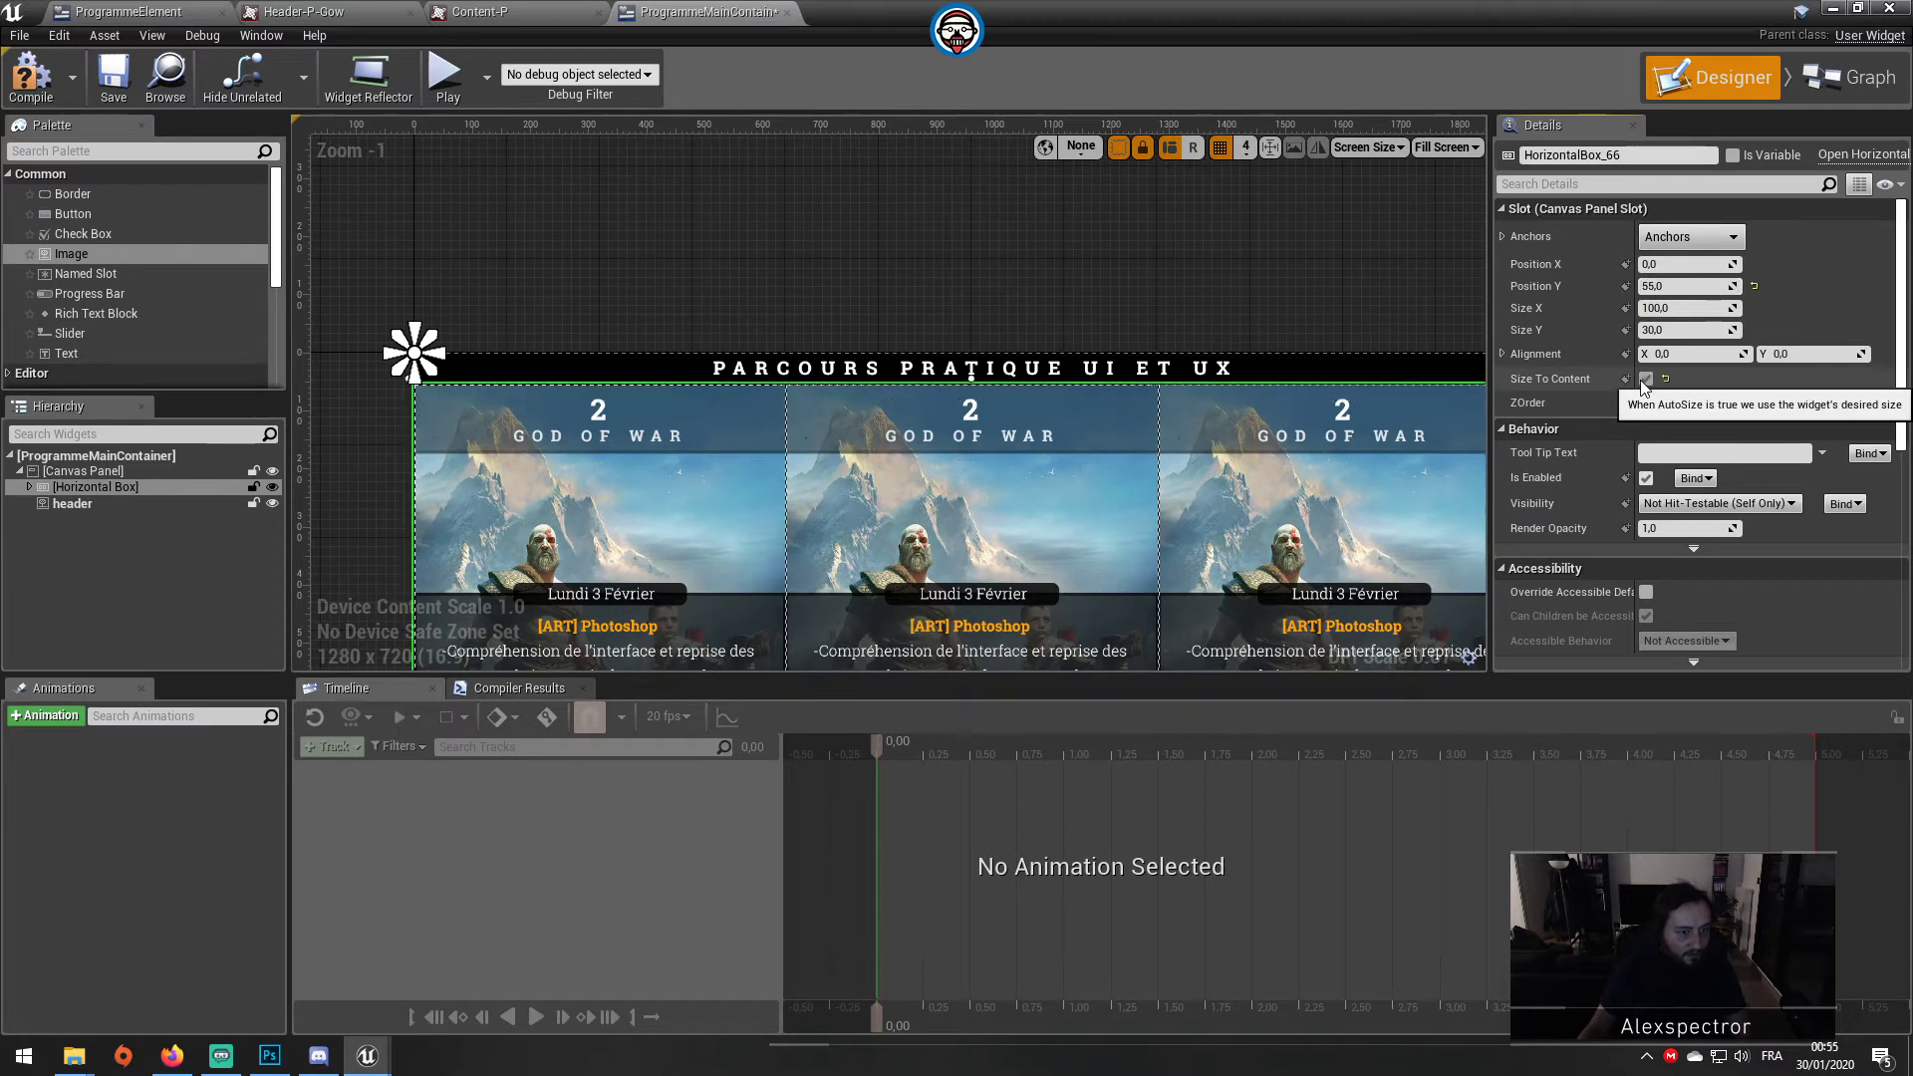
scroll(1004, 253, down, 4)
scroll(1004, 253, up, 1)
scroll(751, 522, up, 2)
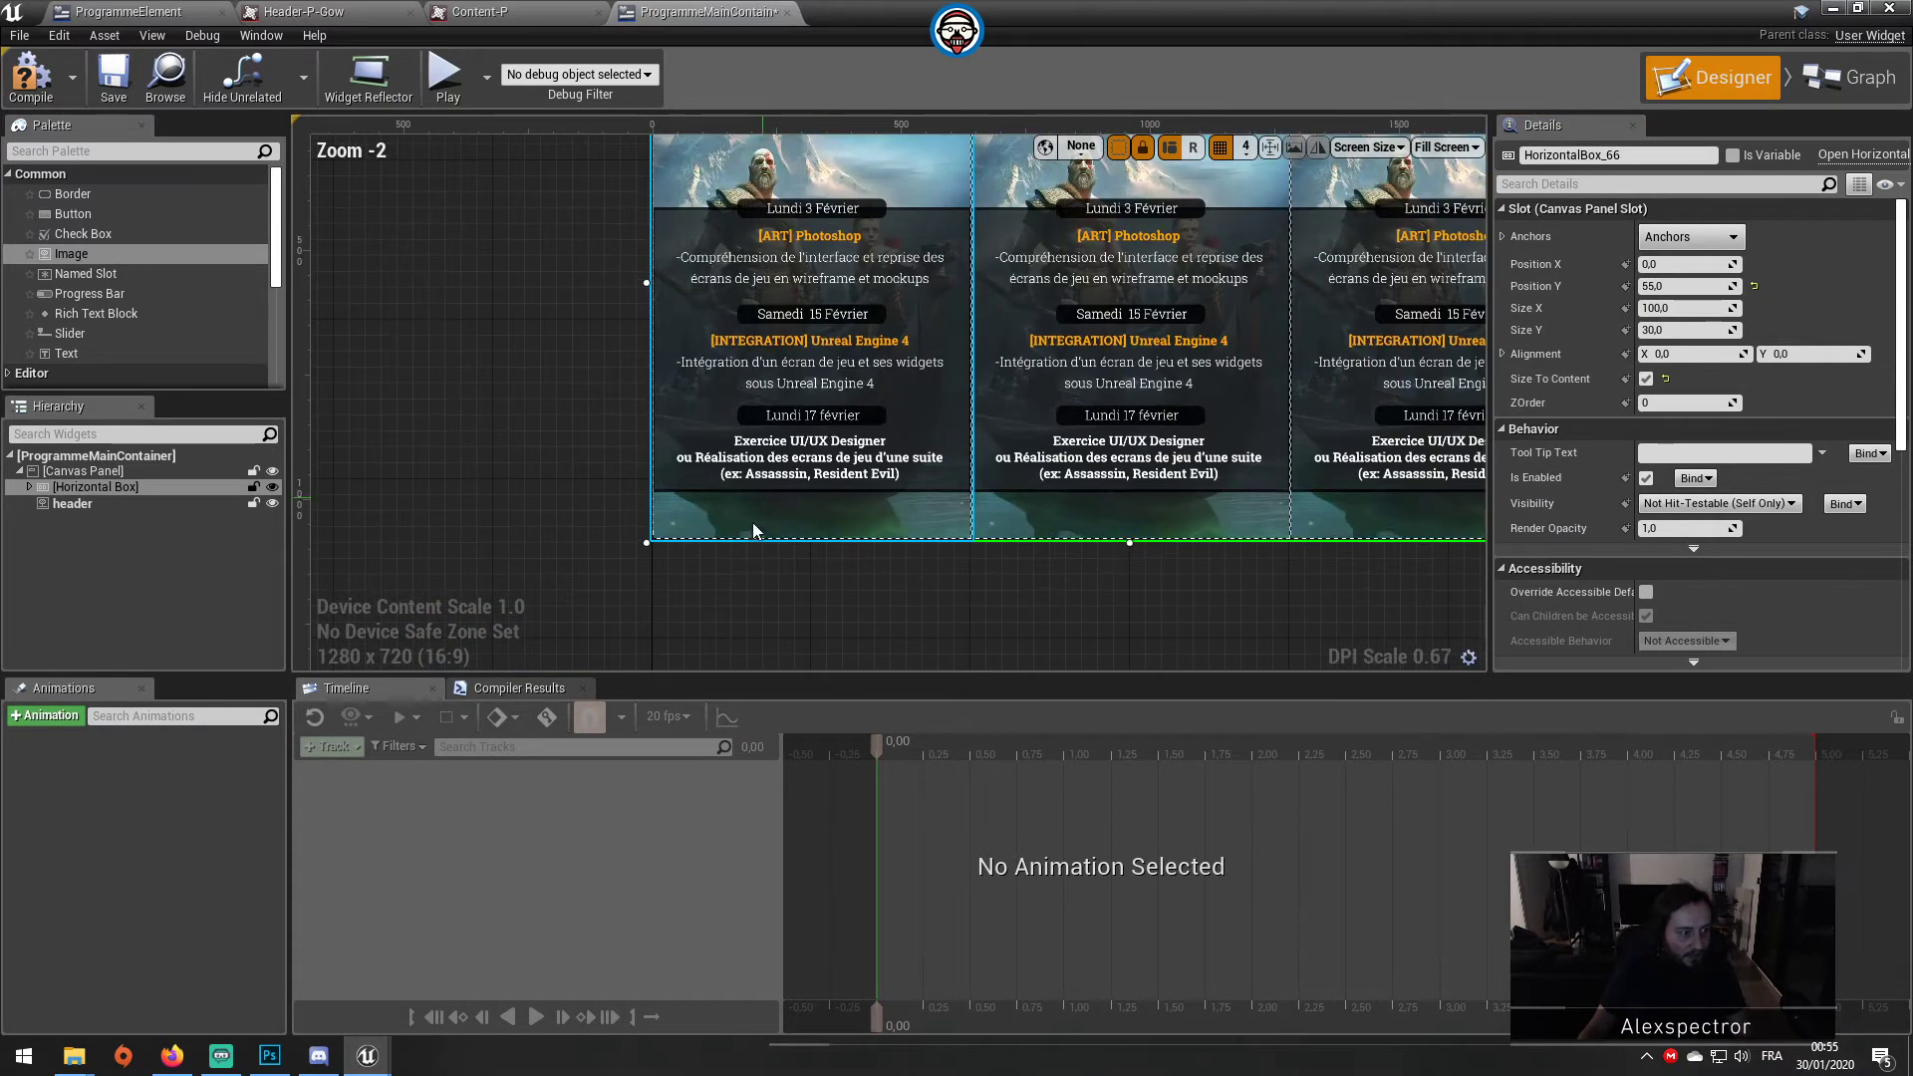
Step: Duplicate the header widget and begin renaming the copy
click(903, 481)
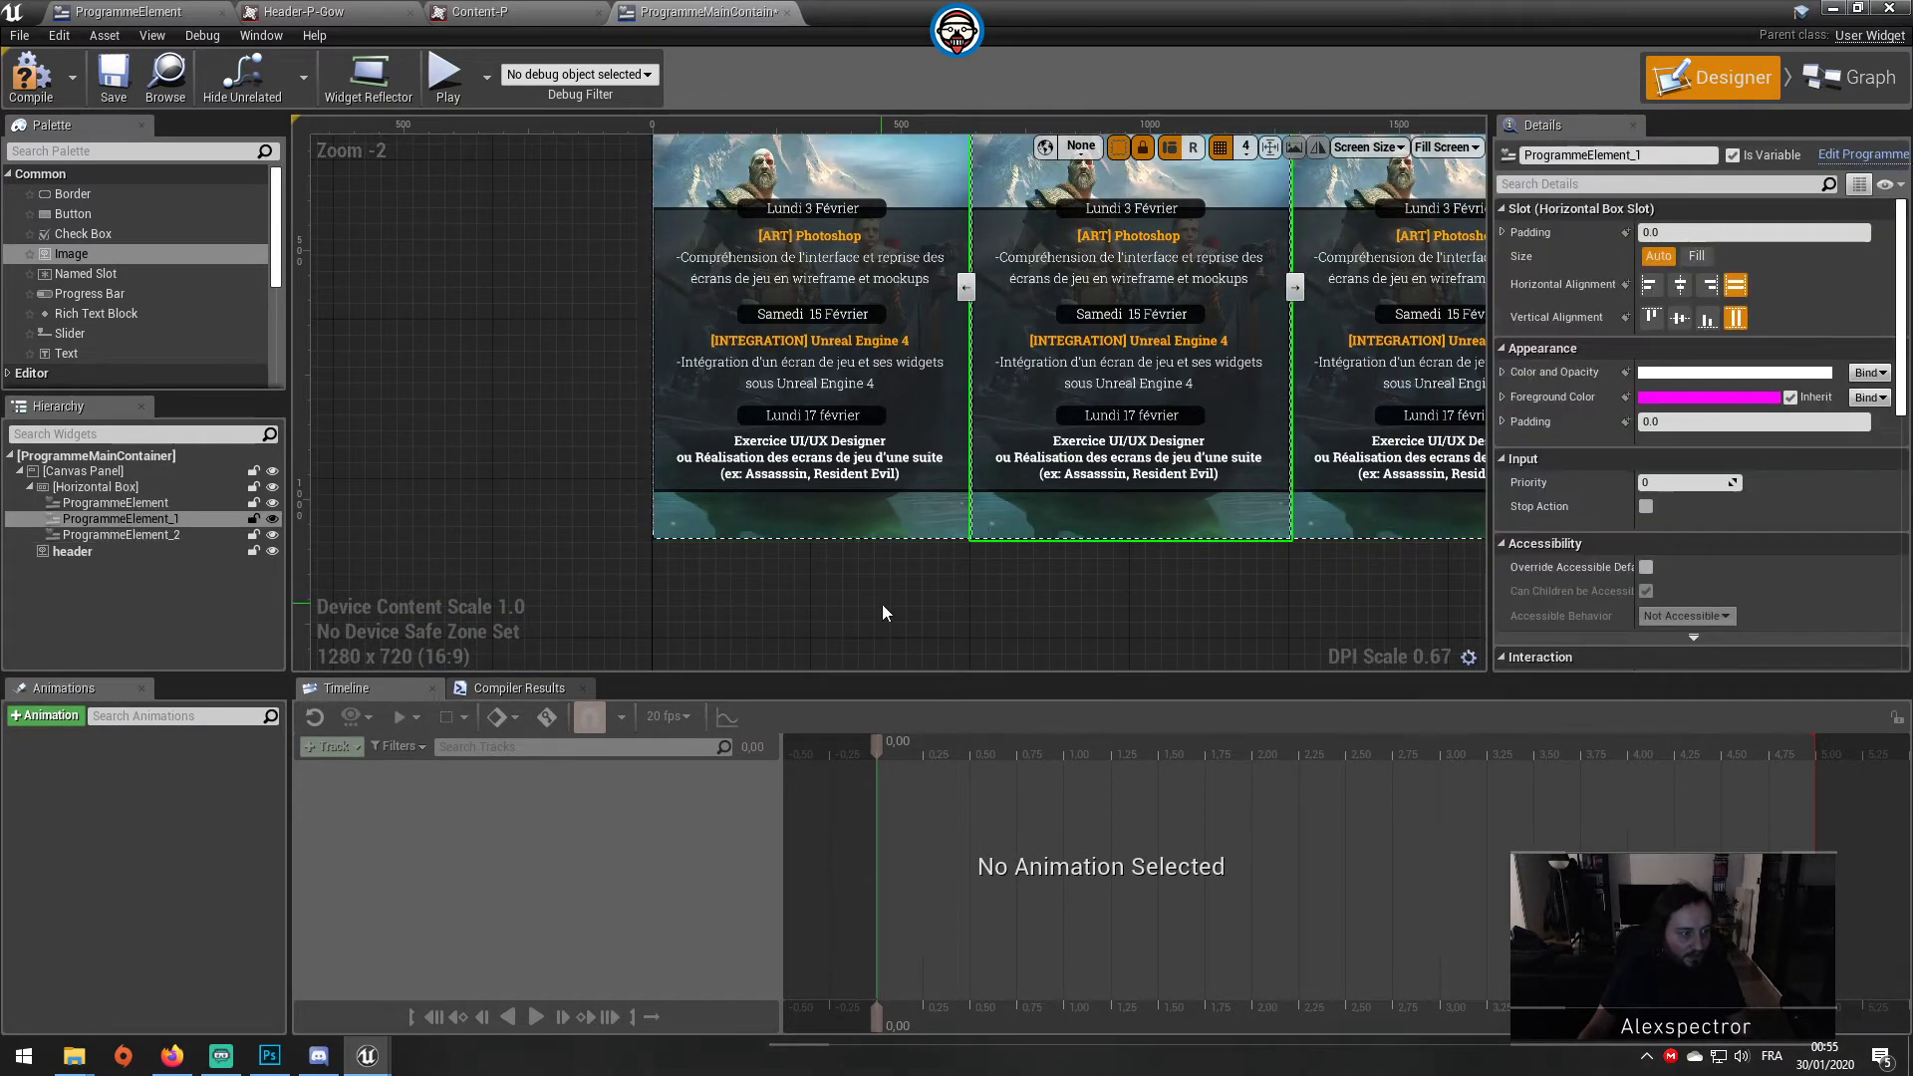
click(93, 554)
click(100, 489)
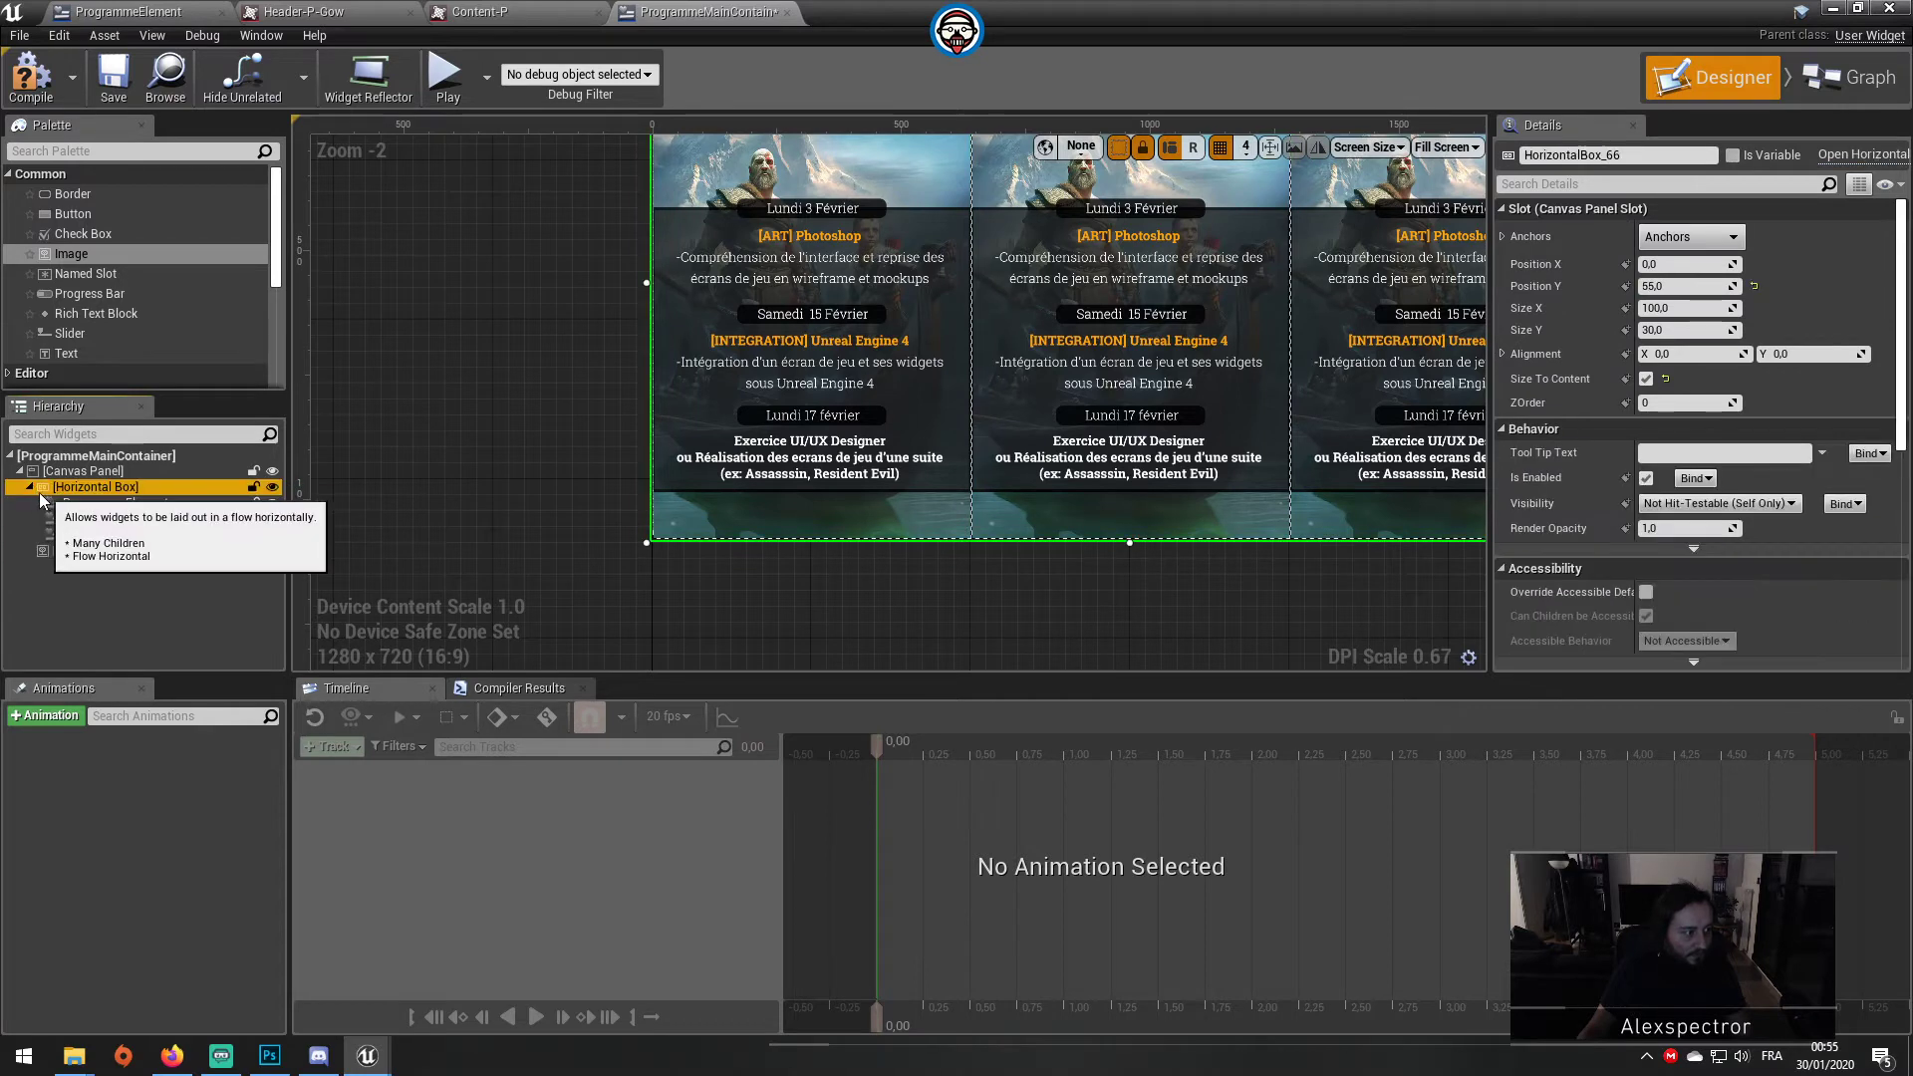
click(29, 487)
click(46, 503)
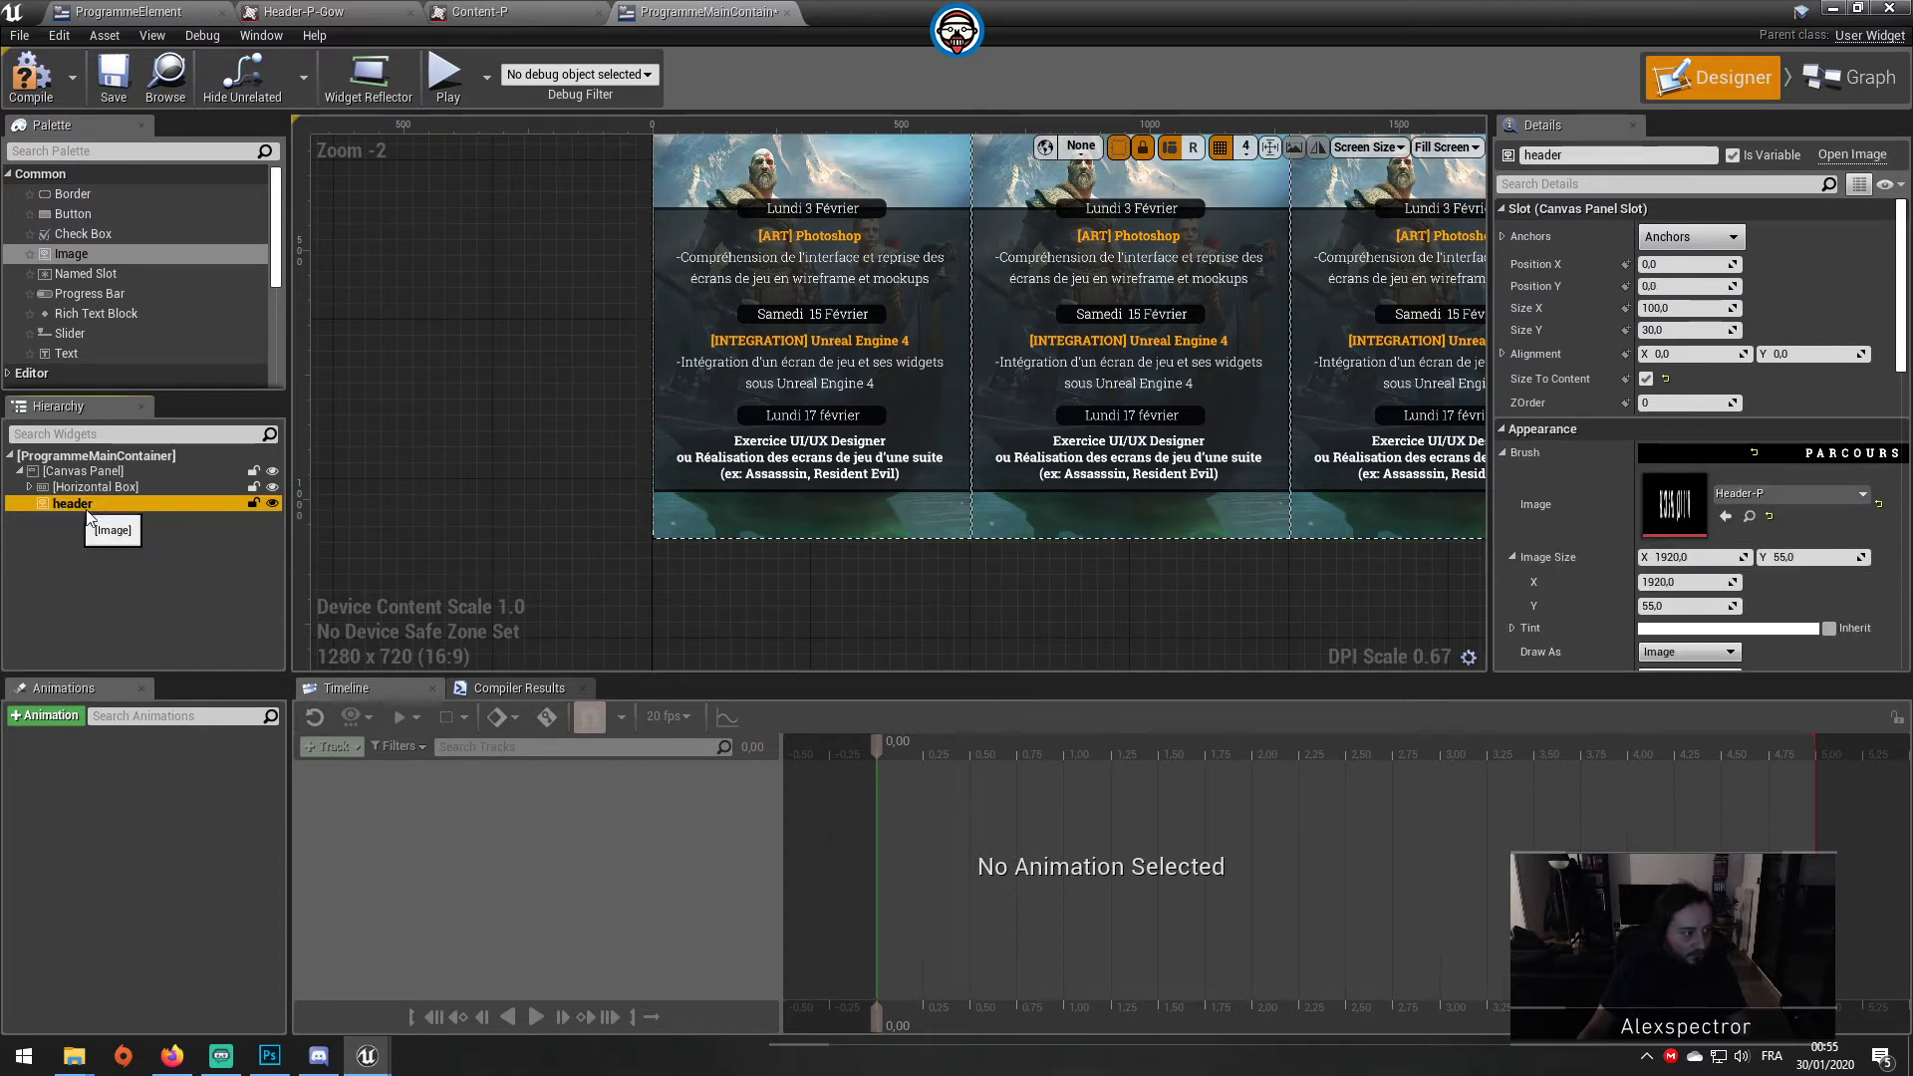
key(ctrl+d)
double_click(108, 521)
text(f)
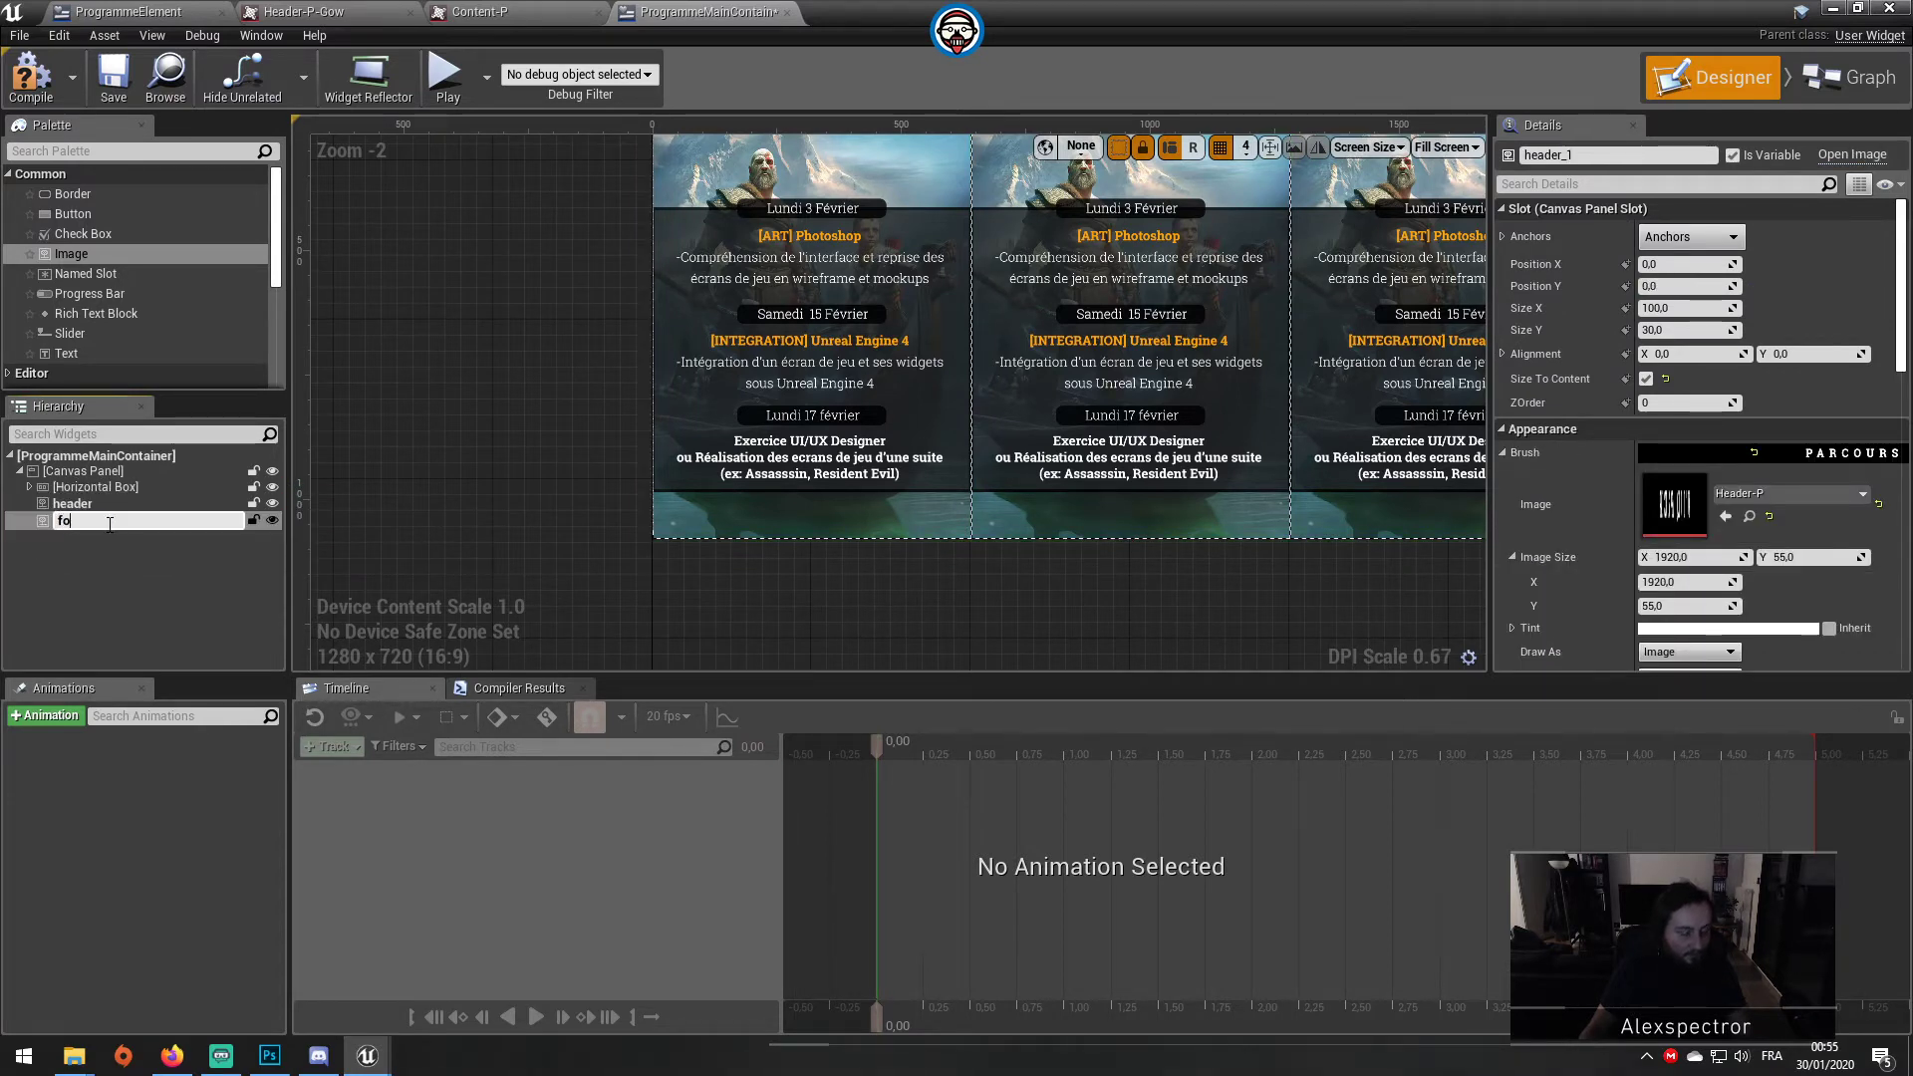
Step: Rename the header copy to footer and anchor it to the bottom centre
text(oter)
key(Return)
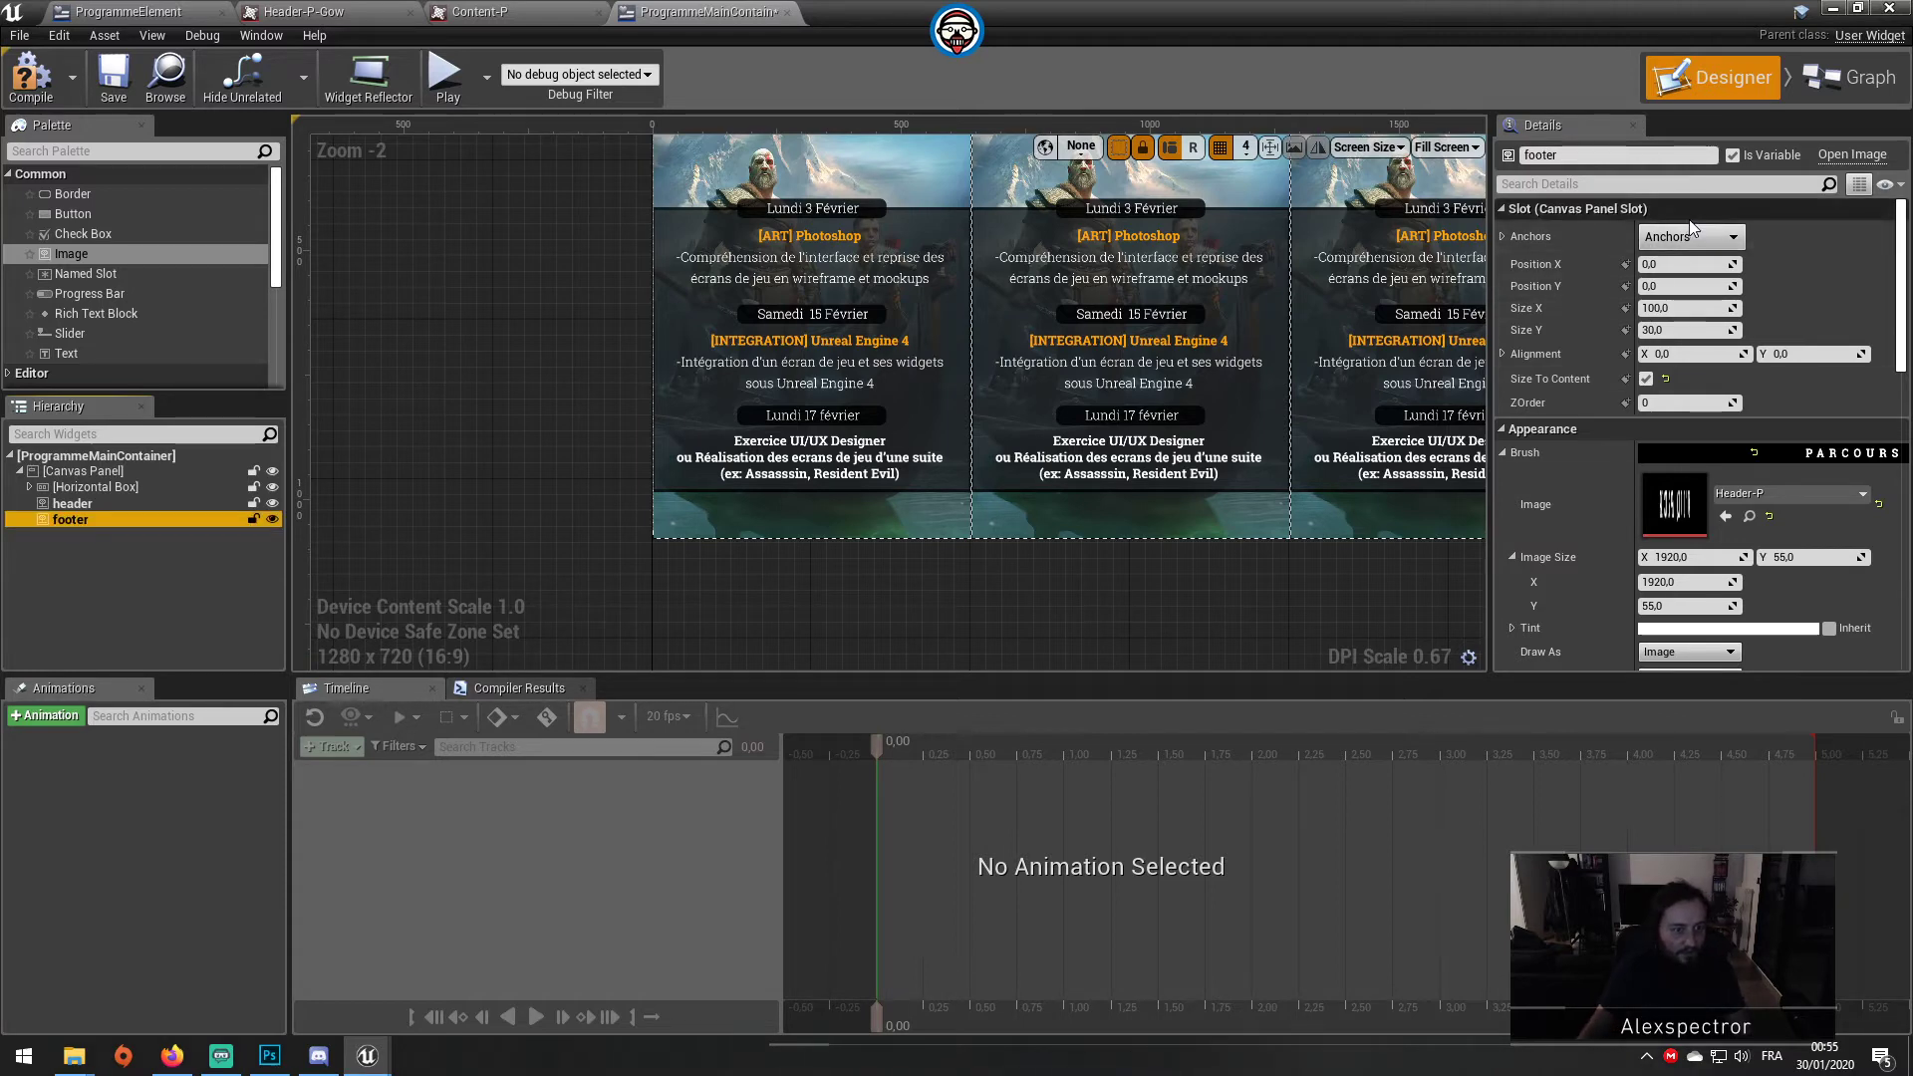
click(1689, 214)
click(1503, 233)
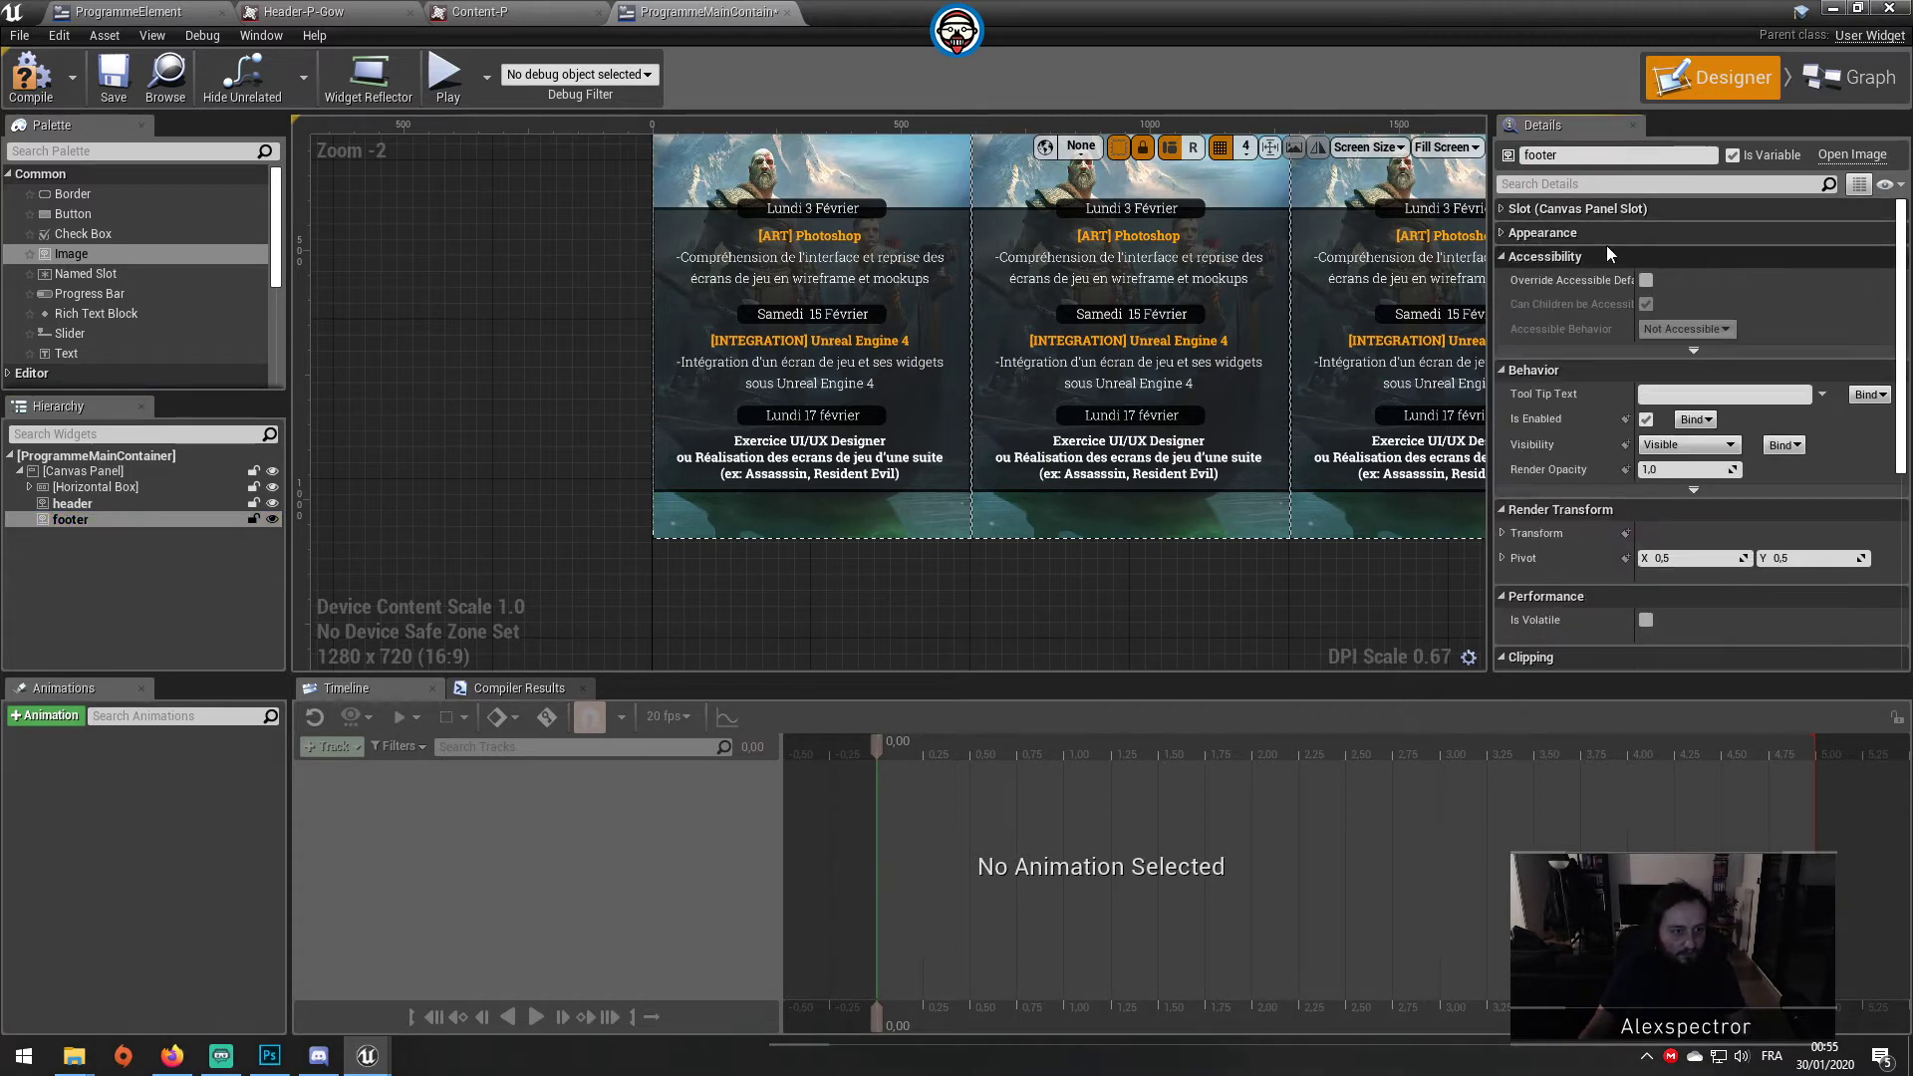
click(1500, 231)
click(1503, 208)
click(1691, 236)
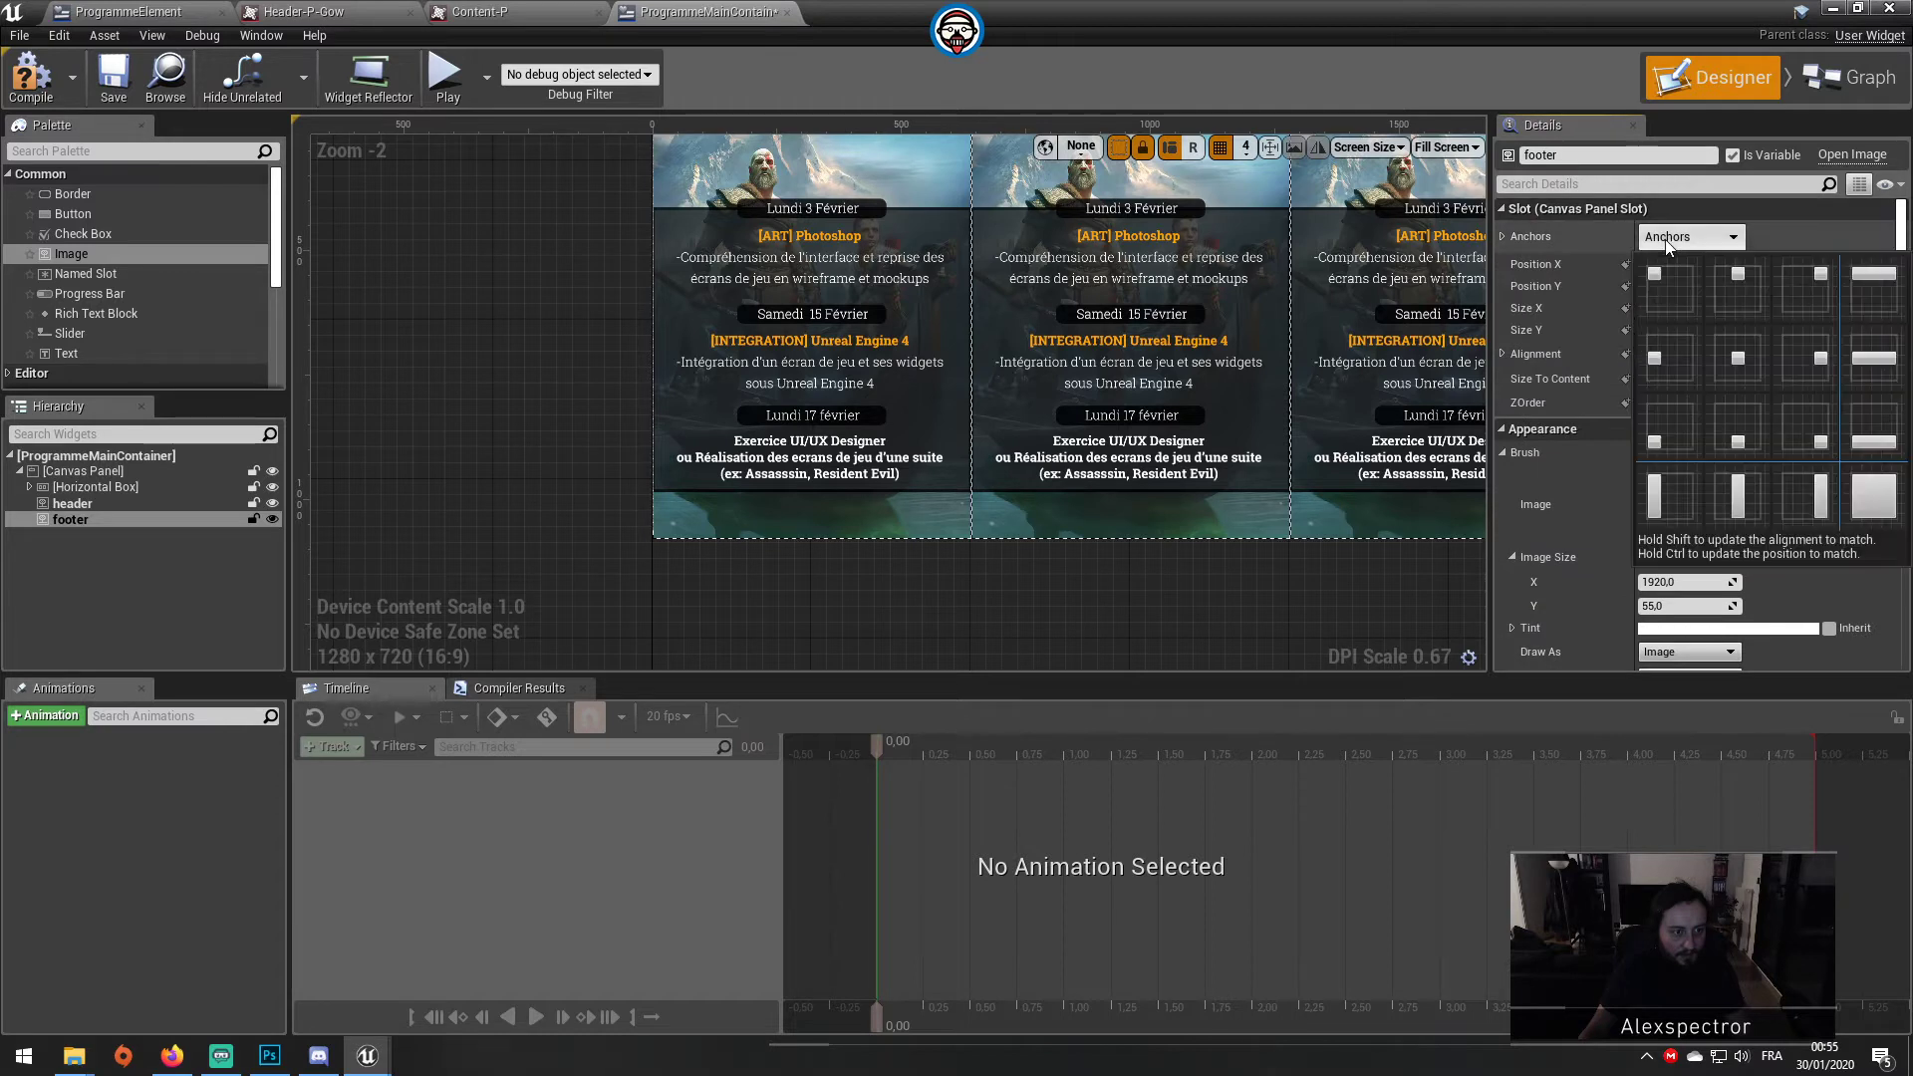
click(1759, 441)
Step: Set the footer's position to 0,0 and its alignment to 0.5, 1
click(1684, 264)
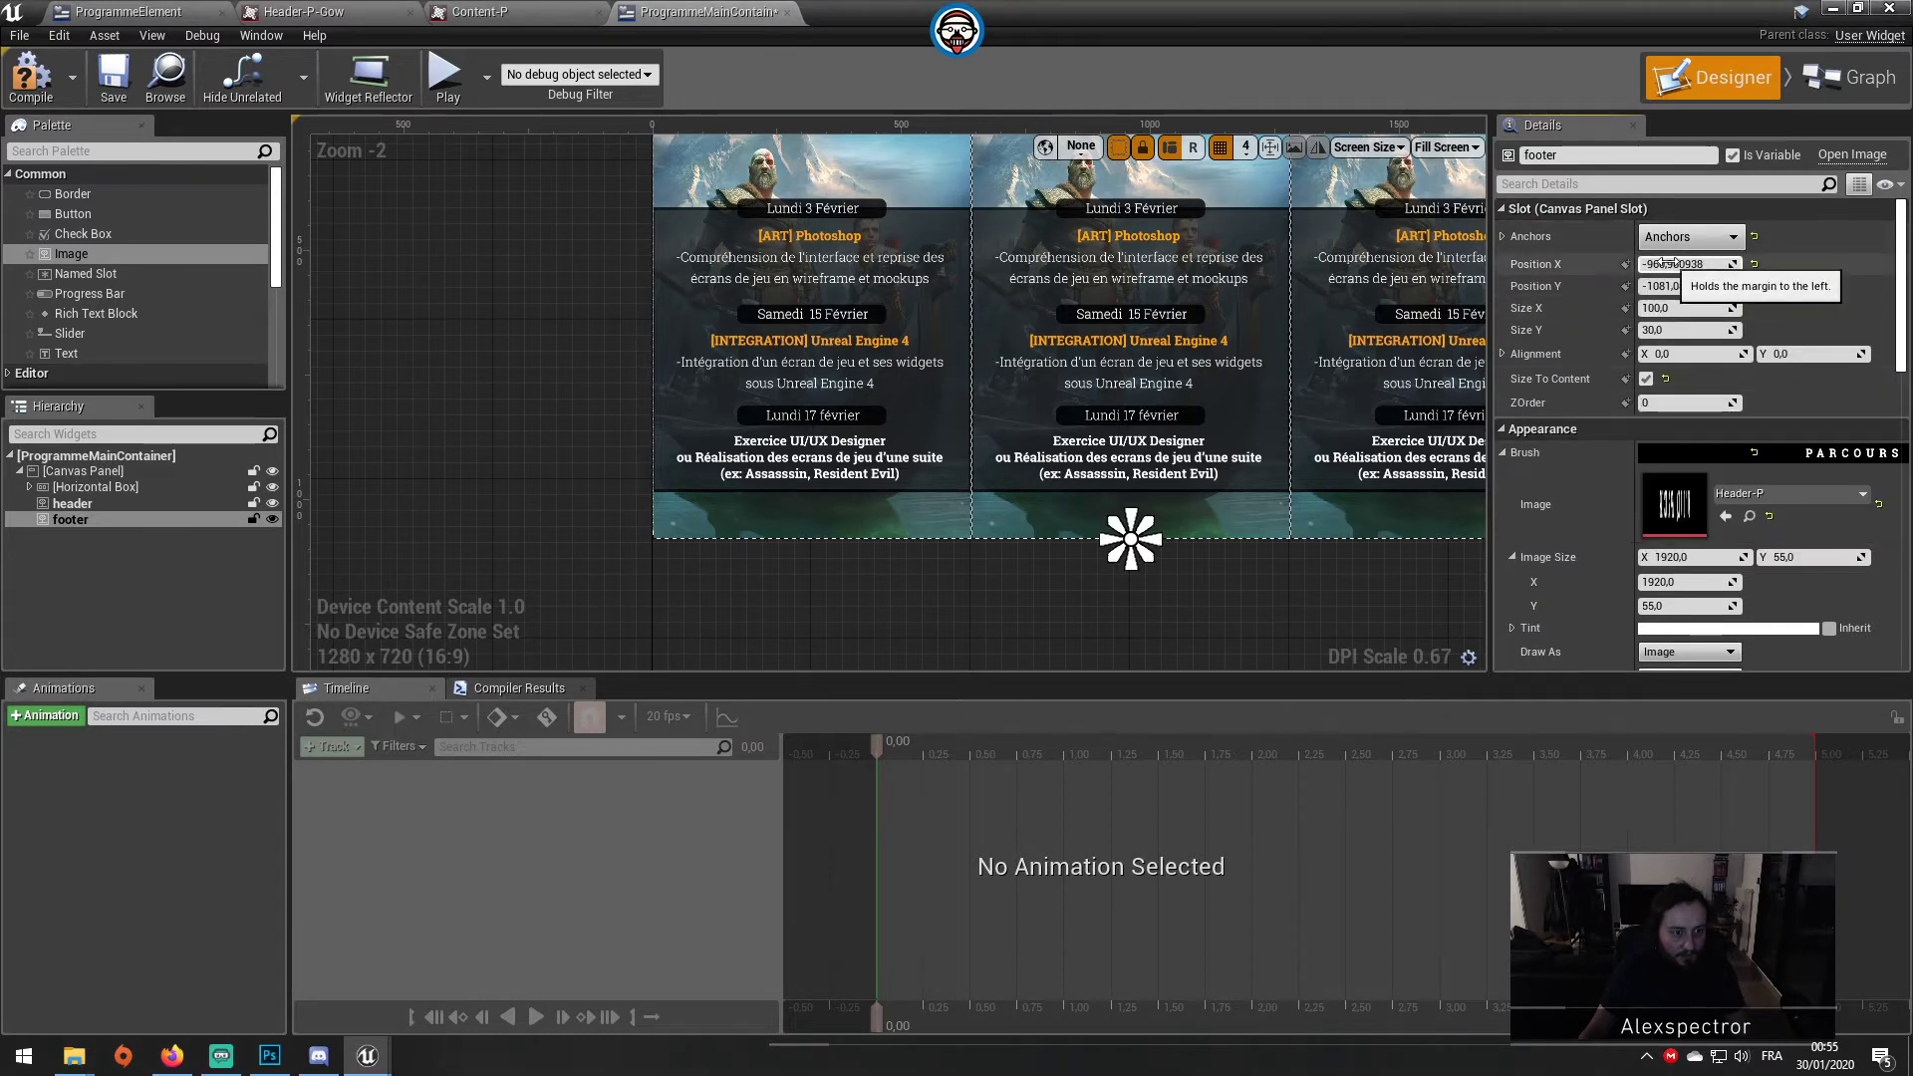
text(0)
click(1684, 286)
text(0)
key(Return)
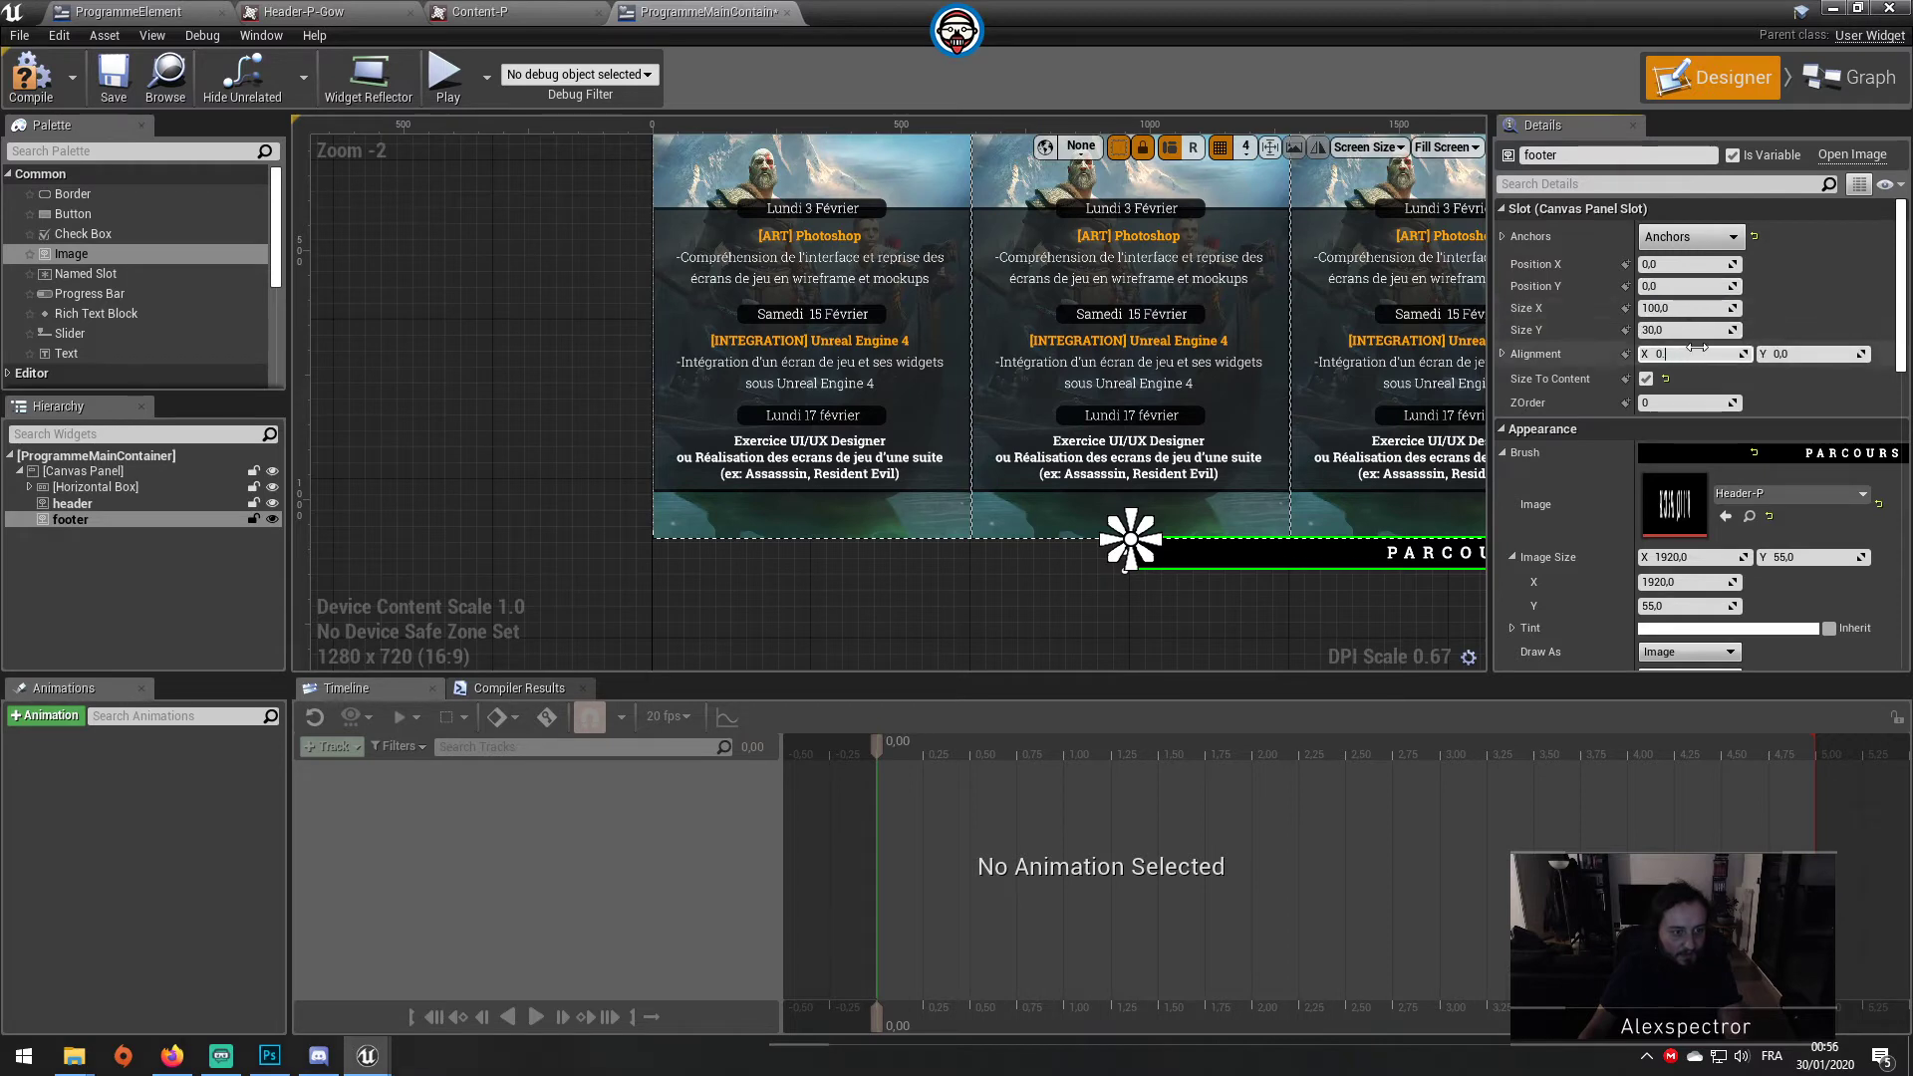
text(,5)
click(1829, 353)
text(1)
key(Return)
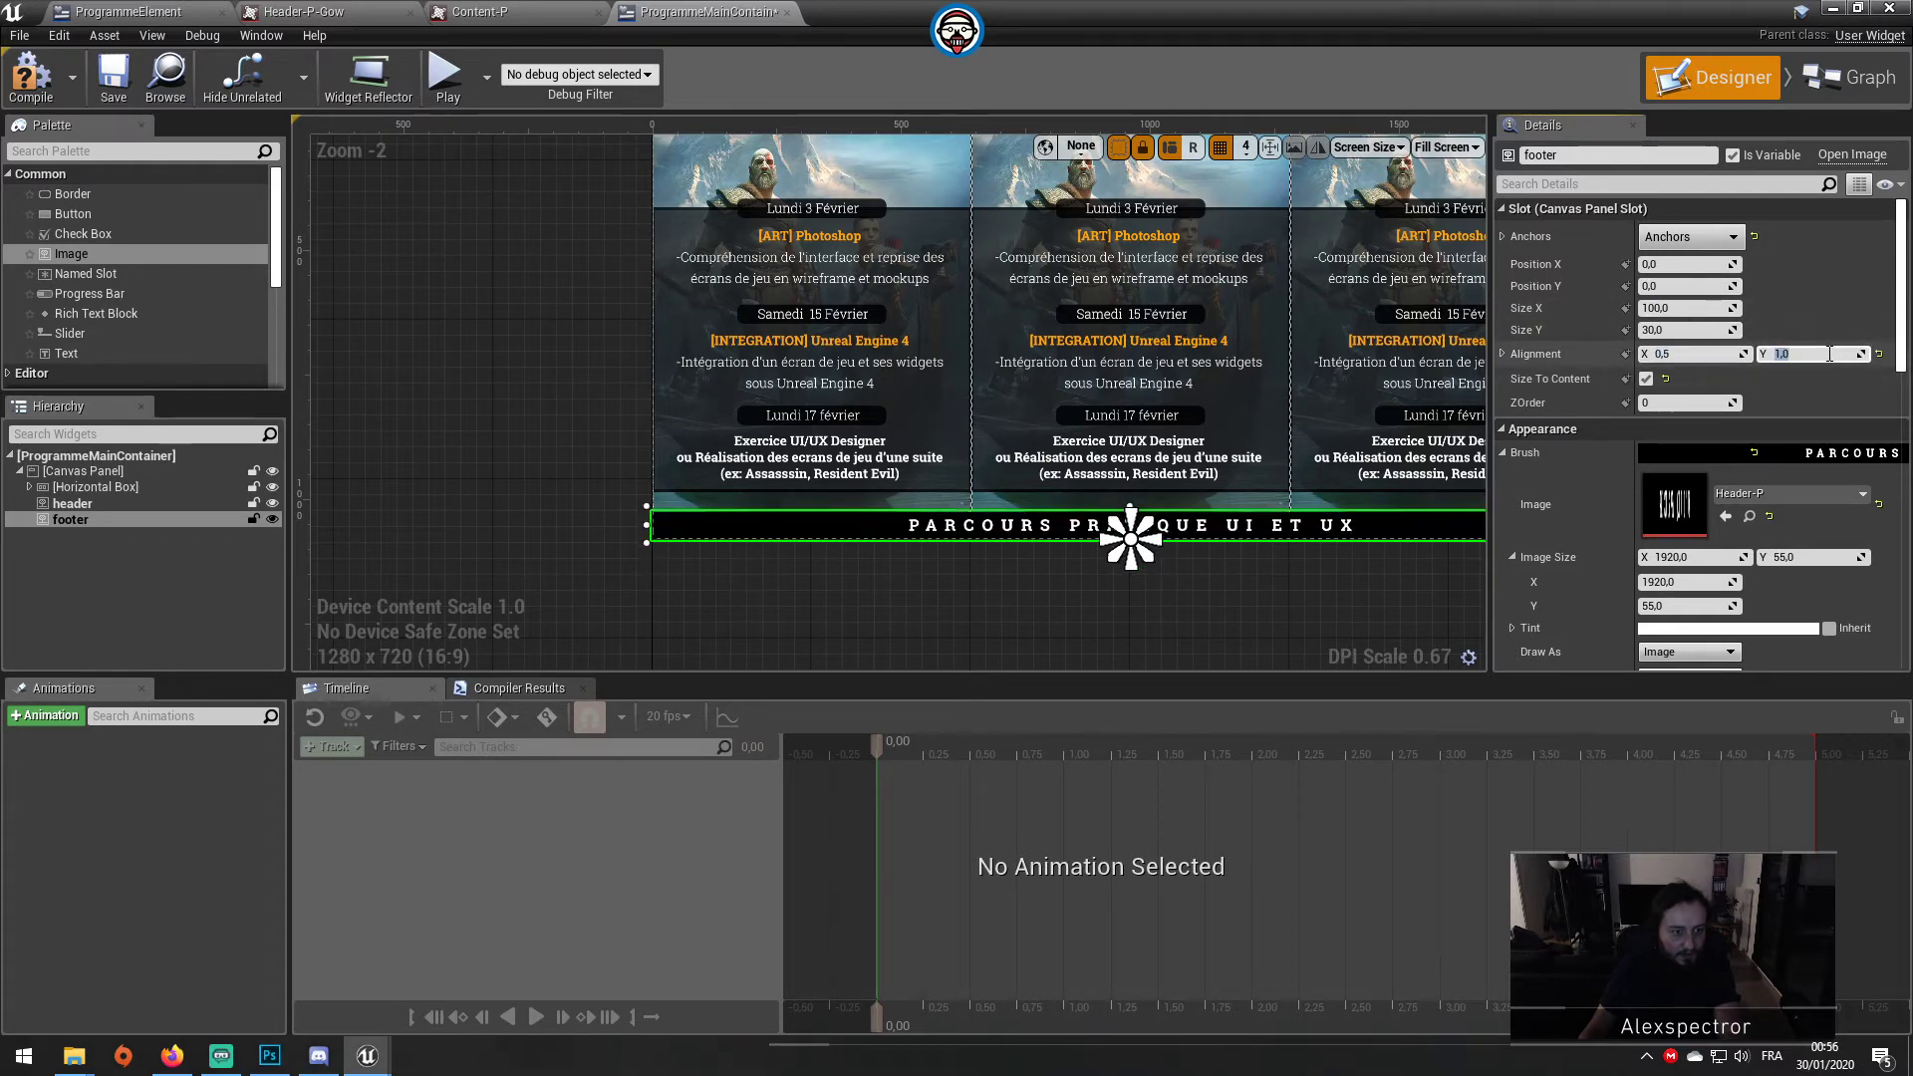
Step: Set the footer's brush image to Footer-sin
click(1783, 493)
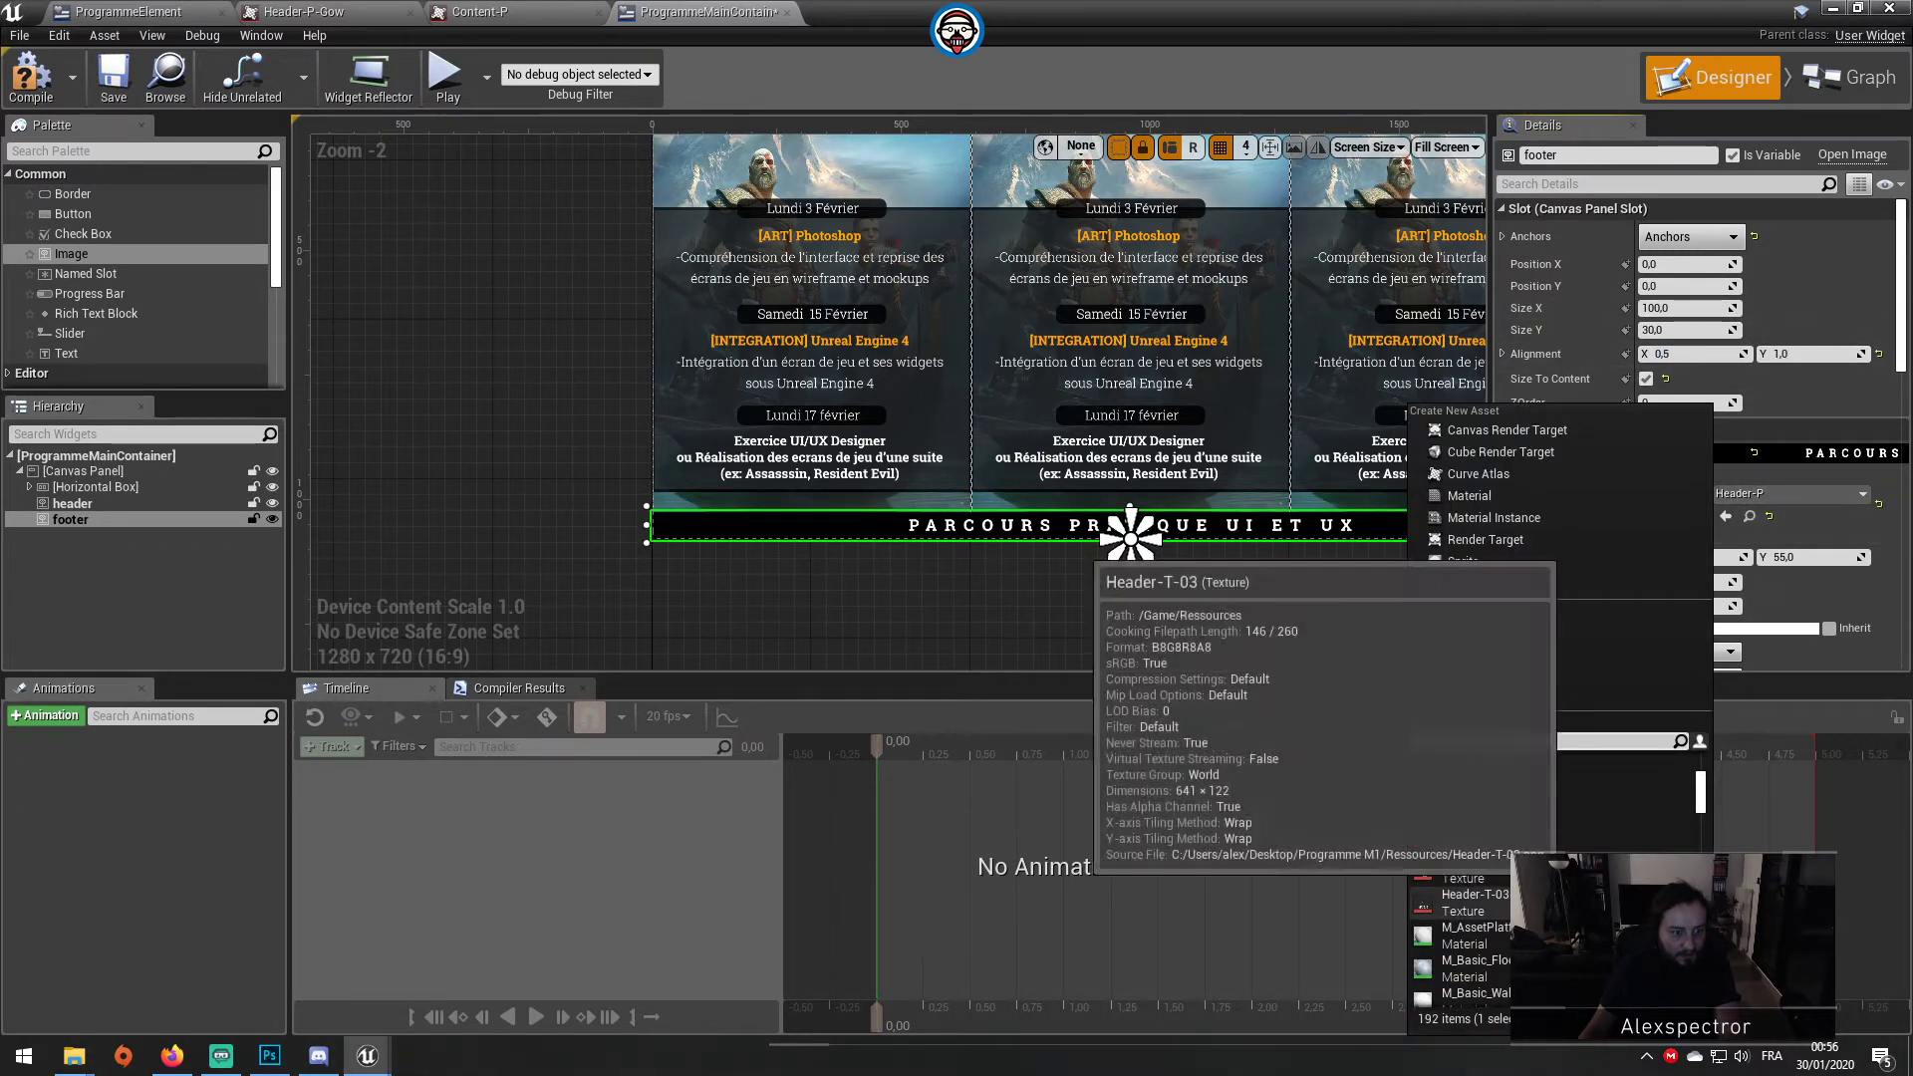
click(1545, 825)
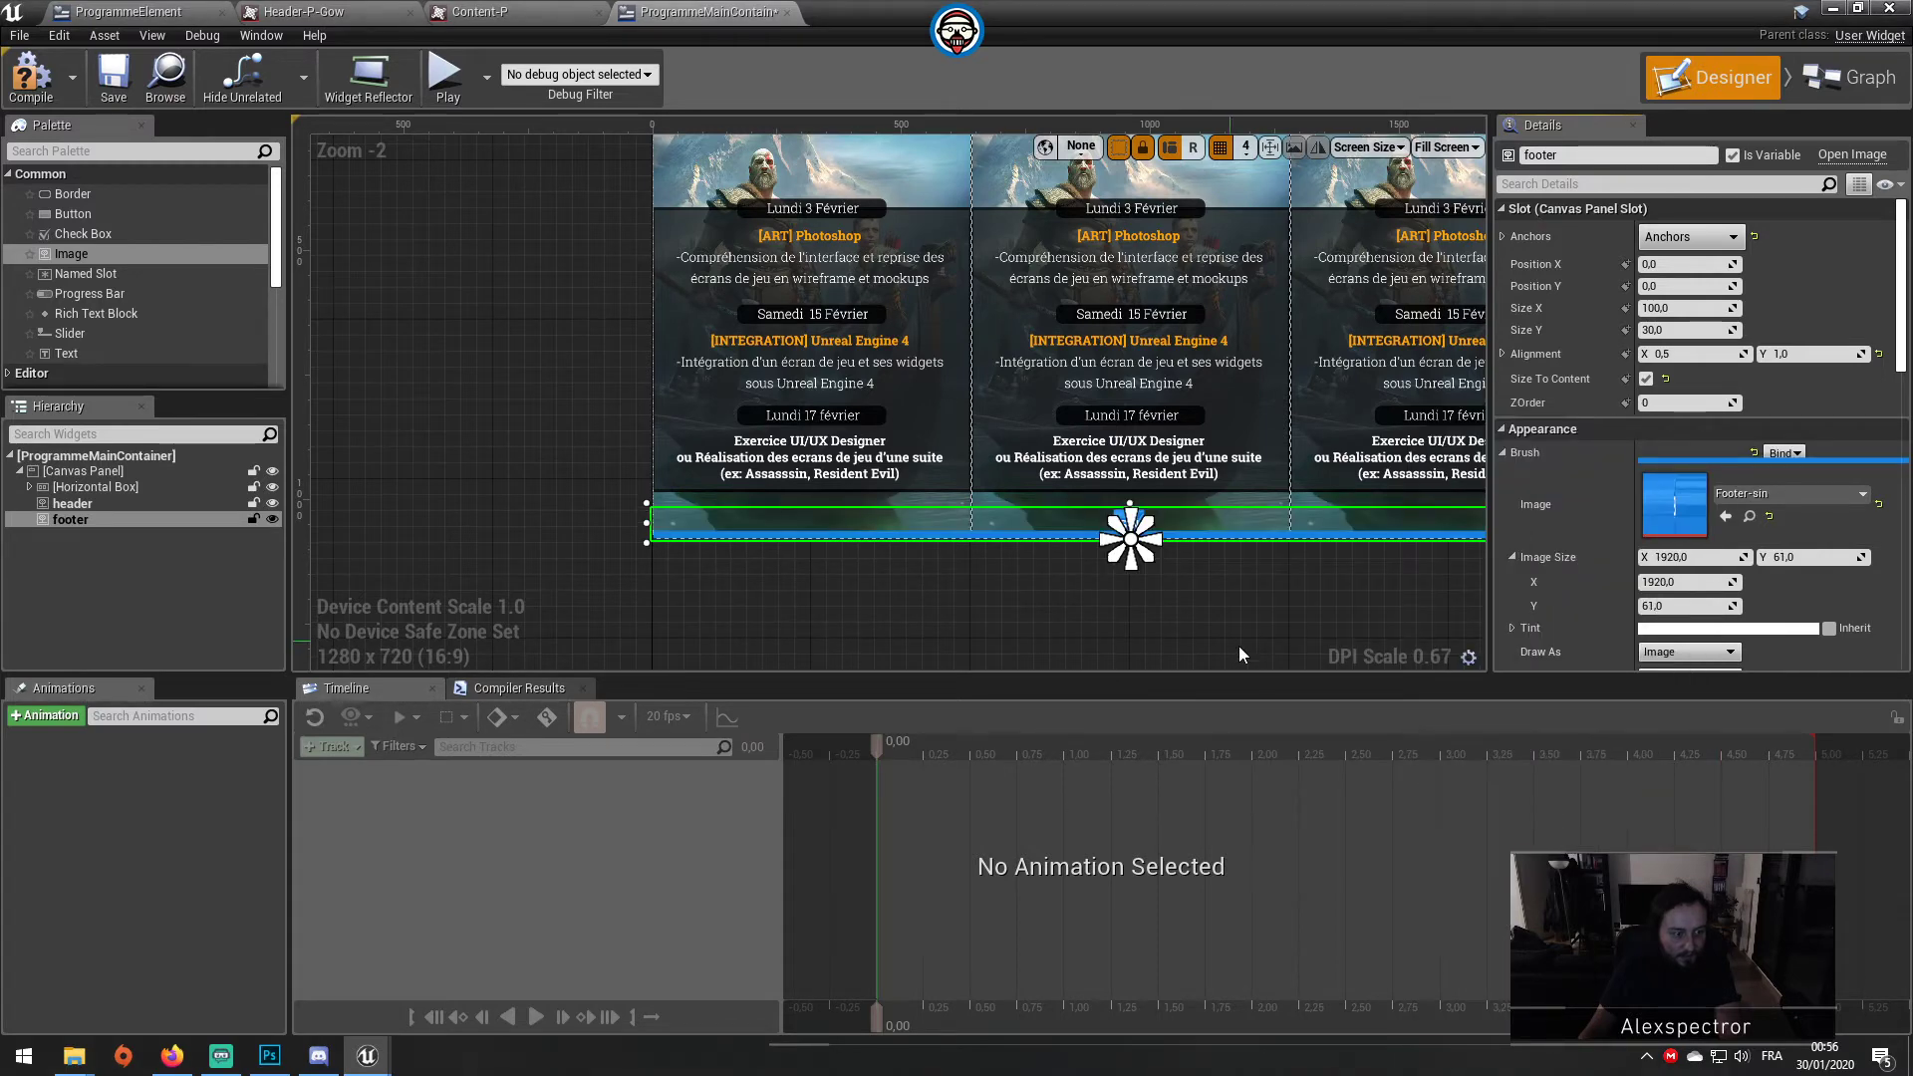
right_drag(1239, 655, 1050, 642)
click(1051, 645)
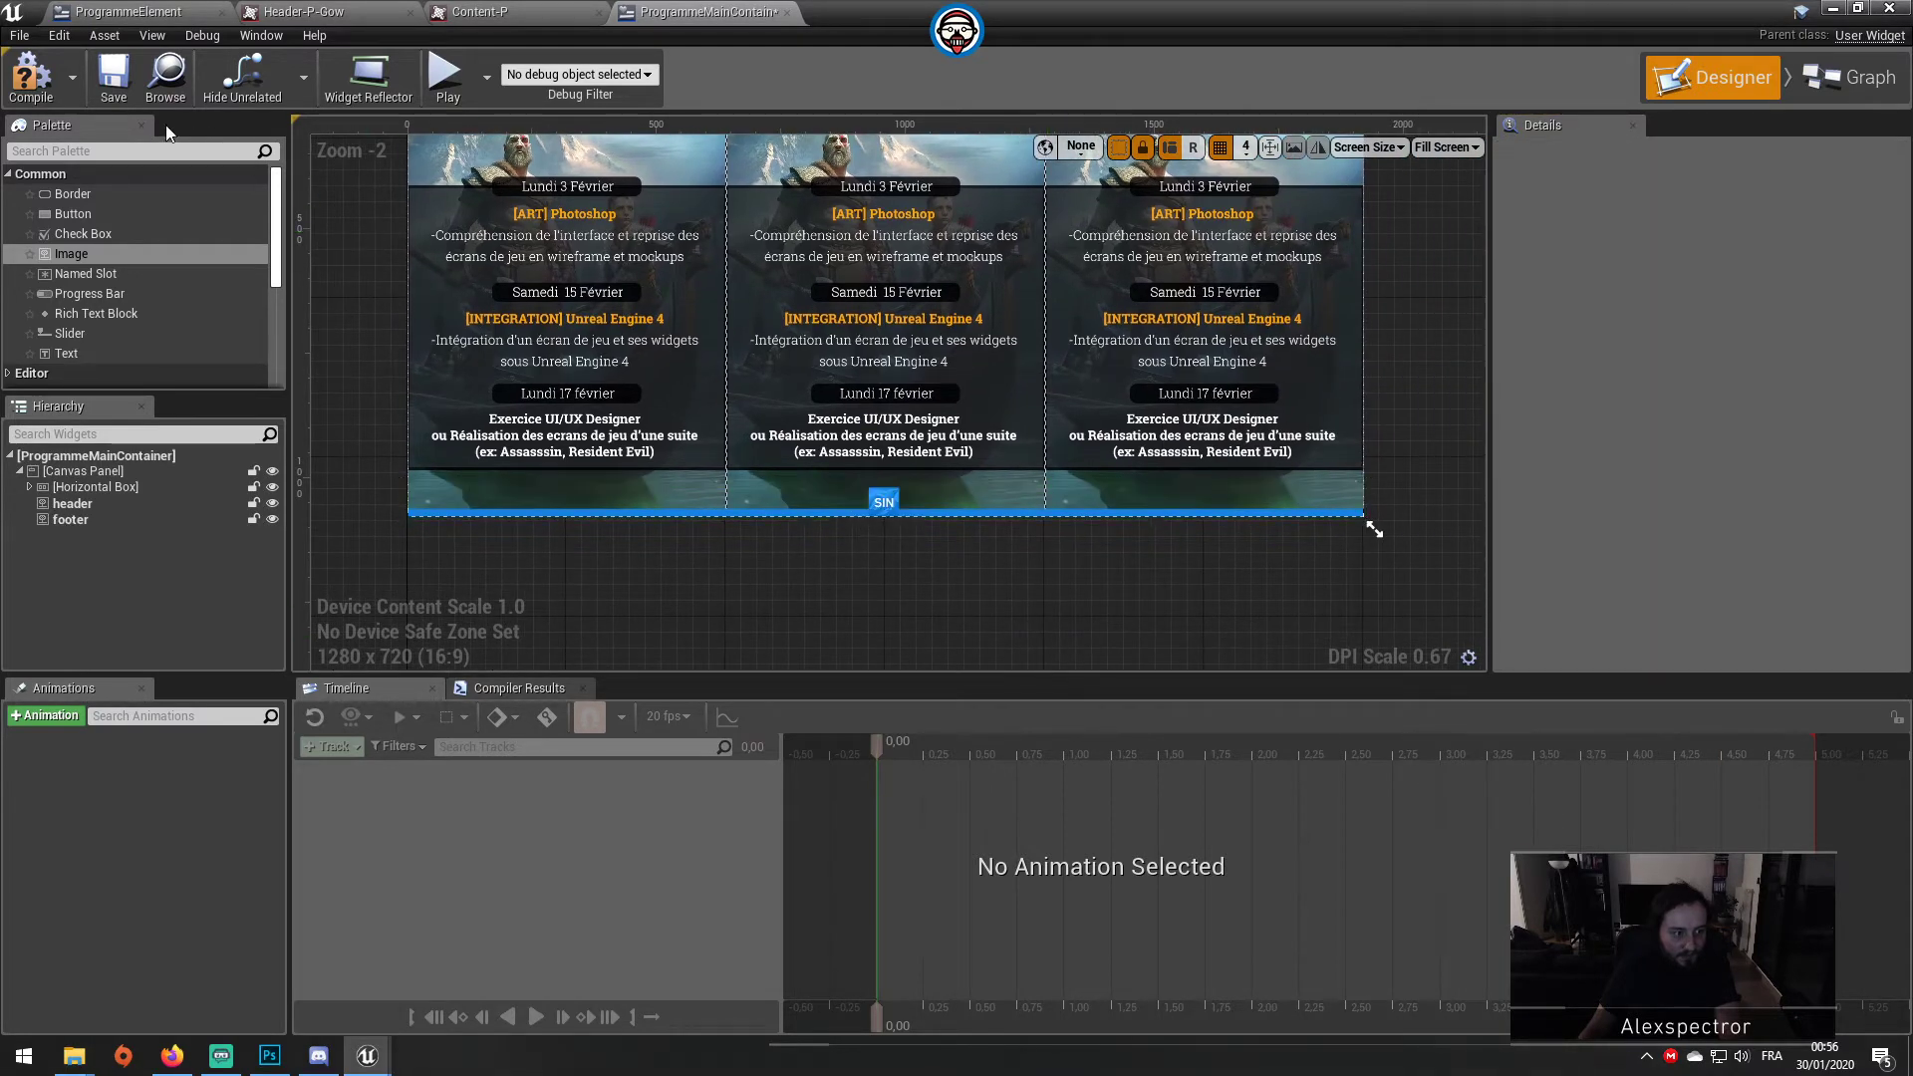
scroll(565, 445, up, 2)
scroll(565, 445, down, 2)
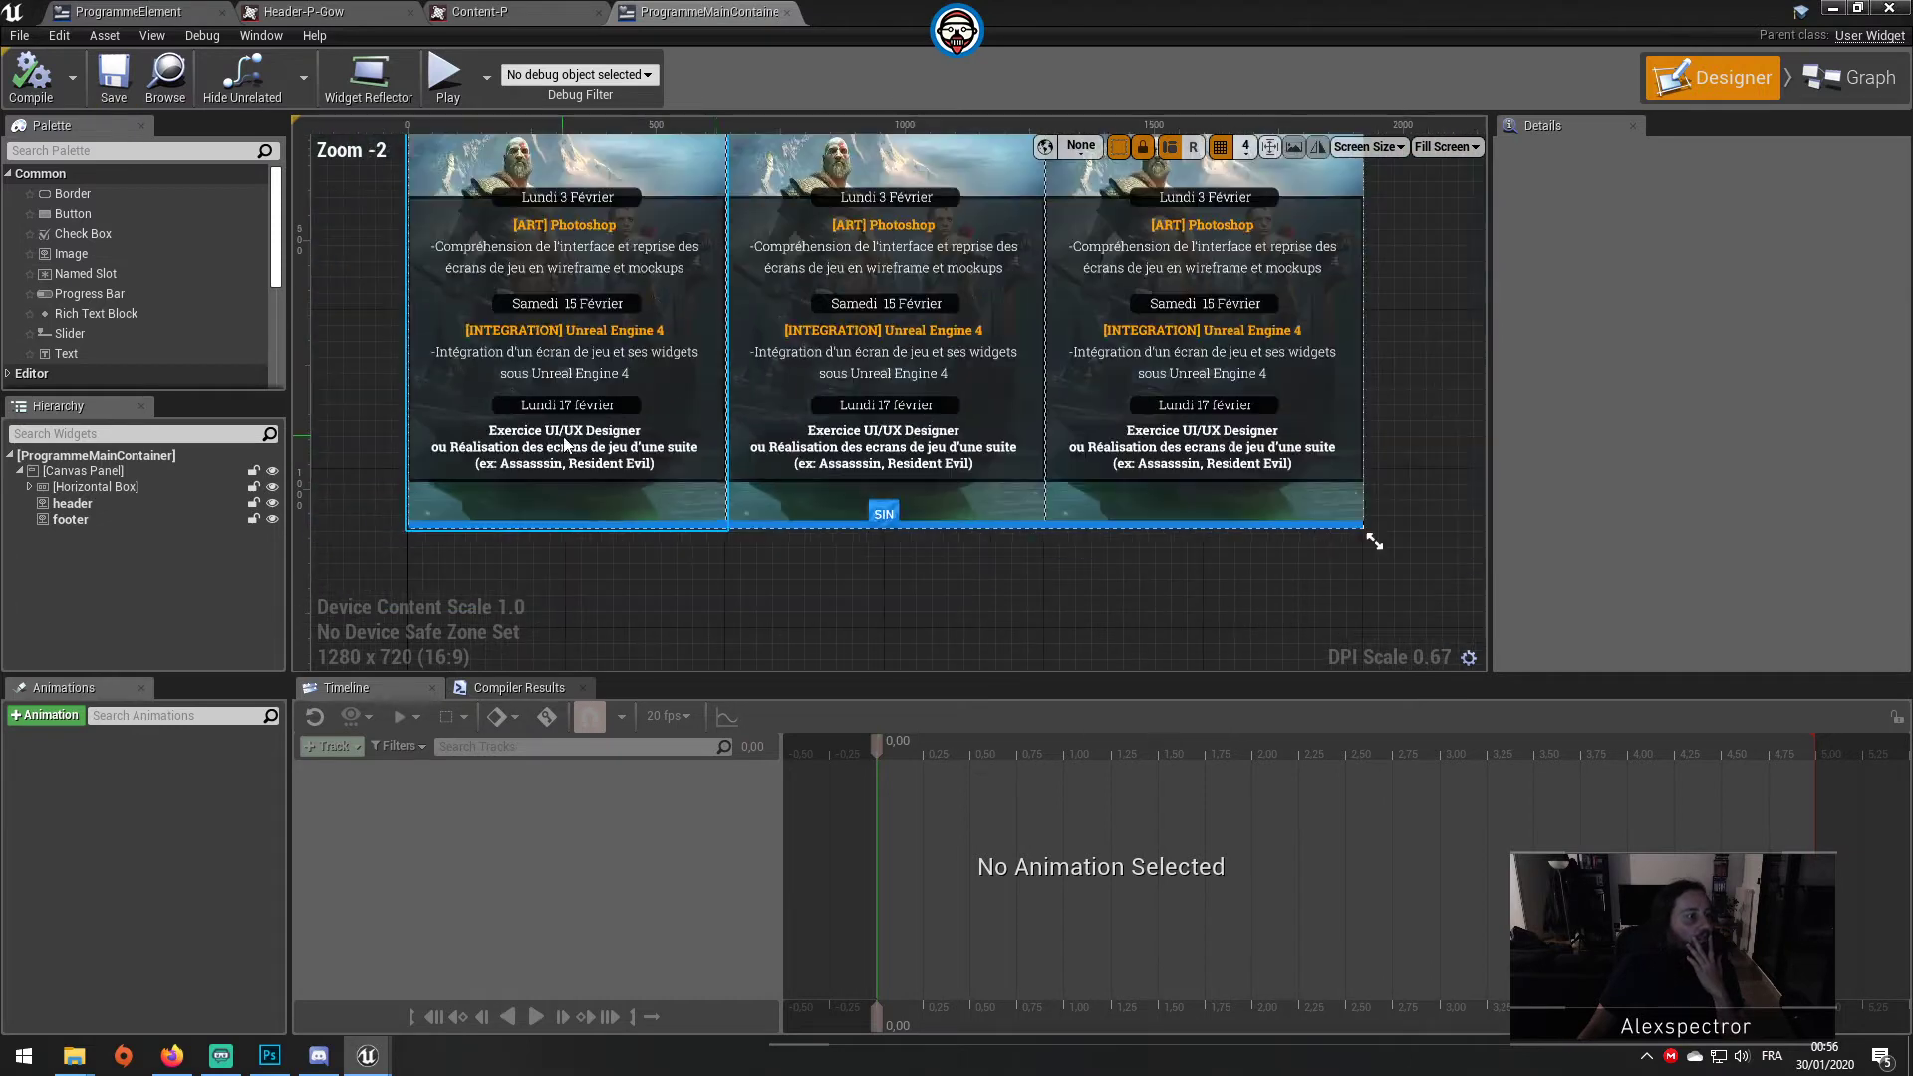
right_drag(565, 446, 604, 656)
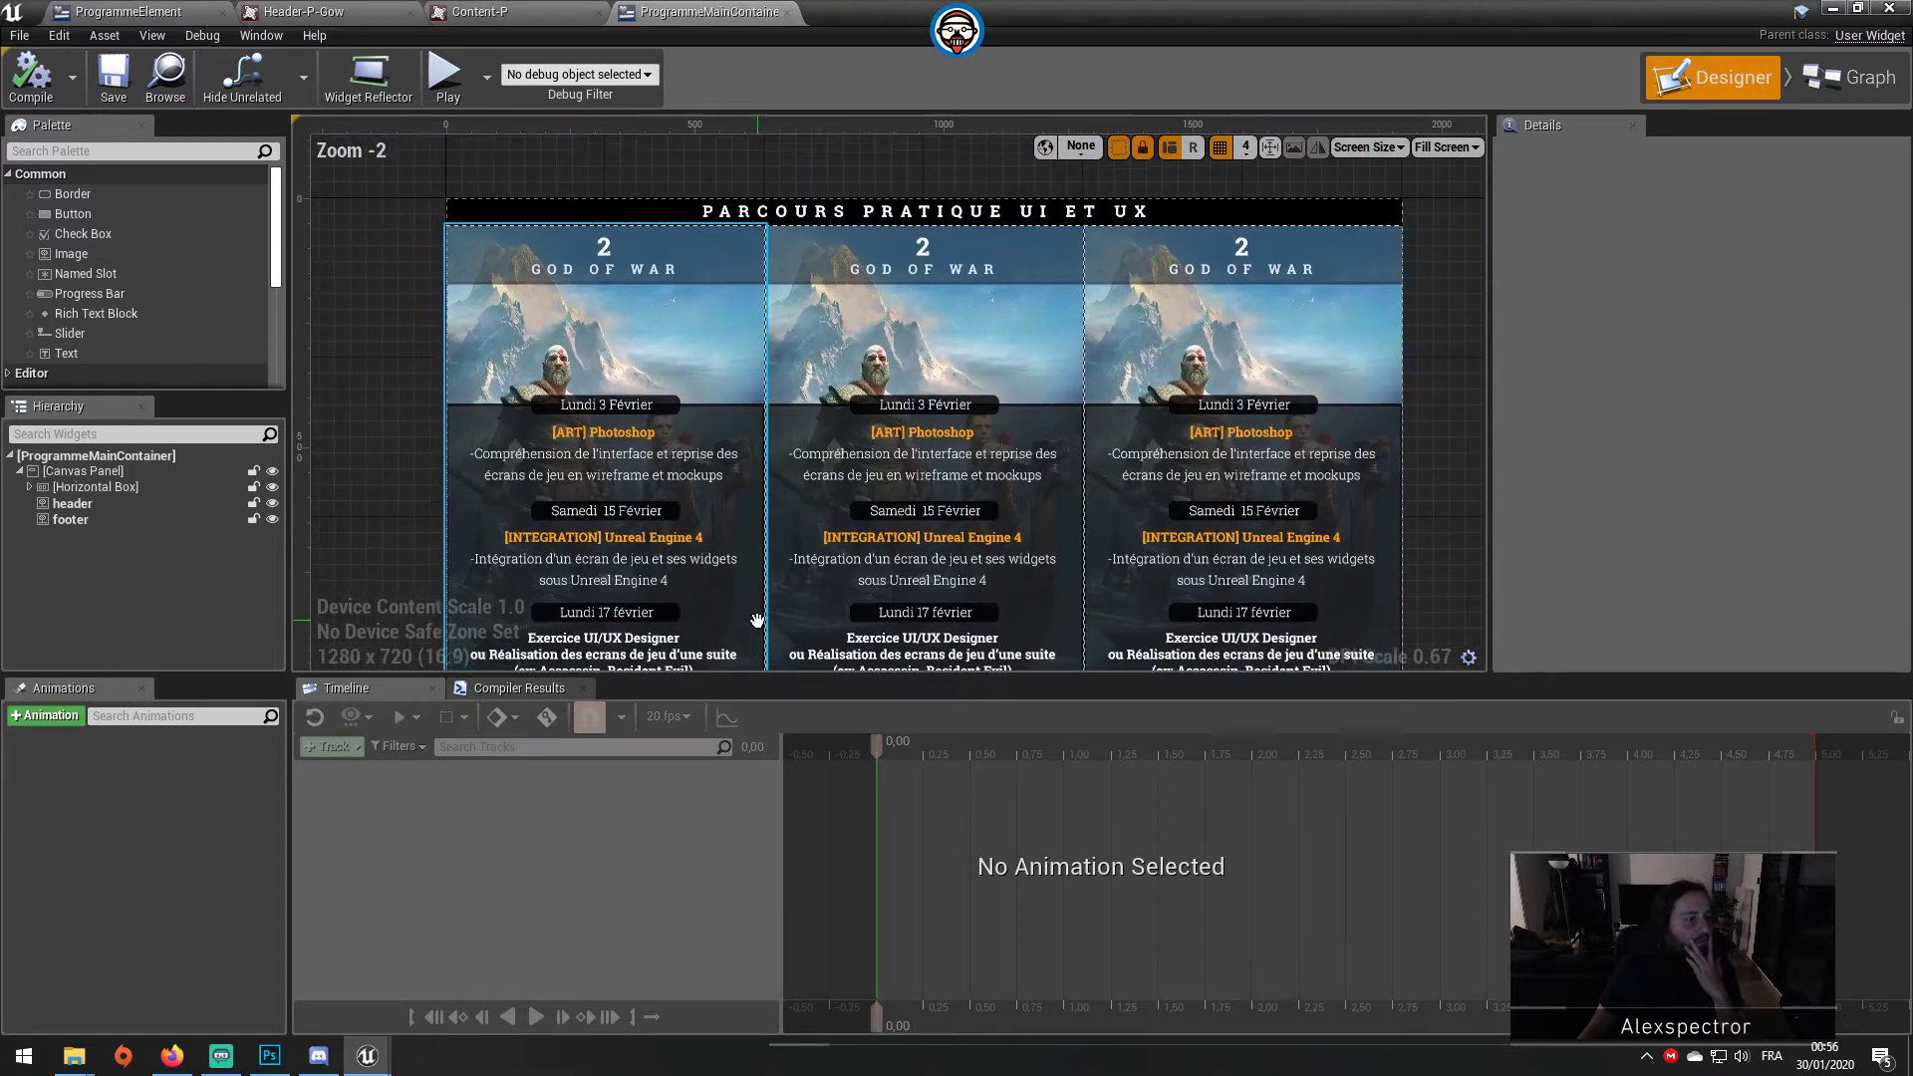
Step: Simulate the widget preview, stop it, and move the widget editor aside
click(445, 79)
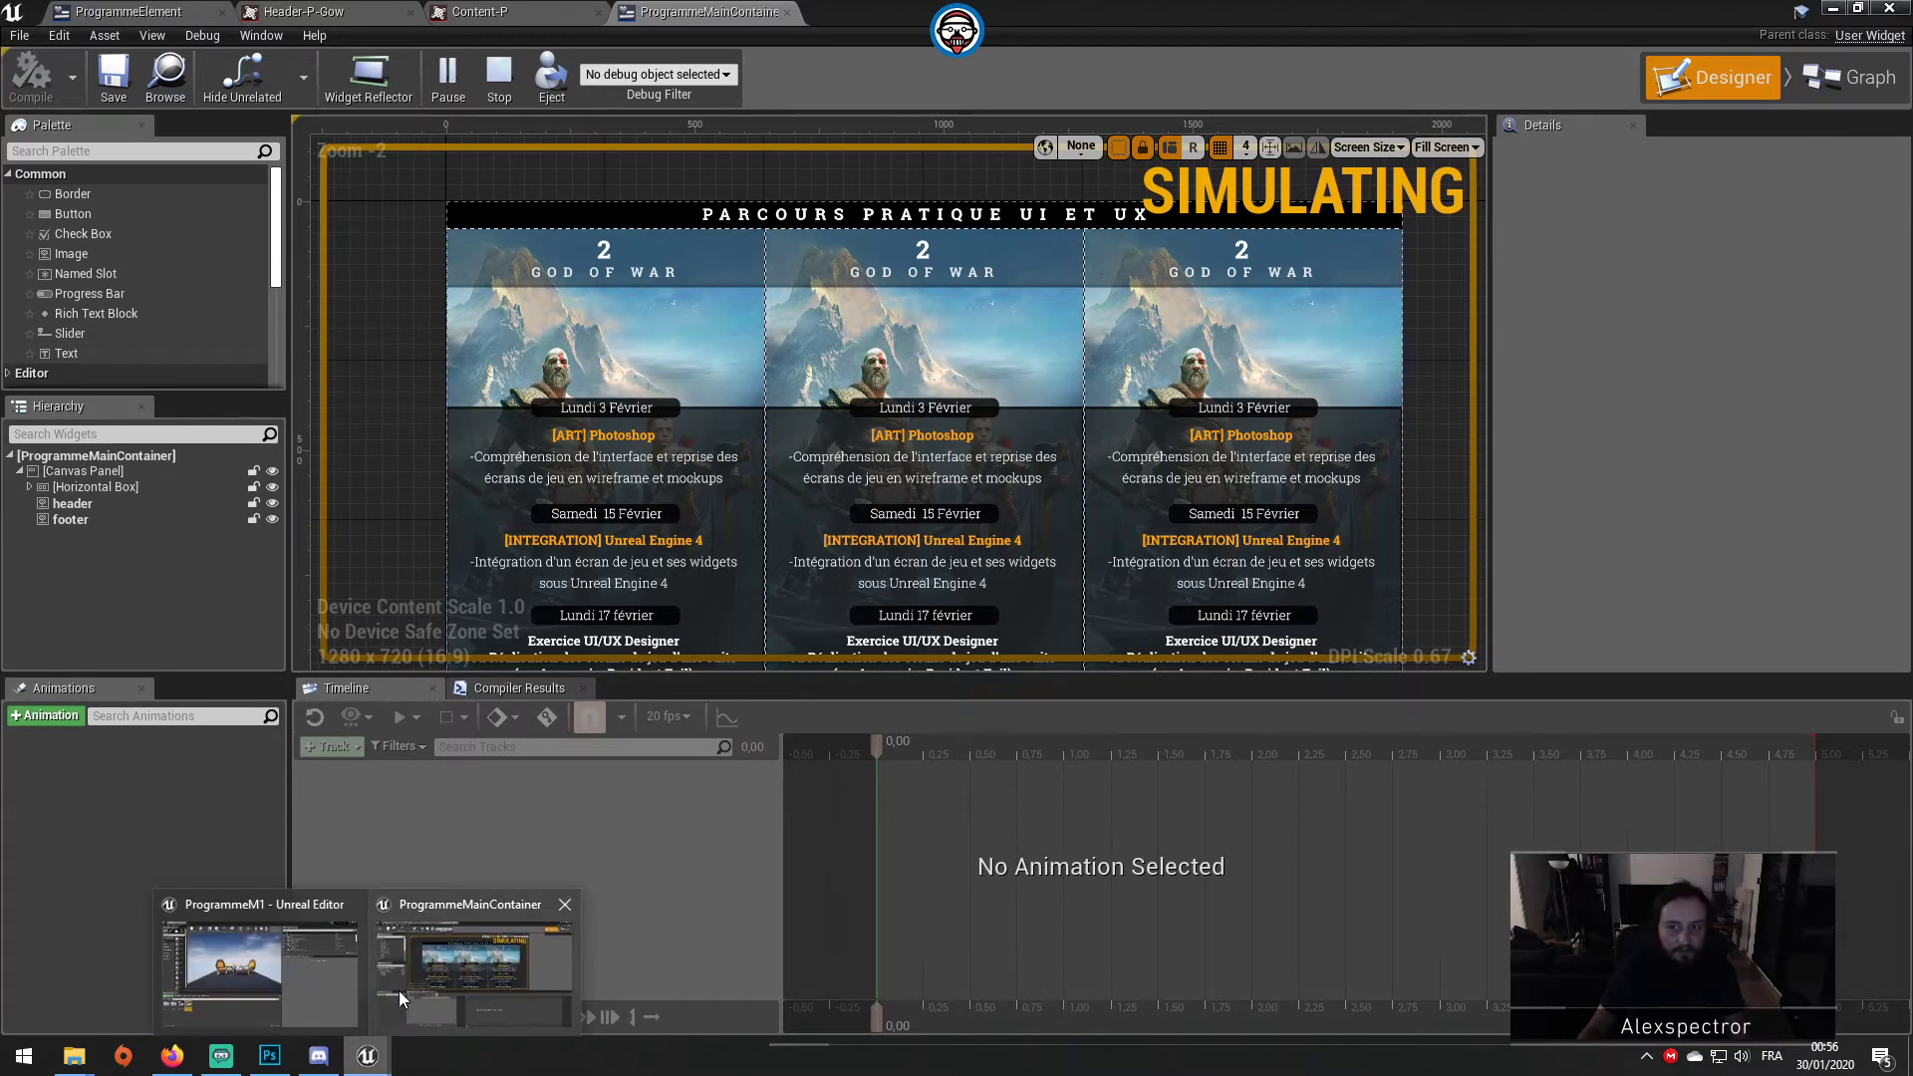
click(499, 78)
mouse_move(367, 1056)
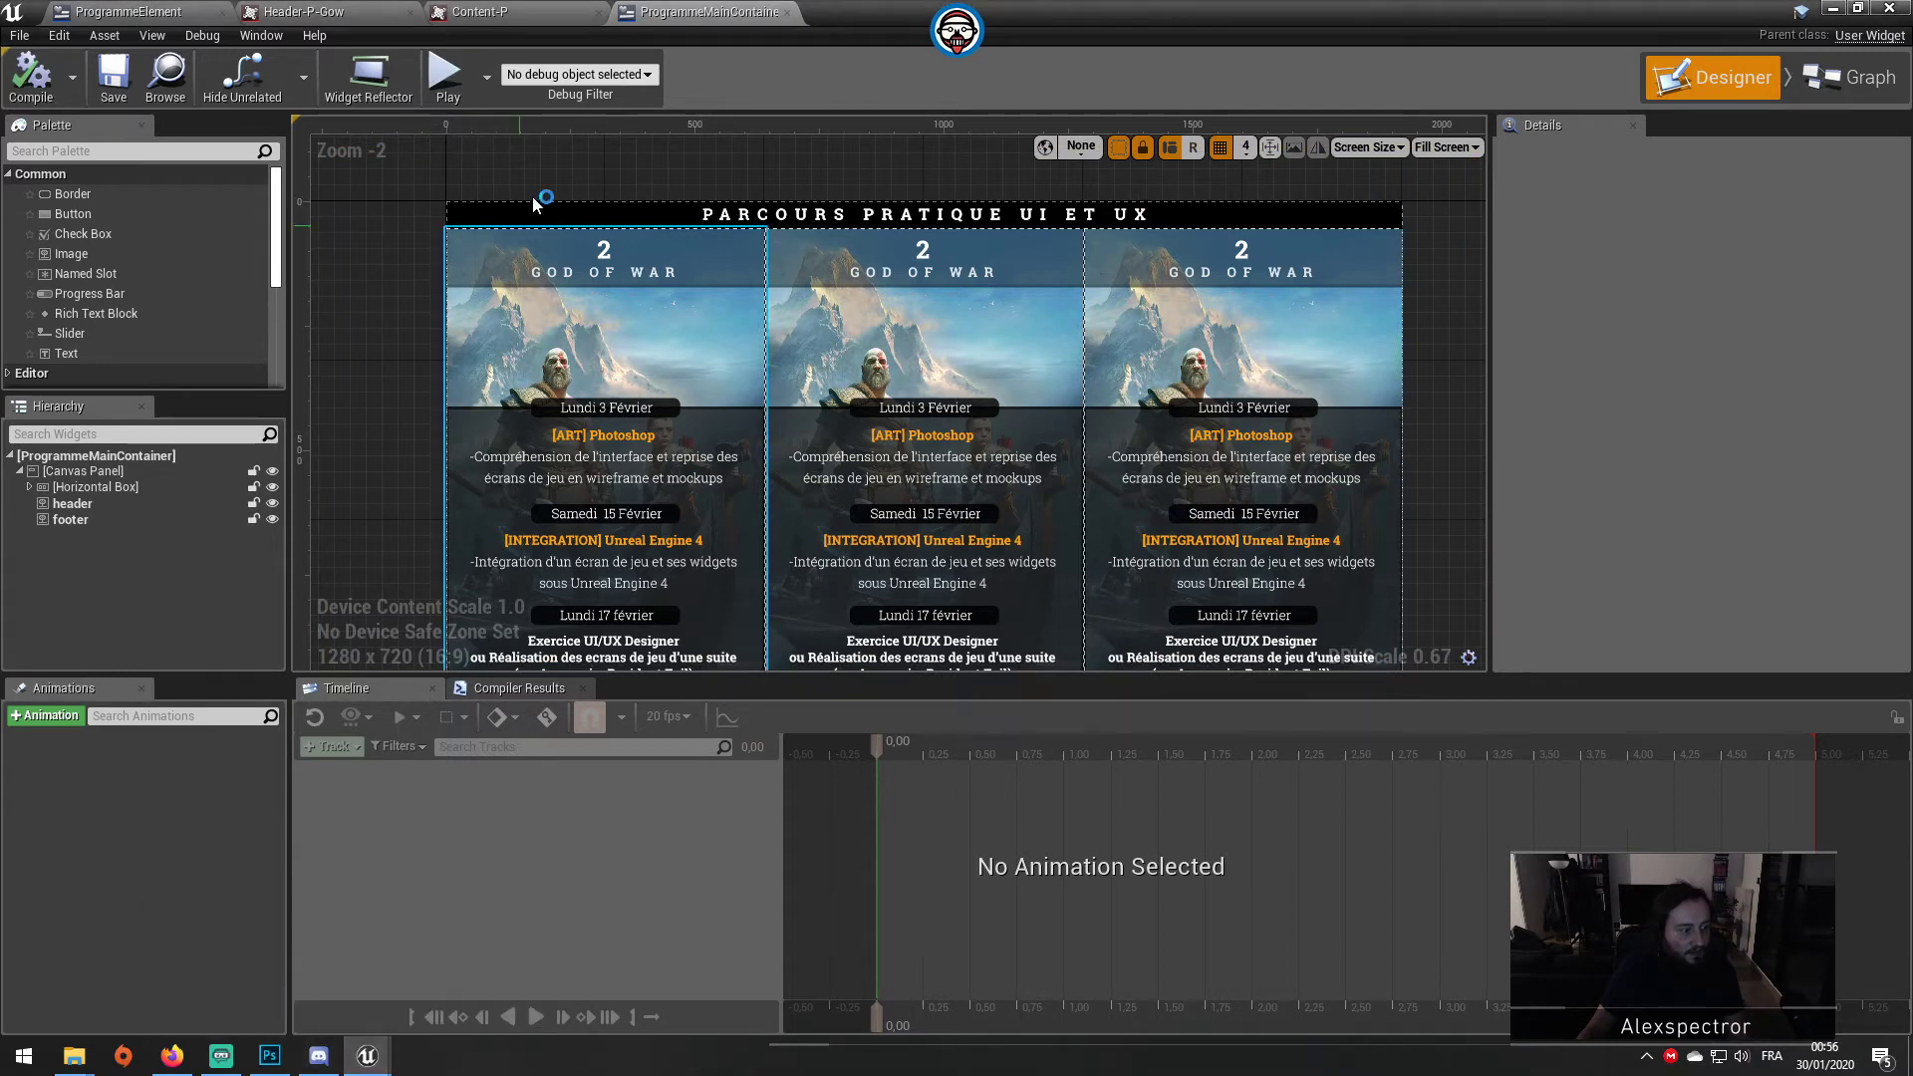
mouse_move(1283, 14)
mouse_down()
mouse_move(1091, 289)
mouse_move(902, 293)
mouse_up()
Step: Play the level in the main editor viewport, toggling fullscreen, then end the session
click(917, 76)
key(shift+F1)
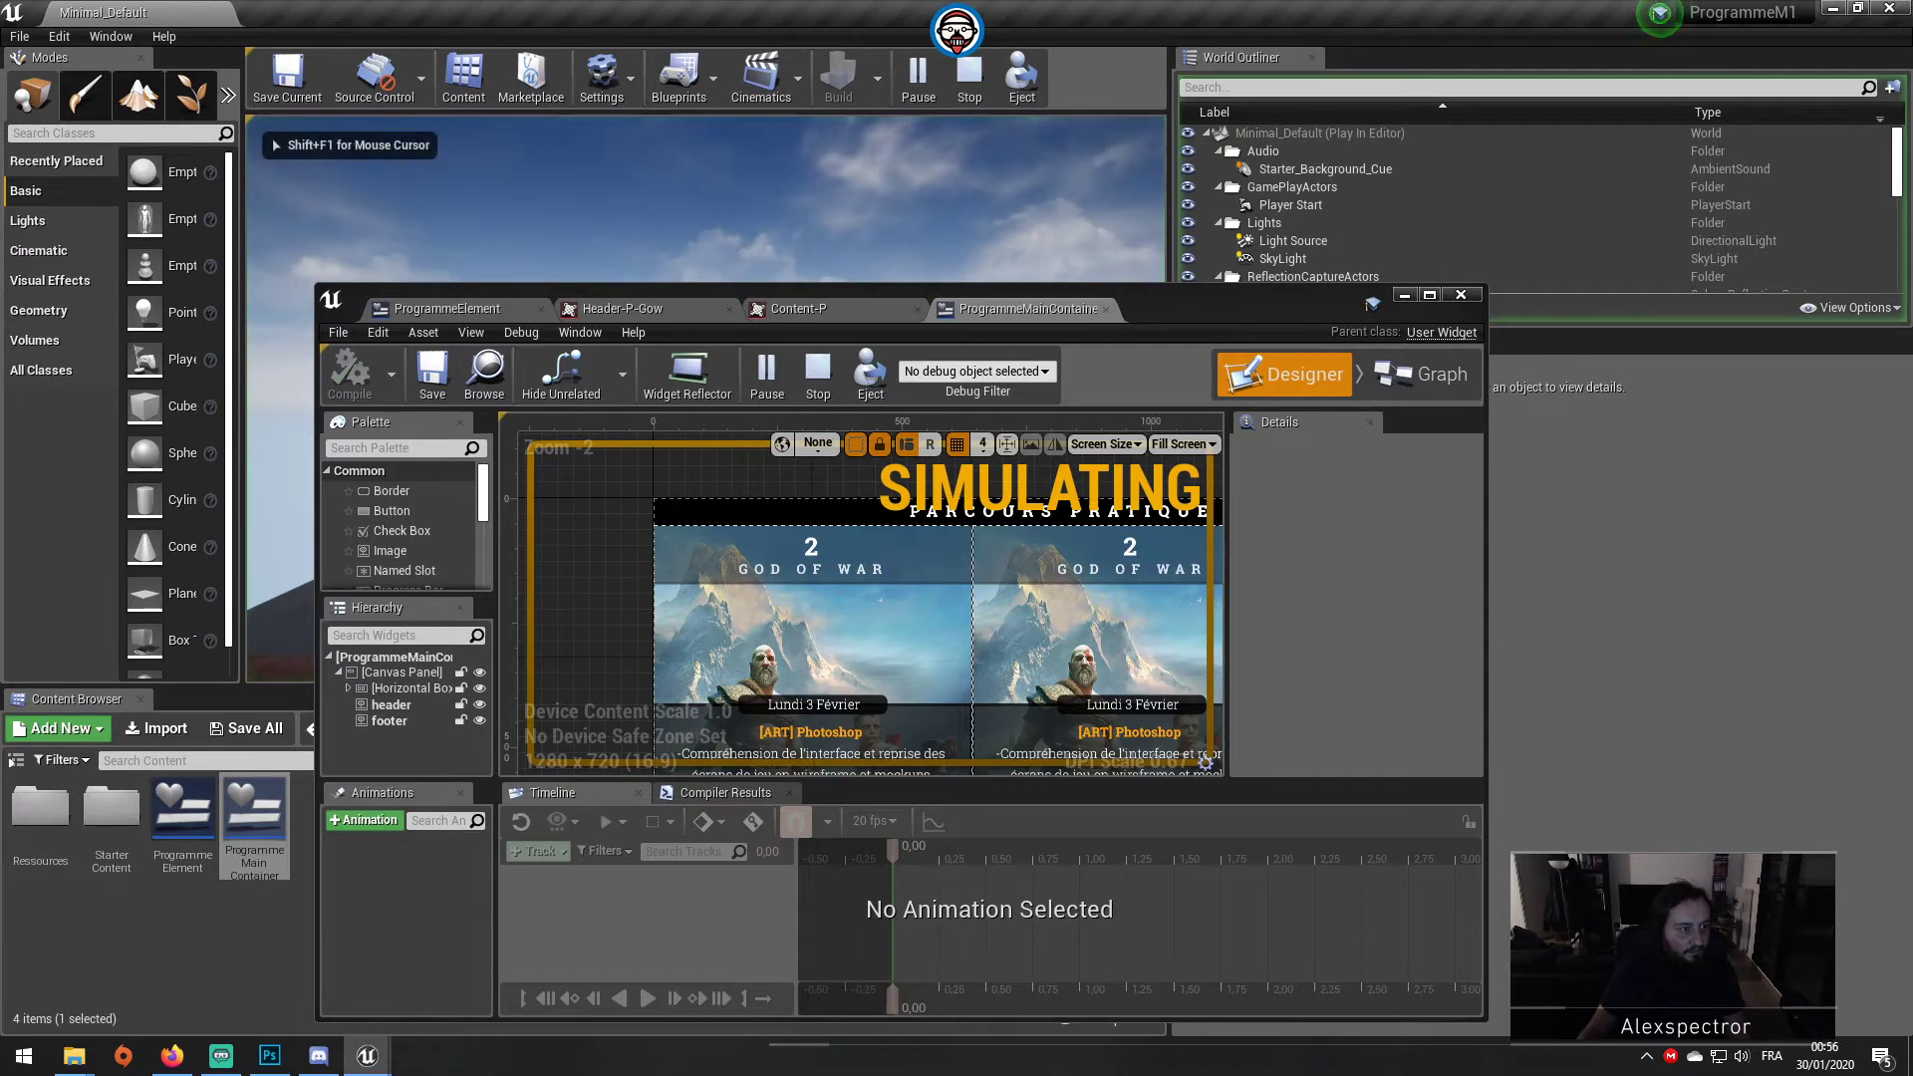
key(F11)
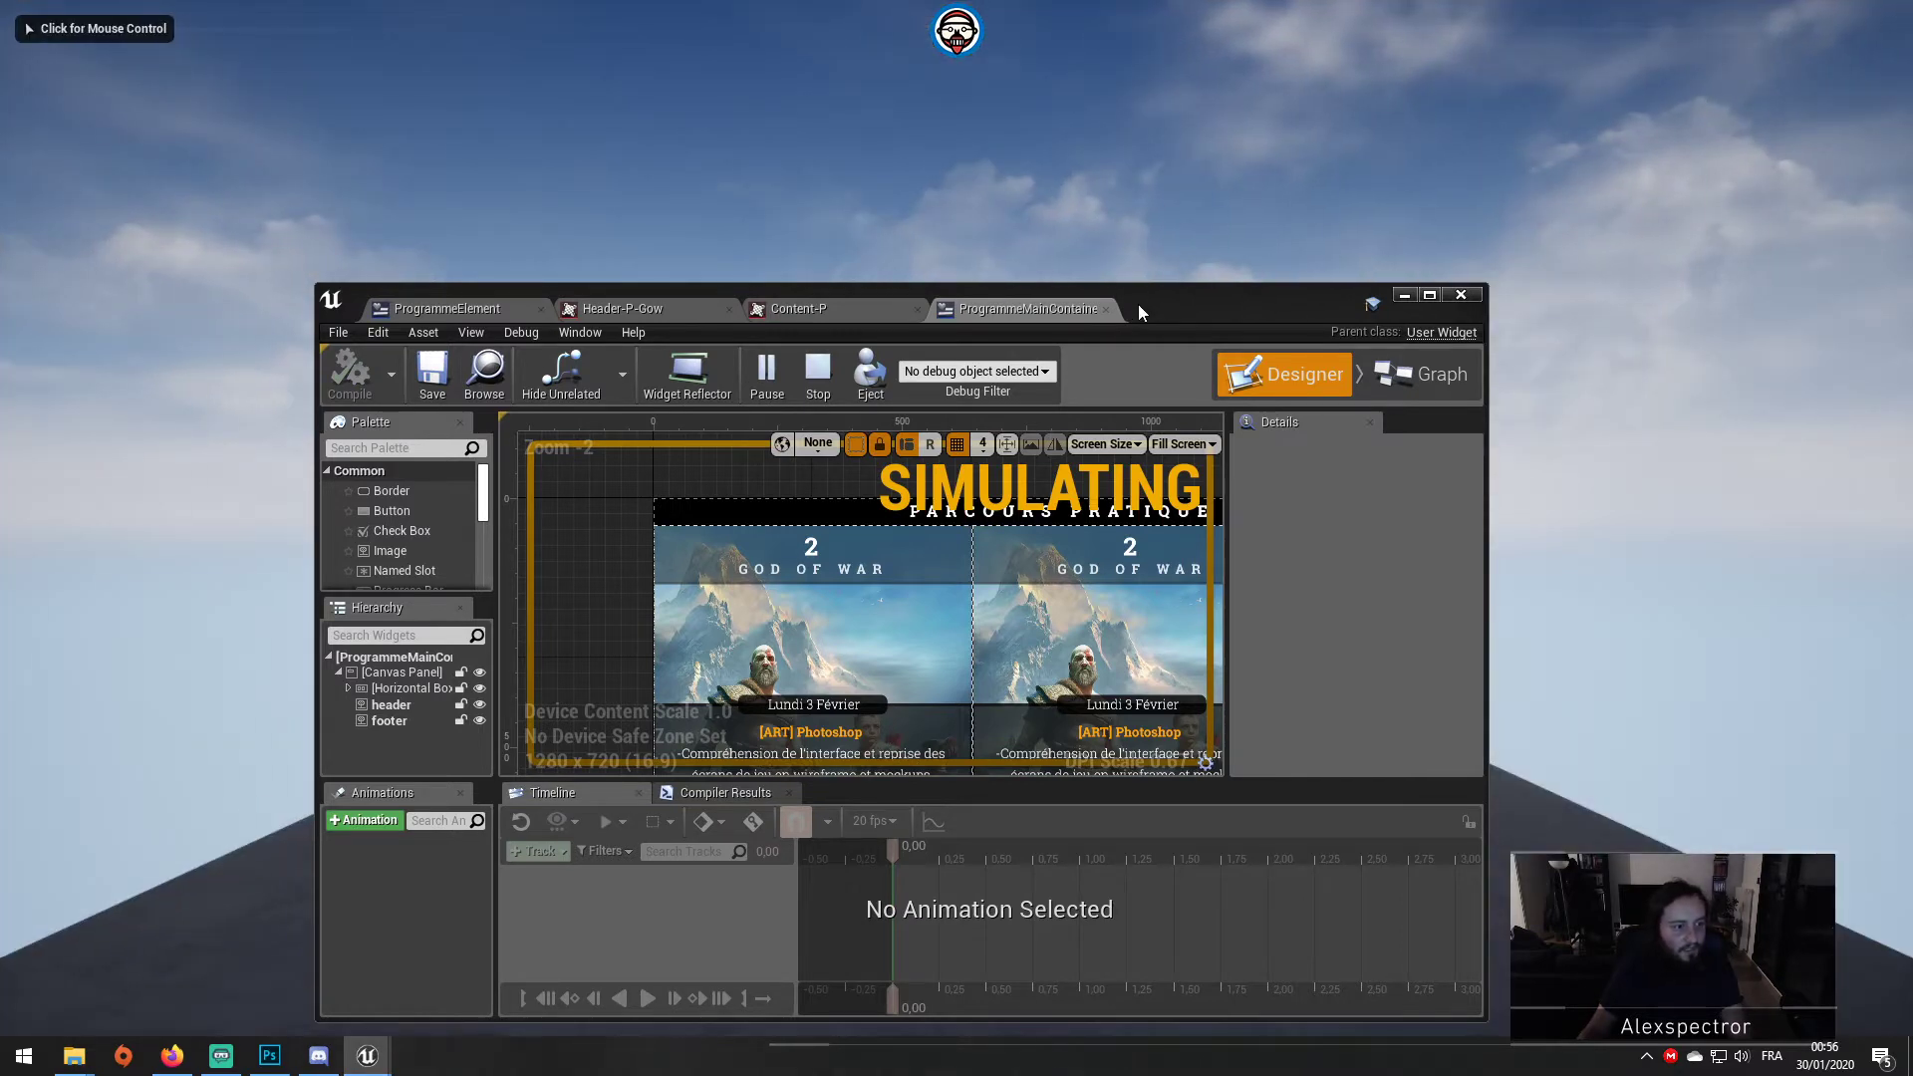
key(Escape)
click(1405, 296)
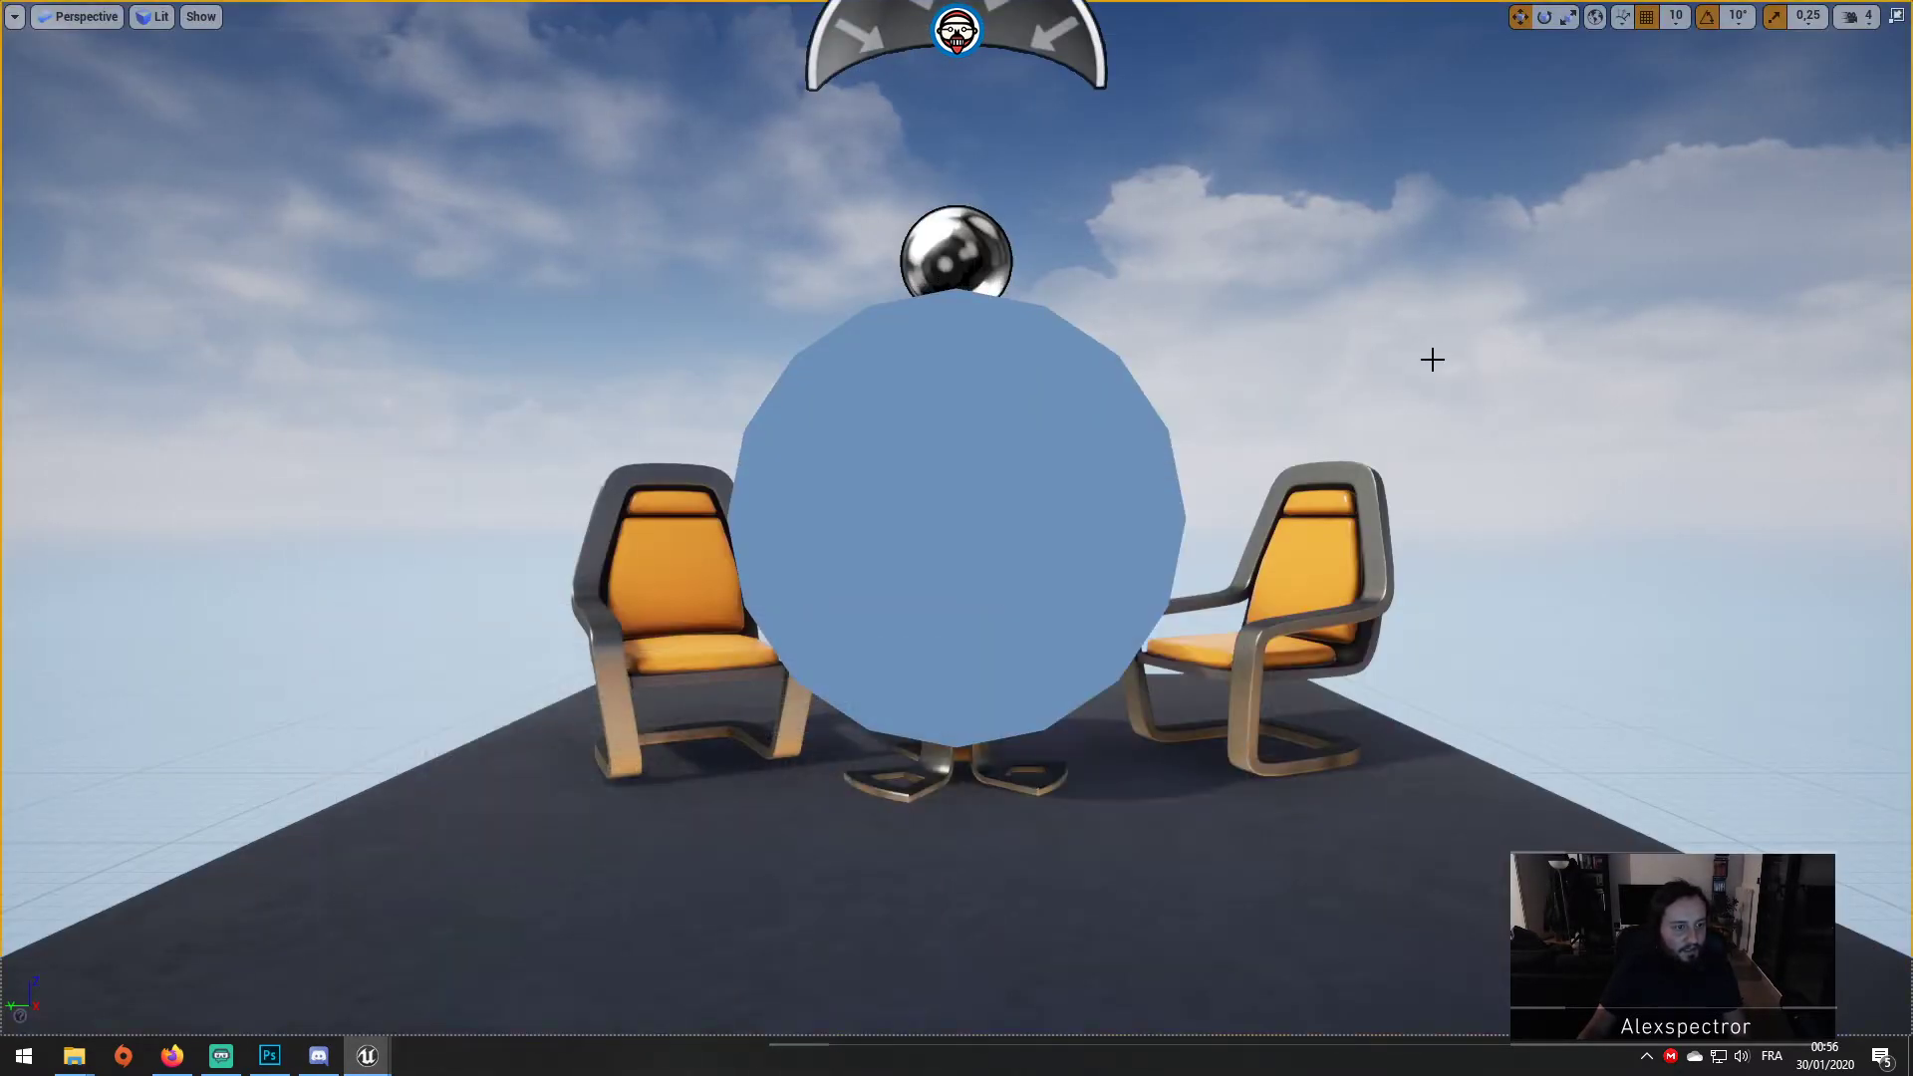
right_drag(1212, 404, 1234, 405)
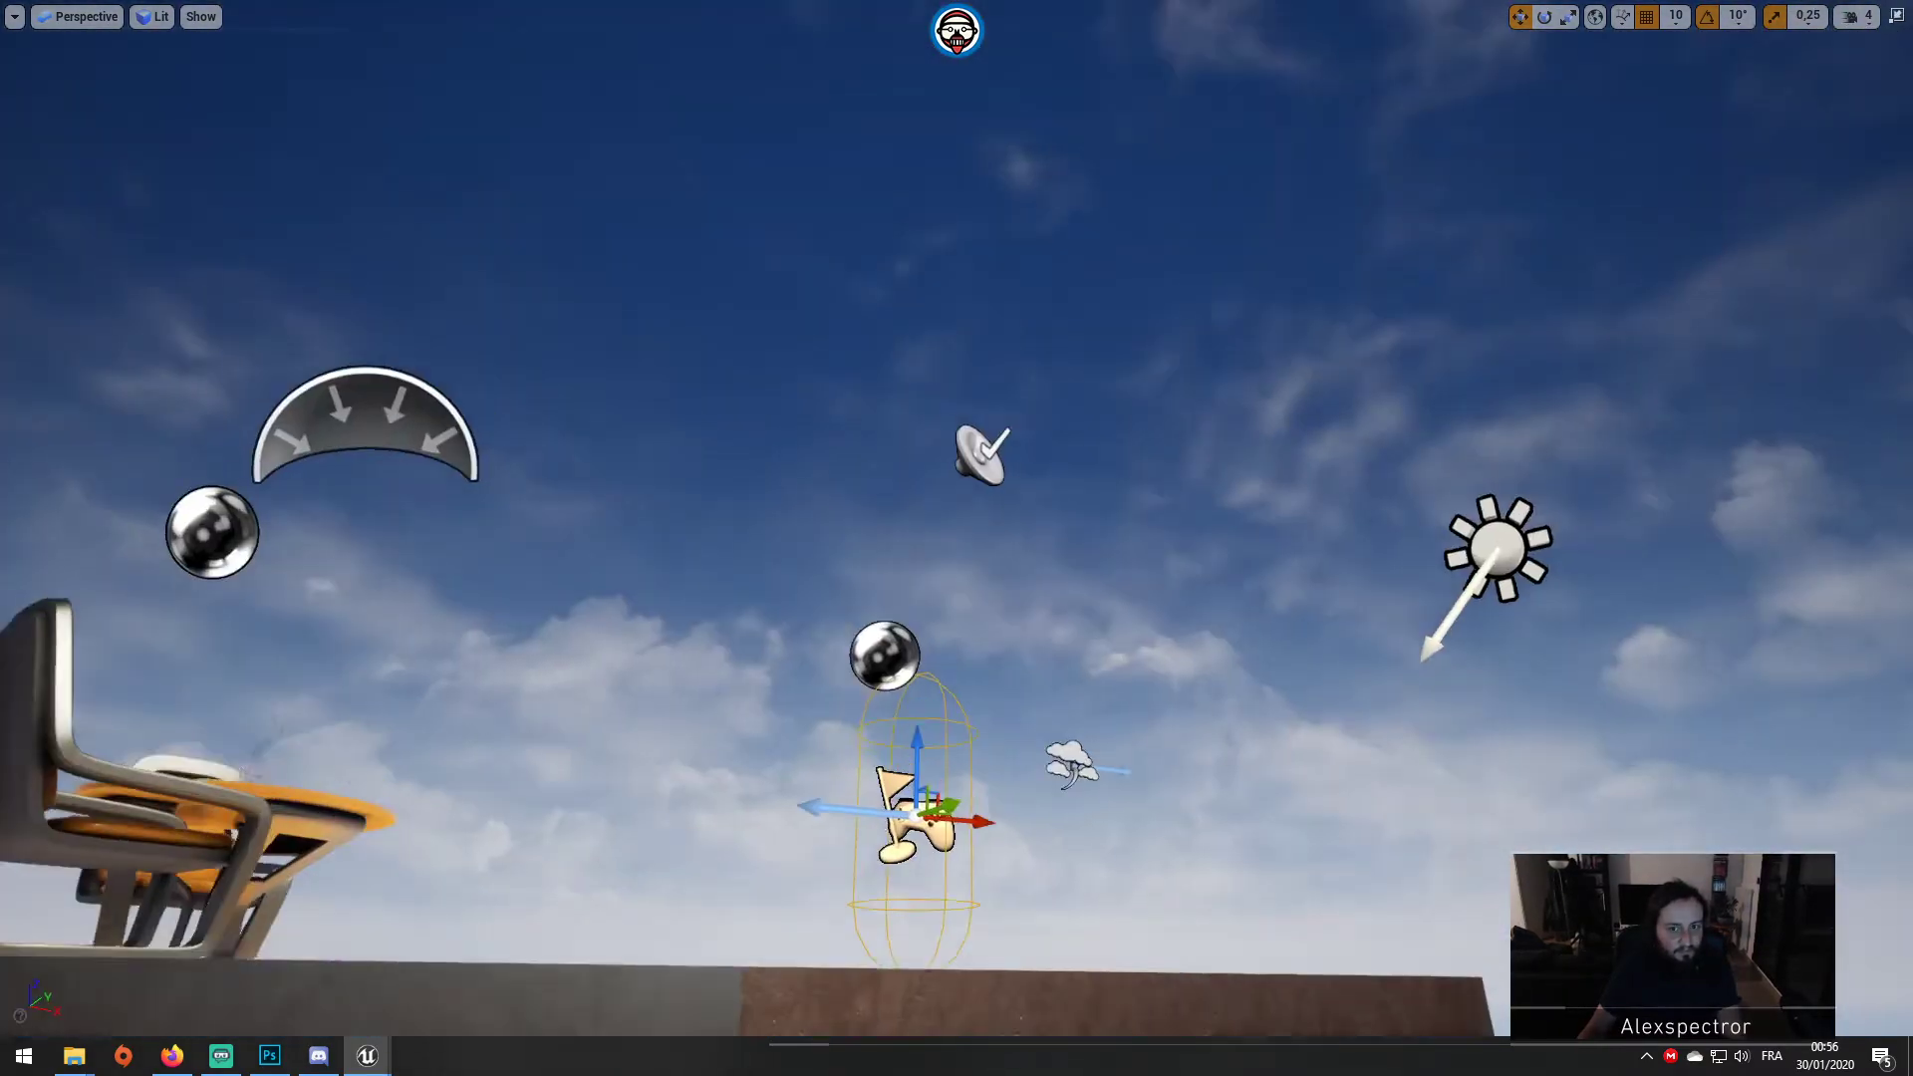
key(F11)
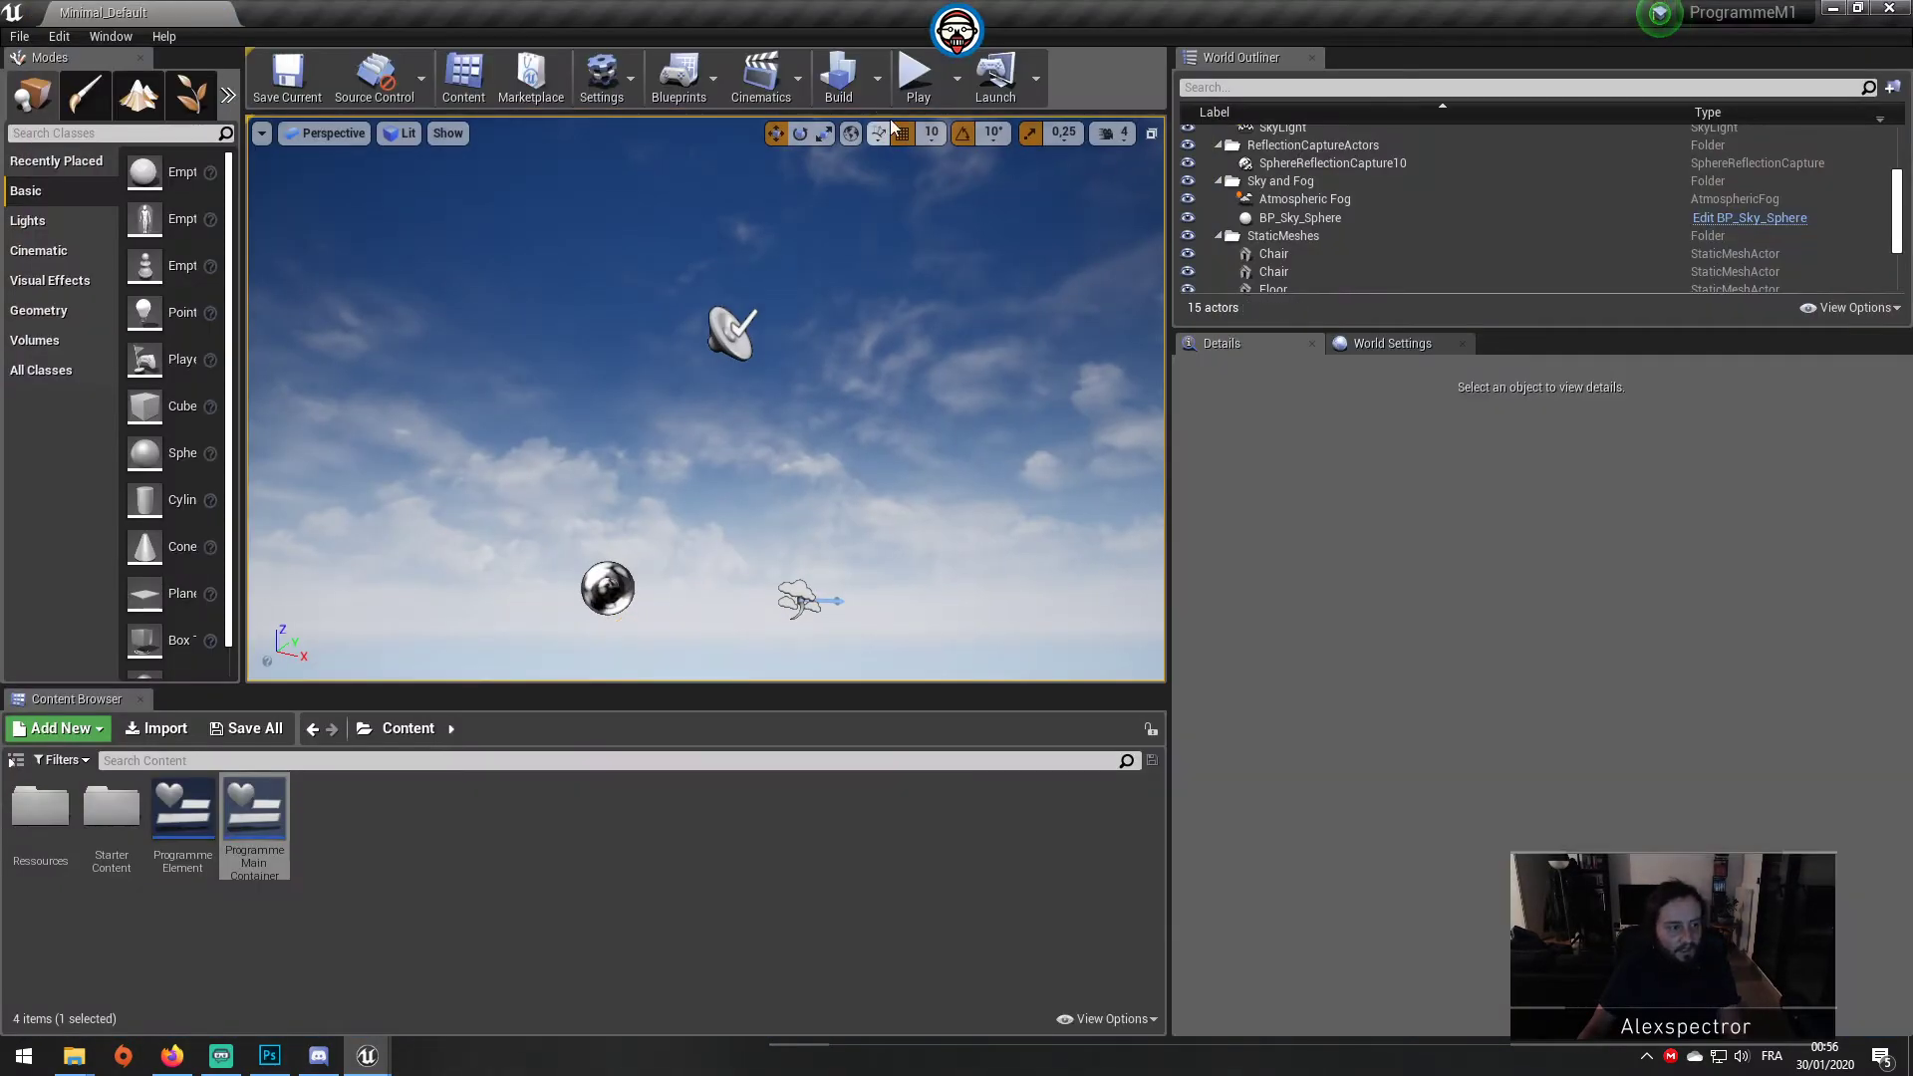
click(918, 78)
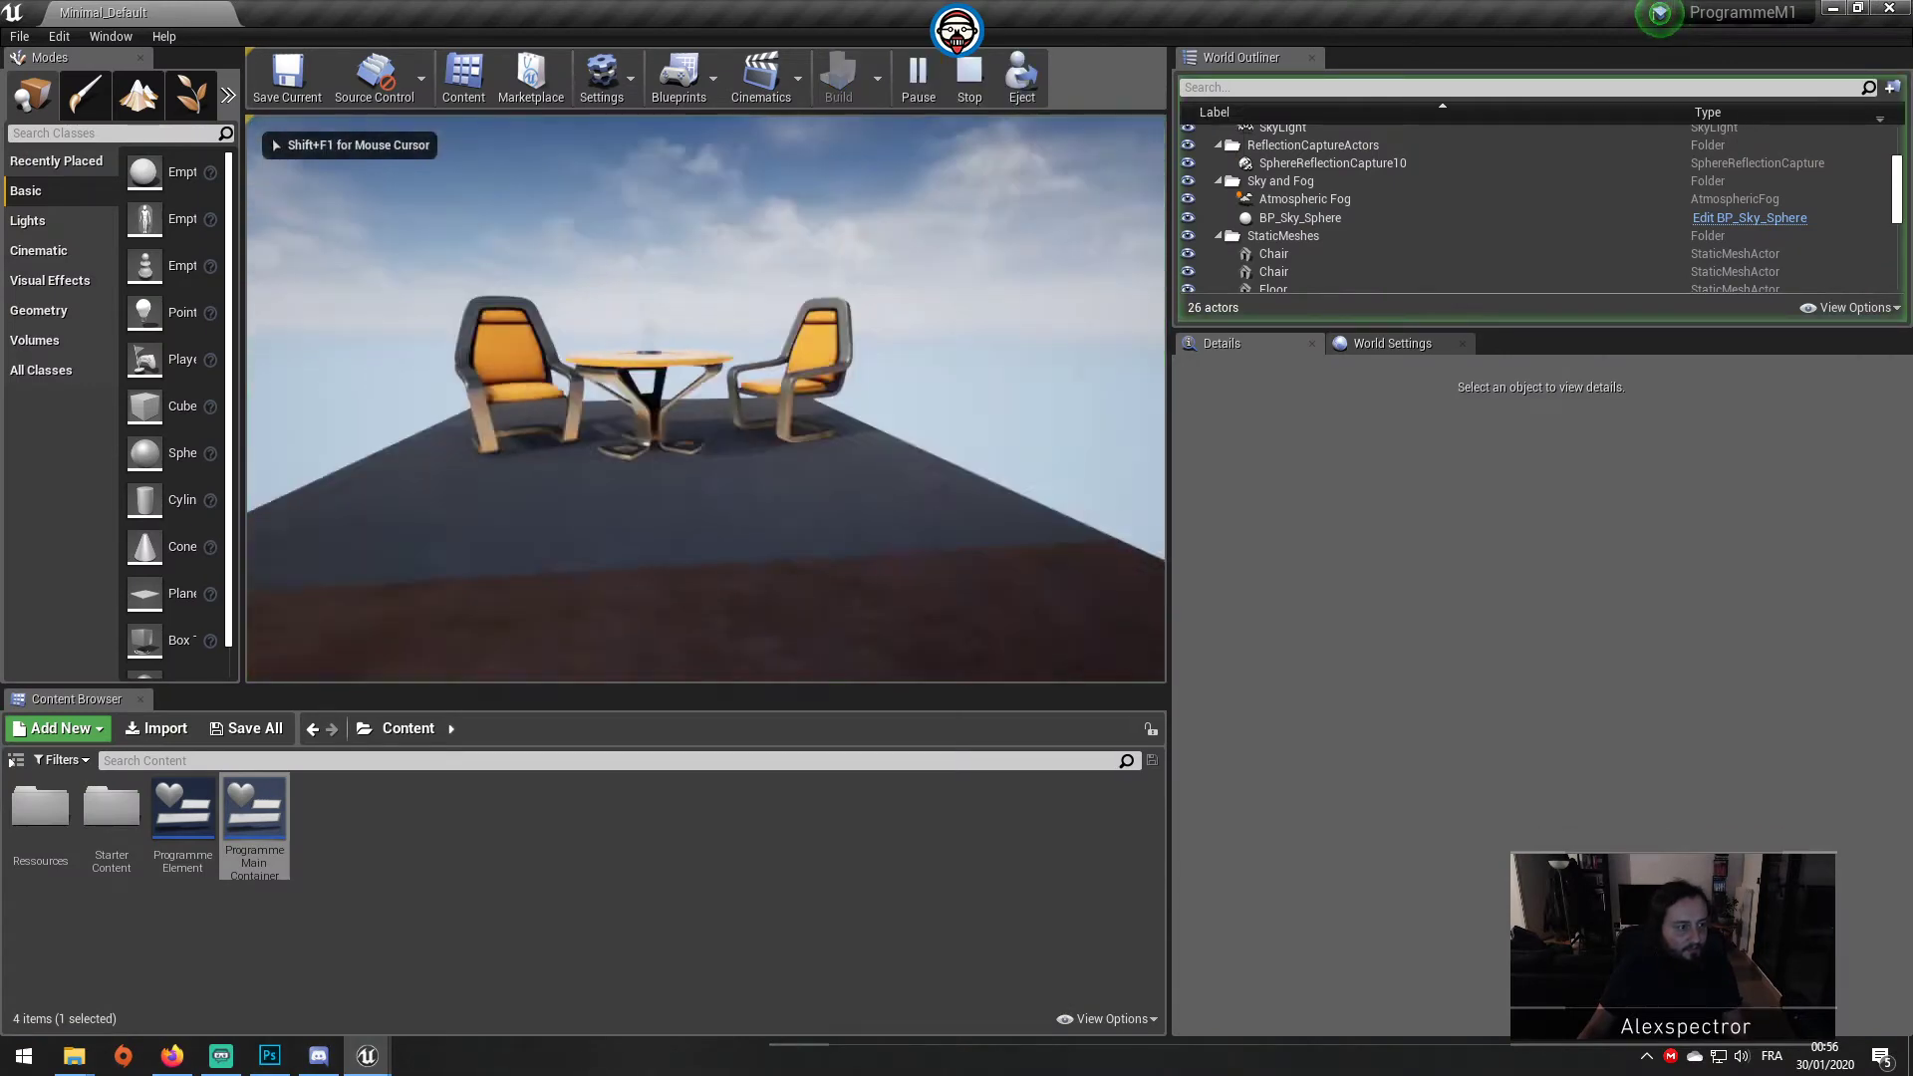
key(Escape)
Step: Open the Level Blueprint full screen and add an Event BeginPlay node
click(702, 80)
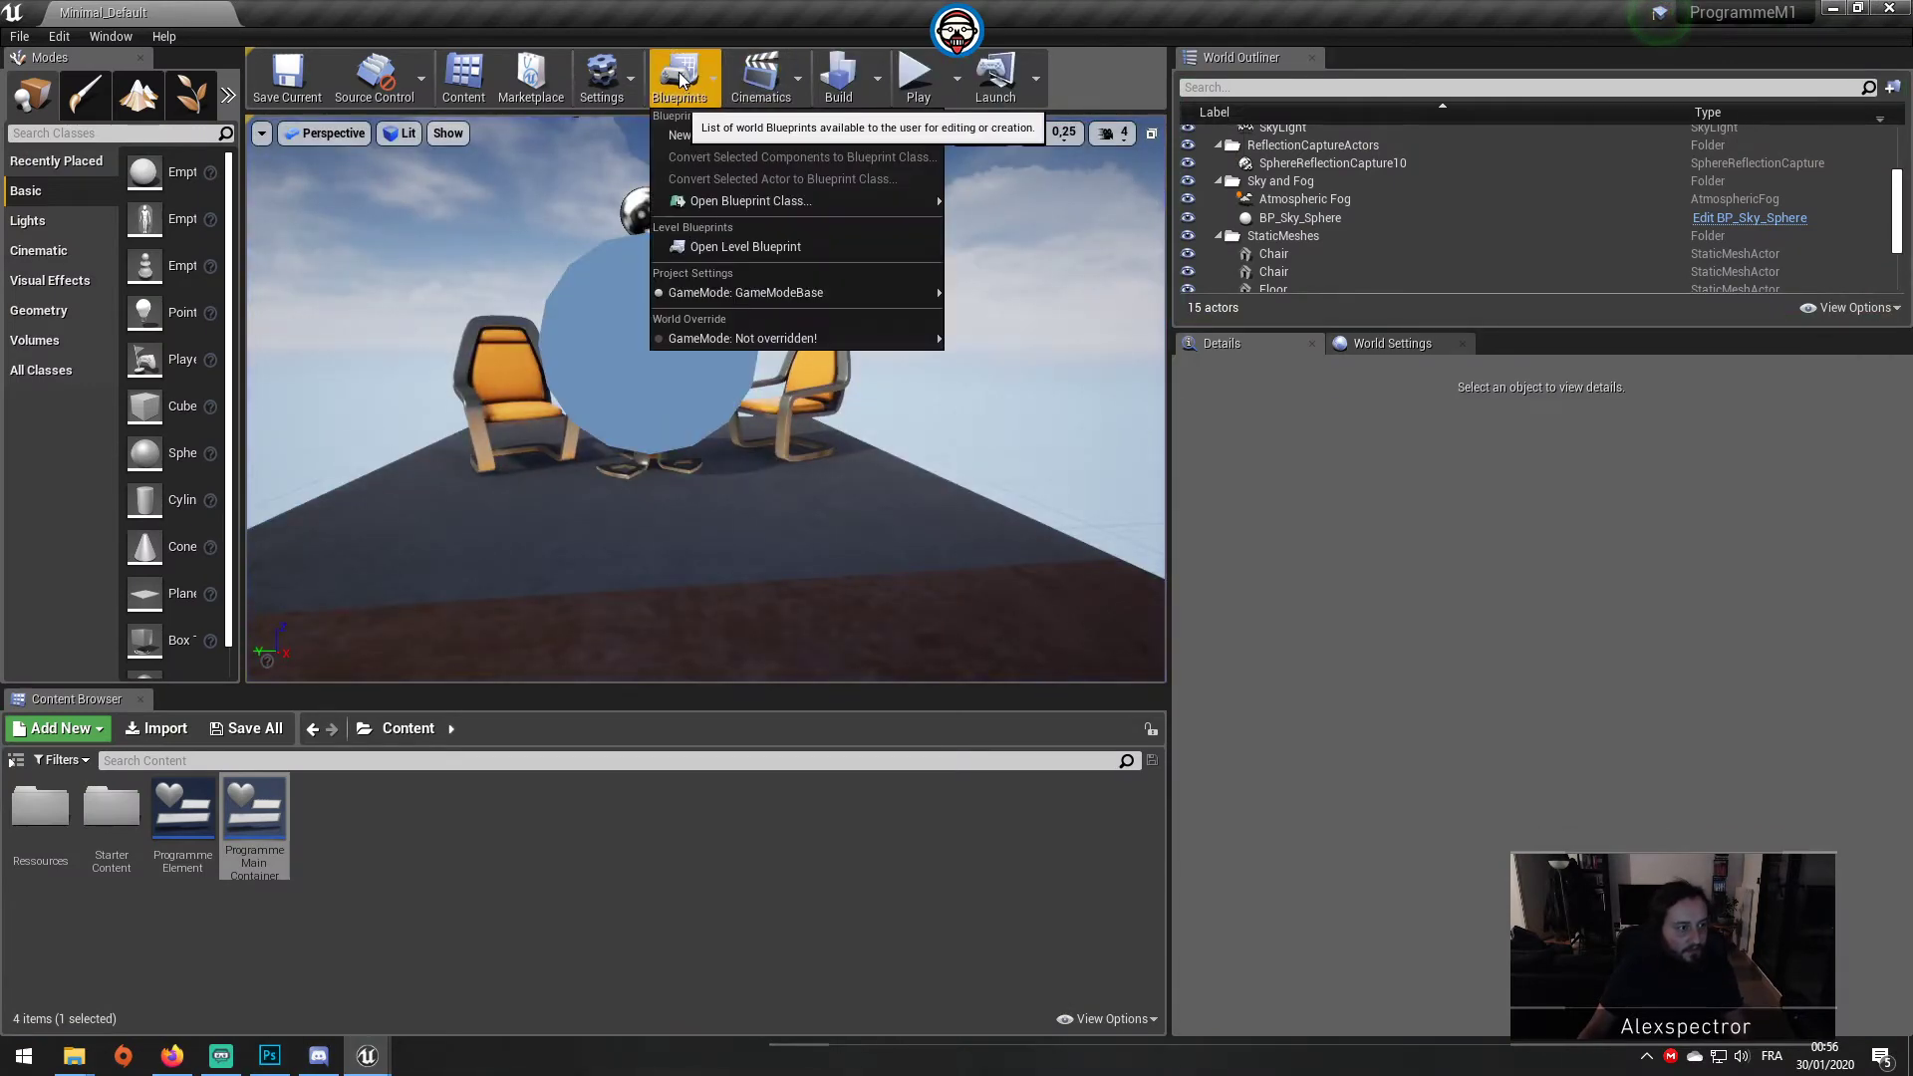
click(733, 236)
scroll(840, 678, down, 7)
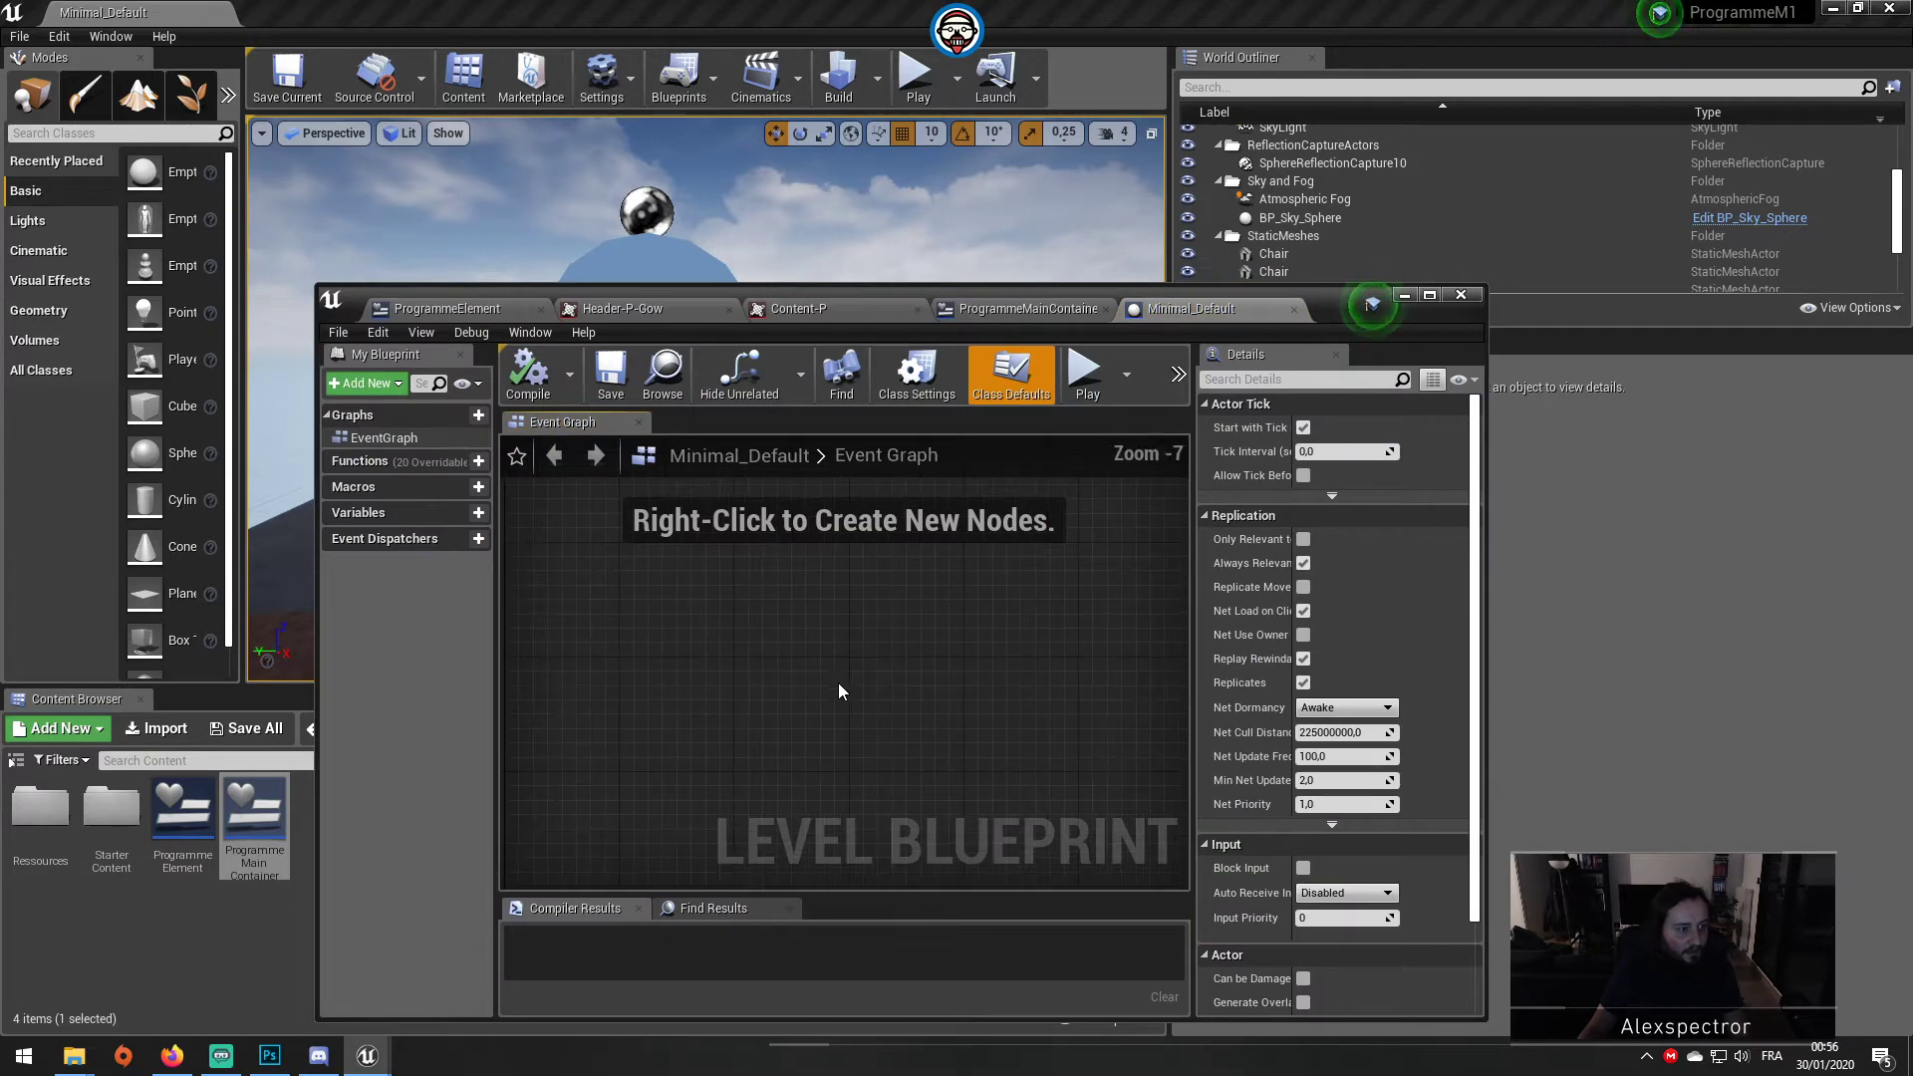
click(1430, 296)
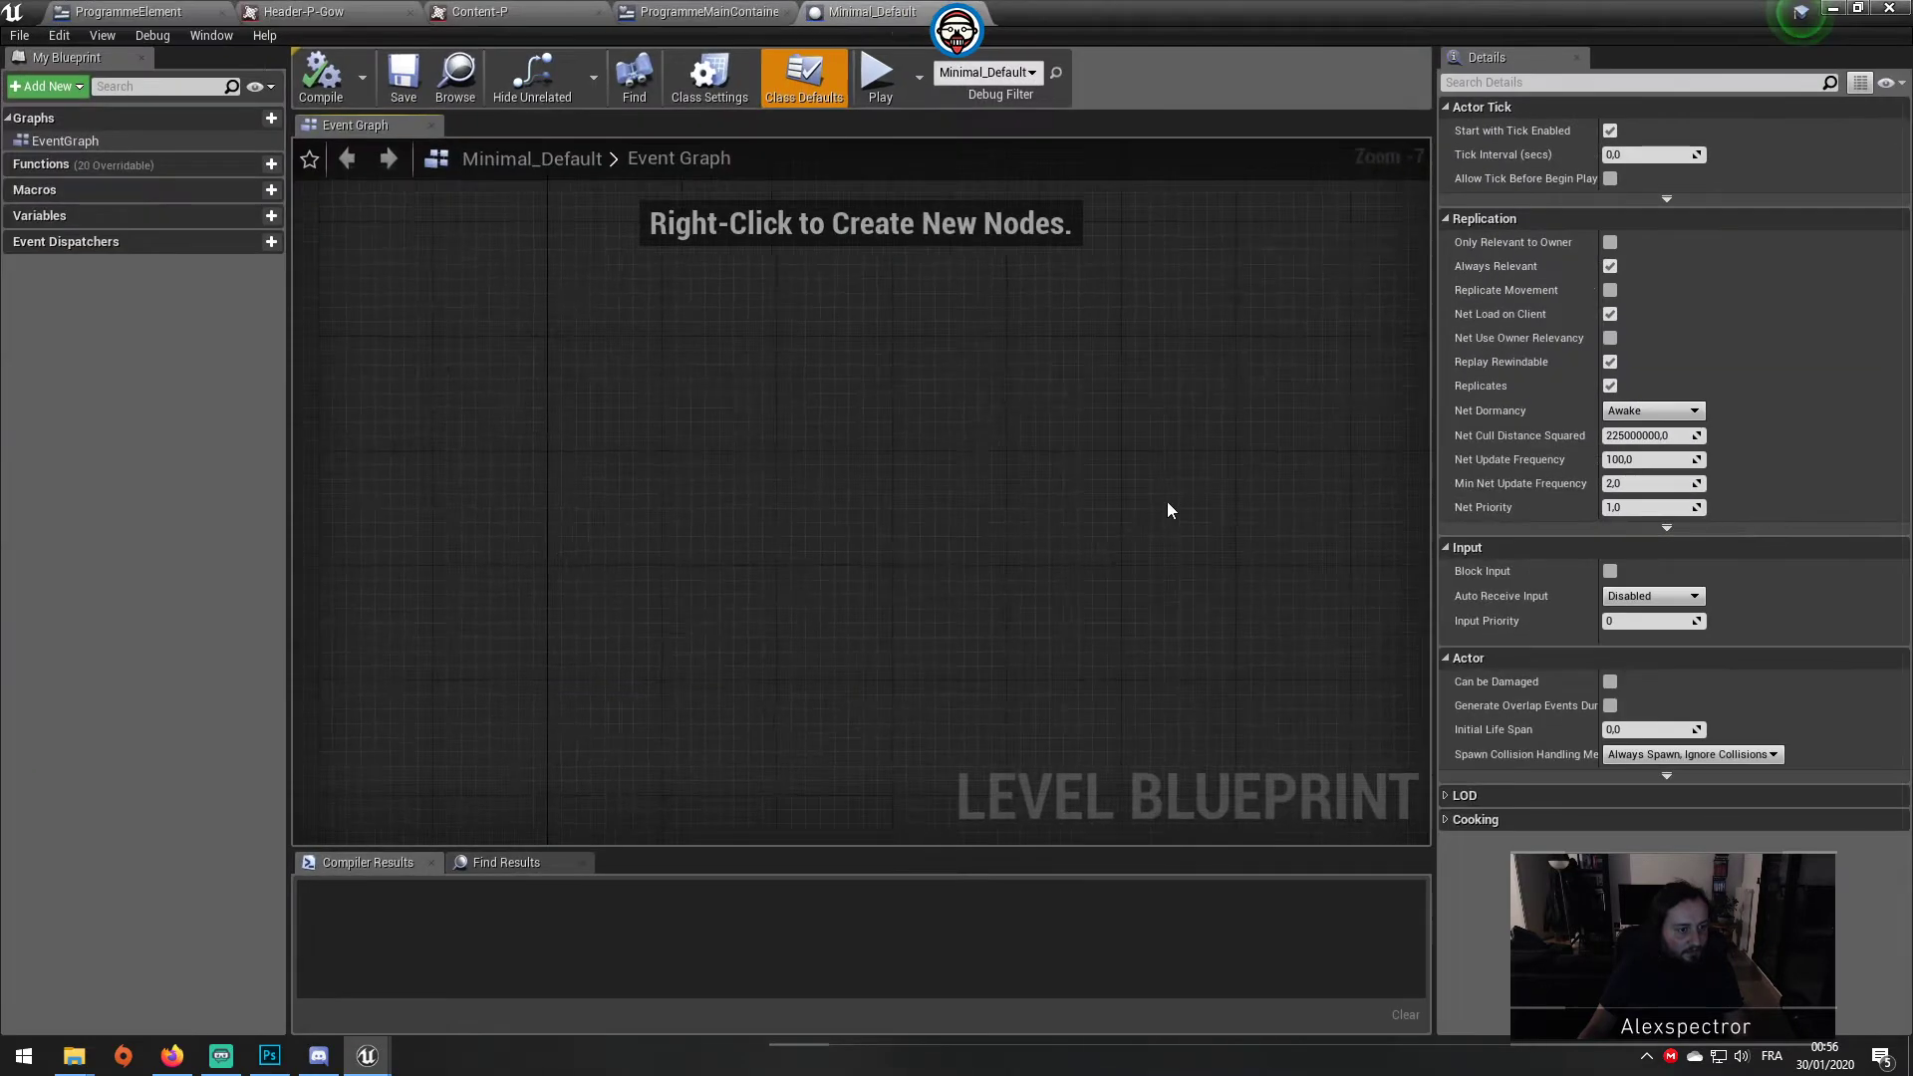
scroll(1118, 531, down, 5)
right_click(813, 311)
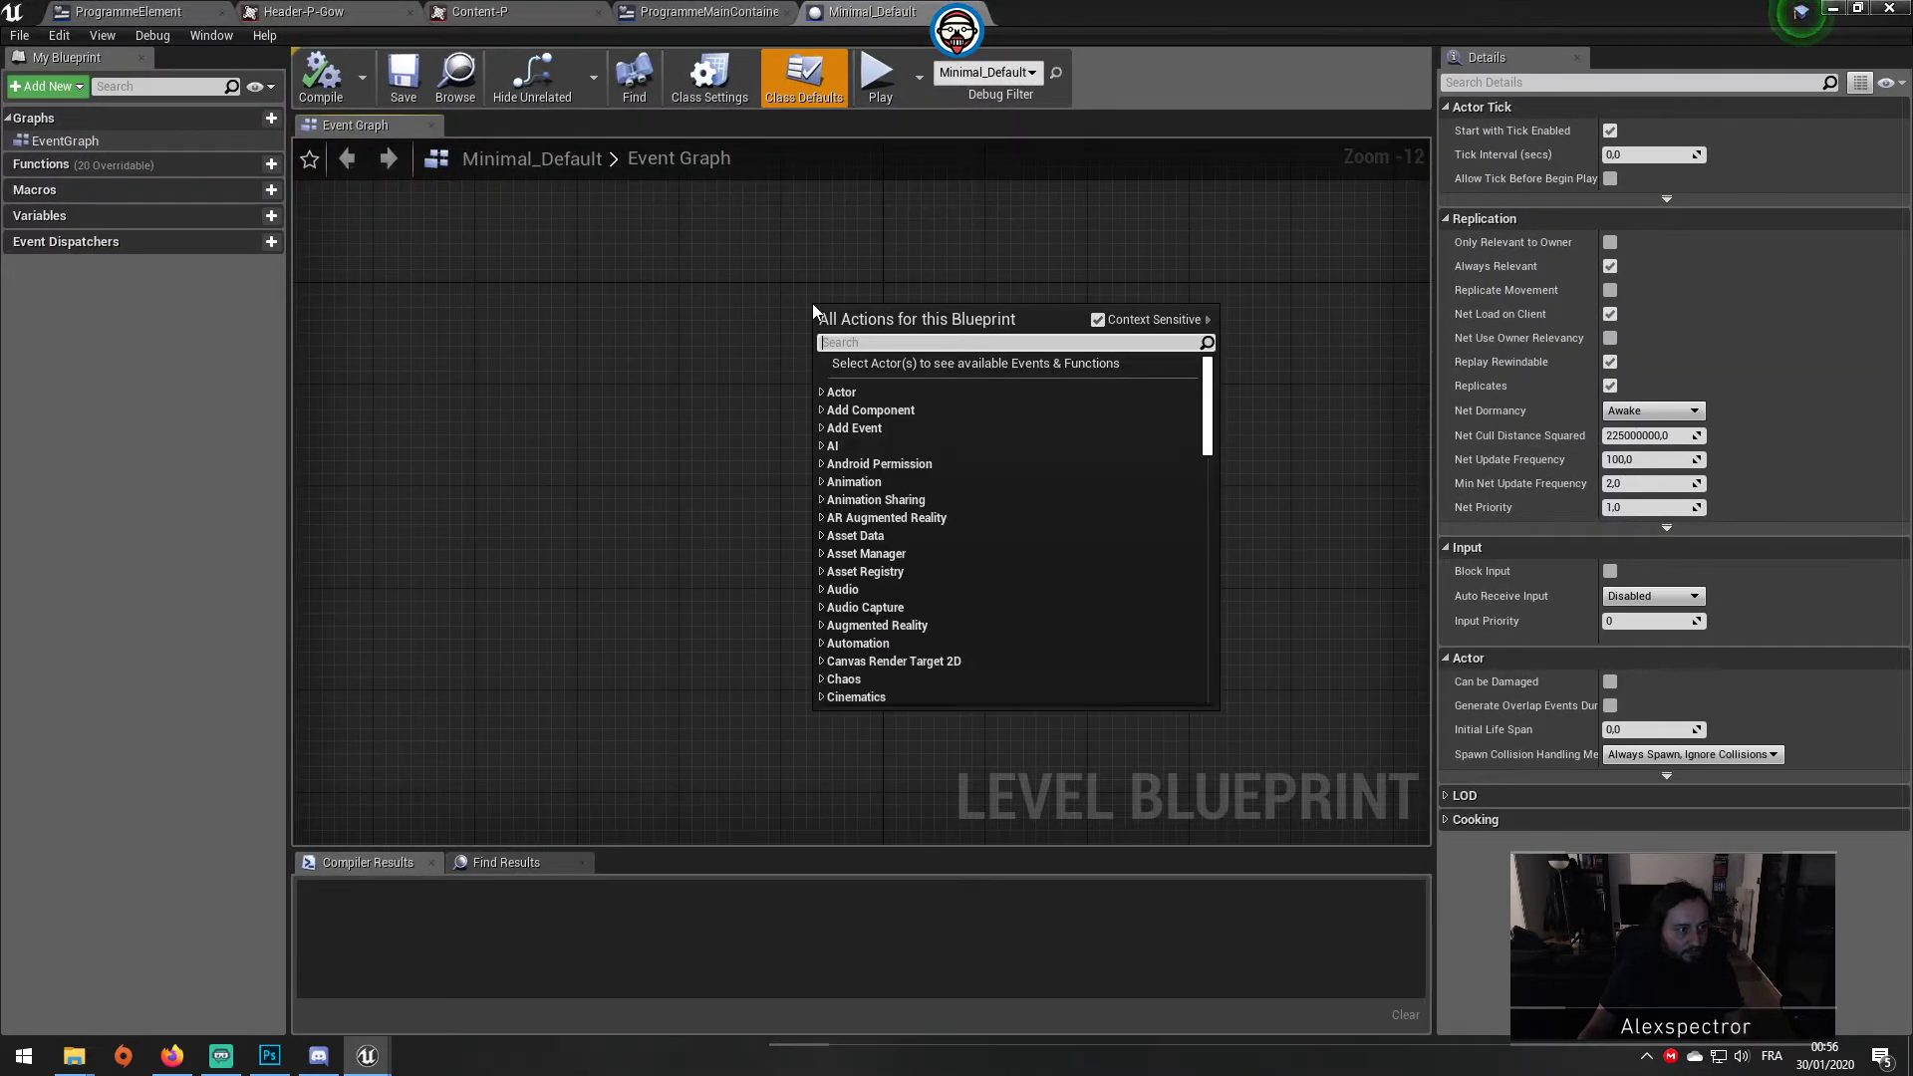
text(begin)
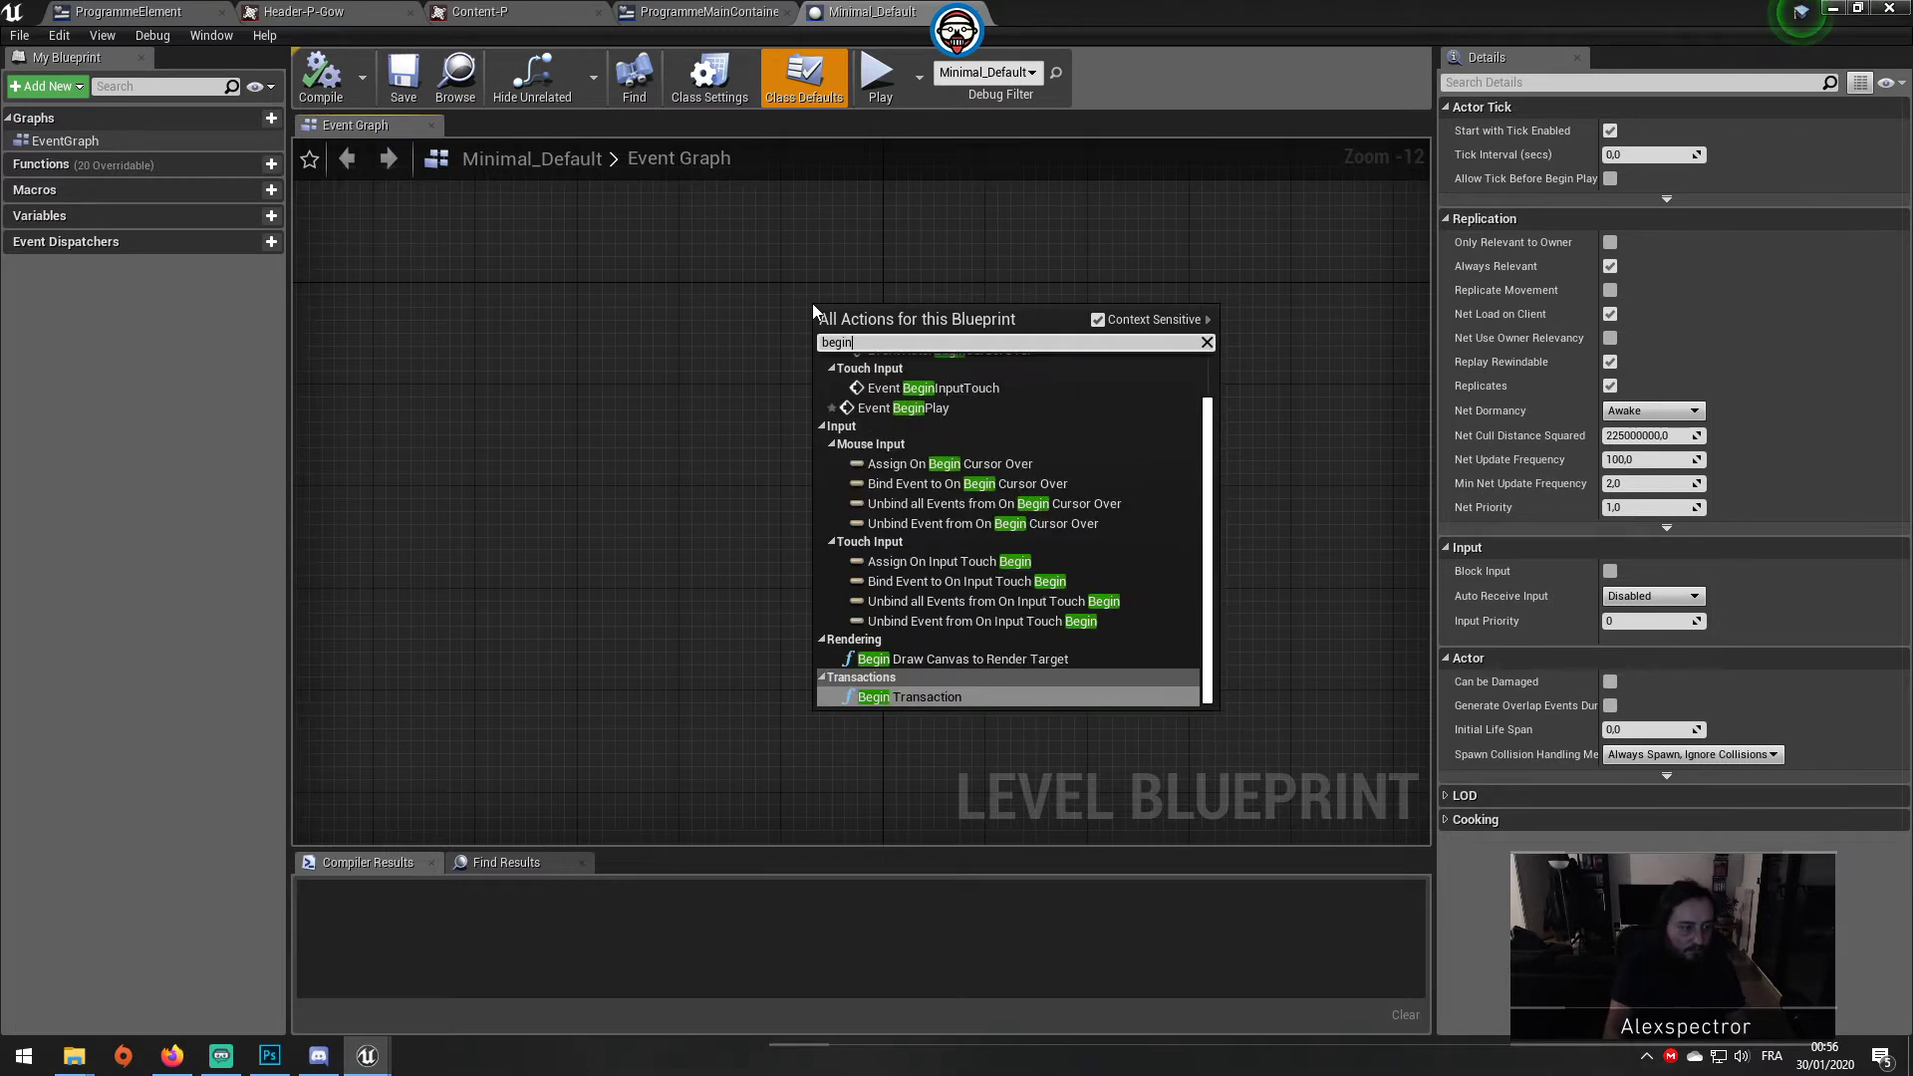
key(Down)
key(Down)
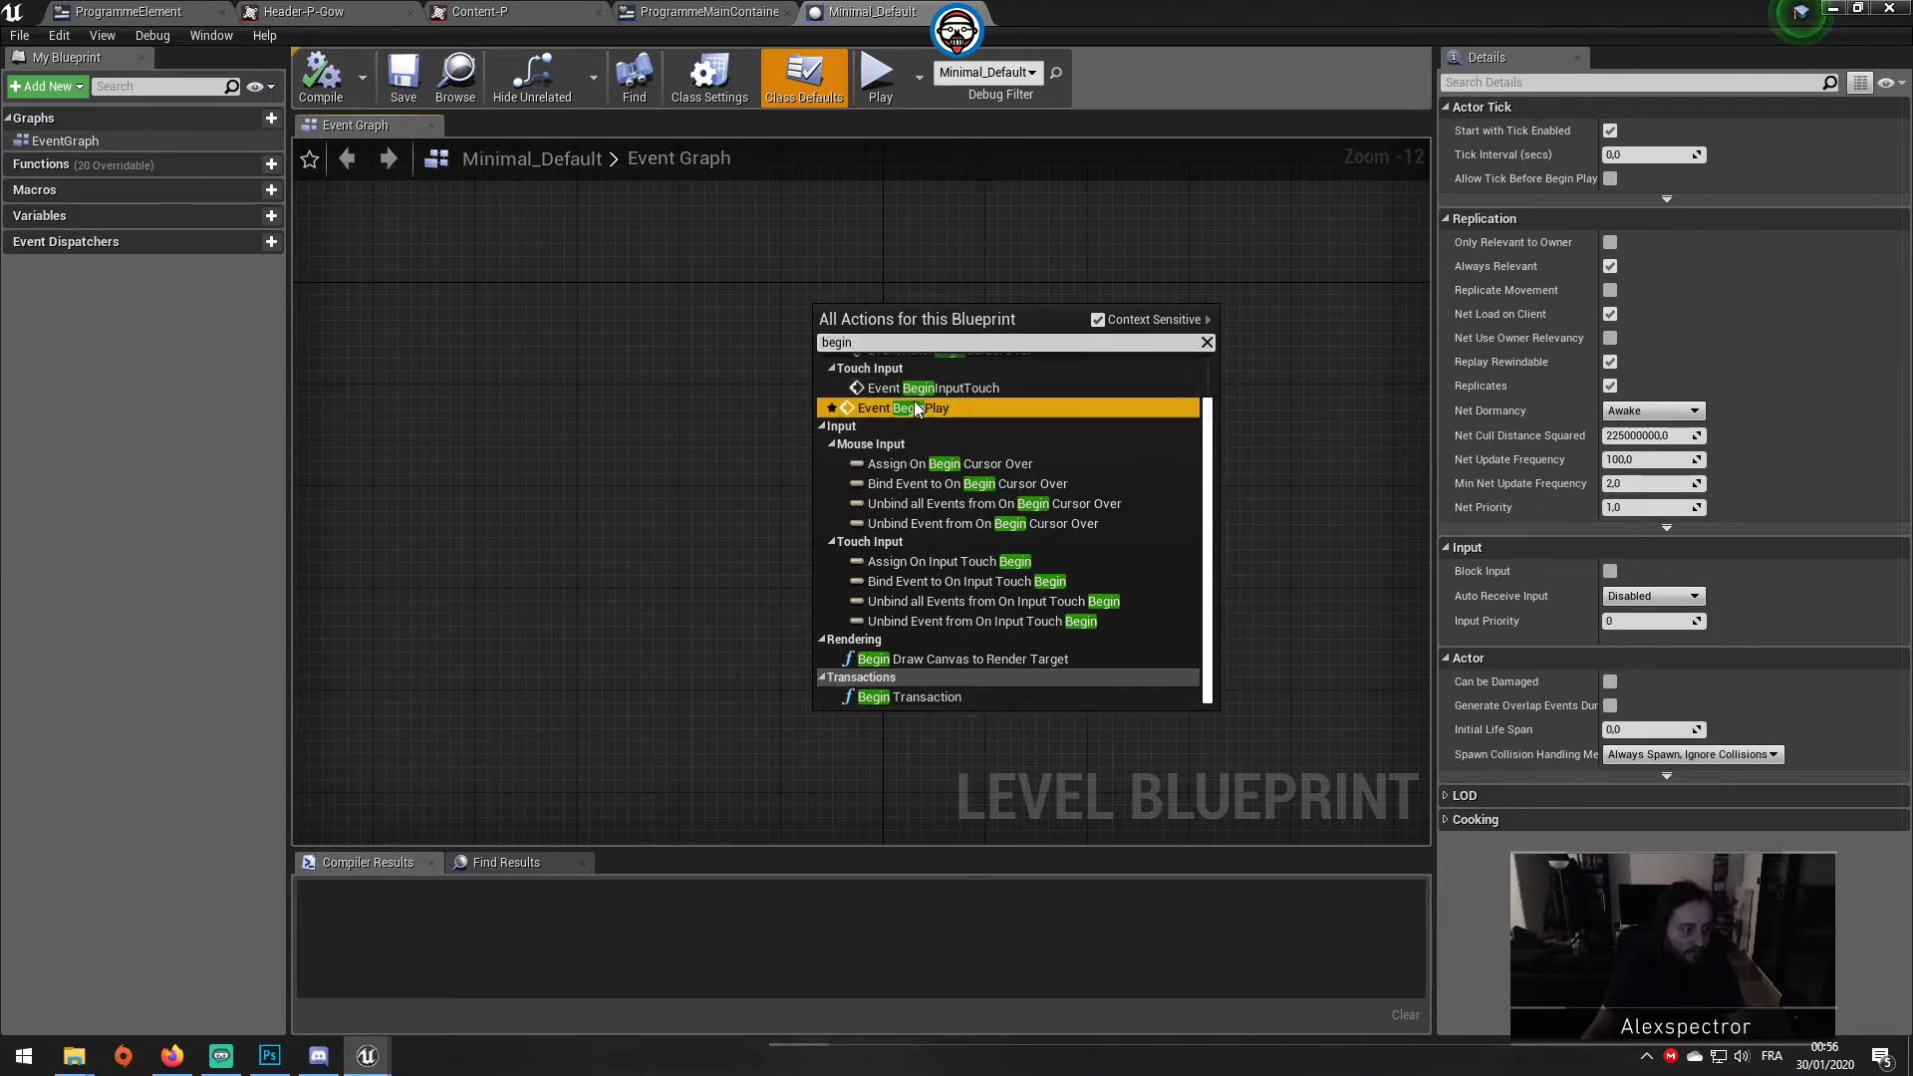
key(Return)
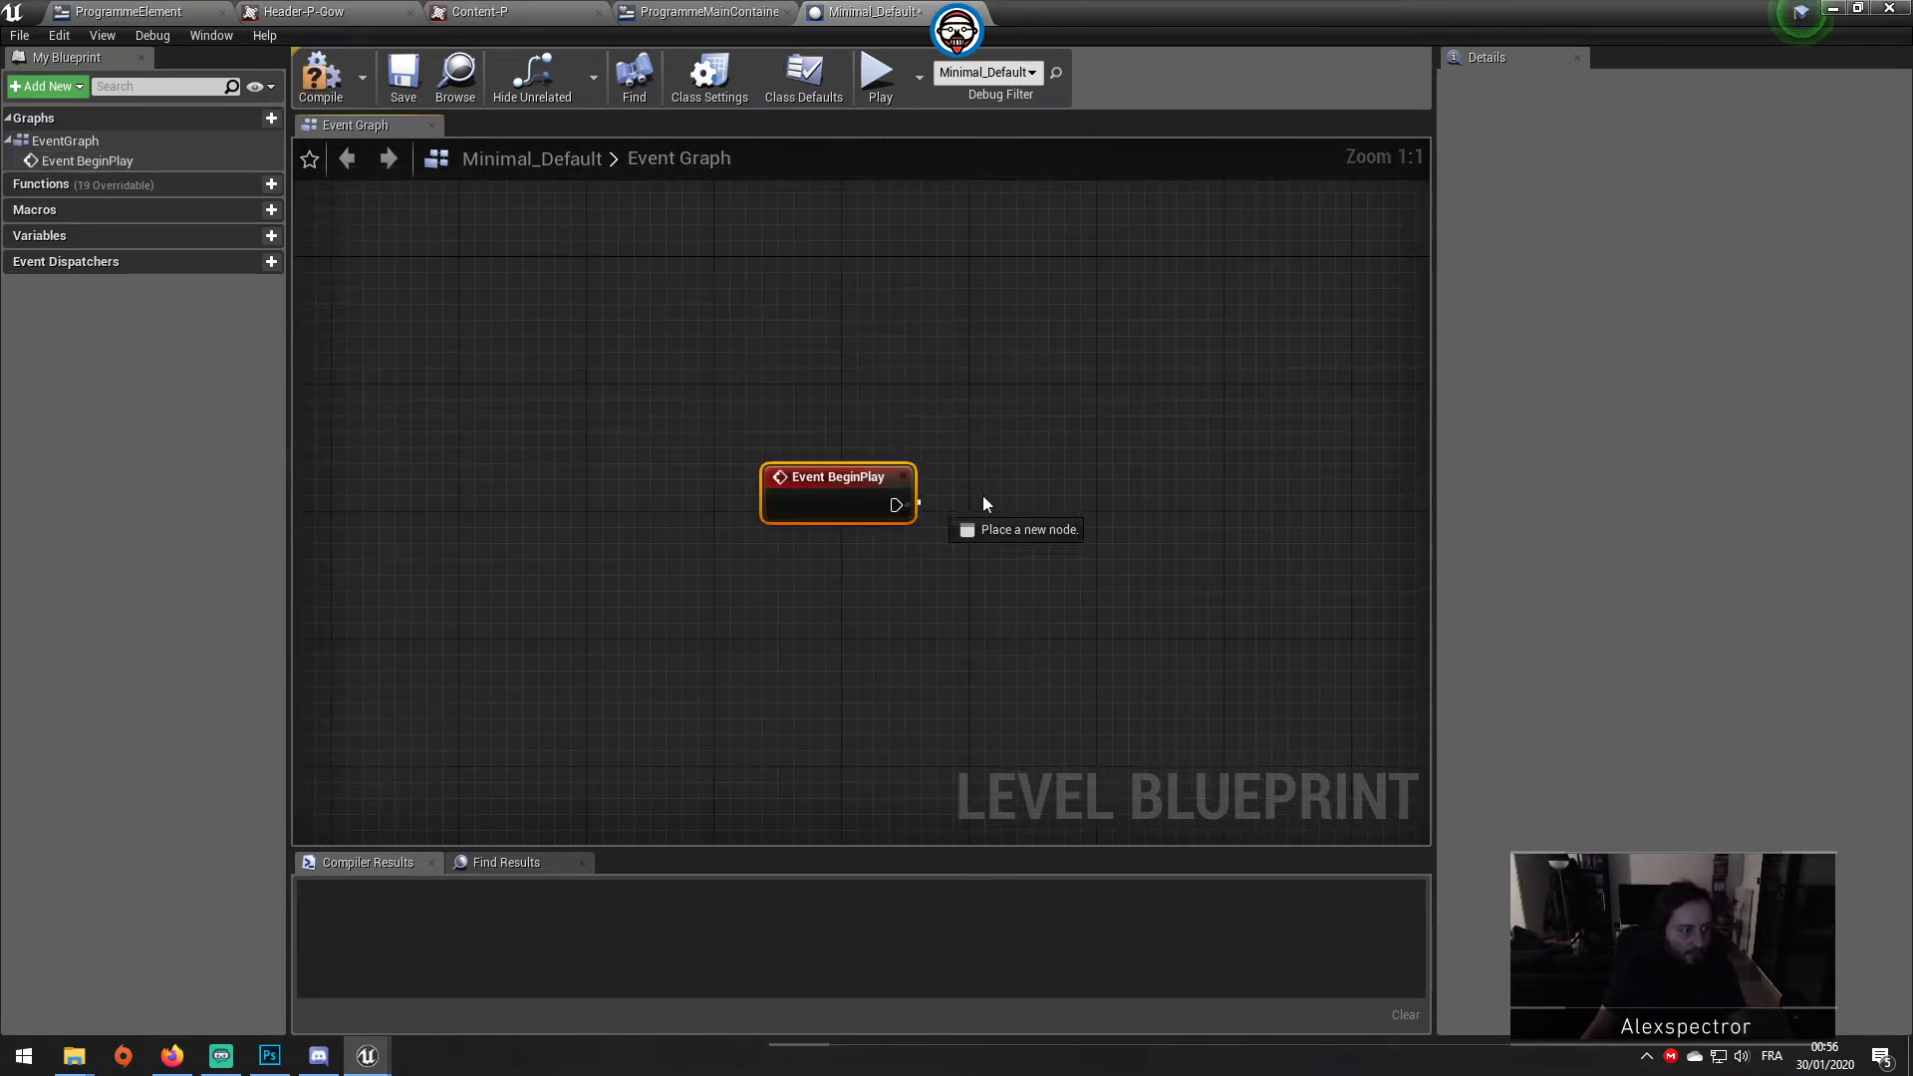
Step: Add a Create Widget node after BeginPlay with class ProgrammeMainContainer
drag(984, 503, 1116, 469)
text(add)
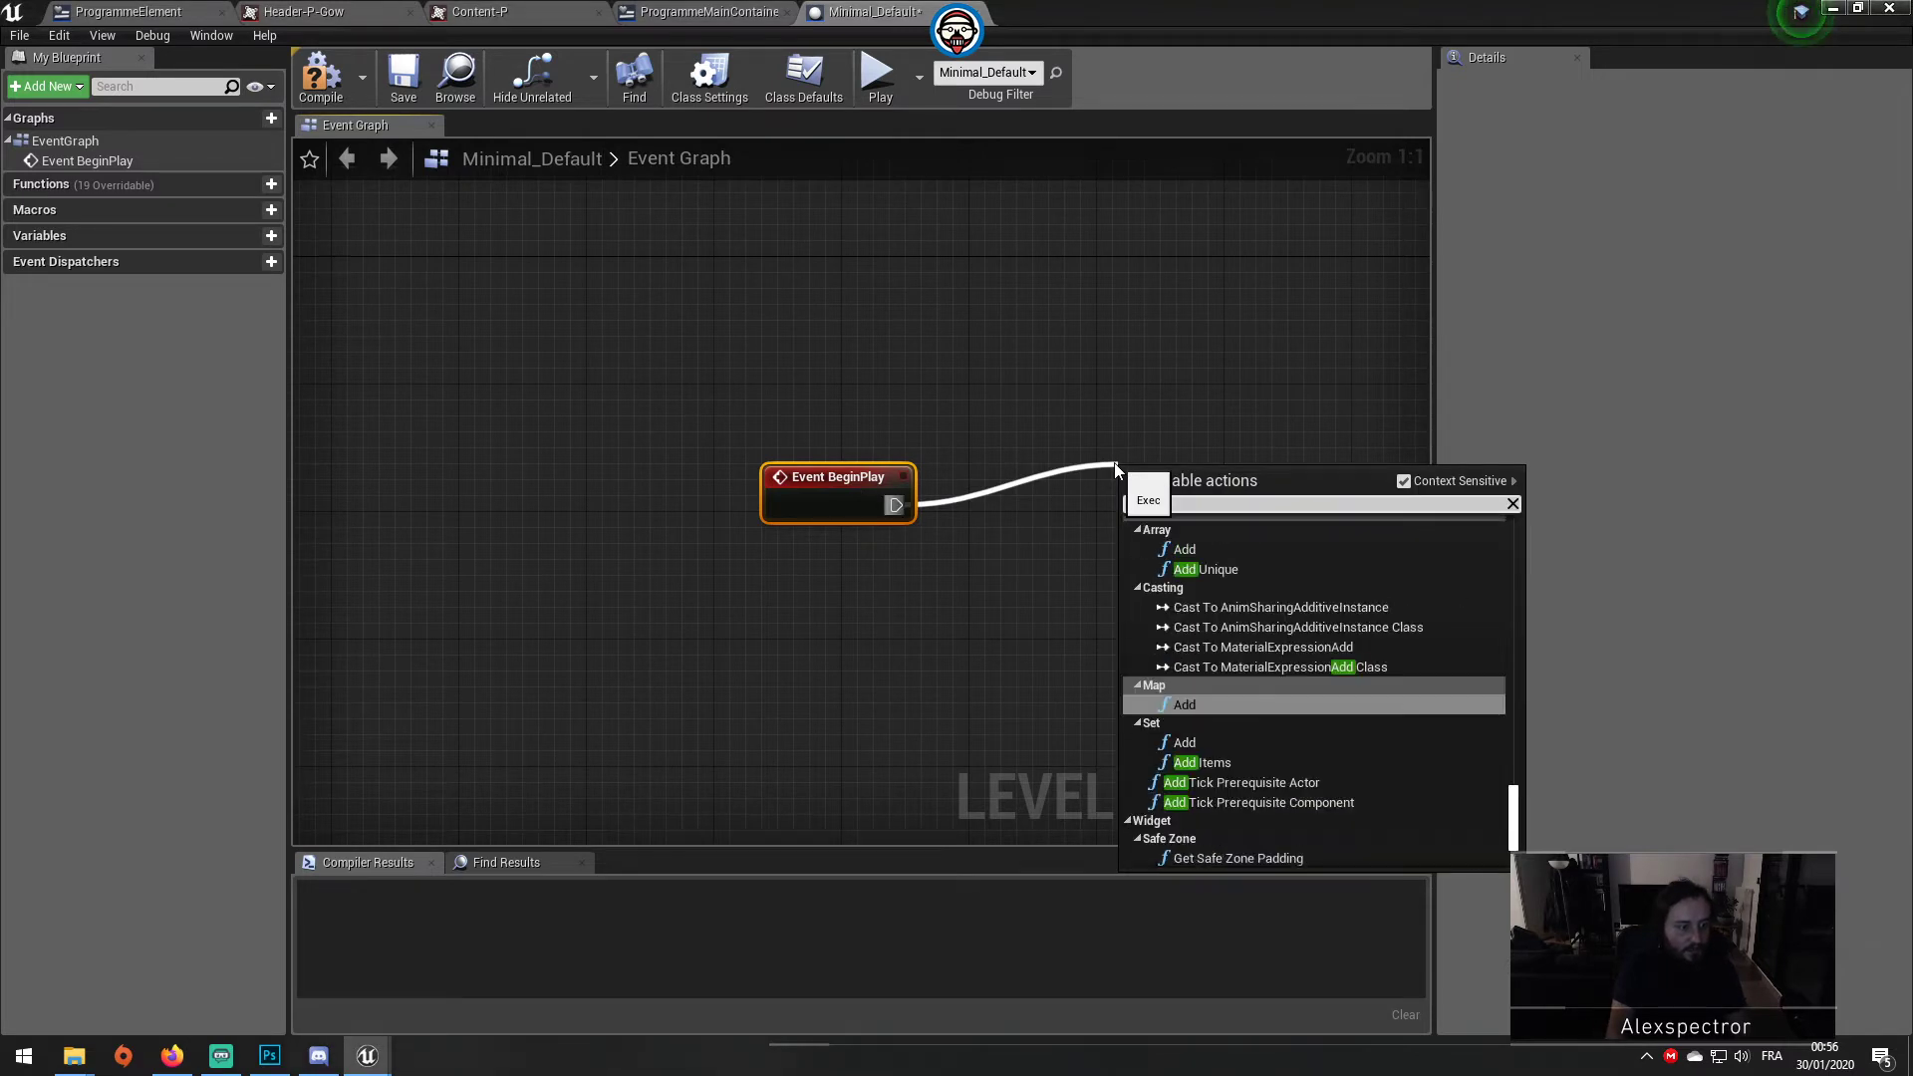
key(BackSpace)
key(BackSpace)
key(BackSpace)
text(create)
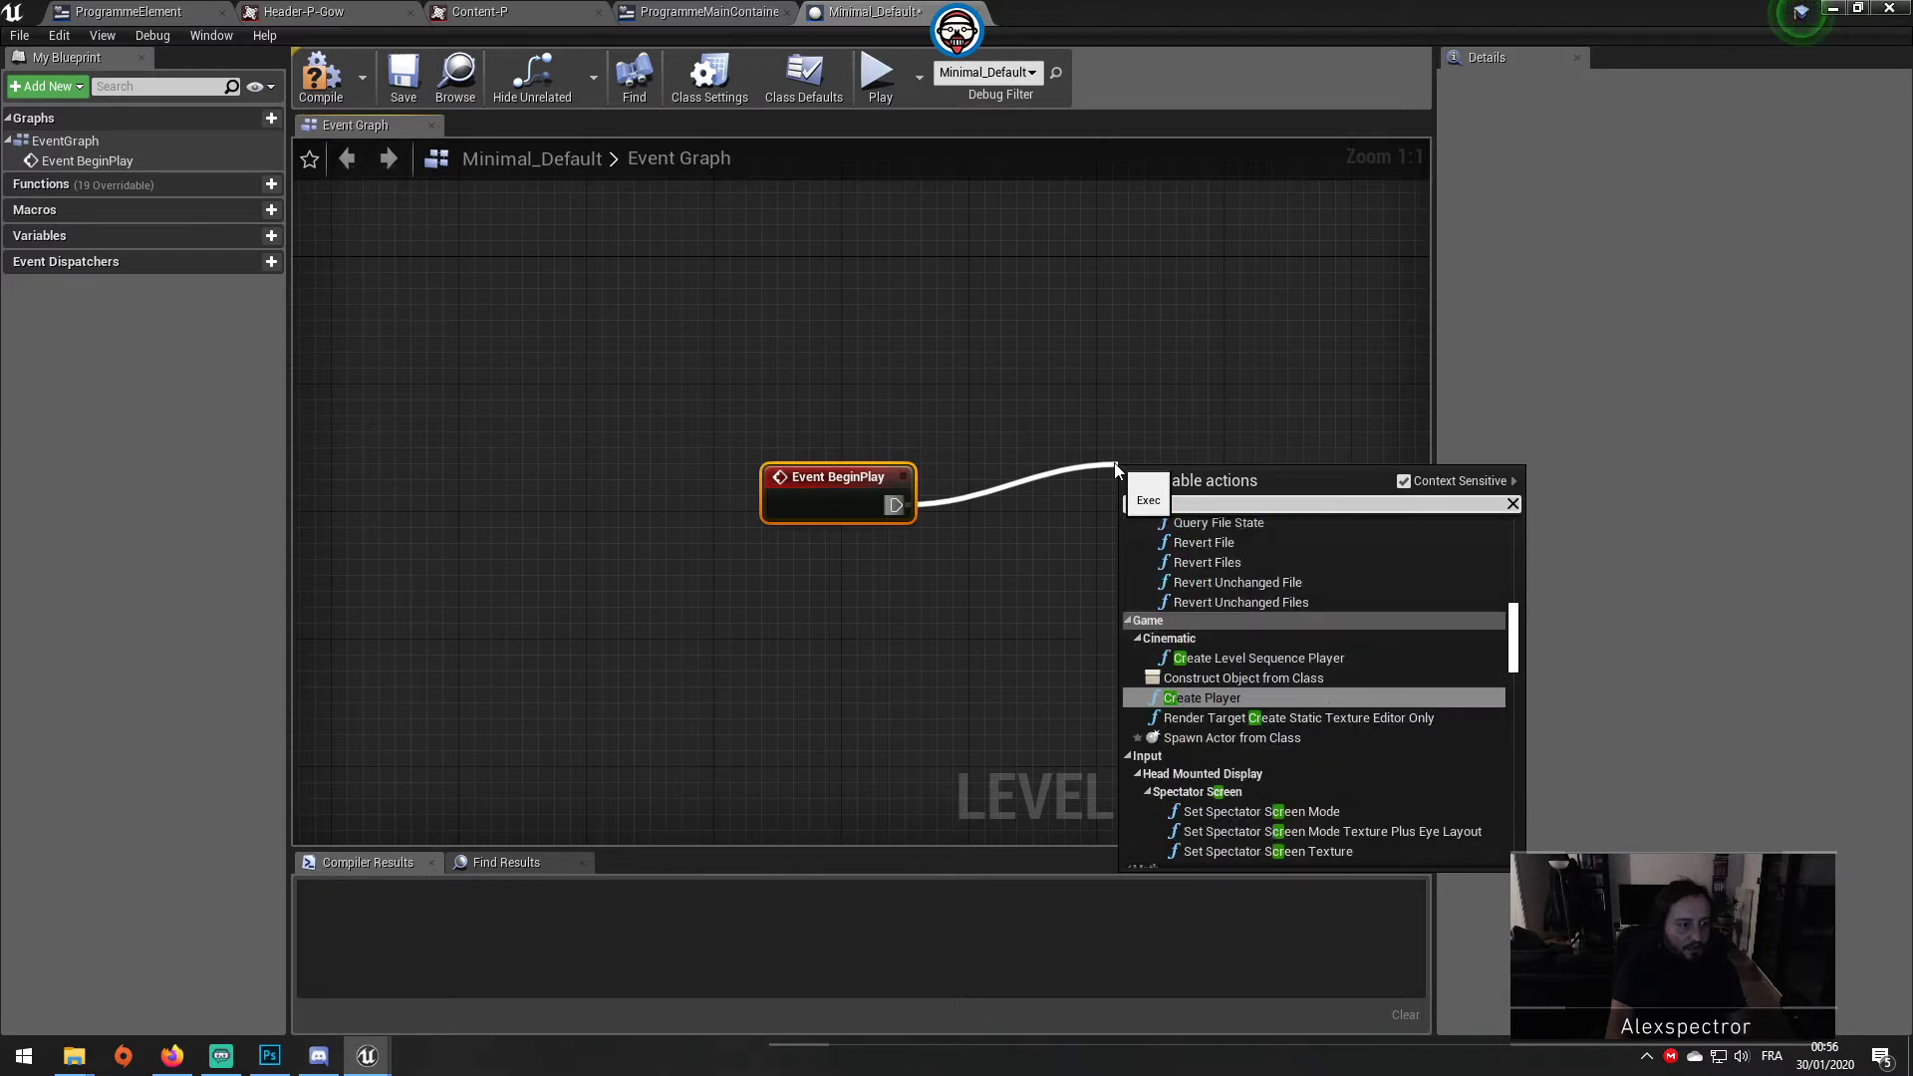
text( widget)
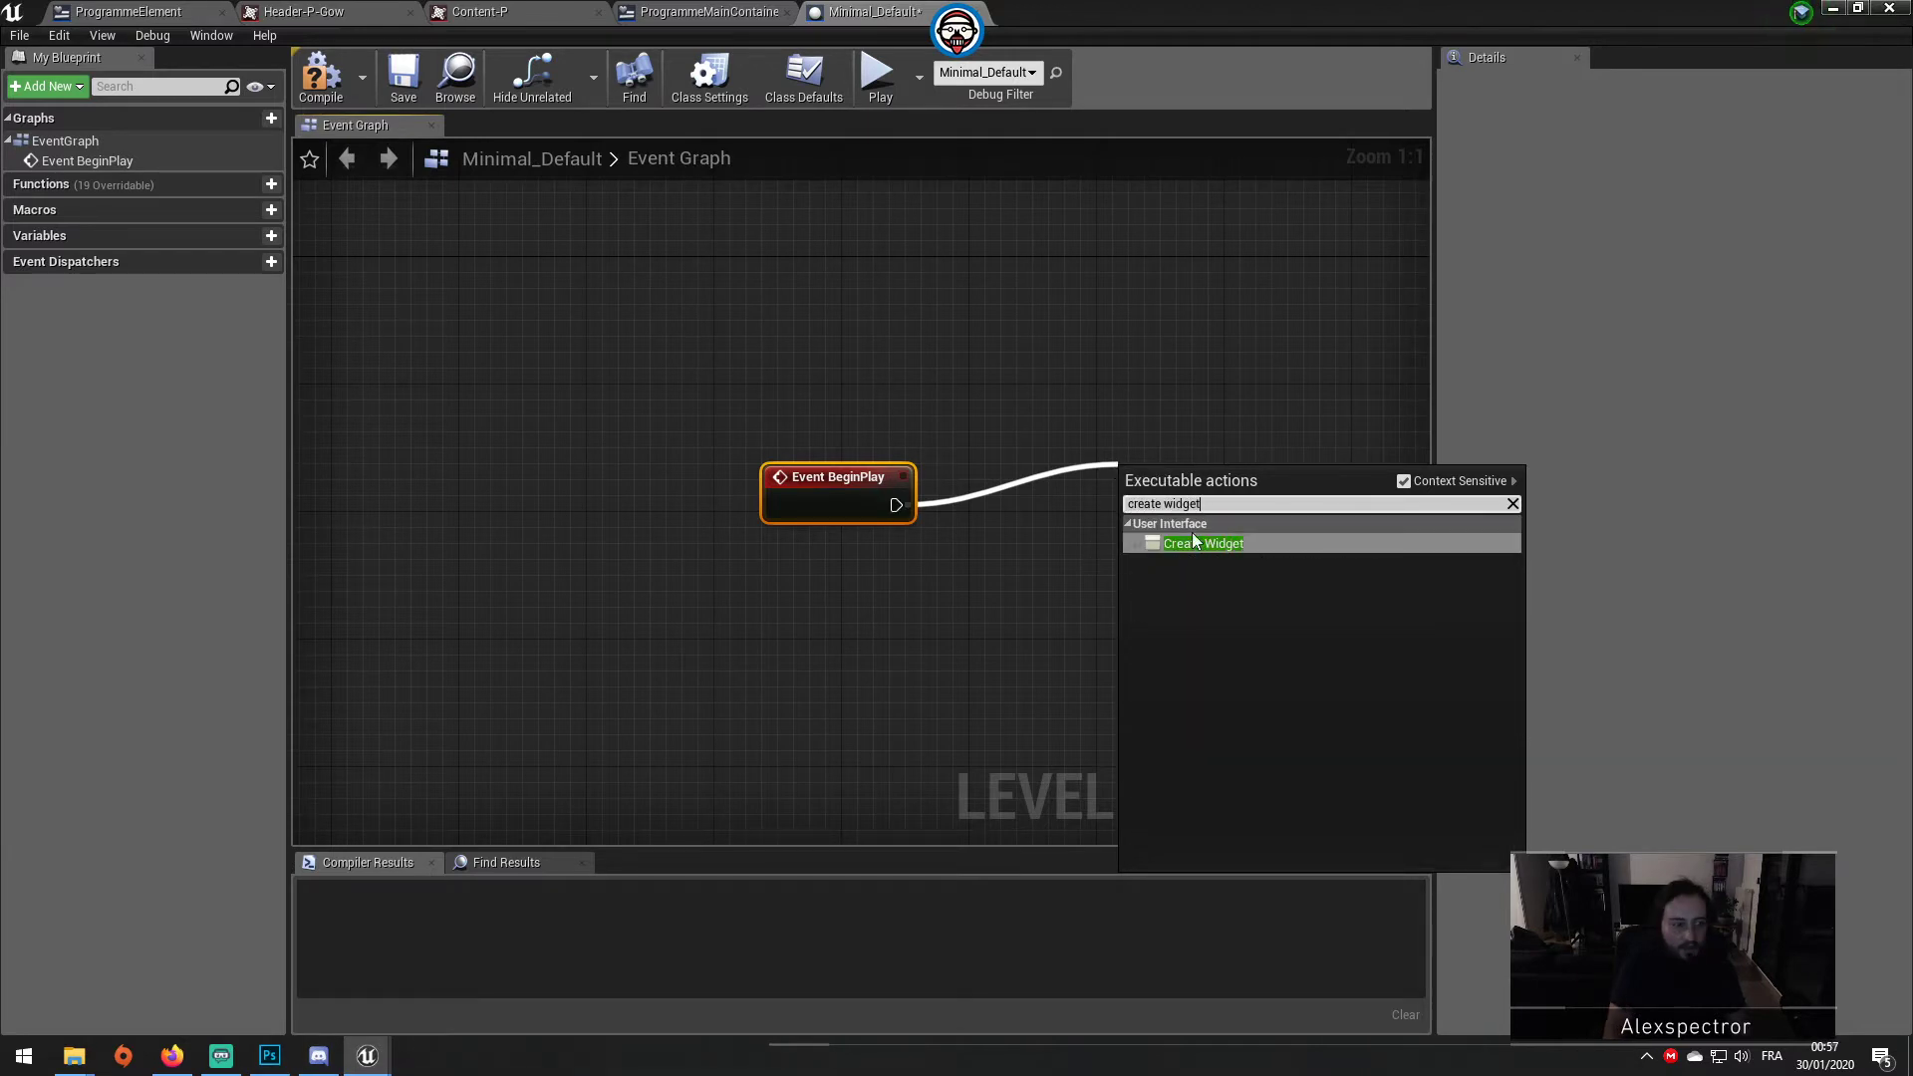
click(1222, 543)
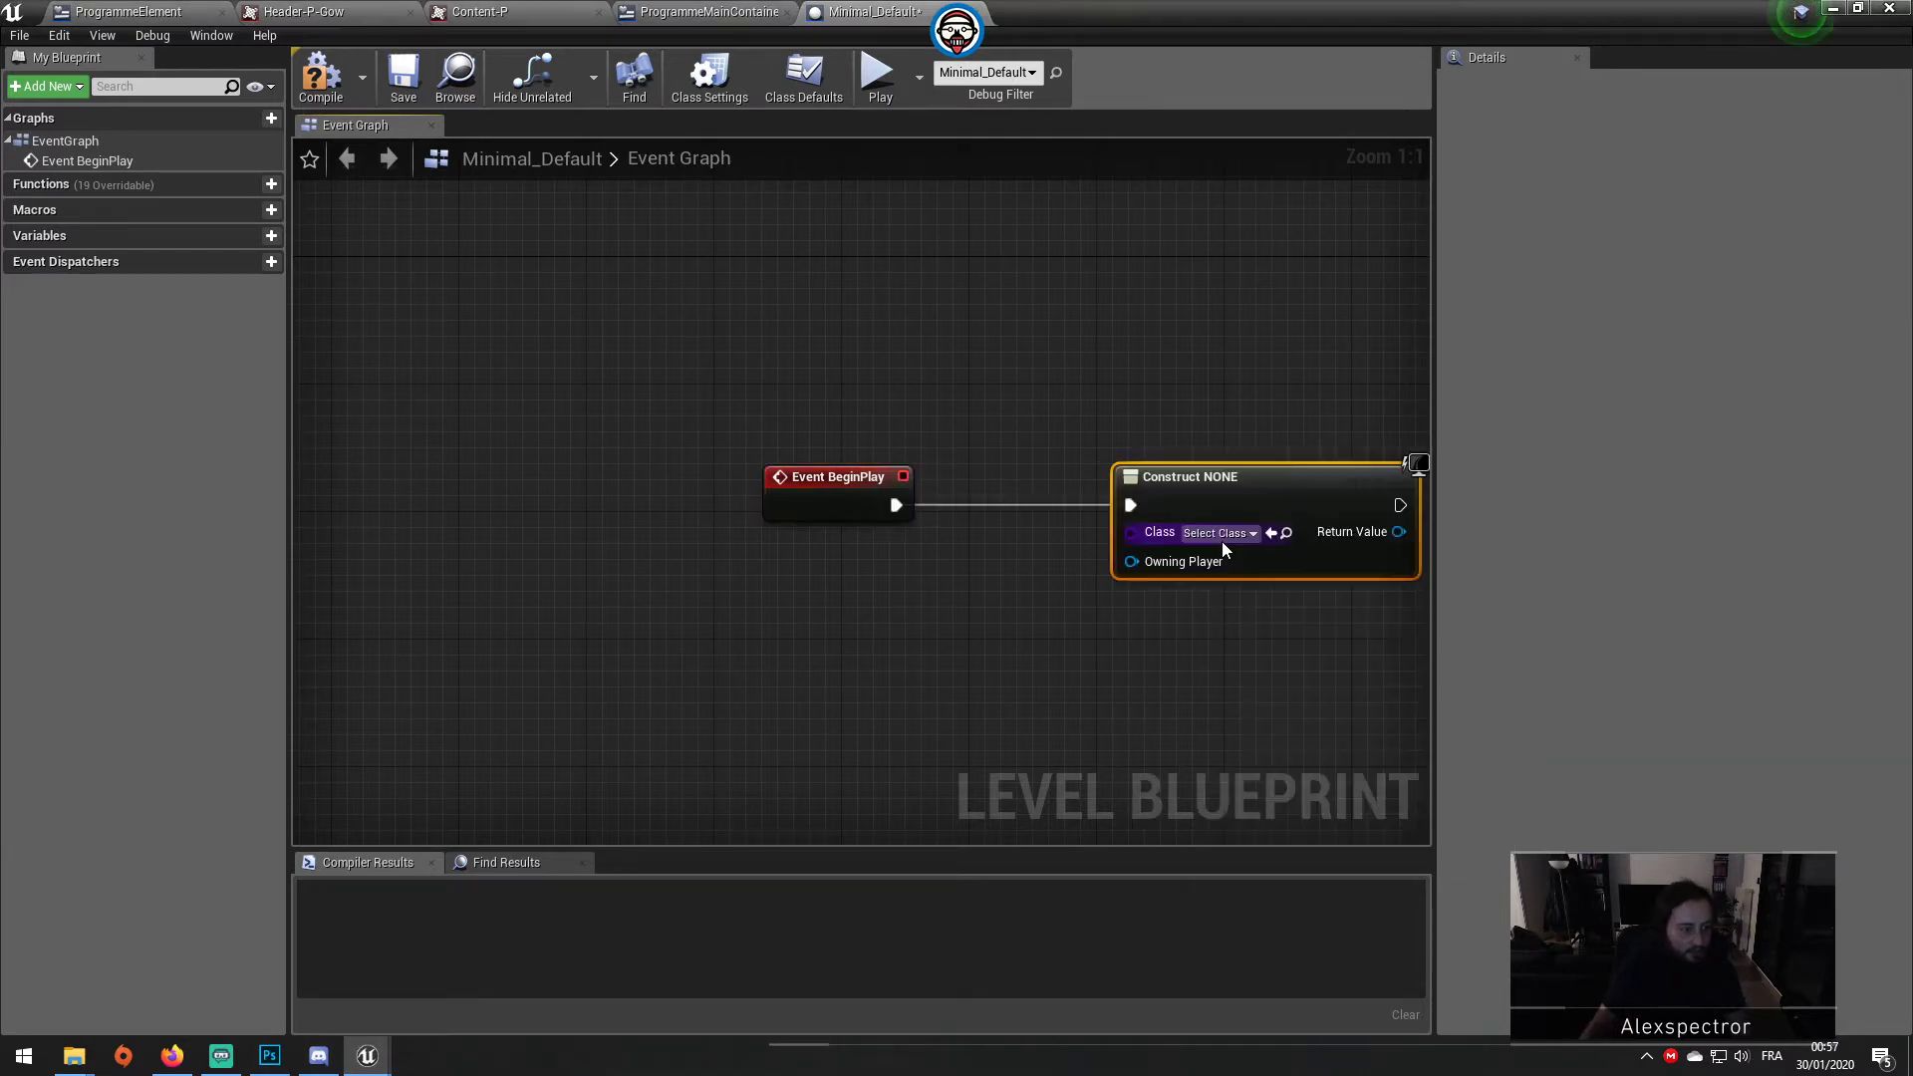
click(1216, 537)
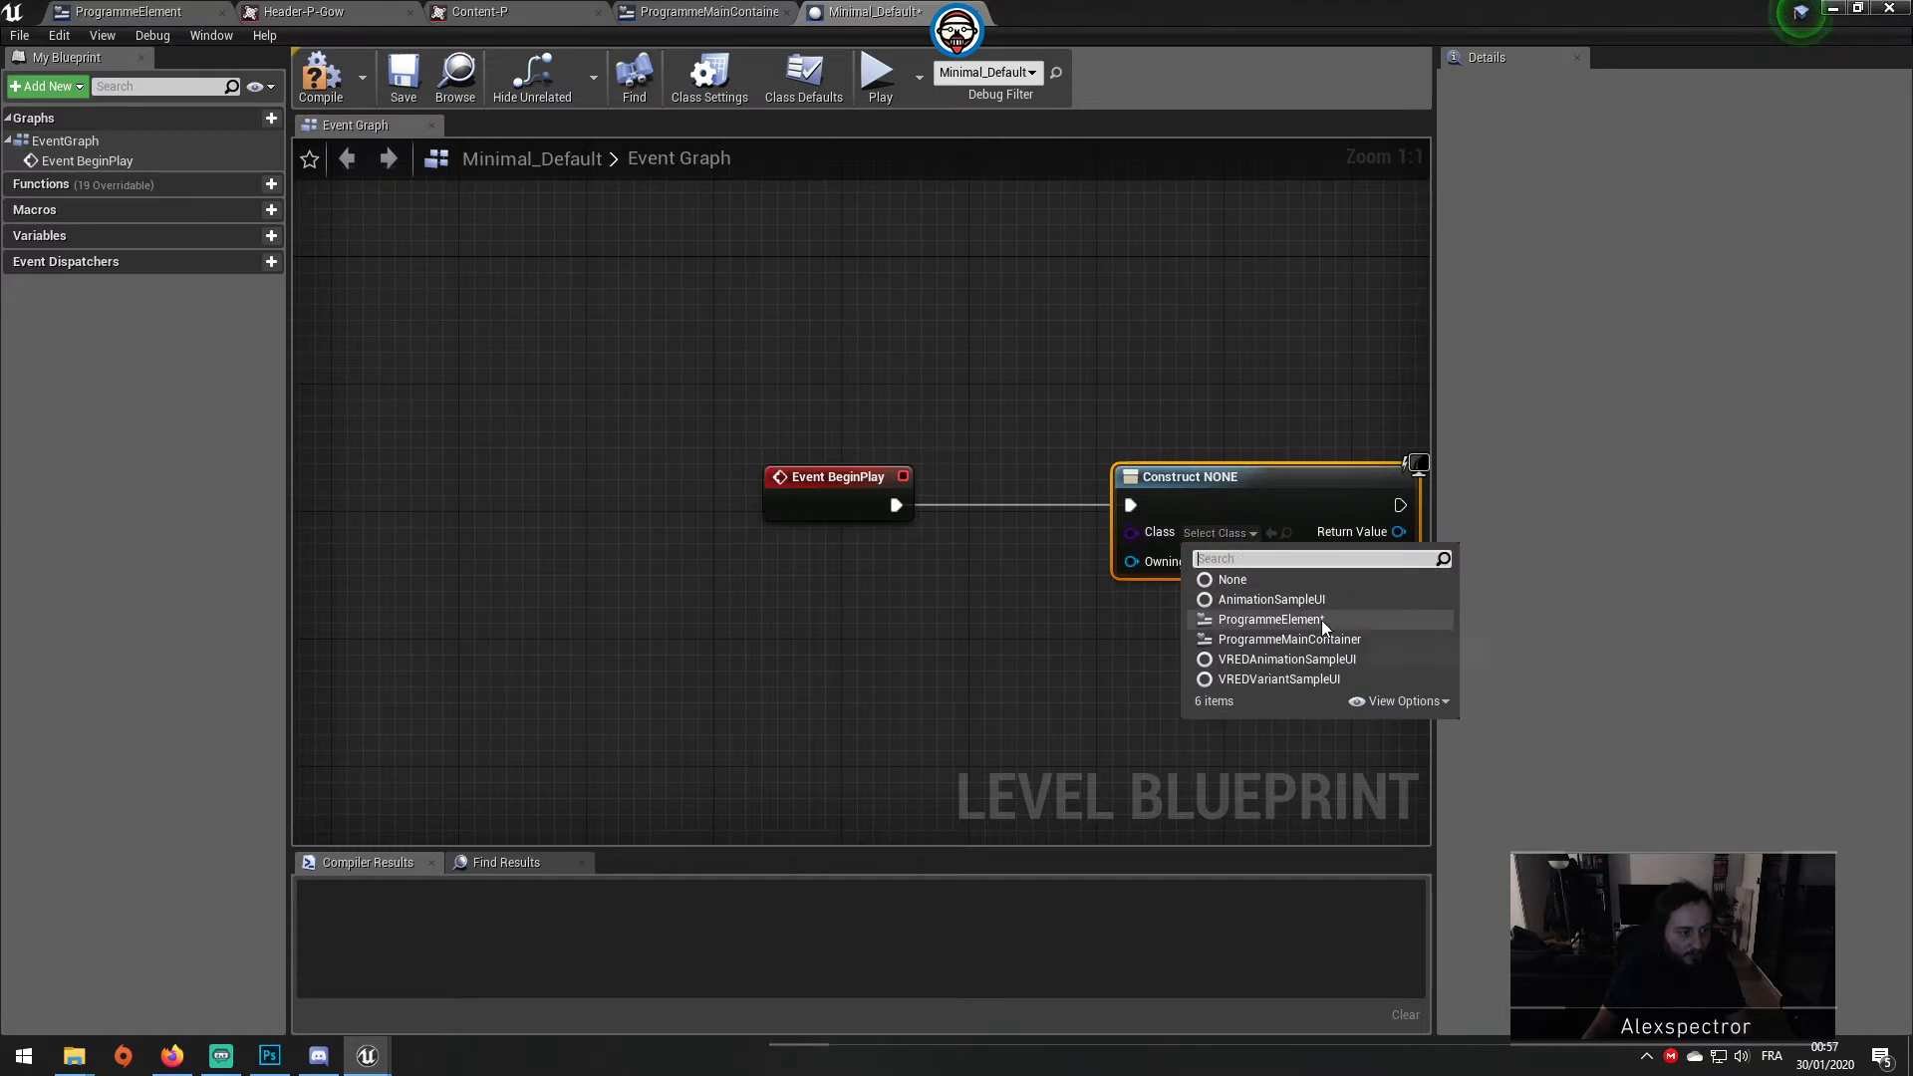
click(1305, 639)
Step: Add an Add to Viewport node wired to the created widget's Return Value, then compile
right_drag(1308, 661, 835, 690)
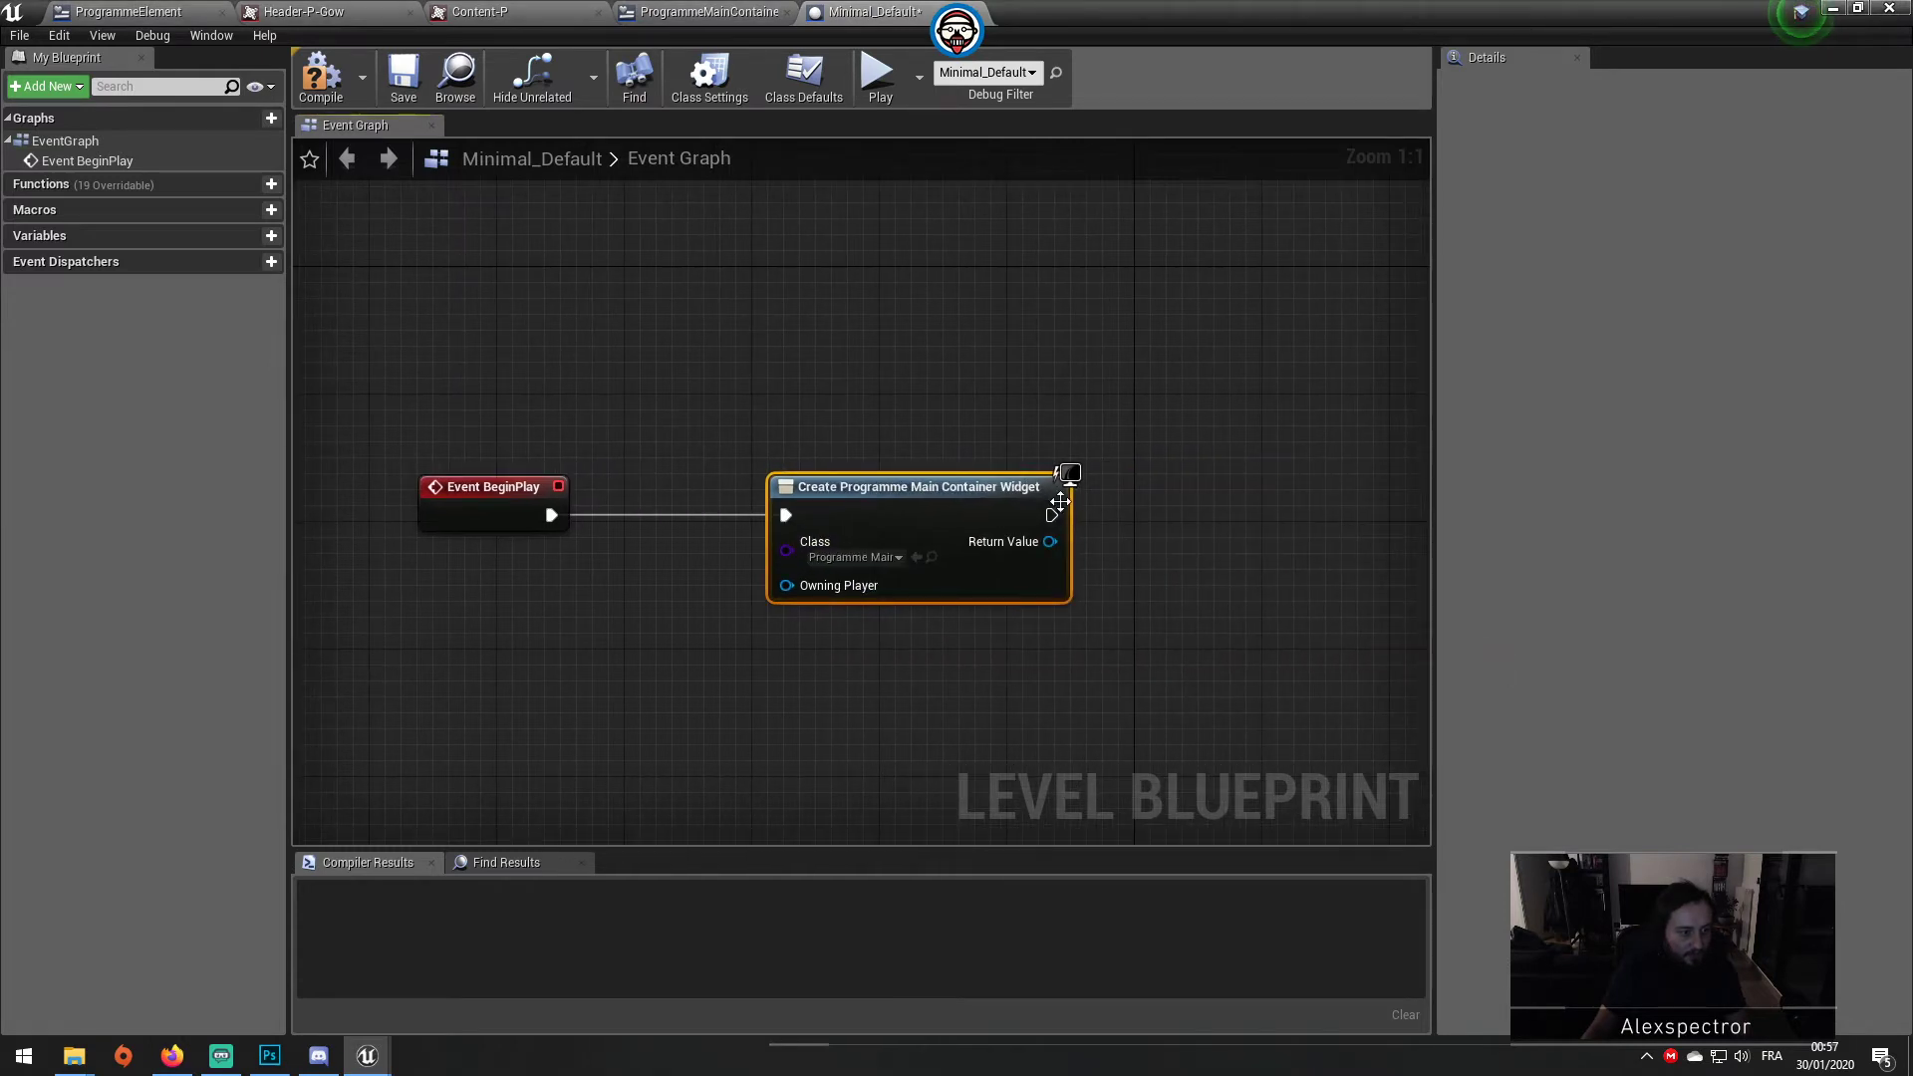
drag(1053, 516, 1155, 511)
text(addto)
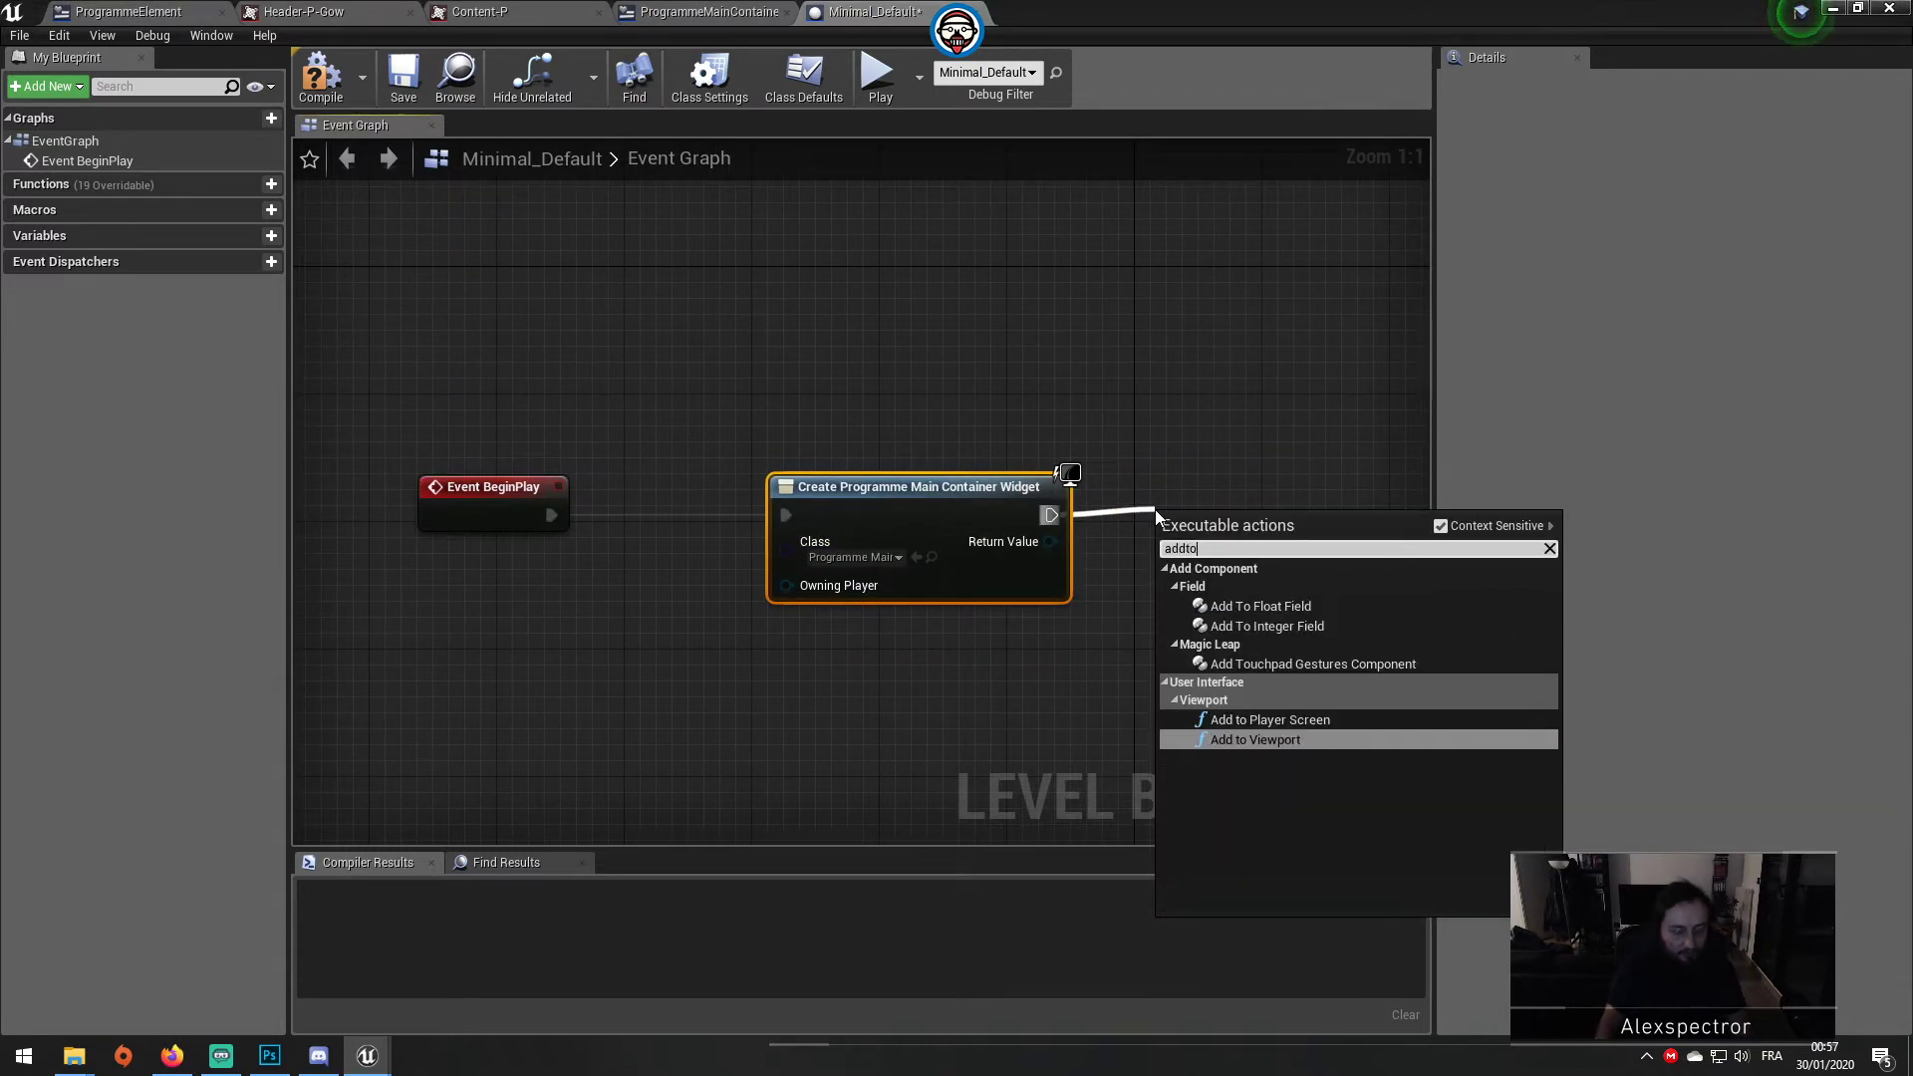
key(Return)
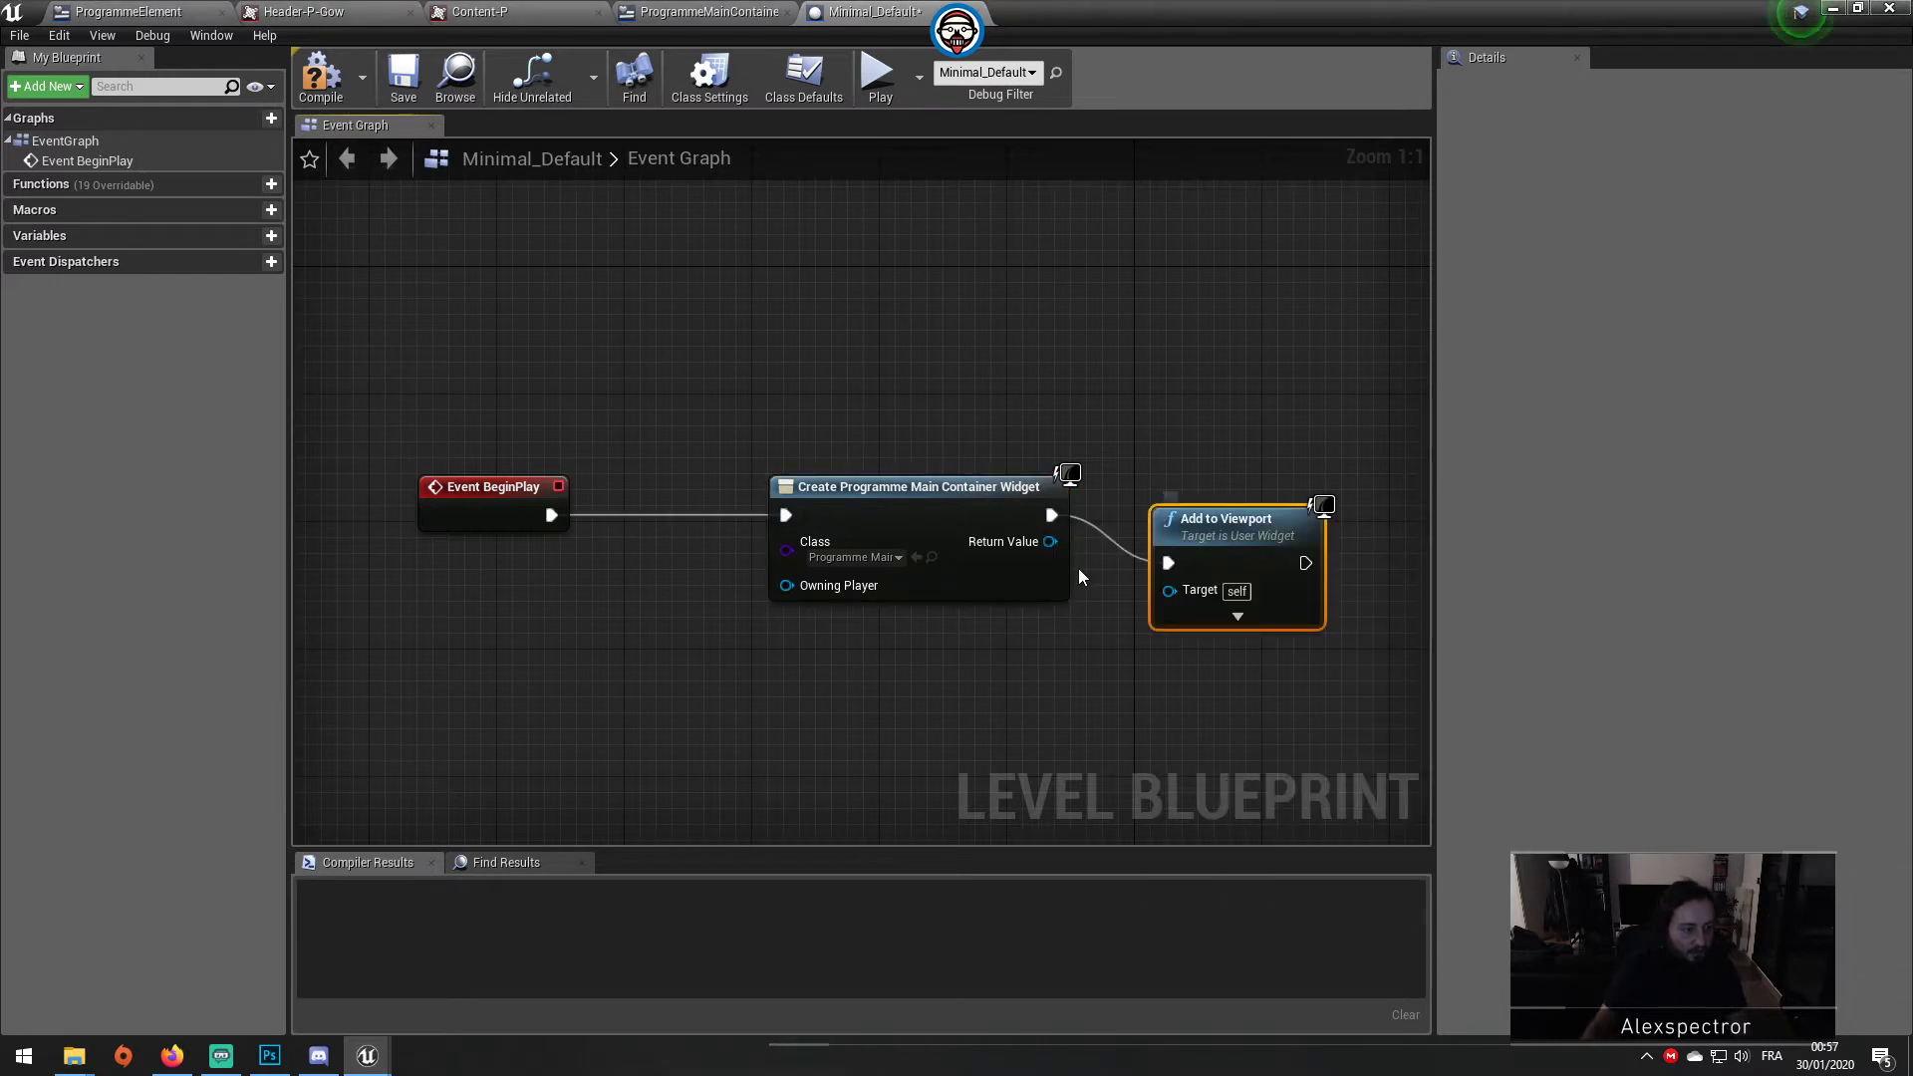
drag(1050, 541, 1170, 590)
drag(1238, 526, 1239, 479)
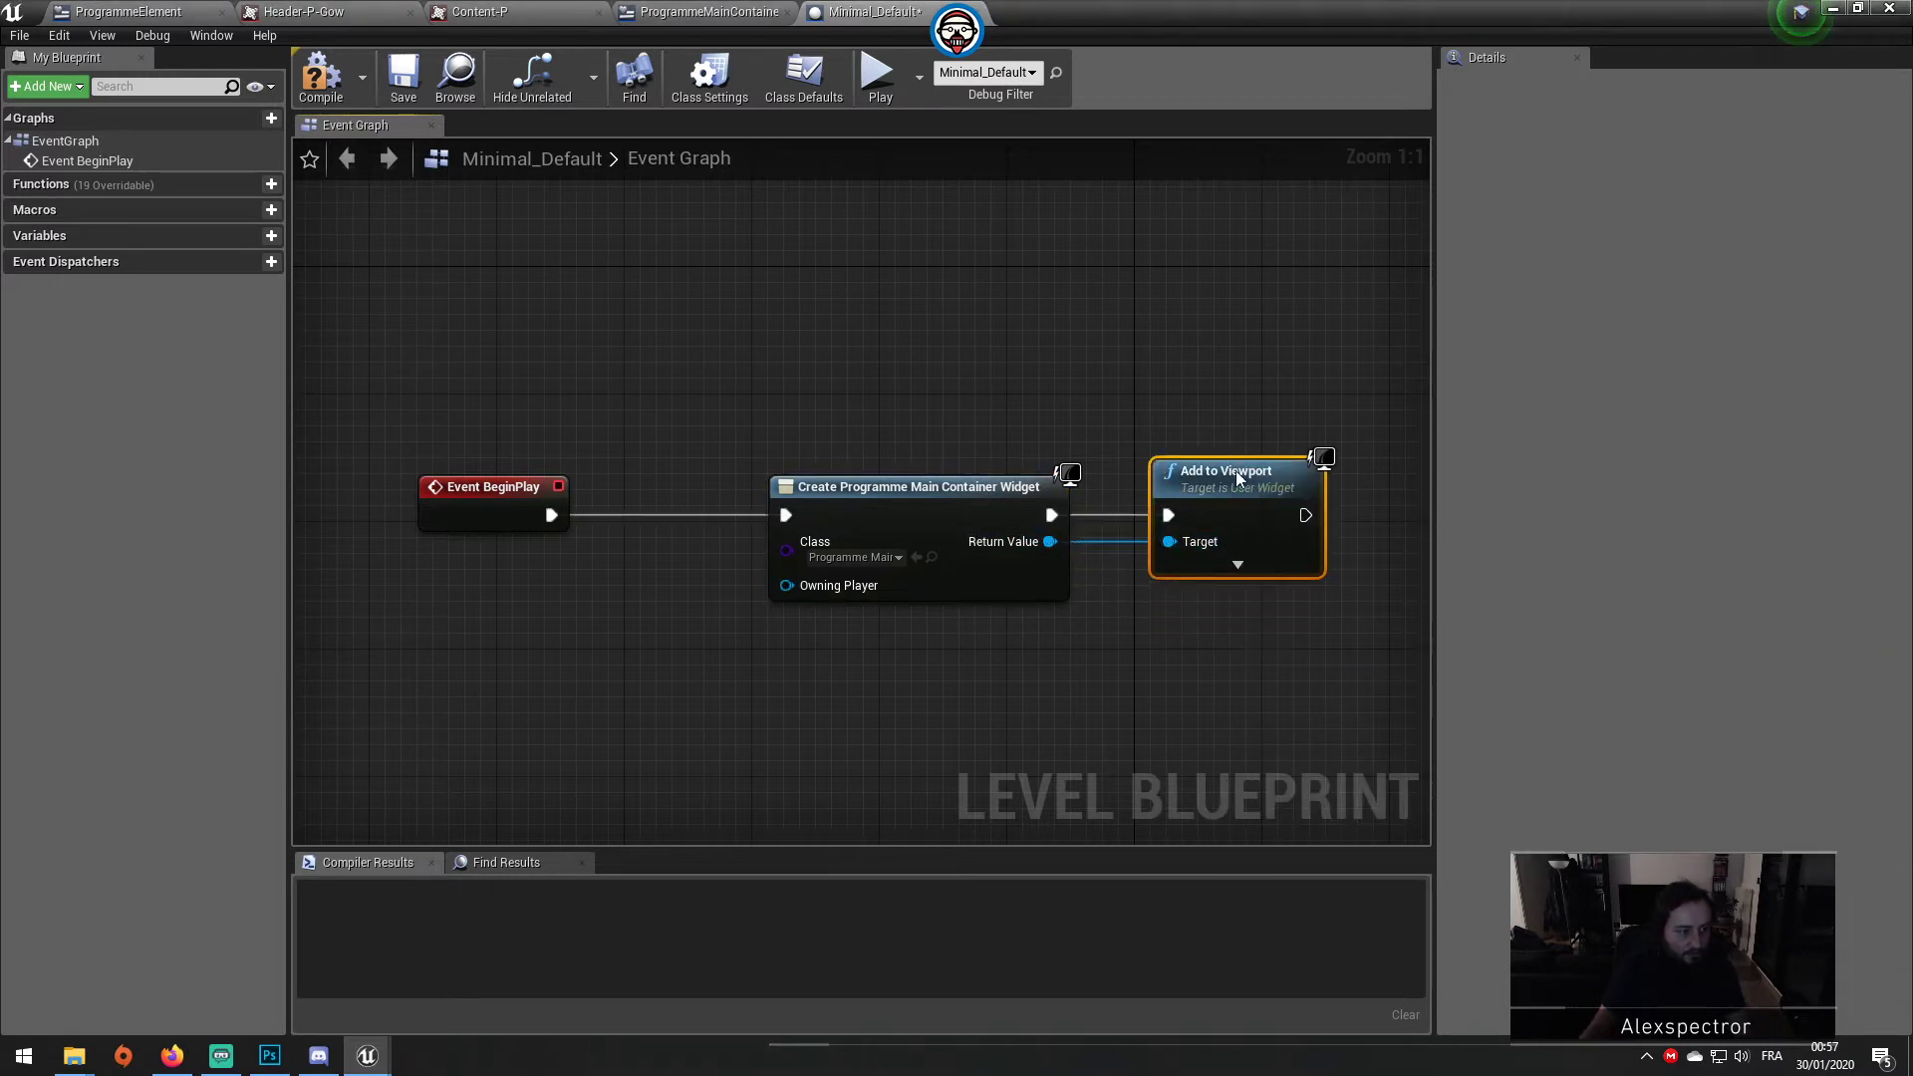
click(329, 77)
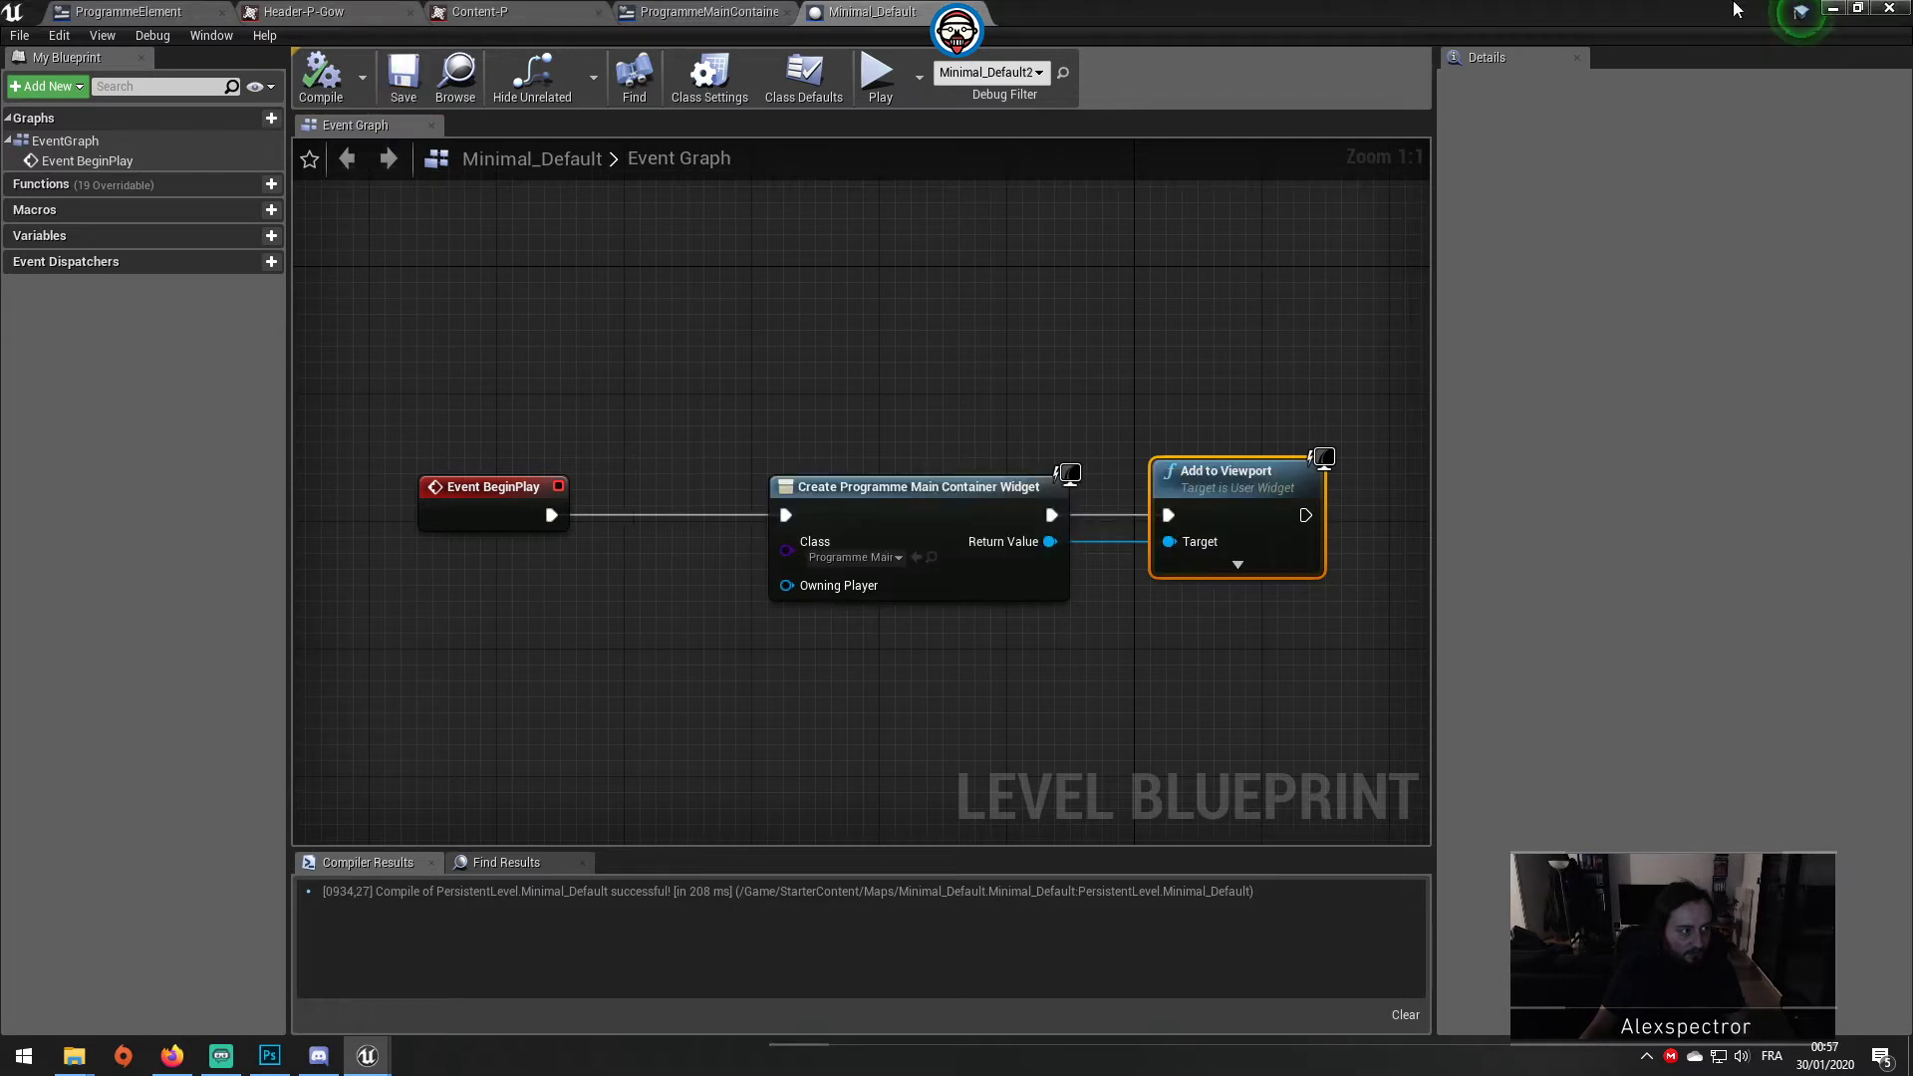
click(1832, 9)
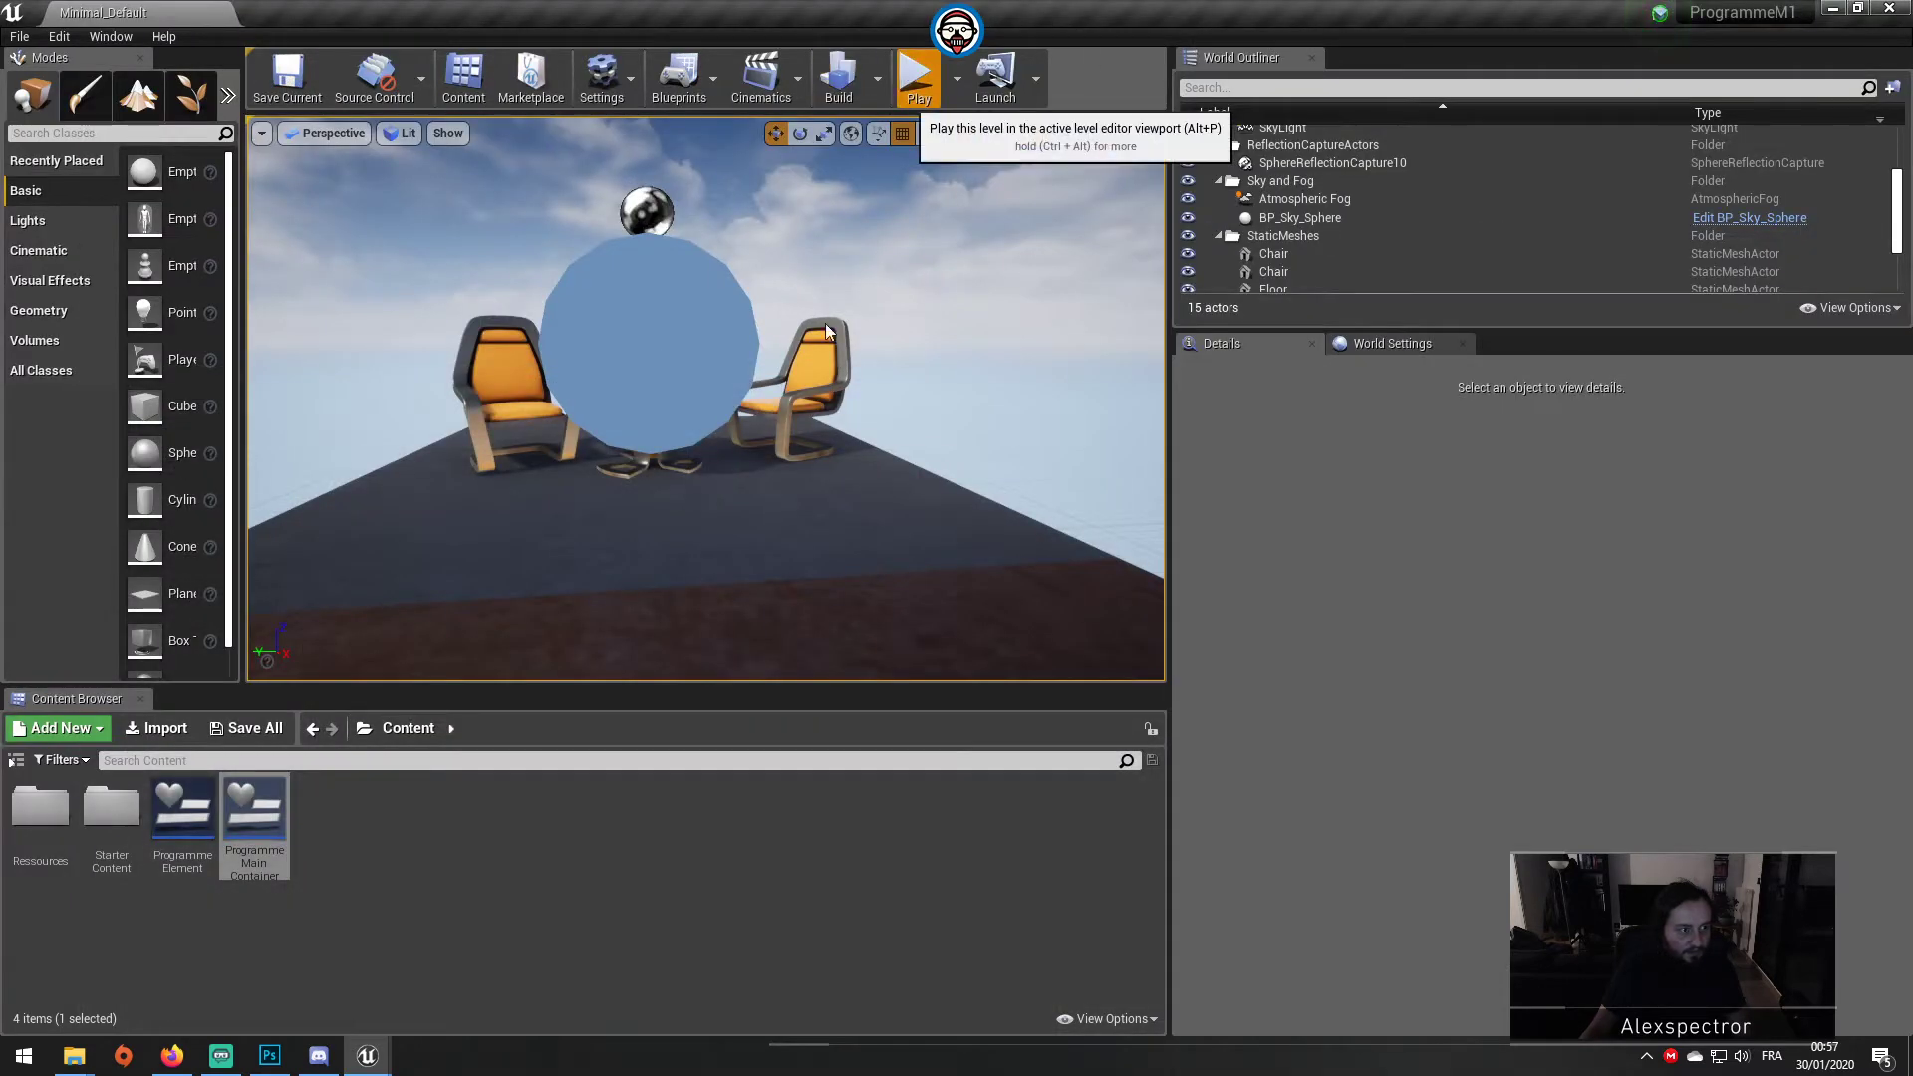
Step: Play the level in the editor, then relaunch it as a Standalone Game to preview the programme screen
click(918, 75)
key(F11)
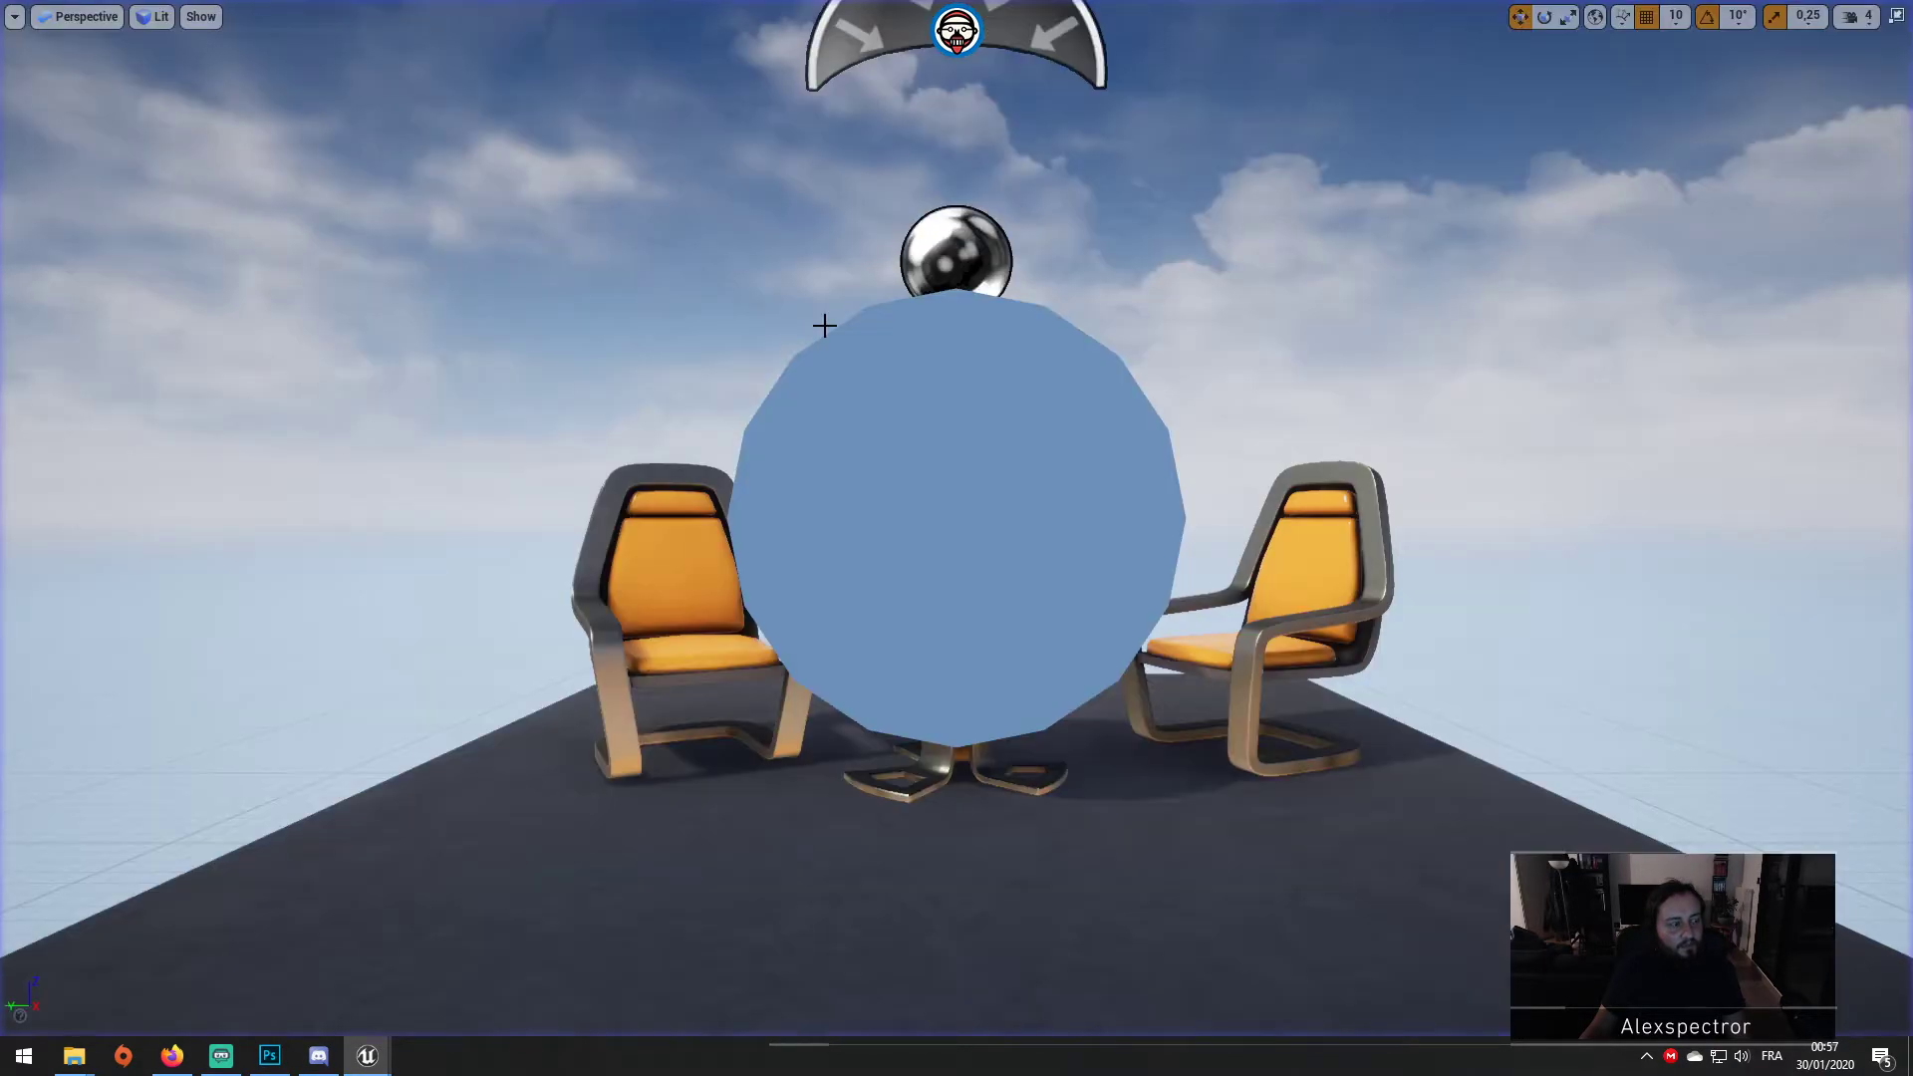
key(F11)
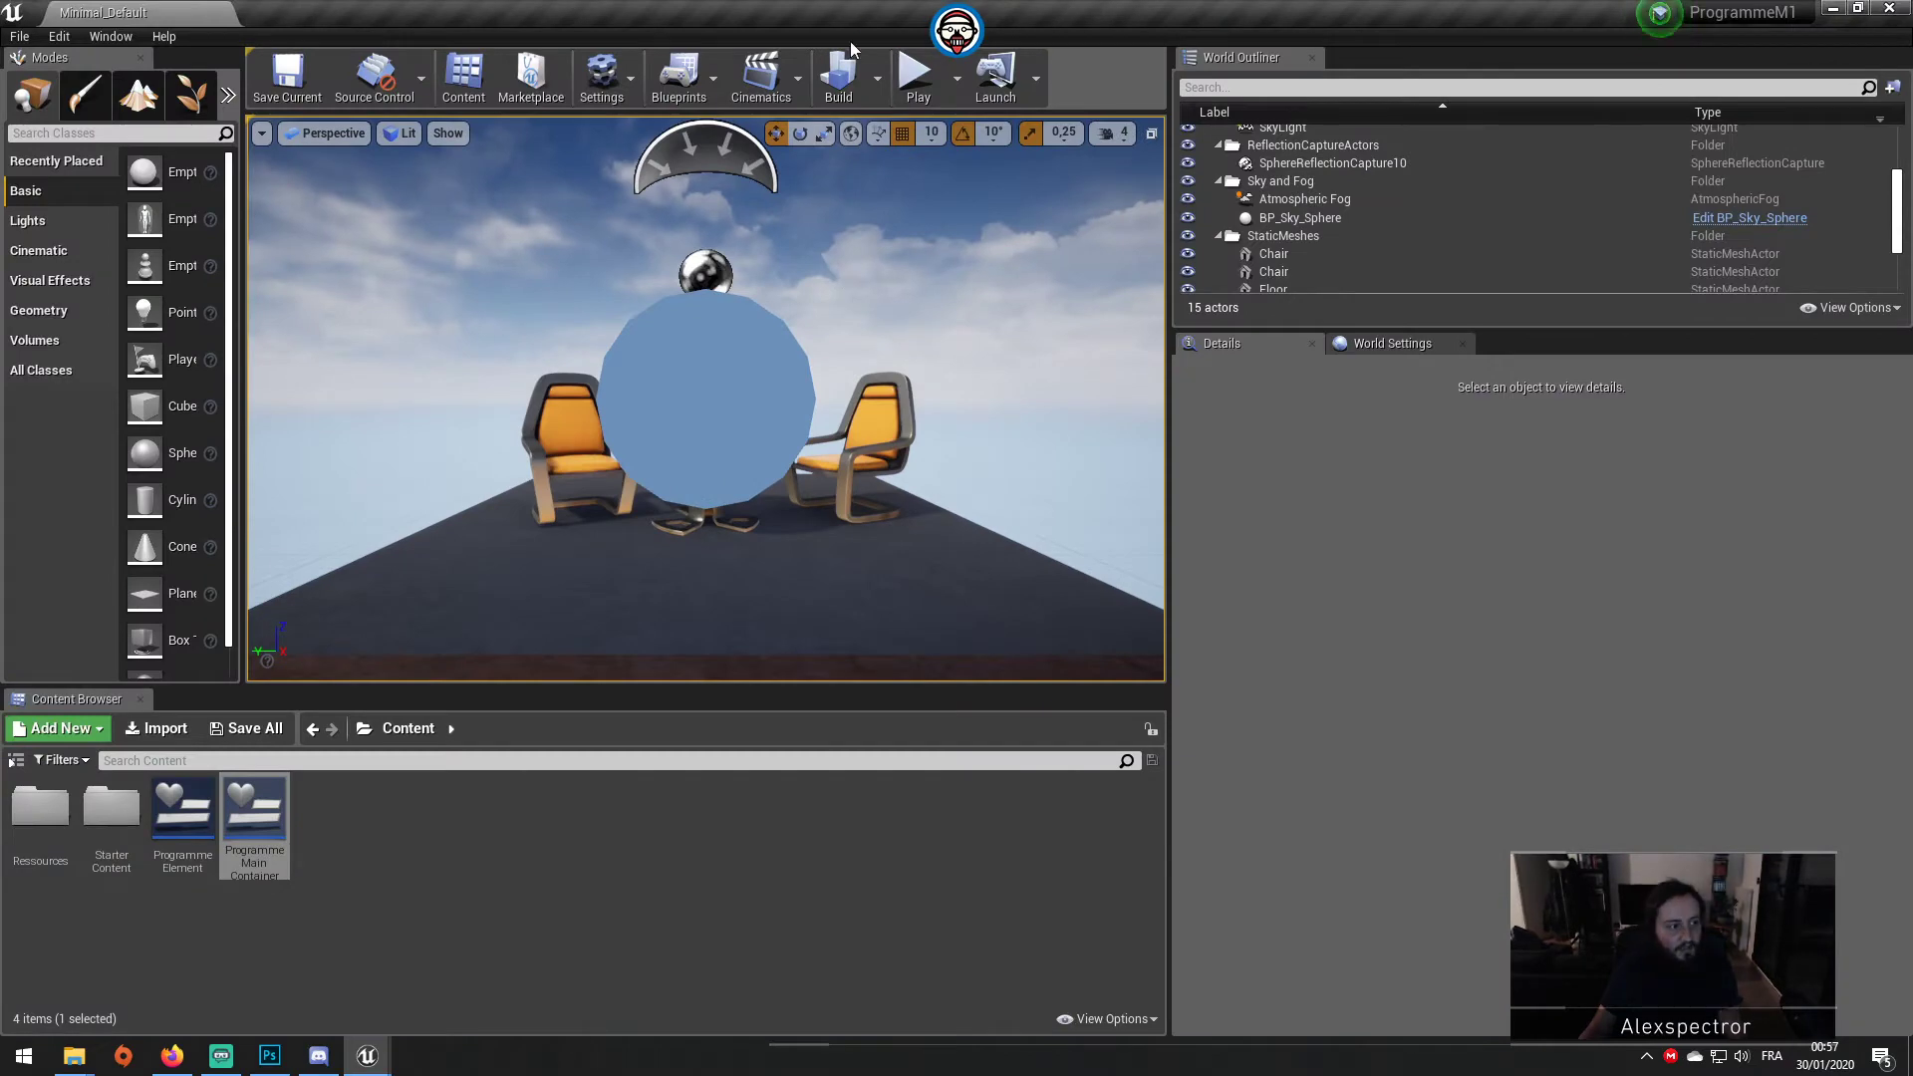
click(955, 75)
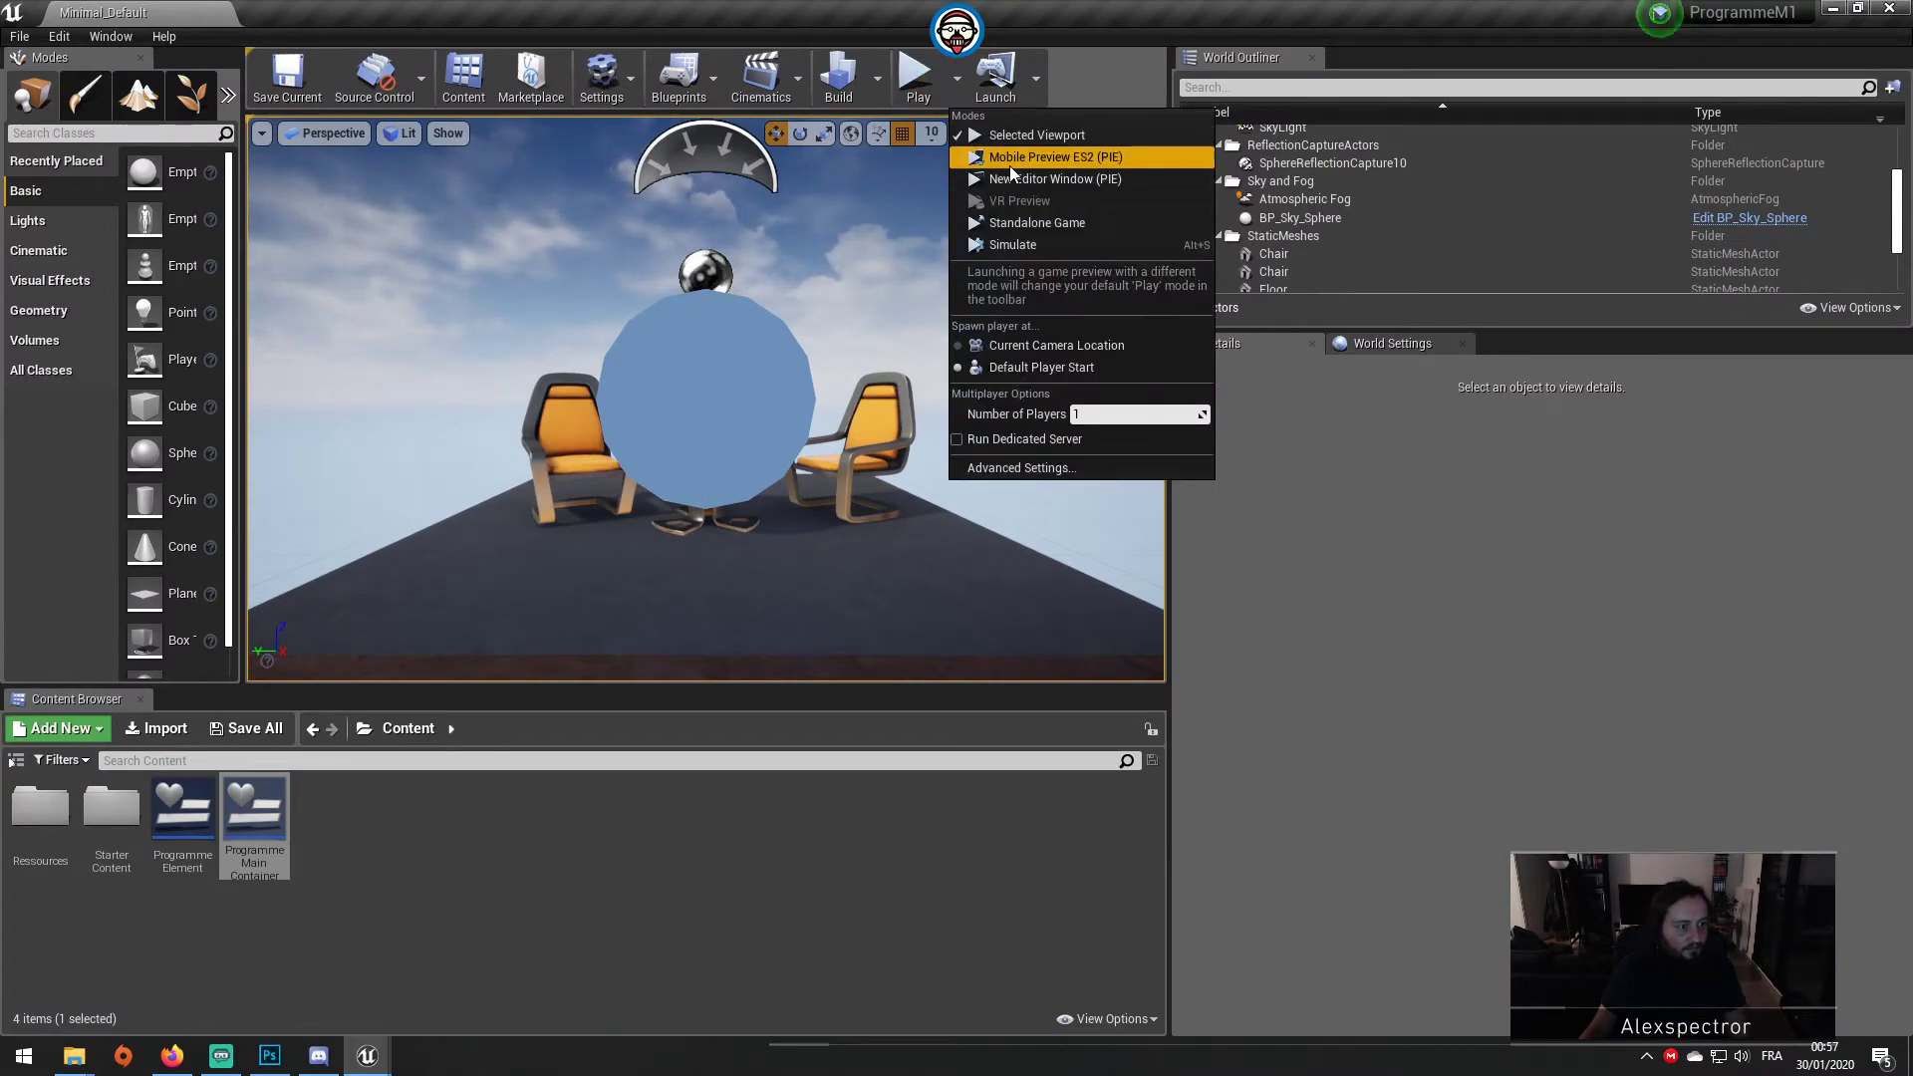
click(917, 67)
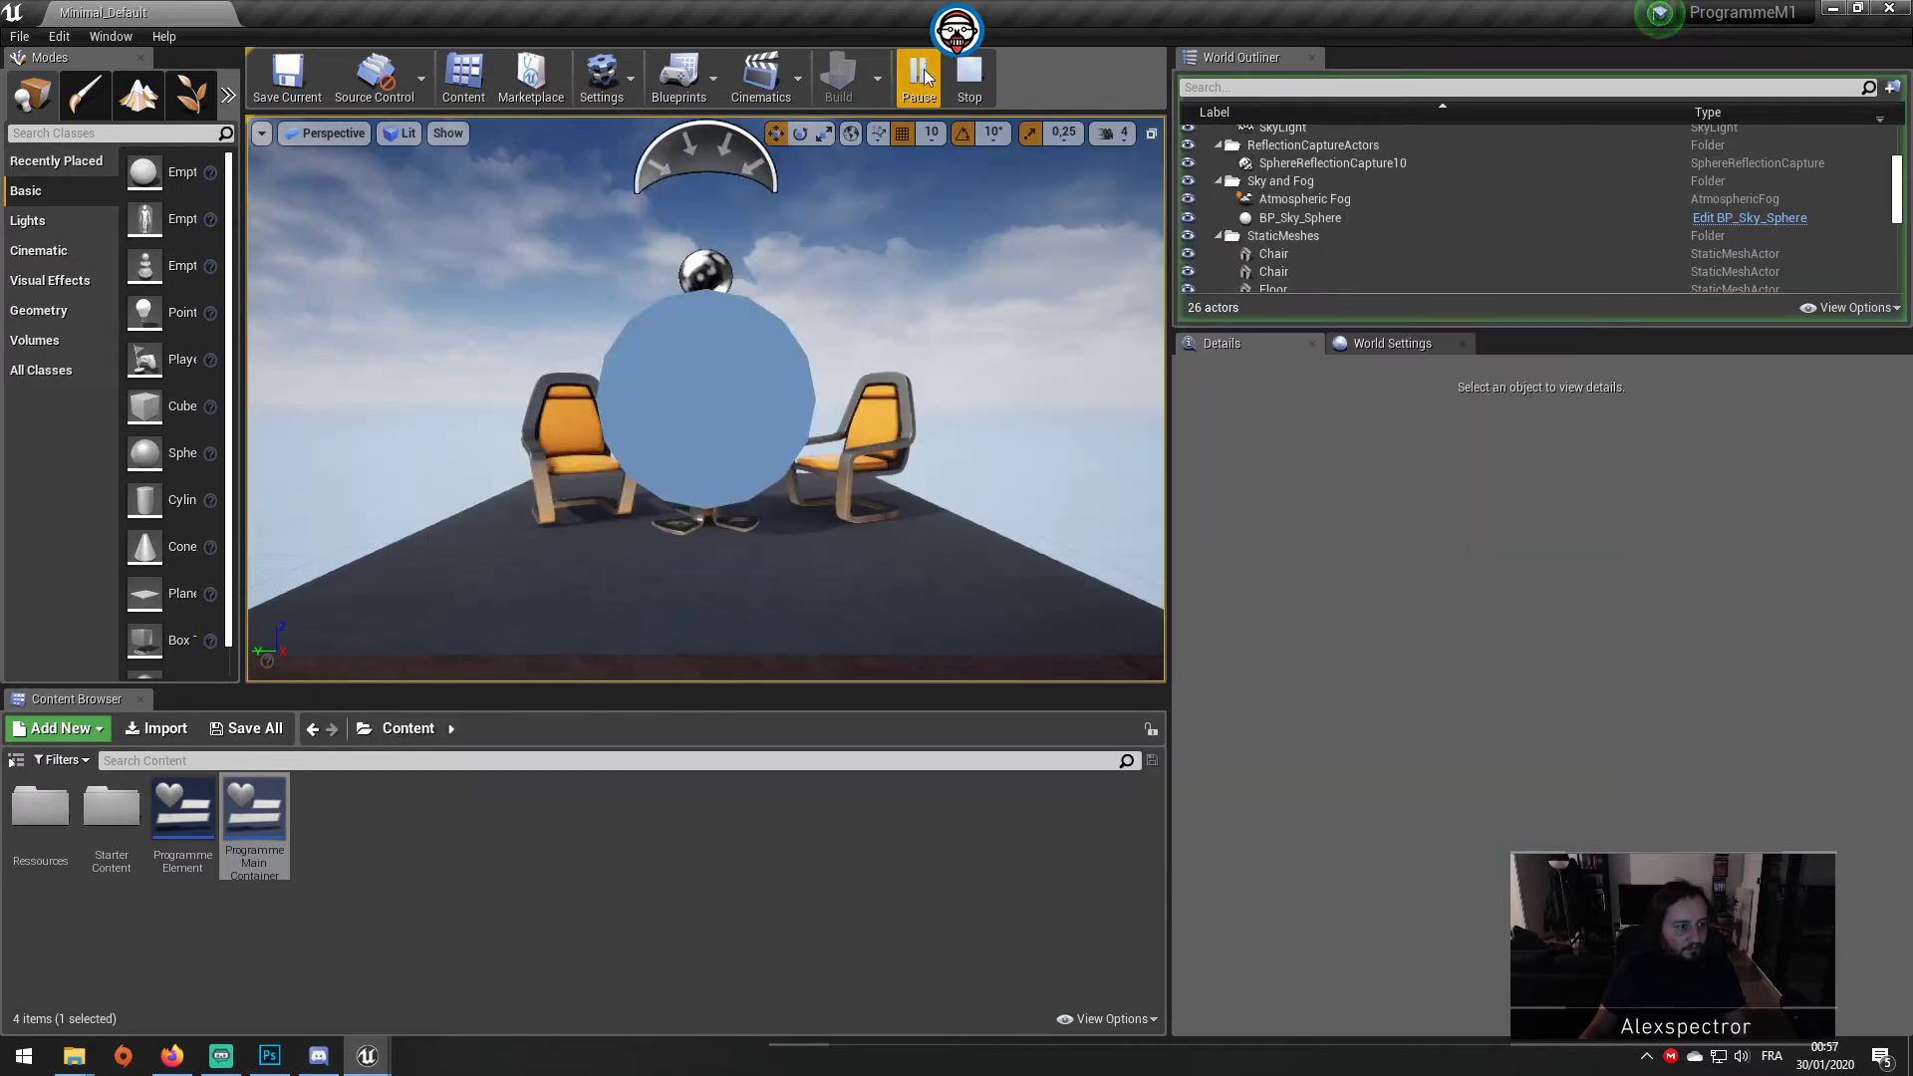
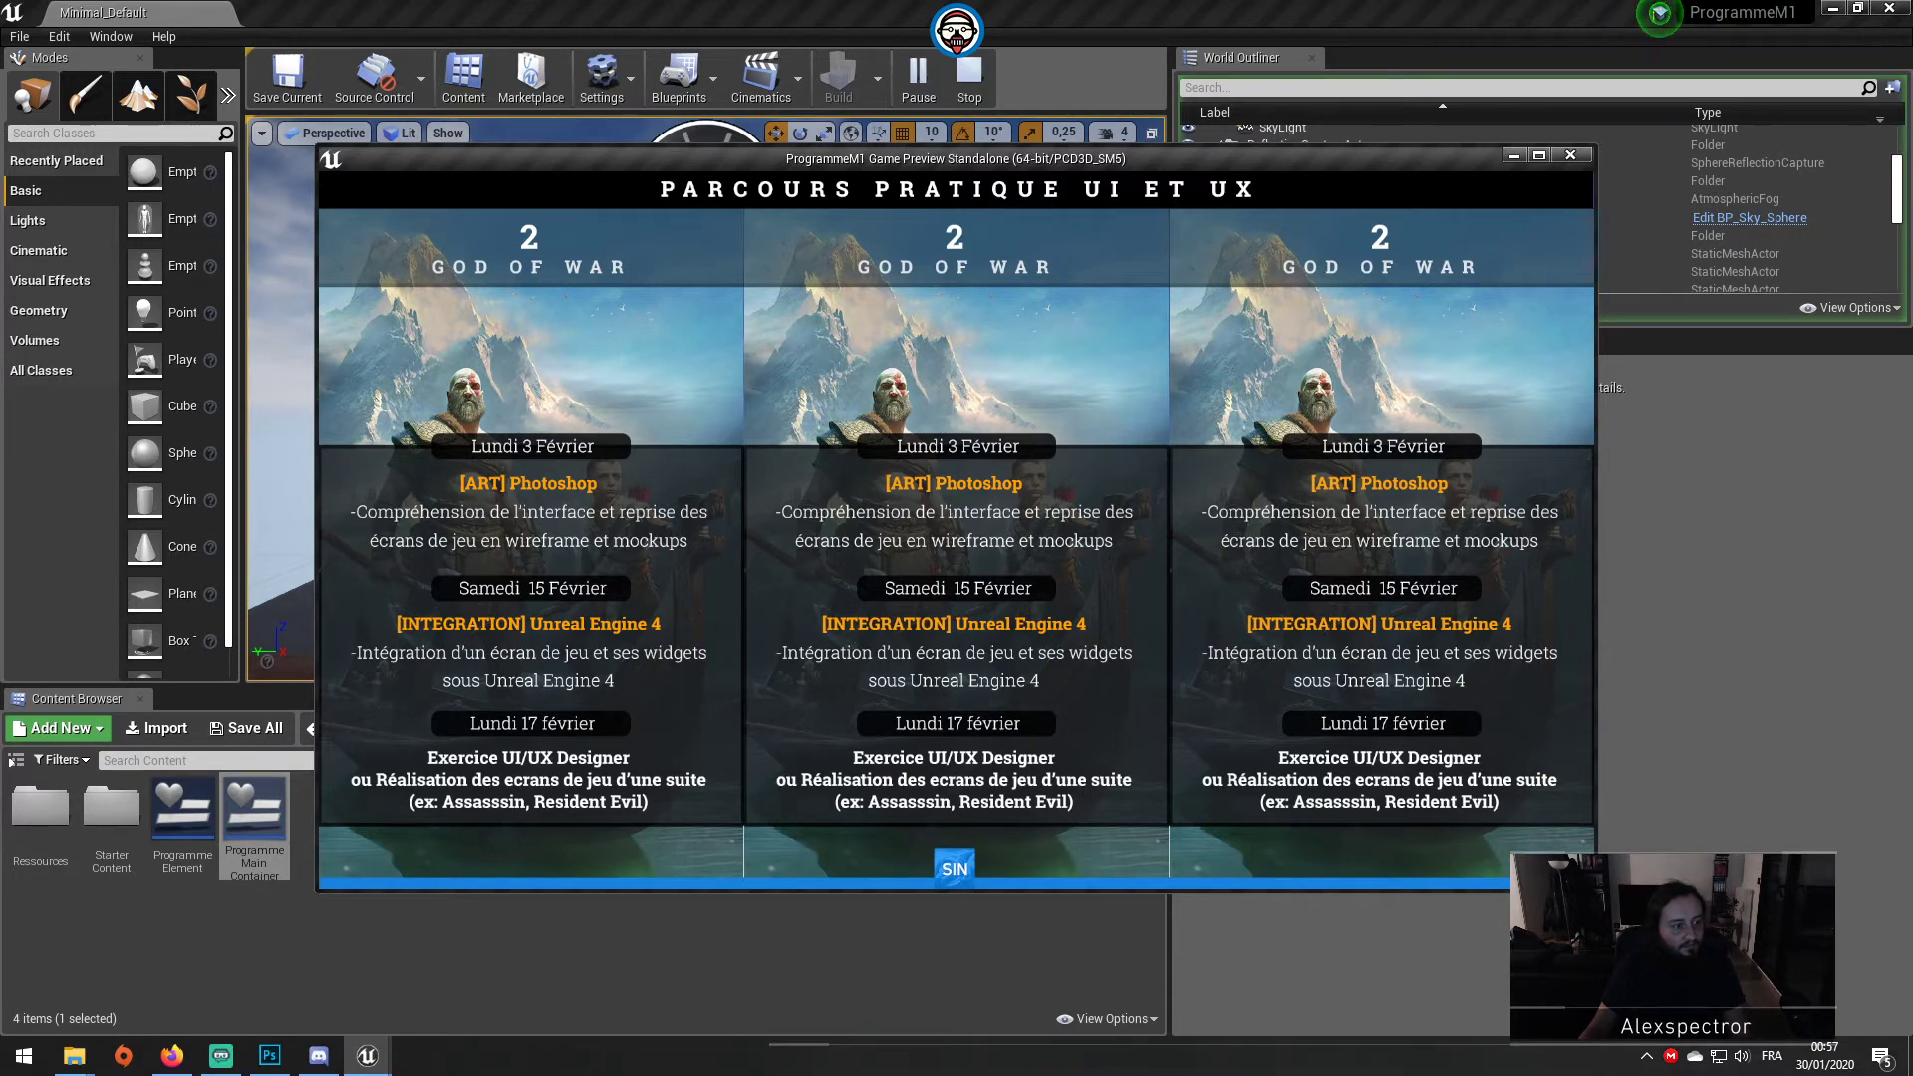
Step: Stop the game preview and add a widget animation named Open-anim to ProgrammeMainContainer
key(Escape)
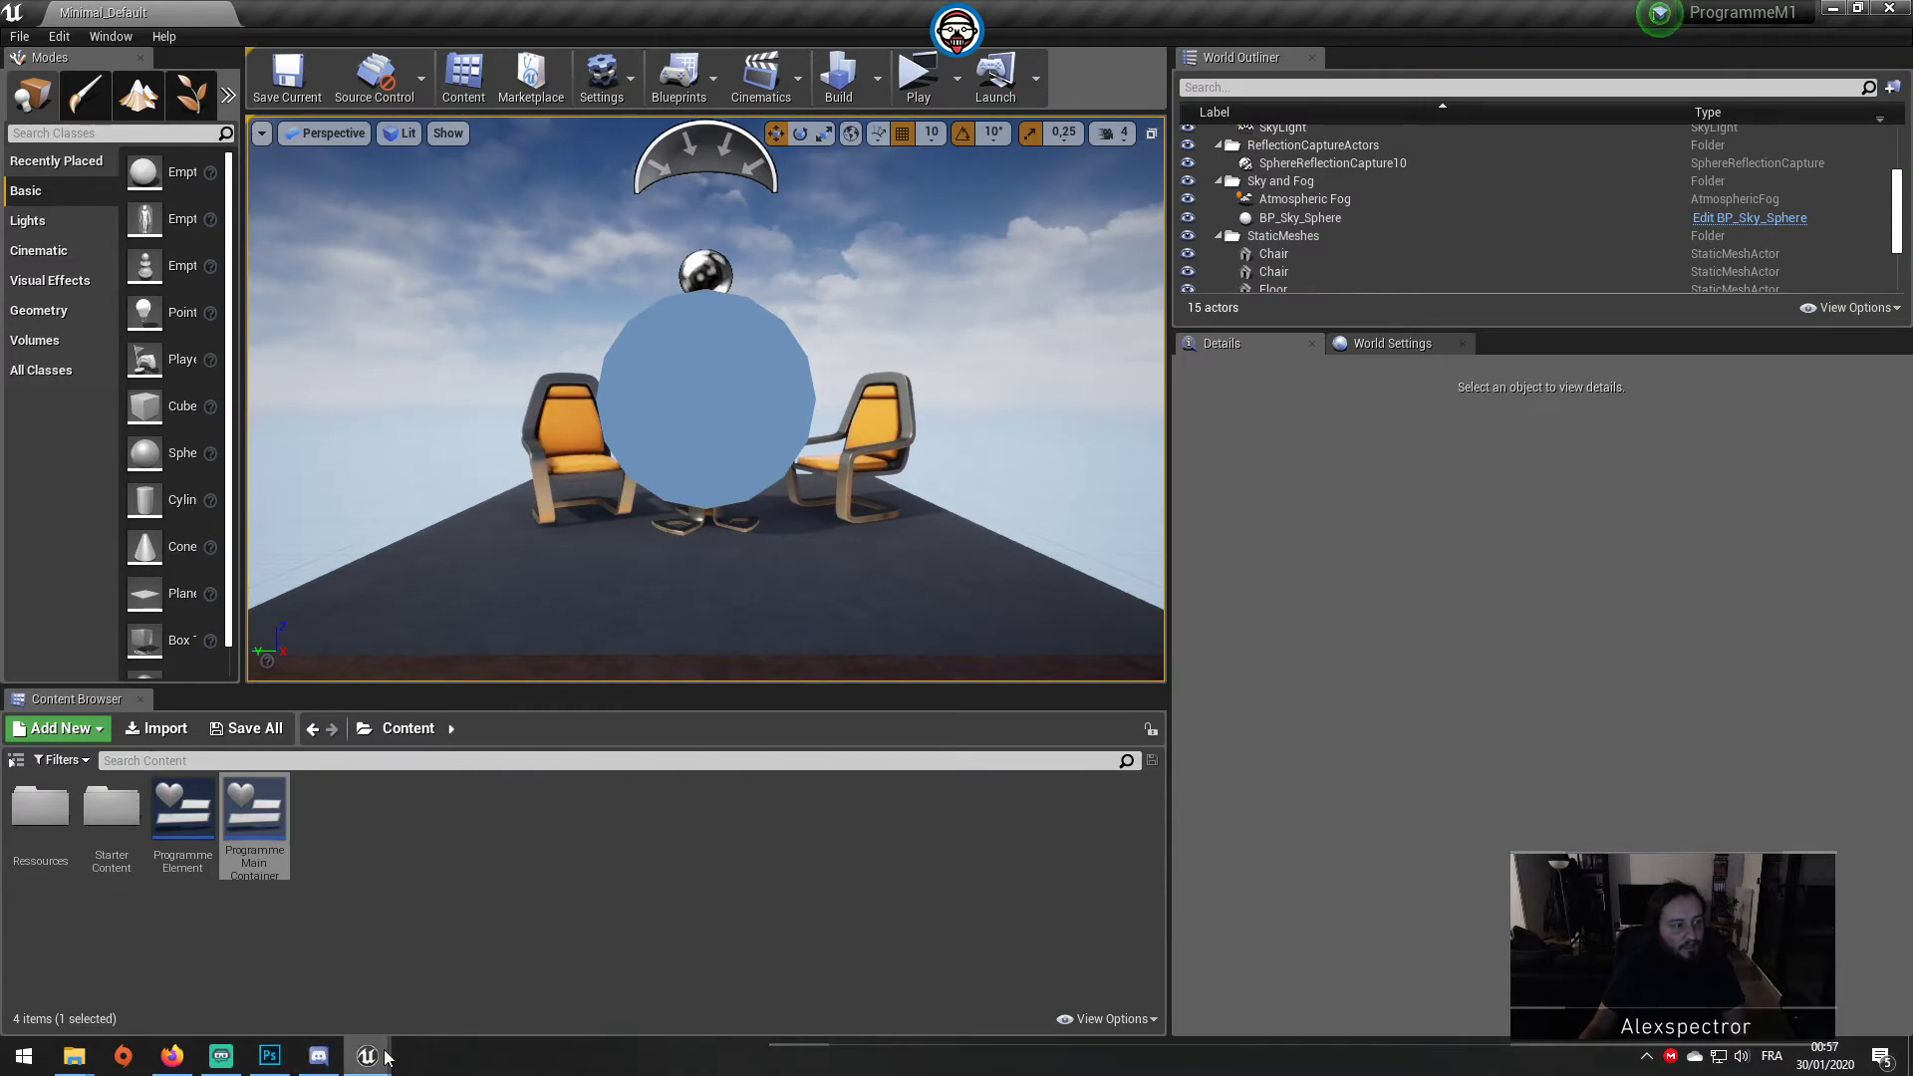
key(alt+Tab)
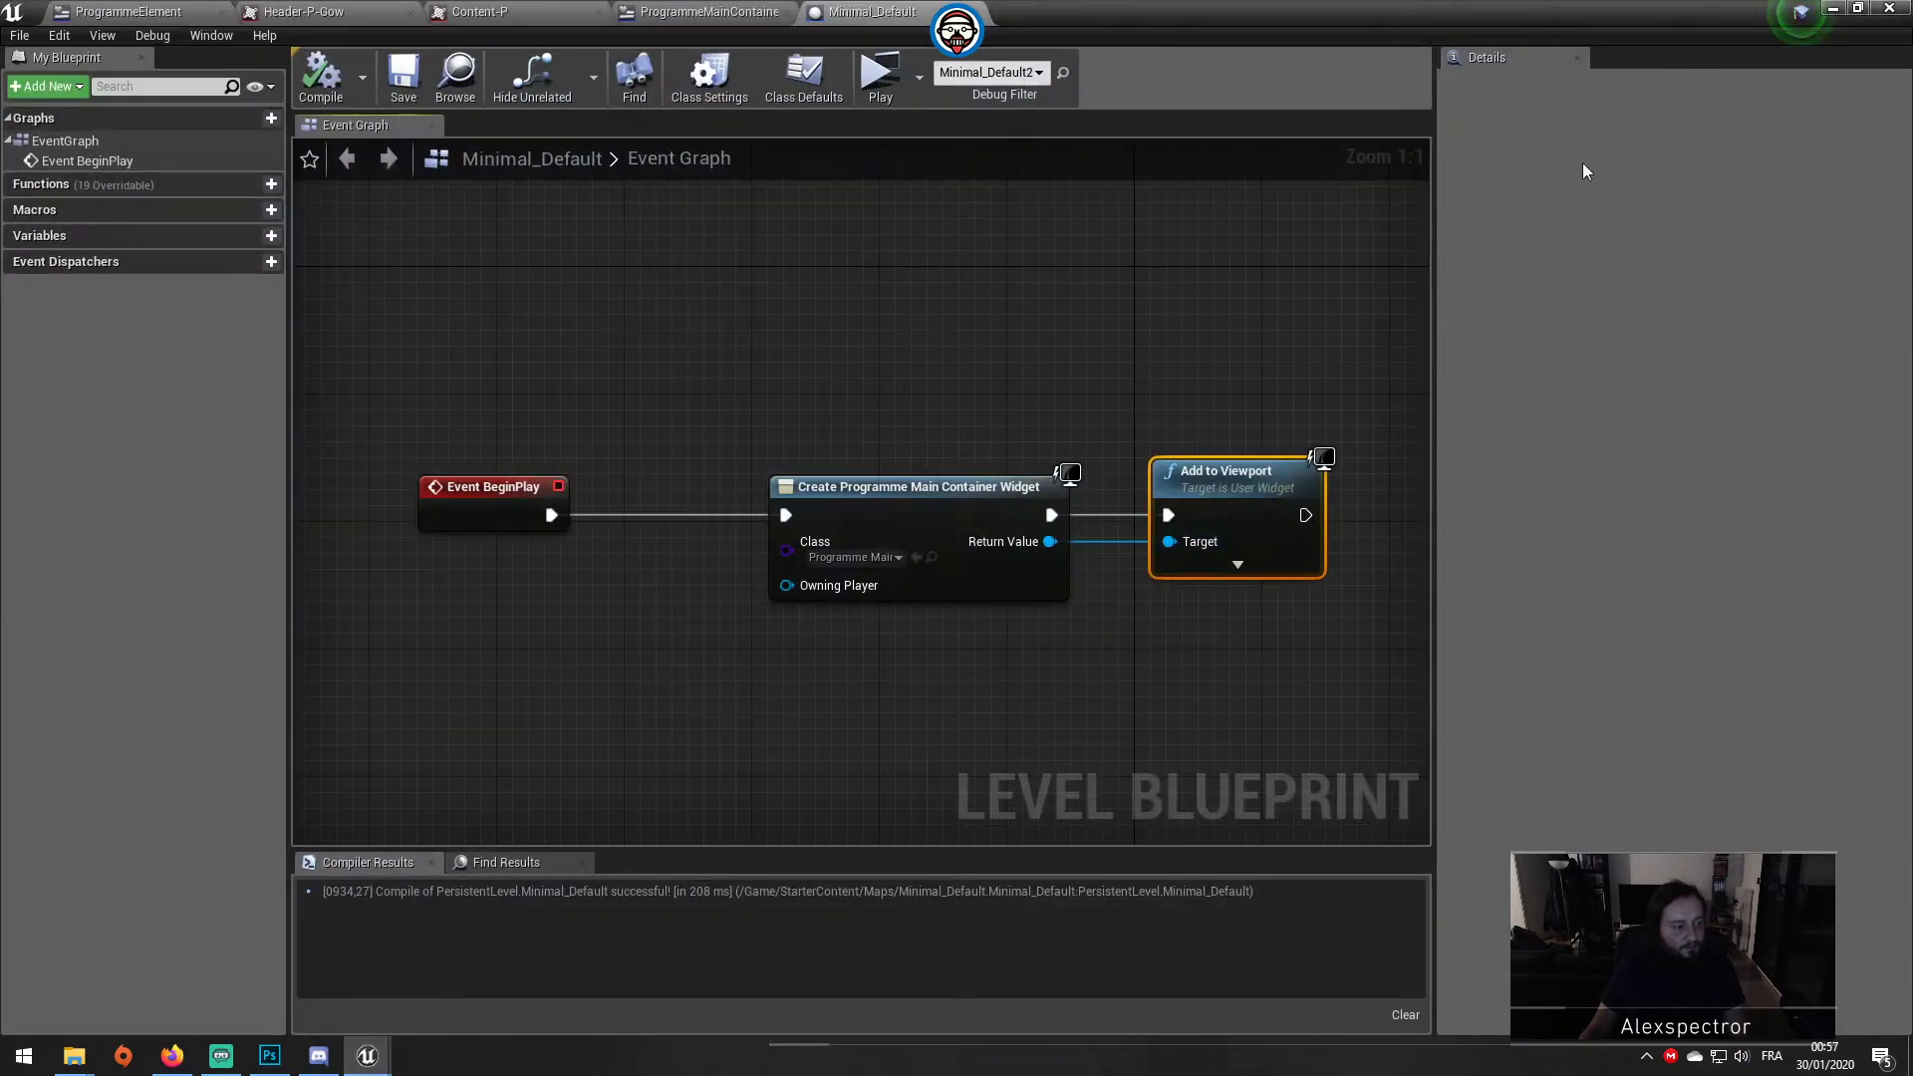
click(675, 13)
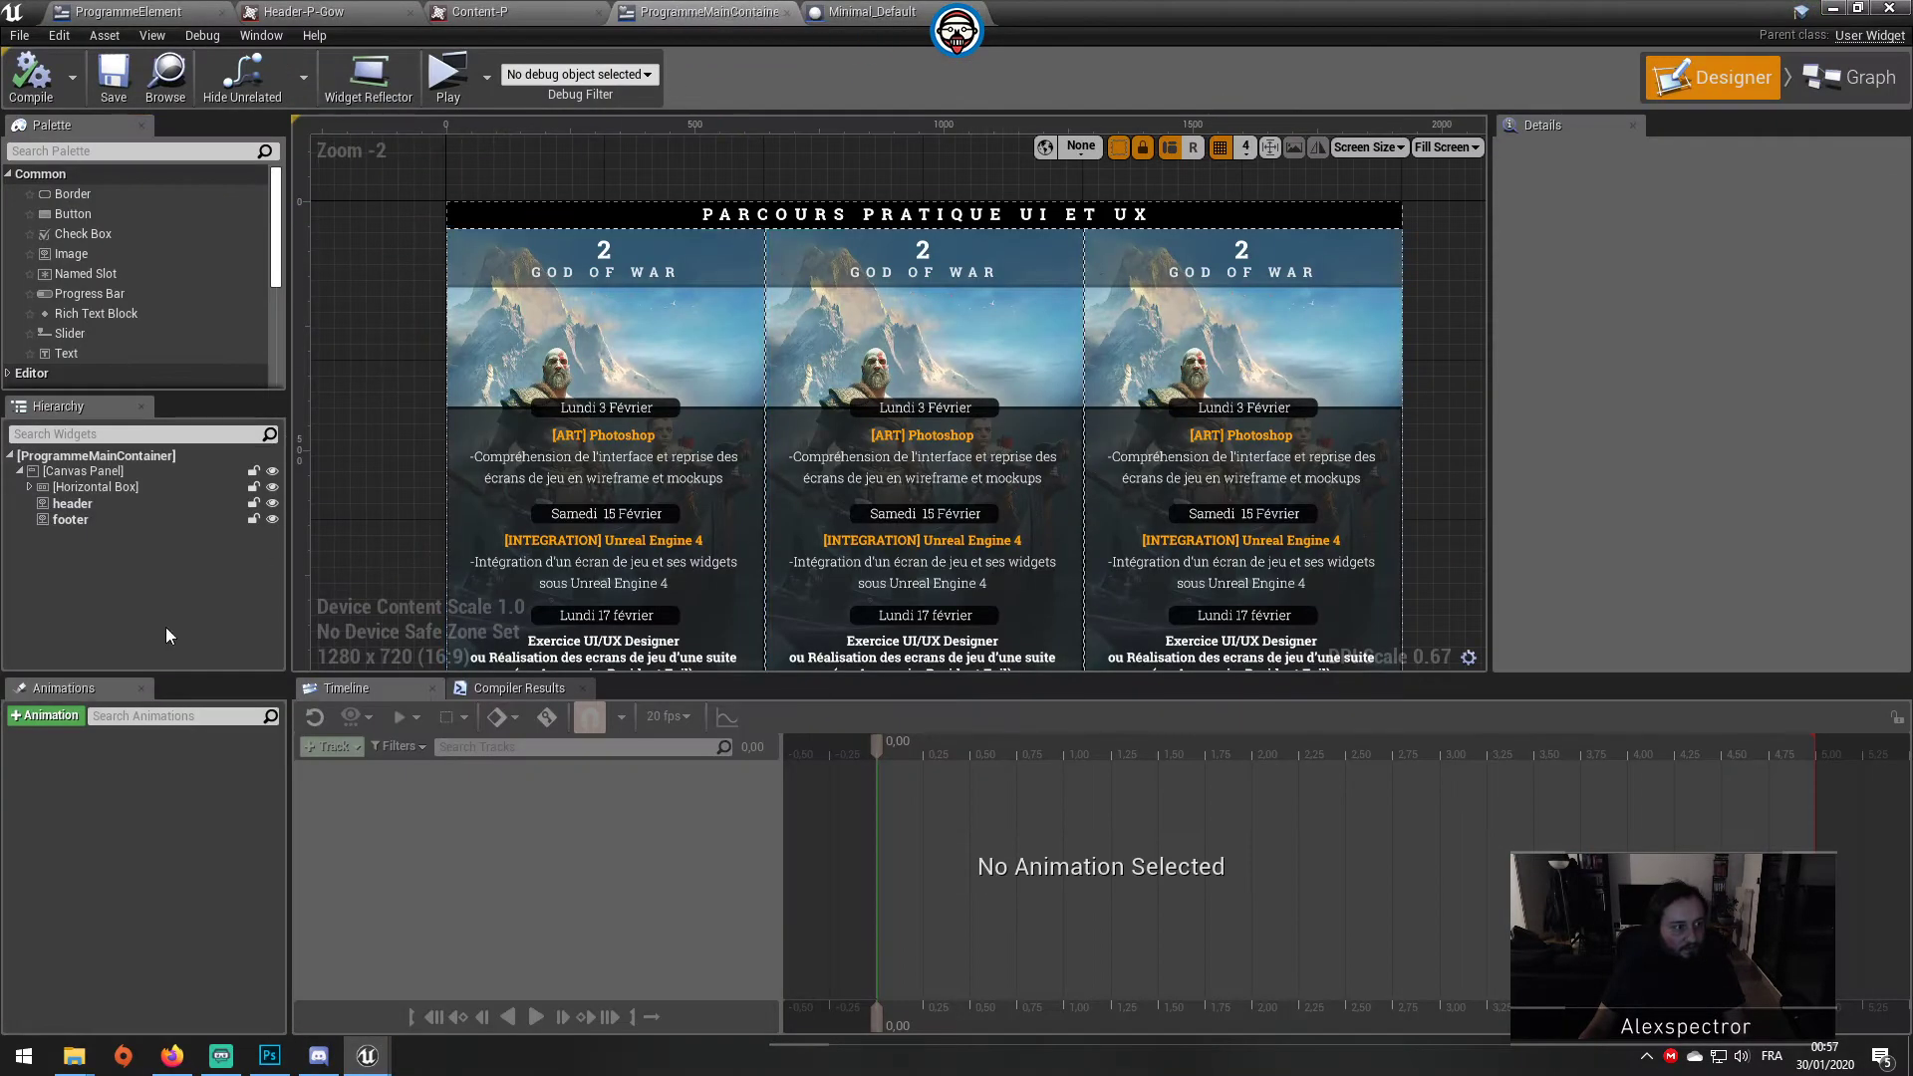
click(13, 714)
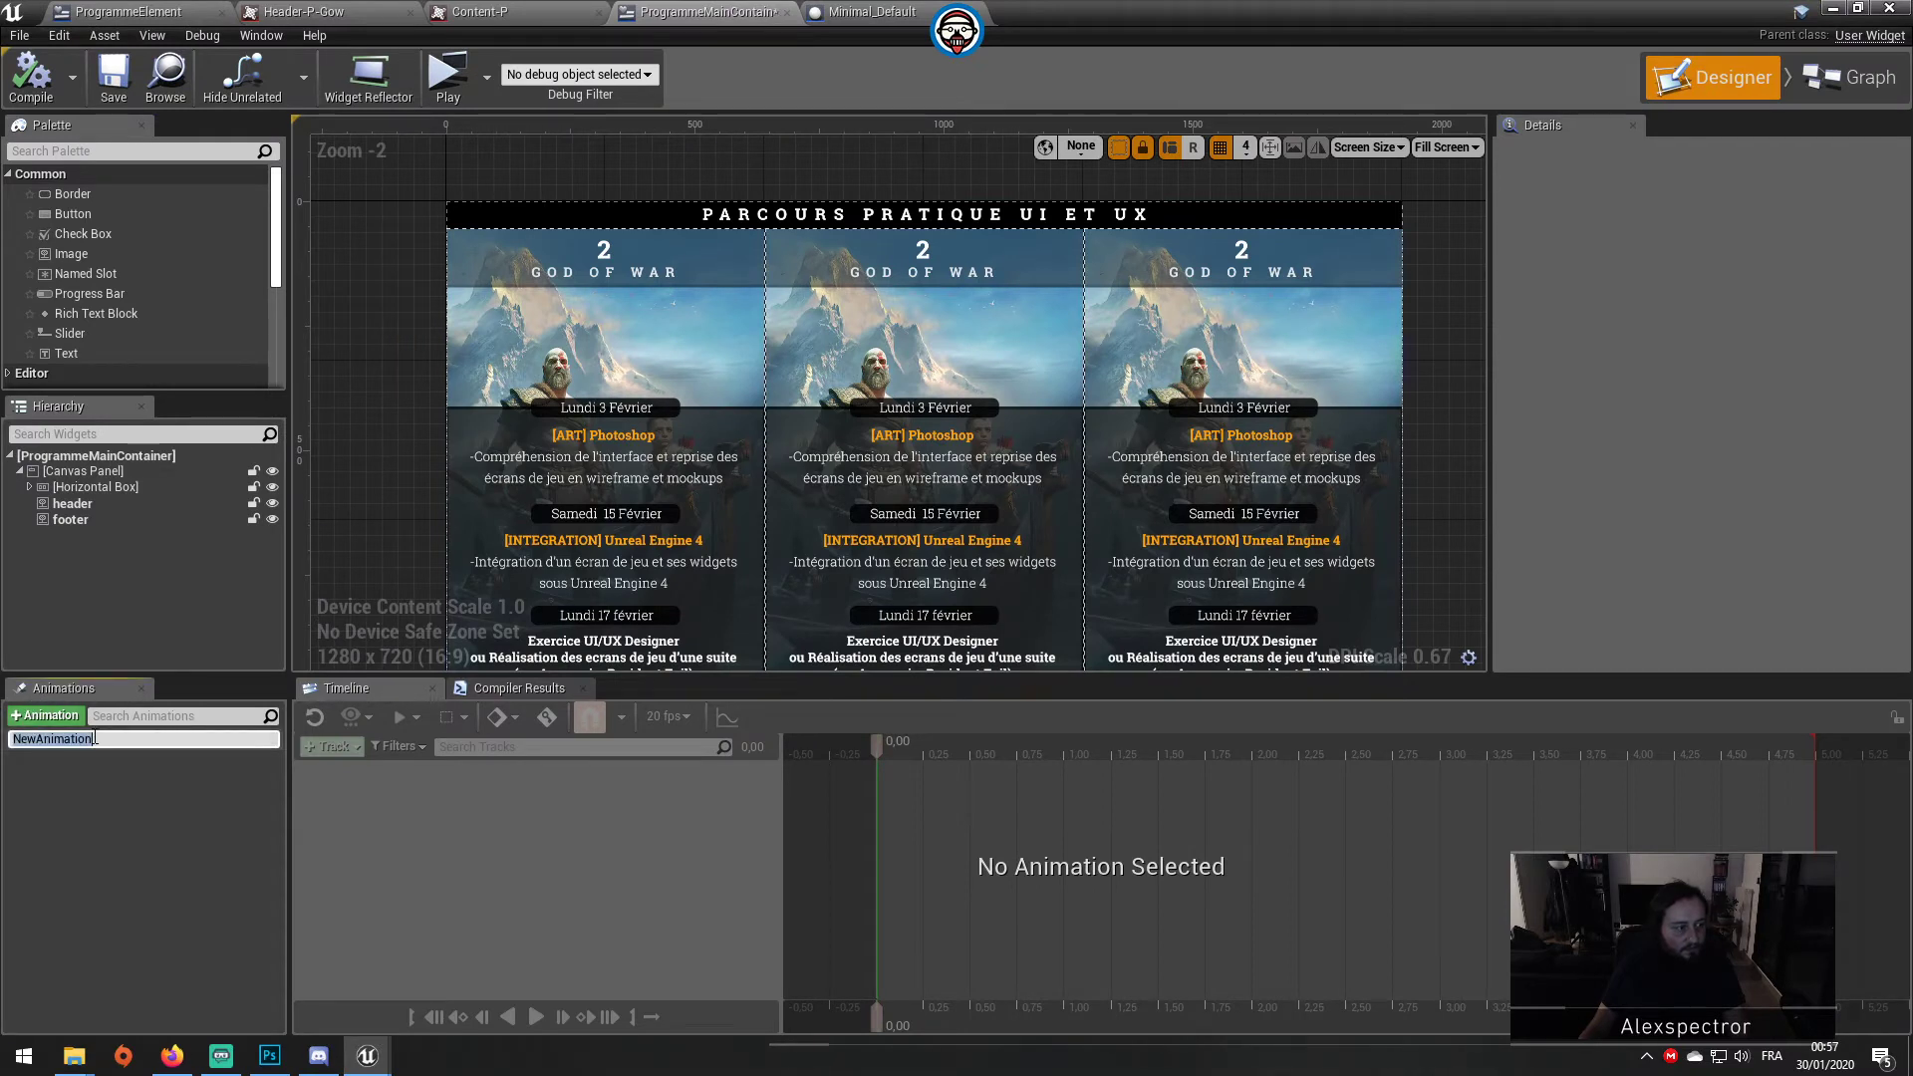
text(Open)
text(-)
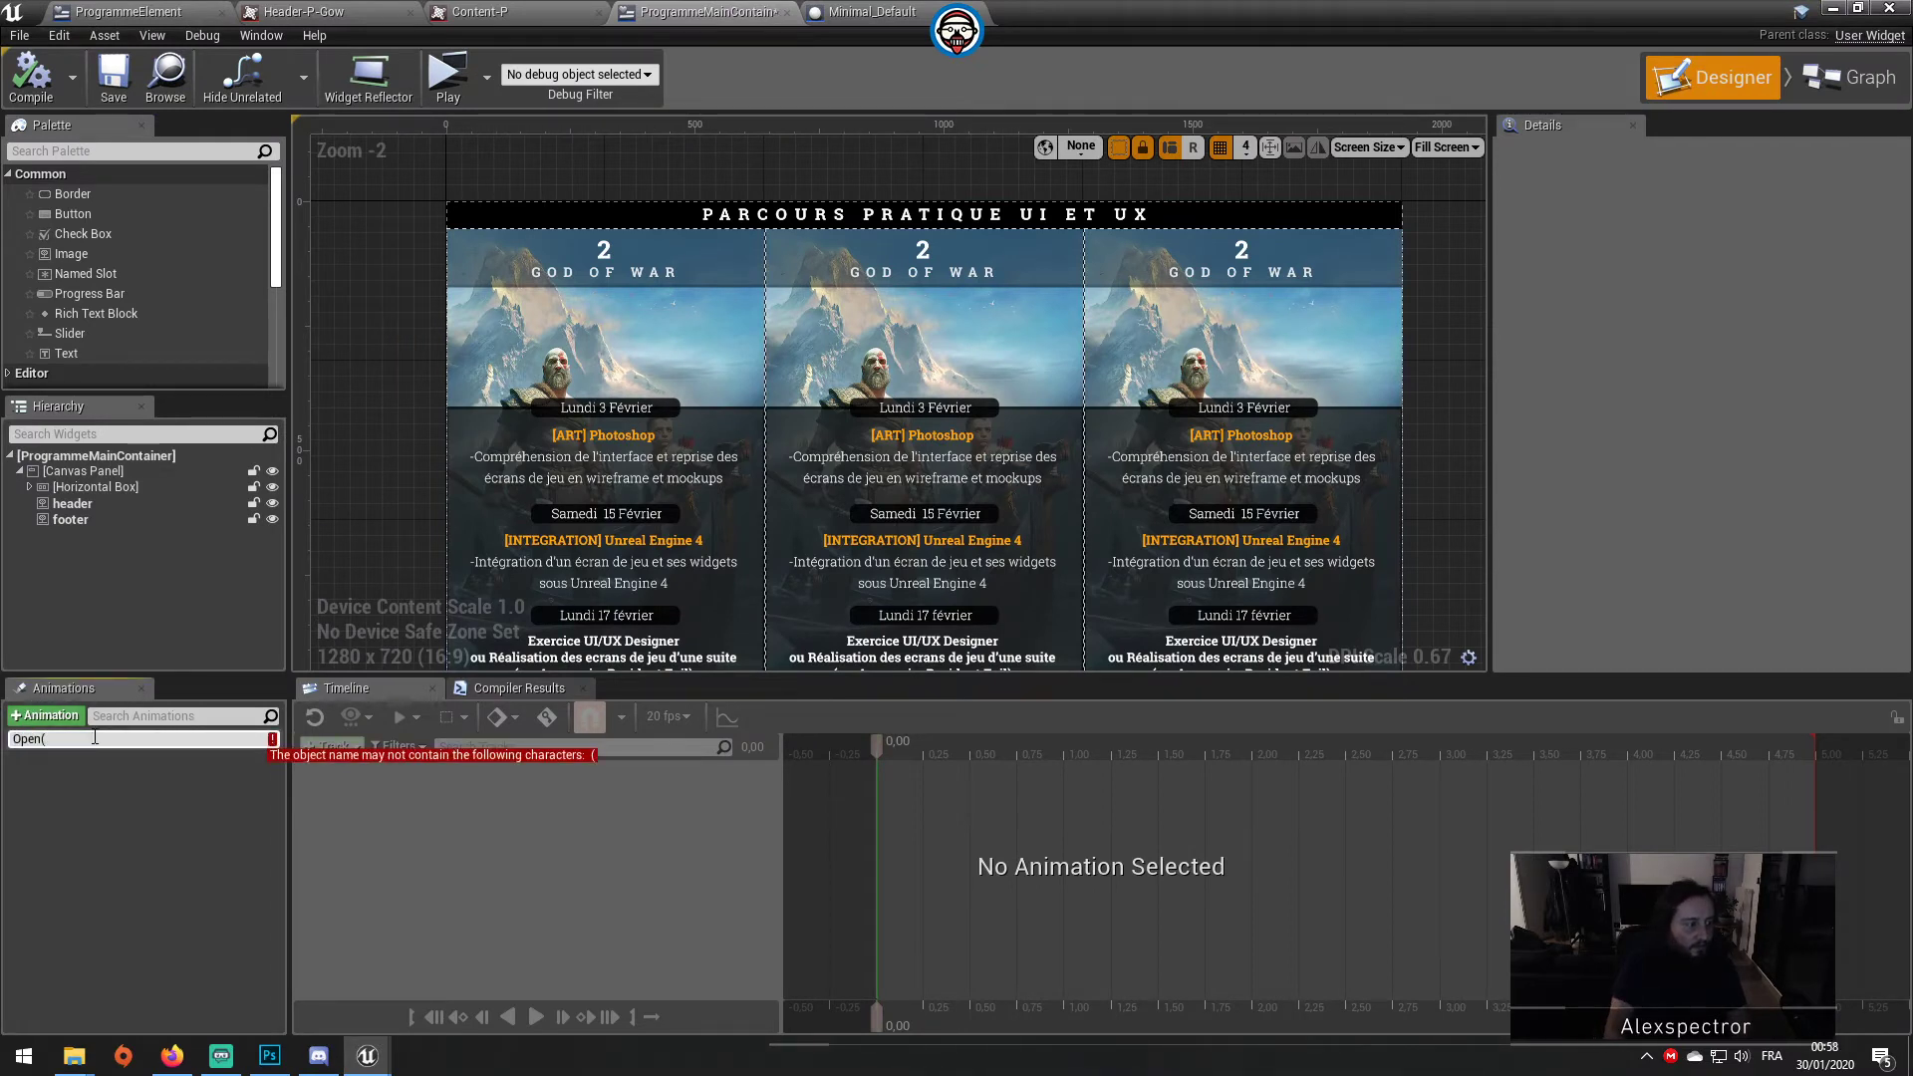
text(anim)
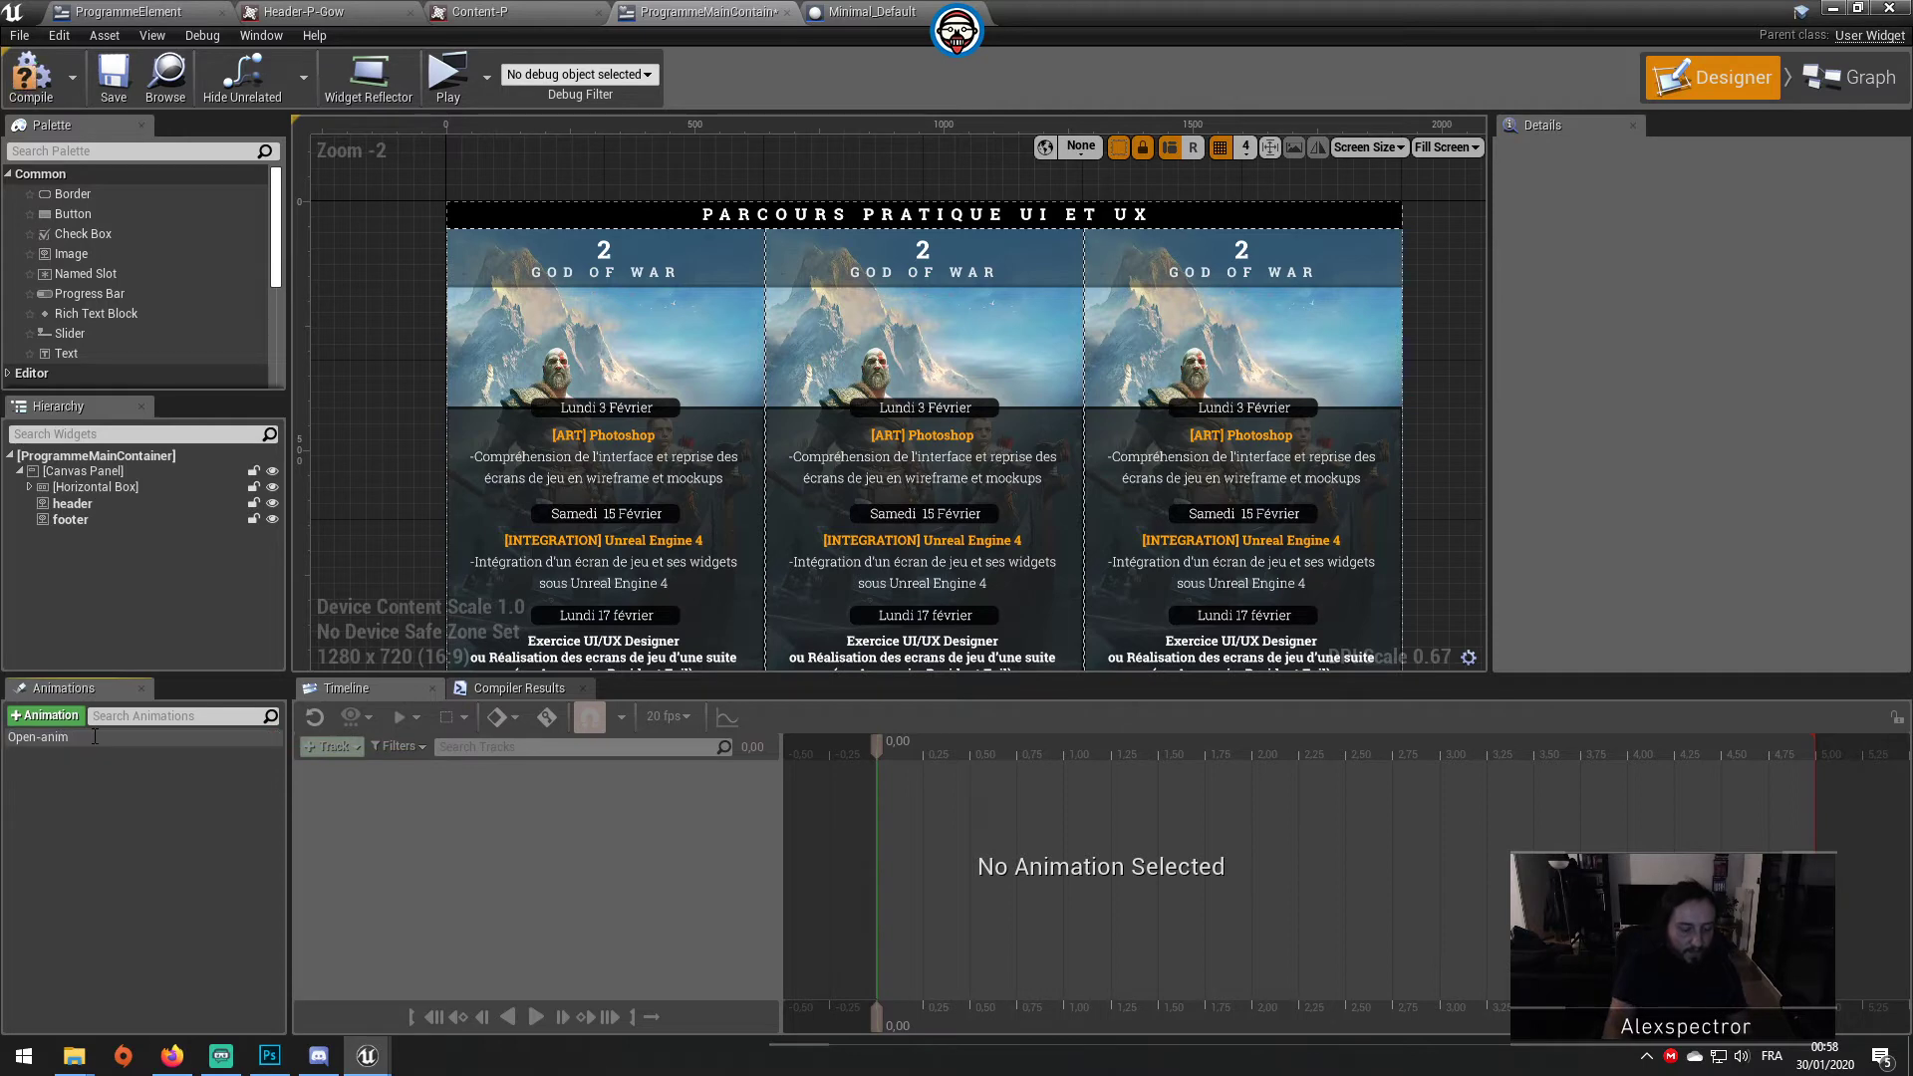
click(688, 228)
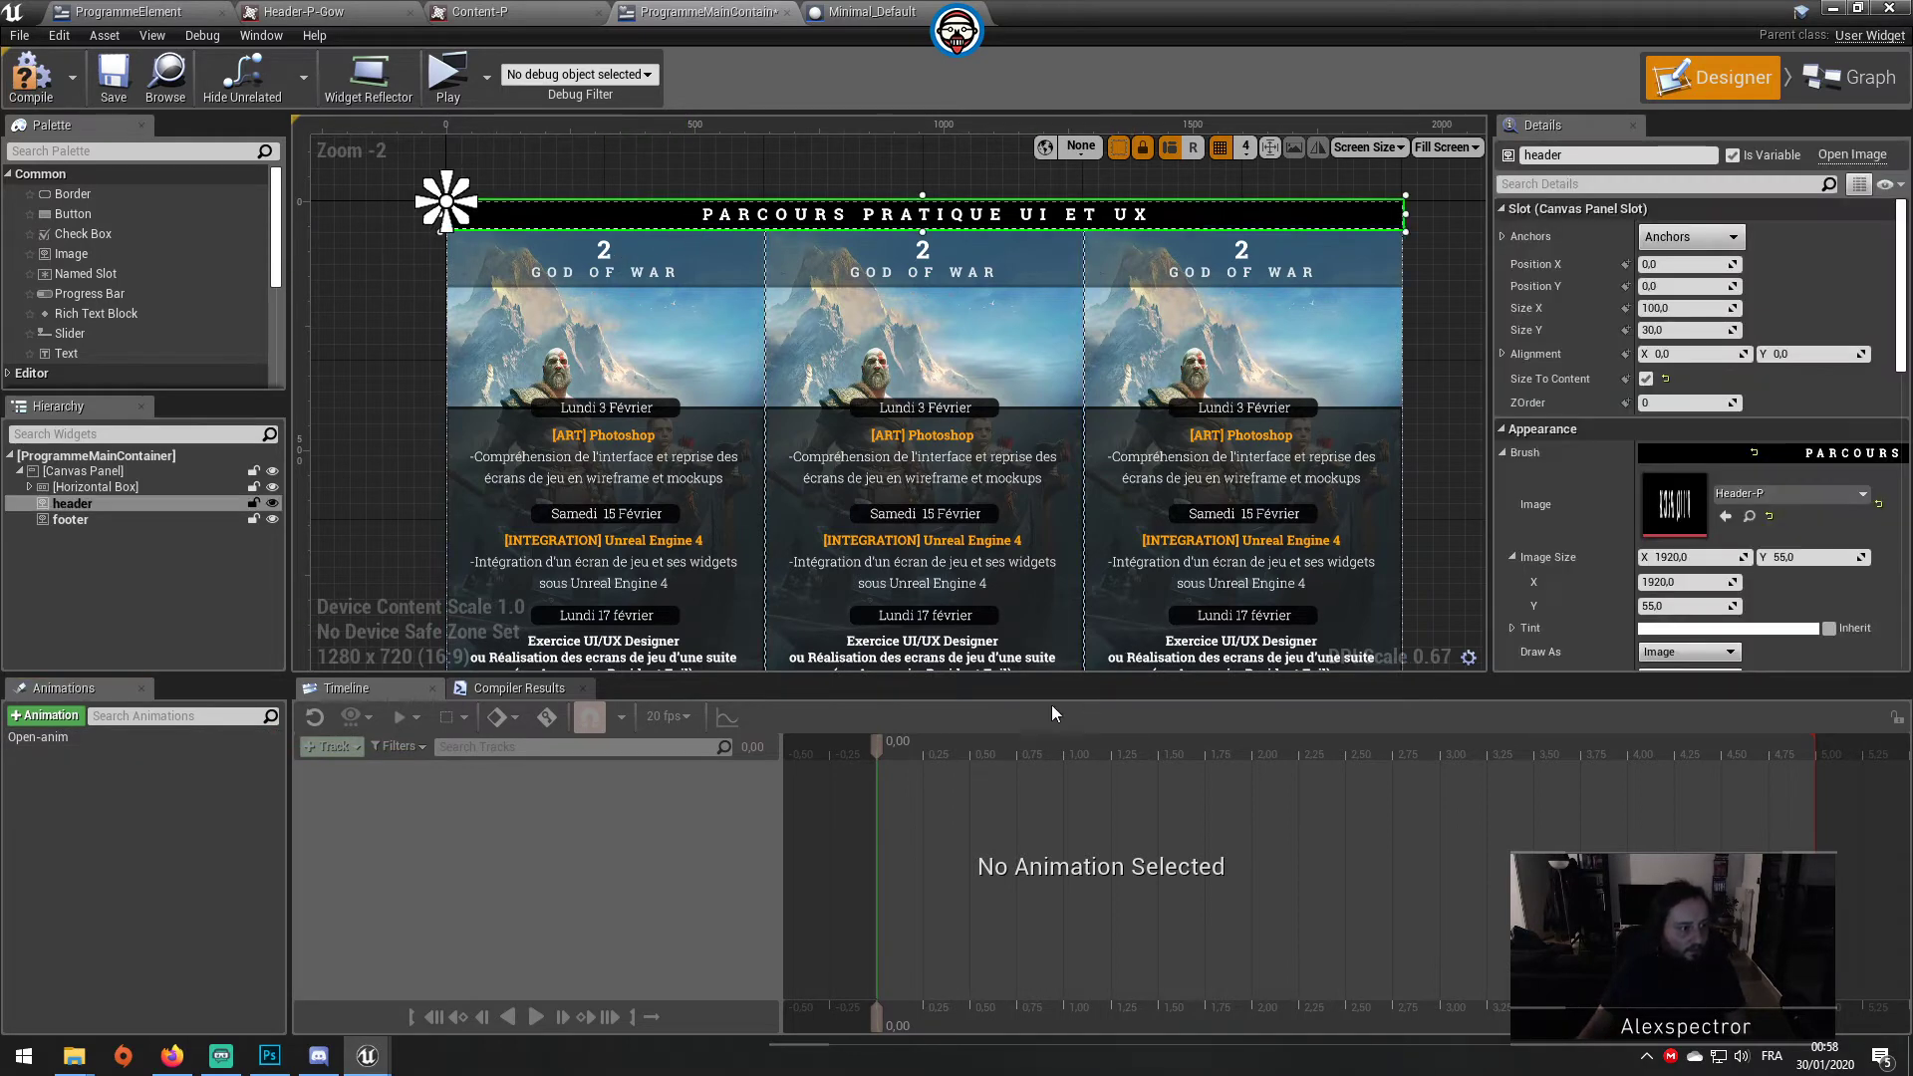
Step: With Open-anim at 0.50, give the header a top-centre anchor, alignment X 0.5 and position X 0
click(156, 738)
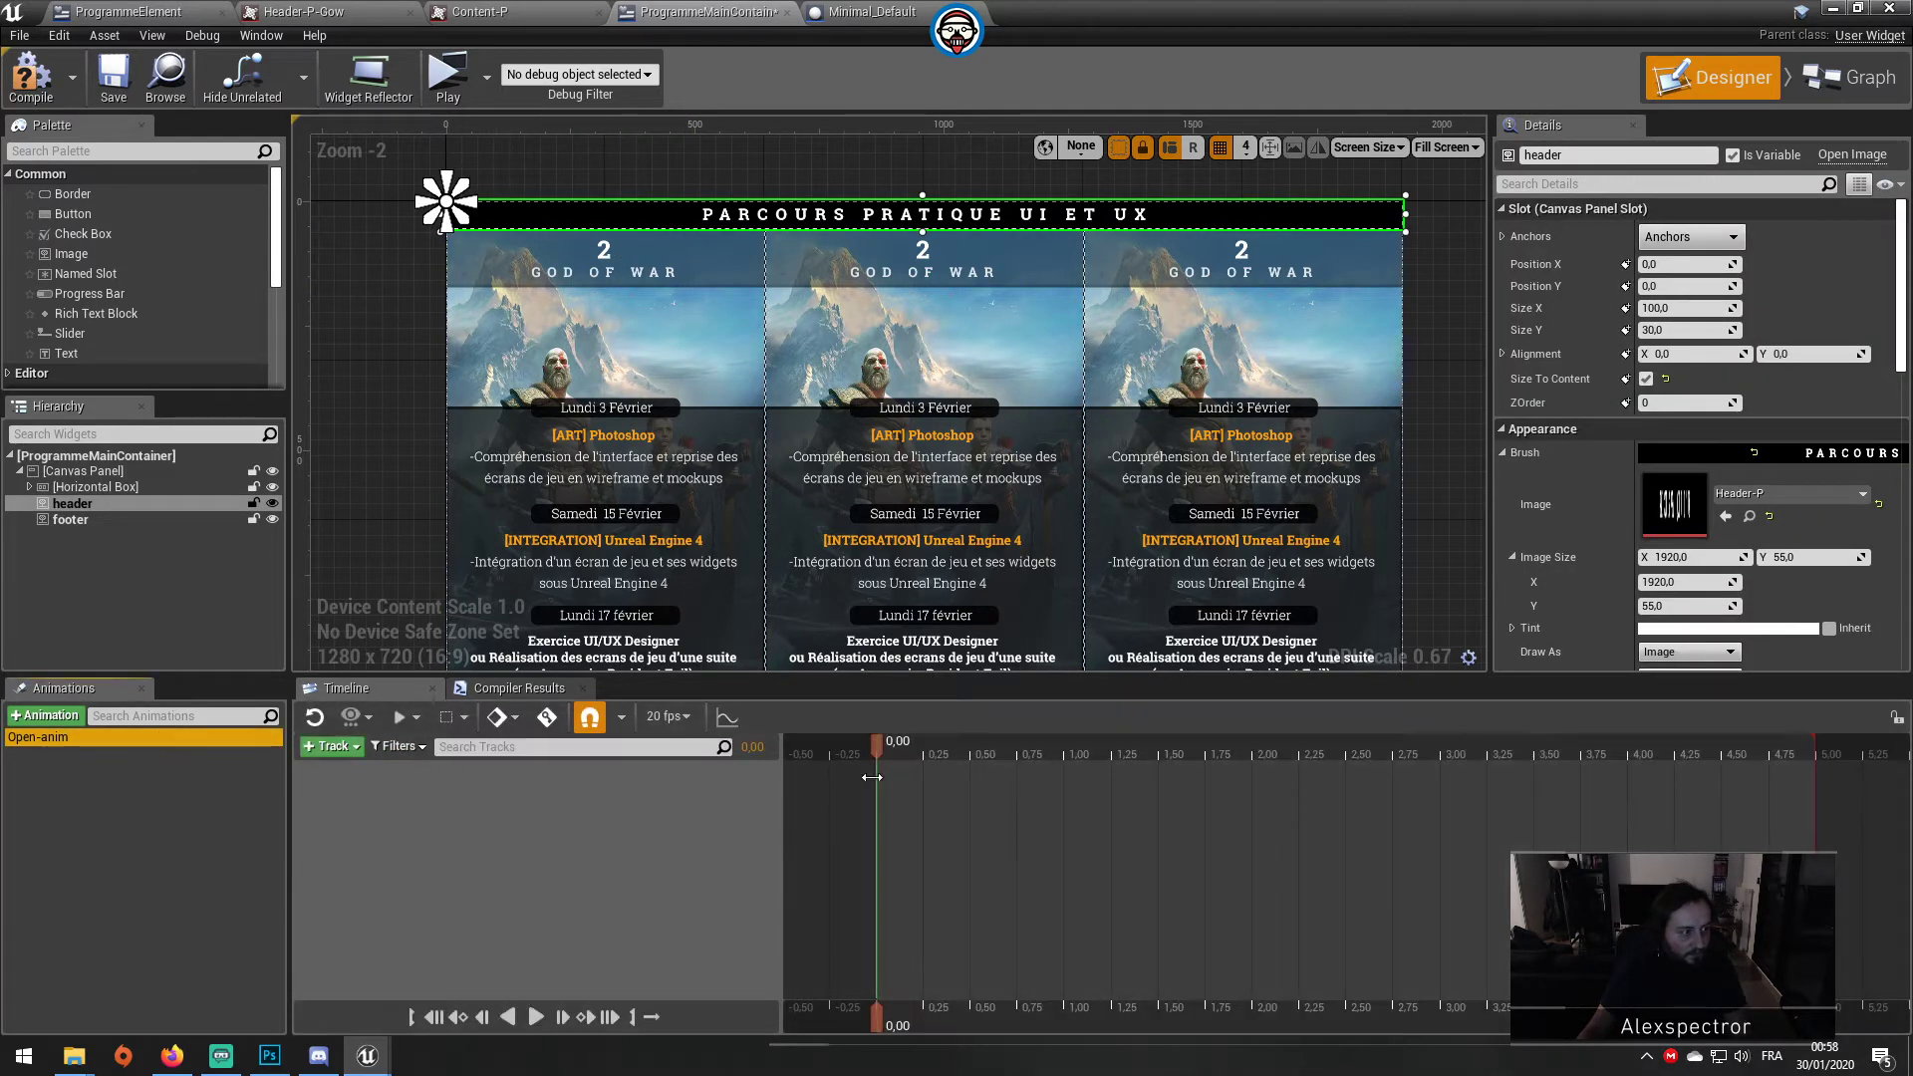
click(968, 742)
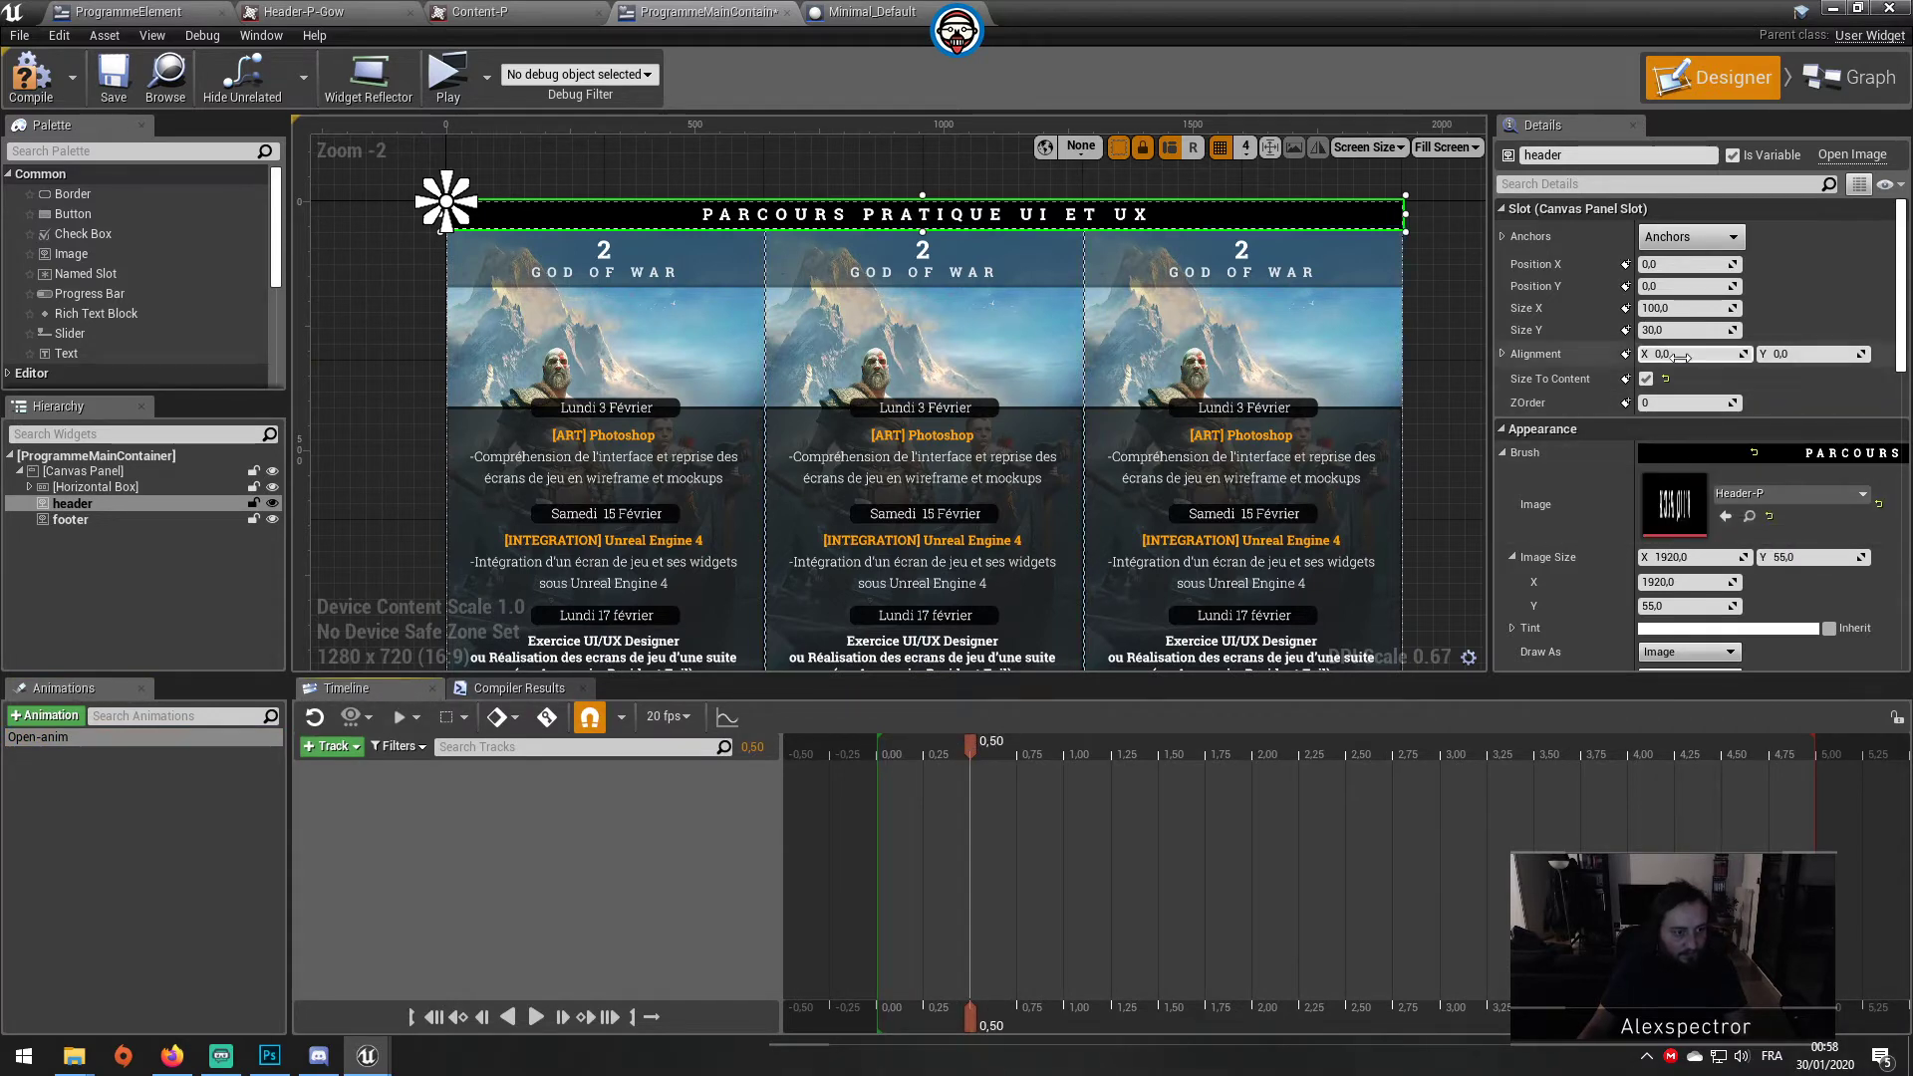
click(1691, 236)
click(1737, 288)
text(0.5)
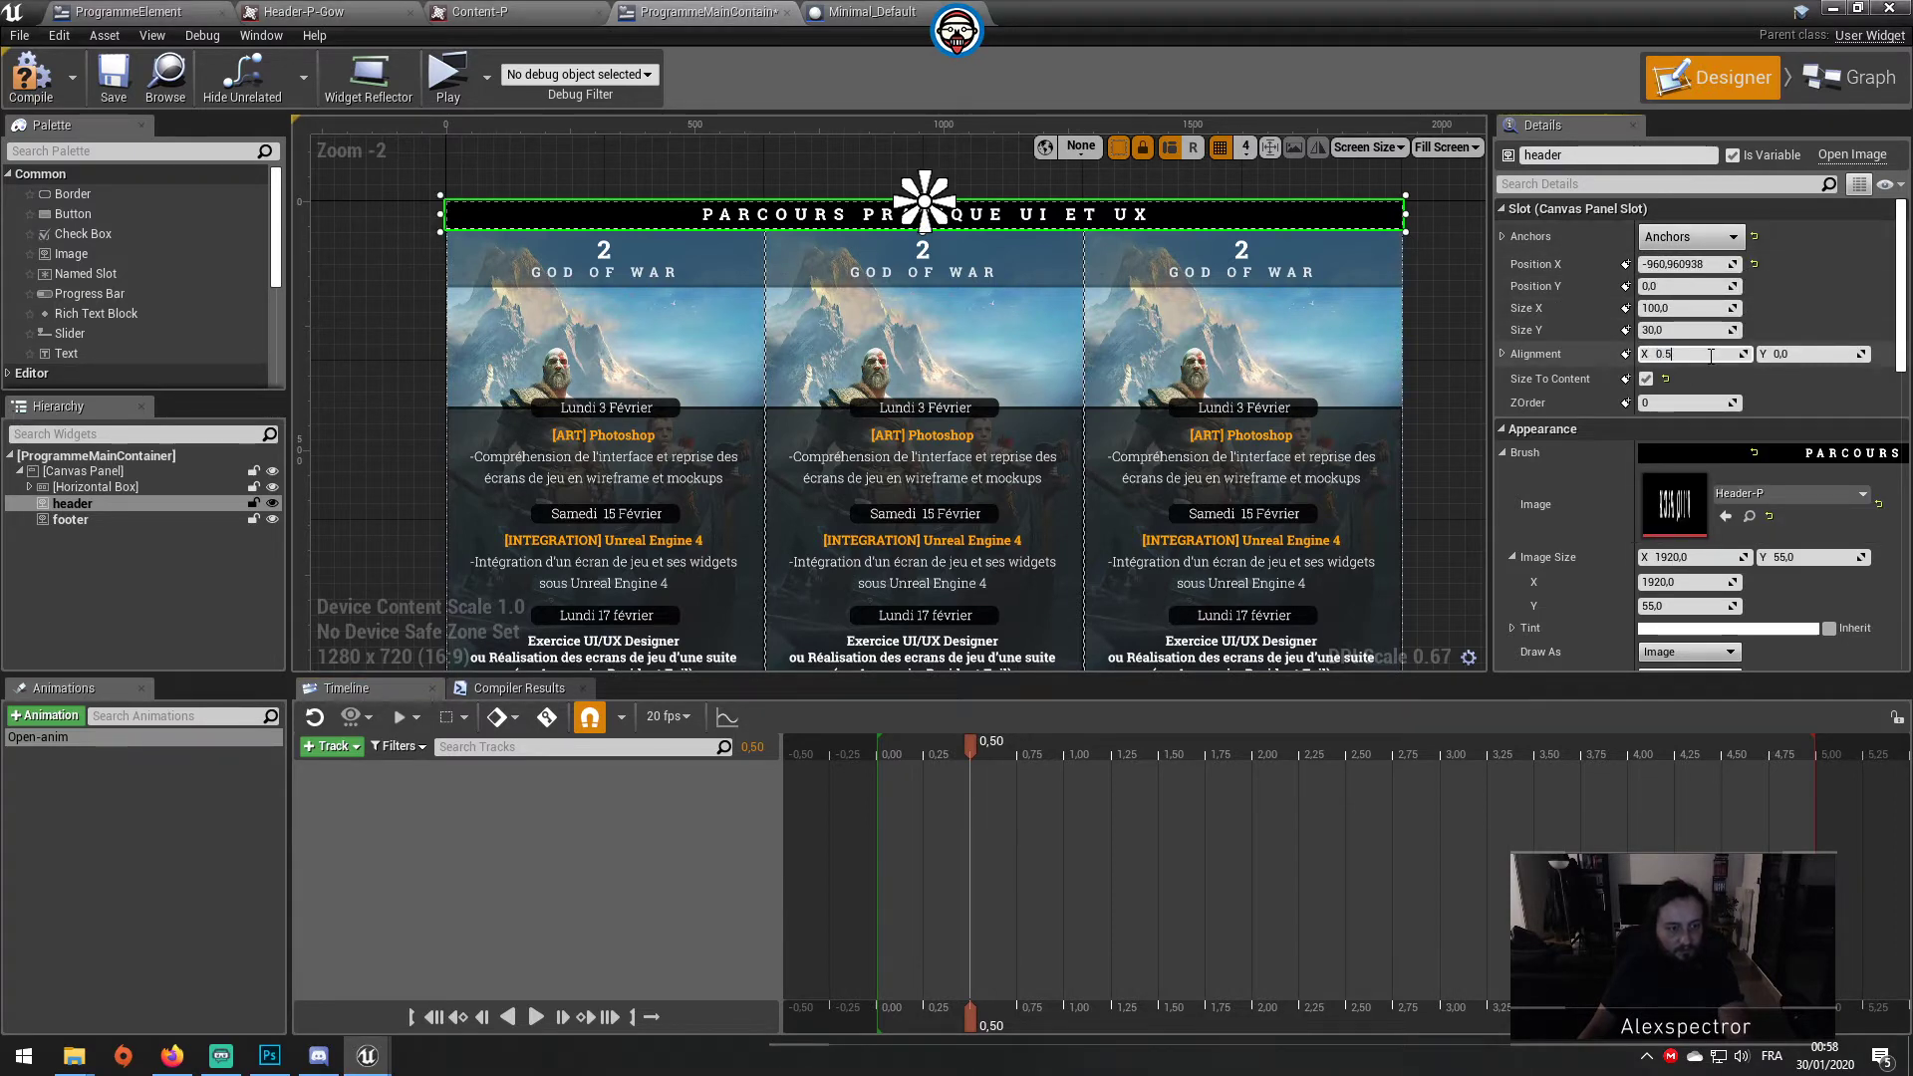
key(Return)
click(1822, 356)
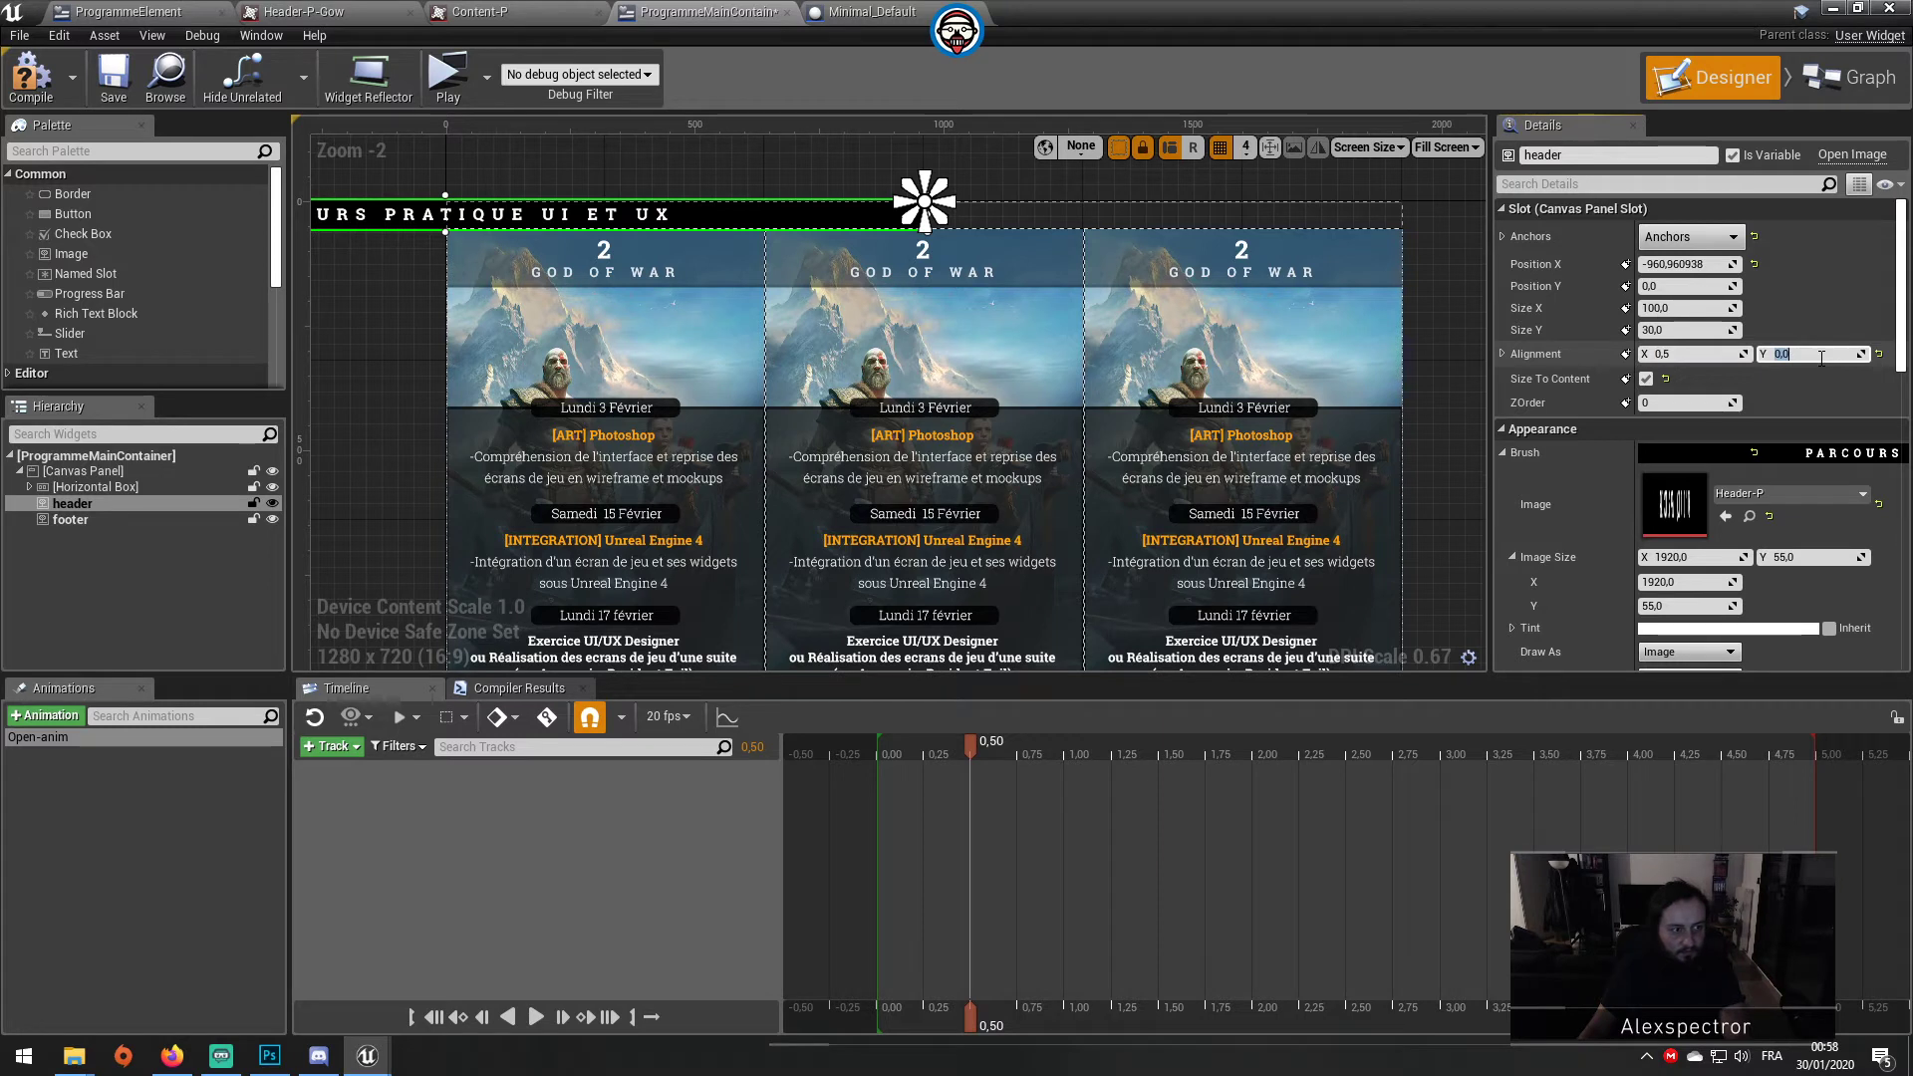
click(1680, 265)
text(0)
key(Return)
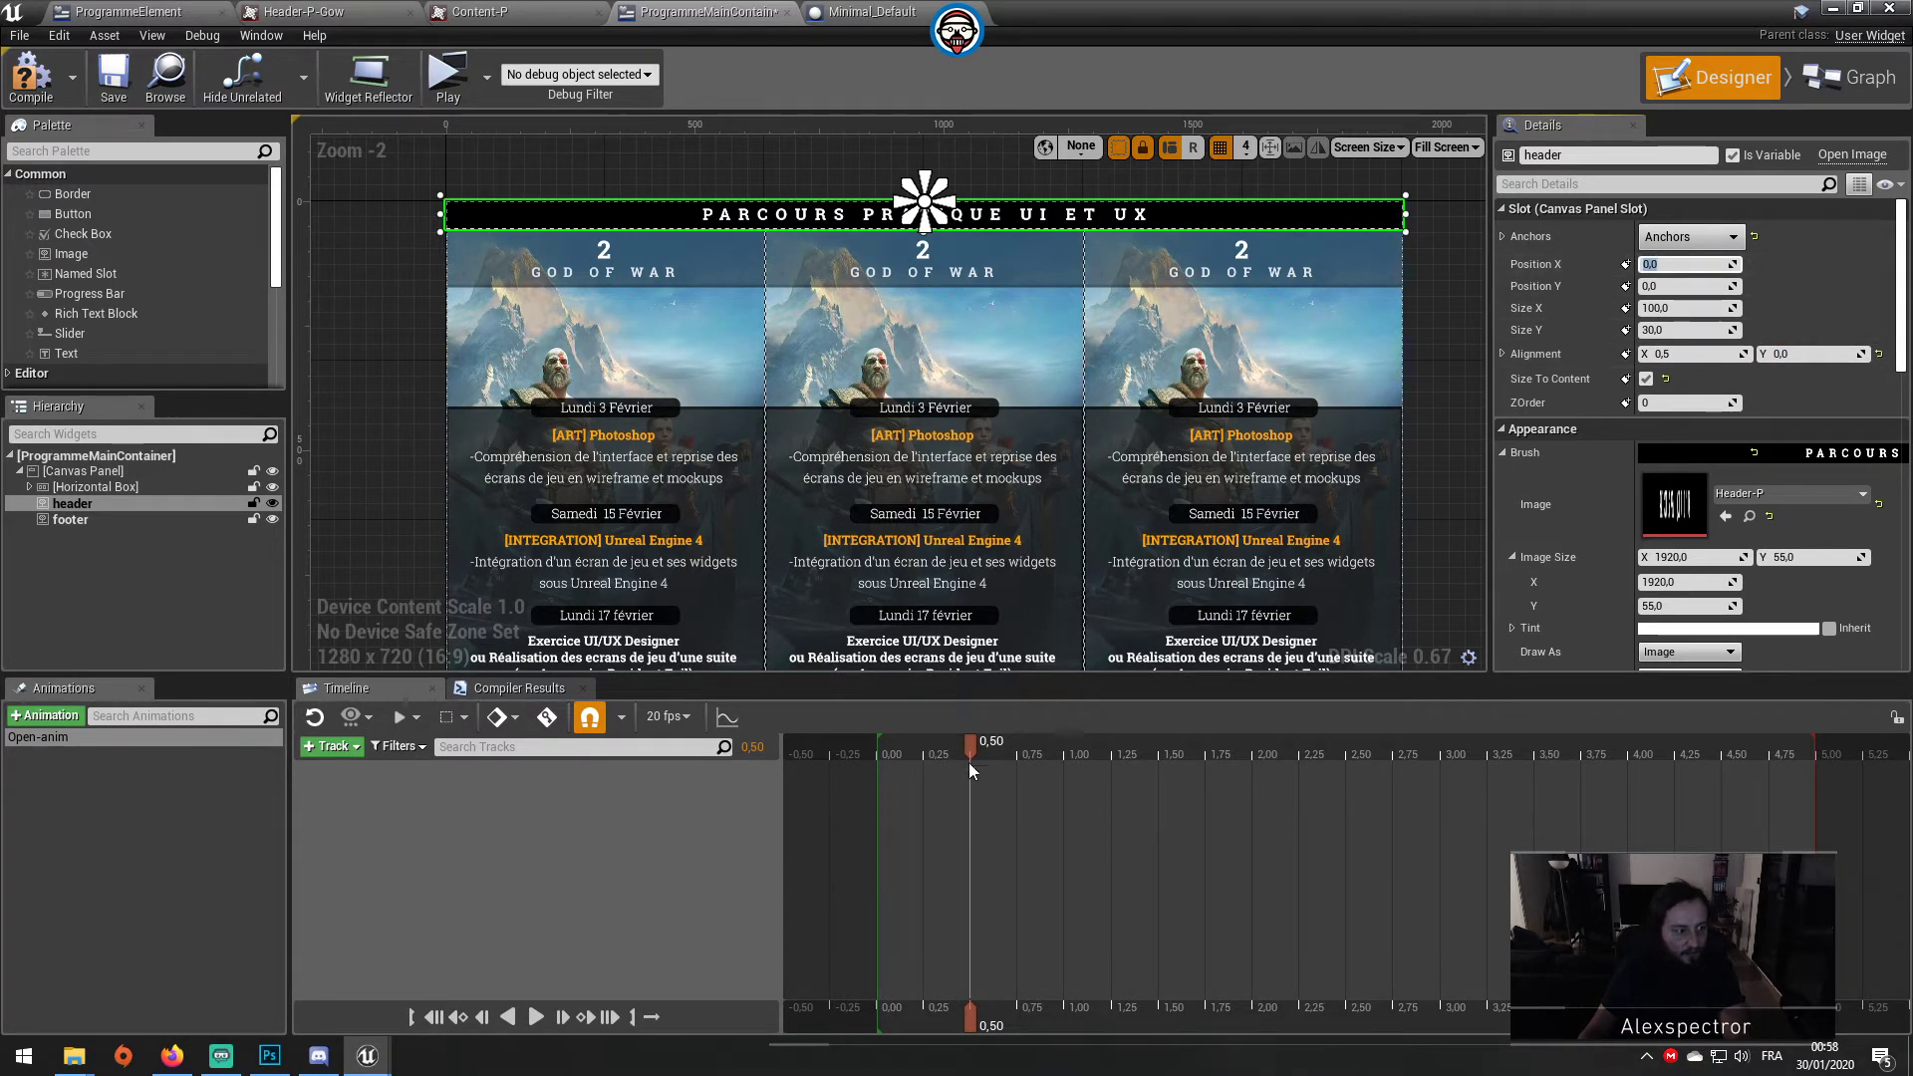
Step: Key the header's Render Transform at 0.50, then at 0.00 raise its translation Y to -63
scroll(1766, 500, down, 3)
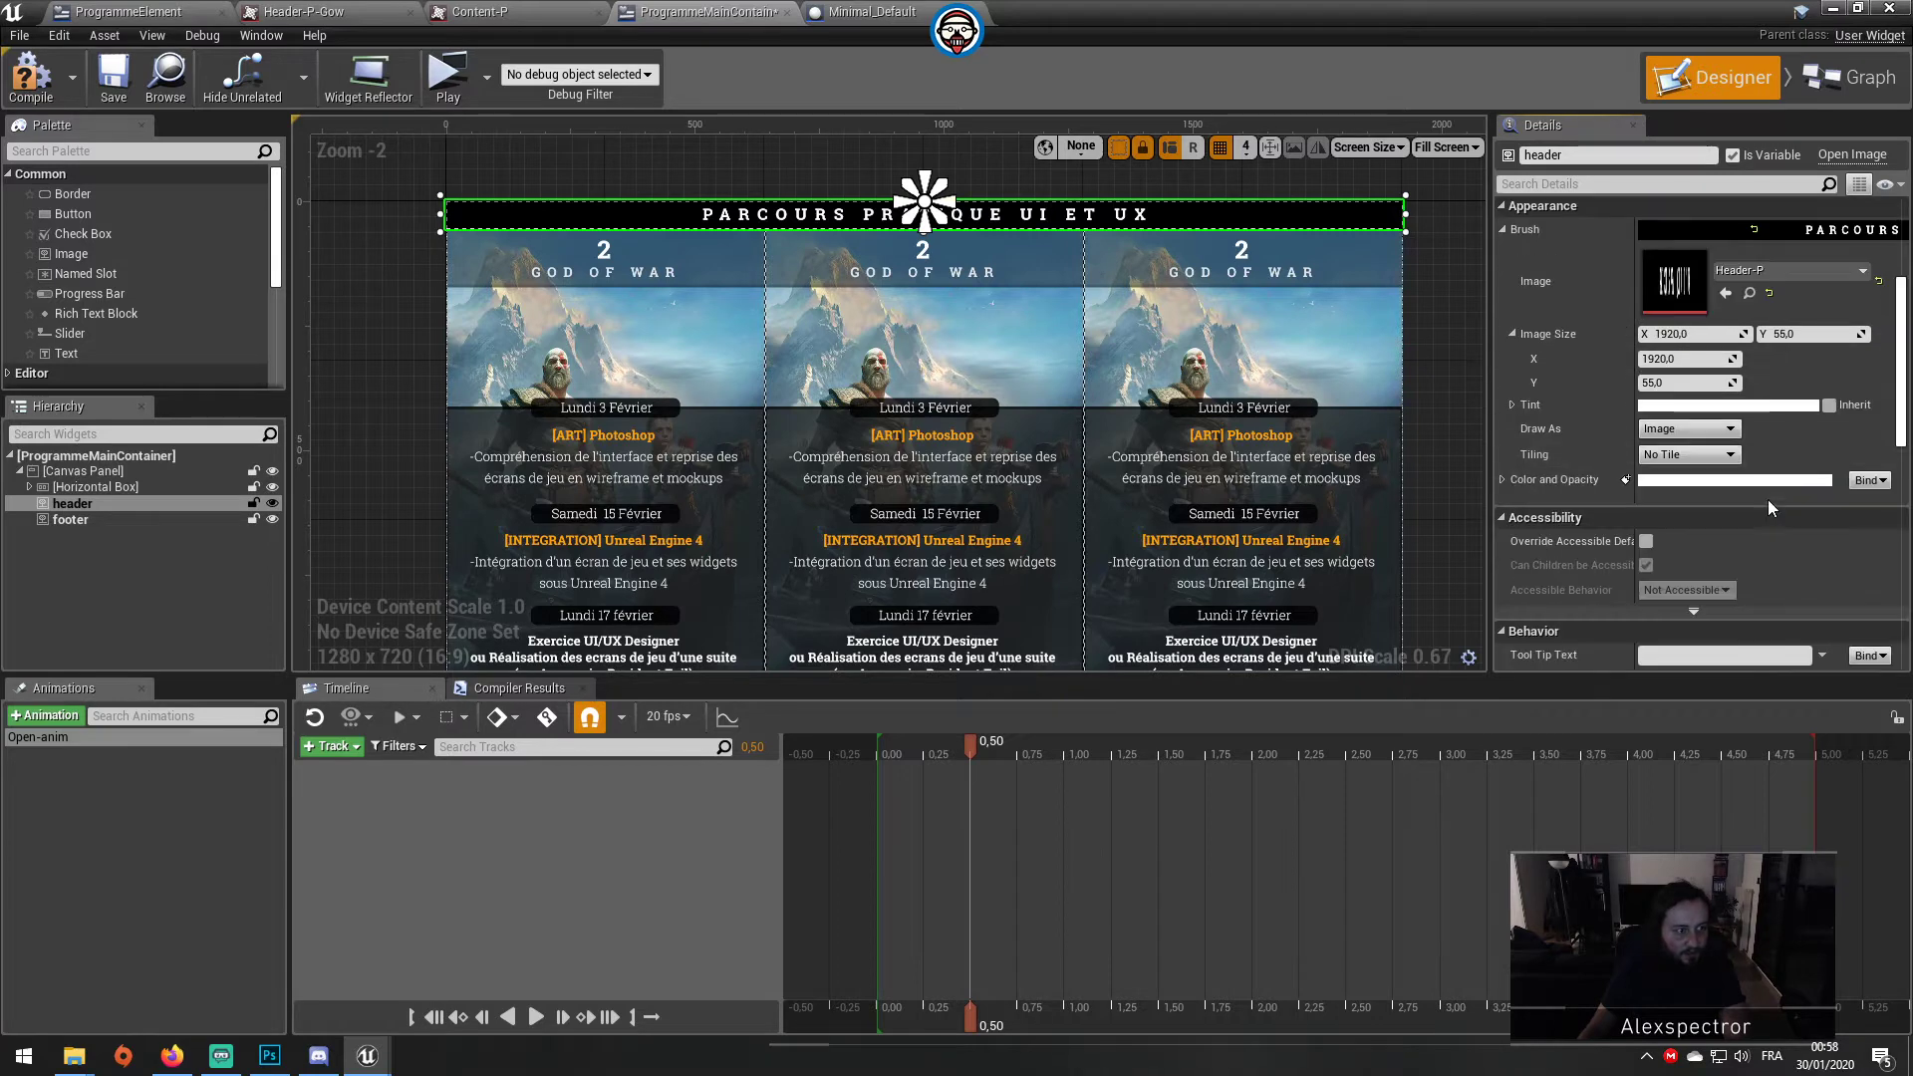
scroll(1766, 500, up, 2)
scroll(1764, 500, up, 1)
scroll(1762, 500, down, 5)
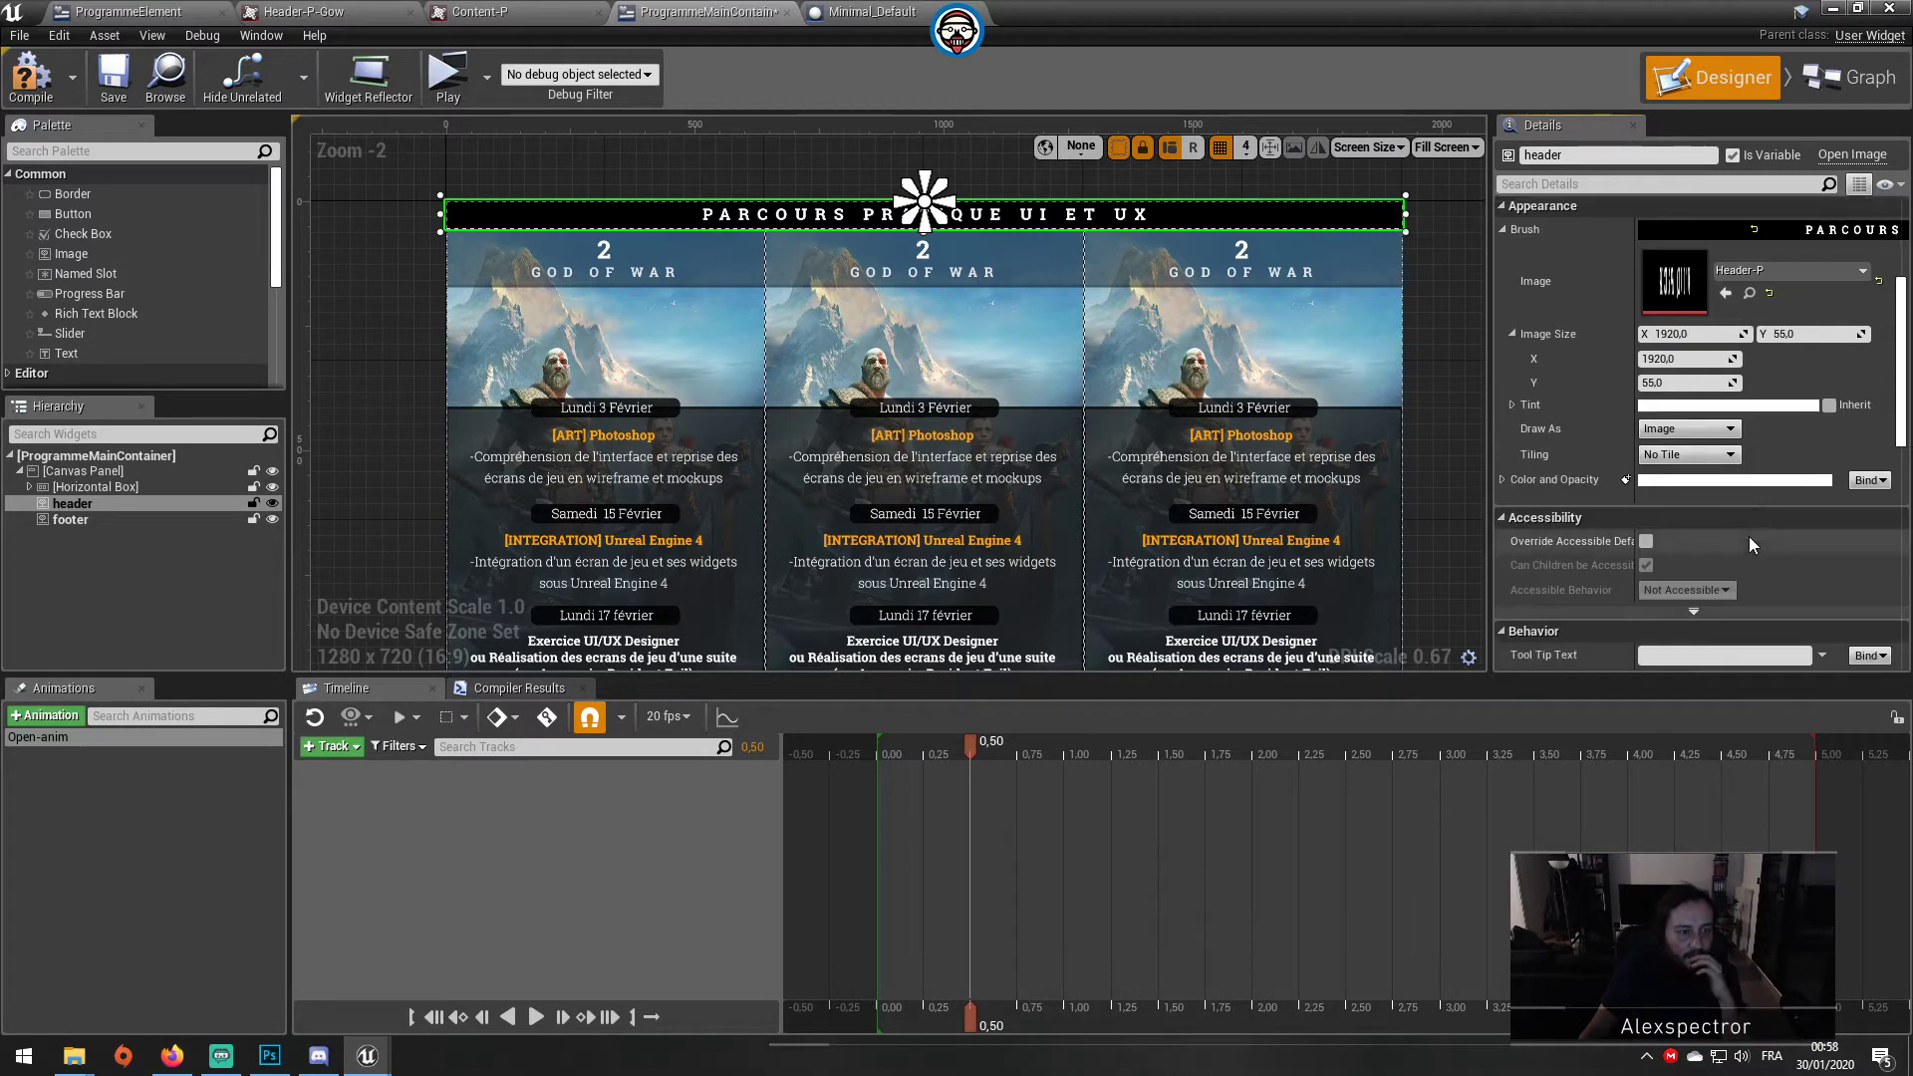
scroll(1749, 536, down, 5)
scroll(1749, 536, down, 5)
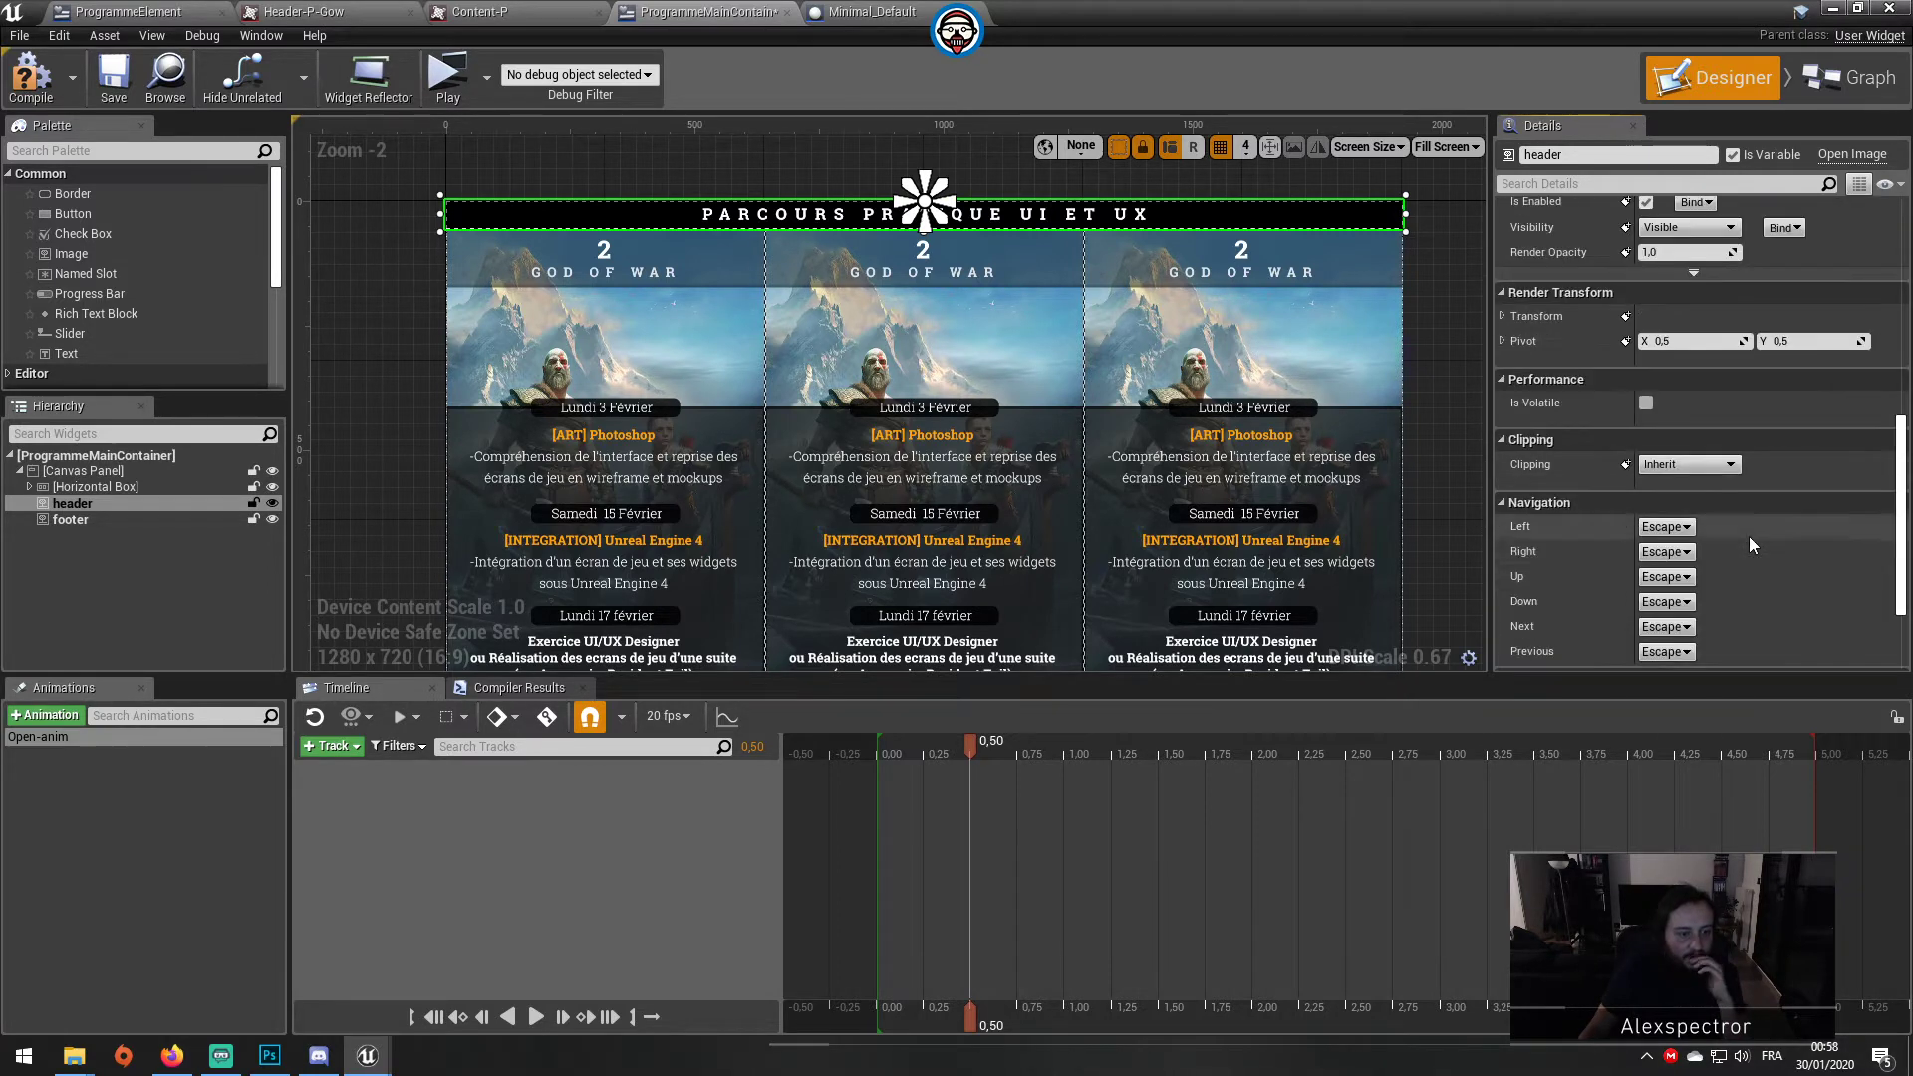
click(1505, 316)
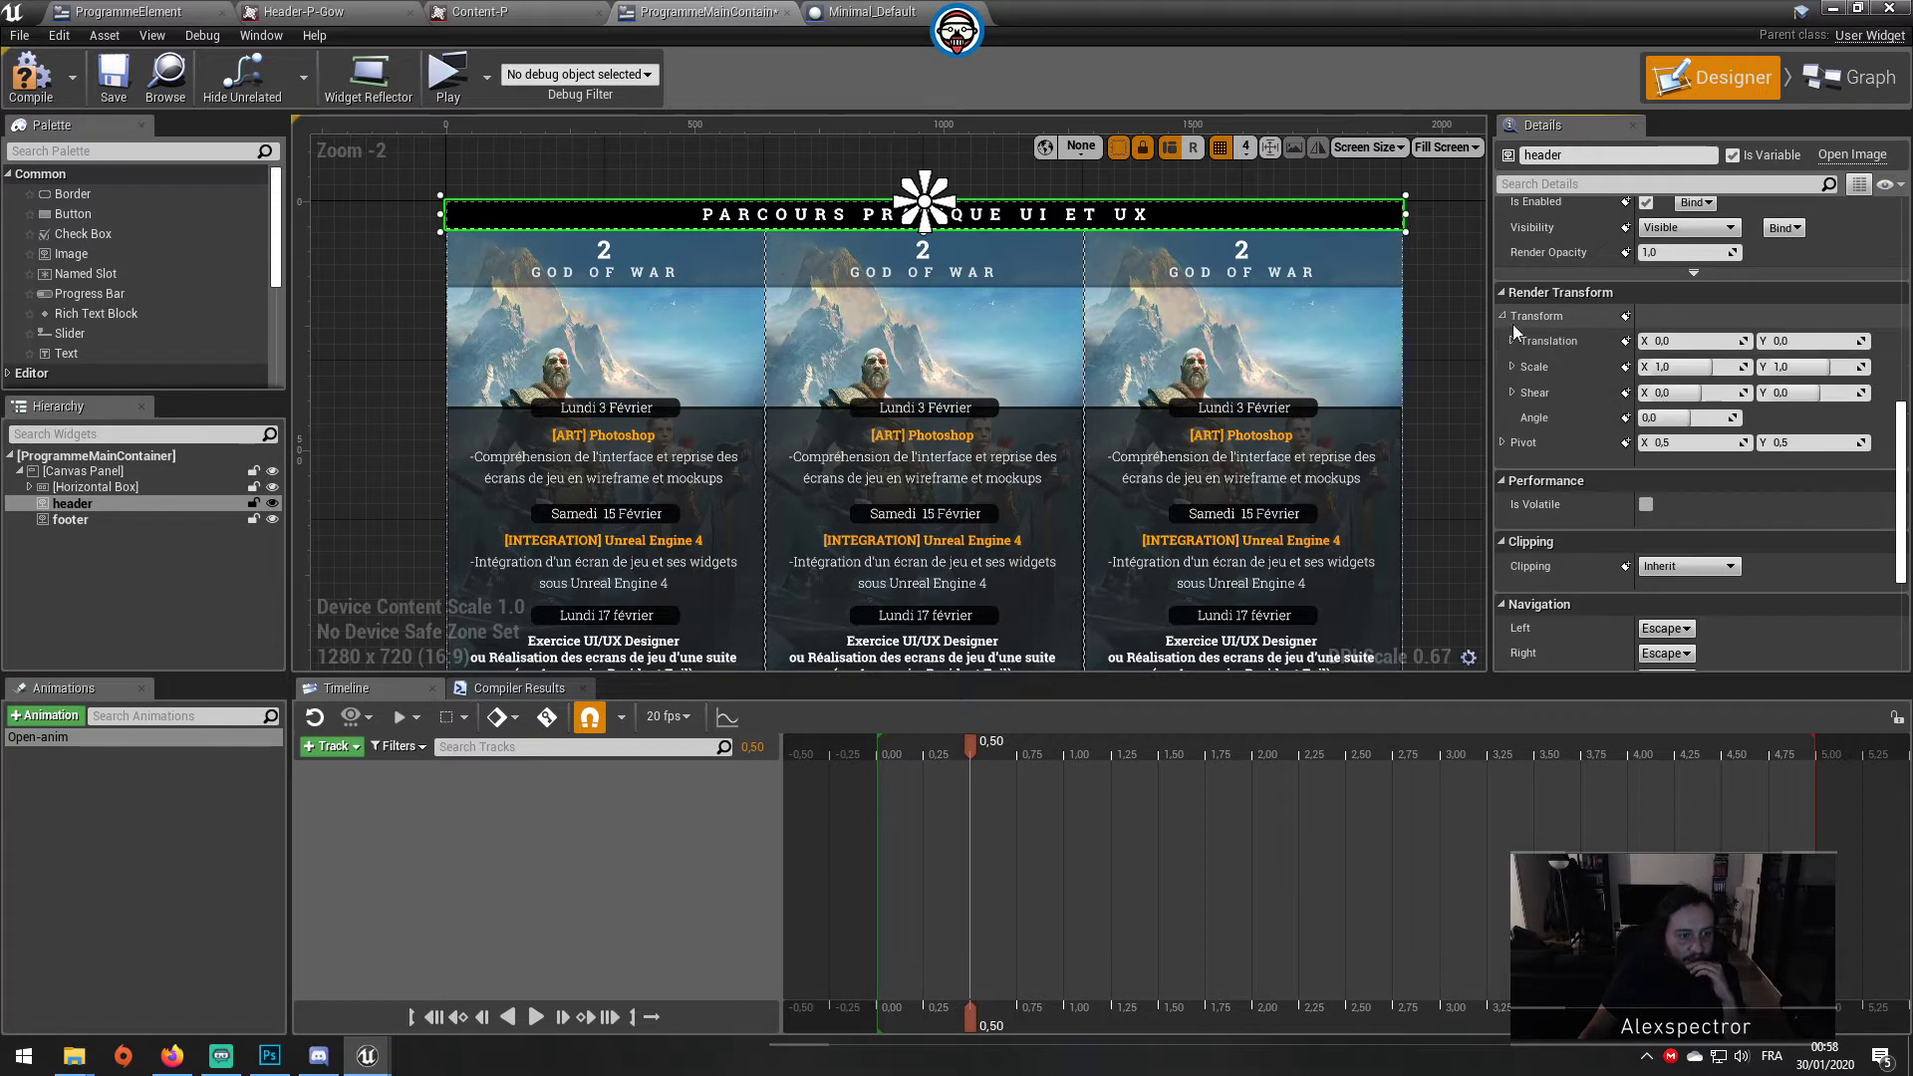
click(1625, 367)
drag(935, 753, 881, 756)
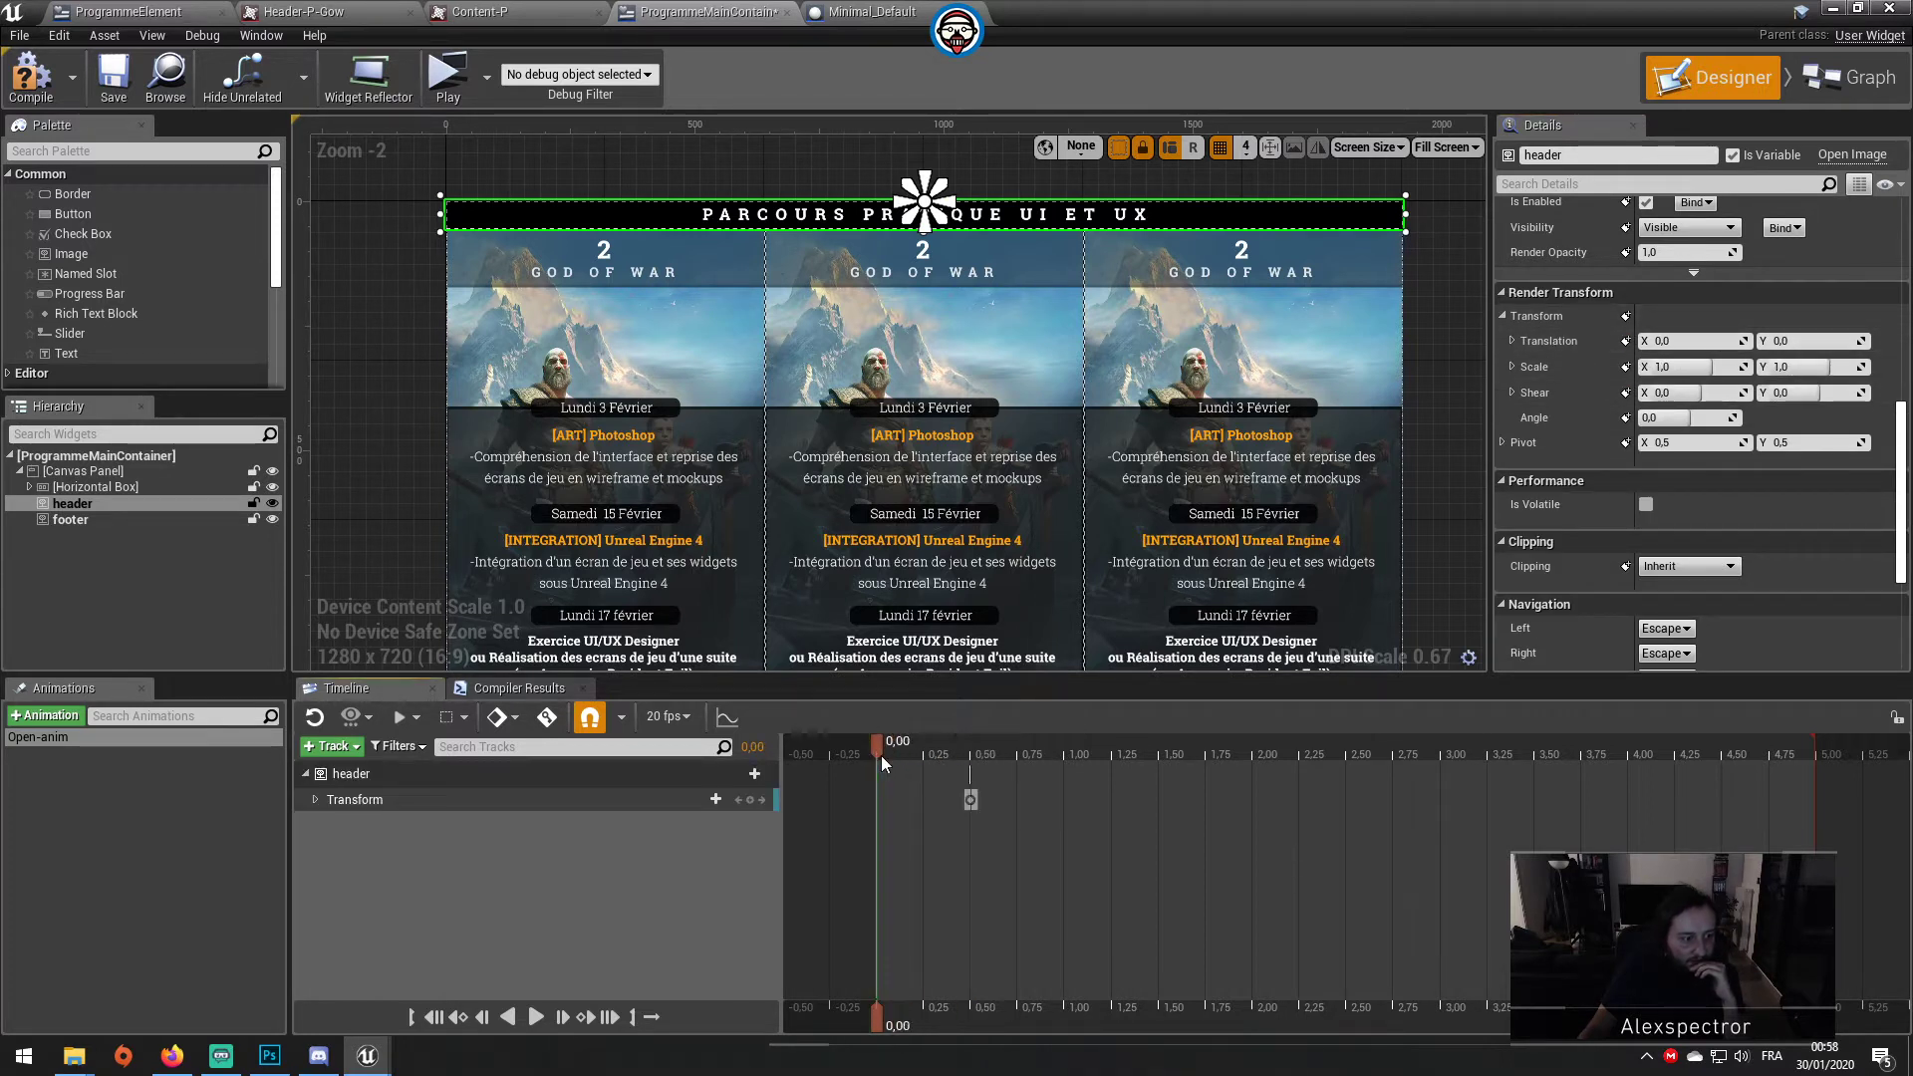
click(1625, 341)
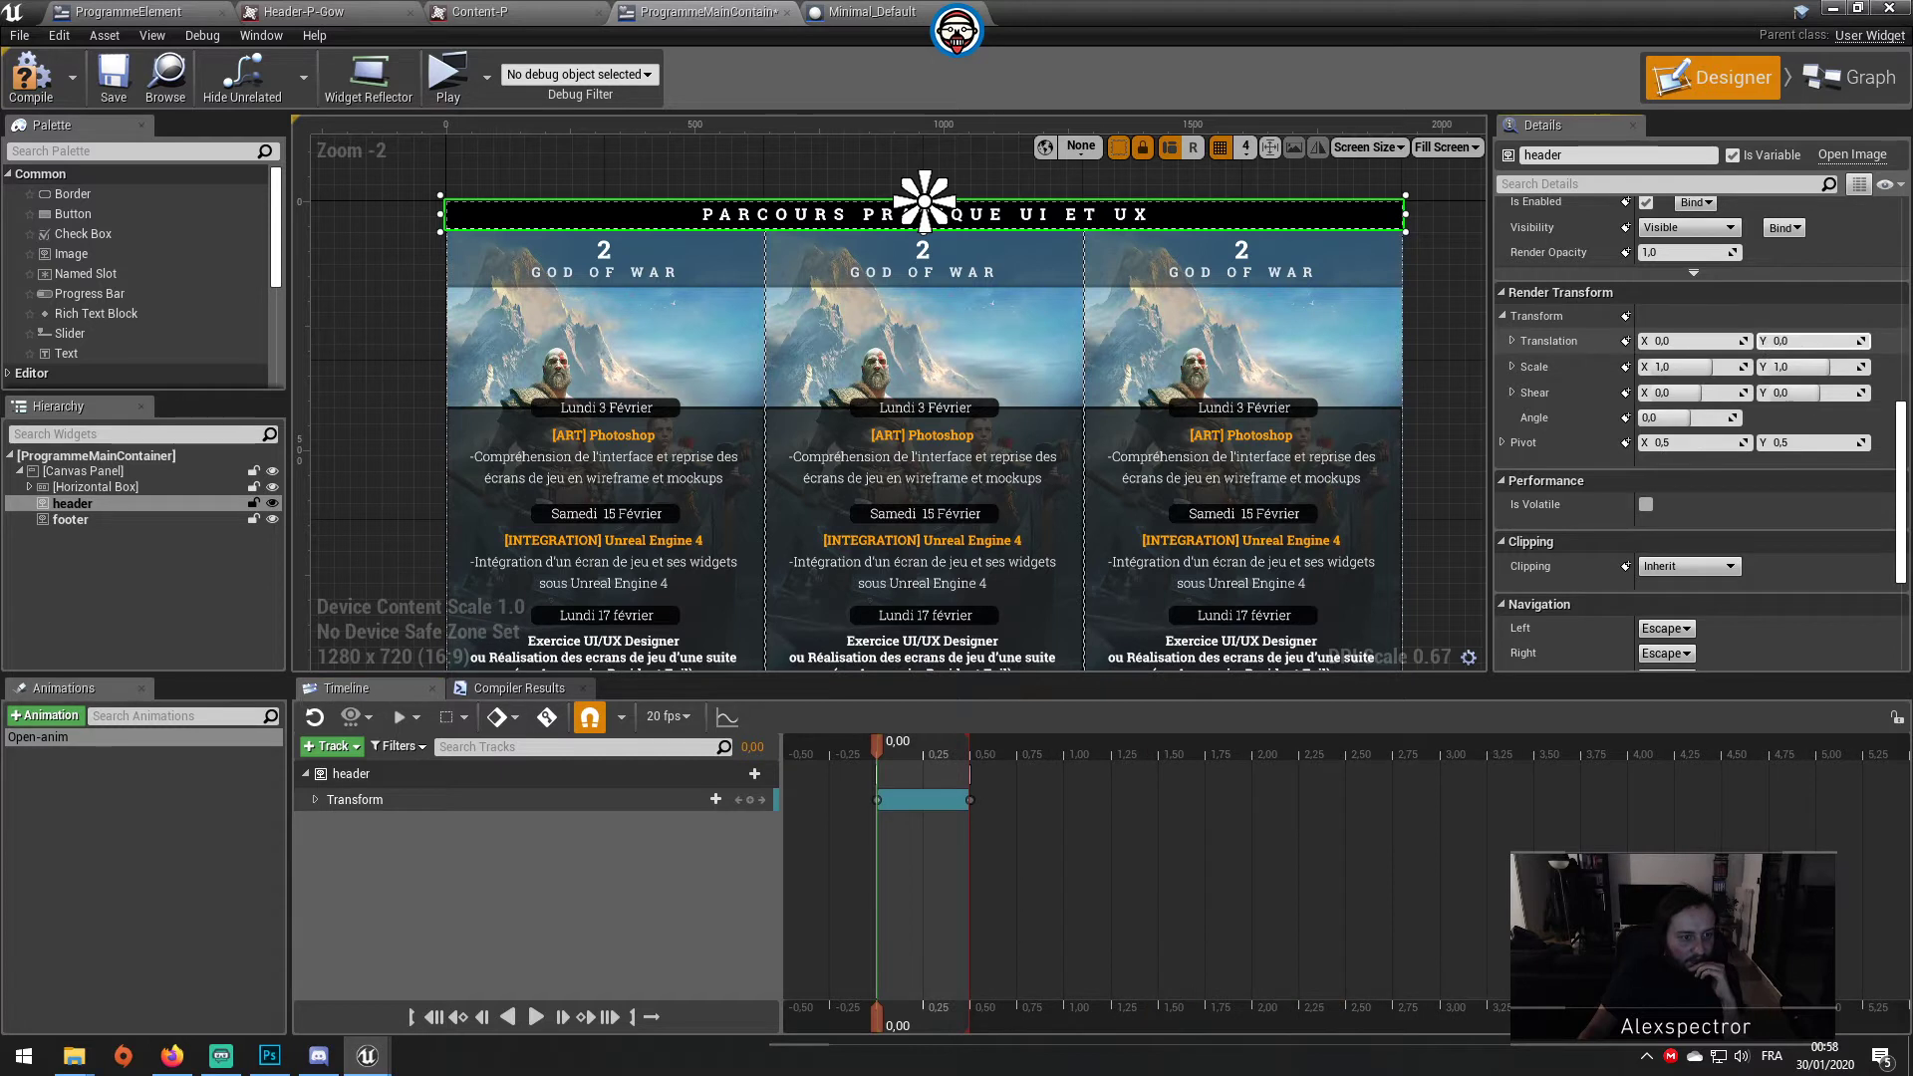
mouse_move(1788, 341)
mouse_down()
mouse_move(1714, 341)
mouse_move(1831, 359)
mouse_up()
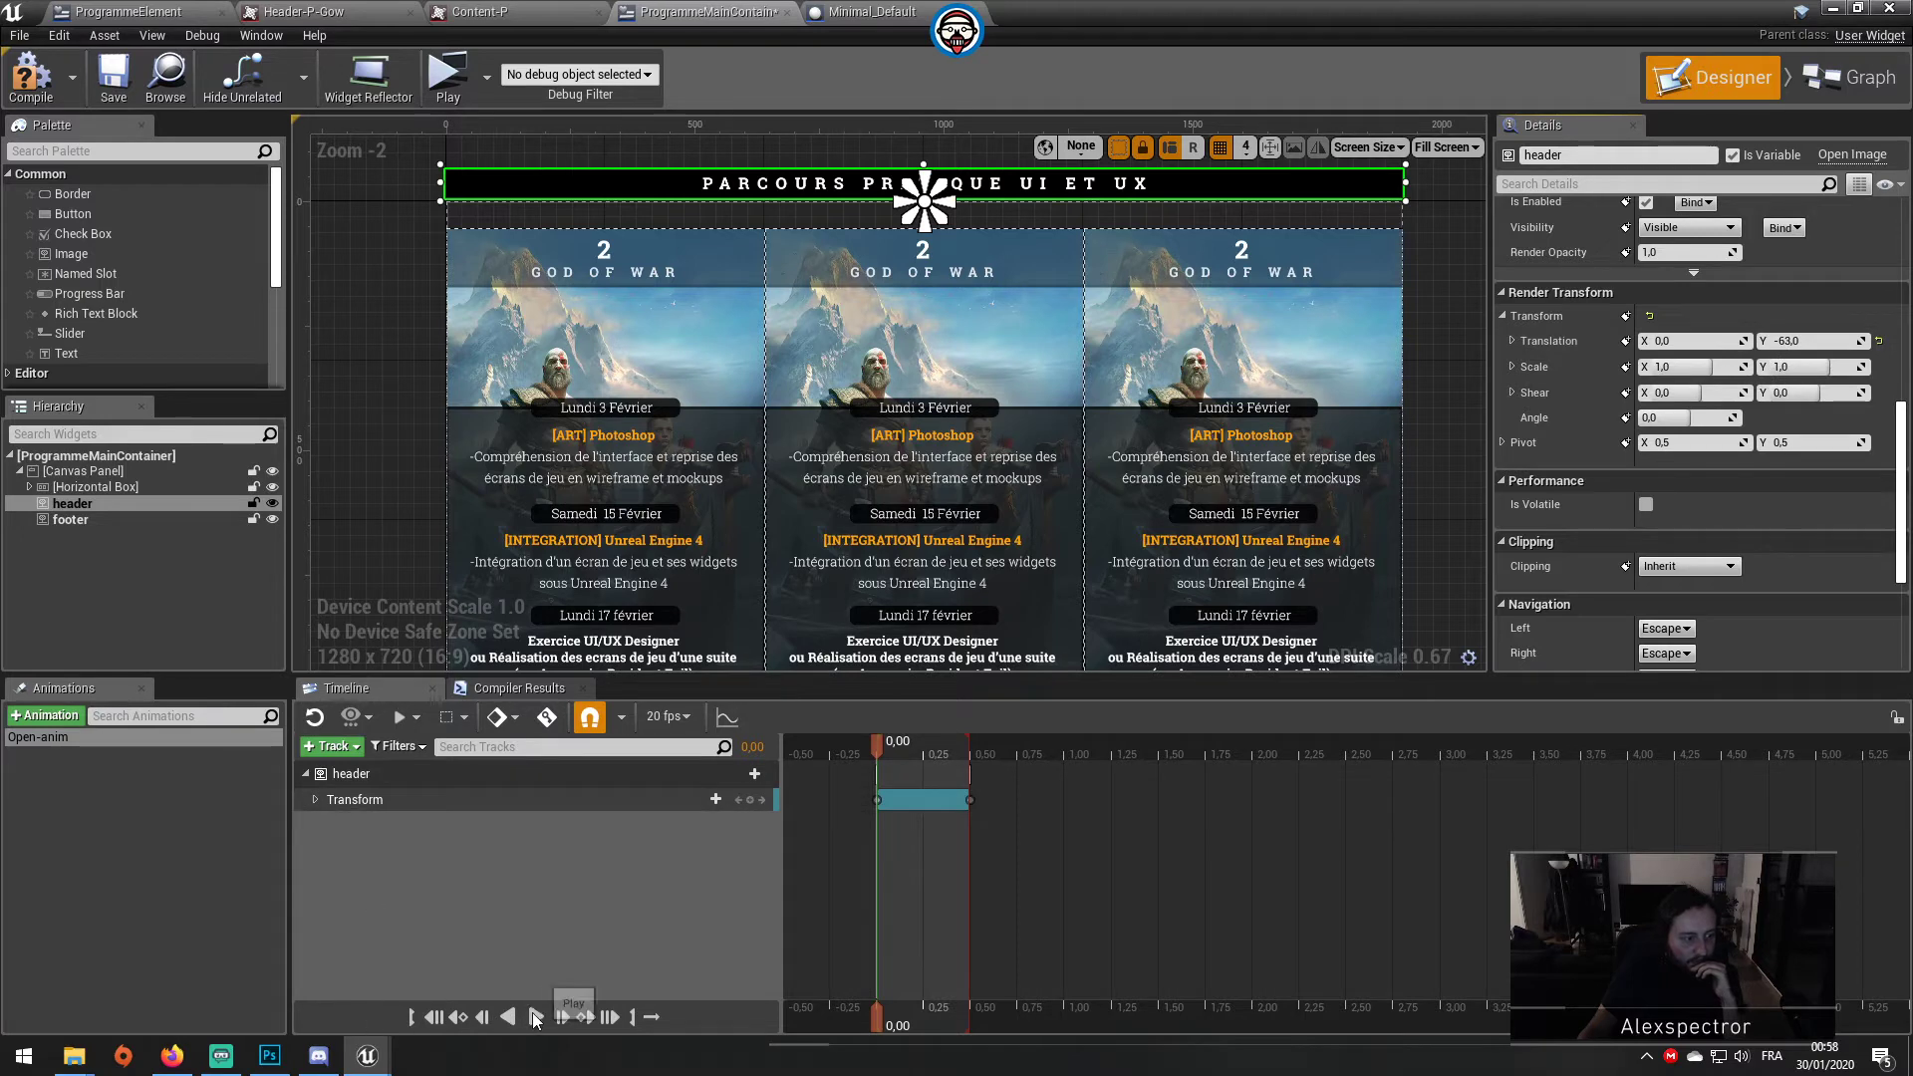
Step: Play the Open-anim preview to watch the header slide down into place
click(535, 1017)
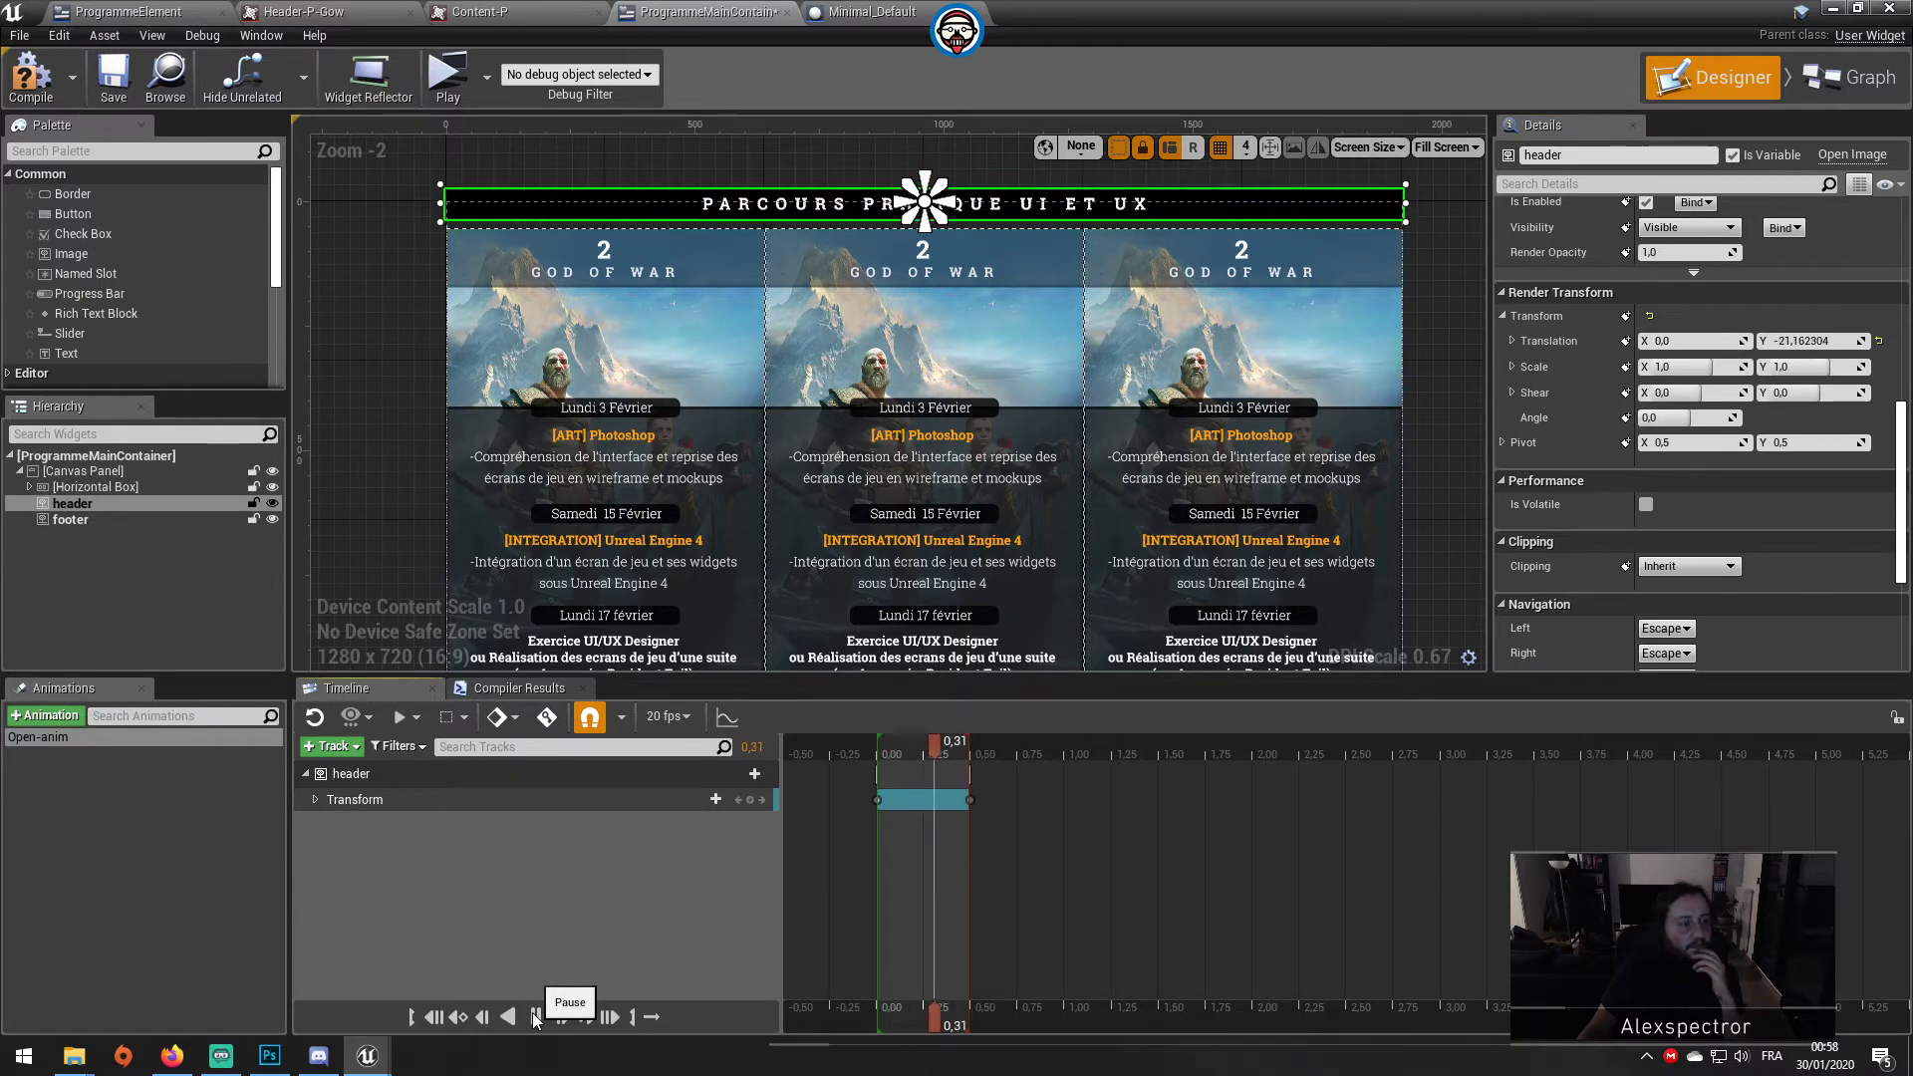
click(535, 1017)
click(535, 1017)
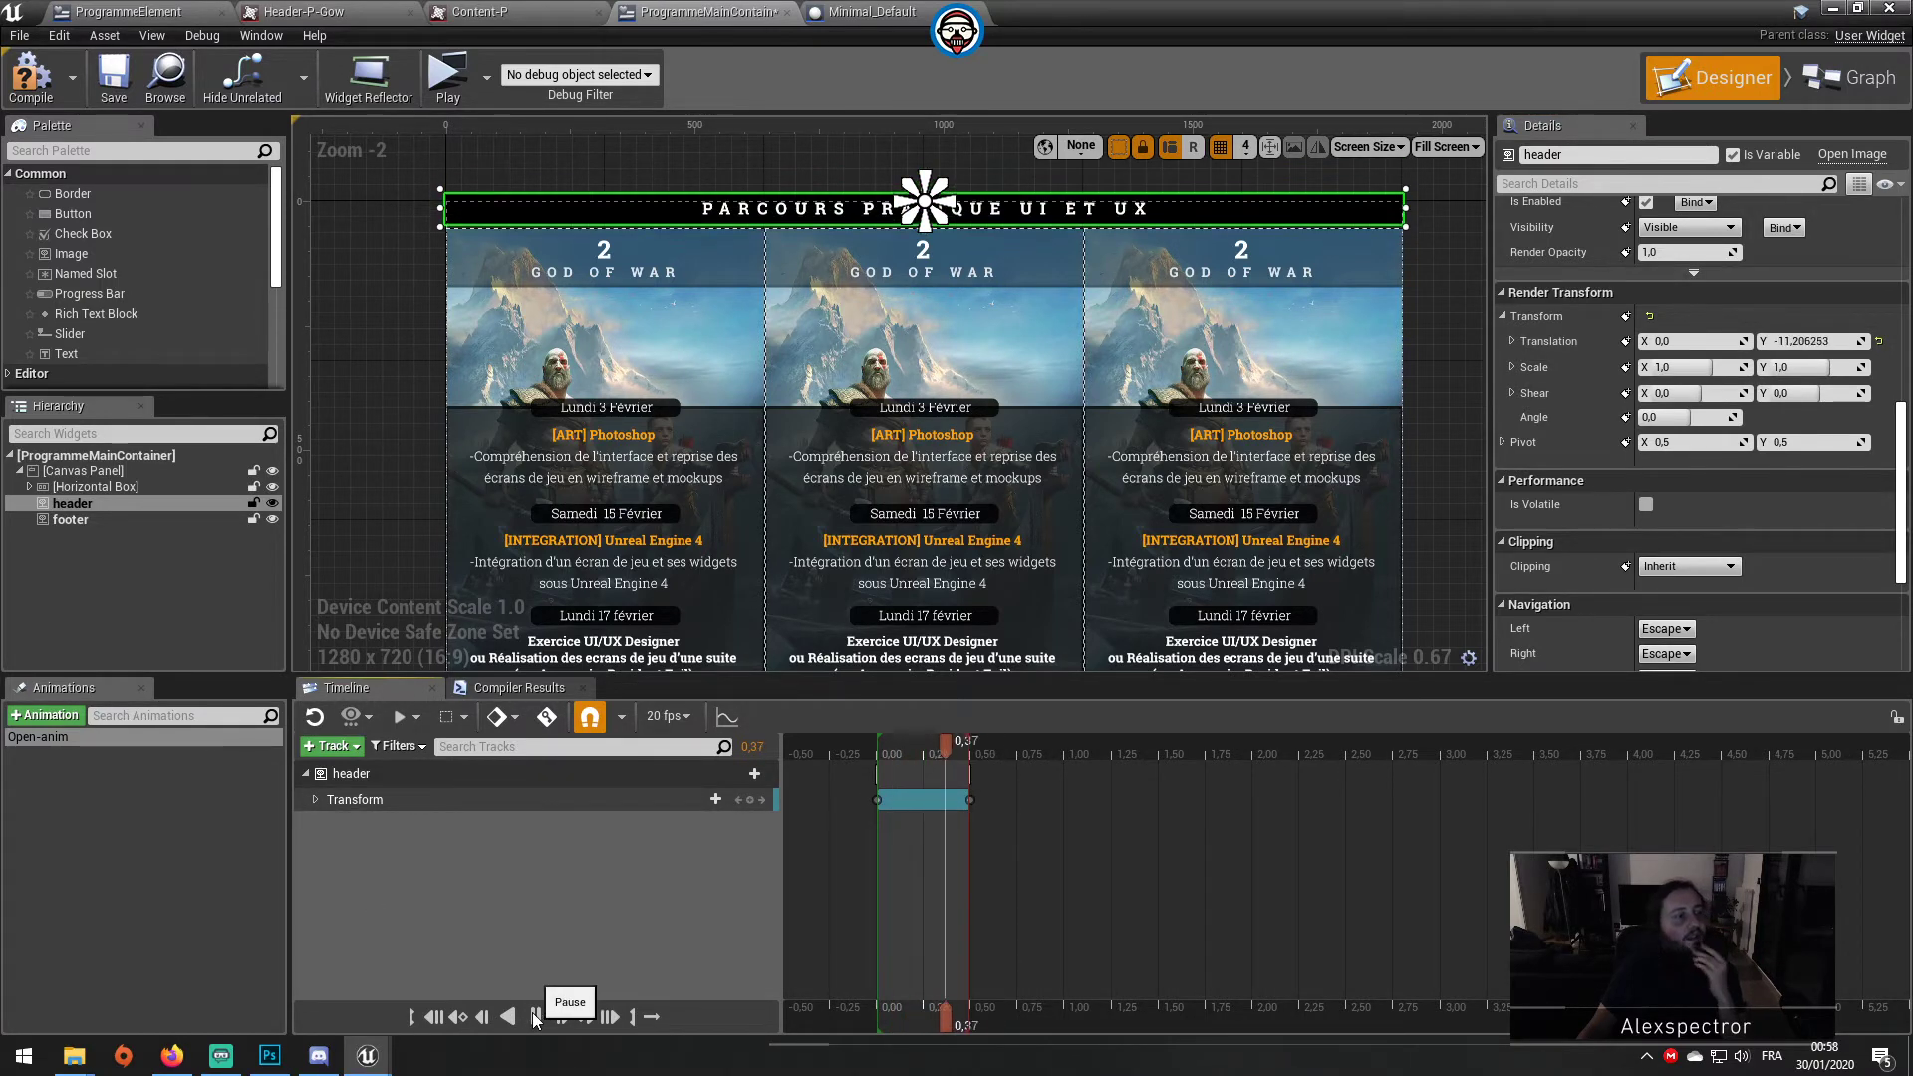
scroll(1009, 476, down, 4)
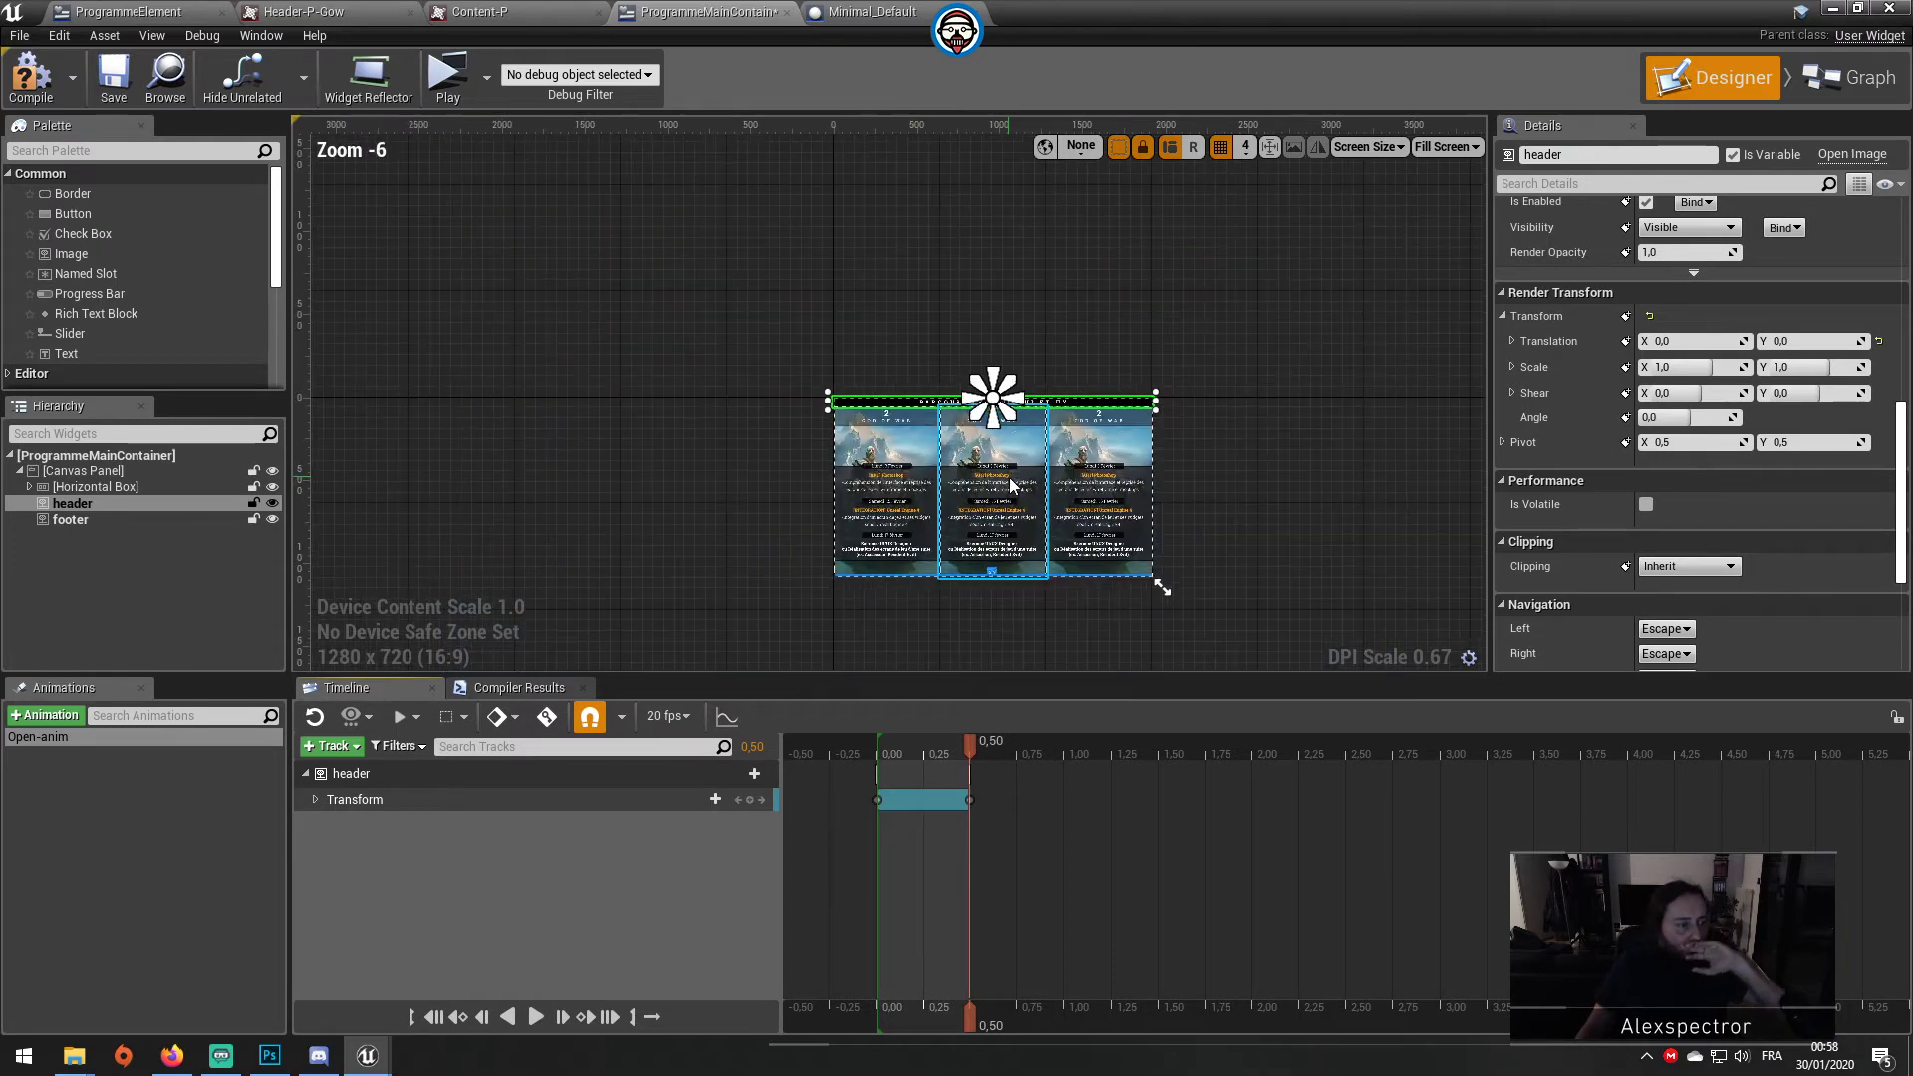
scroll(1008, 476, up, 2)
right_drag(986, 638, 977, 487)
Step: Key the footer's translation at 0.50, and set its translation Y to 65 at 0.00
click(979, 465)
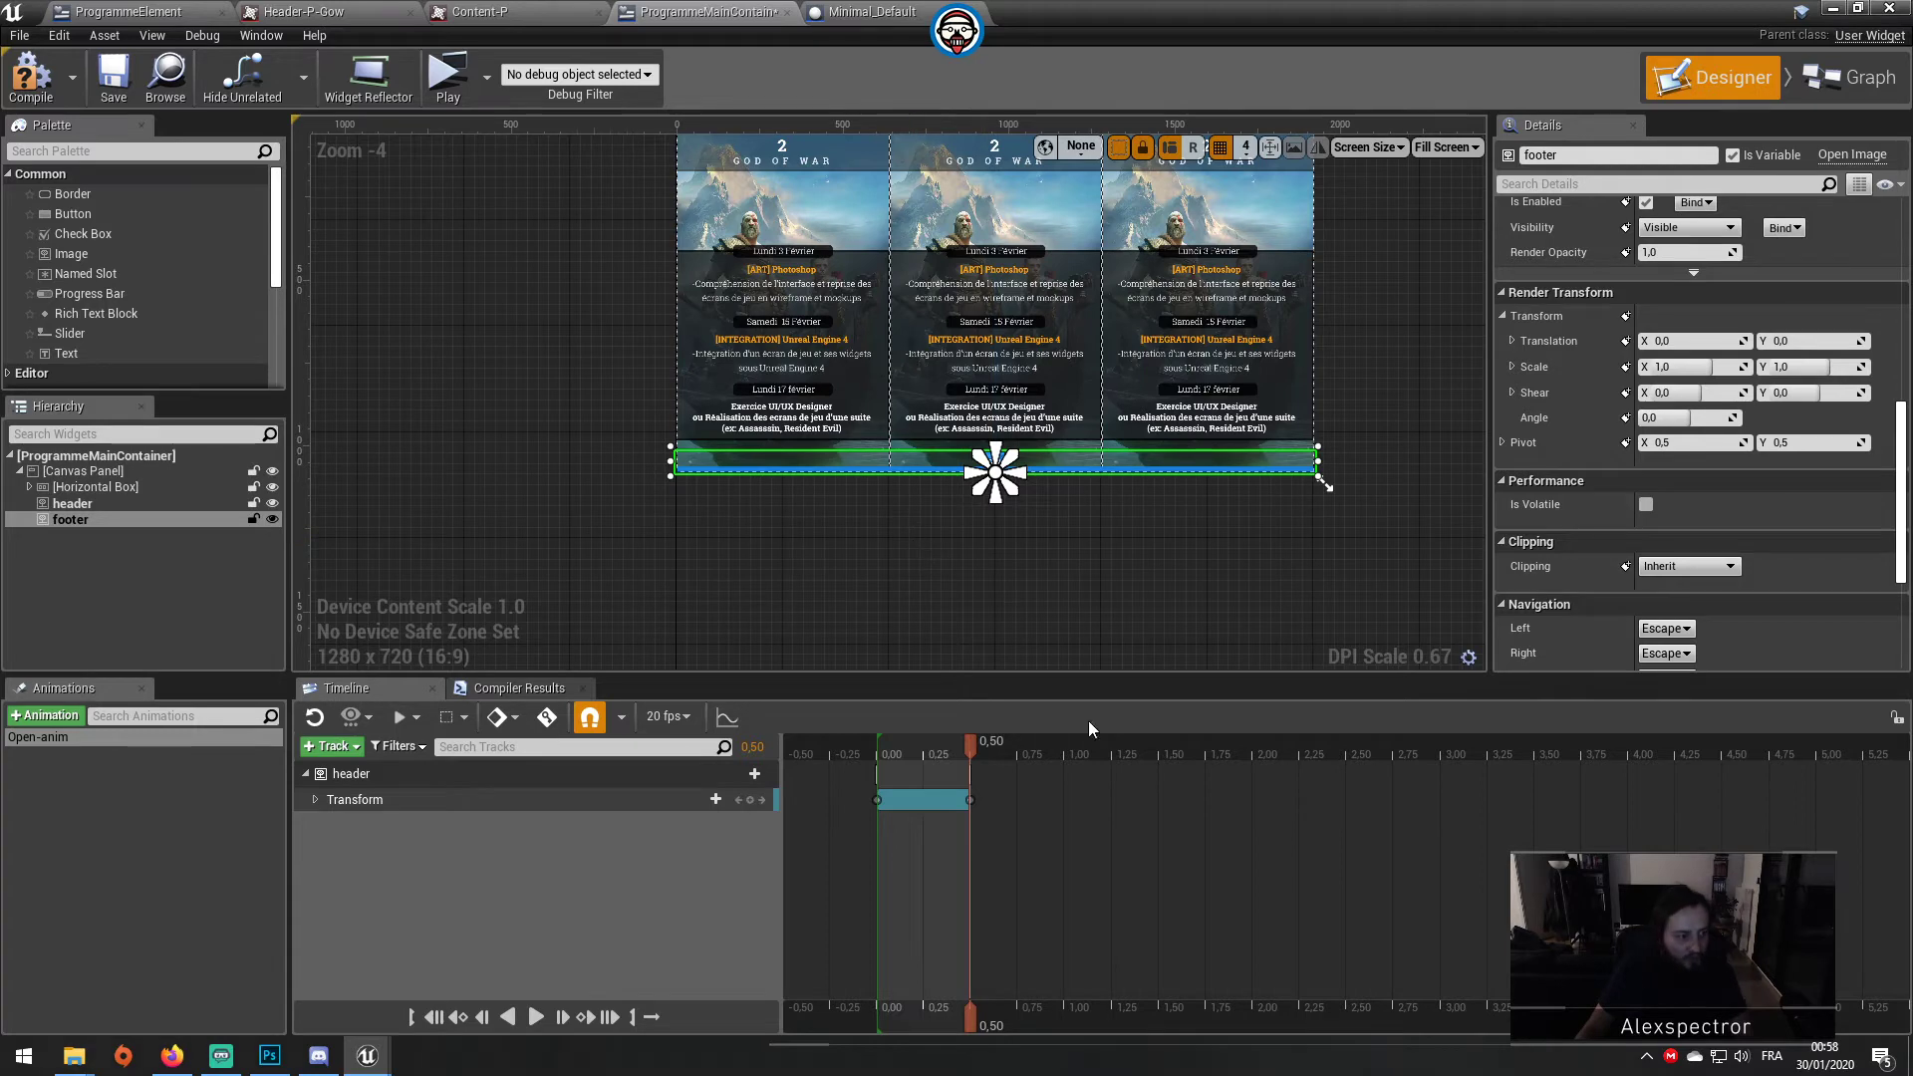
scroll(1694, 498, up, 3)
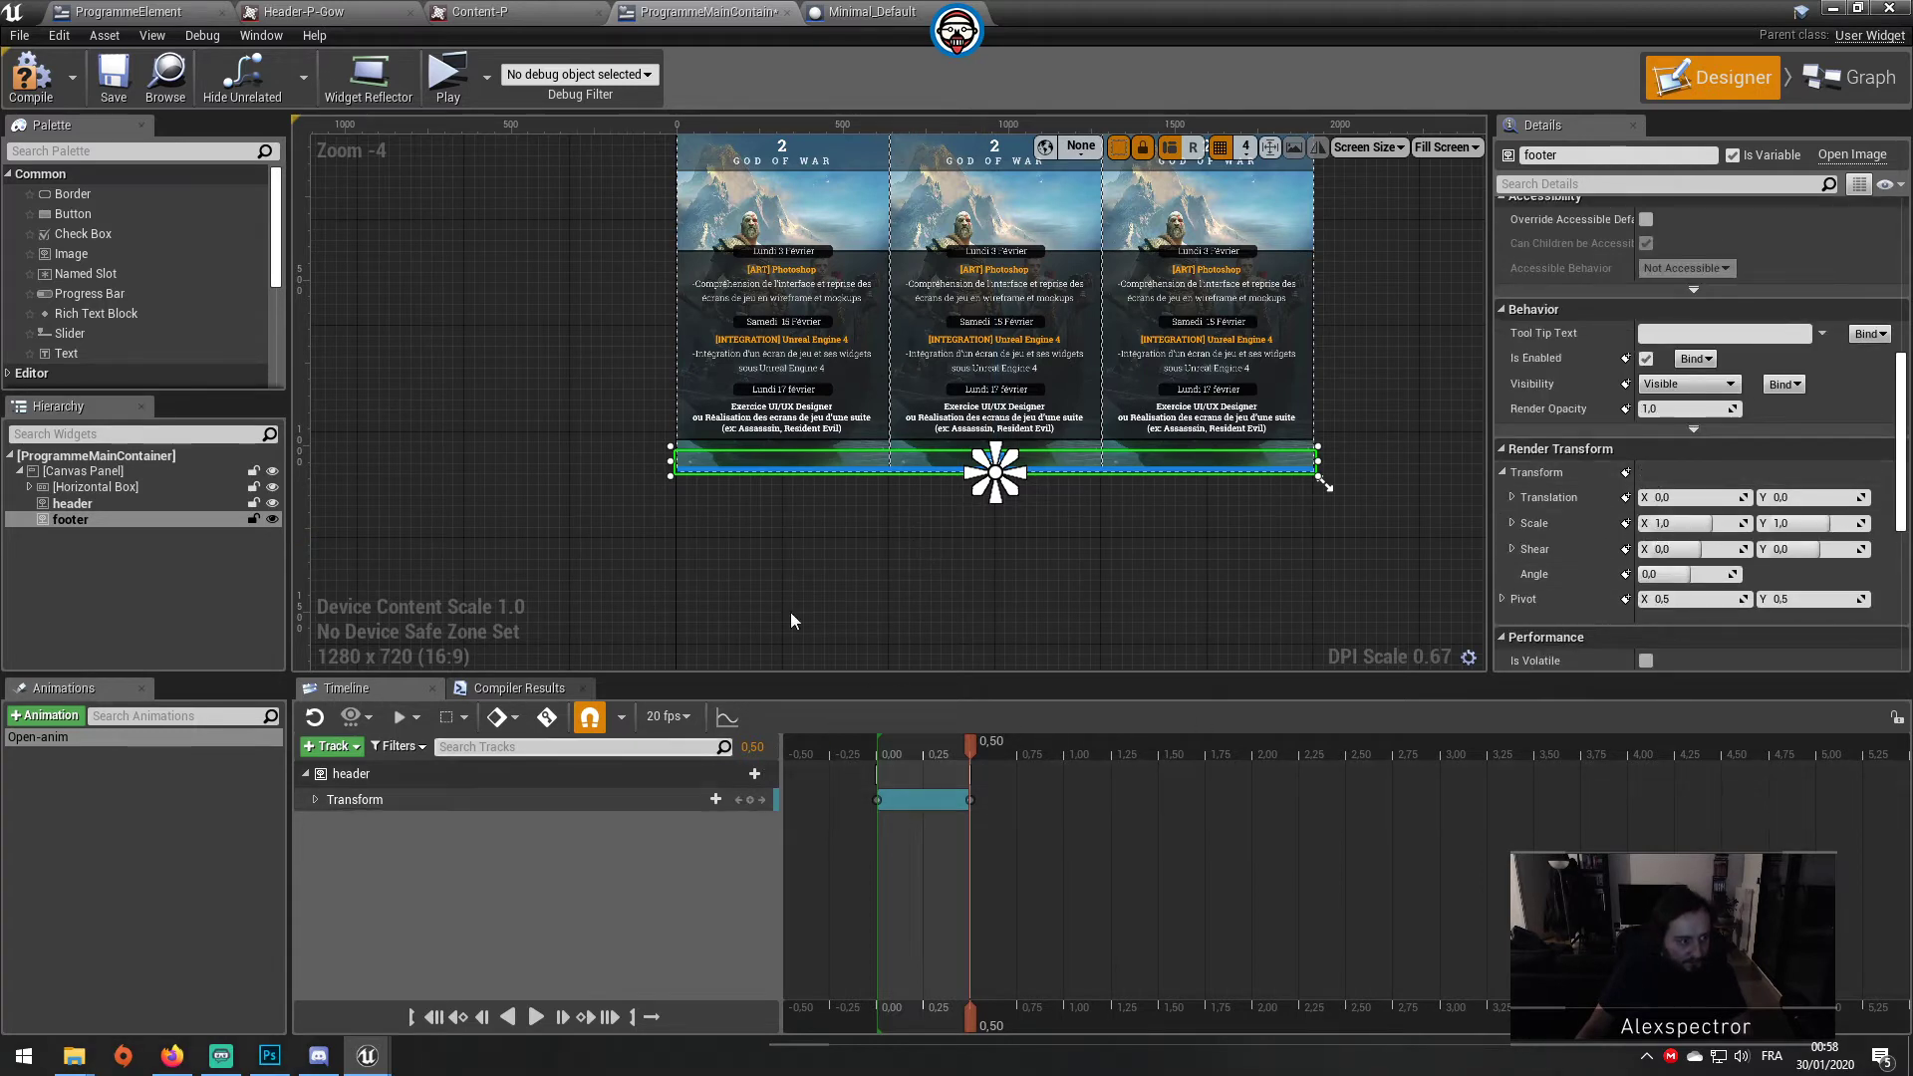
scroll(1239, 349, up, 4)
click(1625, 498)
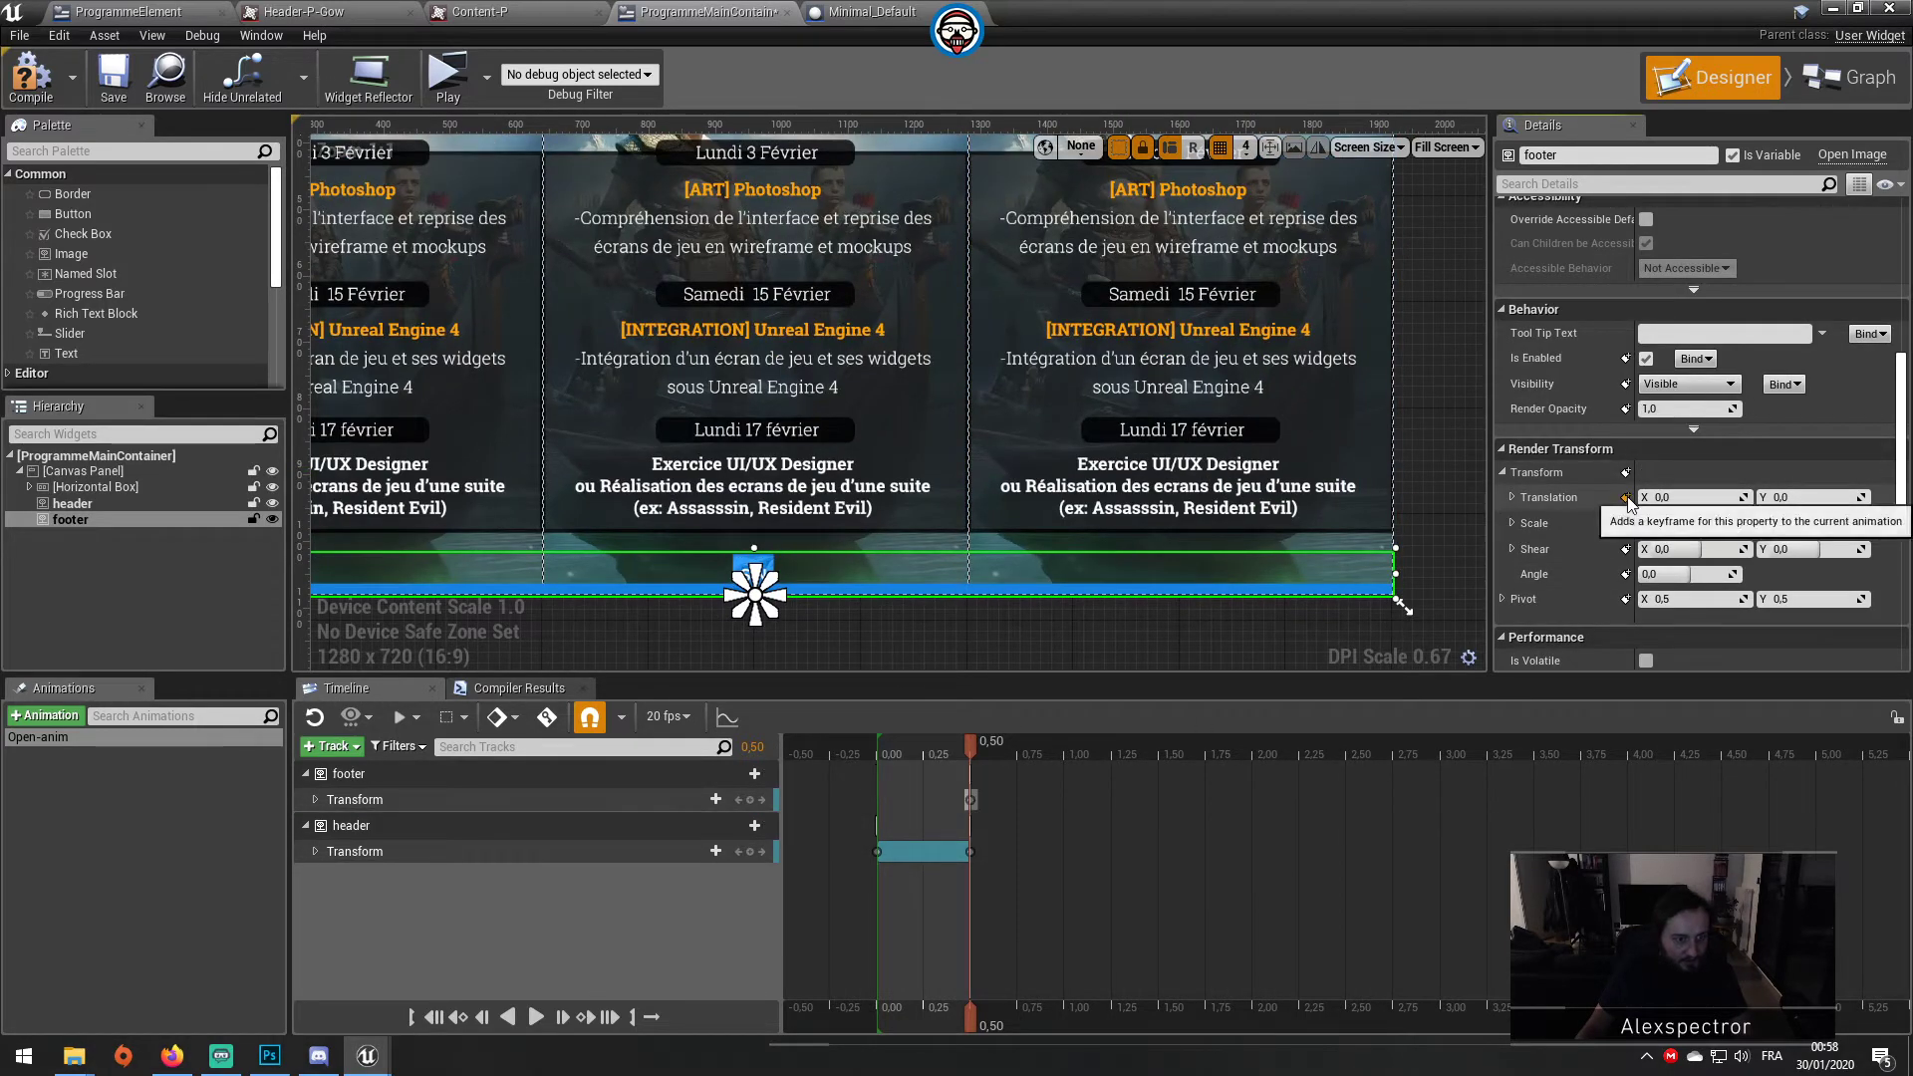
drag(970, 742, 877, 764)
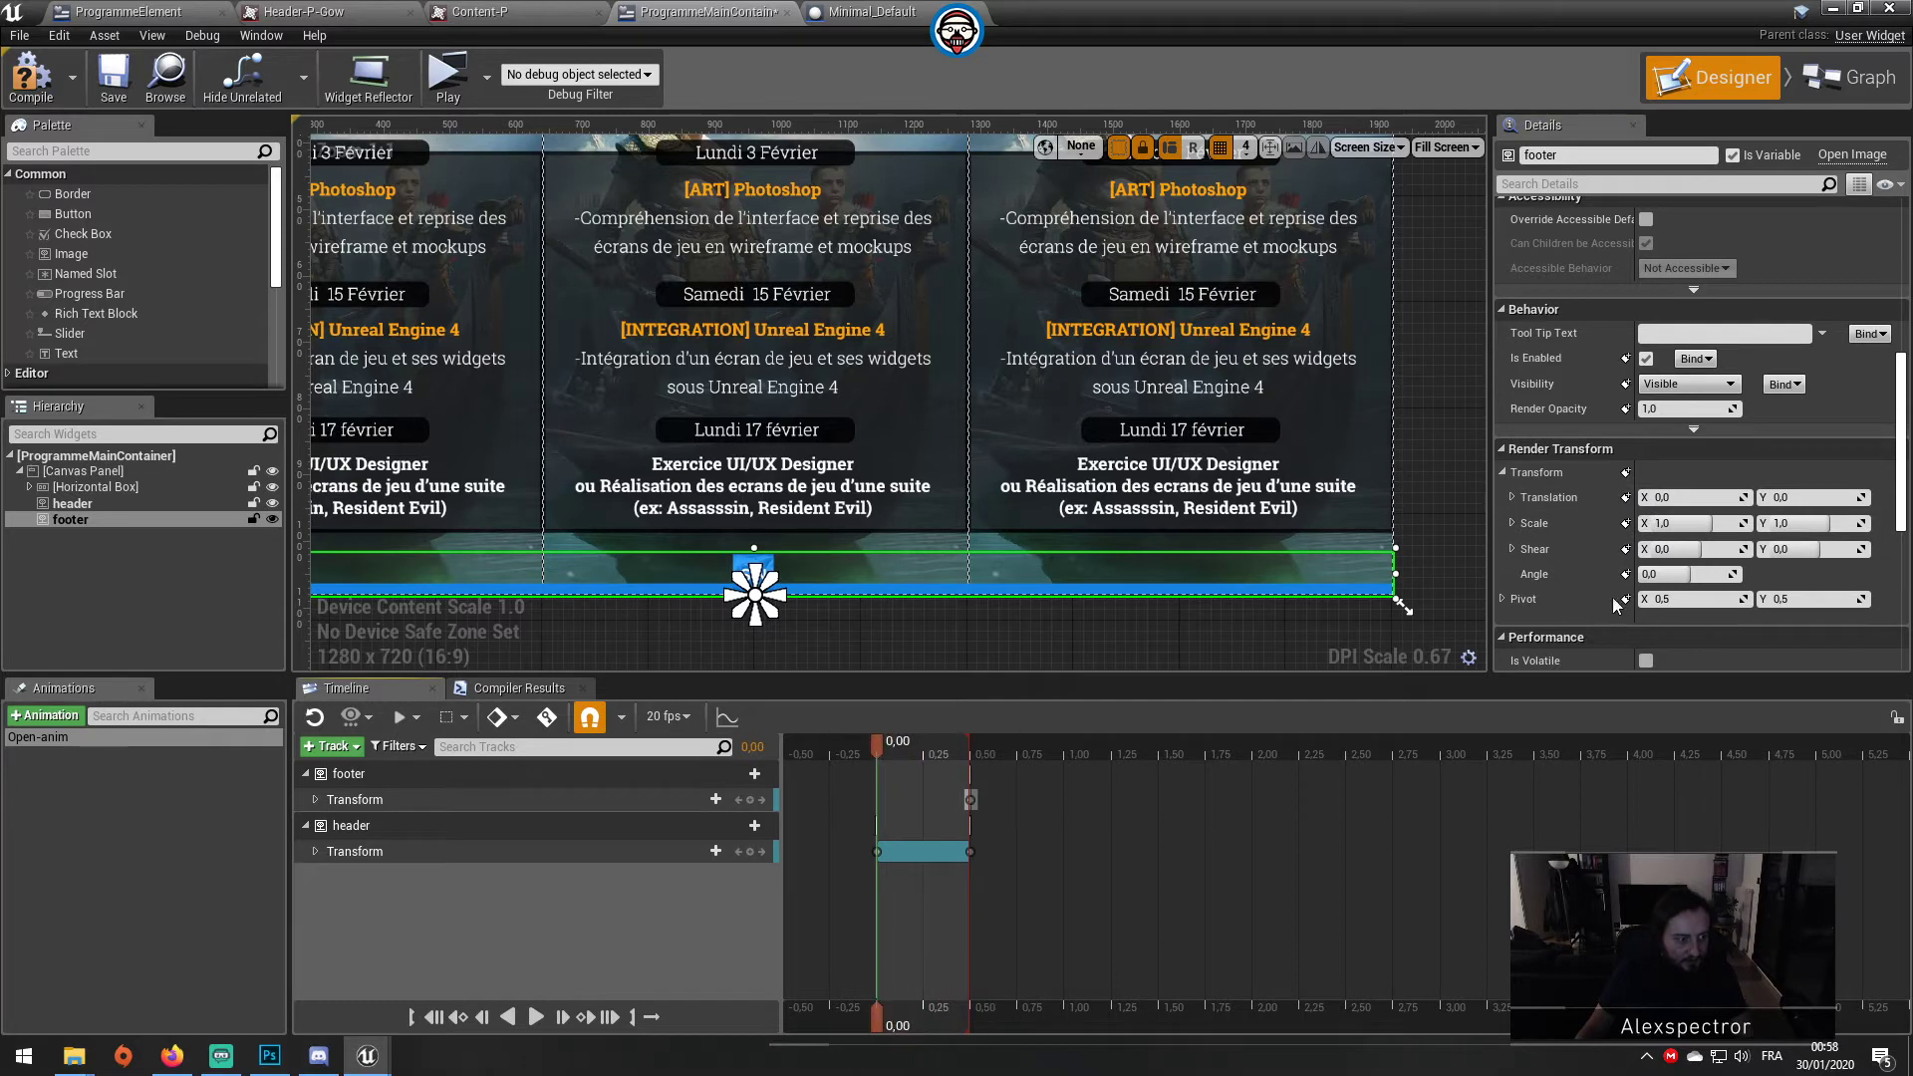
drag(1799, 497, 1813, 497)
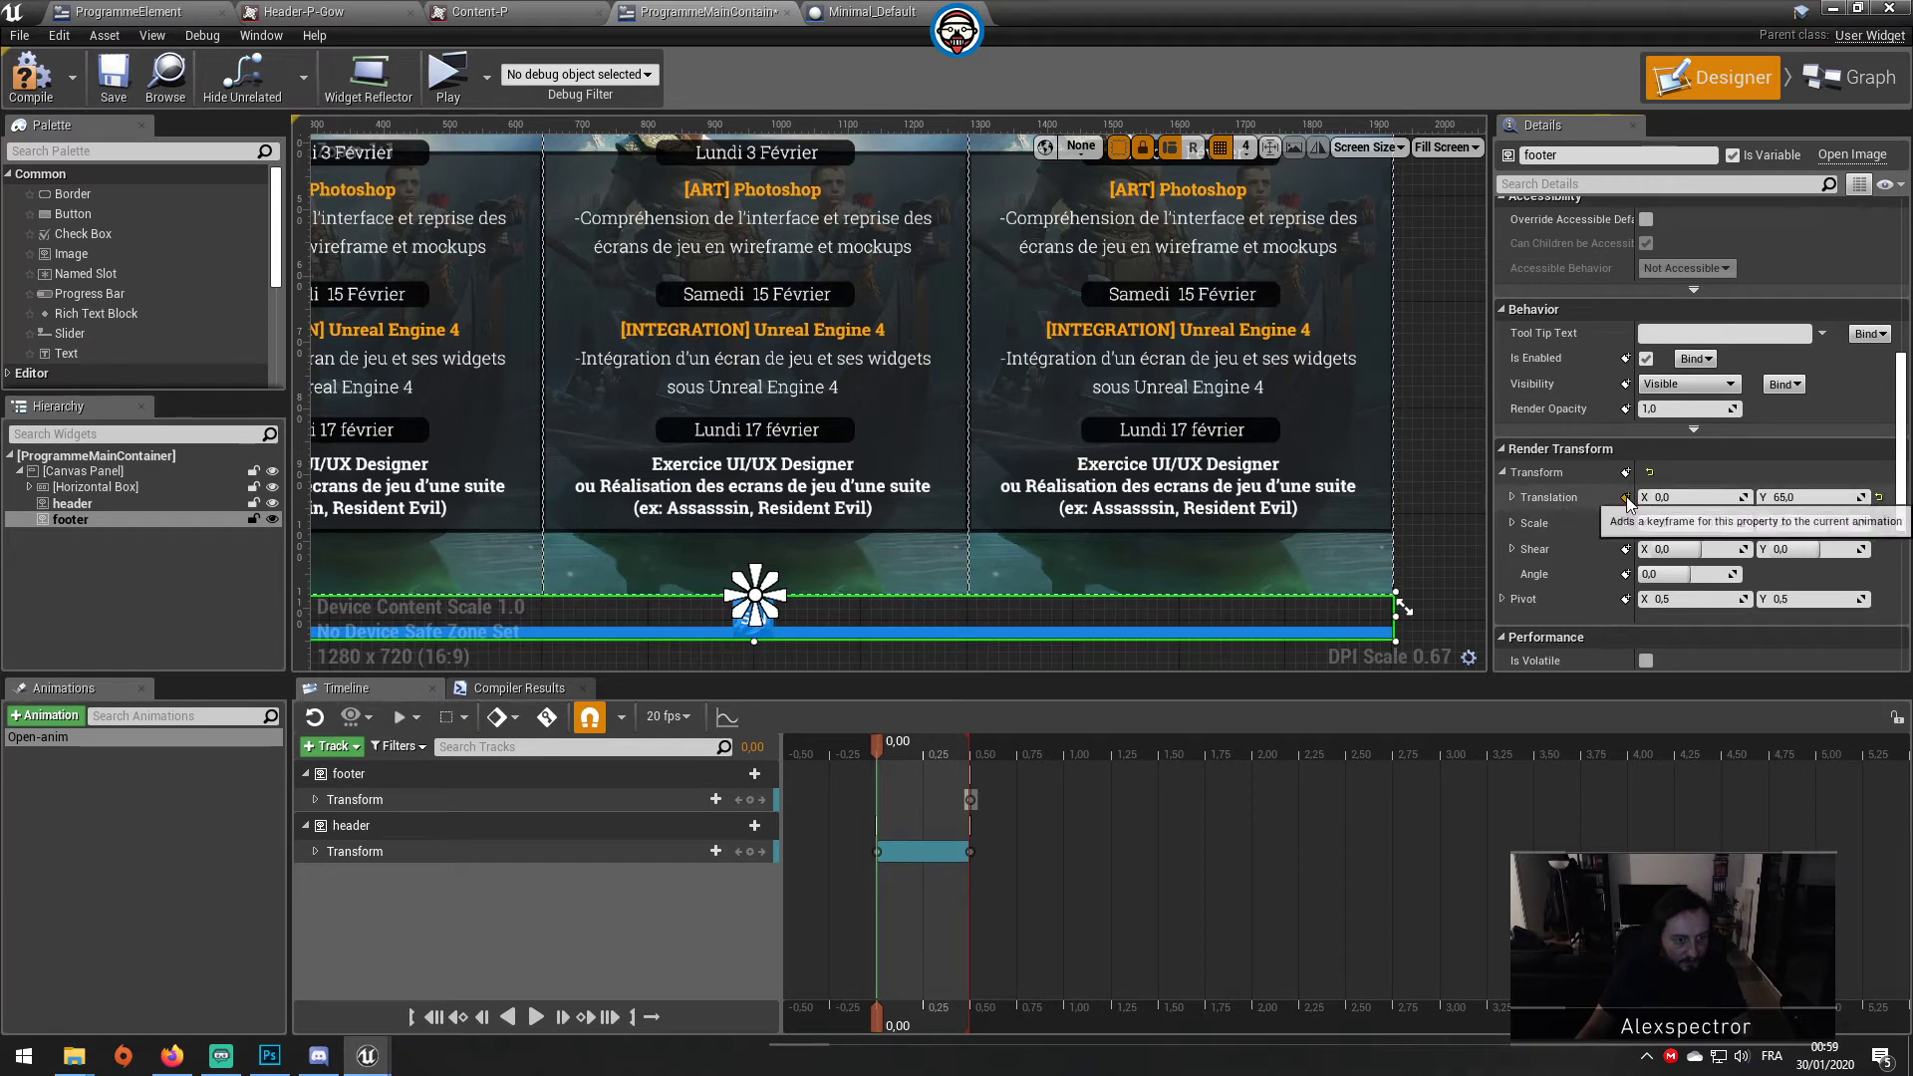
key(Return)
Step: Rewind Open-anim to 0.00 and play it to preview the header and footer sliding in
click(537, 1016)
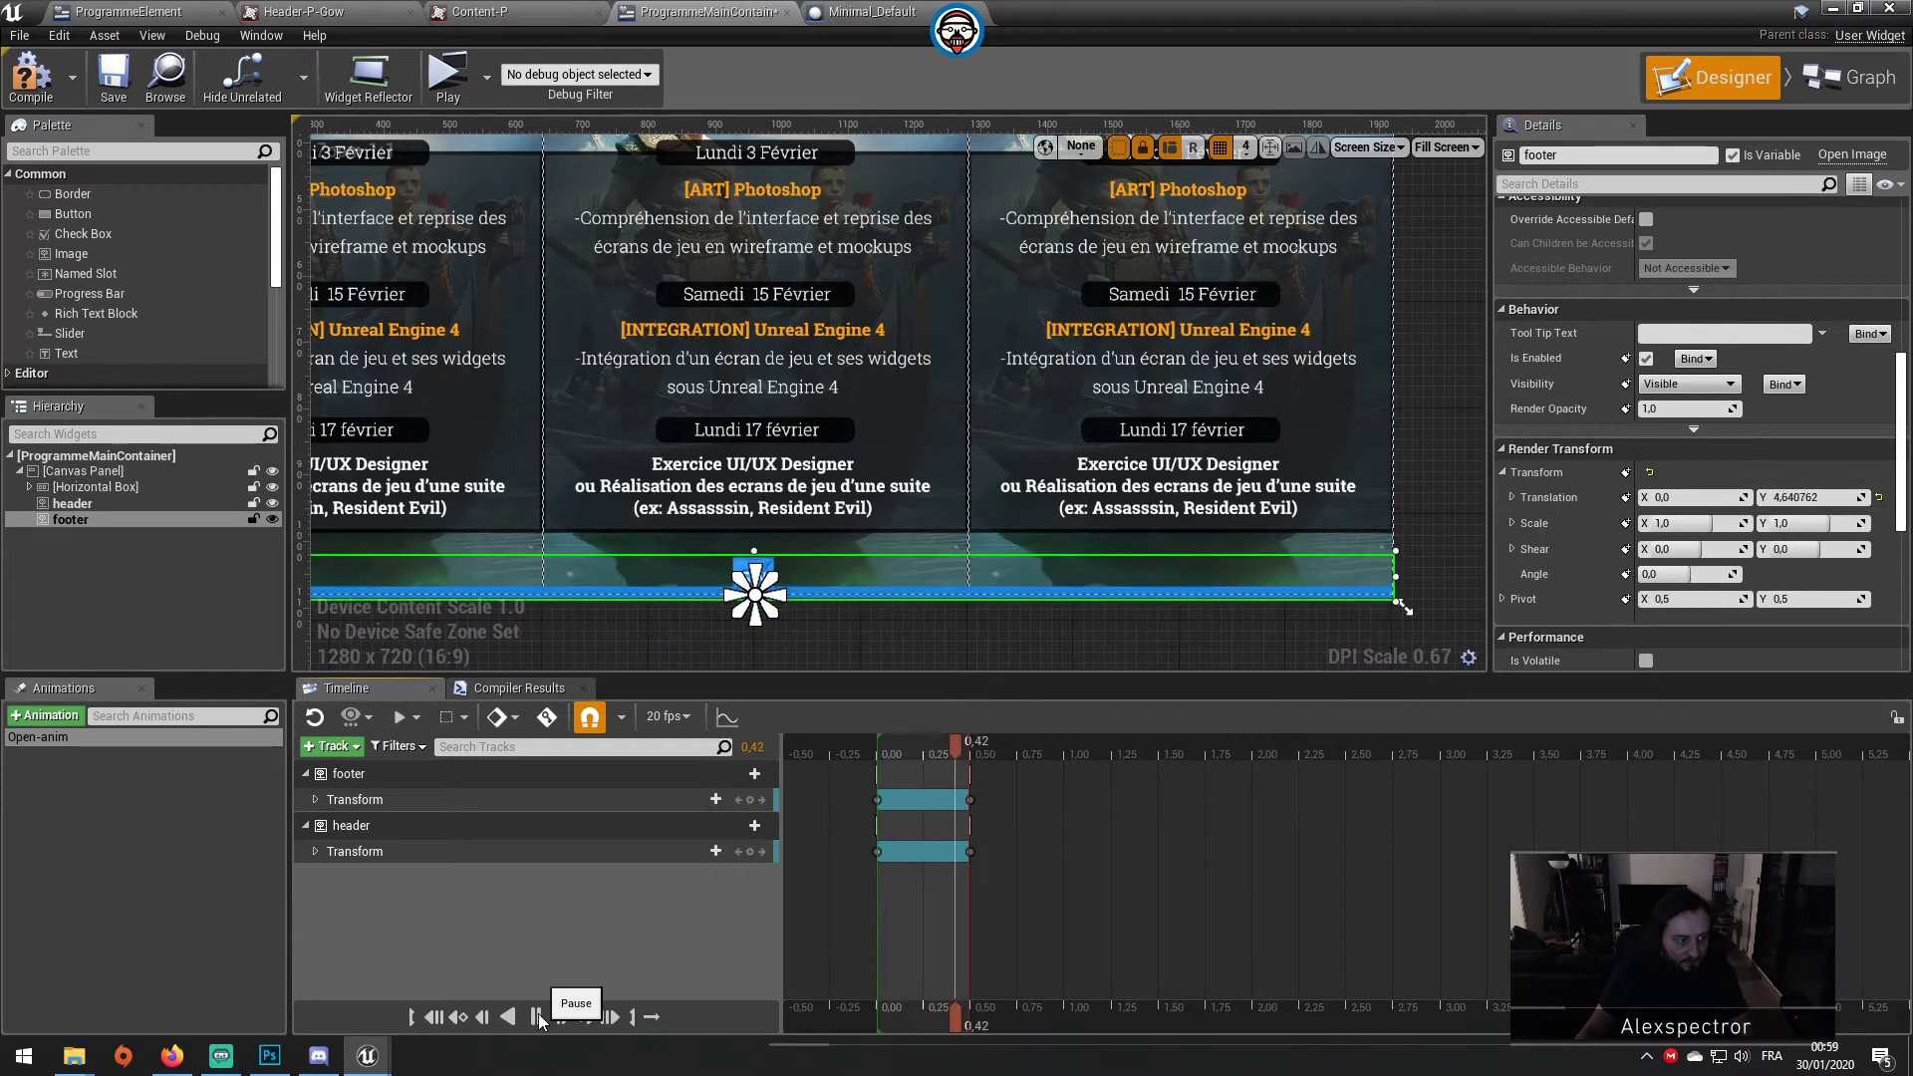
scroll(721, 523, down, 5)
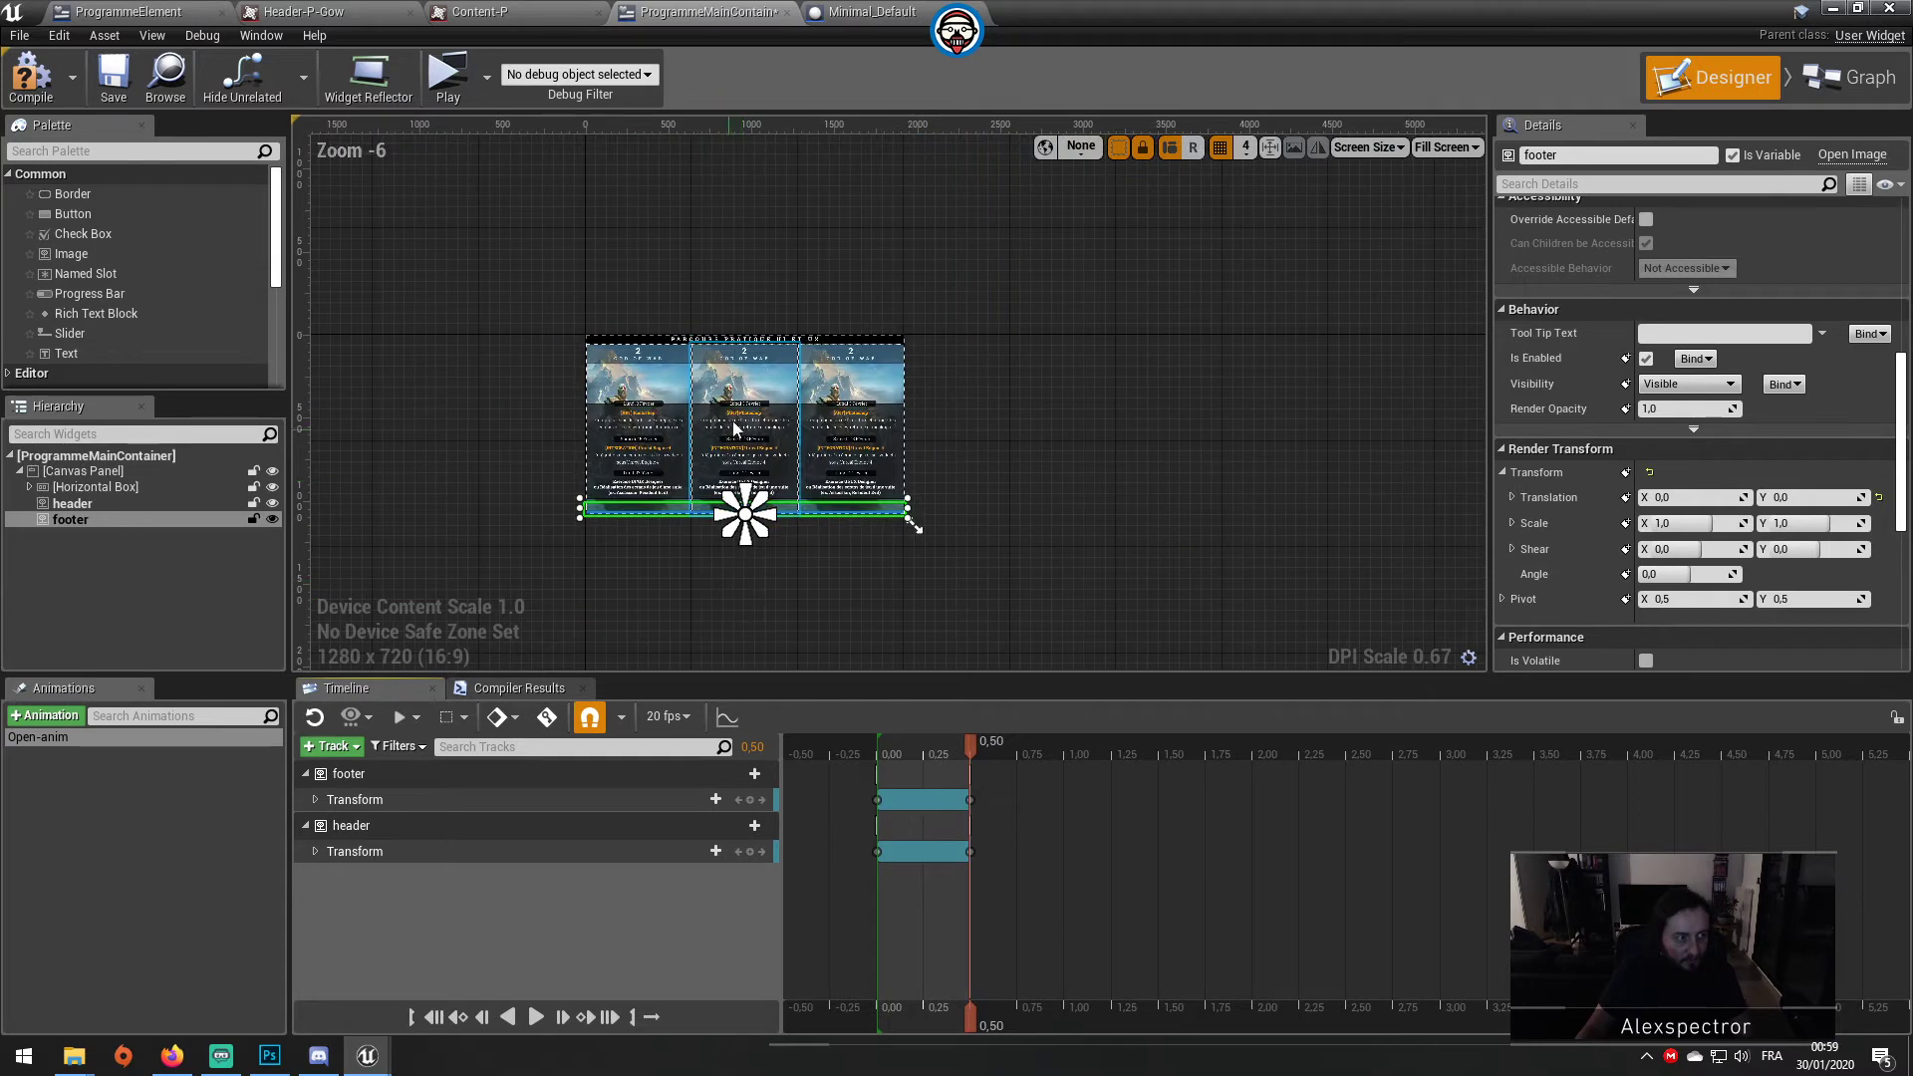
click(445, 1012)
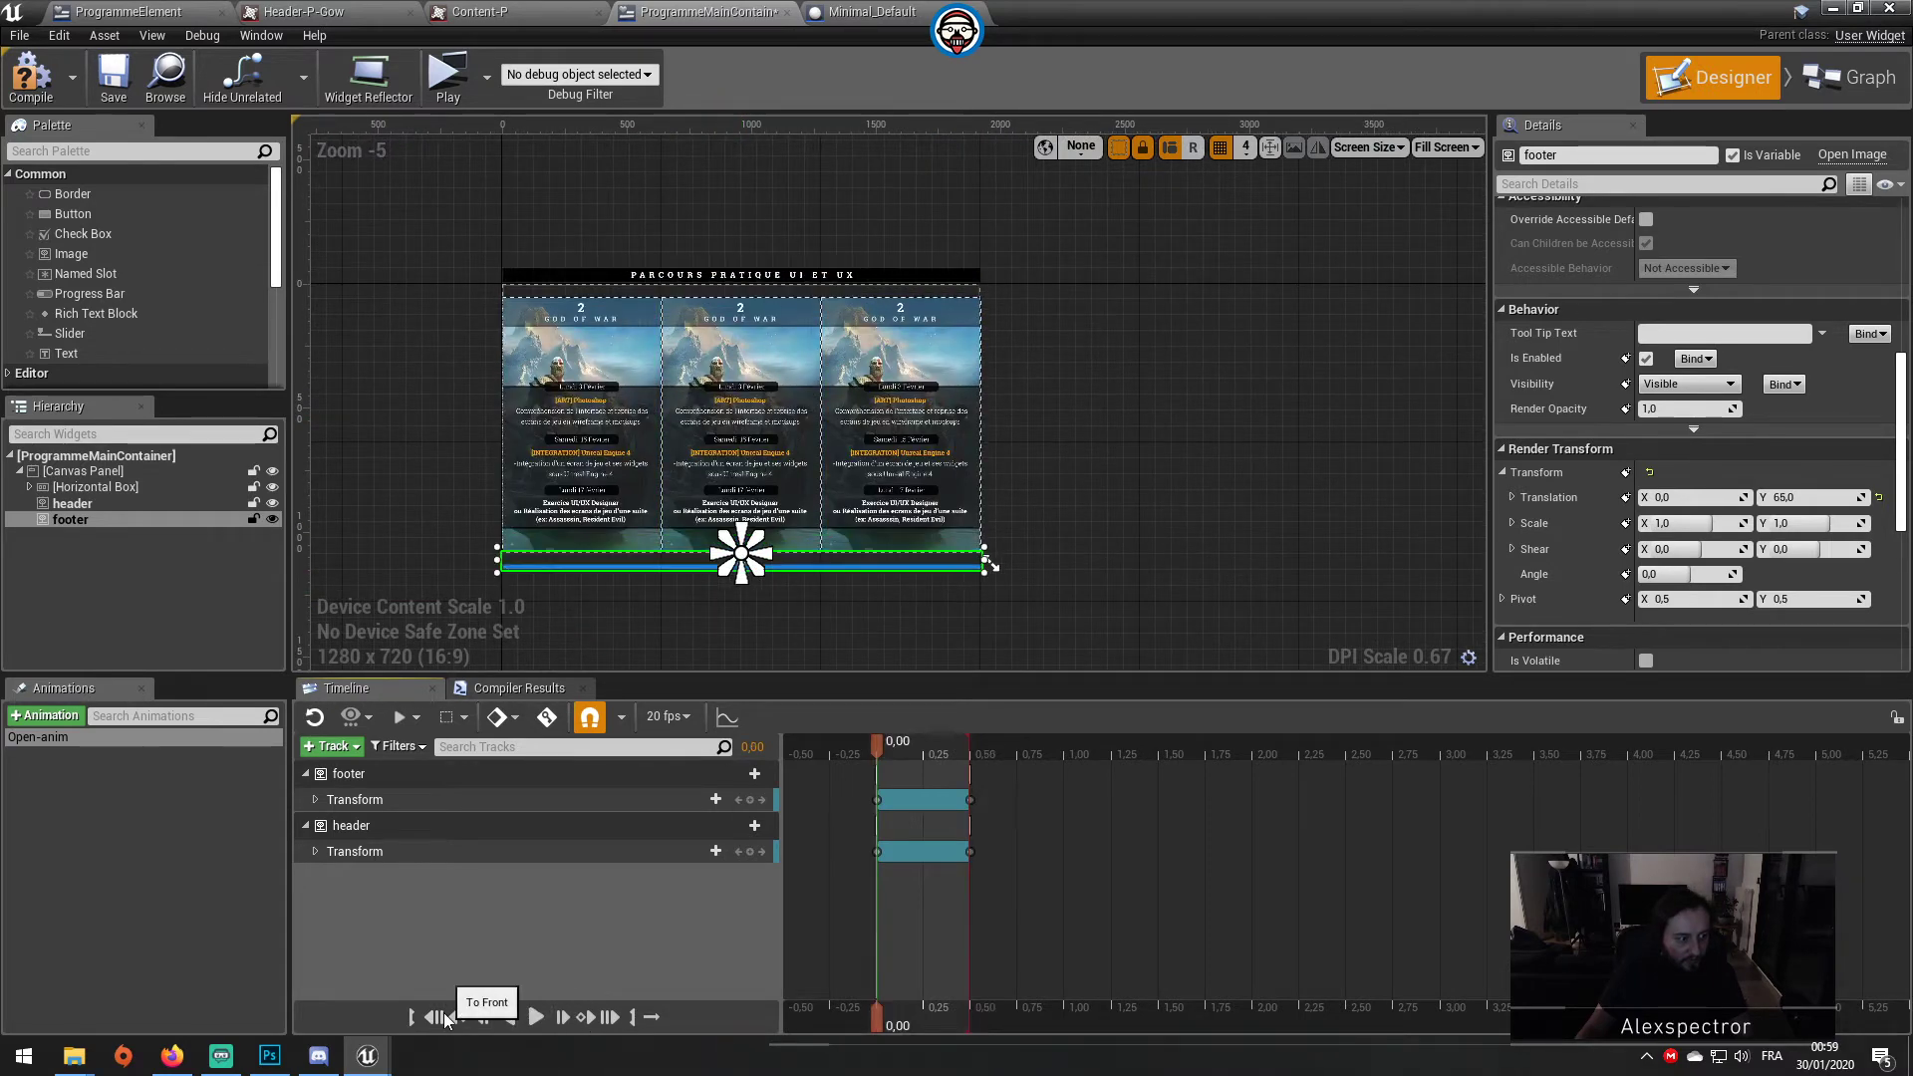
click(542, 1016)
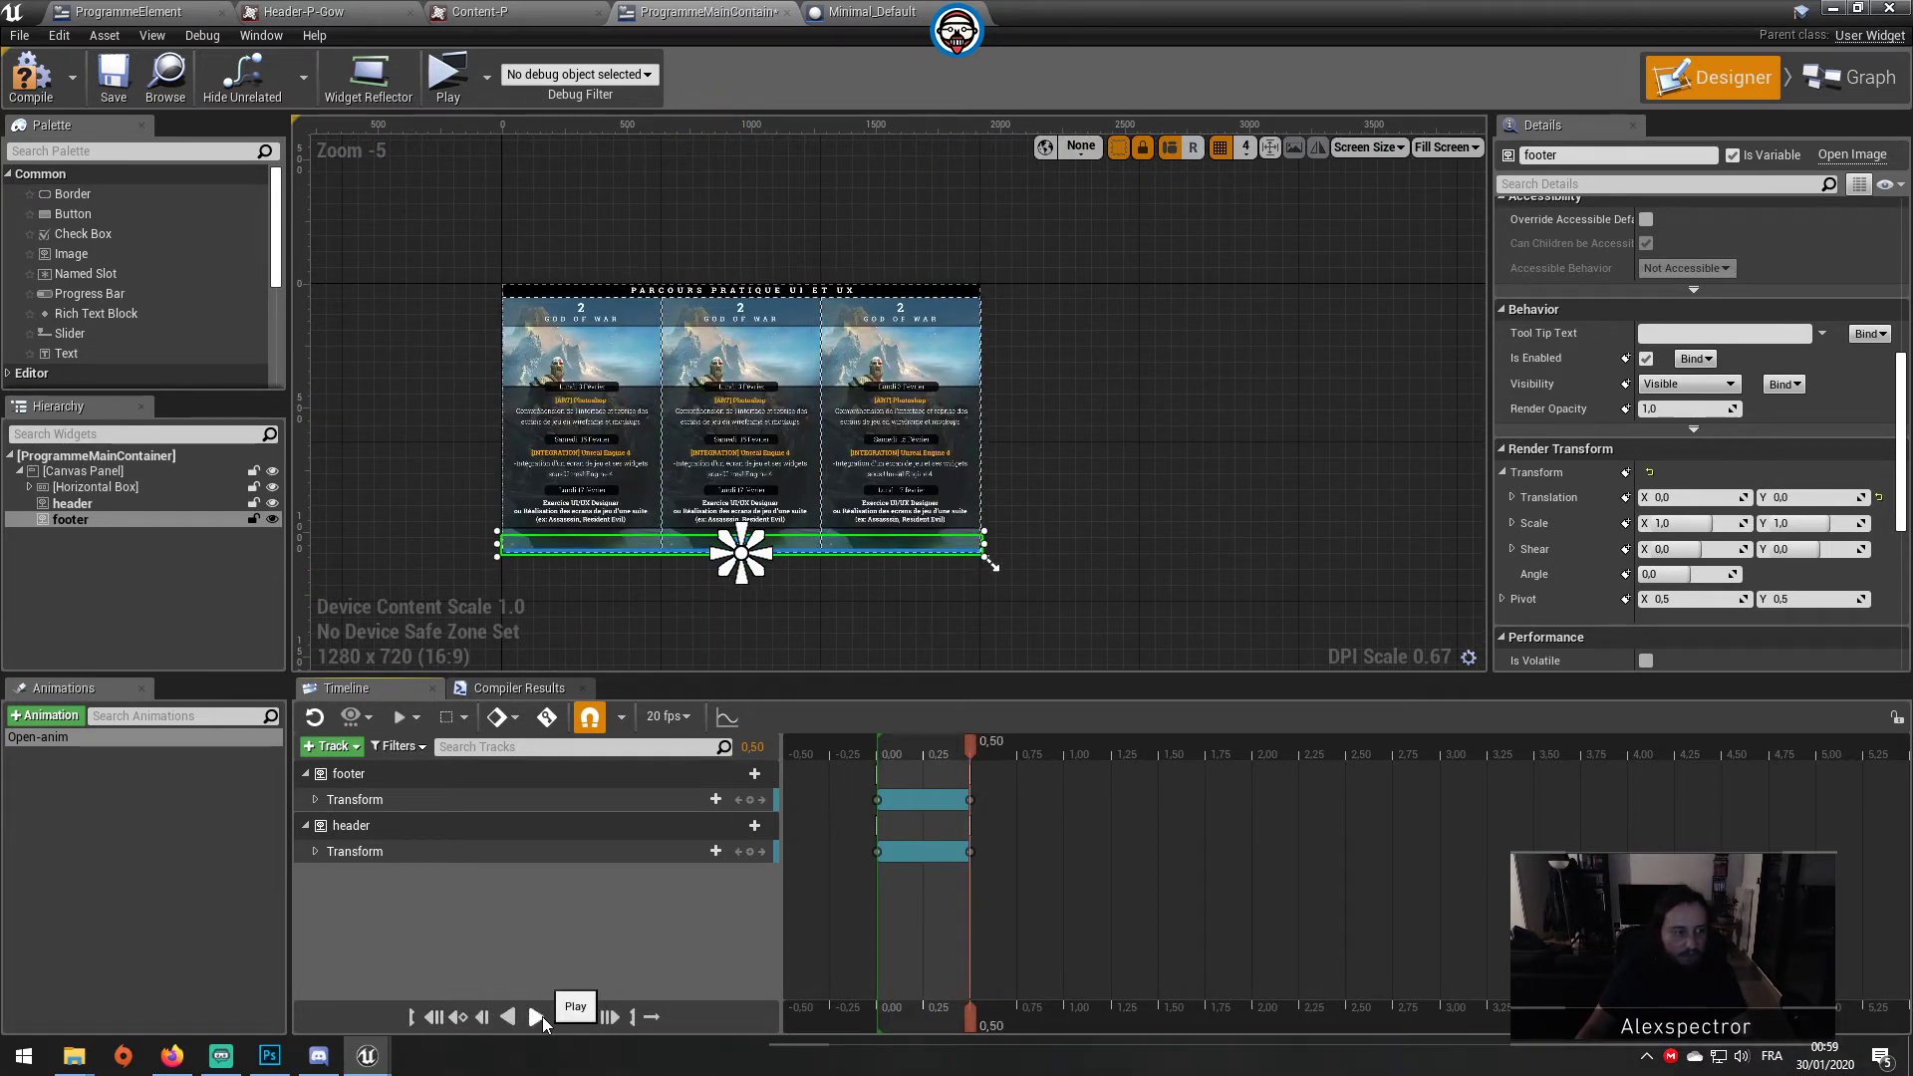
Step: Duplicate the footer image and rename the copy BG
click(84, 520)
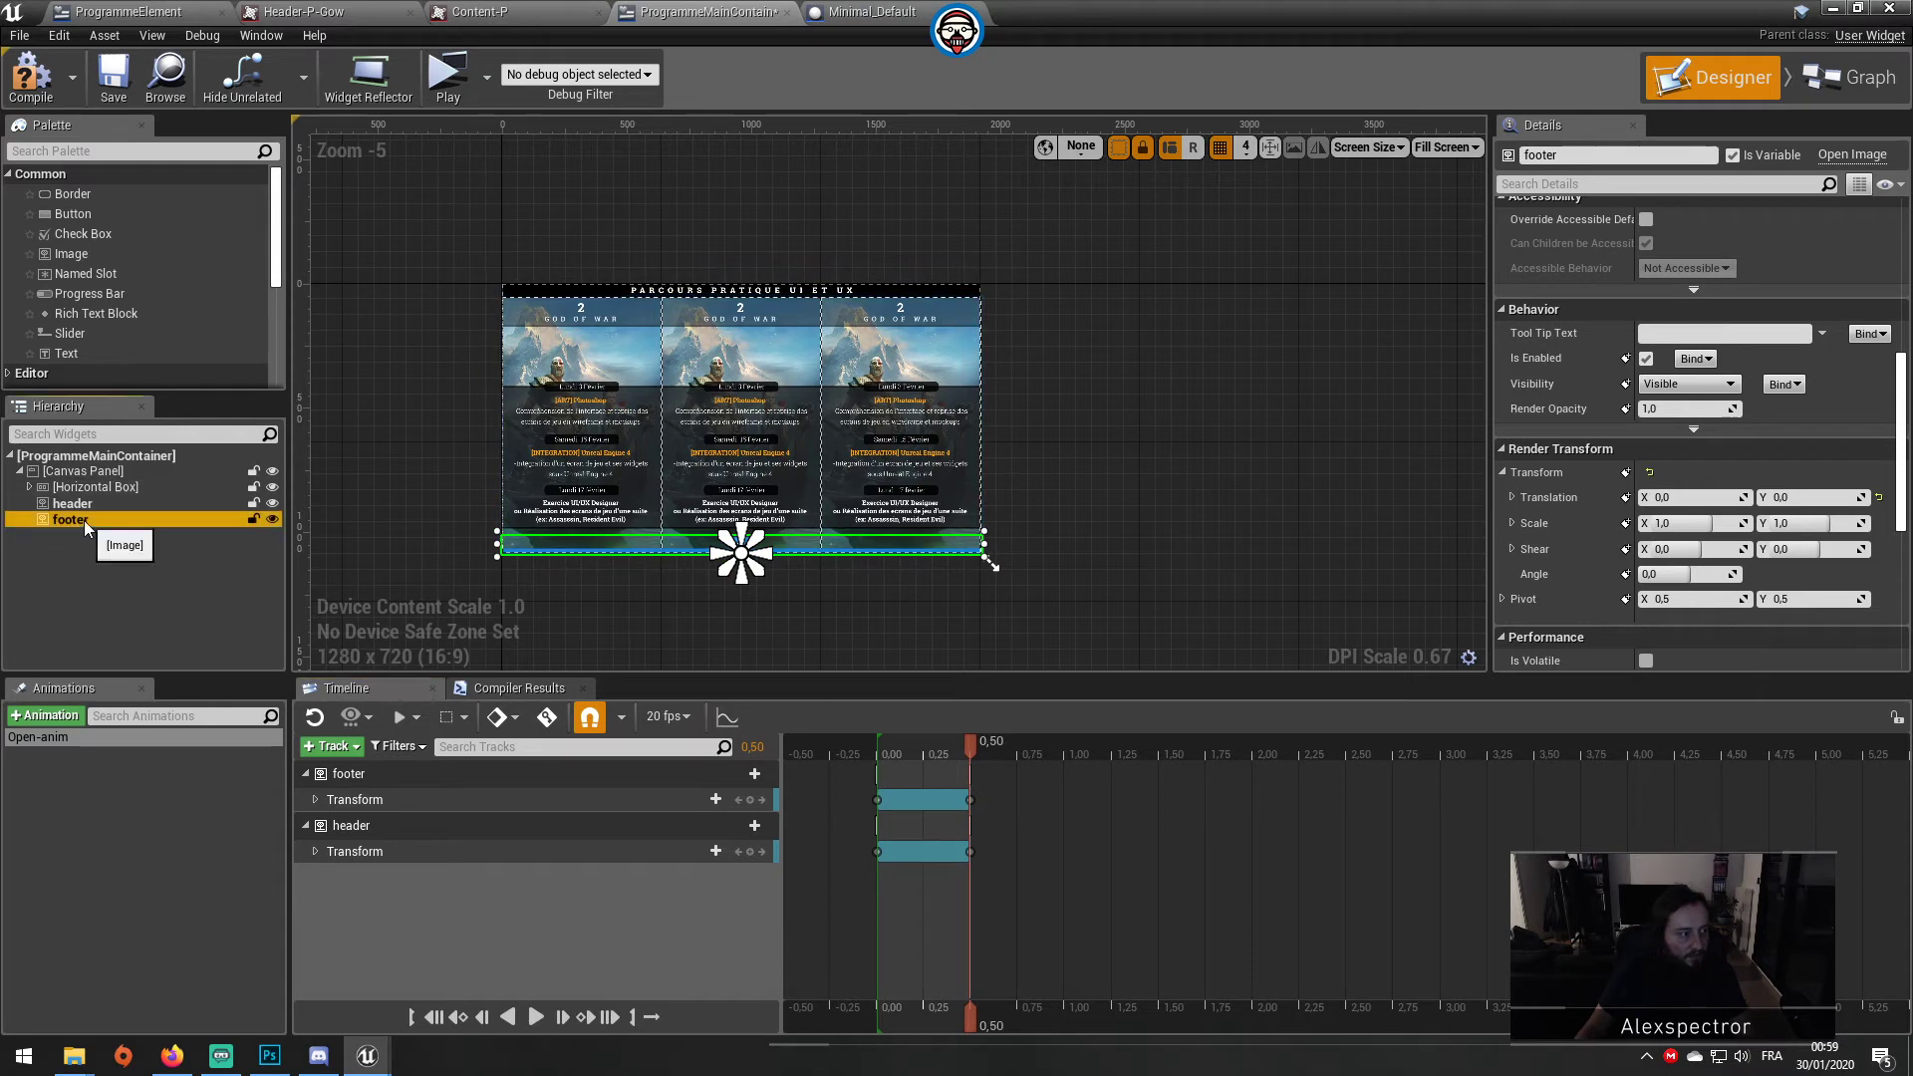
key(ctrl+d)
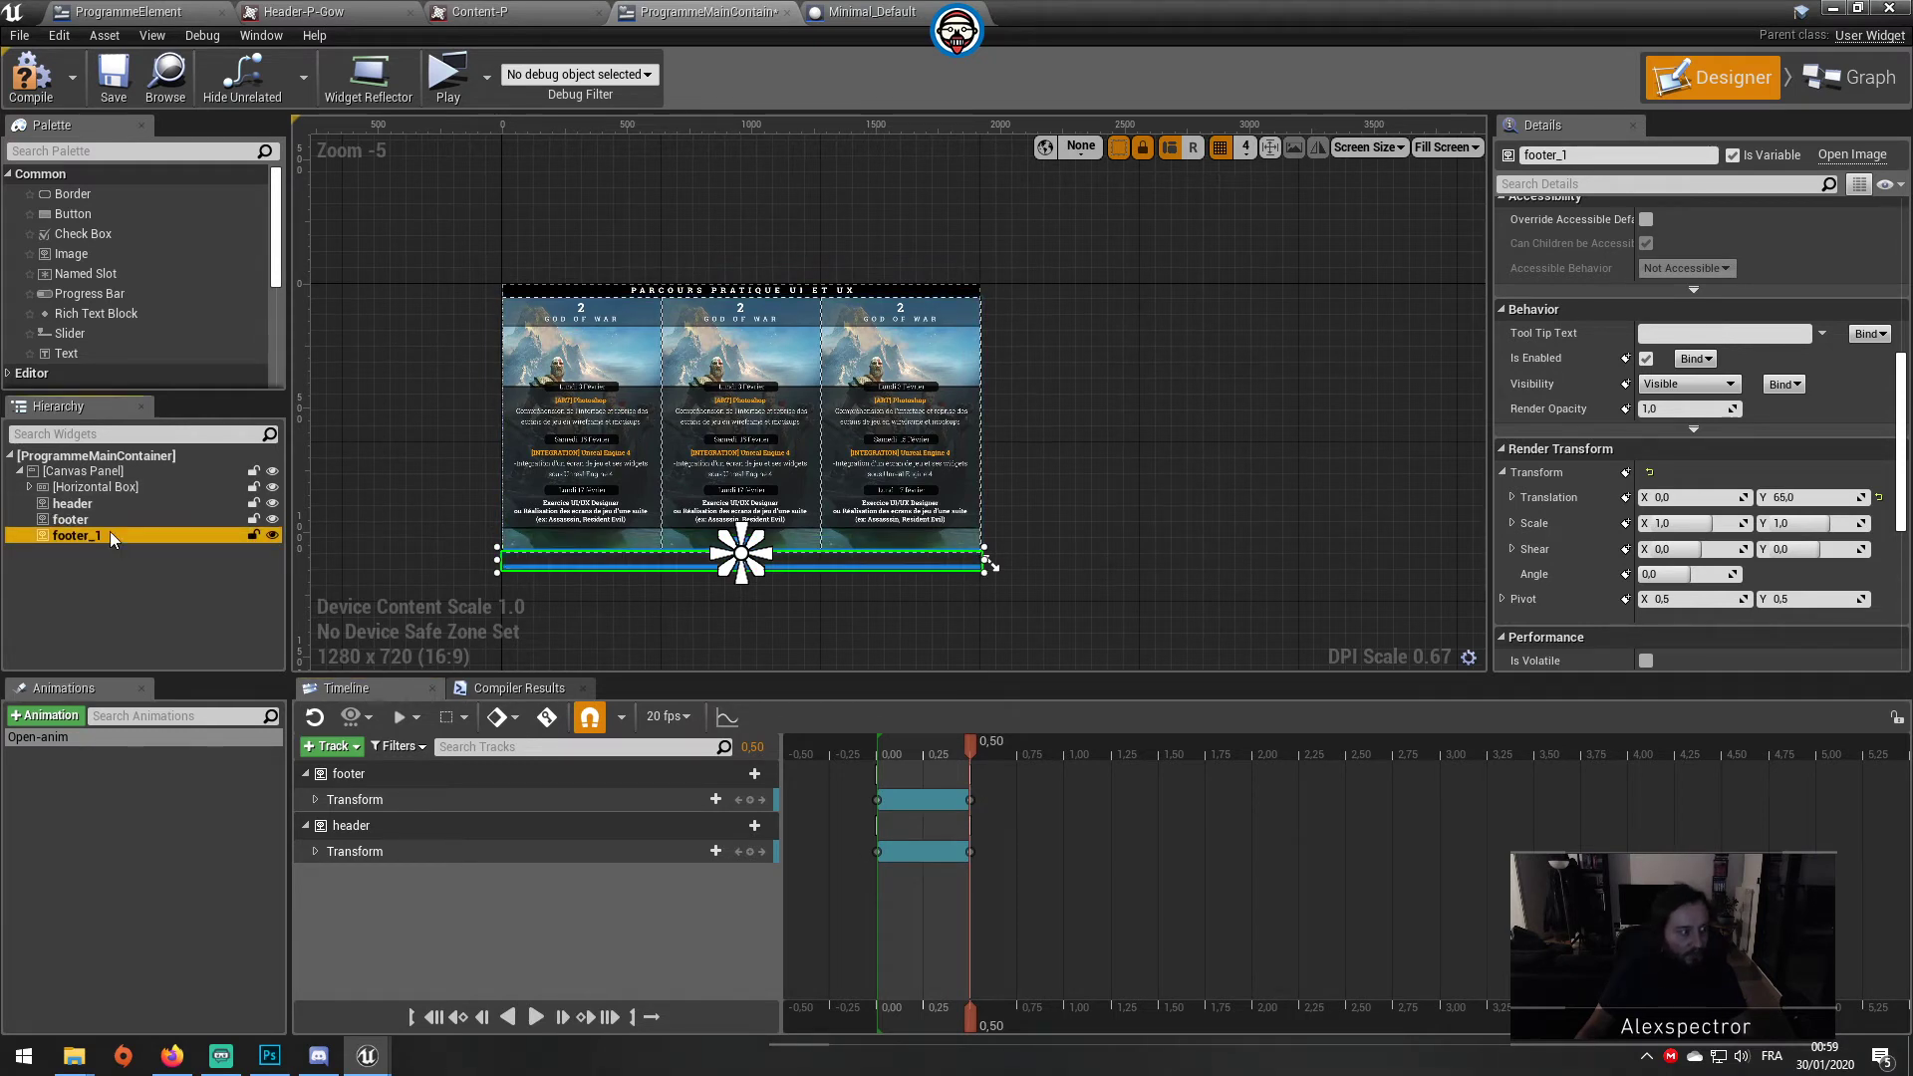
double_click(110, 534)
text(BG)
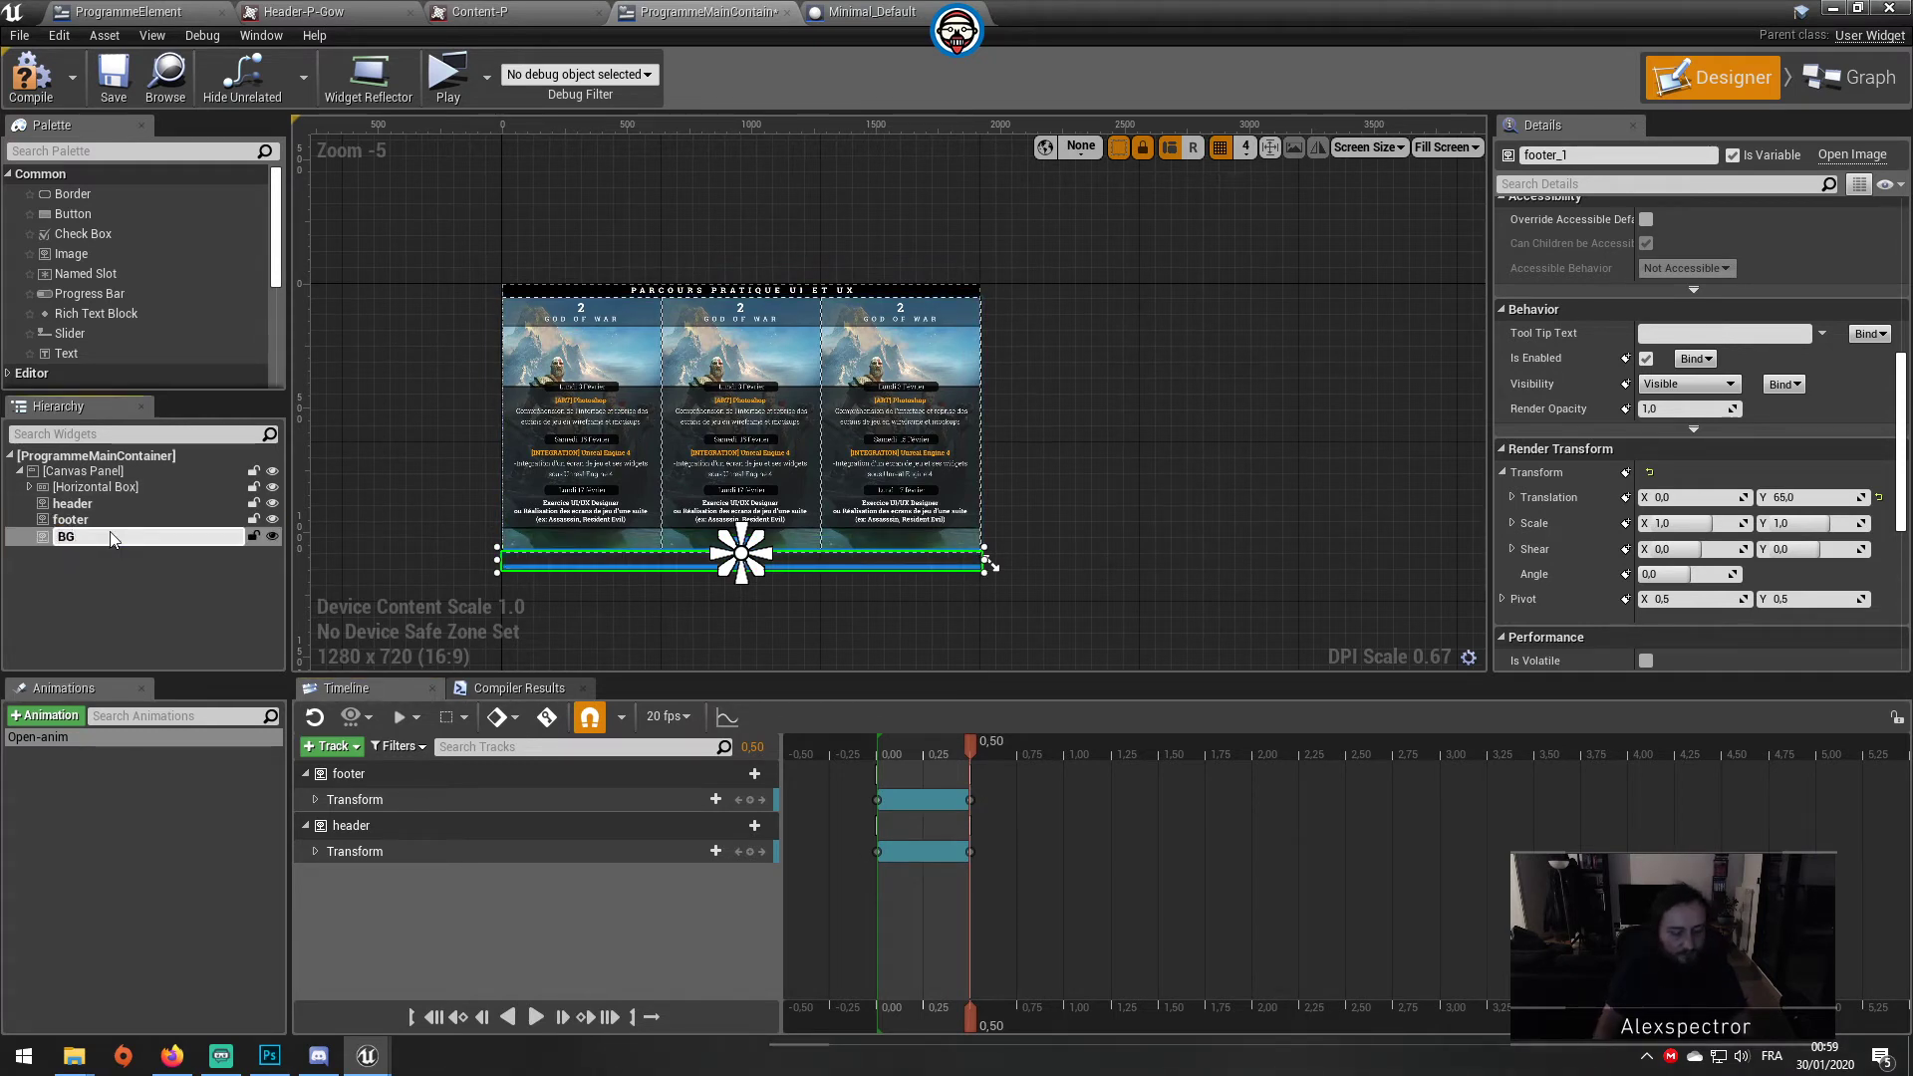
key(Return)
click(688, 656)
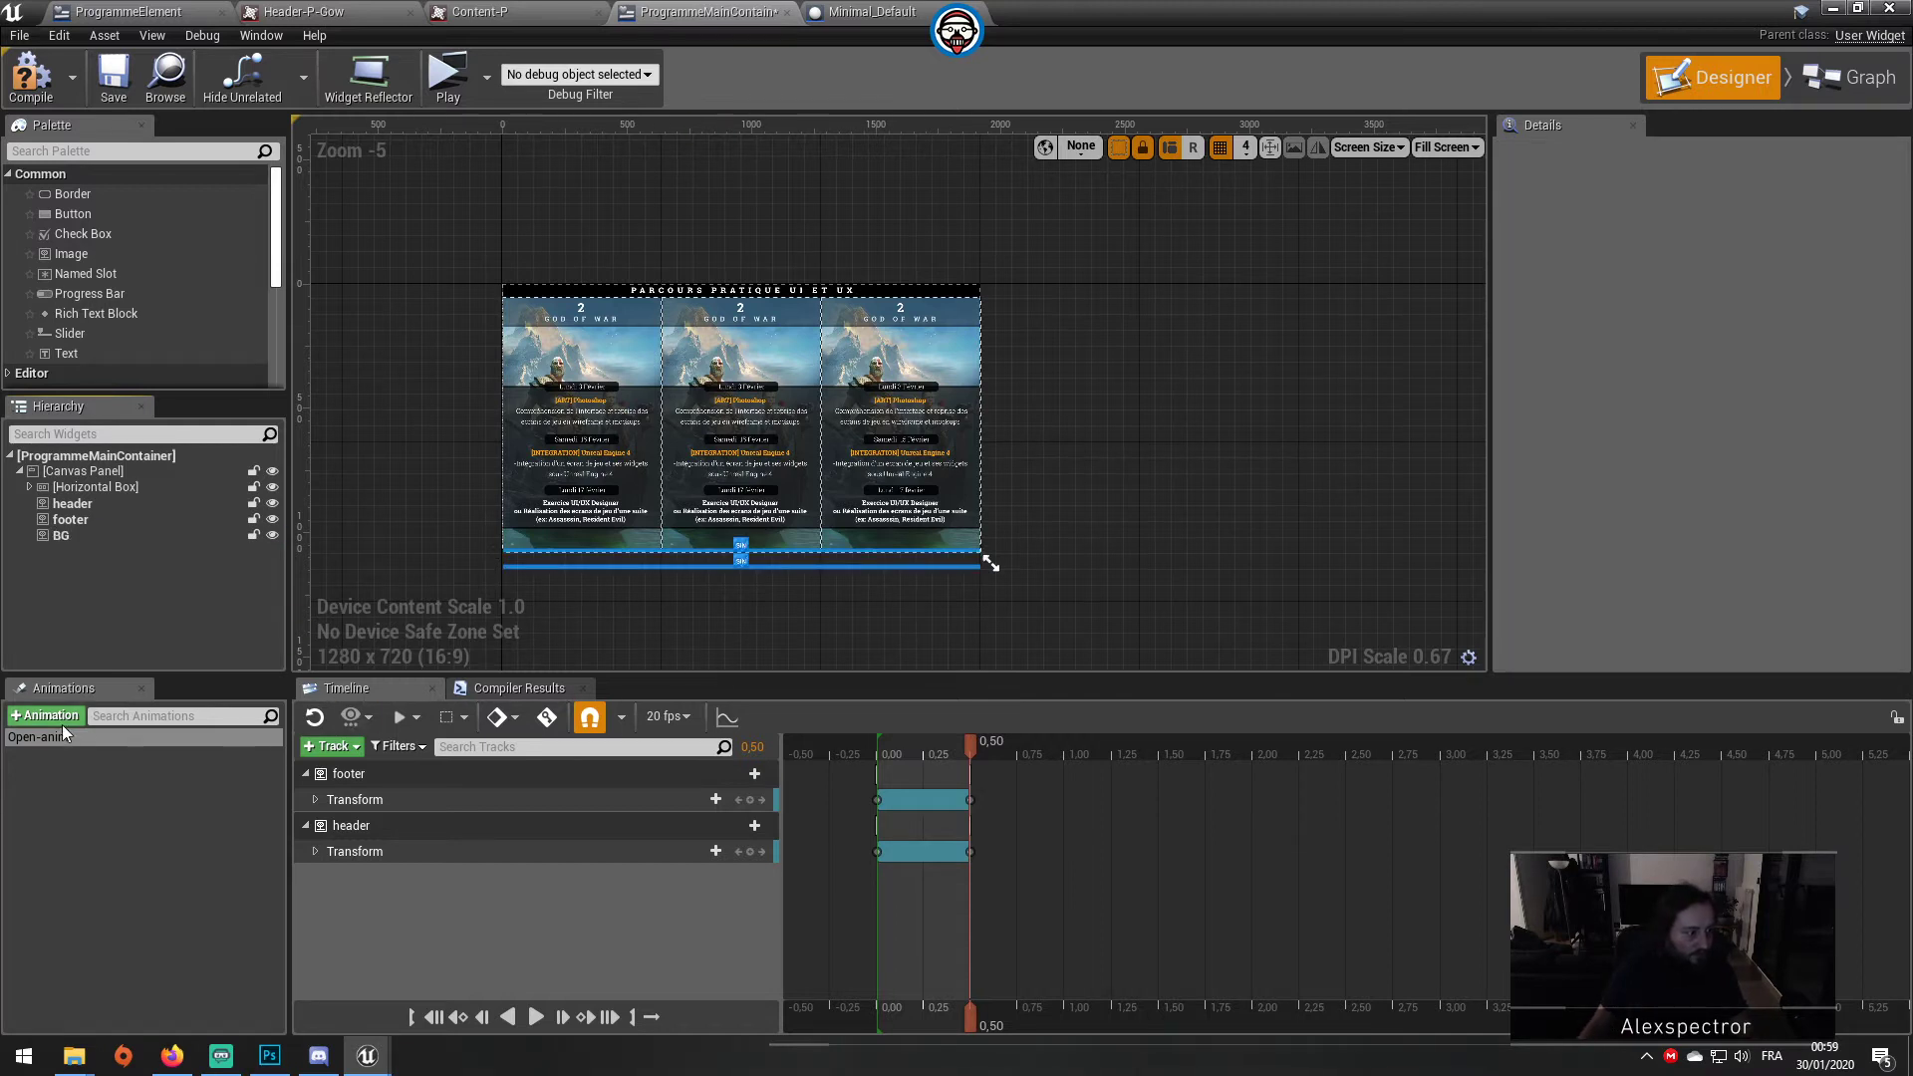
click(62, 536)
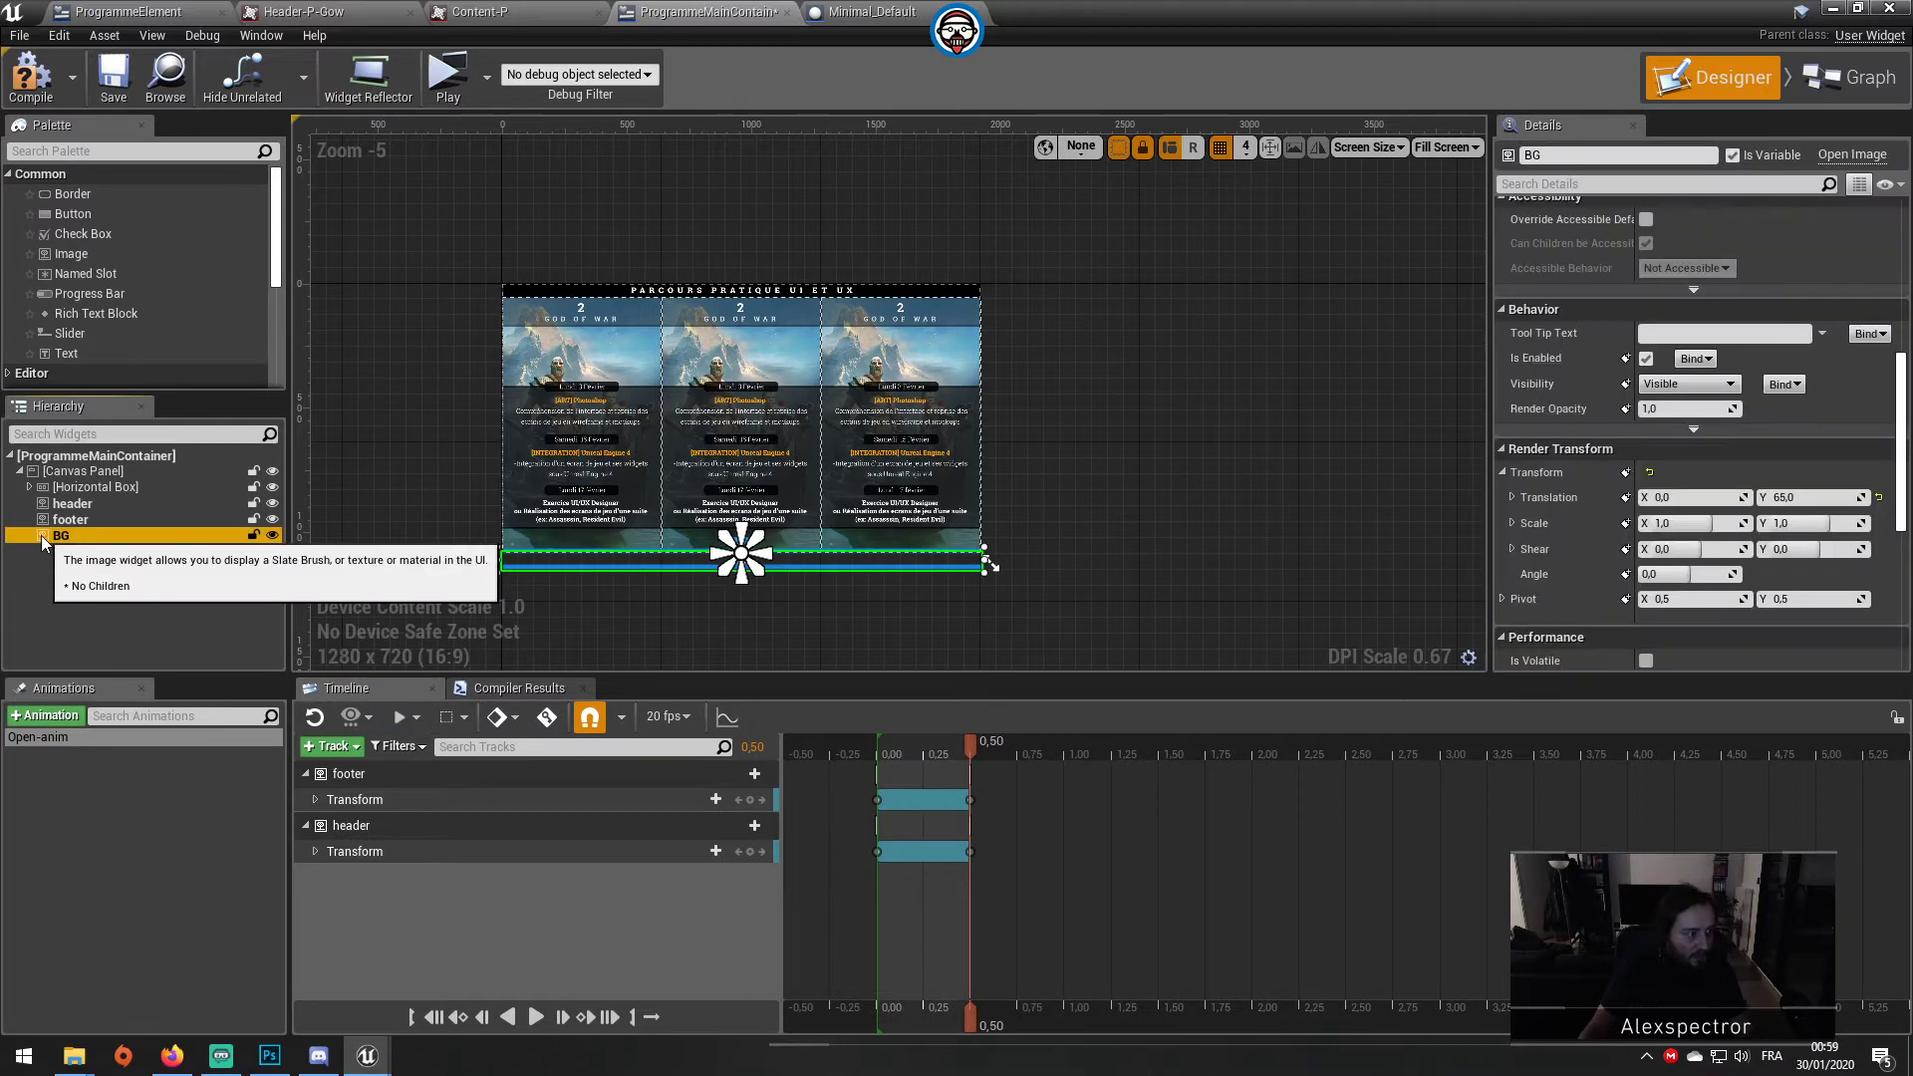
Step: Clear BG's brush image, set its Image Size Y to 1080 and tint it black
scroll(1694, 469, up, 3)
scroll(1694, 468, up, 3)
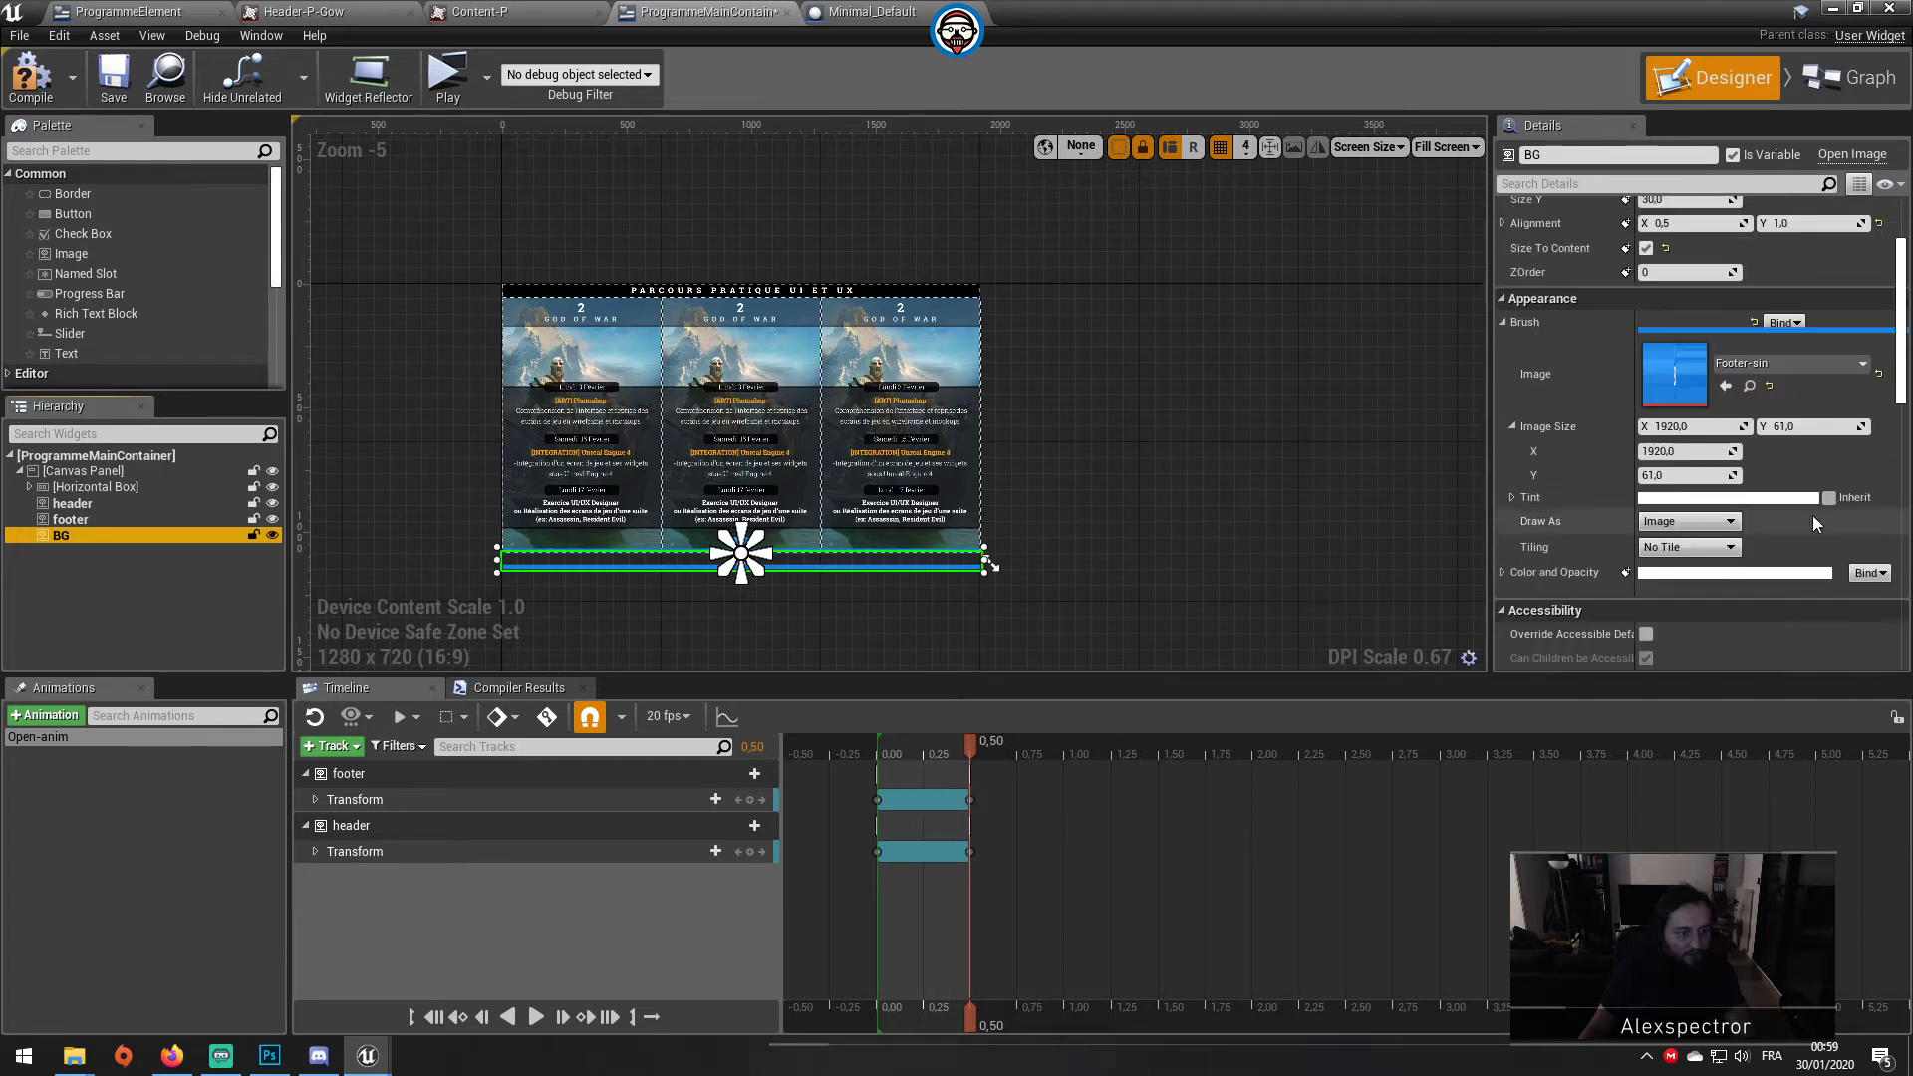
scroll(1694, 468, up, 2)
click(1744, 428)
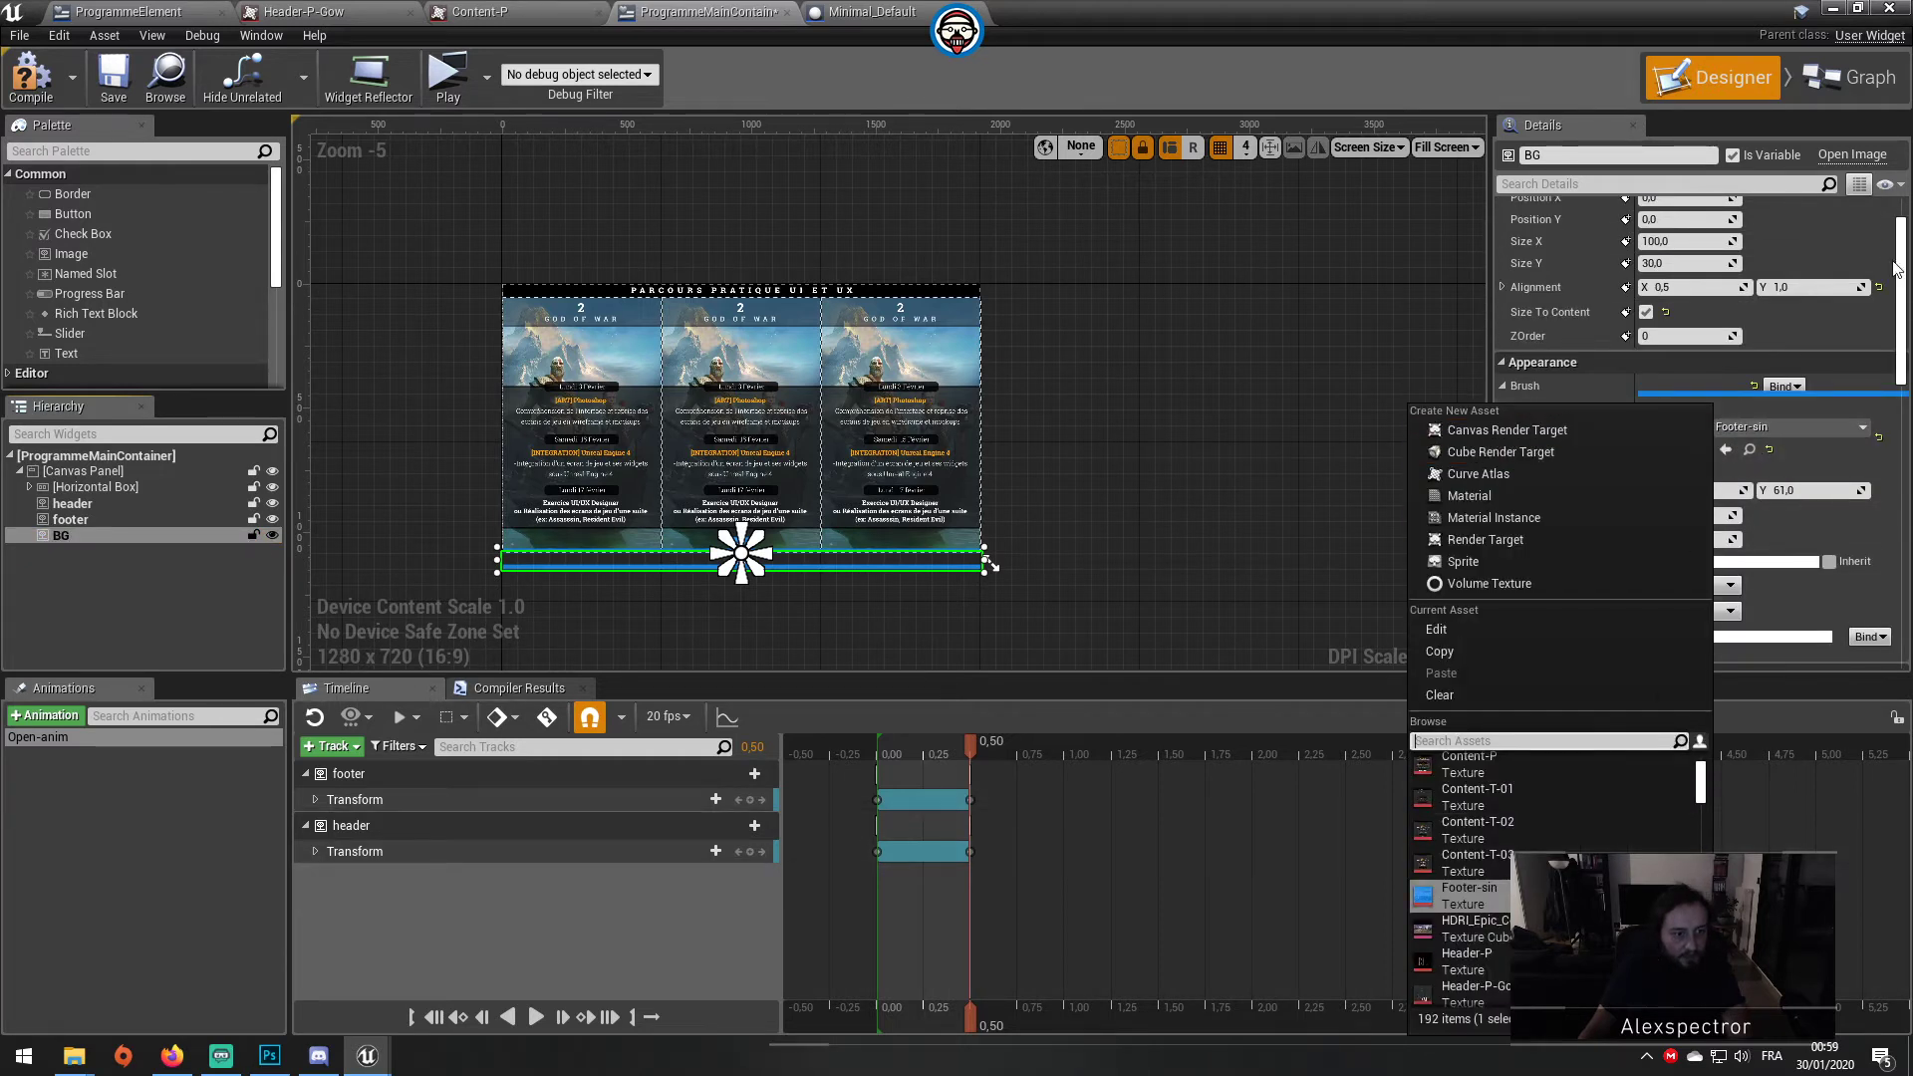
click(1769, 461)
click(1769, 451)
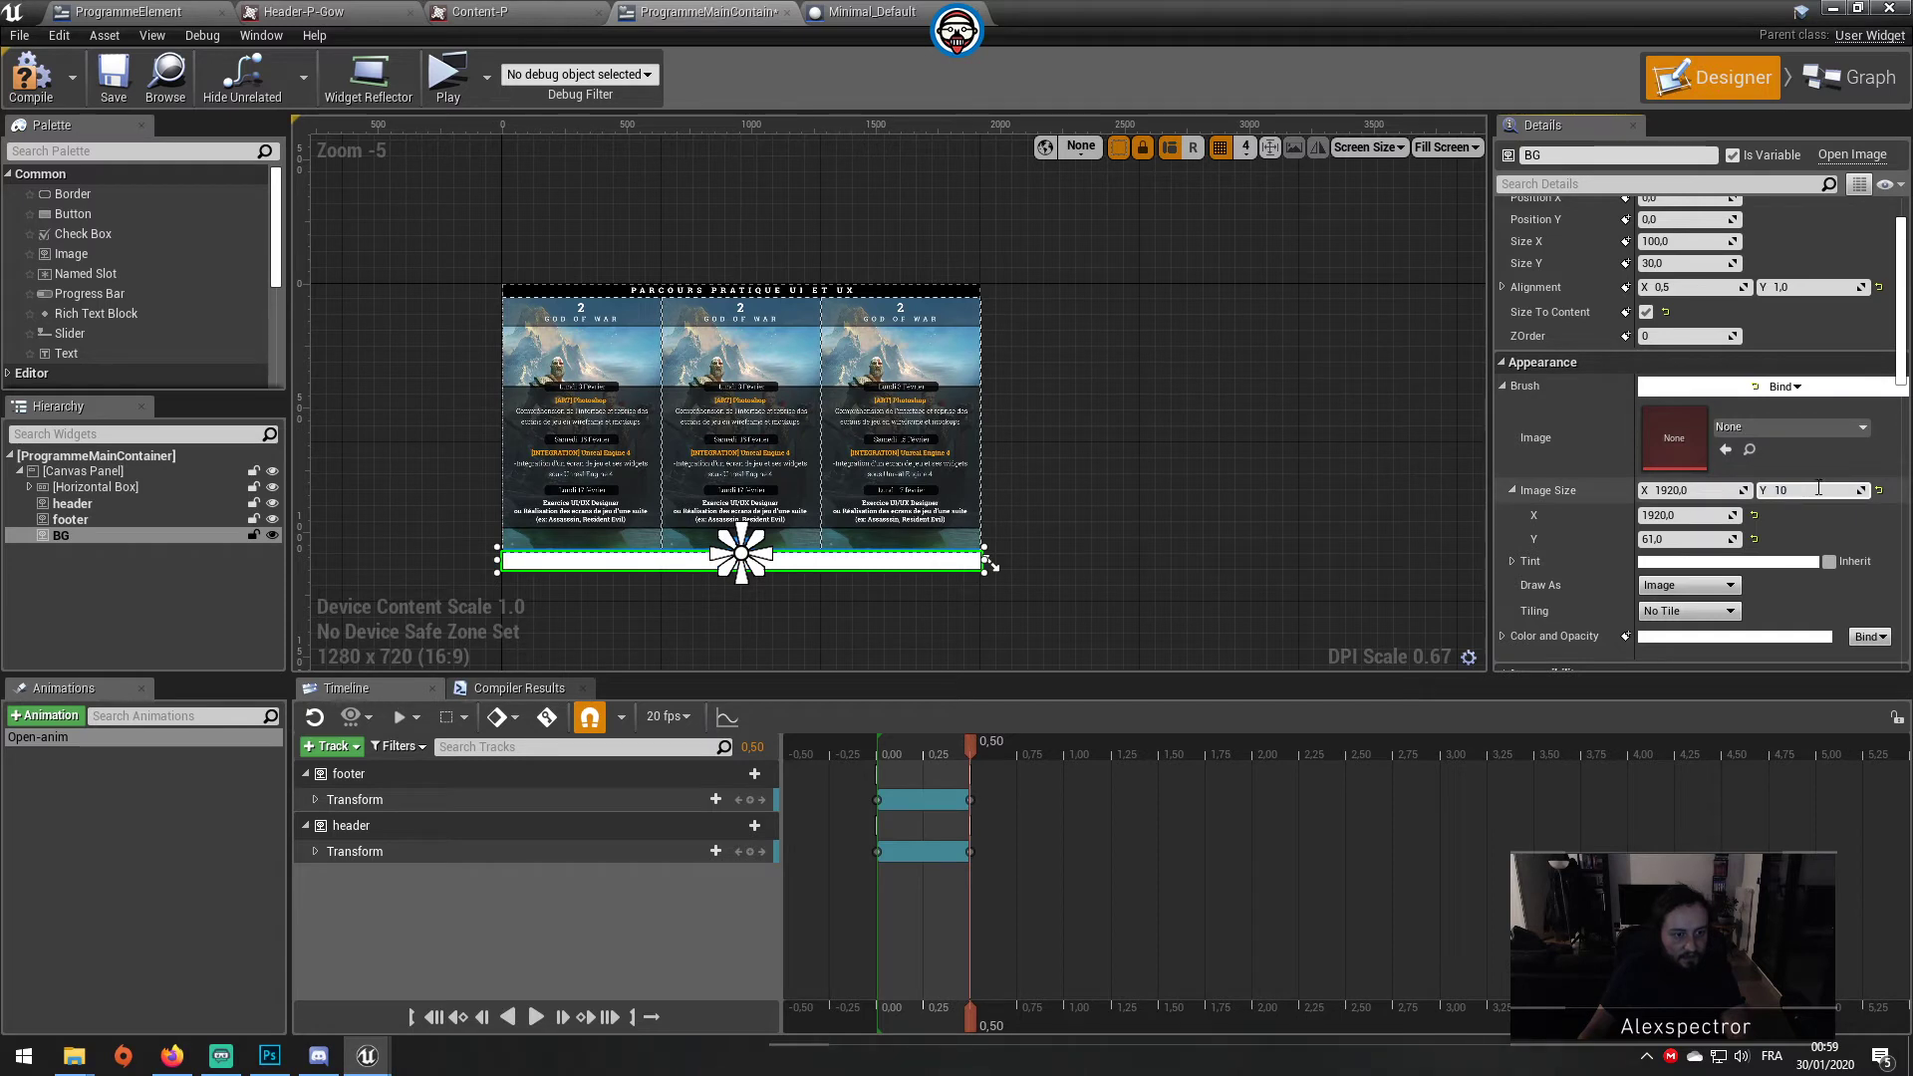
text(80)
key(Return)
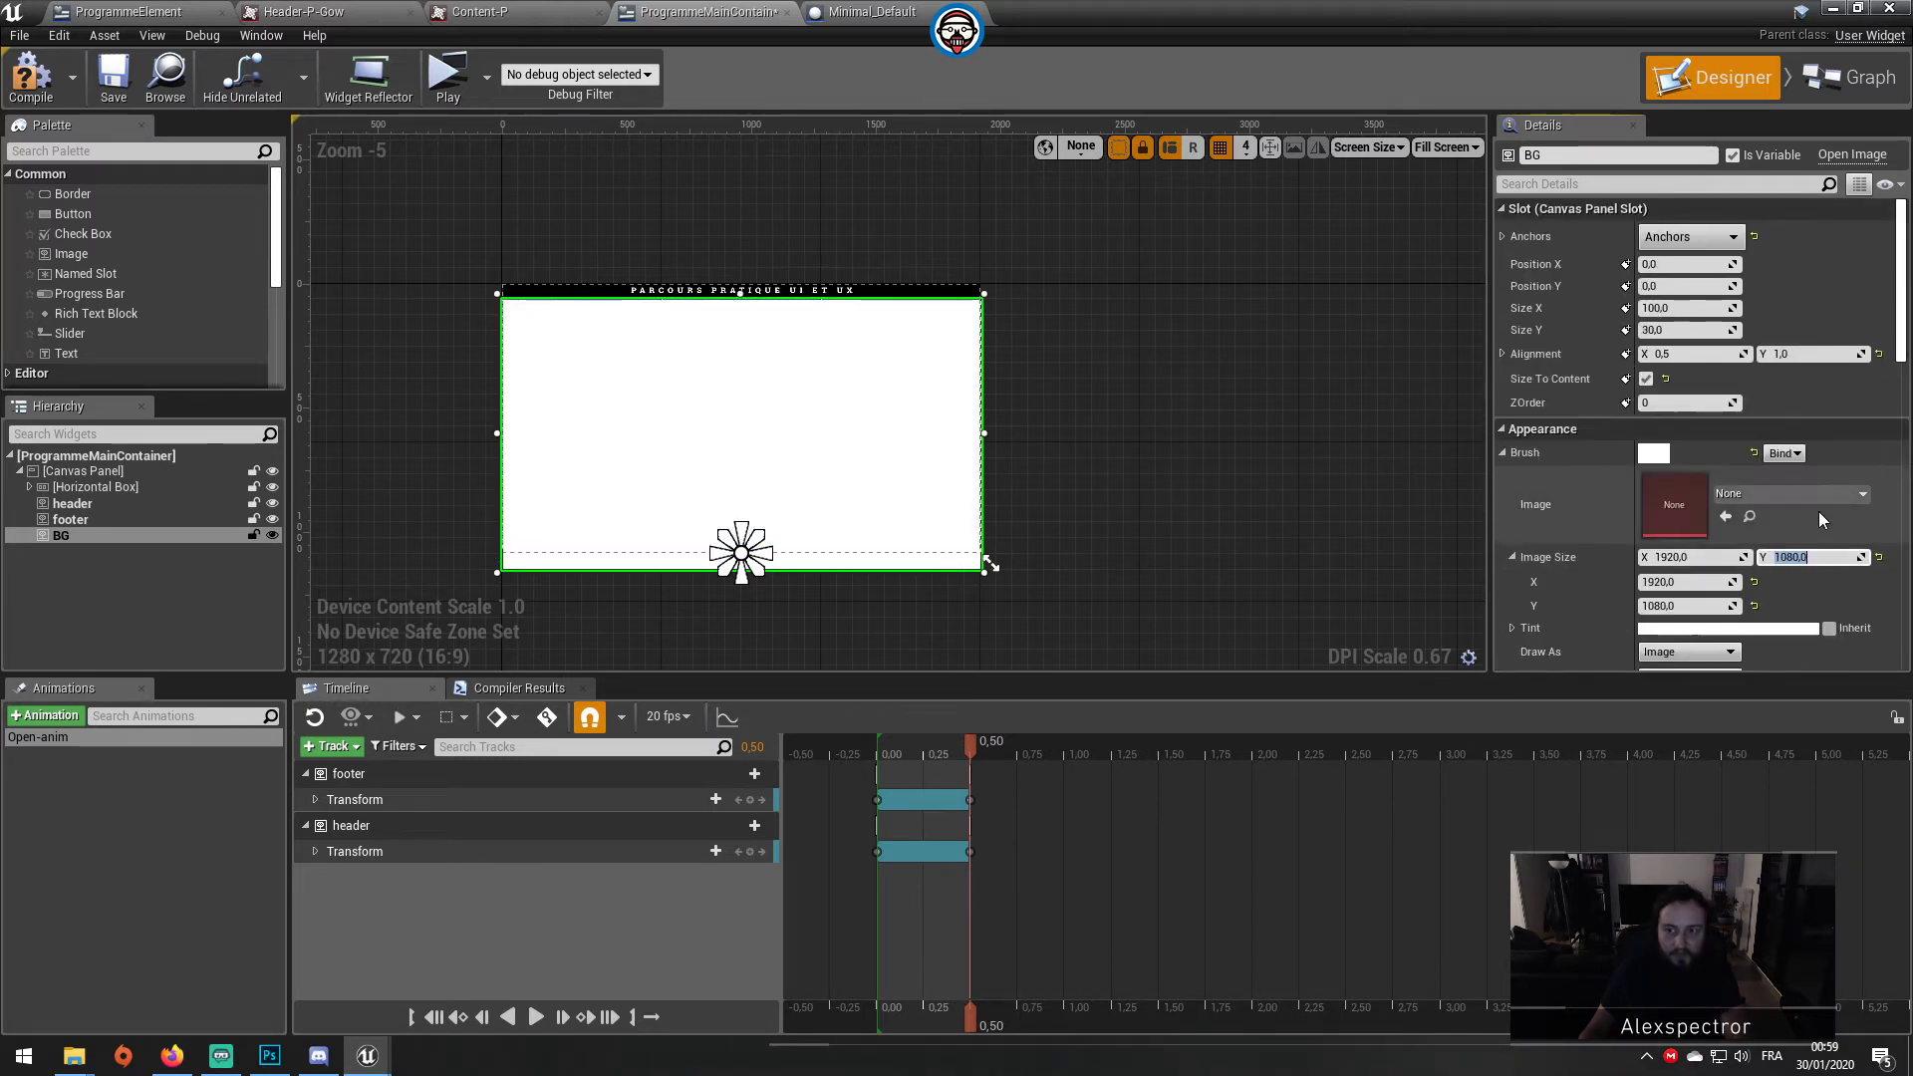
click(1720, 566)
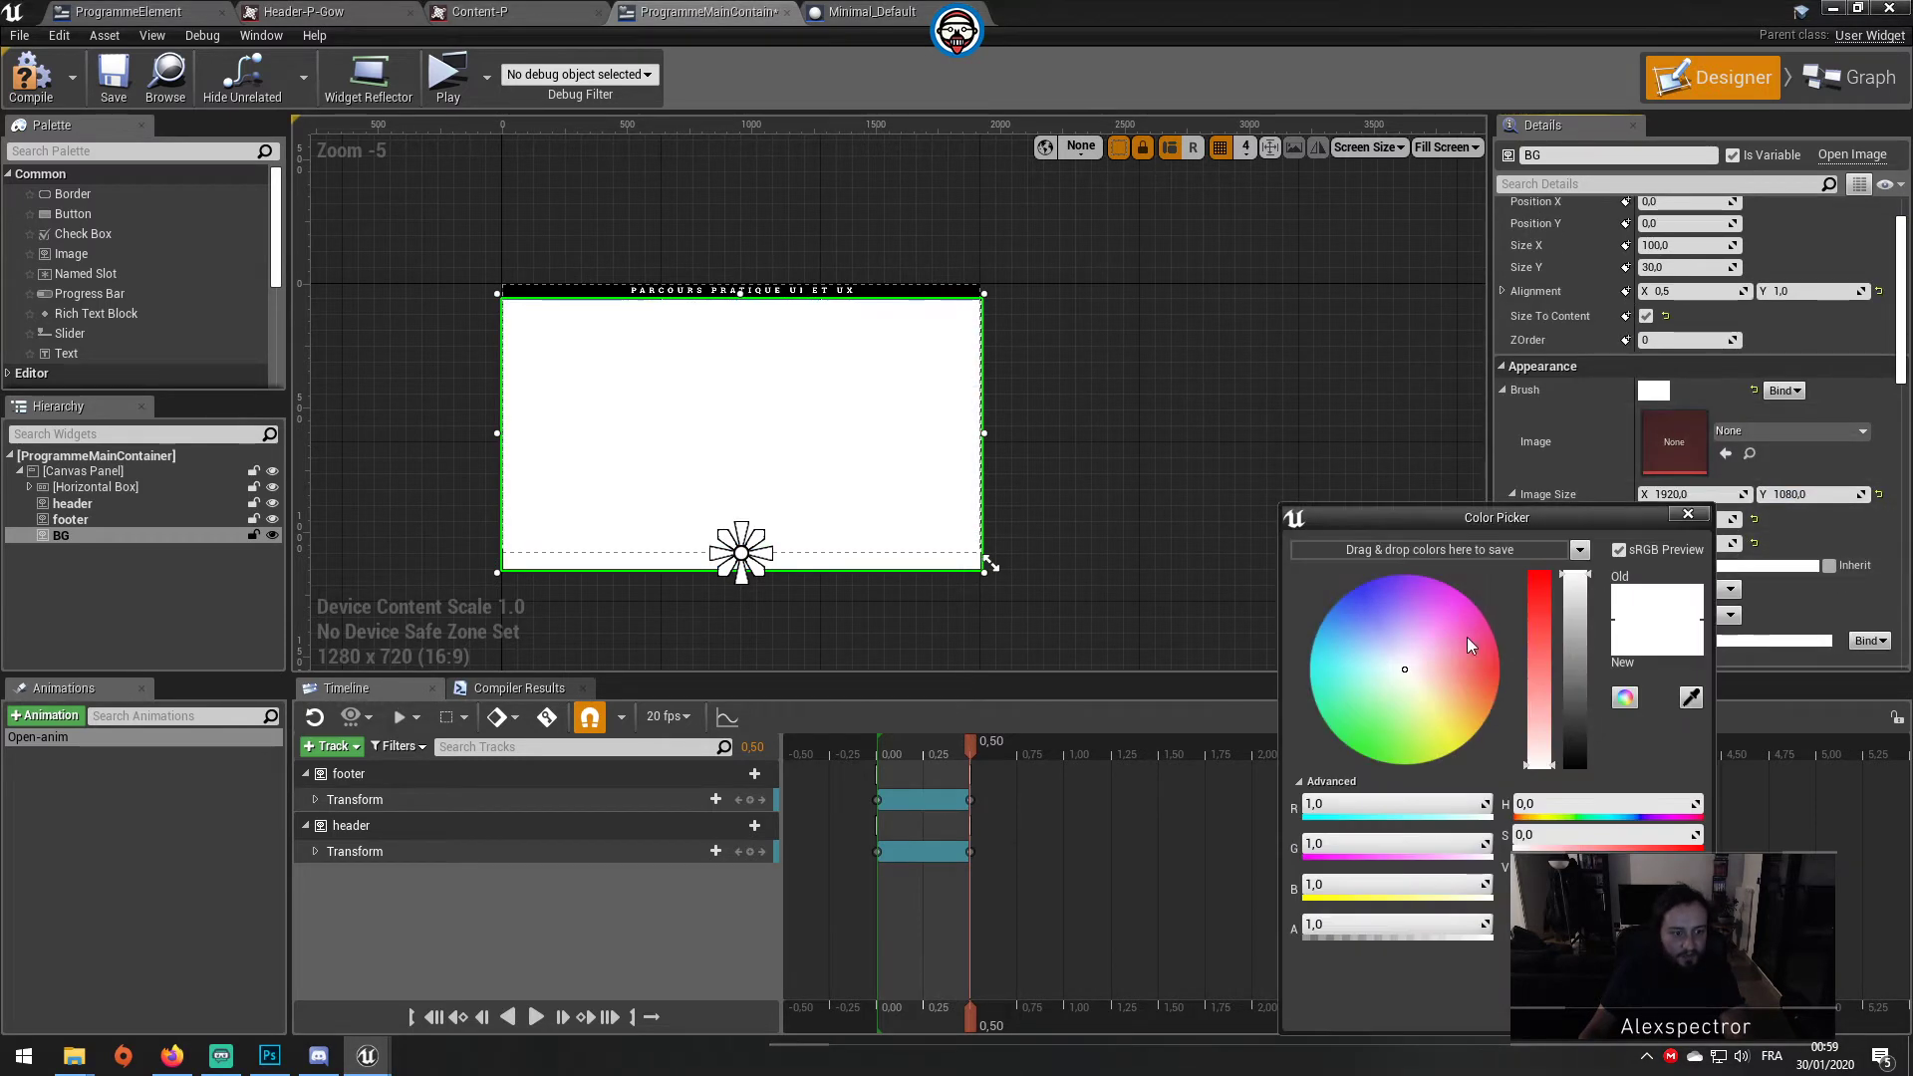
drag(1576, 618, 1575, 768)
click(60, 535)
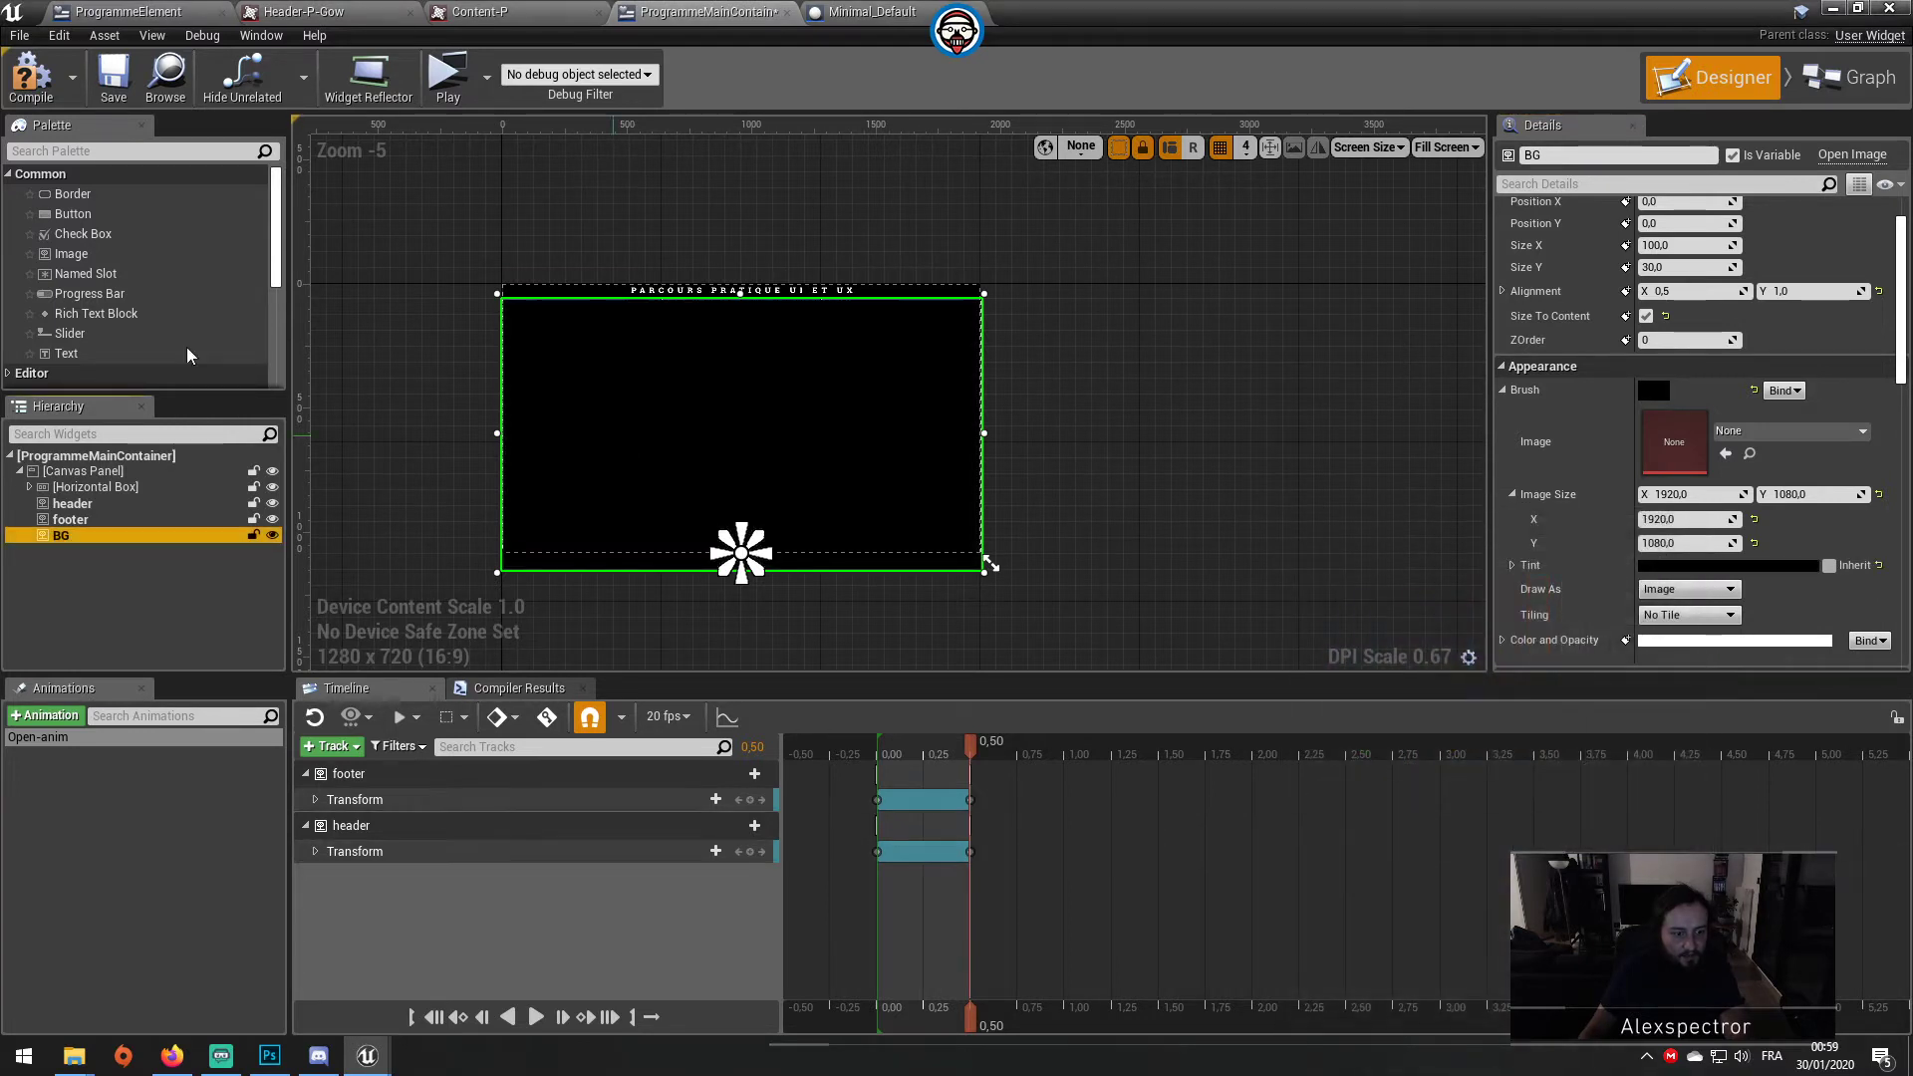
Step: Move BG first under the Canvas Panel and apply a stretch anchor preset
drag(85, 543, 100, 488)
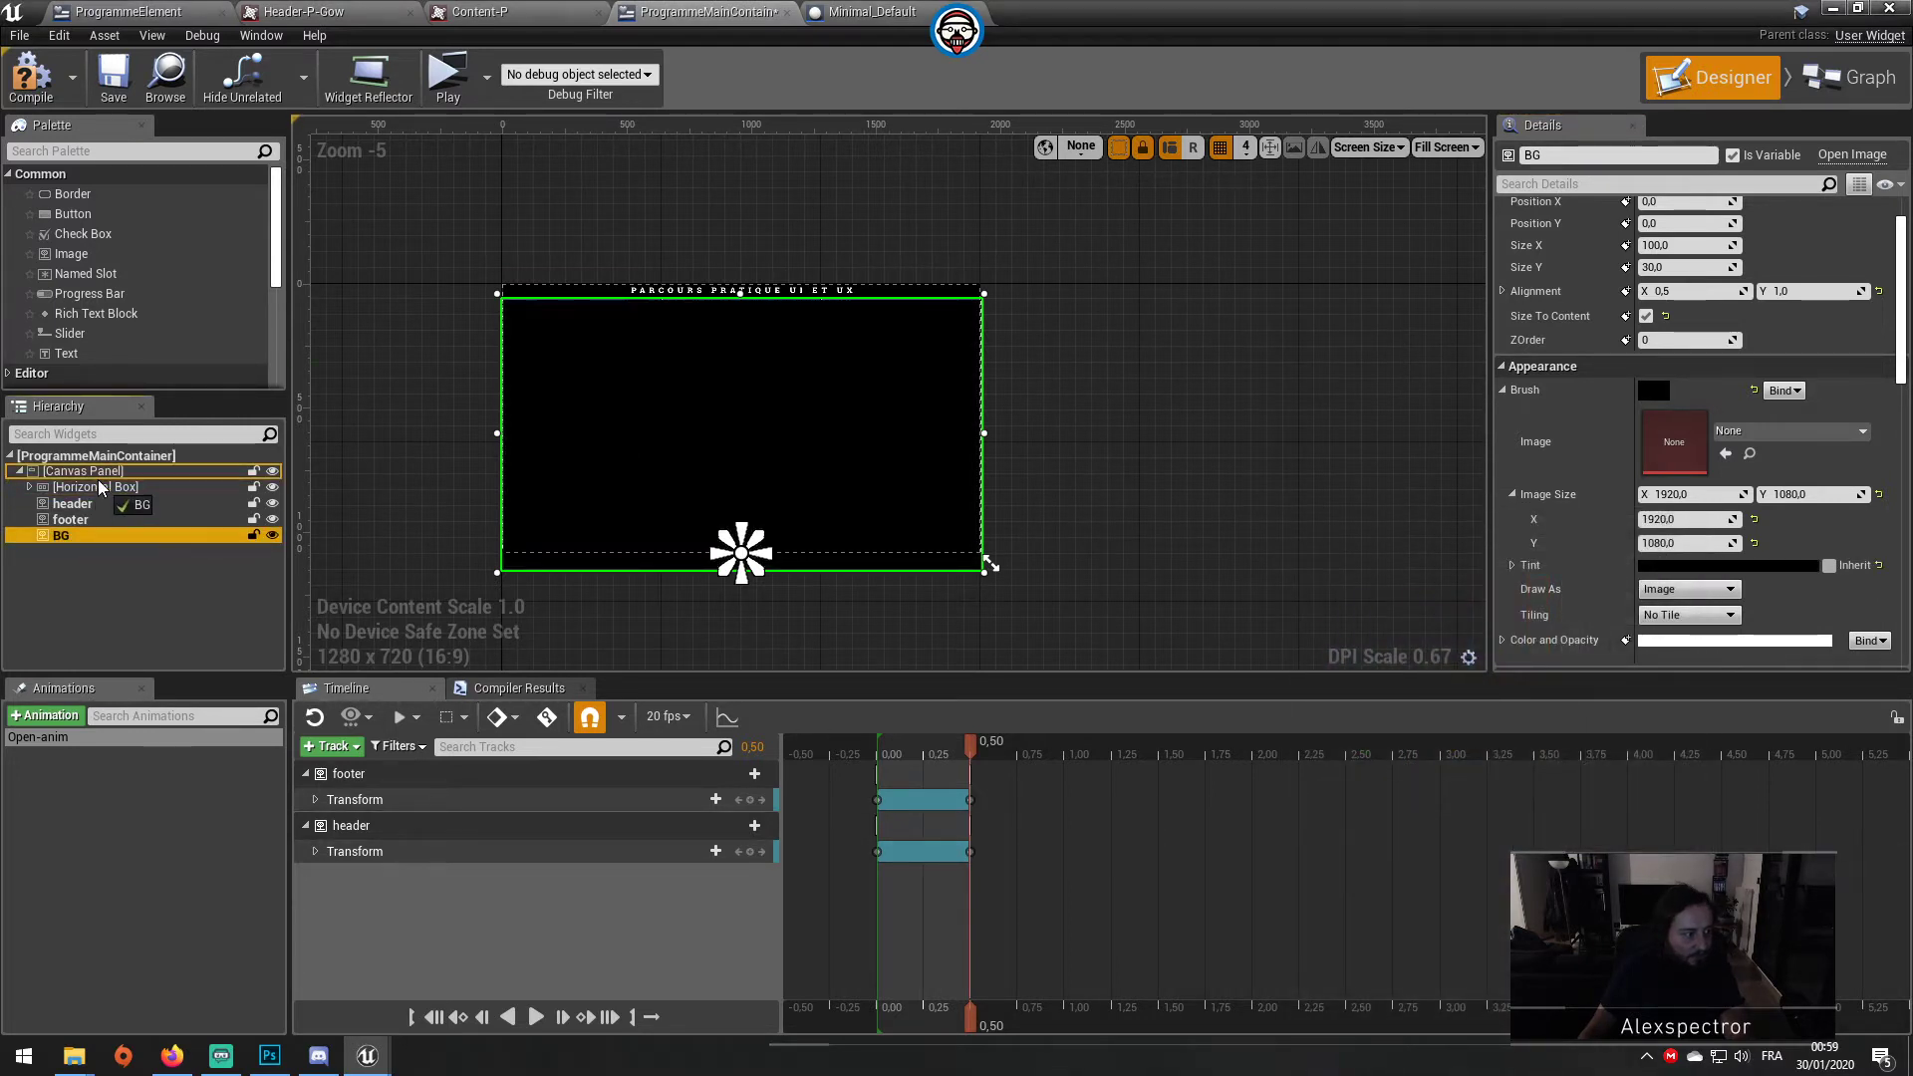
click(567, 616)
click(657, 564)
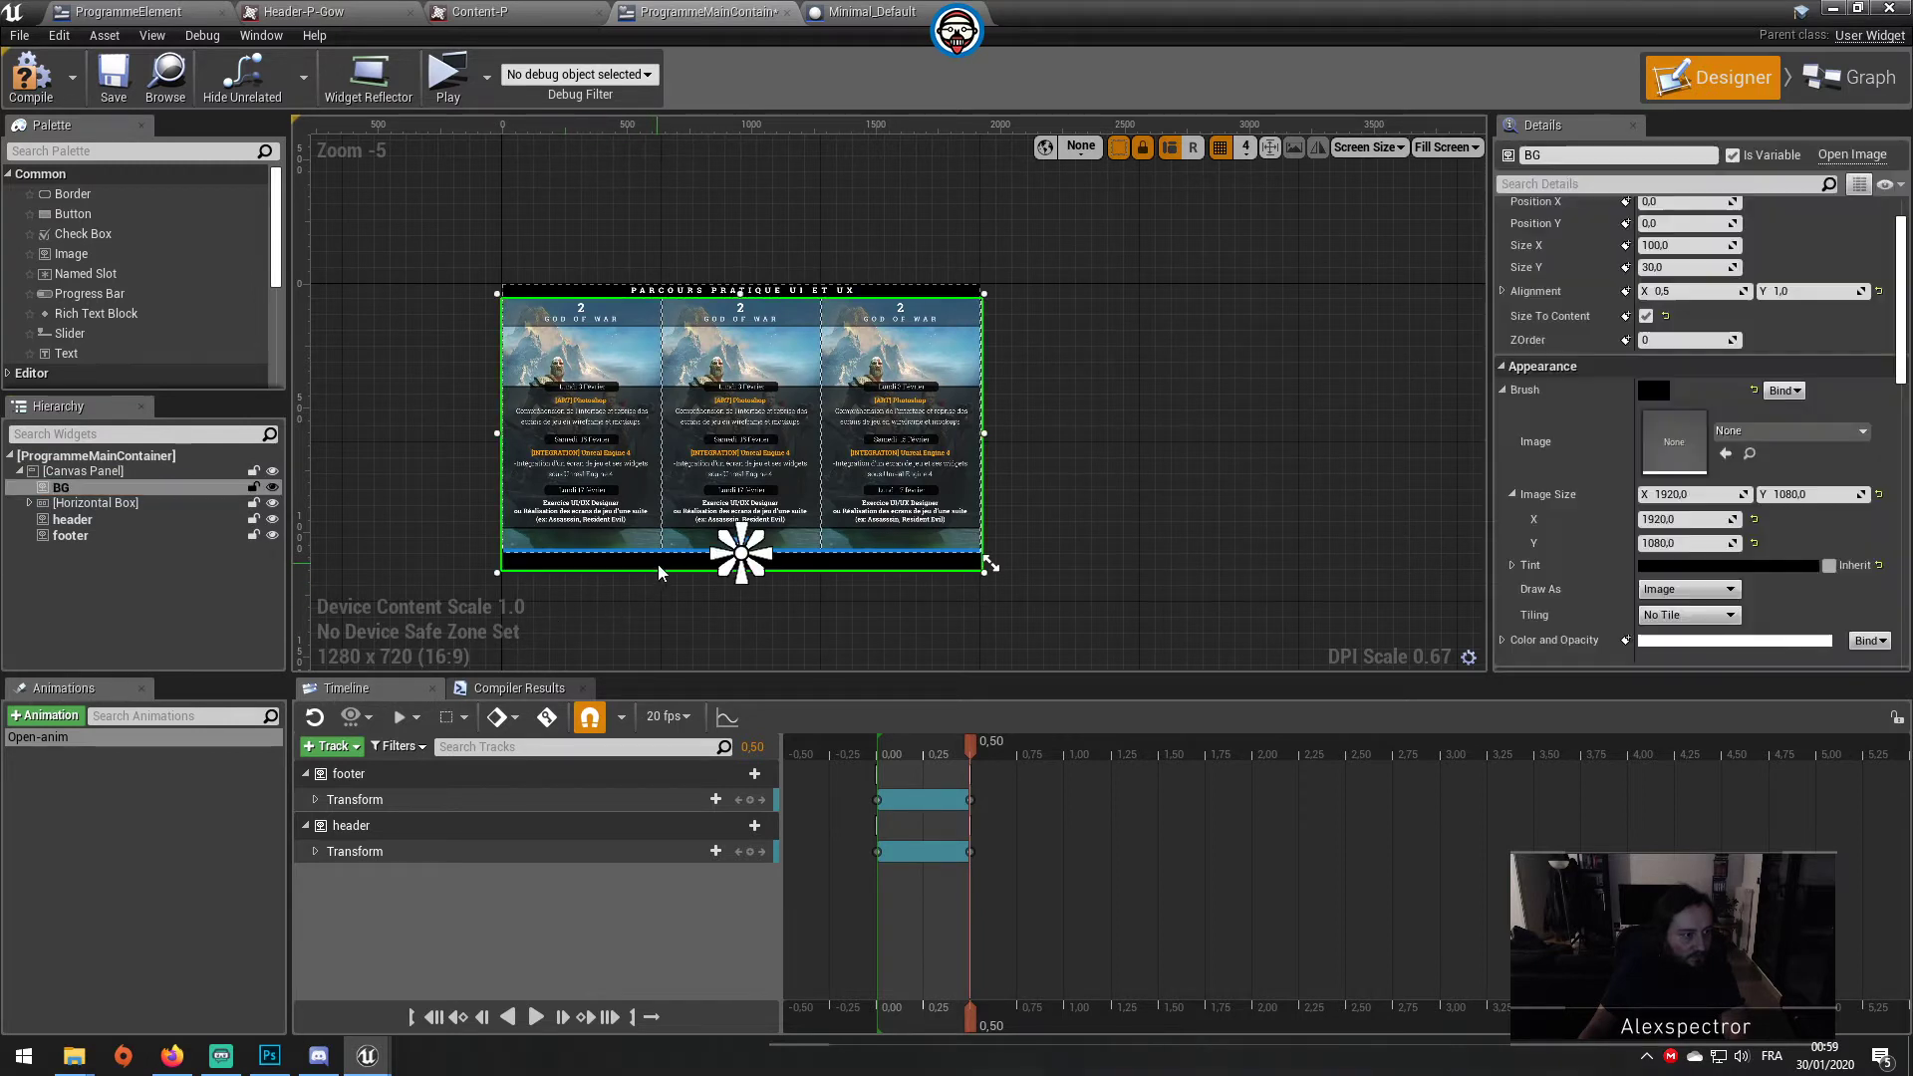
scroll(1653, 420, up, 2)
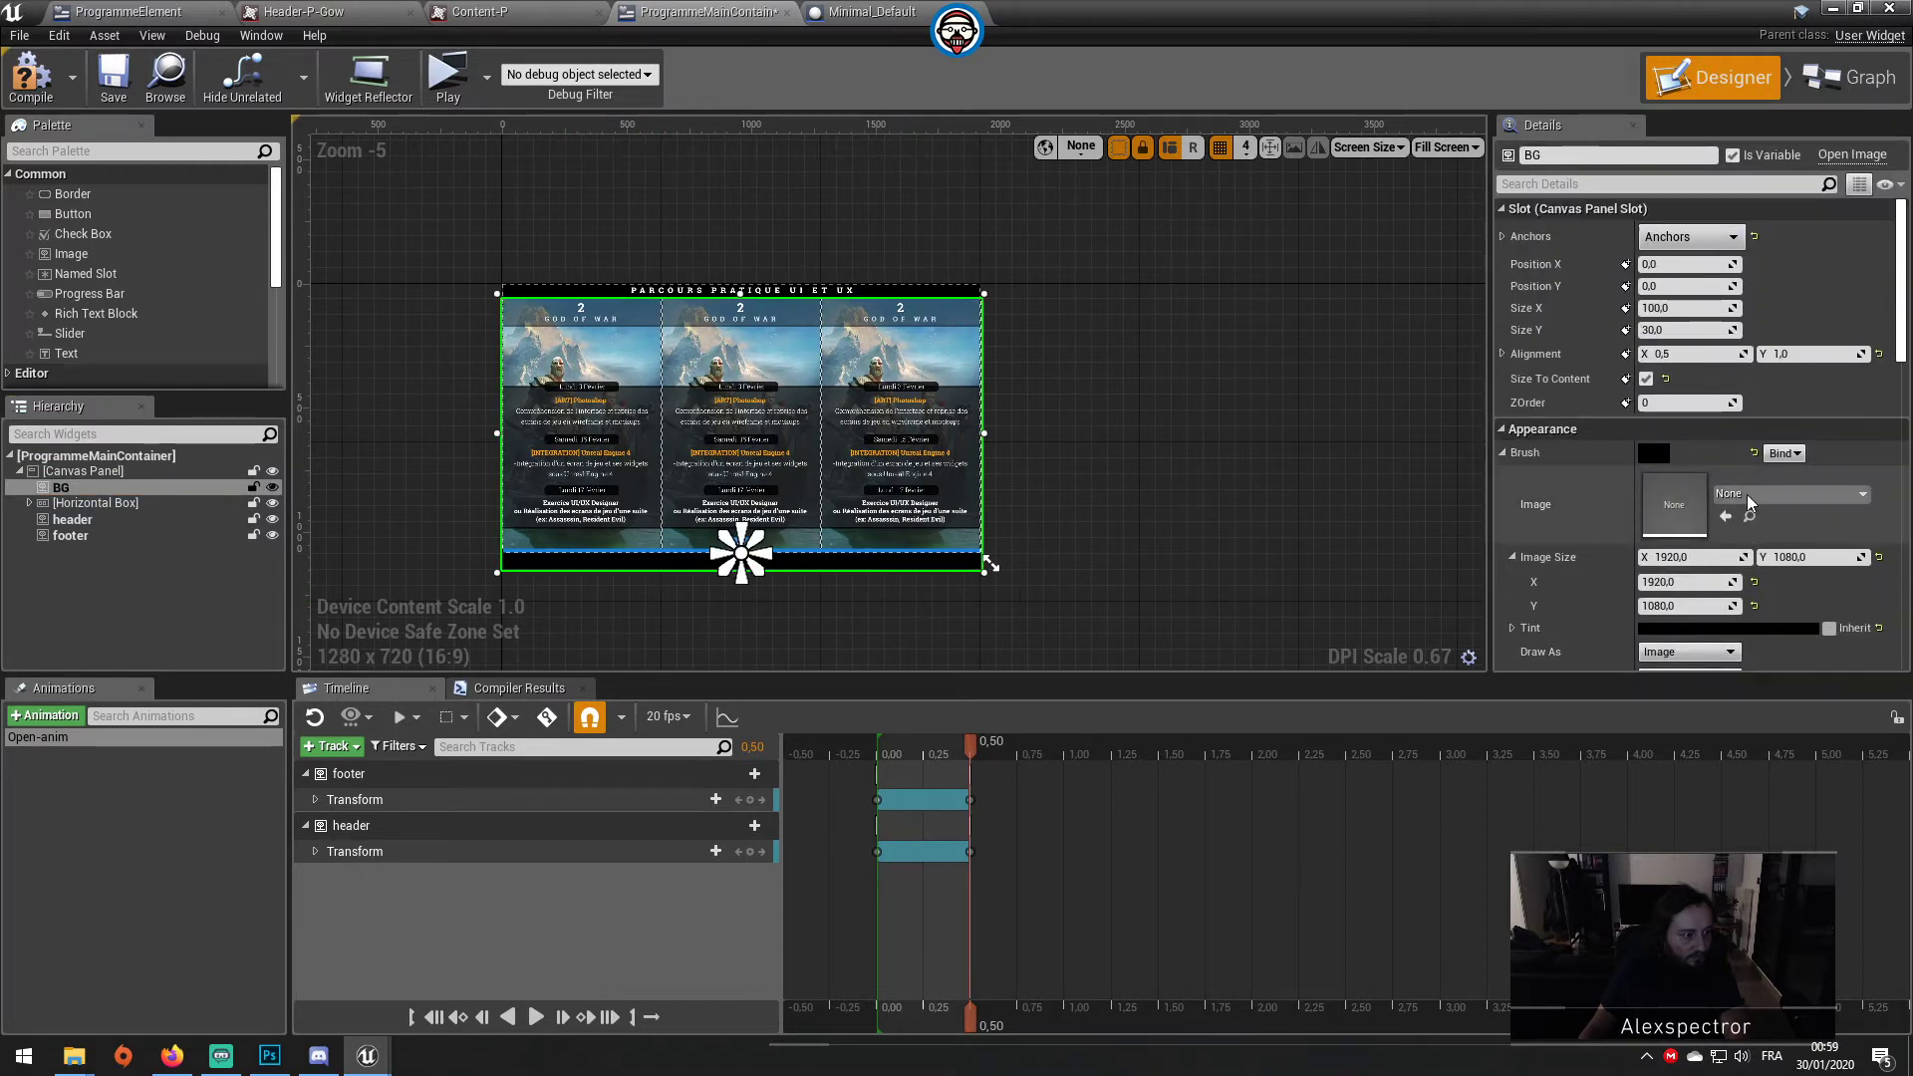
click(1691, 236)
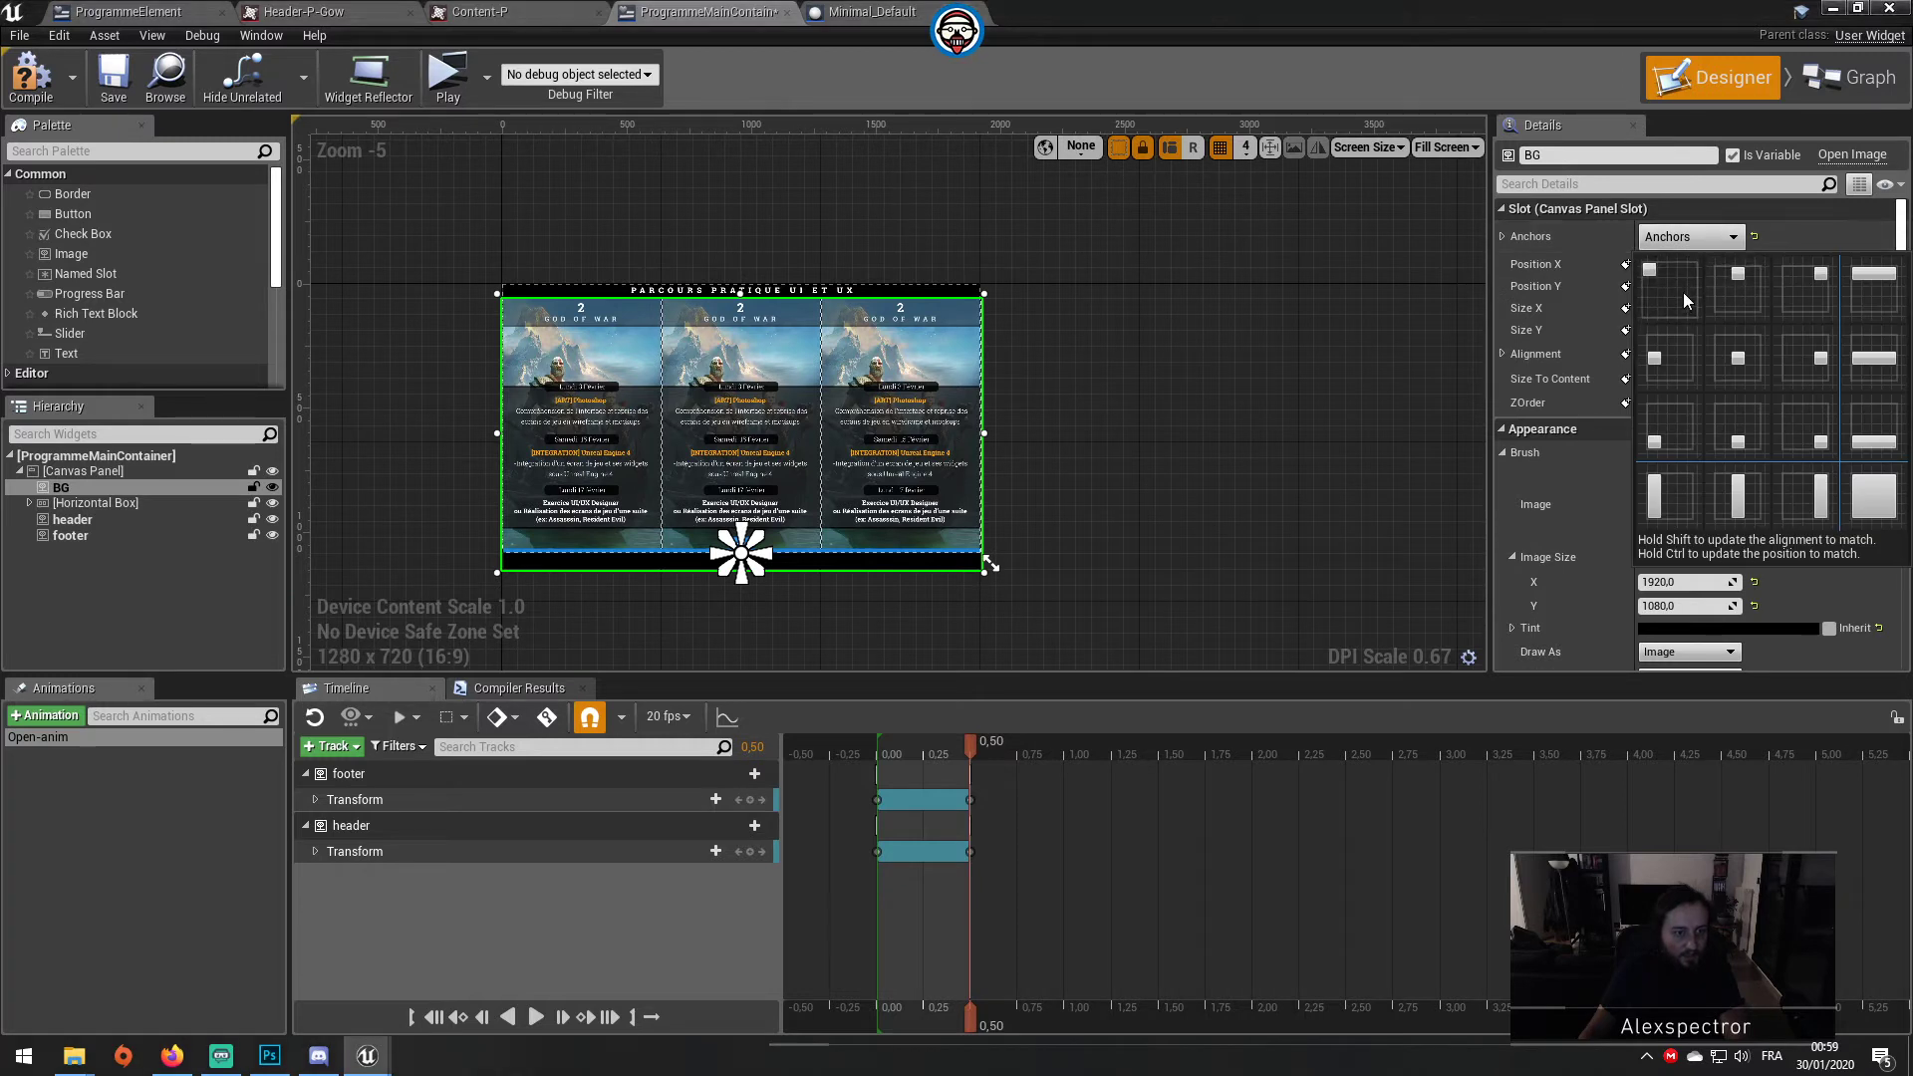
click(1683, 290)
click(1691, 236)
ctrl+click(1731, 271)
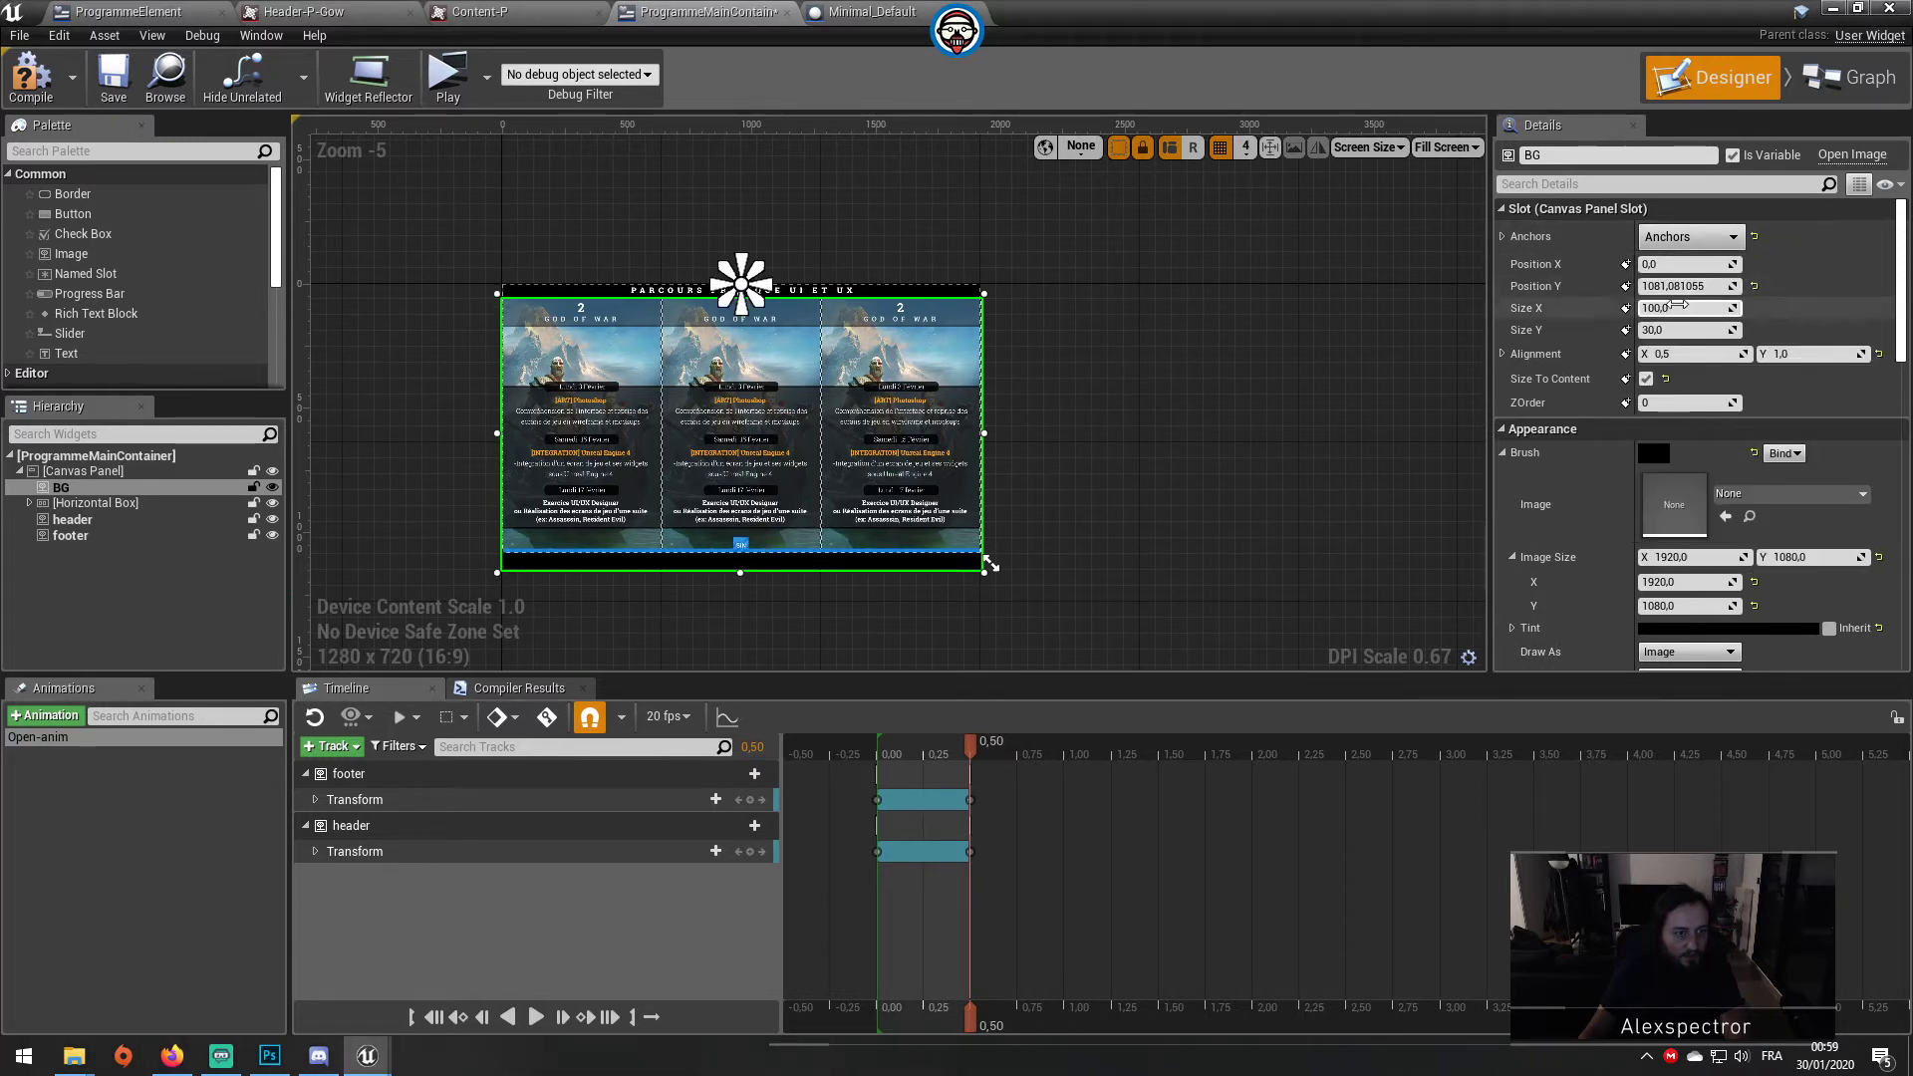
Step: Zero BG's position and size offsets, set its alignment to 0, and compile the widget
click(1674, 289)
key(Tab)
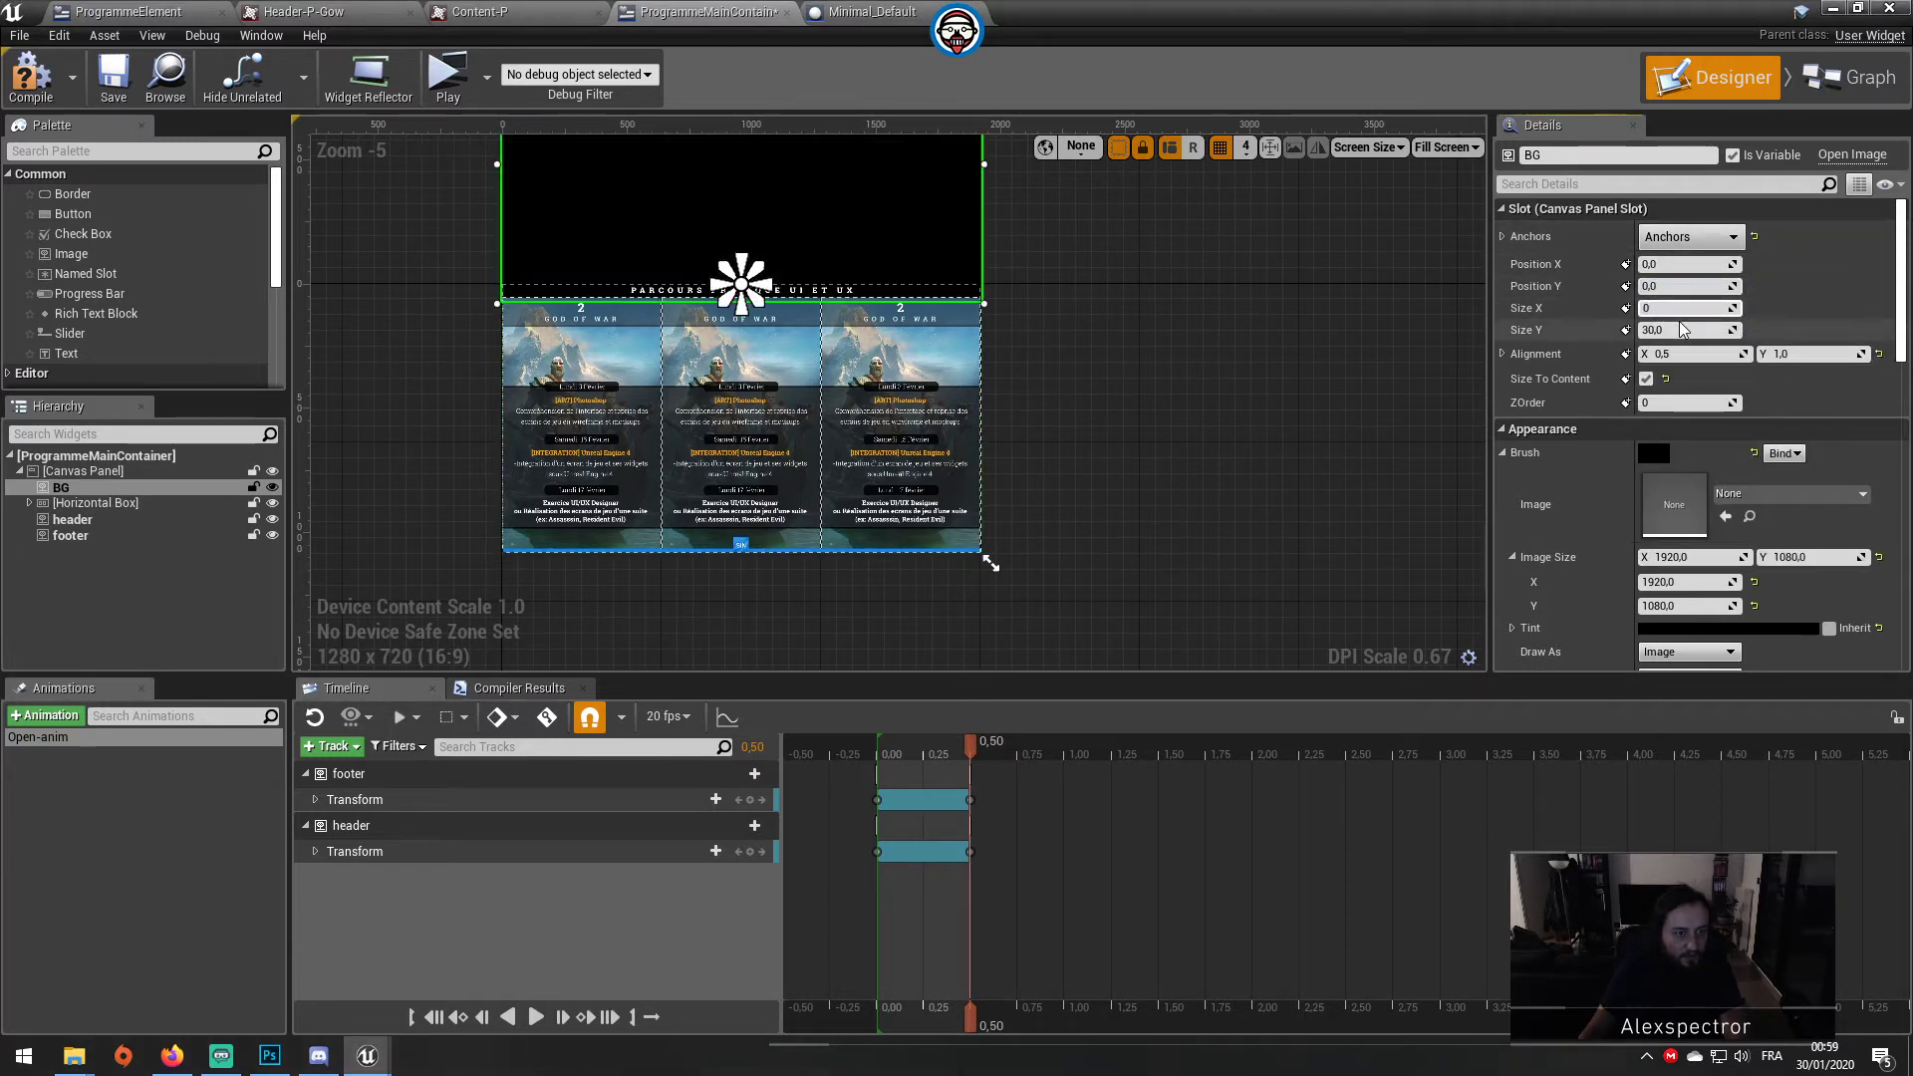
text(0)
key(Return)
key(Tab)
text(0)
key(Tab)
text(0)
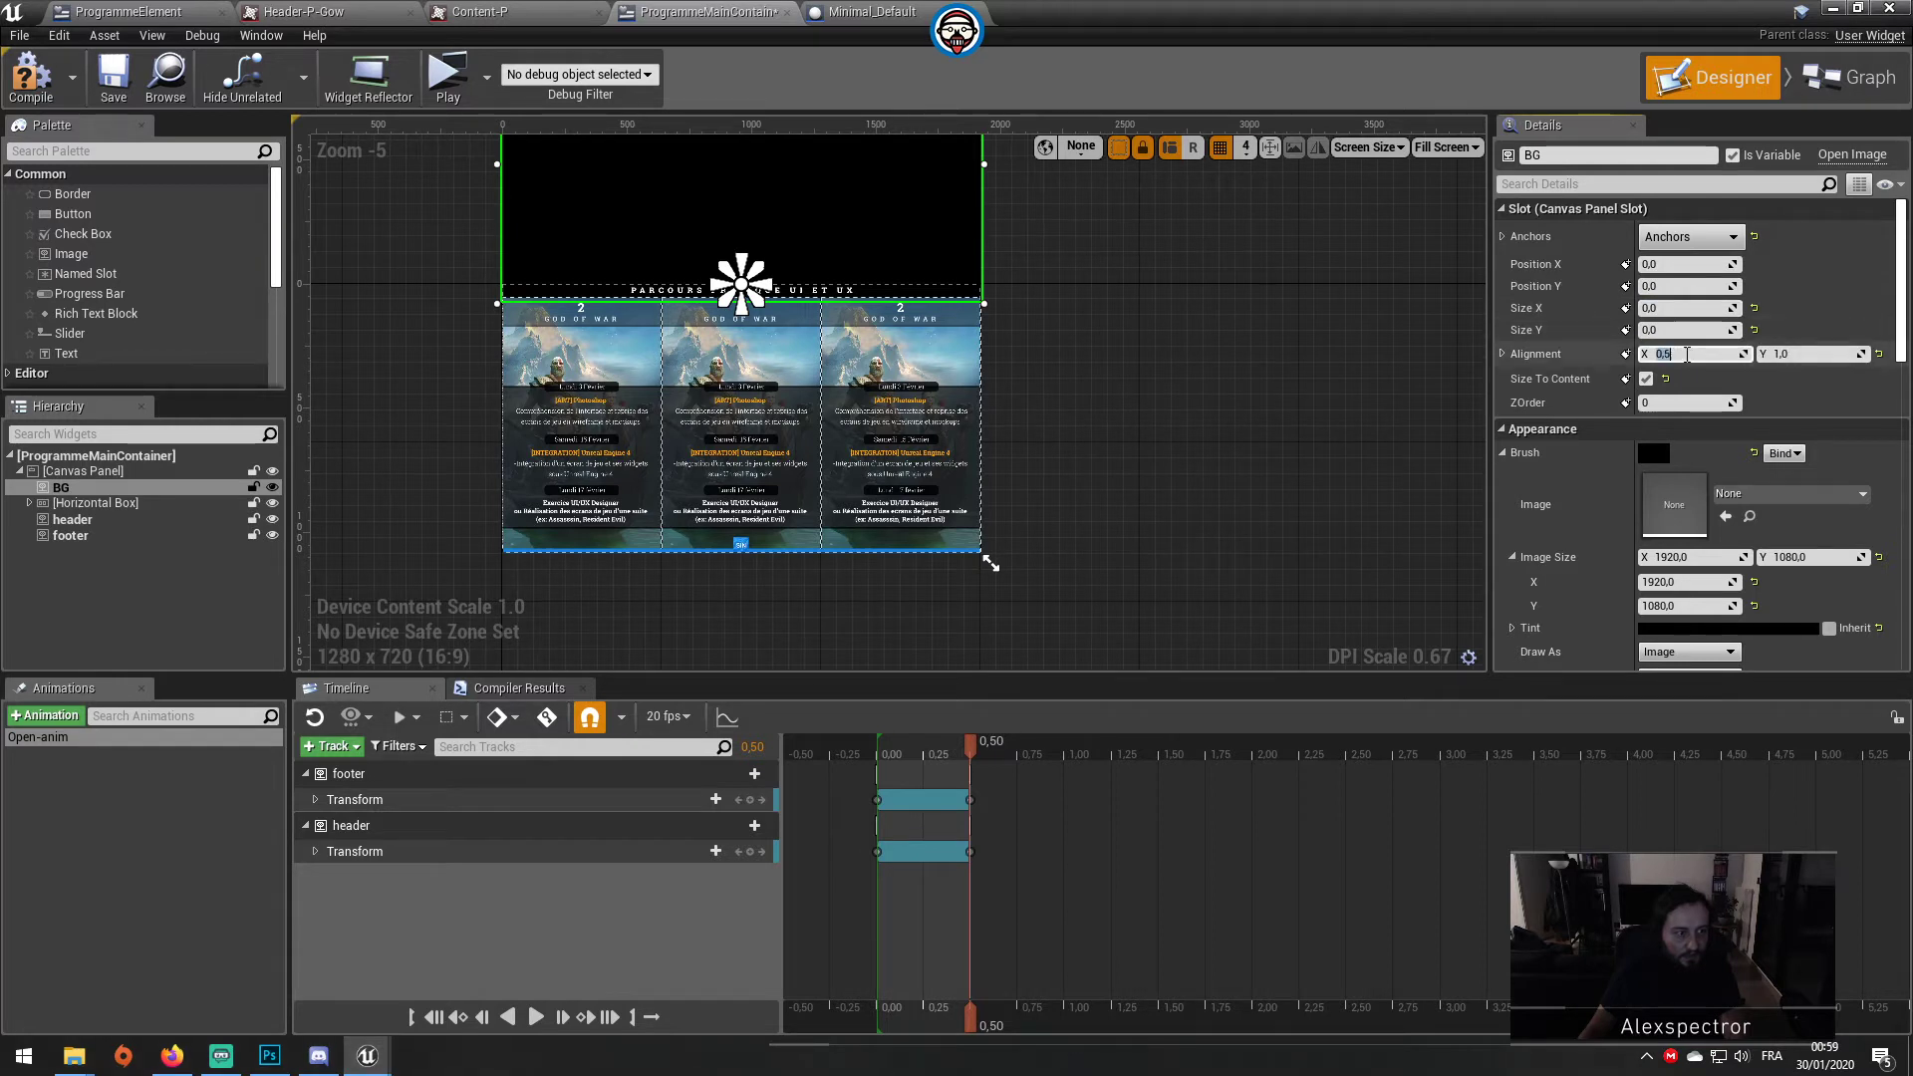
click(1820, 356)
text(0)
key(Return)
click(1691, 354)
text(0.5)
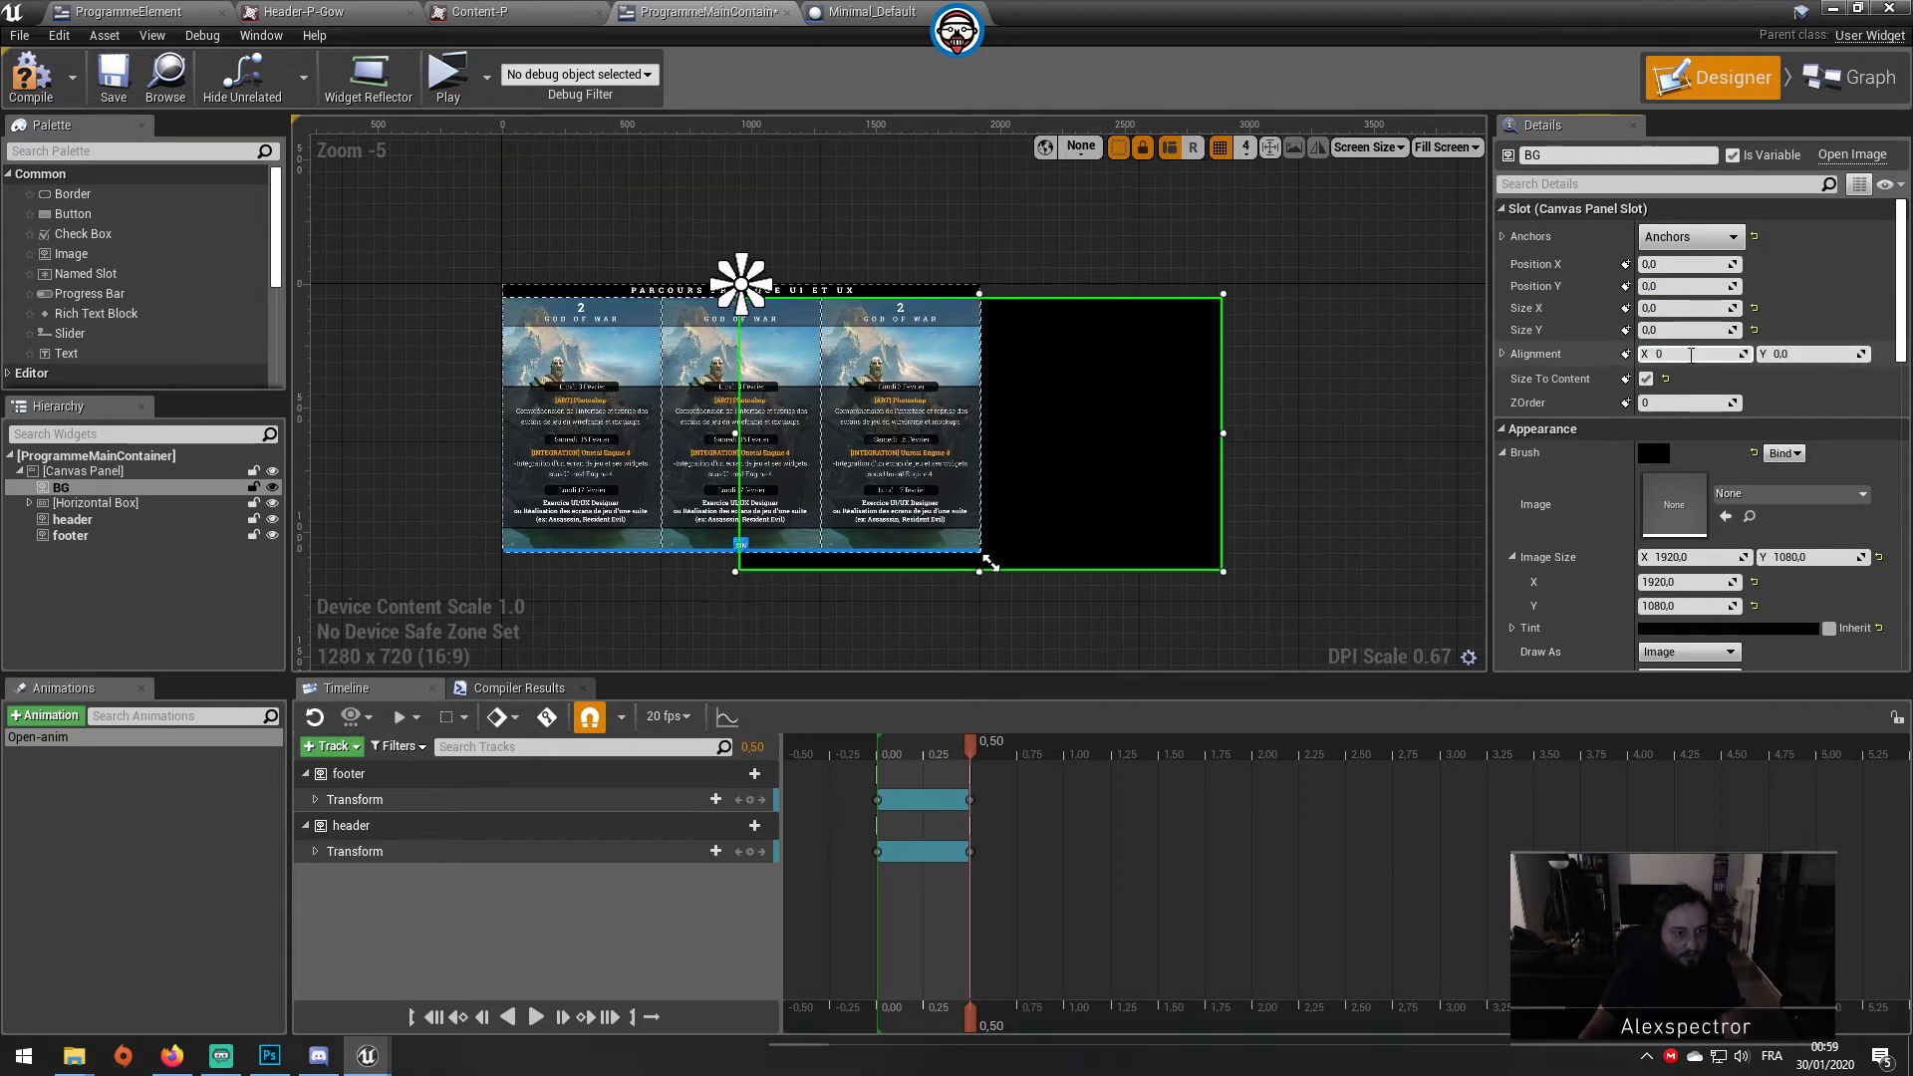
key(Return)
click(1208, 429)
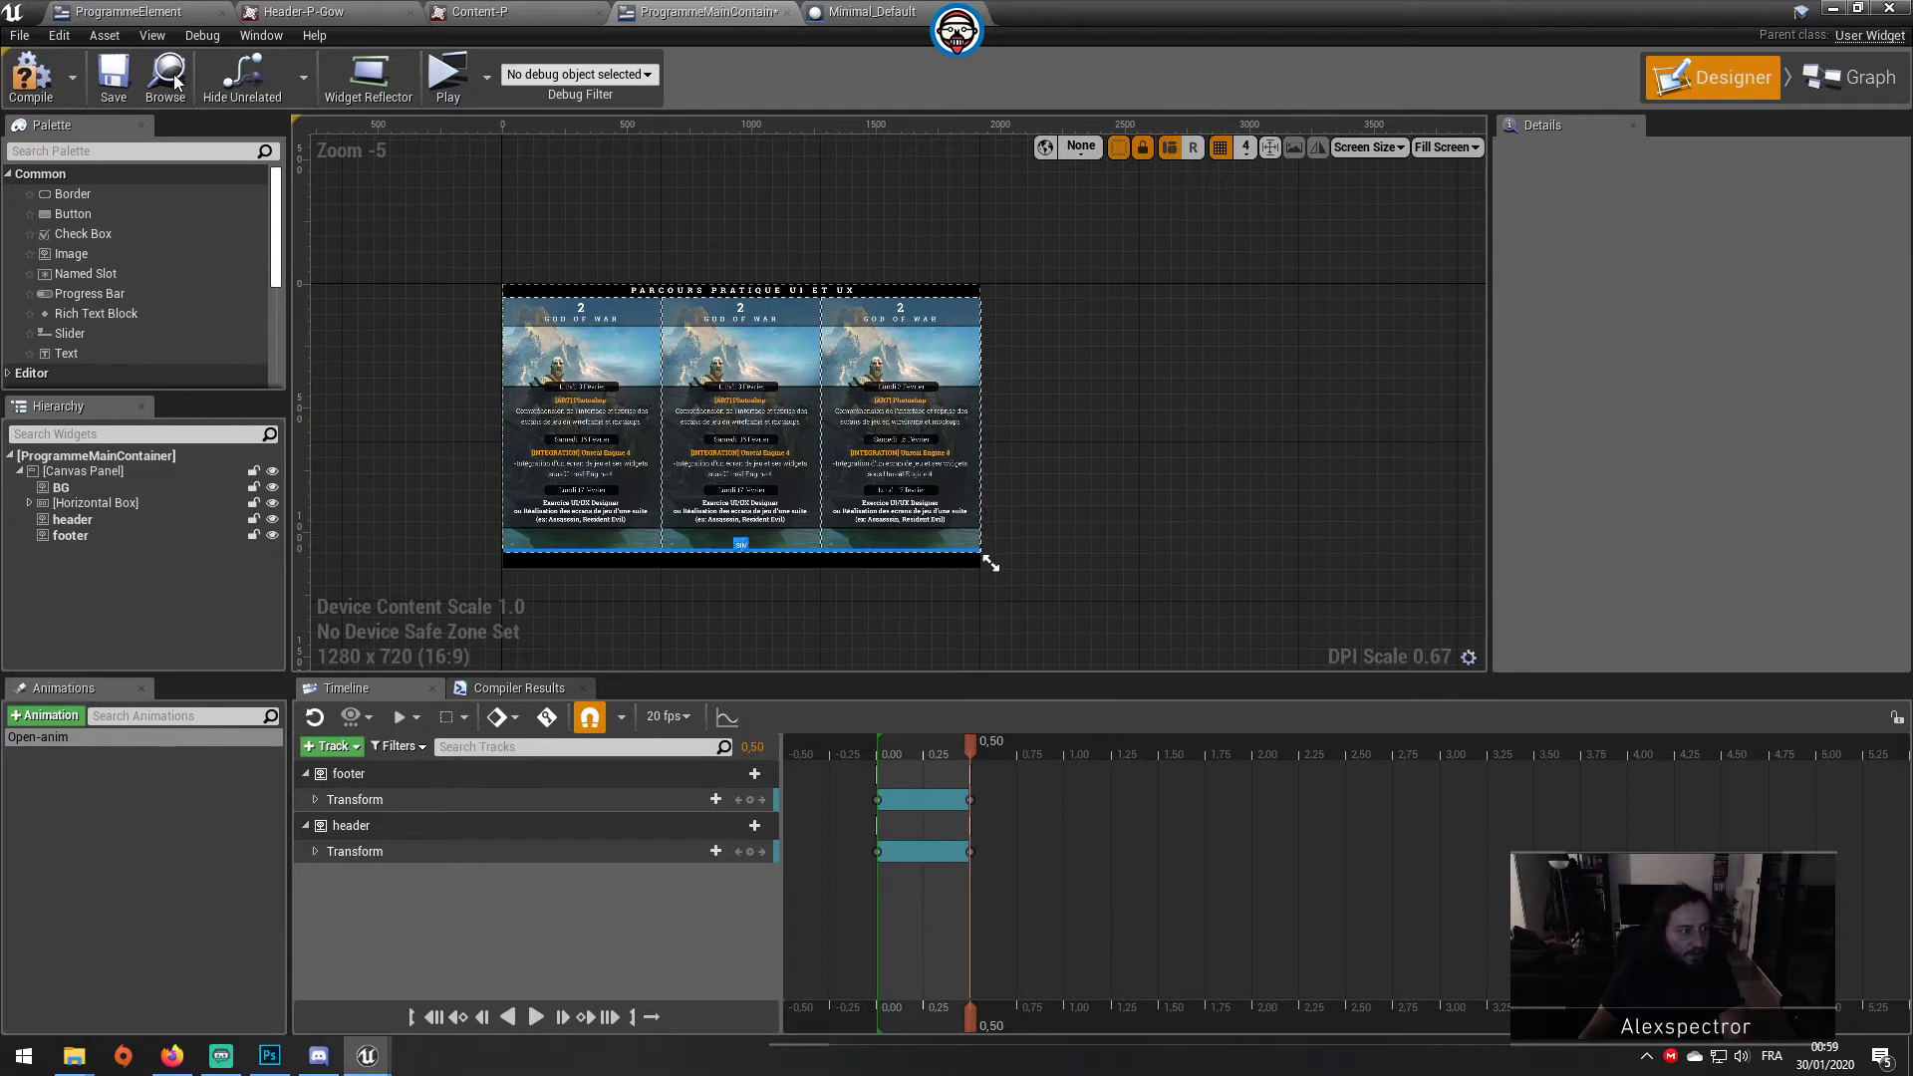
click(44, 93)
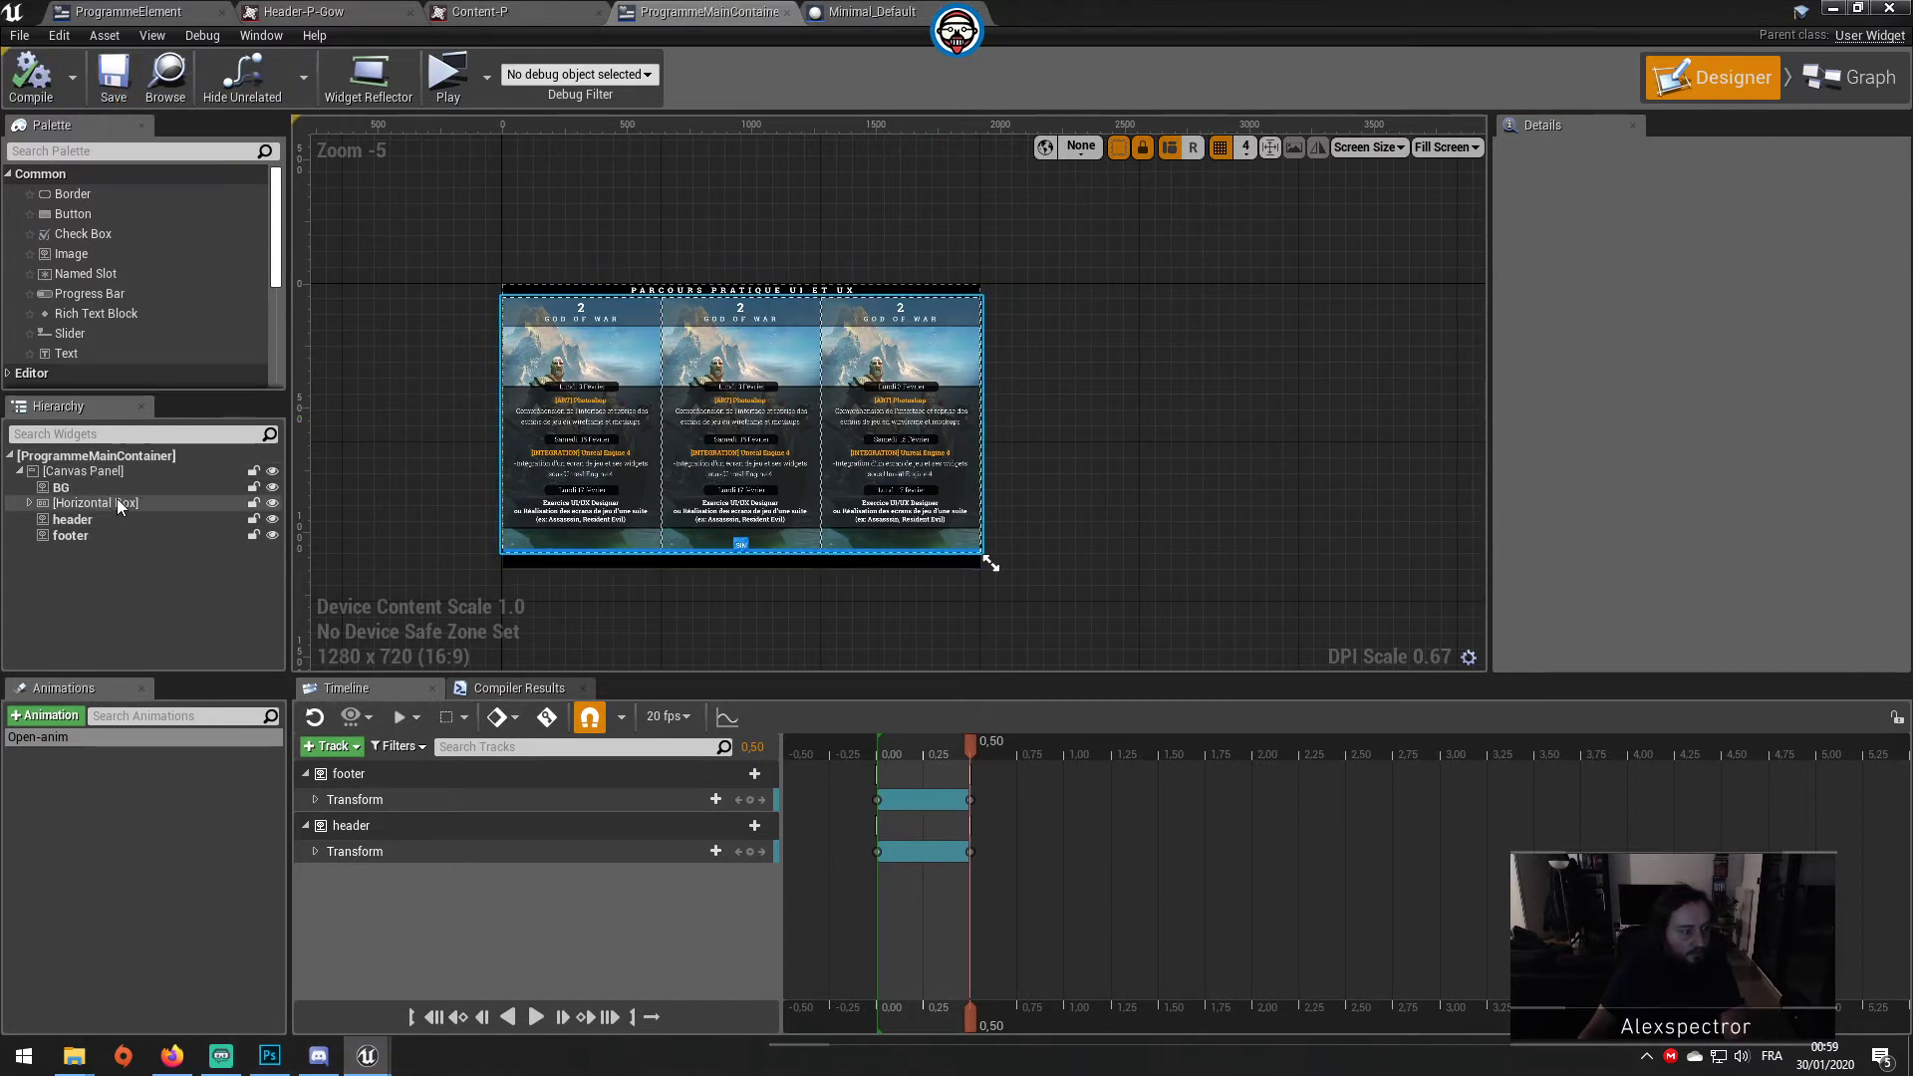
Step: Scrub Open-anim to -0.20 to check the header and footer motion
click(229, 535)
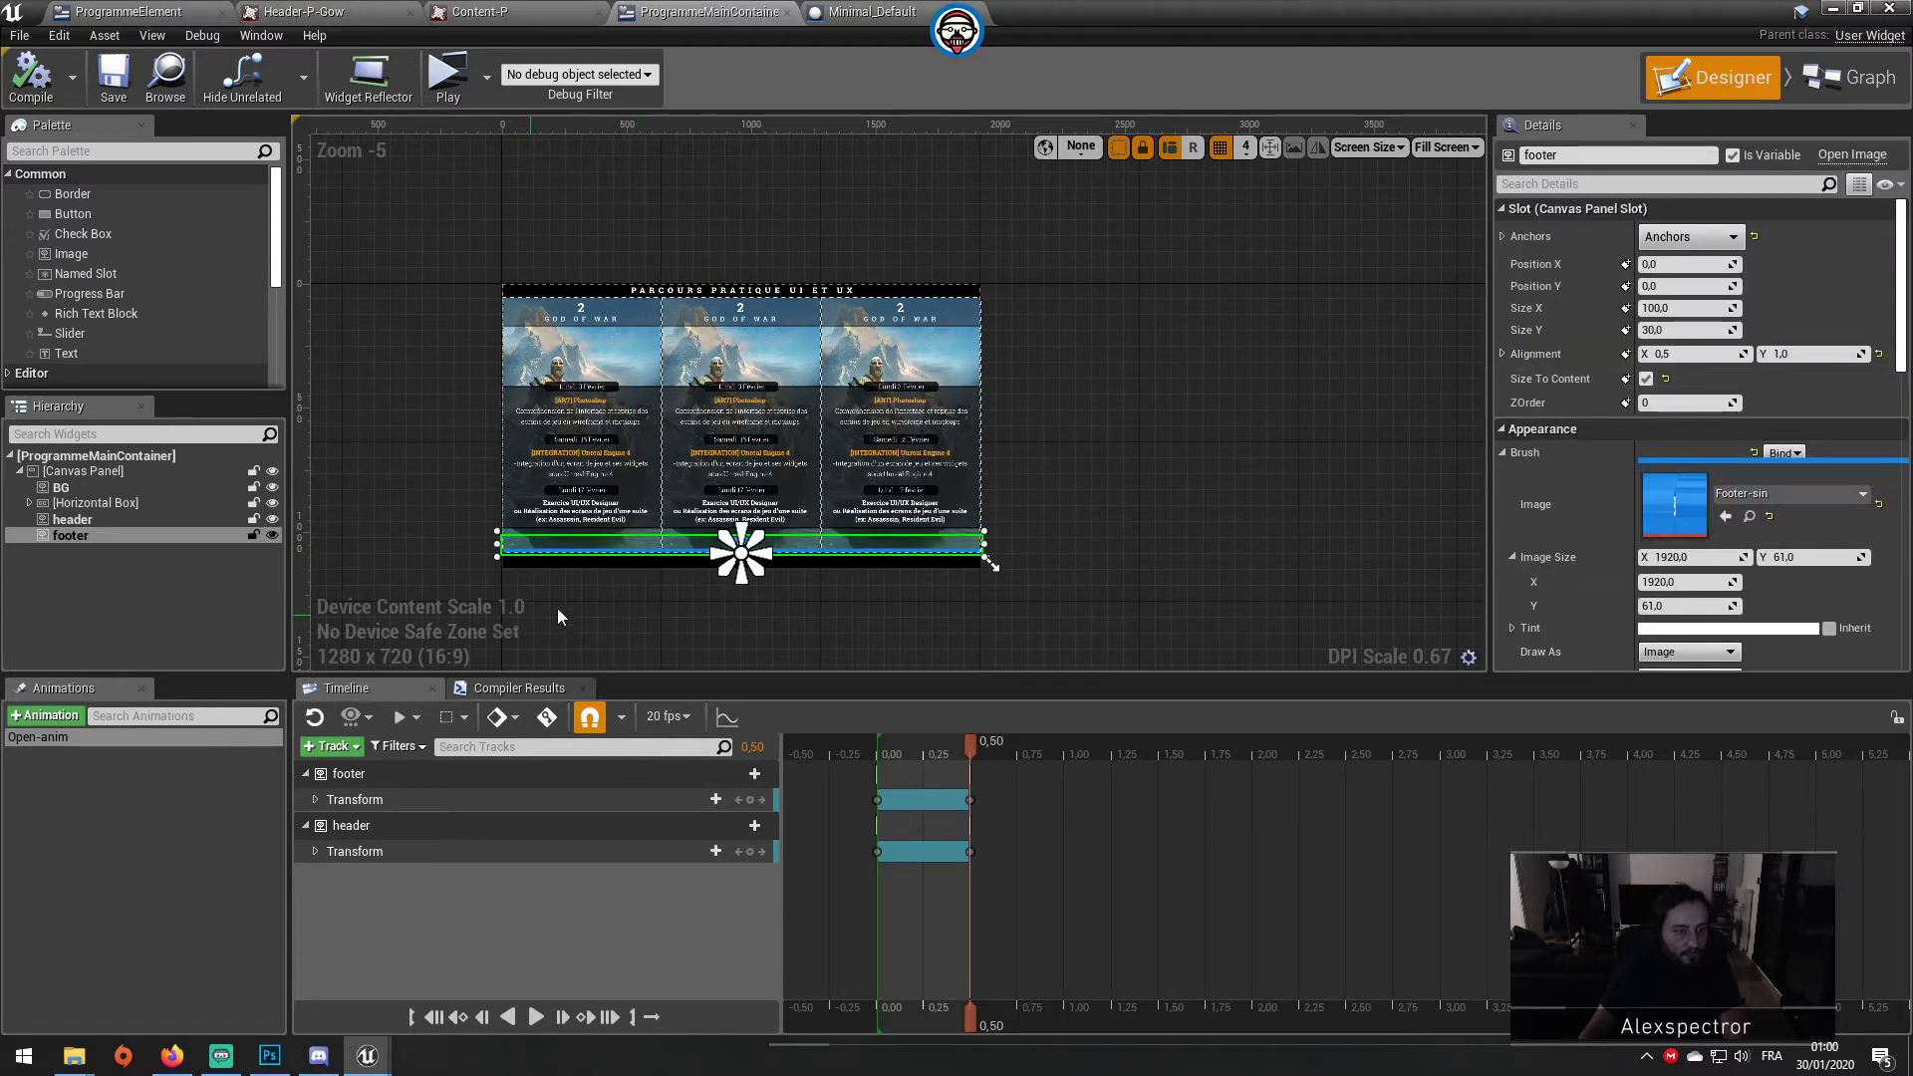
scroll(617, 588, up, 3)
scroll(617, 588, down, 1)
mouse_move(616, 588)
right_down()
mouse_move(774, 288)
mouse_move(762, 341)
right_up()
click(662, 558)
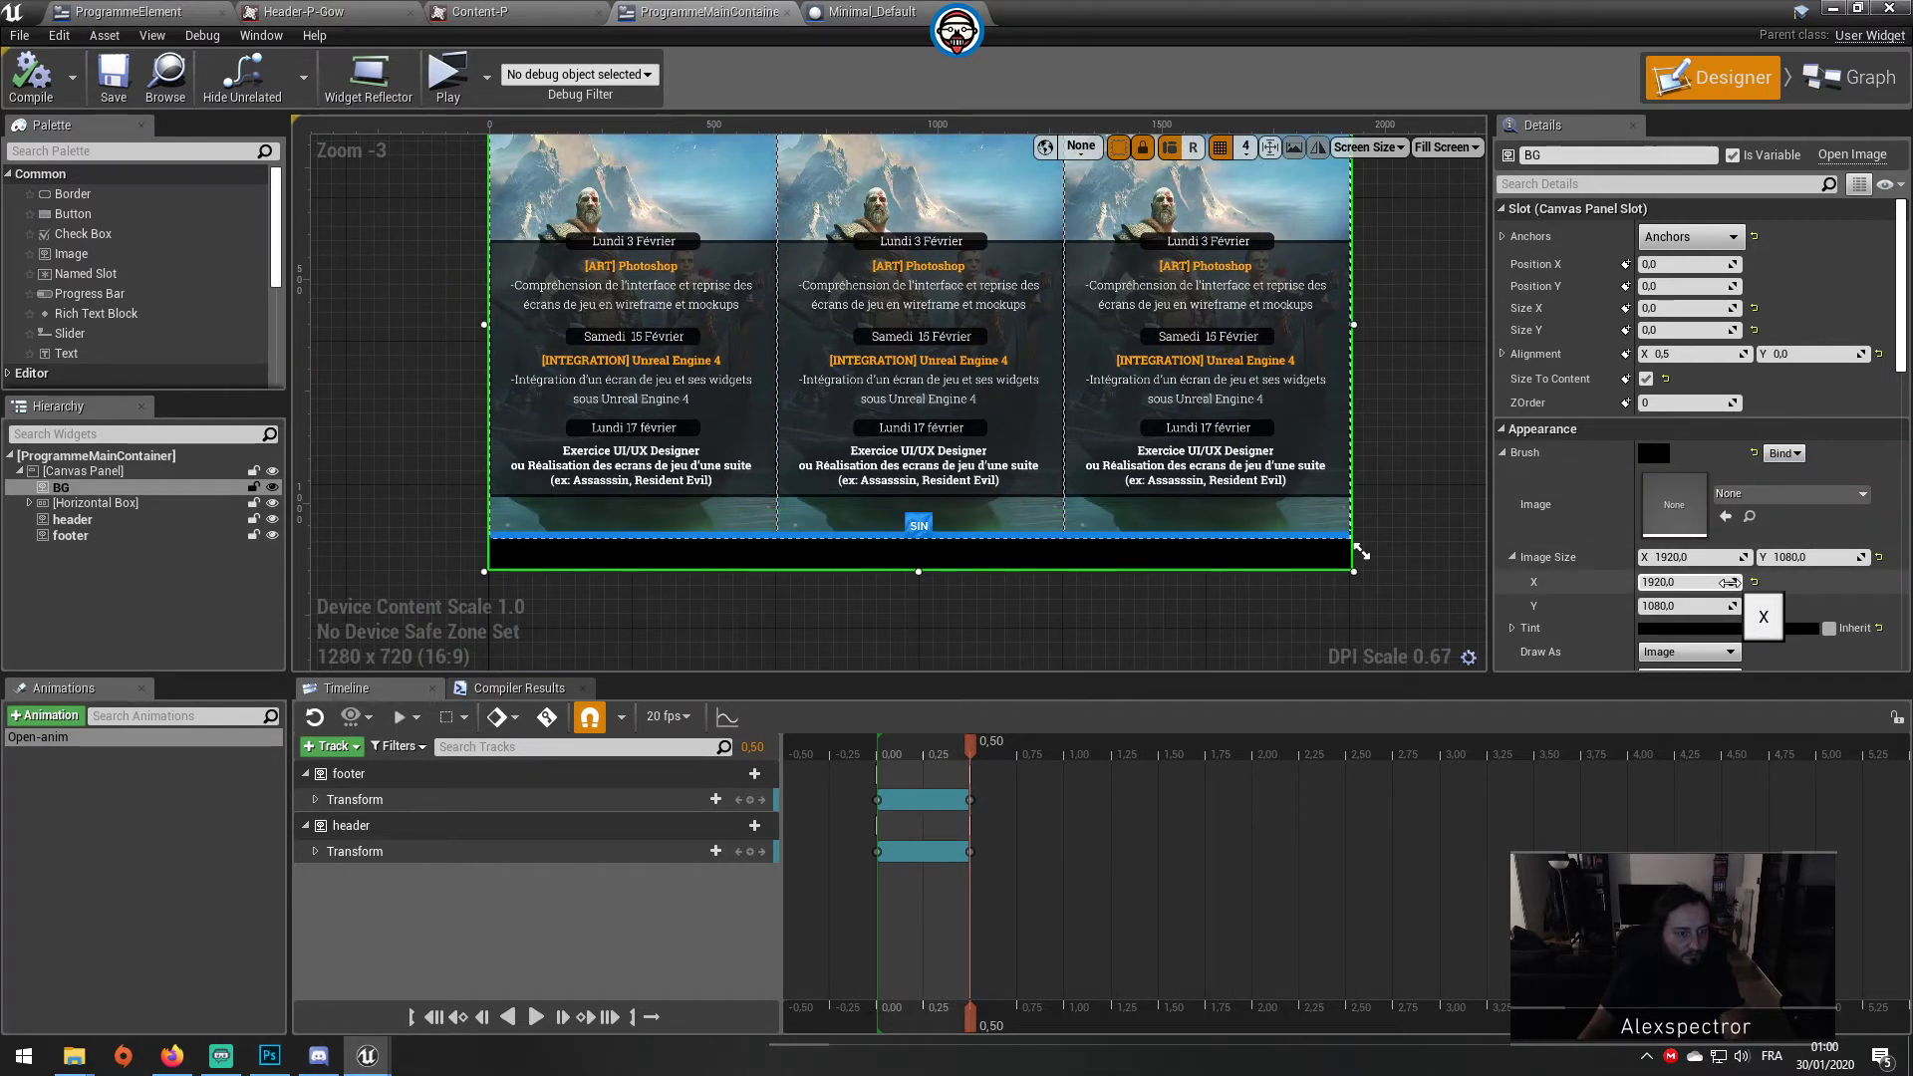
right_drag(1136, 595, 1201, 769)
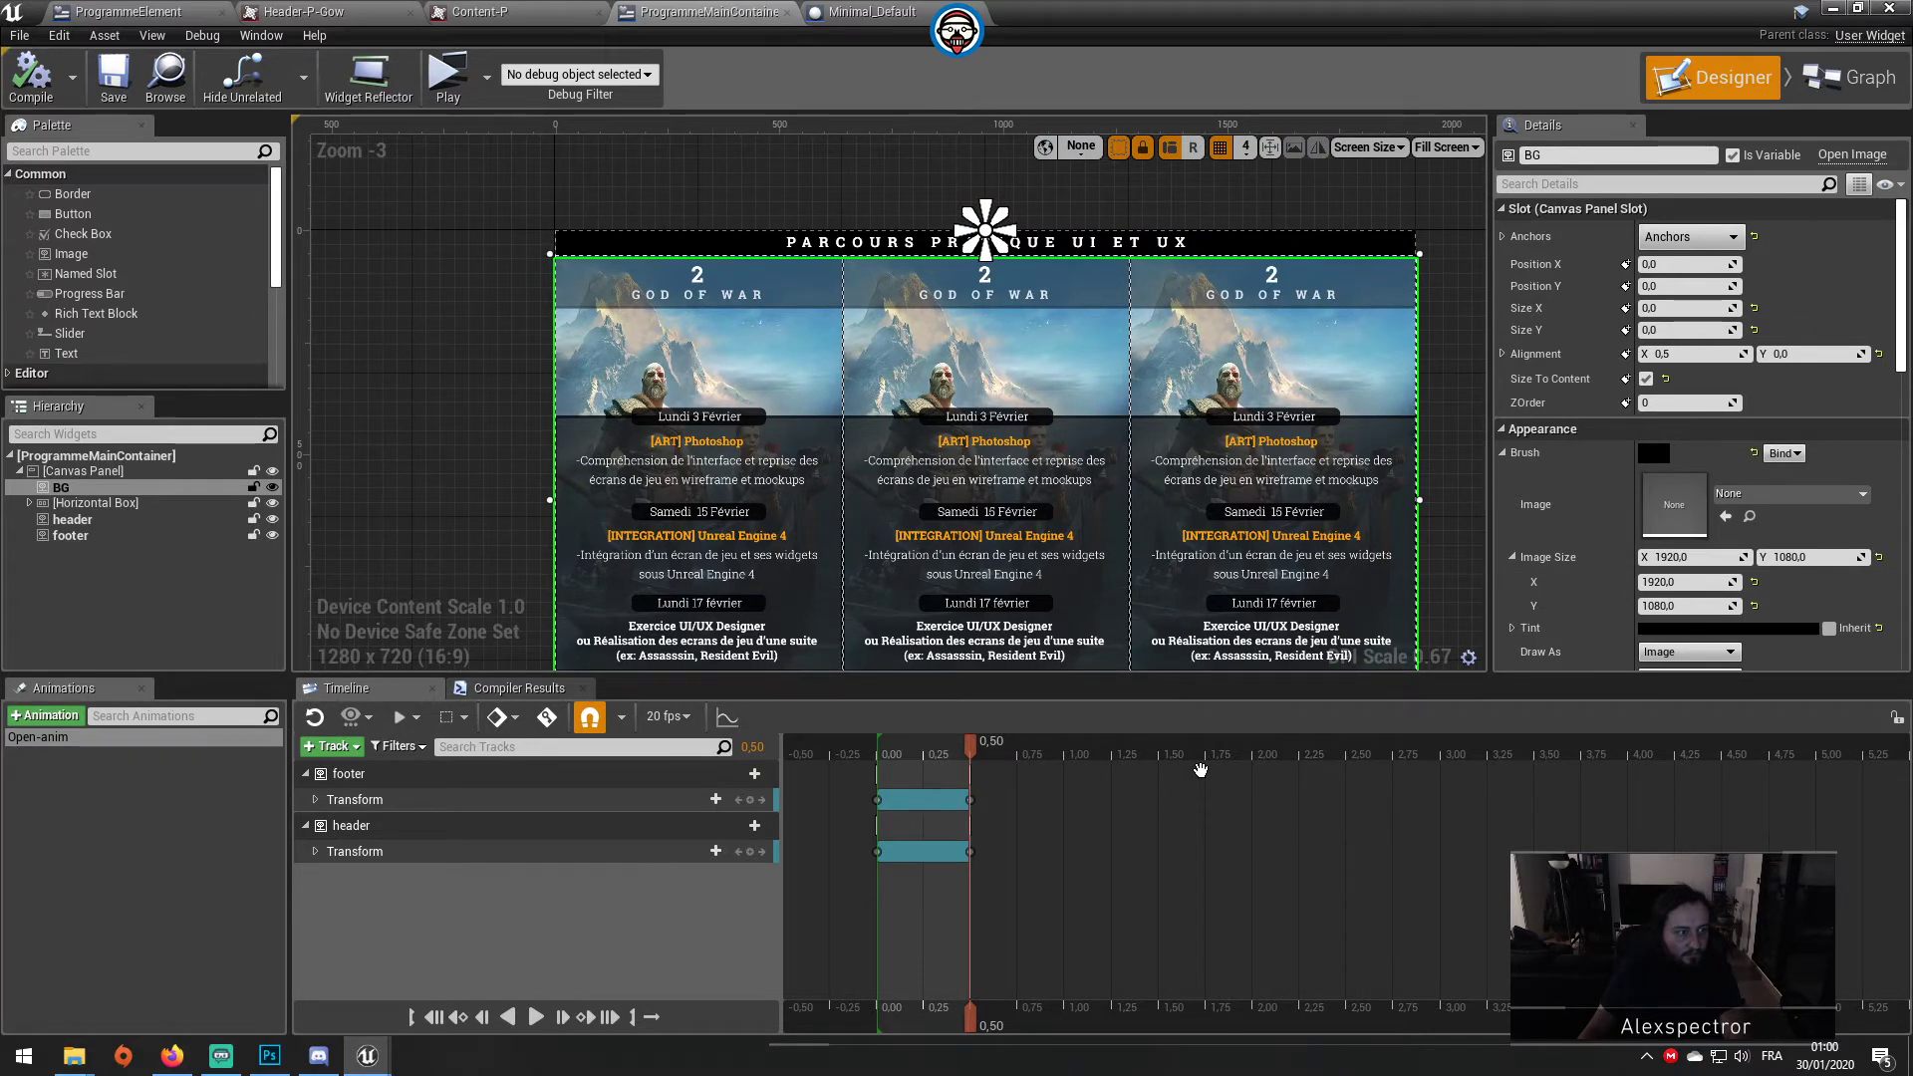
right_drag(1201, 769, 1219, 592)
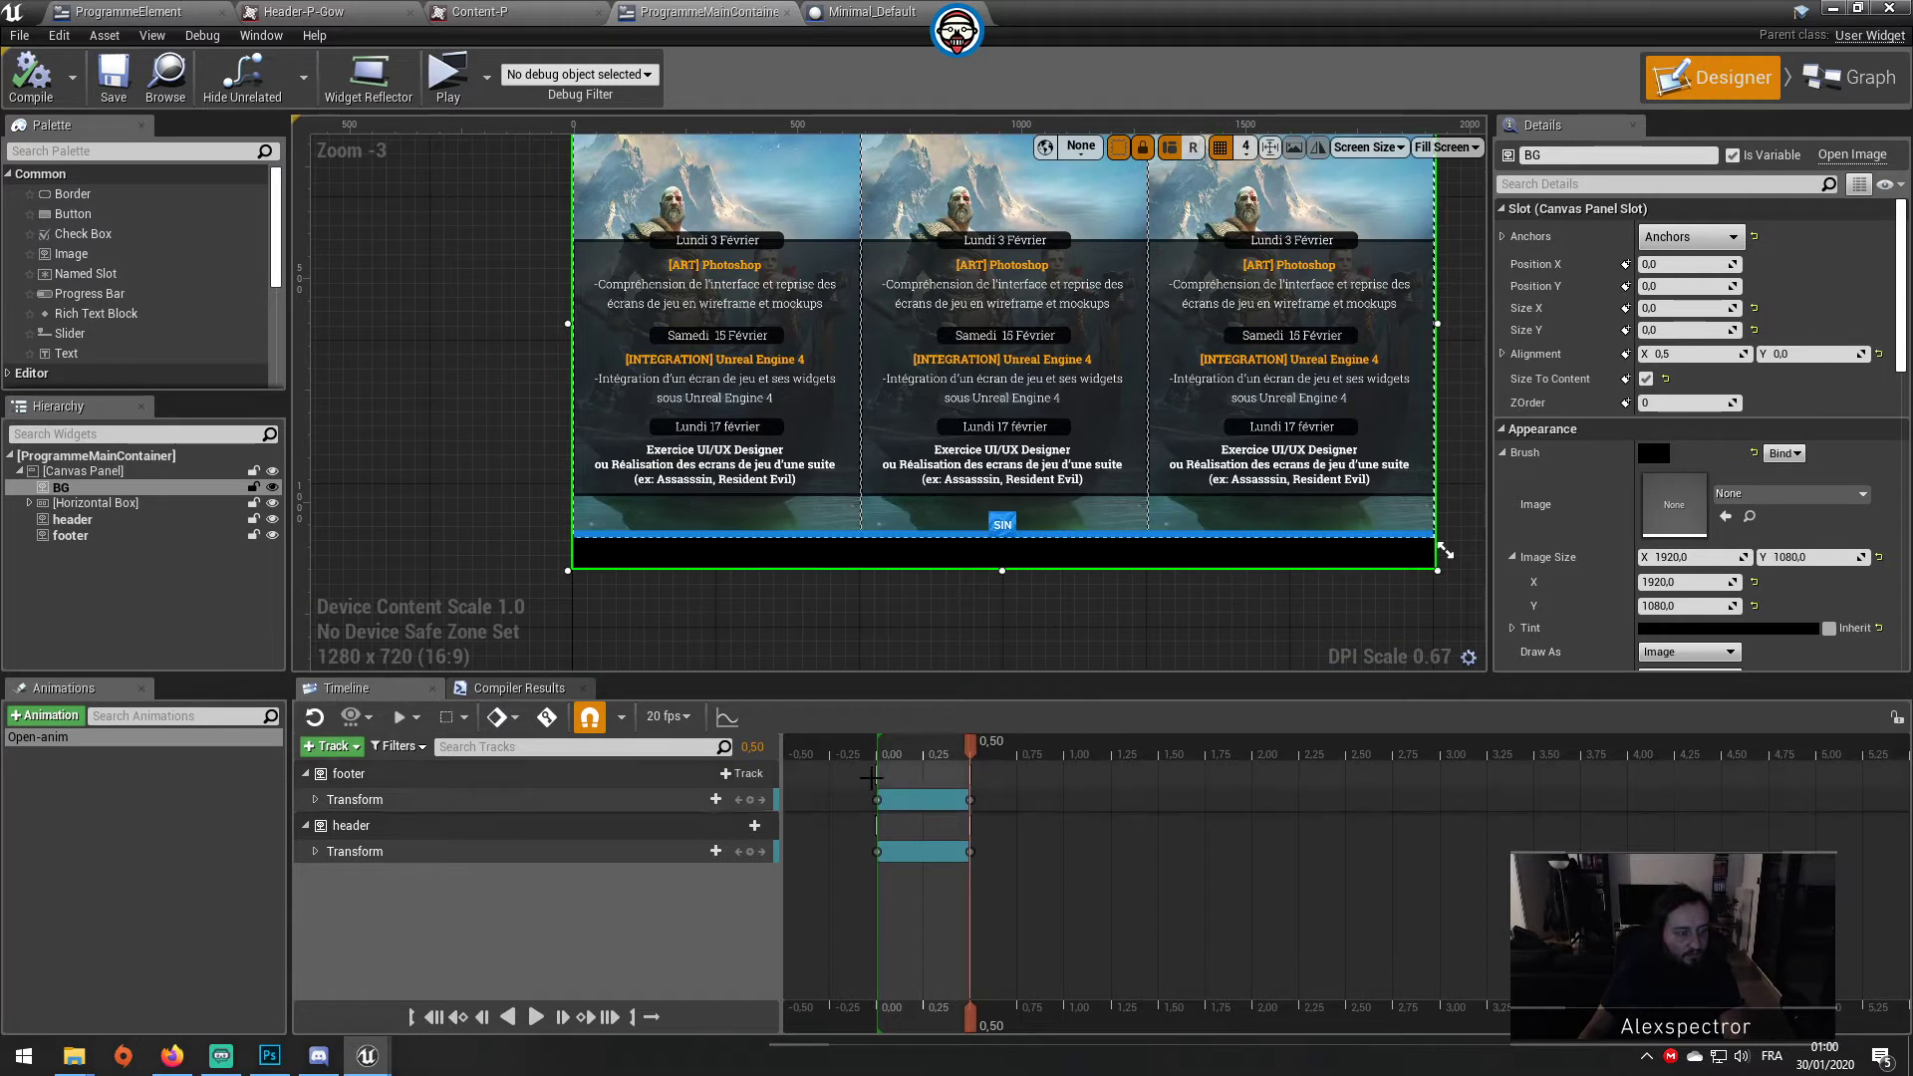
mouse_move(877, 752)
mouse_down()
mouse_move(1001, 752)
mouse_move(842, 769)
mouse_move(989, 764)
mouse_up()
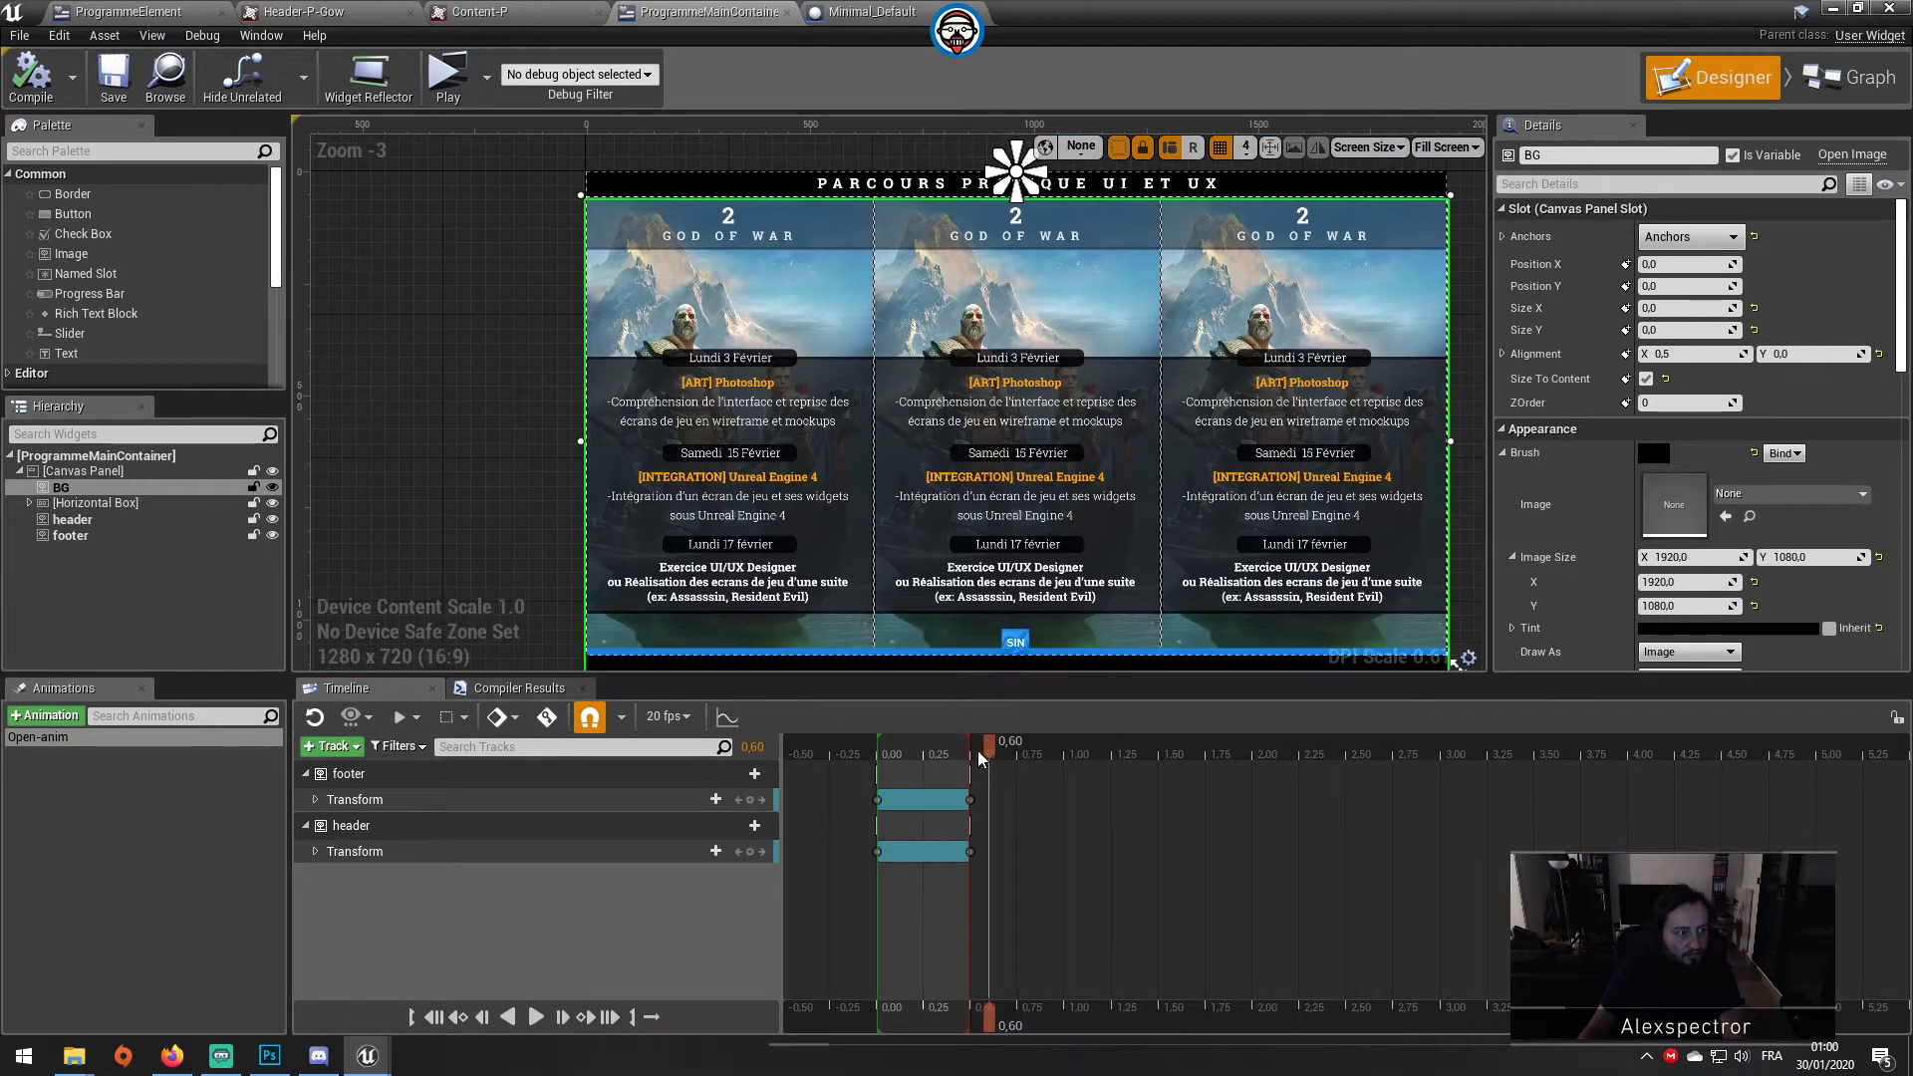
drag(979, 757, 862, 757)
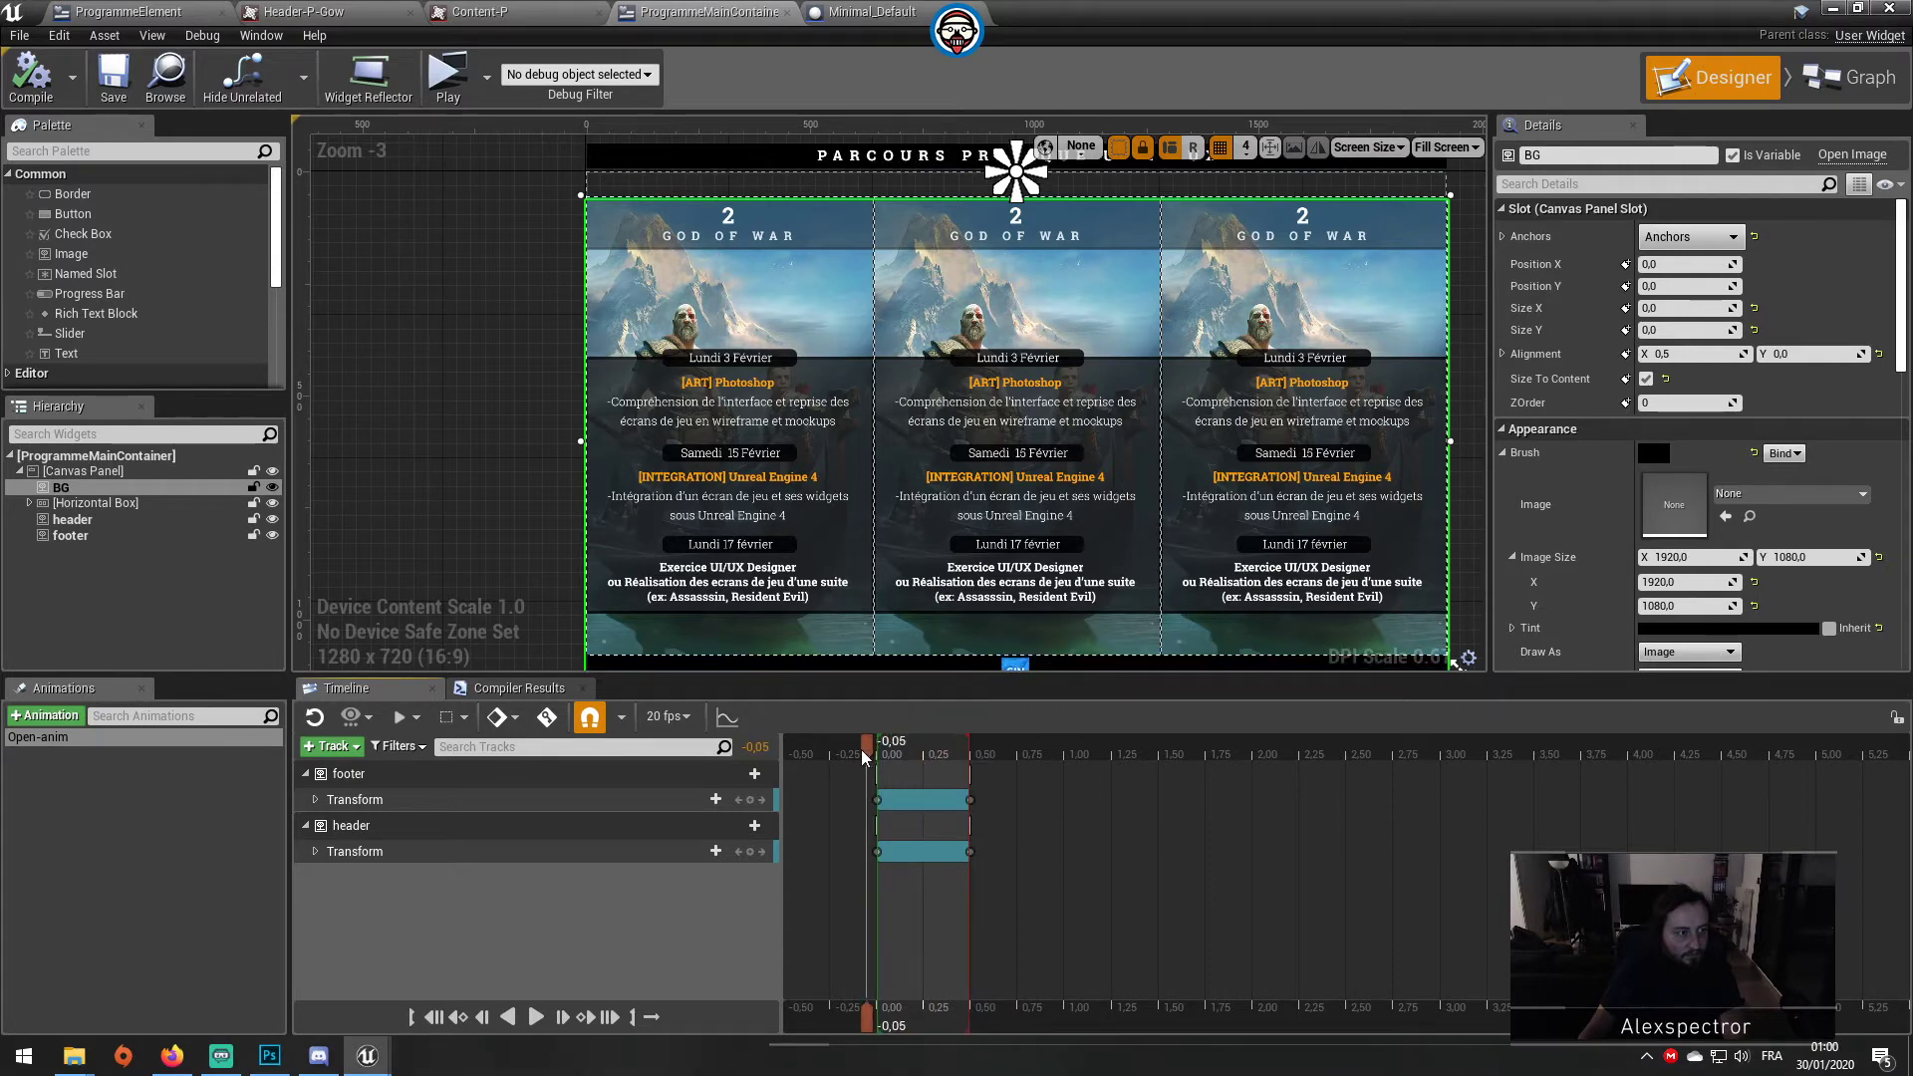
drag(863, 757, 838, 763)
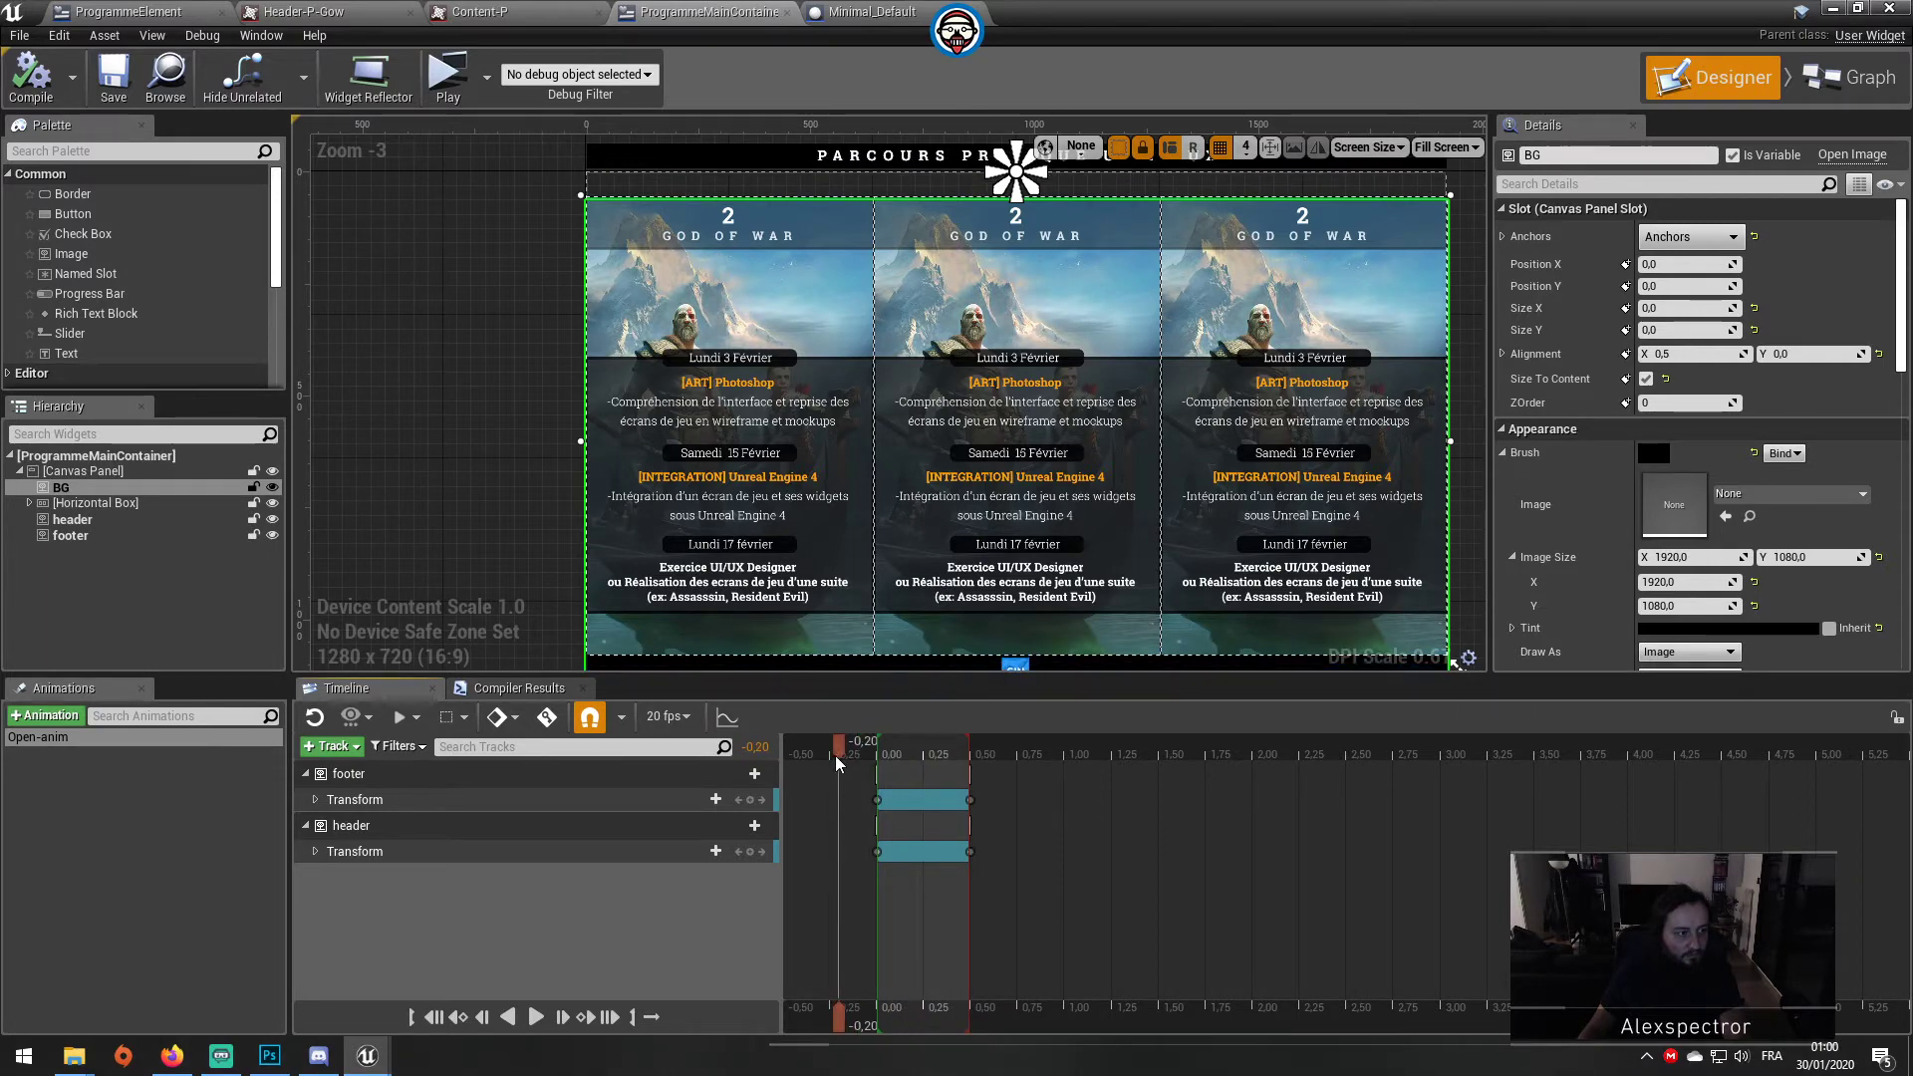
Step: Set BG's alignment to X 0.5 and Y 0.0
click(61, 487)
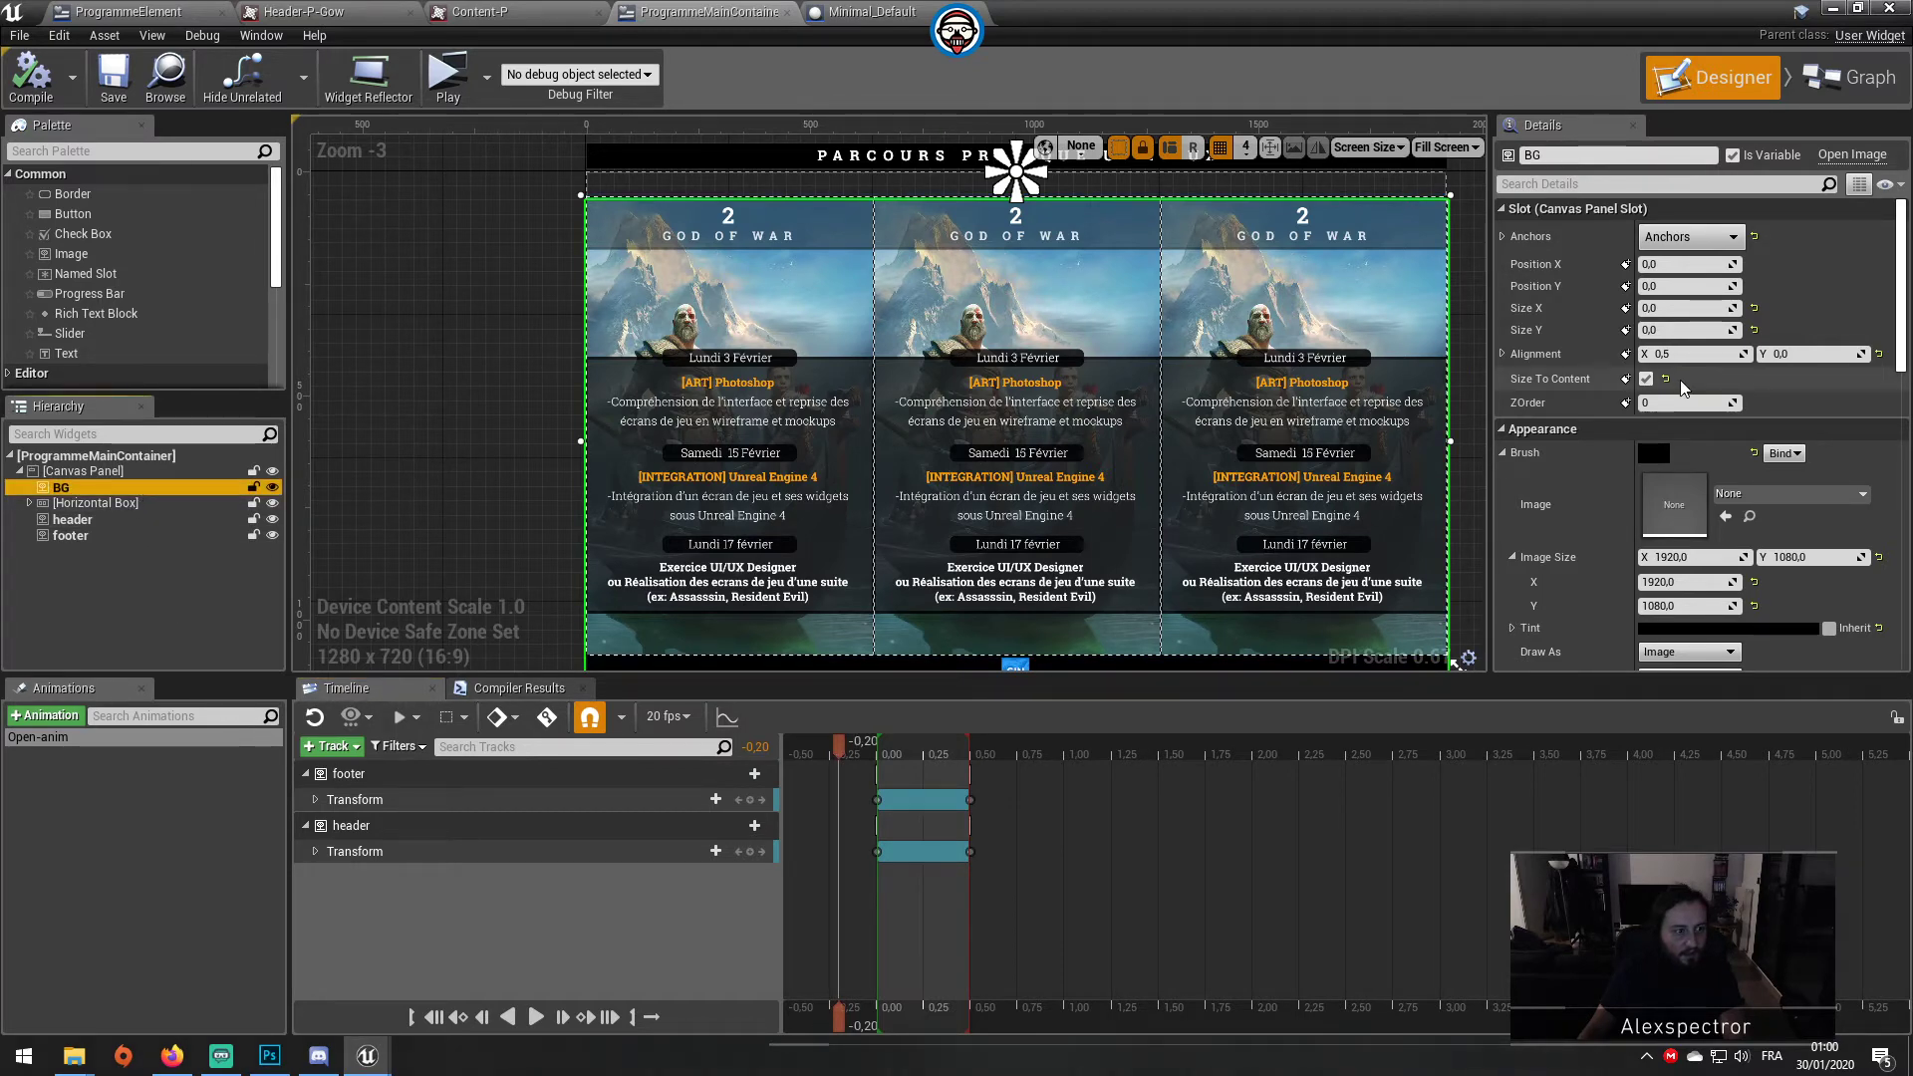
click(1682, 354)
key(Tab)
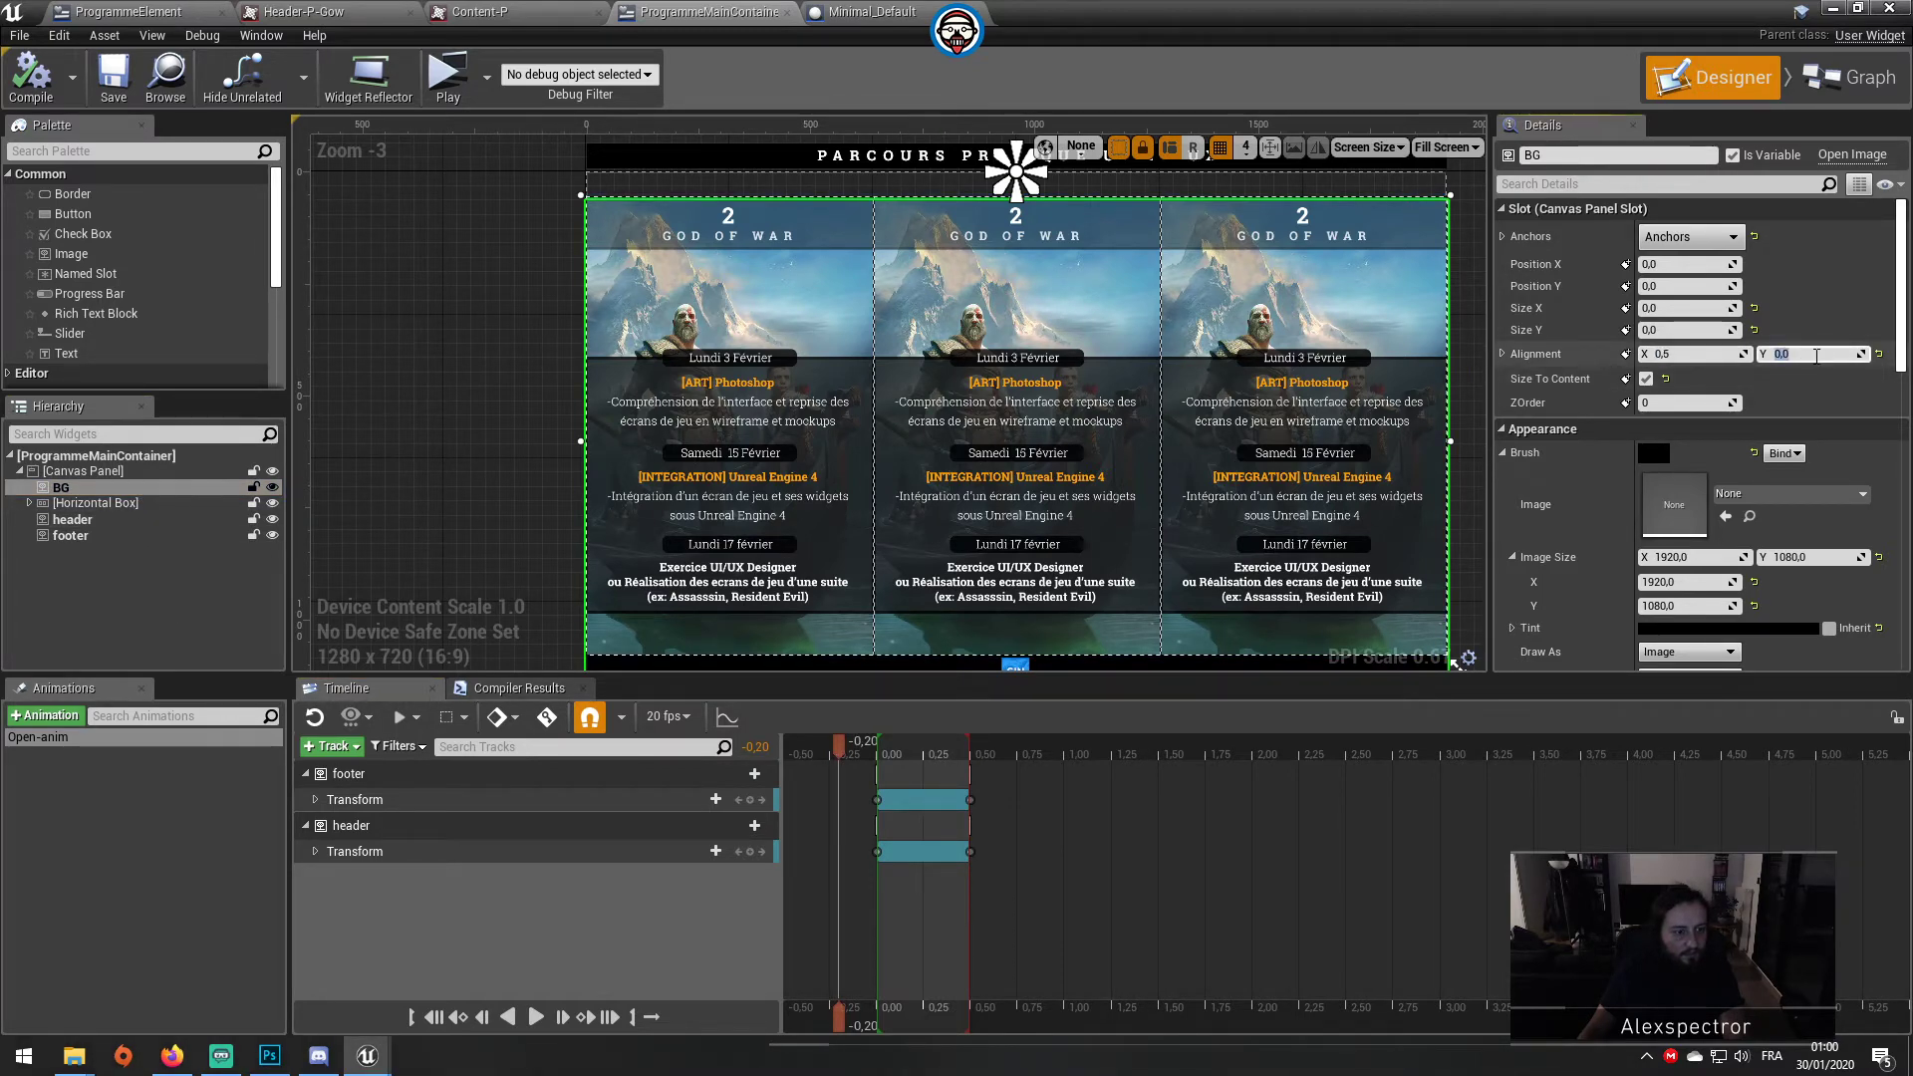
scroll(1759, 519, down, 1)
scroll(1759, 518, up, 1)
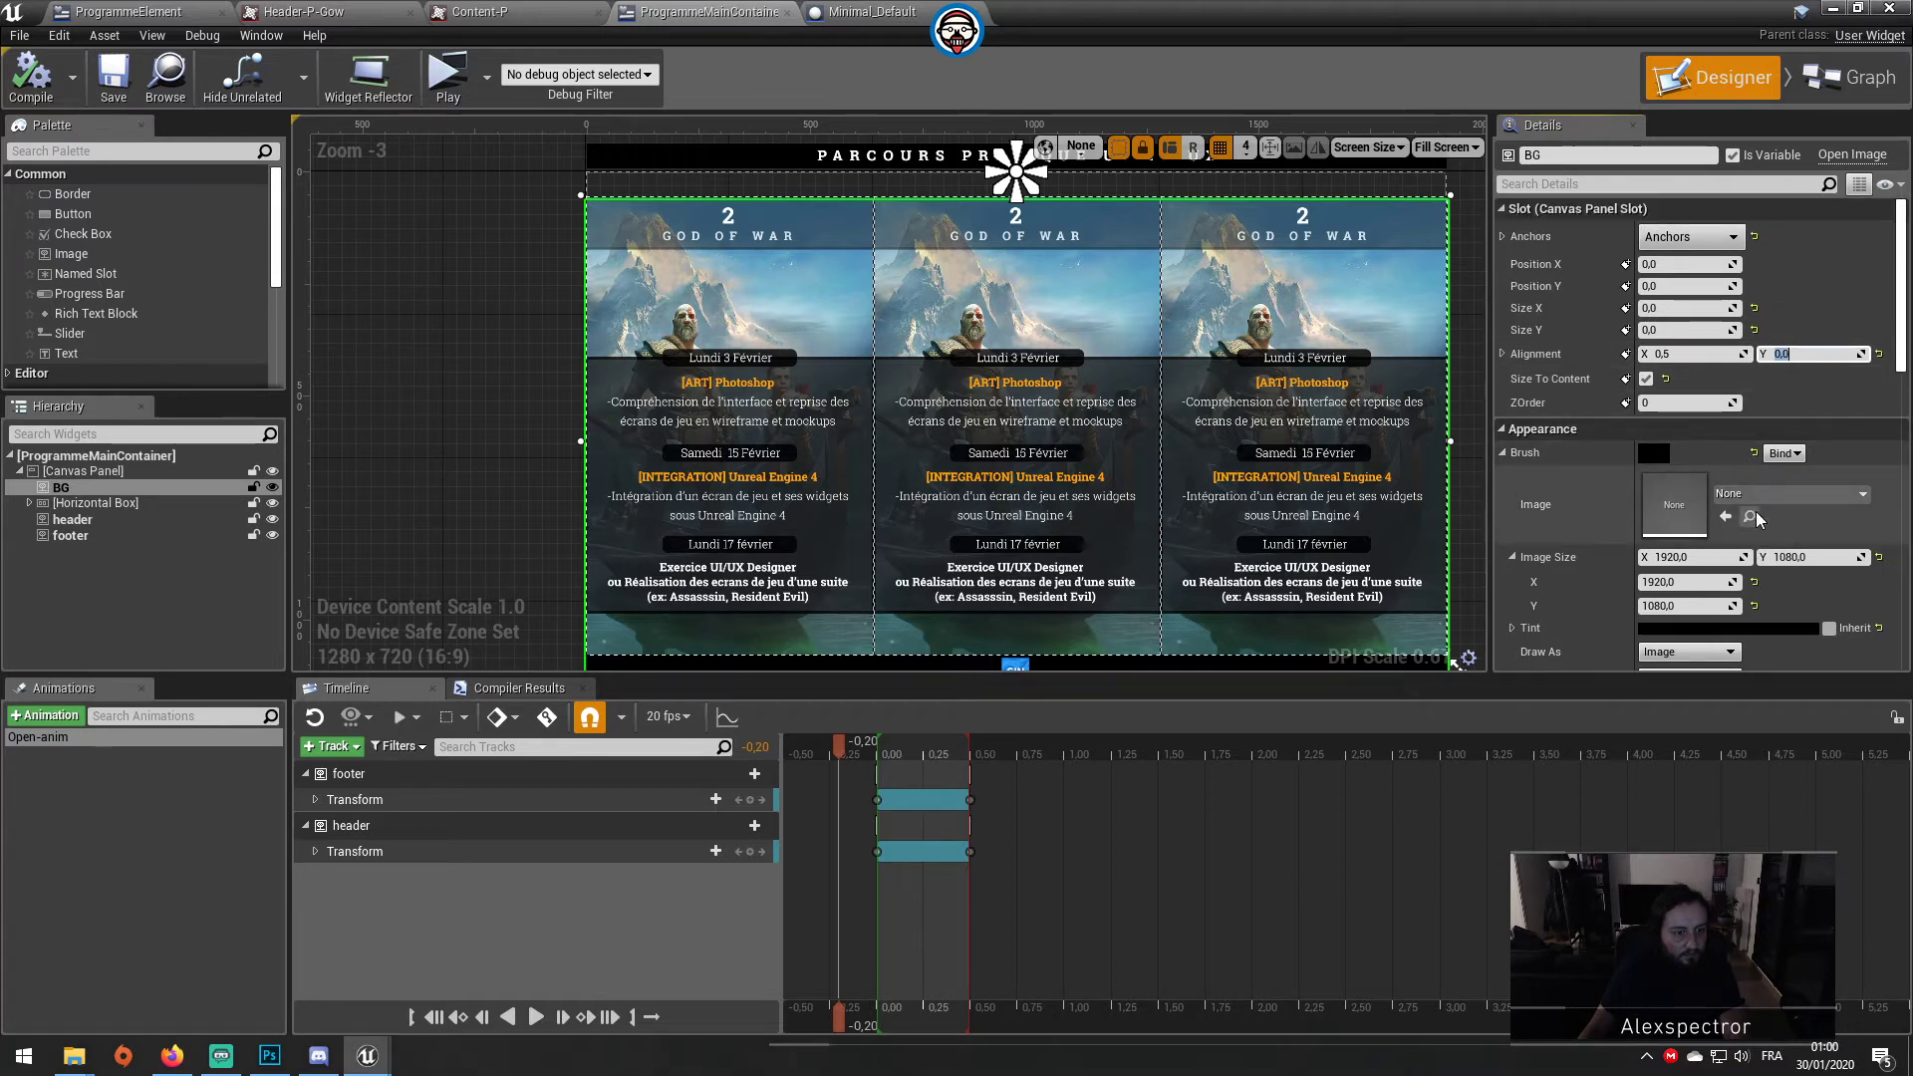
scroll(1759, 518, down, 1)
right_drag(1148, 465, 1162, 347)
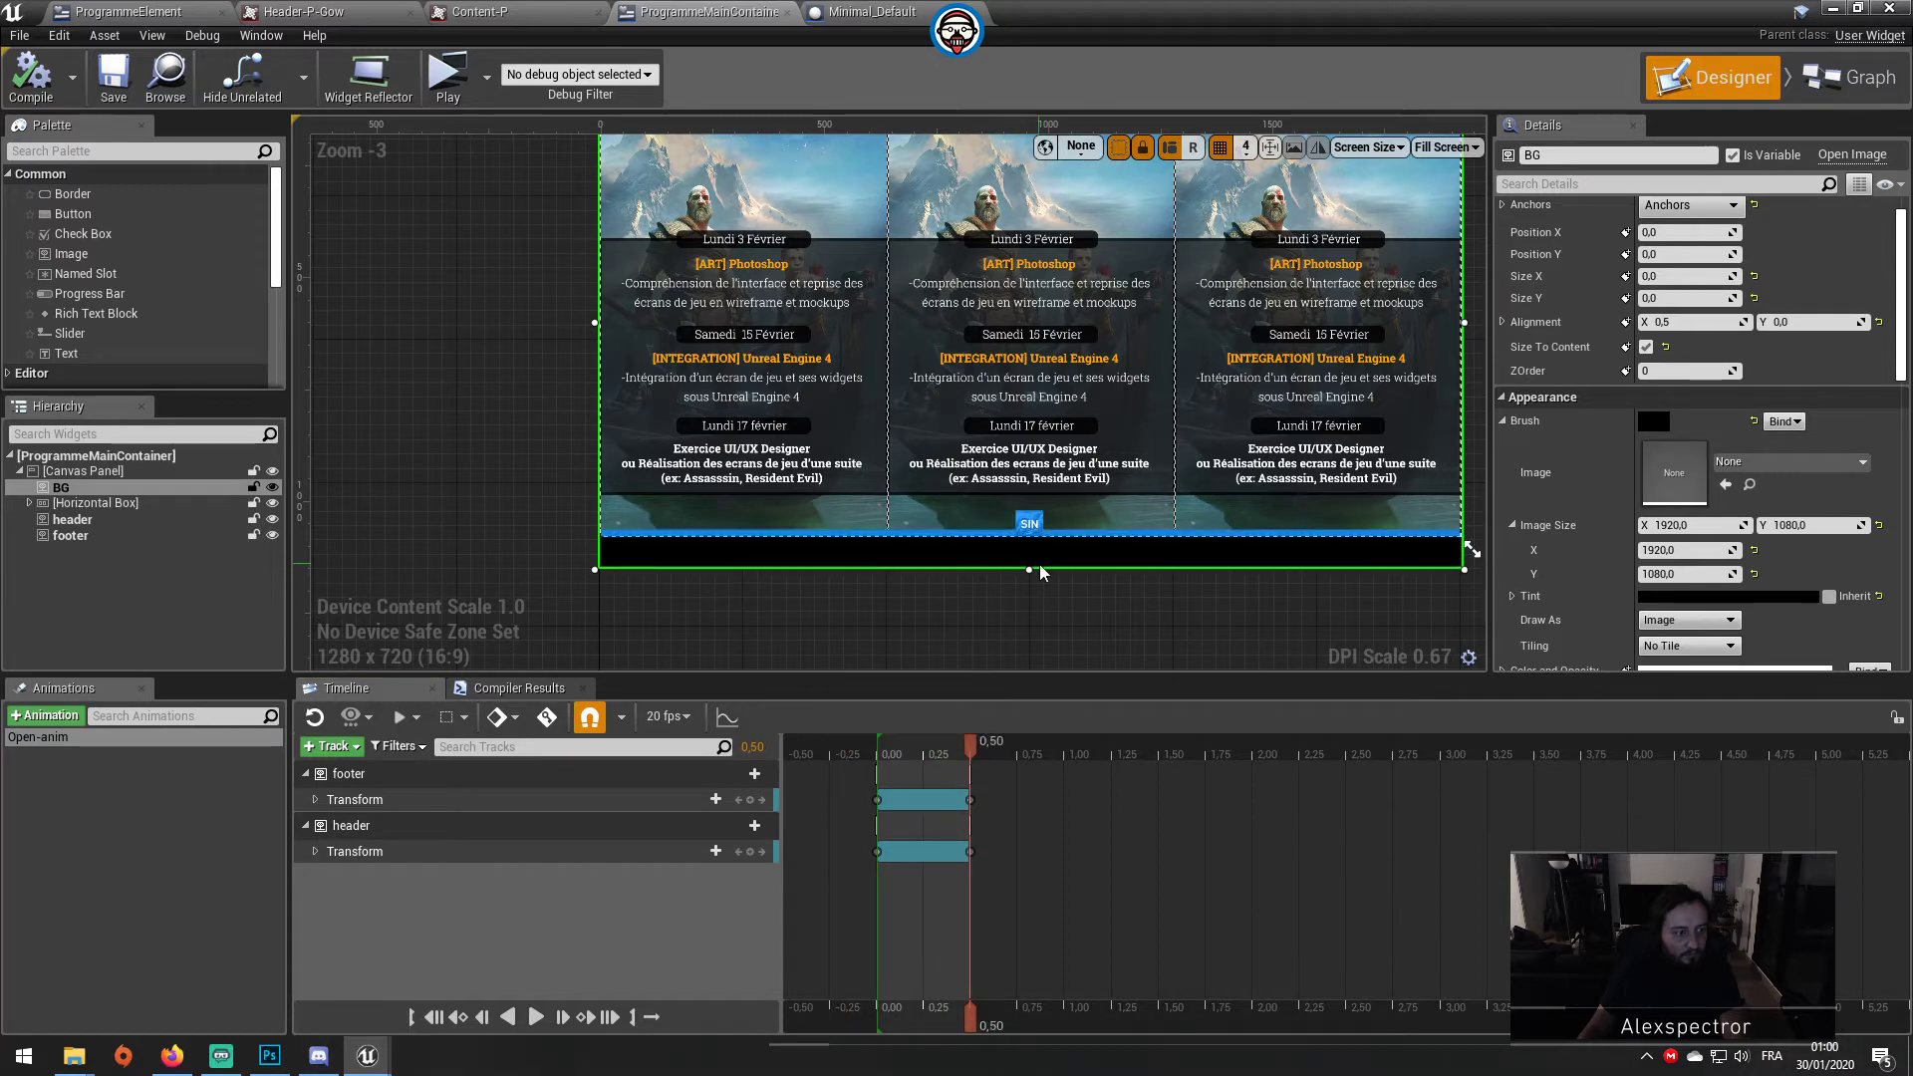
Step: Scrub the Open-anim preview back to its start at -0.30
scroll(1039, 572, up, 1)
scroll(1039, 572, up, 1)
right_drag(1026, 200, 1072, 495)
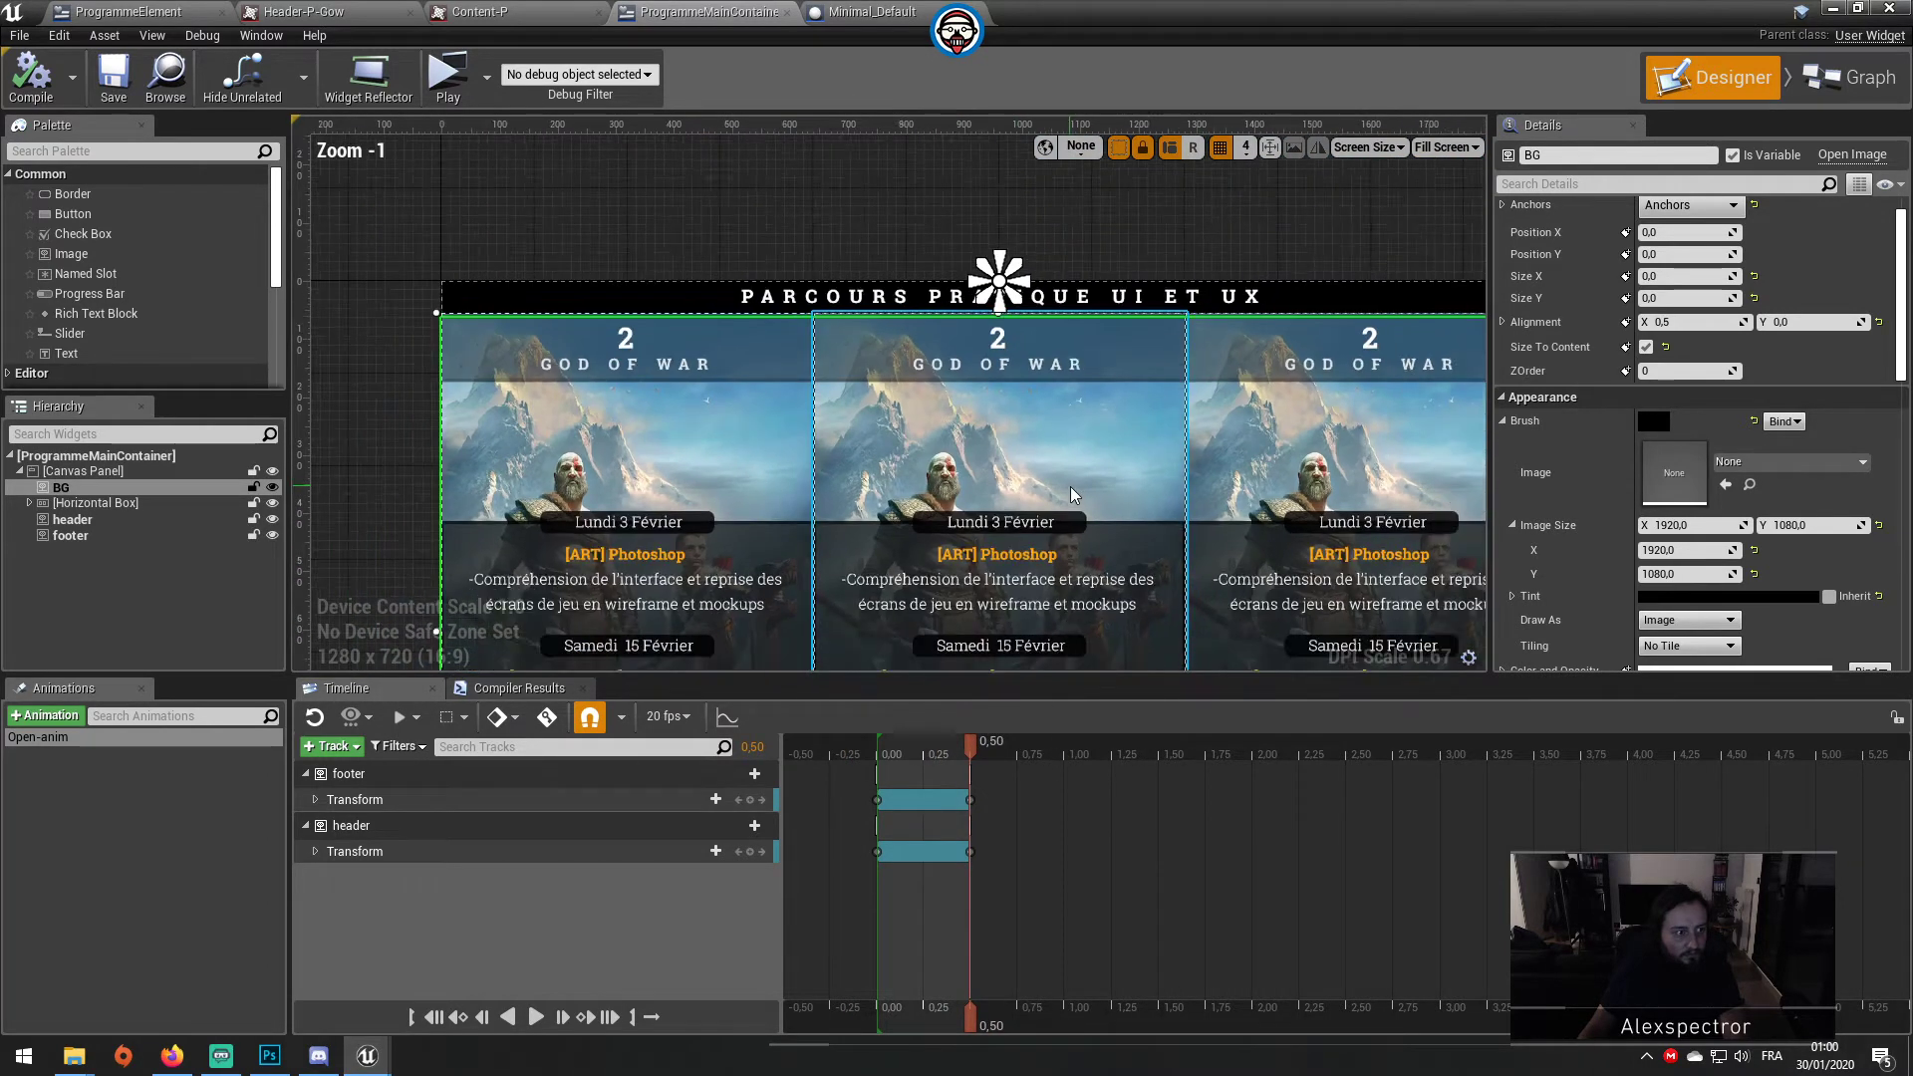
scroll(1072, 495, down, 2)
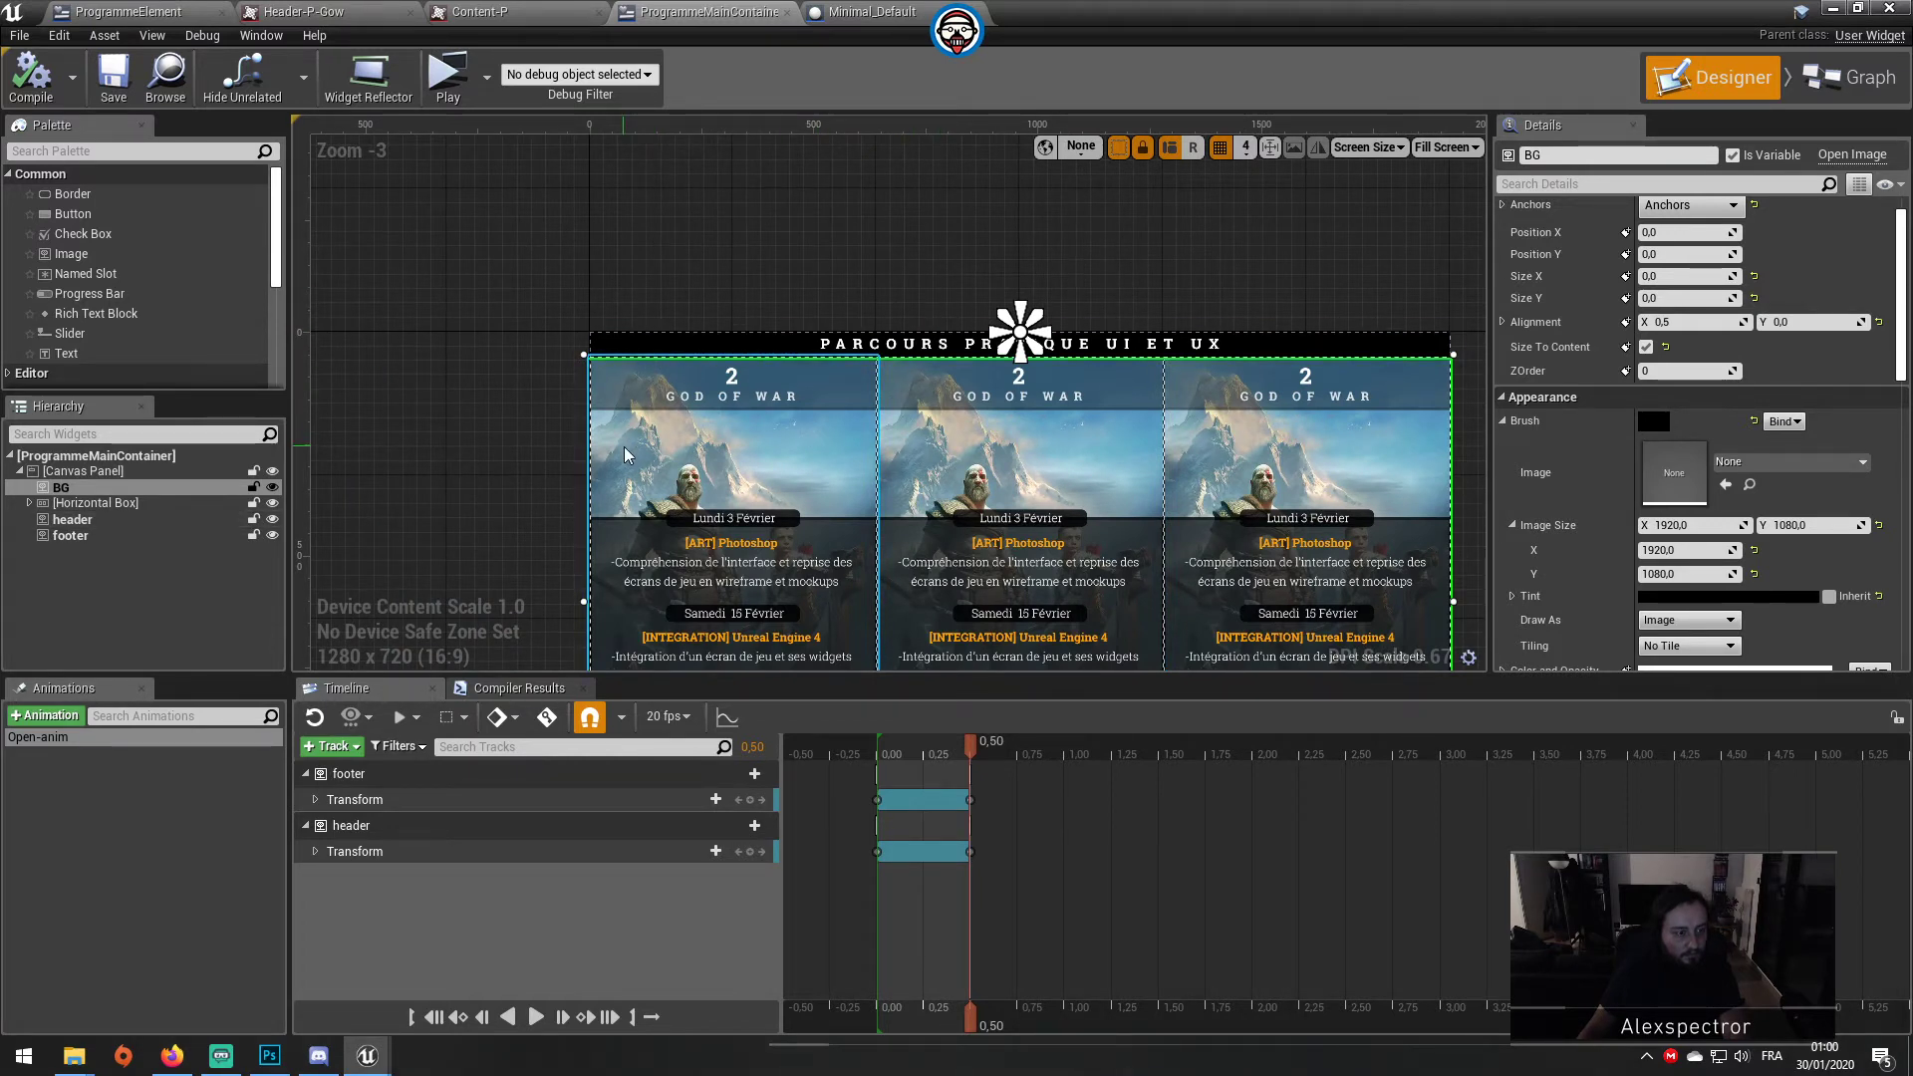
drag(907, 750, 821, 767)
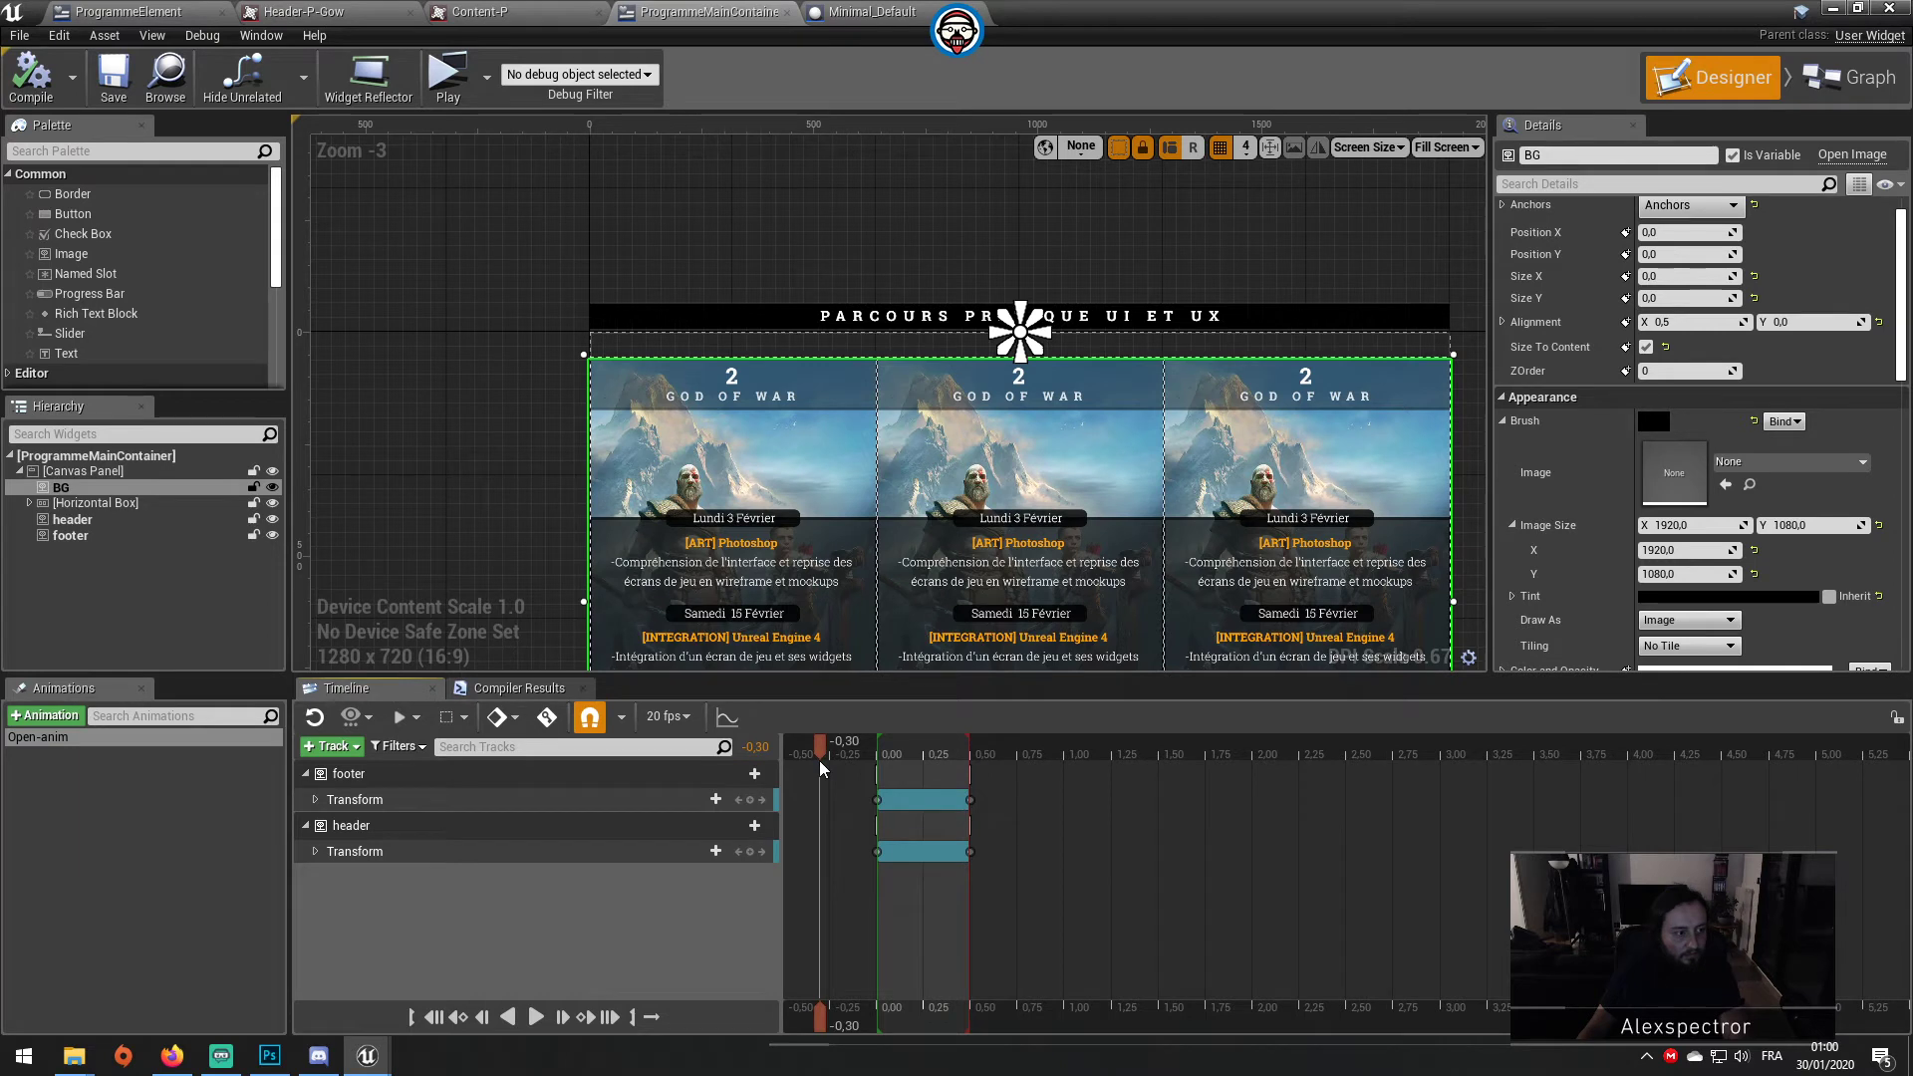
Step: Shrink BG's Image Size Y, then restore it to 1080
scroll(1674, 299, up, 1)
click(1674, 287)
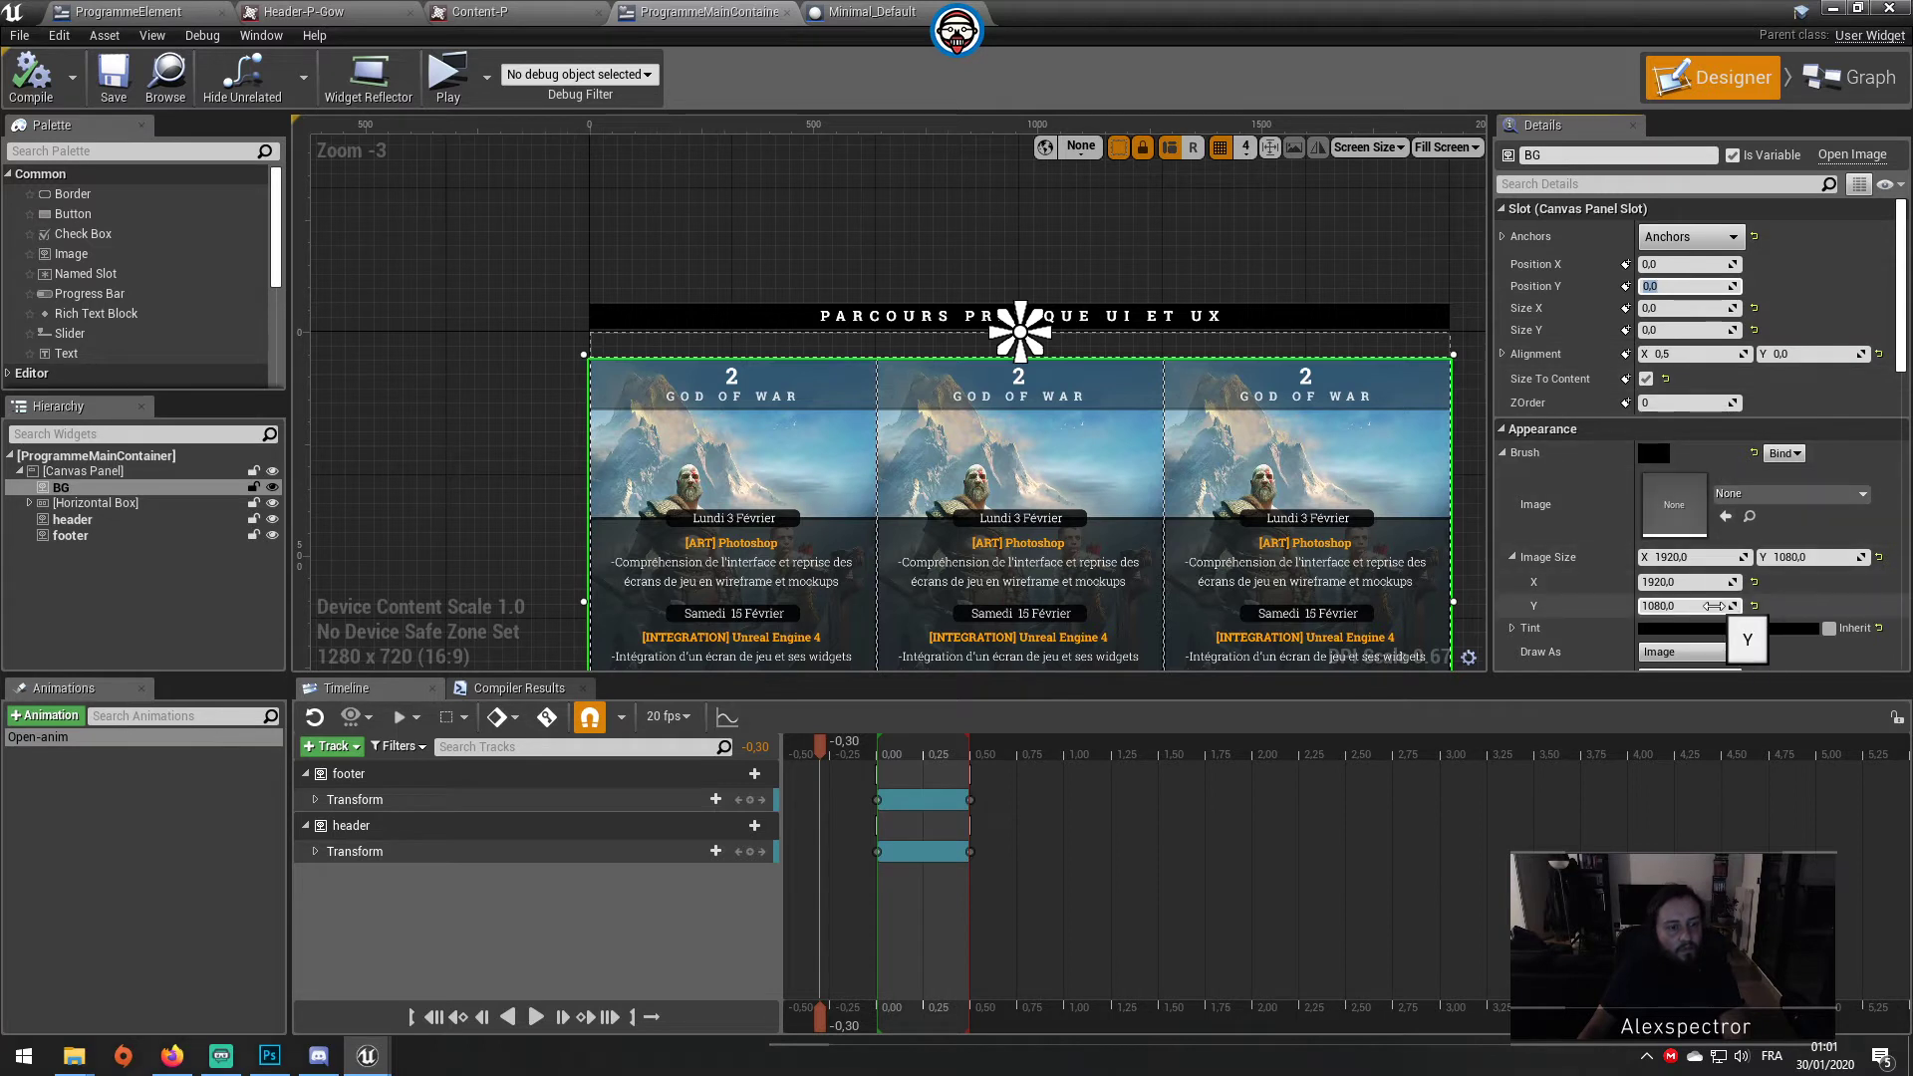
scroll(1716, 615, down, 1)
scroll(1716, 615, down, 2)
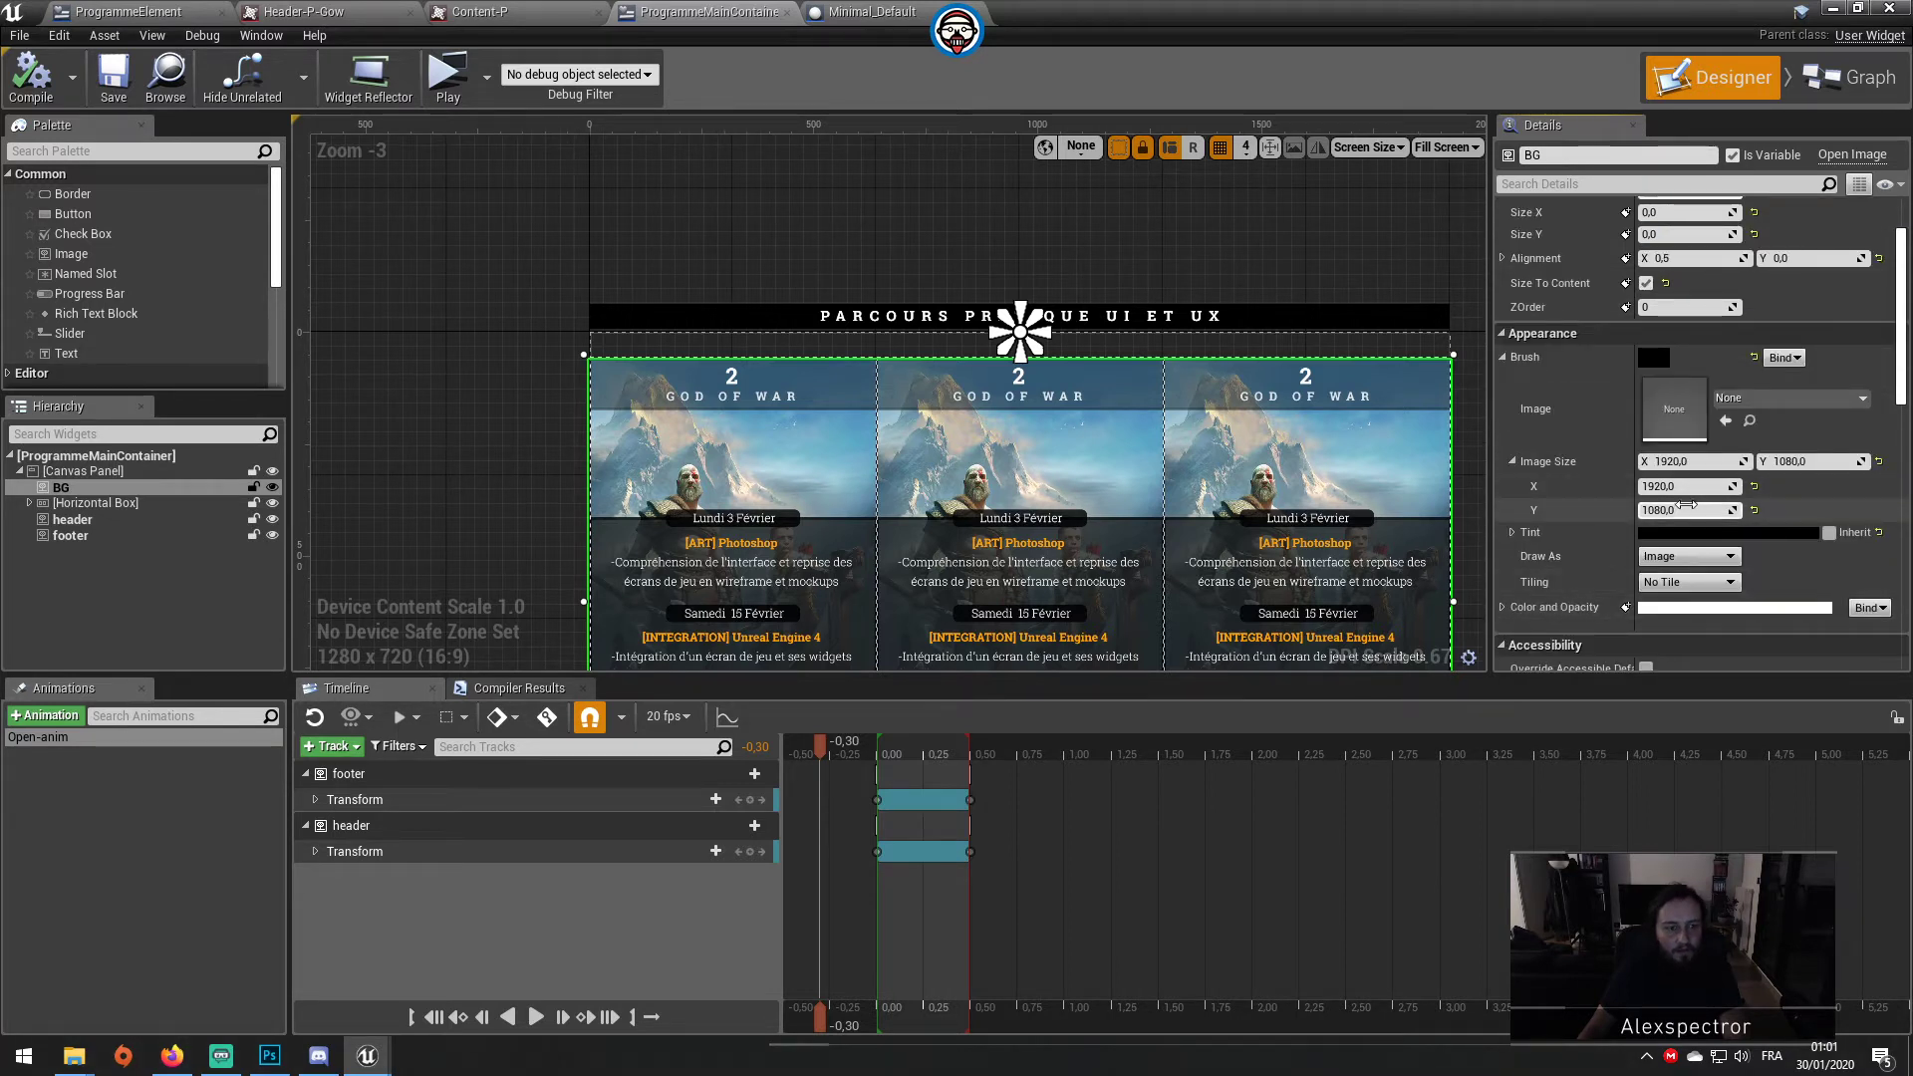
drag(1707, 508, 1640, 509)
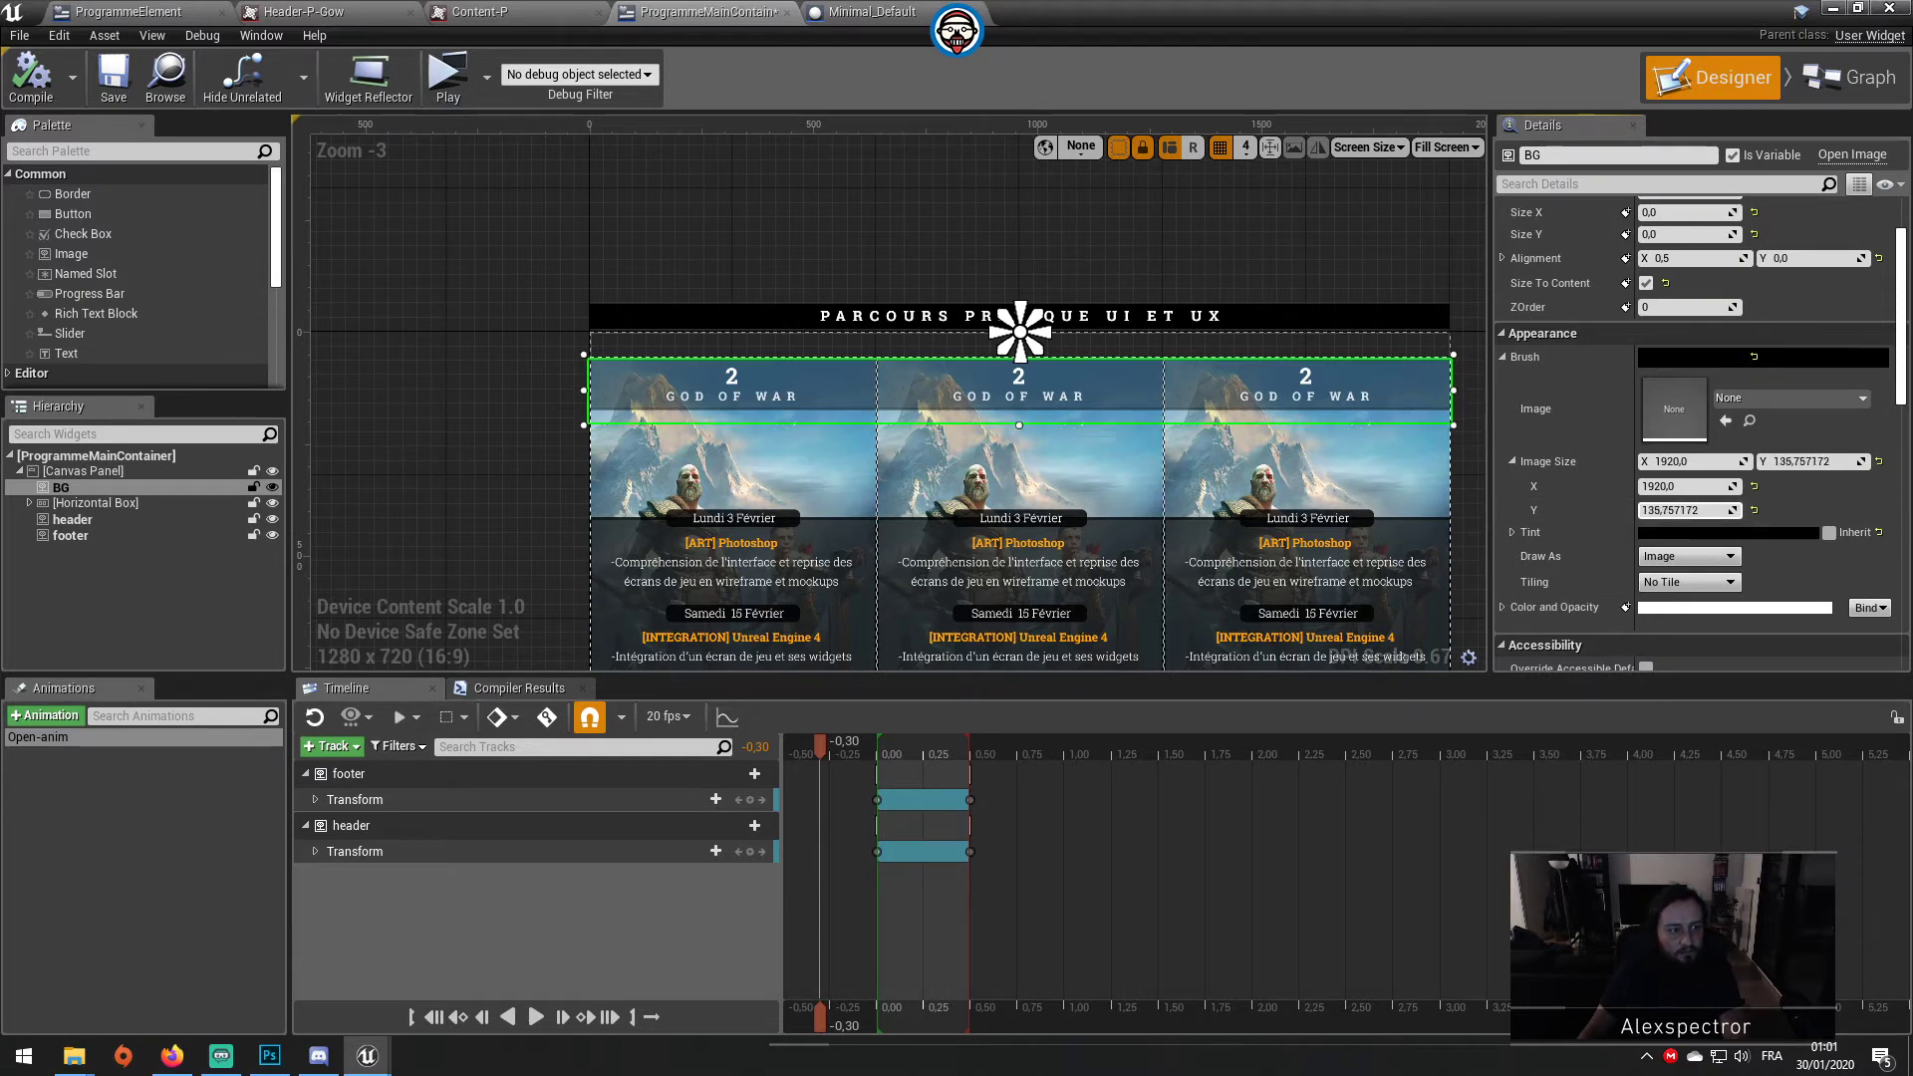
click(1245, 558)
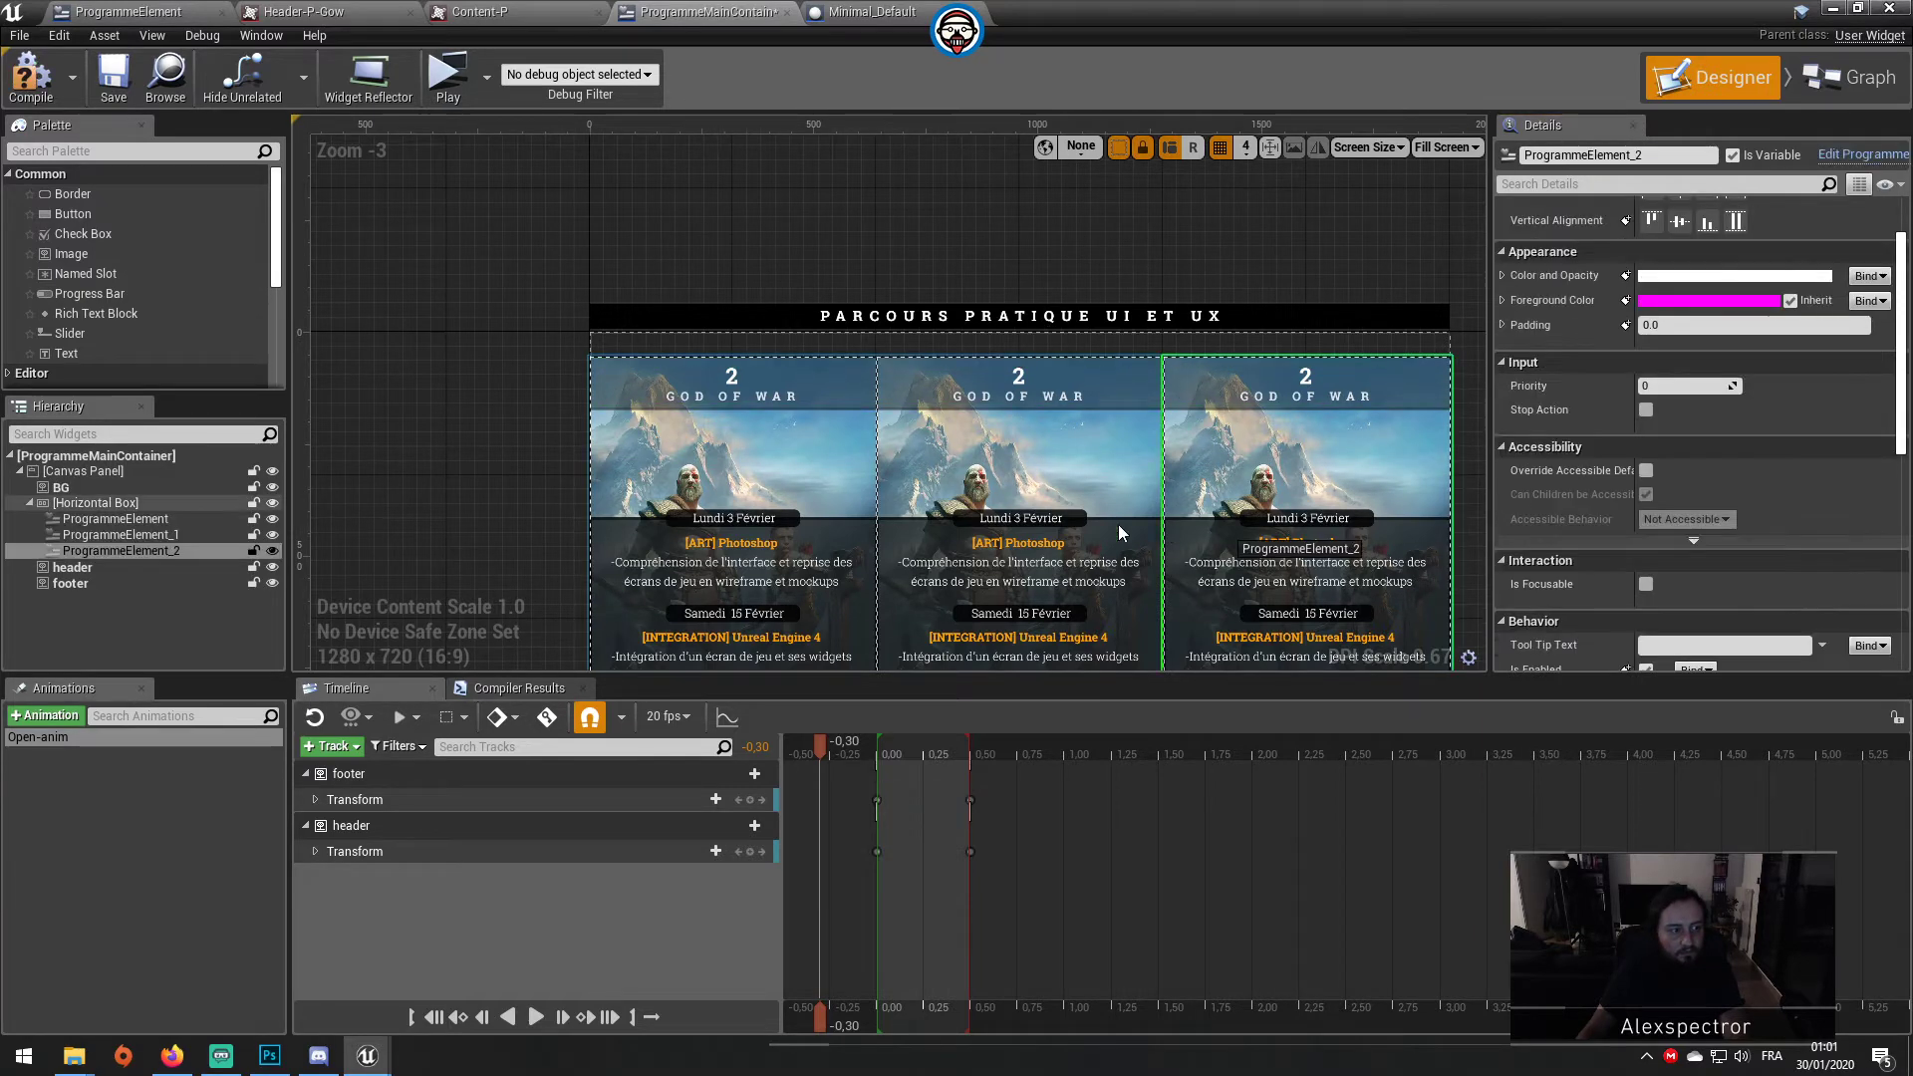
click(118, 489)
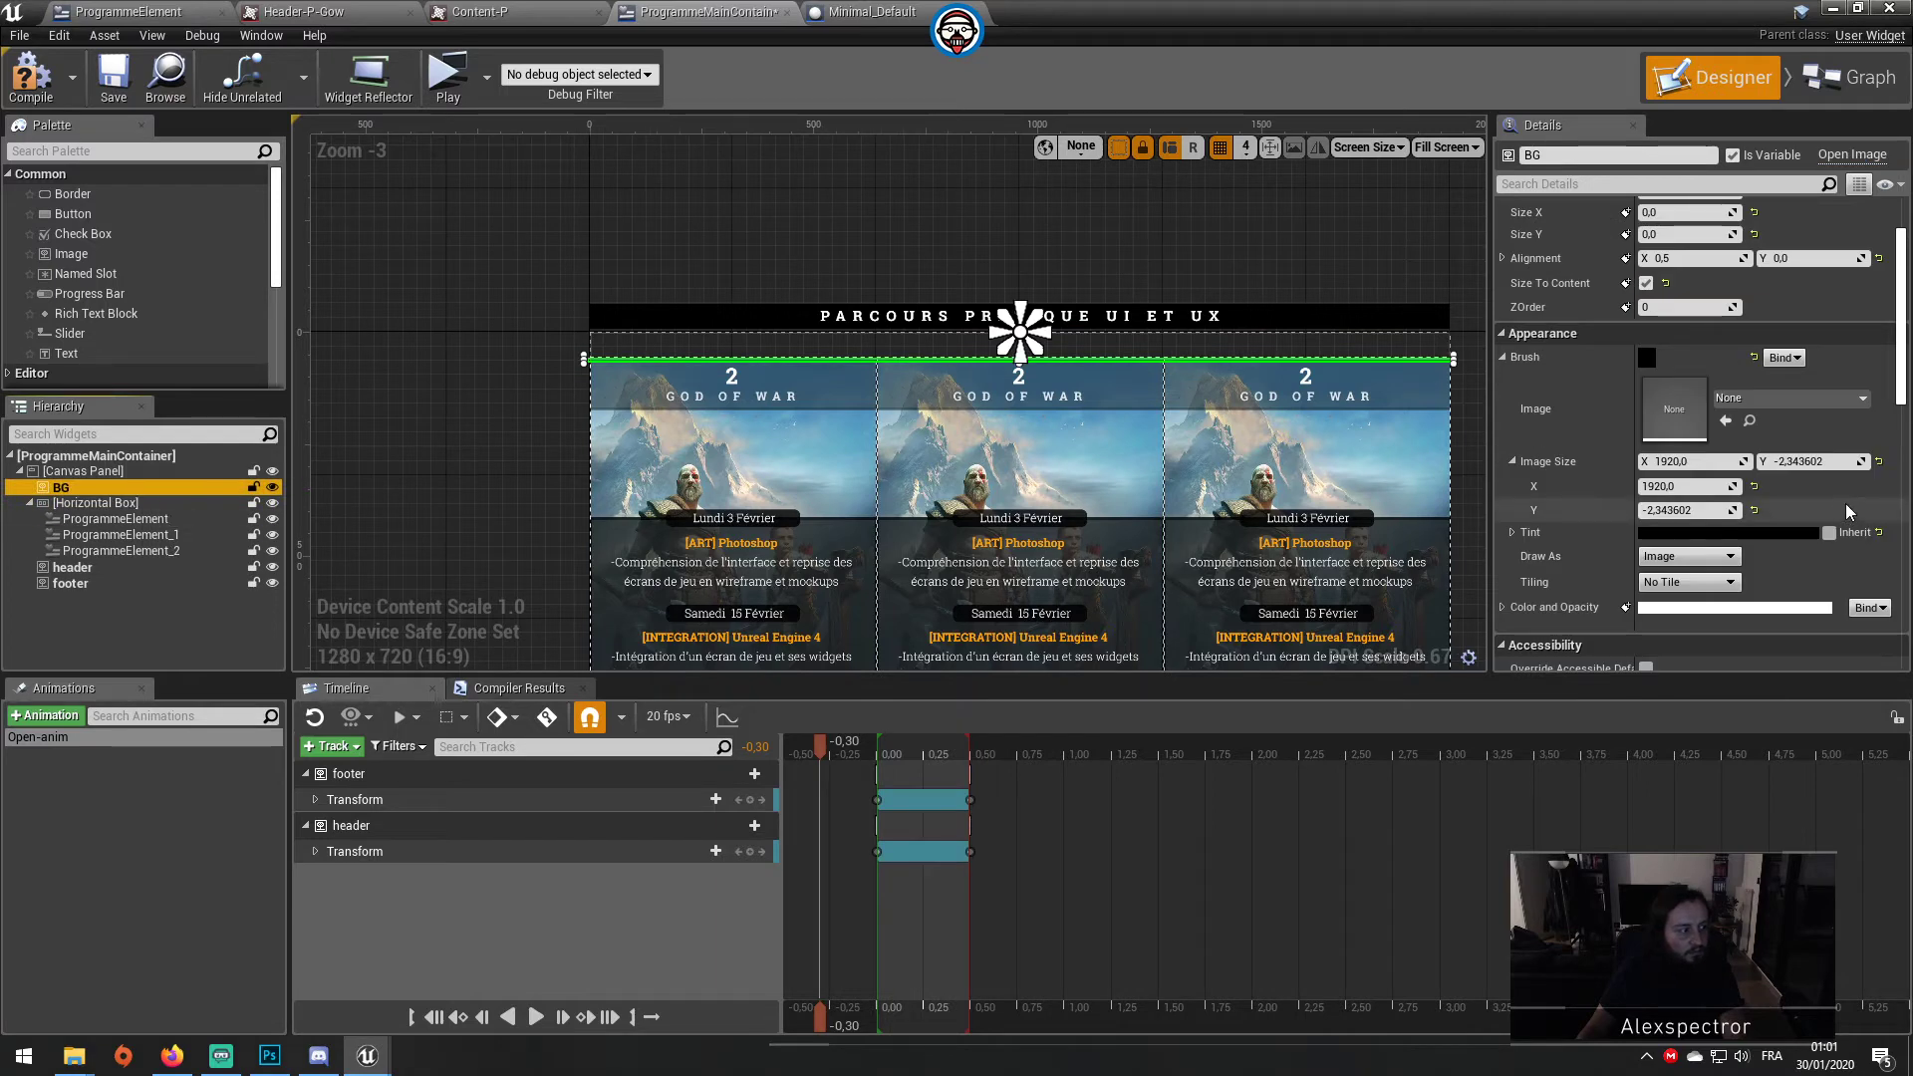
click(1797, 462)
text(80)
key(Return)
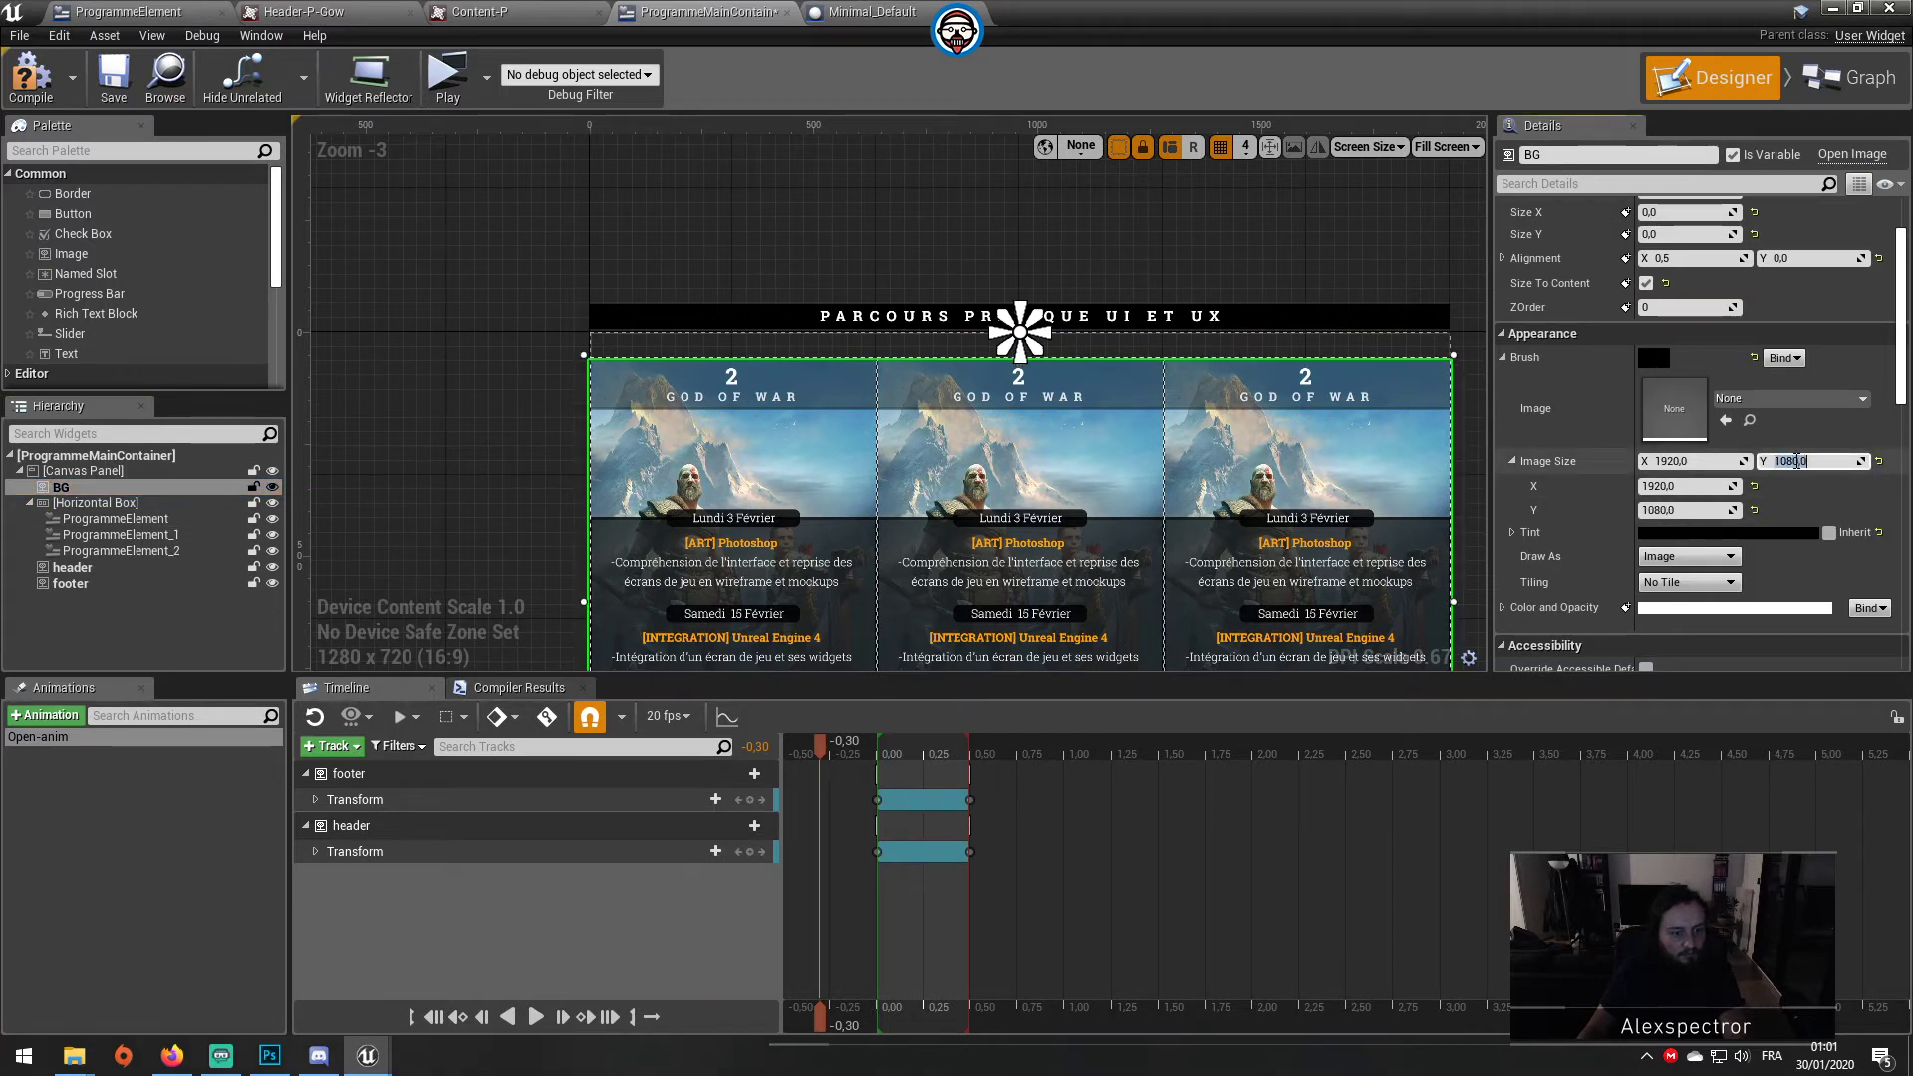
Step: Apply an anchor preset to BG, toggle Size To Content, and check its Render Transform translation Y
scroll(1694, 399, up, 2)
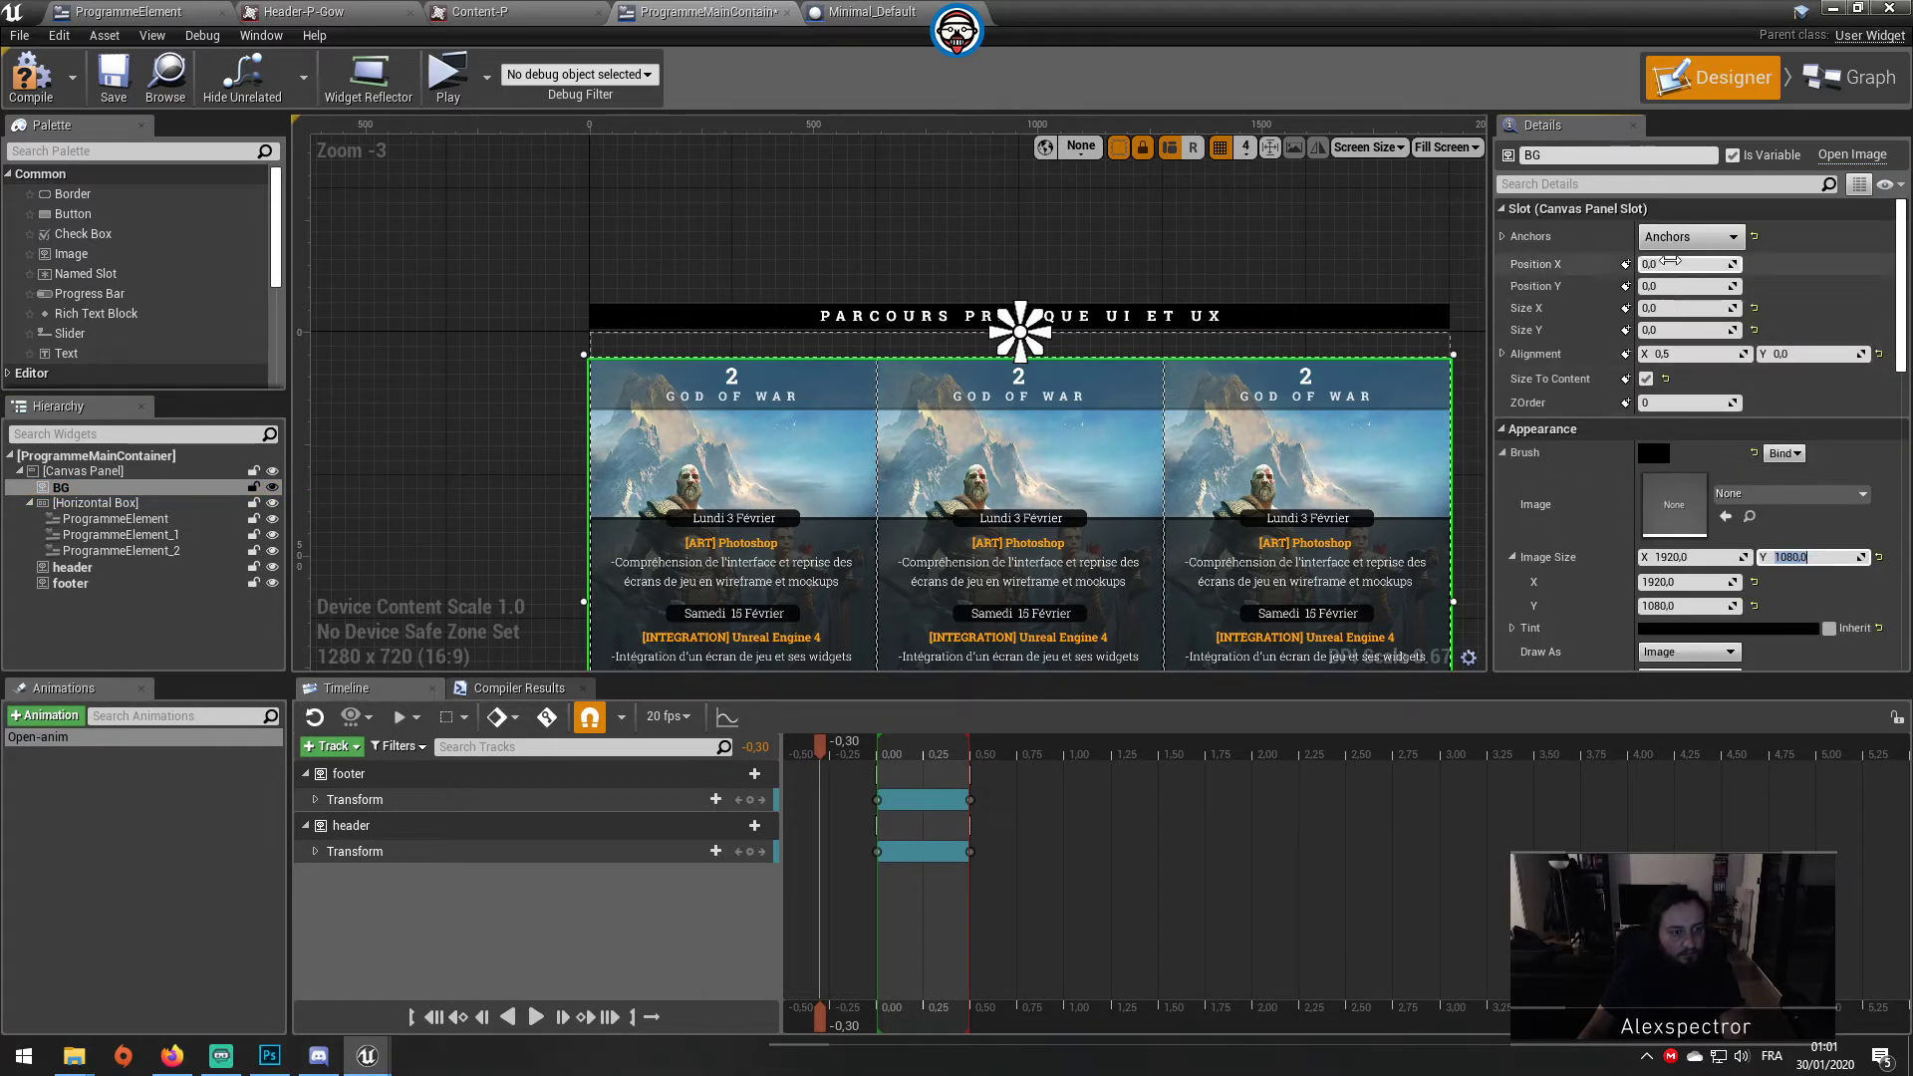
click(1681, 239)
ctrl+shift+click(1719, 277)
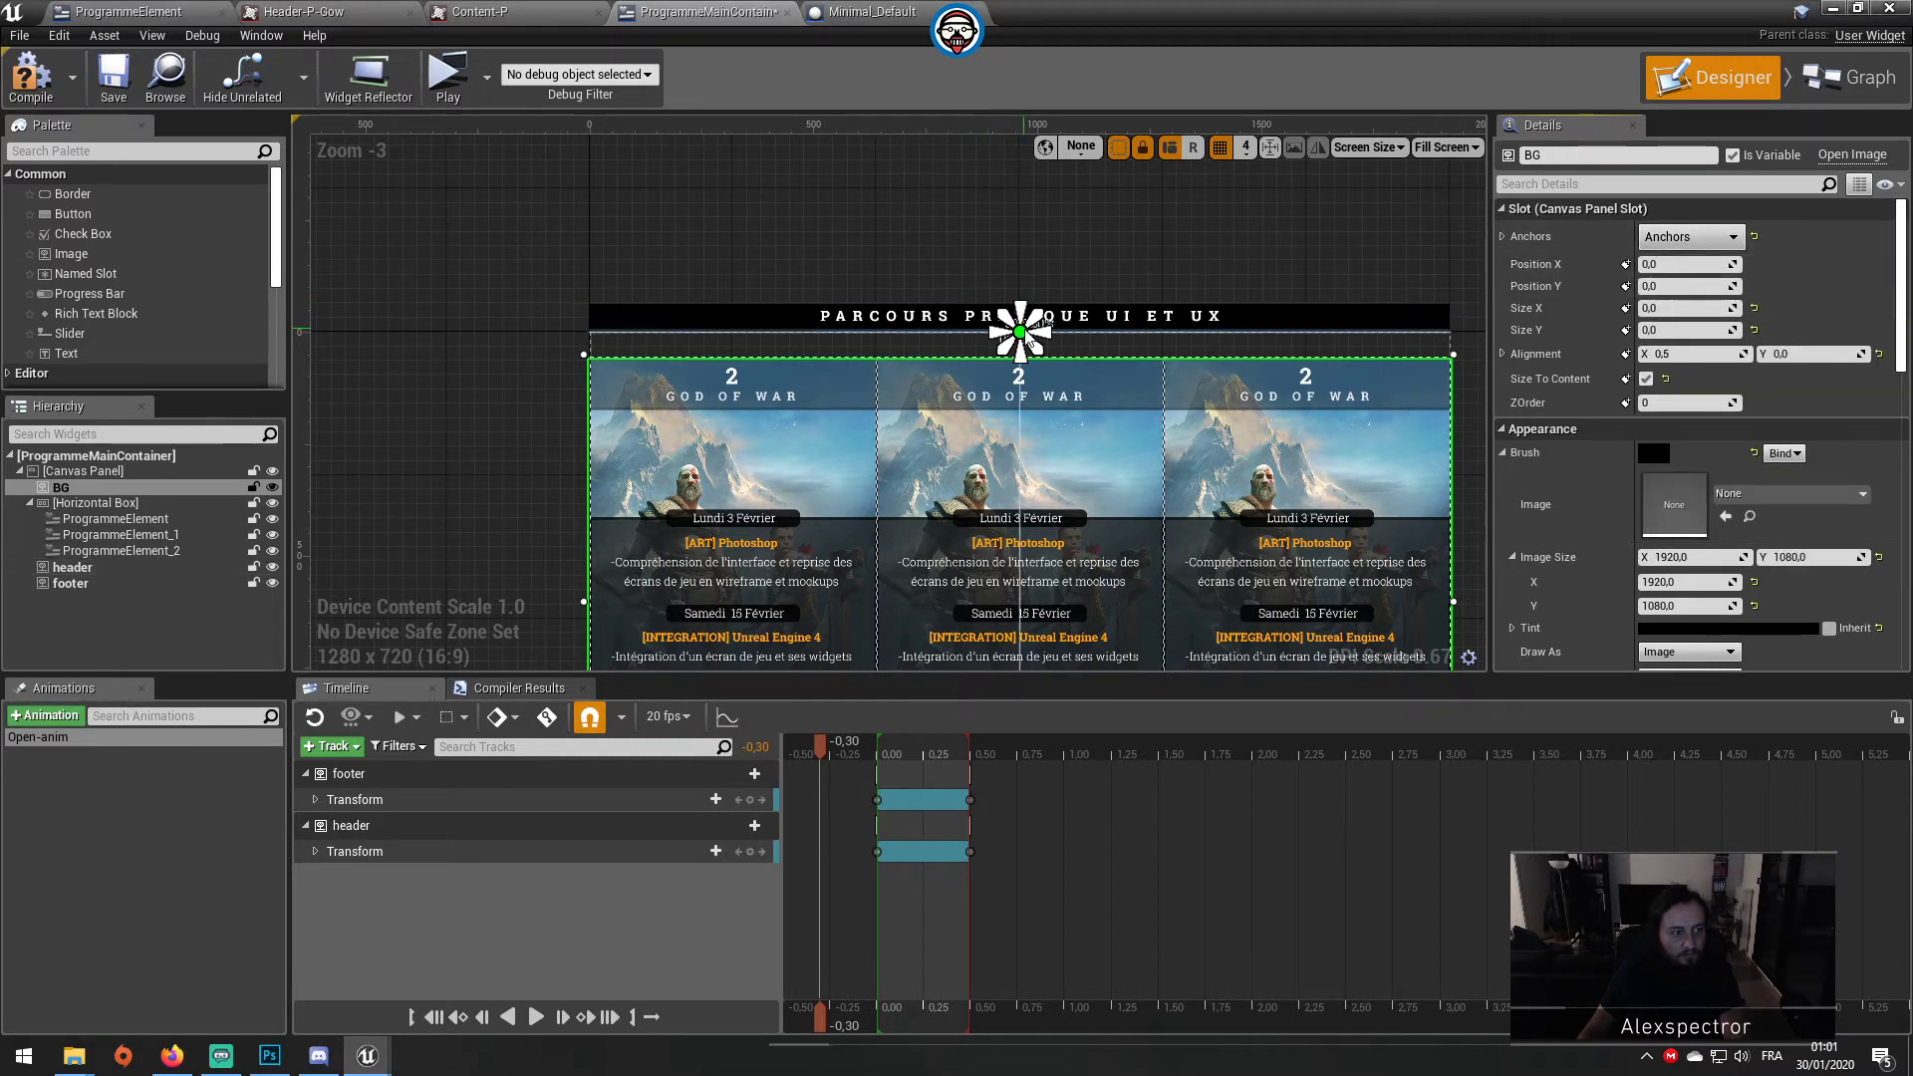
click(1647, 379)
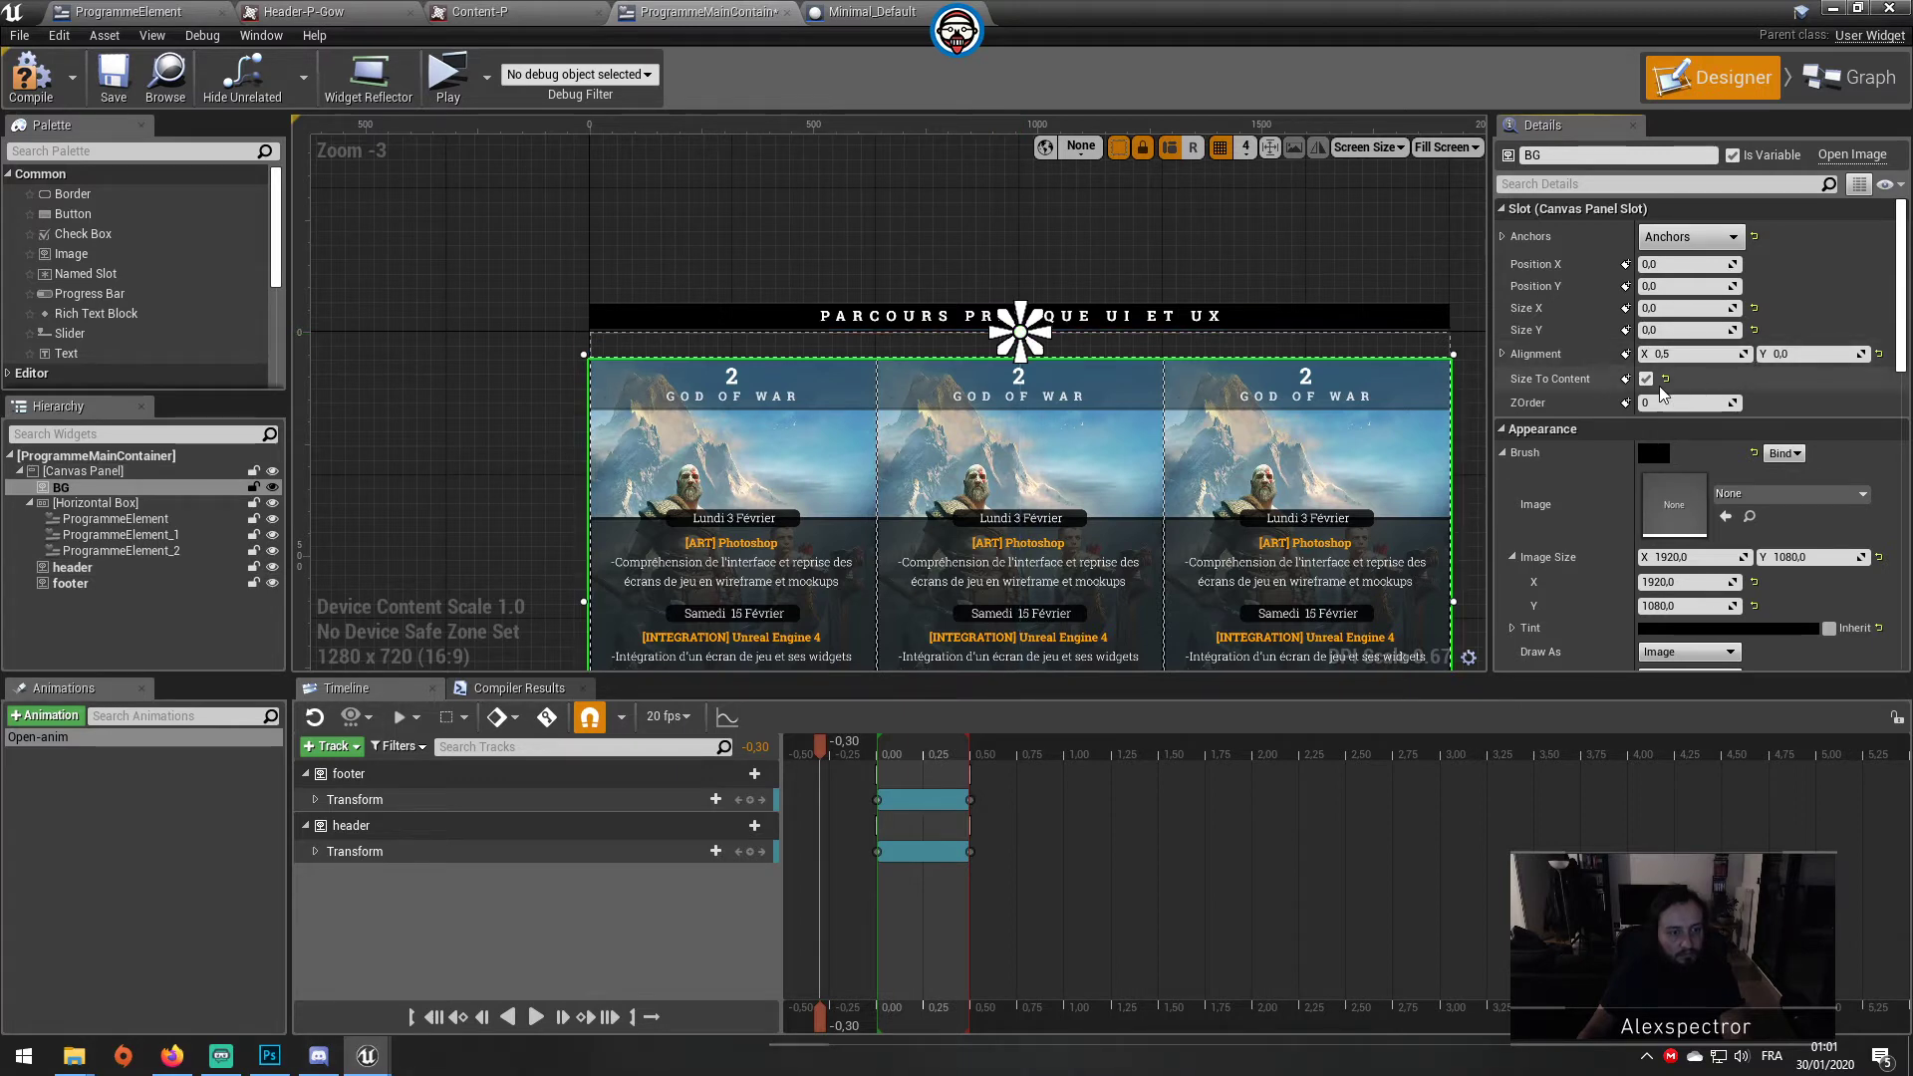
click(1646, 378)
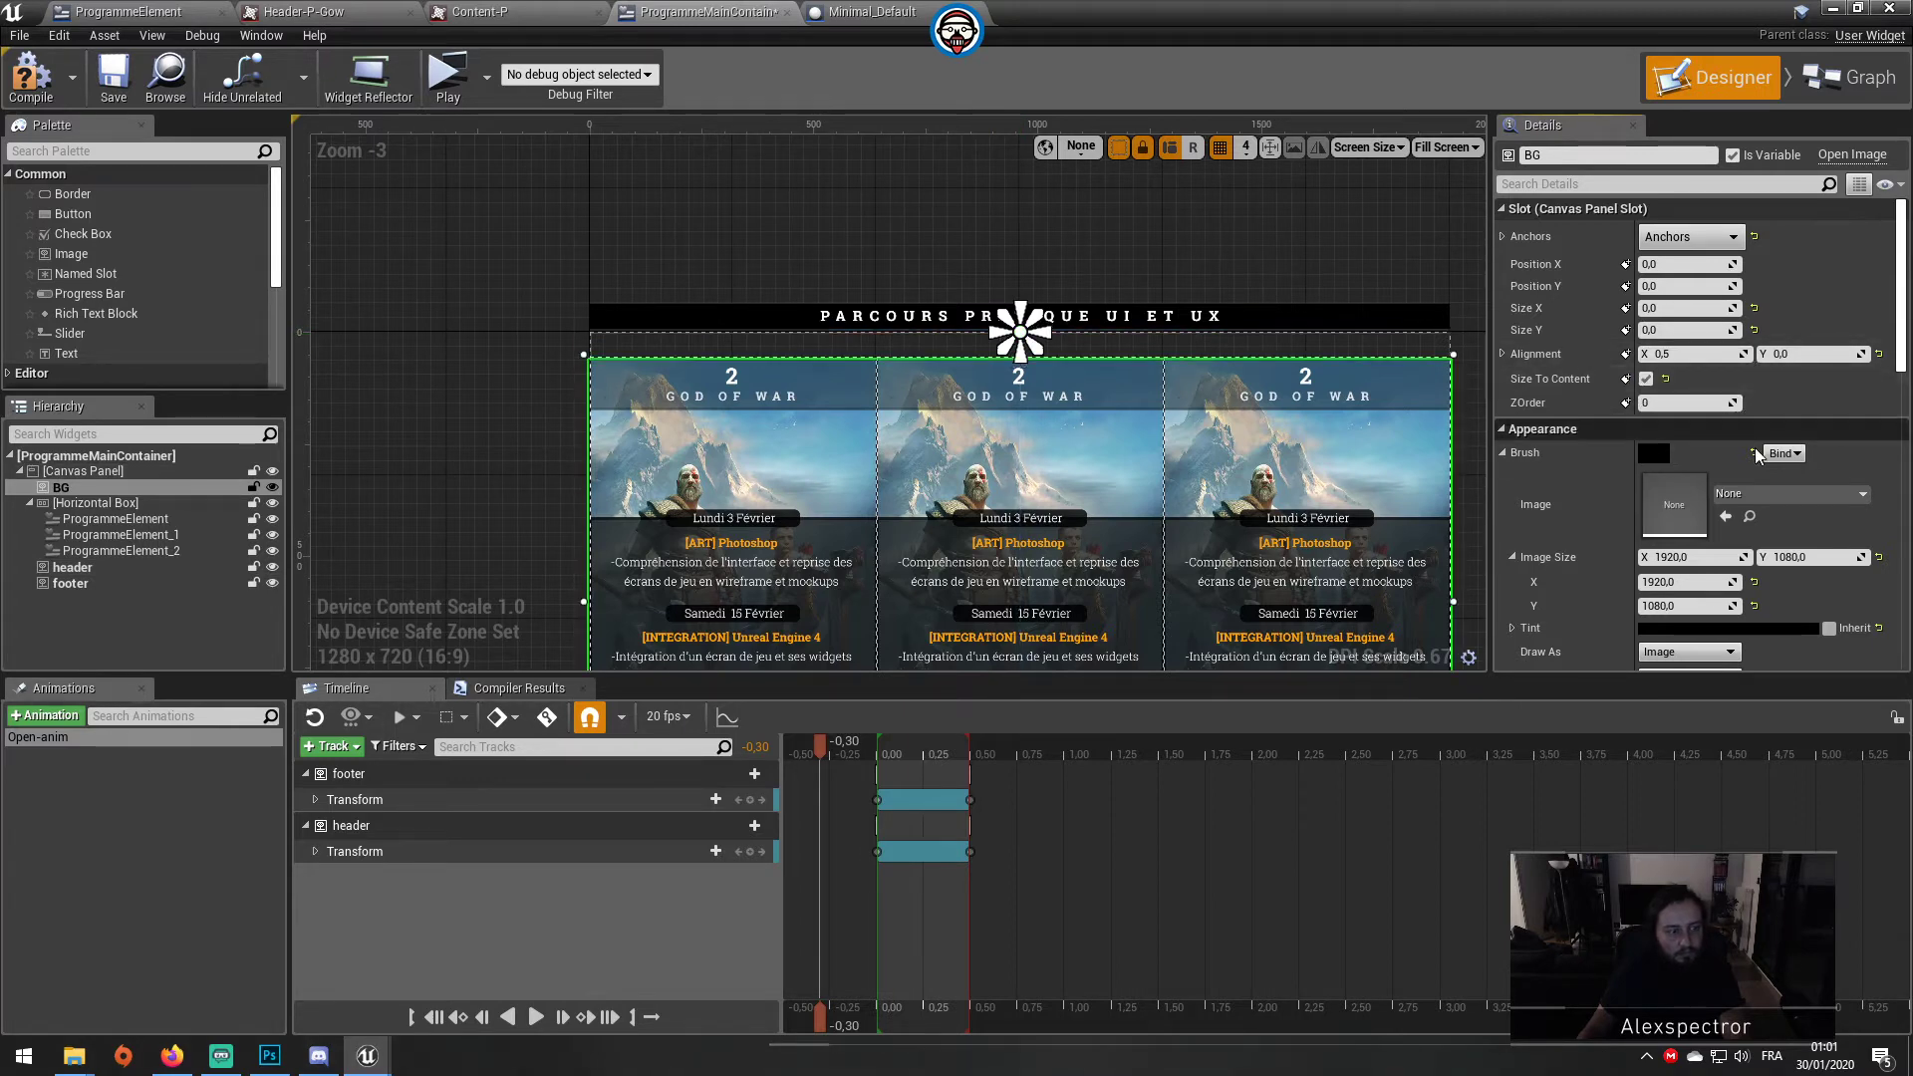
scroll(1760, 456, down, 2)
scroll(1760, 457, down, 3)
scroll(1755, 451, down, 3)
scroll(1776, 522, down, 3)
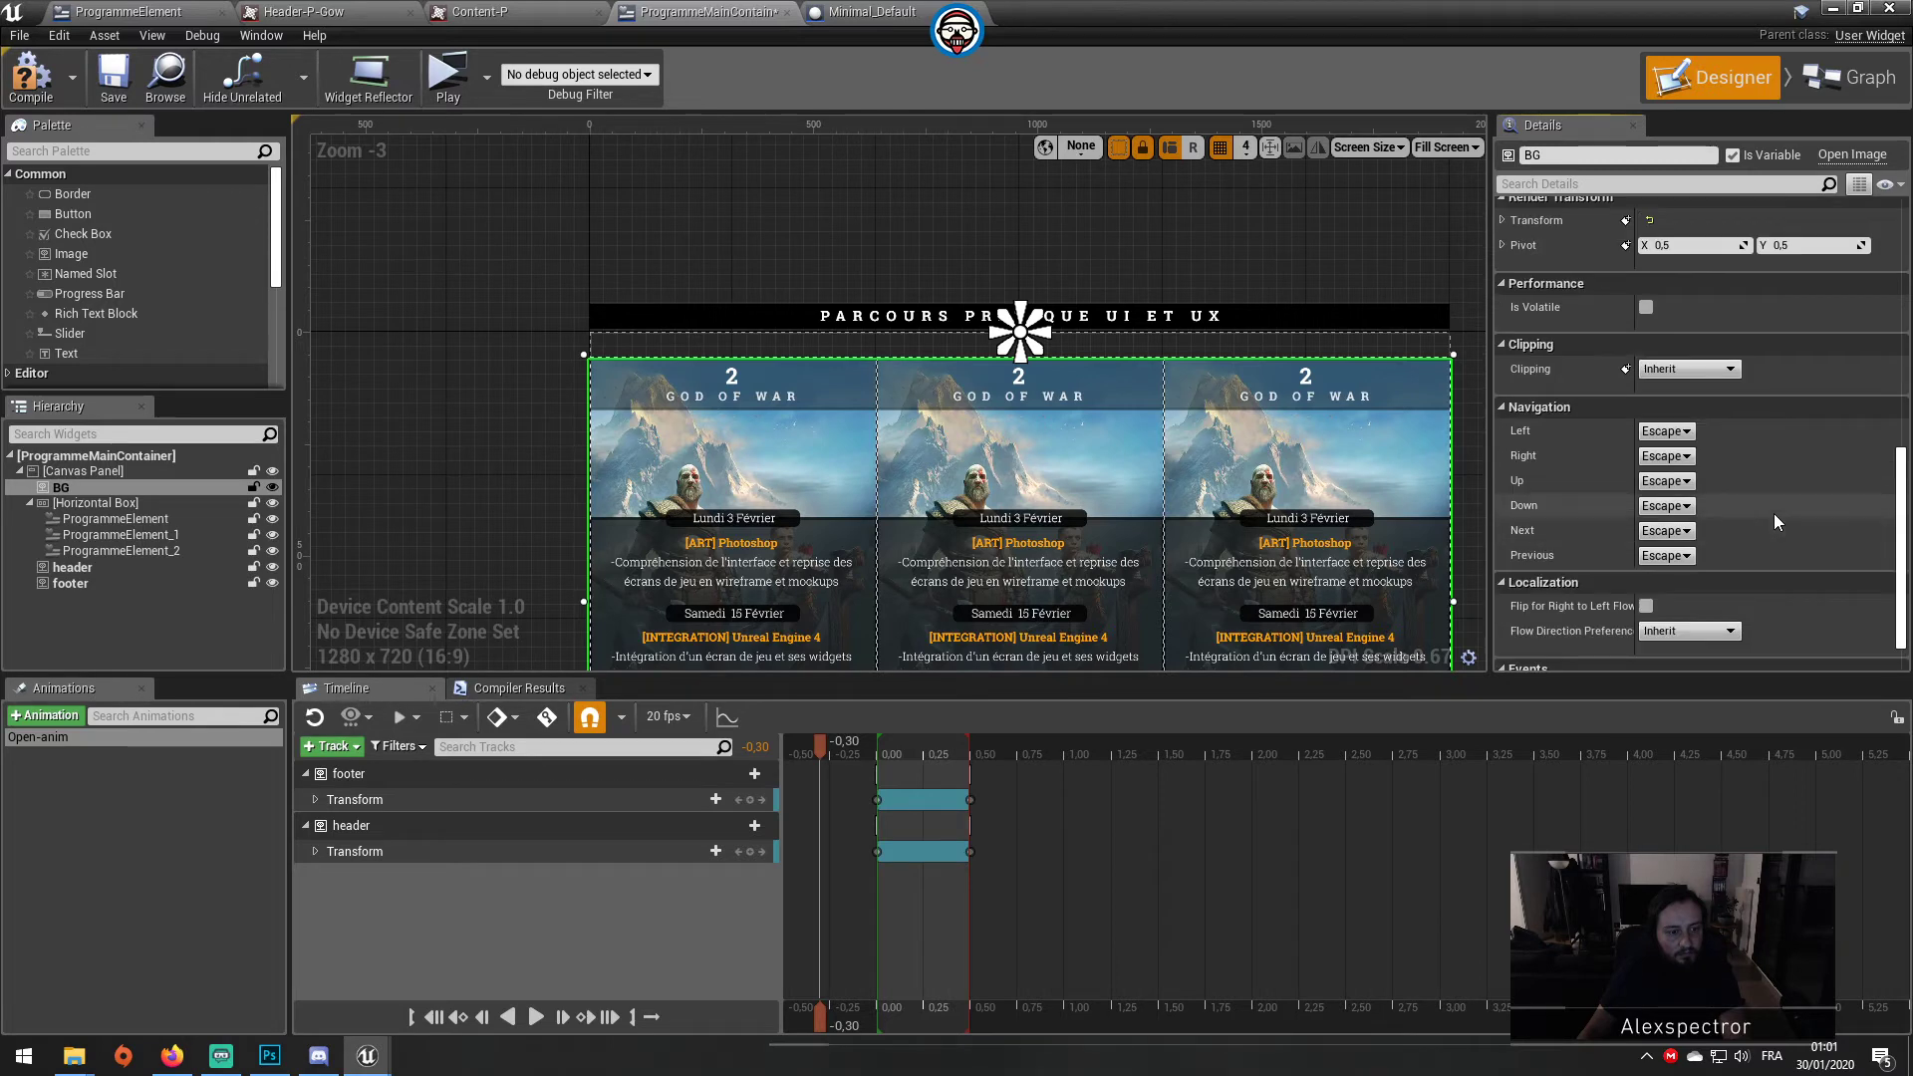
scroll(1774, 512, down, 3)
scroll(1535, 414, up, 1)
scroll(1536, 398, up, 1)
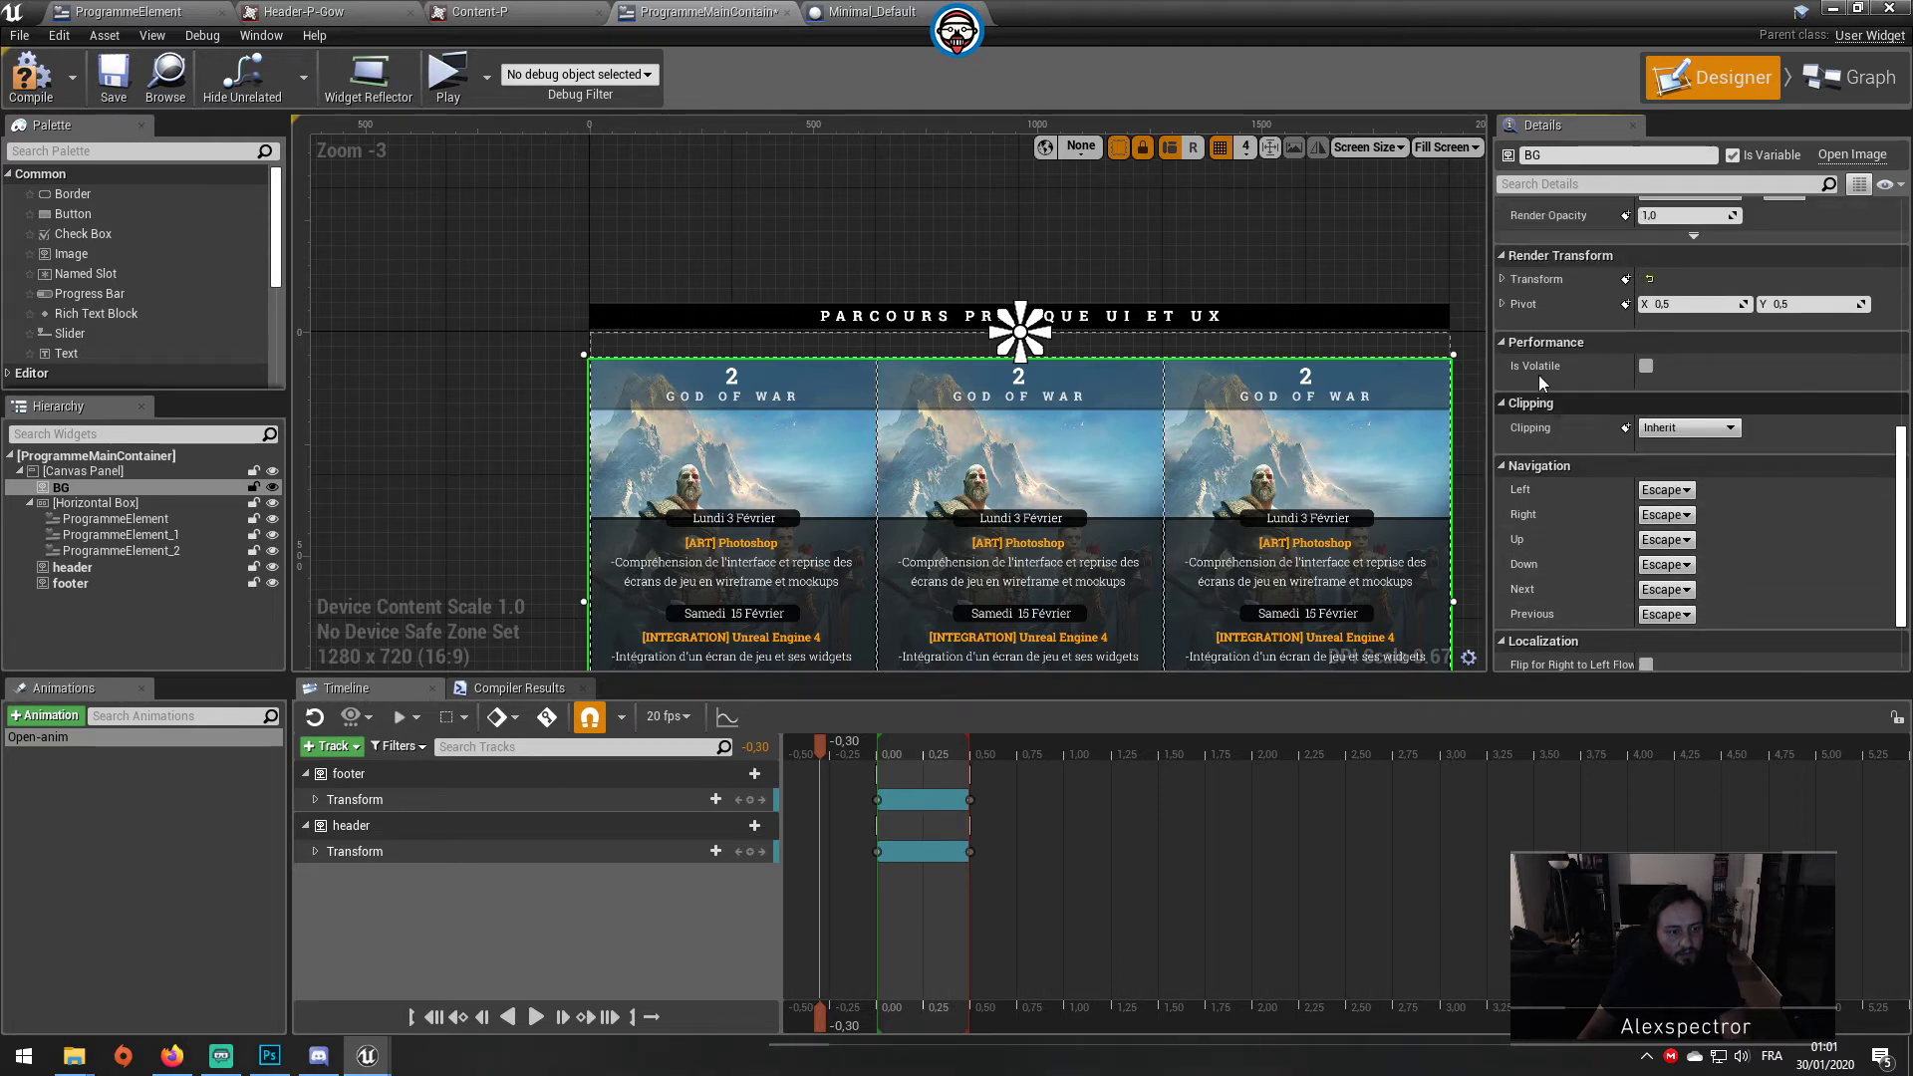
click(1504, 278)
click(1812, 304)
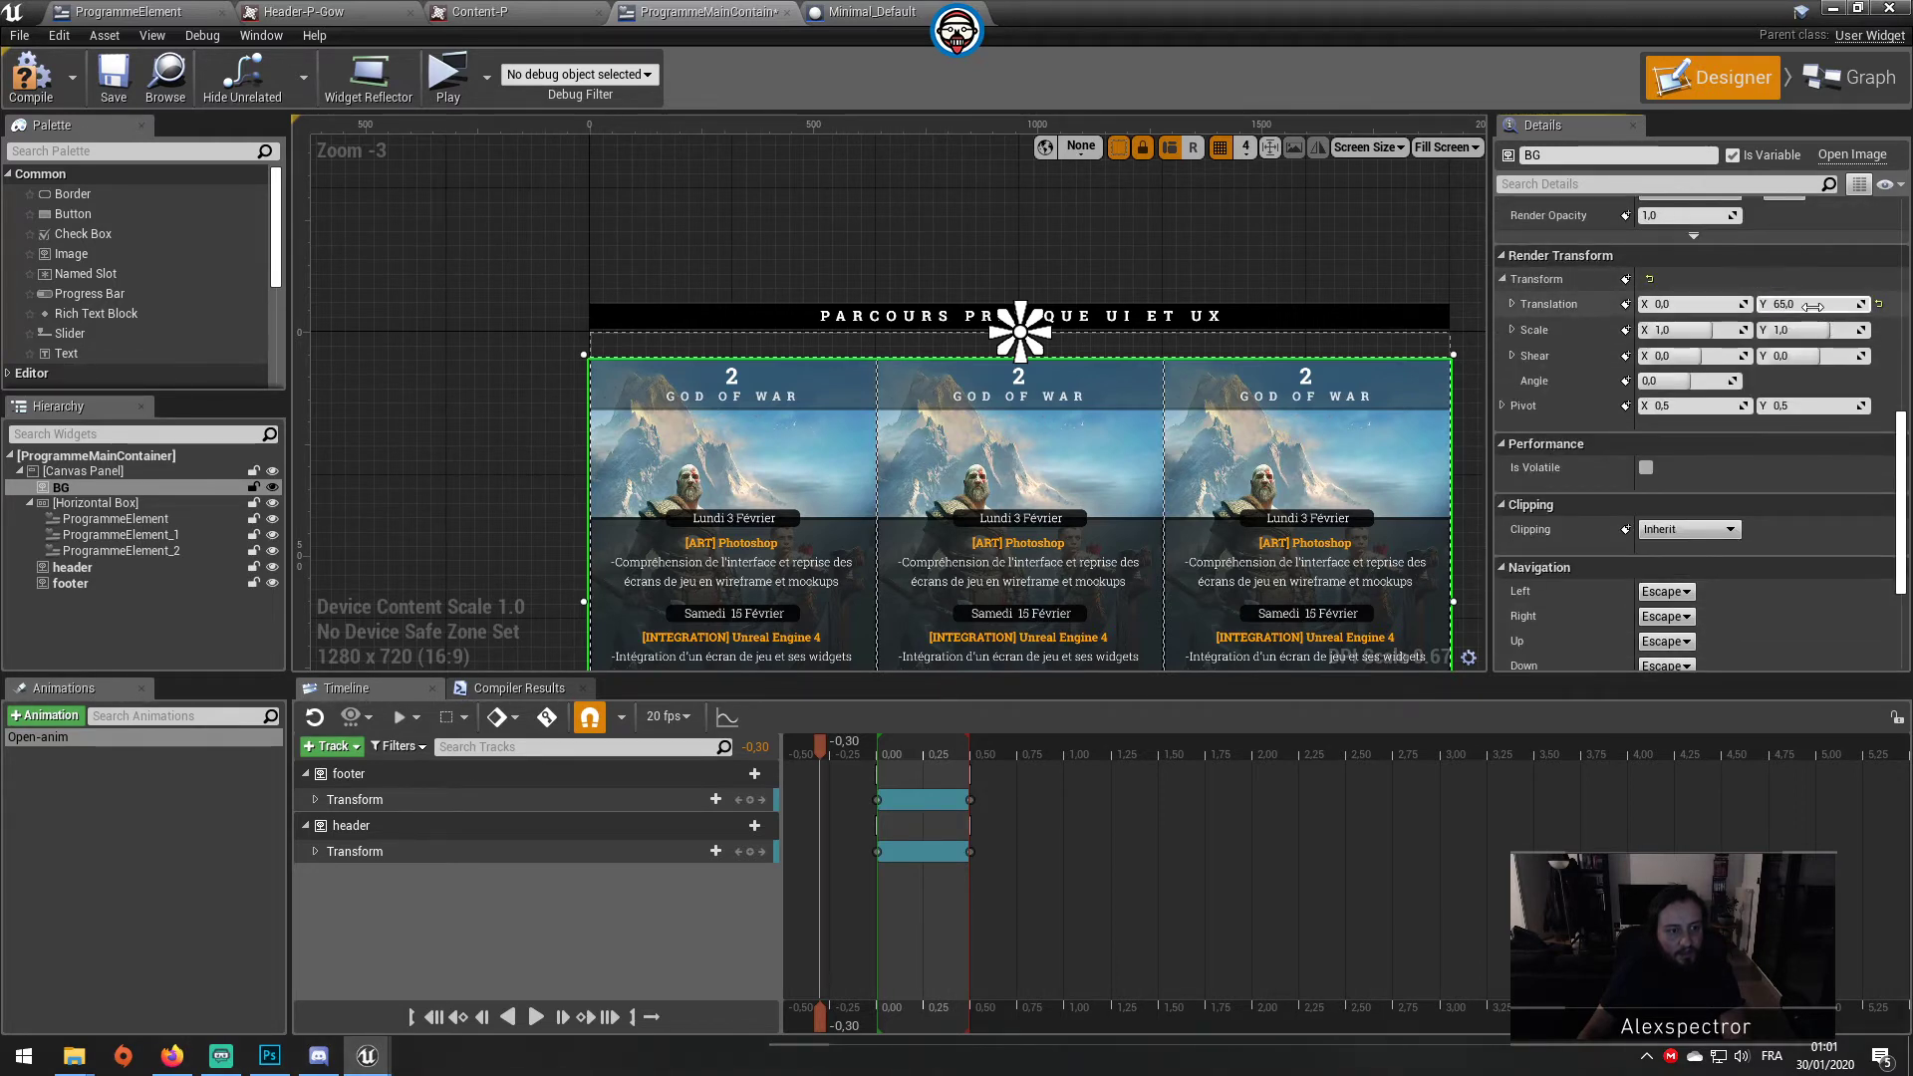
click(445, 393)
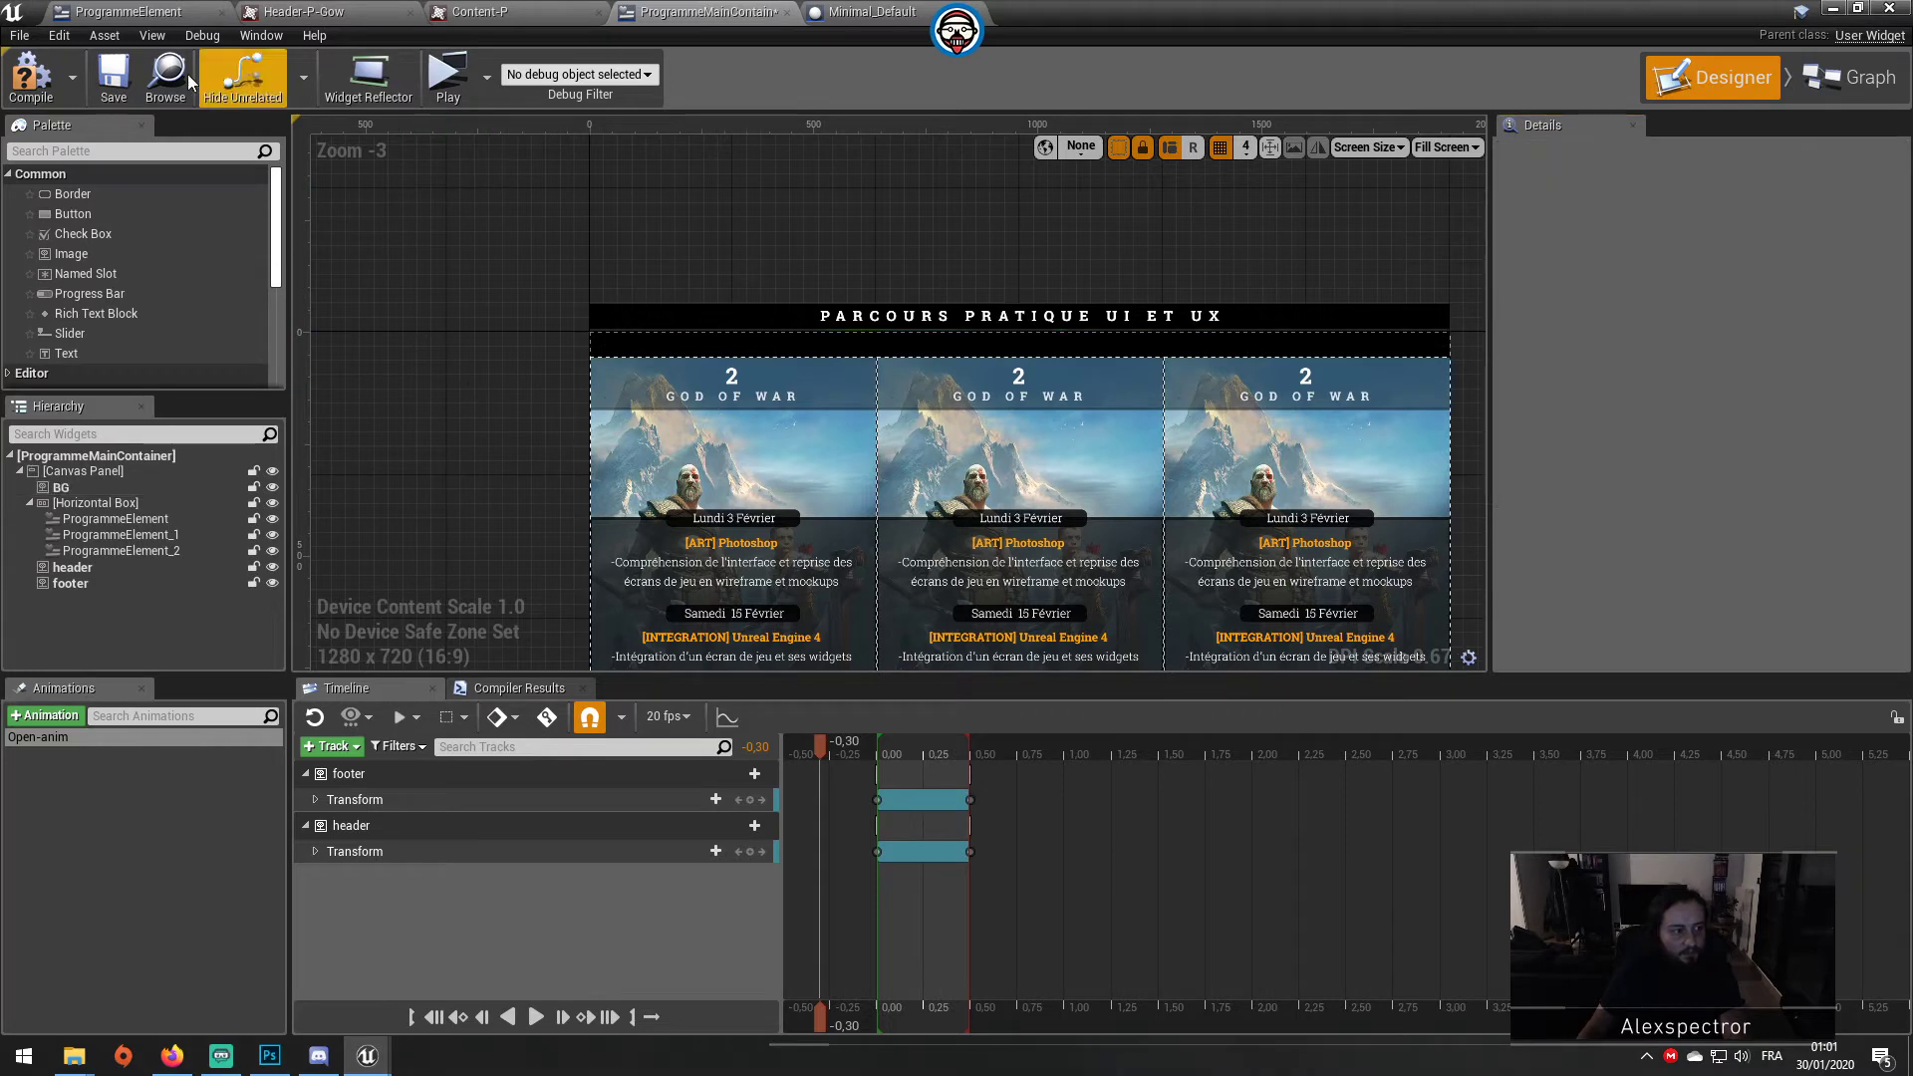
Step: Compile ProgrammeMainContainer, run and close a standalone game preview, then open the Event Graph
click(31, 70)
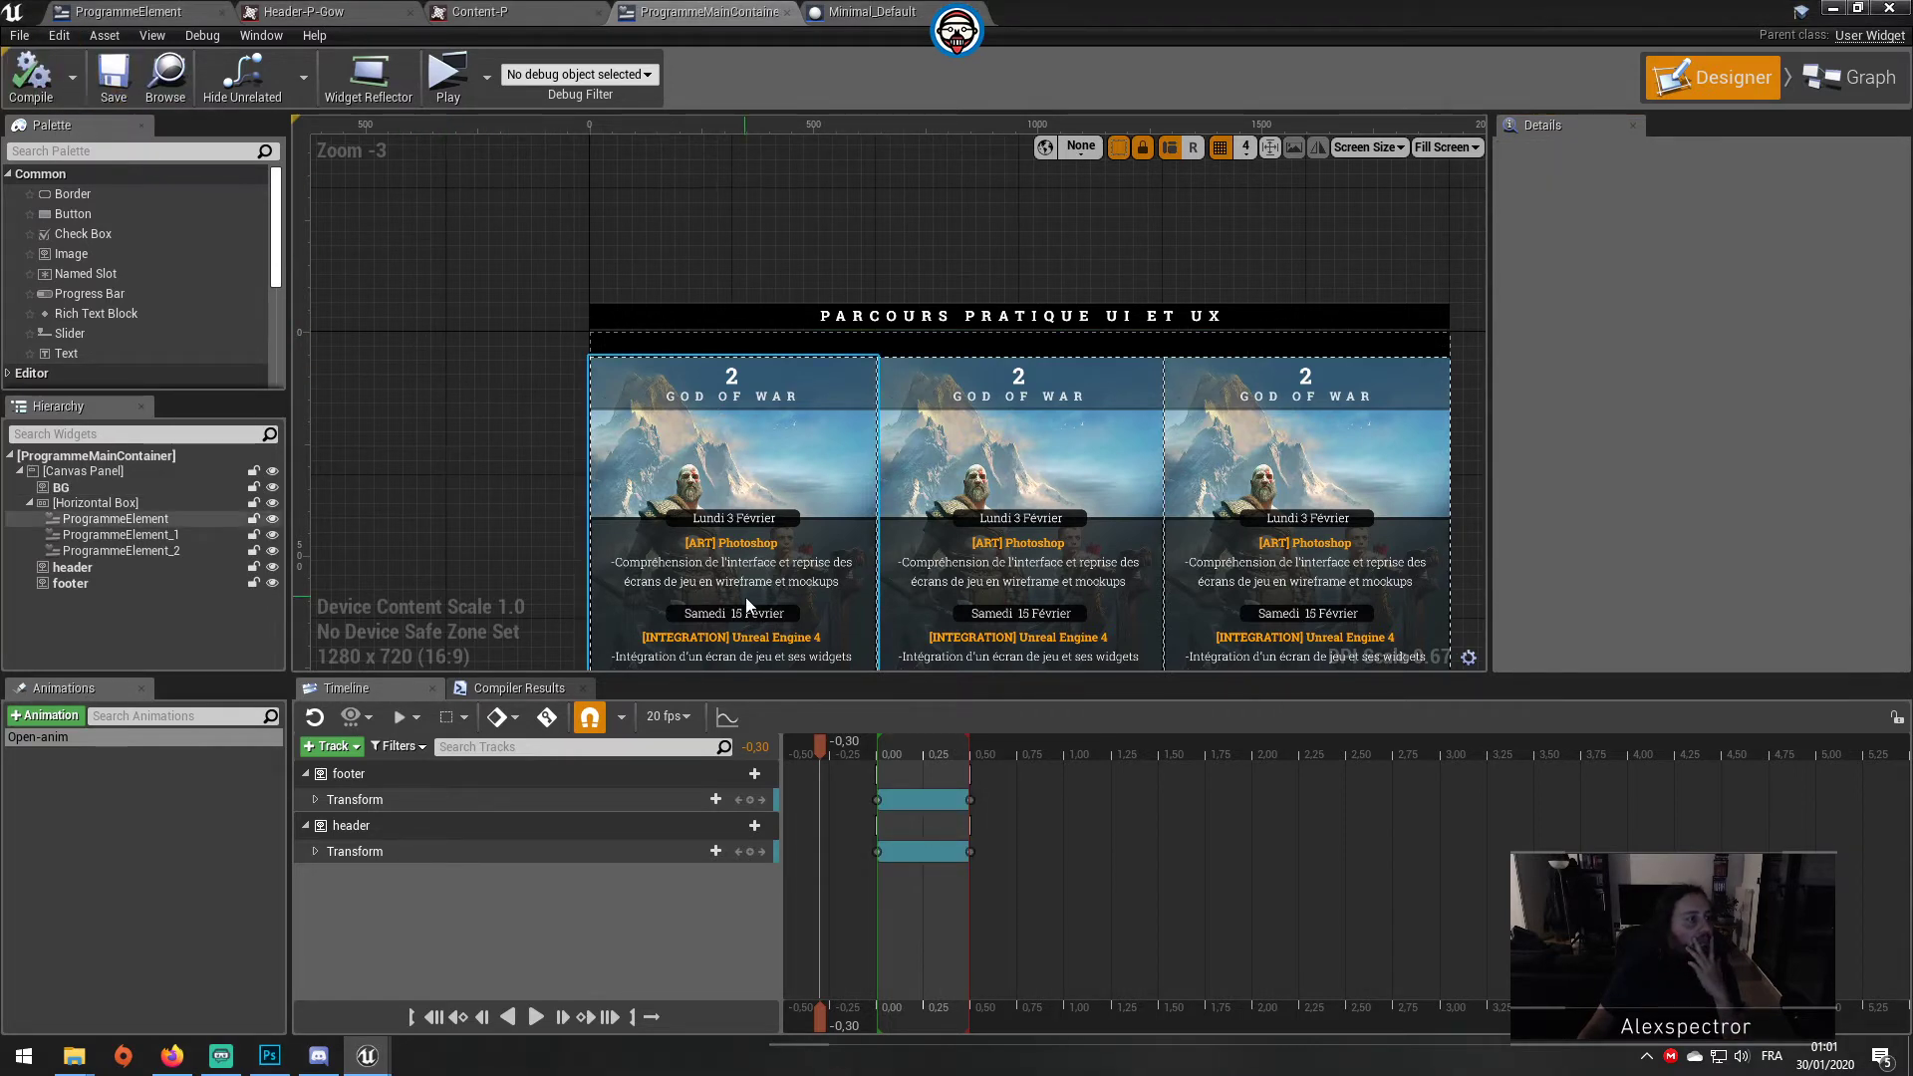
click(447, 81)
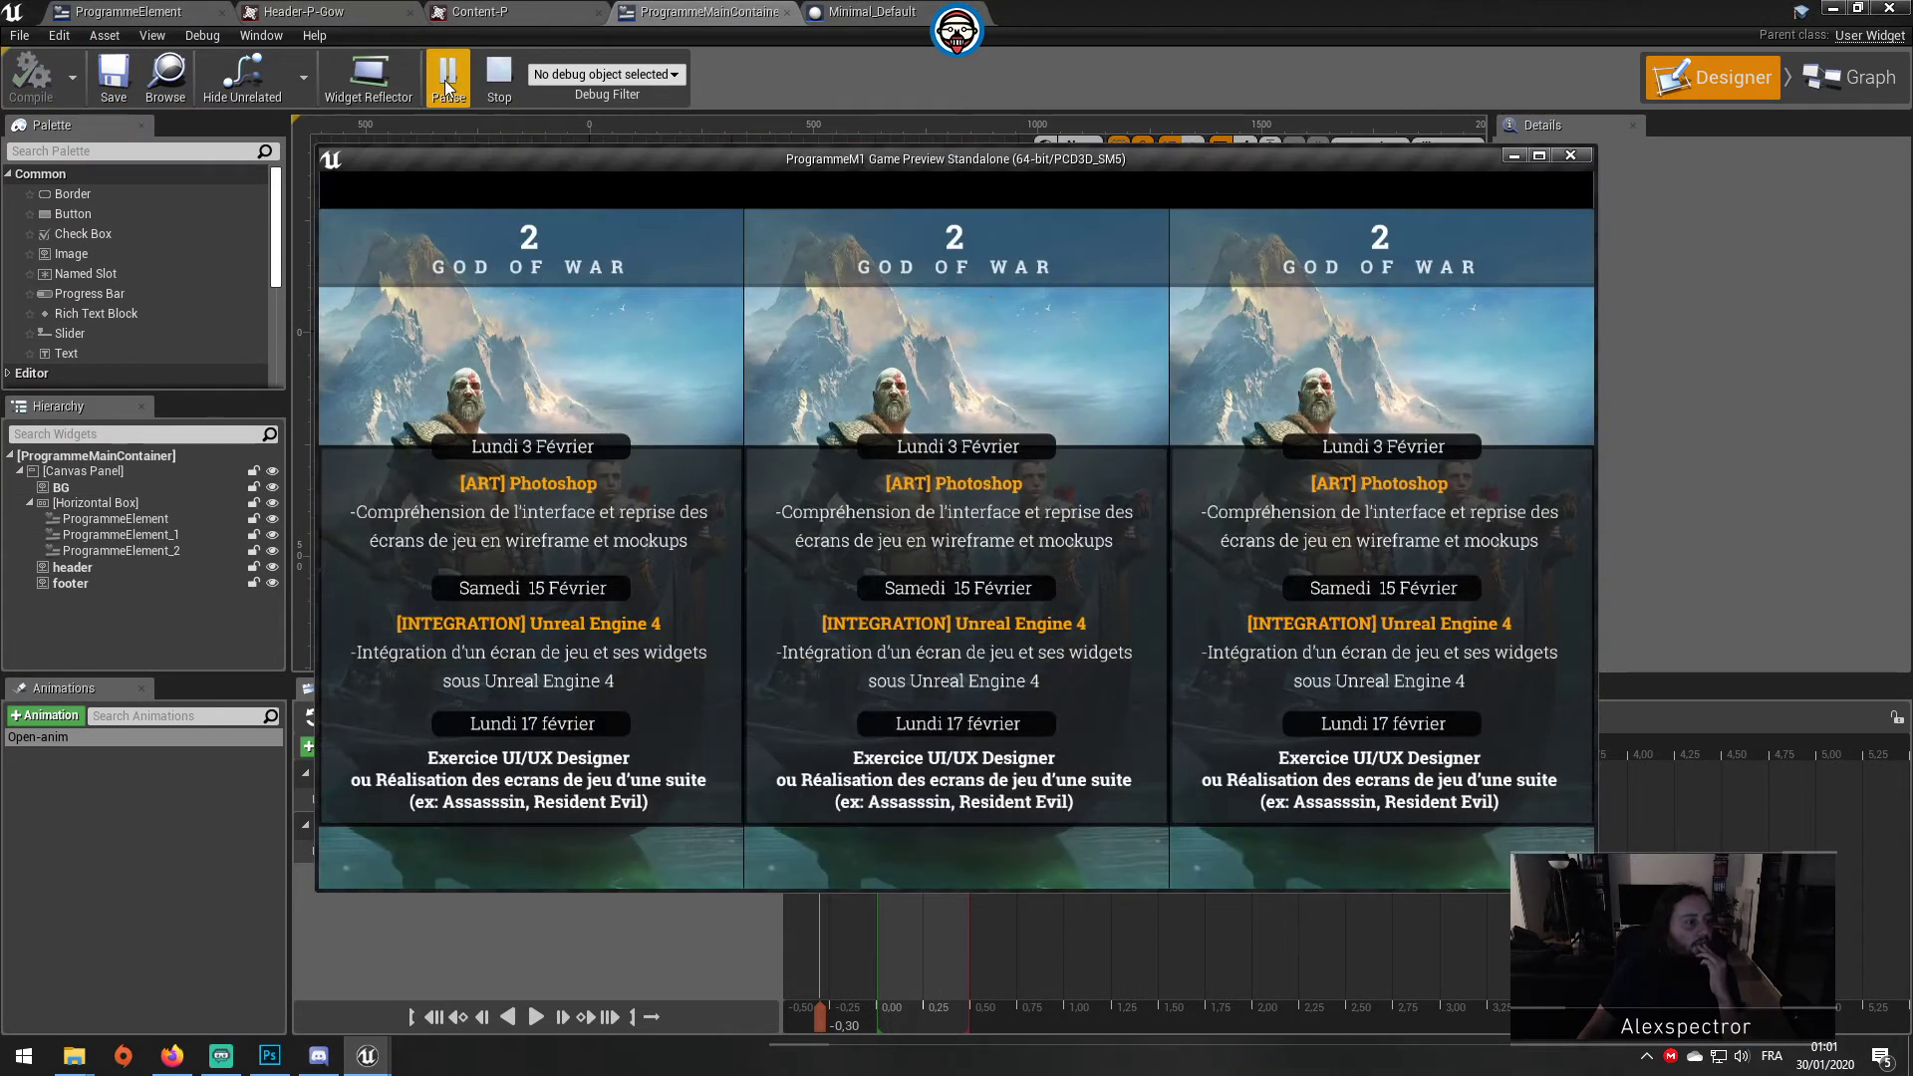
click(1570, 156)
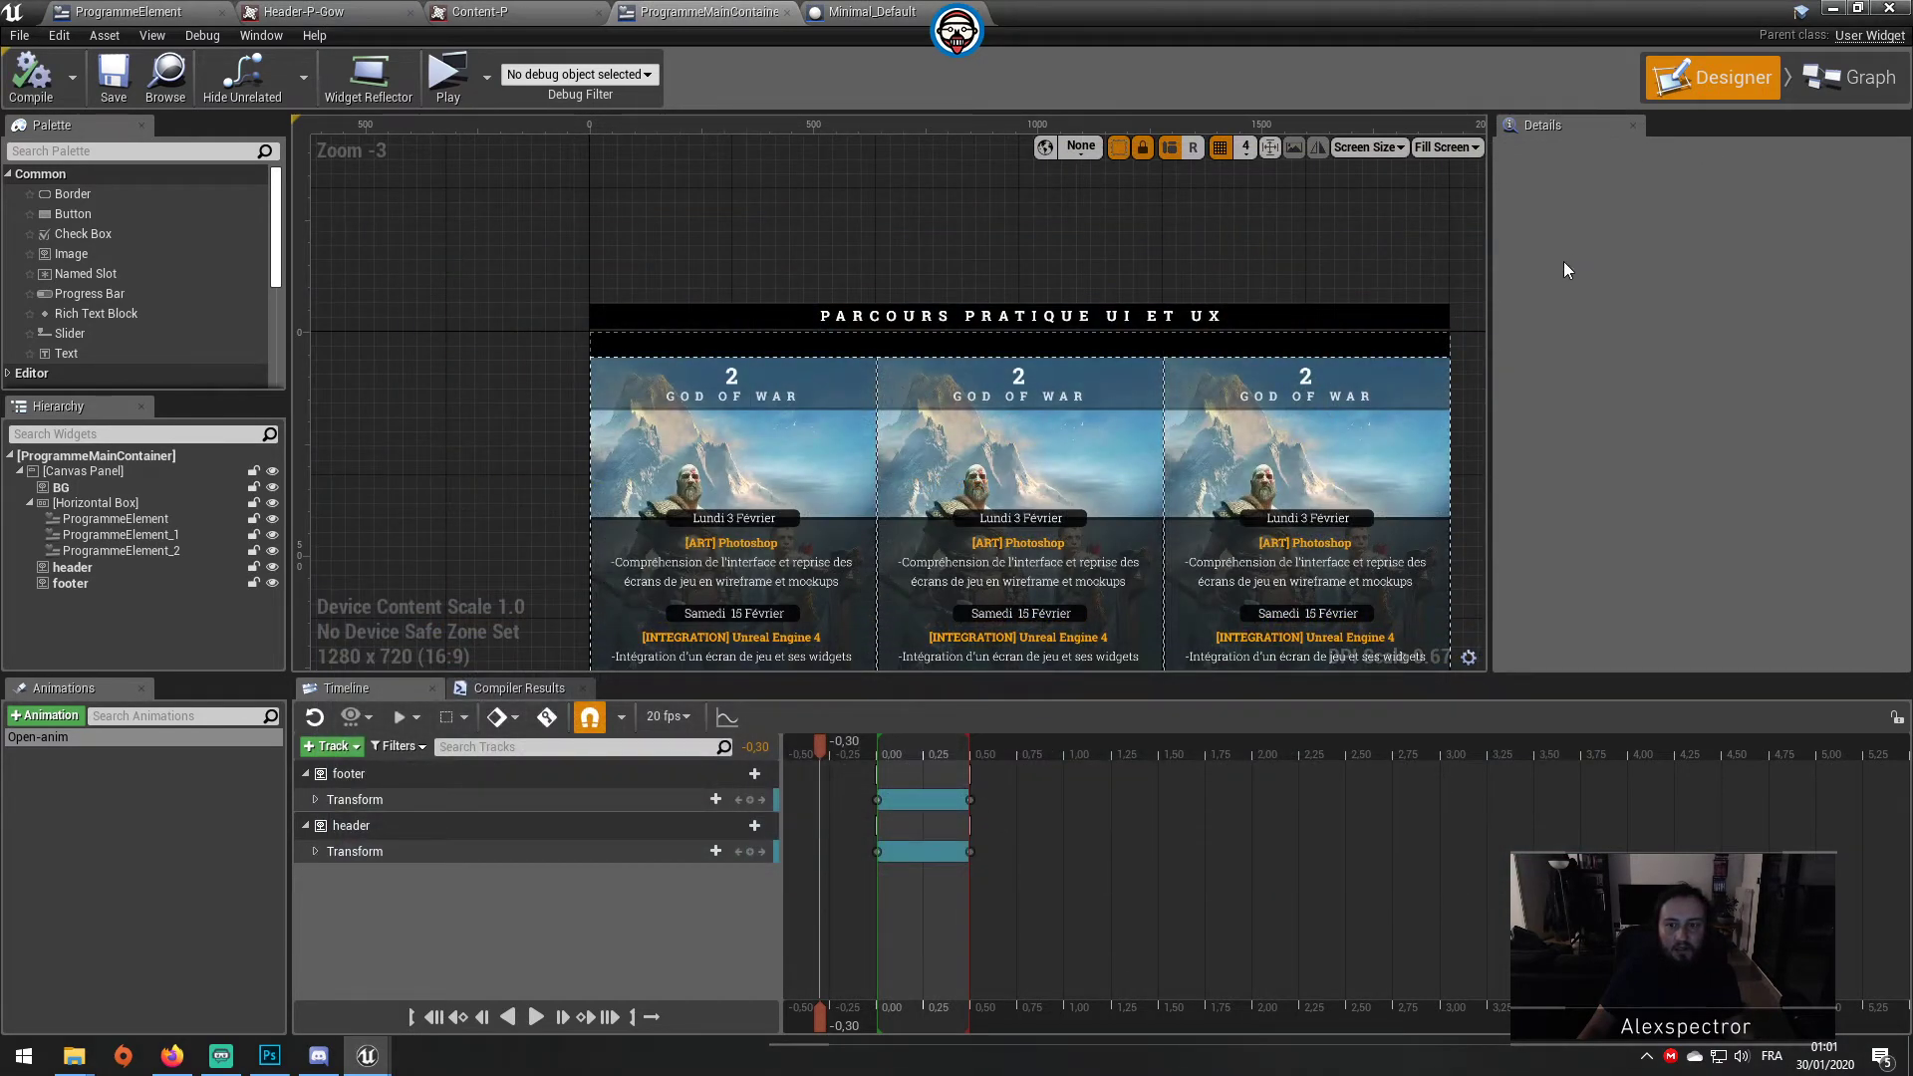
click(1830, 81)
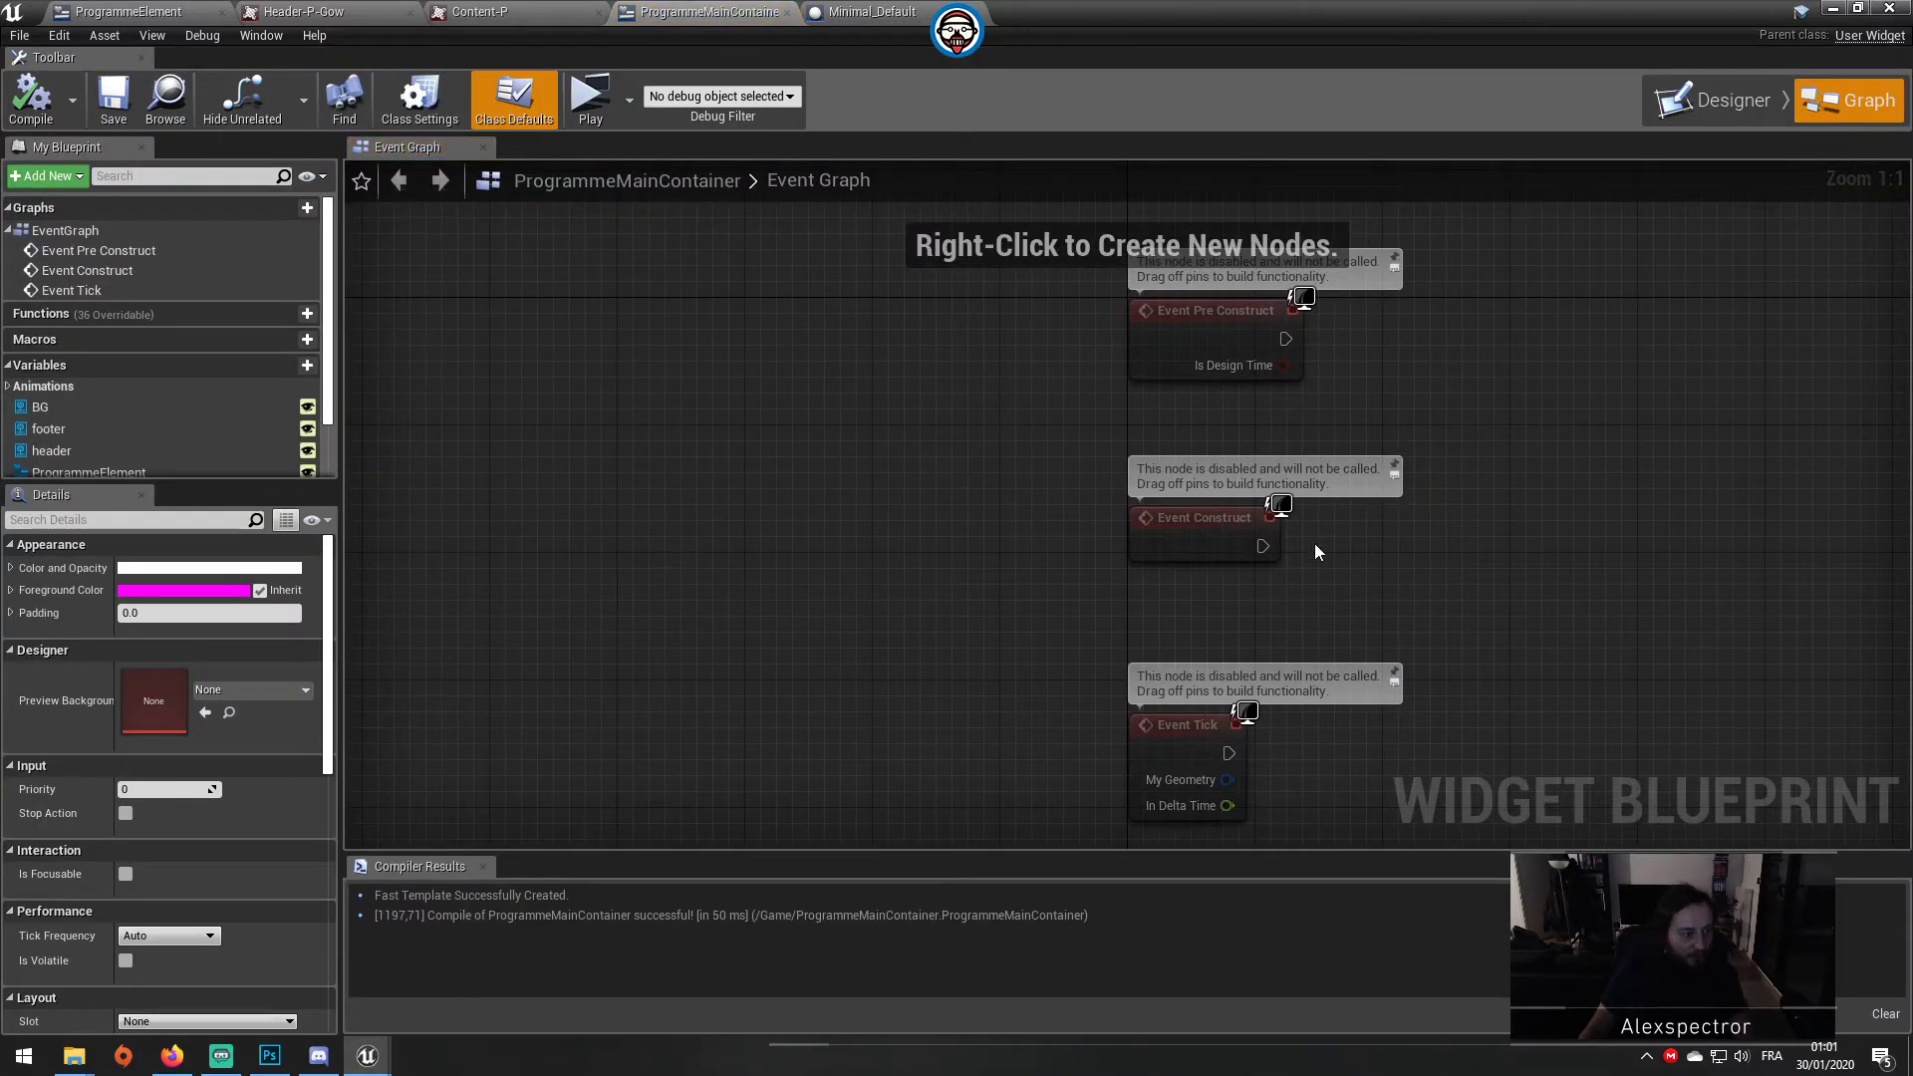
Step: Add a Play Animation node after Event Construct in the container graph
drag(1260, 546, 1451, 522)
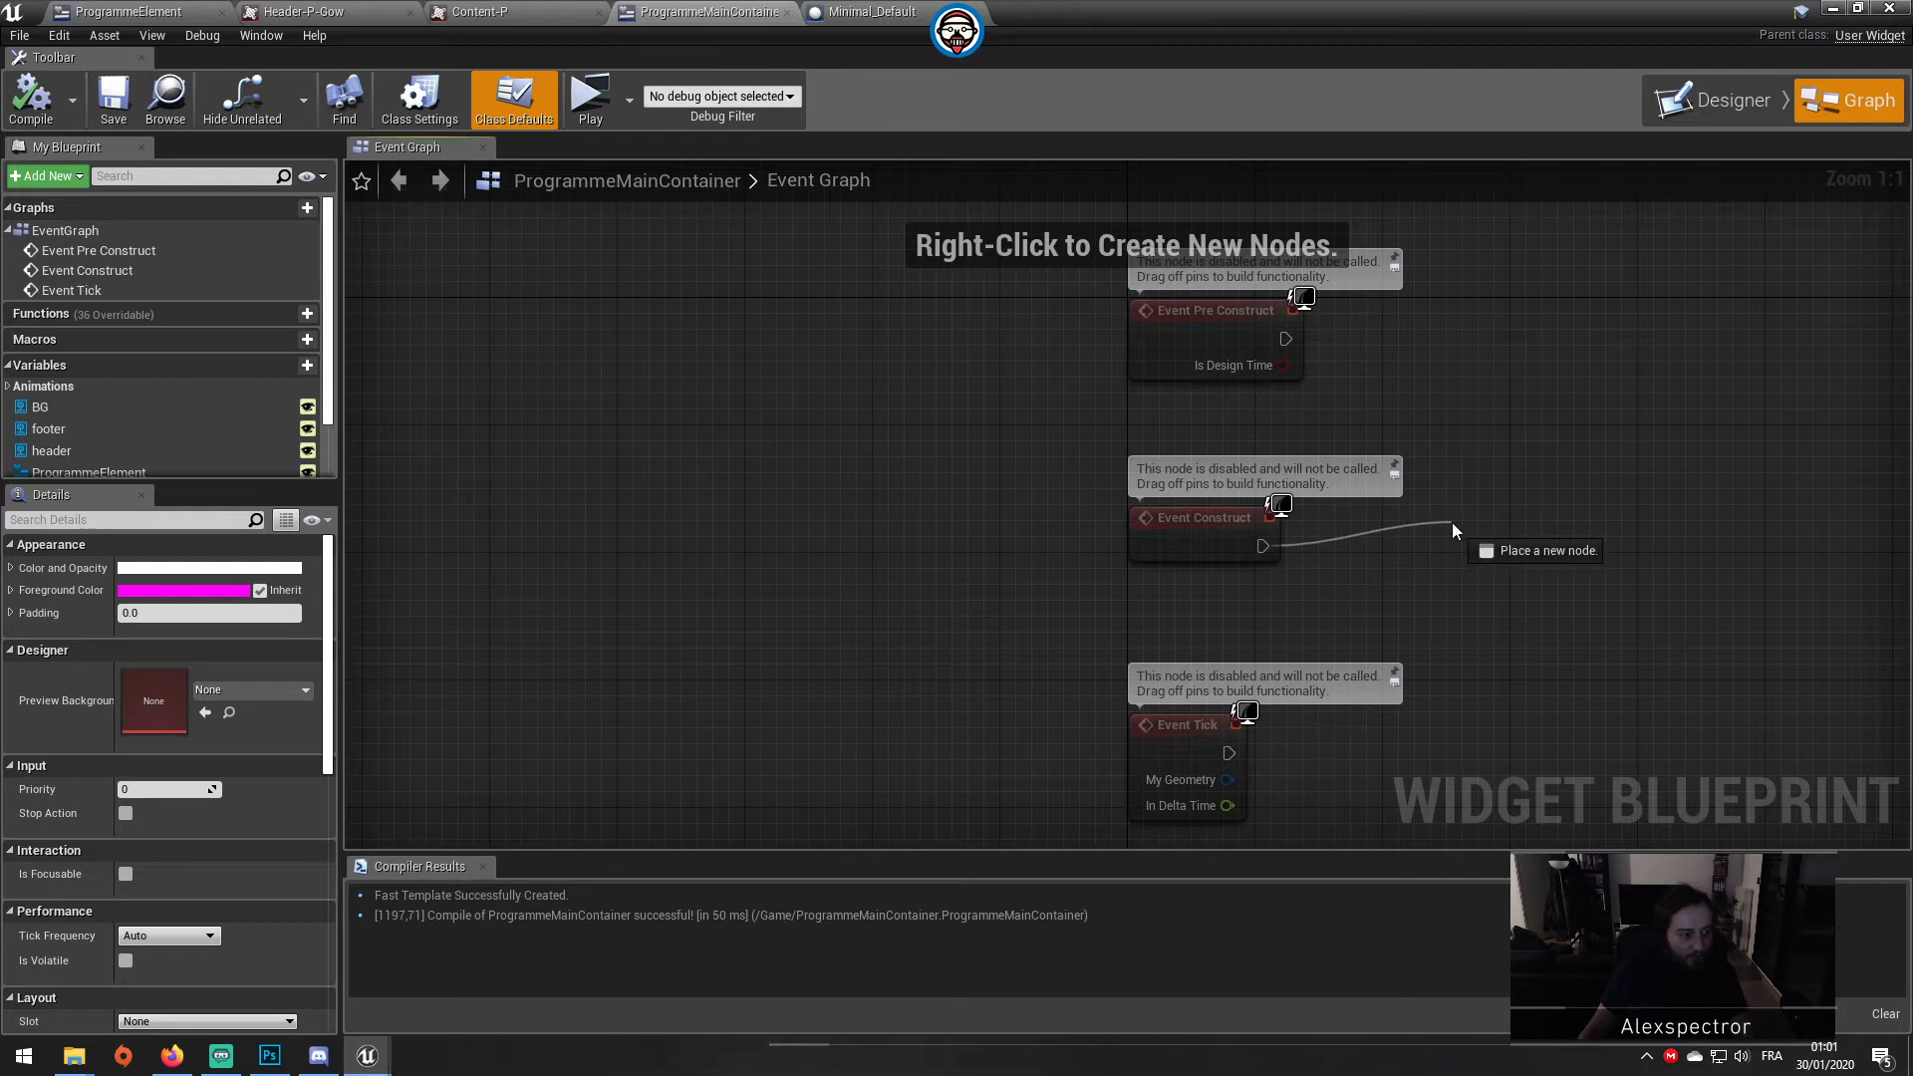
text(play animpat)
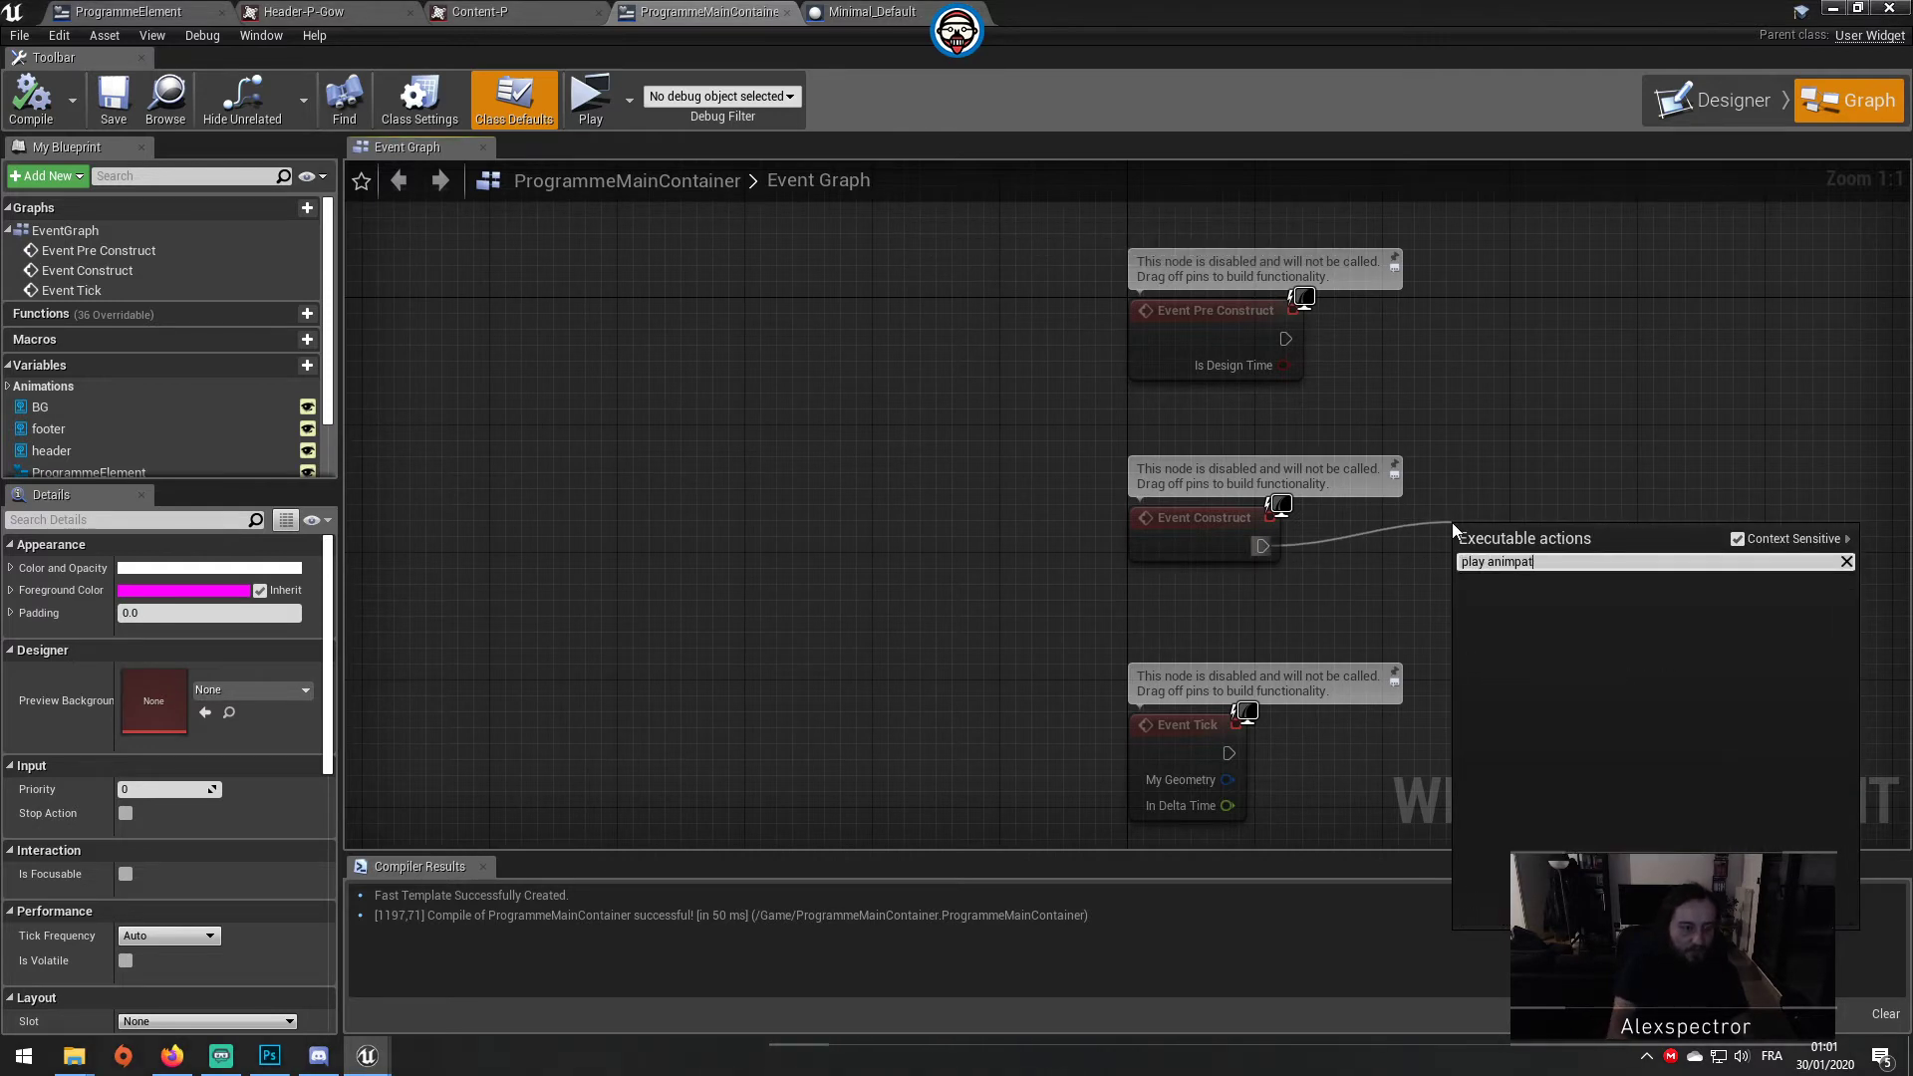
text(io)
key(BackSpace)
key(BackSpace)
key(BackSpace)
key(BackSpace)
key(BackSpace)
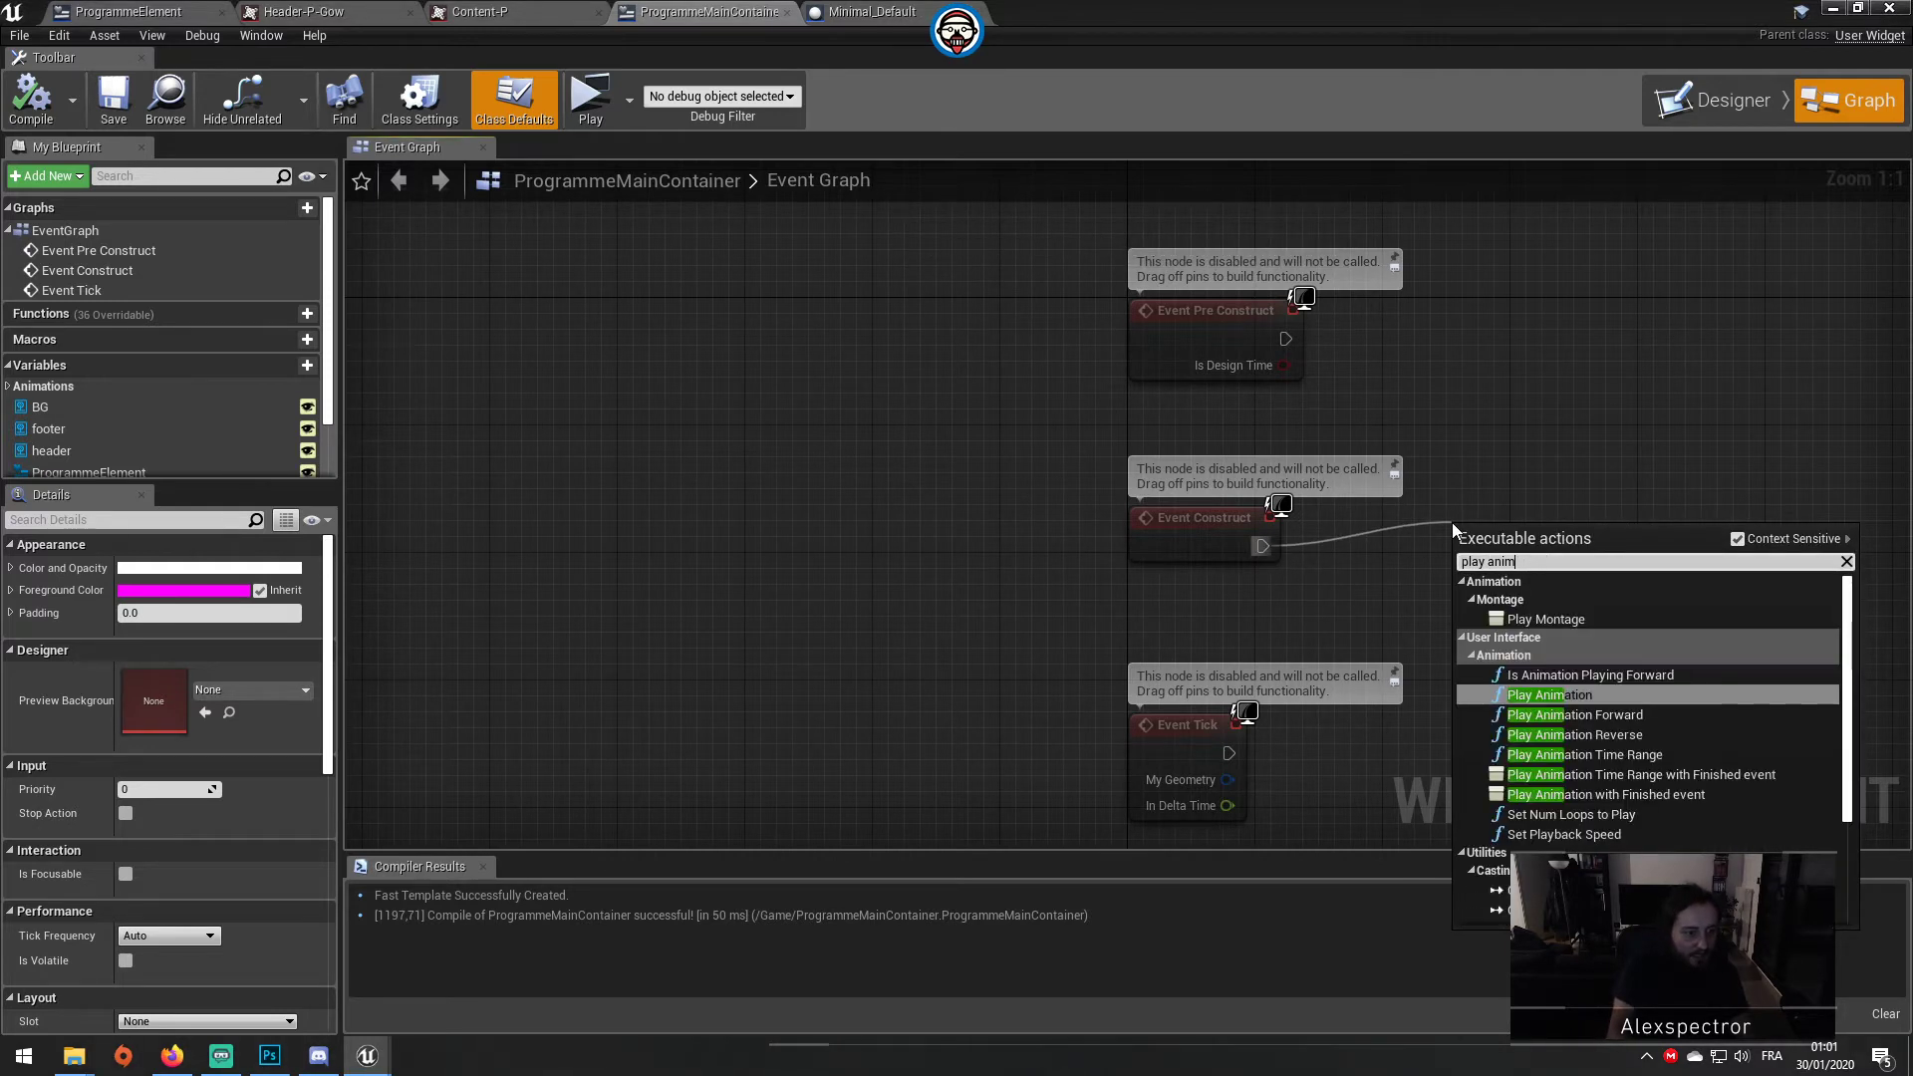
key(Return)
drag(1554, 534, 1666, 502)
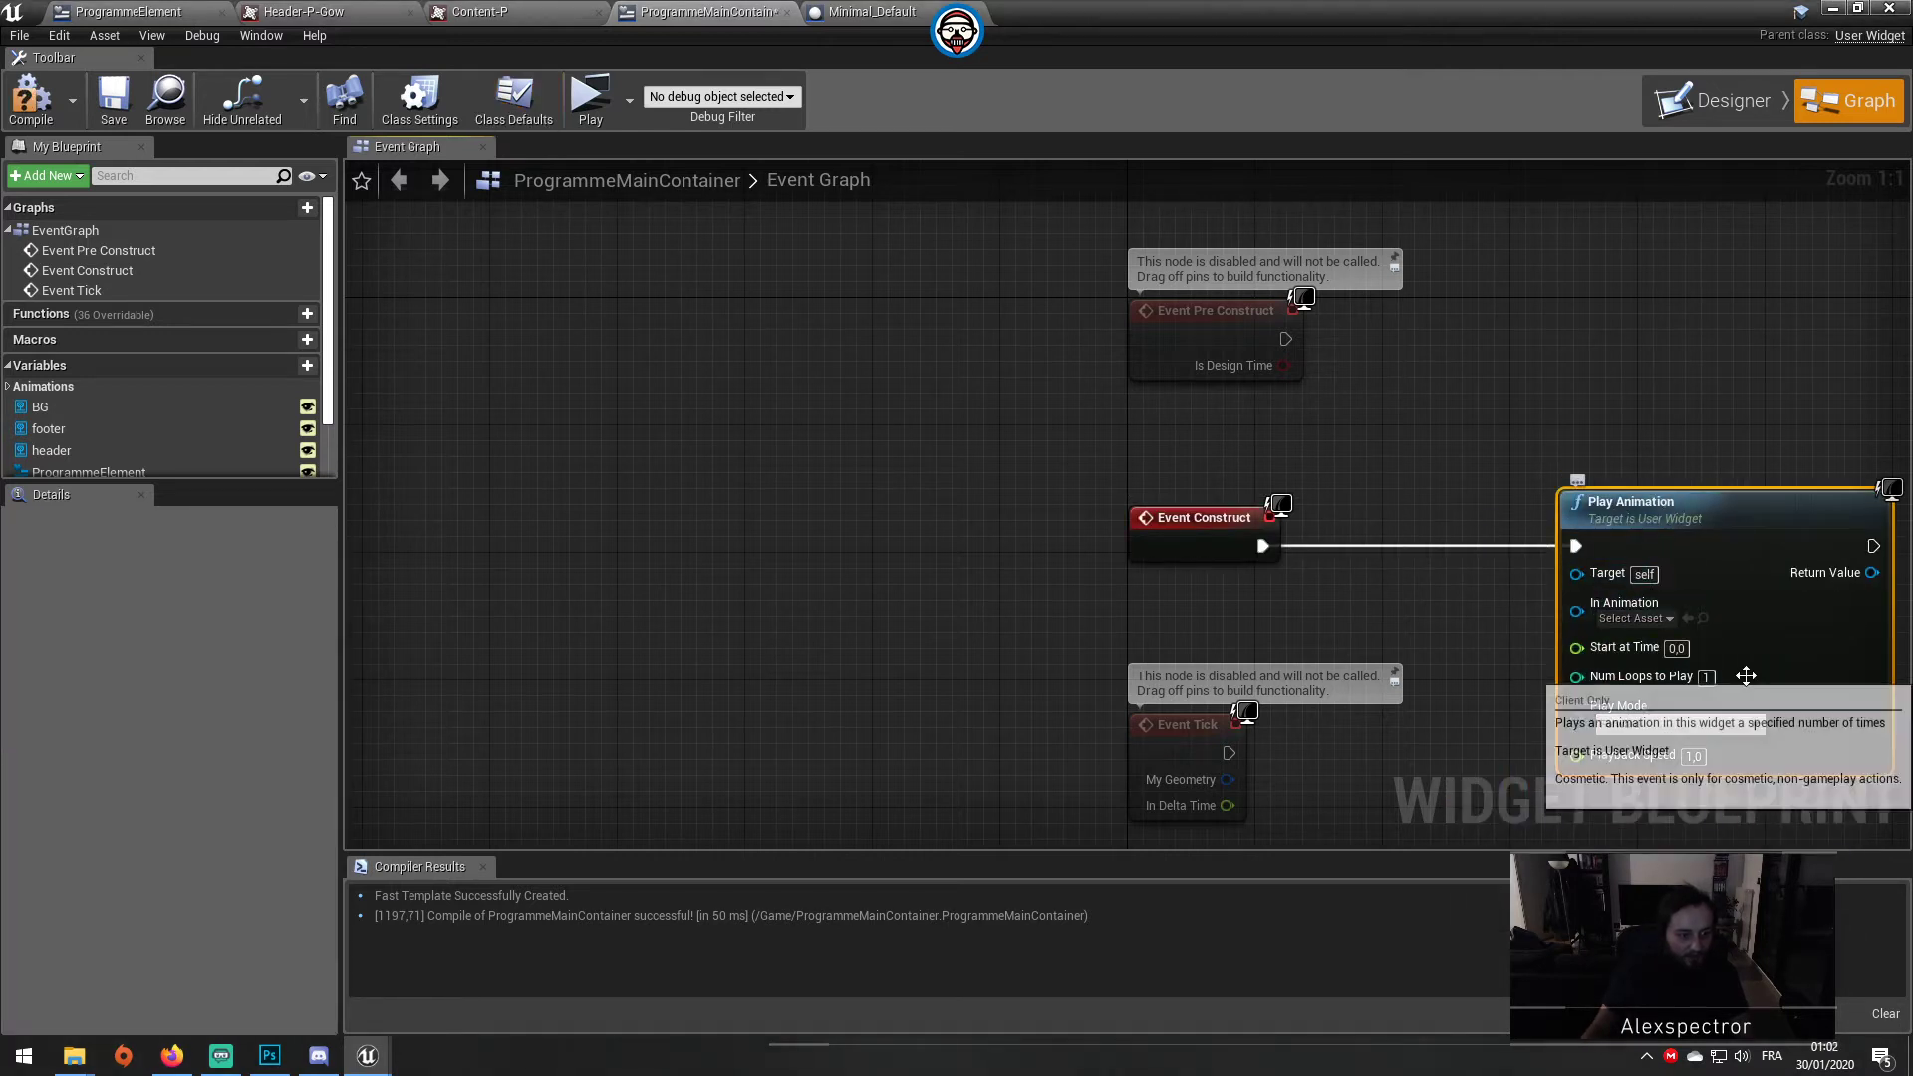
Step: Place an Open-anim getter and wire it into Play Animation's In Animation pin
click(1624, 619)
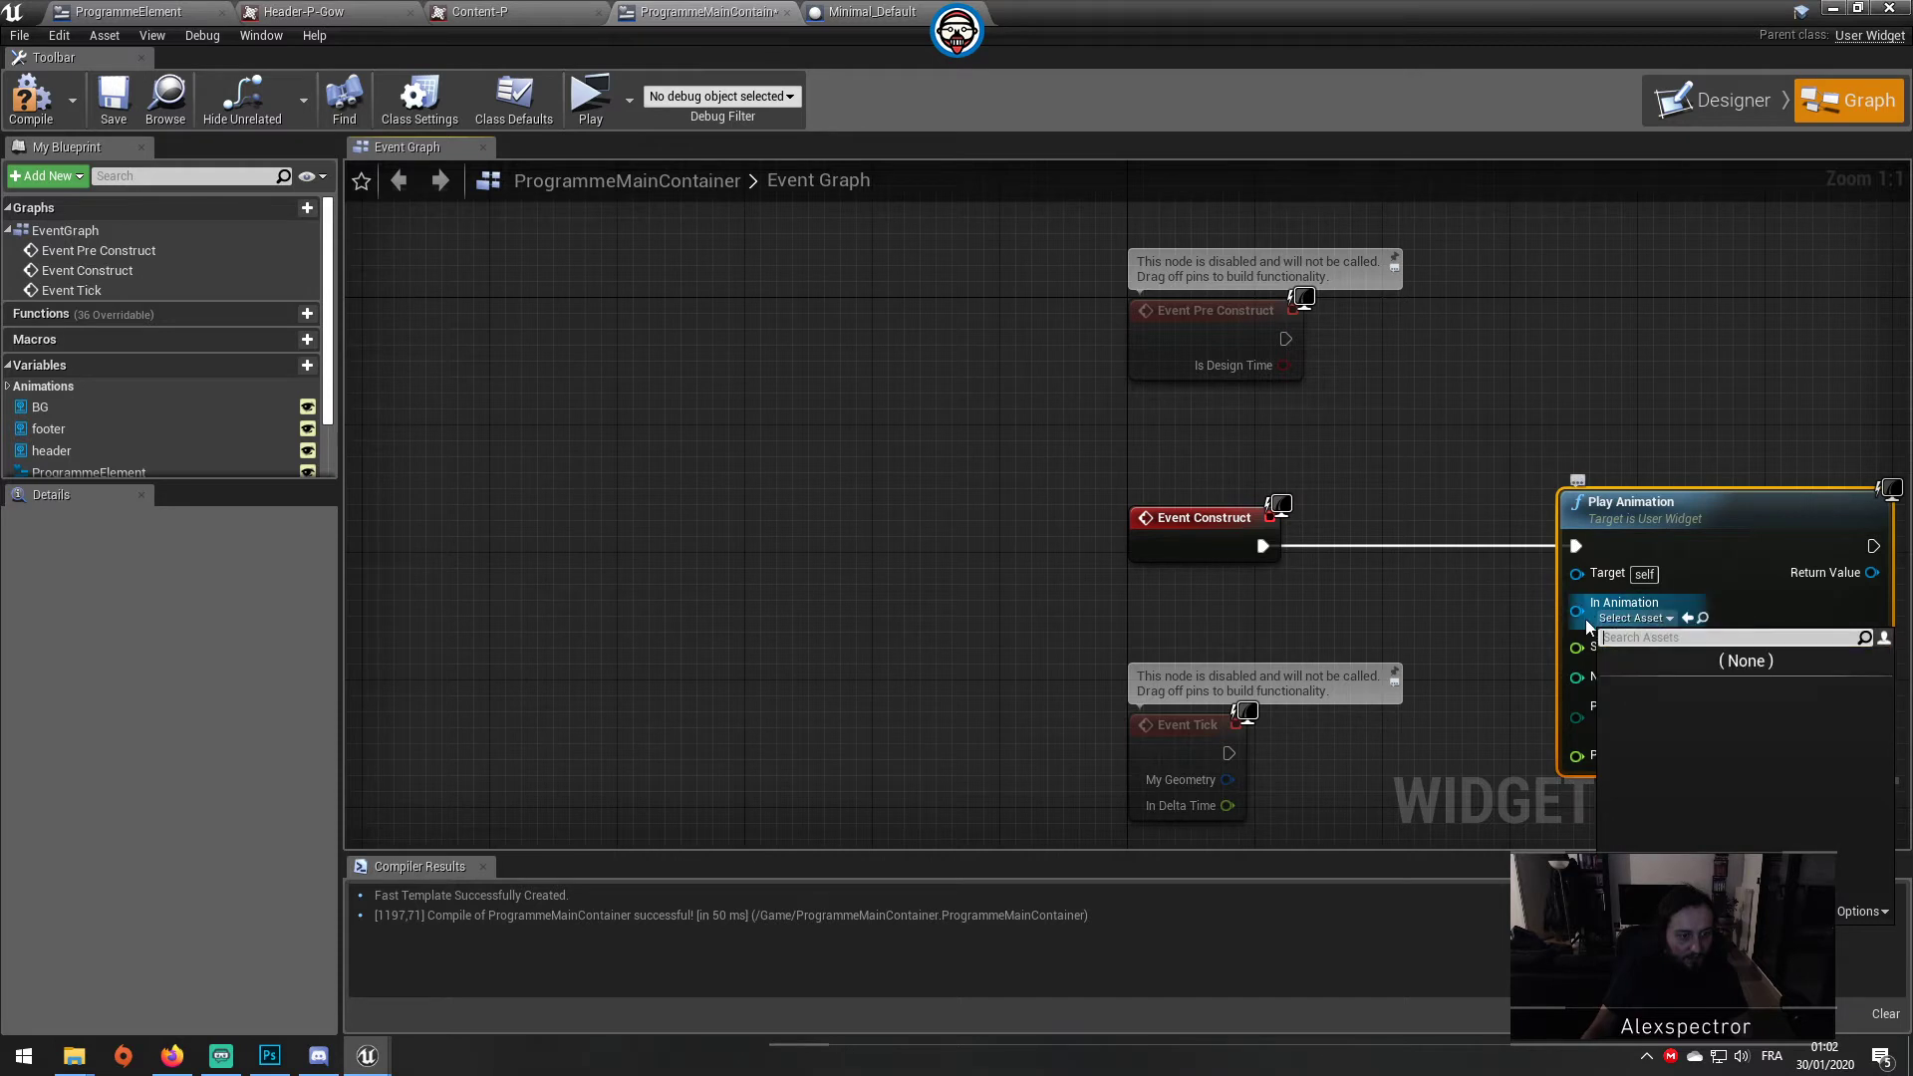
click(200, 451)
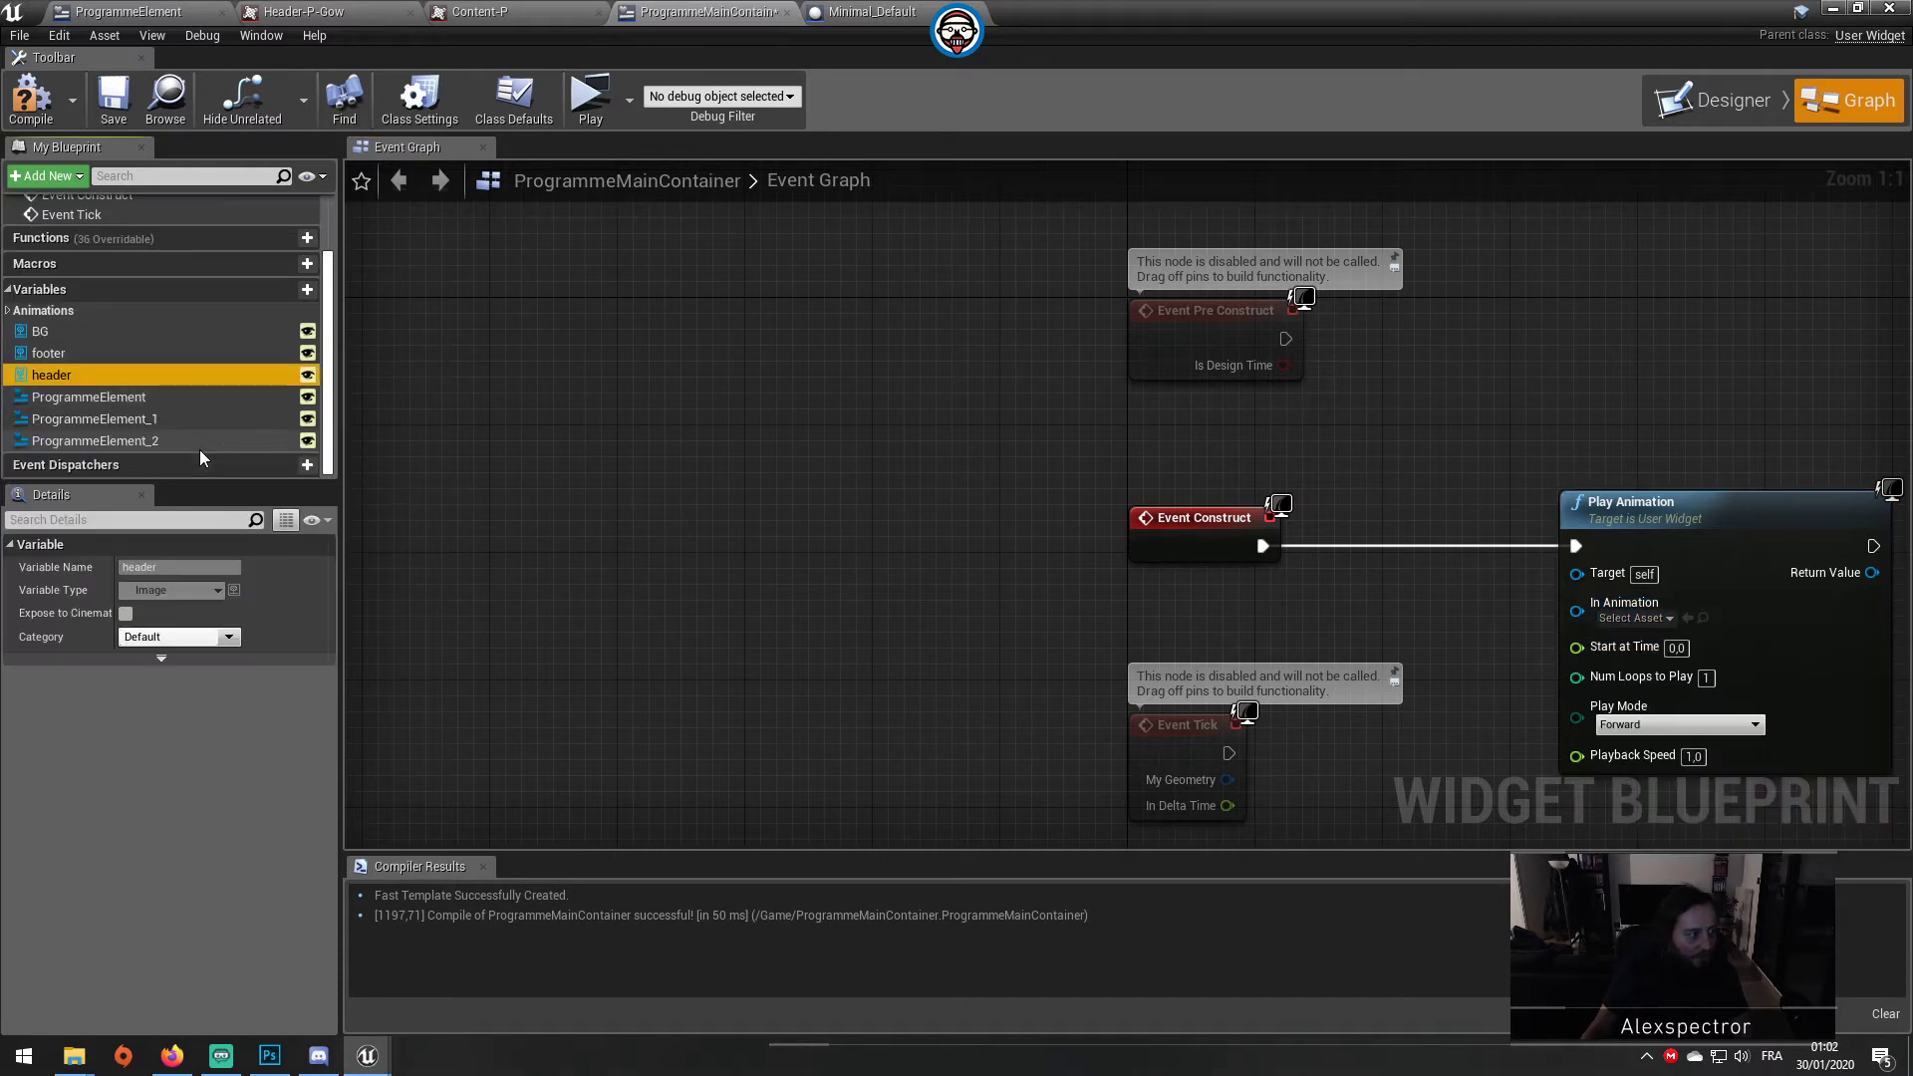
click(57, 311)
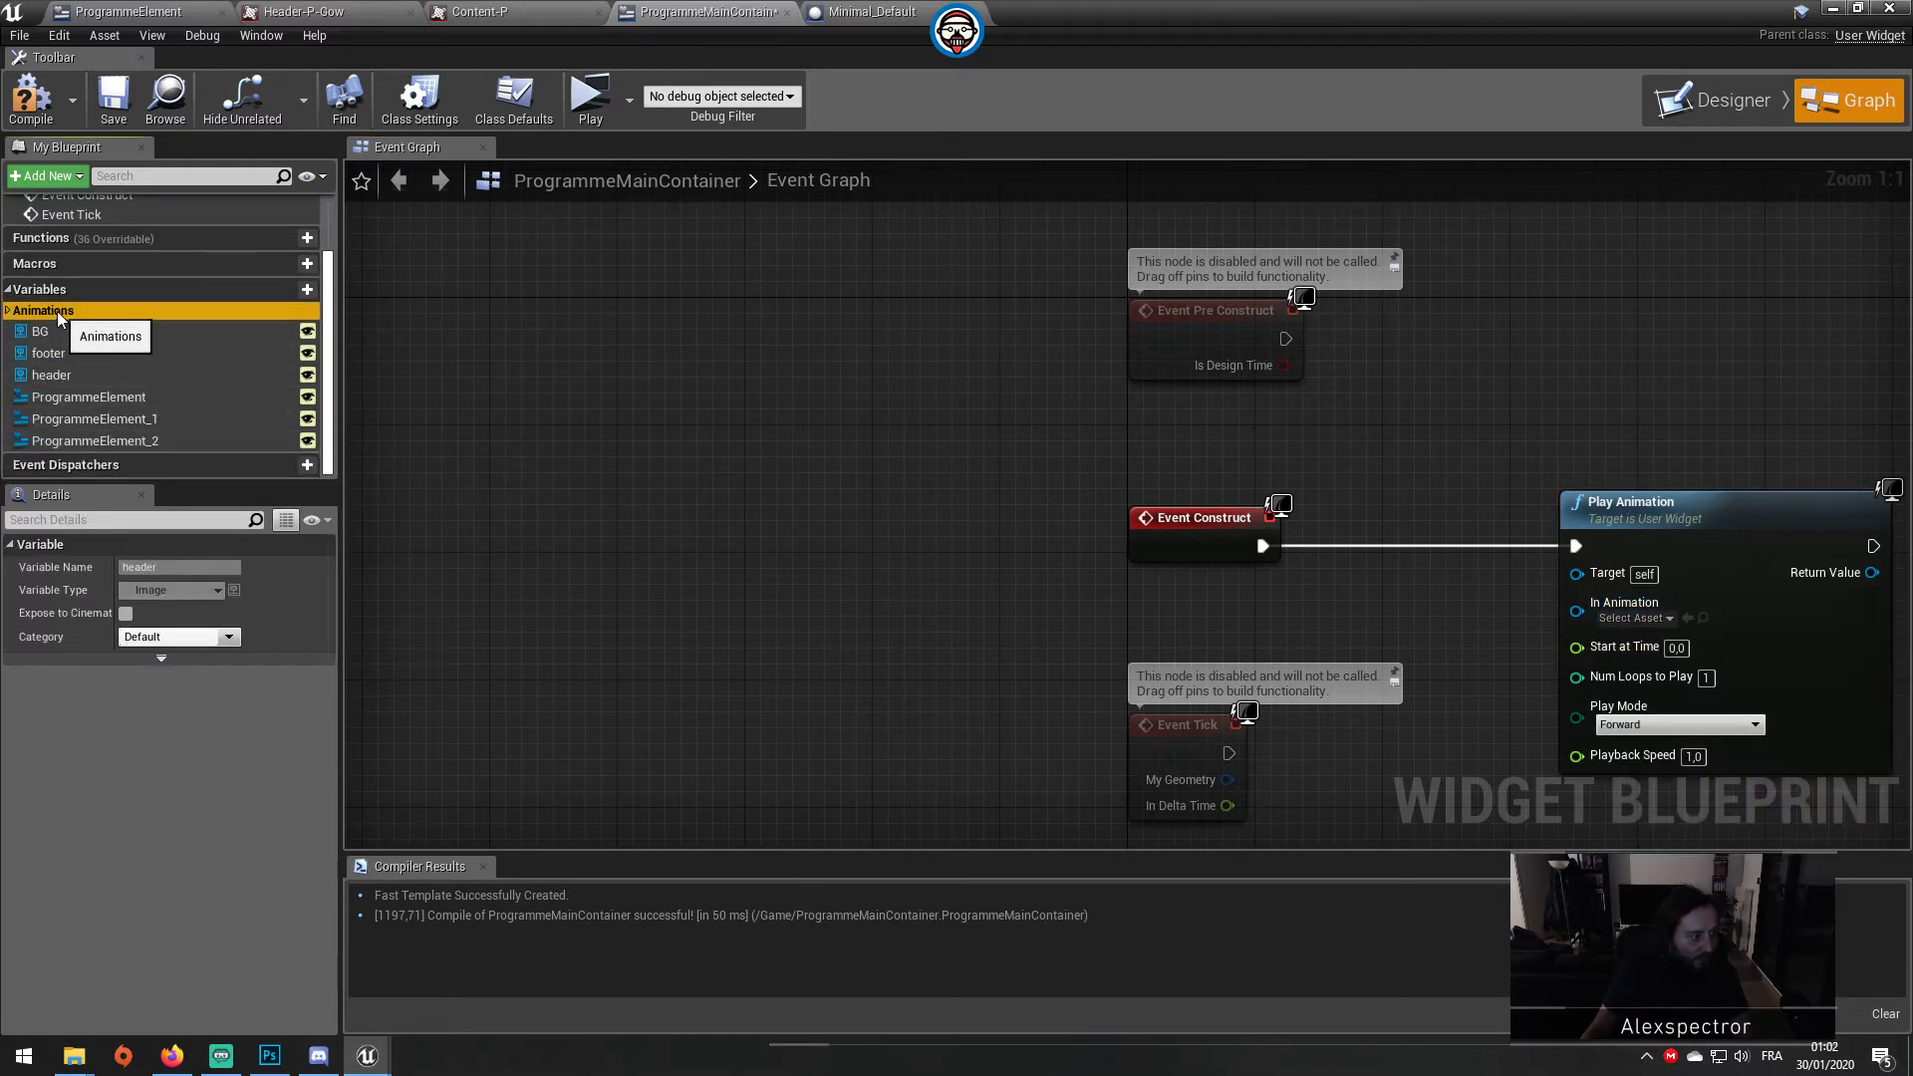
mouse_move(61, 329)
mouse_down()
mouse_move(1348, 546)
mouse_move(1341, 634)
mouse_up()
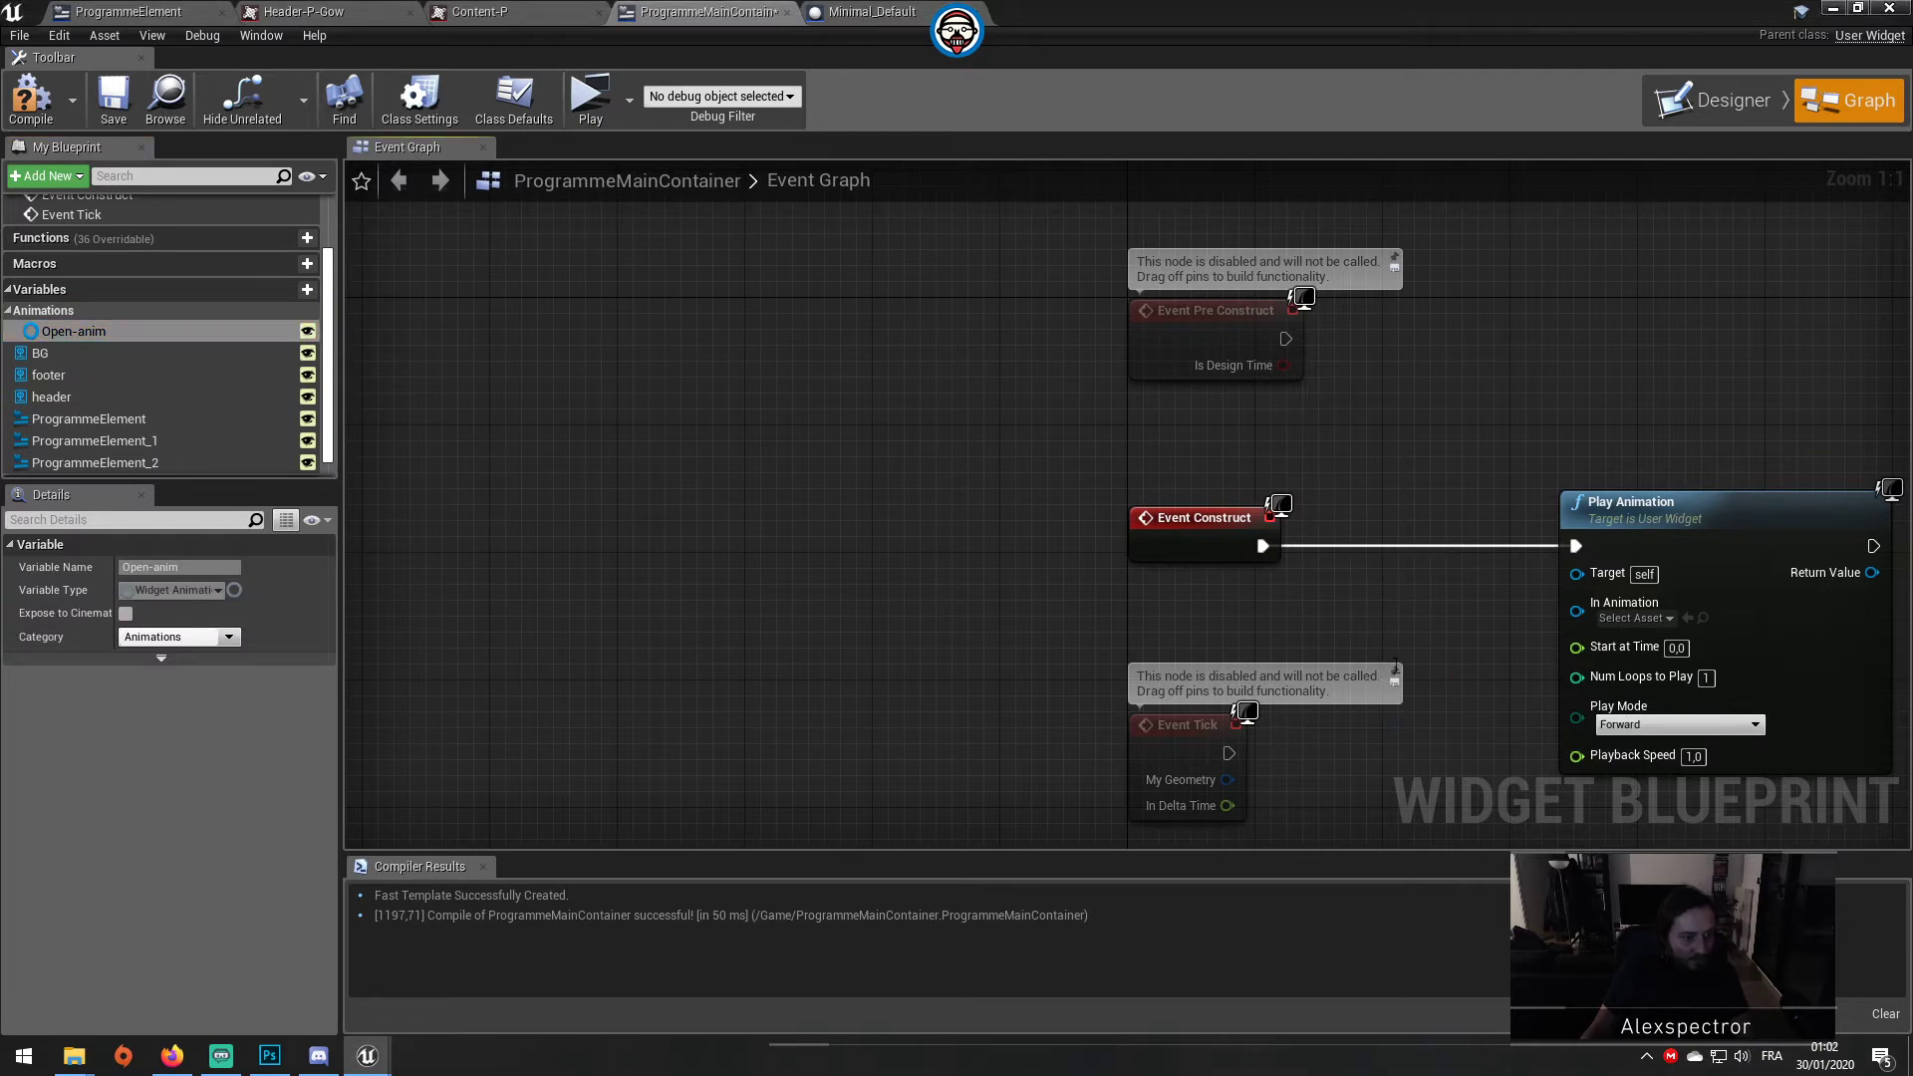
click(1390, 650)
drag(1444, 665, 1576, 604)
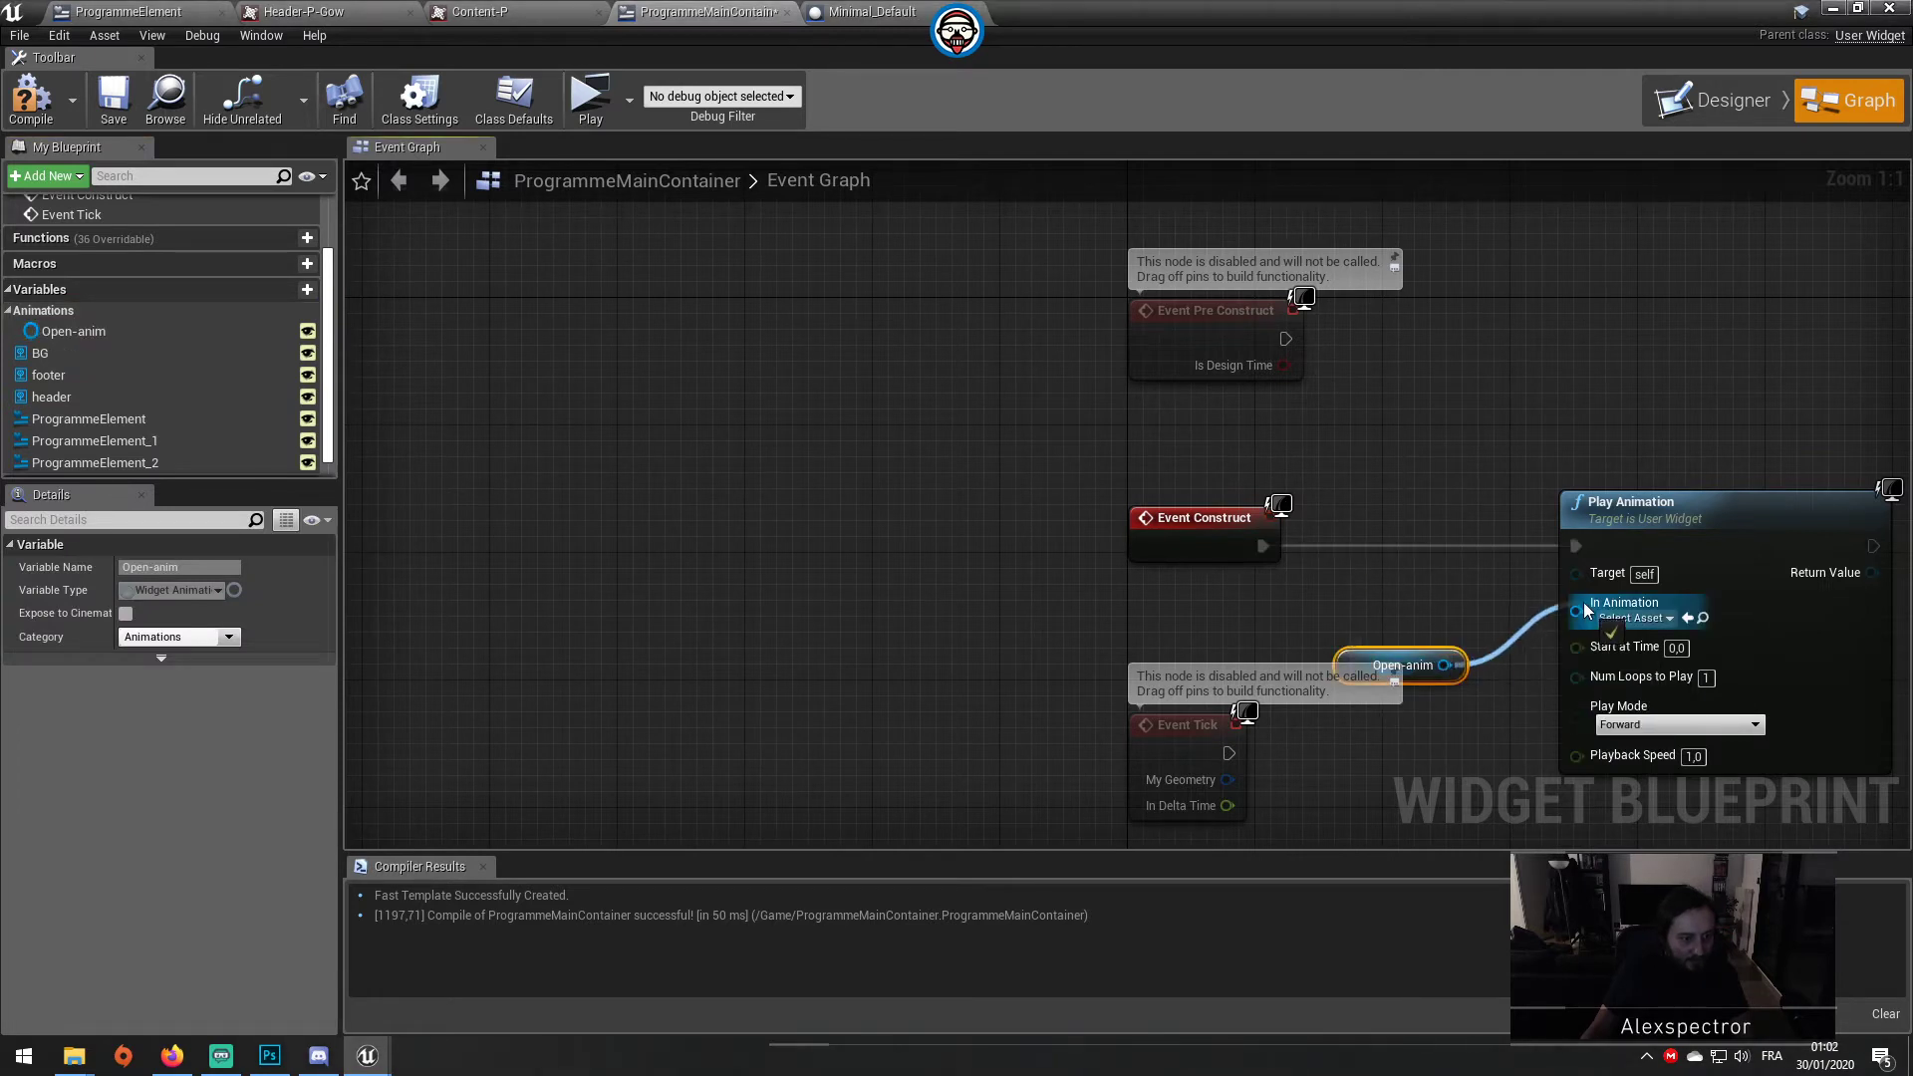
drag(1457, 658, 1473, 610)
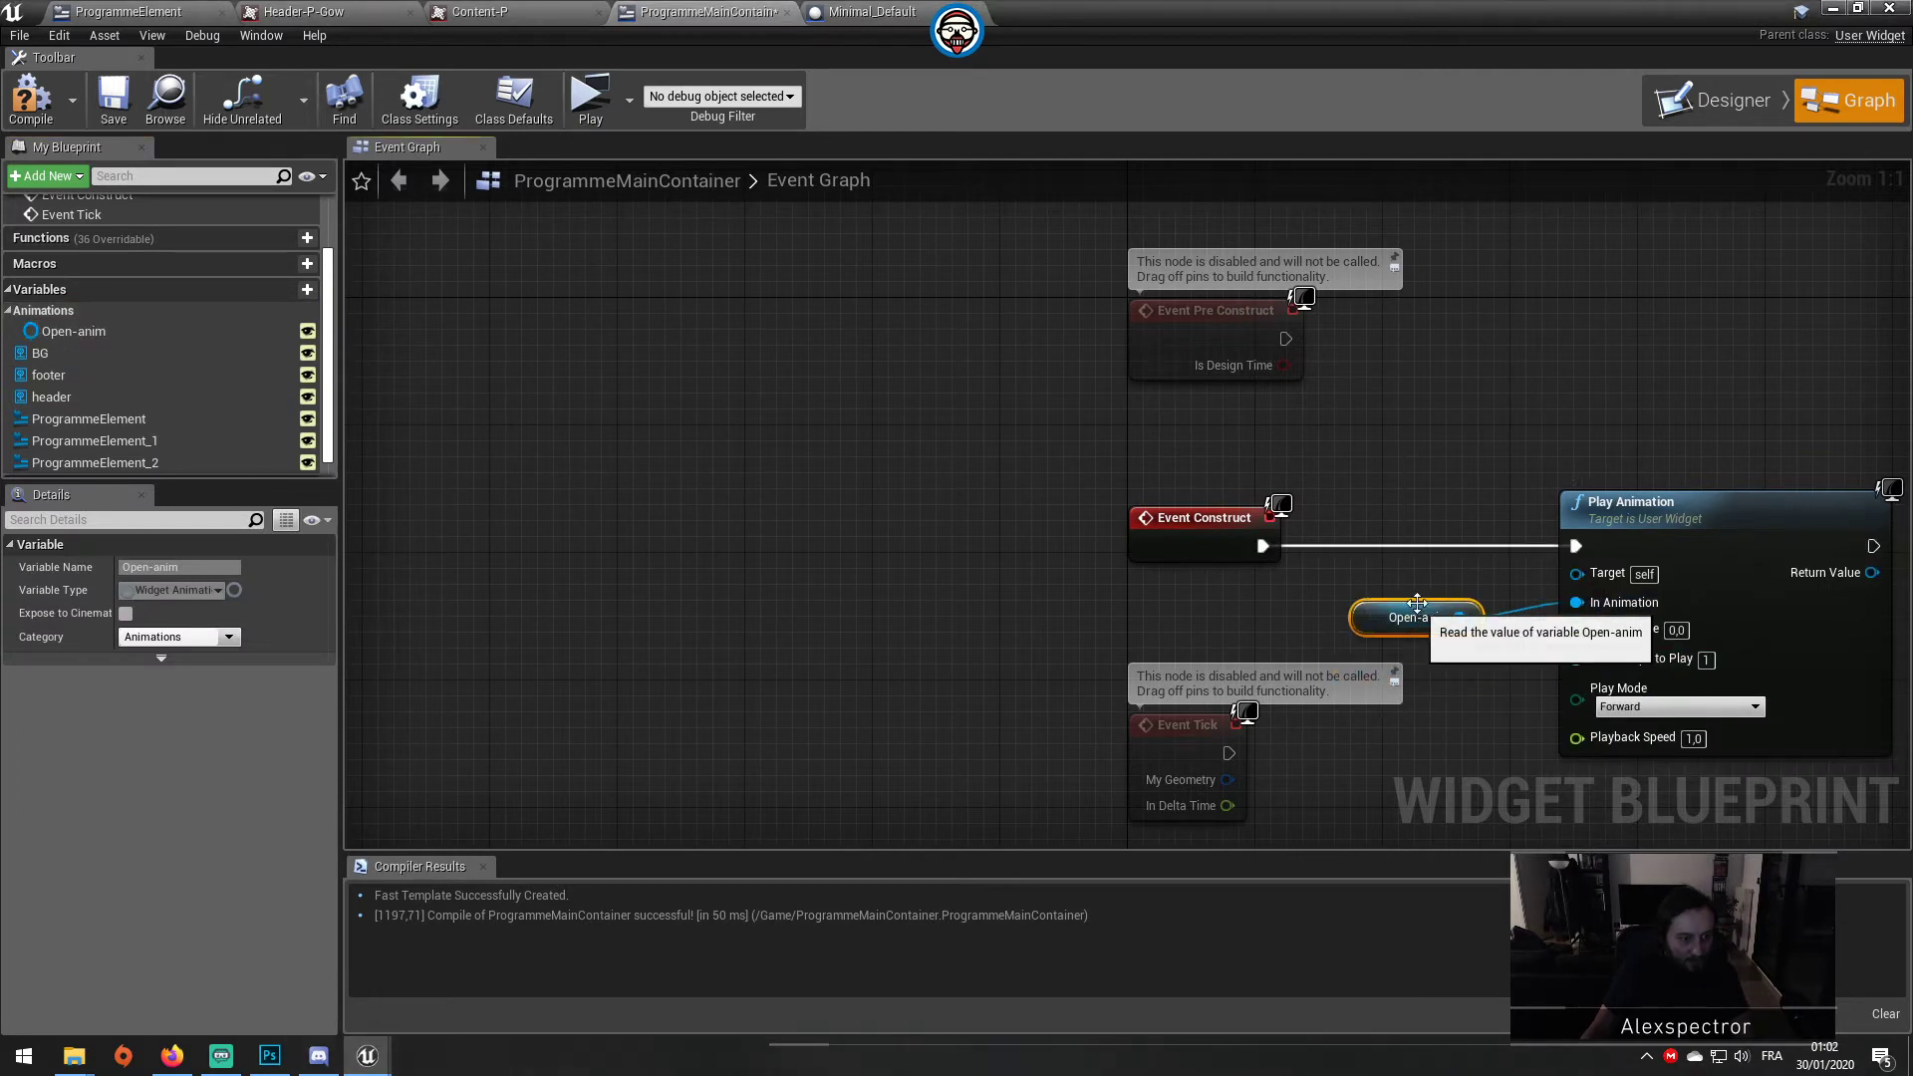
Step: Compile and save the container blueprint, then return to the Unreal editor
click(31, 99)
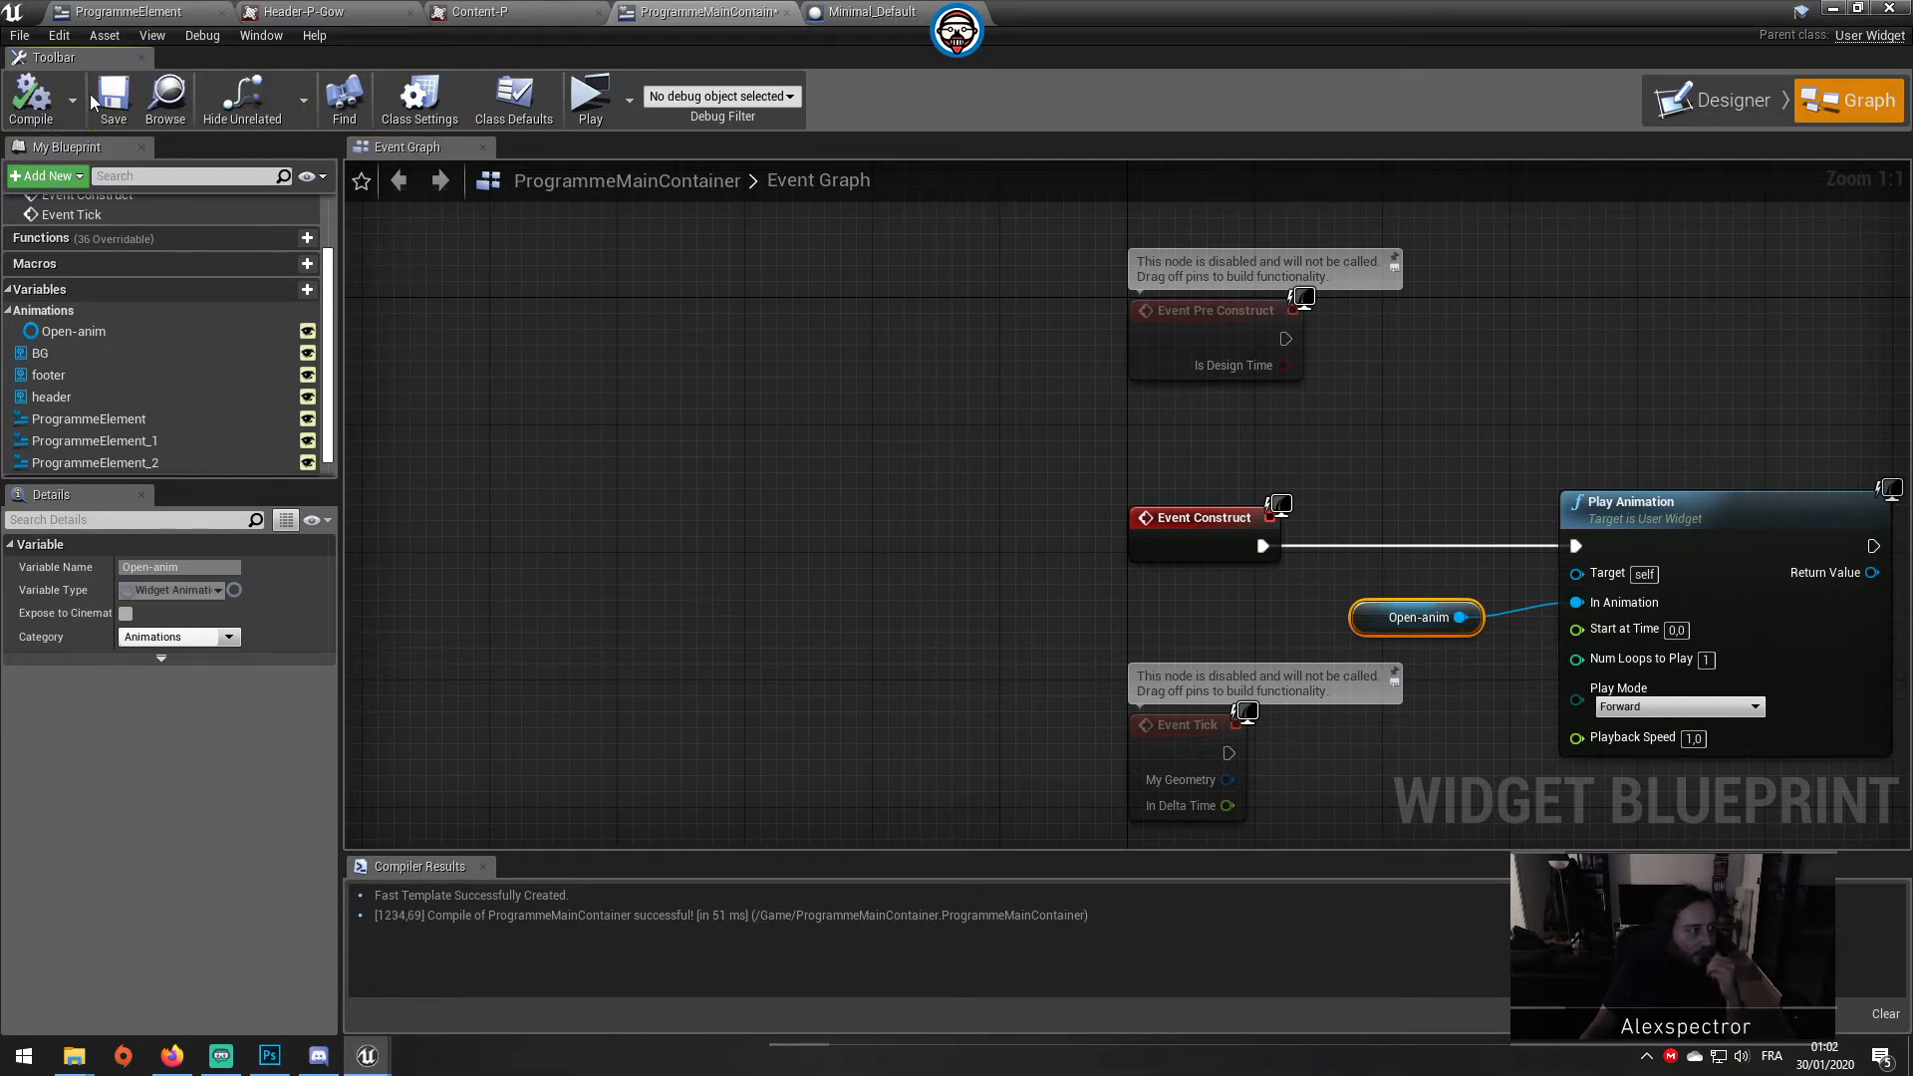
click(112, 100)
click(171, 1055)
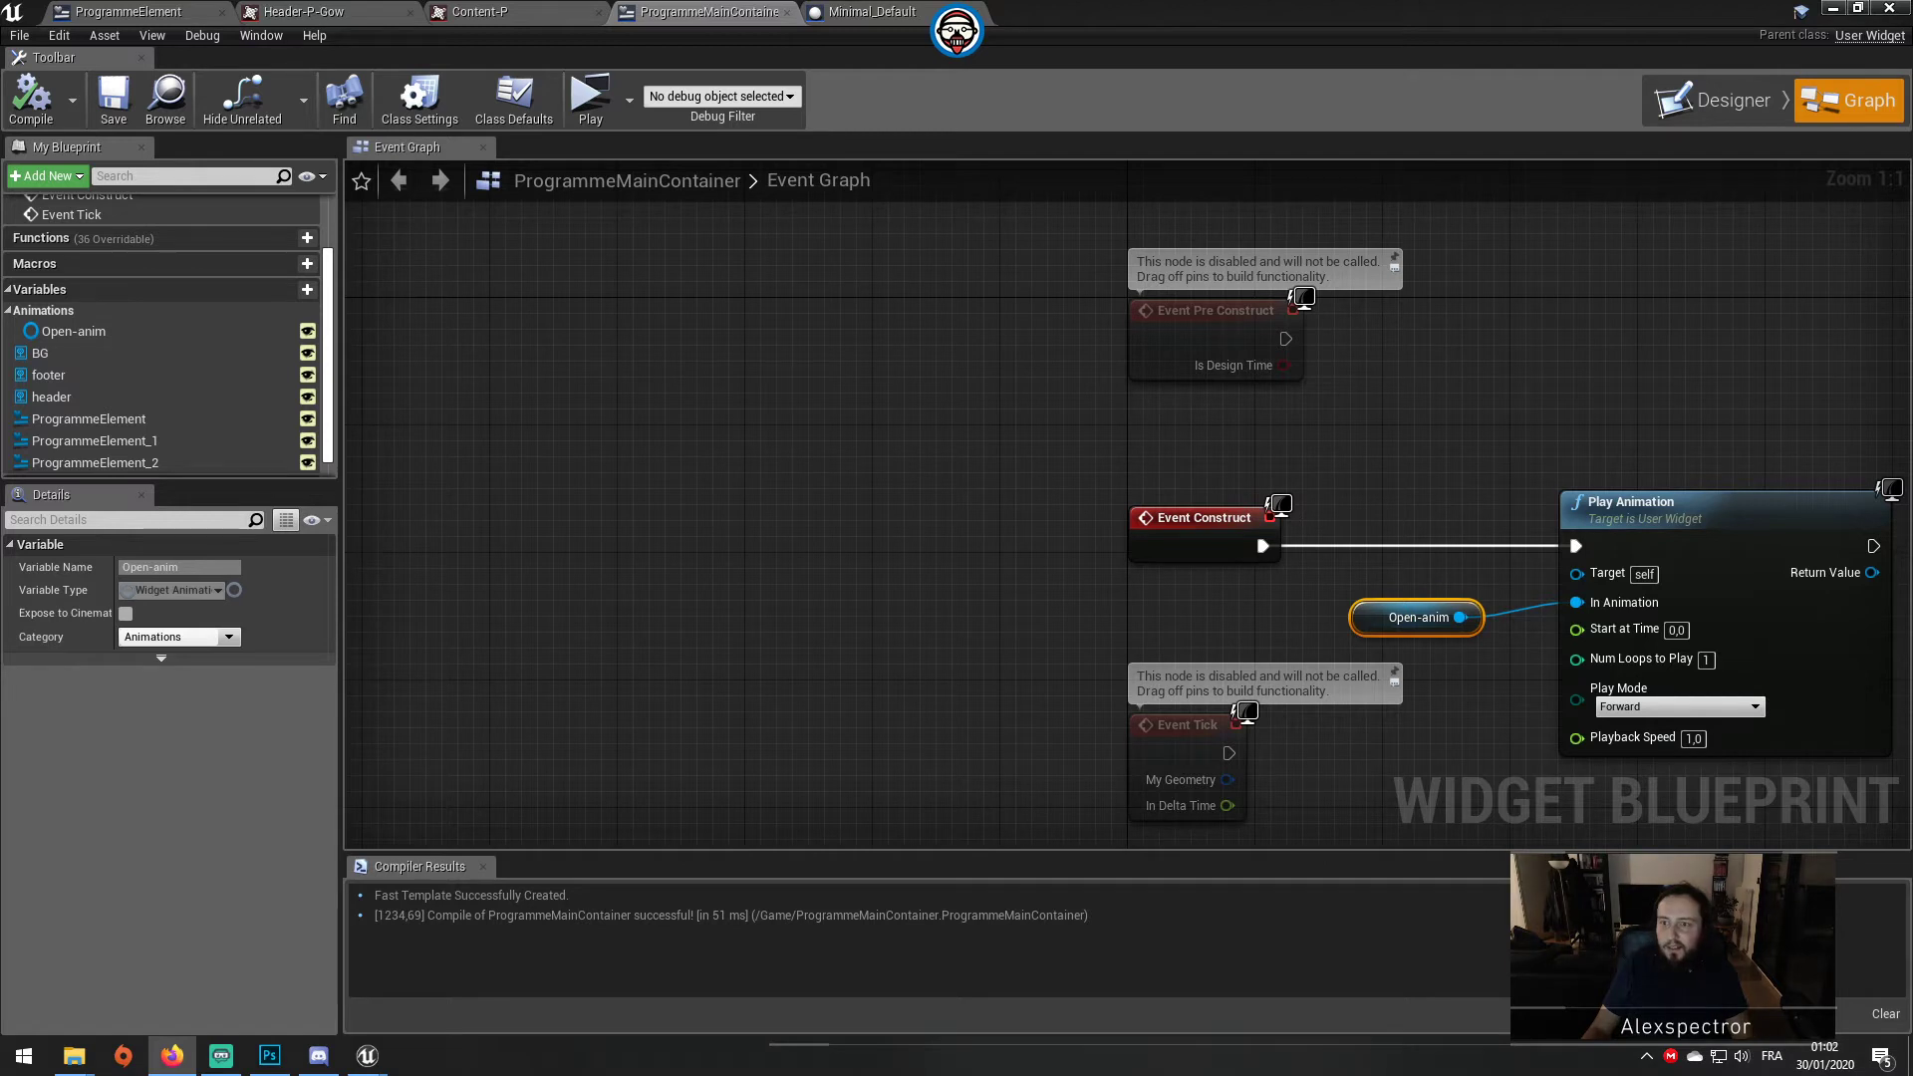
click(1682, 417)
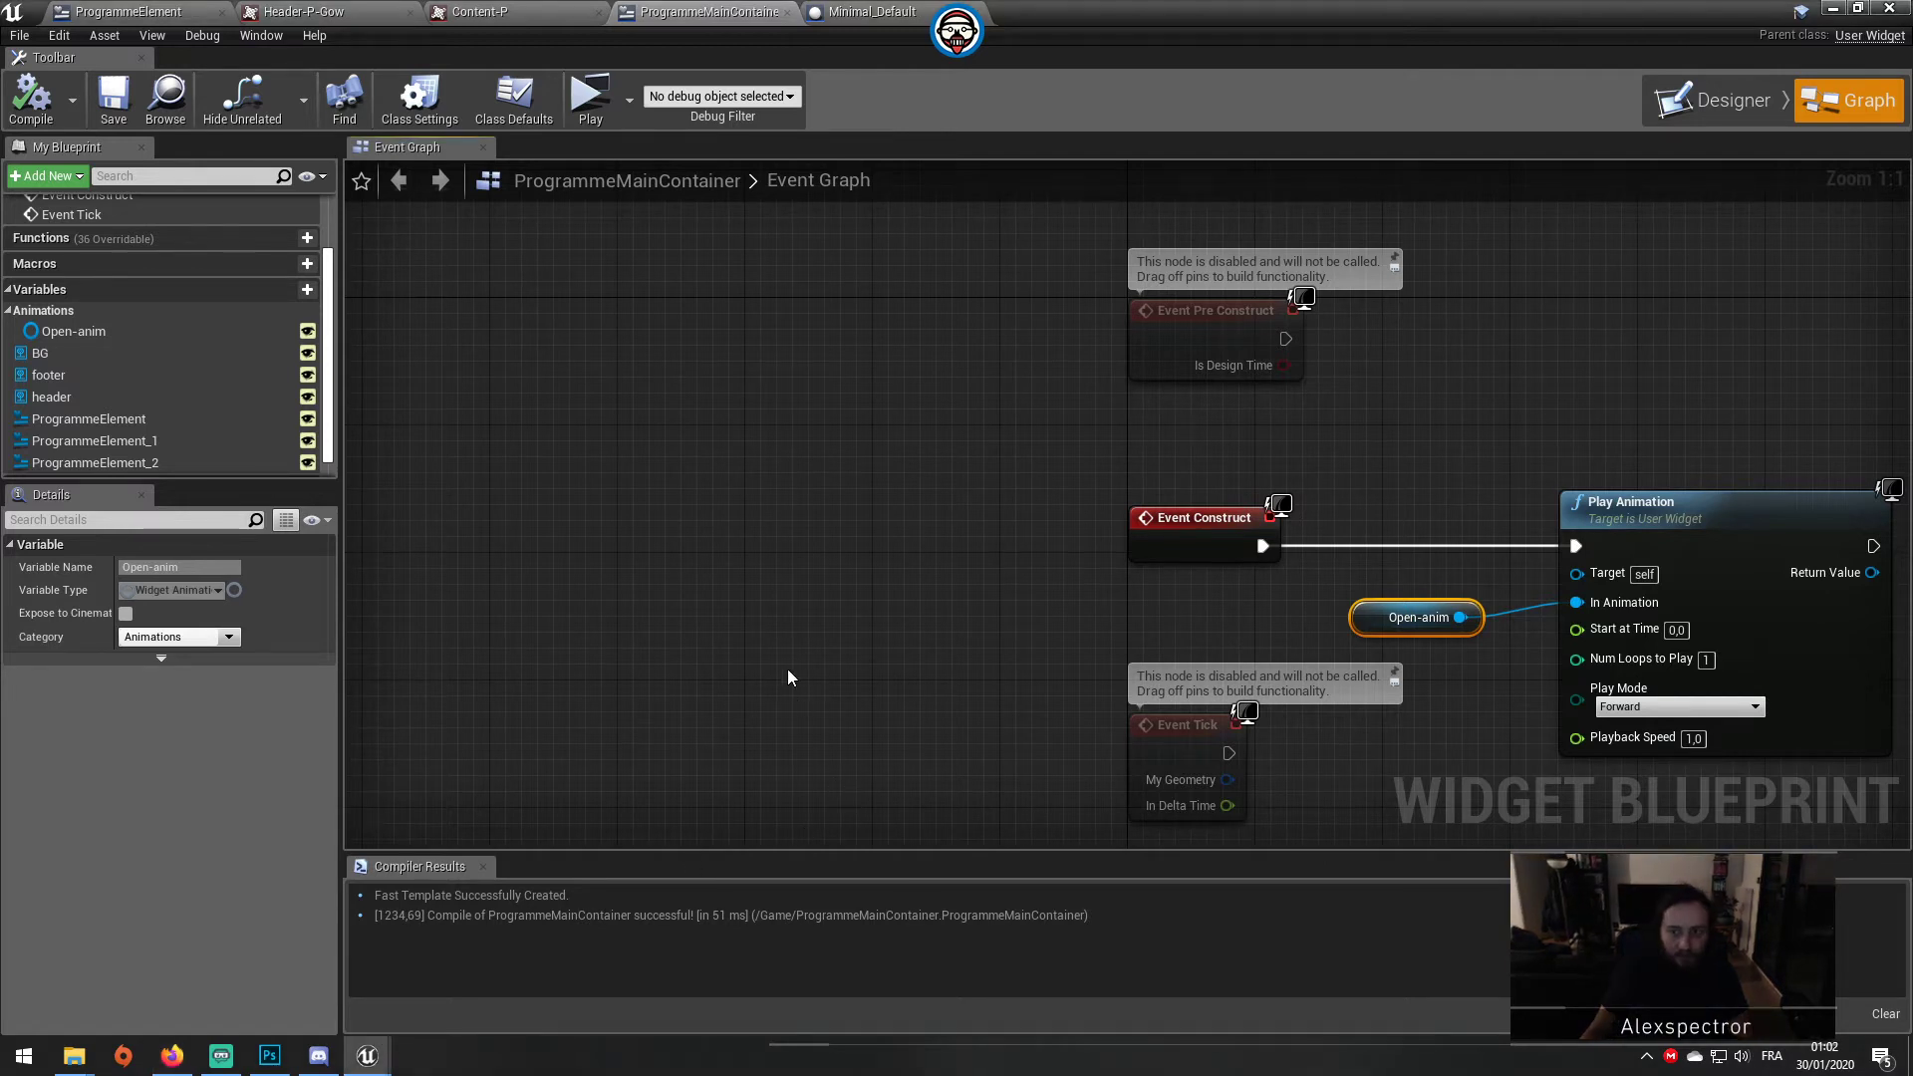
Step: Play the level to preview the programme UI, then stop the preview
click(1831, 8)
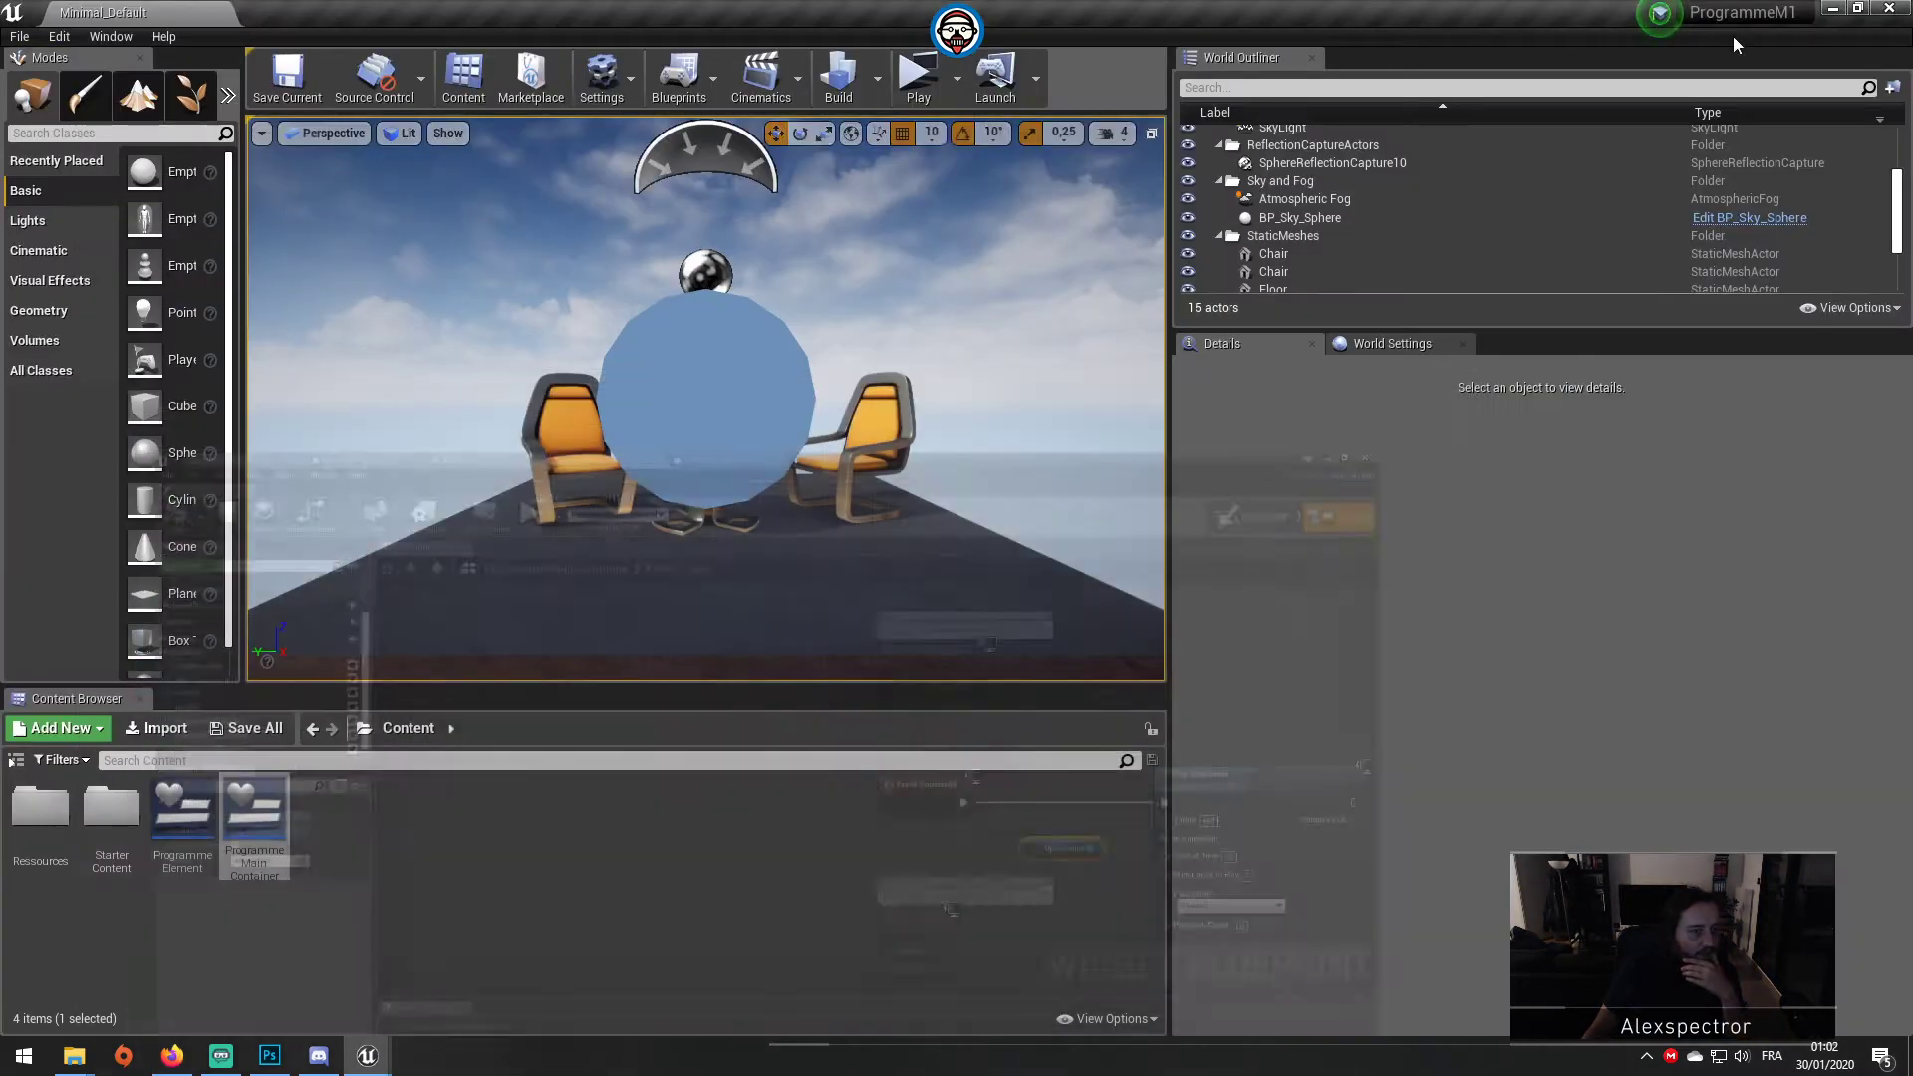
click(918, 80)
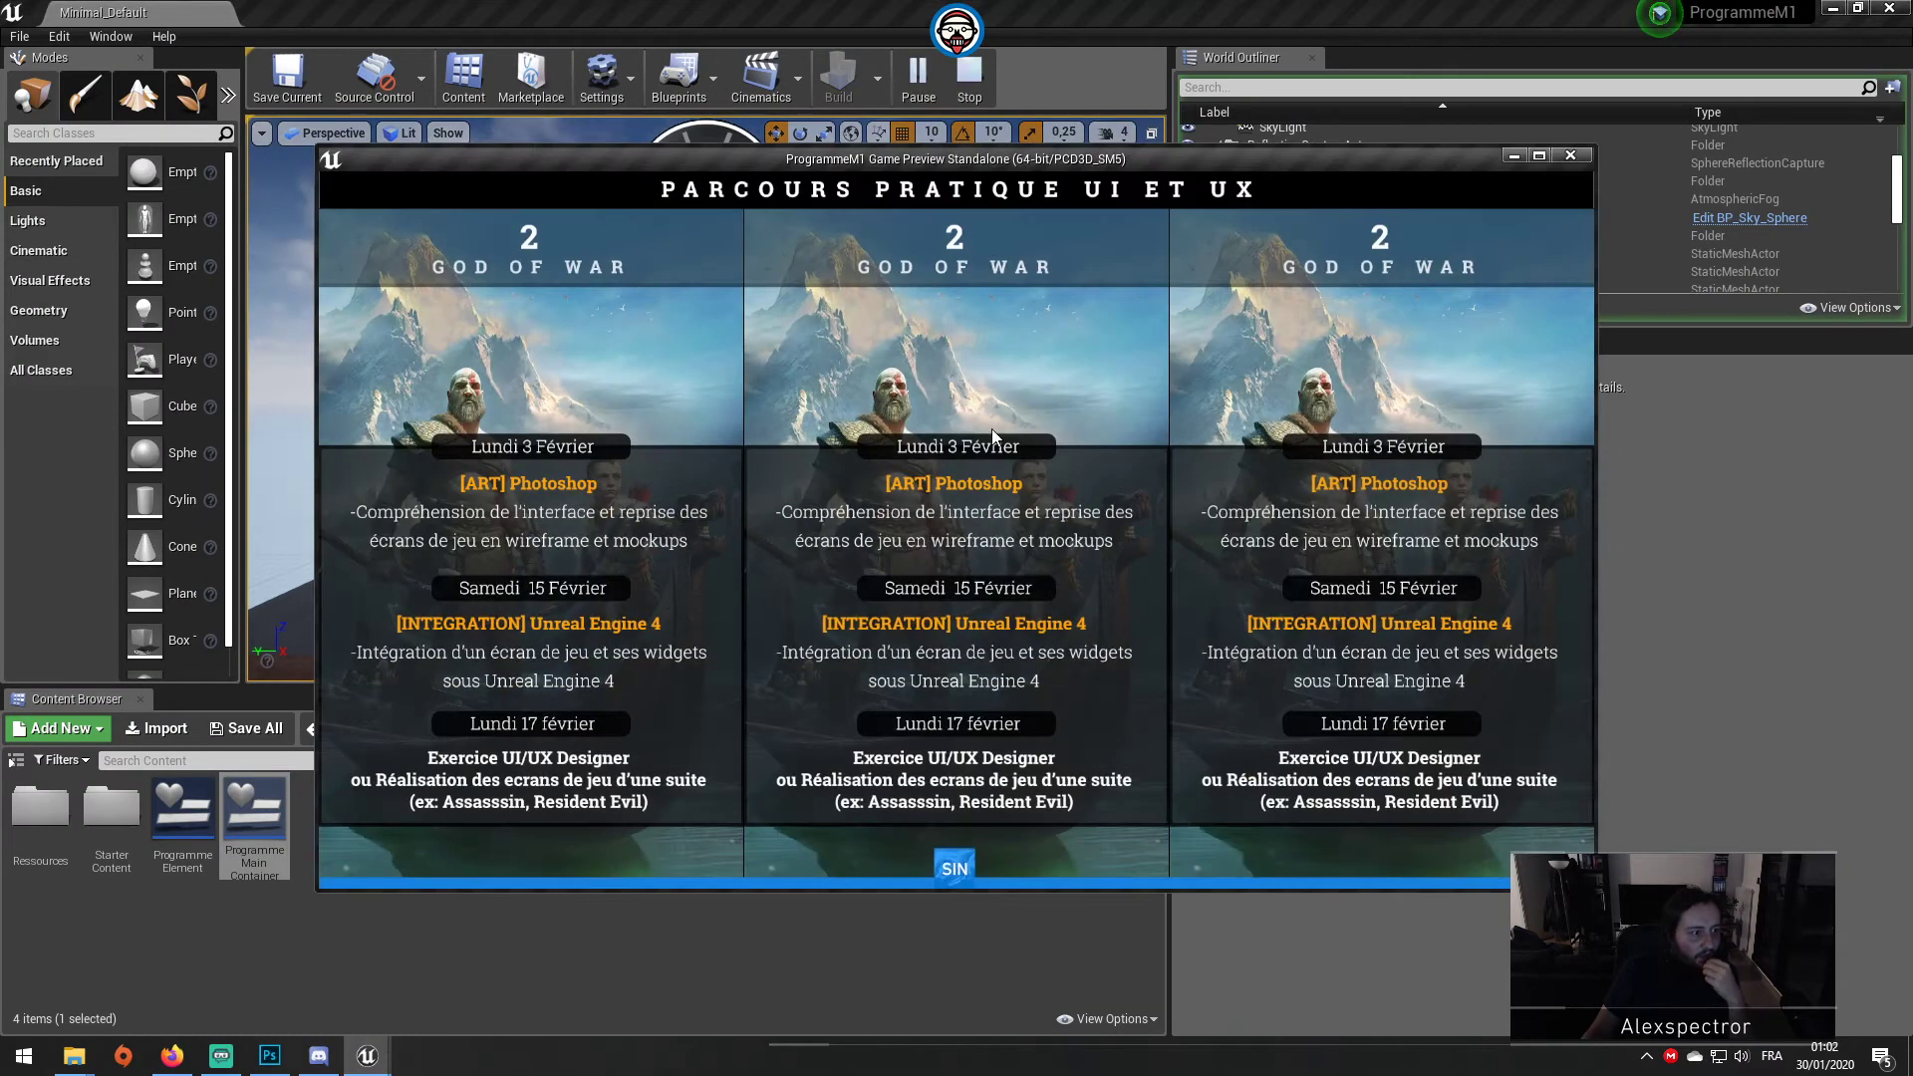
key(F11)
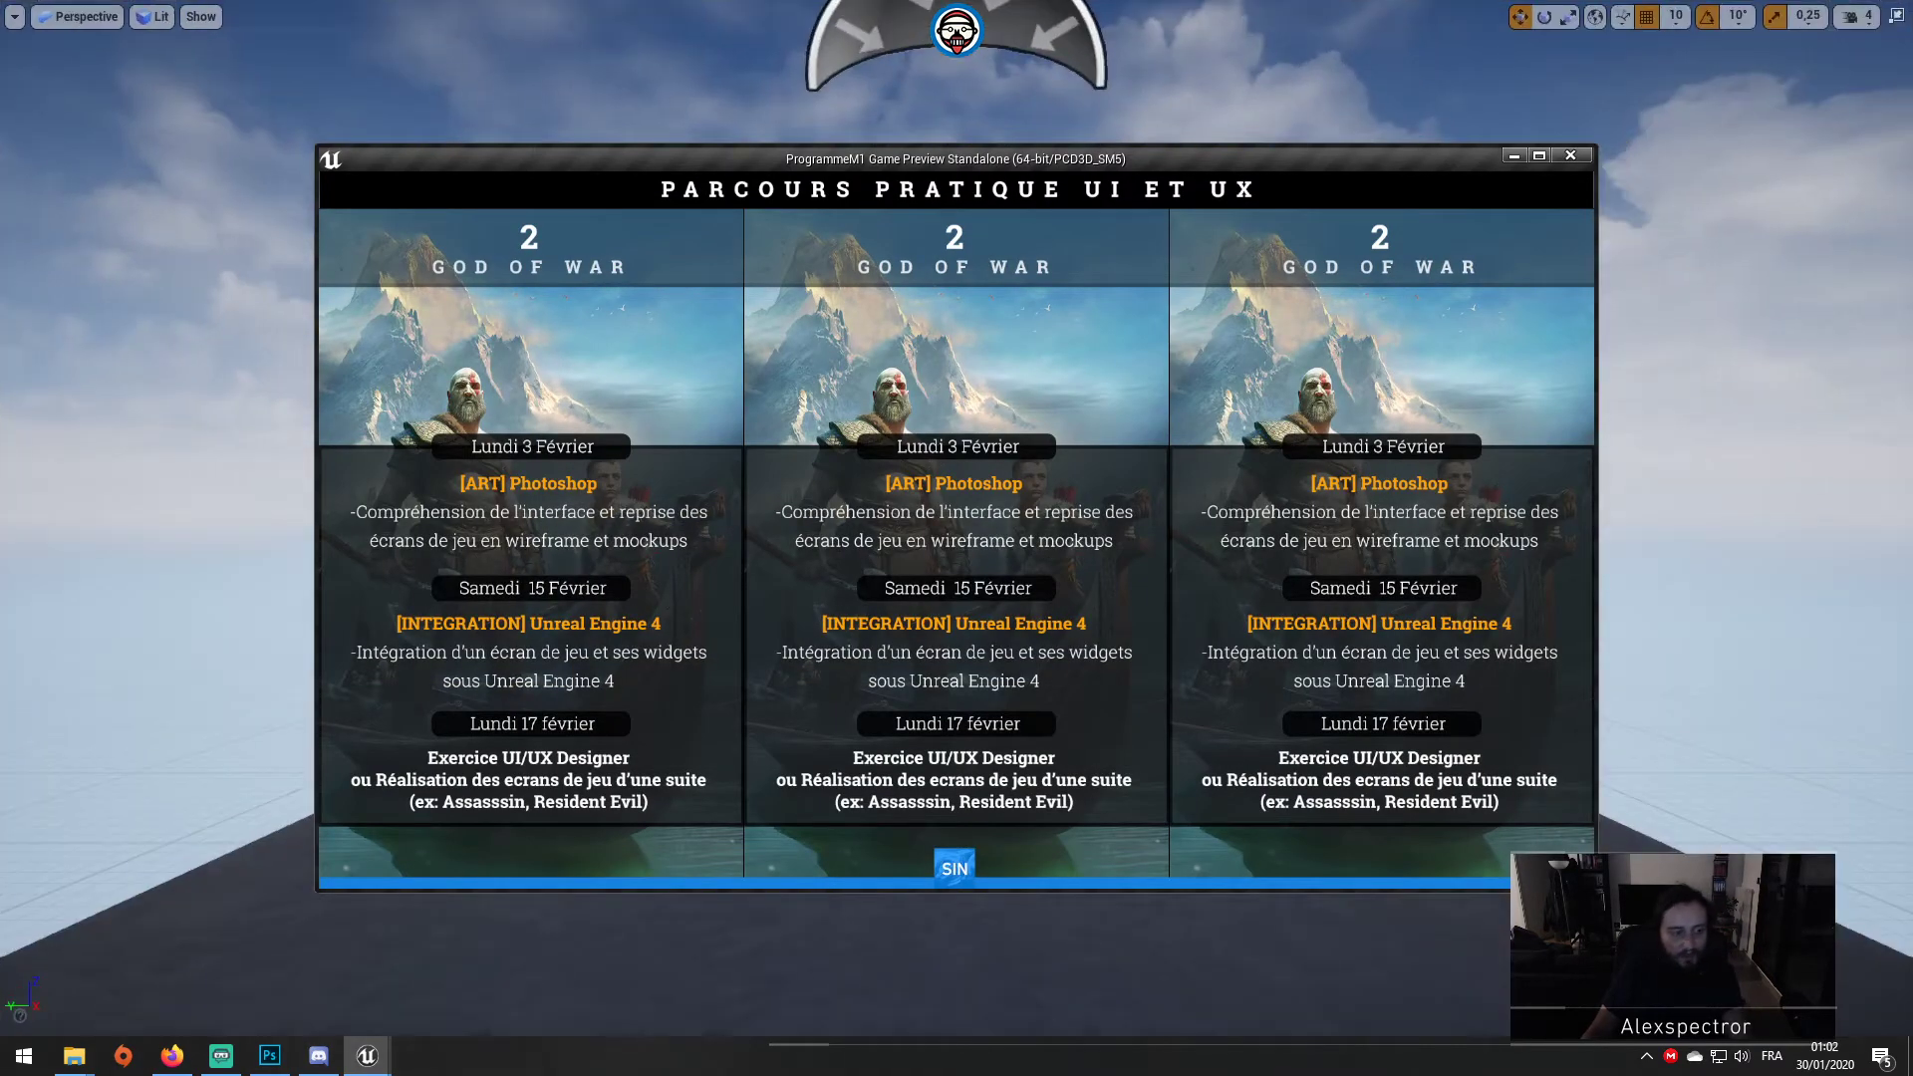
key(F11)
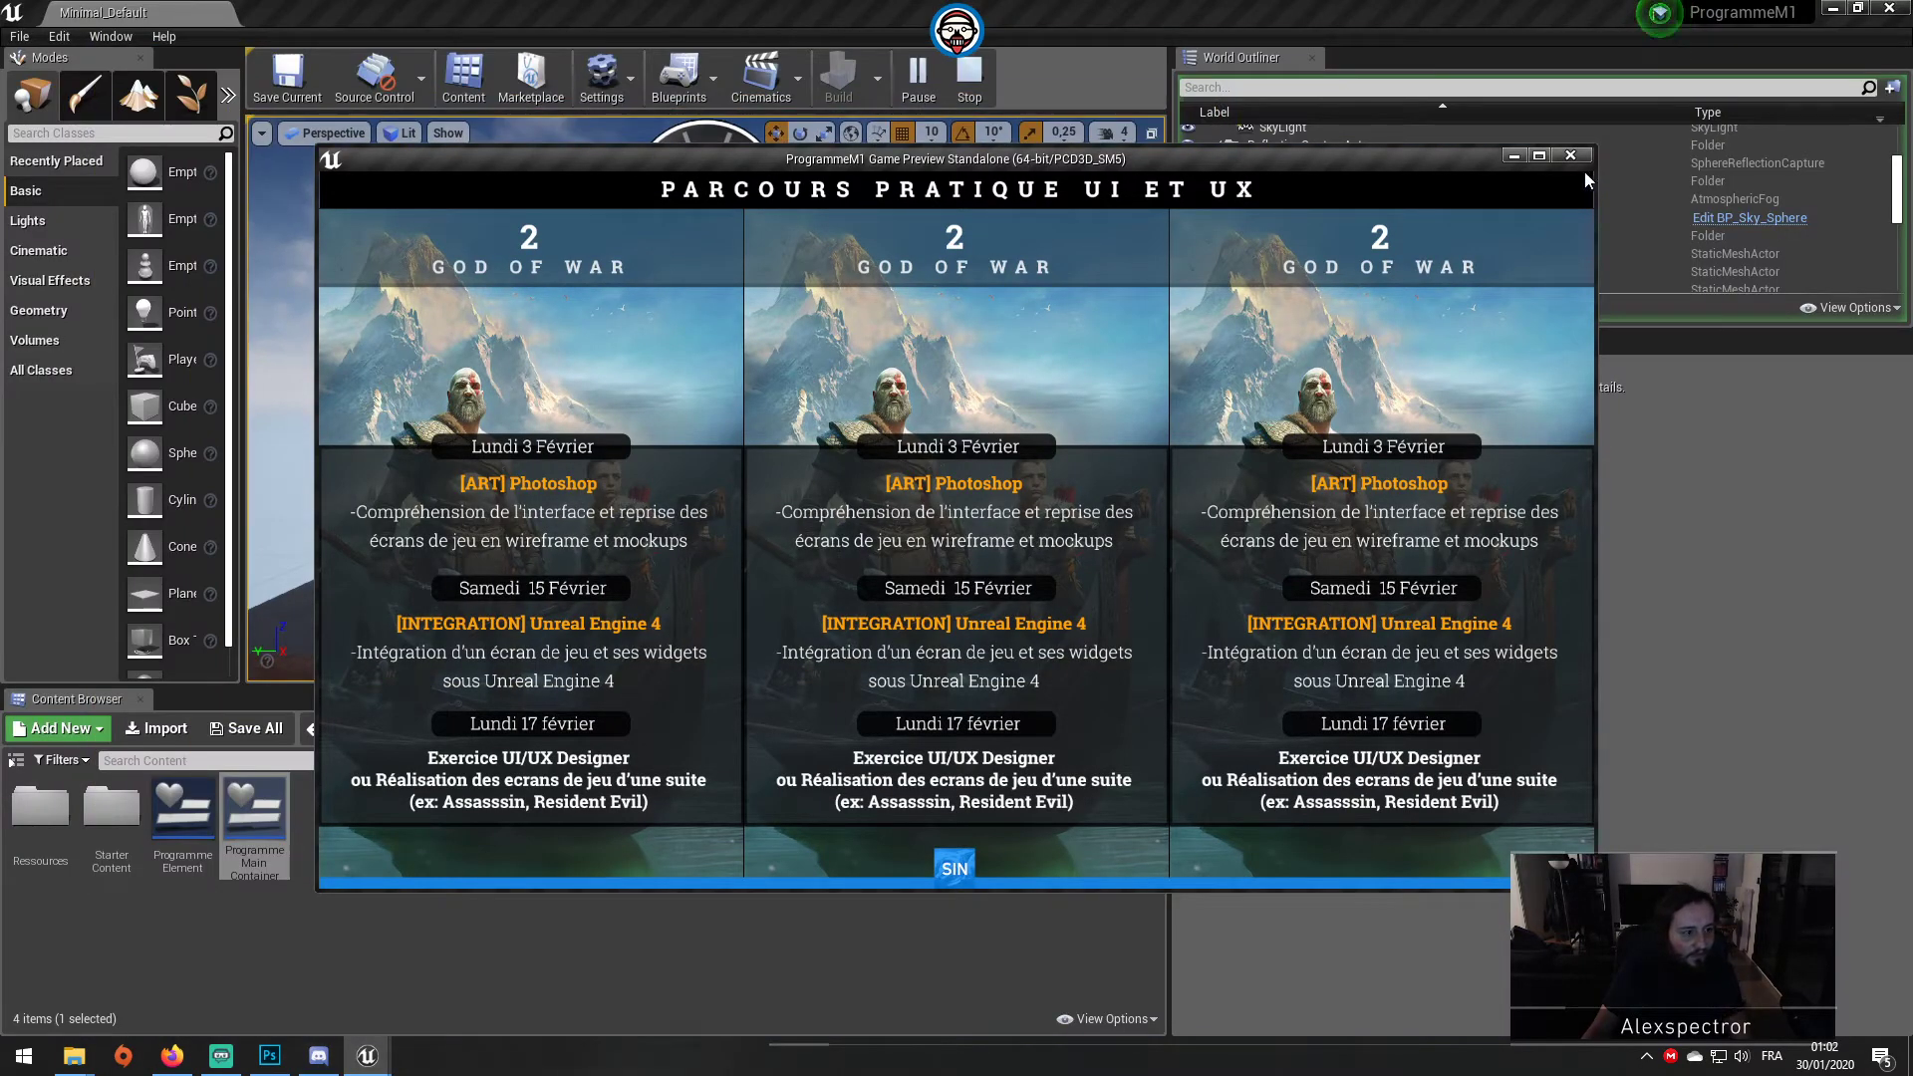
key(Escape)
Step: Preview the level twice more, then open the ProgrammeMainContainer widget blueprint
click(918, 79)
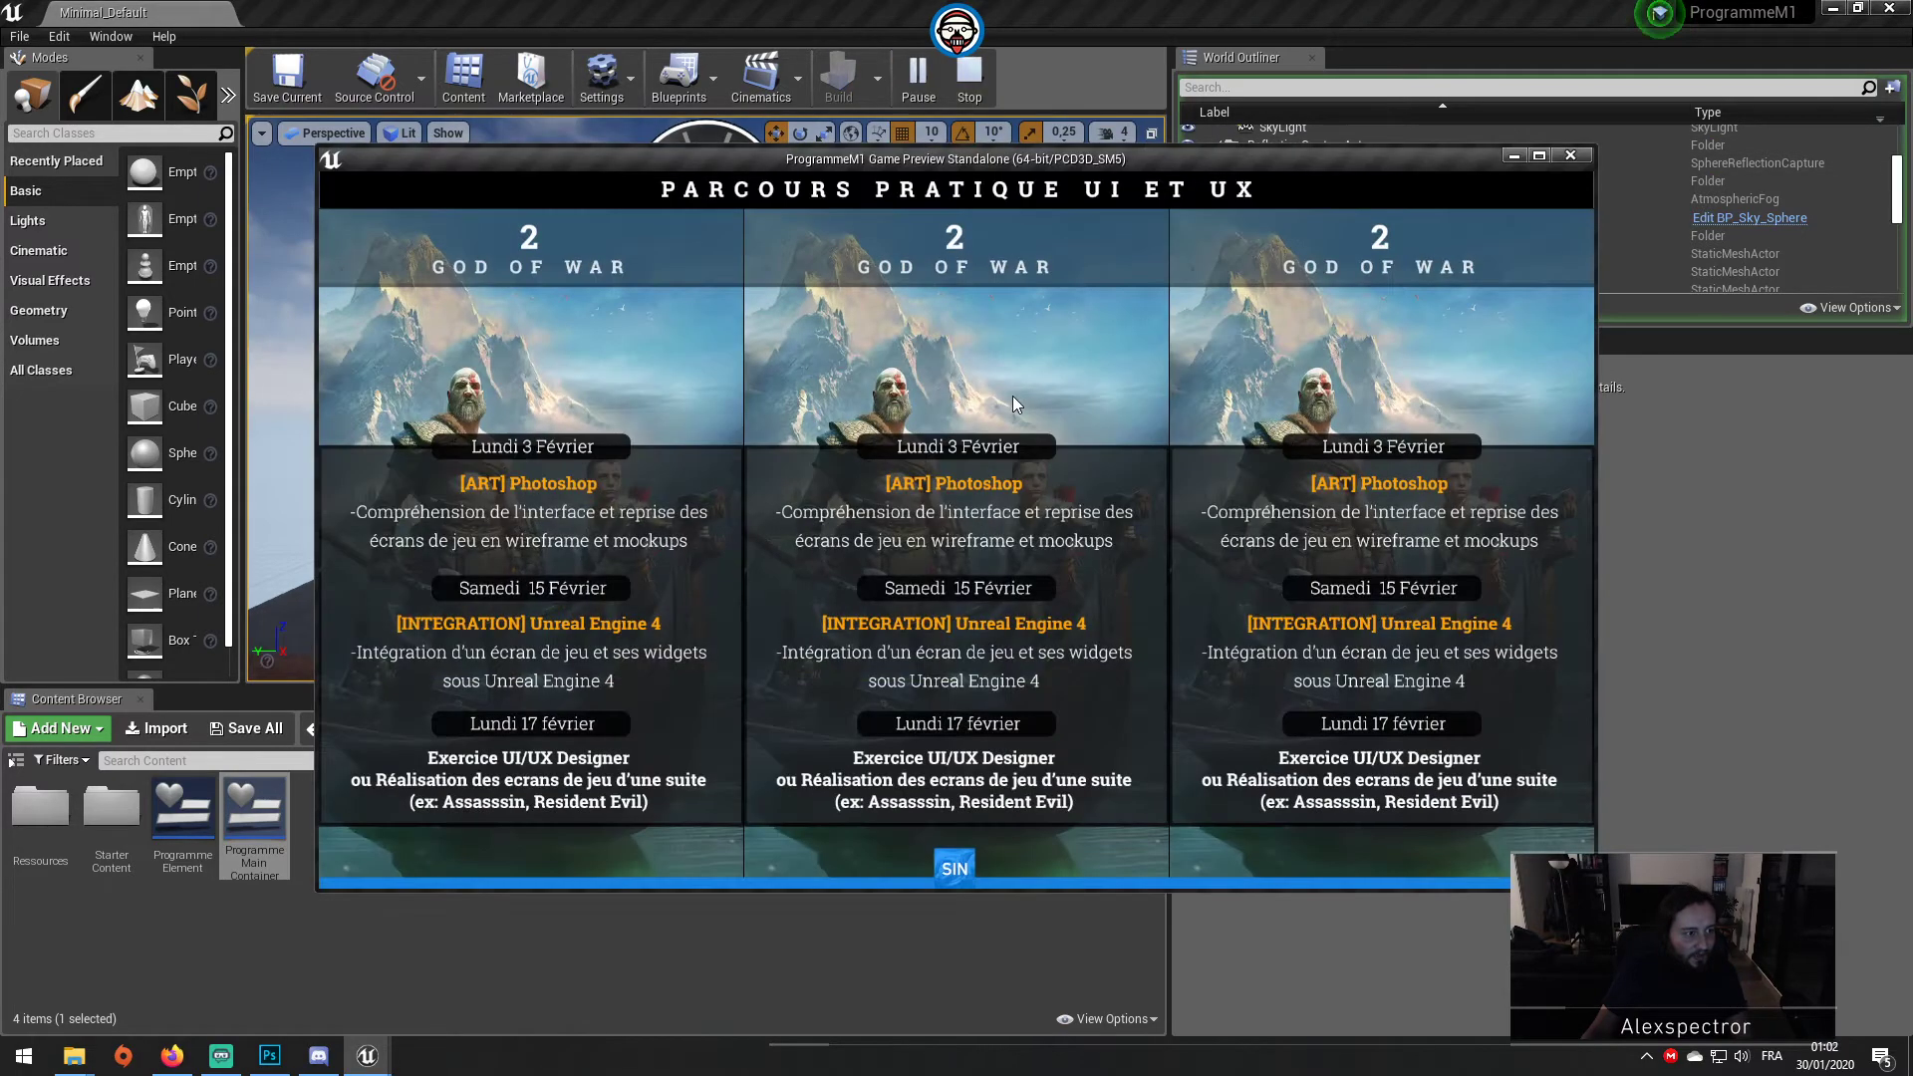
key(Escape)
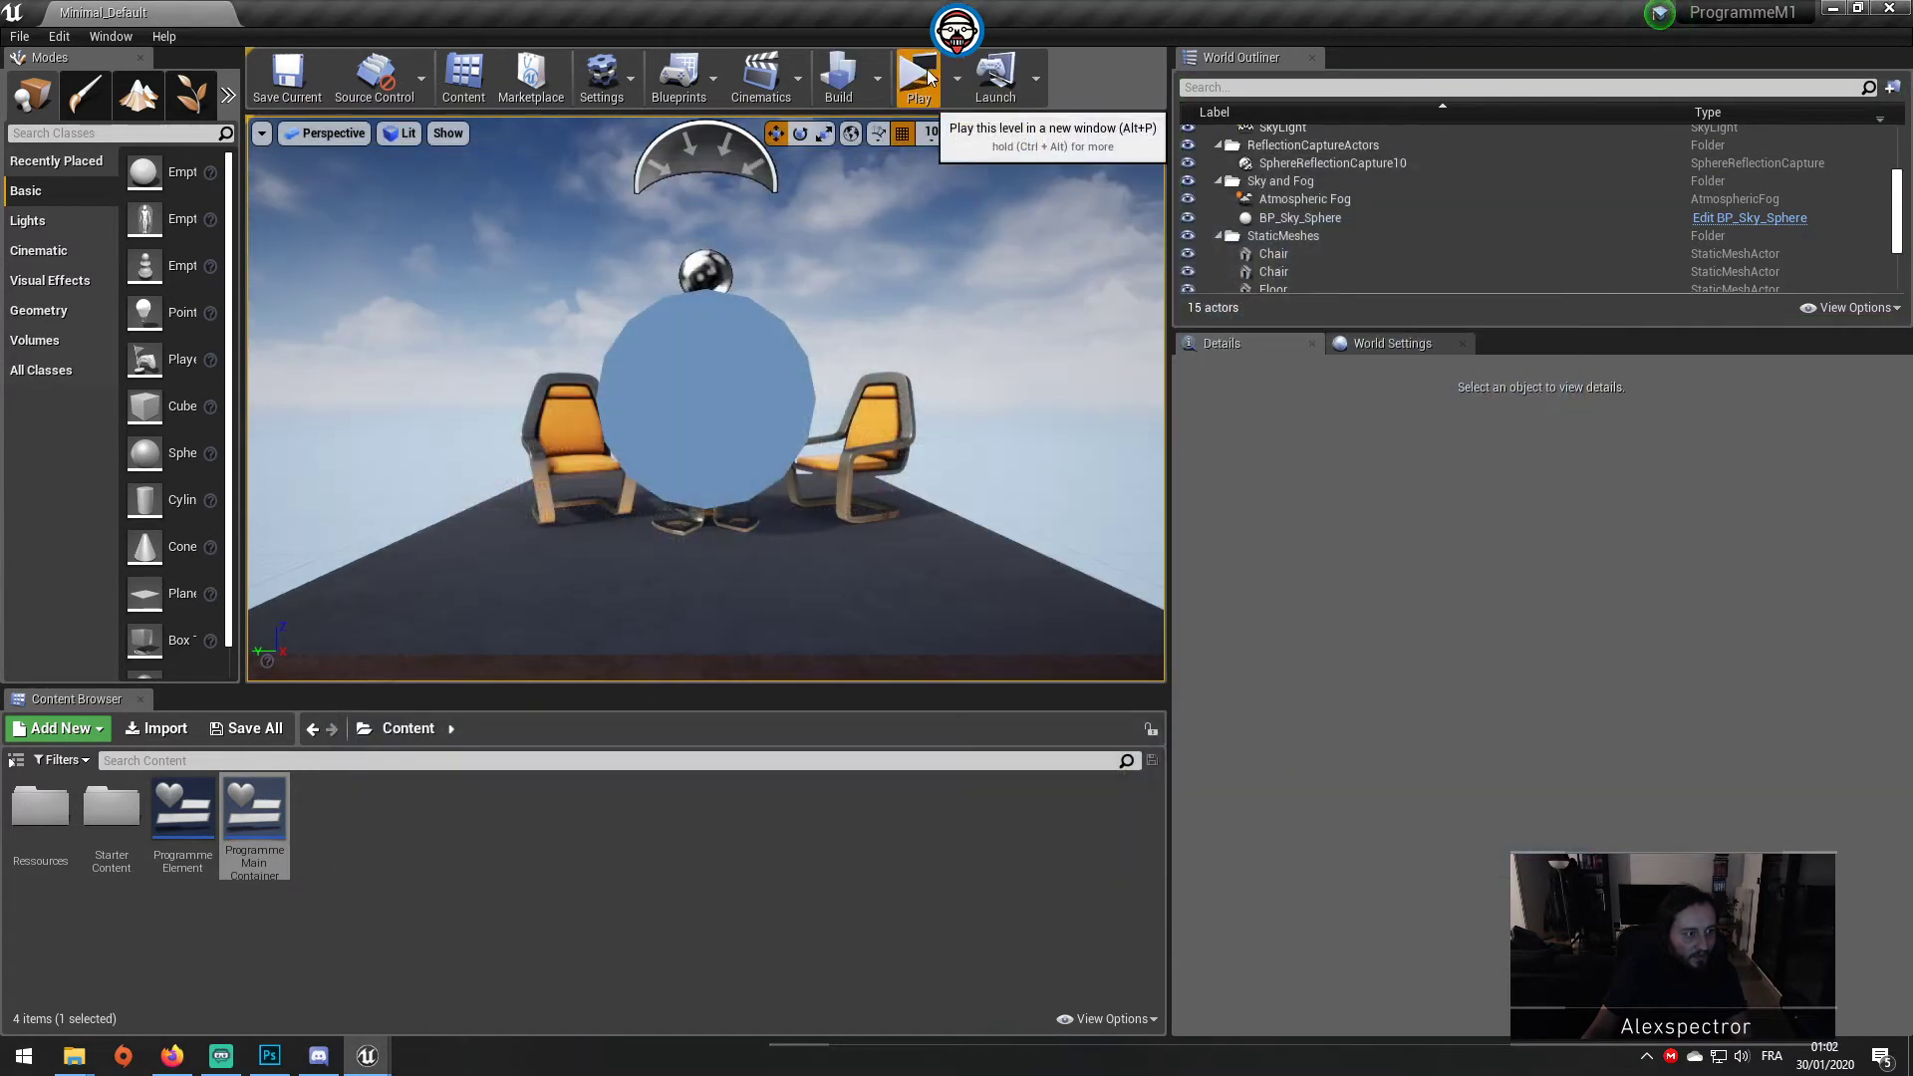
click(918, 80)
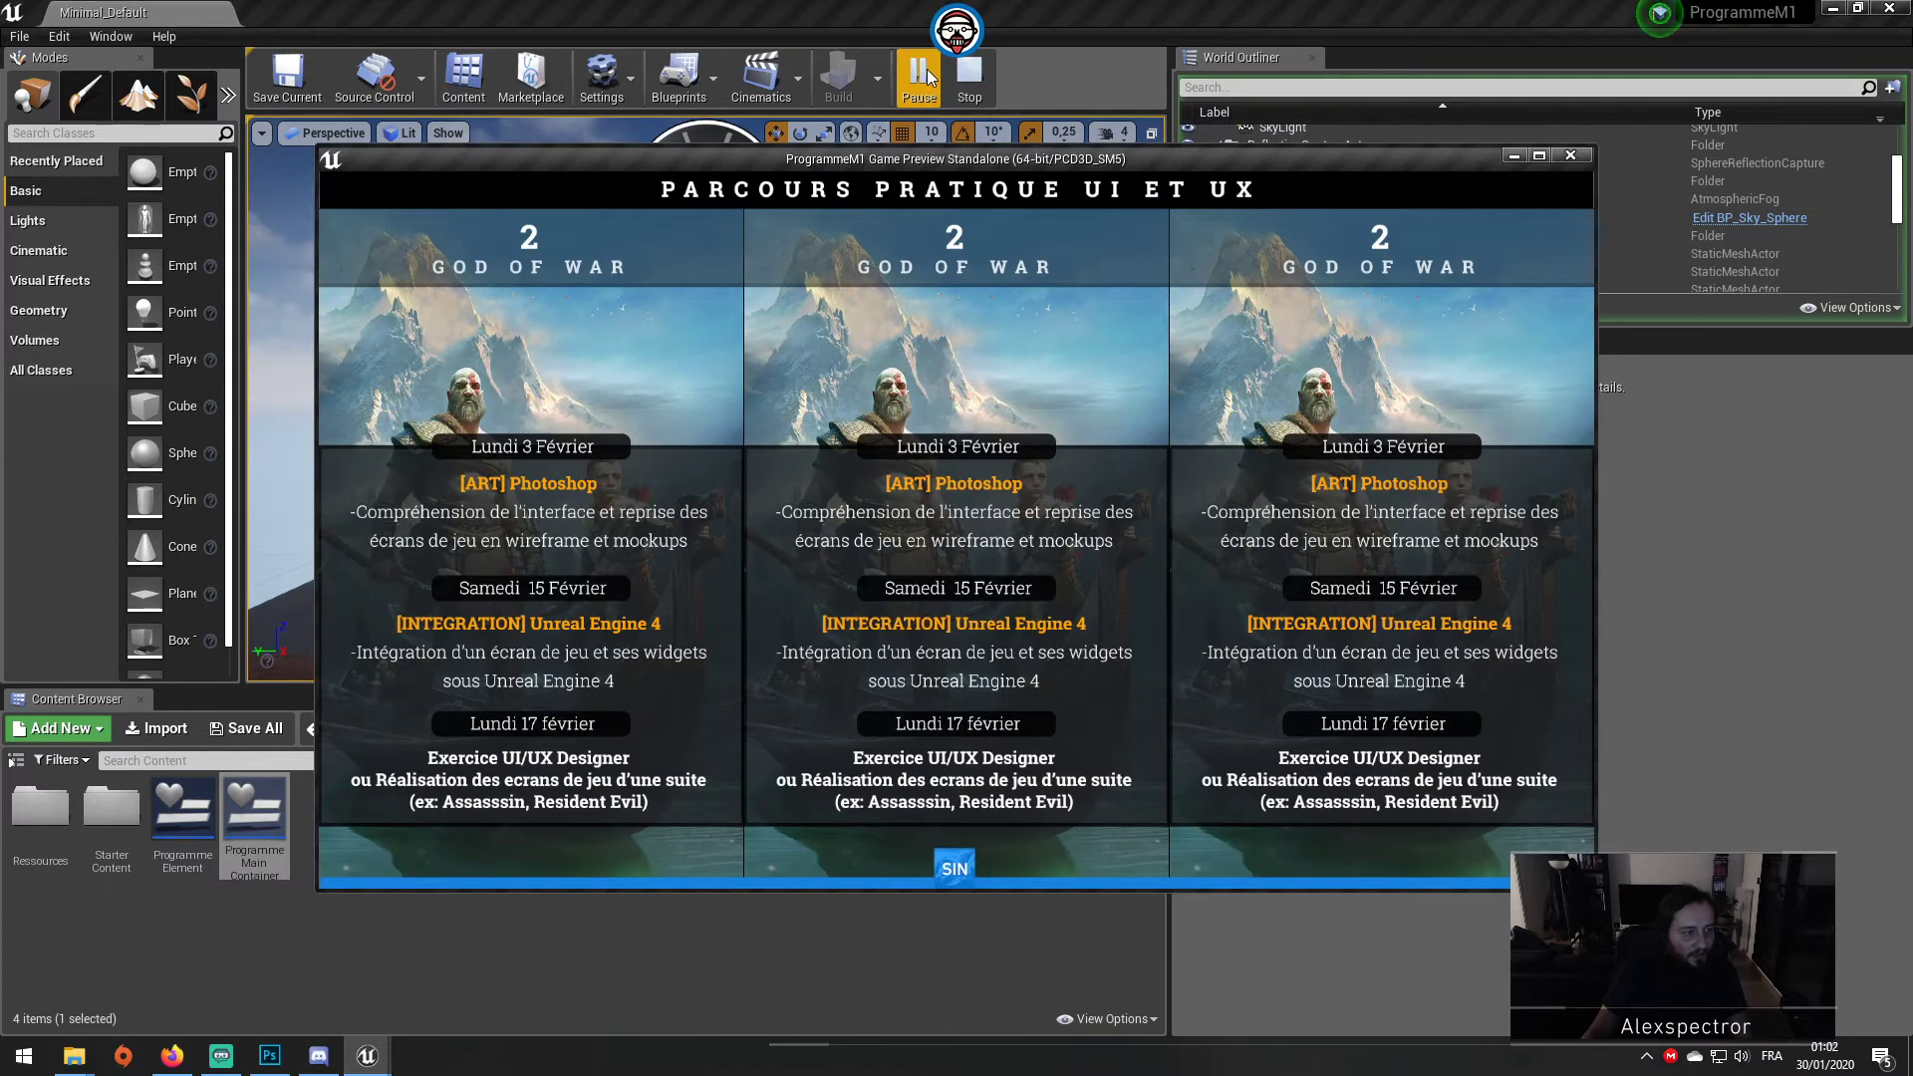
key(Escape)
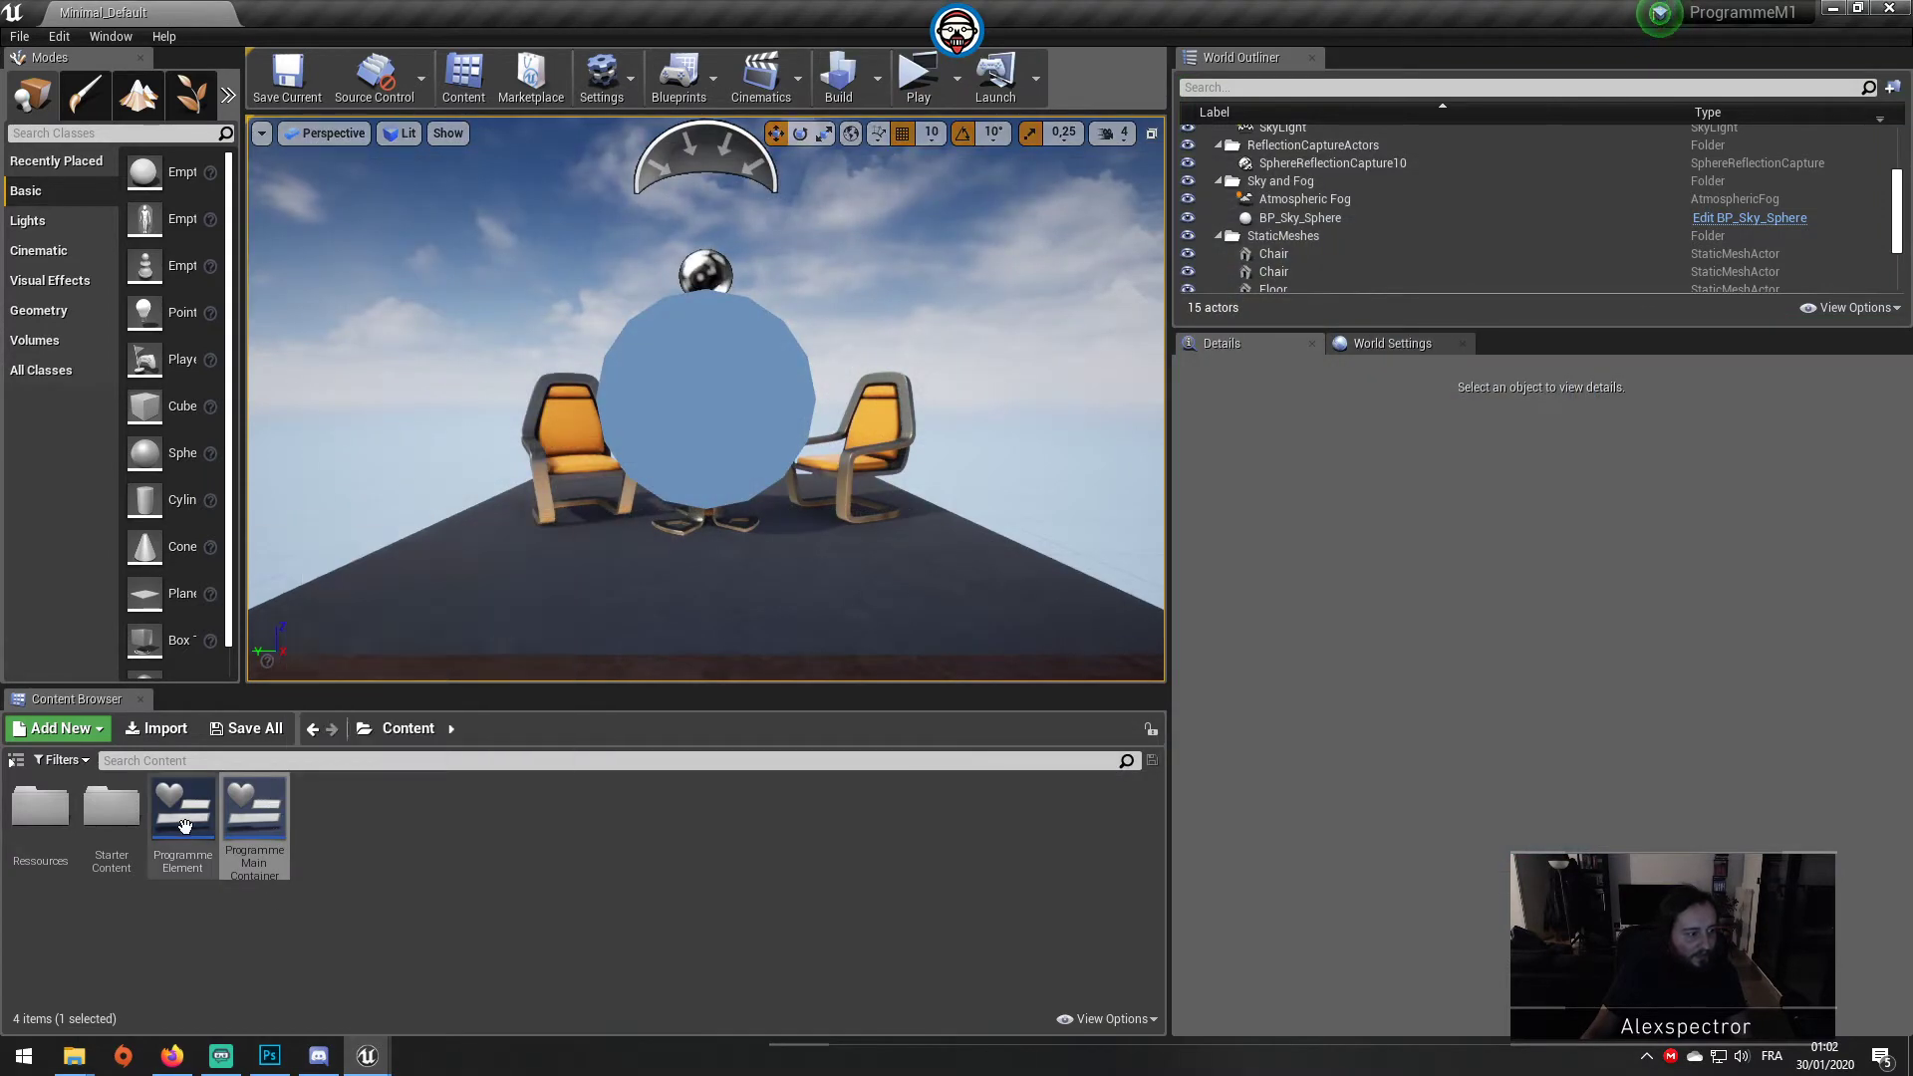
double_click(257, 817)
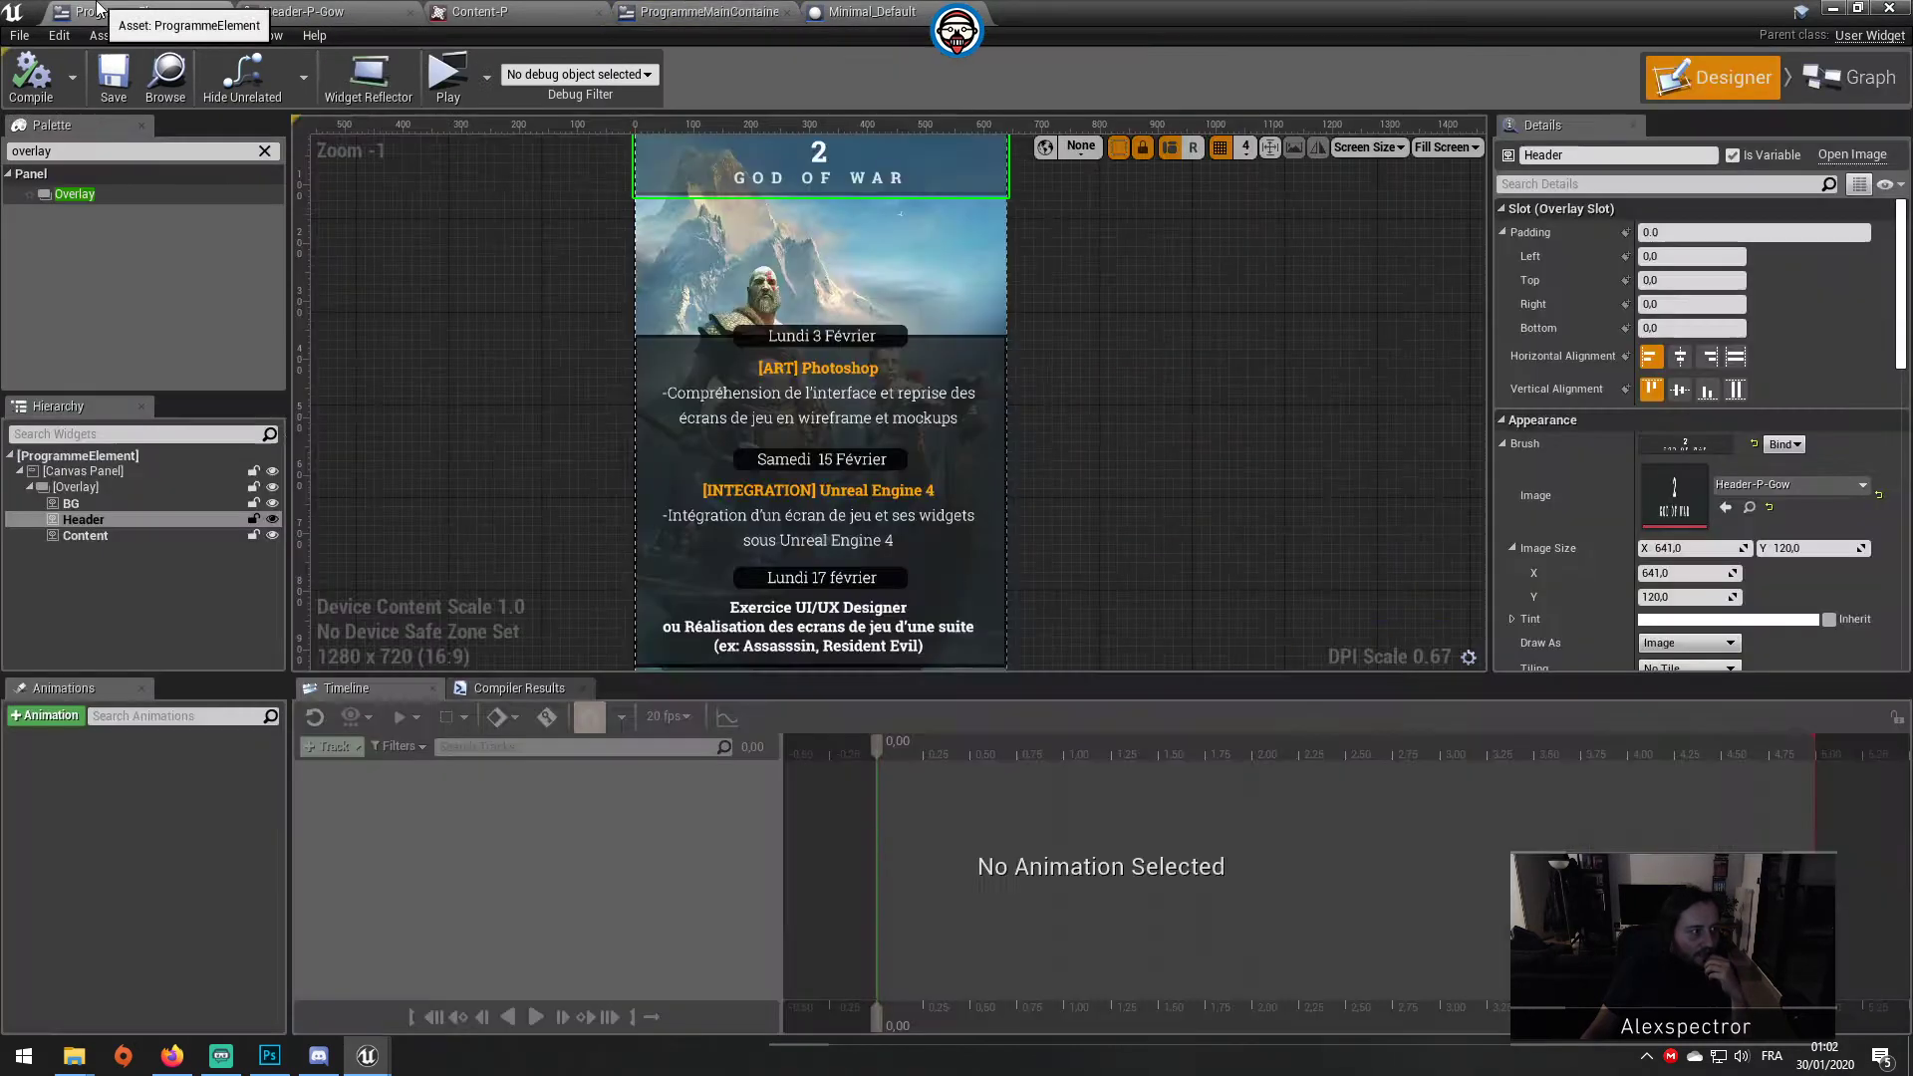
Step: In the ProgrammeElement designer, add a widget animation named Opening-anim and load it into the timeline
click(128, 11)
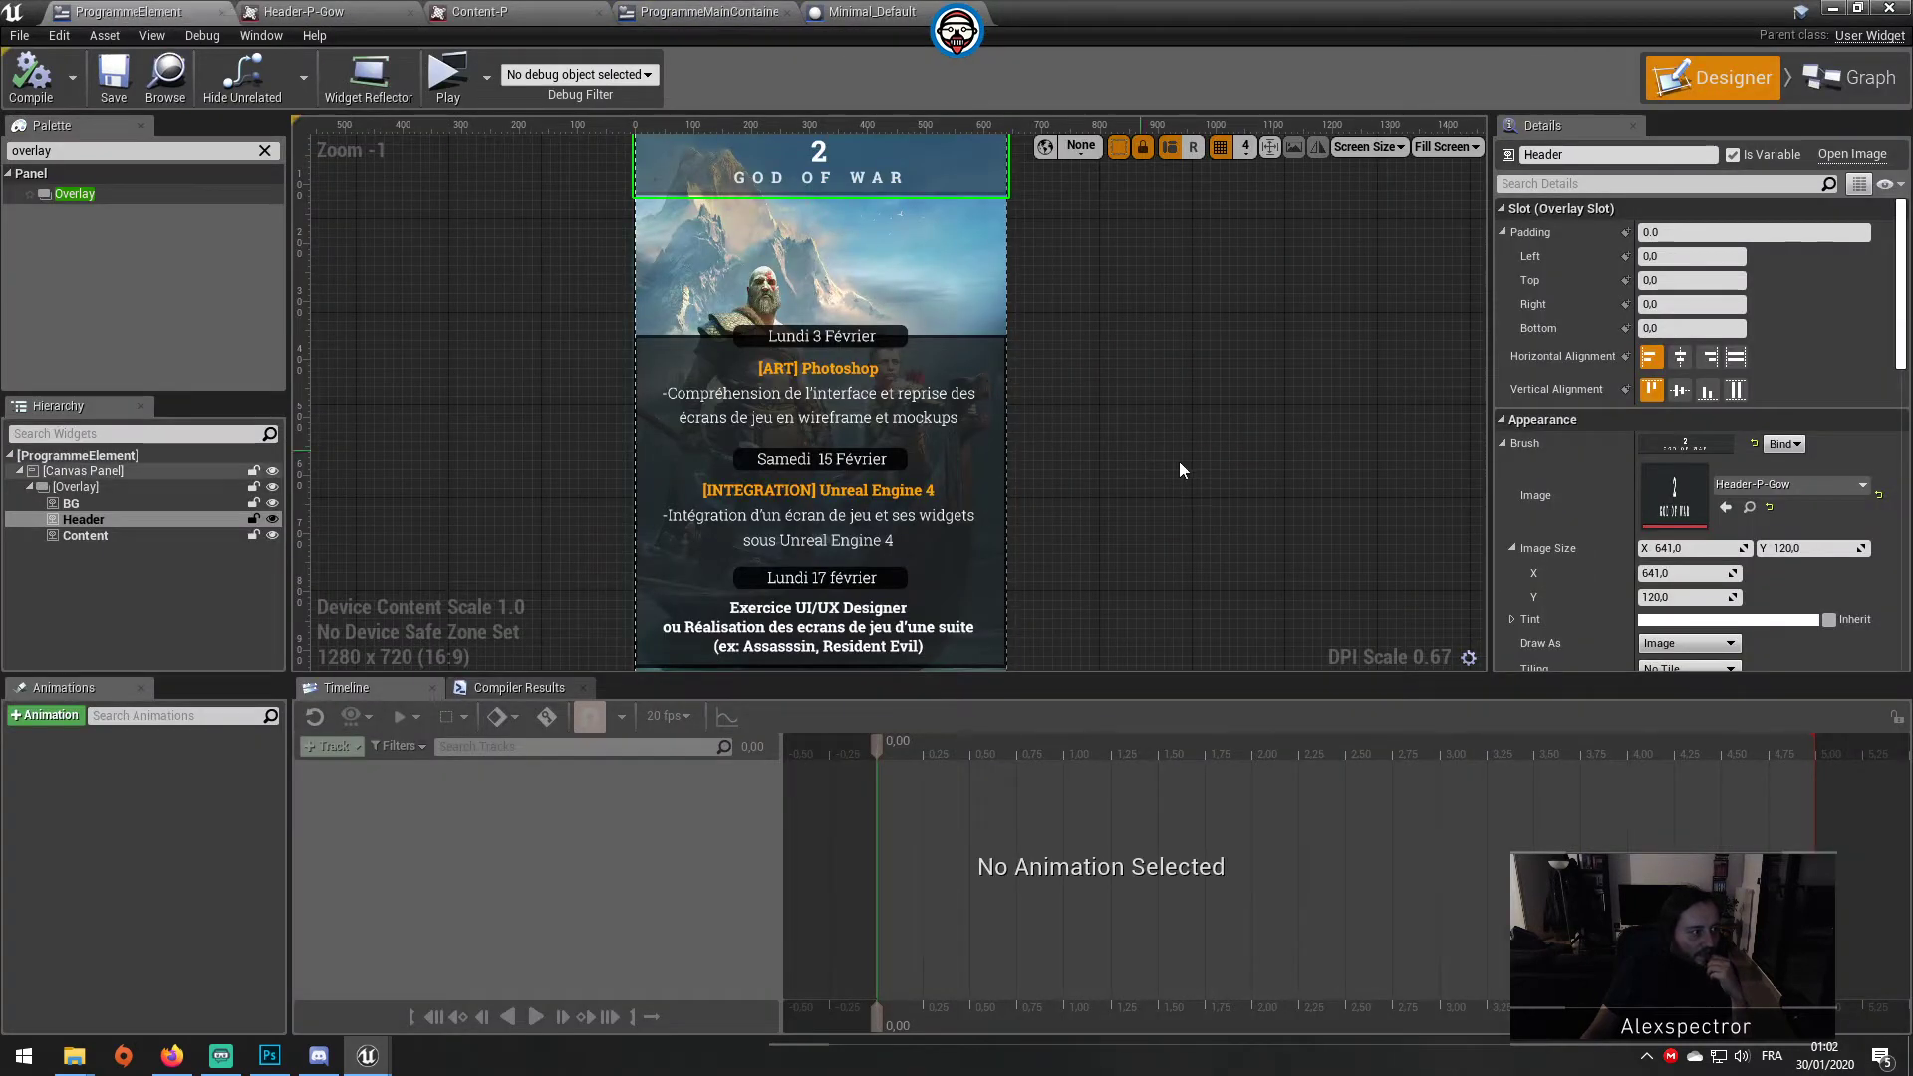
right_drag(1180, 471, 1206, 613)
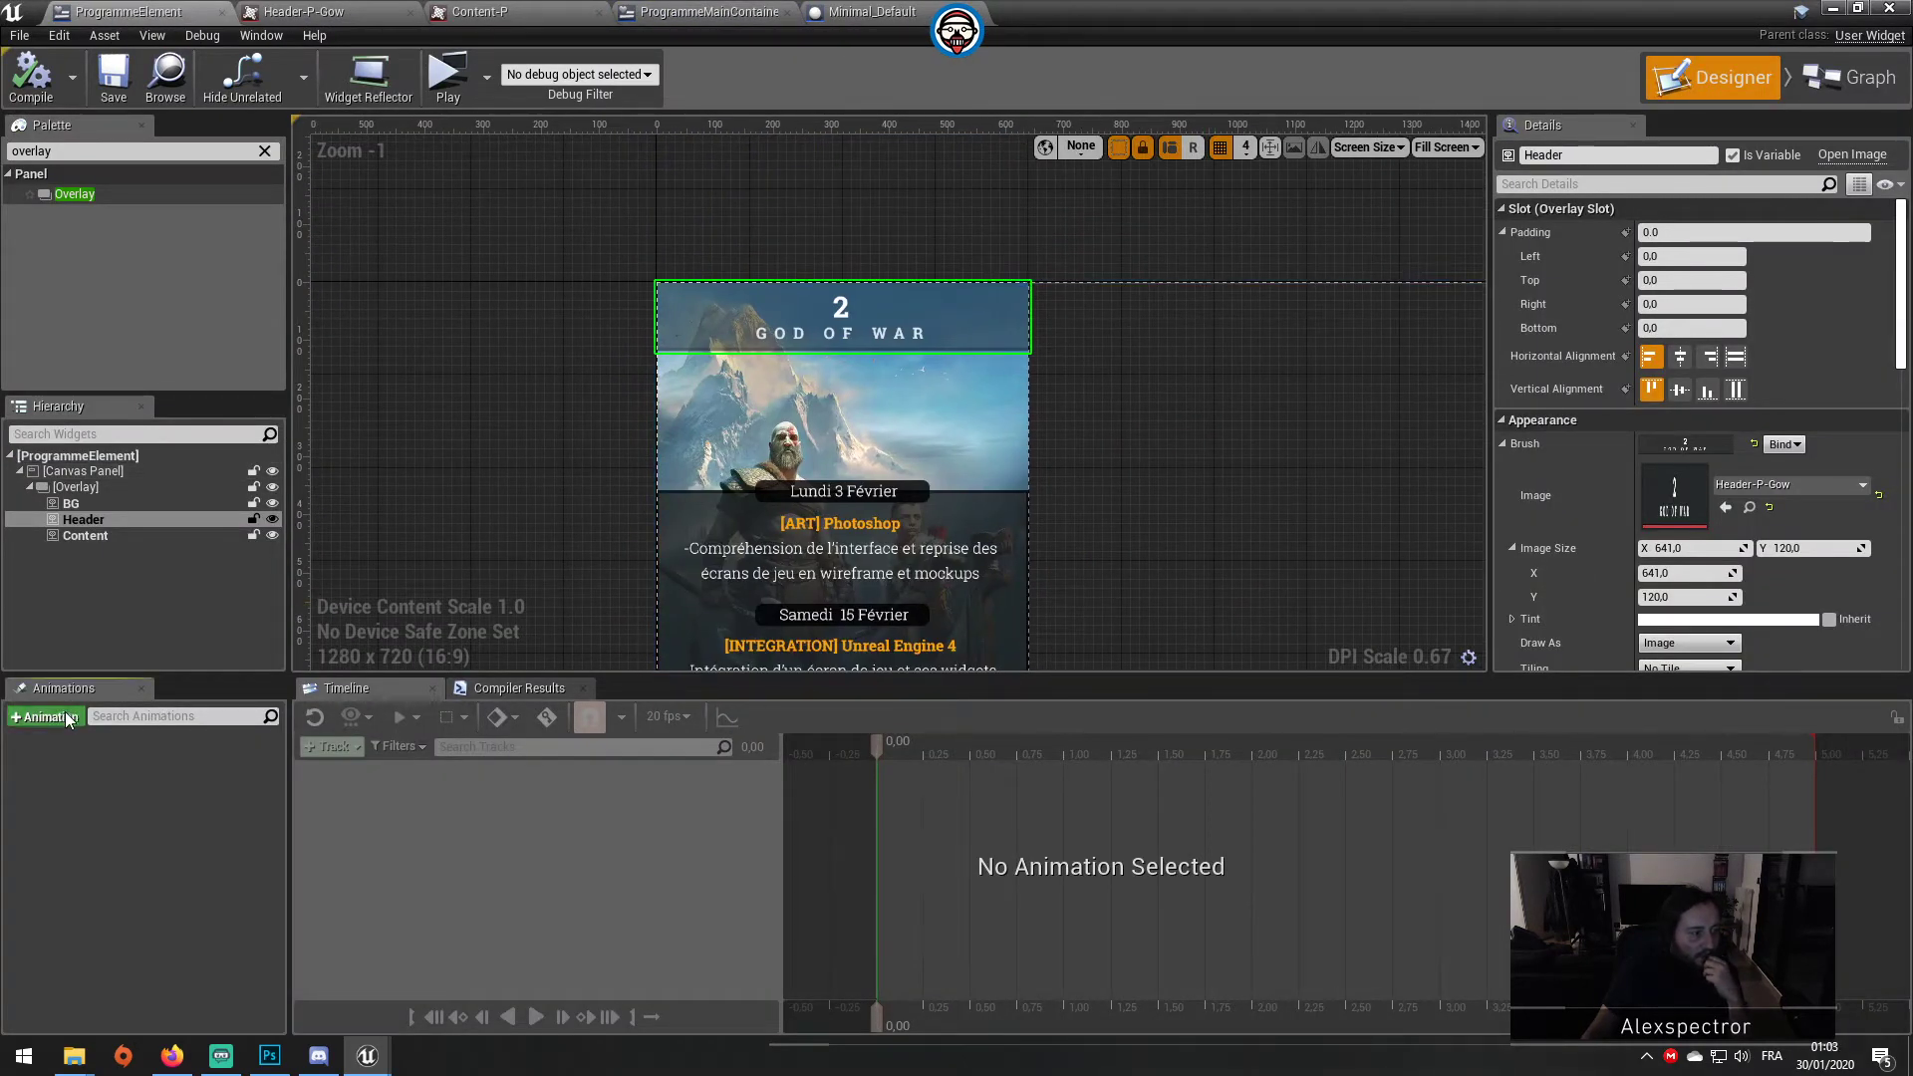
click(66, 718)
text(Opening-ani)
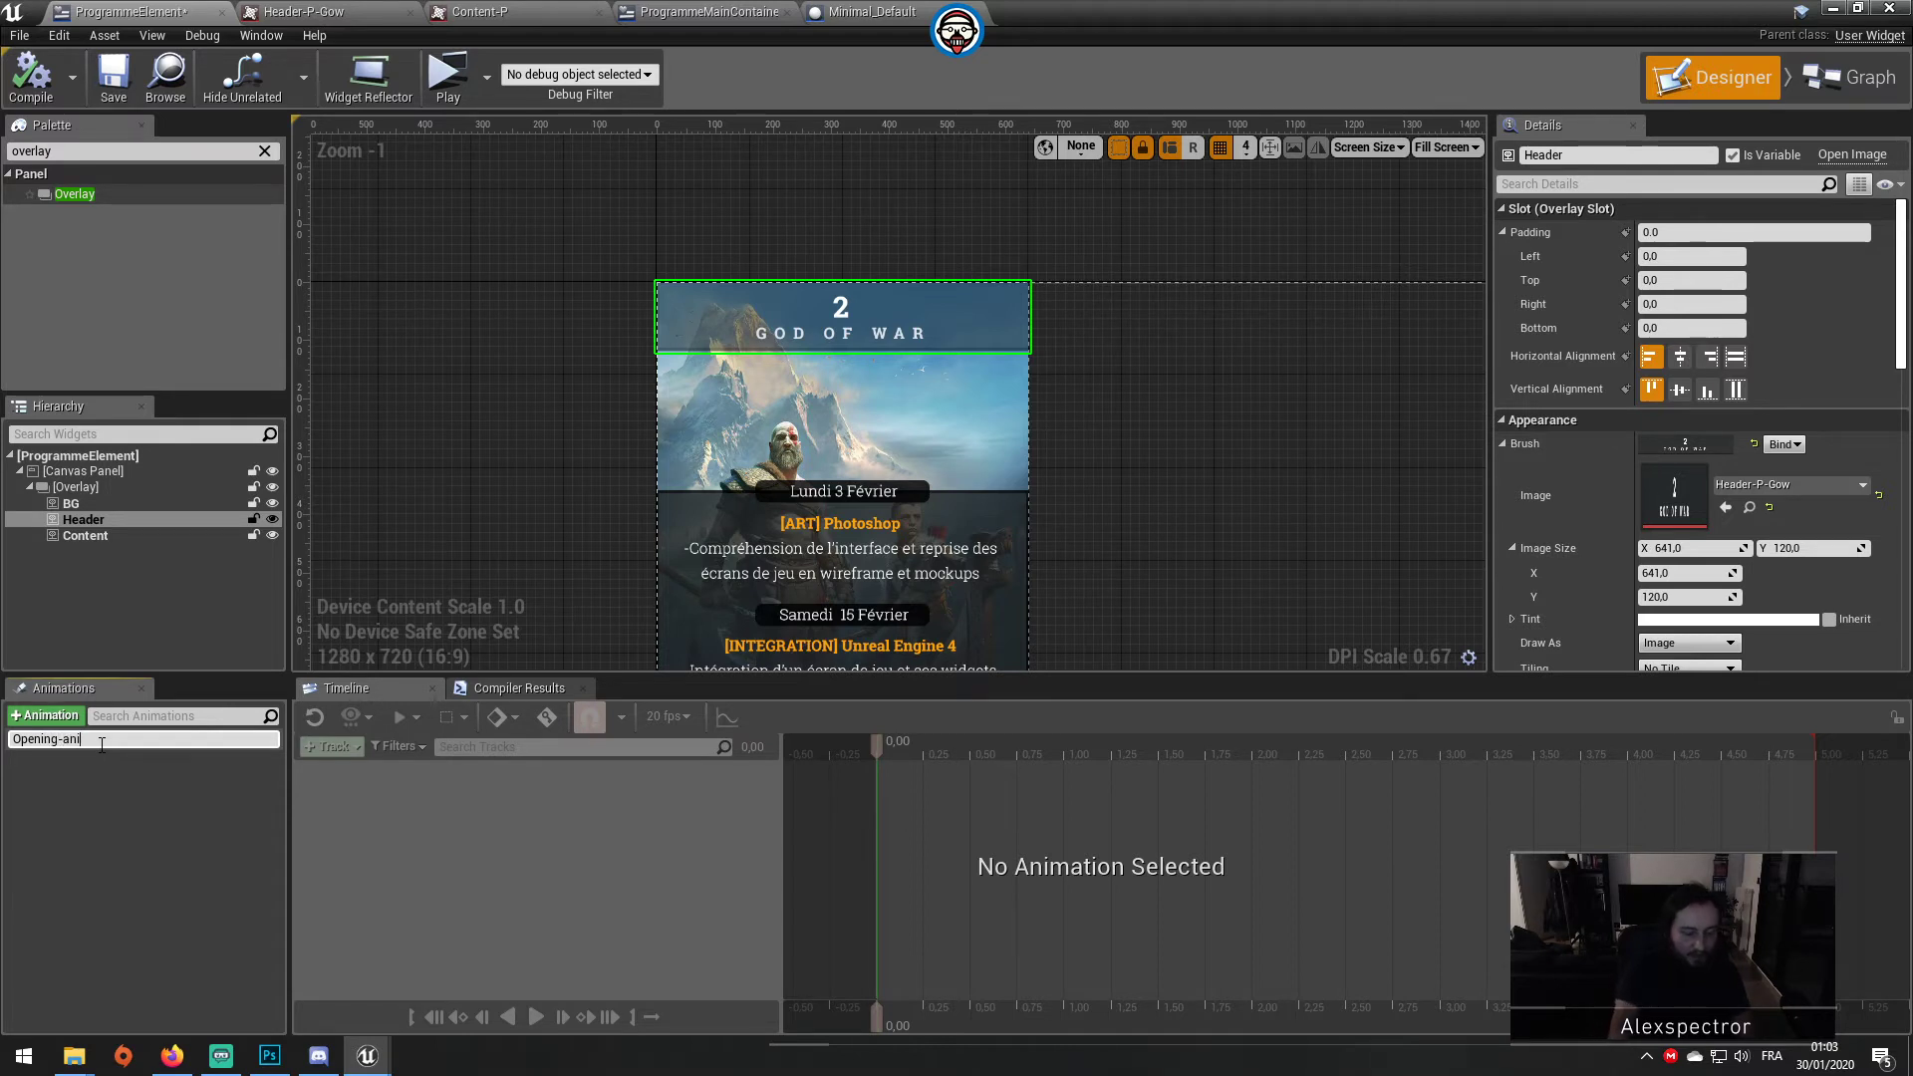
text(m)
key(Return)
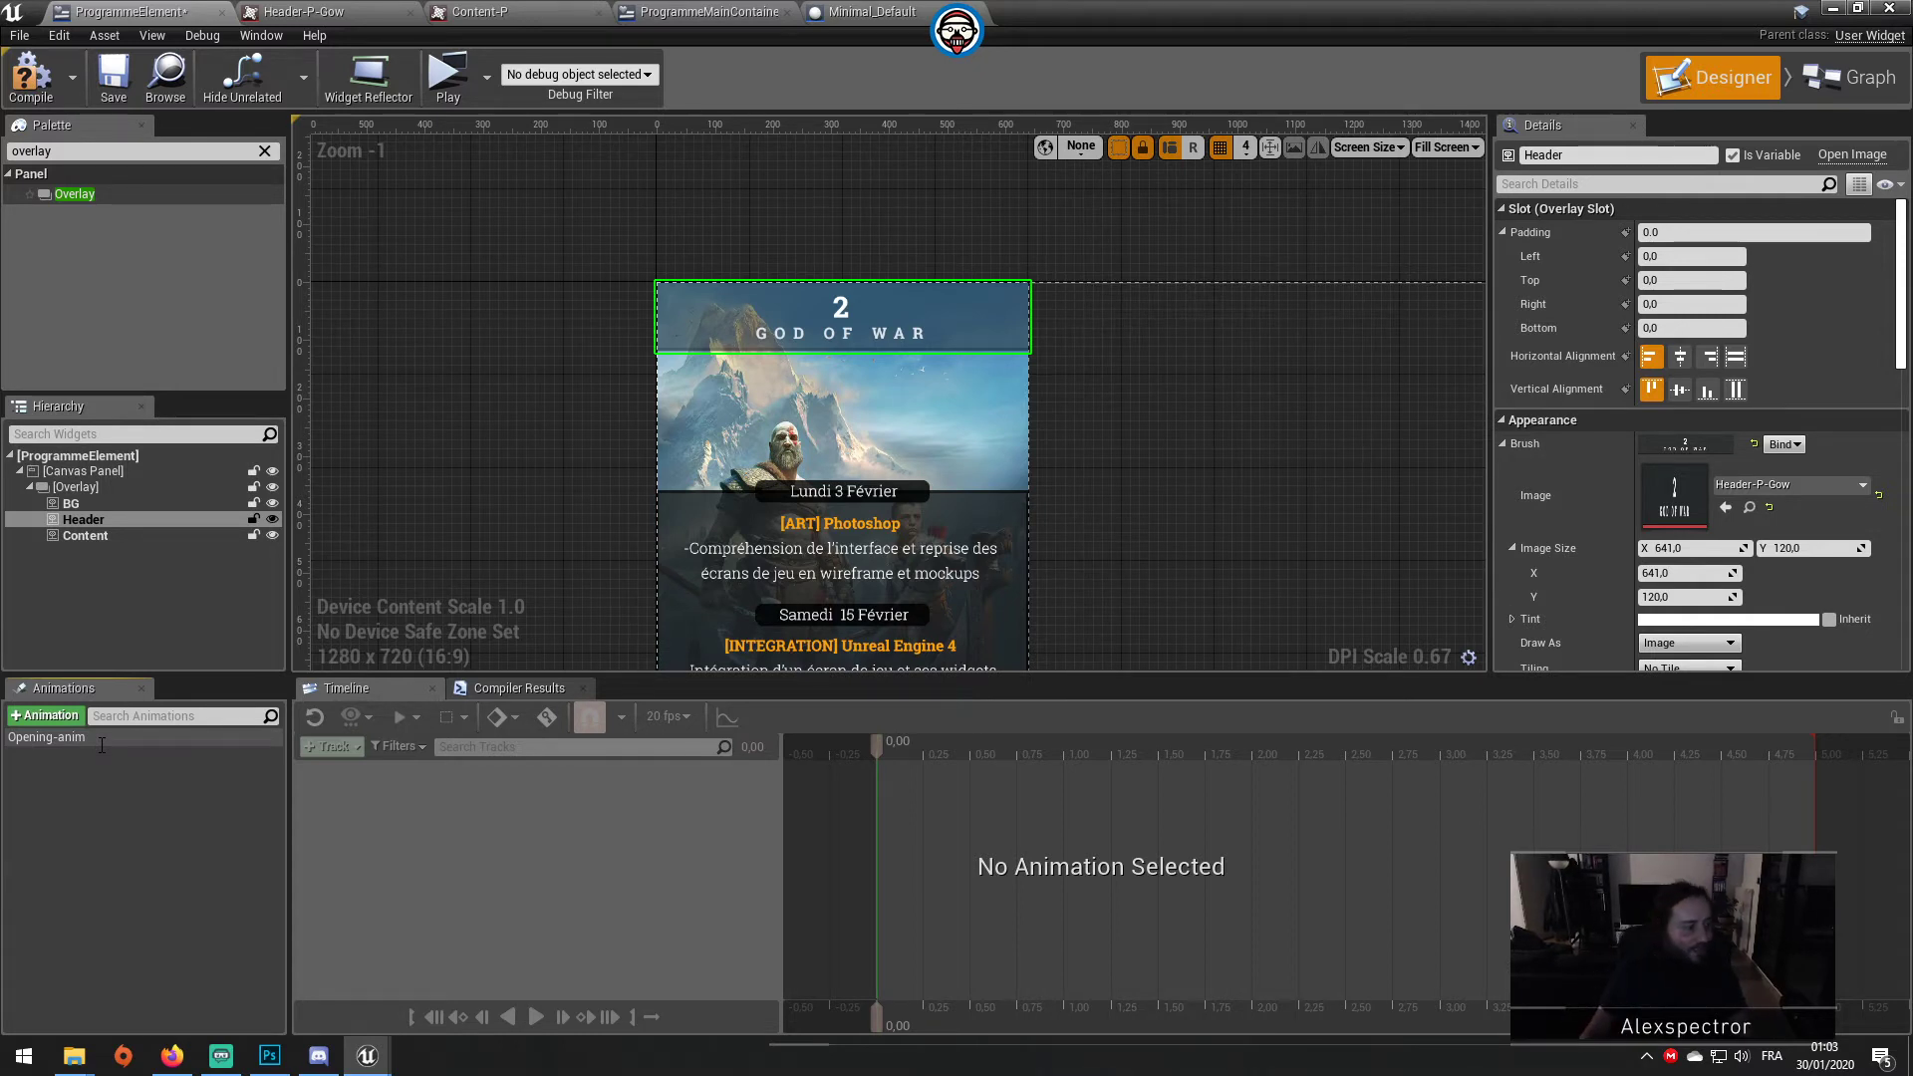
click(122, 739)
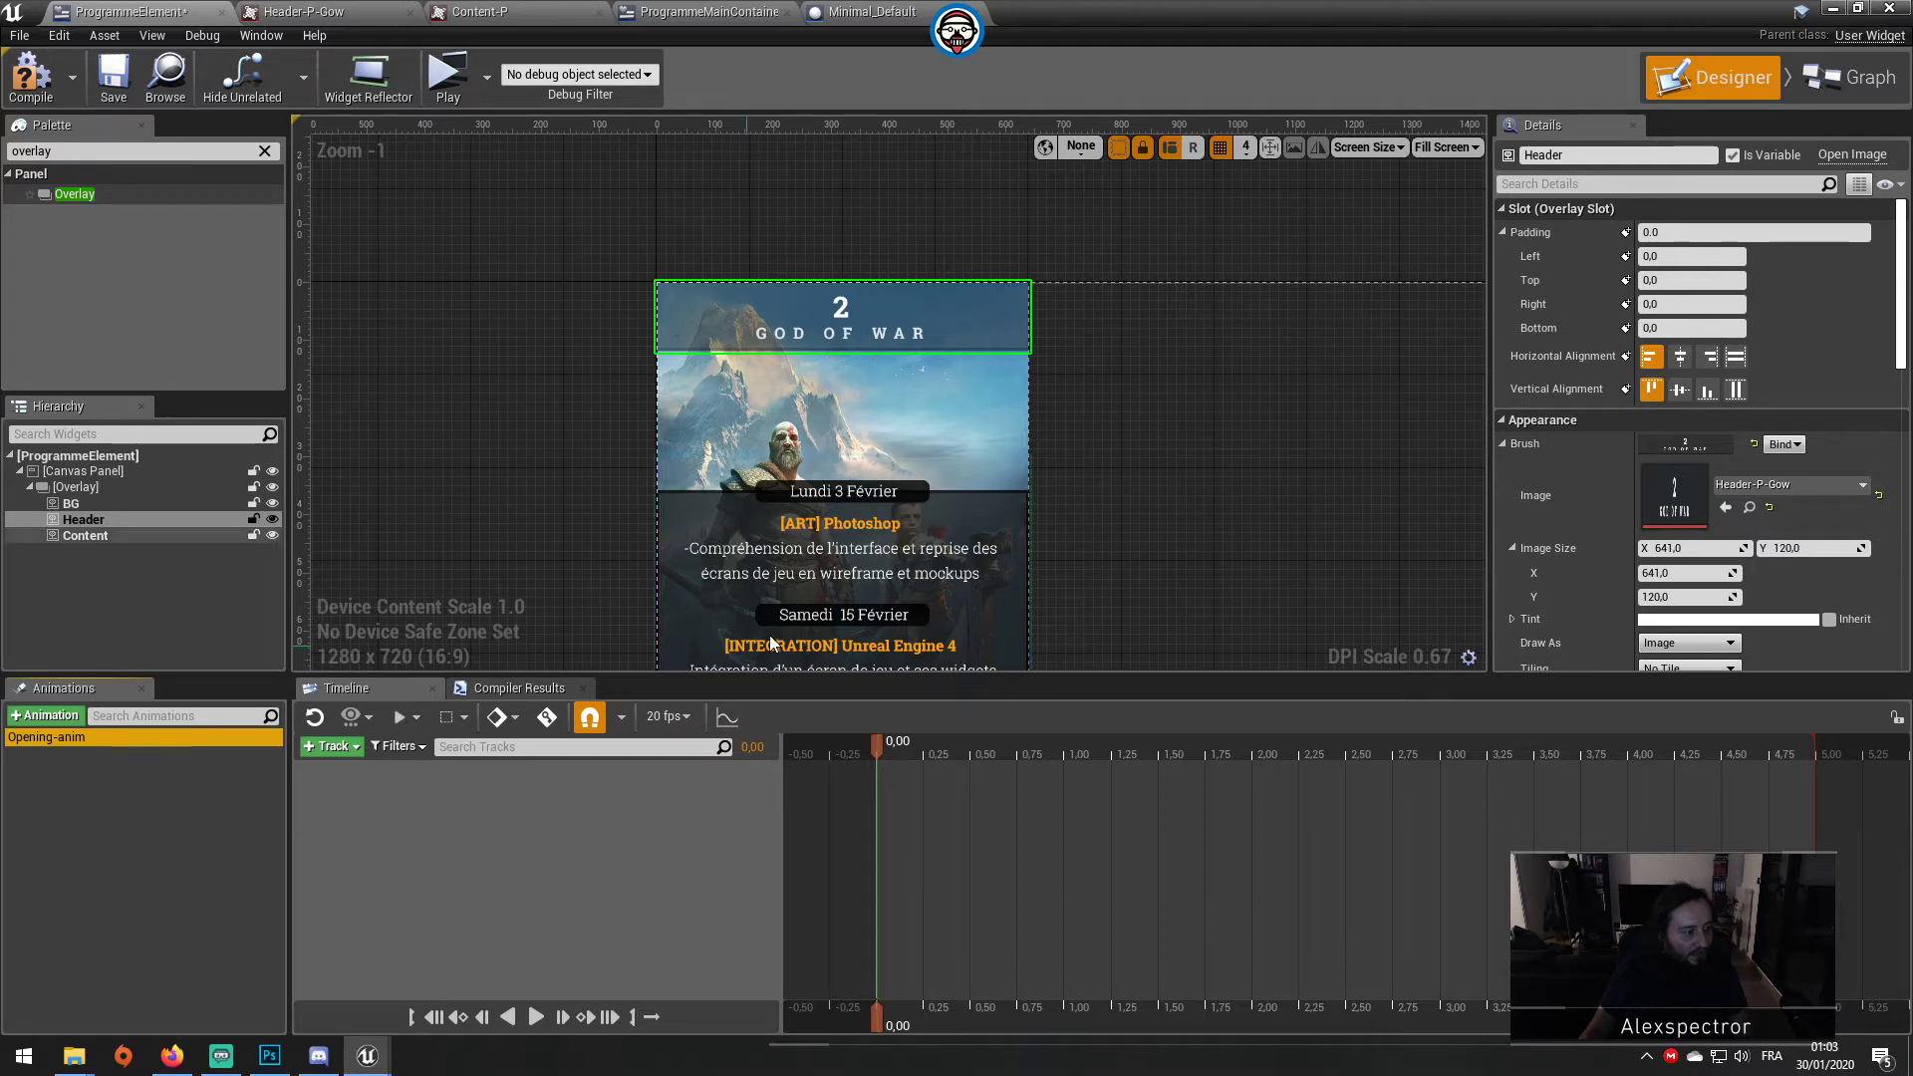
Step: Key the Header's transform at 0,50 on the Opening-anim timeline
click(944, 745)
drag(944, 745, 971, 757)
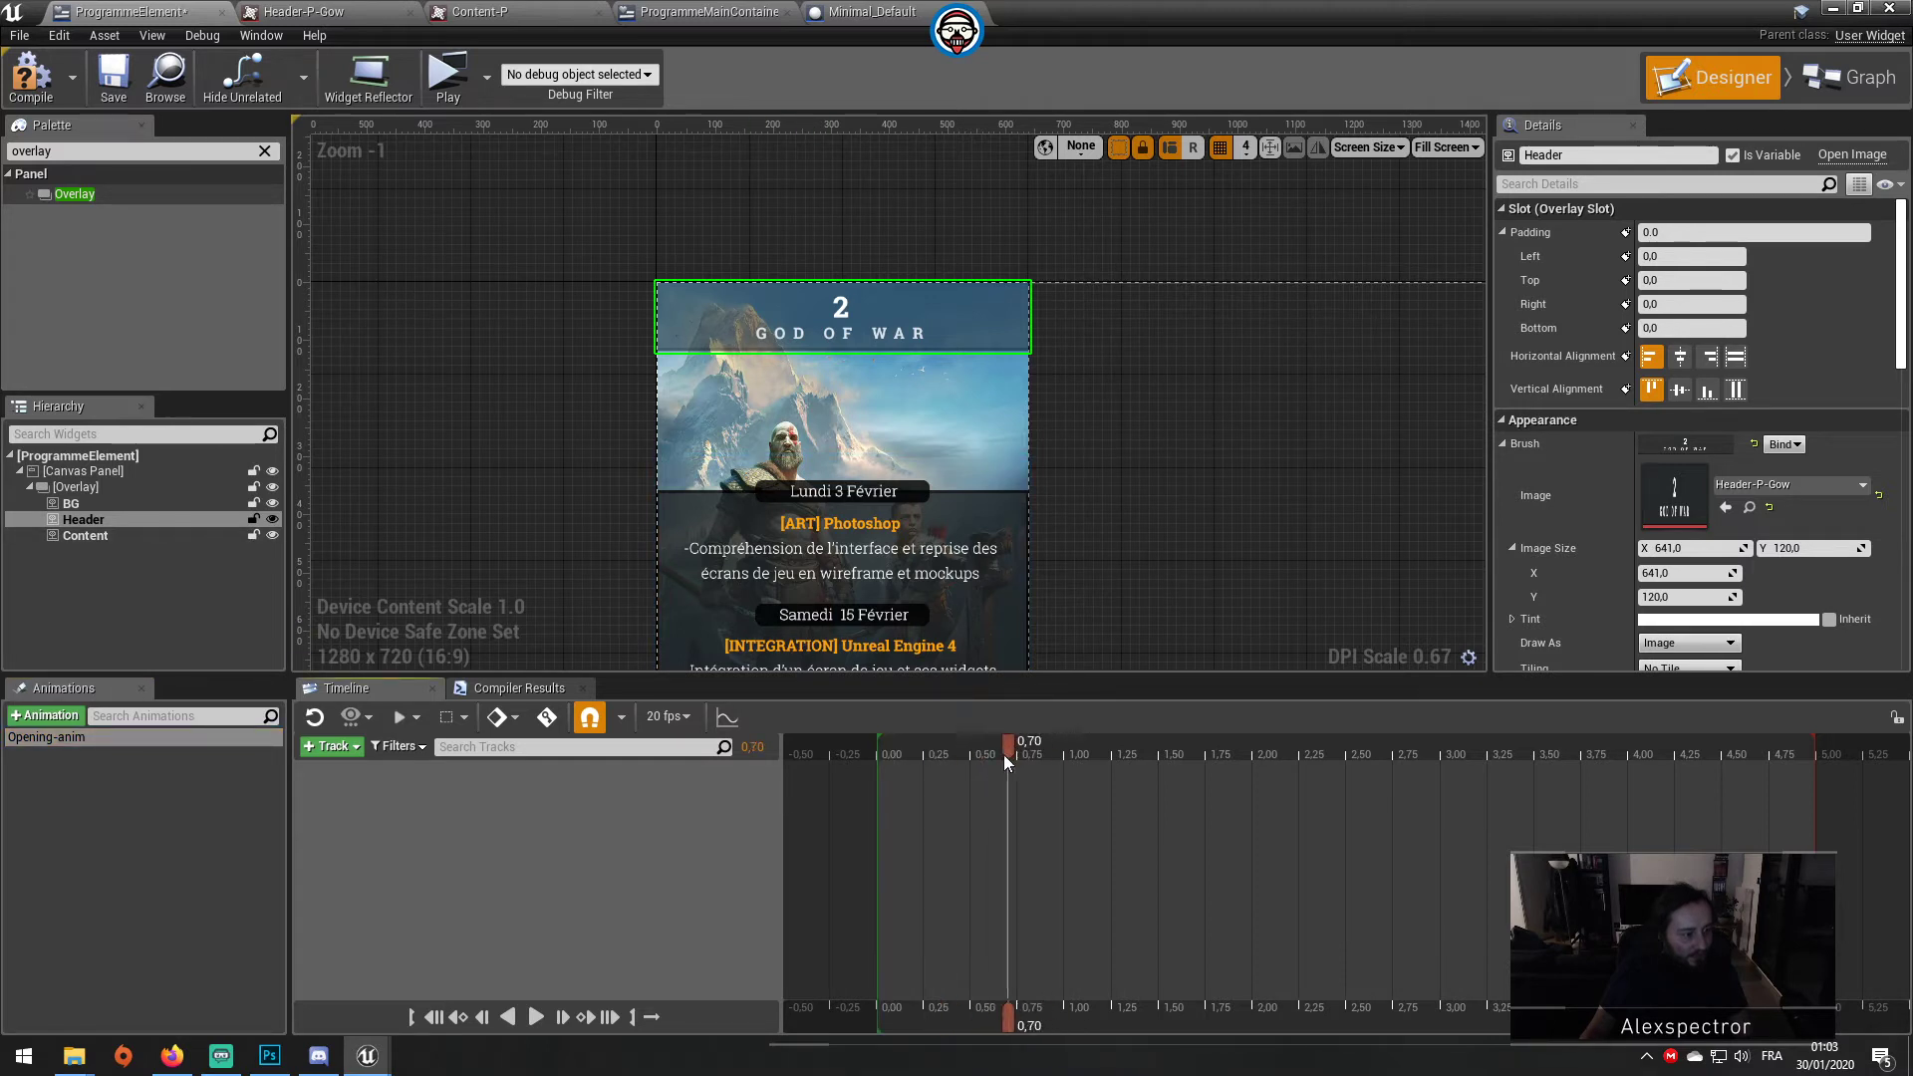
scroll(1724, 508, down, 5)
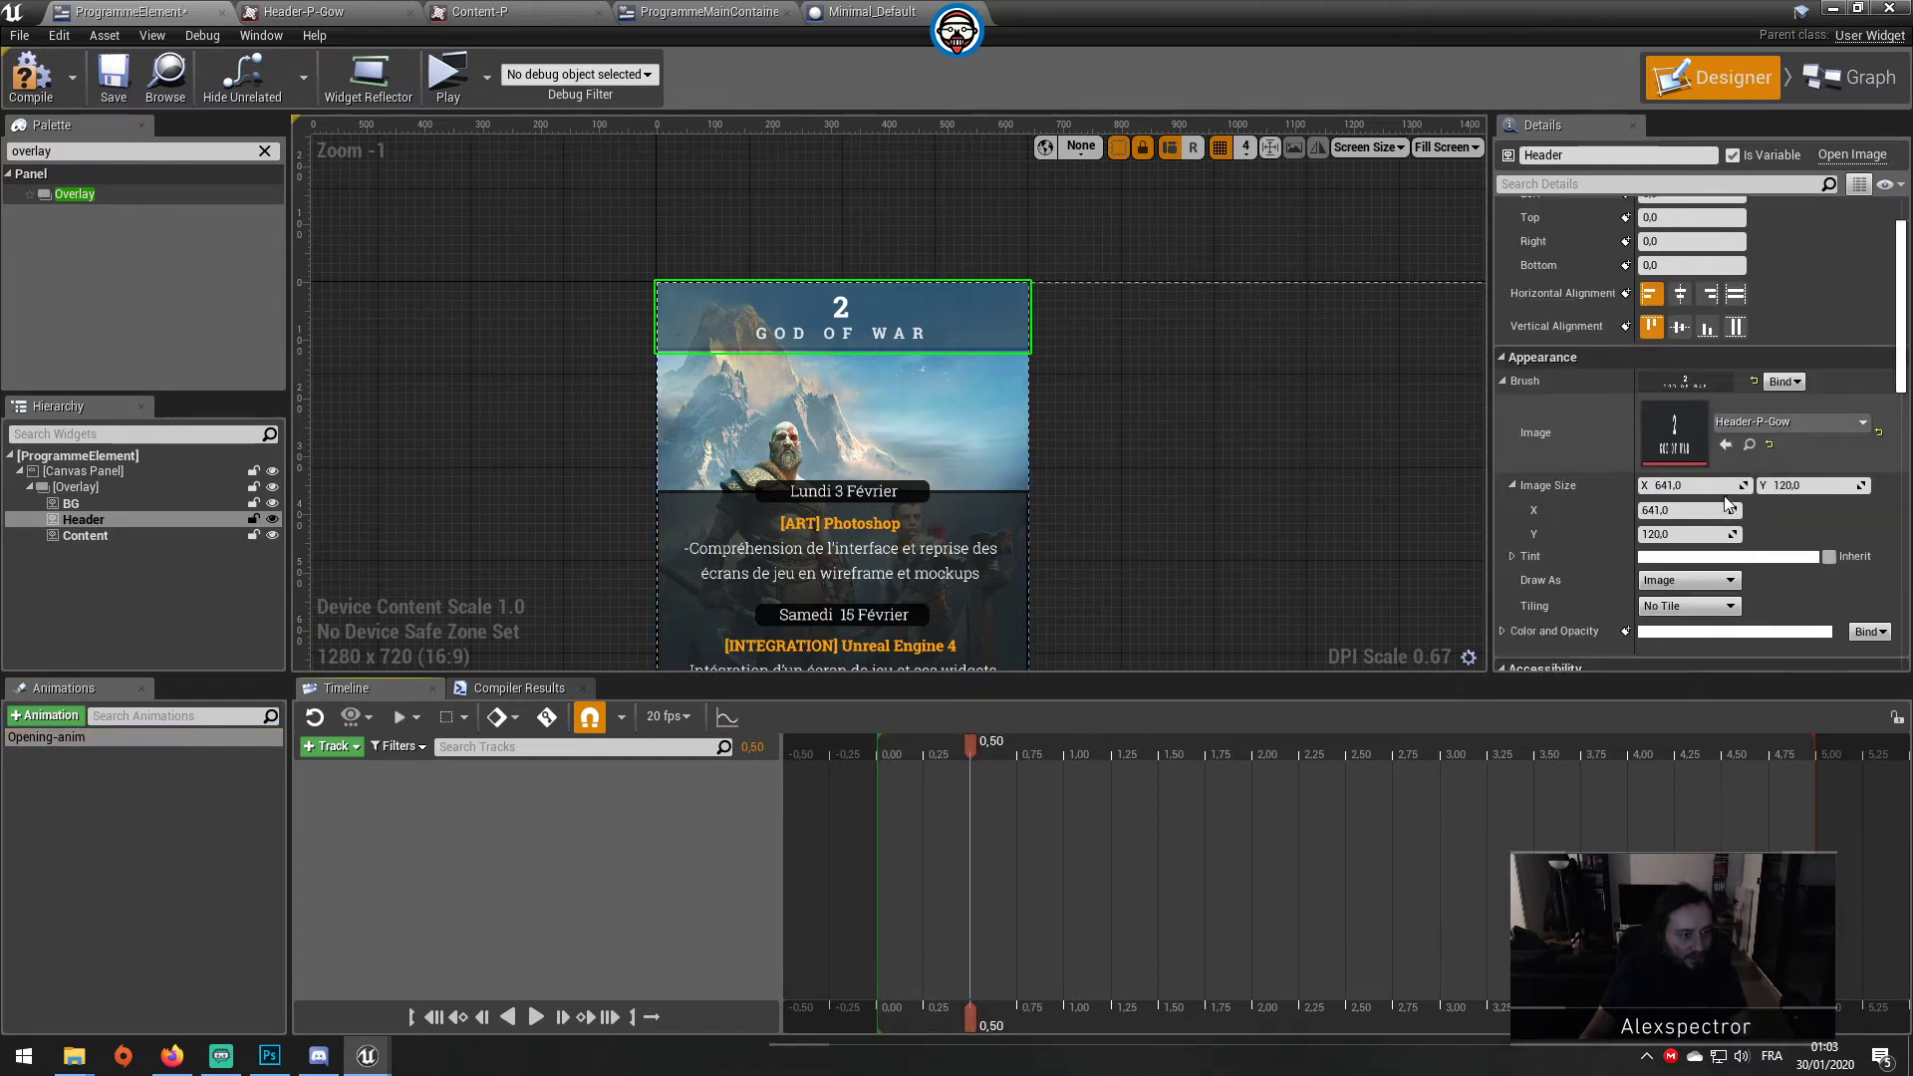
scroll(1724, 509, down, 5)
scroll(1724, 508, down, 5)
scroll(1724, 508, down, 1)
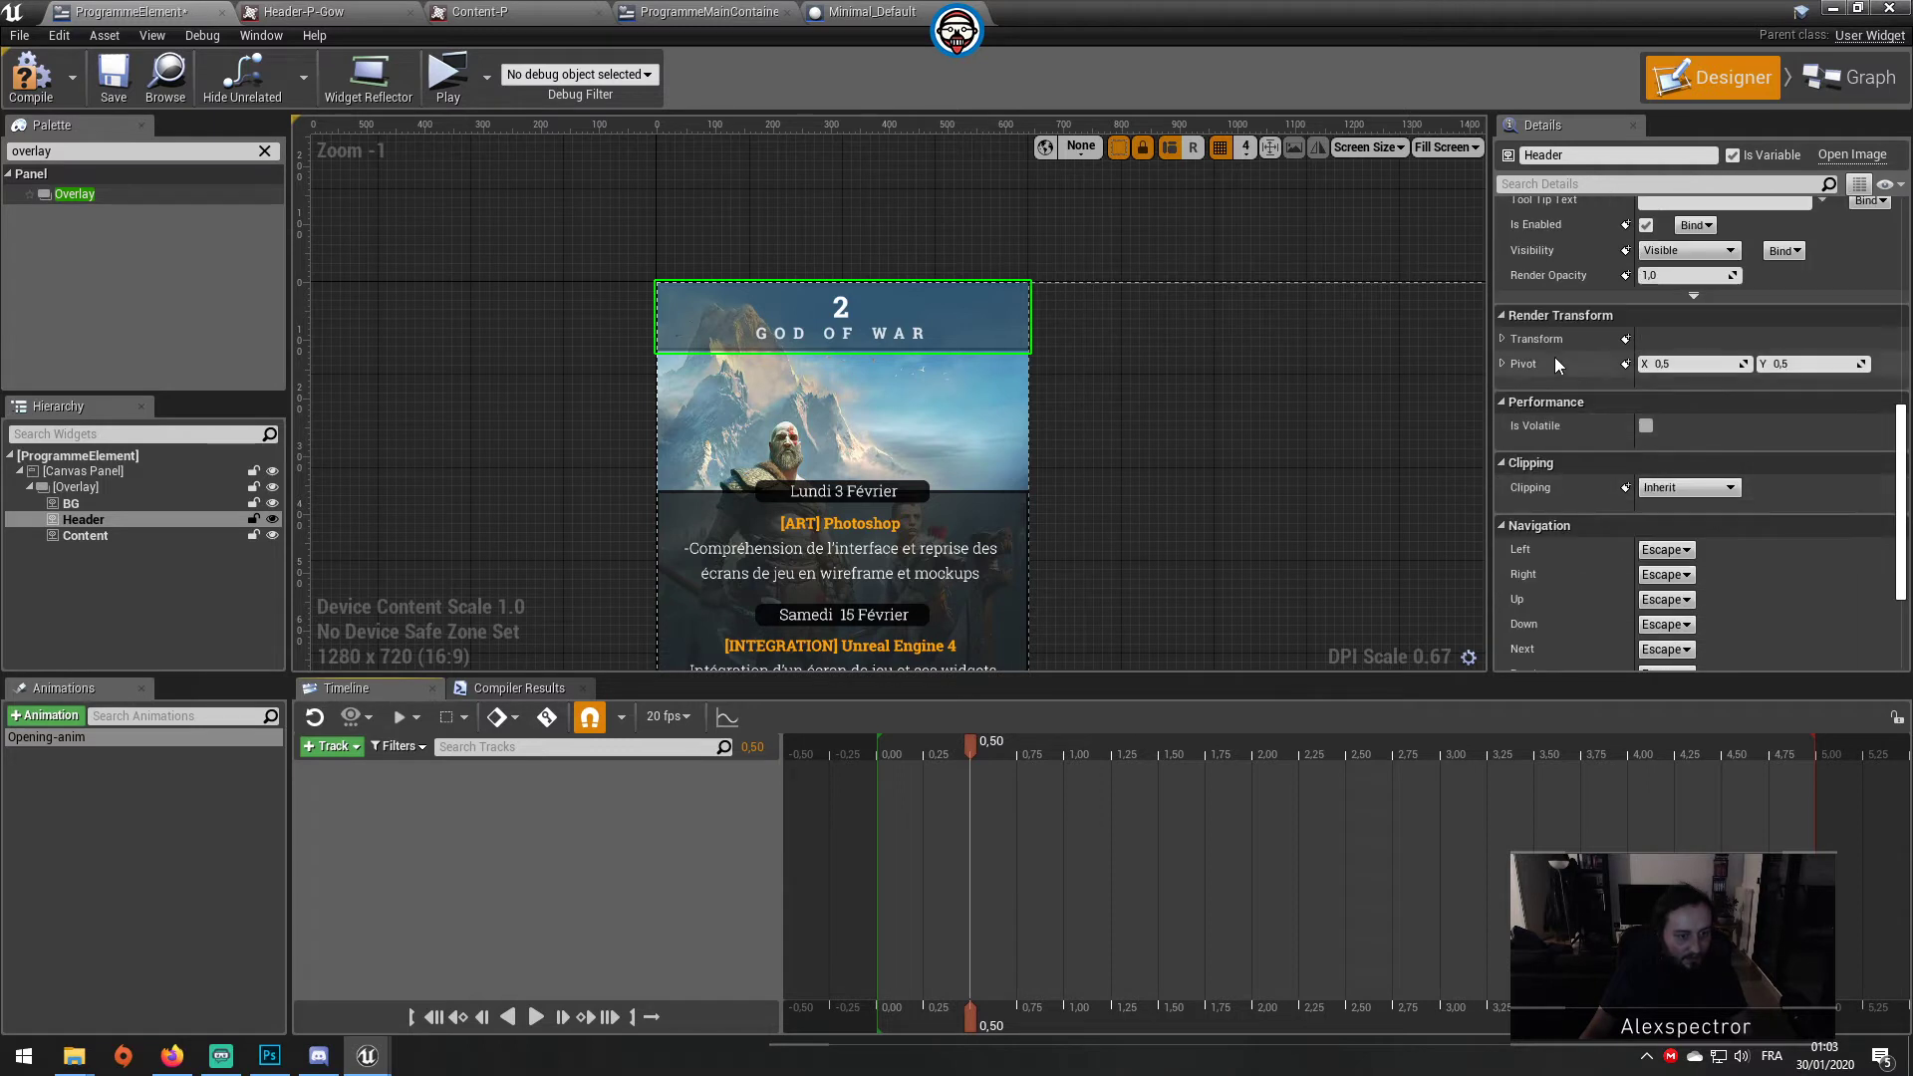
click(1503, 339)
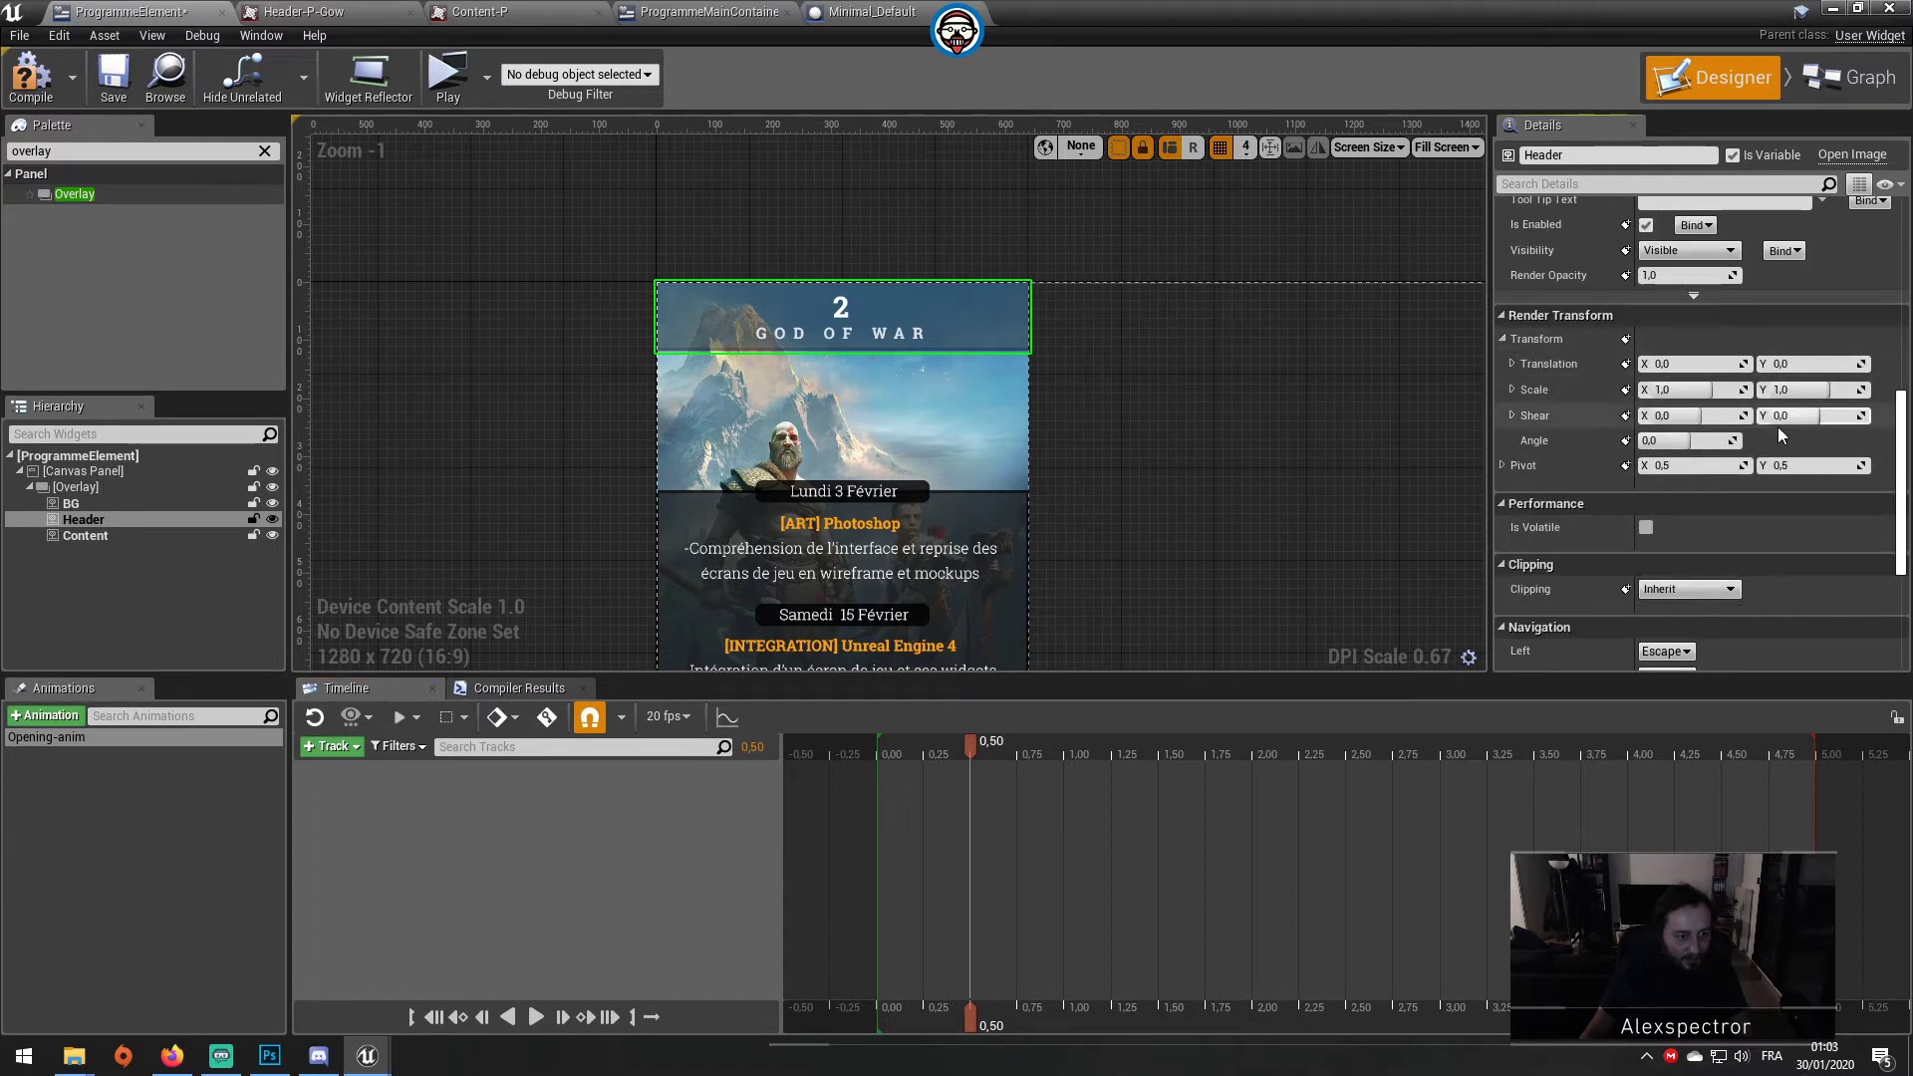
click(1626, 364)
Step: Key the Header's Y translation at -125 at 0,00
drag(968, 742, 875, 747)
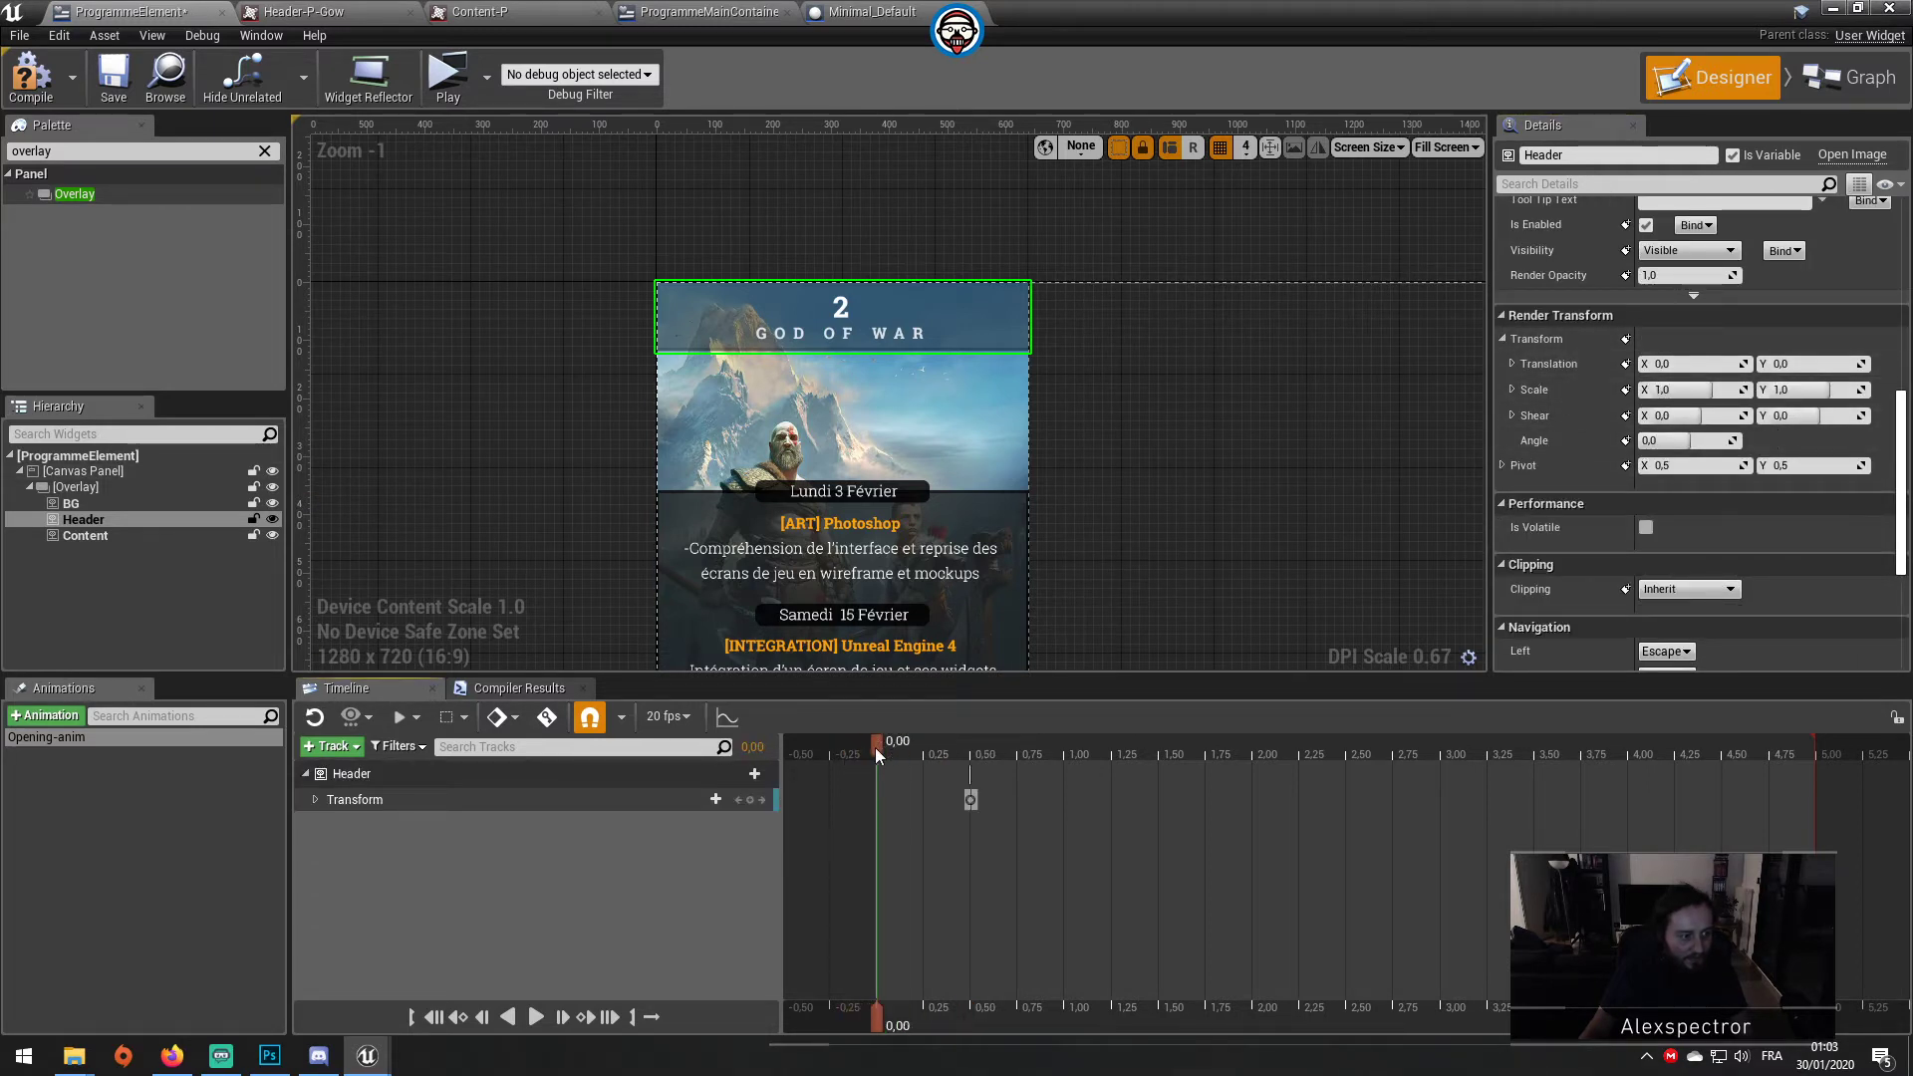
click(1626, 364)
click(1808, 364)
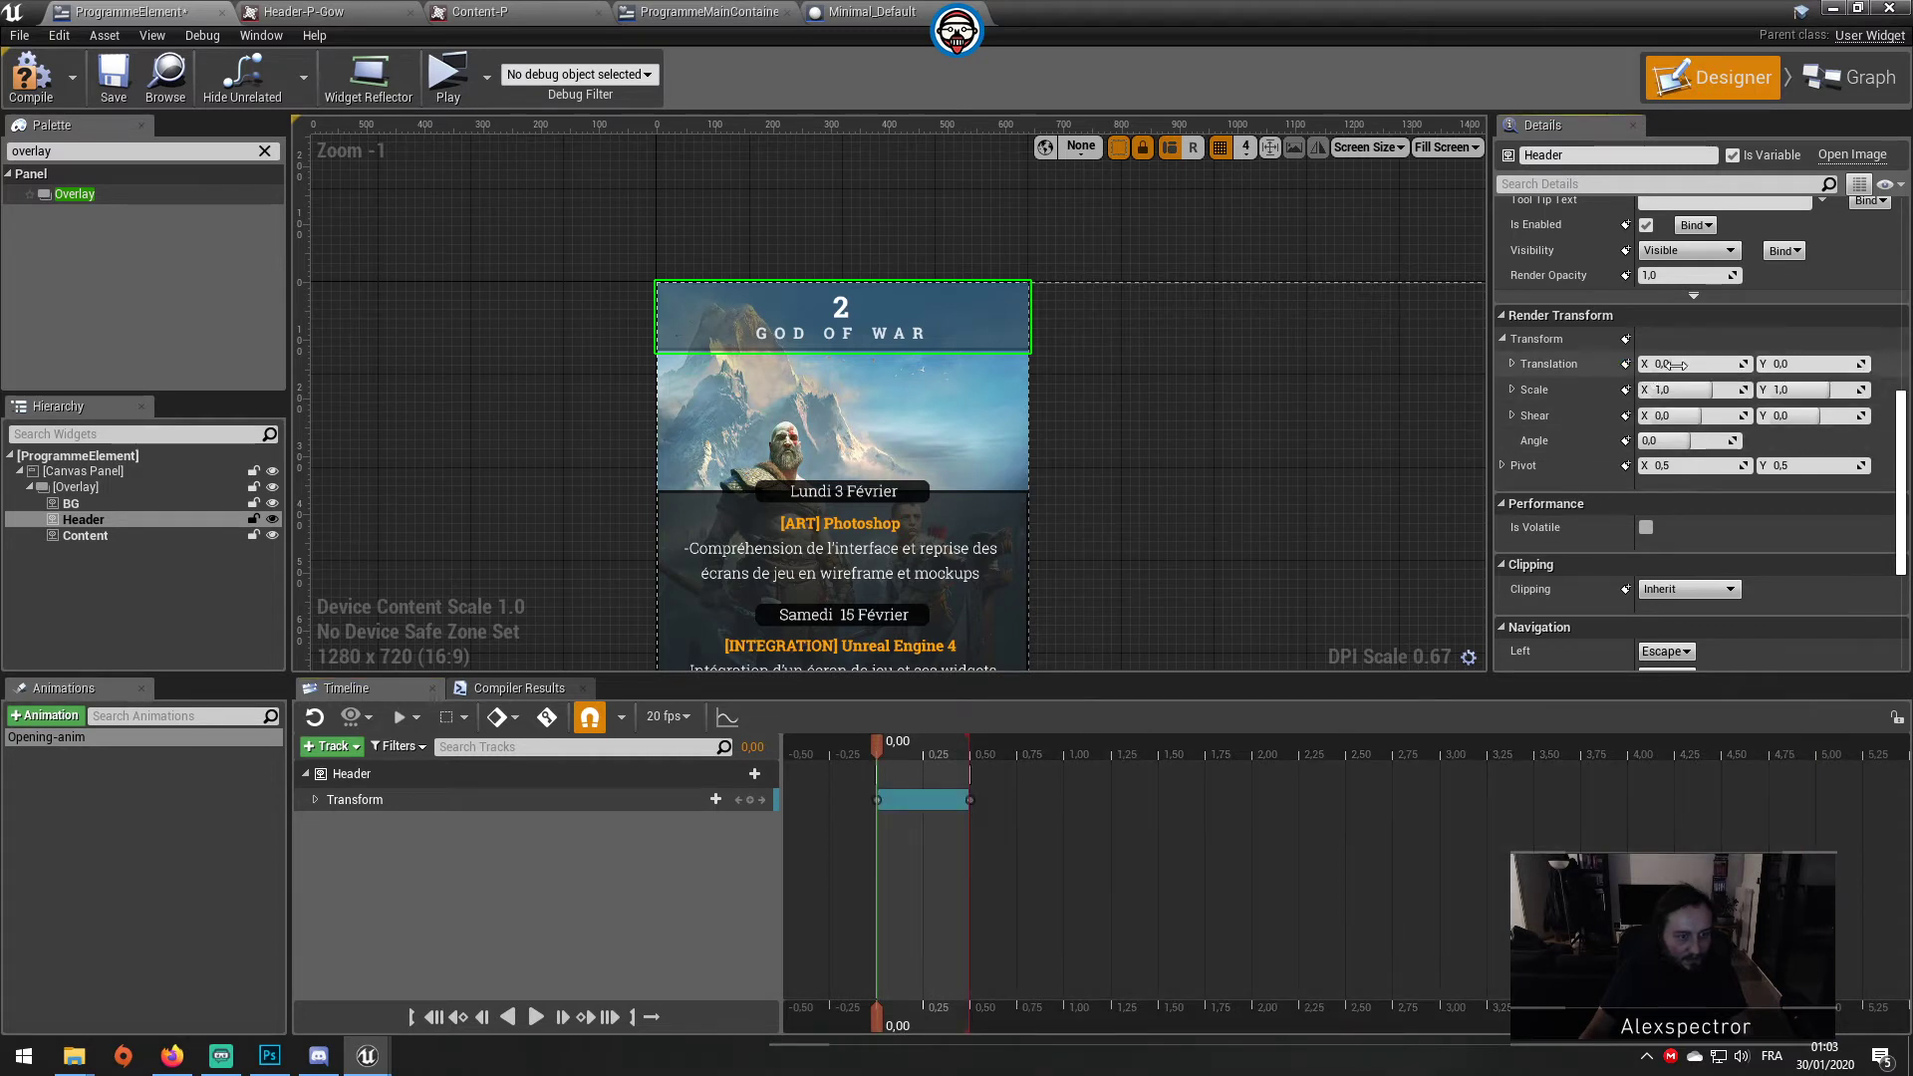
text(-13)
key(Return)
drag(1808, 364, 1802, 363)
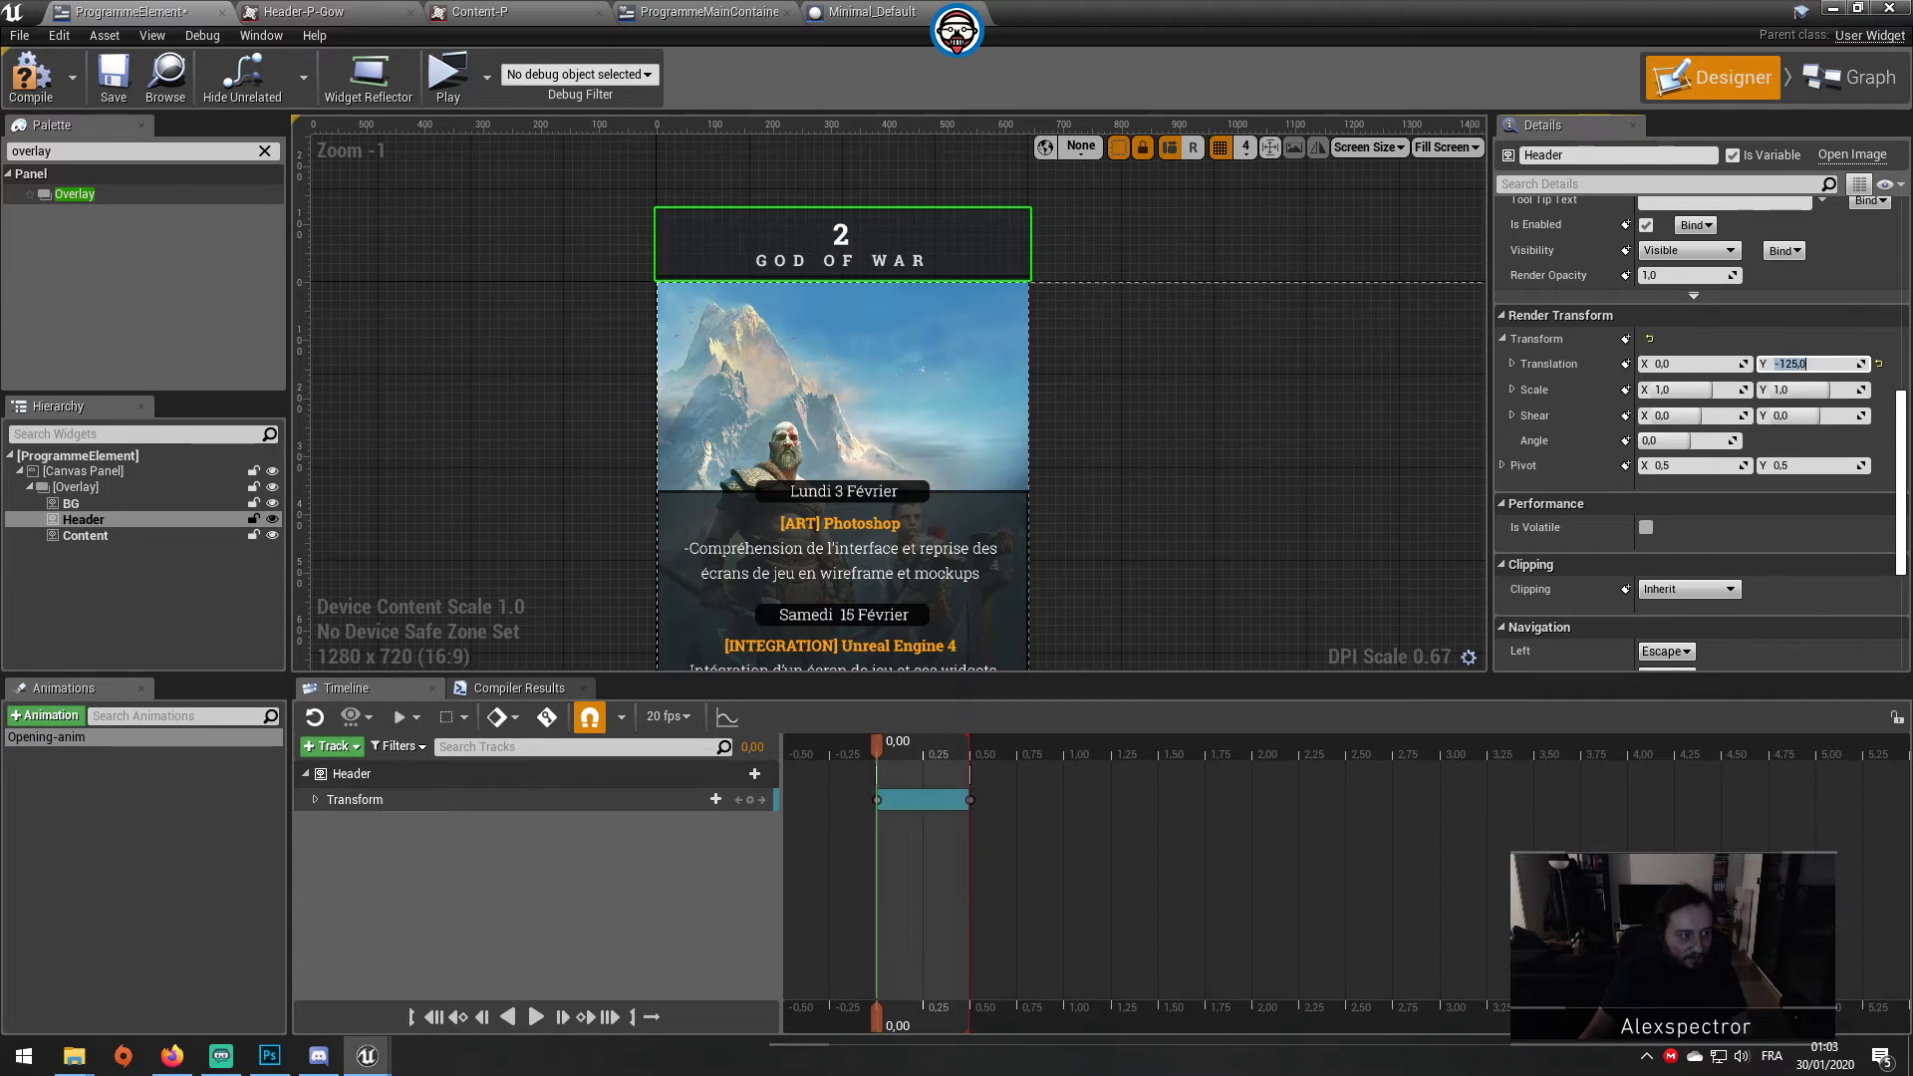
key(Return)
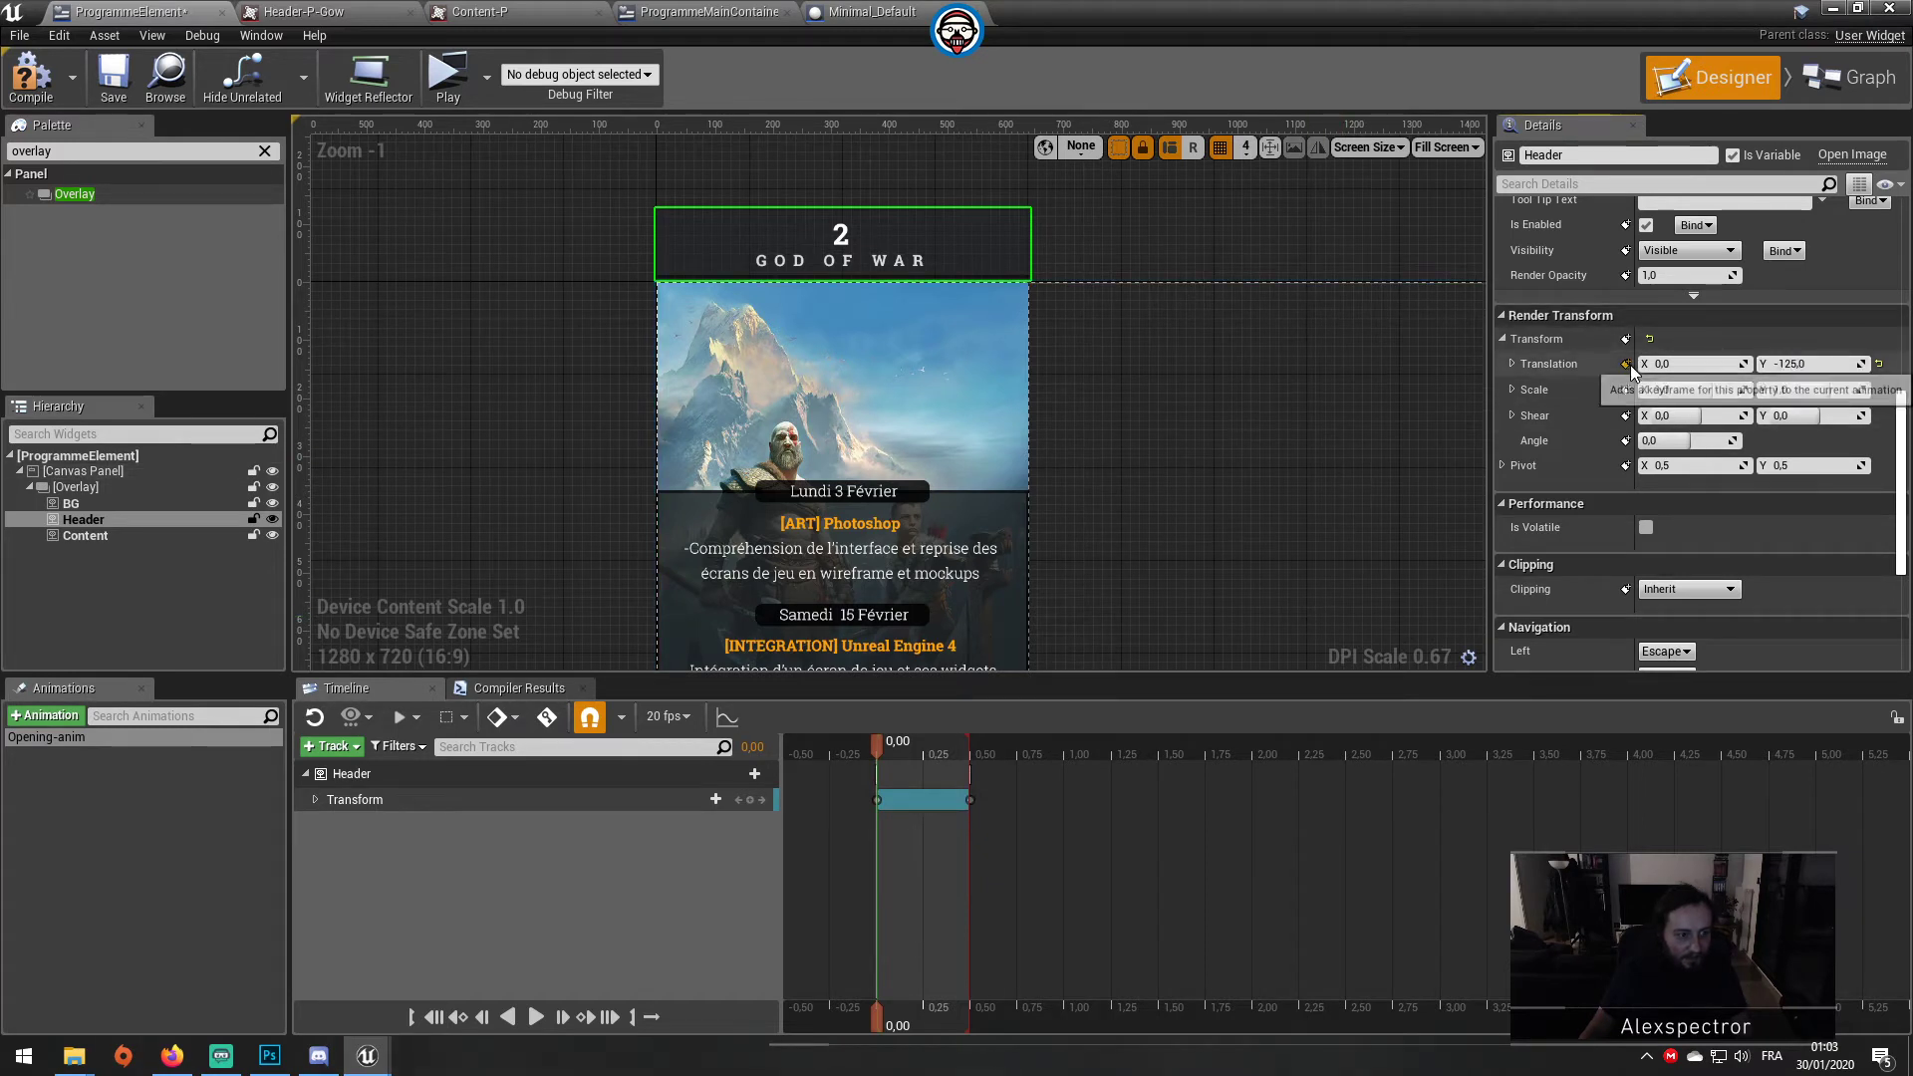
click(1628, 365)
Step: Preview the Header slide-down animation and select the Content widget
click(533, 1016)
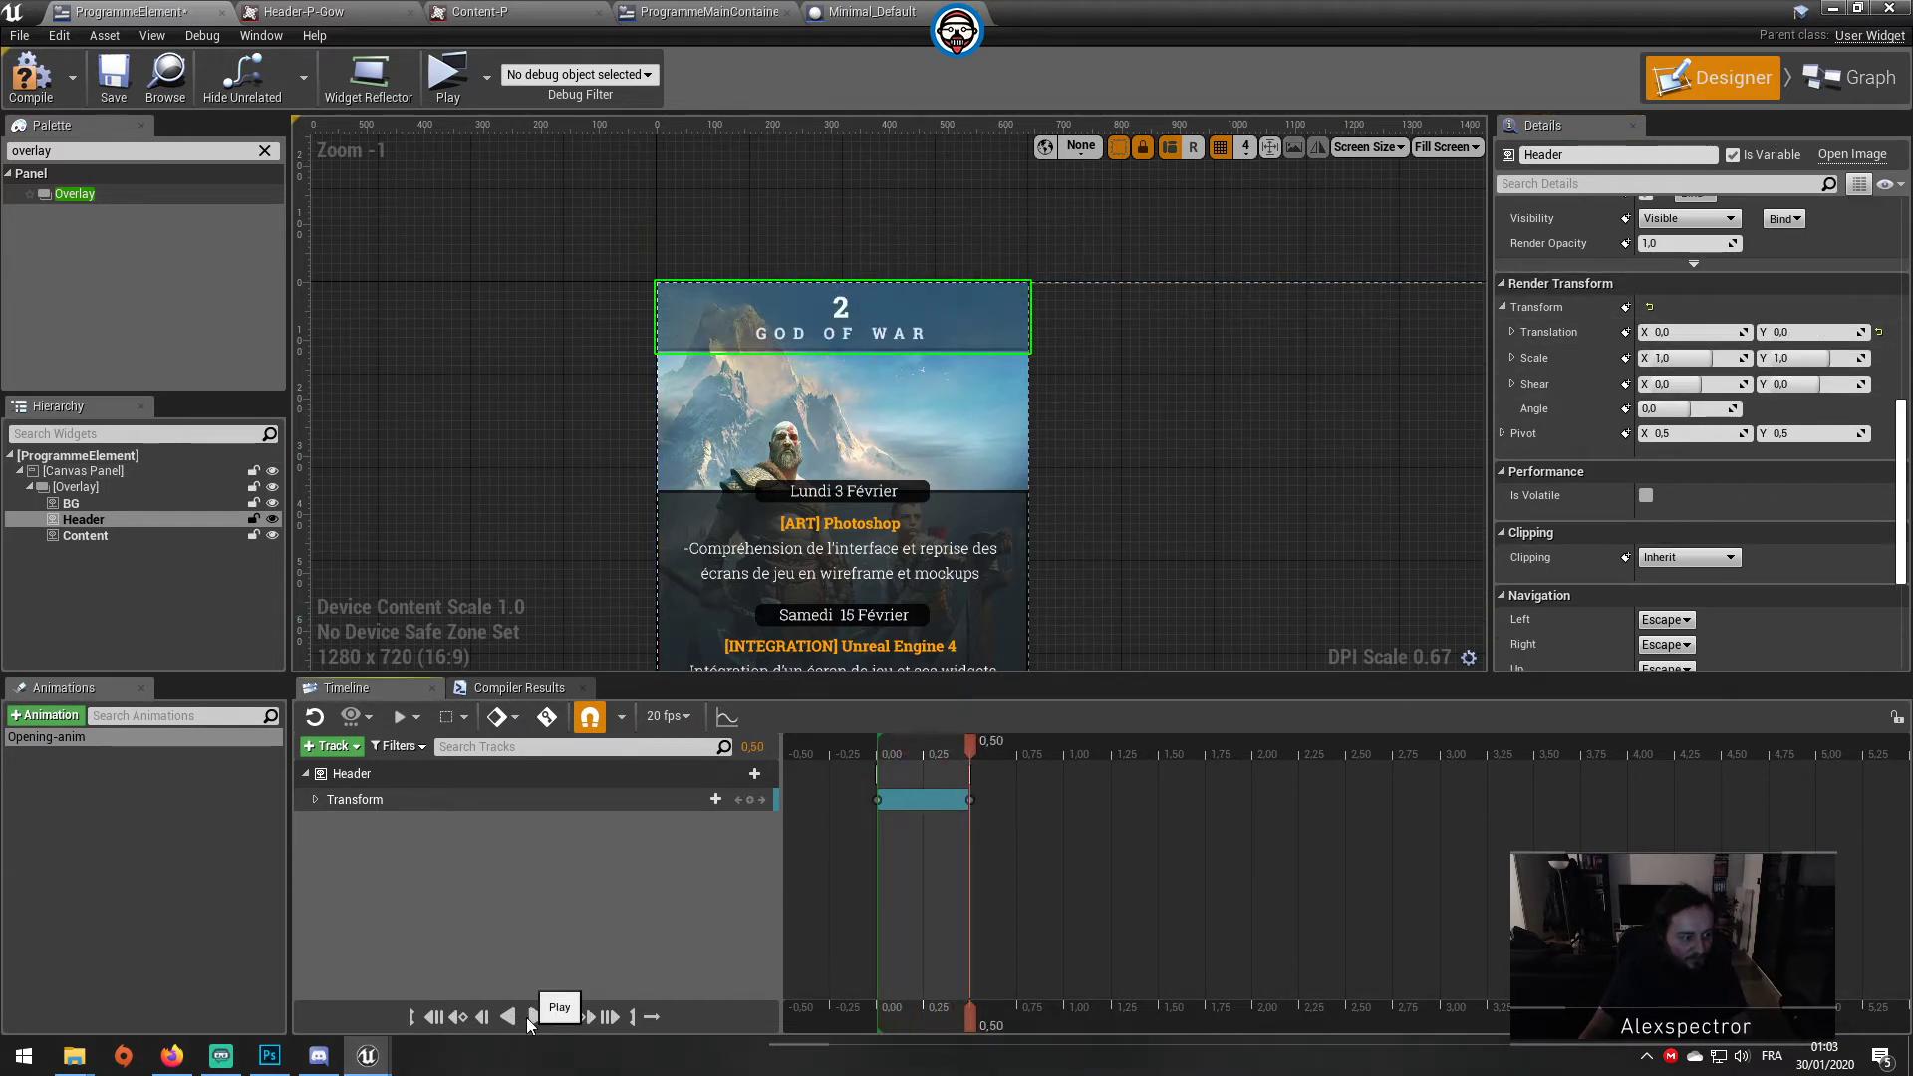
click(530, 1017)
click(530, 1017)
scroll(633, 618, down, 3)
click(798, 393)
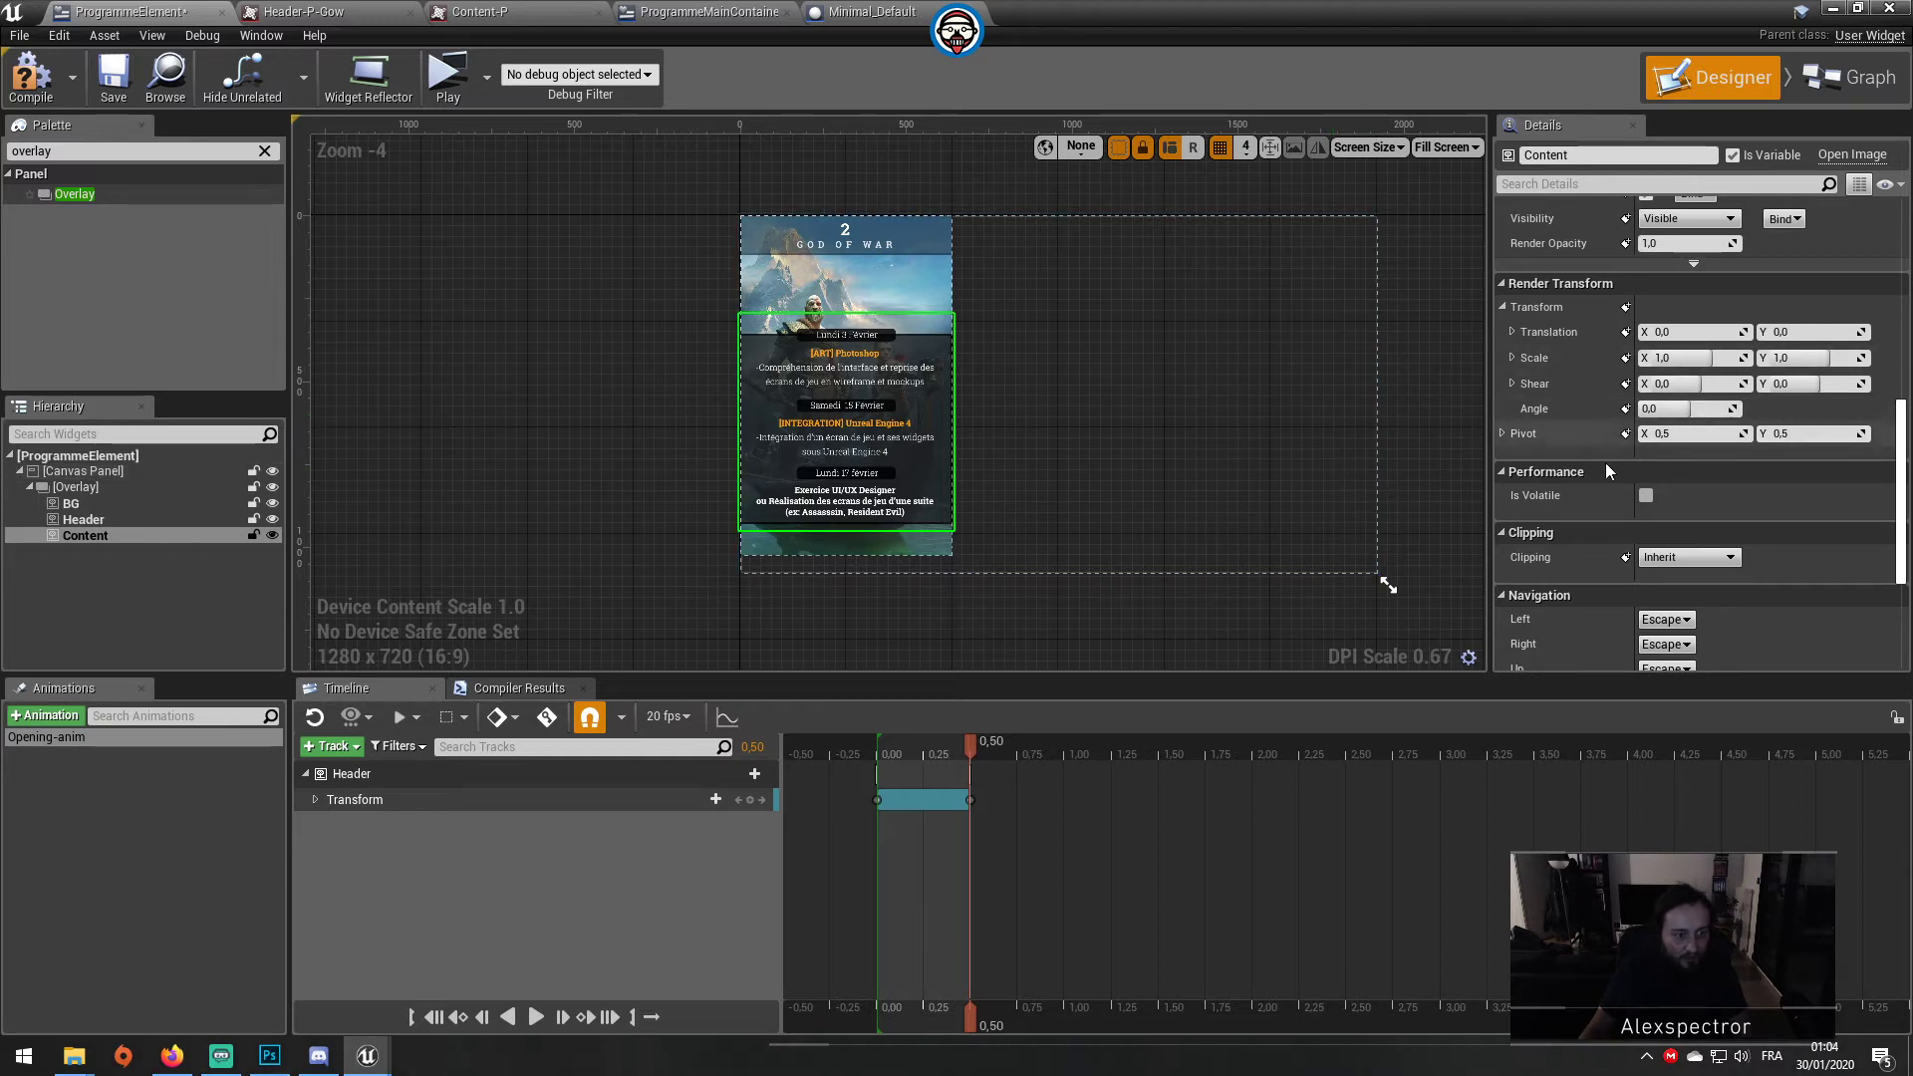
Step: Add a Content Render Opacity track, keyed to 0 at 0,00
scroll(1605, 463, up, 3)
click(1625, 371)
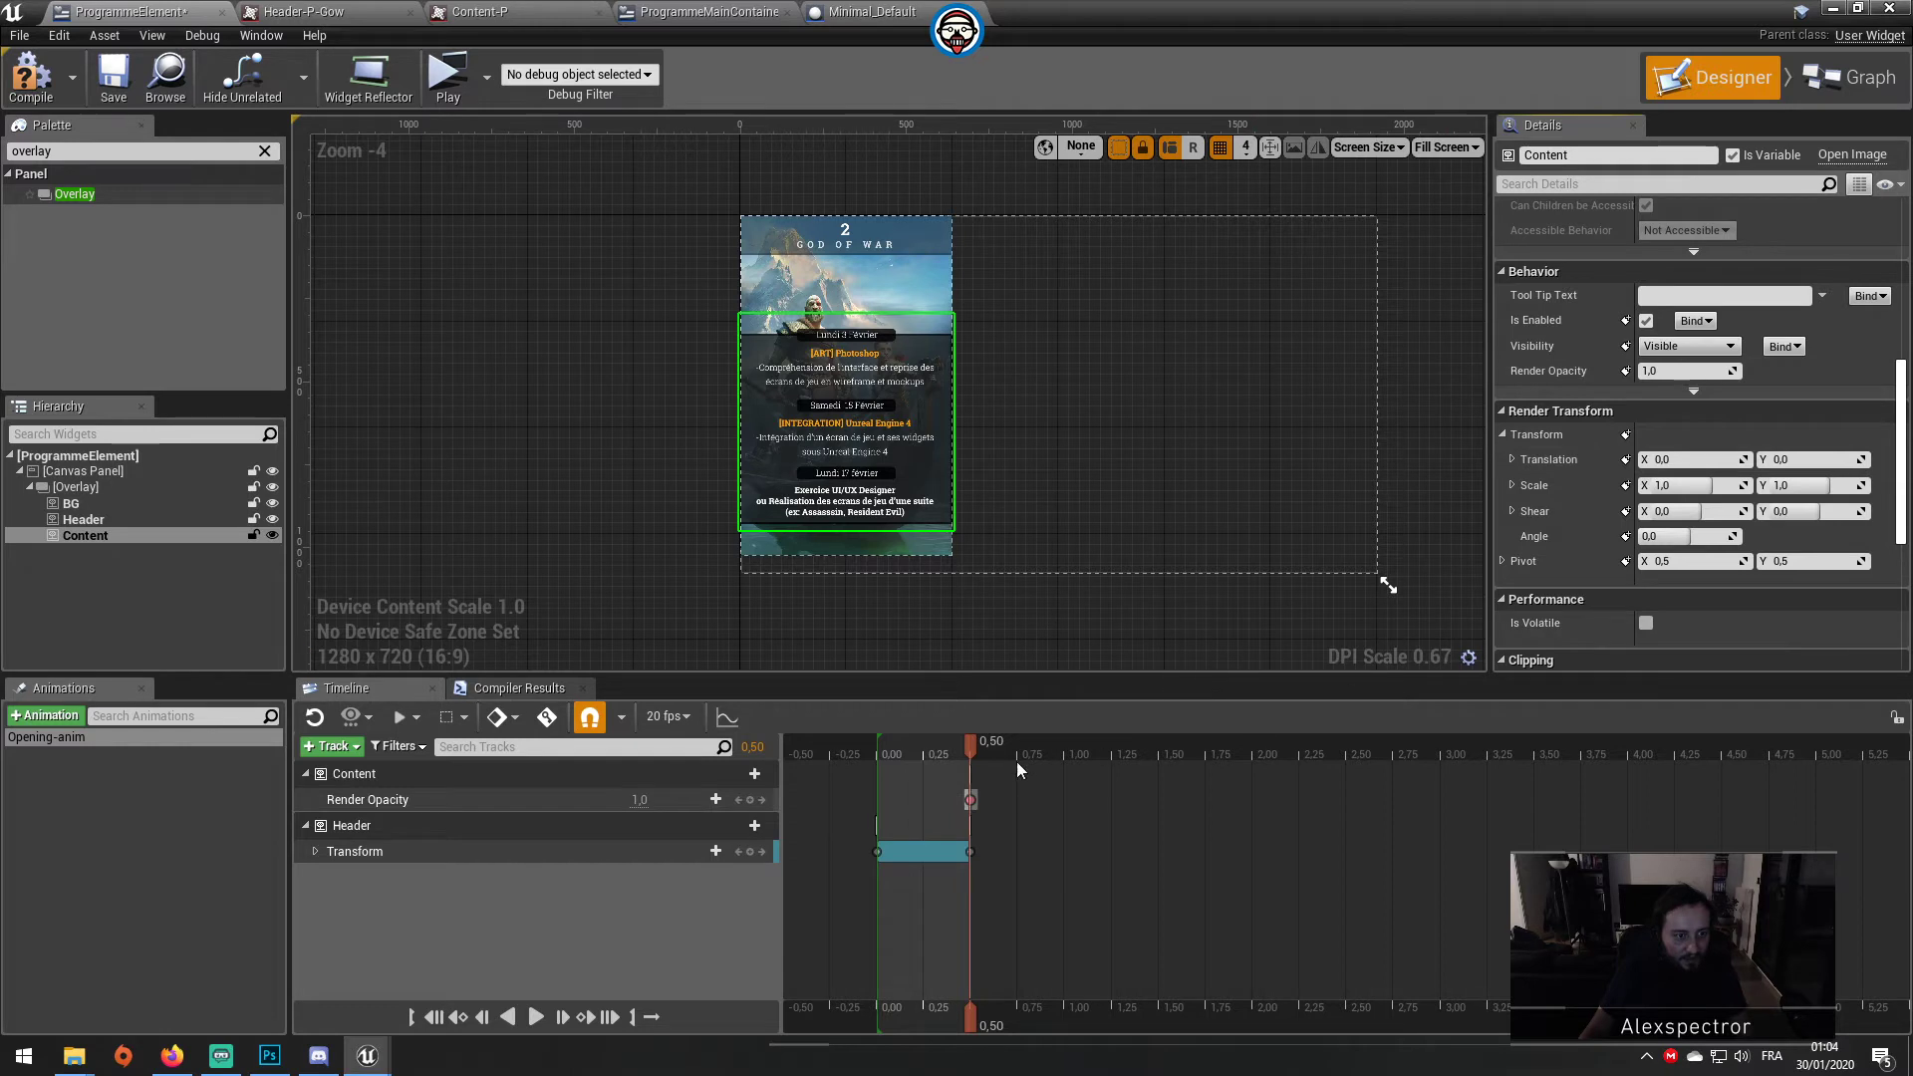
drag(917, 746, 879, 747)
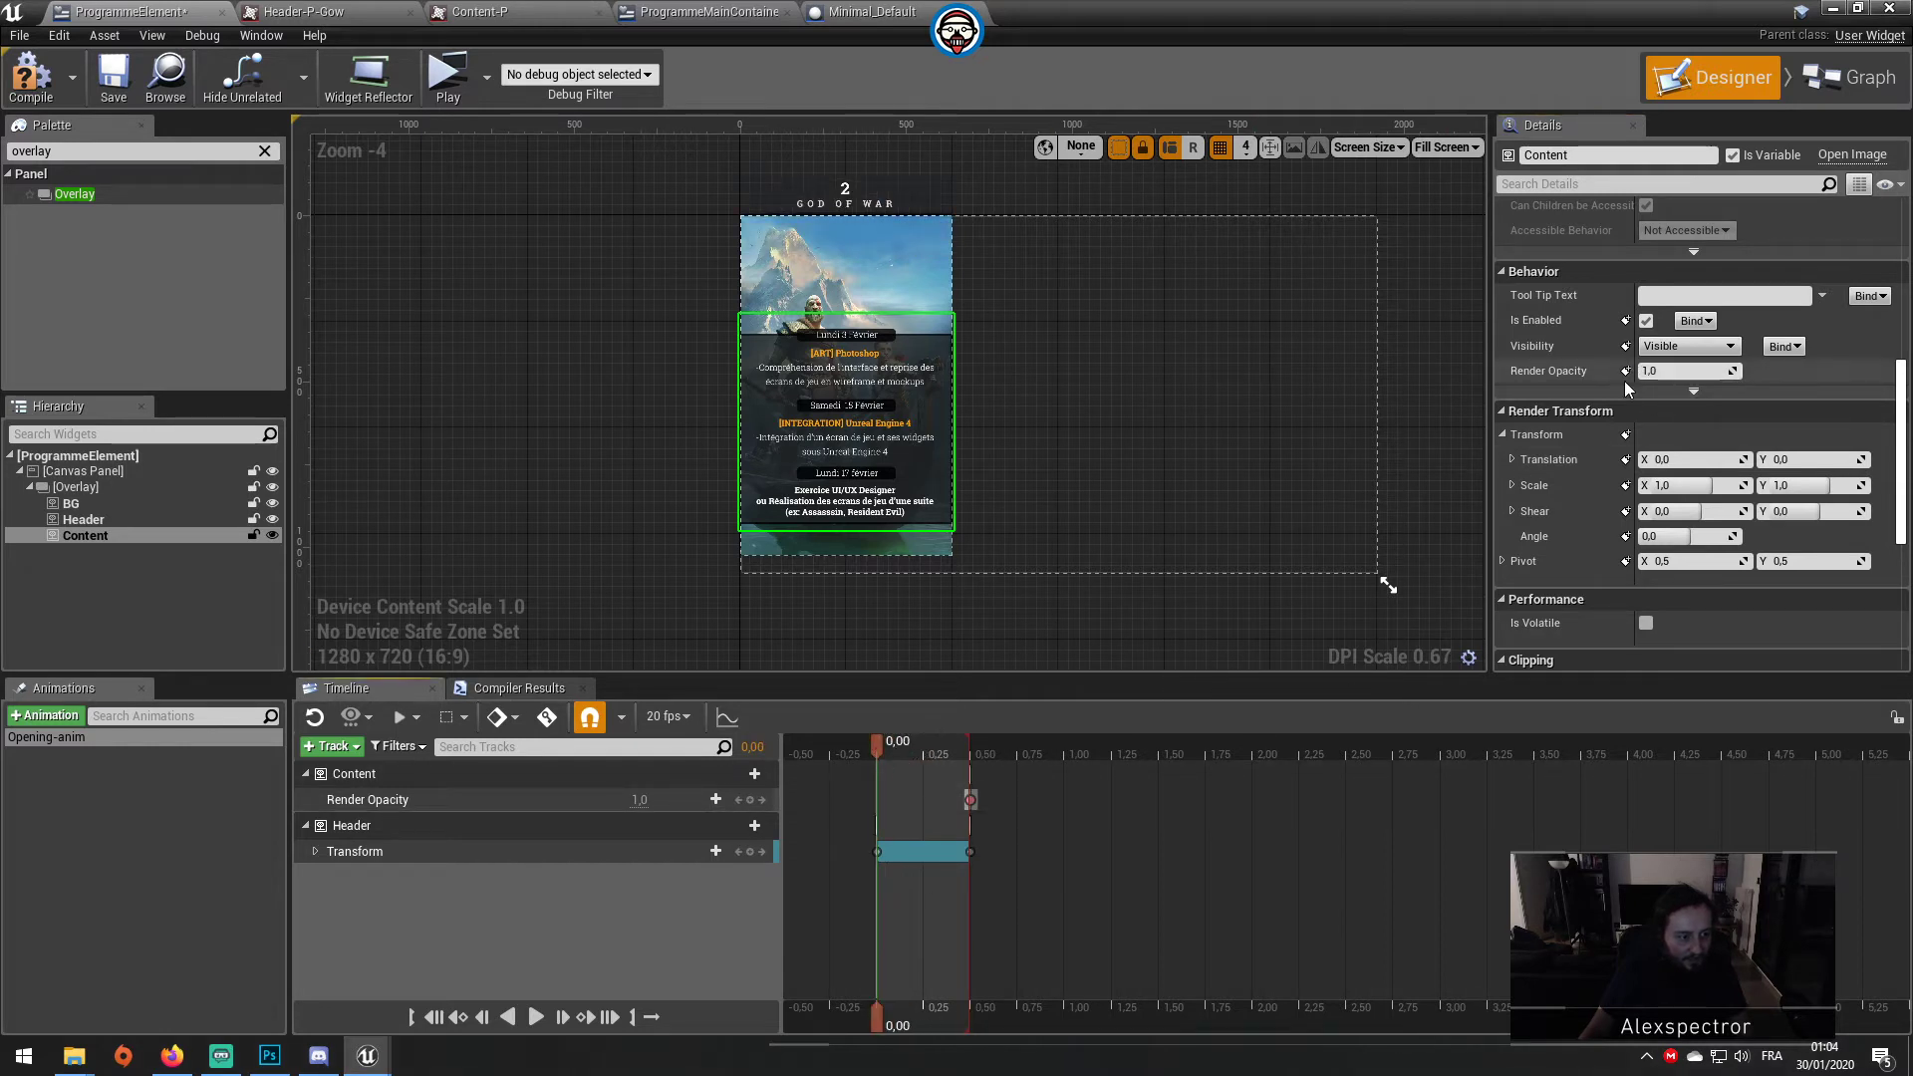
click(1684, 371)
text(0)
key(Return)
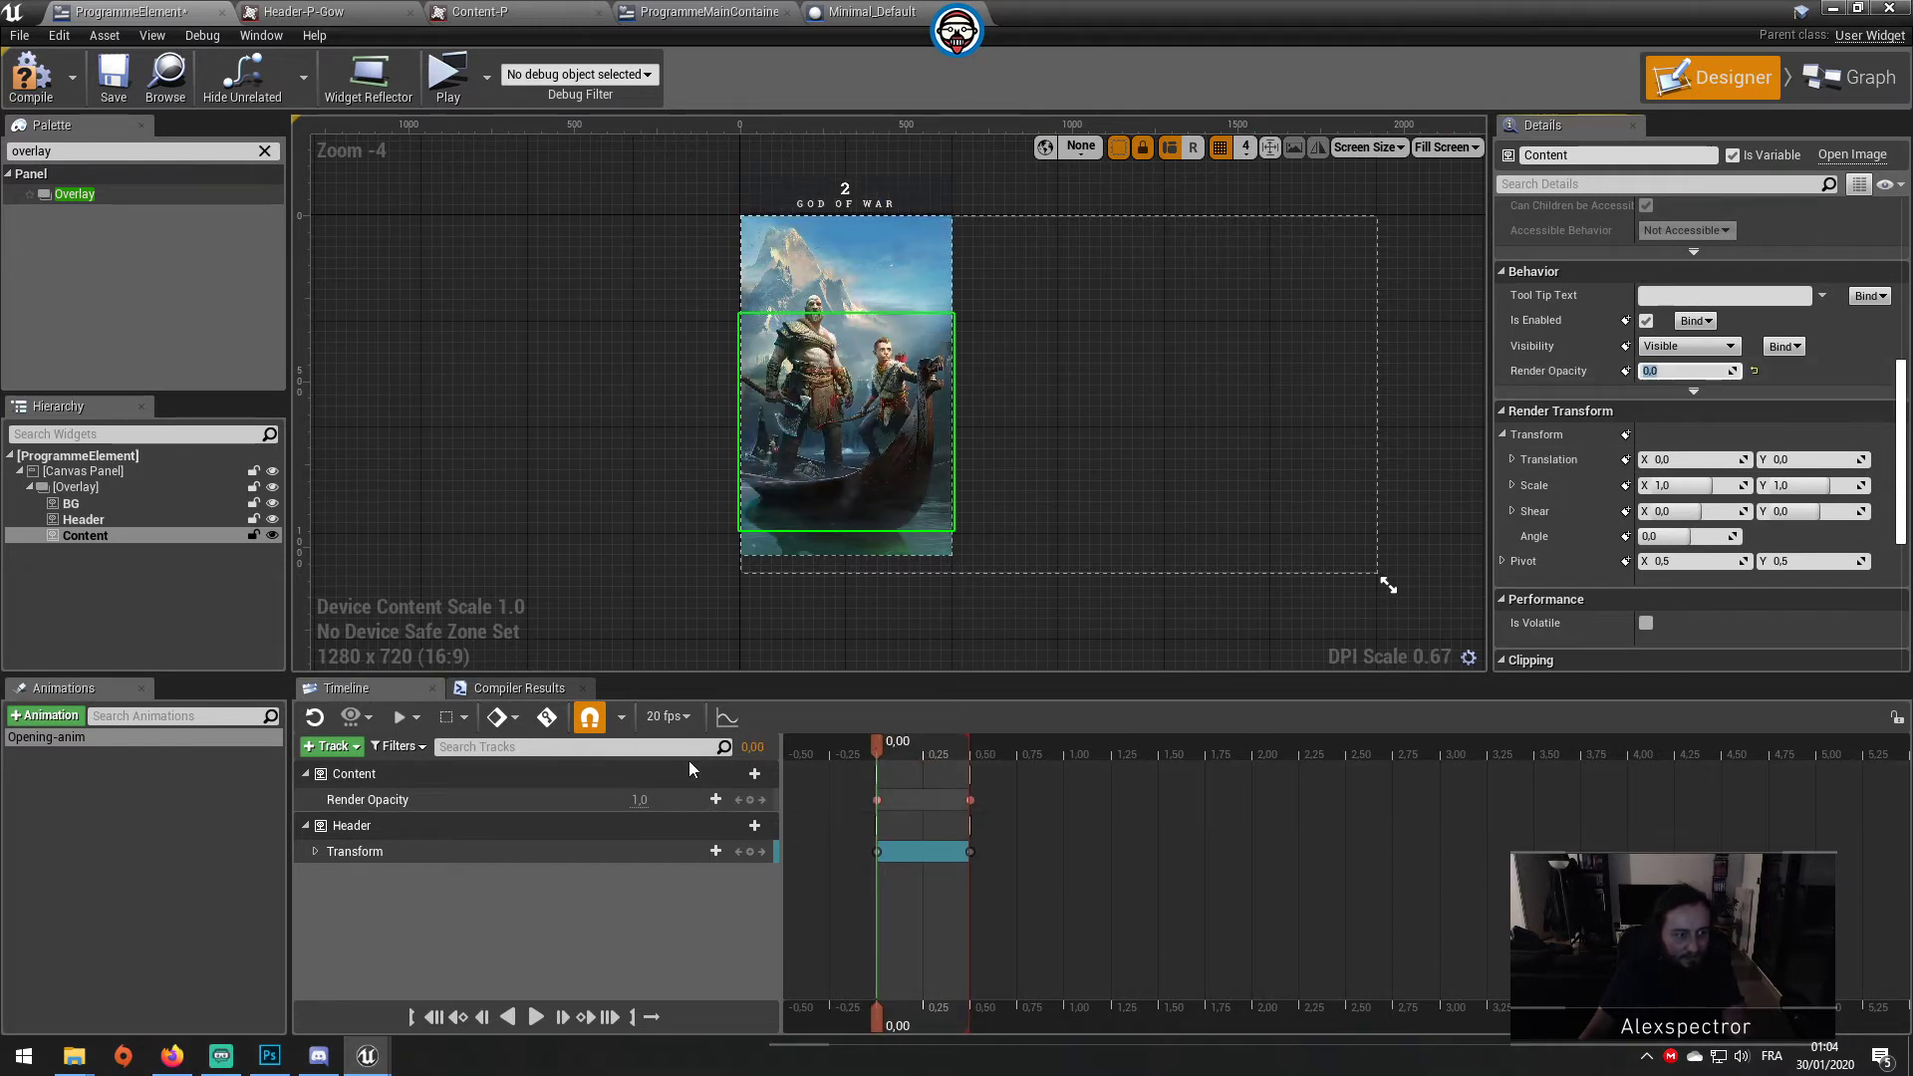
Step: Preview the Content fade-in, save ProgrammeElement, and replay Opening-anim
click(531, 1018)
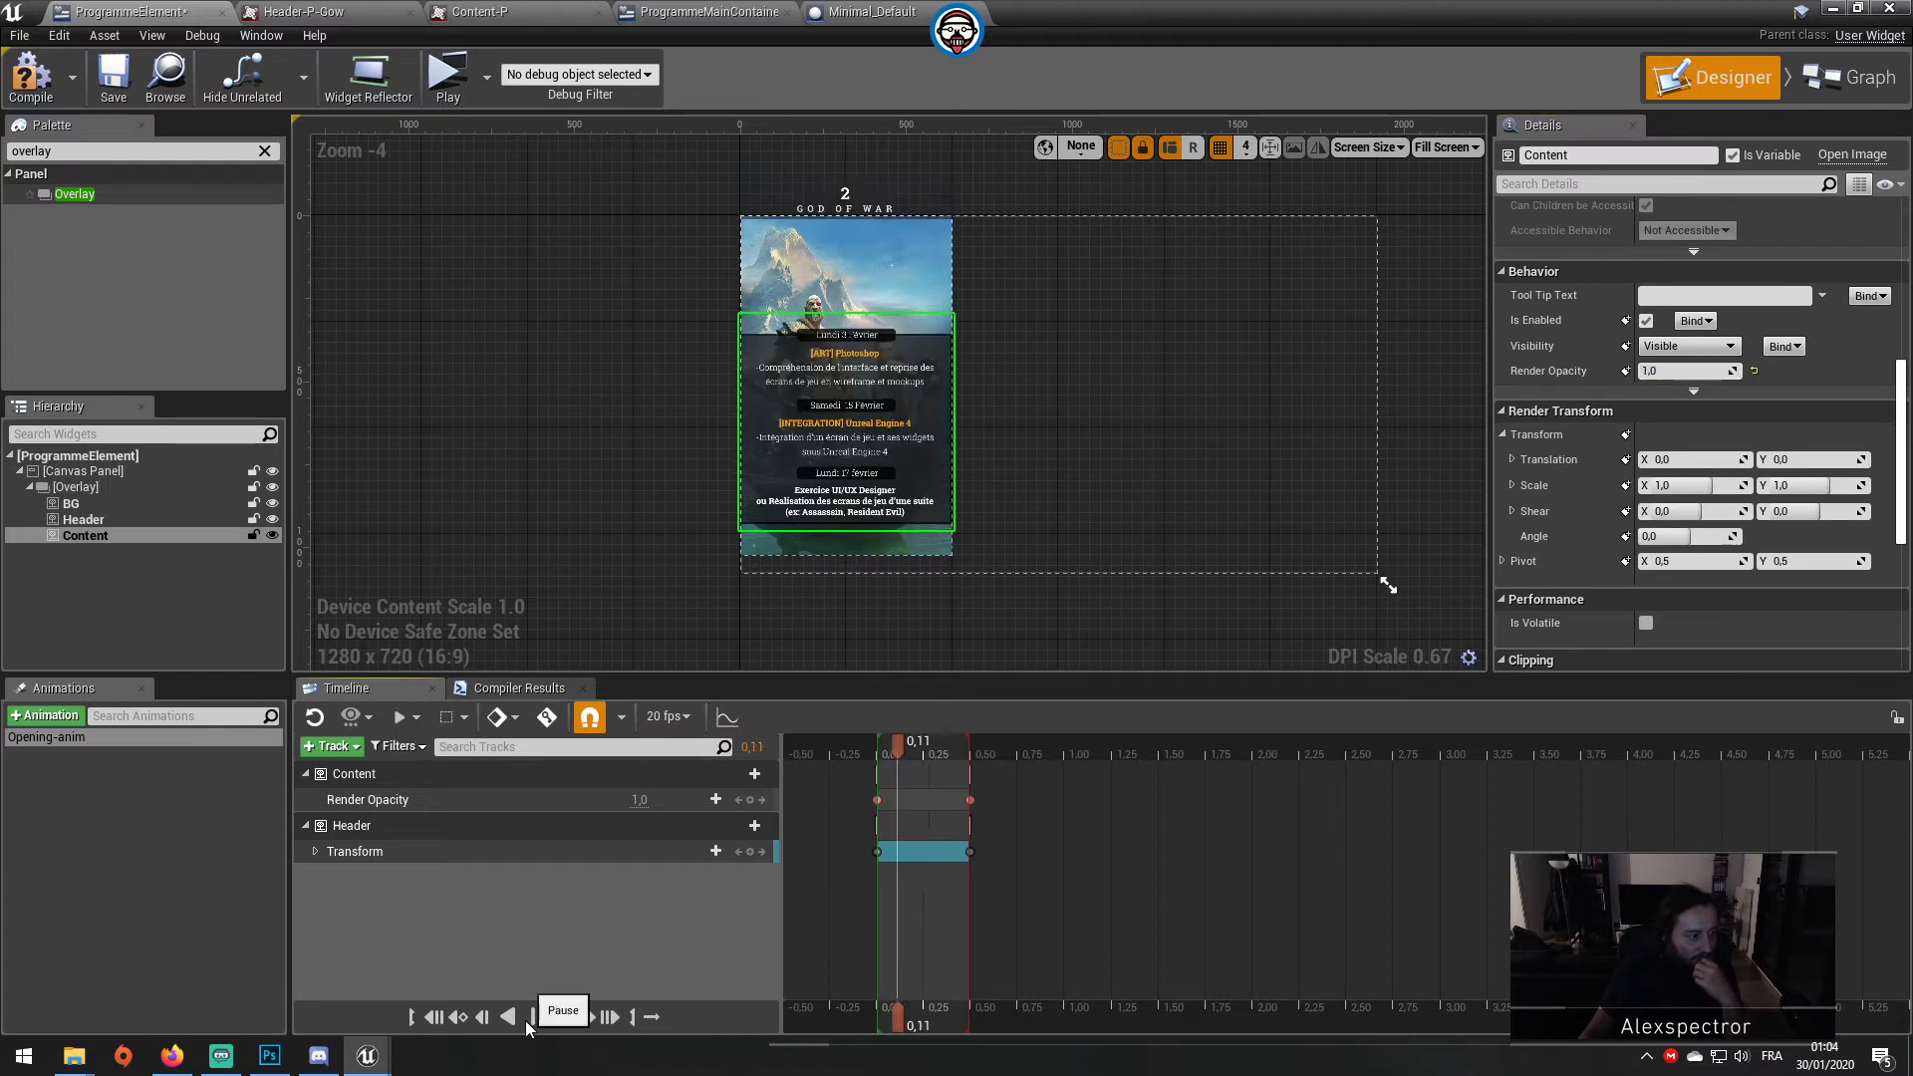
click(876, 747)
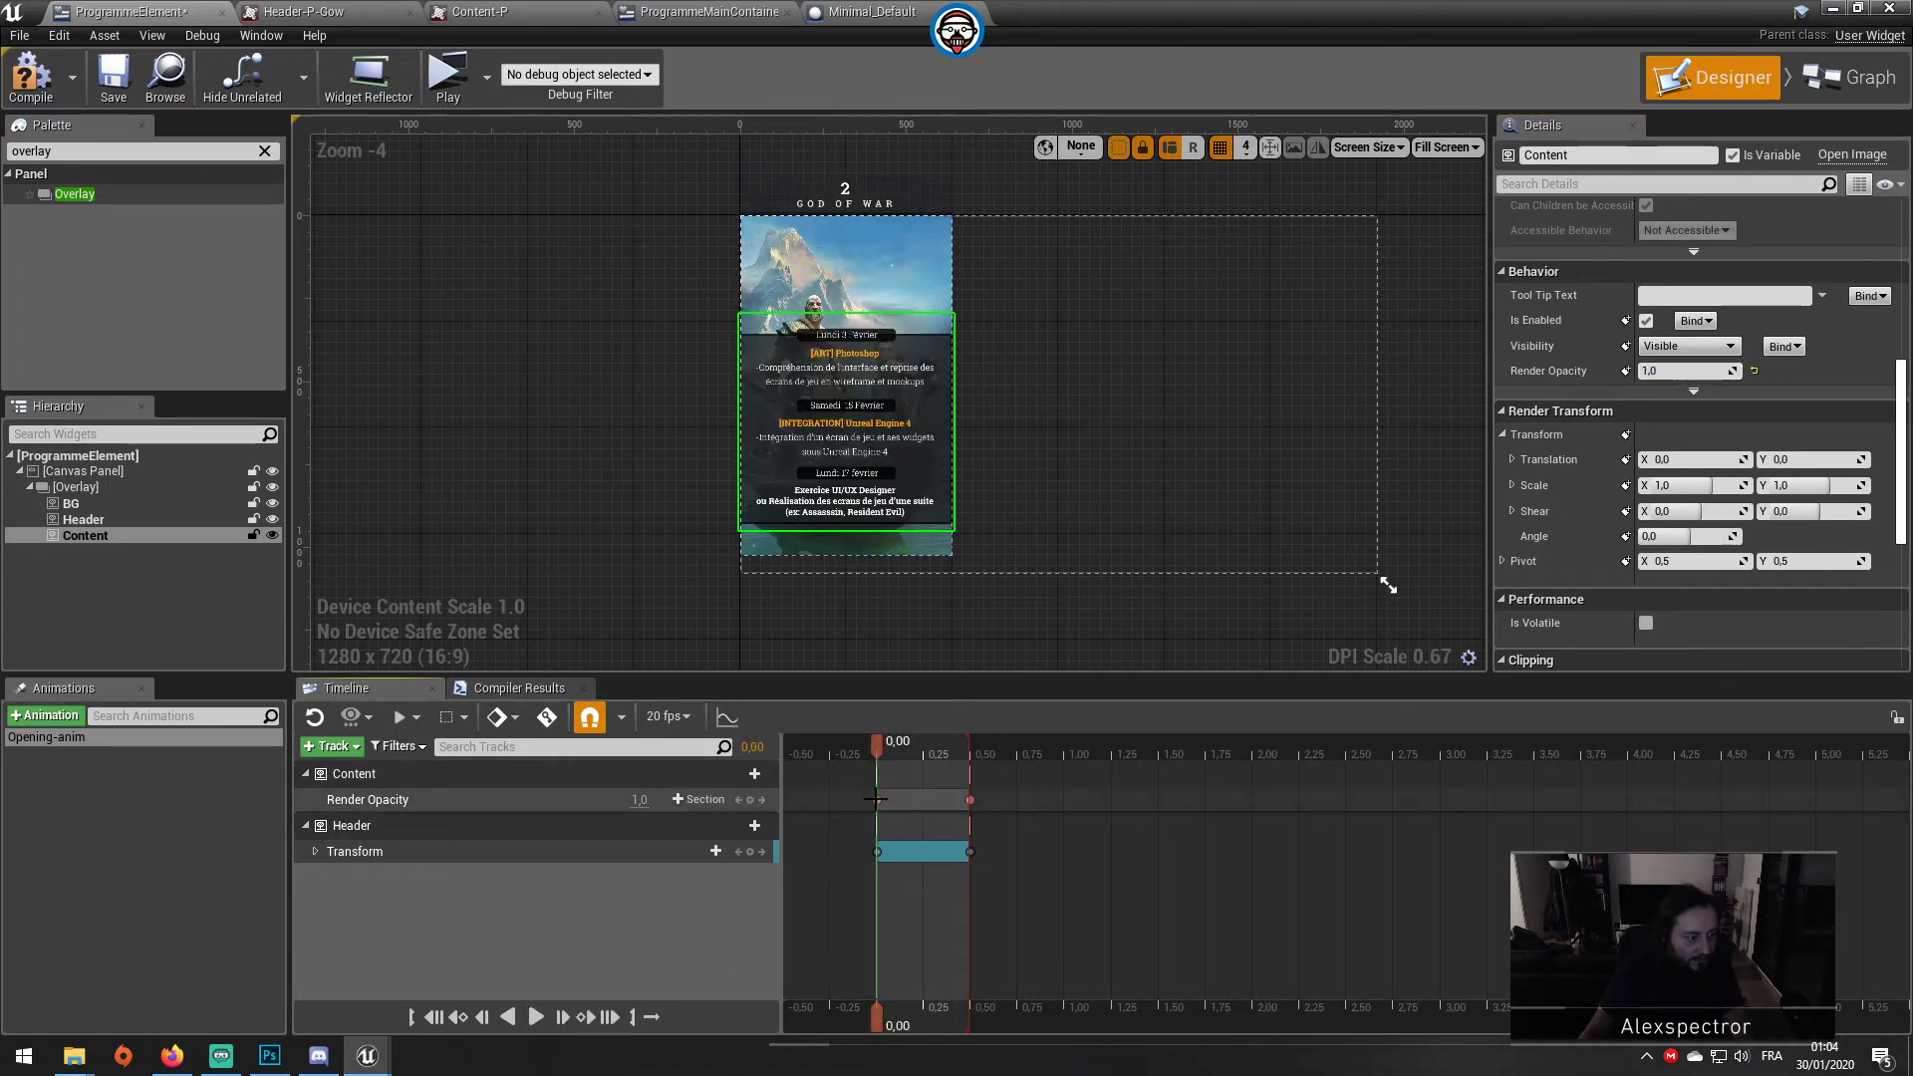
drag(643, 800, 645, 803)
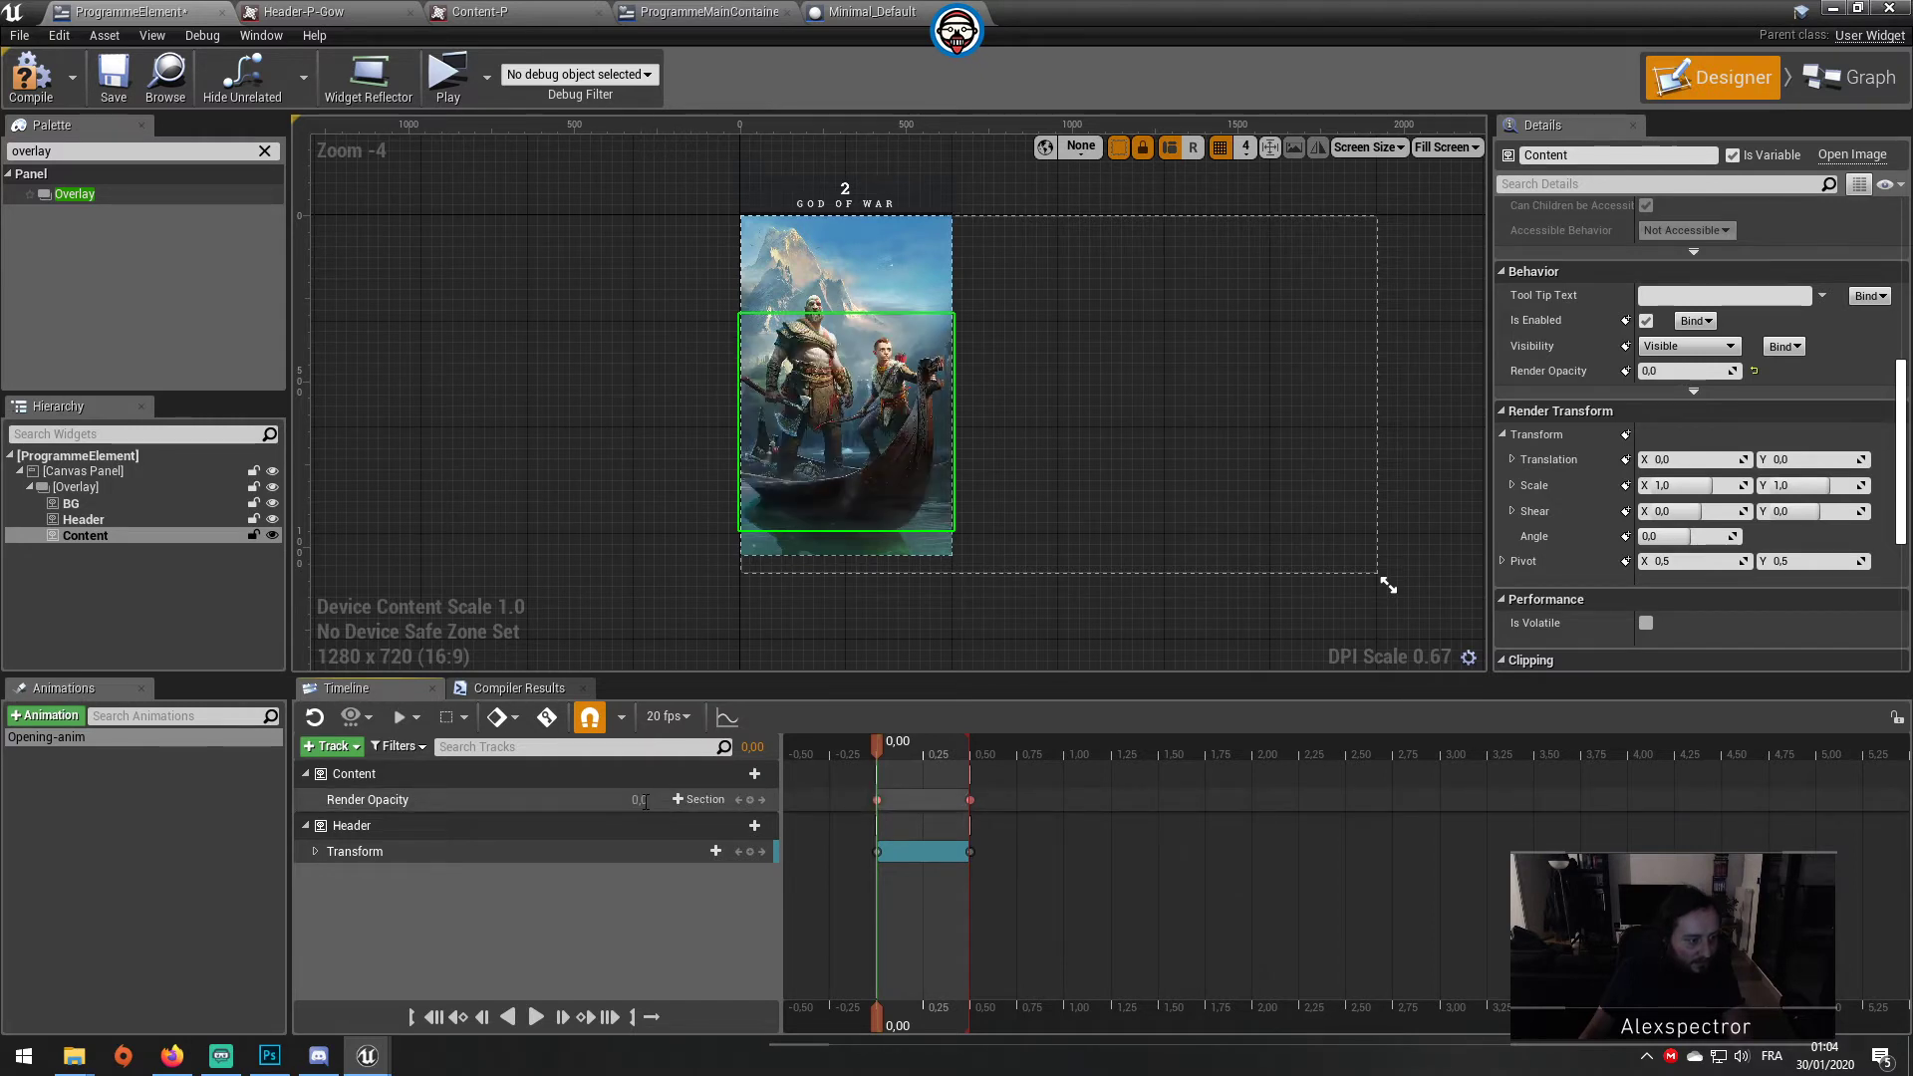
click(542, 1019)
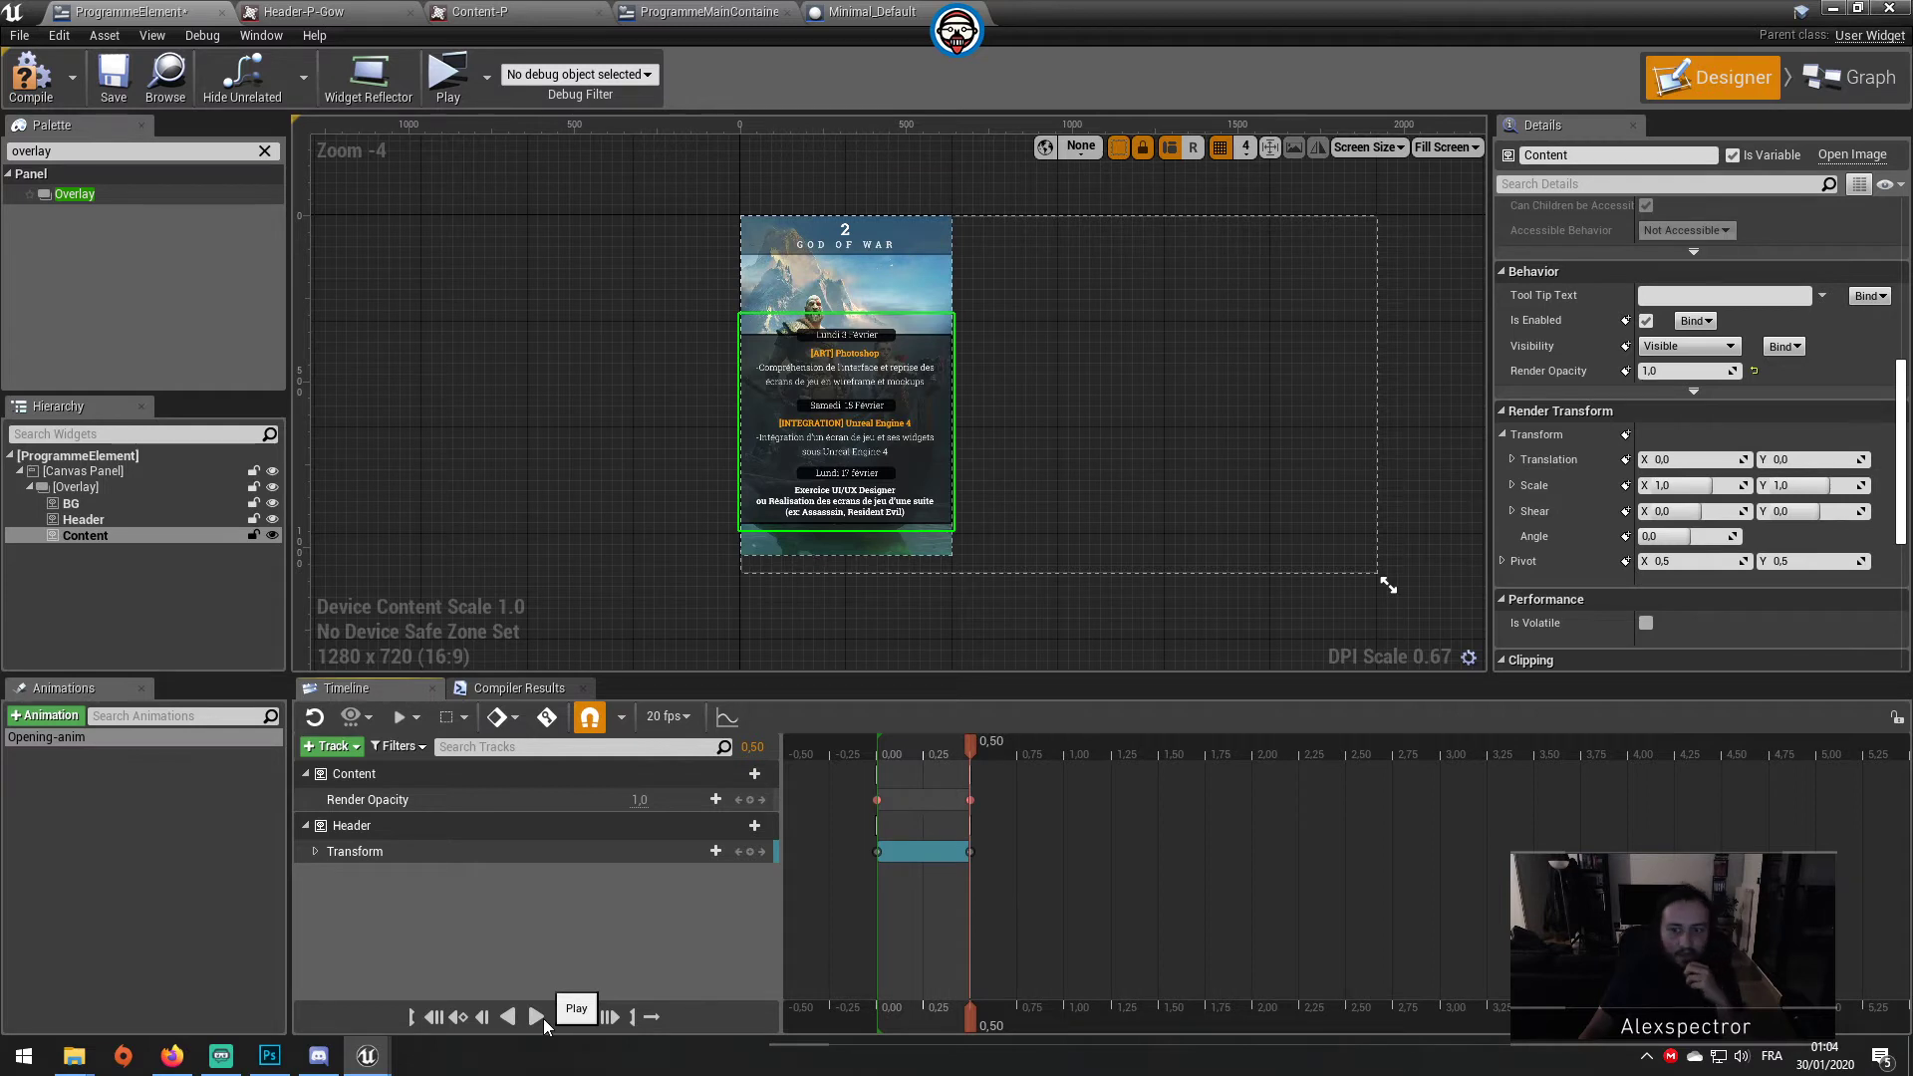
click(112, 87)
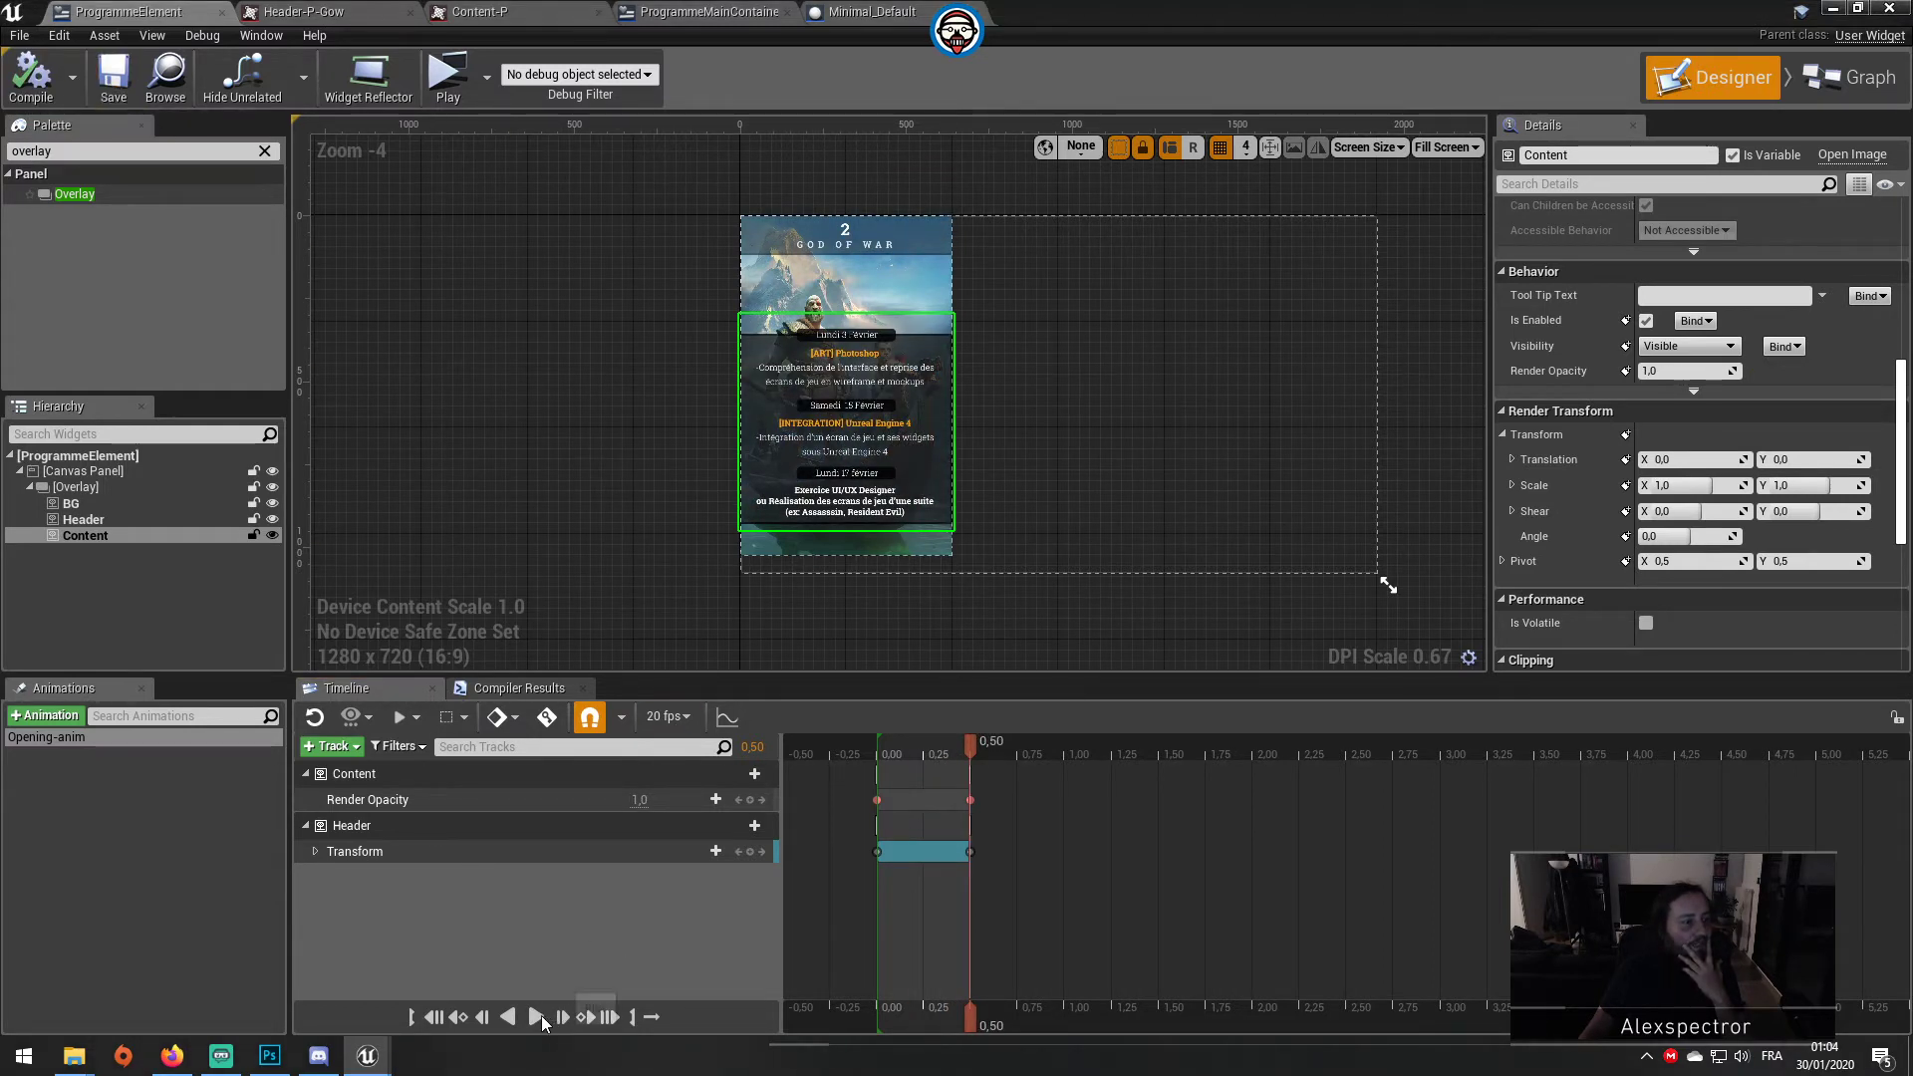
click(537, 1016)
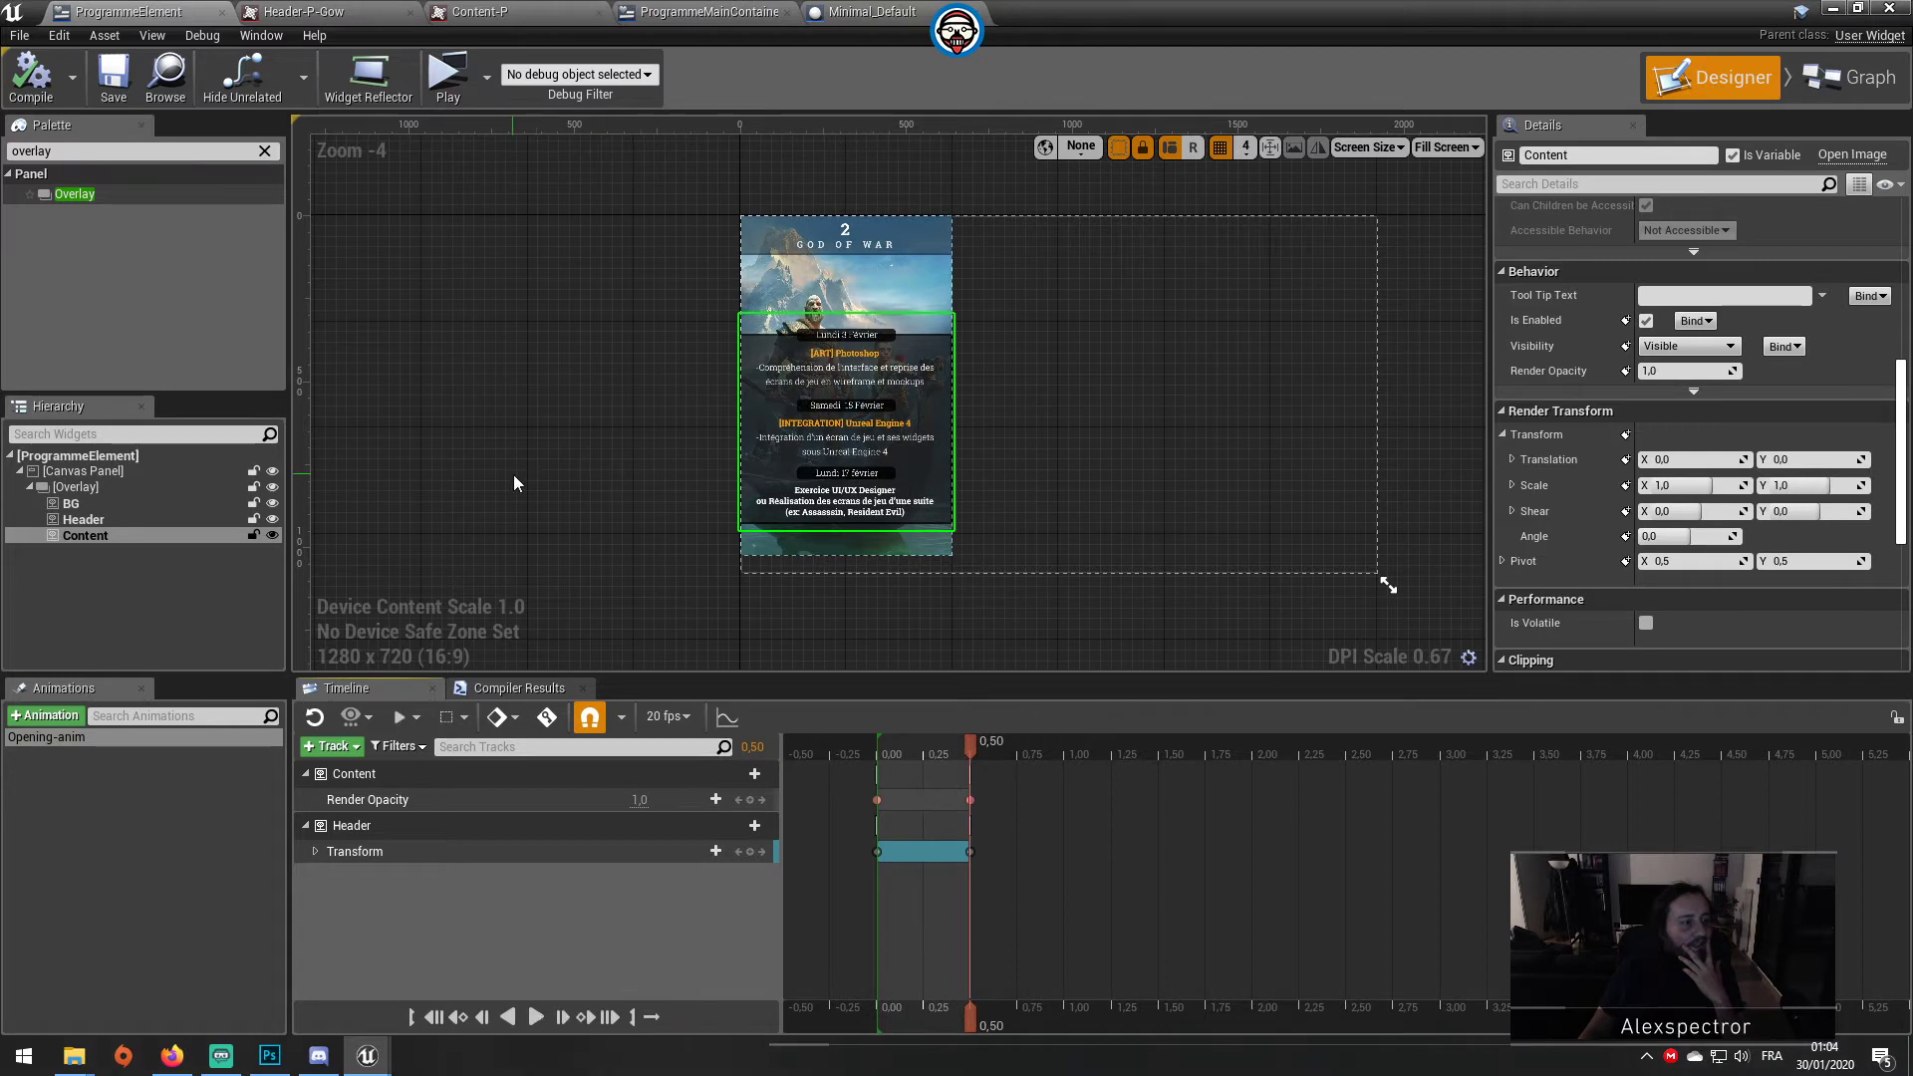
Step: In ProgrammeElement's event graph, play Opening-anim via Play Animation on Event Construct; compile and save
click(1849, 78)
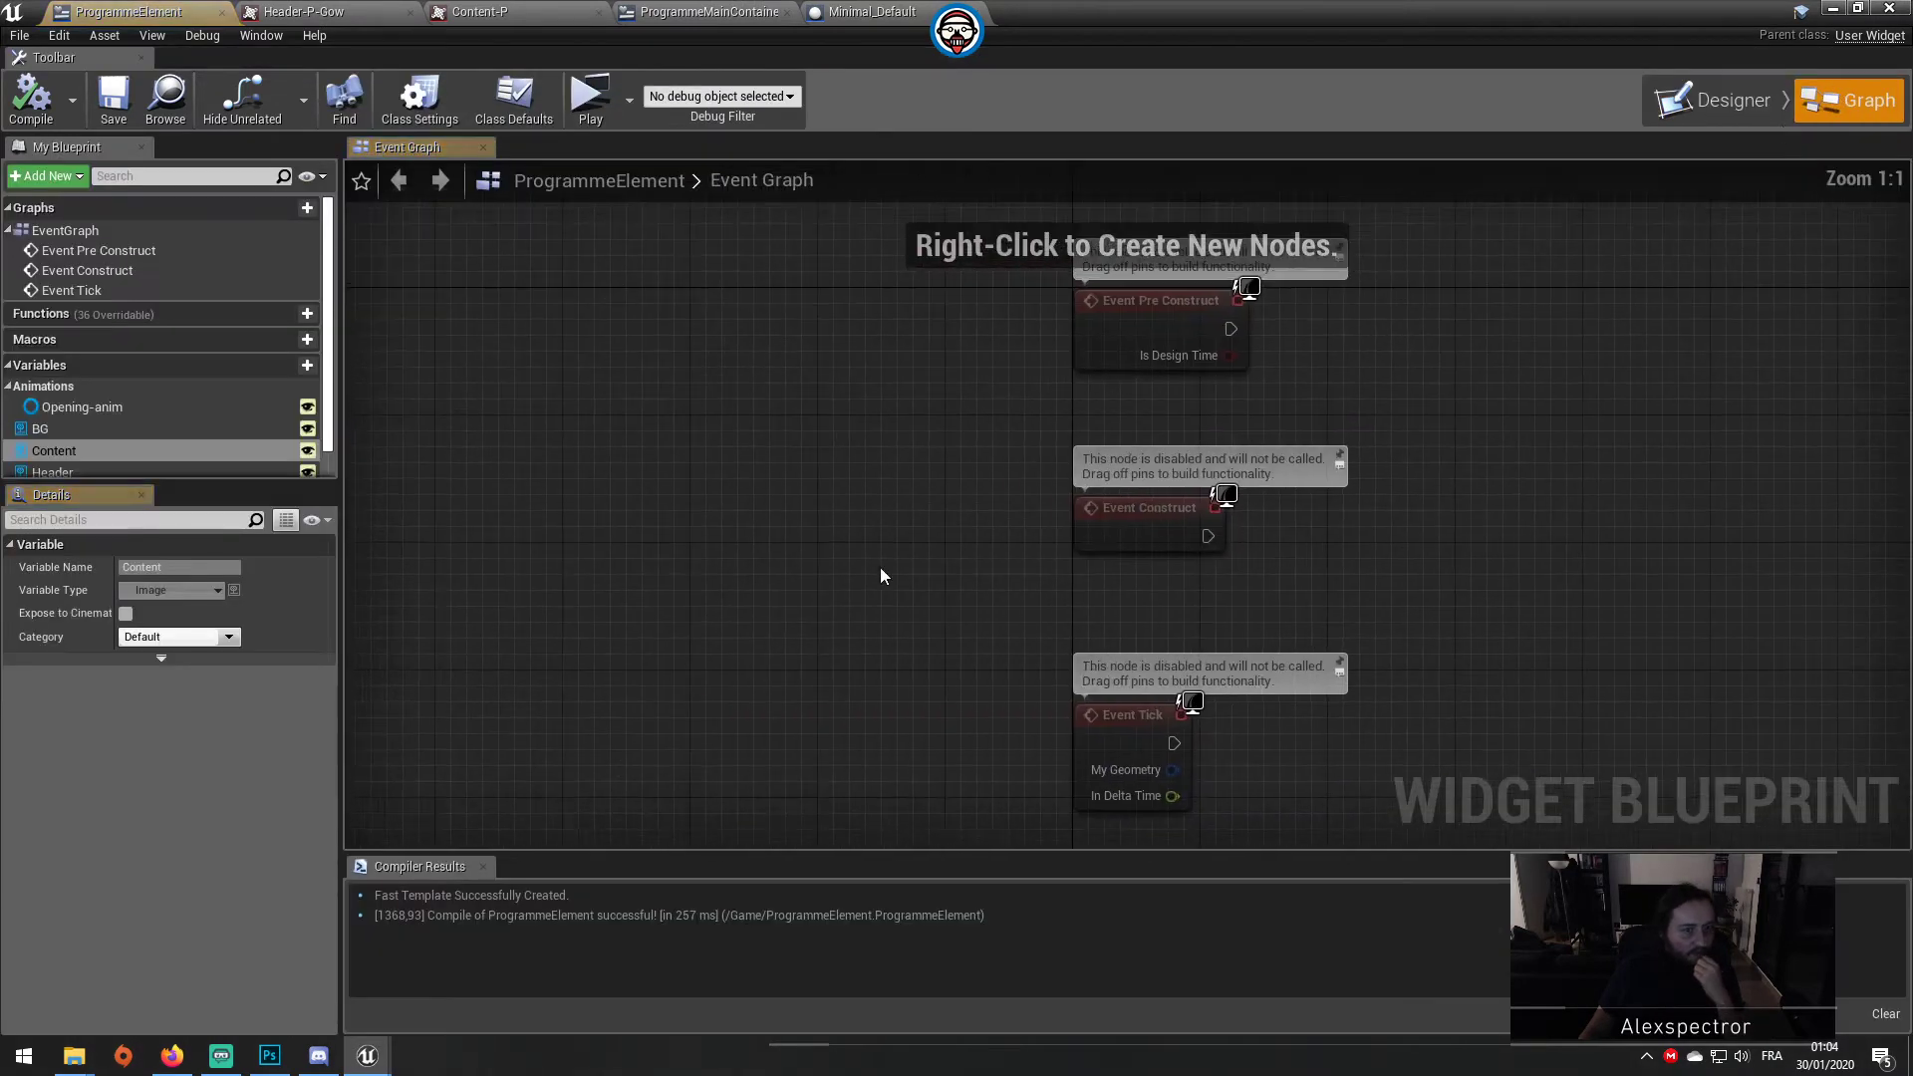
drag(1262, 544, 1601, 510)
text(p)
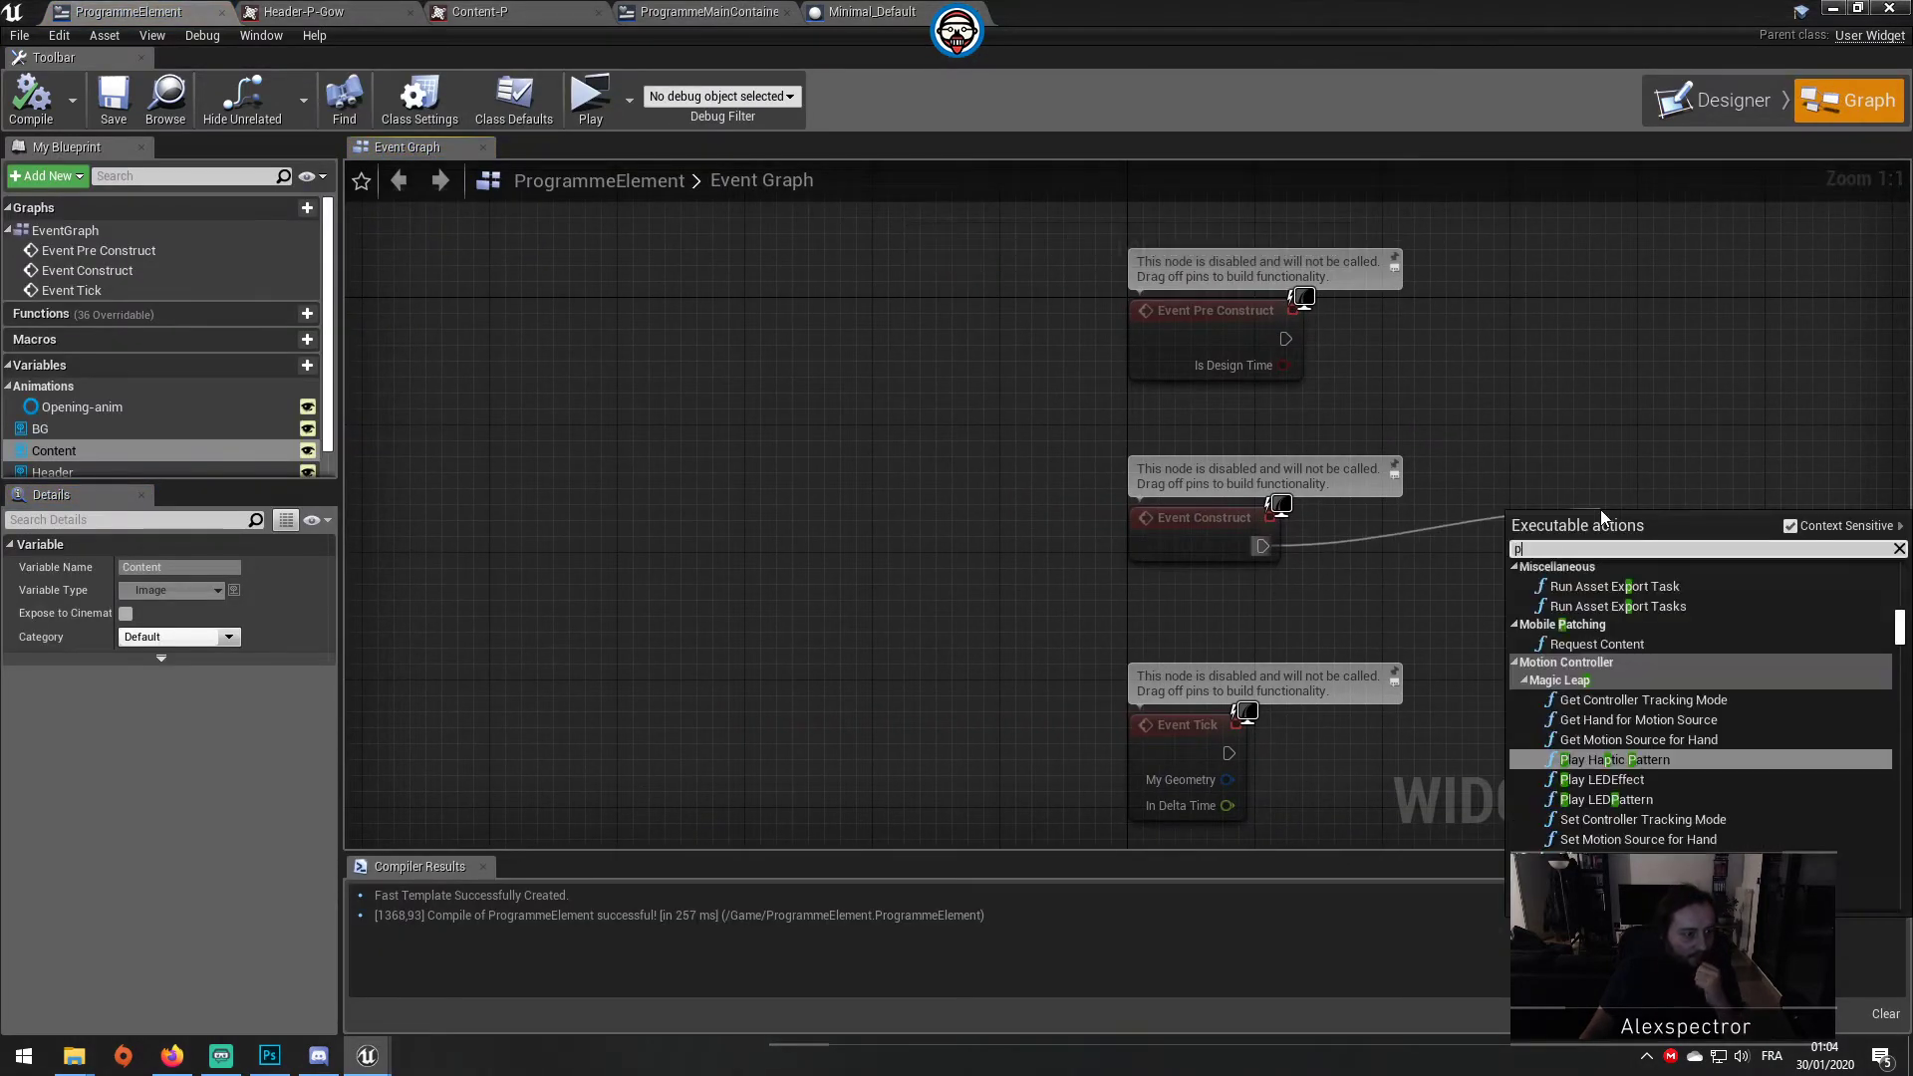
text(lay animation)
key(Return)
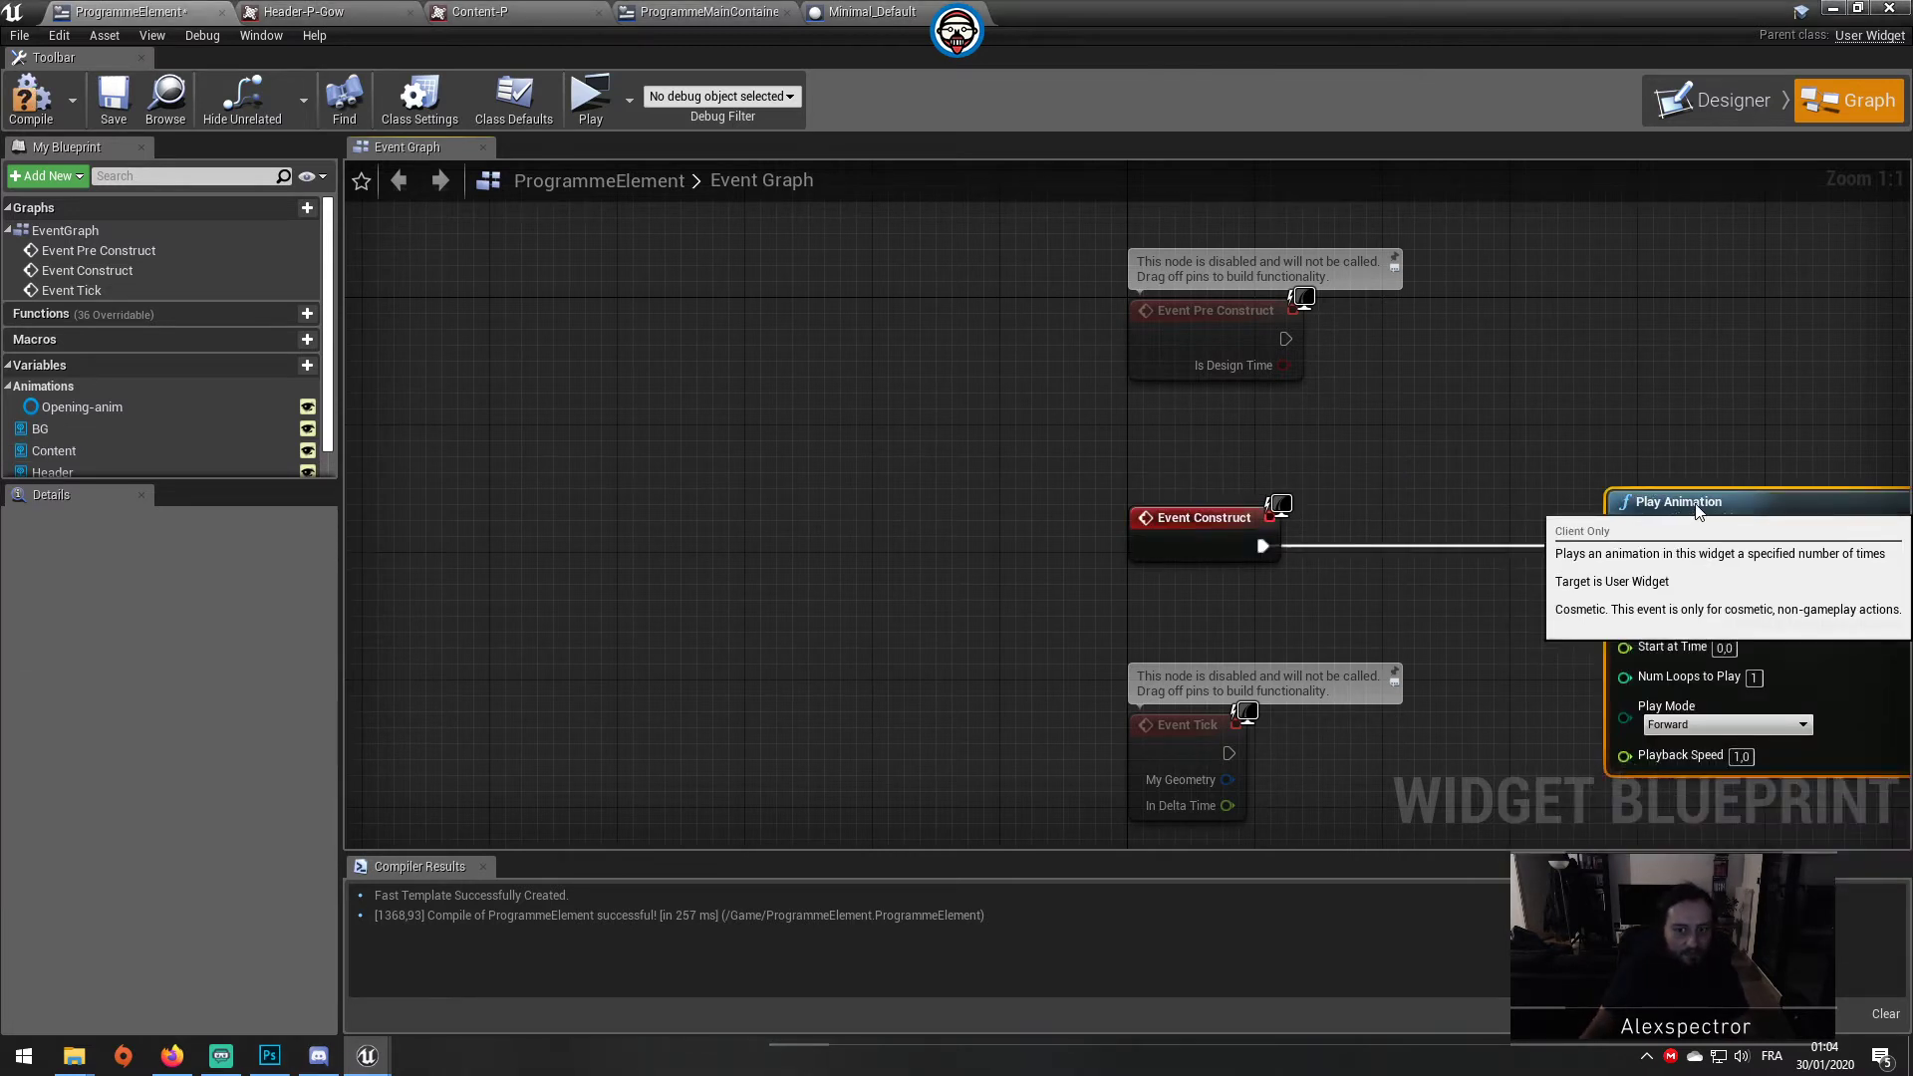
drag(1654, 518, 1654, 487)
mouse_move(79, 409)
mouse_down()
mouse_move(1380, 616)
mouse_move(1635, 595)
mouse_up()
click(1435, 620)
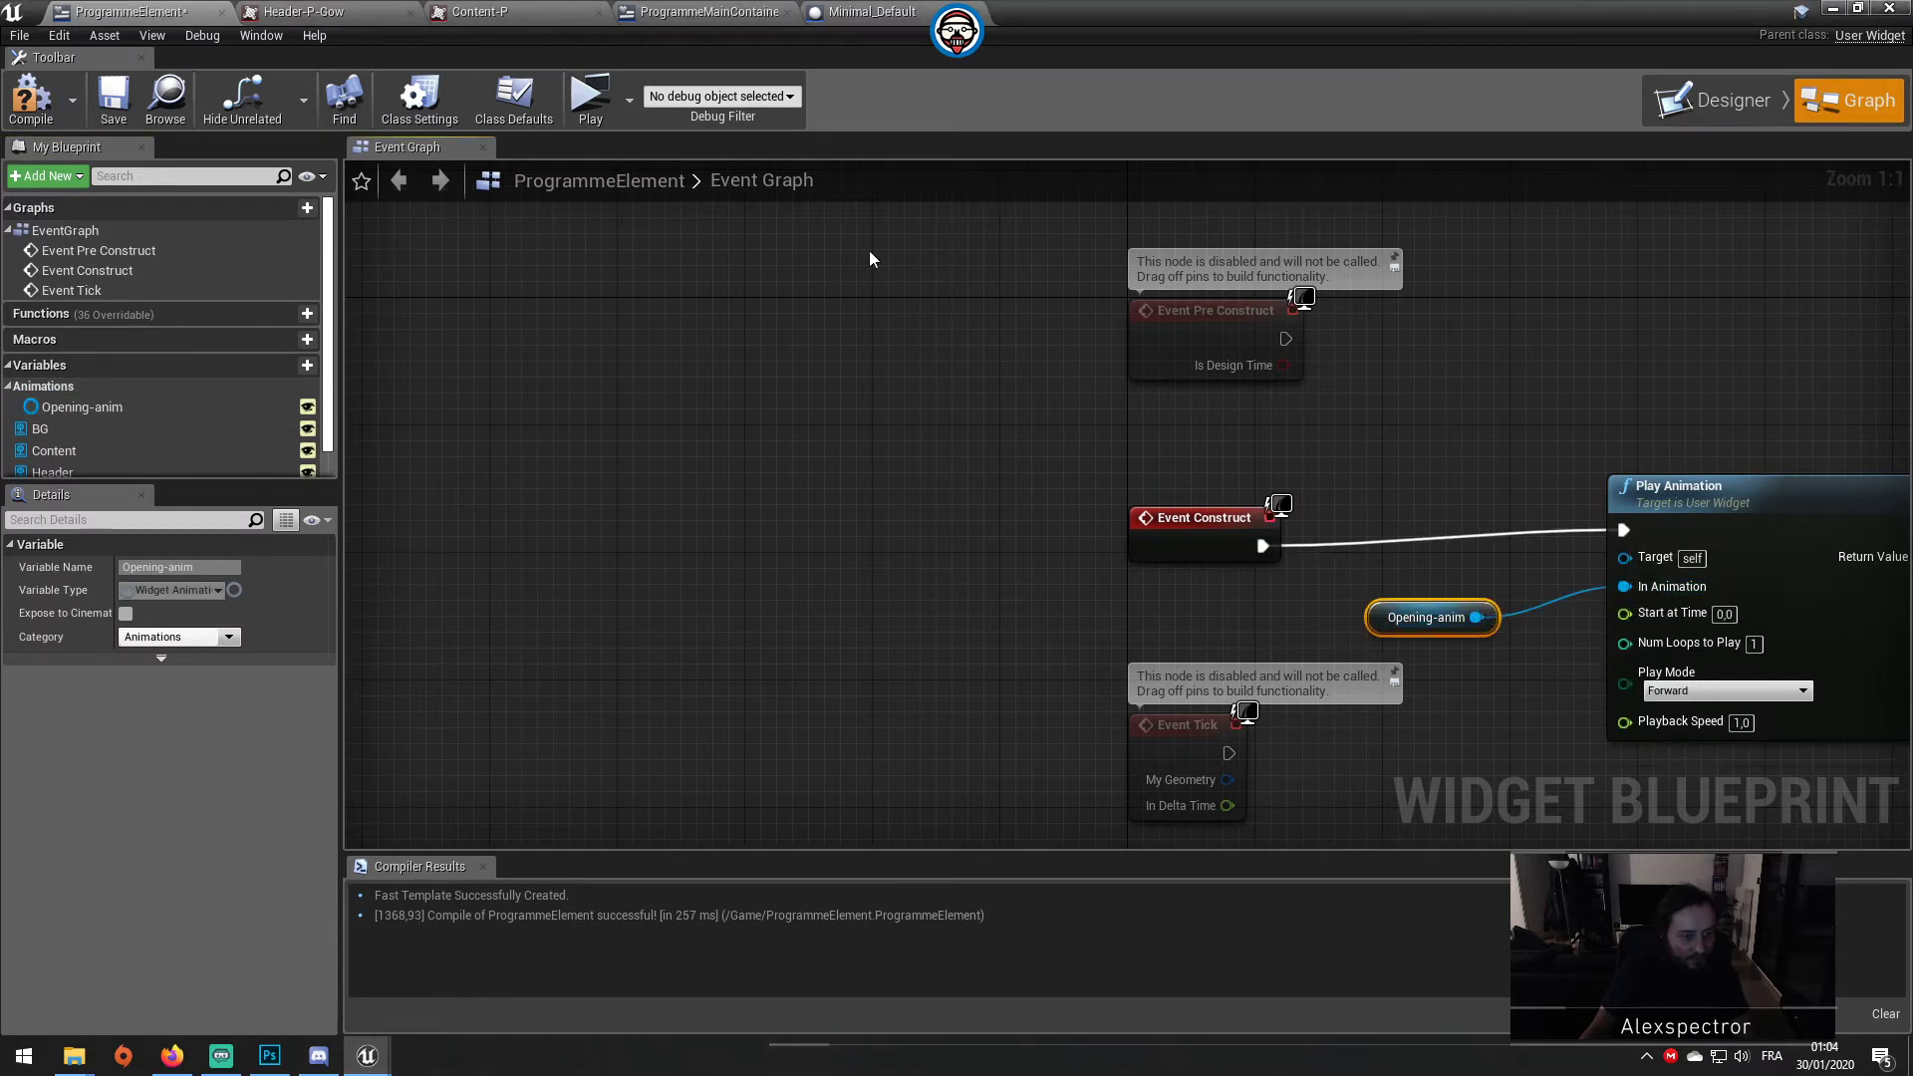
click(100, 112)
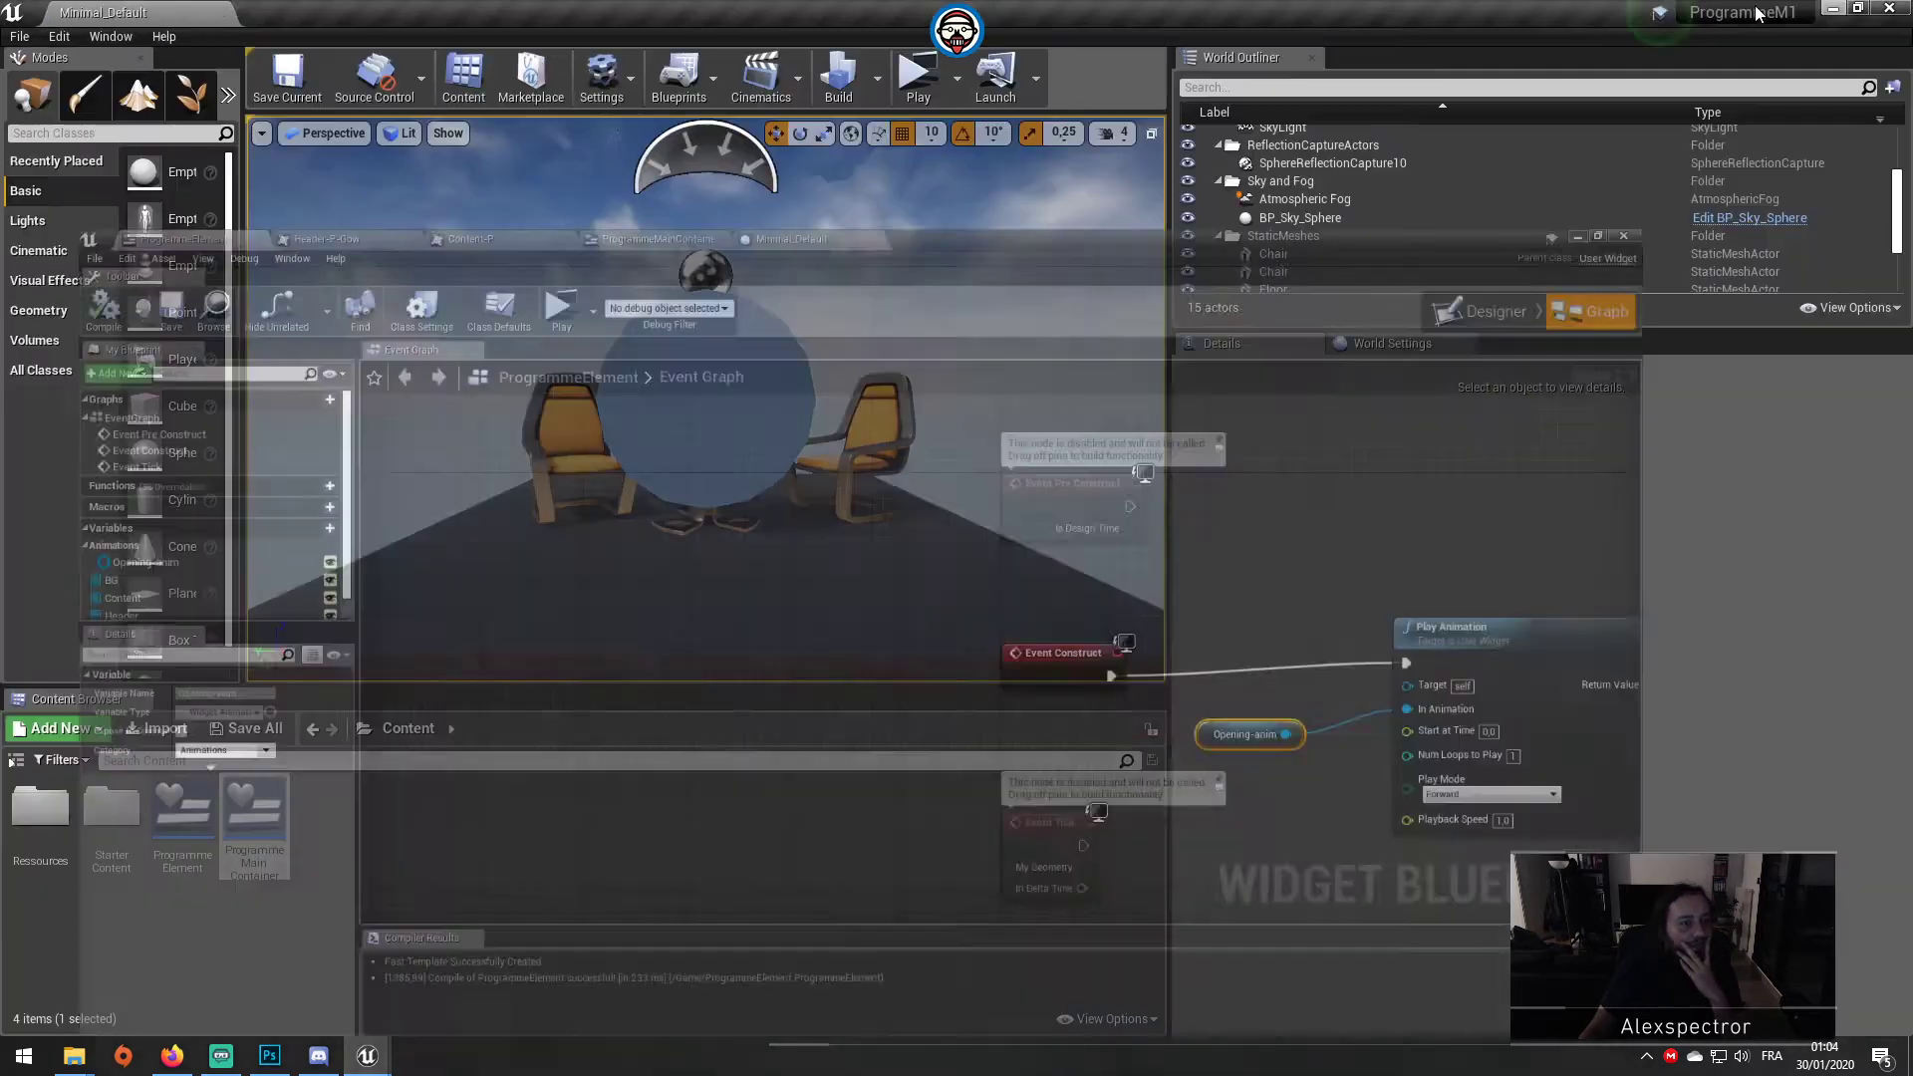
Step: Run the standalone game preview twice, then open the ProgrammeMainContainer widget blueprint
click(1833, 8)
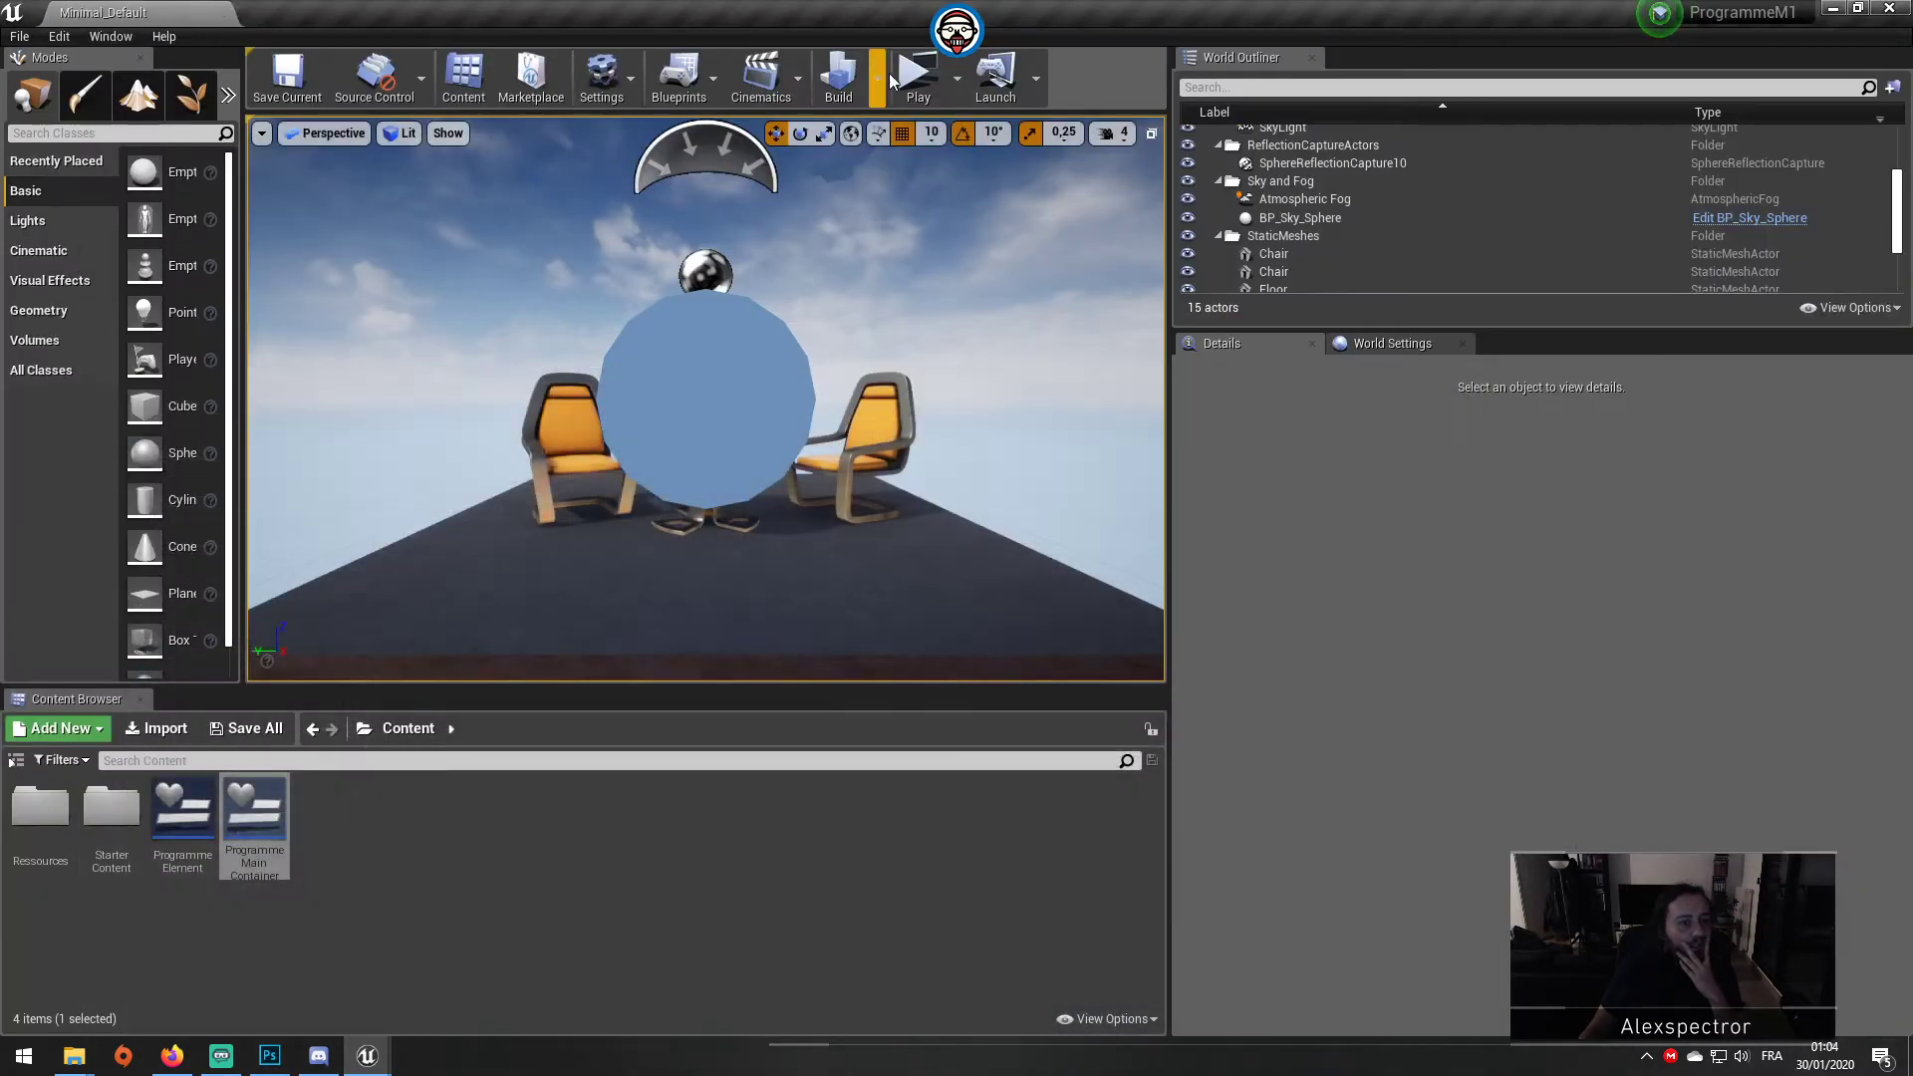
click(910, 69)
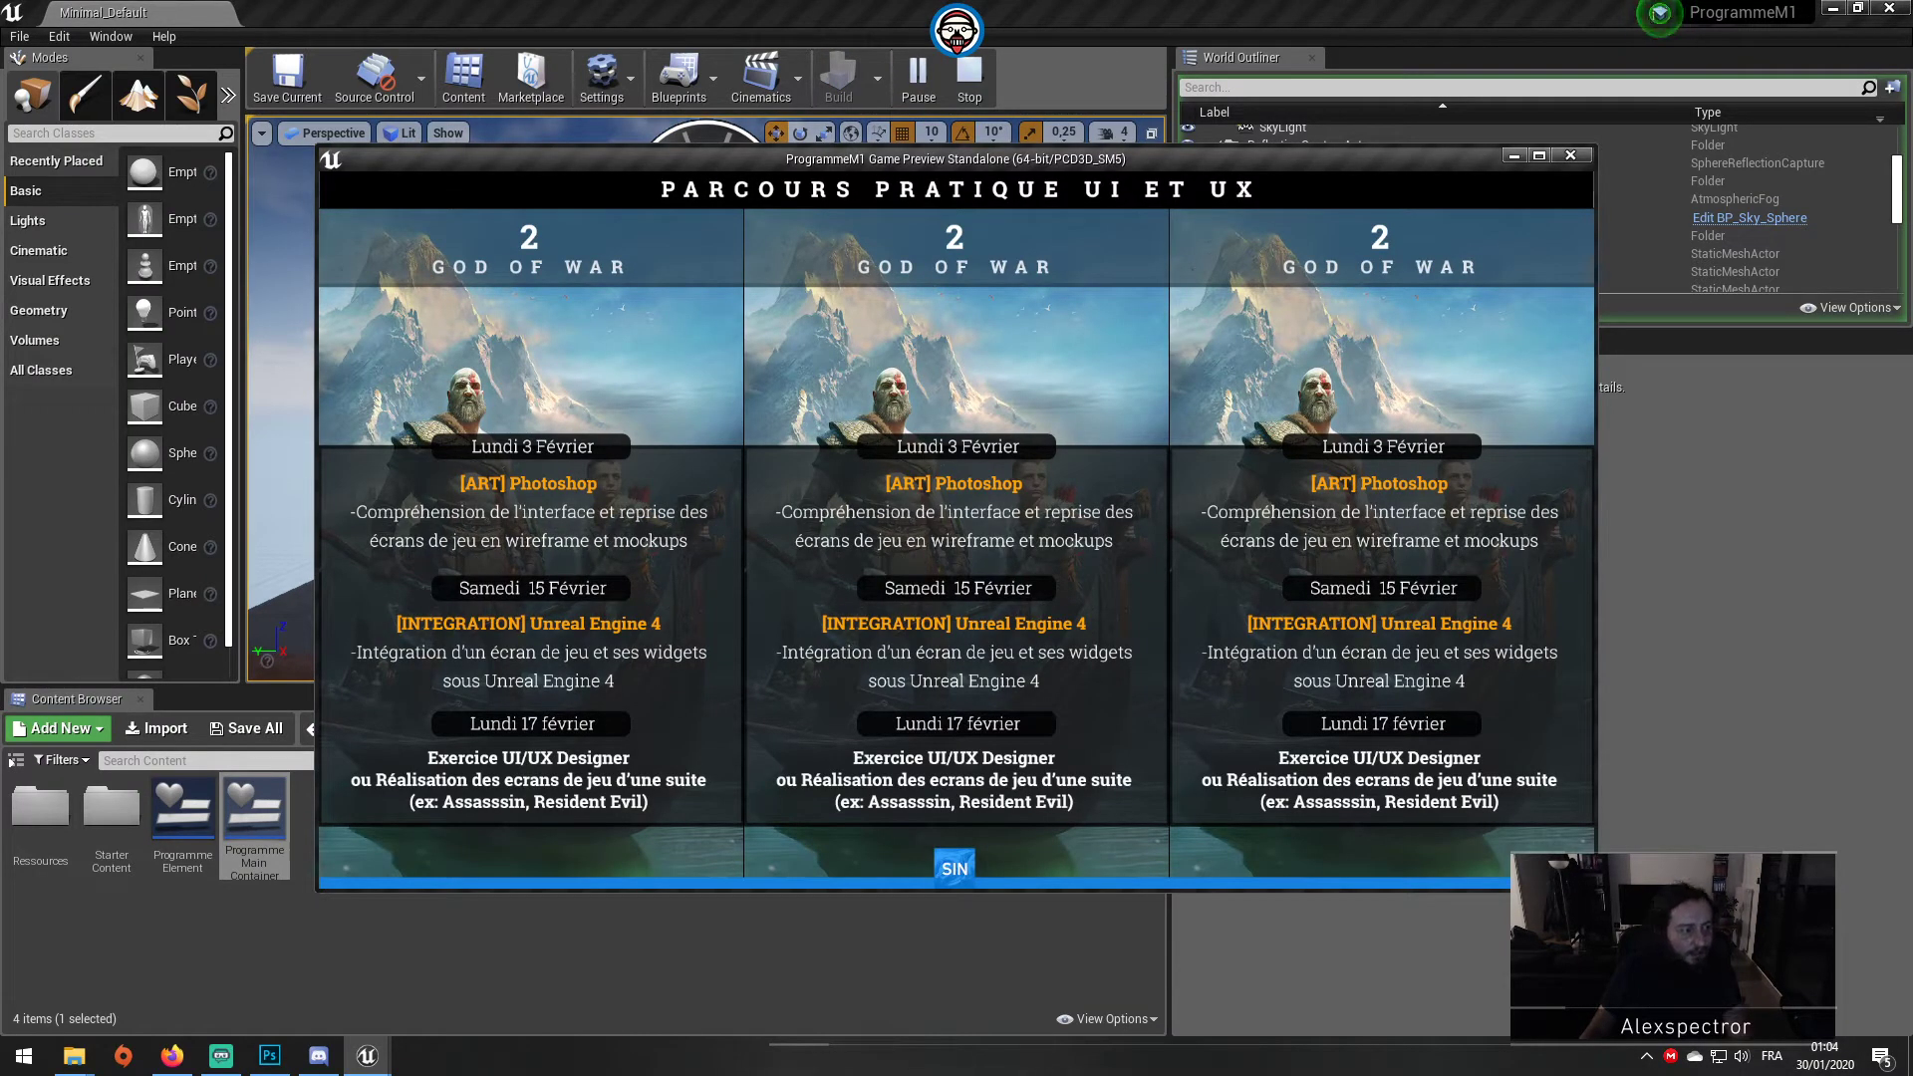
key(Escape)
click(919, 80)
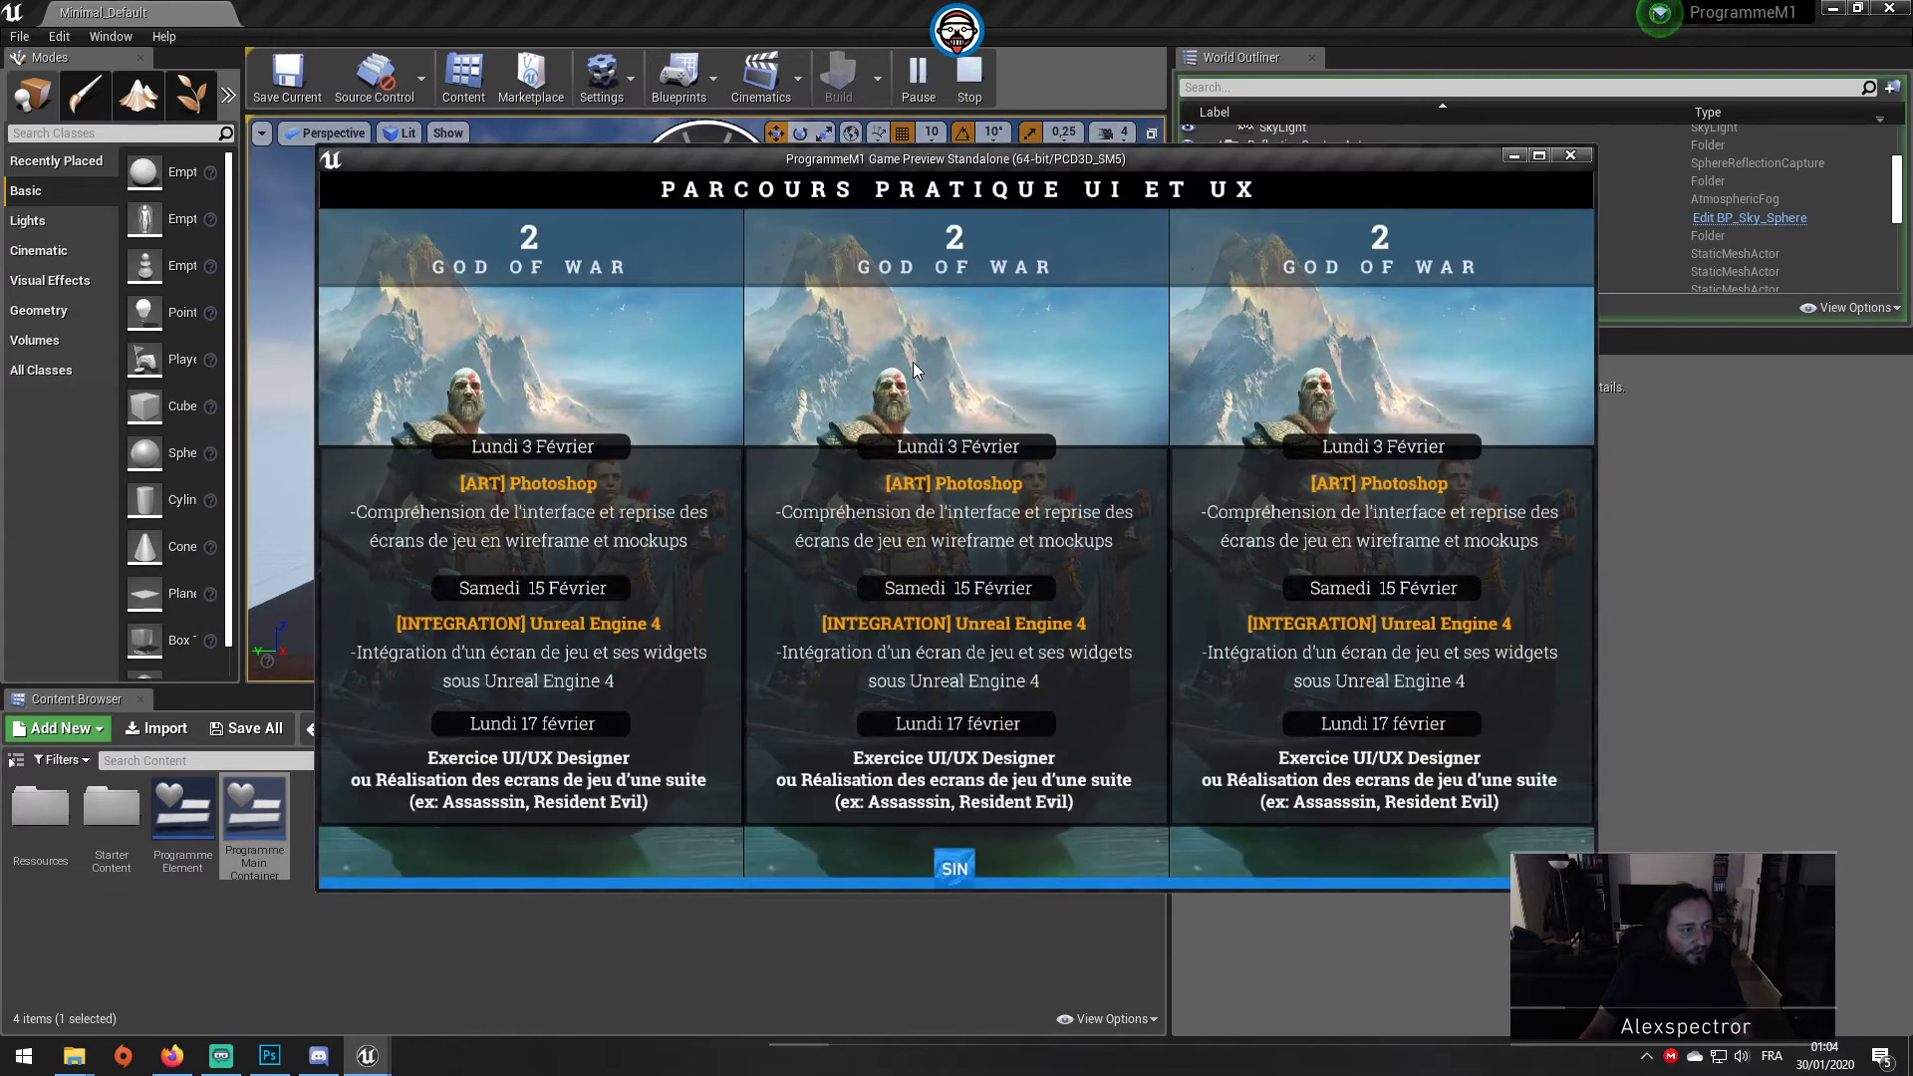
key(Escape)
double_click(255, 827)
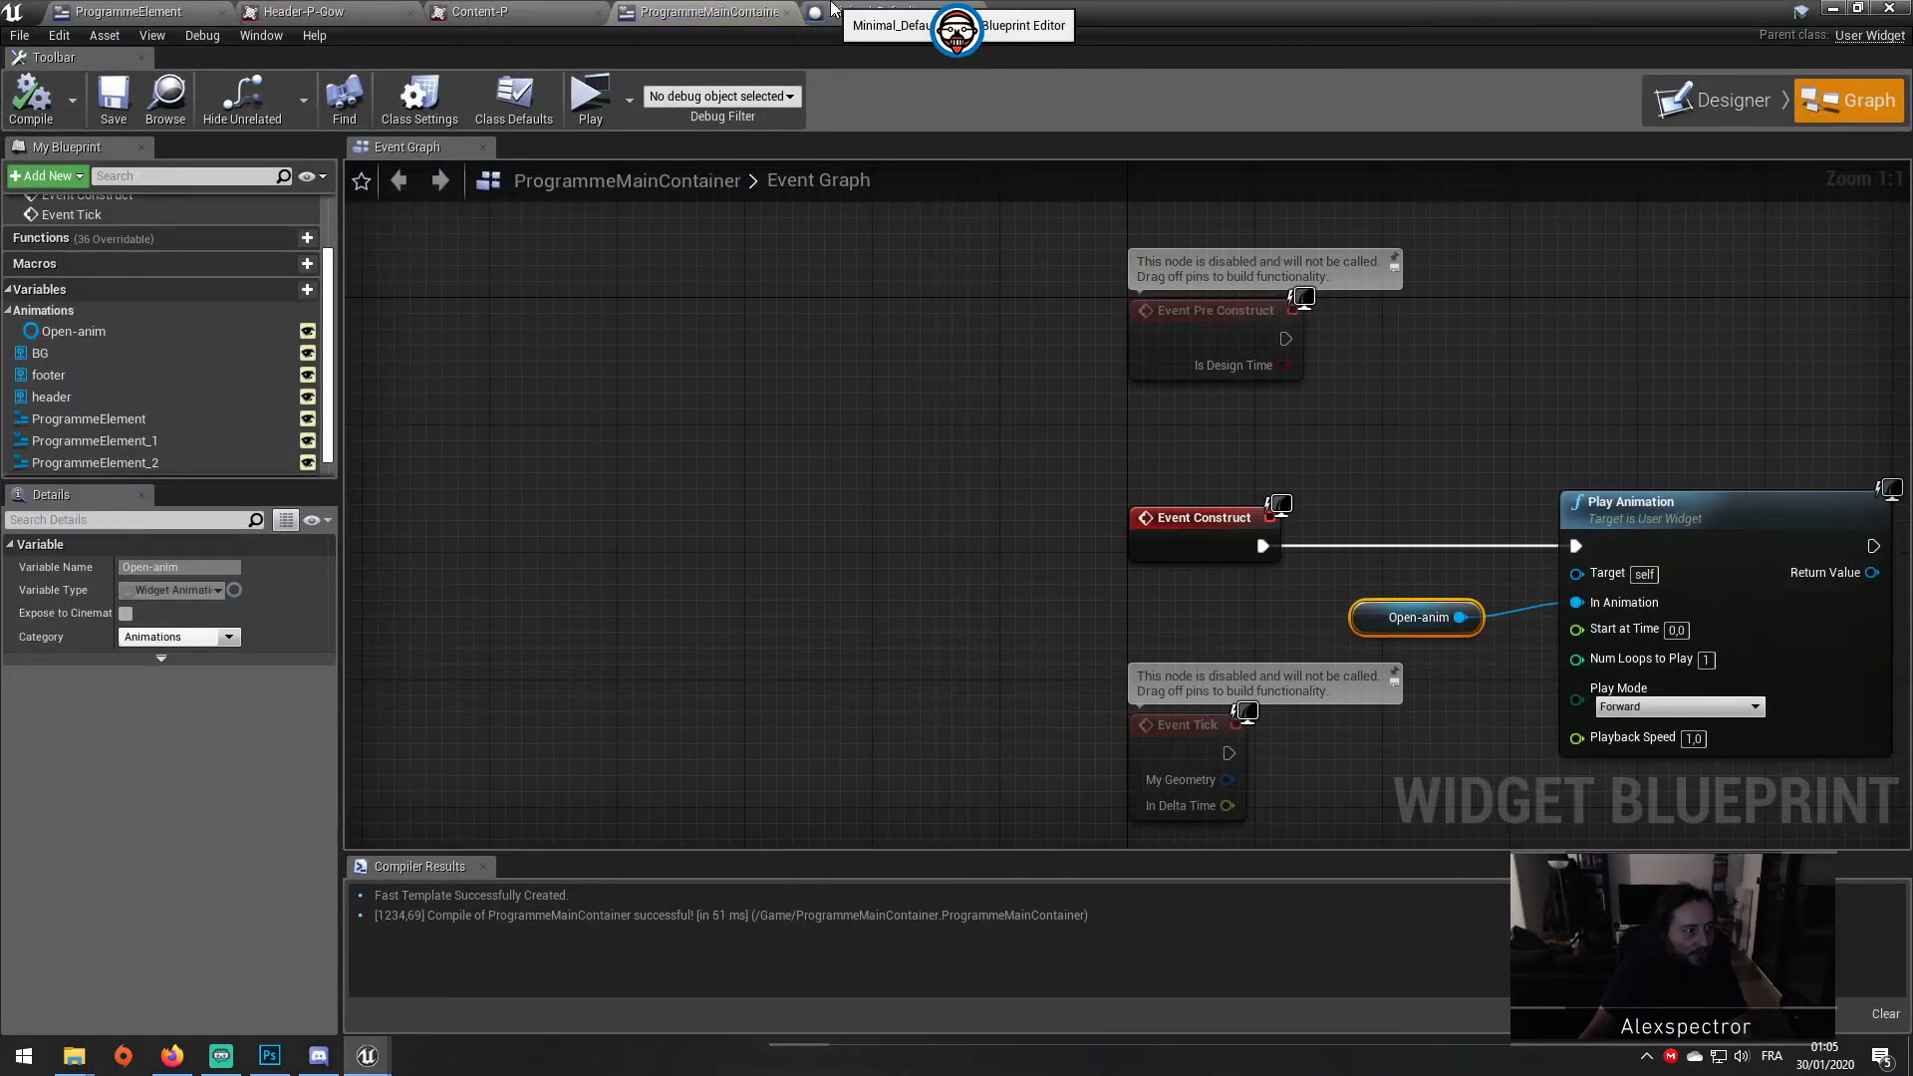
Step: Delete ProgrammeElement's Opening-anim and Play Animation nodes and save the blueprint
click(130, 11)
click(1447, 541)
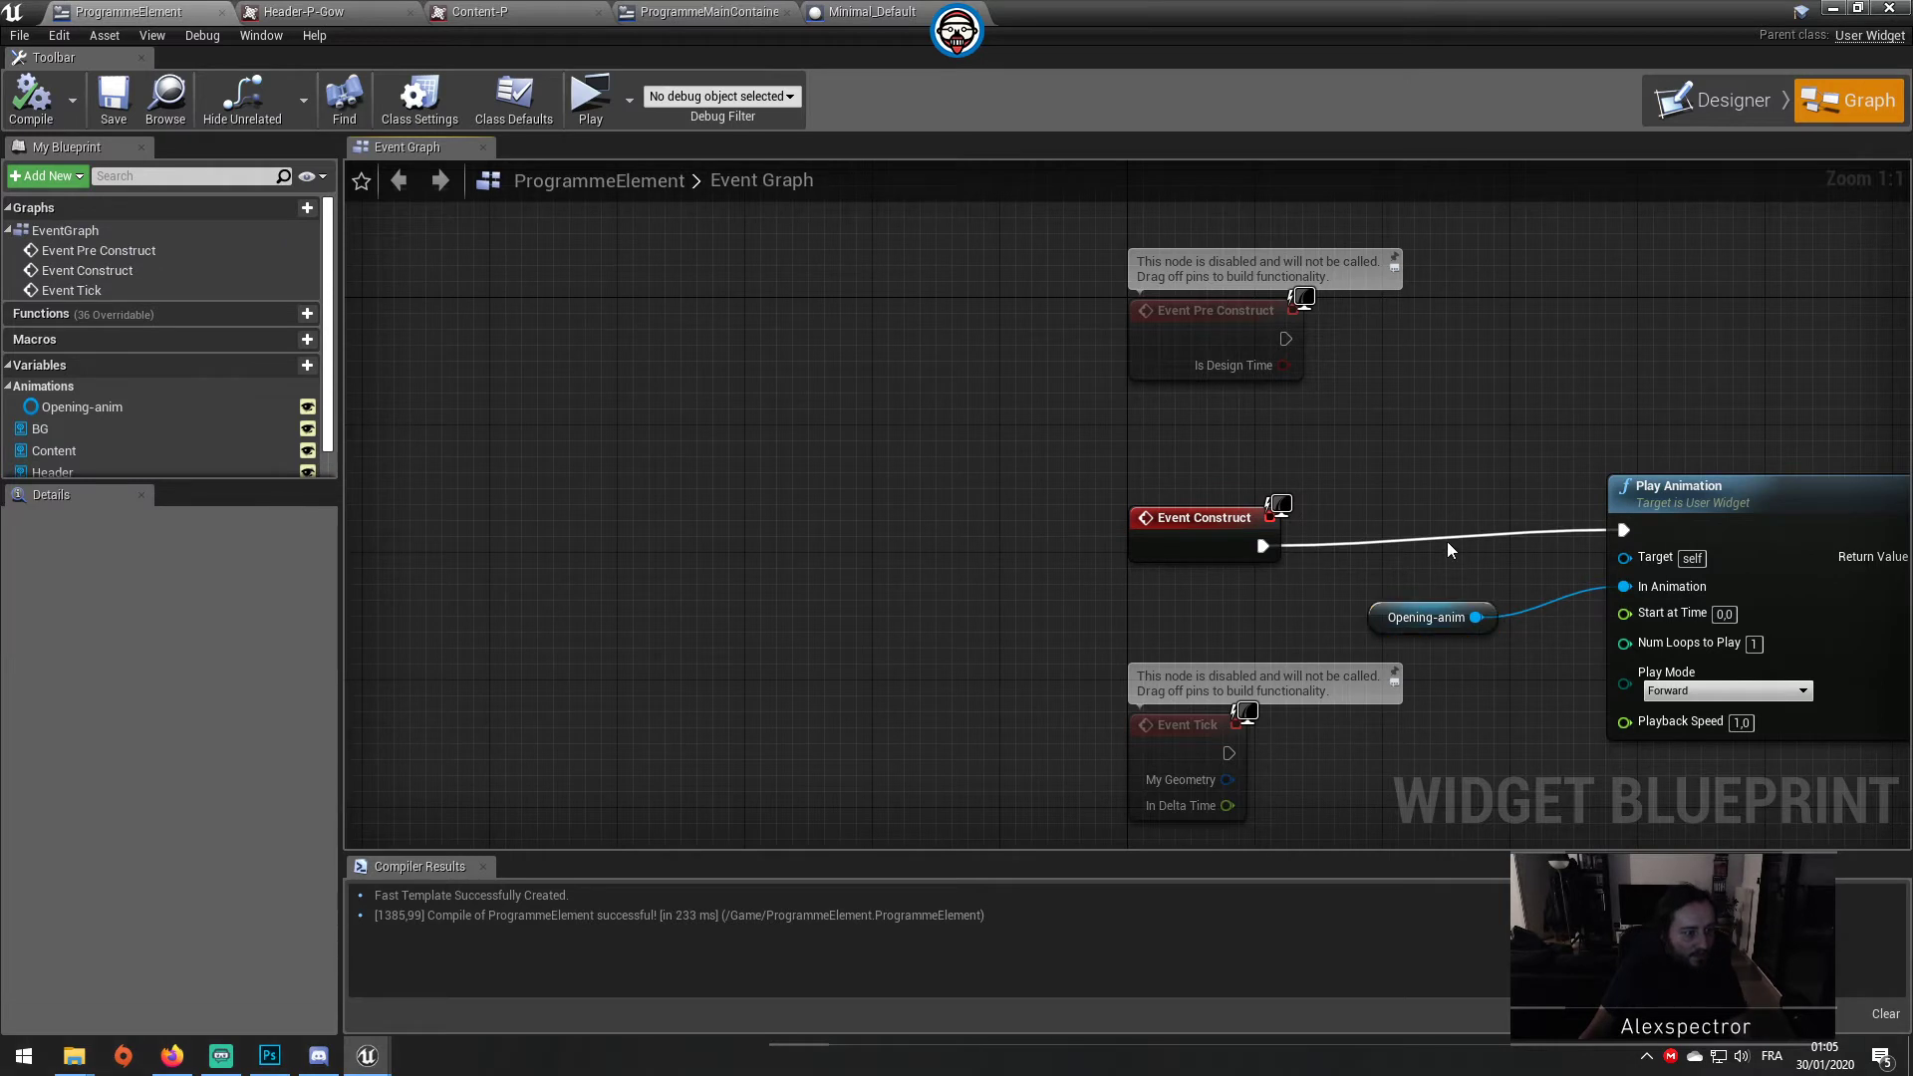
drag(1473, 419, 1623, 692)
key(Delete)
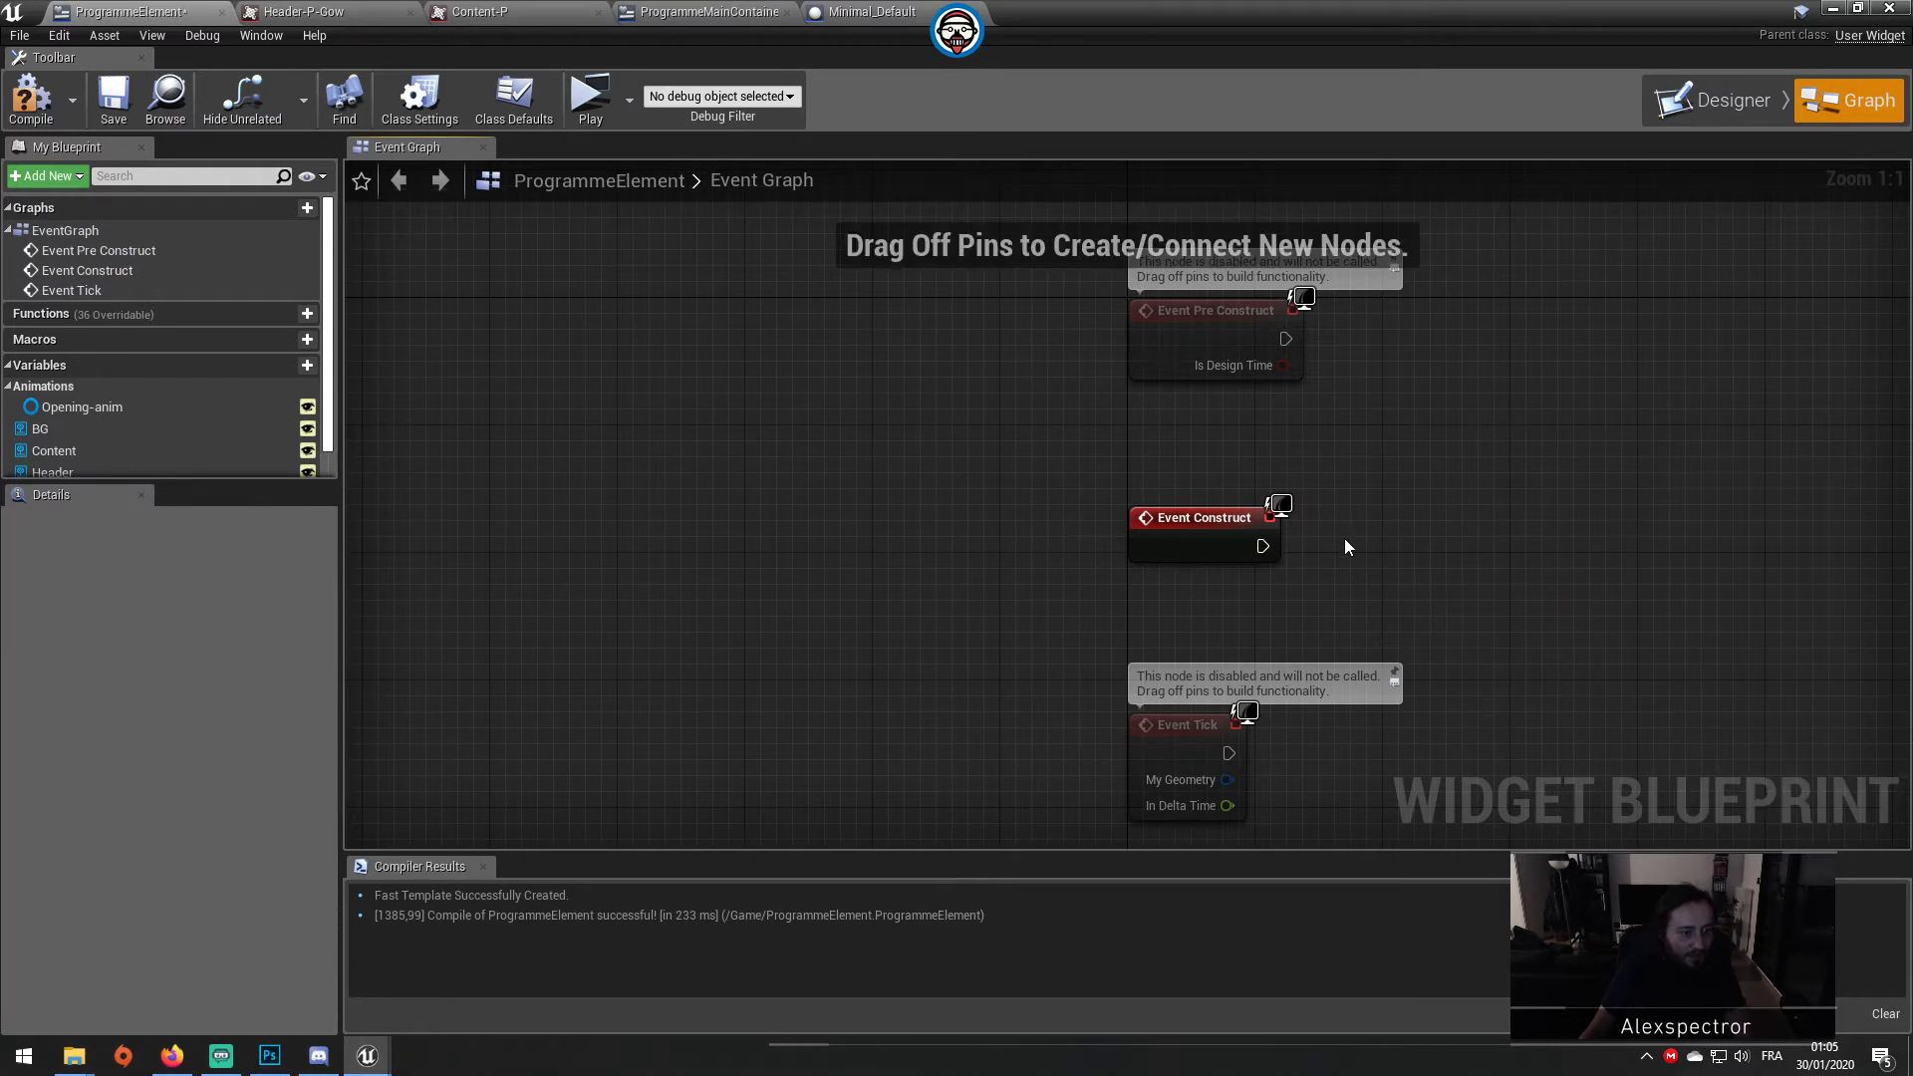
key(ctrl+s)
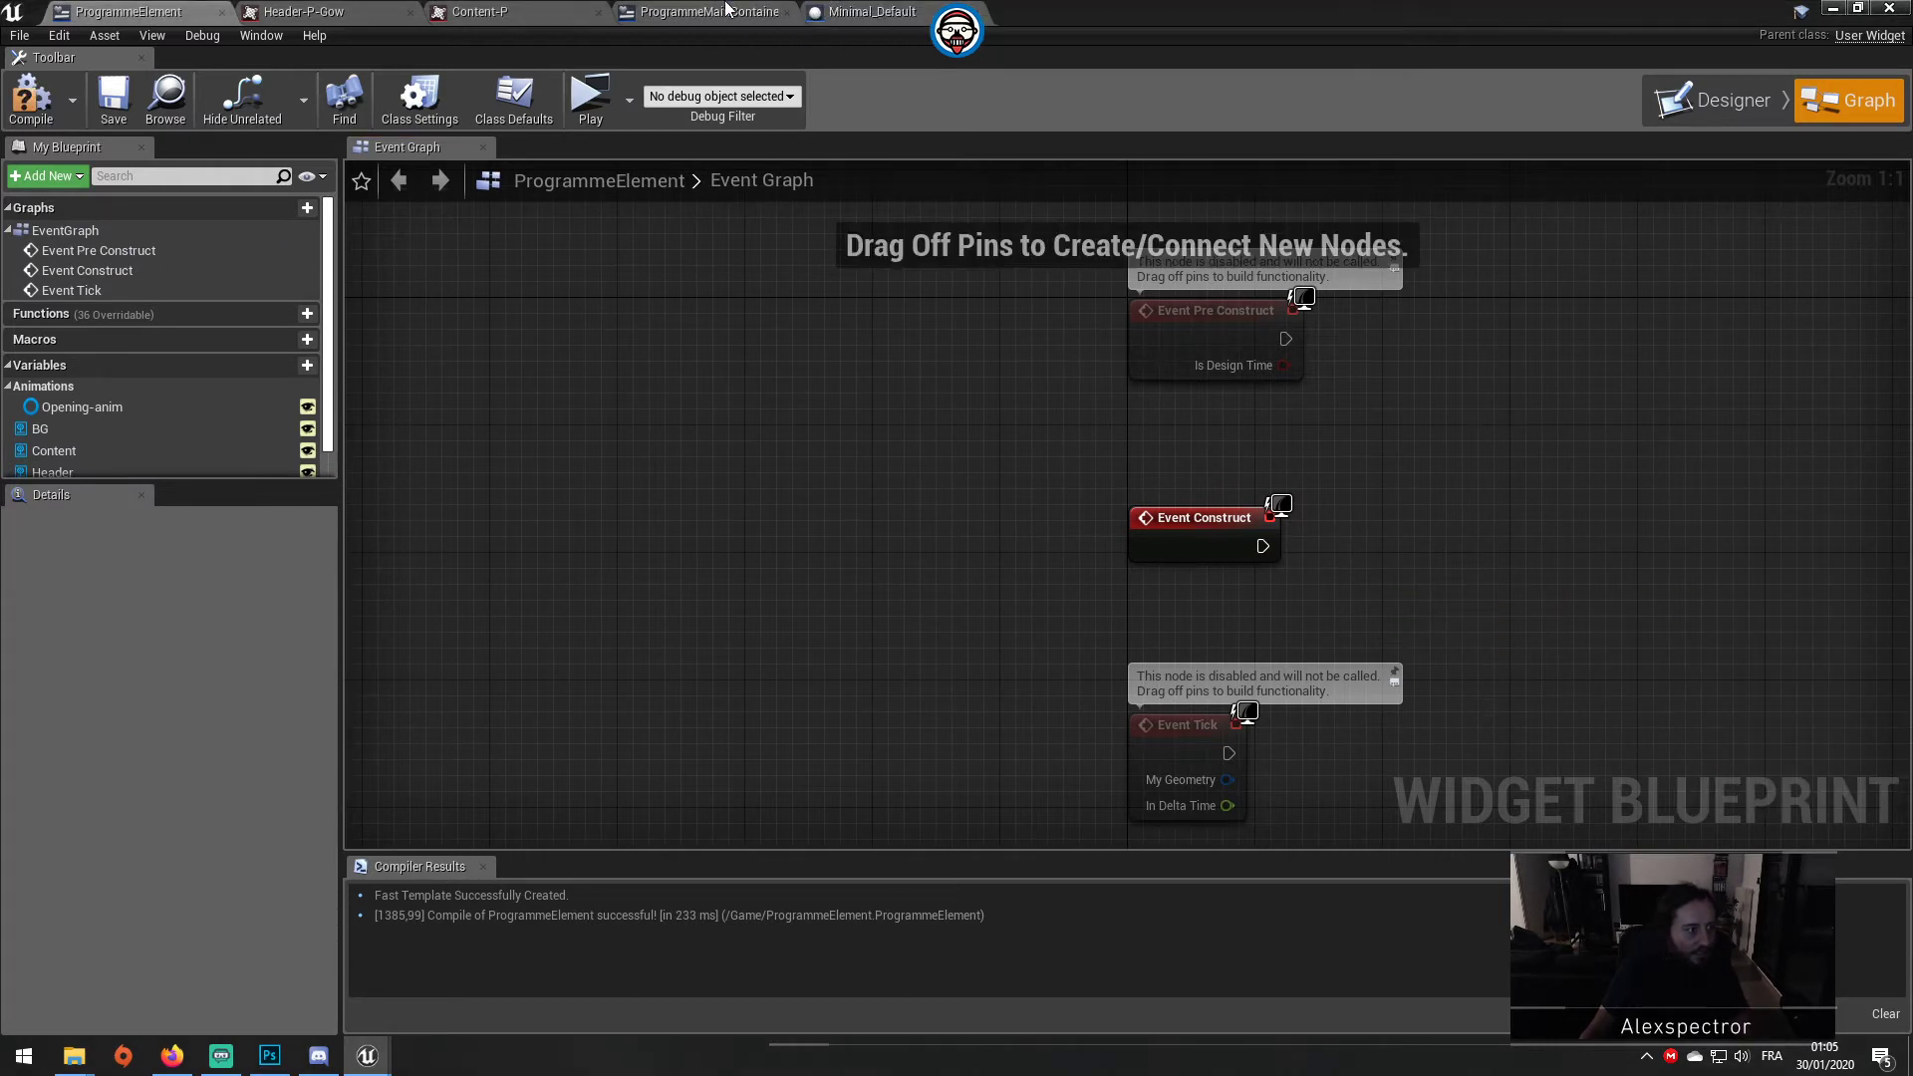
Step: In ProgrammeMainContainer, search all actions for 'animation' with Context Sensitive turned off
click(707, 12)
right_drag(1041, 465, 994, 436)
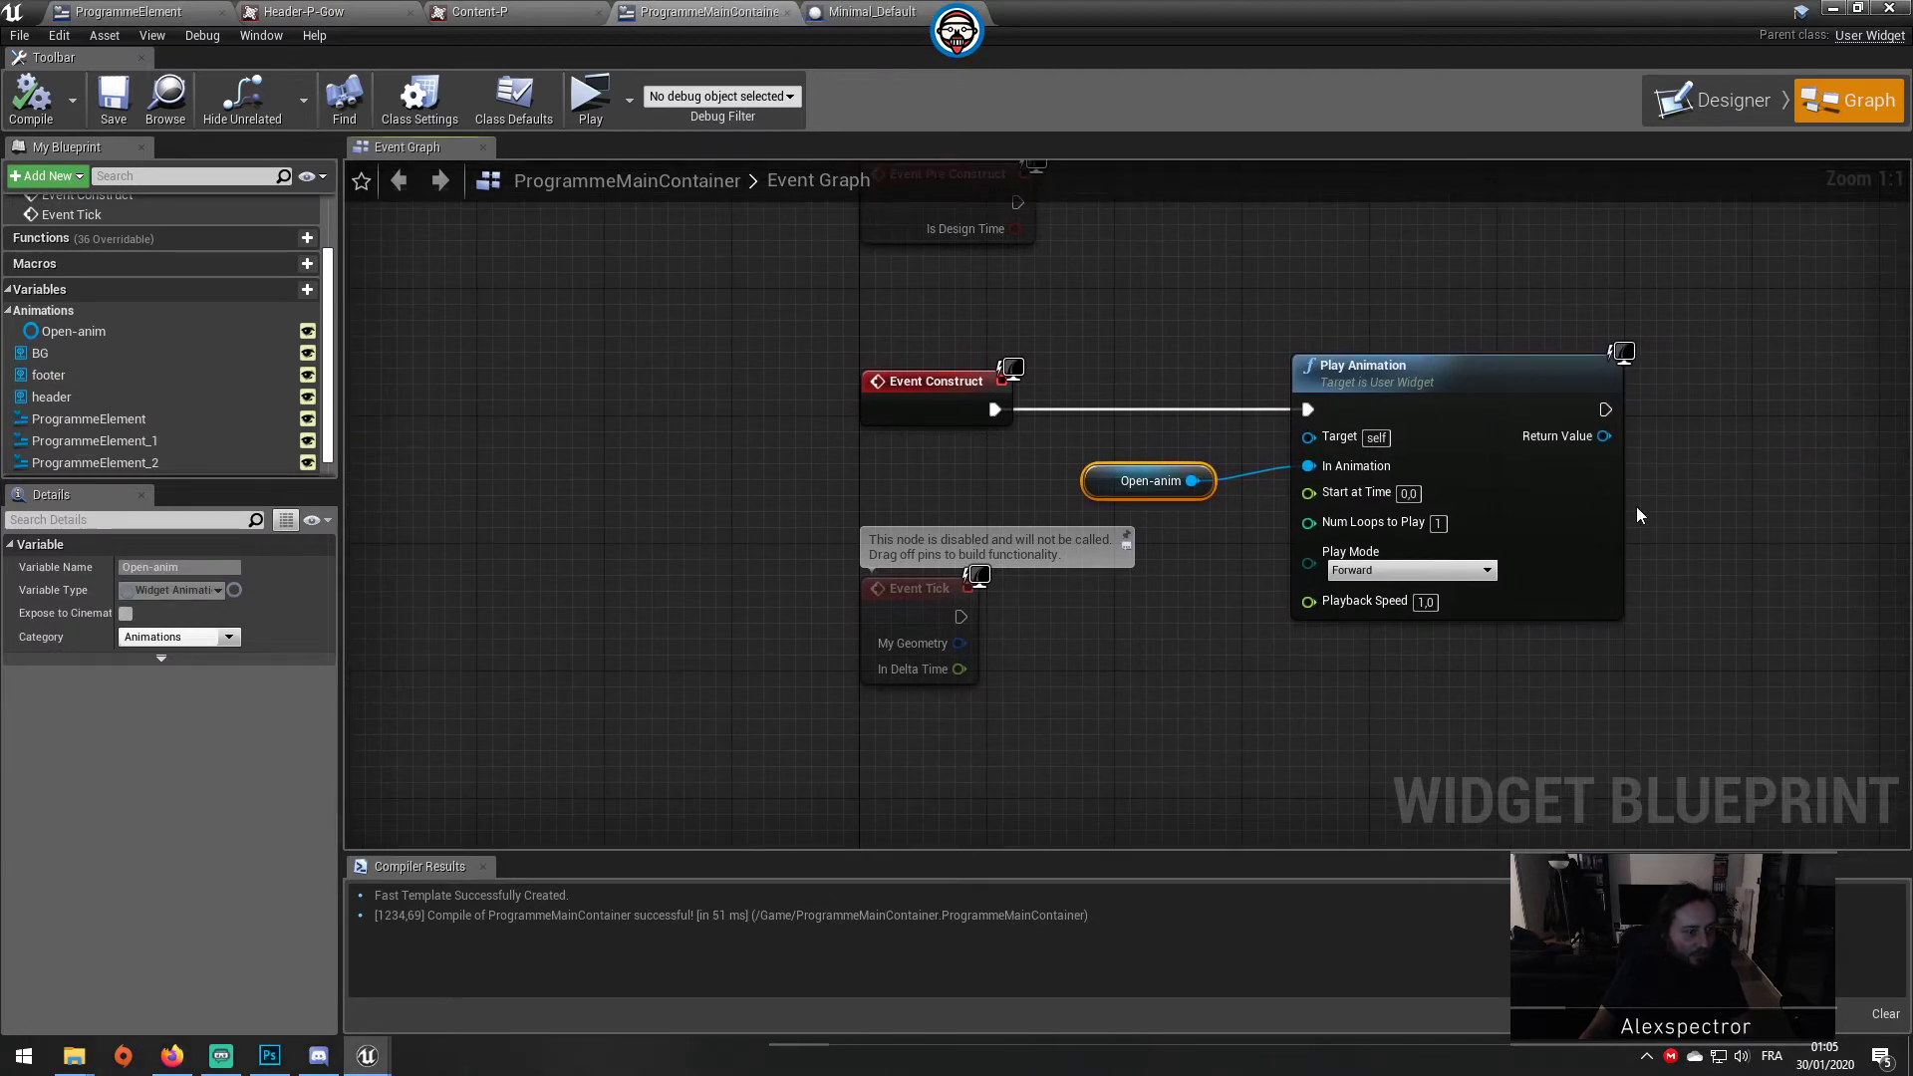
right_click(1719, 397)
text(completed)
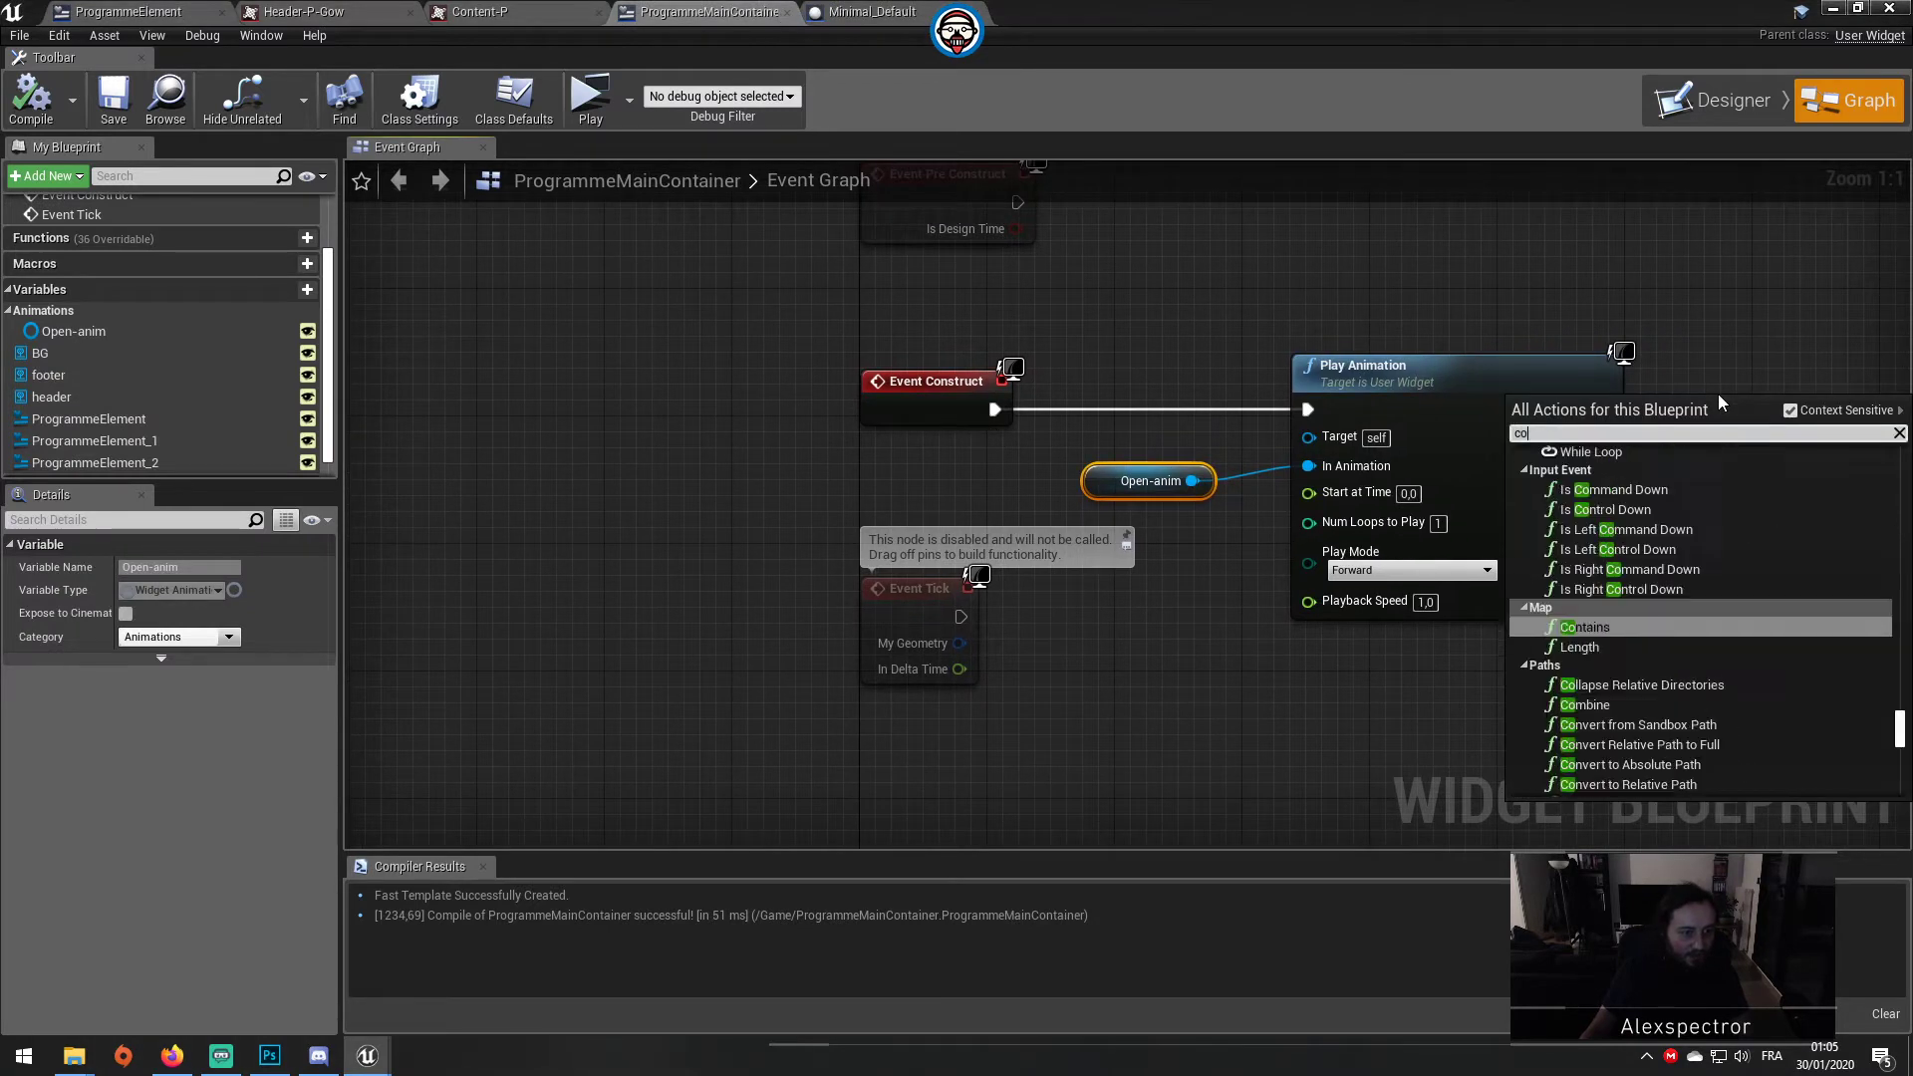
key(BackSpace)
key(BackSpace)
key(BackSpace)
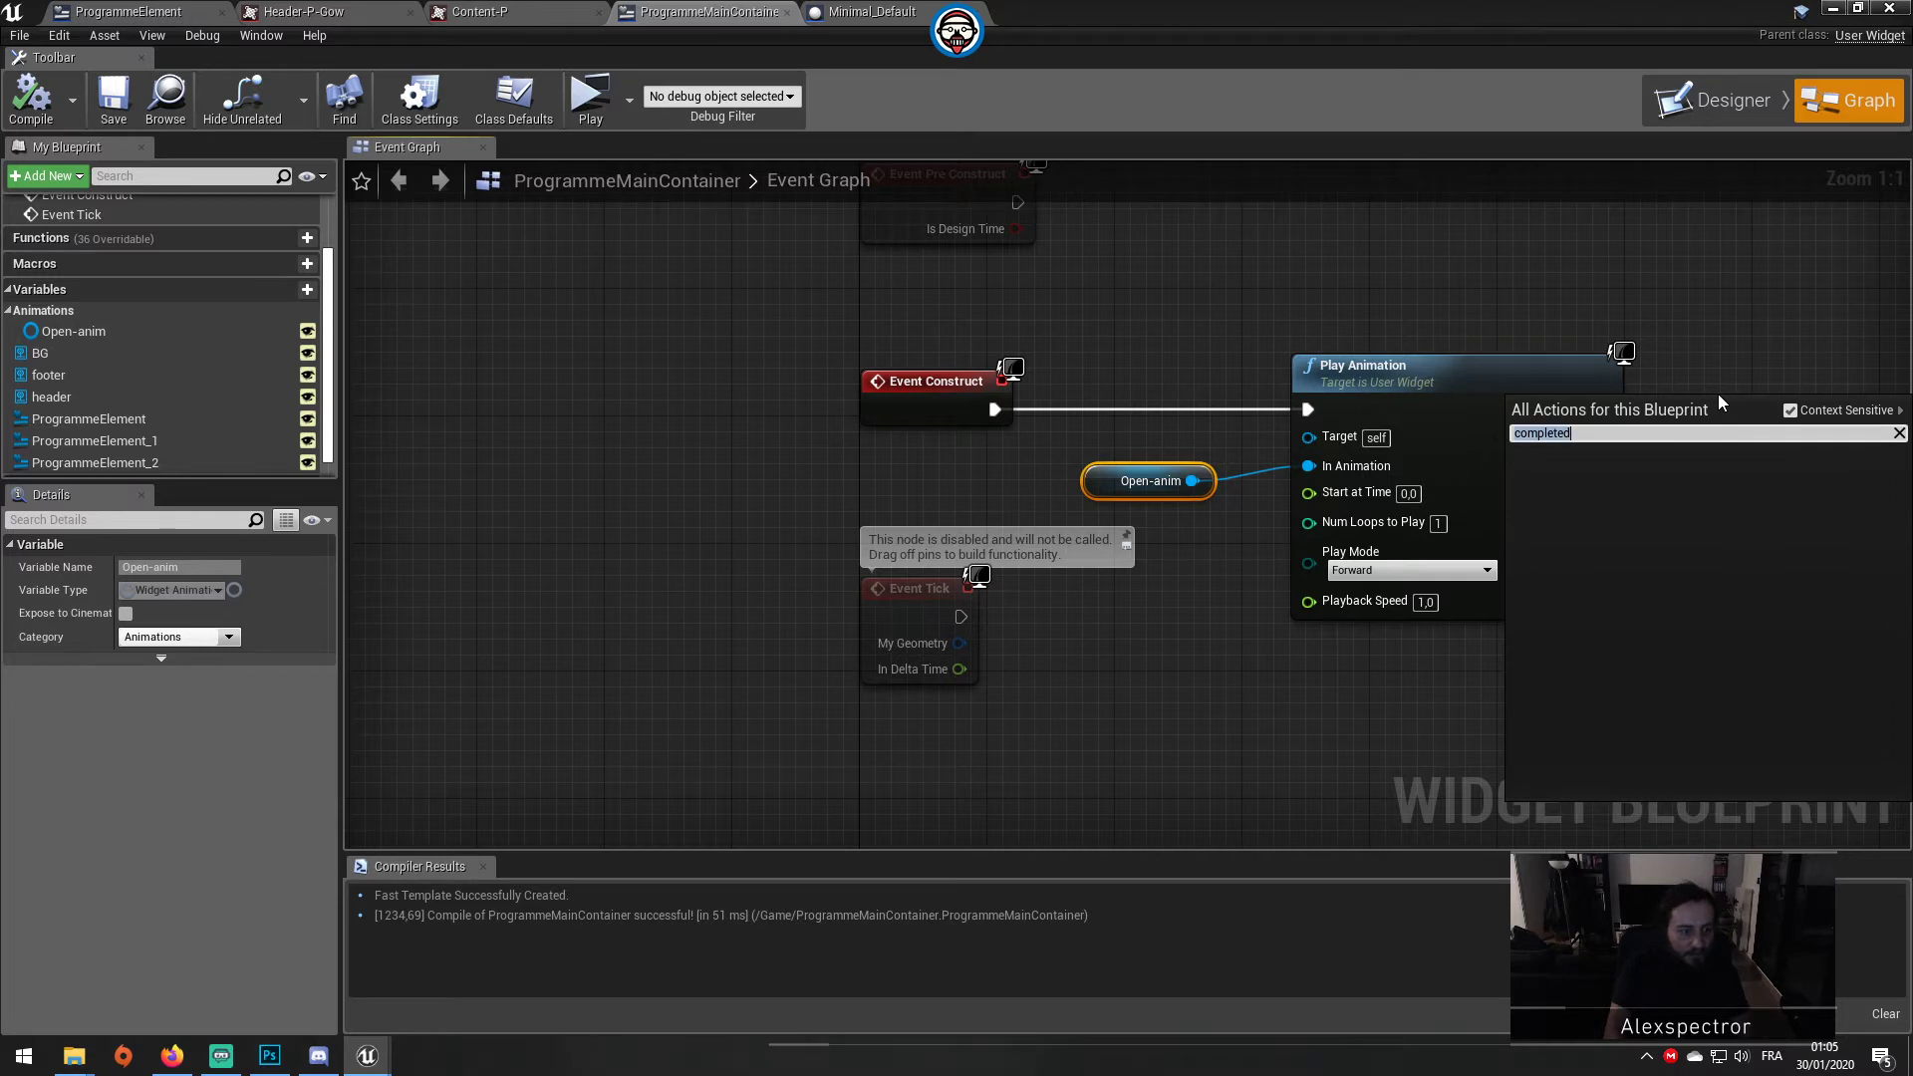
text(animation)
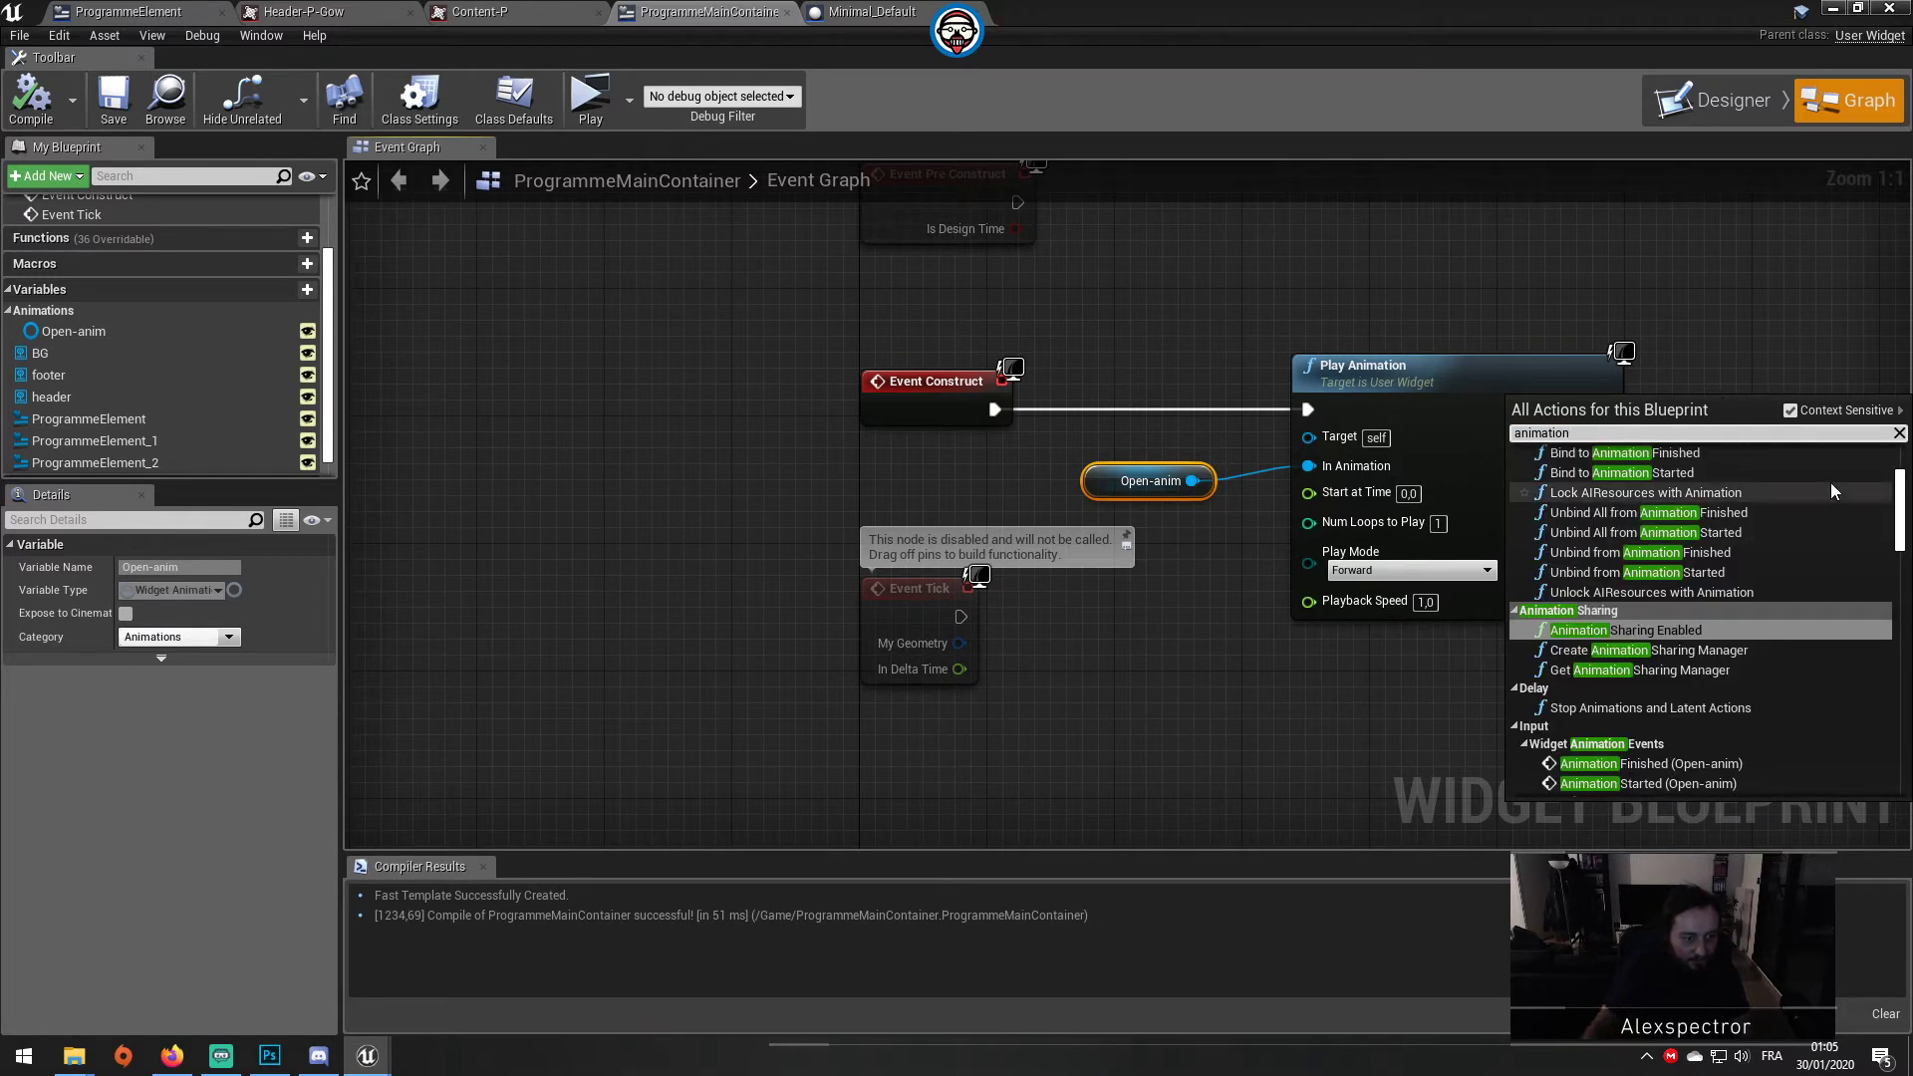
click(1789, 410)
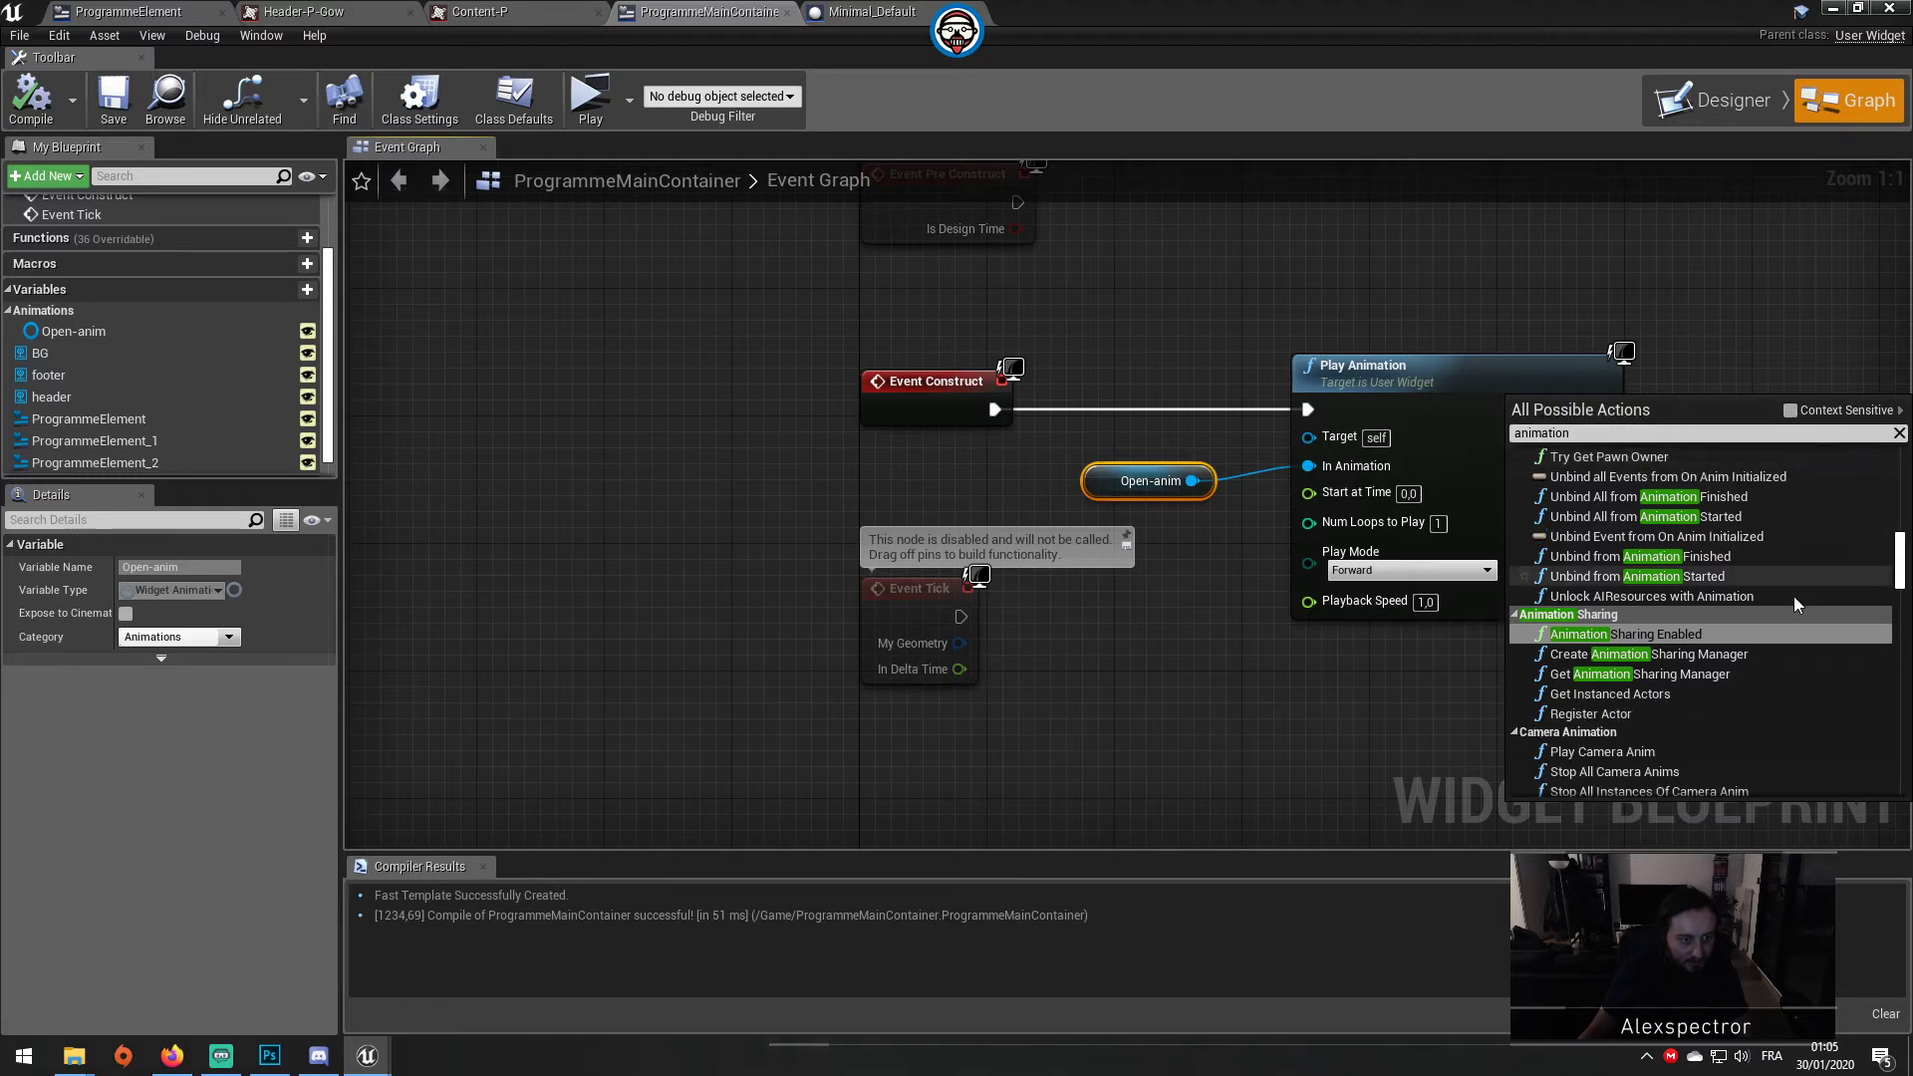
scroll(1794, 699, up, 2)
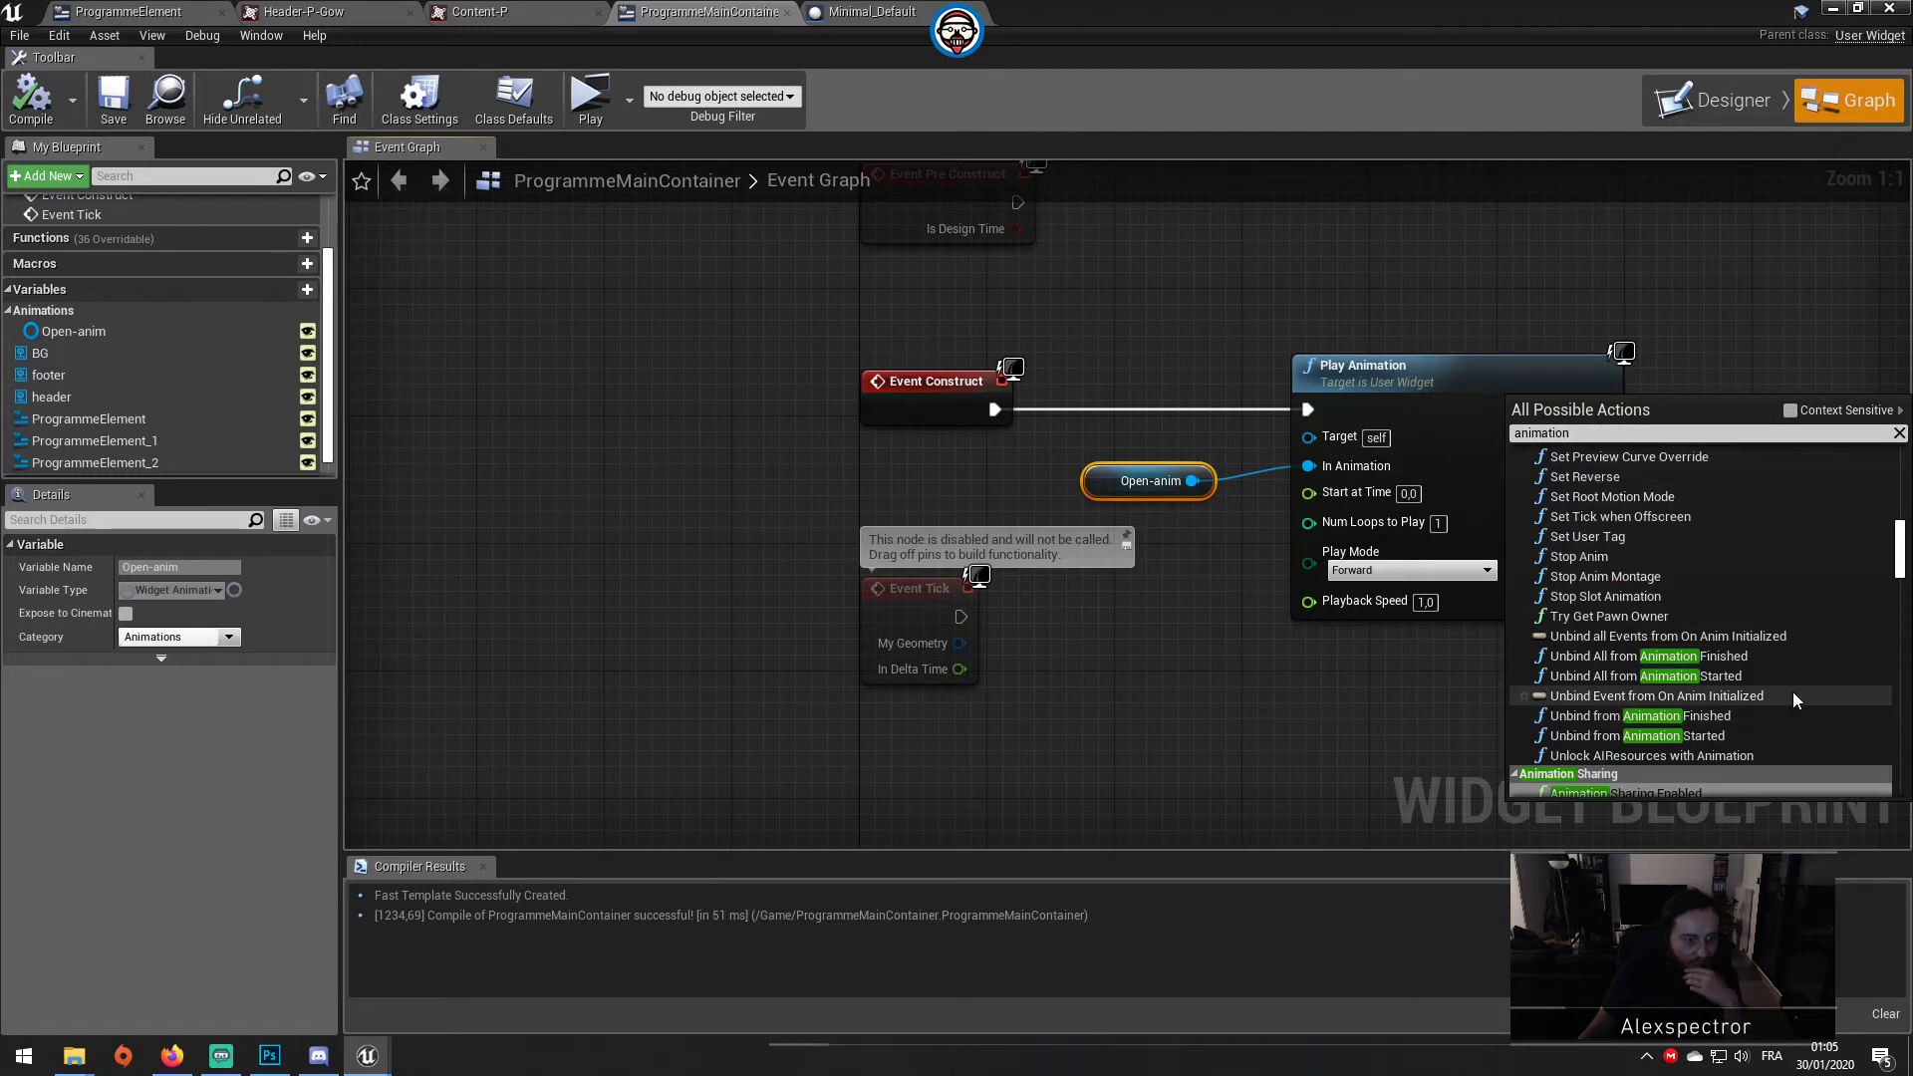
scroll(1793, 699, up, 3)
scroll(1794, 699, up, 3)
scroll(1792, 691, up, 3)
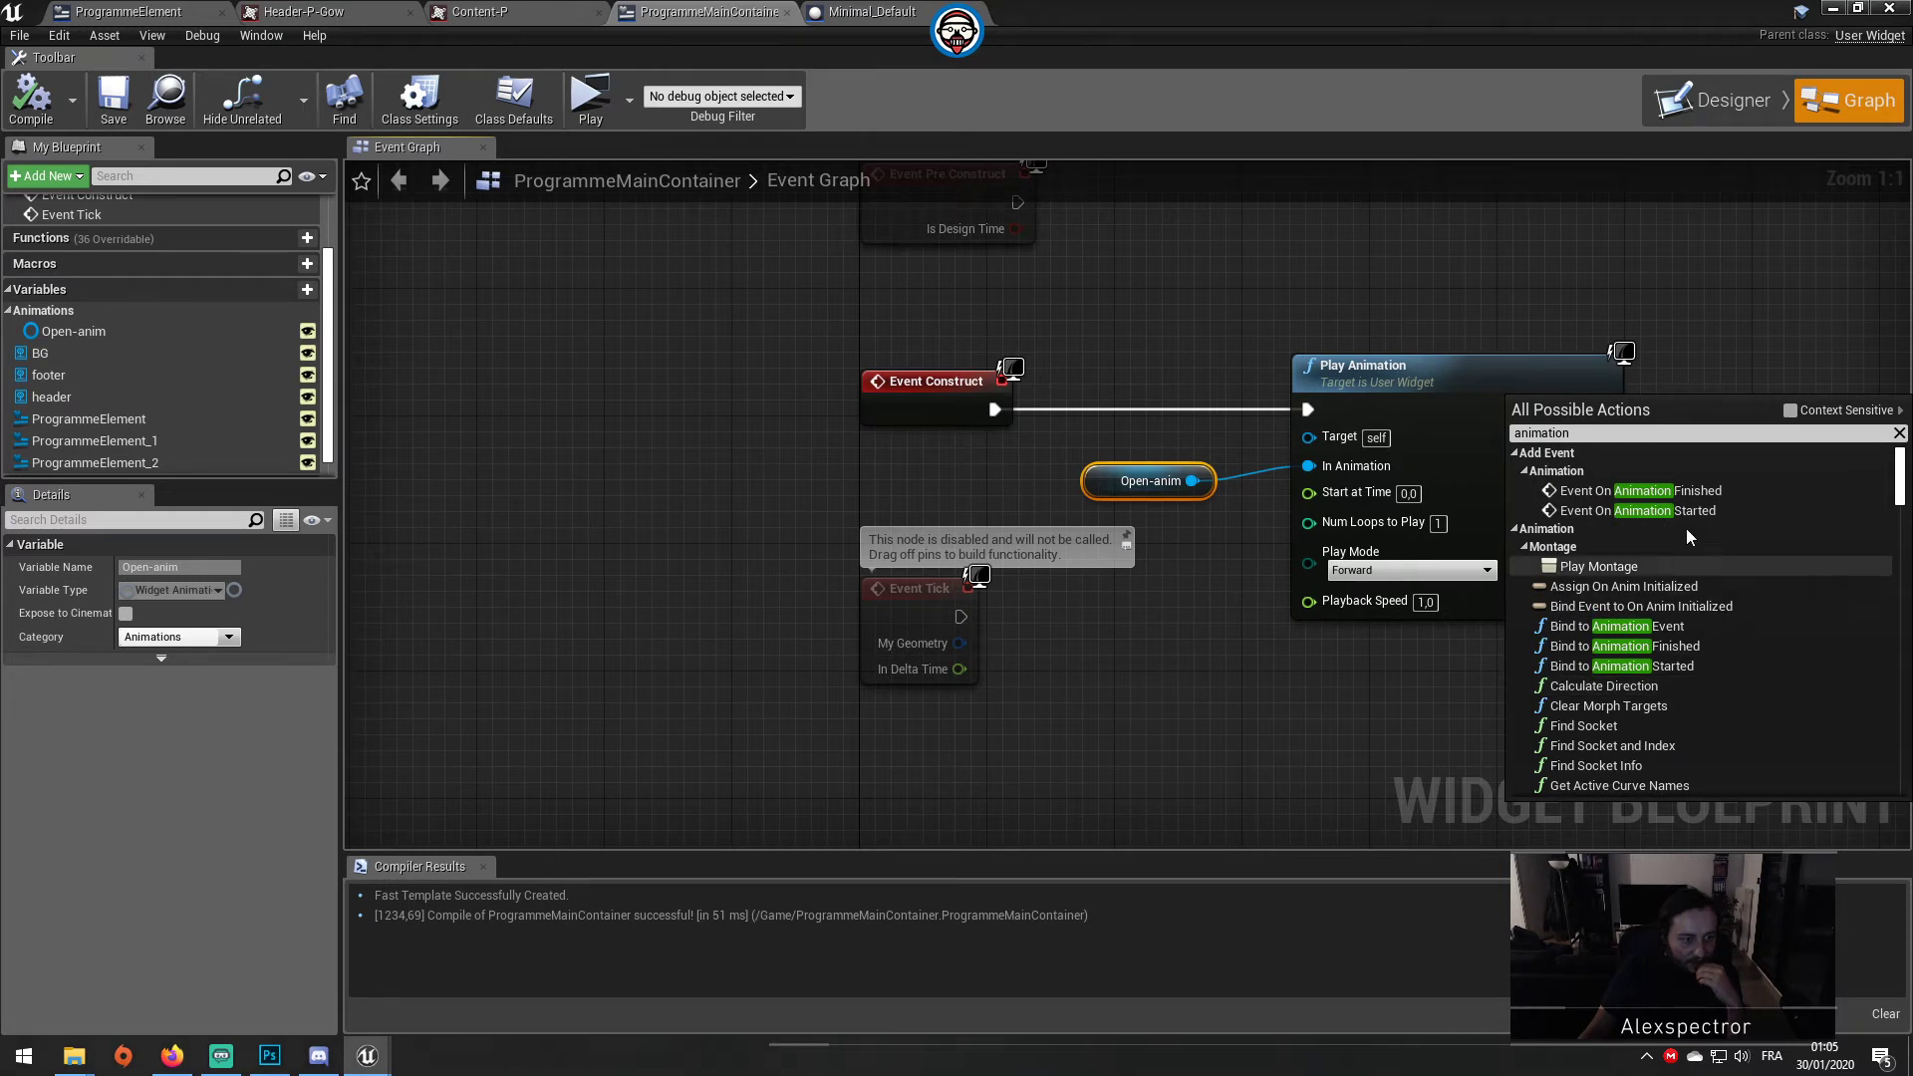
Step: Add Event On Animation Finished below Play Animation, leaving its Animation pin unconnected
click(1712, 492)
right_drag(1724, 570, 1512, 551)
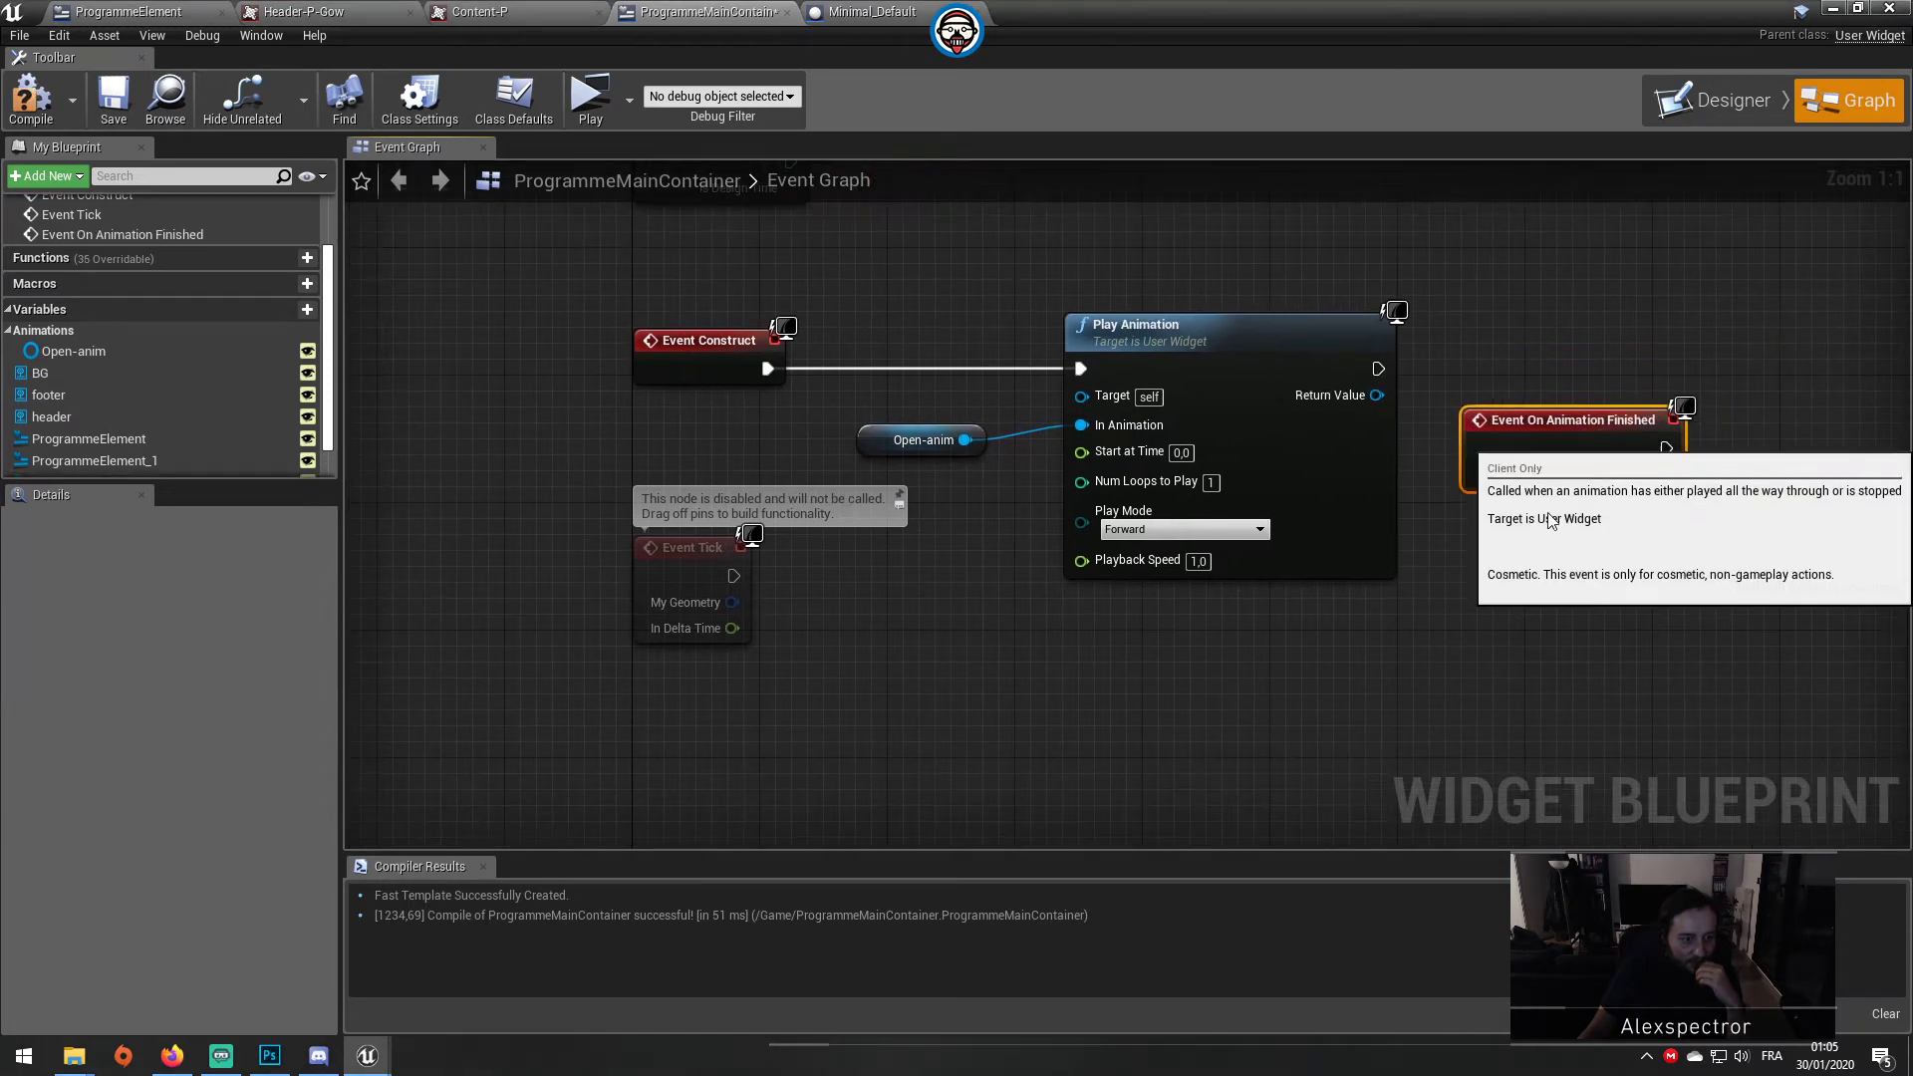
drag(1604, 374, 983, 693)
drag(1075, 735, 1110, 590)
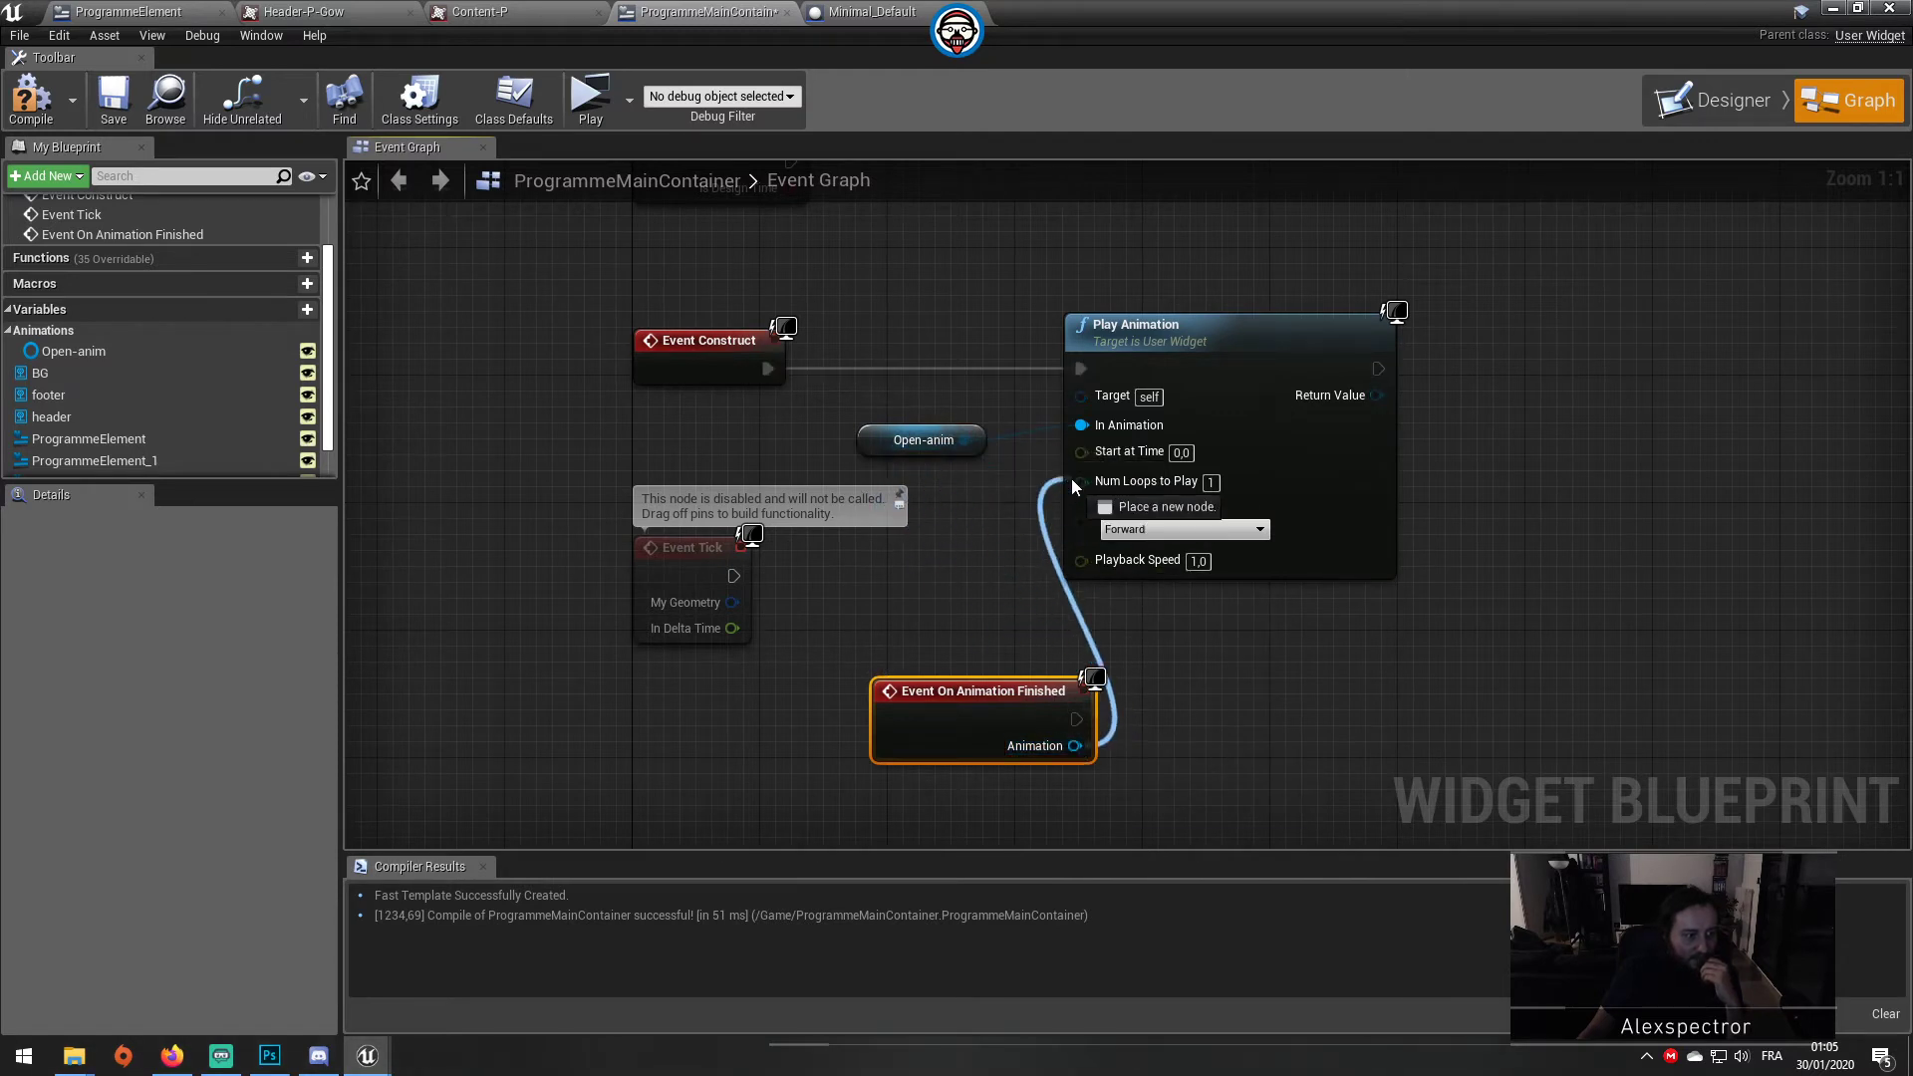
mouse_move(1110, 590)
mouse_down()
mouse_move(1078, 429)
mouse_move(1290, 731)
mouse_up()
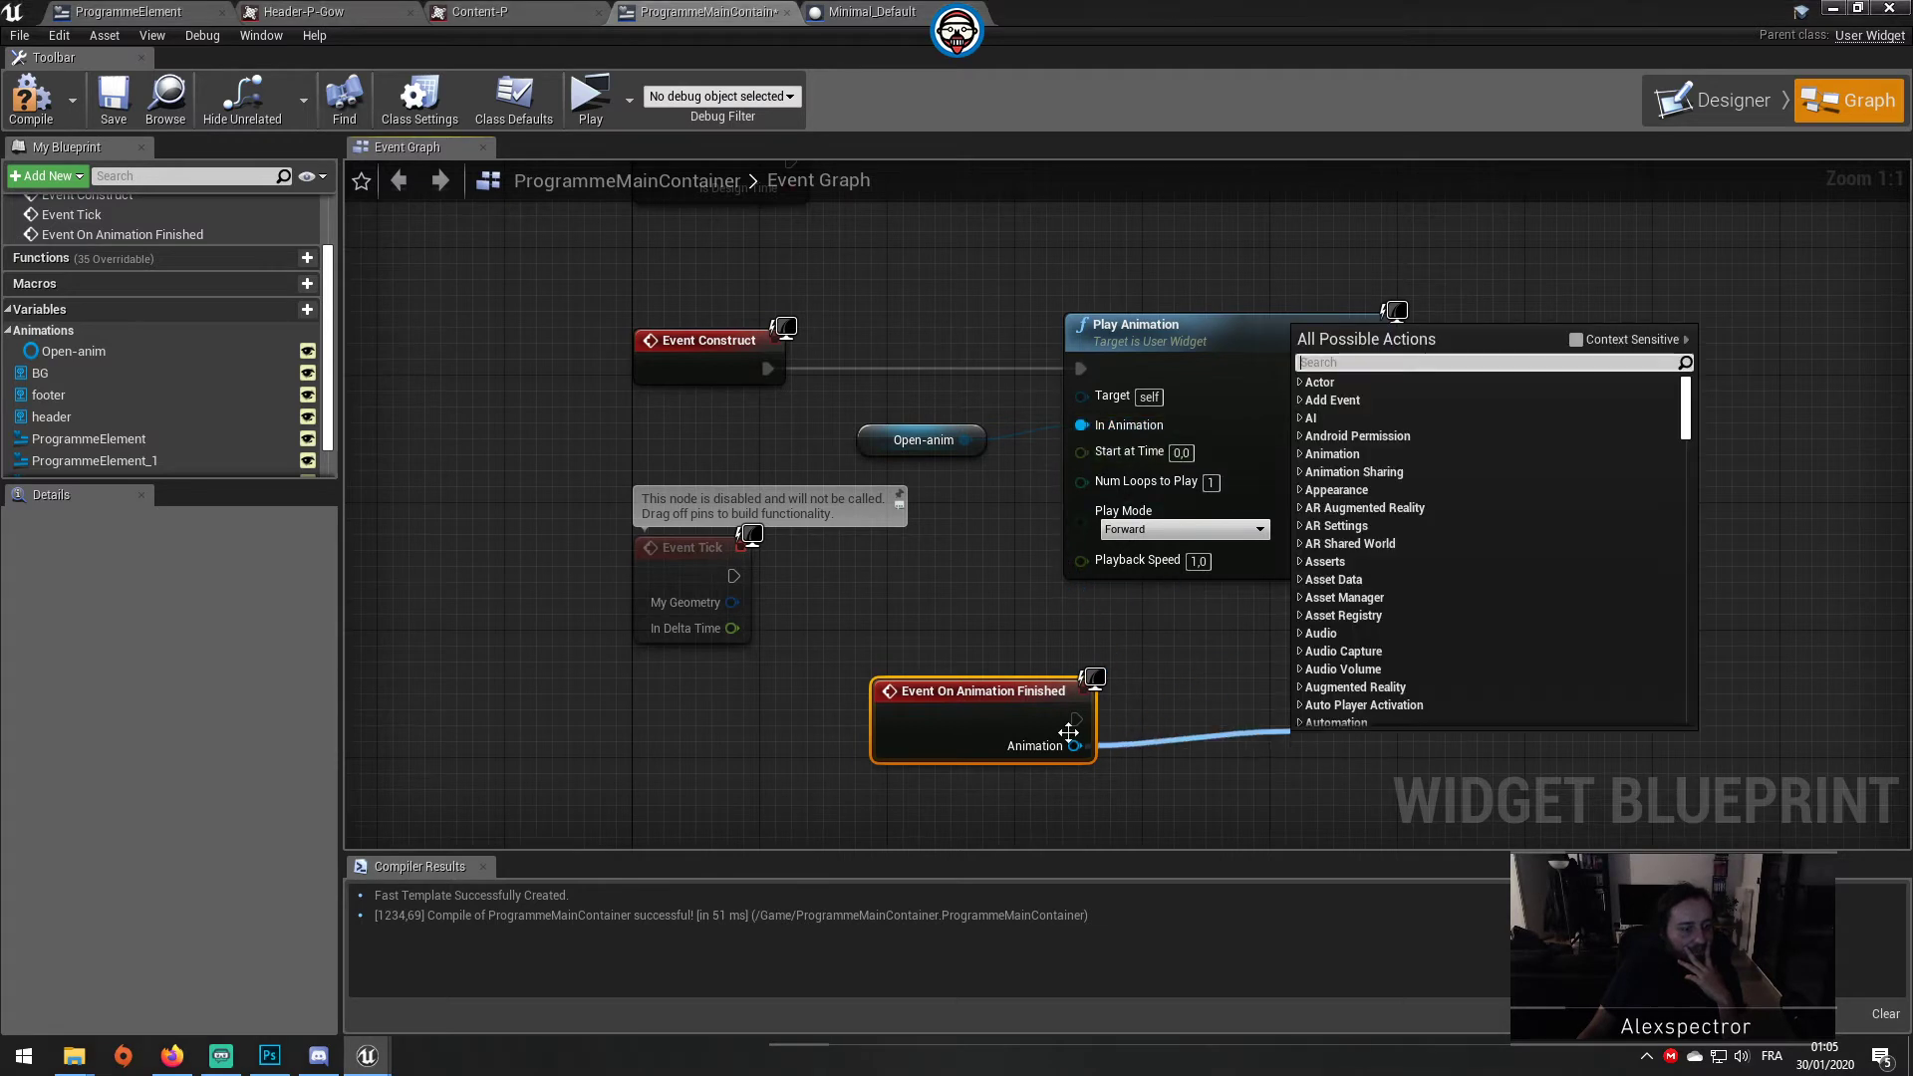
click(997, 715)
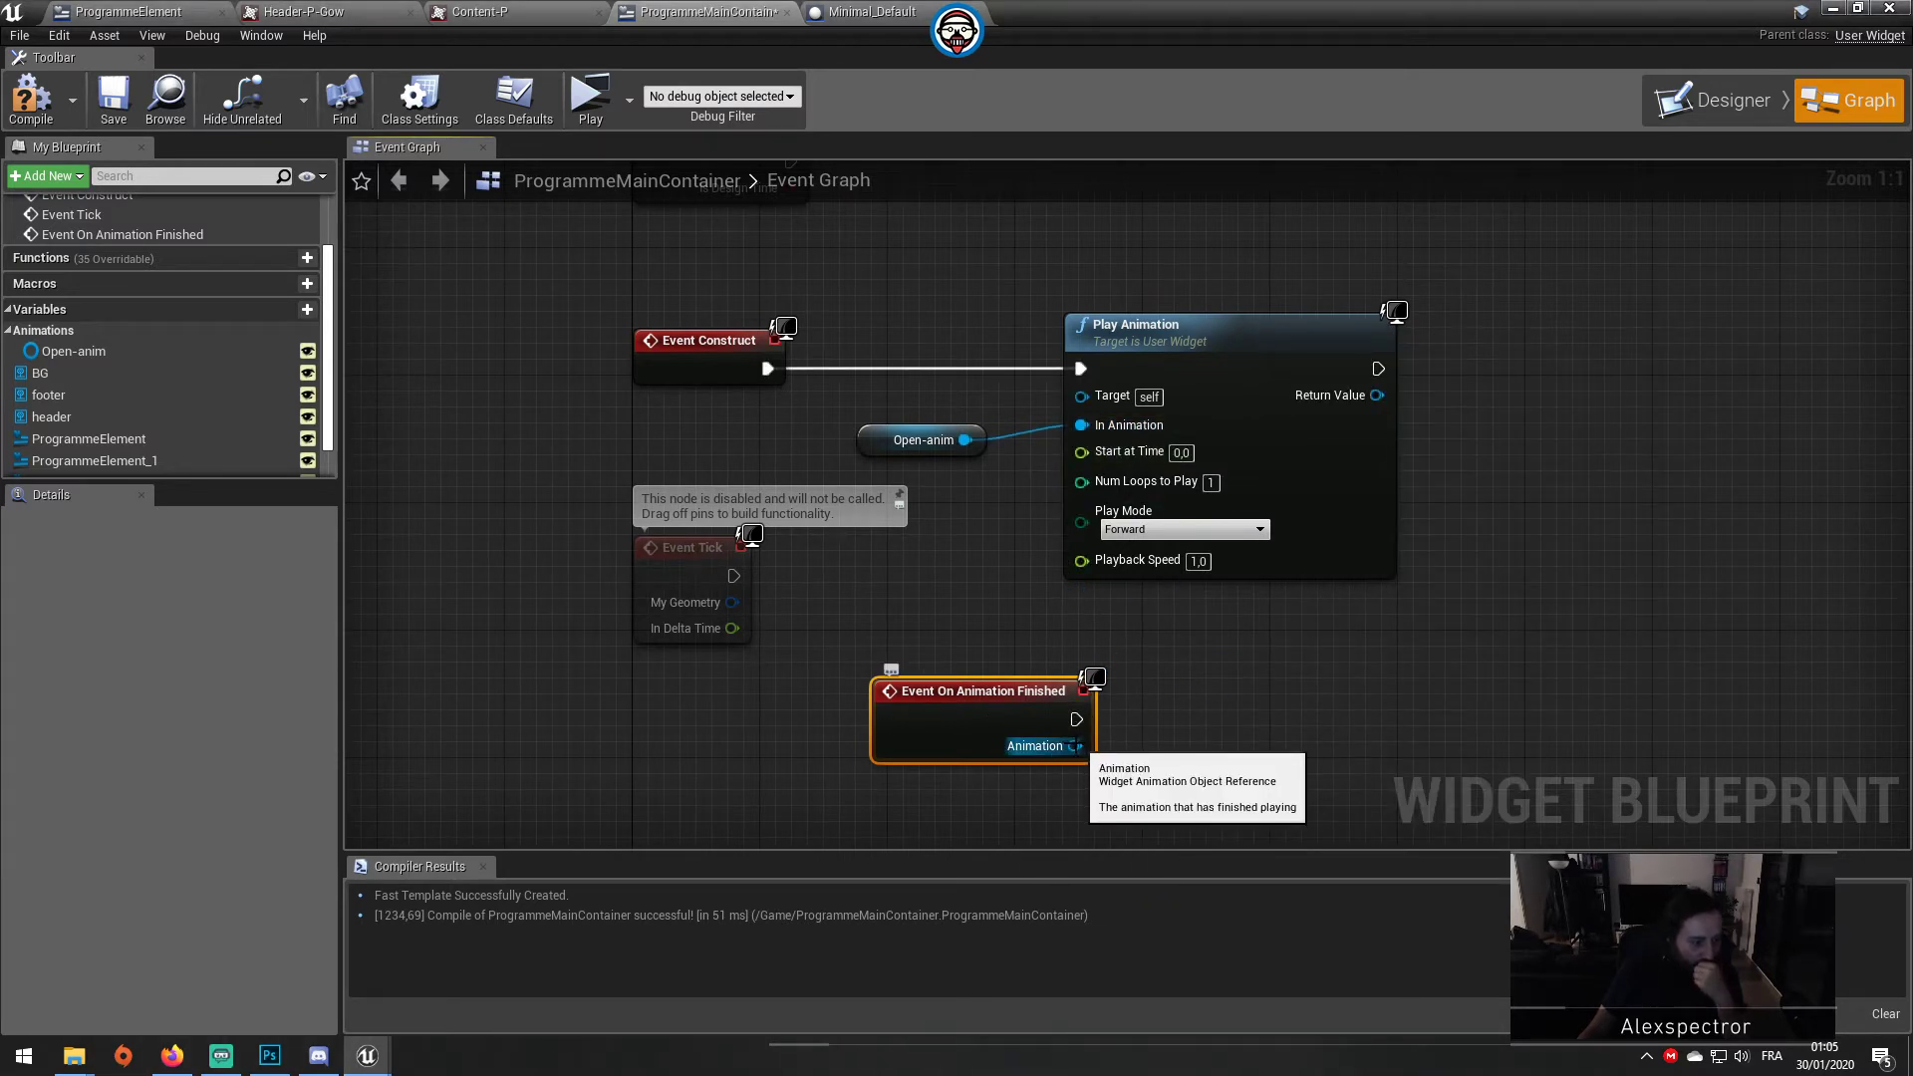
Step: Add a Get Open-anim node from the event's Animation pin
drag(1077, 745, 1176, 779)
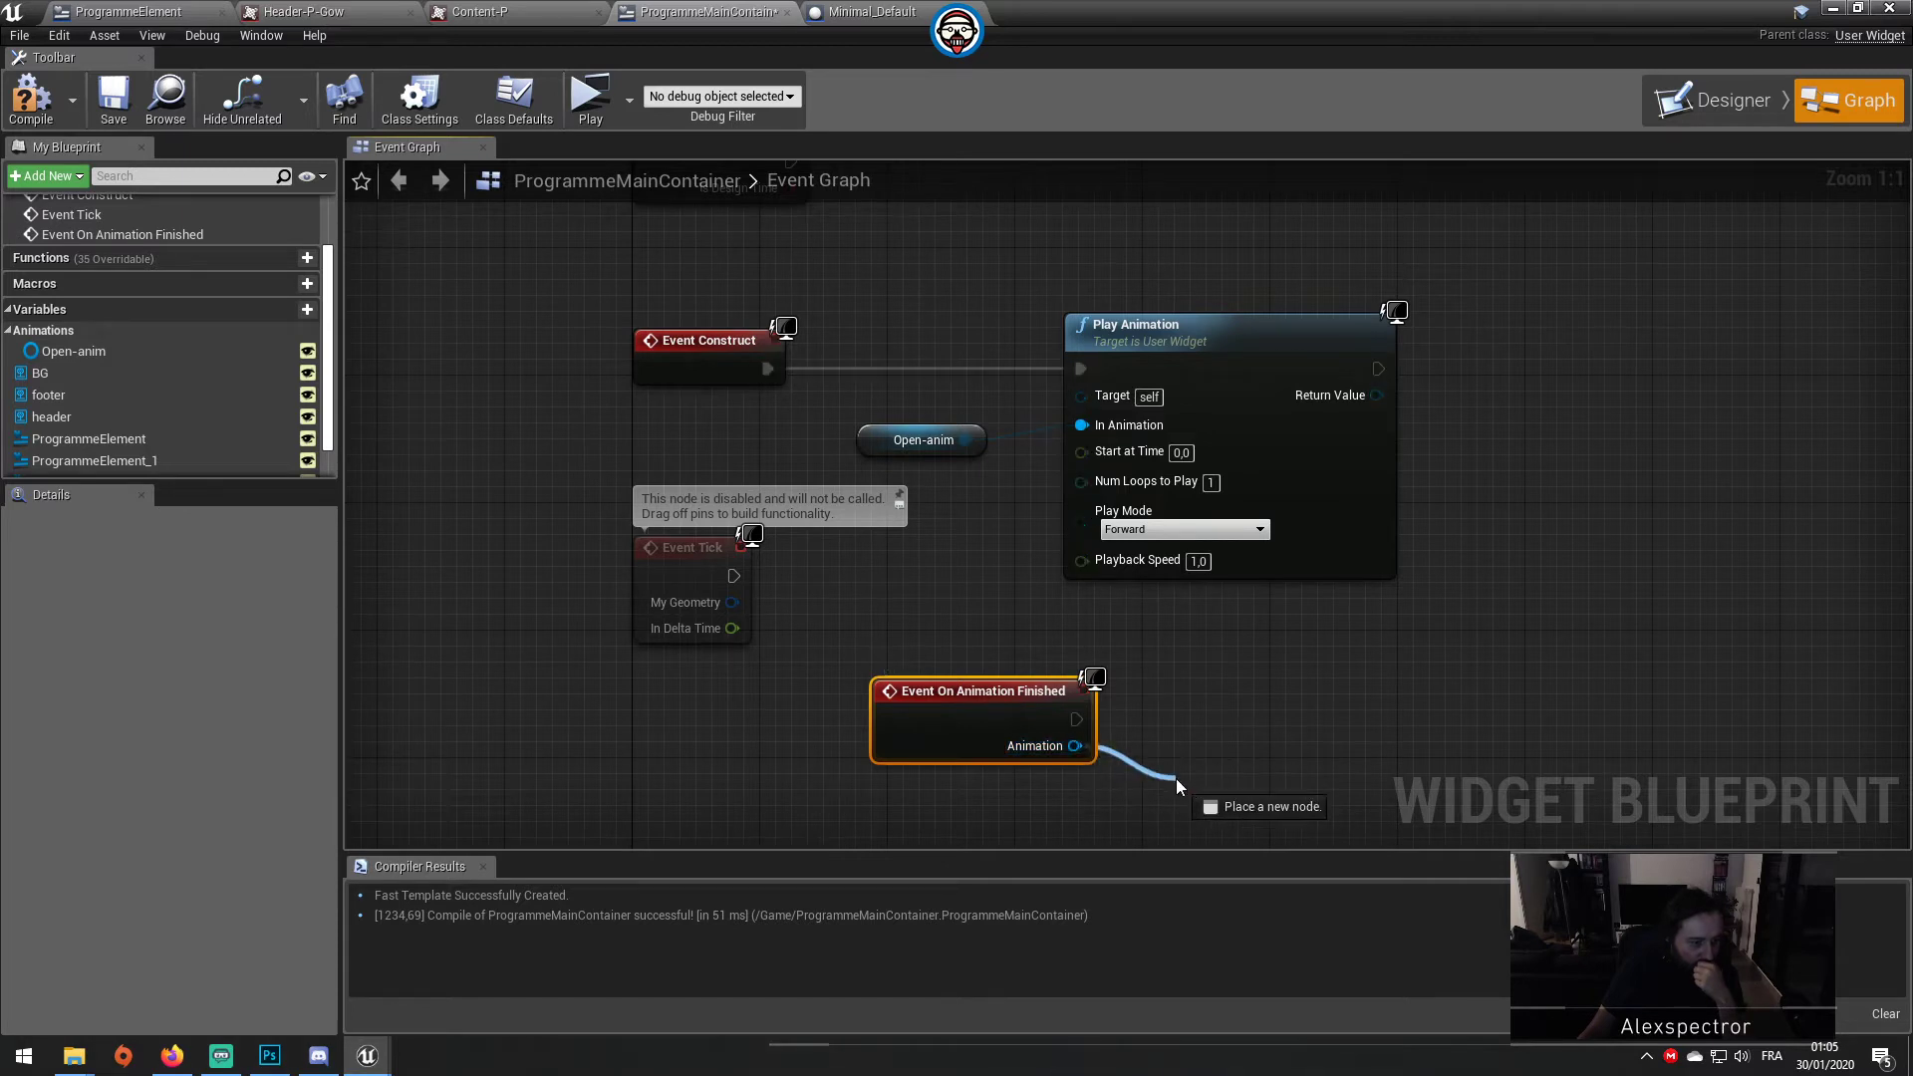
text(open)
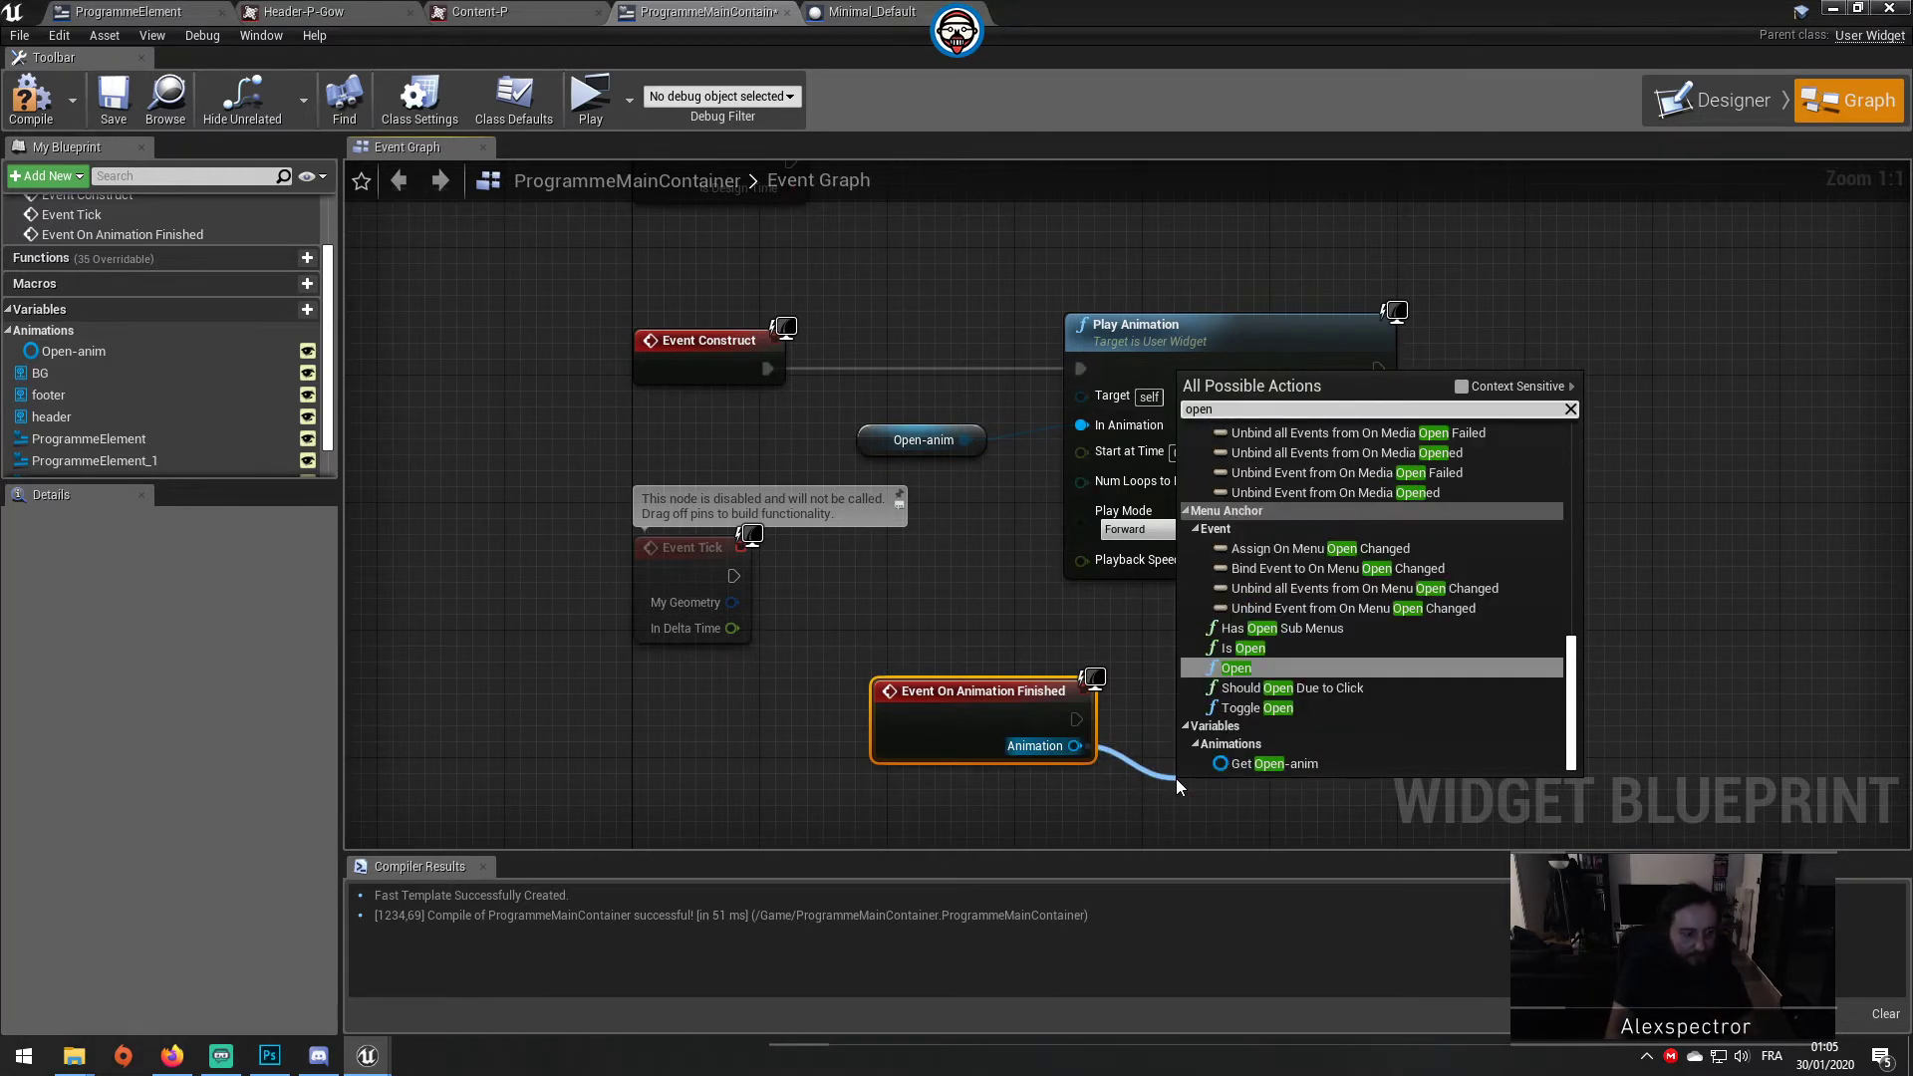
click(1263, 764)
right_drag(1263, 763, 1336, 649)
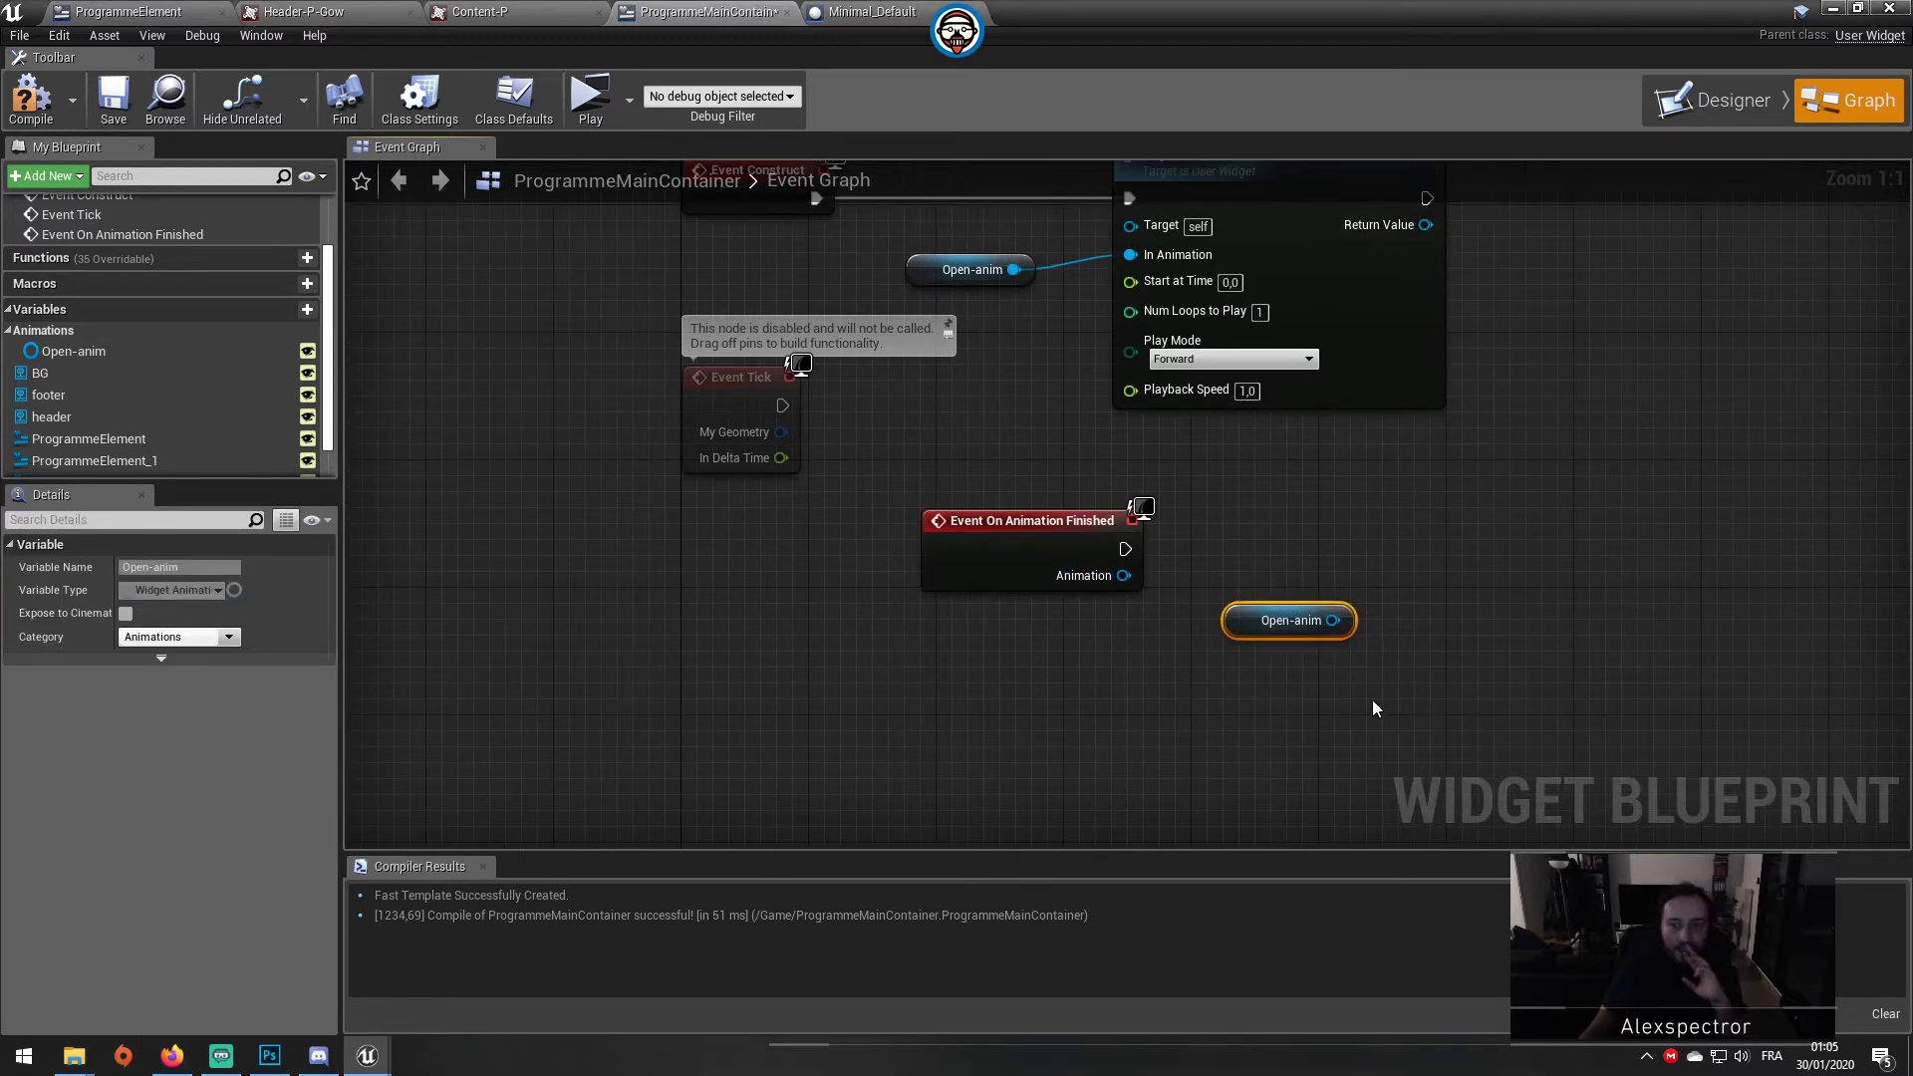
mouse_move(1285, 711)
right_down()
mouse_move(1214, 844)
mouse_move(1245, 796)
right_up()
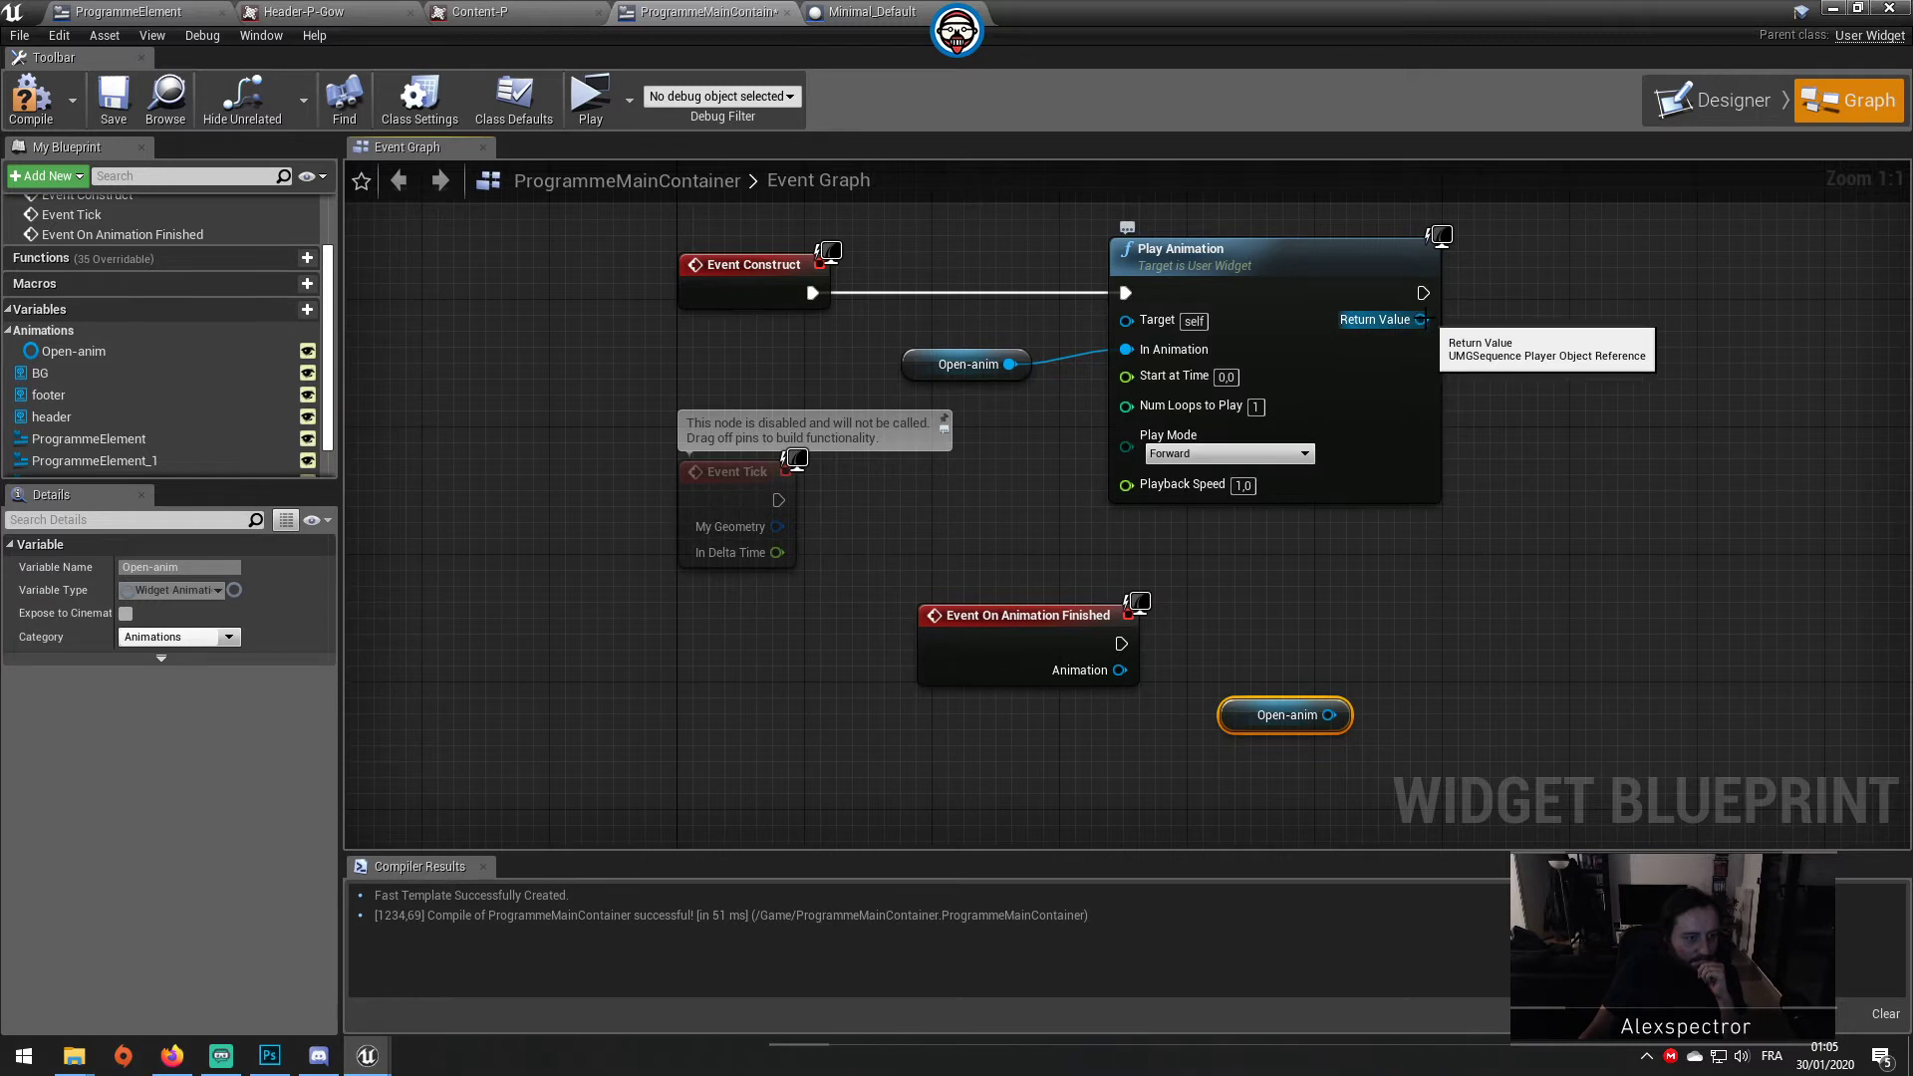
Step: Browse actions for Play Animation's return value without adding any, then select the finished event
drag(1422, 320, 1547, 403)
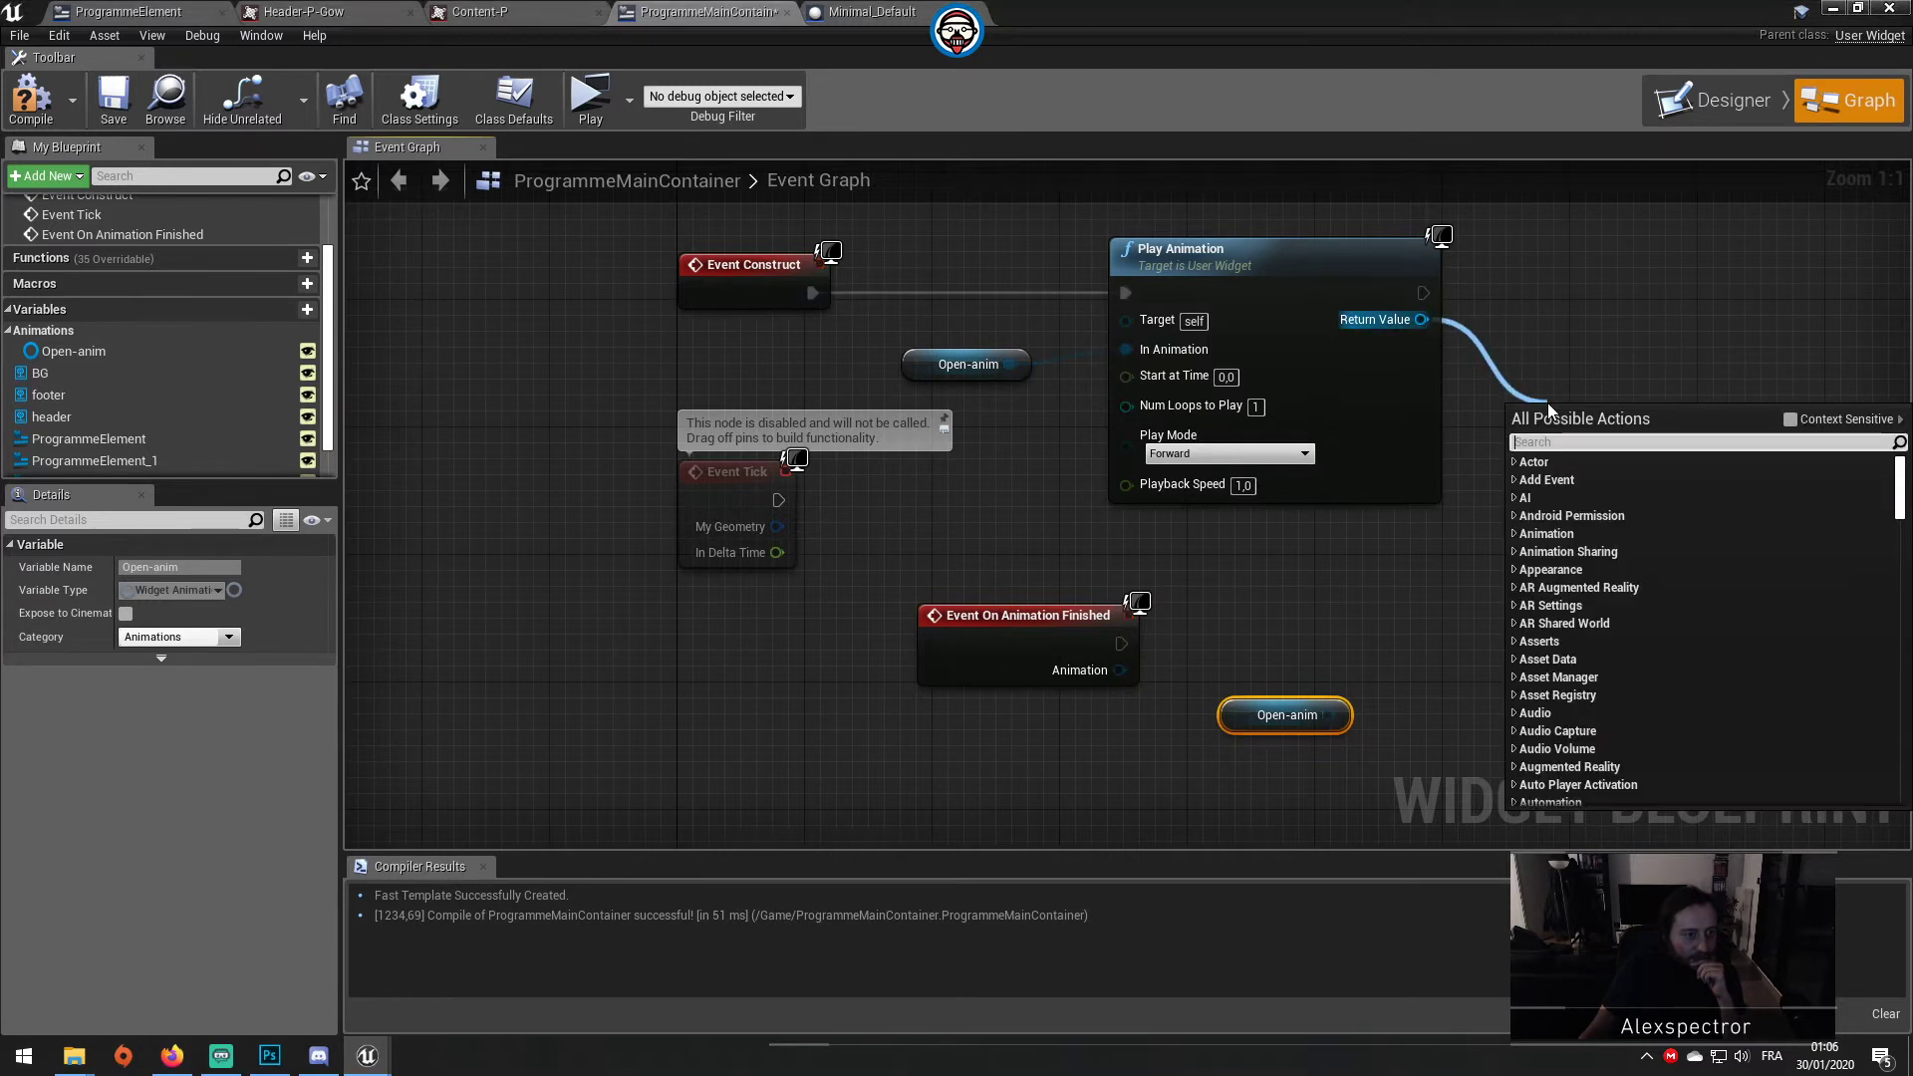
click(1791, 423)
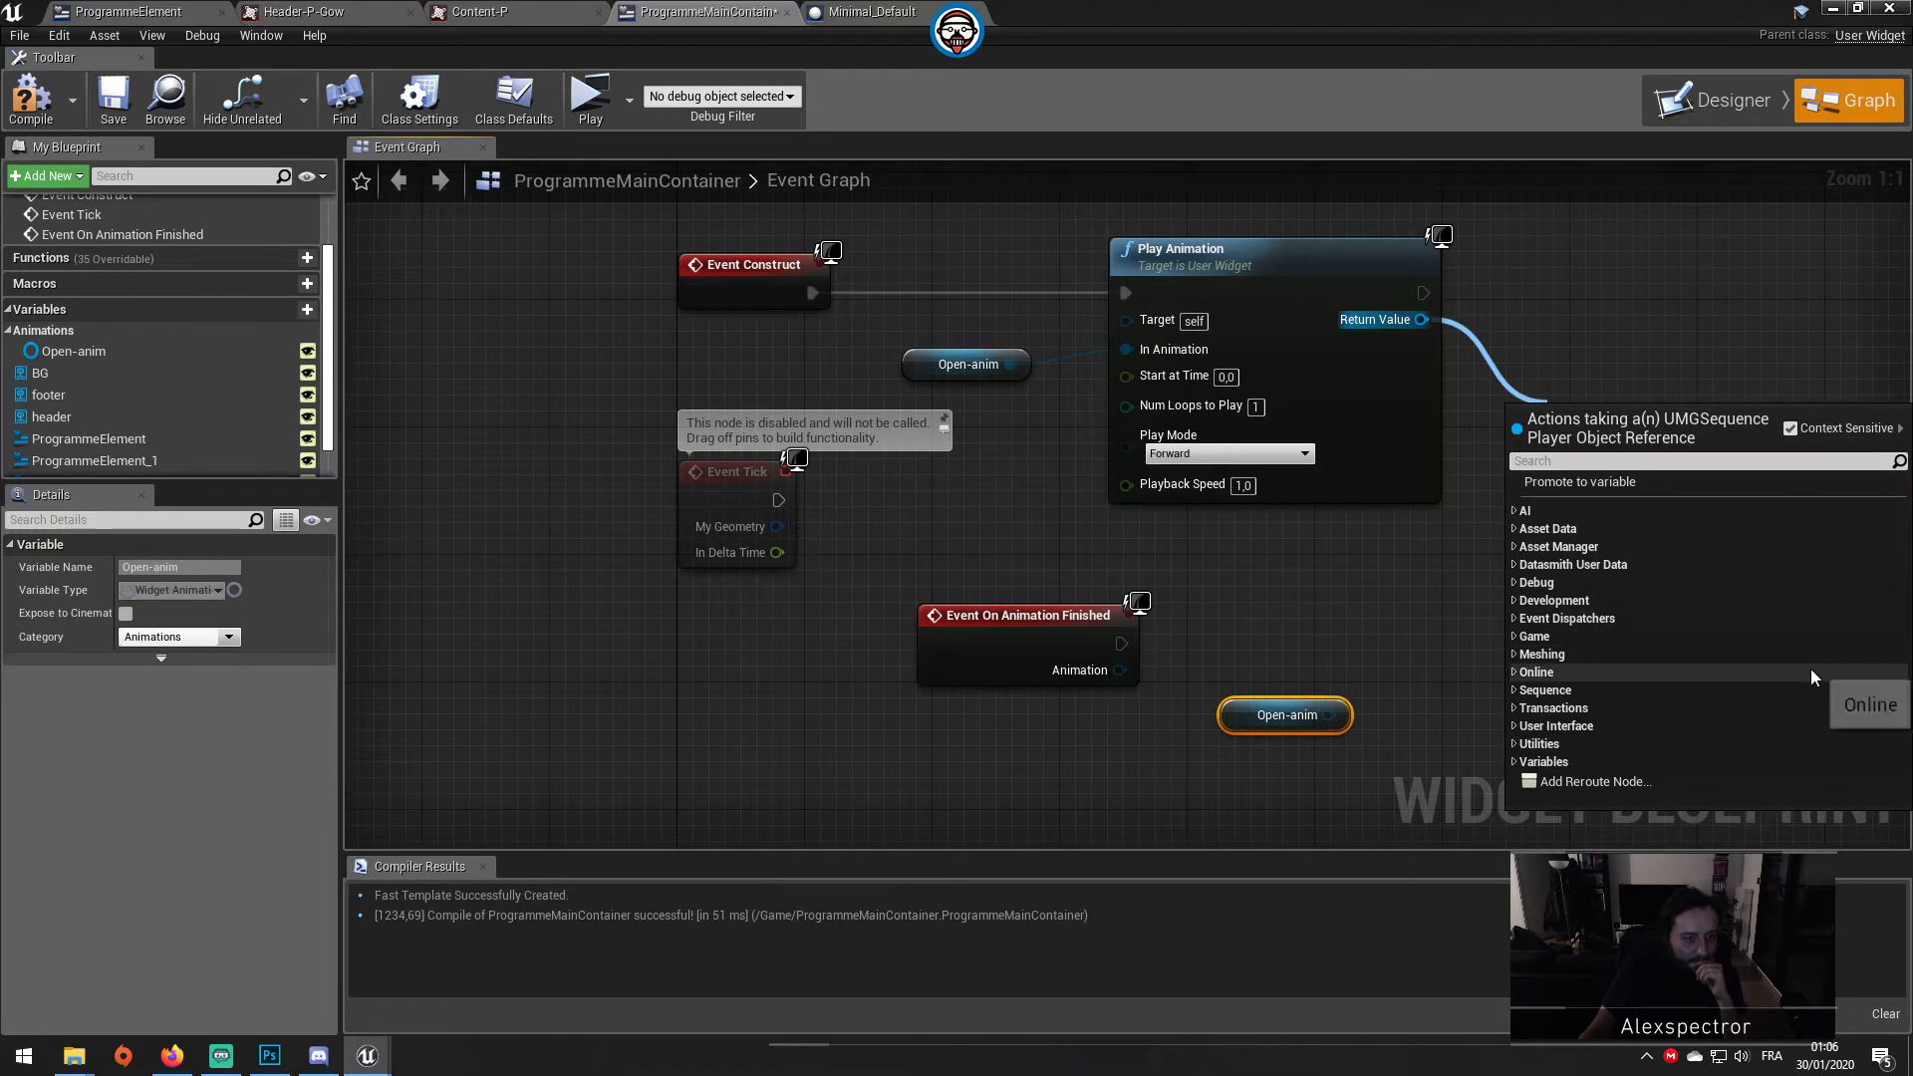
click(1792, 726)
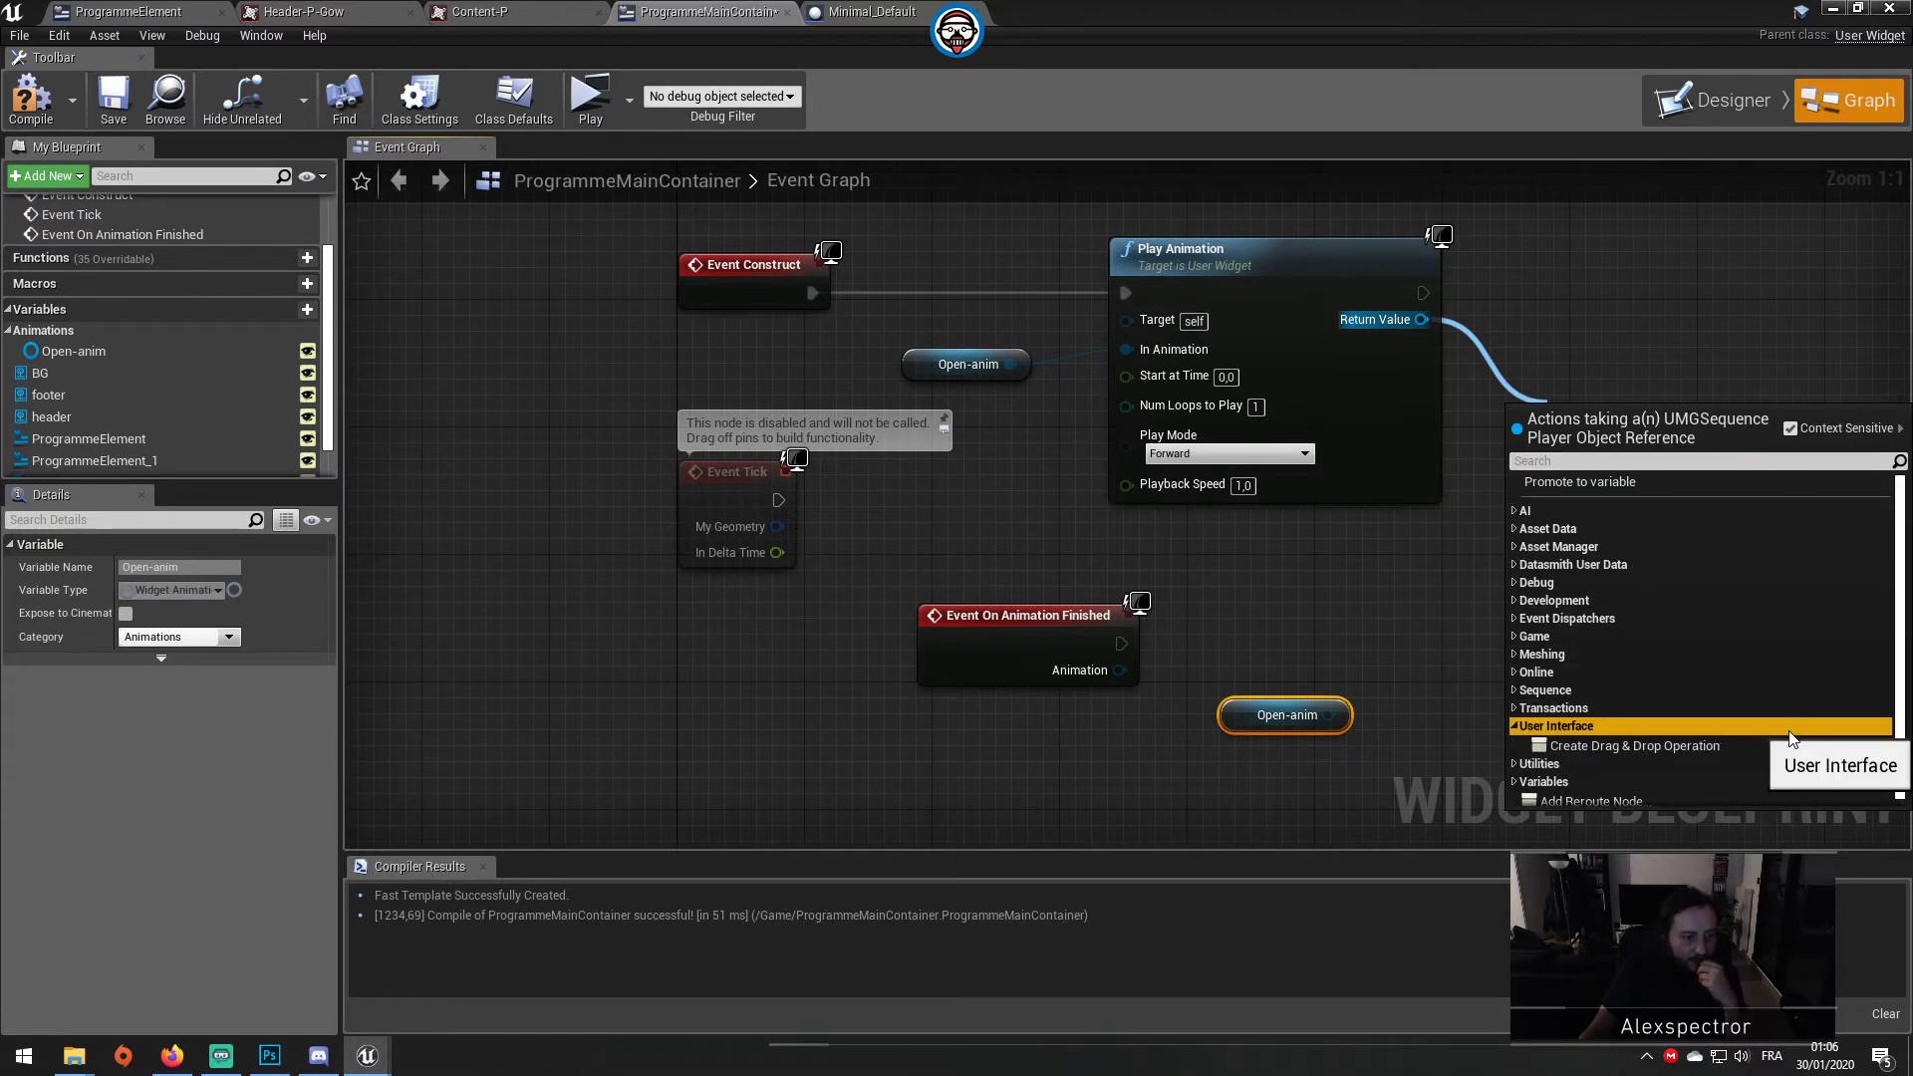
click(1728, 619)
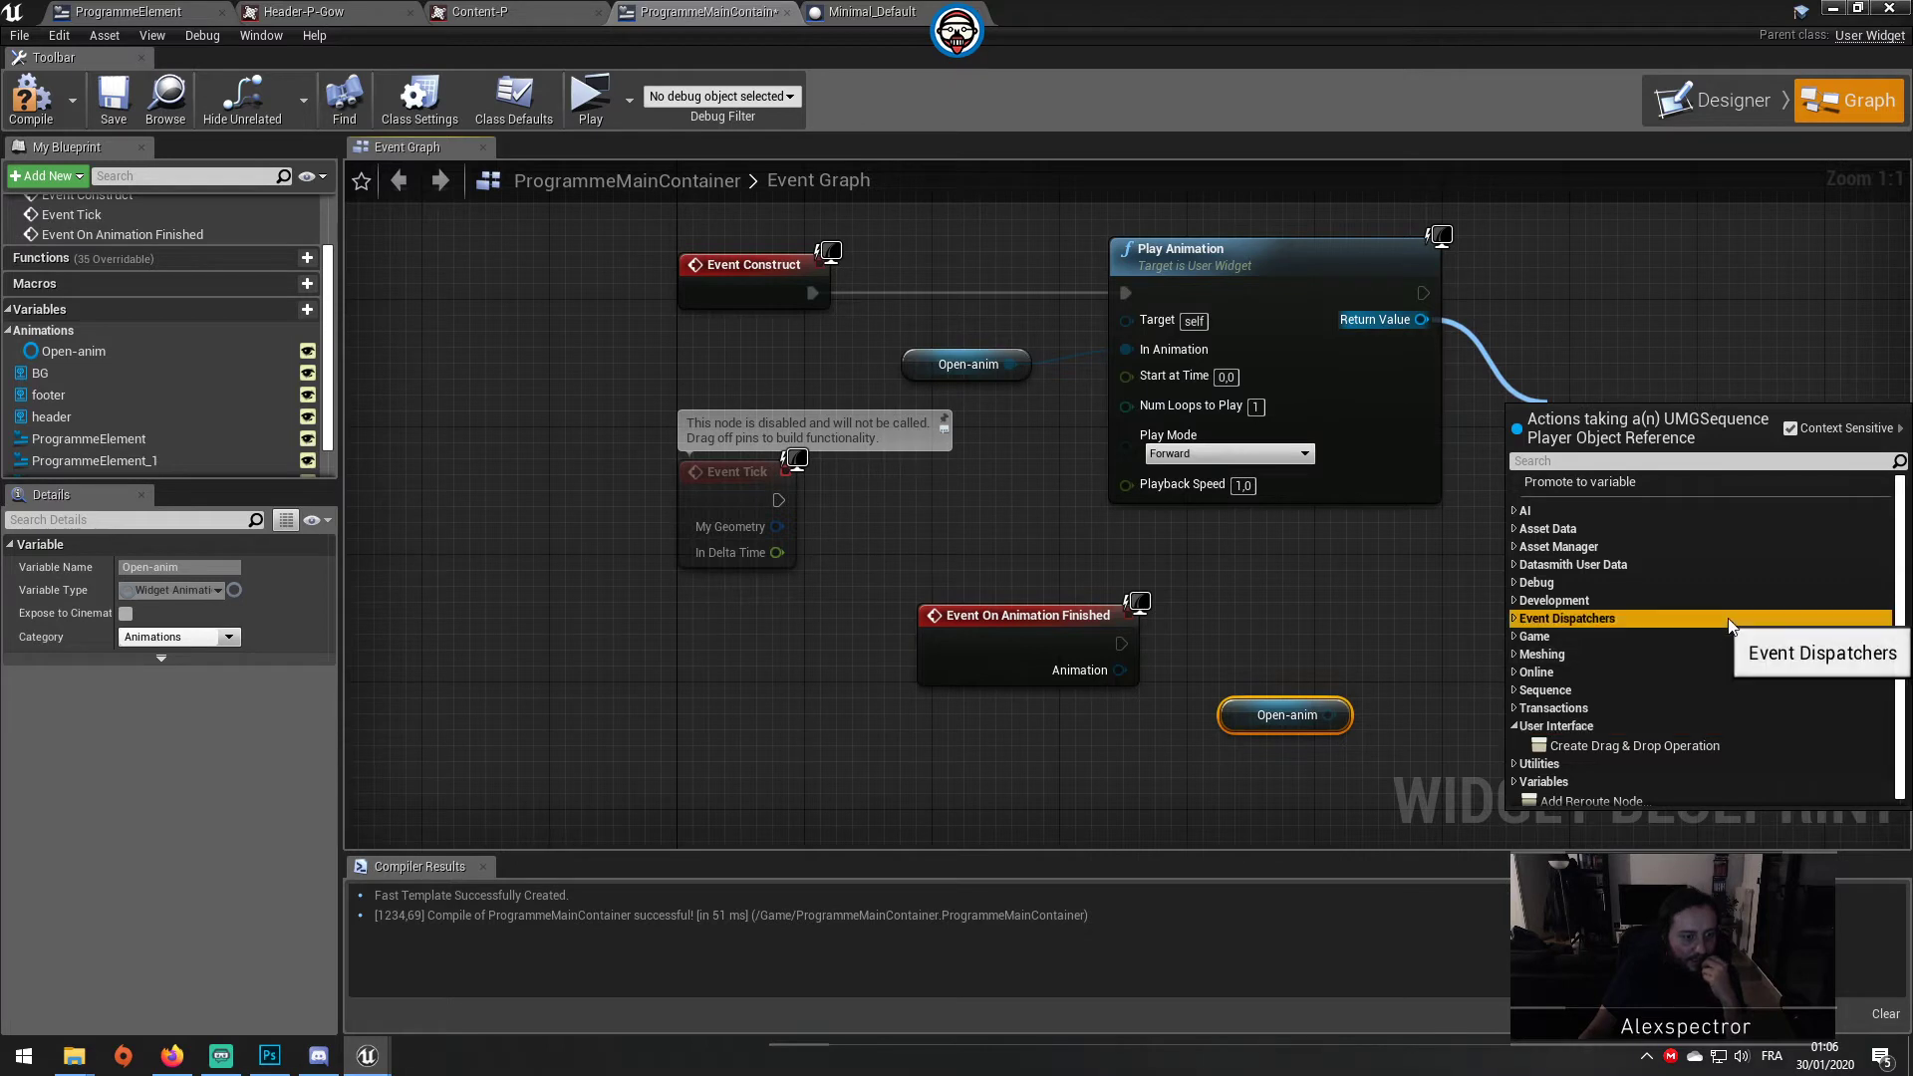
click(1277, 602)
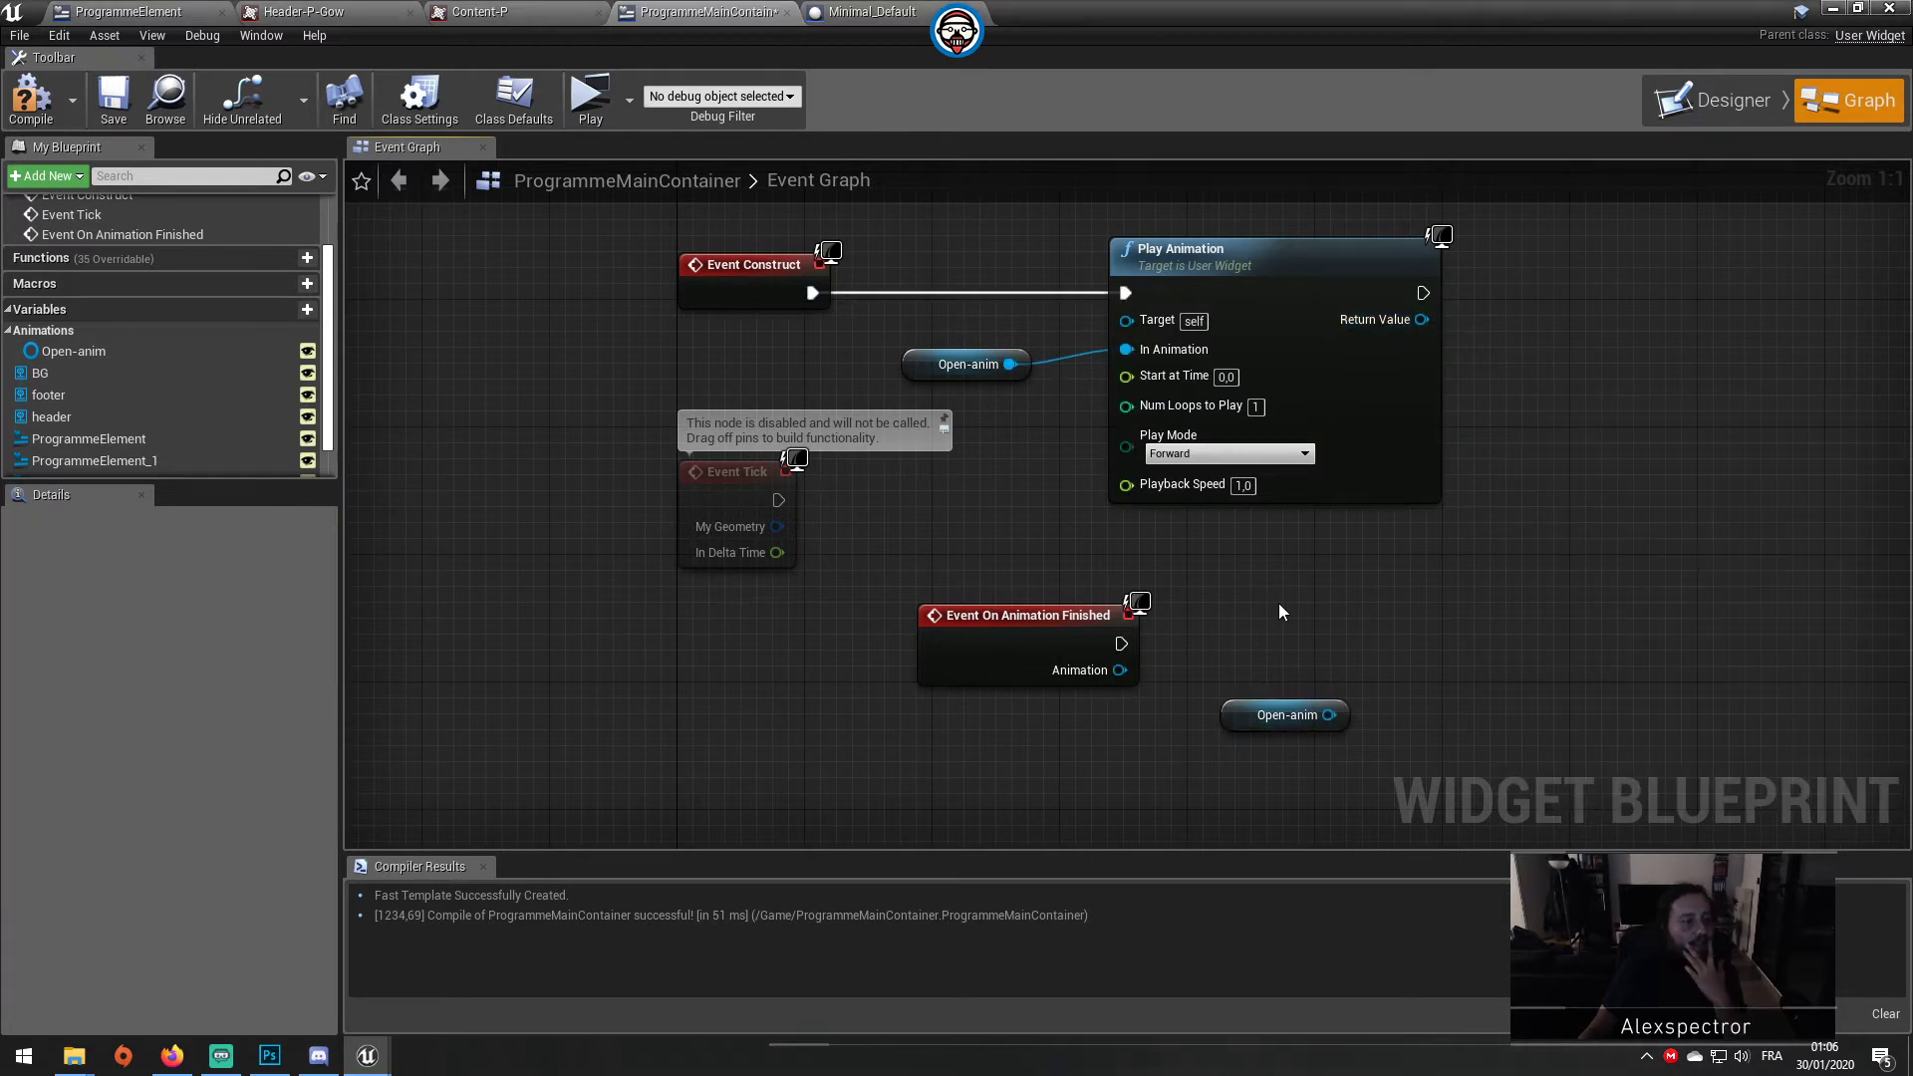
click(1070, 618)
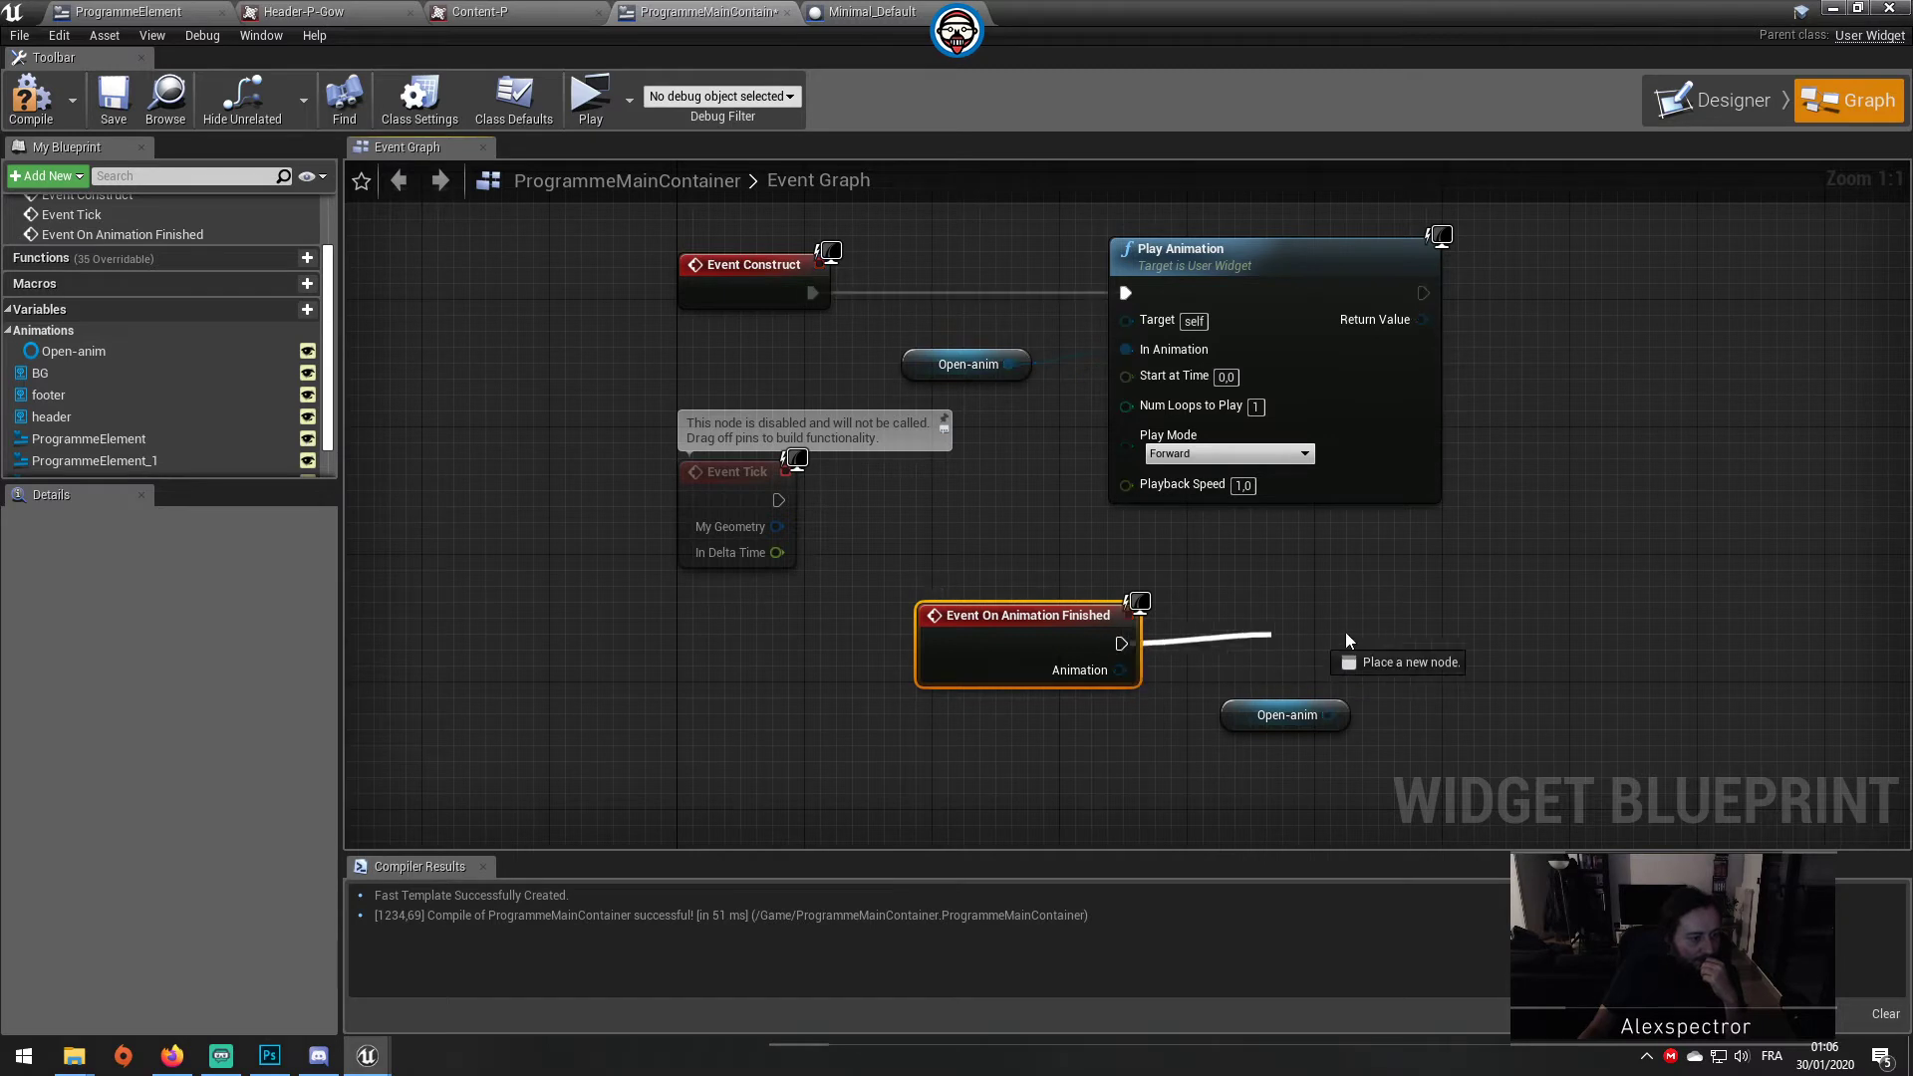
Step: Add a second Play Animation after the finished event and a ProgrammeElement reference
drag(1120, 644, 1389, 625)
text(play )
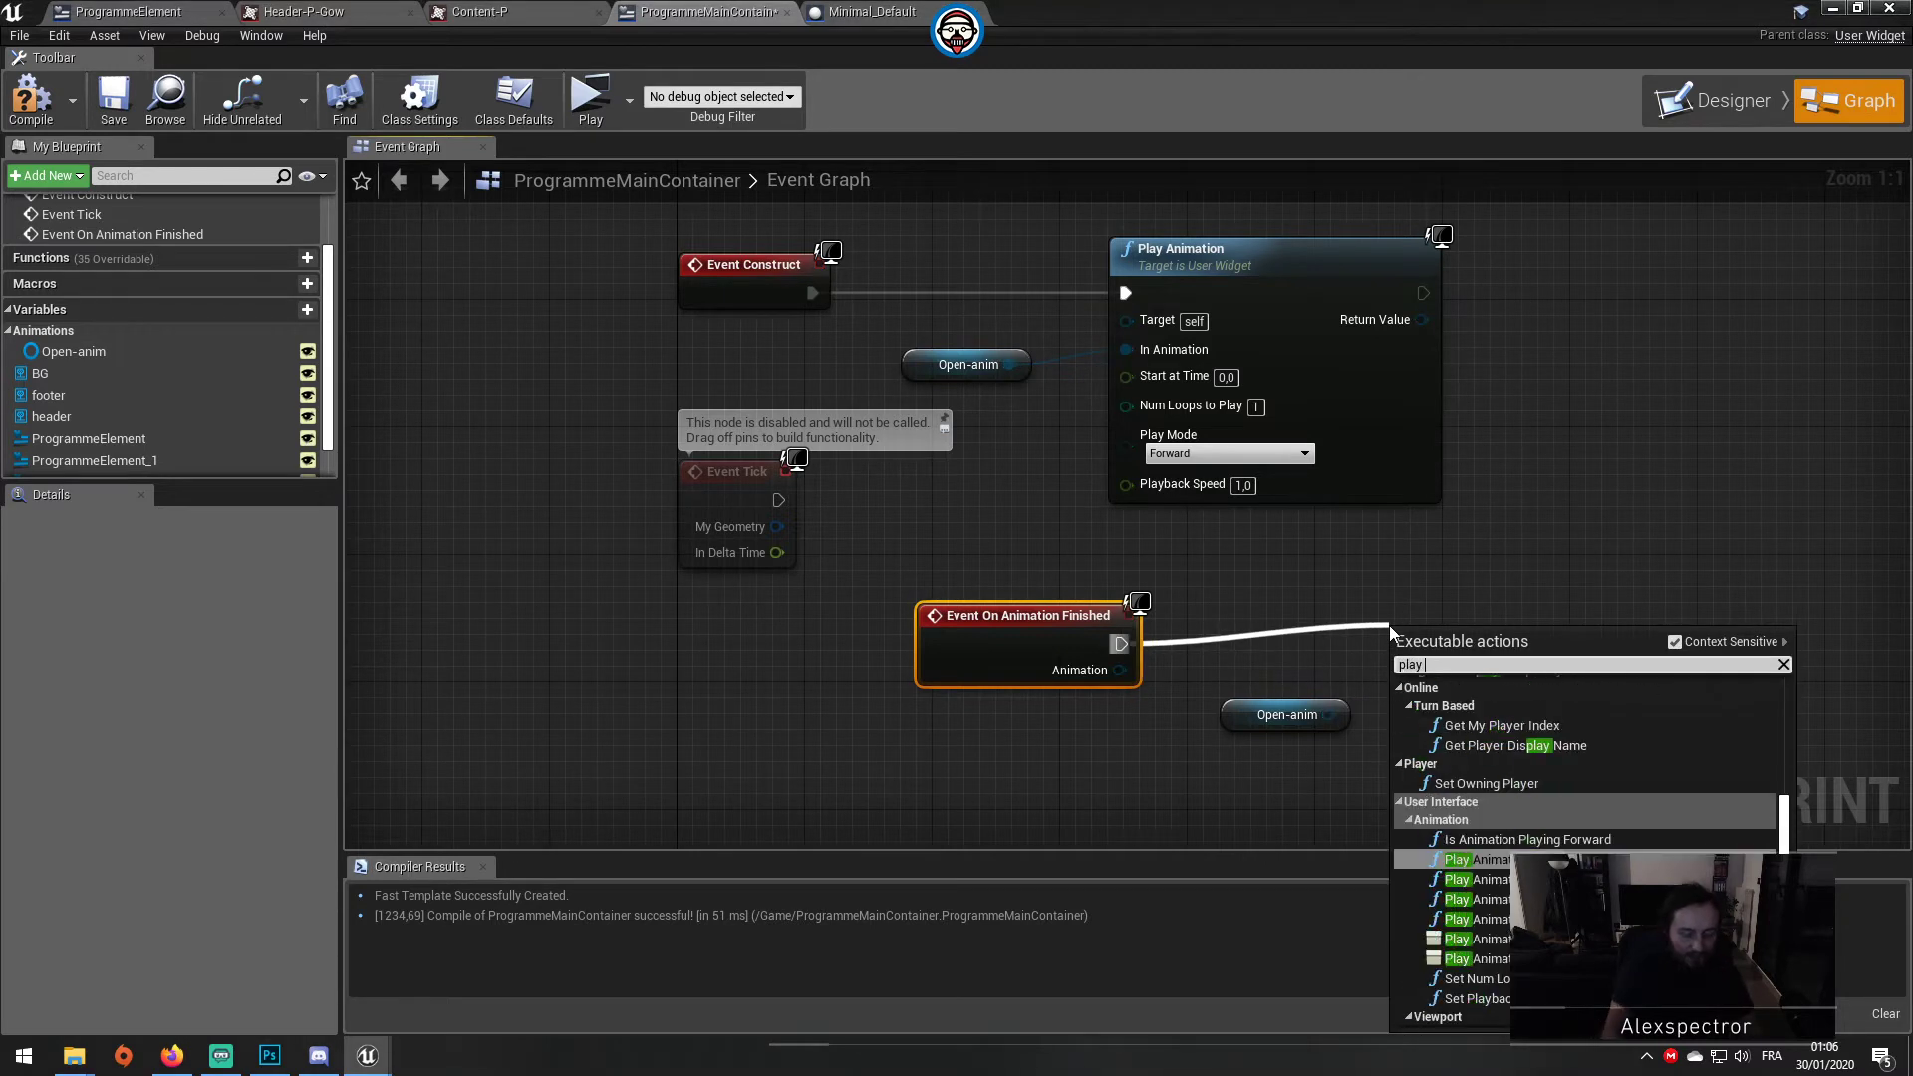
text(animation)
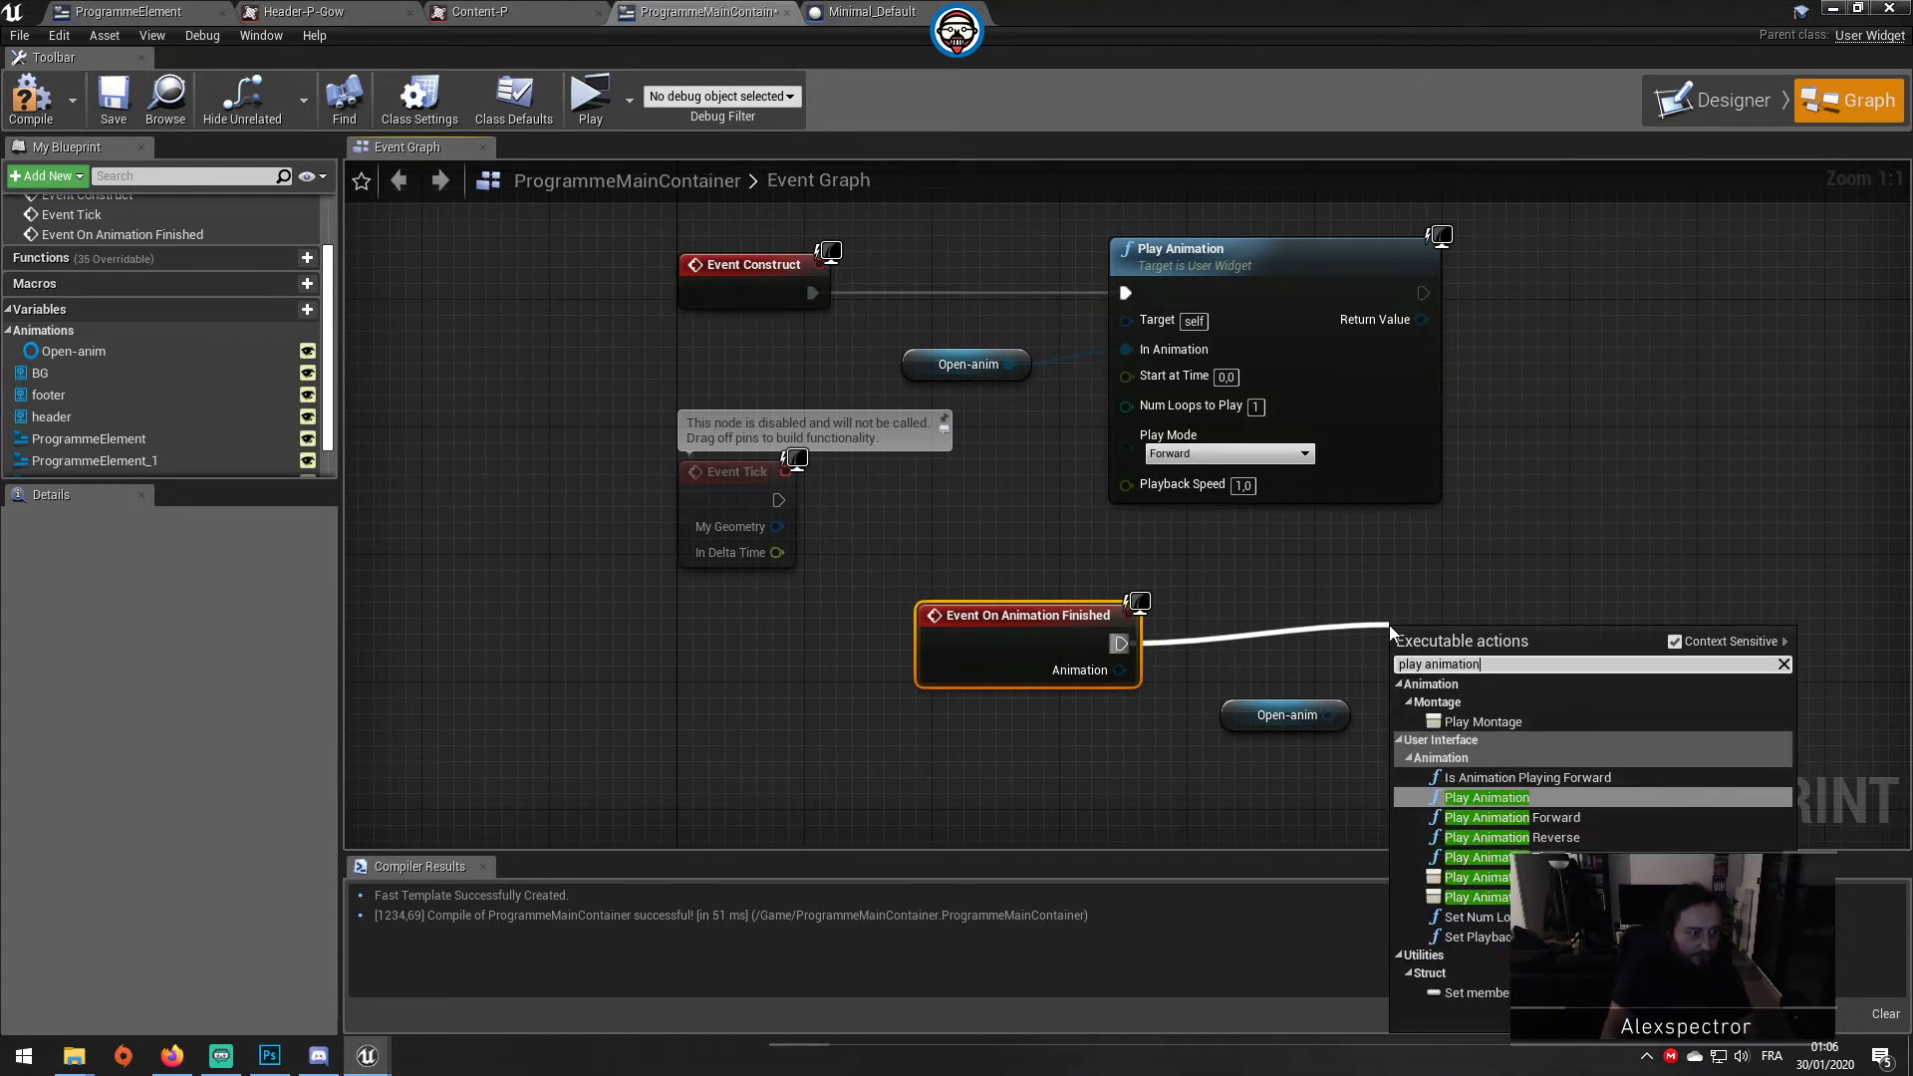
key(Return)
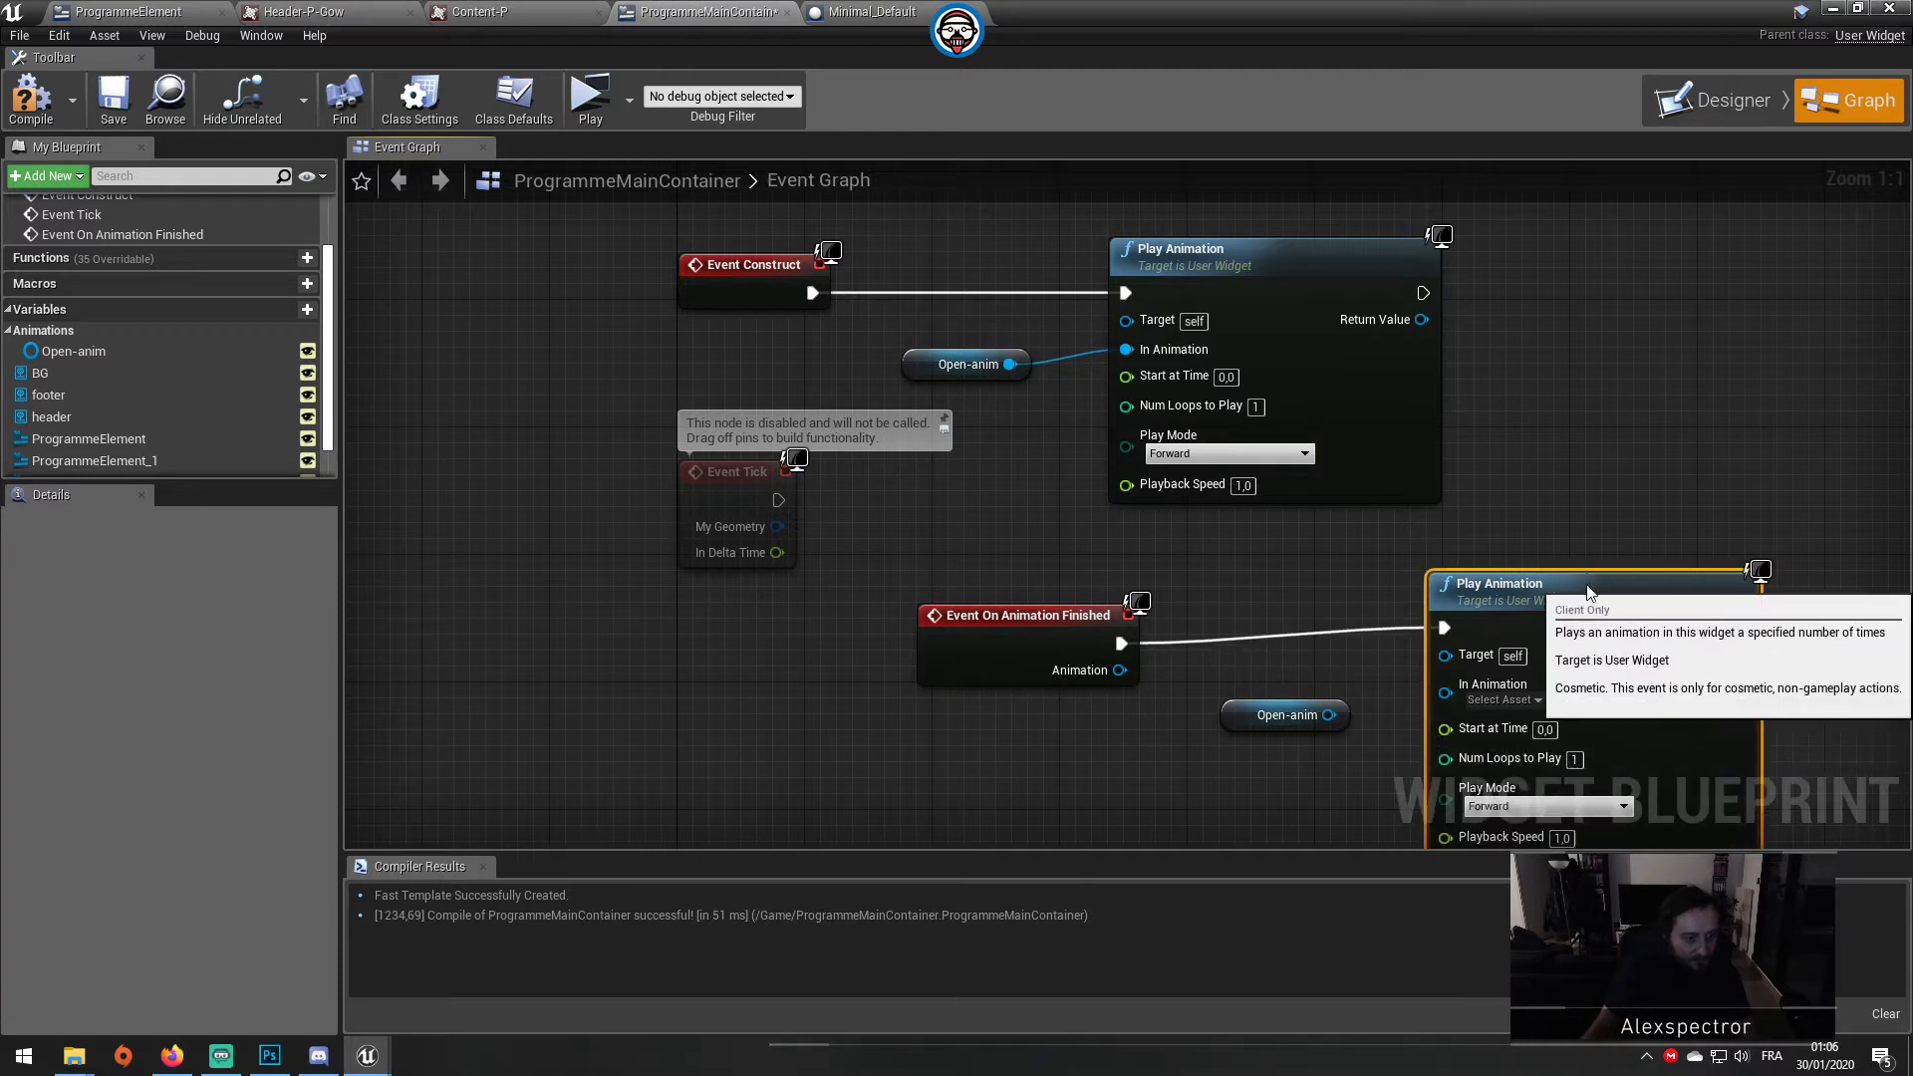
click(1353, 757)
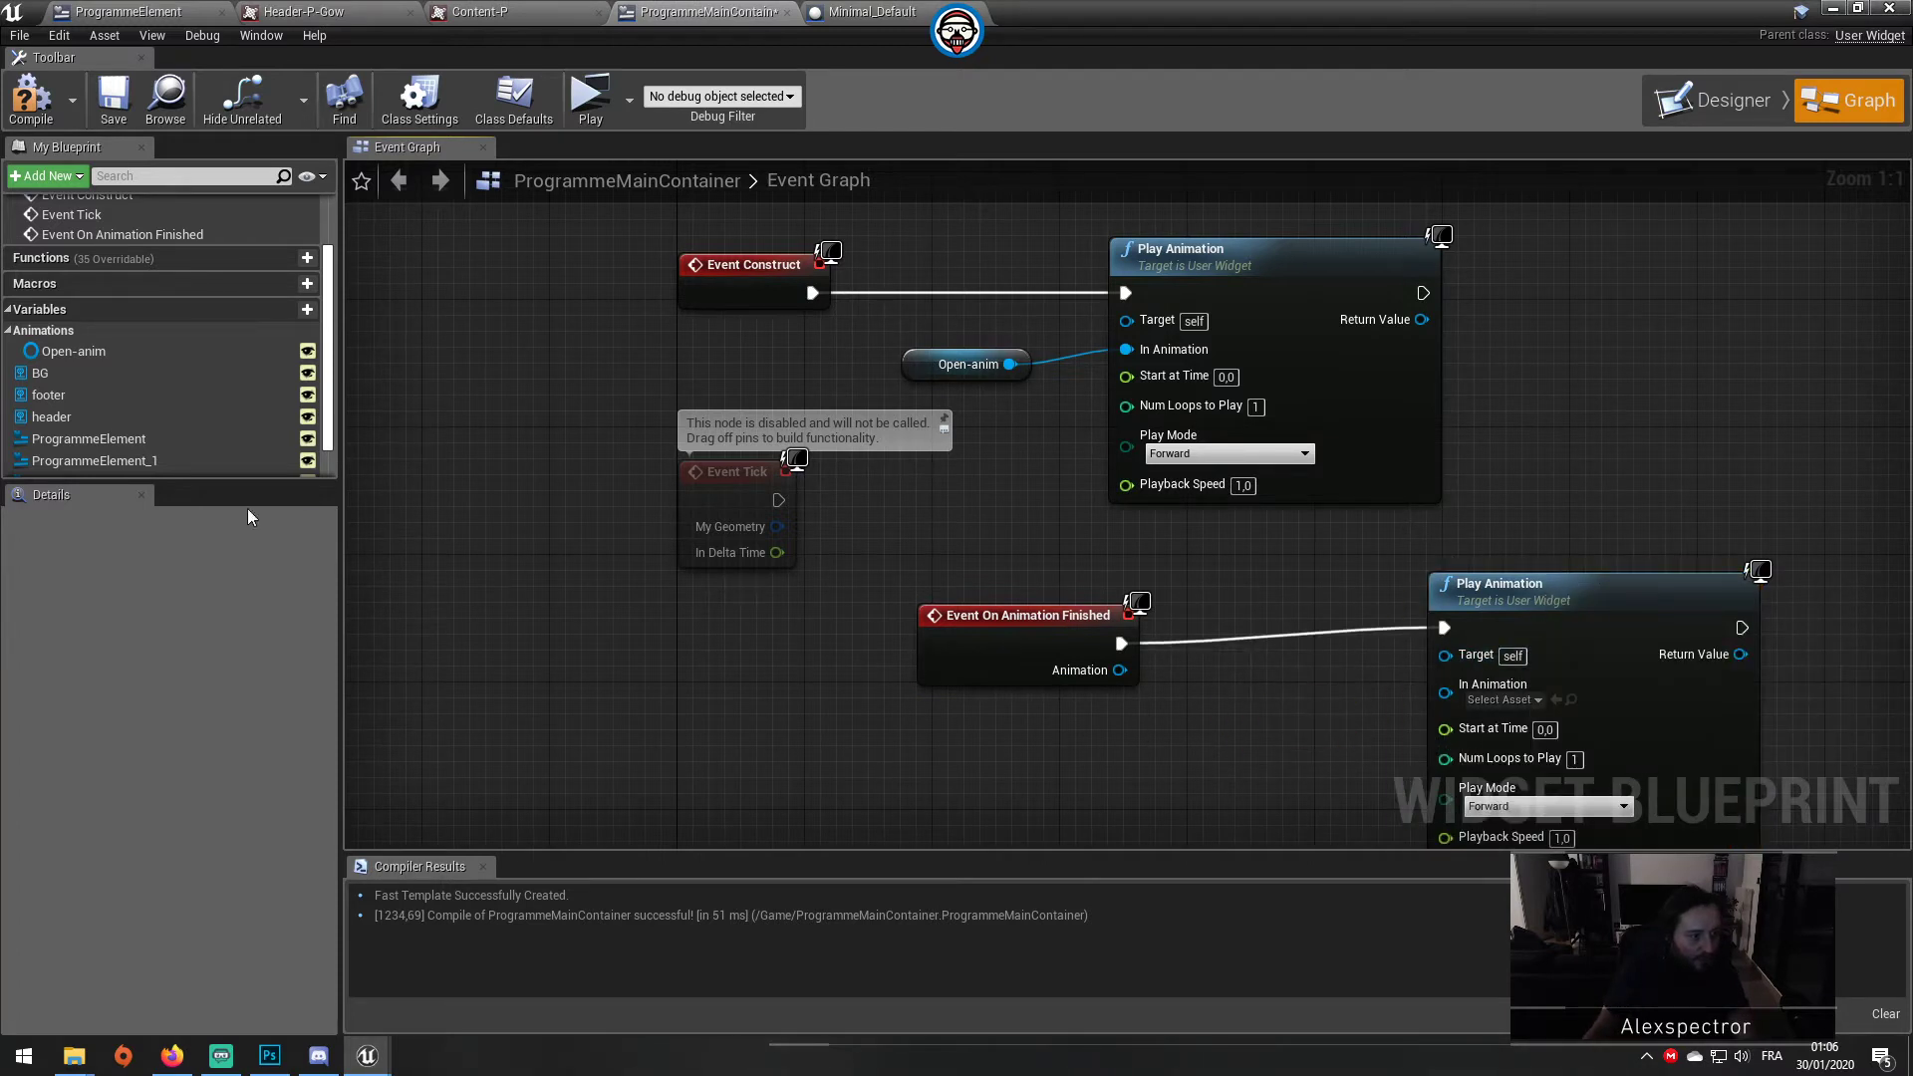
drag(90, 438, 924, 762)
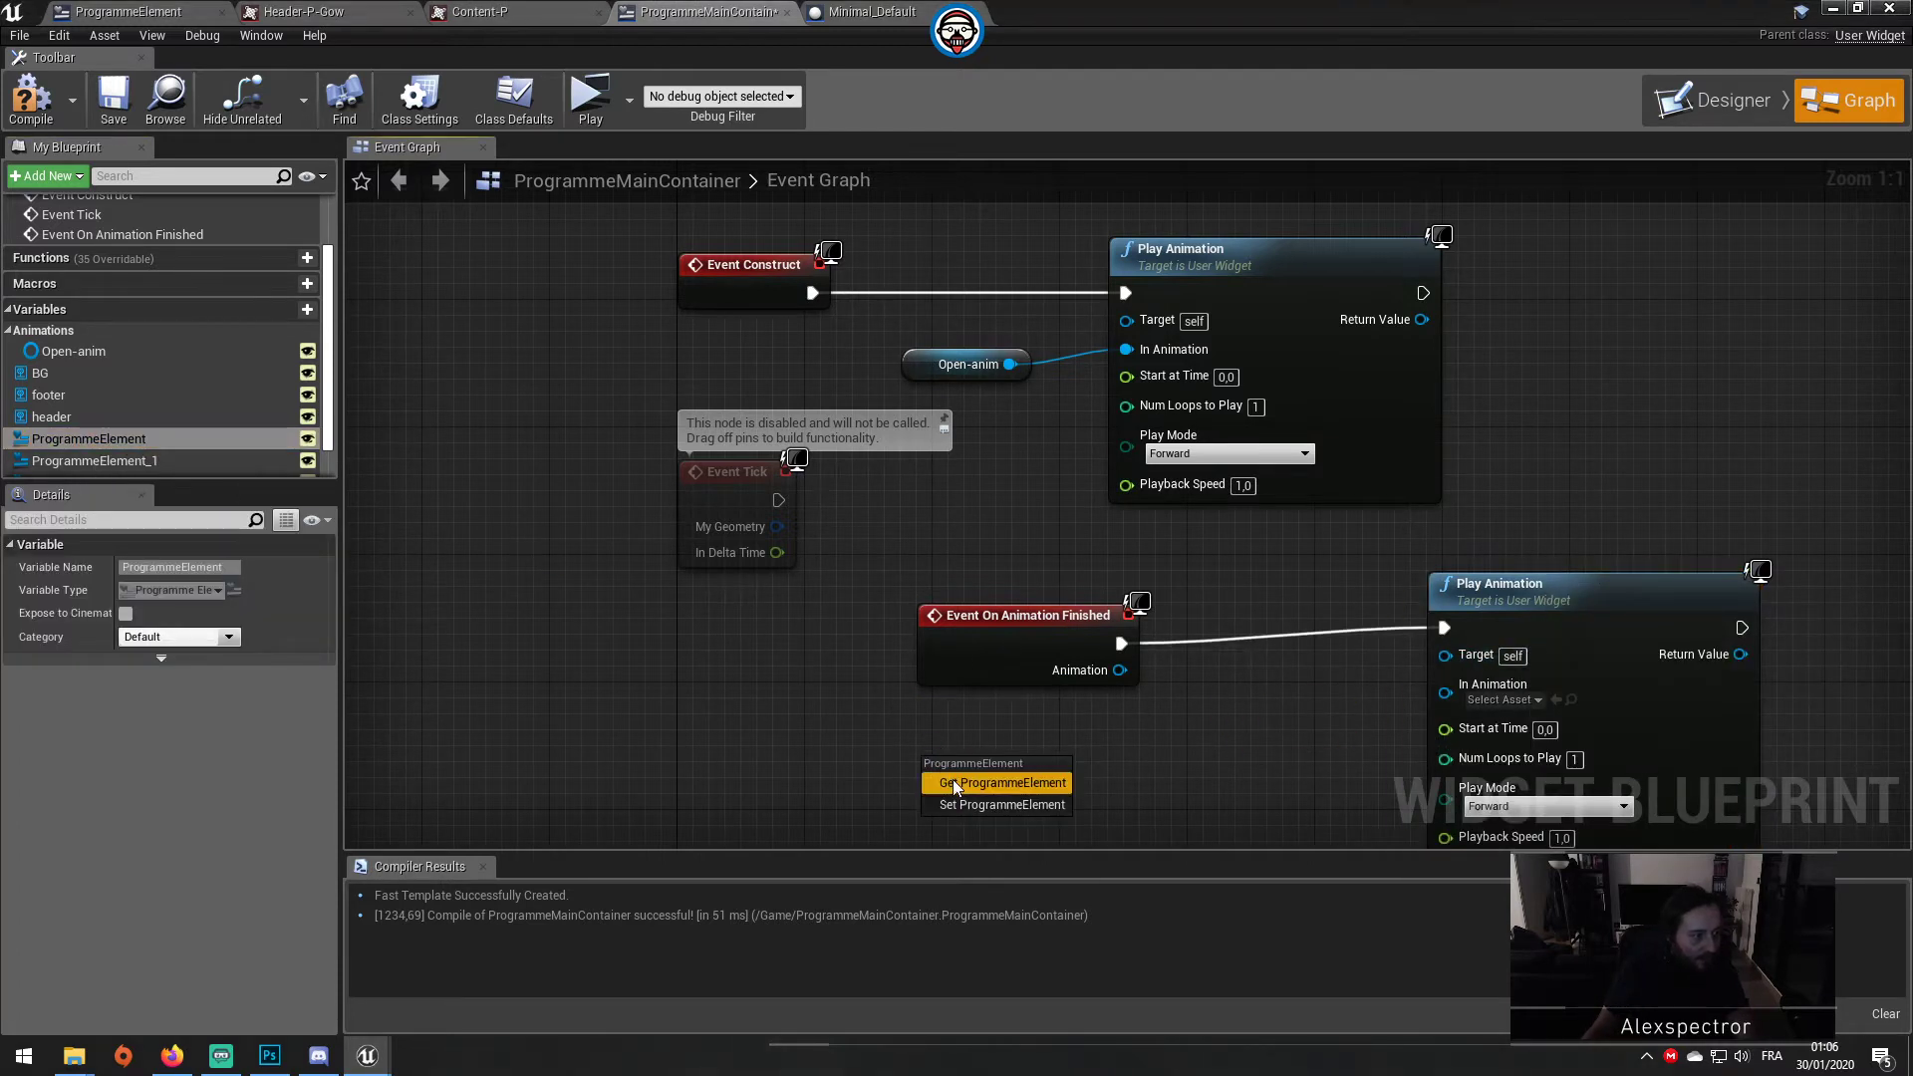
click(955, 785)
Step: Feed the element's Opening-anim into the second Play Animation node
drag(1055, 778, 1230, 783)
text(o)
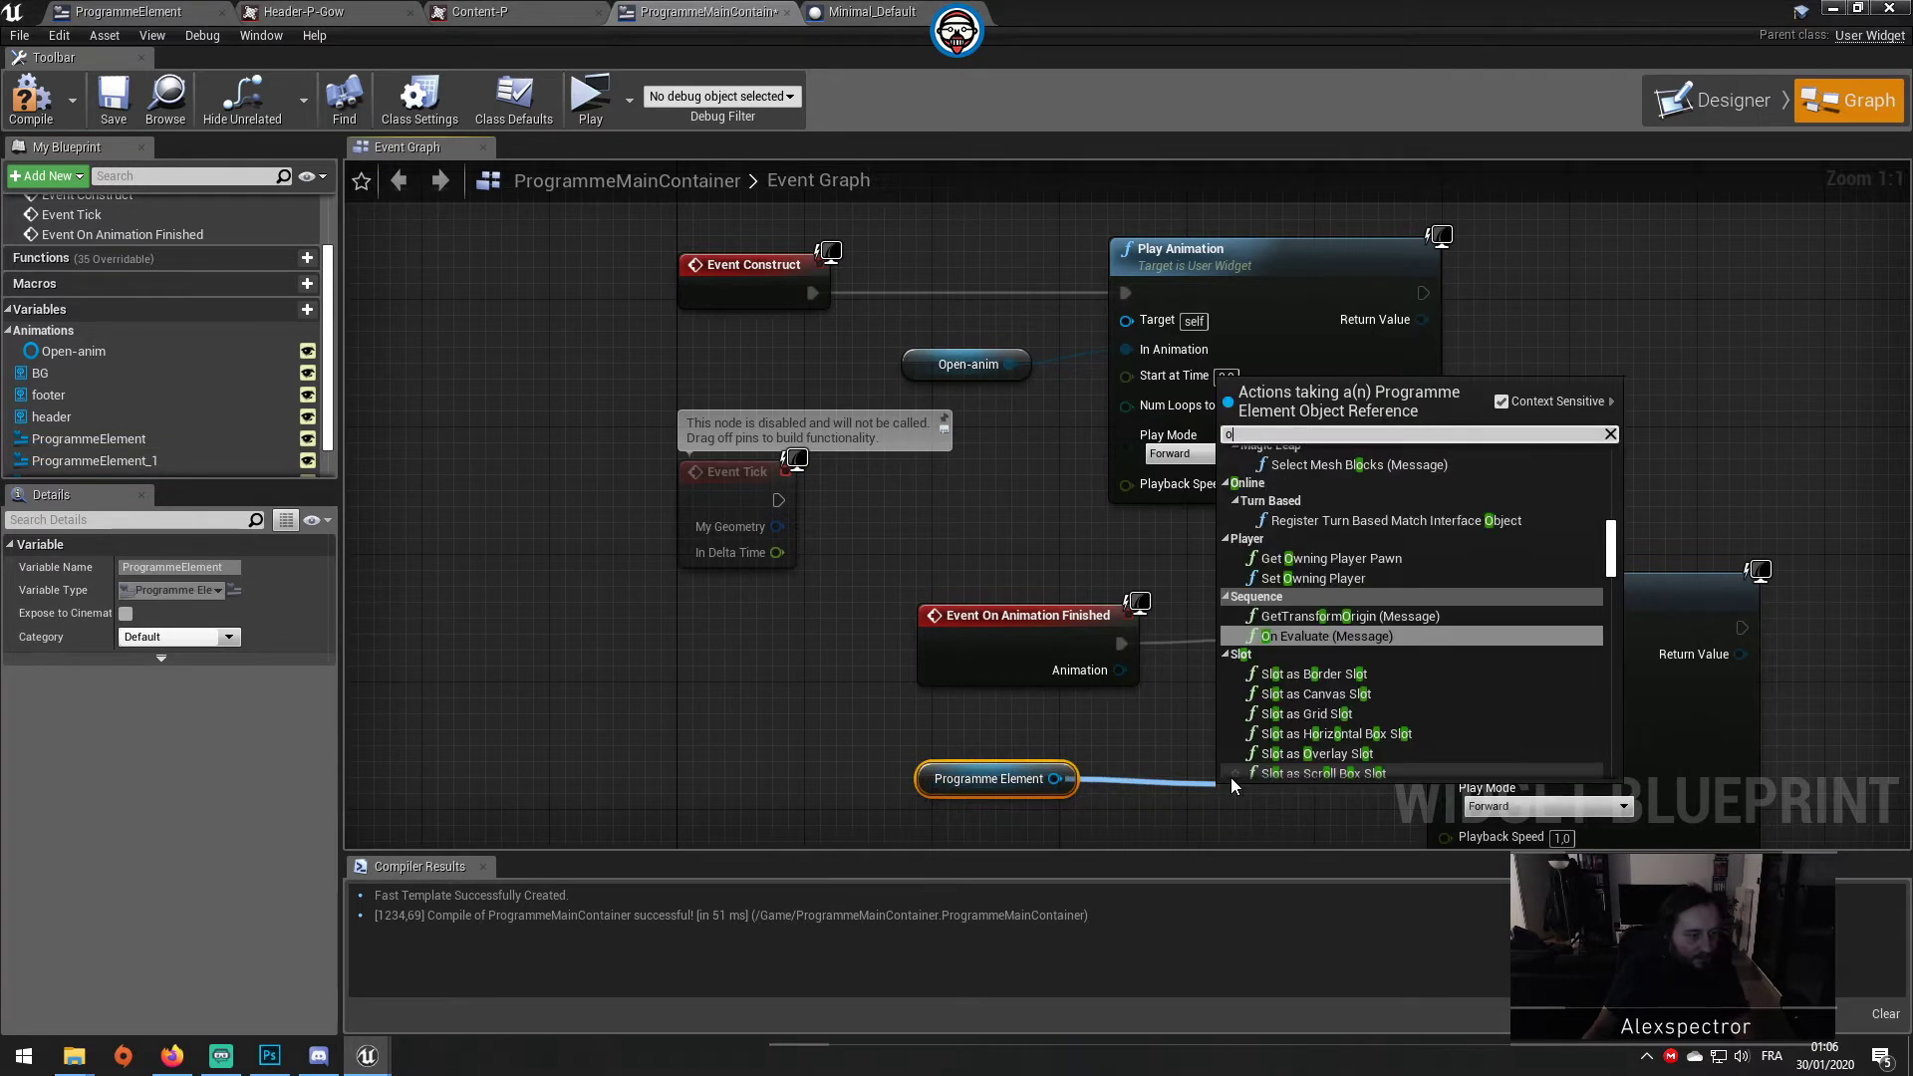
text(penn)
key(BackSpace)
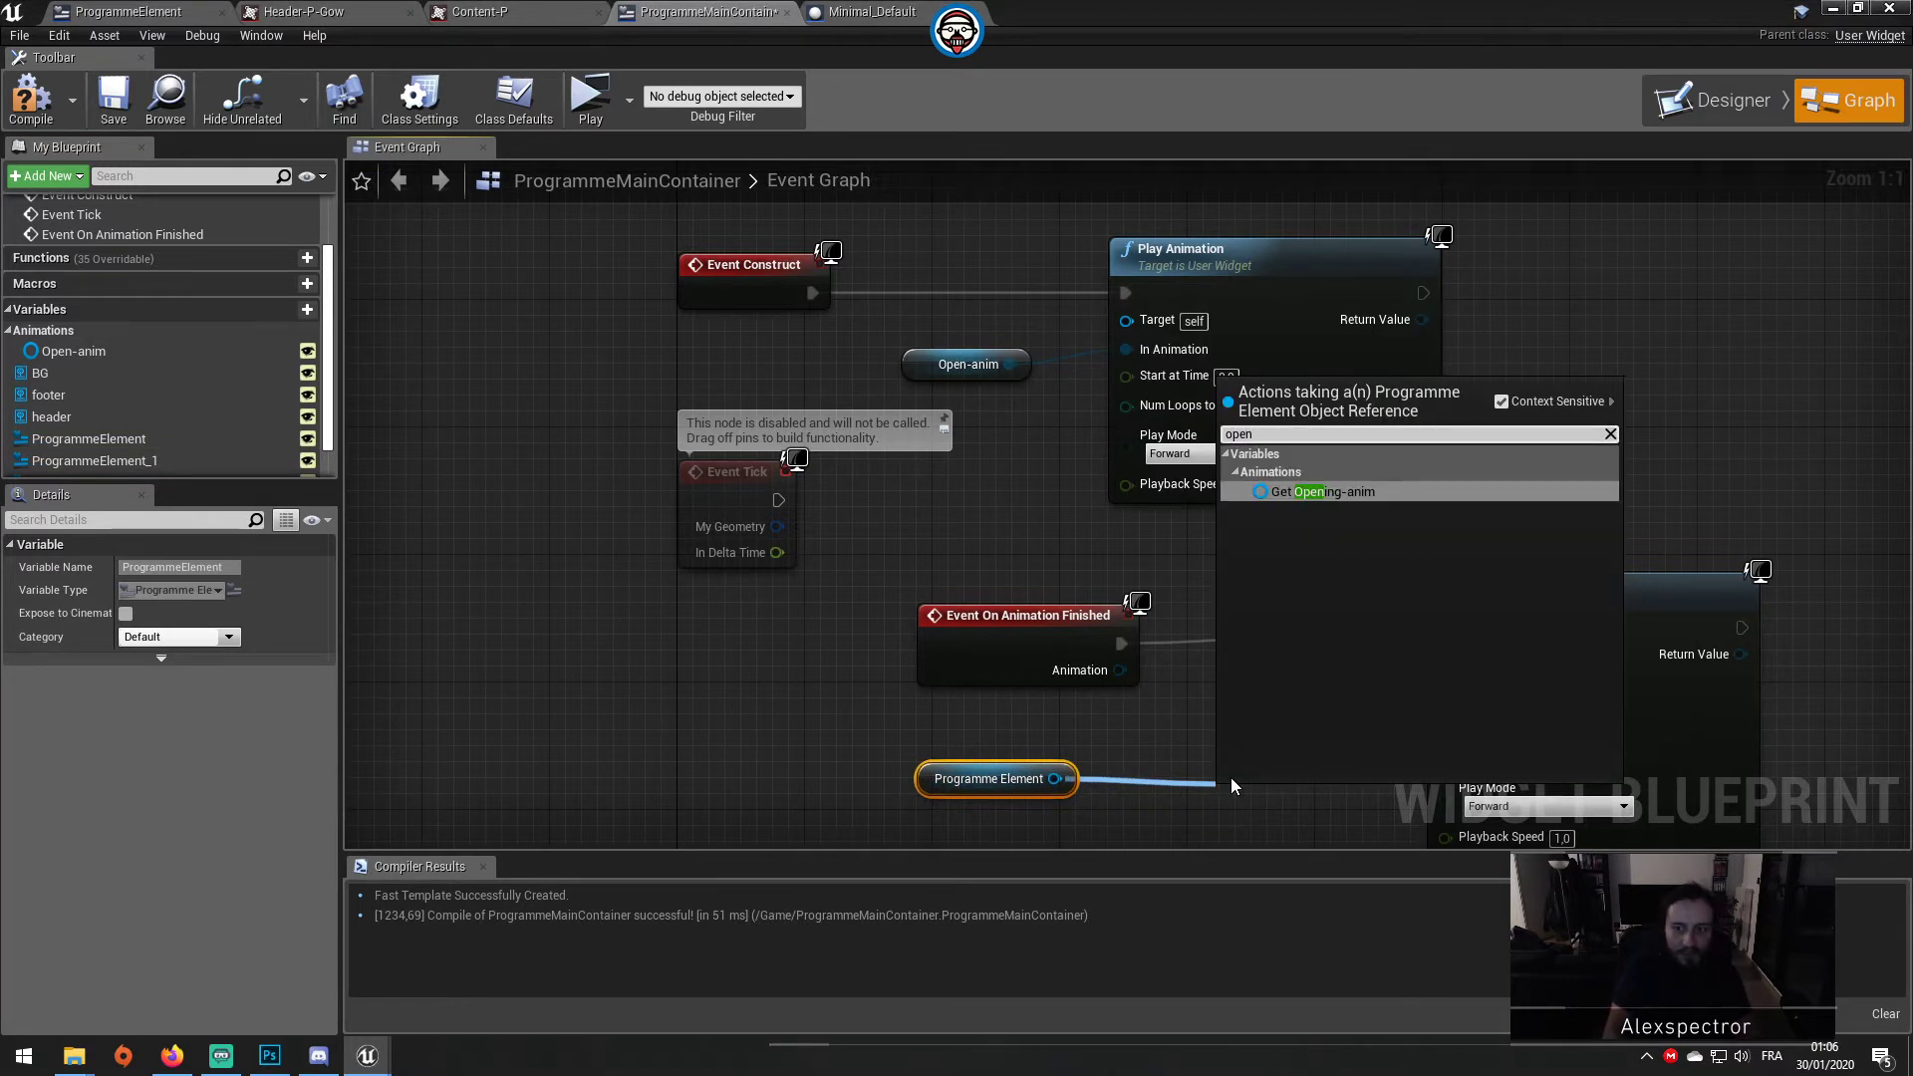
click(1320, 491)
right_drag(1313, 782, 1306, 650)
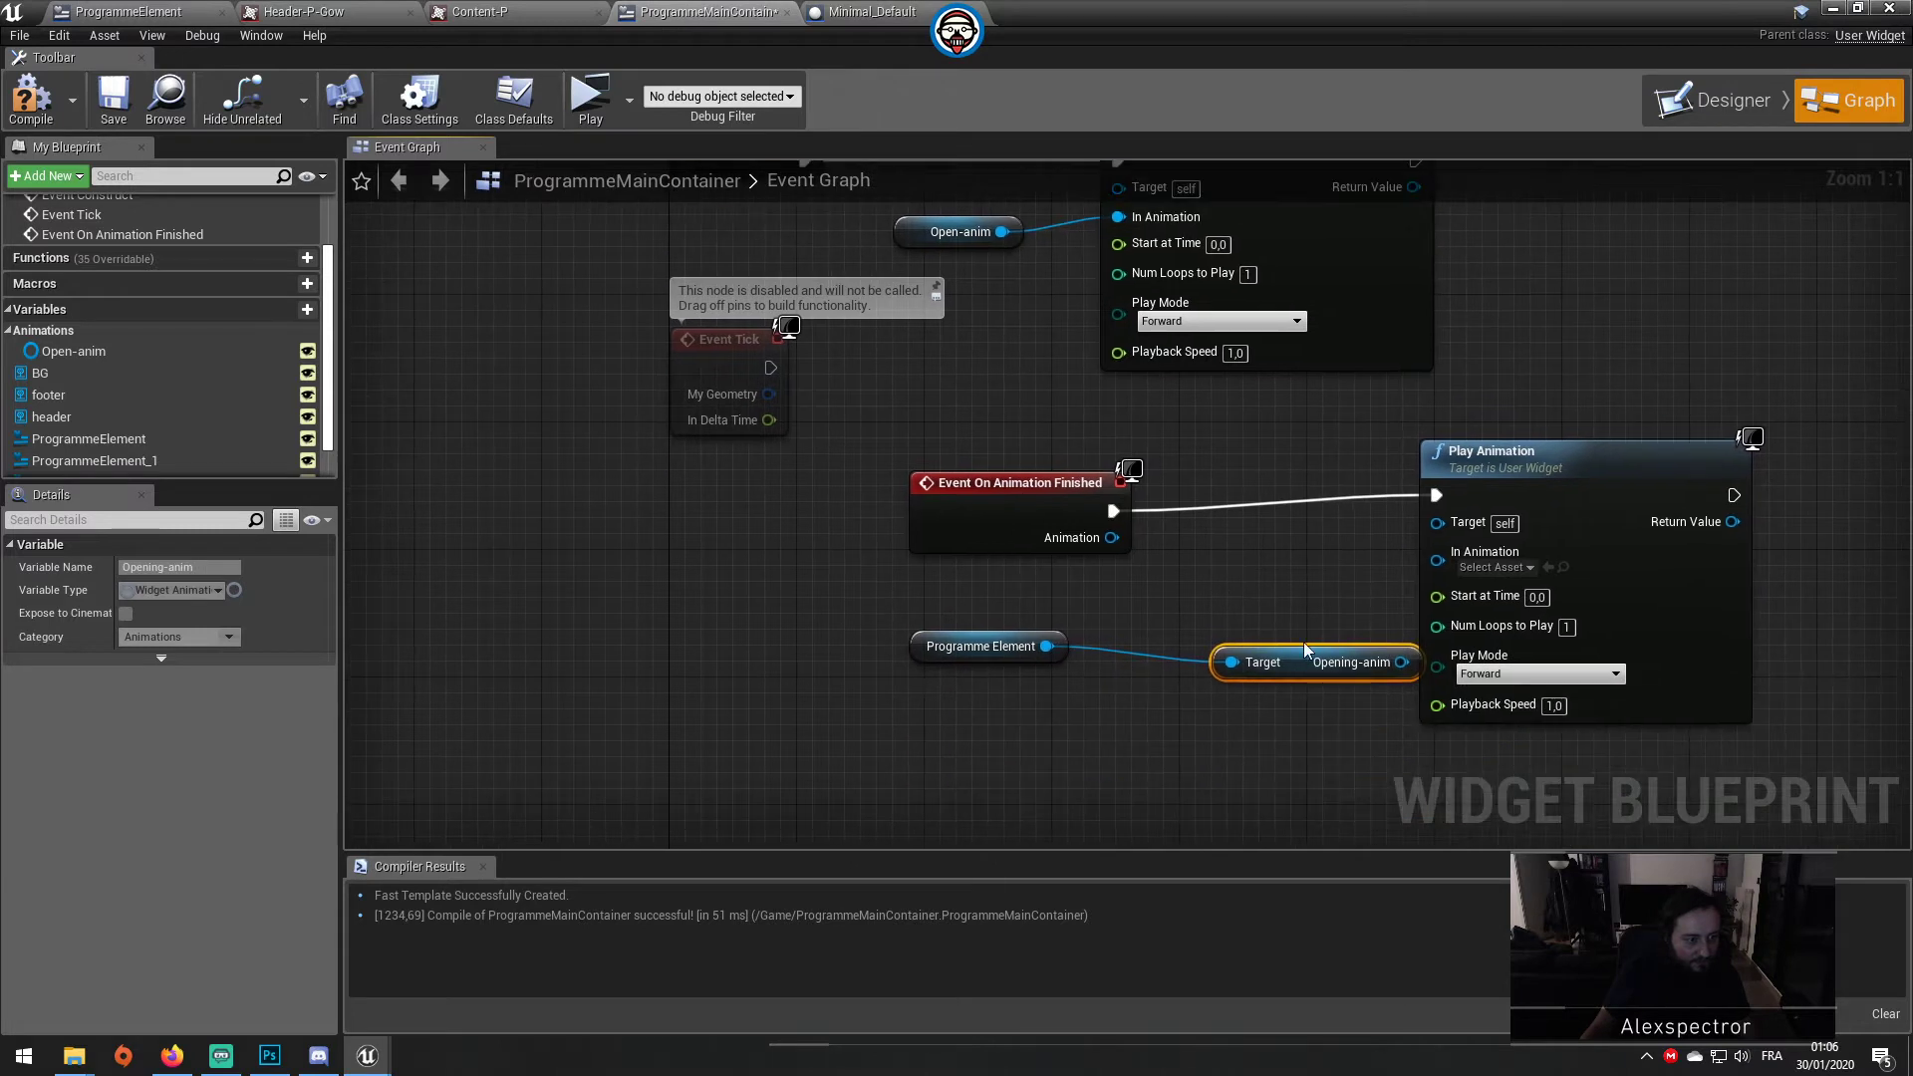
mouse_move(1306, 650)
mouse_down()
mouse_move(1194, 682)
mouse_move(1436, 569)
mouse_move(1048, 646)
mouse_up()
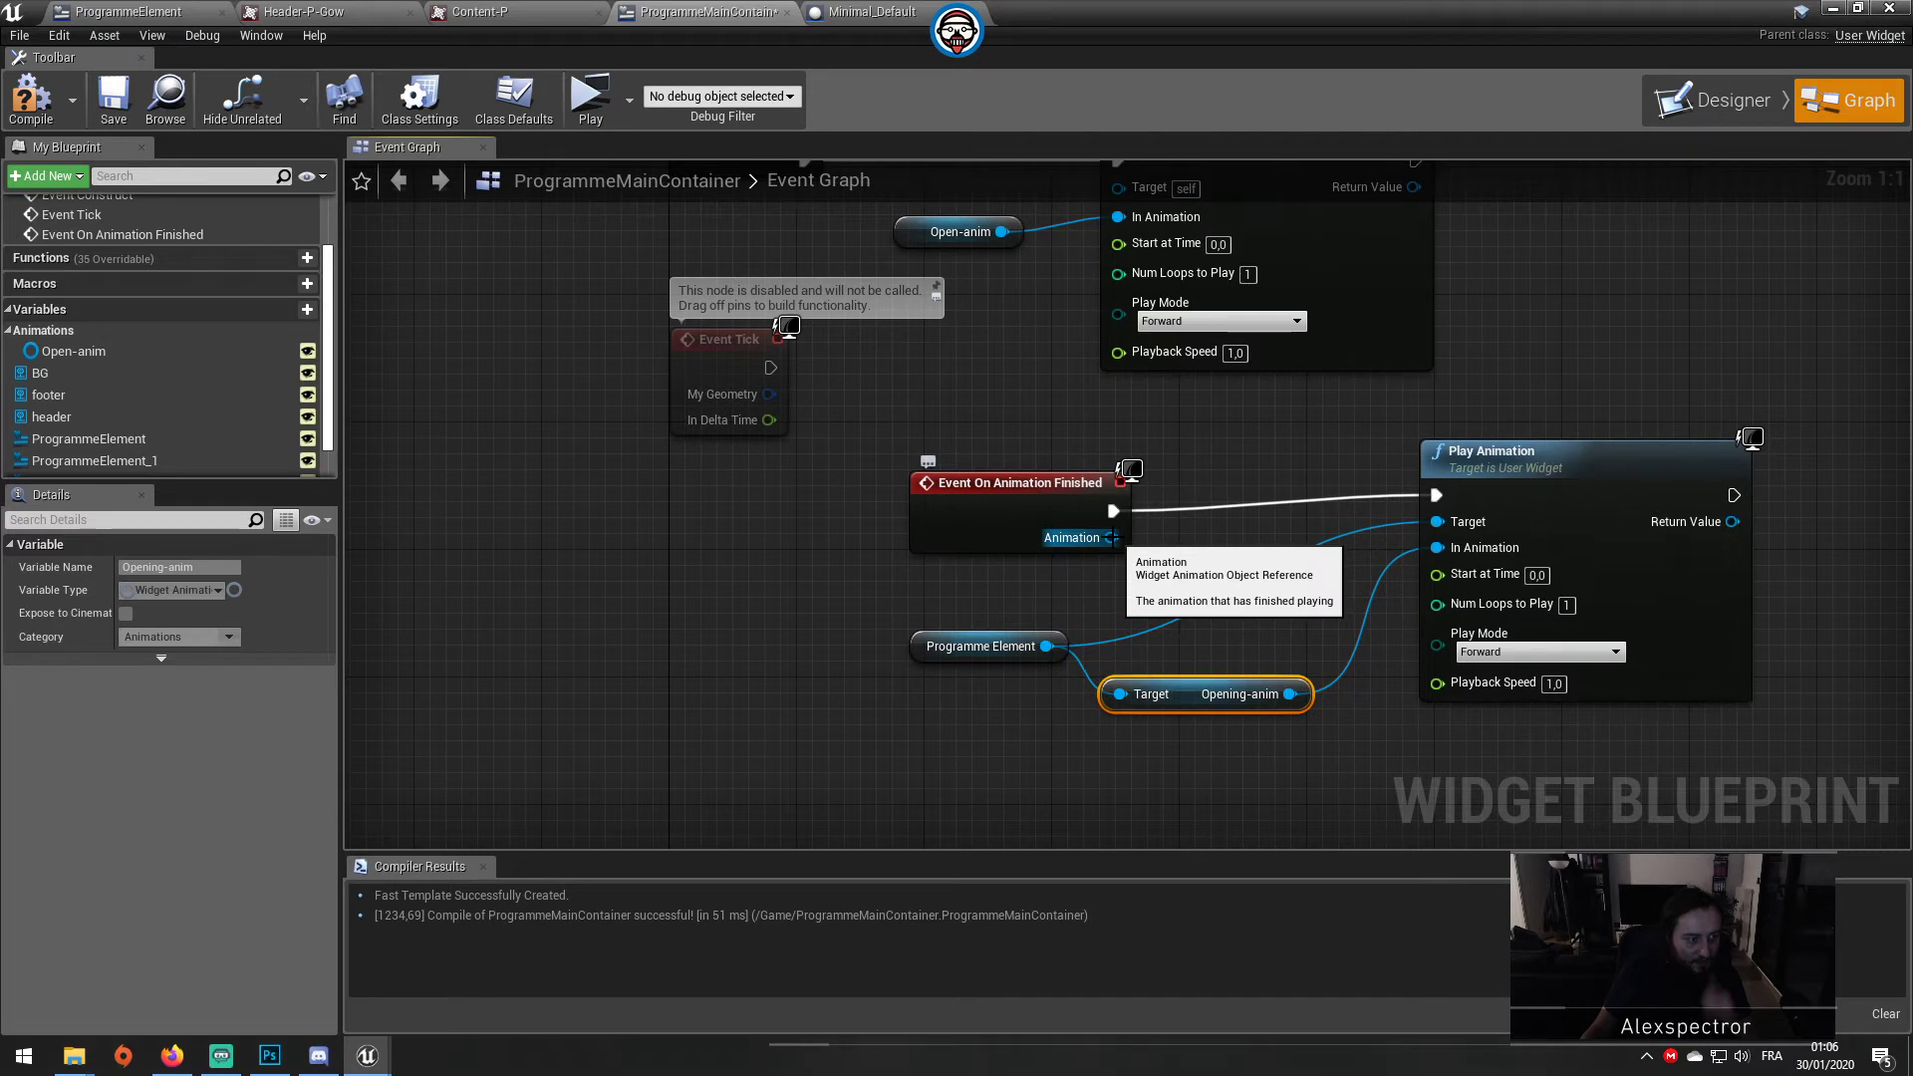
Step: Tidy the graph, dismiss an 'open an' action search, and compile the widget blueprint
right_drag(1017, 509, 1172, 675)
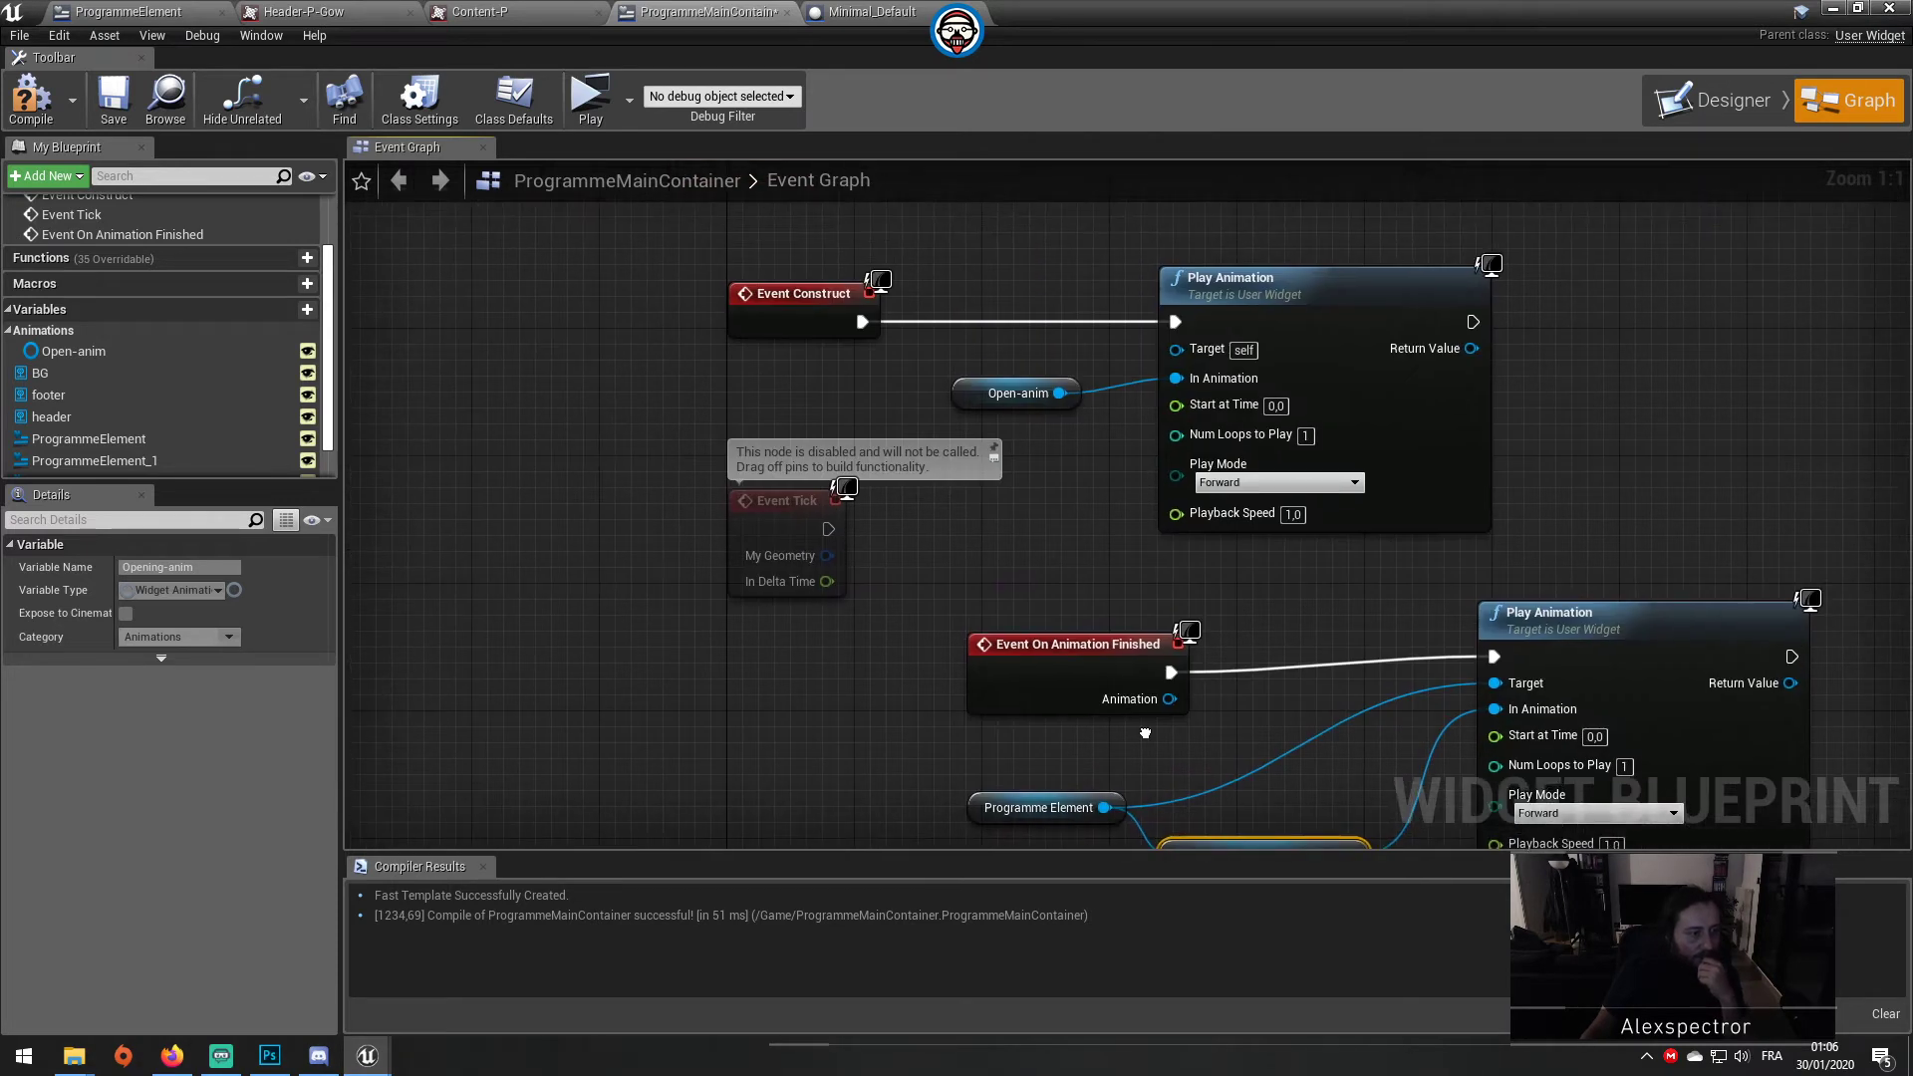
drag(1172, 674, 1124, 659)
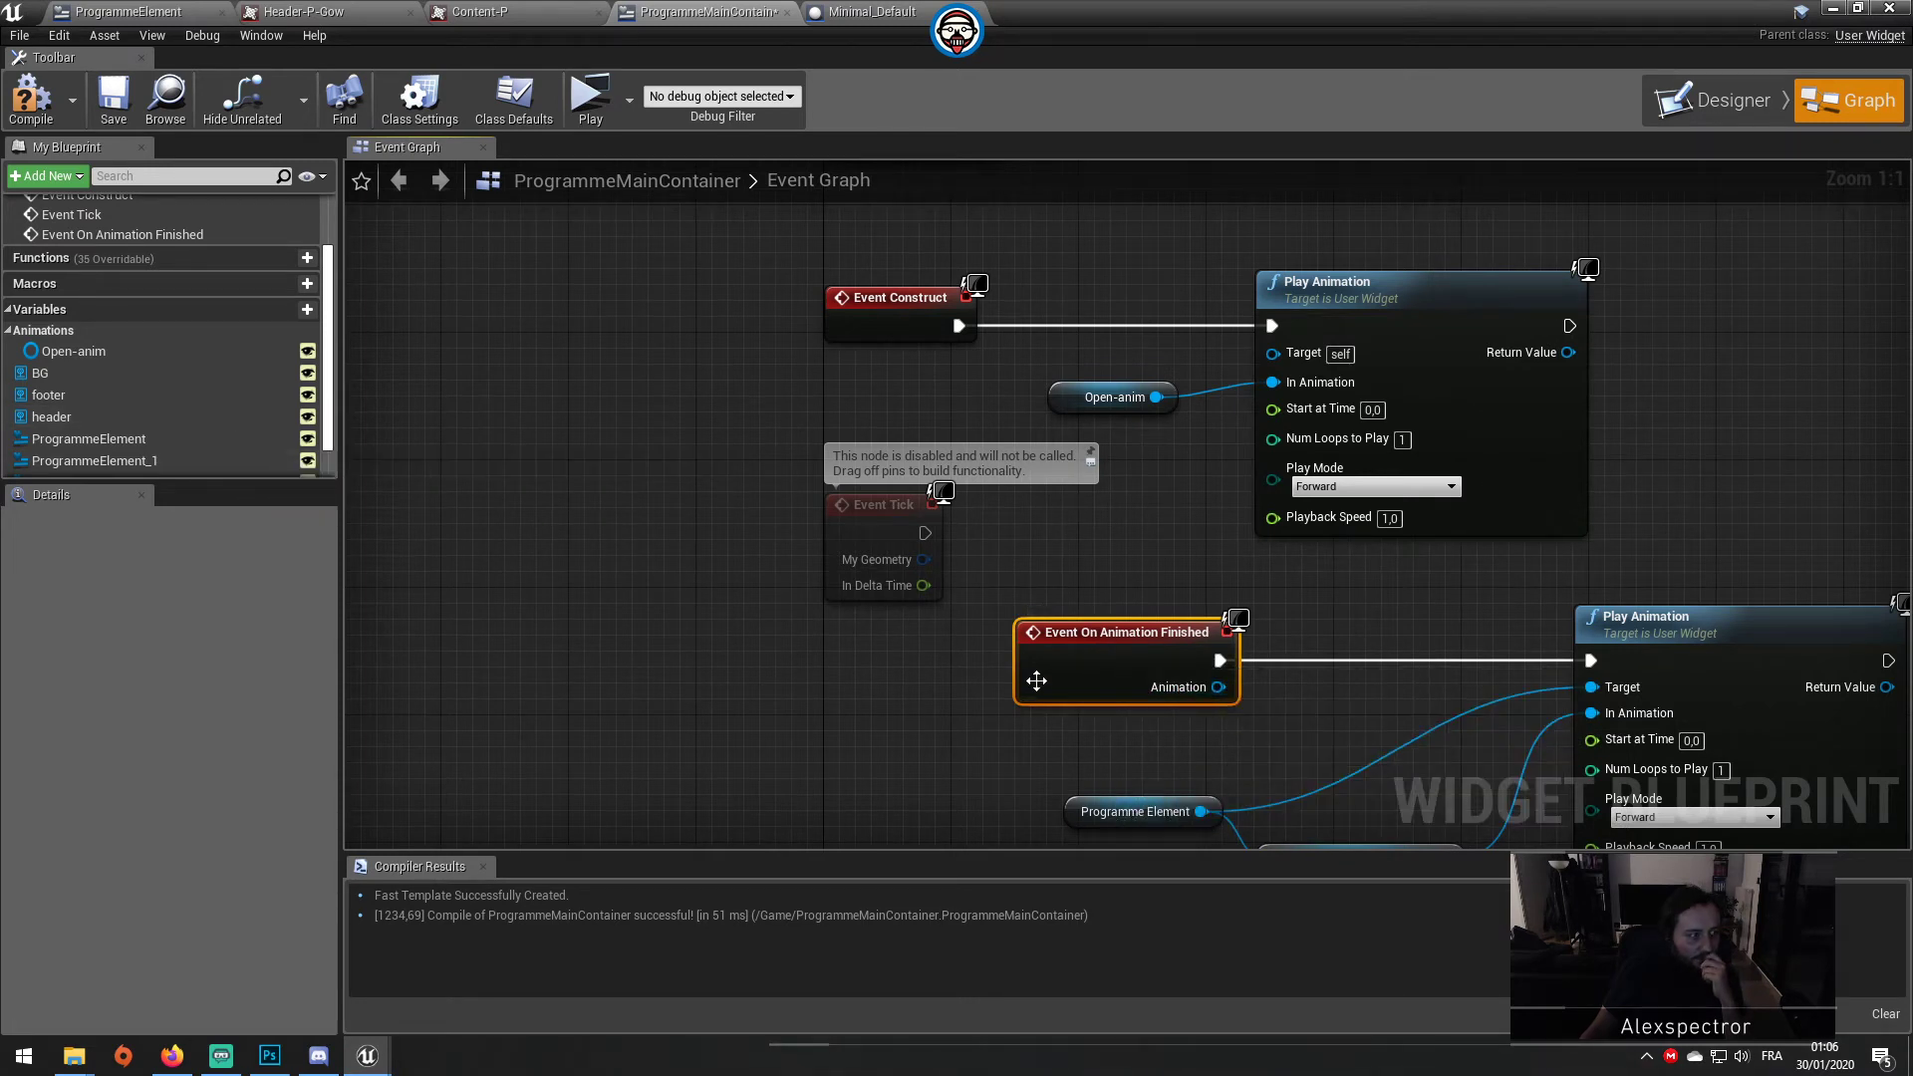
drag(1218, 686, 1315, 706)
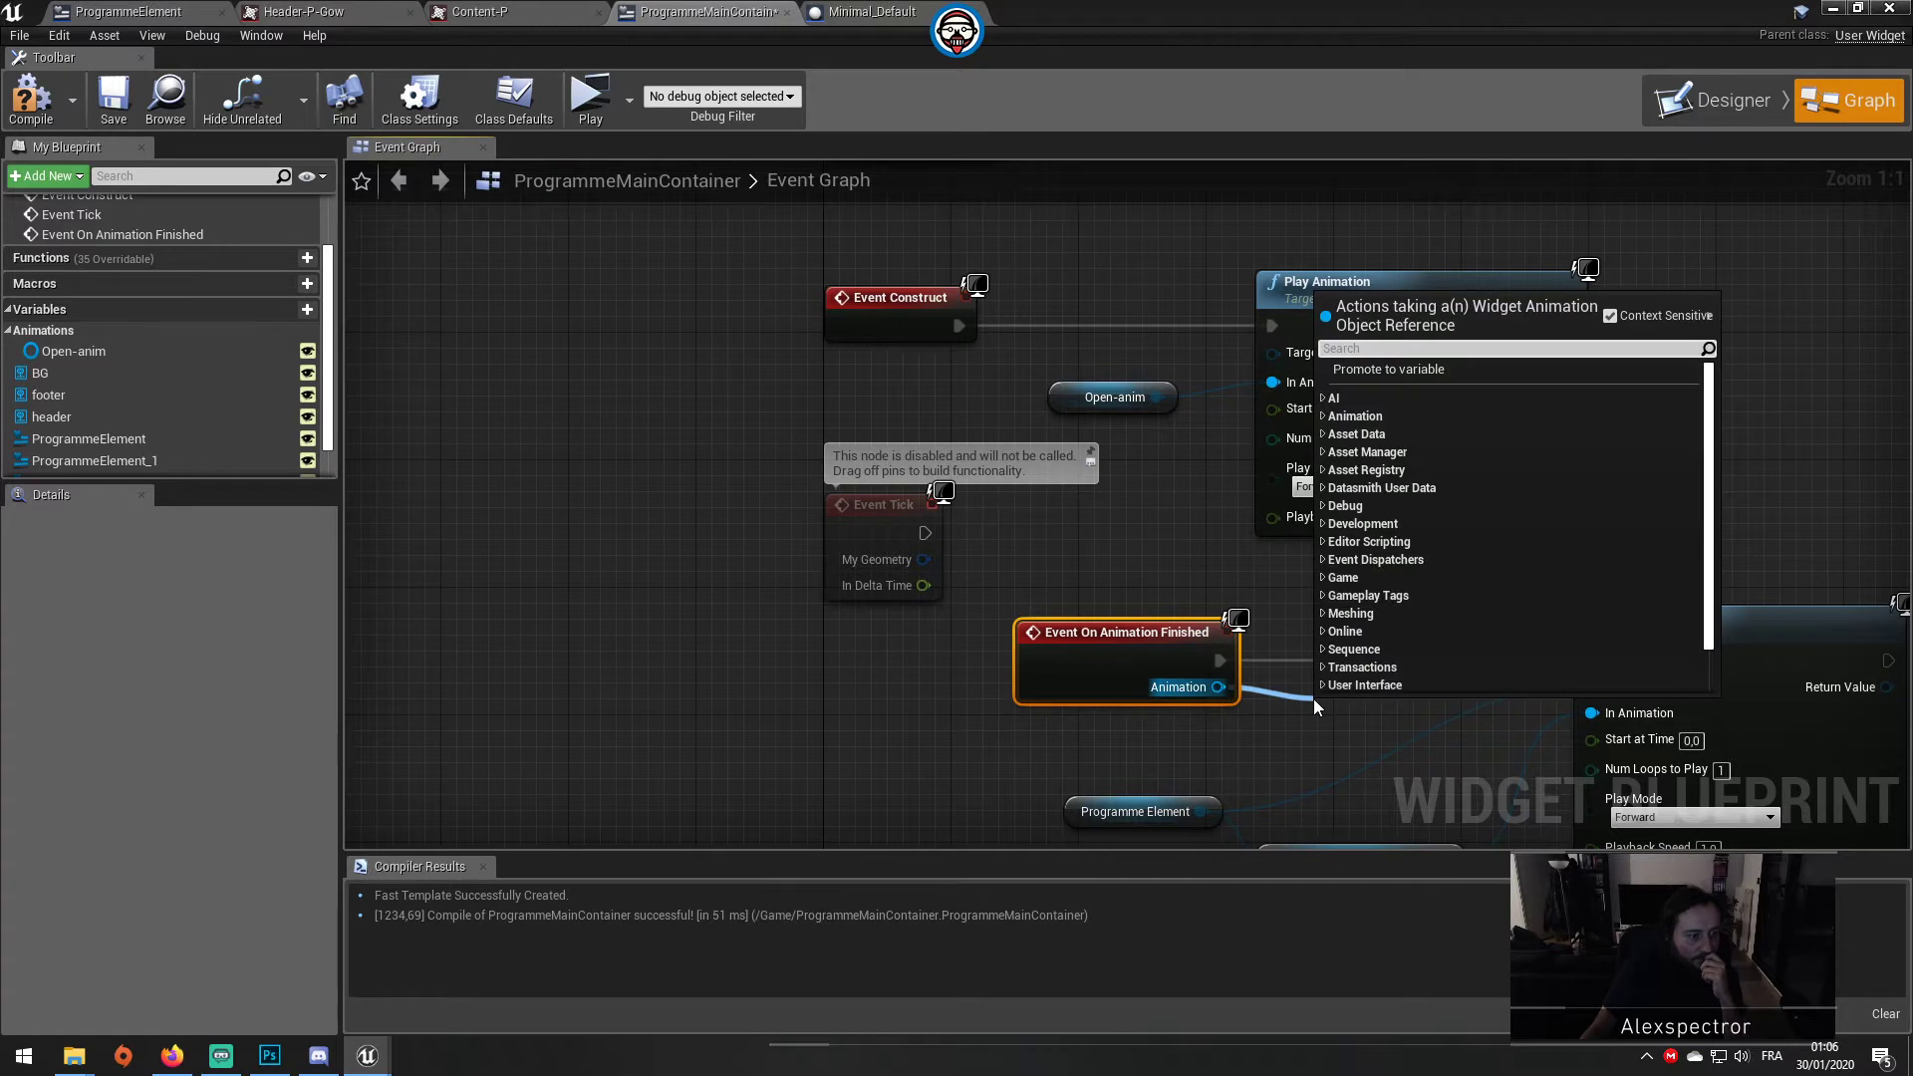
text(ope)
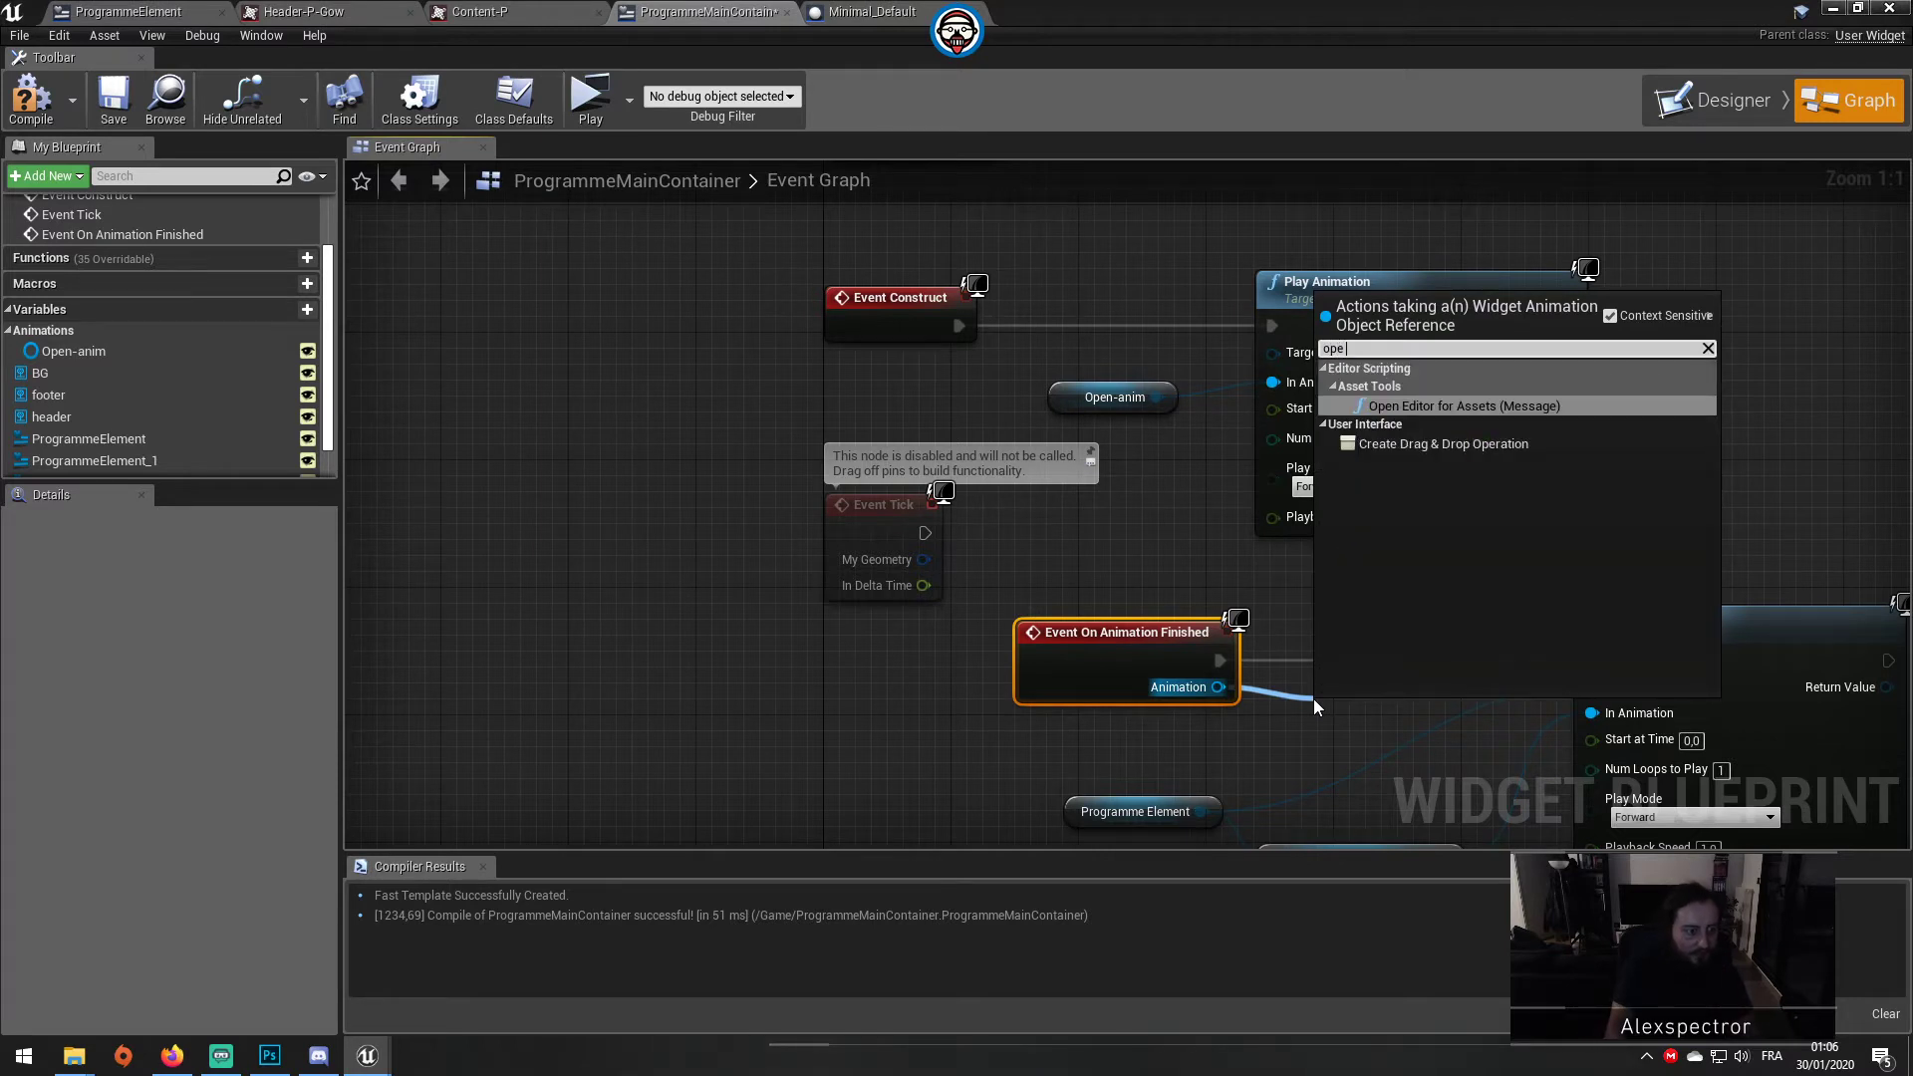
text(n anim)
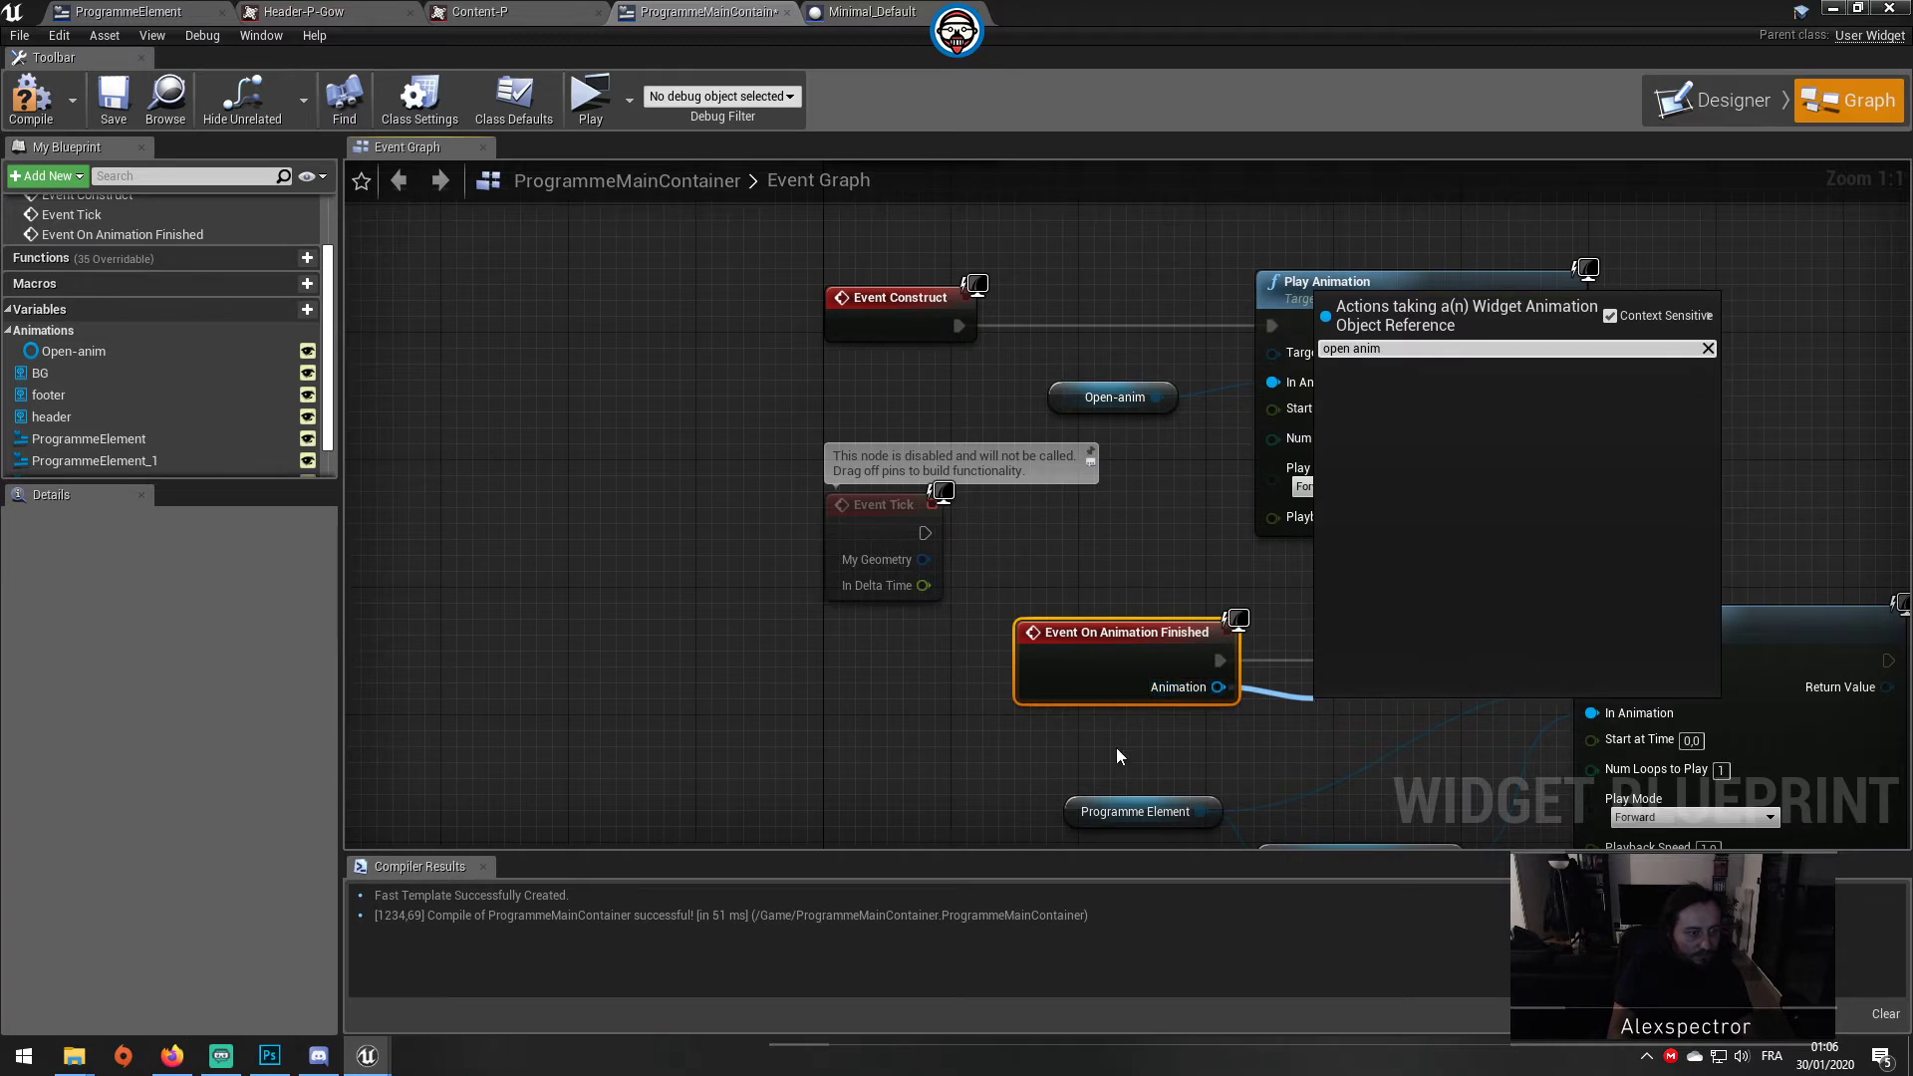
click(1106, 750)
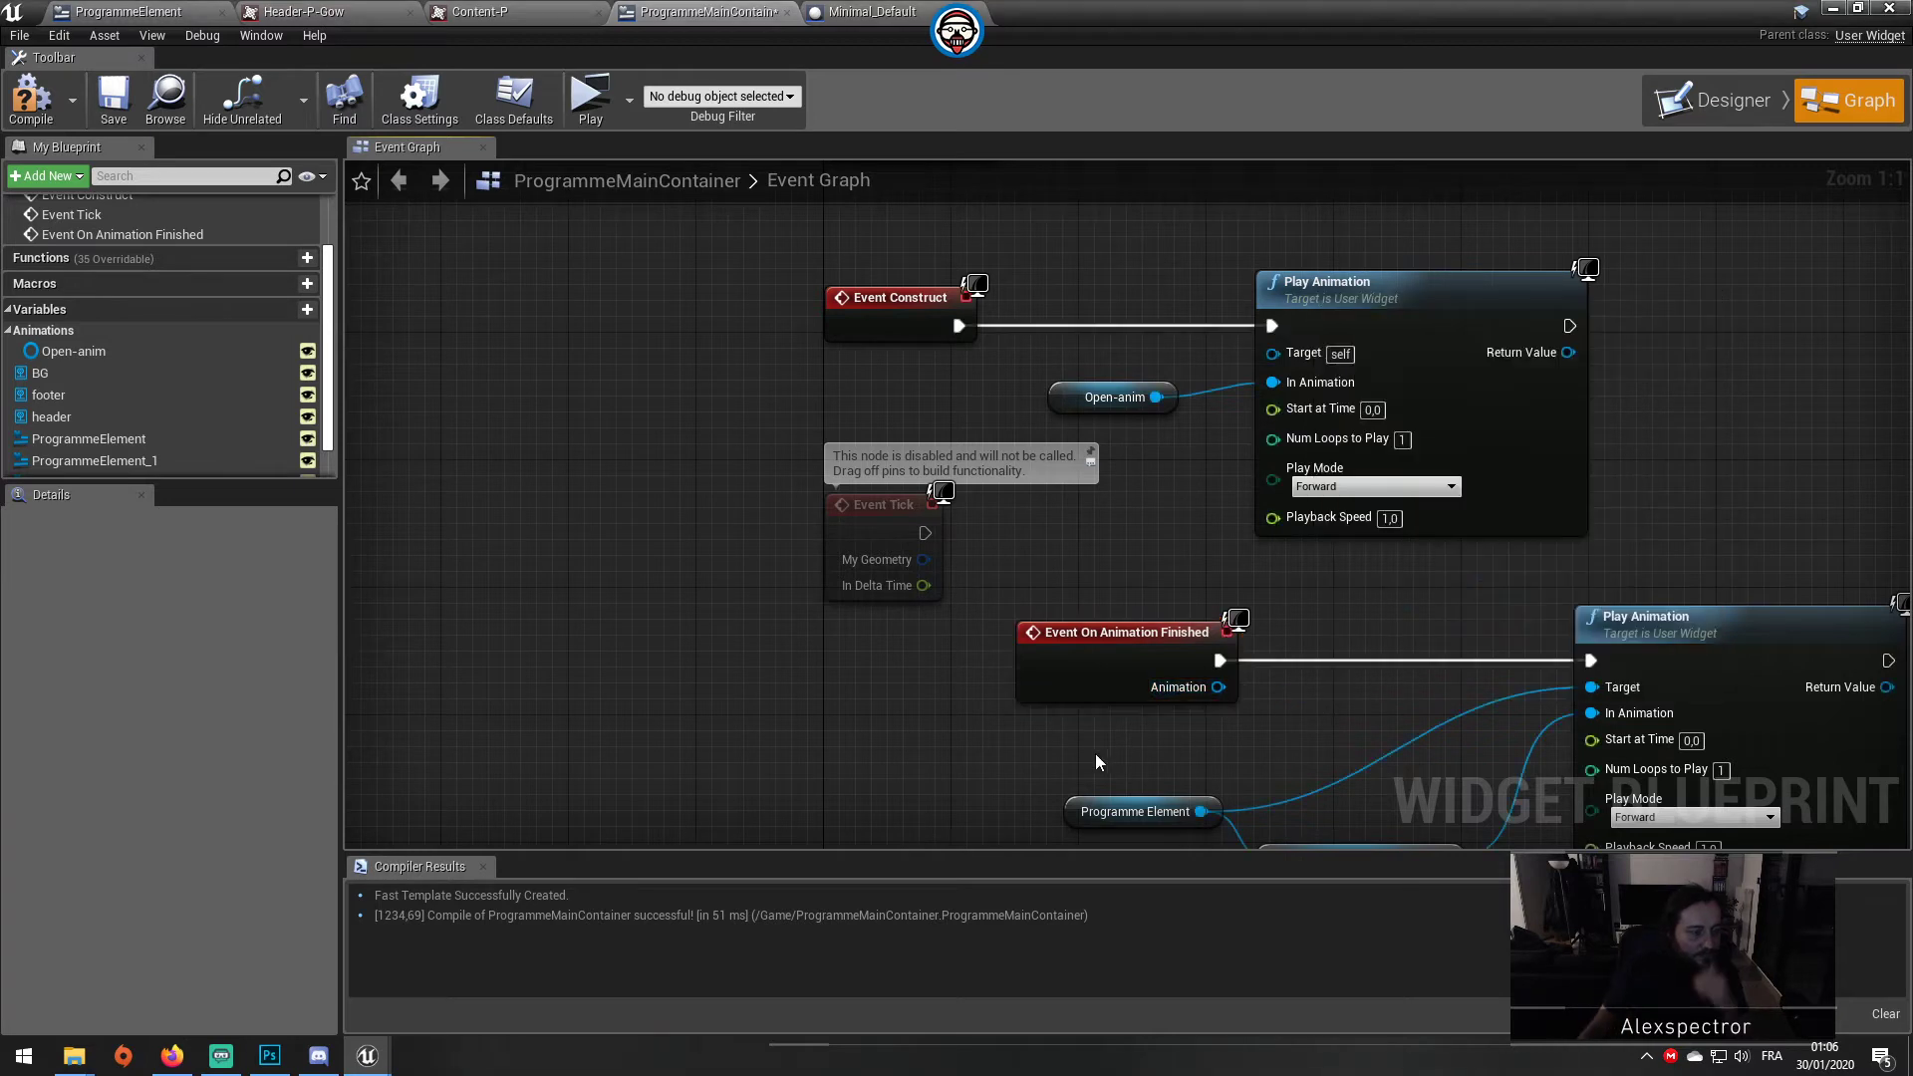
click(31, 100)
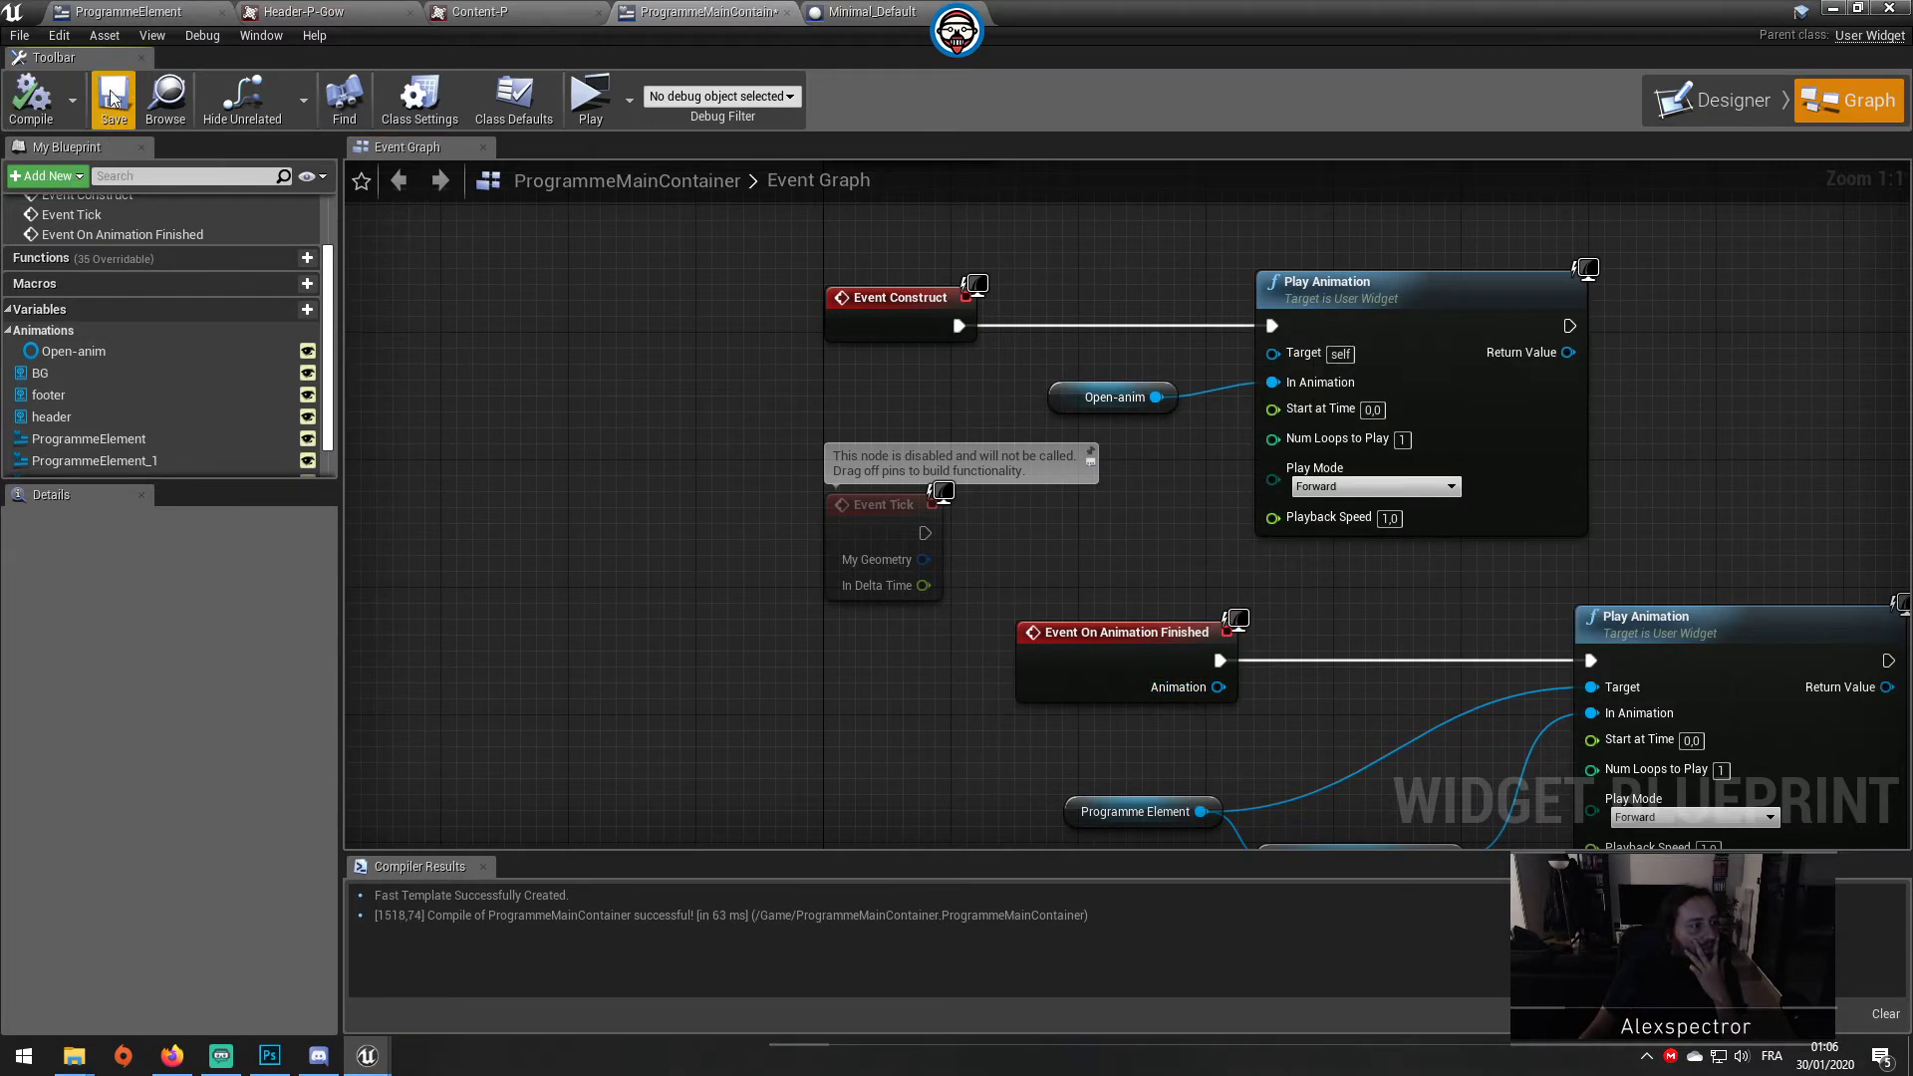
right_drag(851, 575, 894, 566)
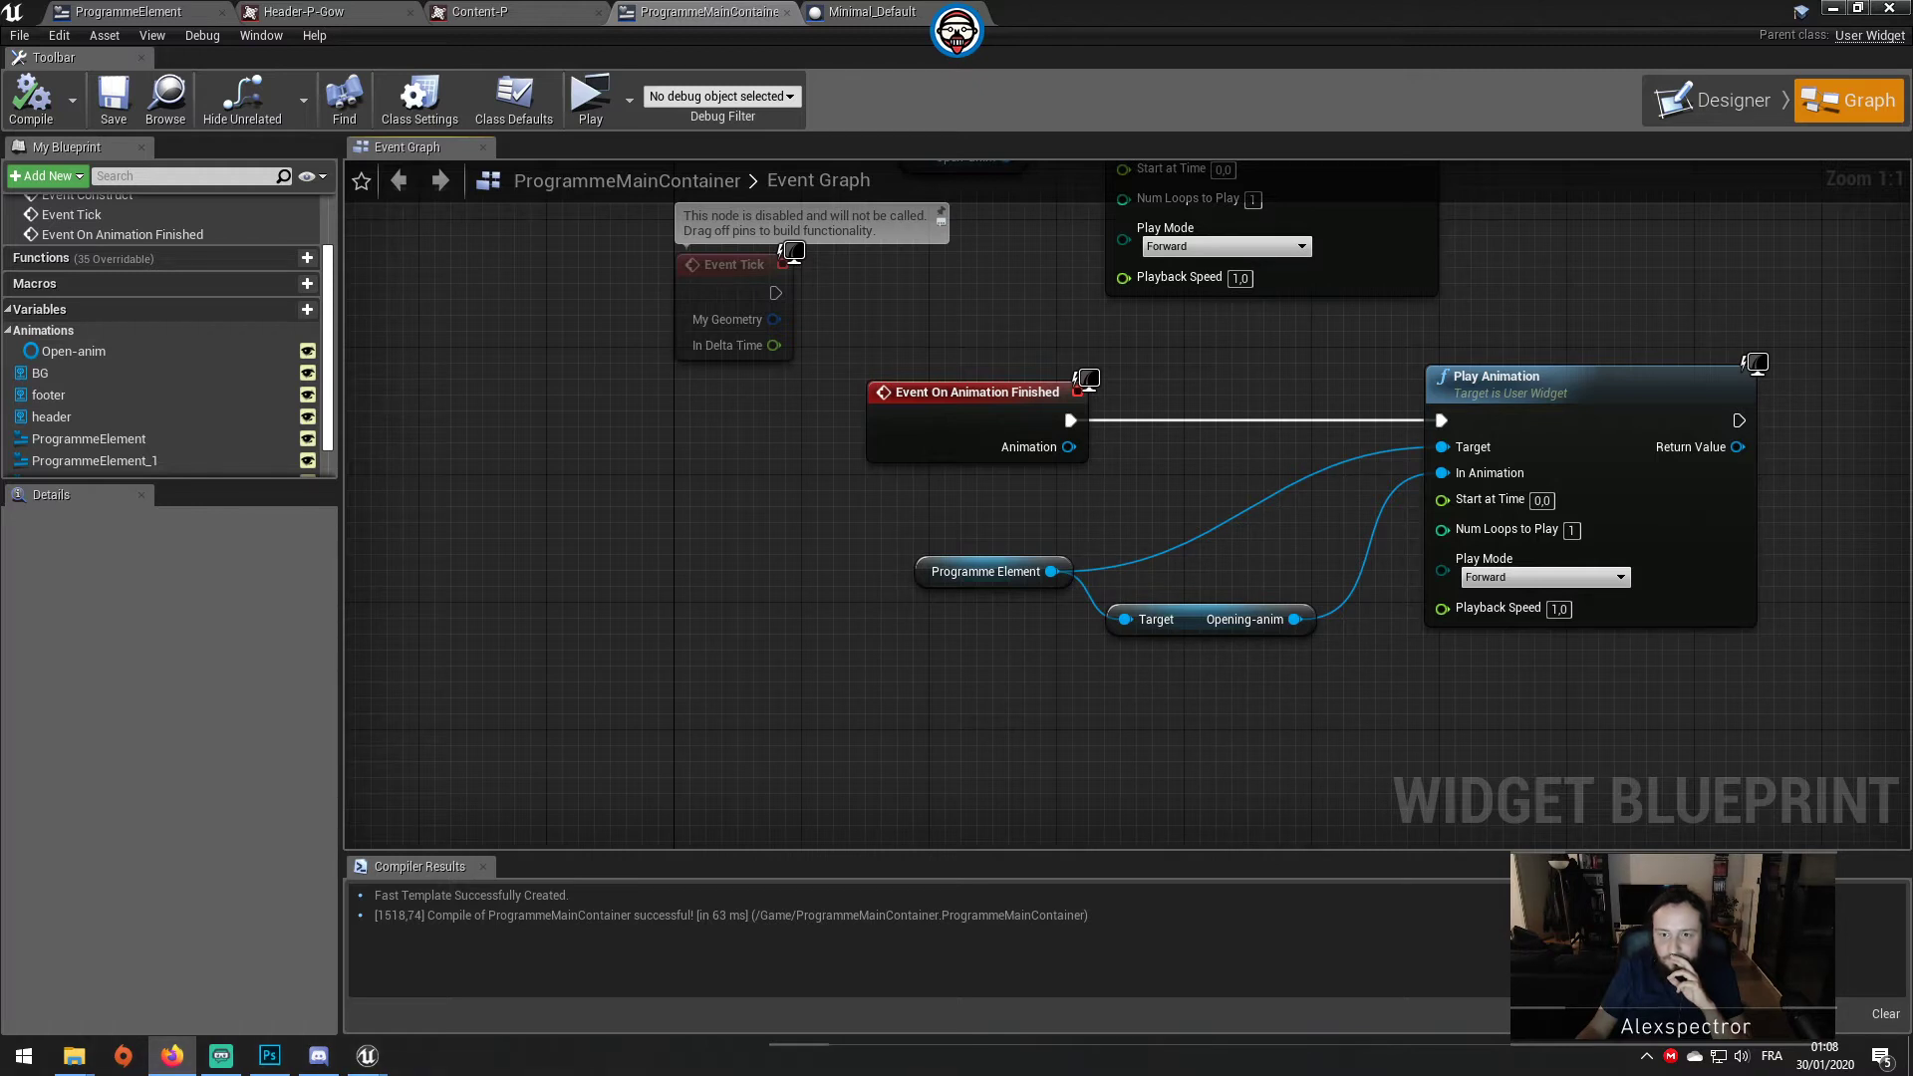
click(1883, 111)
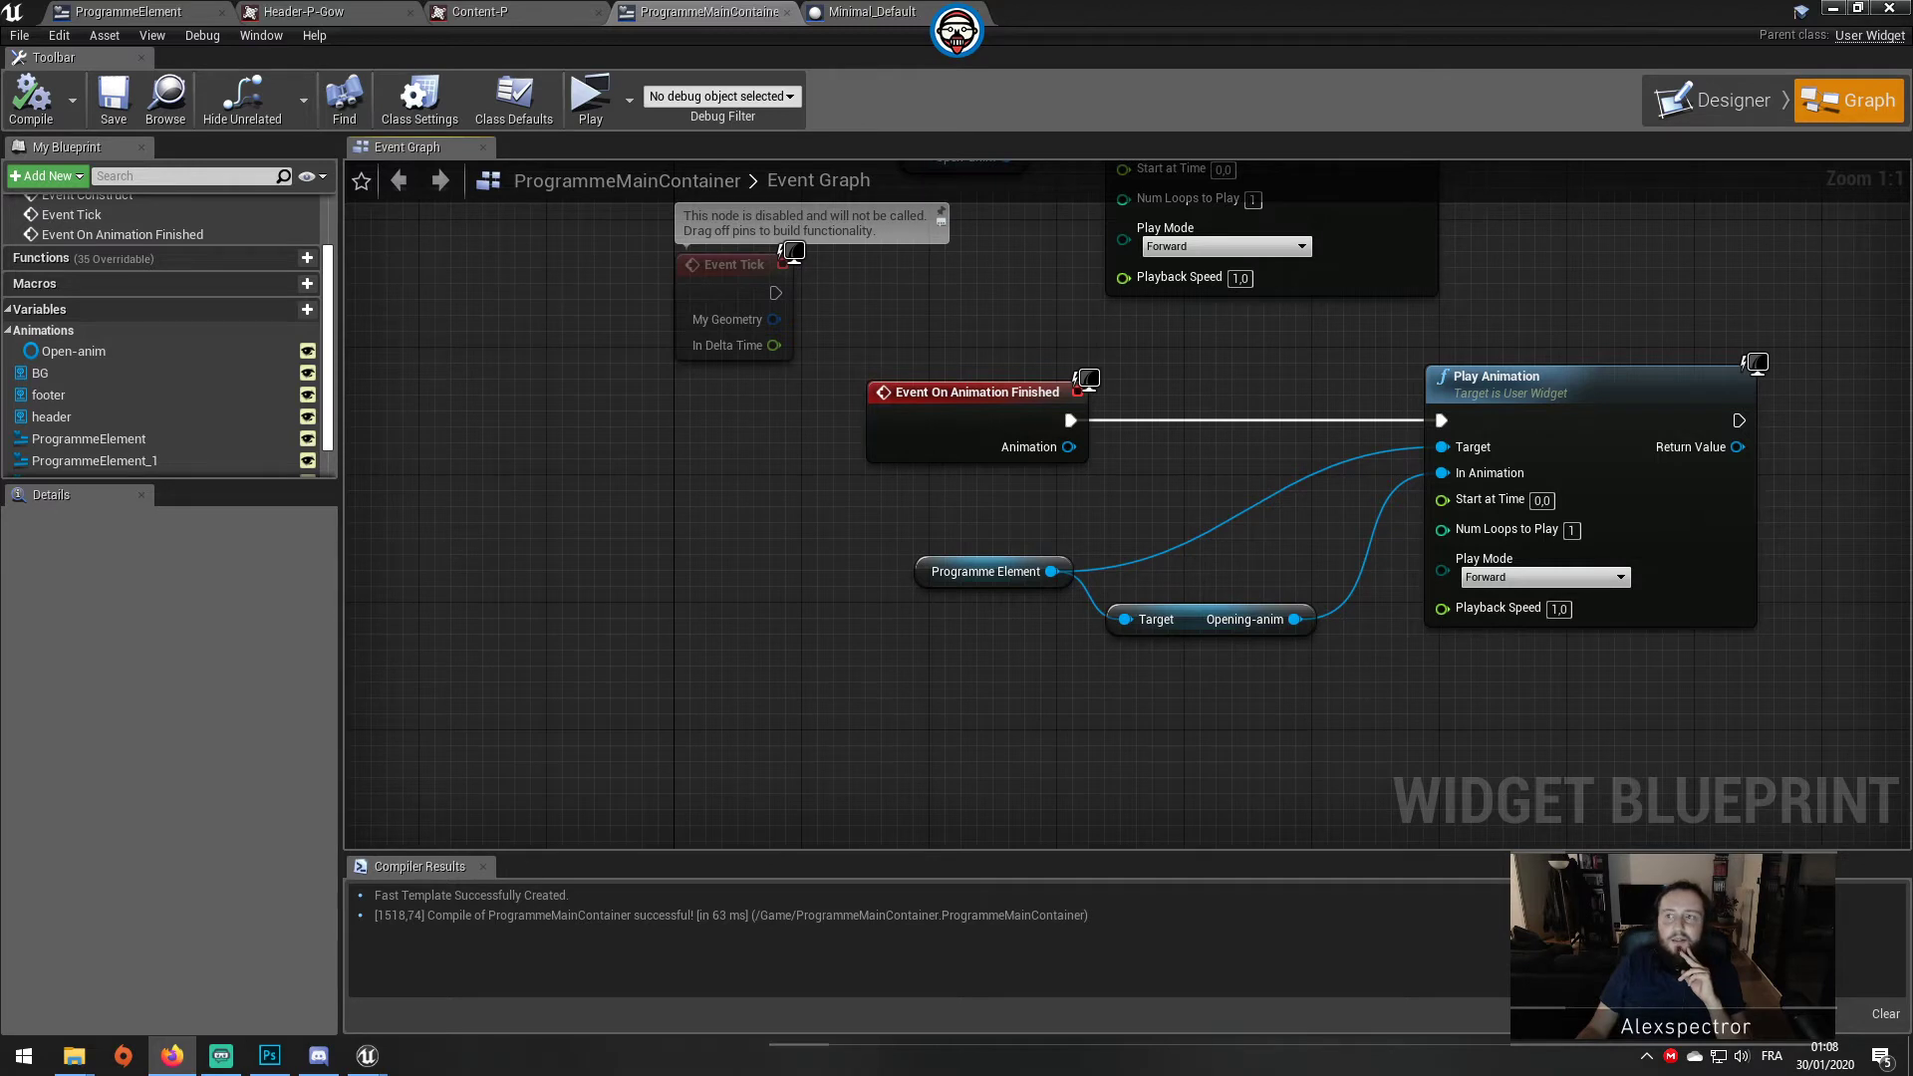
key(alt+Tab)
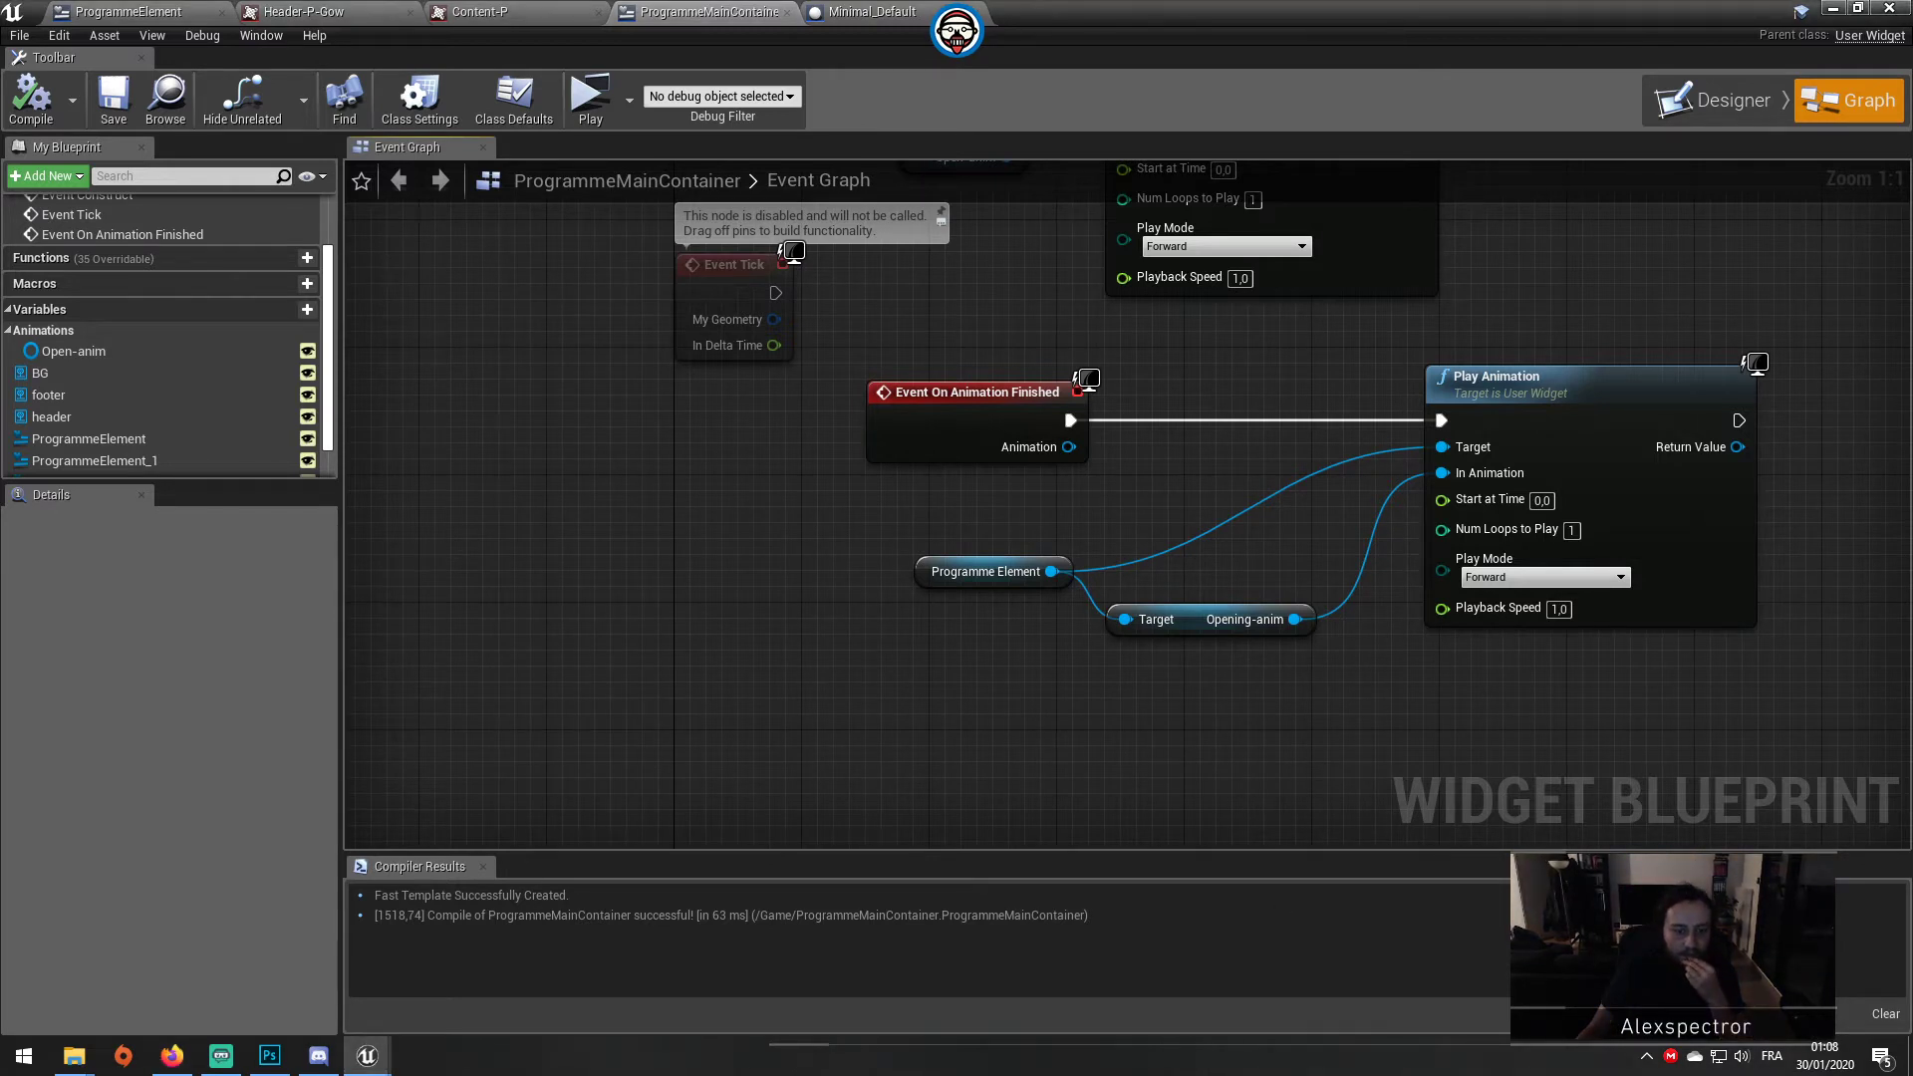
key(alt+Tab)
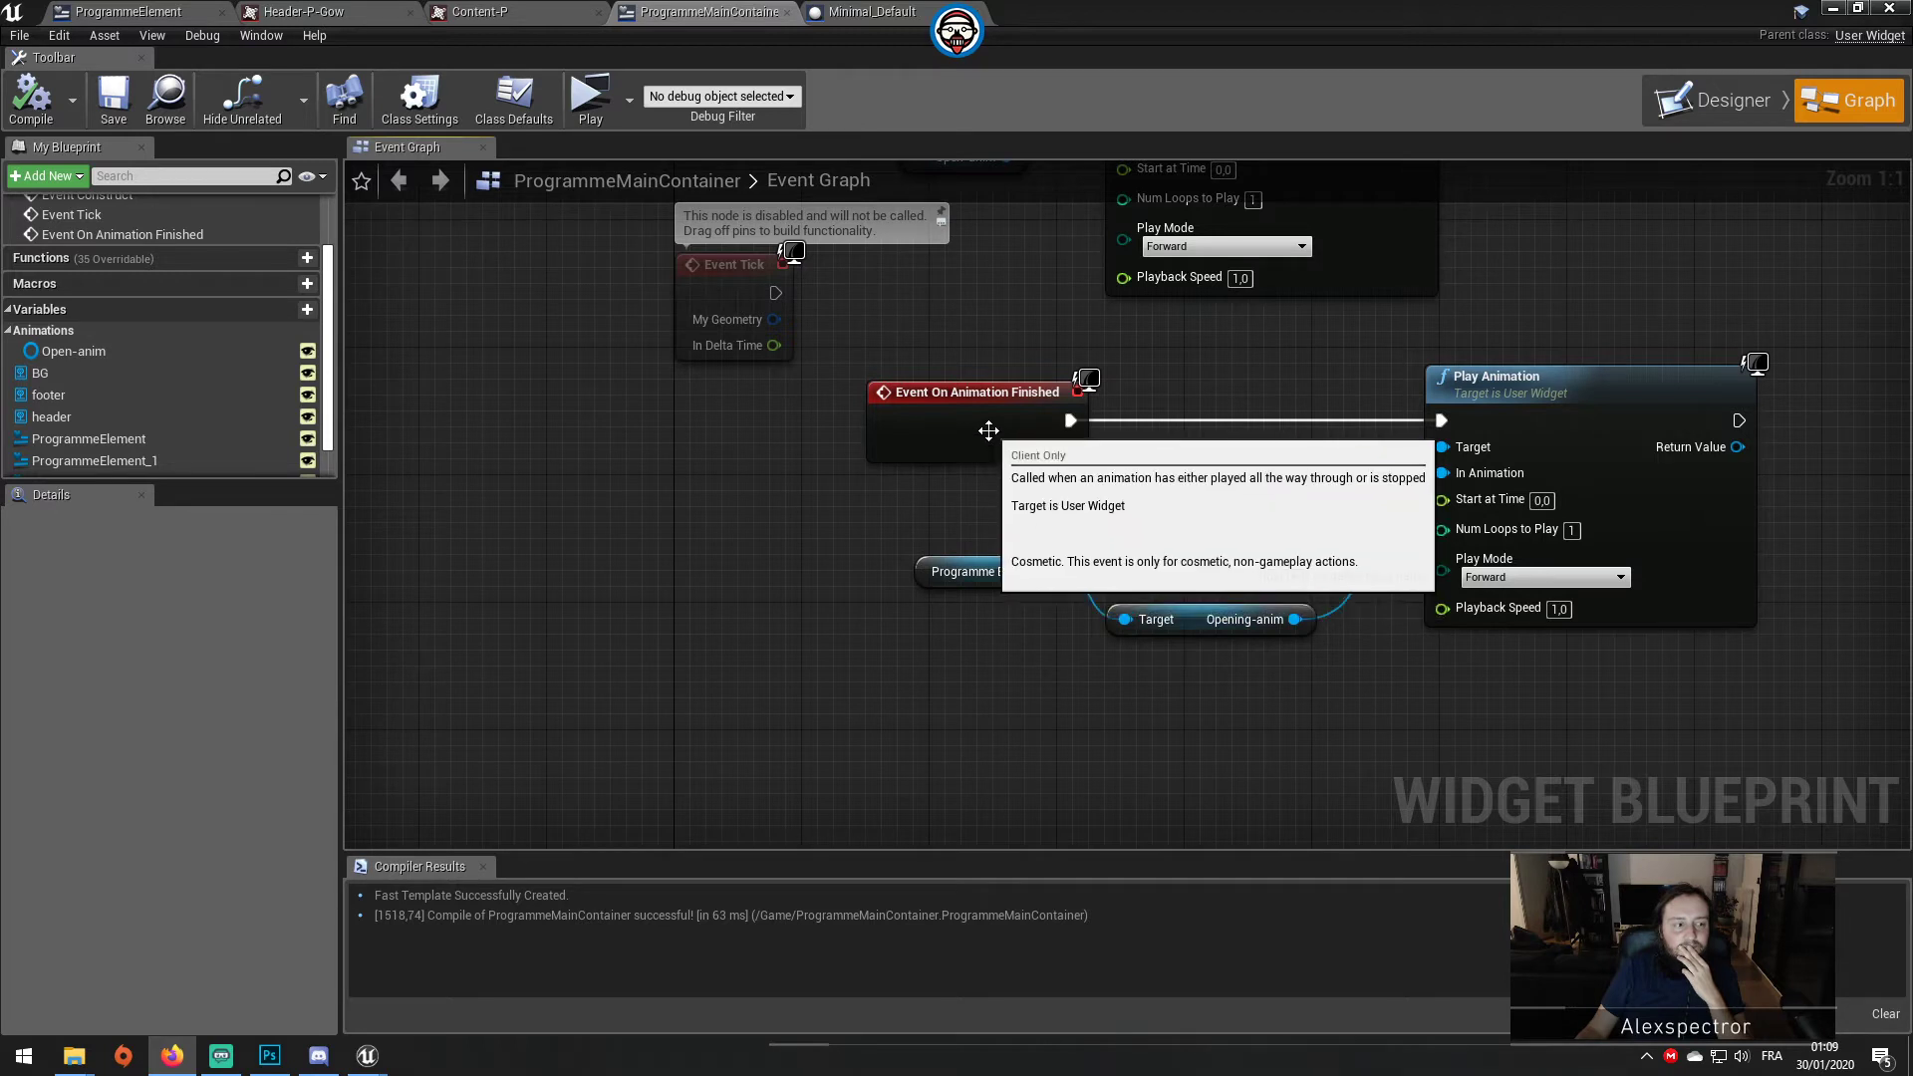
right_drag(1003, 445, 1150, 600)
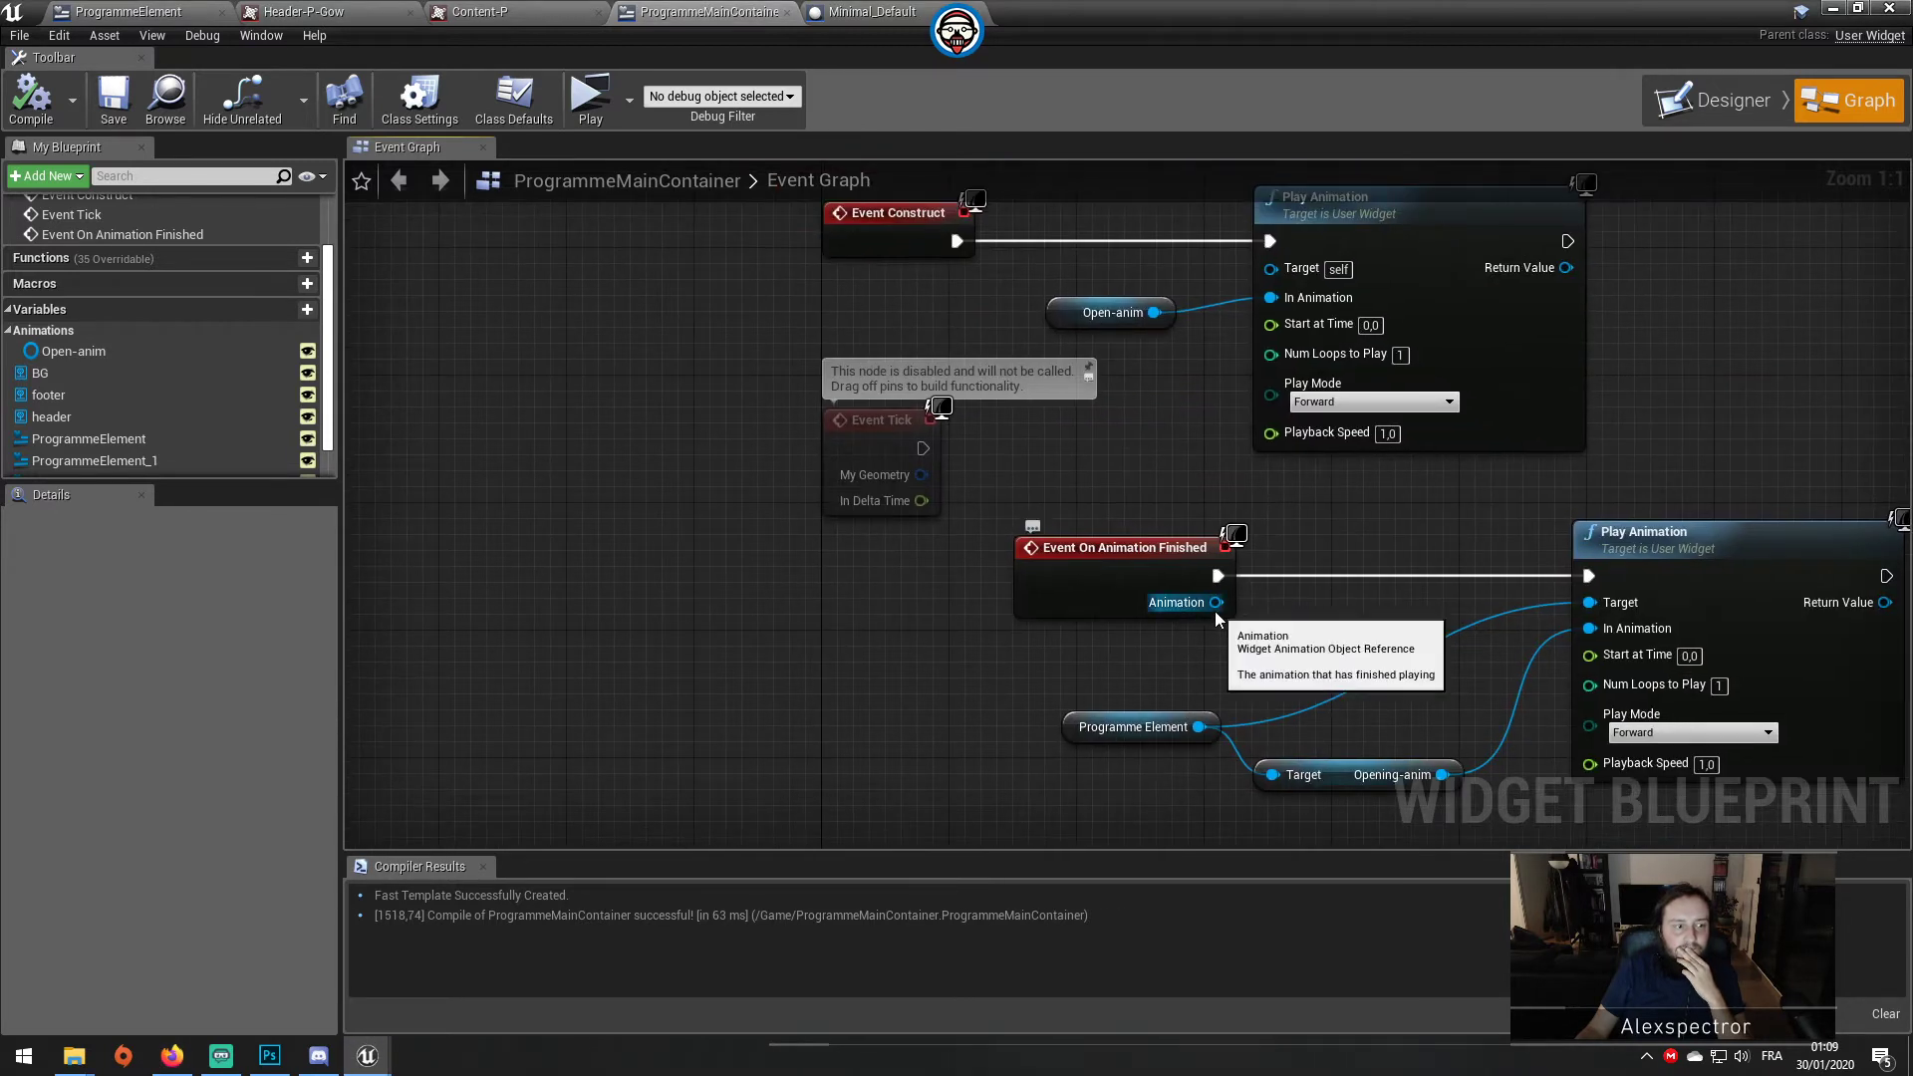
mouse_move(1216, 612)
mouse_down()
mouse_move(1270, 275)
mouse_move(1314, 662)
mouse_up()
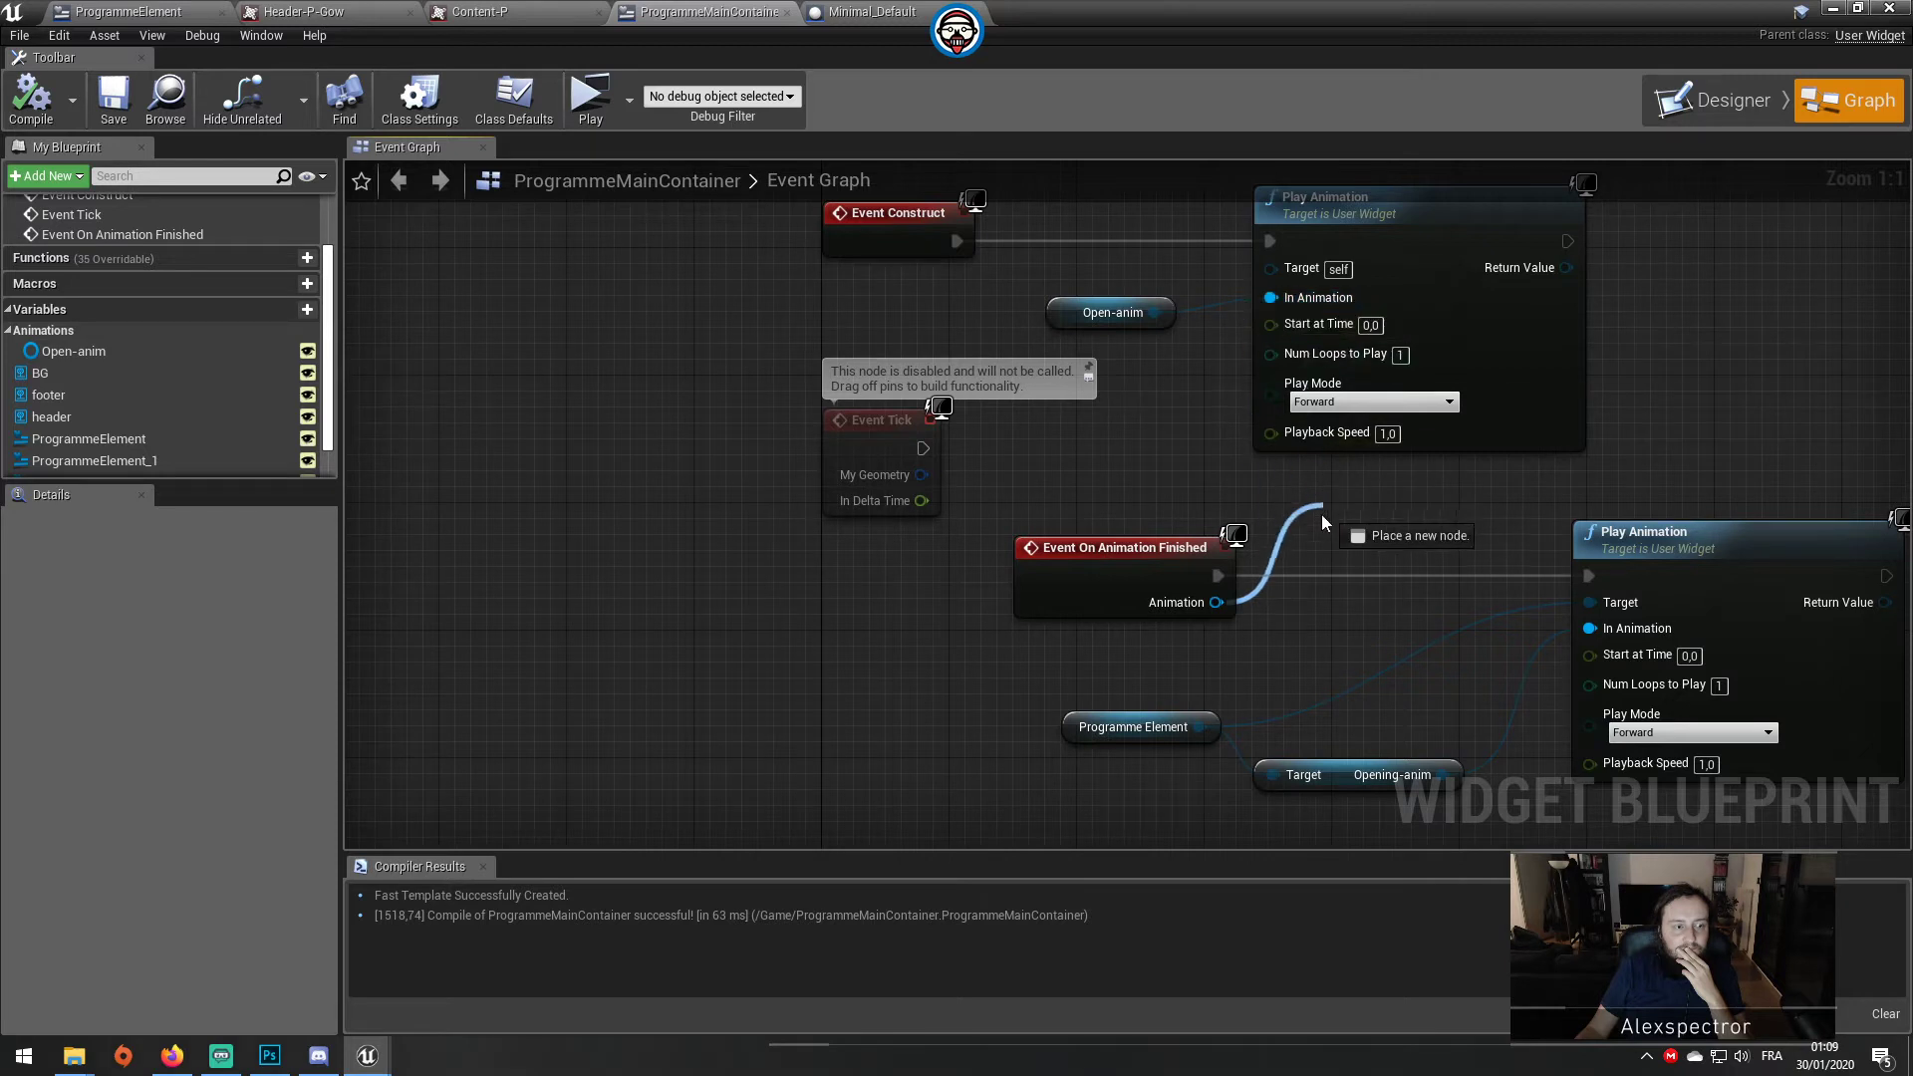
click(1204, 655)
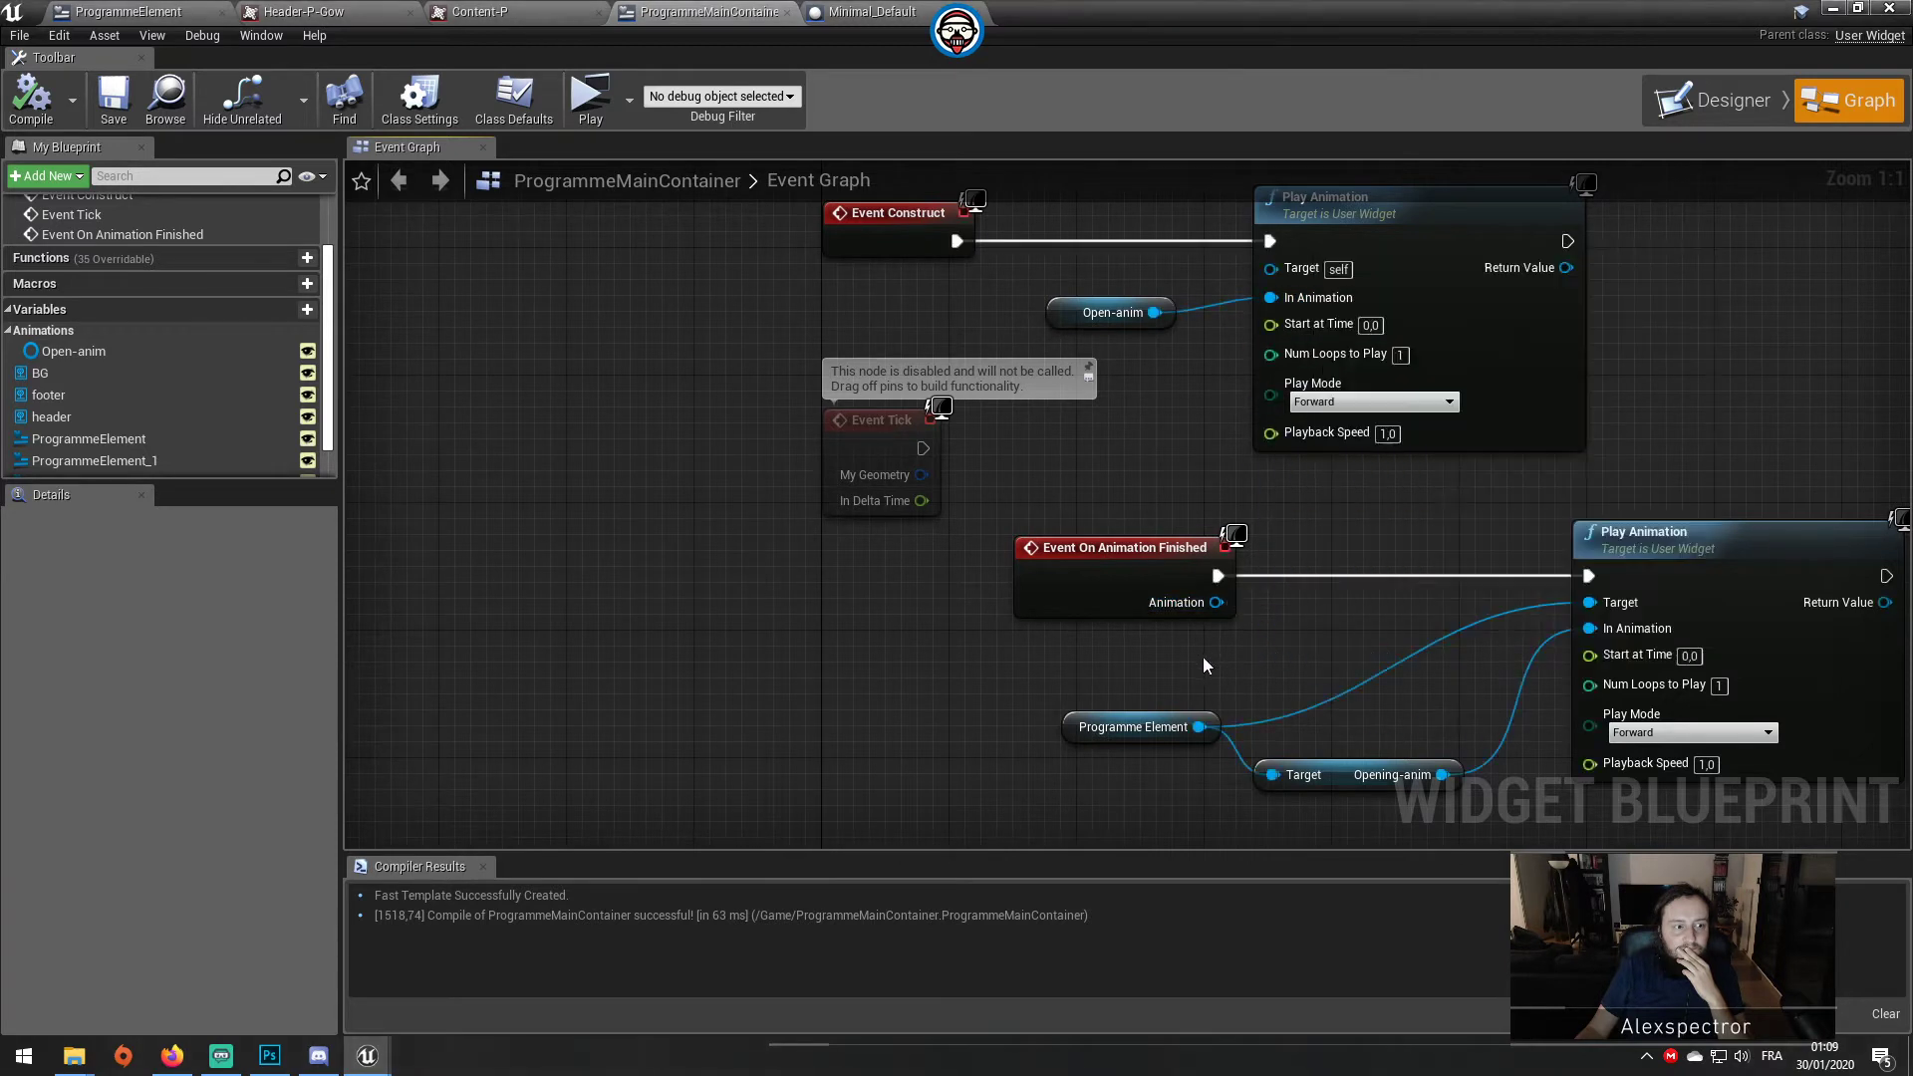
drag(1218, 575, 1299, 511)
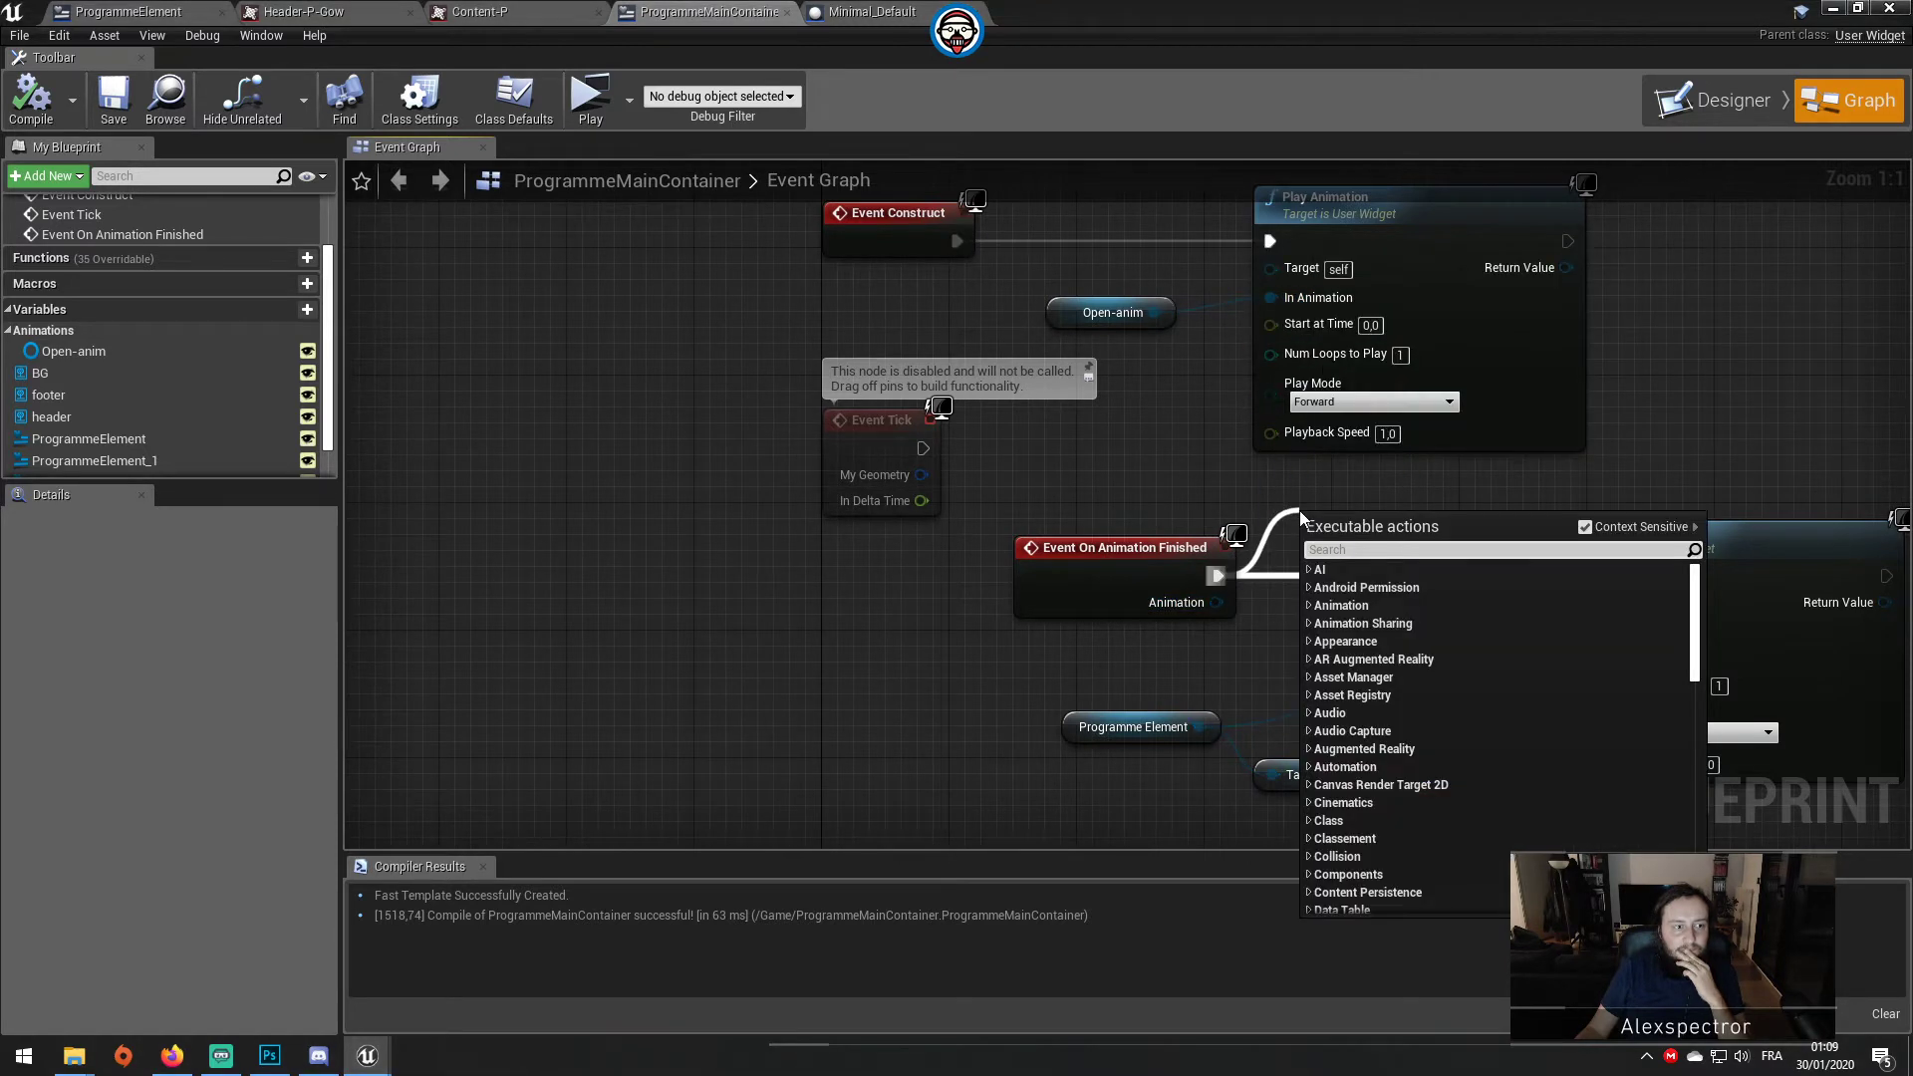
text(play an)
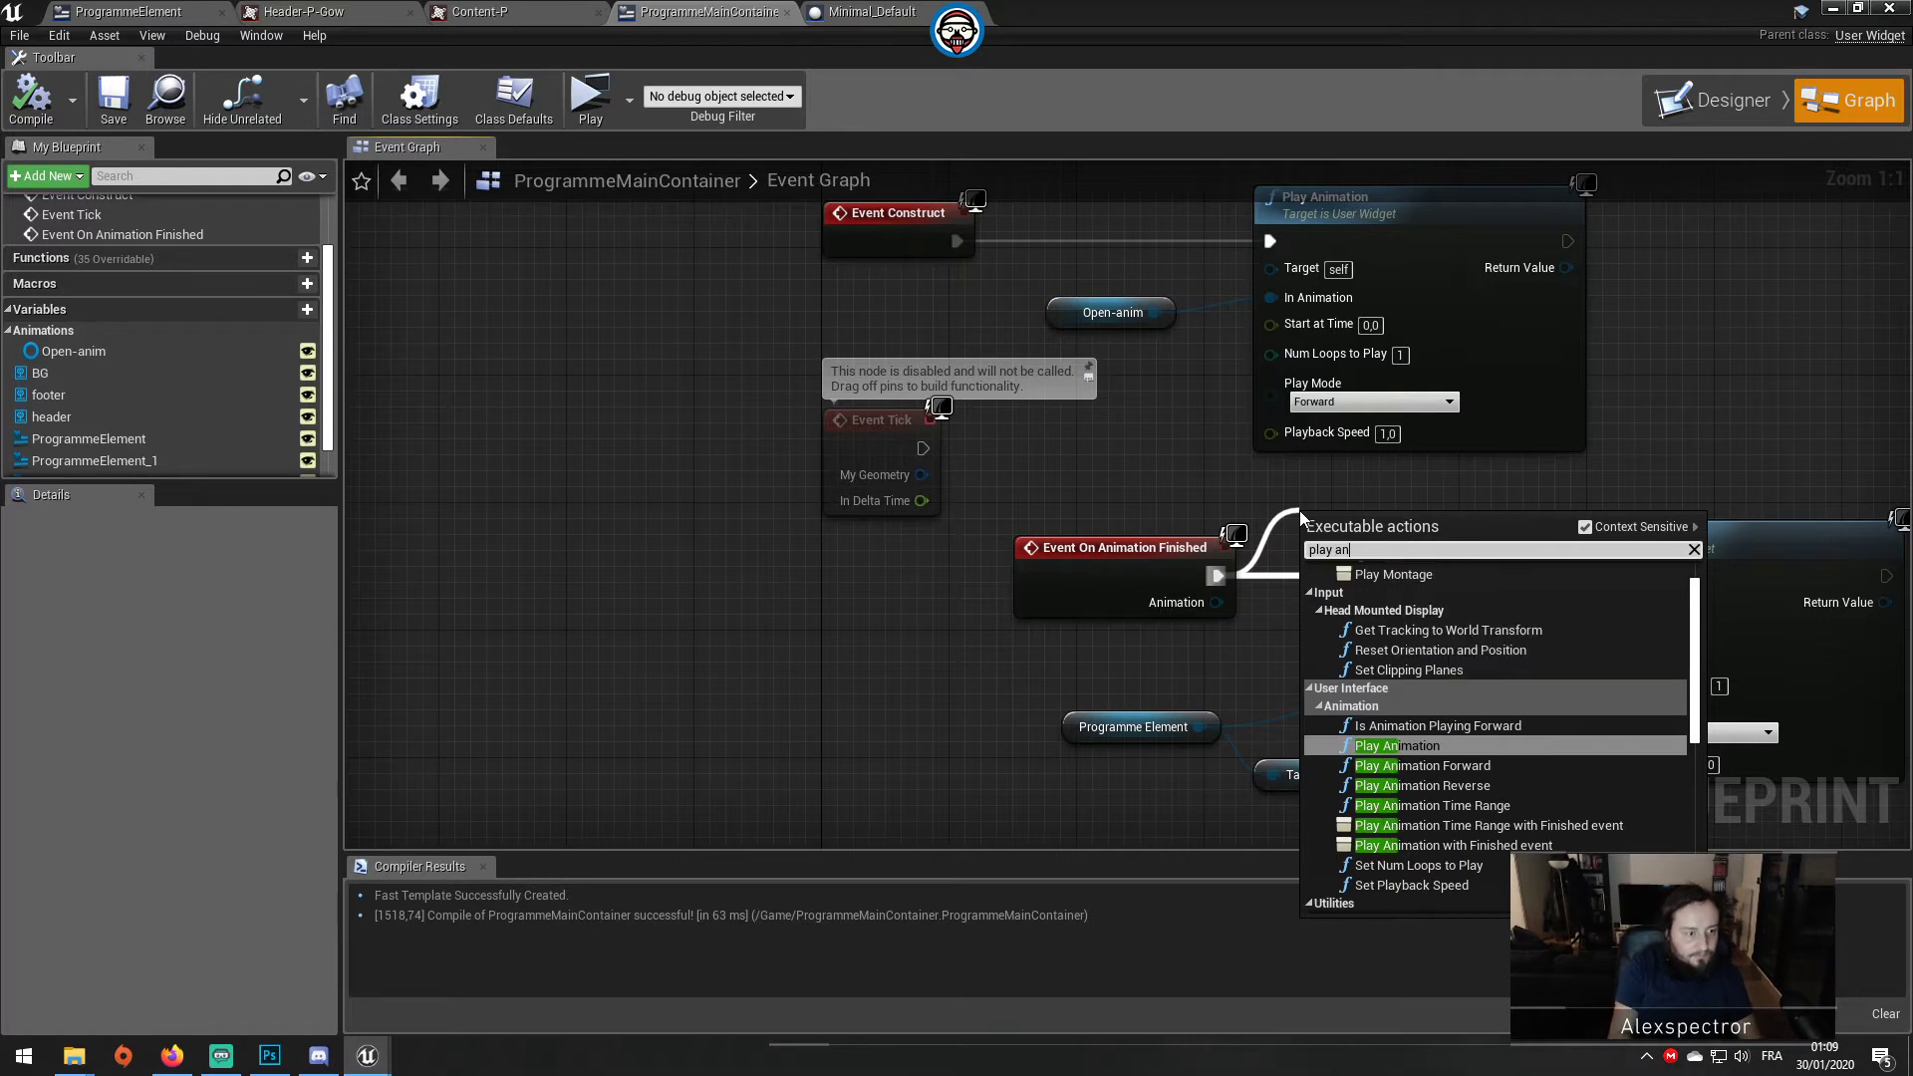
text(i)
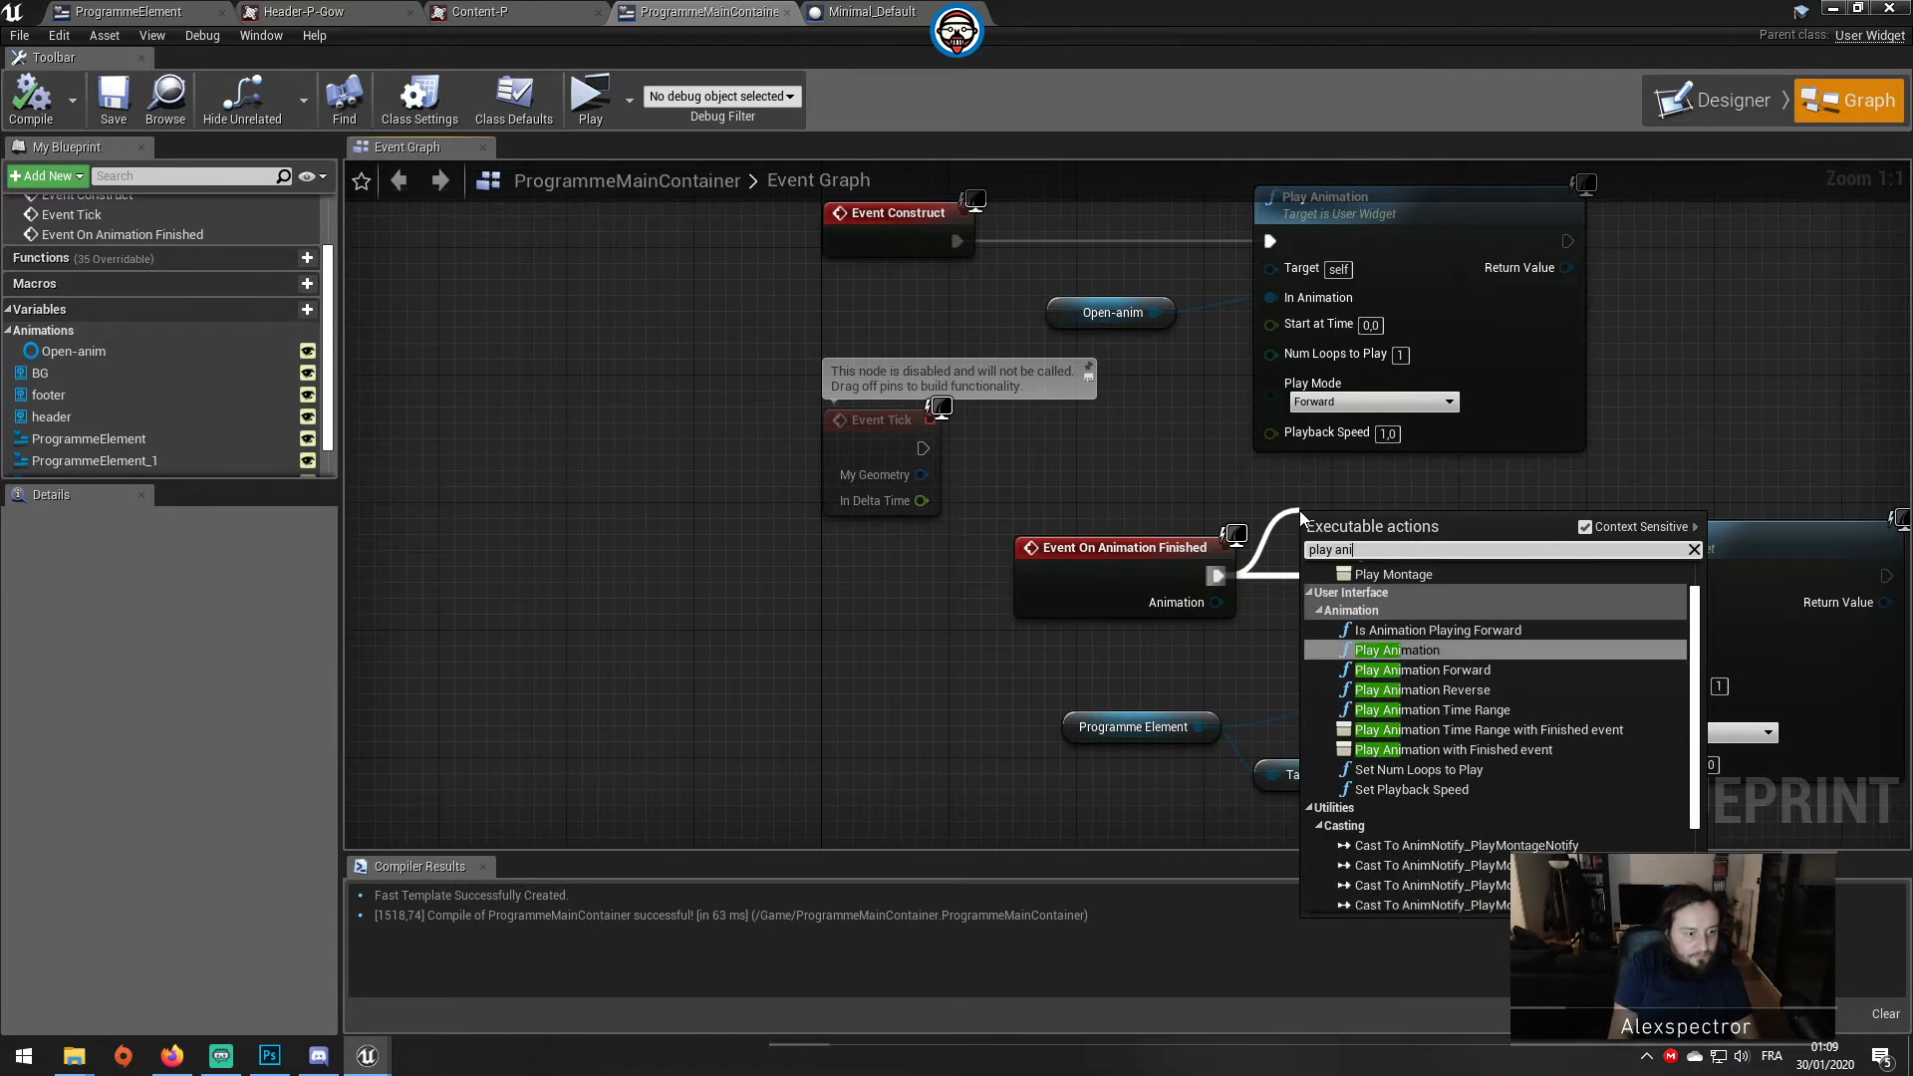
key(Return)
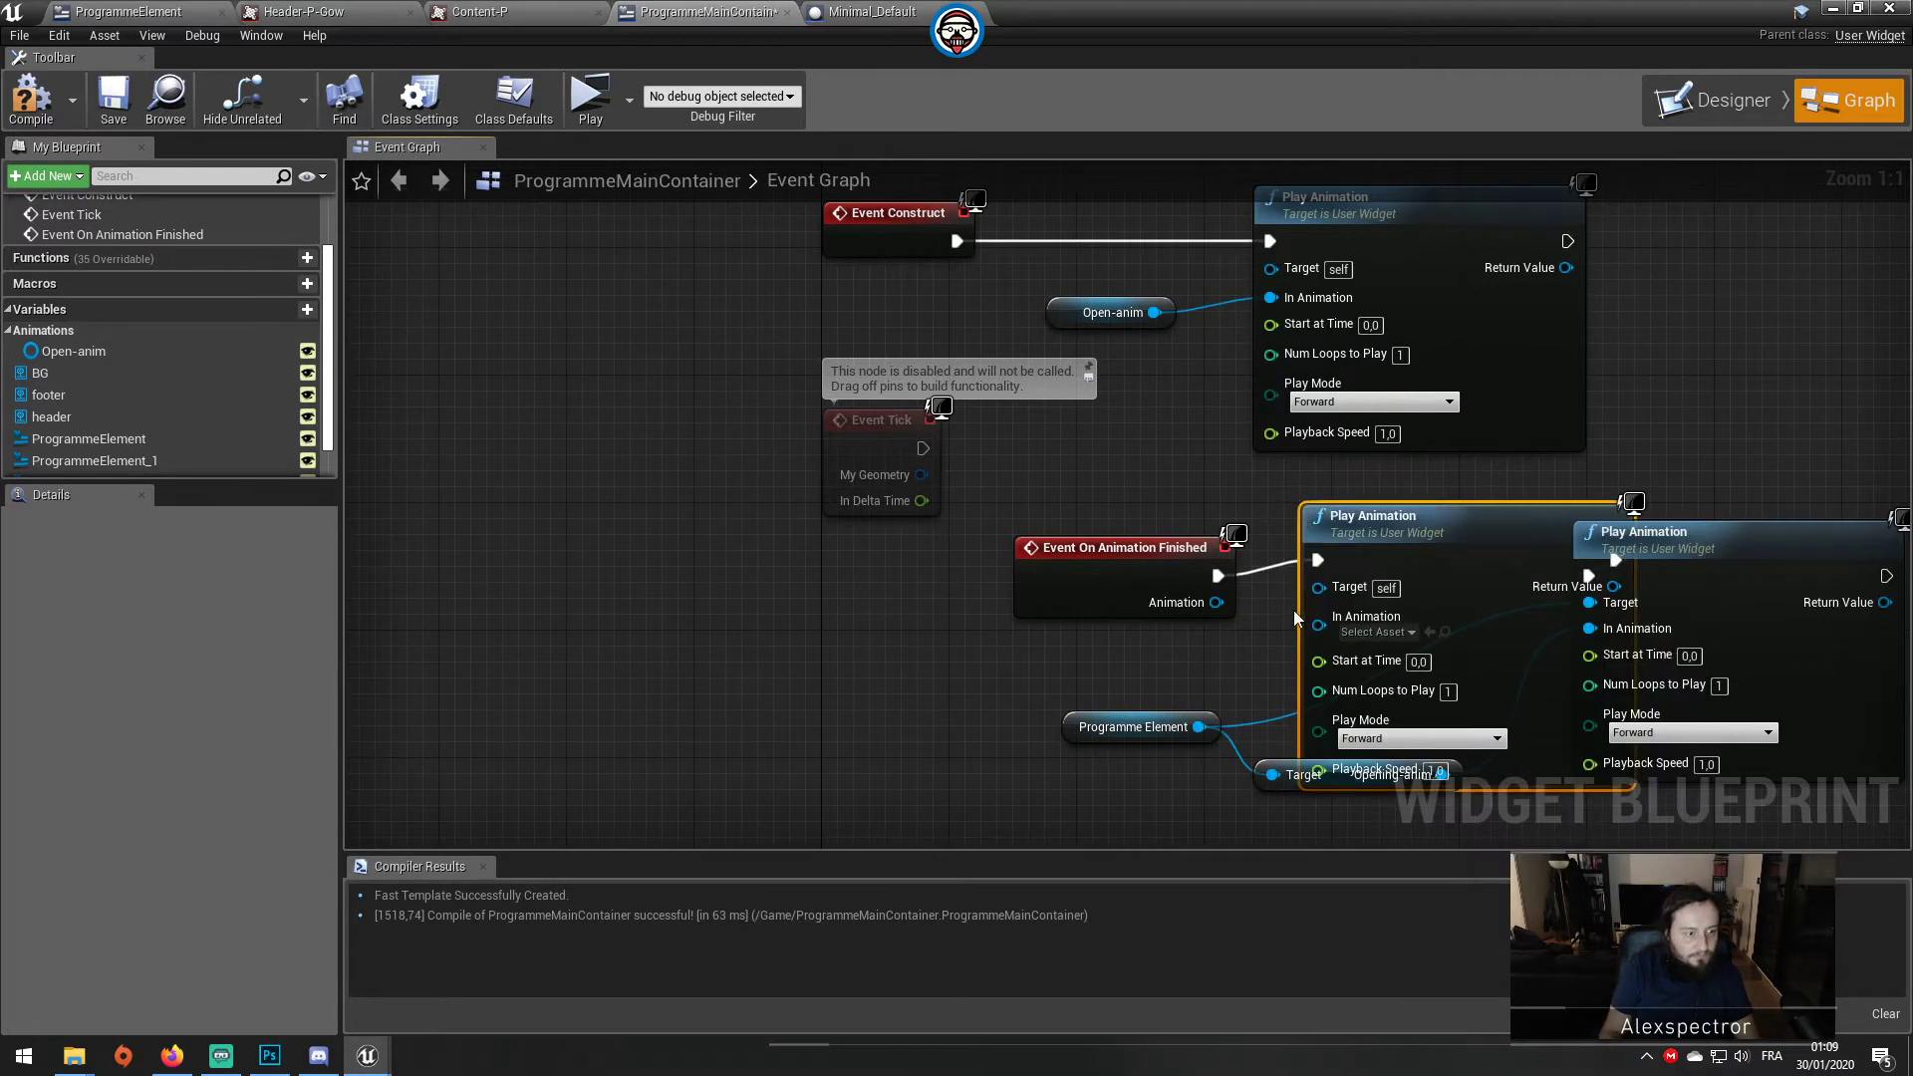
drag(1319, 624, 1218, 606)
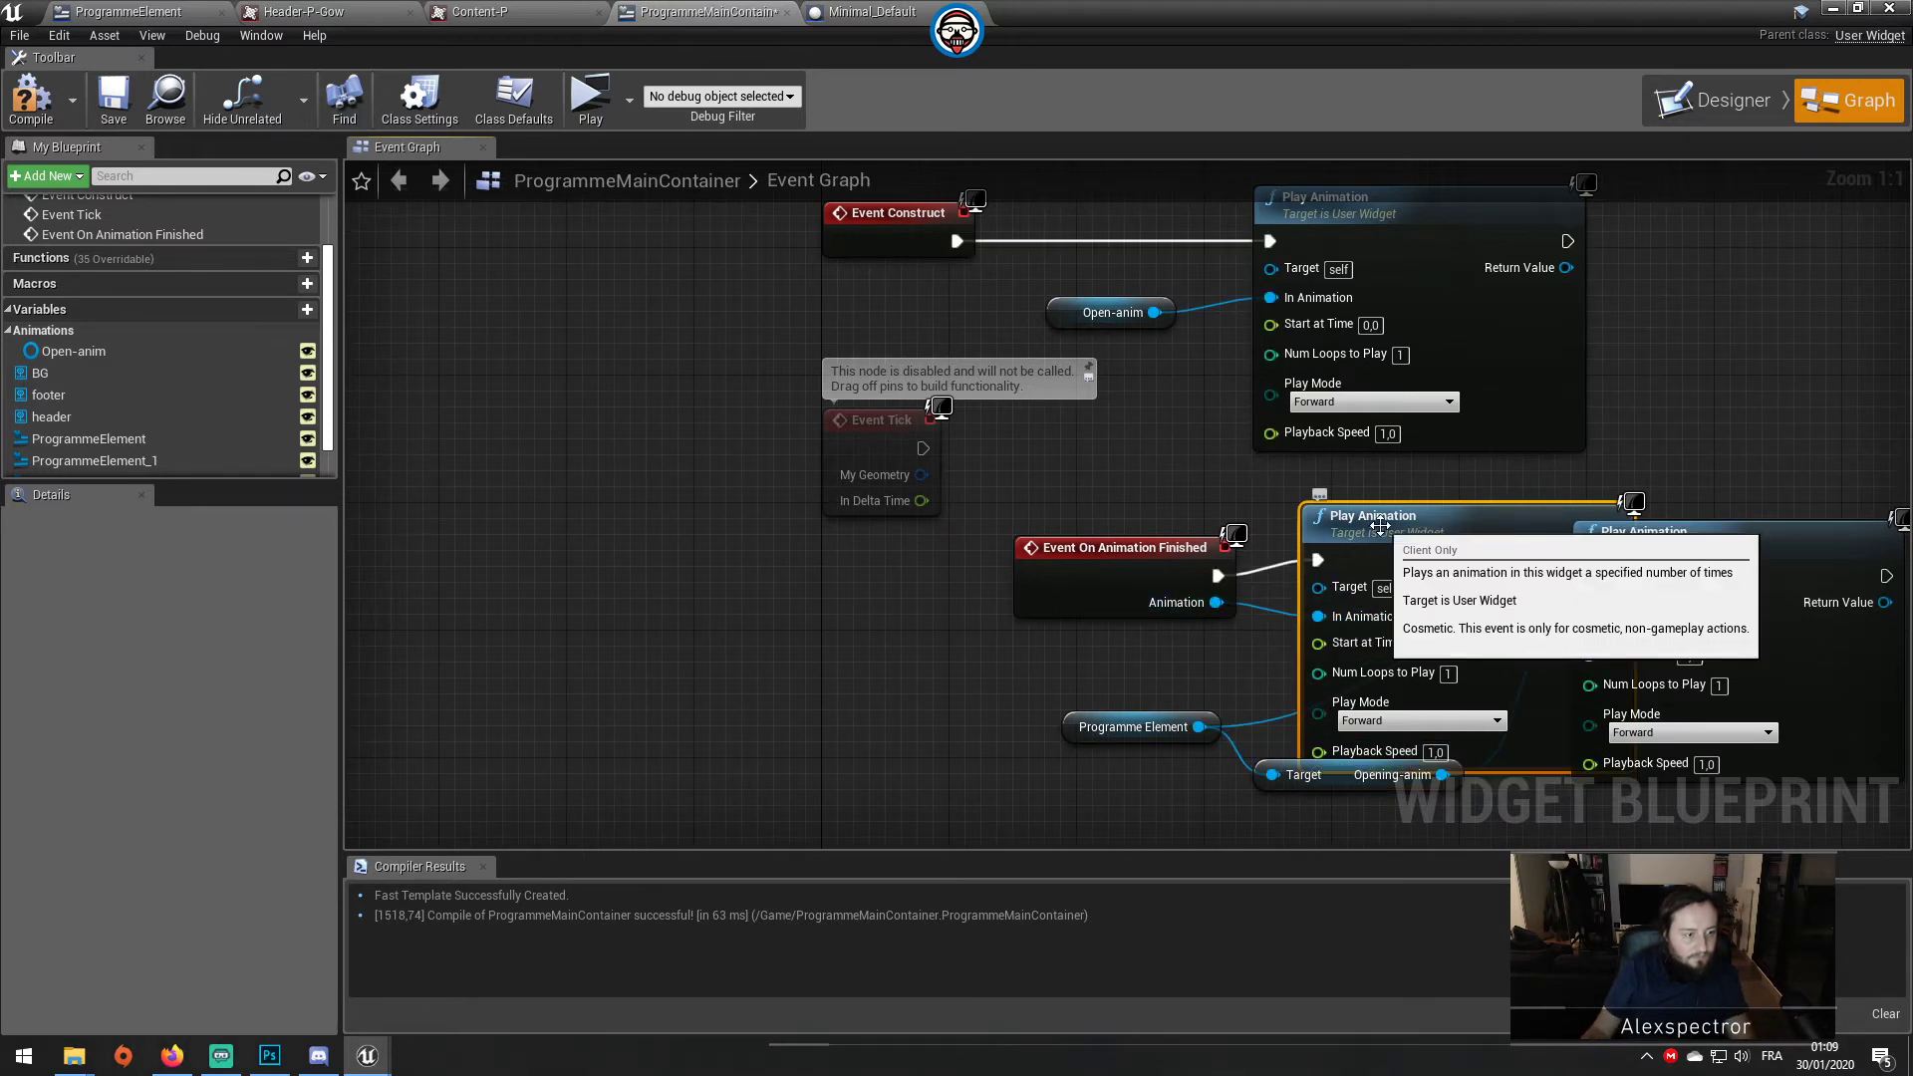
key(Delete)
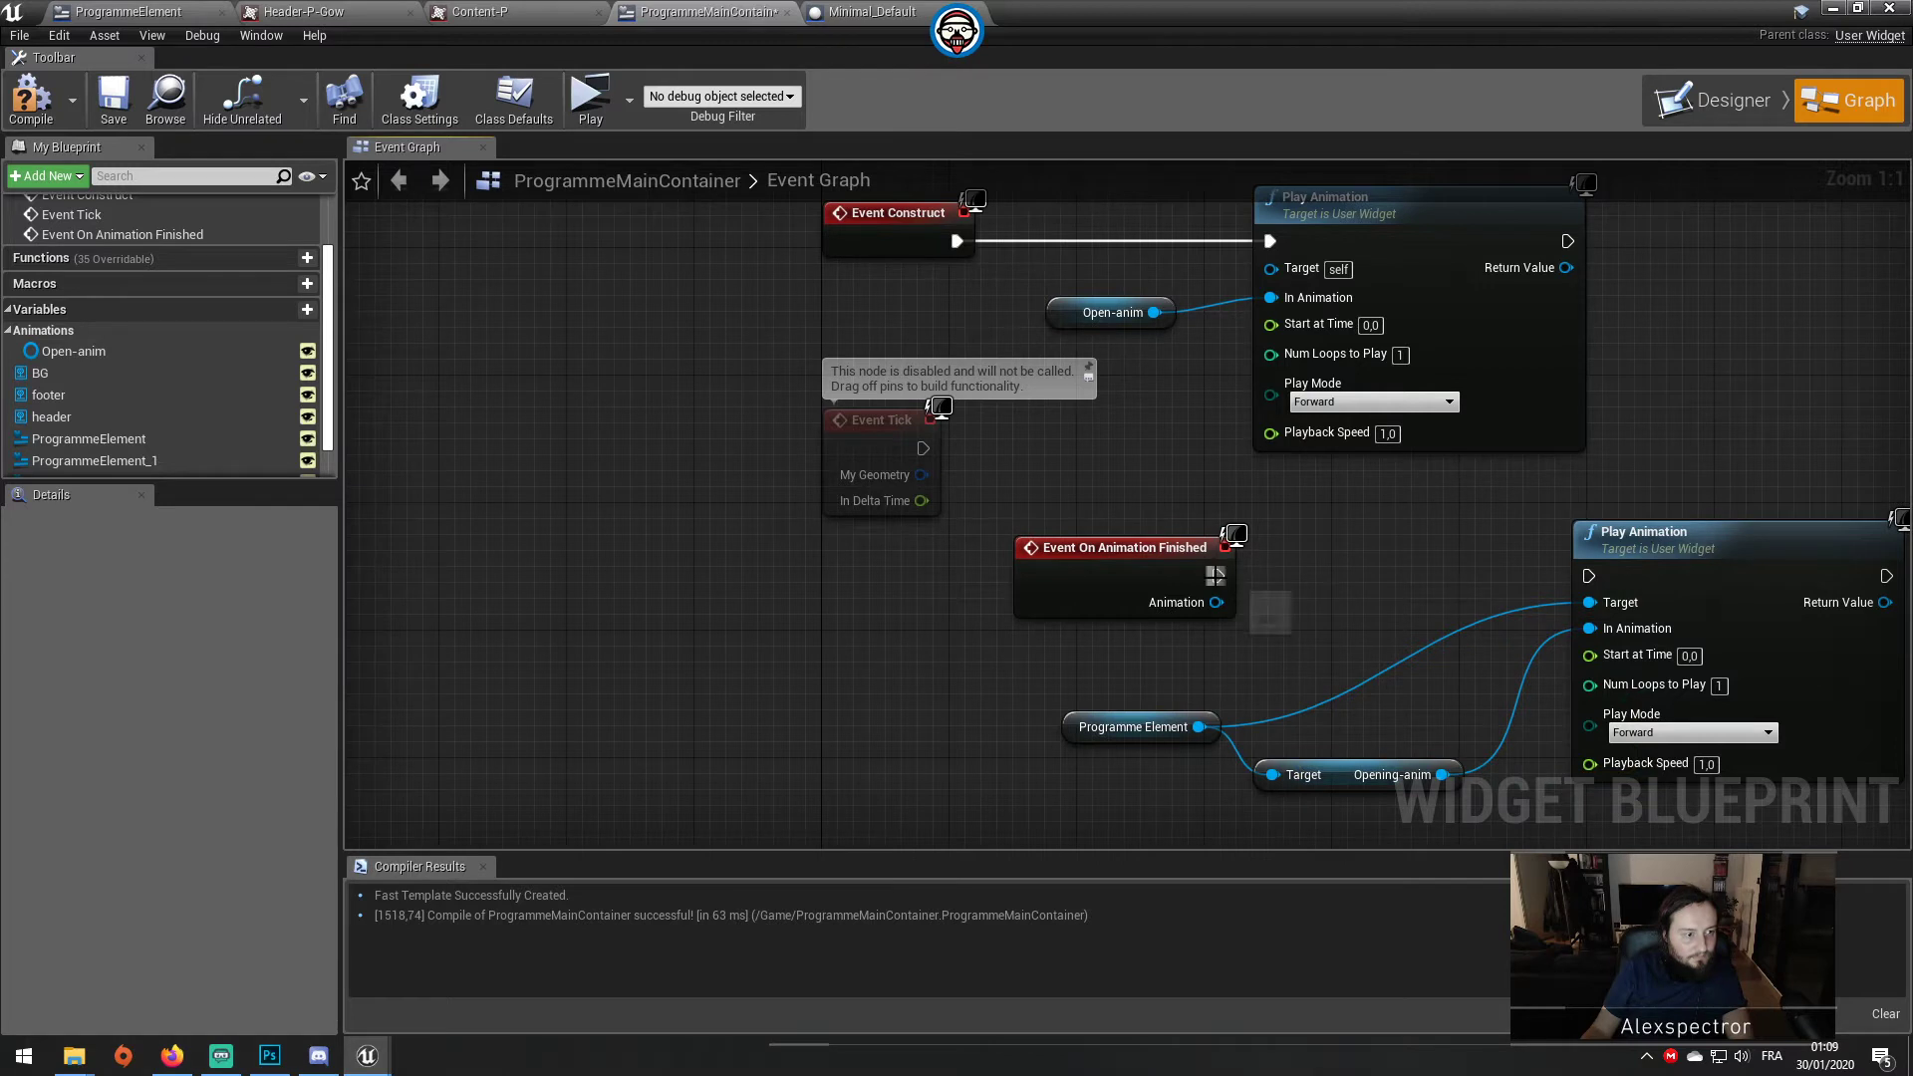
drag(1229, 575, 1594, 575)
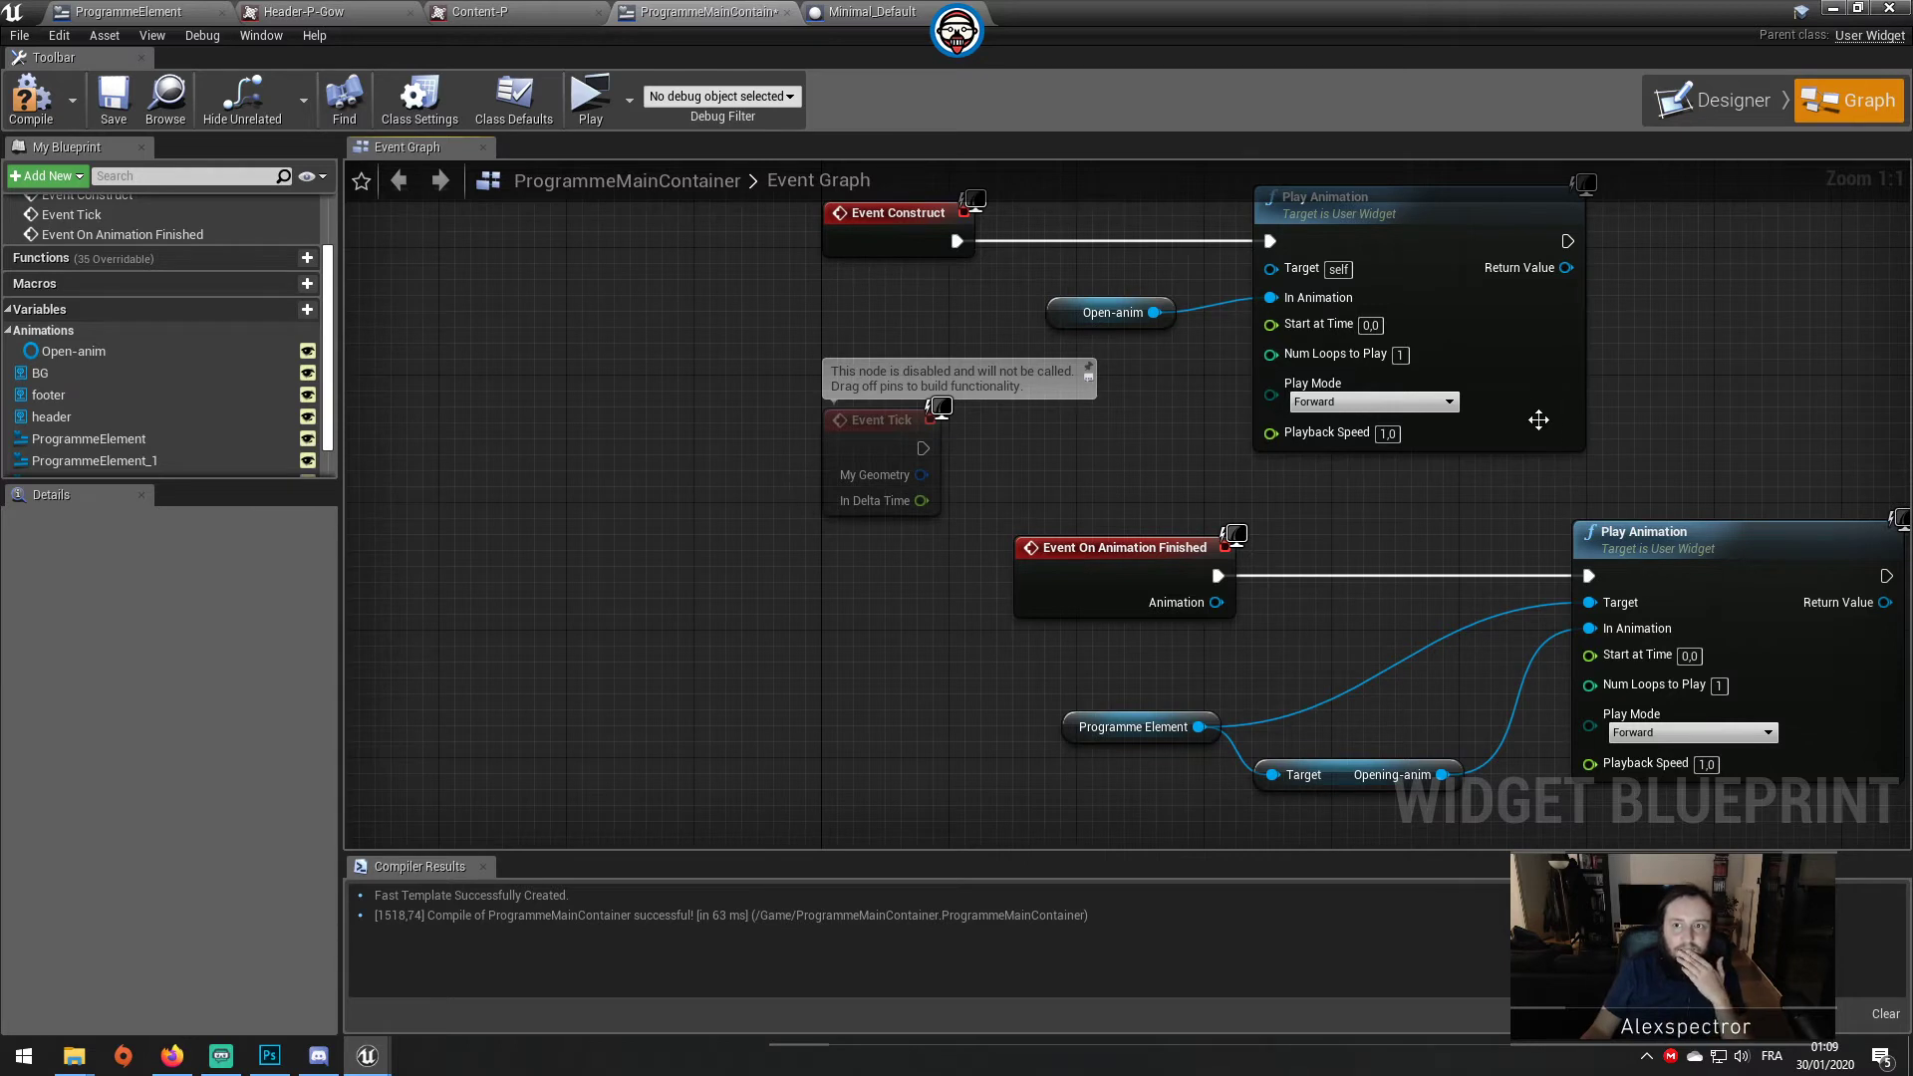
key(alt+Tab)
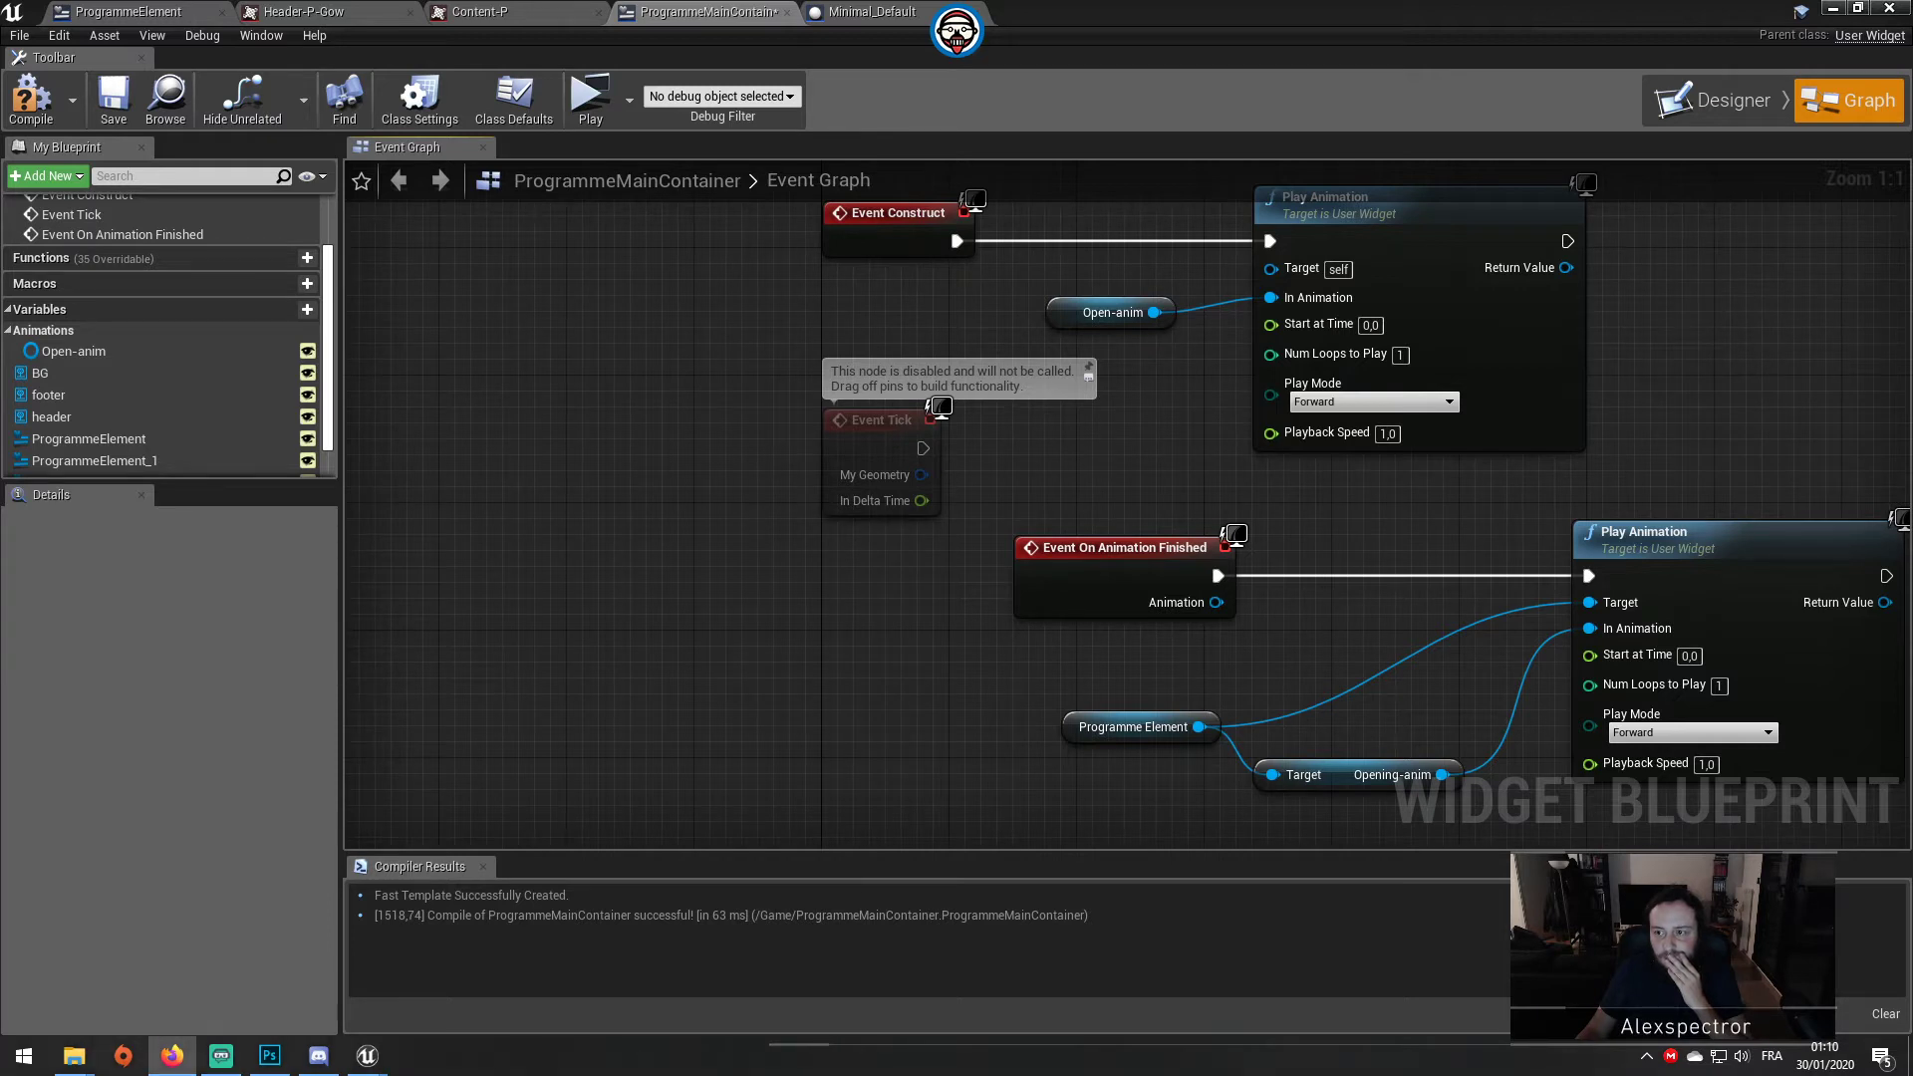
Step: Add a Bind to Animation Finished node after the open-anim playback, then delete it
scroll(1350, 630, down, 2)
scroll(1339, 572, down, 1)
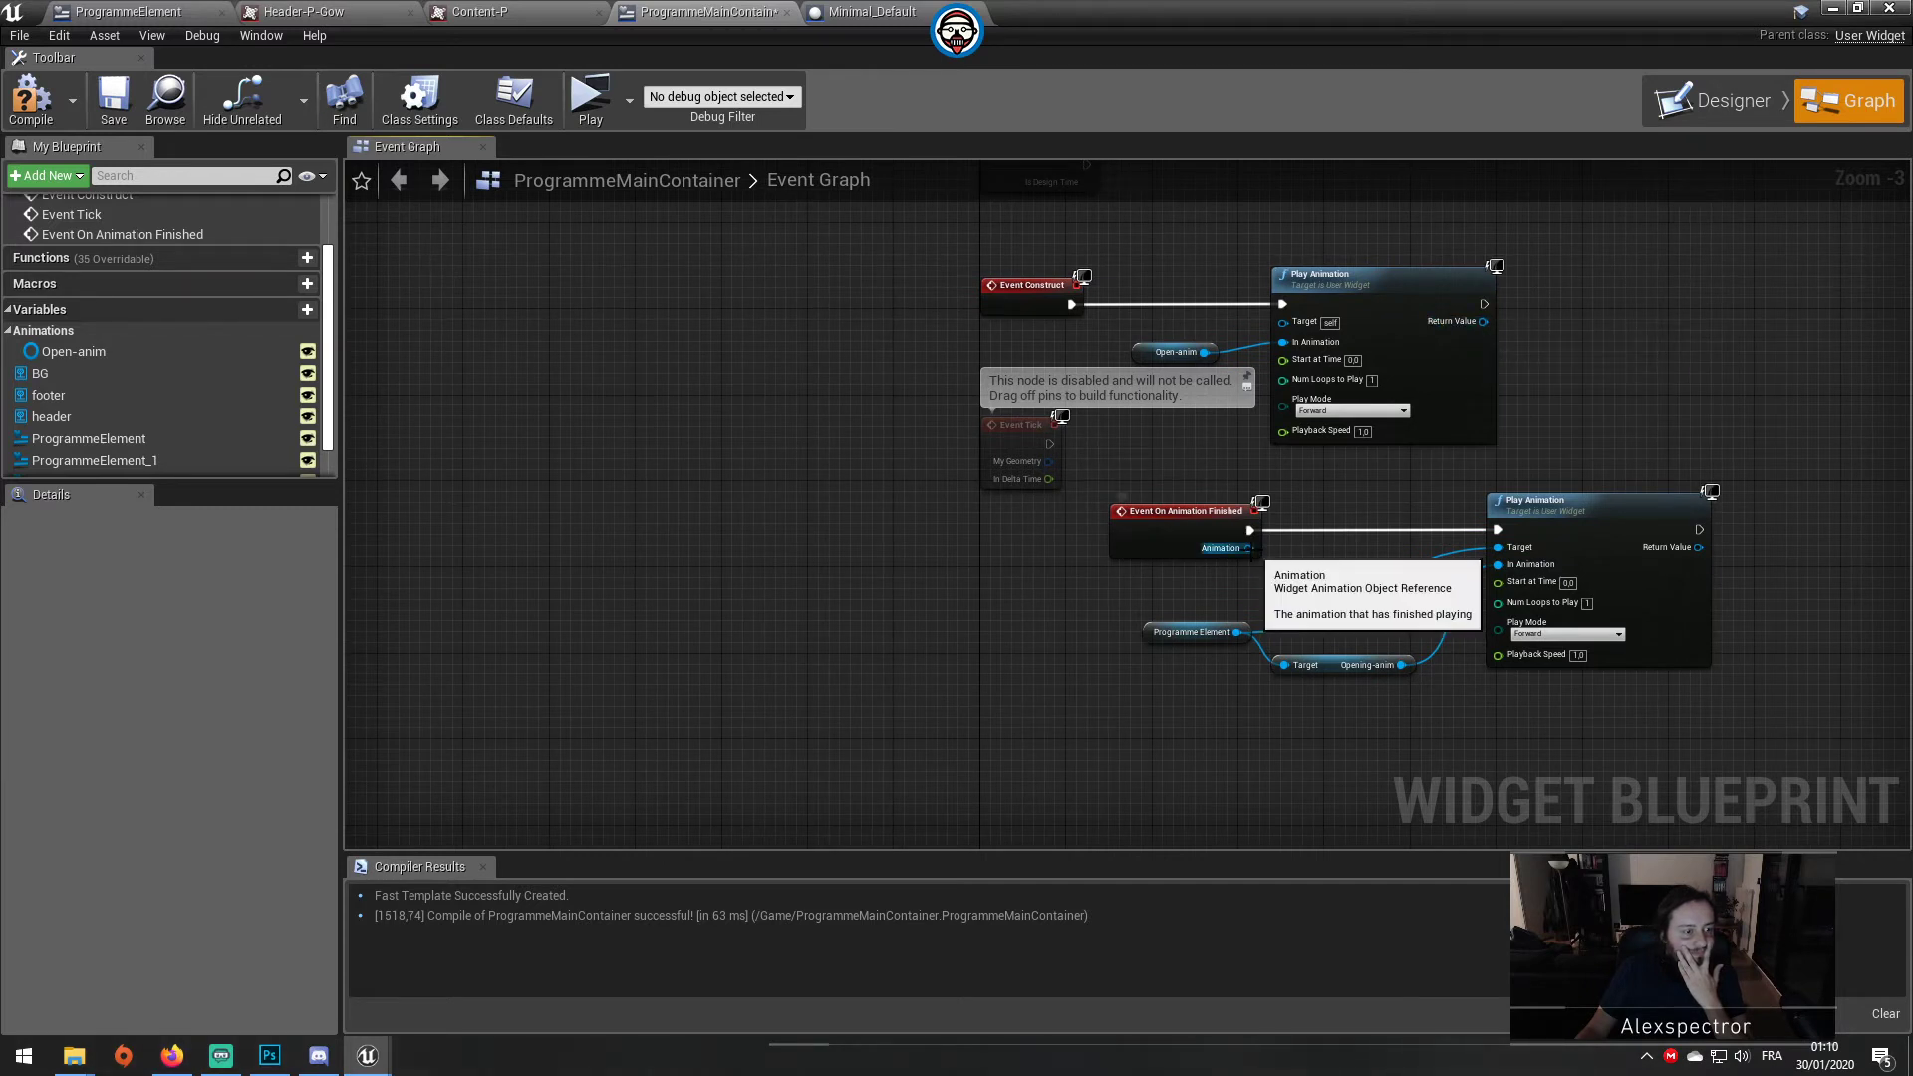
drag(1484, 304, 1587, 297)
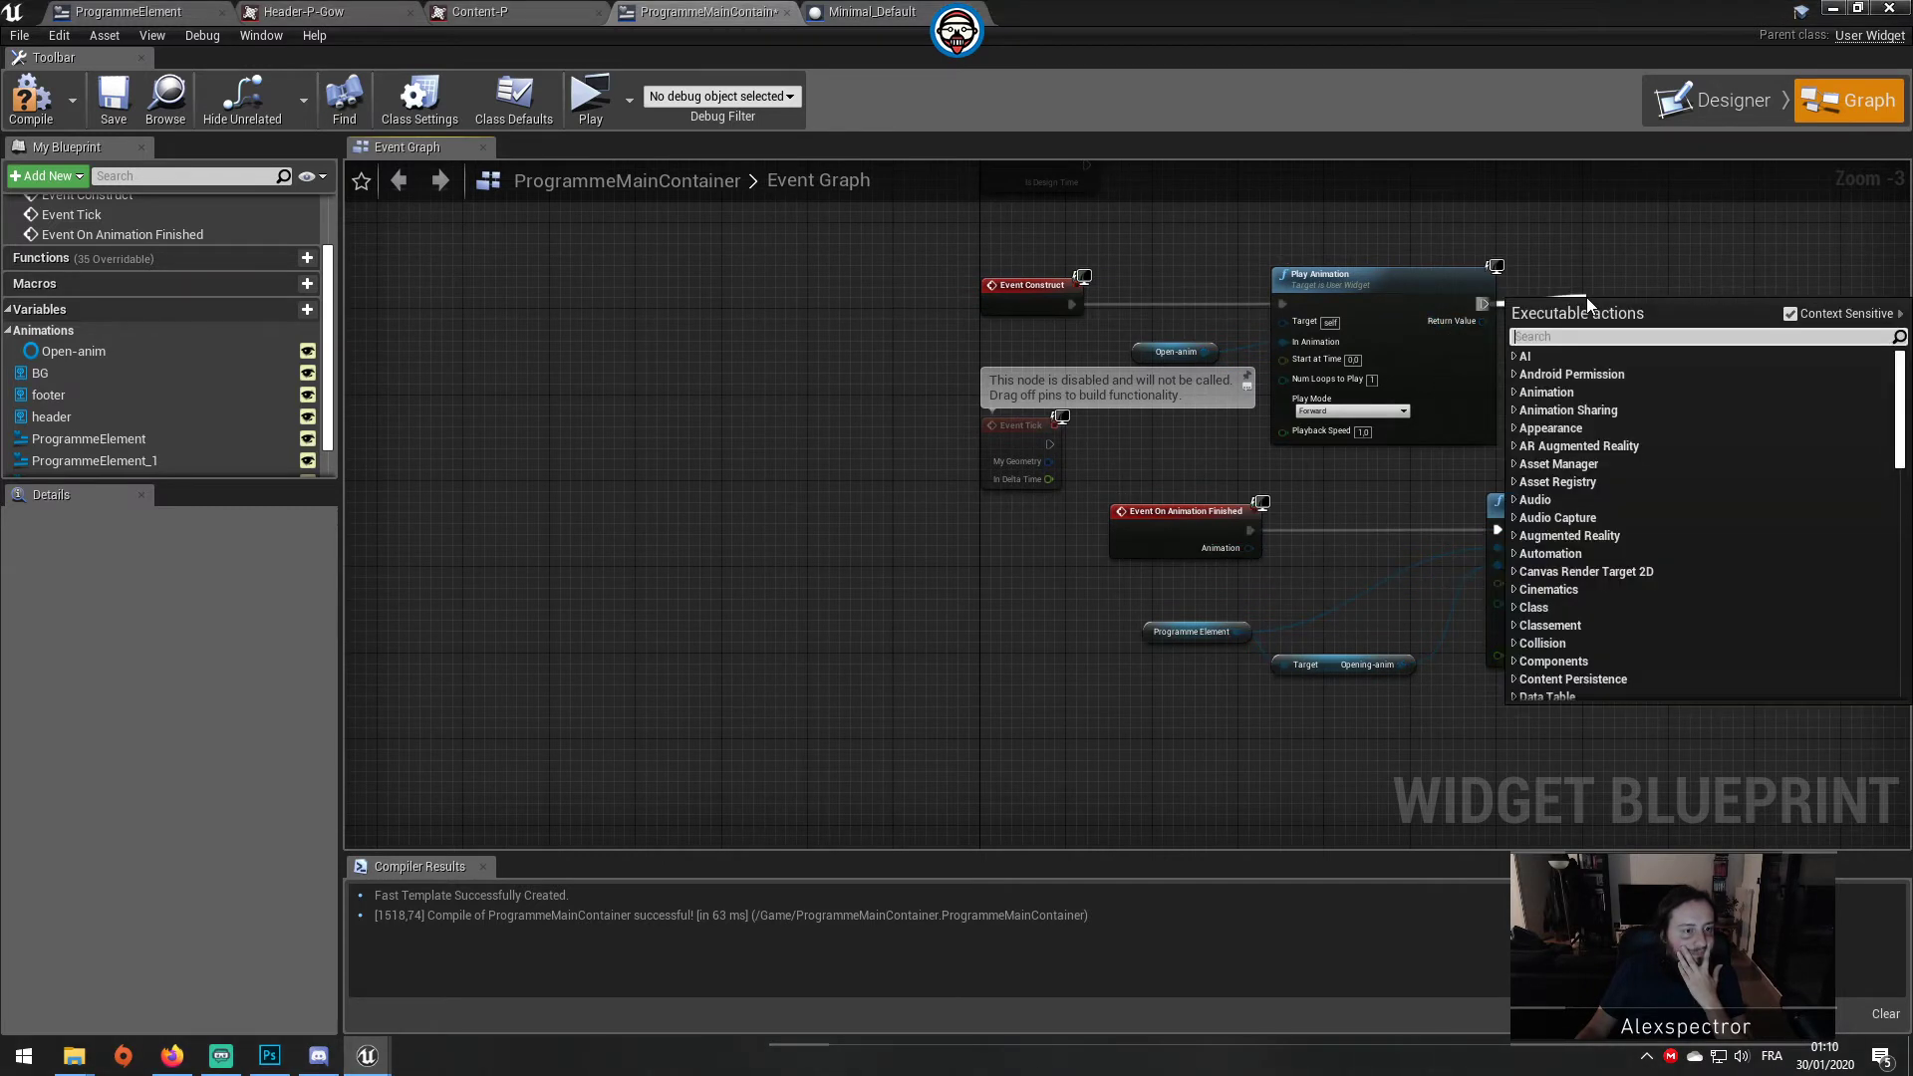
text(animation fin)
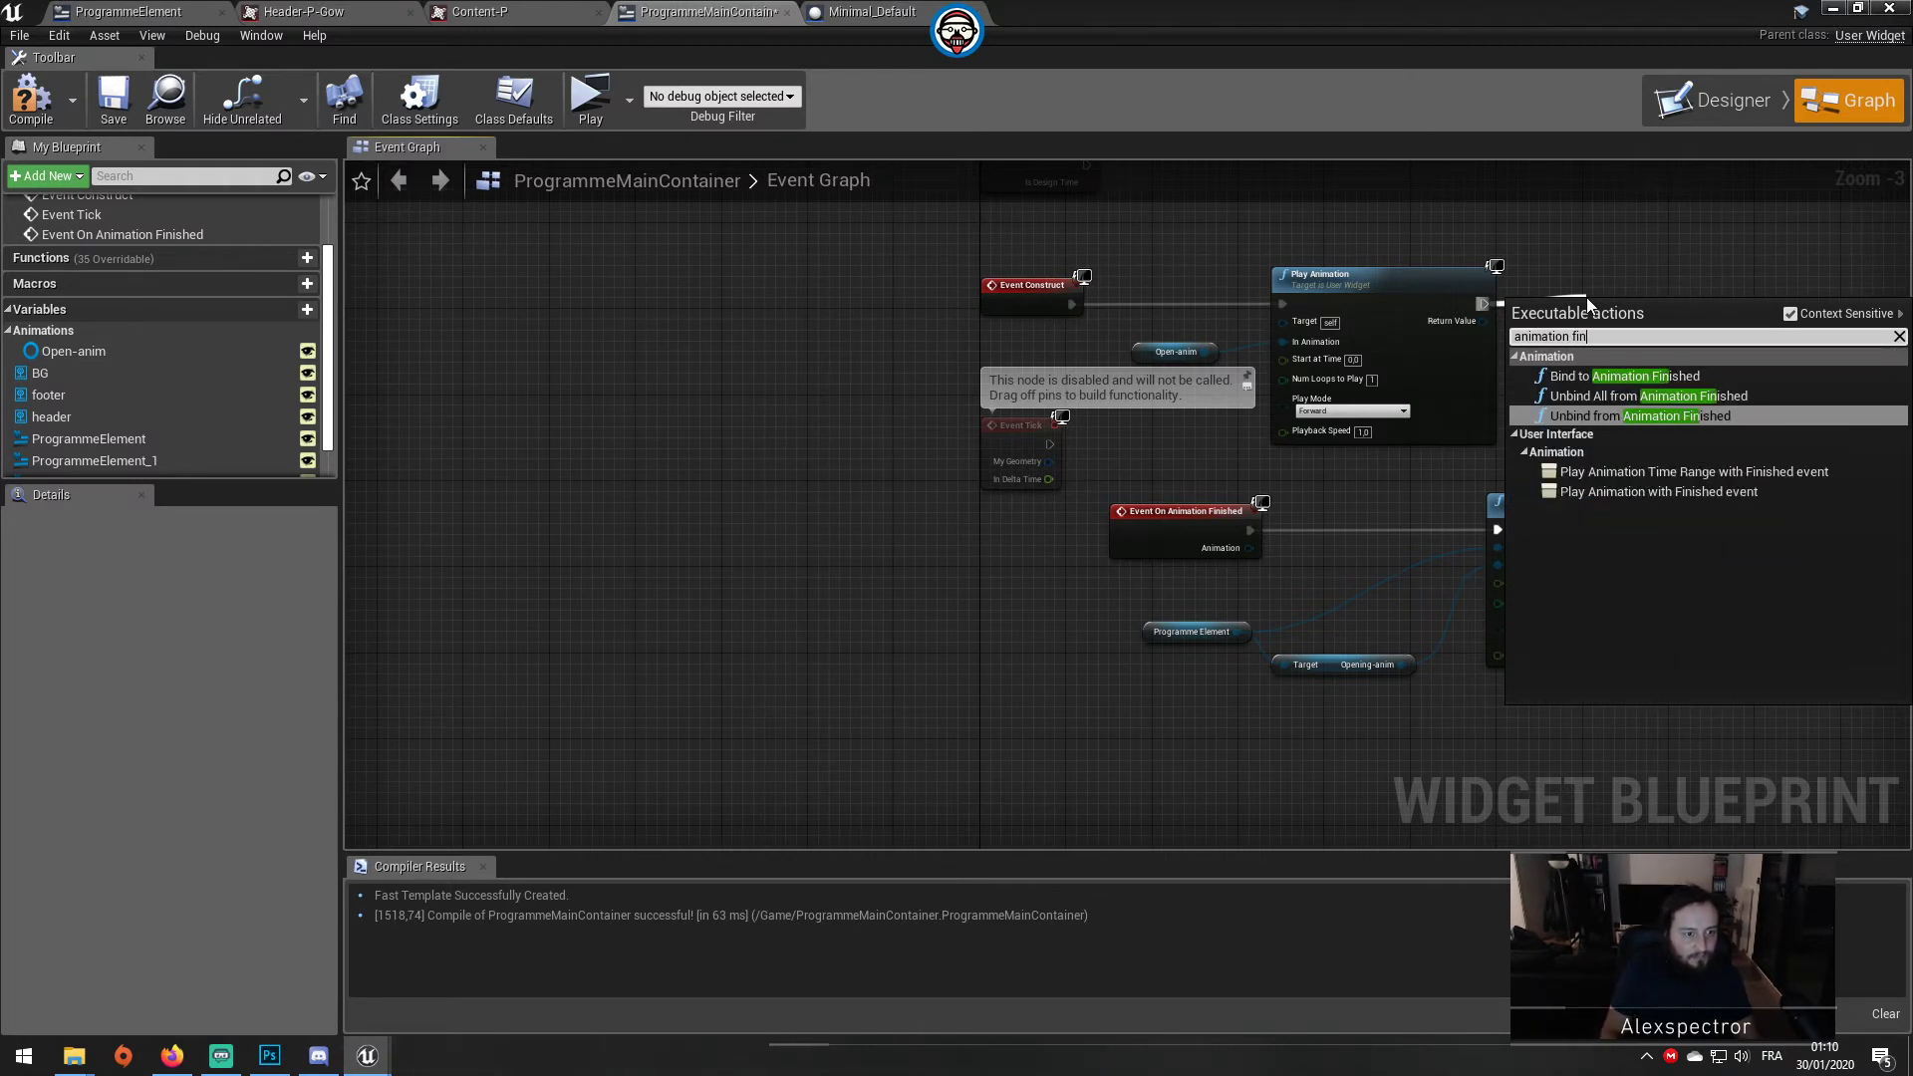
key(Up)
key(Up)
key(Return)
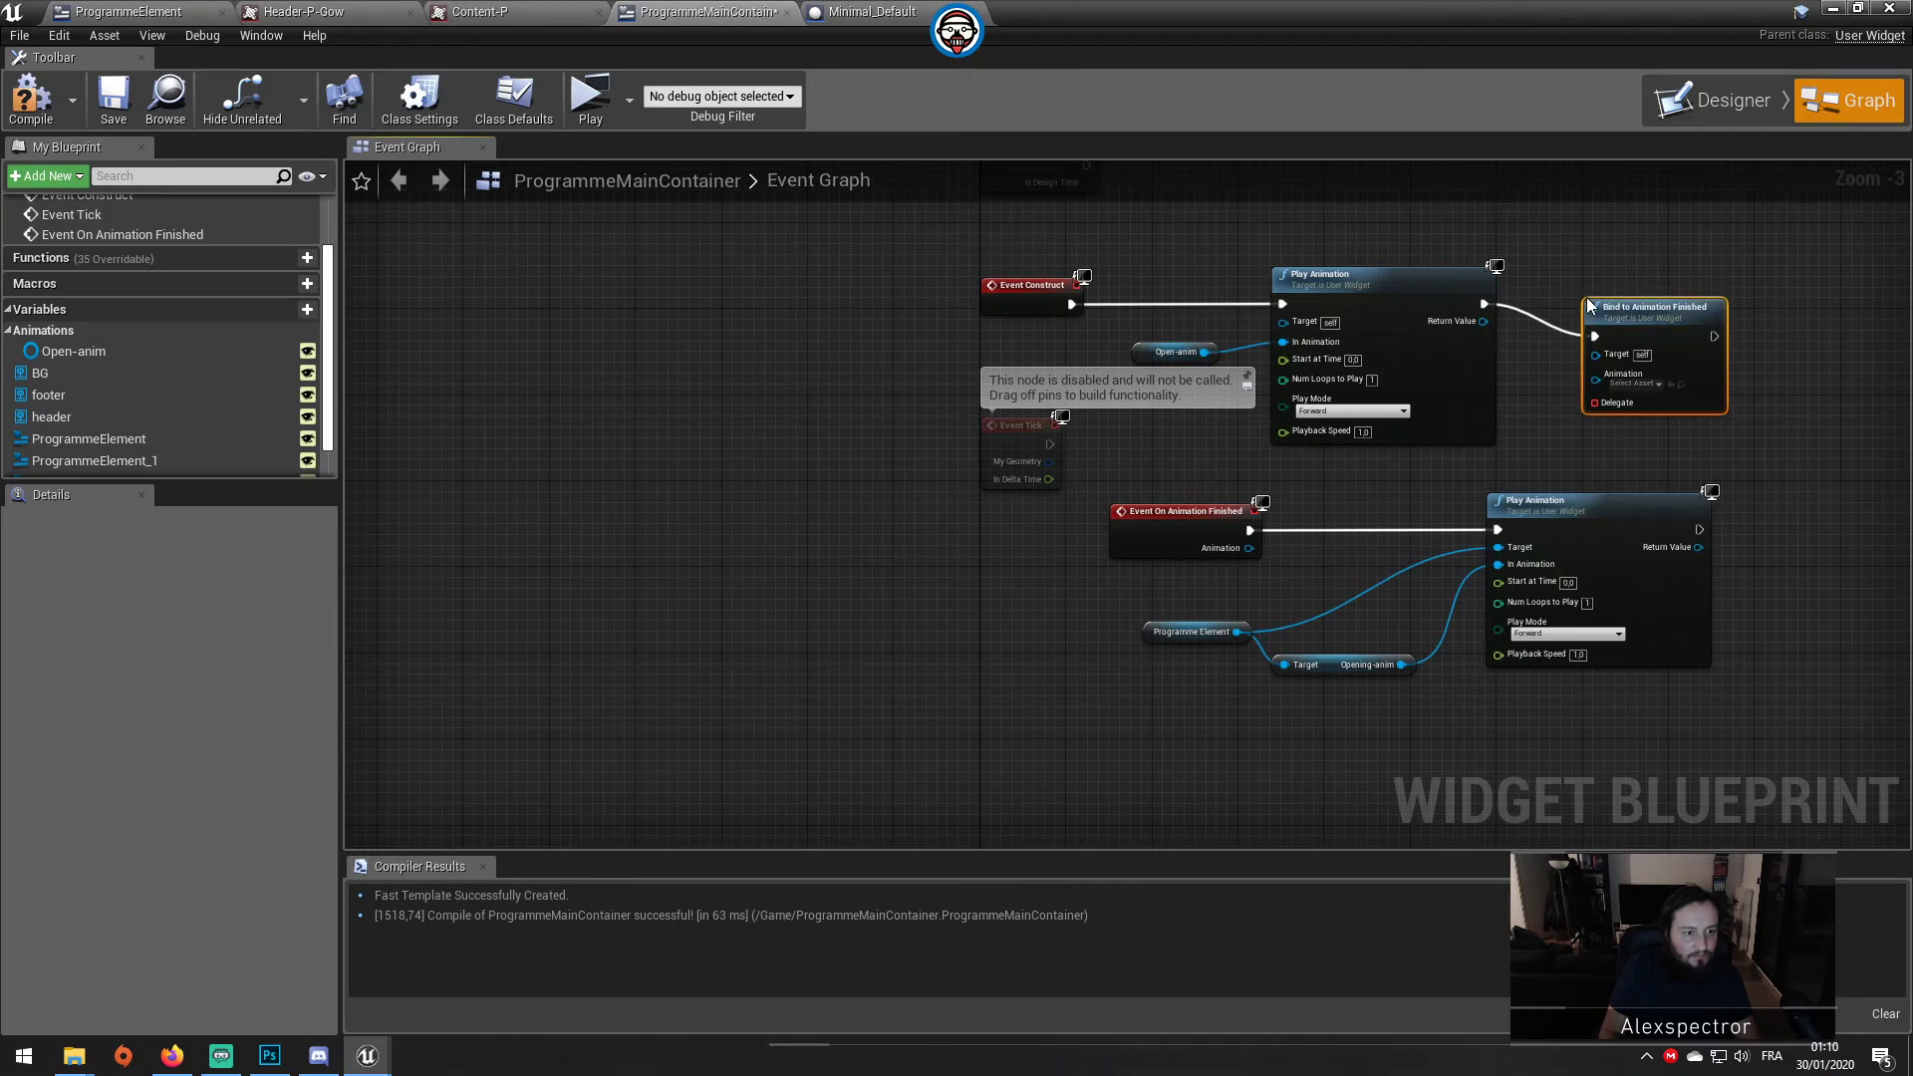
mouse_move(1588, 299)
mouse_down()
mouse_move(1587, 267)
mouse_move(1532, 342)
mouse_move(1483, 321)
mouse_up()
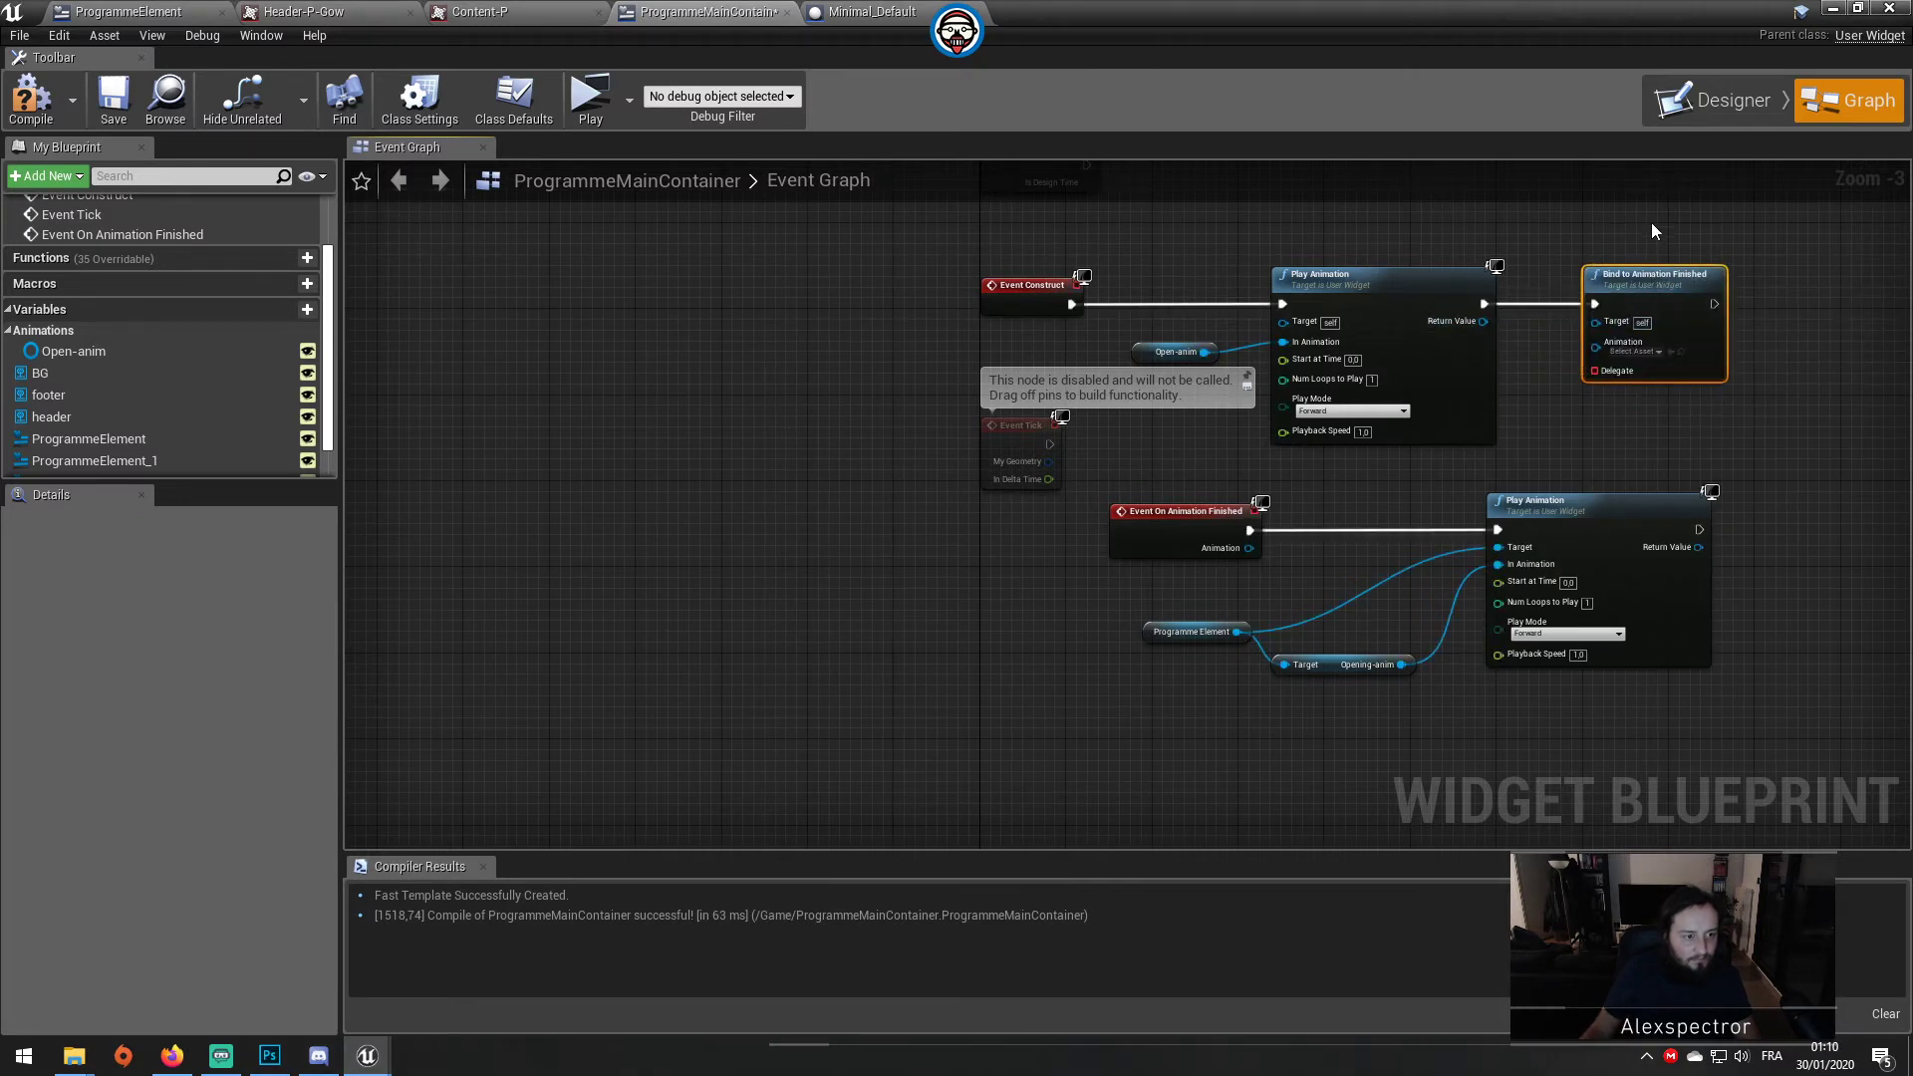
drag(1650, 218, 1631, 365)
key(Delete)
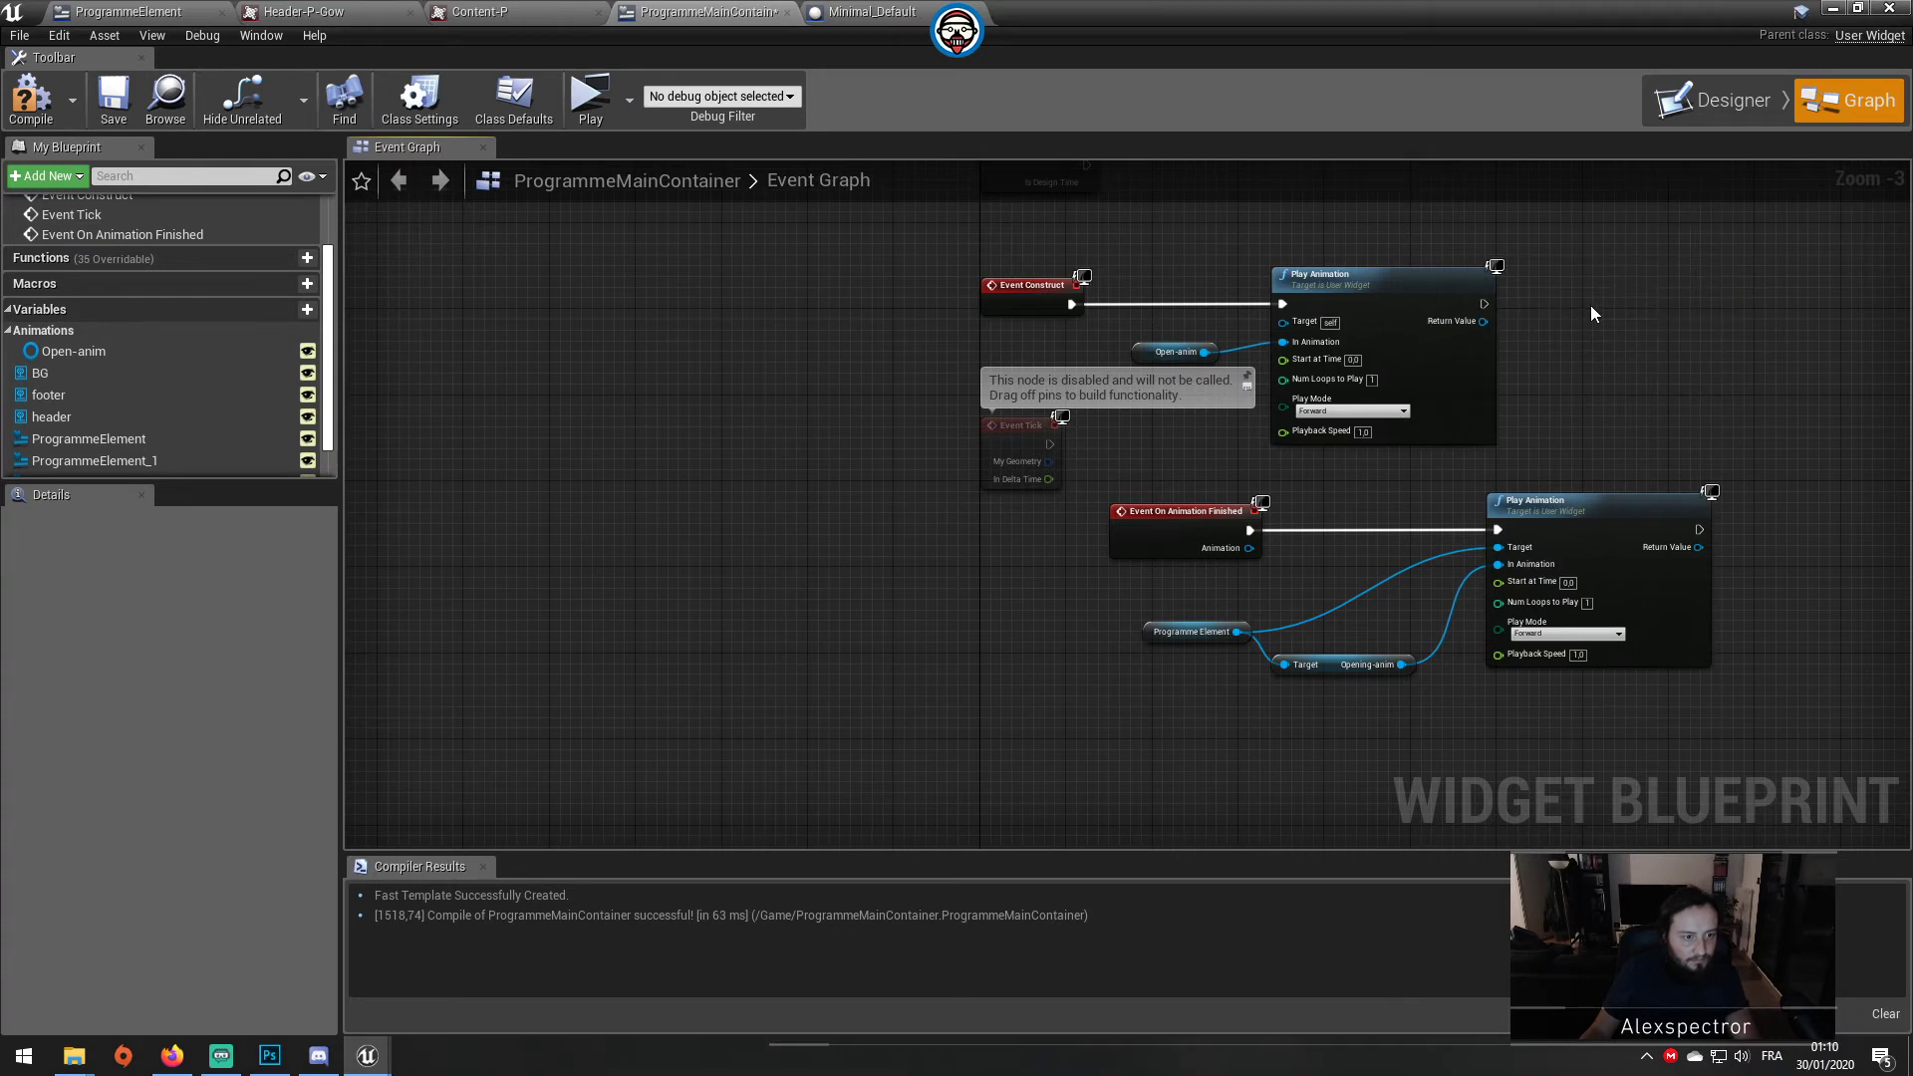
Step: Add an Animation Finished (Open-anim) event and place it below the other event
right_click(1591, 305)
text(animation)
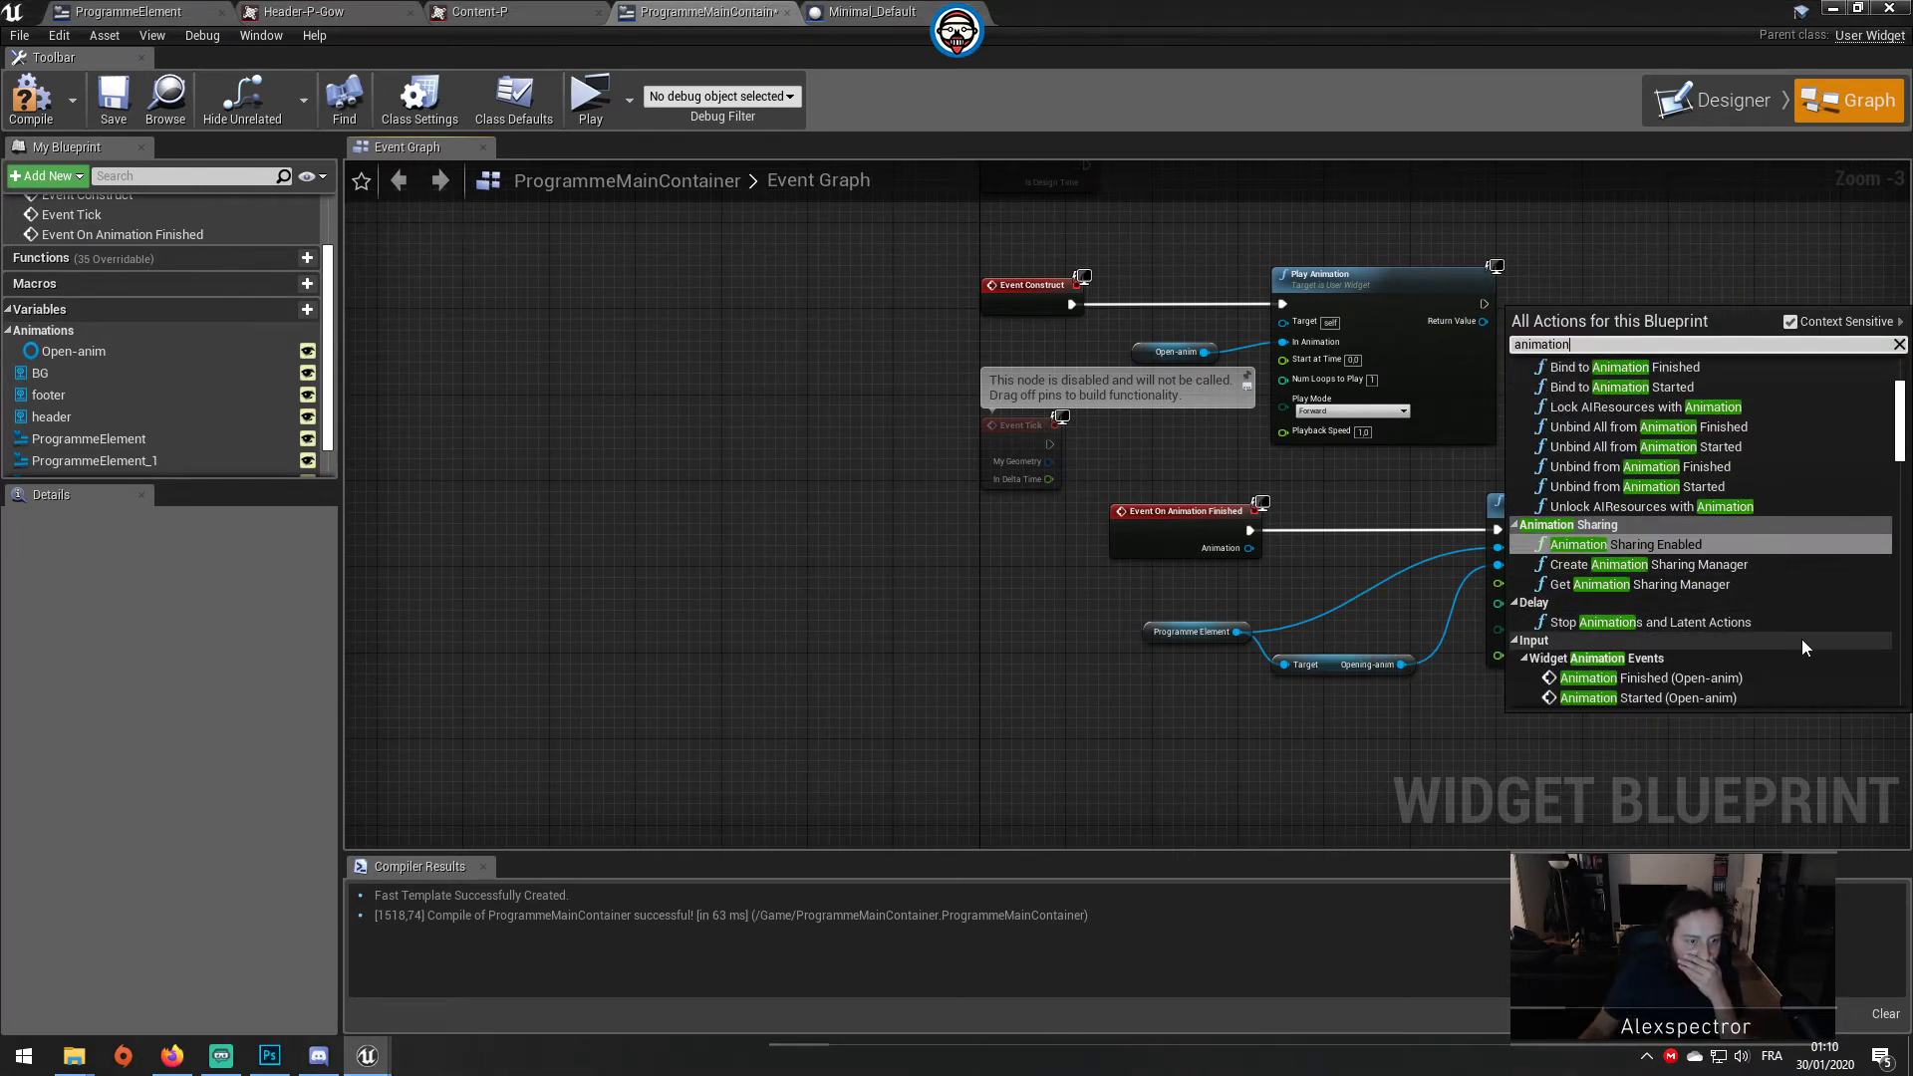
scroll(1798, 540, down, 2)
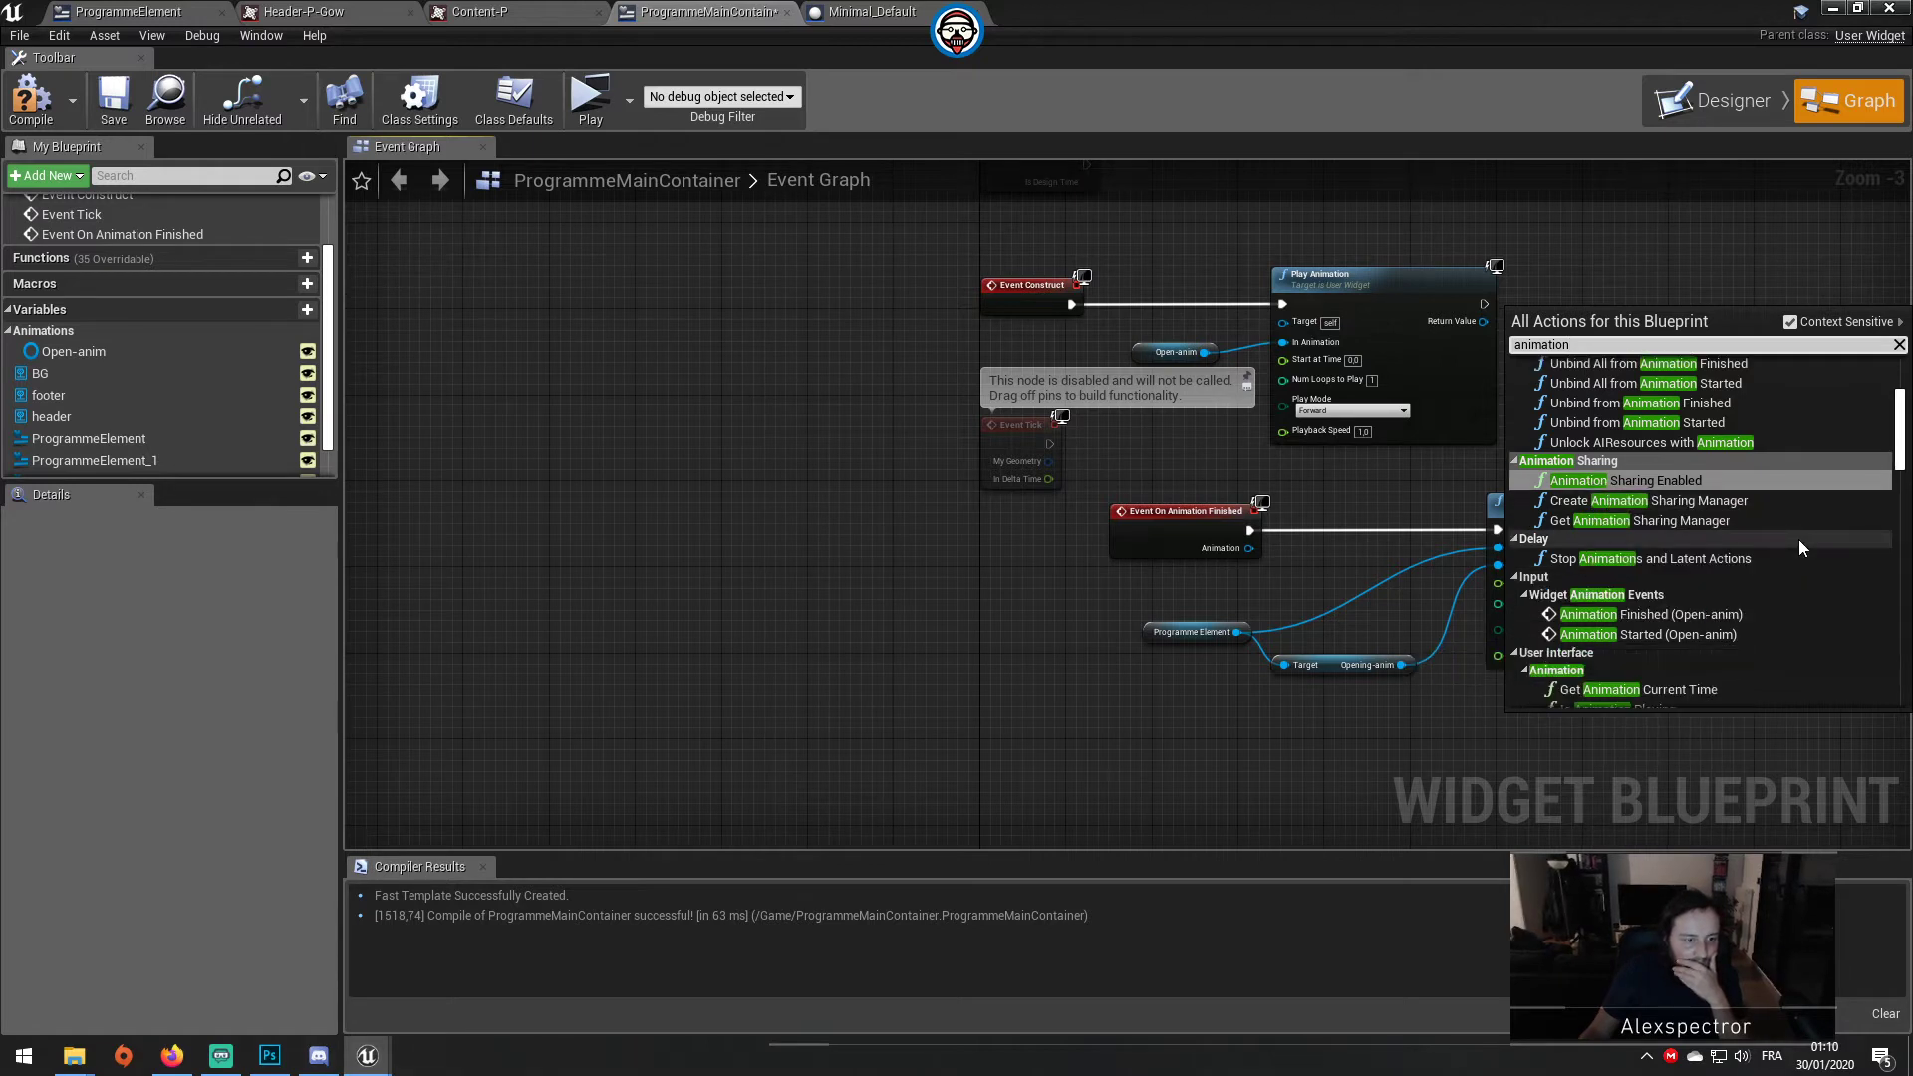
click(1750, 614)
mouse_move(1684, 319)
mouse_down()
mouse_move(1319, 578)
mouse_move(1493, 526)
mouse_up()
Step: Delete Event On Animation Finished and wire the Open-anim finished event into Play Animation
click(1180, 511)
key(Delete)
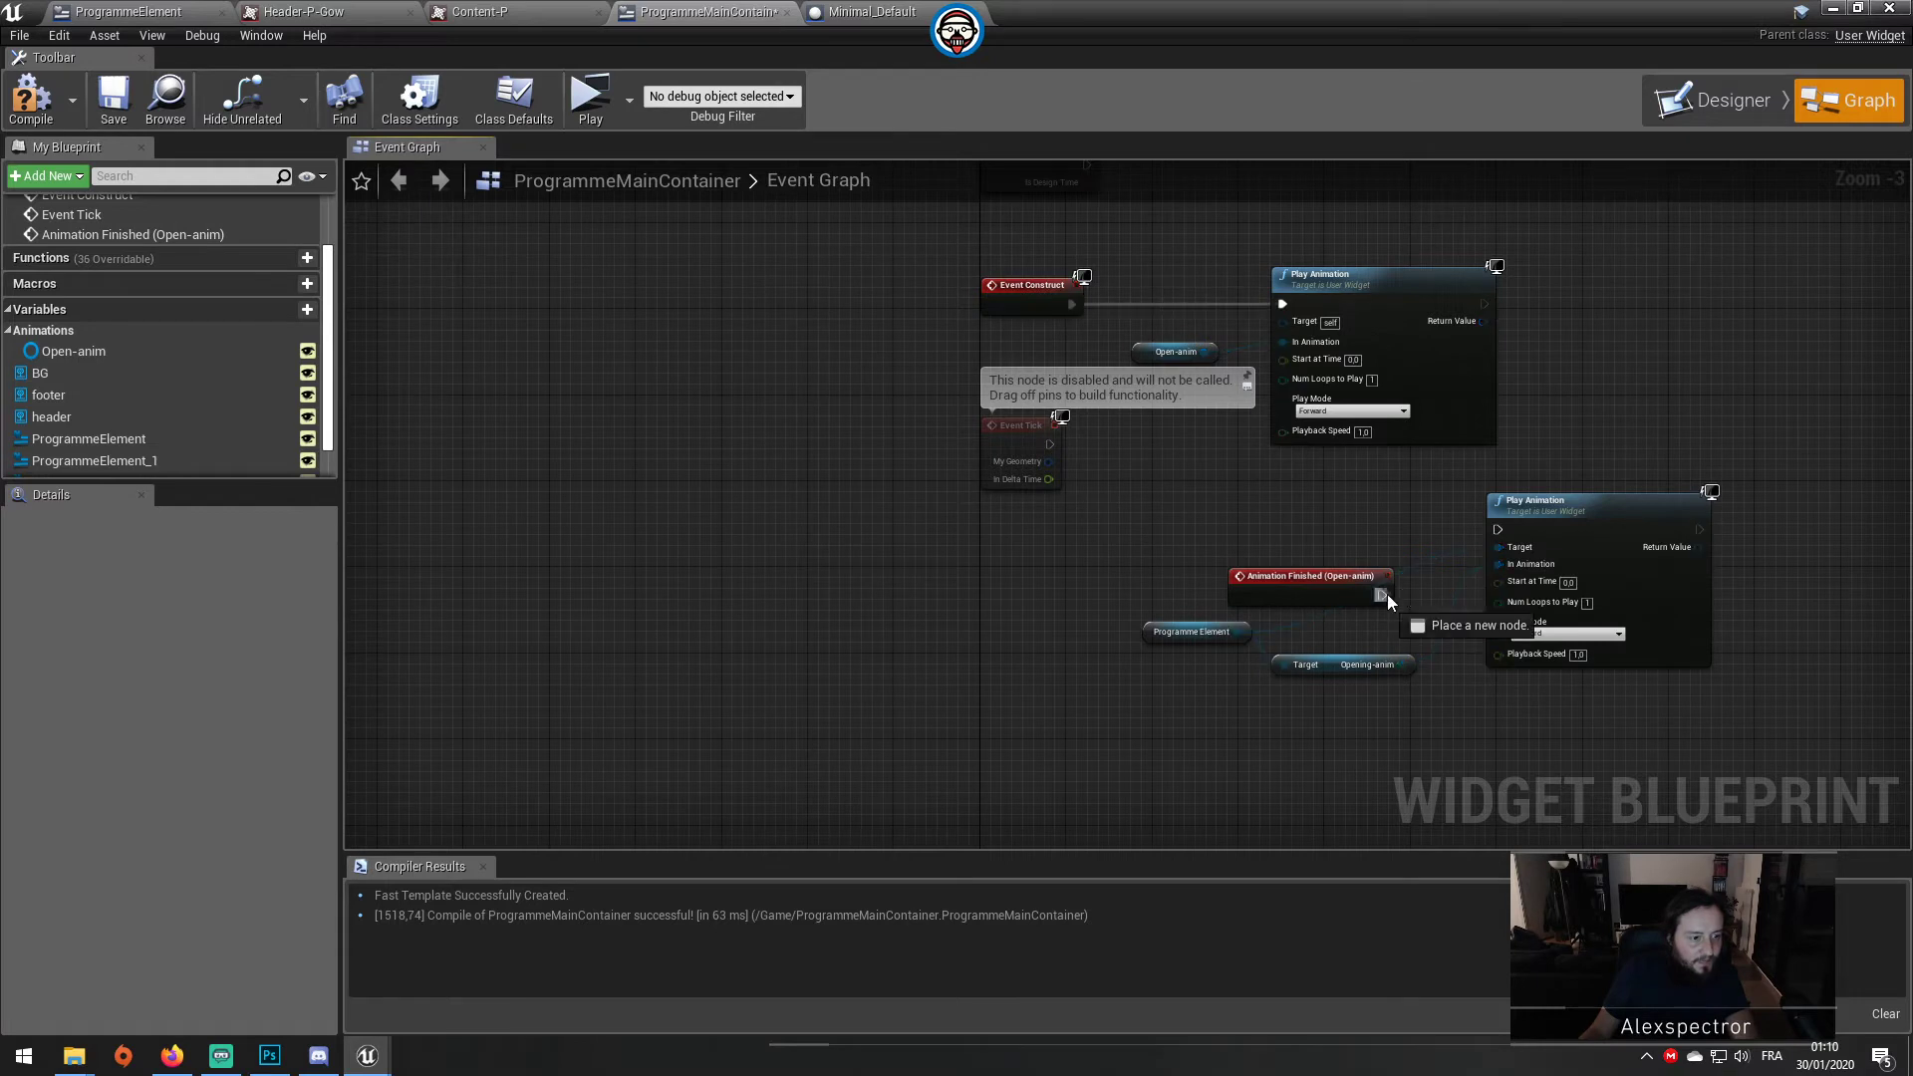
drag(1315, 584, 1240, 510)
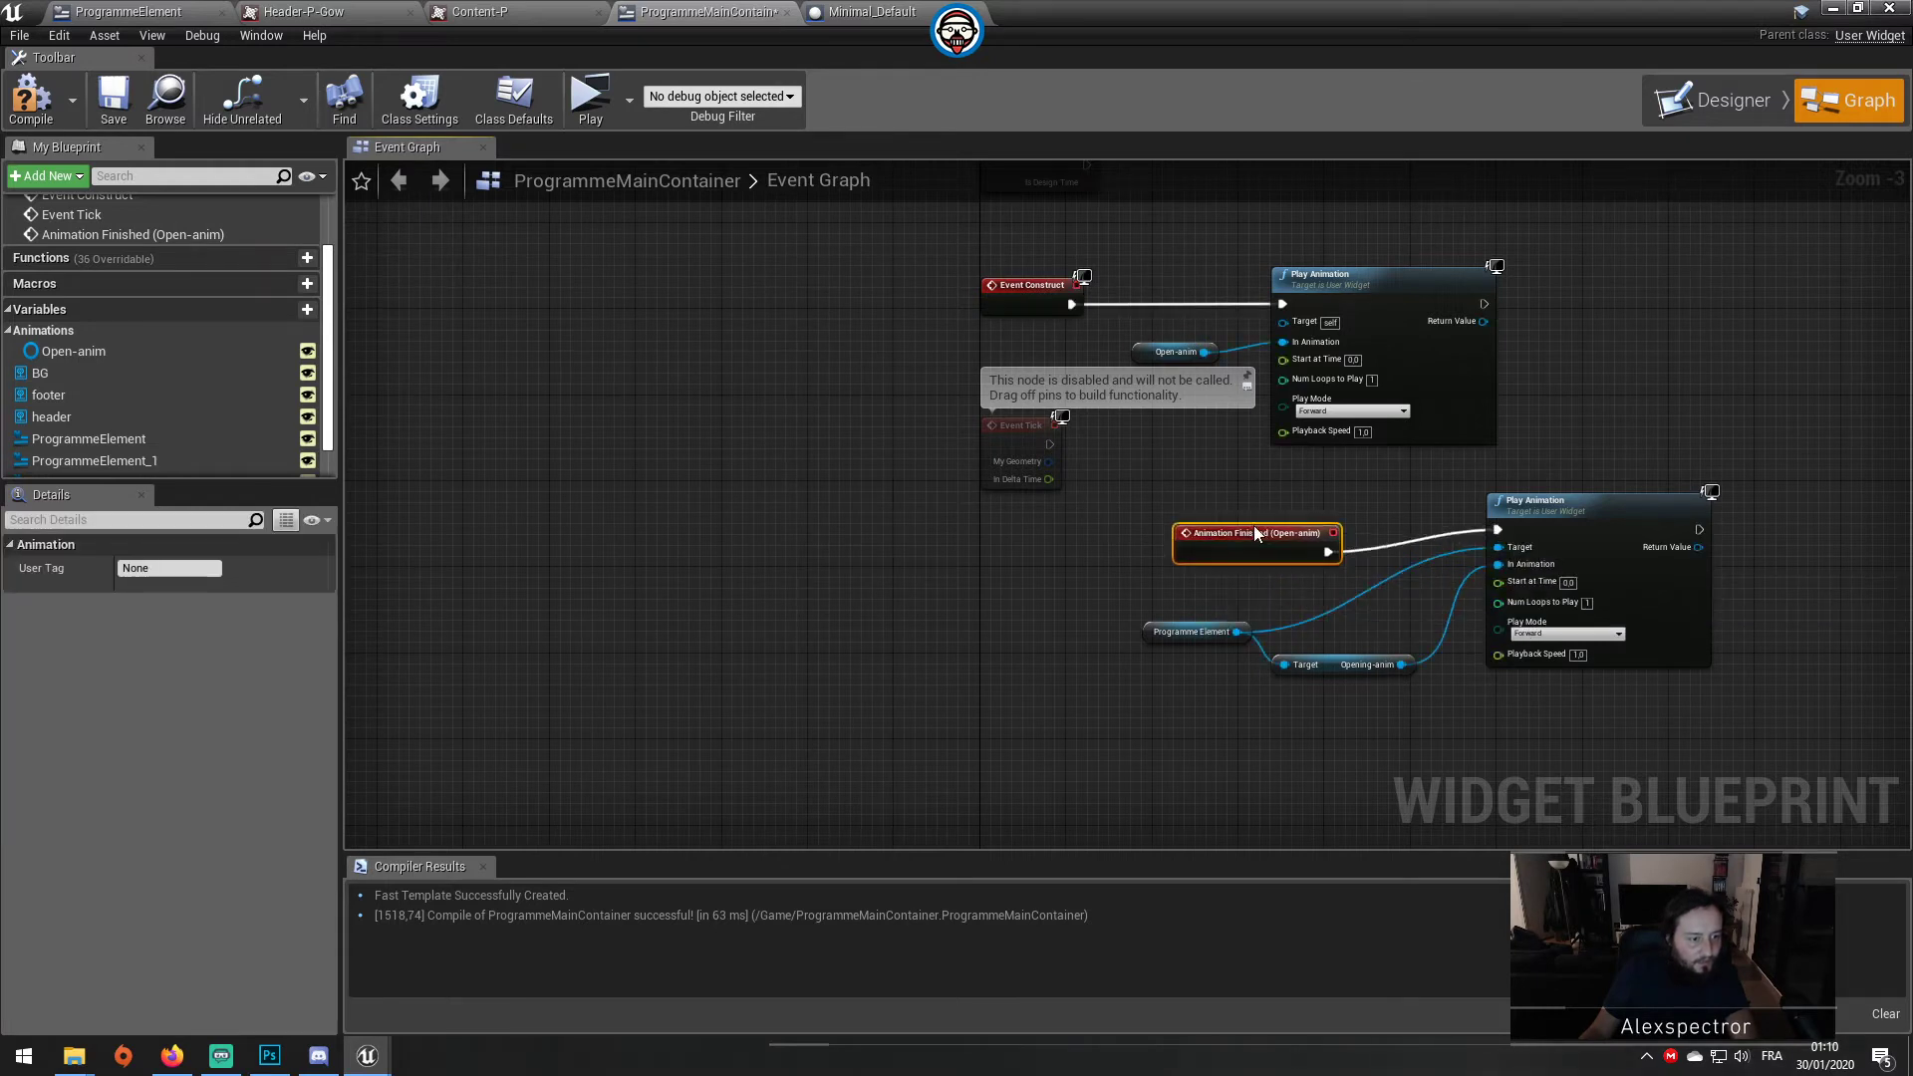
right_drag(1293, 667, 1085, 558)
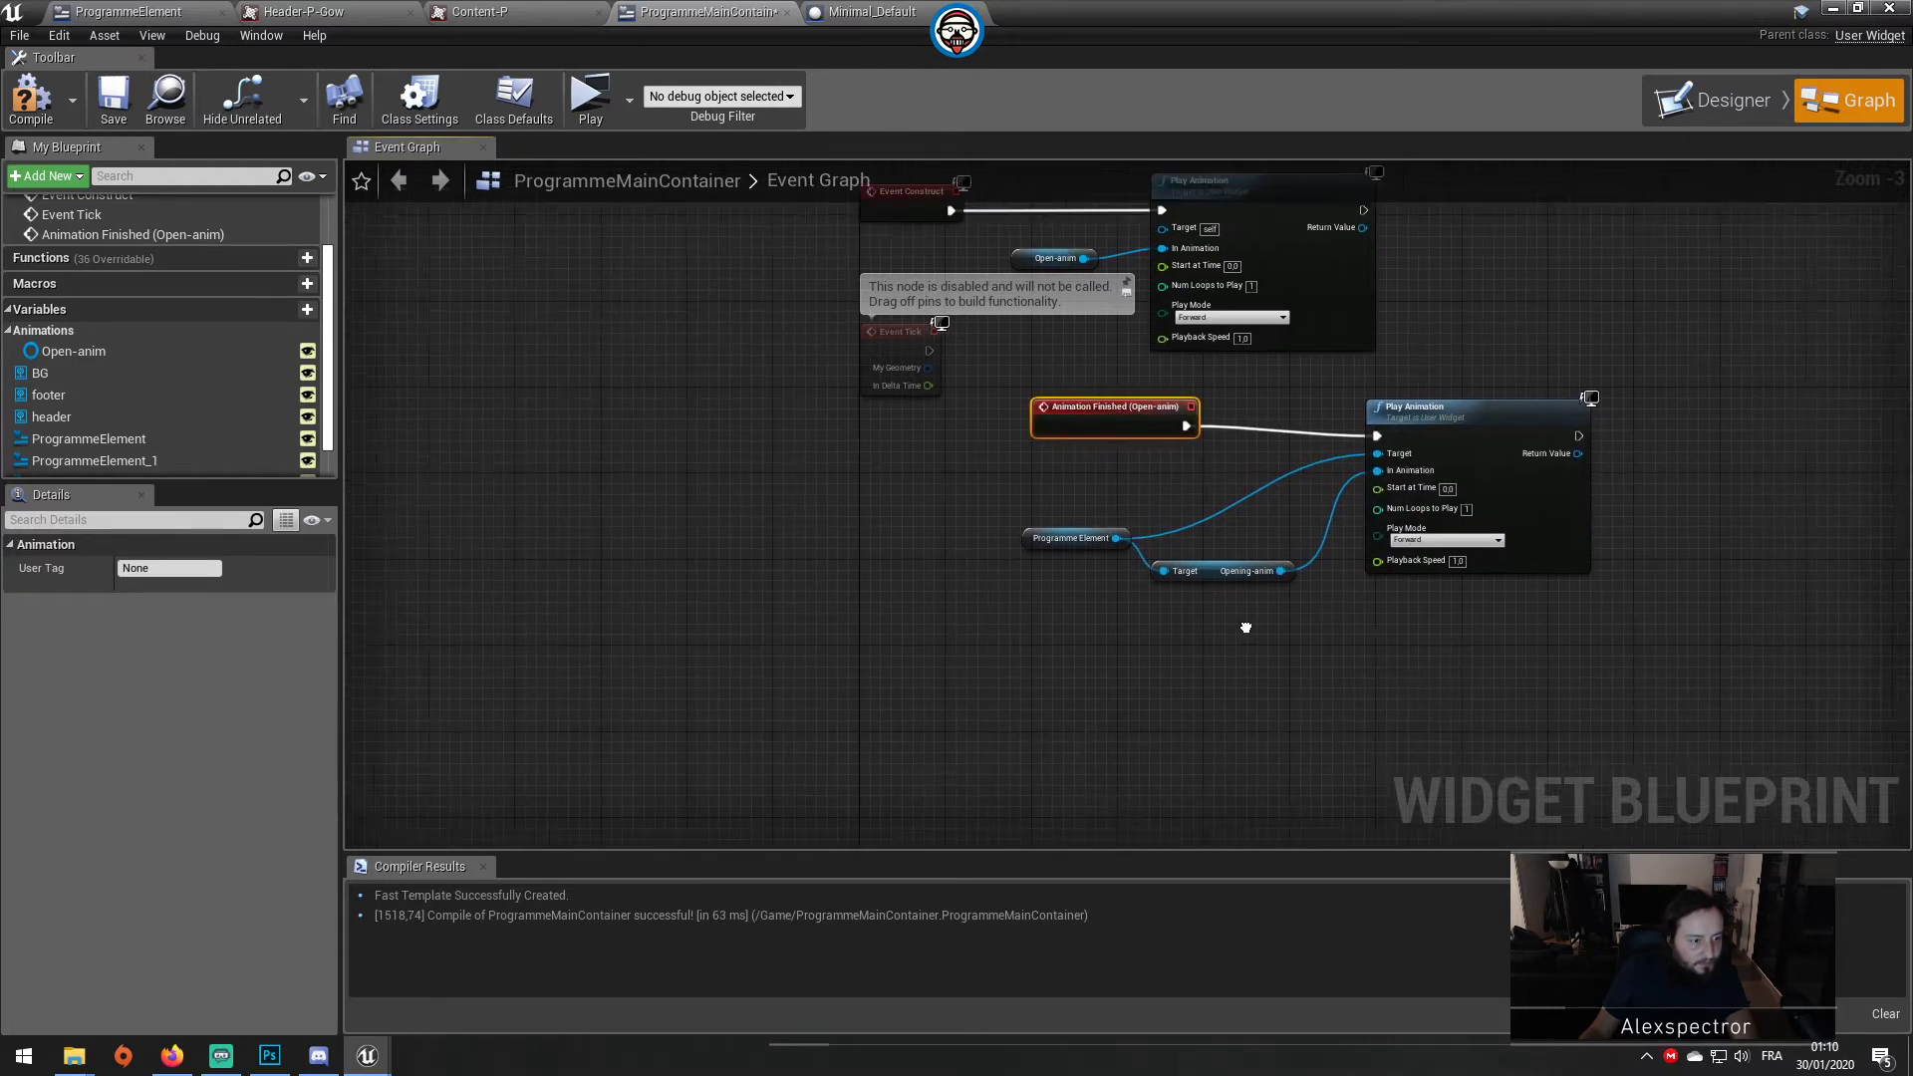
right_click(1293, 667)
text(animatio)
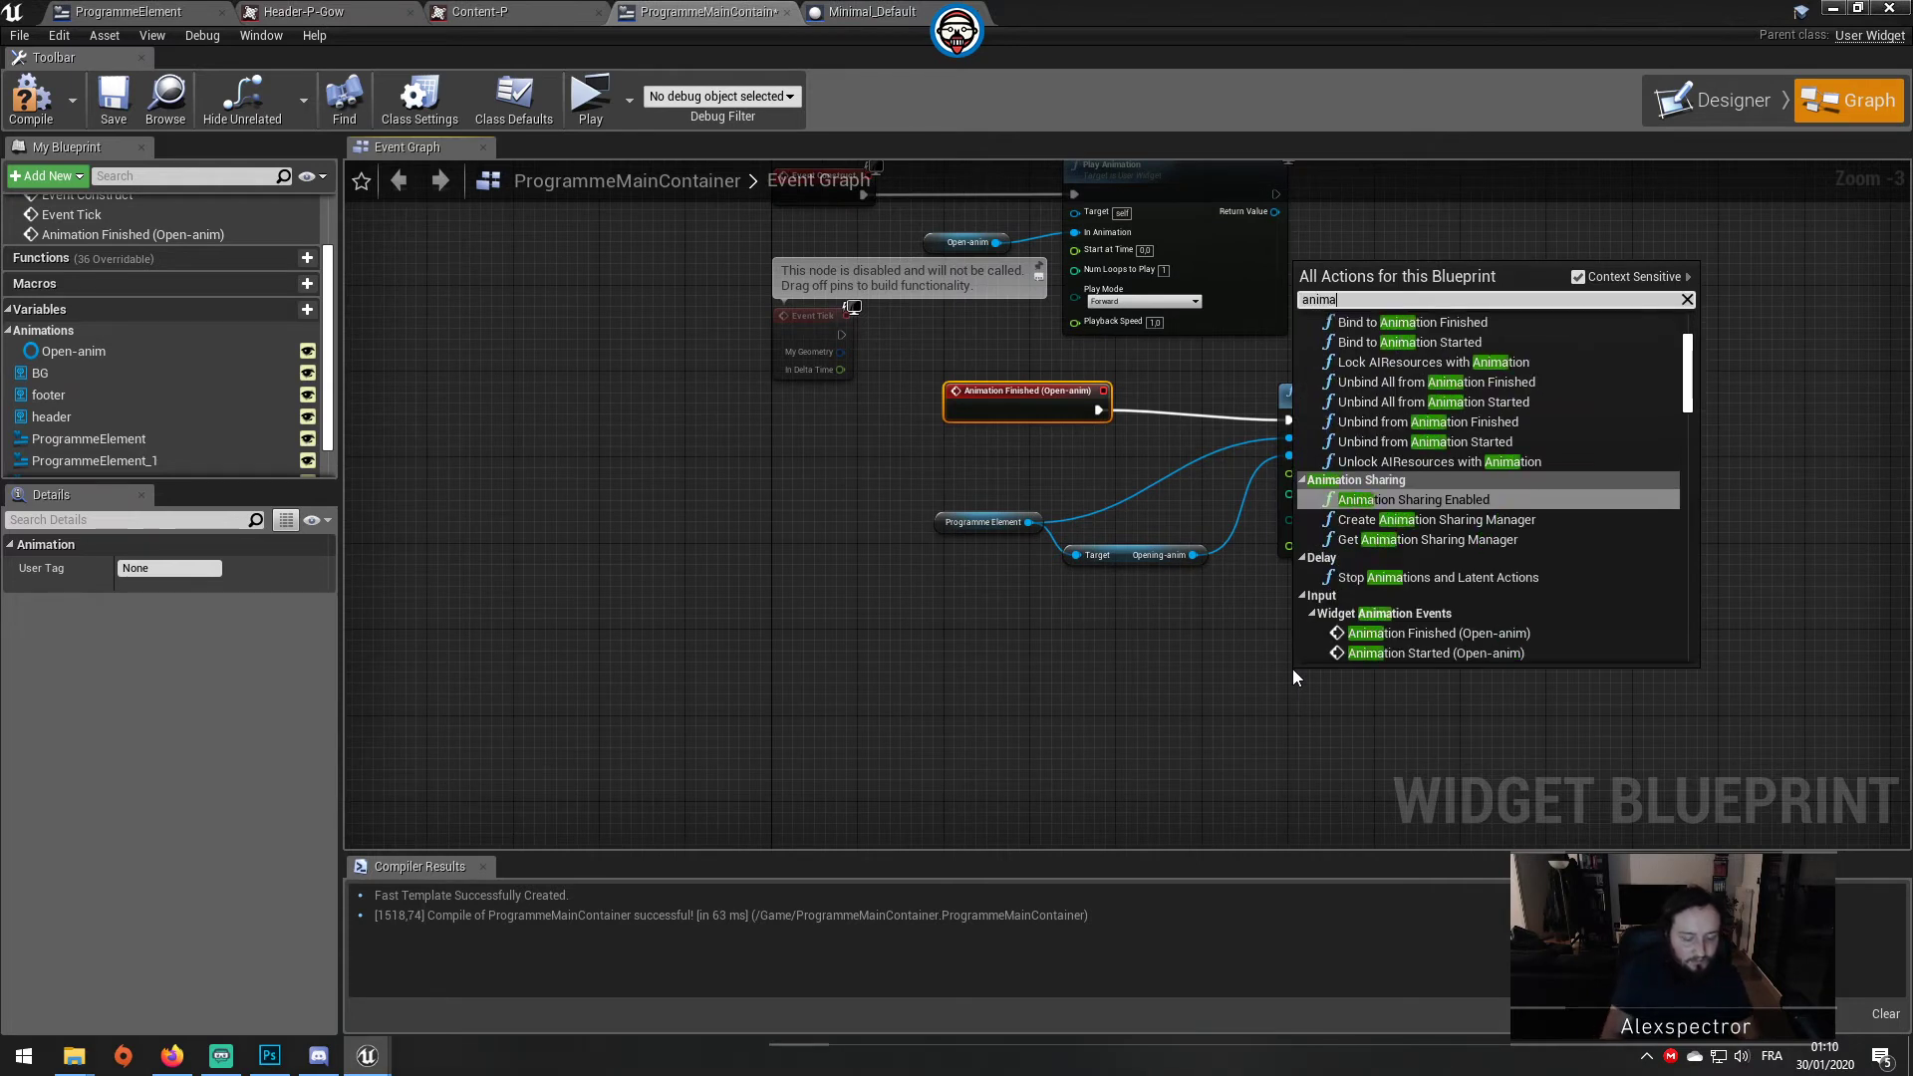
text(n fini)
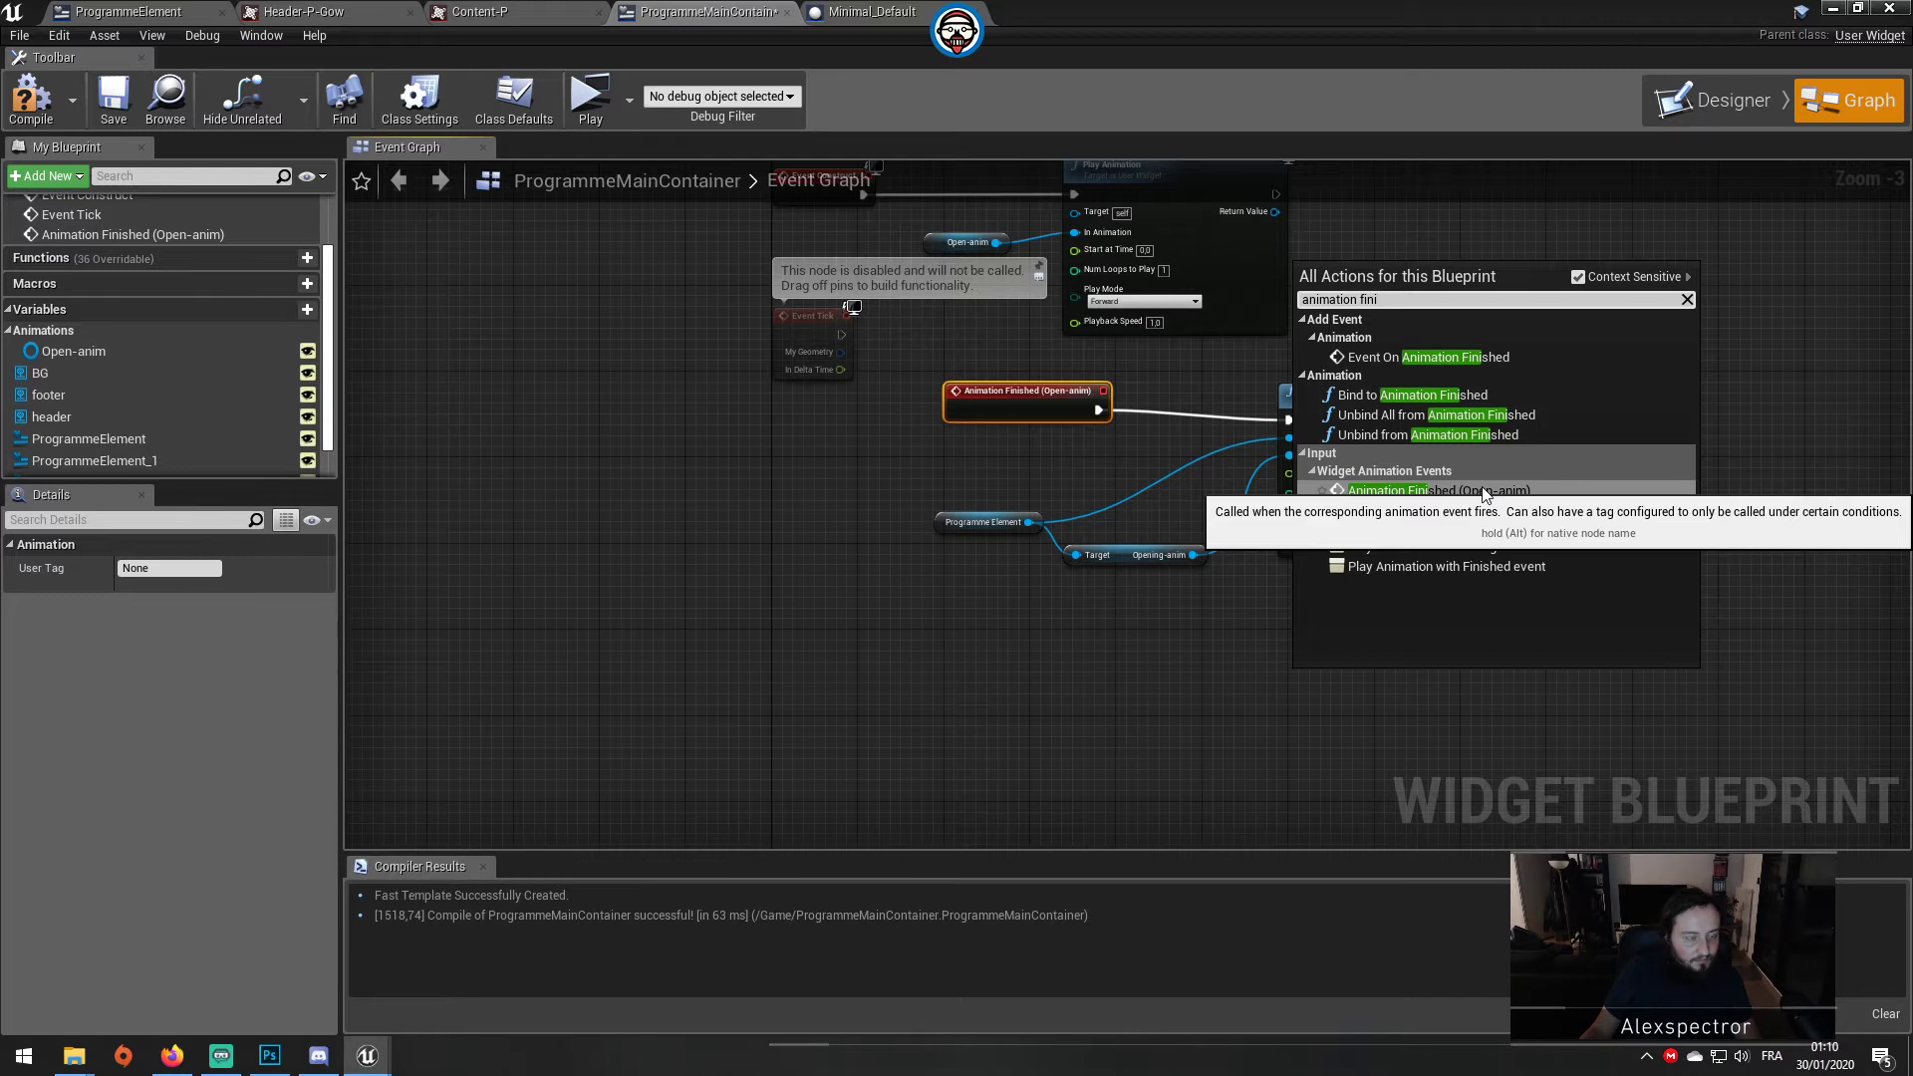
Step: Compile the ProgrammeMainContainer widget blueprint and run a quick play test
click(31, 99)
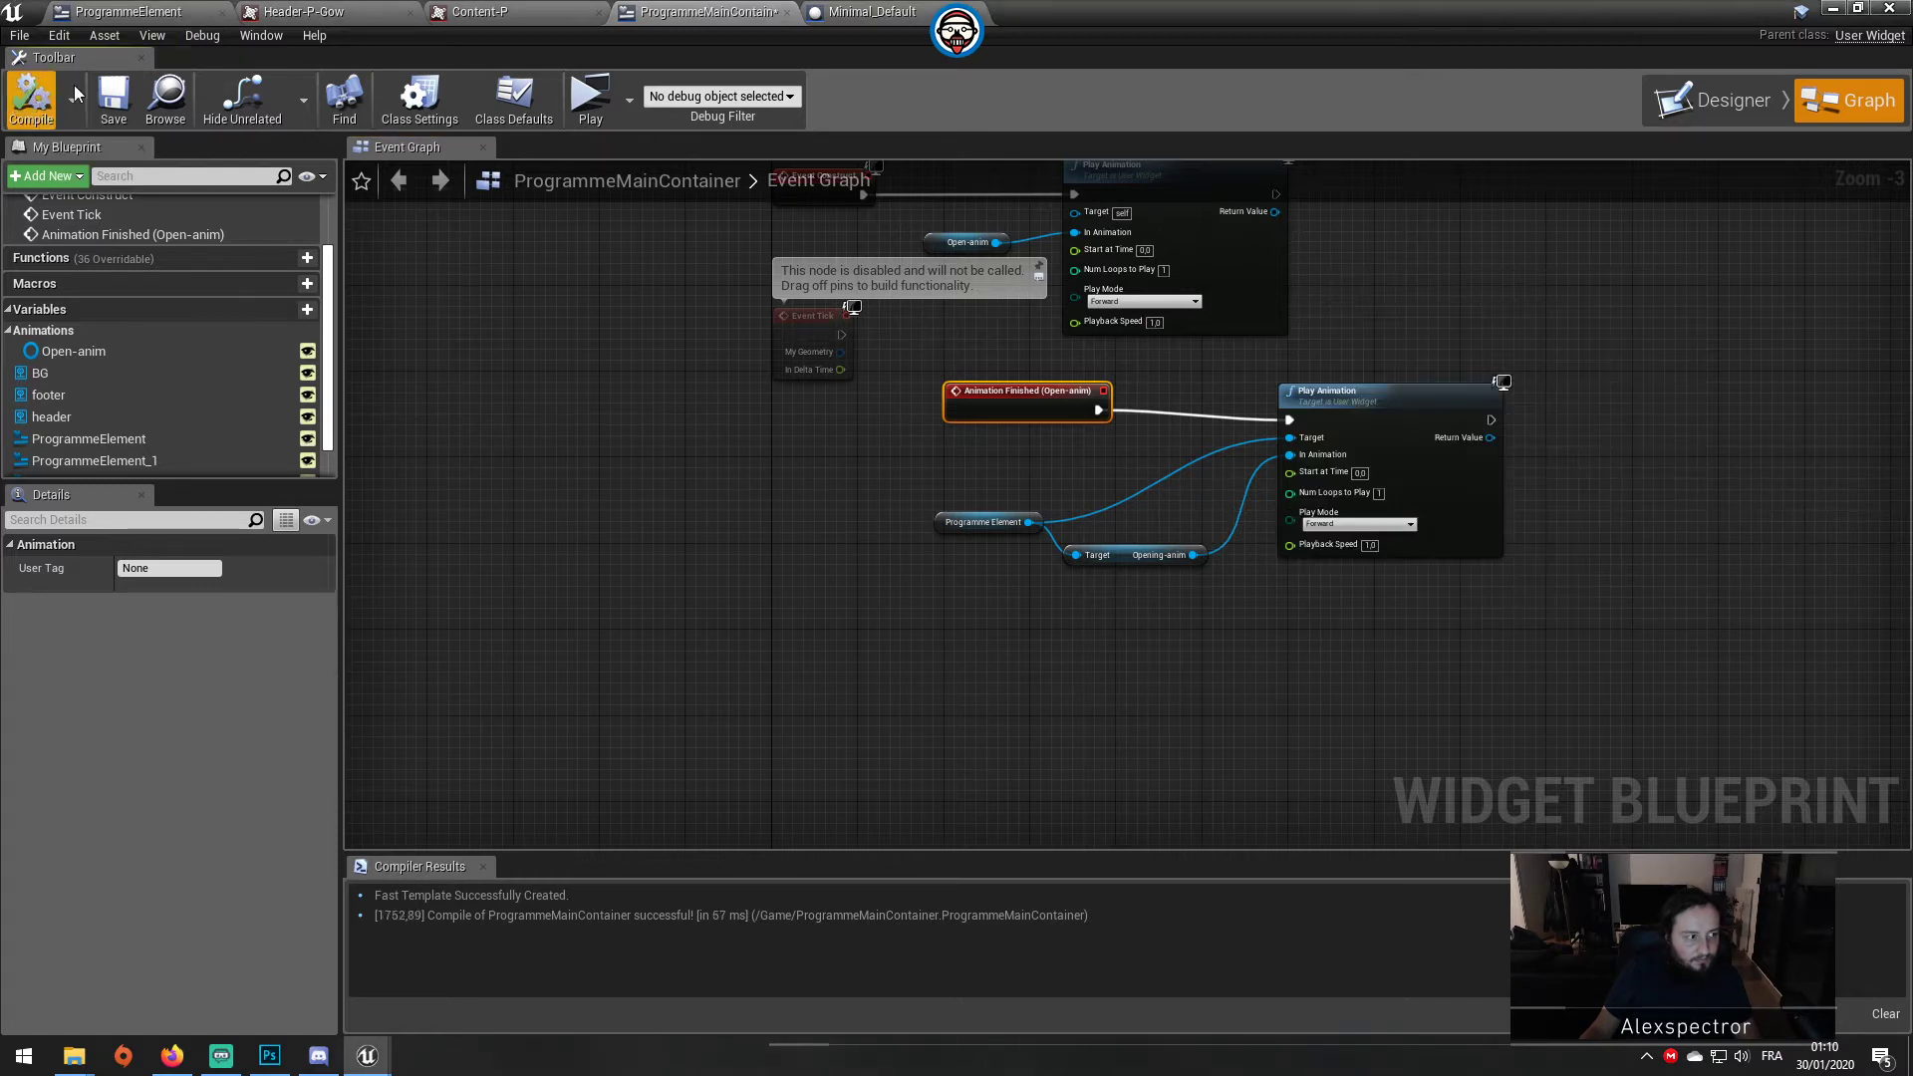
click(578, 102)
key(Escape)
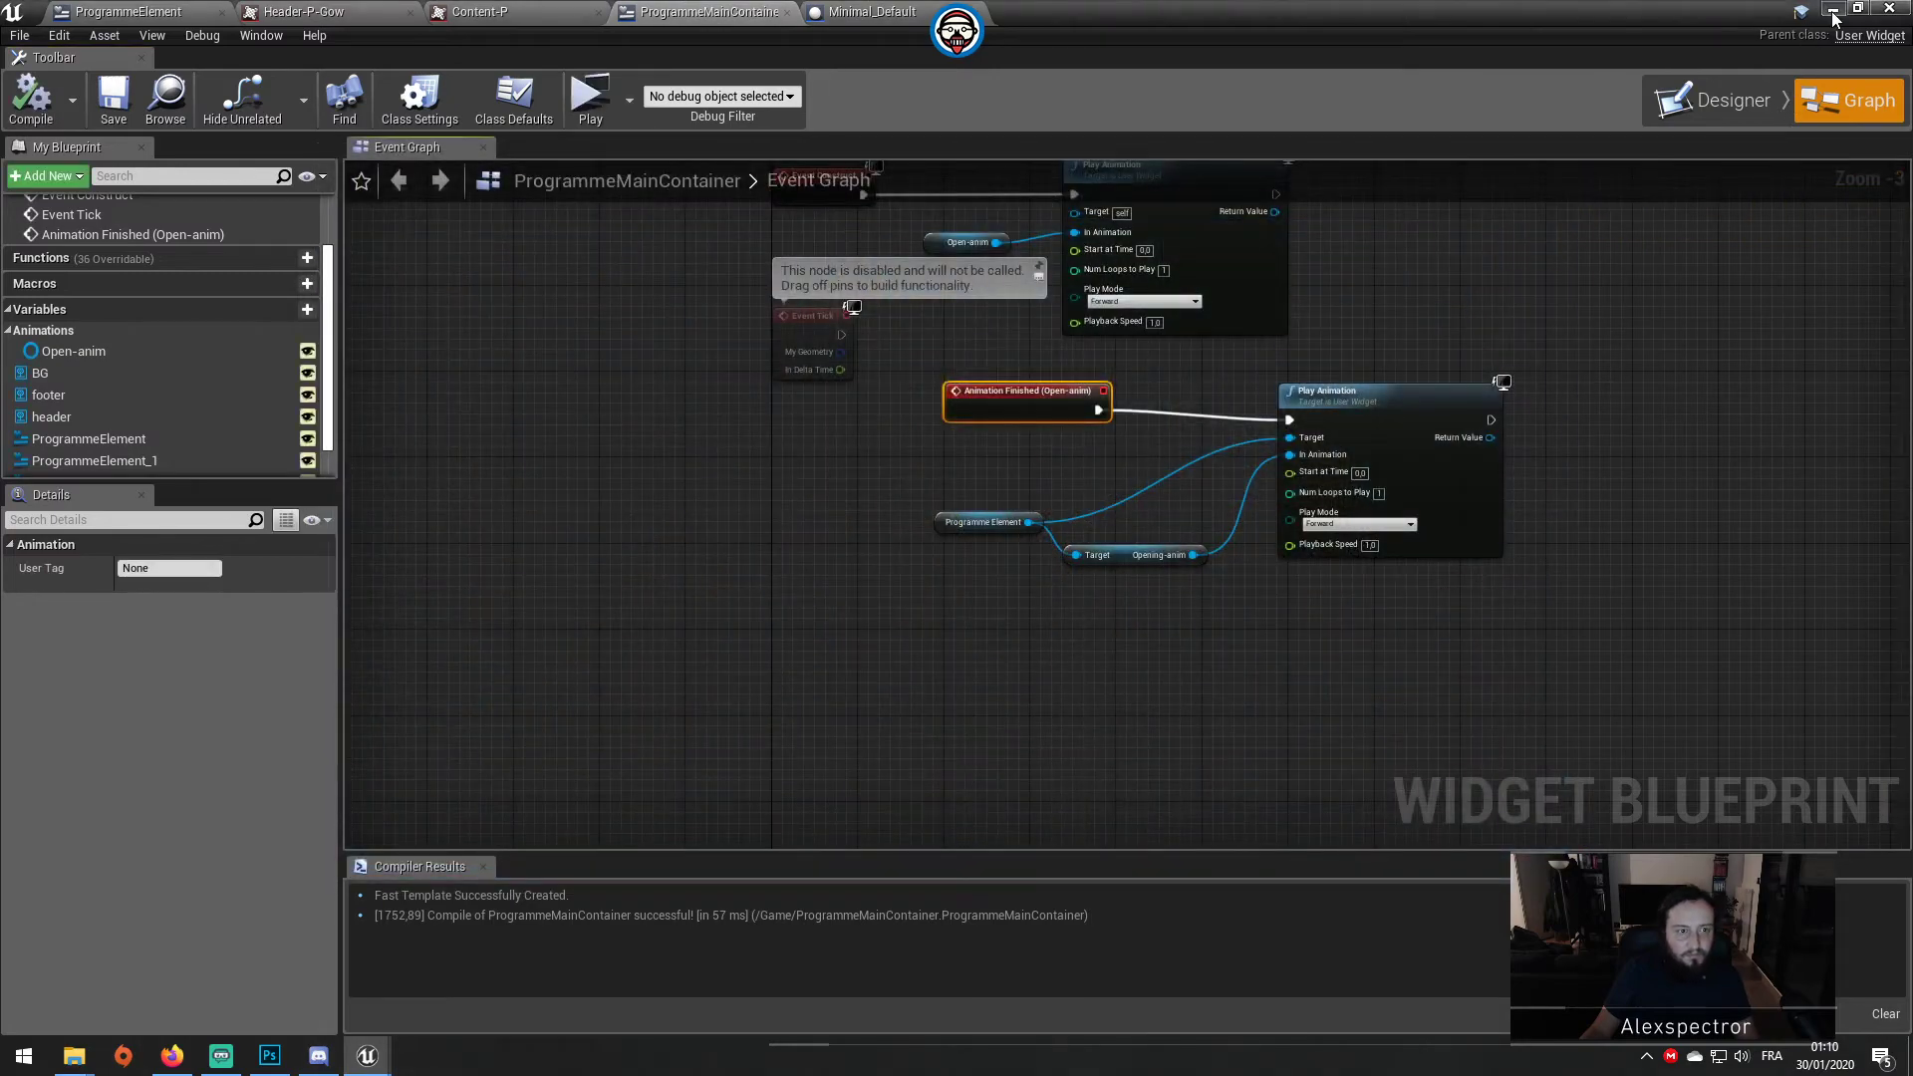
Step: Preview the level twice in a standalone window to watch the animations, then reopen ProgrammeMainContainer
click(1833, 9)
click(917, 80)
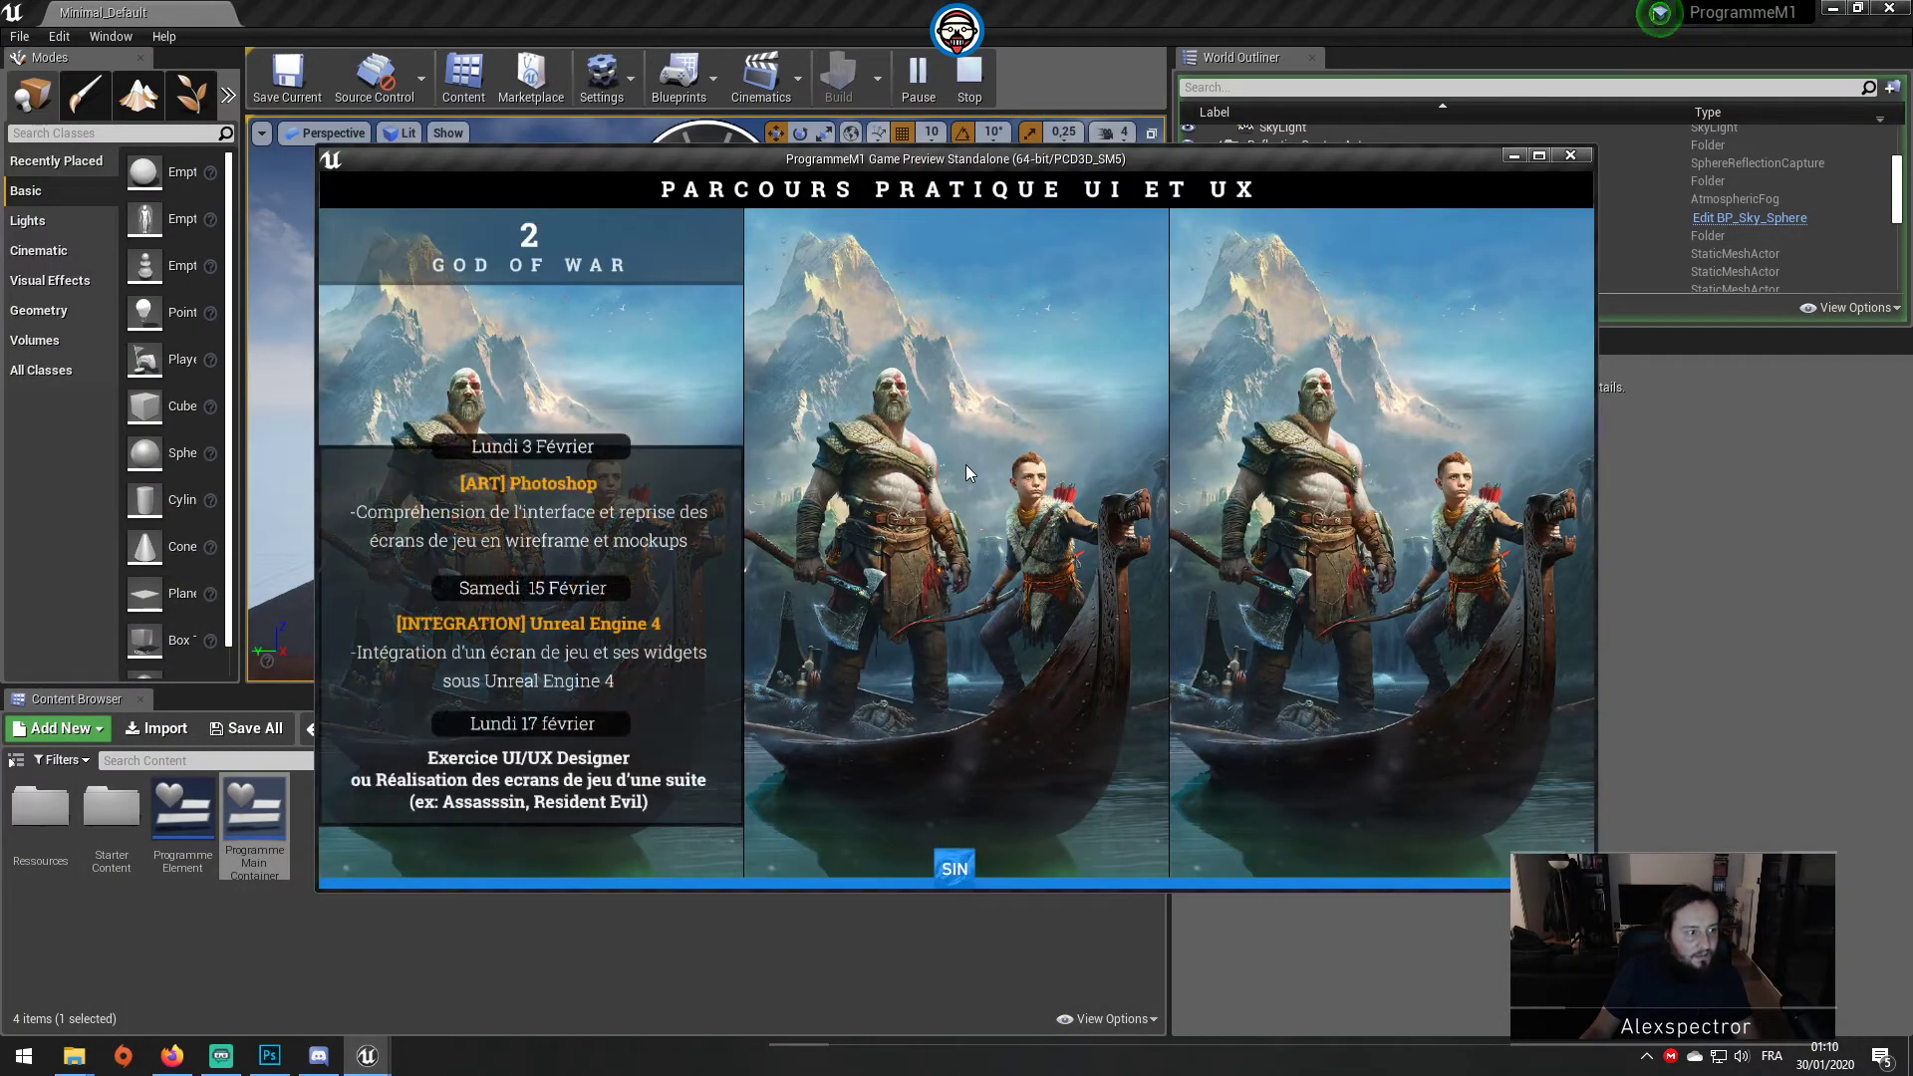
click(955, 84)
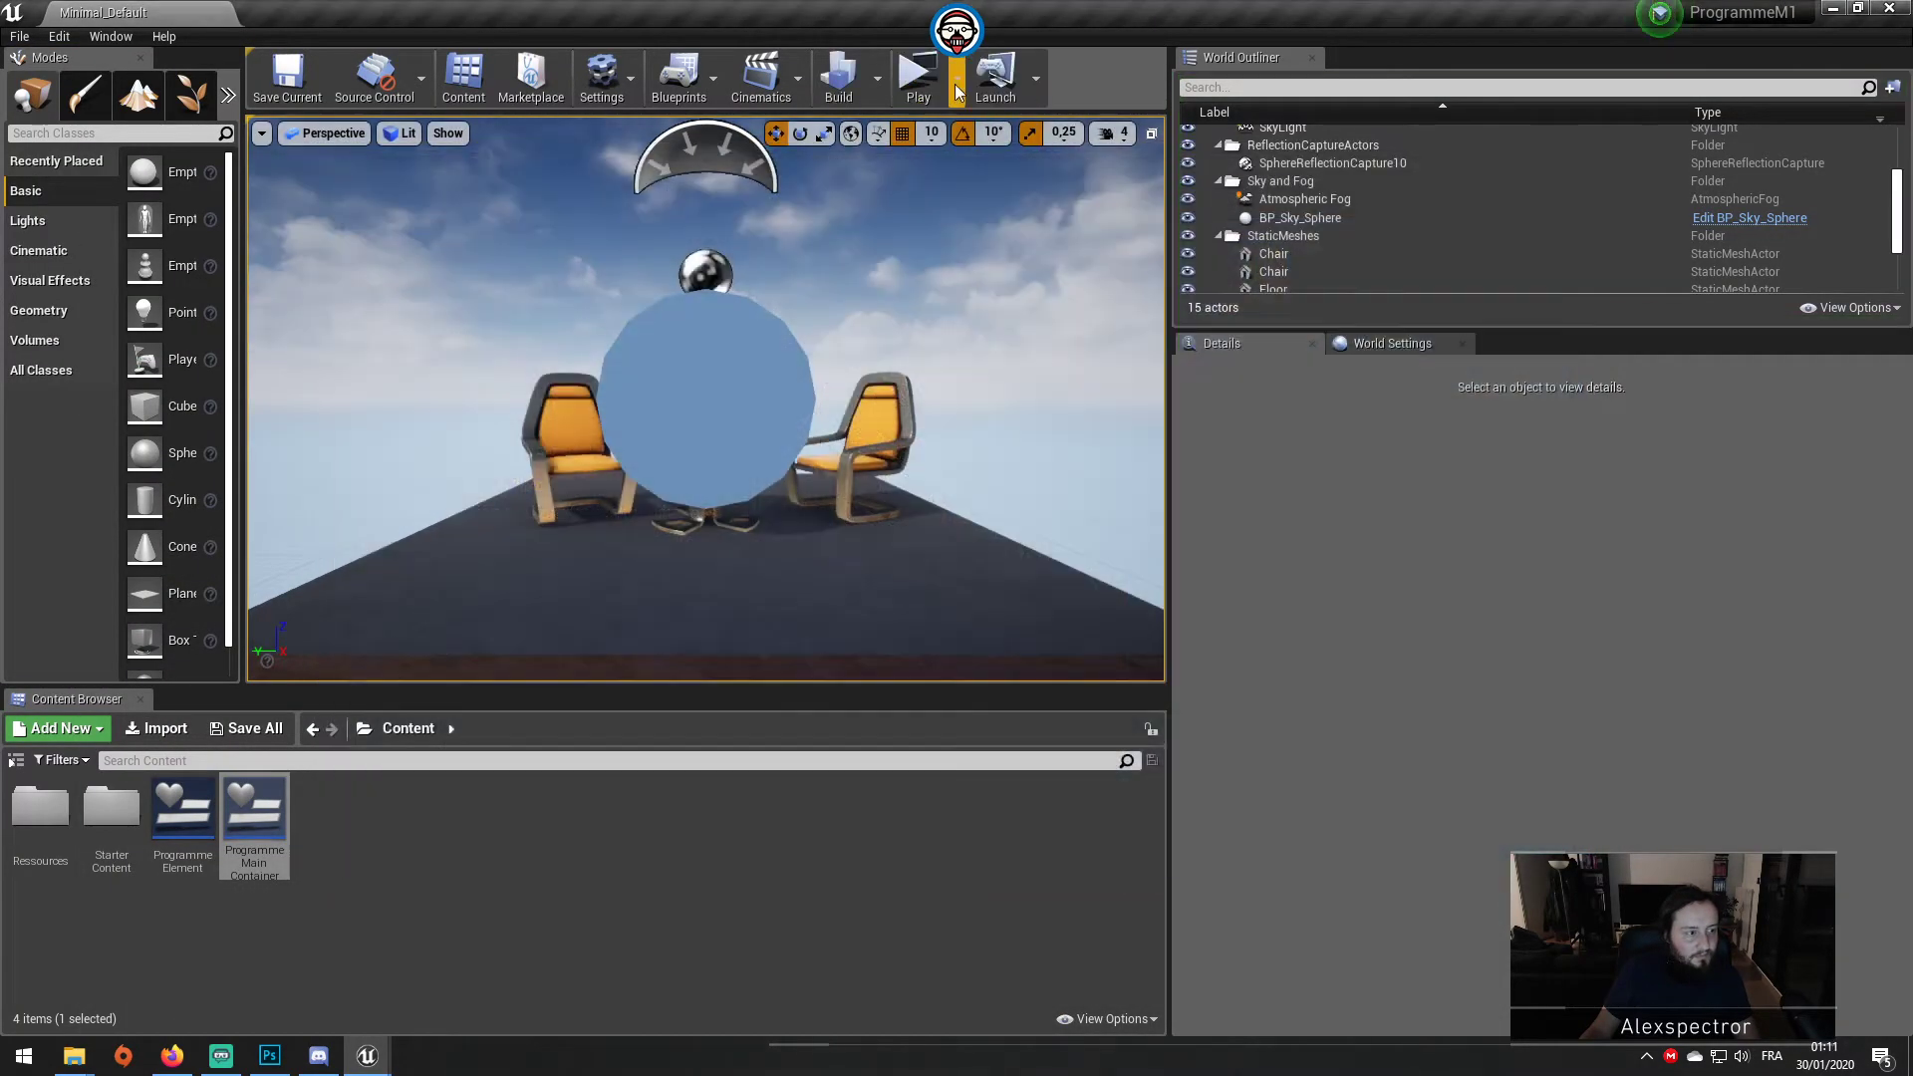
click(932, 88)
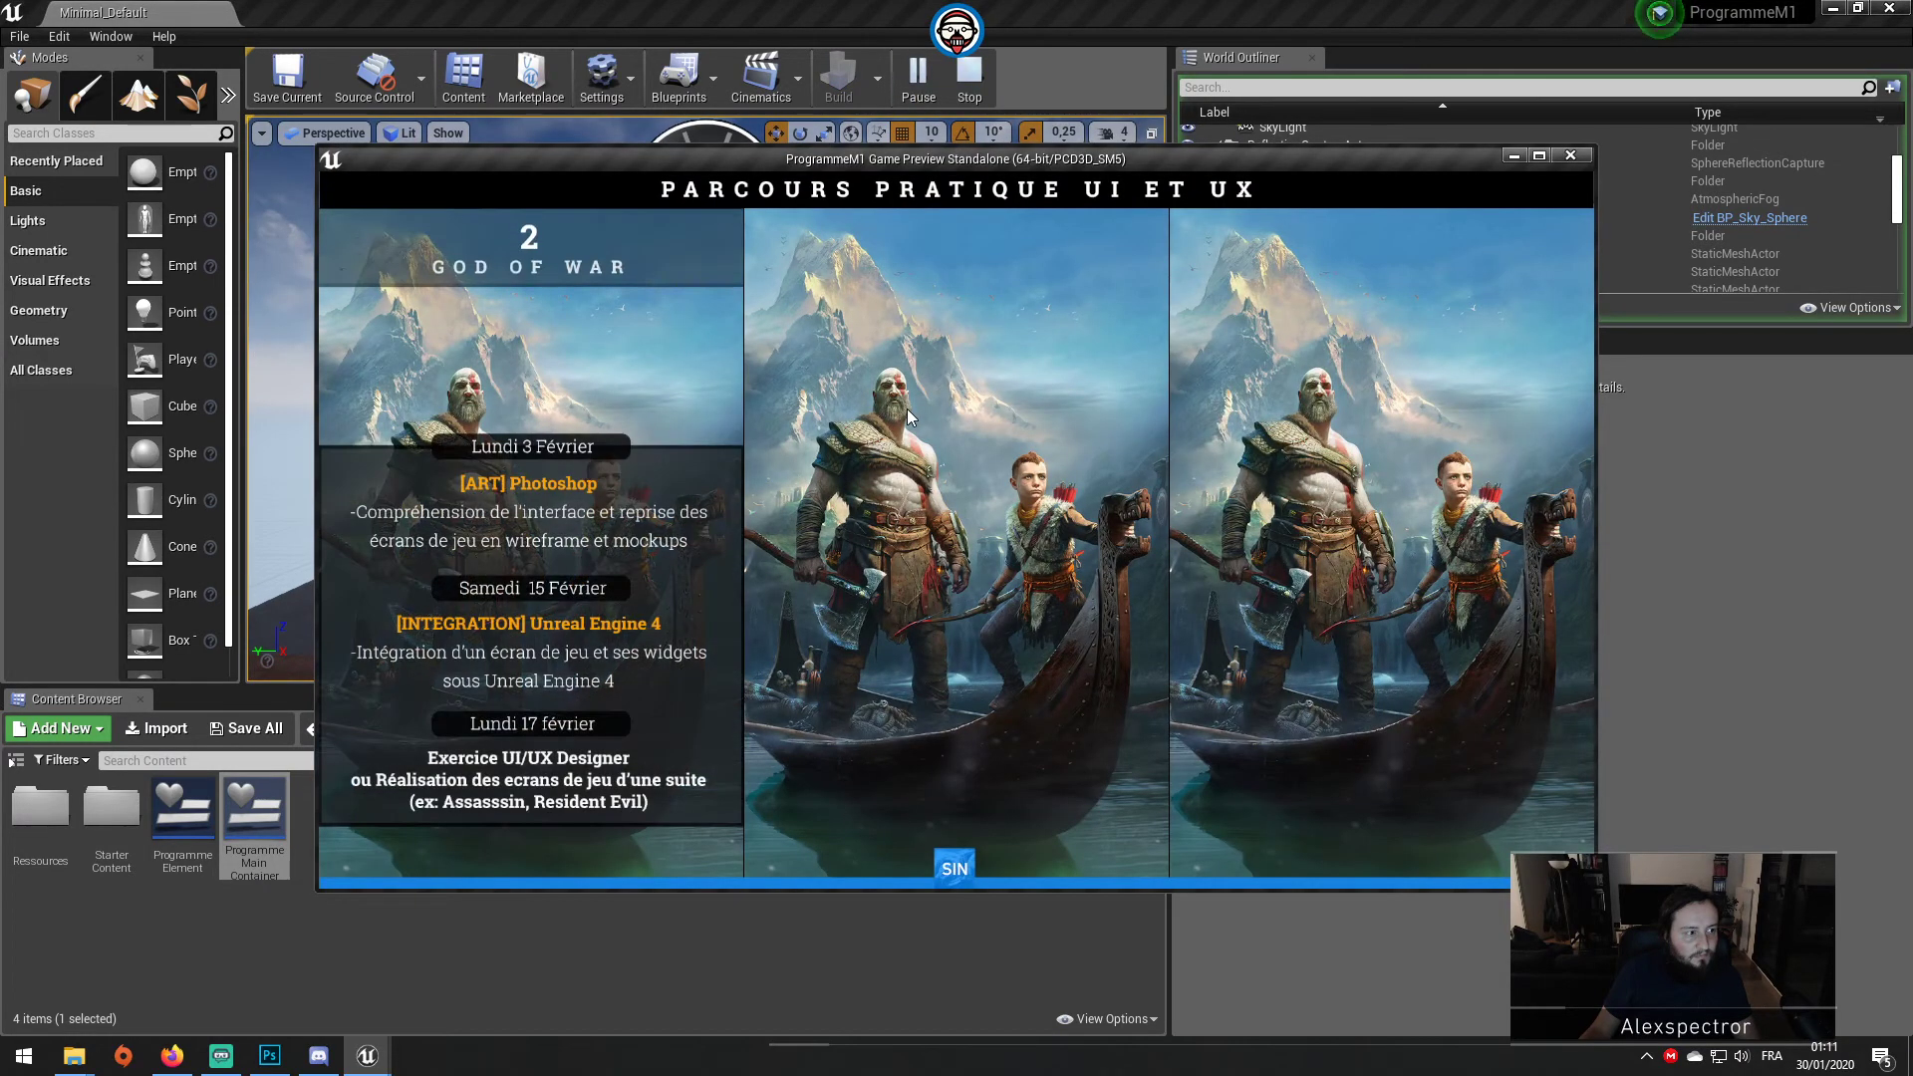
key(Escape)
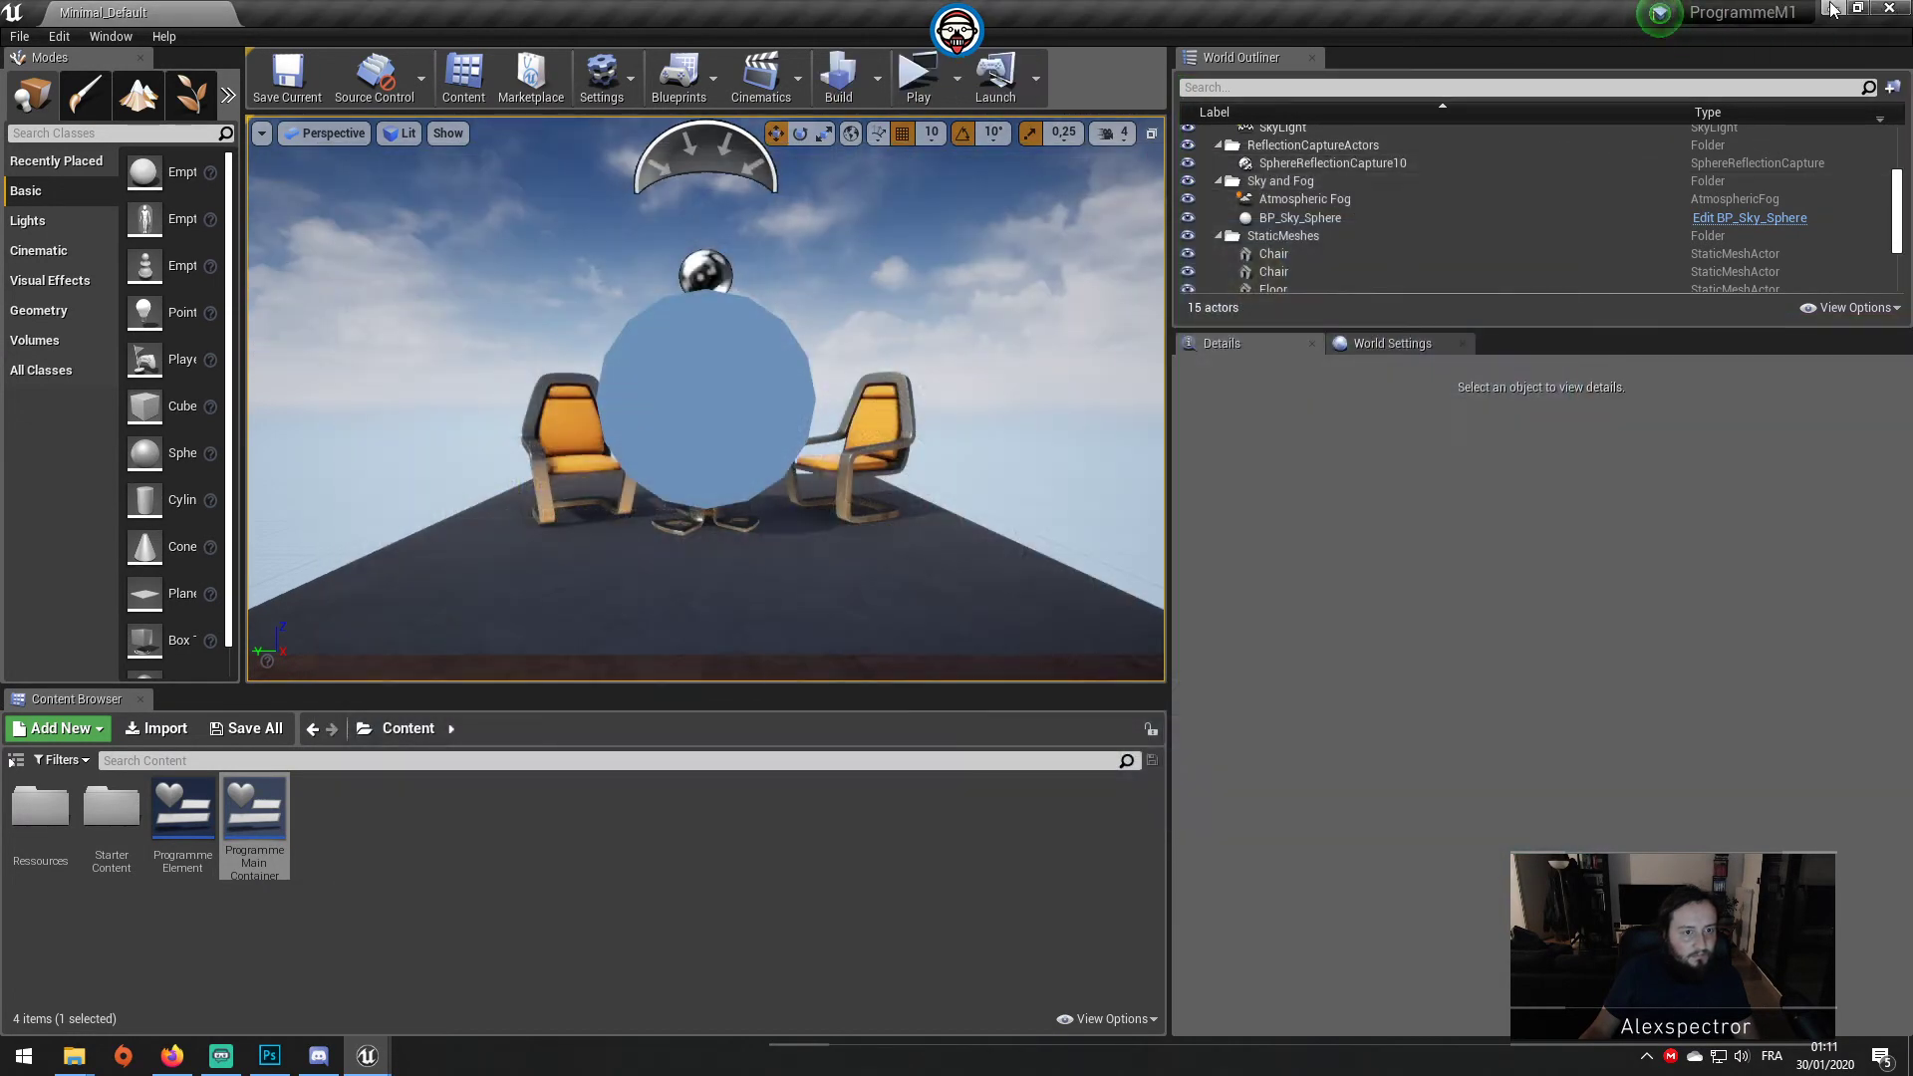
double_click(257, 827)
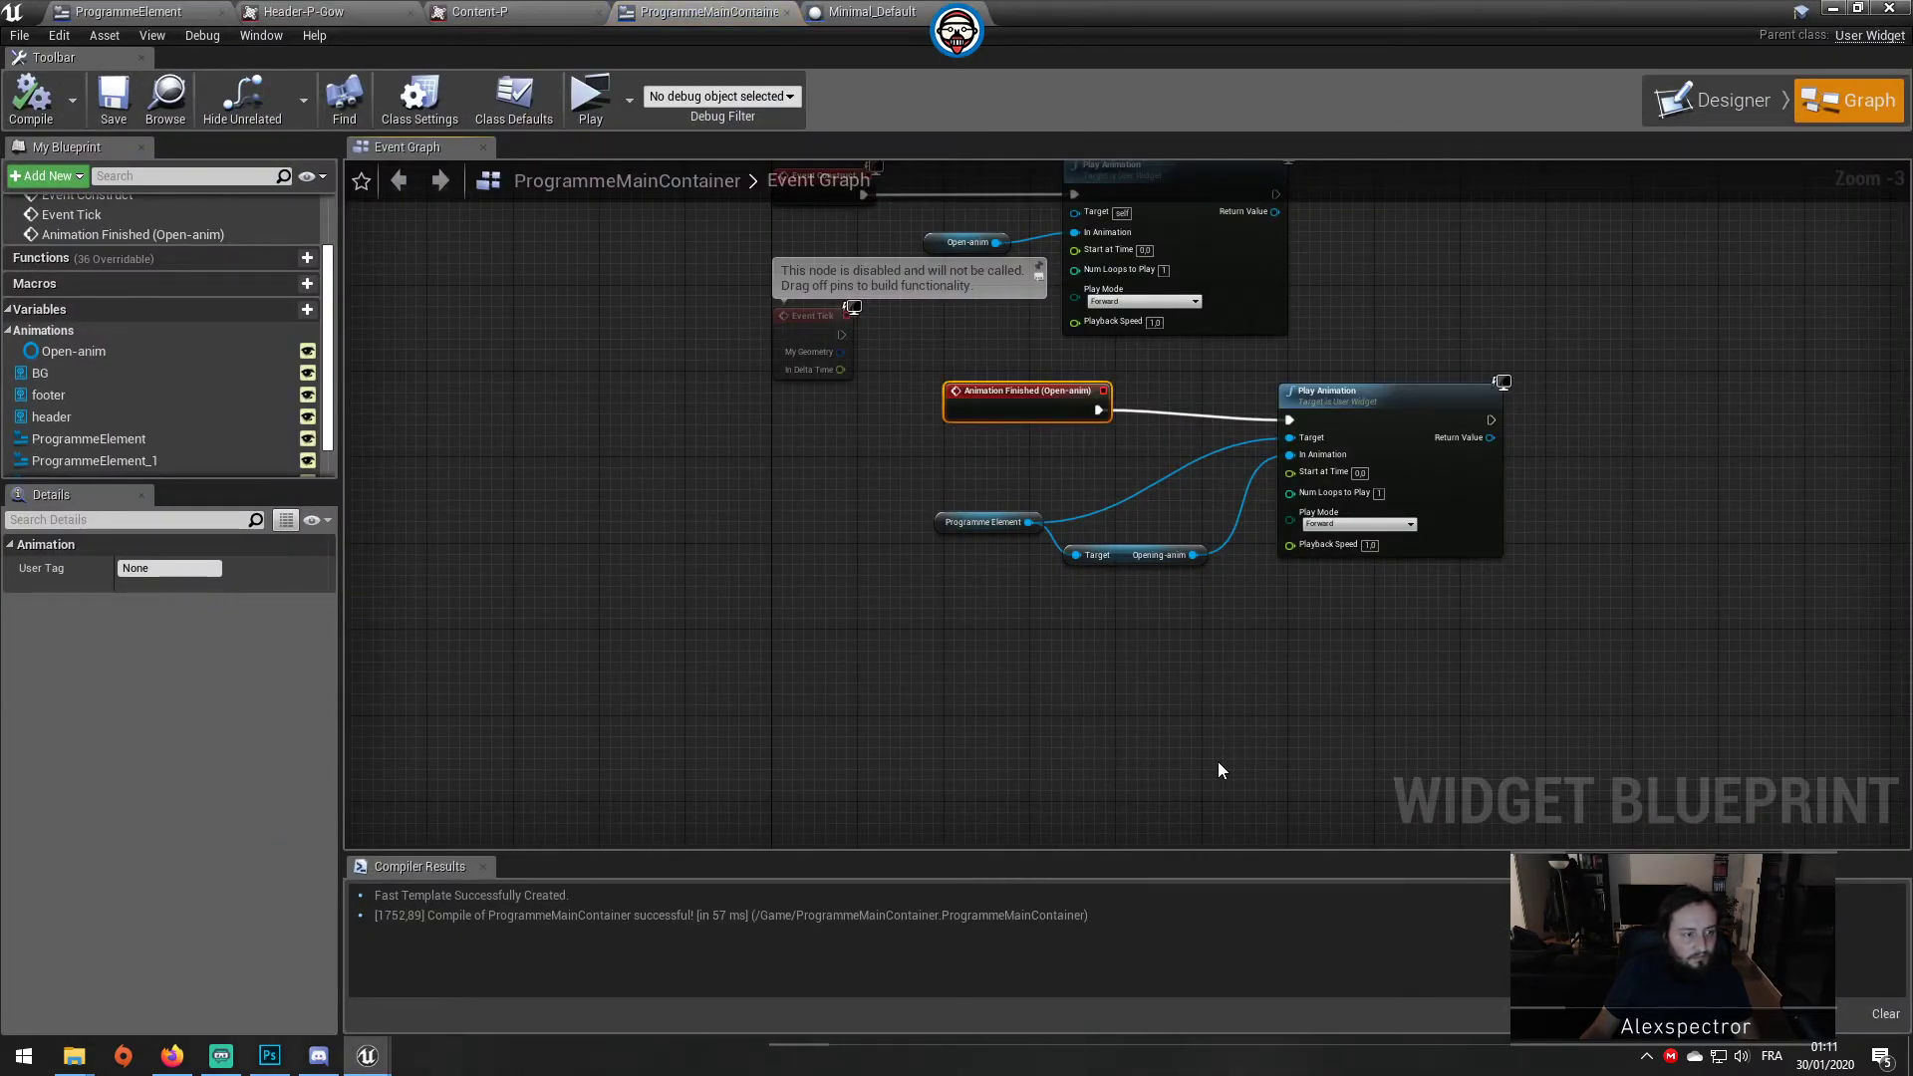
right_click(1156, 743)
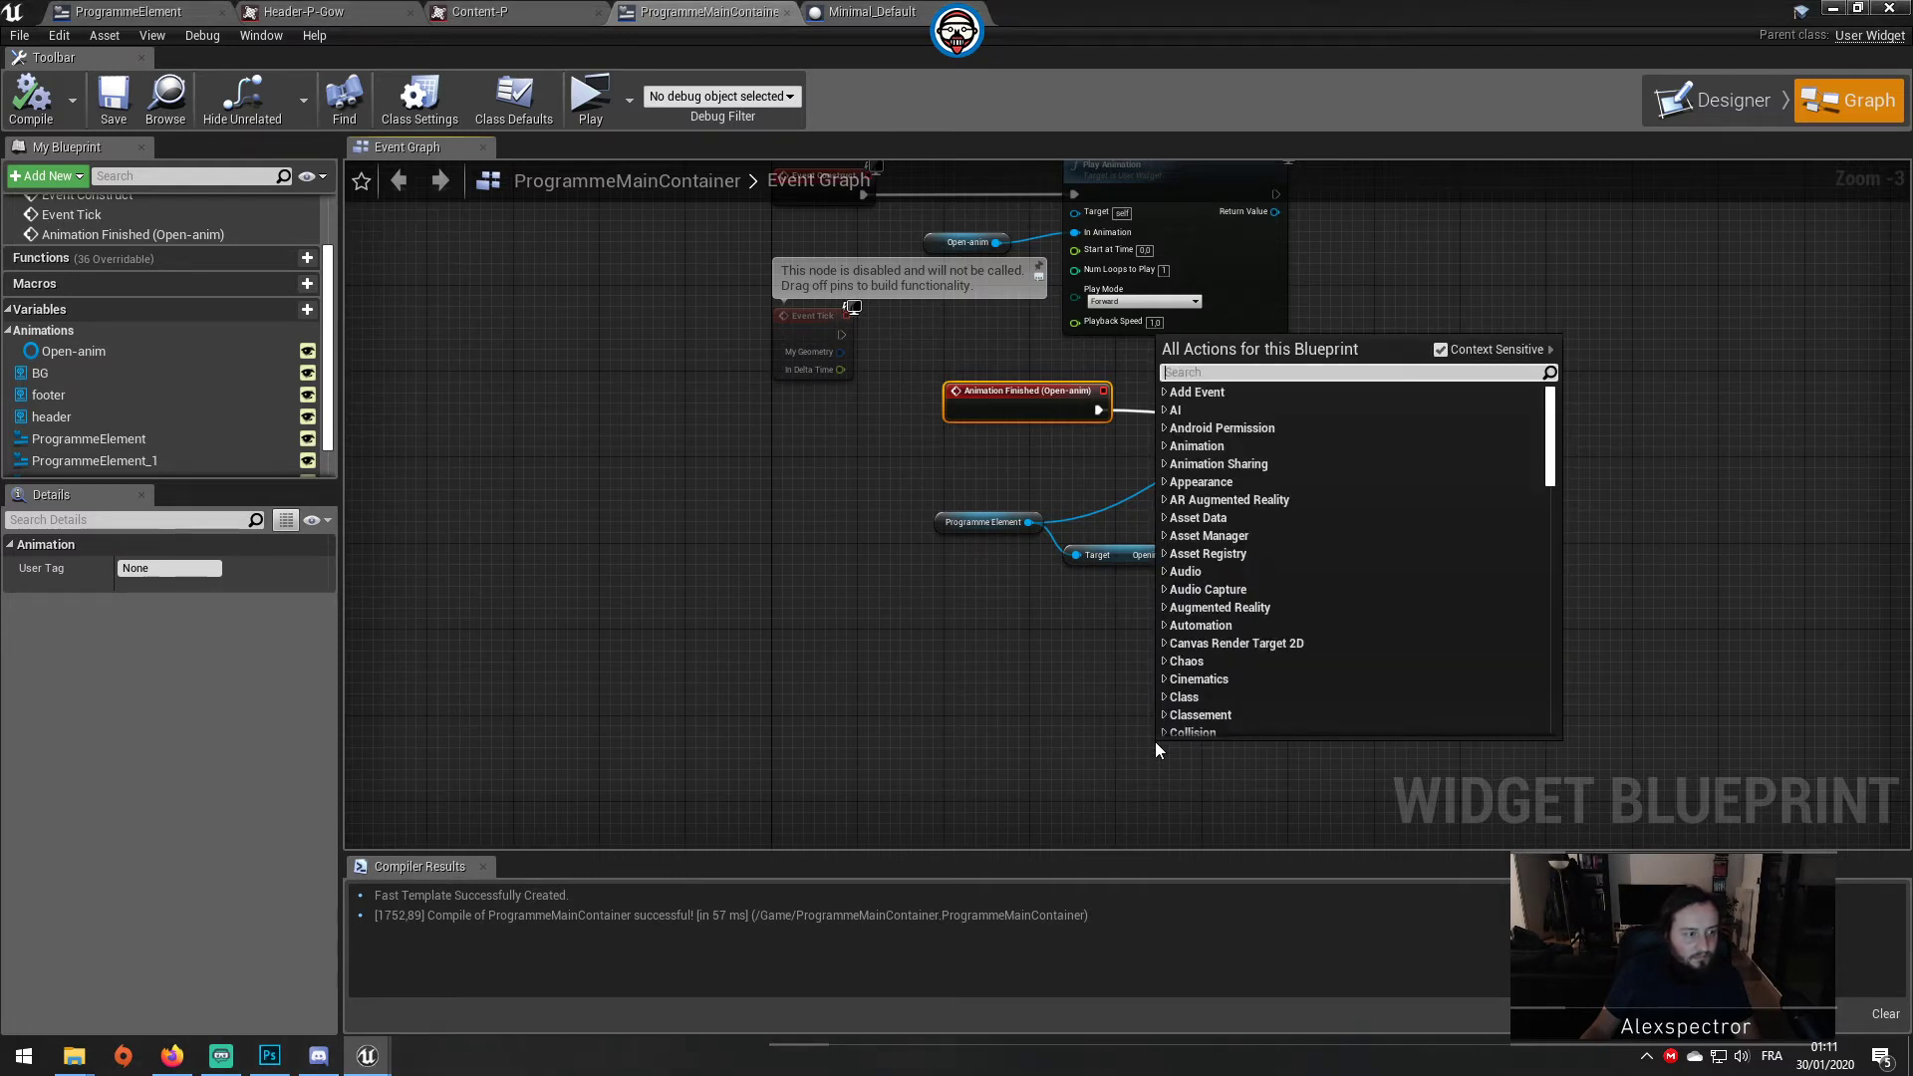
text(animation fini)
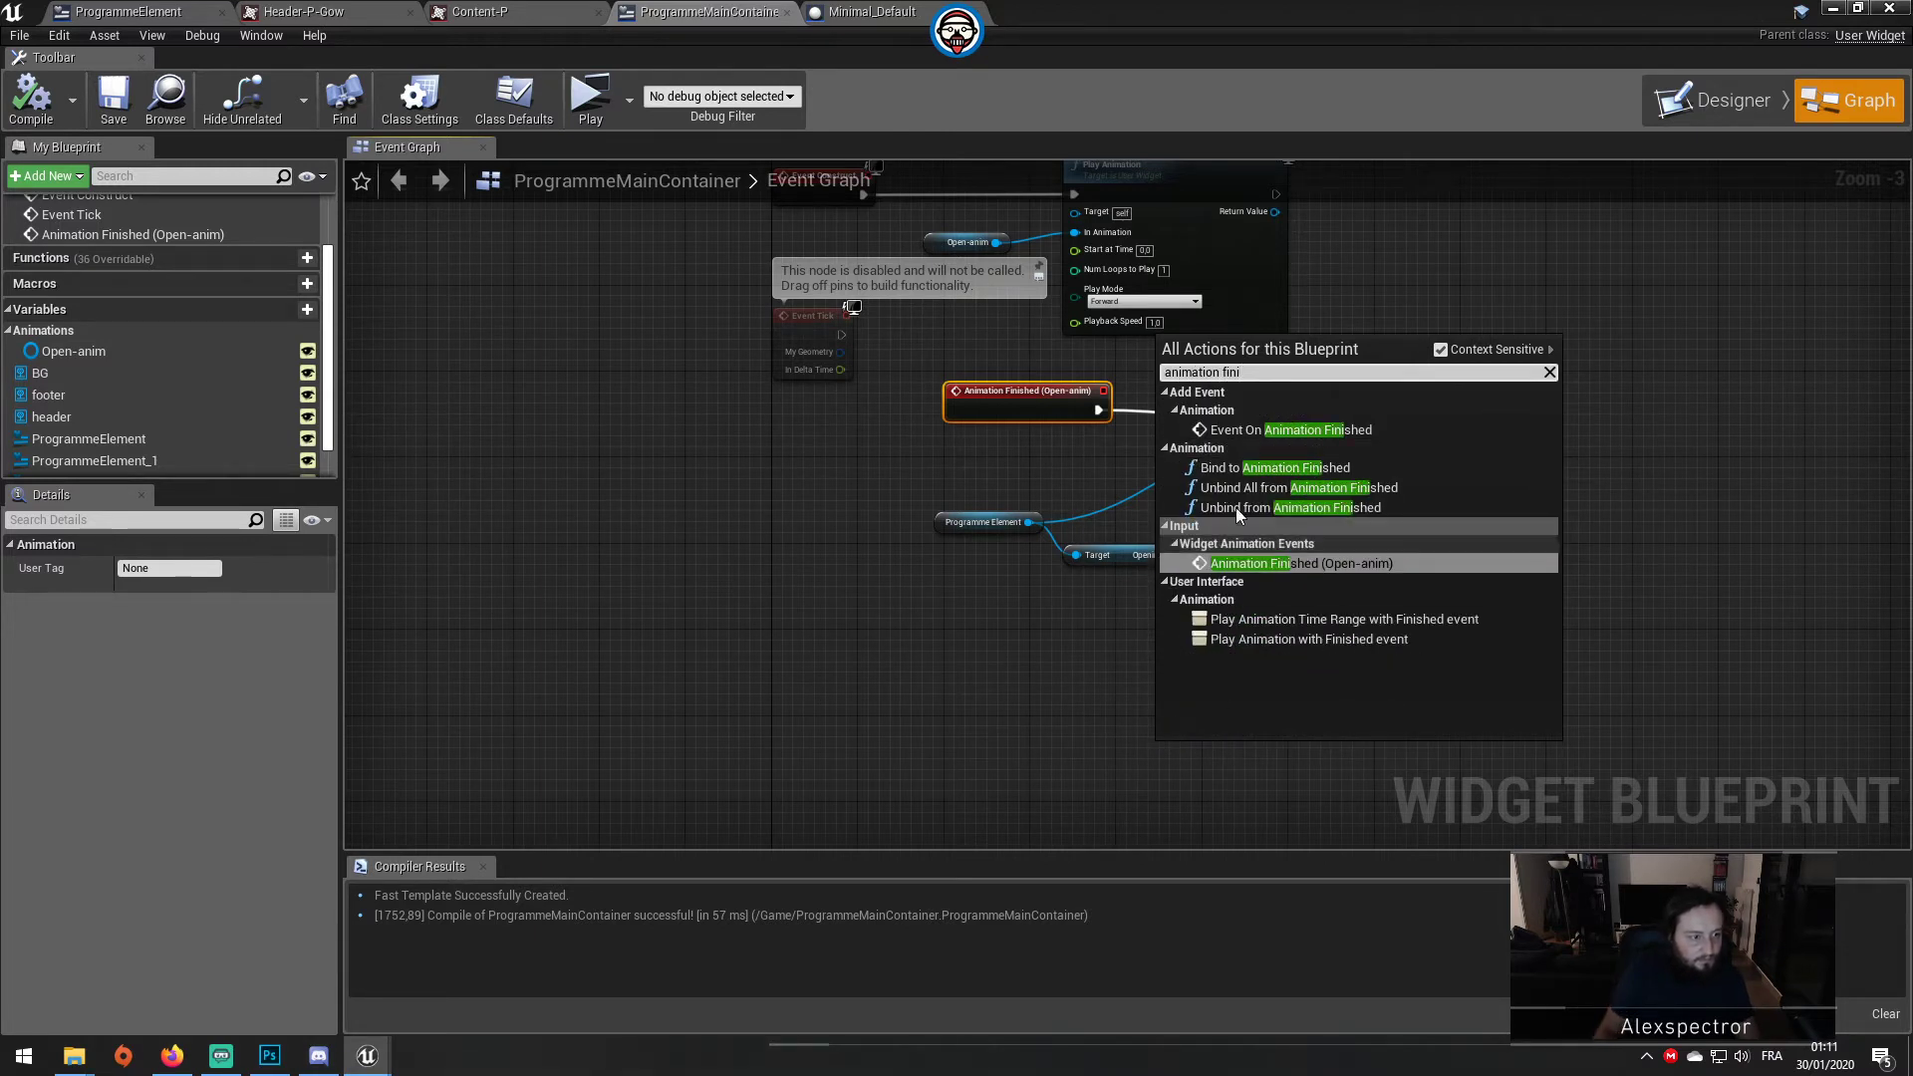
click(1258, 563)
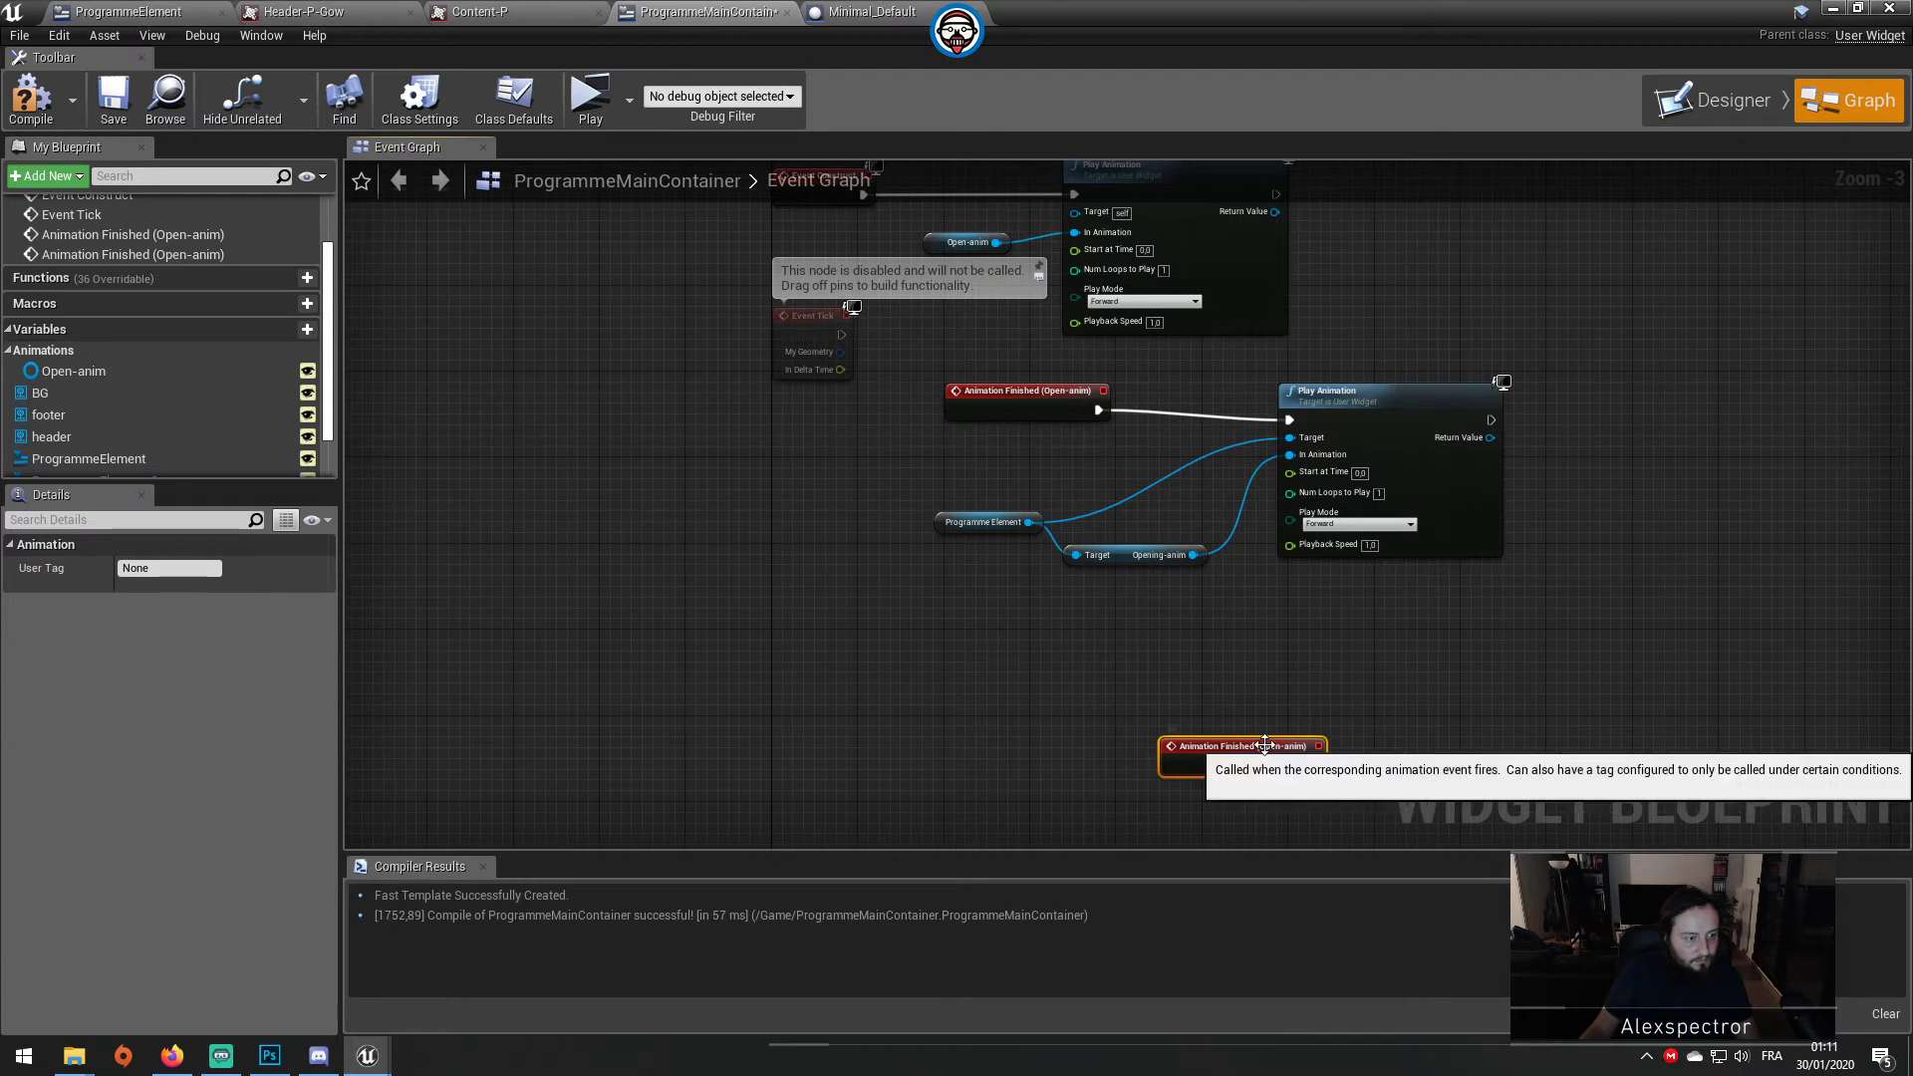
drag(1264, 739, 1163, 650)
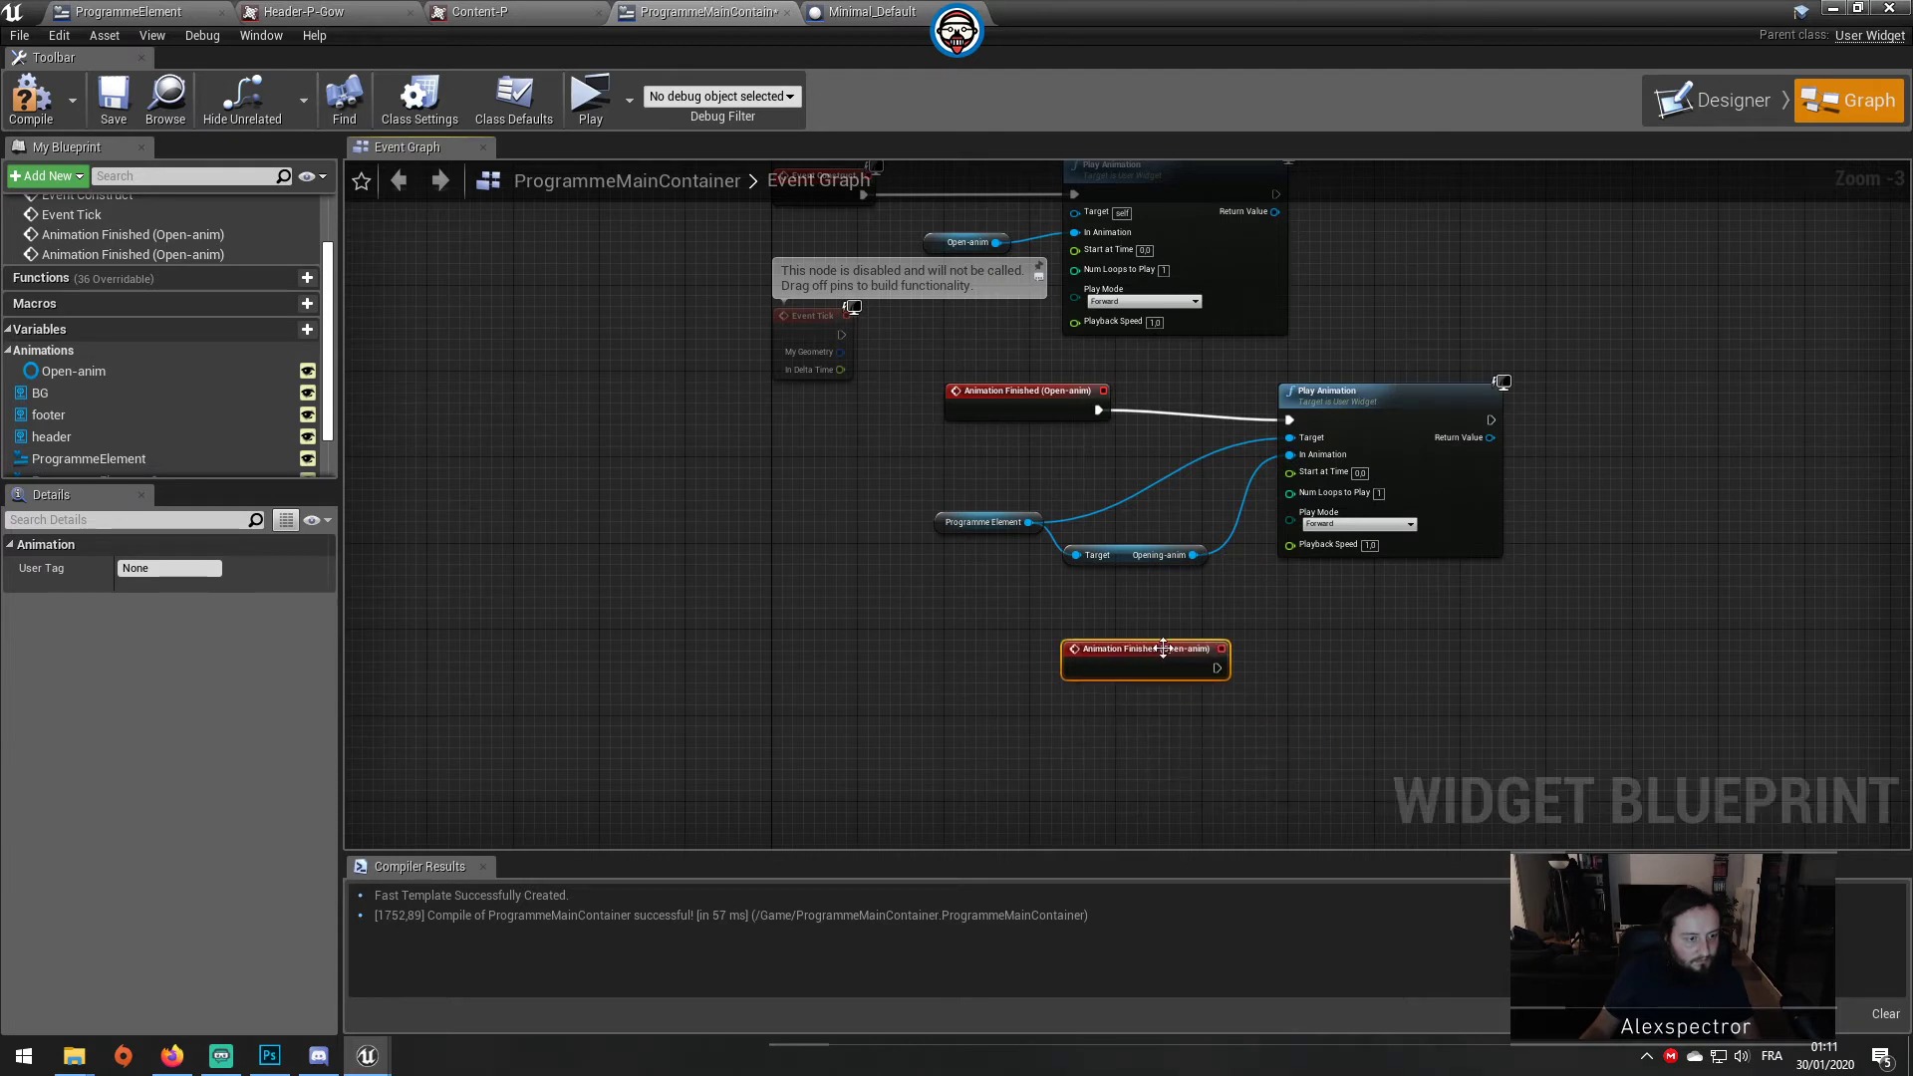
drag(1236, 717, 1153, 653)
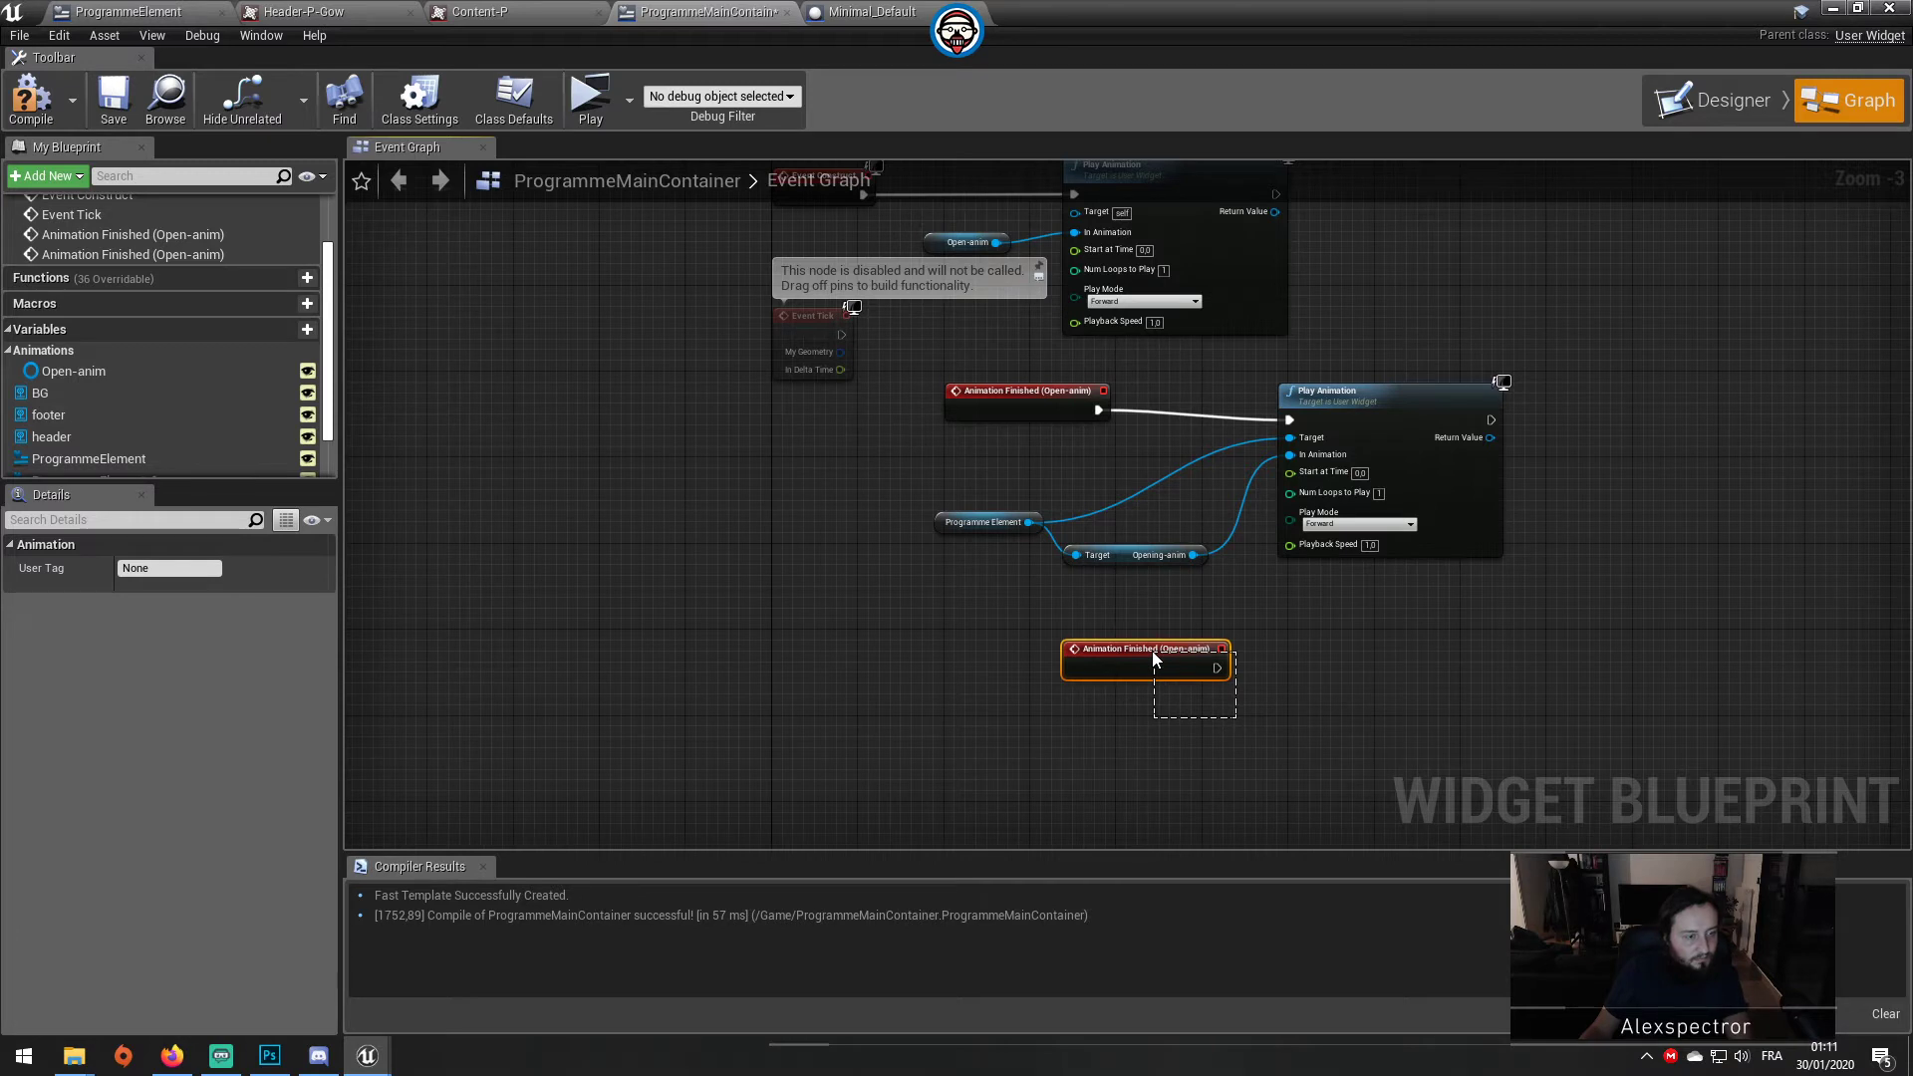
right_drag(1049, 642, 956, 728)
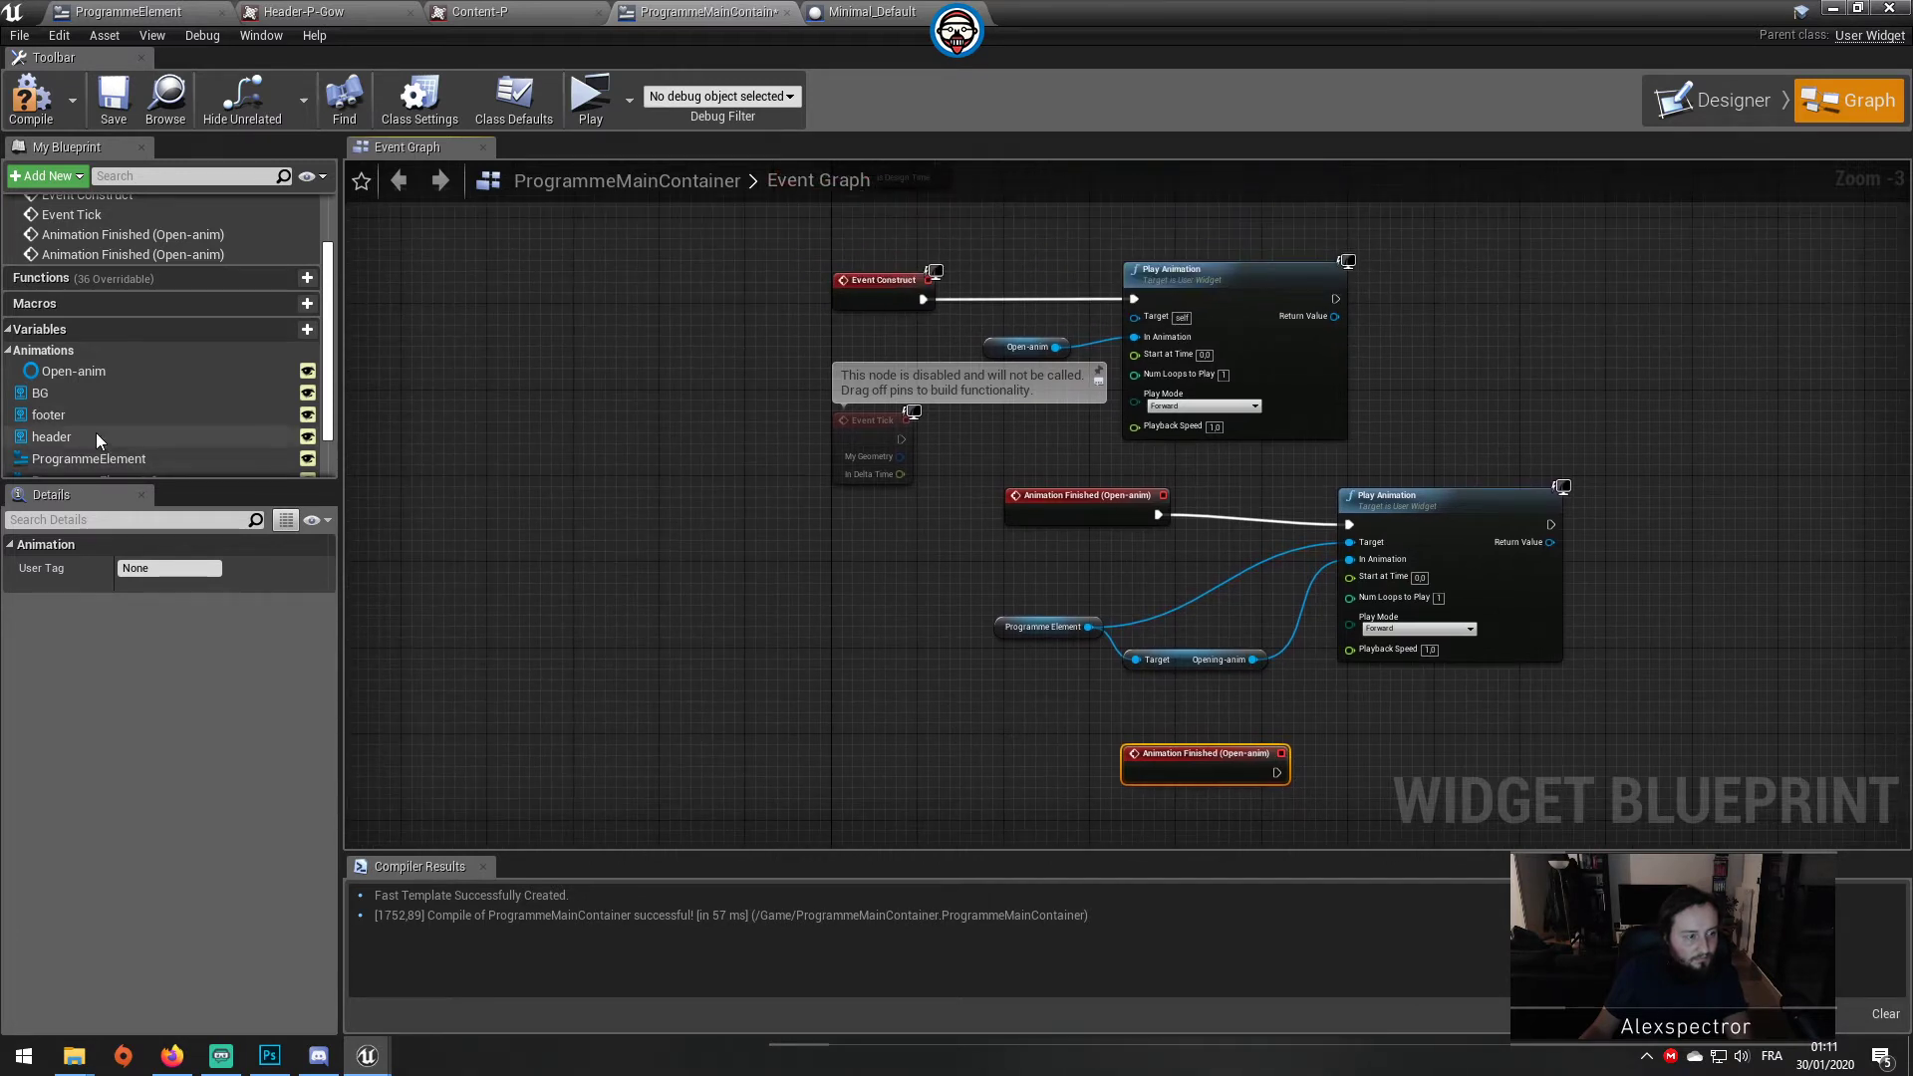
scroll(100, 433, down, 2)
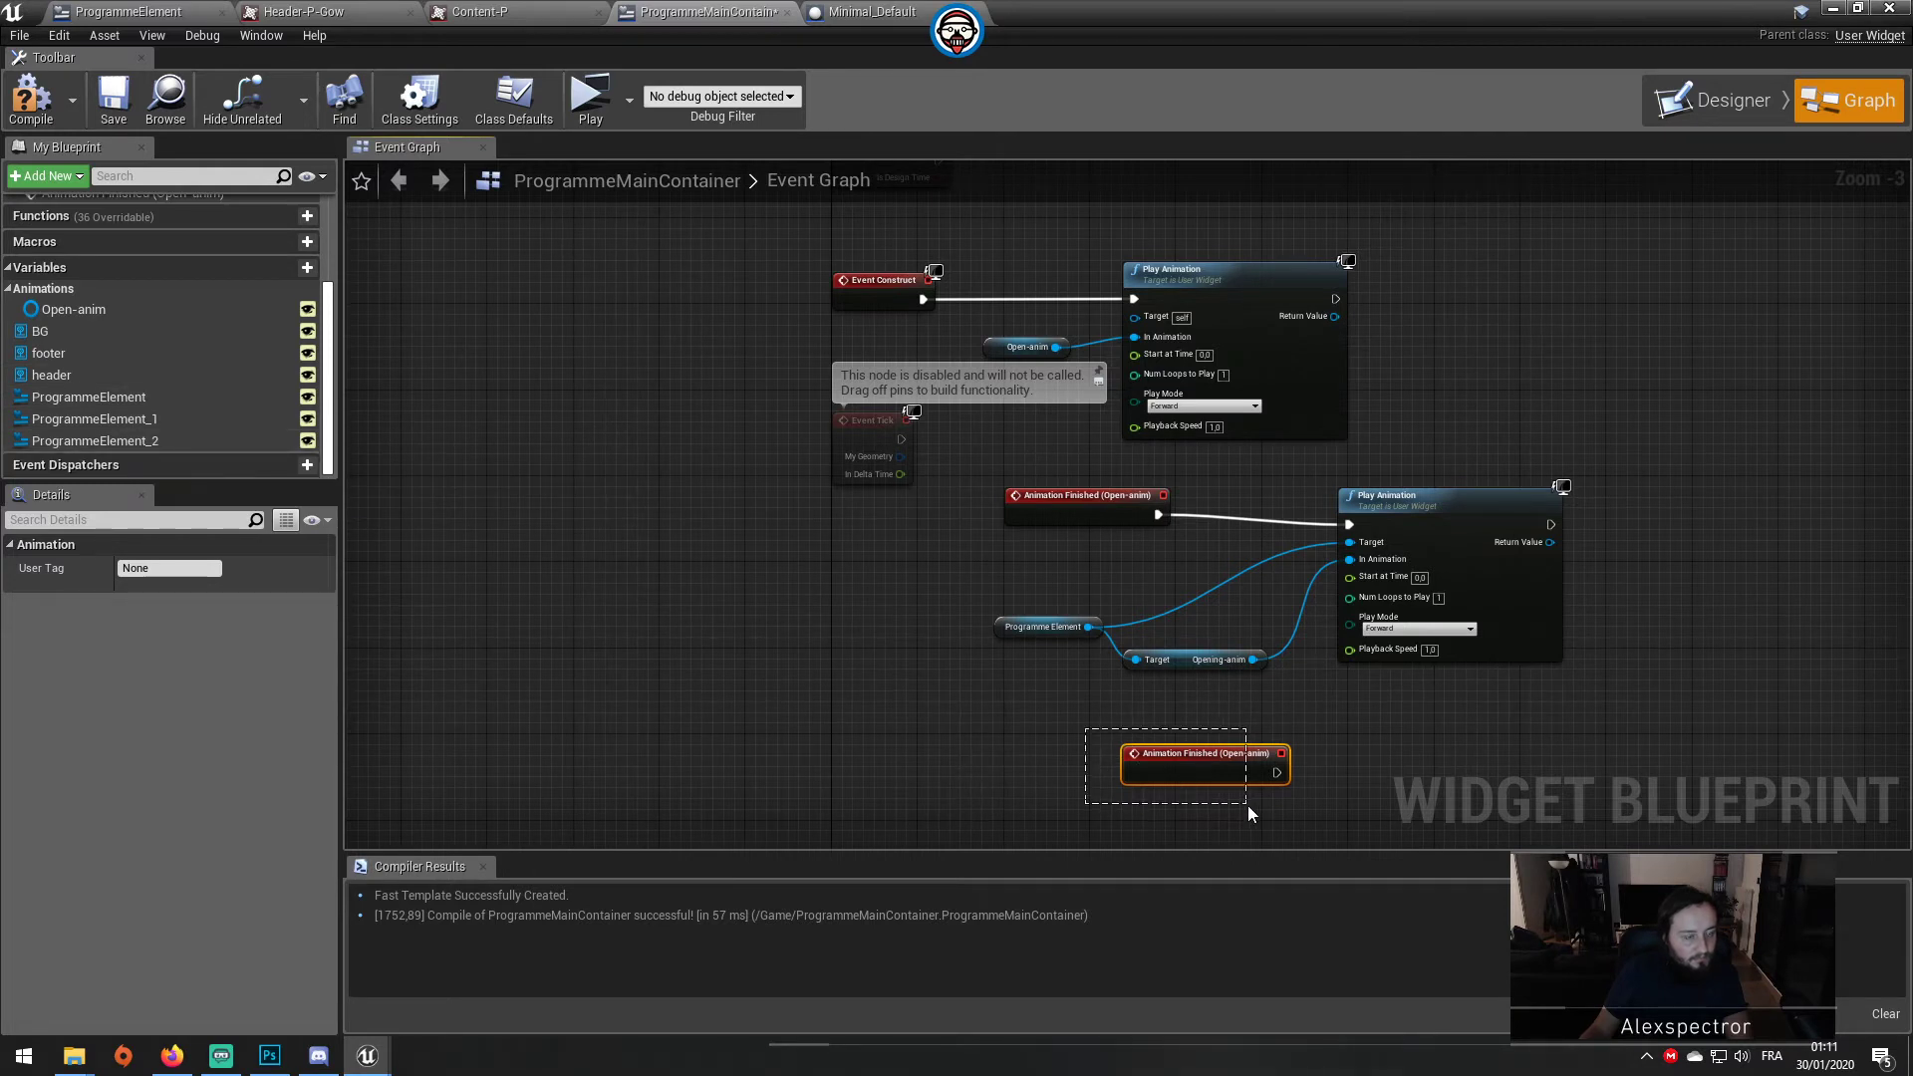
drag(1247, 805, 1248, 805)
key(Delete)
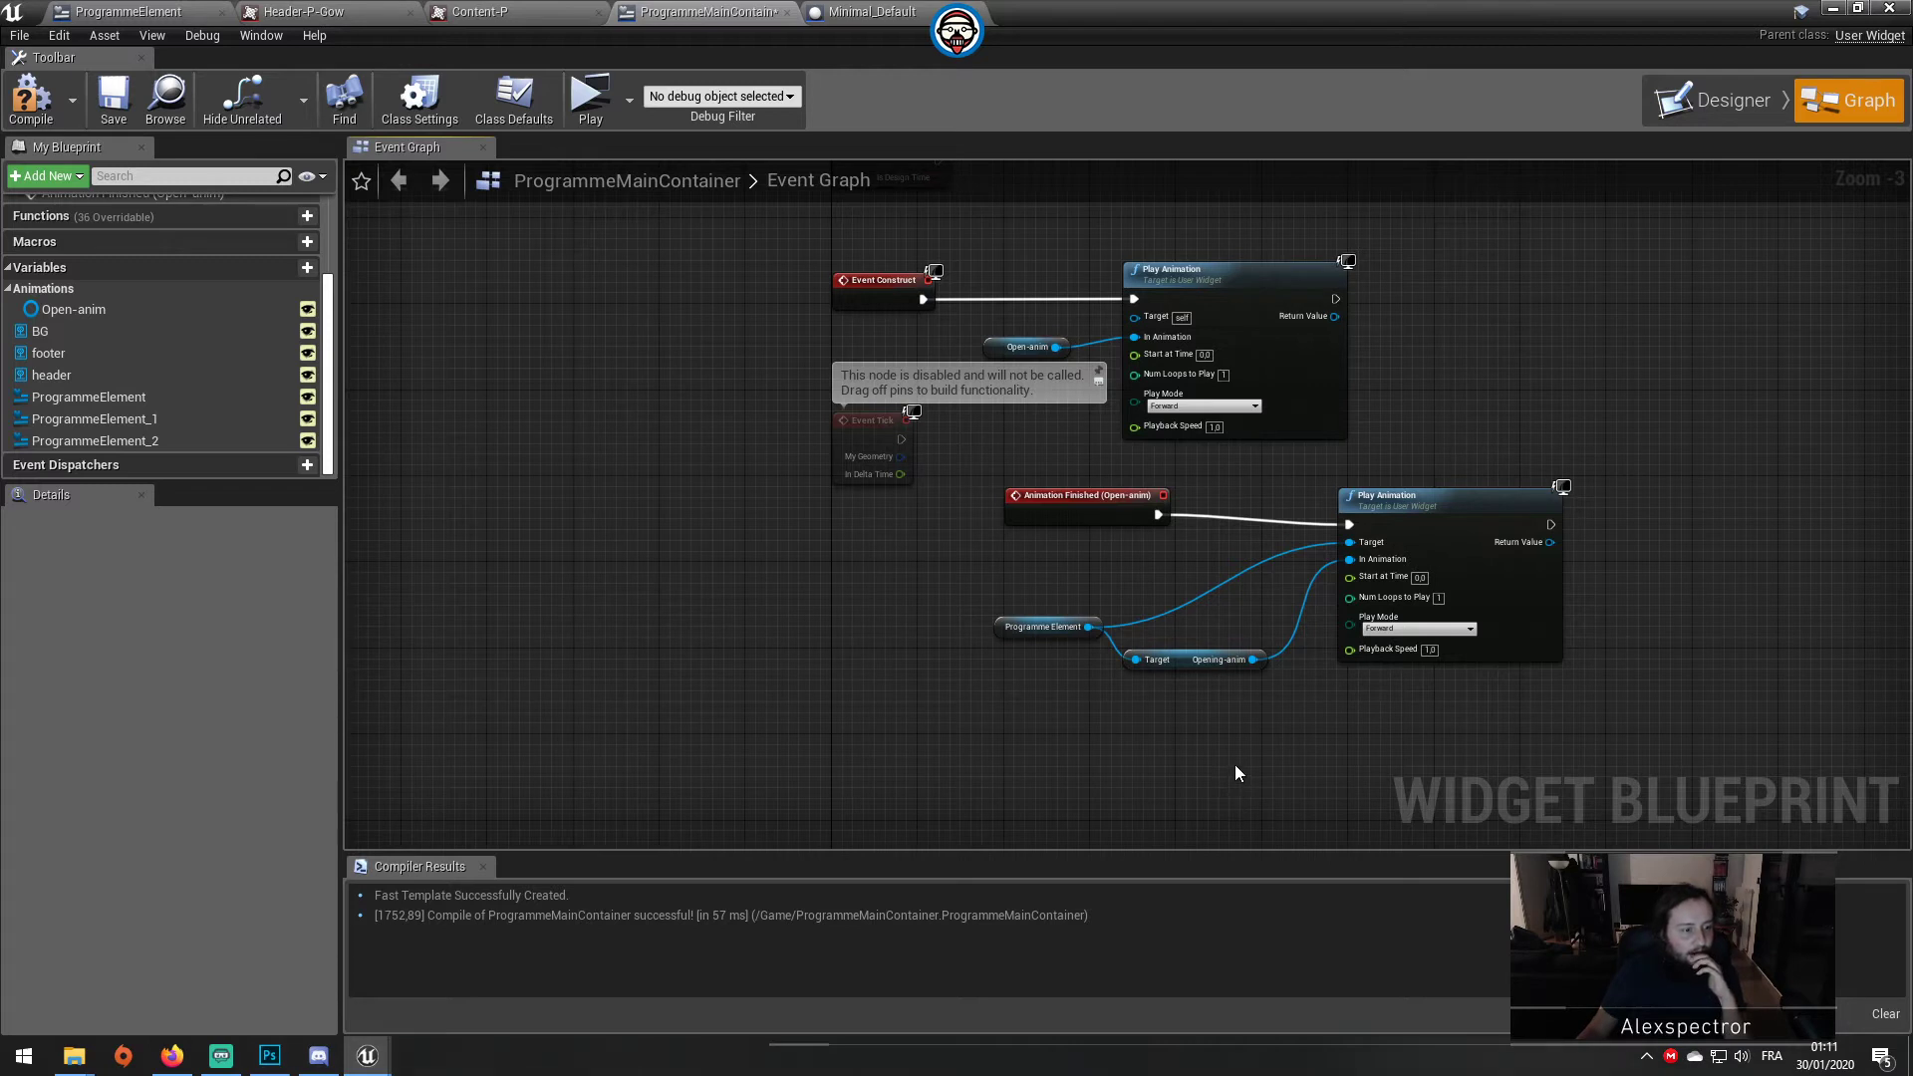
drag(1439, 495, 1439, 474)
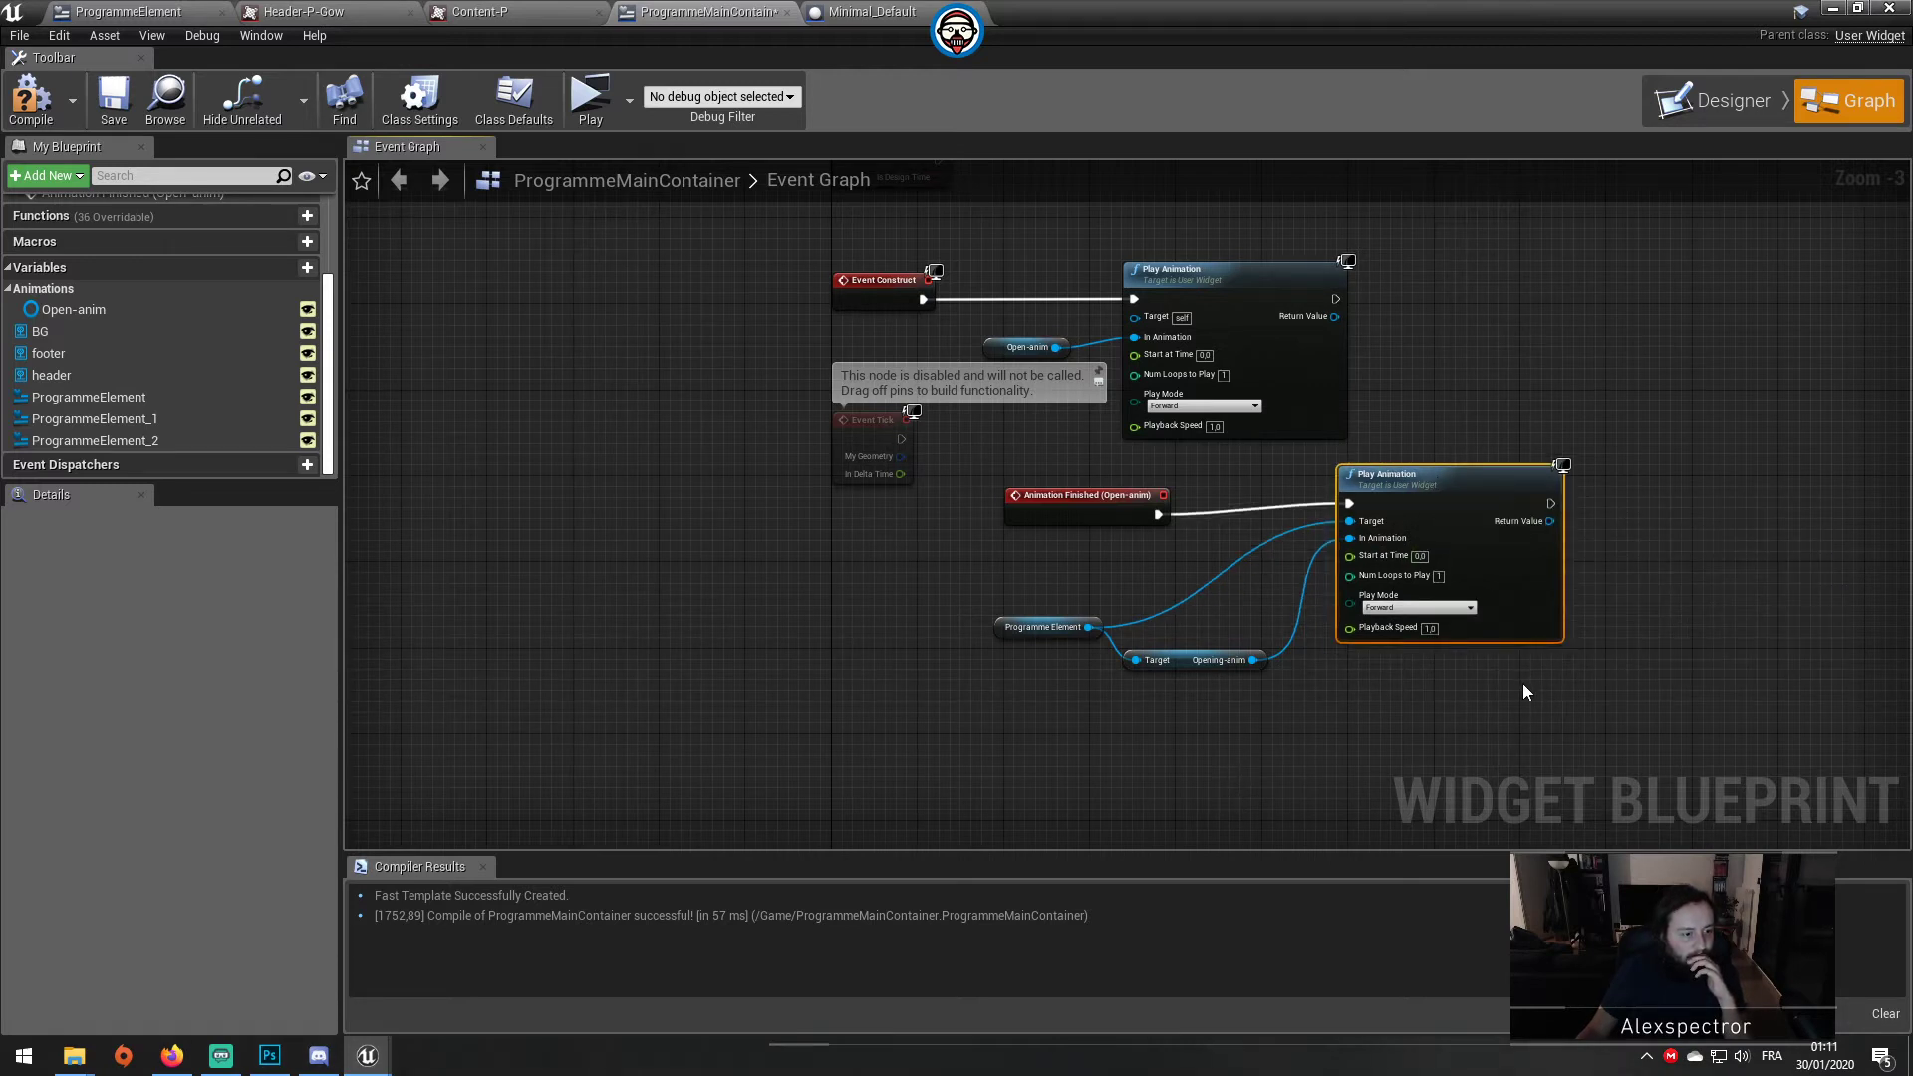
drag(1662, 718, 1342, 459)
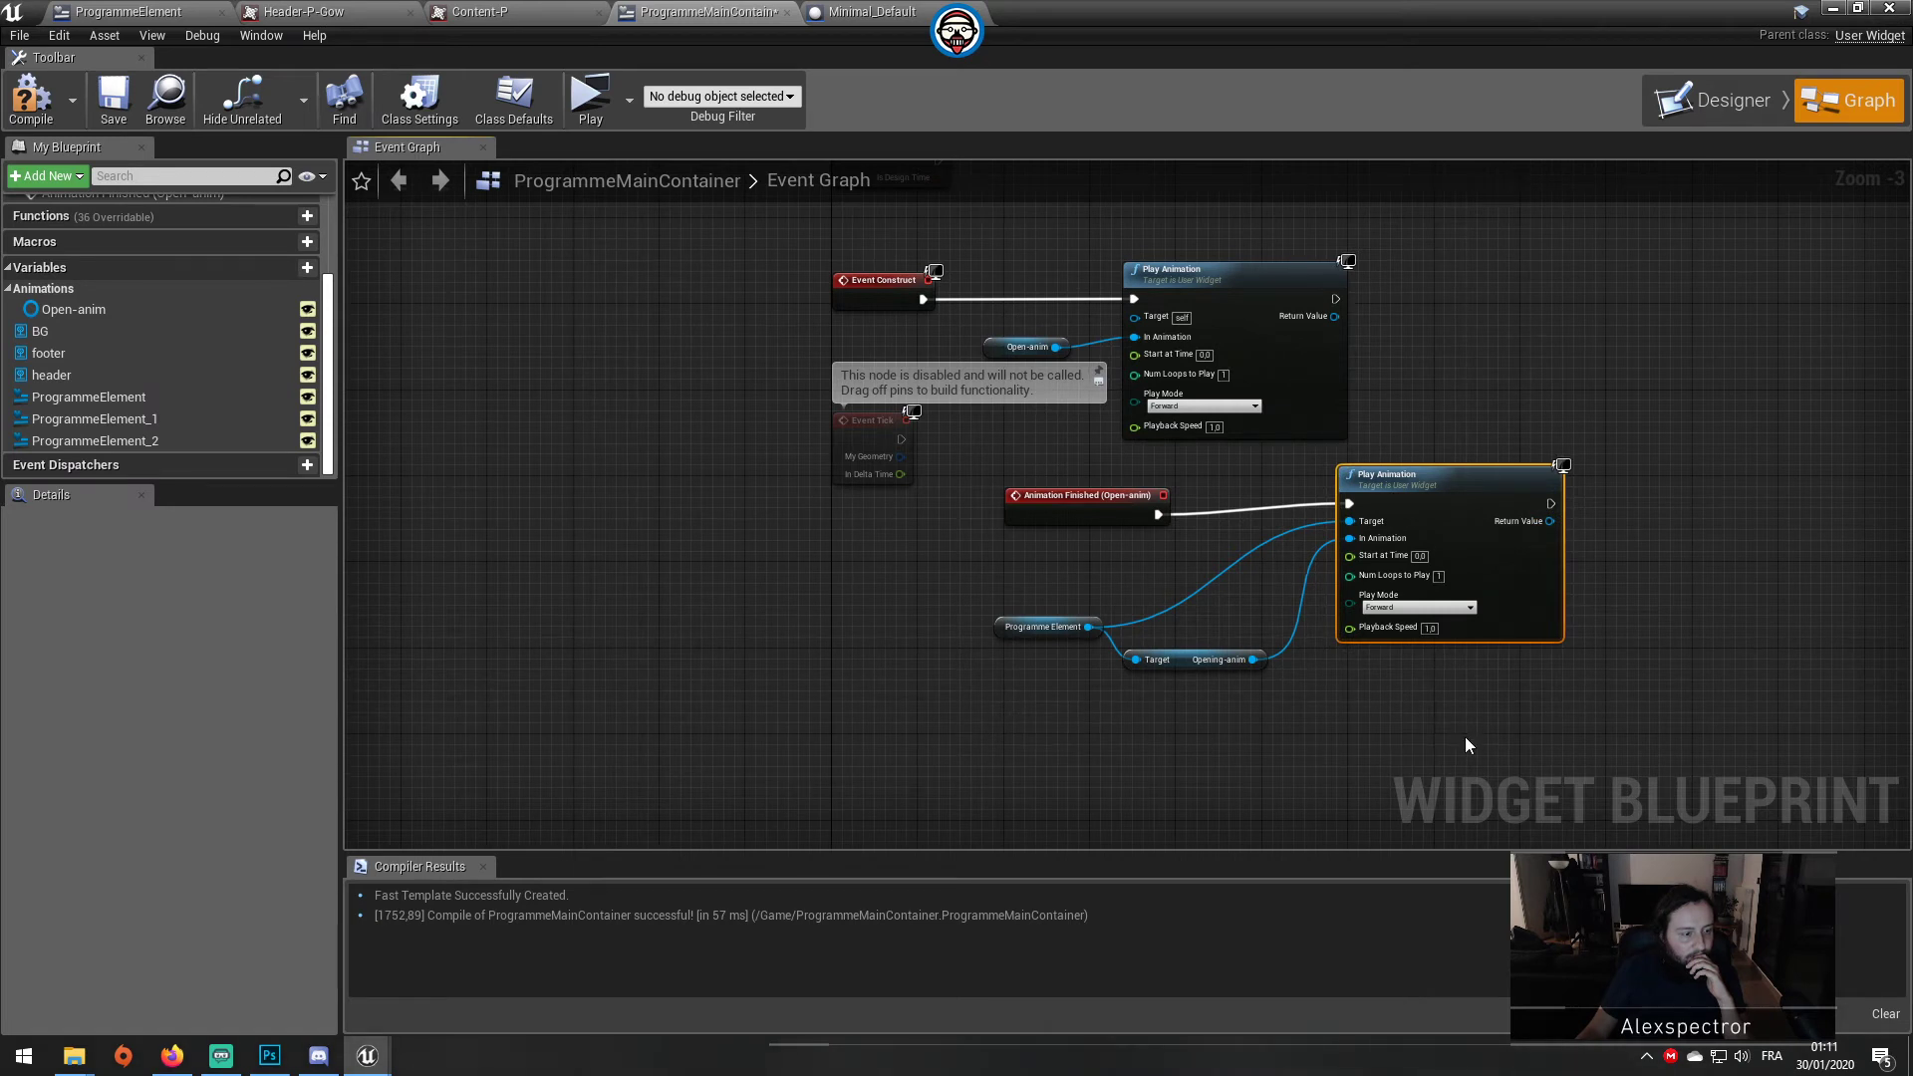
drag(1013, 708, 1347, 604)
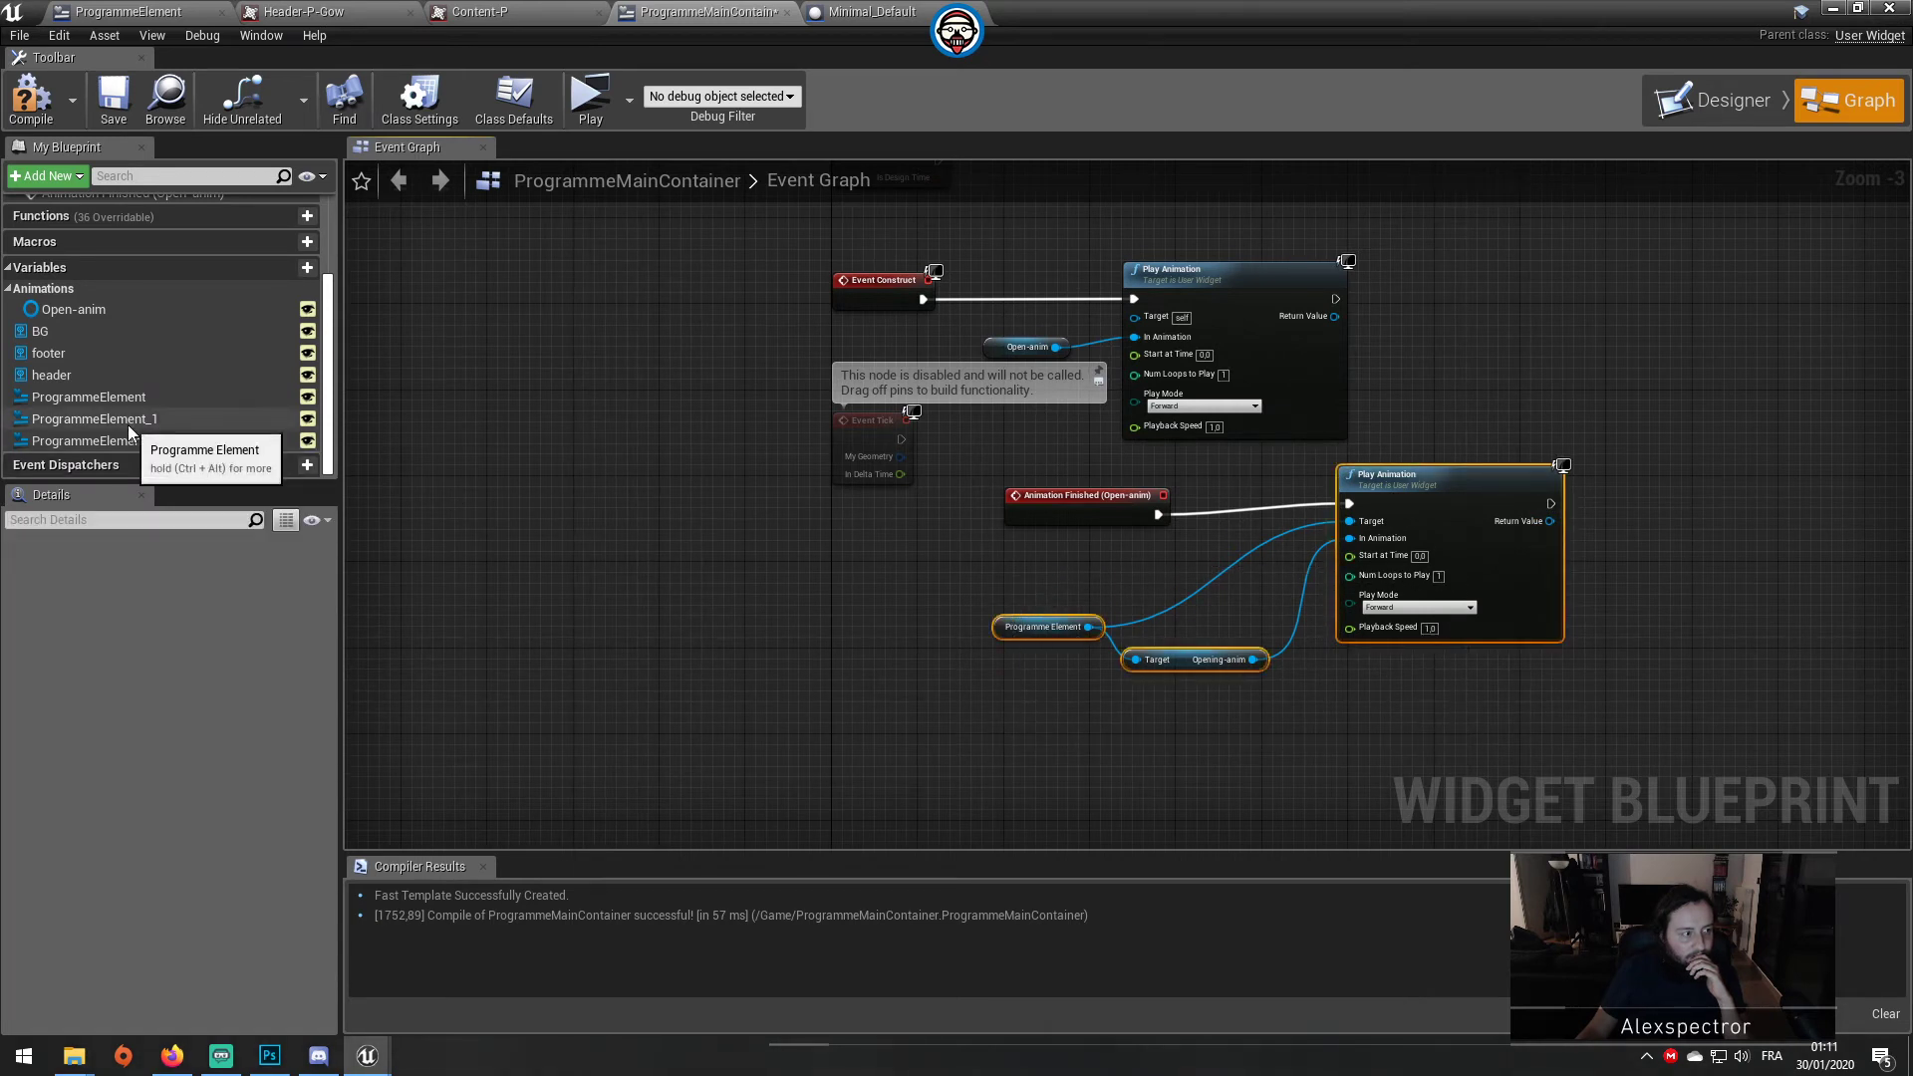
drag(127, 420, 540, 570)
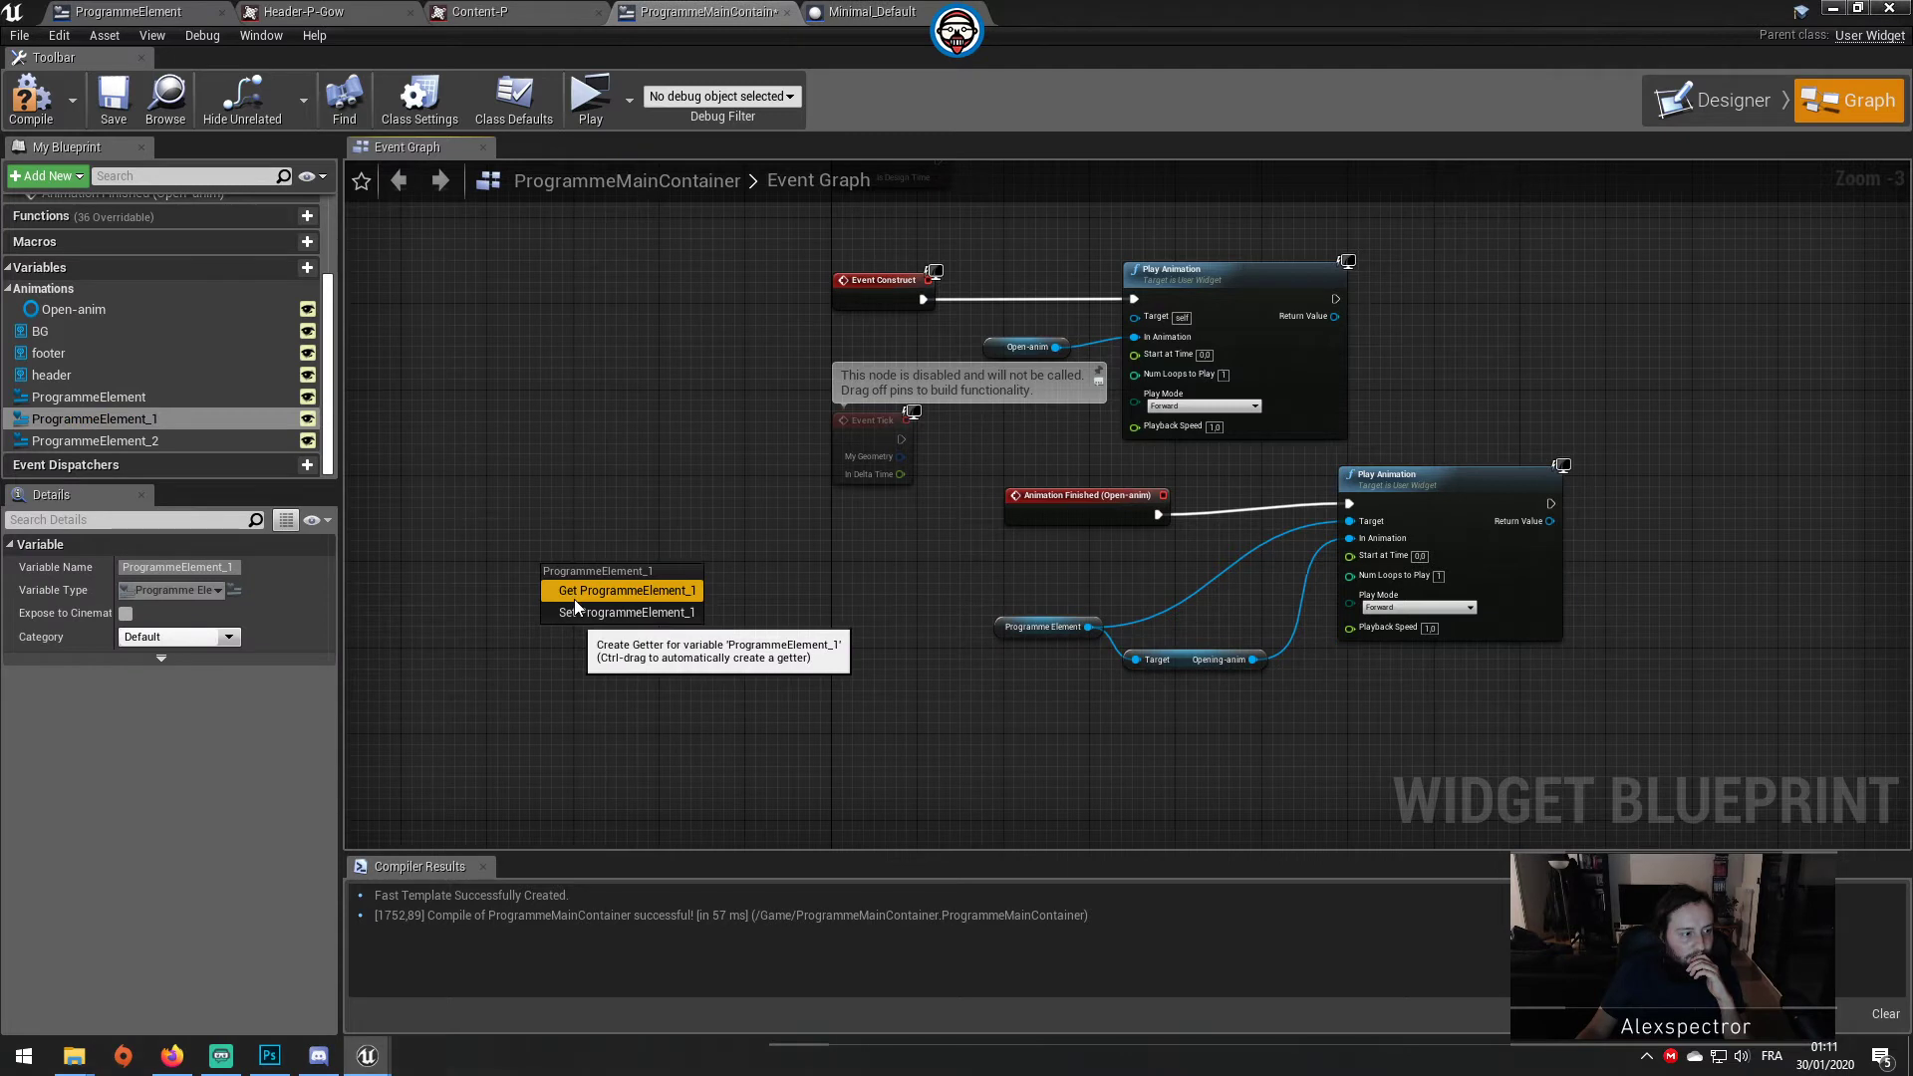
click(580, 590)
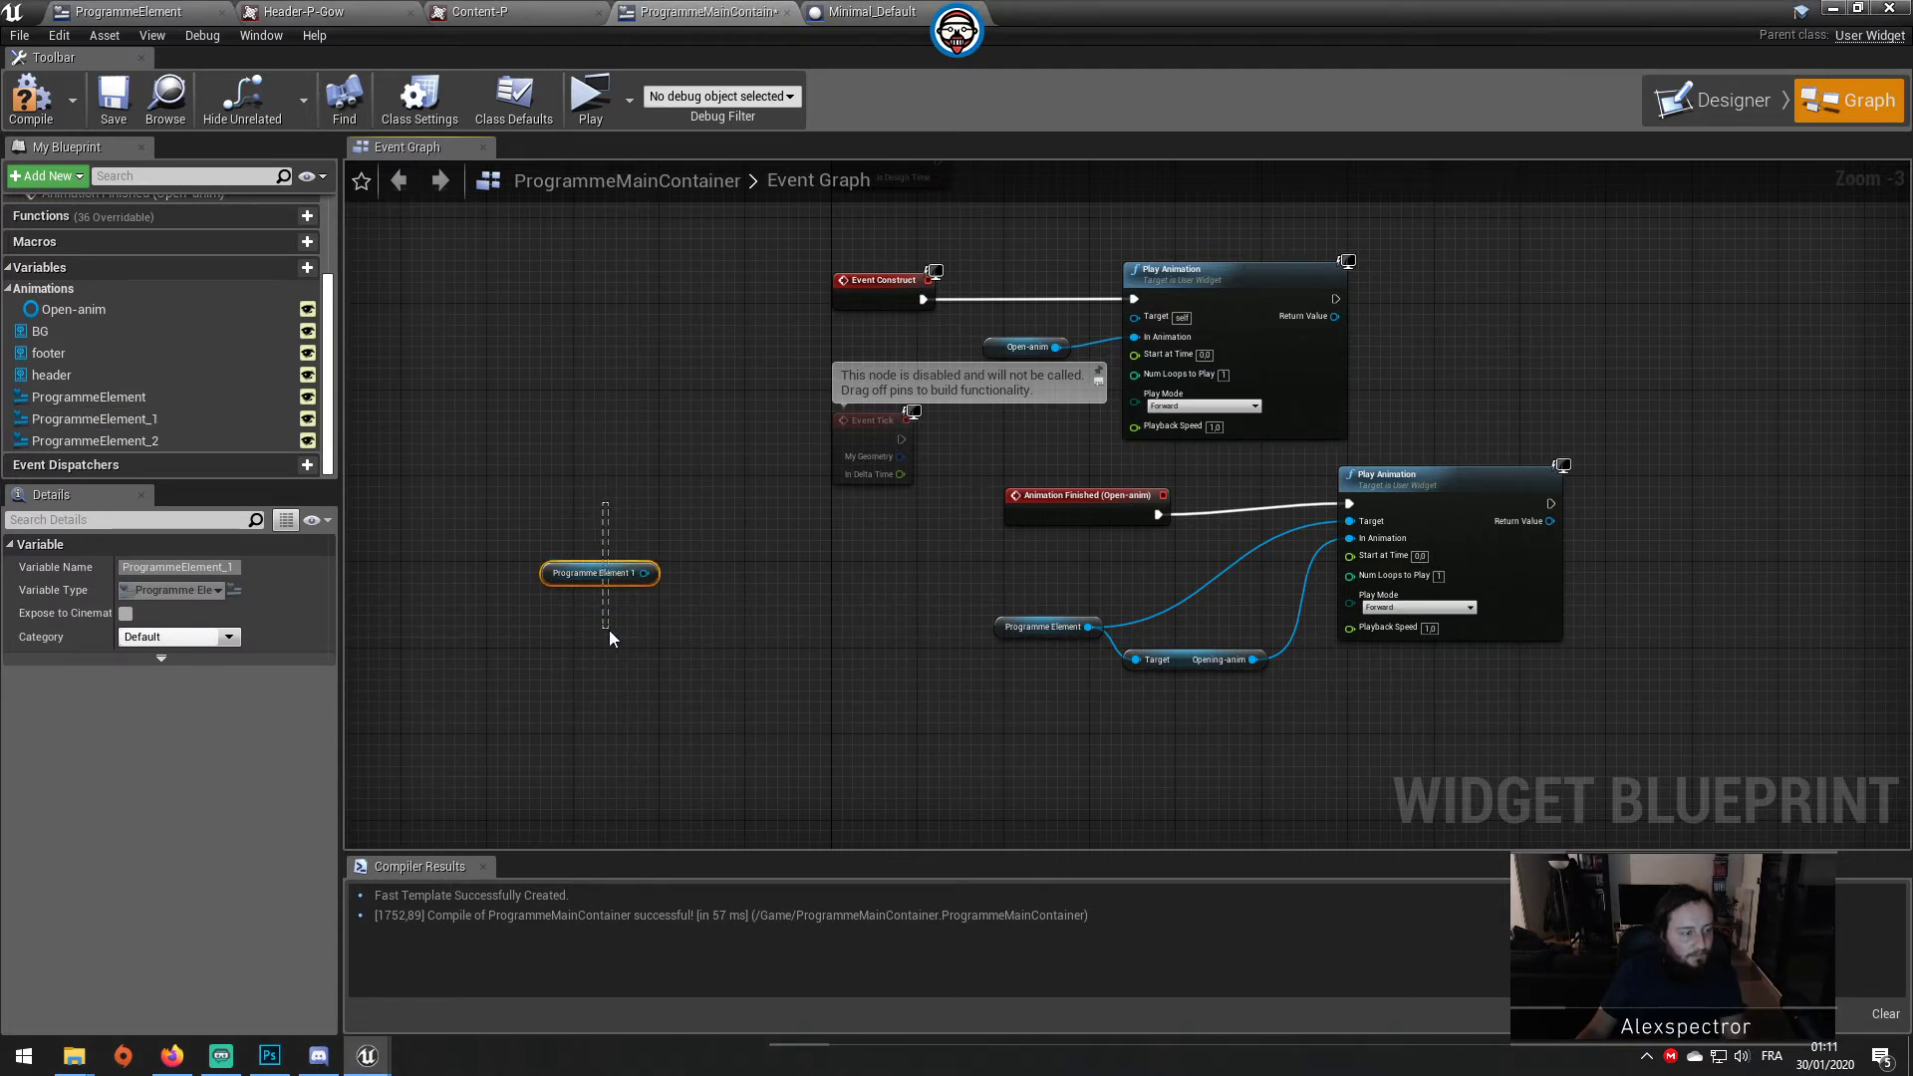
key(Delete)
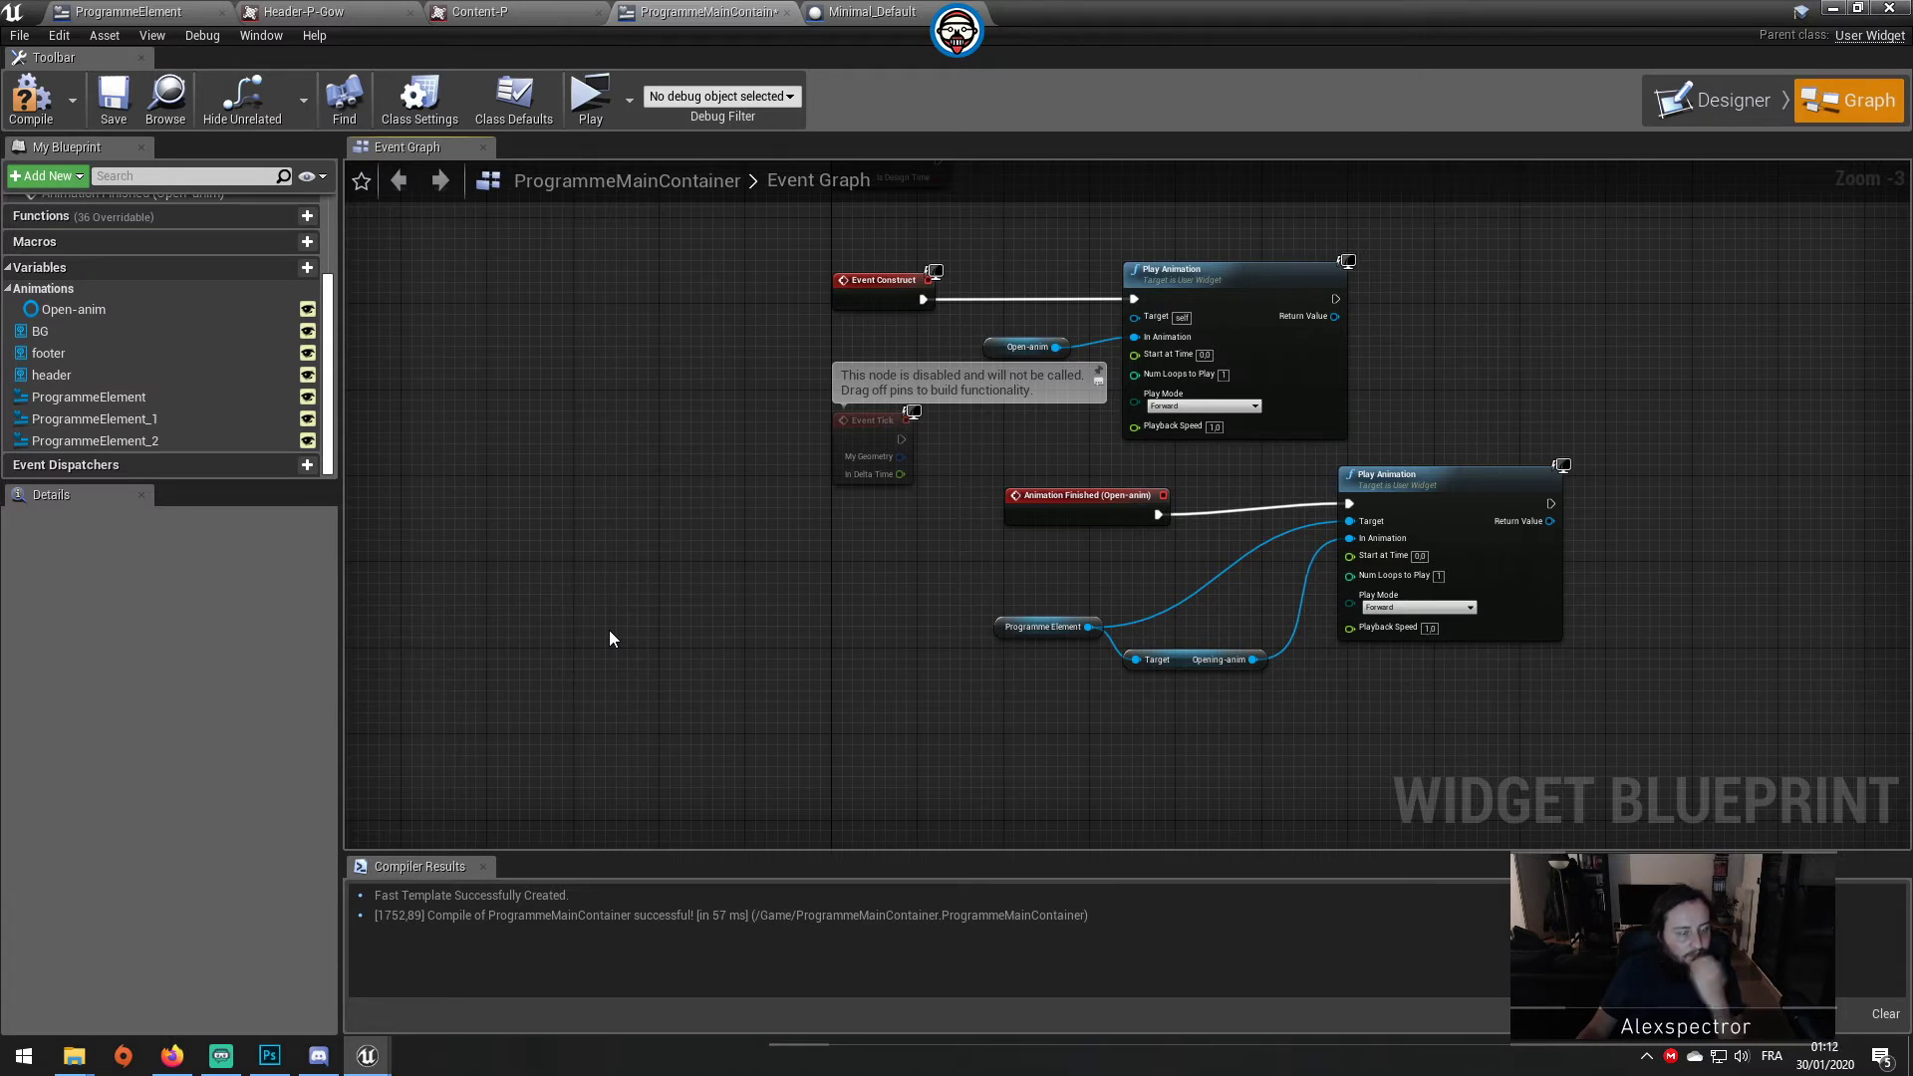
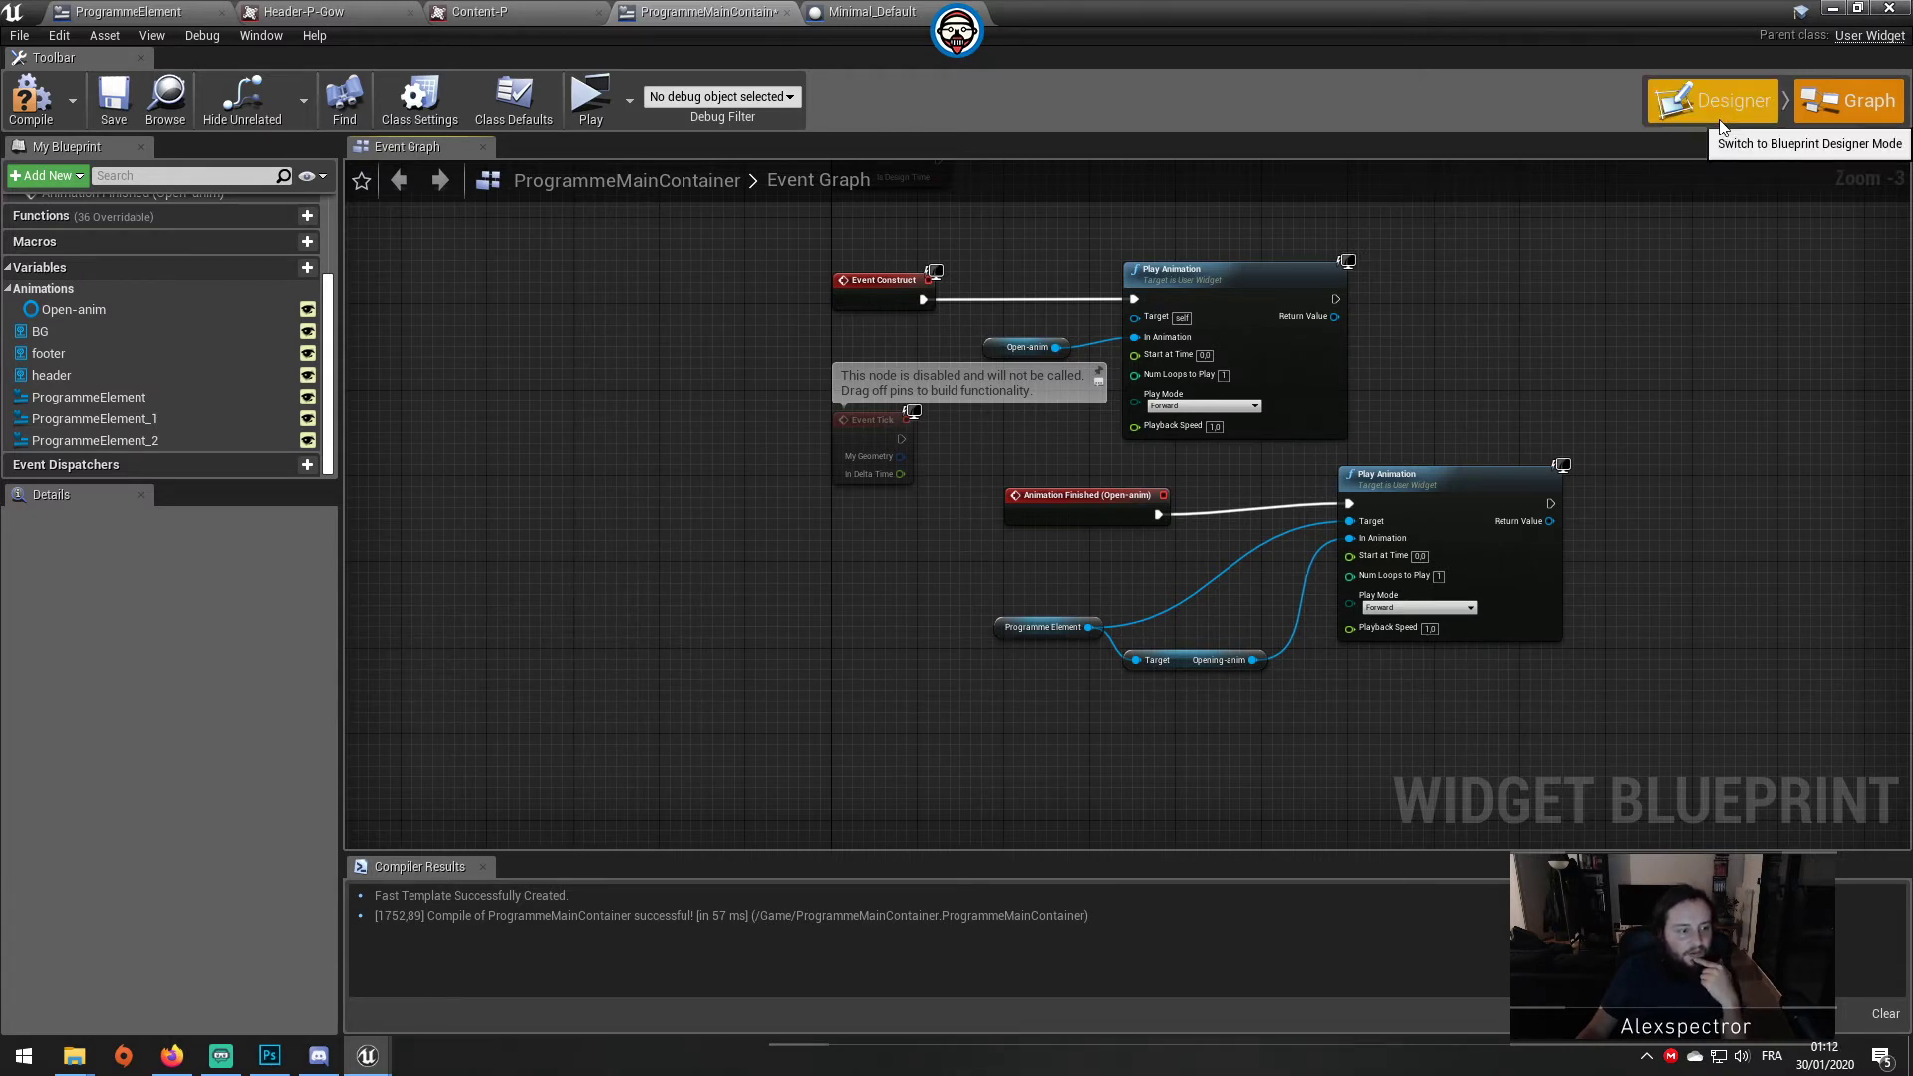
Step: Duplicate the Play Animation group, chain it after the first, and retarget it to ProgrammeElement_1
drag(1551, 711, 1030, 576)
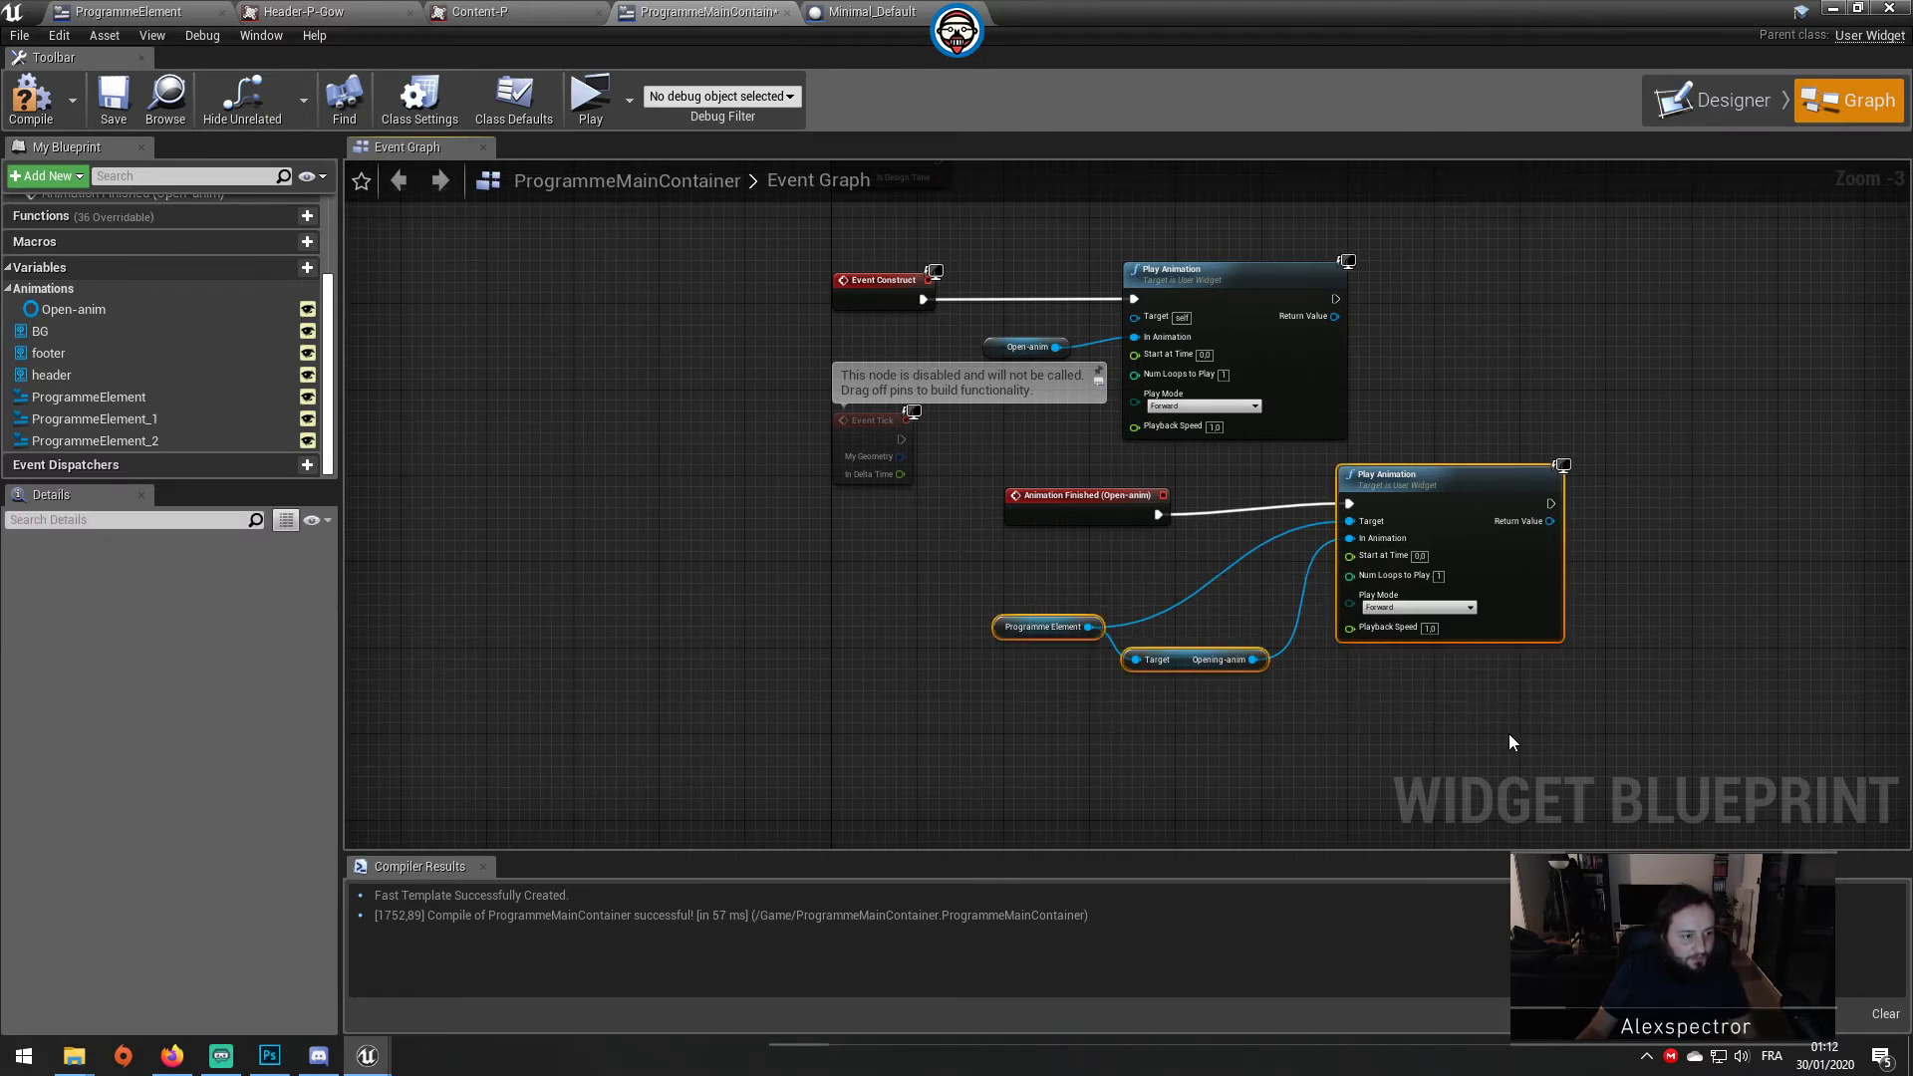
right_drag(1531, 645, 1120, 612)
key(ctrl+c)
key(ctrl+v)
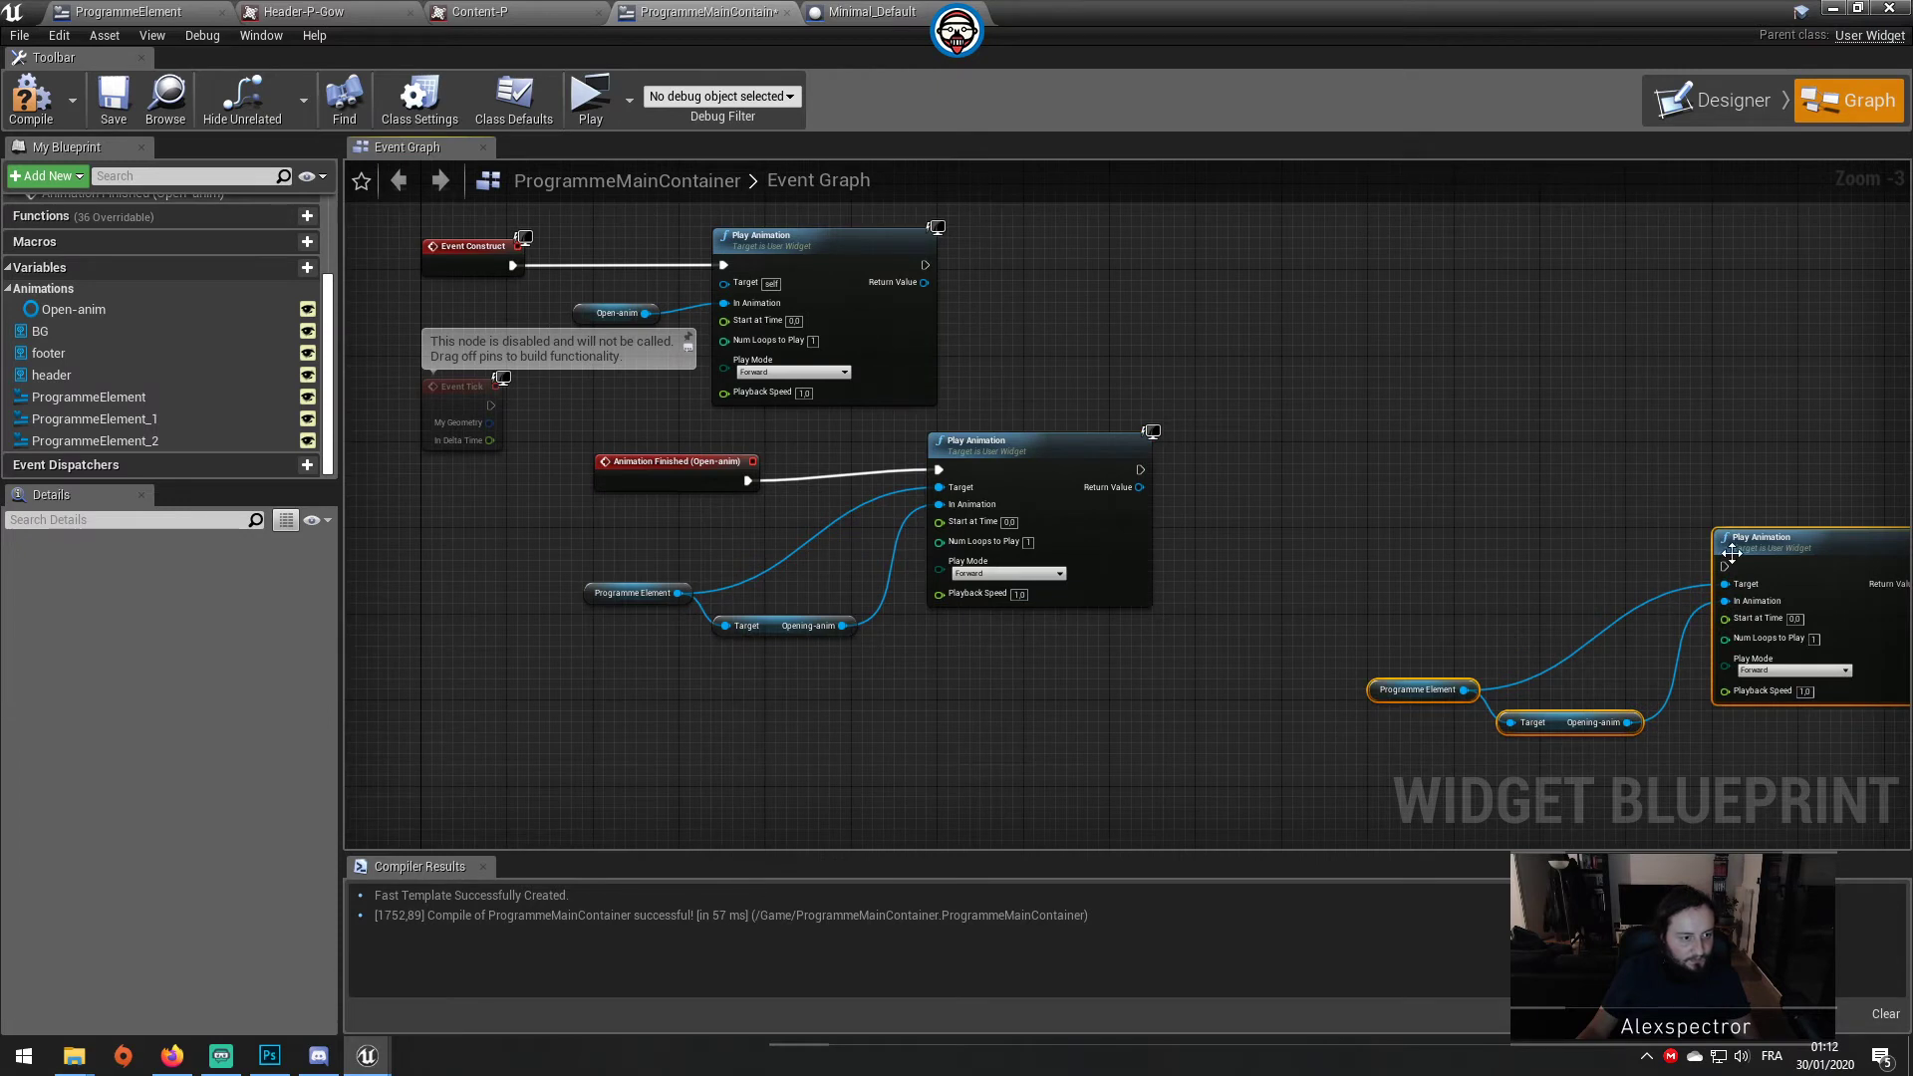
drag(1724, 566, 1141, 470)
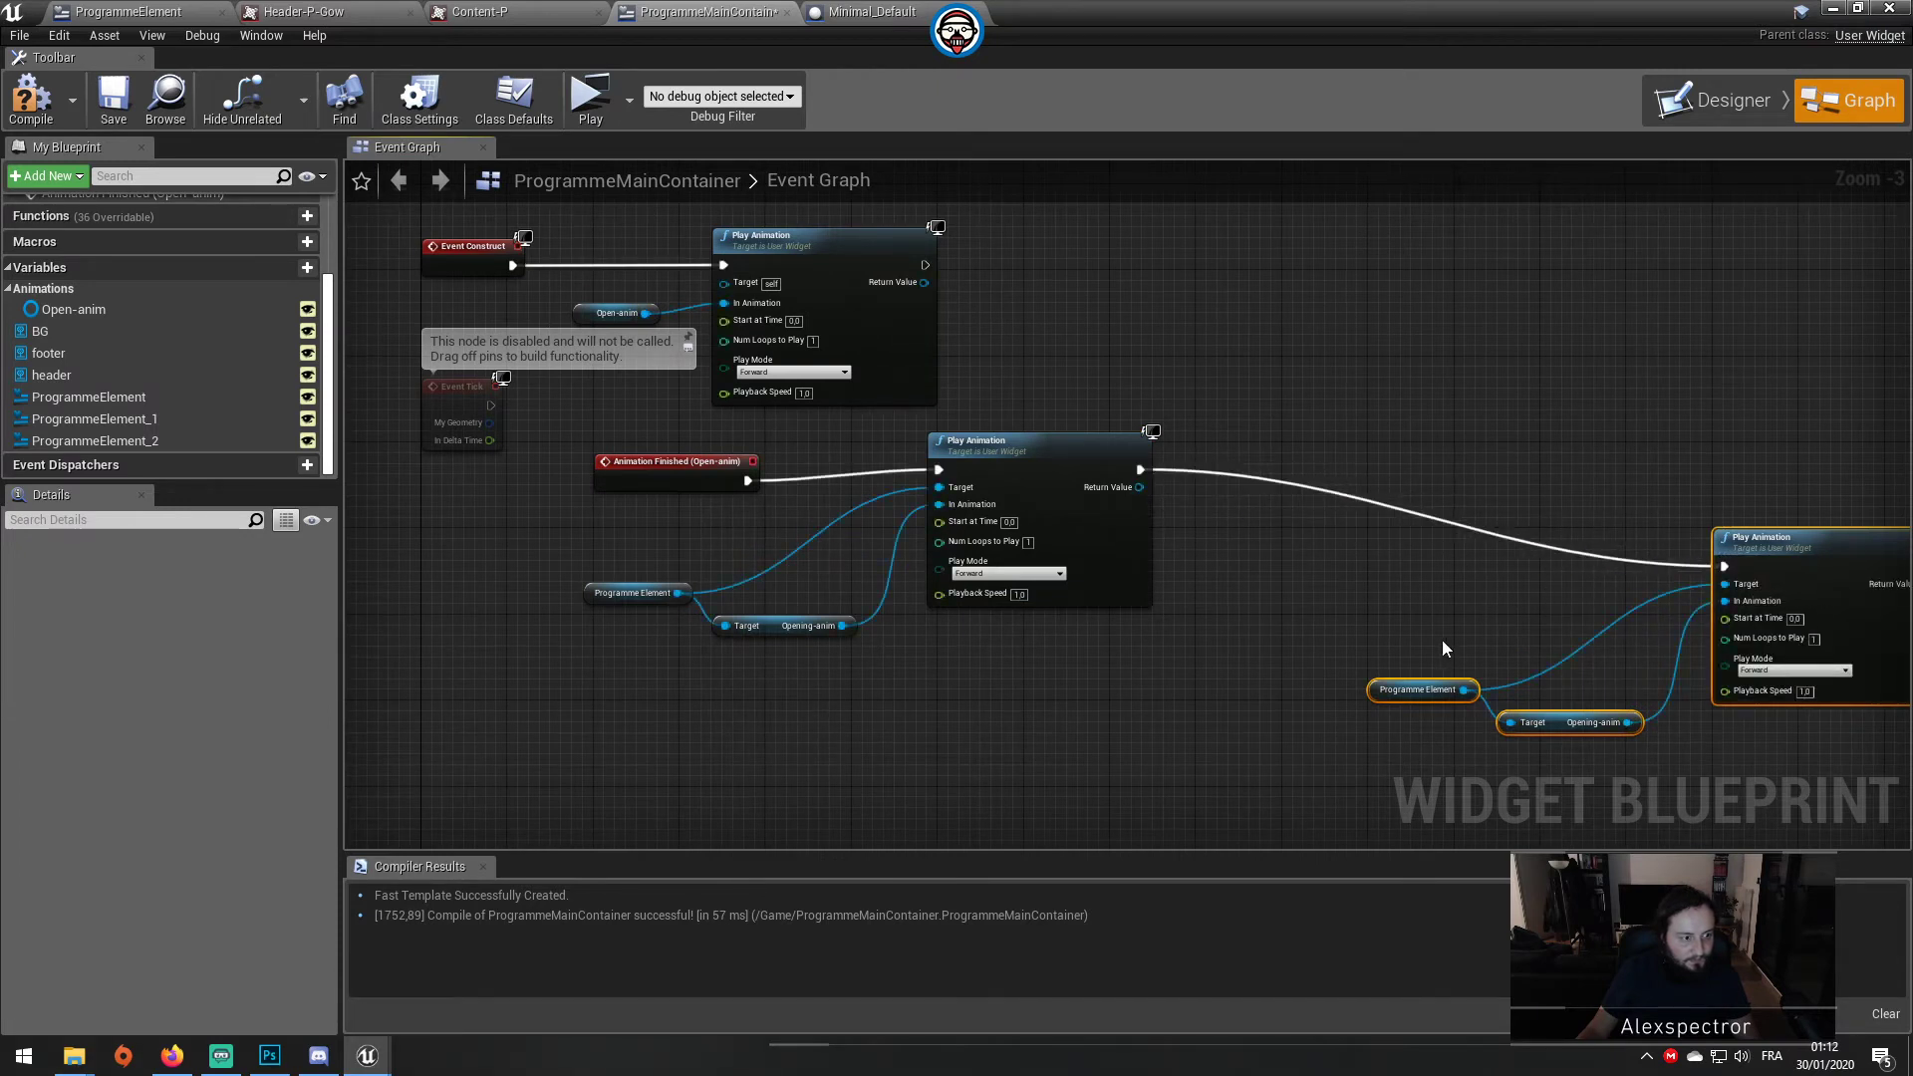
right_click(1440, 690)
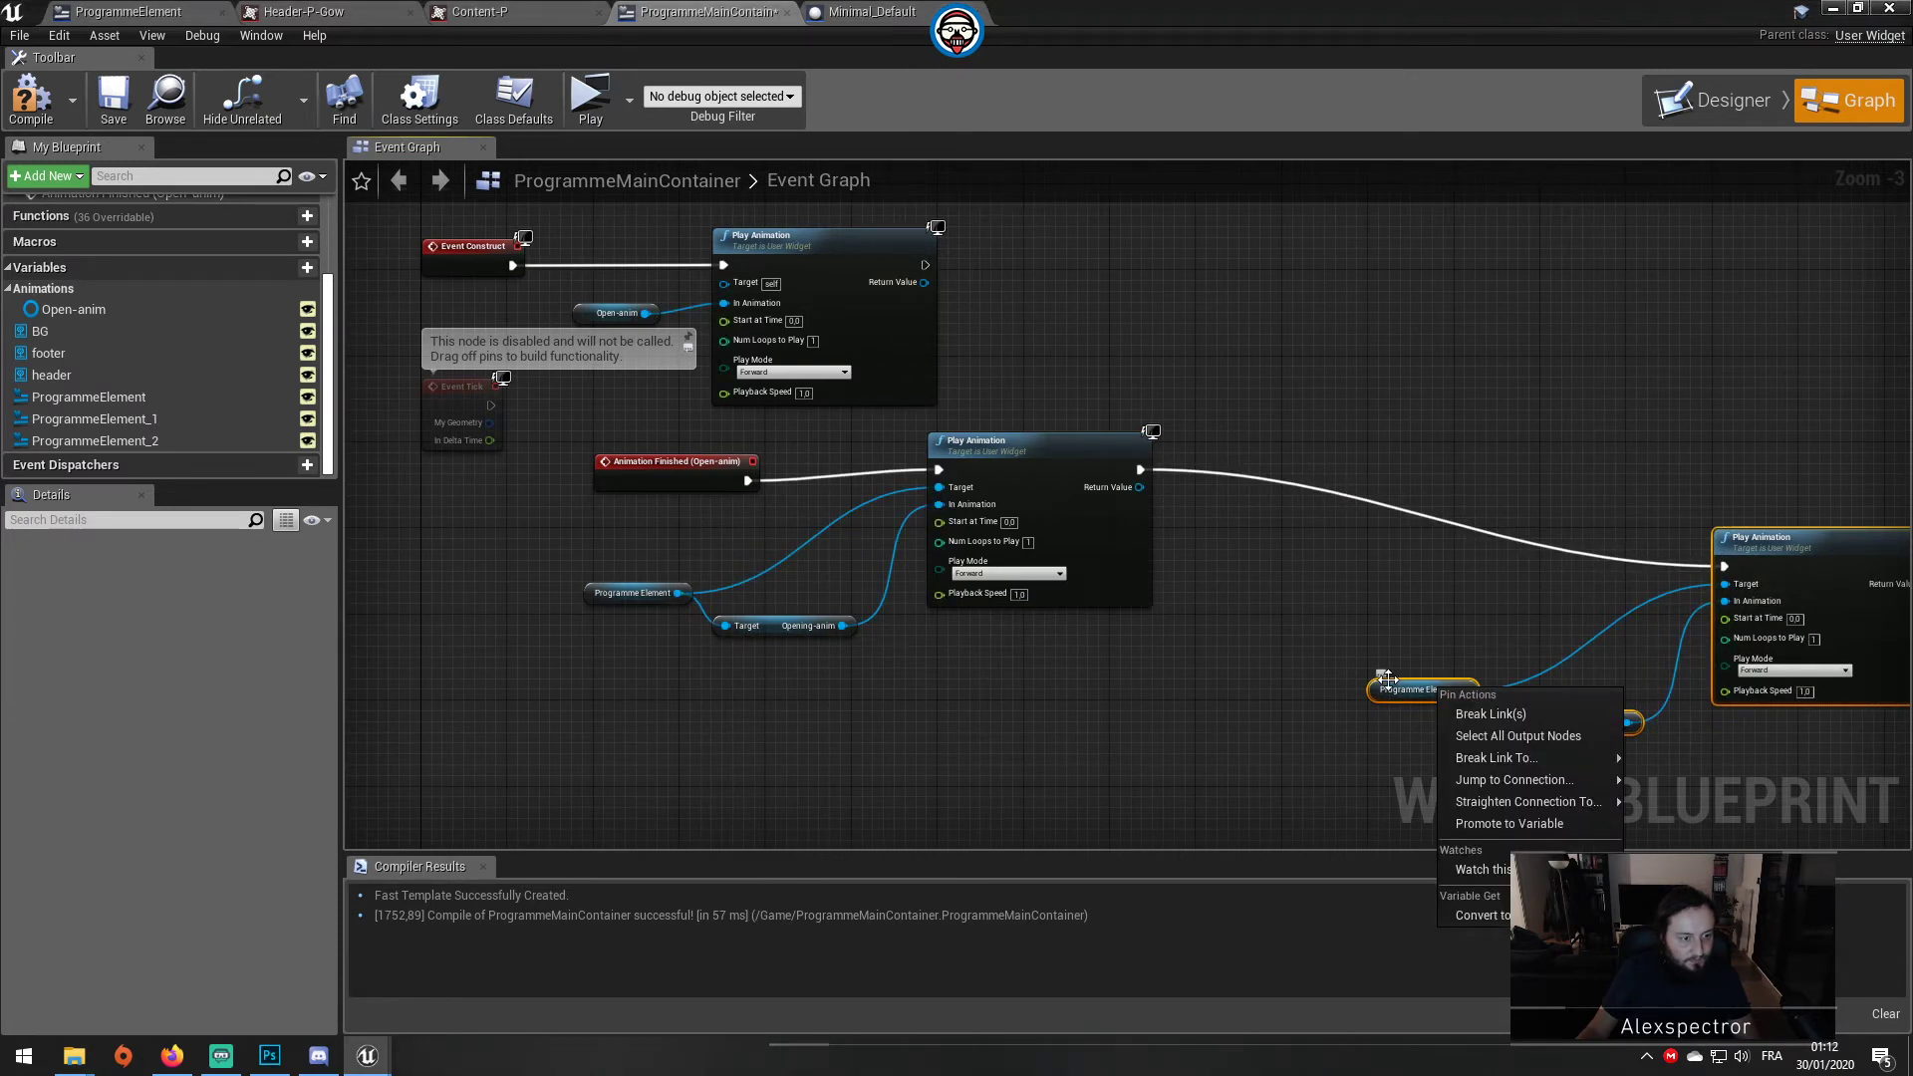
click(1393, 695)
right_click(1393, 694)
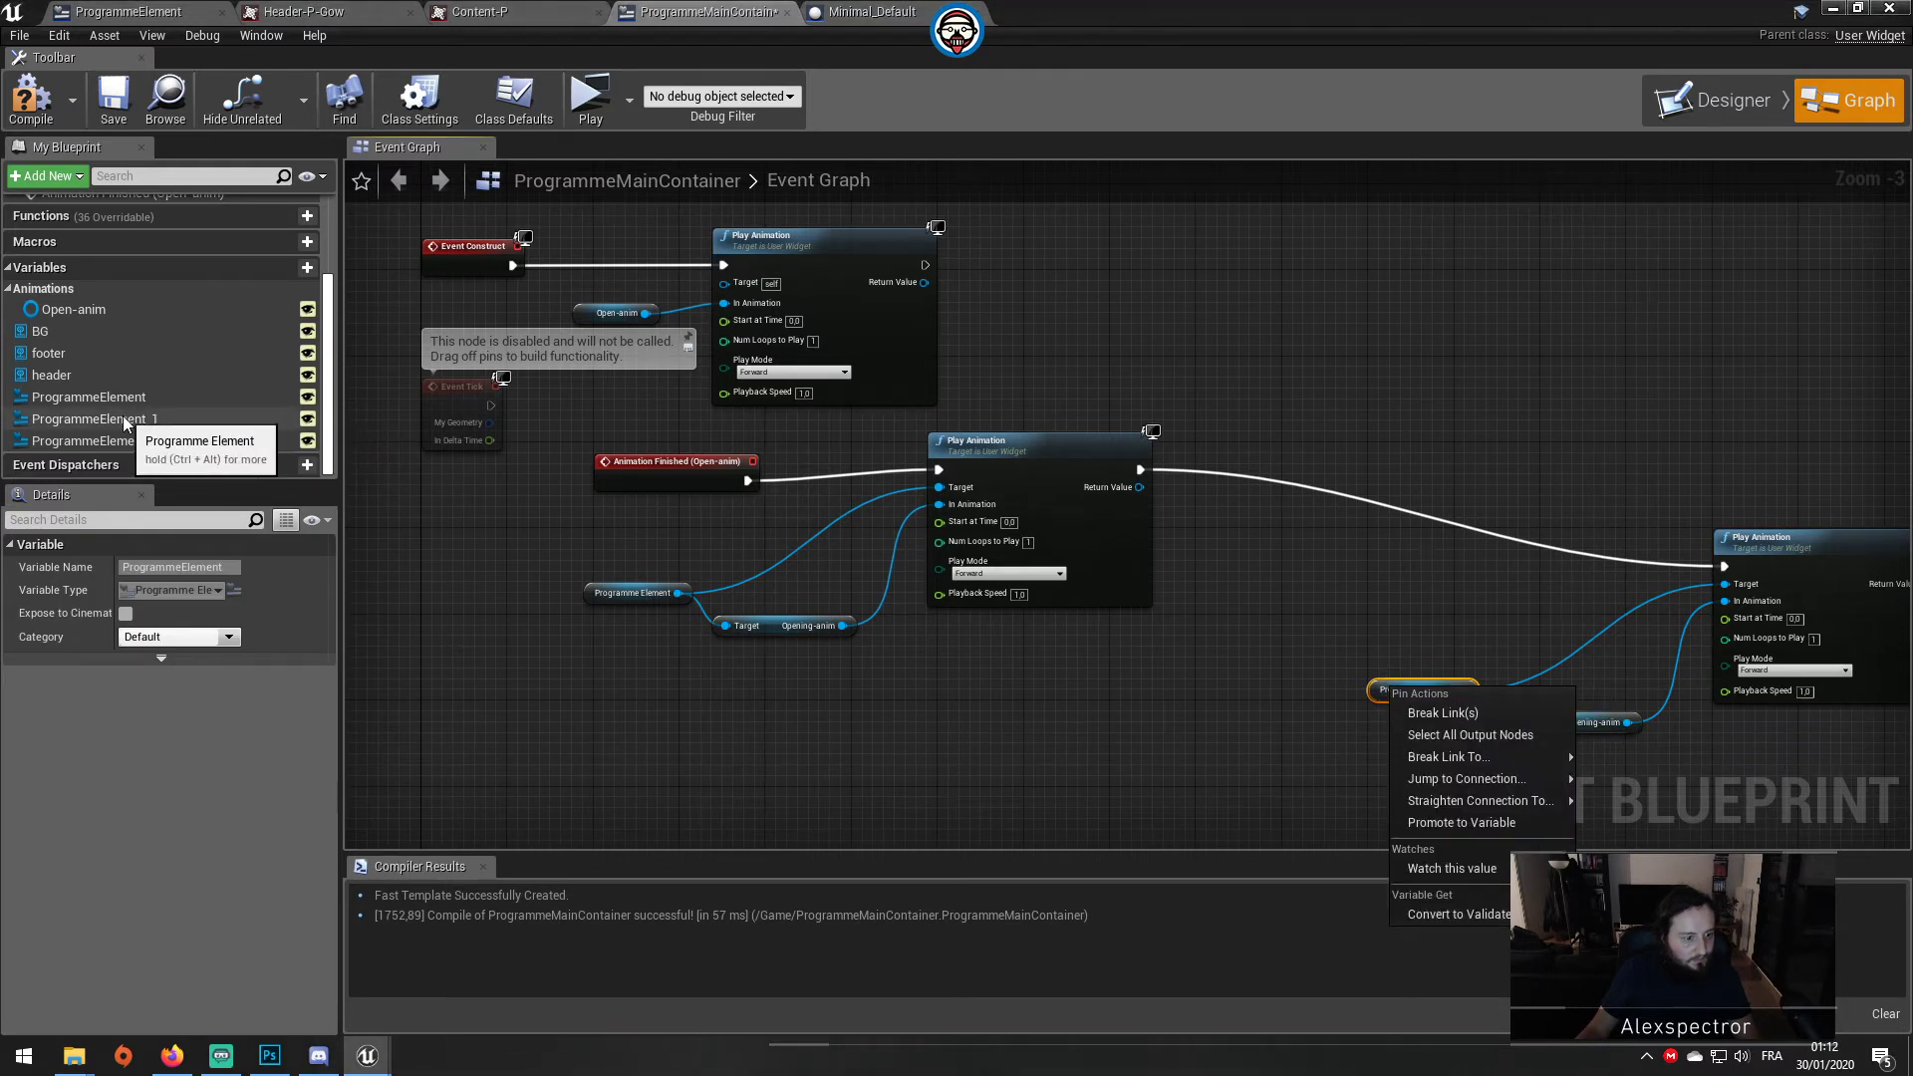
mouse_move(124, 424)
ctrl+mouse_down()
mouse_move(1250, 721)
mouse_move(1642, 627)
mouse_move(1718, 588)
ctrl+mouse_up()
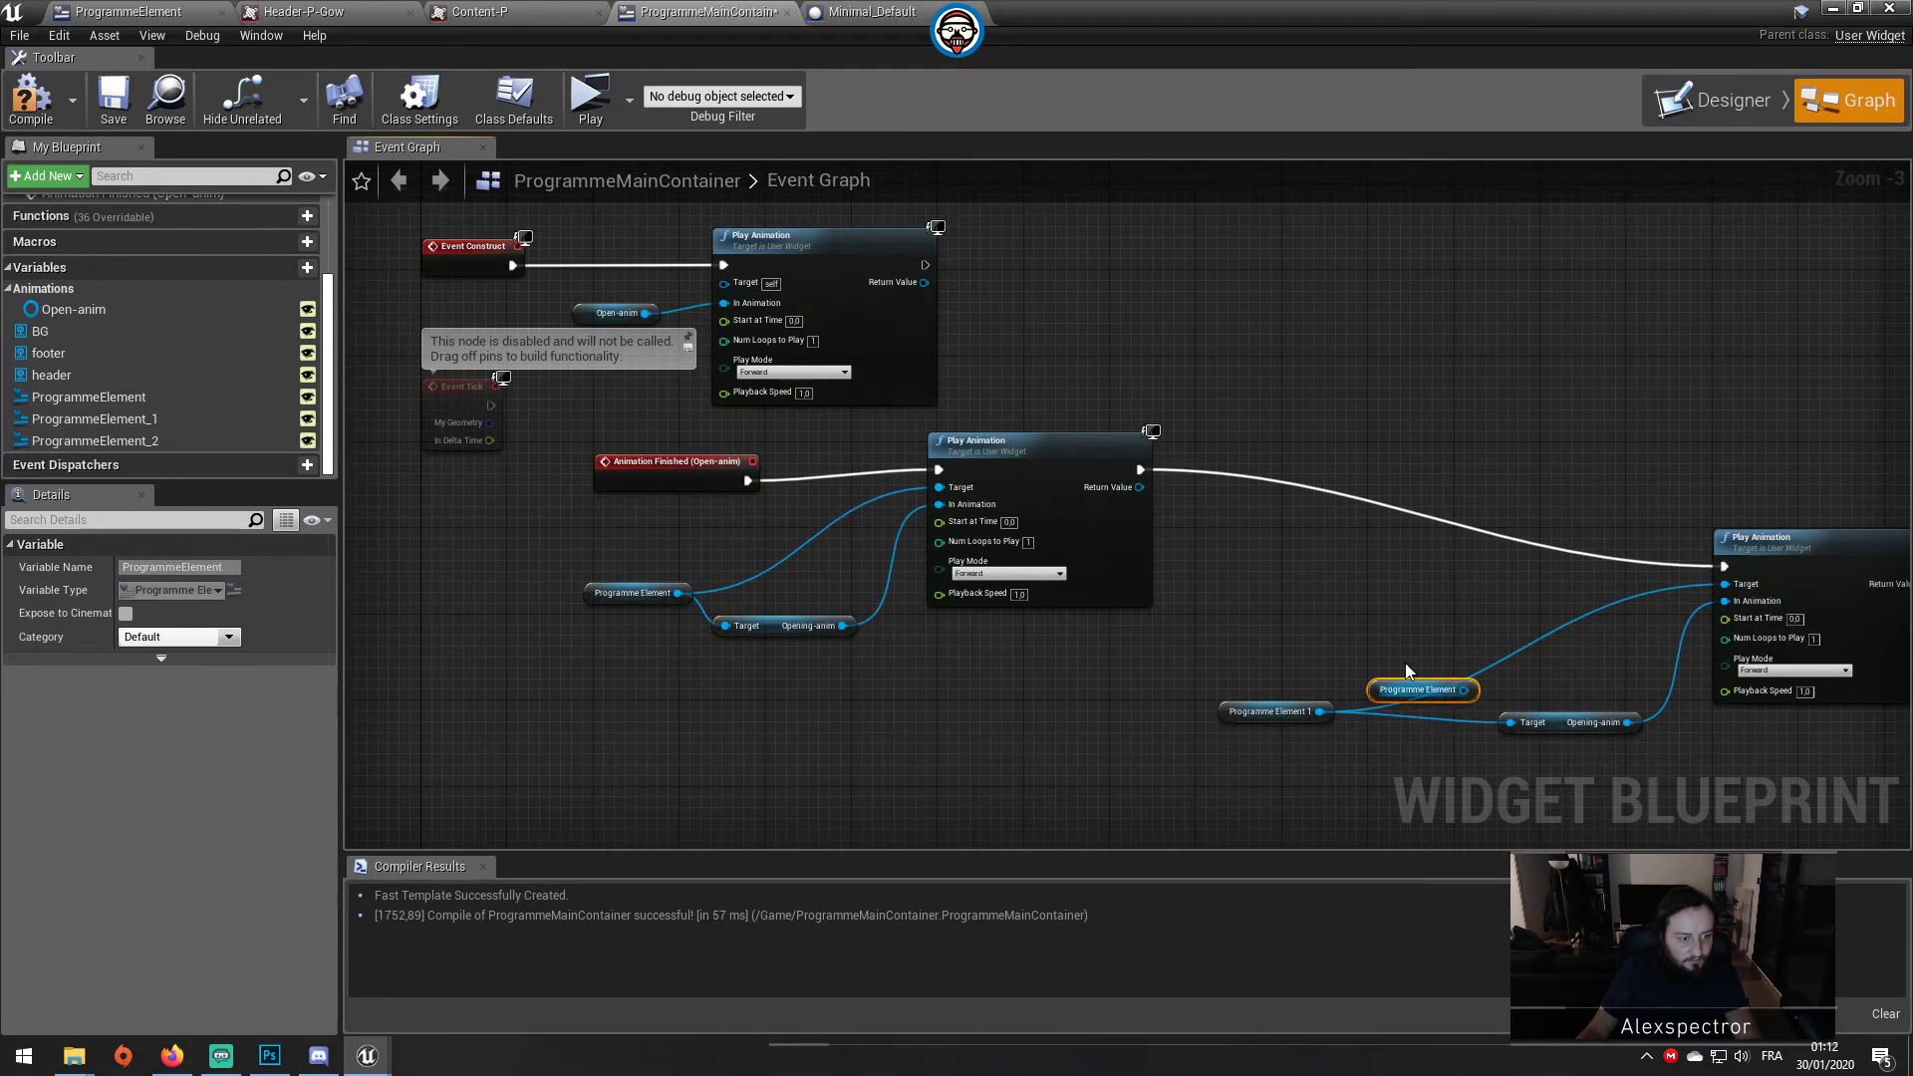
key(Delete)
drag(1898, 461, 1296, 755)
drag(1778, 577, 1543, 480)
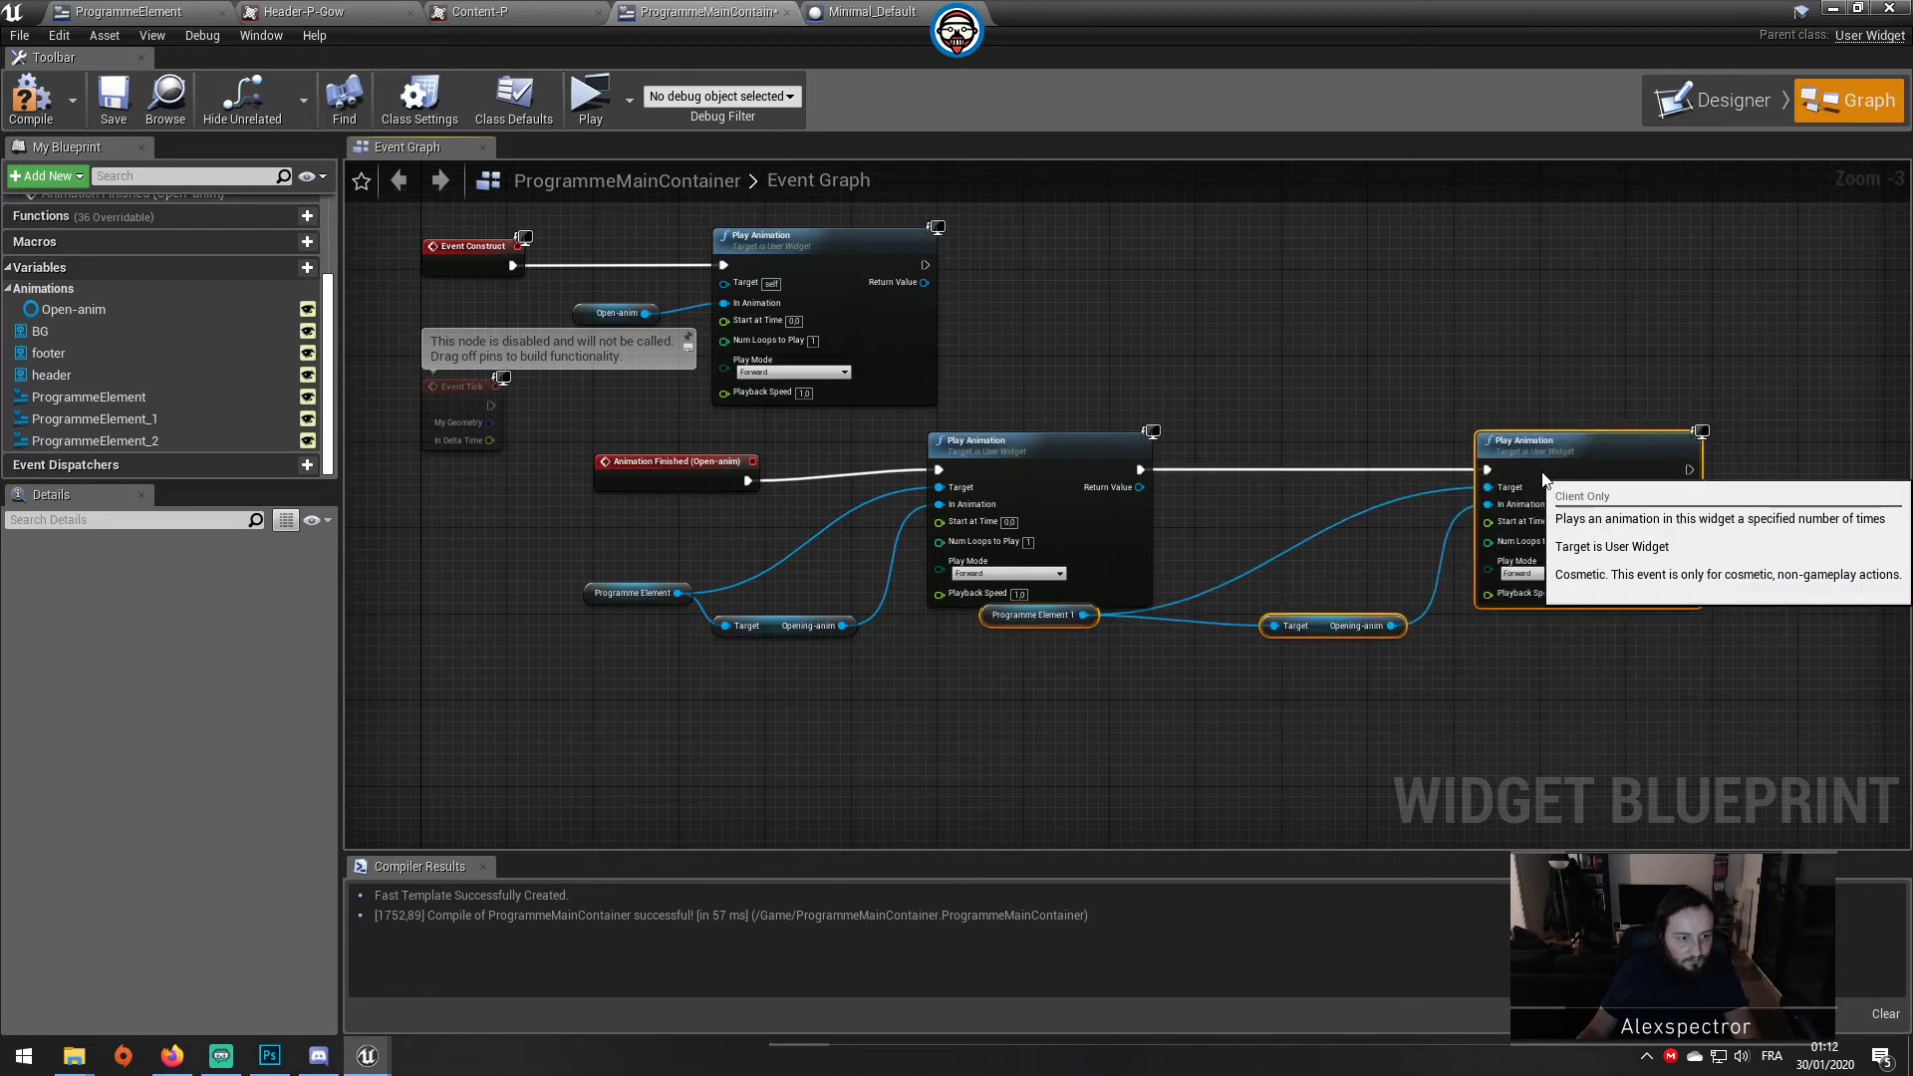
mouse_move(991, 621)
mouse_down()
mouse_move(1357, 588)
mouse_move(1215, 588)
mouse_up()
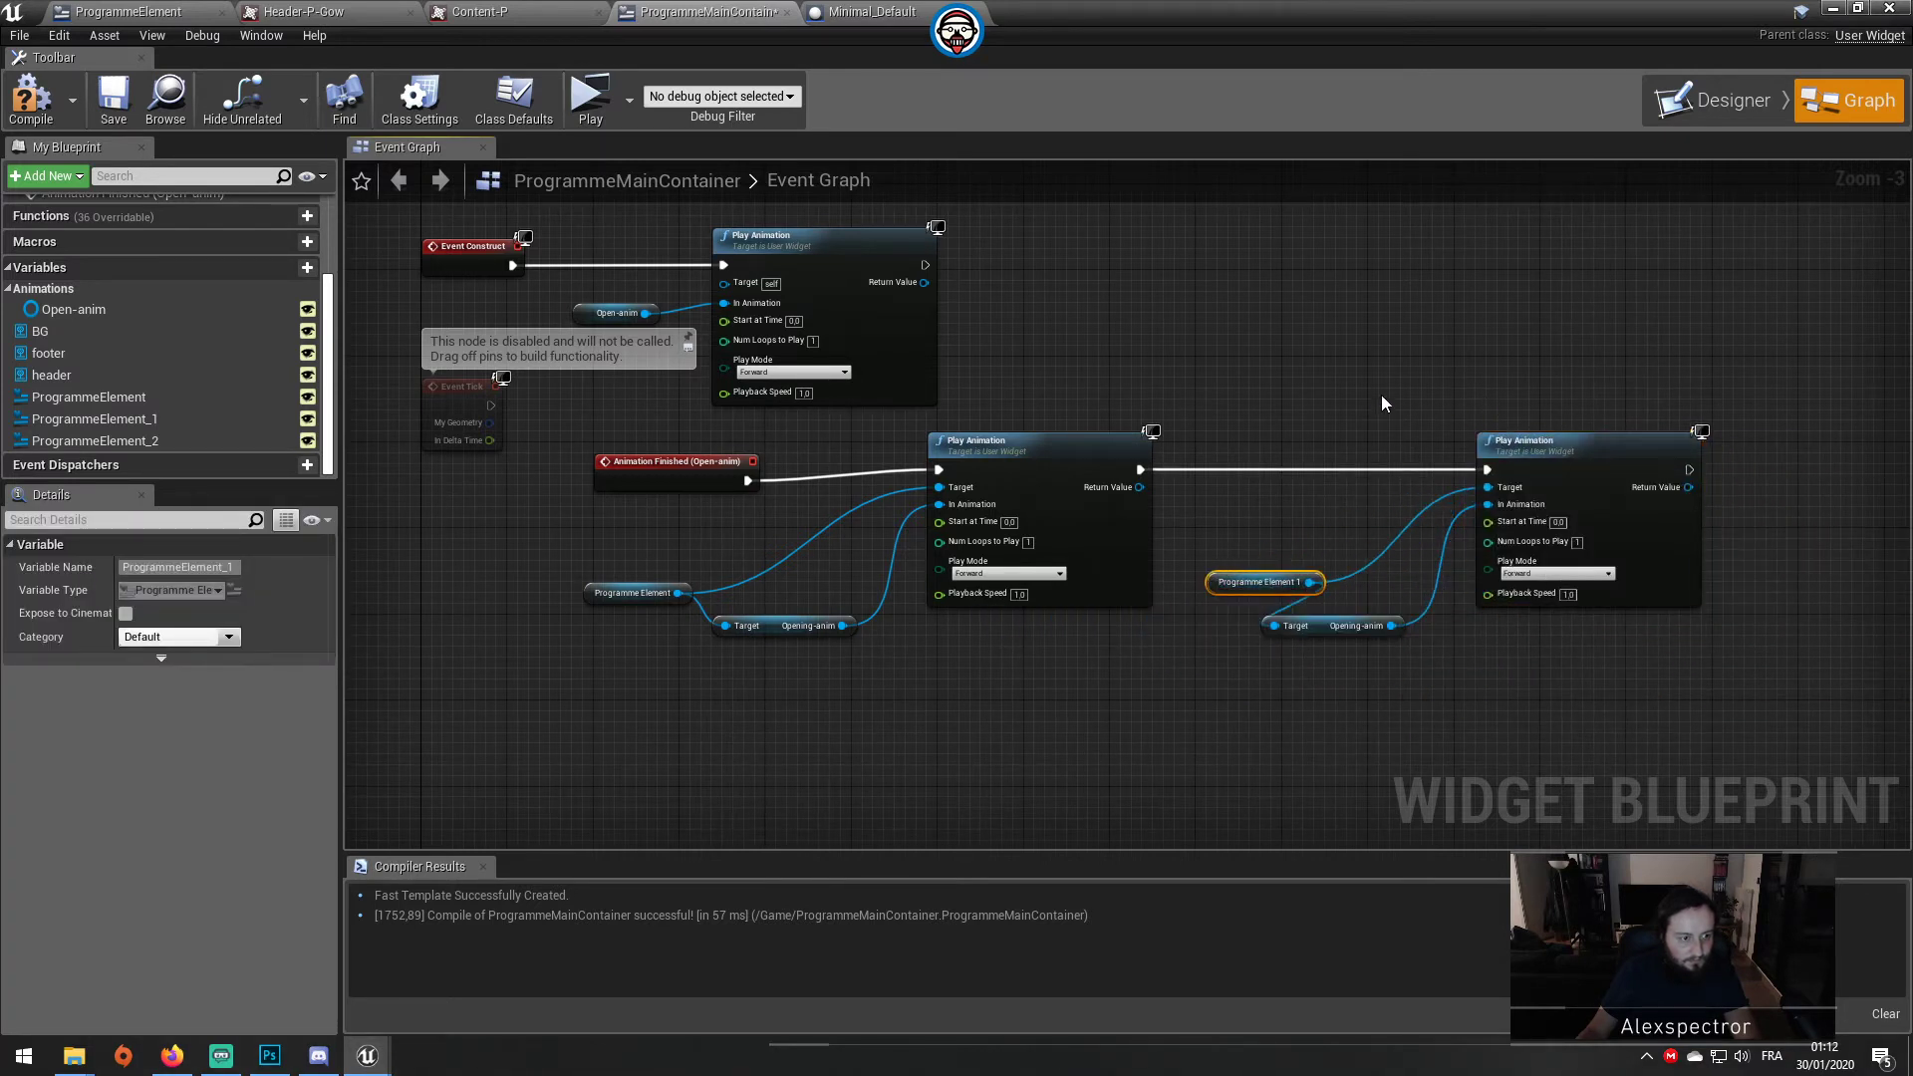
Step: Add a third chained Play Animation copy driven by ProgrammeElement_2, then compile the container
drag(1684, 358, 1274, 626)
right_drag(1636, 770, 1346, 778)
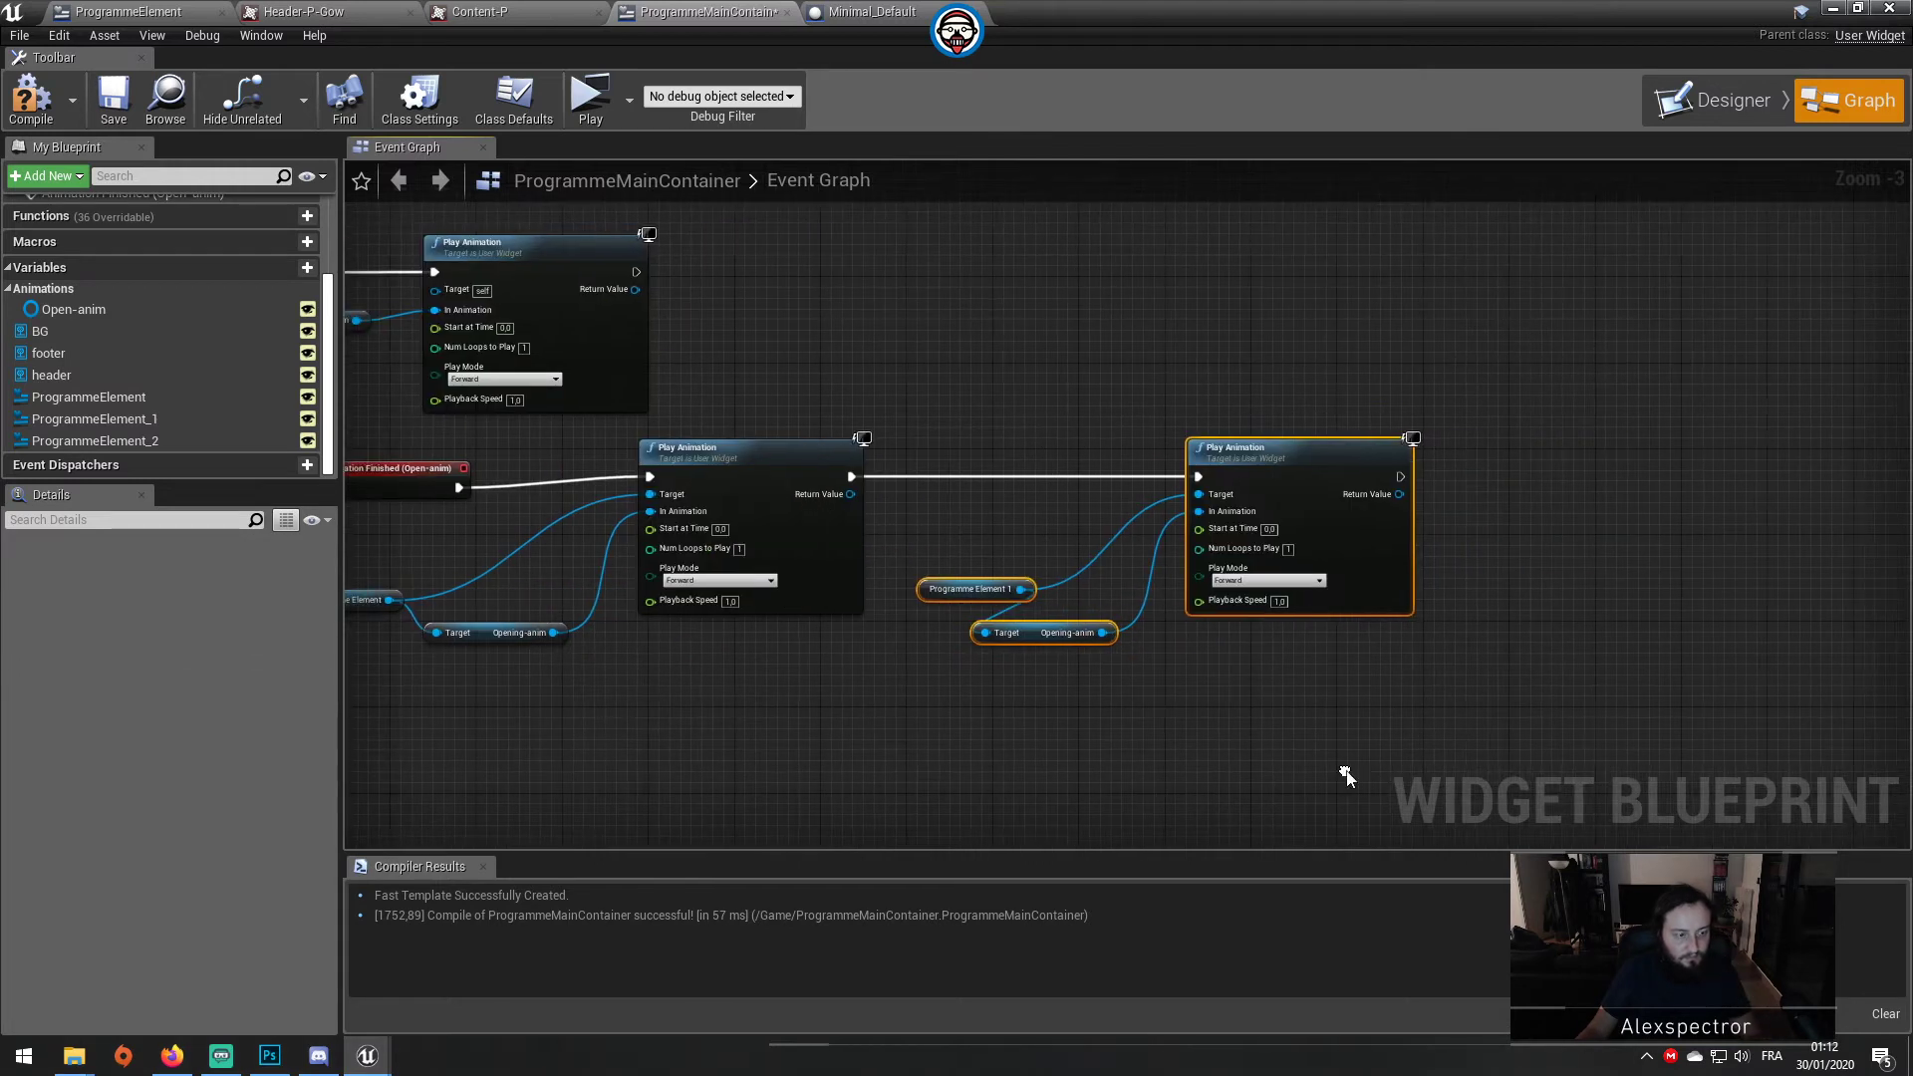
key(ctrl+c)
key(ctrl+v)
drag(1535, 800, 1534, 654)
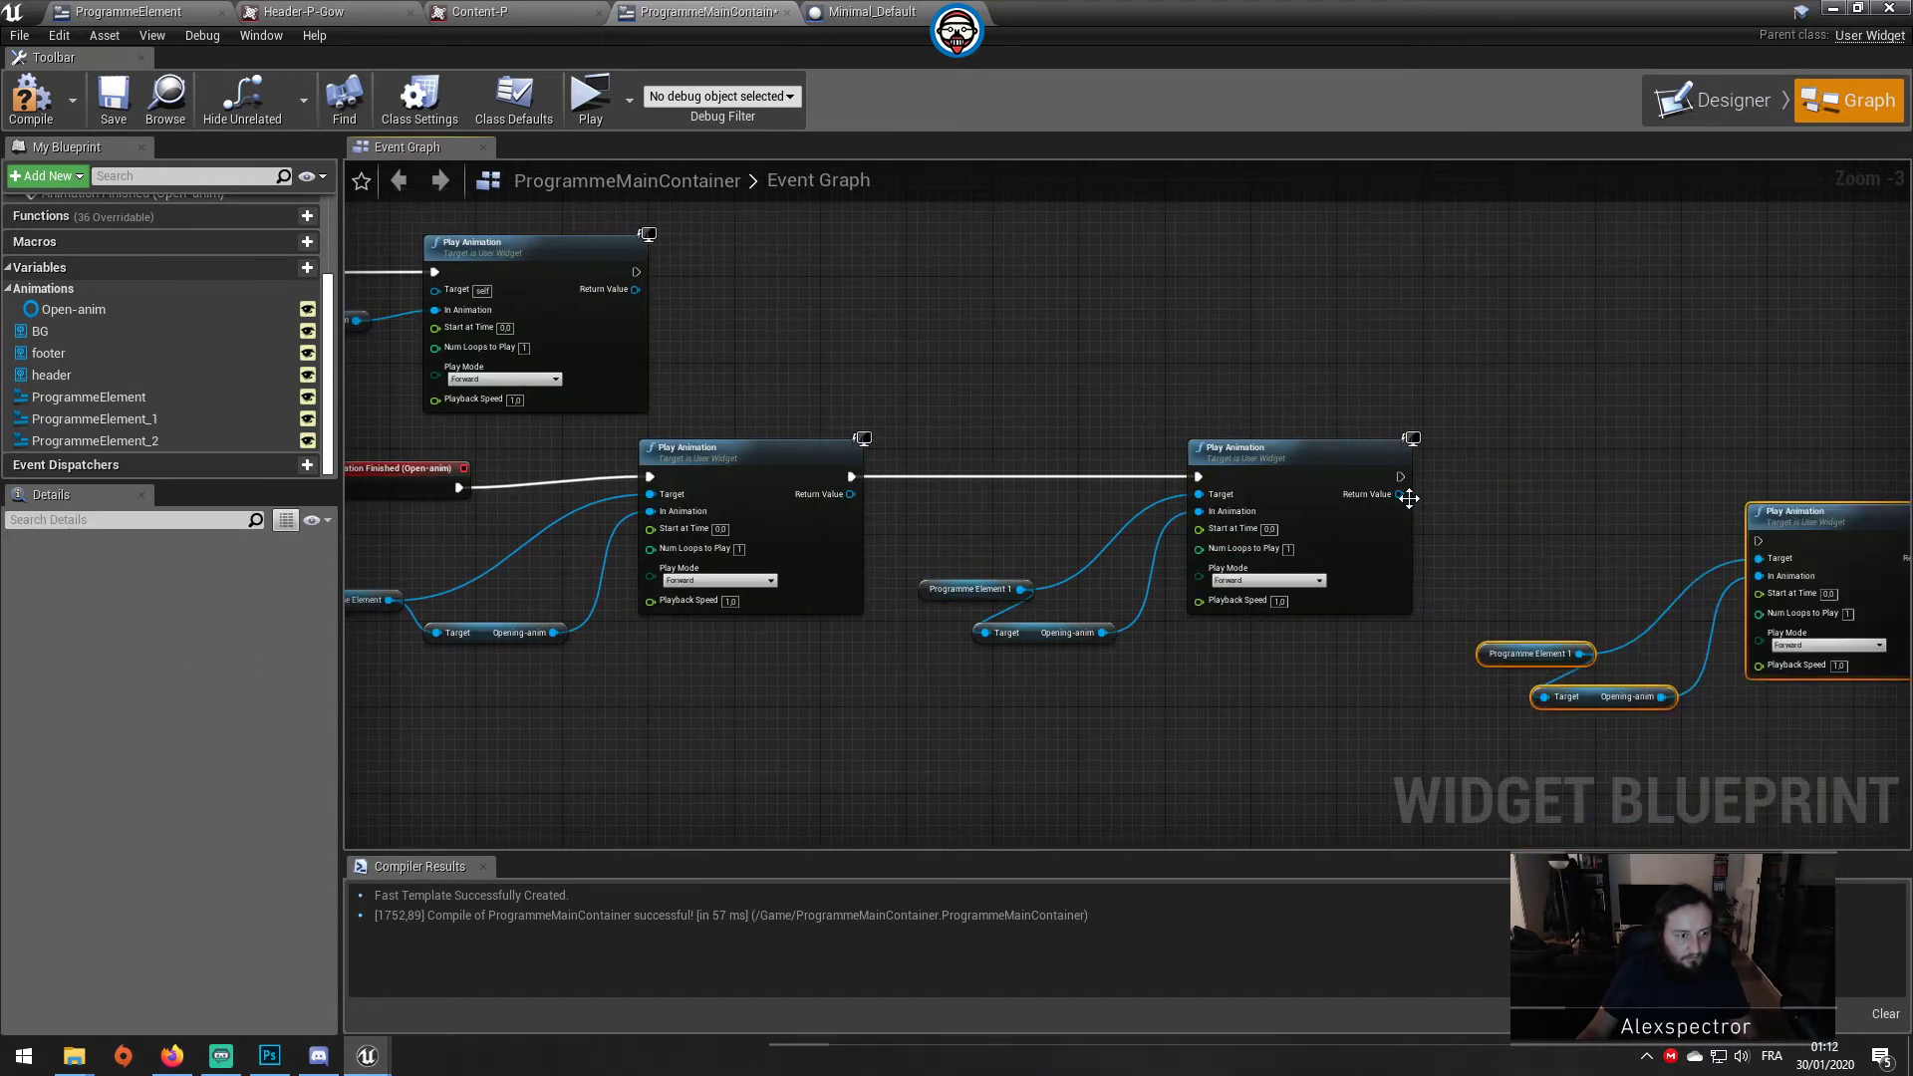
mouse_move(1402, 476)
mouse_down()
mouse_move(1757, 541)
mouse_move(1783, 463)
mouse_up()
click(1504, 590)
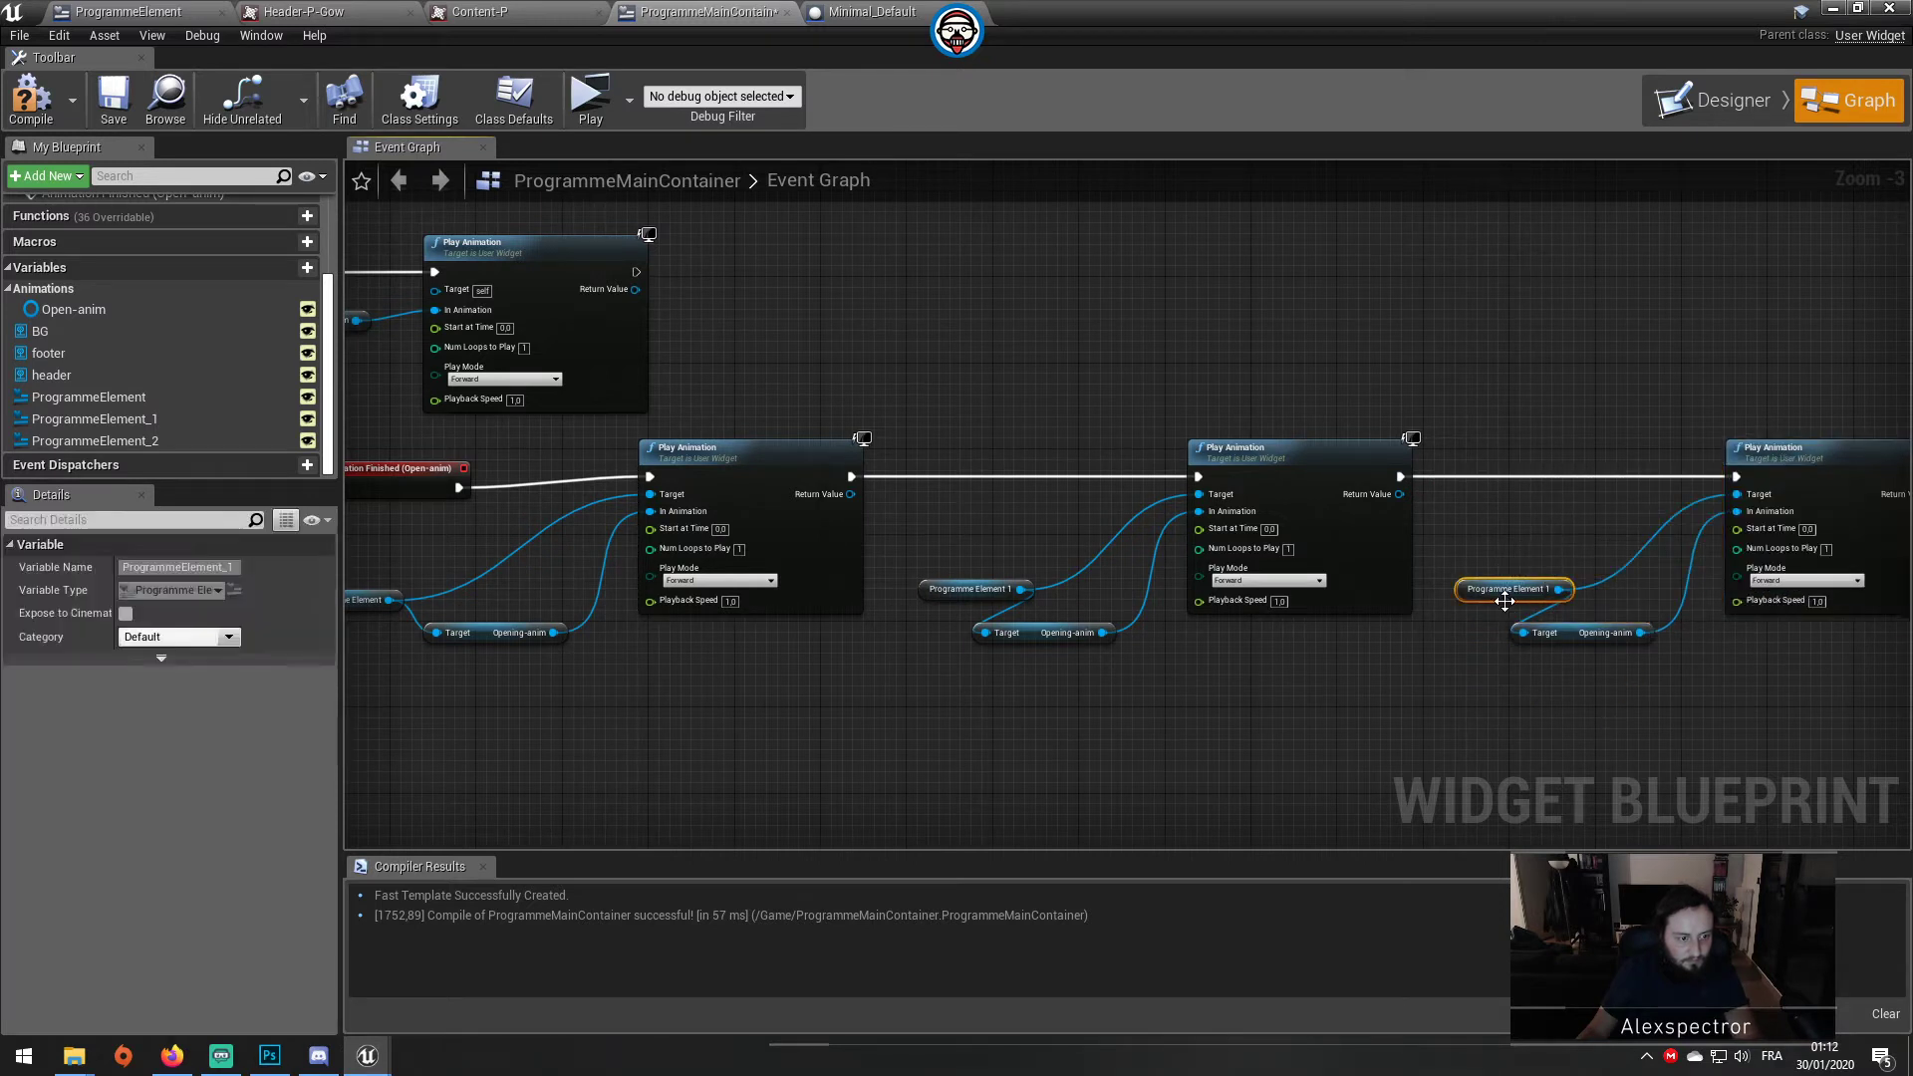
key(Delete)
mouse_move(157, 435)
mouse_down()
mouse_move(1300, 570)
mouse_move(1498, 576)
mouse_move(1742, 495)
mouse_up()
click(1525, 590)
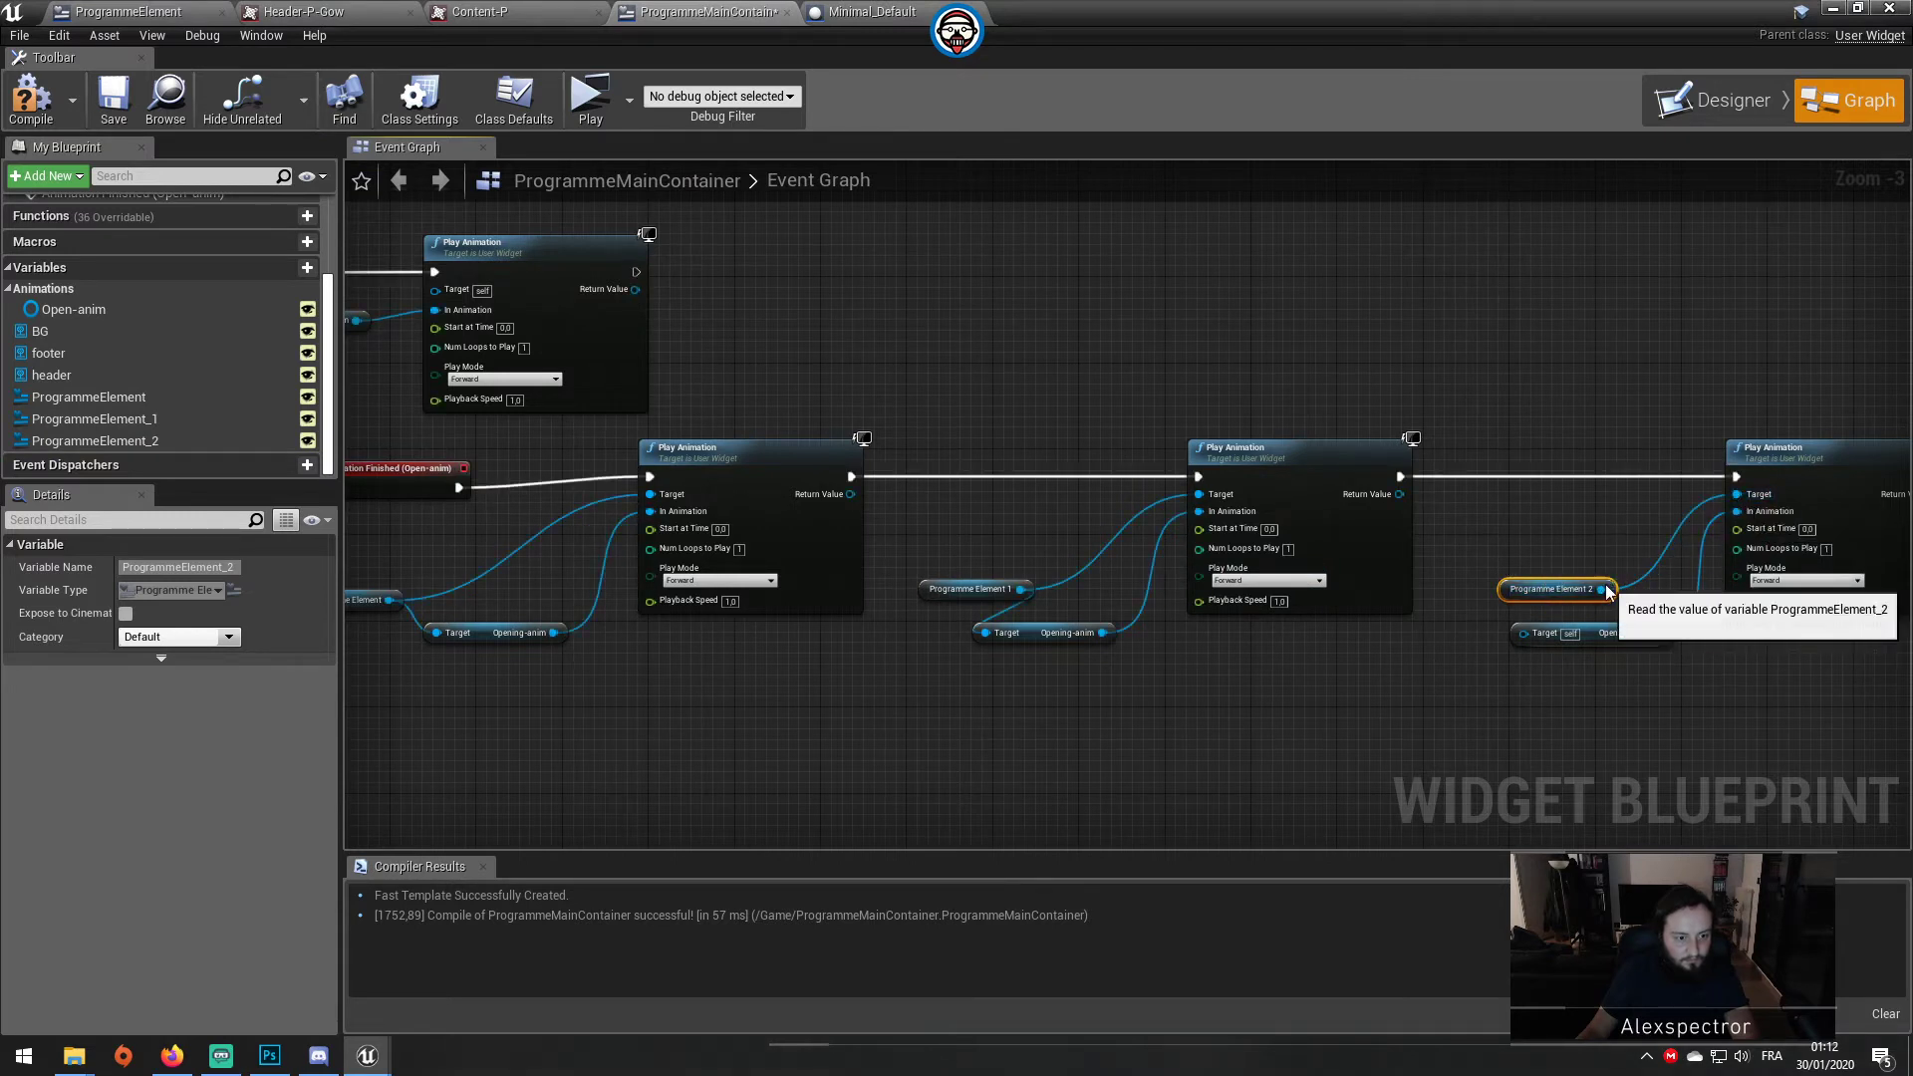
mouse_move(1555, 589)
mouse_down()
mouse_move(1469, 589)
mouse_move(1521, 633)
mouse_move(1486, 556)
mouse_move(1498, 572)
mouse_up()
click(1451, 584)
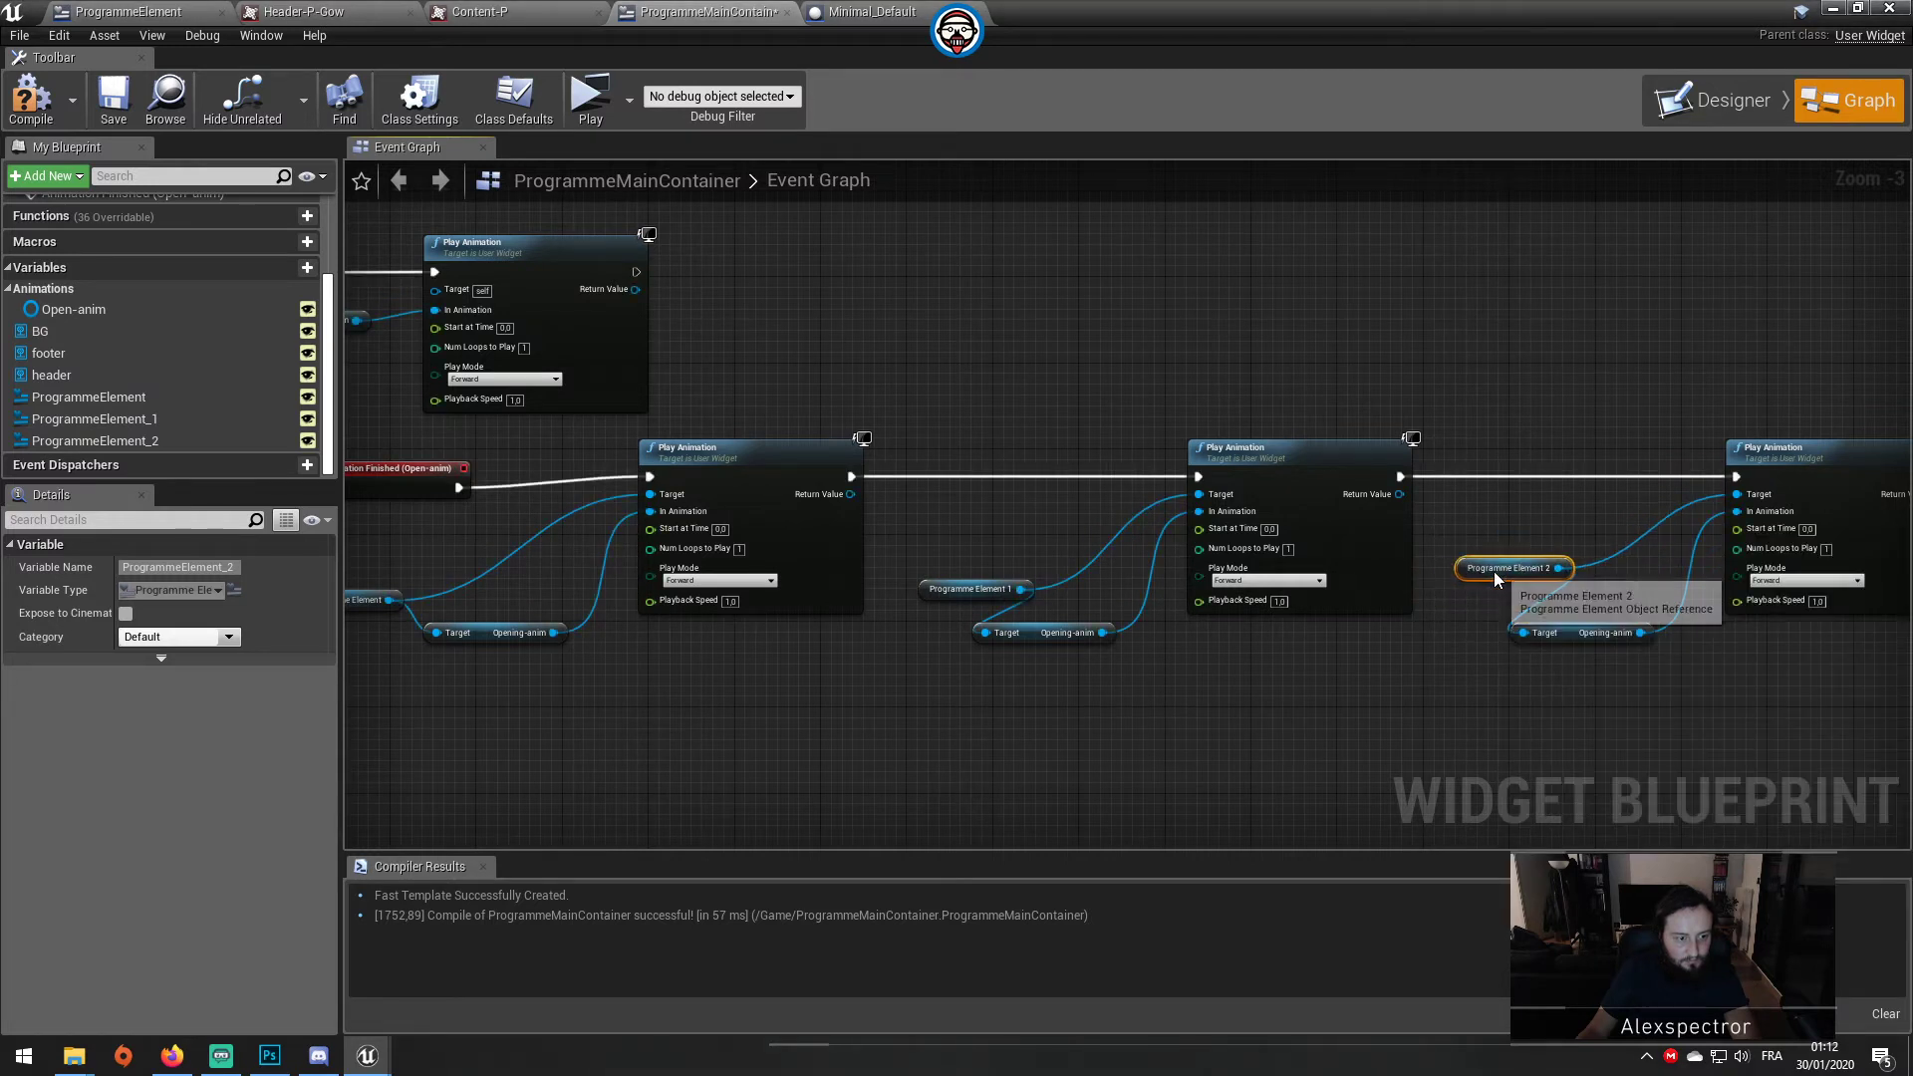
click(34, 105)
click(114, 100)
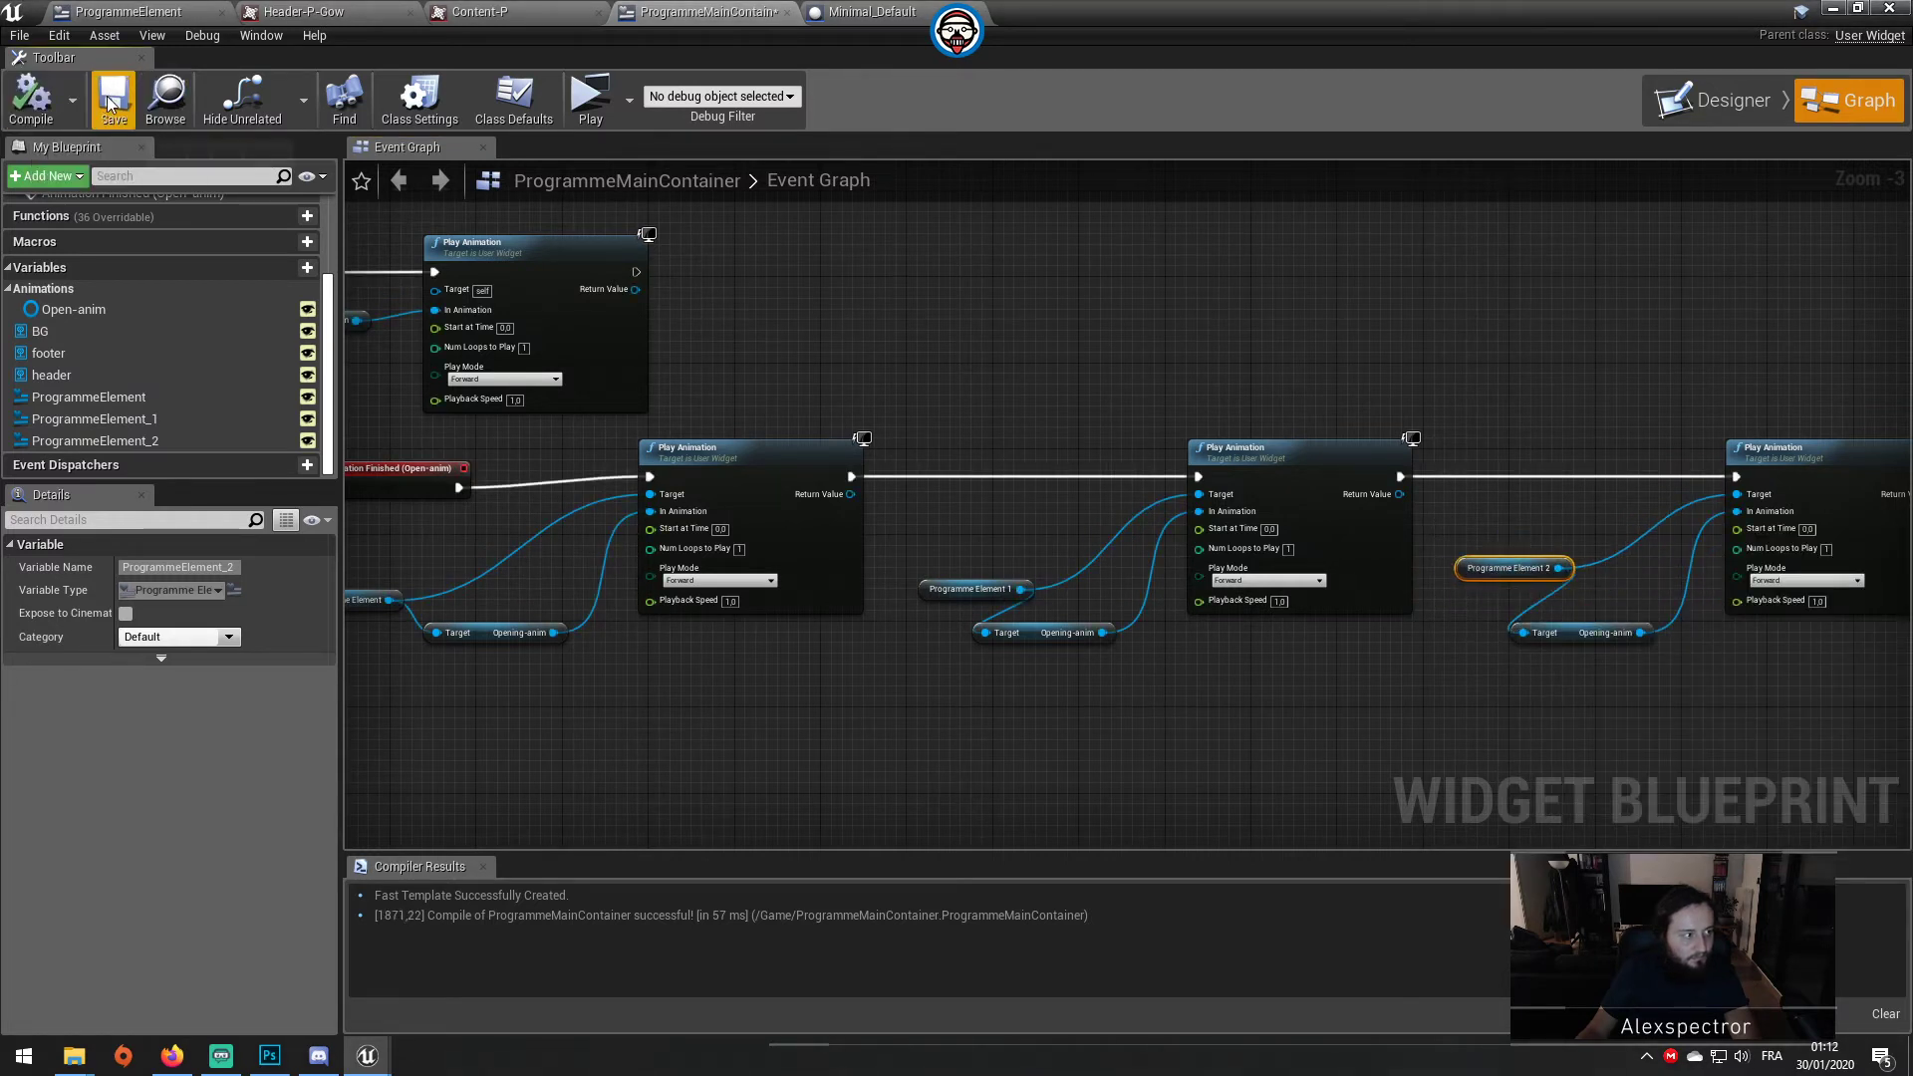
Step: From the level editor, run a Standalone preview to check the three cards, then exit it
click(1833, 9)
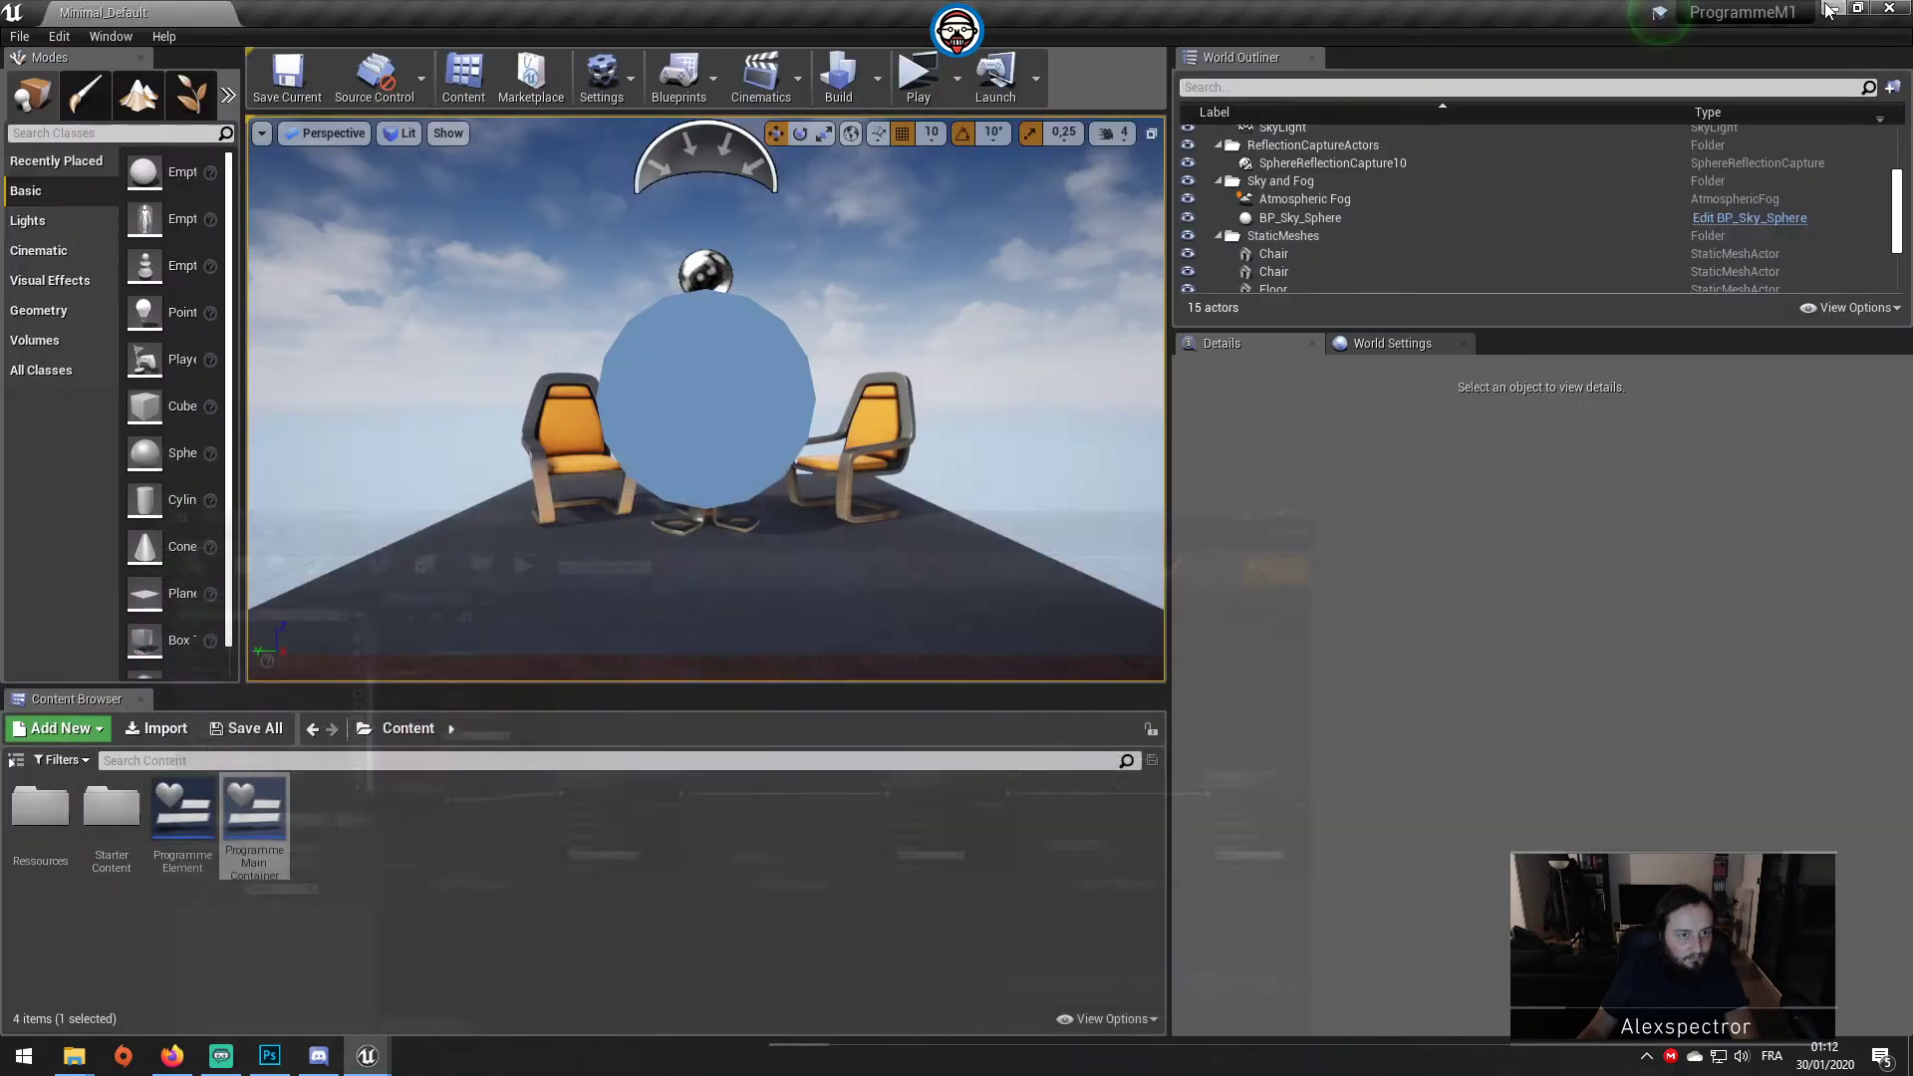
click(1009, 90)
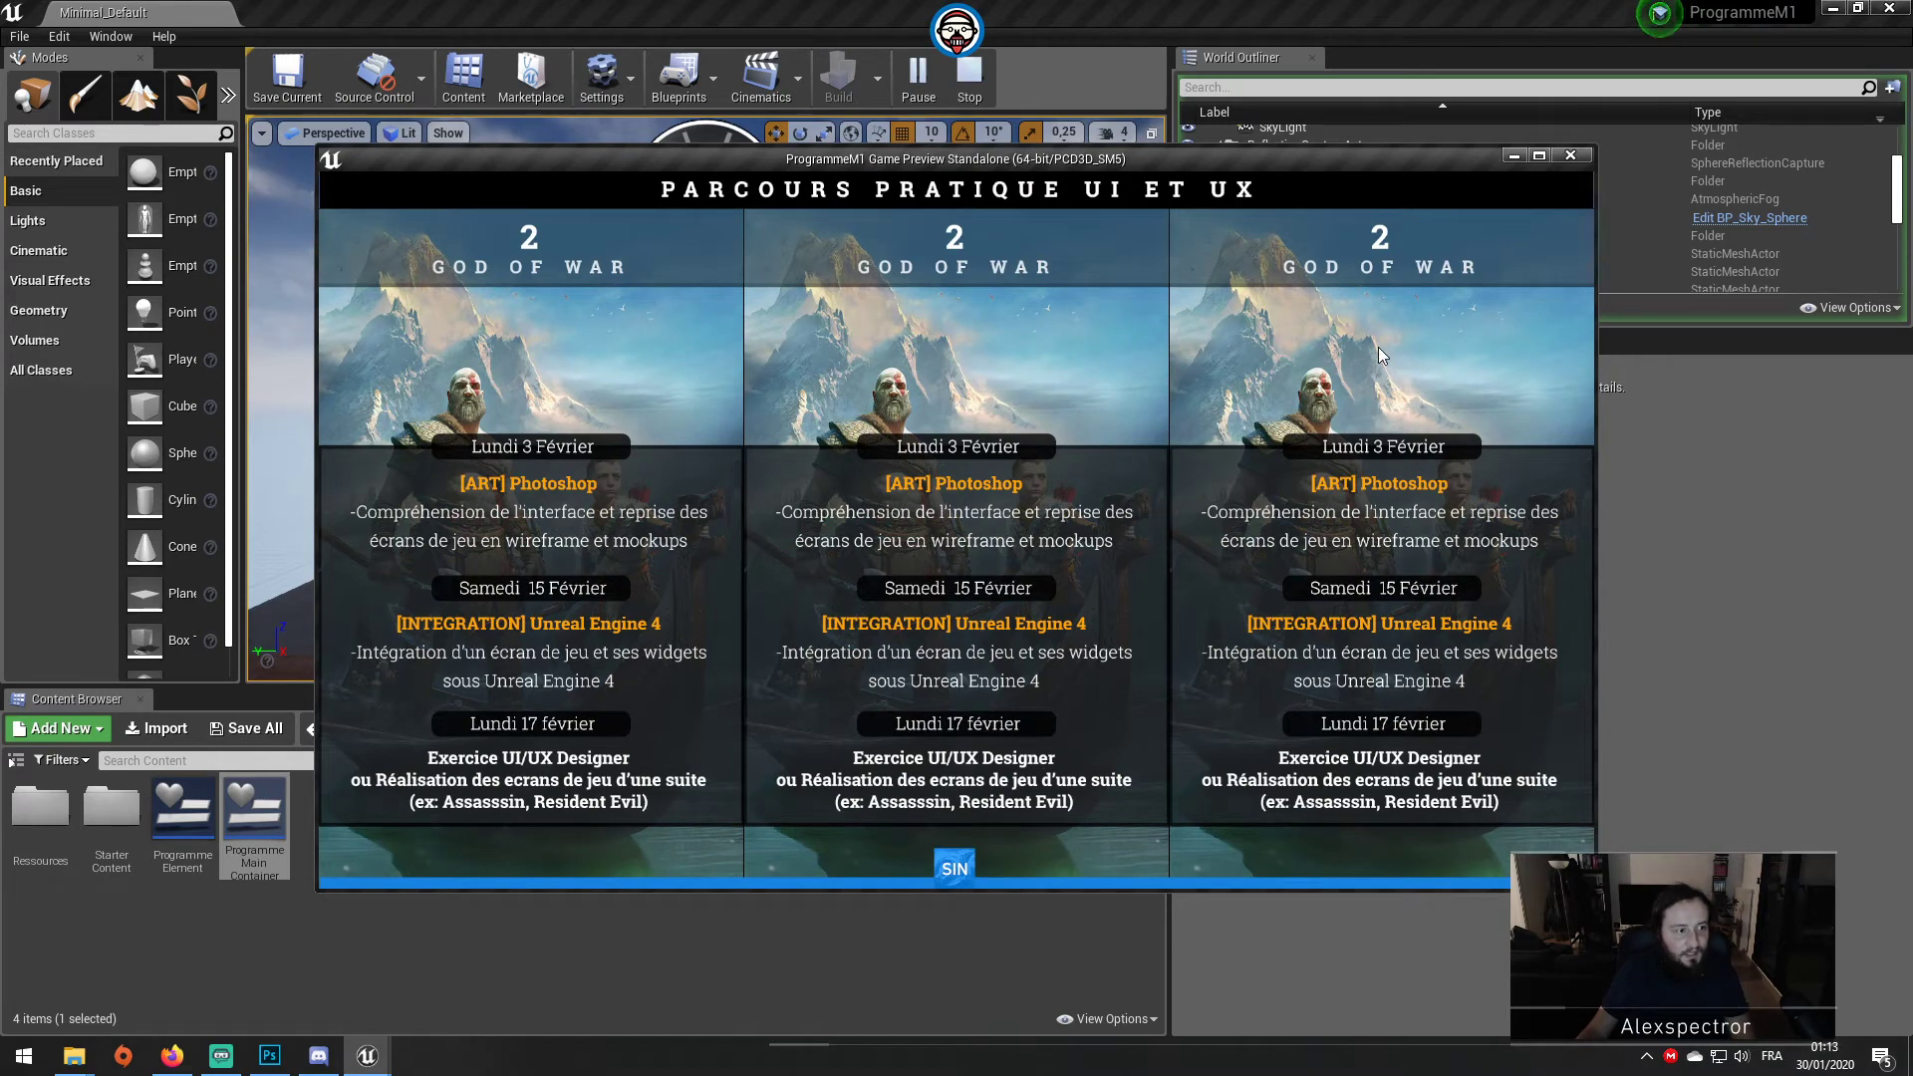
key(Escape)
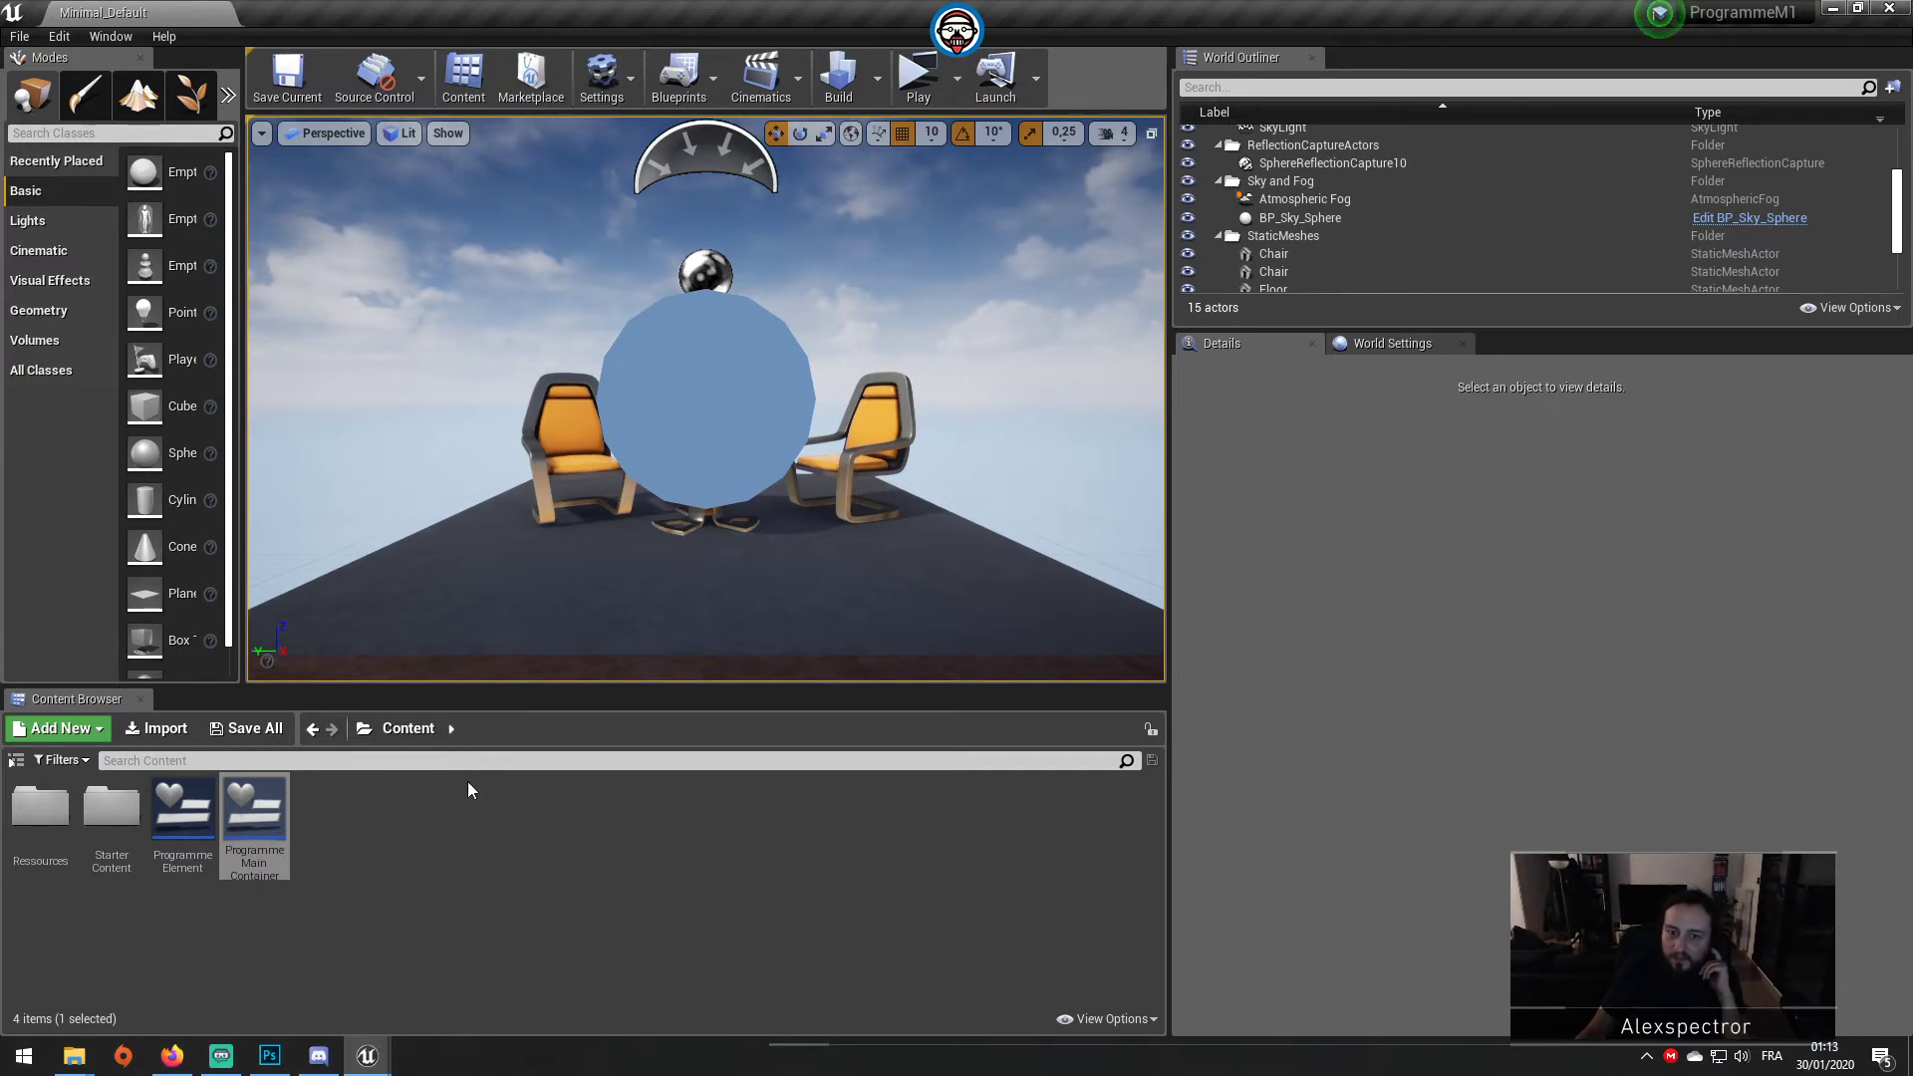
Step: Reopen ProgrammeMainContainer, select the Open-anim Animation Finished event, and recompile
double_click(261, 807)
scroll(935, 658, down, 3)
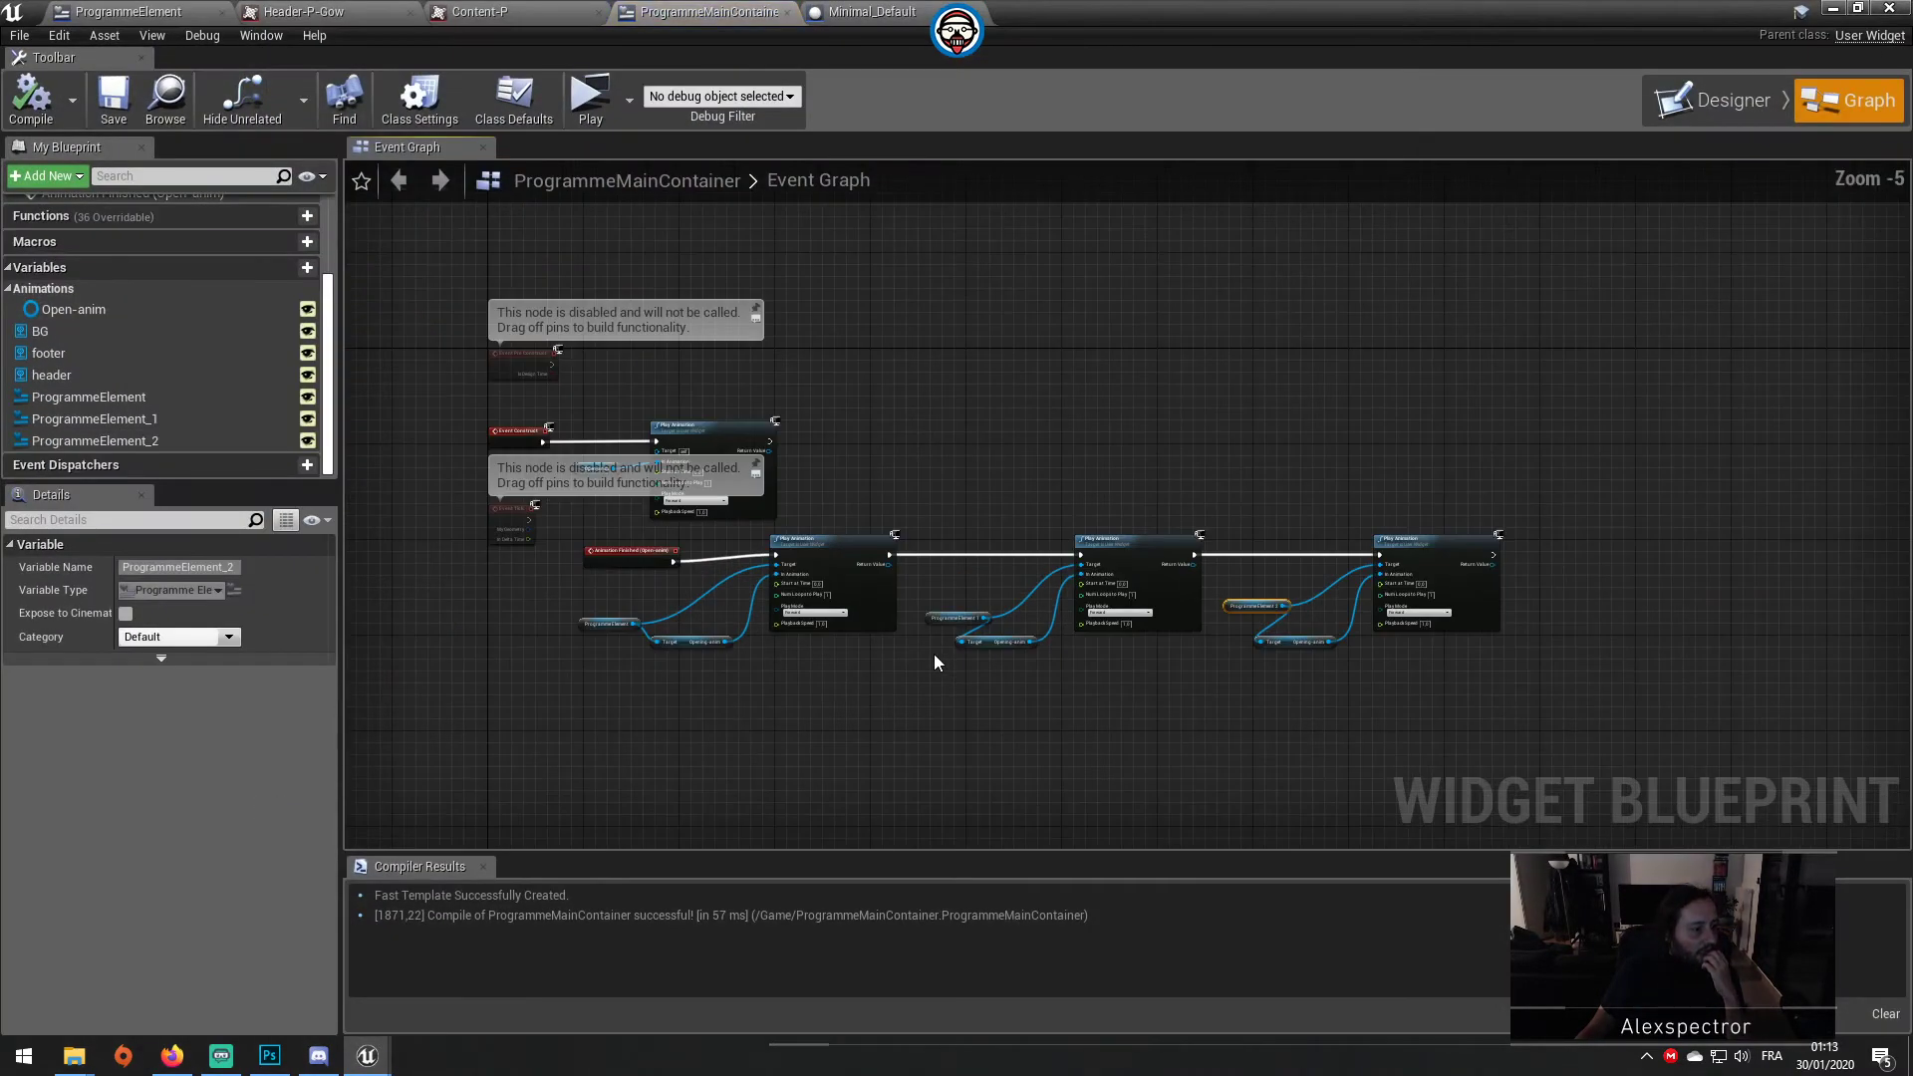
click(631, 551)
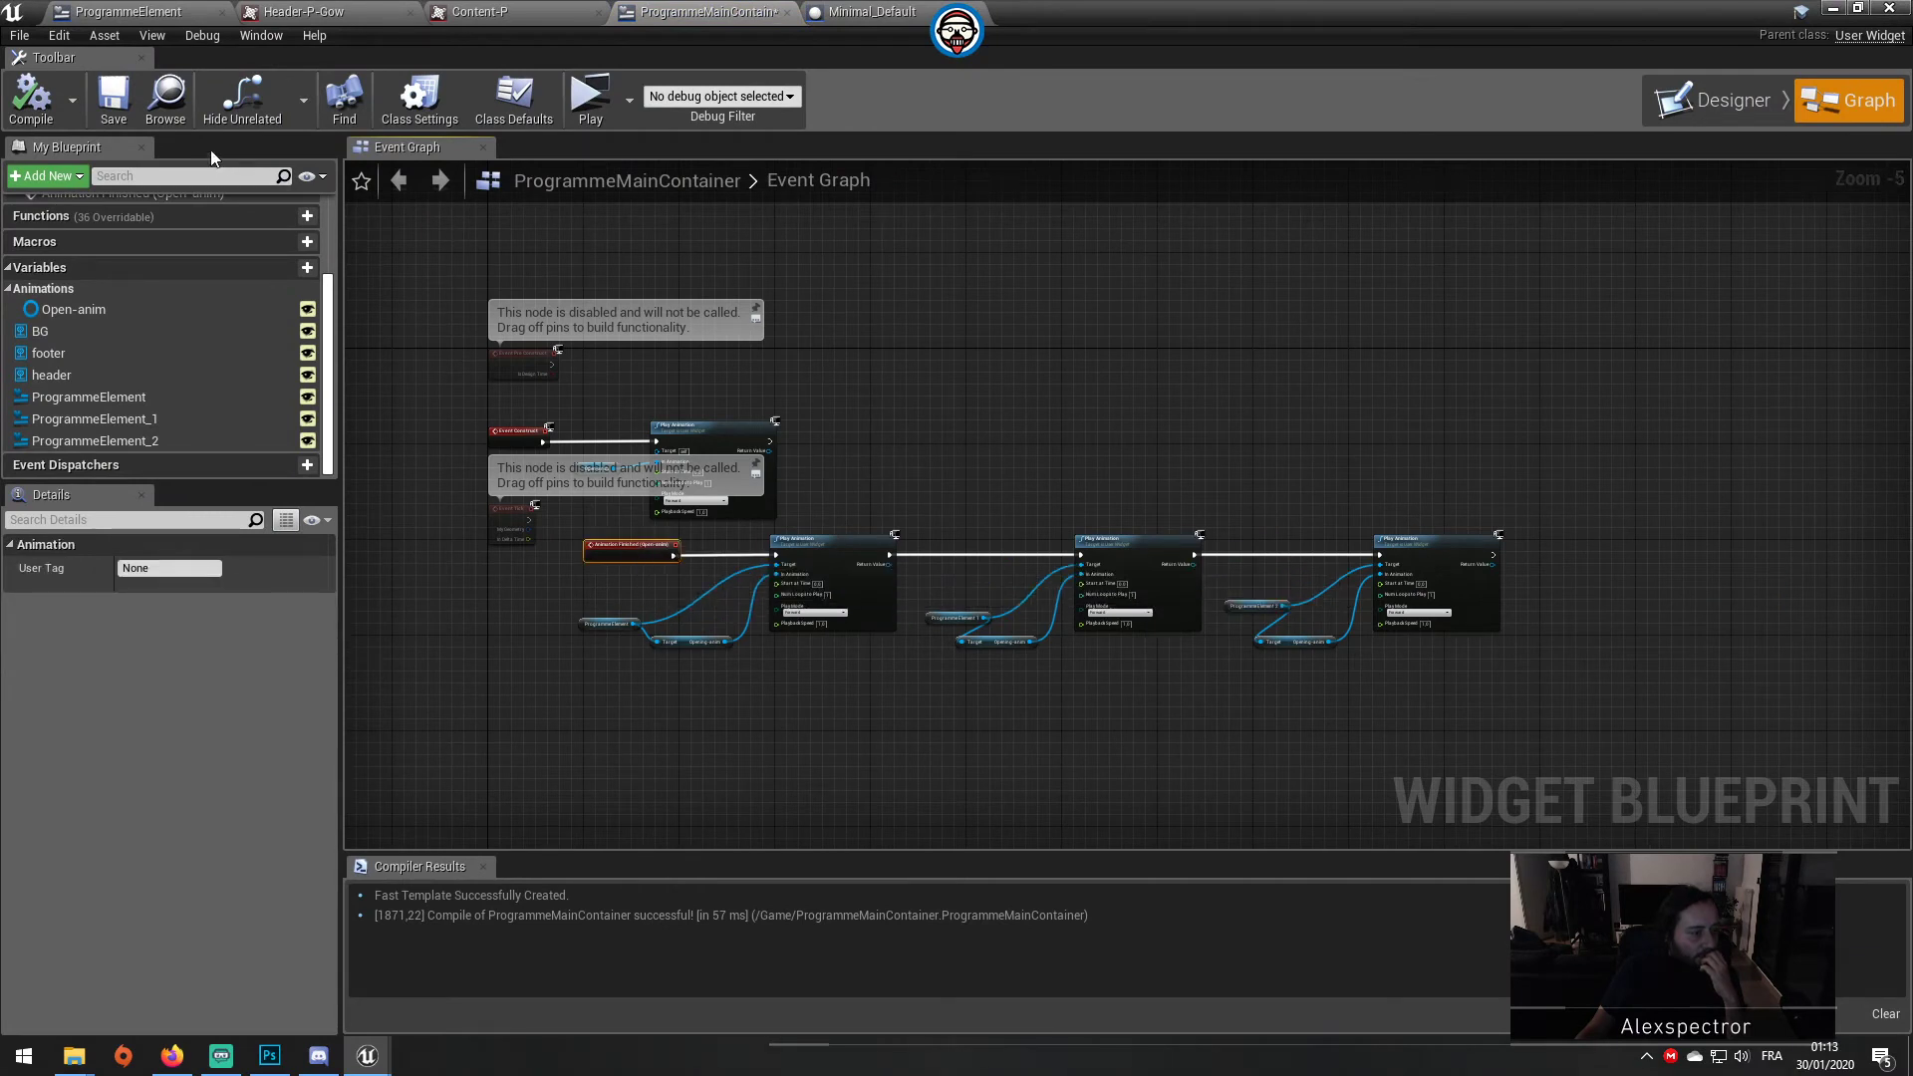
click(33, 118)
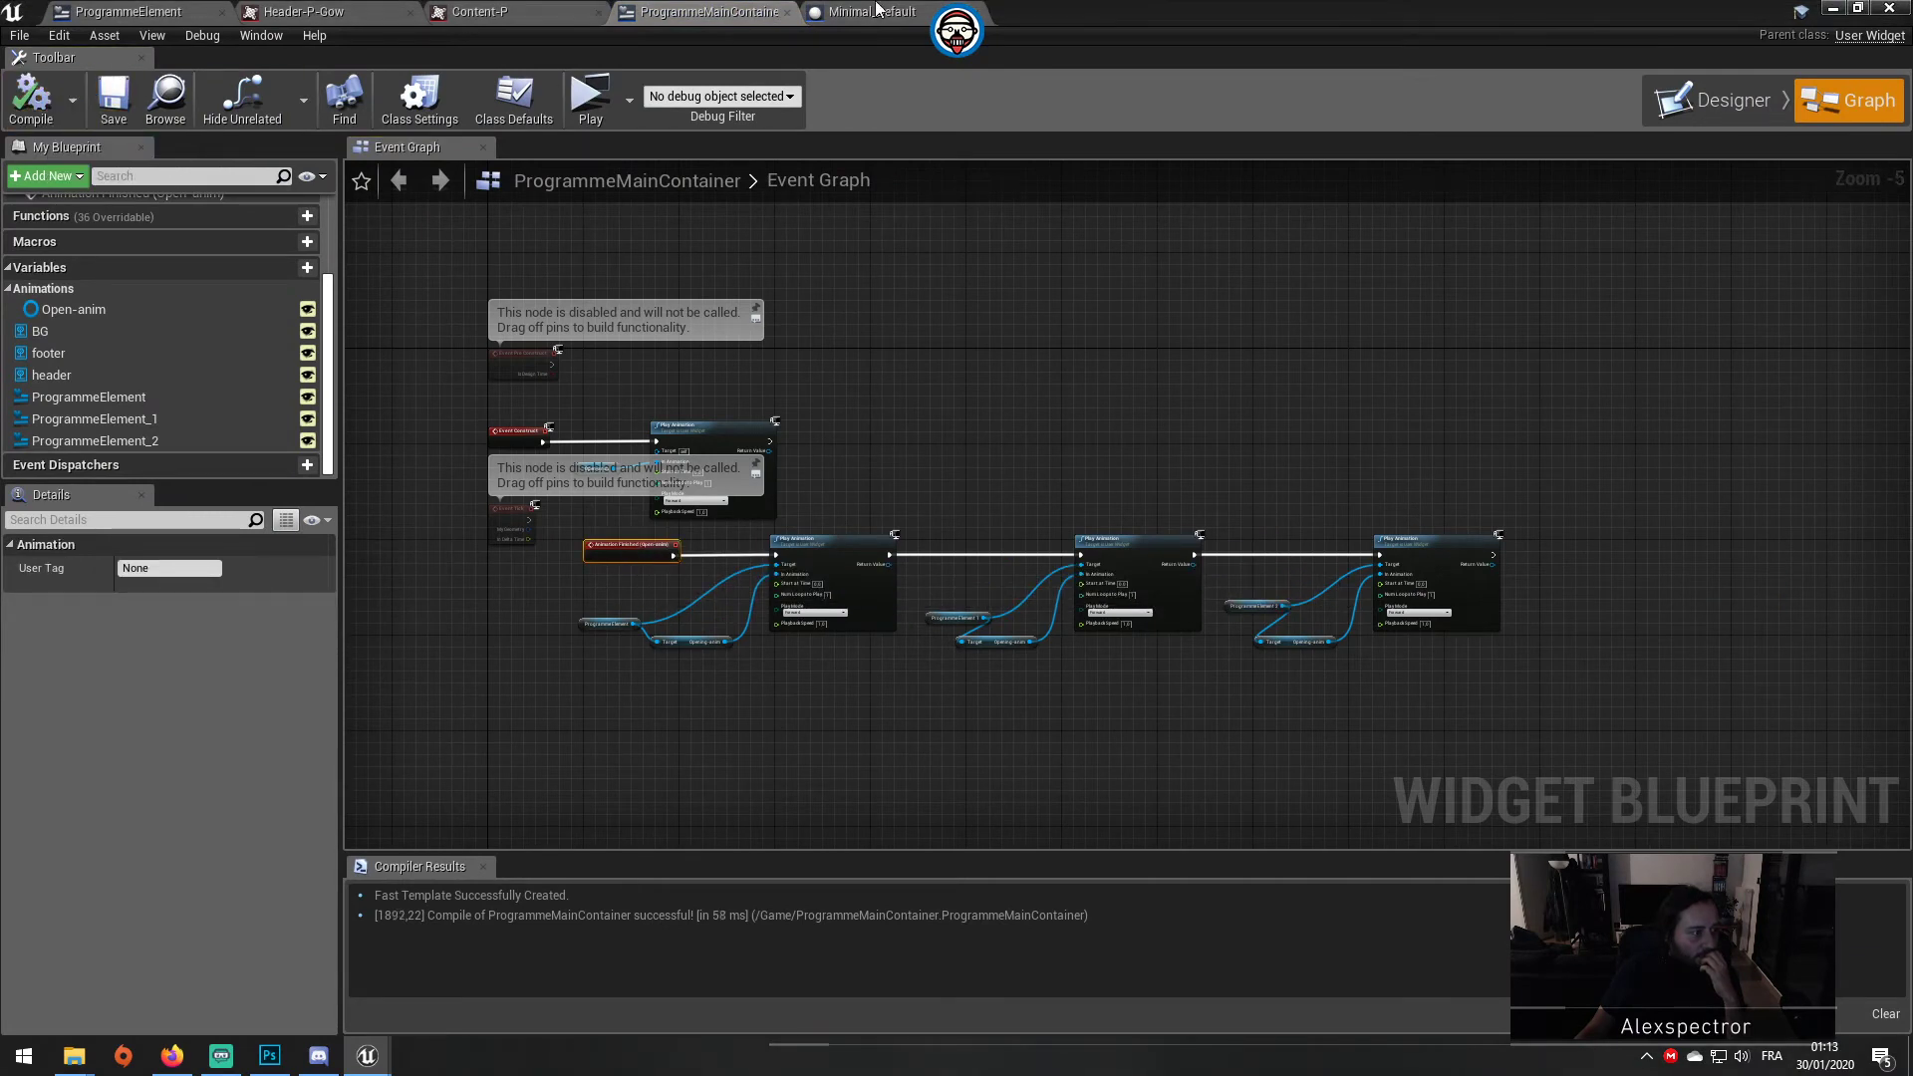
Step: In ProgrammeElement's Designer, inspect the BG and Content images, then return to the Graph
click(129, 11)
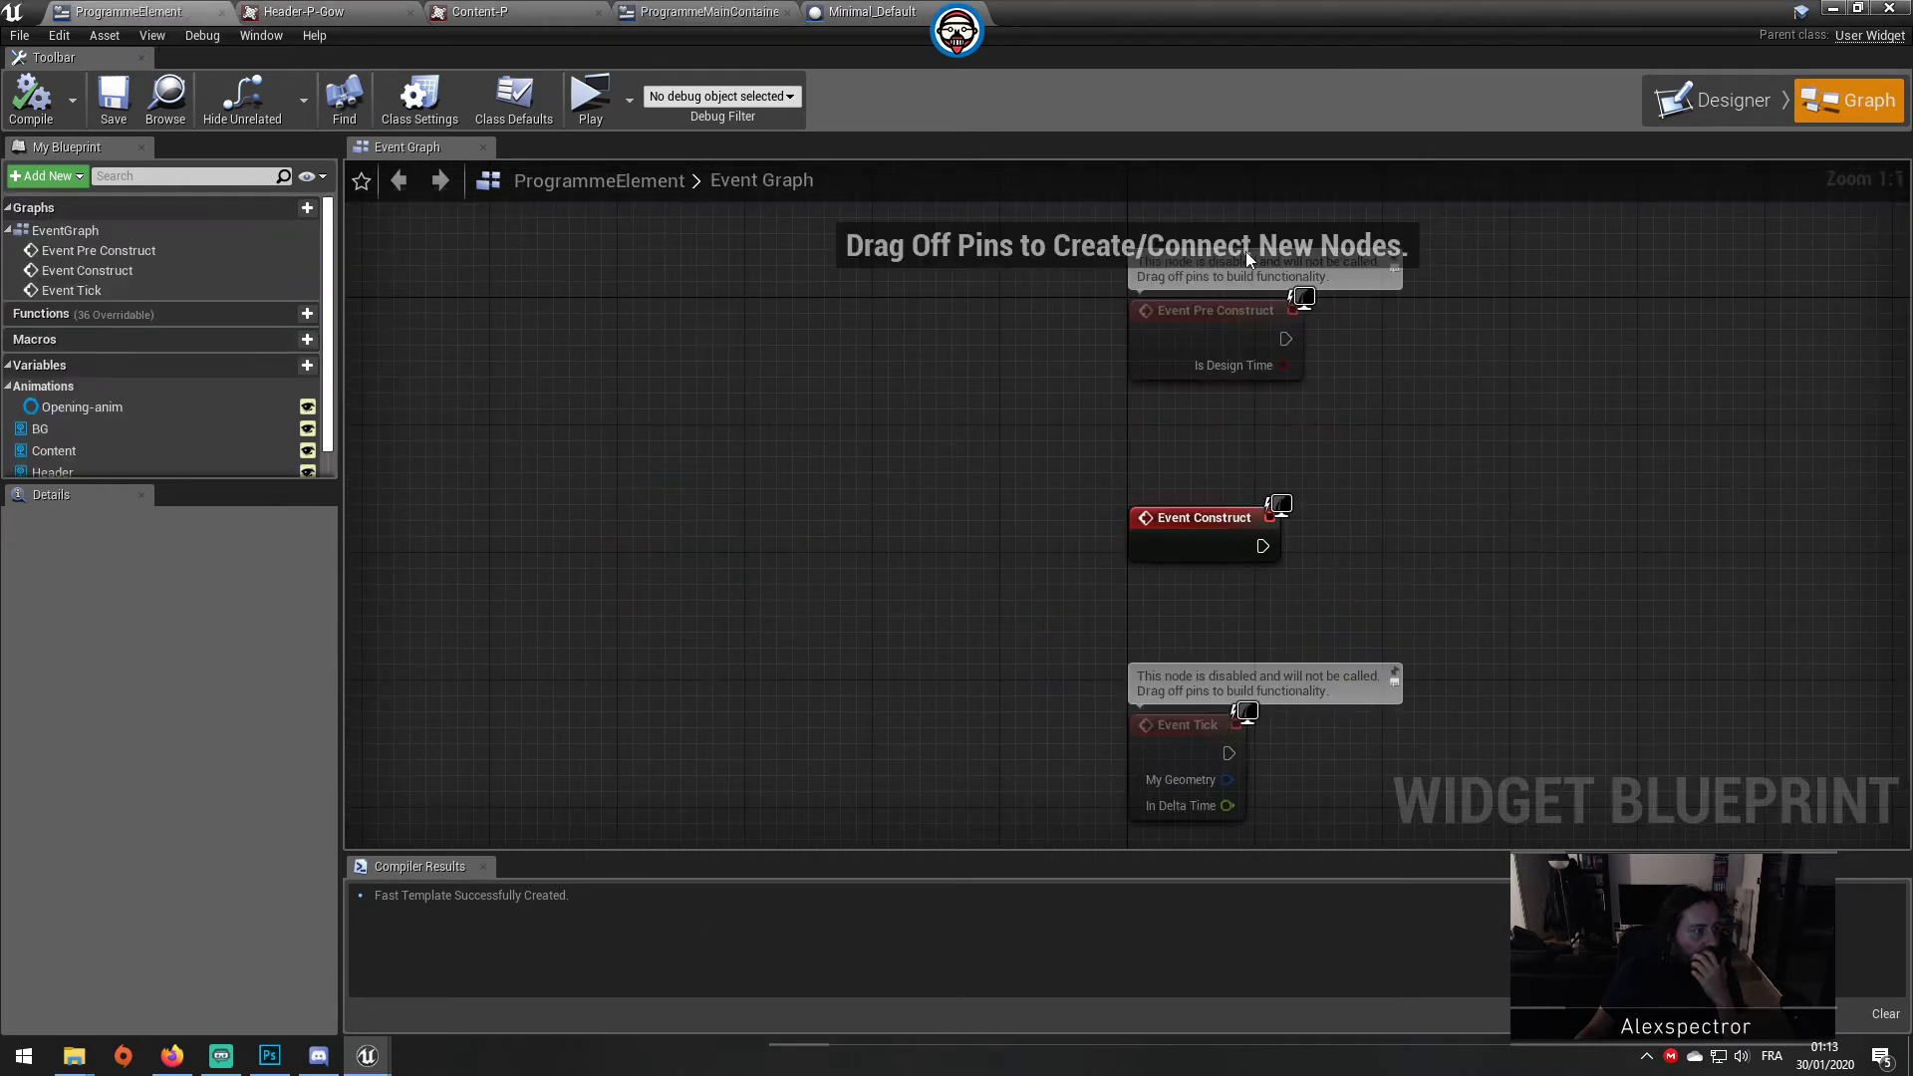
click(1716, 99)
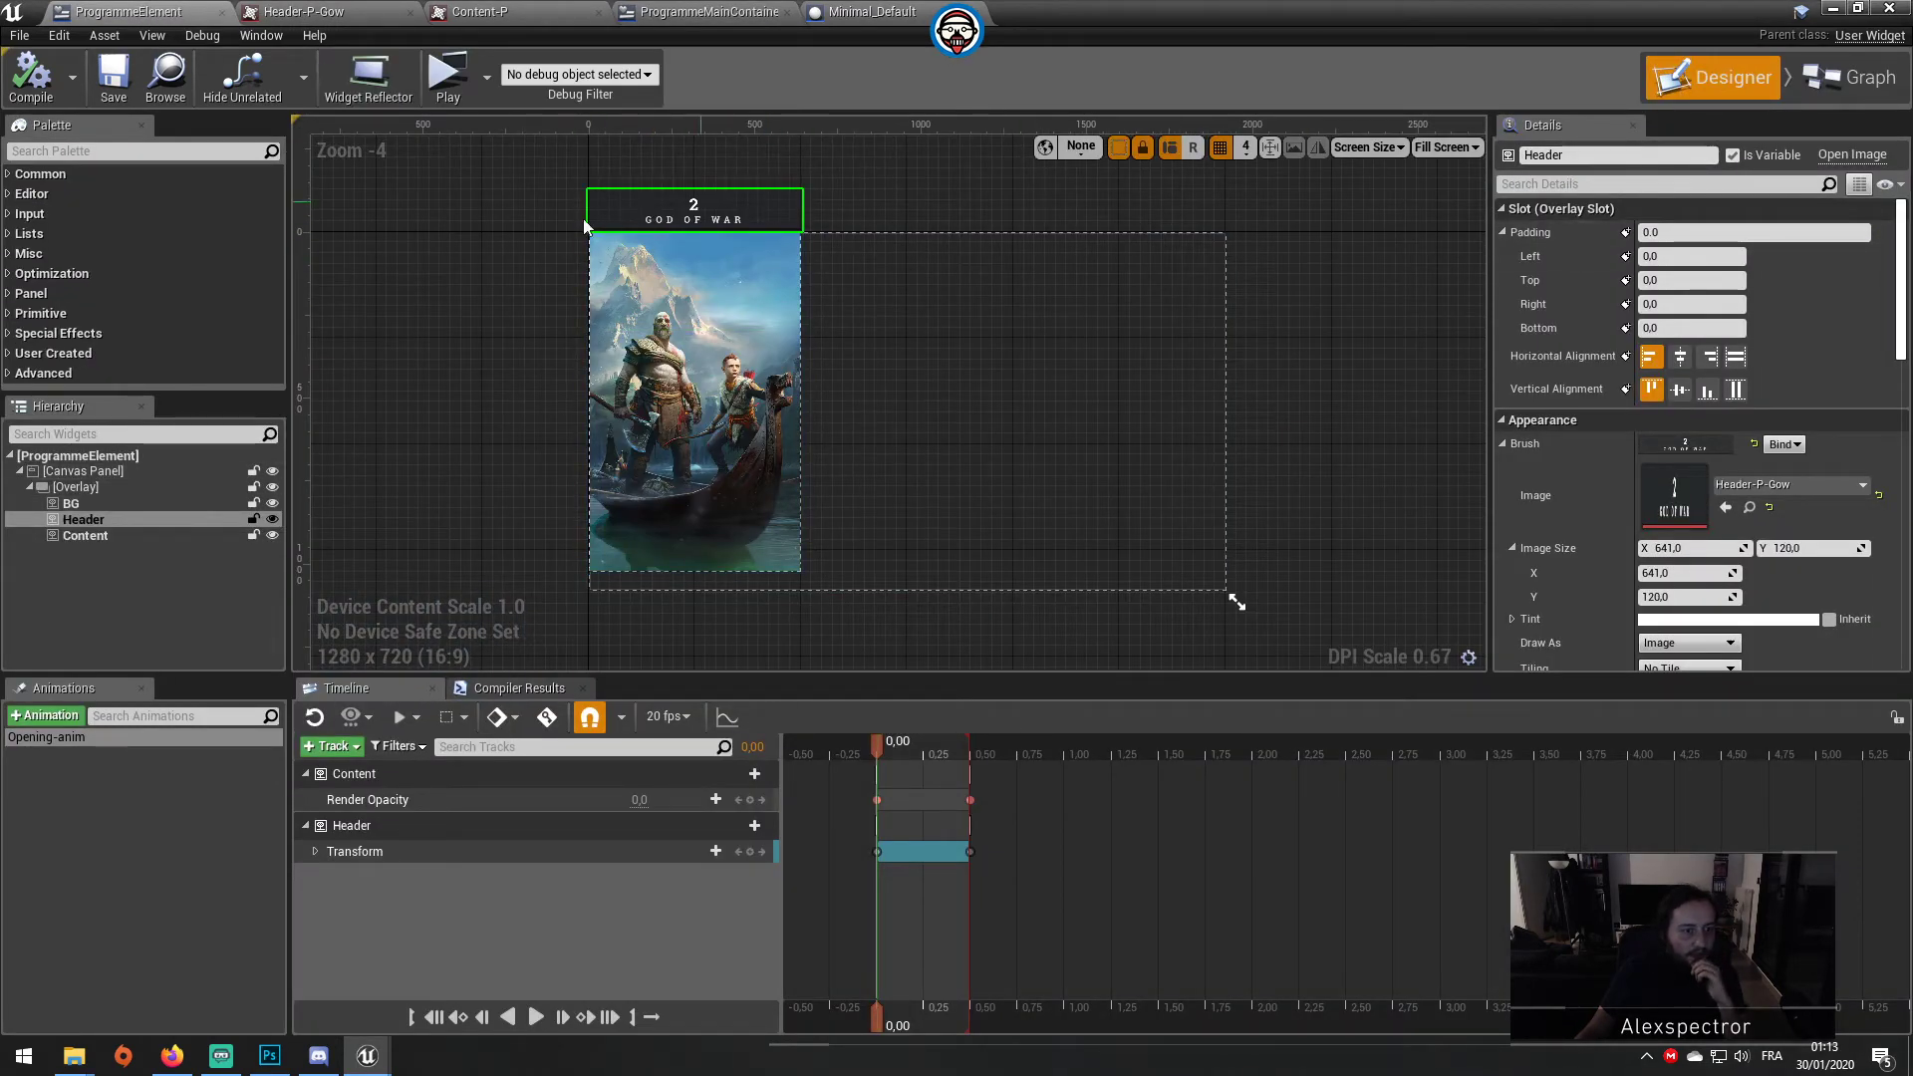
click(675, 284)
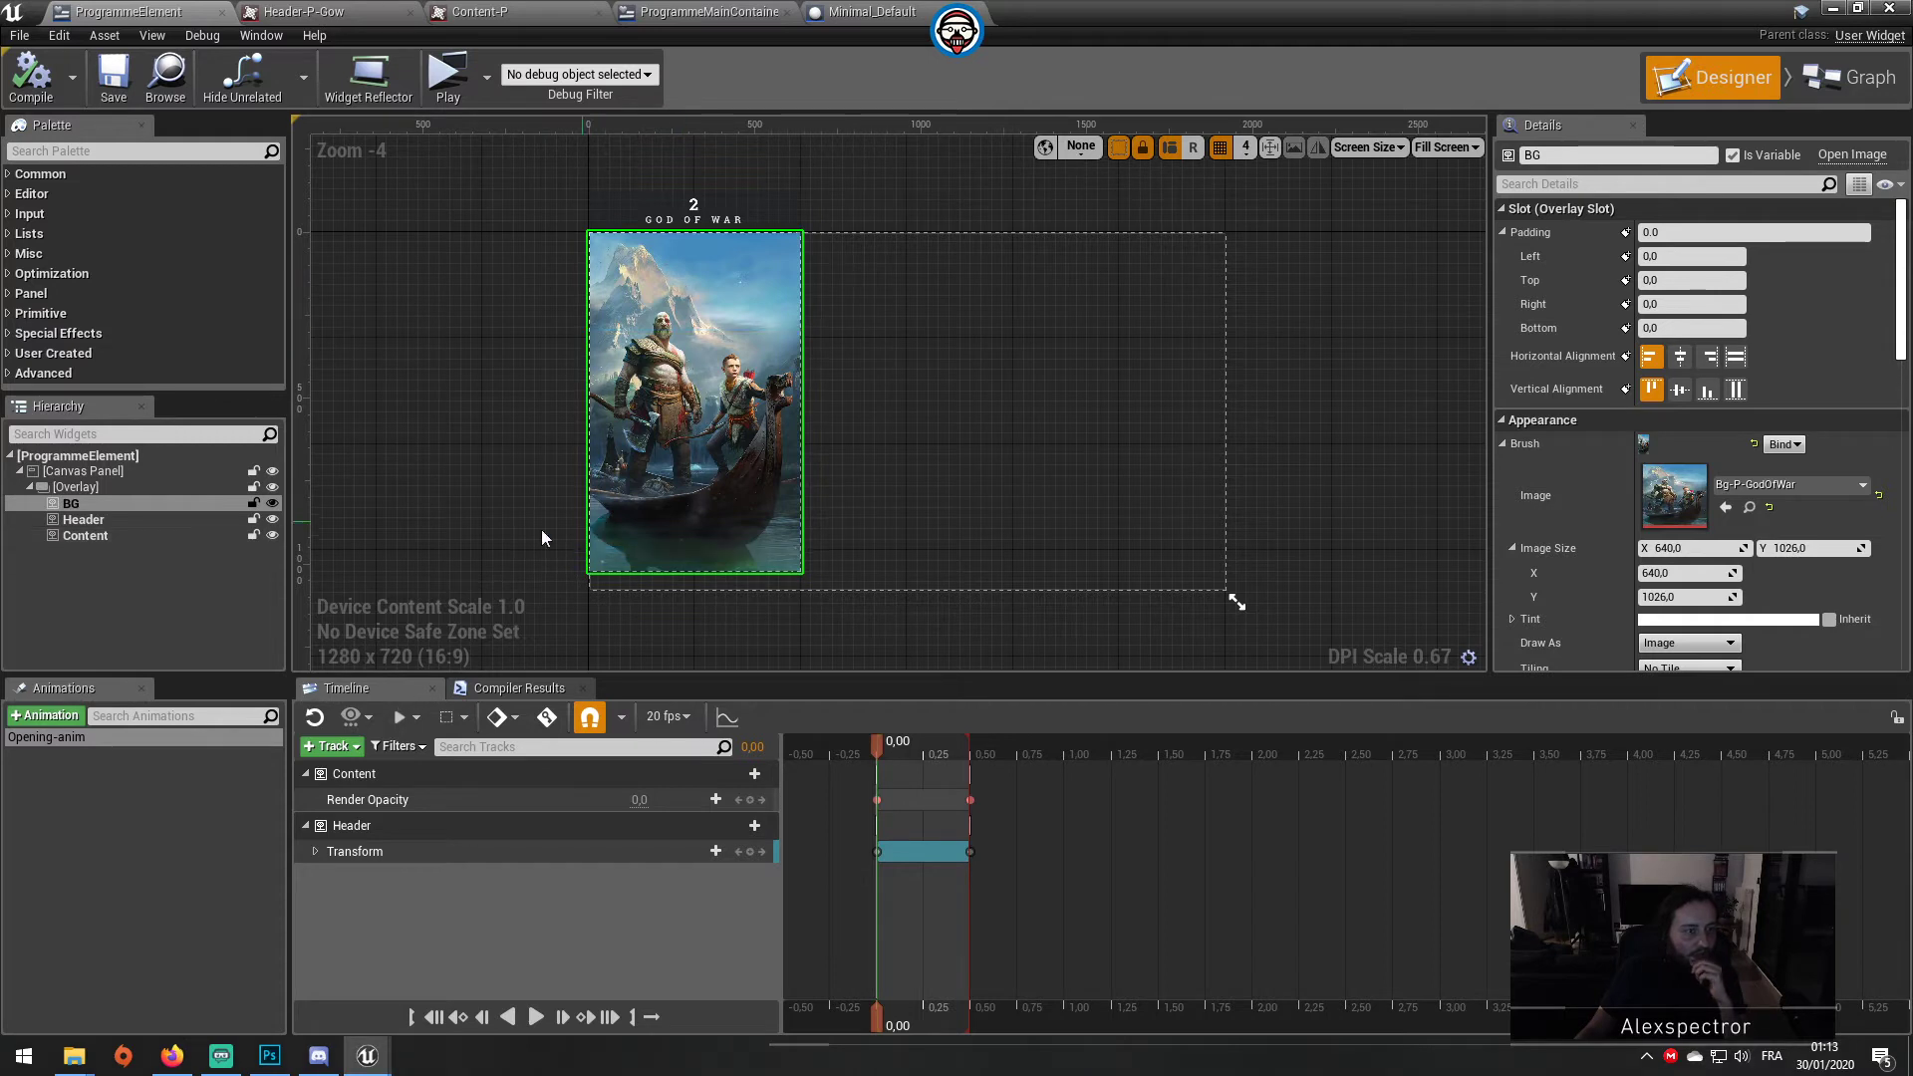
click(147, 535)
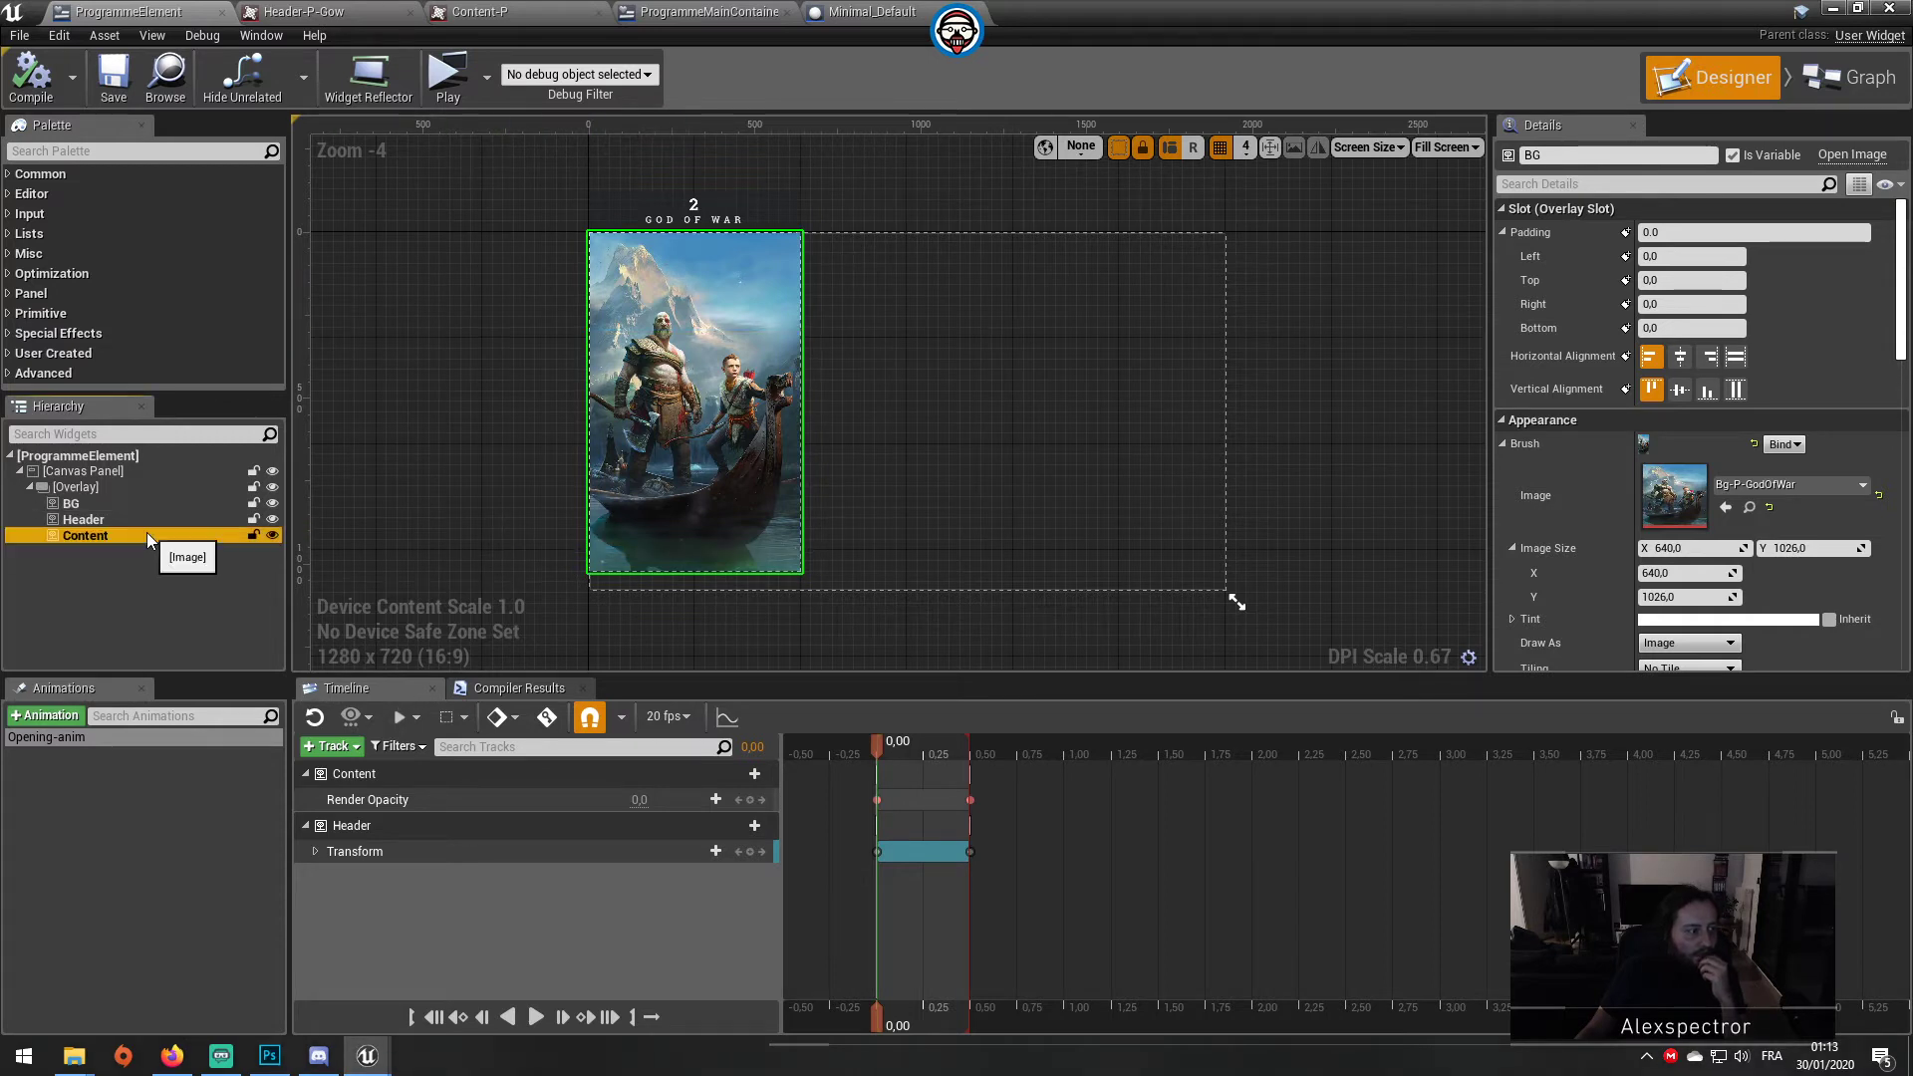
click(1855, 80)
scroll(212, 422, down, 1)
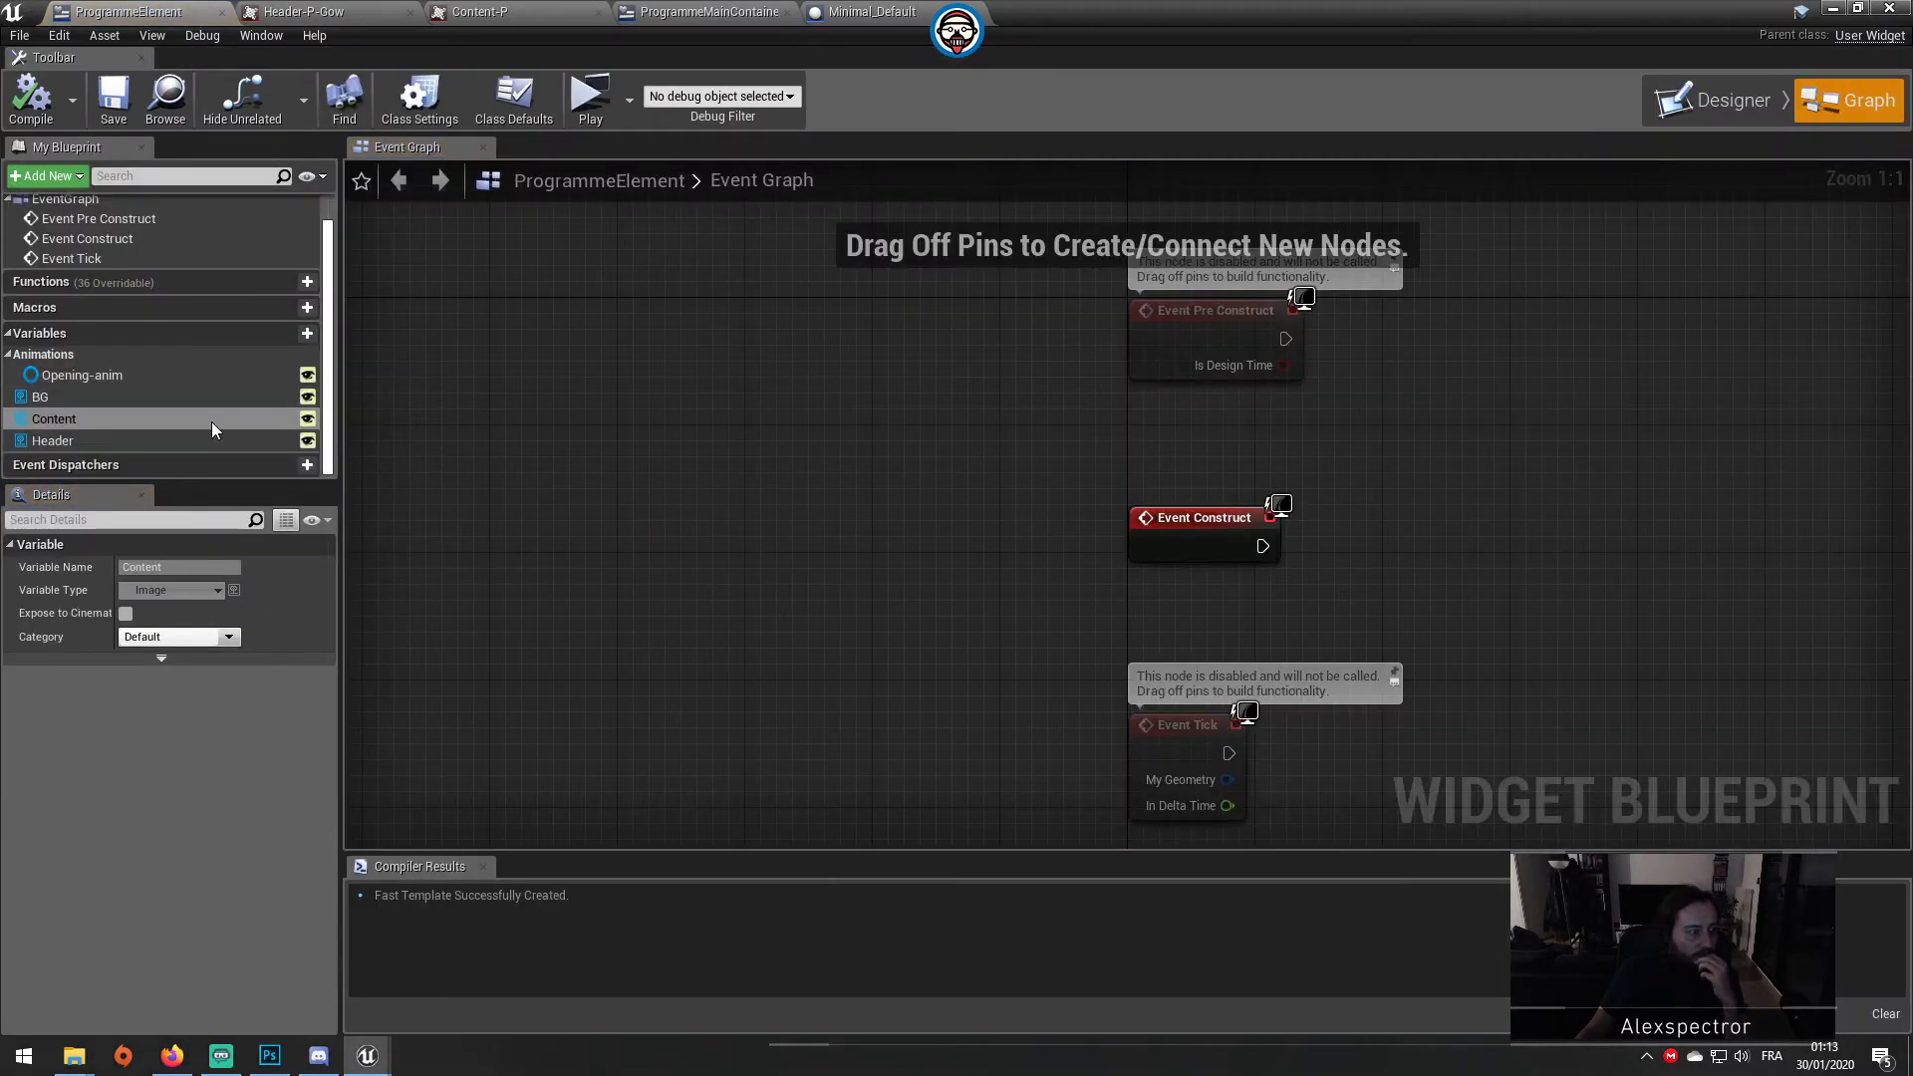
Step: Add a new variable to the card and set its type to Texture 2D
click(288, 335)
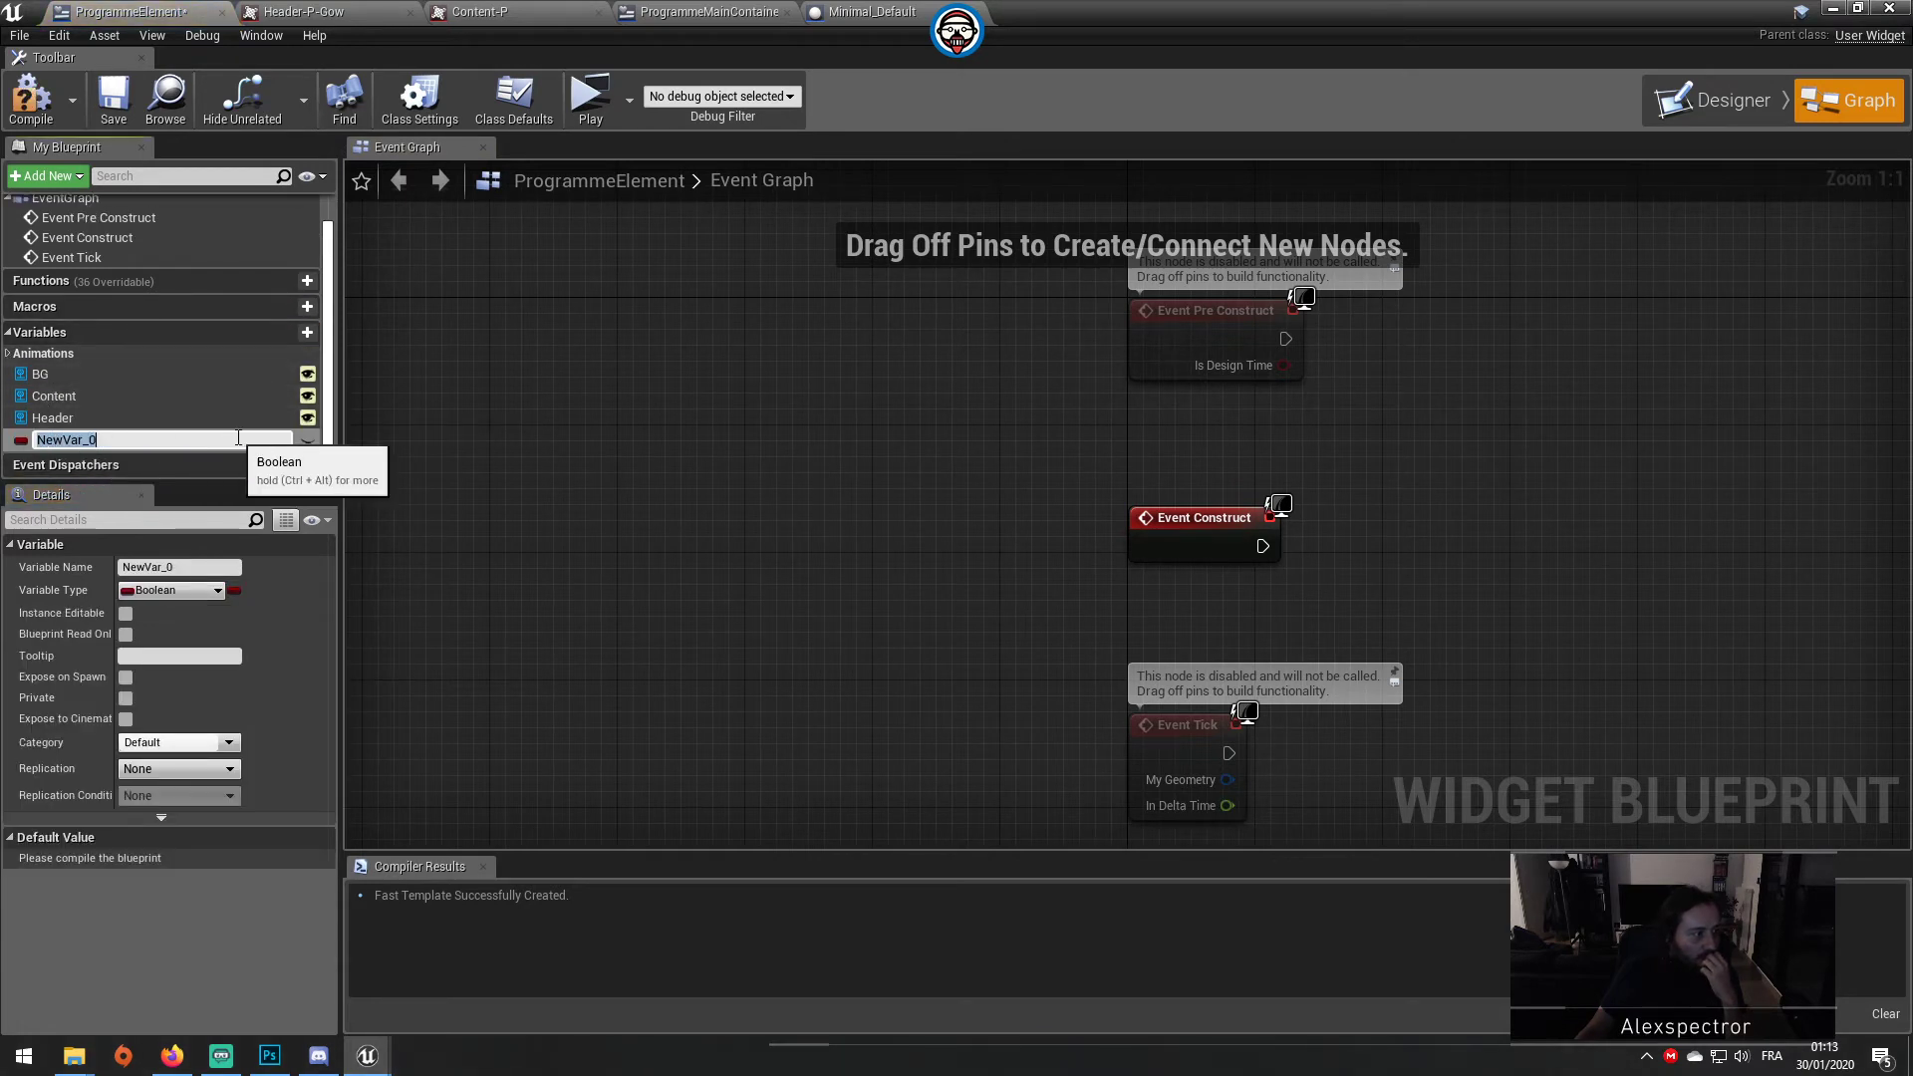
click(199, 590)
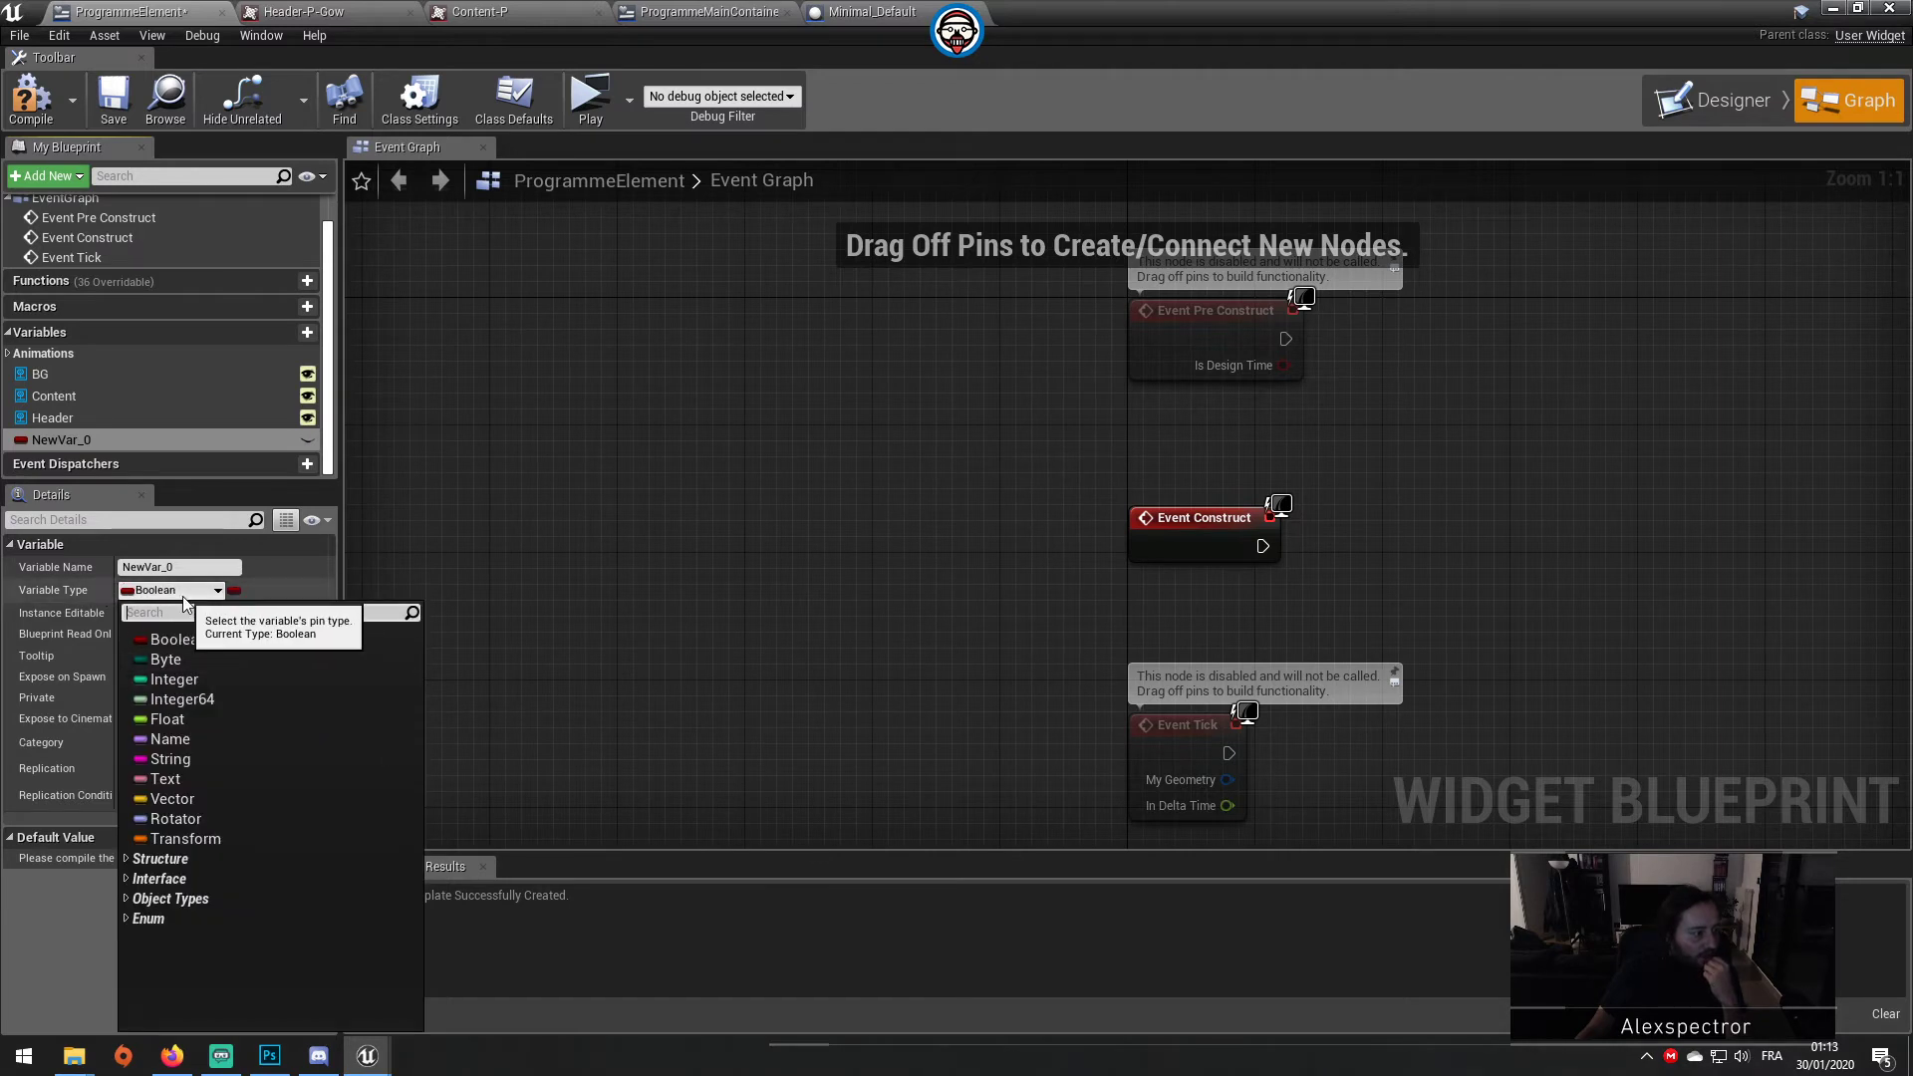
text(tex)
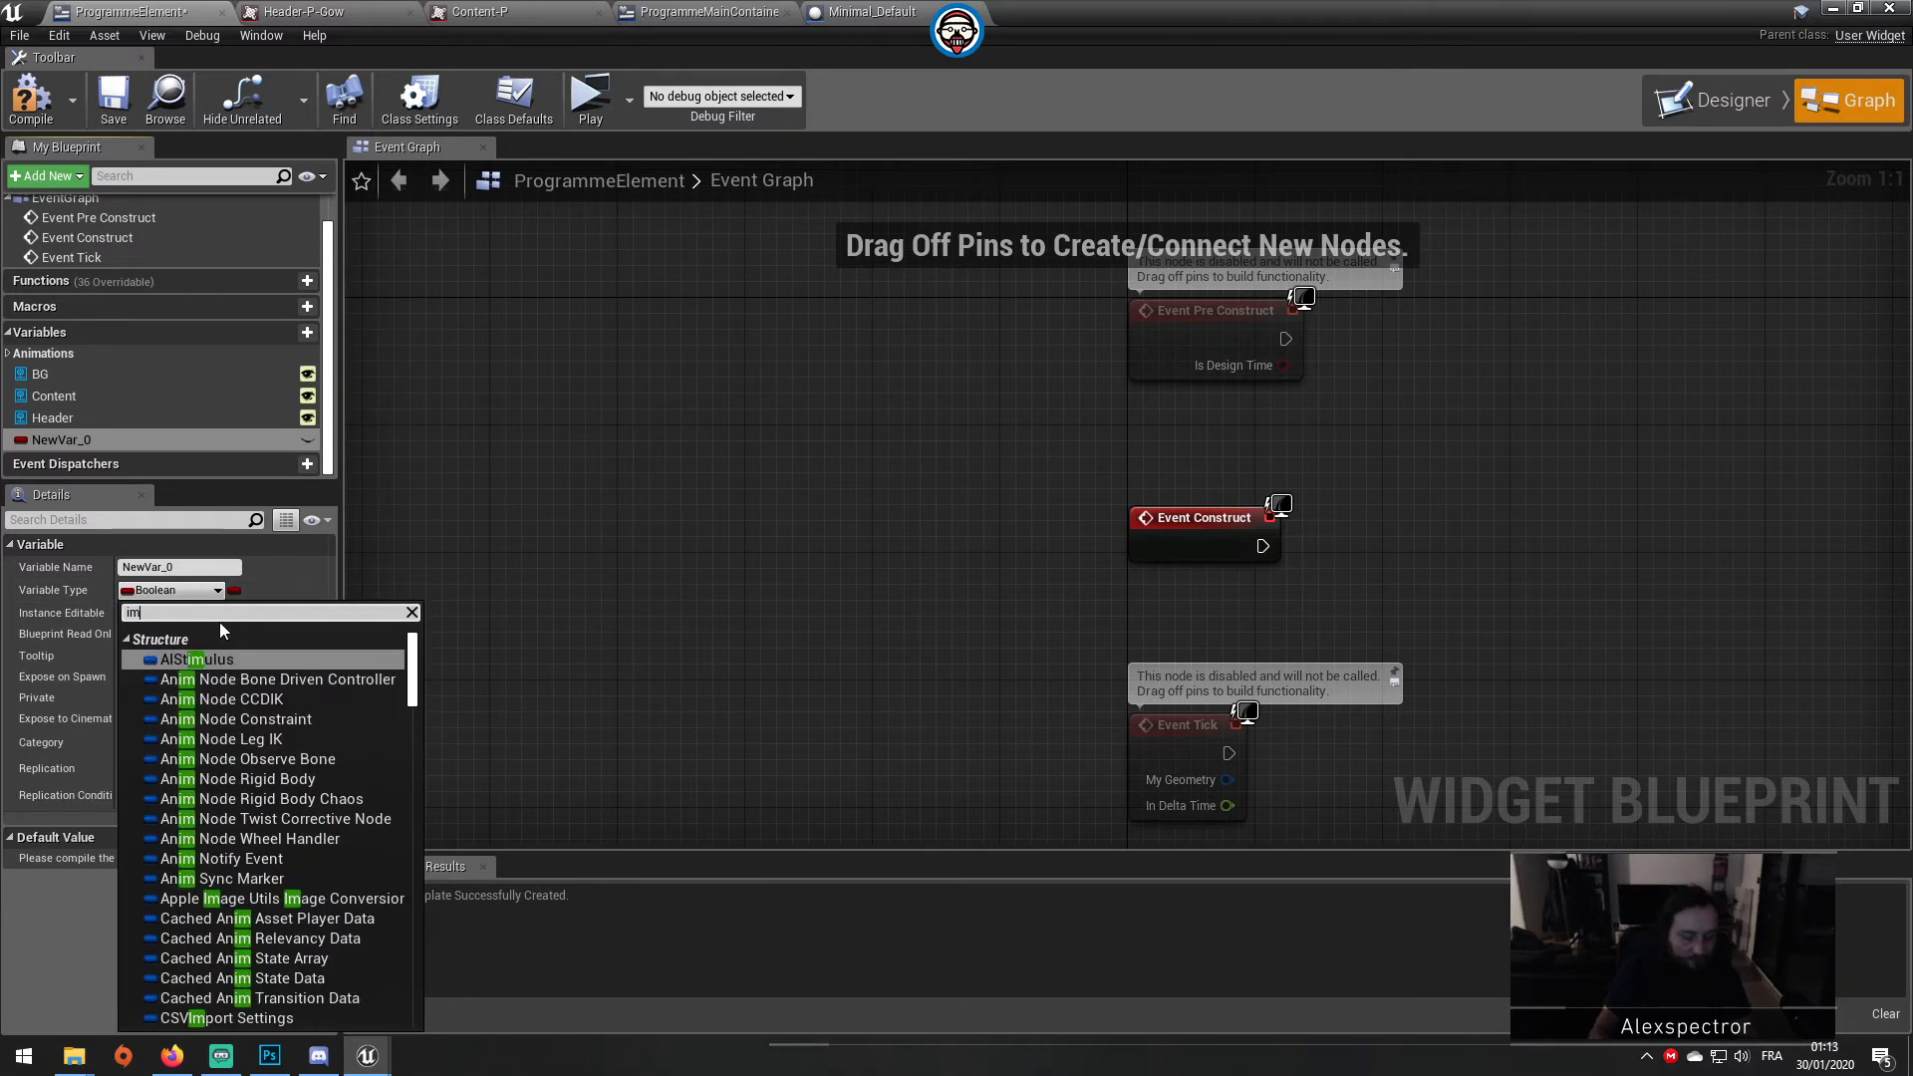
text(ture3D)
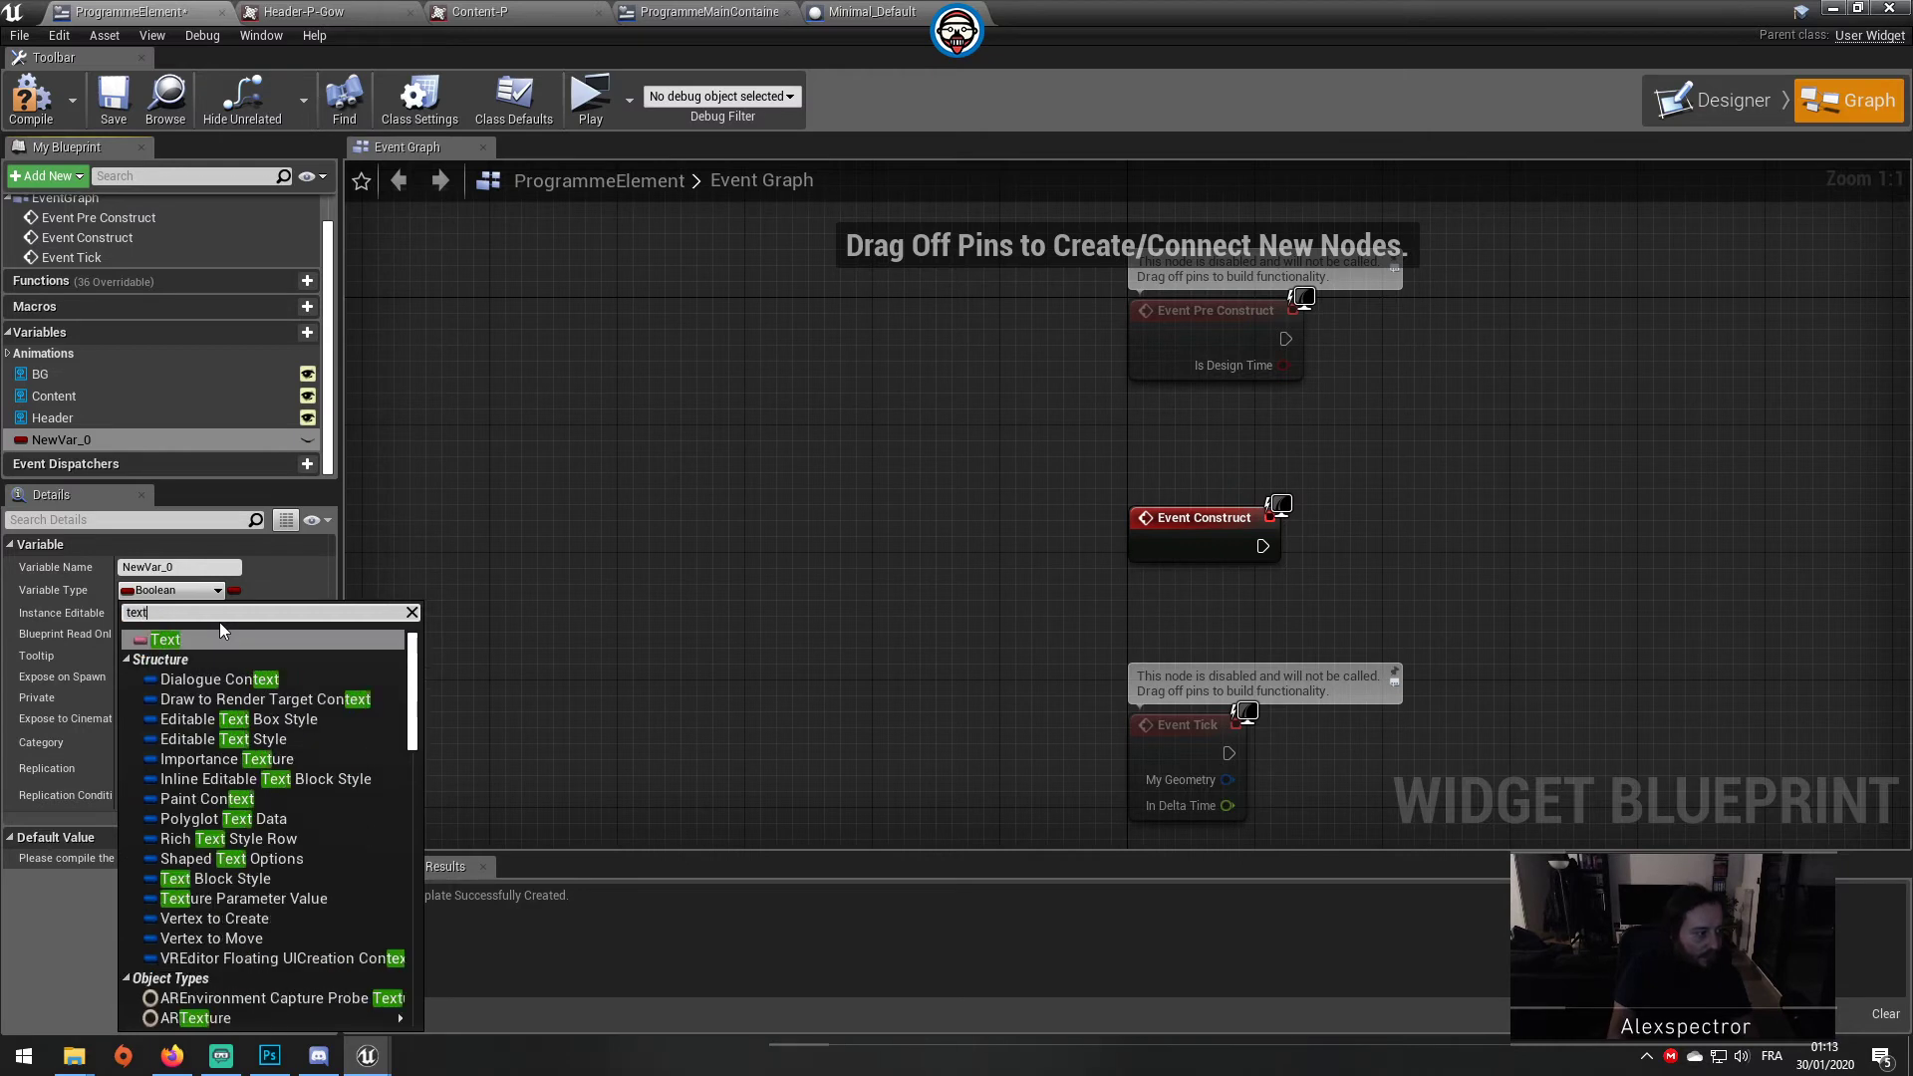
key(BackSpace)
key(BackSpace)
text(2)
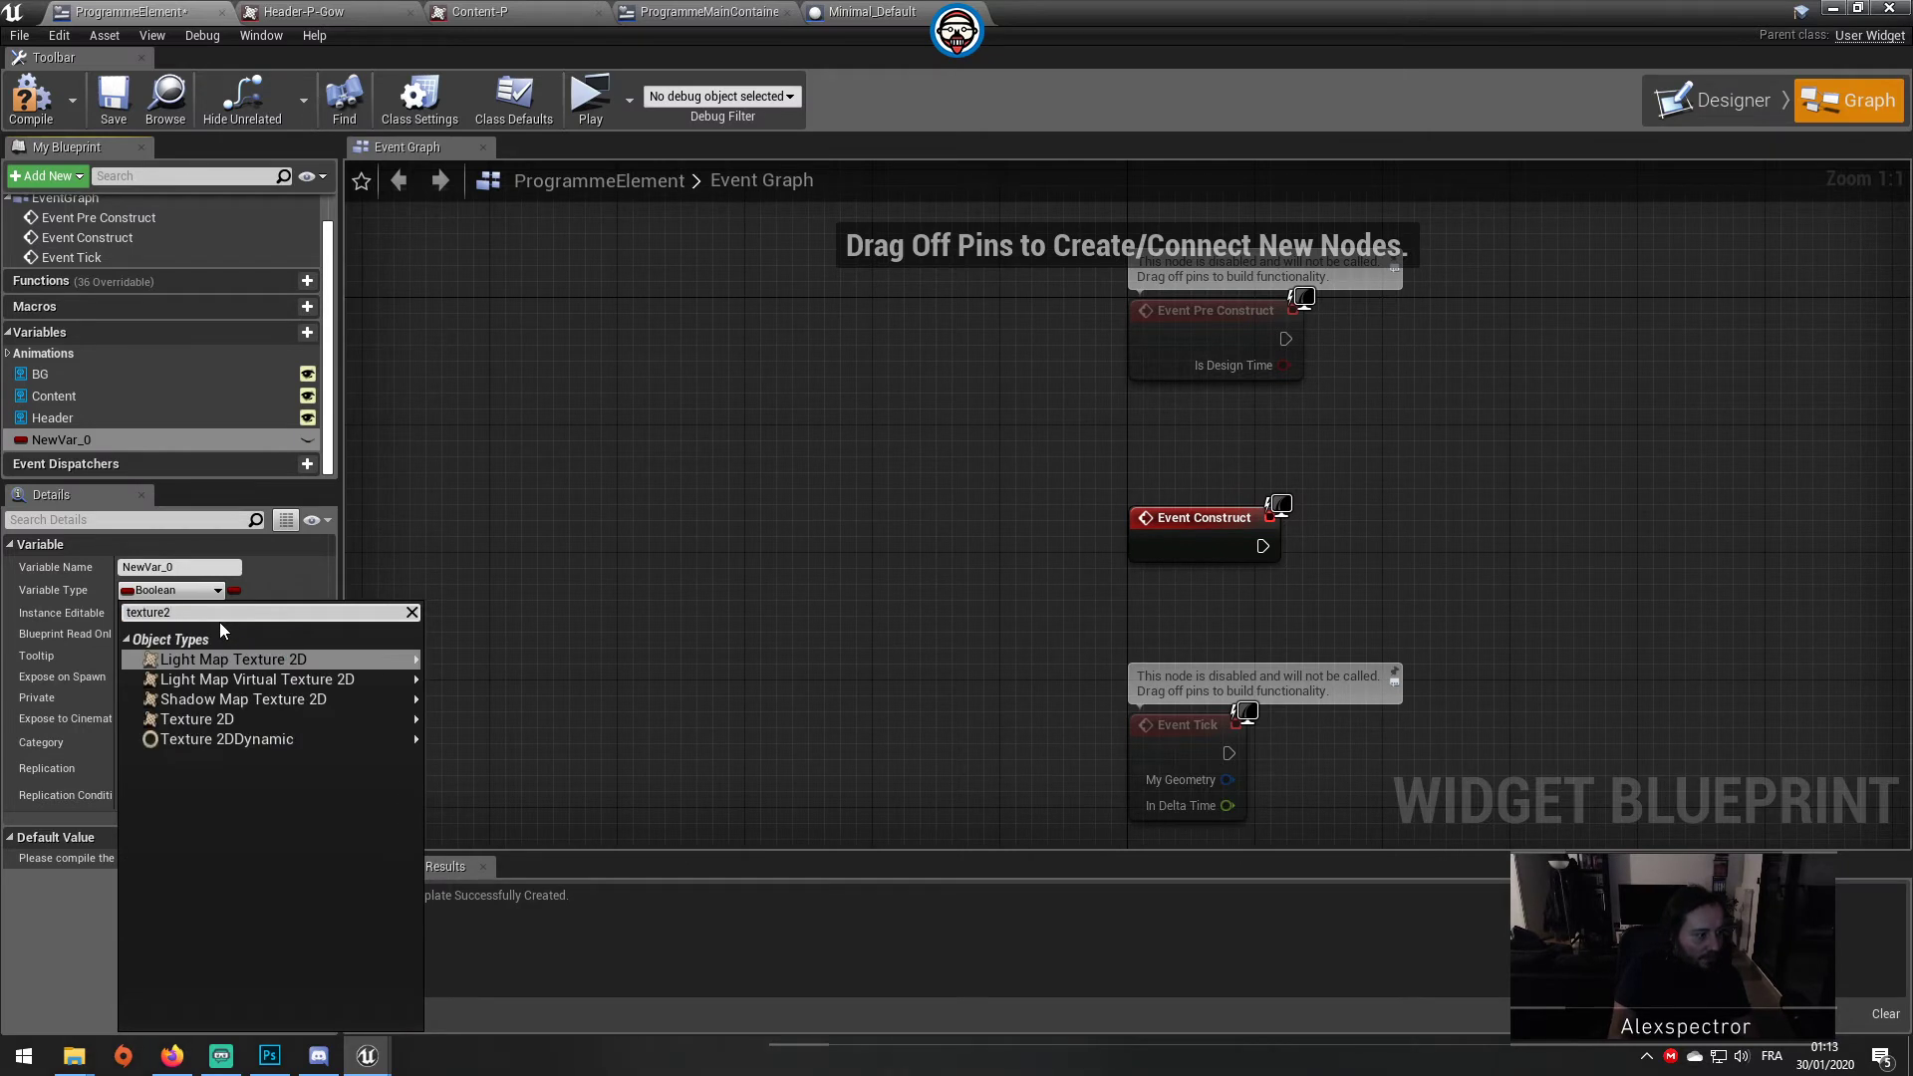
click(255, 722)
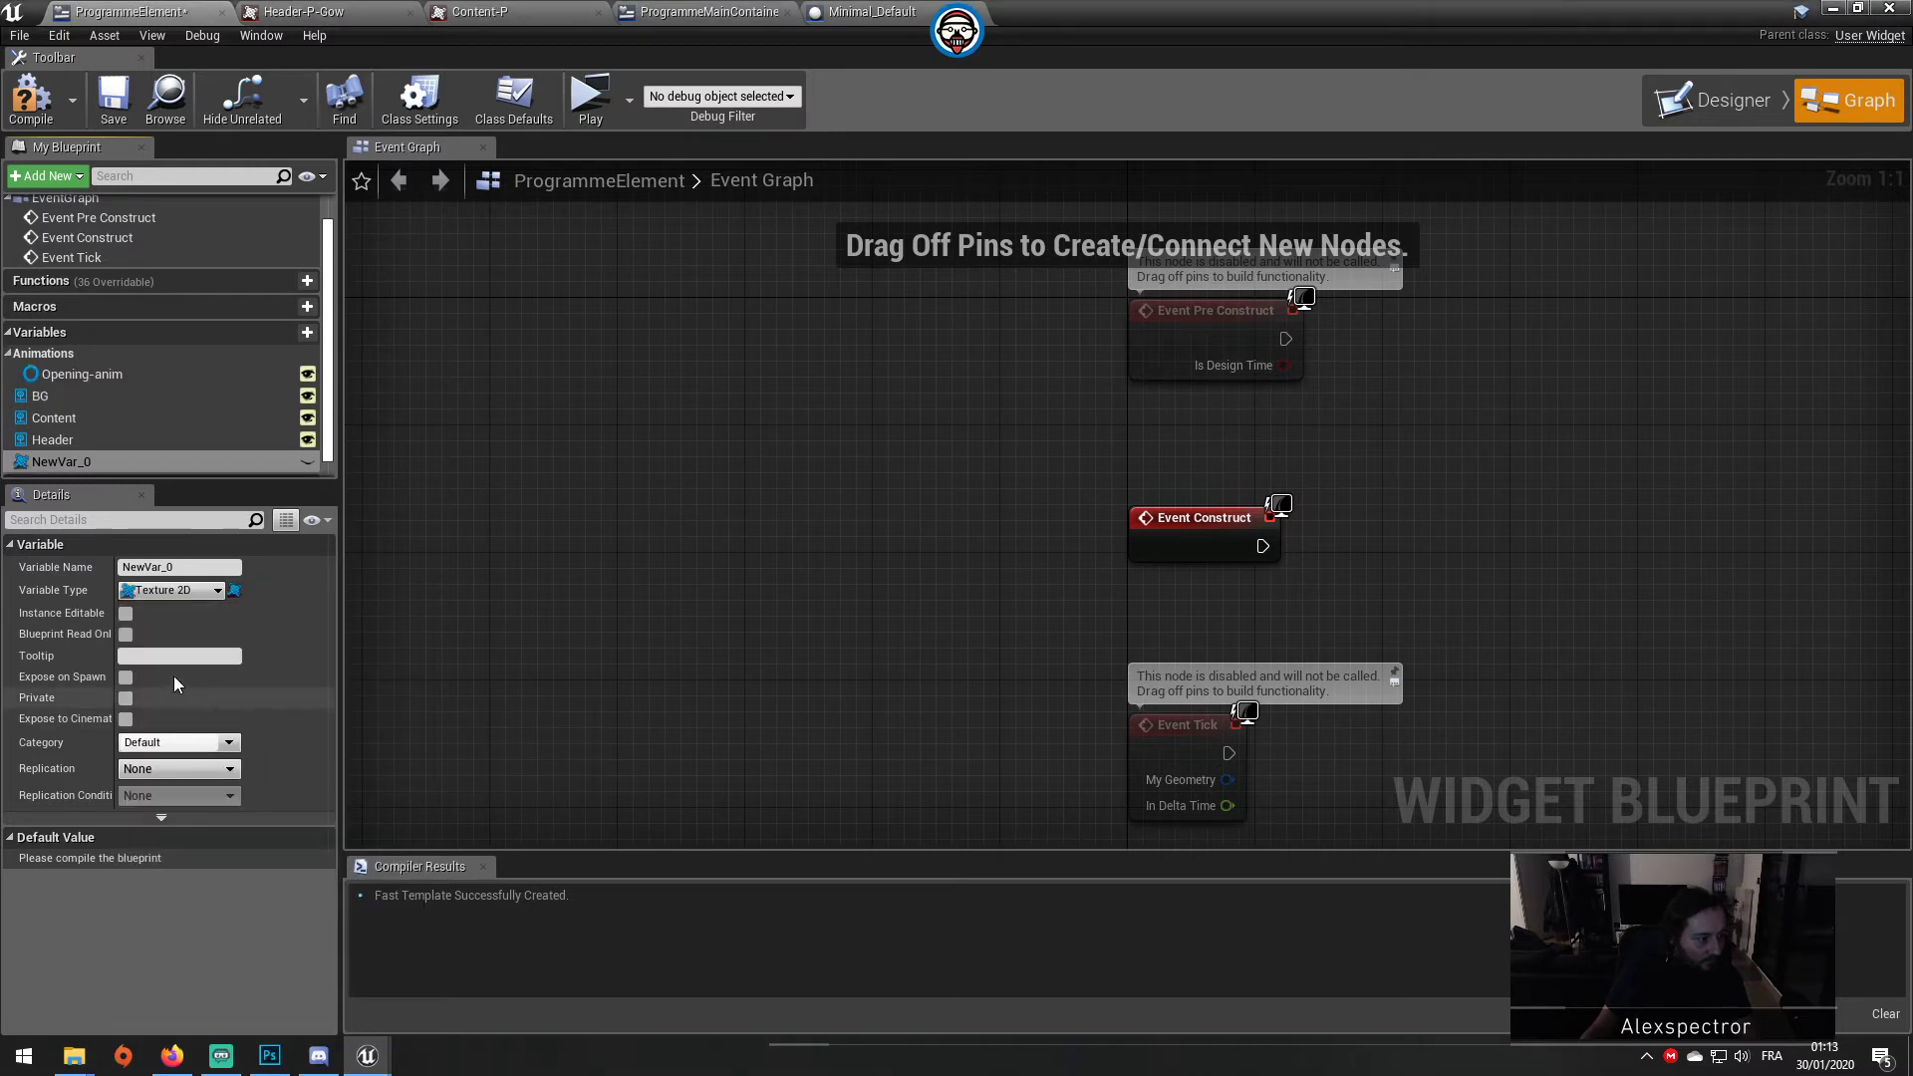
Step: Rename the new variable to HeaderImage
click(131, 568)
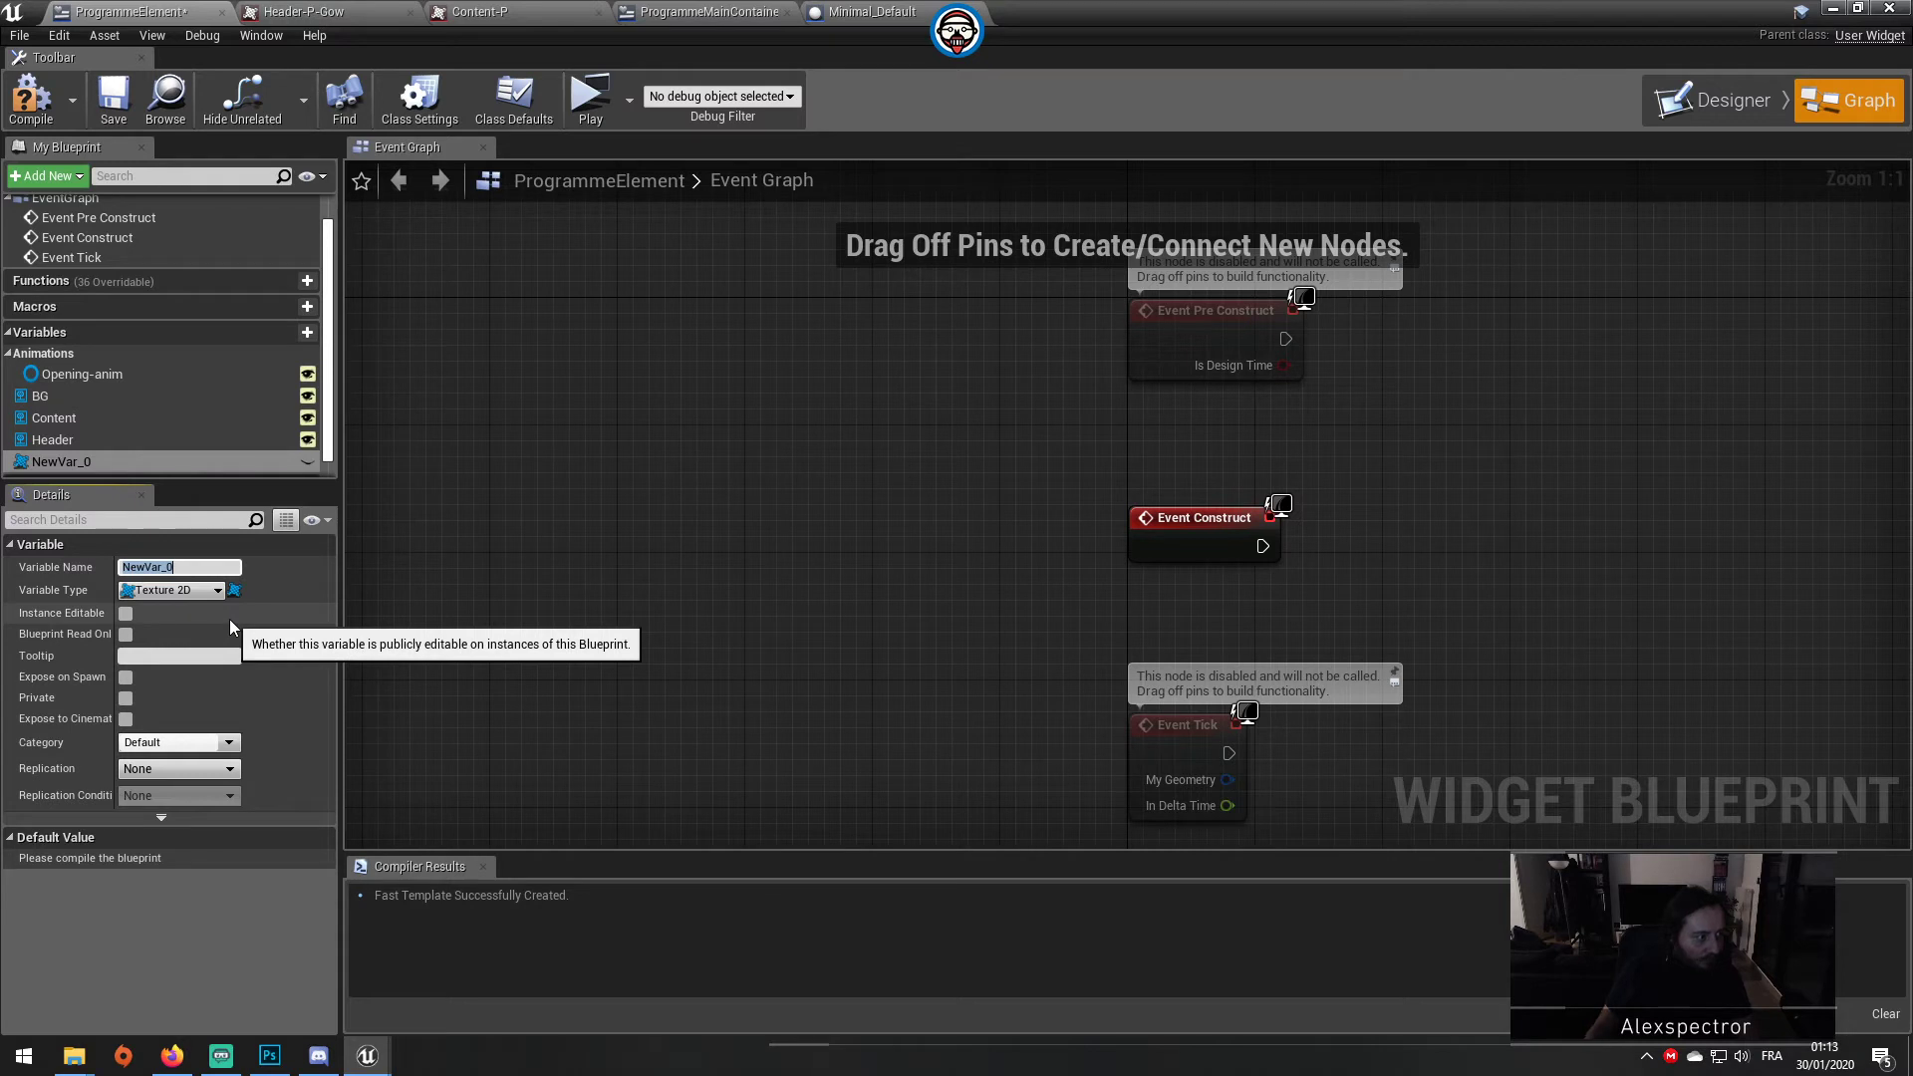
text(Hea)
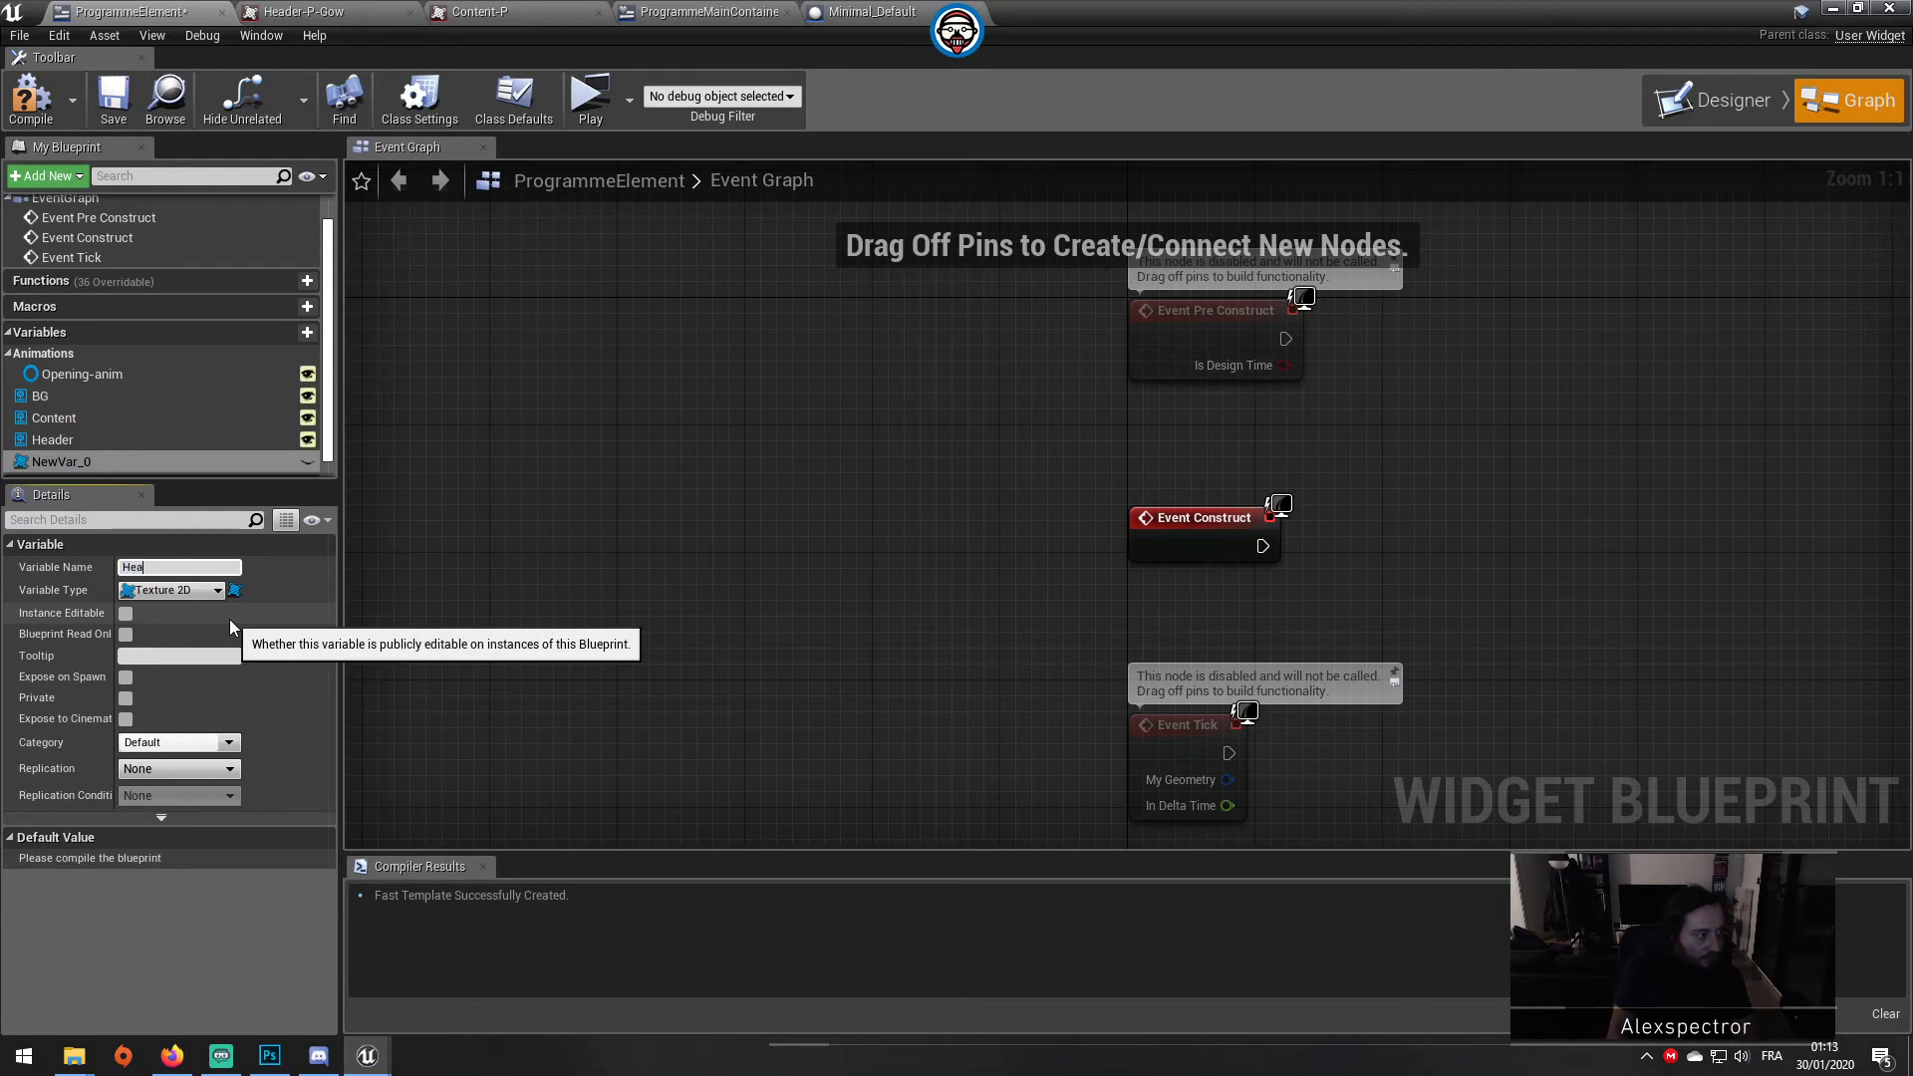
key(Escape)
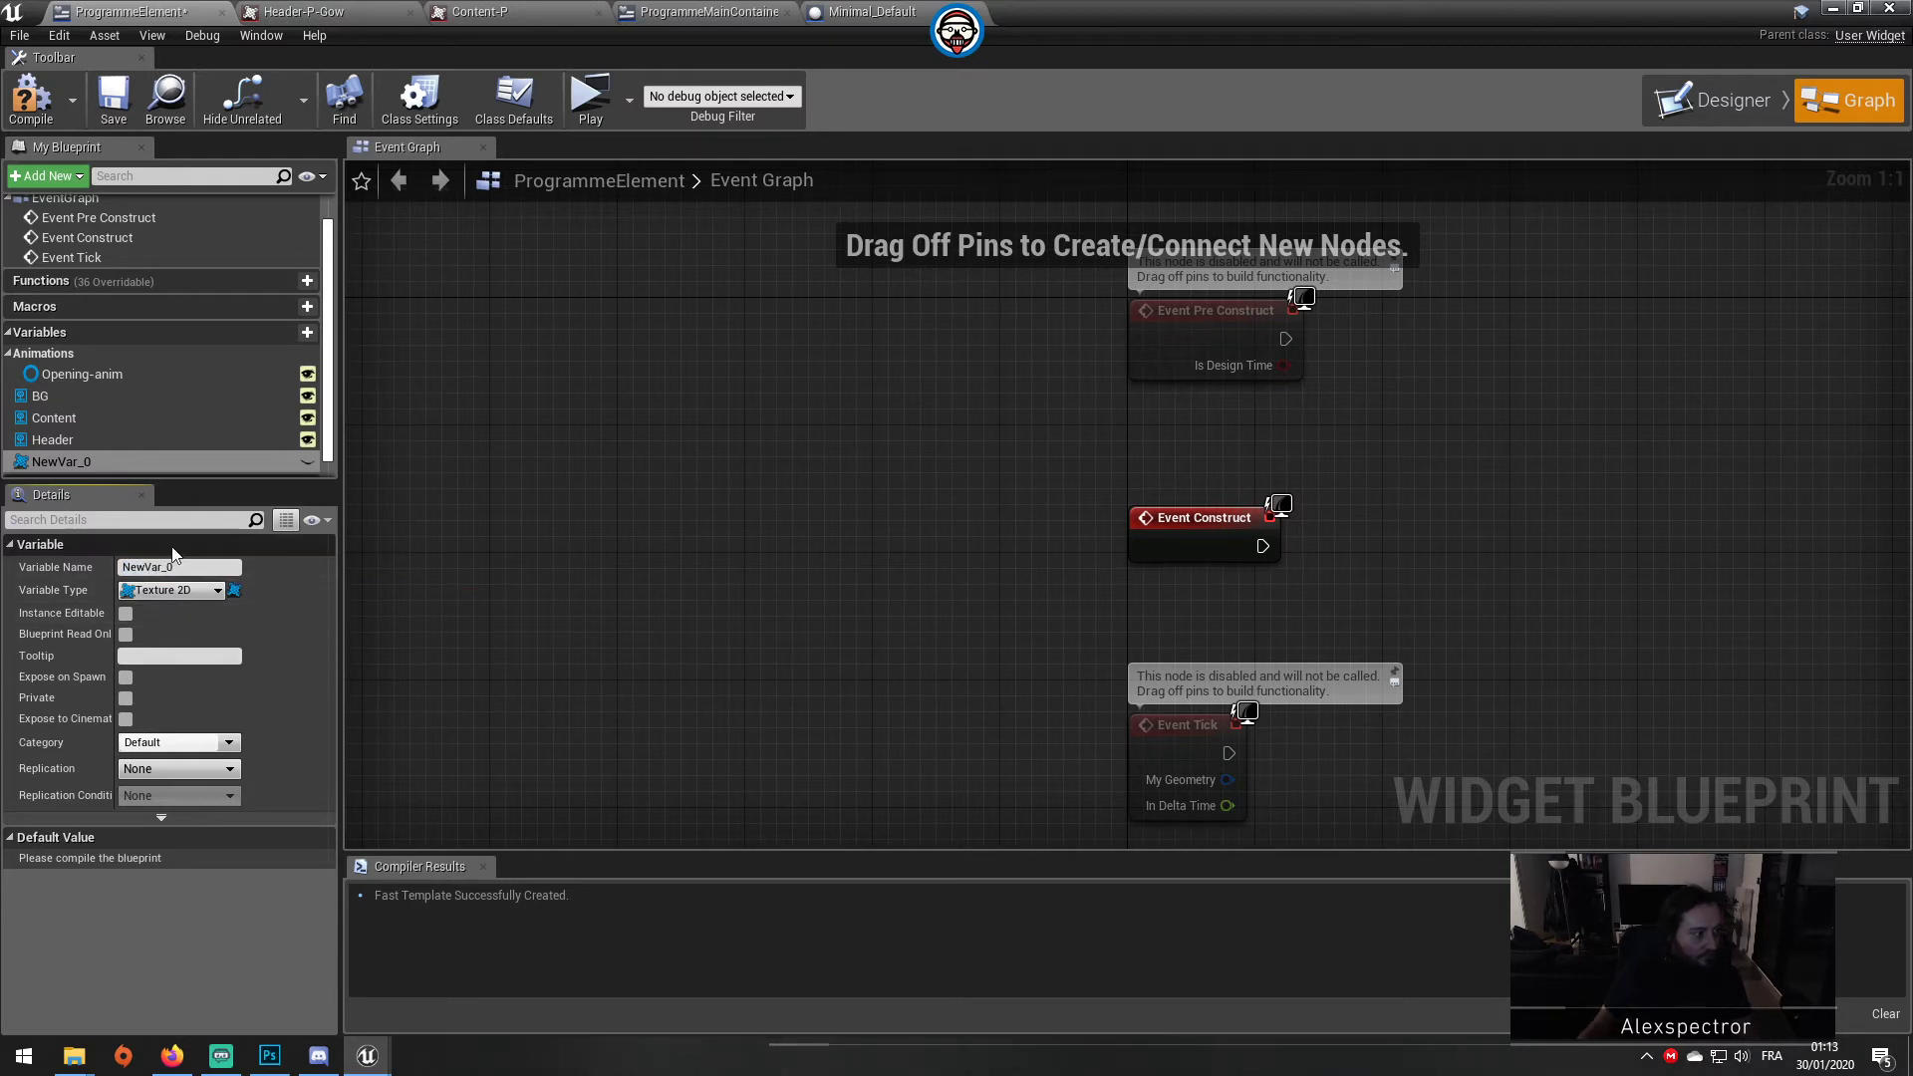
click(86, 565)
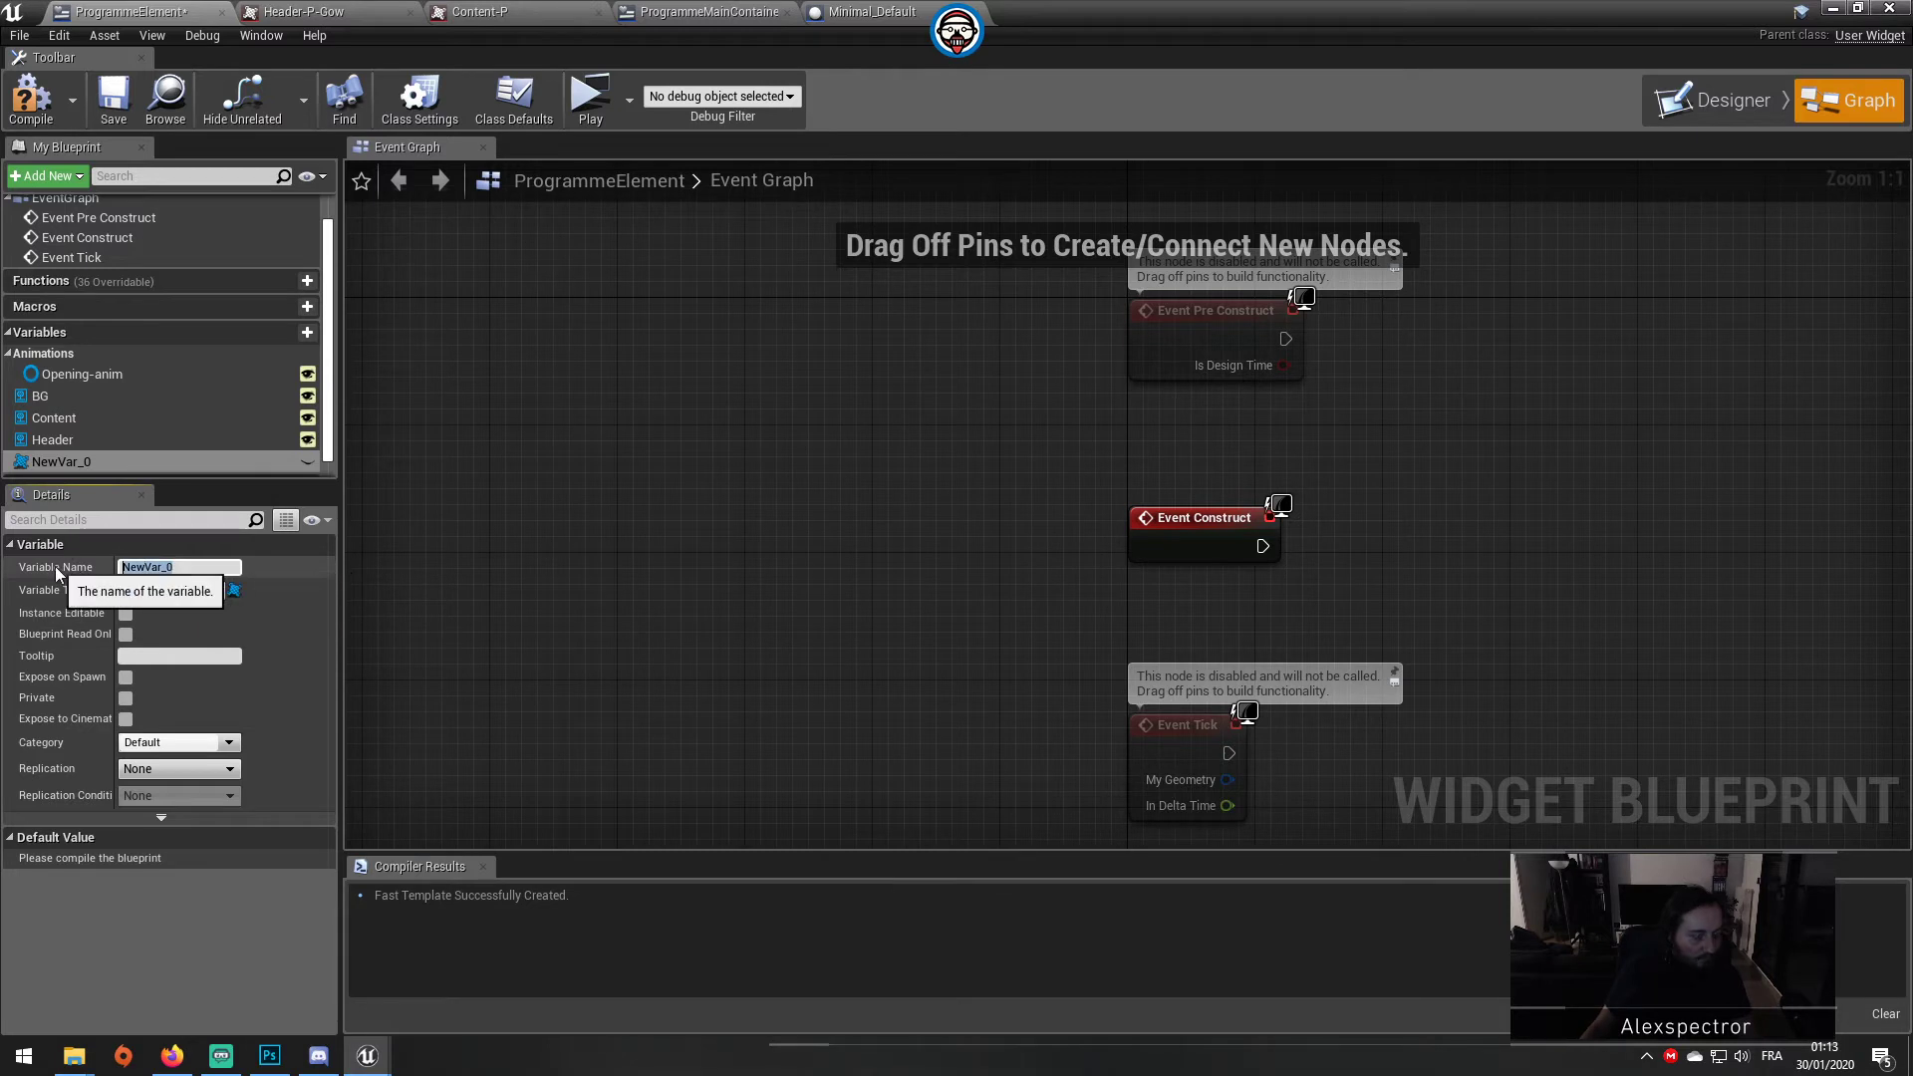
text(HeaderImag)
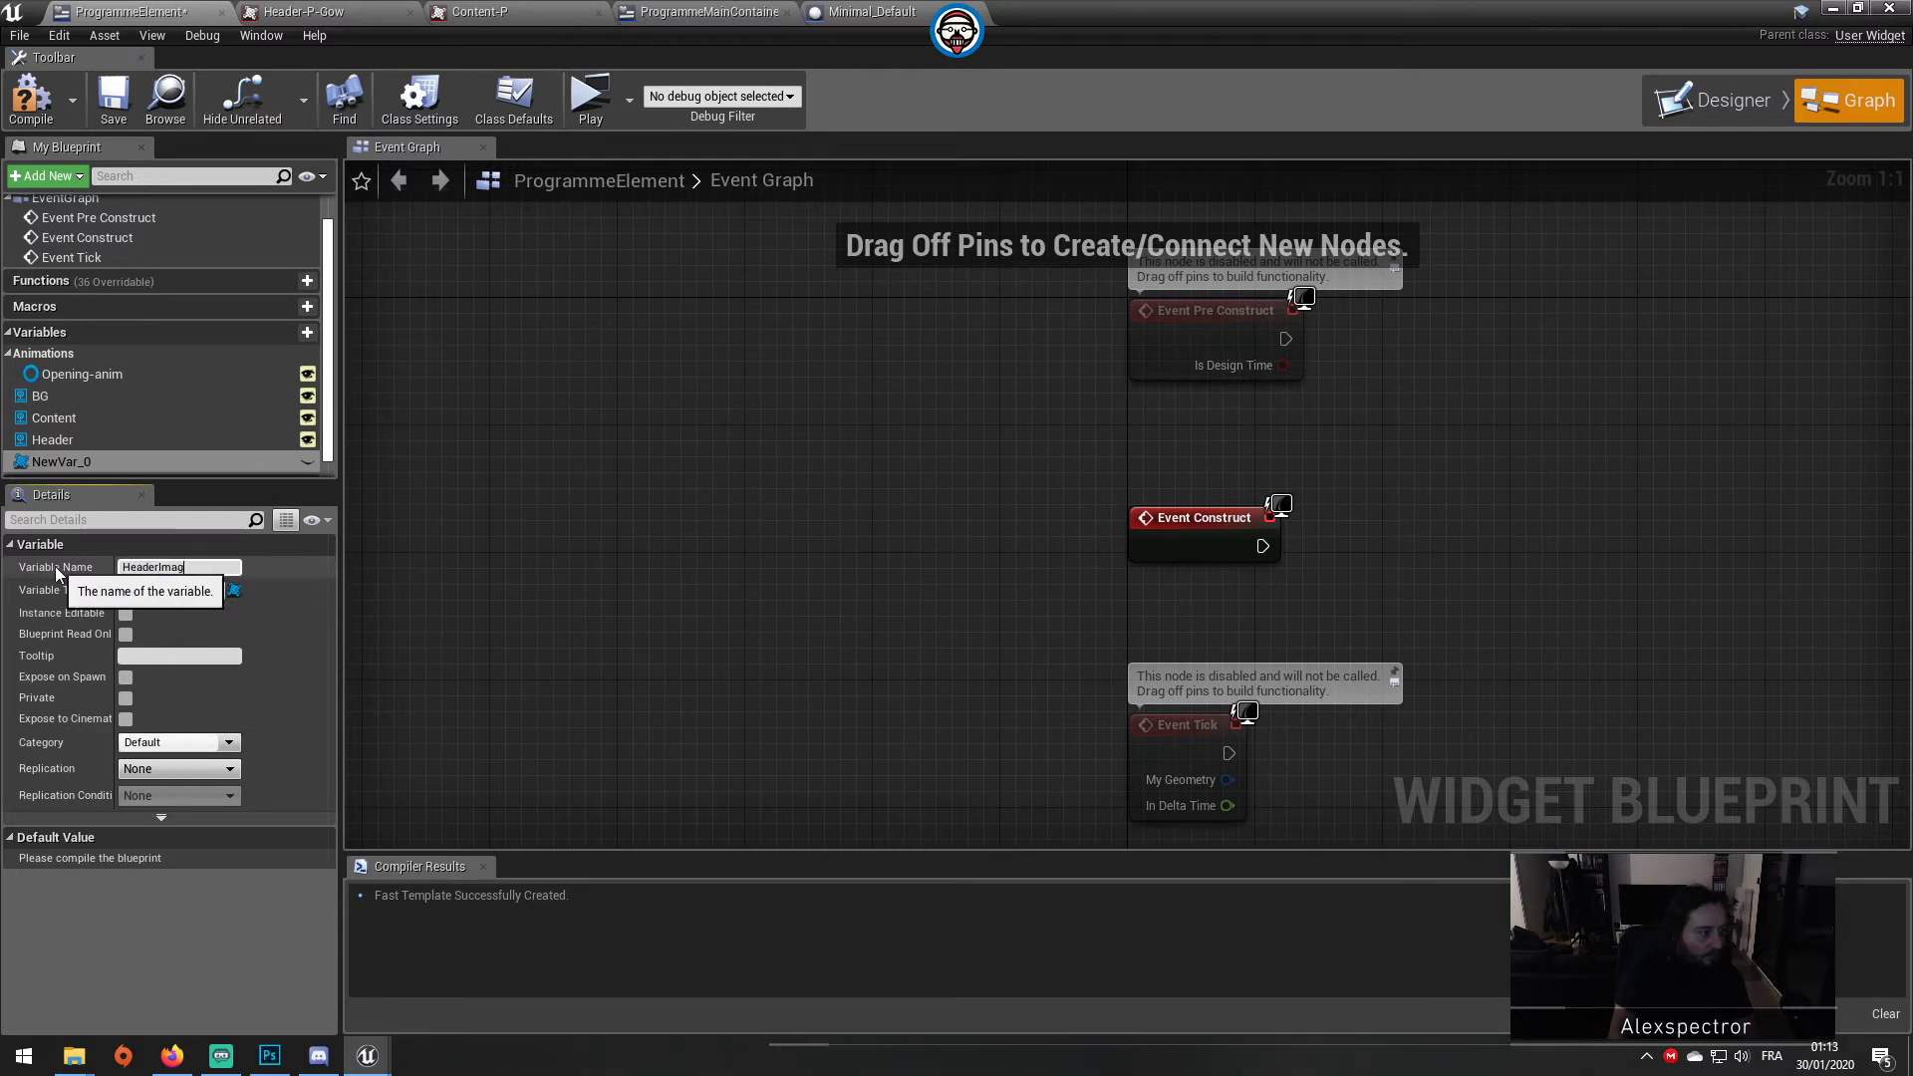
text(e)
key(Return)
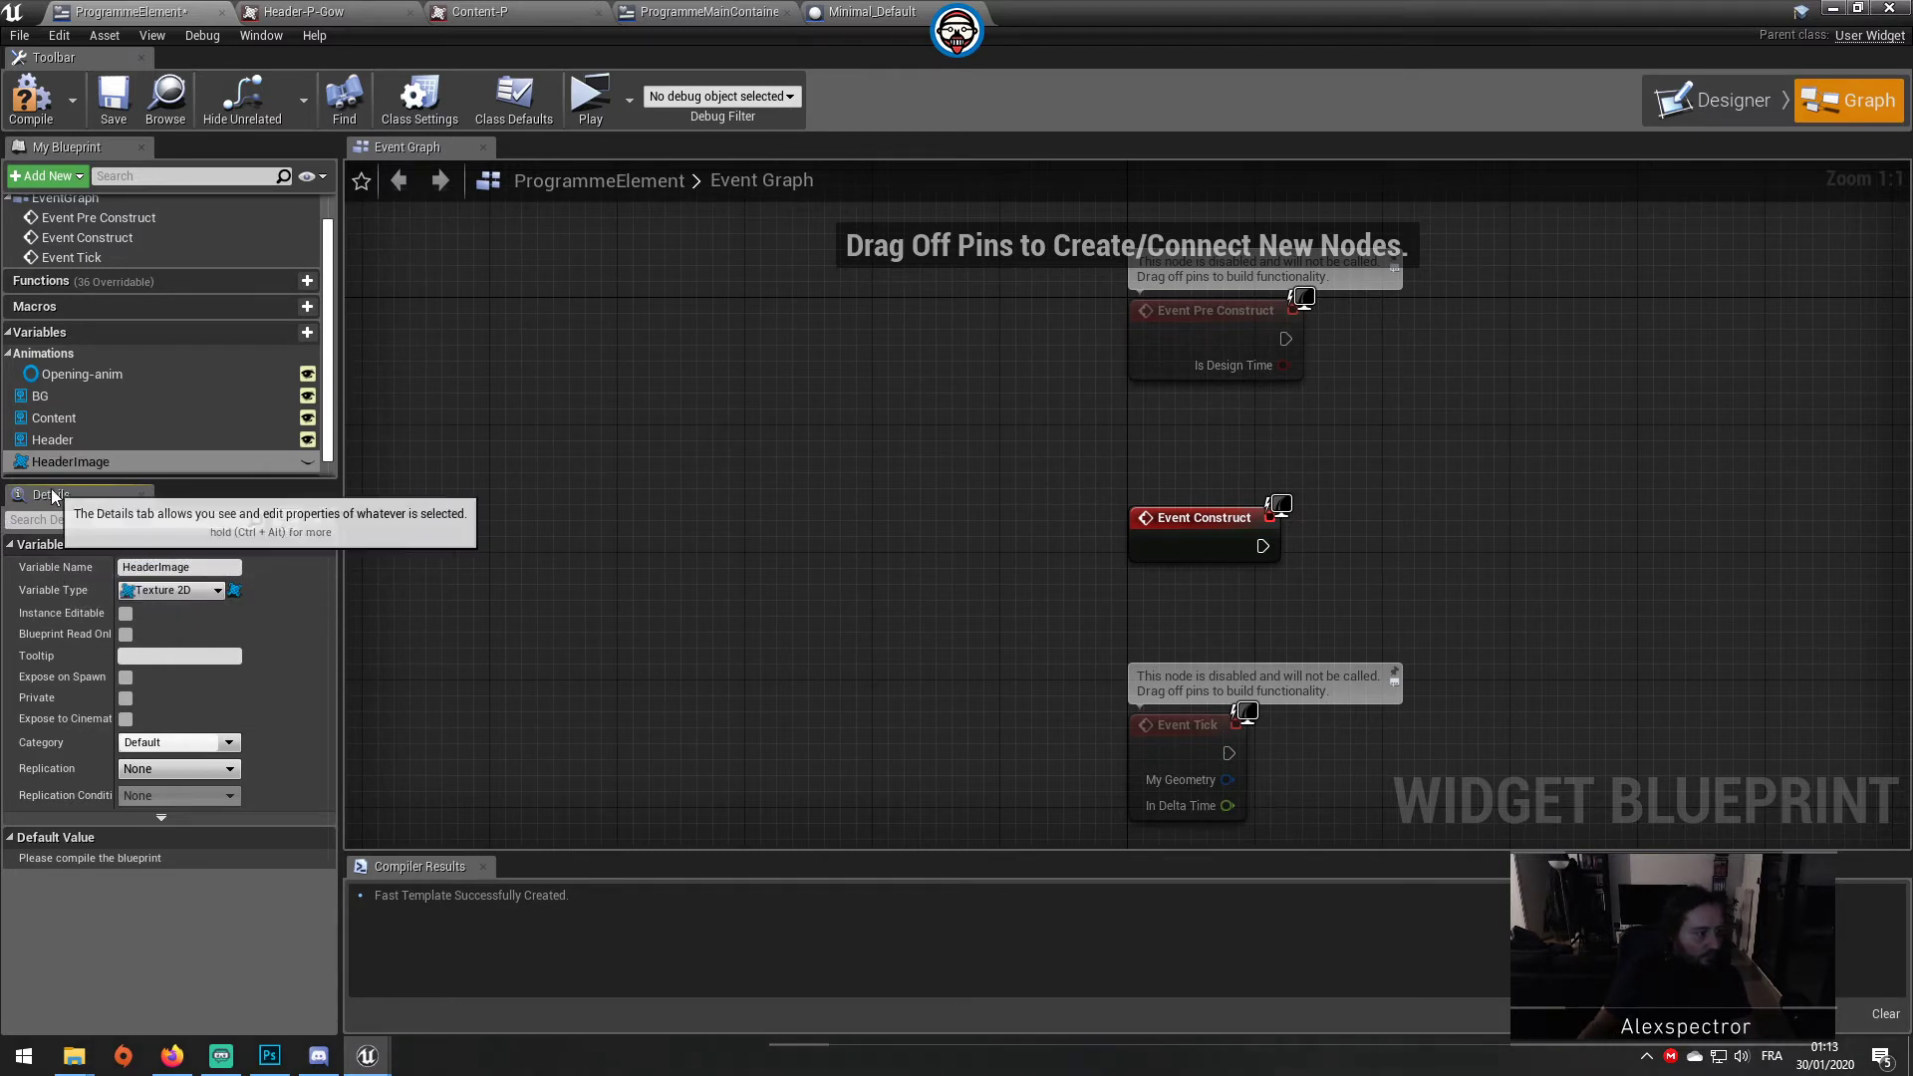
Step: Add a Header getter and a Set Brush Resource to Texture node after Event Construct
mouse_move(52, 440)
mouse_down()
mouse_move(1454, 586)
mouse_move(1477, 548)
mouse_up()
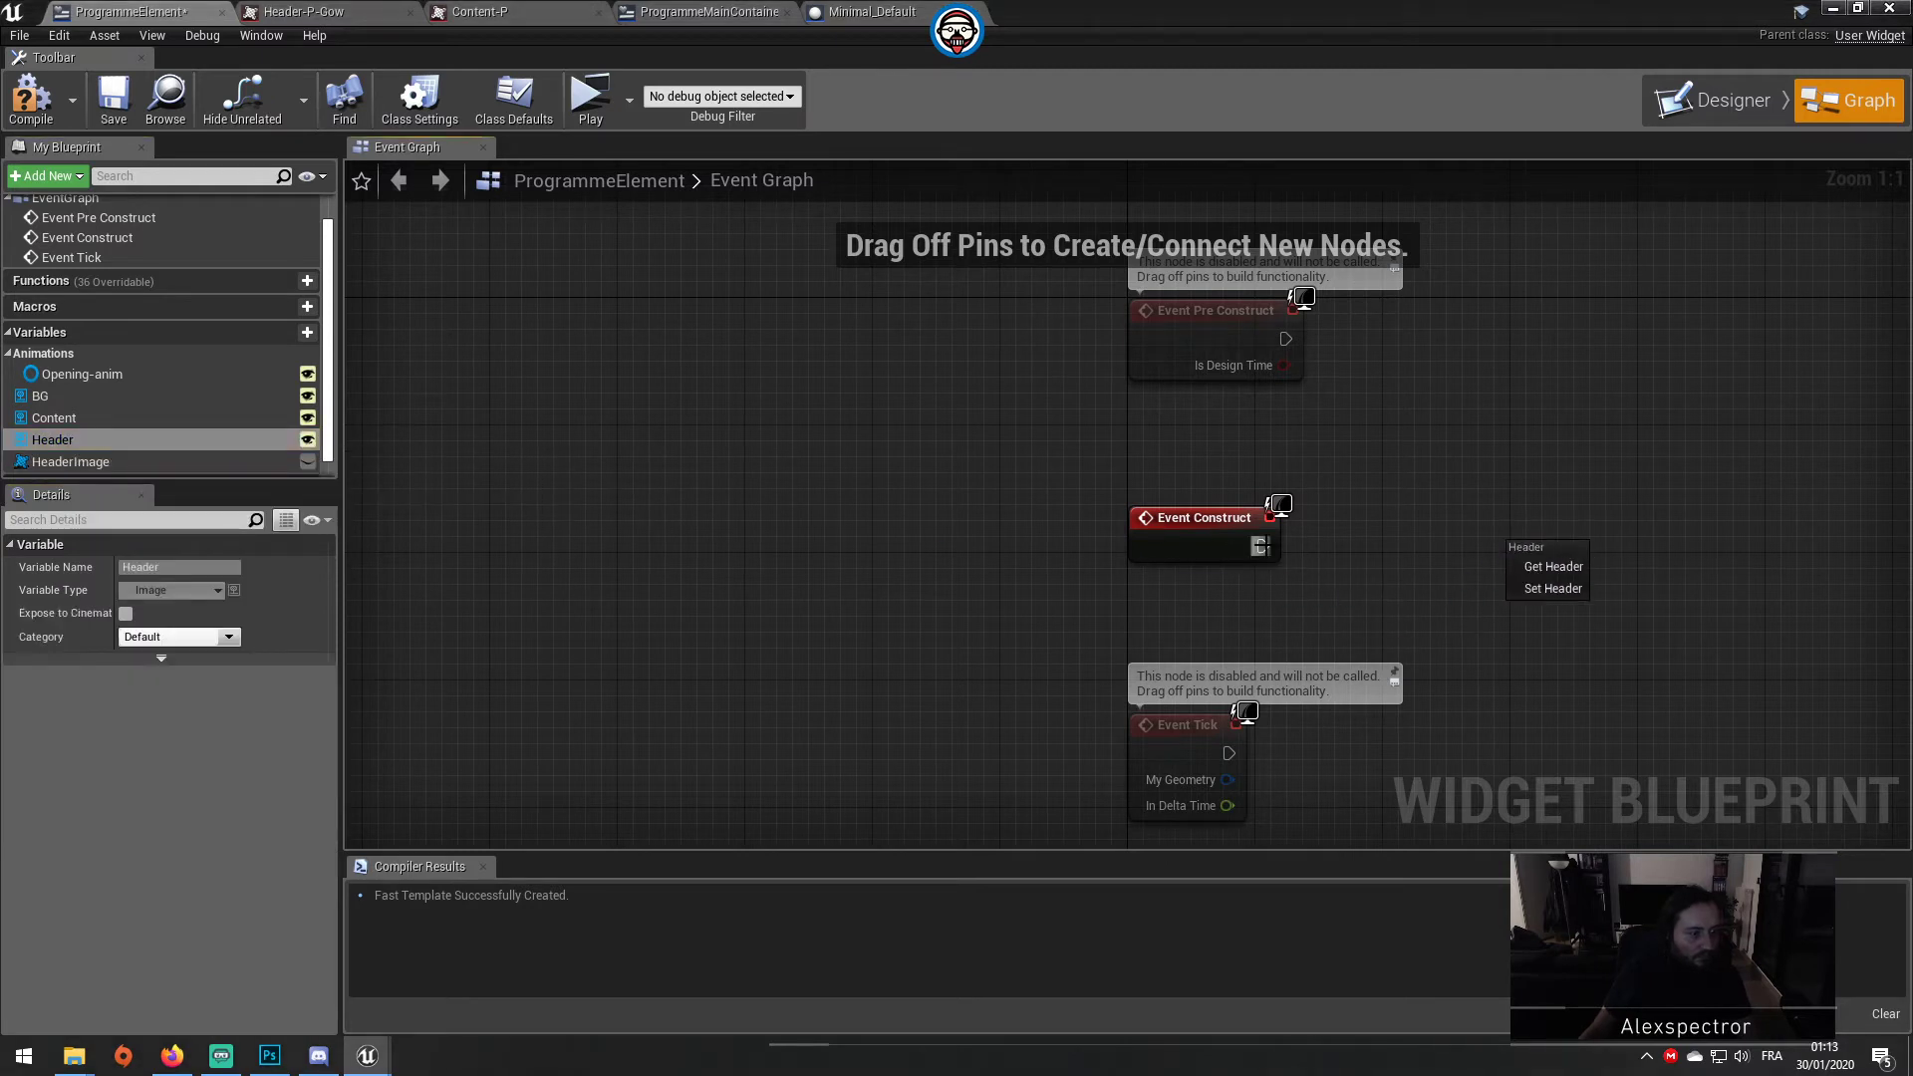
drag(1261, 546, 1593, 476)
text(set)
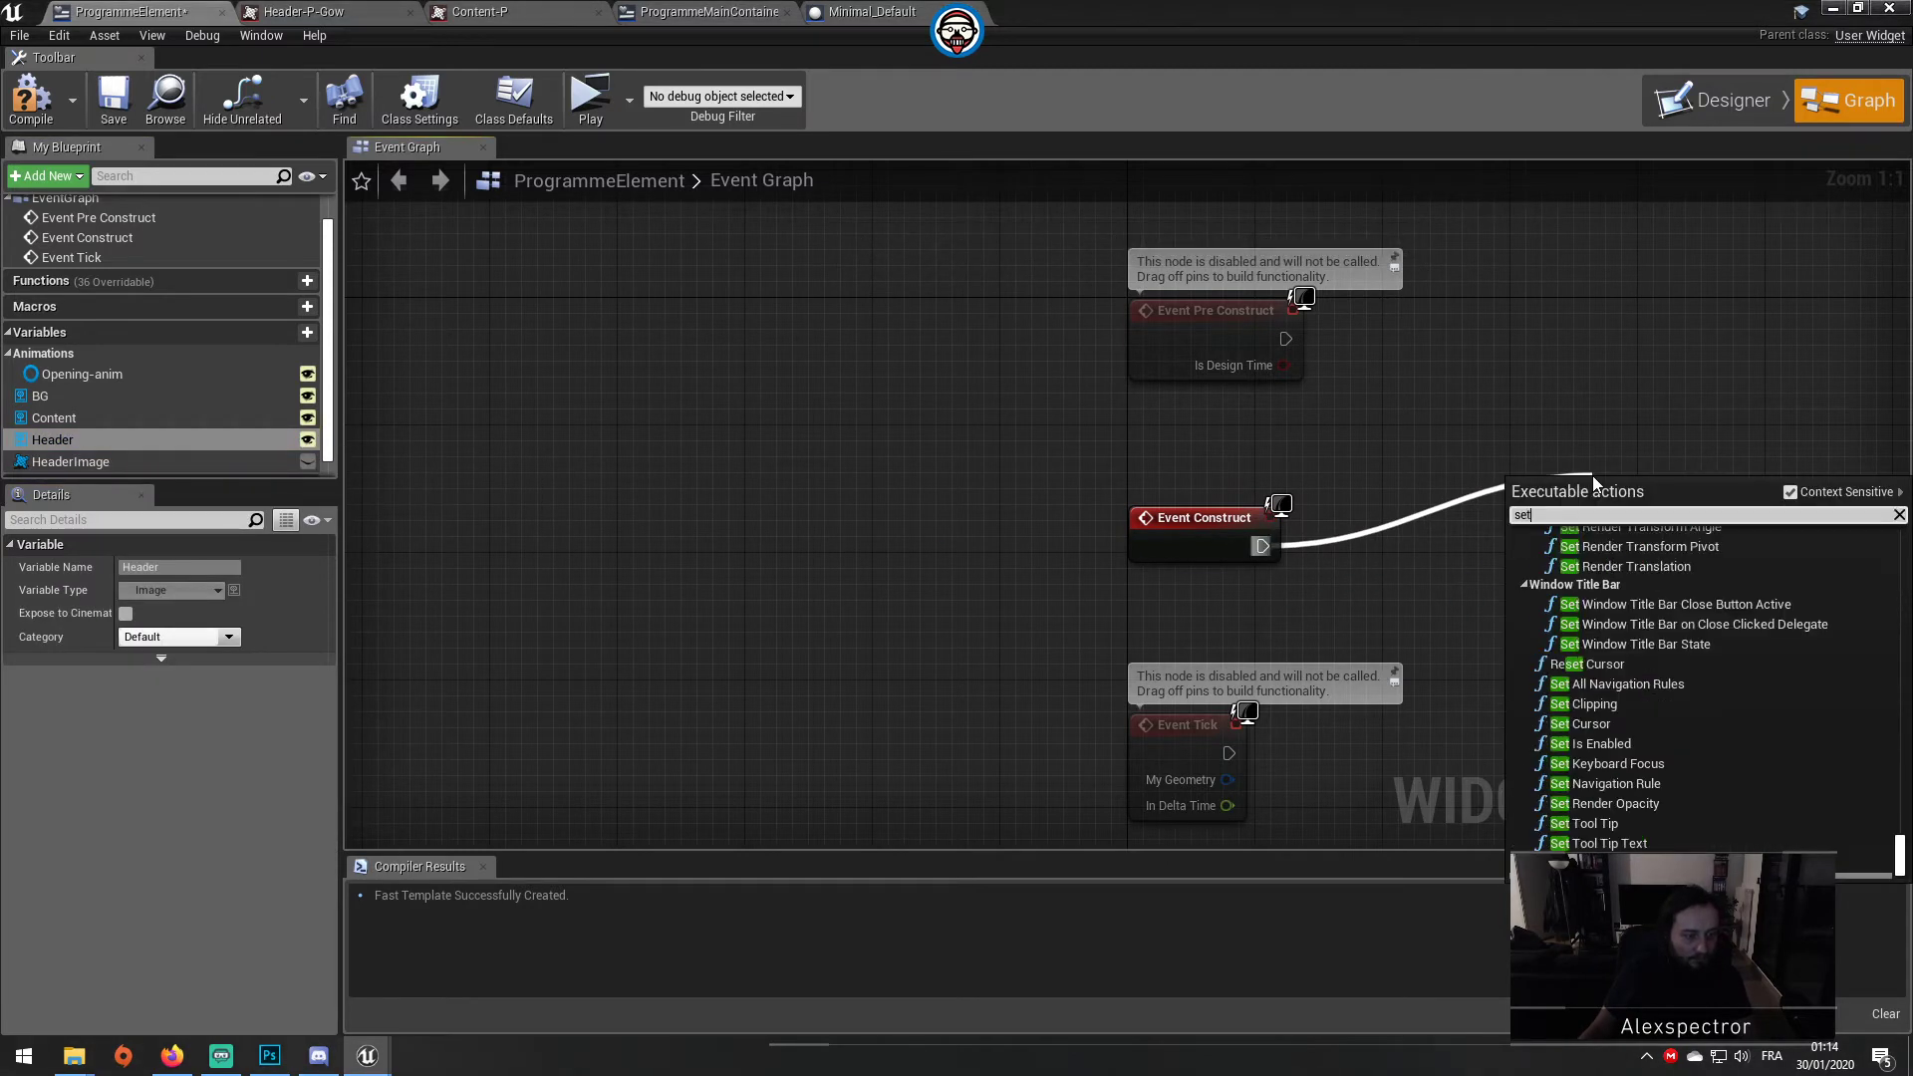
text( texture)
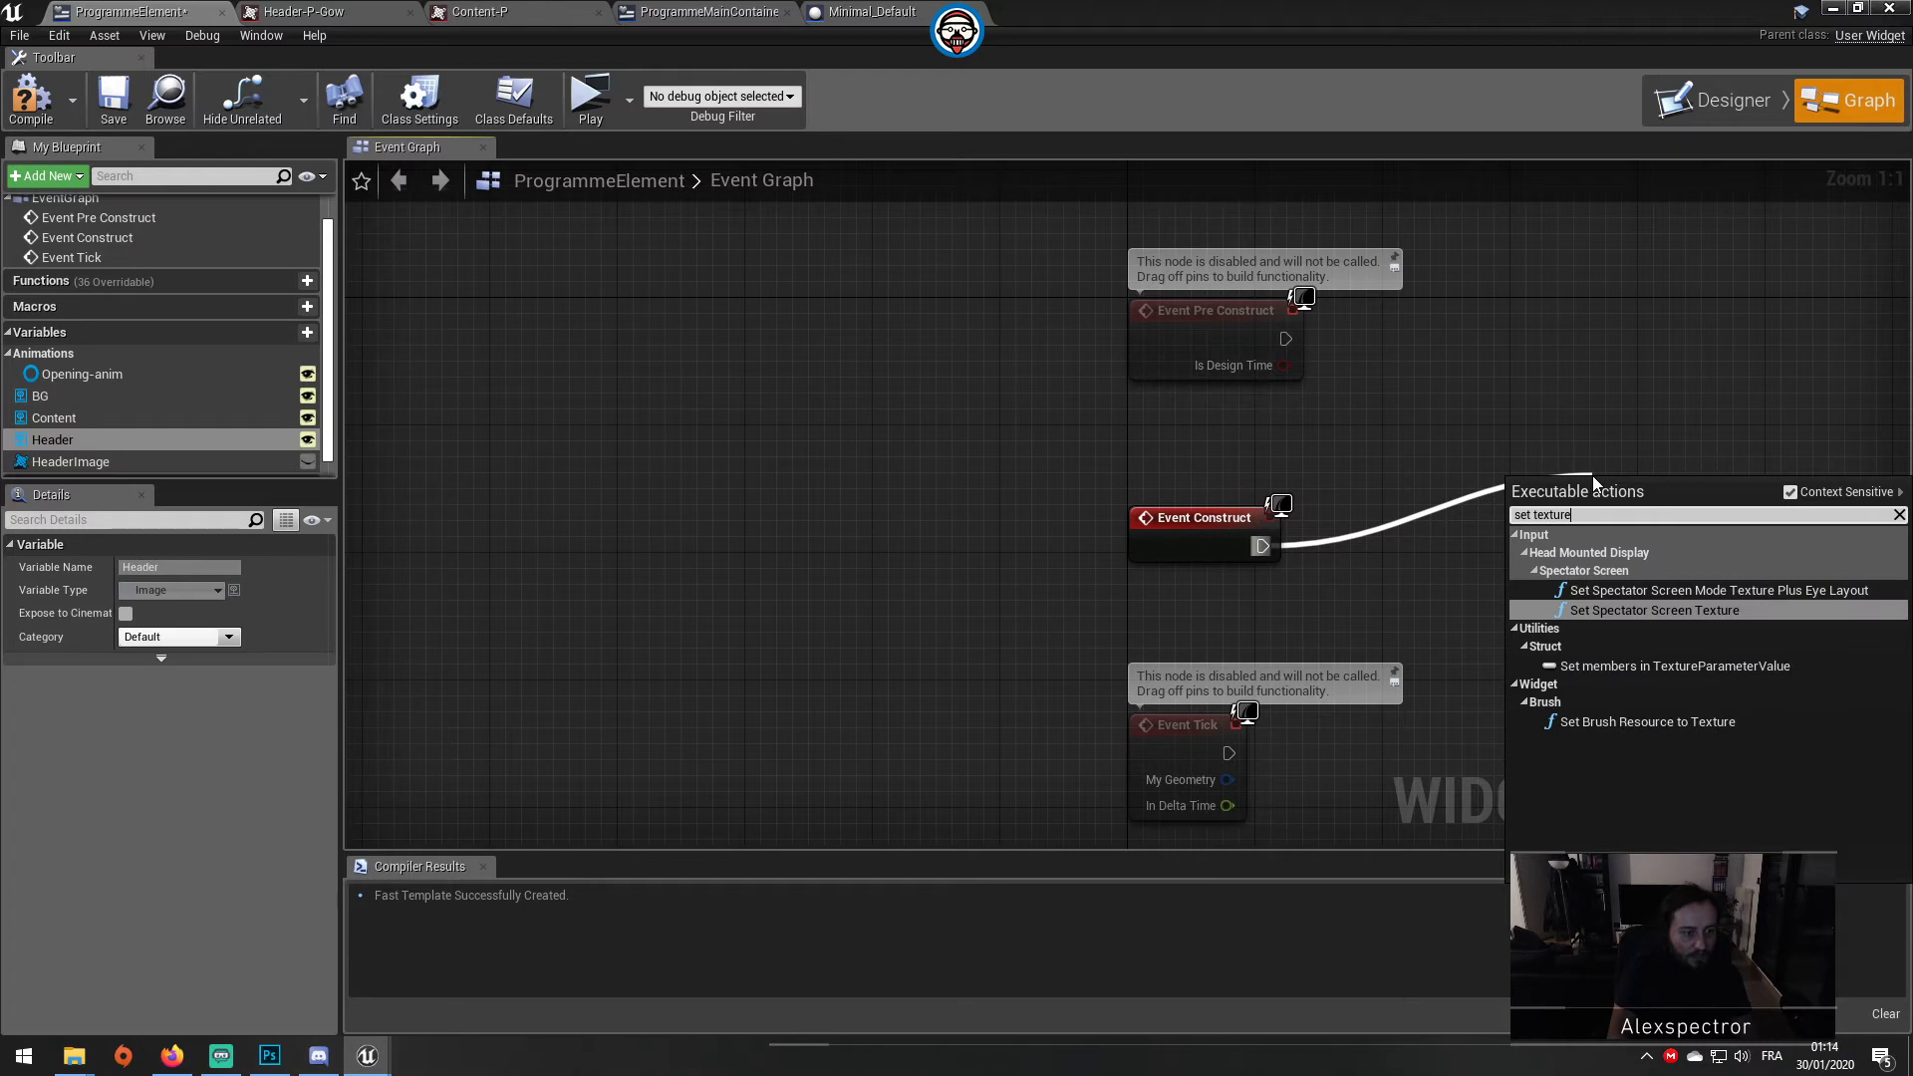
click(1691, 723)
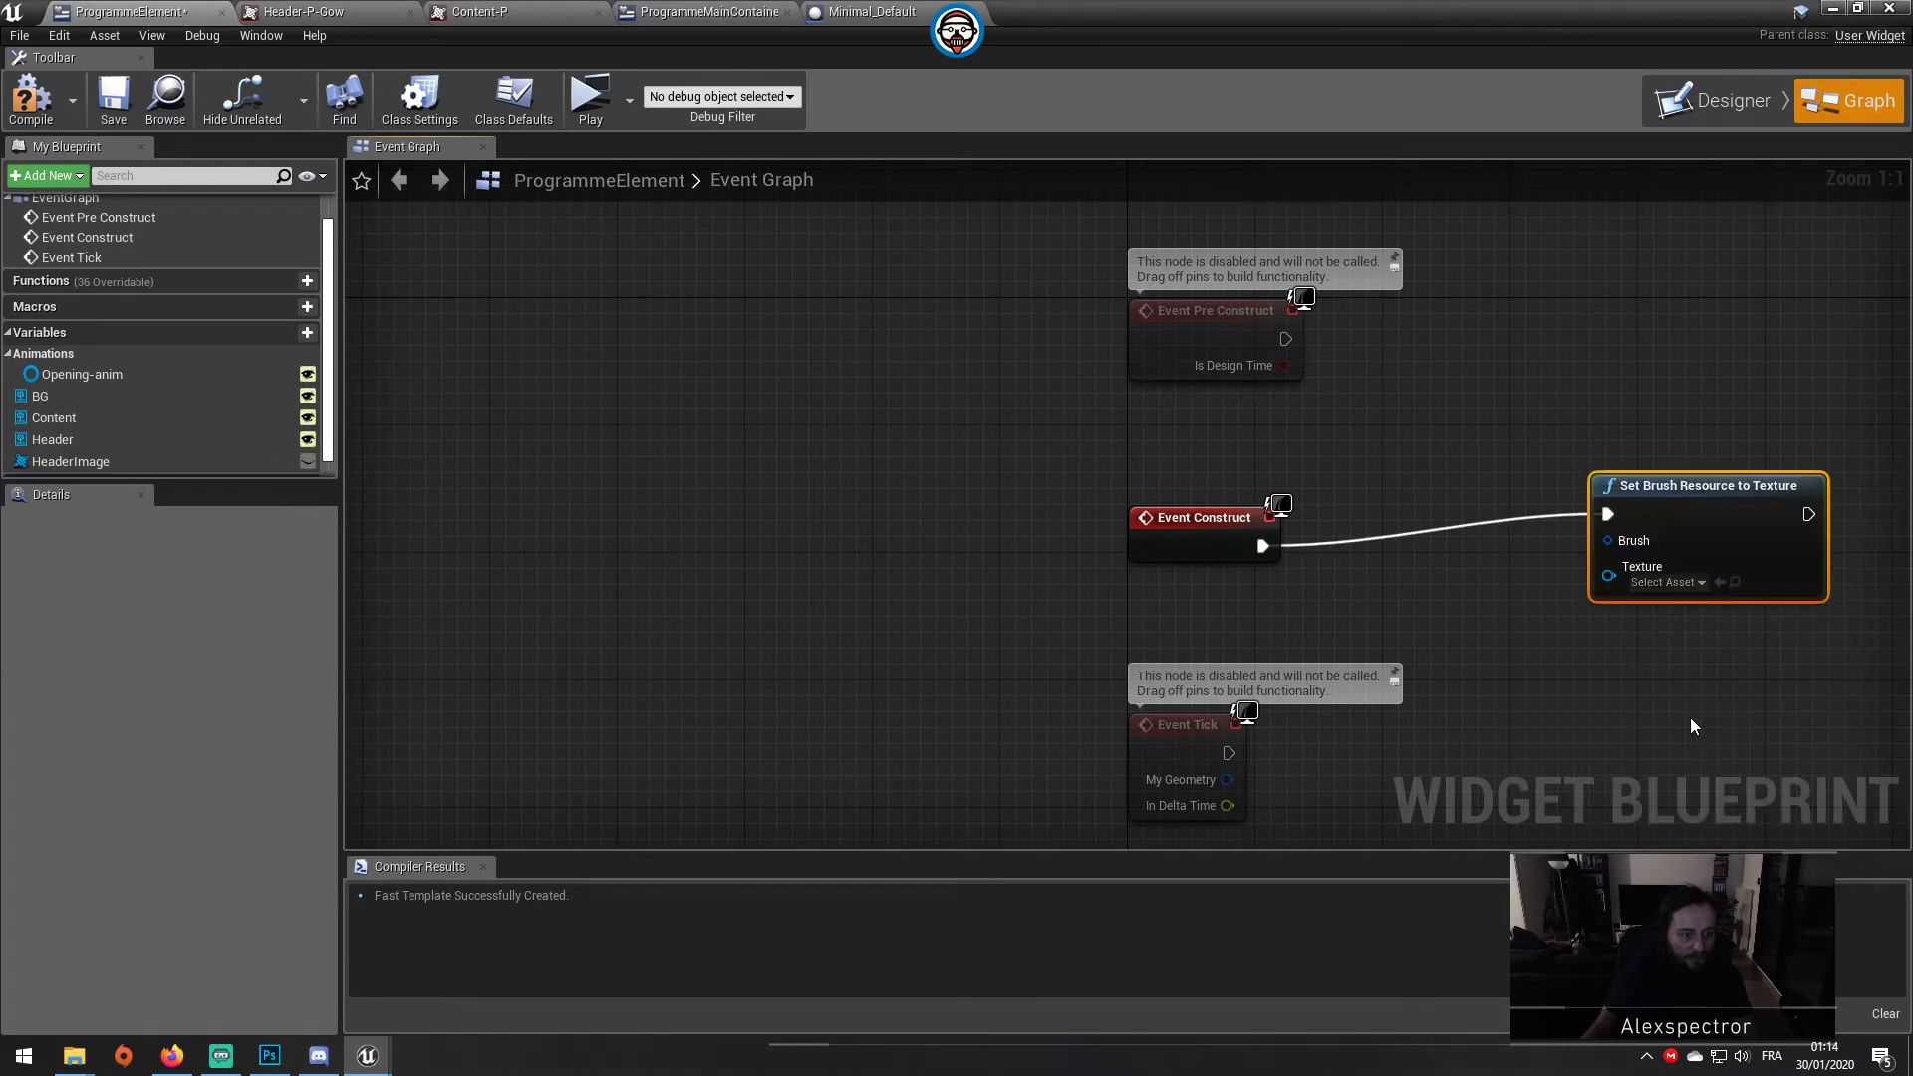
click(1656, 583)
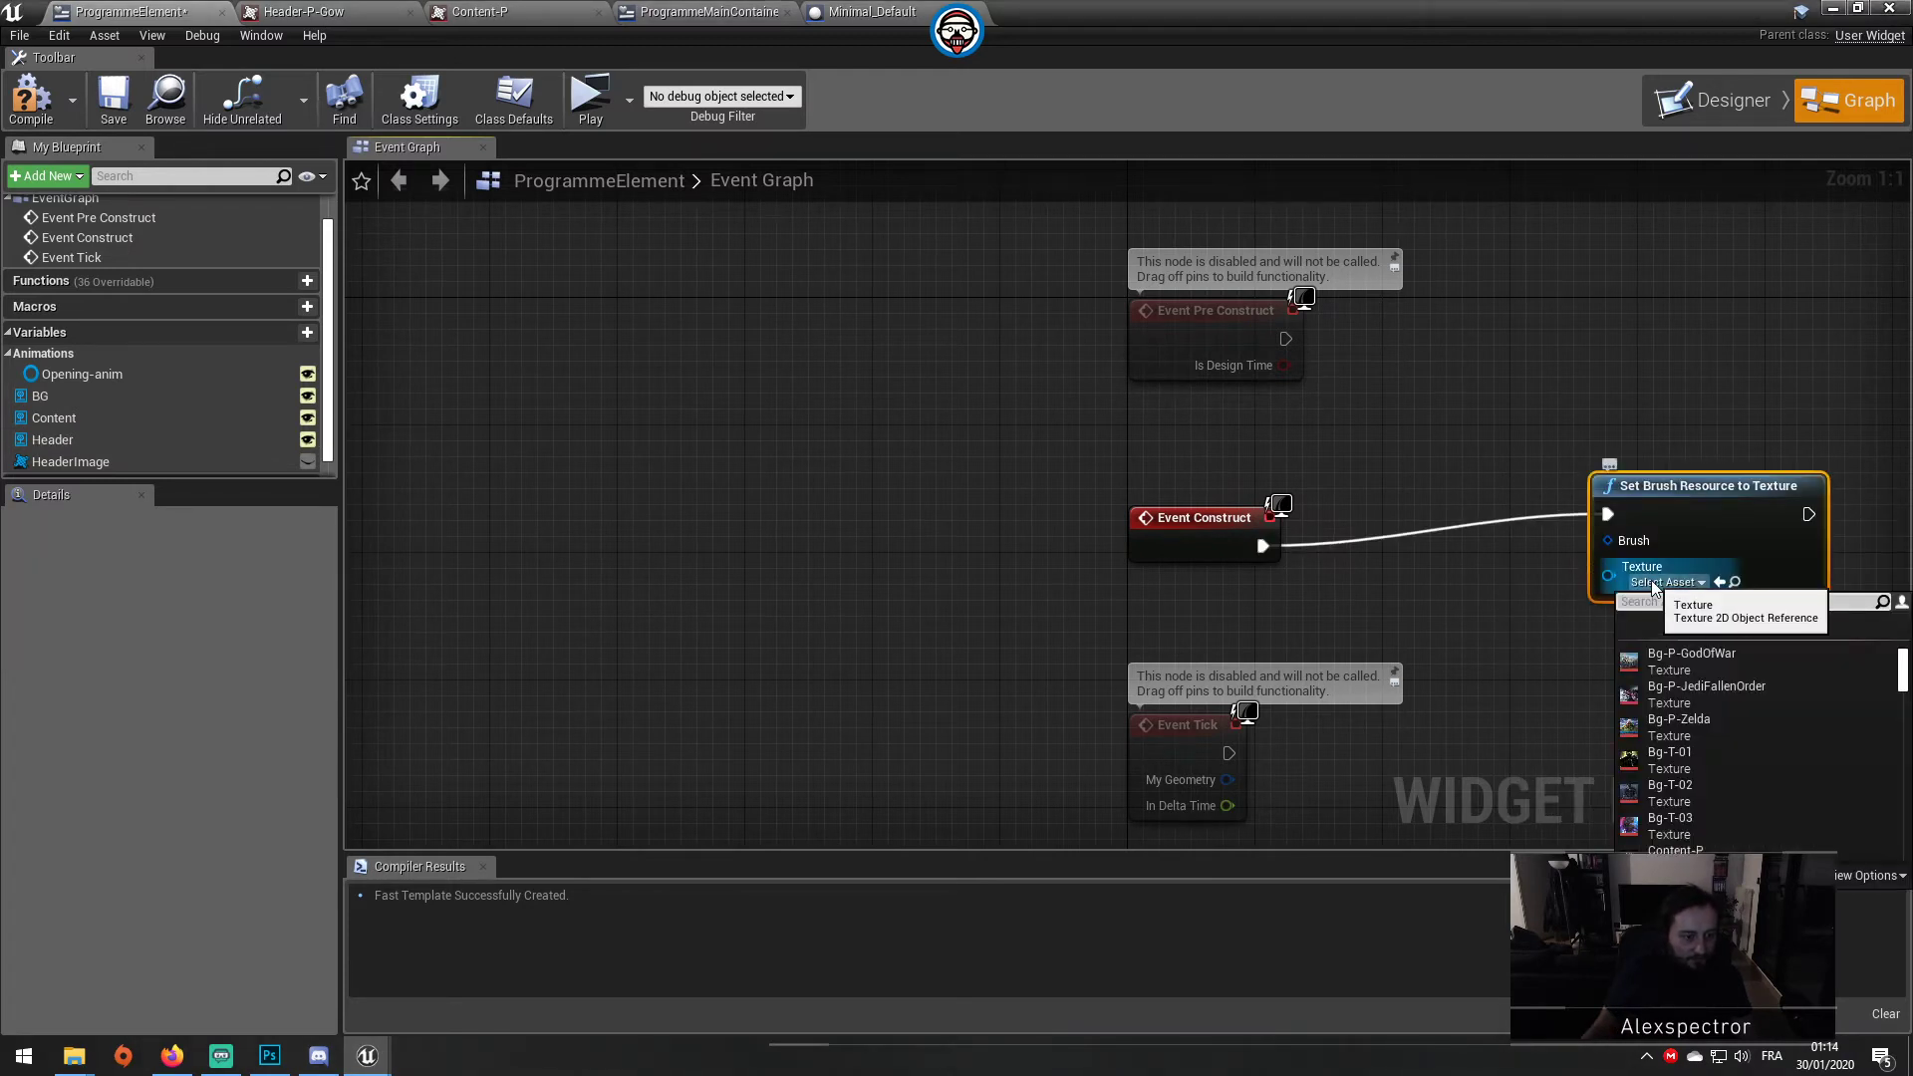
click(1427, 600)
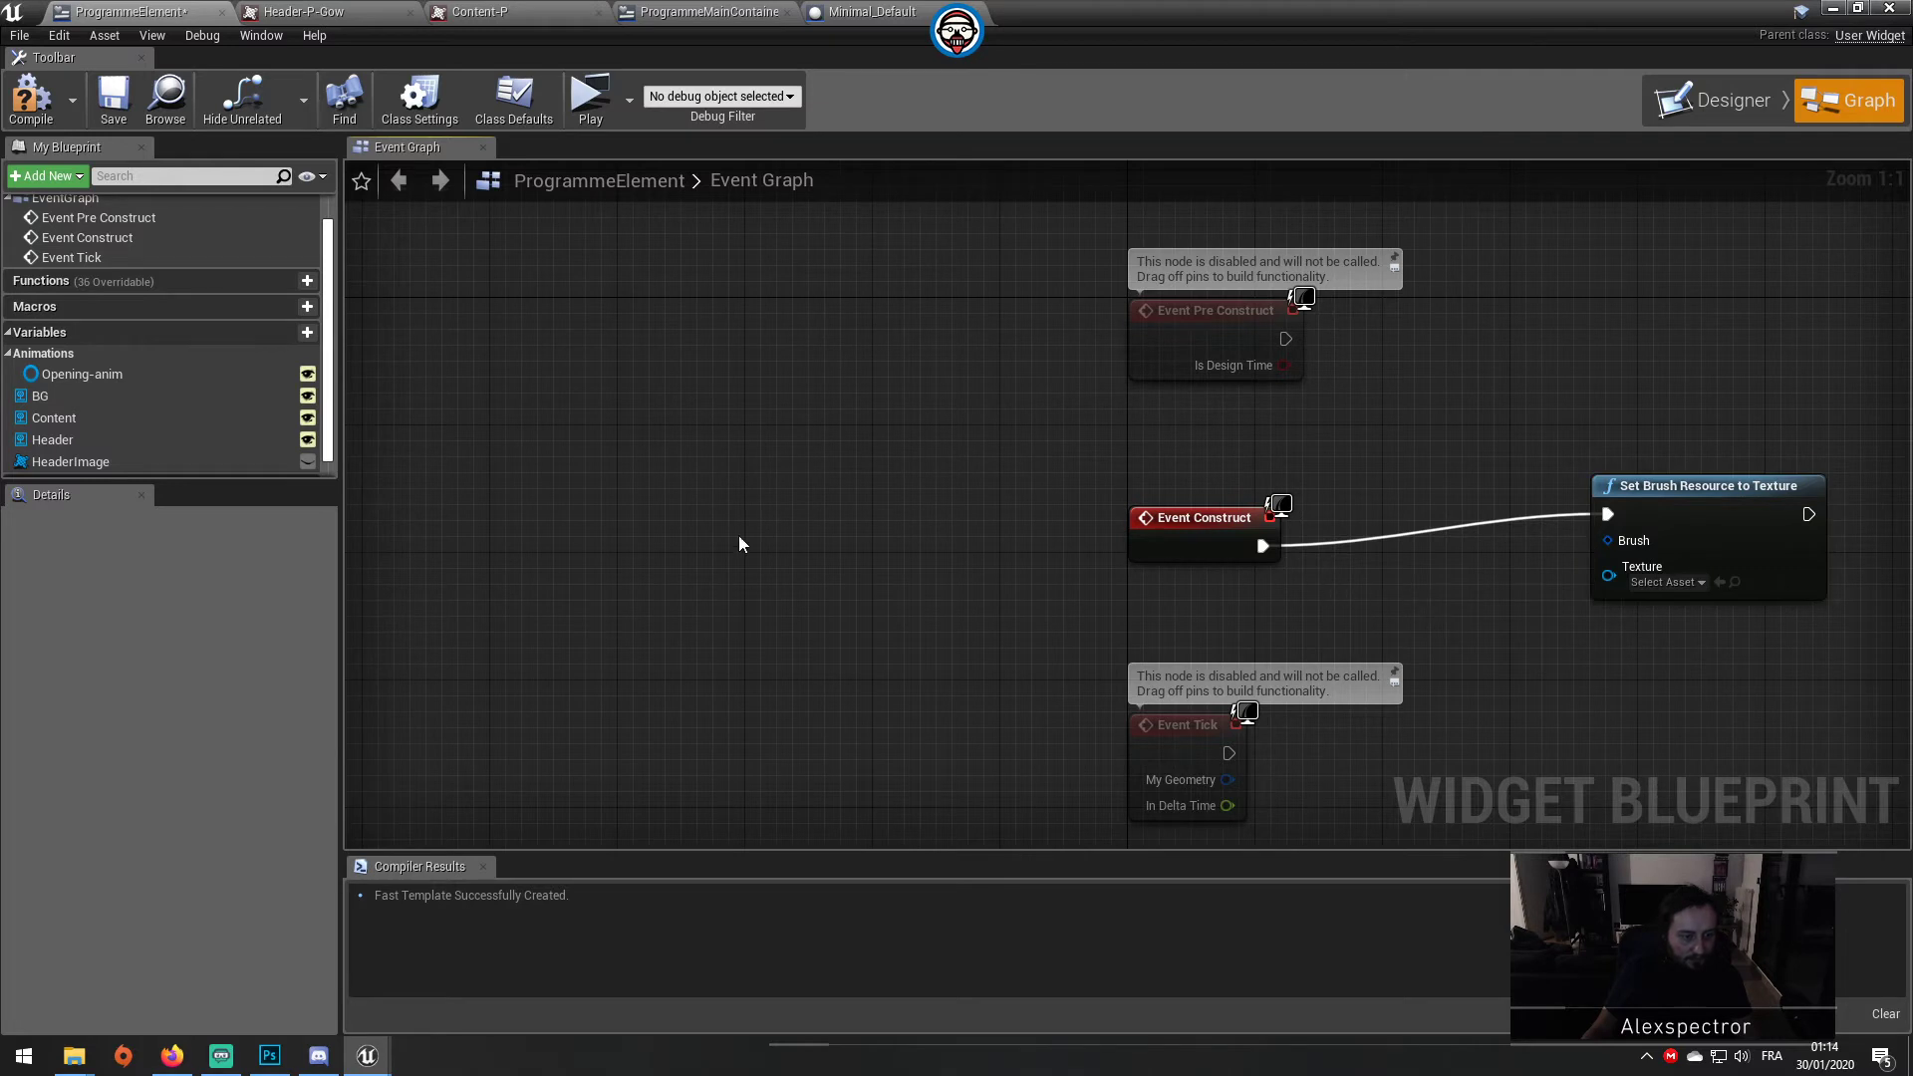
Step: Swap in a Set Brush from Texture node on Header, fed by Event Construct and HeaderImage
drag(105, 459, 1472, 620)
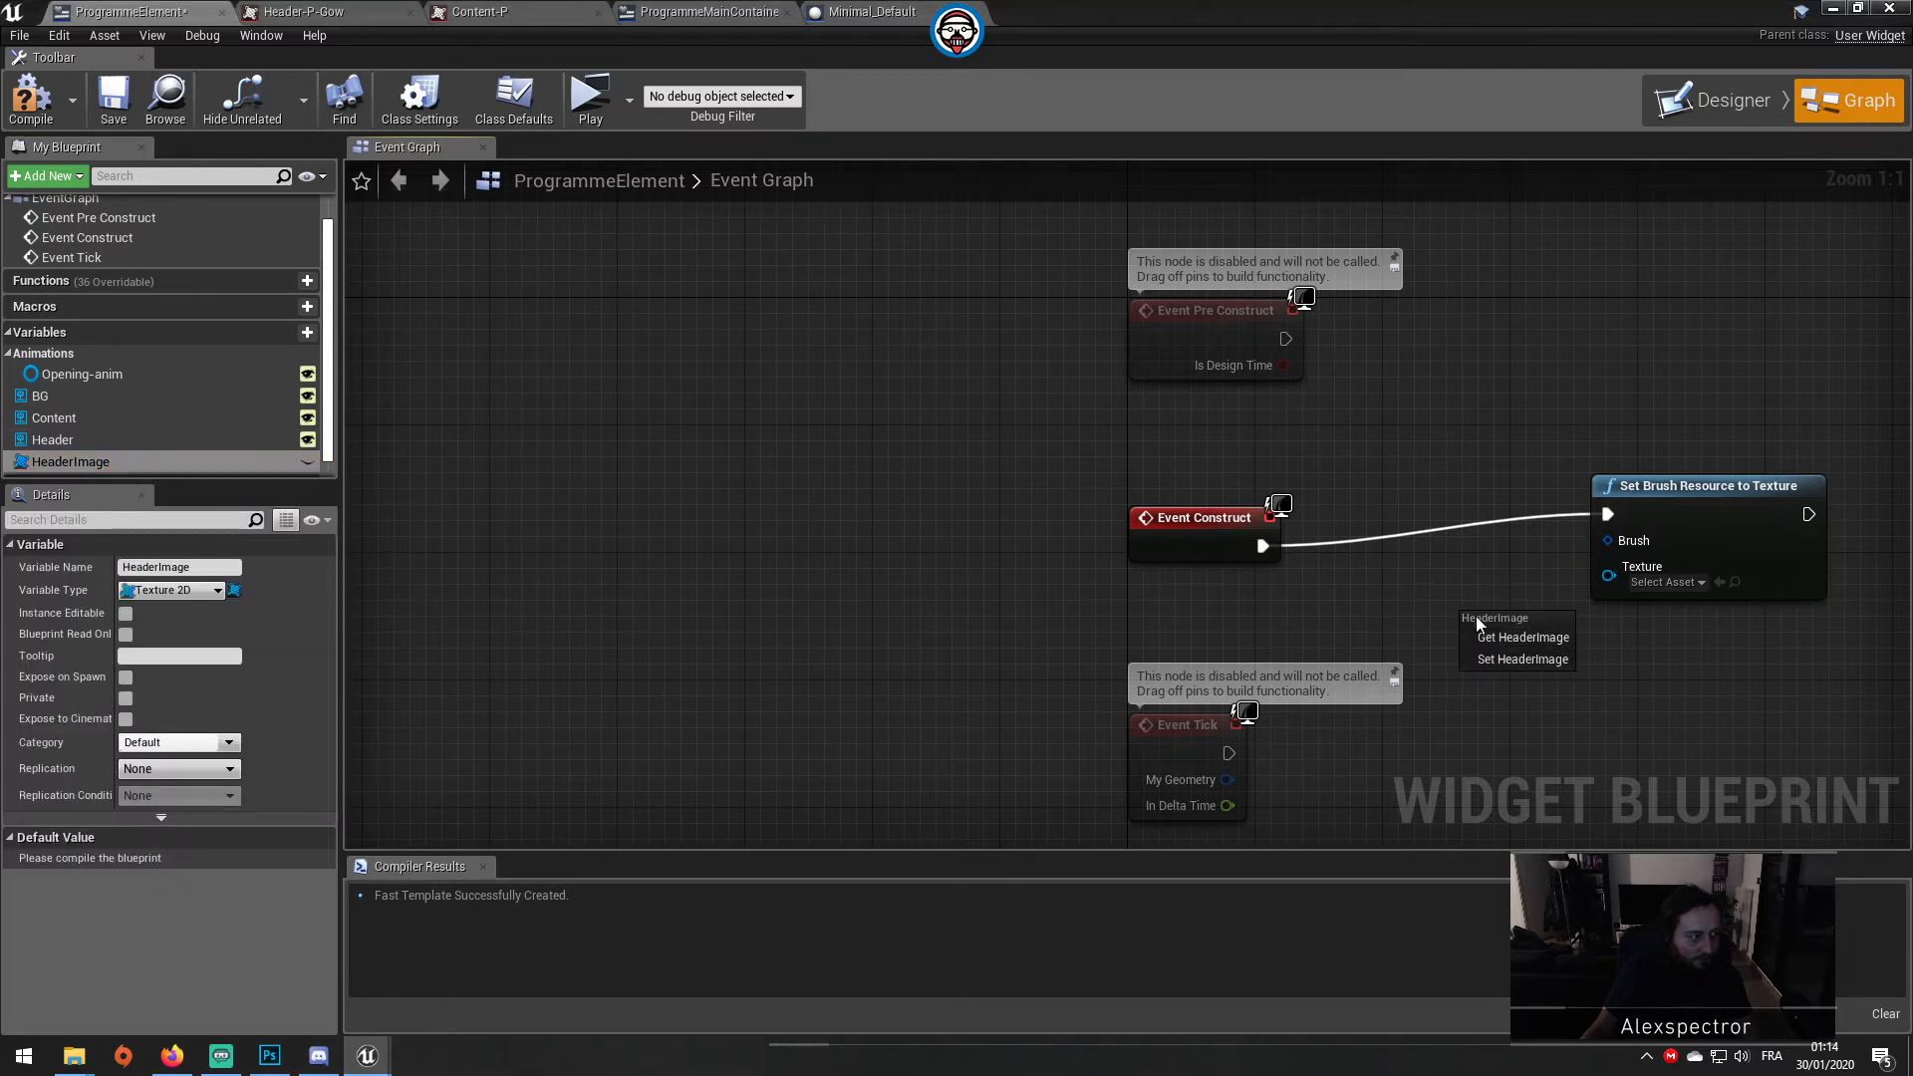
click(1510, 634)
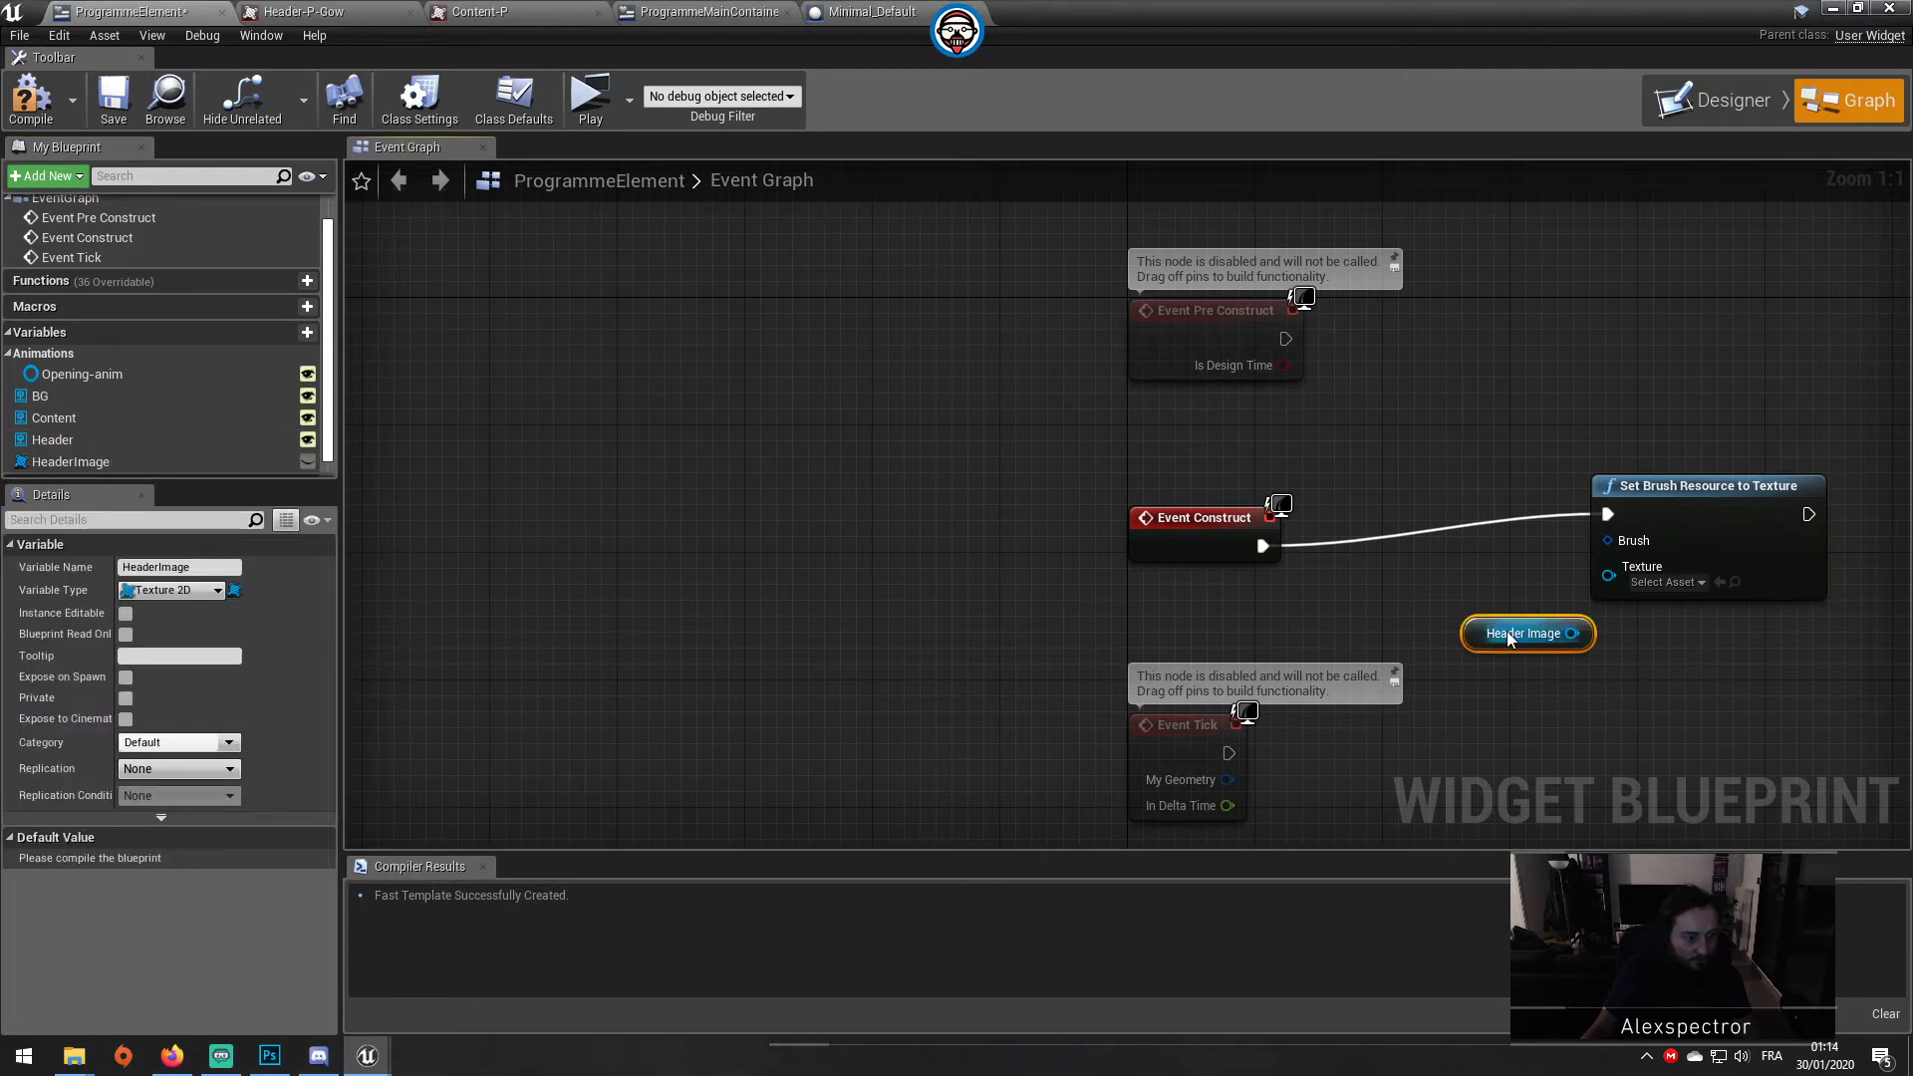
click(105, 438)
mouse_move(106, 435)
mouse_down()
mouse_move(1456, 570)
mouse_move(1624, 536)
mouse_move(1716, 400)
mouse_up()
click(1503, 564)
text(texture)
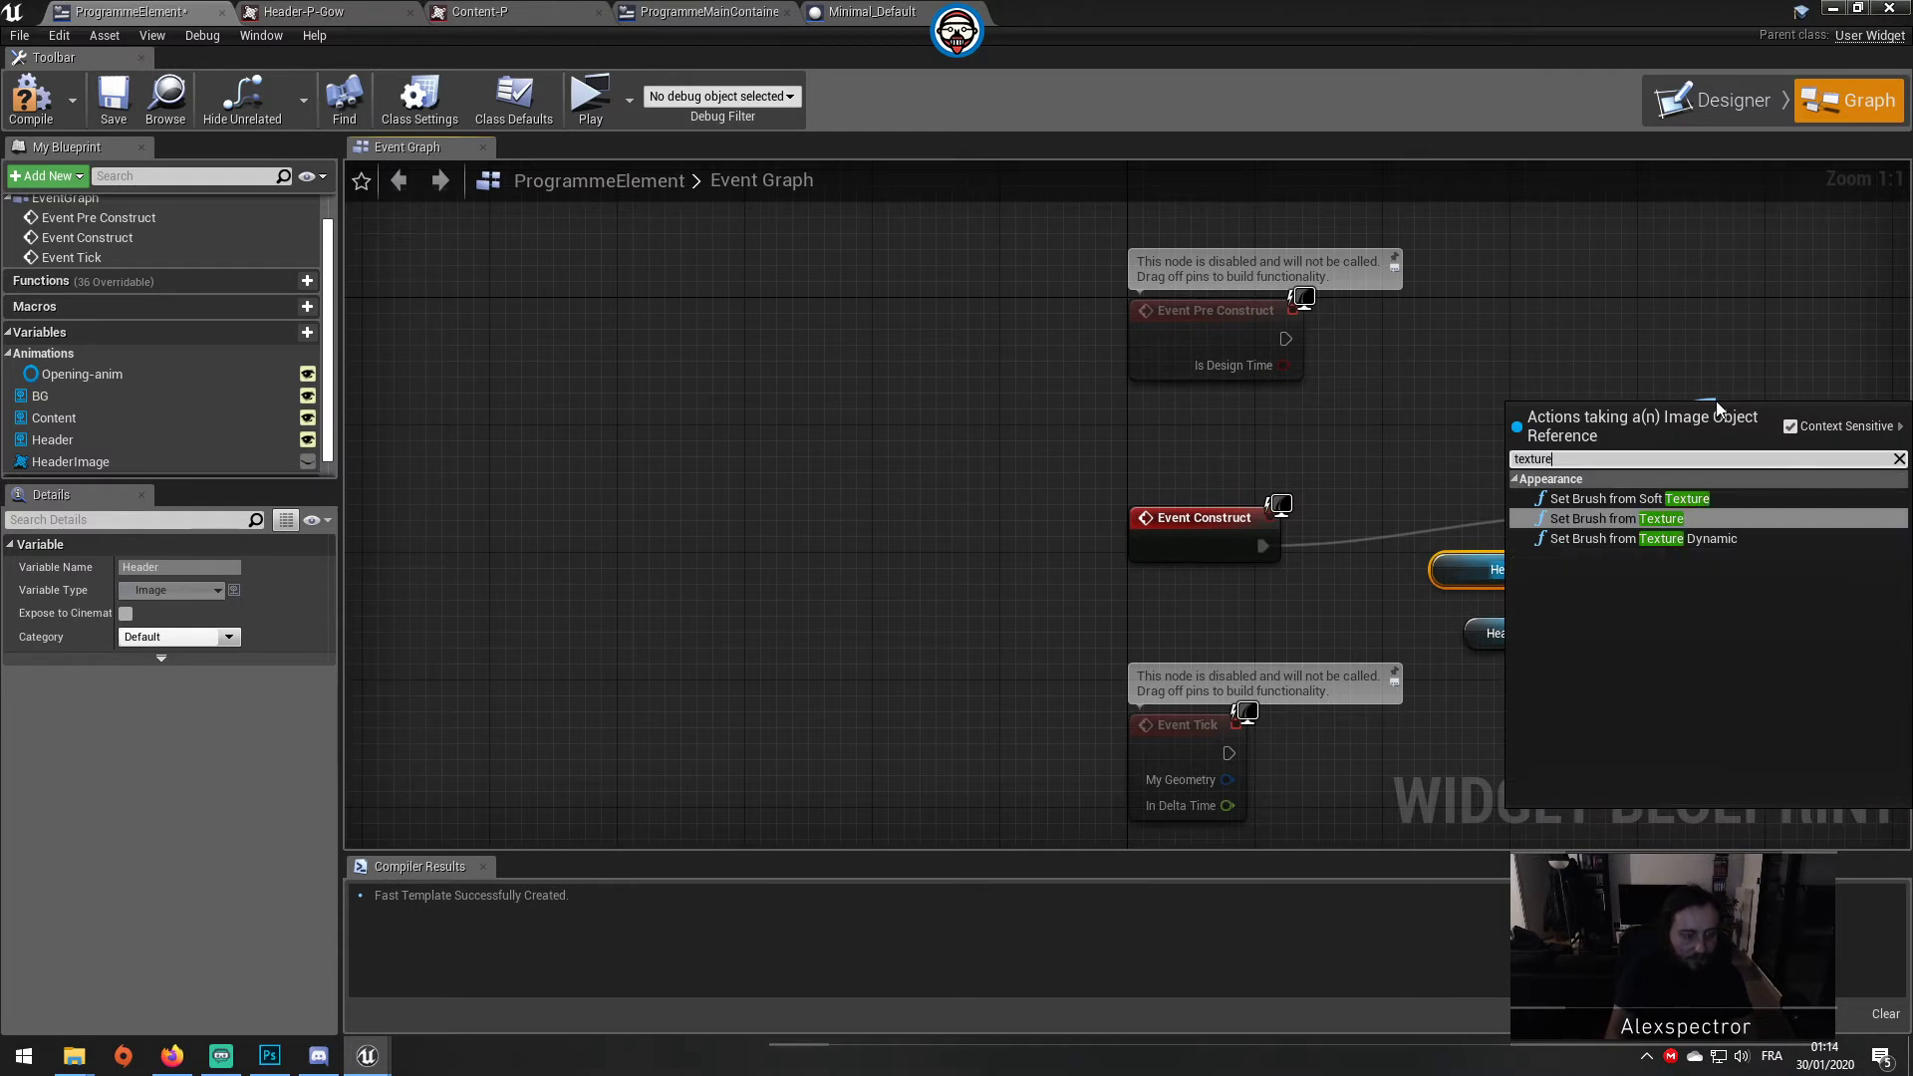
key(Return)
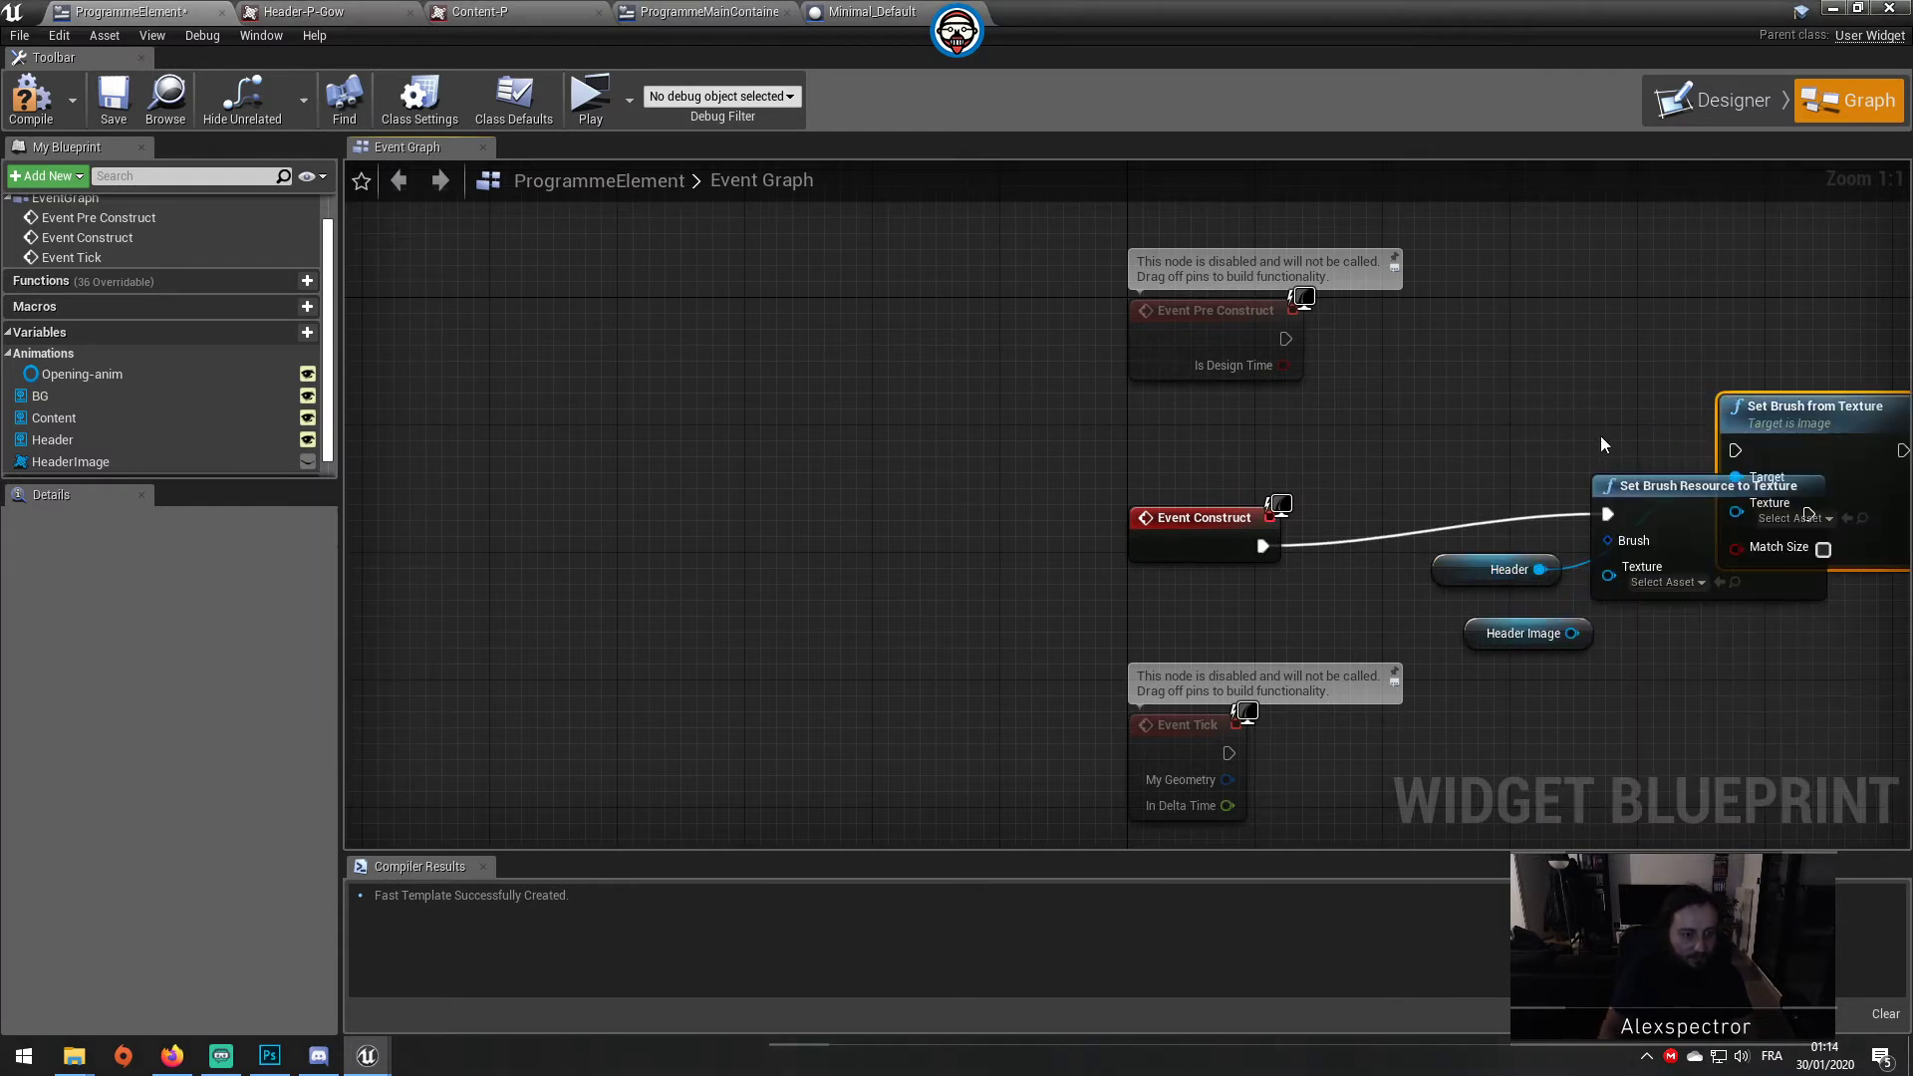
click(1654, 486)
key(Delete)
drag(1735, 451, 1261, 547)
drag(1574, 633, 1738, 503)
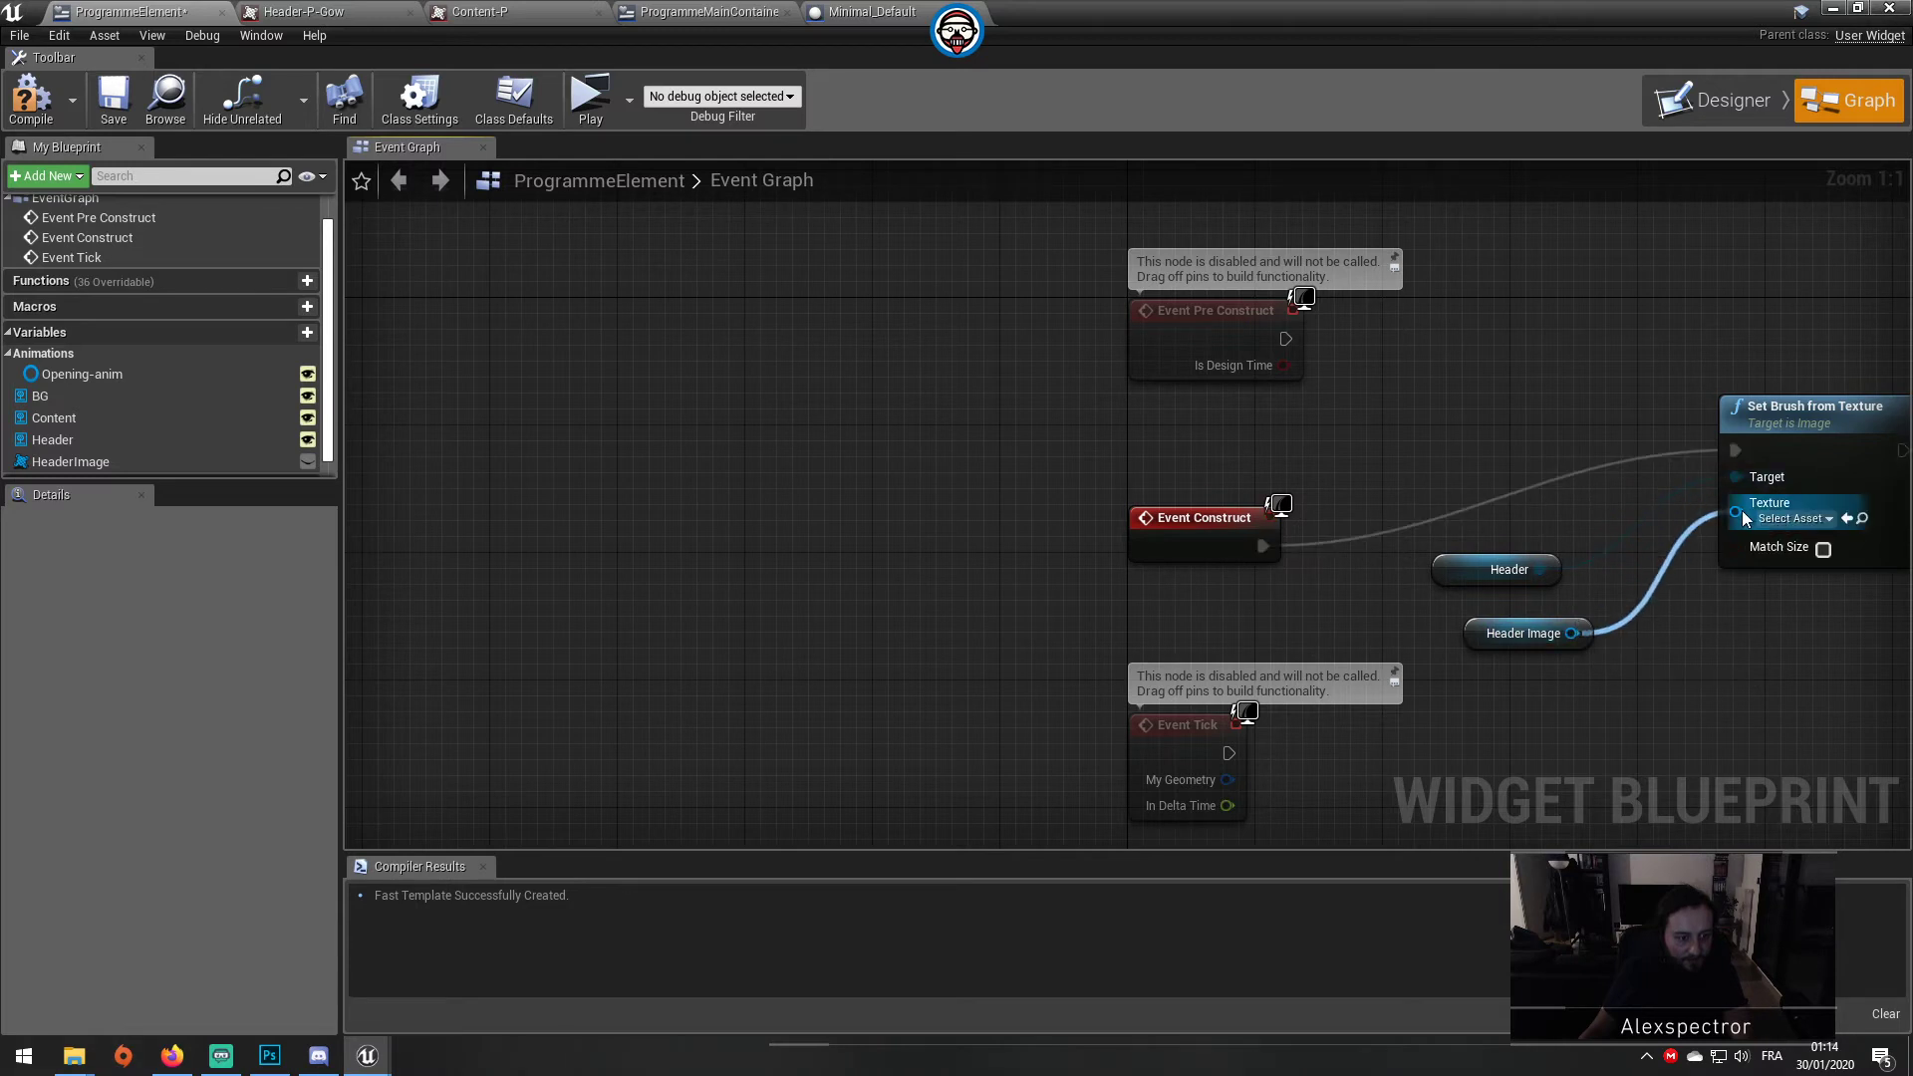
Step: Tidy the new nodes and Event Tick, then duplicate the Set Brush from Texture node
mouse_move(1797, 345)
mouse_down()
mouse_move(1704, 590)
mouse_move(1425, 658)
mouse_move(1457, 712)
mouse_up()
drag(1691, 571, 1611, 588)
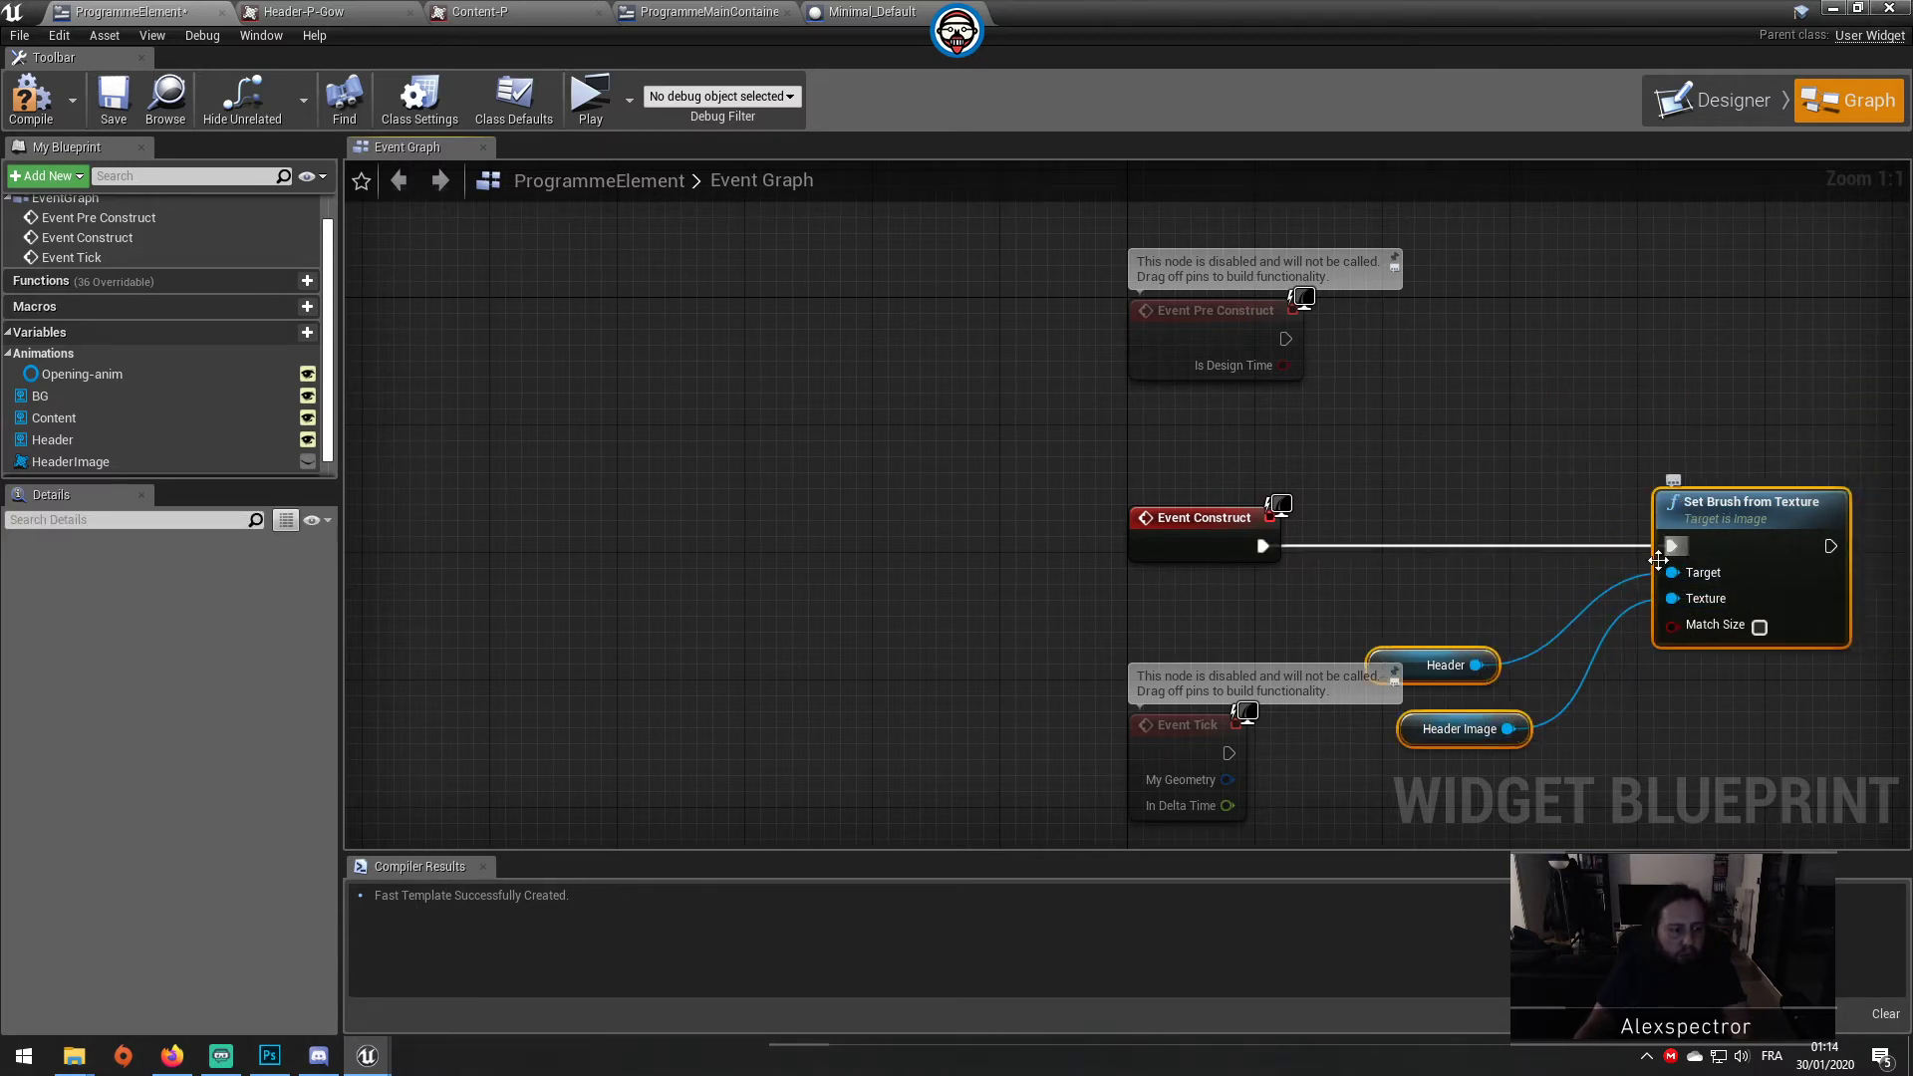
right_drag(1574, 753, 1659, 559)
click(1659, 559)
click(1260, 598)
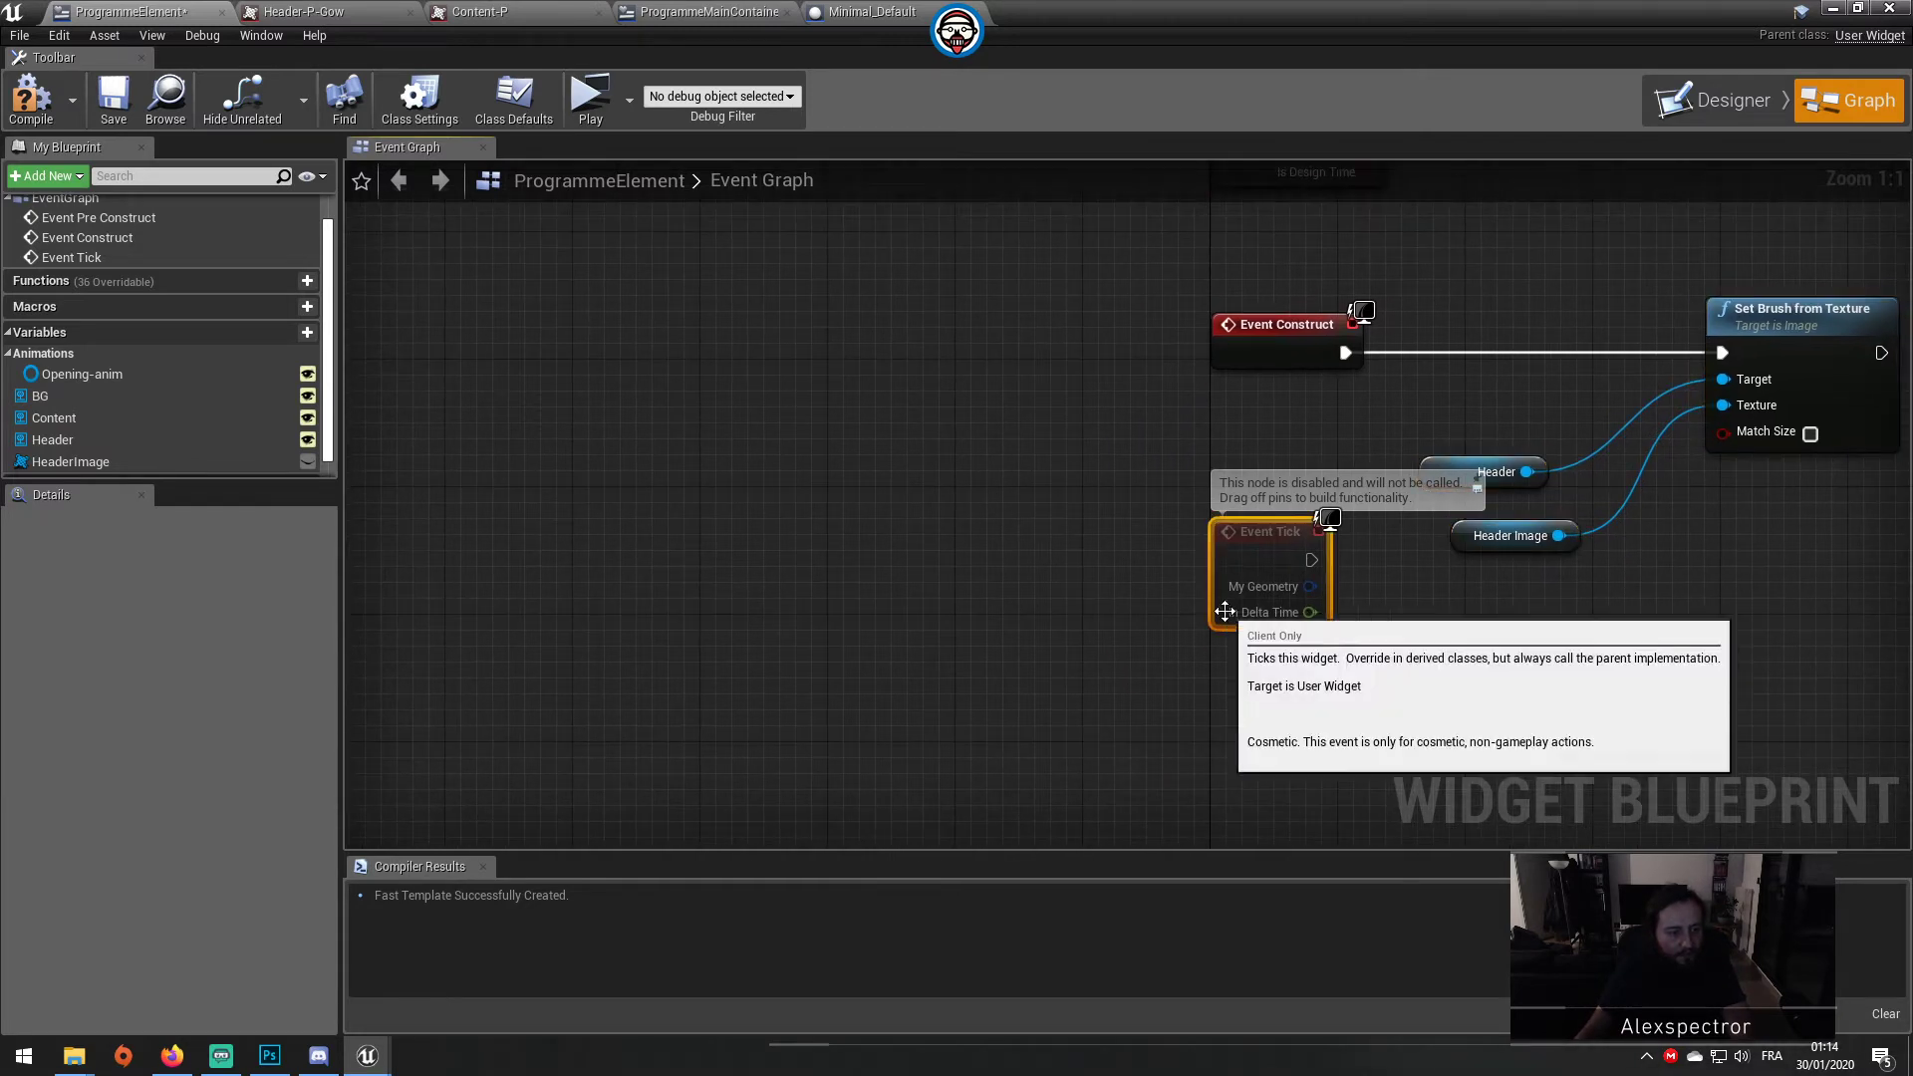
right_drag(1148, 442, 933, 474)
drag(1046, 598, 1046, 582)
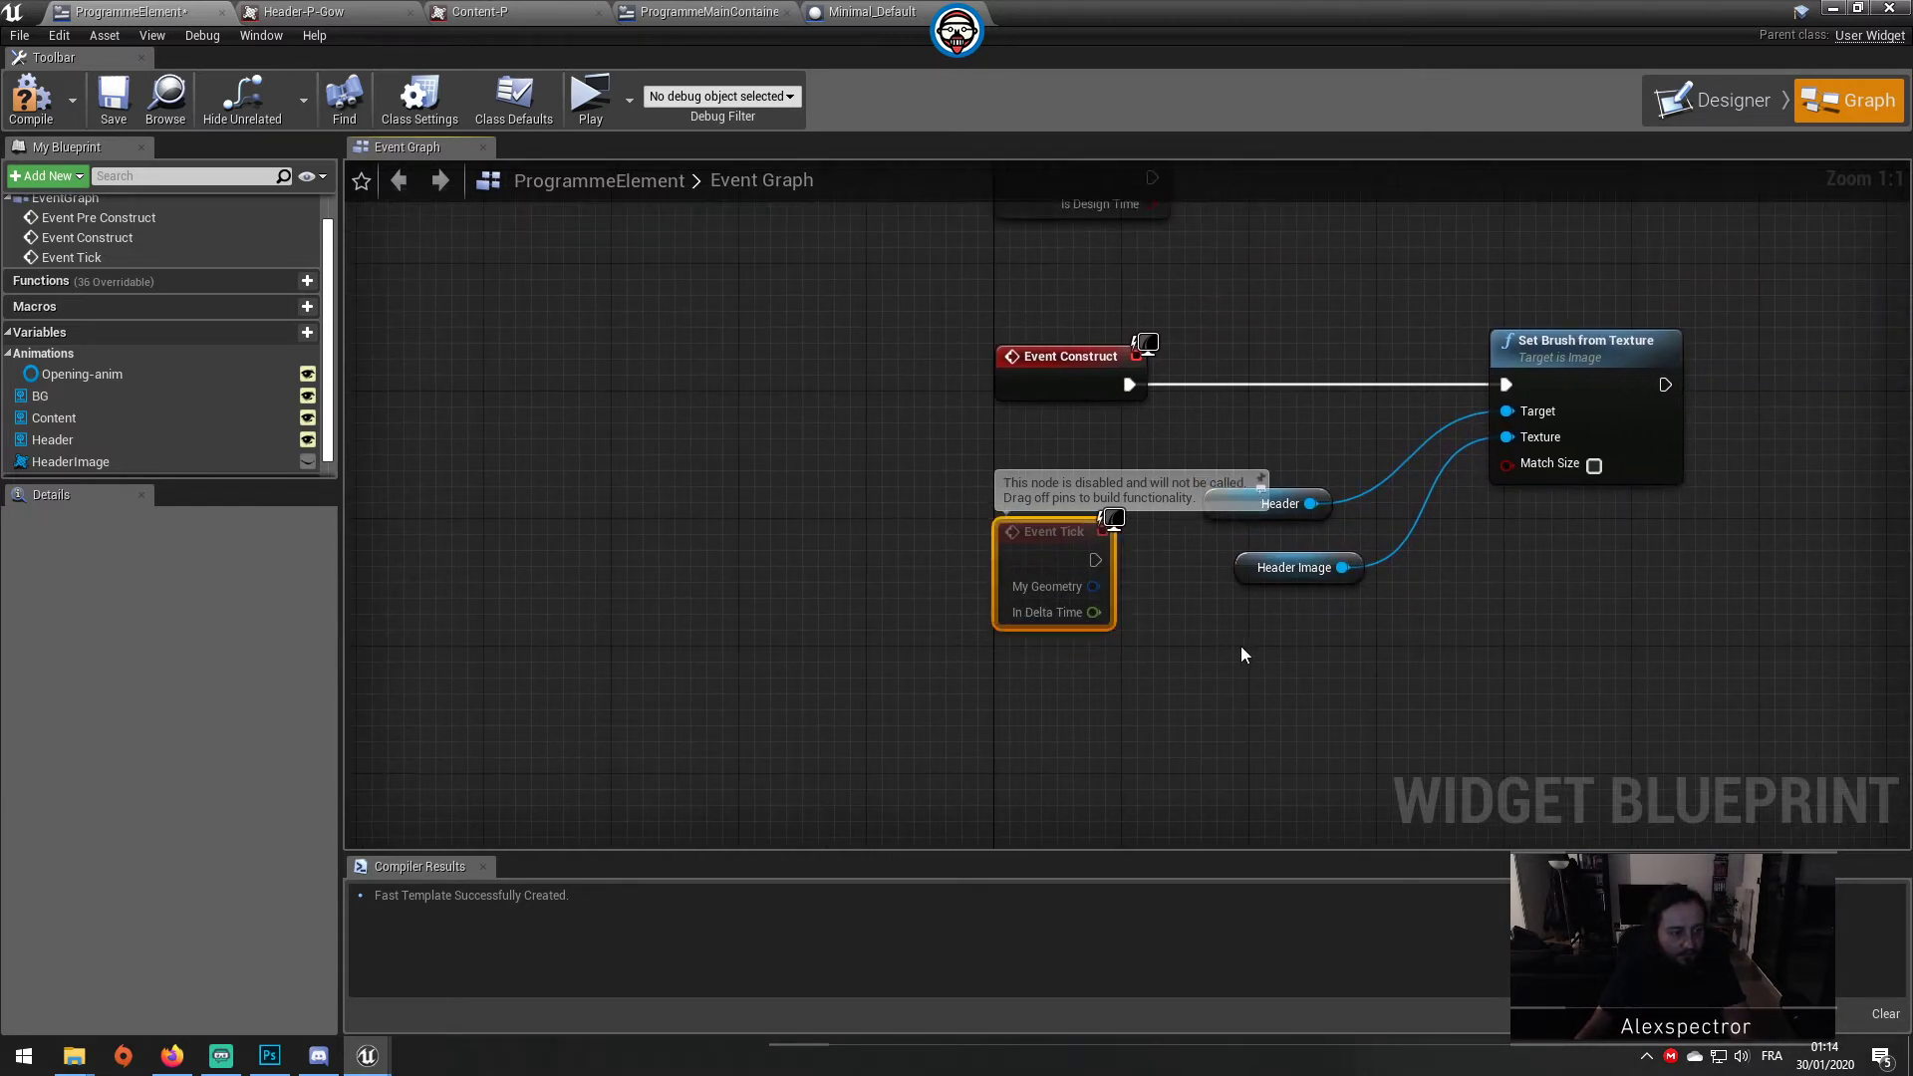
right_drag(1242, 655, 1060, 708)
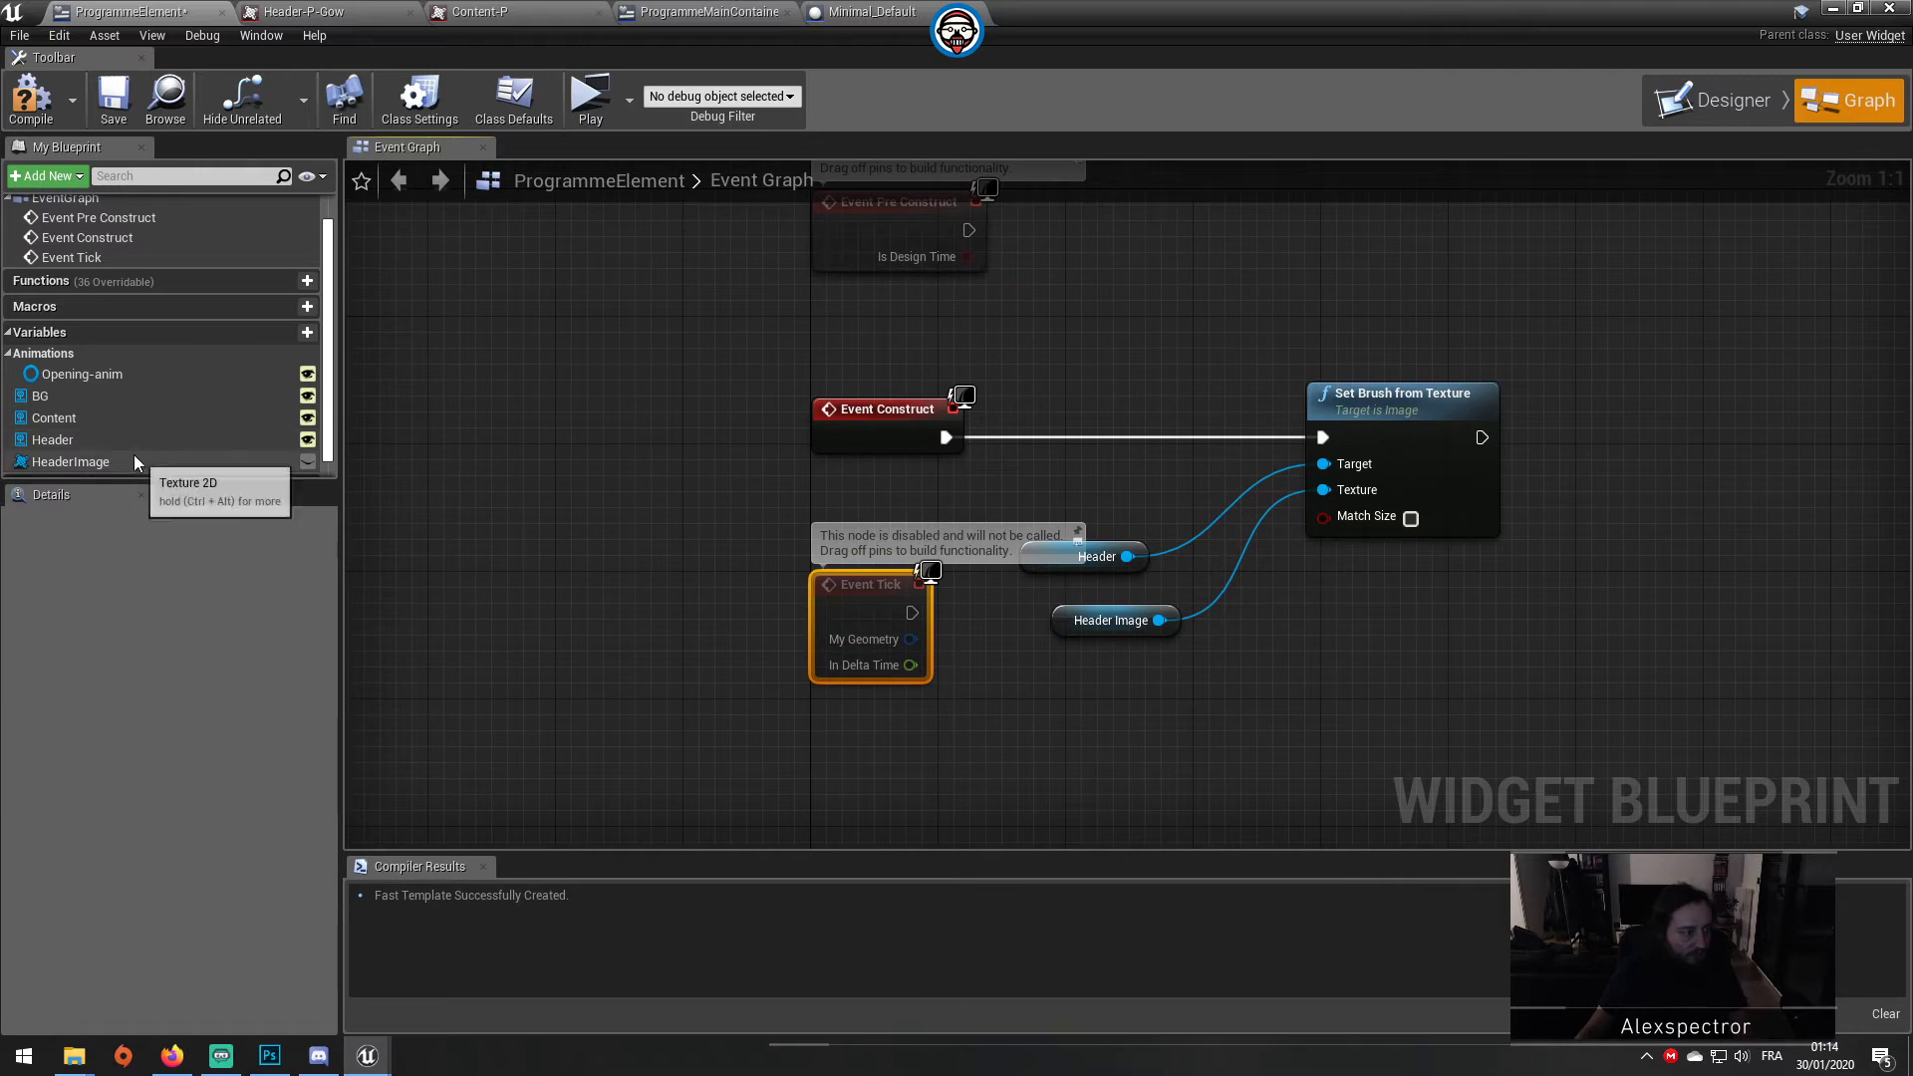
click(1412, 408)
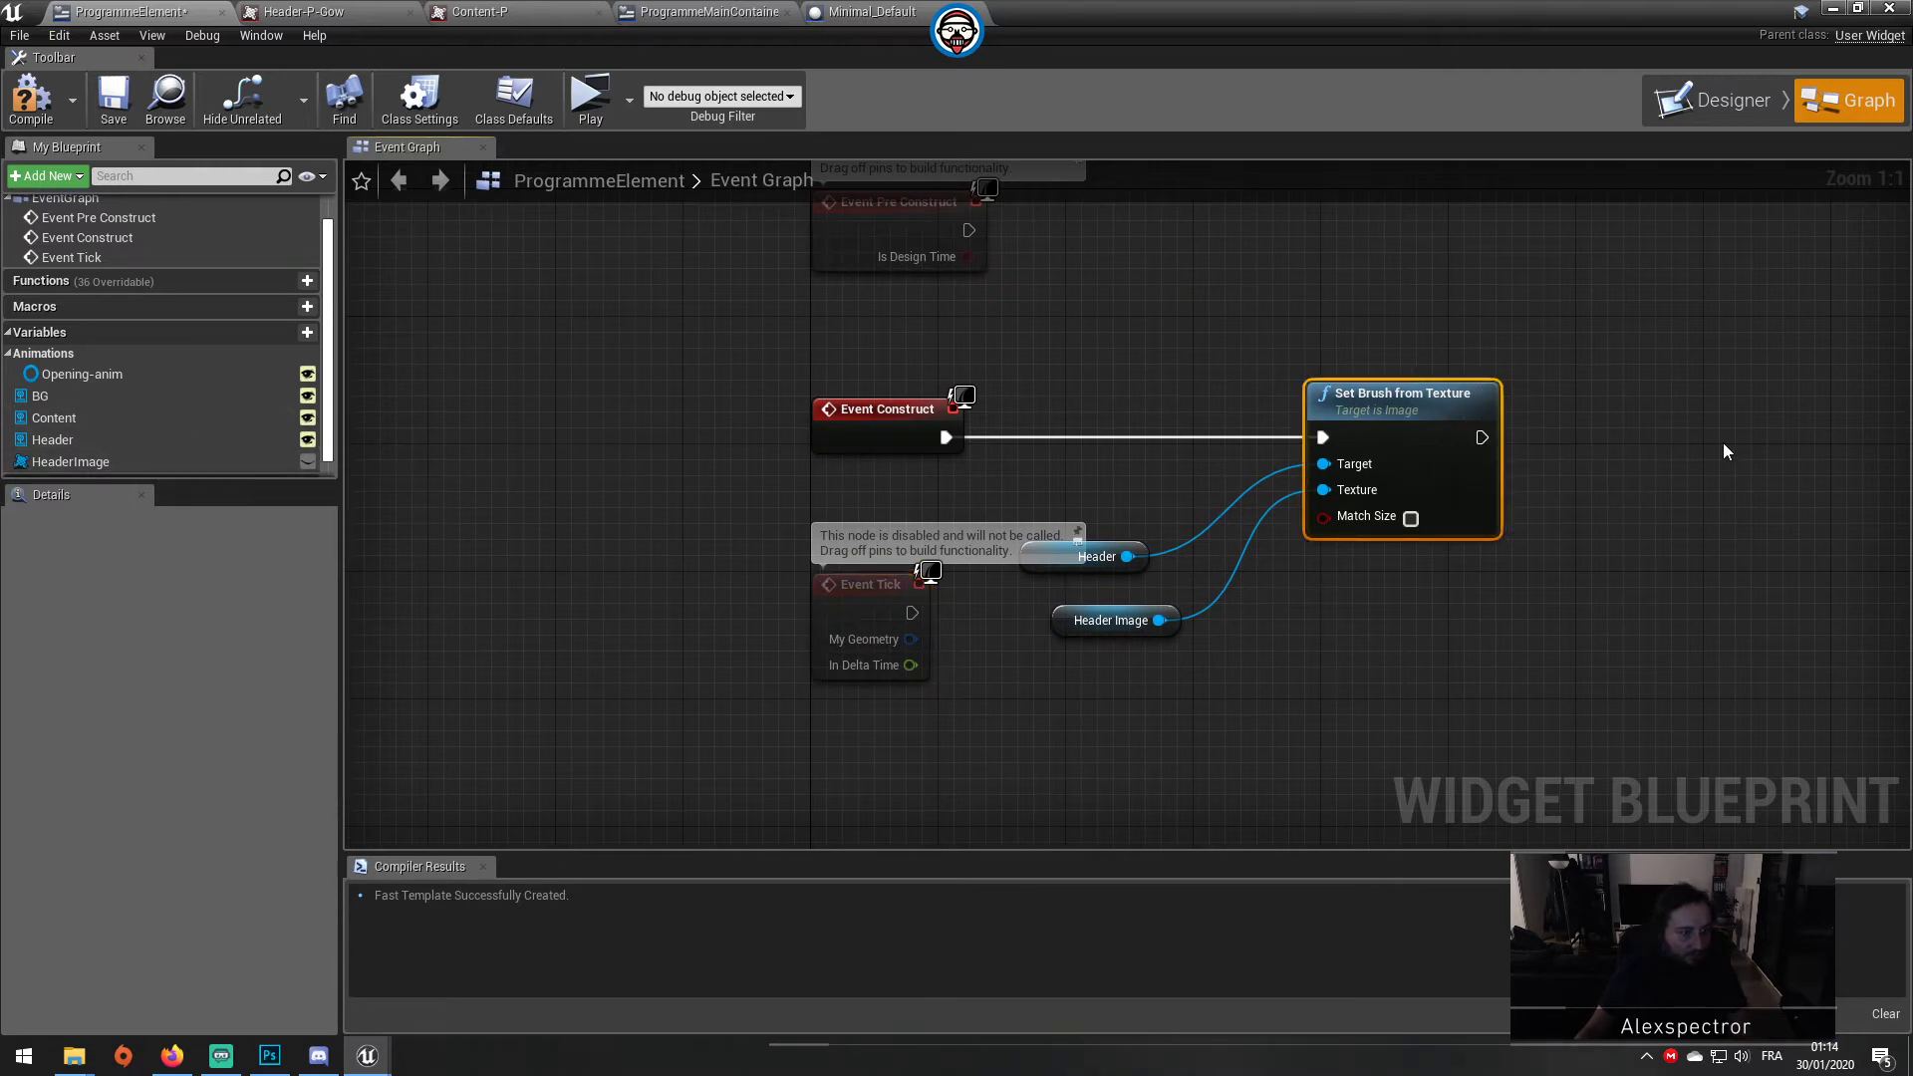
right_drag(1786, 465, 1477, 456)
key(ctrl+c)
key(ctrl+v)
Step: Chain the copied brush node after the first and give it a Content getter
drag(1174, 430, 1477, 477)
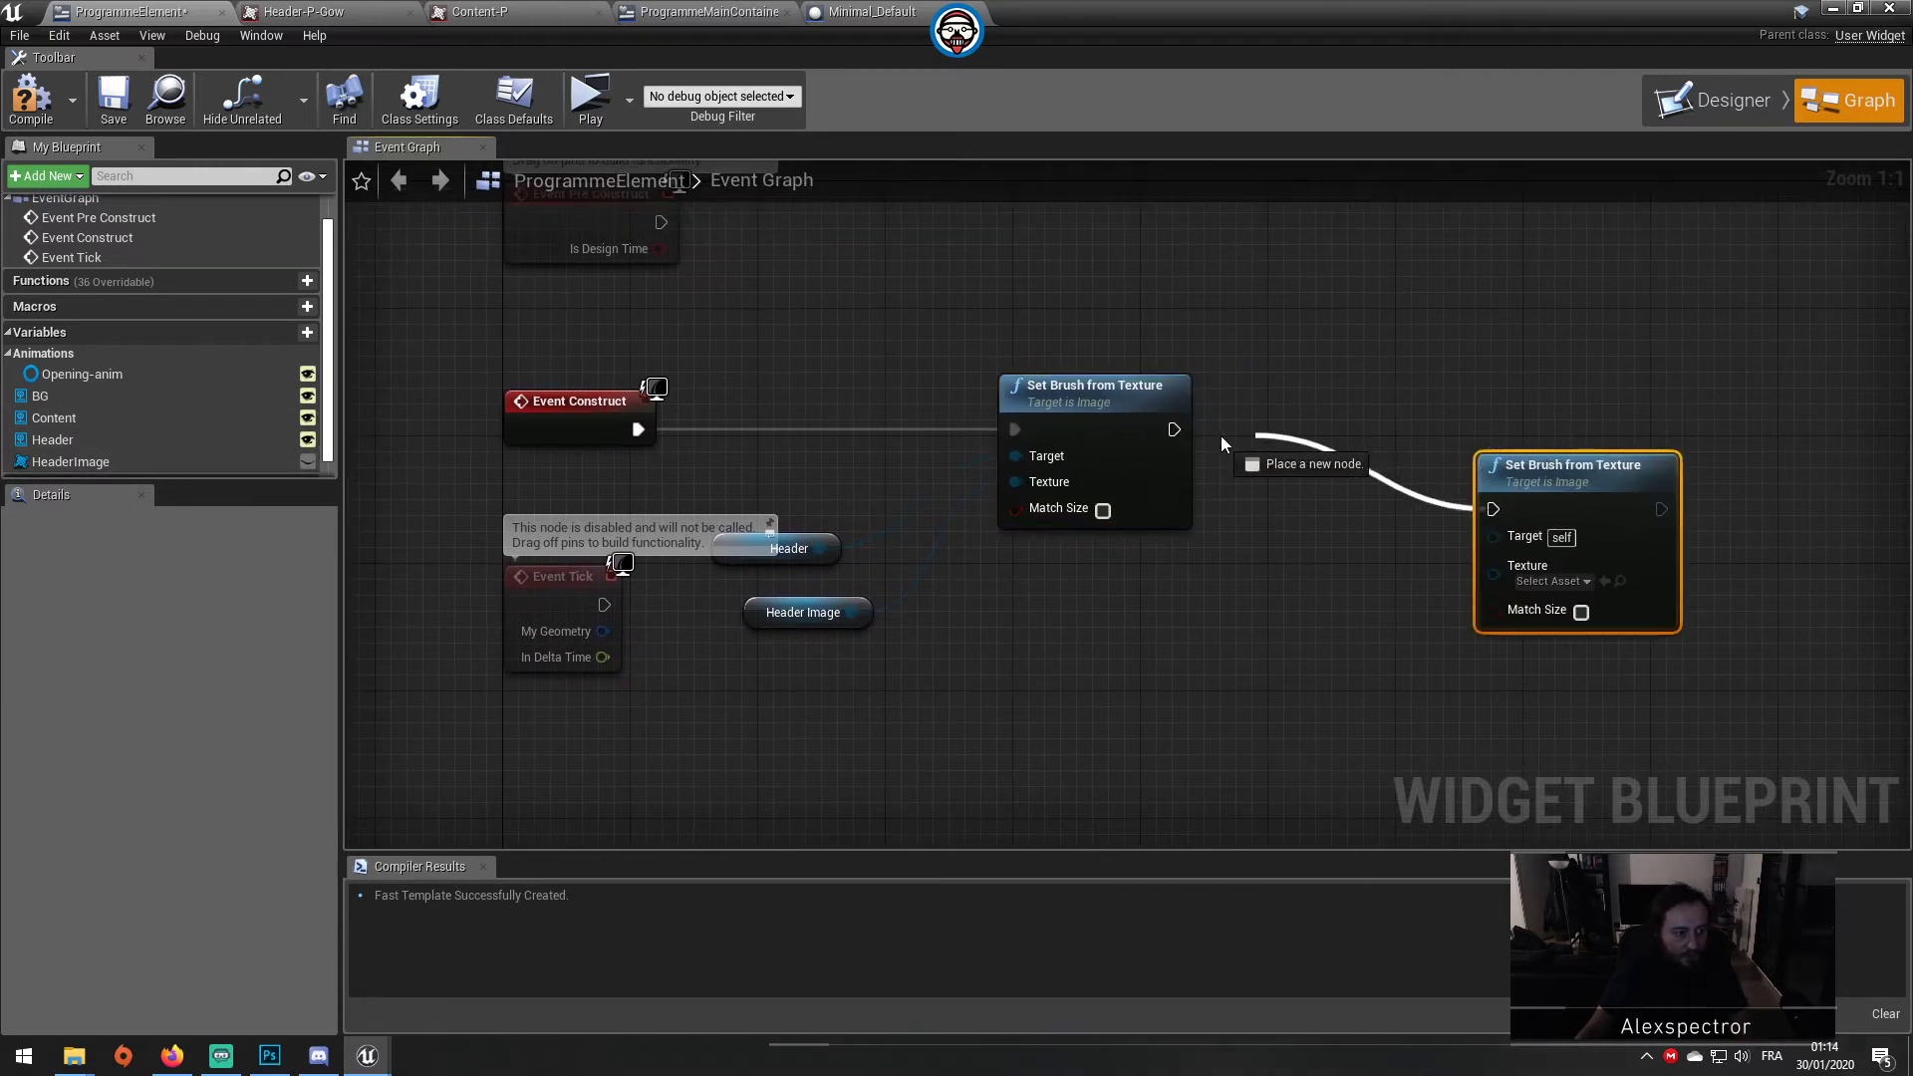
drag(1574, 423, 1569, 382)
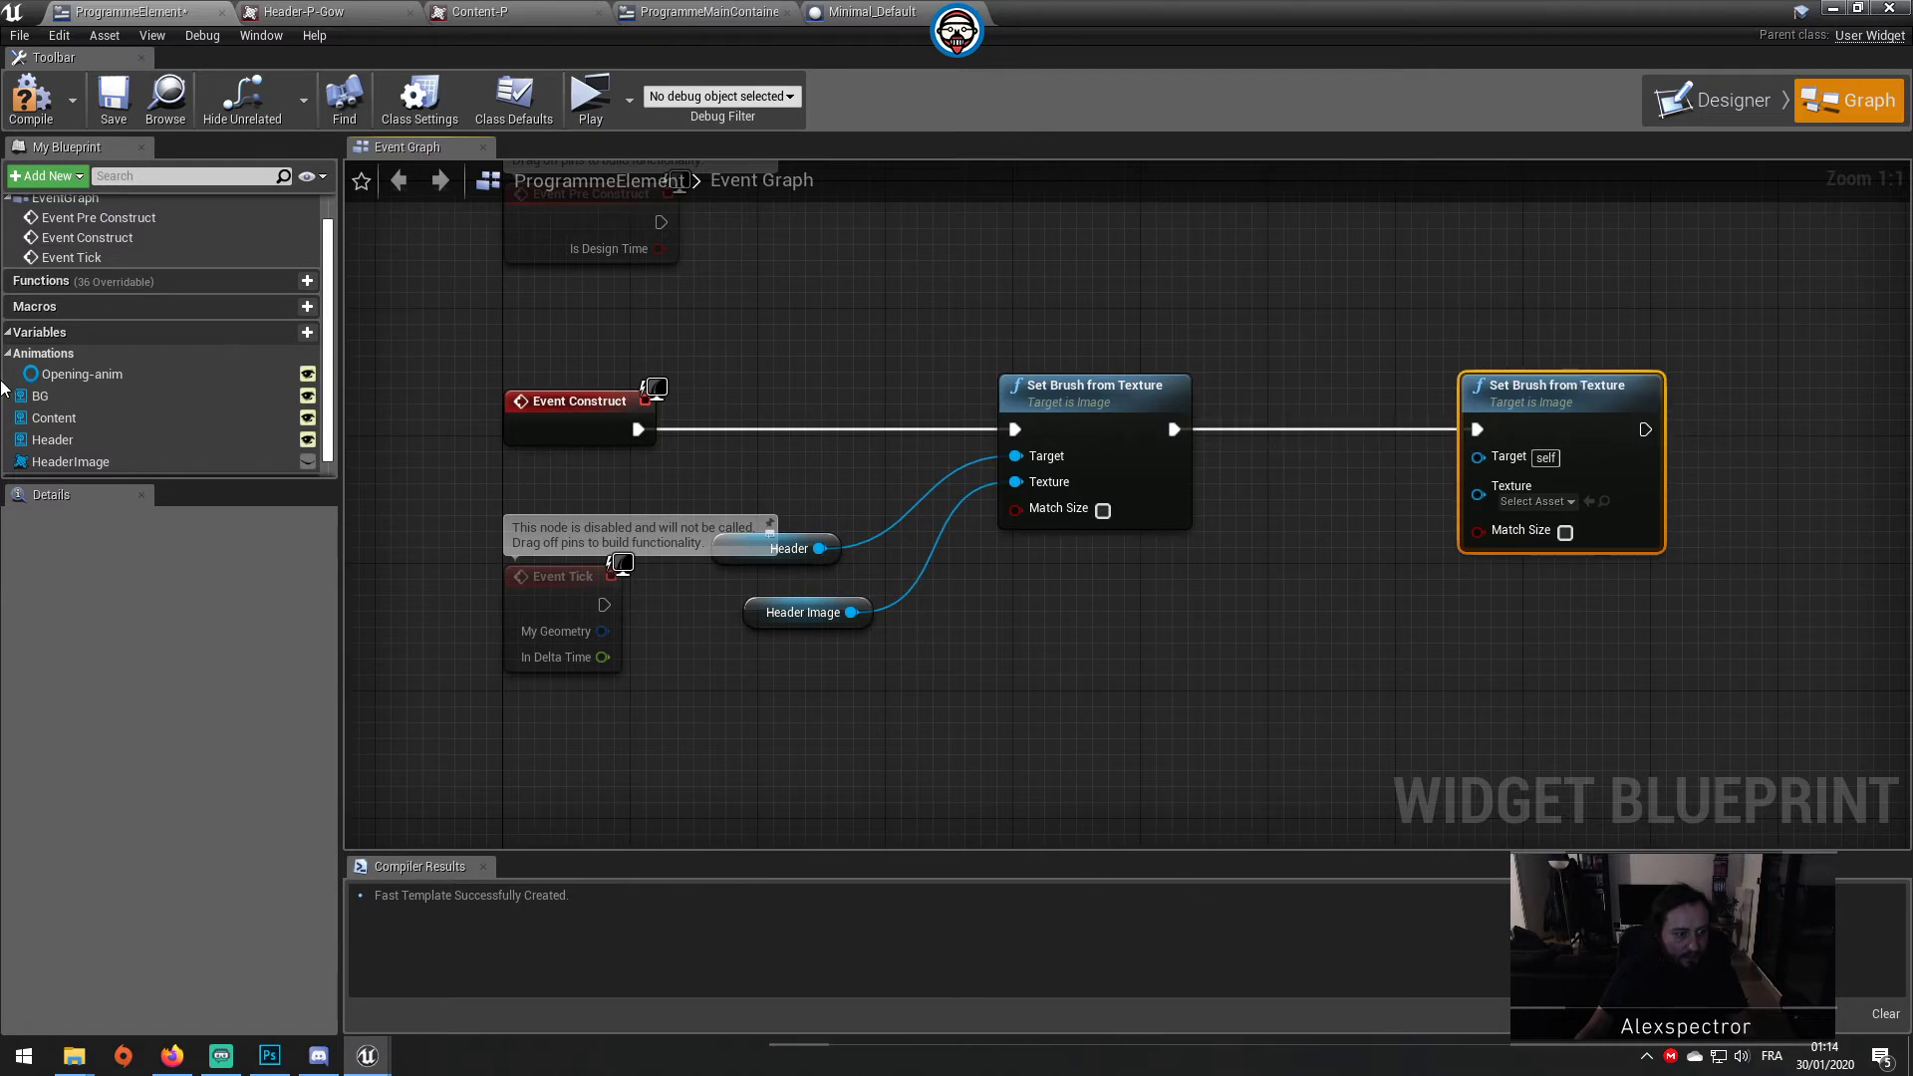
mouse_move(54, 417)
mouse_down()
mouse_move(1145, 610)
mouse_move(1478, 458)
mouse_up()
click(1246, 638)
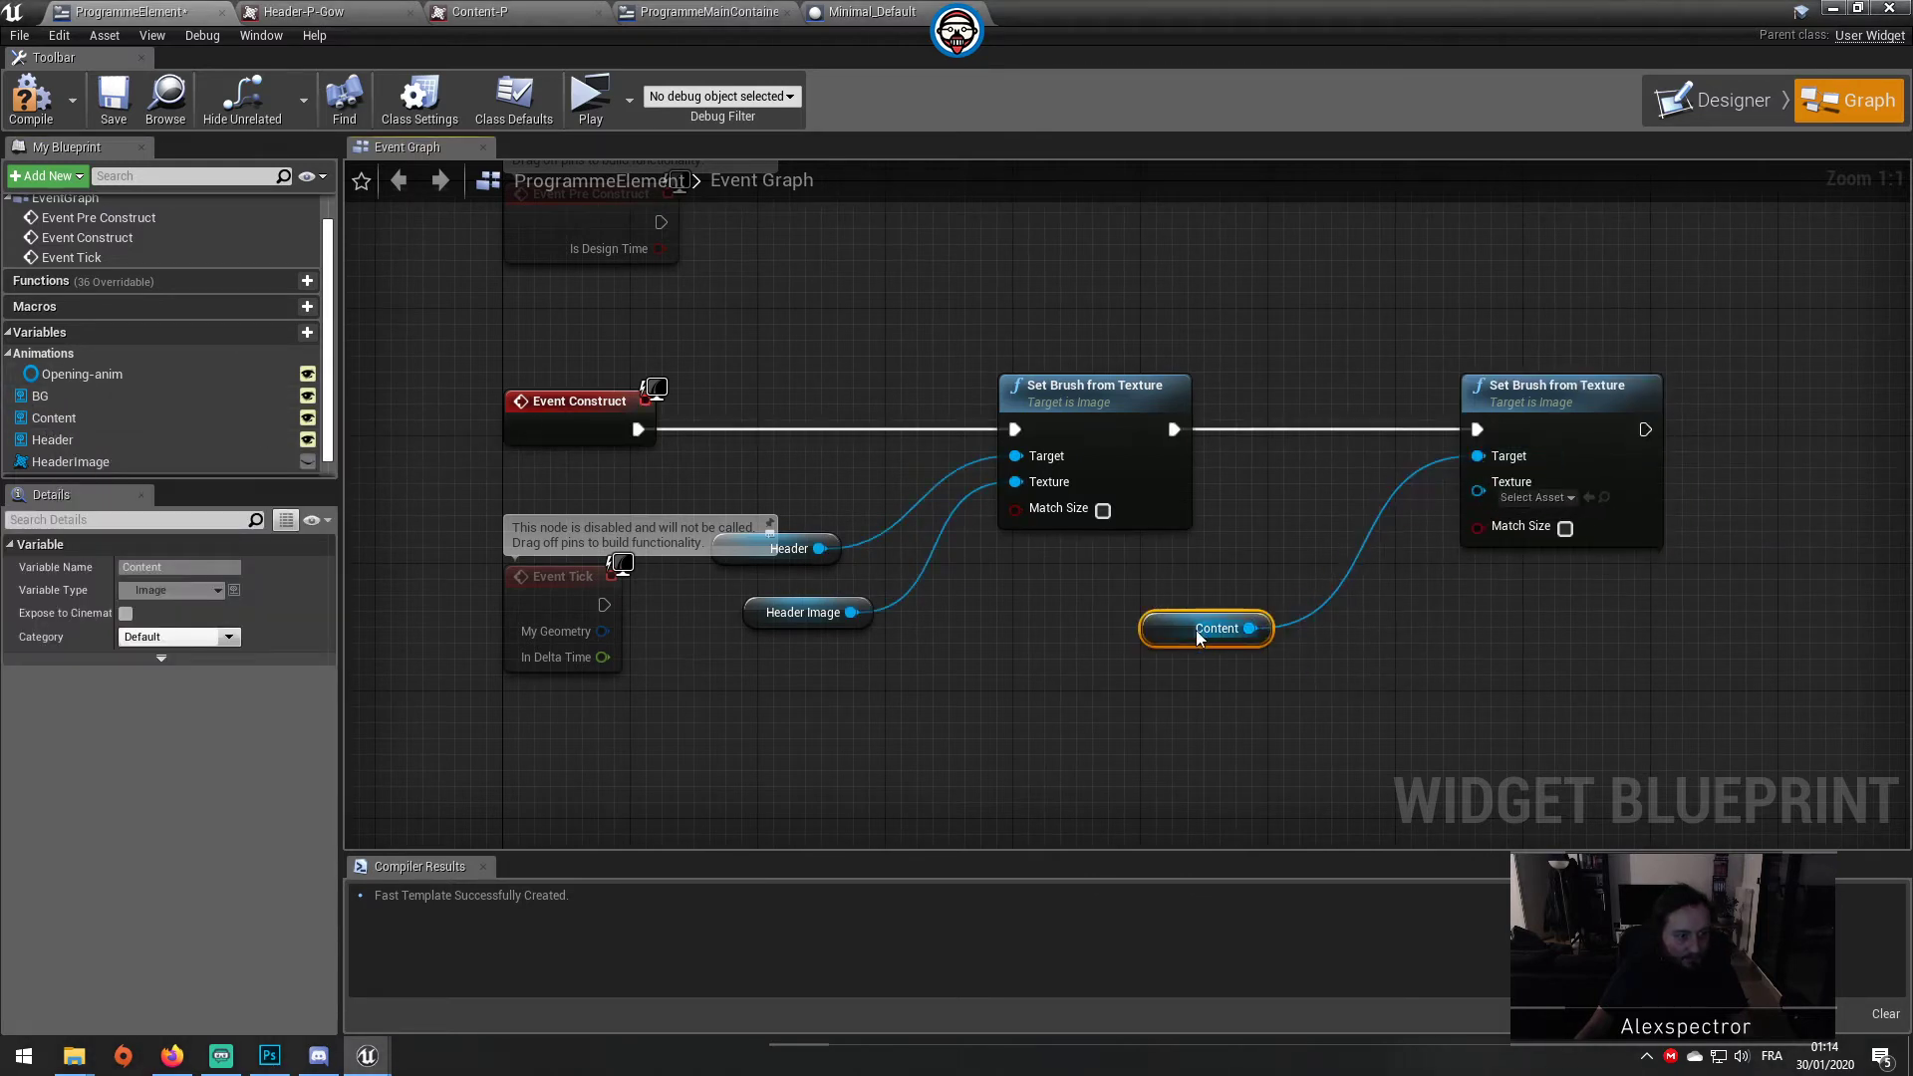
drag(1180, 628, 1257, 548)
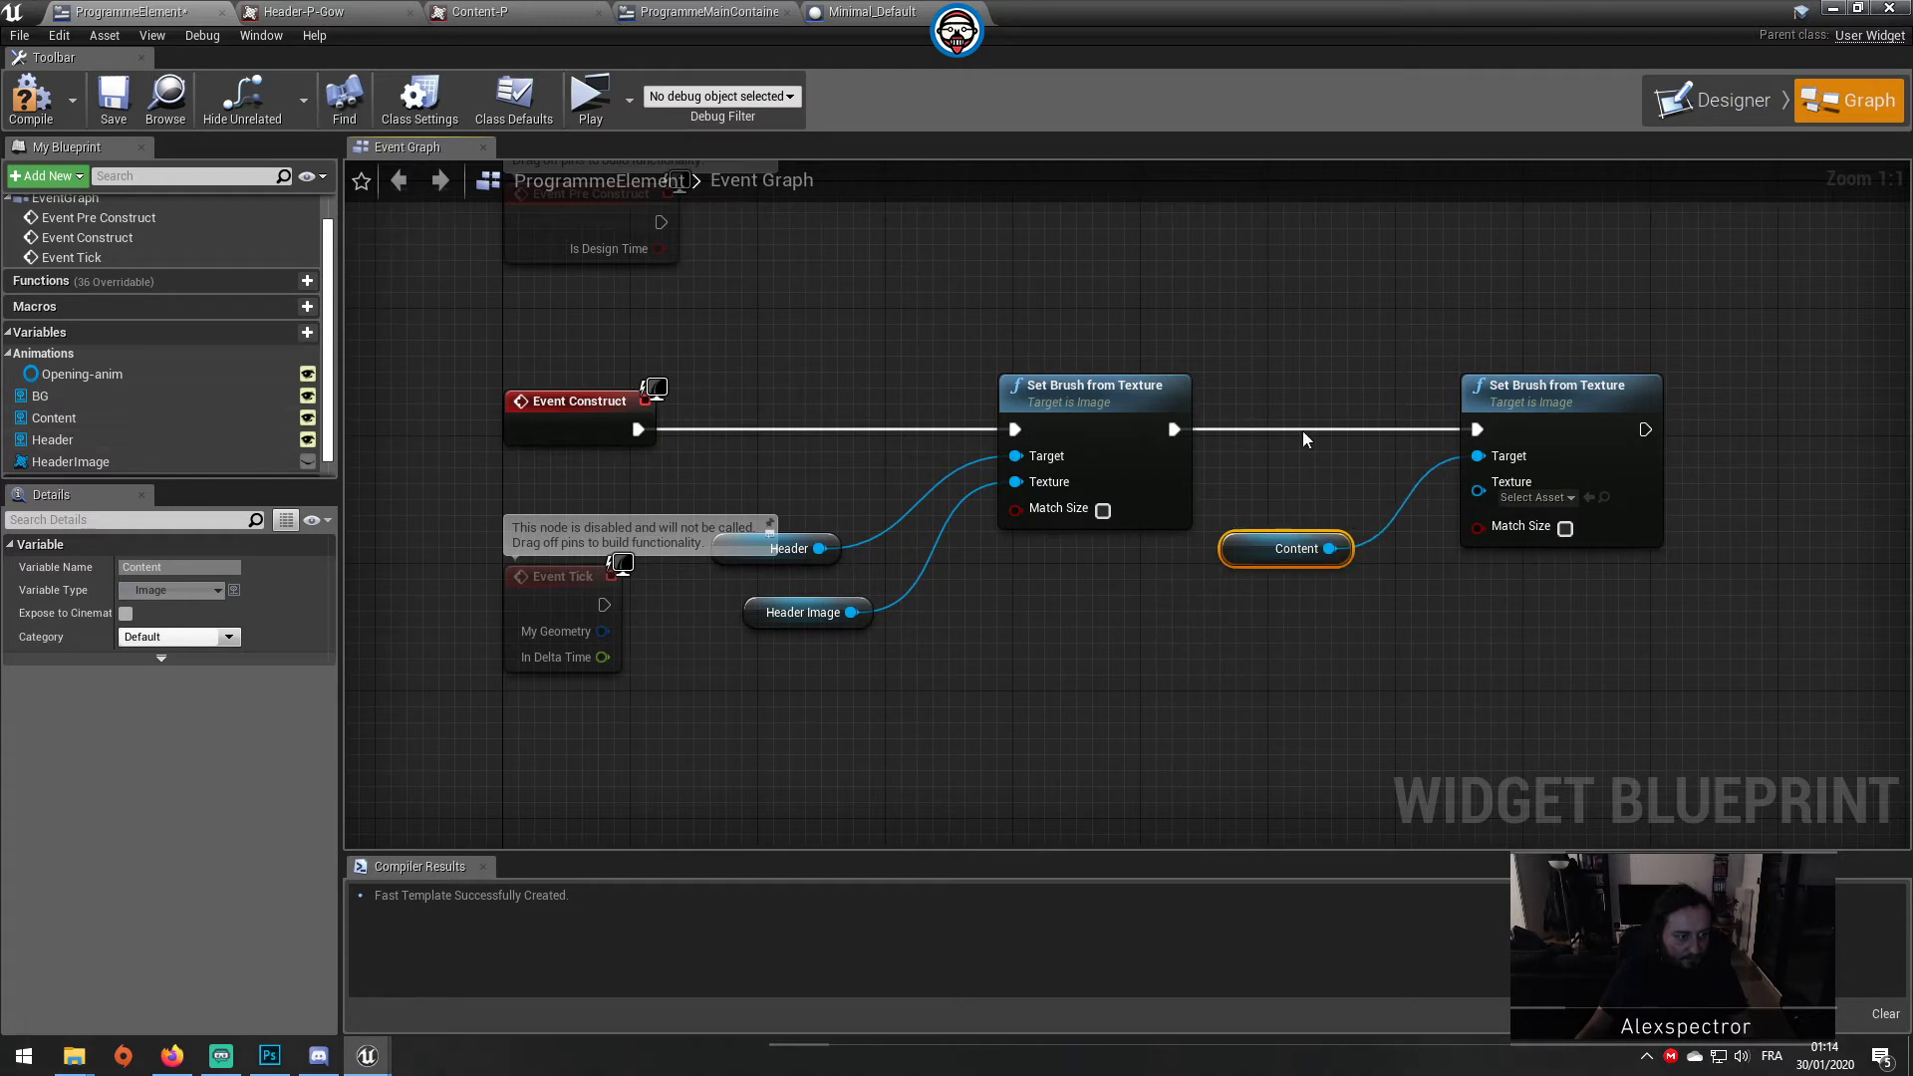
Step: Paste a third Set Brush from Texture node, chain it, and target BG
right_drag(1714, 382, 1417, 375)
key(ctrl+v)
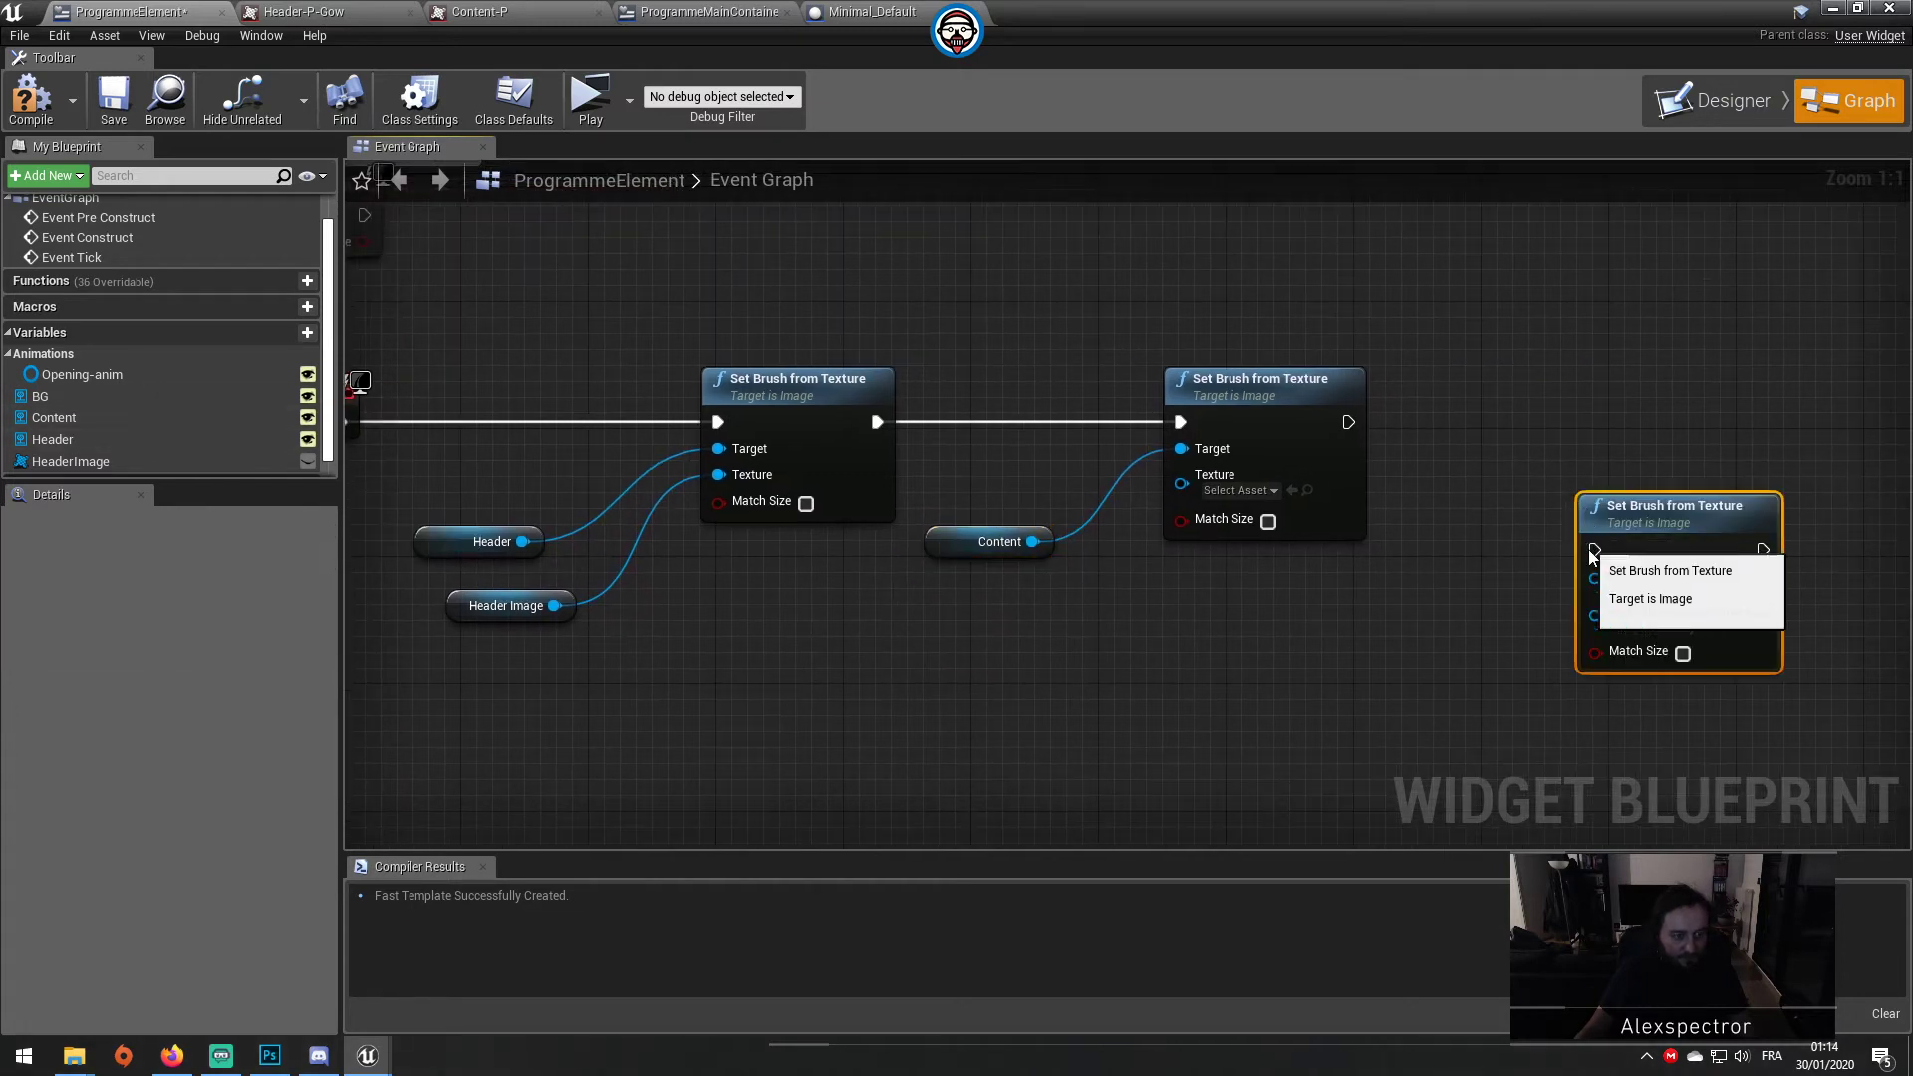
drag(1595, 550, 1349, 422)
drag(1674, 508, 1722, 380)
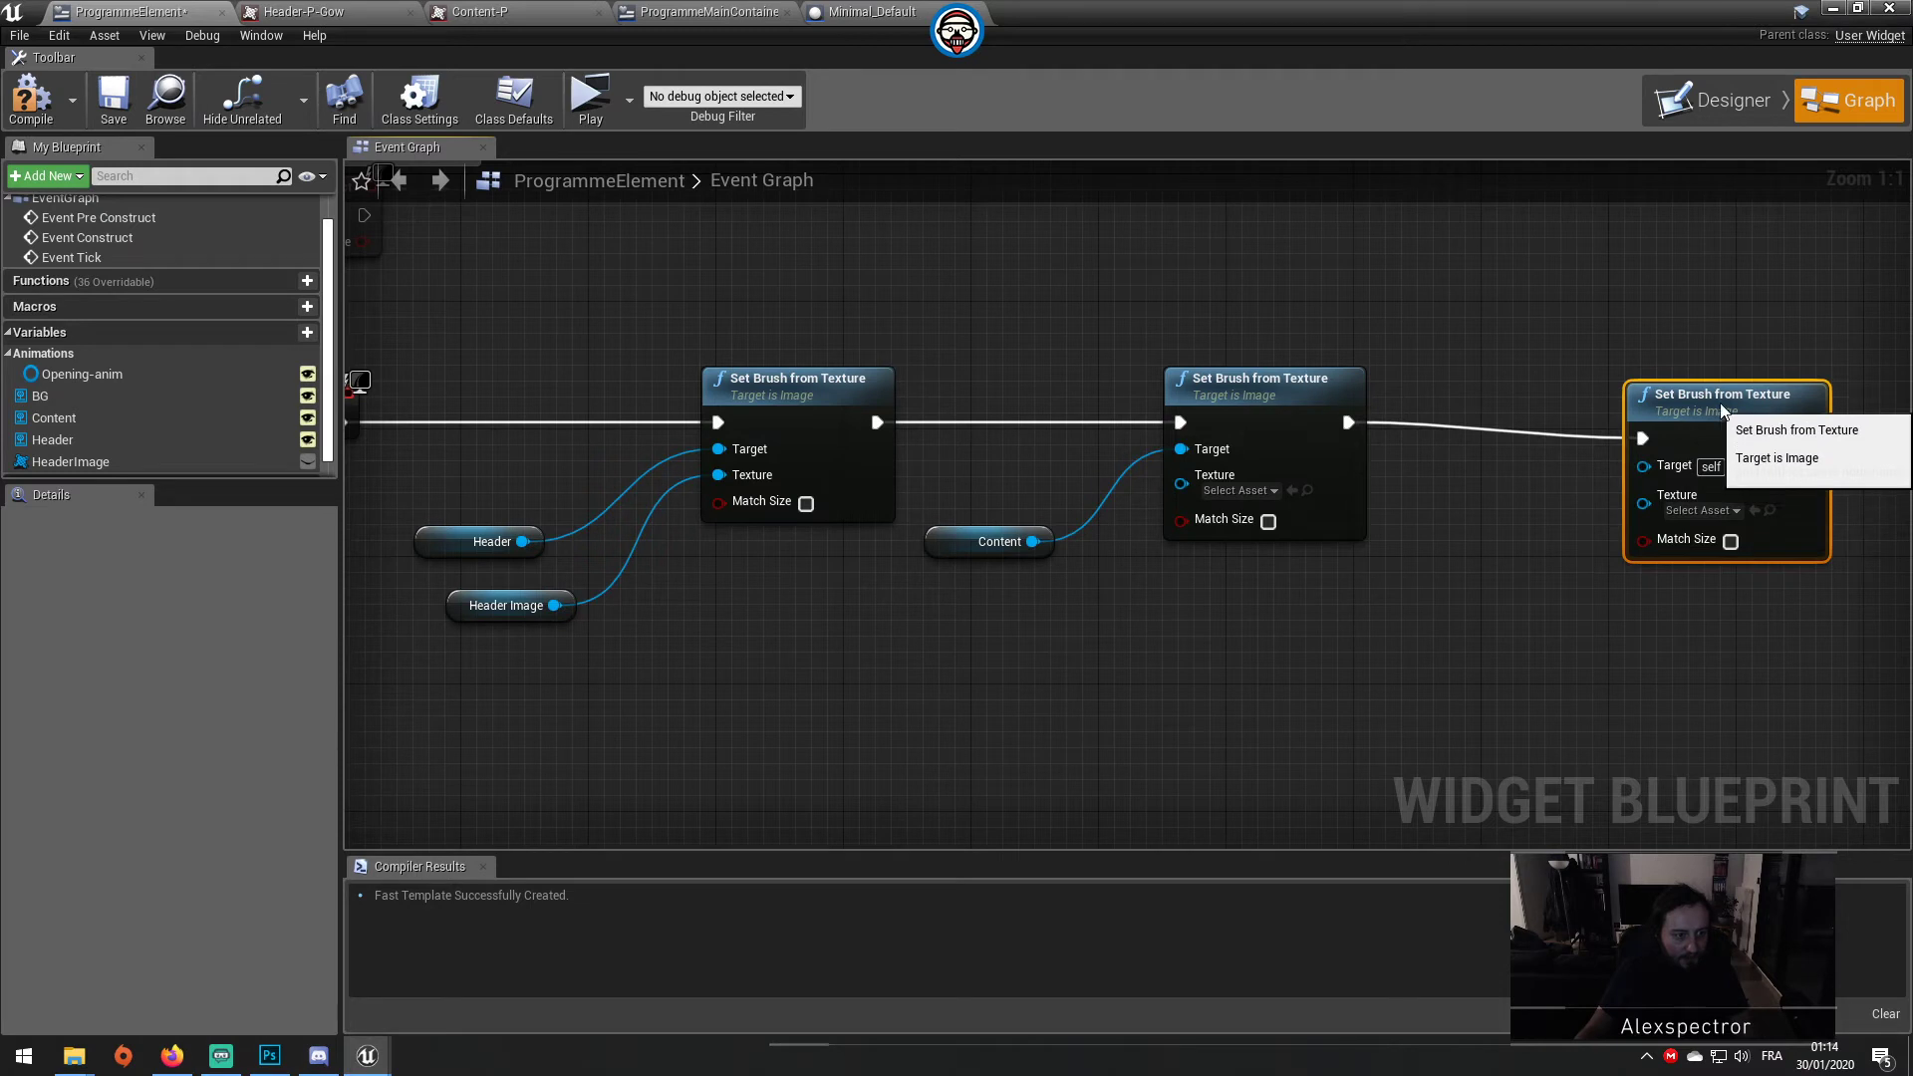
ctrl+drag(40, 395, 1435, 642)
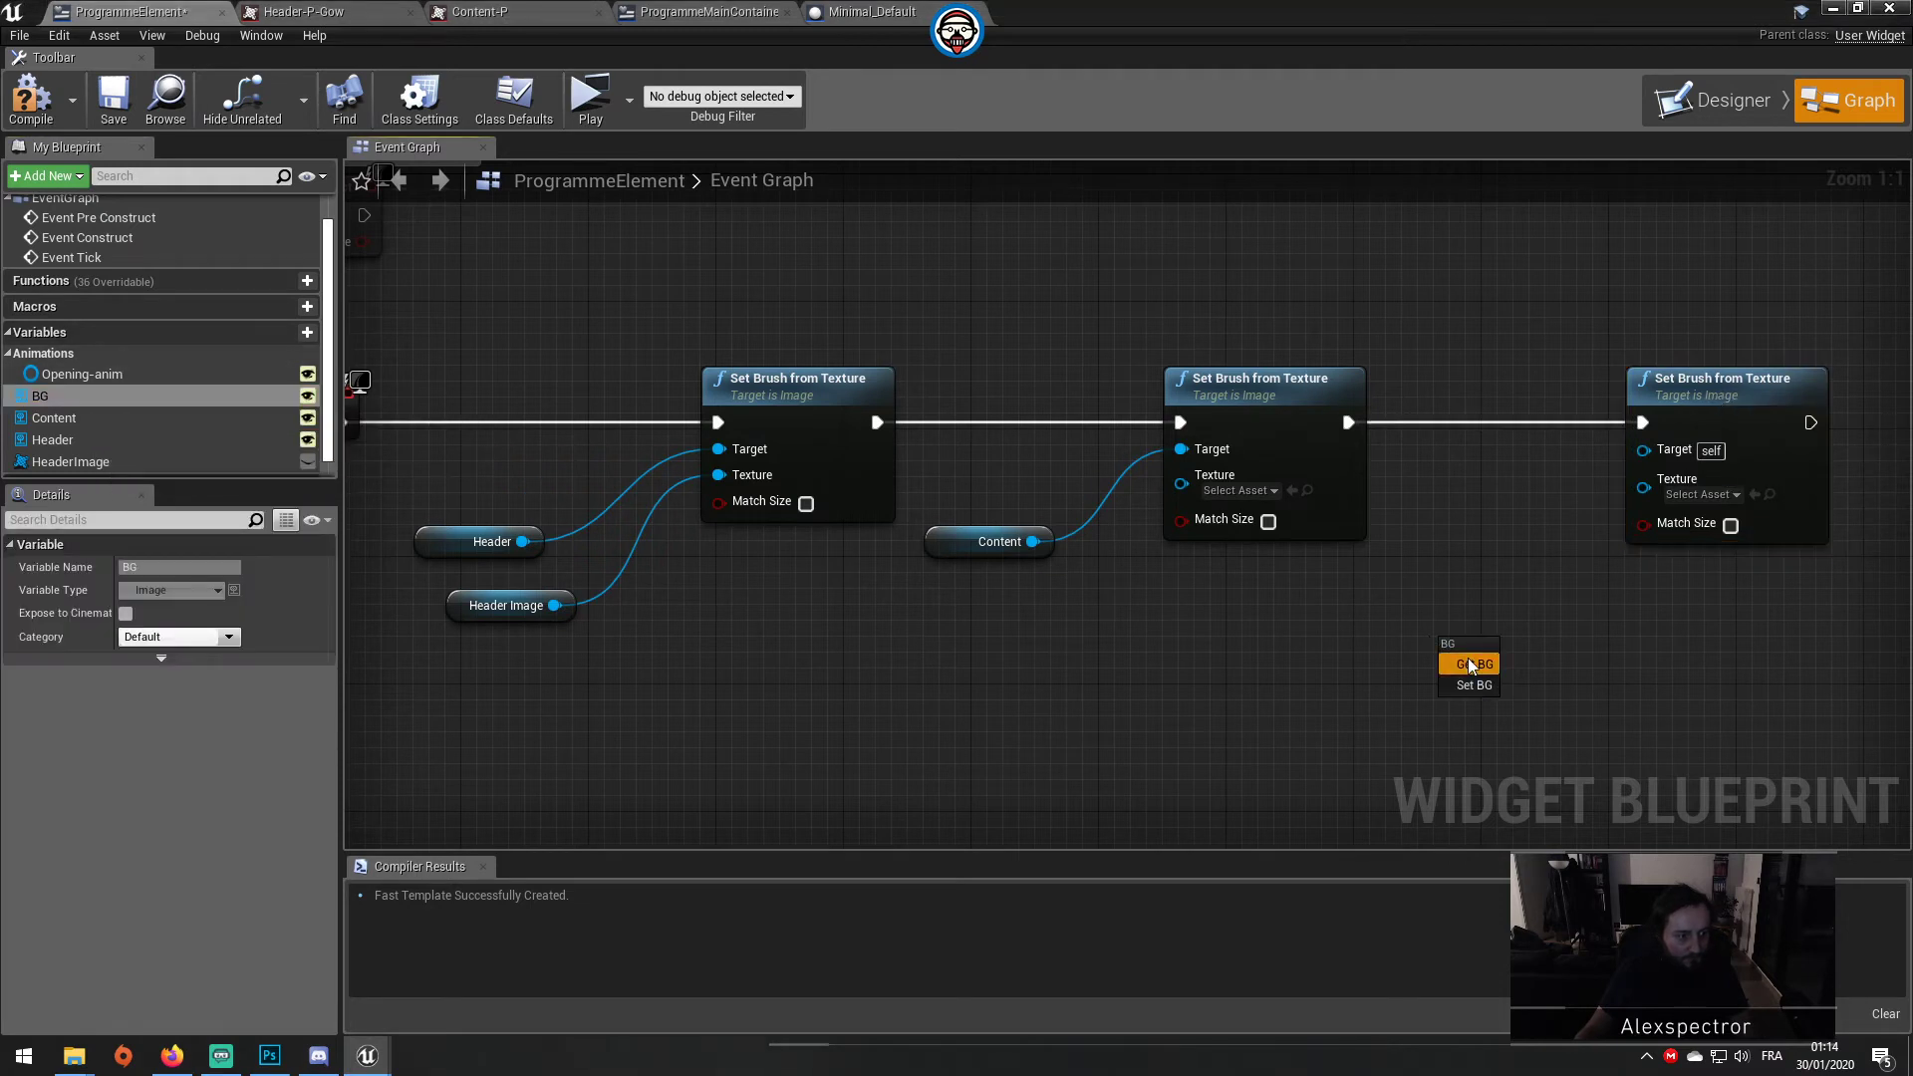
mouse_move(1644, 450)
mouse_down()
mouse_move(1543, 653)
mouse_move(1443, 525)
mouse_up()
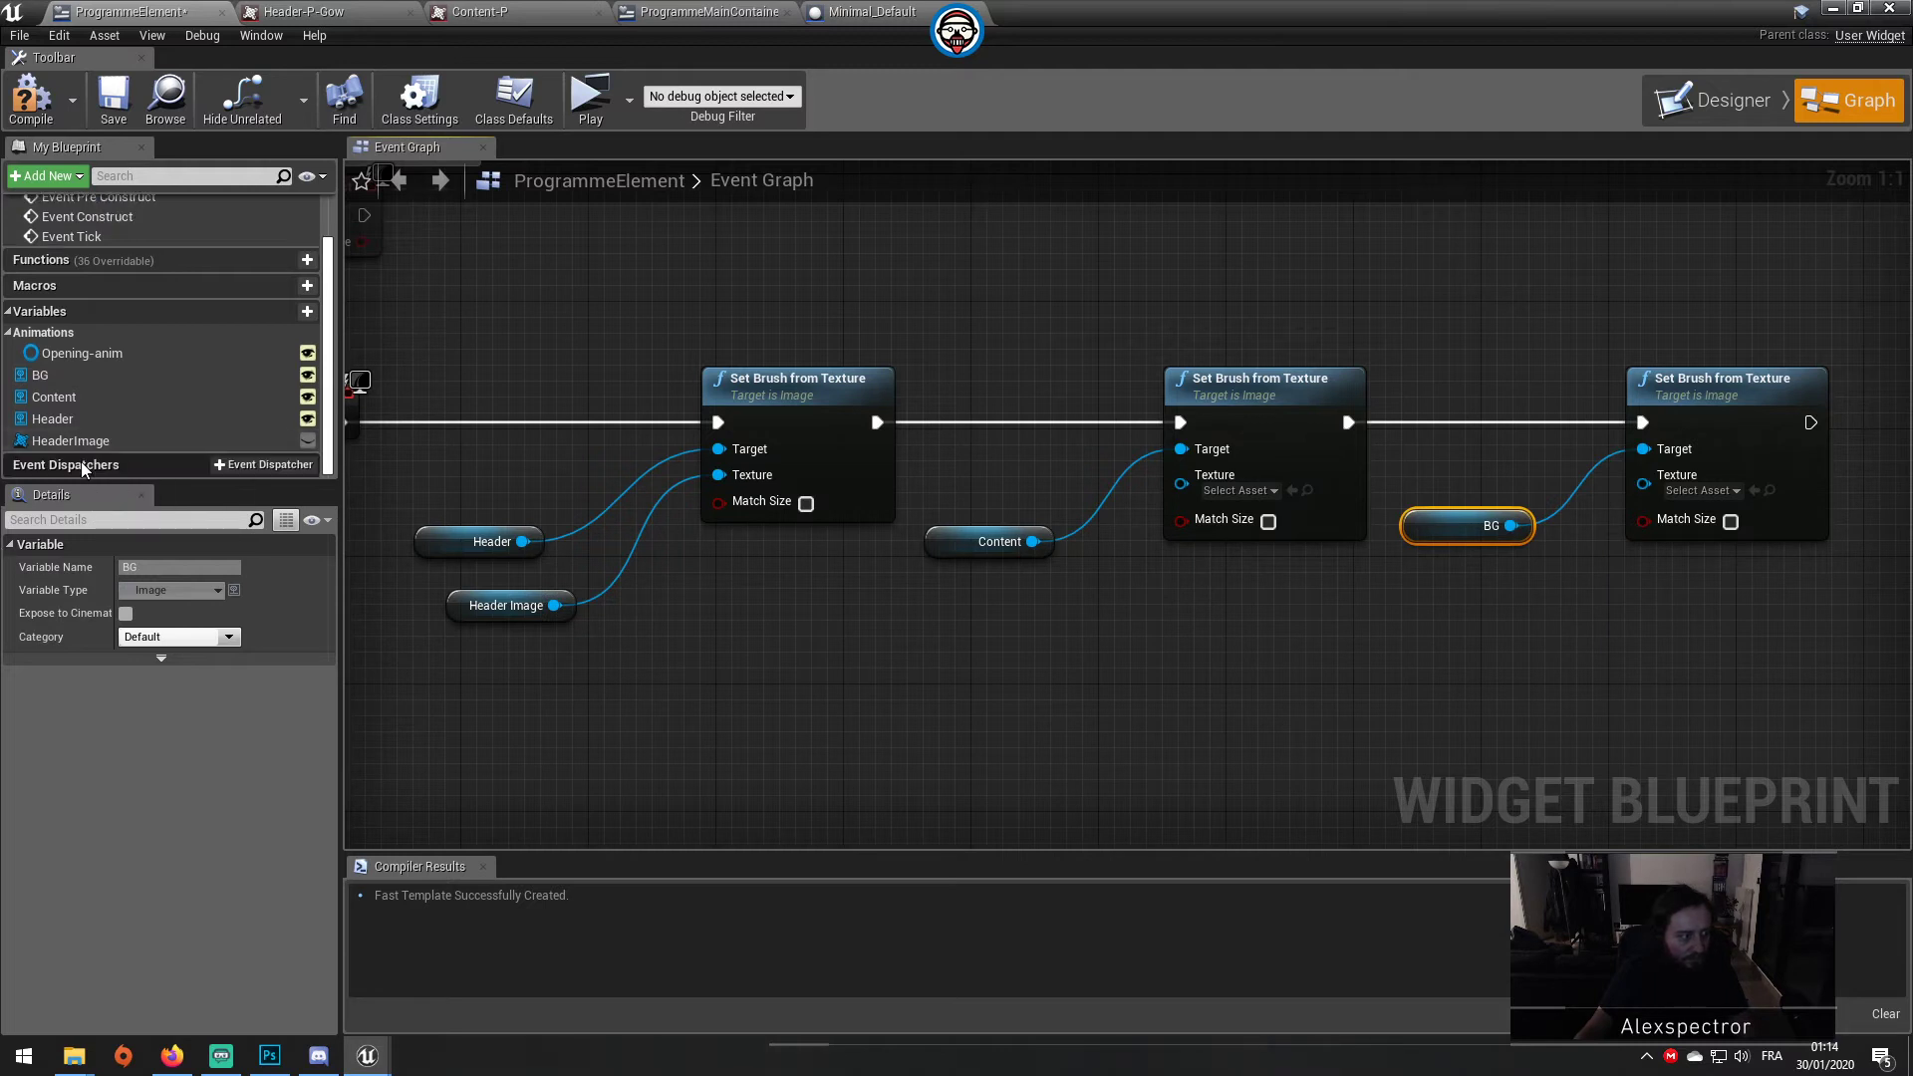
Step: Make HeaderImage editable per instance and add a new macro
scroll(81, 463, down, 1)
click(108, 446)
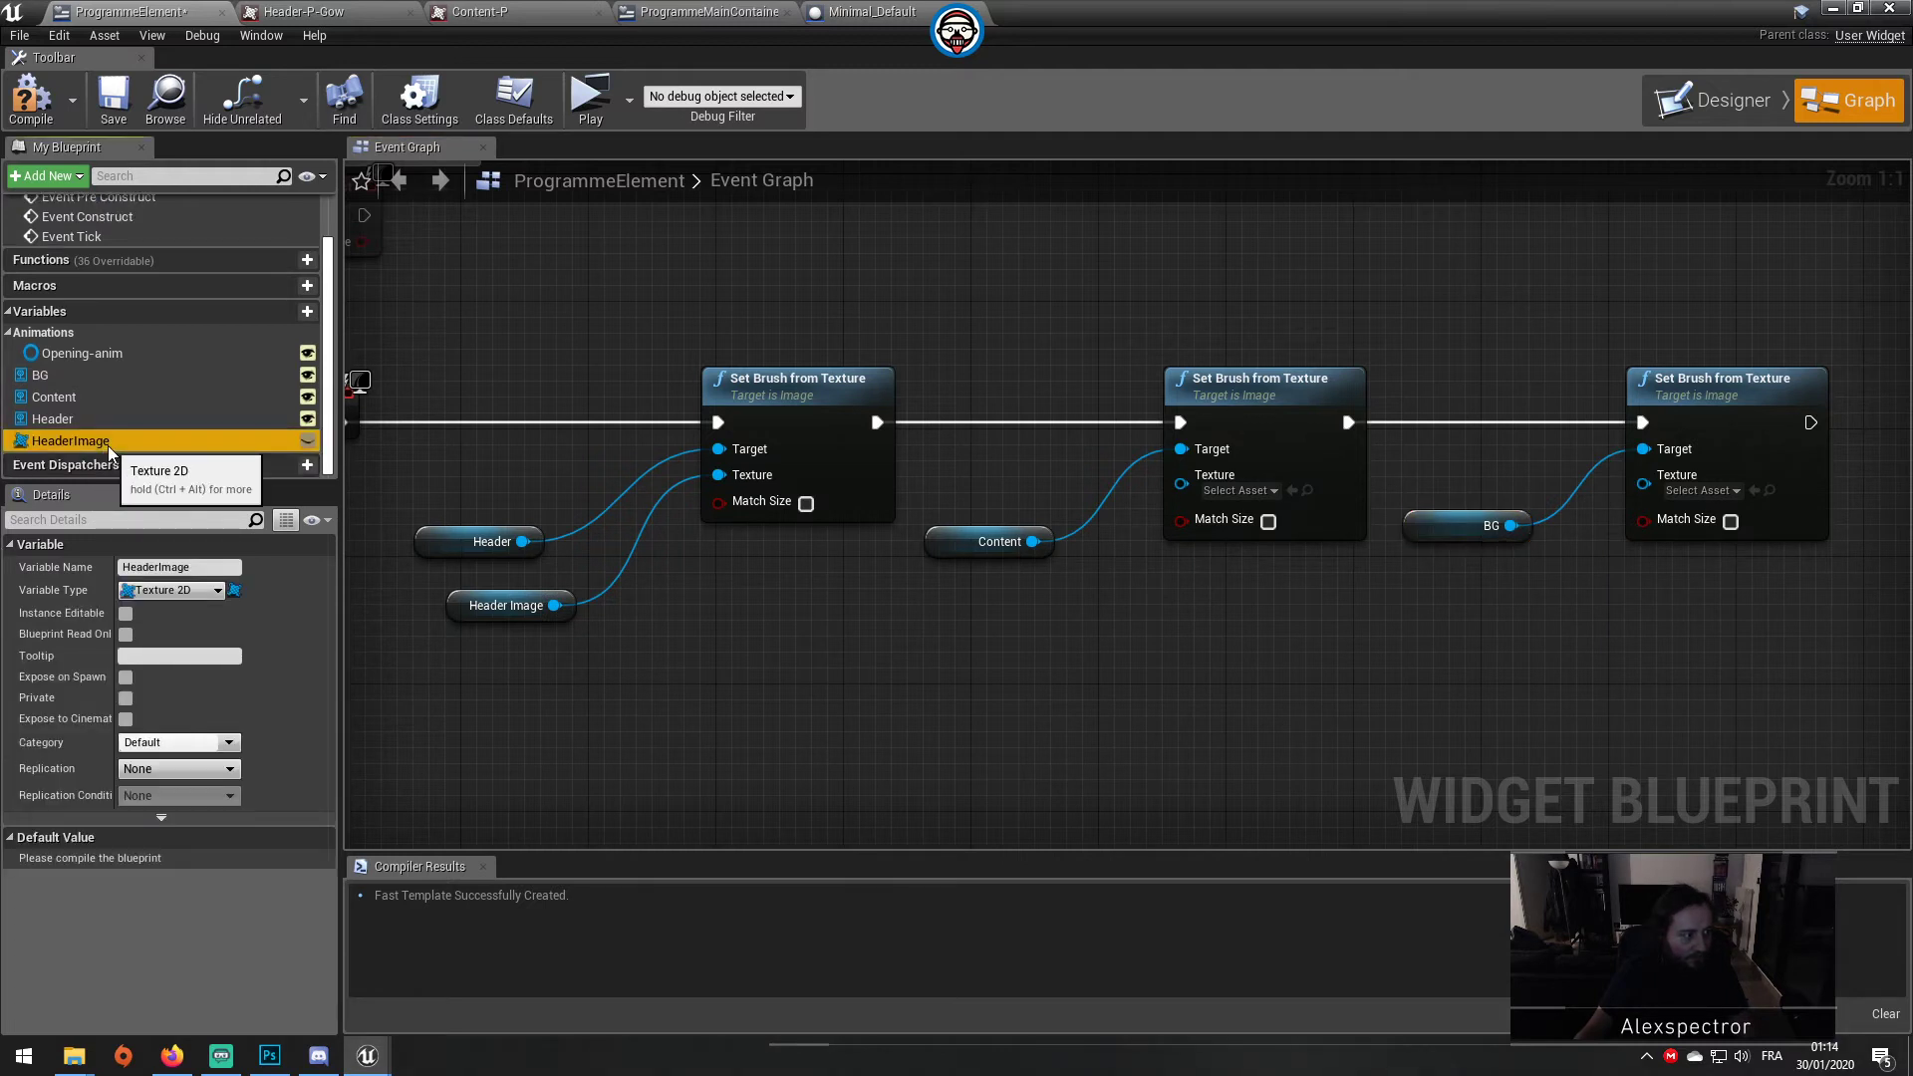
click(307, 440)
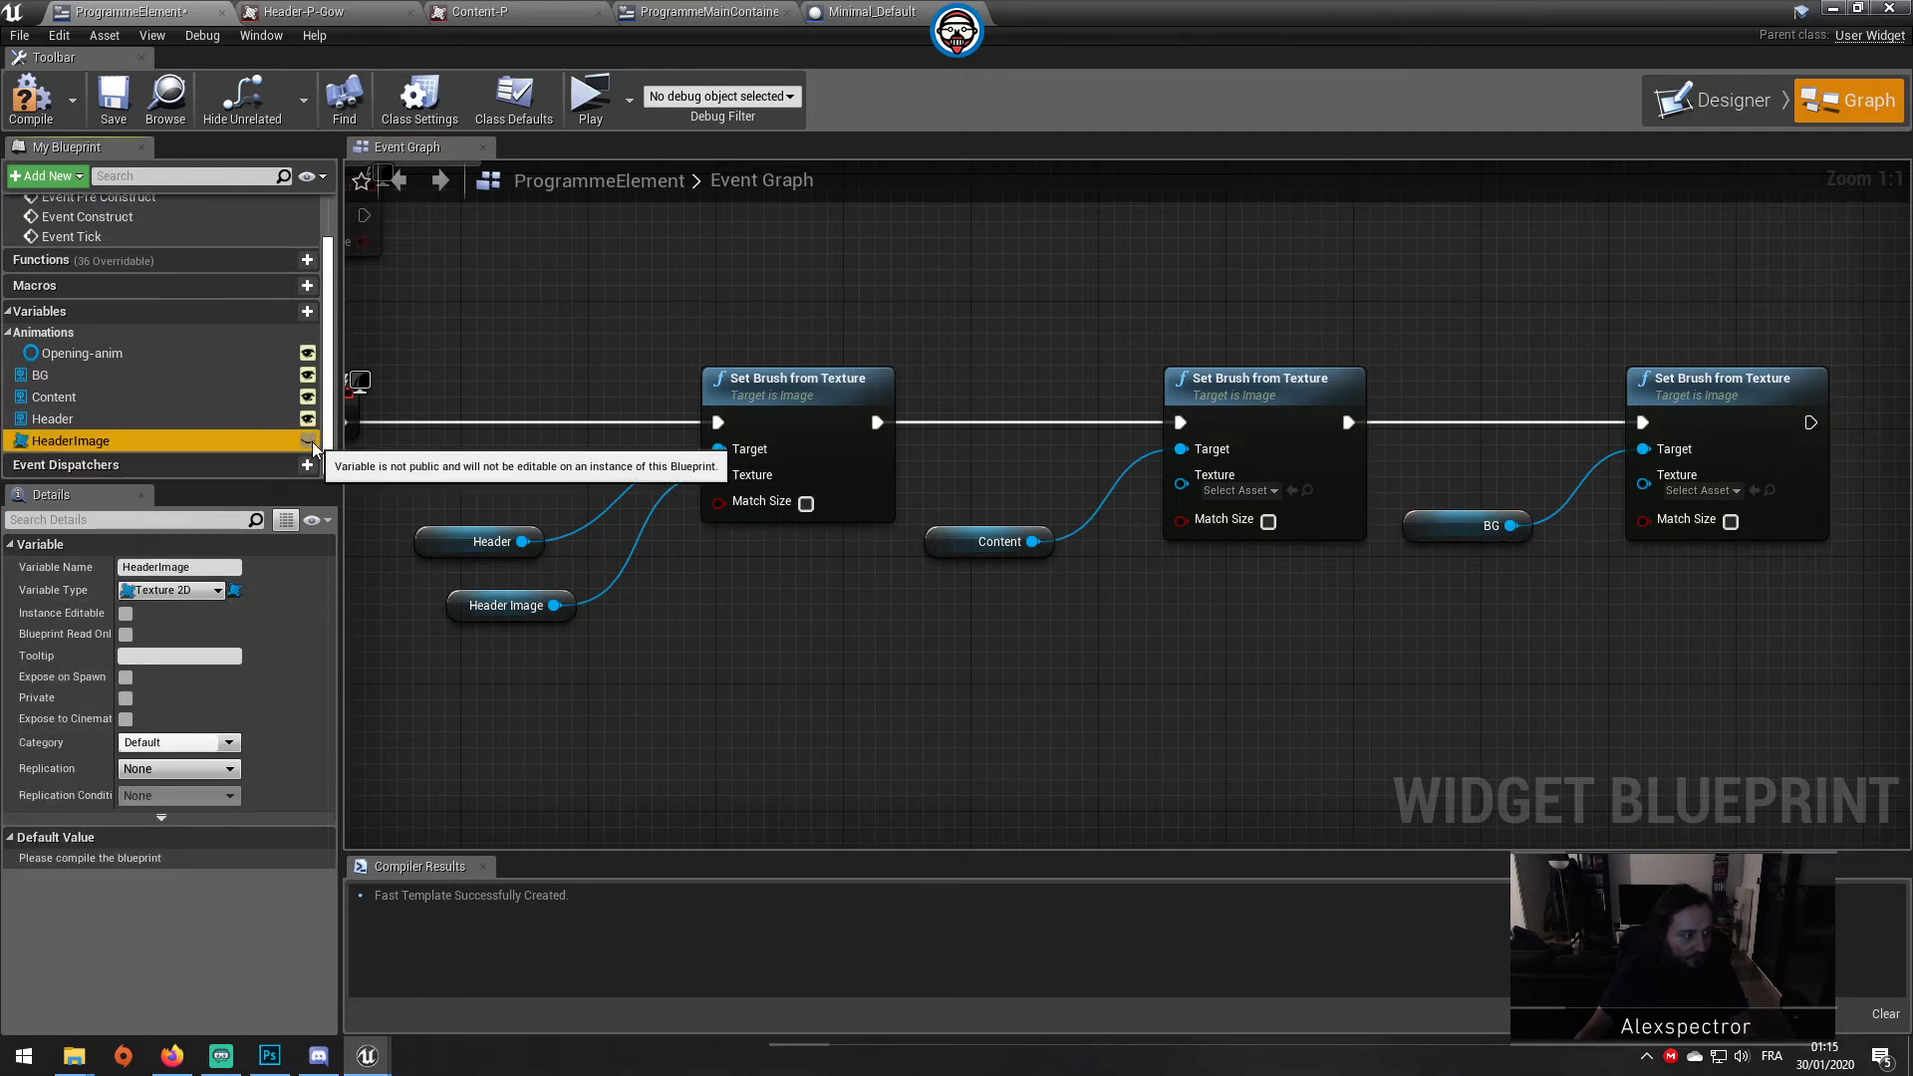
click(305, 286)
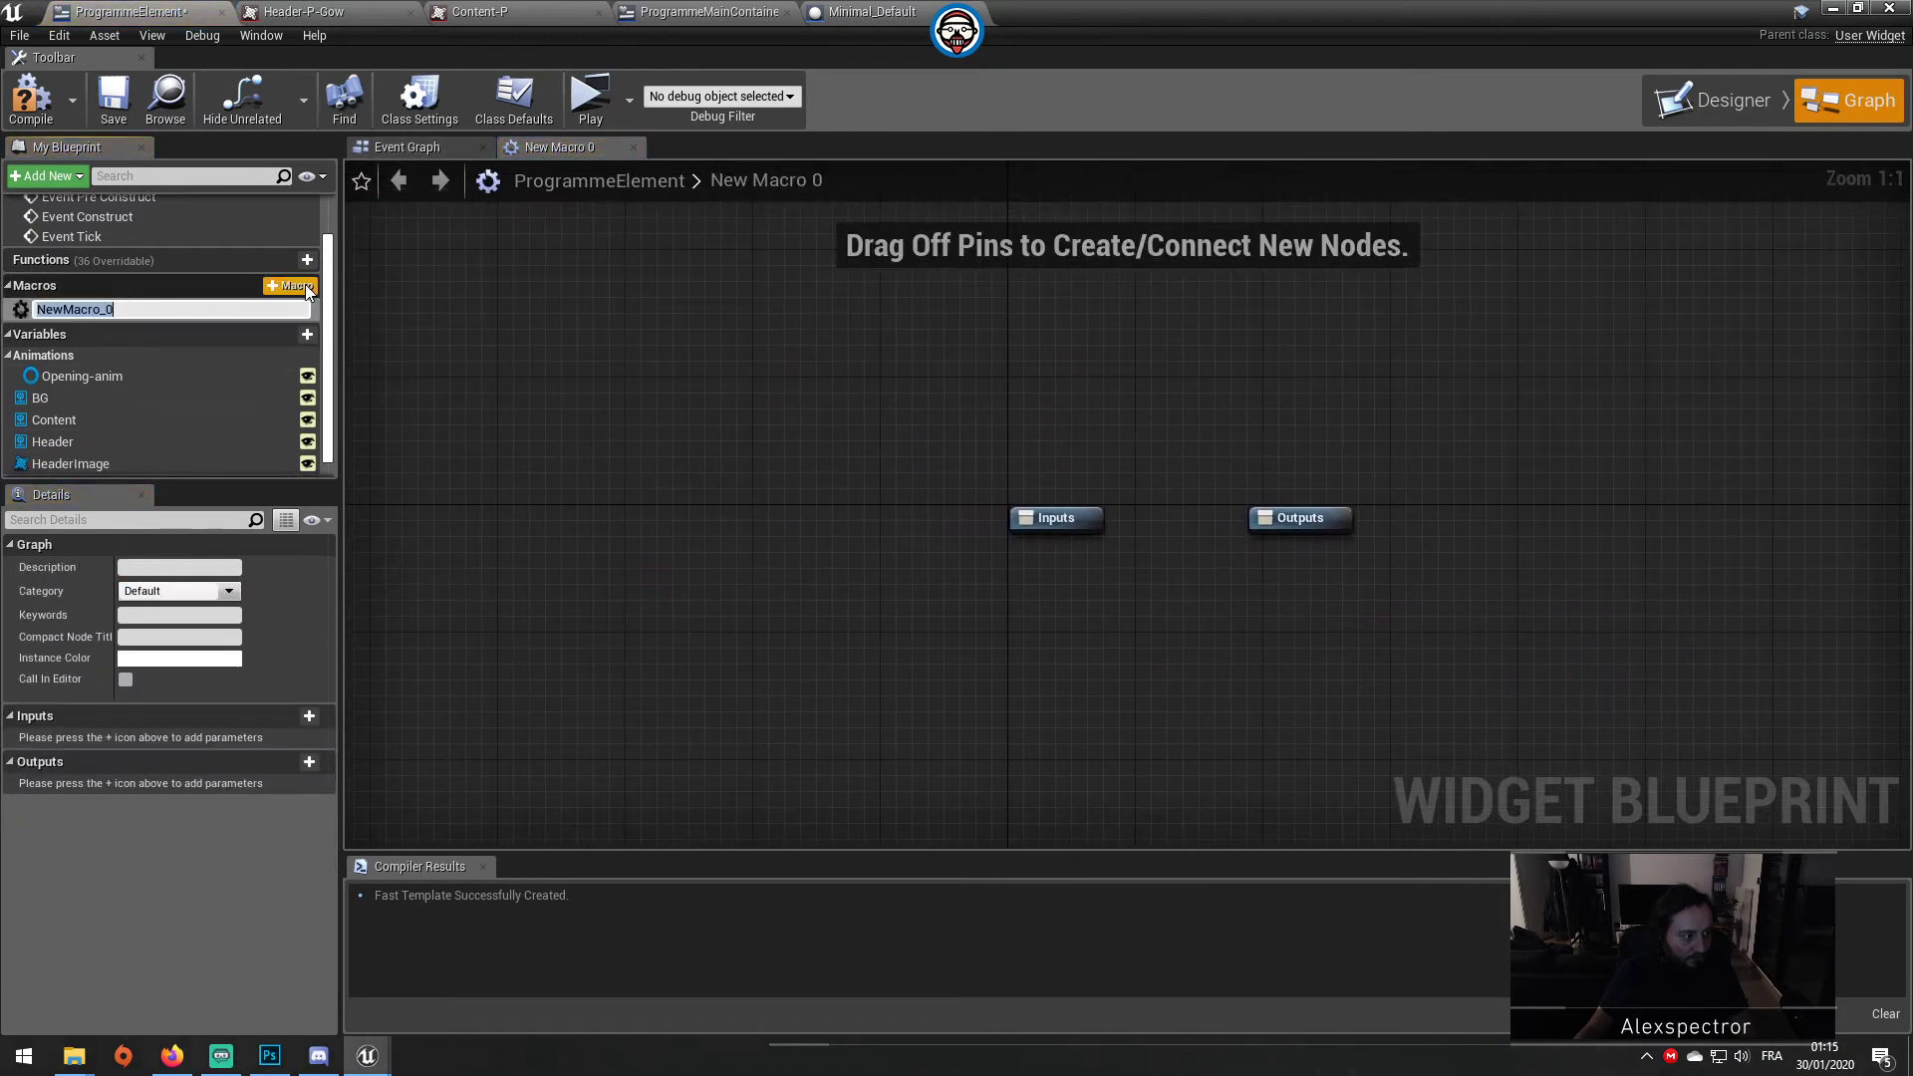
Step: Keep the macro's default name and add a Texture 2D variable named BGImage
key(Return)
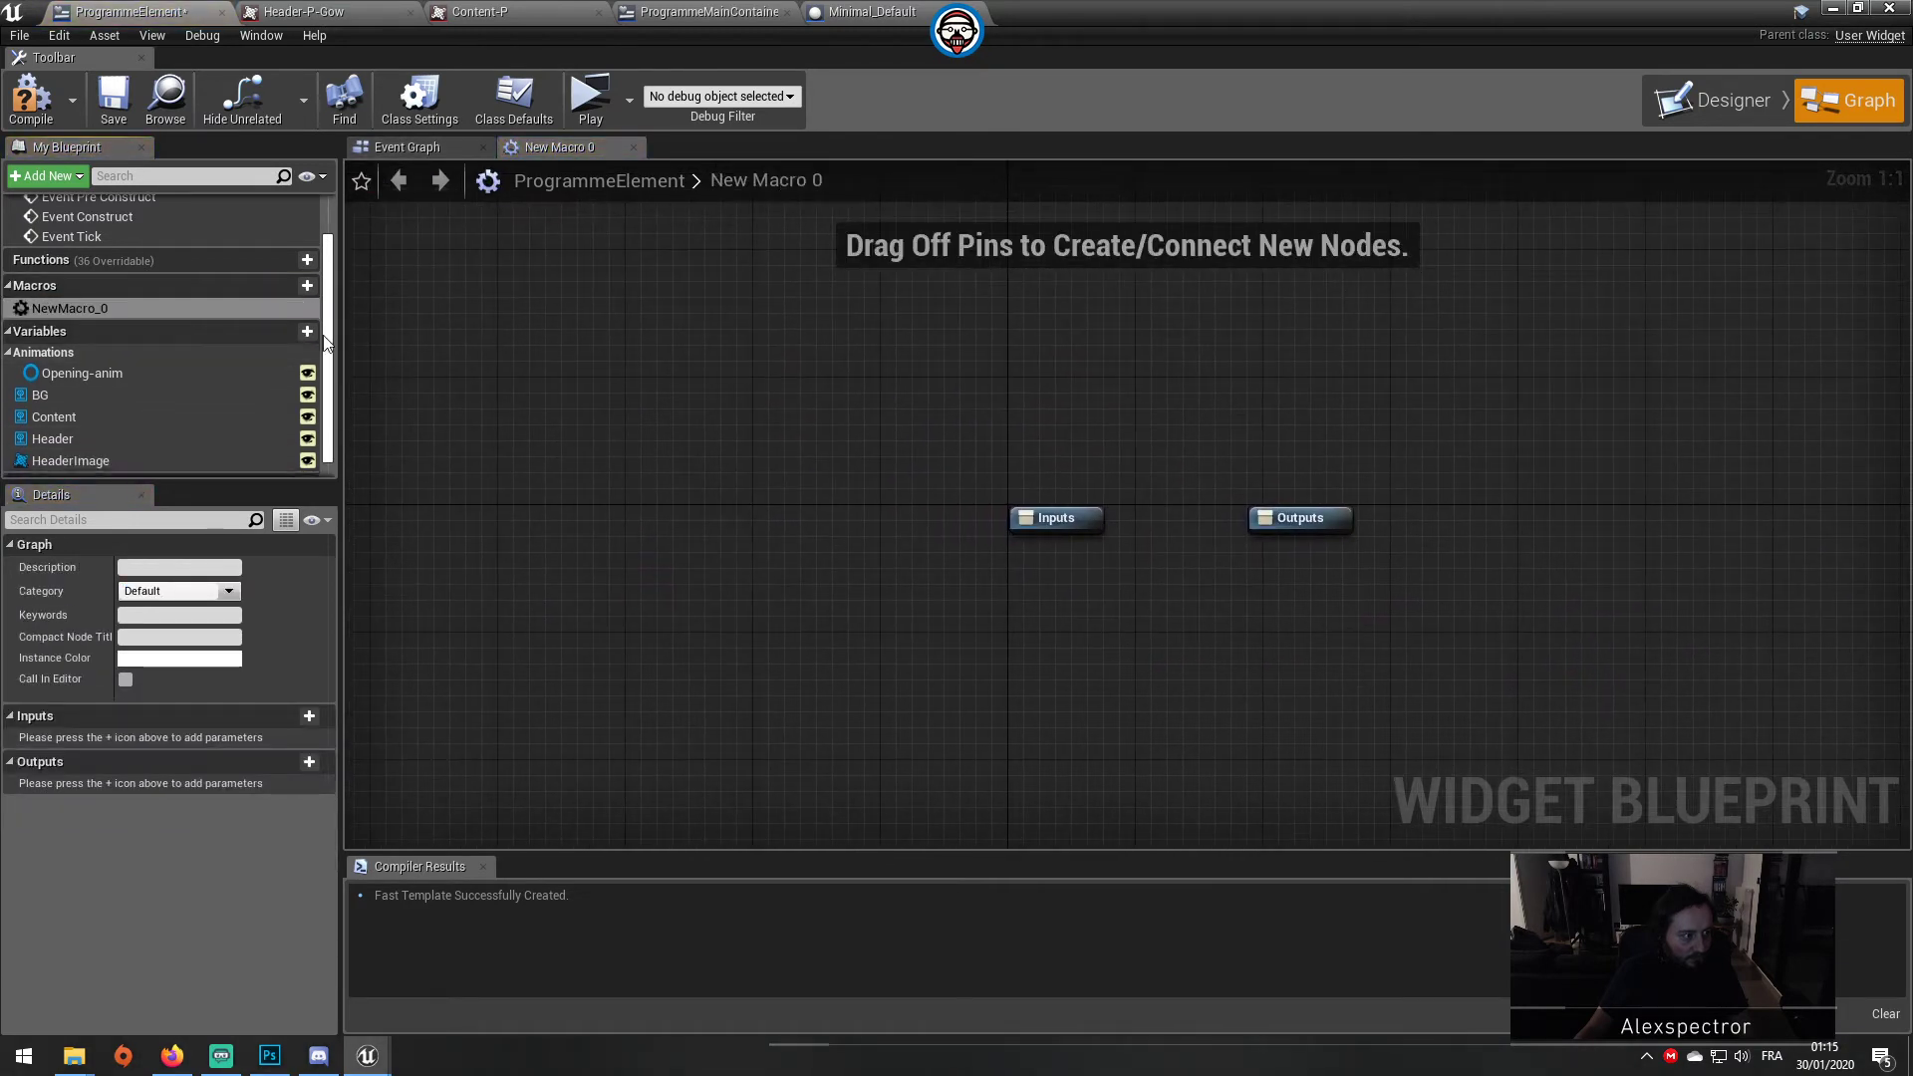
click(288, 333)
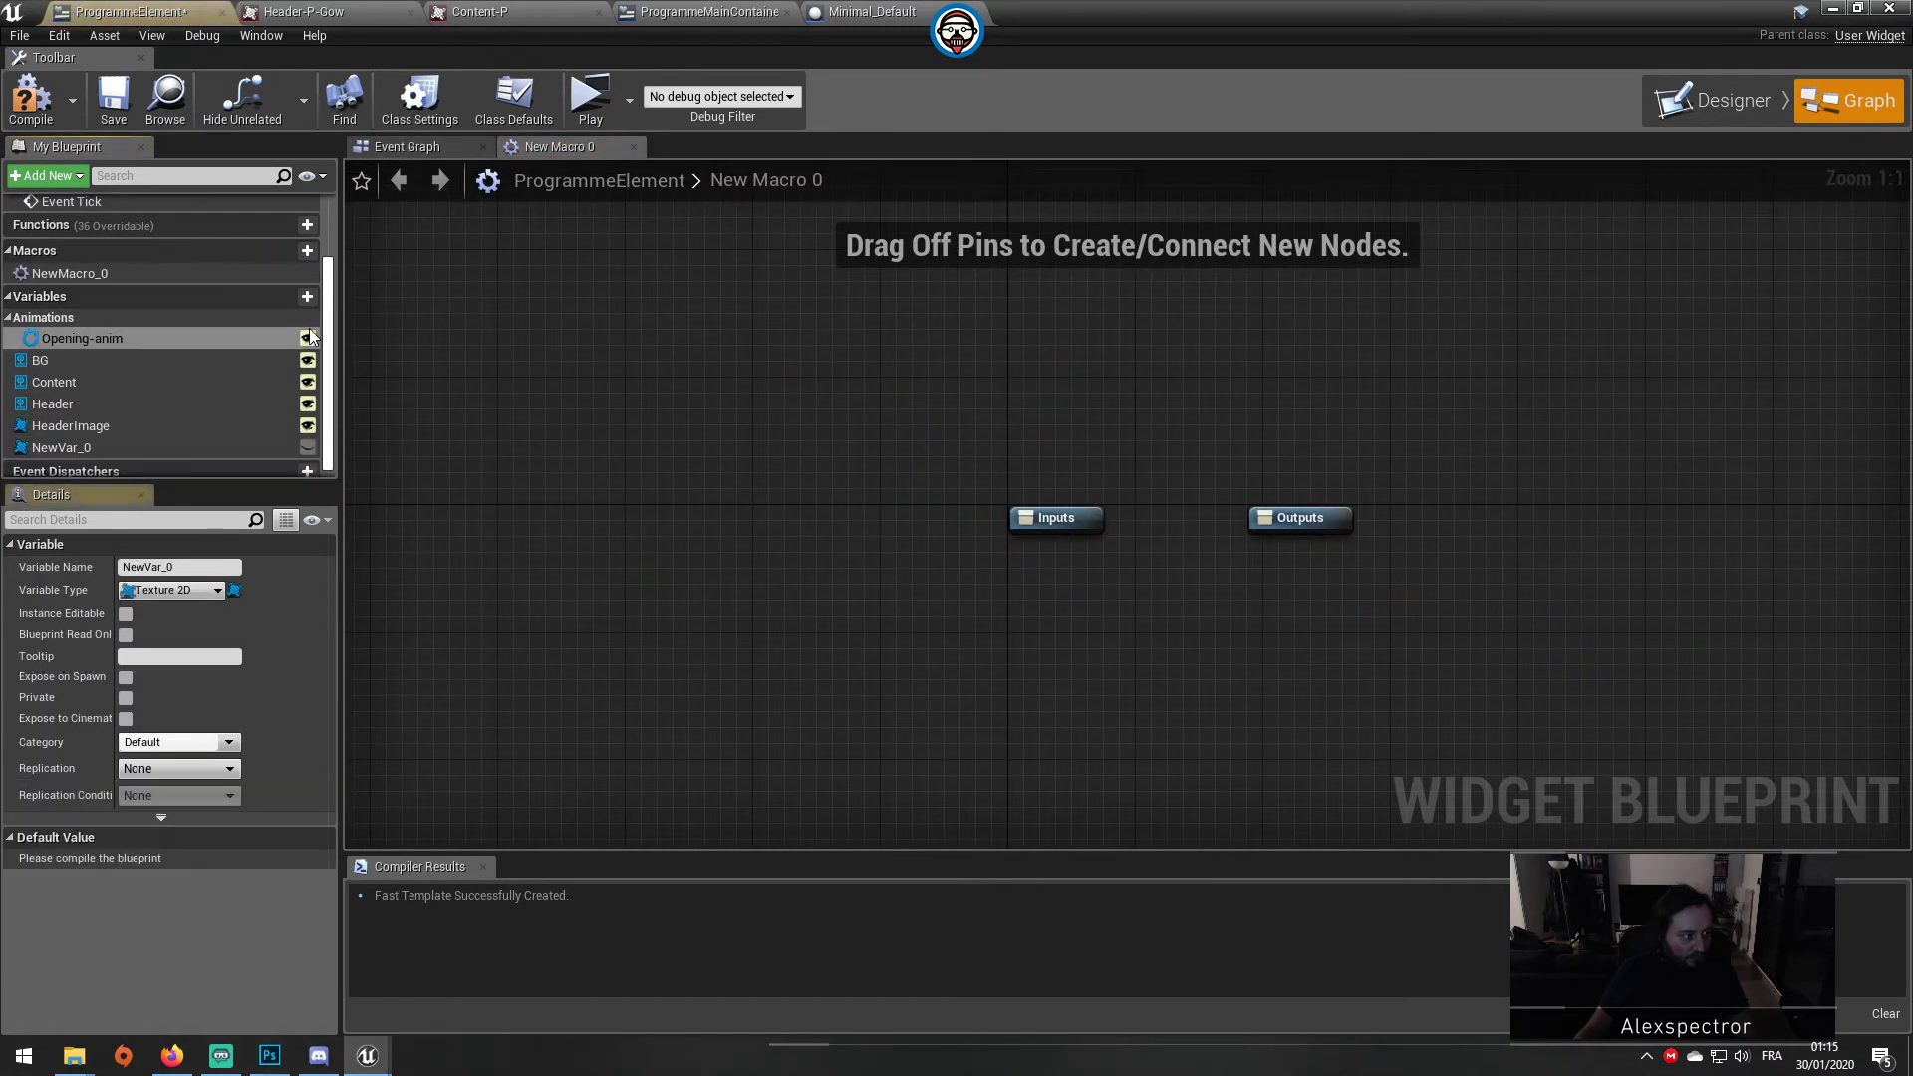
click(63, 448)
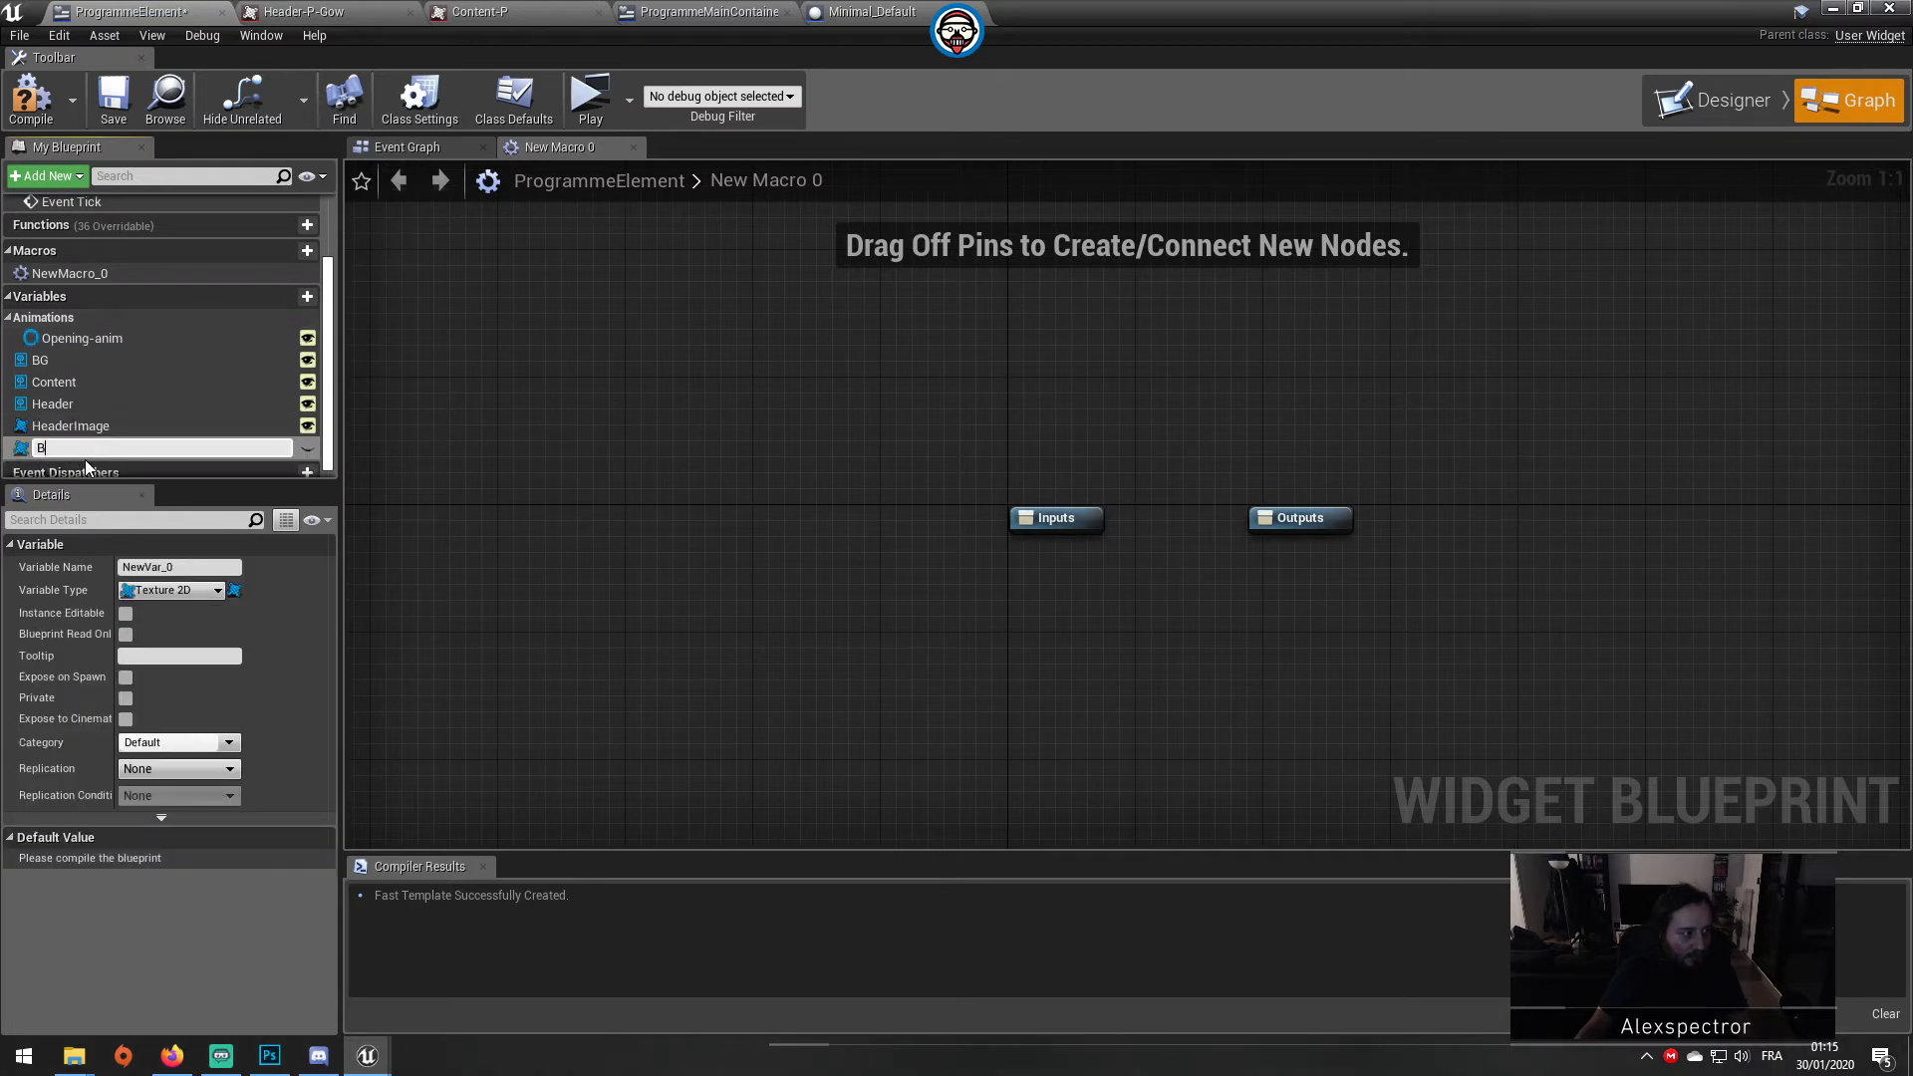
text(BGImage)
key(Return)
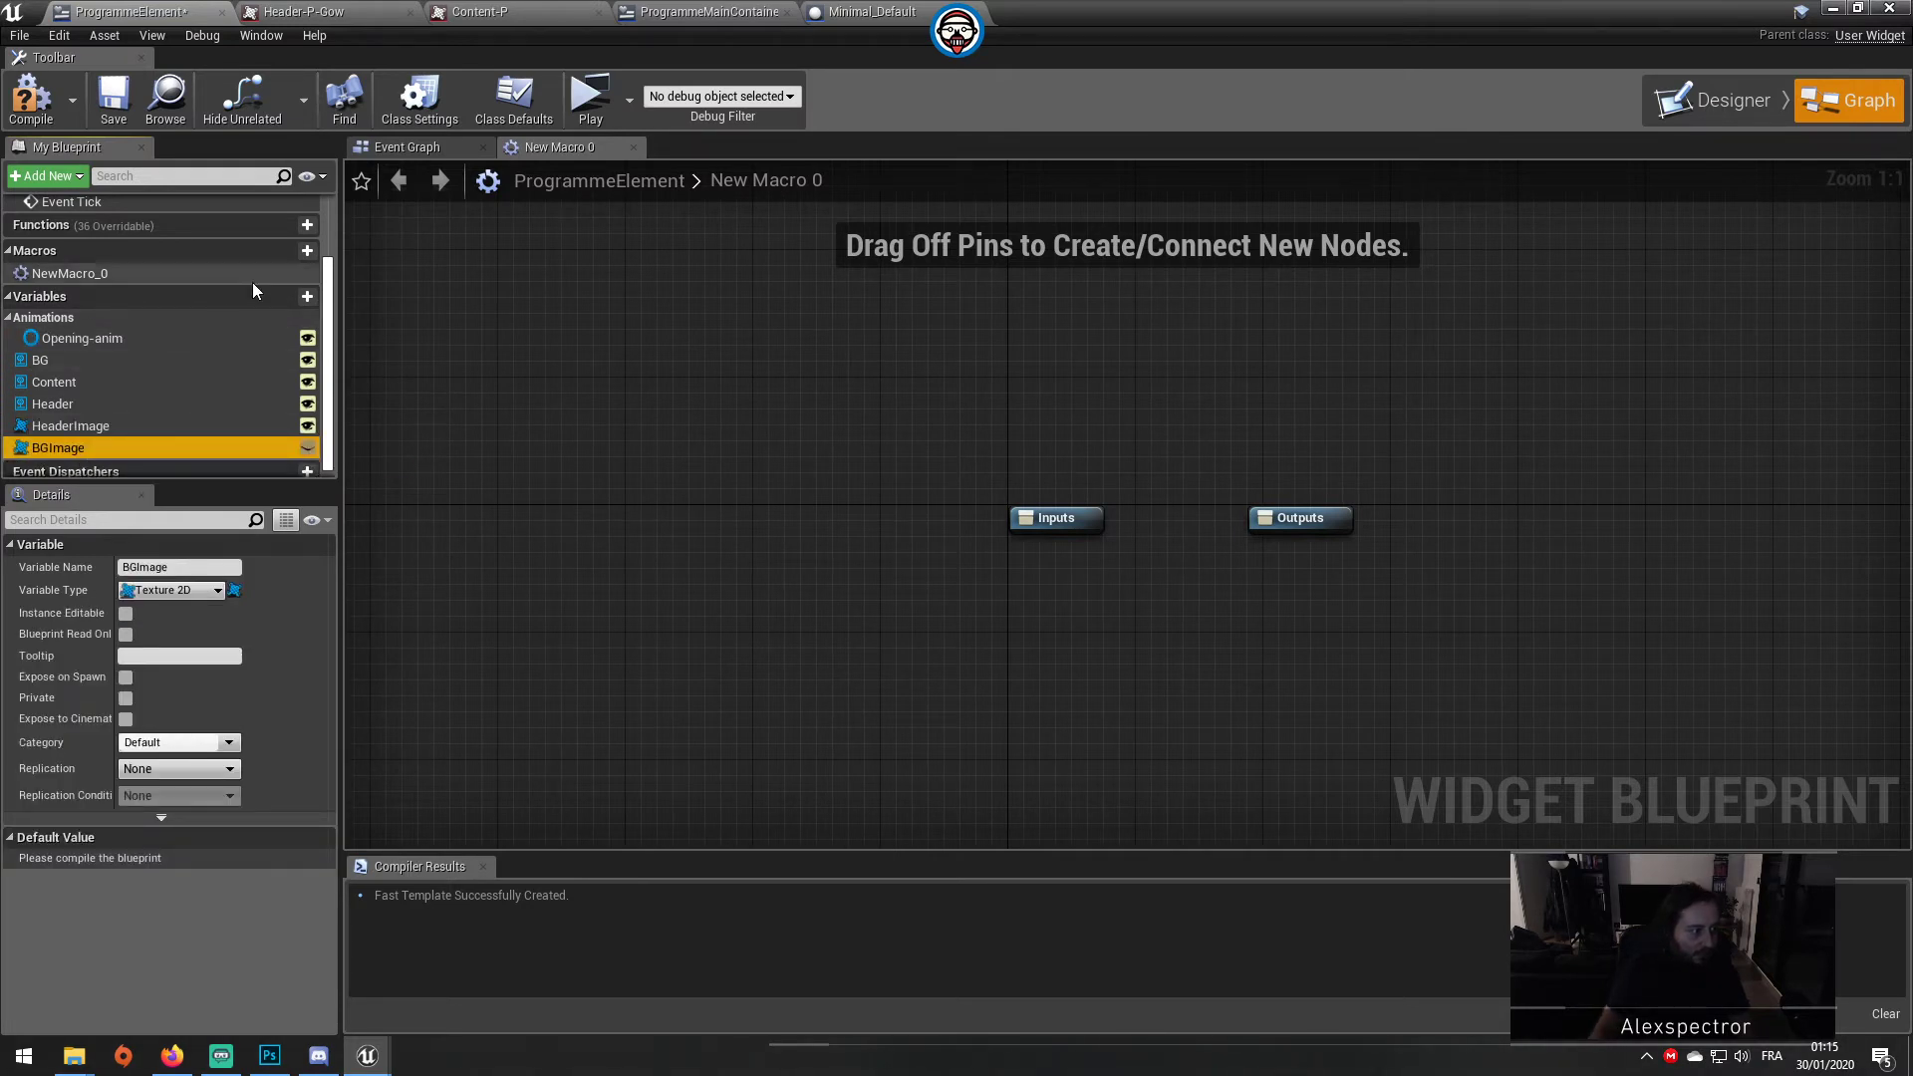
Step: Add a ContentImage variable and close the macro back to the Event Graph
click(311, 290)
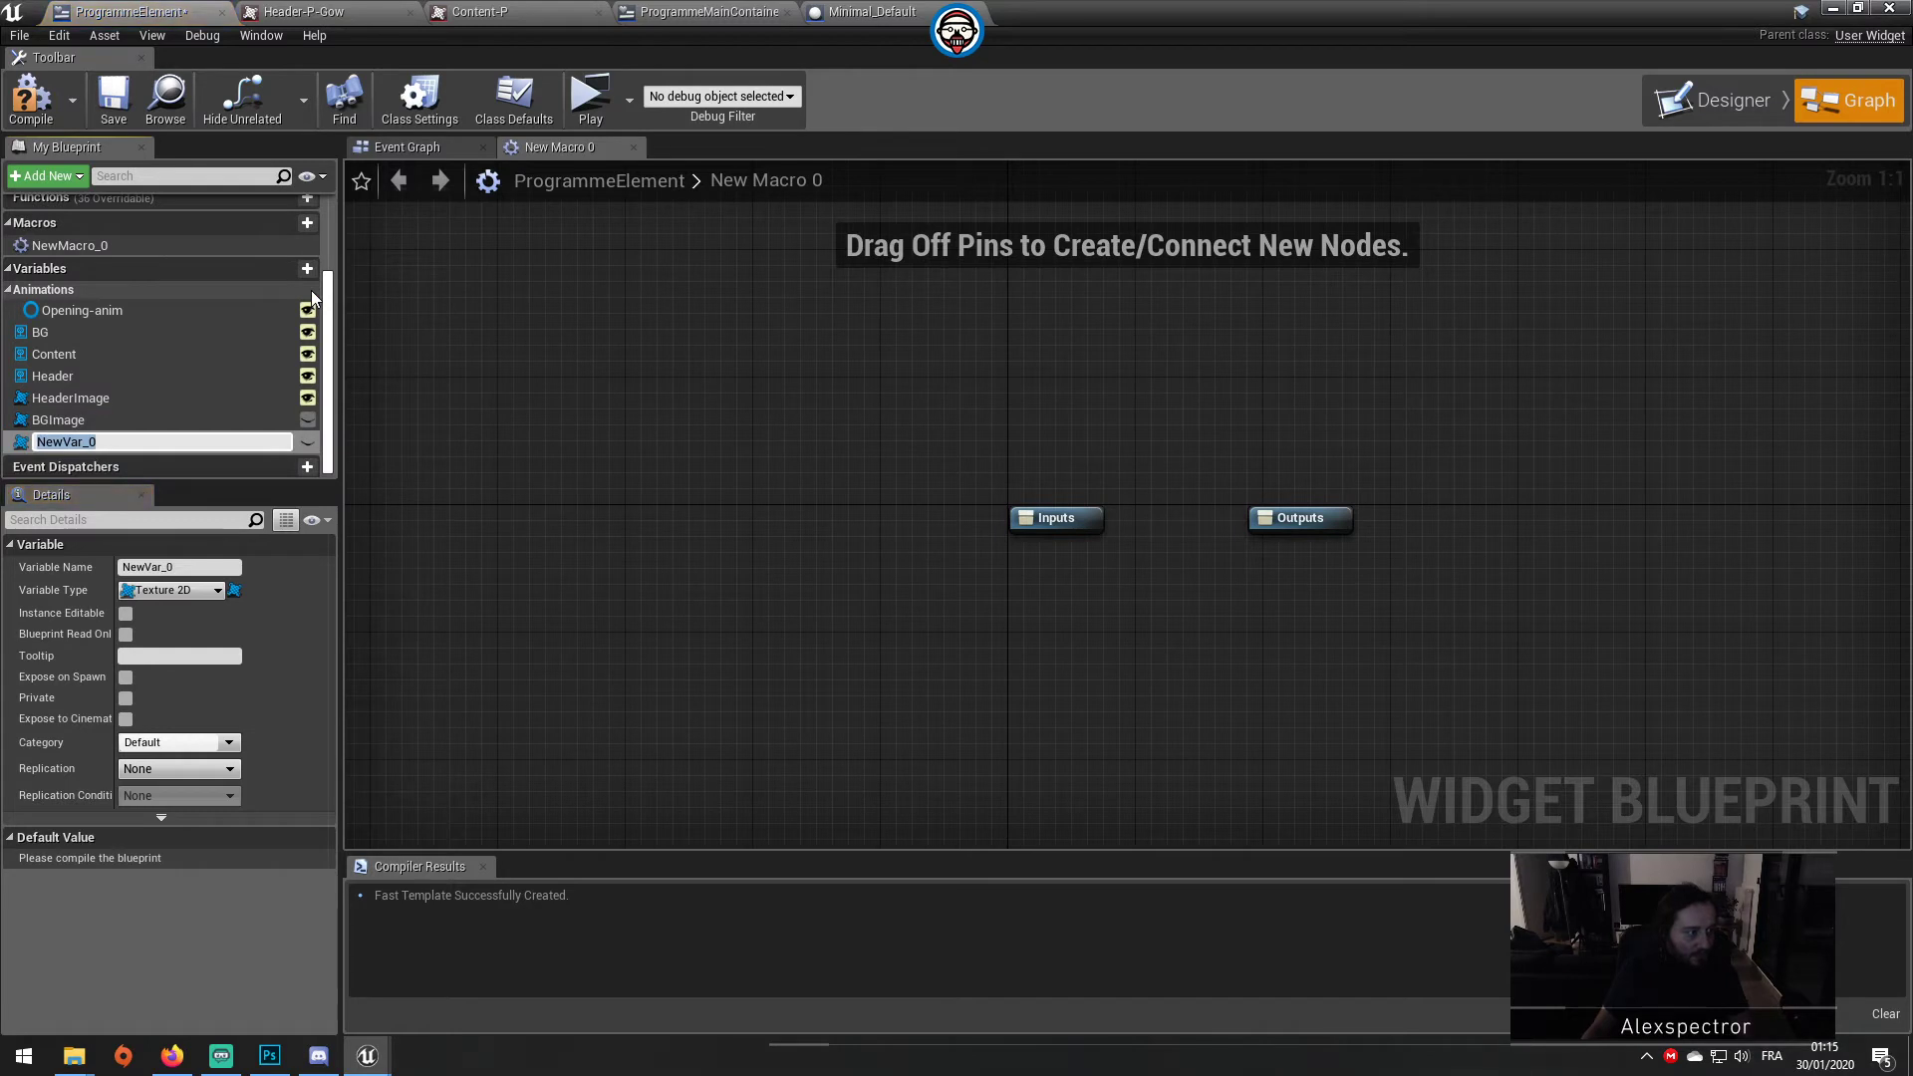
text(ContentIma)
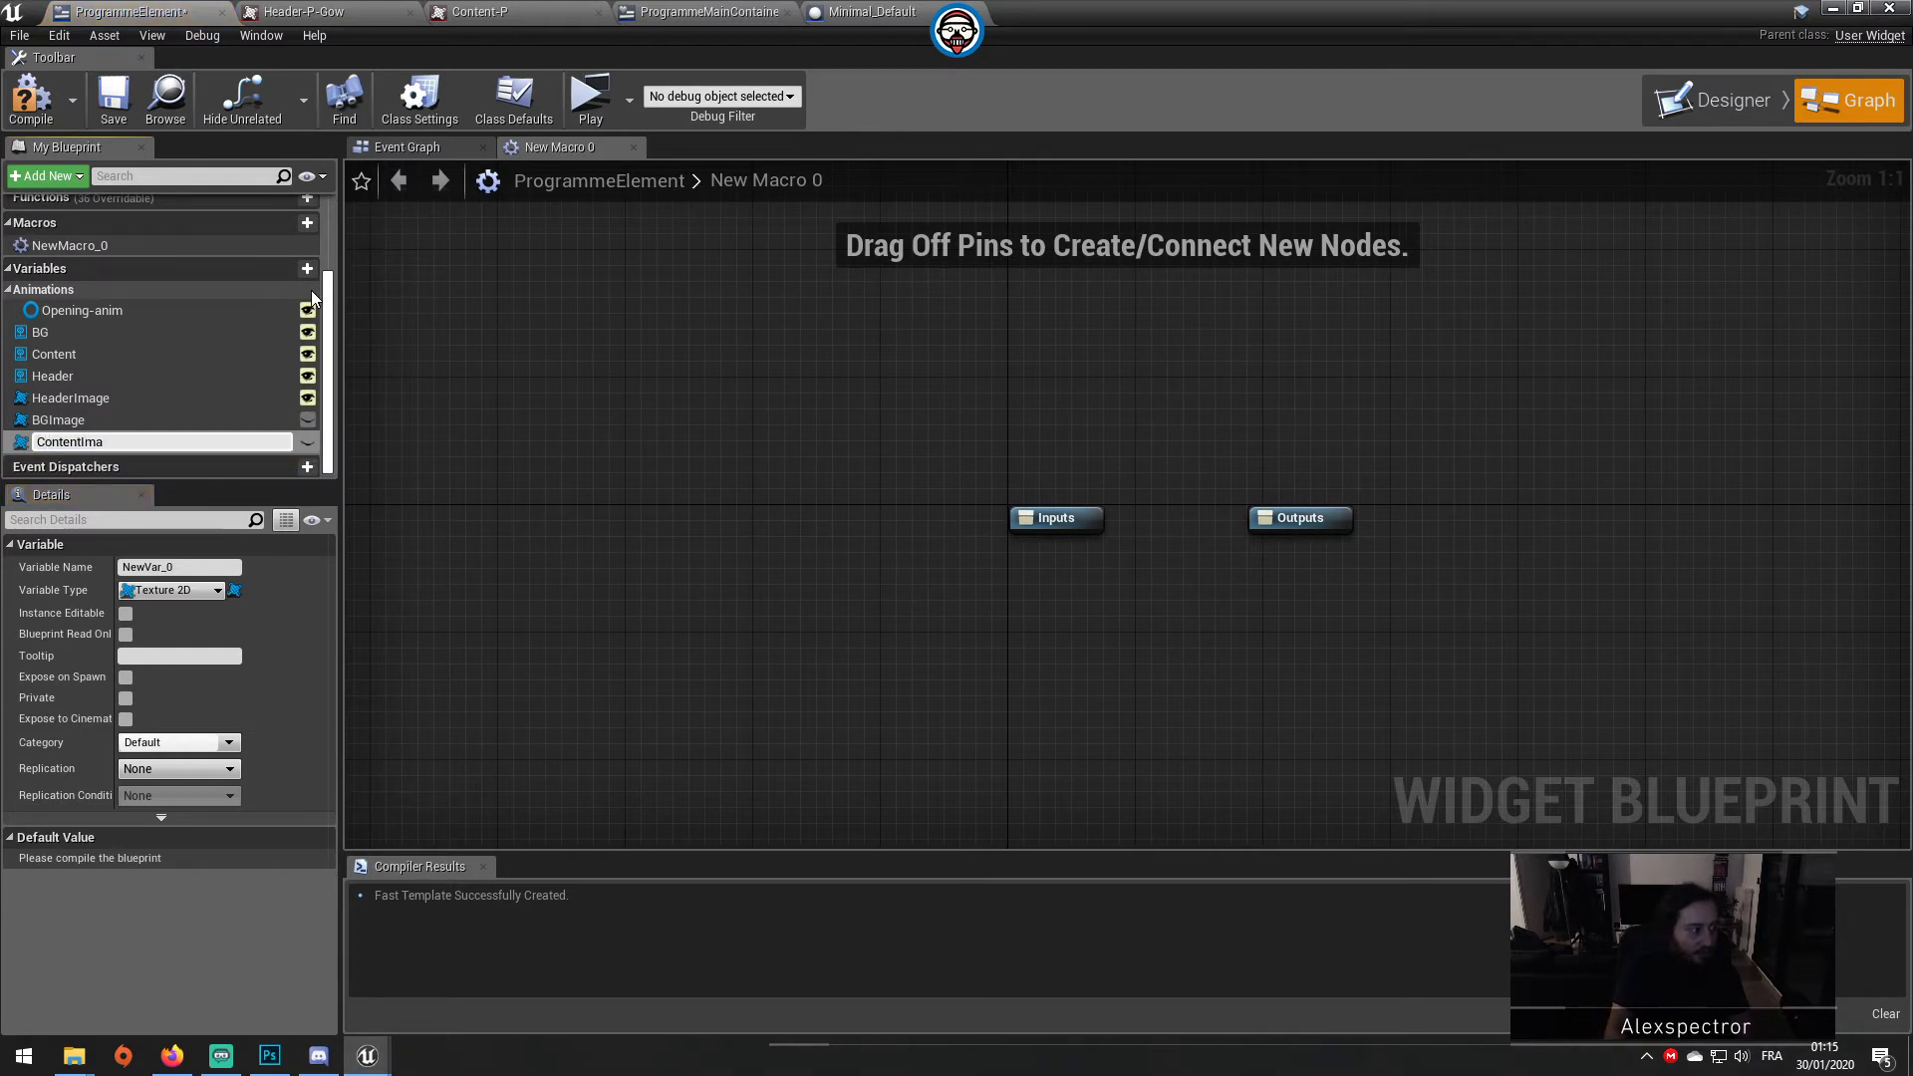
text(ge)
key(Return)
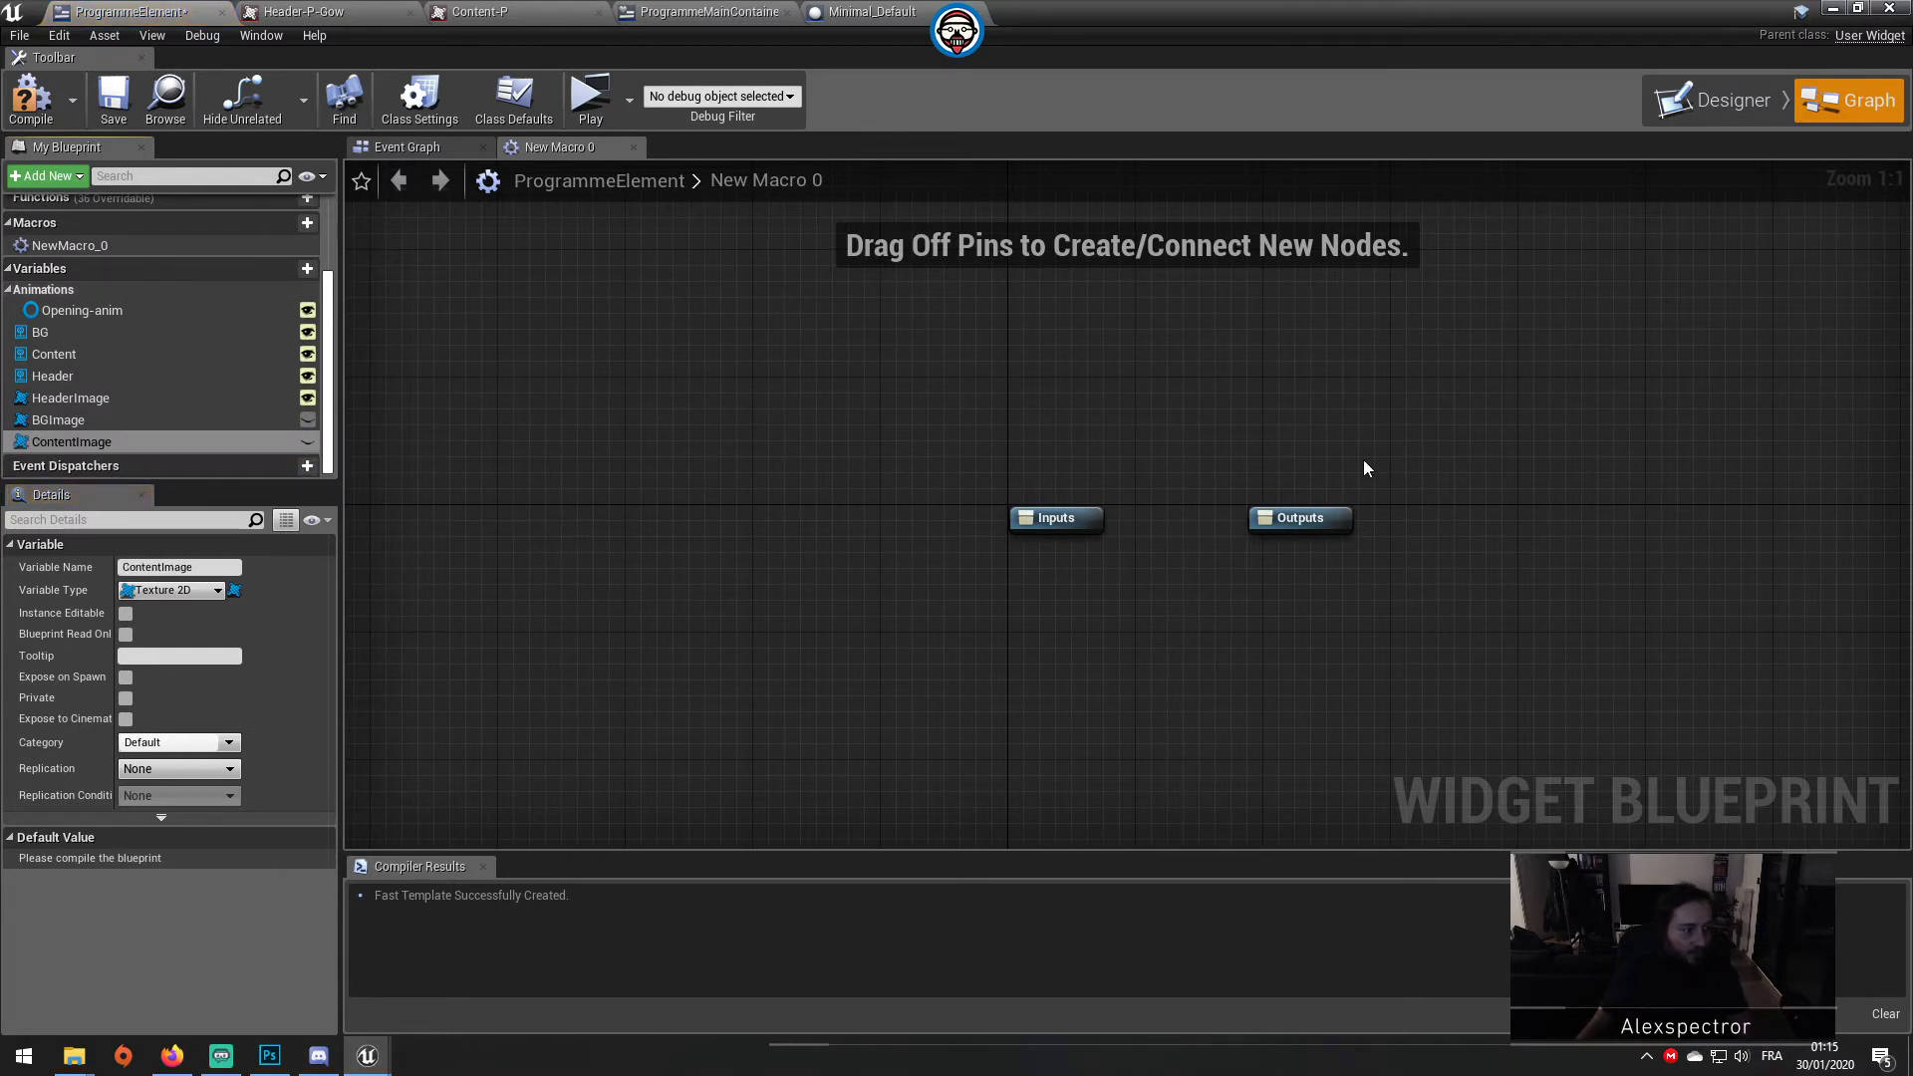
scroll(1063, 493, up, 4)
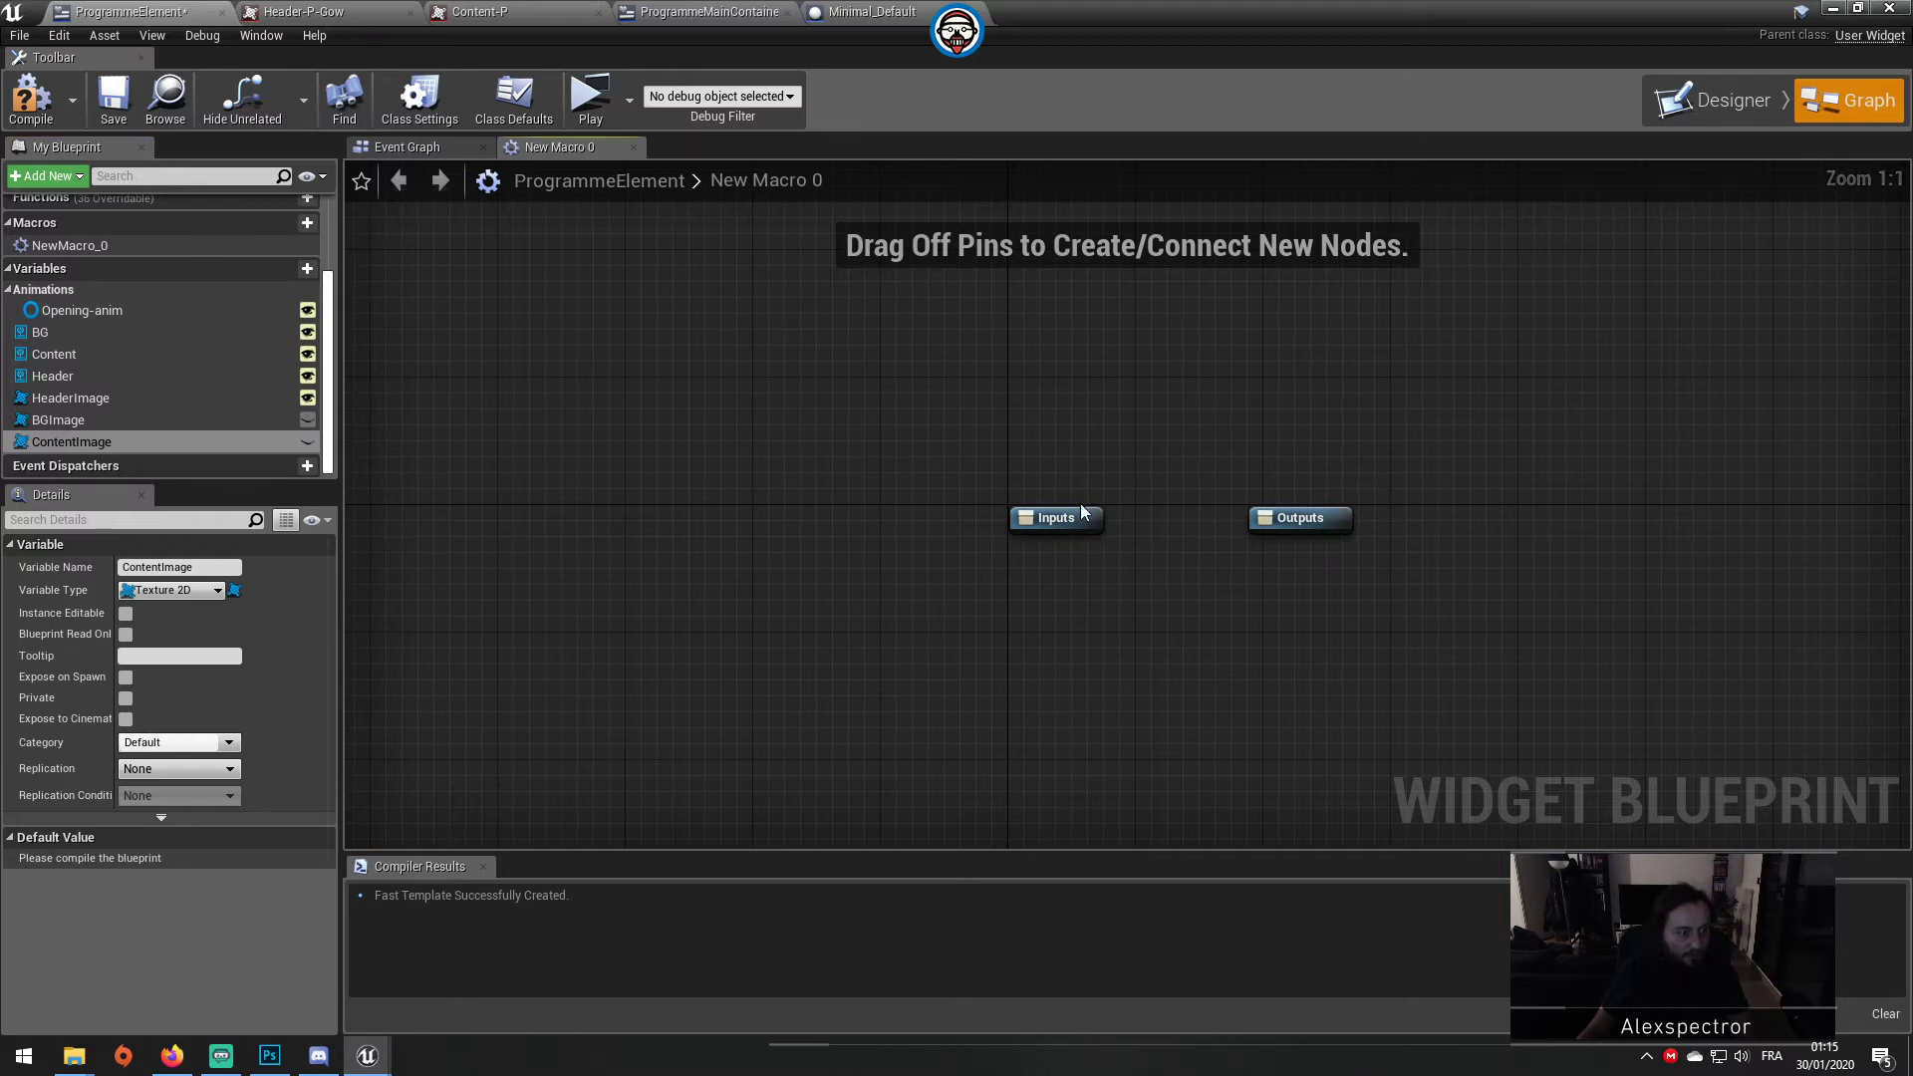
click(632, 148)
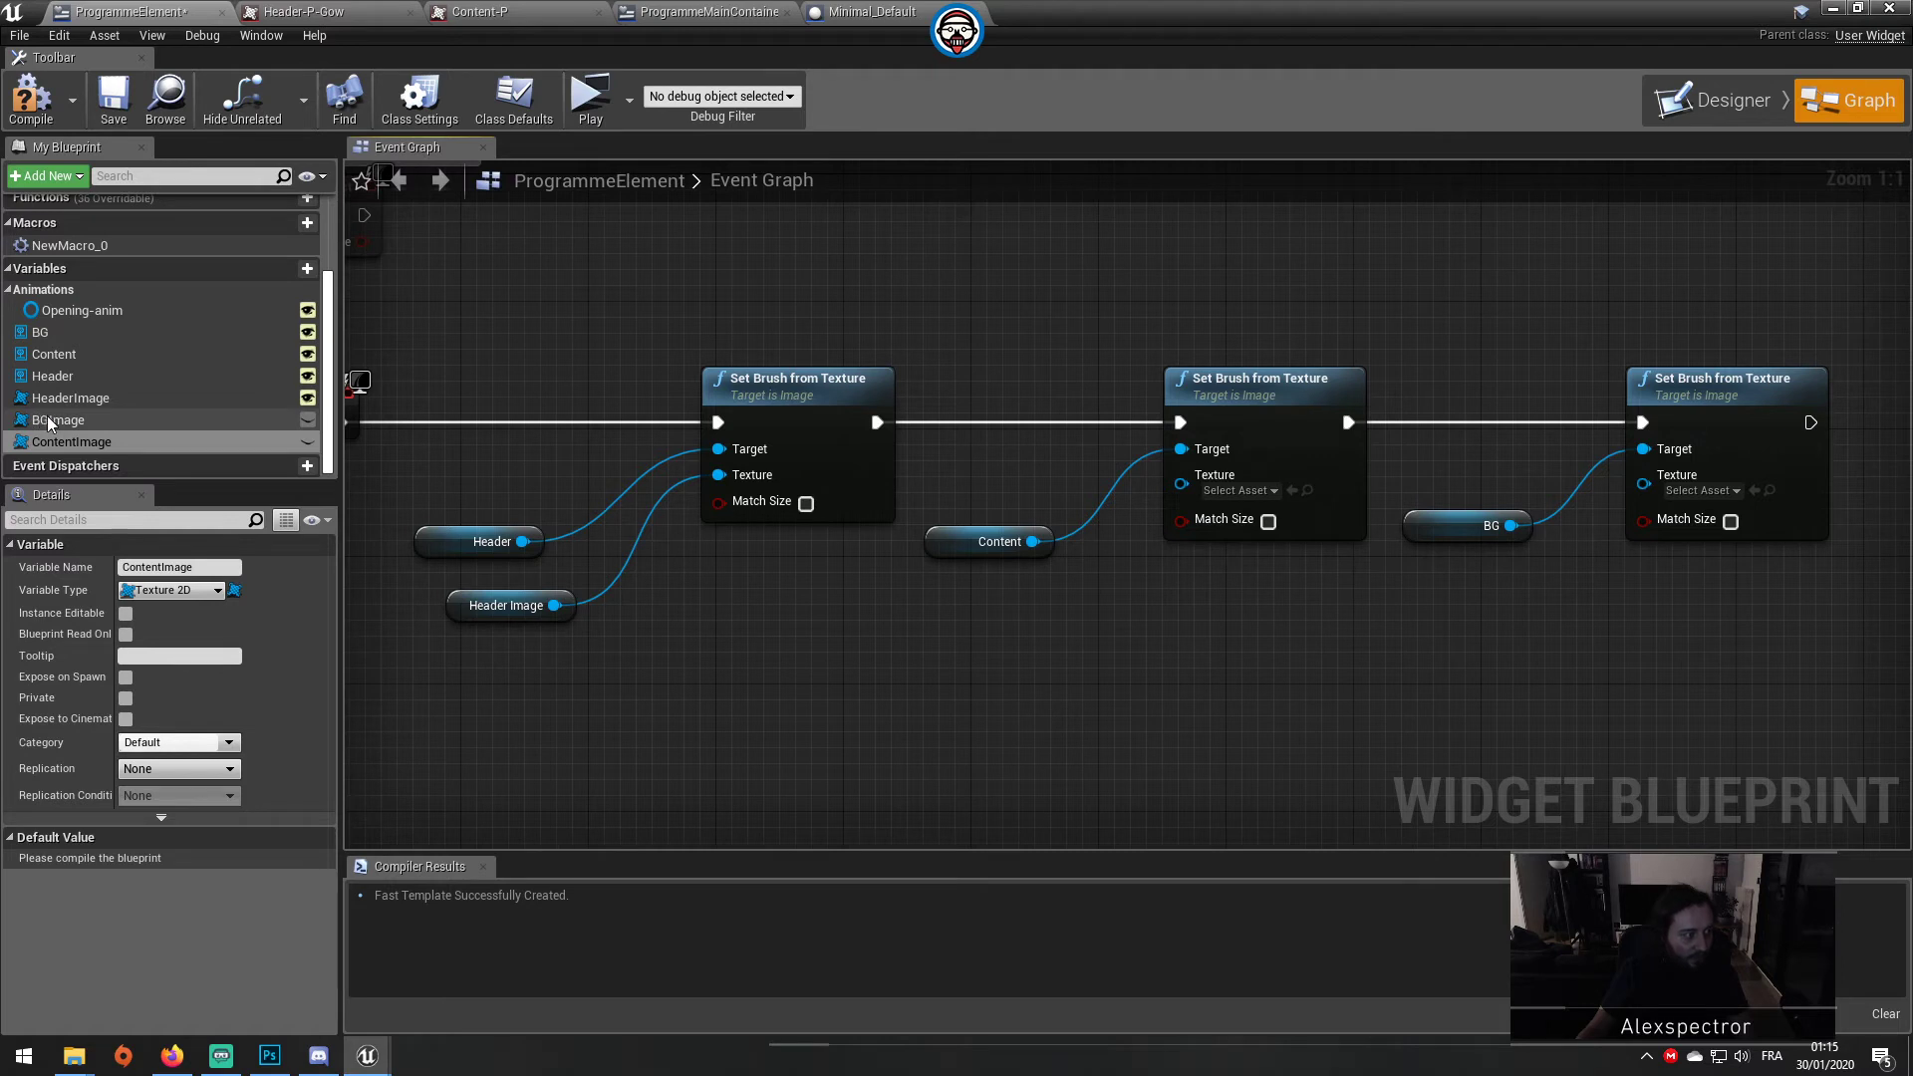
Step: Place BGImage and ContentImage getters in the graph and make both editable per instance
drag(49, 423, 643, 630)
drag(51, 442, 843, 662)
click(919, 689)
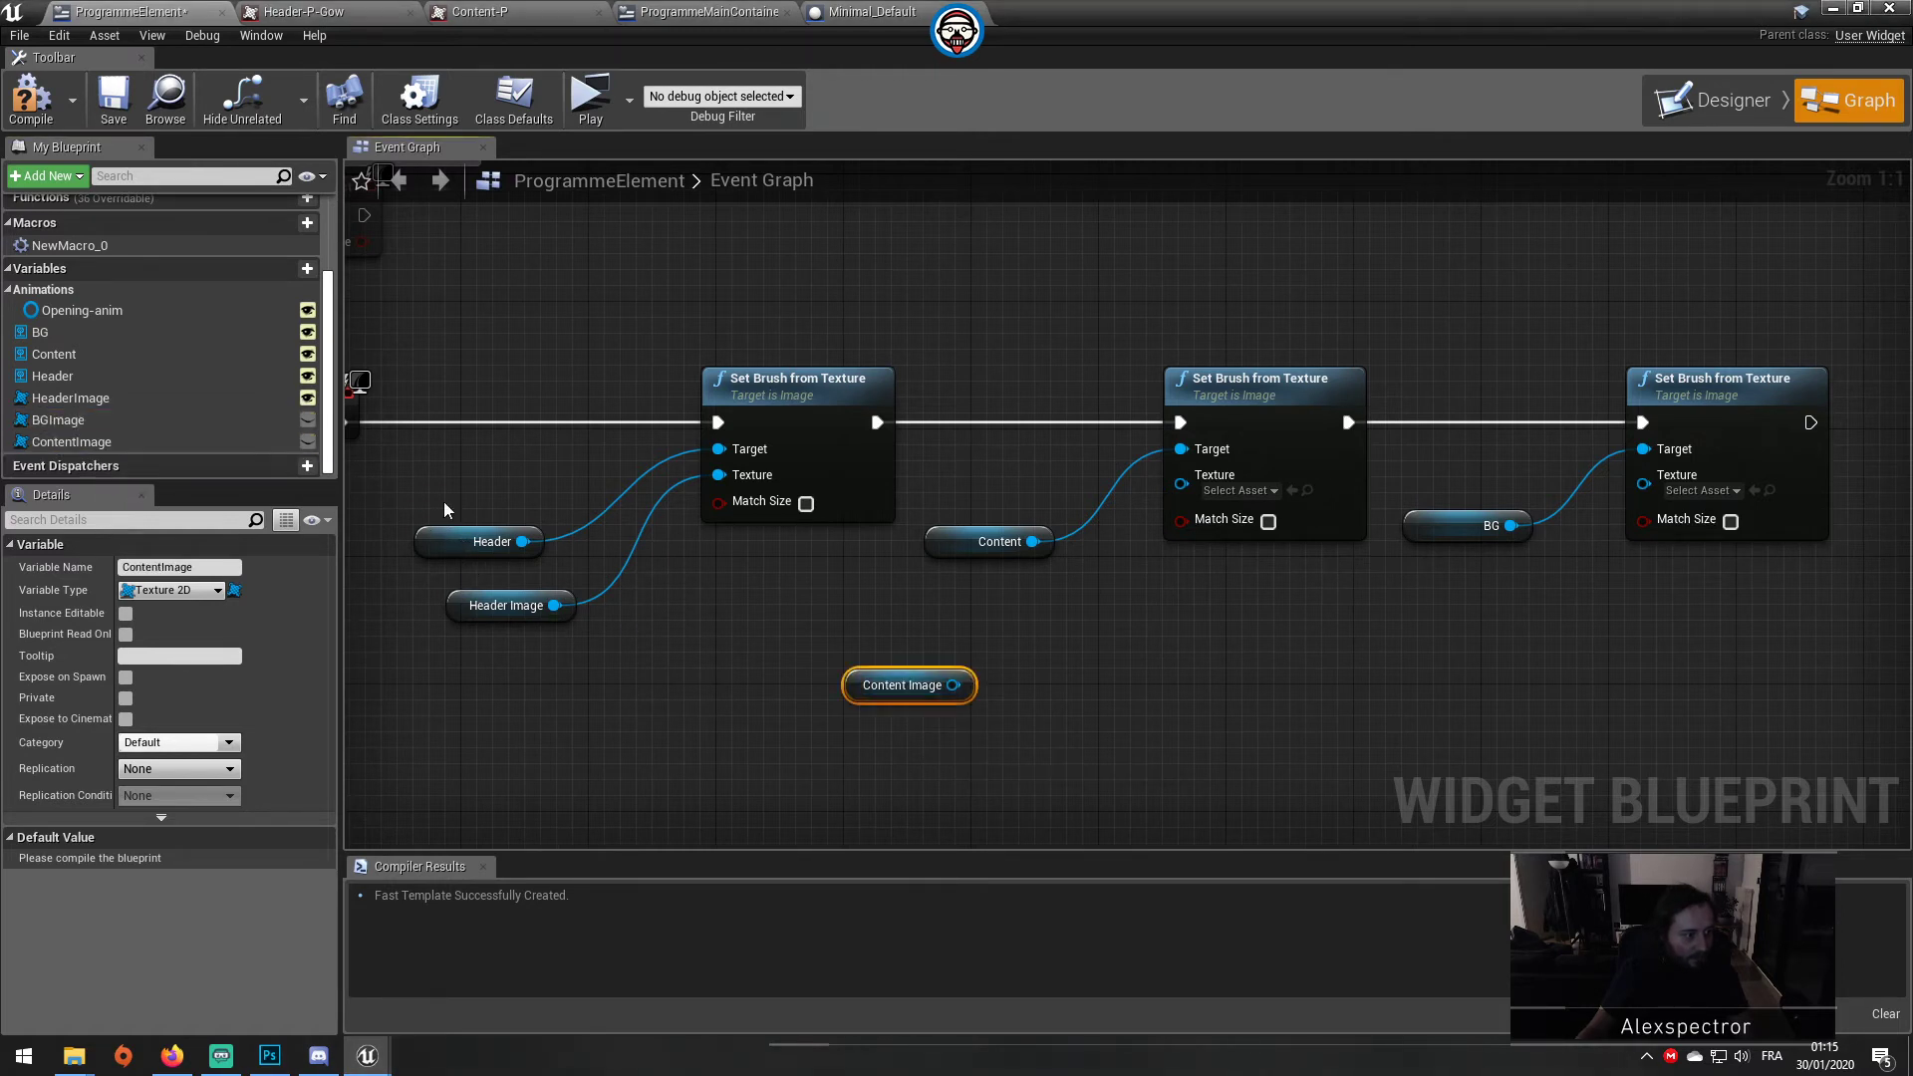
drag(153, 421, 577, 685)
click(646, 698)
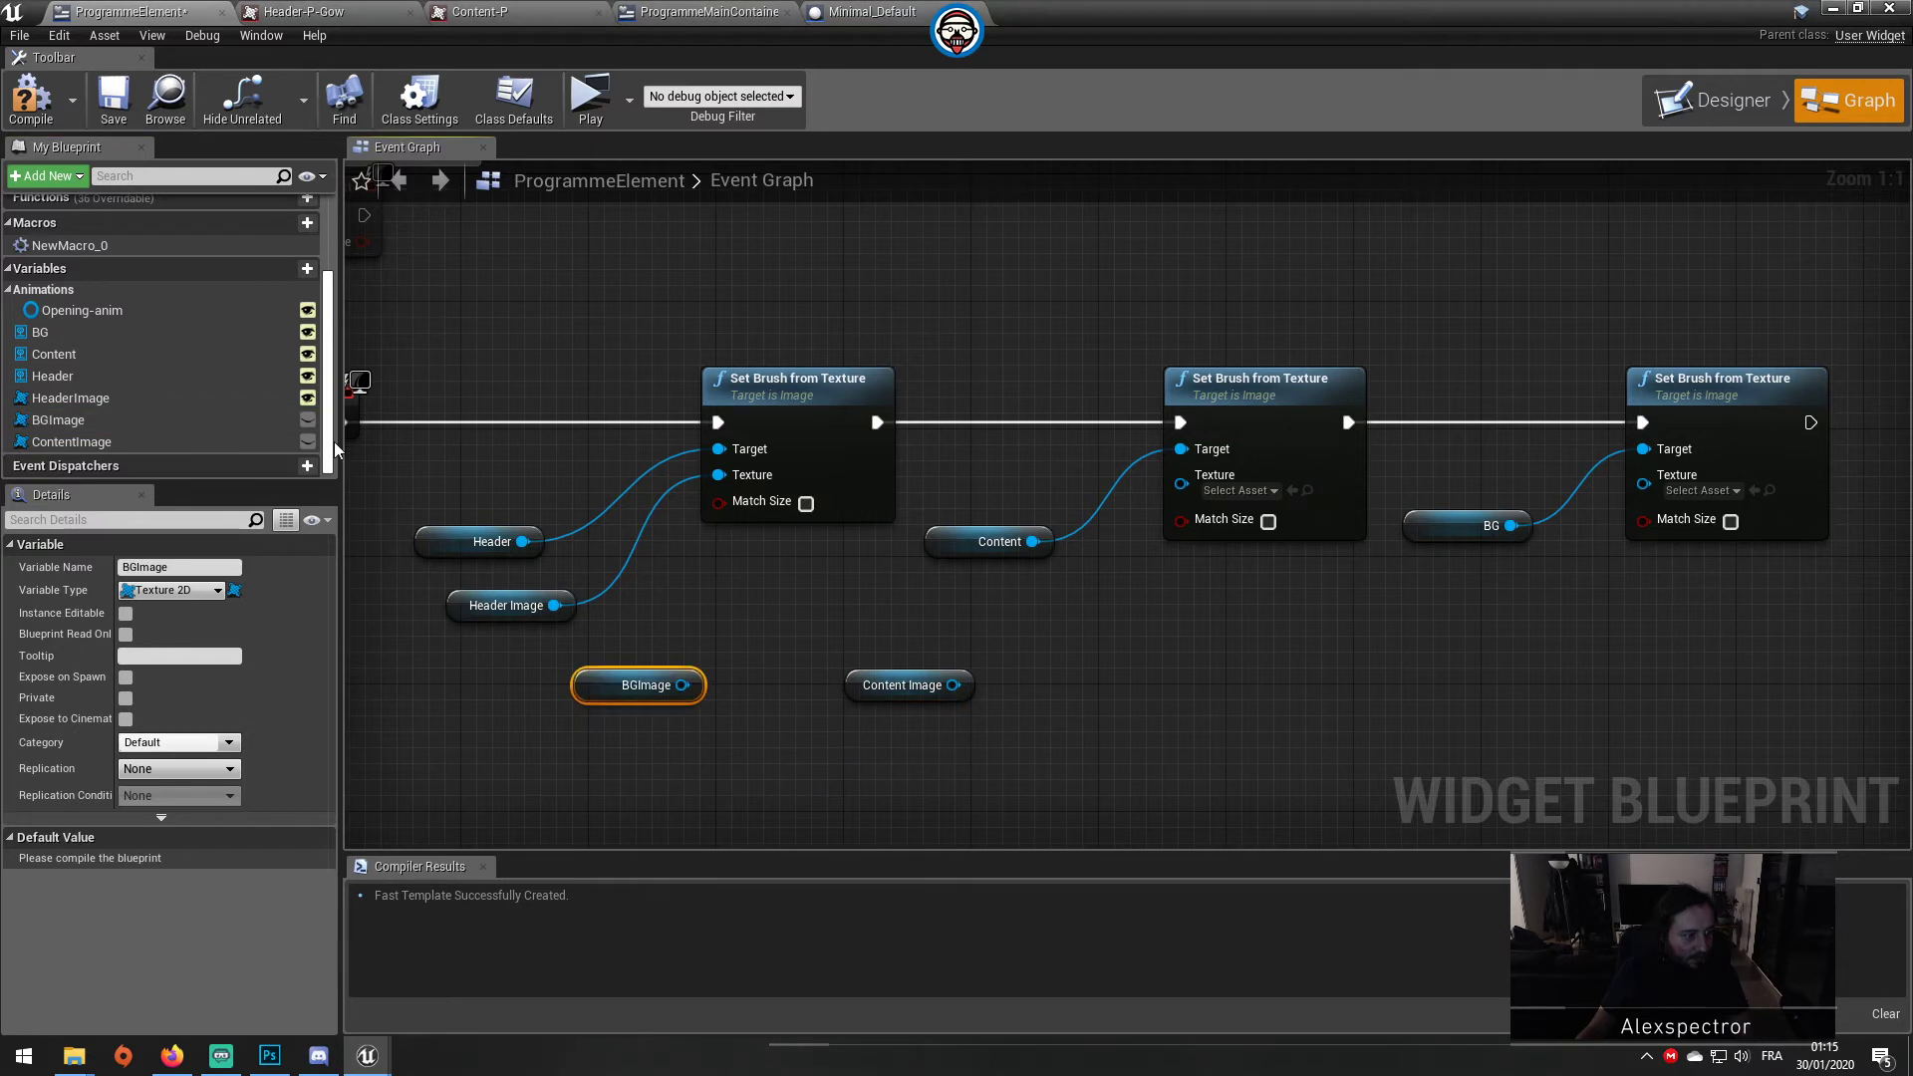
click(306, 420)
click(307, 441)
Step: Wire BGImage and ContentImage into the BG and Content Texture pins, compile, and view the Designer
drag(682, 685, 1651, 498)
drag(645, 670, 1479, 583)
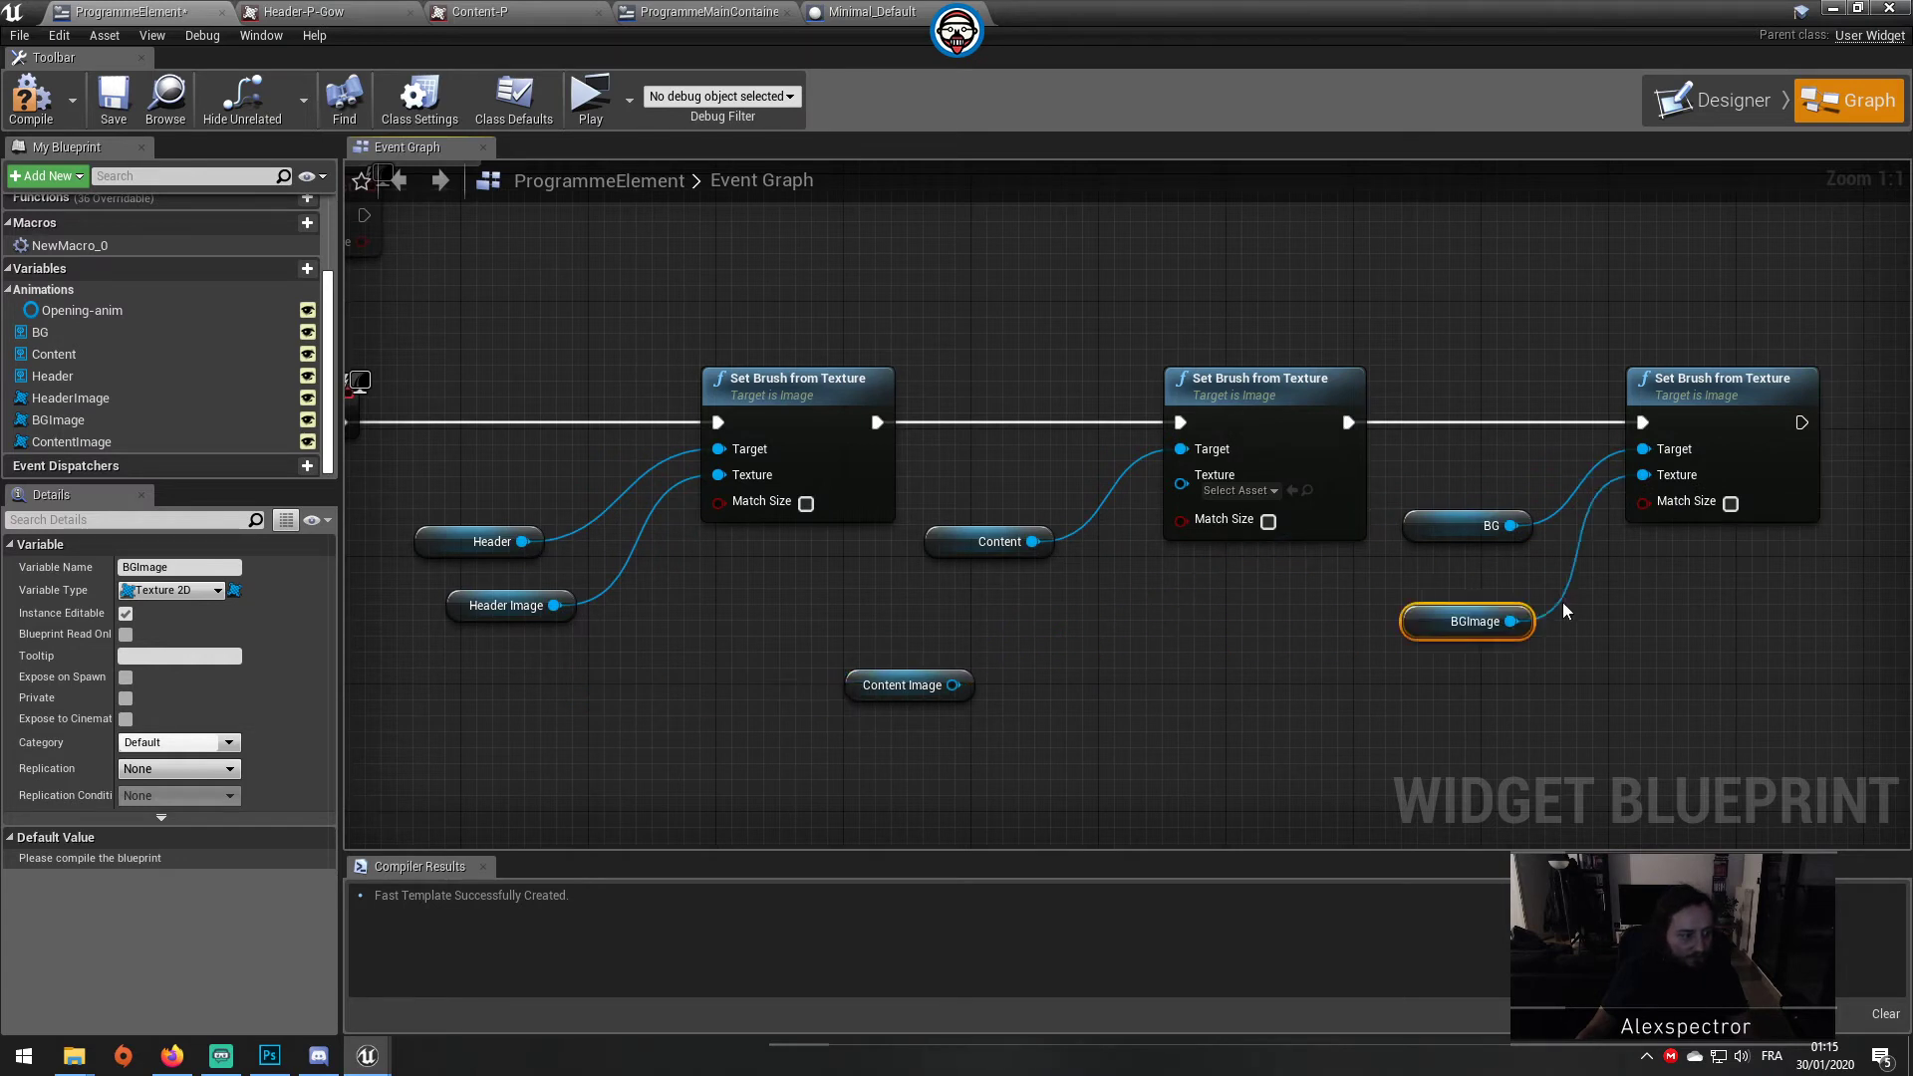
drag(953, 684, 1182, 476)
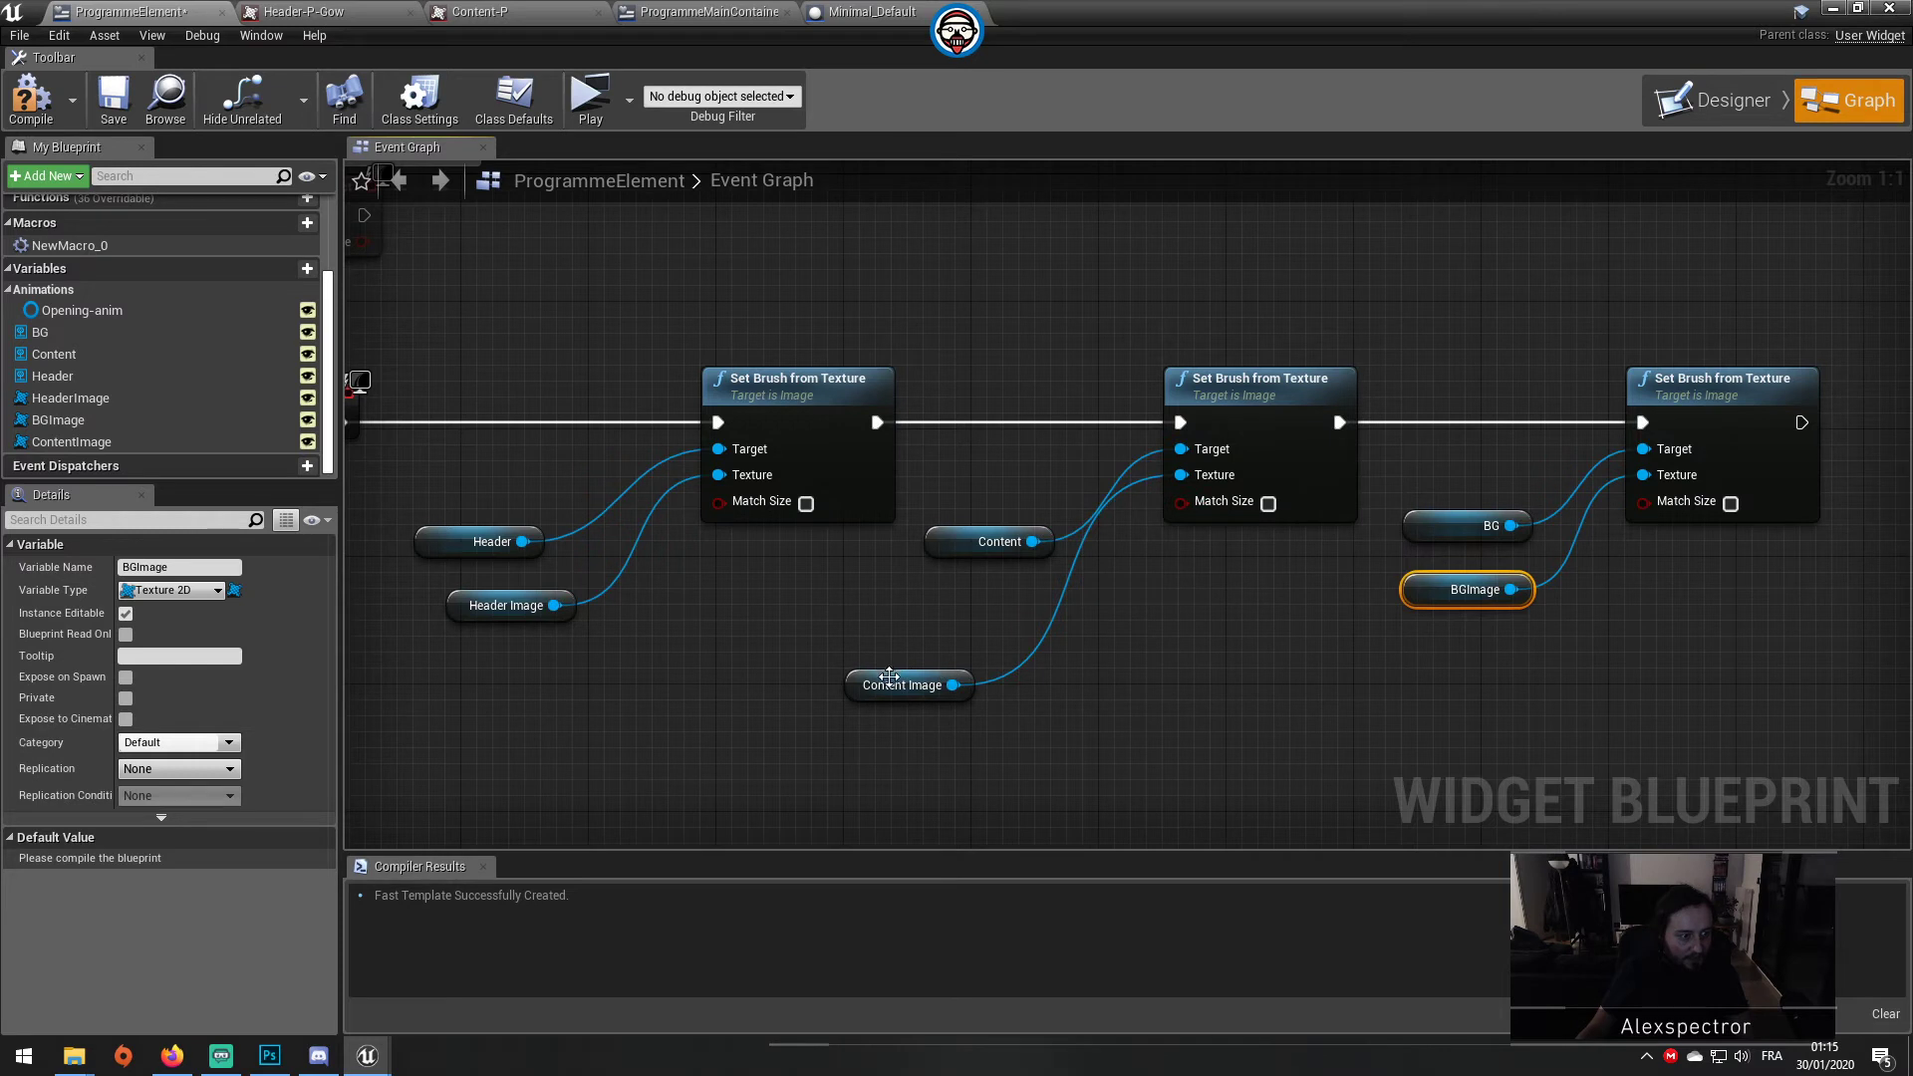
drag(889, 678, 968, 582)
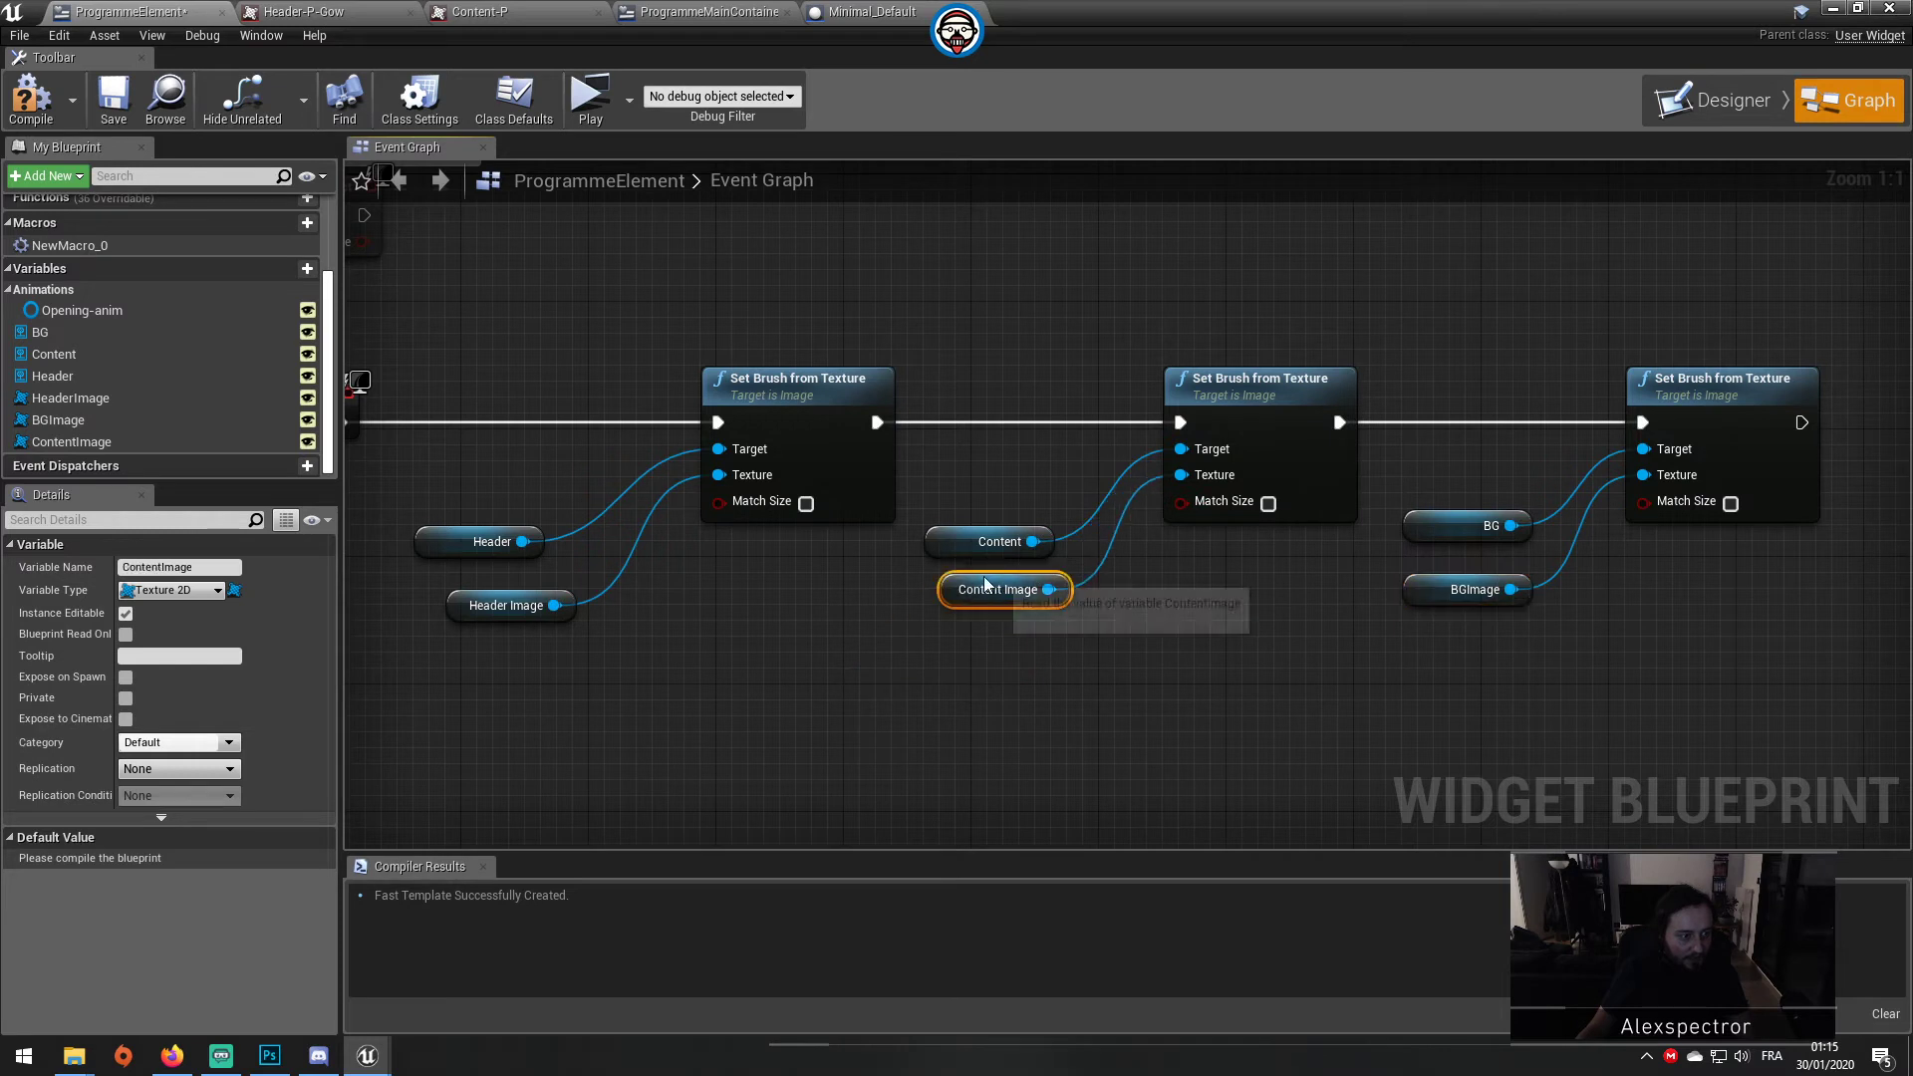
click(30, 102)
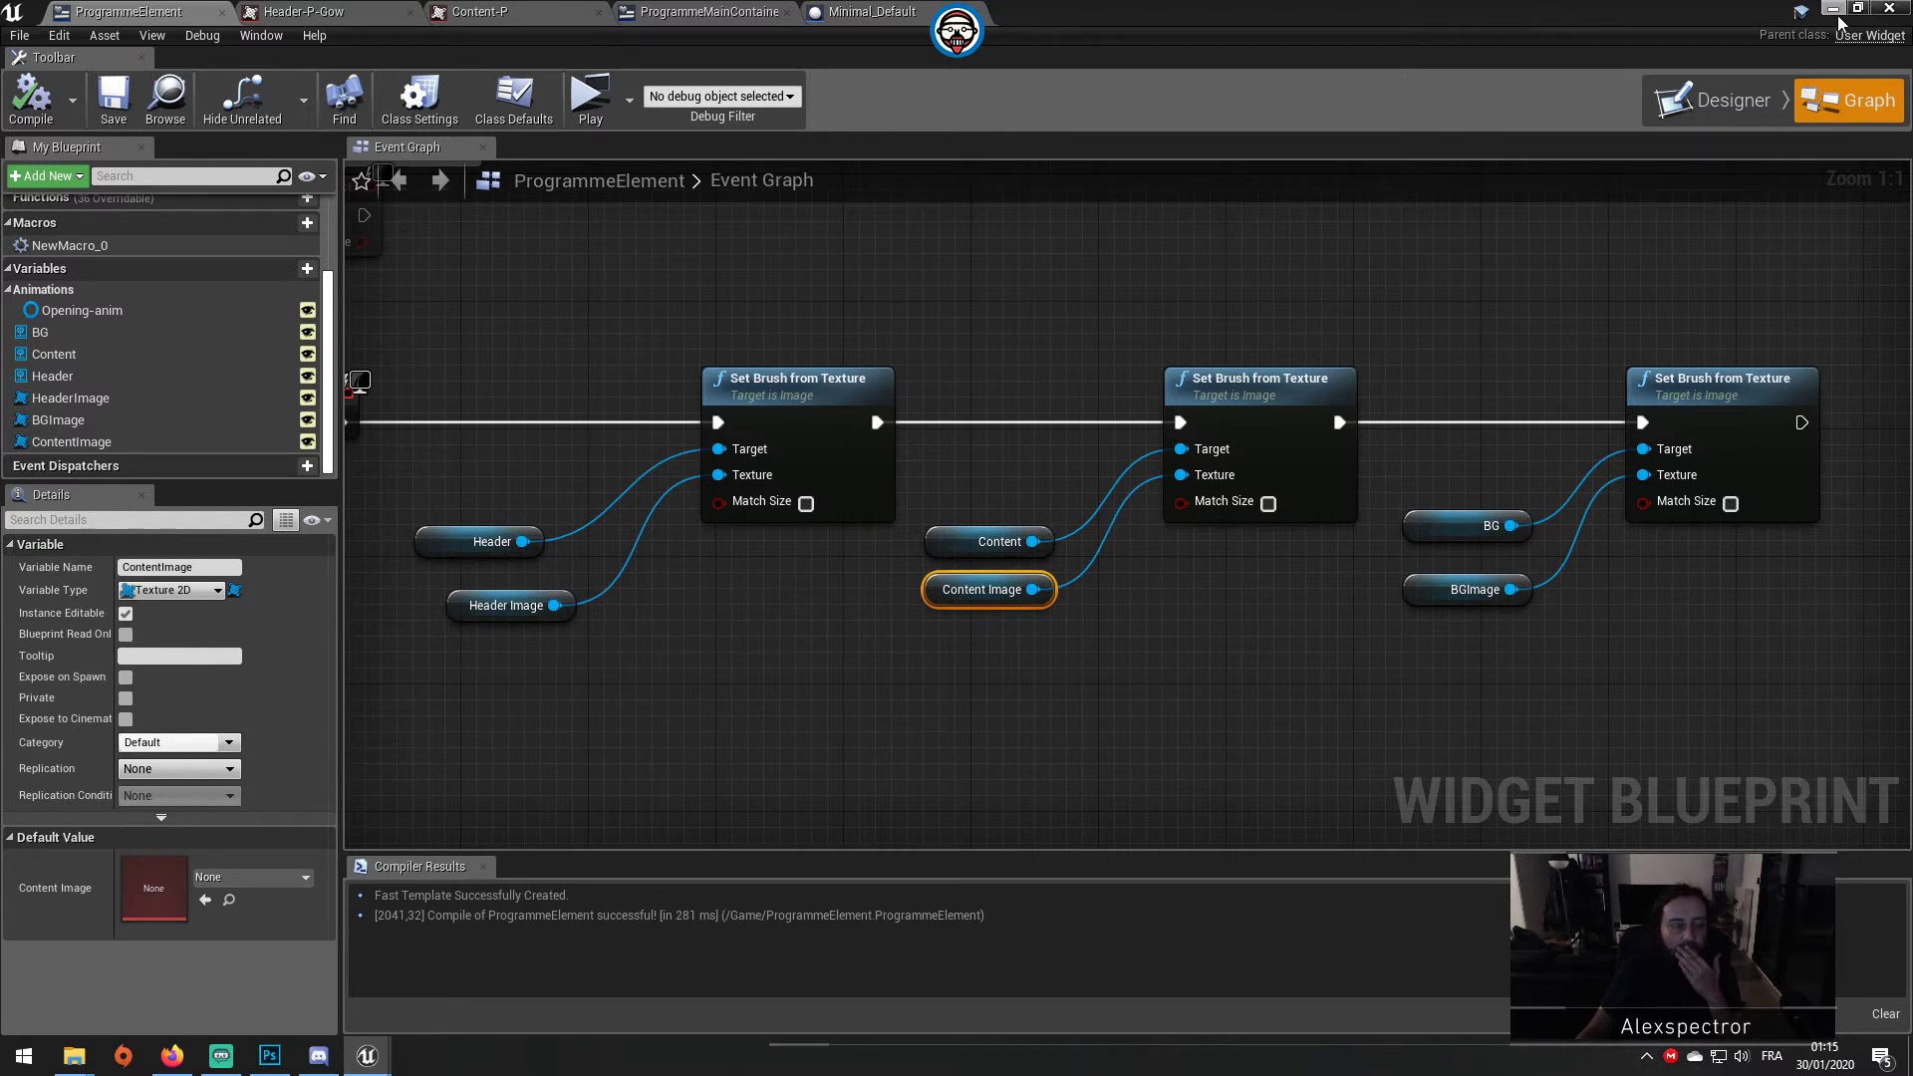
click(1720, 106)
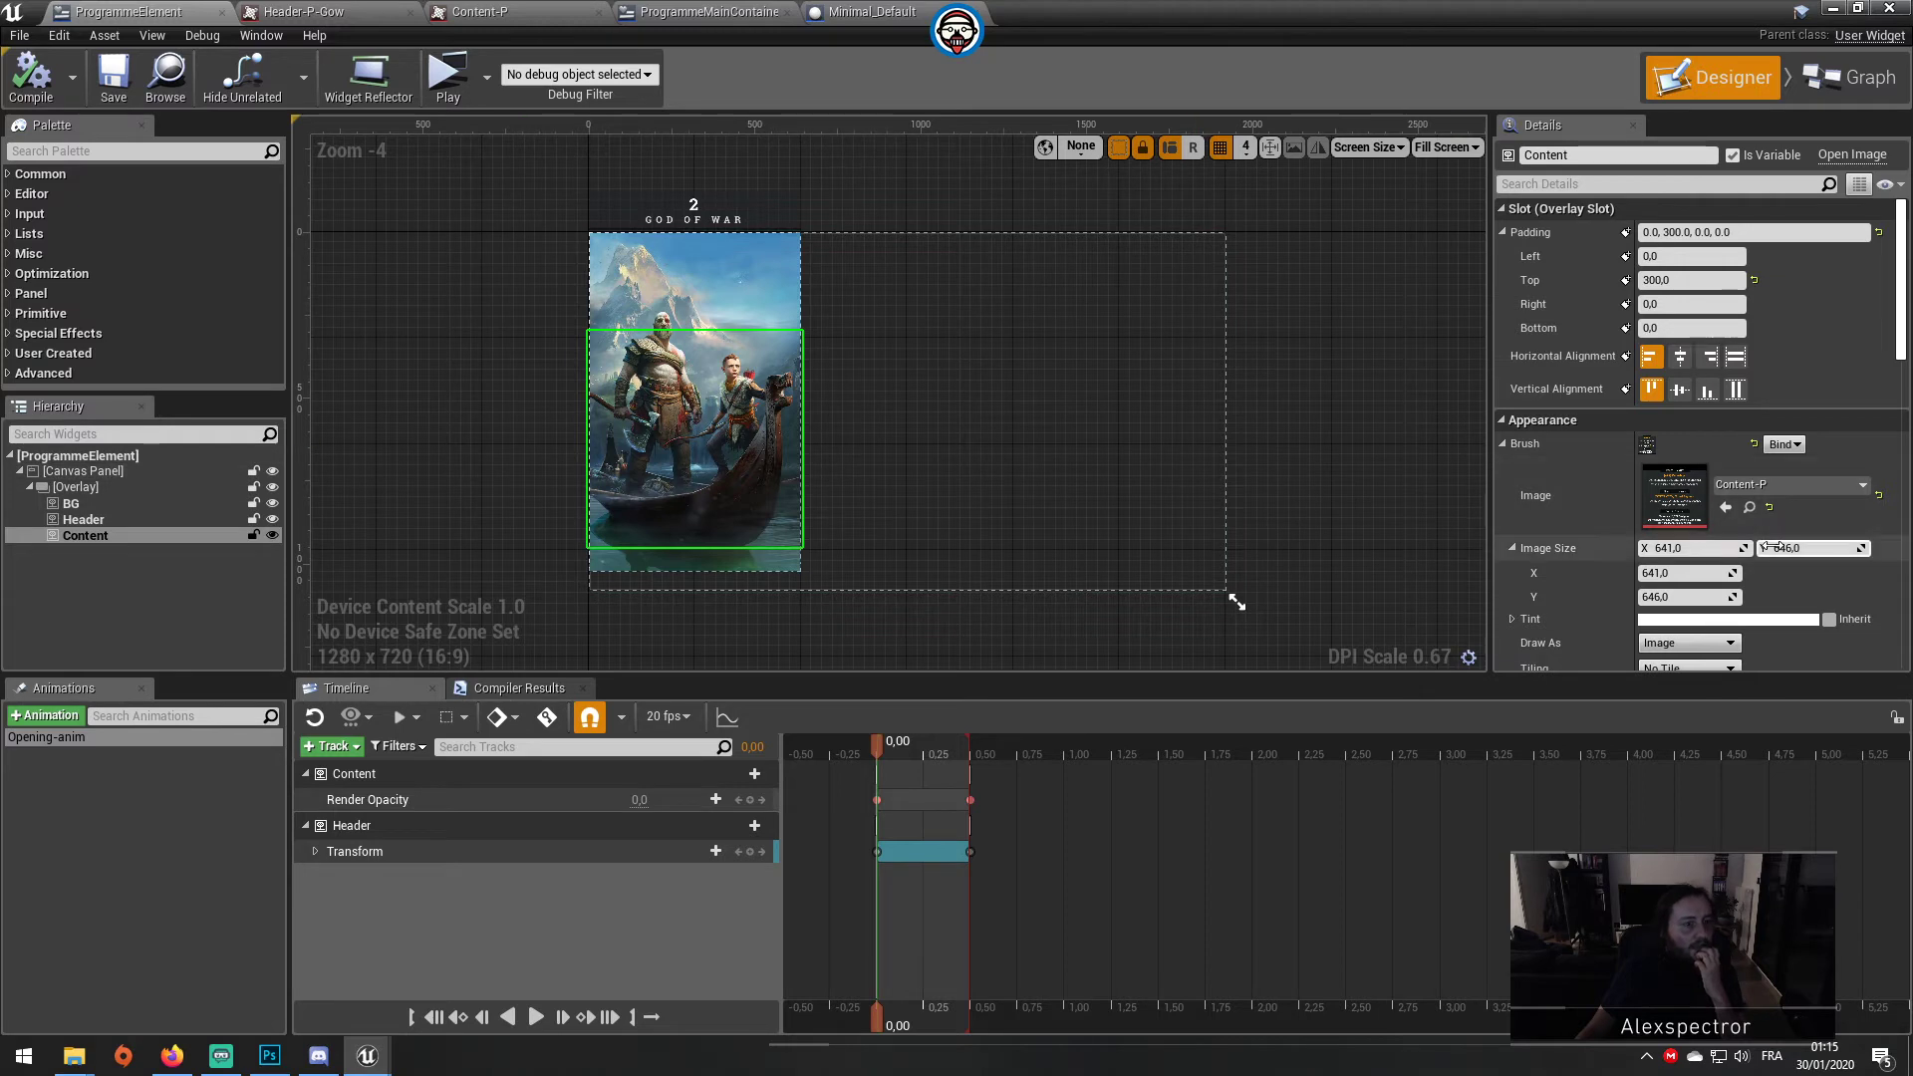
scroll(1775, 553, down, 5)
scroll(1772, 546, down, 3)
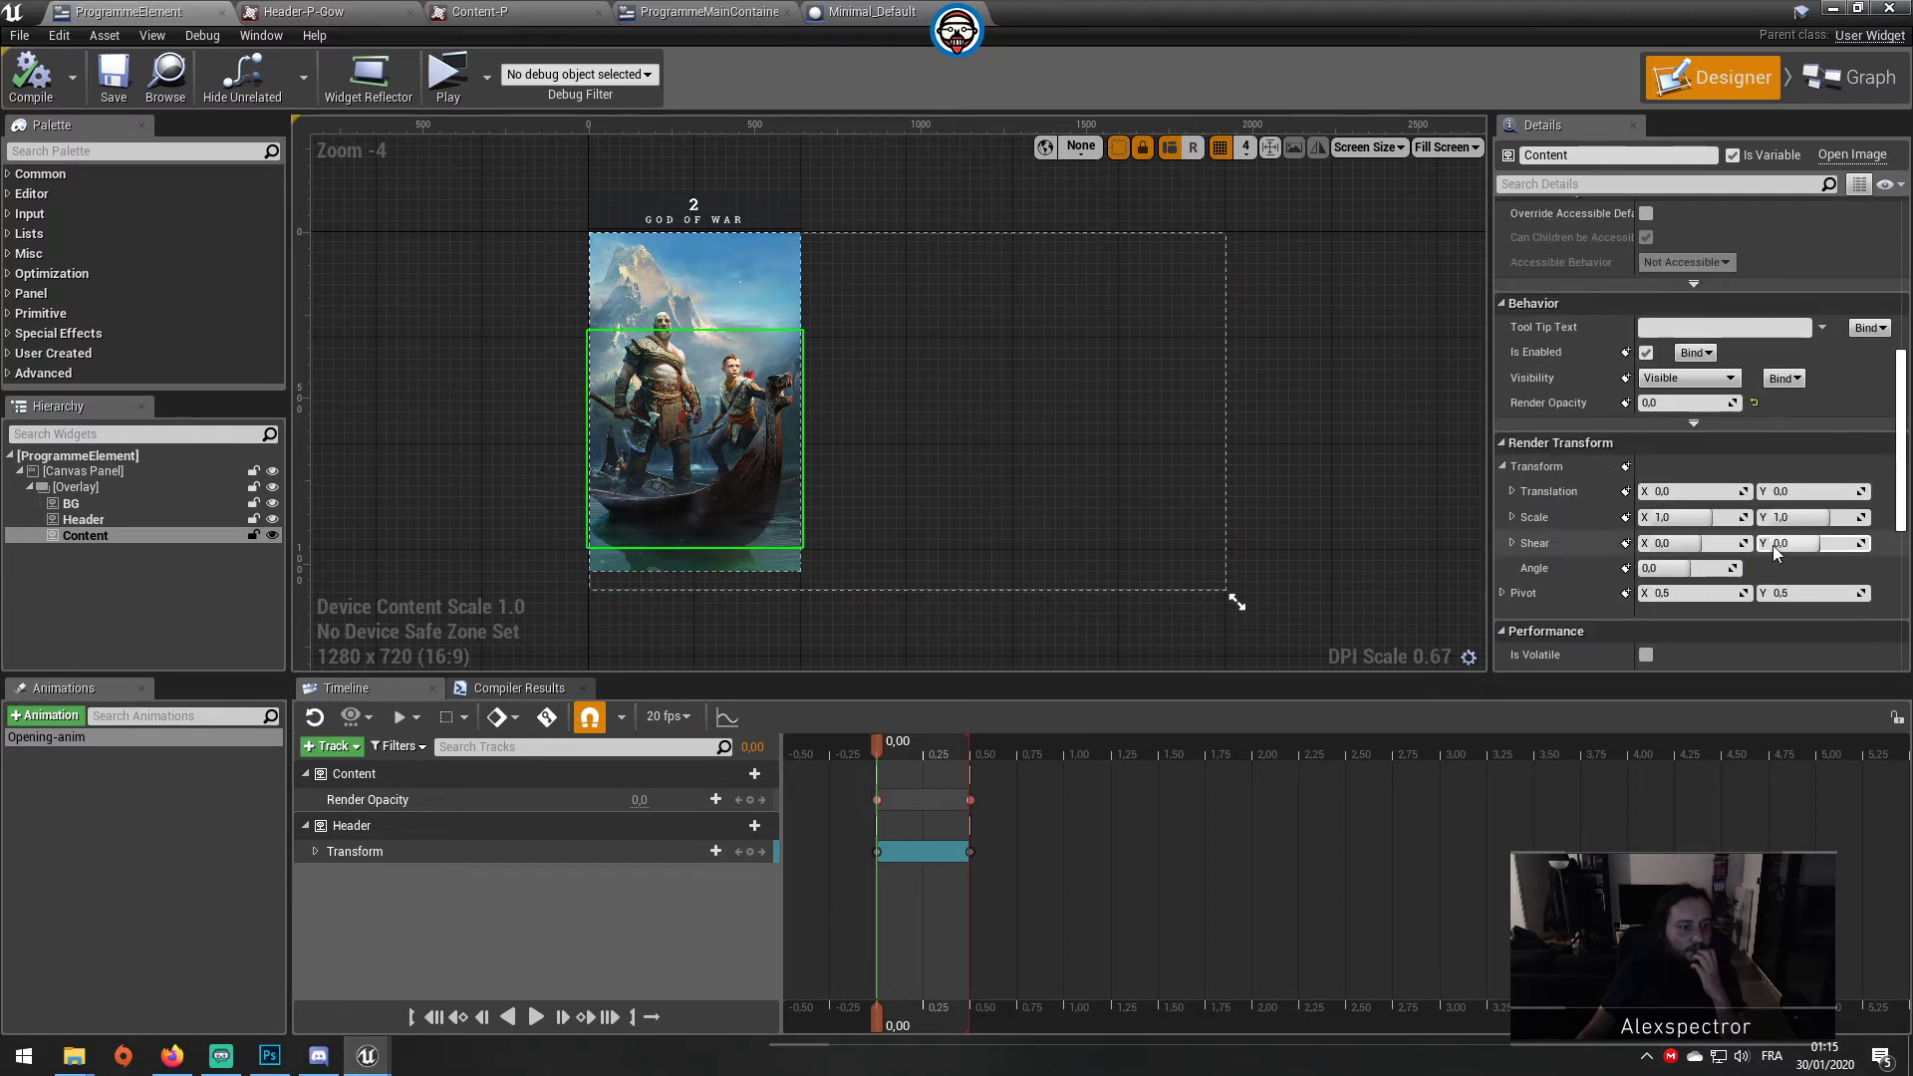
scroll(1773, 546, up, 8)
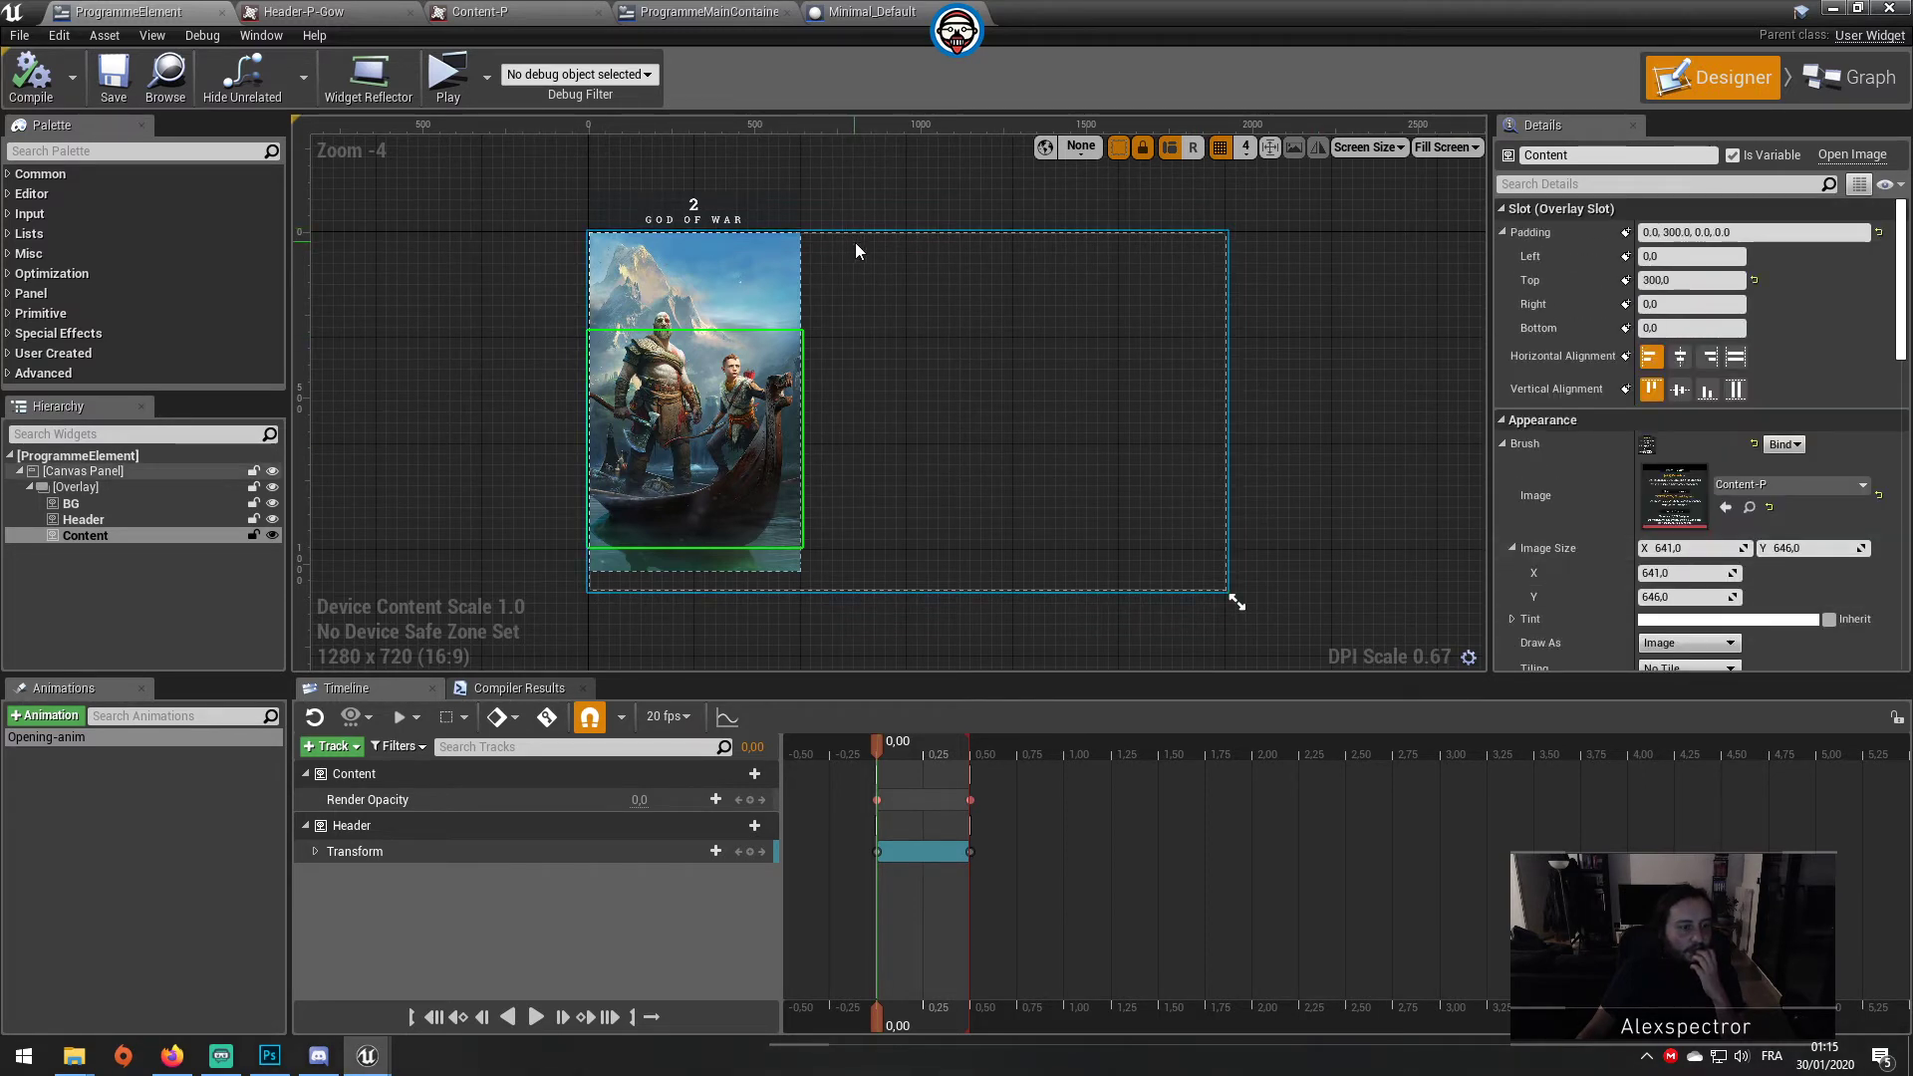
Step: In the ProgrammeMainContainer designer, give the first ProgrammeElement card the Header-P-Jedi header image
click(703, 14)
click(1768, 95)
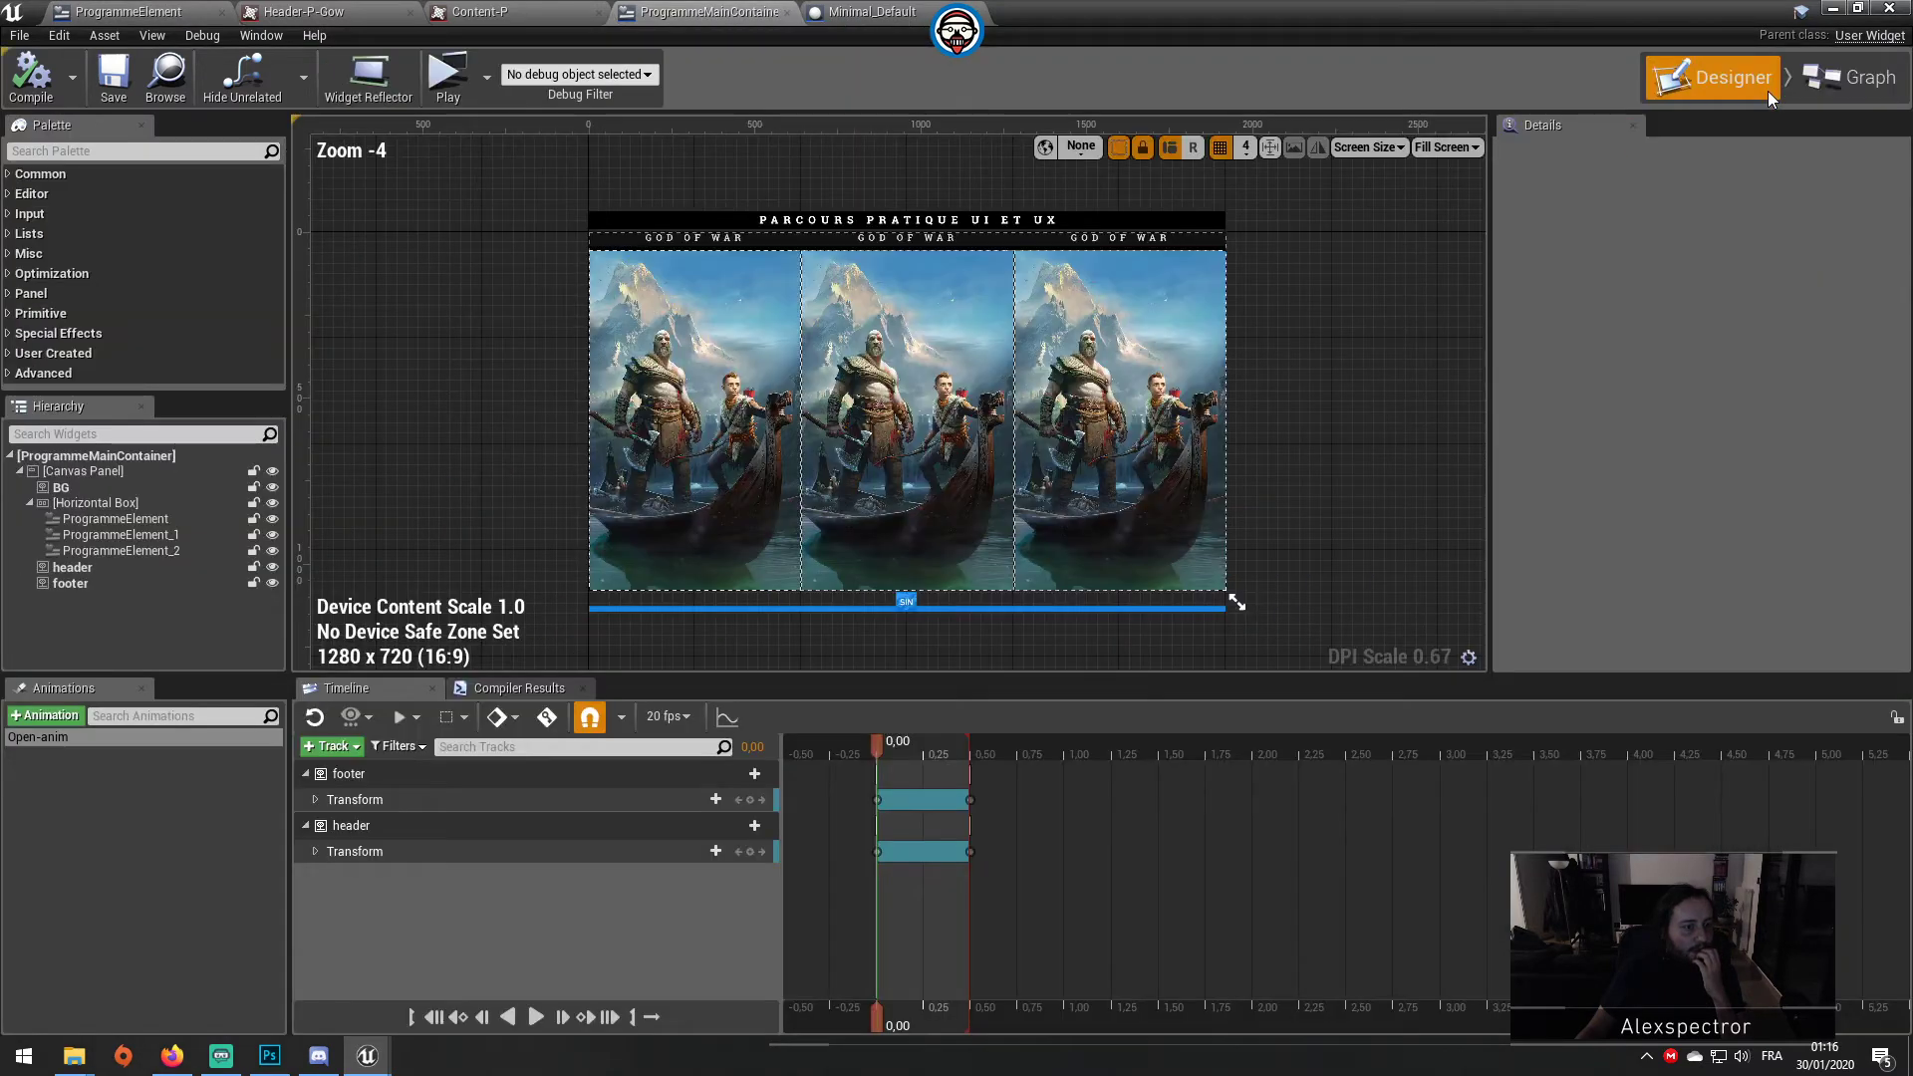
click(696, 389)
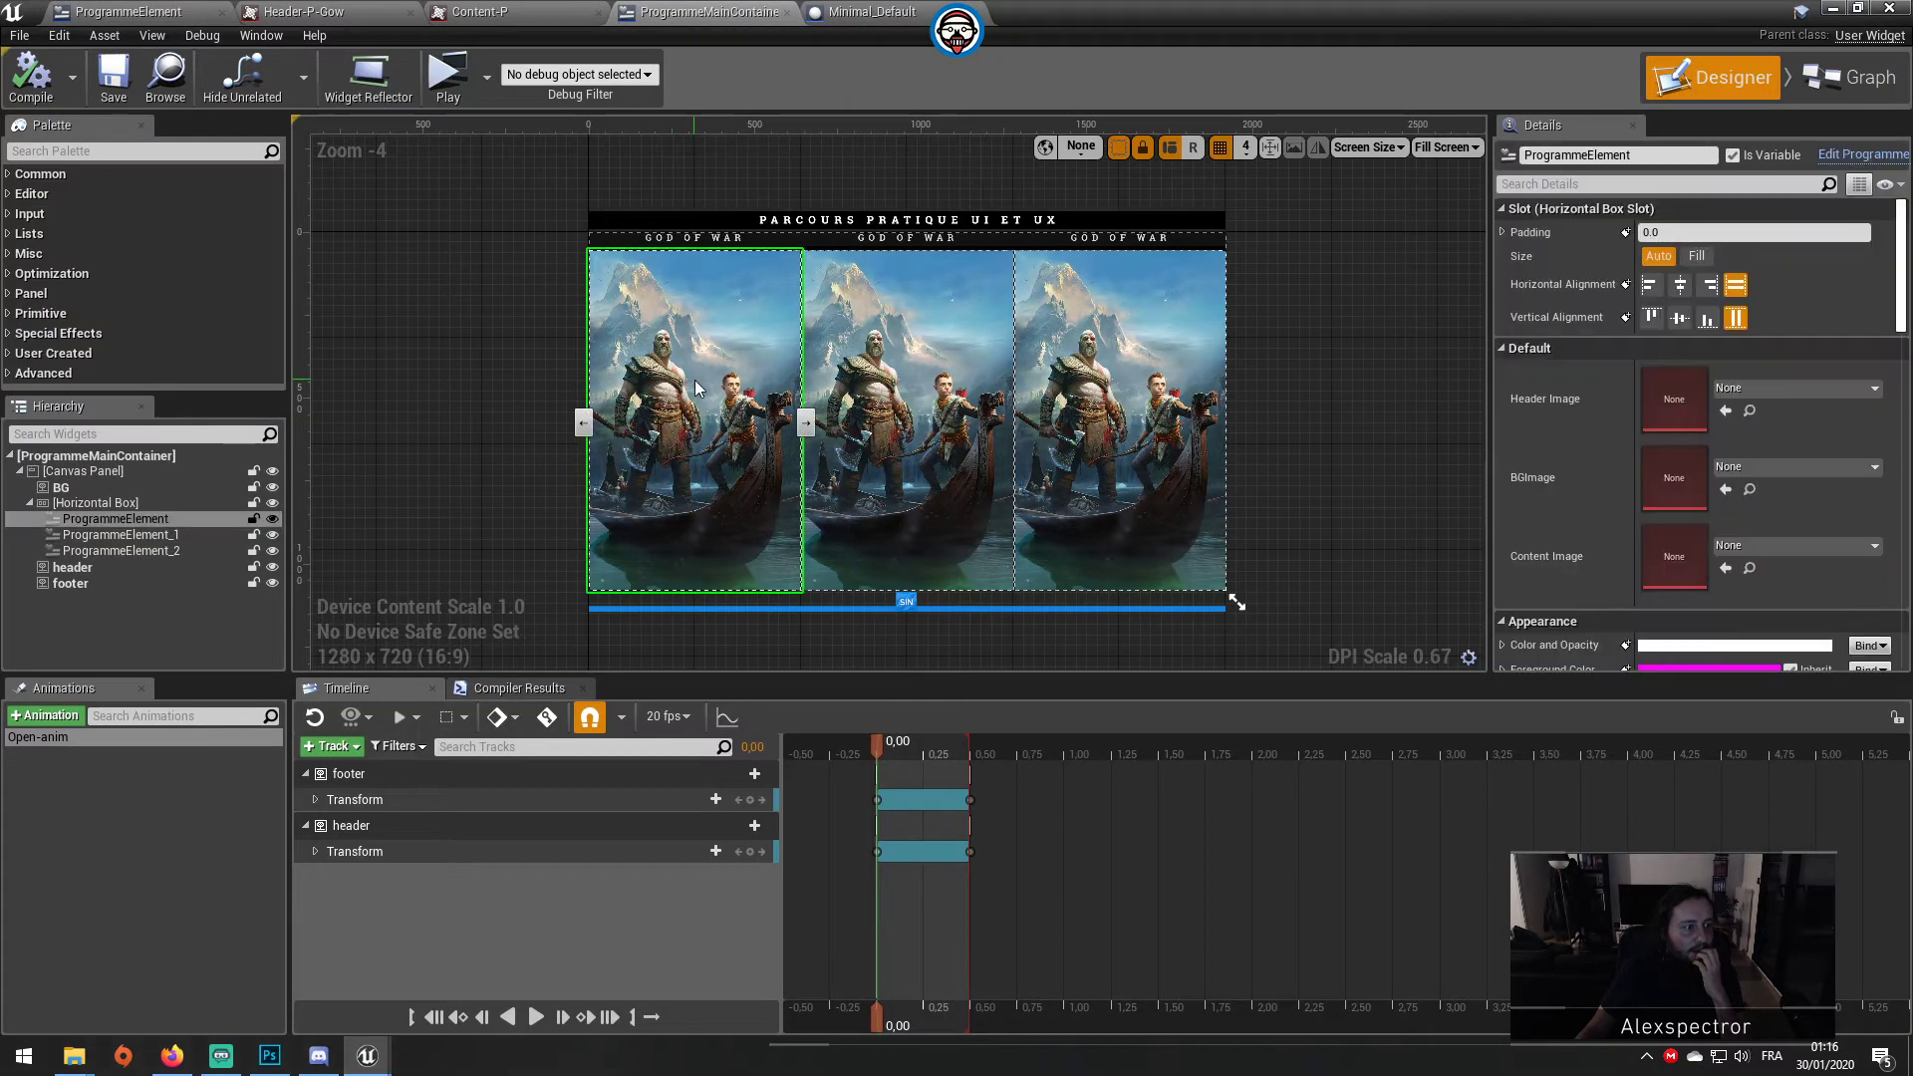
click(1772, 391)
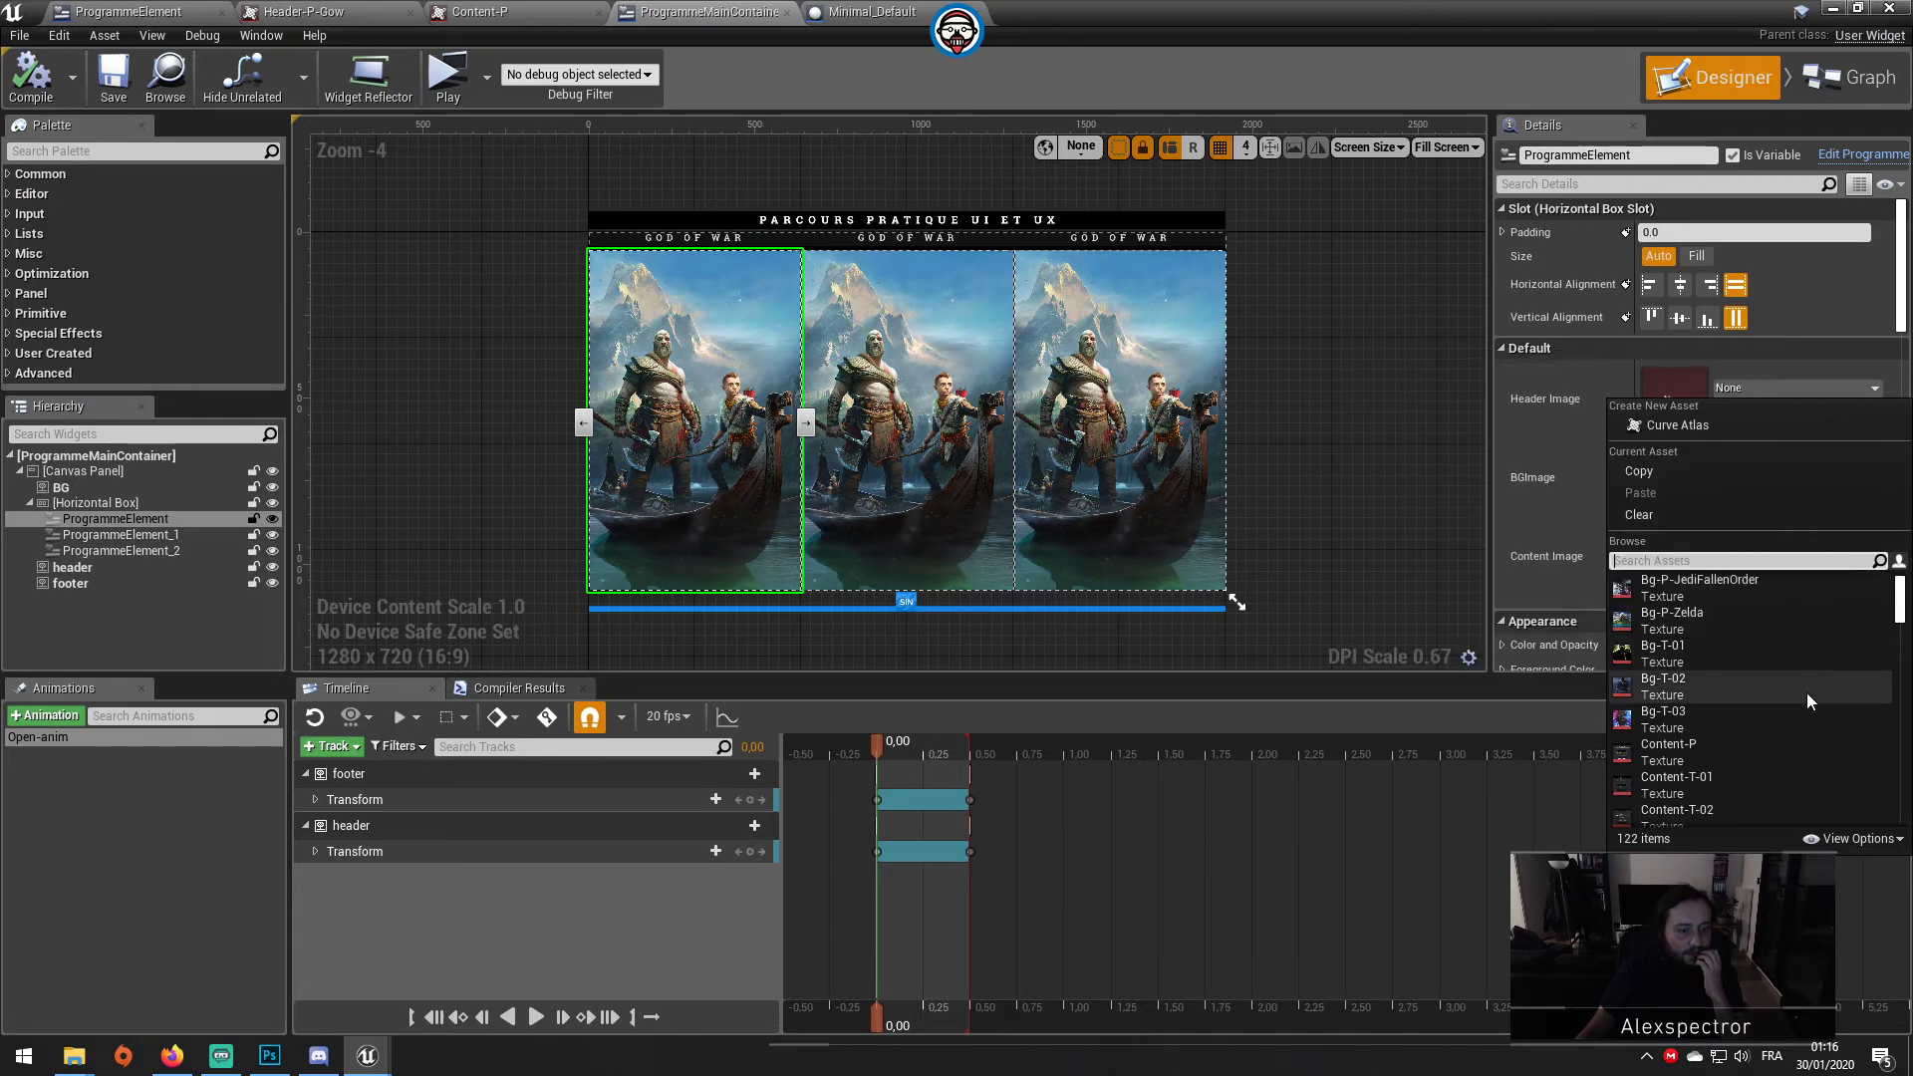
scroll(1828, 727, down, 1)
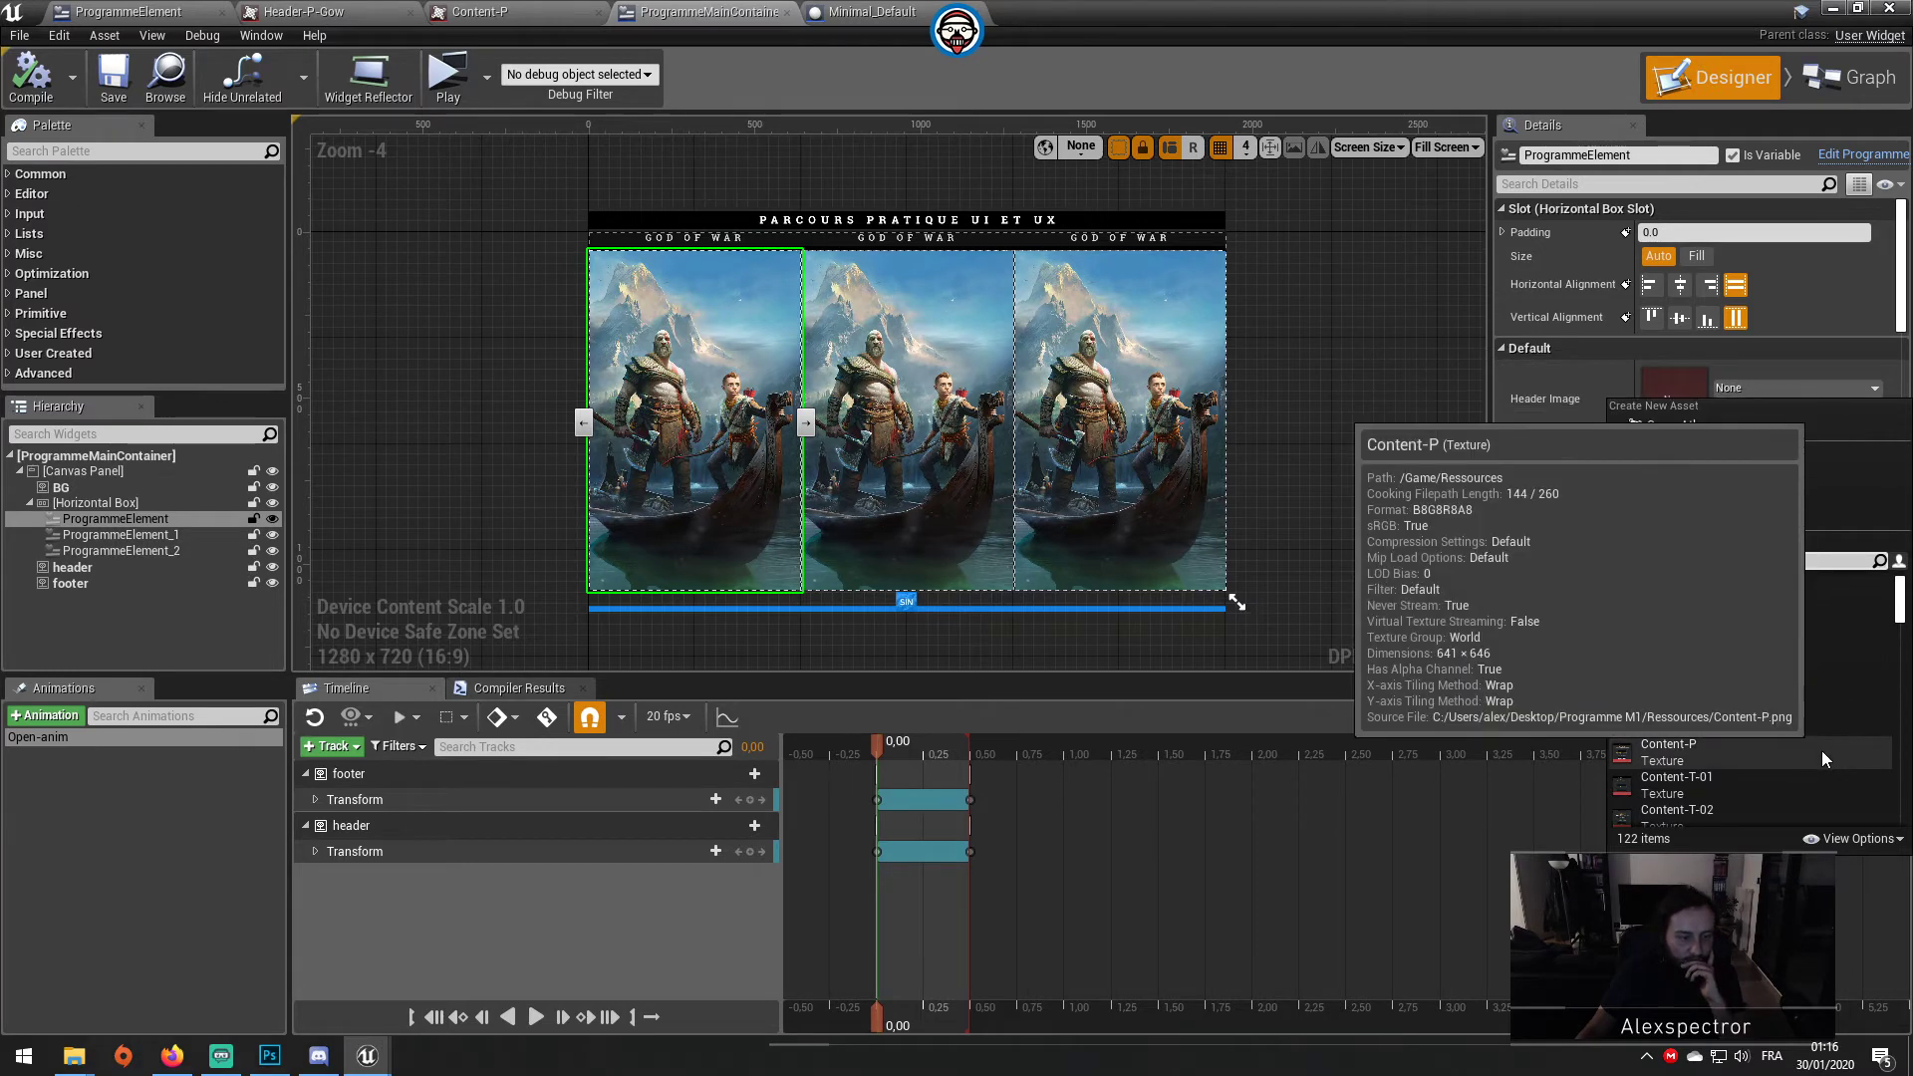
scroll(1823, 753, up, 1)
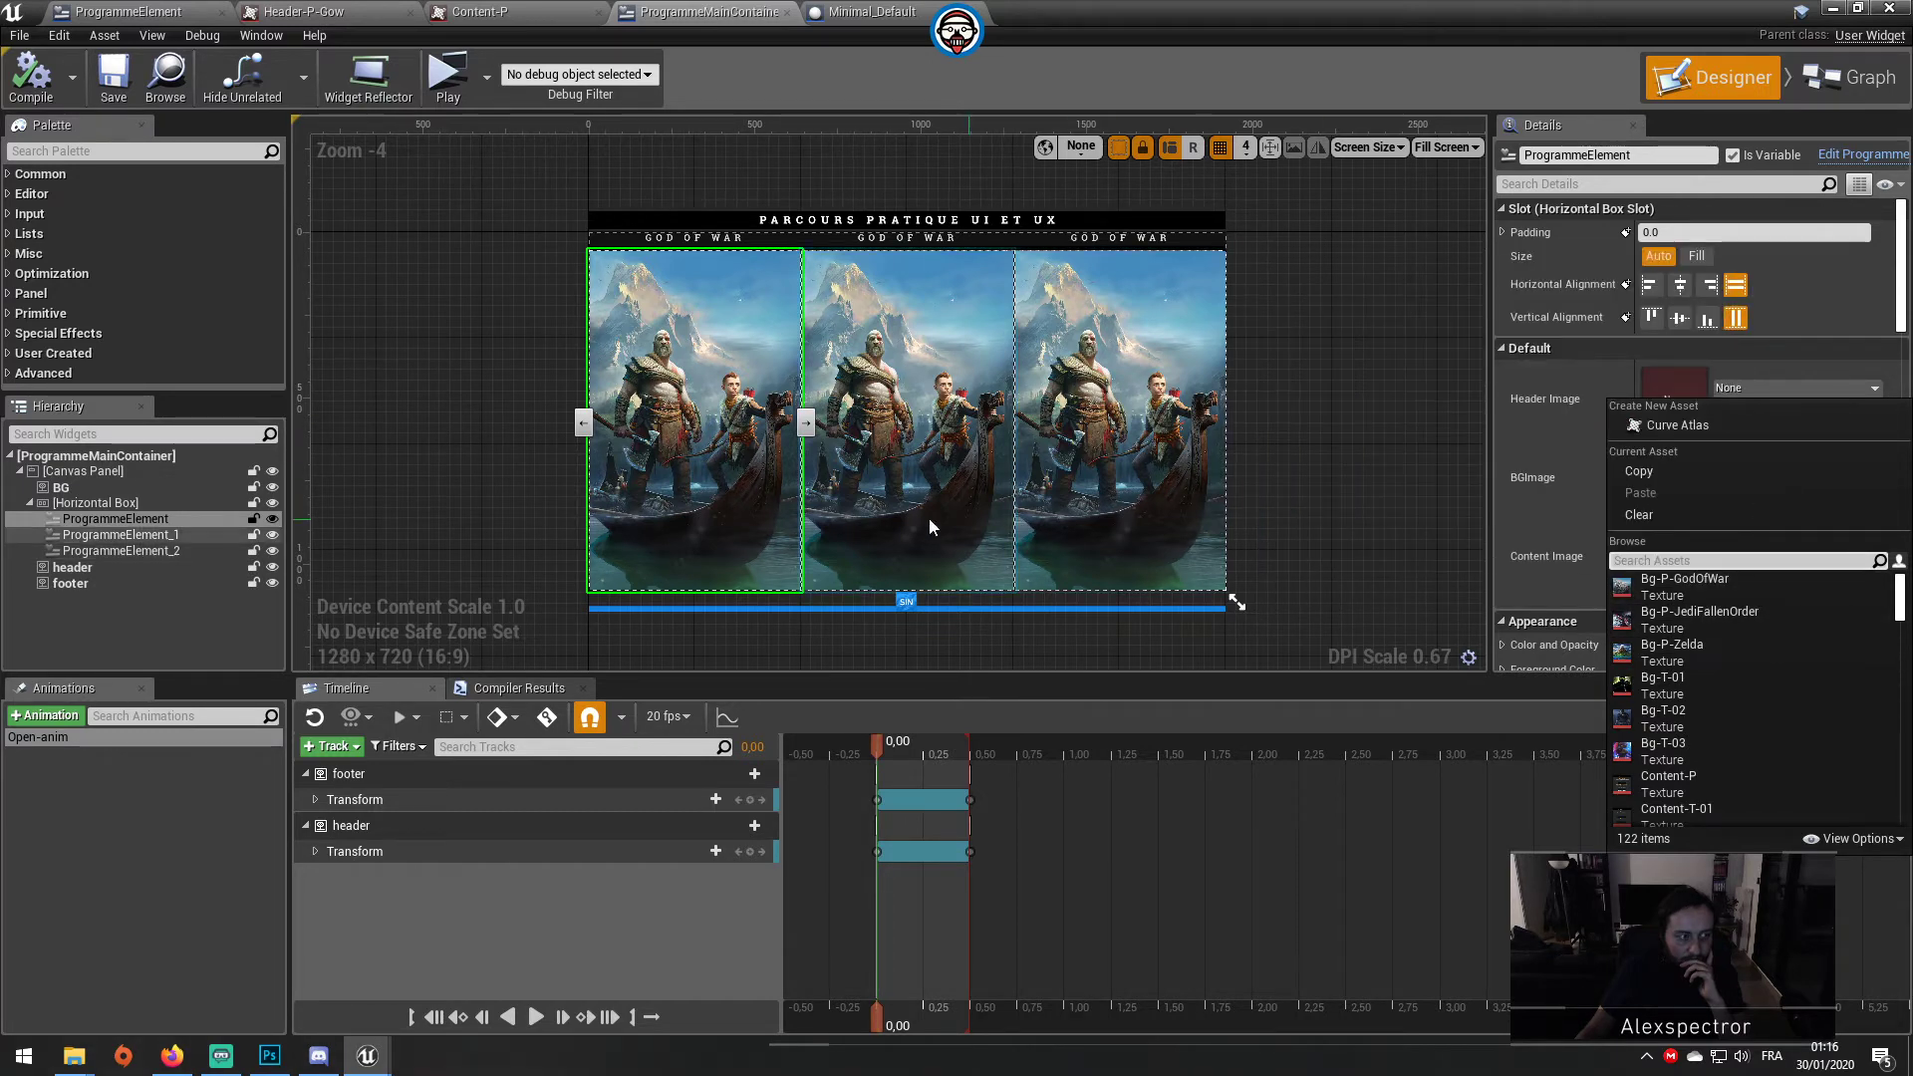
click(933, 342)
click(115, 518)
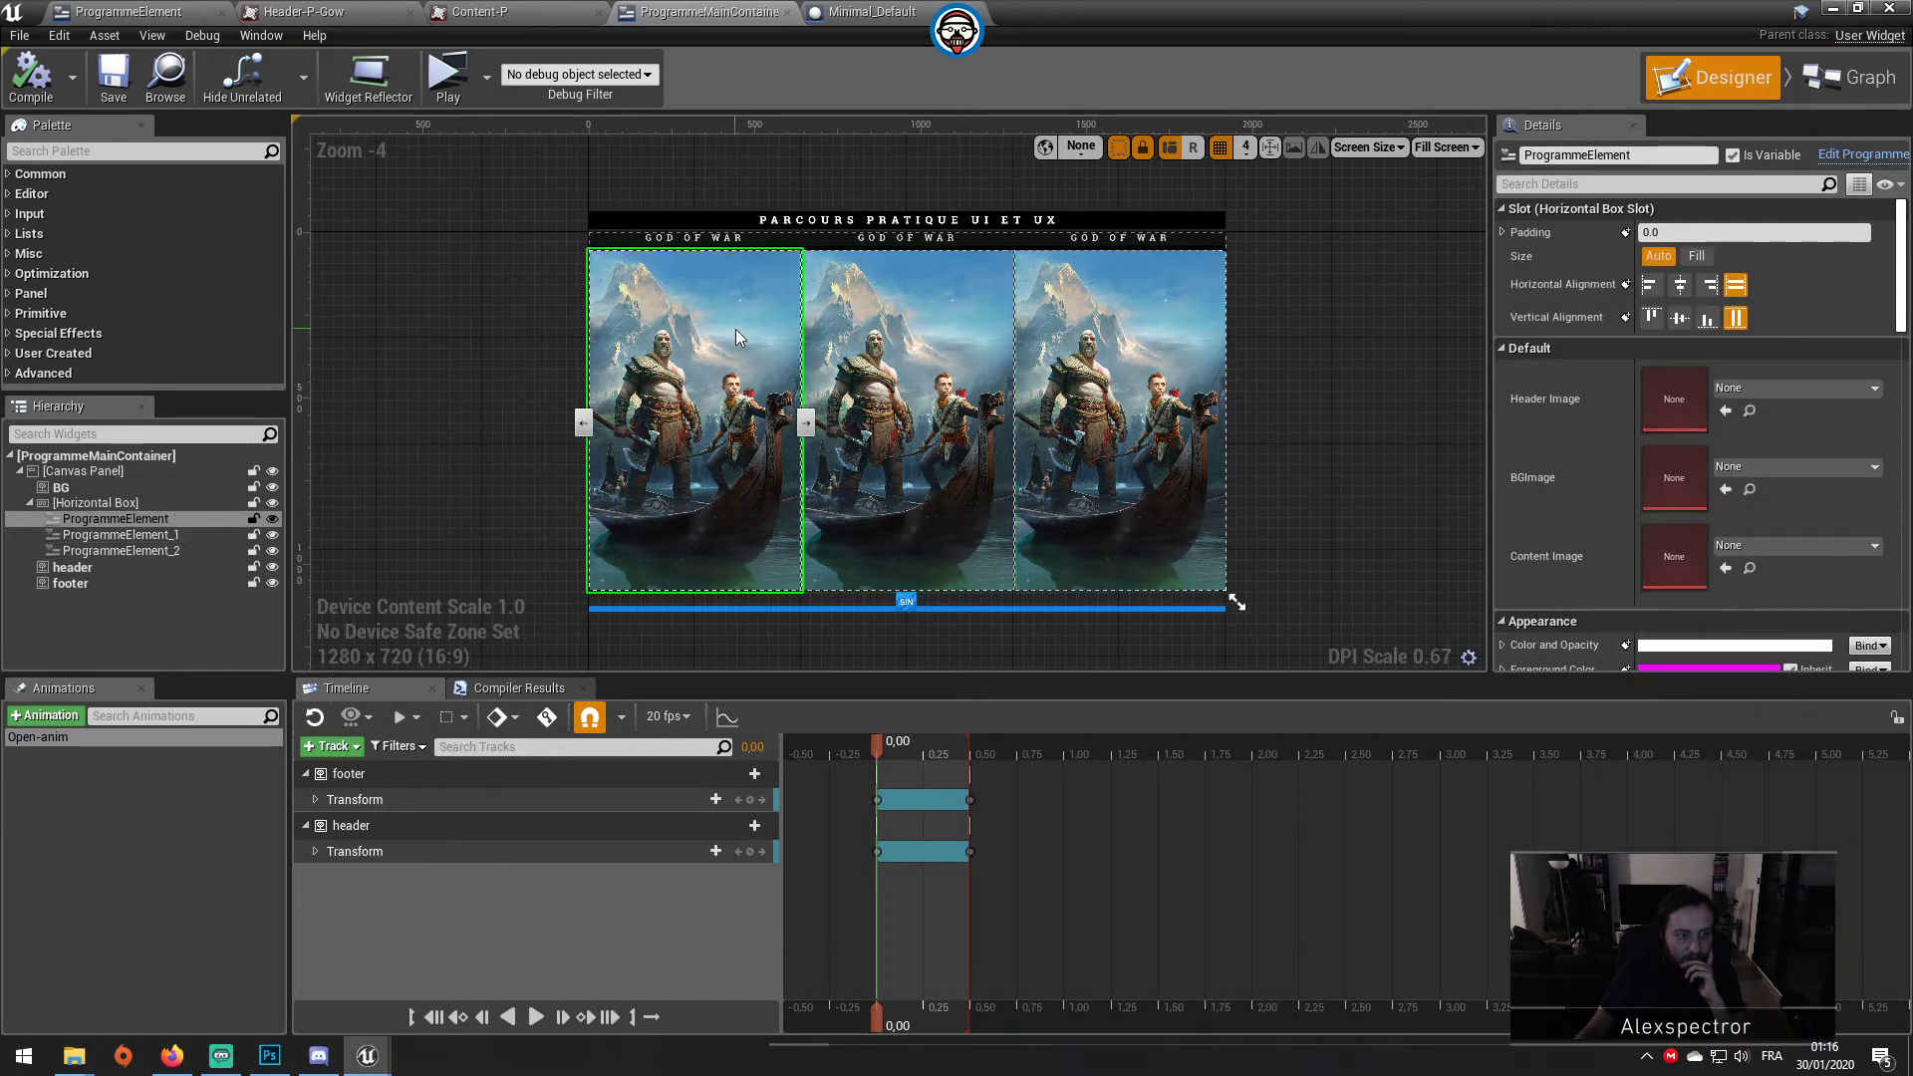
click(1828, 389)
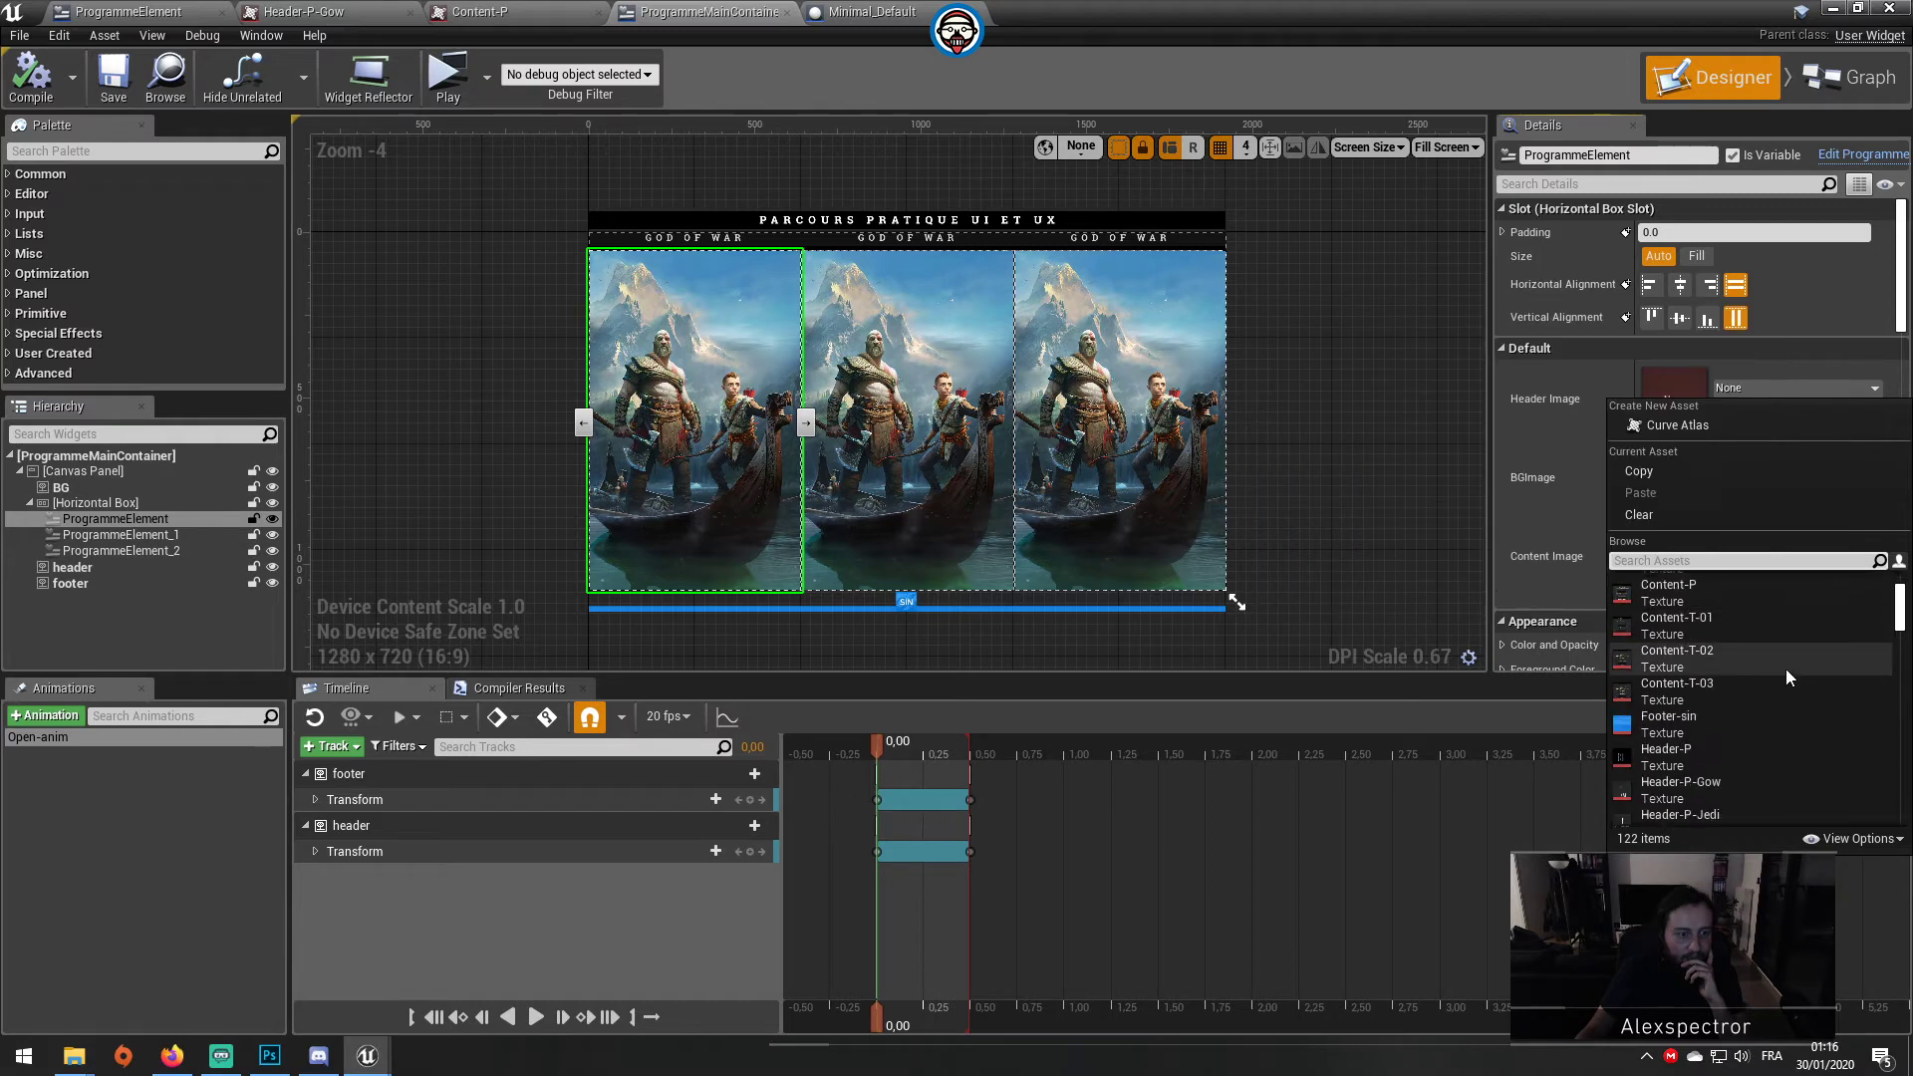
scroll(1790, 748, down, 3)
click(1788, 793)
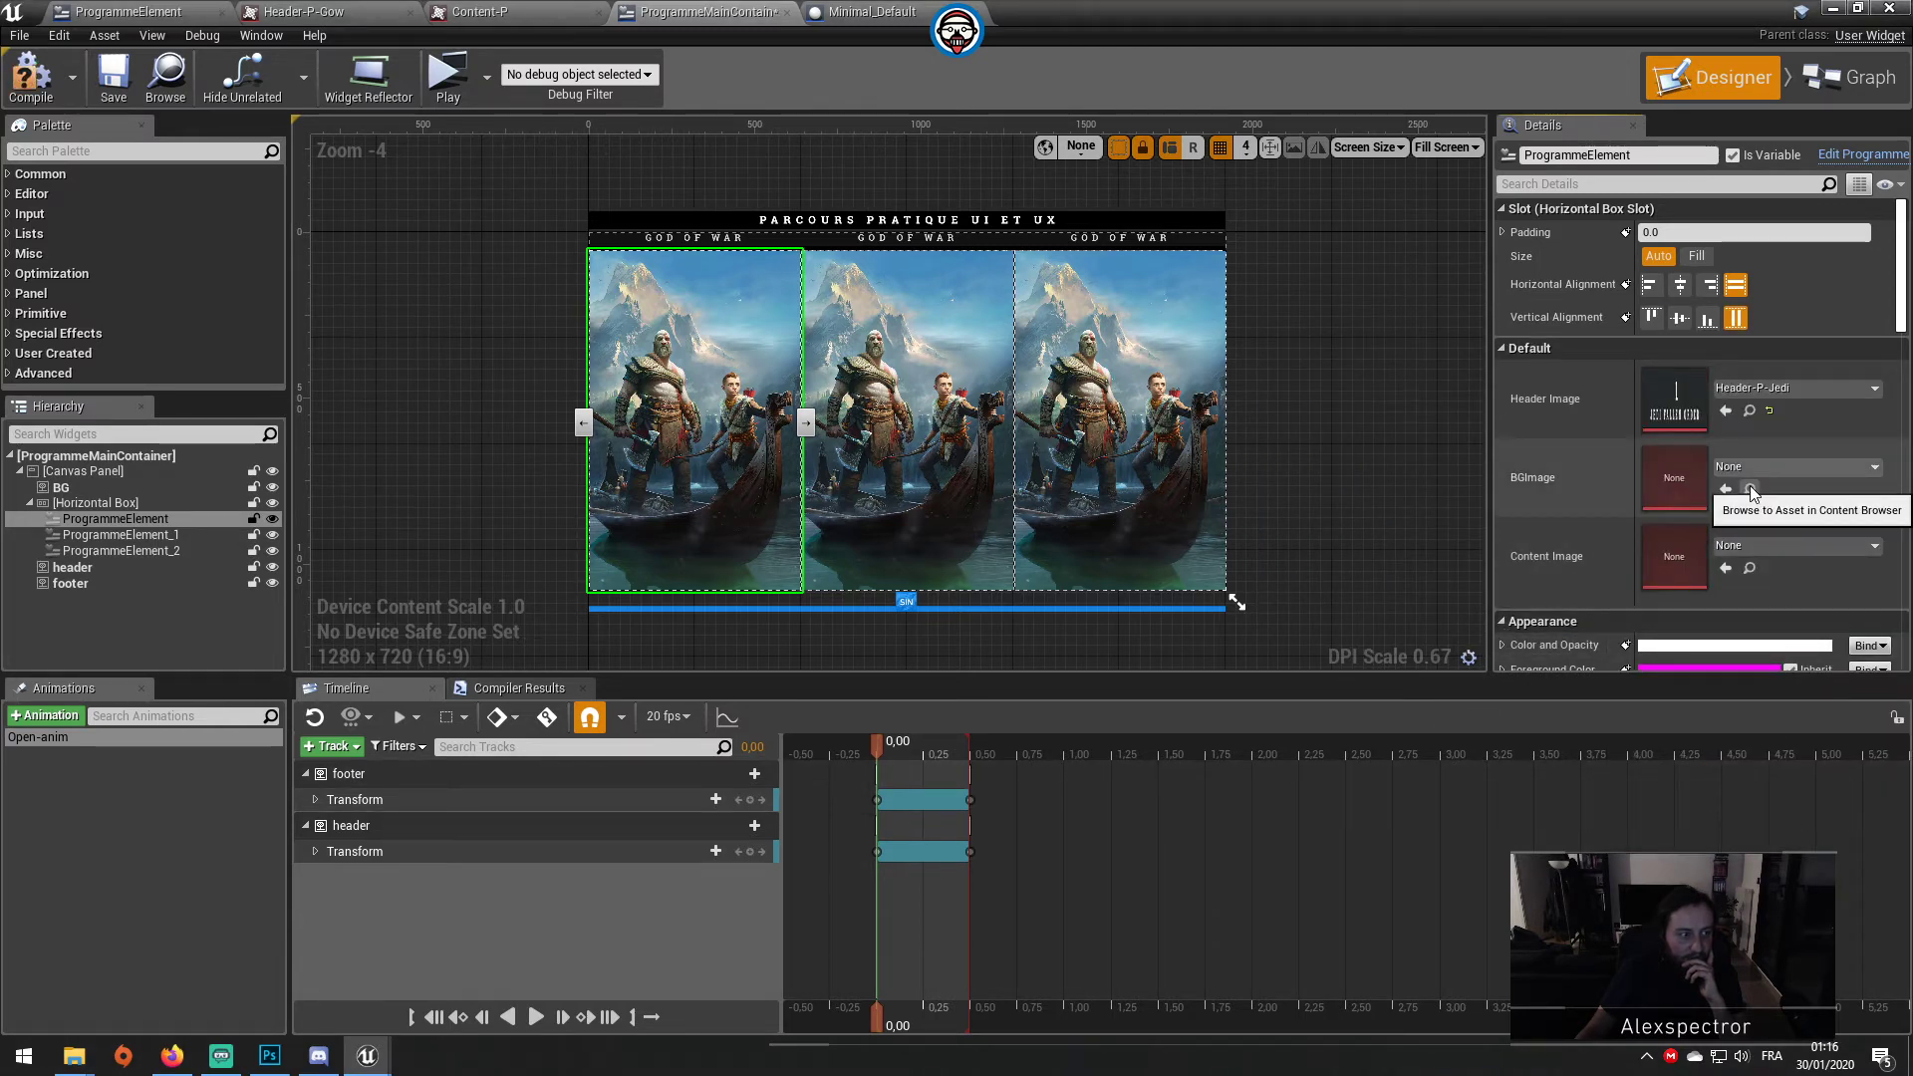
Step: Set the first card's background to Bg-P-JediFallenOrder and preview the opening animation
click(1794, 469)
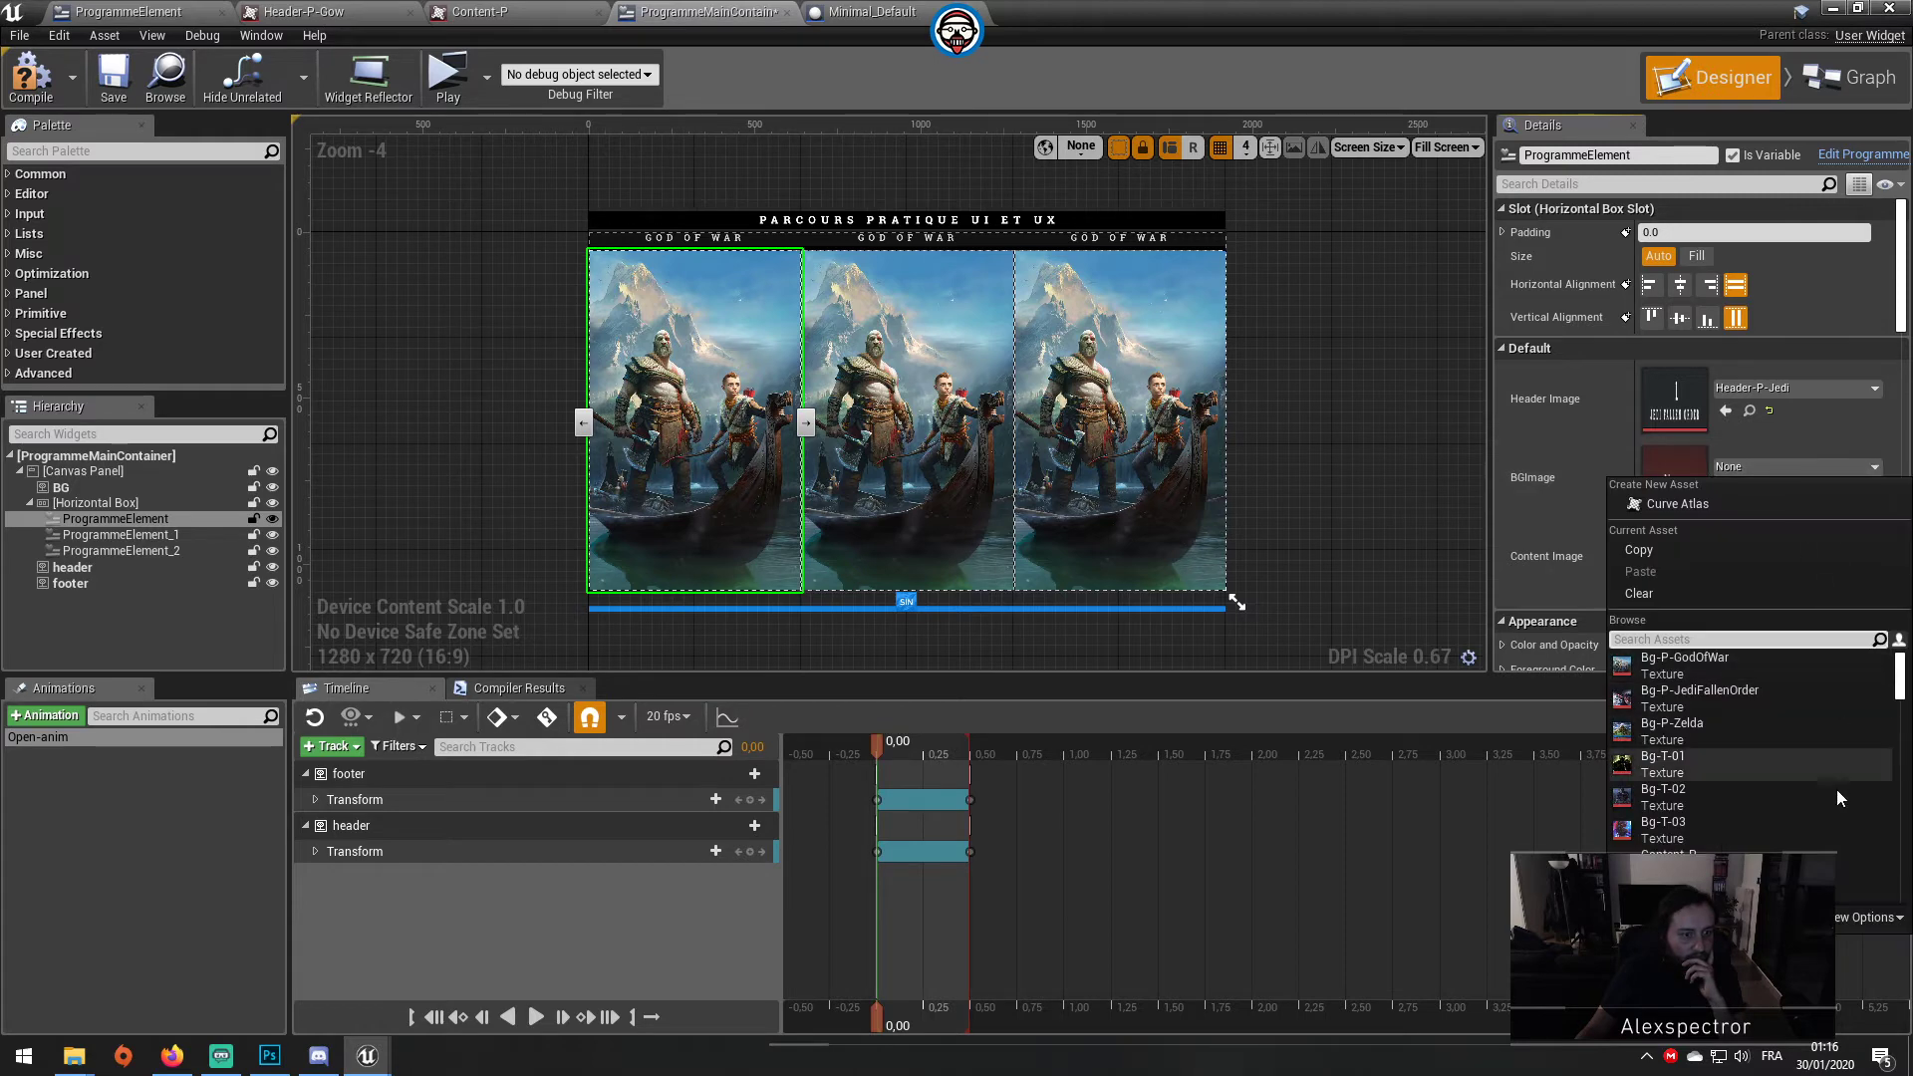
click(1802, 698)
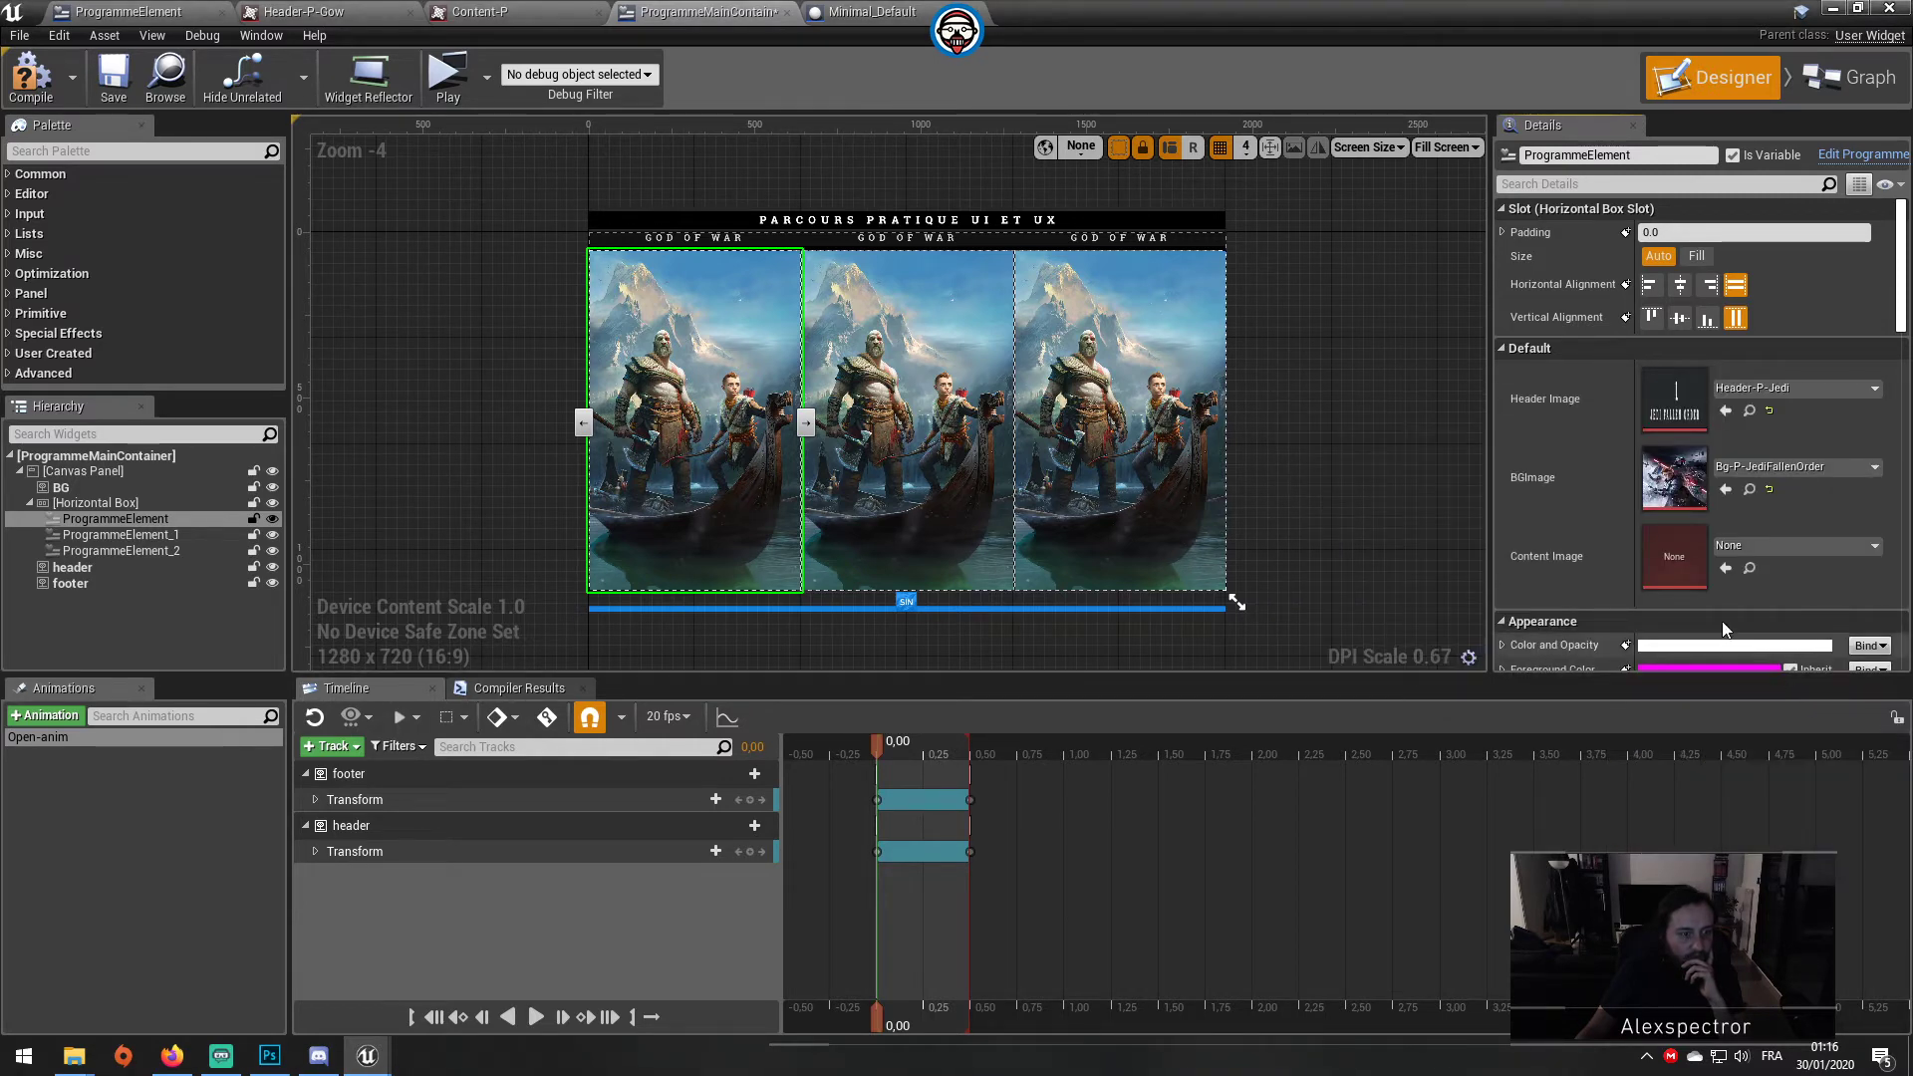
click(531, 1016)
click(531, 1015)
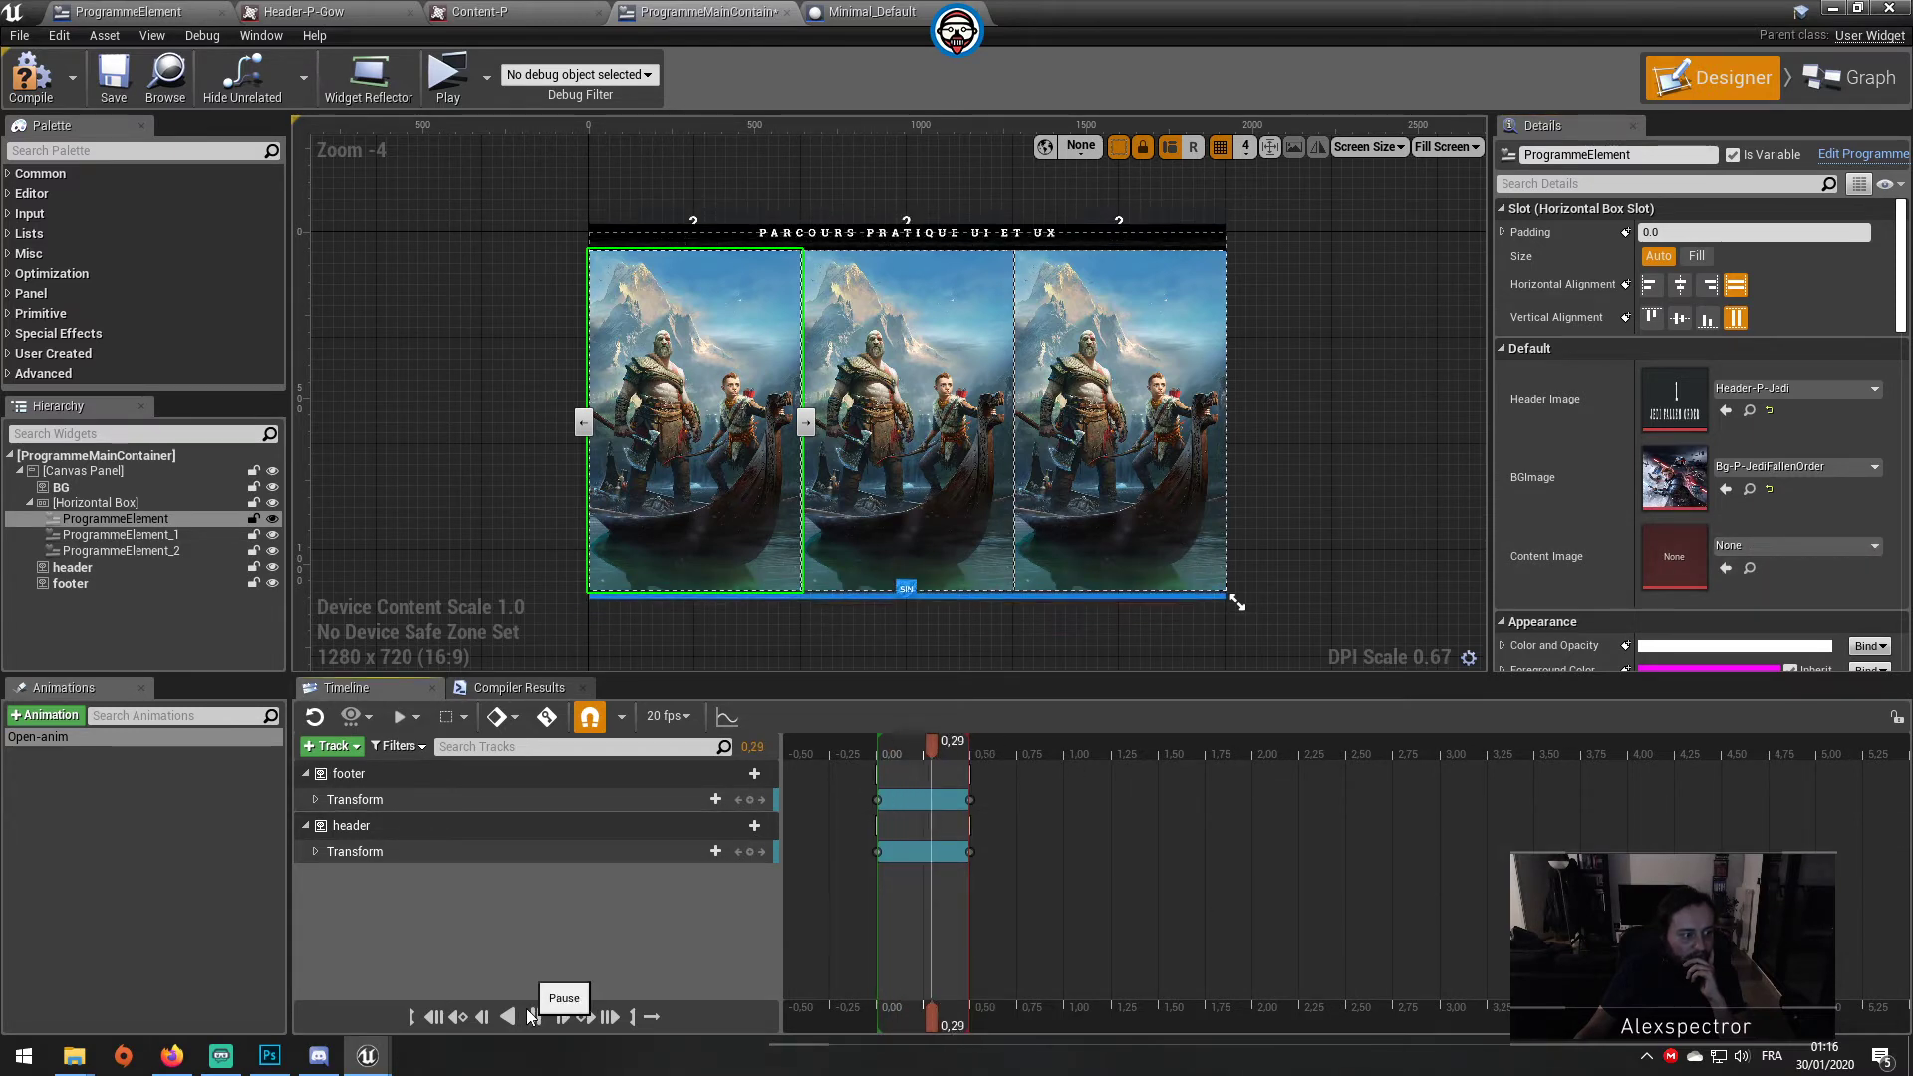
click(532, 1015)
click(531, 1015)
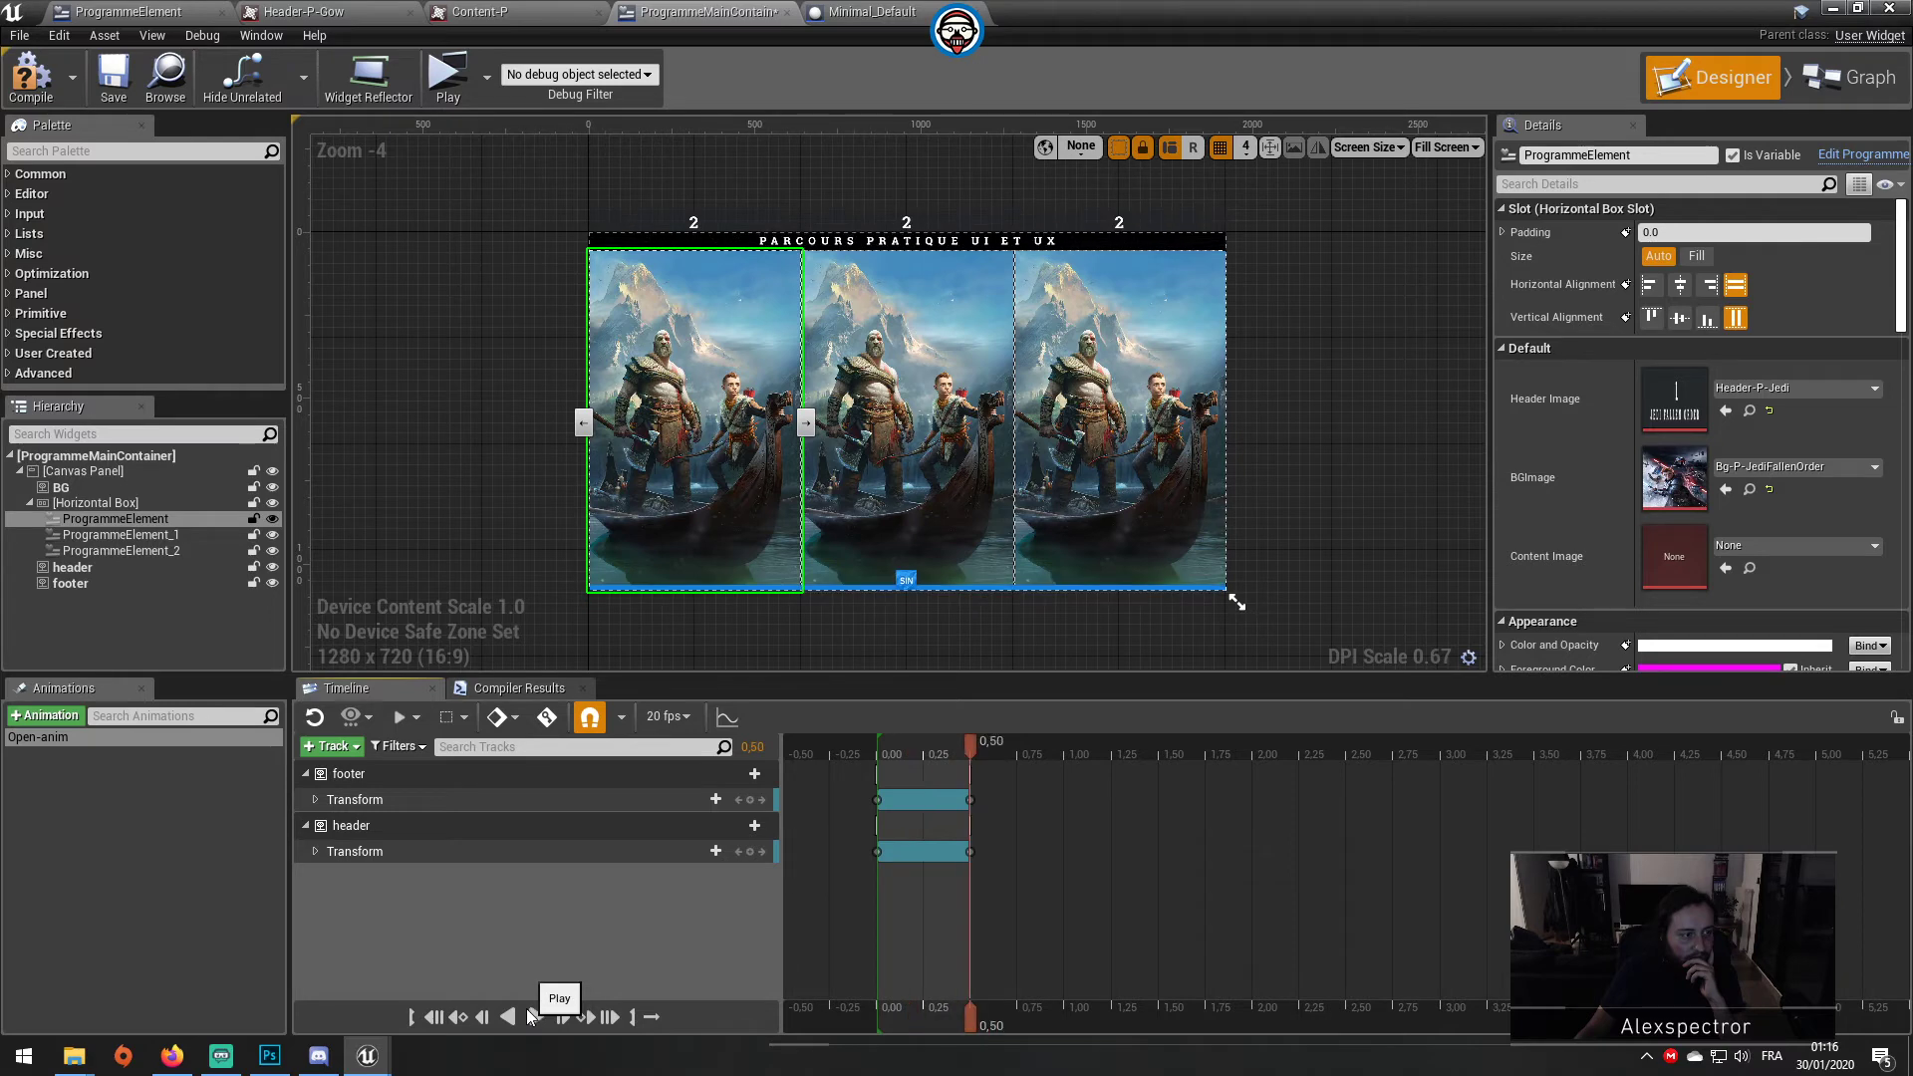
click(531, 1015)
click(531, 1015)
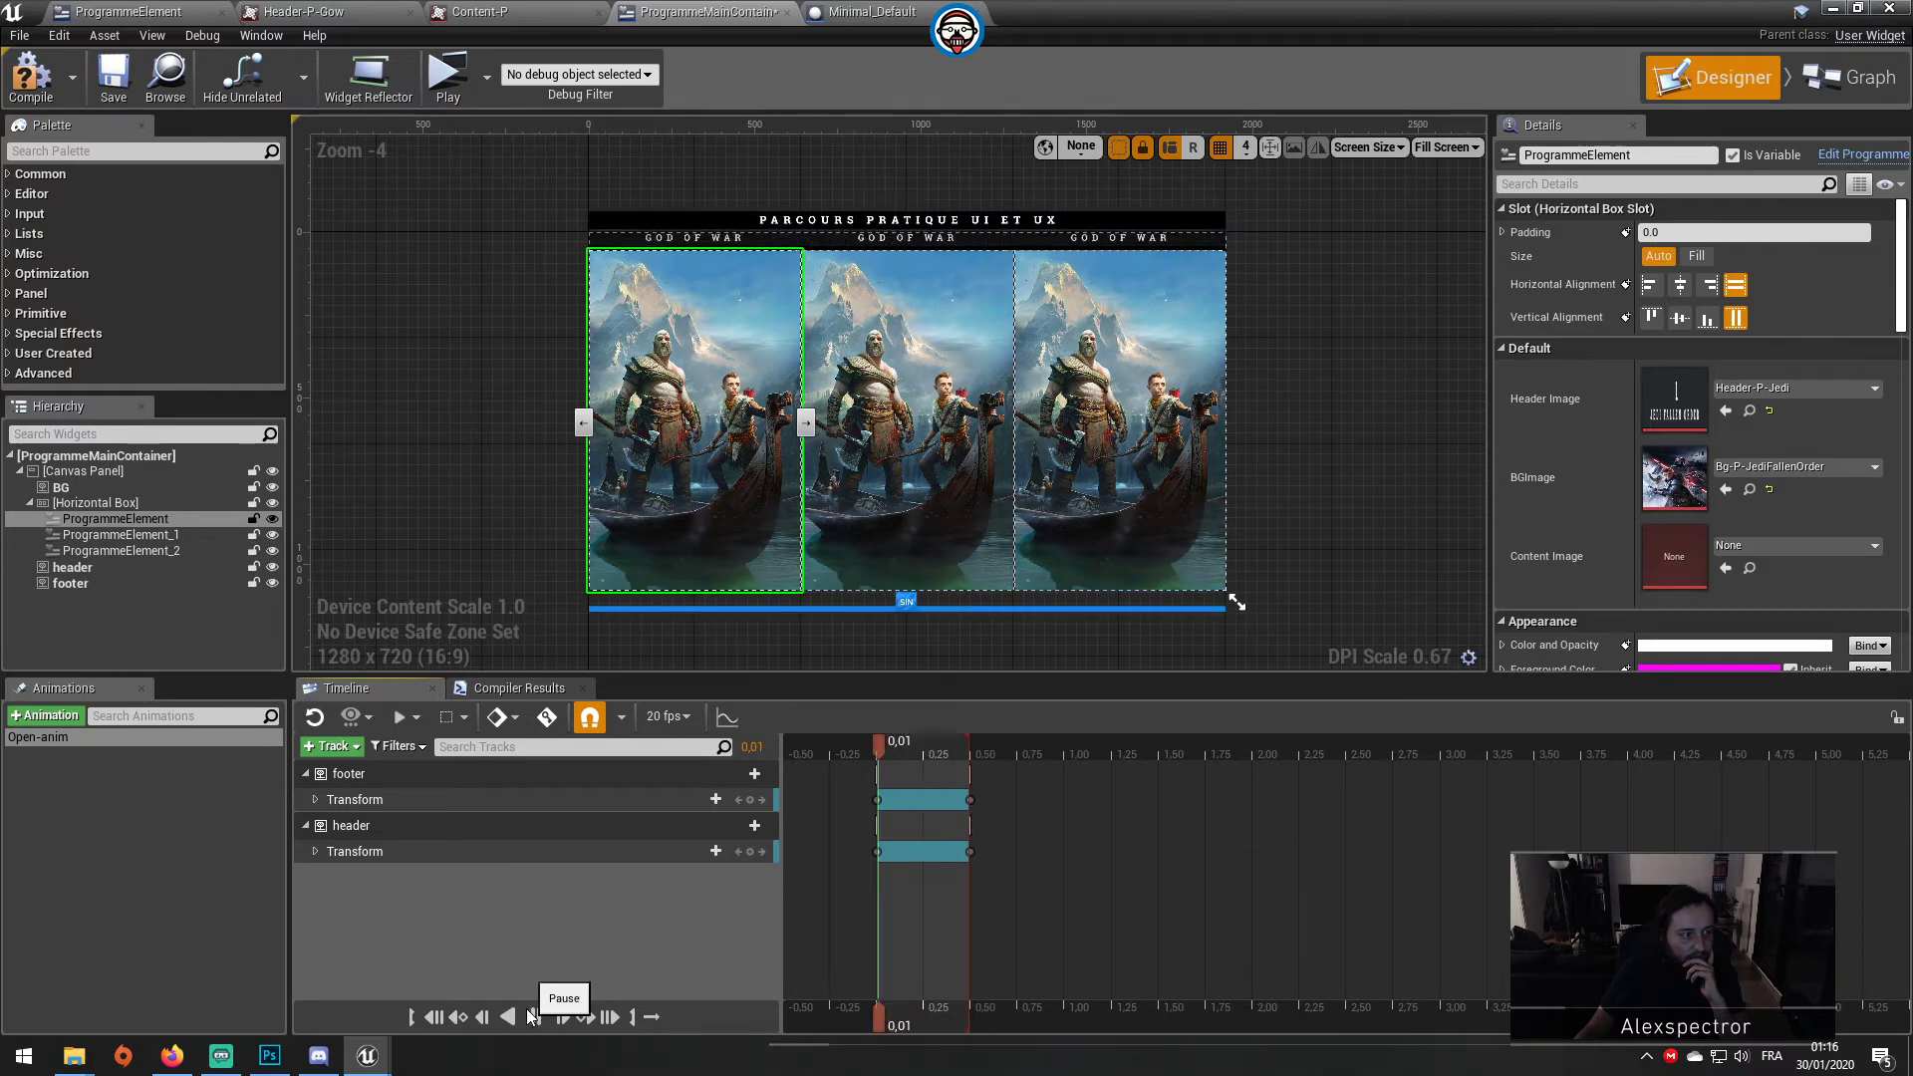
Step: Set the first card's content image to Content-P, compile, and replay the animation
click(1792, 544)
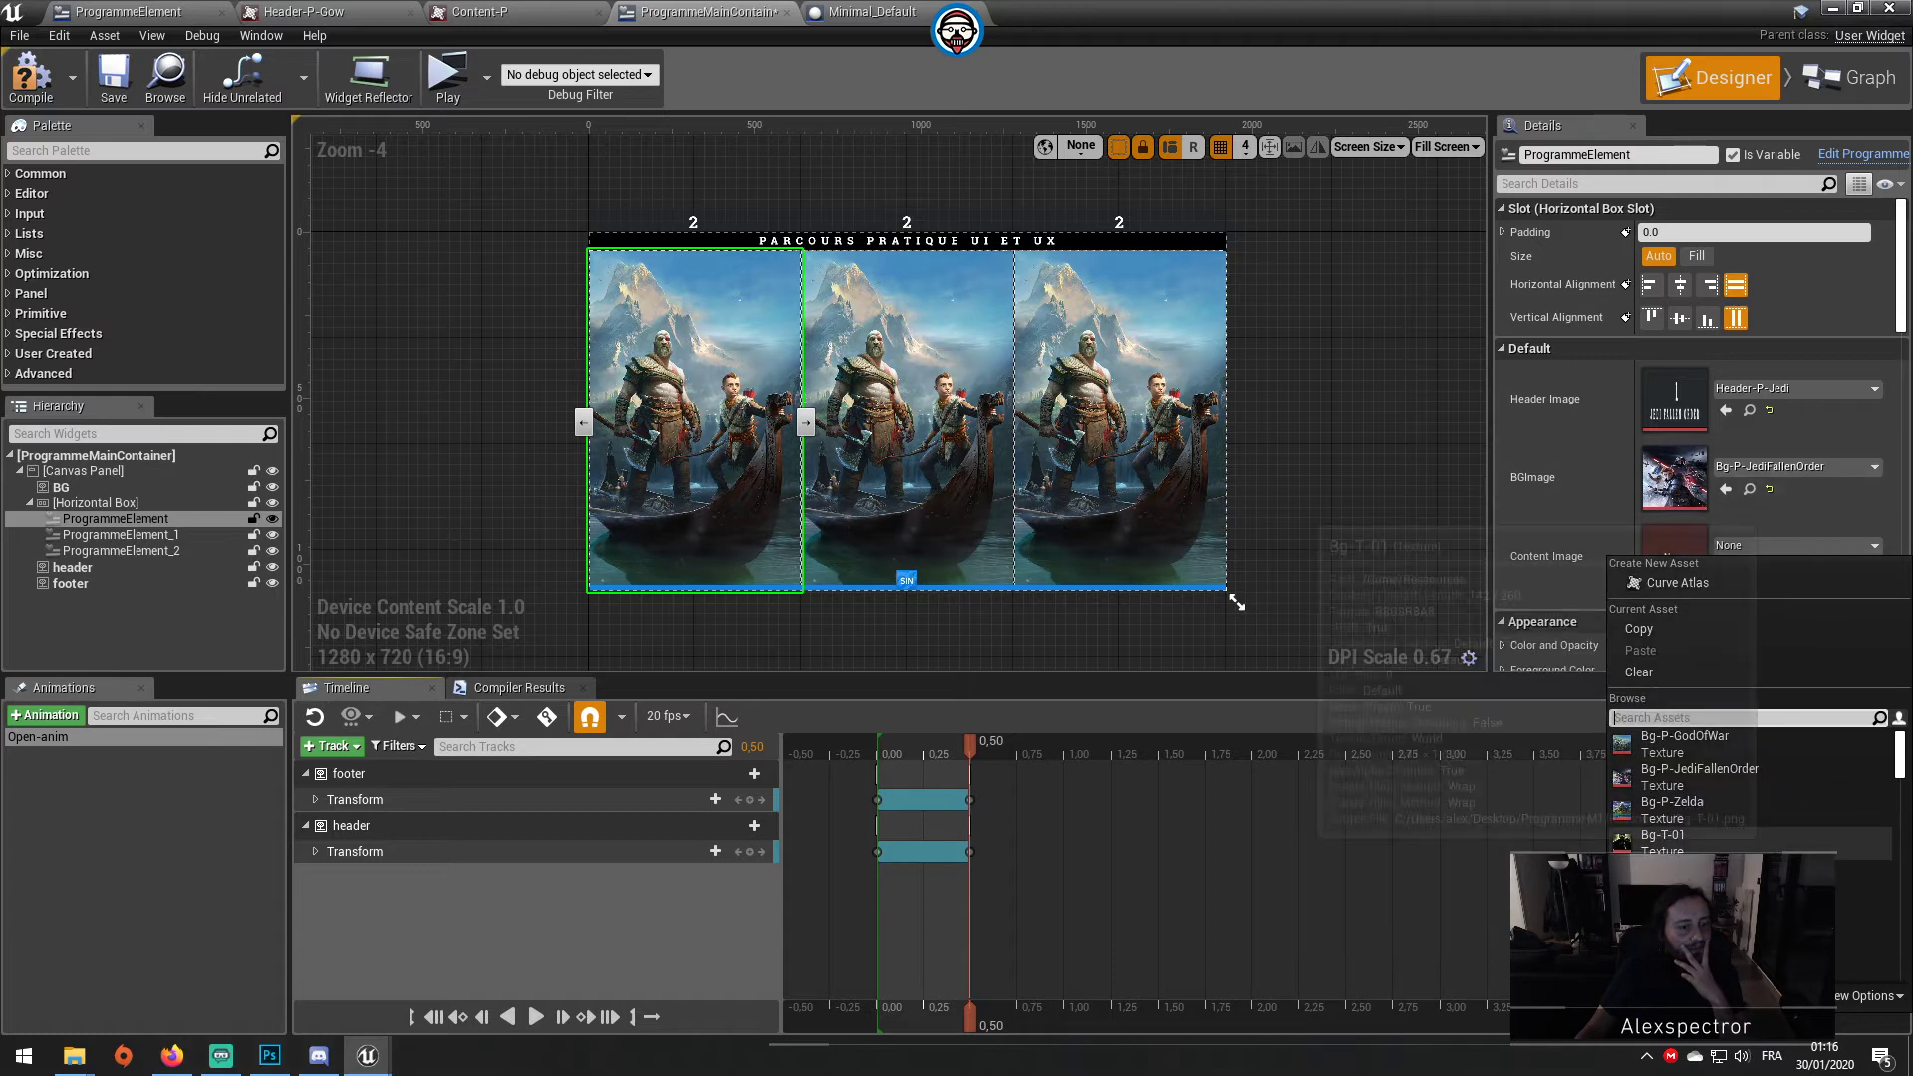
scroll(1780, 773, down, 2)
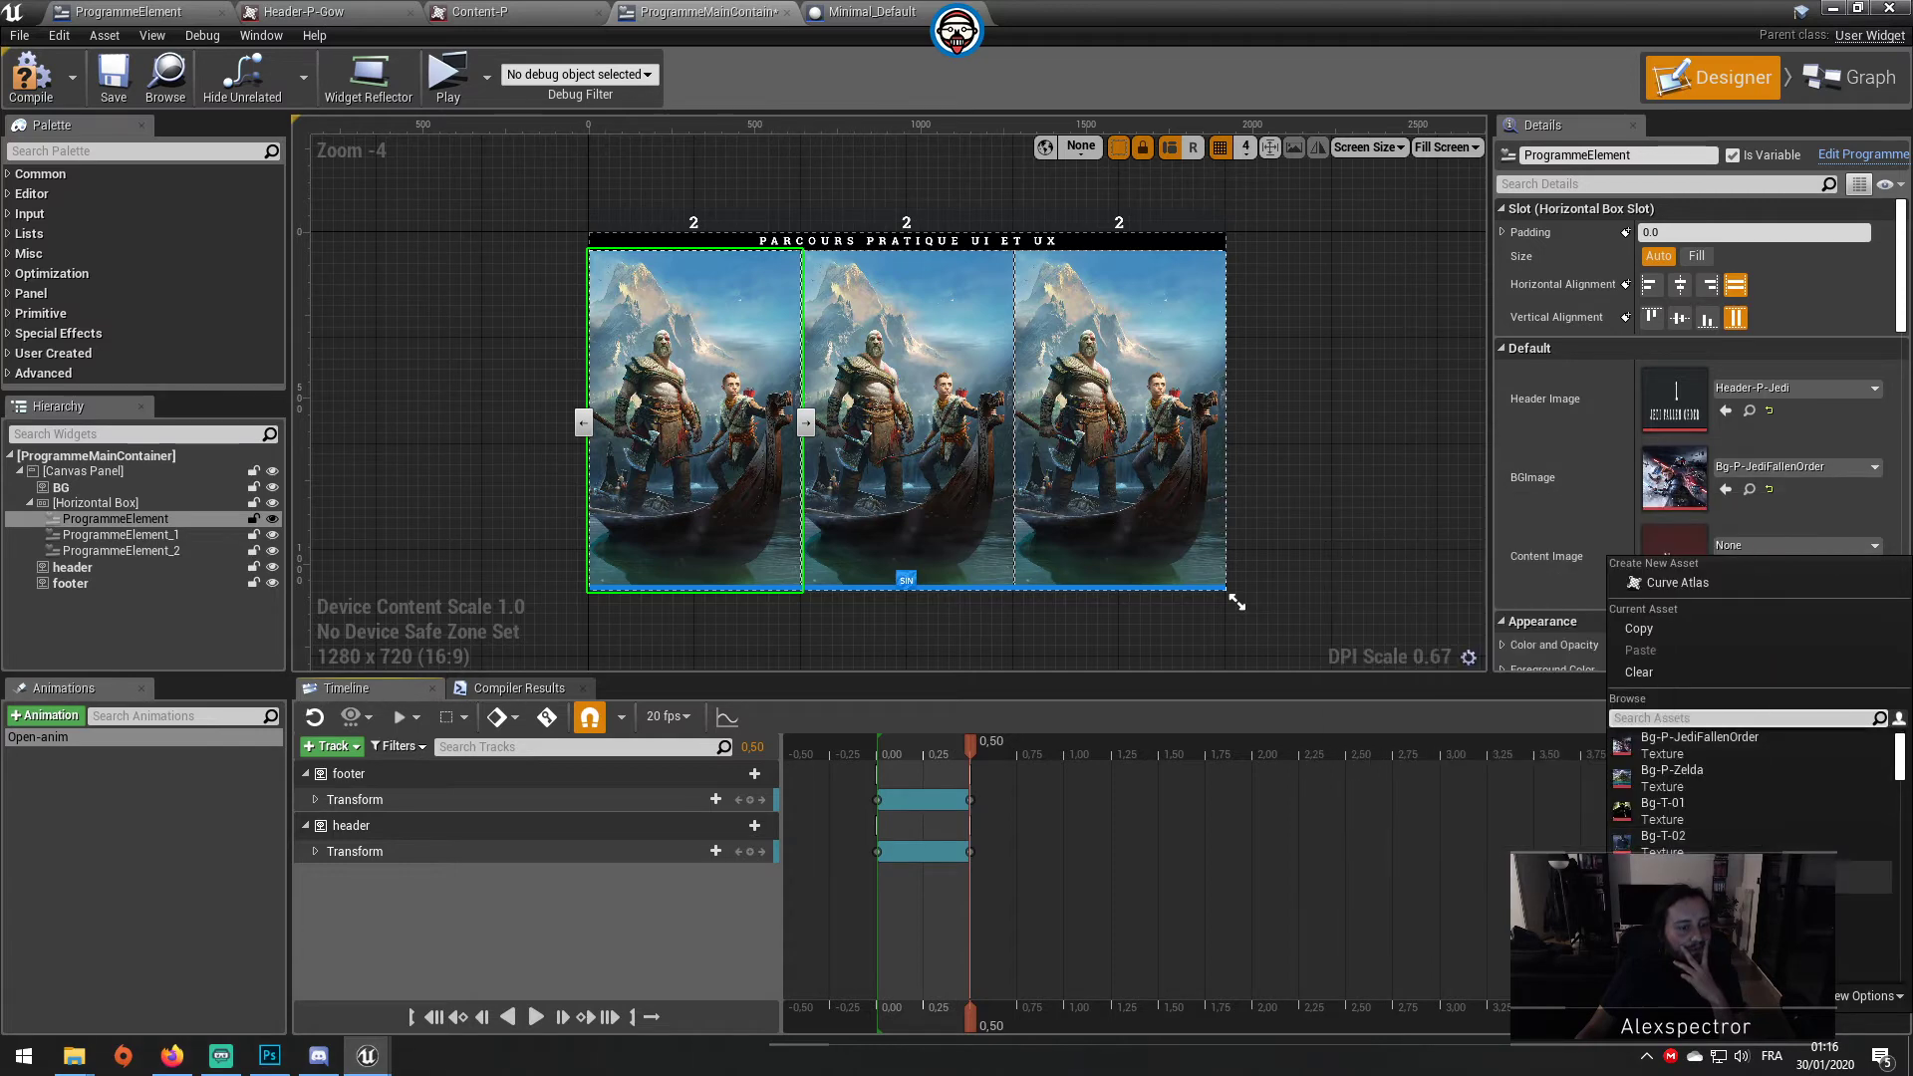
click(1779, 777)
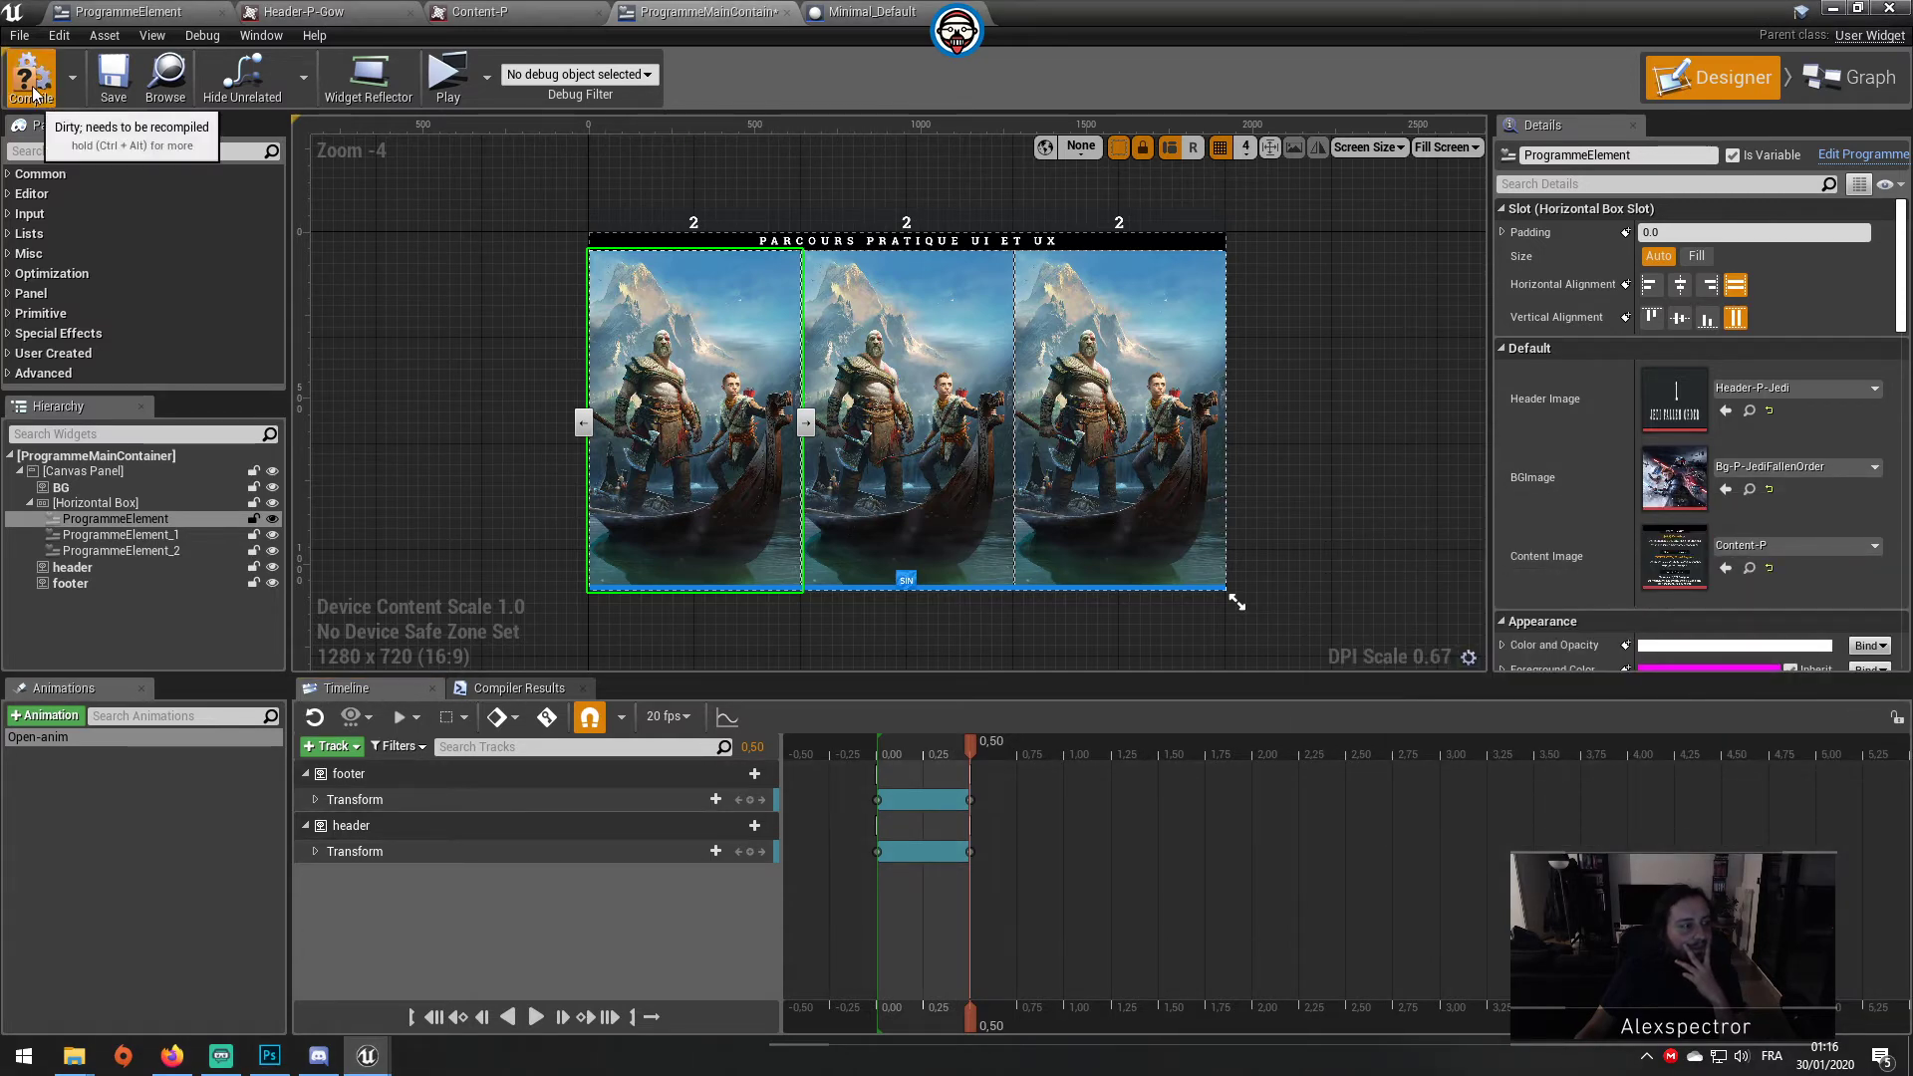
click(113, 86)
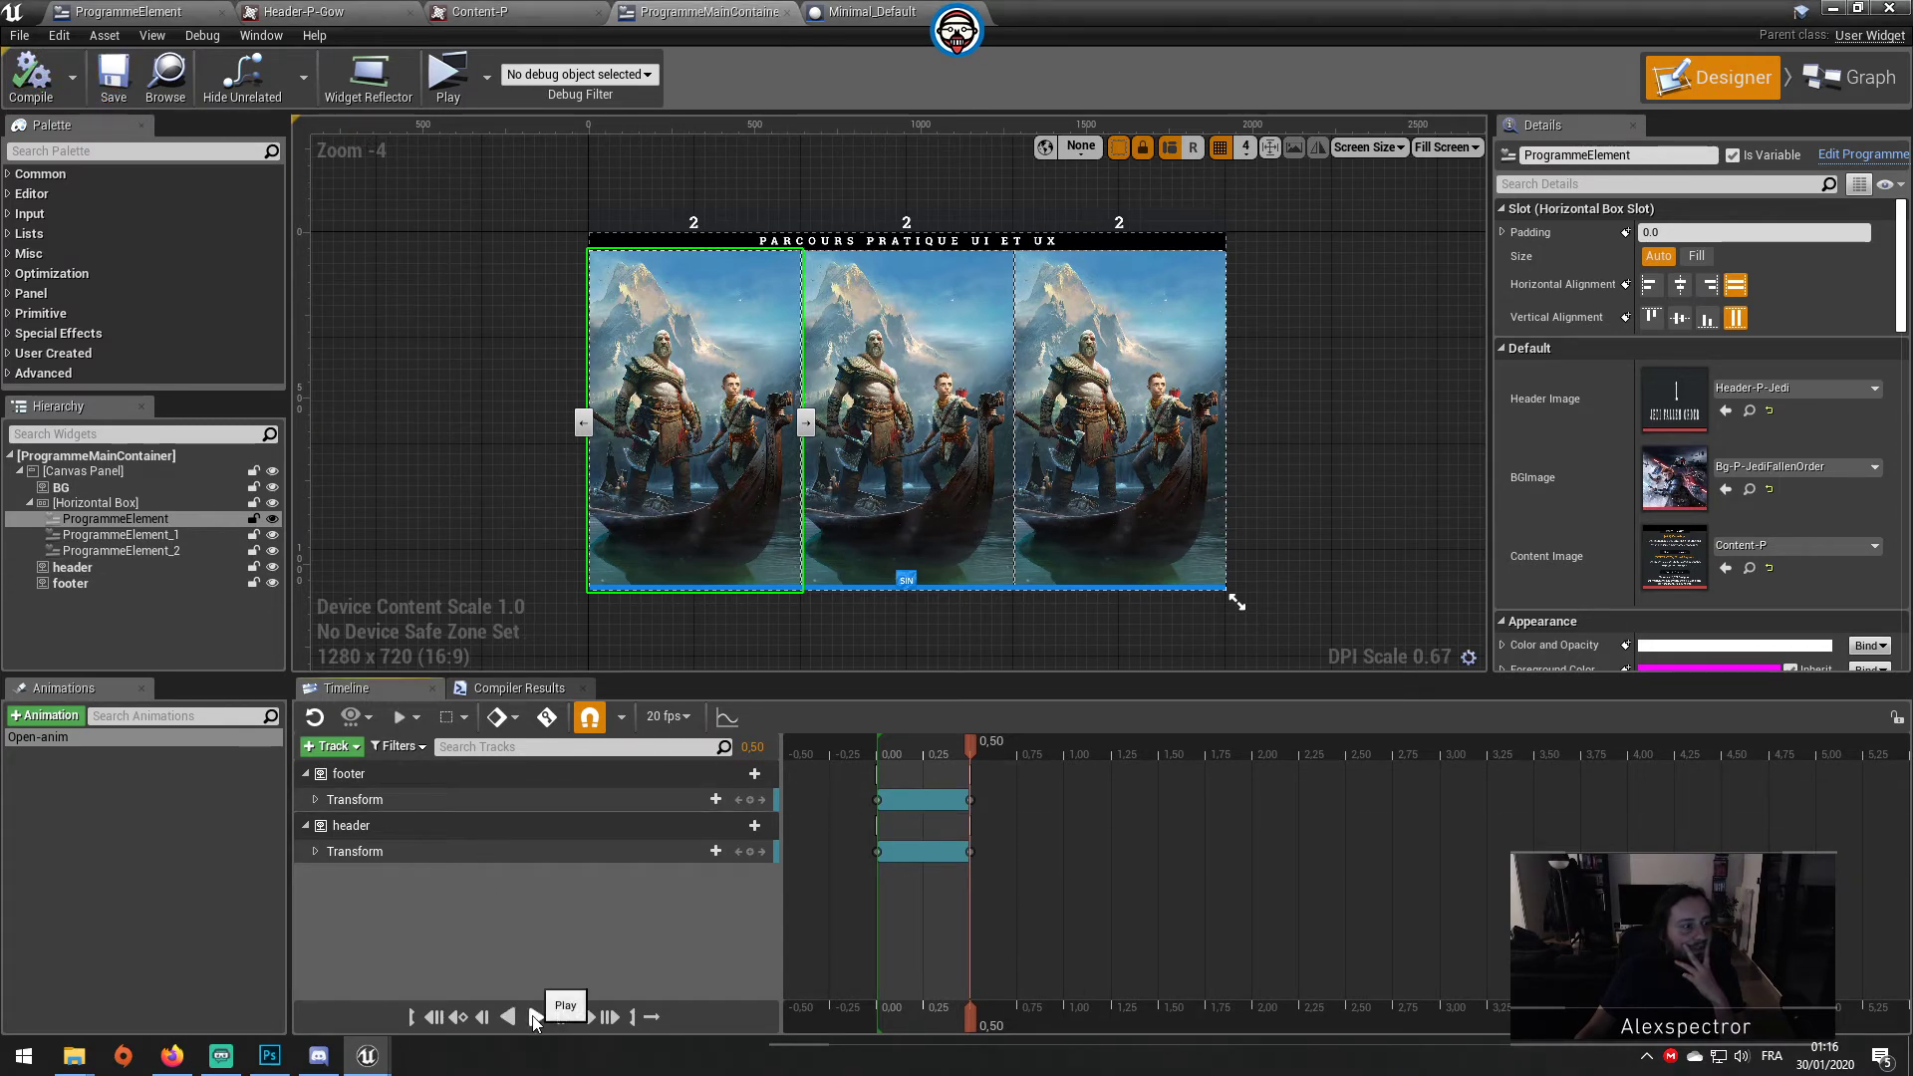
click(536, 1016)
Step: Run a Standalone Game preview of the level, then reopen ProgrammeMainContainer from the Content Browser
click(1832, 10)
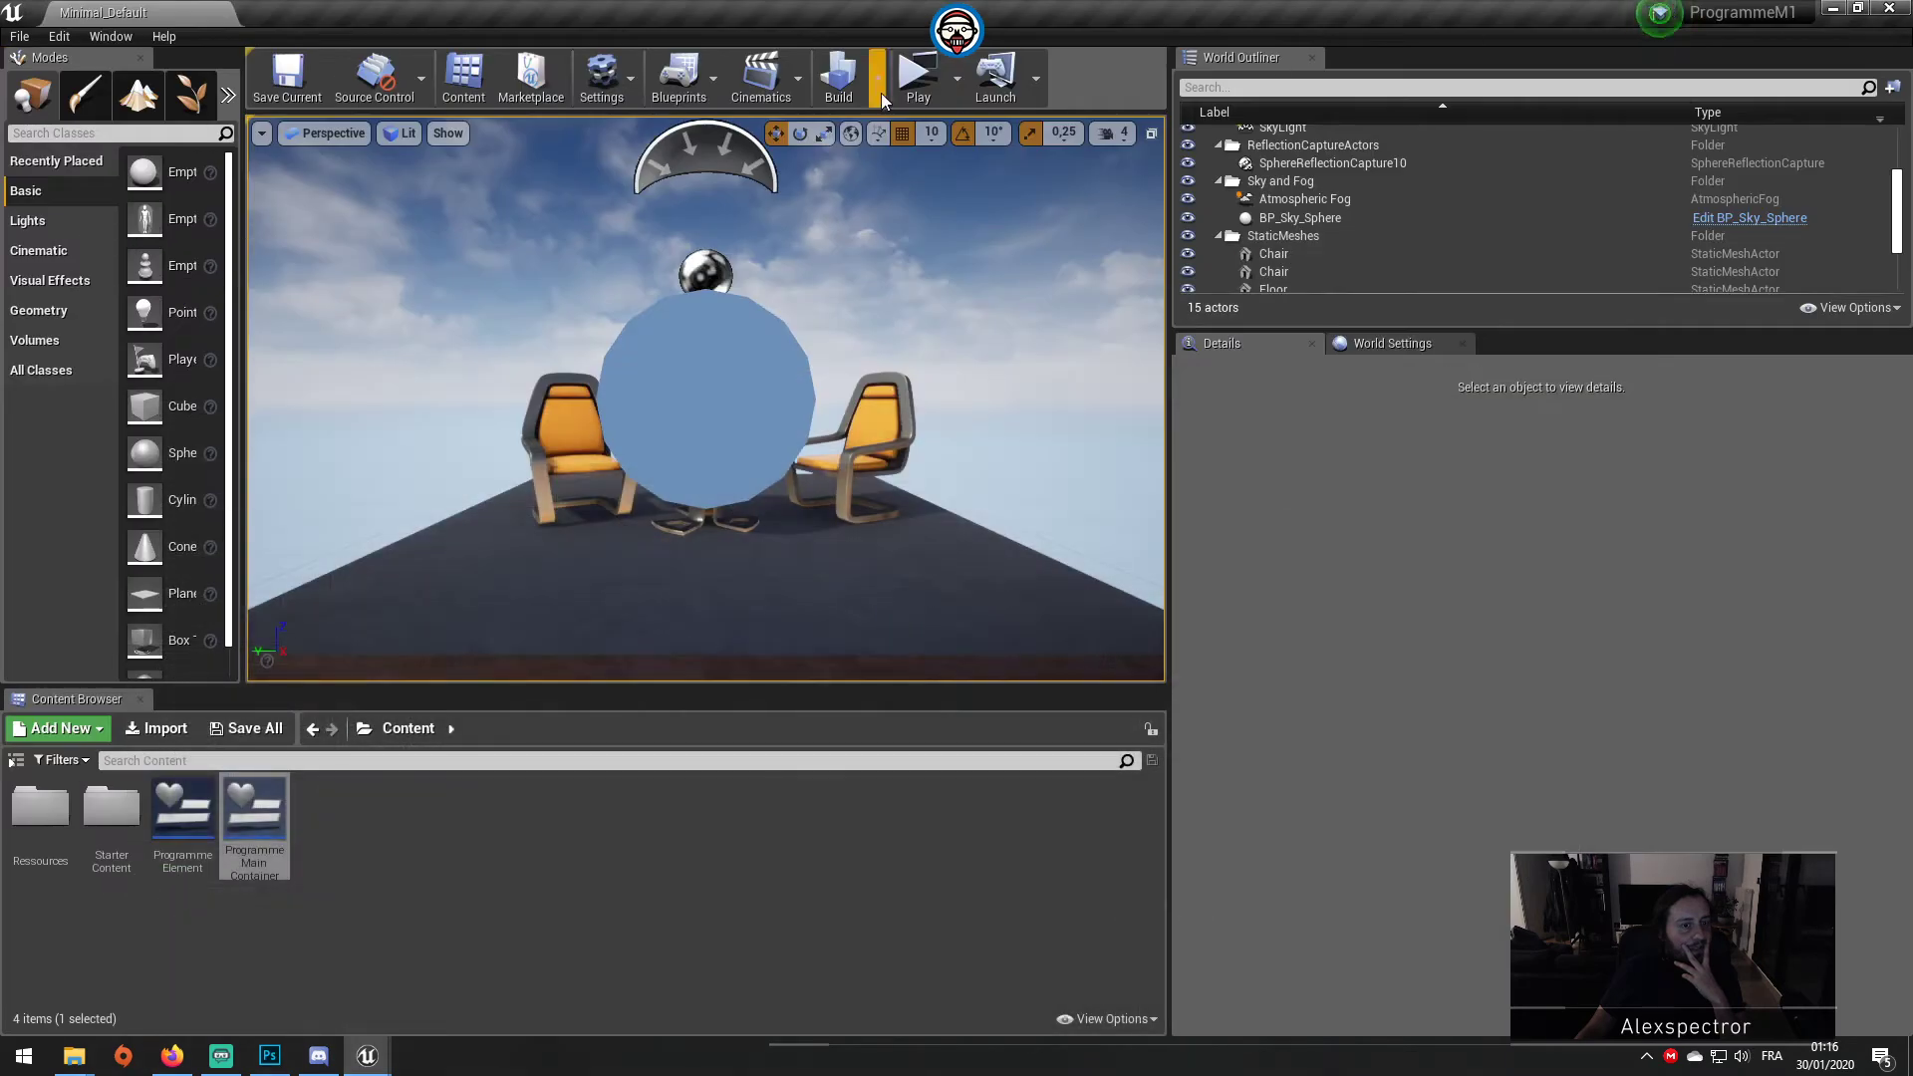
click(902, 100)
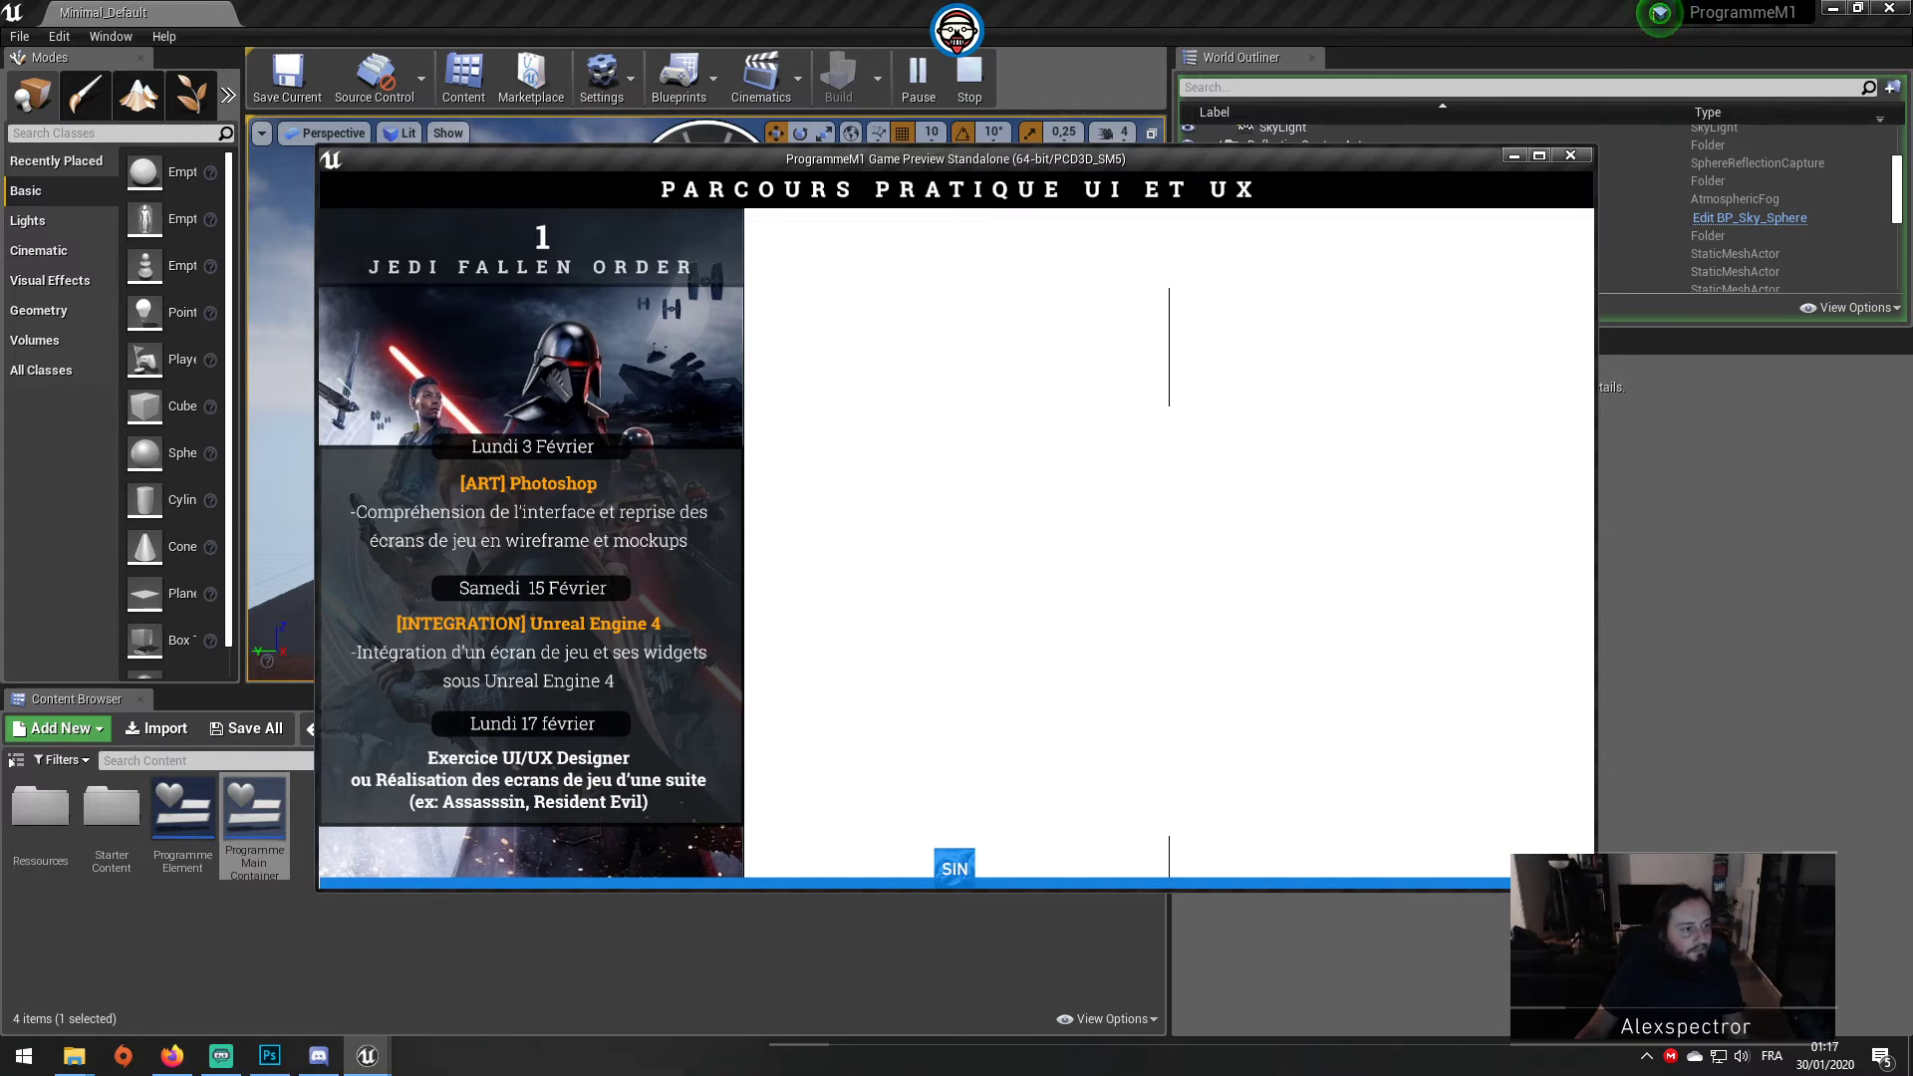
key(Escape)
double_click(255, 809)
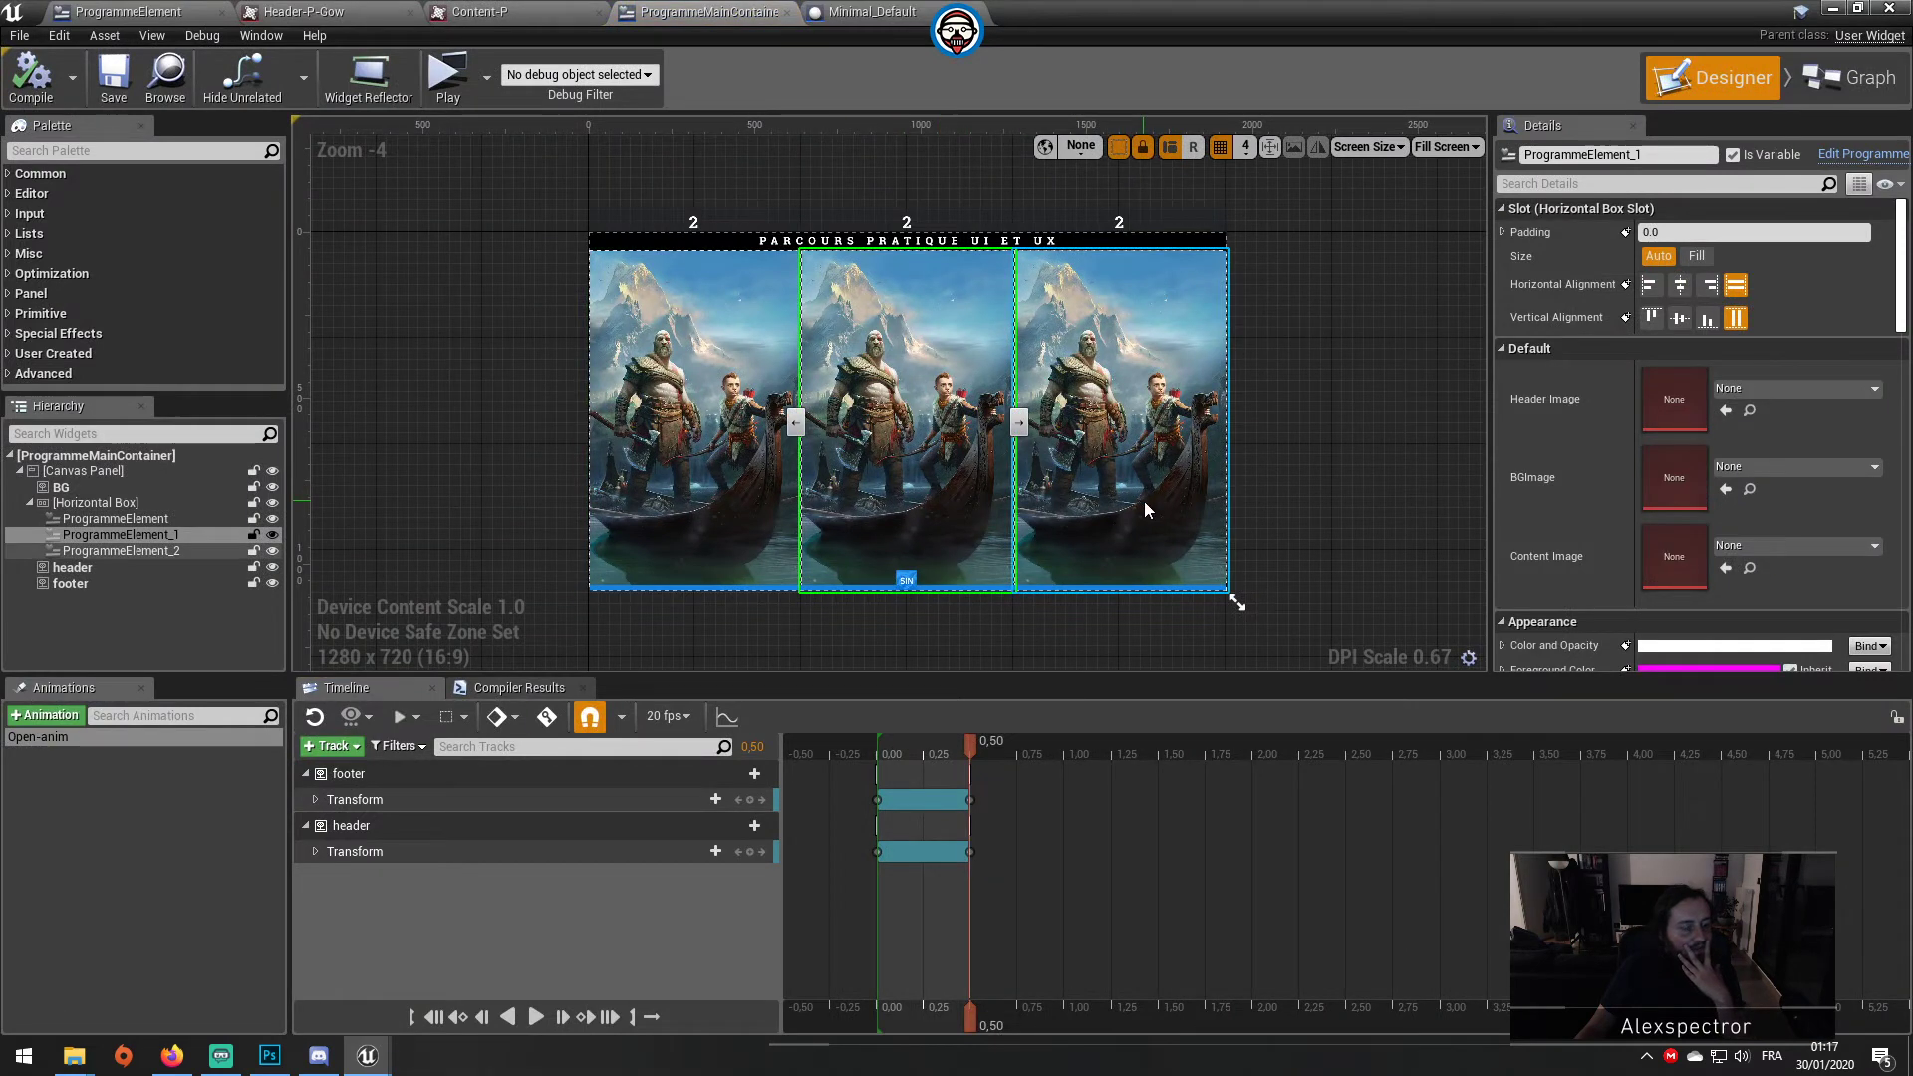
Step: Give the second card Header-P-Gow, Bg-P-GodOfWar and Content-P, then compile
click(1783, 393)
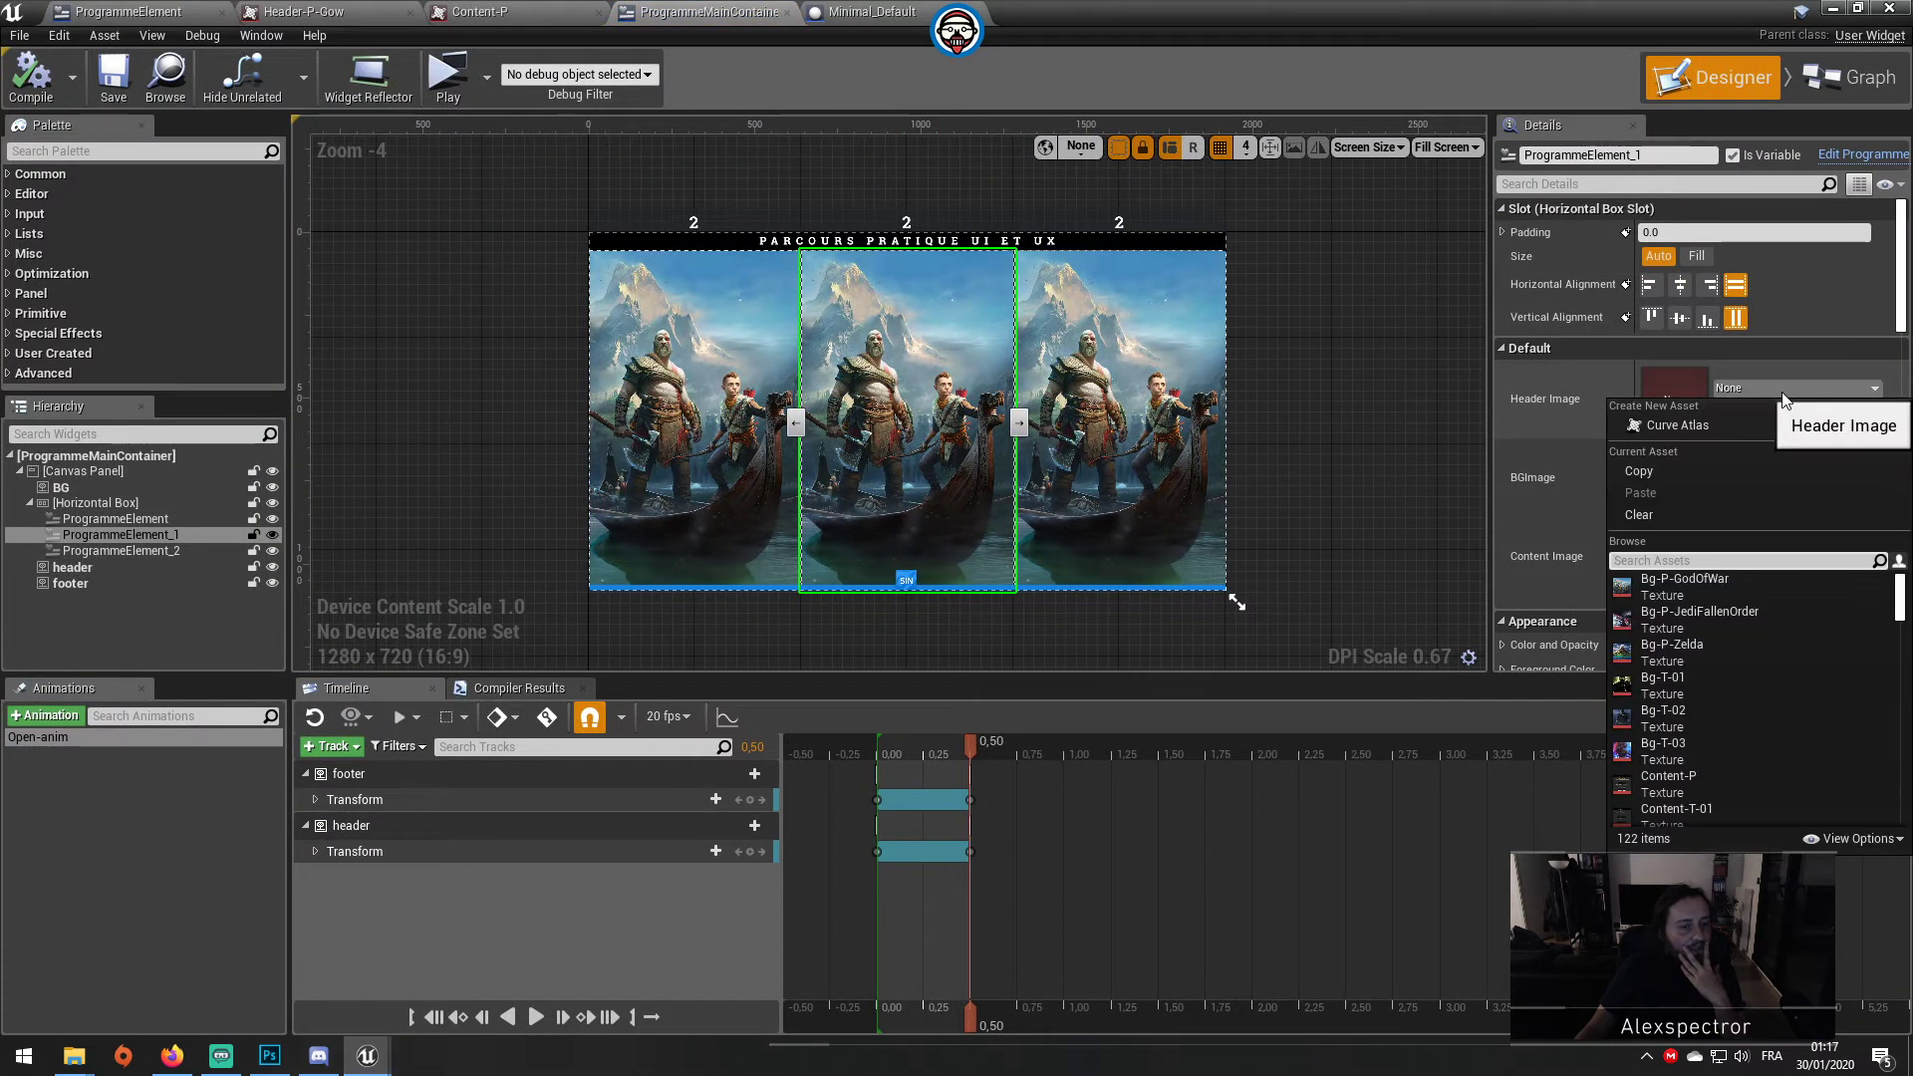
text(ggo)
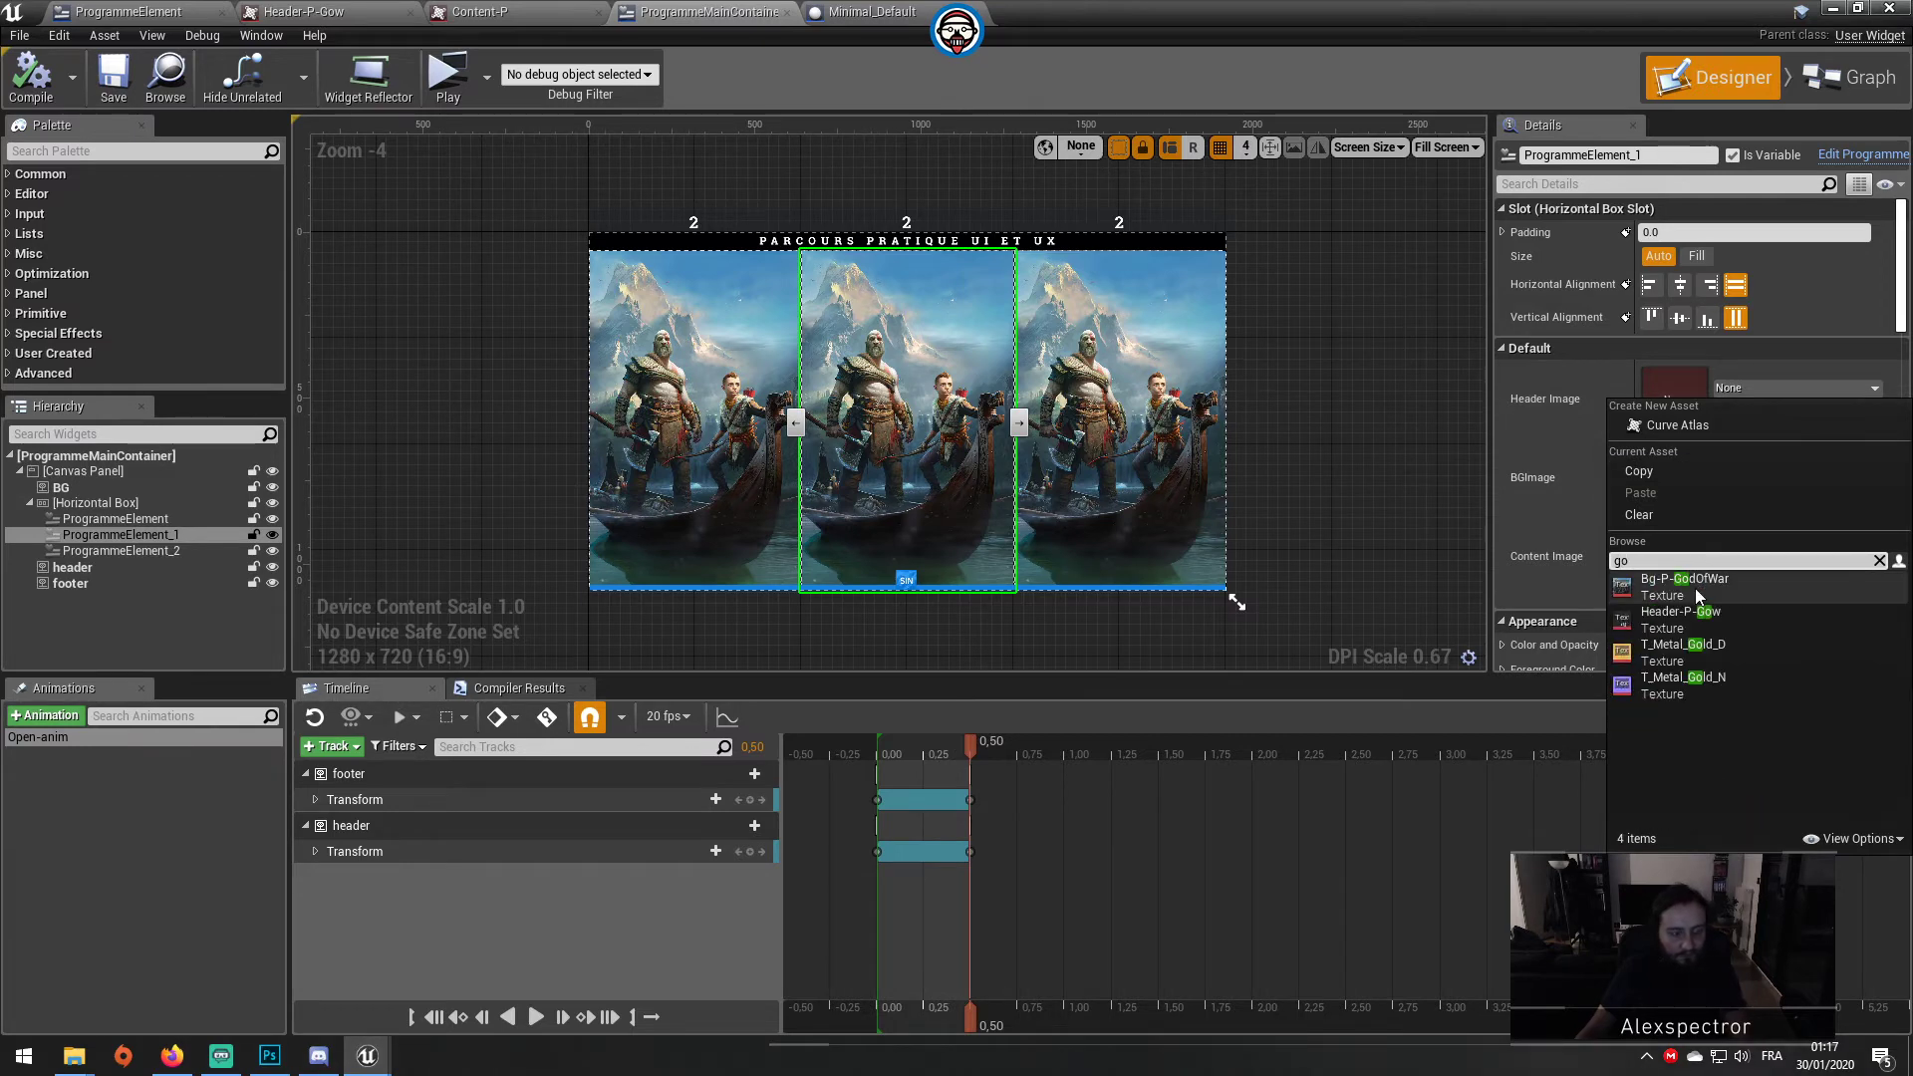
click(1694, 618)
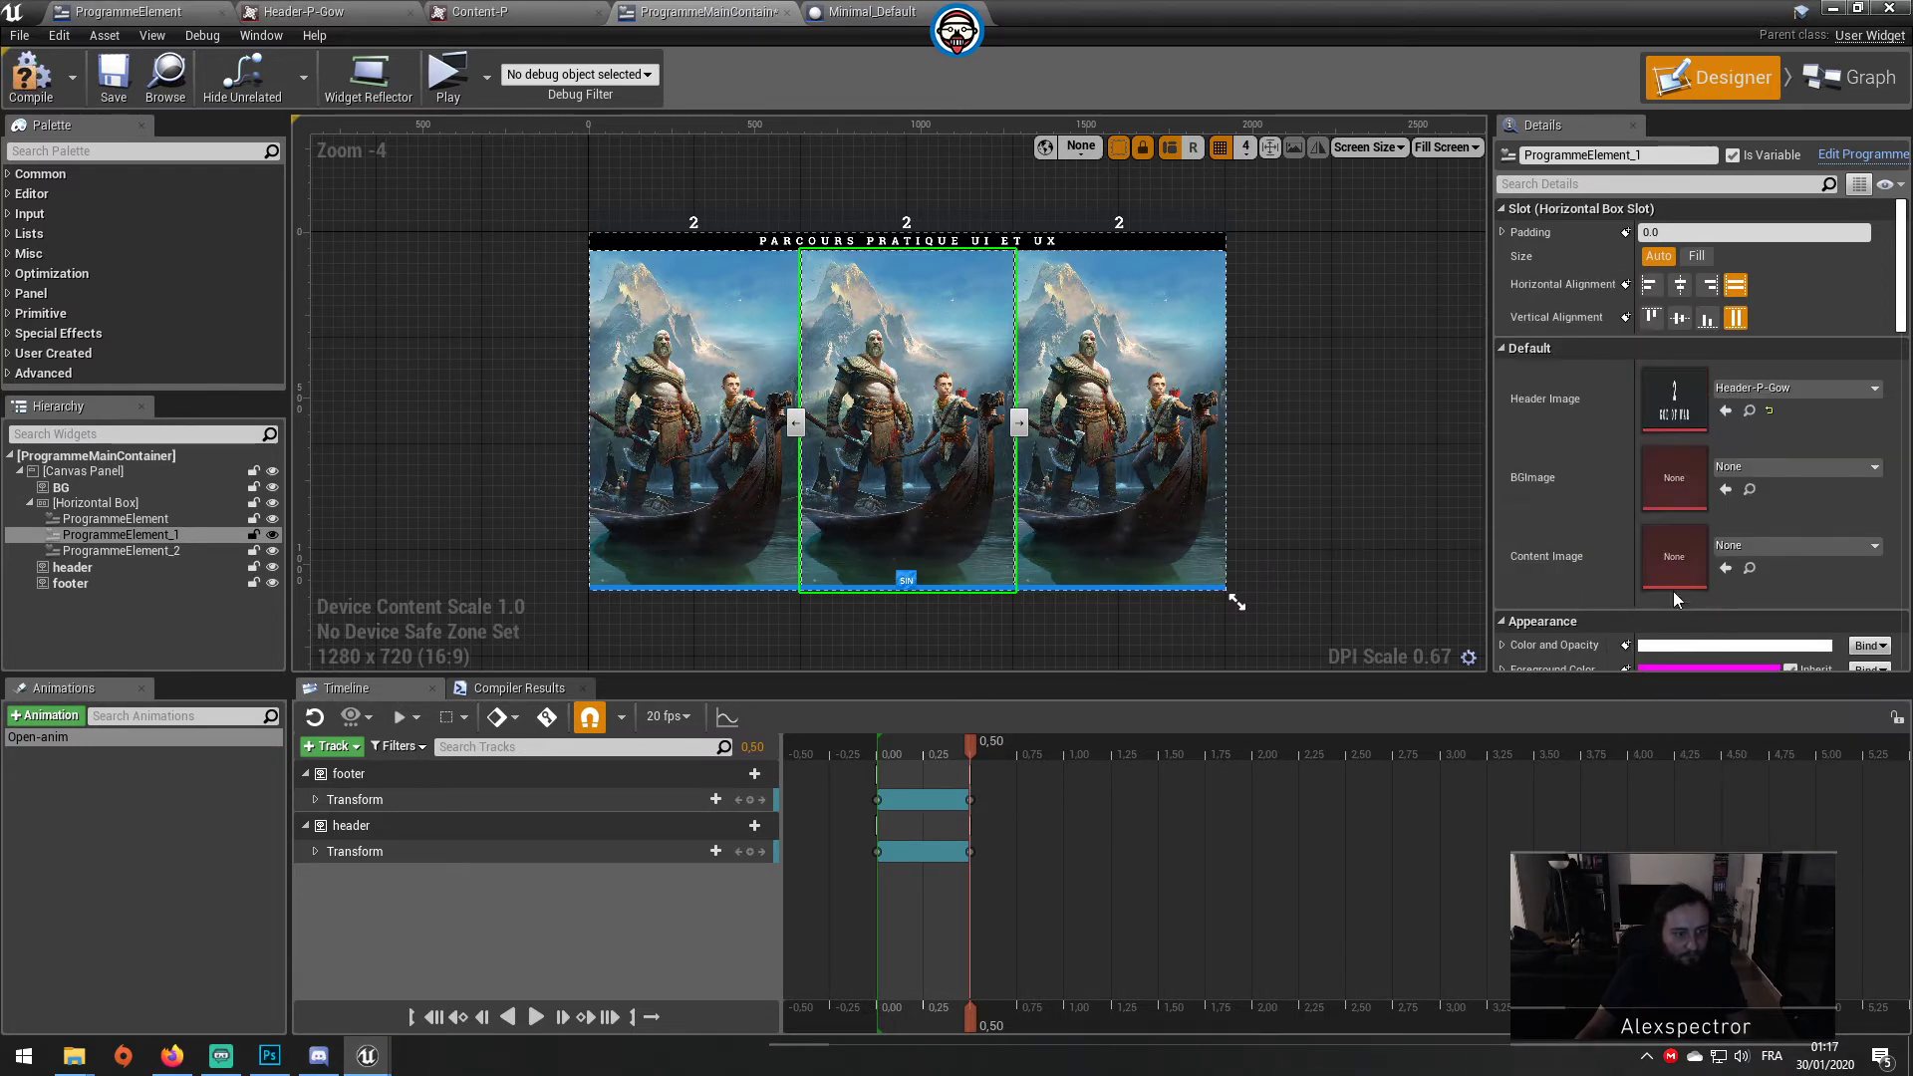
click(1797, 468)
text(go)
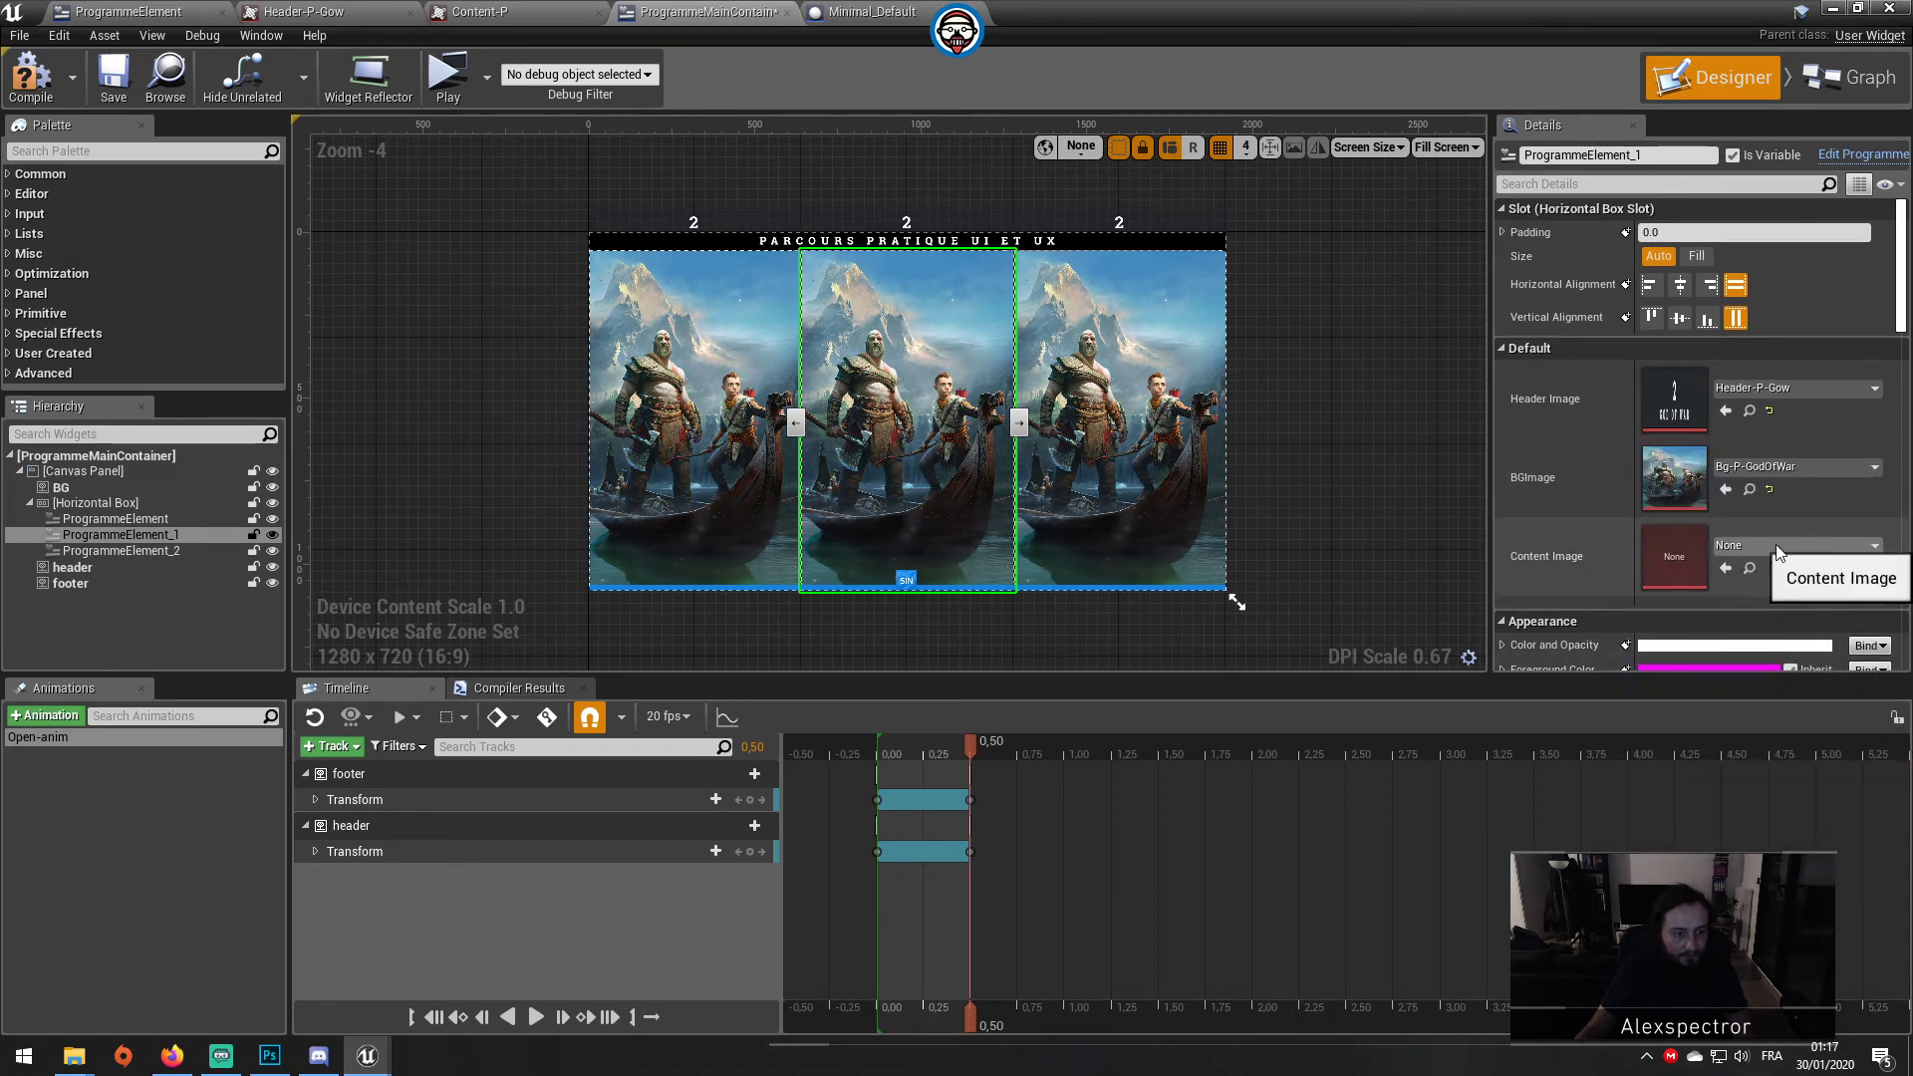
click(1777, 547)
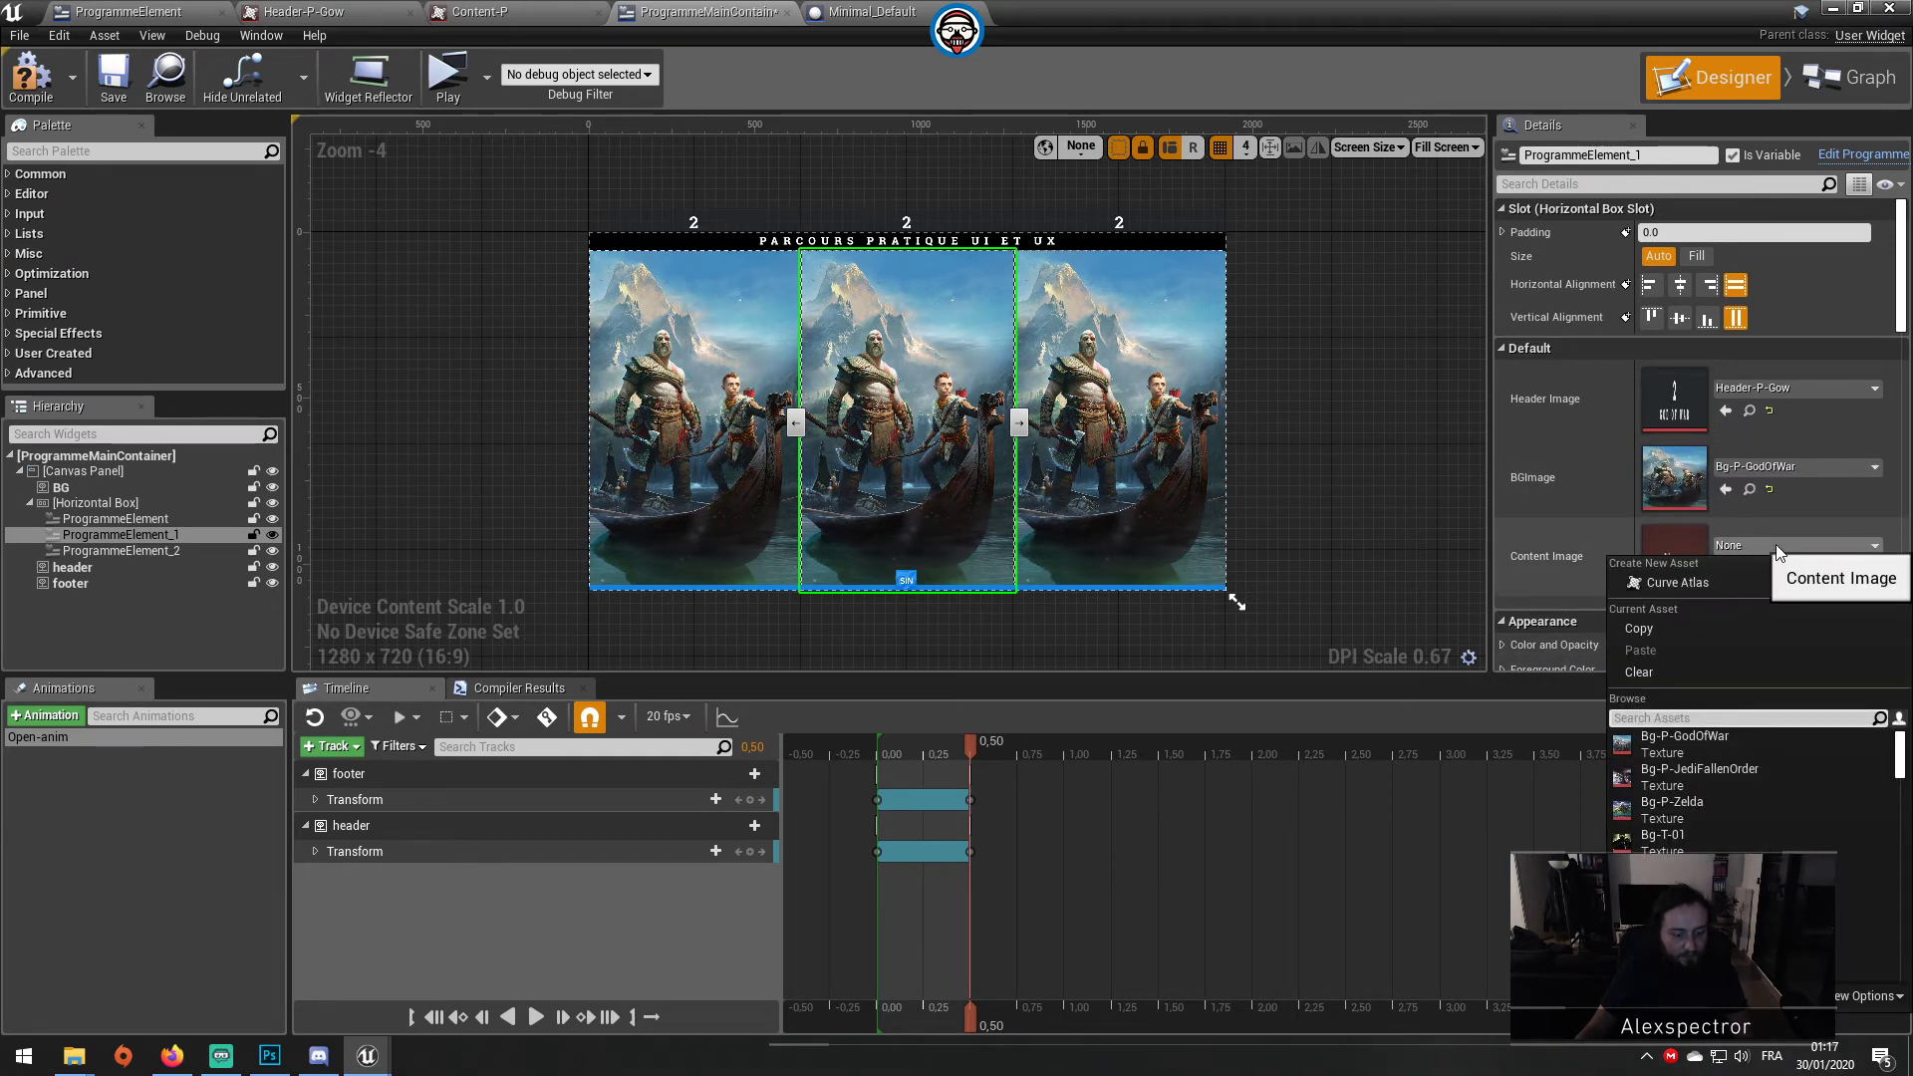
scroll(1694, 787, down, 2)
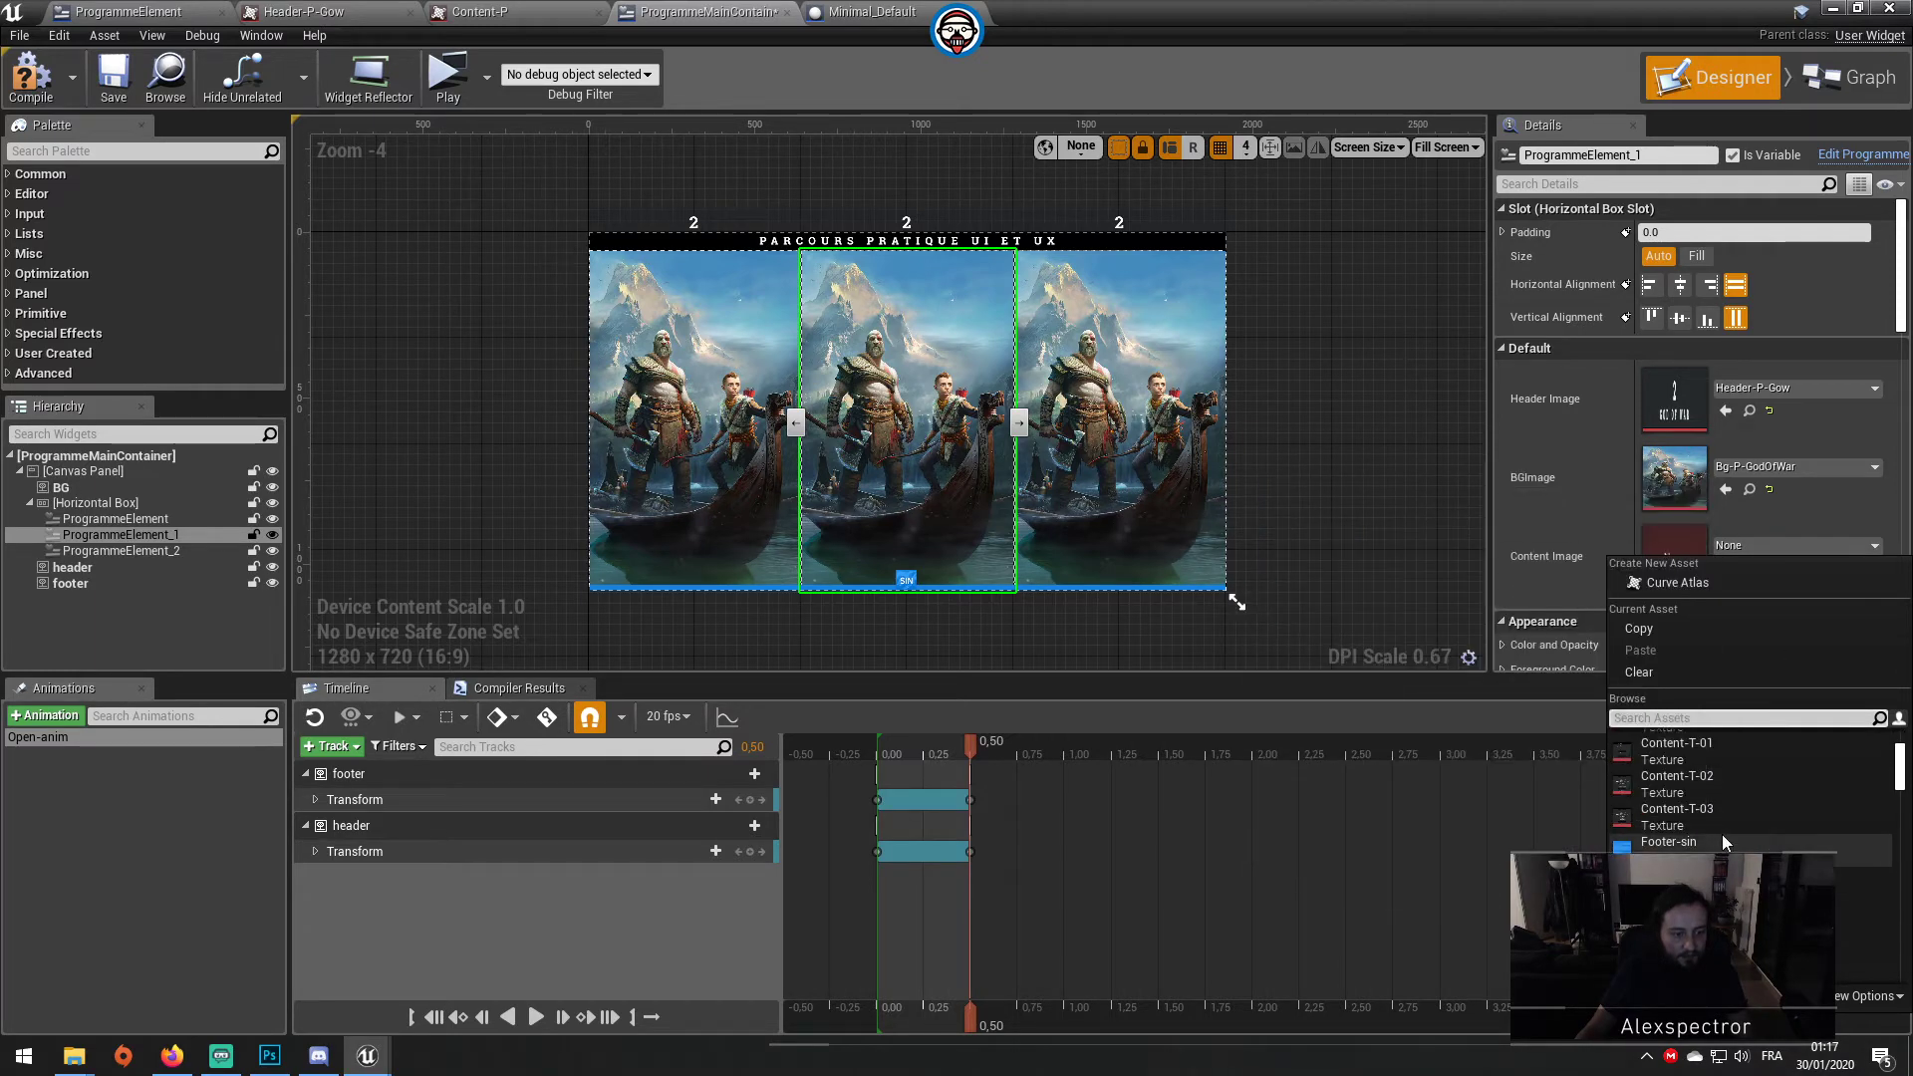
scroll(1724, 827, up, 1)
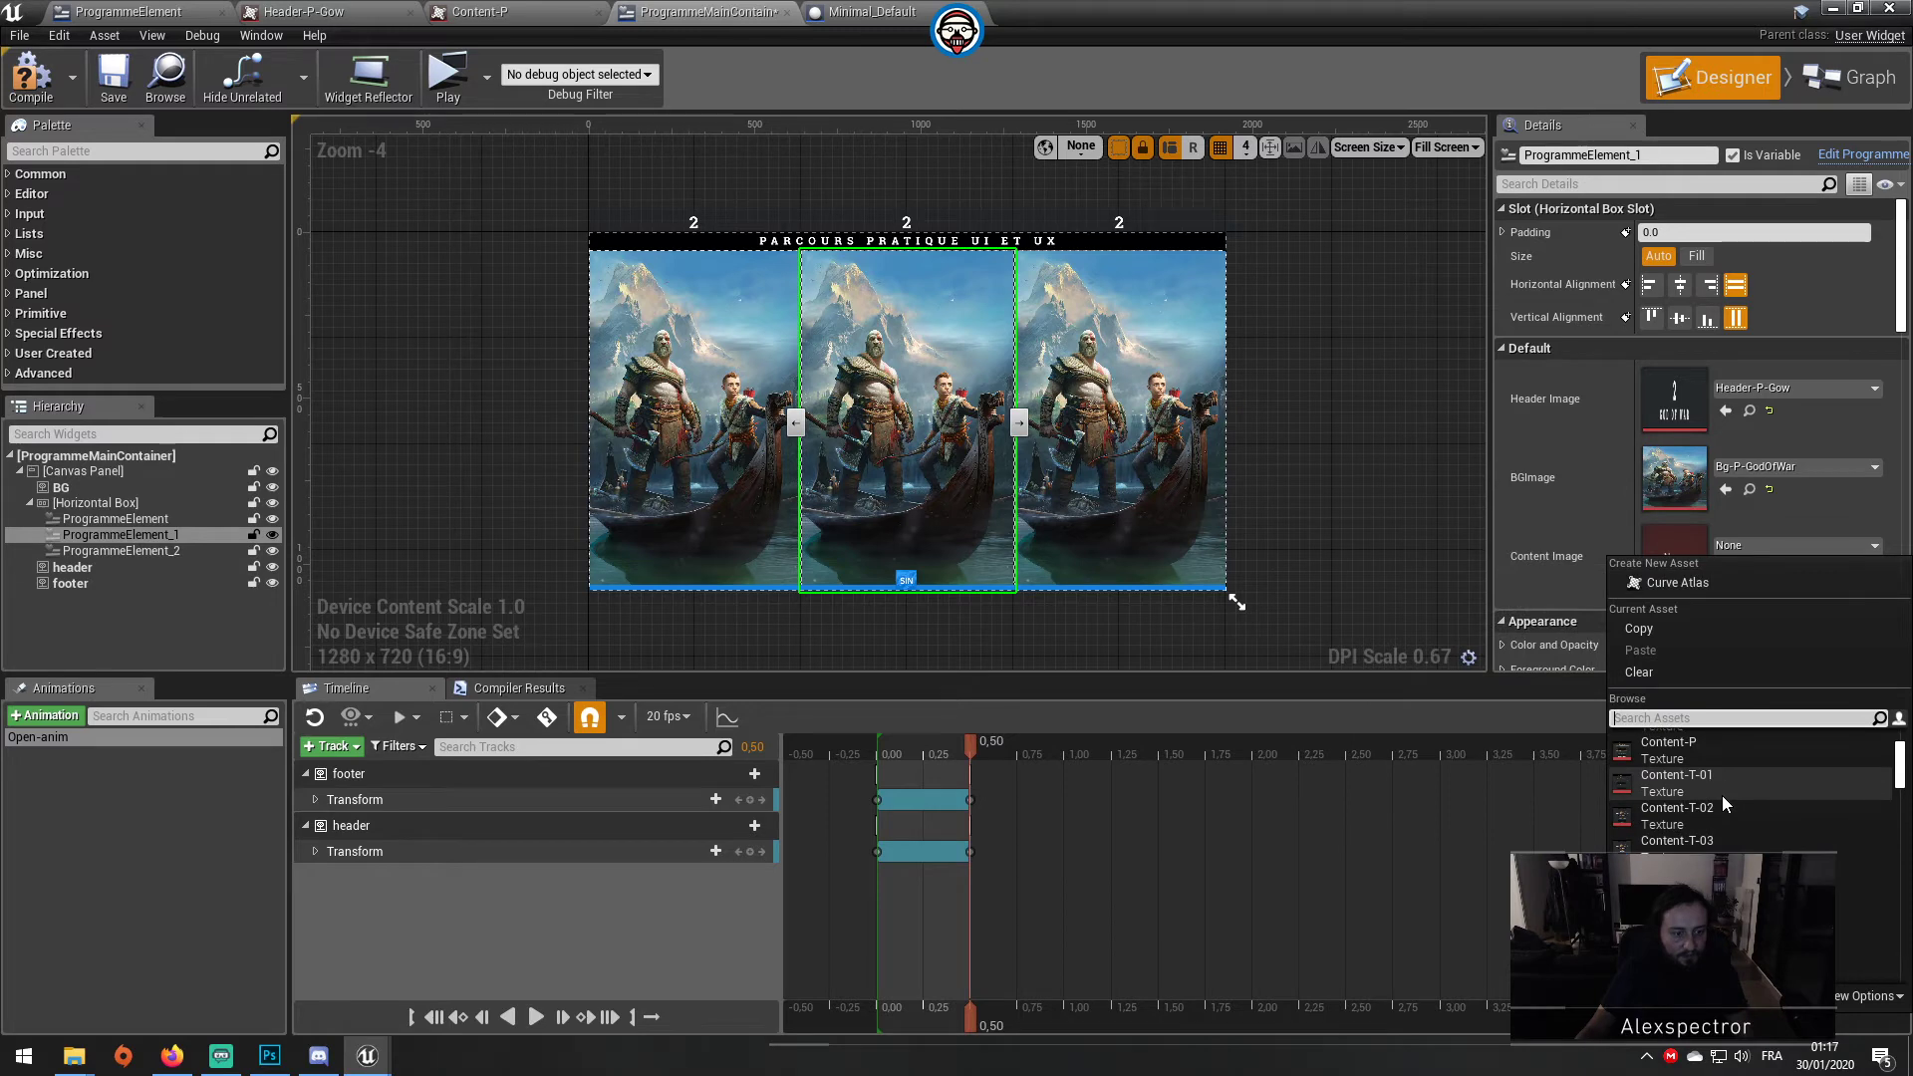
click(1730, 755)
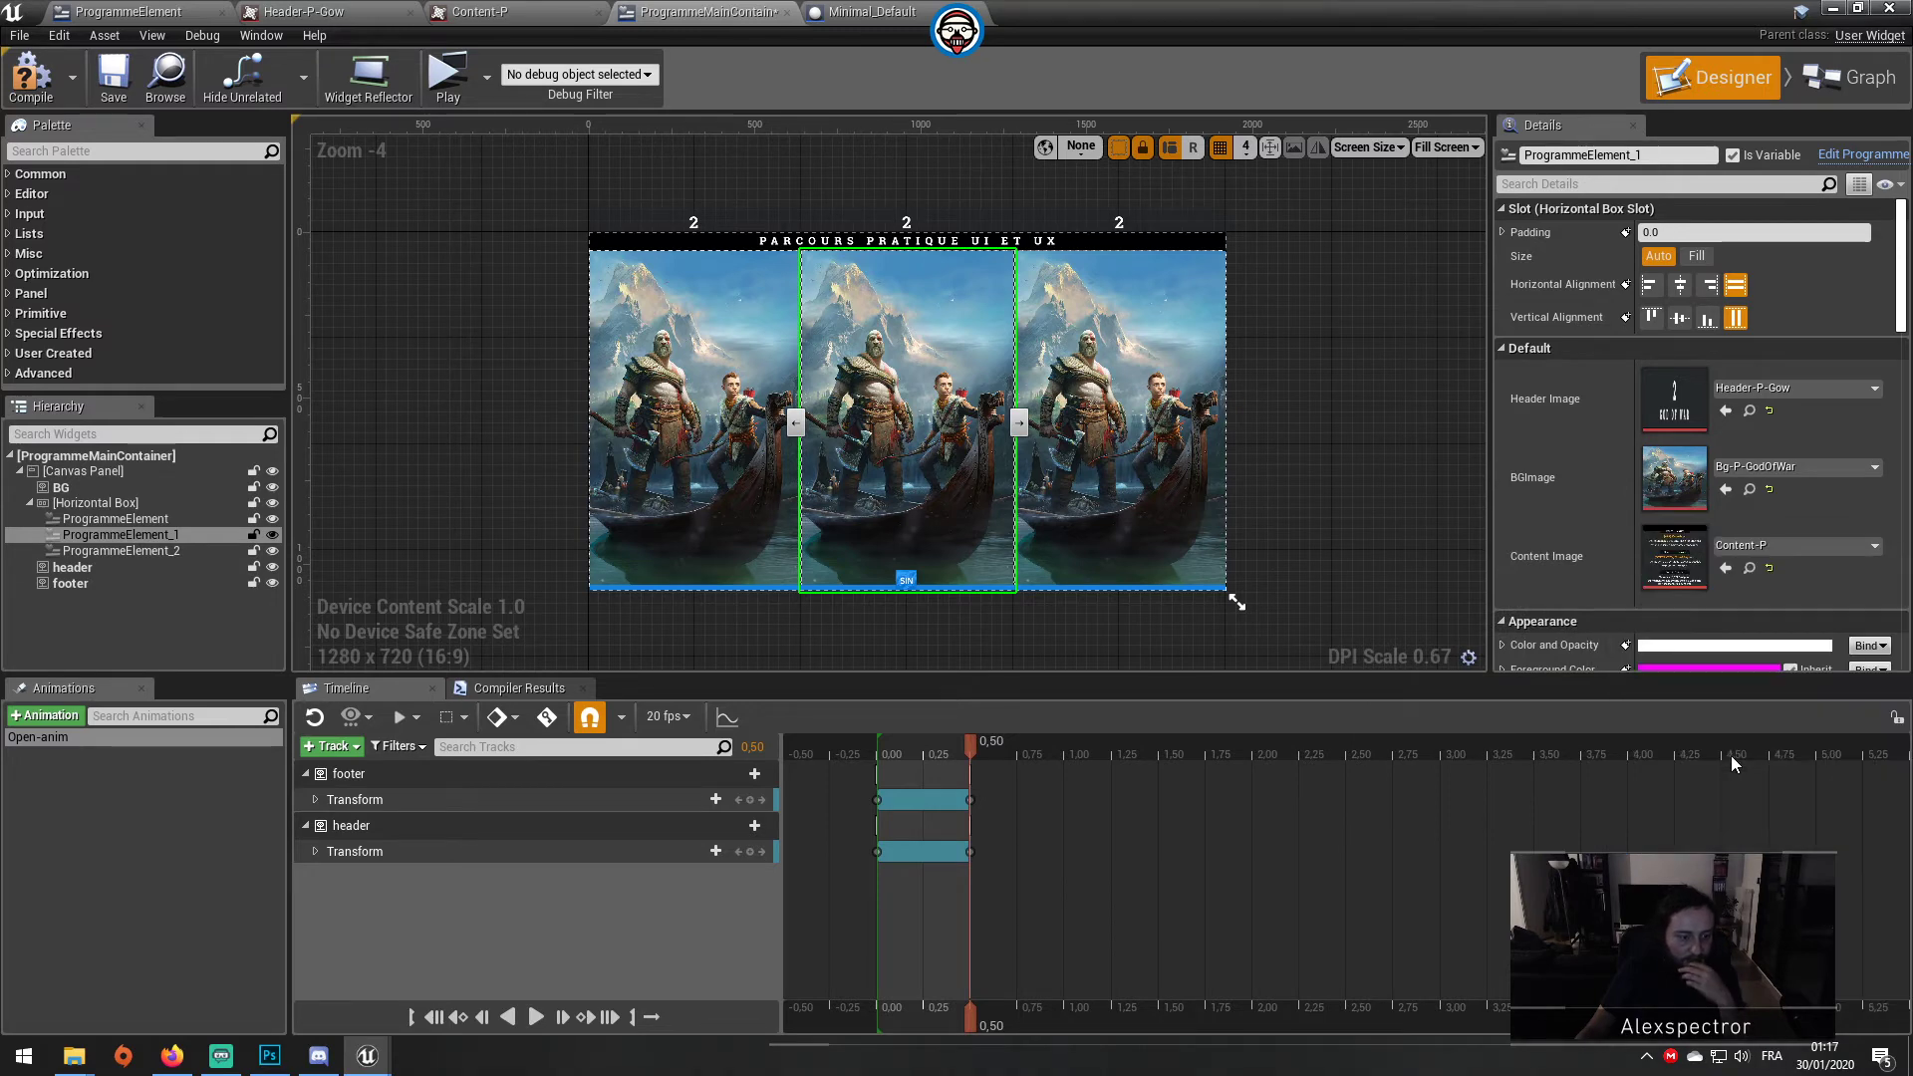
click(54, 72)
click(112, 76)
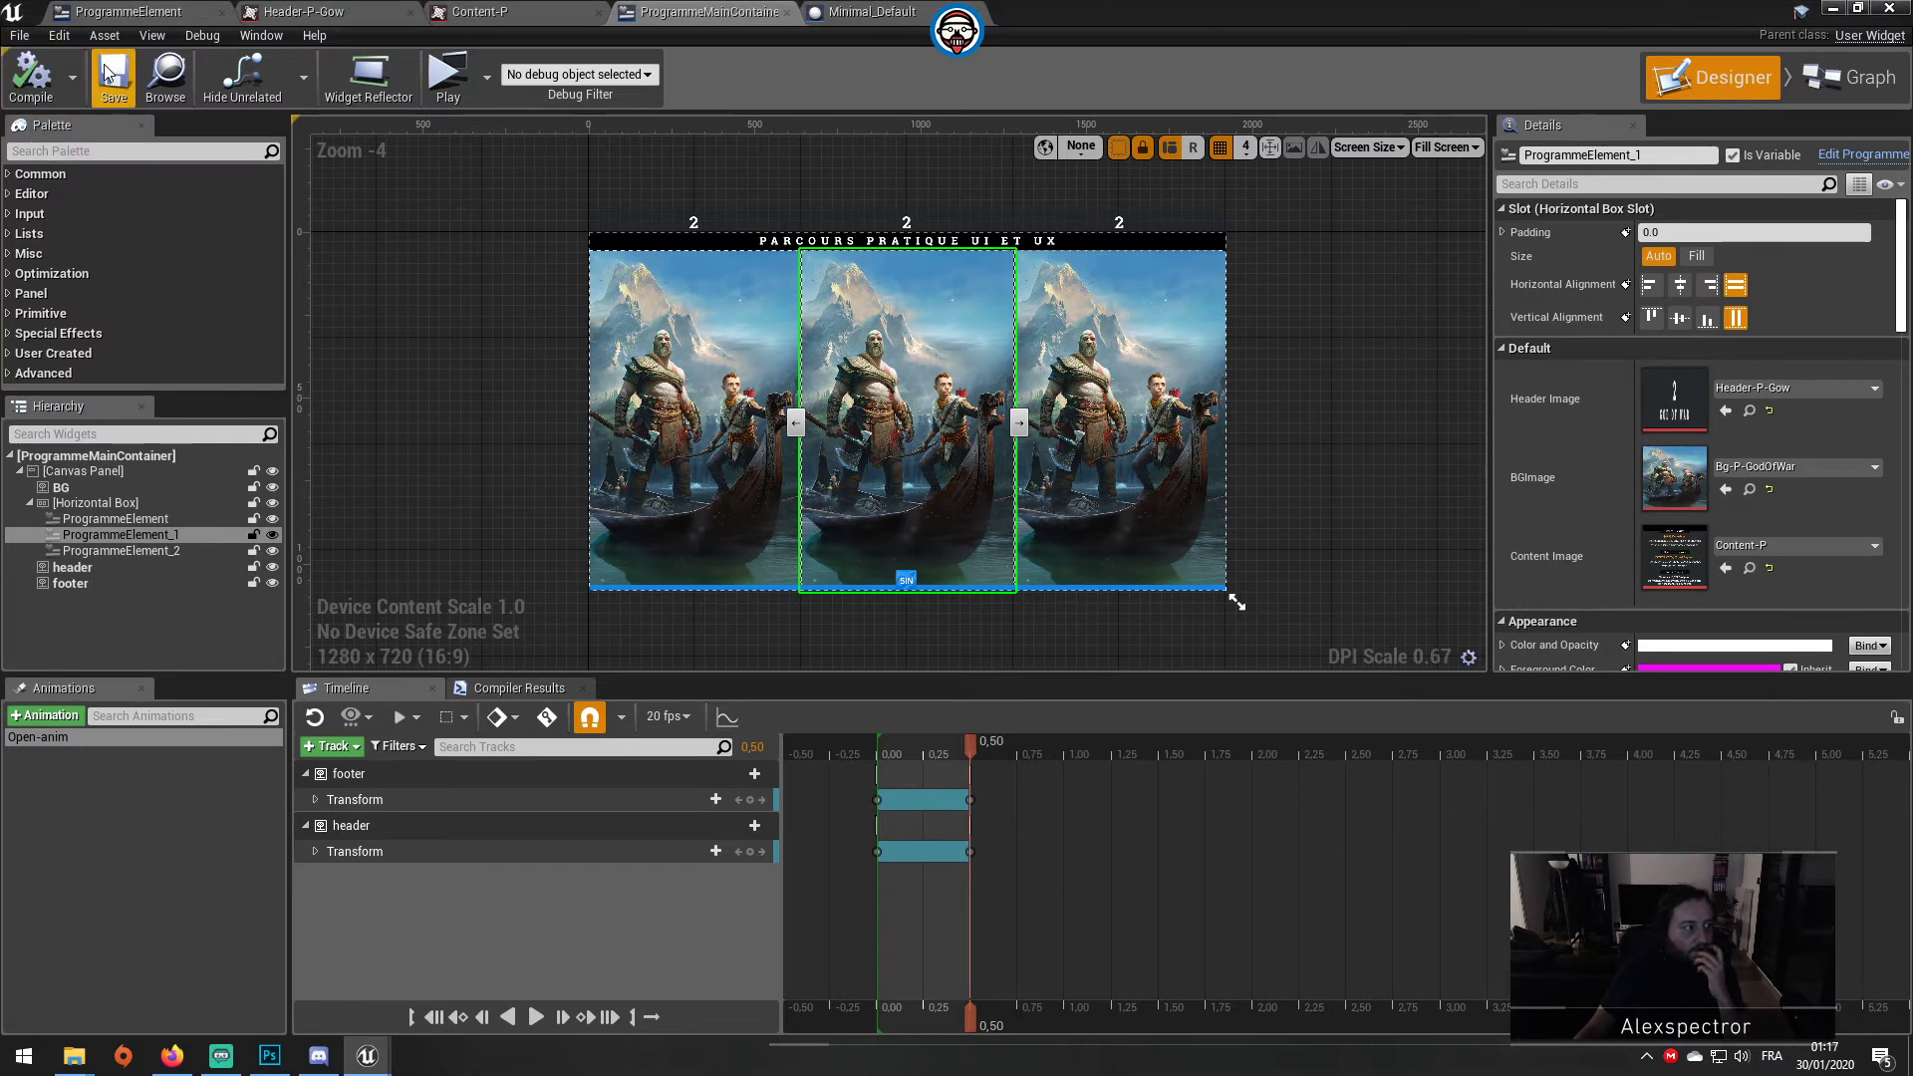
Step: Give the third card Header-P-Zelda, Content-P and Bg-P-Zelda, then compile
click(1094, 349)
click(1829, 392)
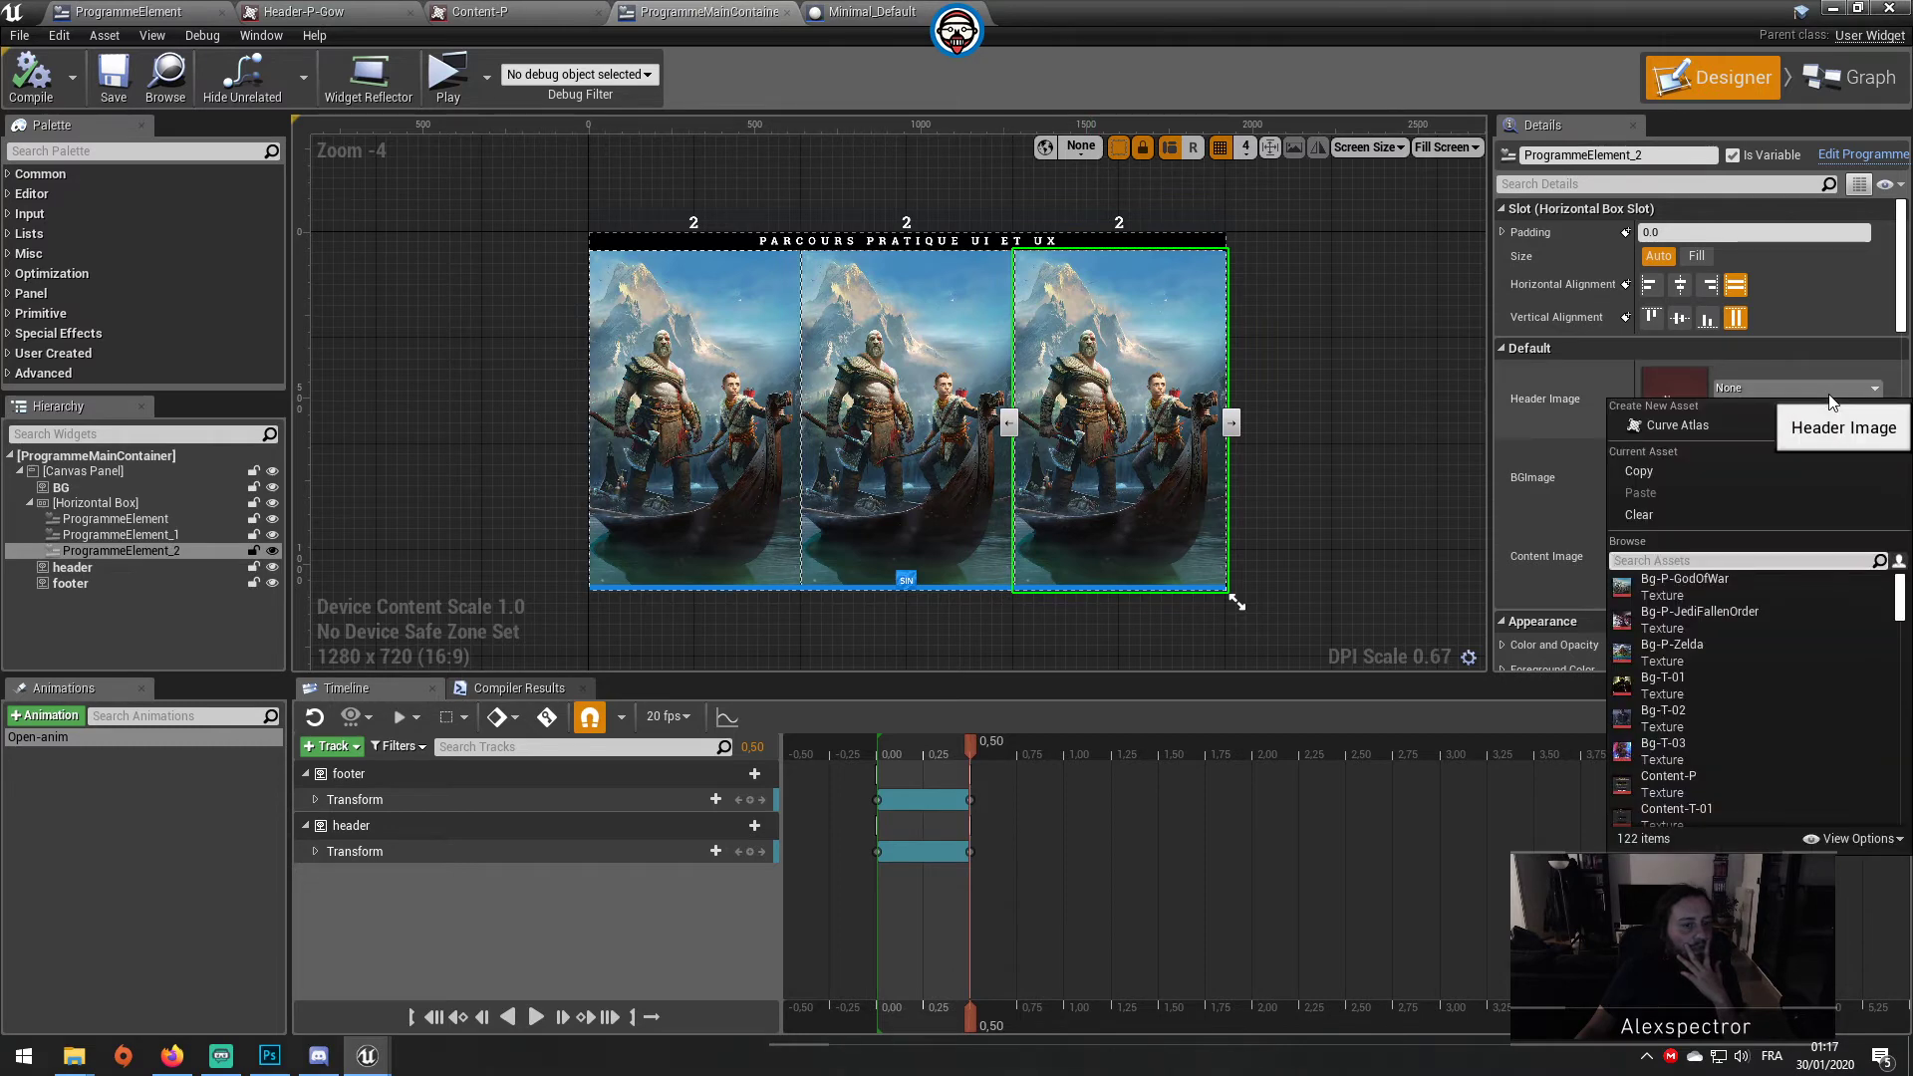
text(zelda)
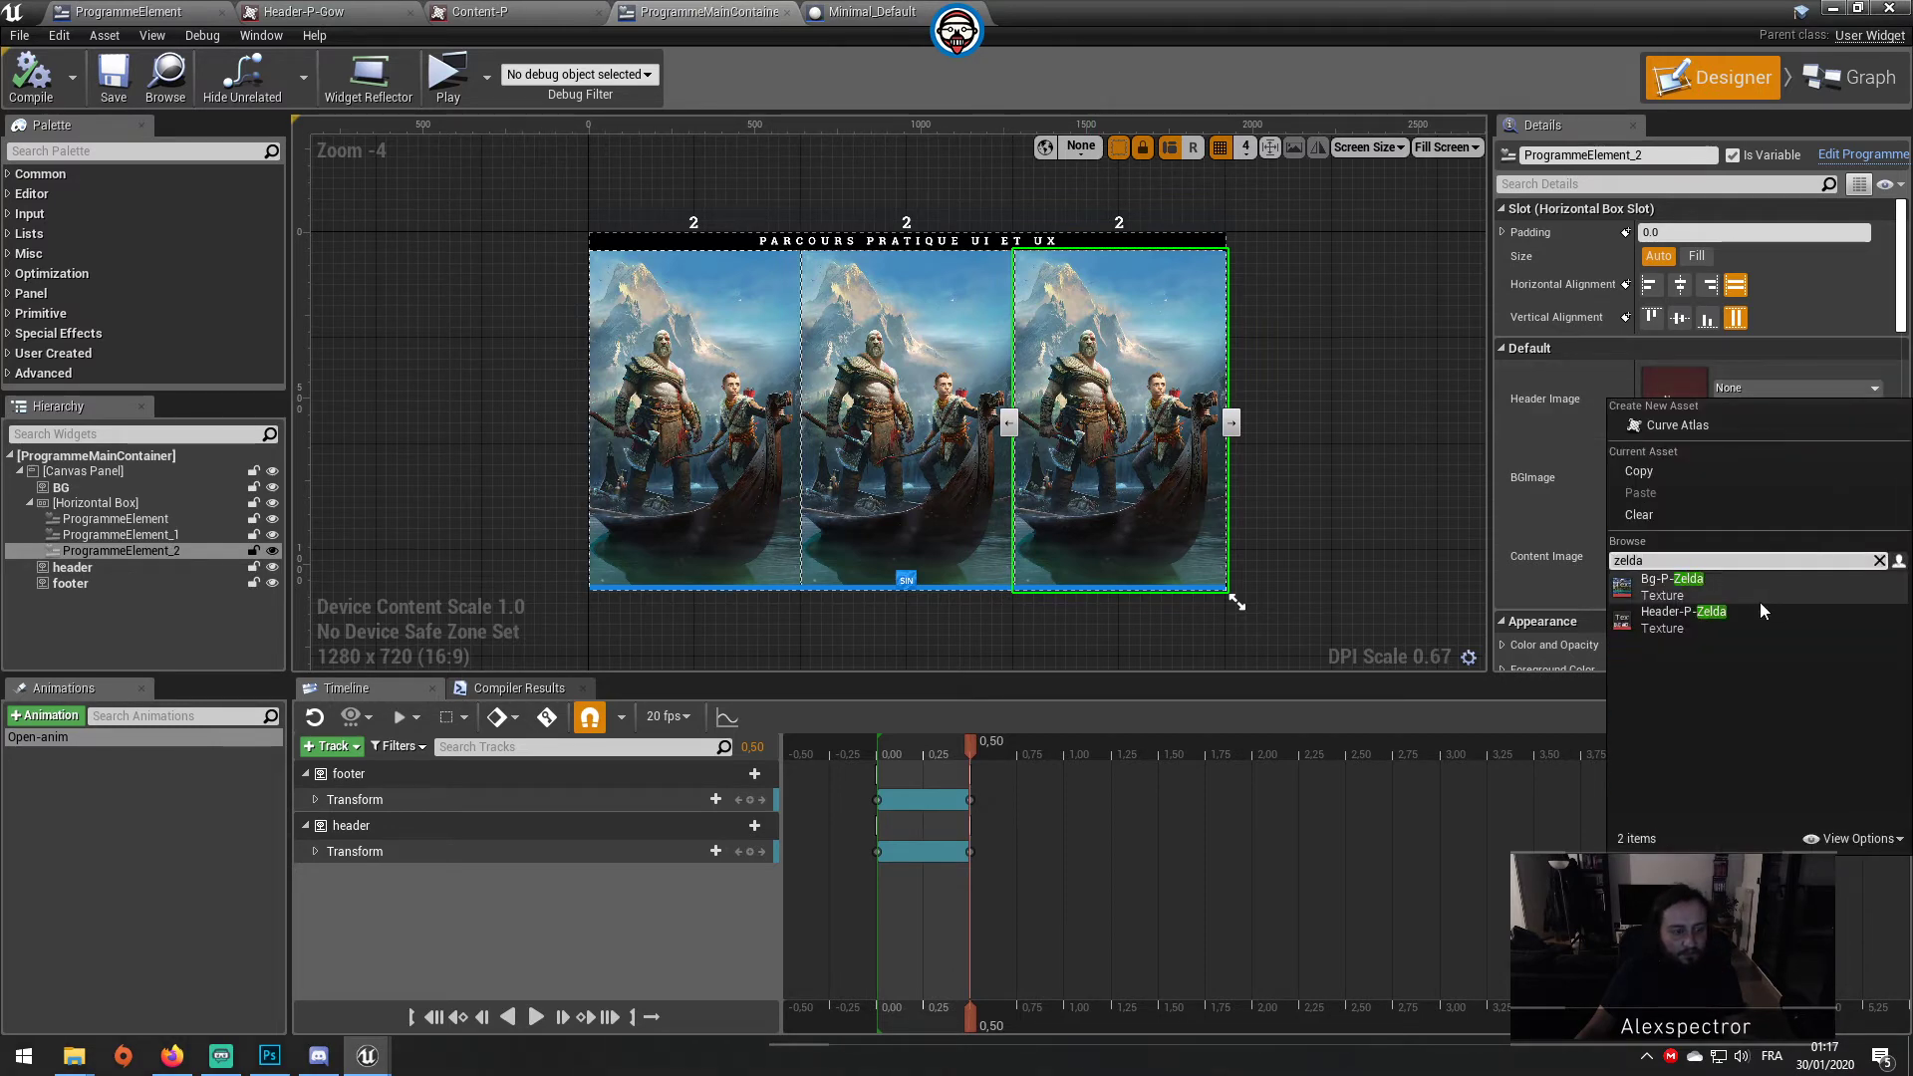
click(1759, 612)
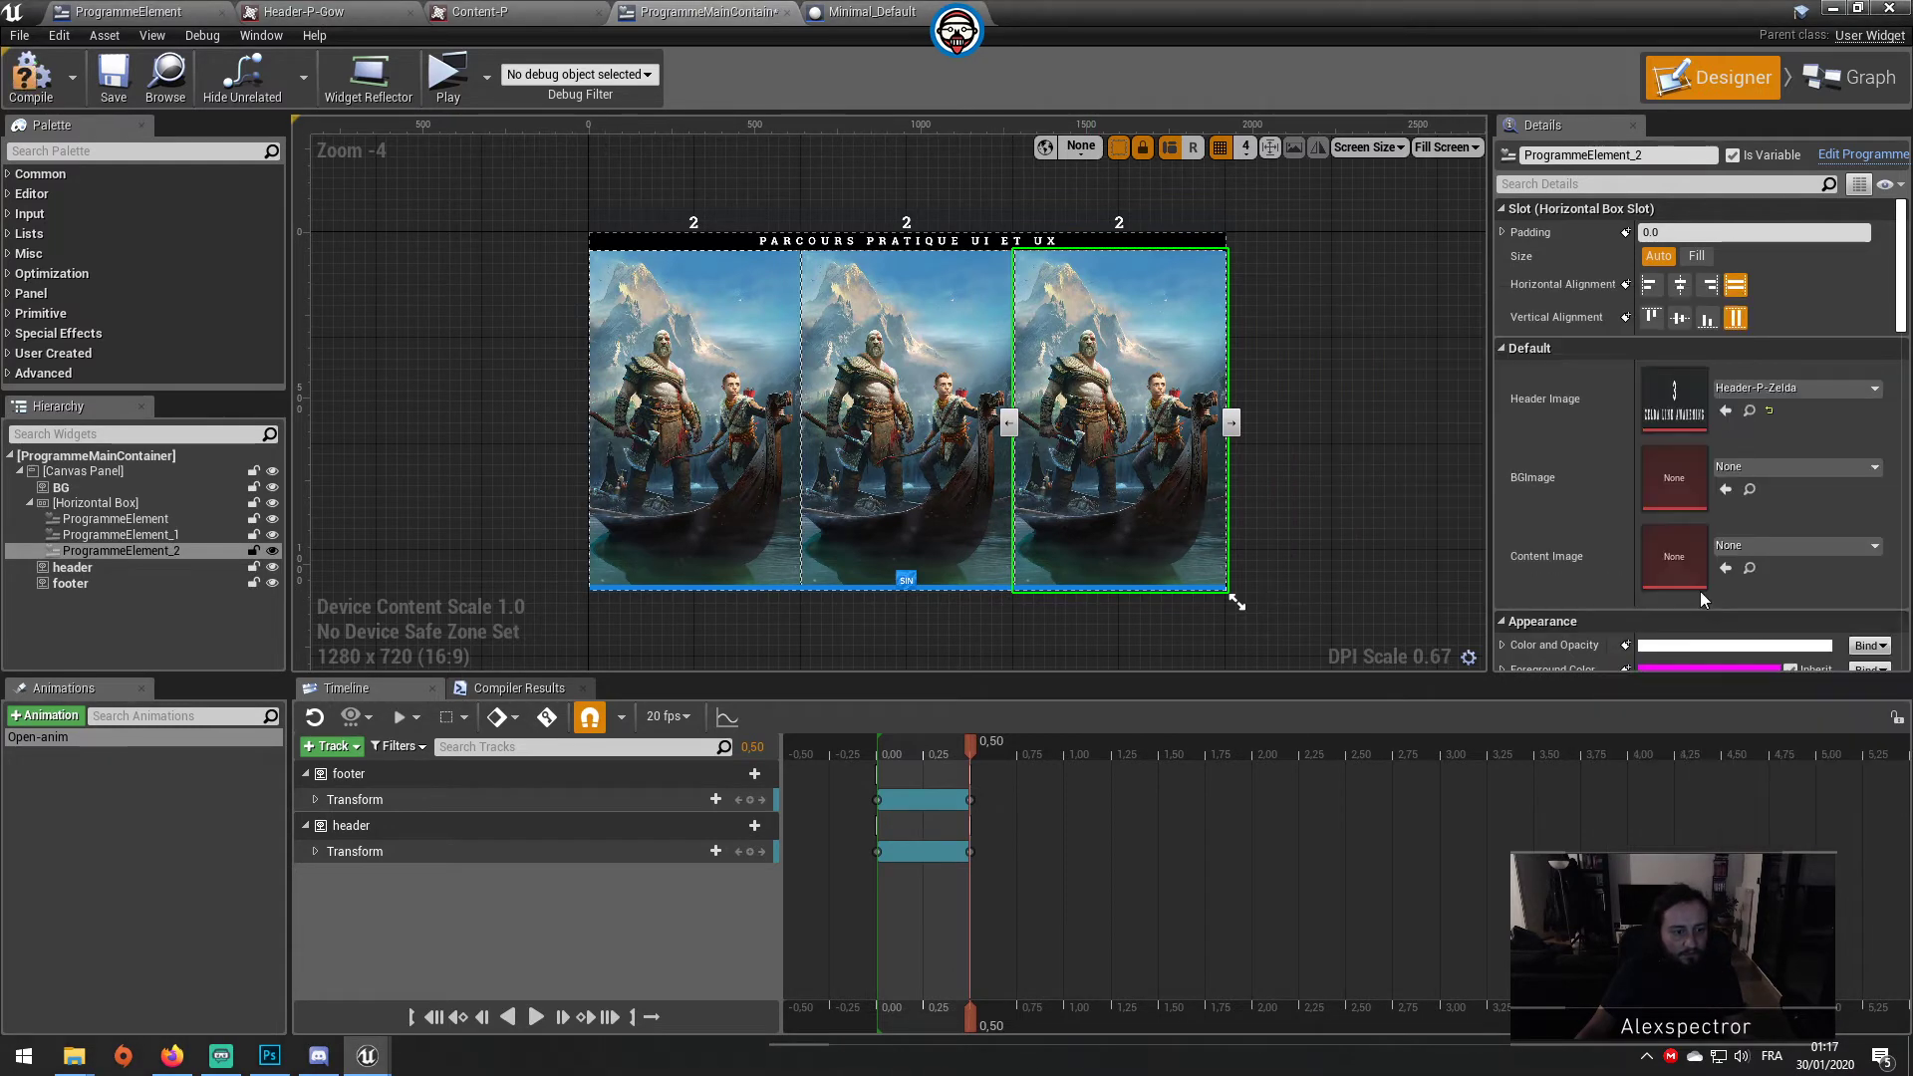
click(1773, 547)
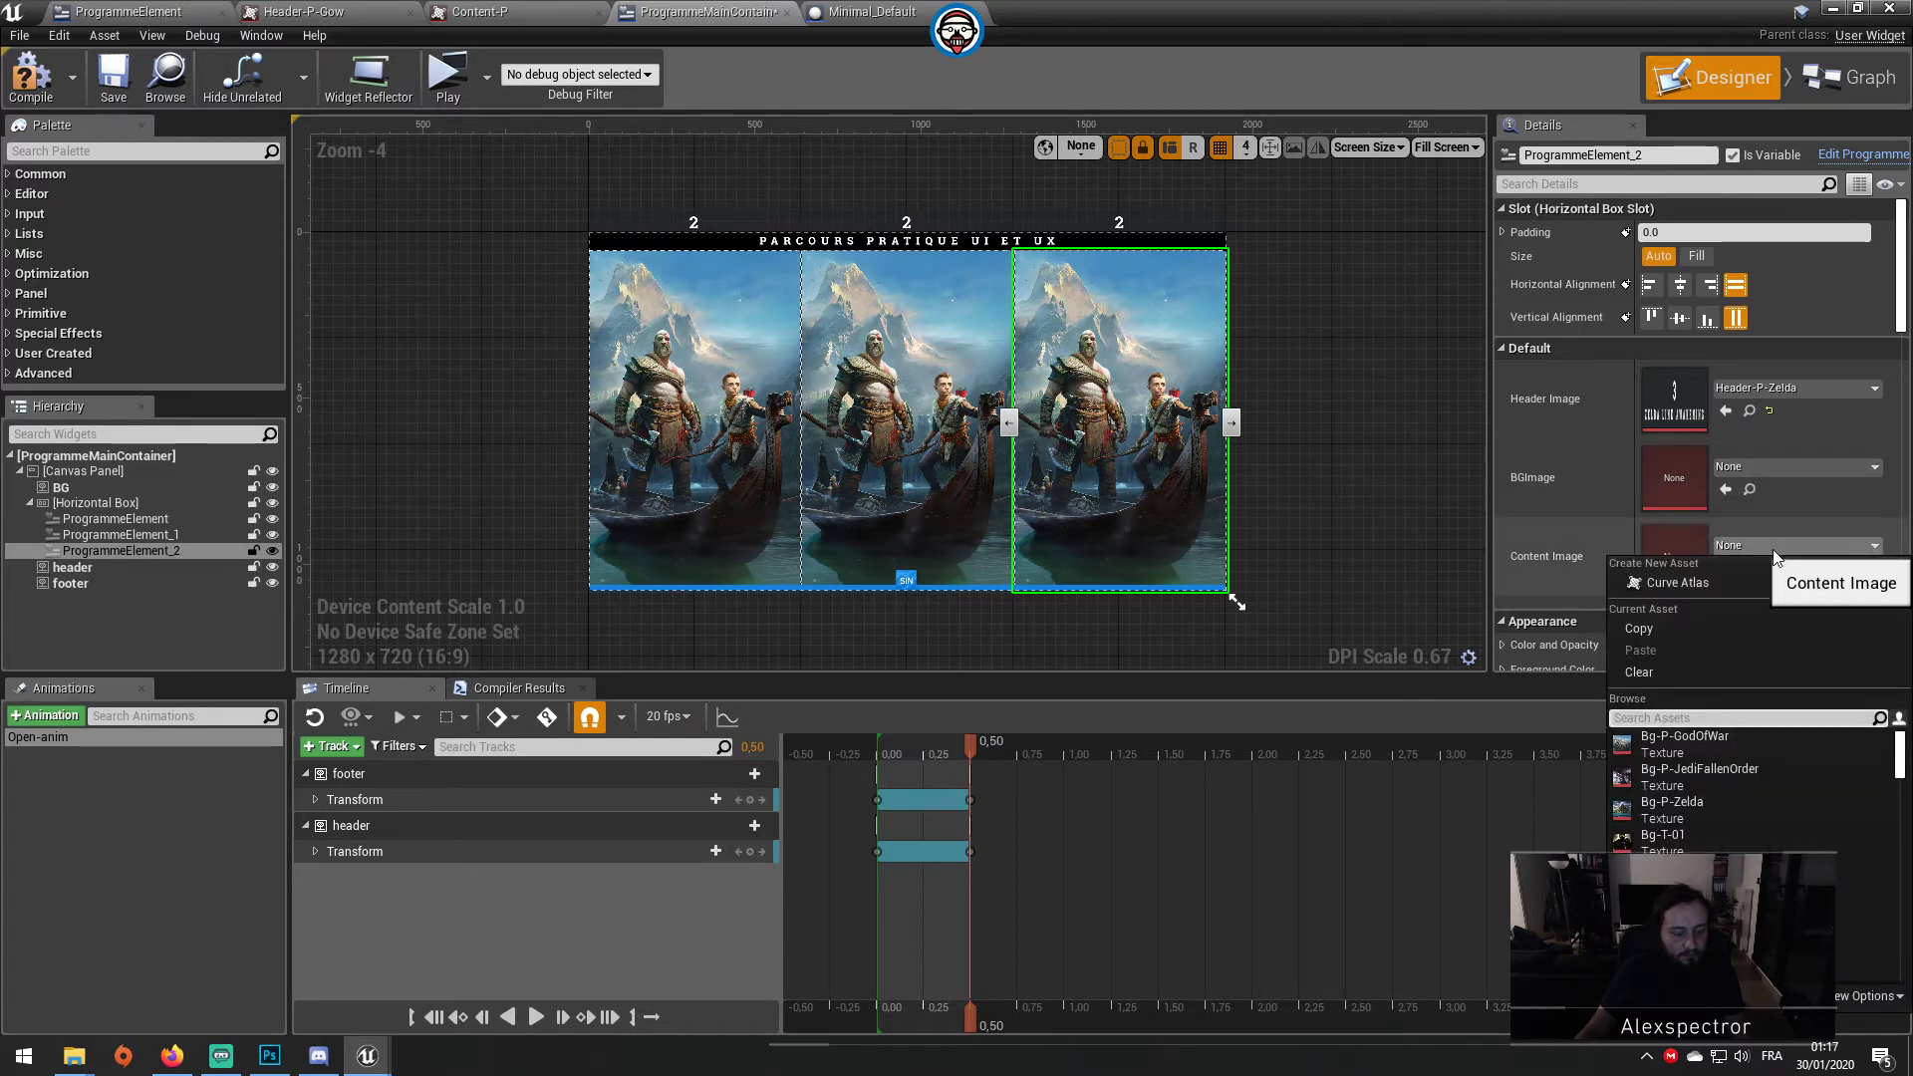
click(1726, 823)
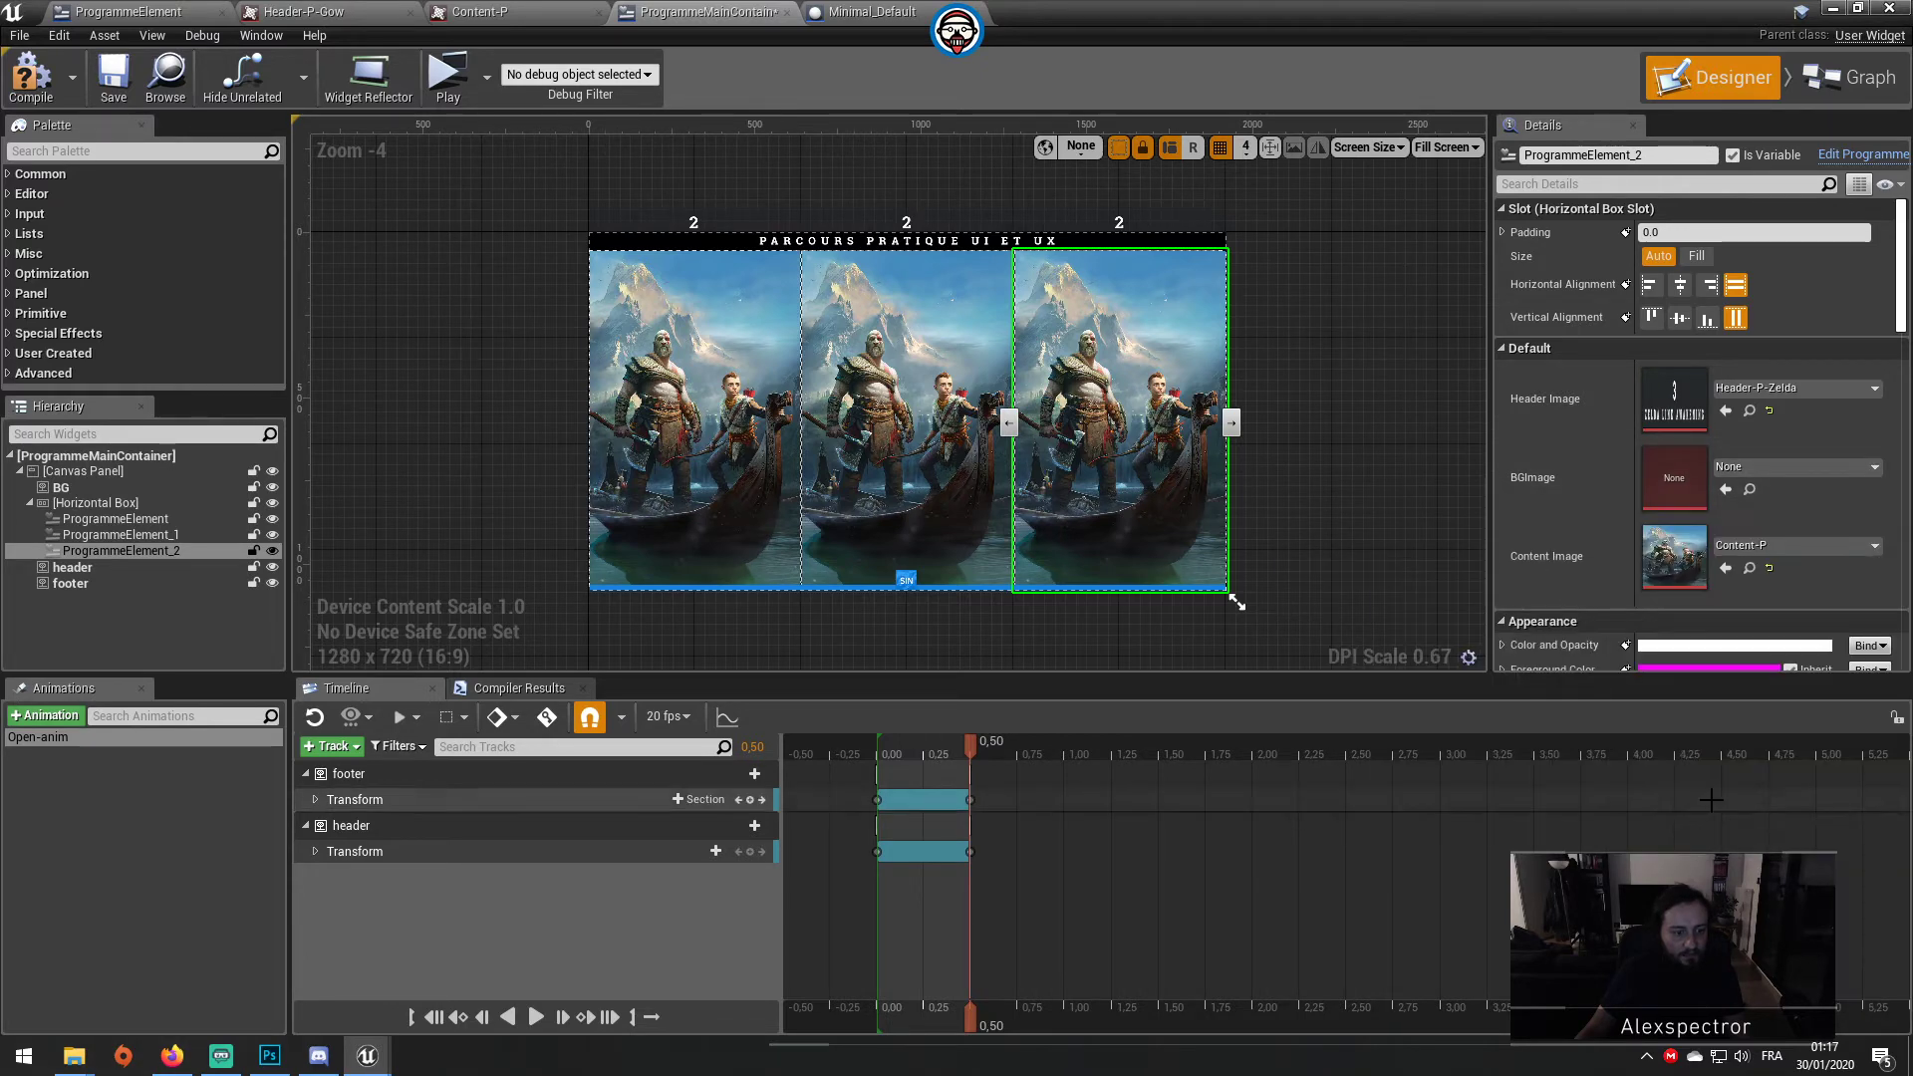
click(1753, 466)
text(ze)
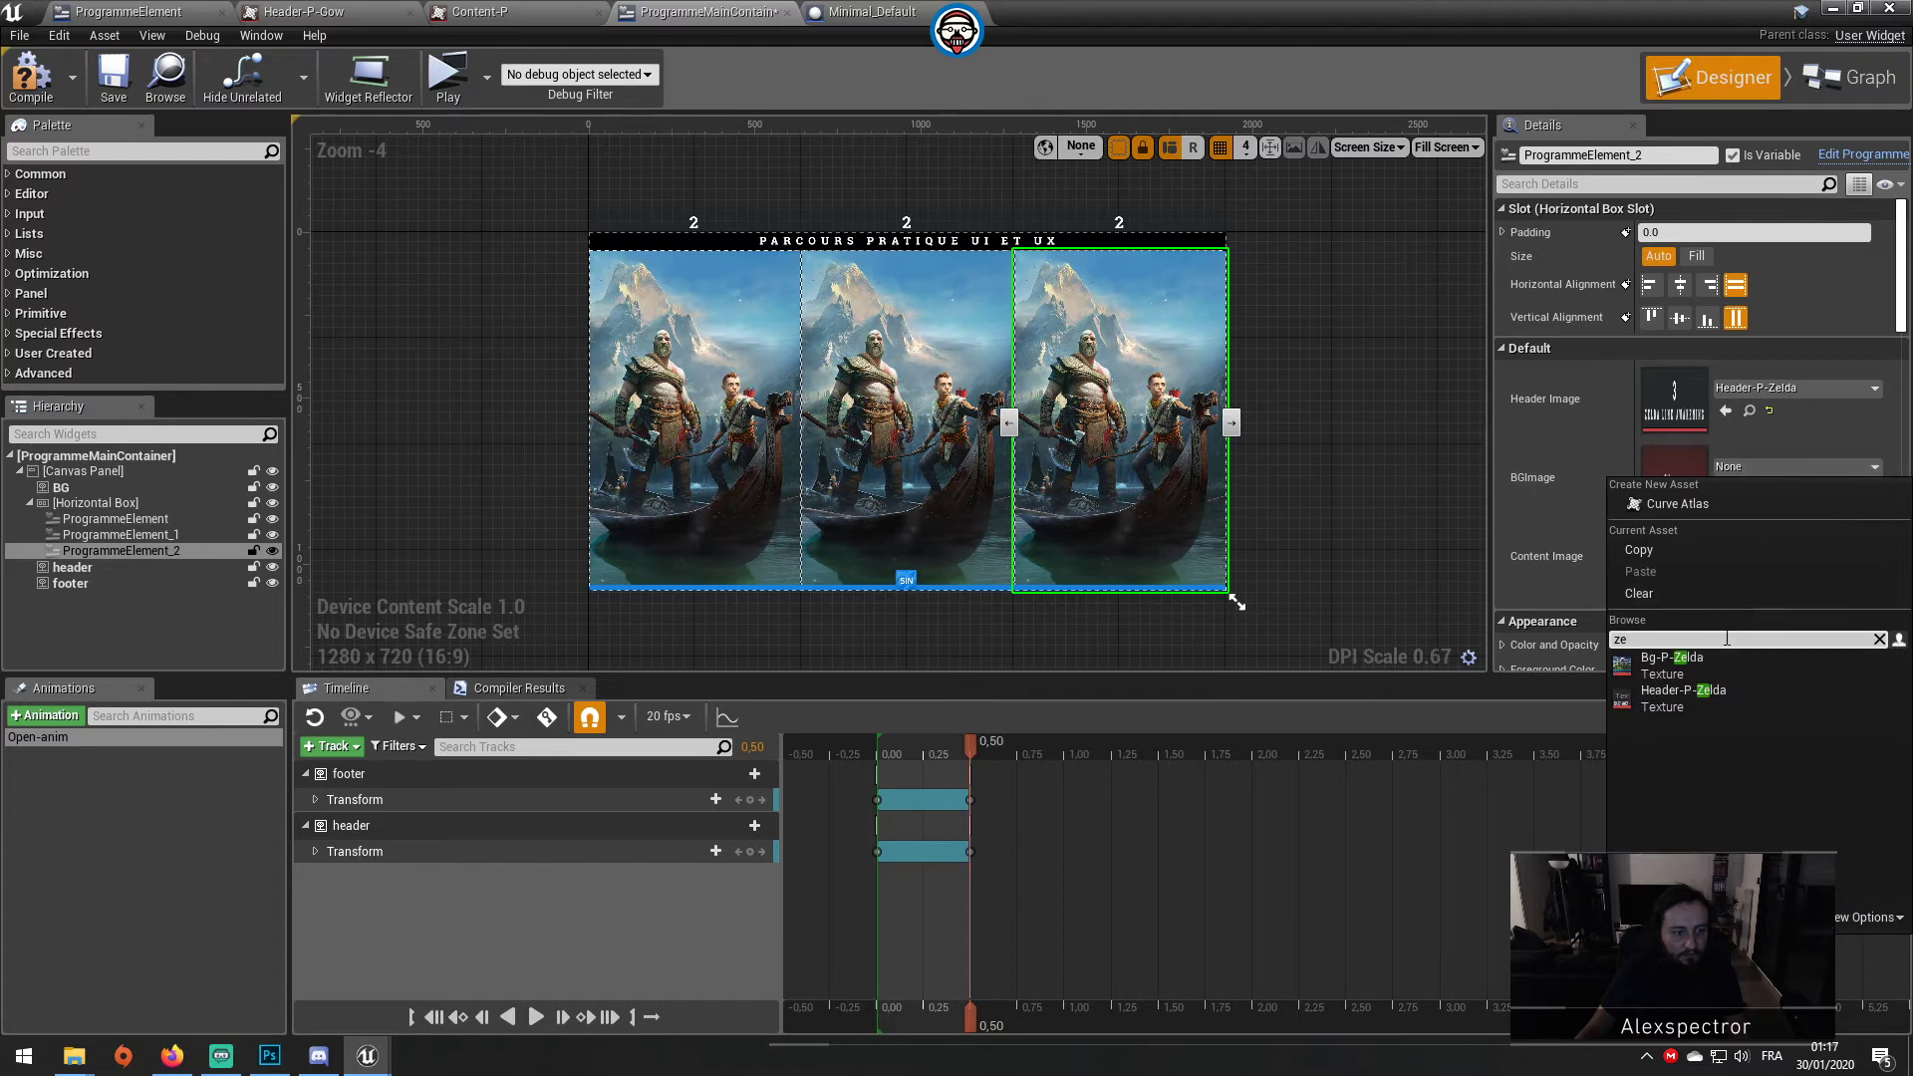
click(1672, 660)
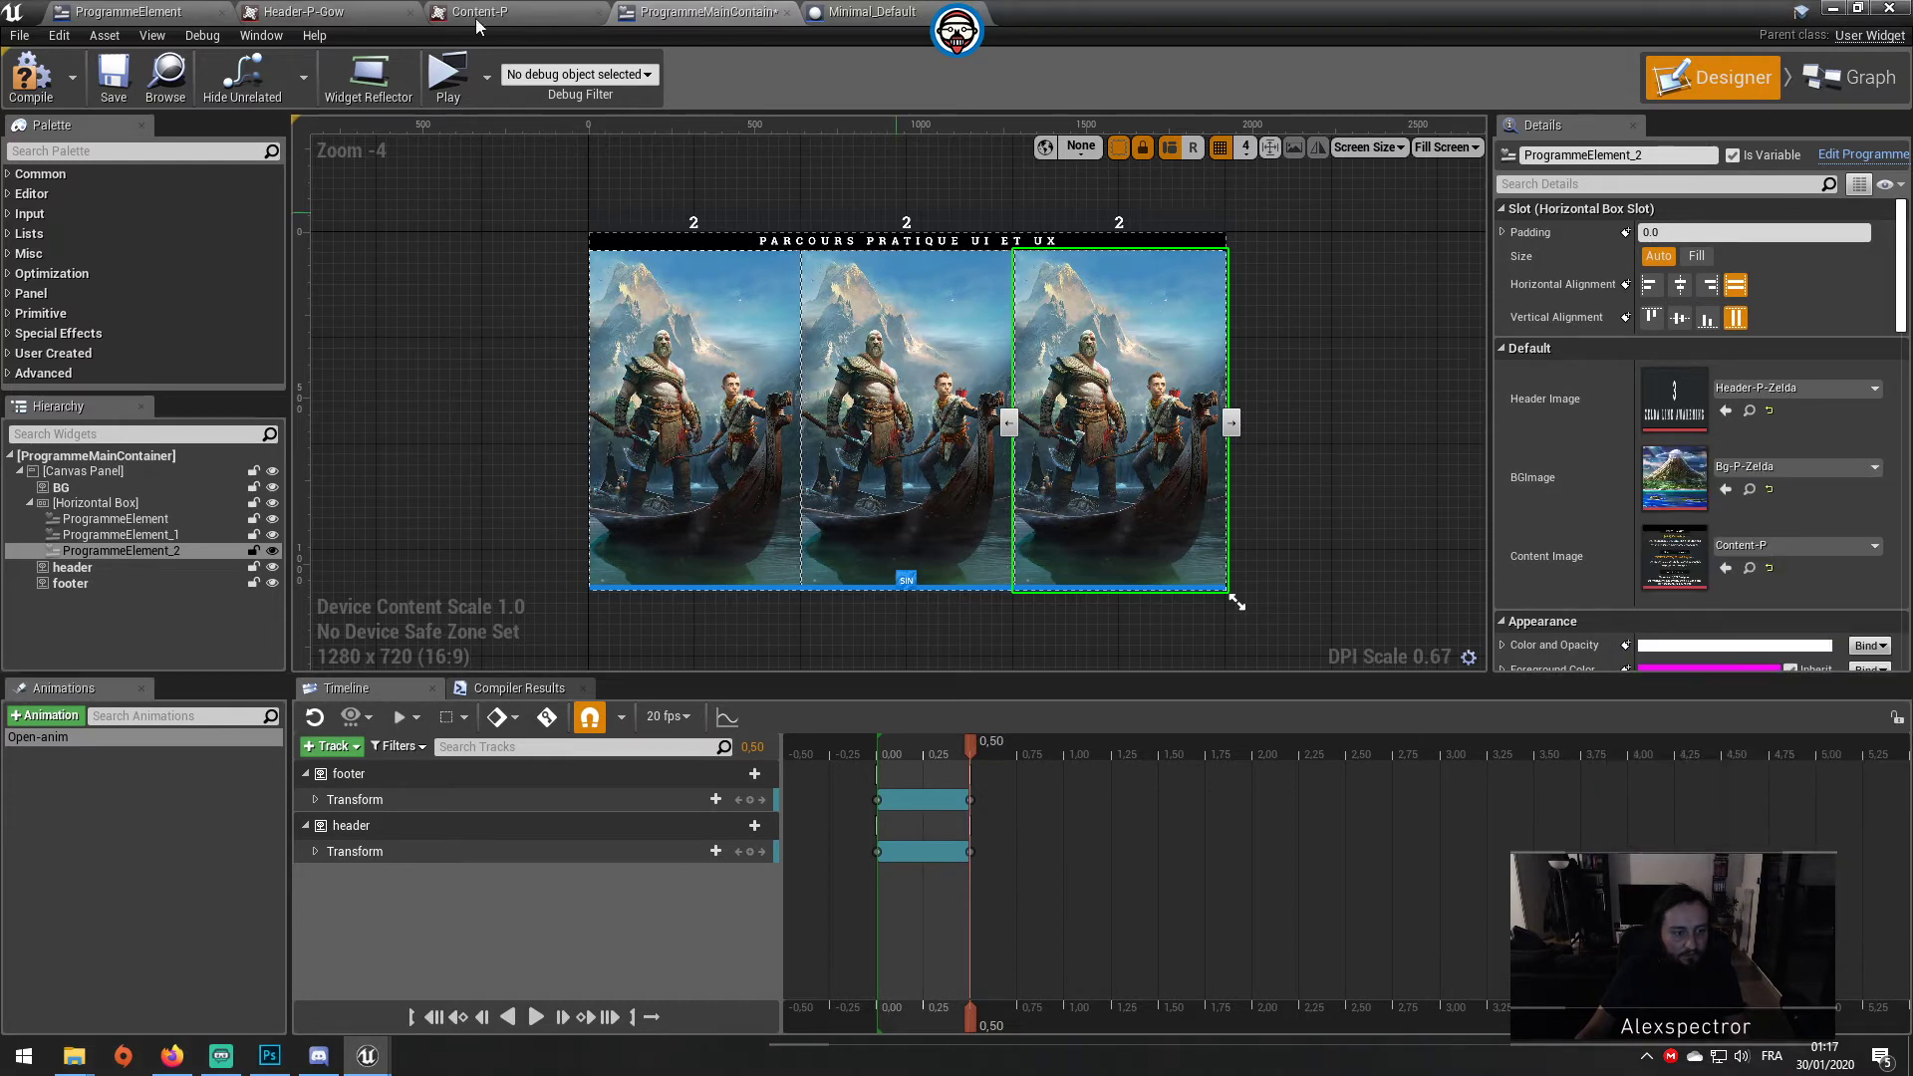
click(33, 74)
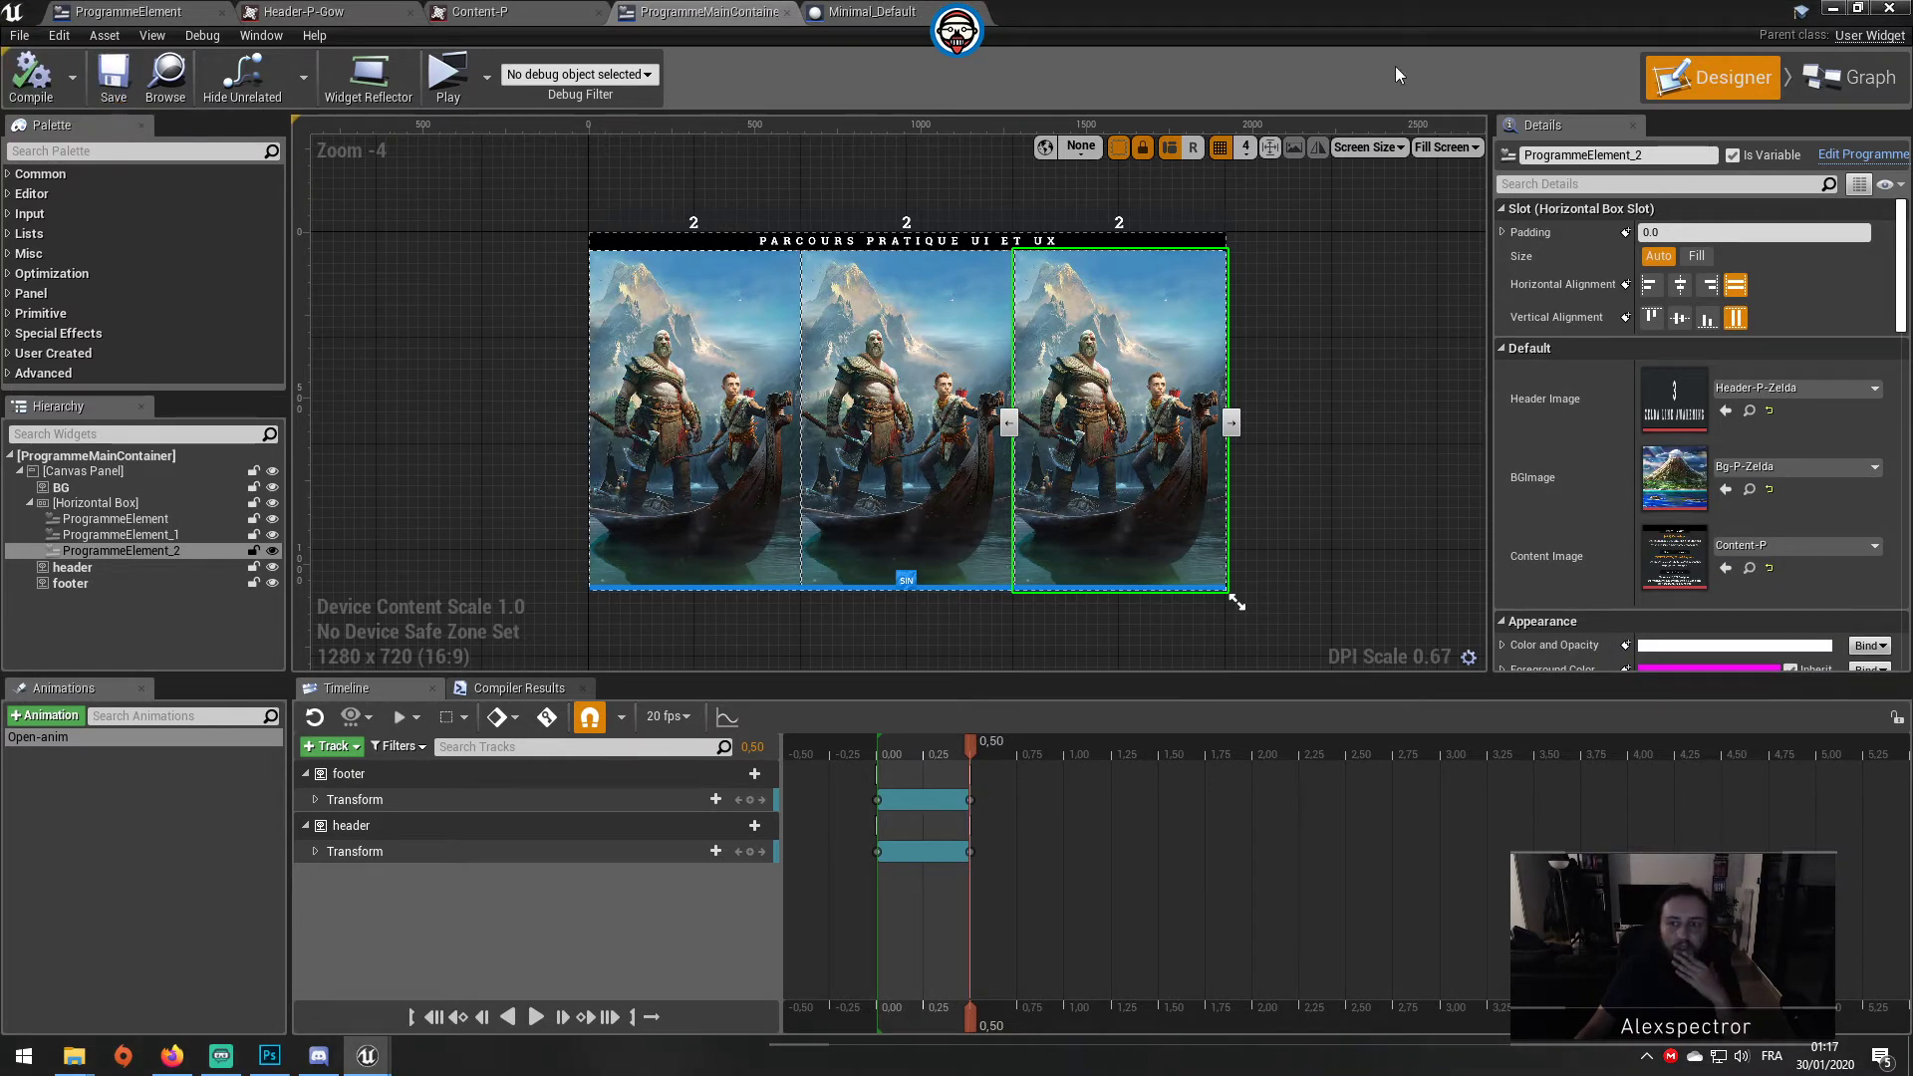
click(867, 11)
Step: Preview the three cards standalone, then in the Selected Viewport at fullscreen, and reopen ProgrammeMainContainer
click(918, 75)
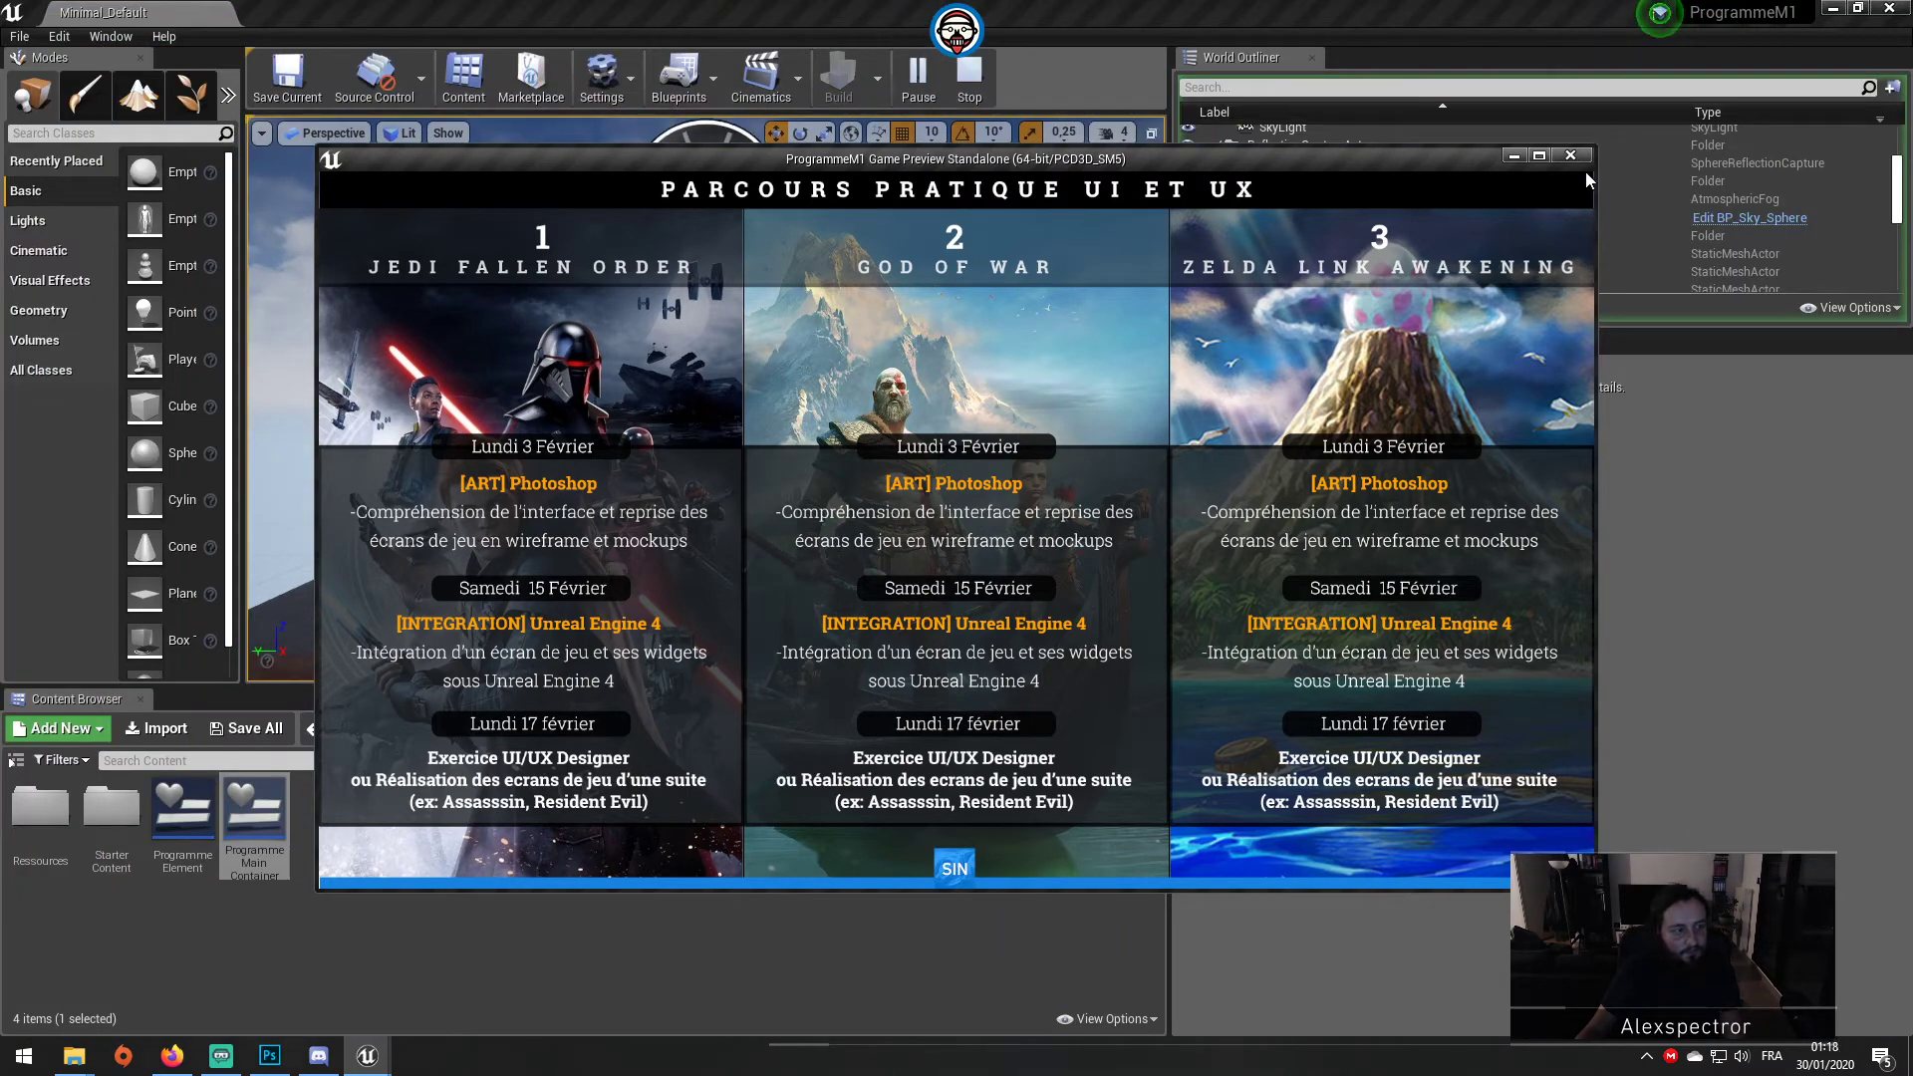
click(1570, 156)
click(953, 77)
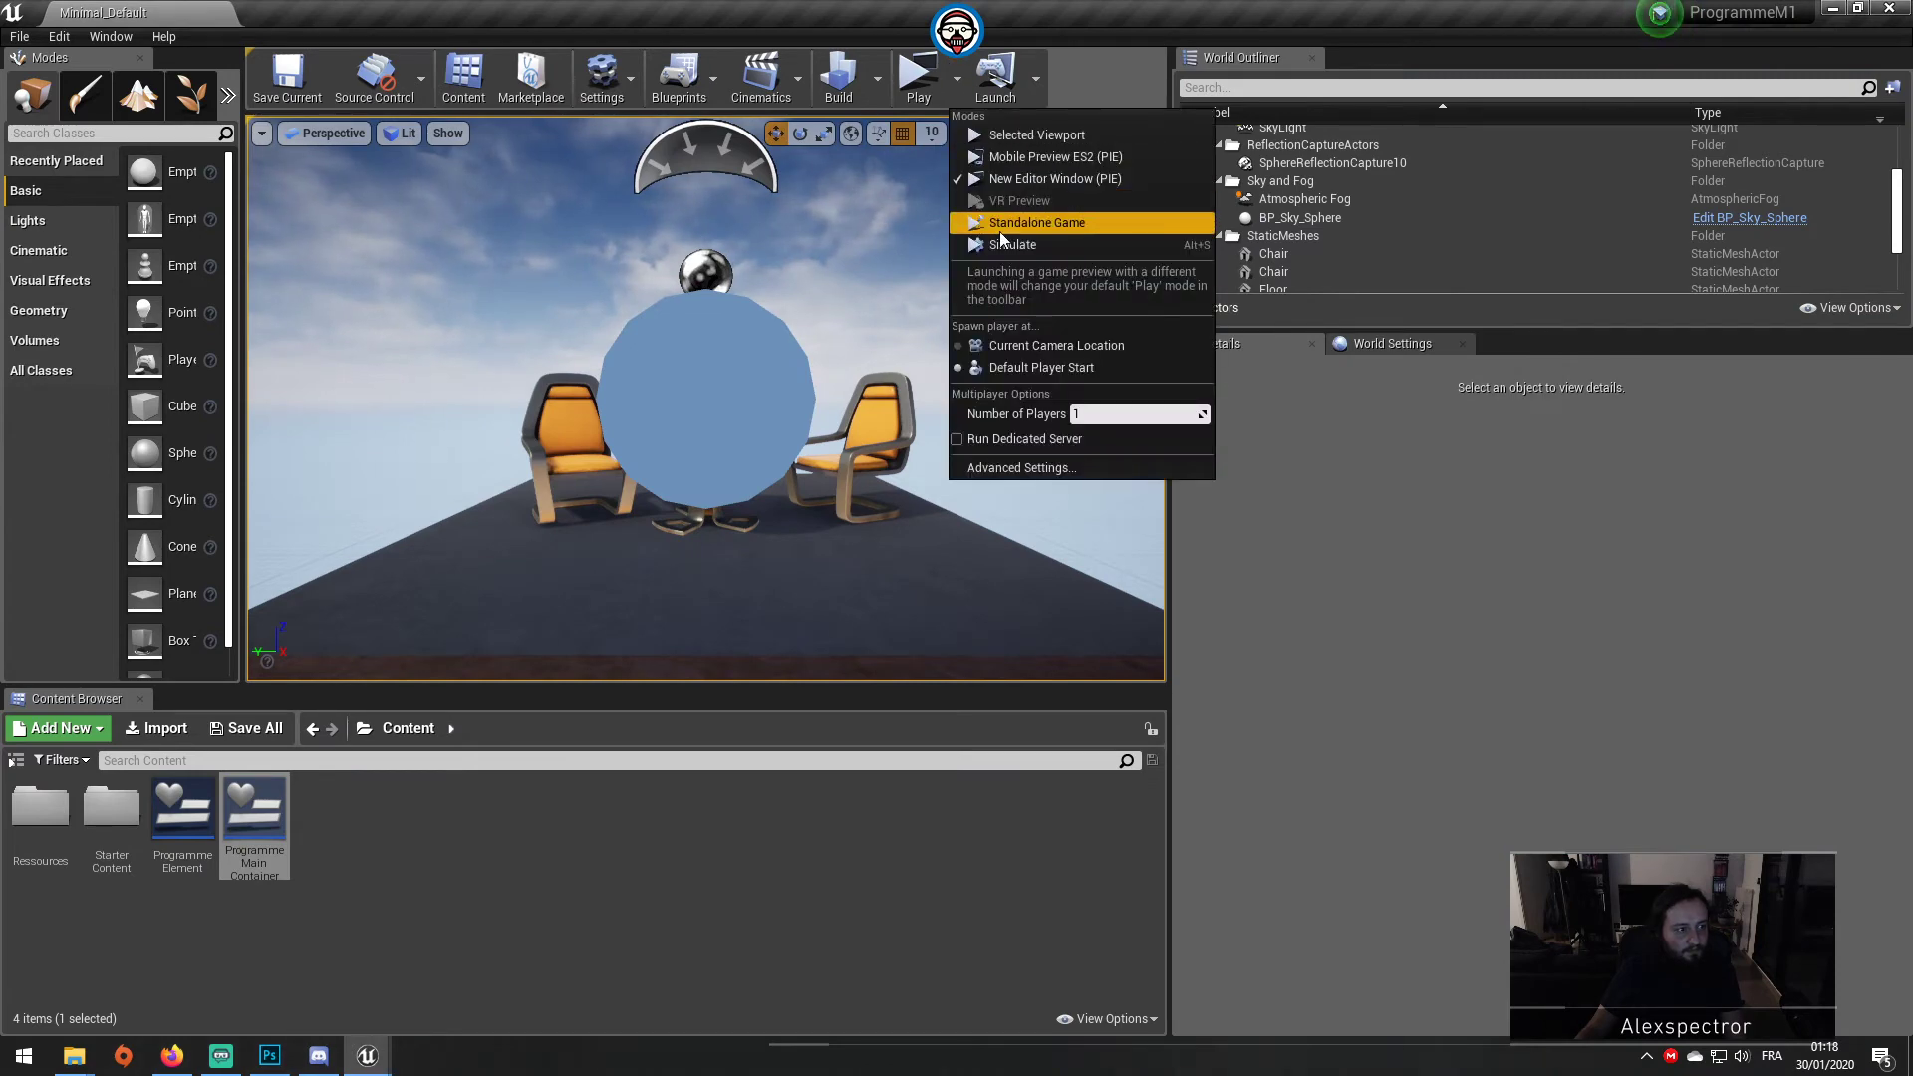
click(1043, 136)
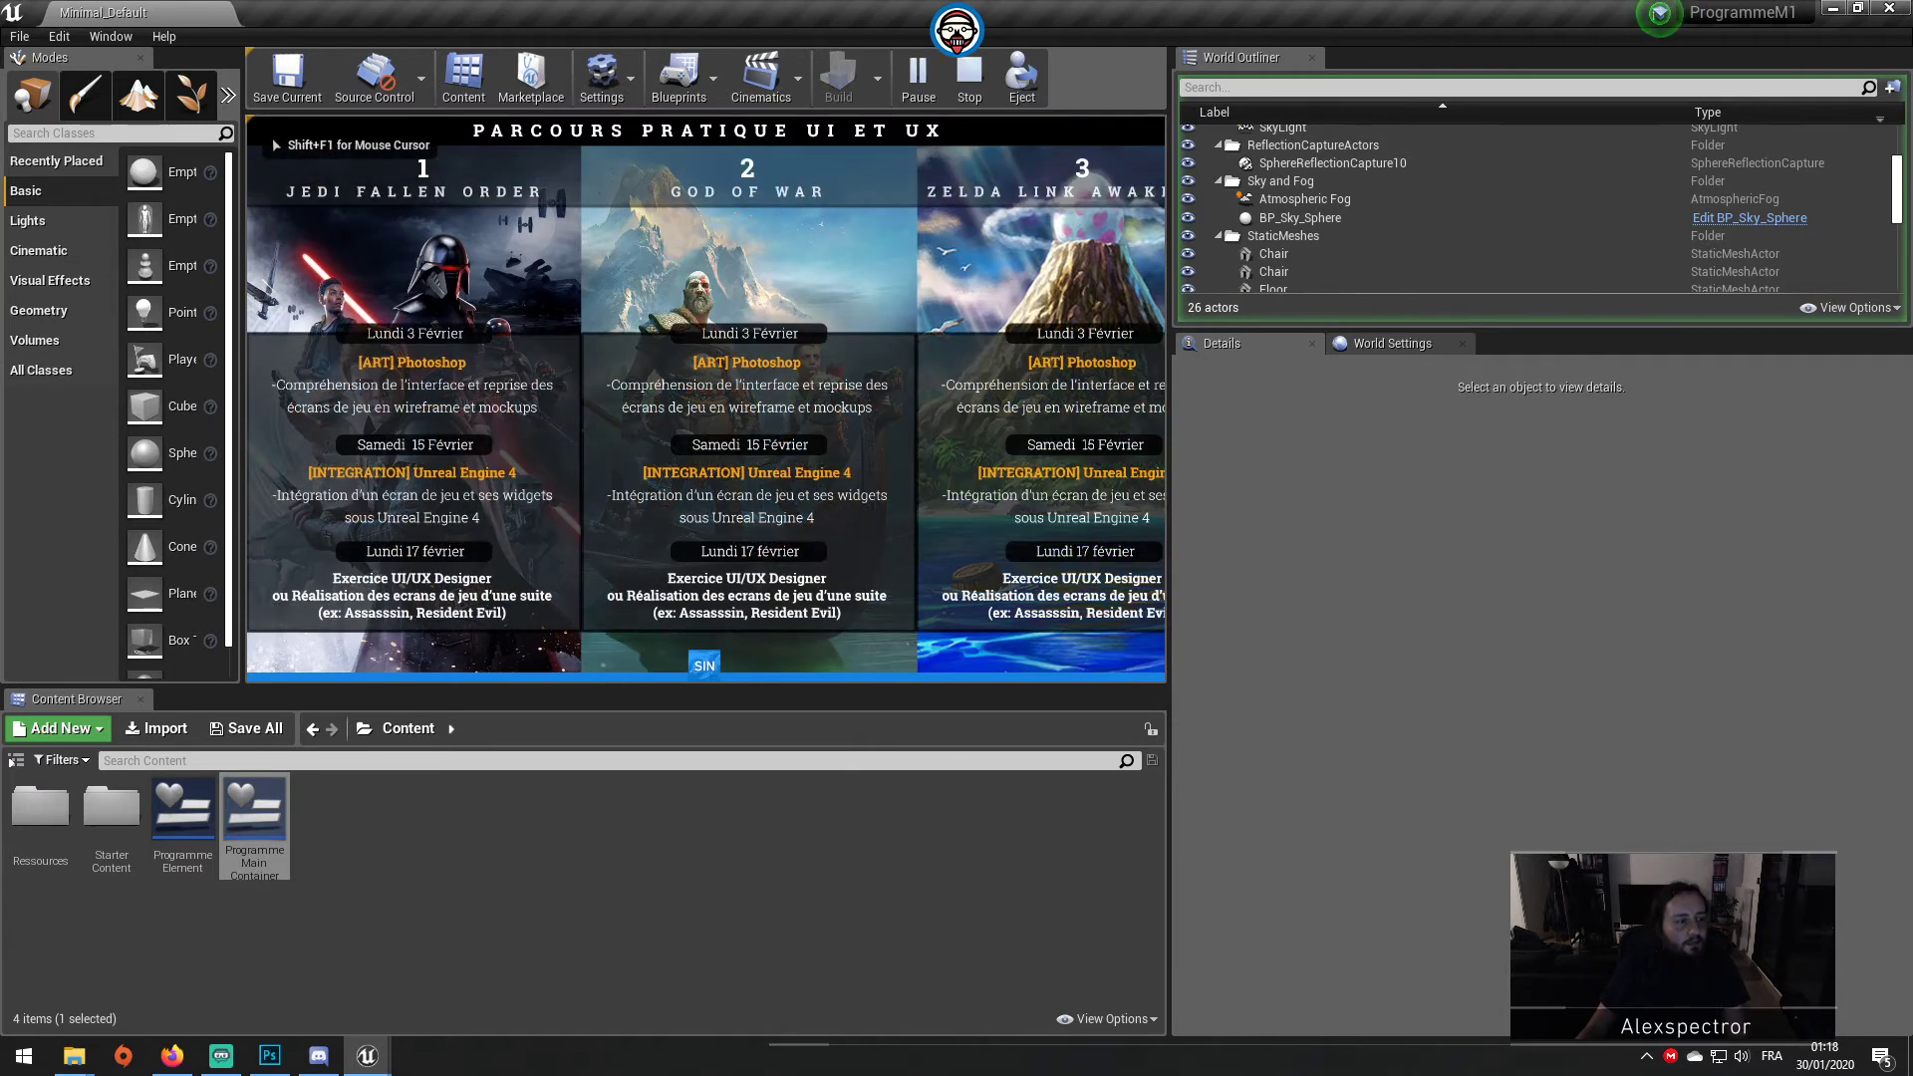
key(F11)
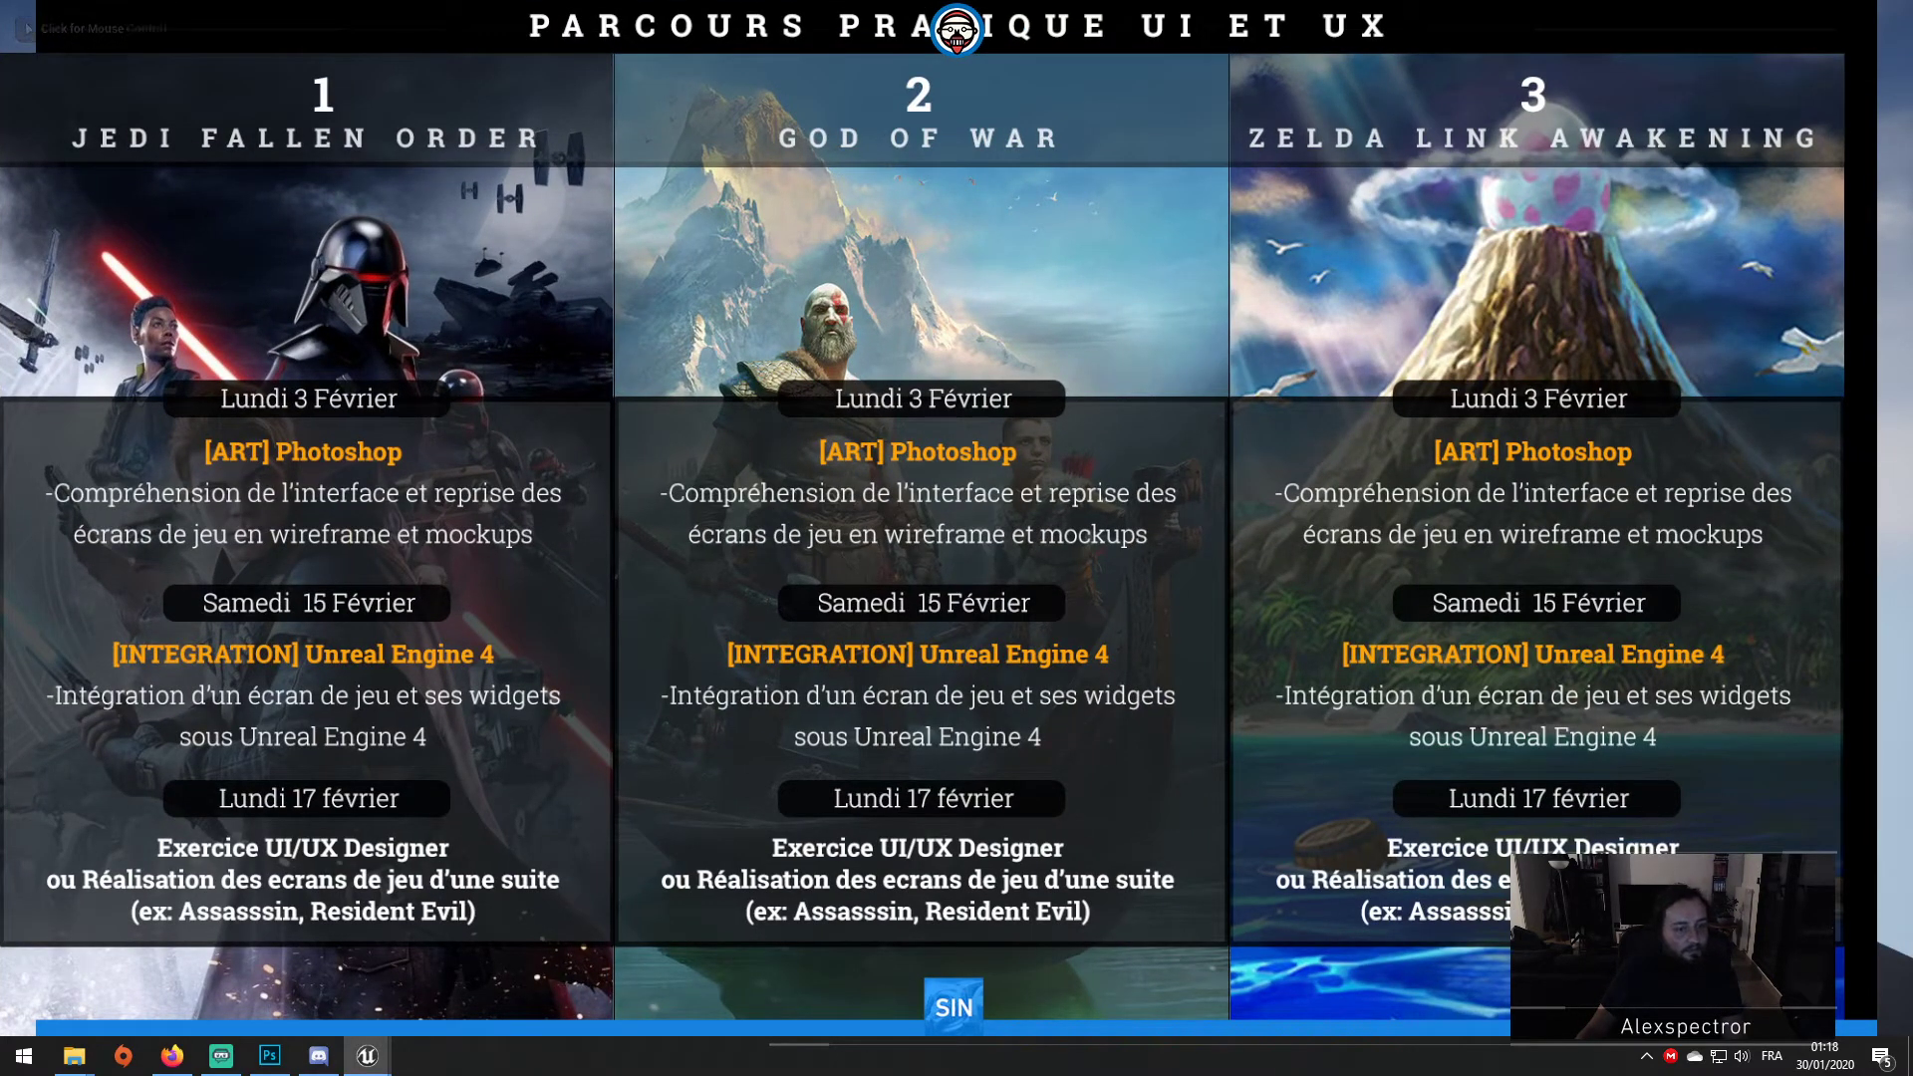
key(F11)
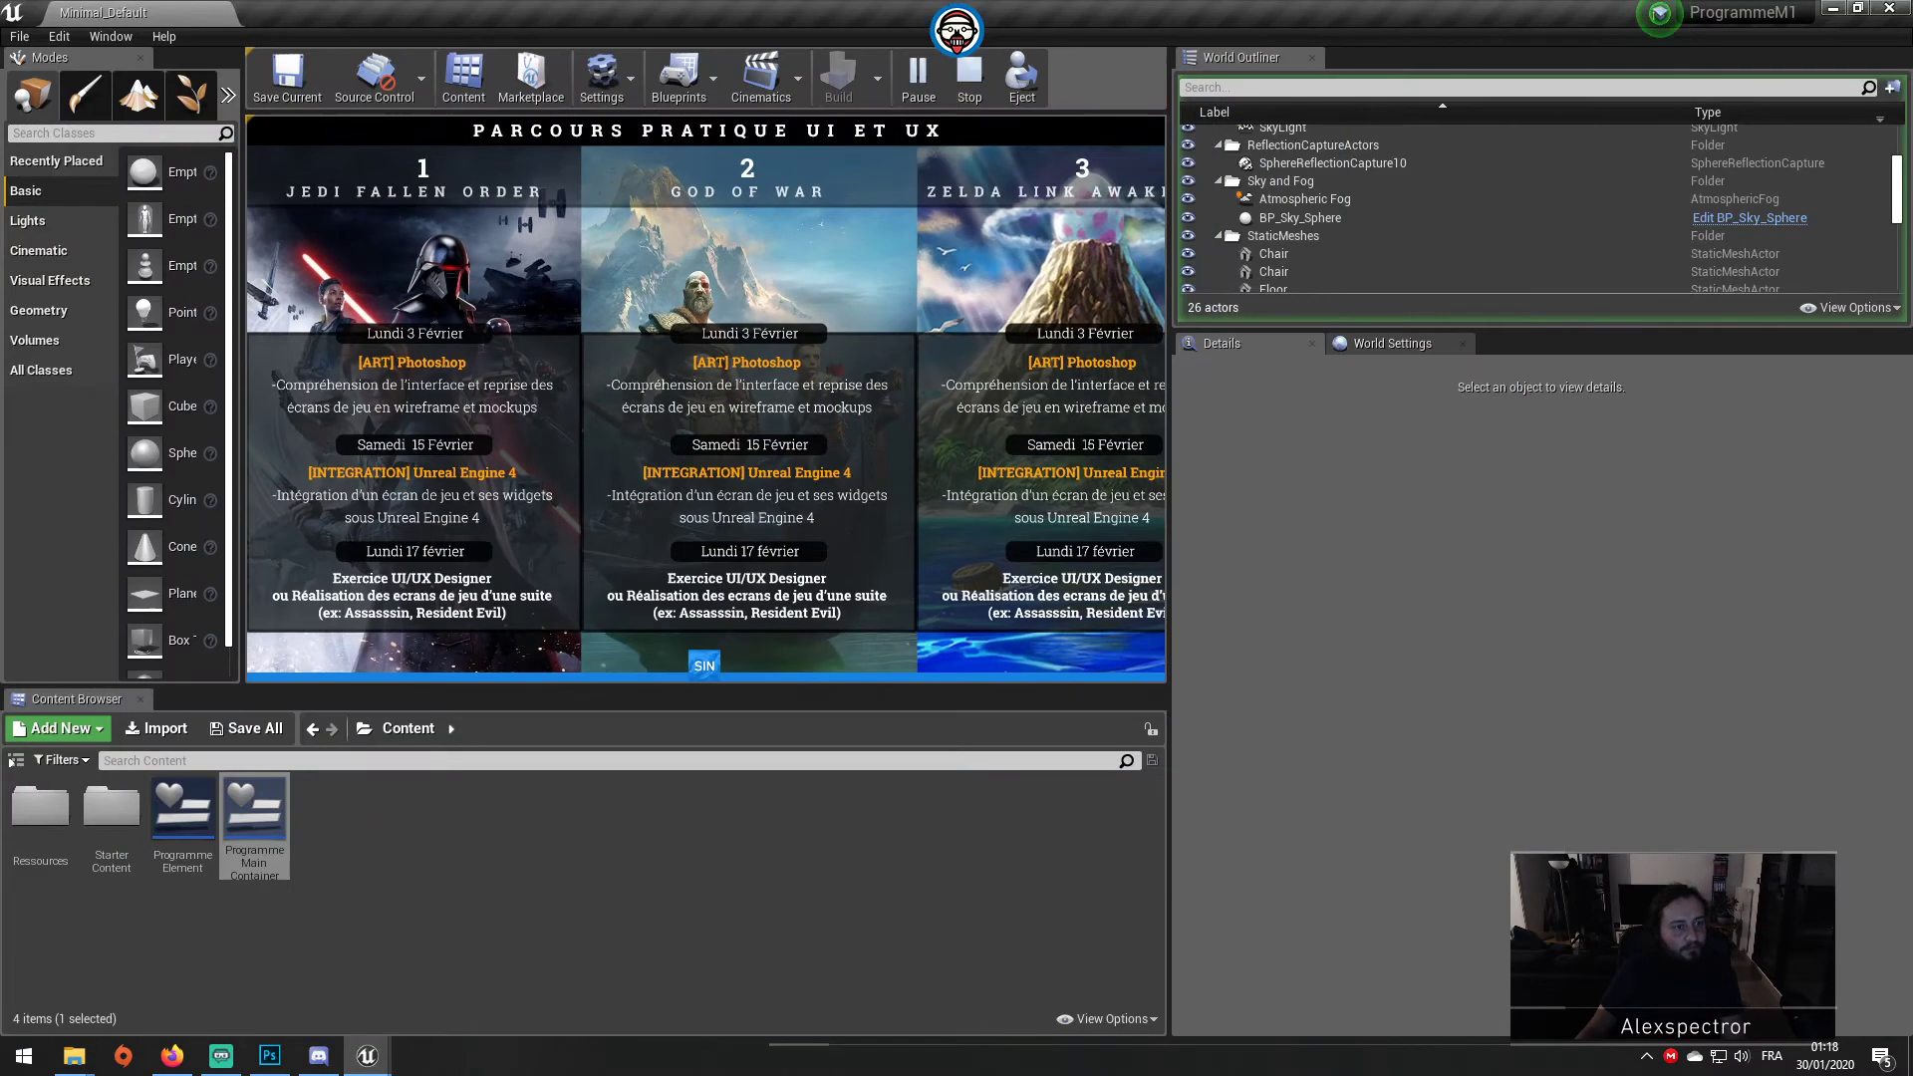
key(Escape)
double_click(239, 830)
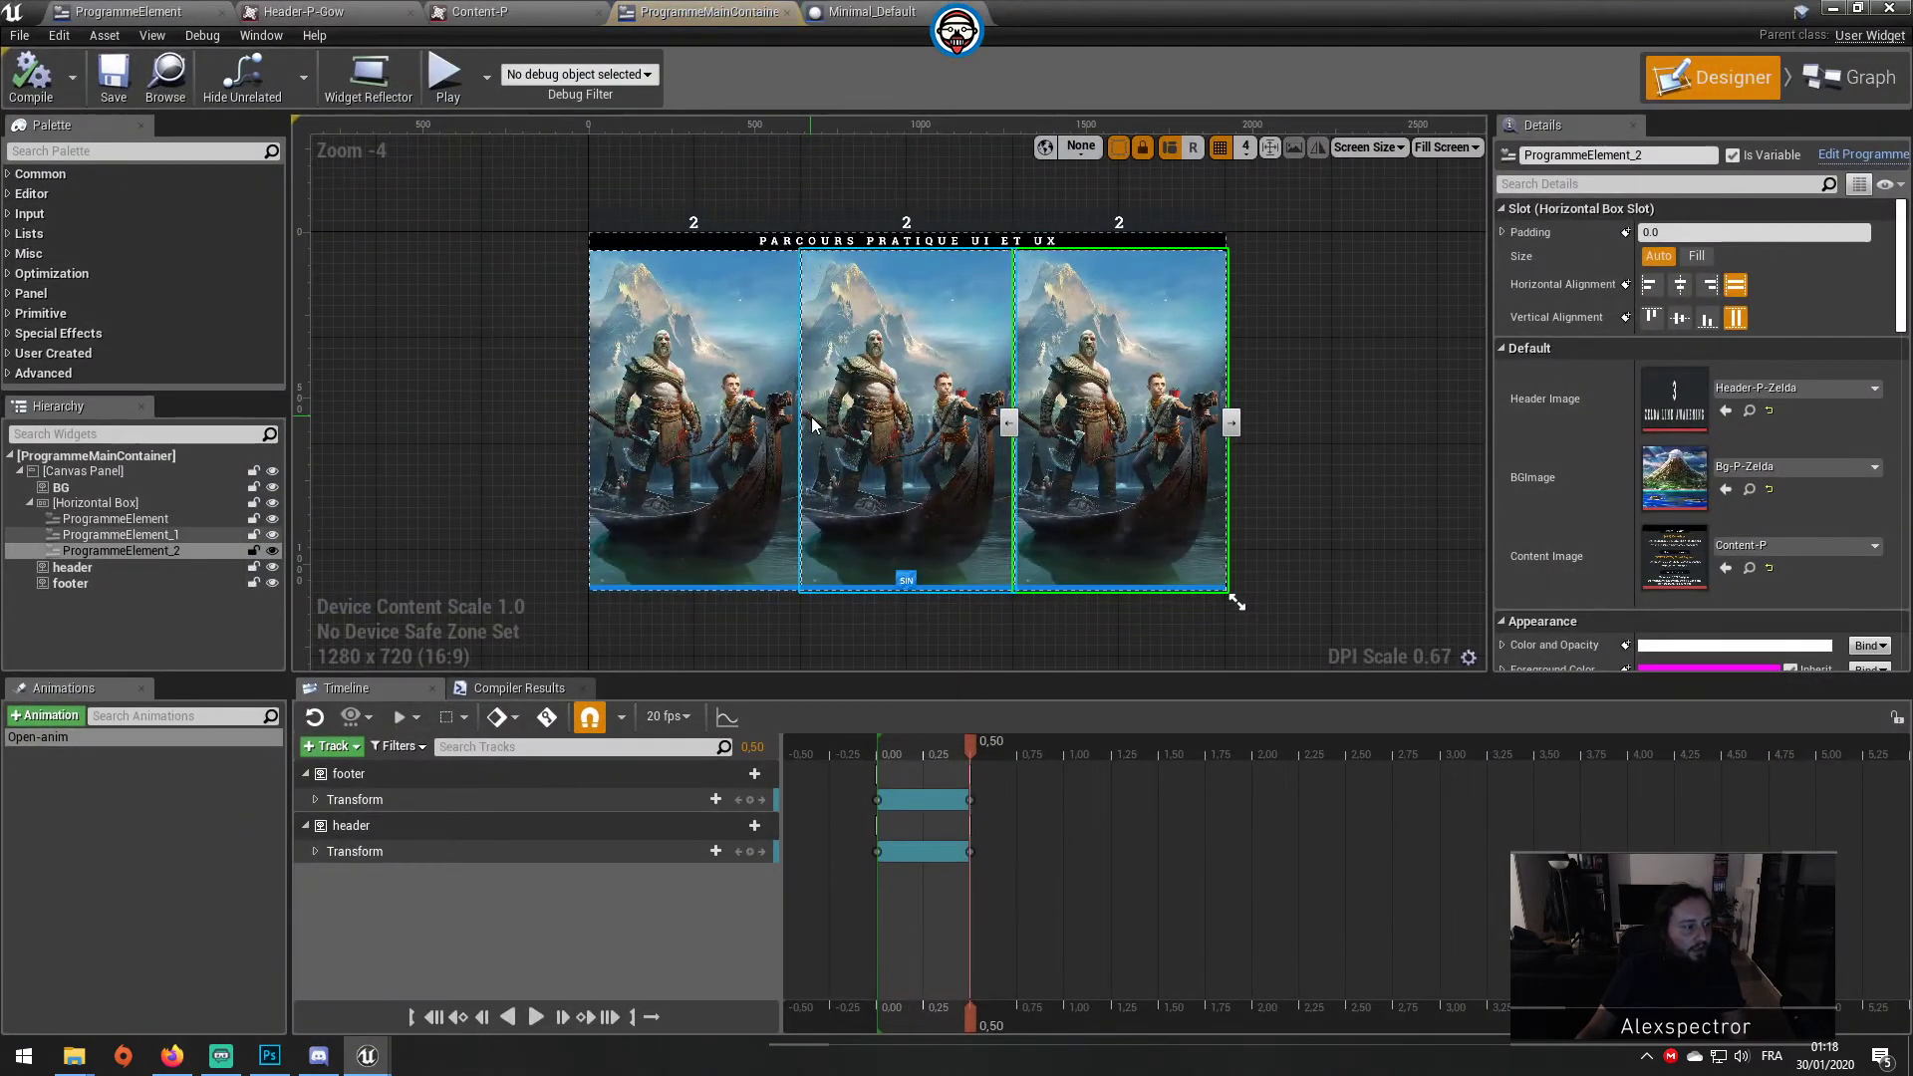
Step: Anchor the Horizontal Box top-centre with Alignment X 0.5 and Position X 0
click(148, 487)
click(147, 504)
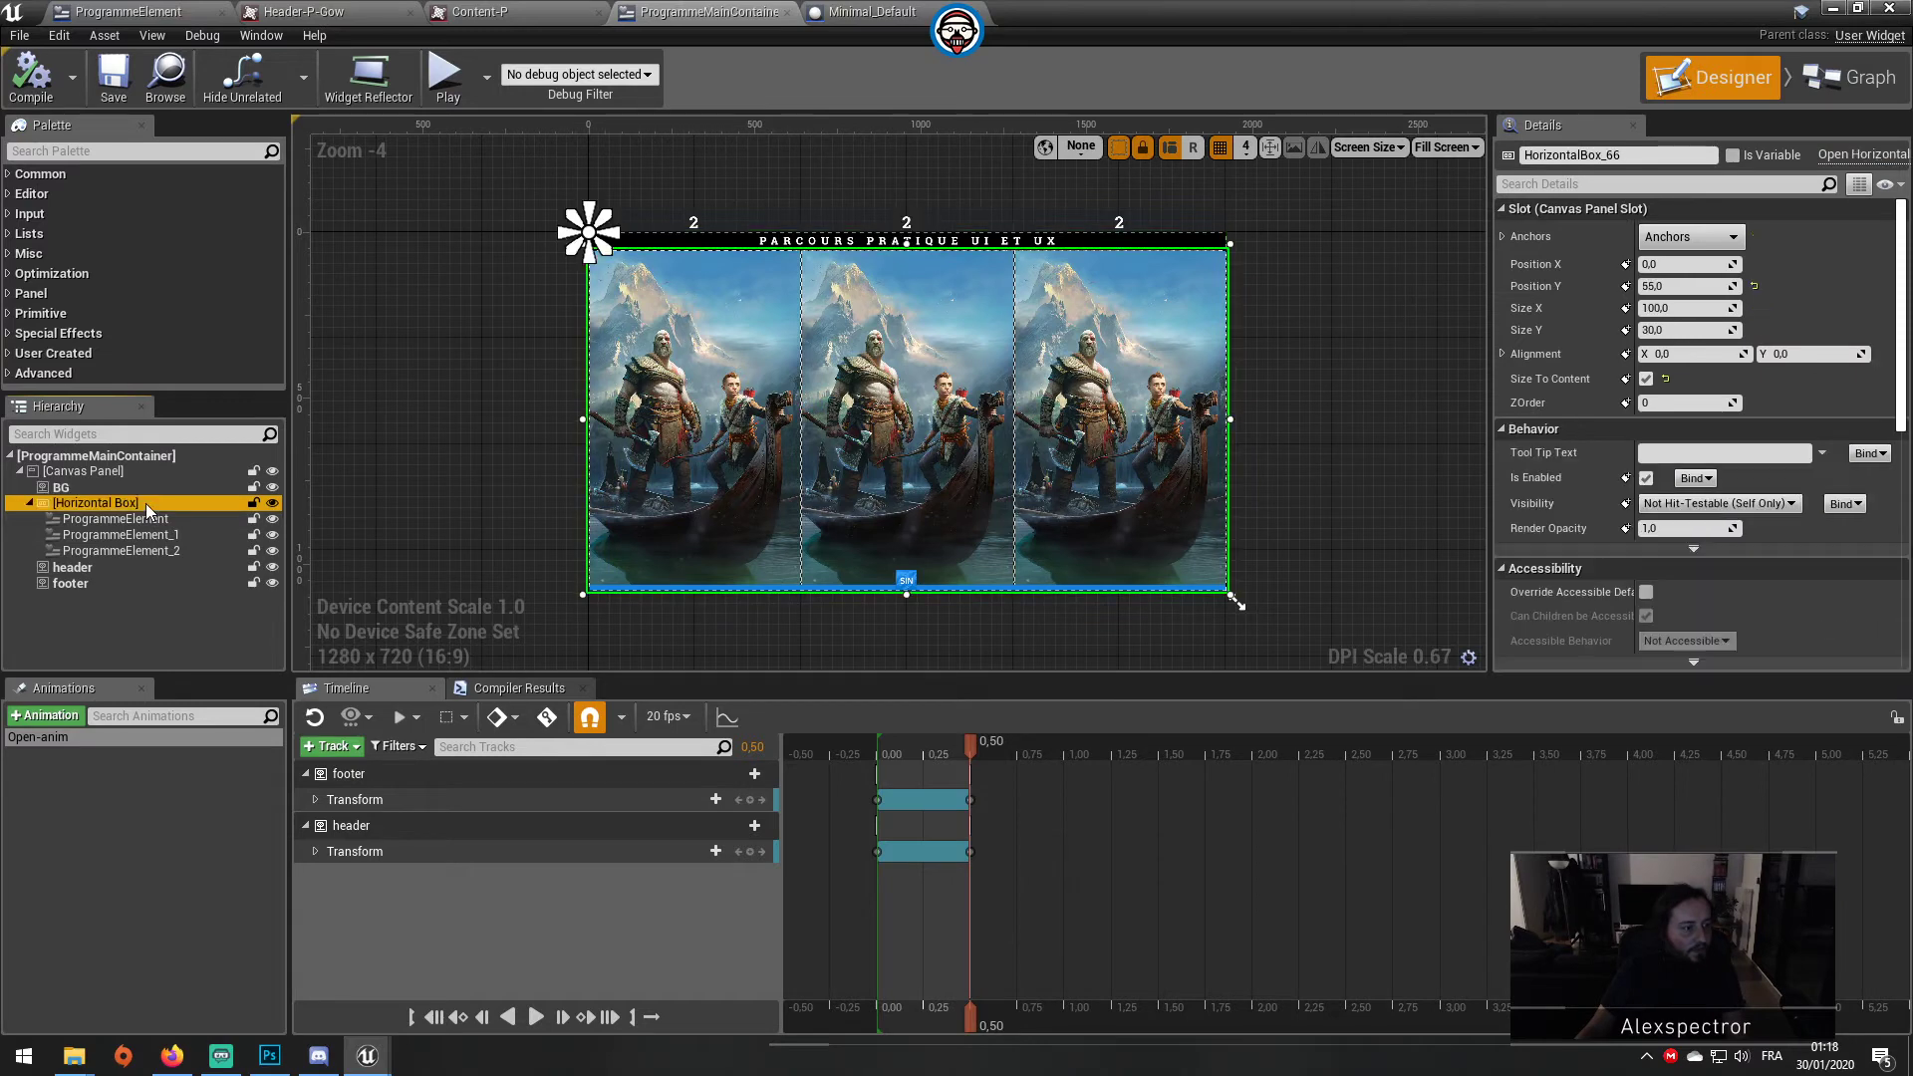
click(1691, 237)
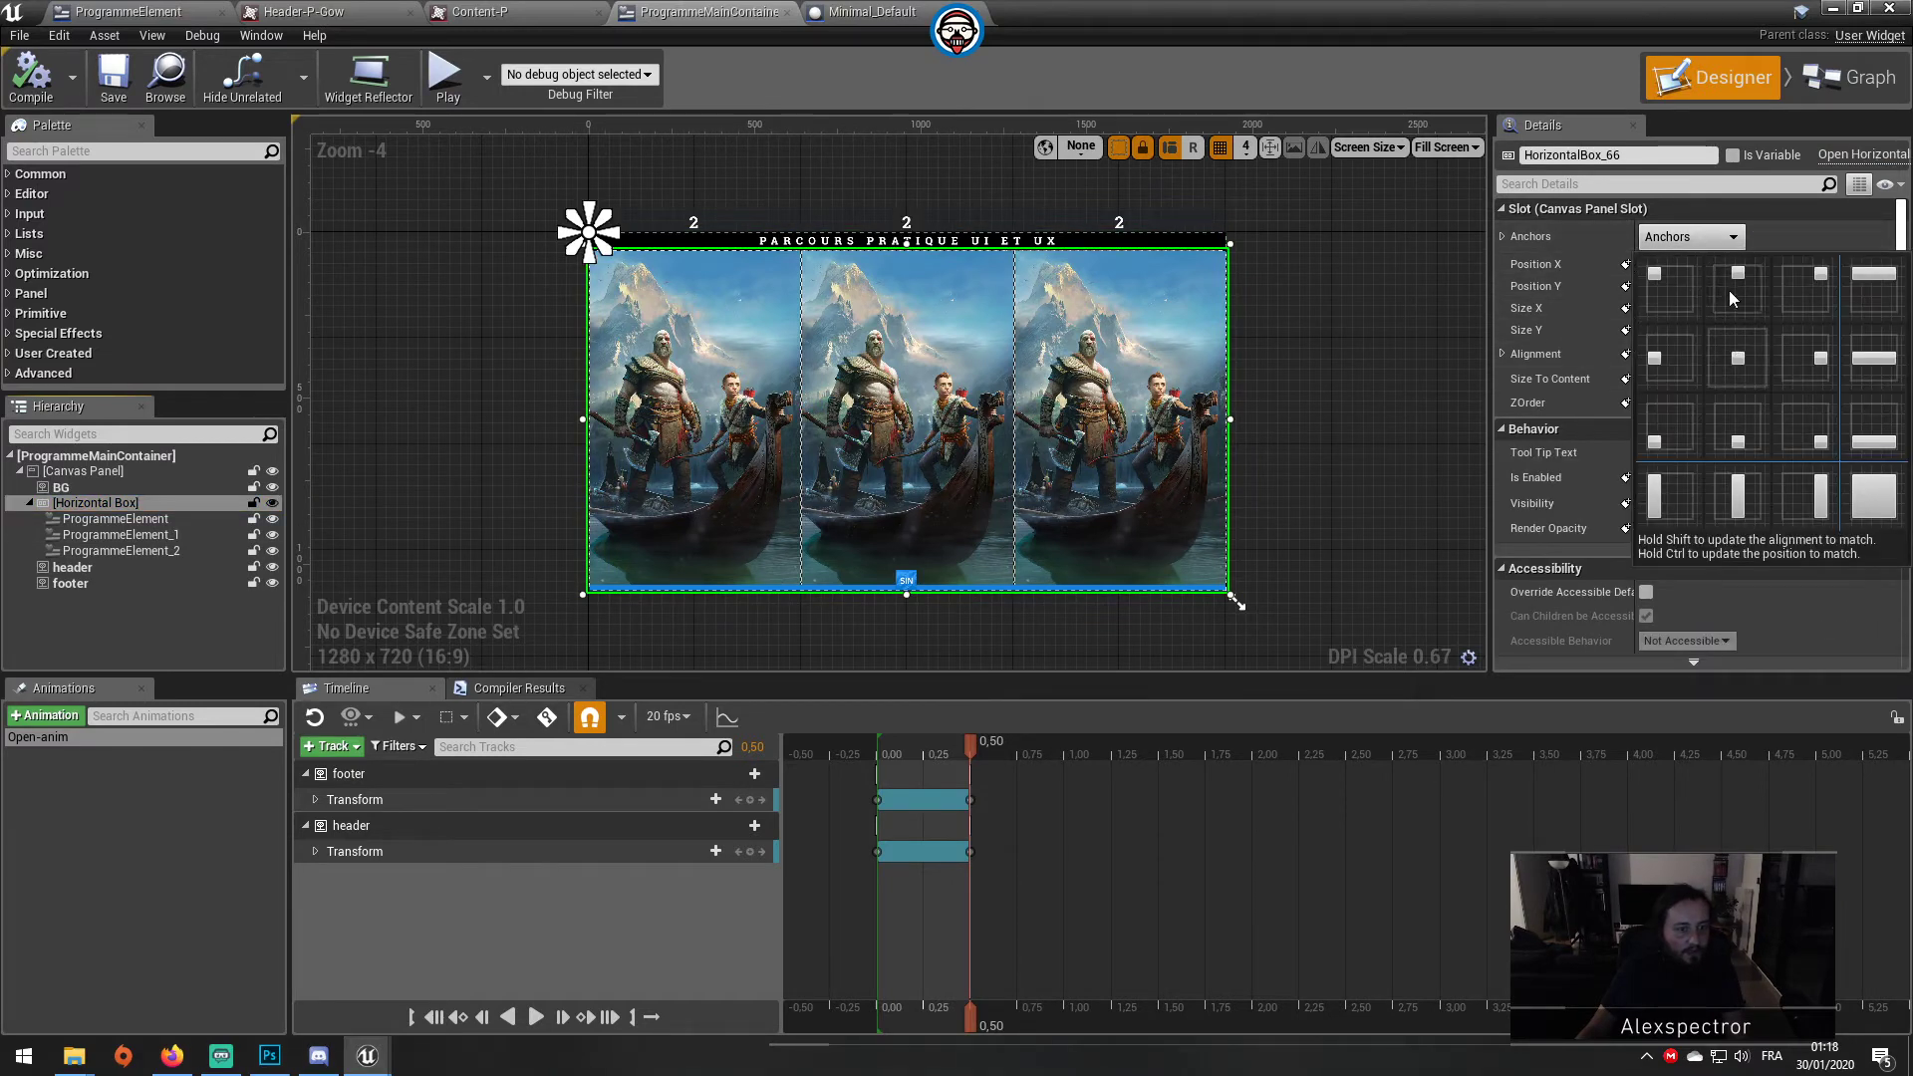
click(1730, 283)
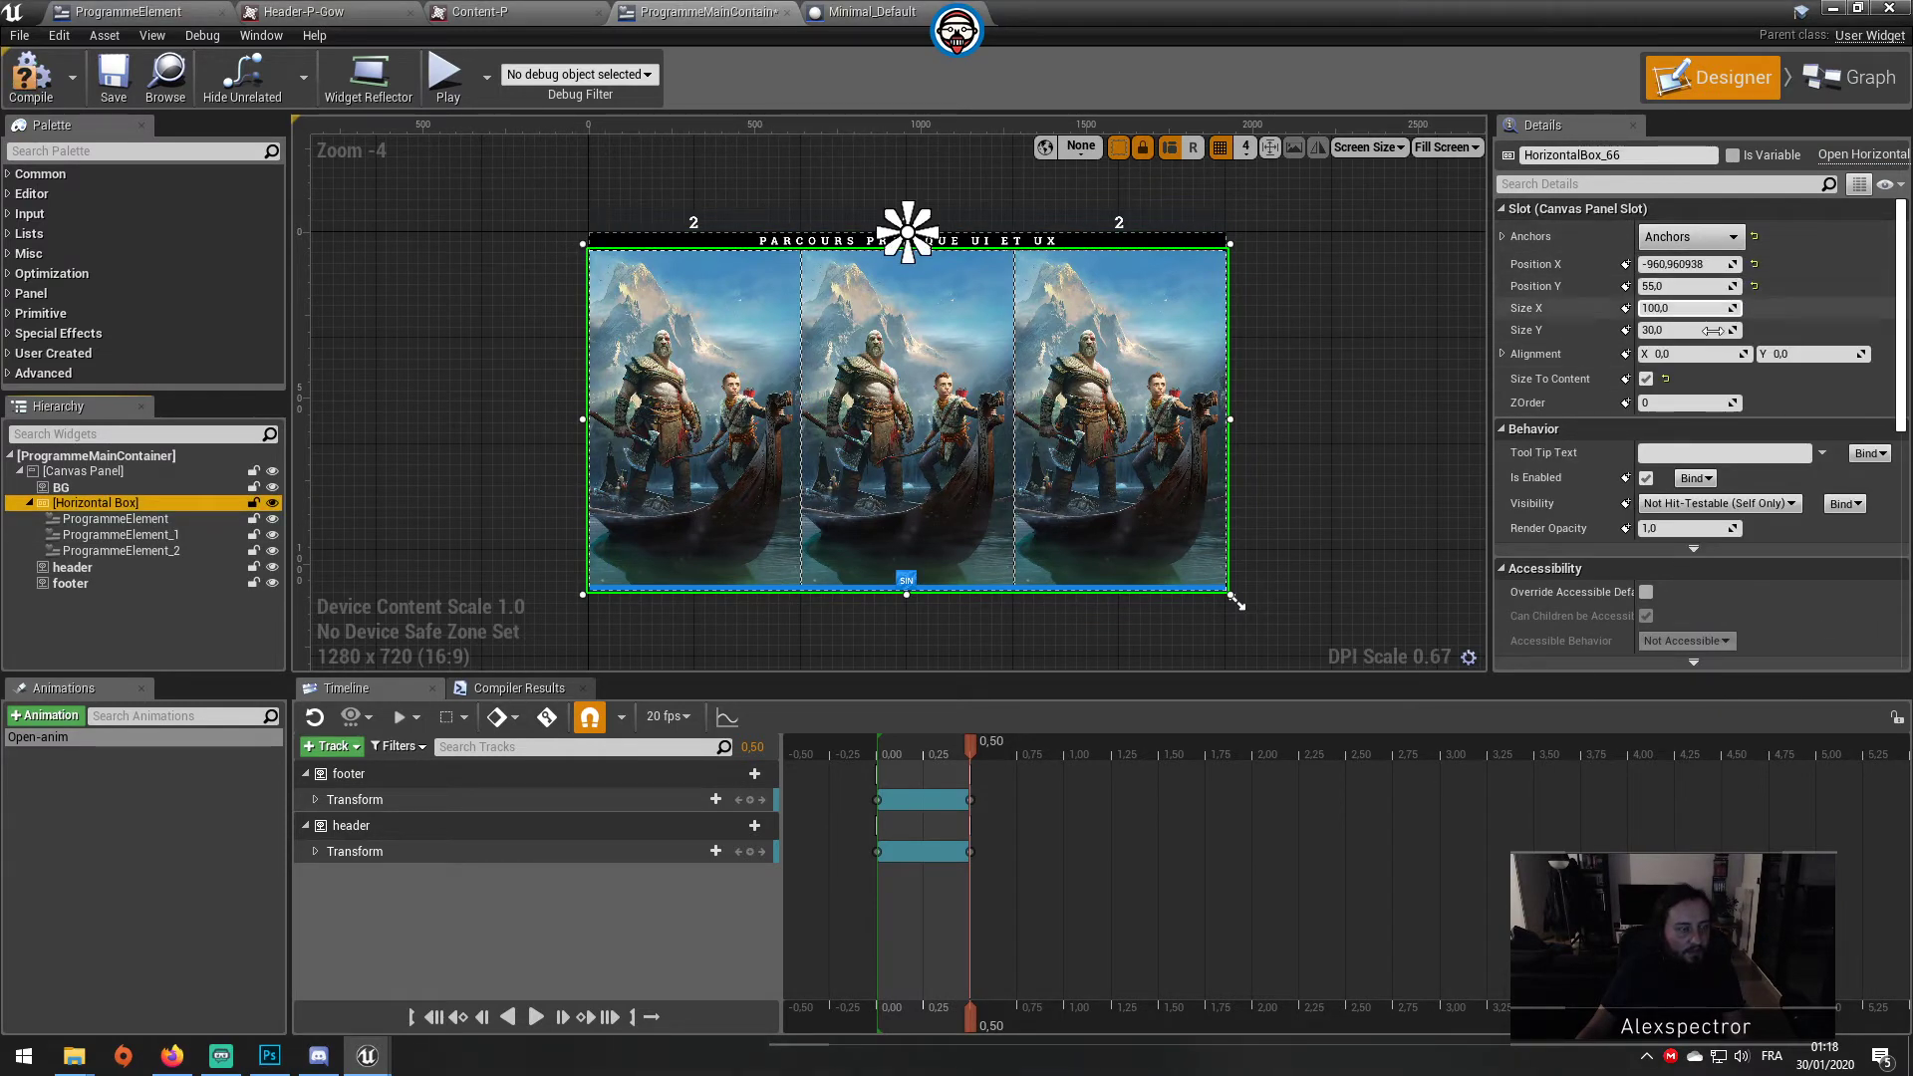
click(1688, 357)
text(,5)
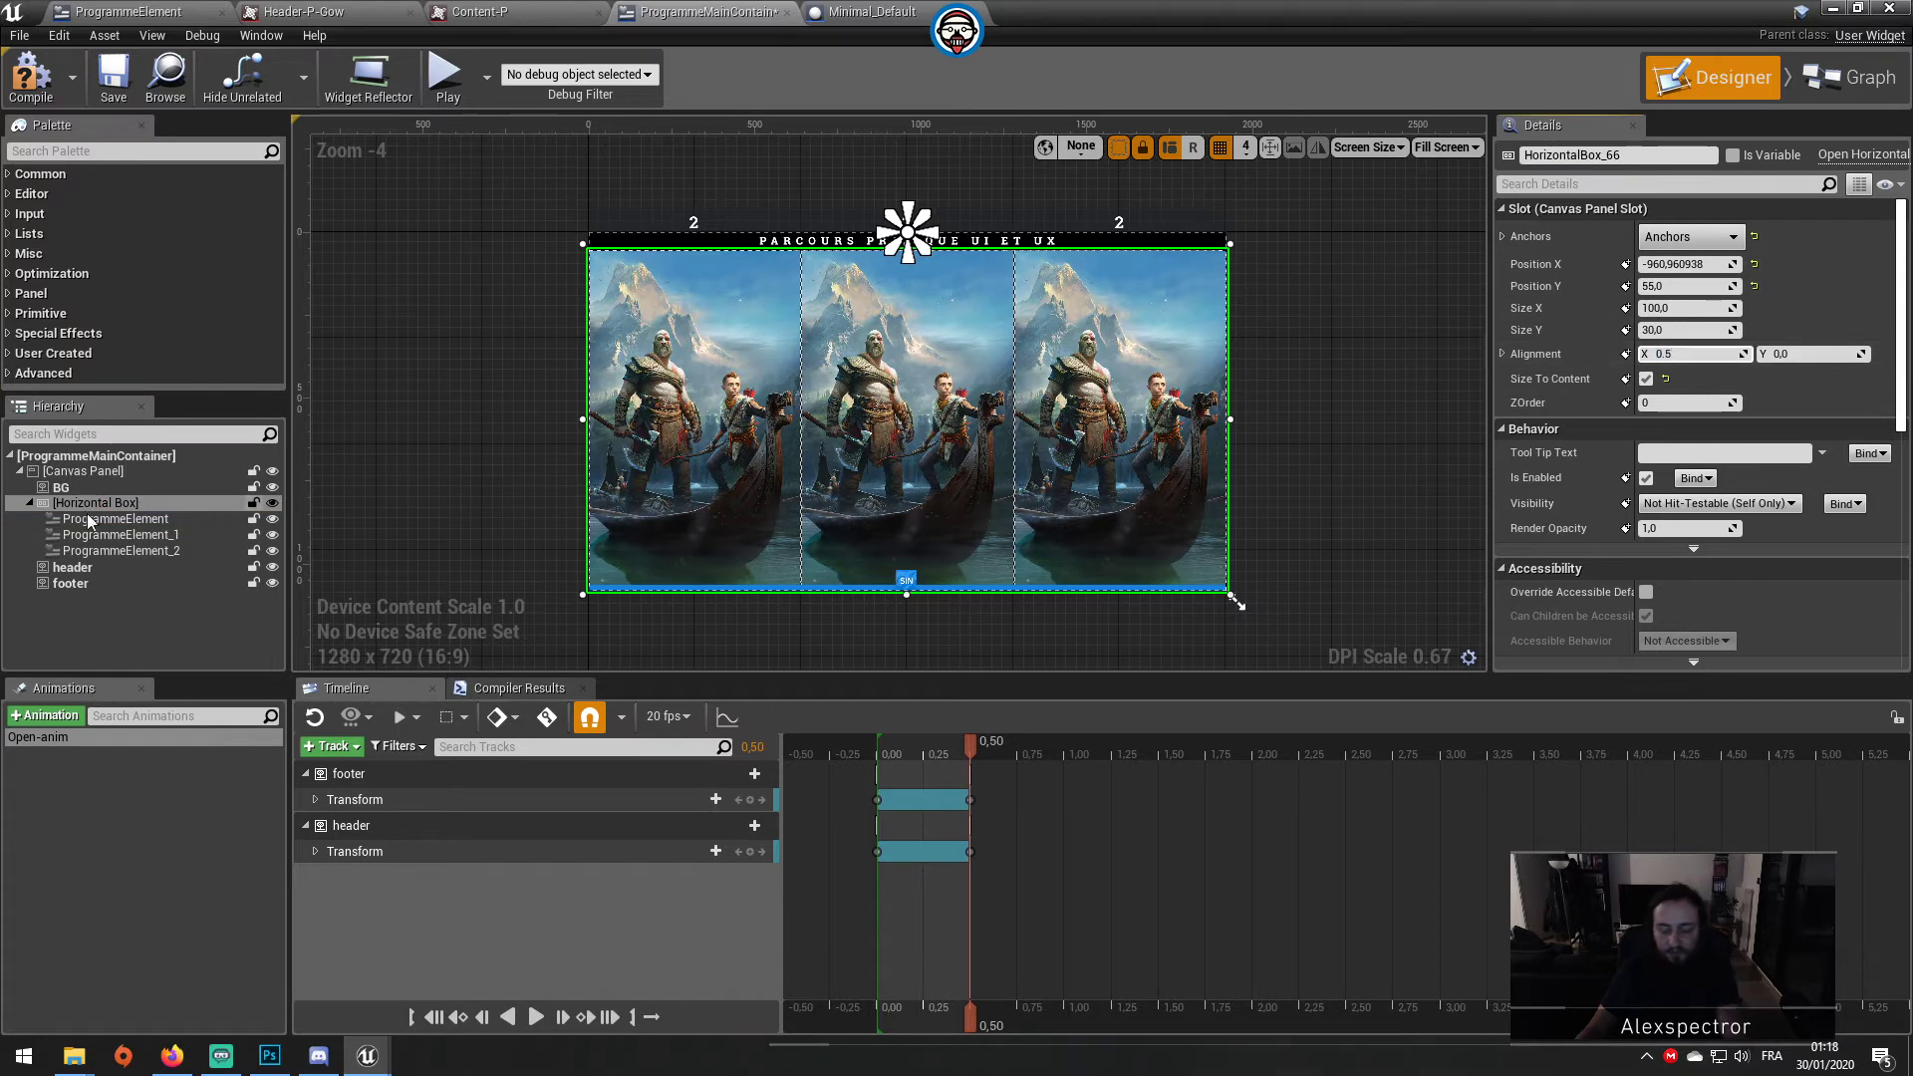
key(Return)
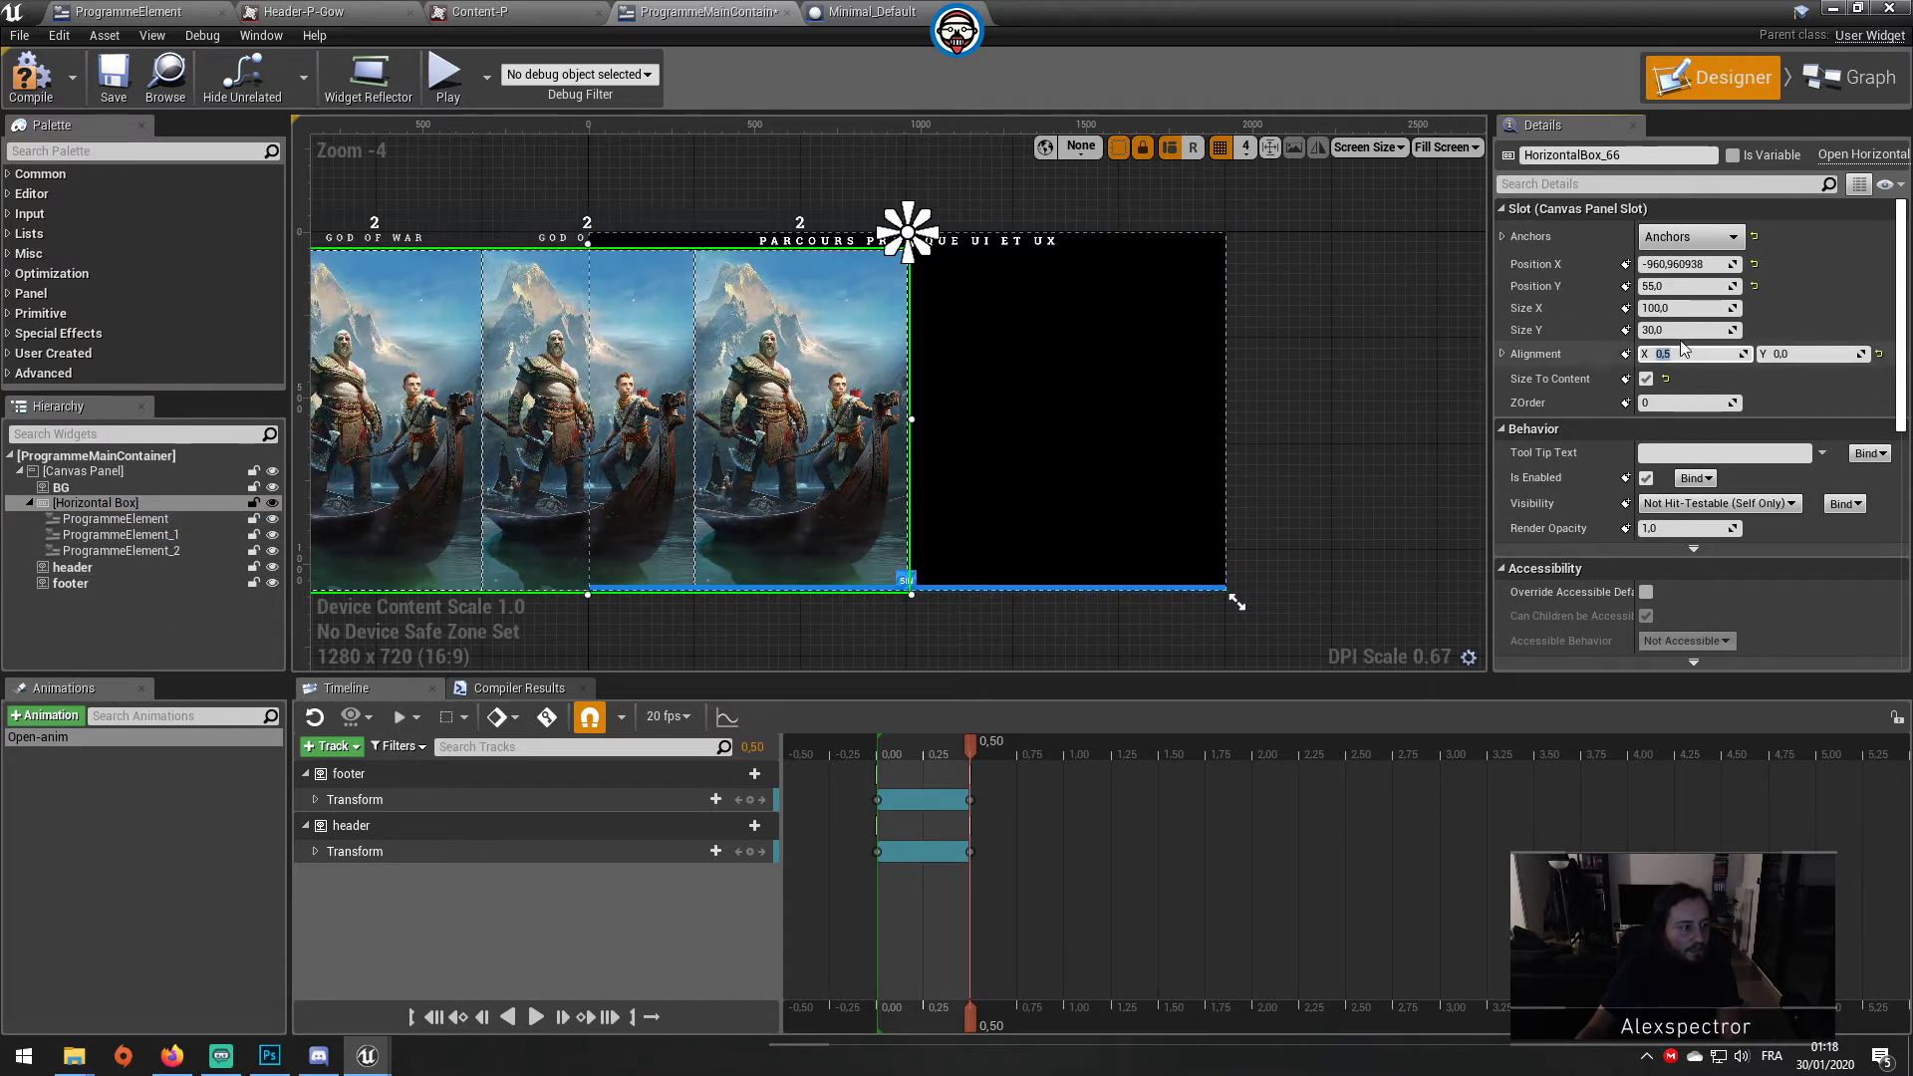
key(shift+Tab)
key(shift+Tab)
key(shift+Tab)
text(0)
key(Return)
Step: Give BG full-stretch anchors with all offsets 0, save, and play the level
click(150, 487)
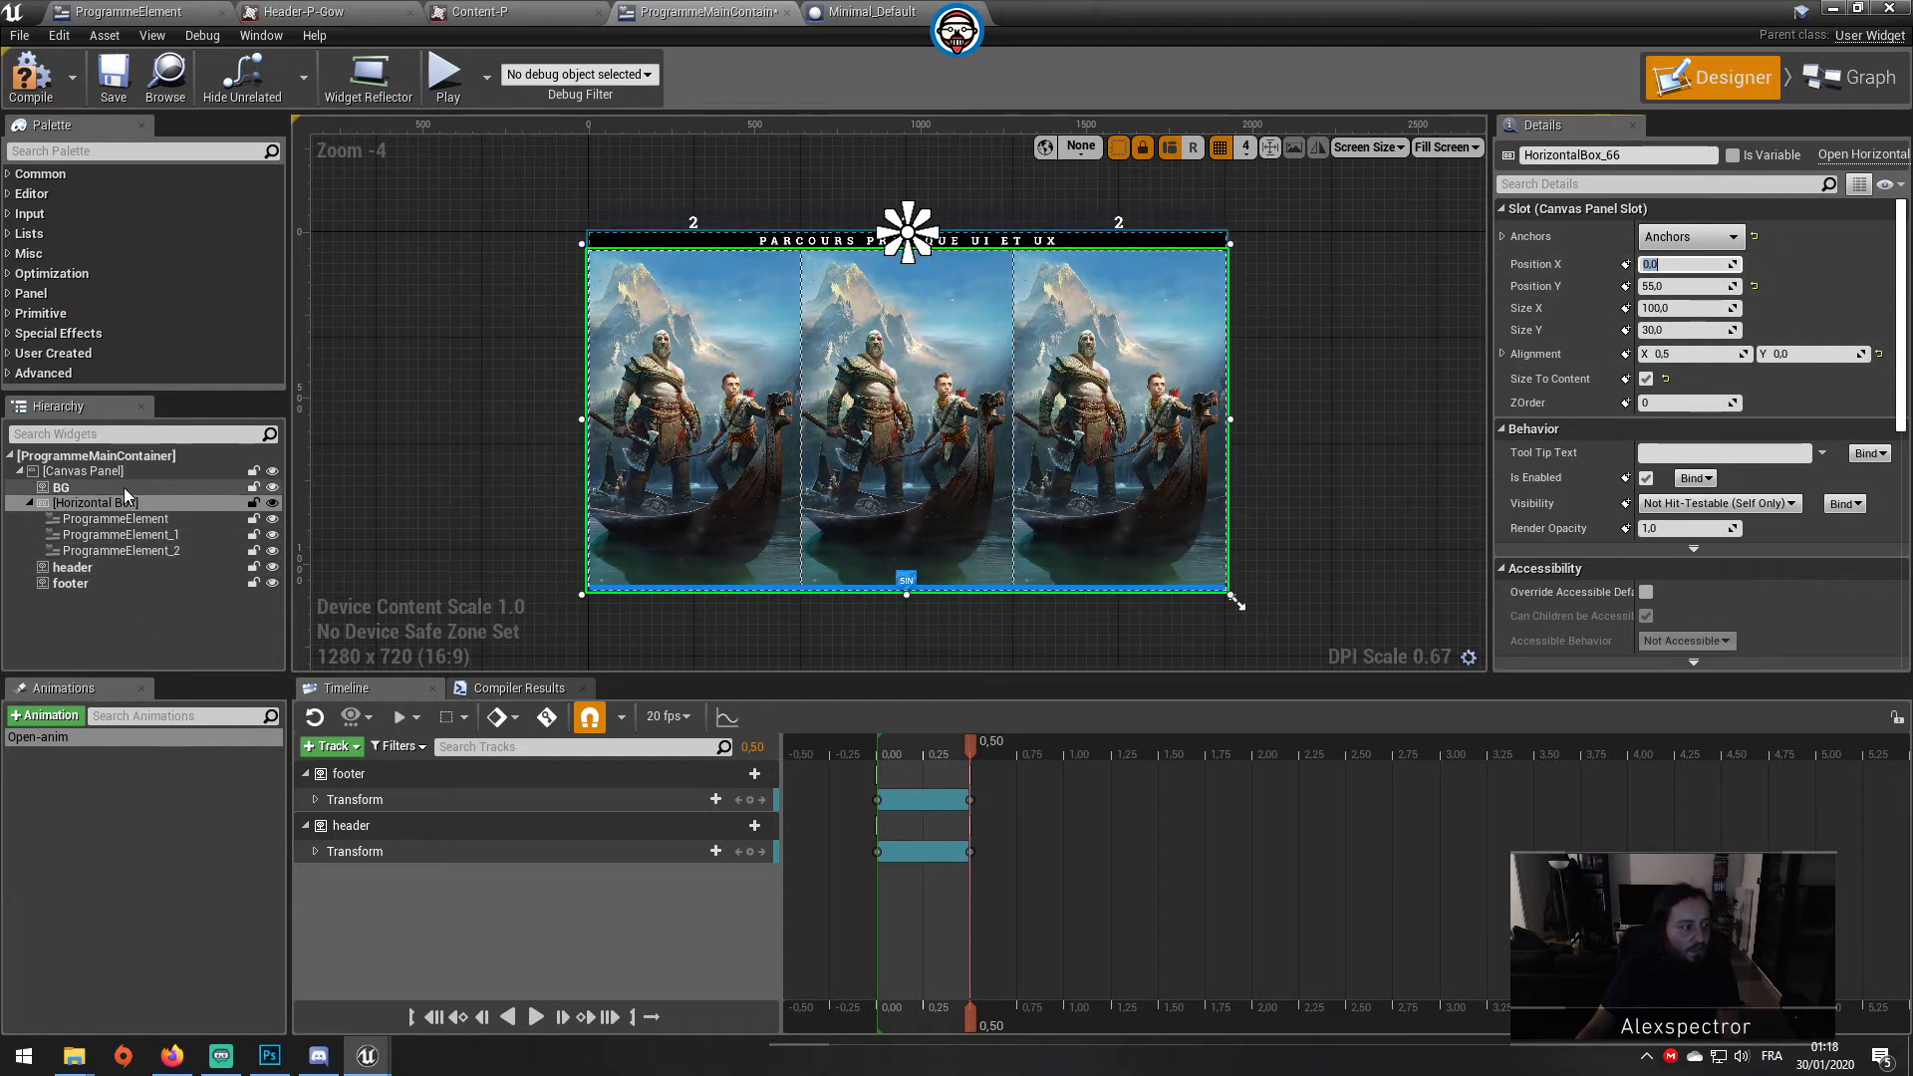
click(1711, 239)
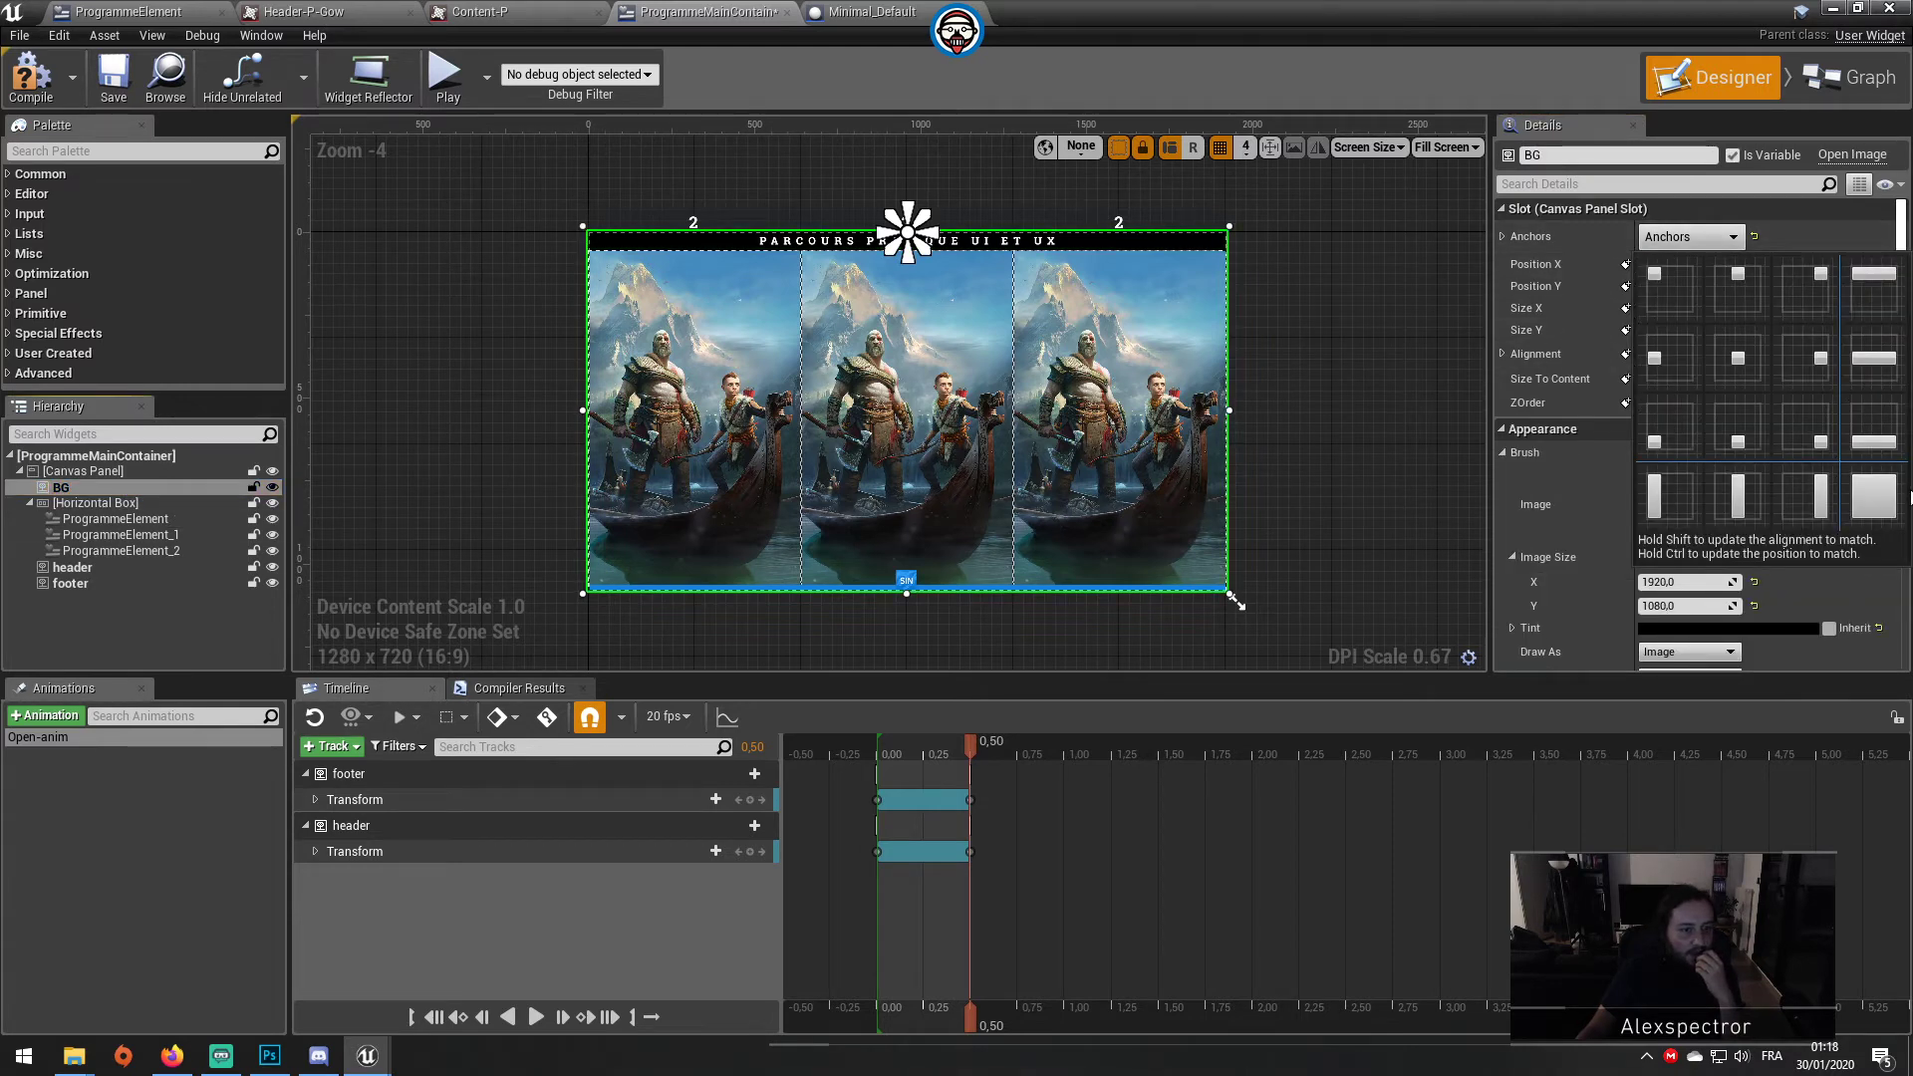
click(1874, 495)
click(1684, 308)
click(1684, 330)
text(0)
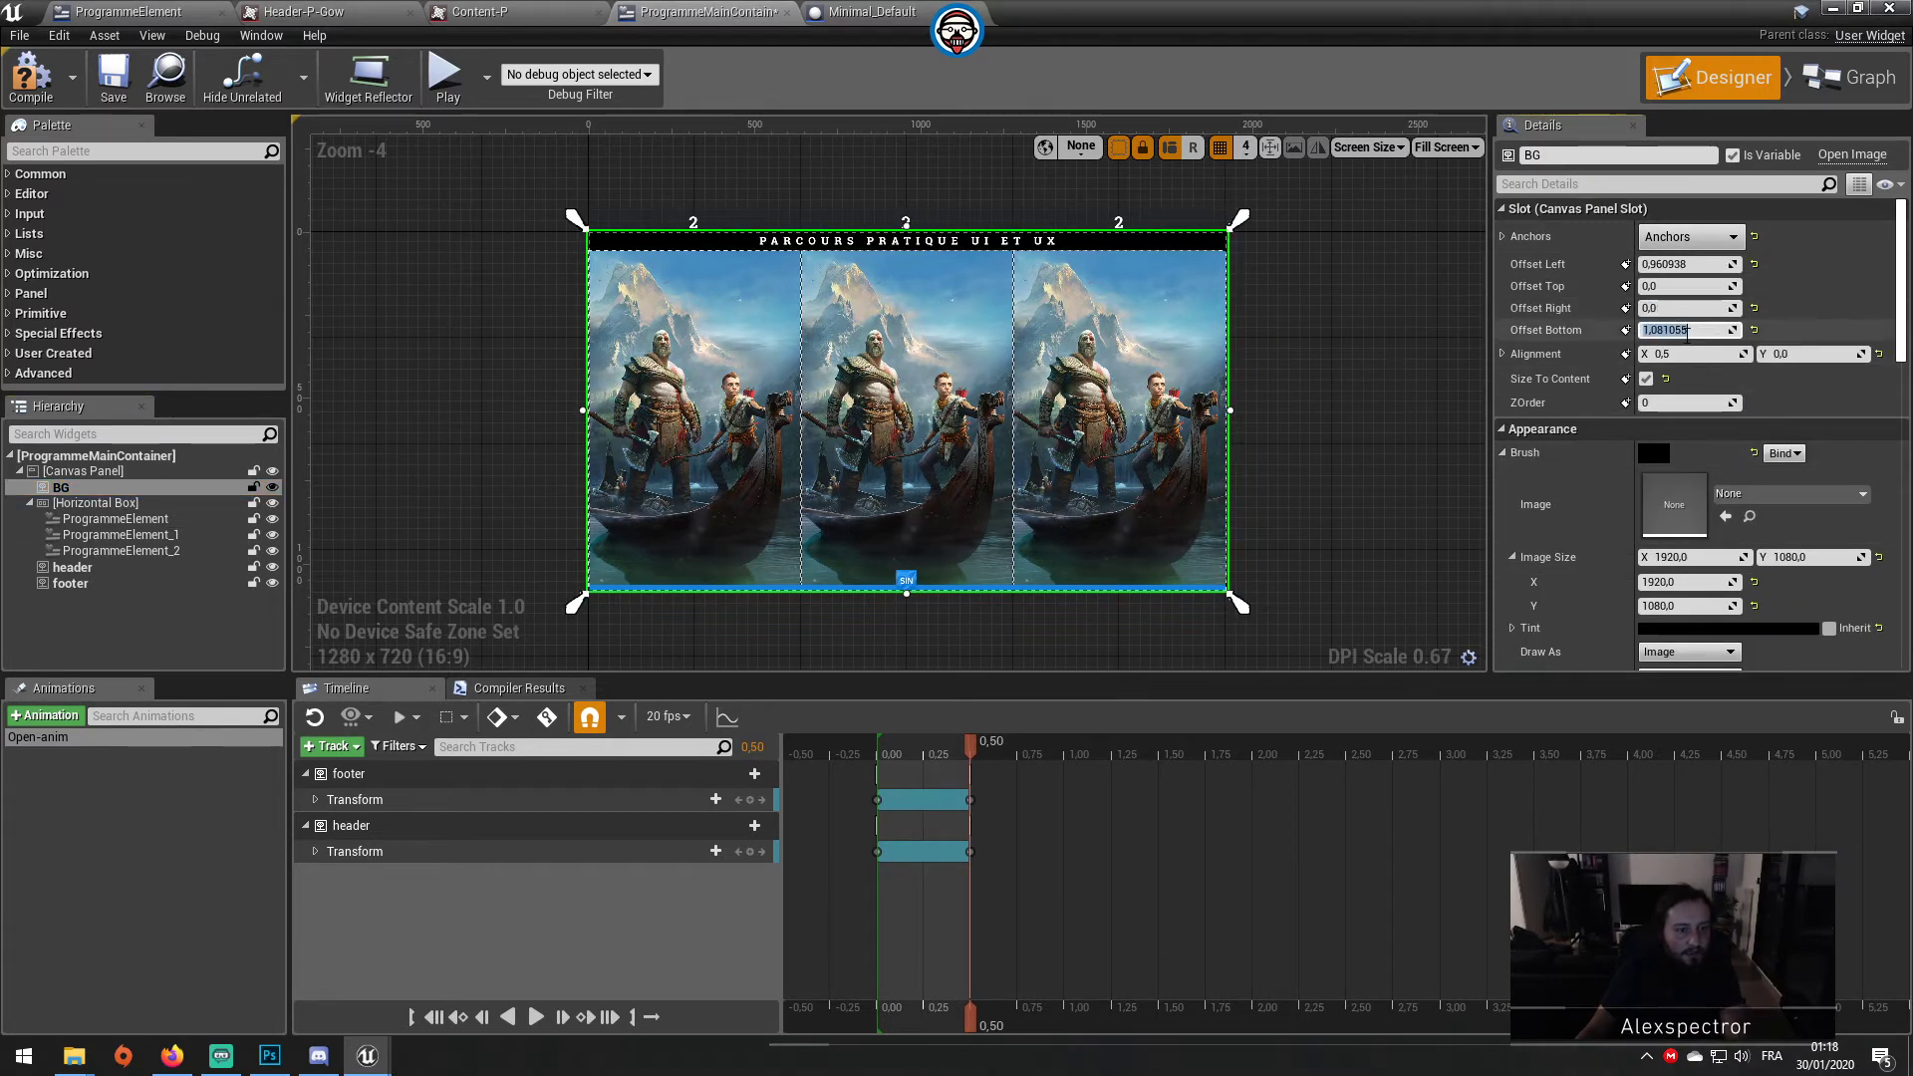
key(Return)
click(1675, 264)
text(0)
key(Return)
key(ctrl+s)
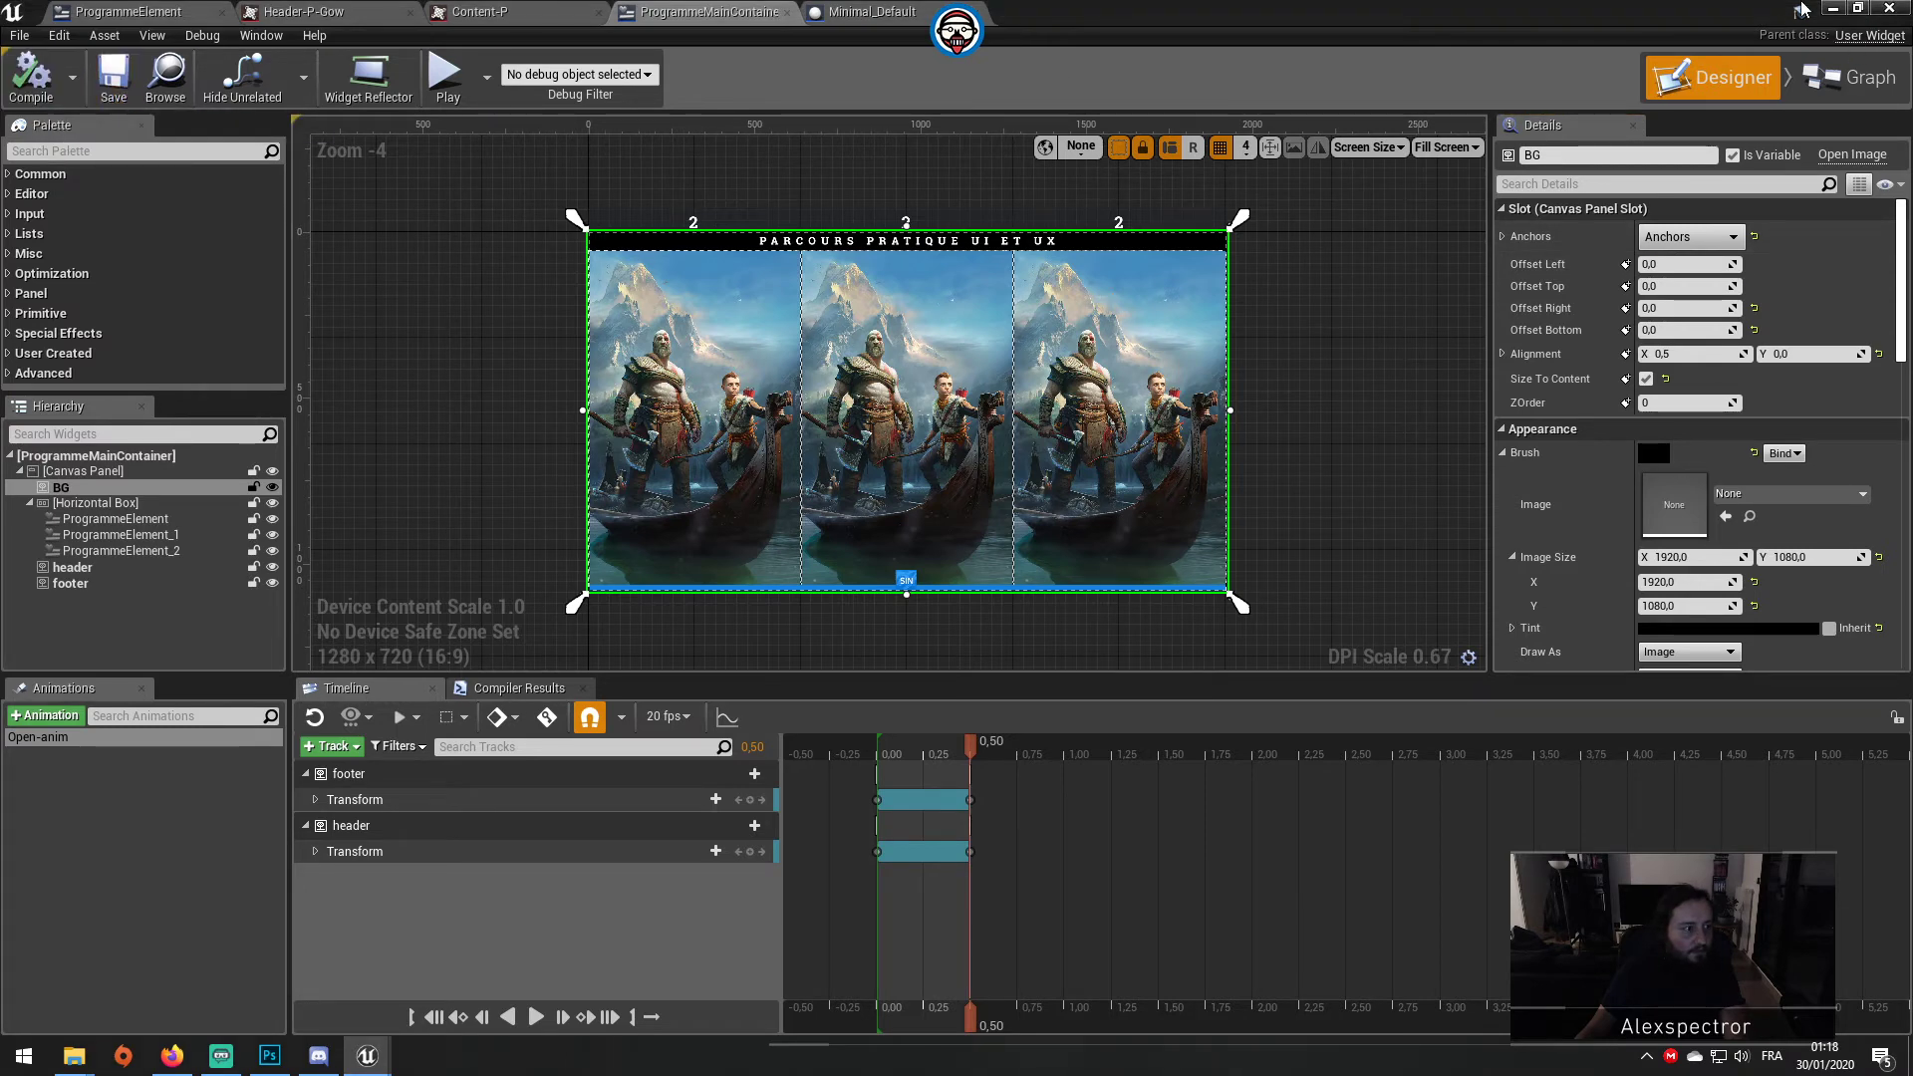
click(1833, 8)
click(914, 75)
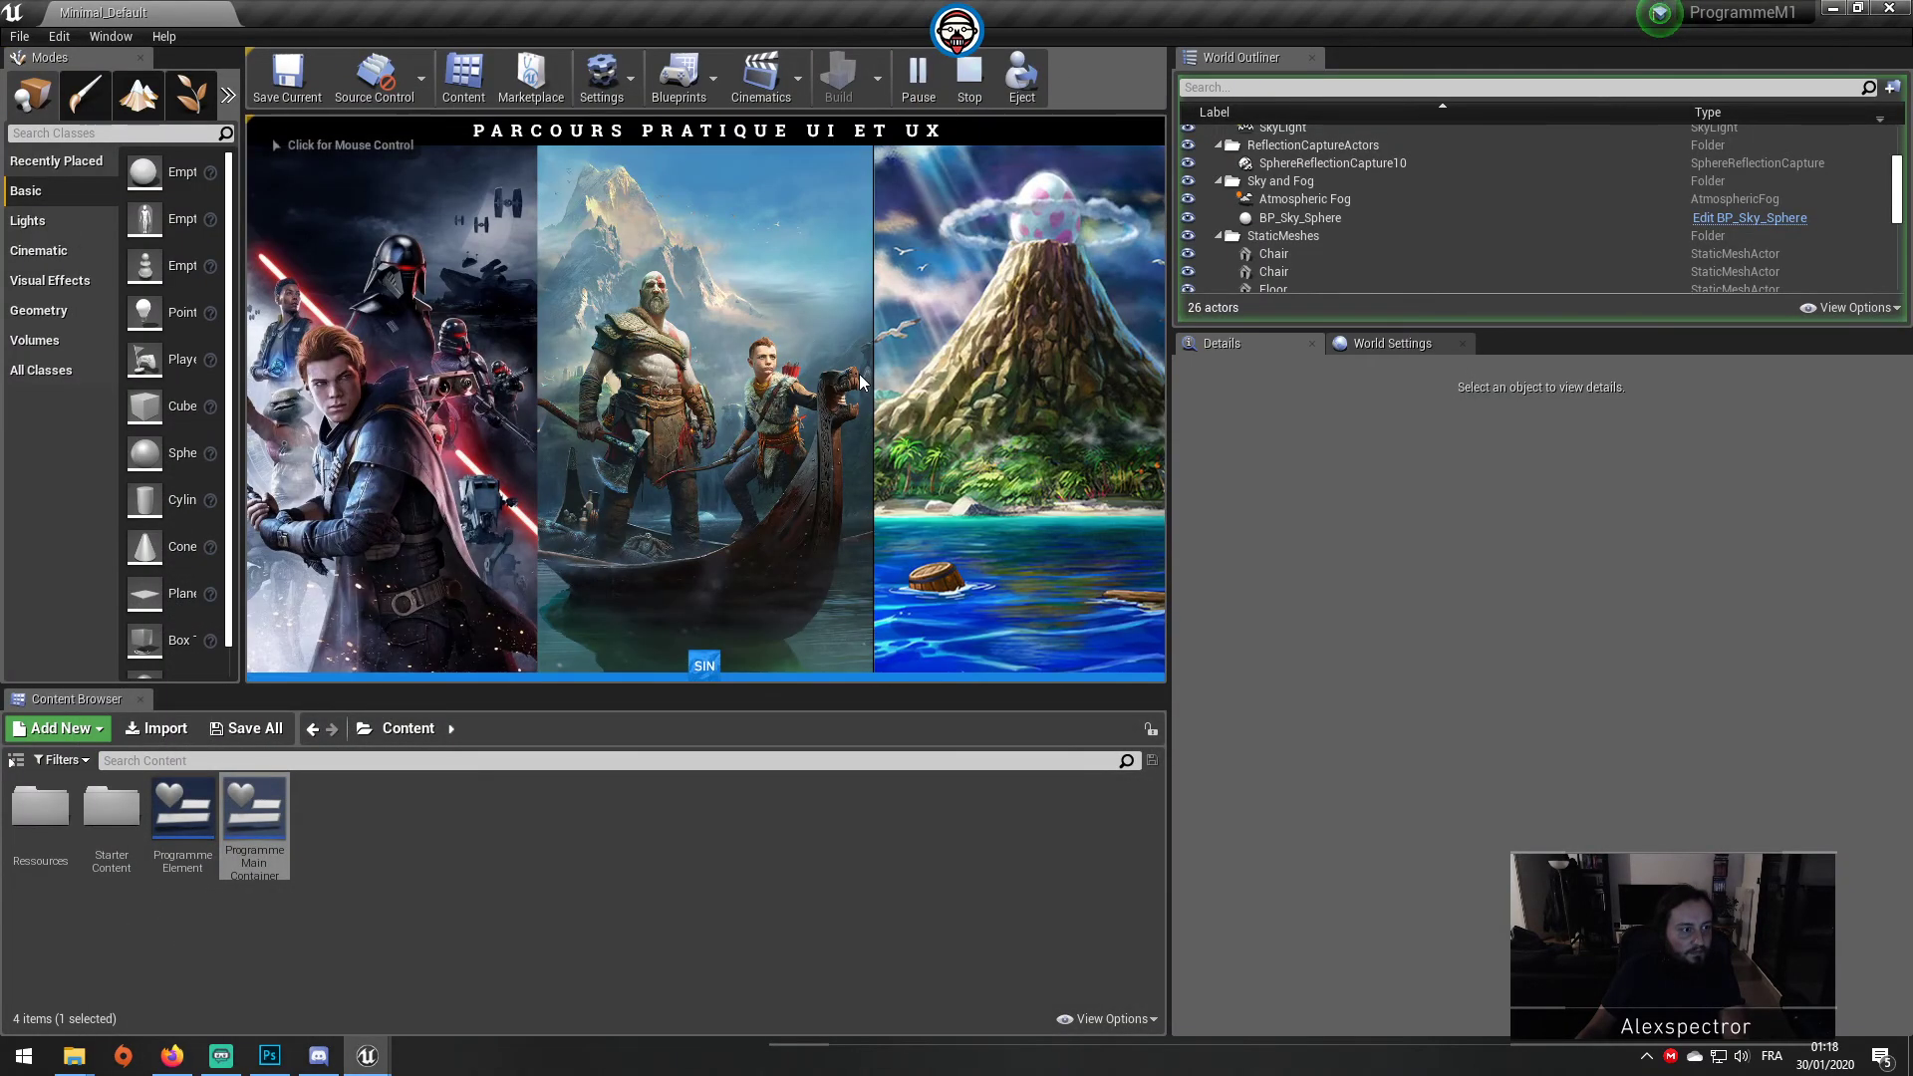
Step: Check the centred cards in fullscreen play, then reopen ProgrammeMainContainer and select the first ProgrammeElement card
key(F11)
click(859, 374)
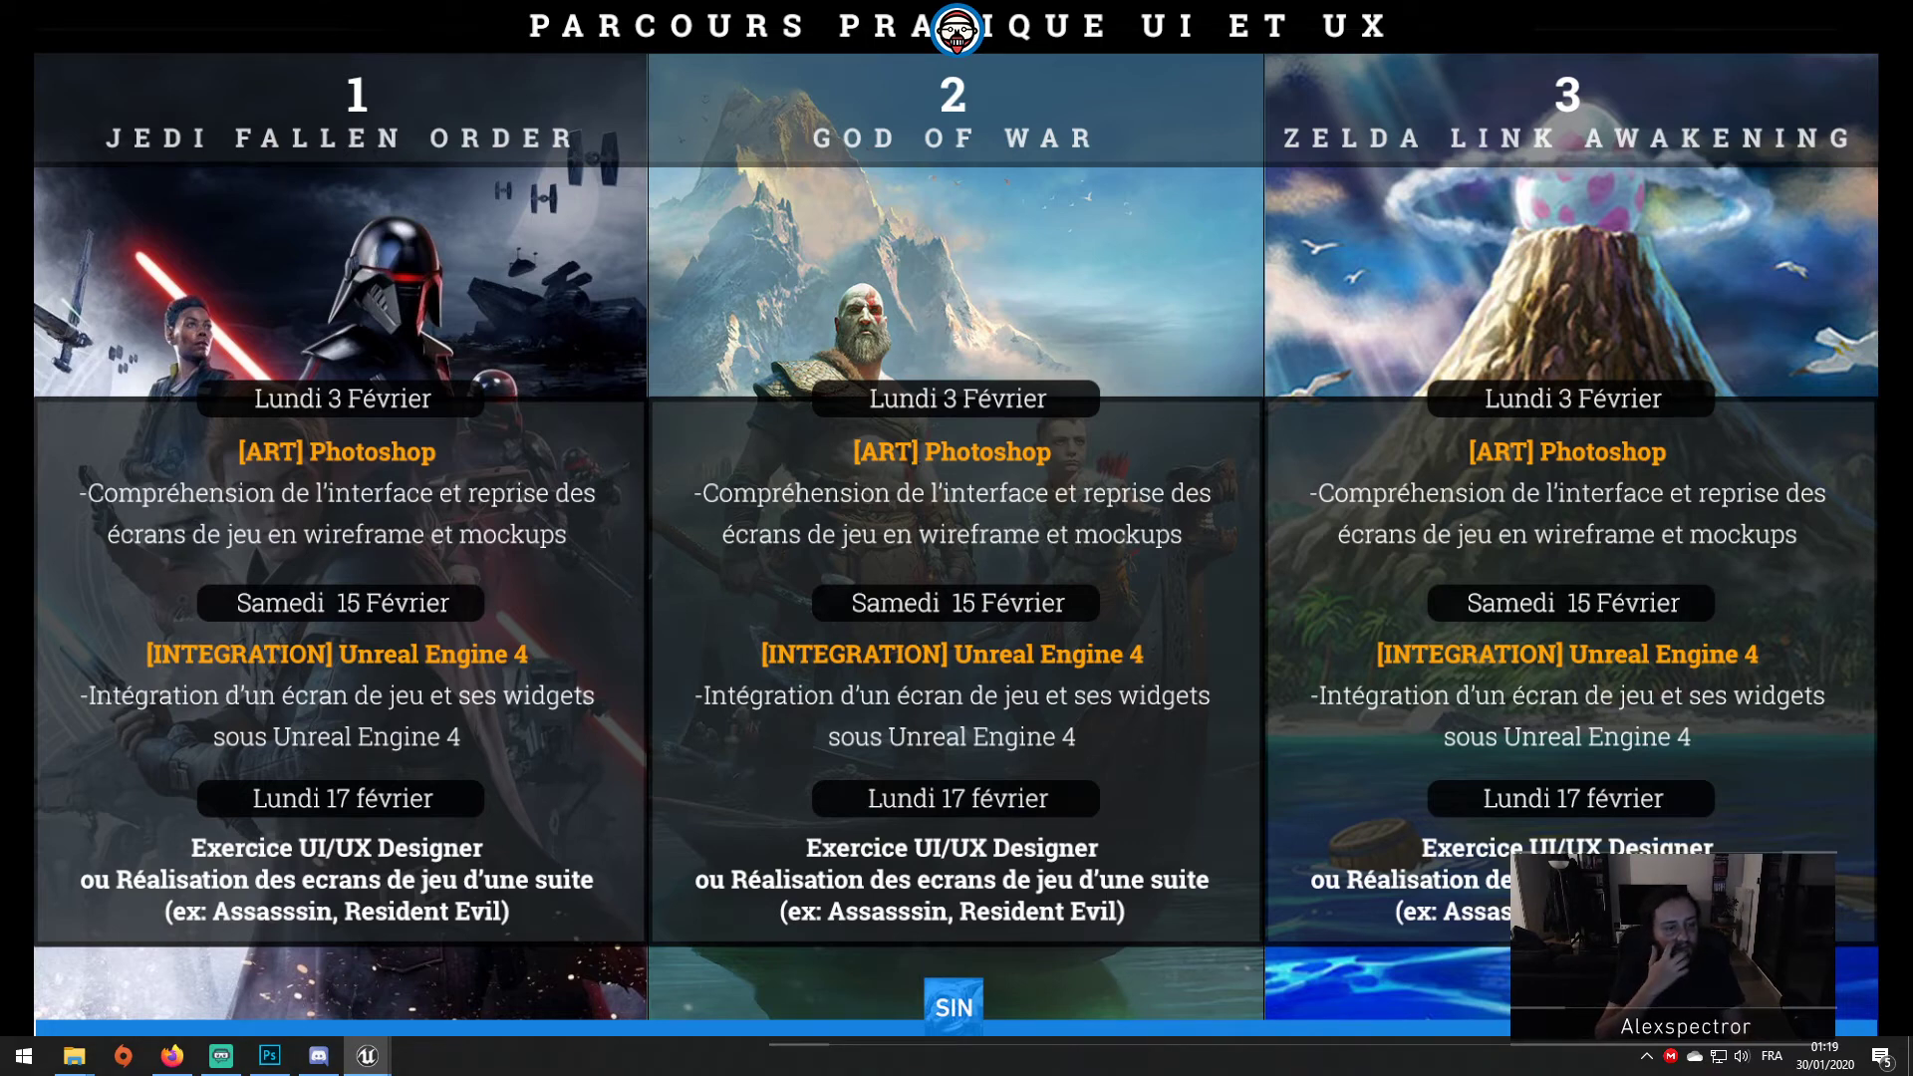
key(Escape)
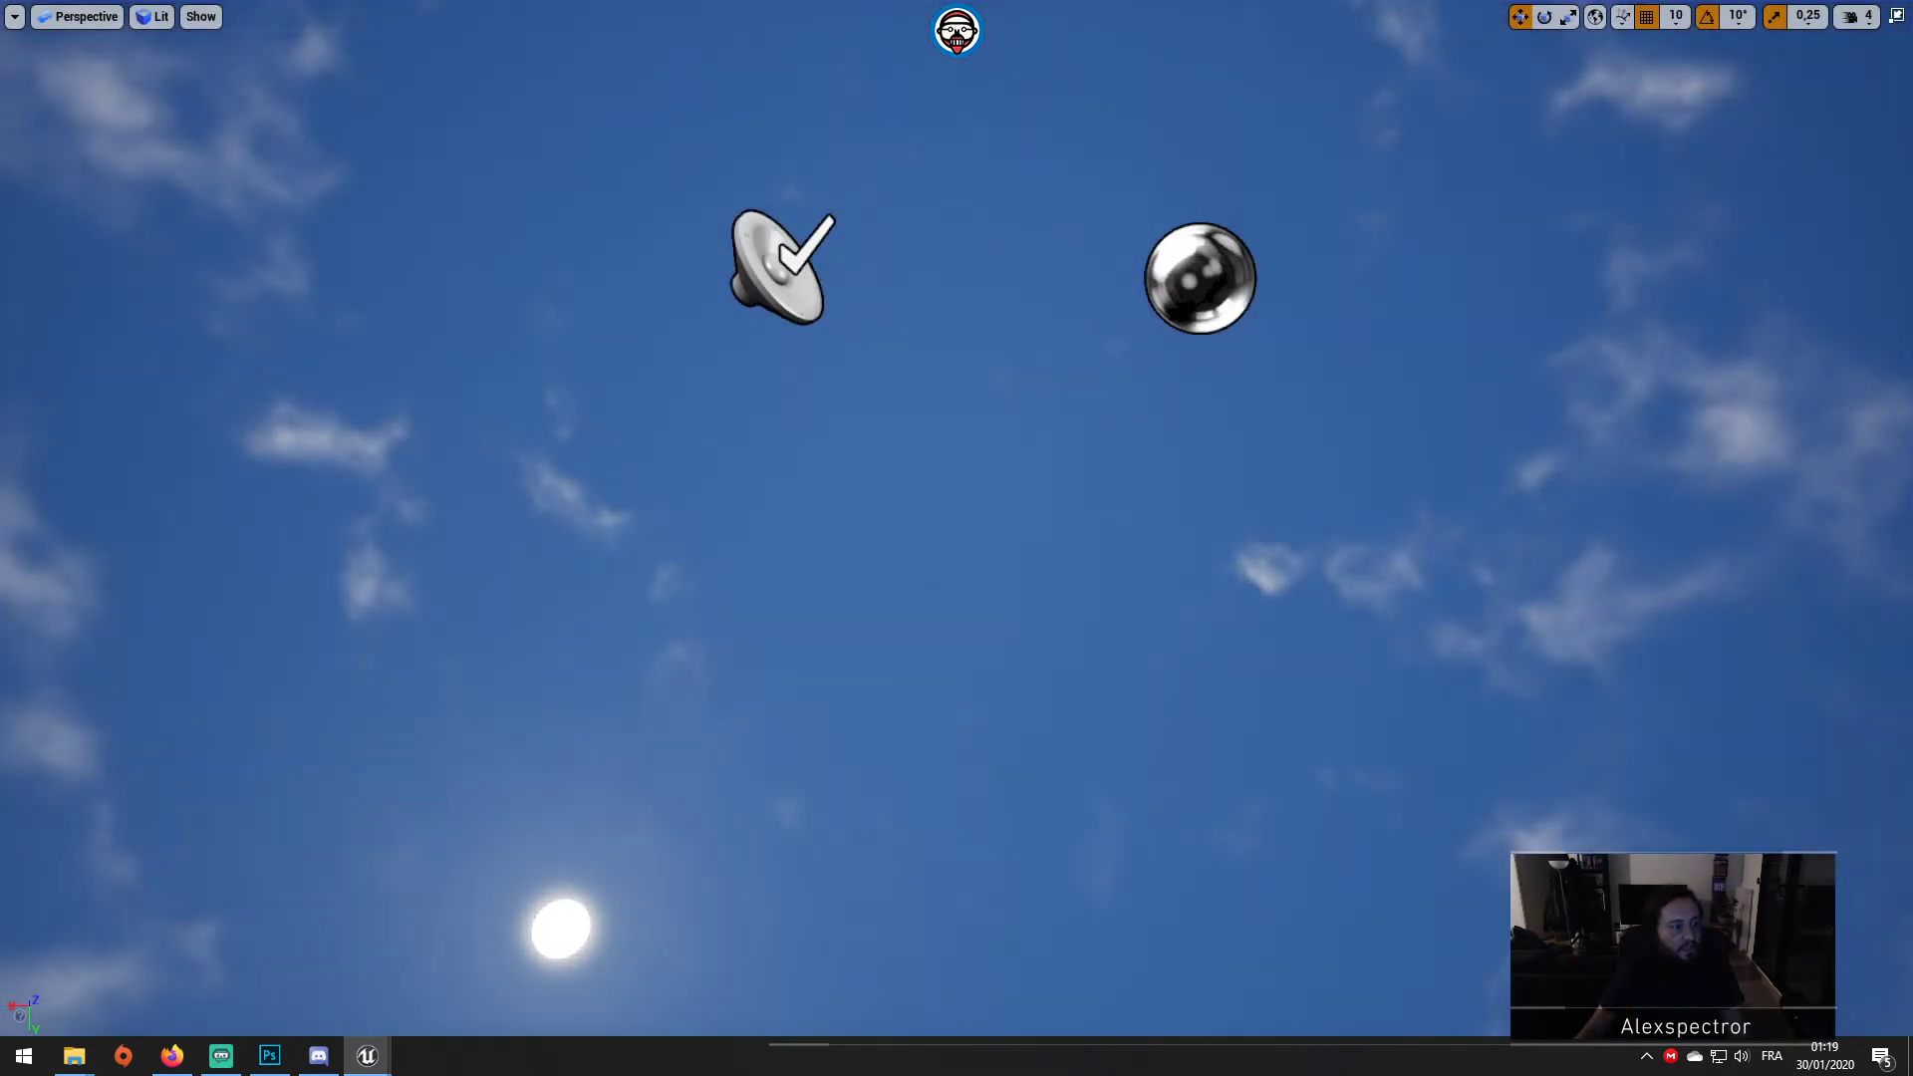
key(F11)
double_click(254, 822)
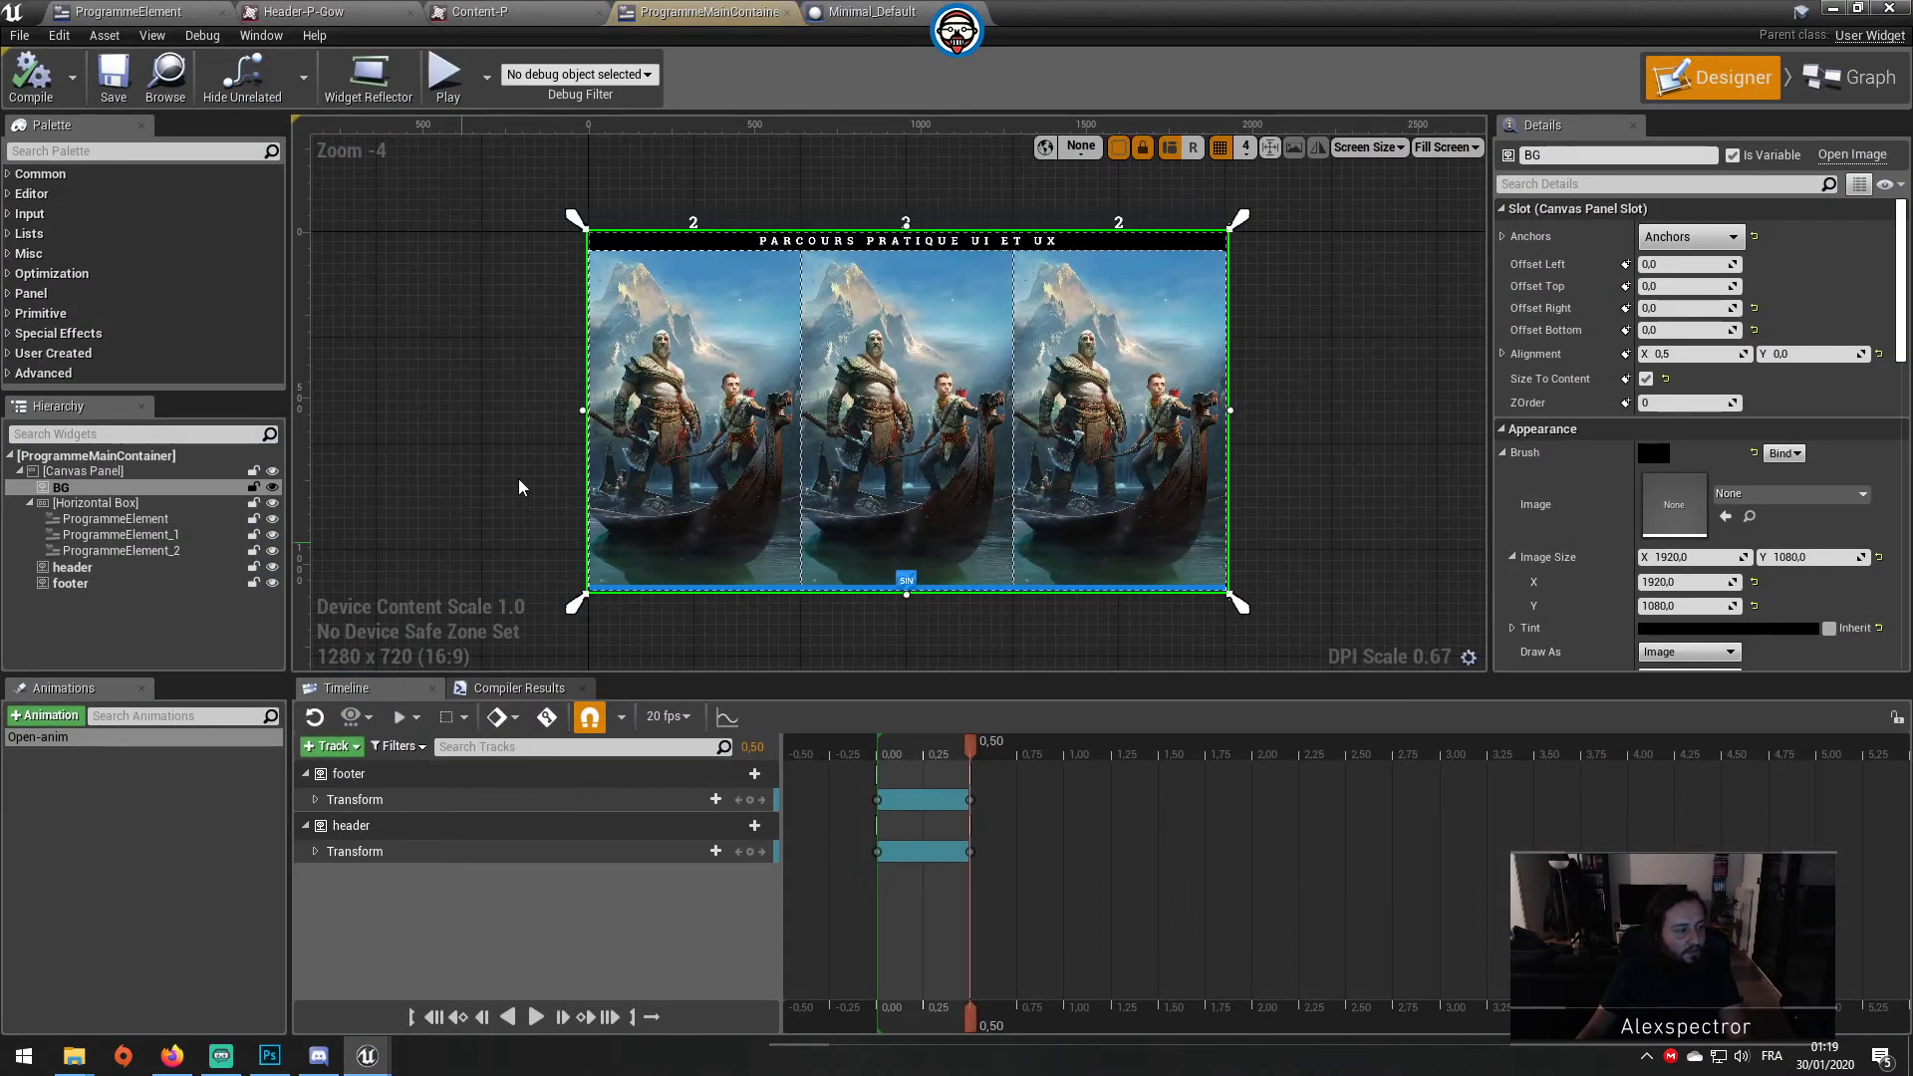
click(199, 505)
click(159, 519)
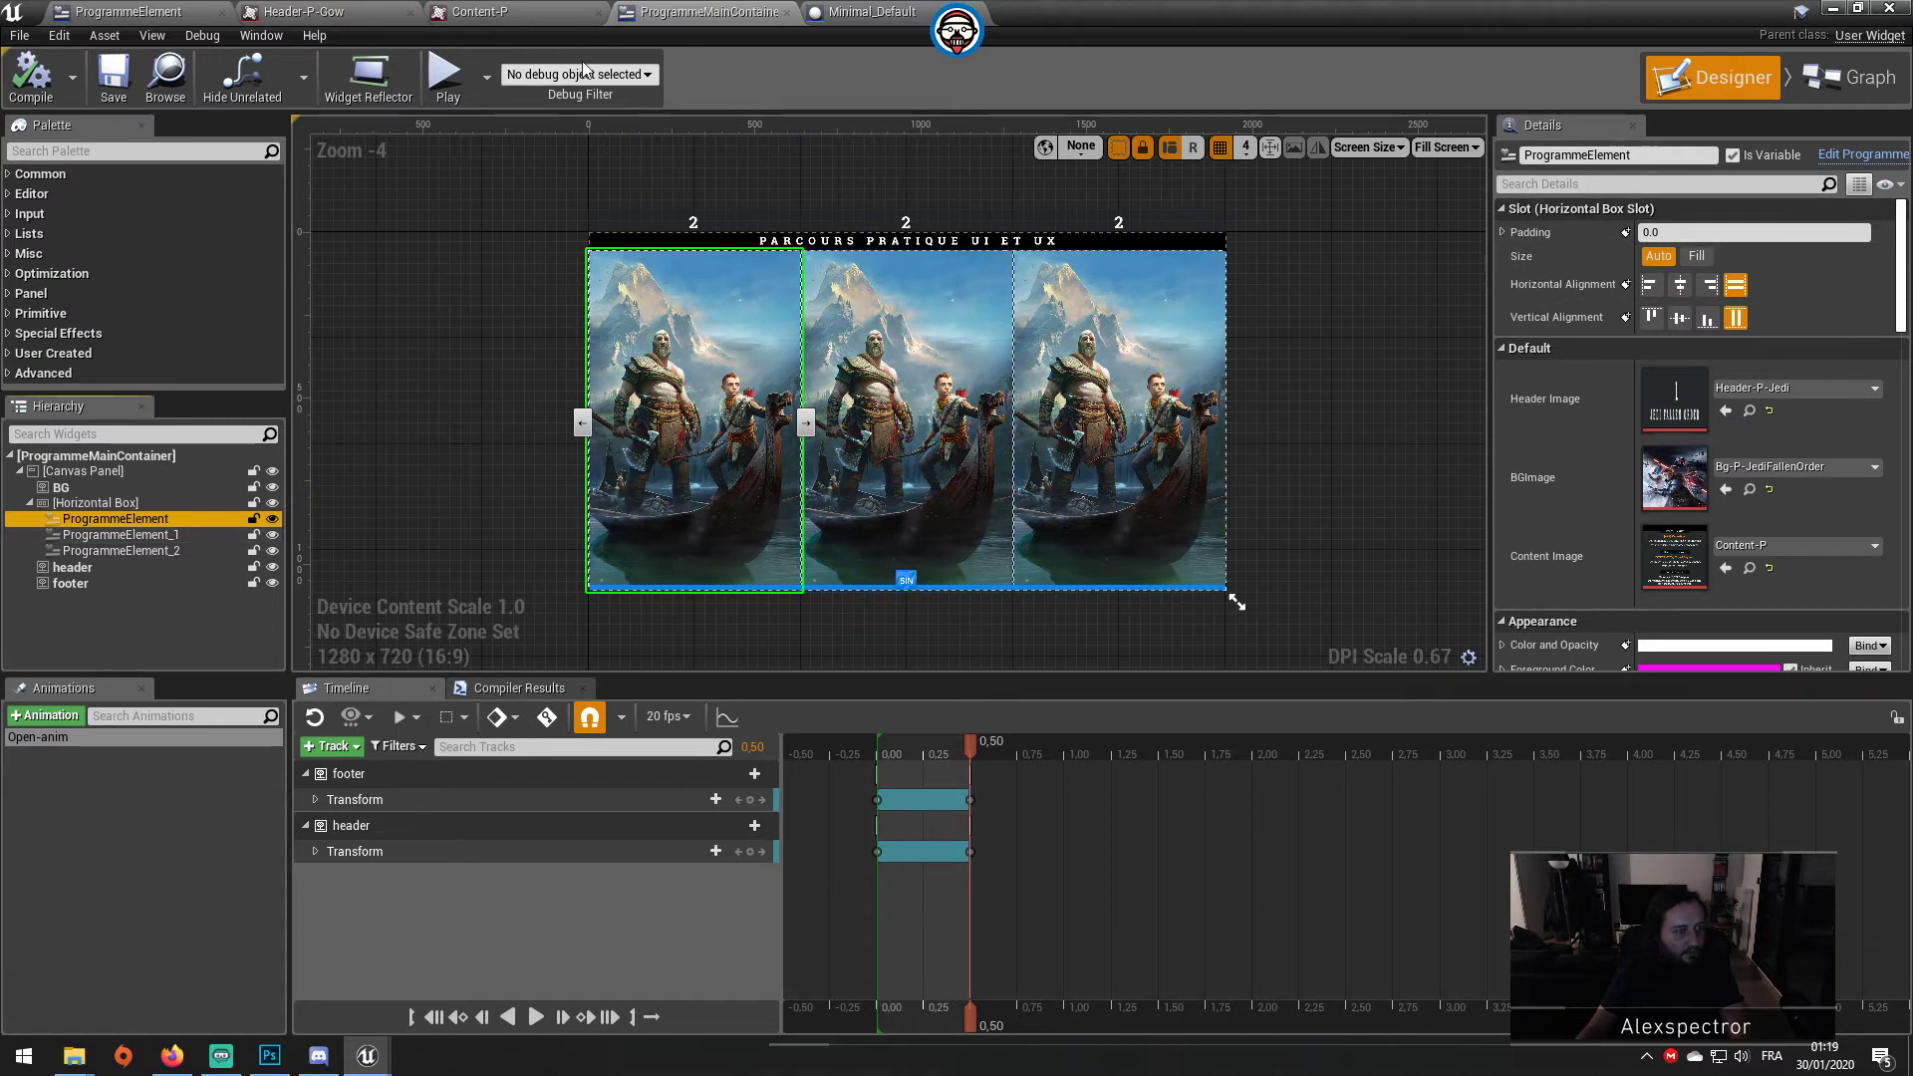
Step: In the ProgrammeElement widget, set the Content image's top padding to 360 and compile
click(171, 13)
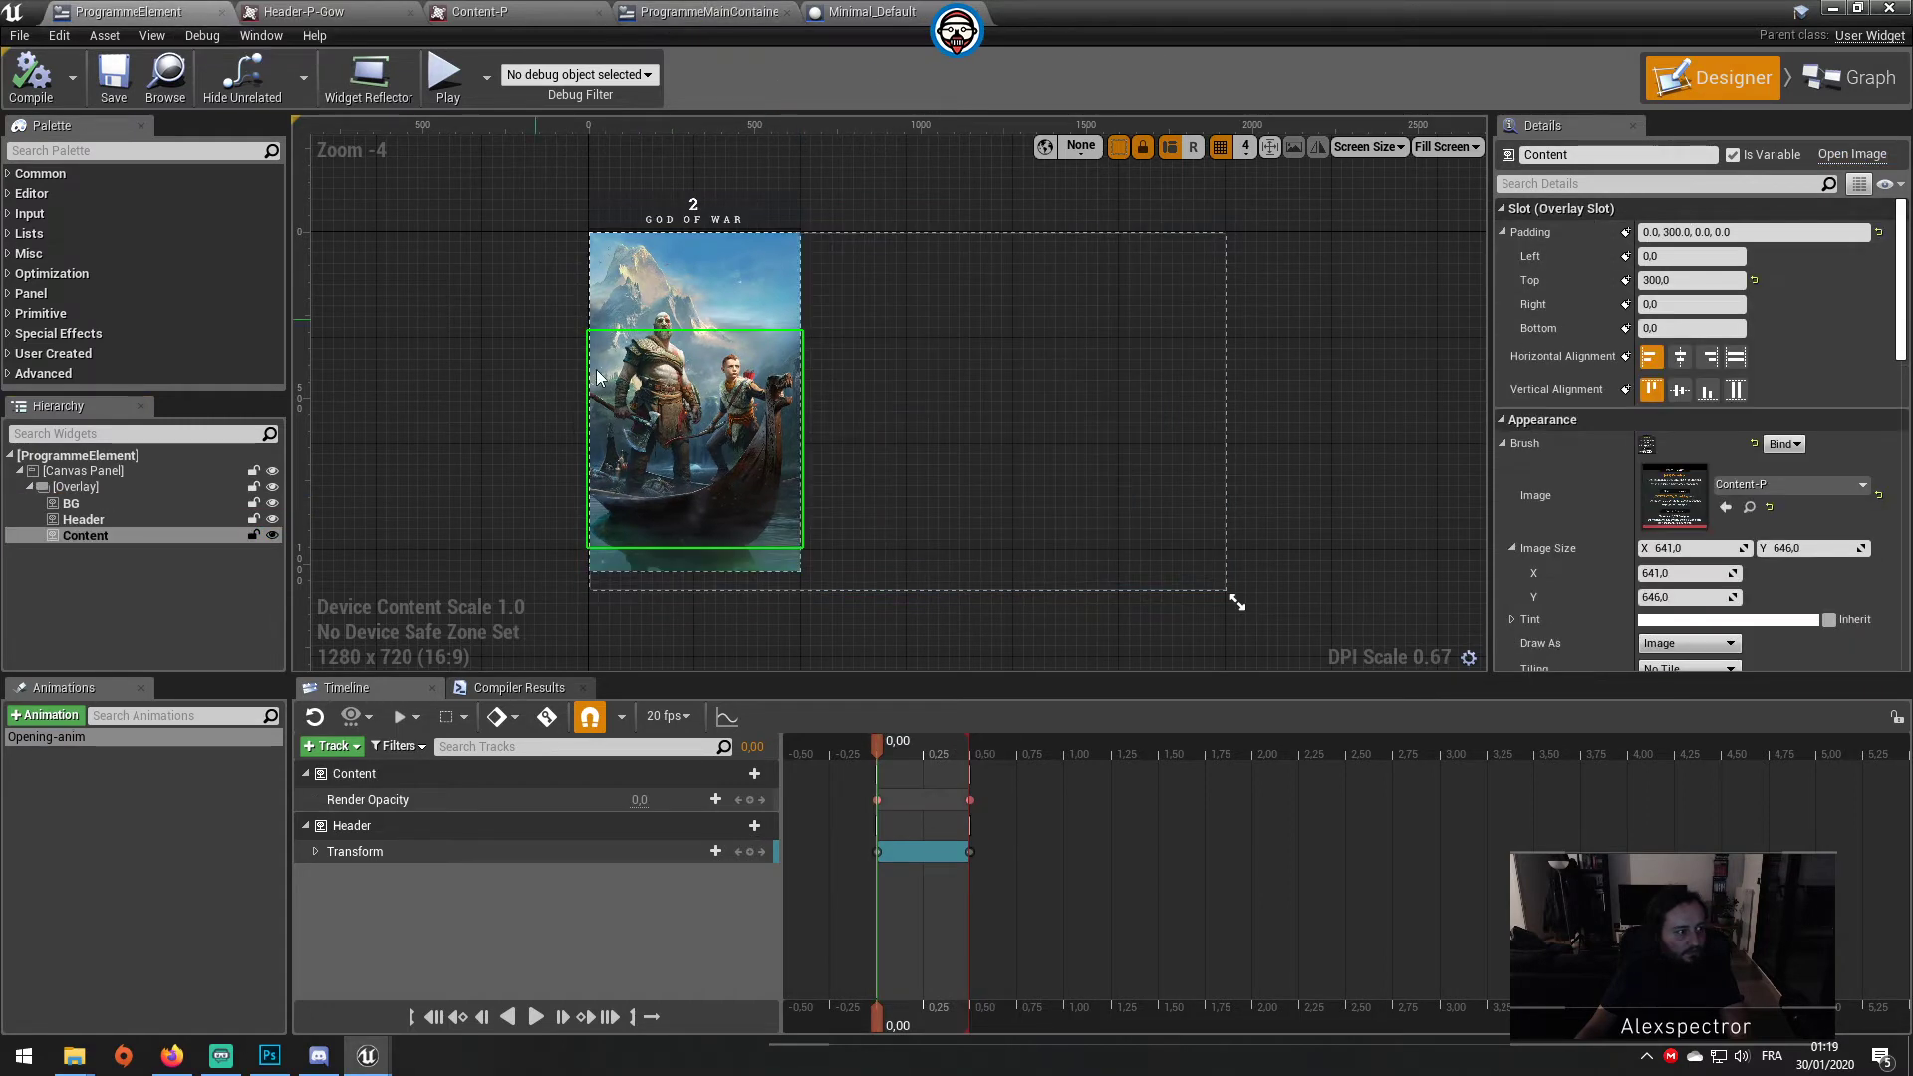
click(107, 537)
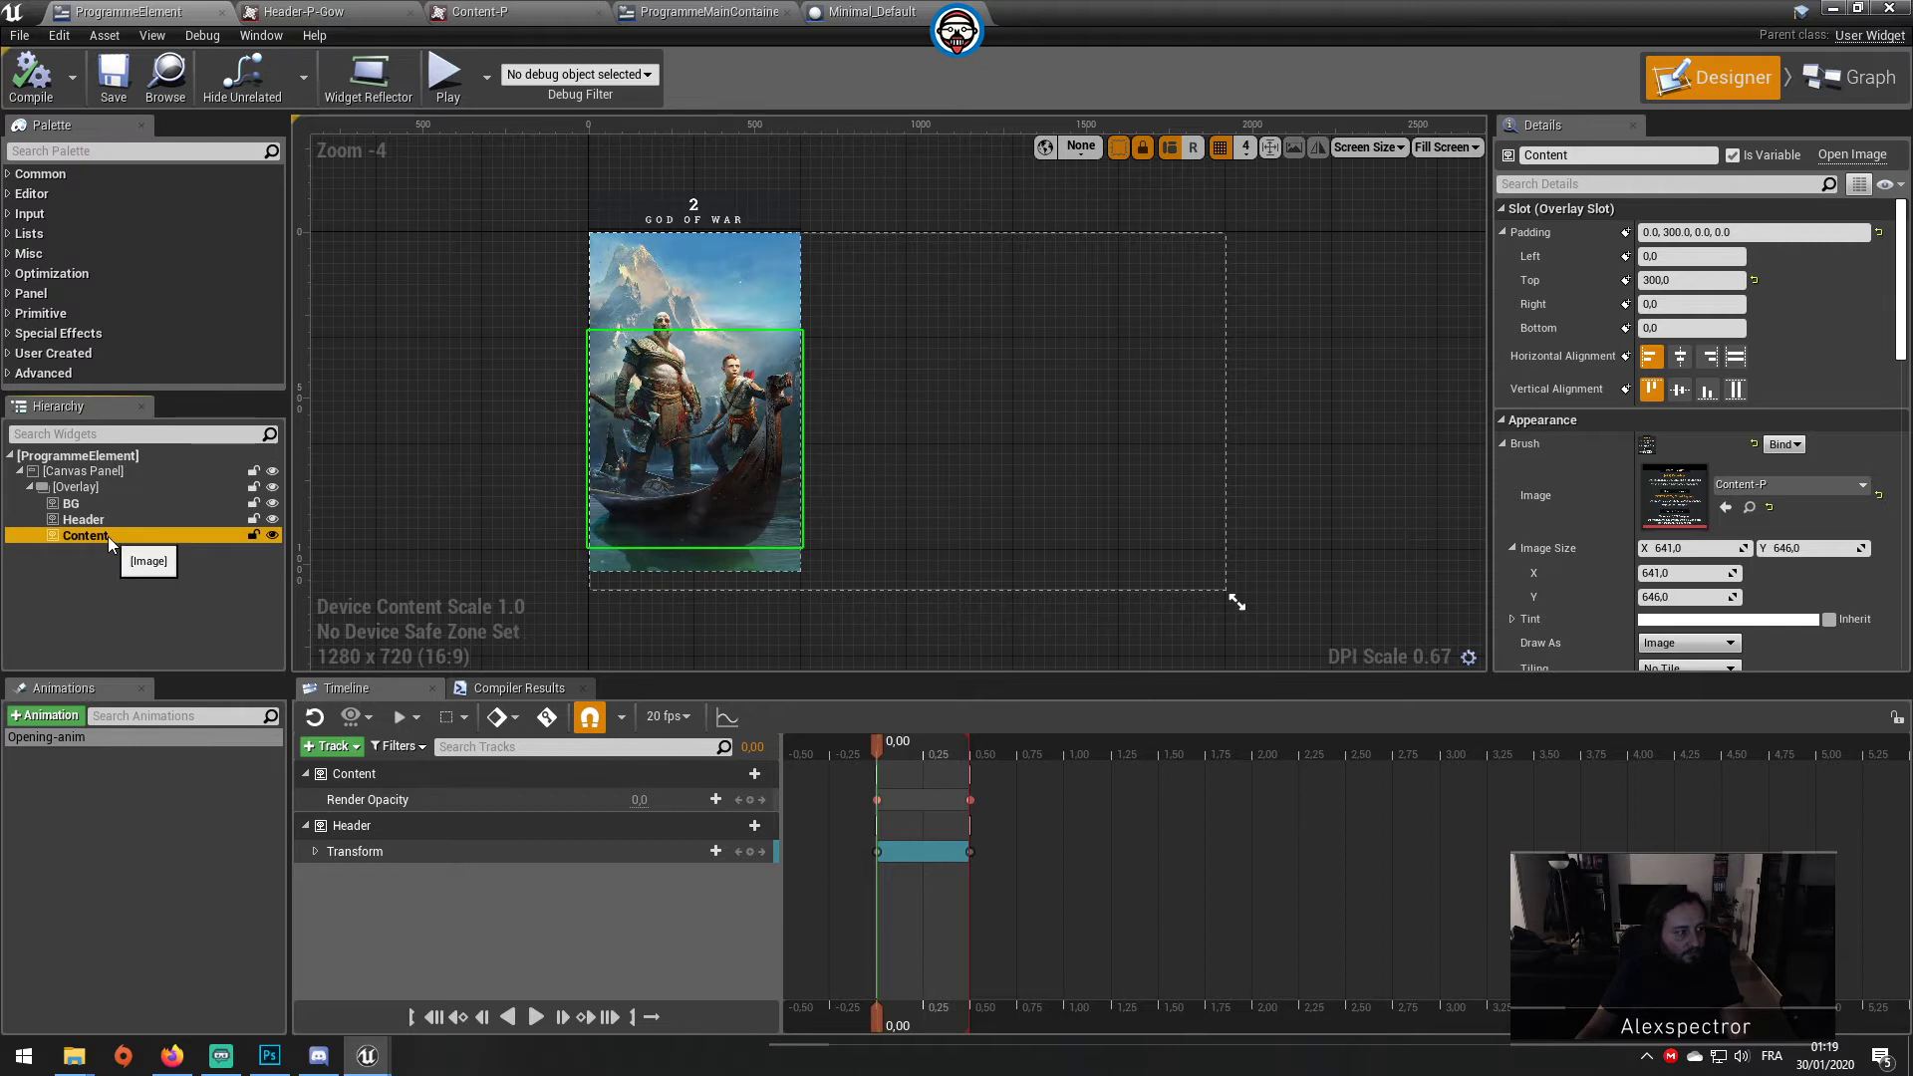
click(1684, 282)
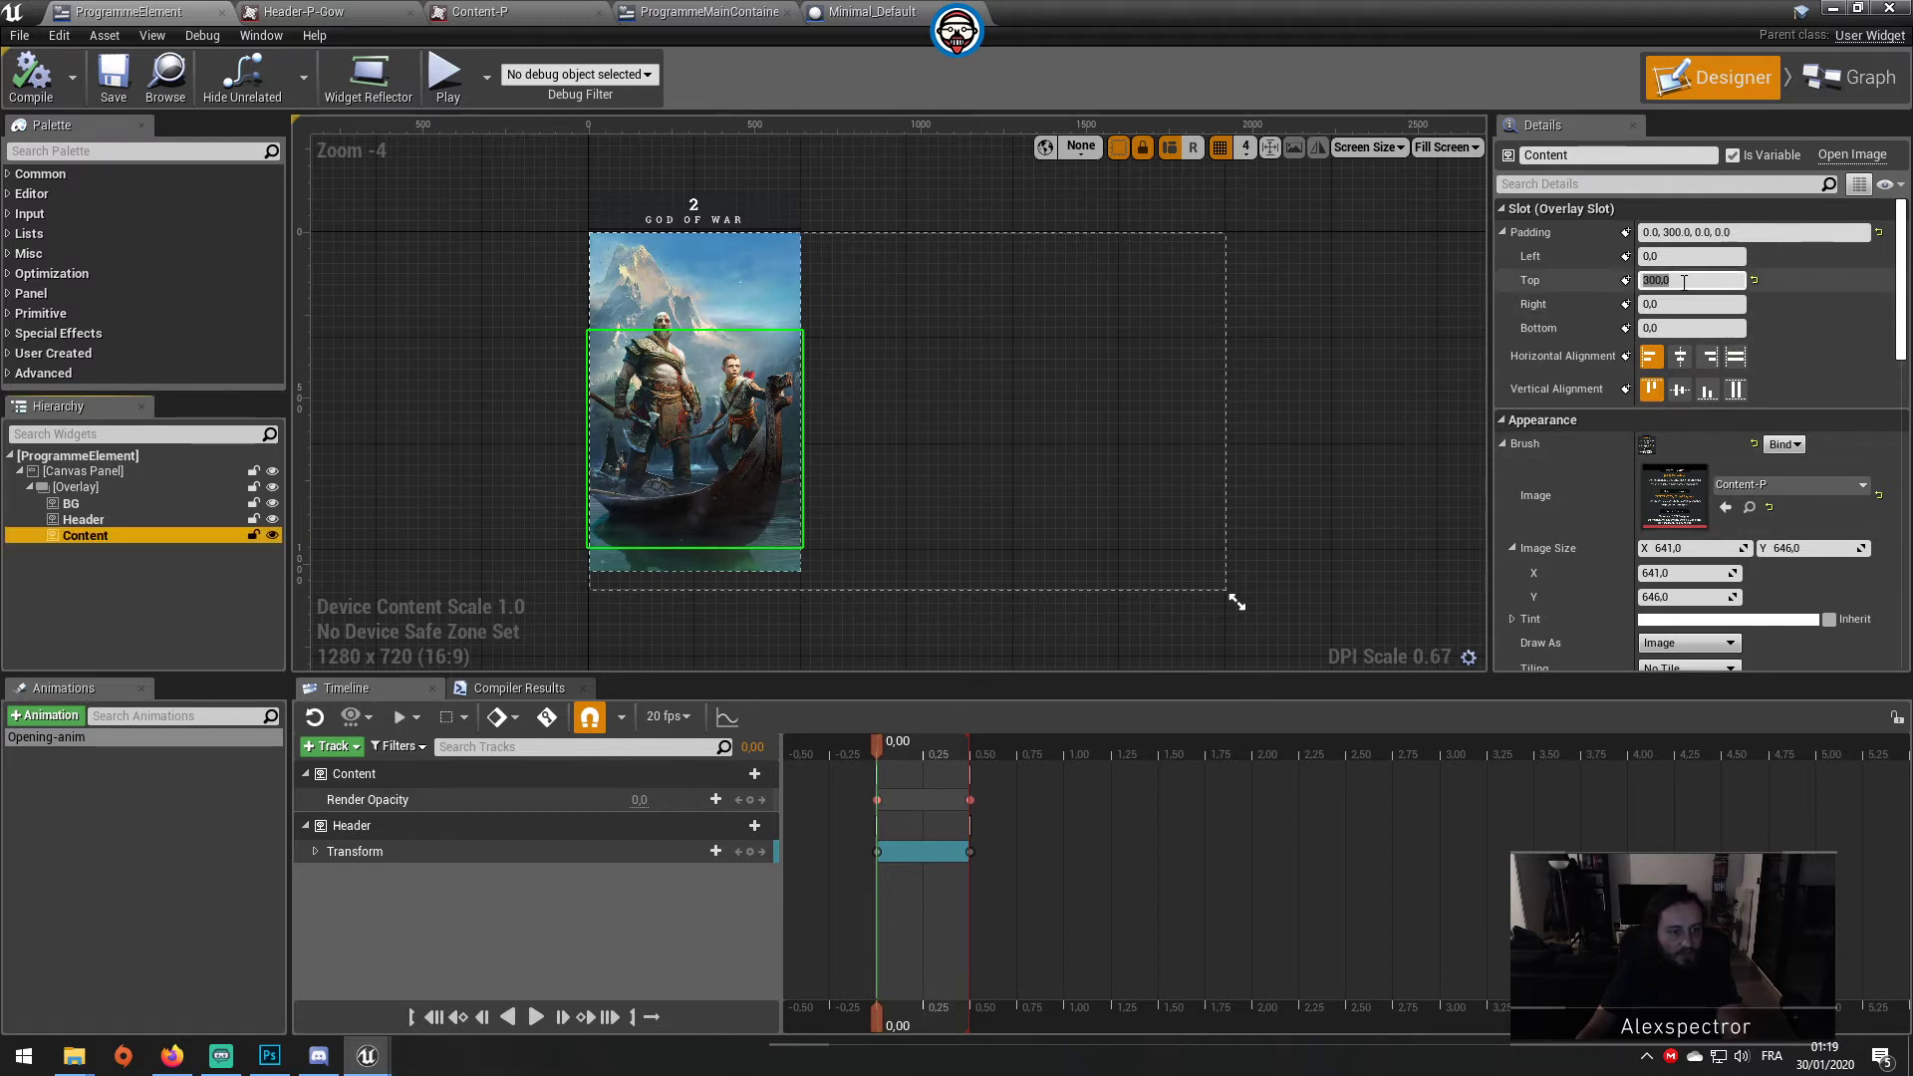
text(400)
key(Return)
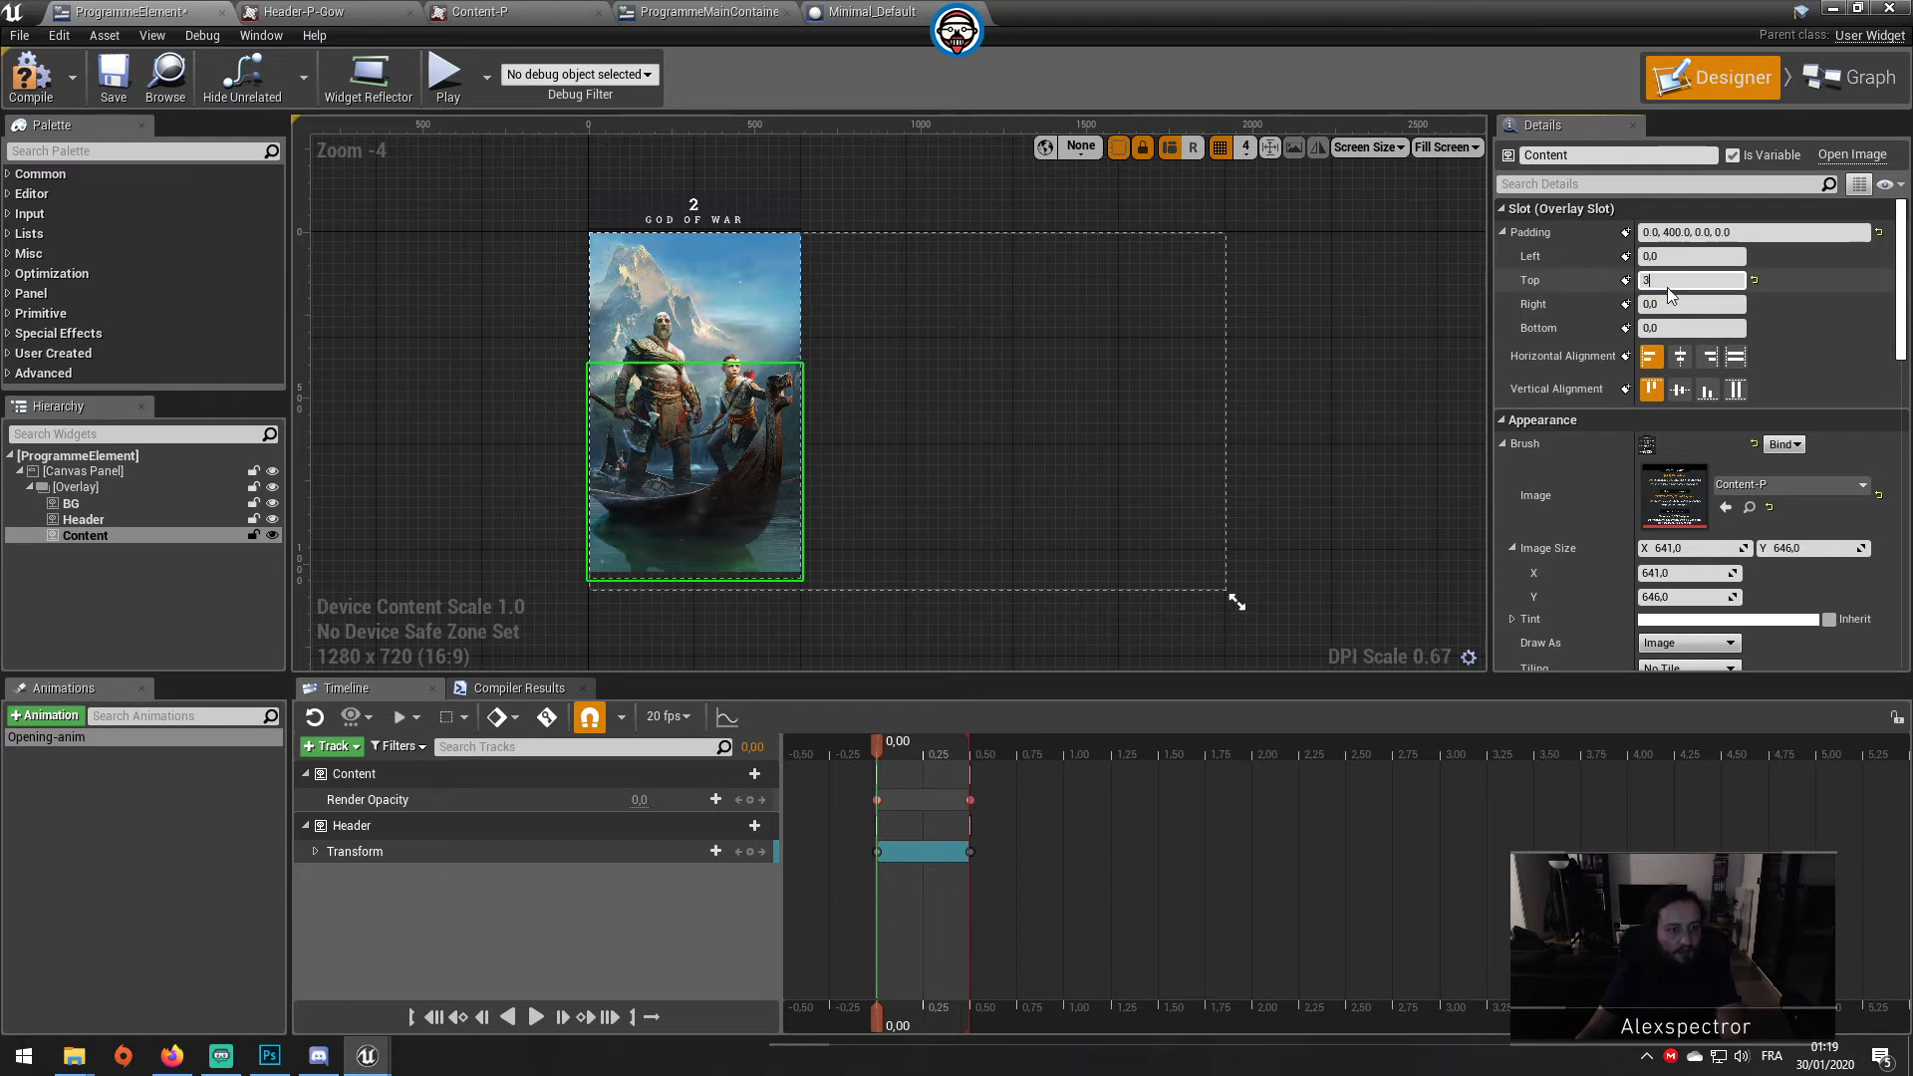
text(3)
key(Return)
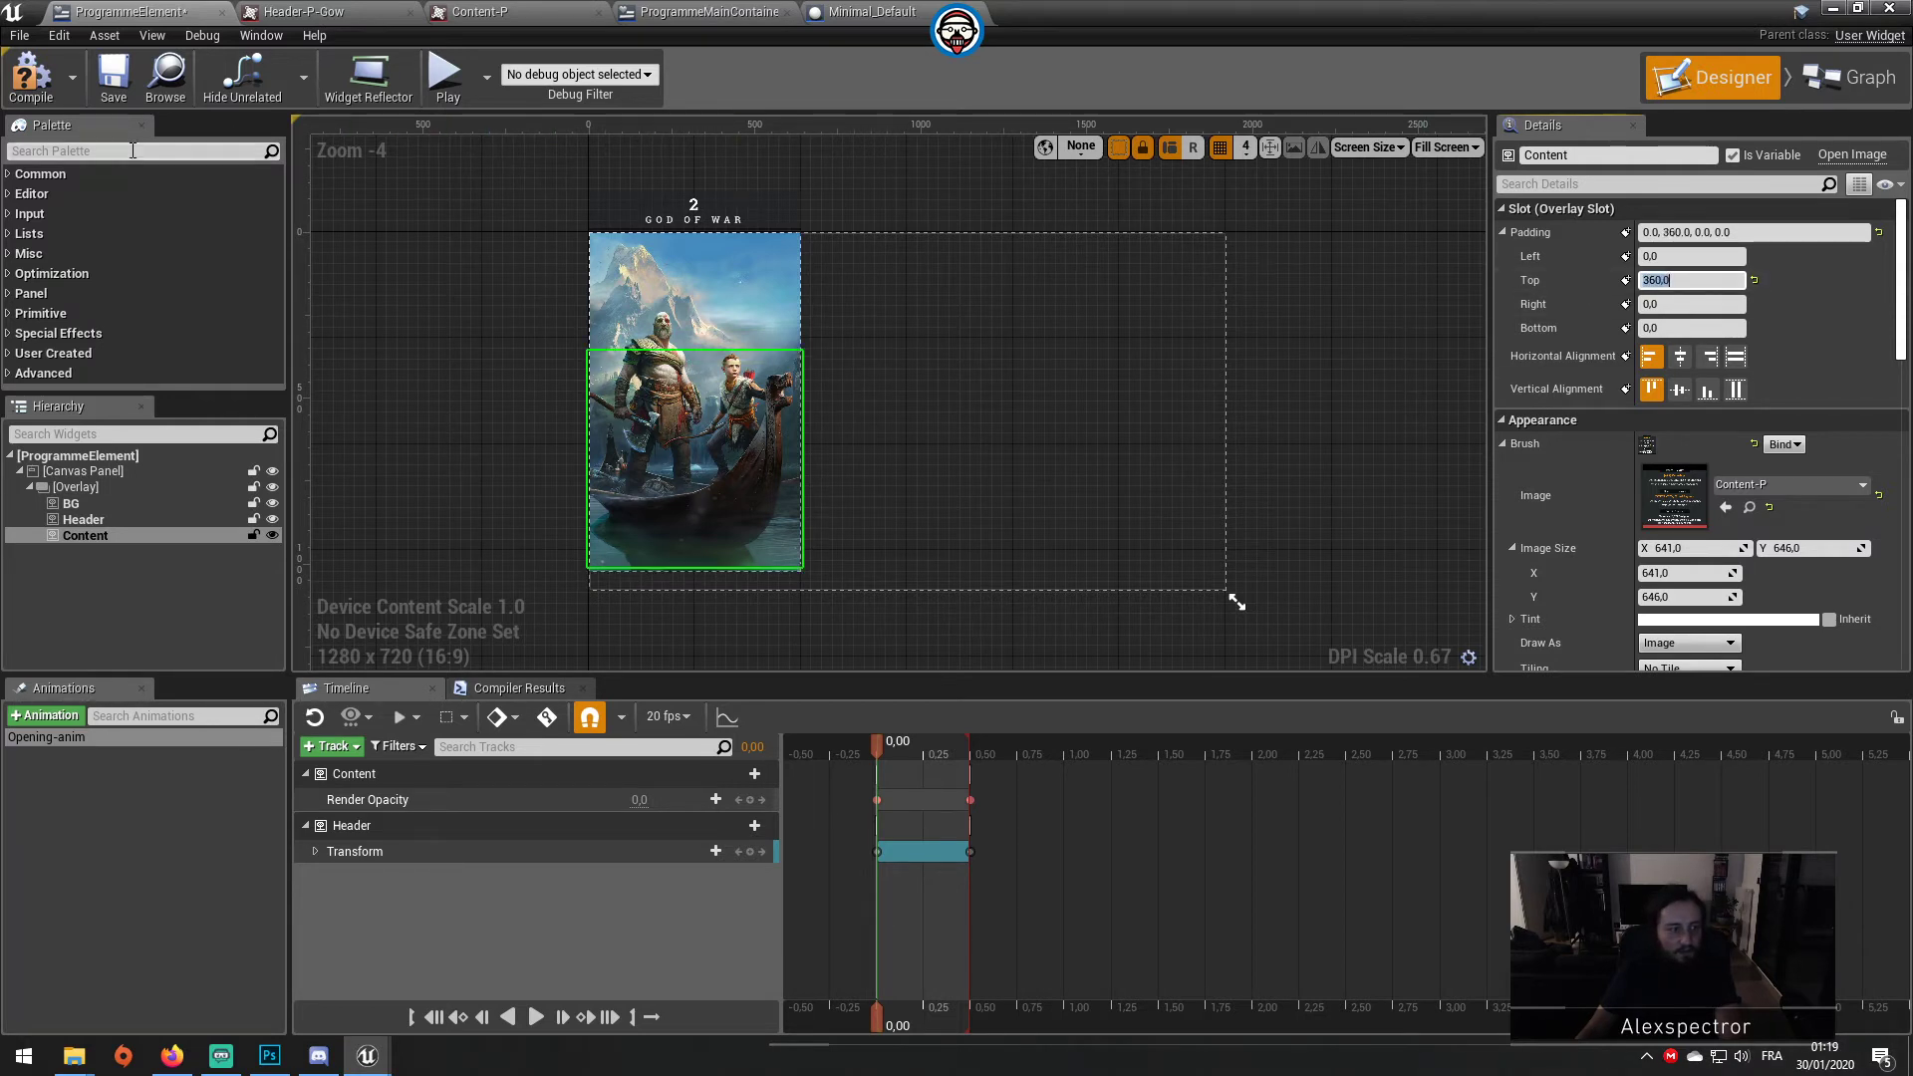
click(56, 89)
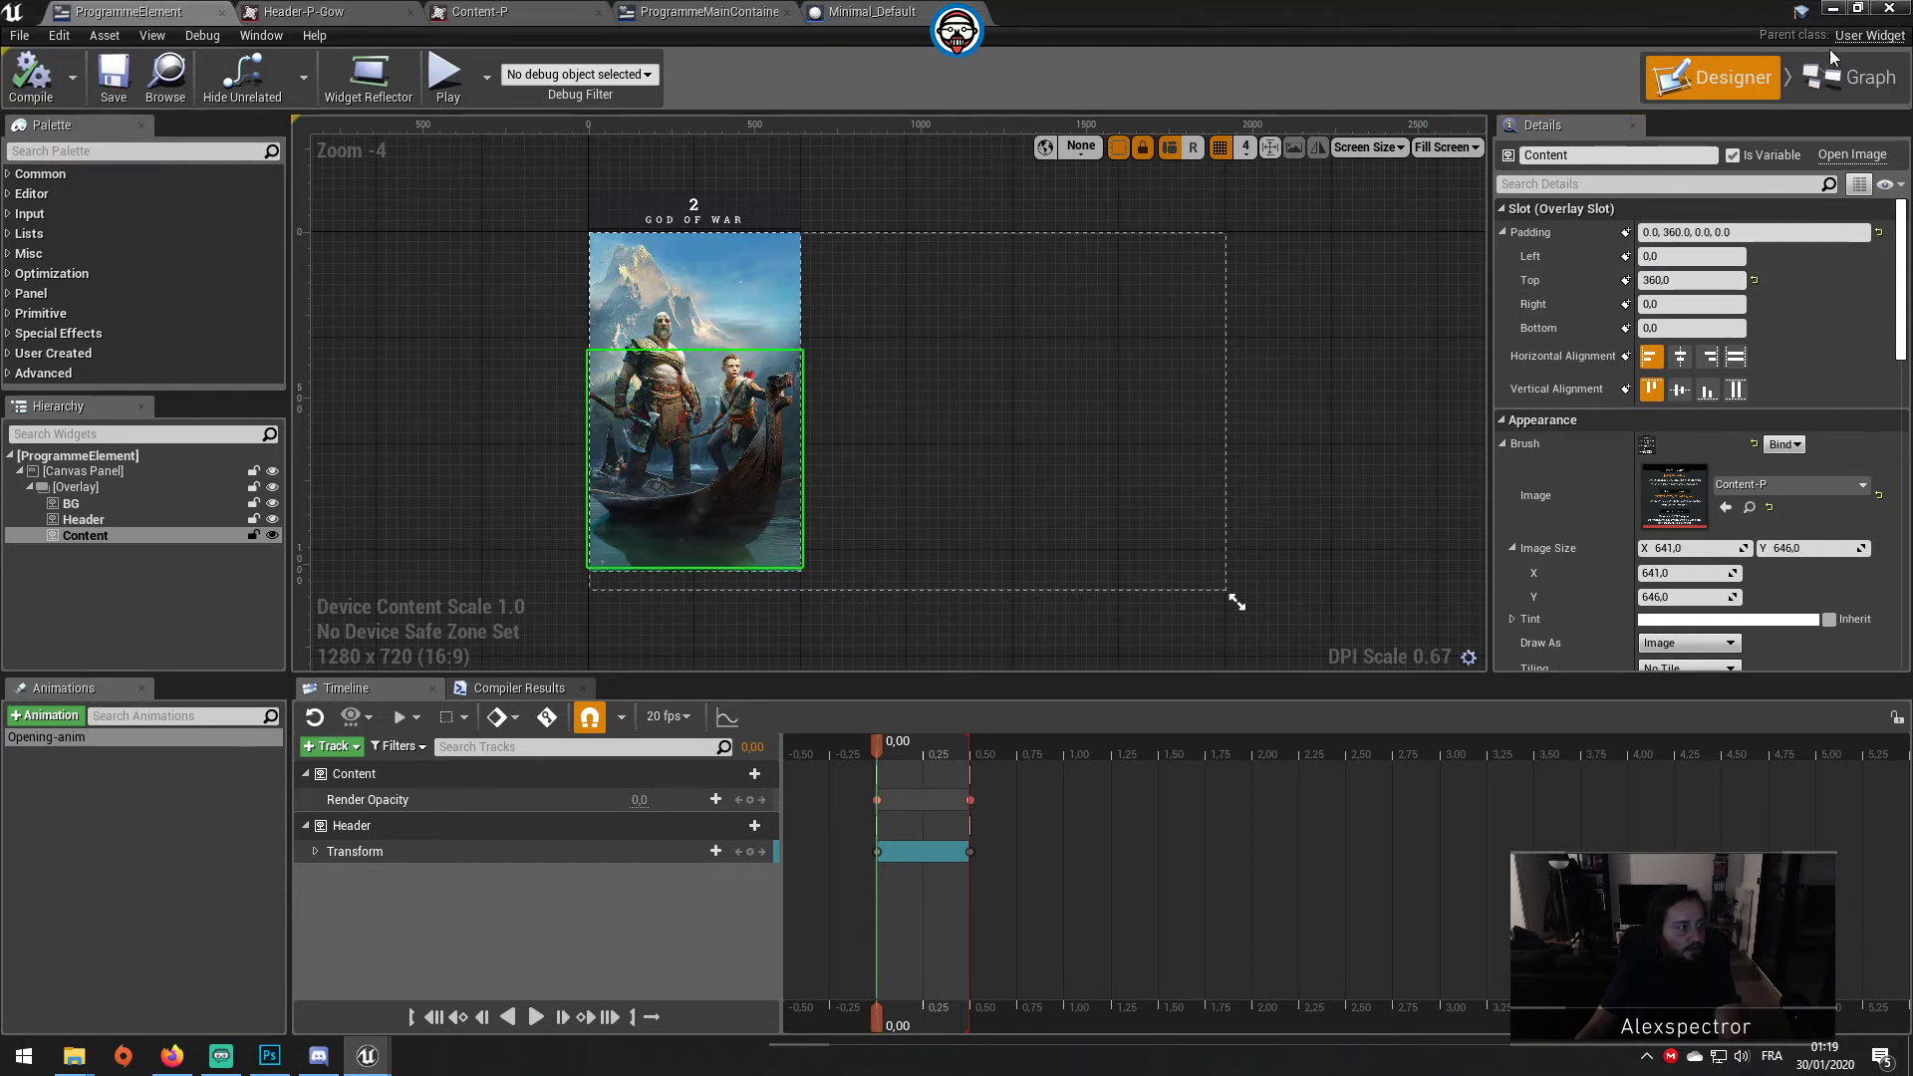
Step: After a play test, lower the Content top padding to 320, compile, and reopen ProgrammeElement
click(1831, 9)
click(919, 74)
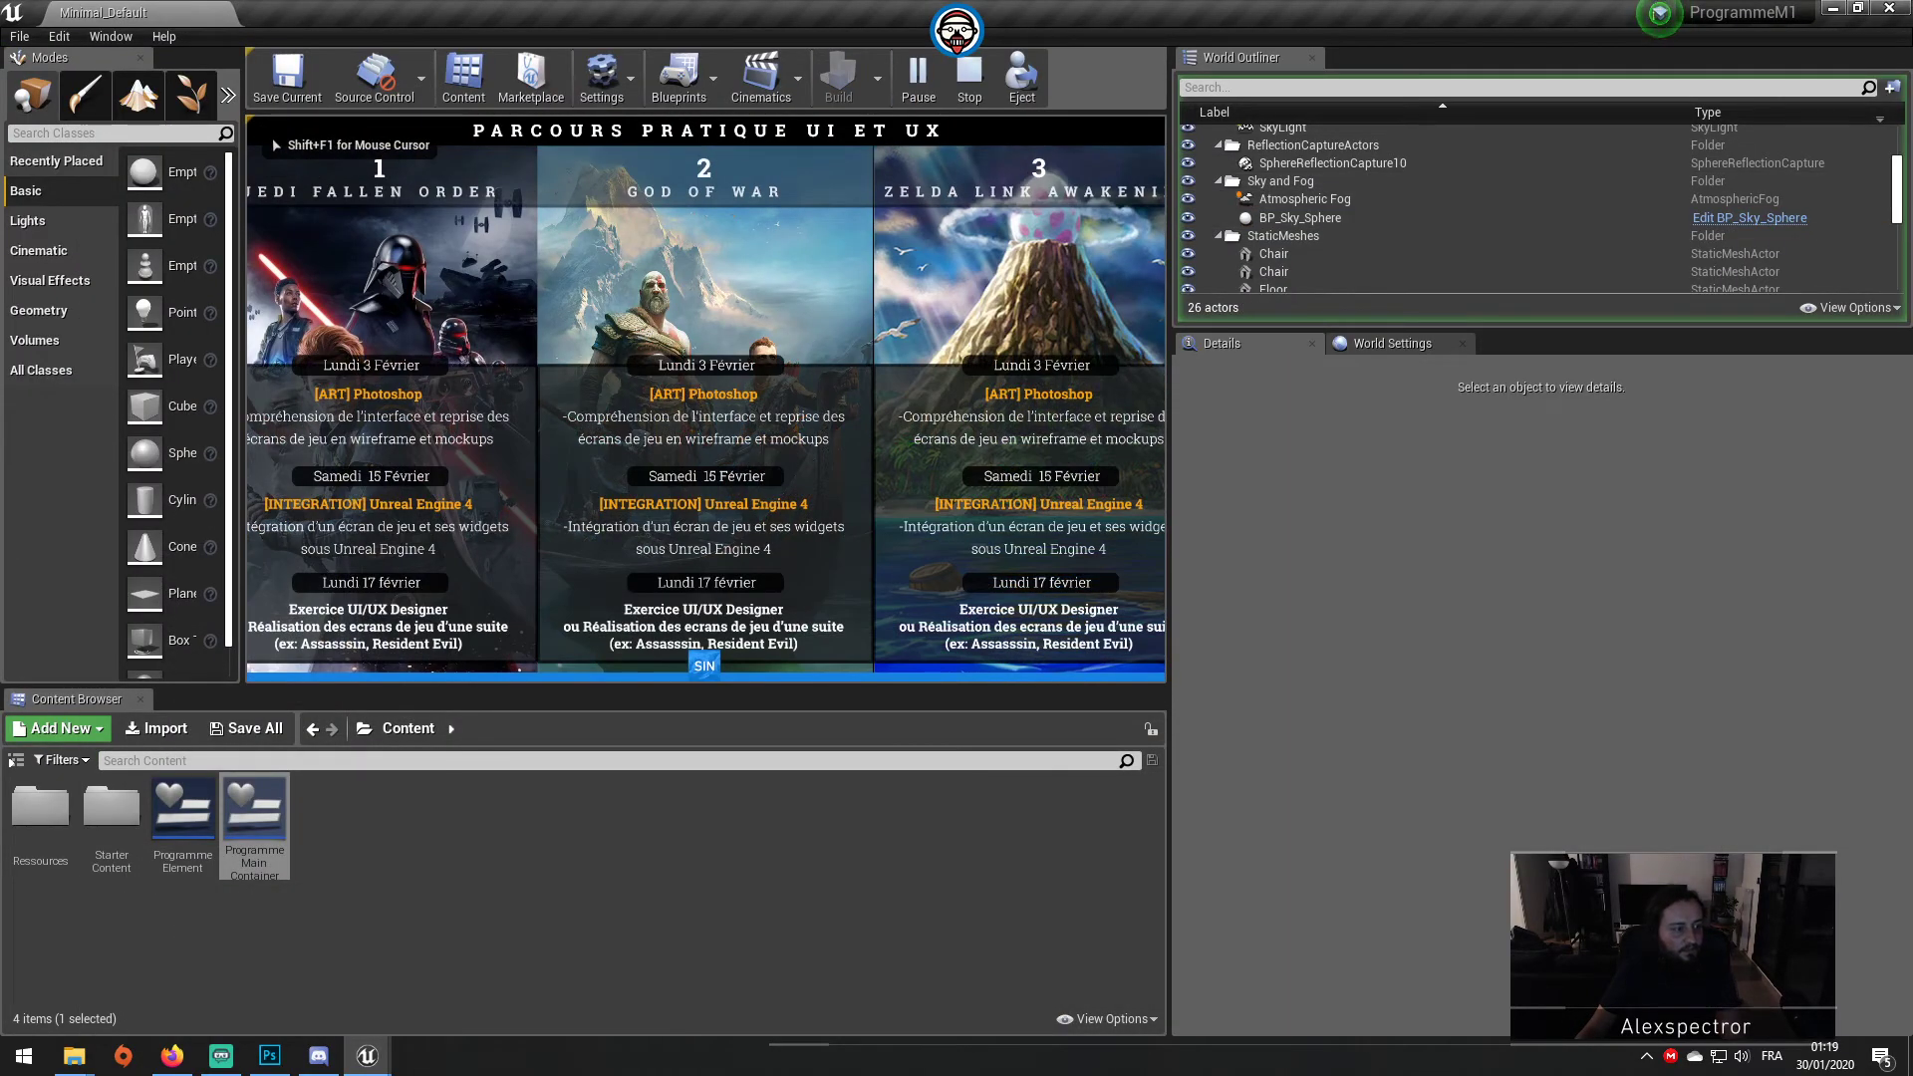
key(Escape)
double_click(254, 817)
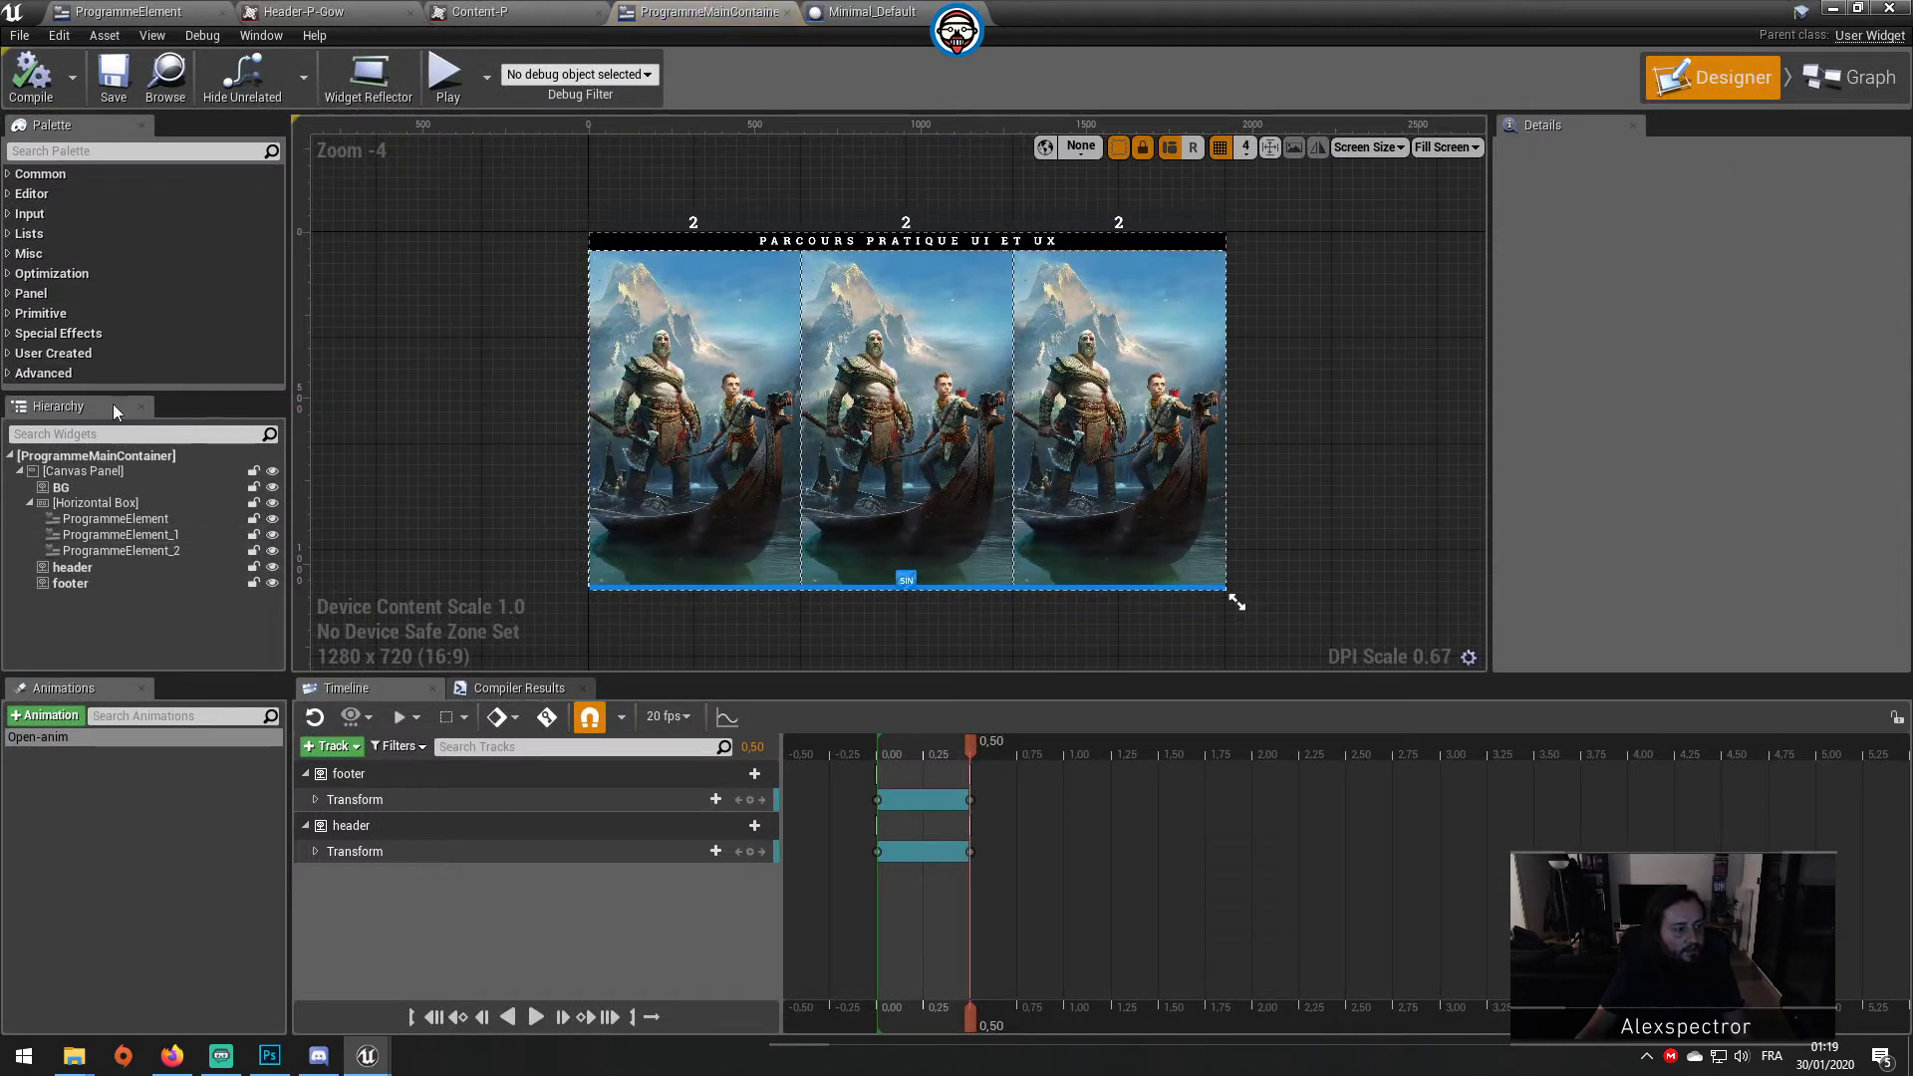
click(150, 12)
text(320)
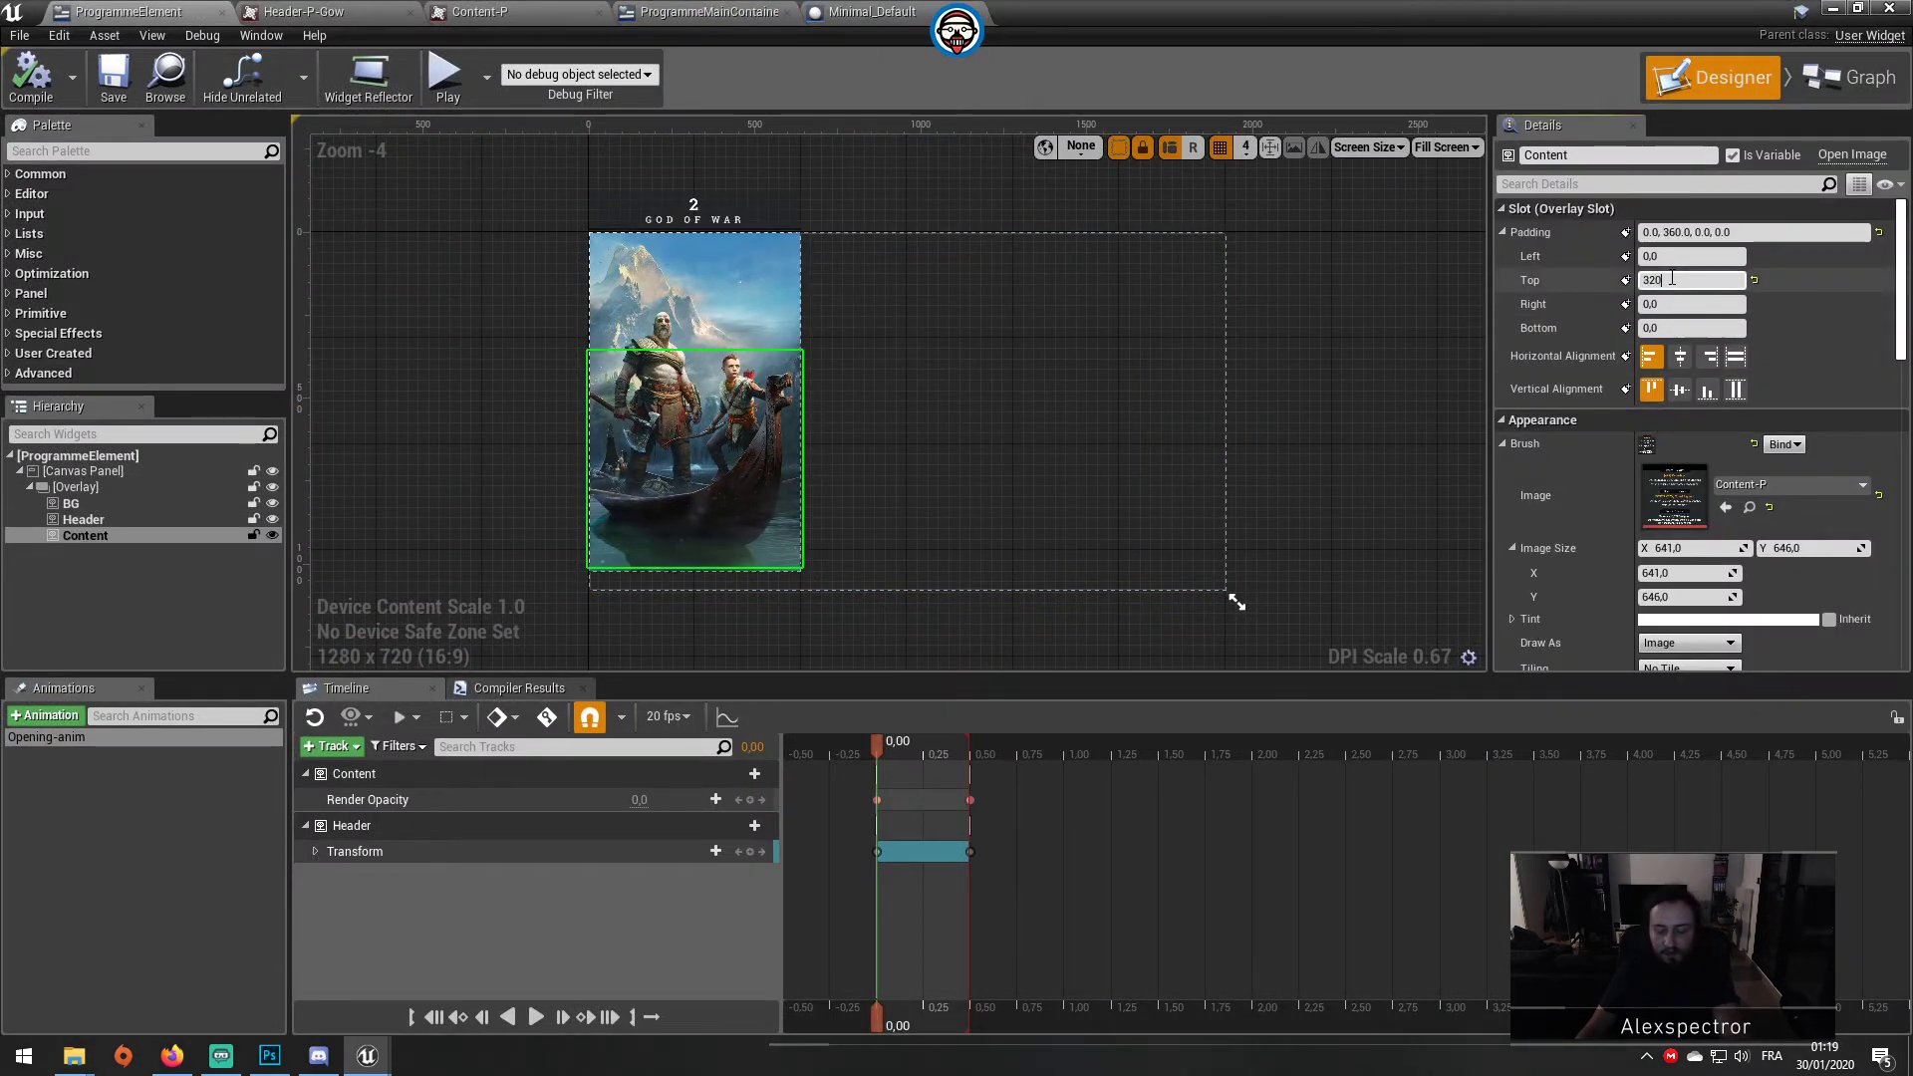
key(Return)
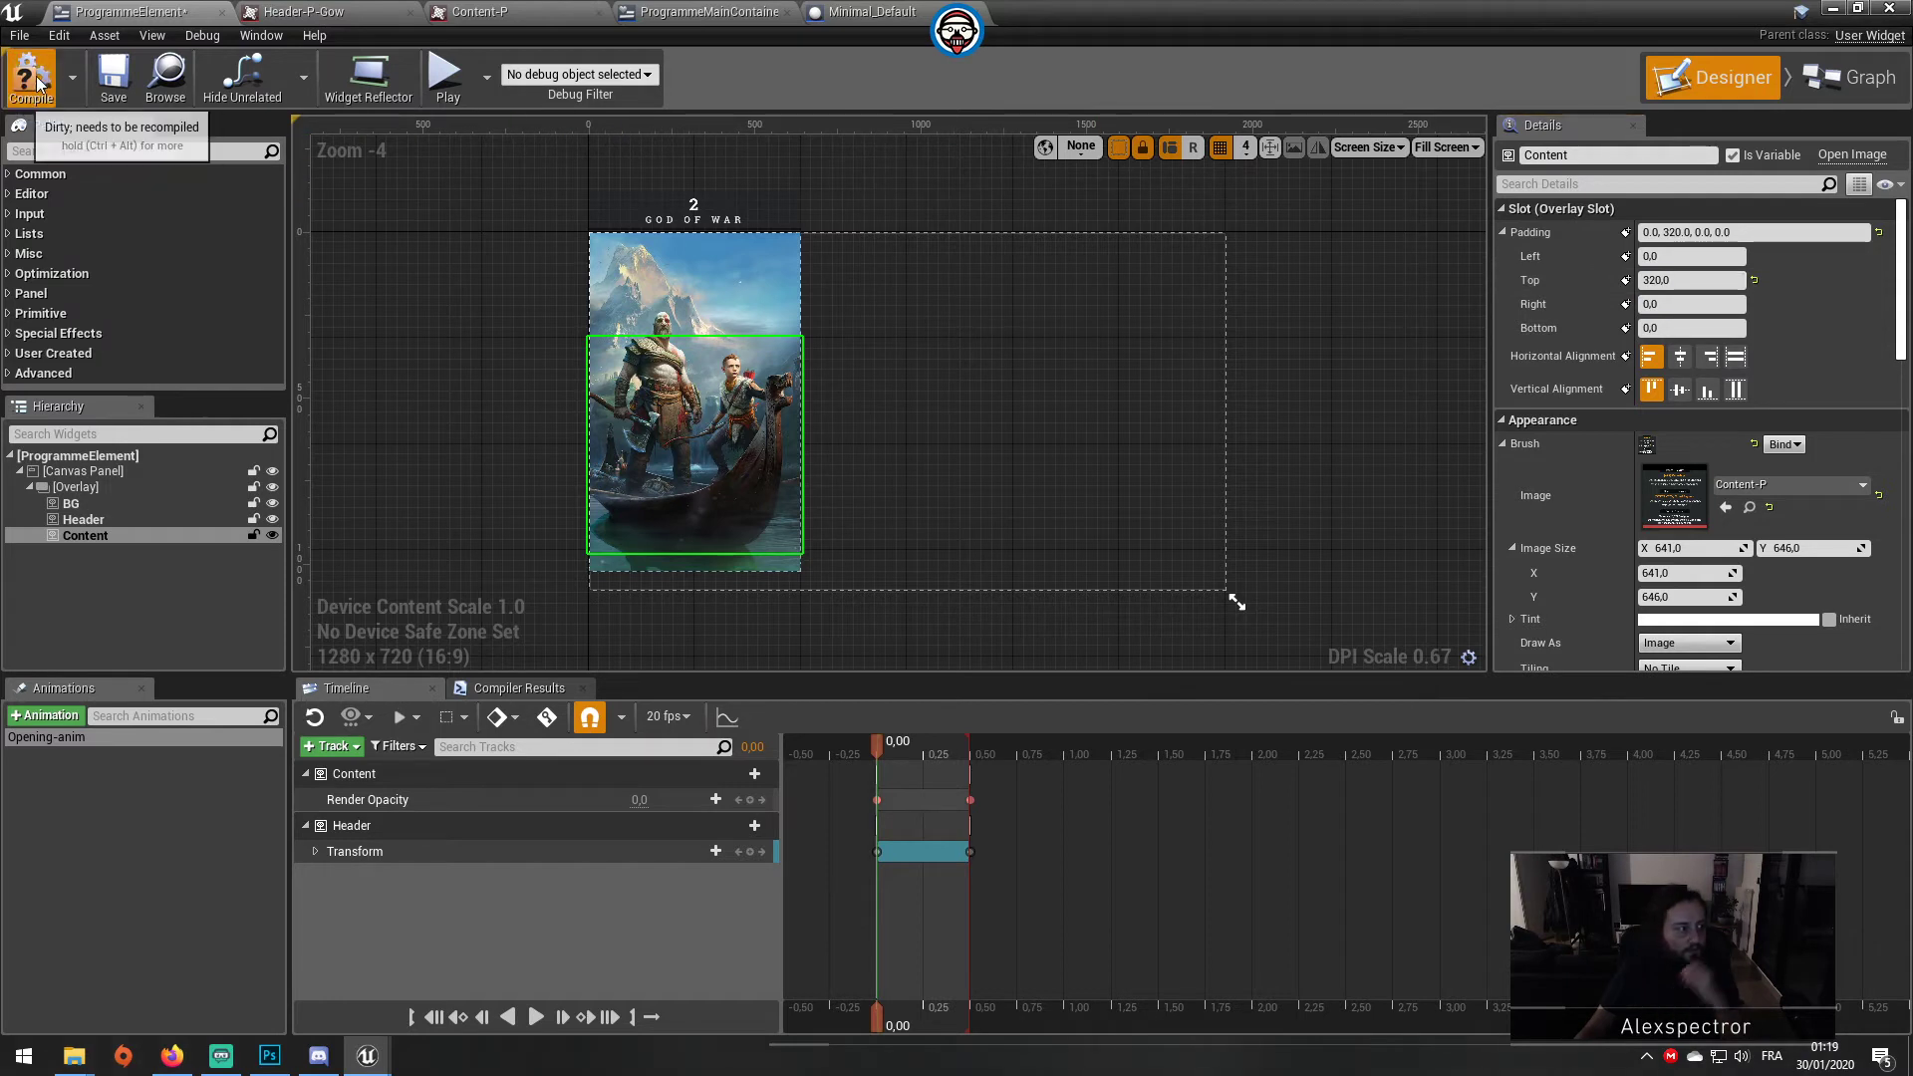
click(113, 77)
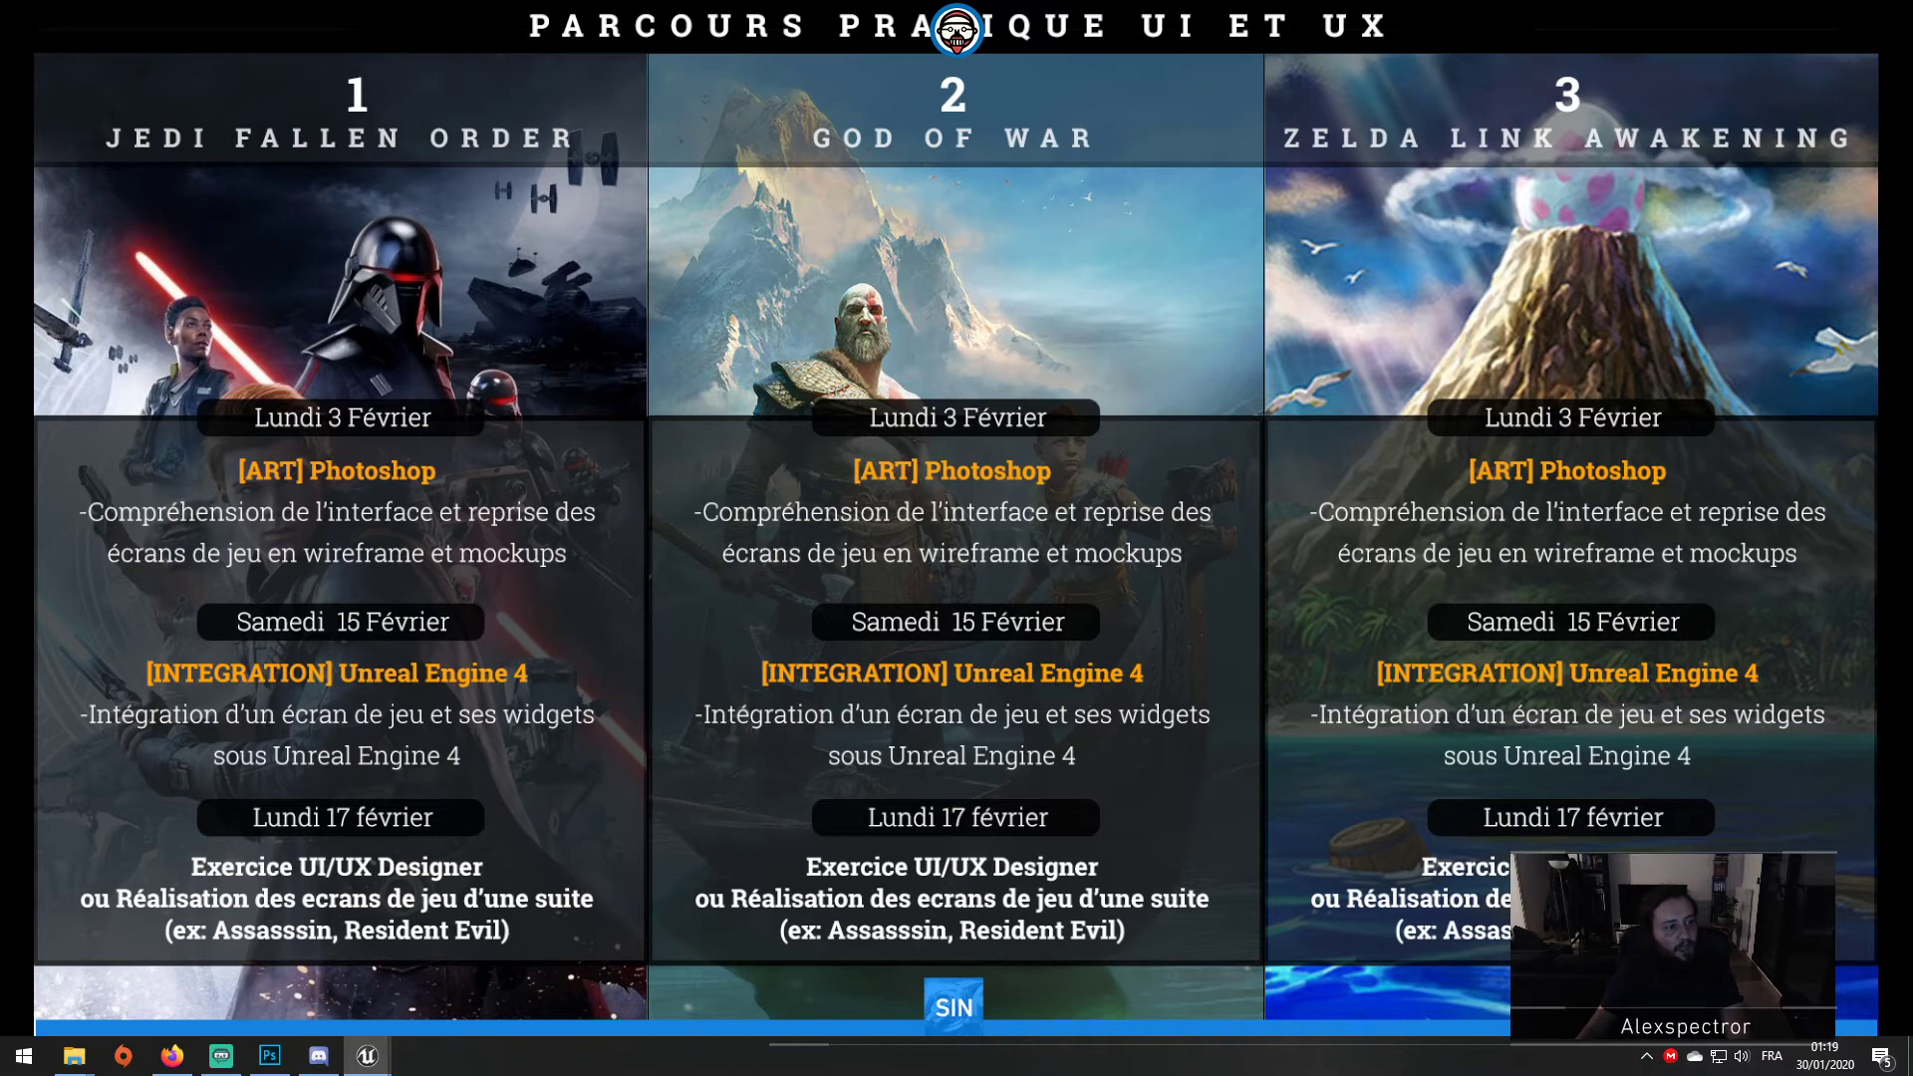
key(Escape)
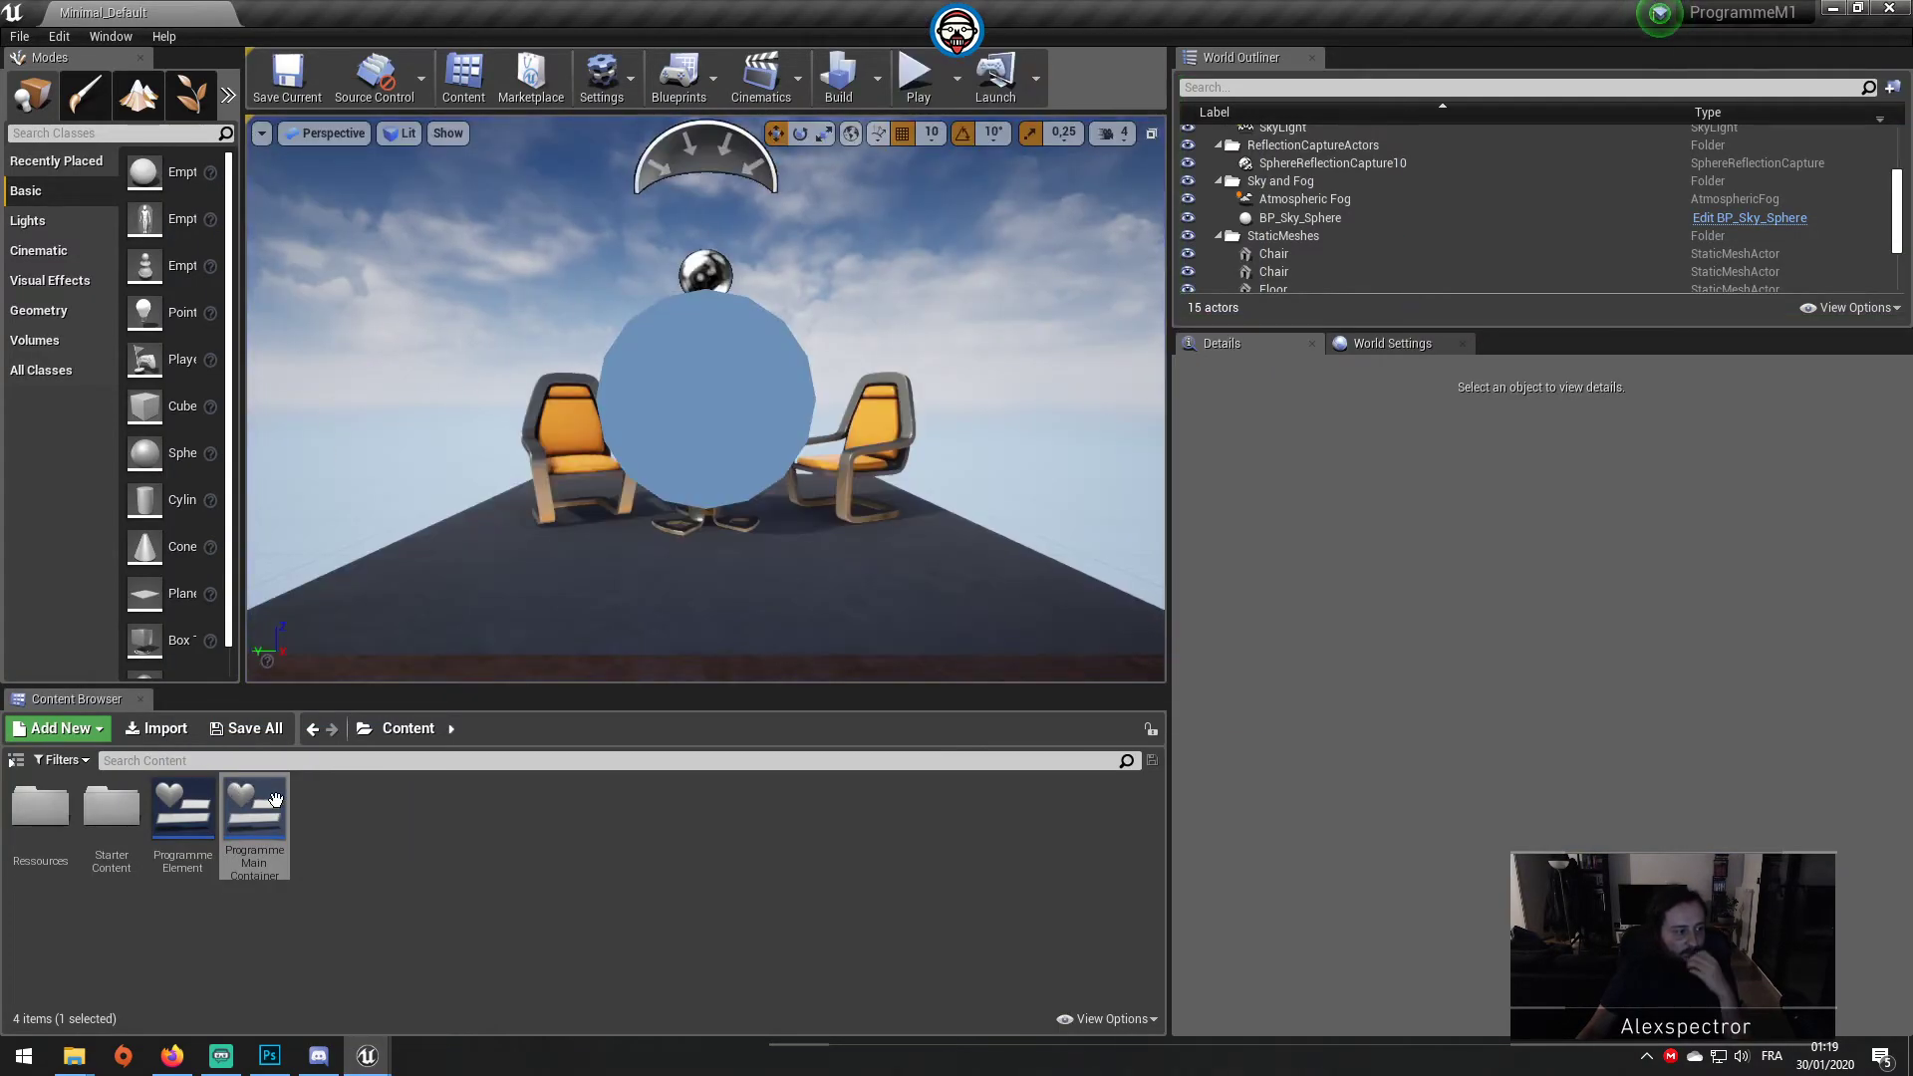
double_click(182, 810)
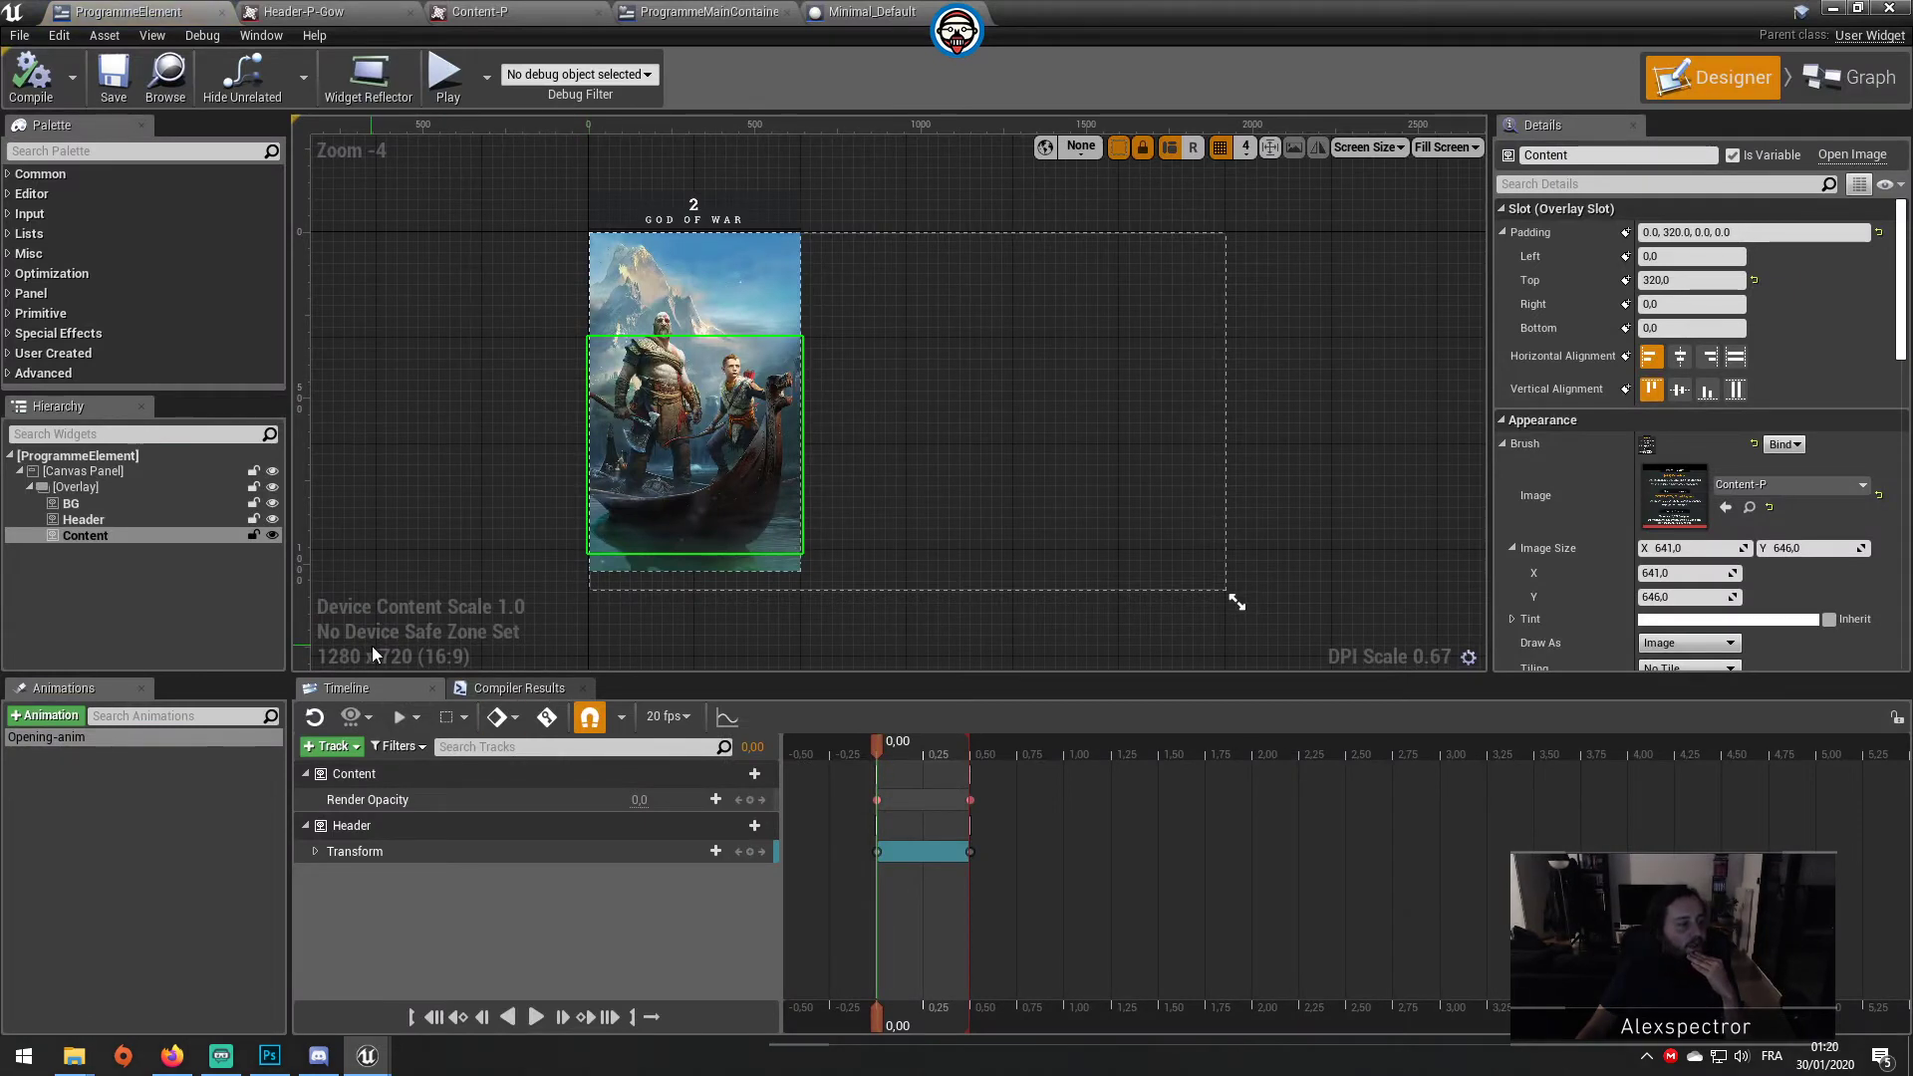
Step: Duplicate the BG image inside the card's Overlay and rename the copy Hover
click(29, 487)
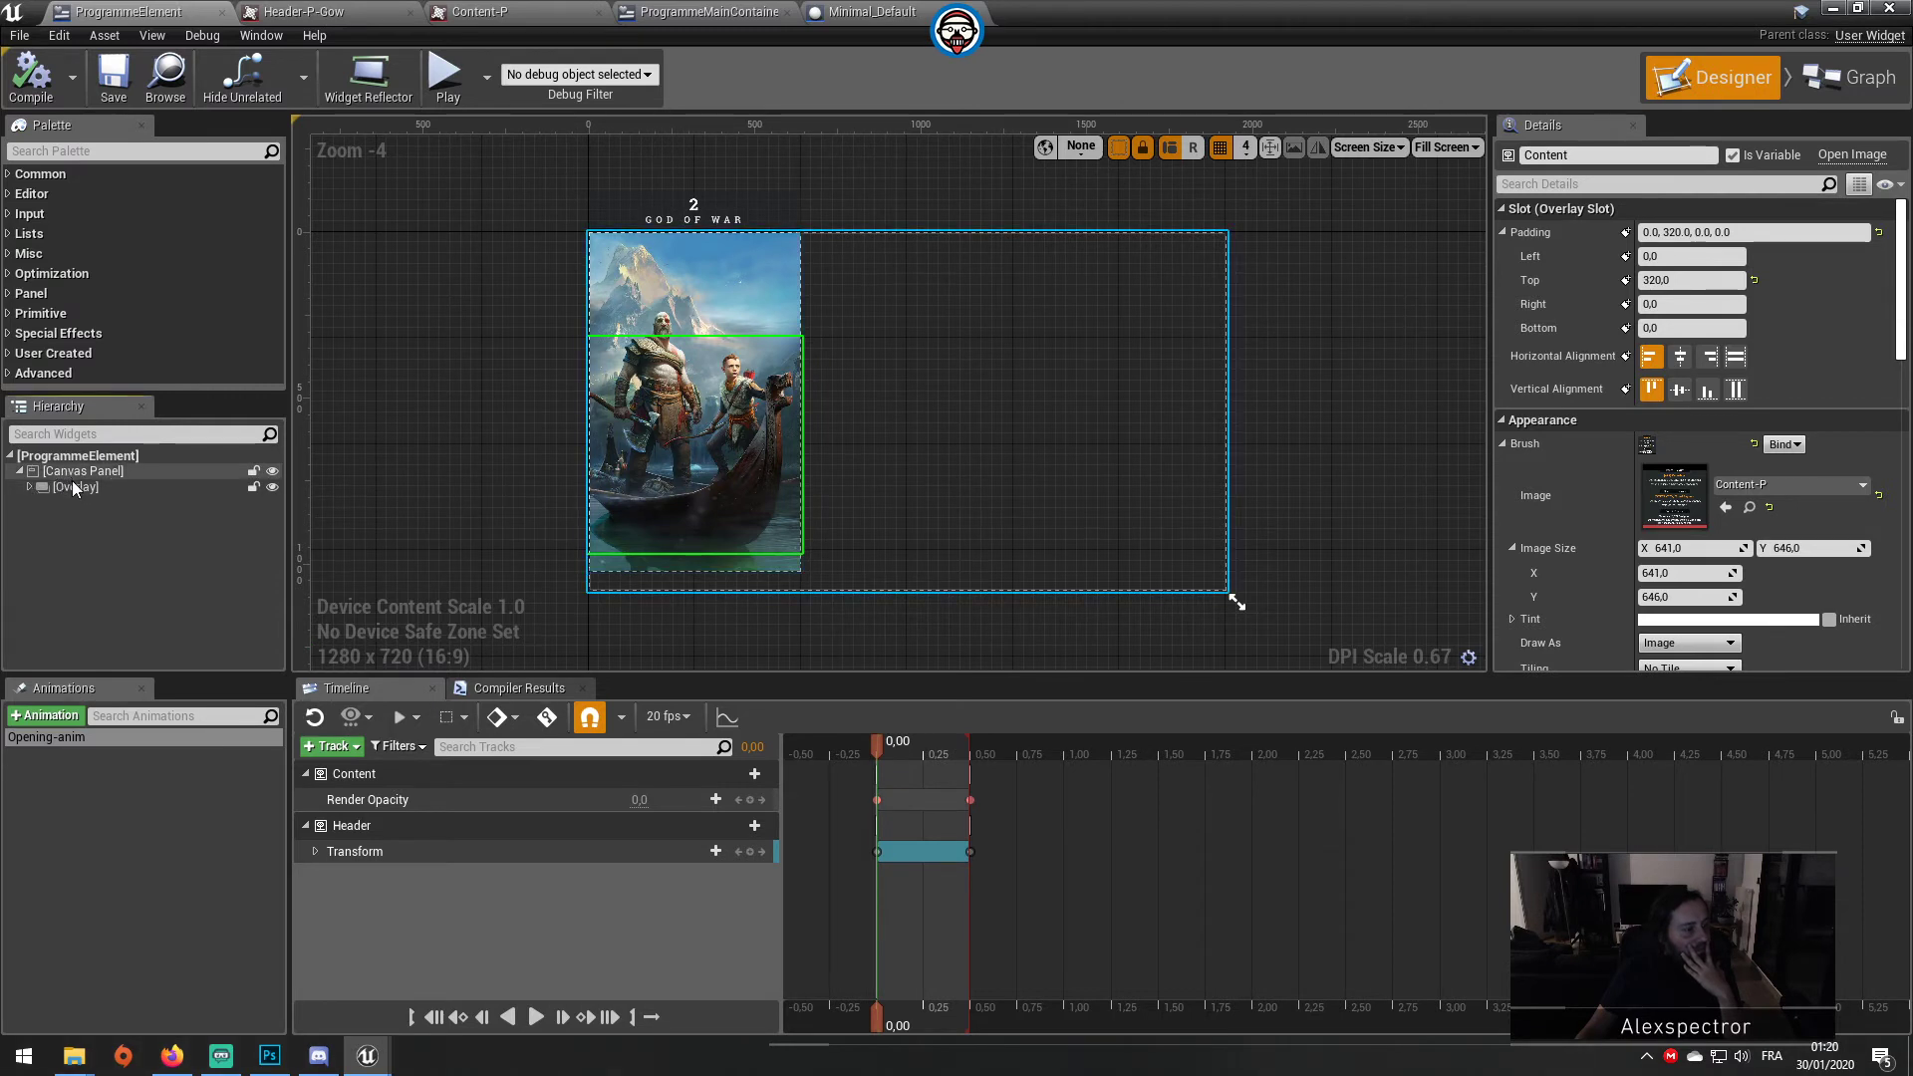
click(9, 492)
click(29, 487)
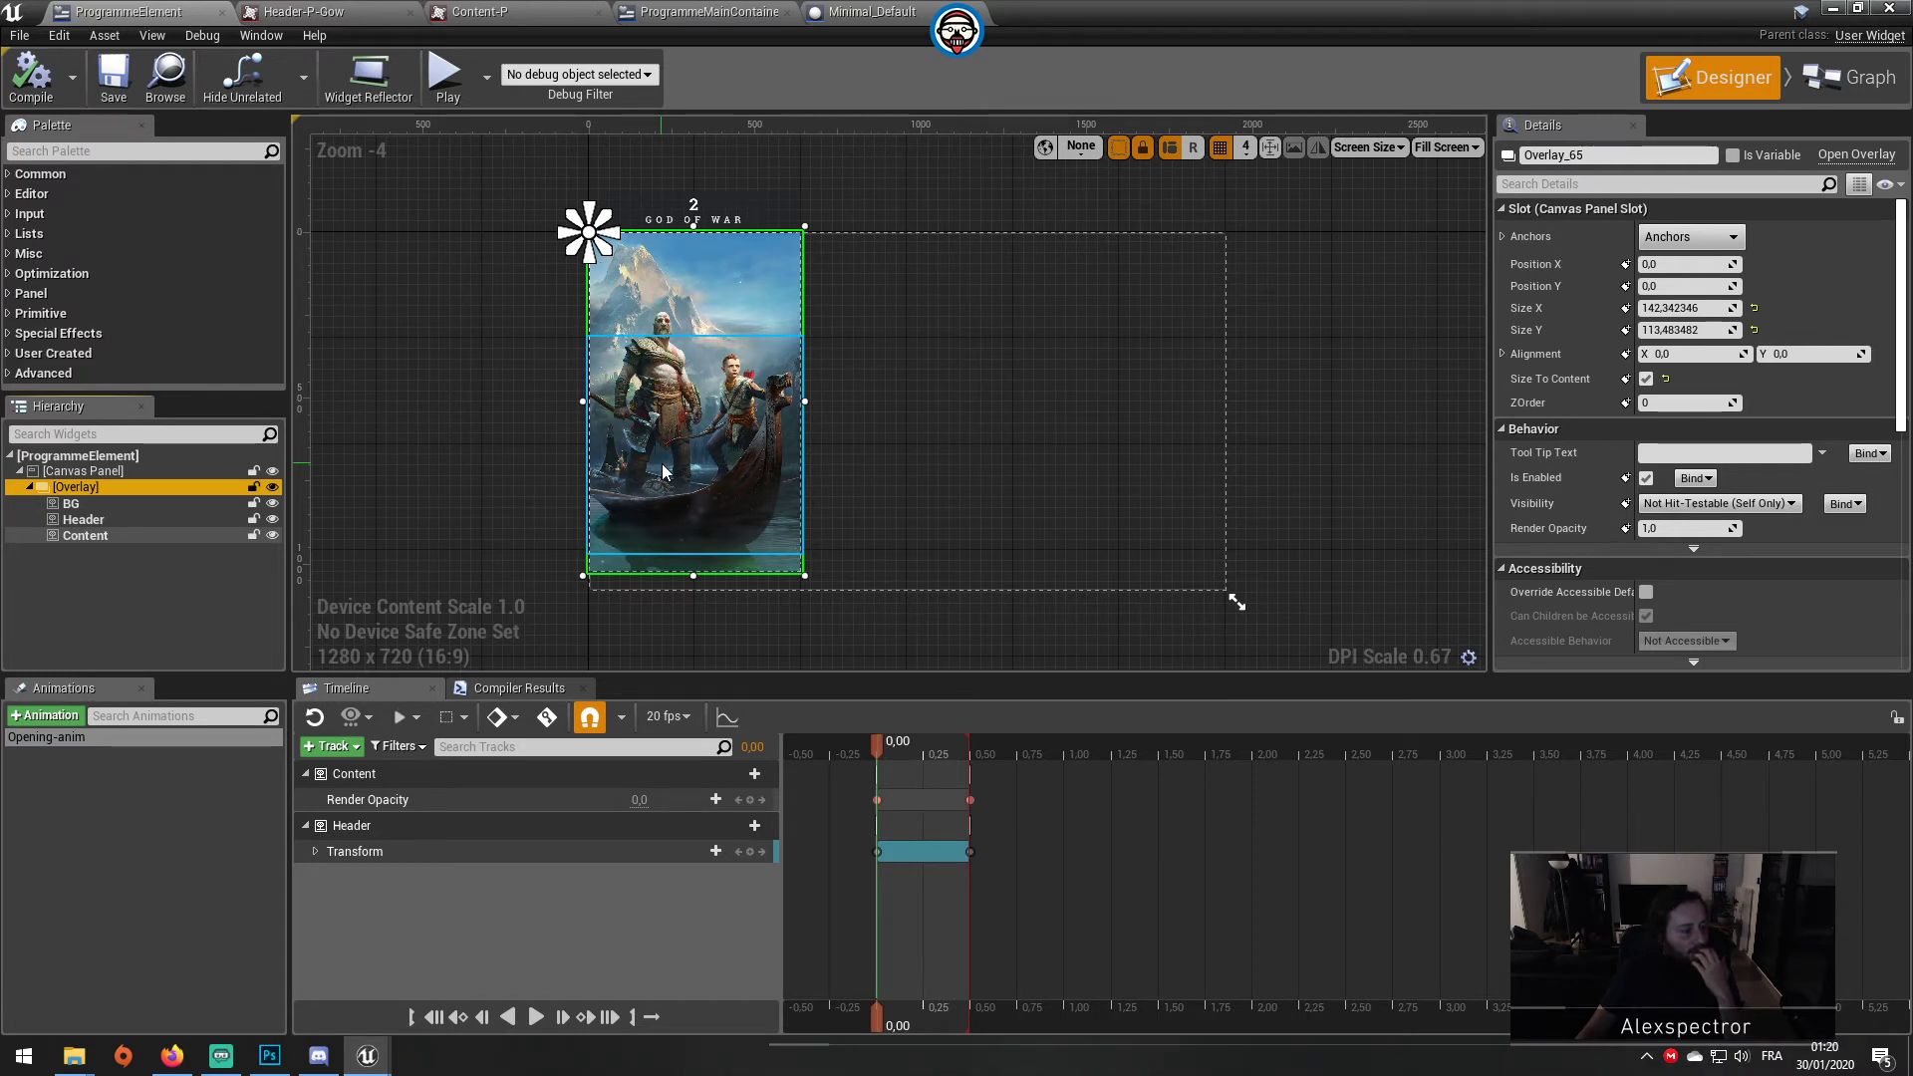
click(153, 500)
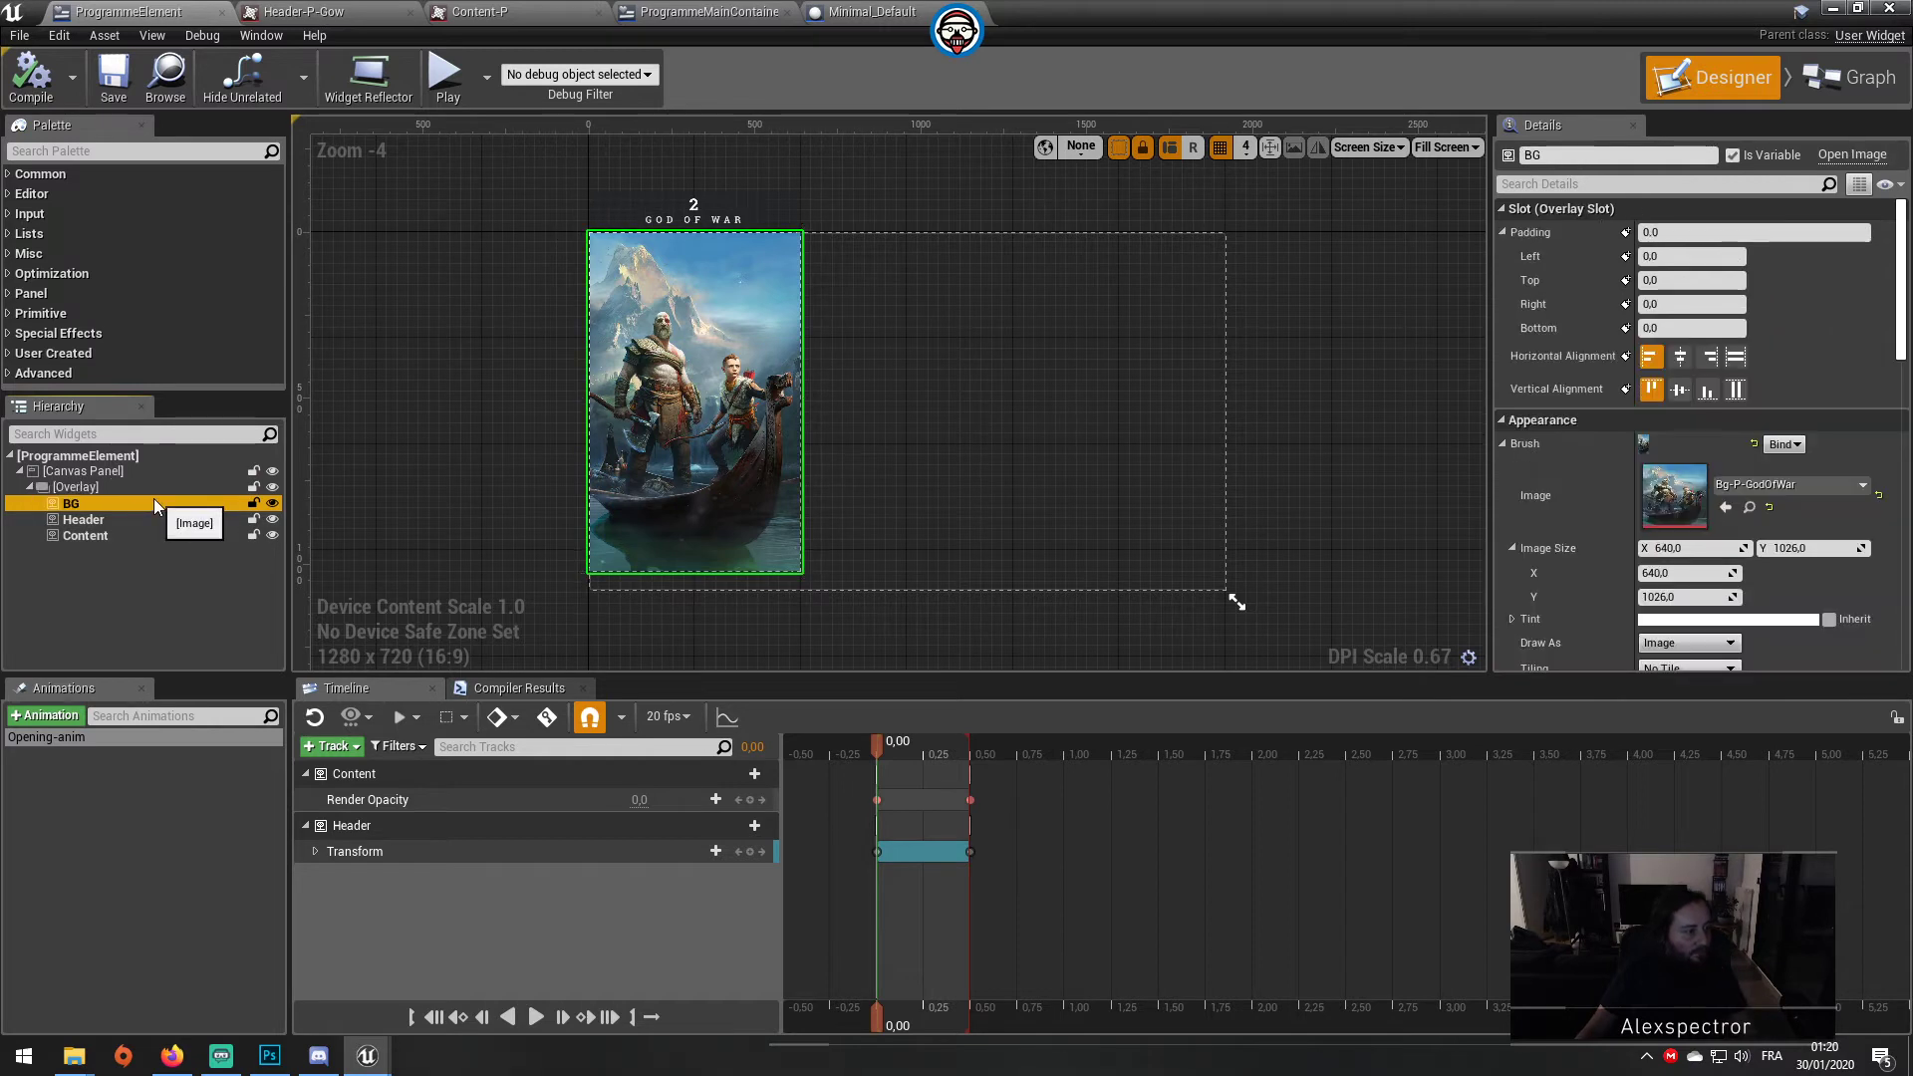
key(ctrl+d)
double_click(83, 552)
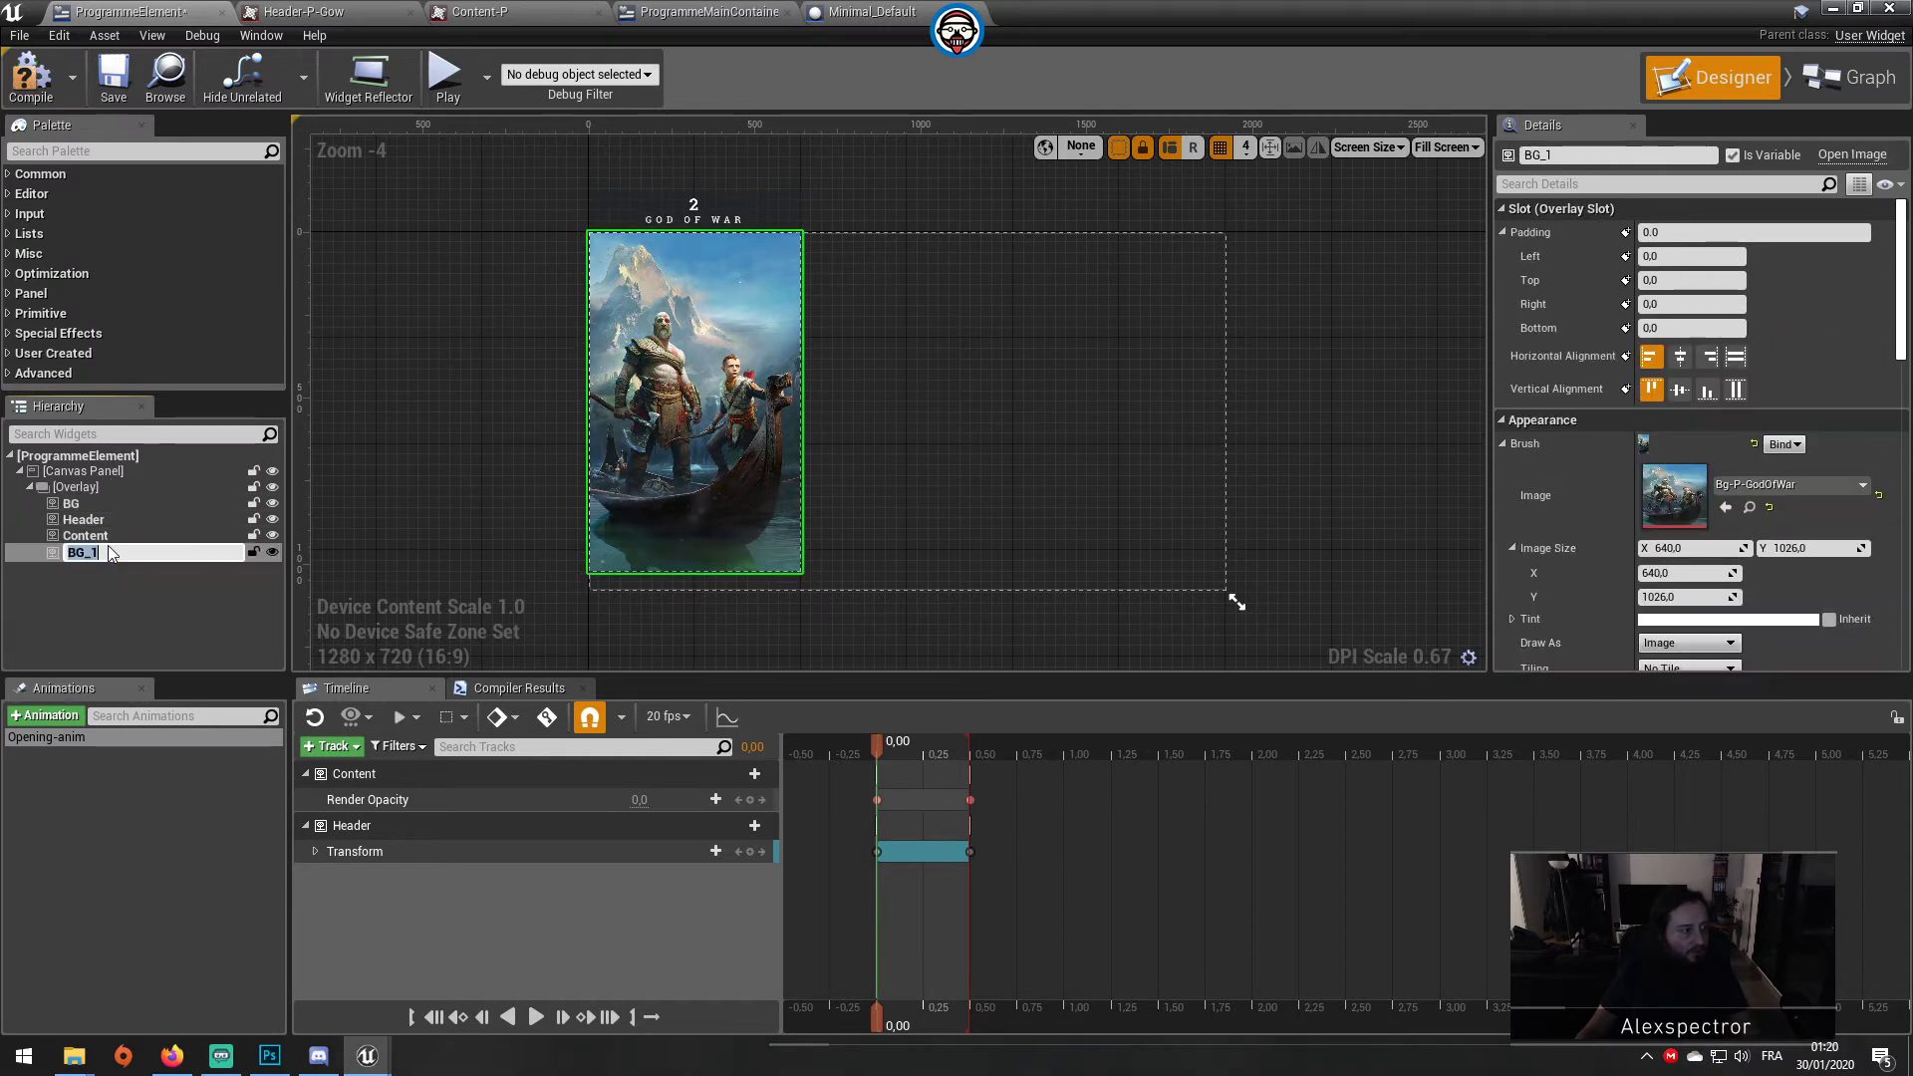
text(Hover)
key(Return)
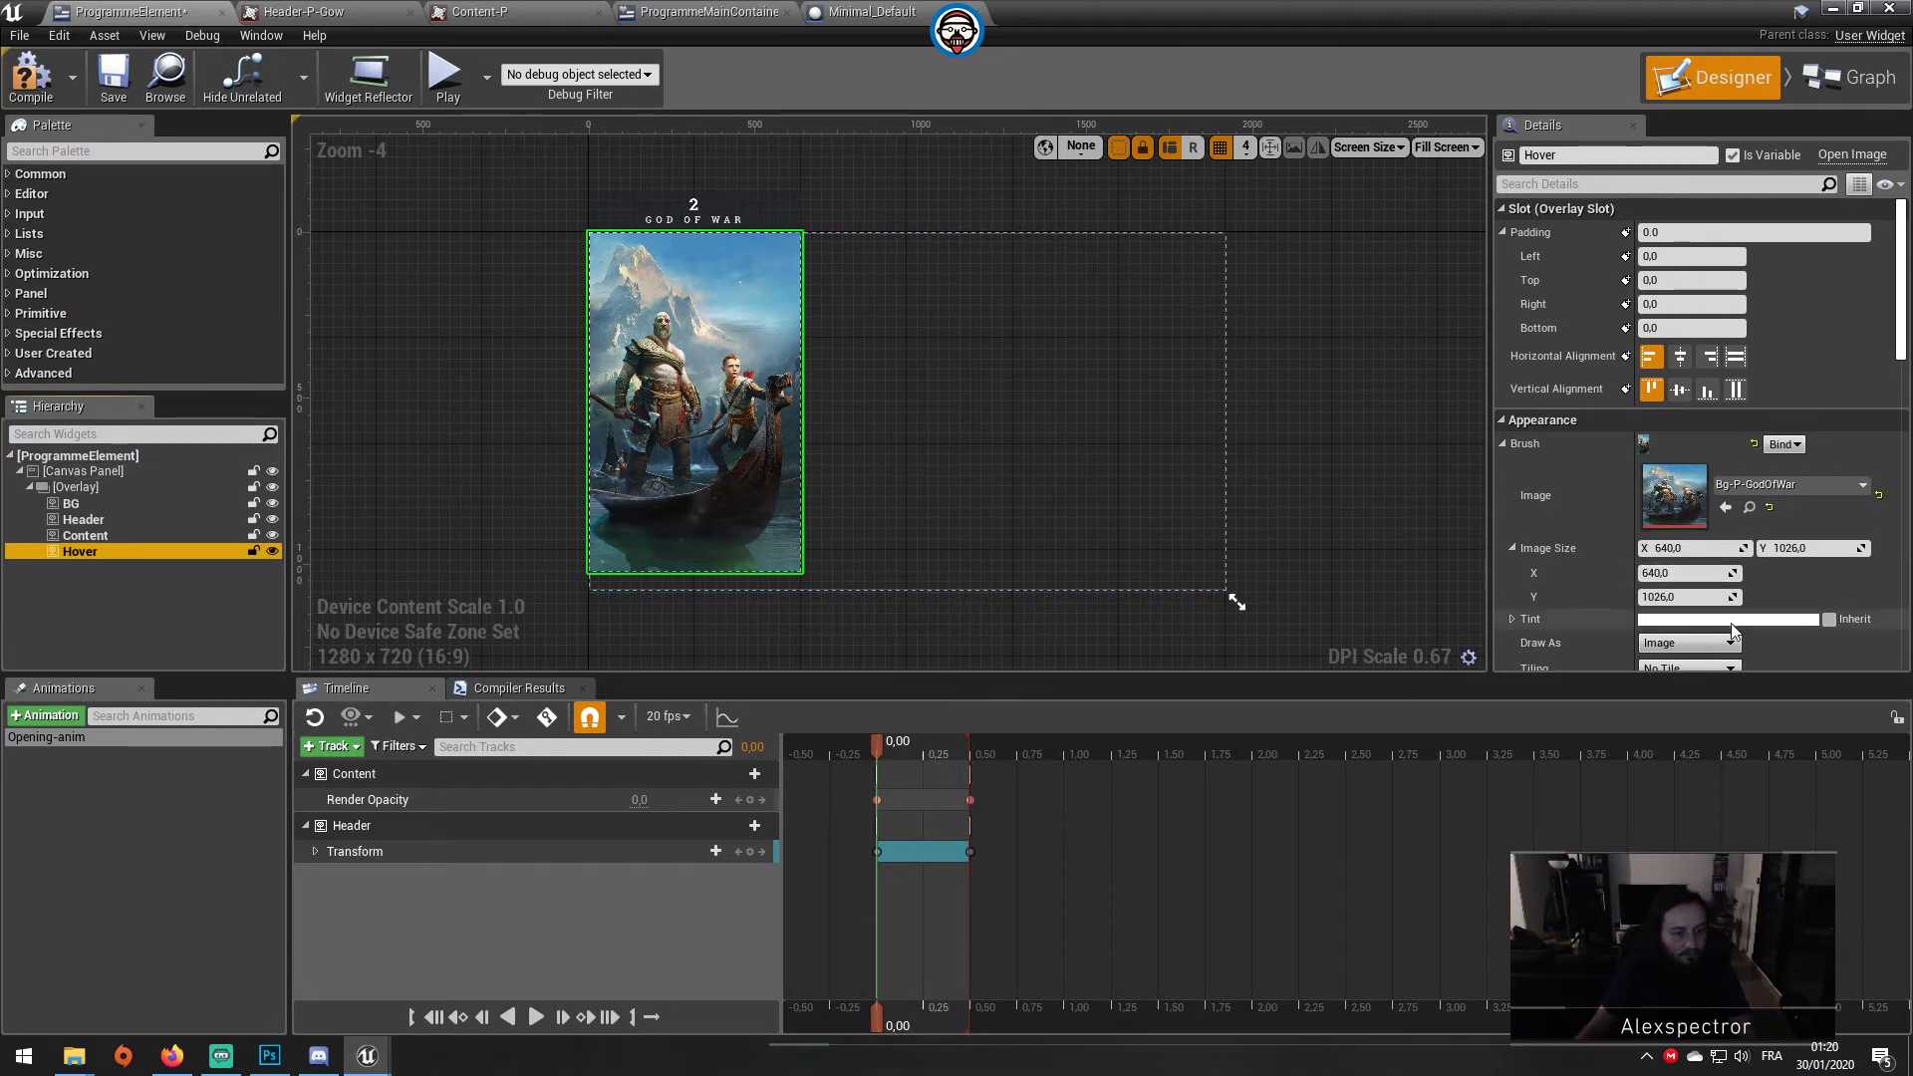
Step: Set Hover's Brush Image to None and its colour alpha to 0.2, then compile
scroll(1748, 607, down, 3)
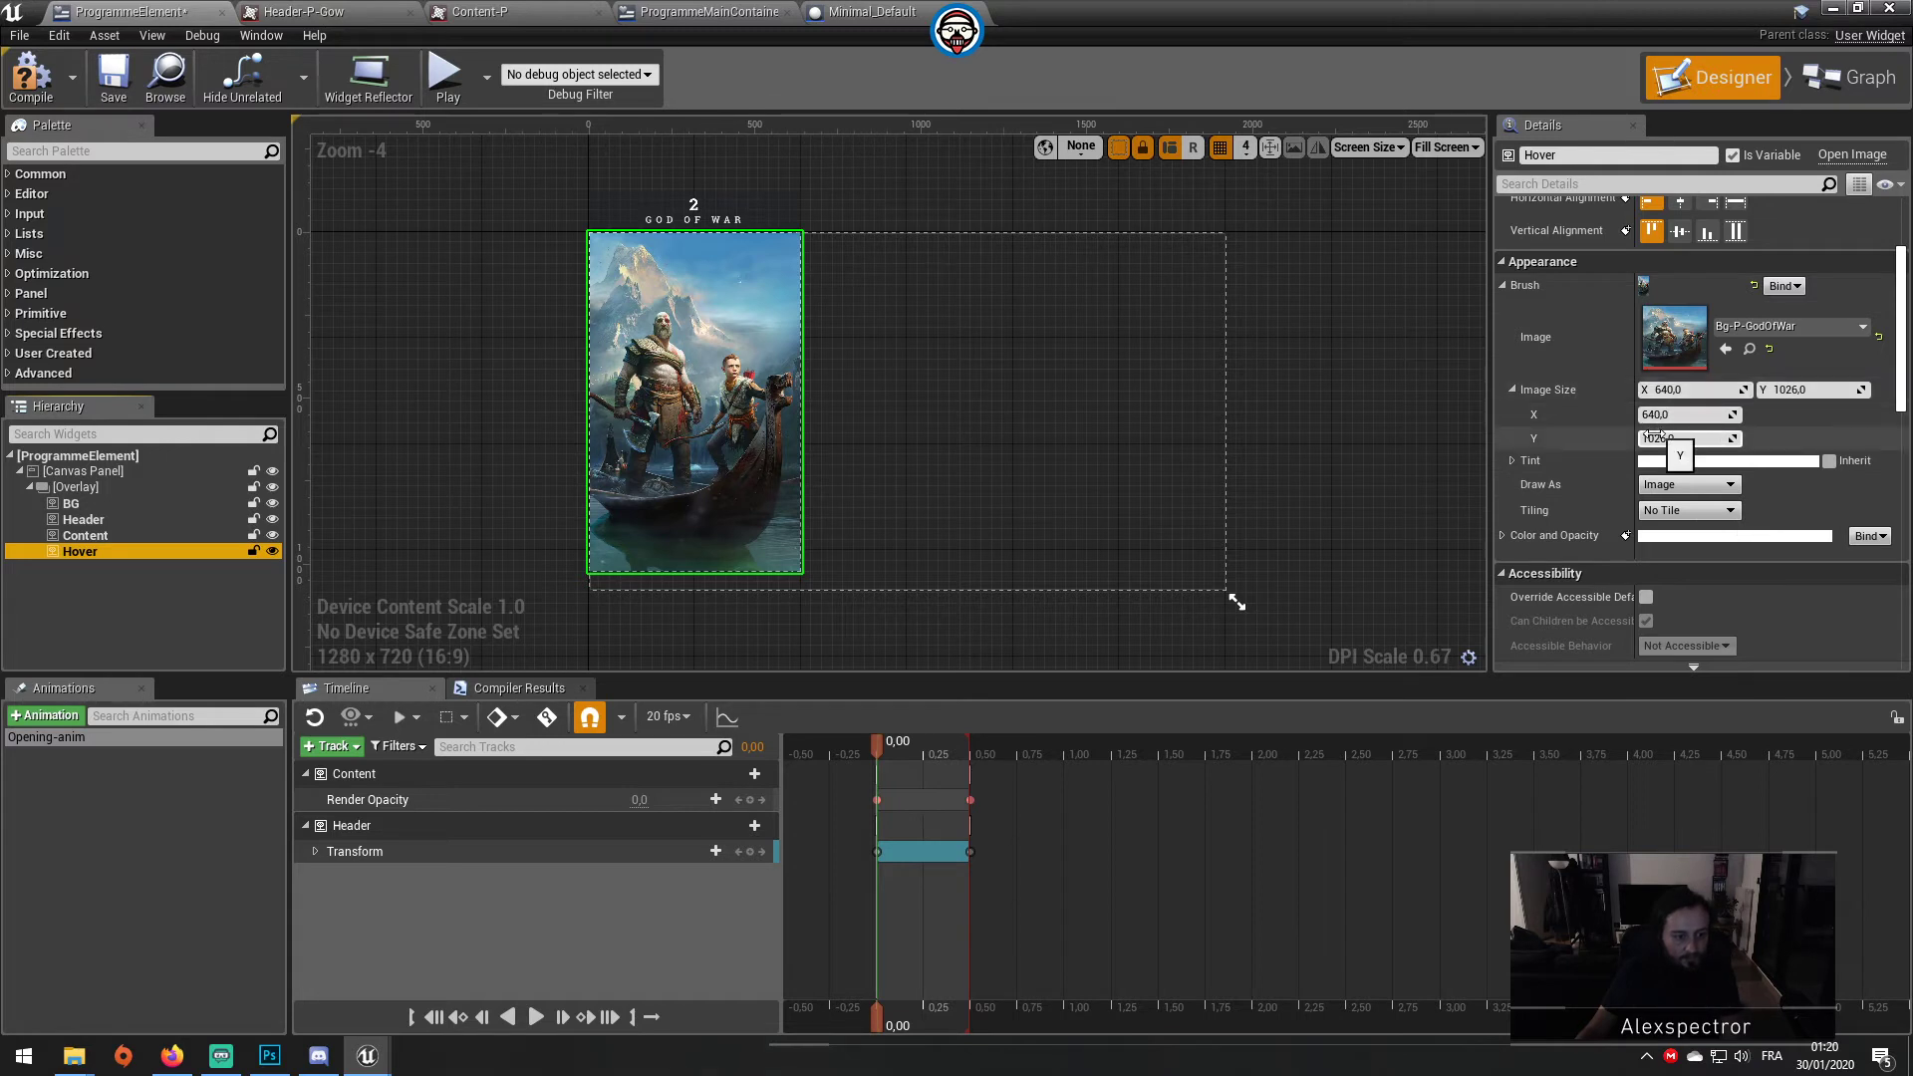
click(1770, 351)
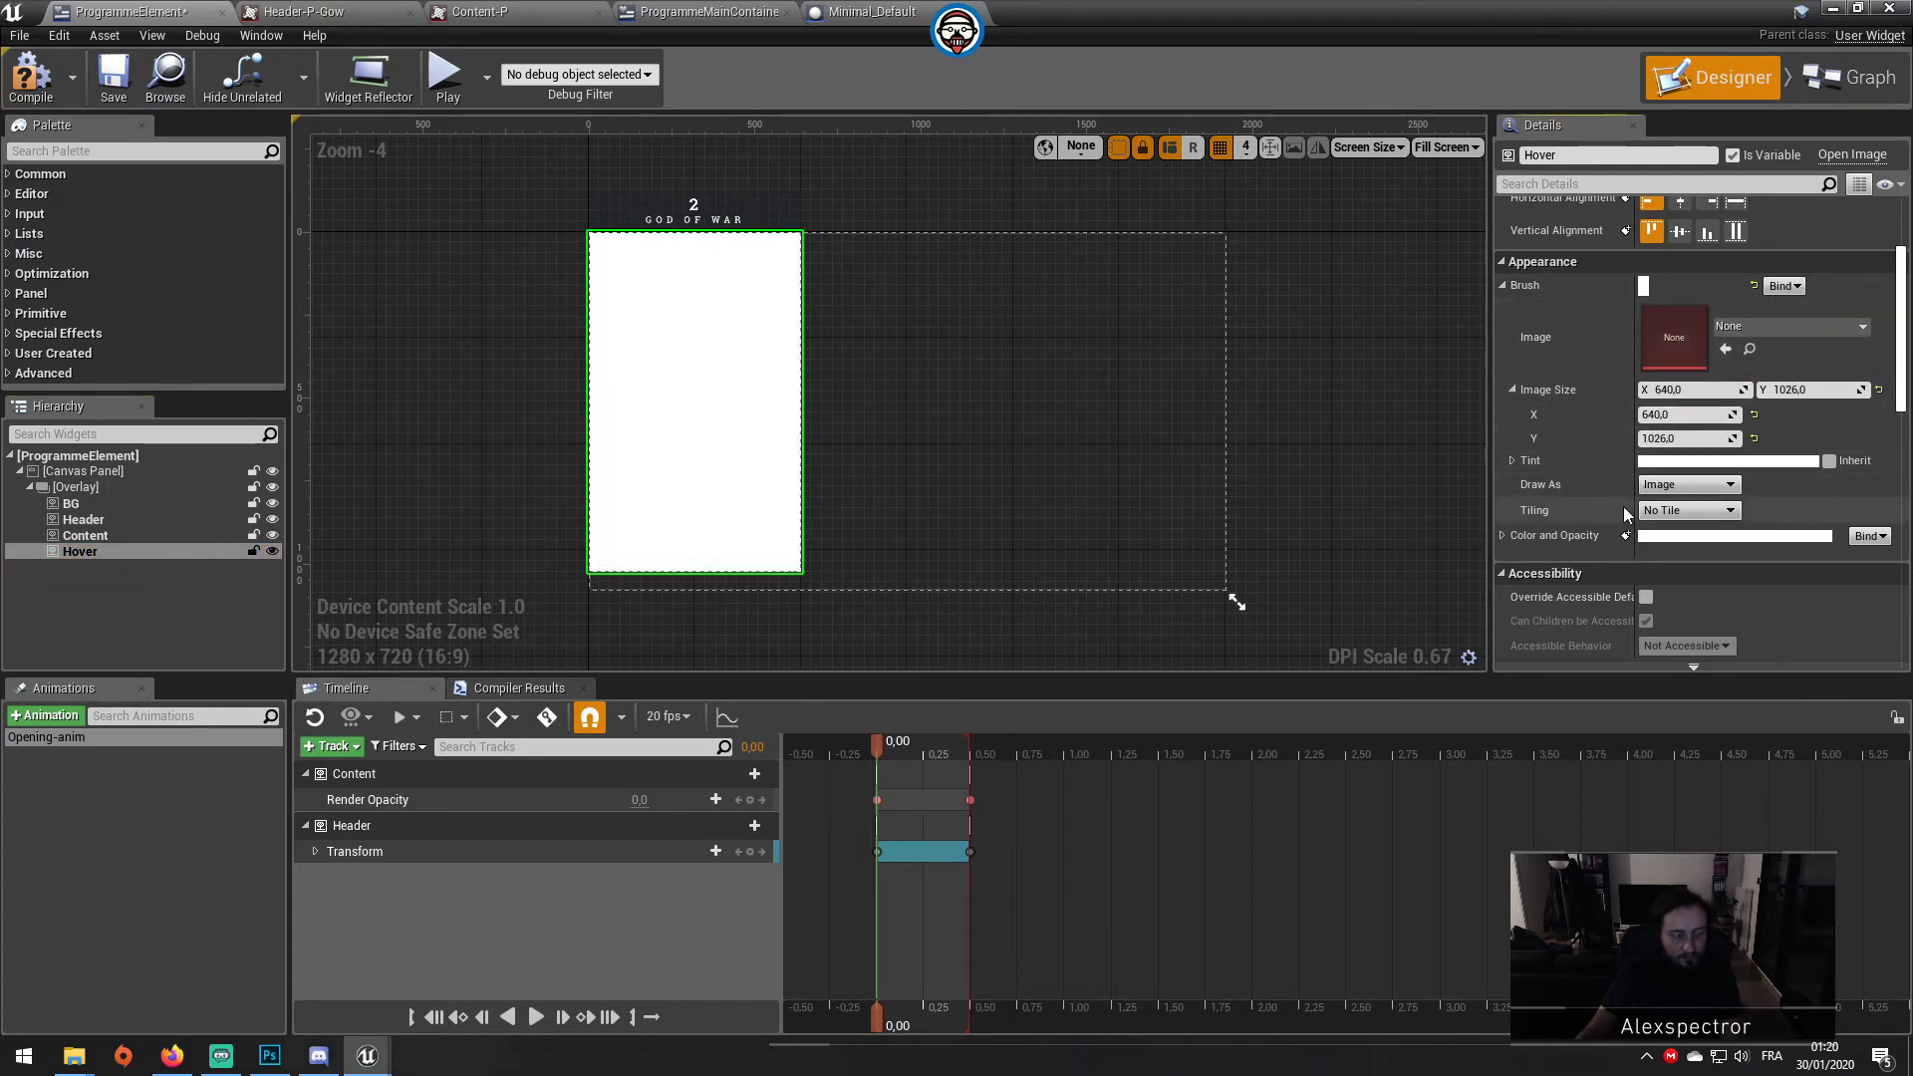
click(1505, 536)
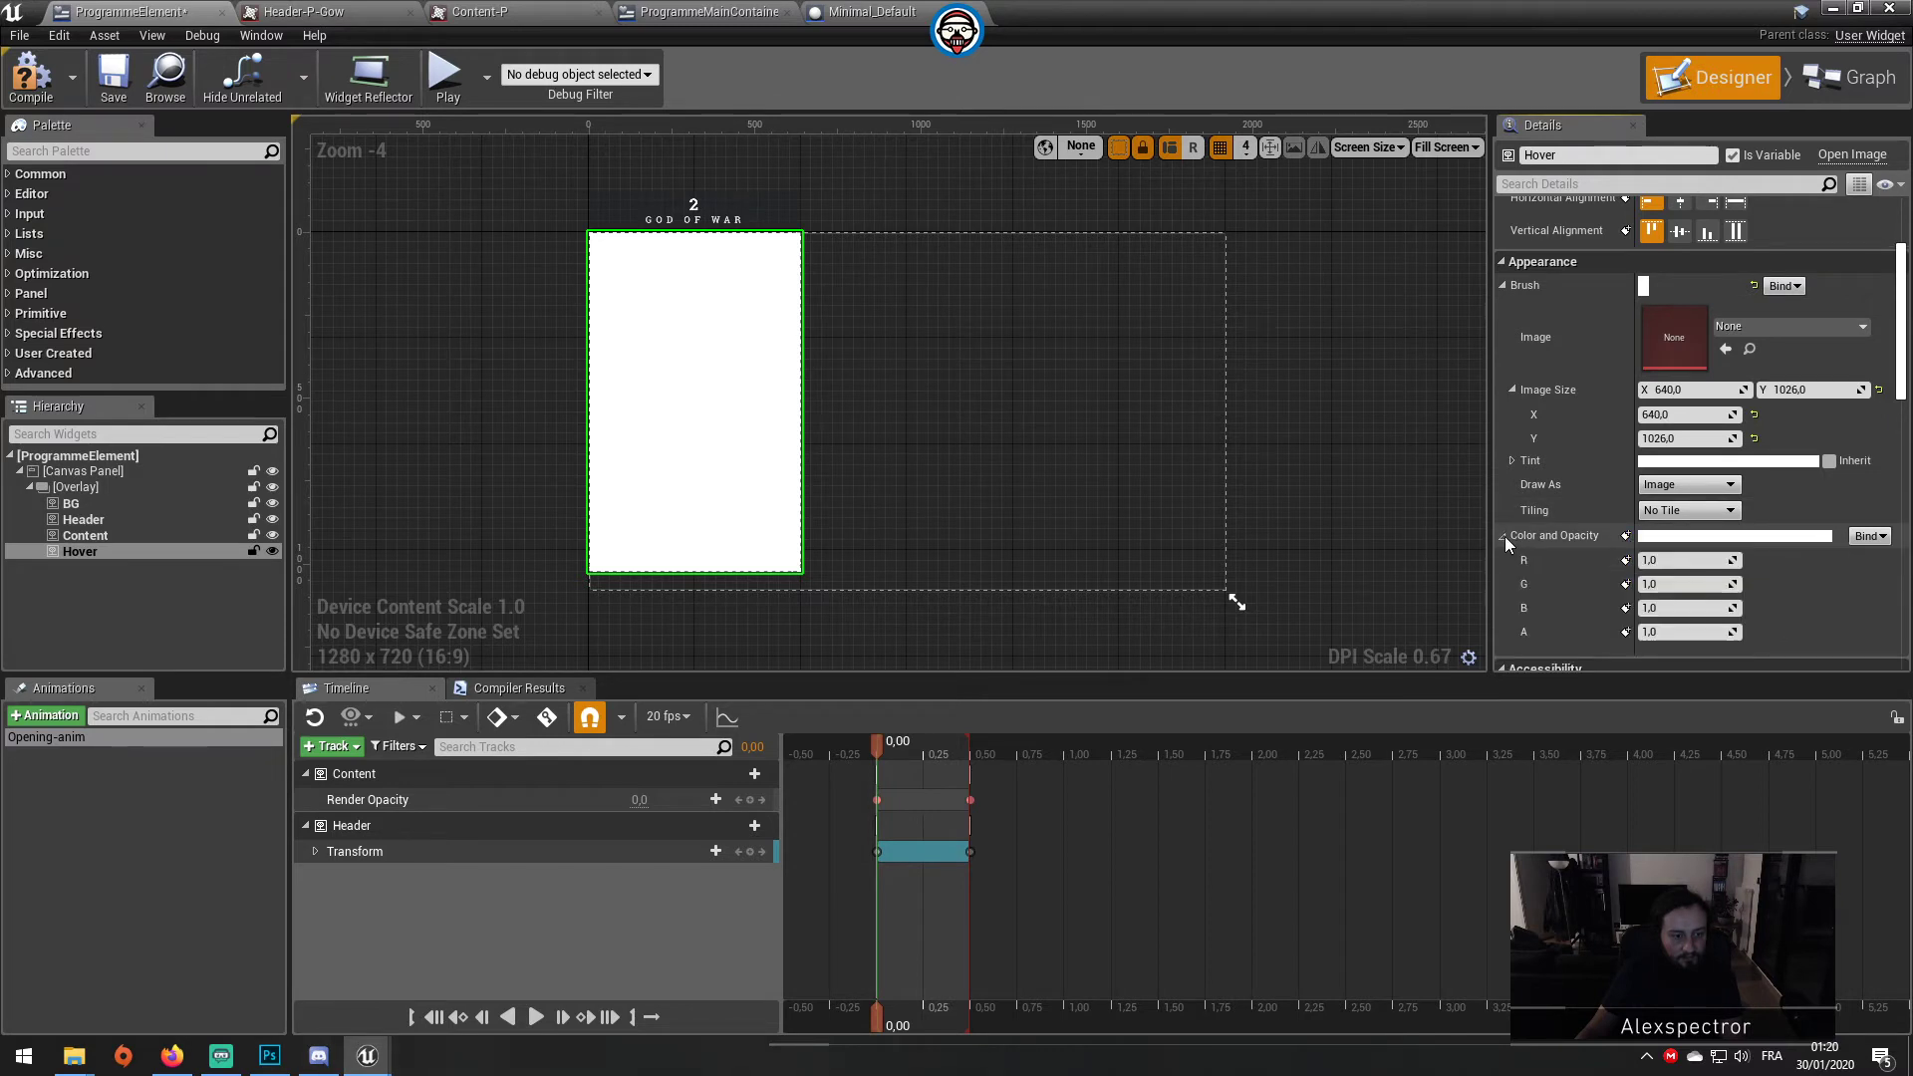
click(1666, 633)
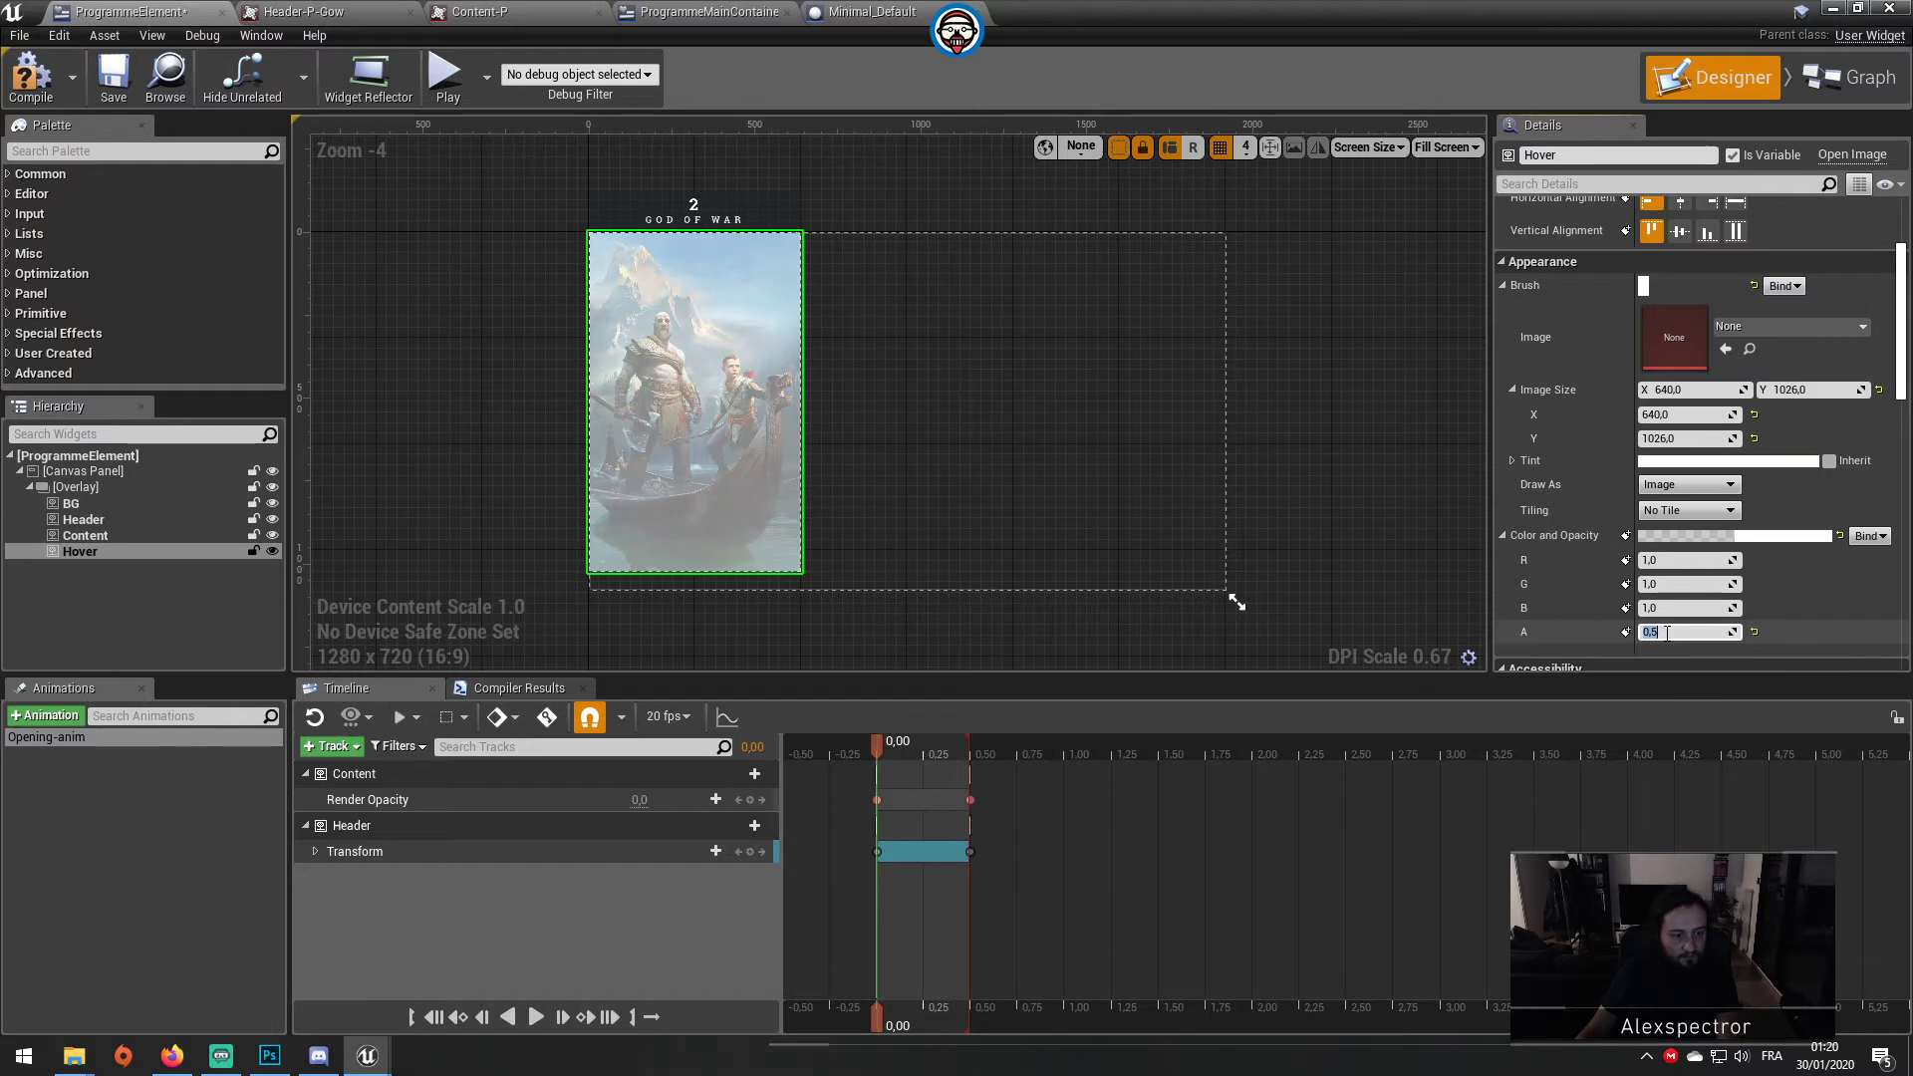
key(Return)
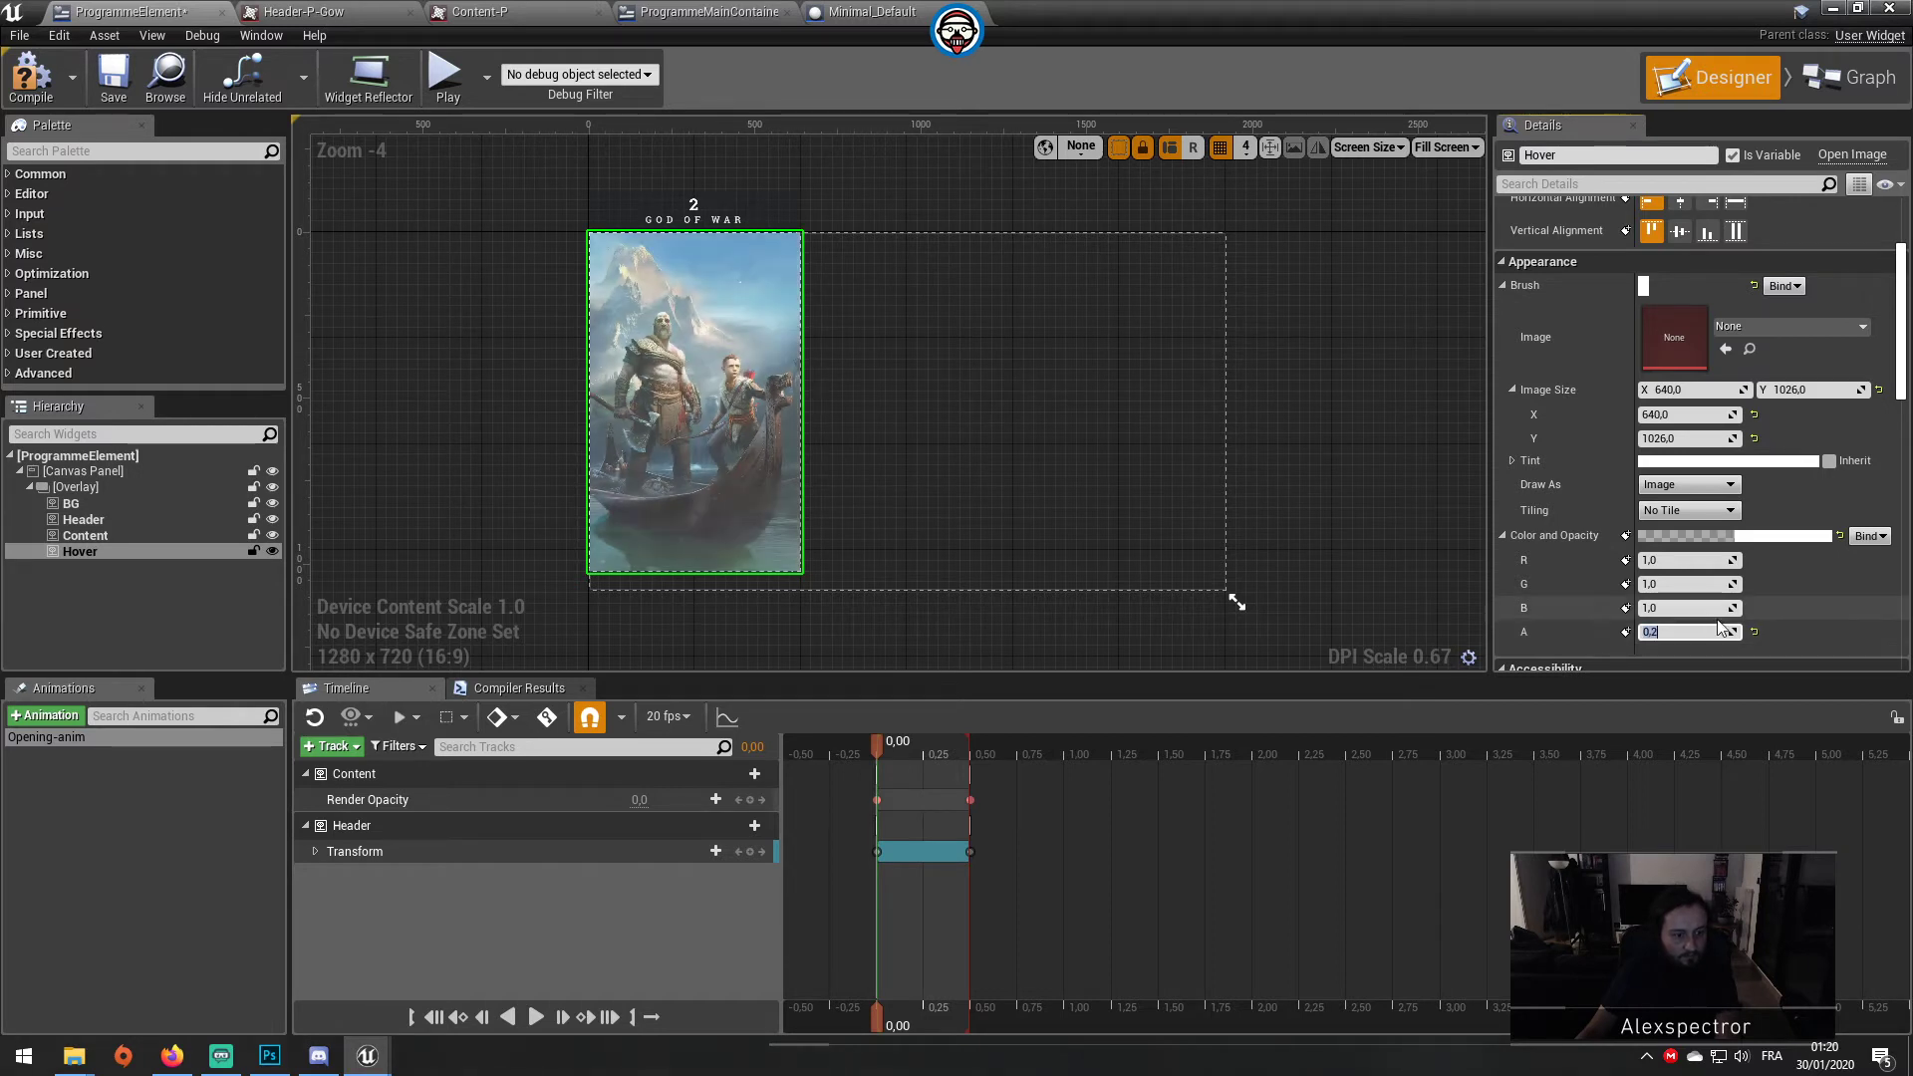
click(33, 80)
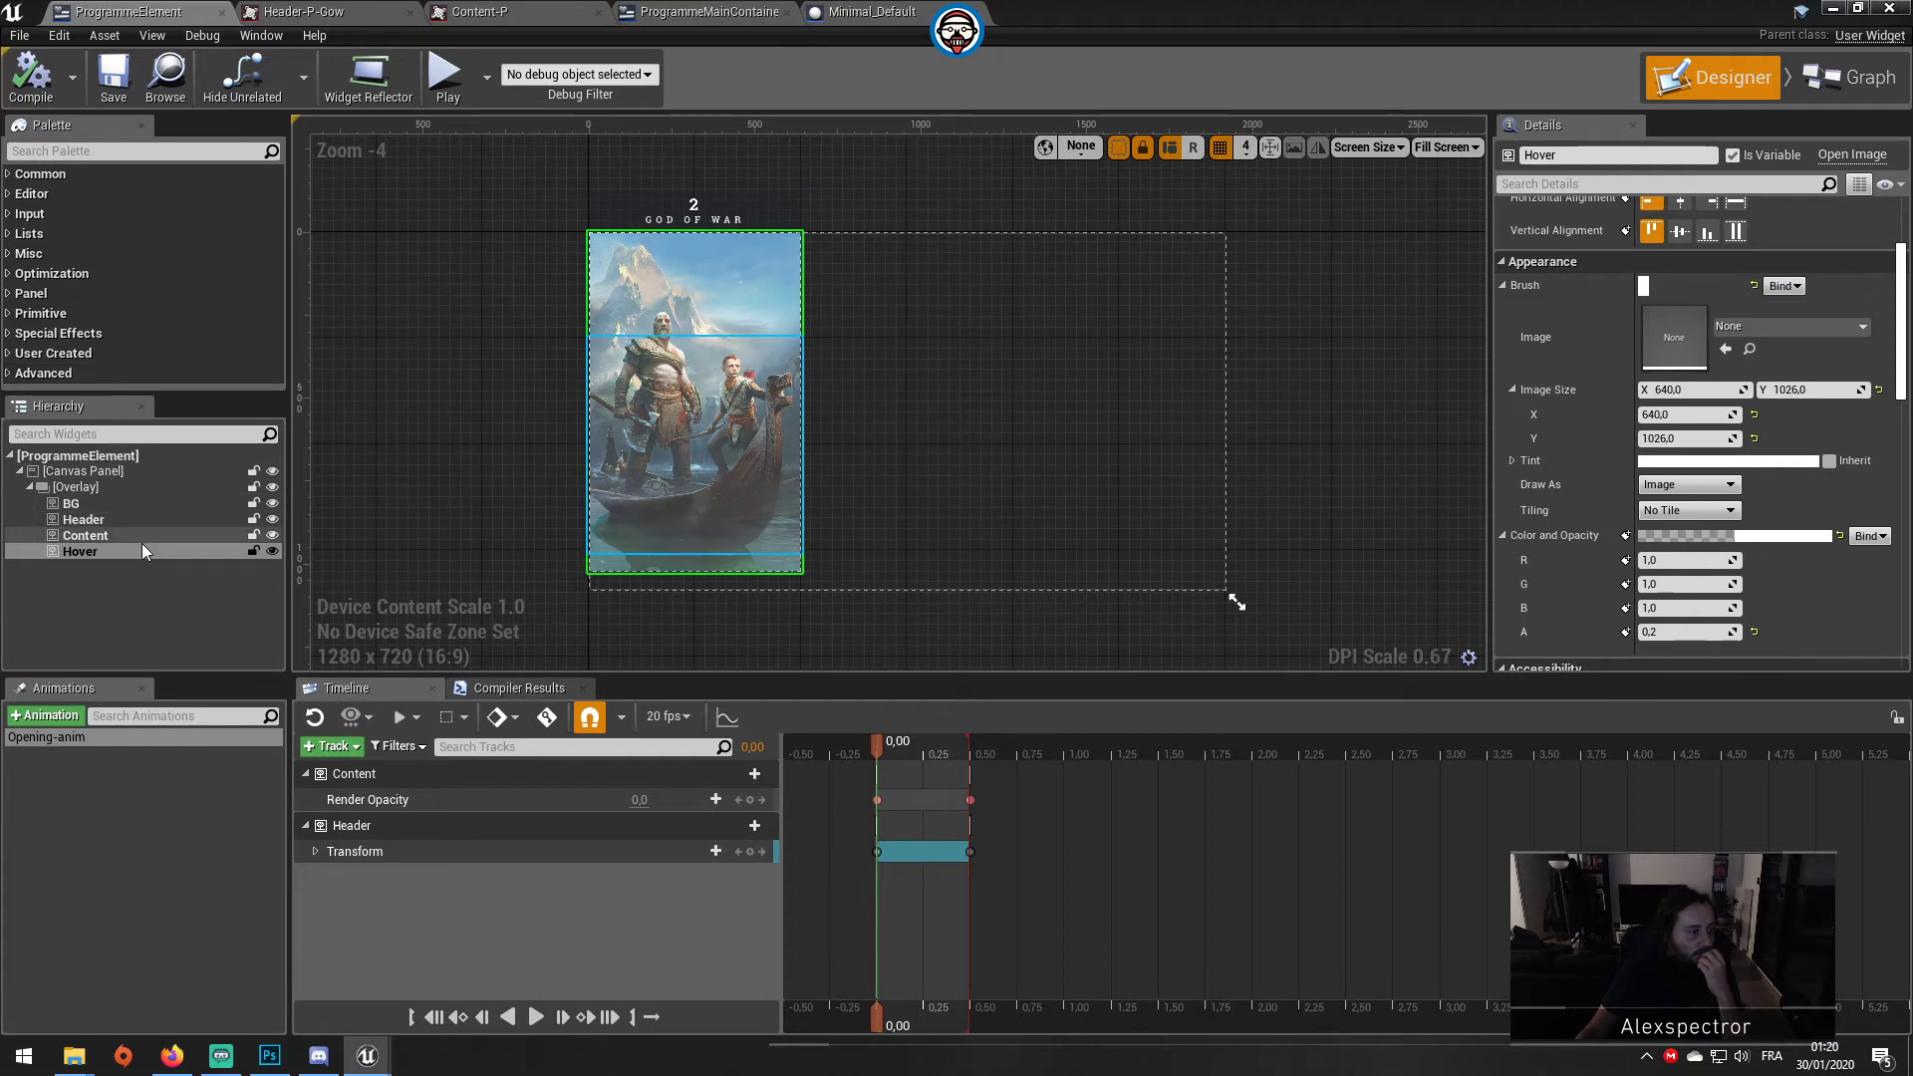
Step: Move Hover directly after BG in the Hierarchy, save, and check it in the Graph view
drag(136, 544, 111, 511)
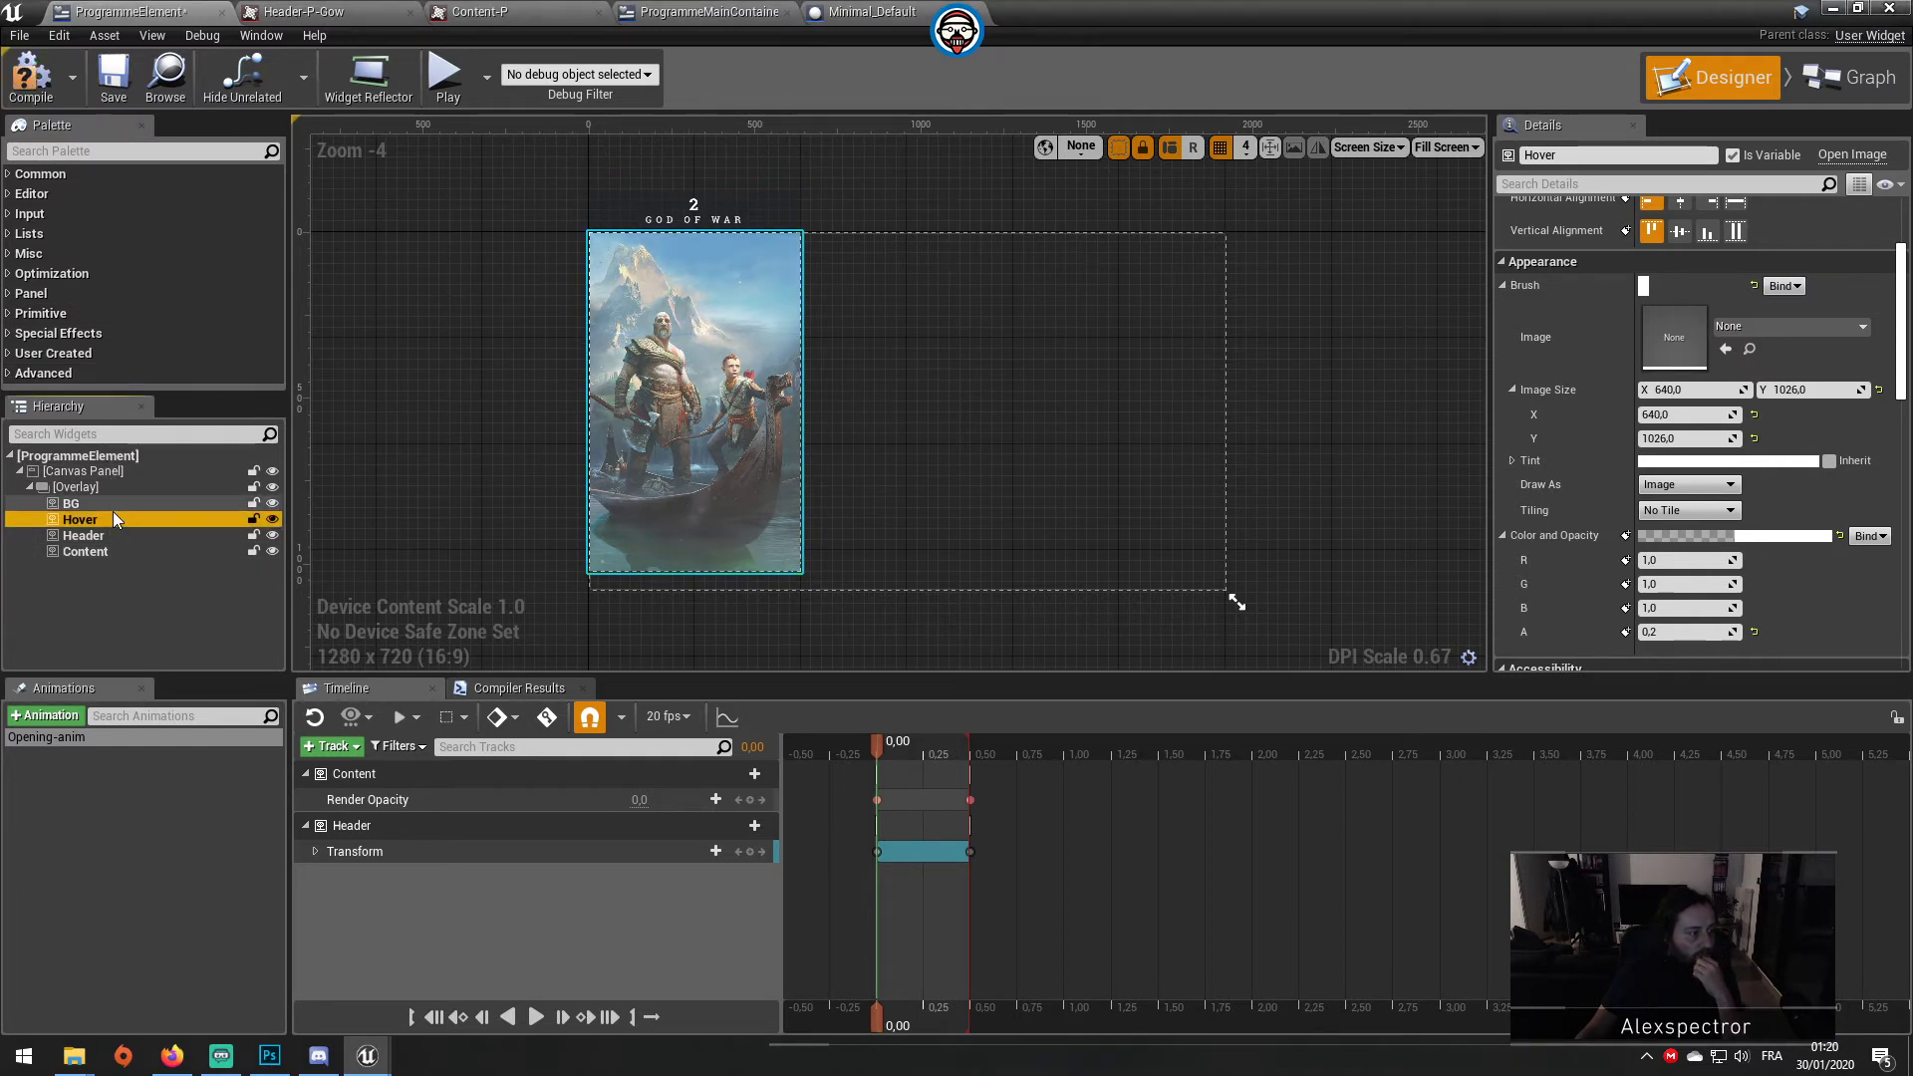
click(112, 79)
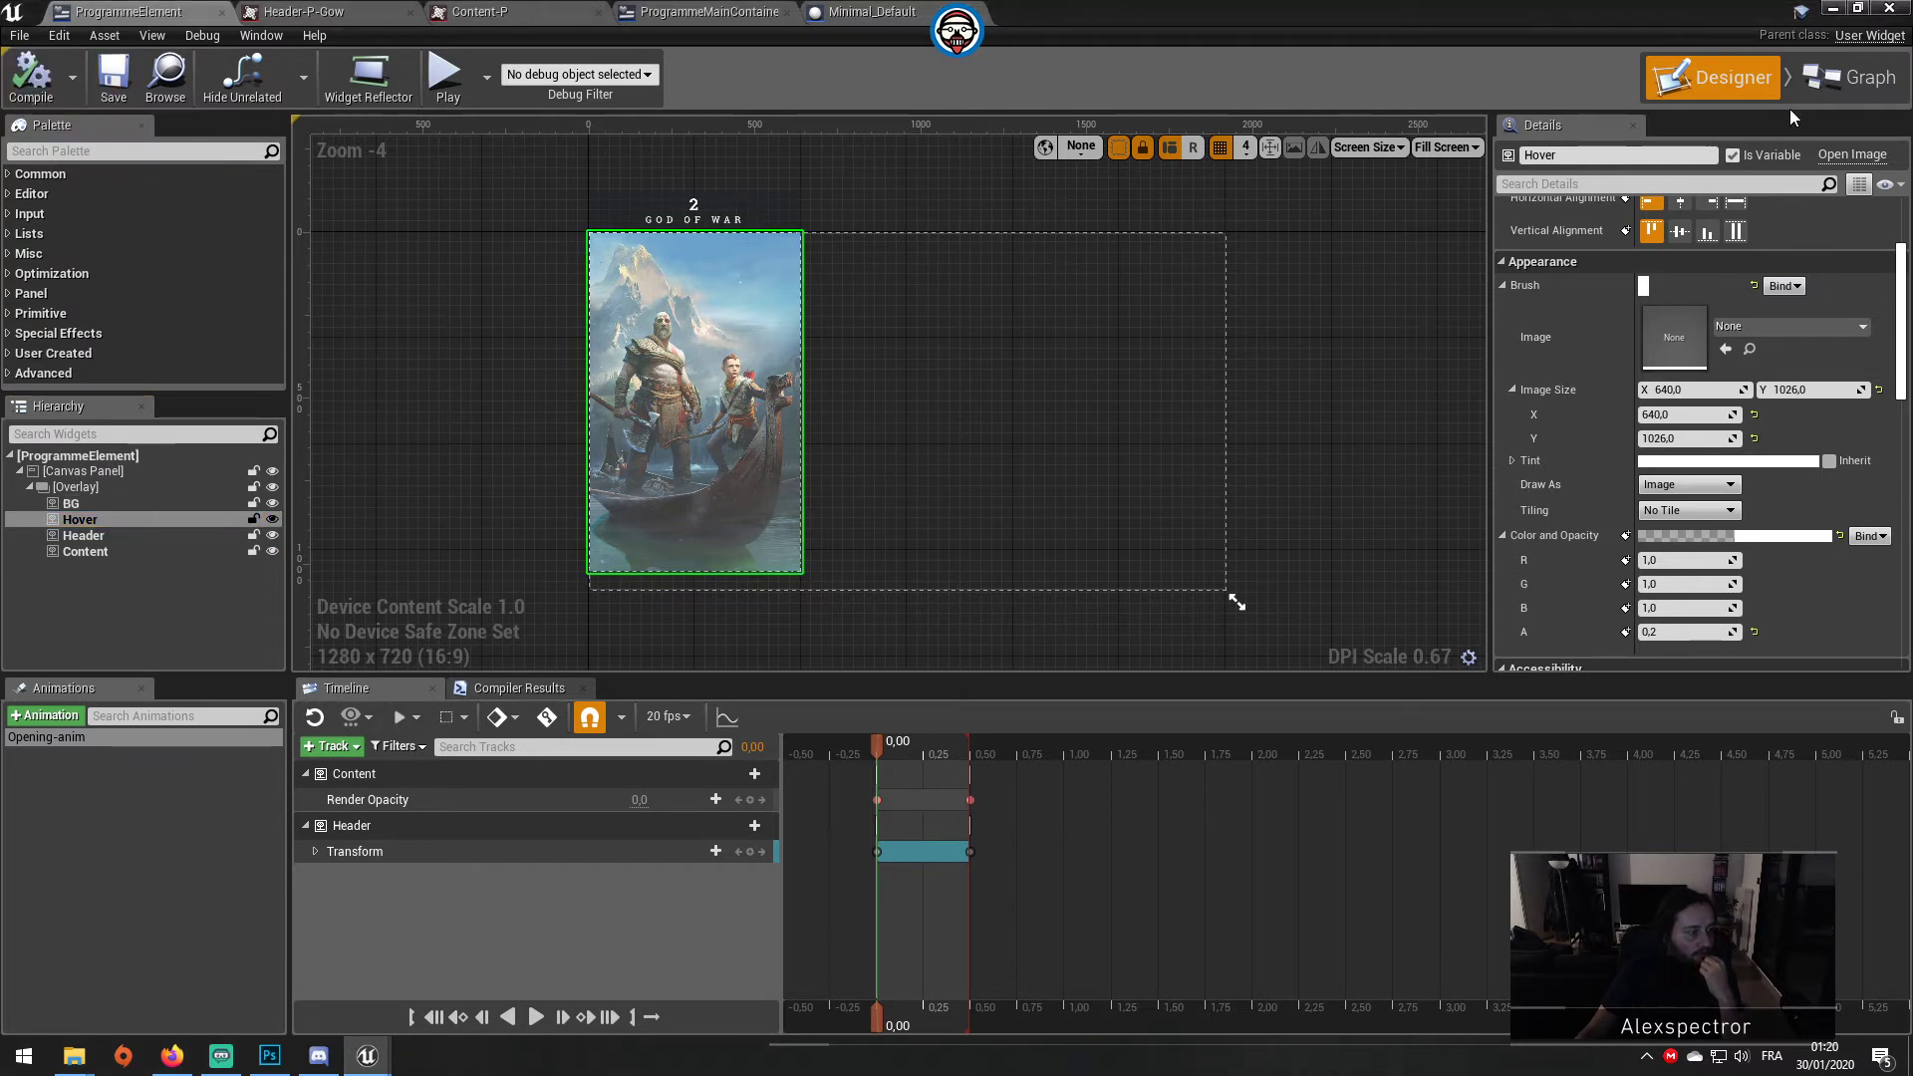
click(496, 411)
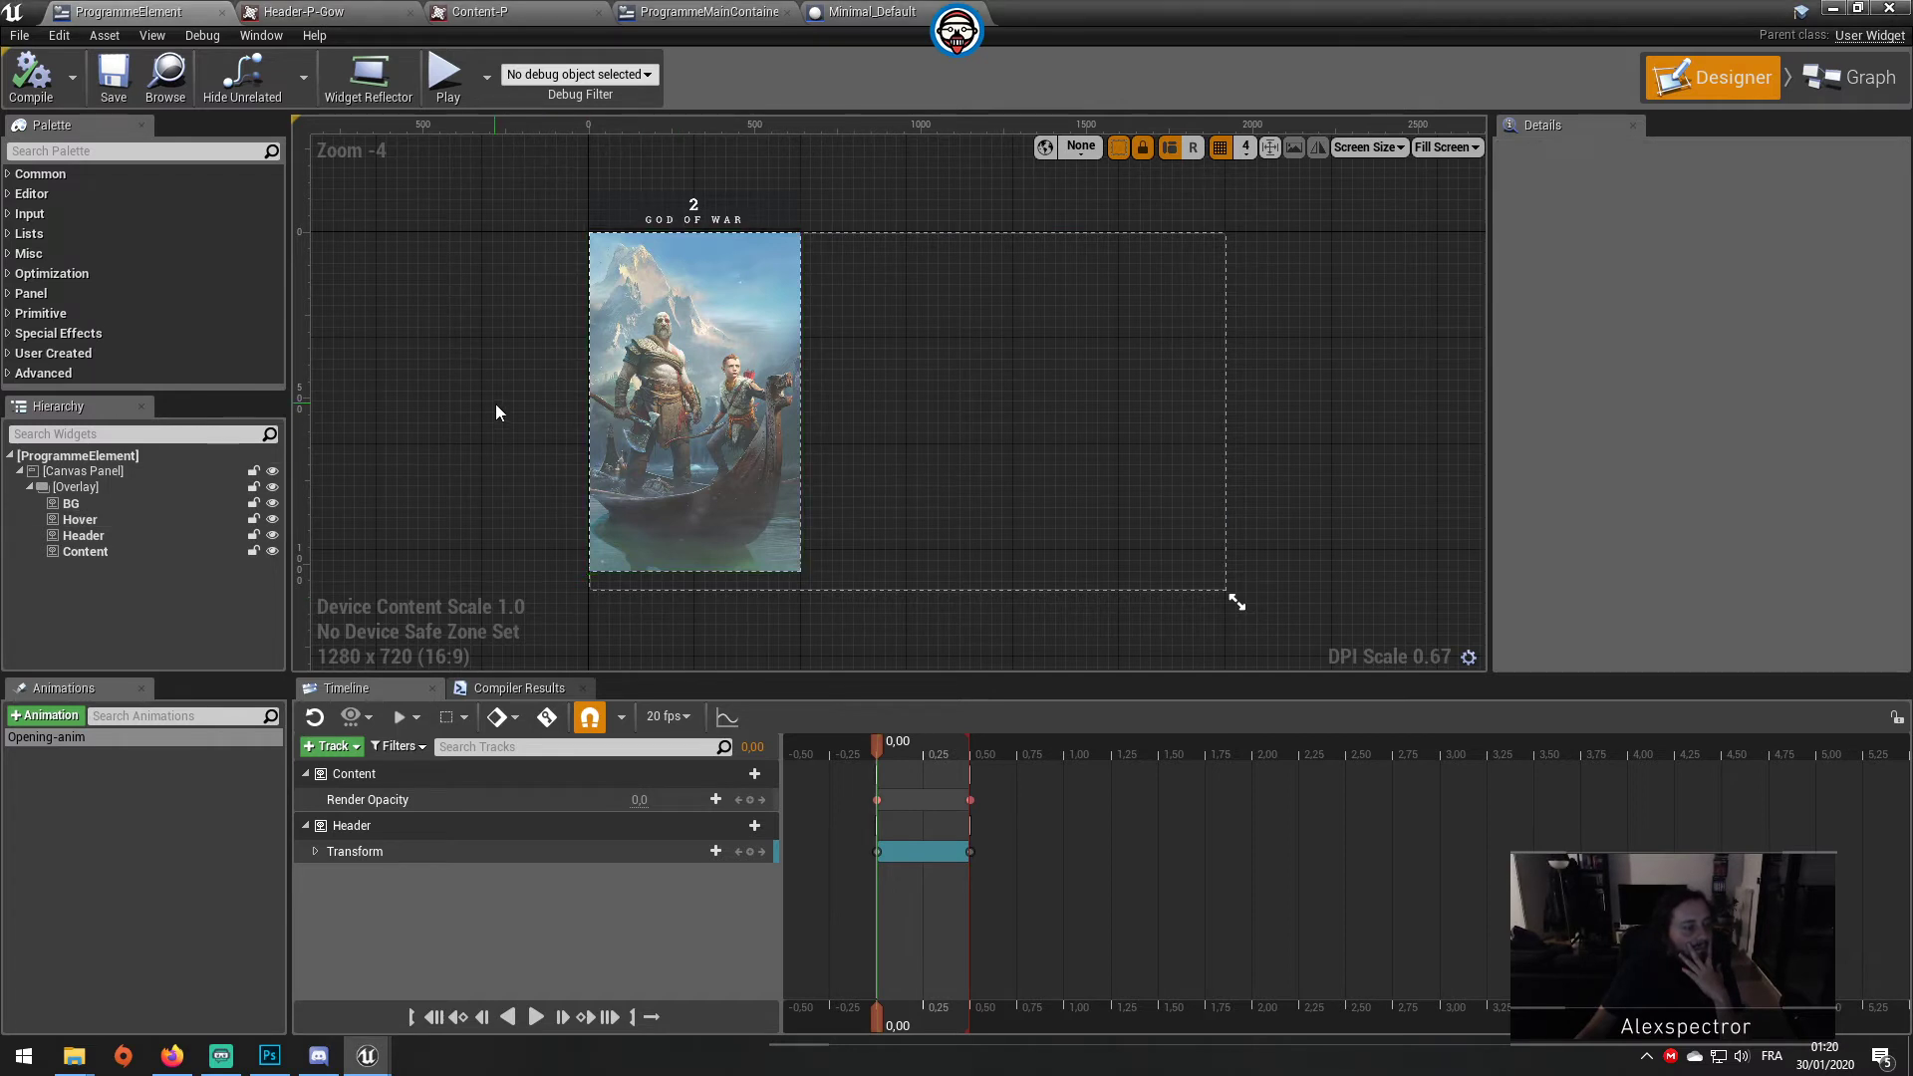
click(691, 283)
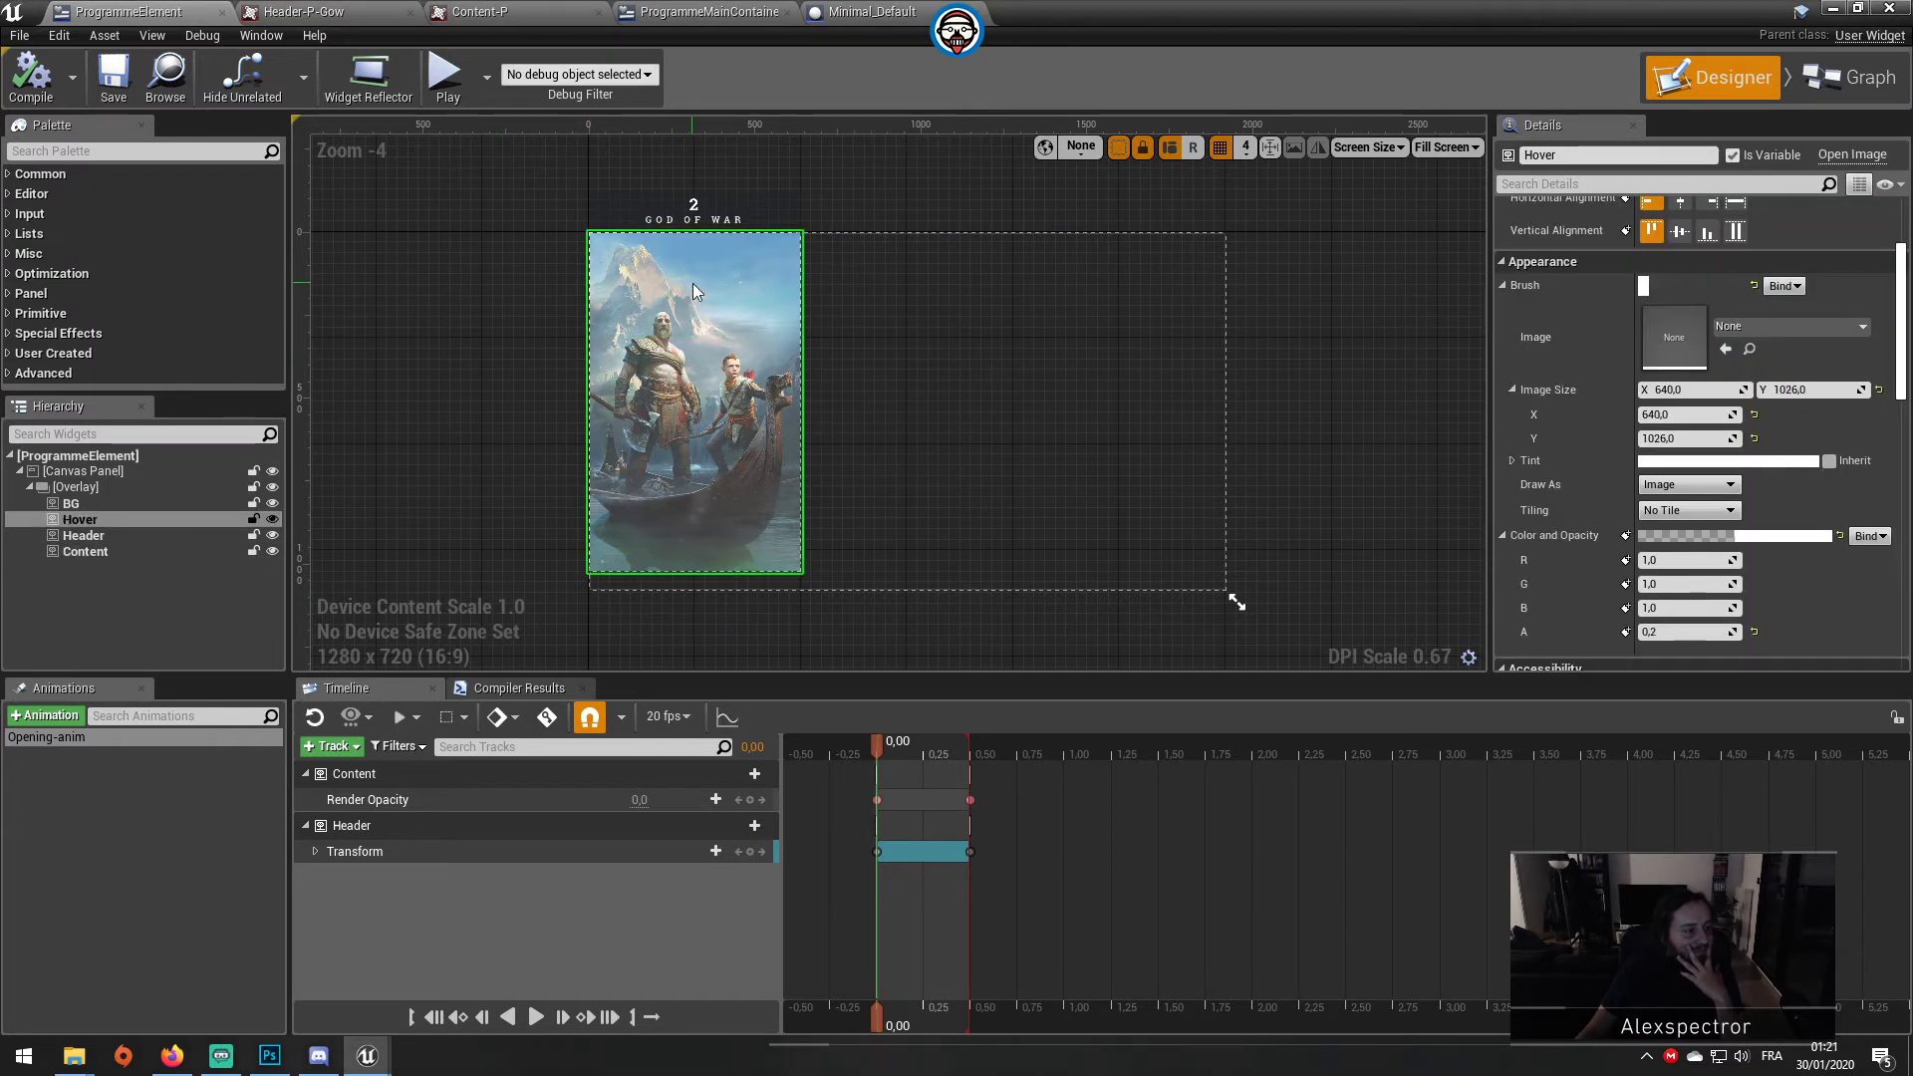
click(1859, 92)
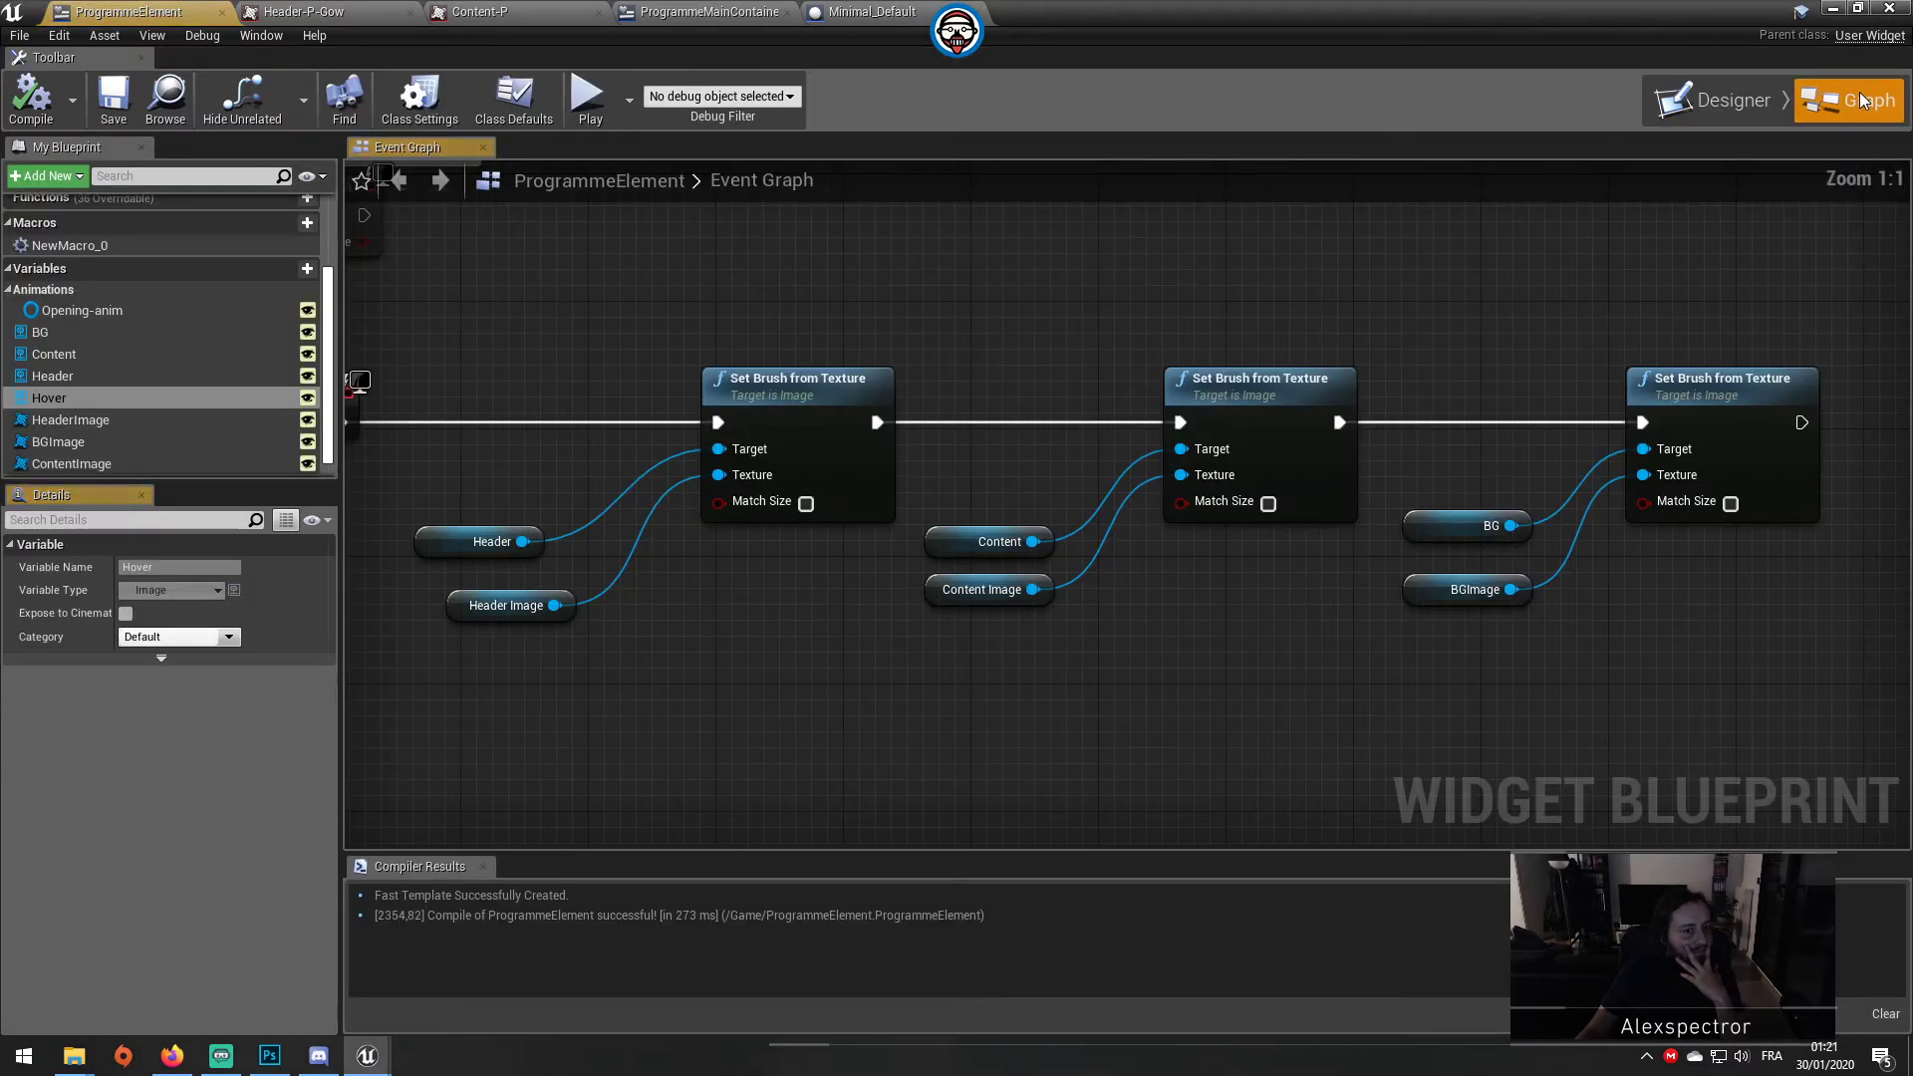
scroll(1110, 411, down, 2)
scroll(897, 399, down, 3)
scroll(937, 419, up, 3)
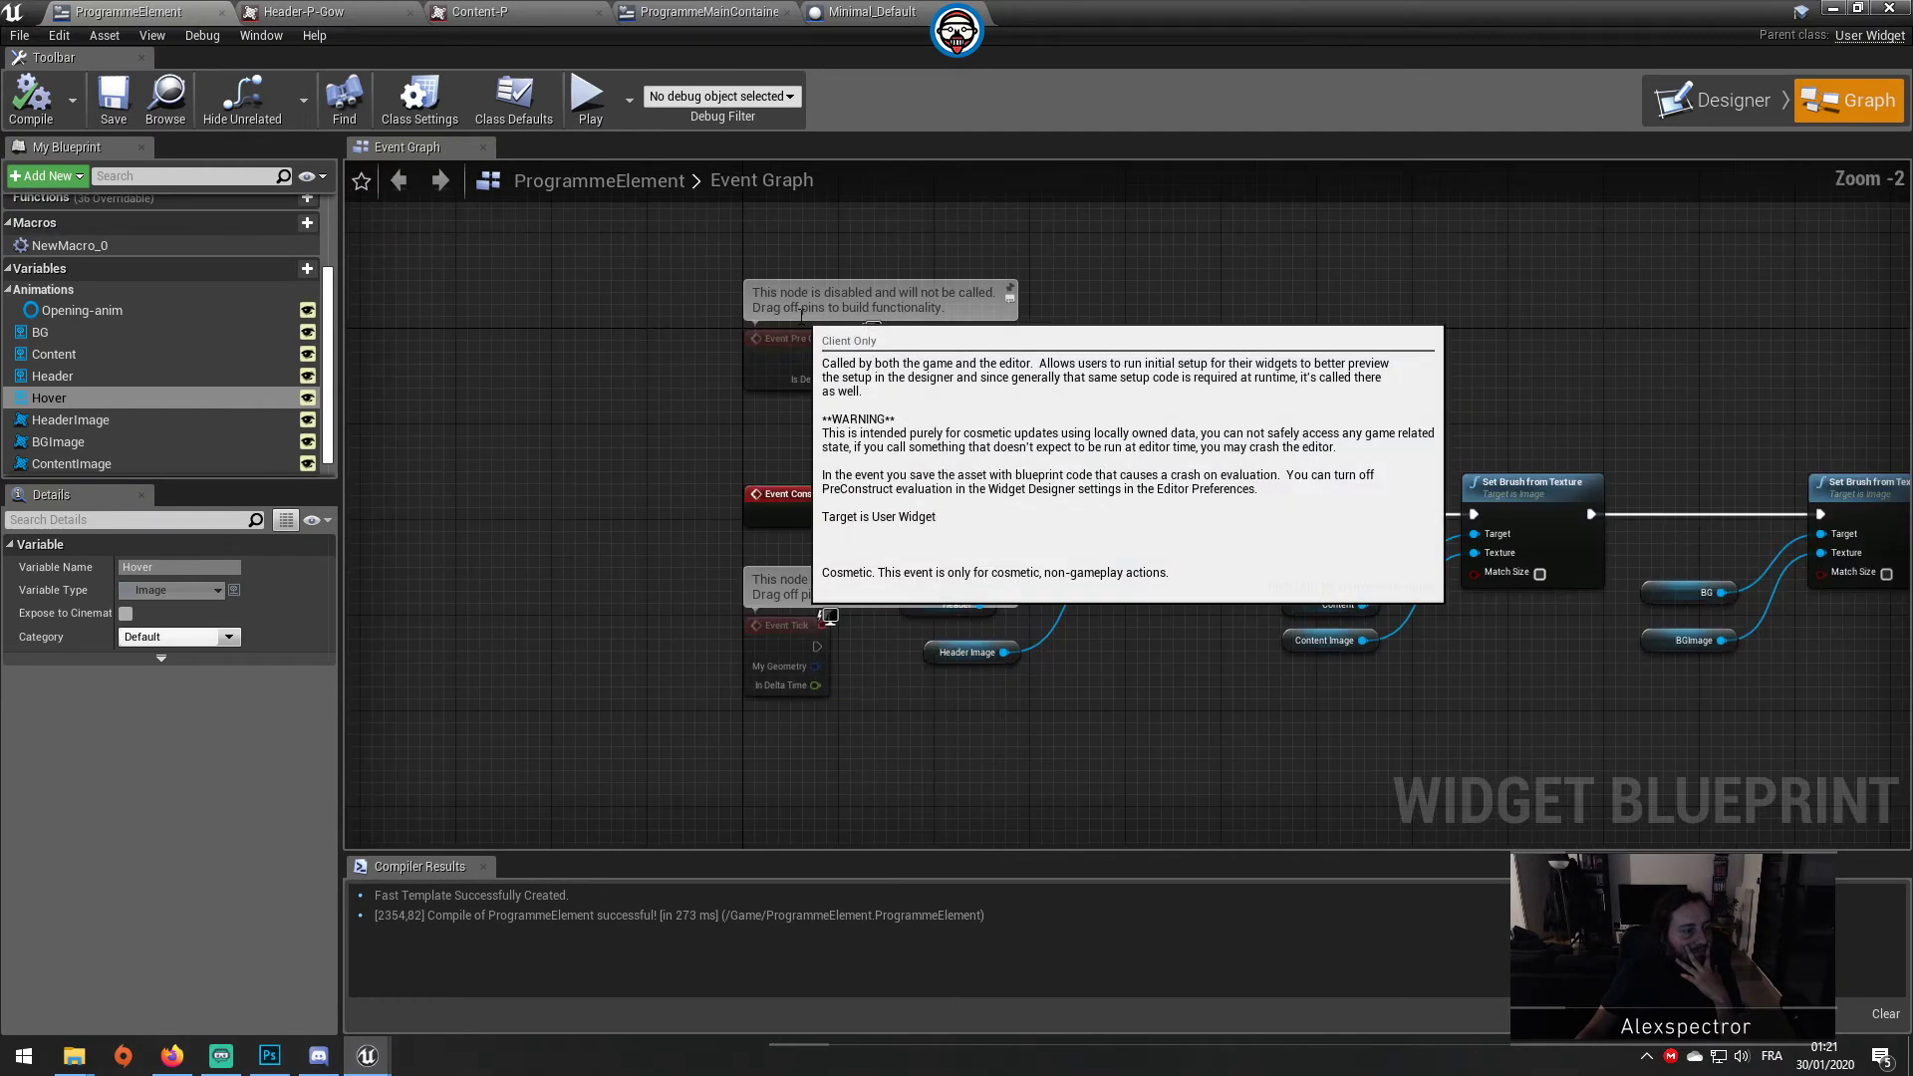
click(1712, 106)
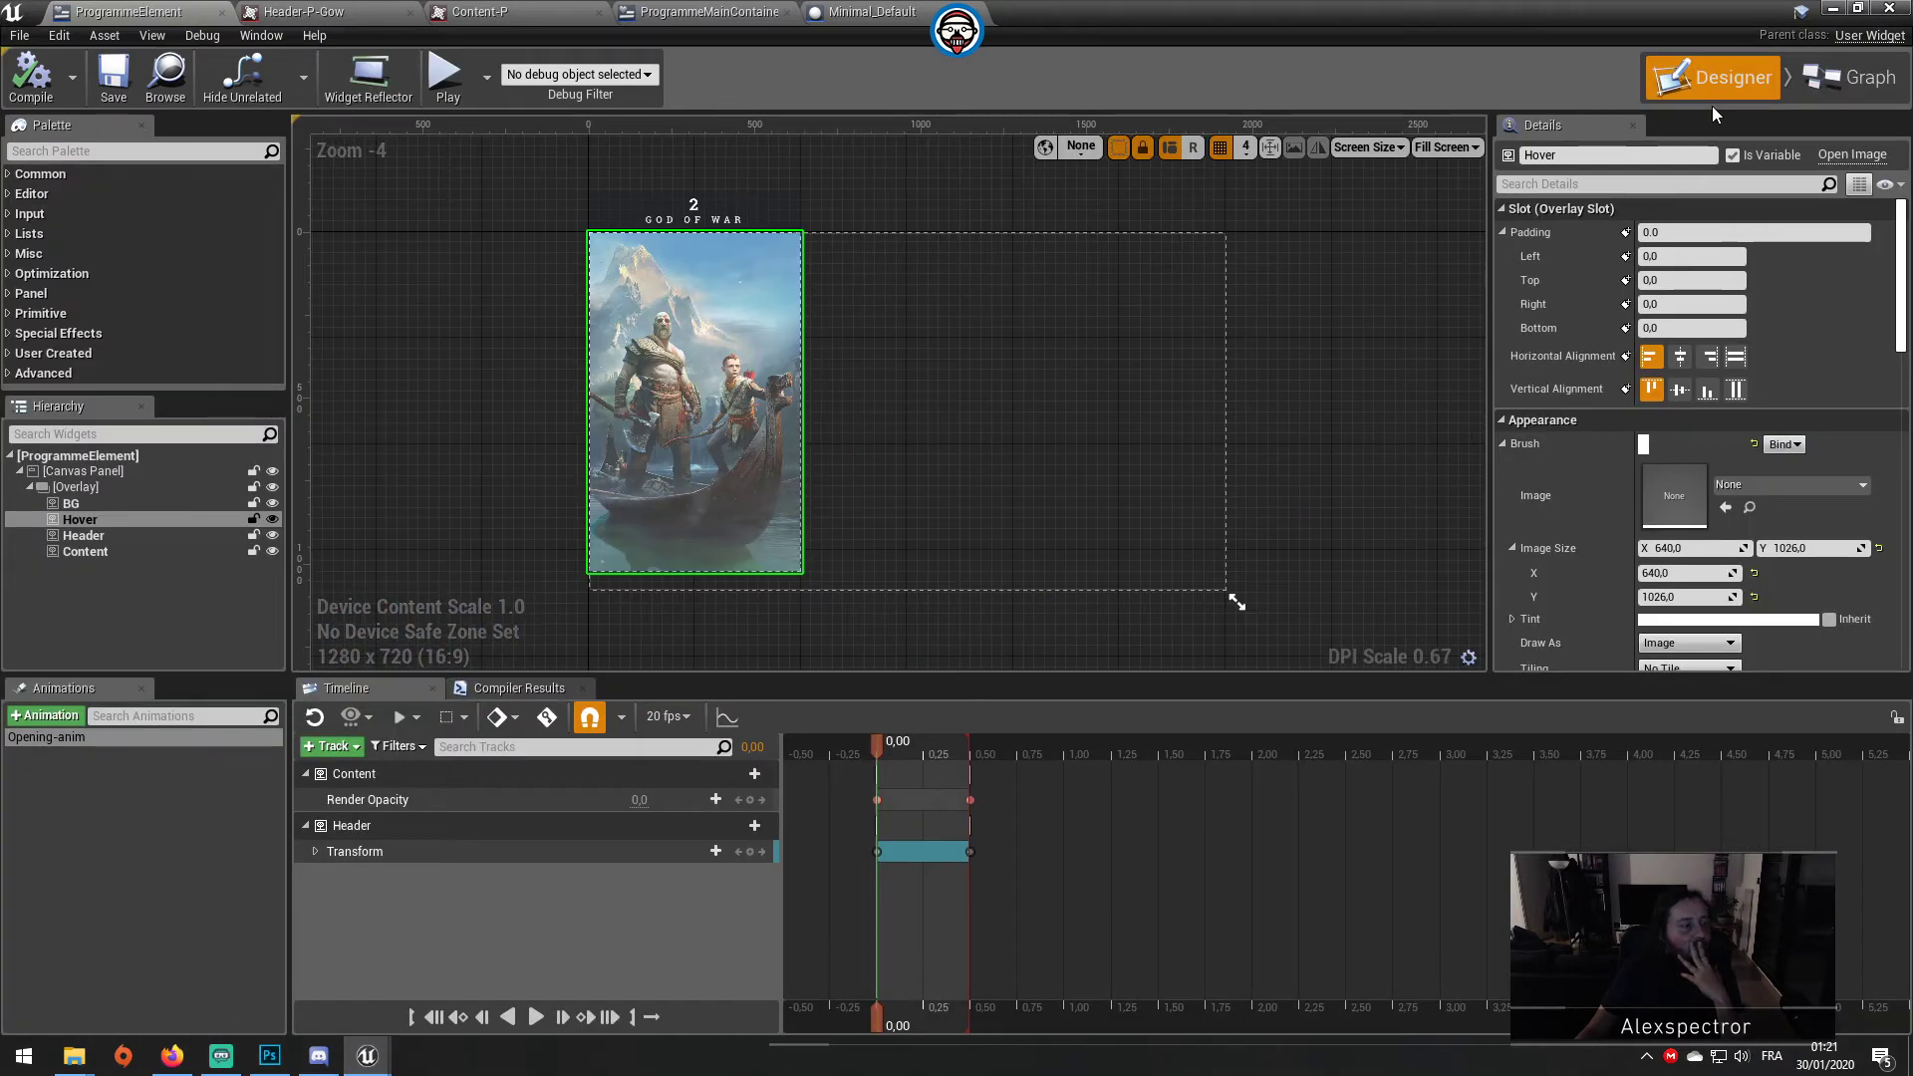
Step: Add a Button from the Palette to the Canvas Panel and enable Size To Content
click(138, 456)
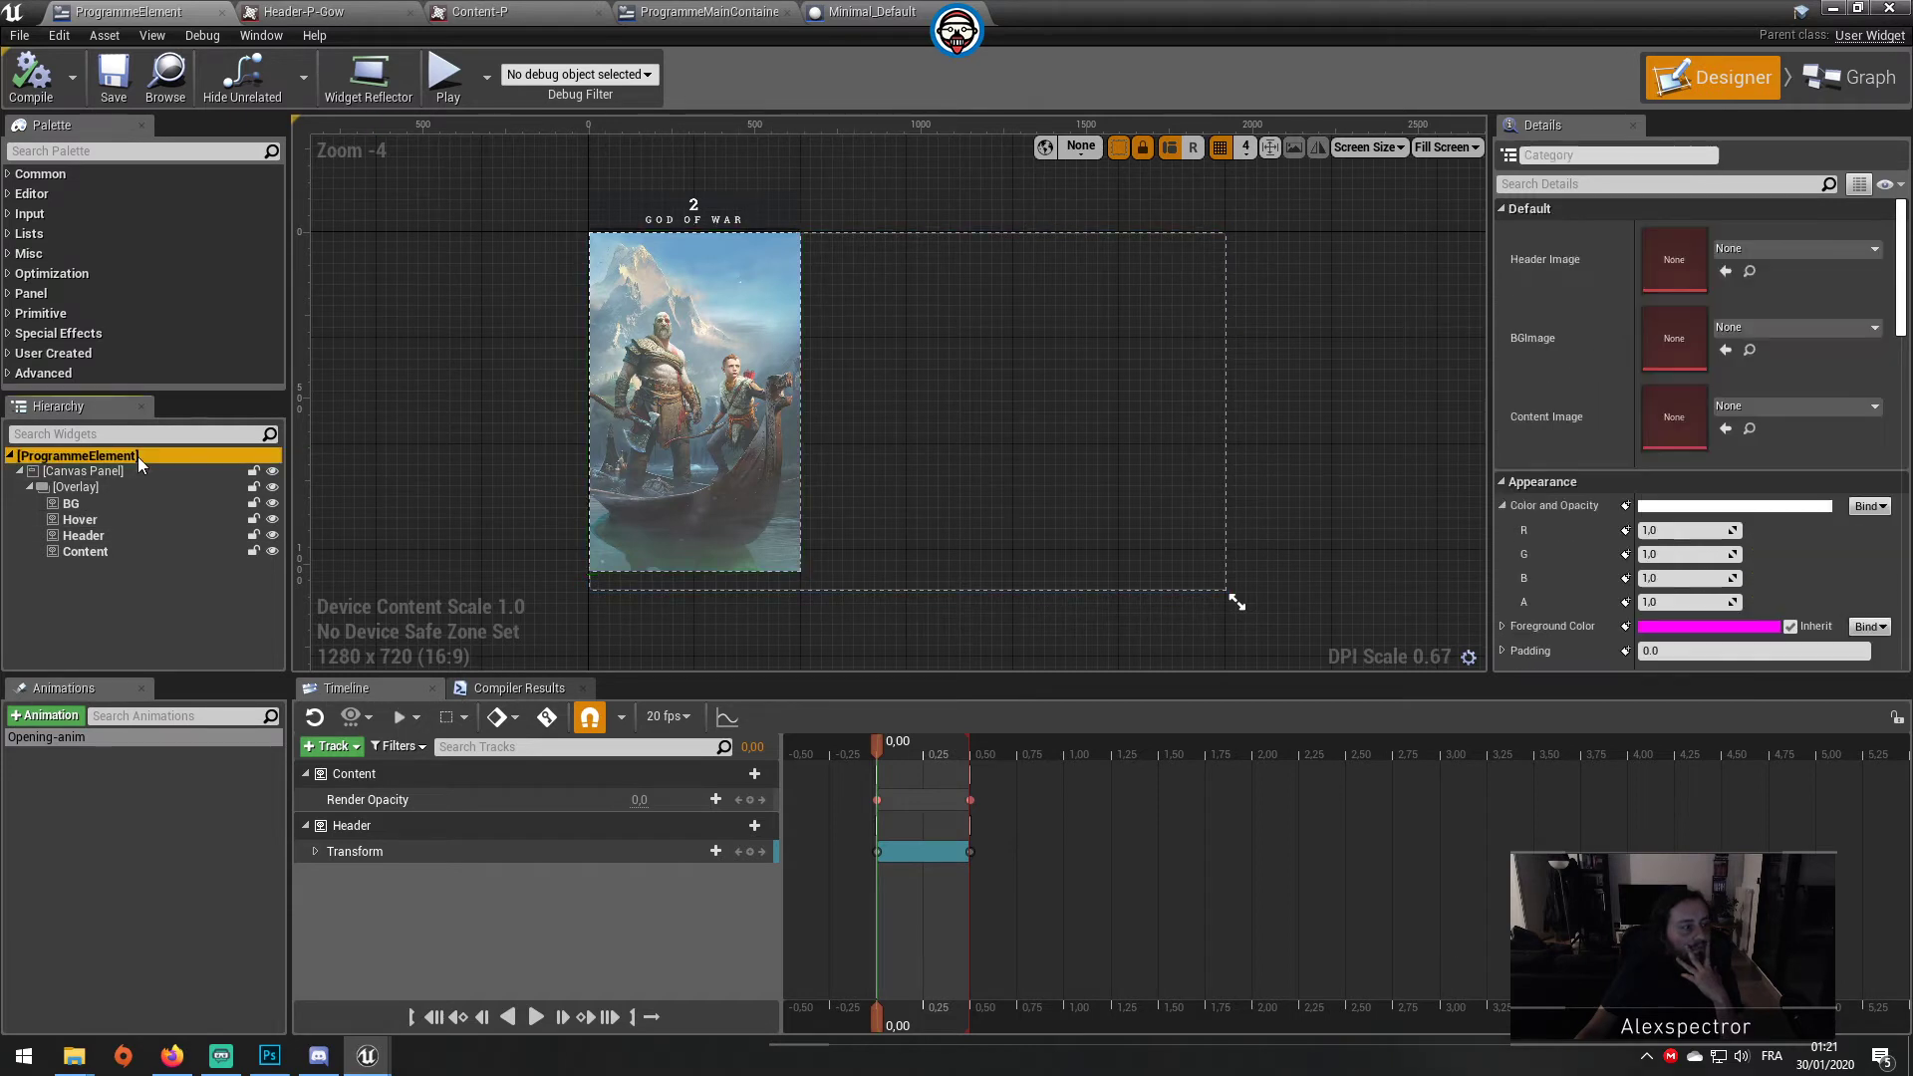
click(110, 475)
double_click(106, 488)
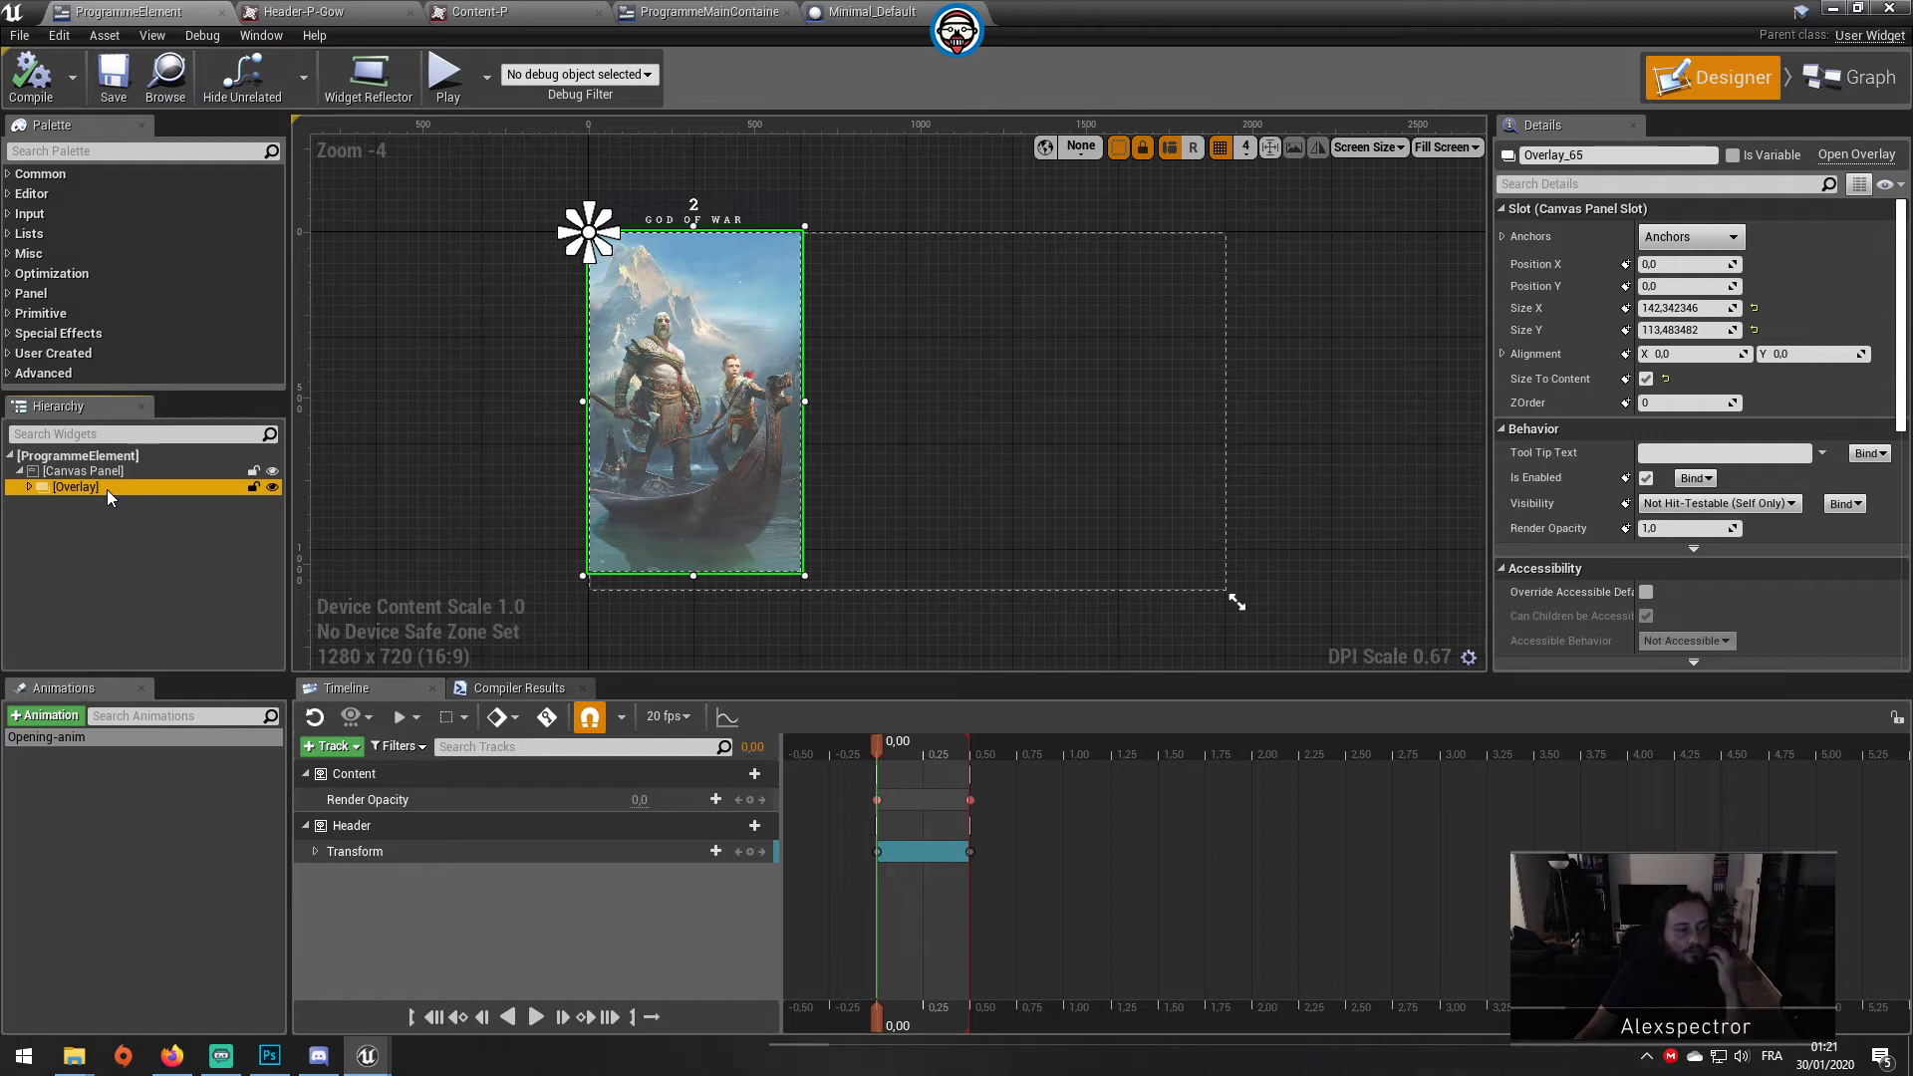
double_click(106, 488)
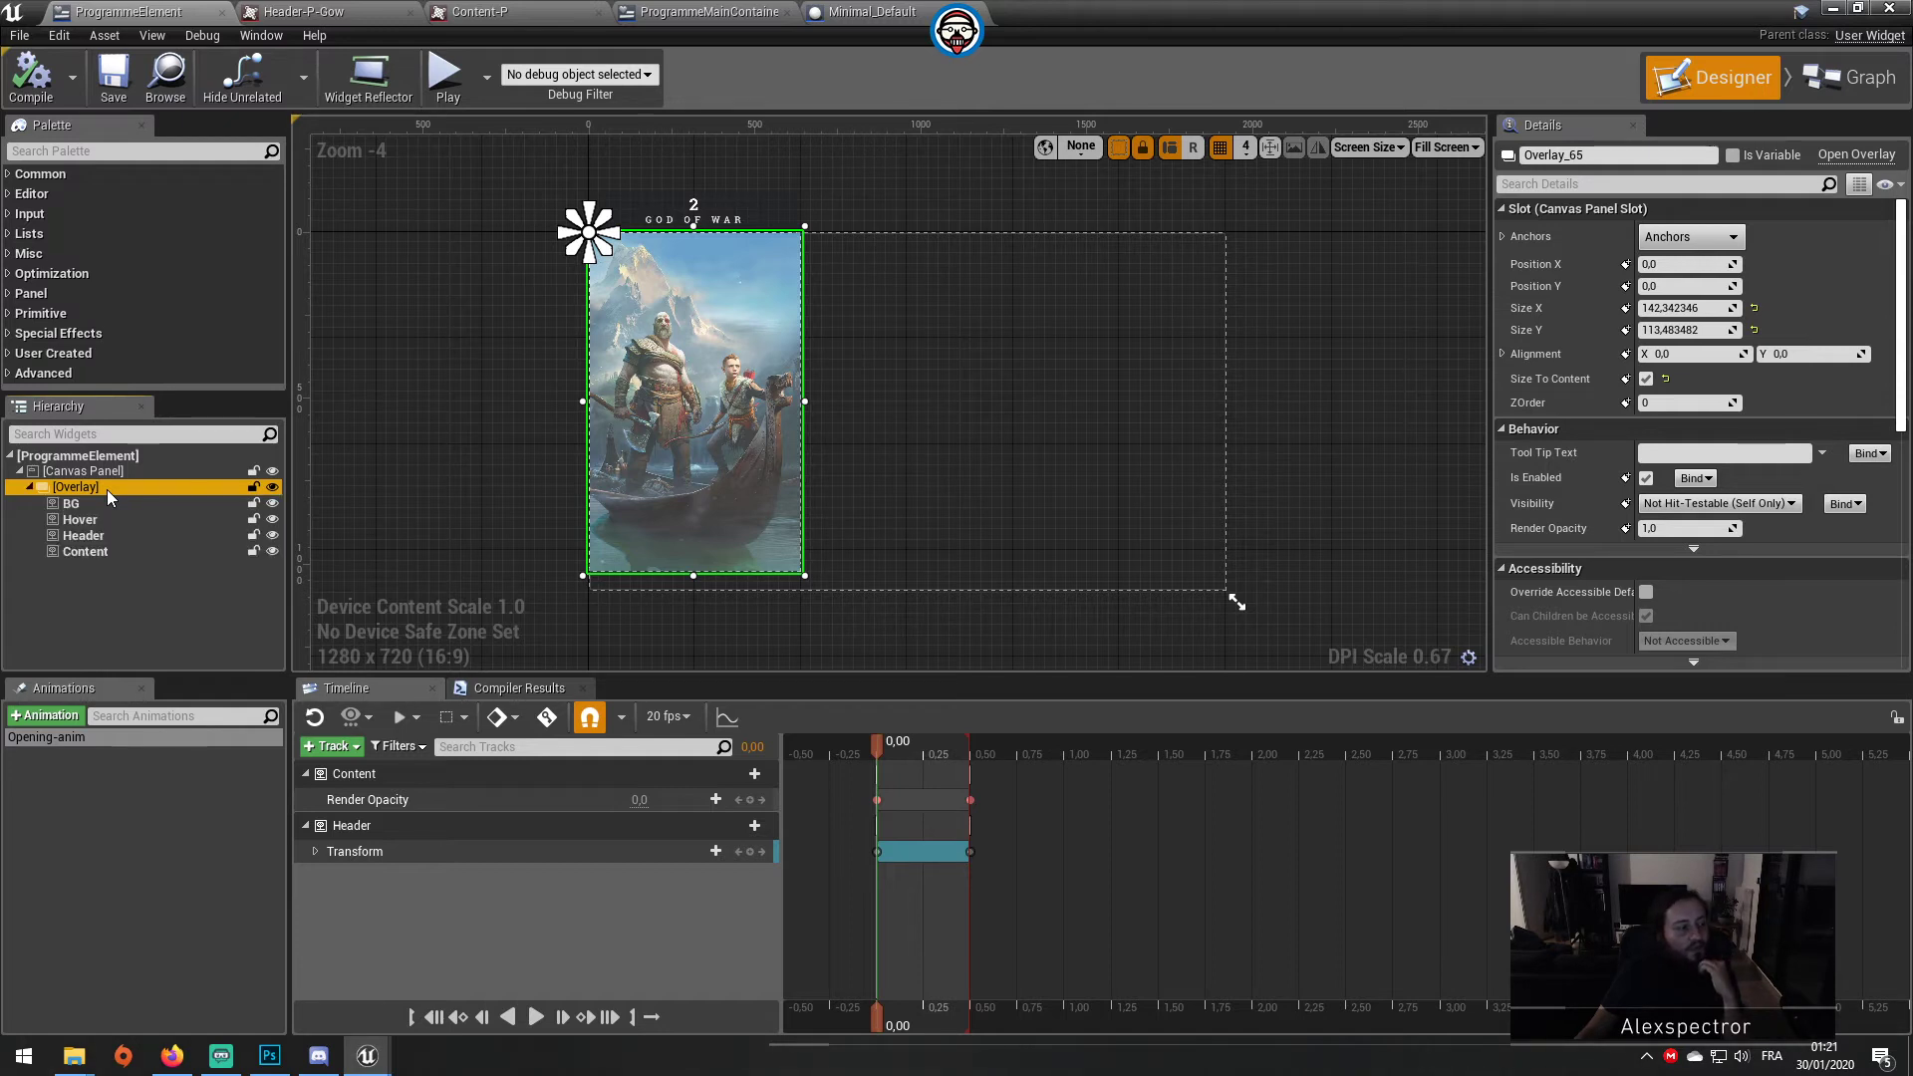
double_click(106, 488)
click(120, 470)
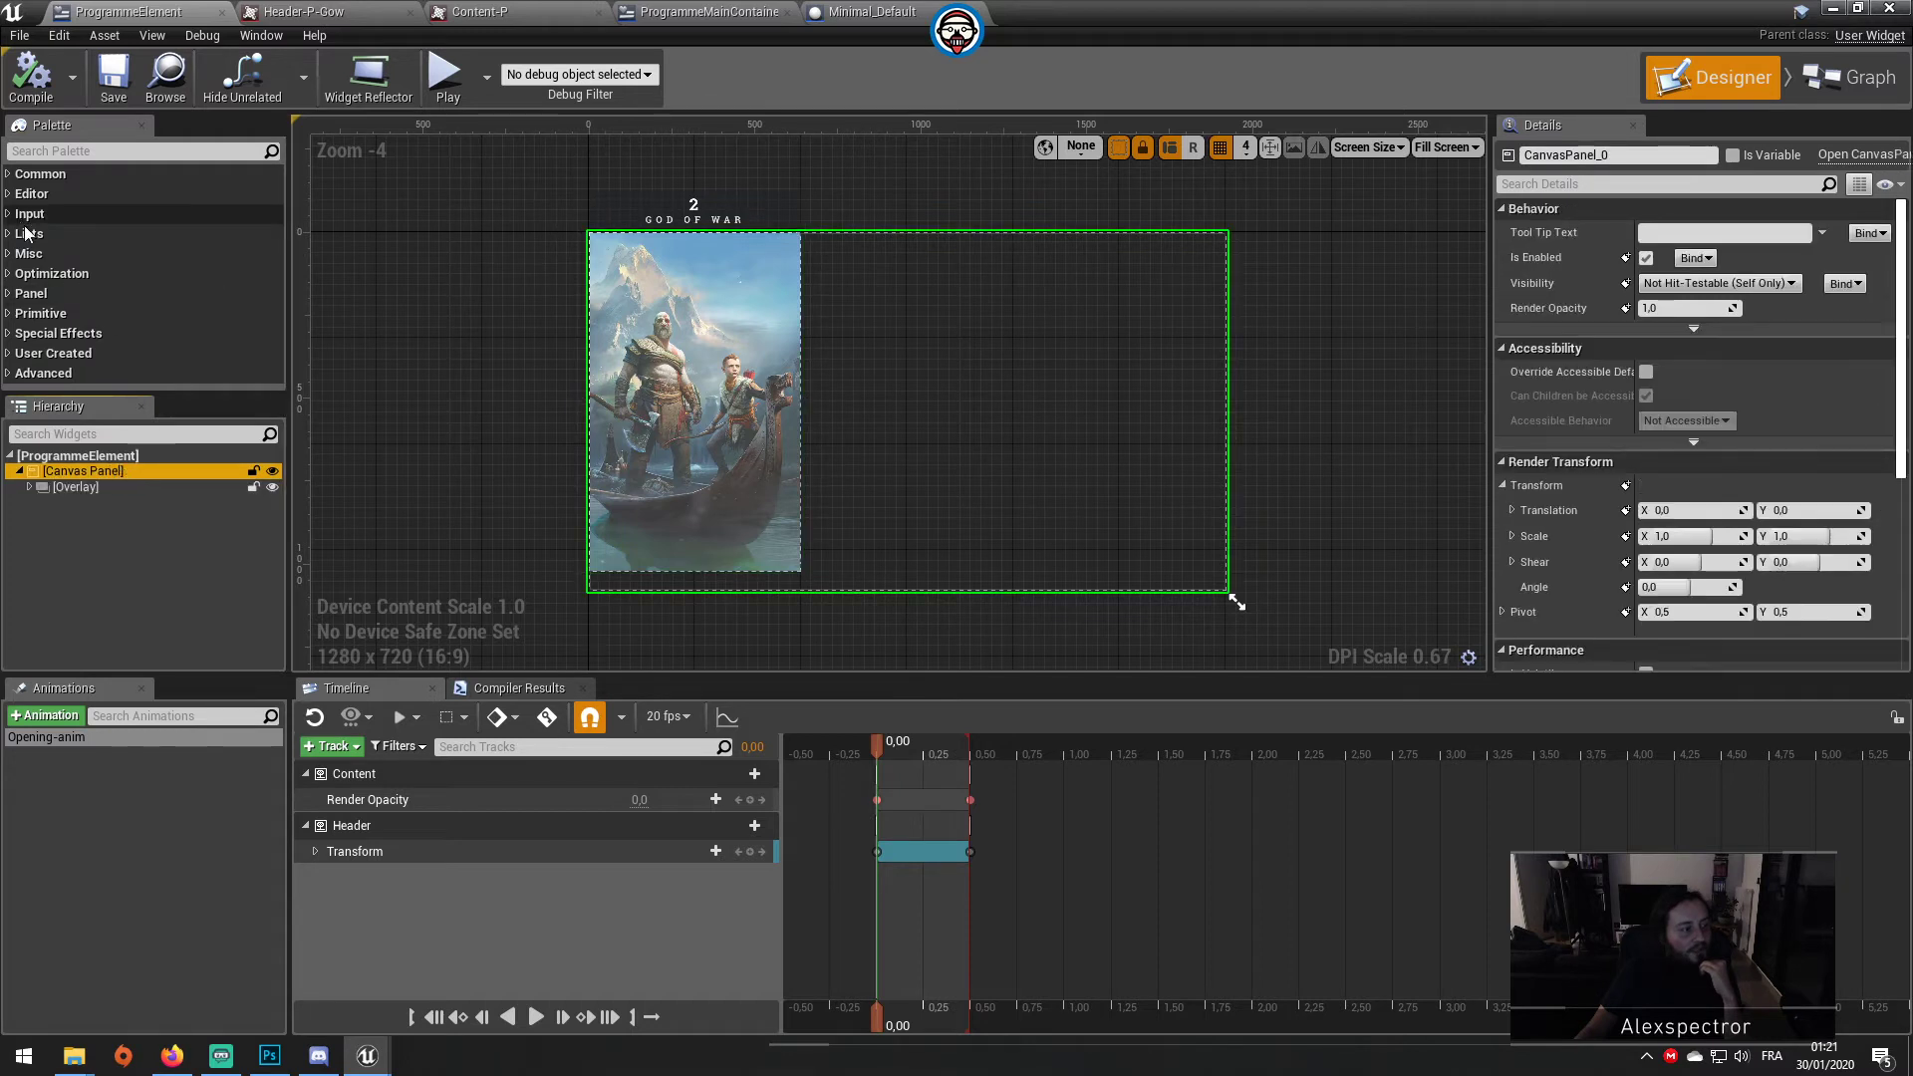
click(54, 151)
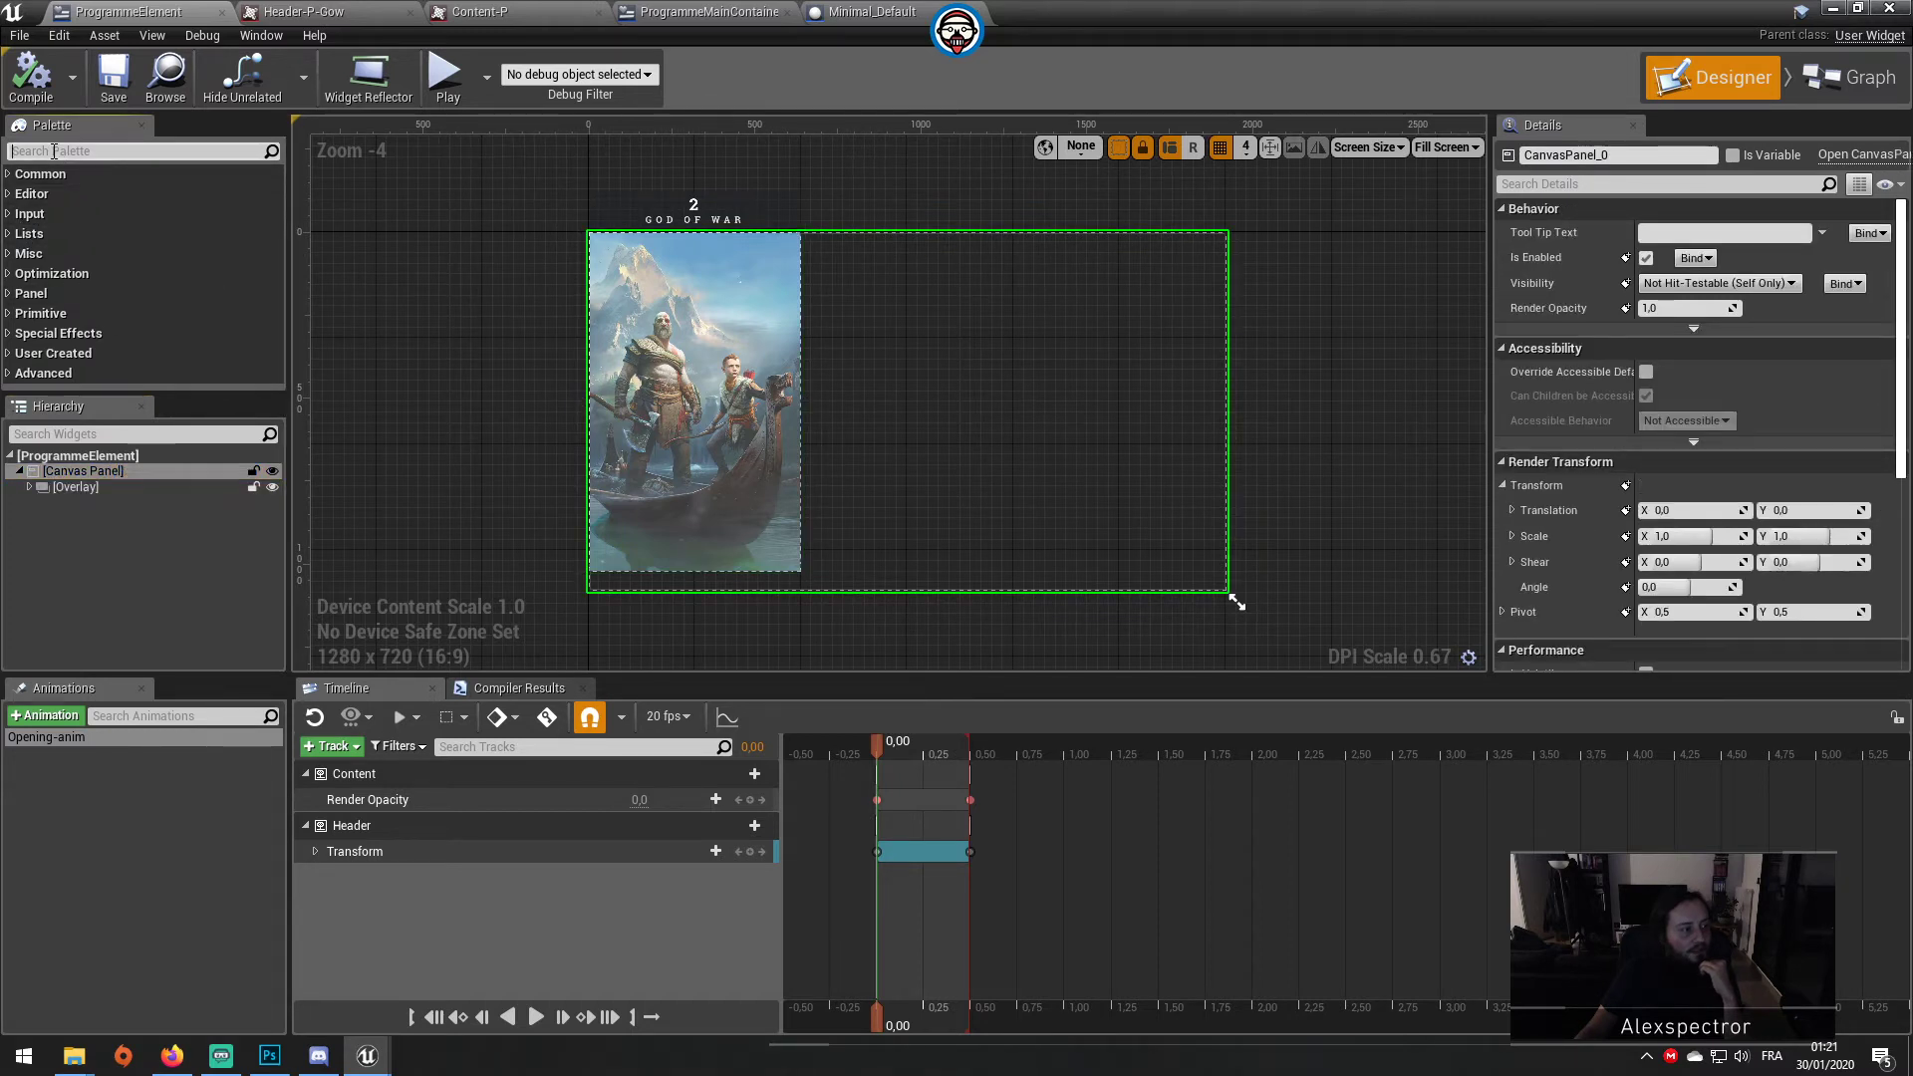
text(but)
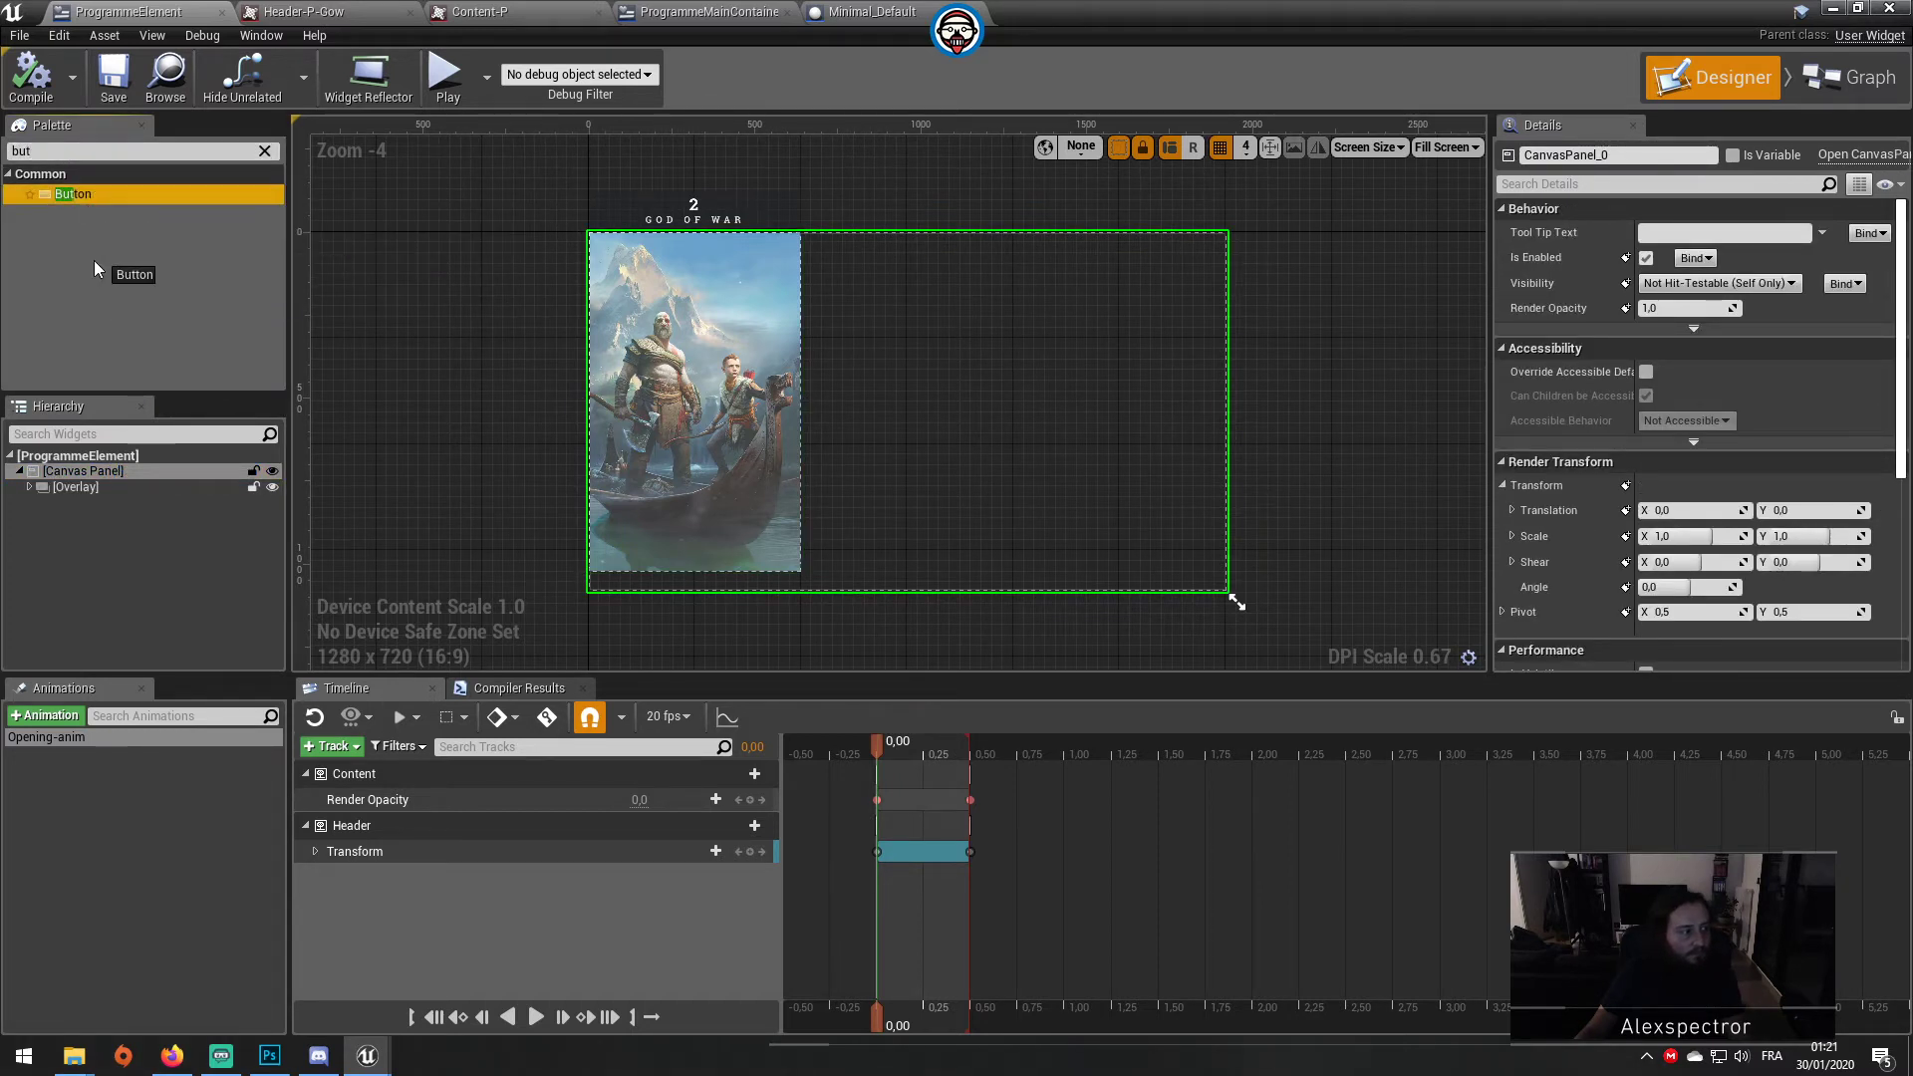
mouse_move(97, 269)
mouse_down()
mouse_move(50, 489)
mouse_move(27, 506)
mouse_move(60, 490)
mouse_up()
click(56, 487)
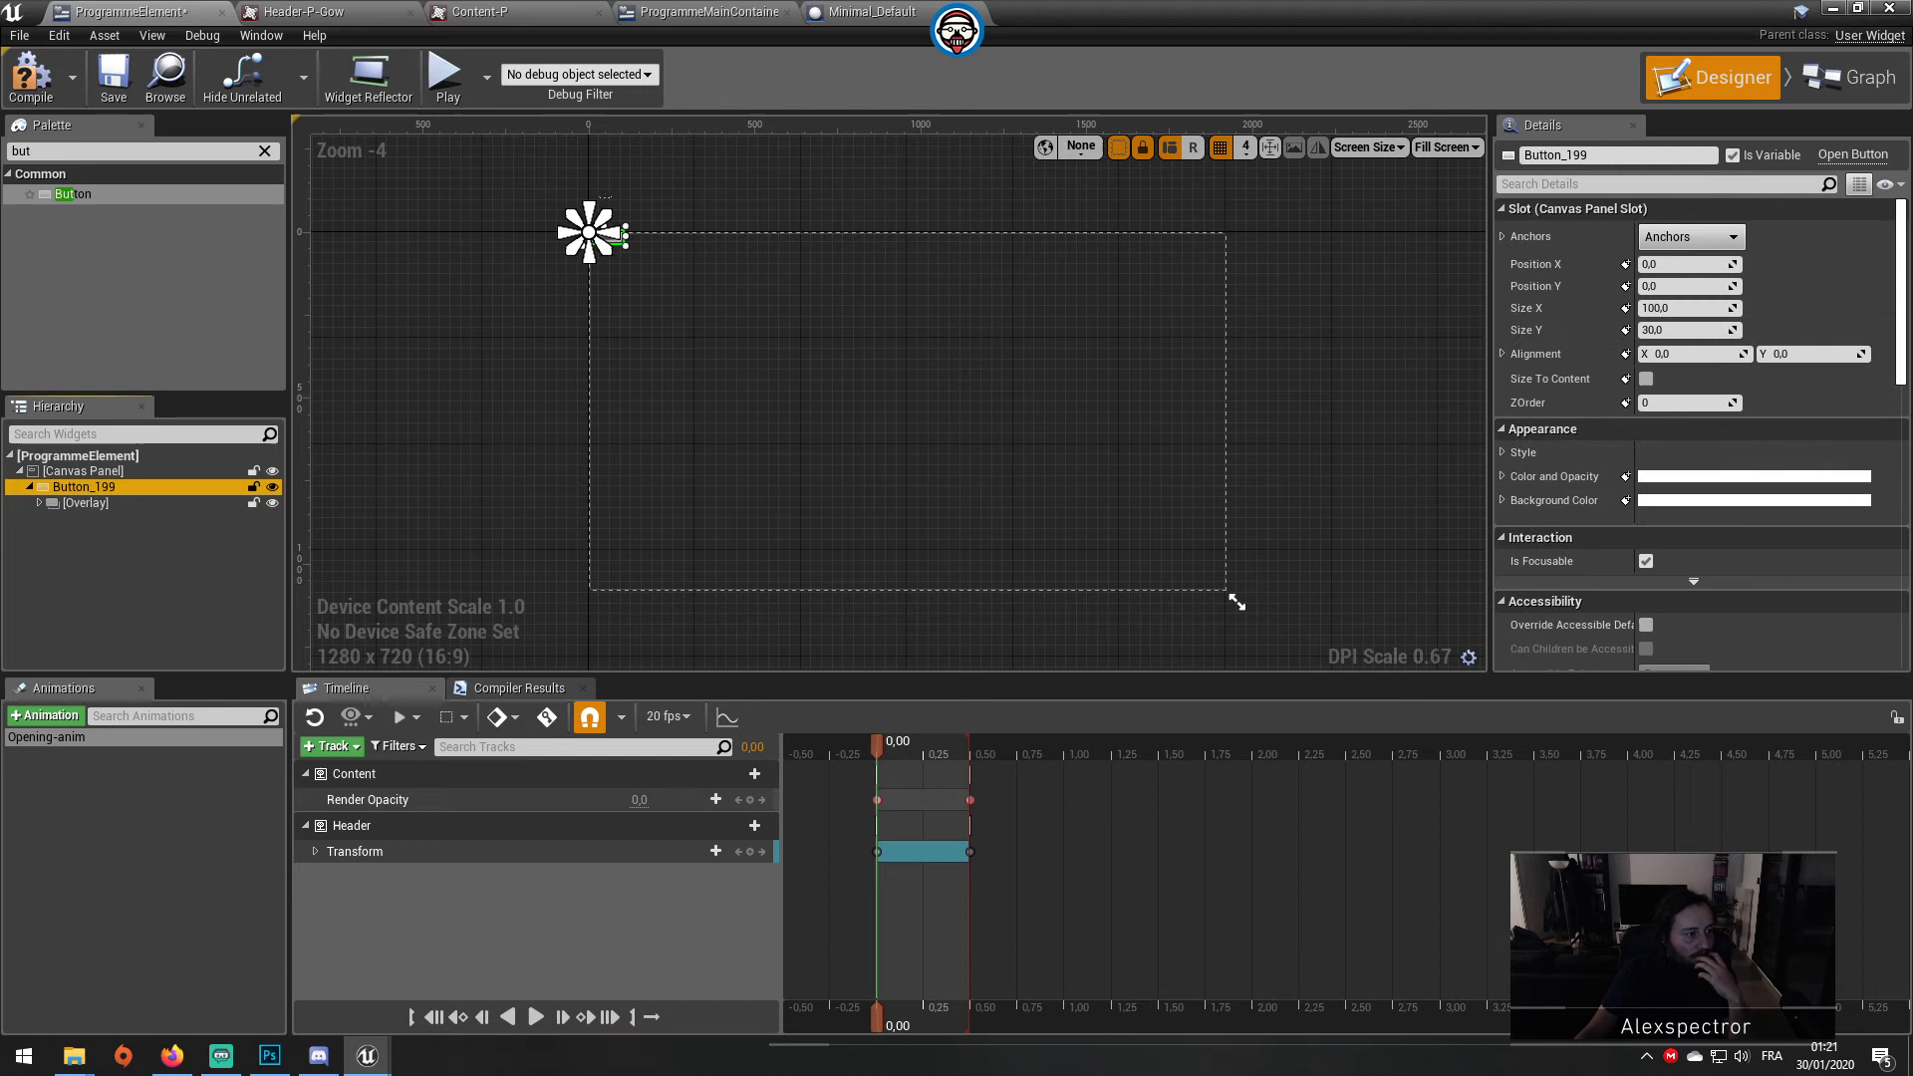
click(1646, 379)
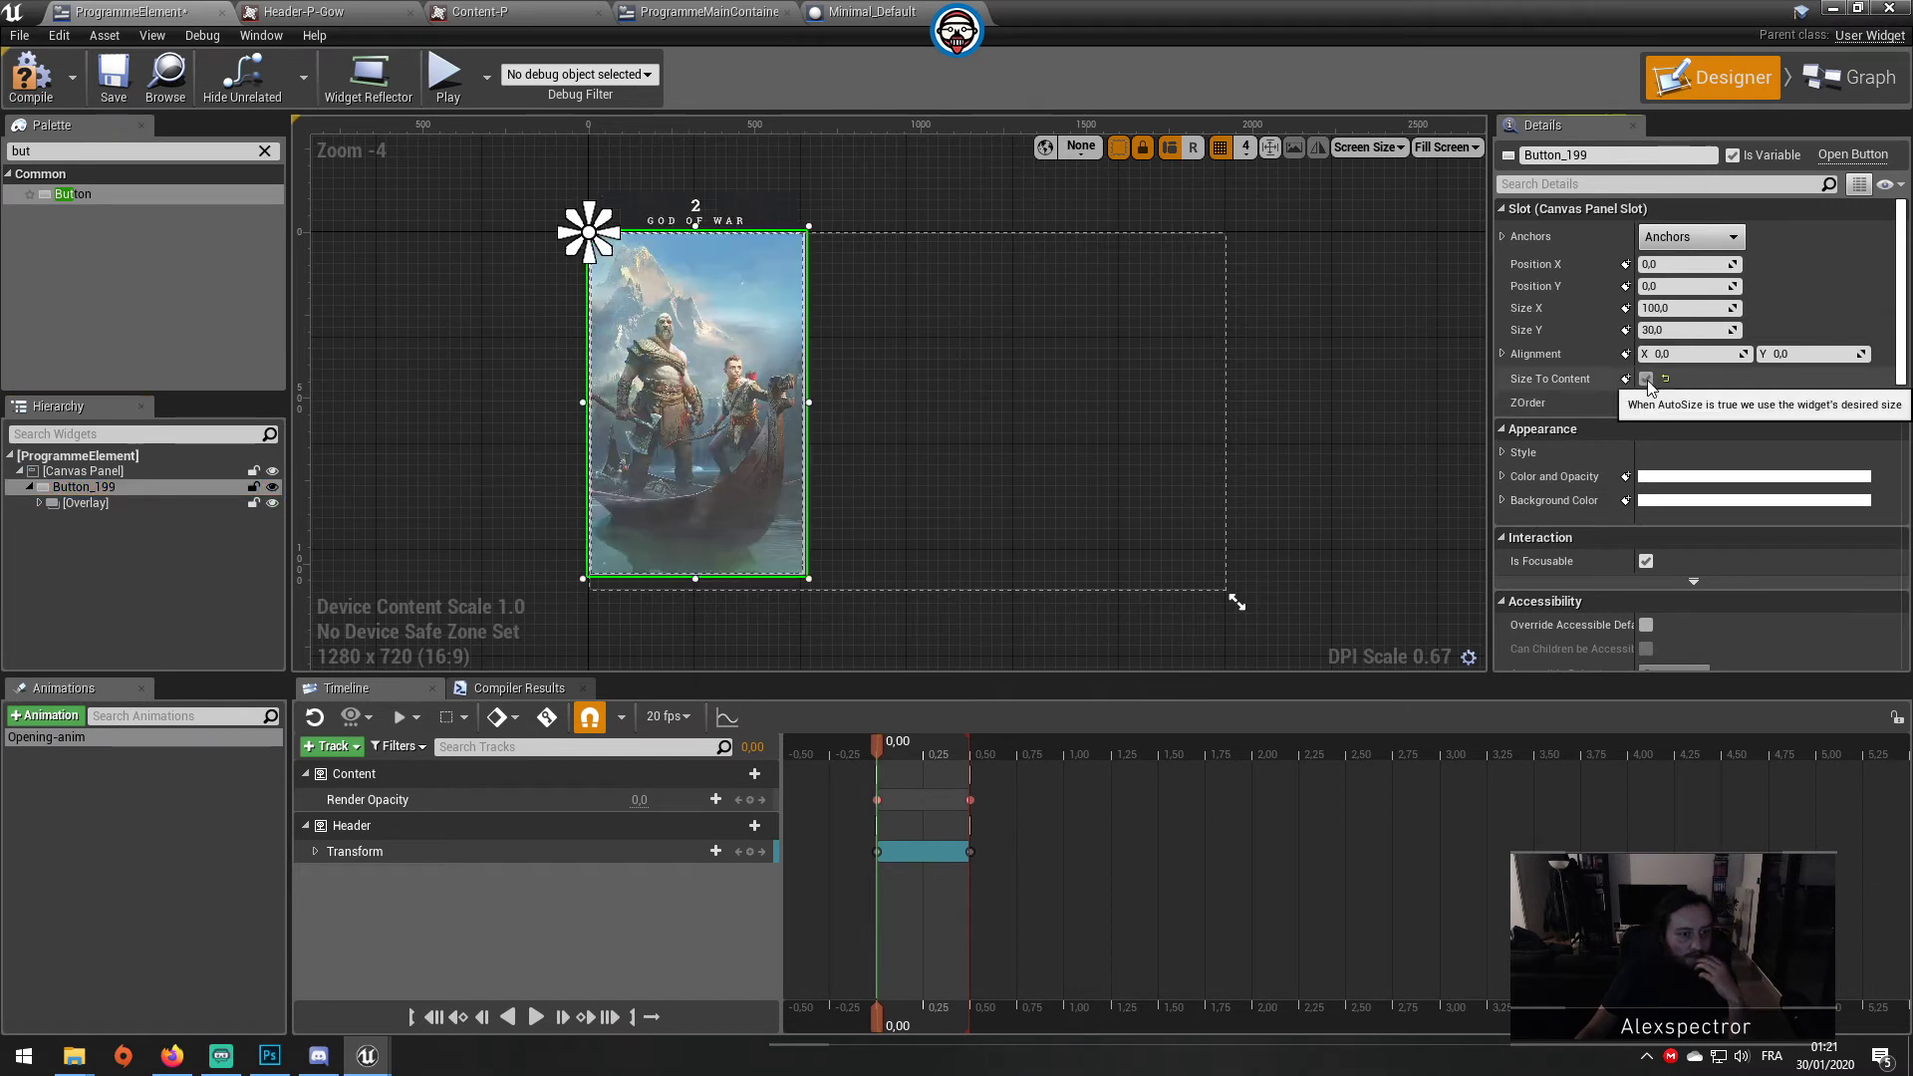
Step: Set Button_199's hovered-state image to Bg-P-GodOfWar
click(46, 506)
click(38, 504)
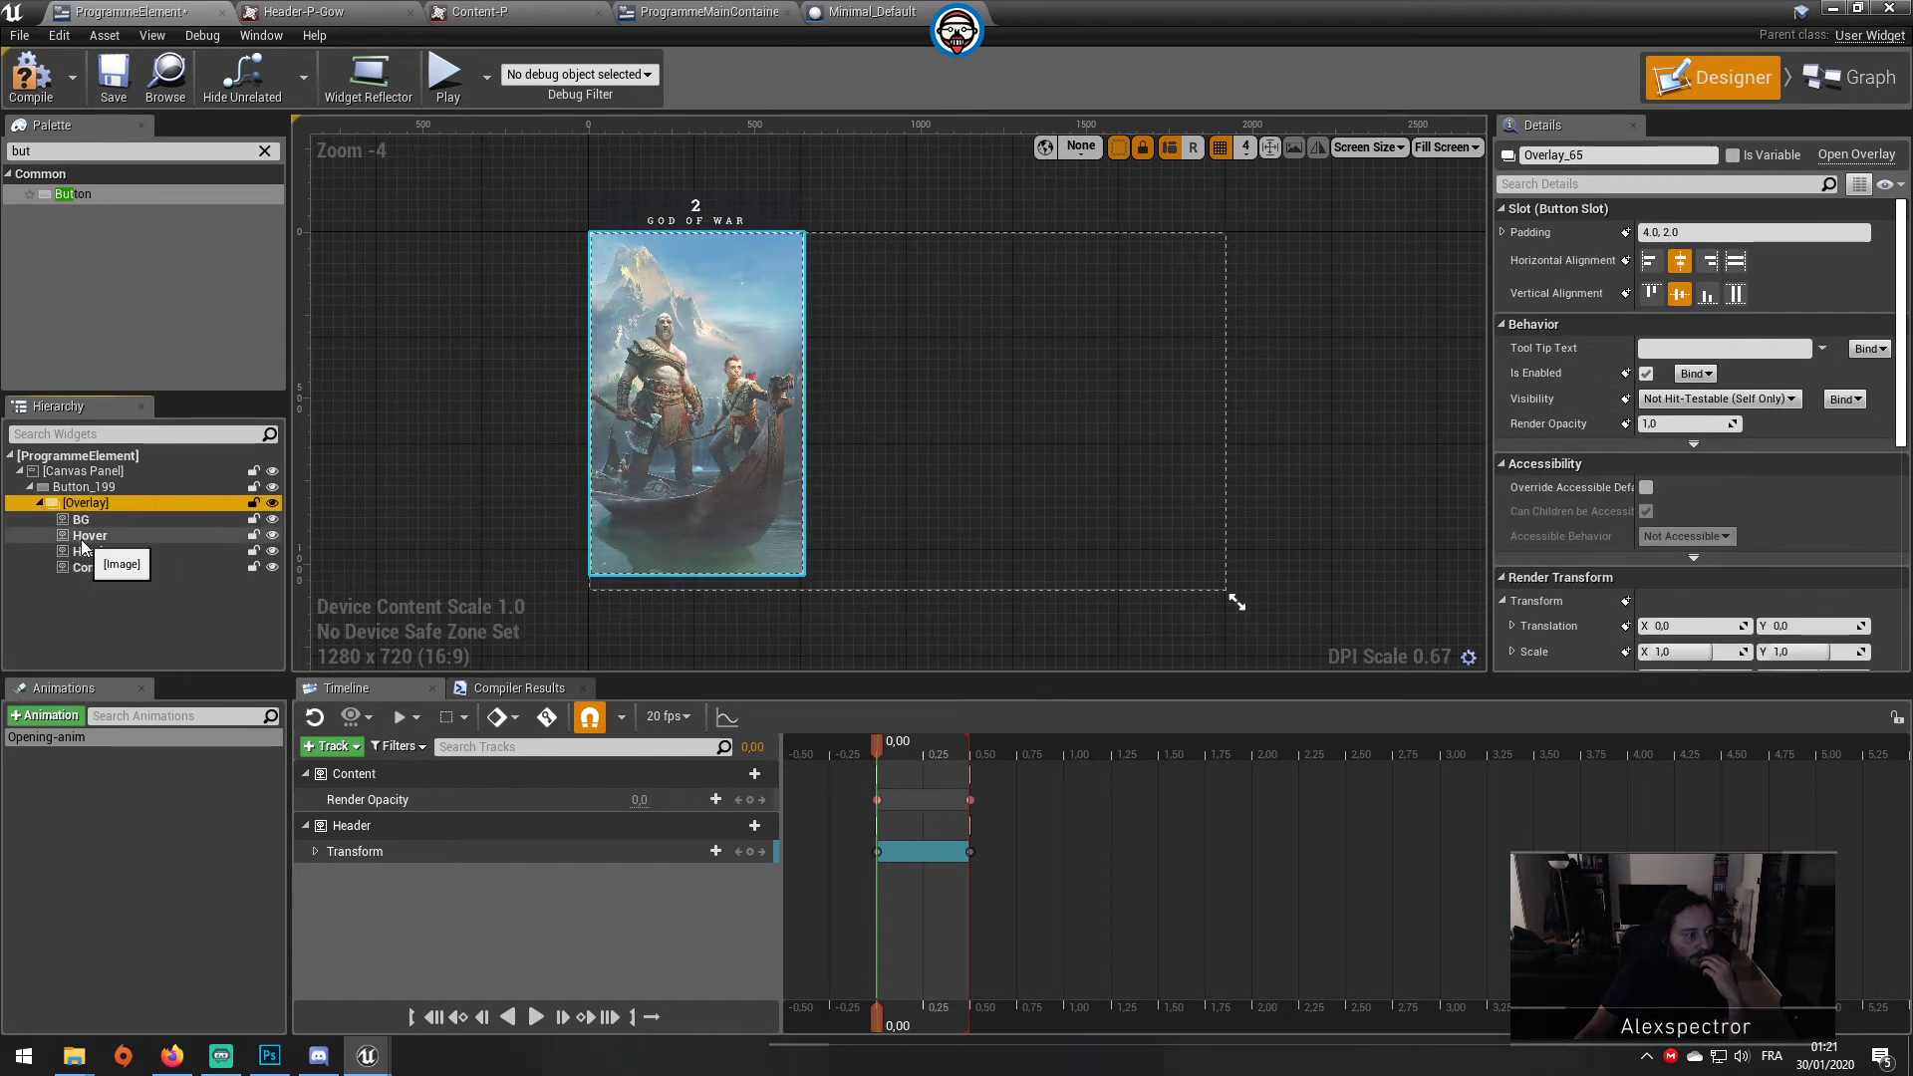
click(81, 538)
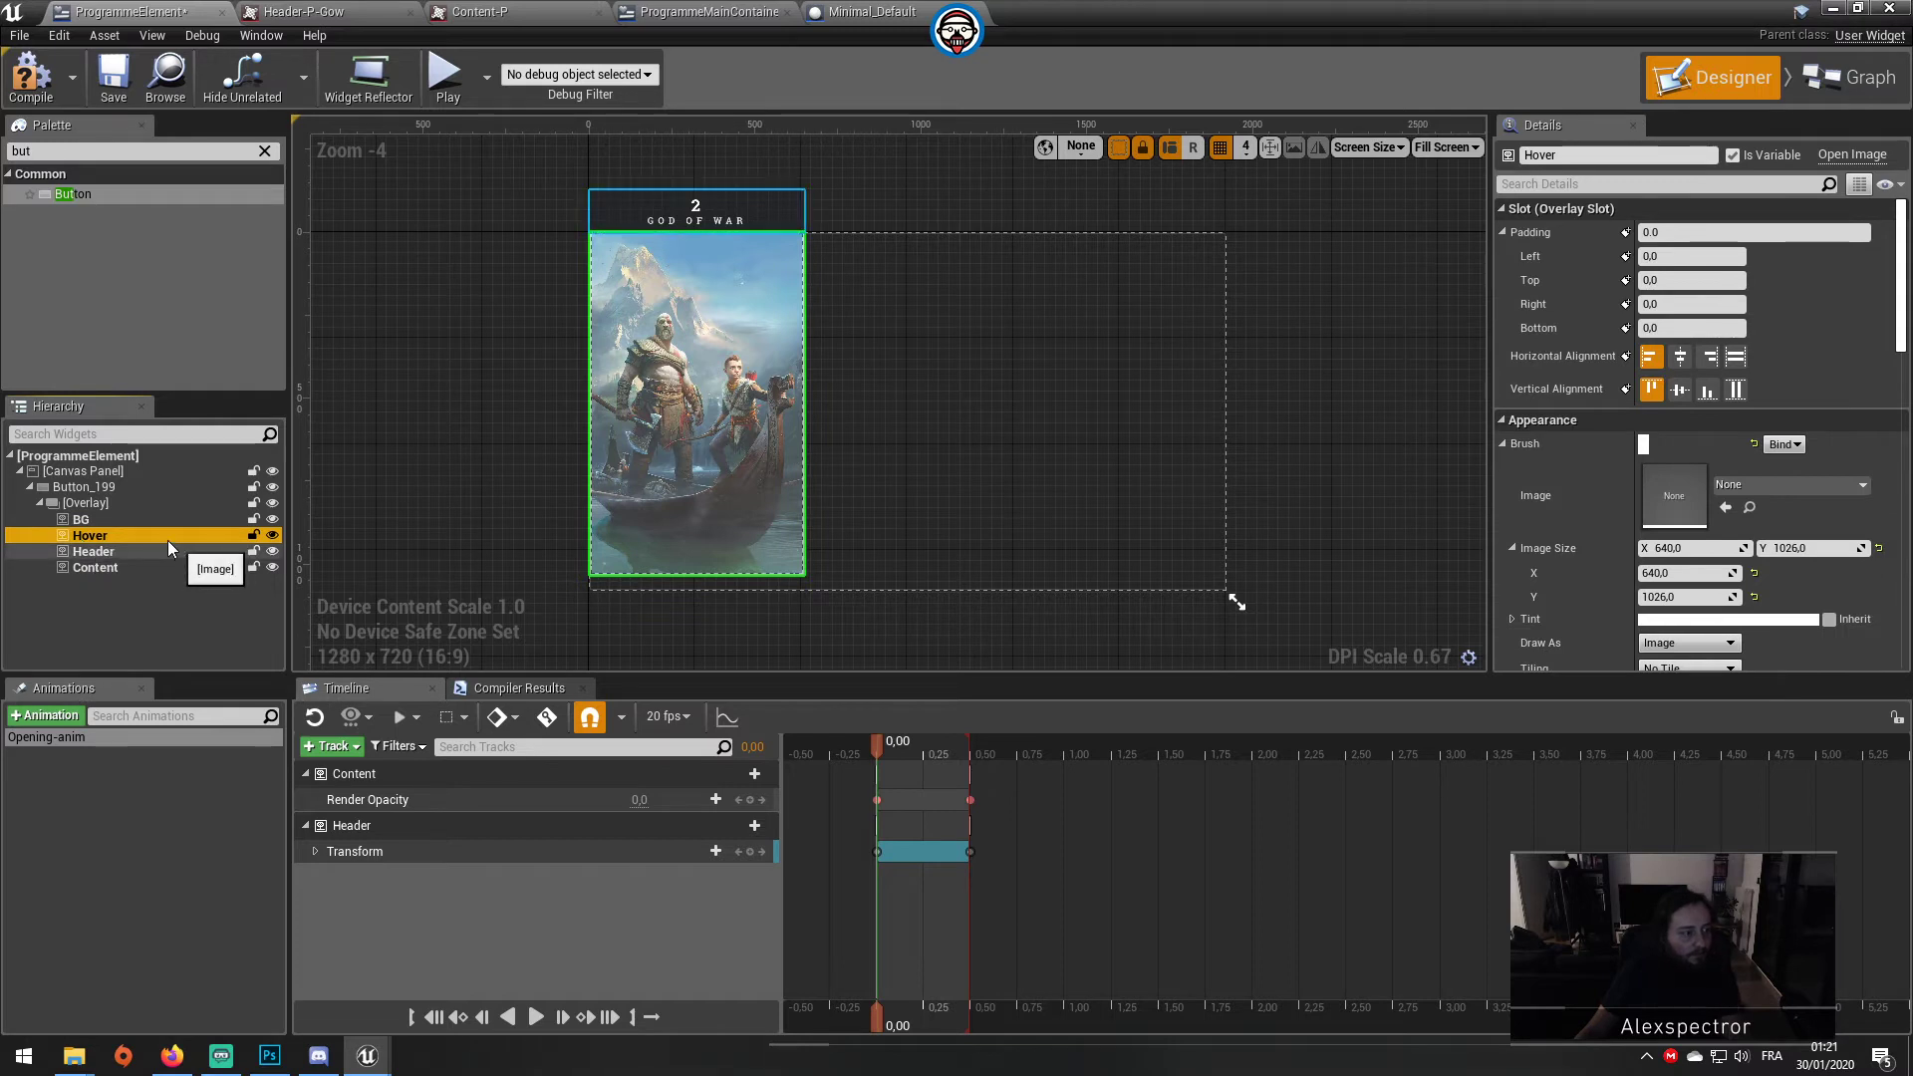
click(136, 502)
click(136, 487)
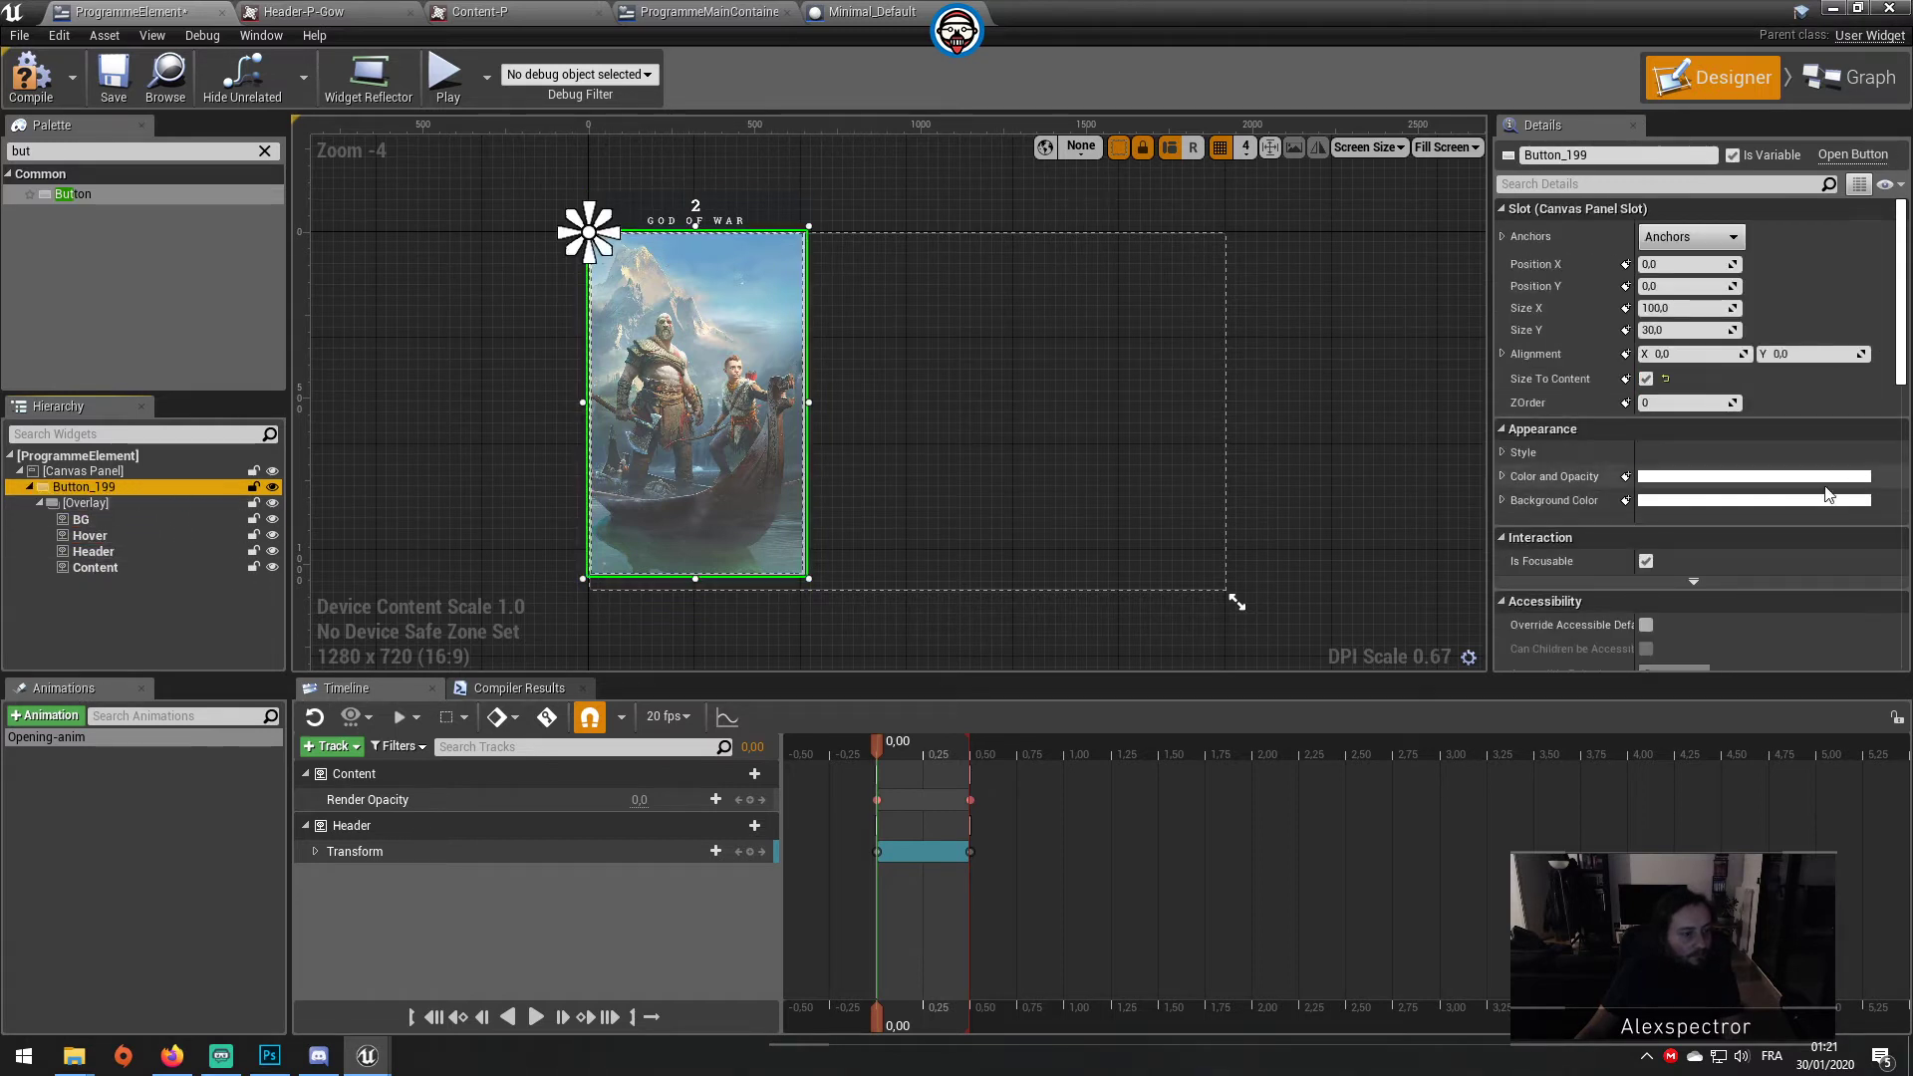
scroll(1776, 563, down, 1)
scroll(1776, 563, down, 1)
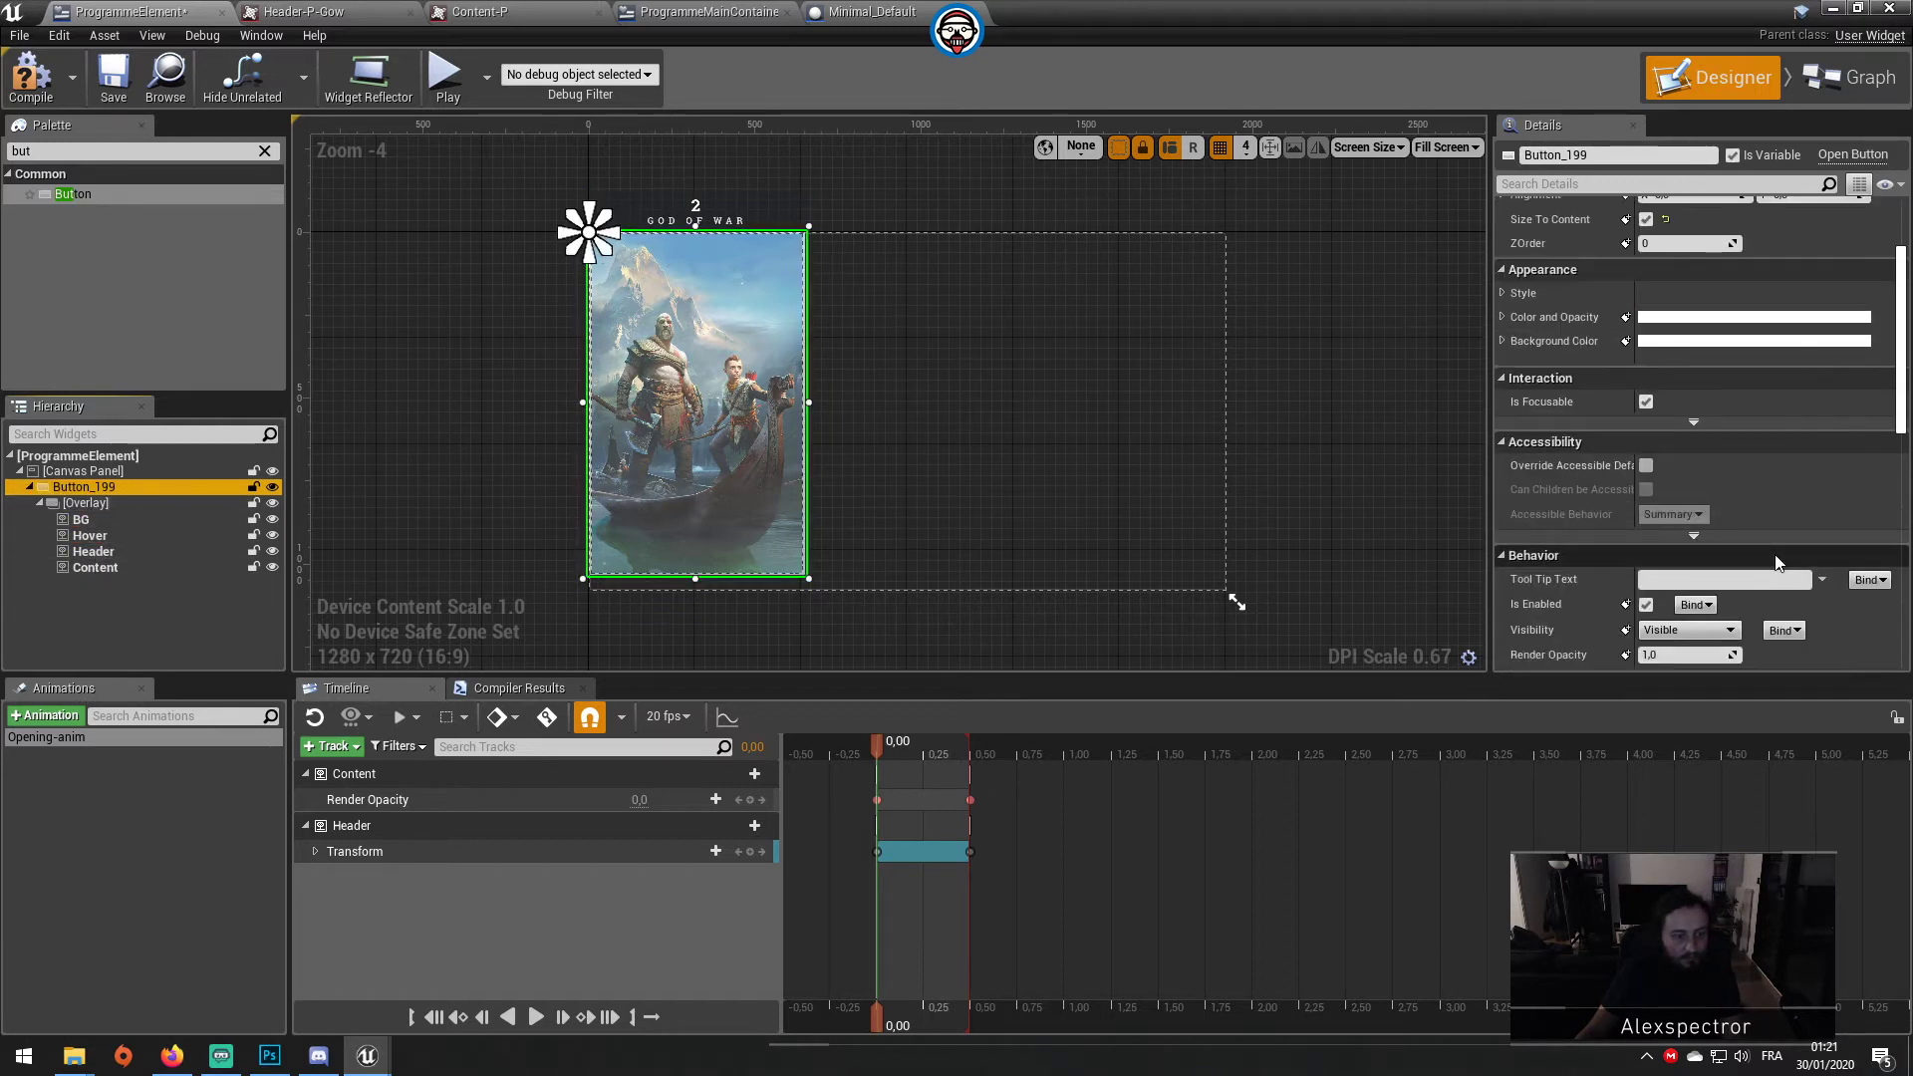
scroll(1774, 554, up, 1)
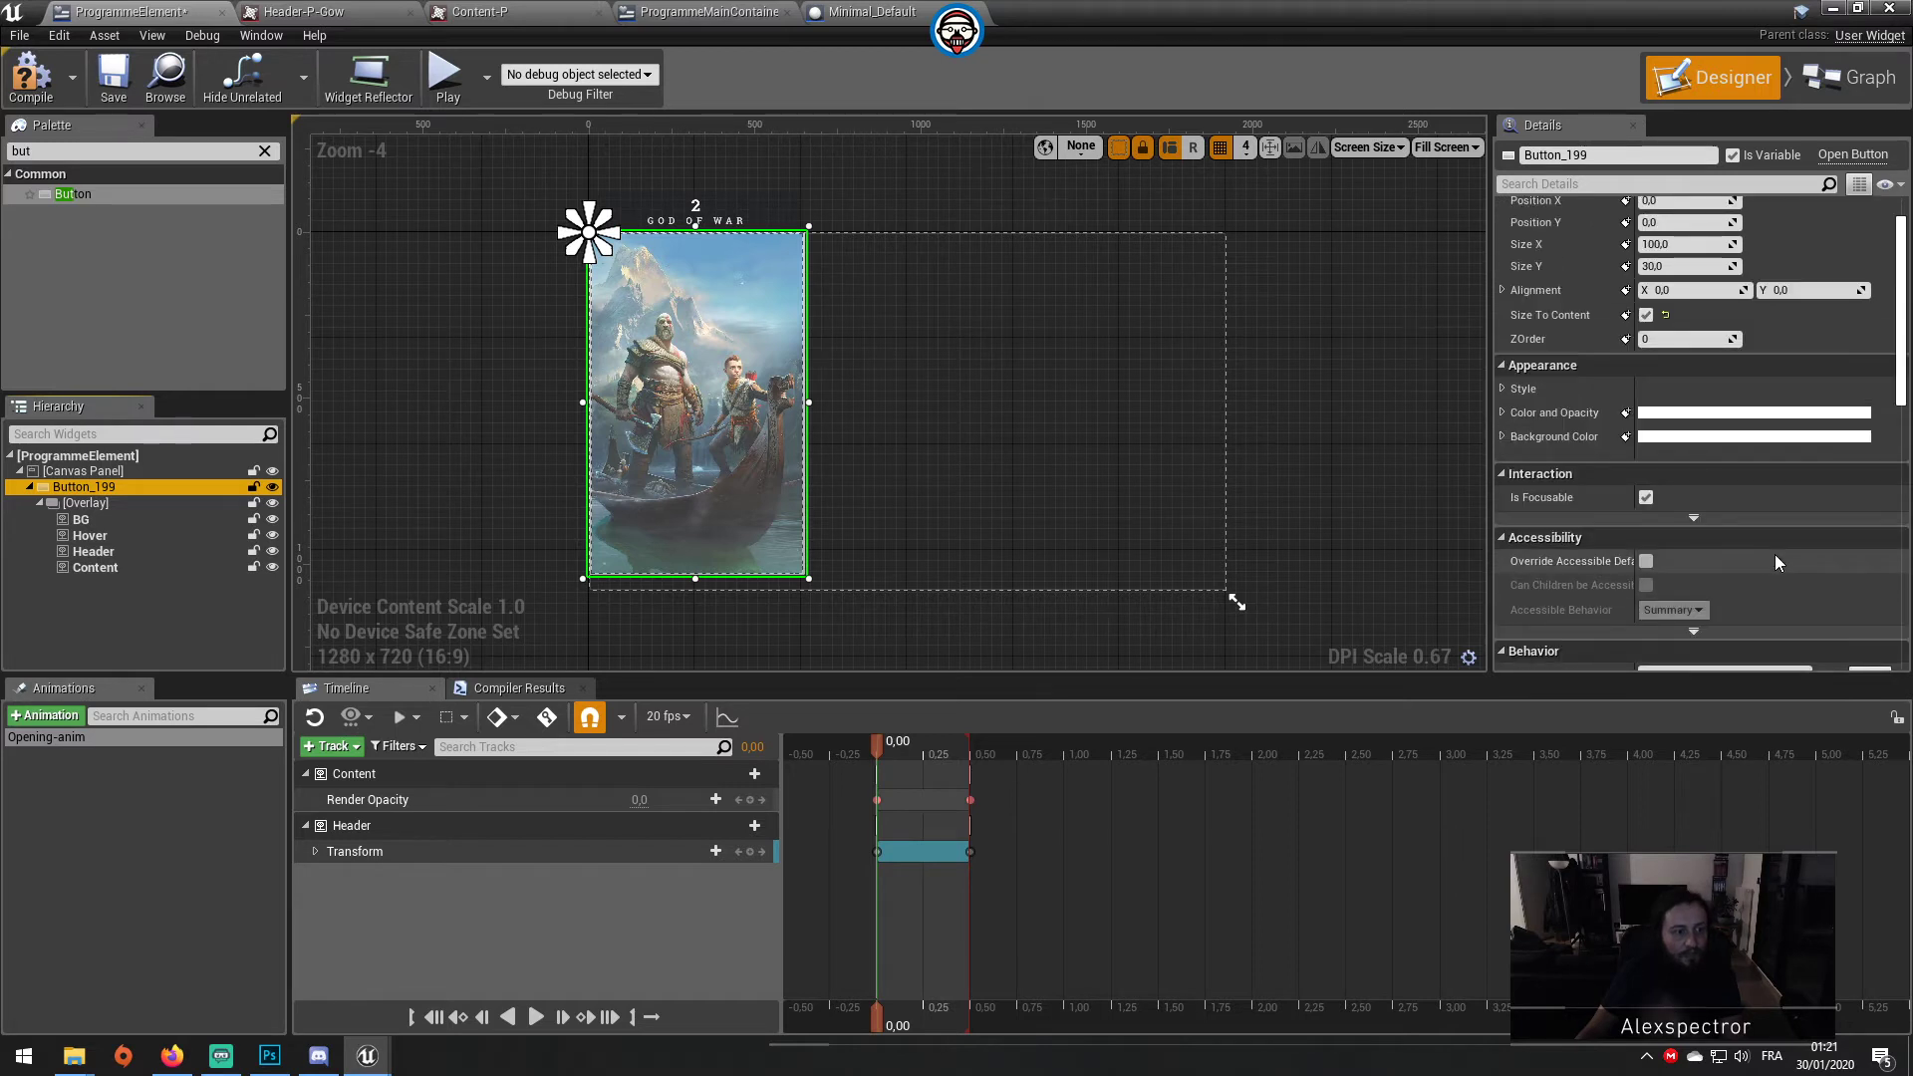
click(1511, 390)
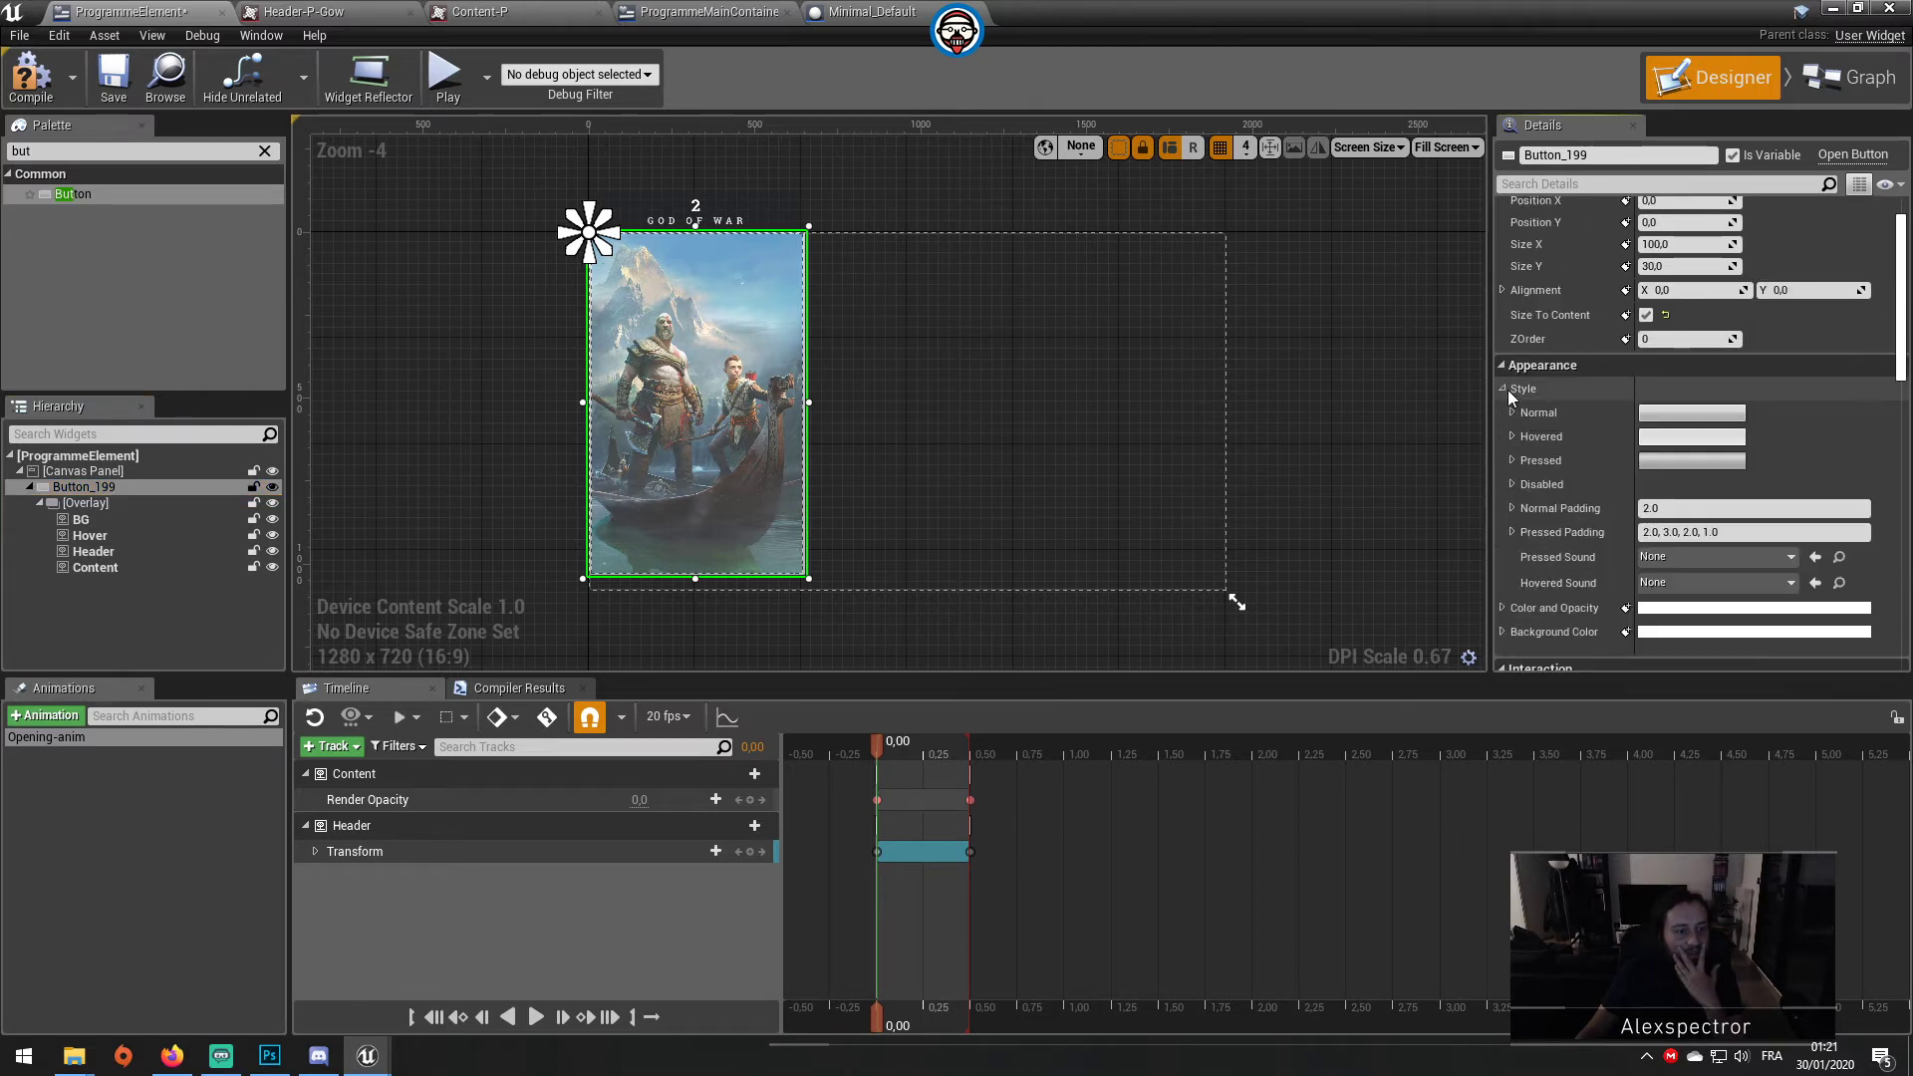
click(1514, 436)
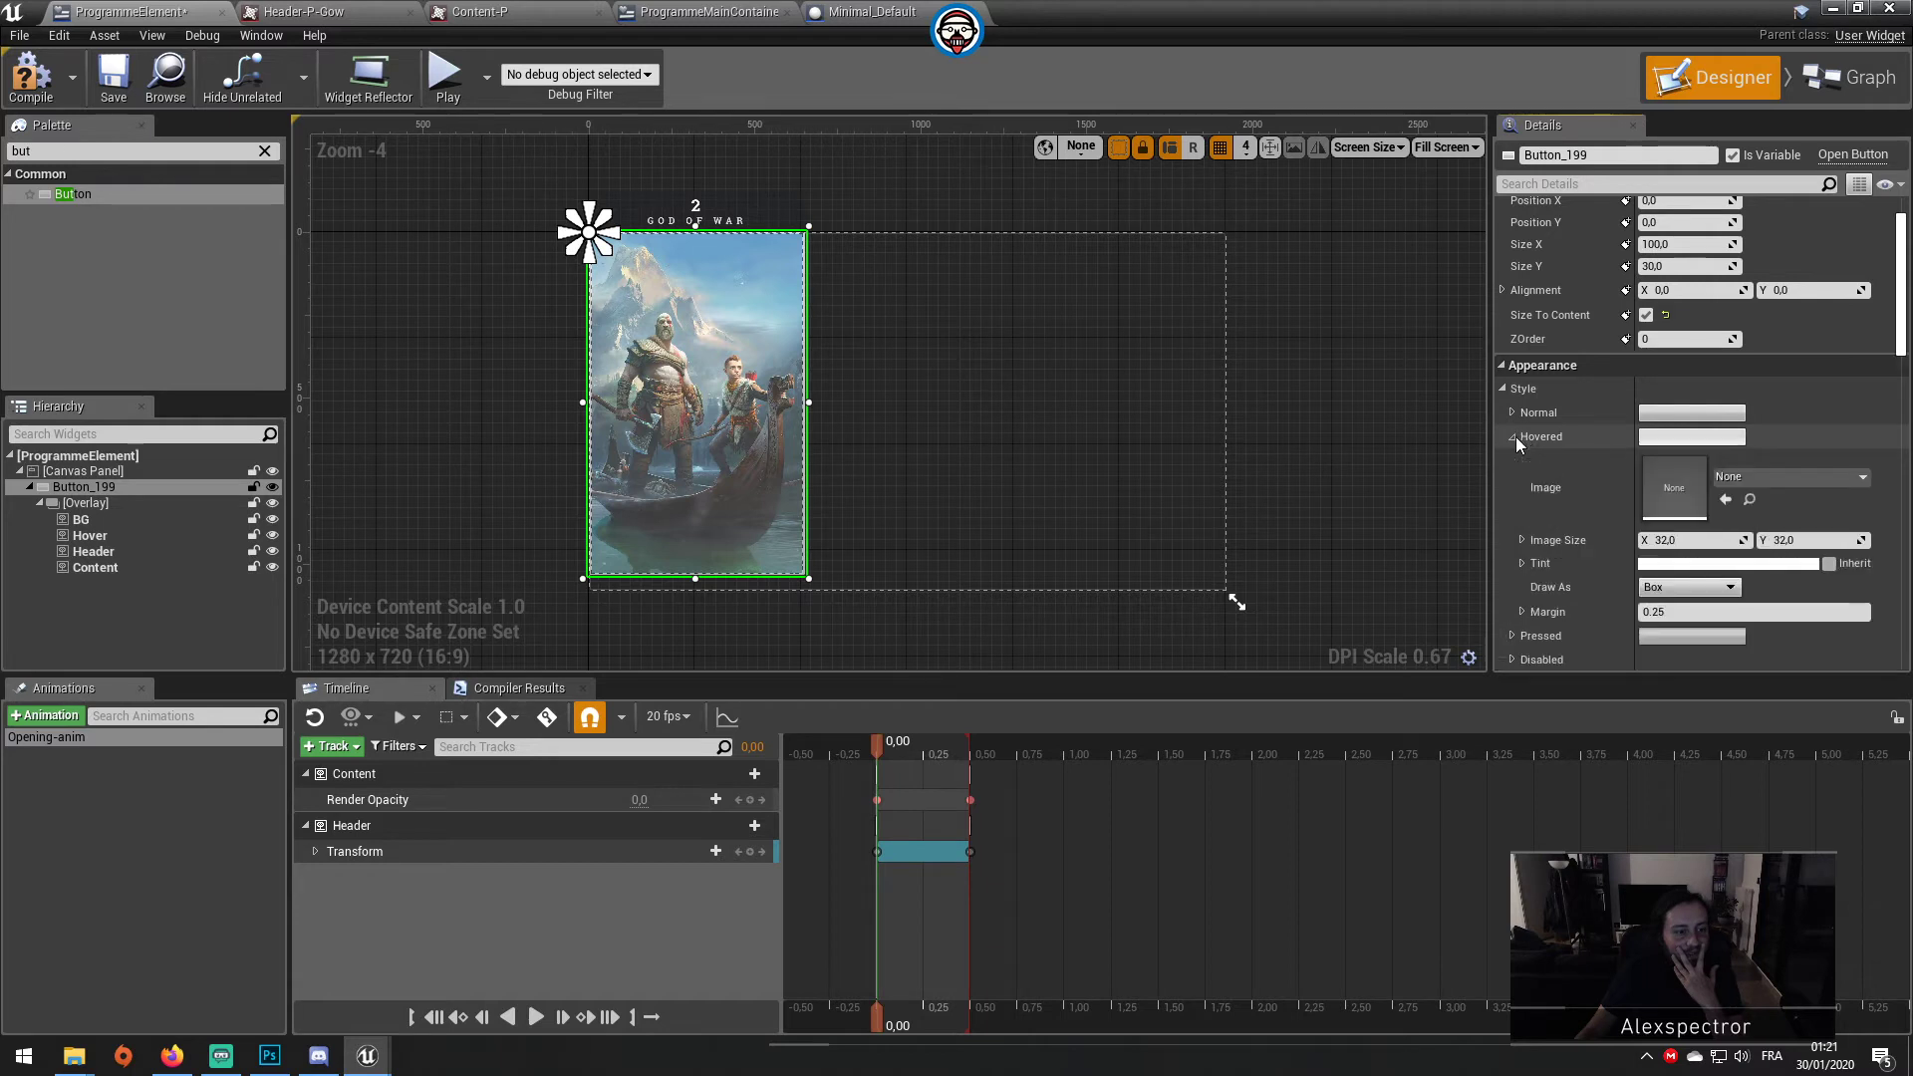
click(1835, 480)
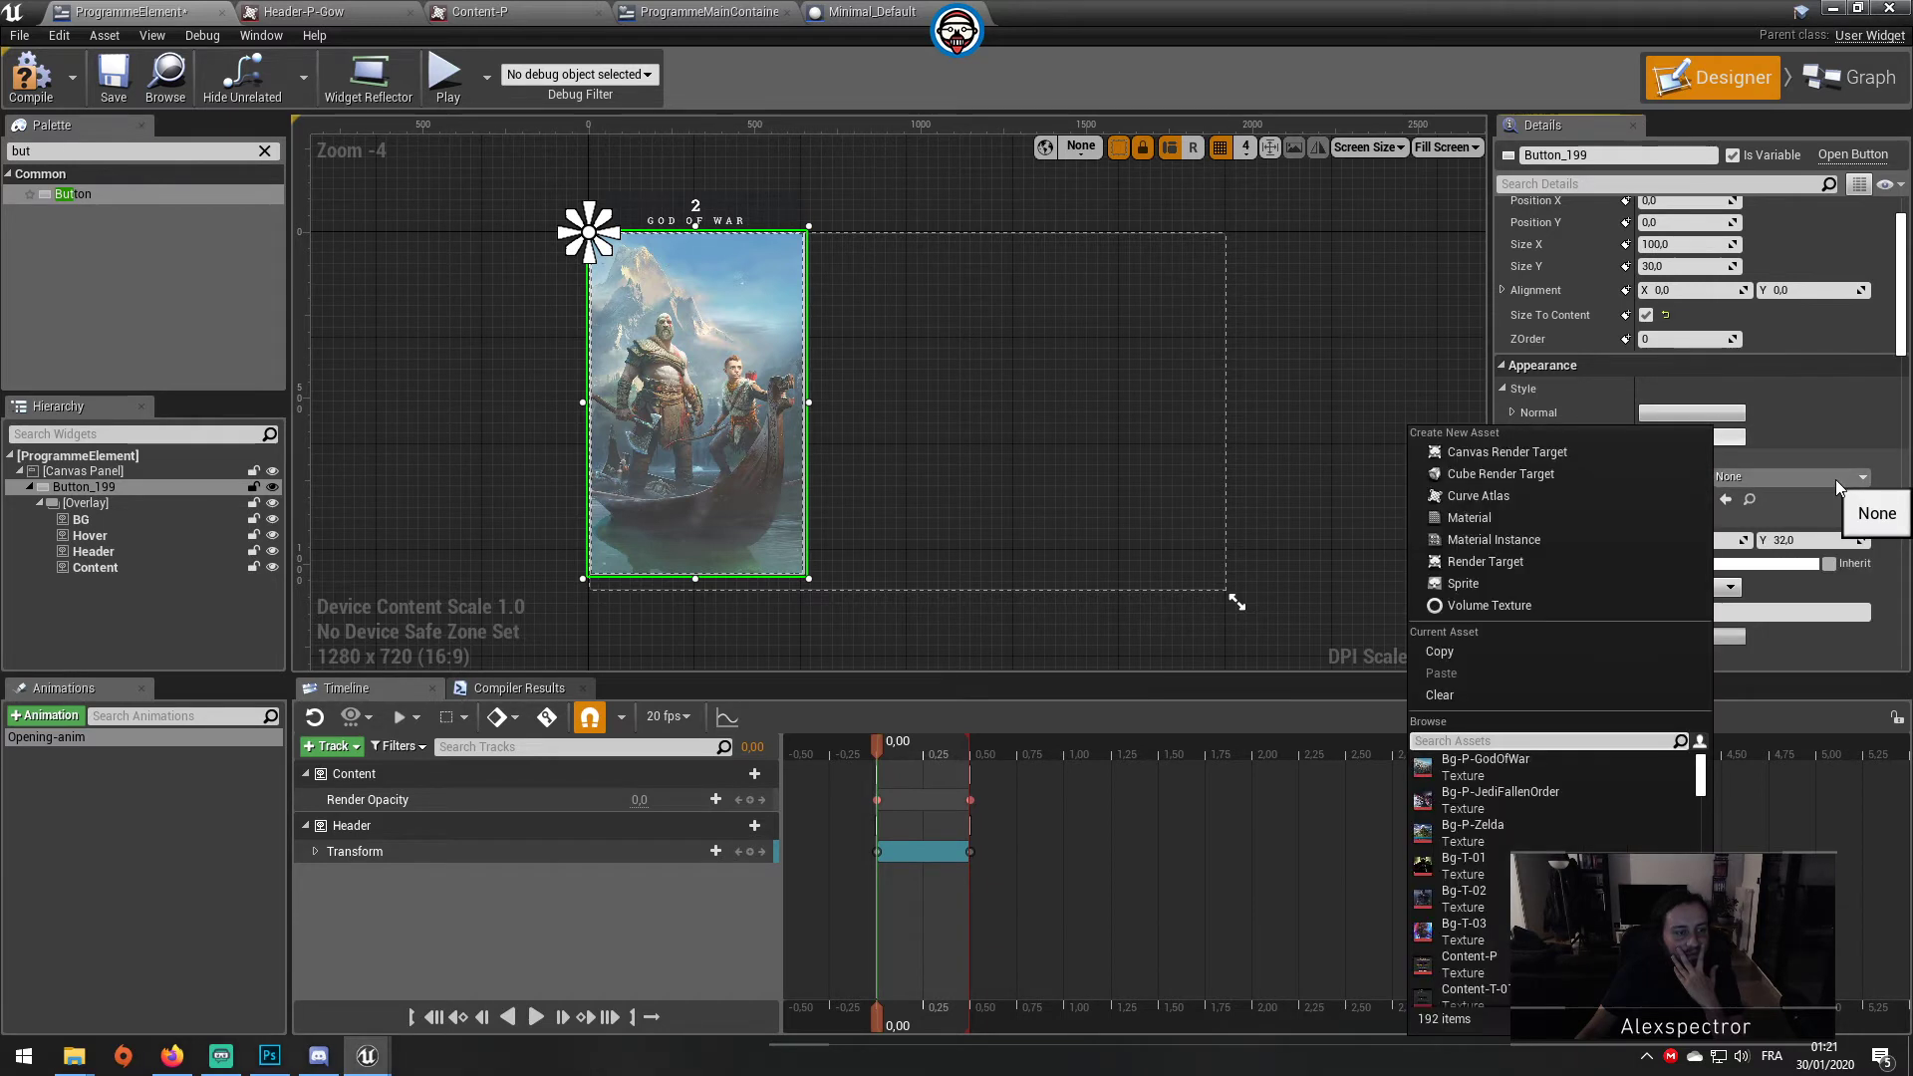
click(1575, 764)
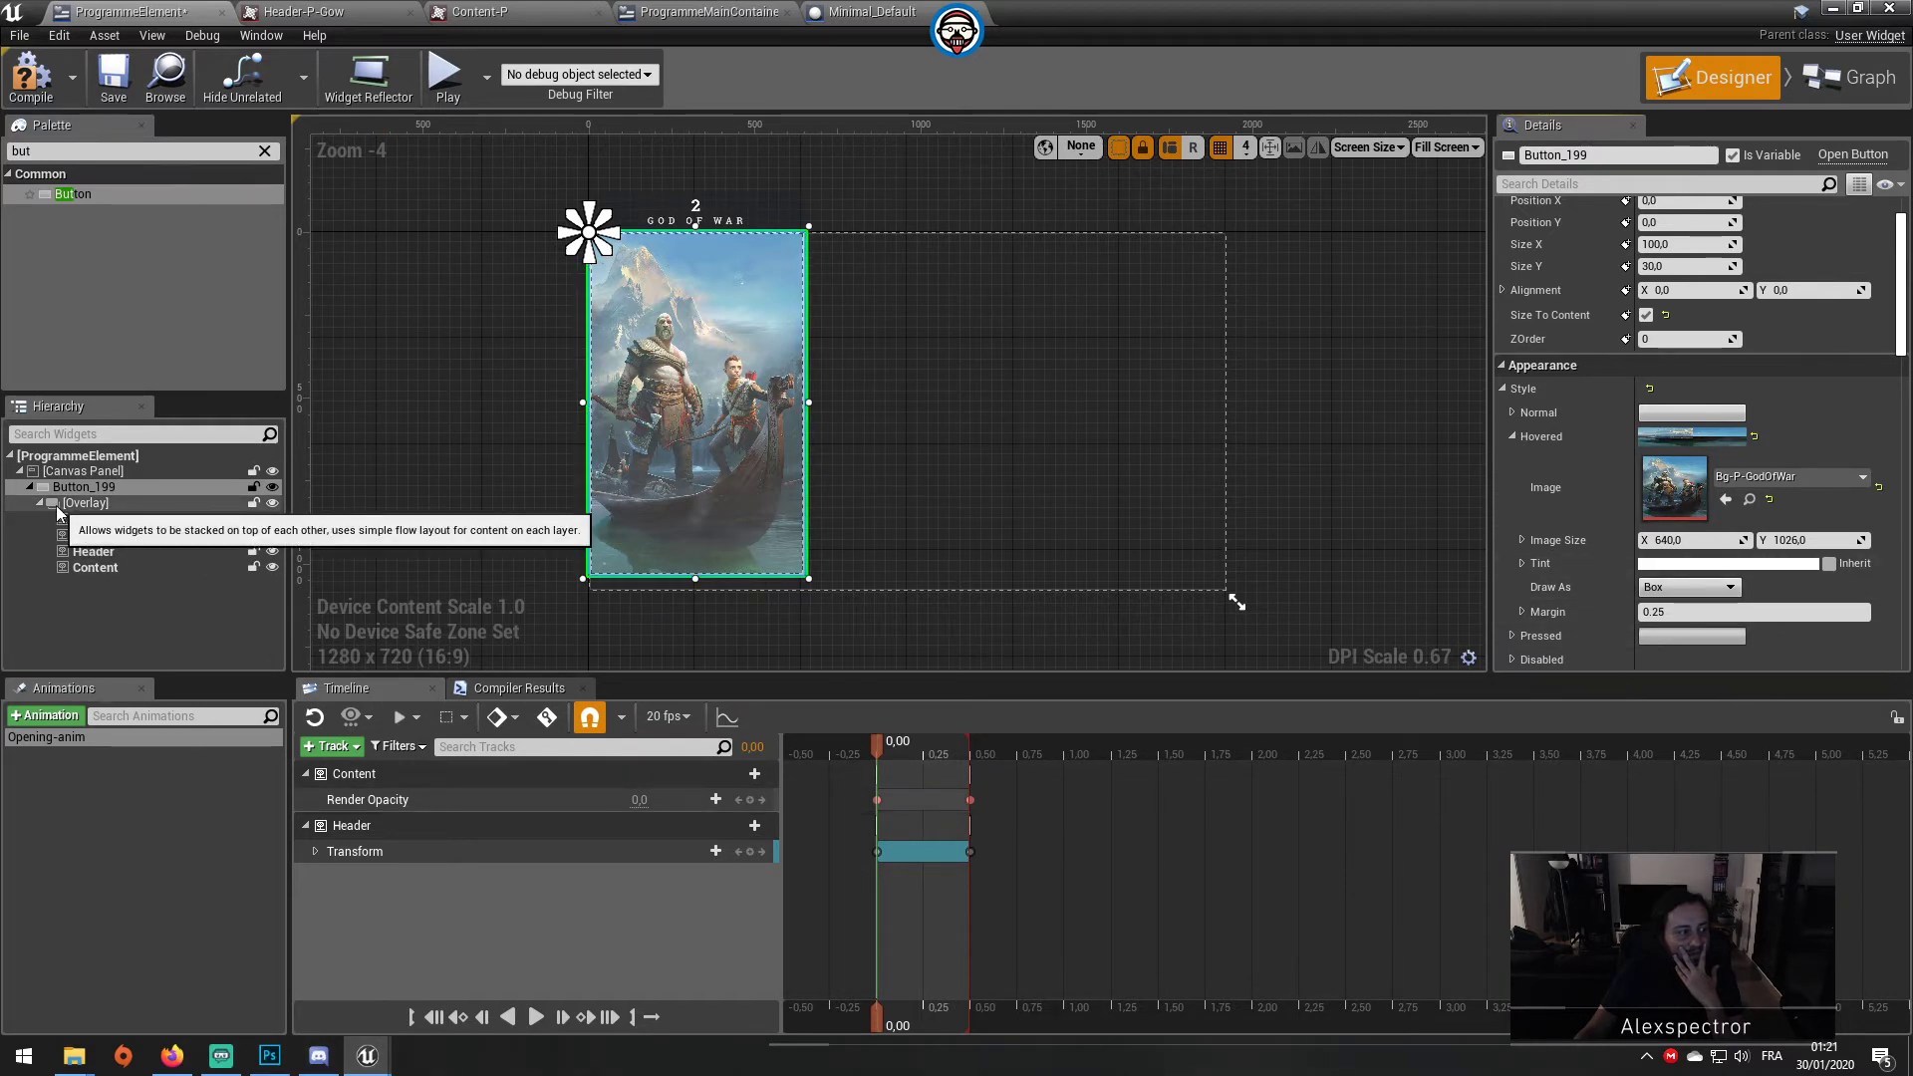
Step: Delete the separate Hover image layer from the card's Overlay
click(39, 503)
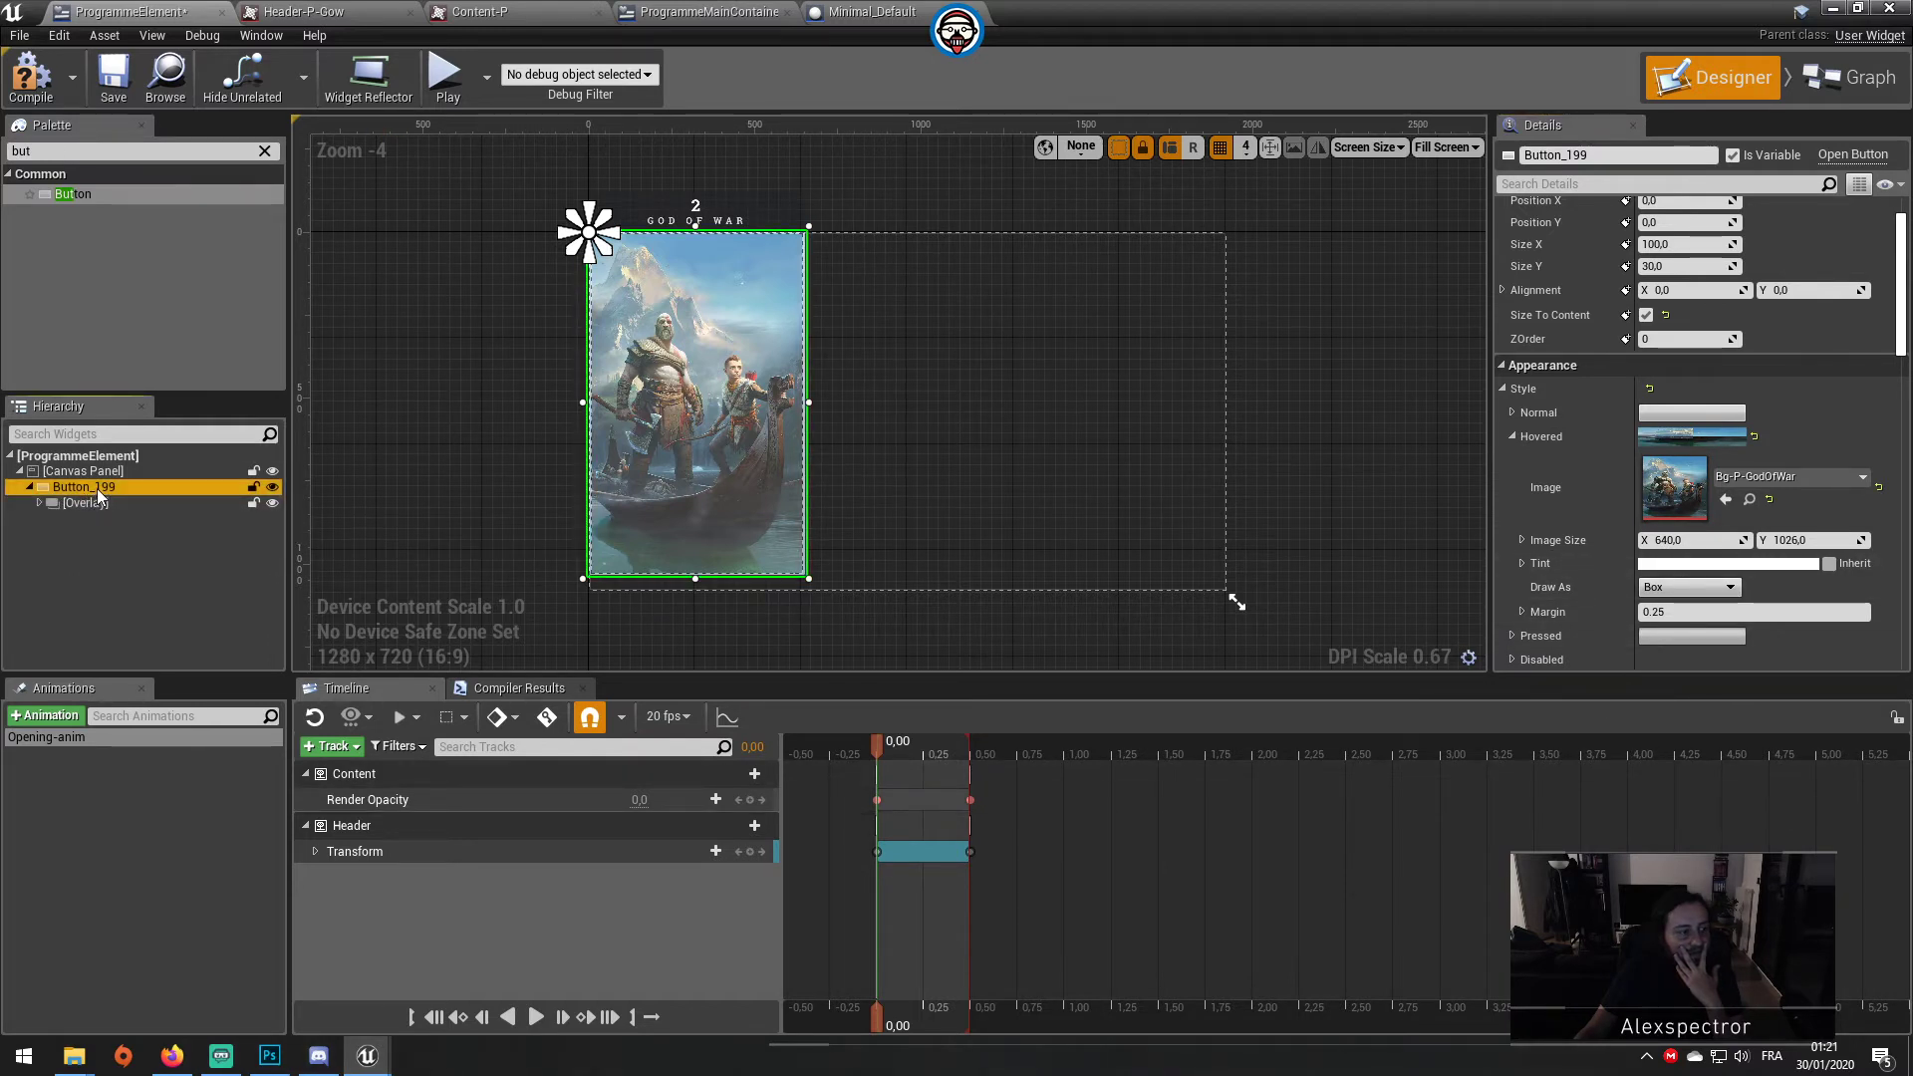
click(87, 502)
click(38, 501)
click(146, 538)
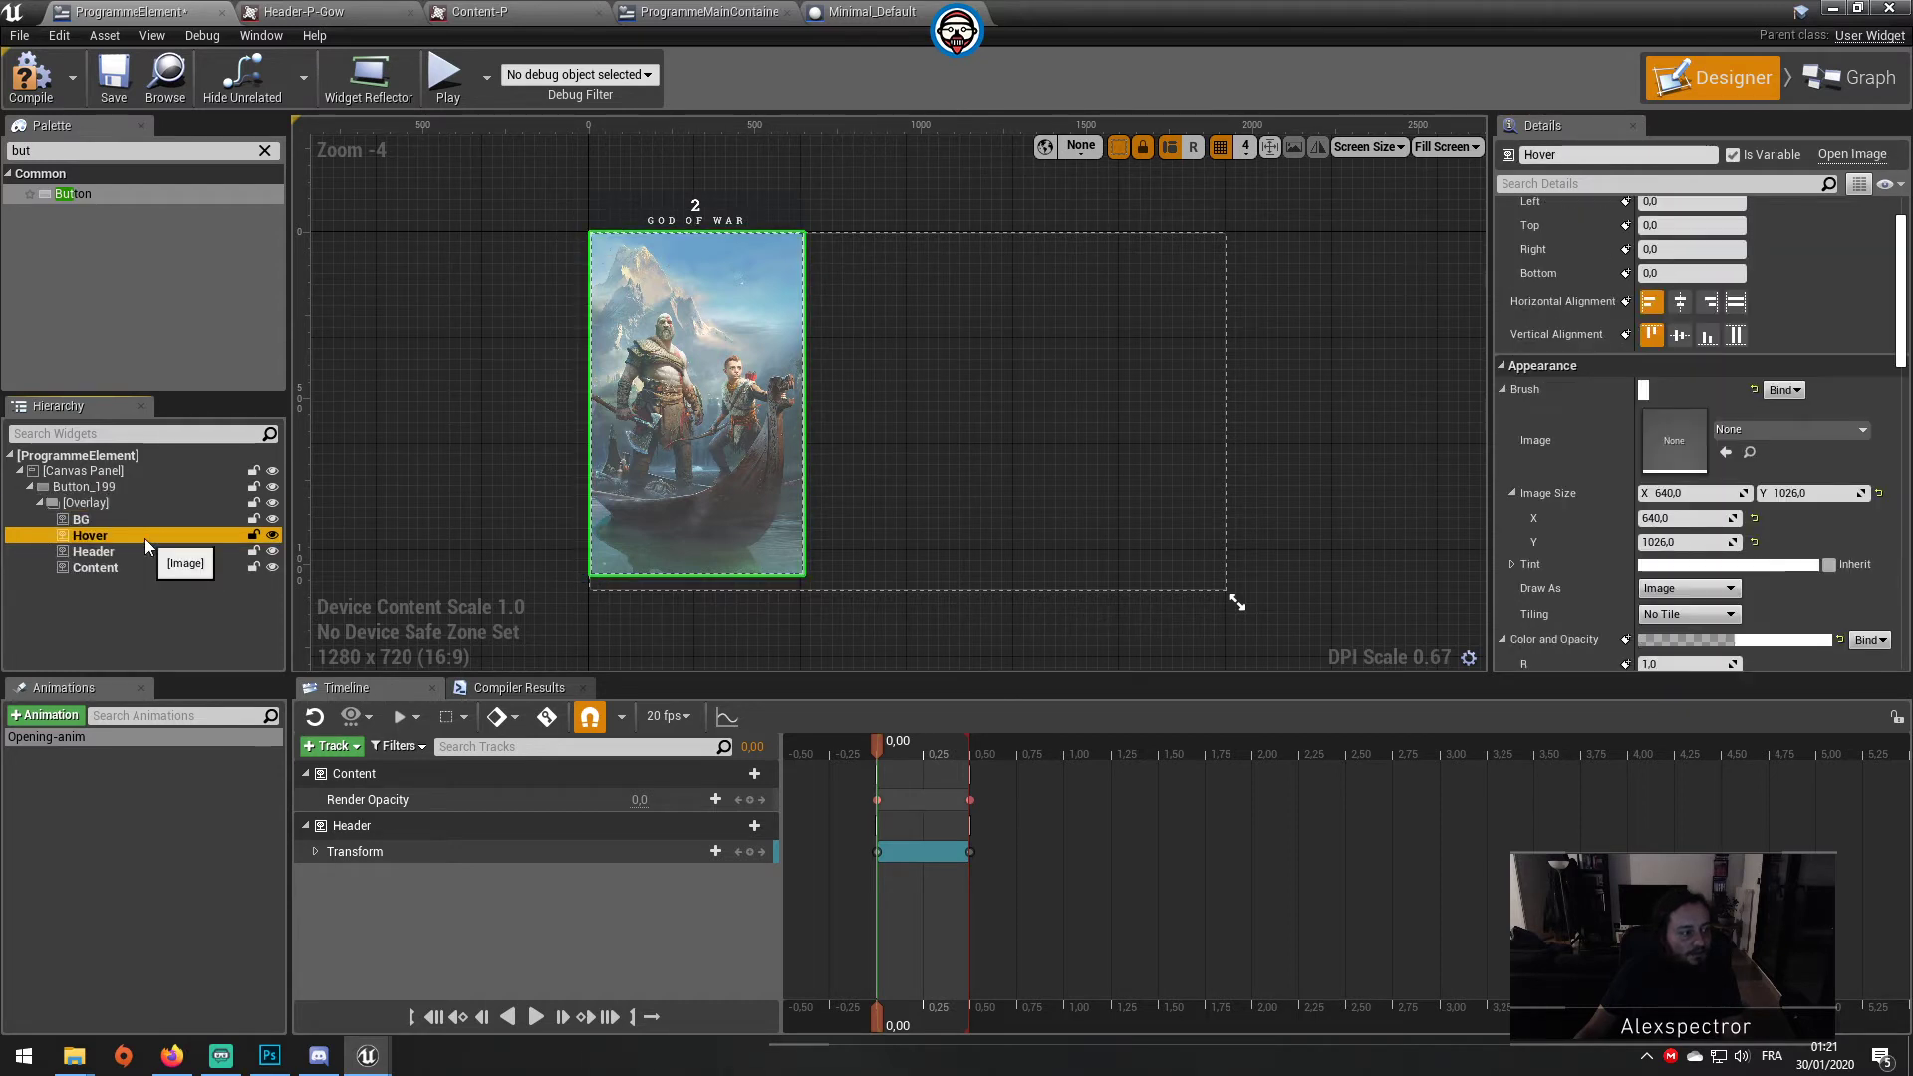
key(Delete)
Step: Make the hovered state Draw As Image and clear its texture to None
click(88, 492)
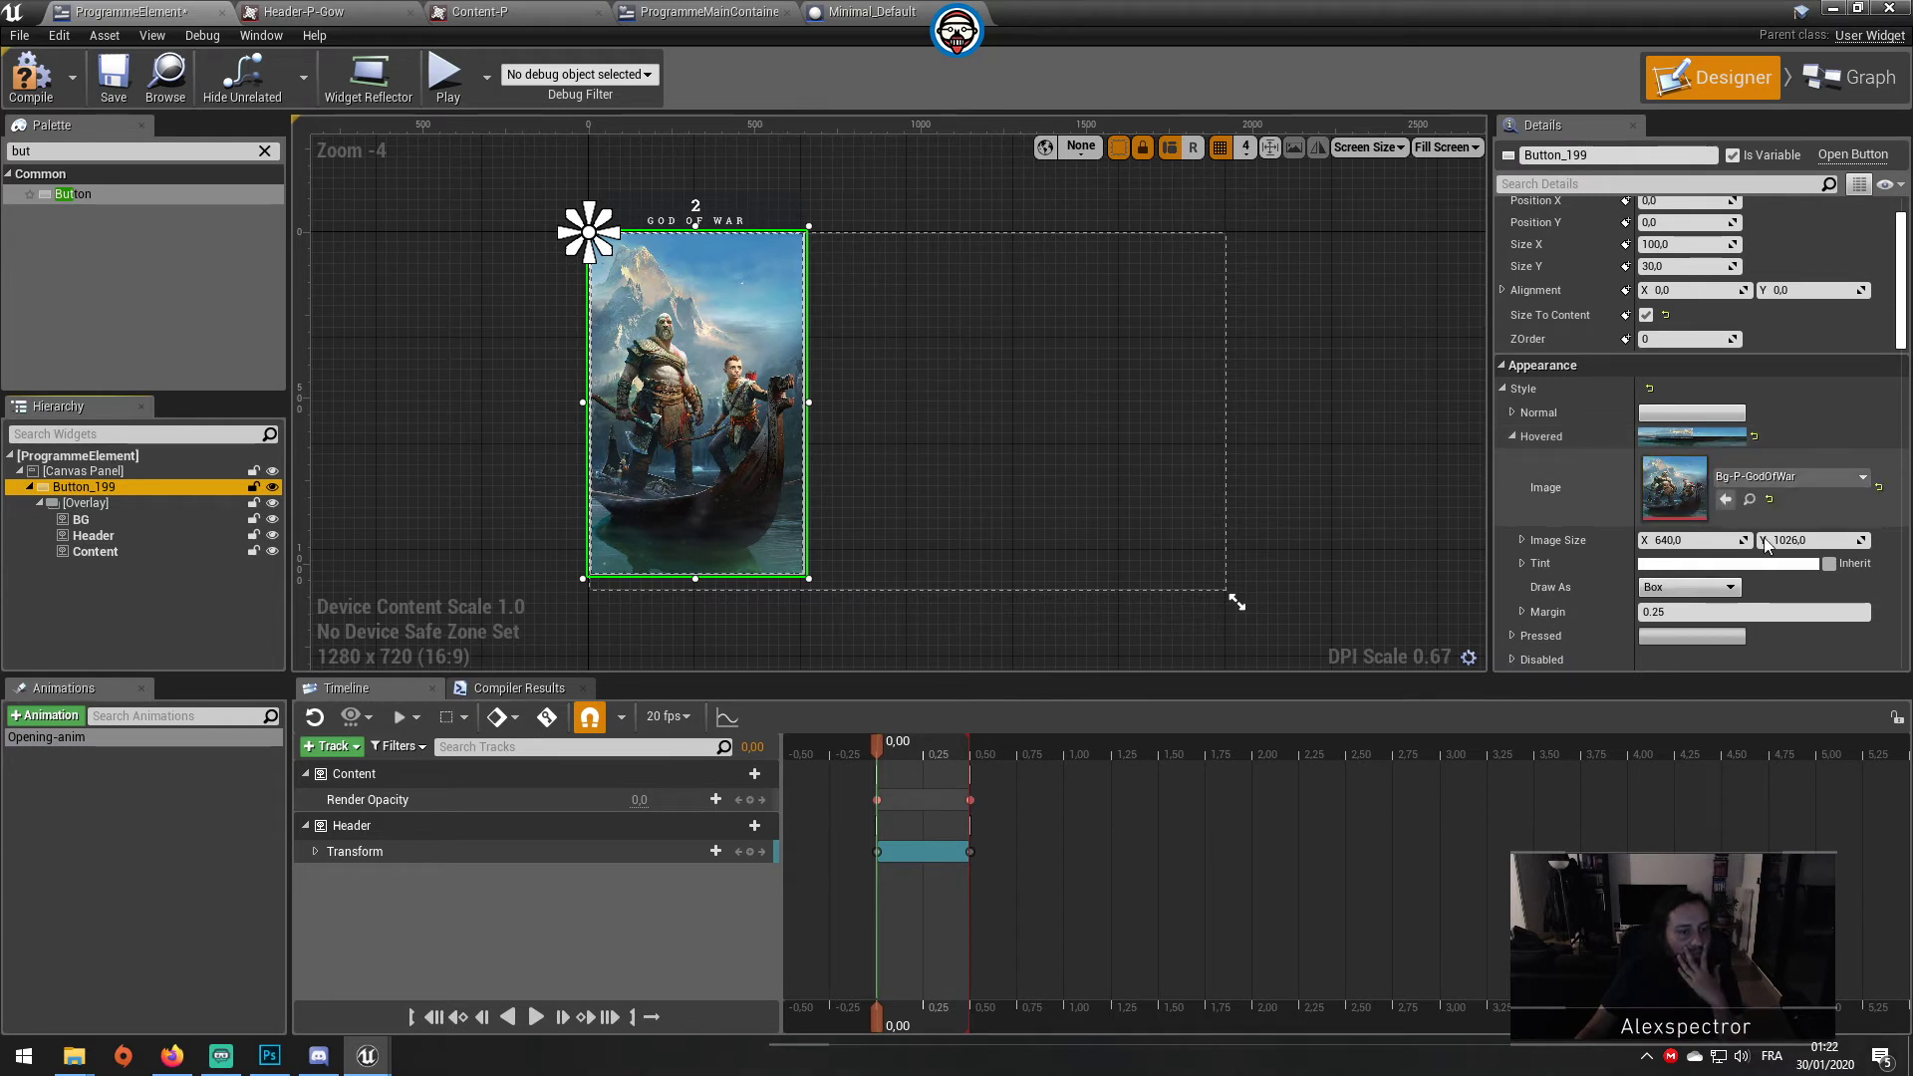
scroll(1801, 603, down, 1)
click(1694, 560)
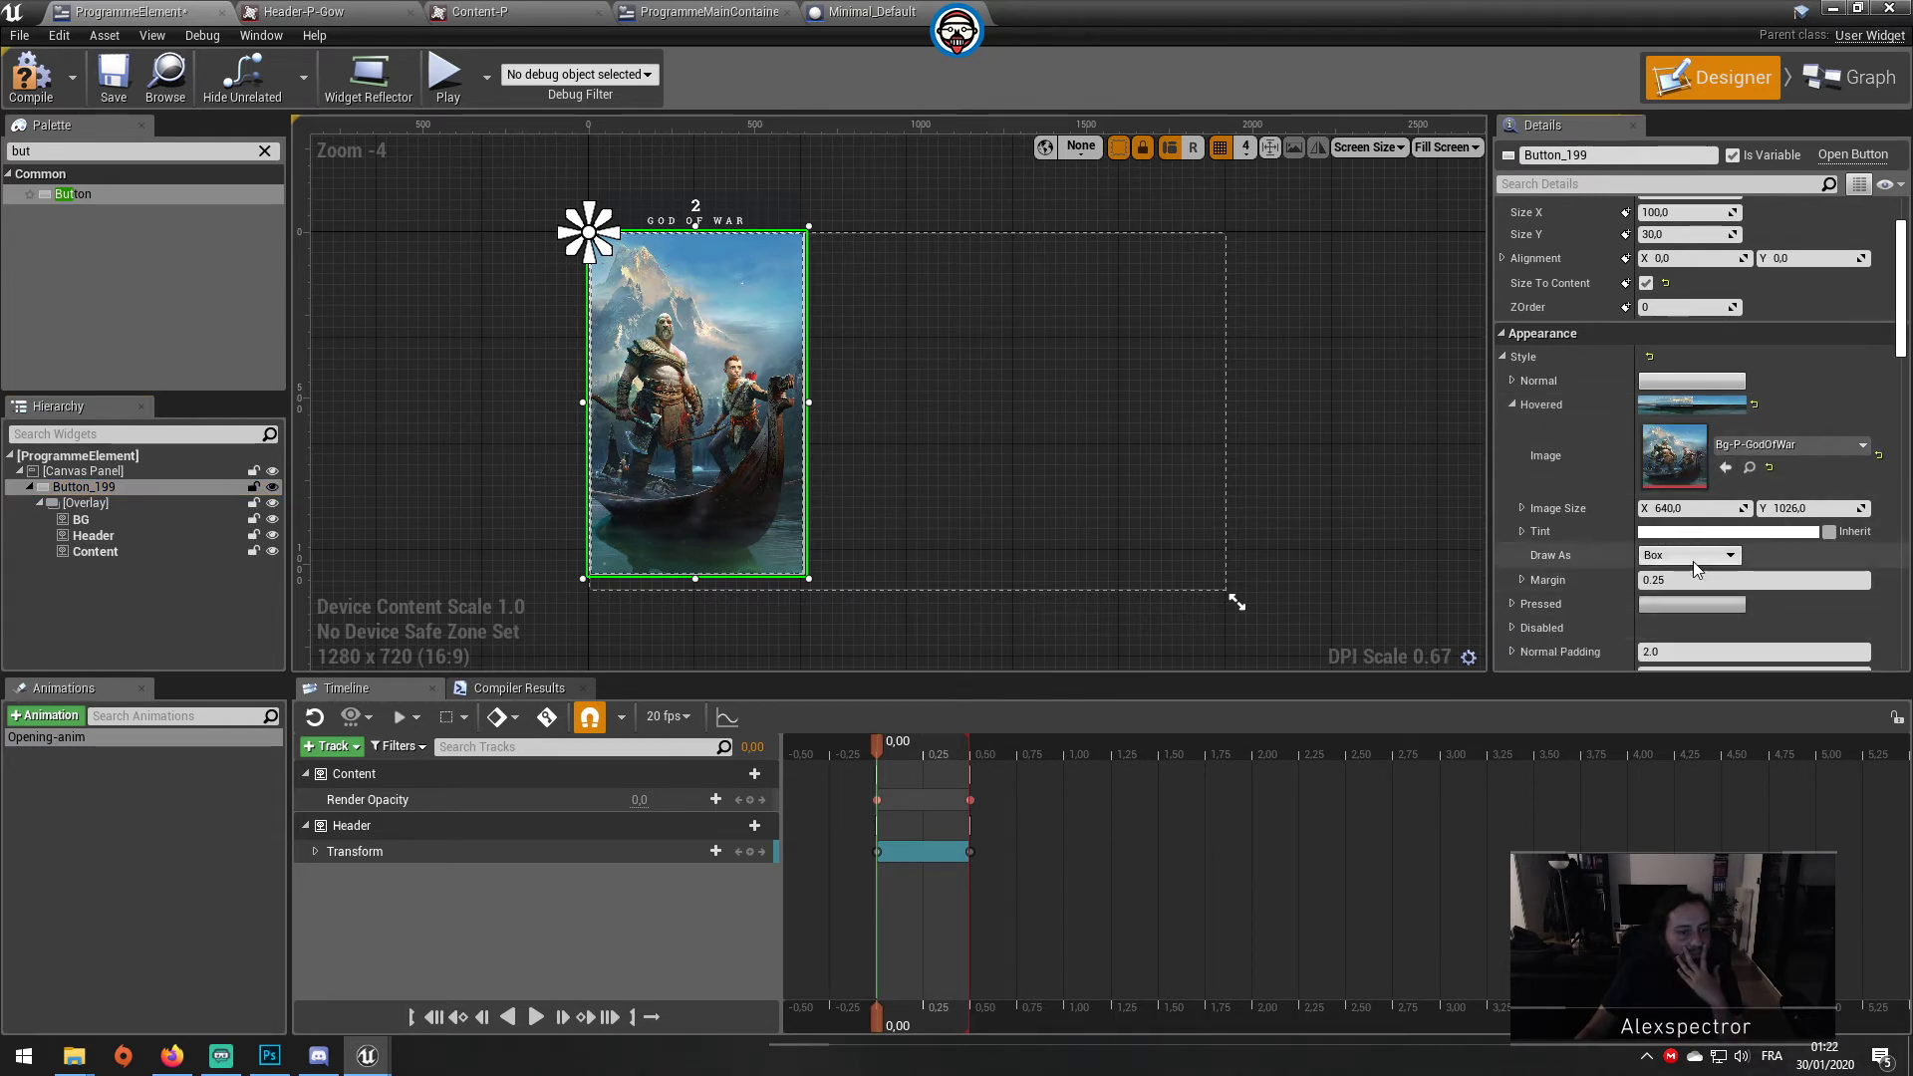
click(1666, 614)
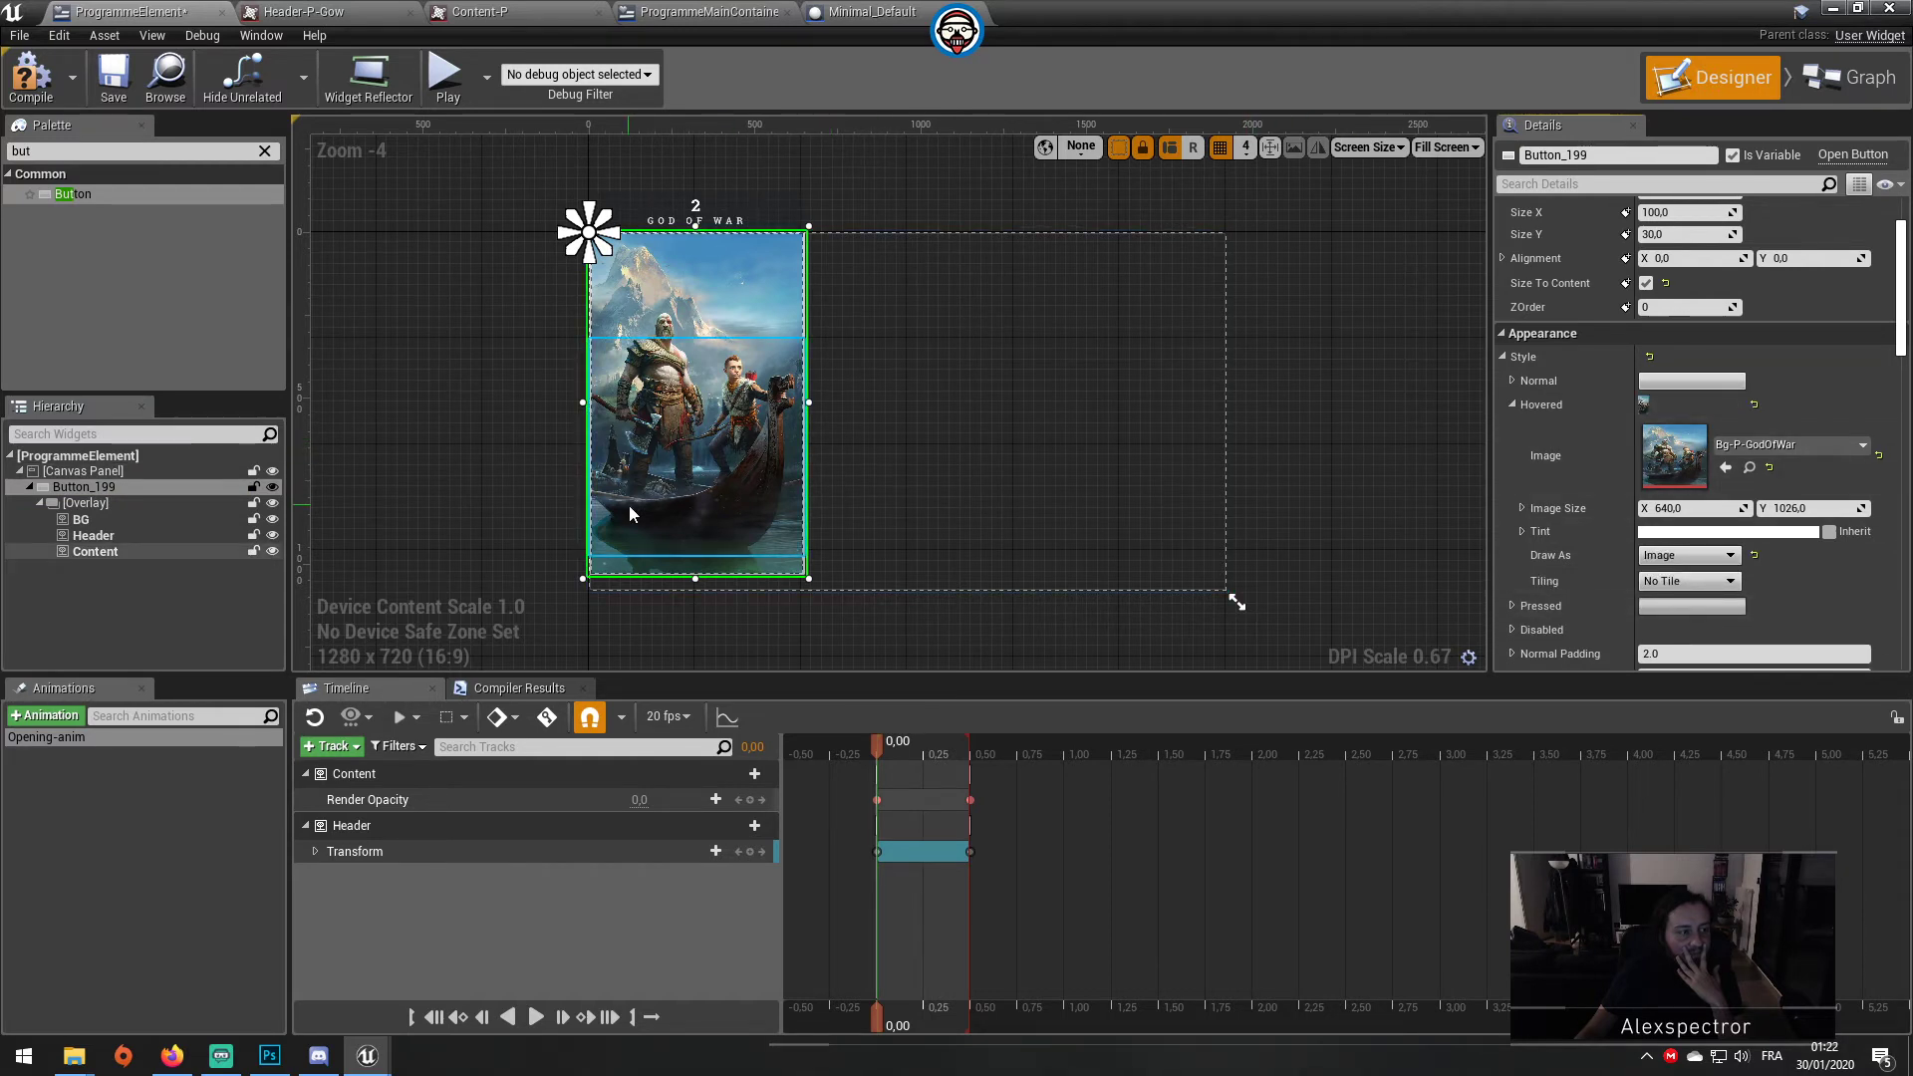
drag(882, 745, 1014, 747)
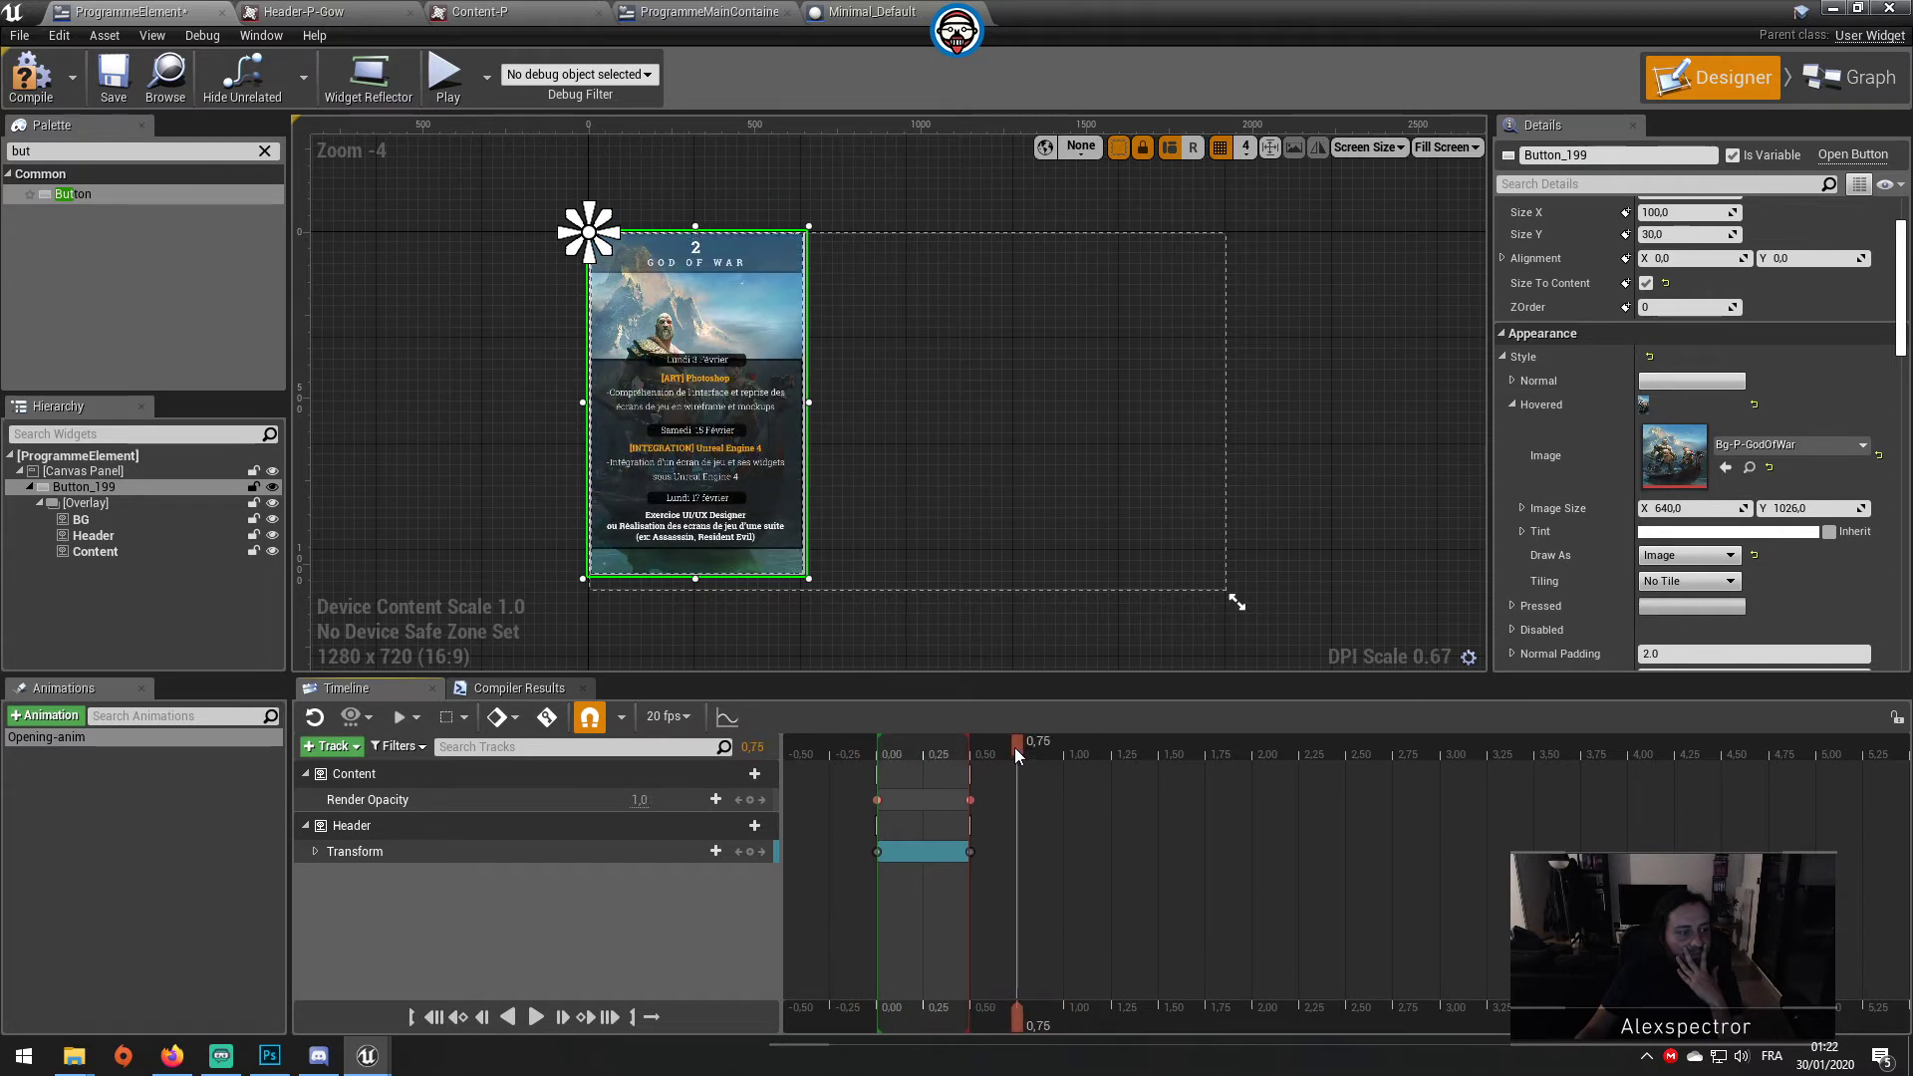
click(1878, 454)
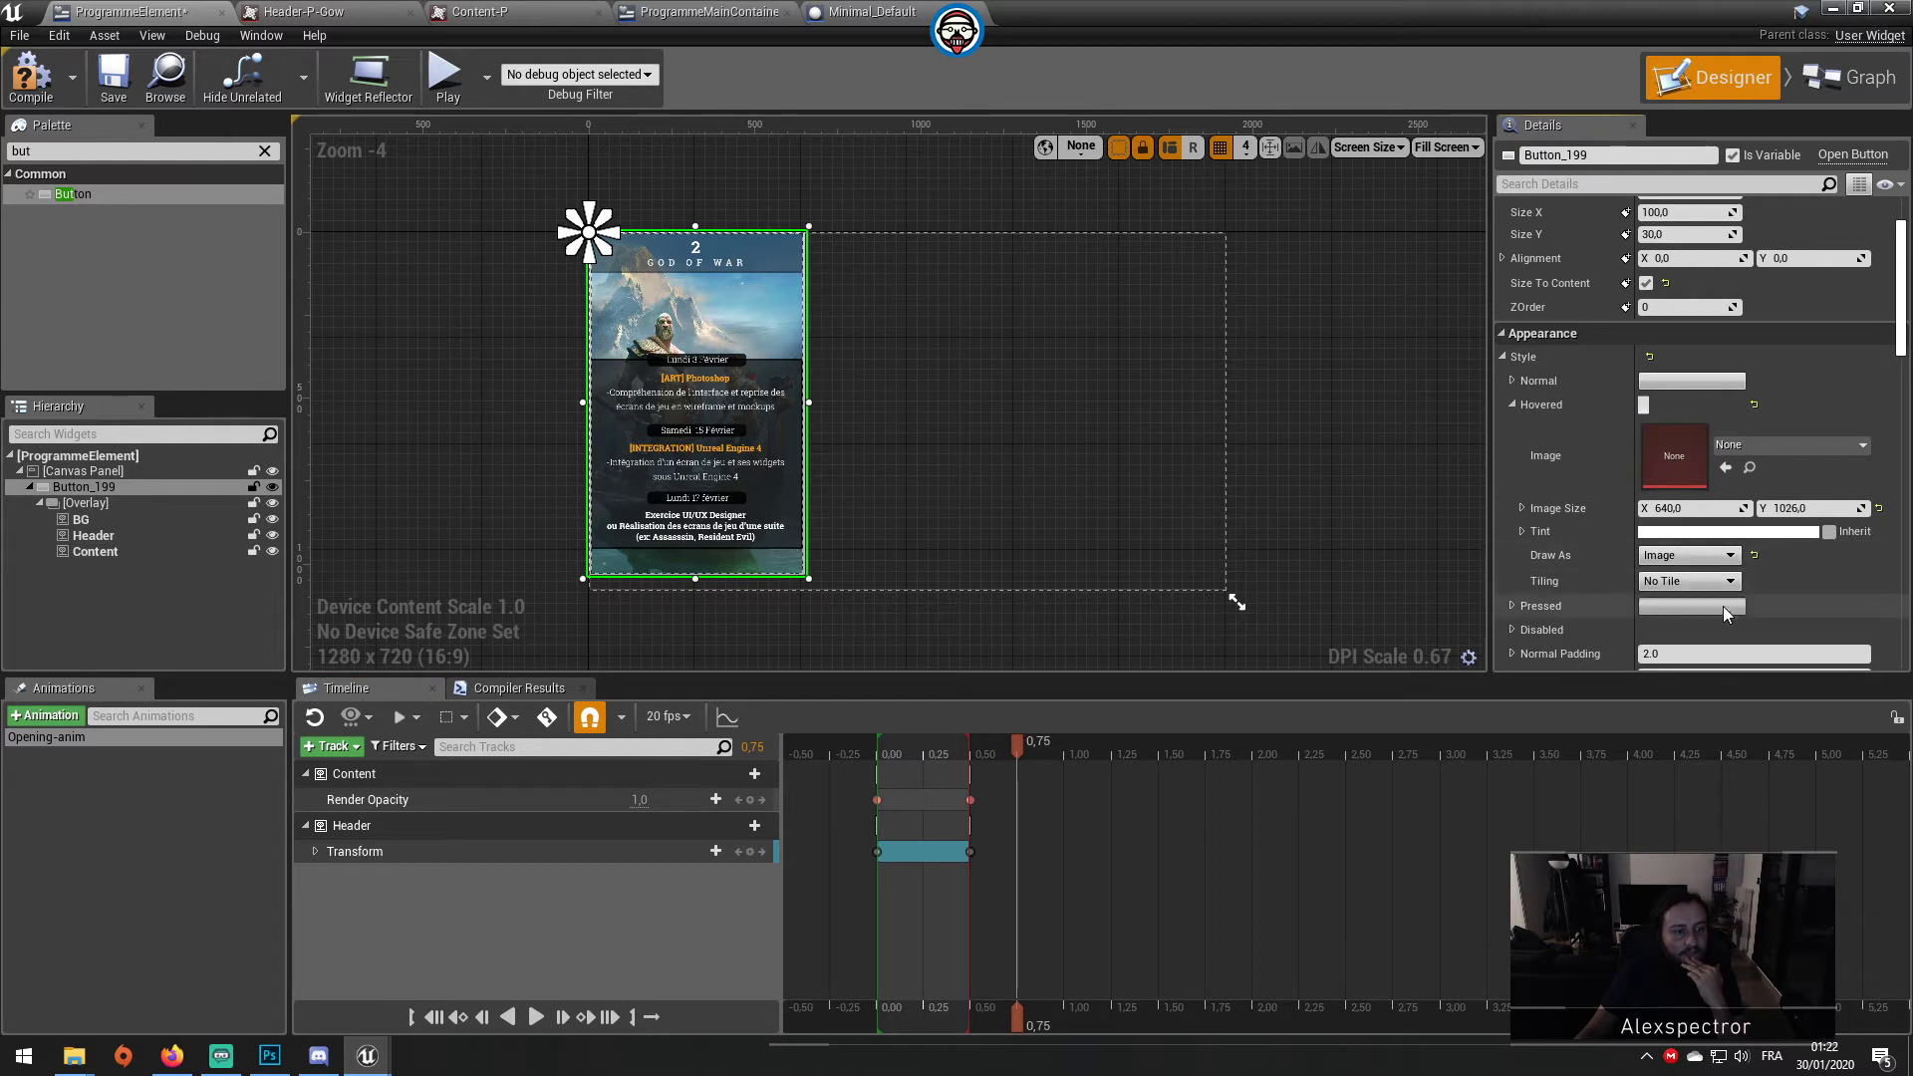
scroll(1727, 614, down, 1)
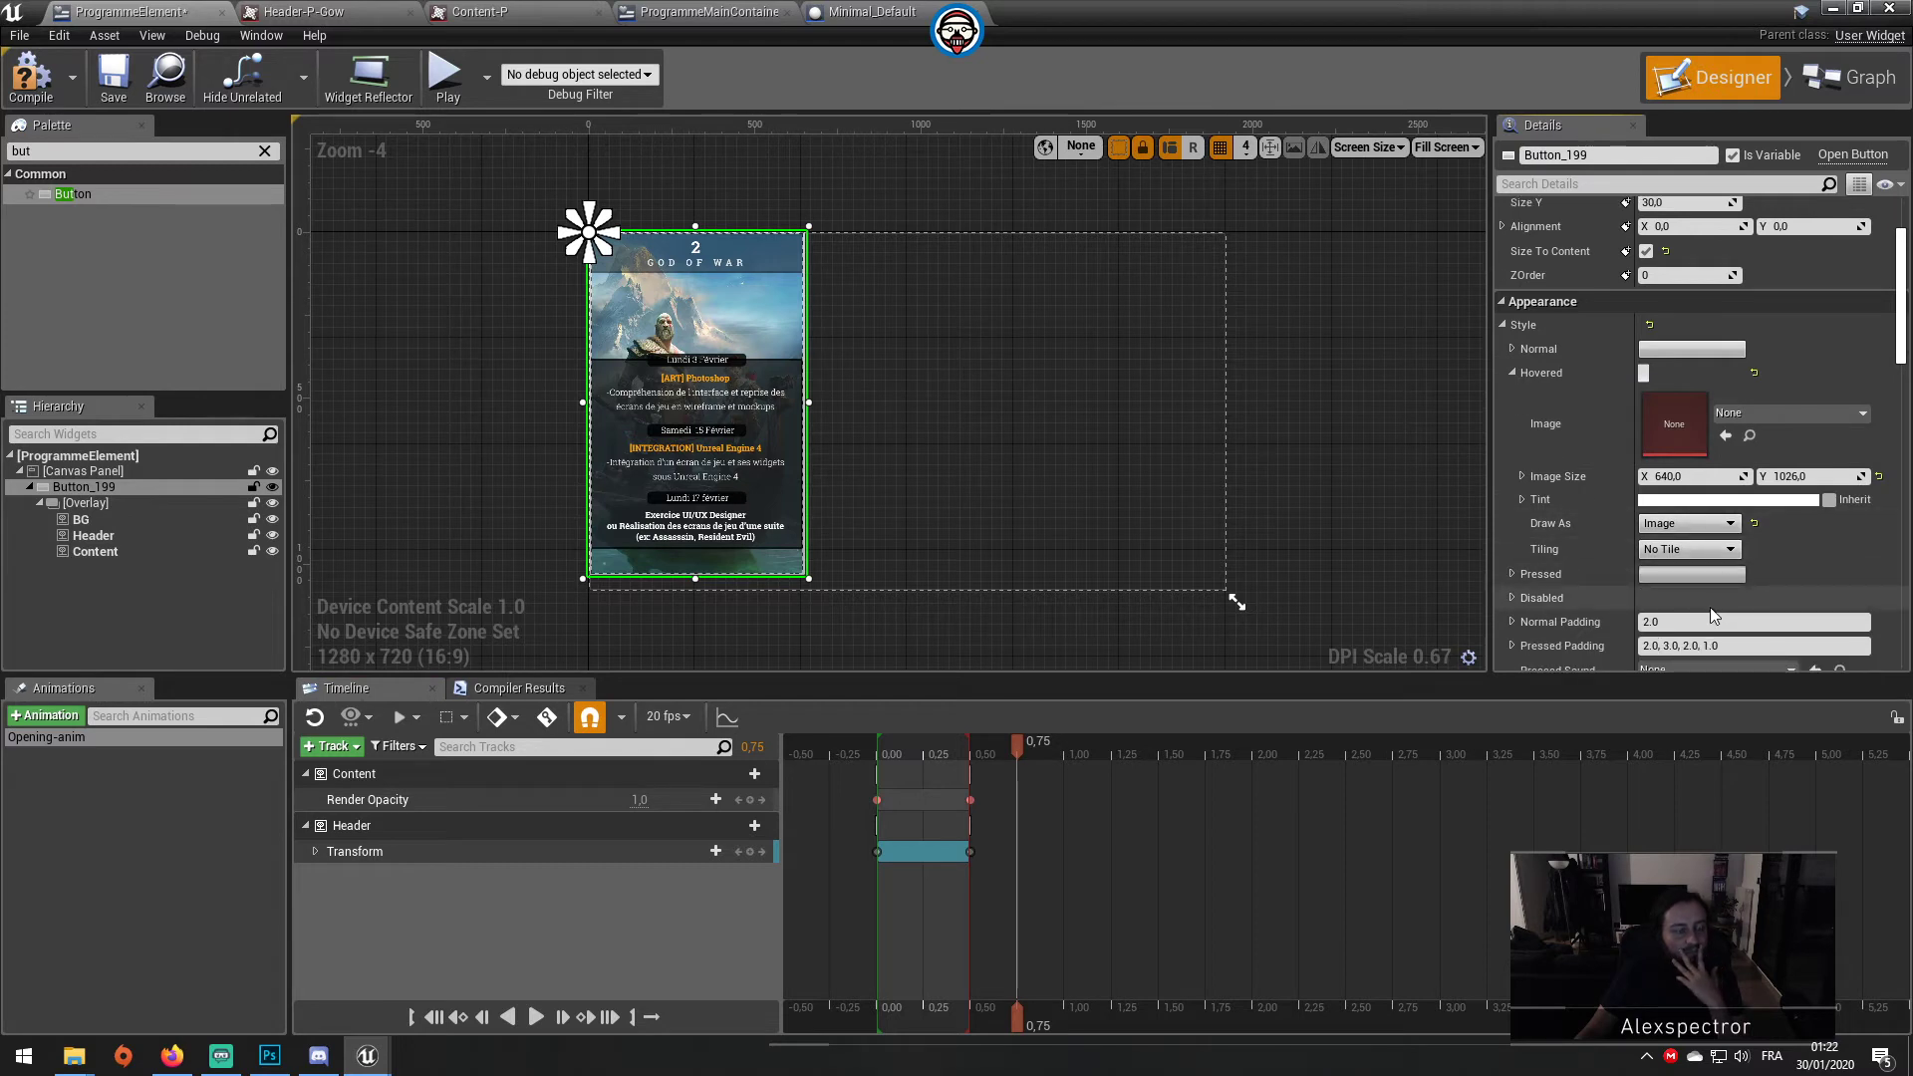
Step: Collapse the Overlay, reselect Button_199 and review its style properties
click(40, 503)
click(56, 503)
click(74, 488)
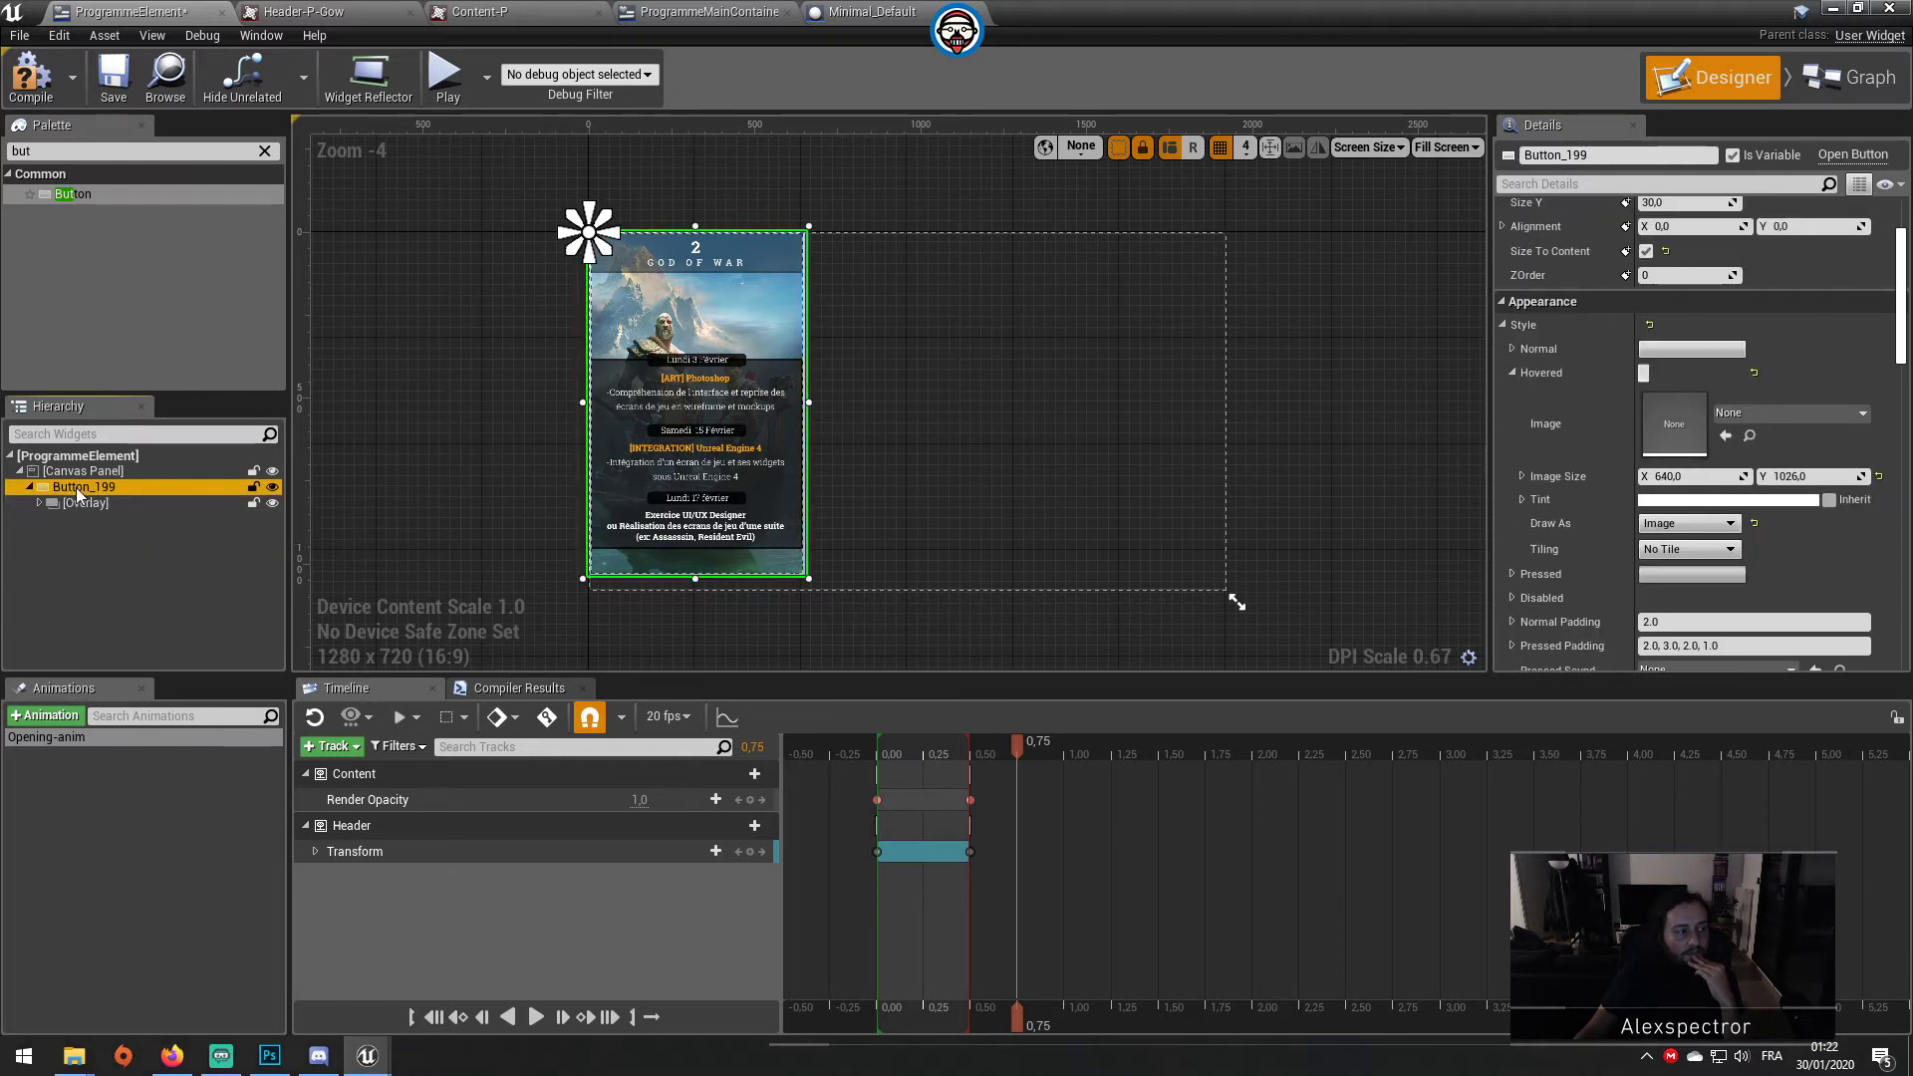
click(79, 503)
click(105, 504)
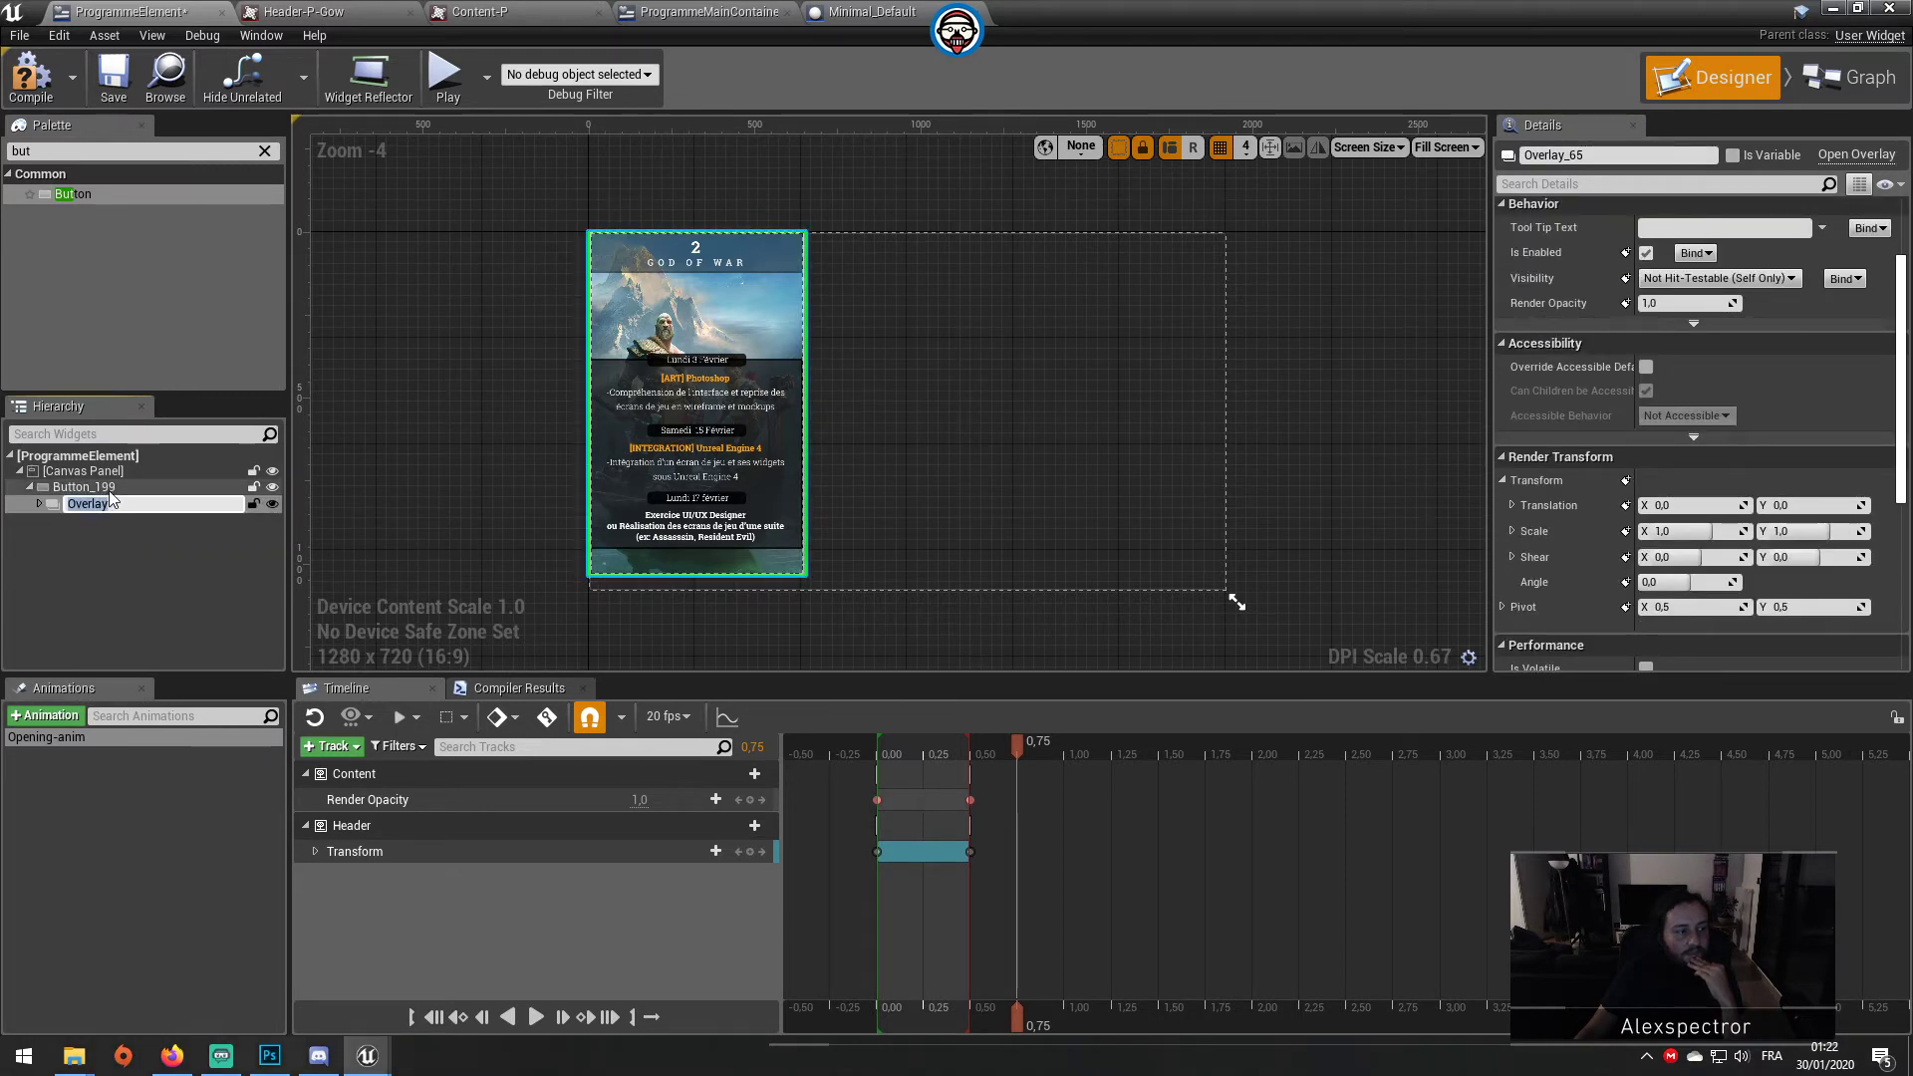
click(111, 493)
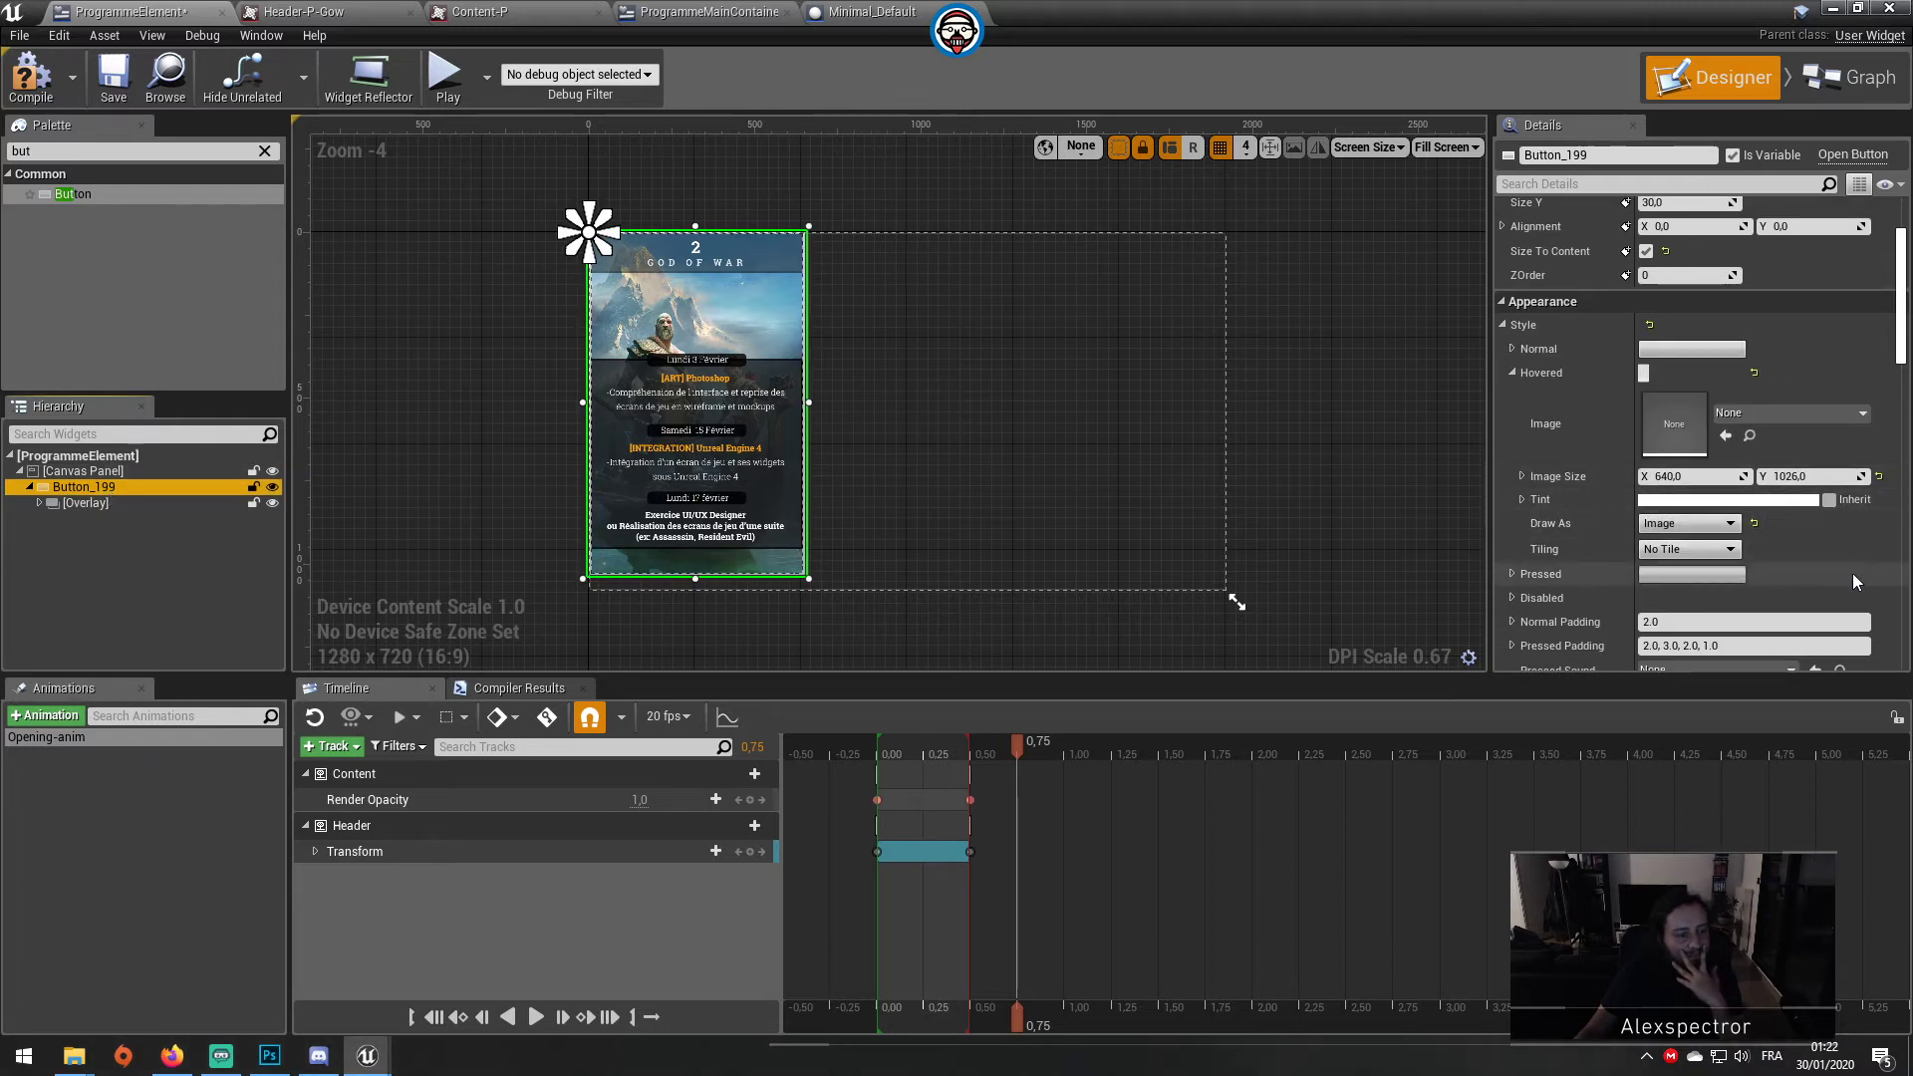
scroll(1881, 597, down, 1)
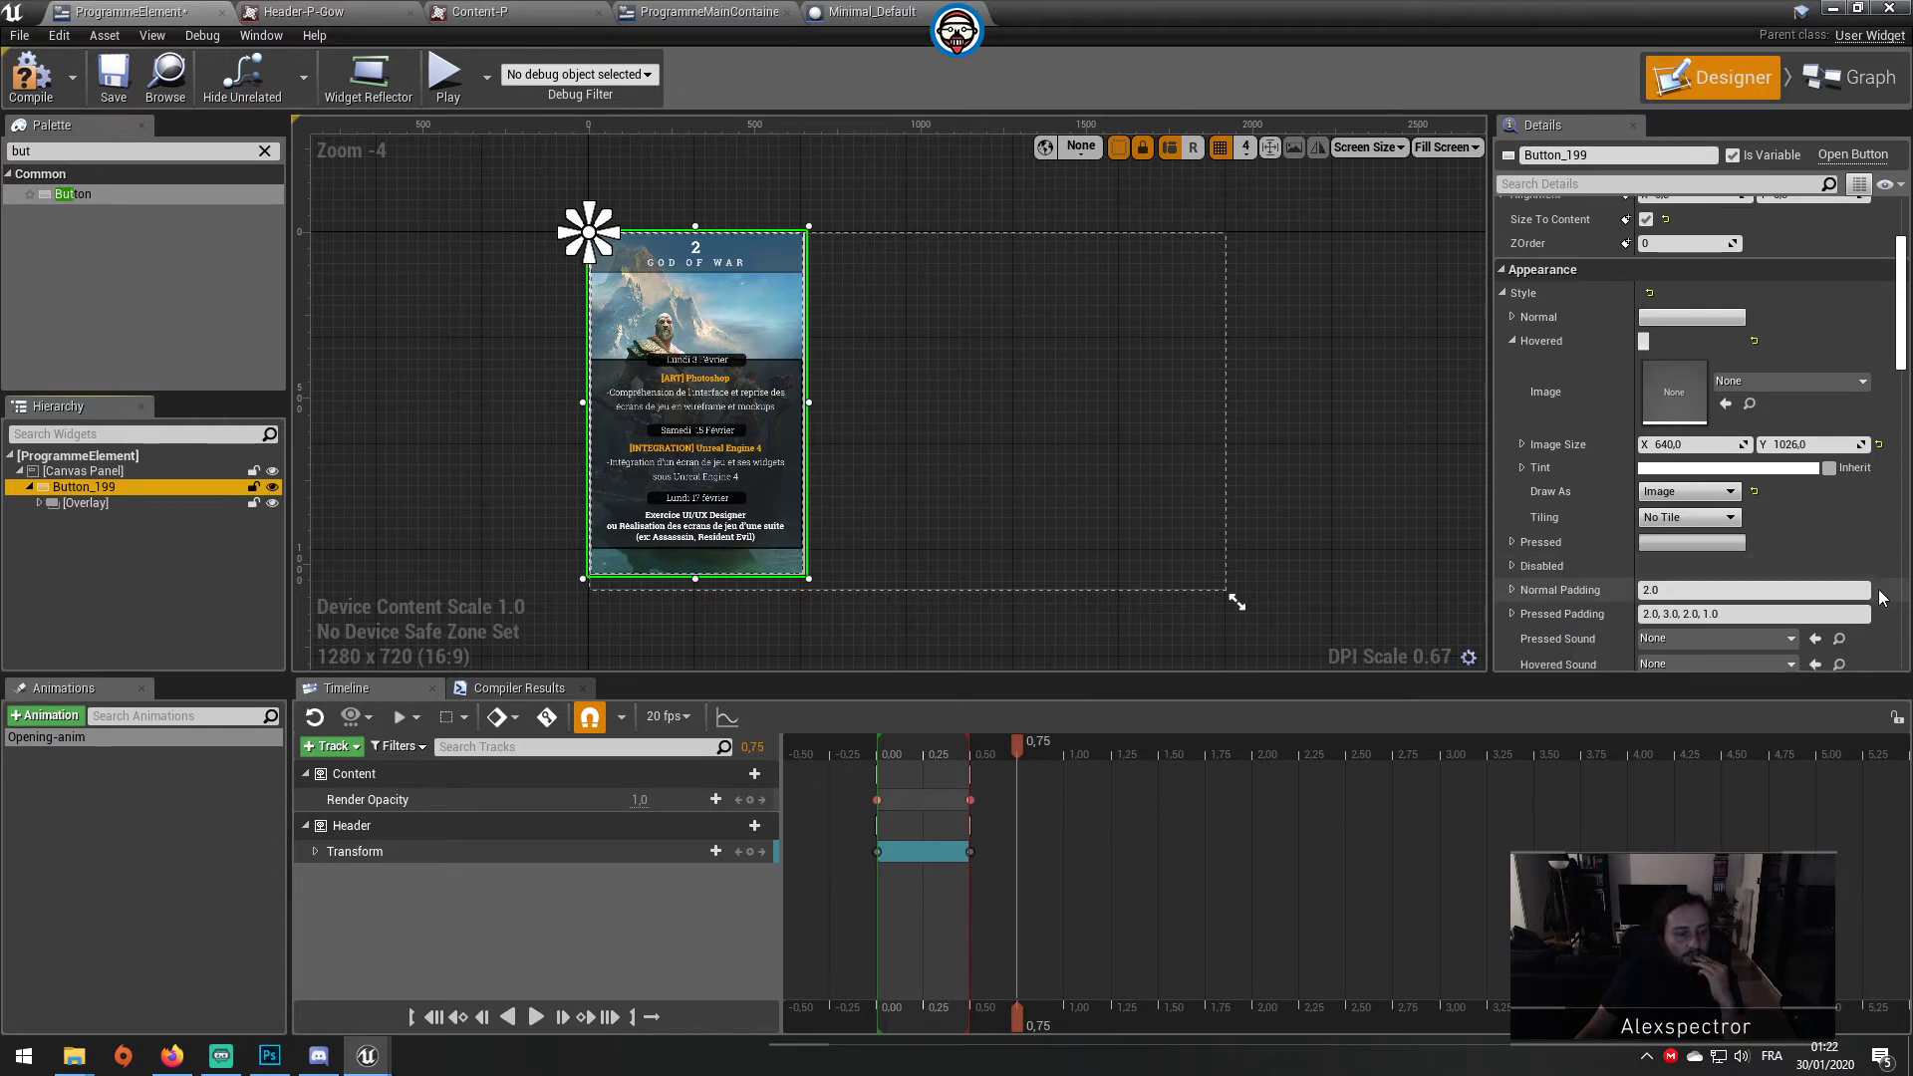
scroll(1880, 597, down, 1)
scroll(1881, 597, down, 1)
scroll(1880, 597, down, 1)
scroll(1880, 597, down, 1)
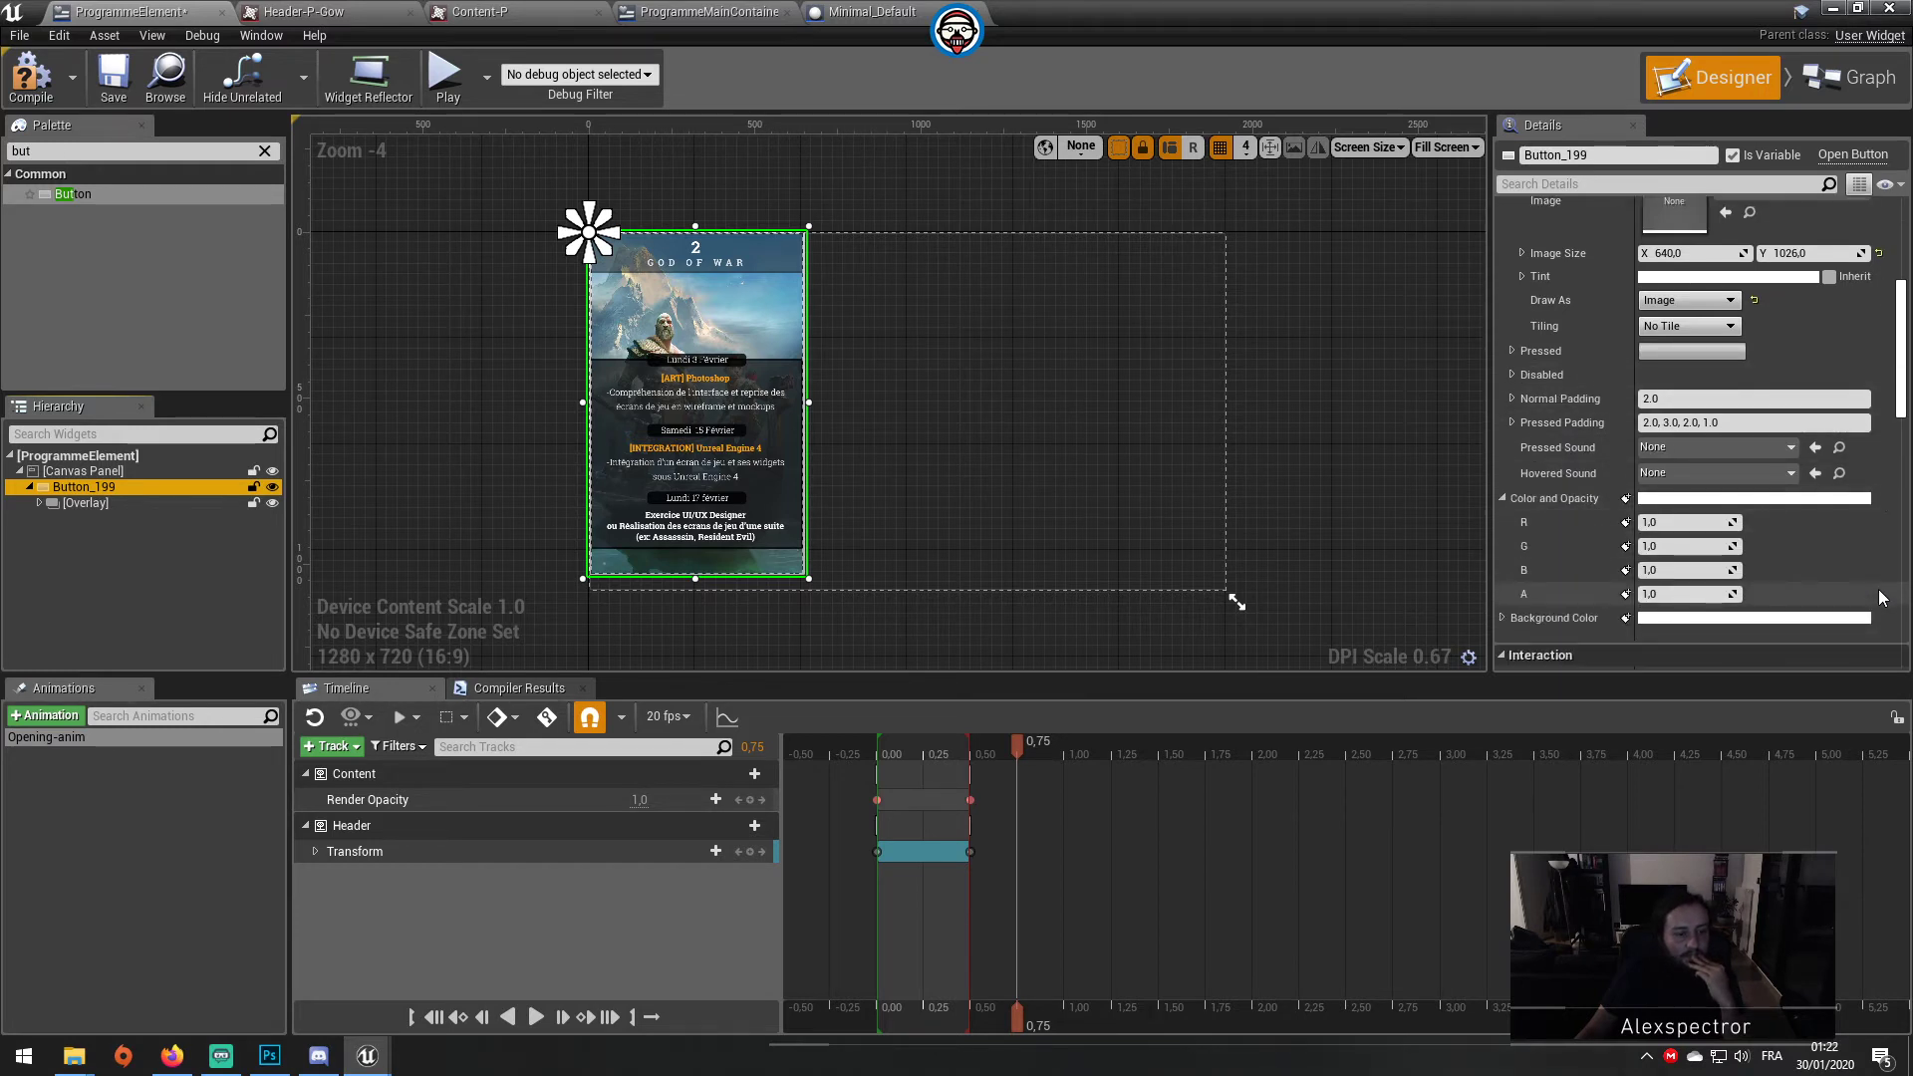
scroll(1880, 597, down, 1)
scroll(1880, 597, down, 1)
scroll(1880, 597, down, 1)
scroll(1881, 597, down, 1)
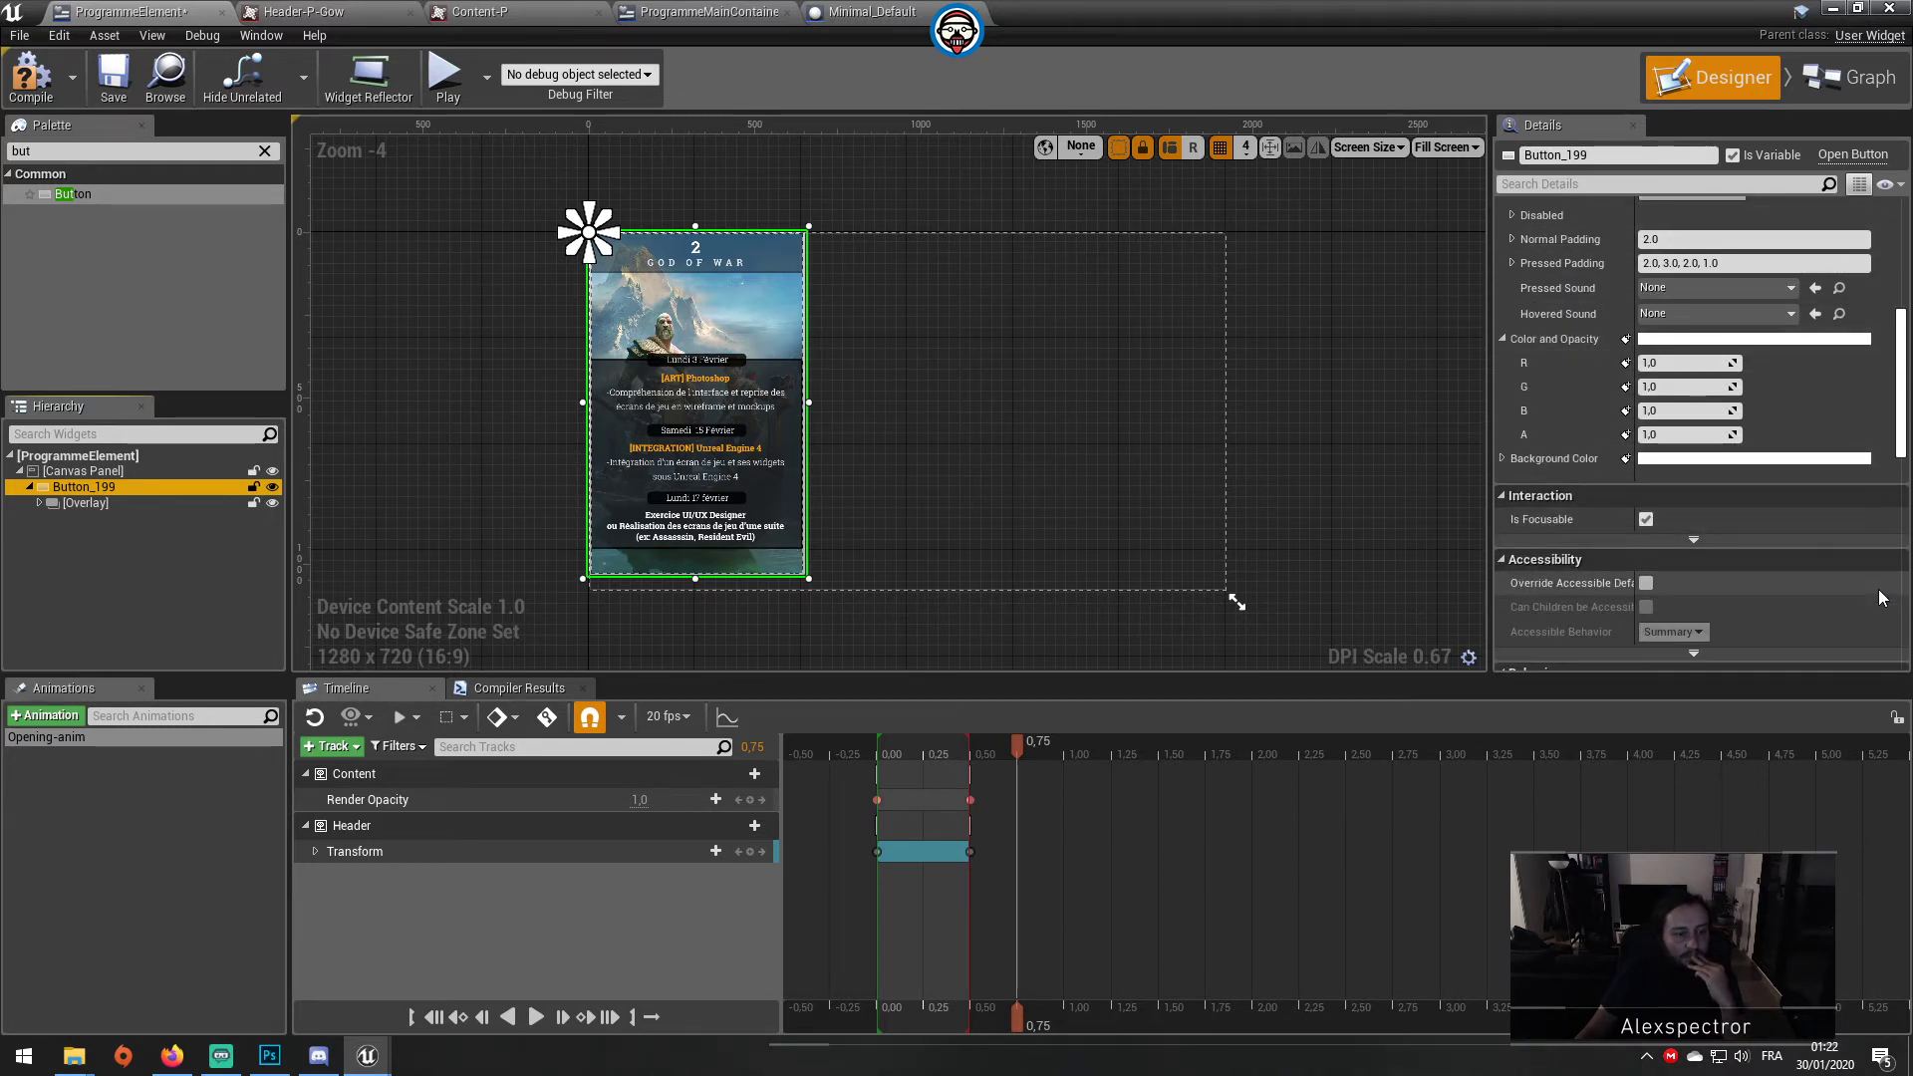
scroll(1880, 597, up, 3)
scroll(1880, 597, up, 3)
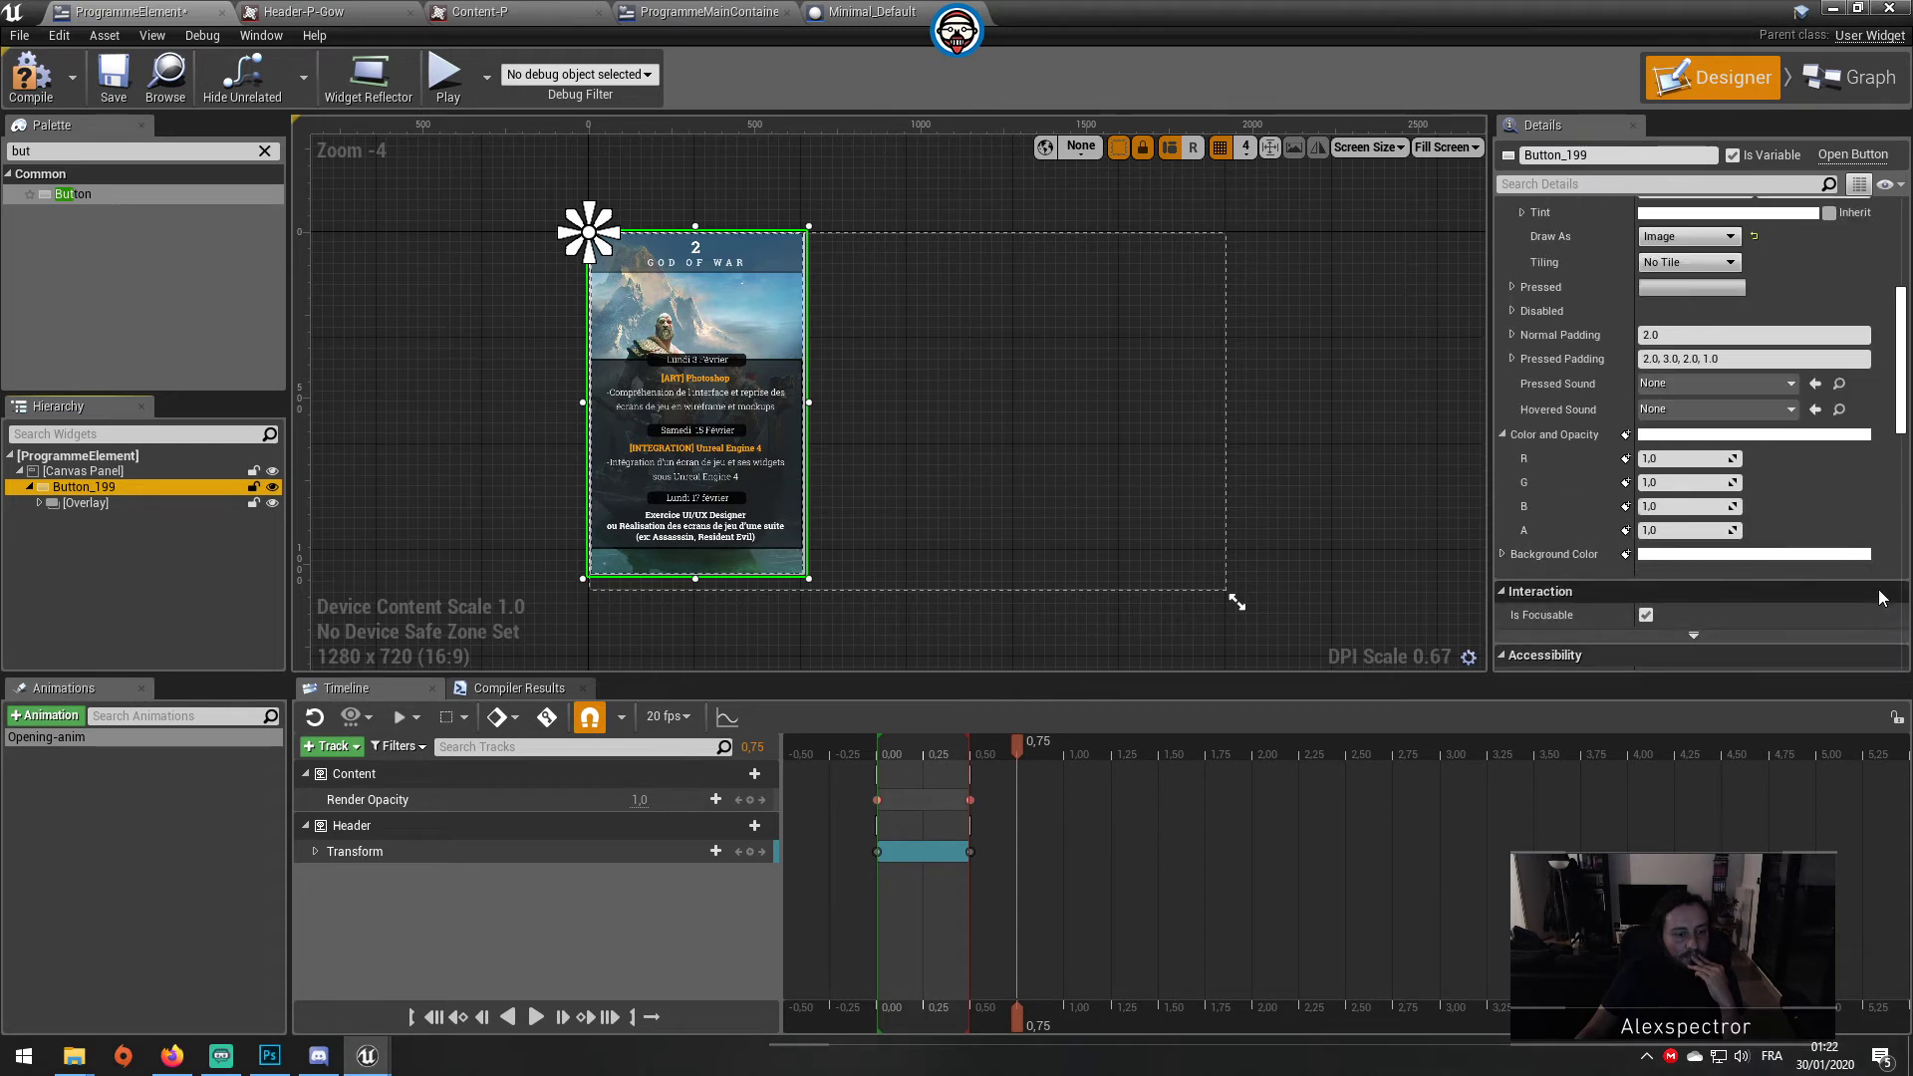
scroll(1880, 597, up, 3)
scroll(1881, 597, up, 2)
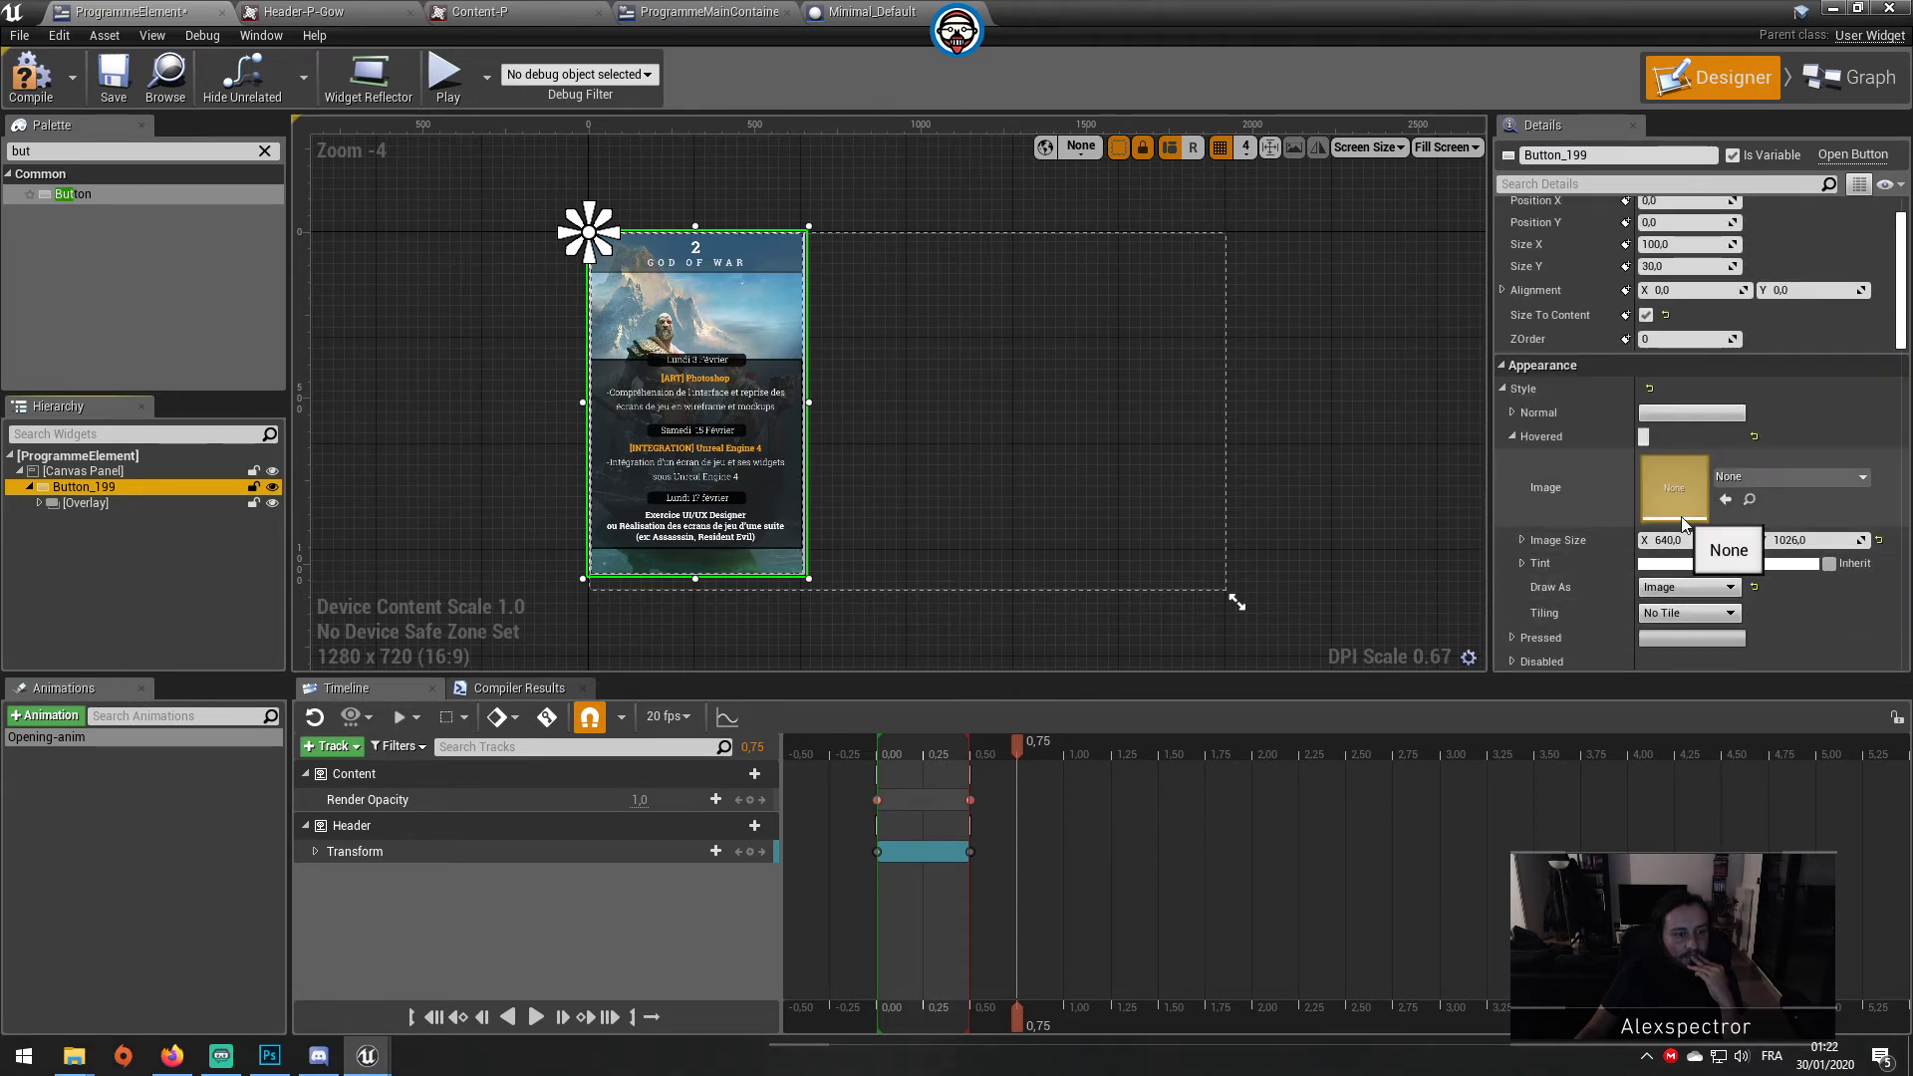
Step: Try Bg-P-JediFallenOrder, then keep Bg-P-GodOfWar as the normal-state image
click(1509, 411)
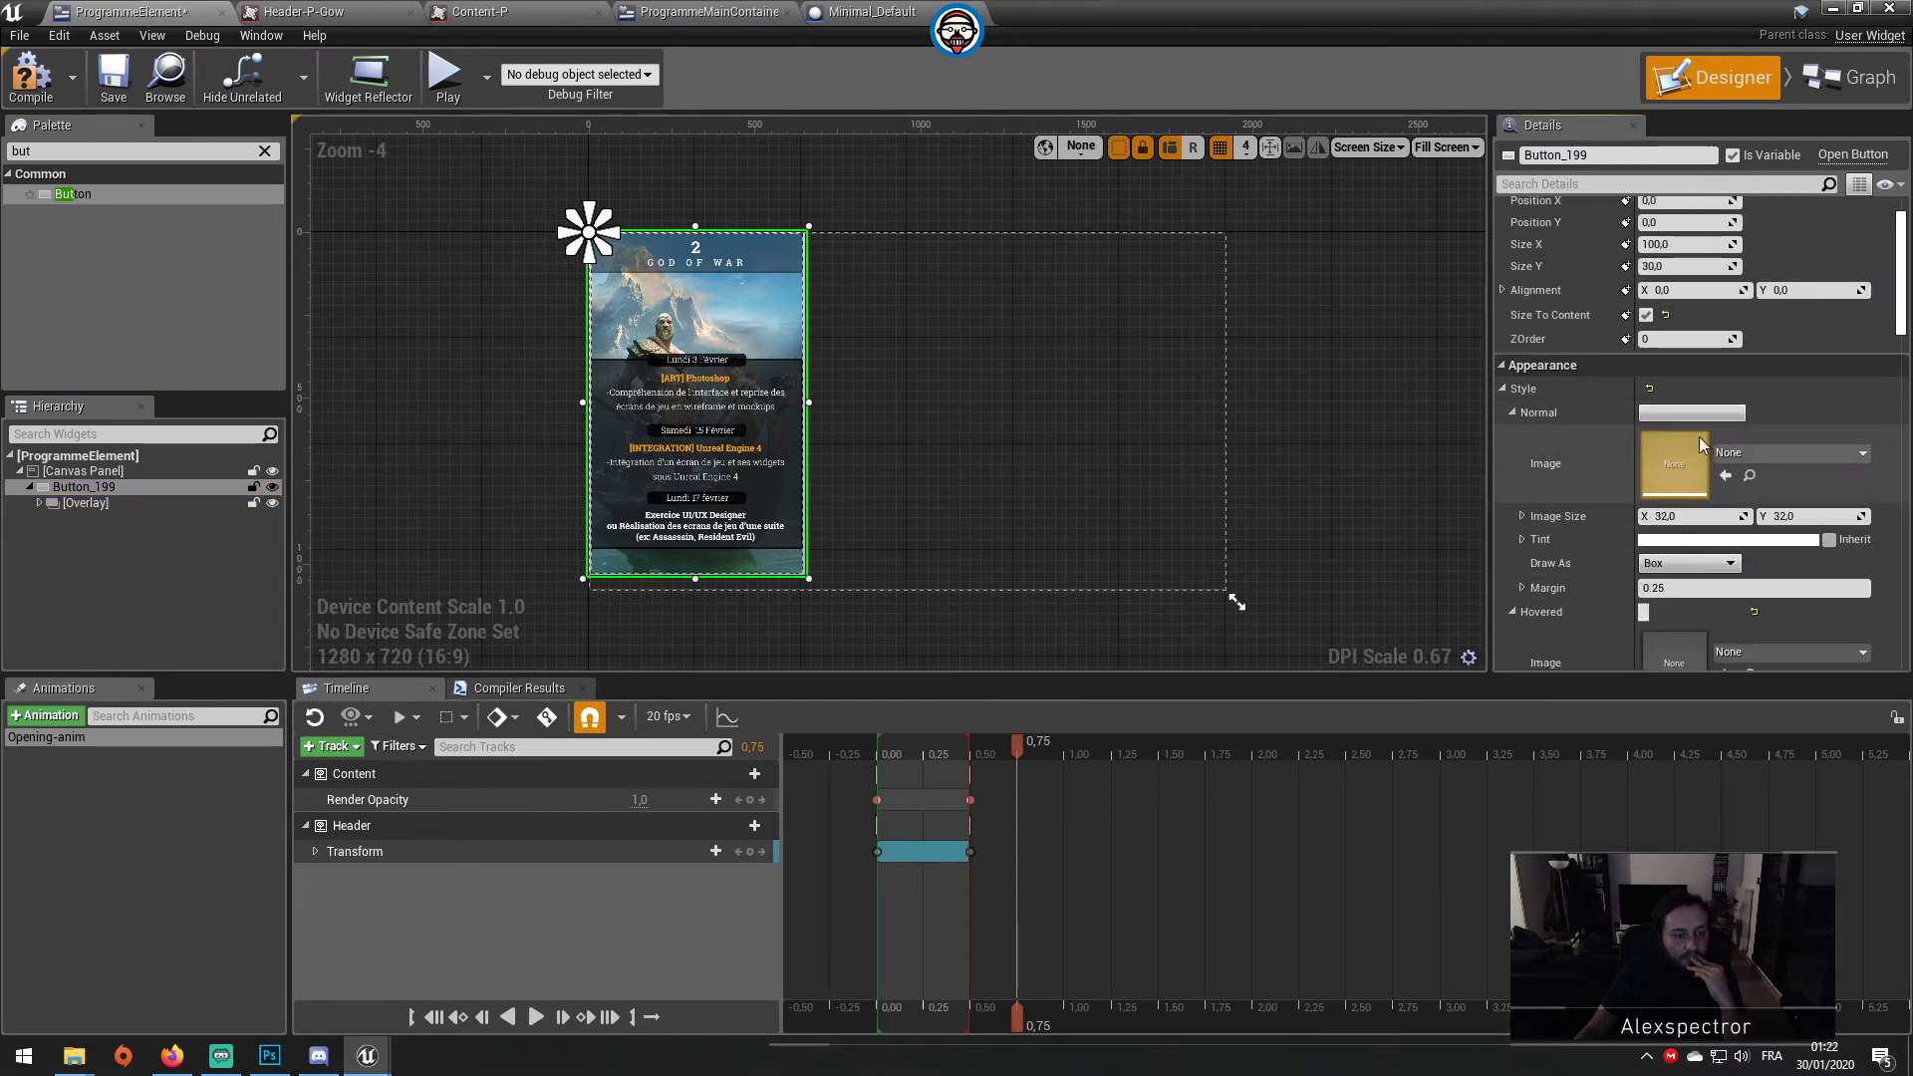
click(1789, 453)
click(1517, 764)
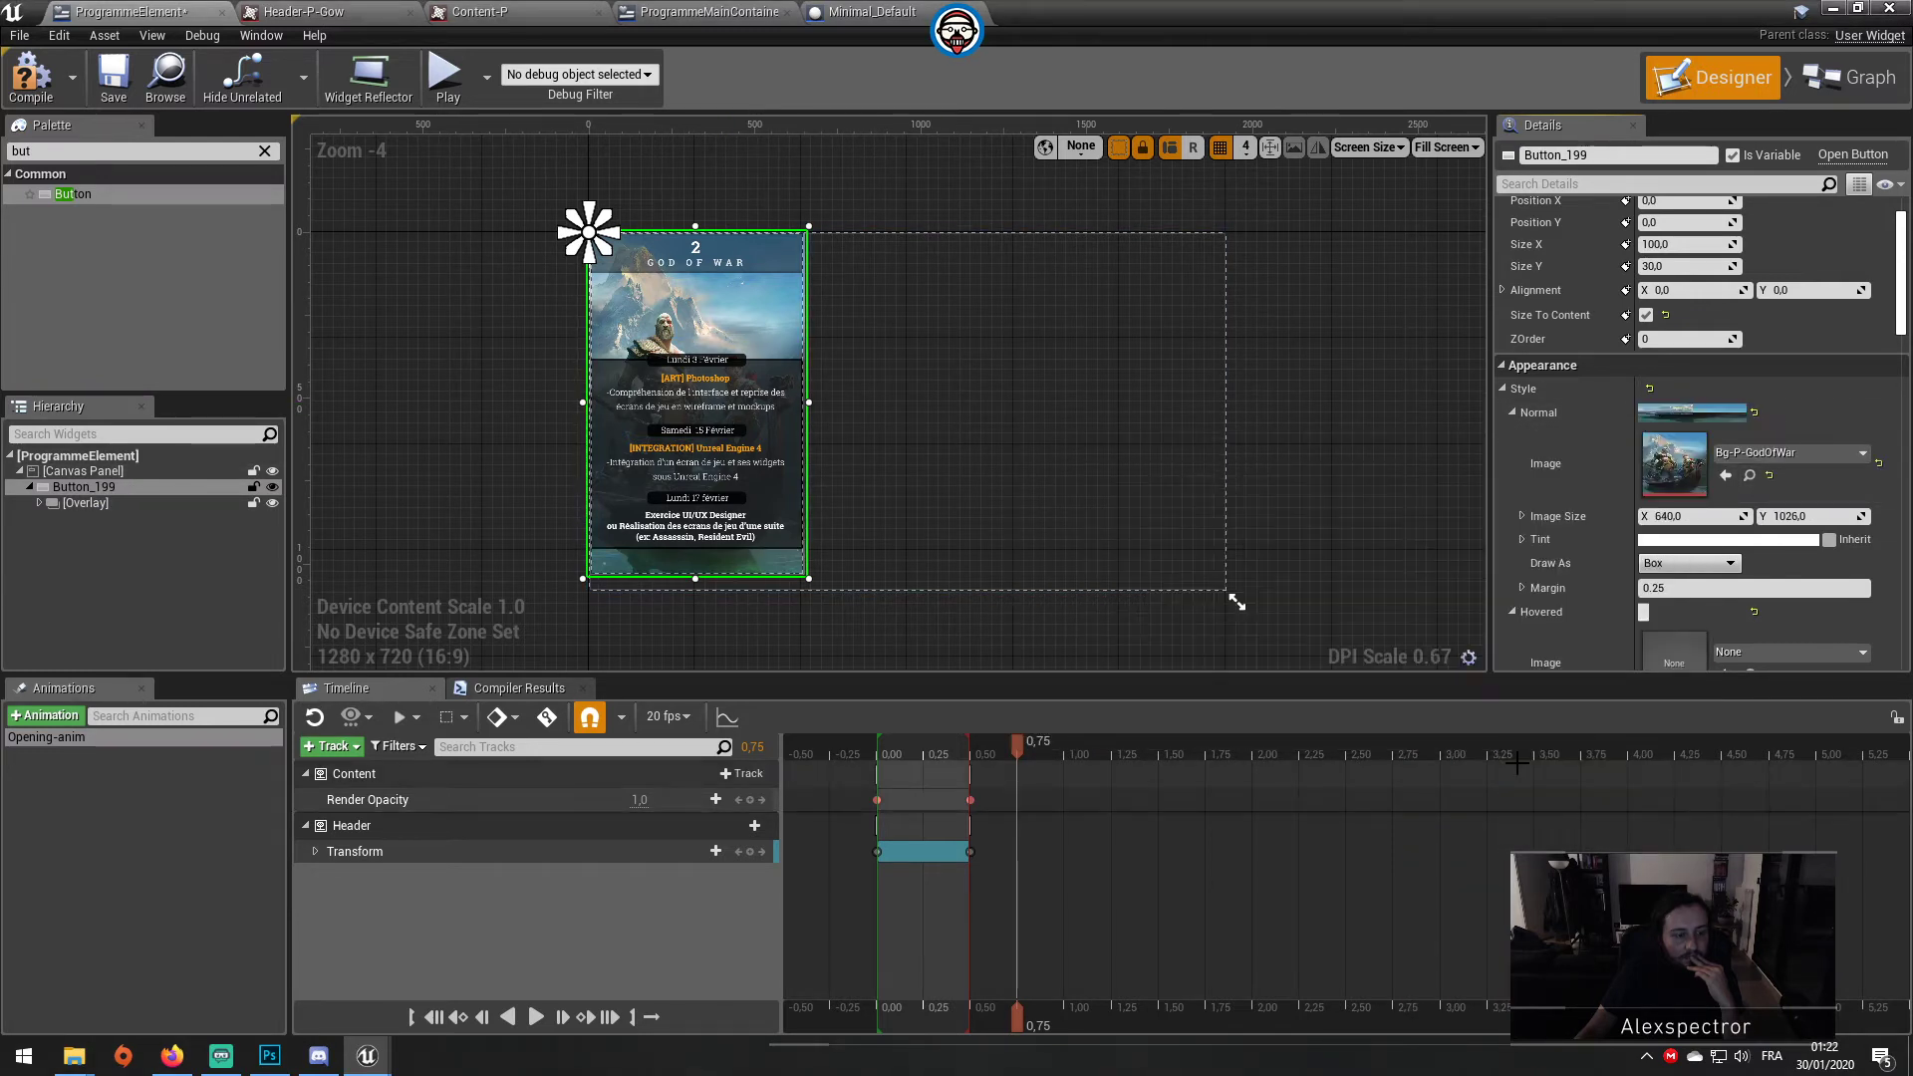
click(1814, 456)
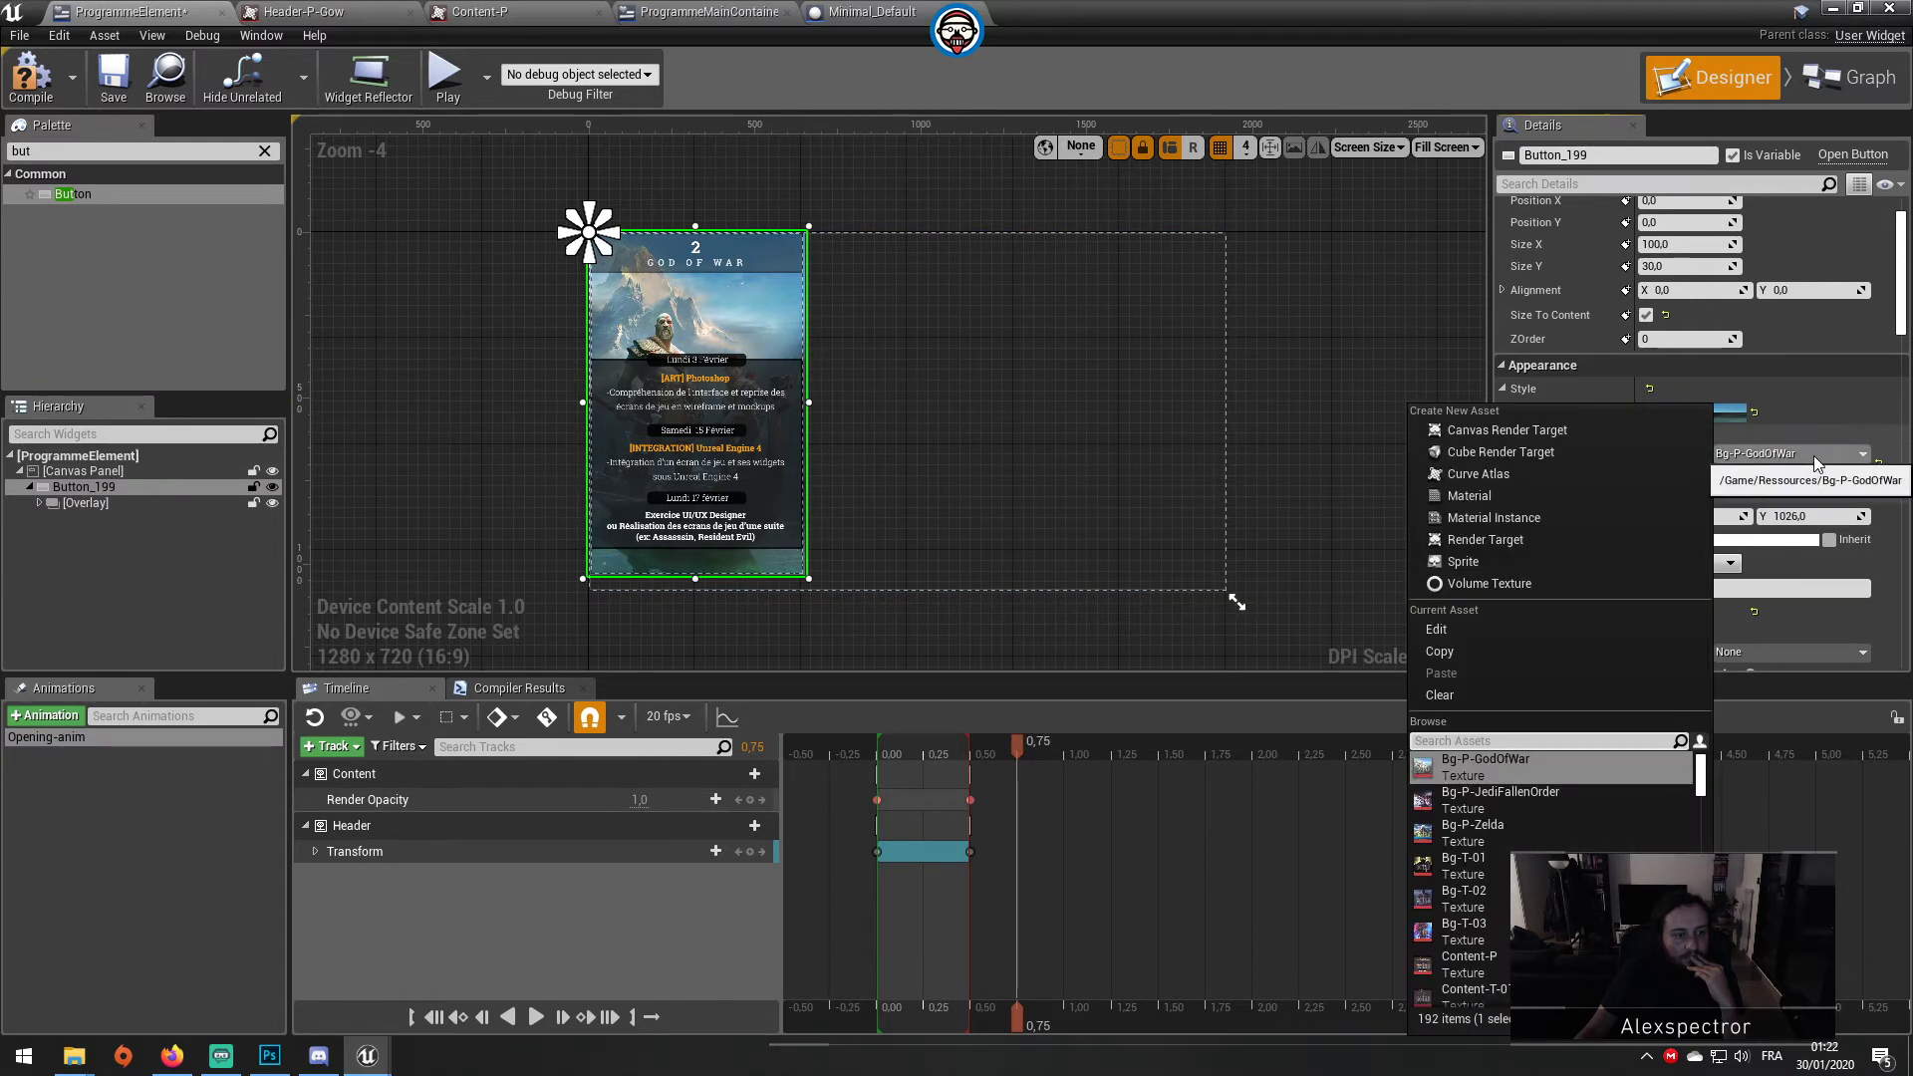
click(1540, 802)
scroll(602, 271, up, 5)
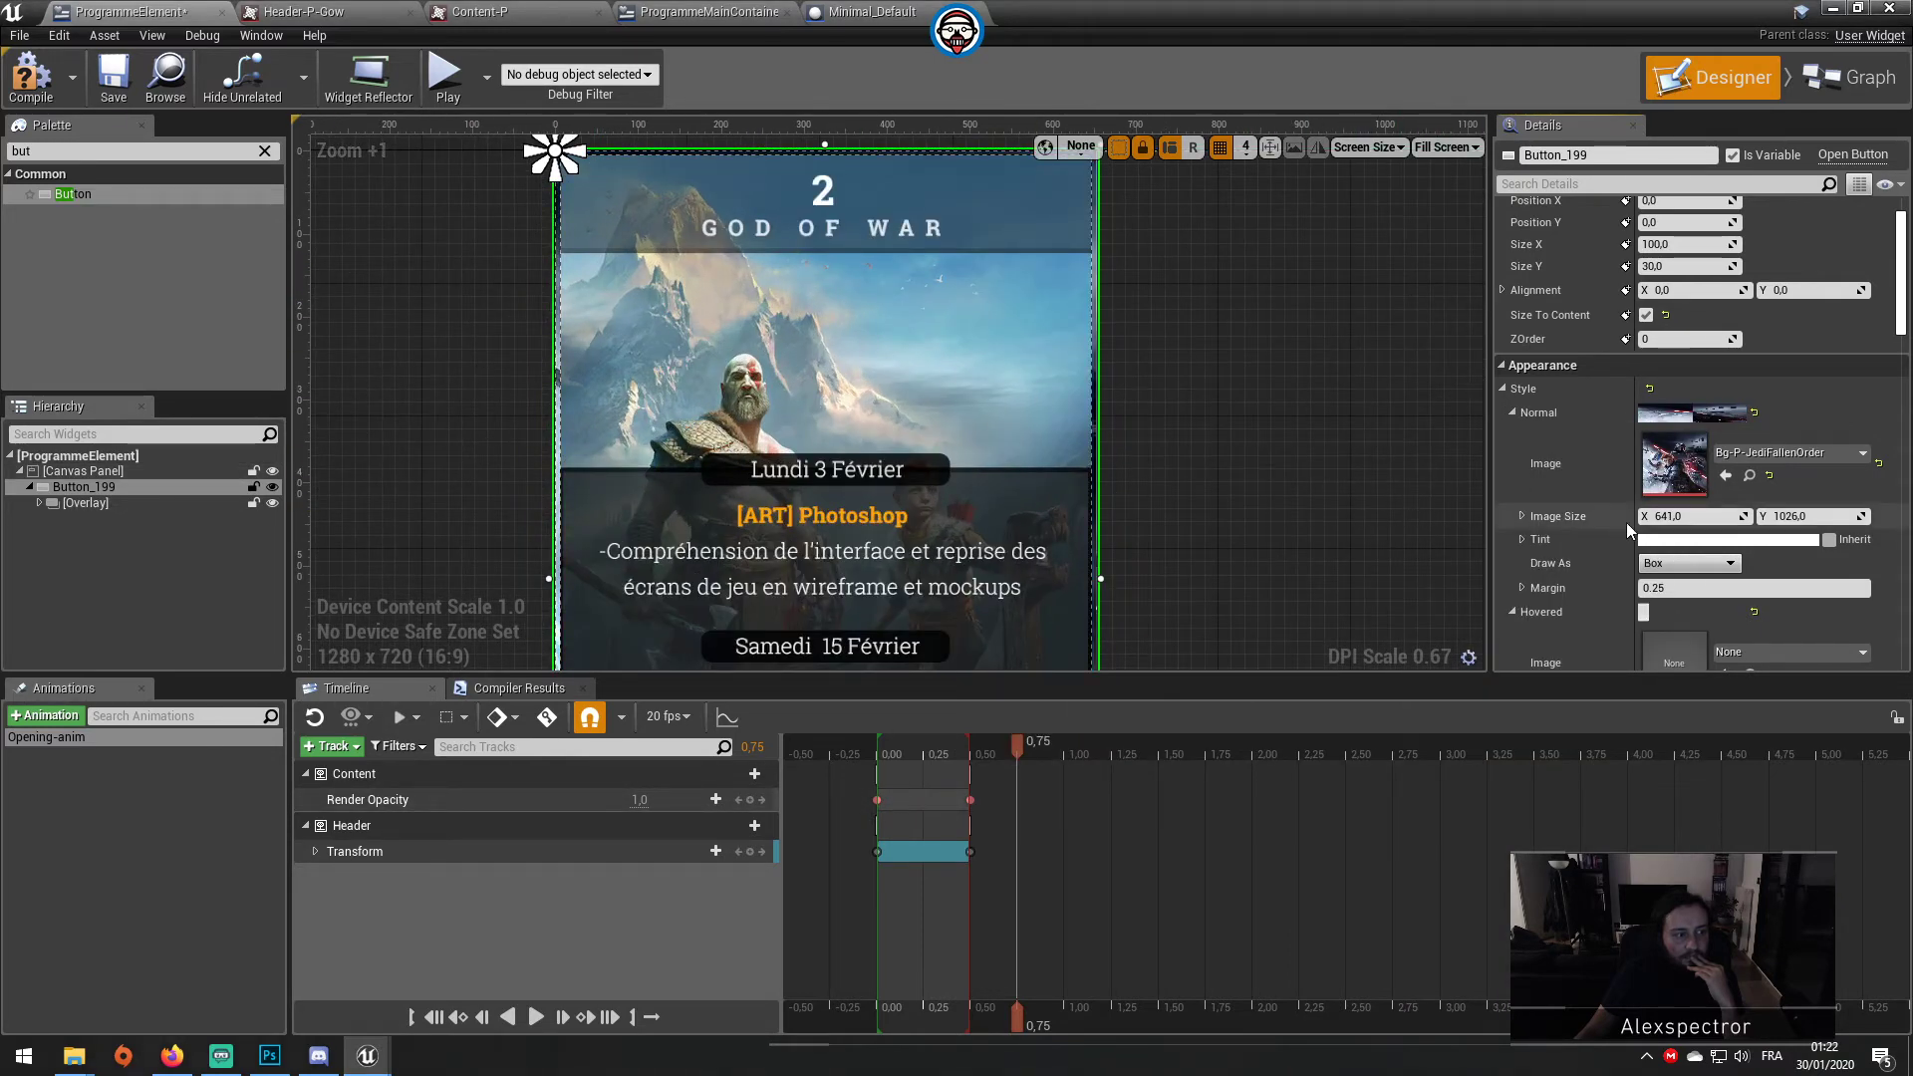
click(1760, 453)
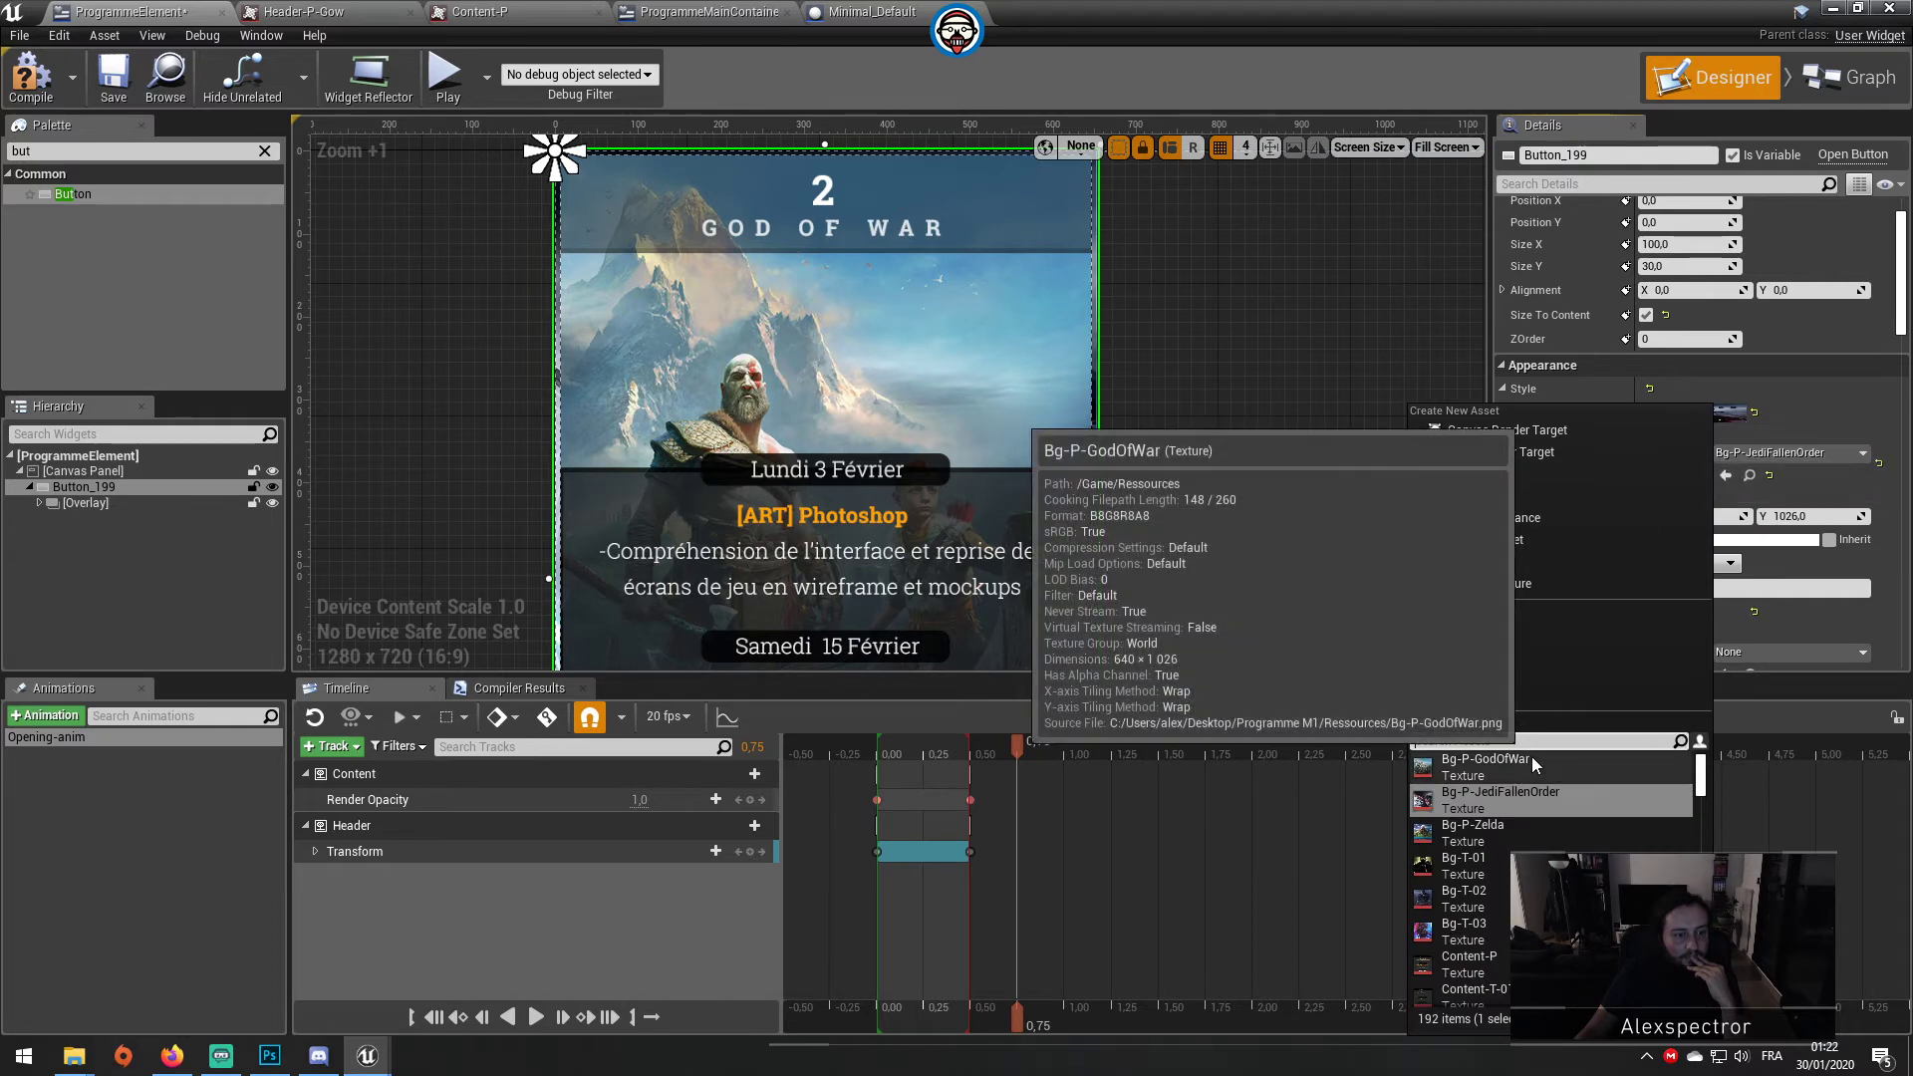
click(1532, 762)
right_drag(1132, 441, 1253, 322)
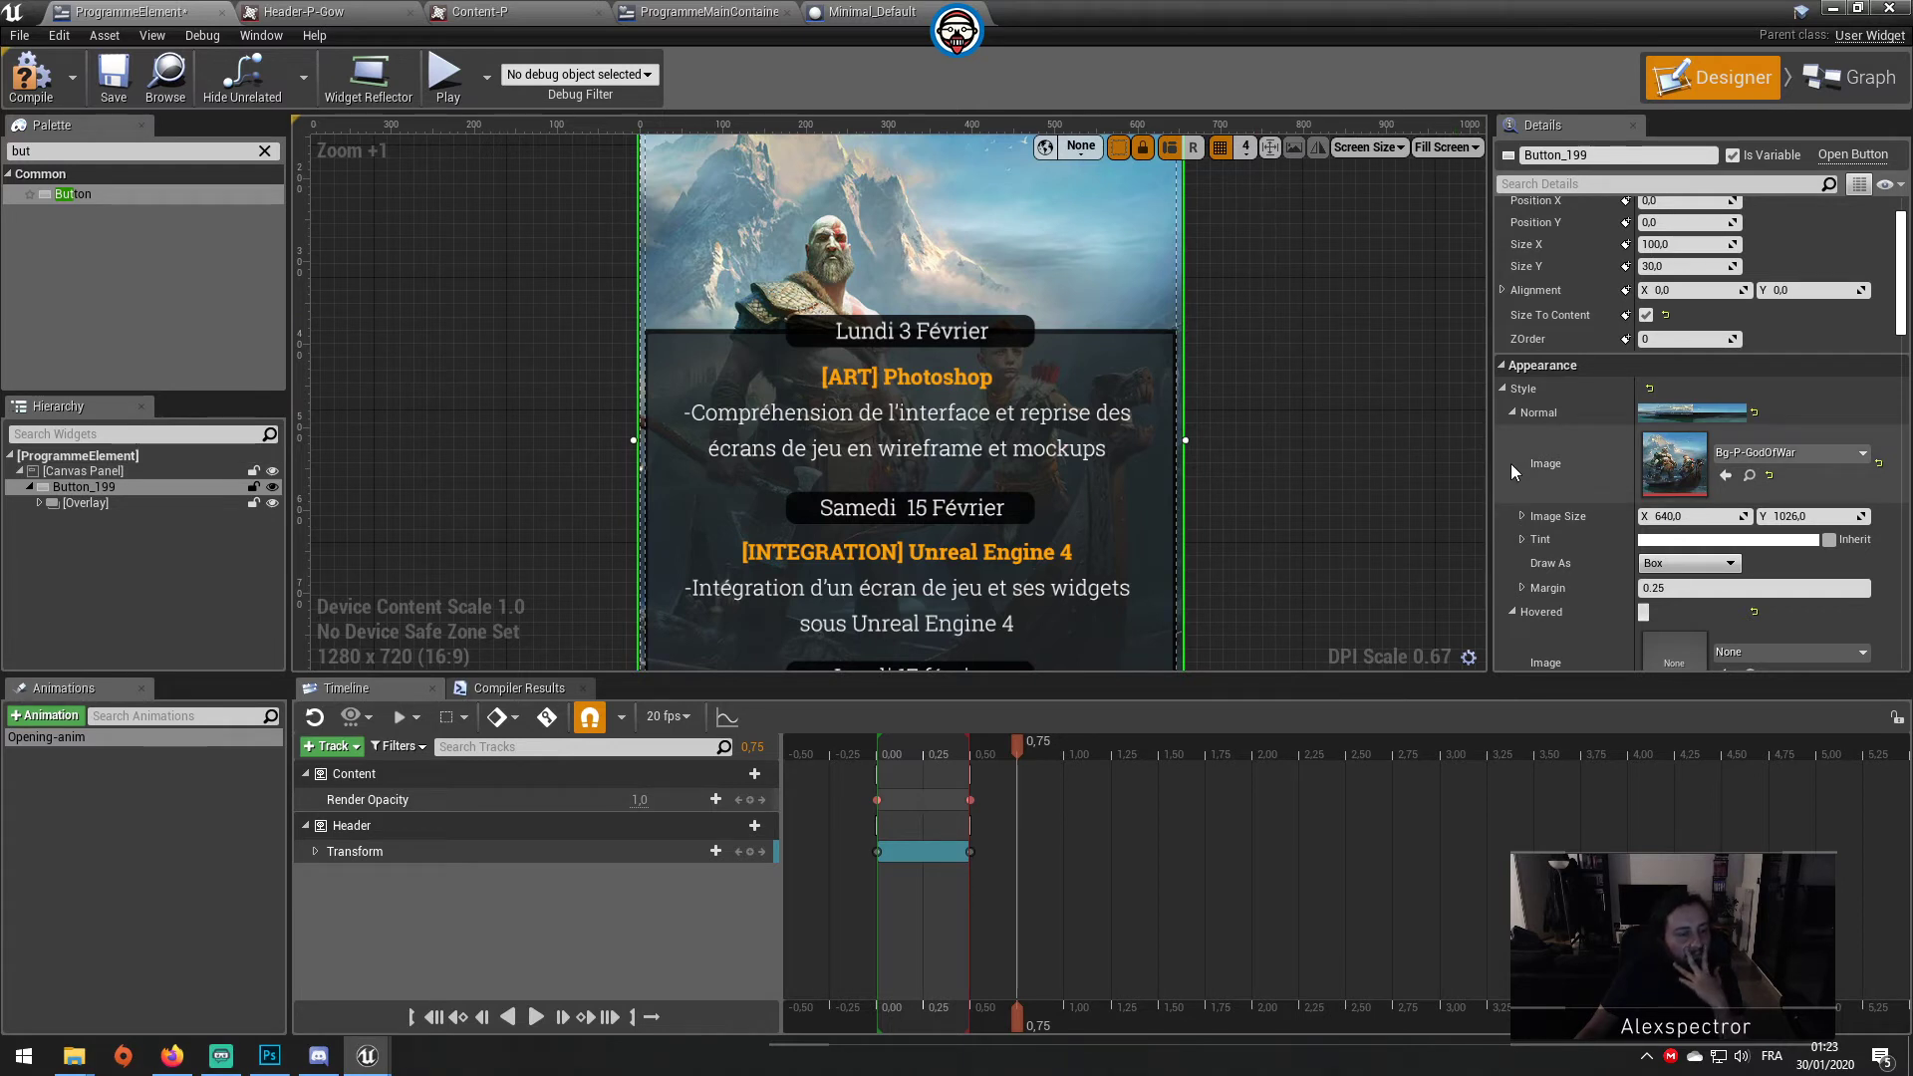
Step: Set the normal image margin to 0.0
click(1649, 588)
text(0.0)
key(Return)
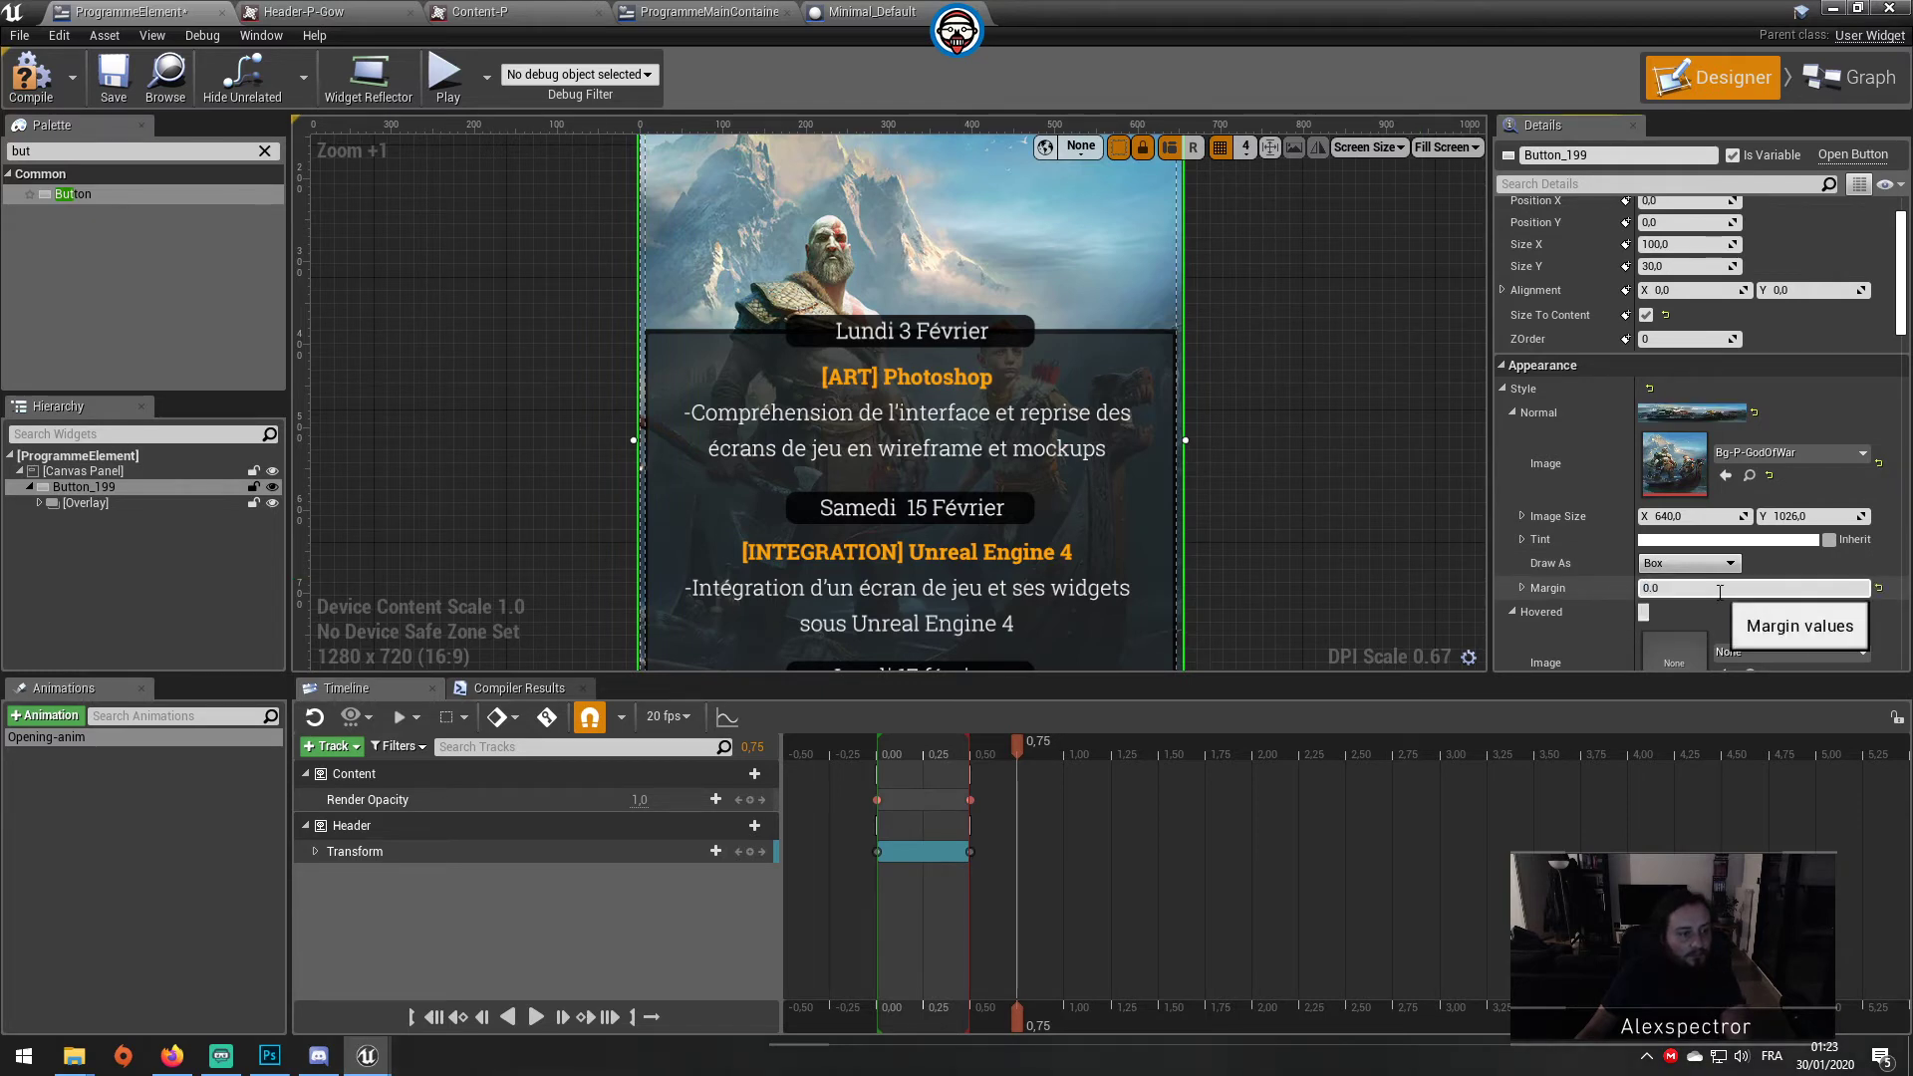
scroll(995, 439, down, 4)
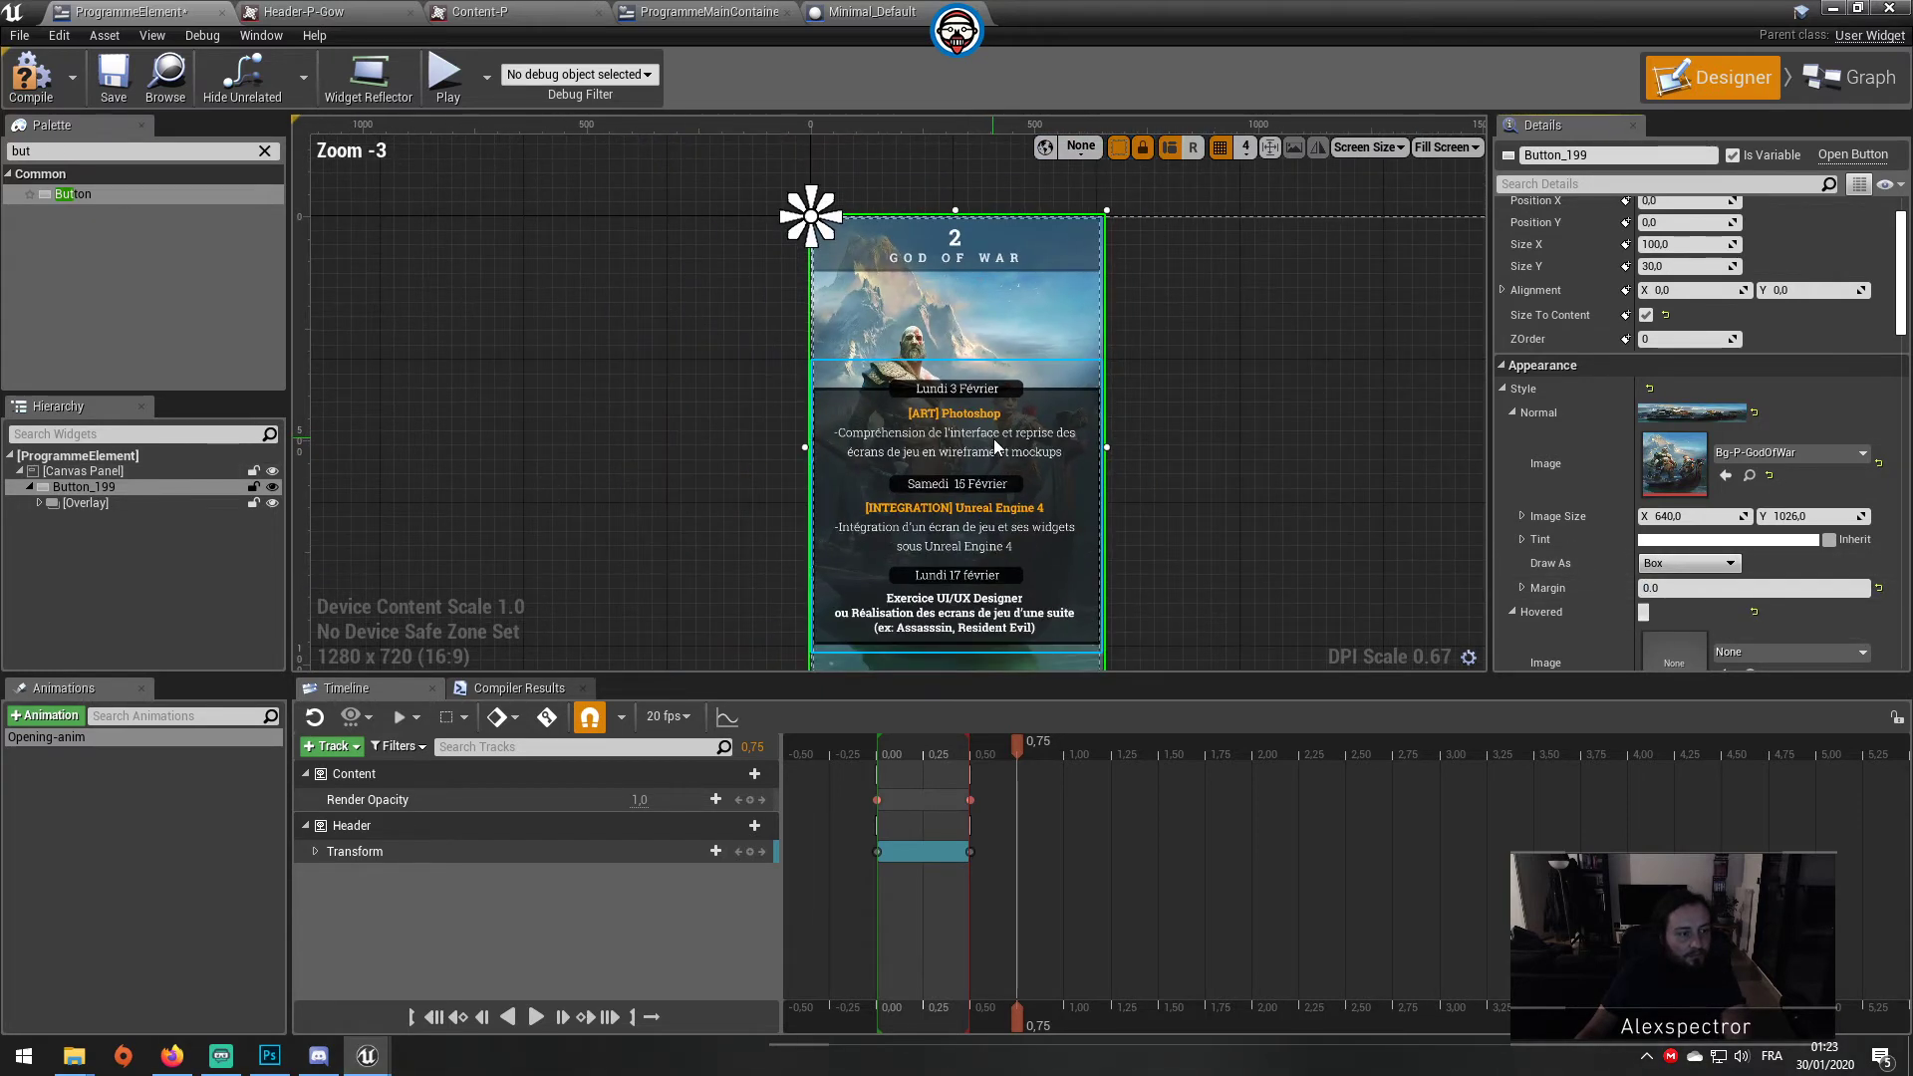
Step: Reselect Button_199, compile and save ProgrammeElement, and play the level
click(104, 468)
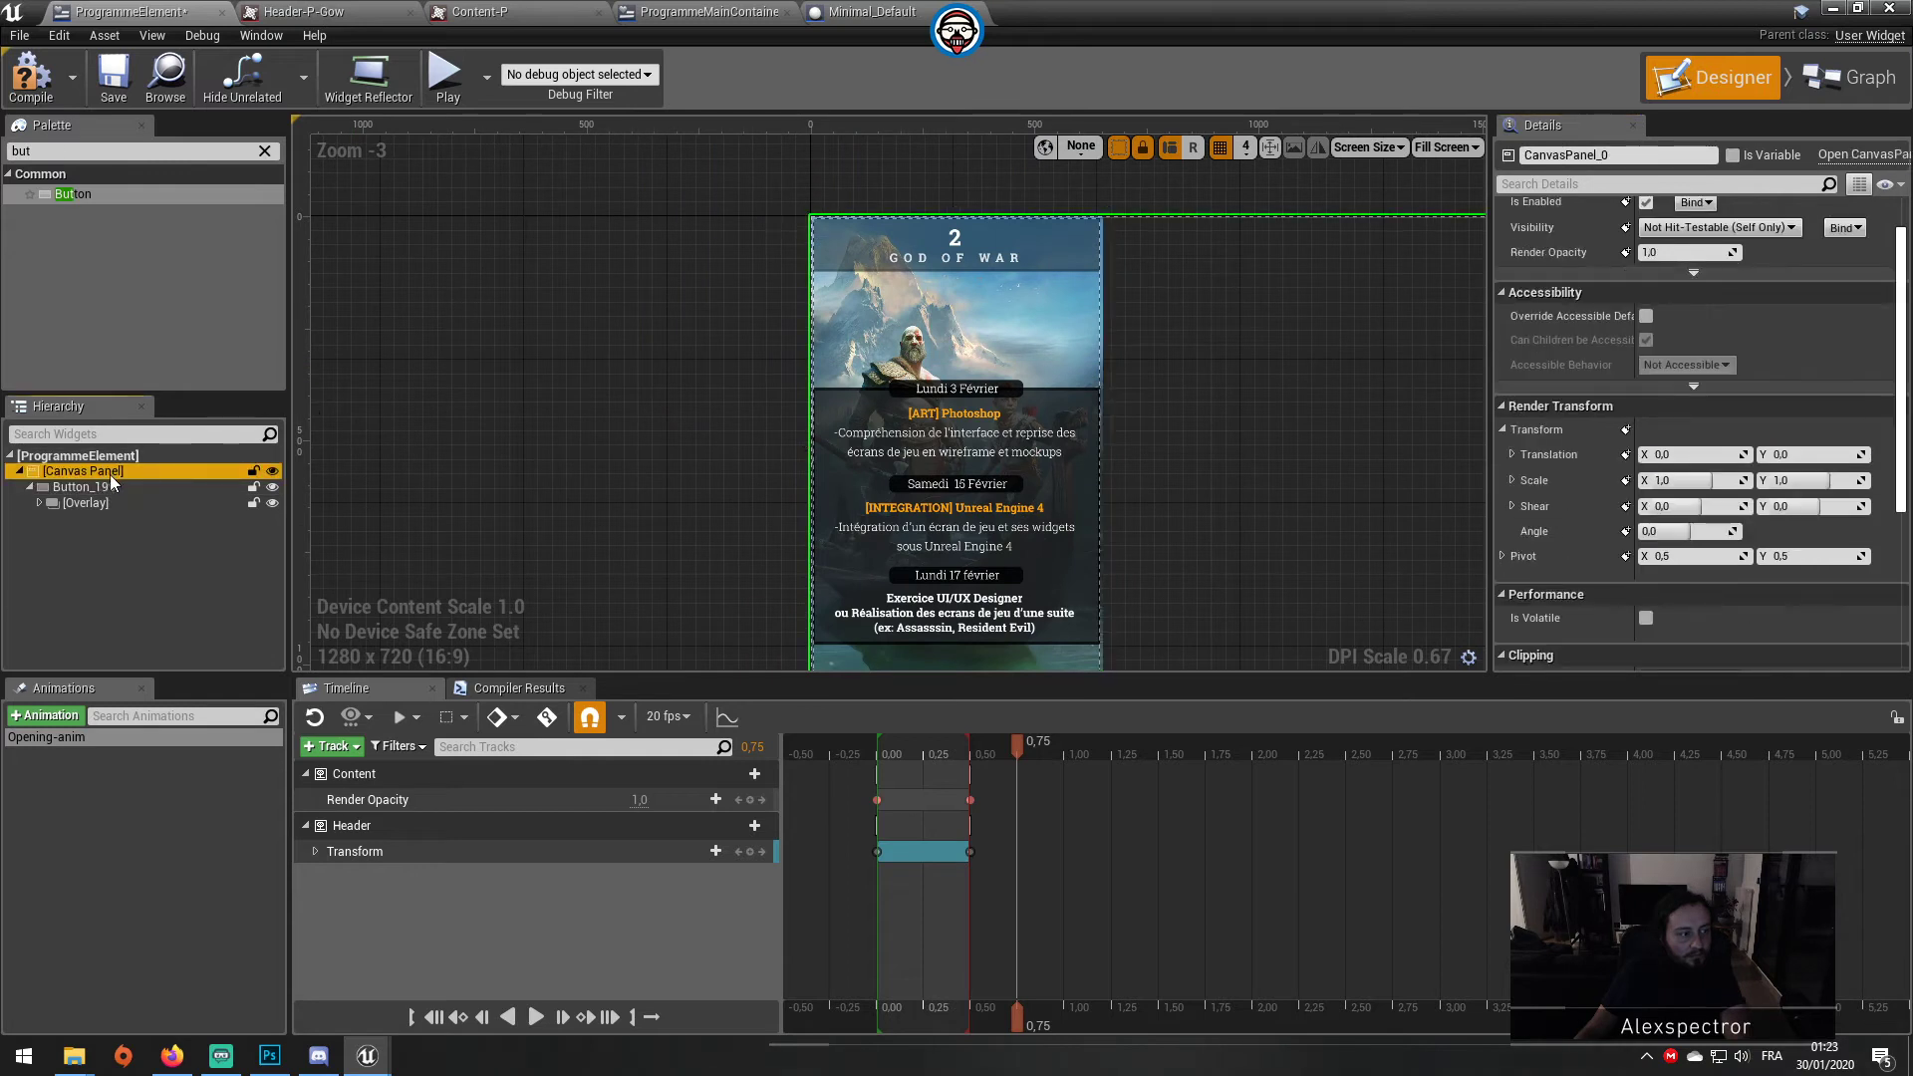
click(113, 484)
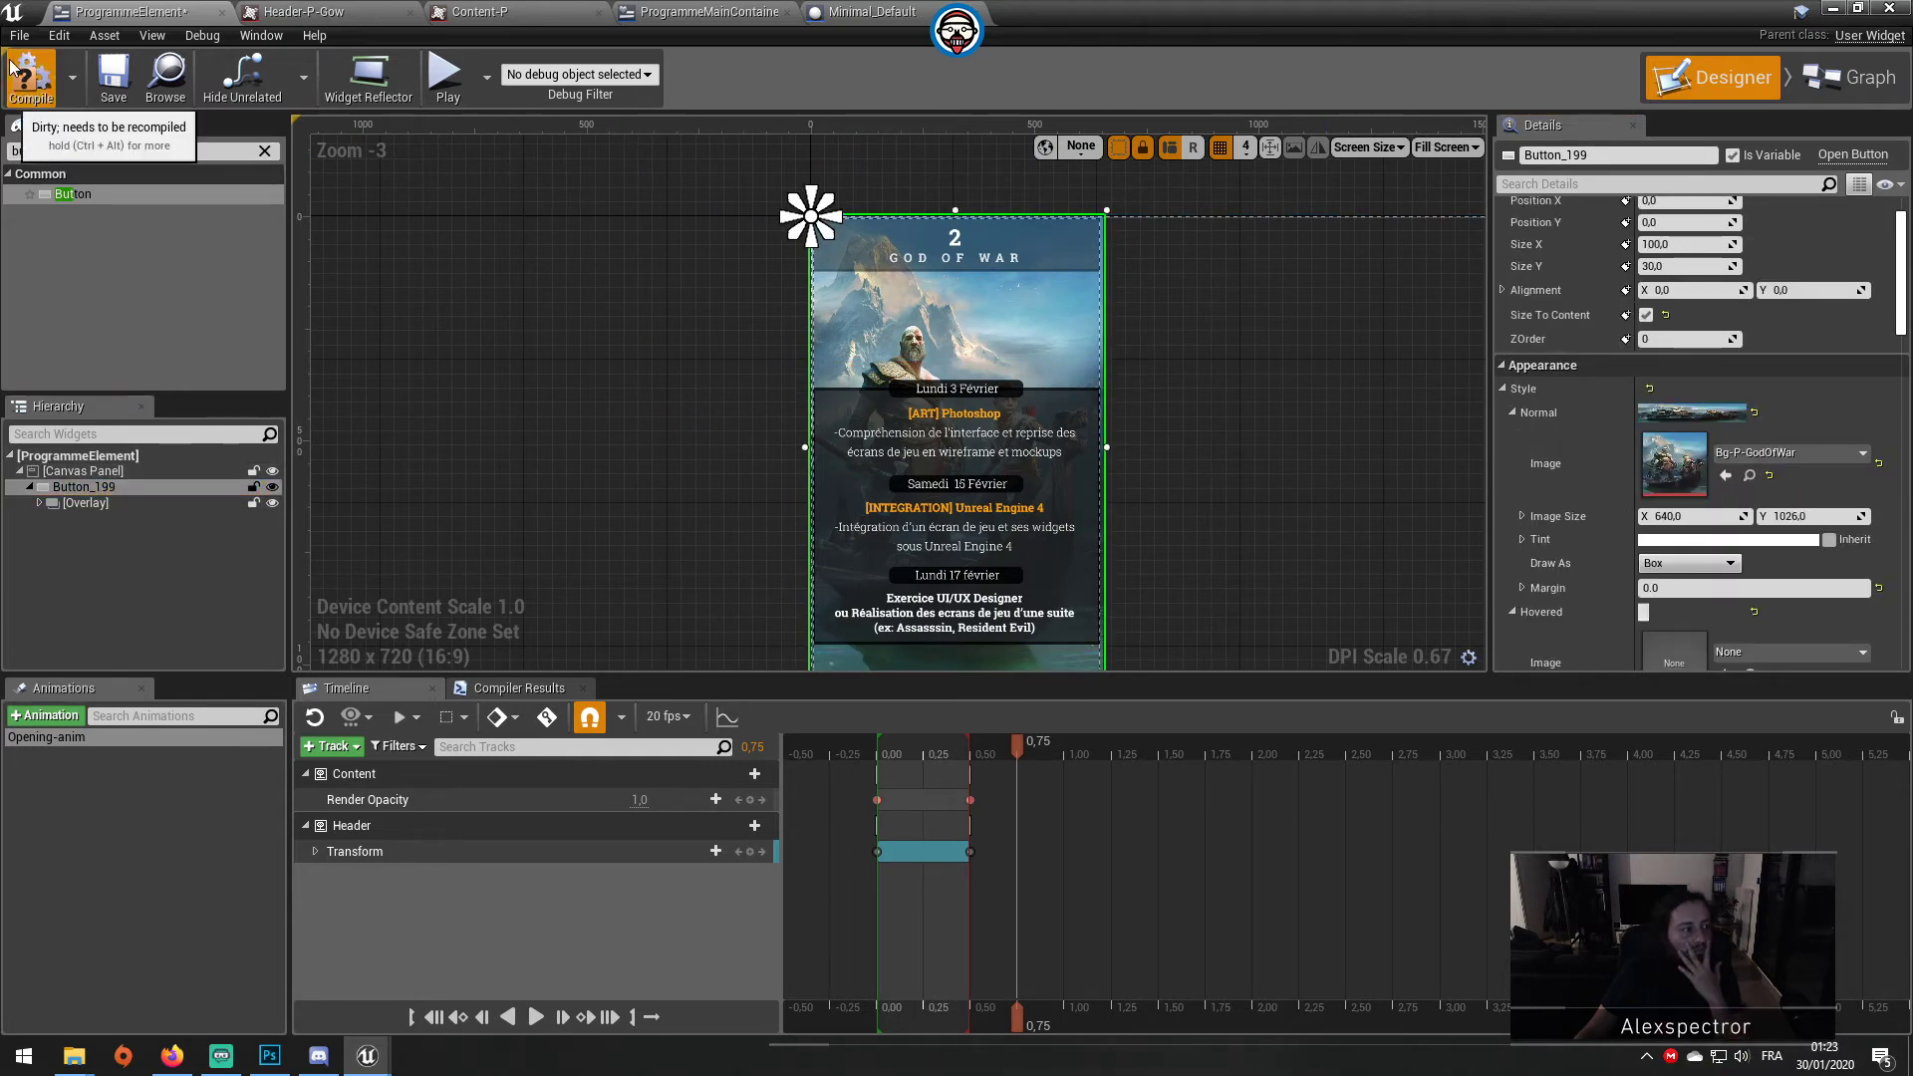
click(50, 87)
click(114, 77)
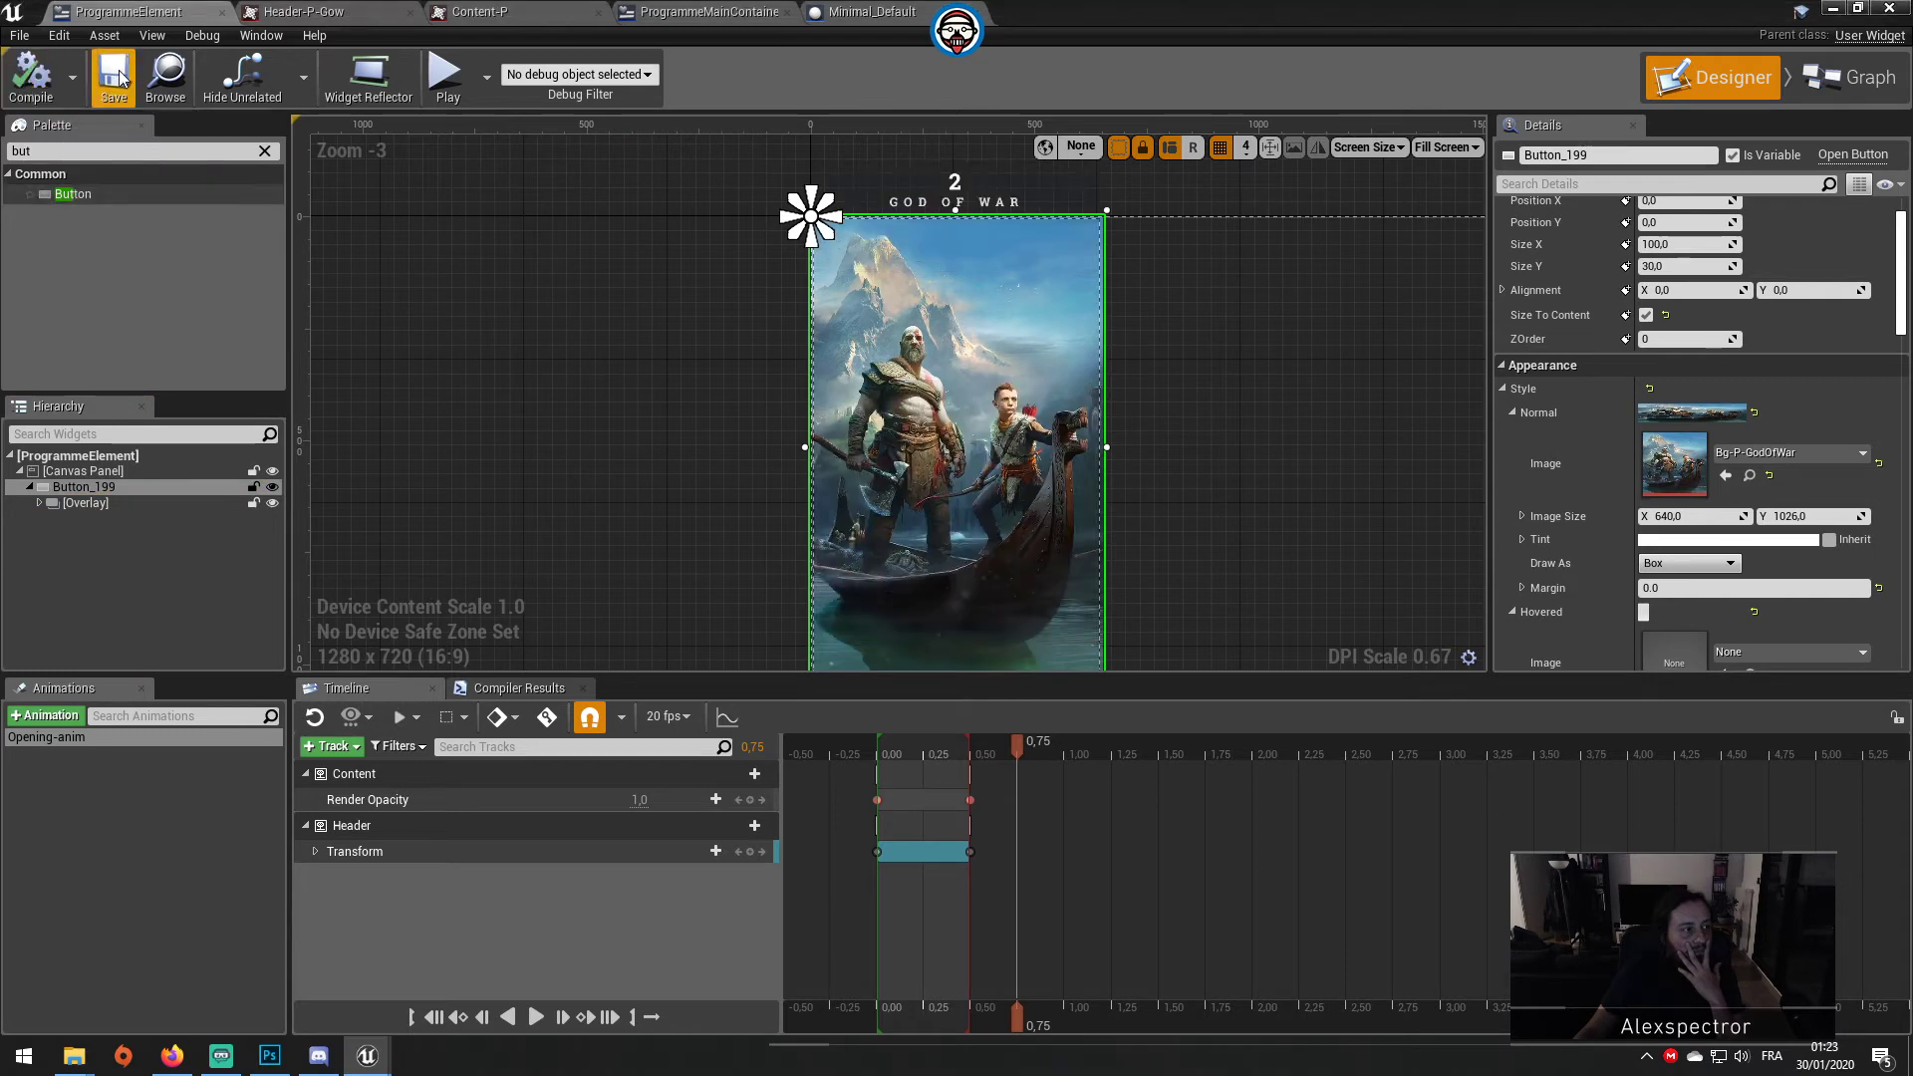
click(1829, 8)
click(911, 77)
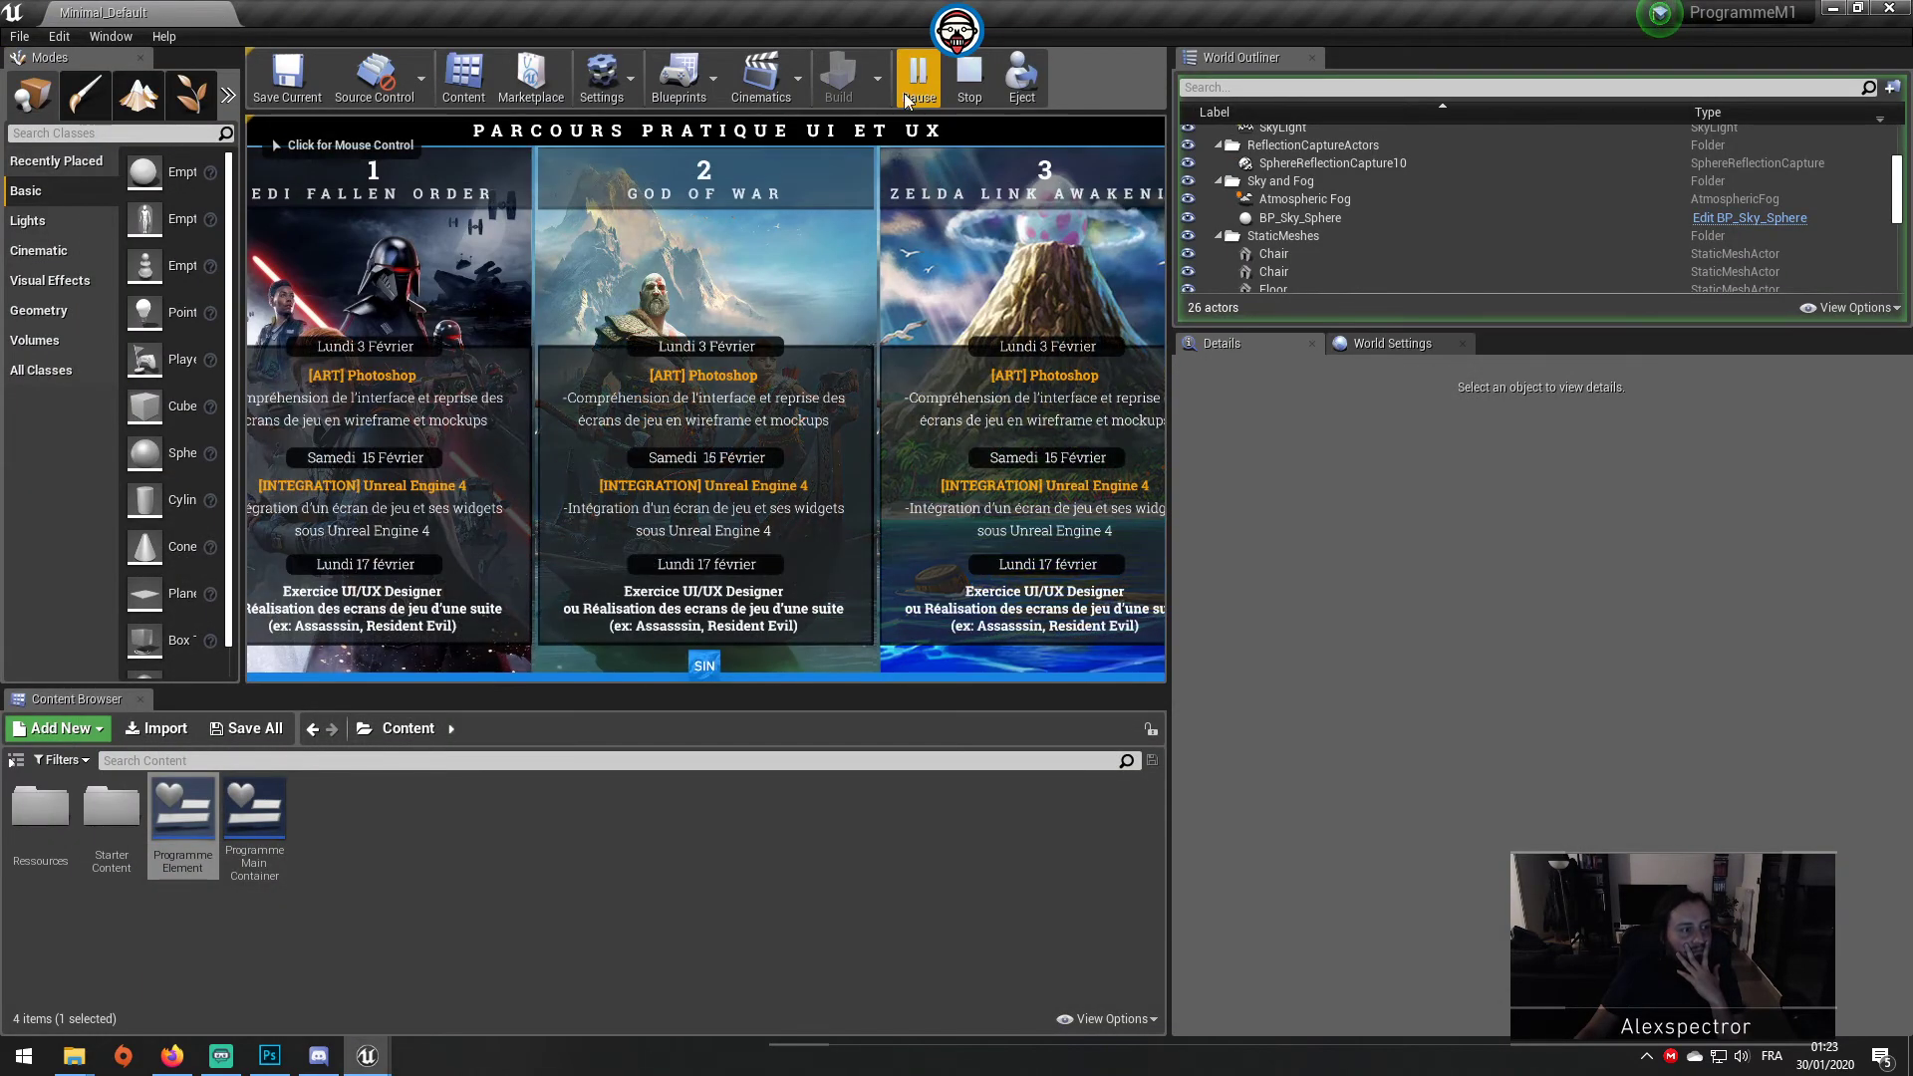
Step: View the three running cards full screen, then leave full screen
click(809, 295)
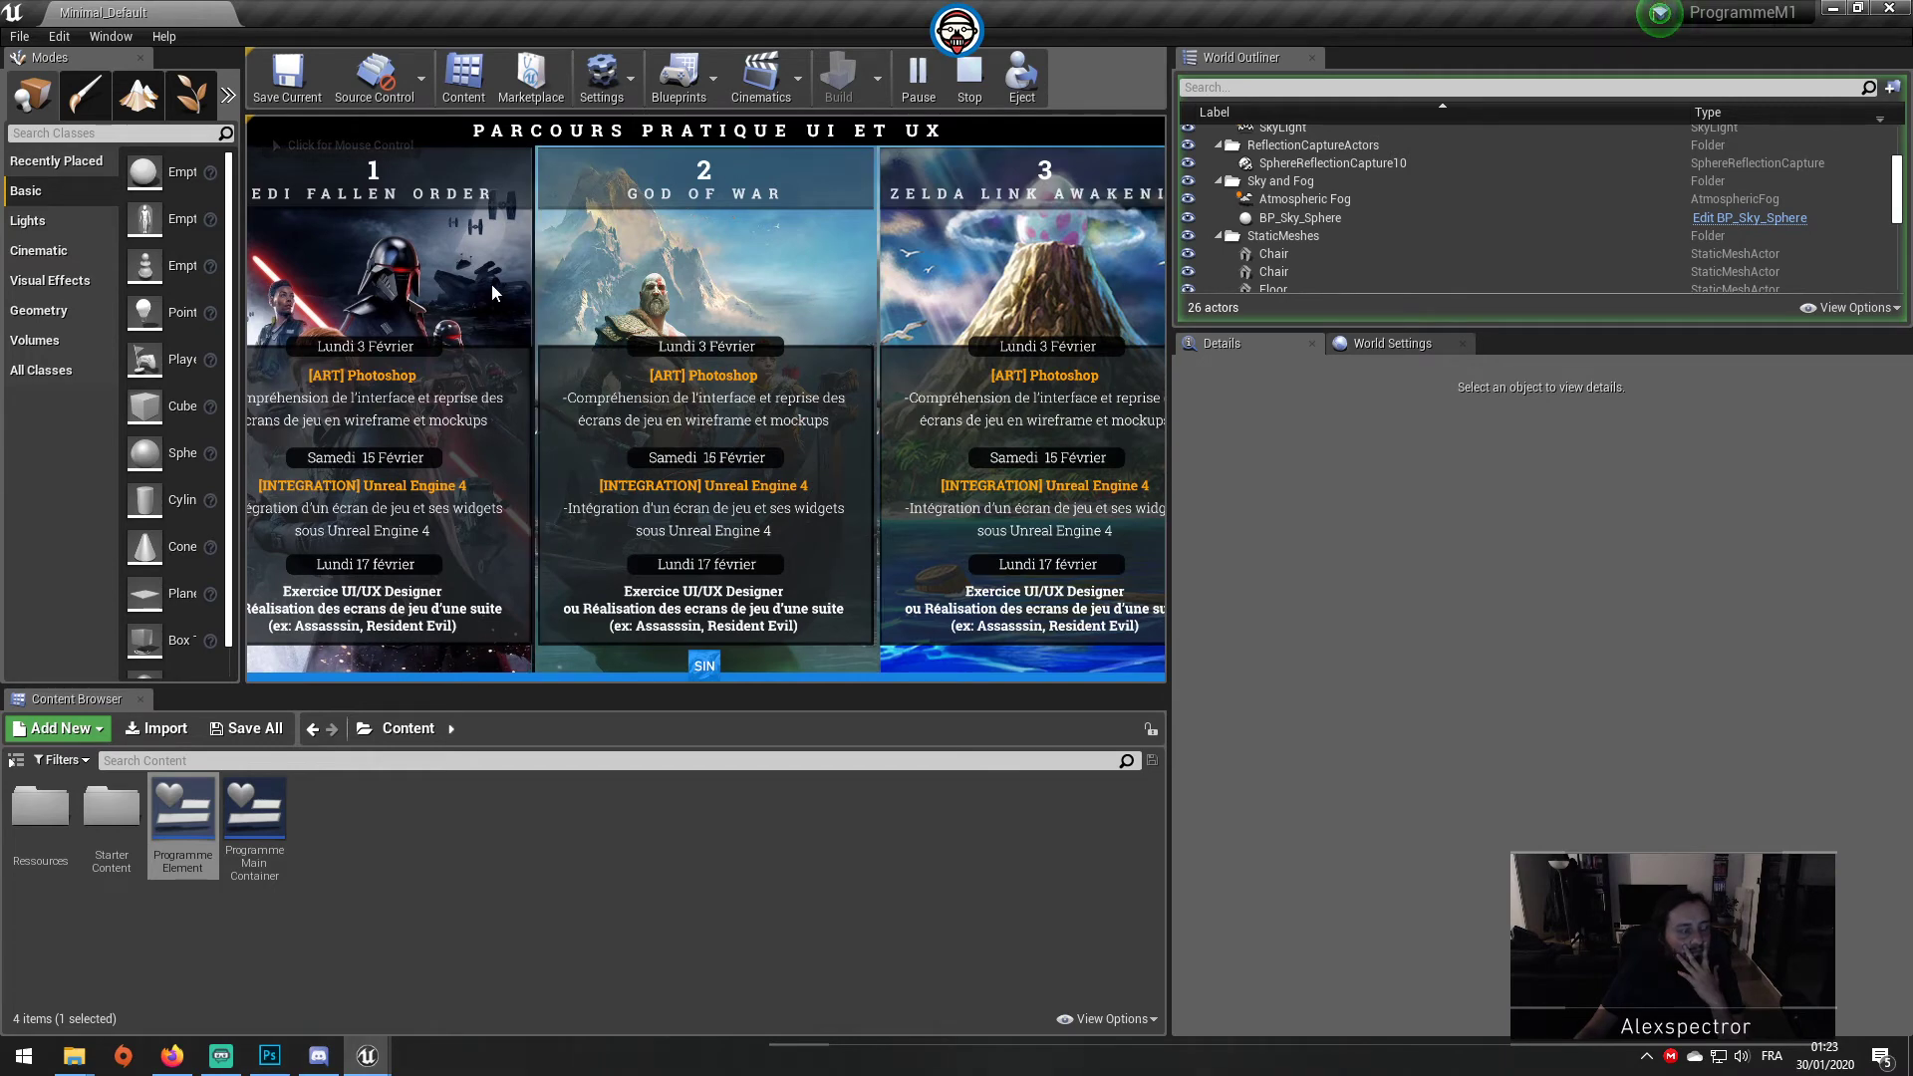
key(F11)
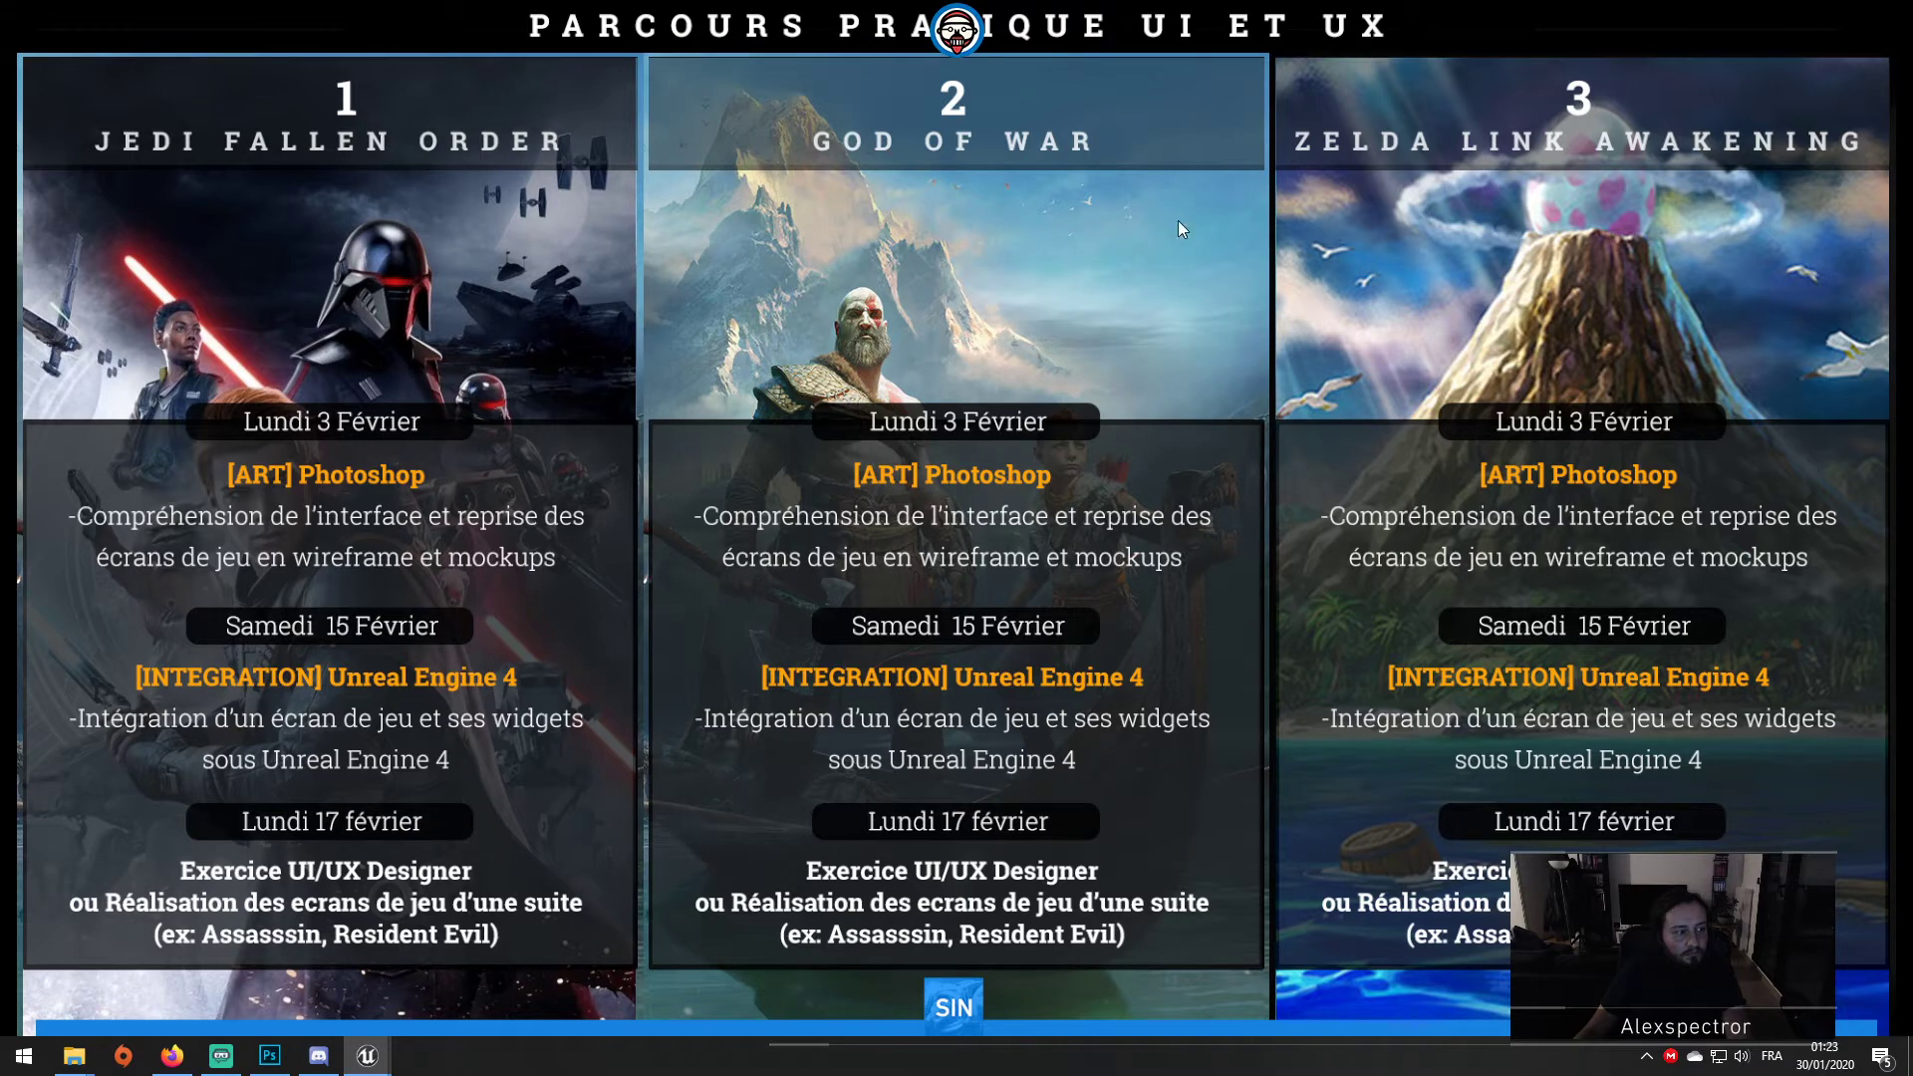
key(Escape)
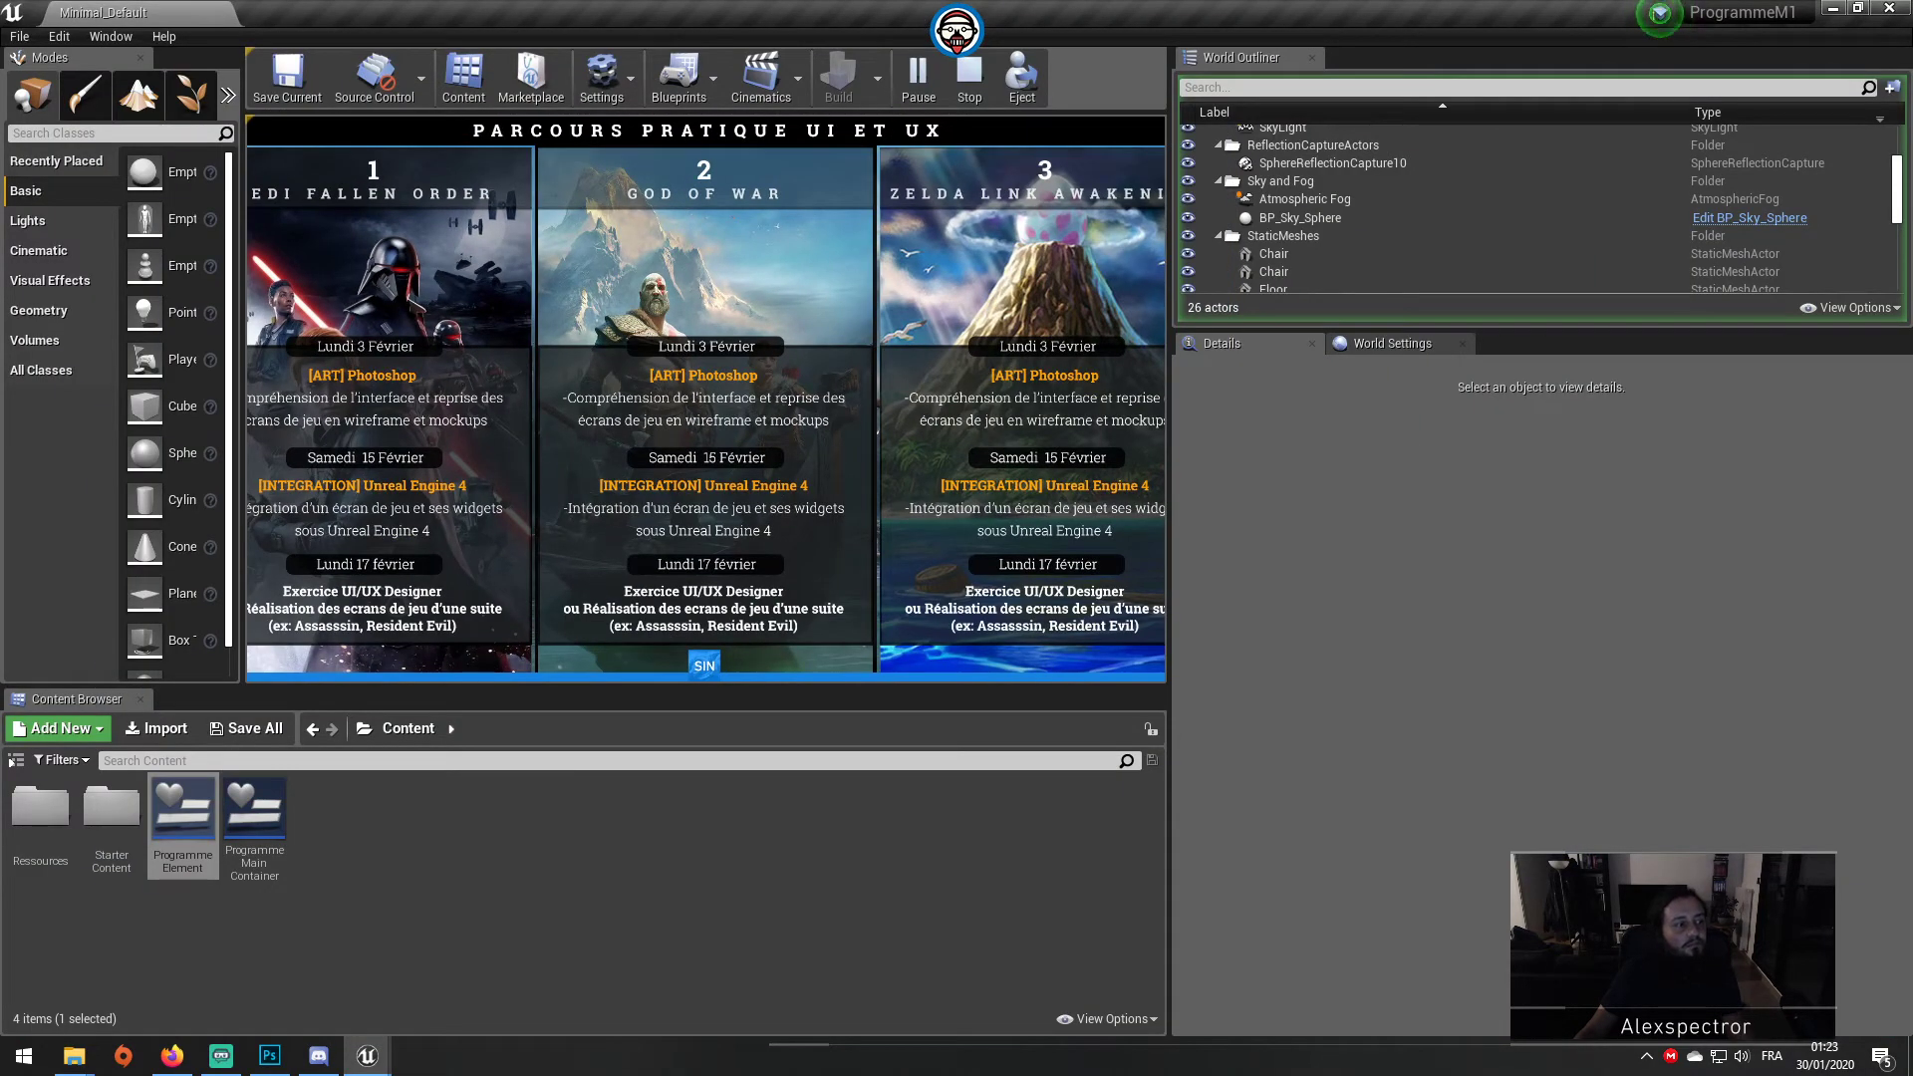
Step: Stop play, open ProgrammeElement and tint Button_199's Normal image black (0,0,0)
key(Escape)
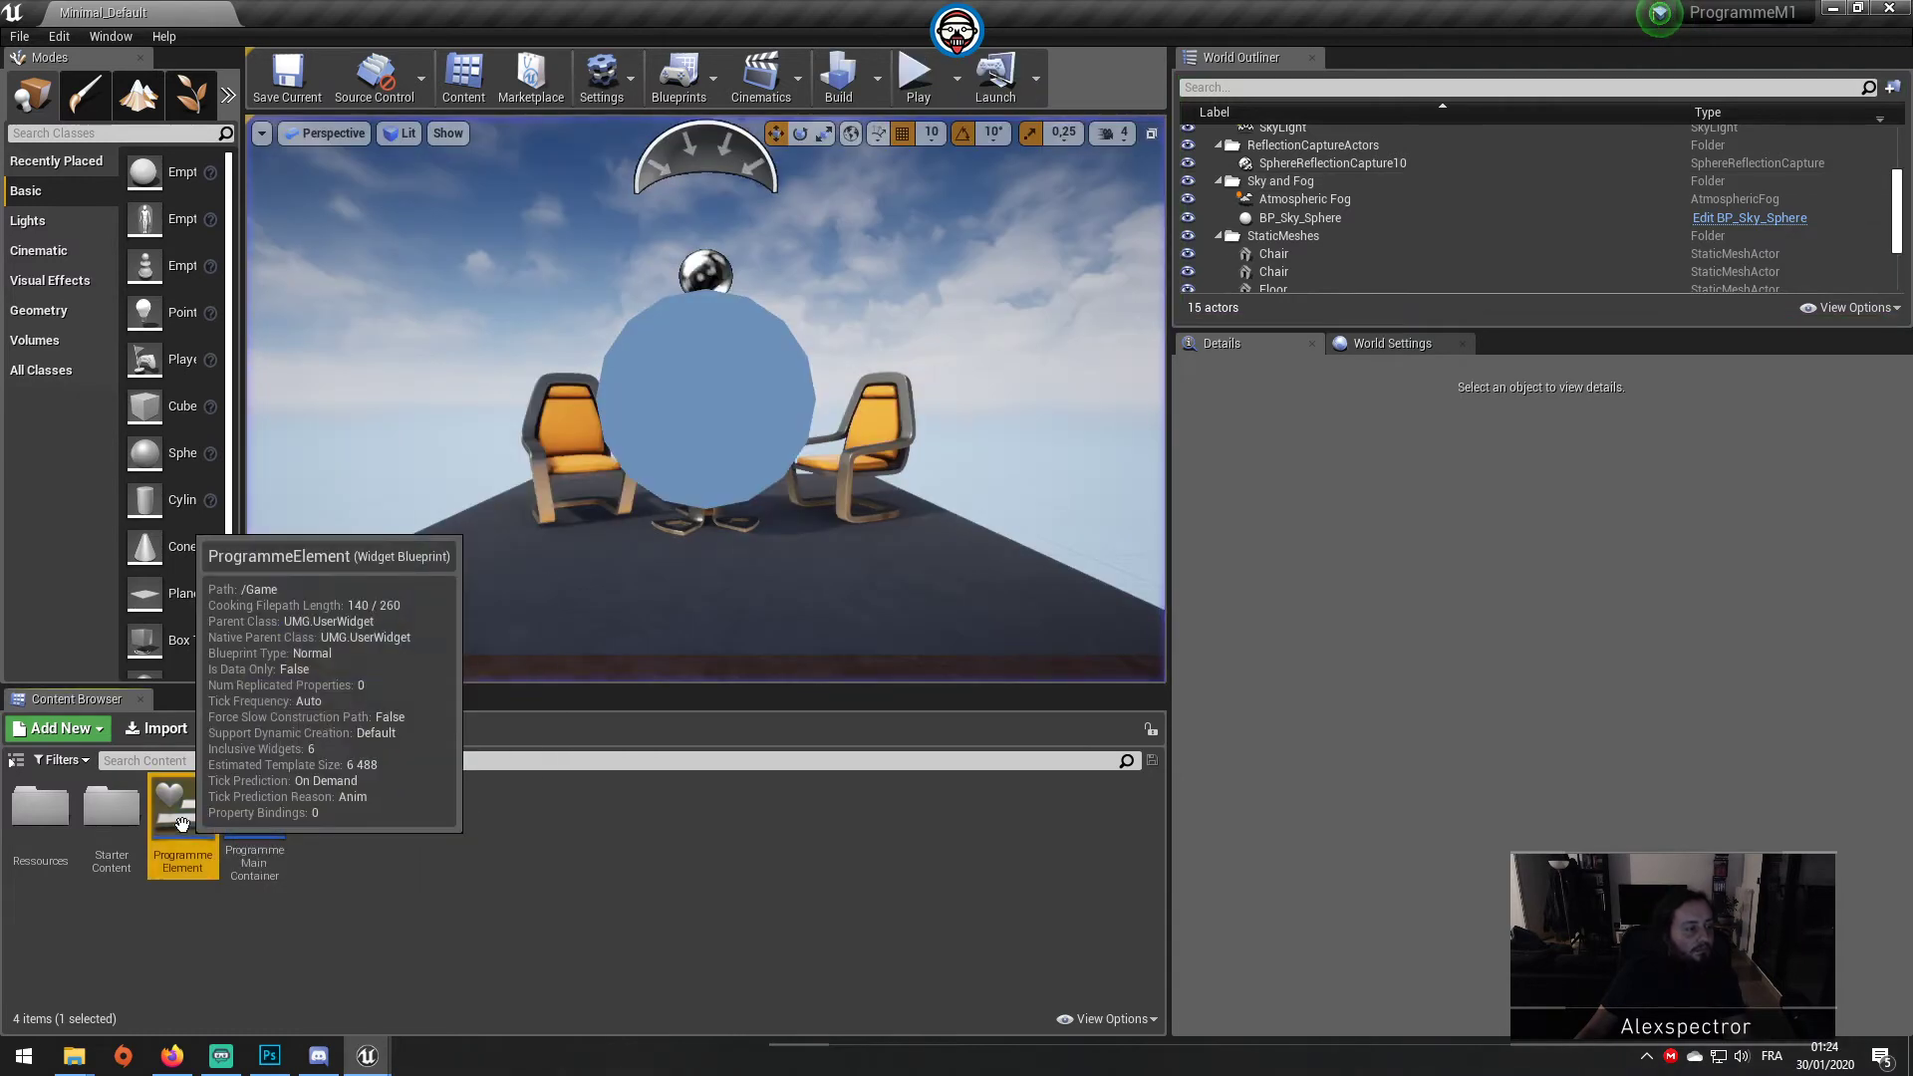
double_click(183, 823)
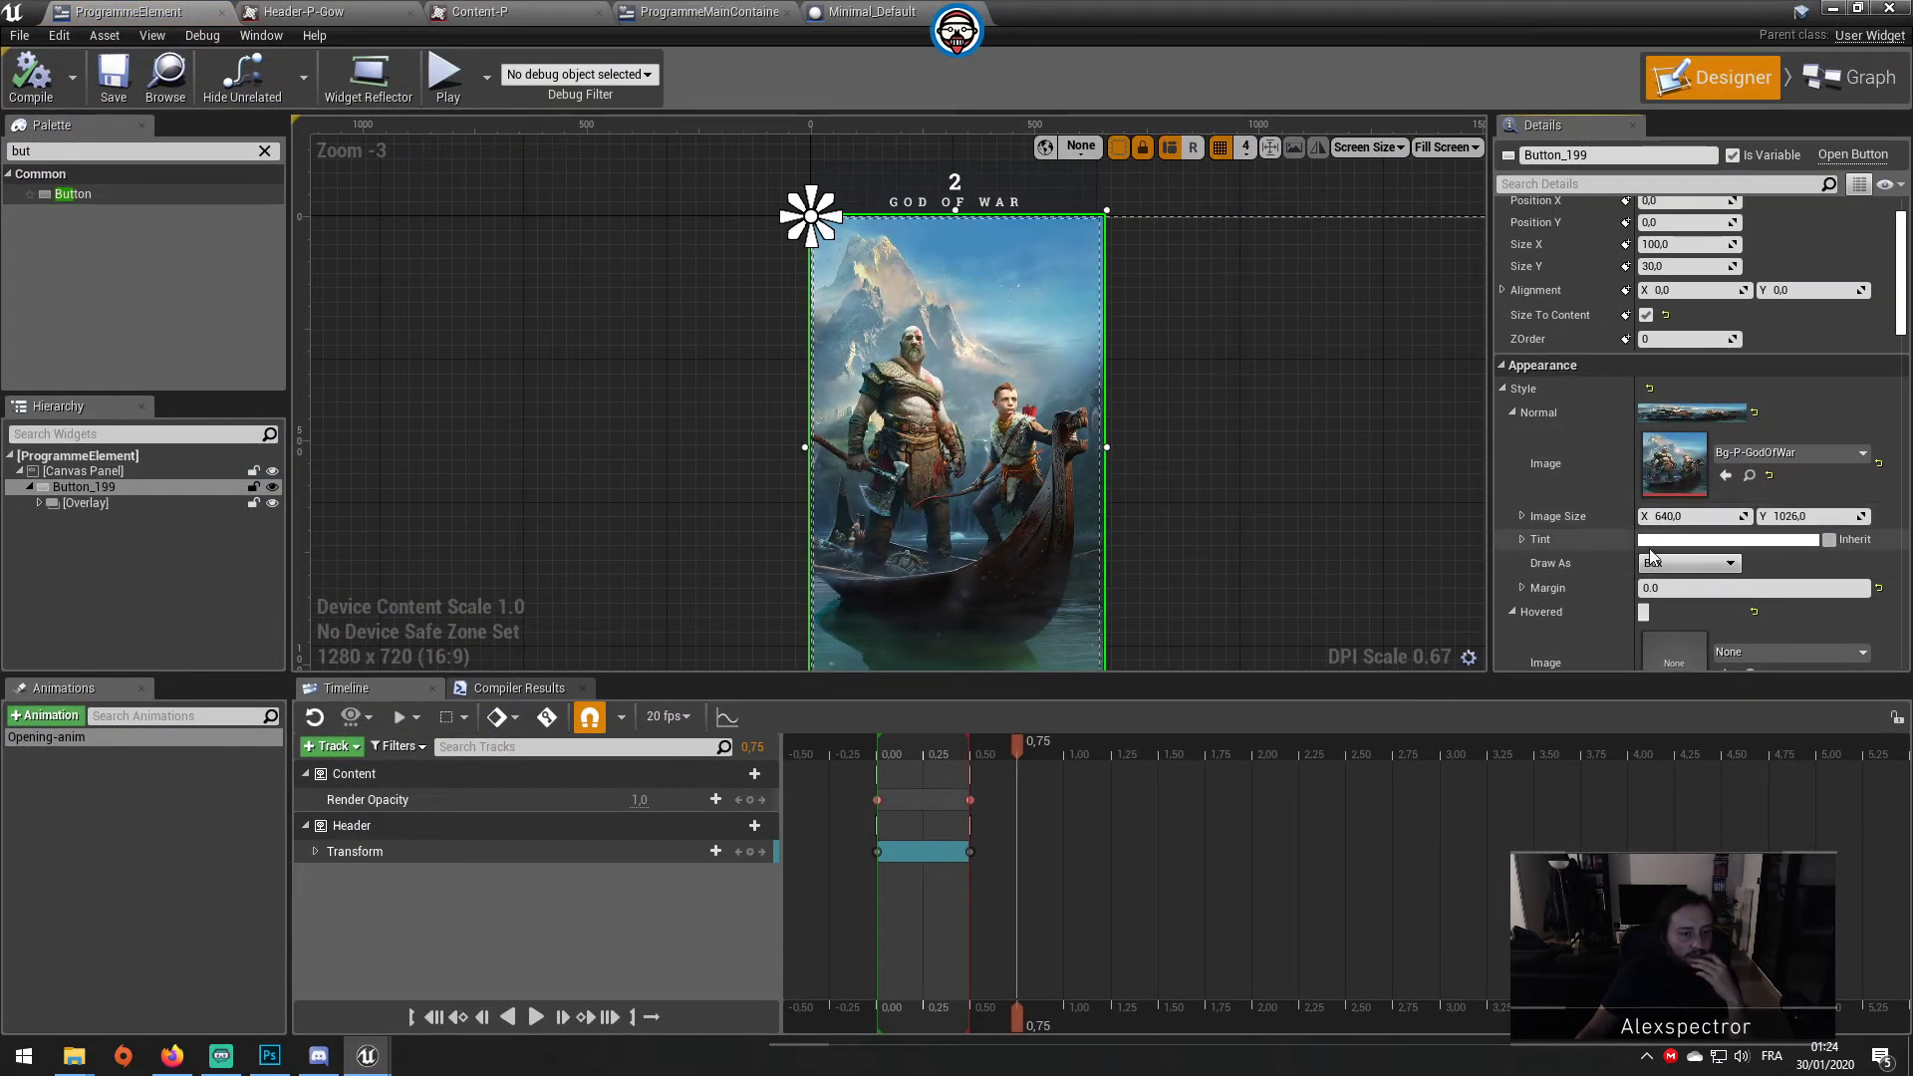
click(1656, 540)
drag(1511, 679, 1500, 912)
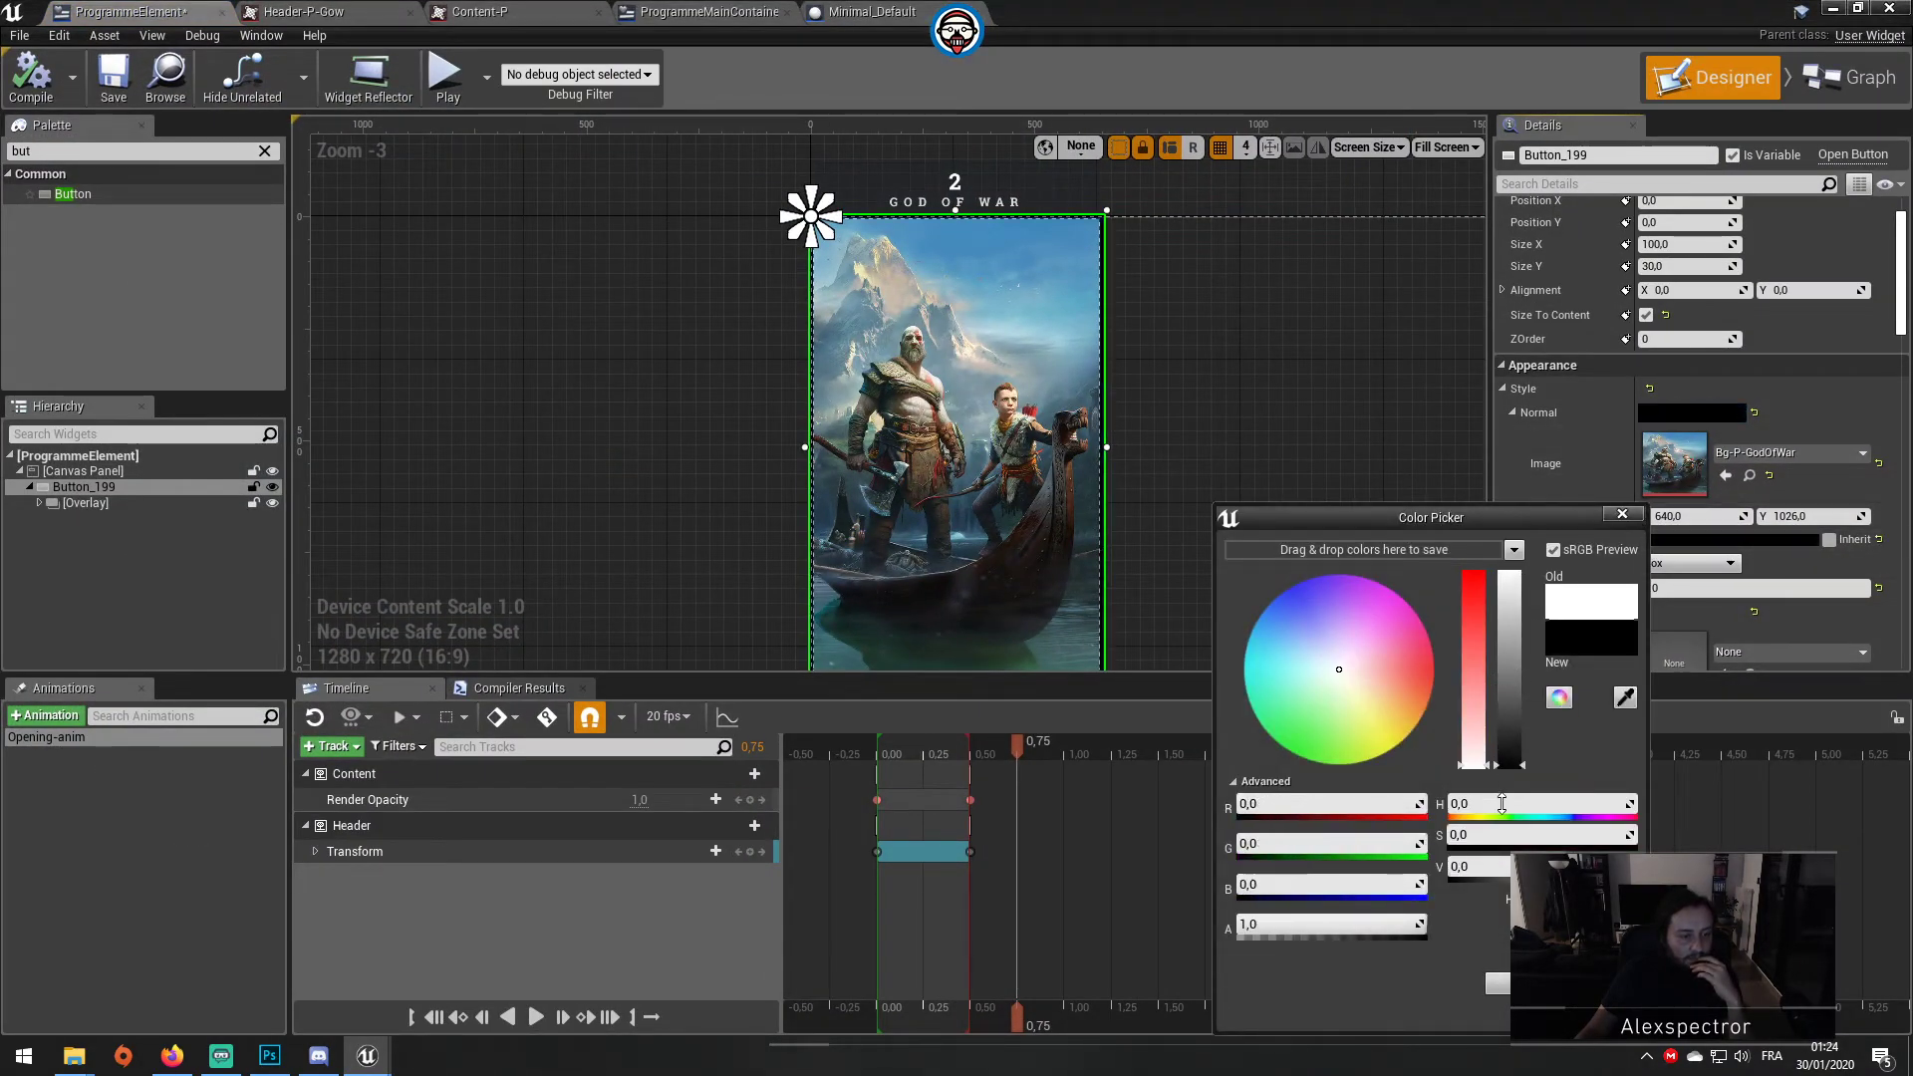
click(1498, 983)
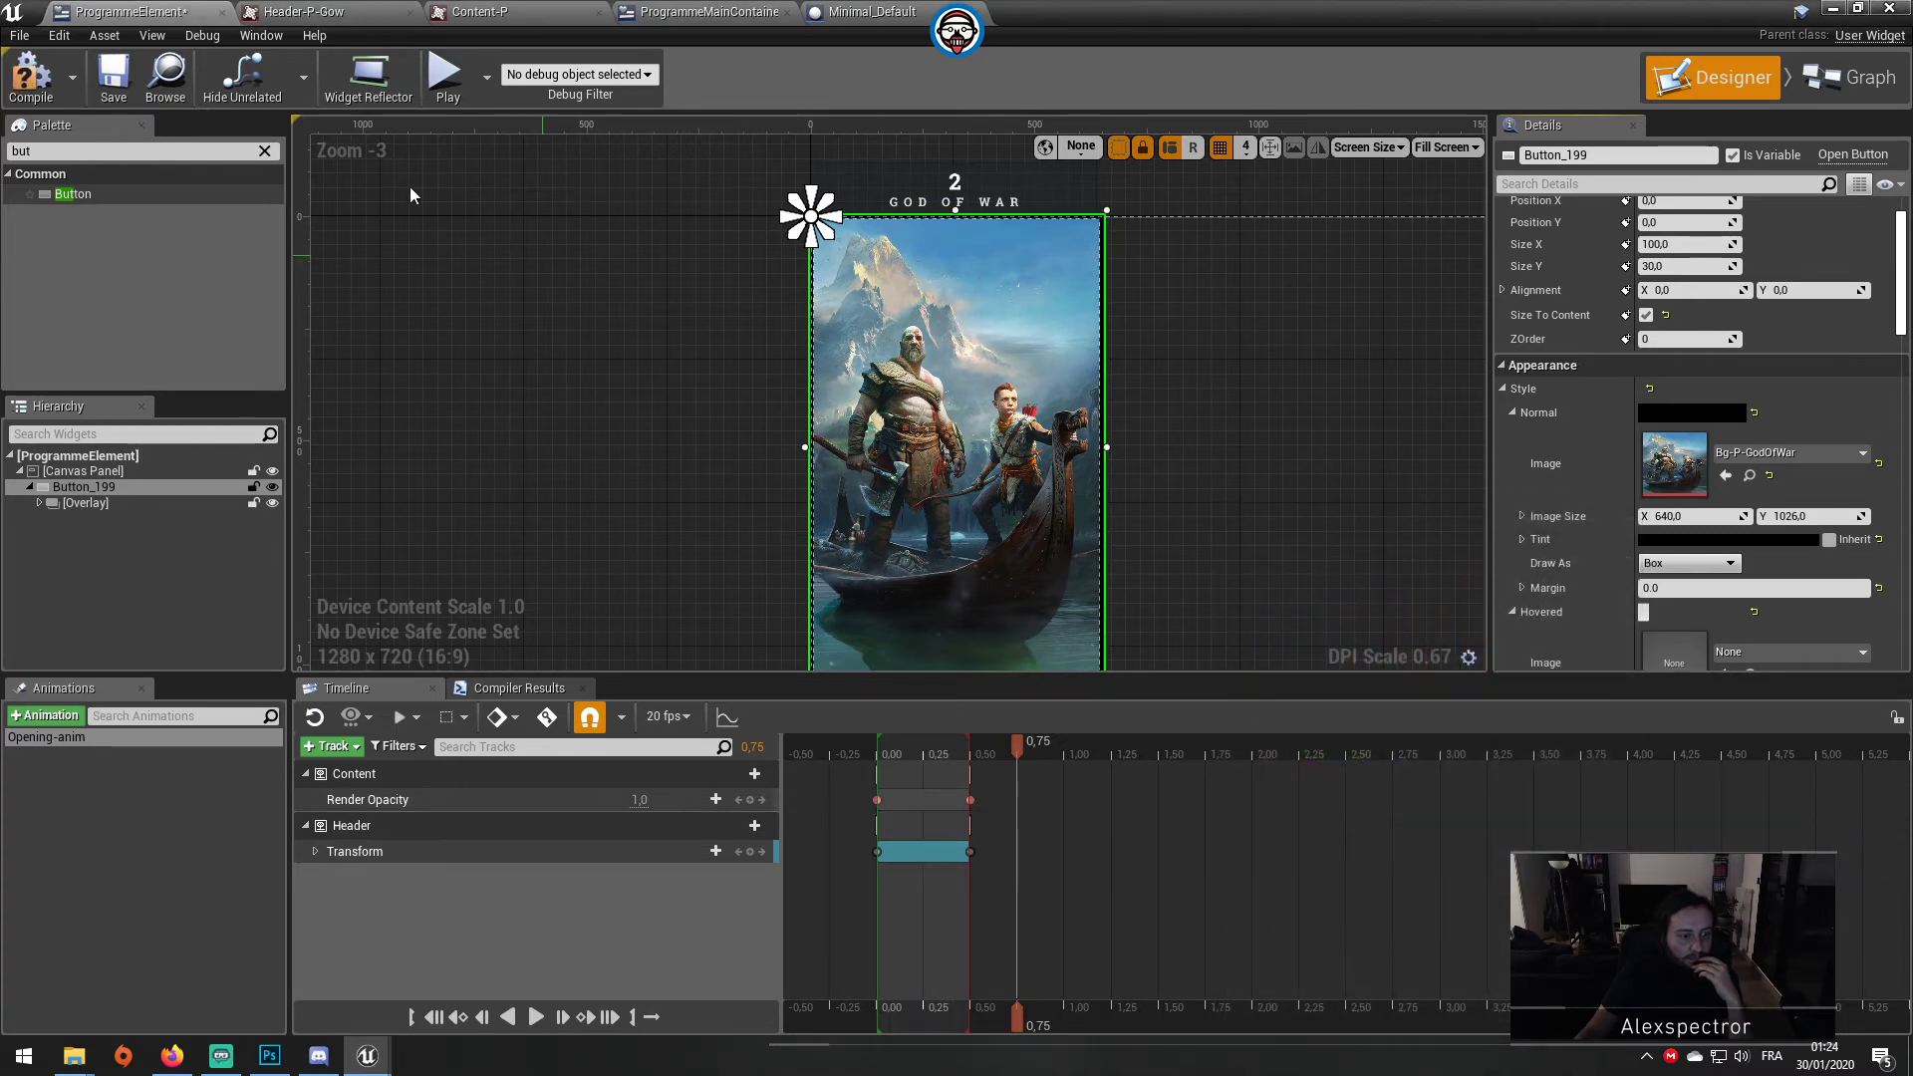
Step: Compile and save ProgrammeElement, then play the level again
click(112, 88)
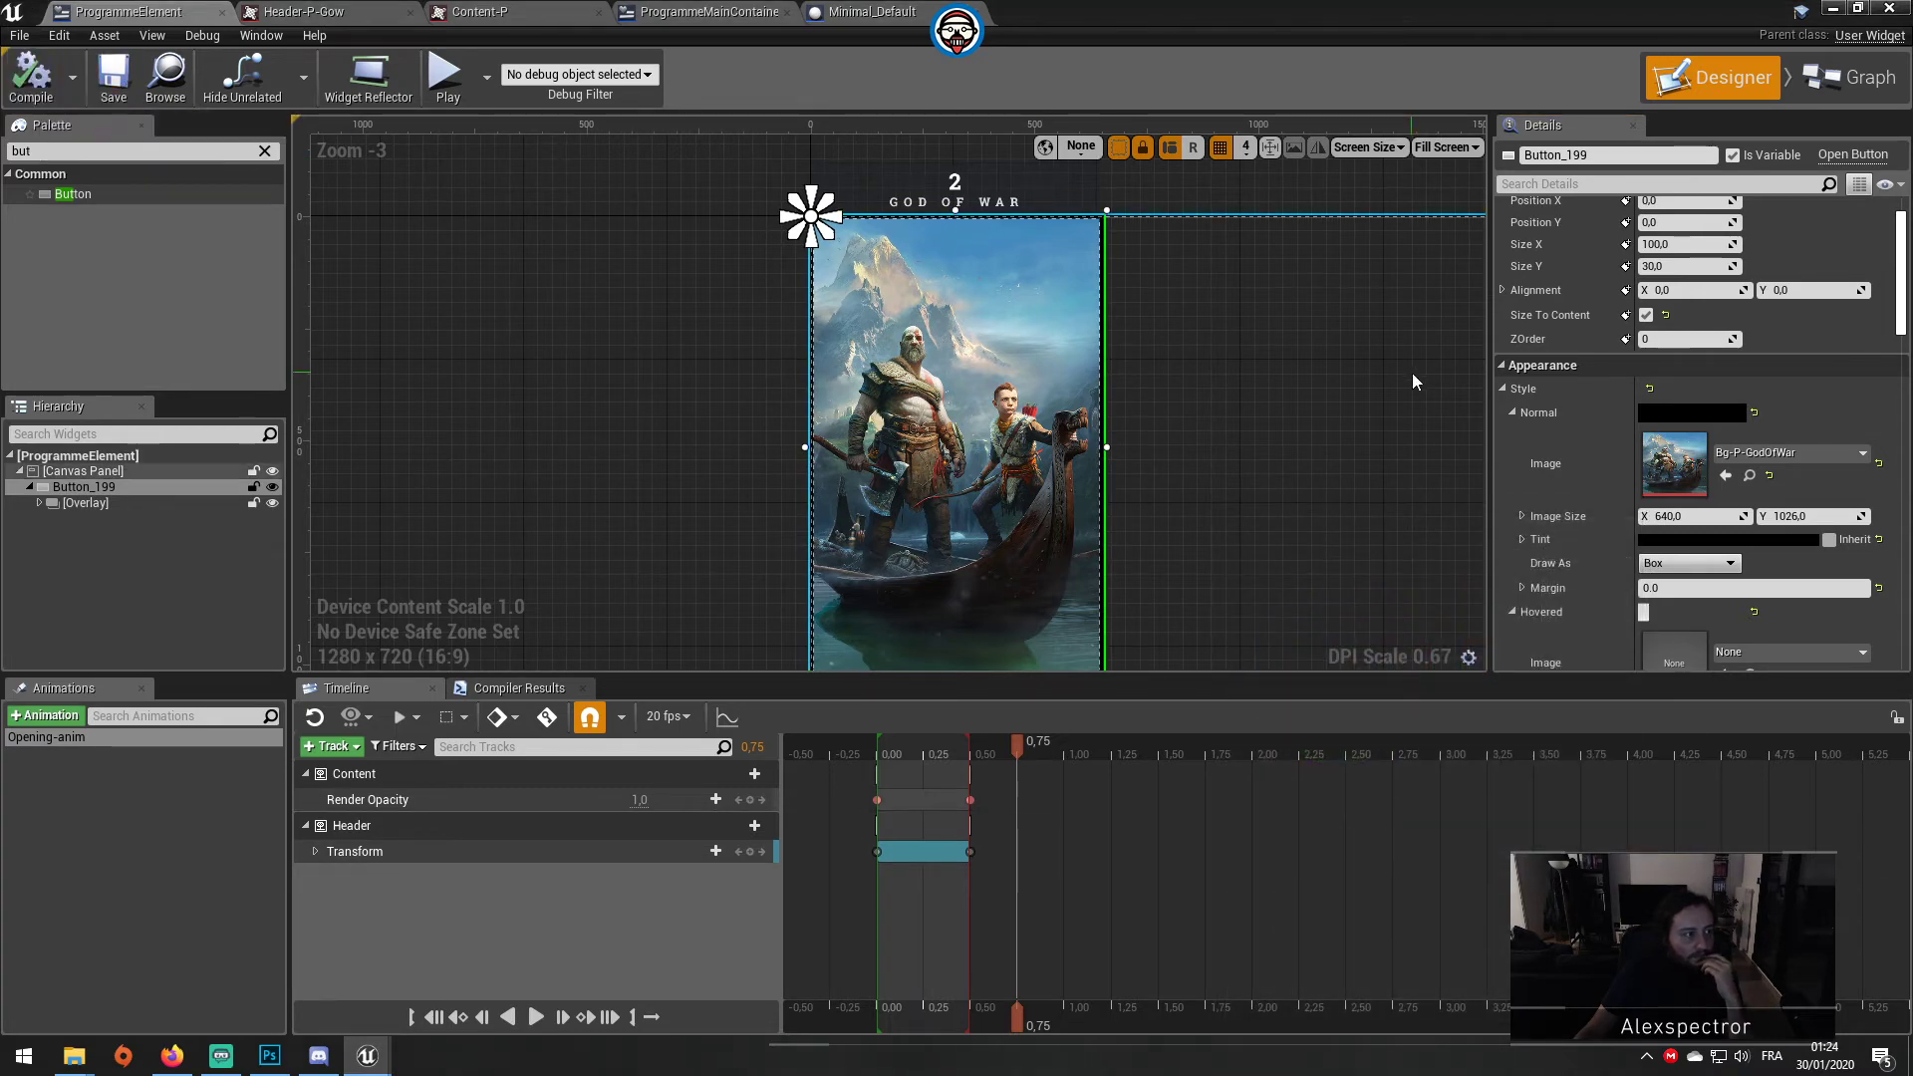
scroll(1727, 586, down, 3)
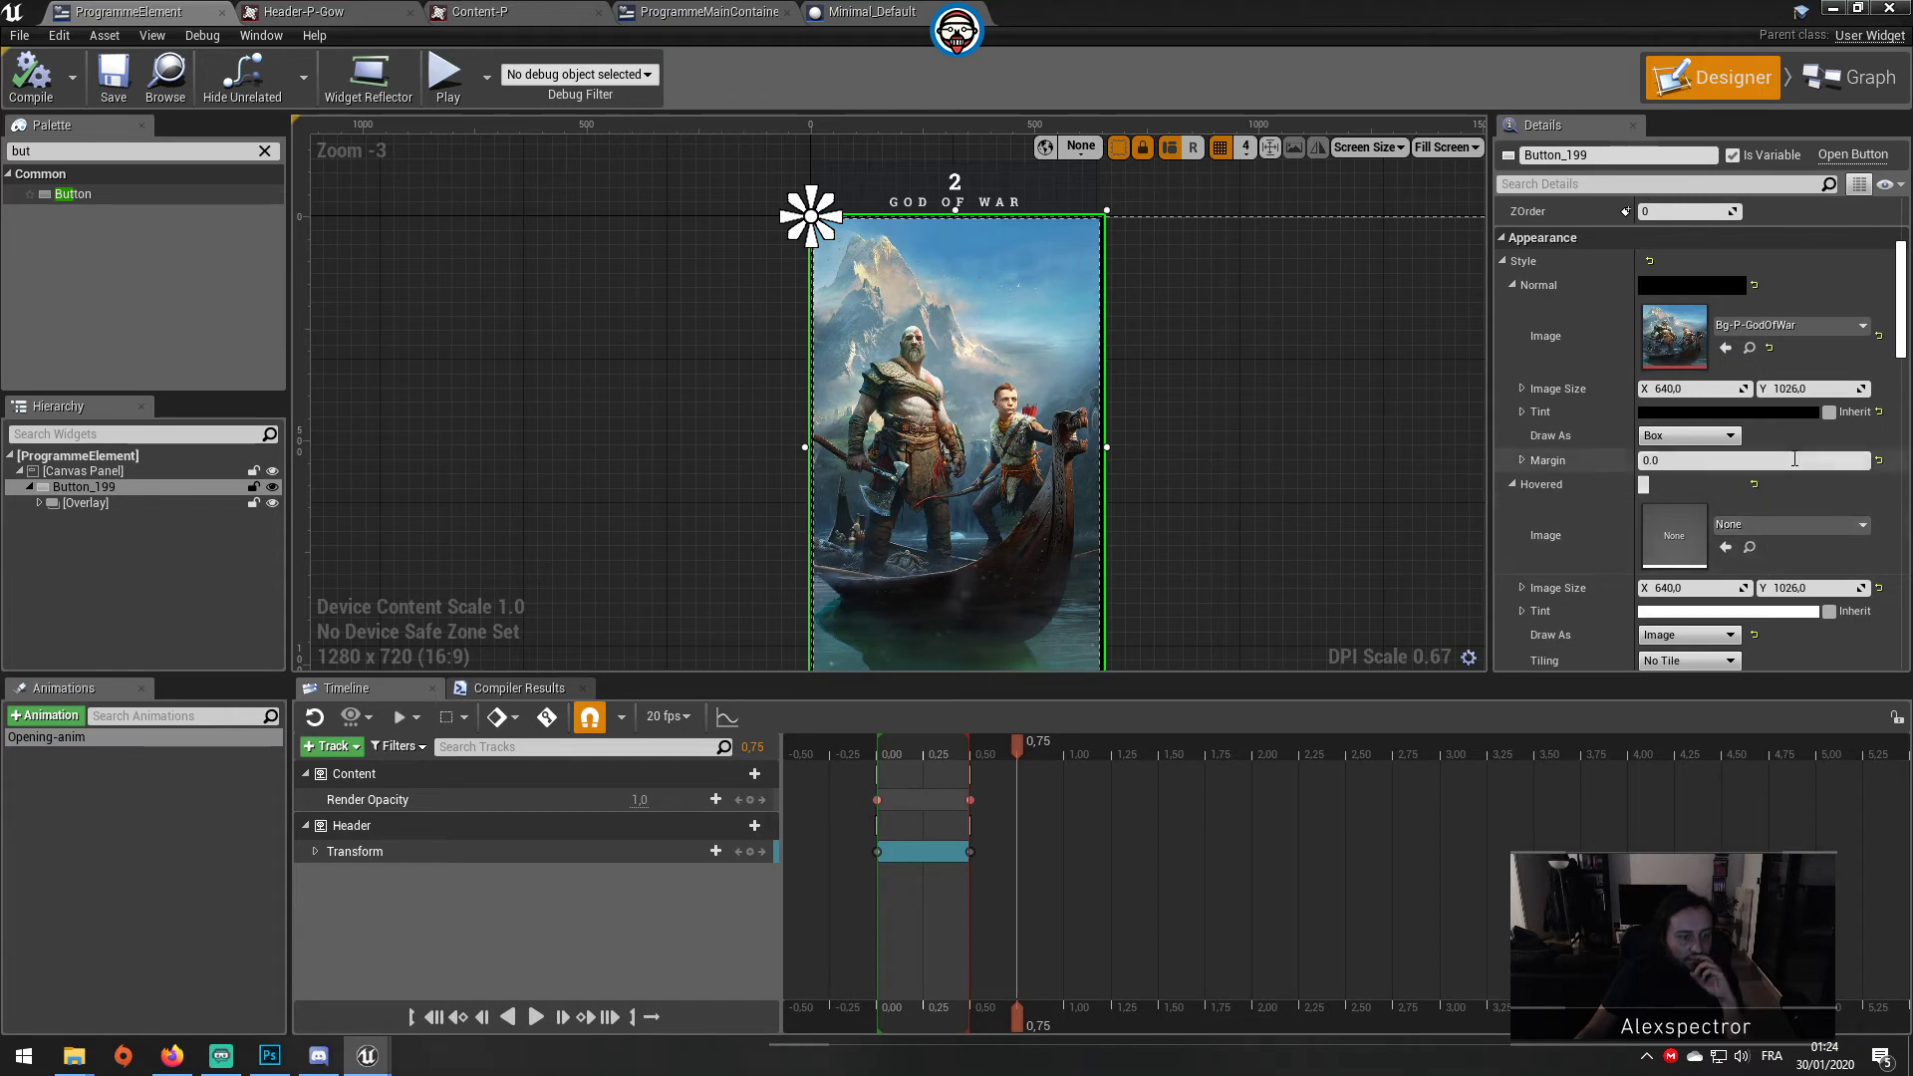
click(447, 78)
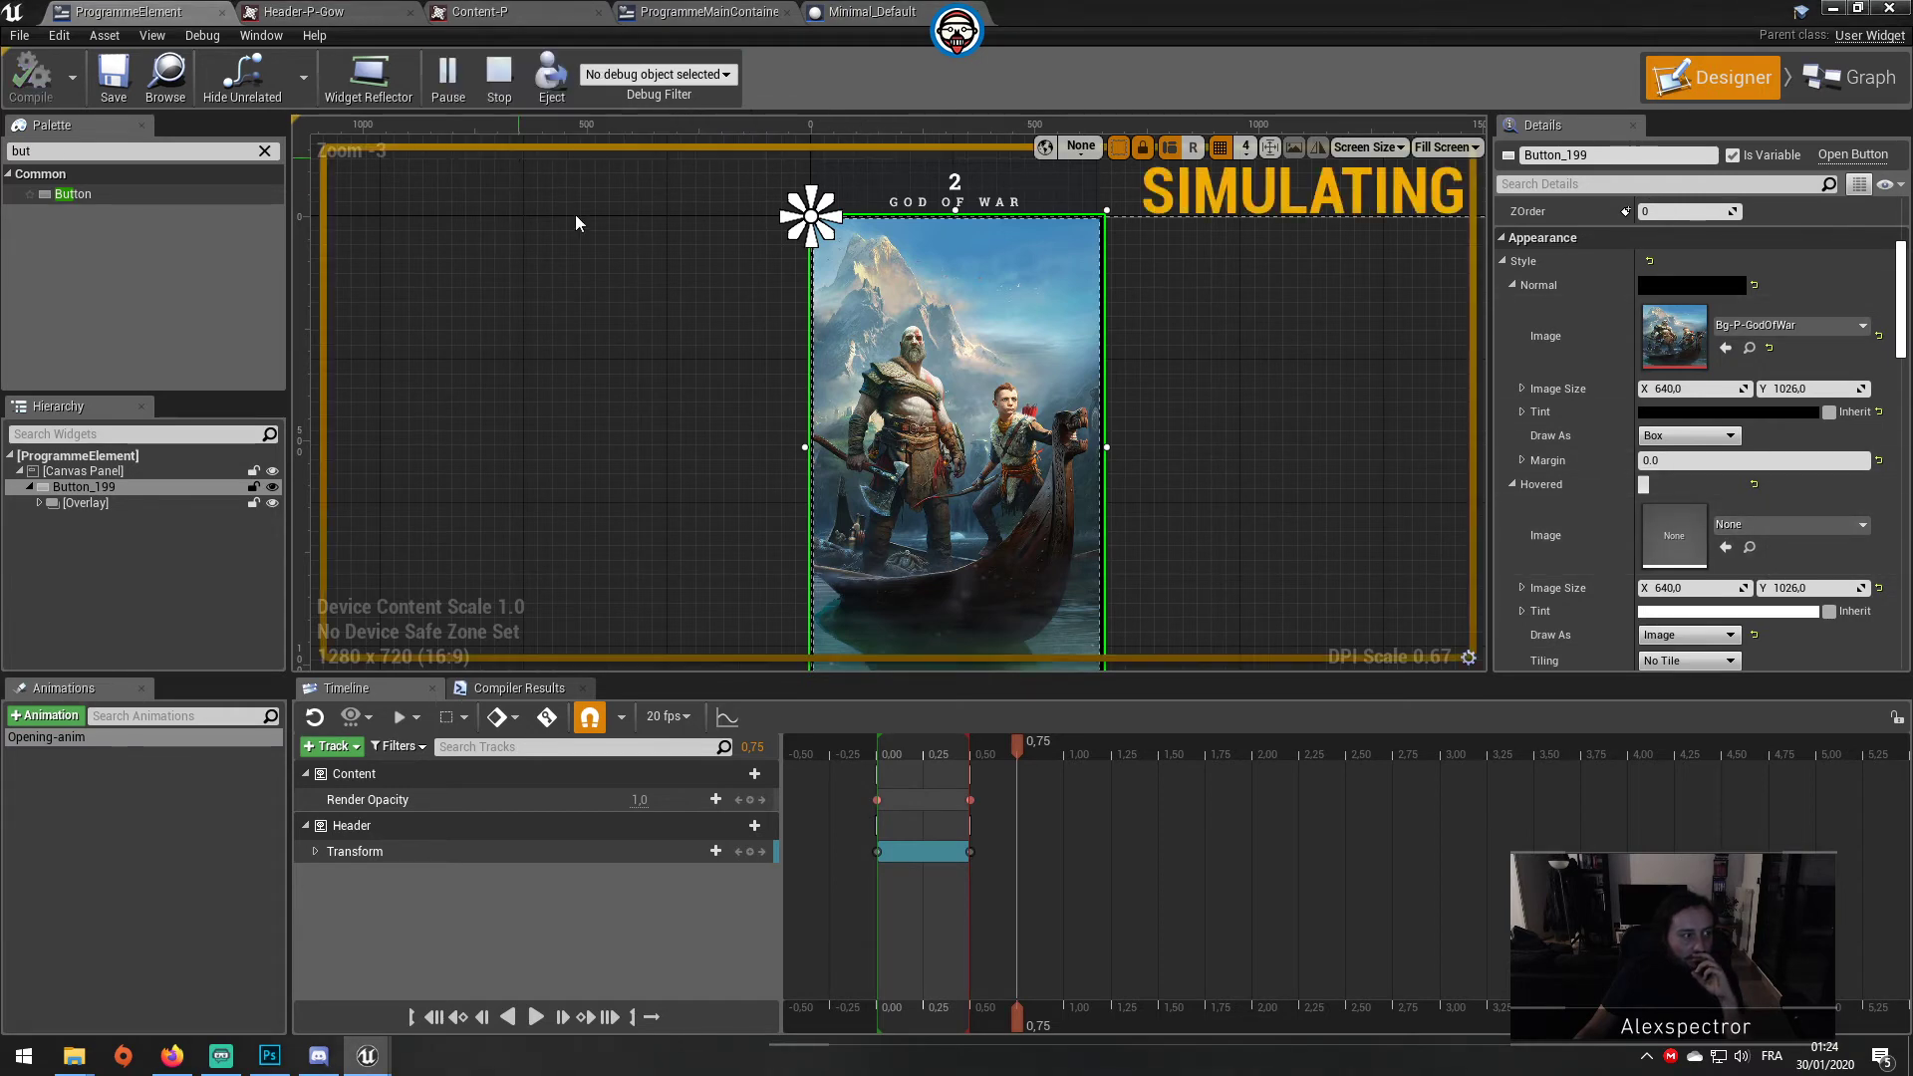
click(1832, 9)
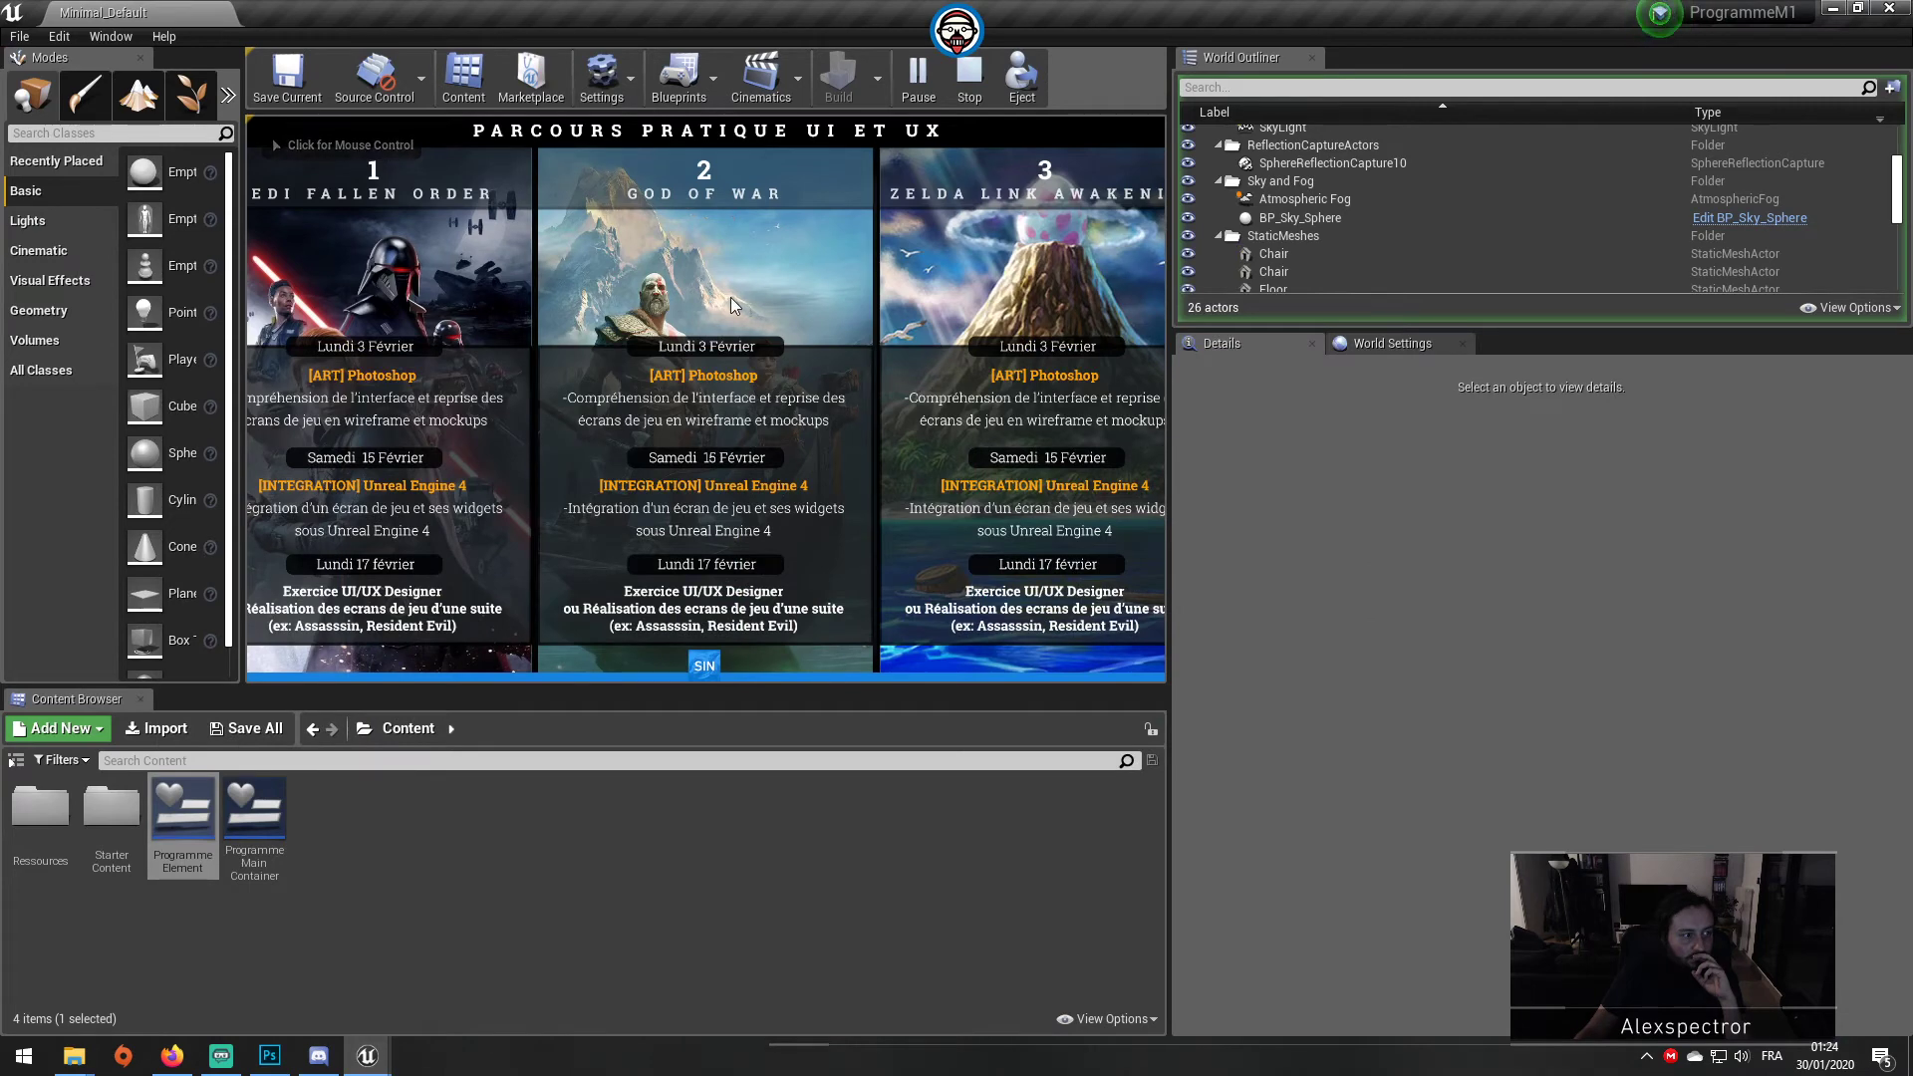
Step: View the cards full screen, capturing the mouse then releasing it with Shift+F1
key(F11)
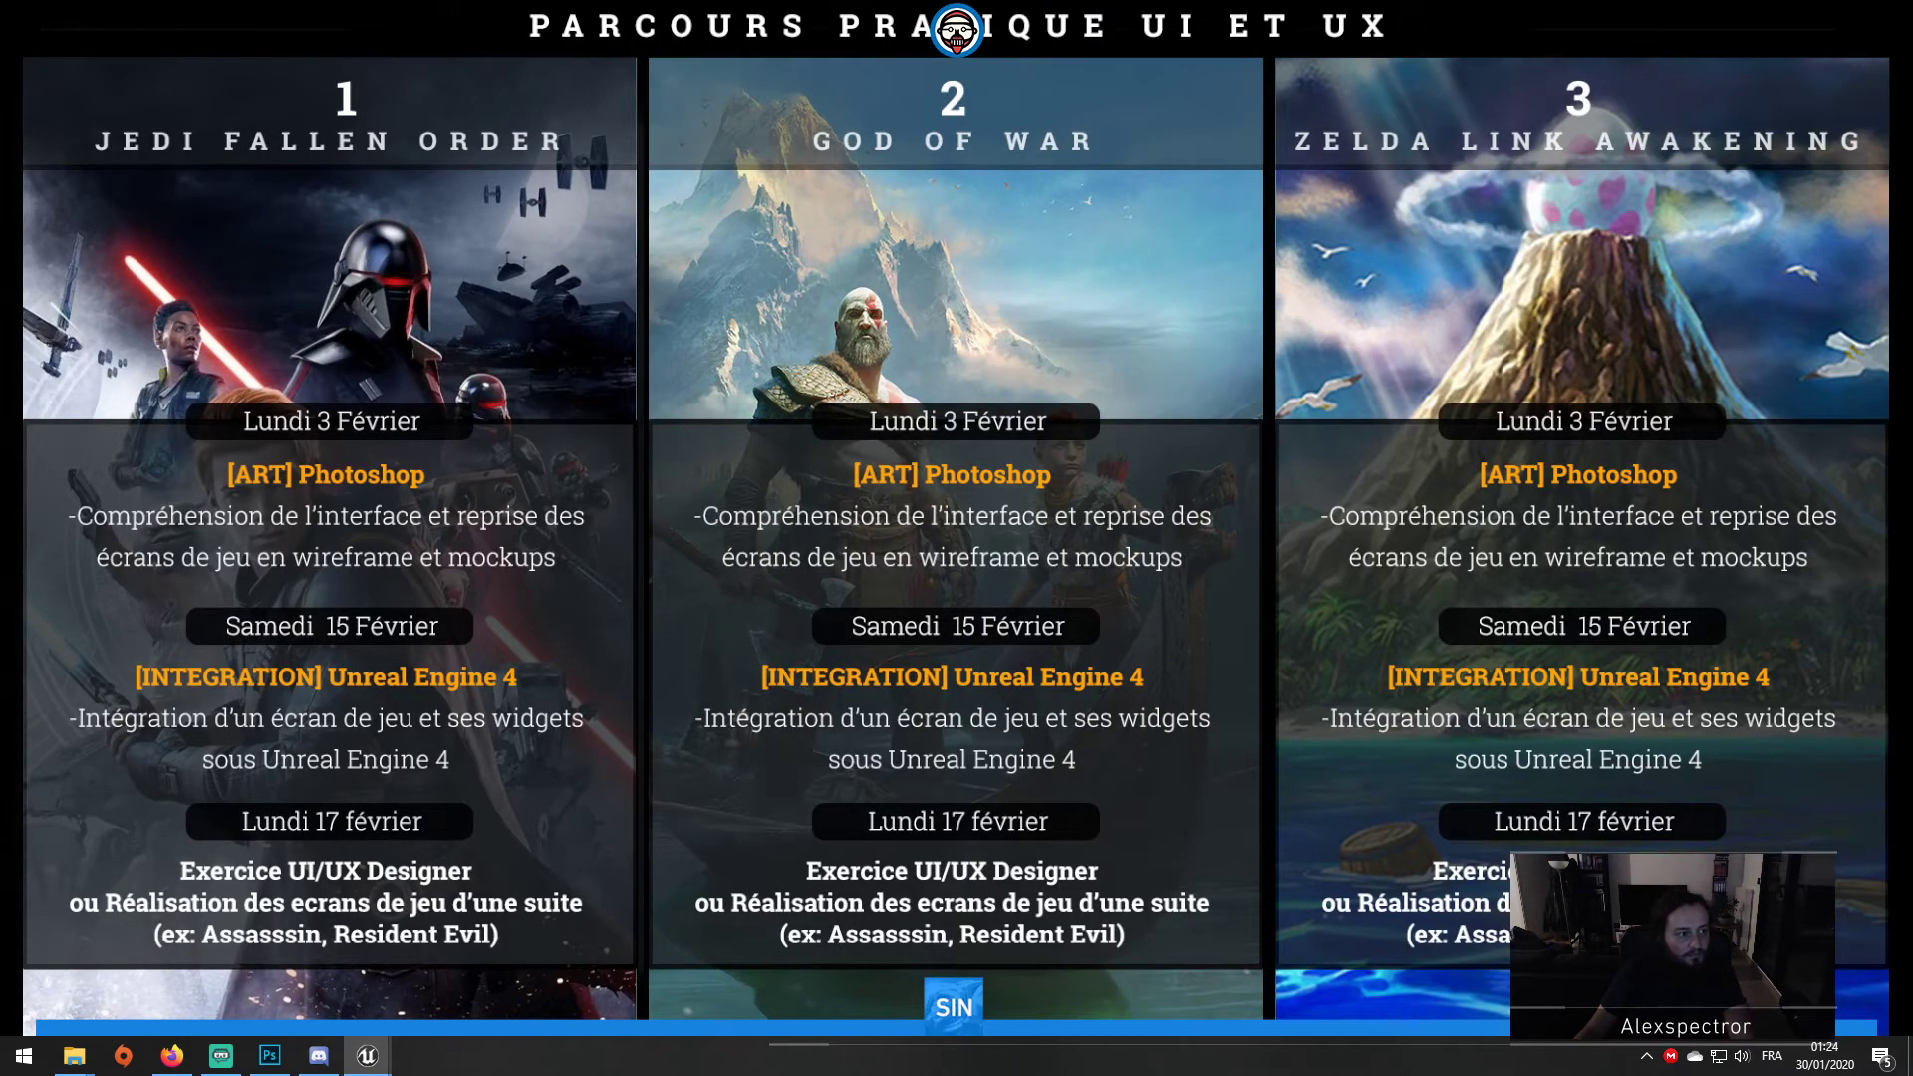
click(329, 499)
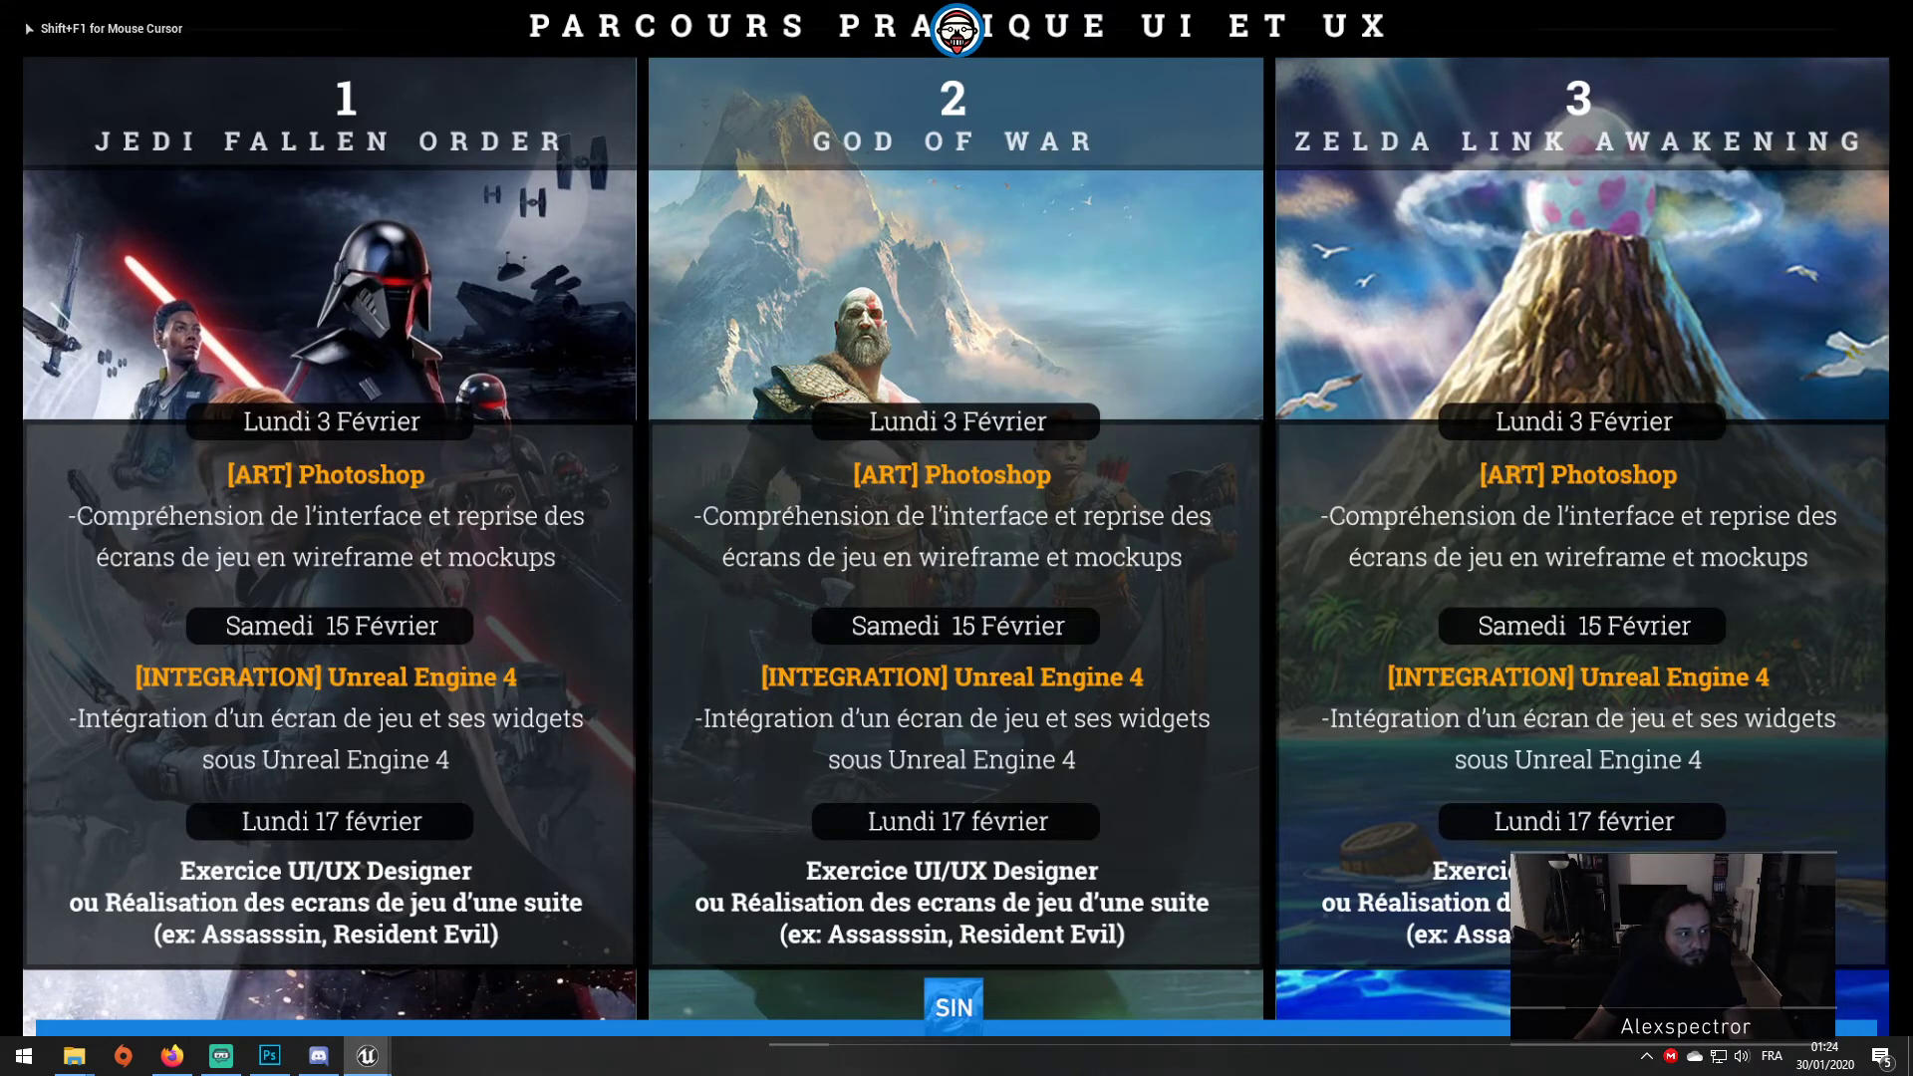
key(shift+F1)
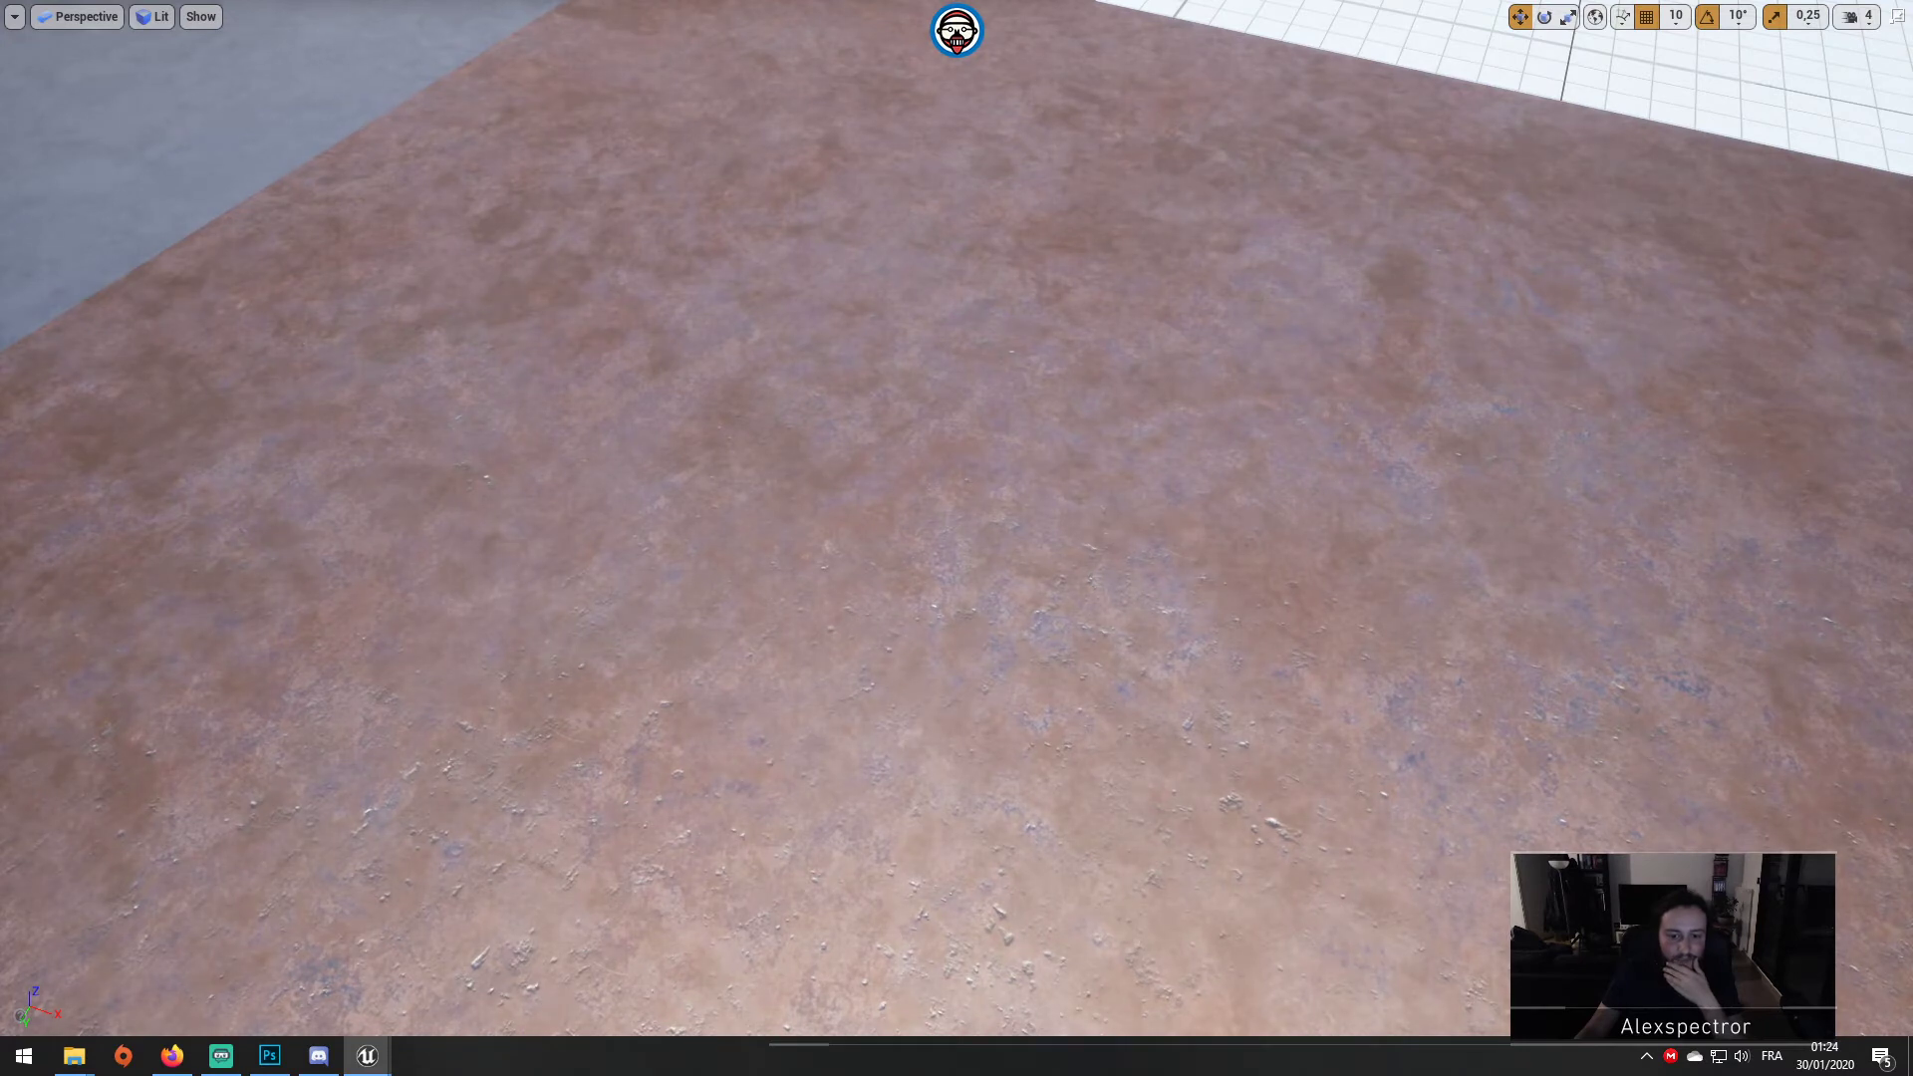
Step: Select the copper Floor actor and exit the maximised viewport to restore editor panels
key(alt+Tab)
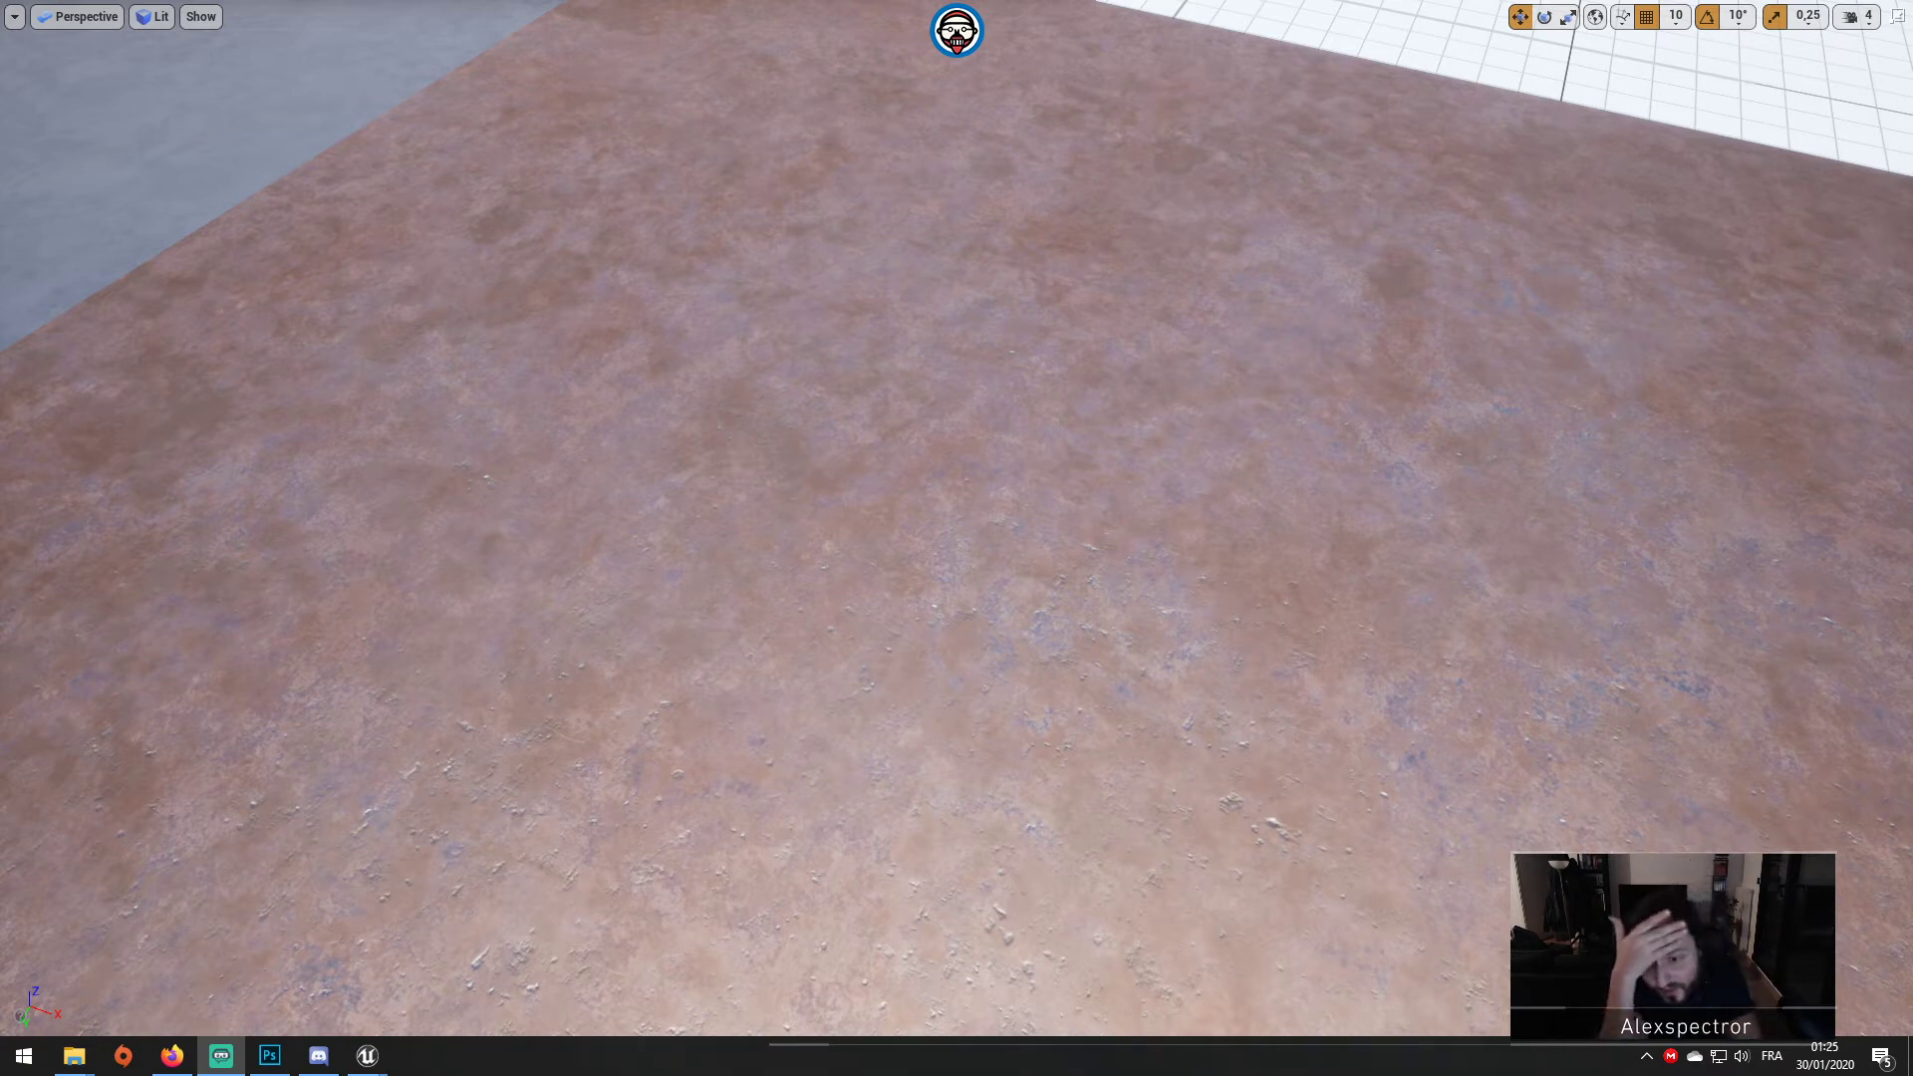
click(872, 633)
key(F11)
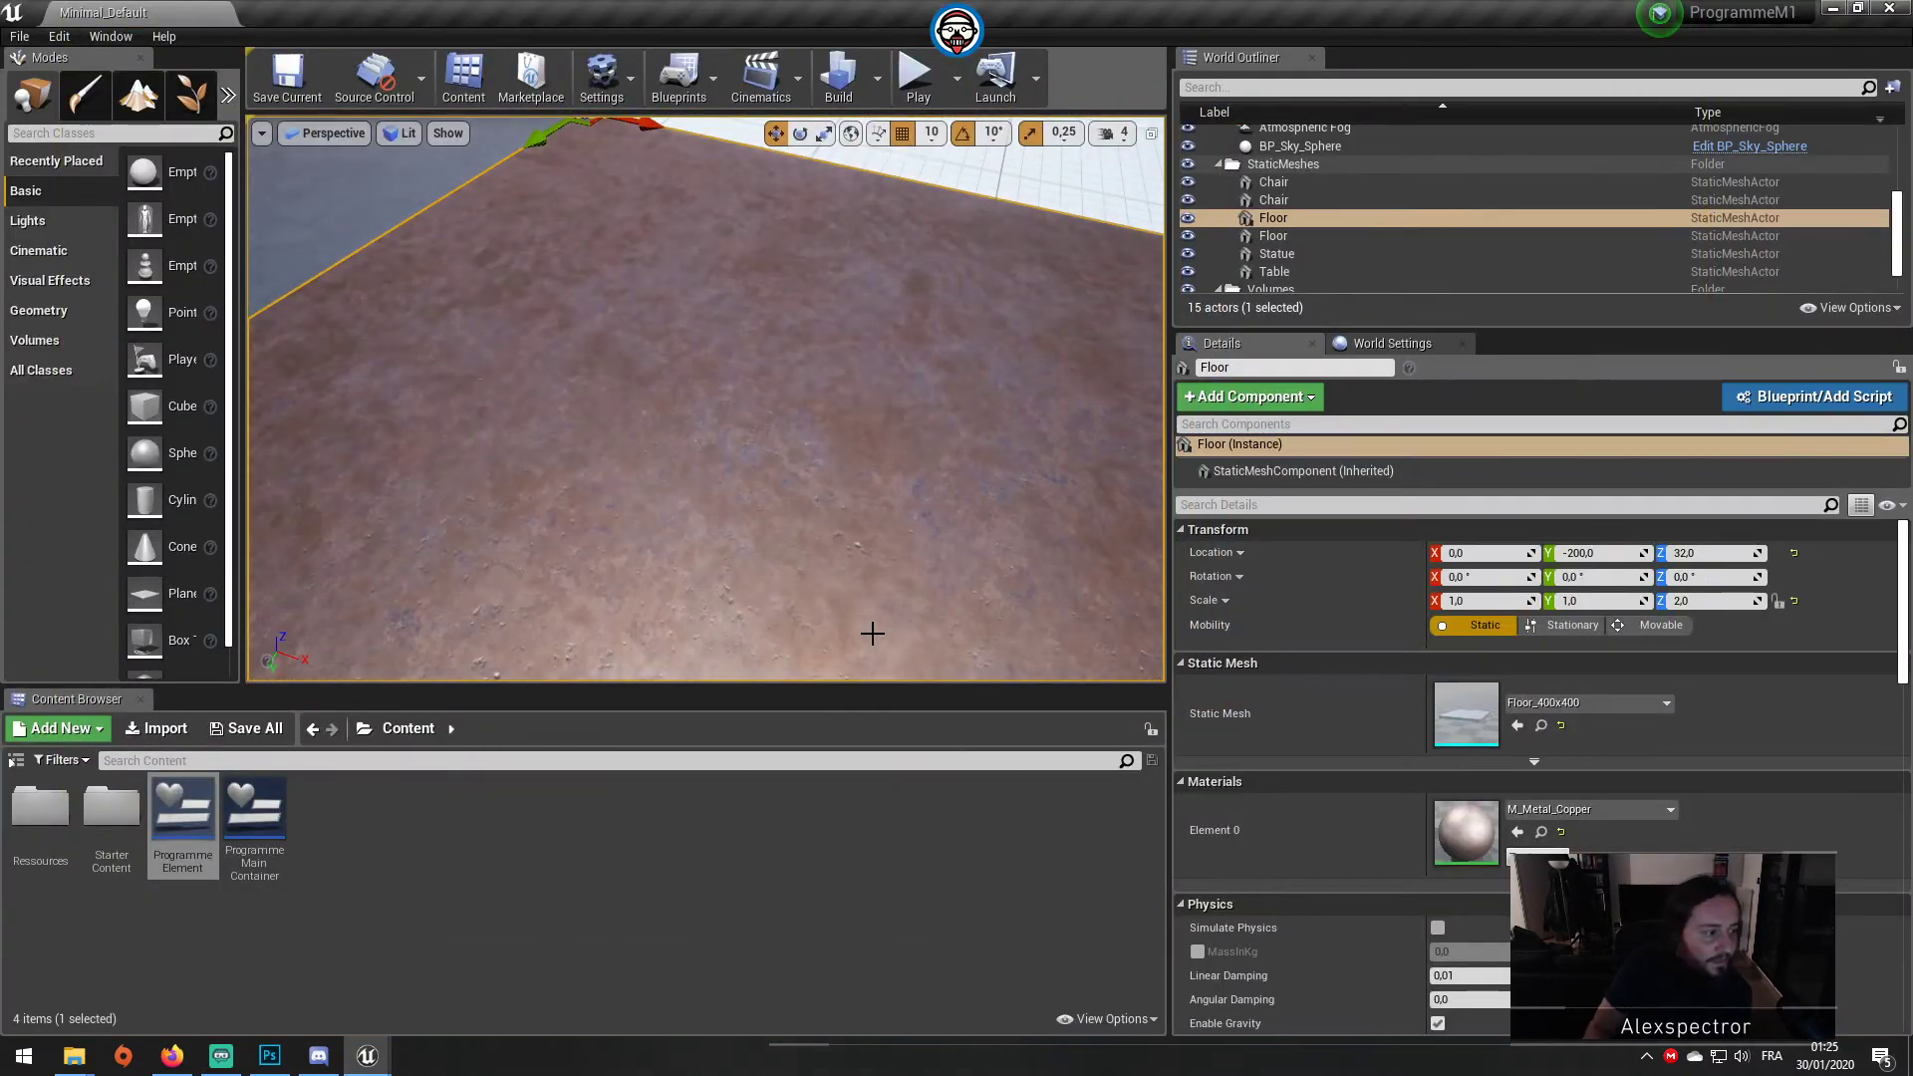
Step: Frame the Floor, inspect ProgrammeMainContainer's three cards, then play the level full screen
key(f)
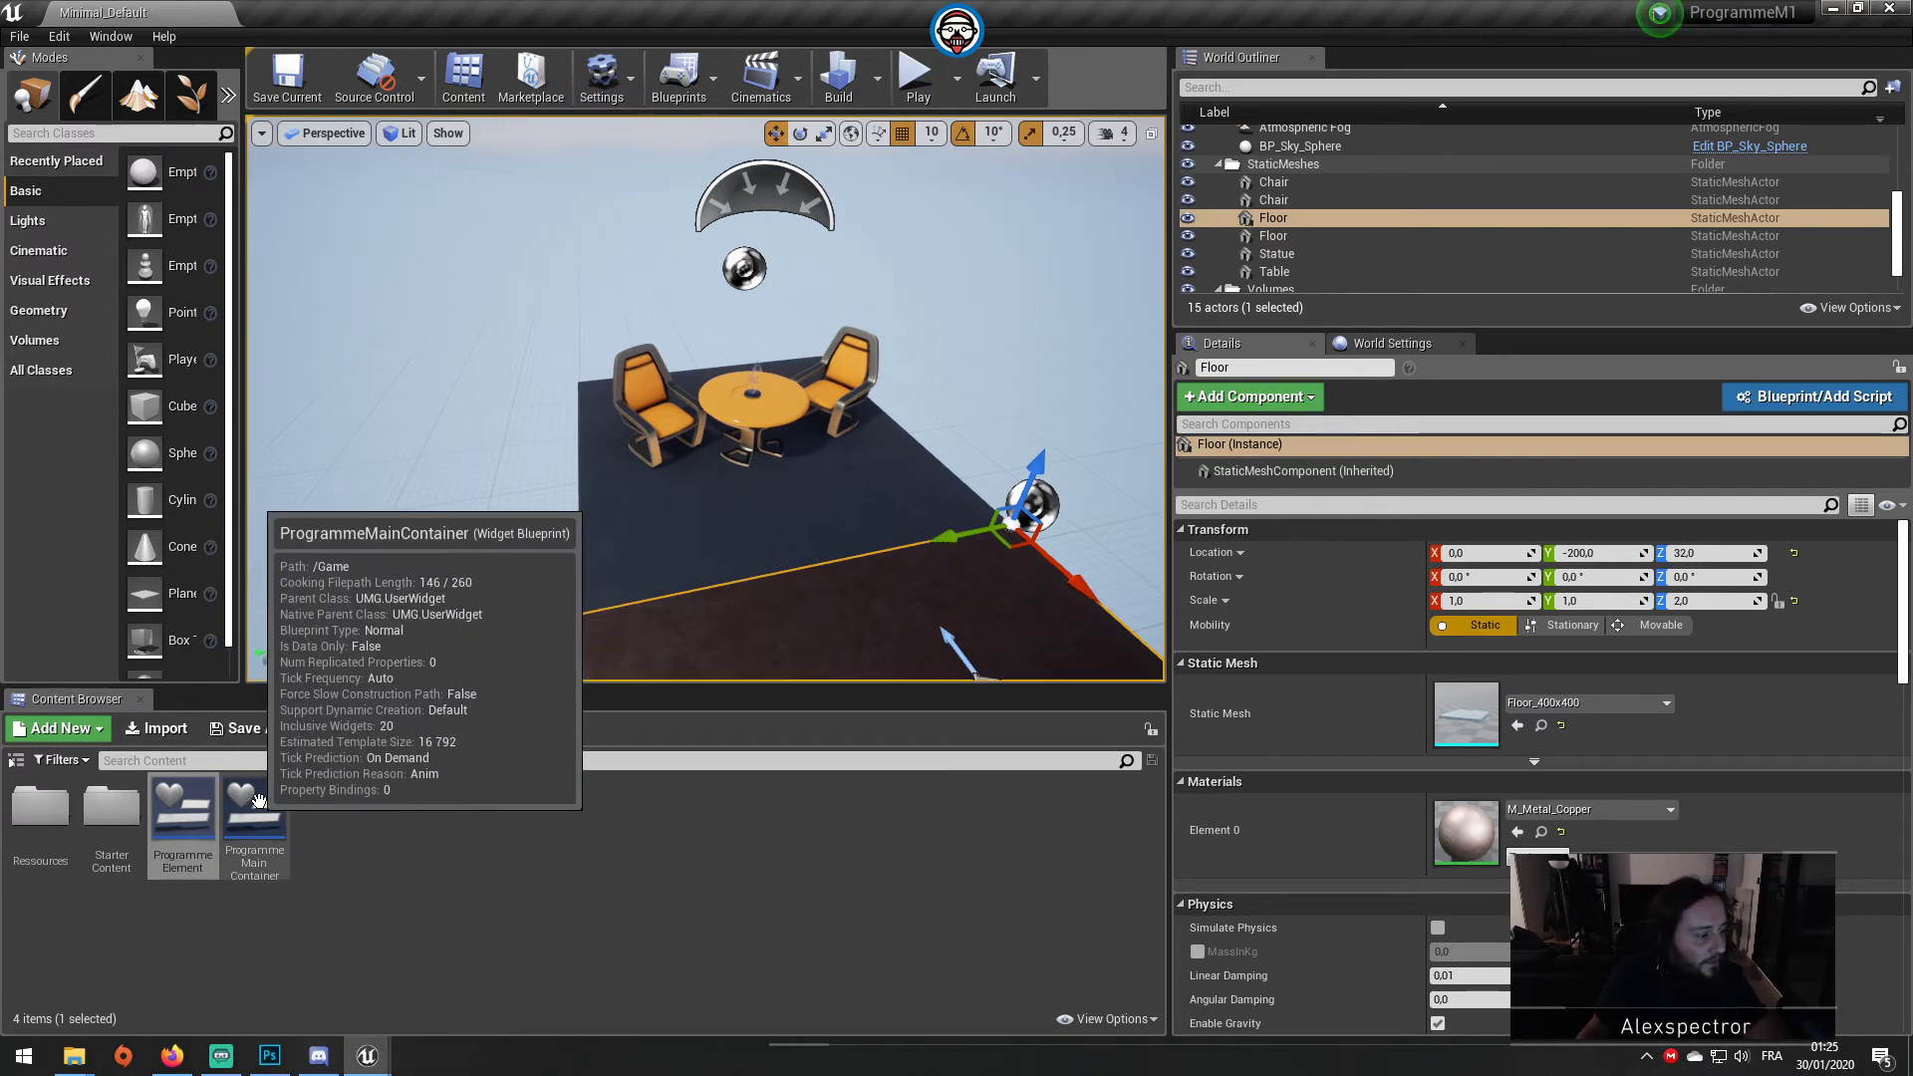
double_click(255, 817)
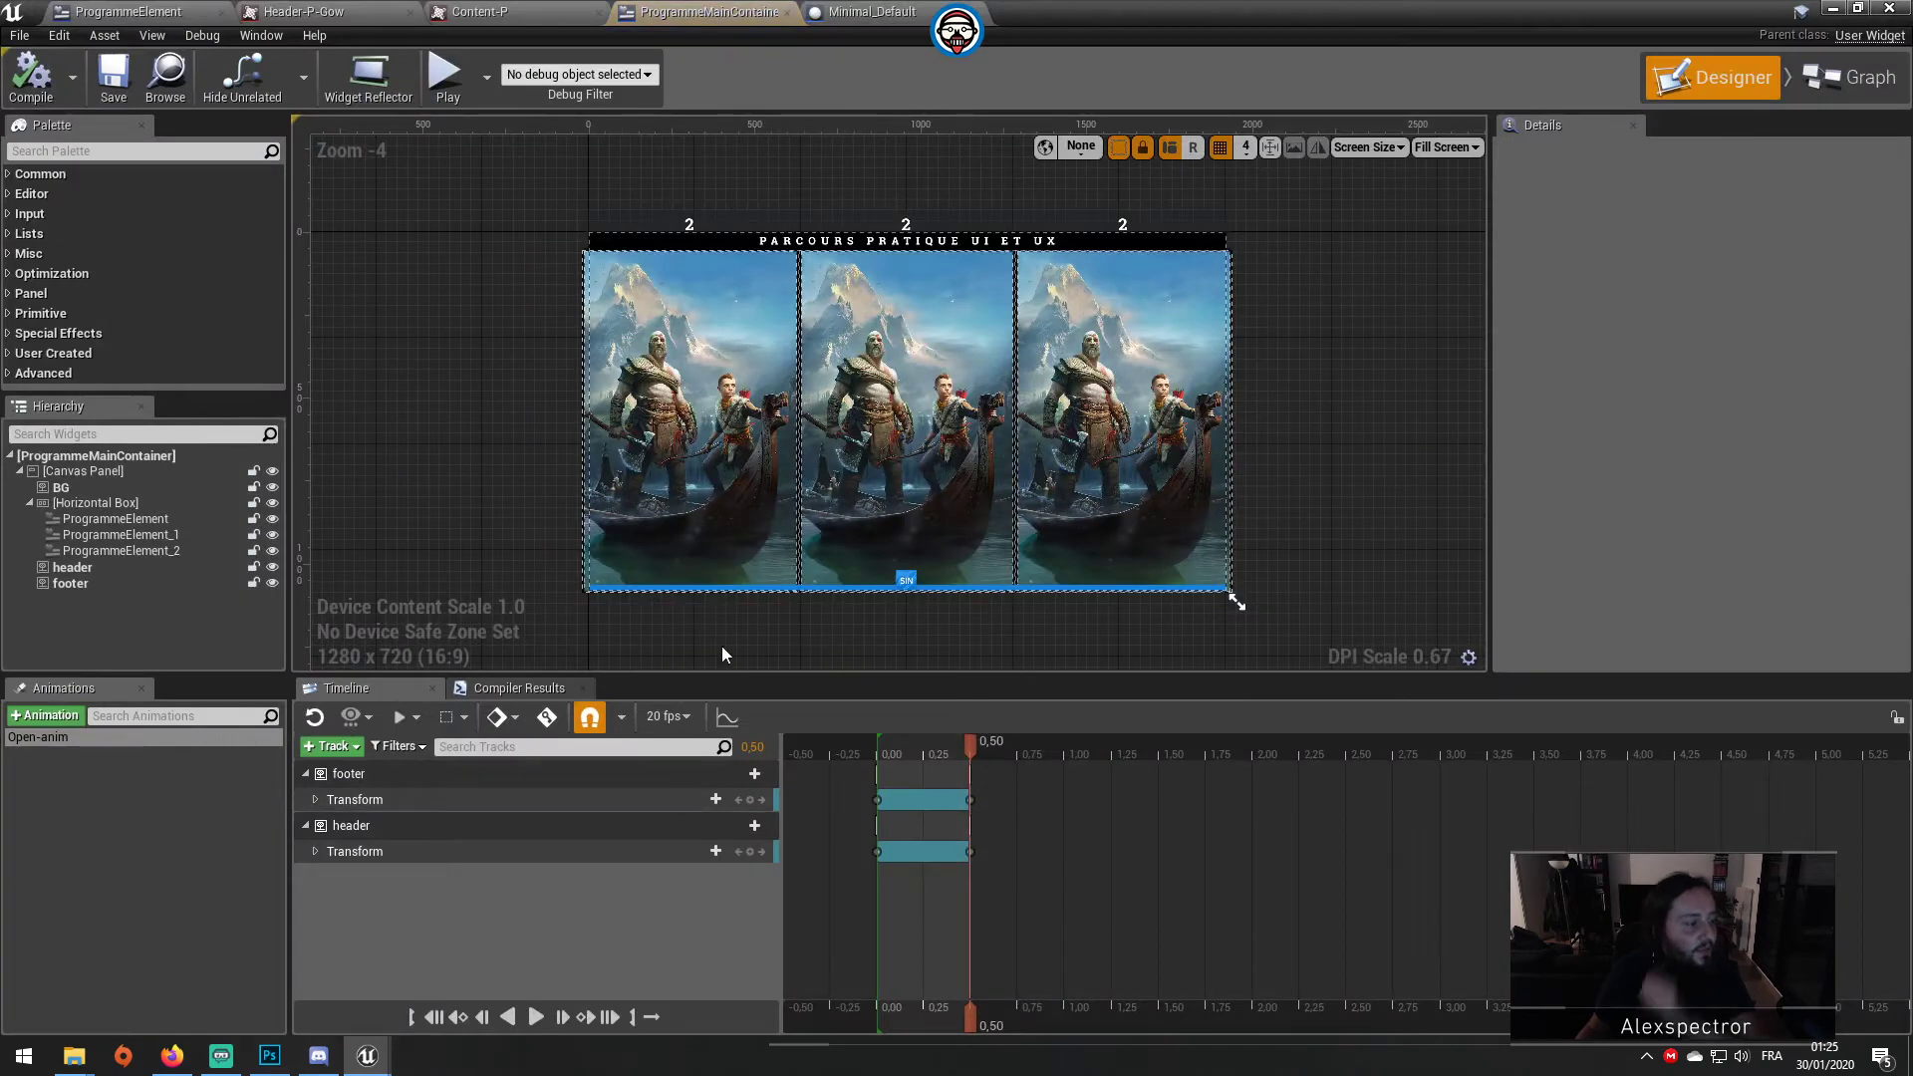
scroll(818, 523, up, 2)
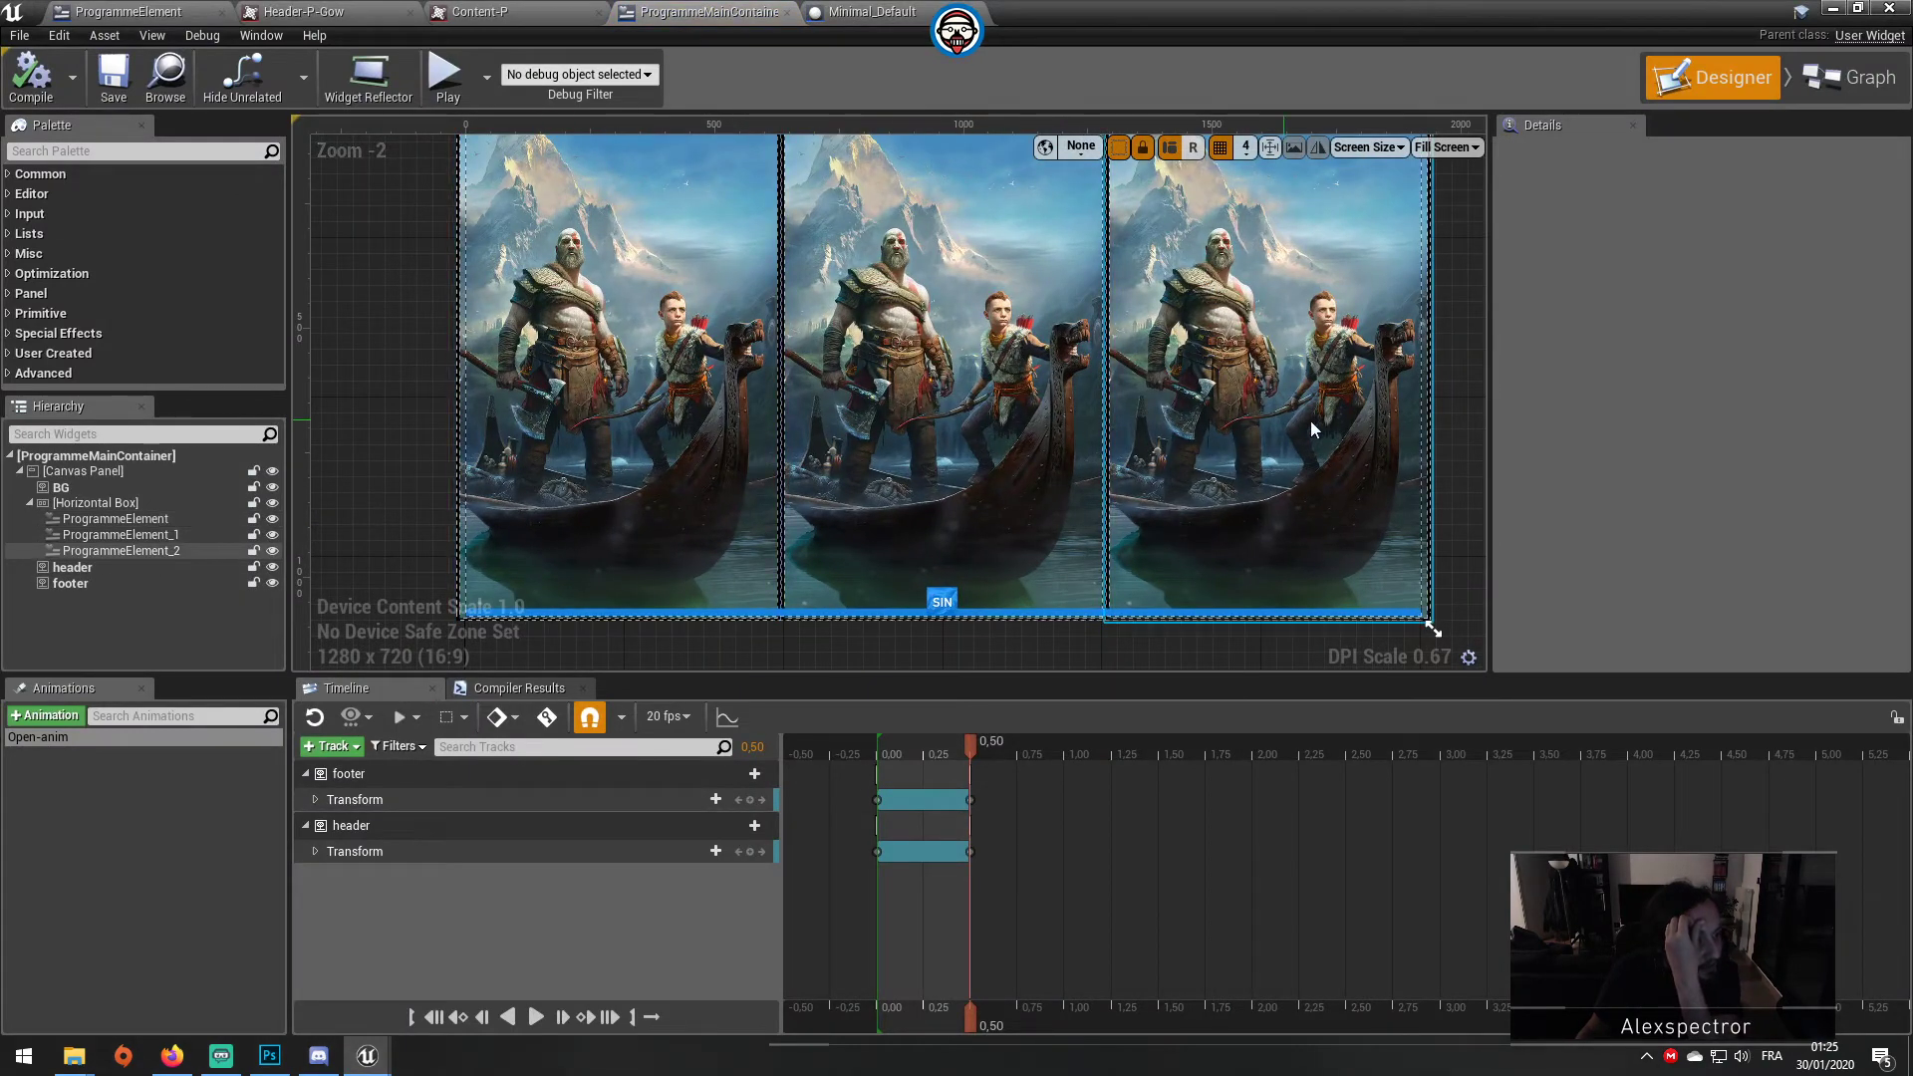
right_drag(984, 421, 1016, 588)
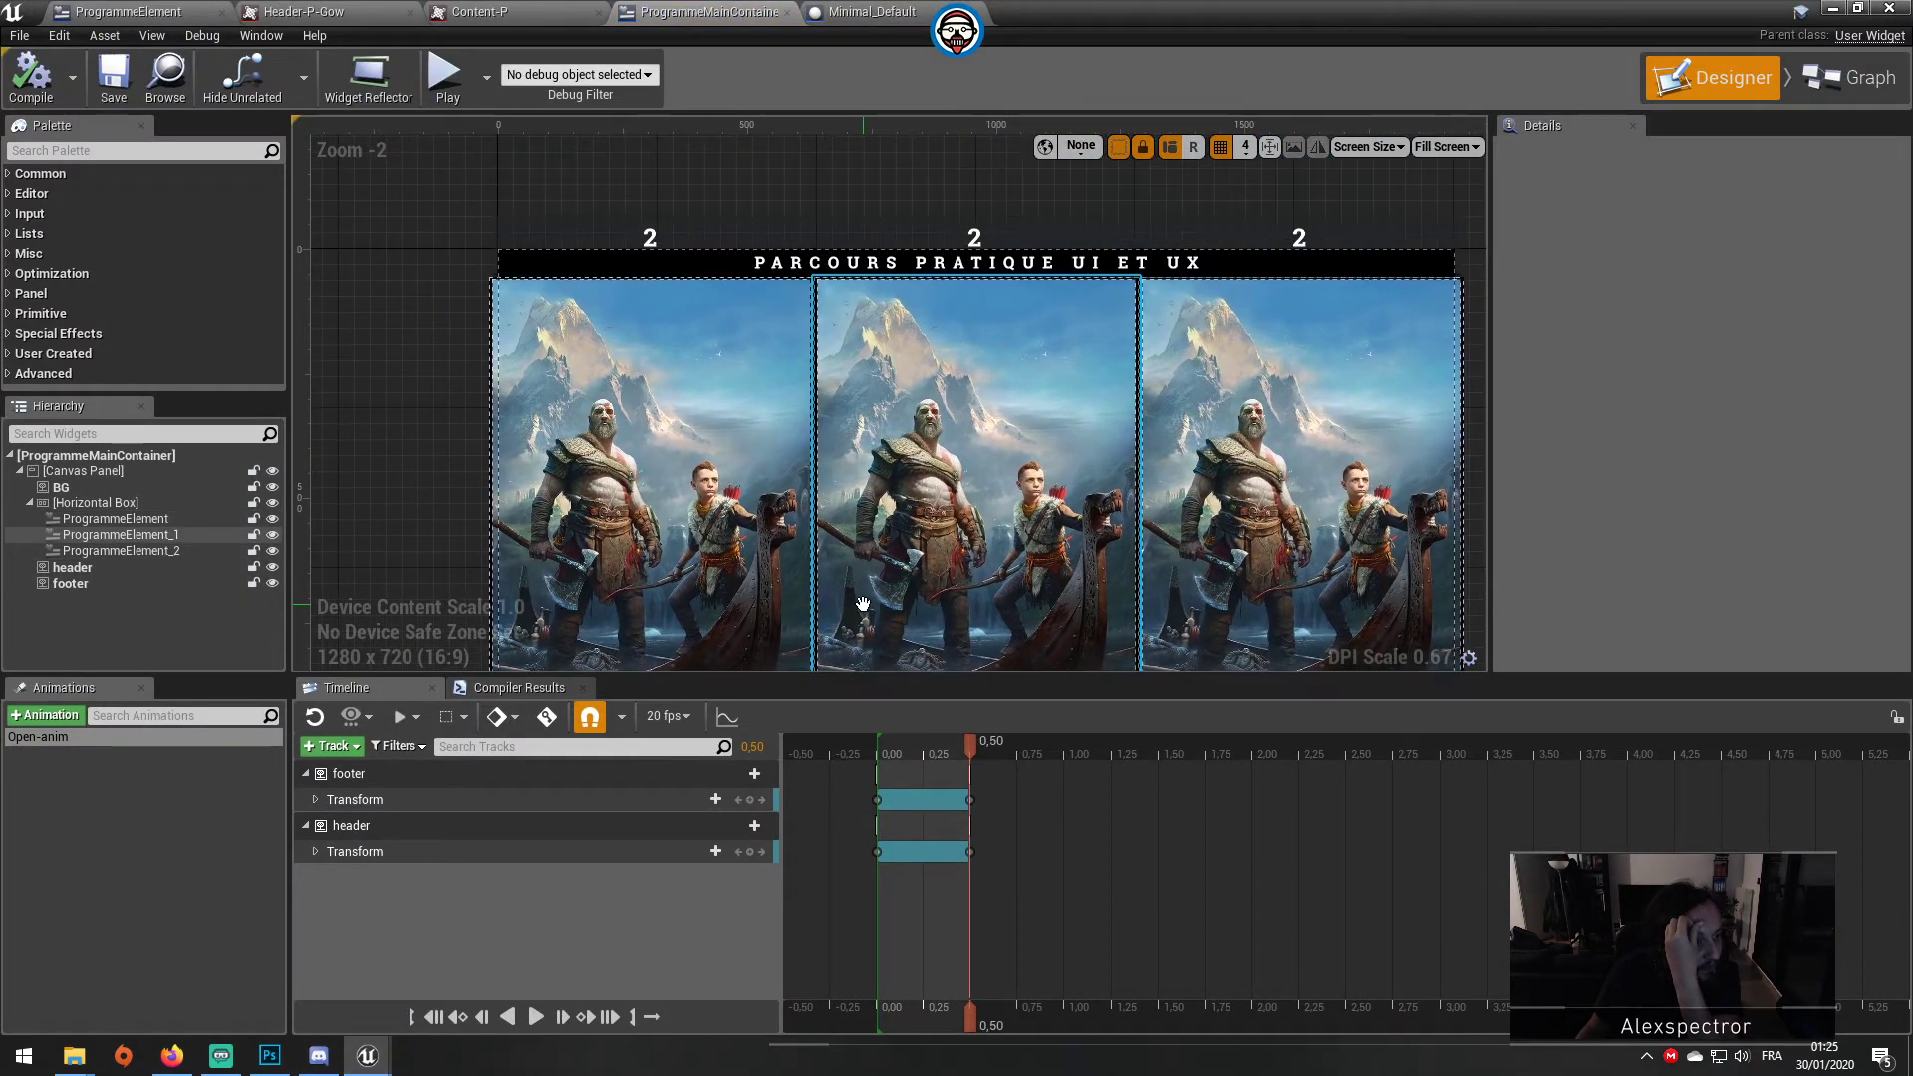
click(667, 494)
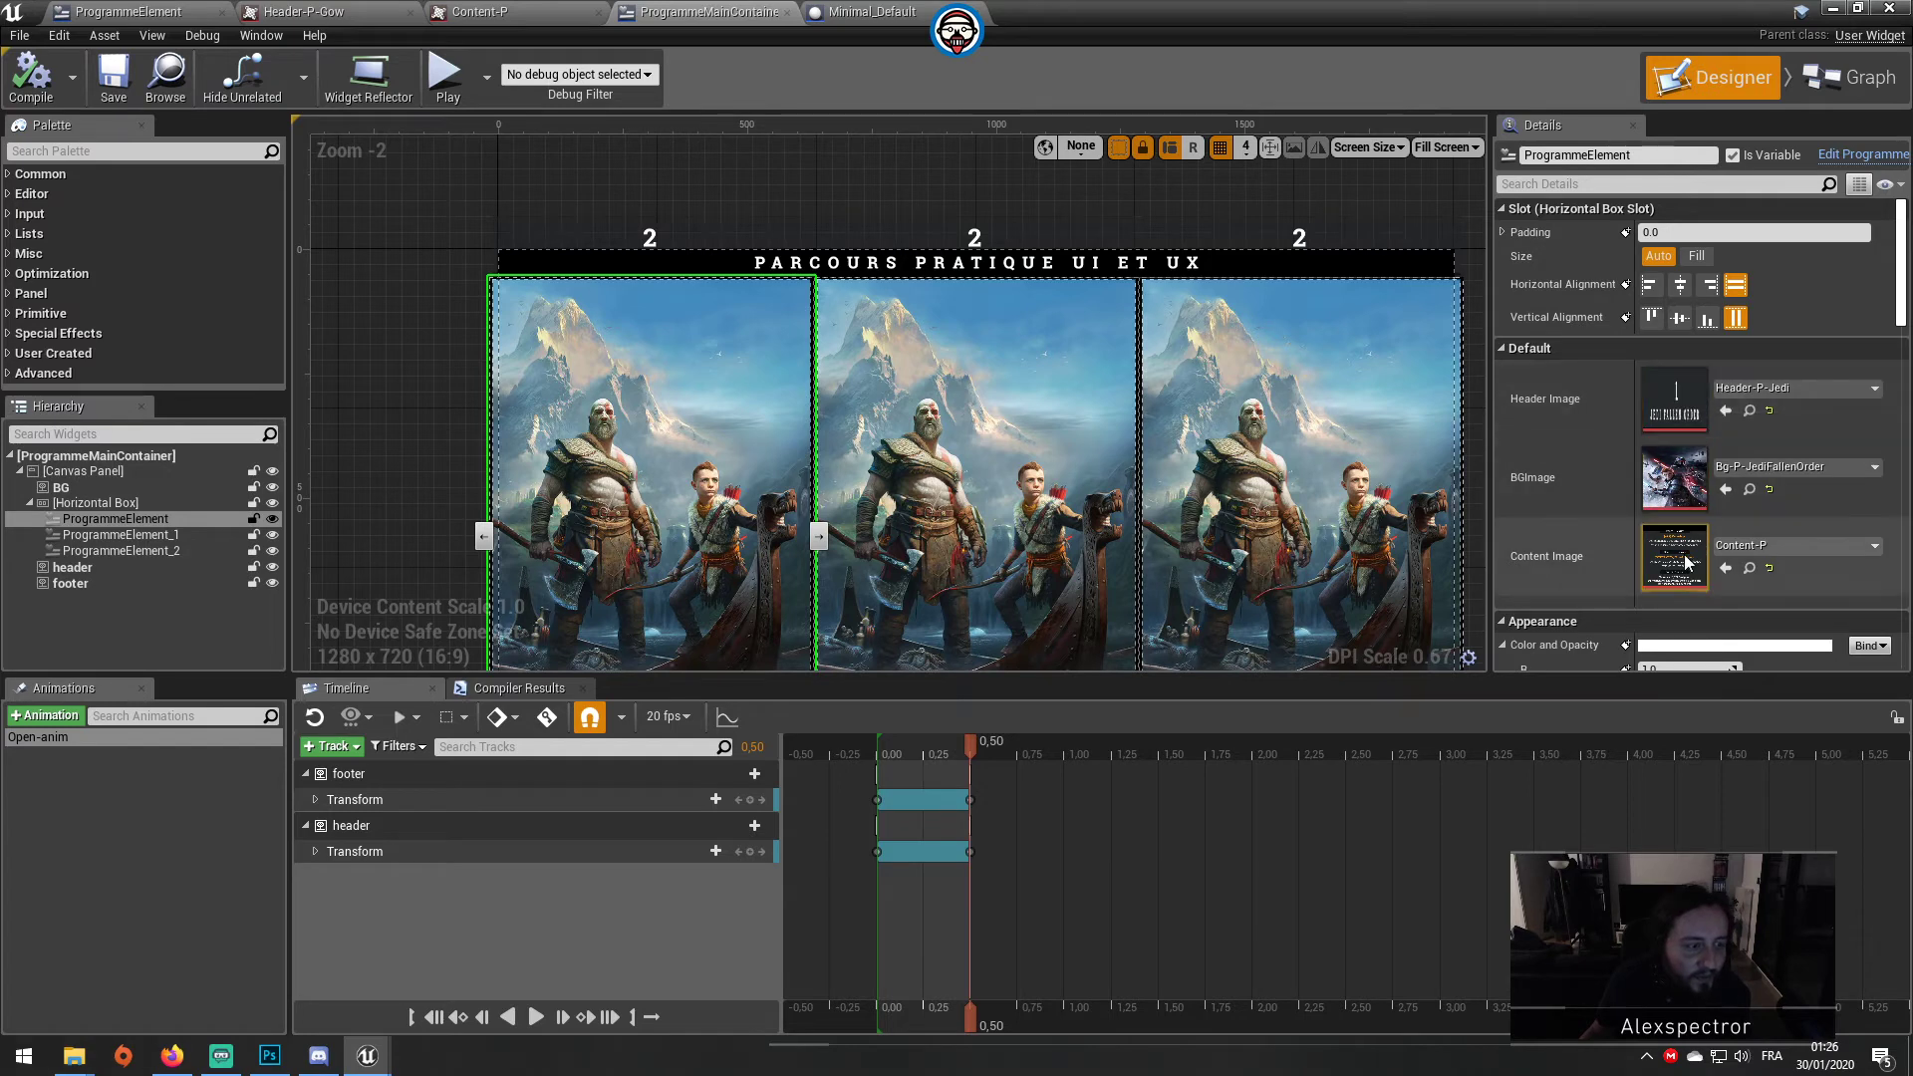
click(446, 78)
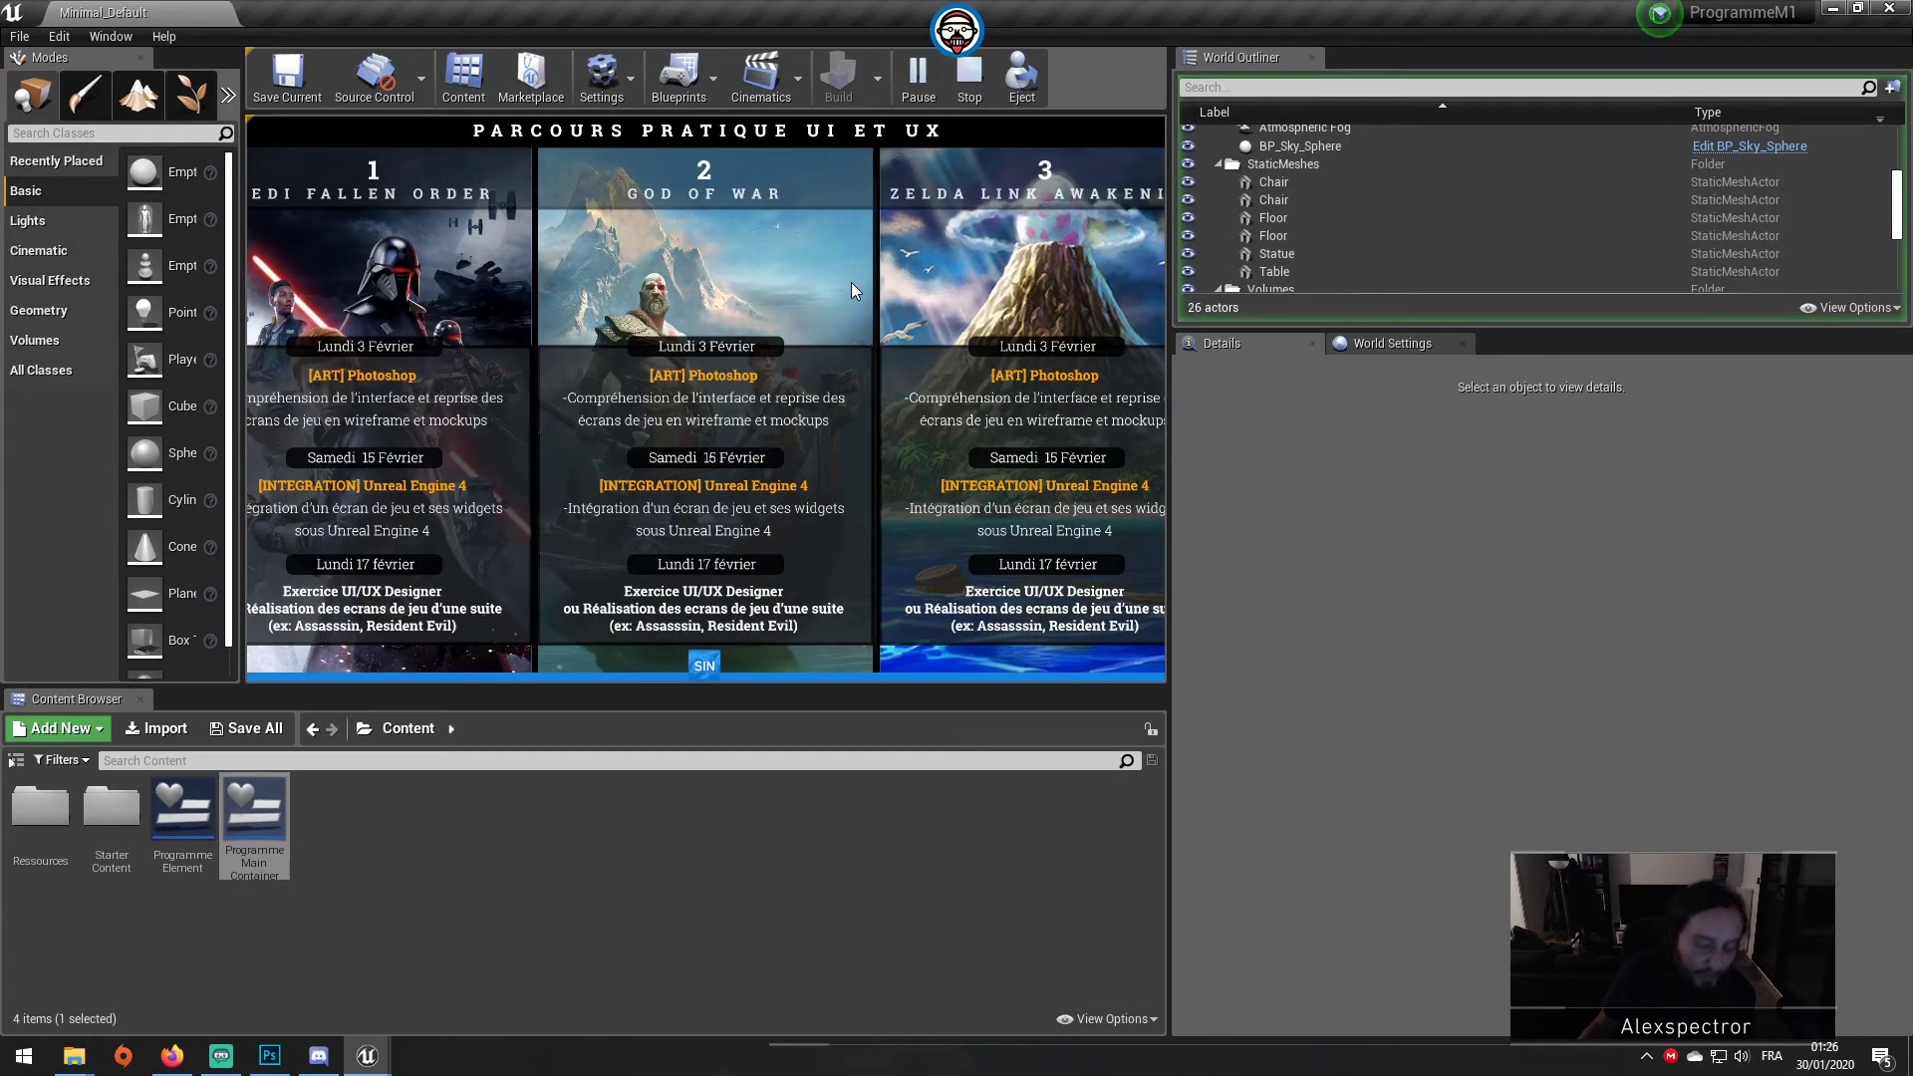
key(F11)
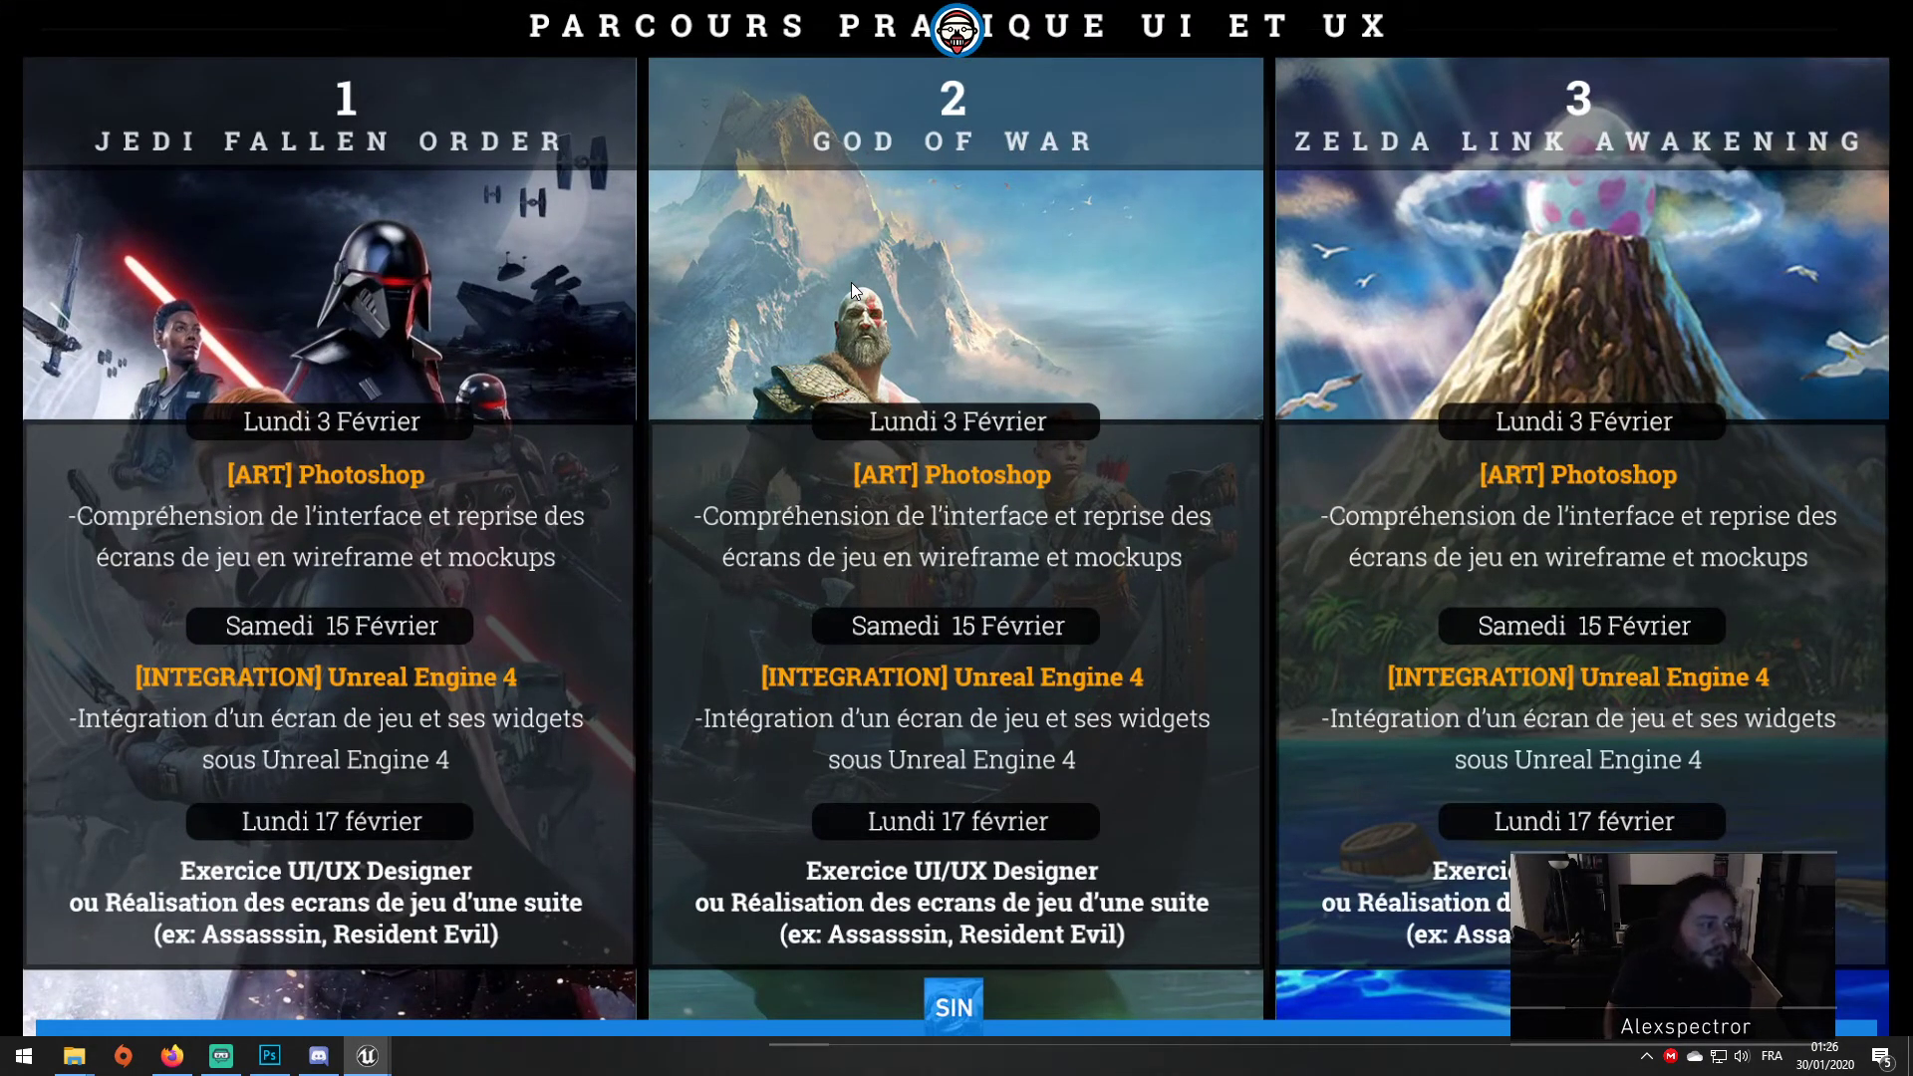
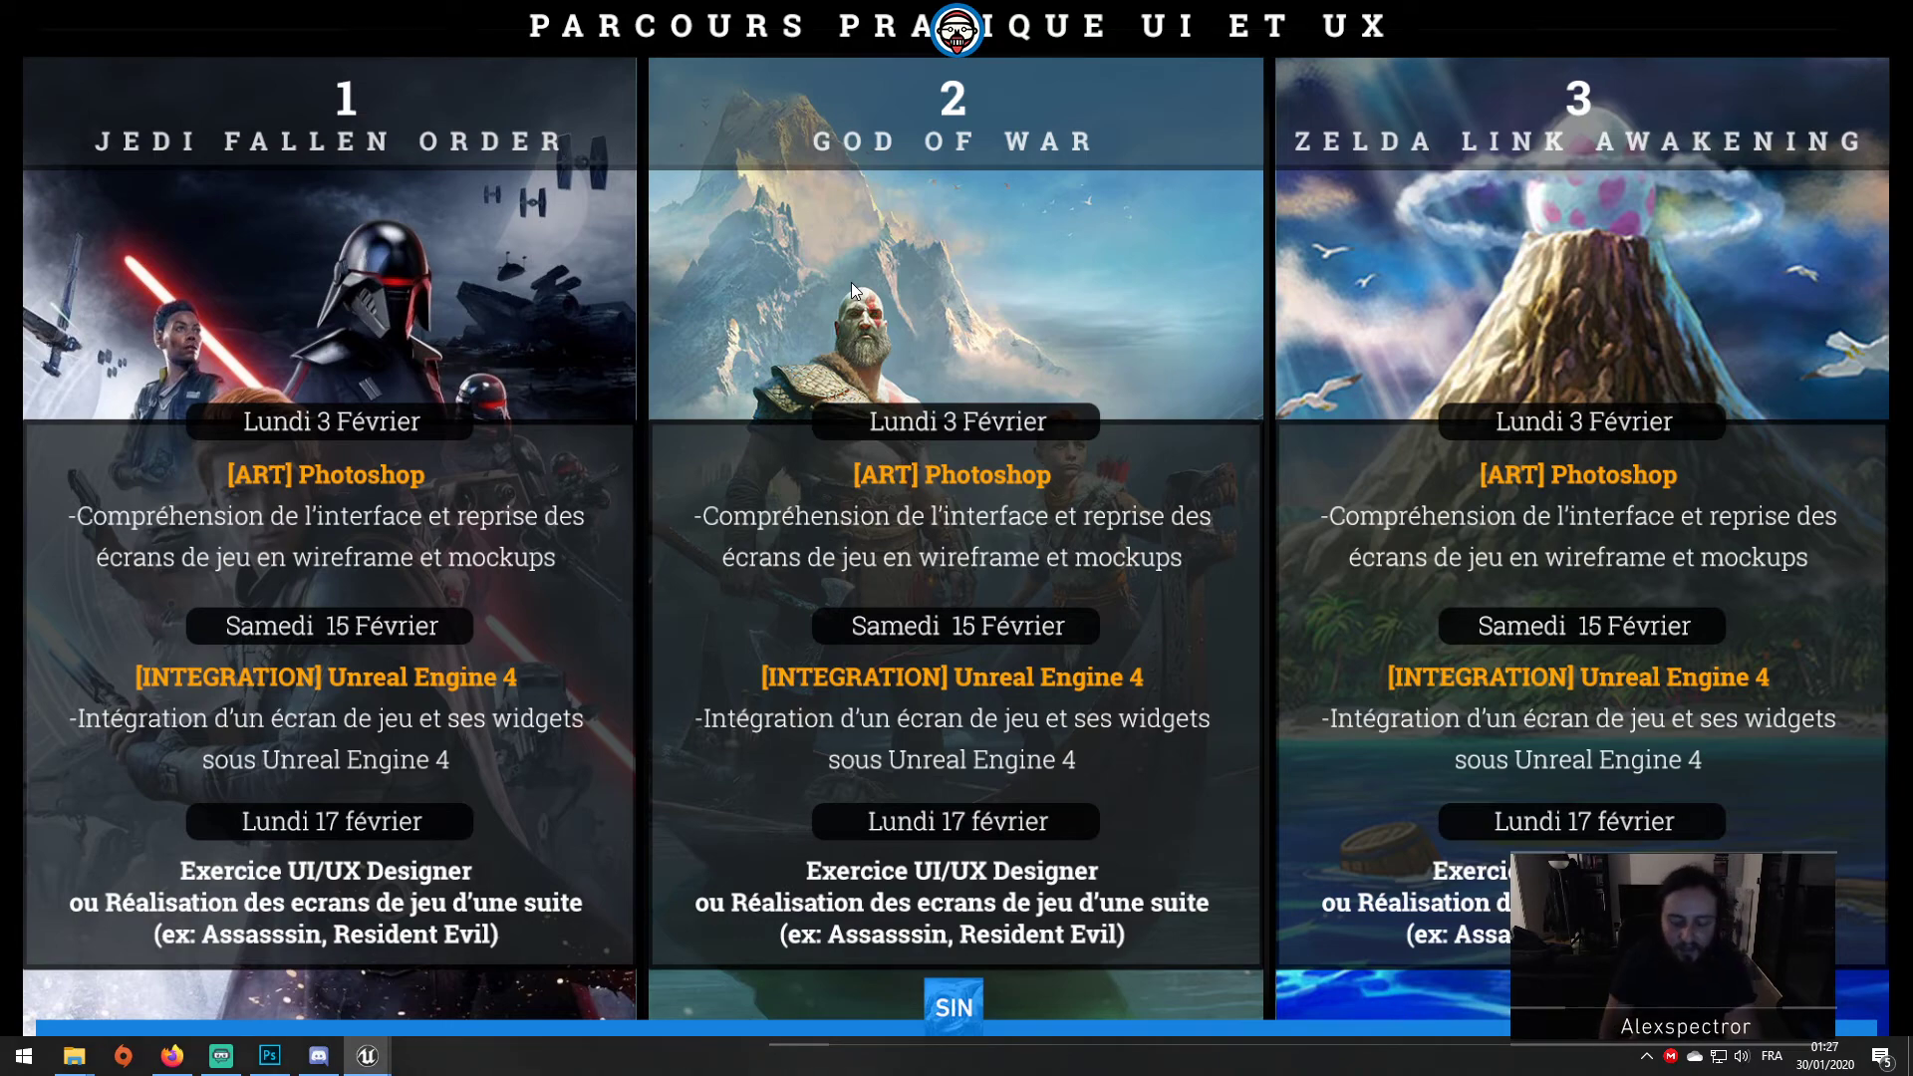
Step: Toggle the running game preview between fullscreen and the in-editor view
key(F11)
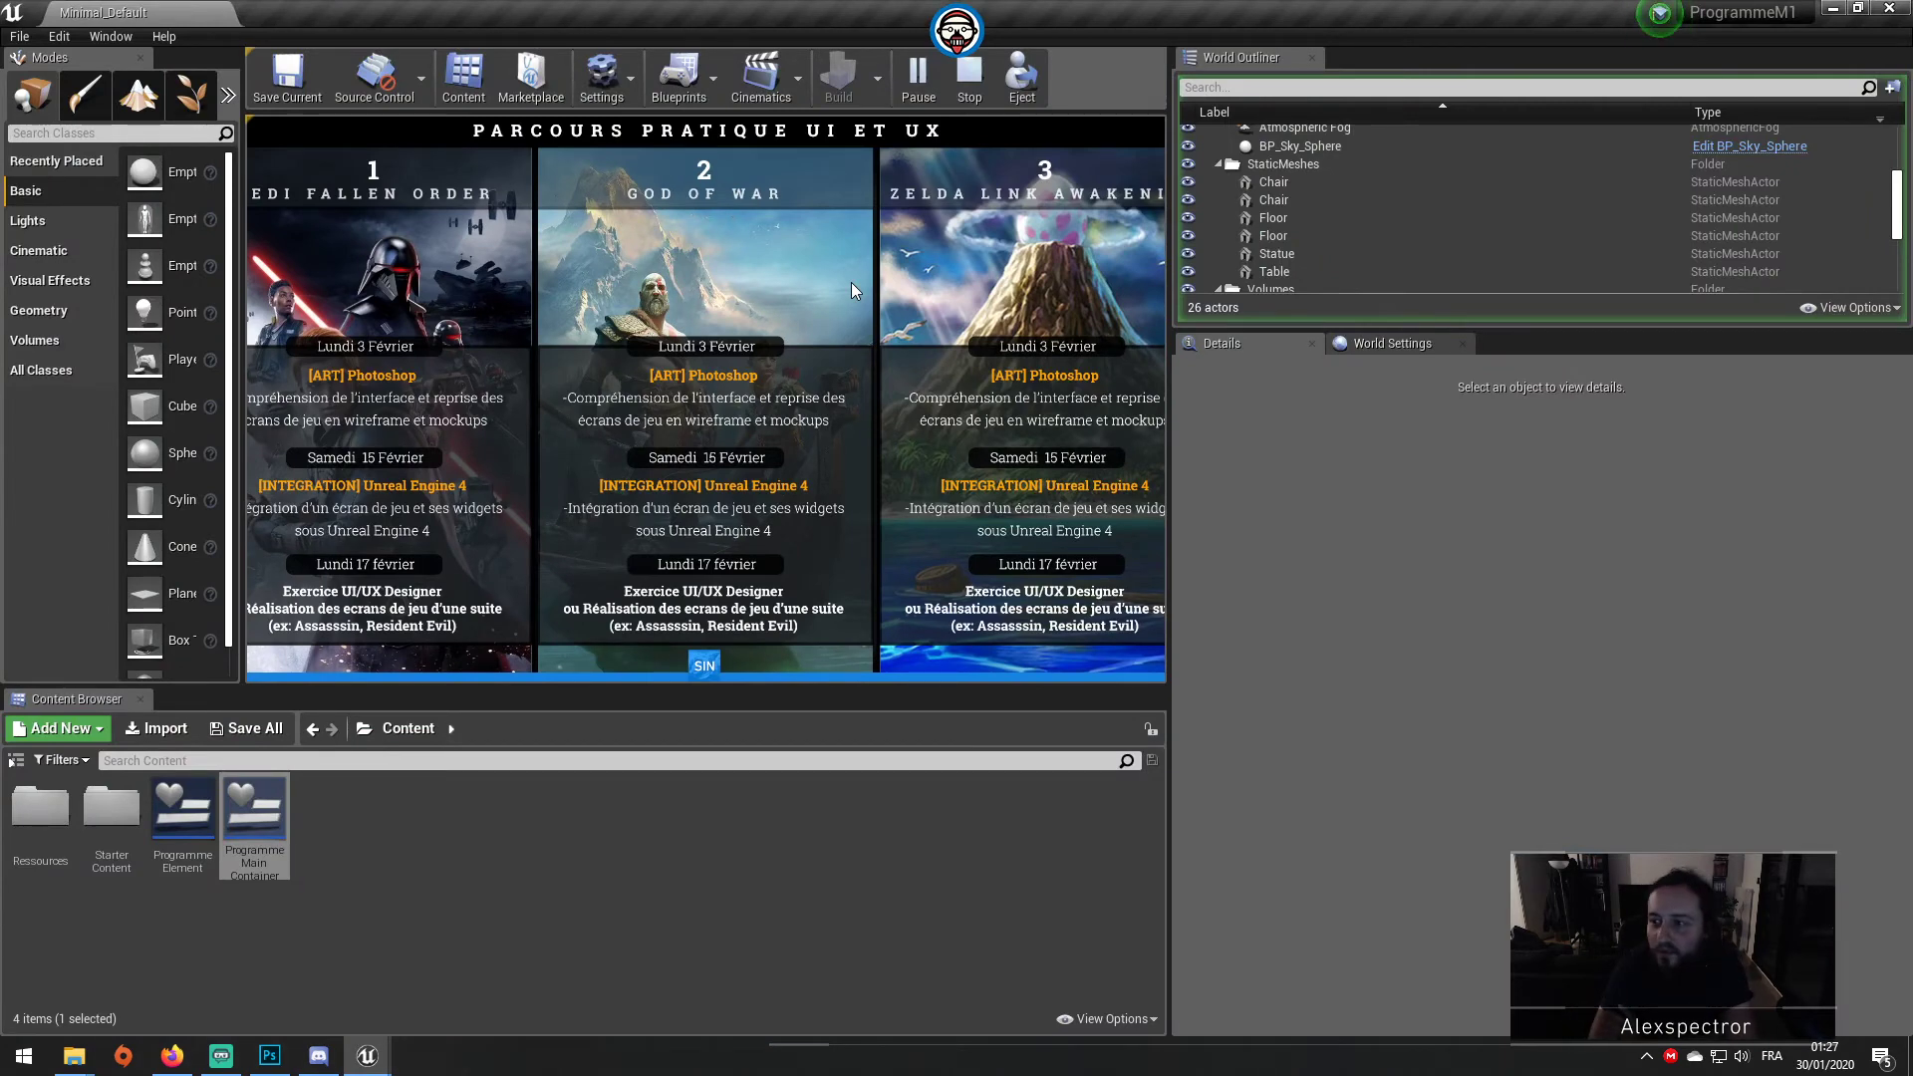
key(F11)
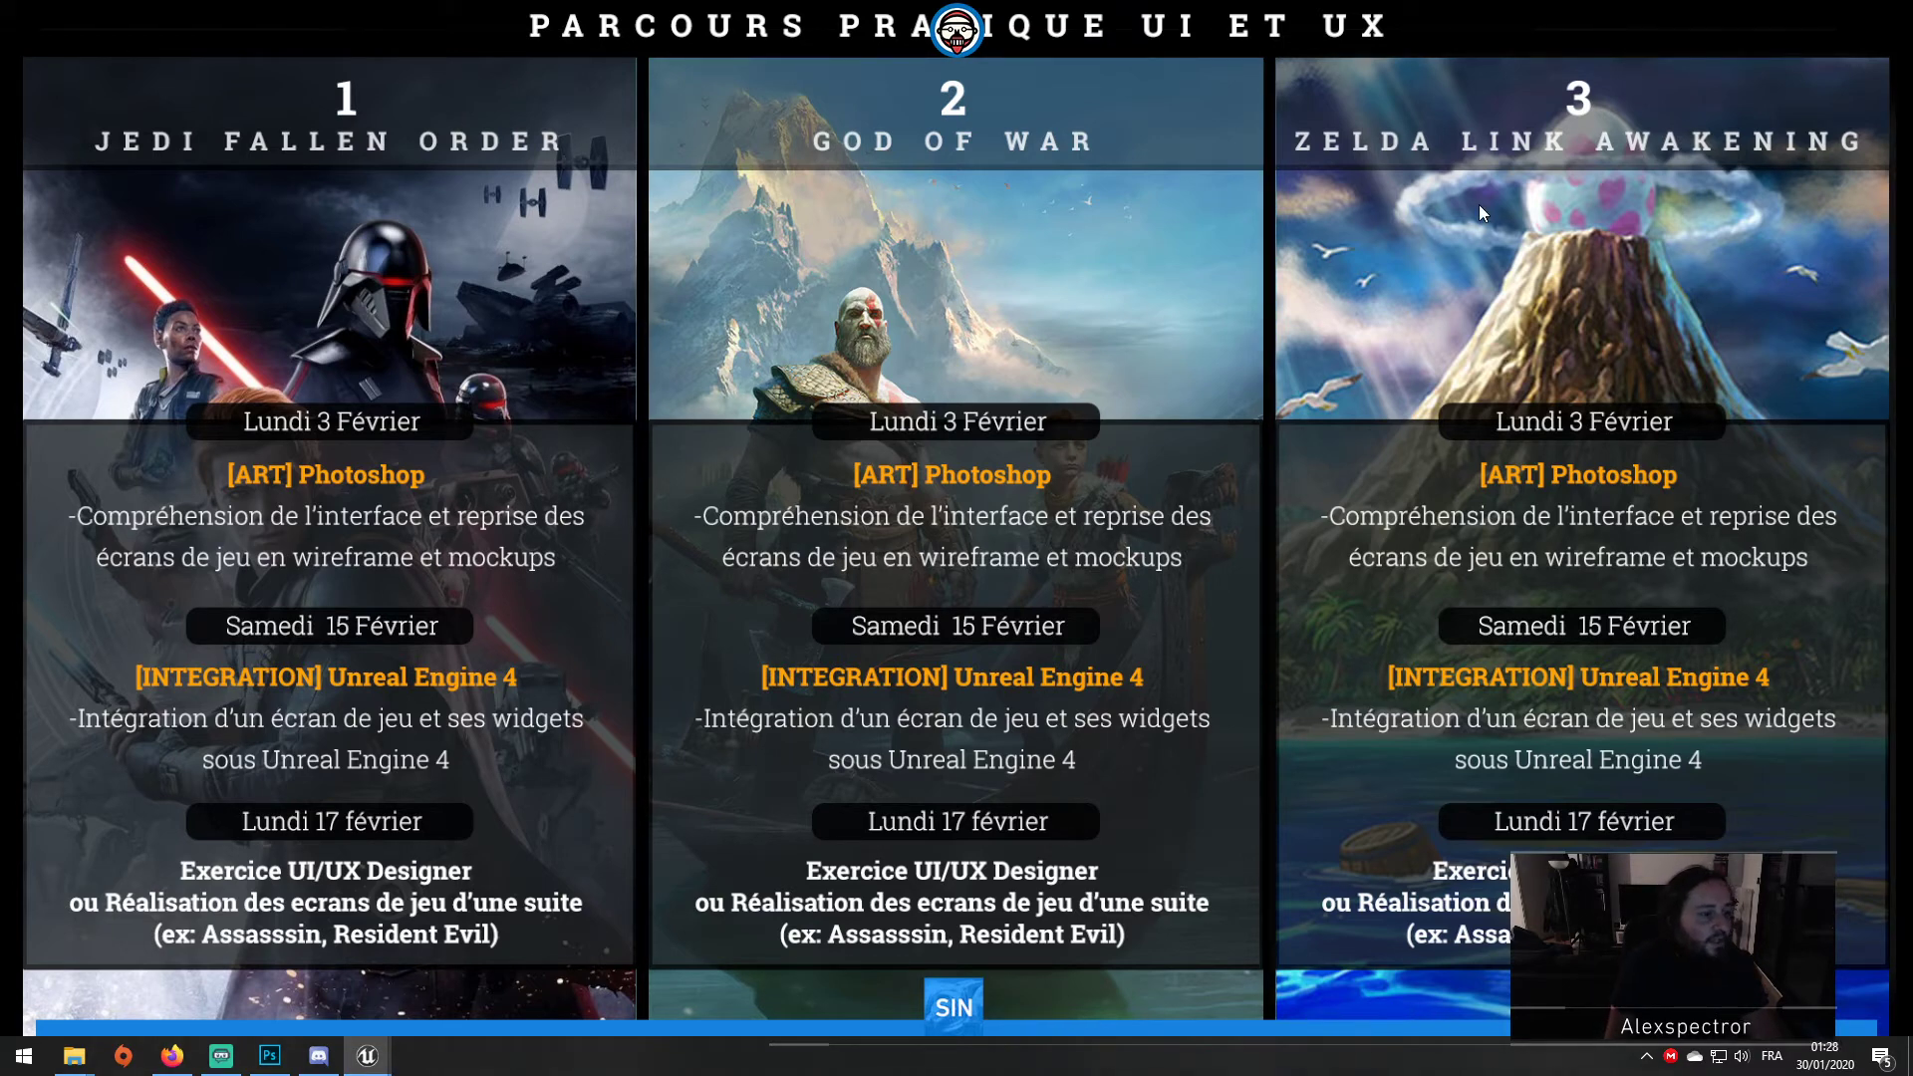
key(F11)
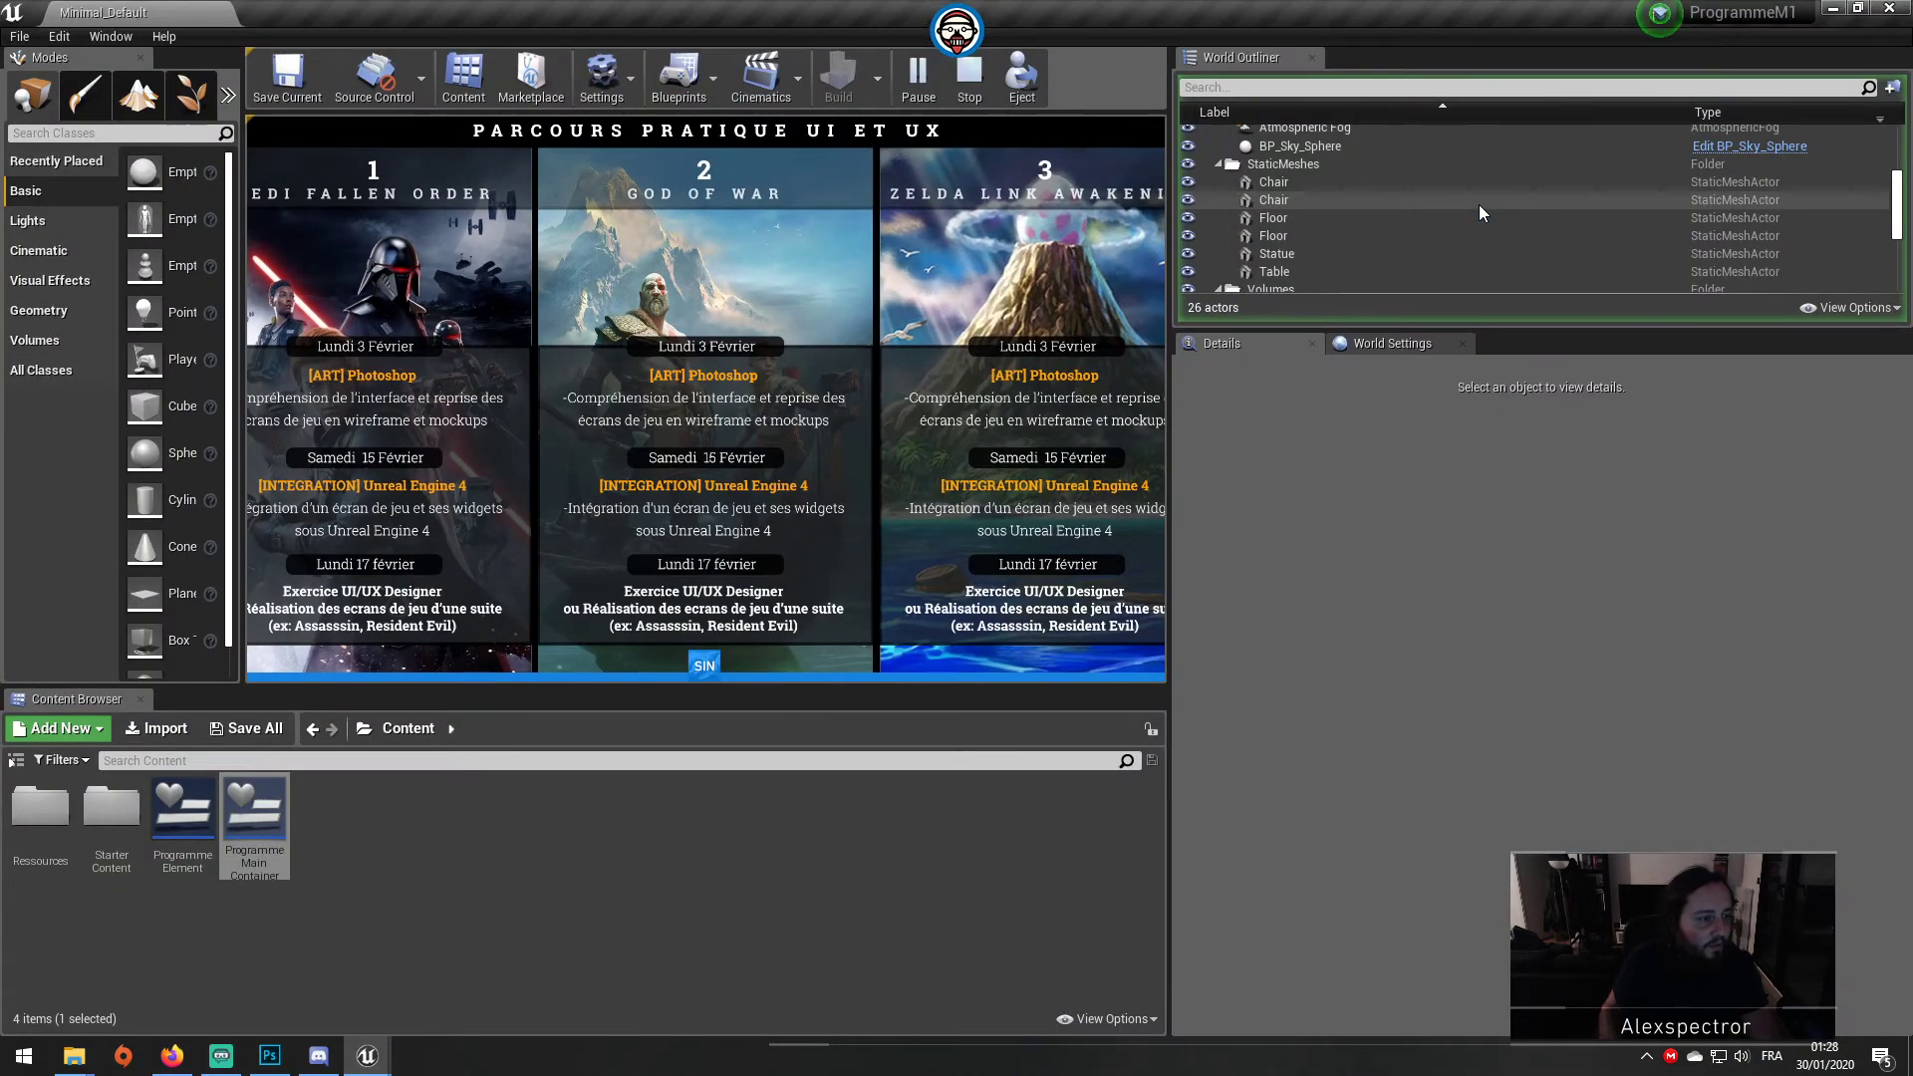
key(F11)
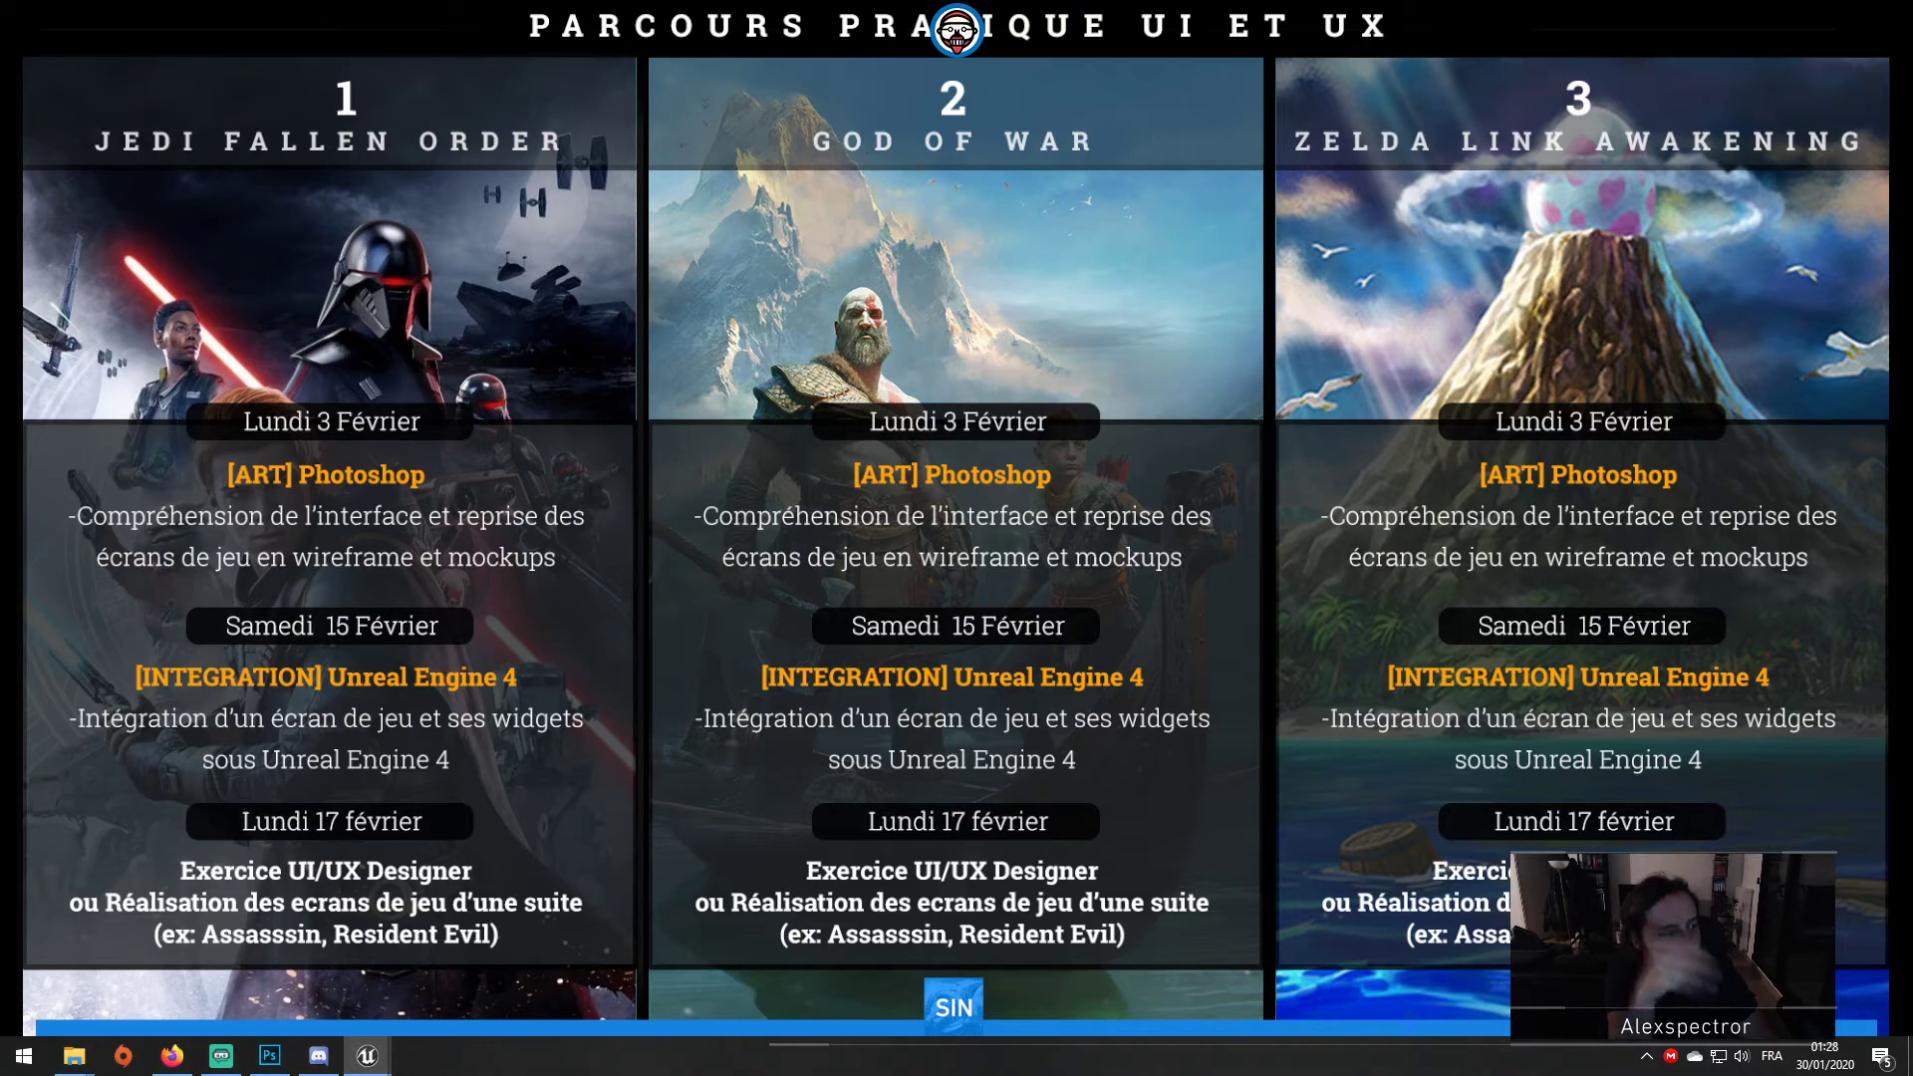
key(F11)
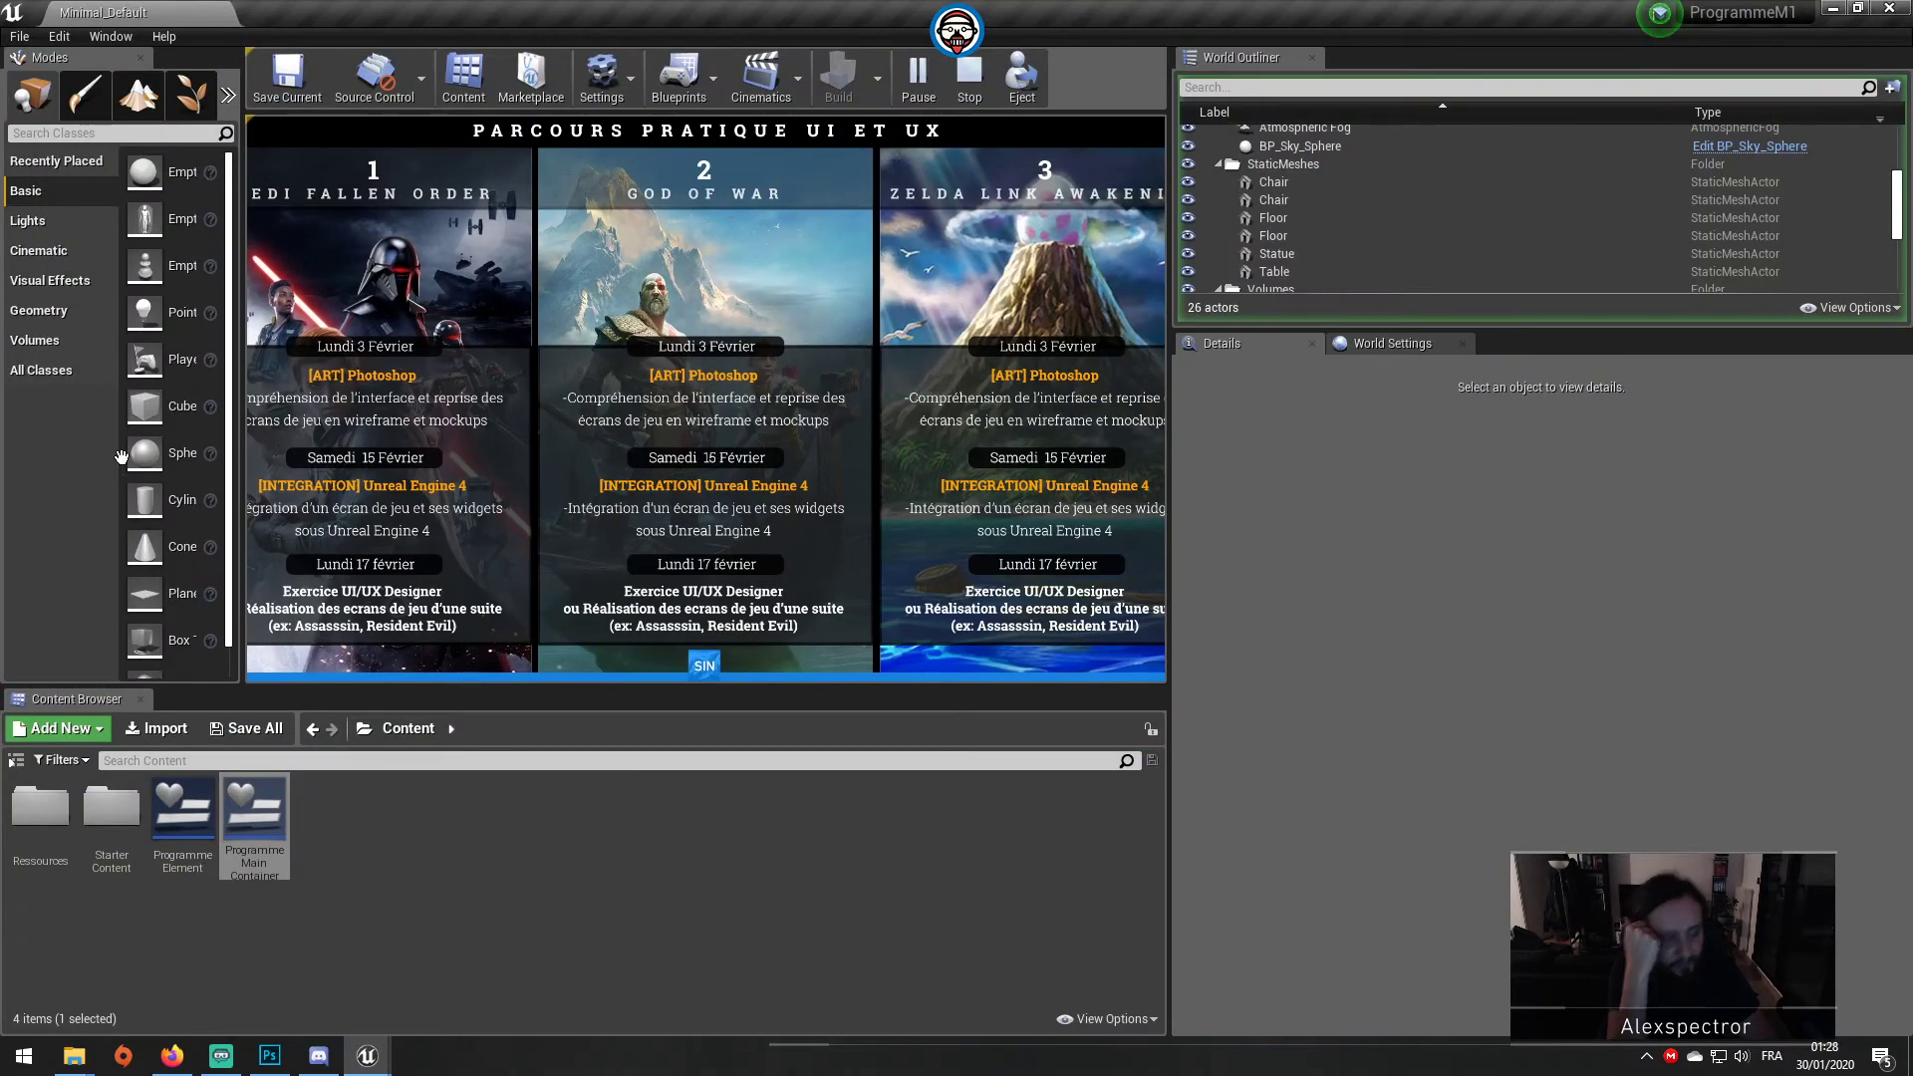
Step: Restart the play session and bring its view back inside the editor
key(Escape)
click(919, 92)
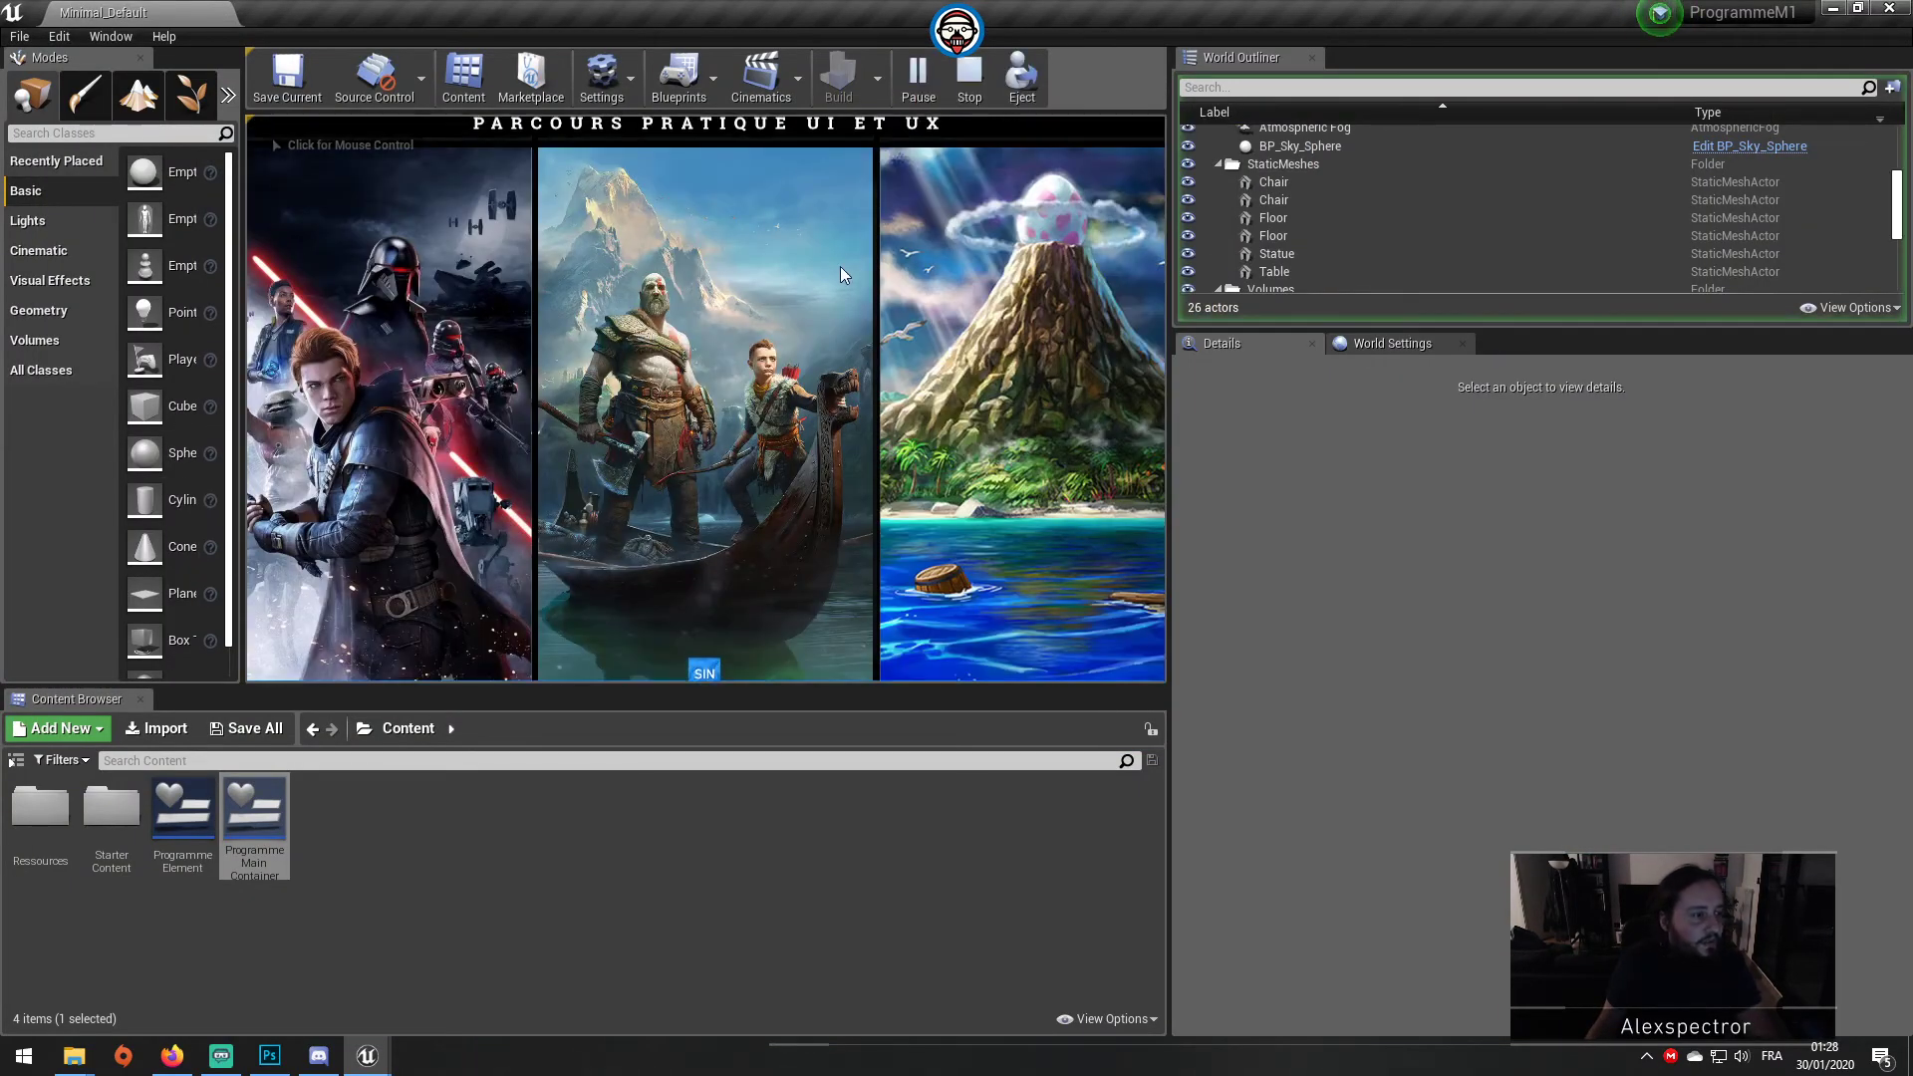
key(F11)
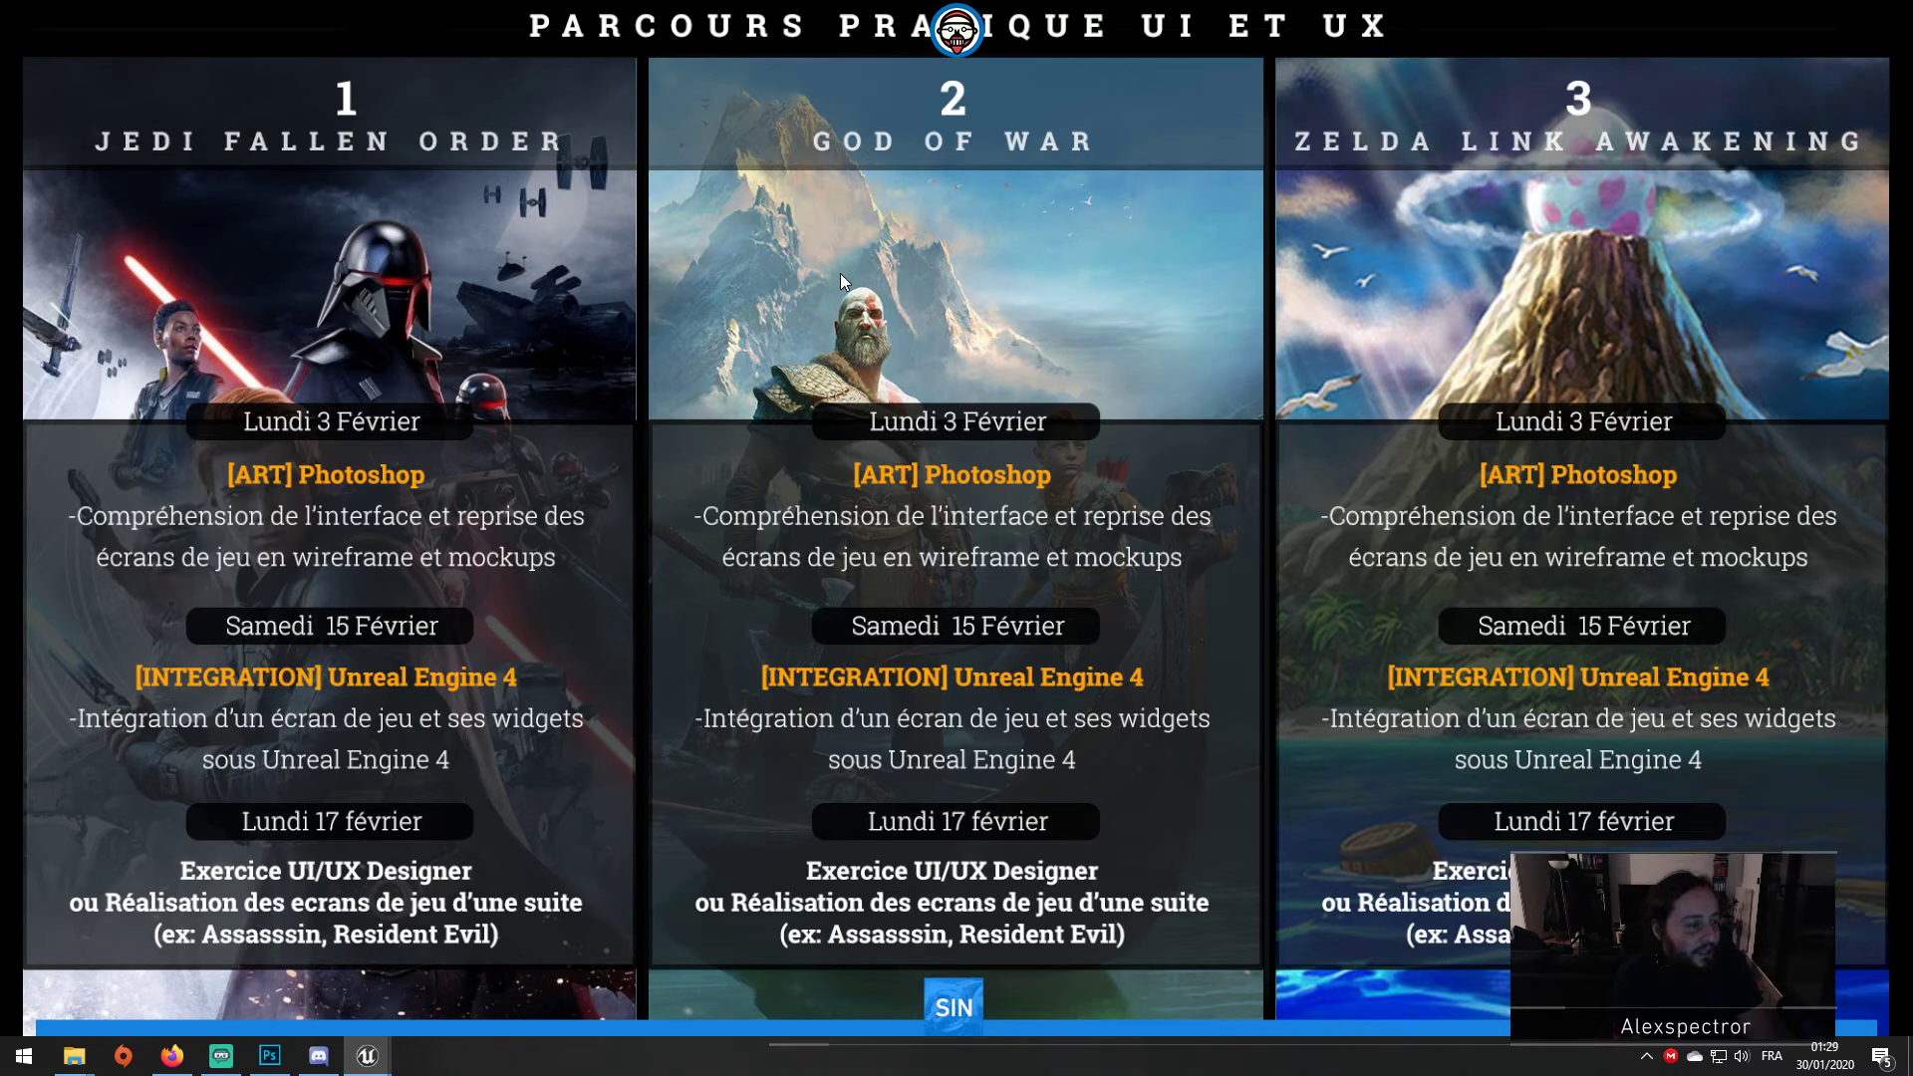
key(F11)
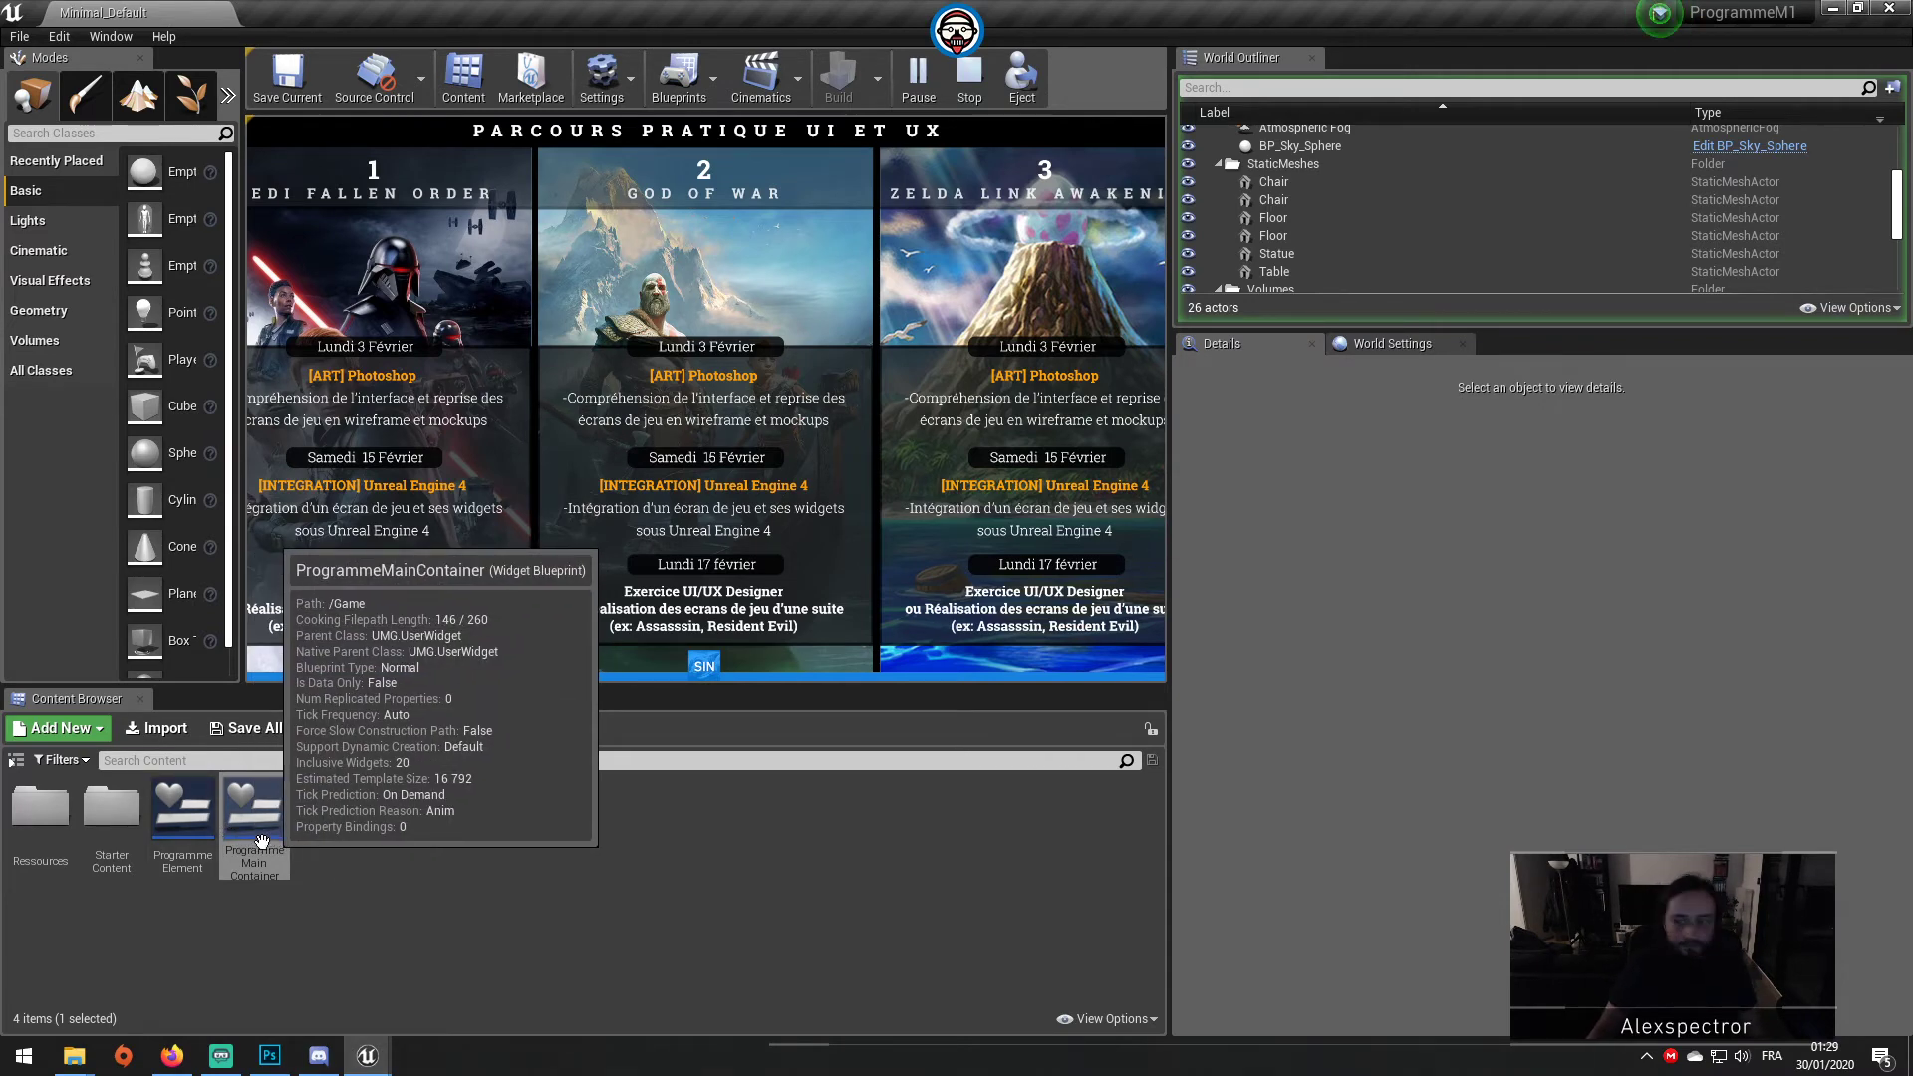
Step: Open ProgrammeElement and inspect the button's hovered image and tint settings
double_click(182, 819)
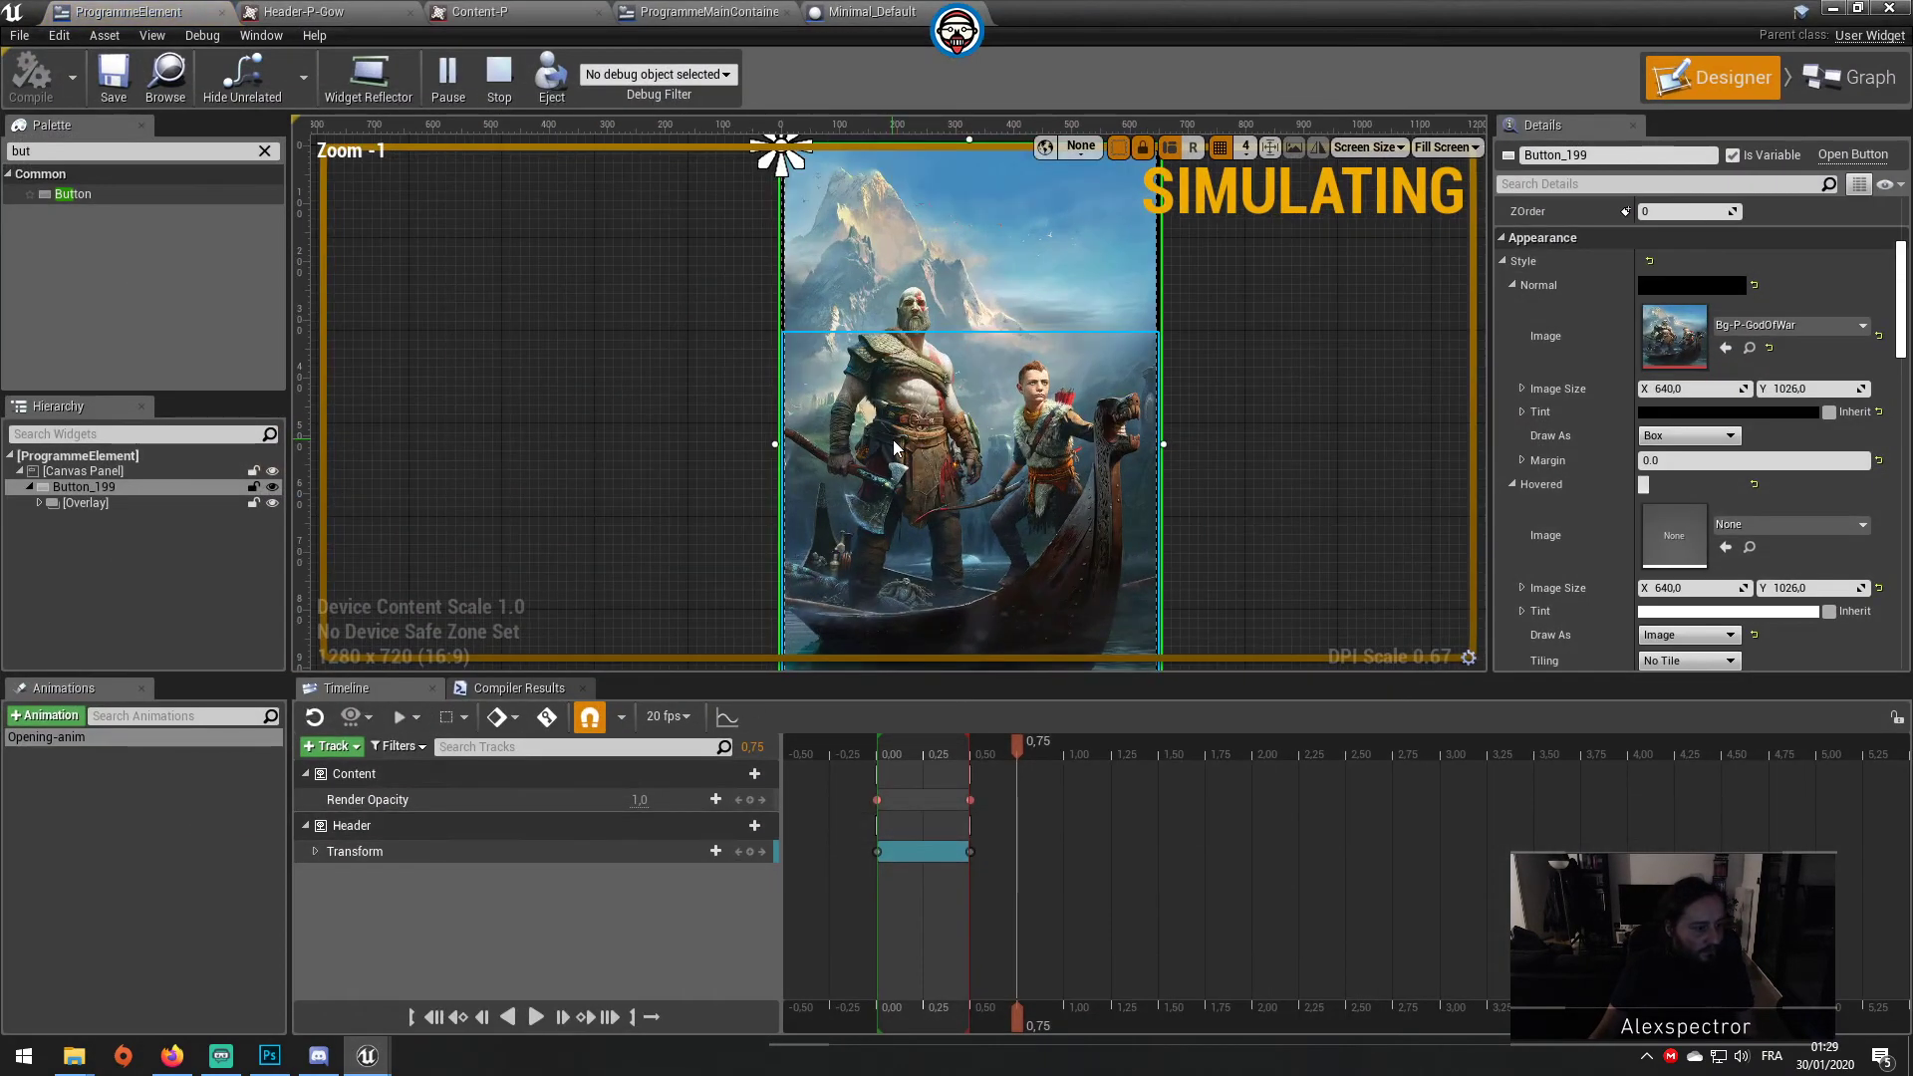
scroll(894, 447, down, 2)
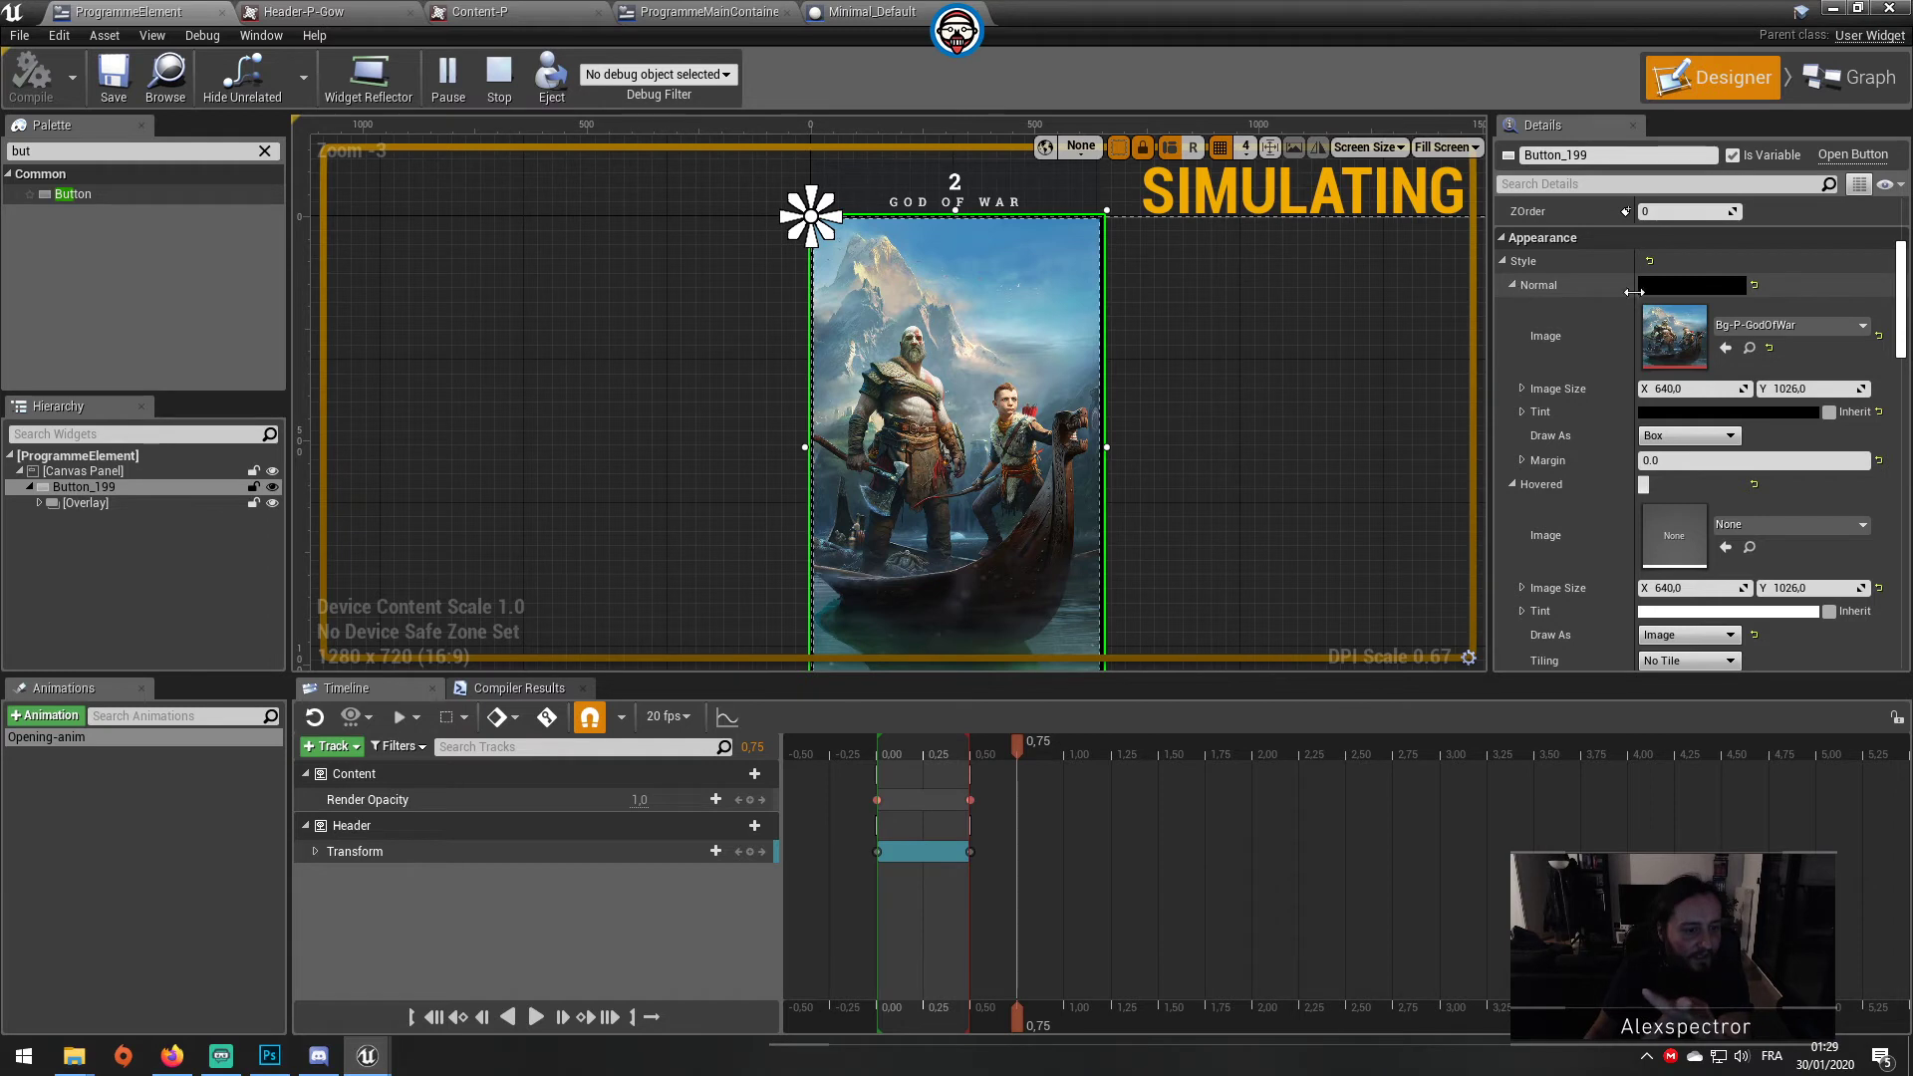
scroll(1762, 500, down, 2)
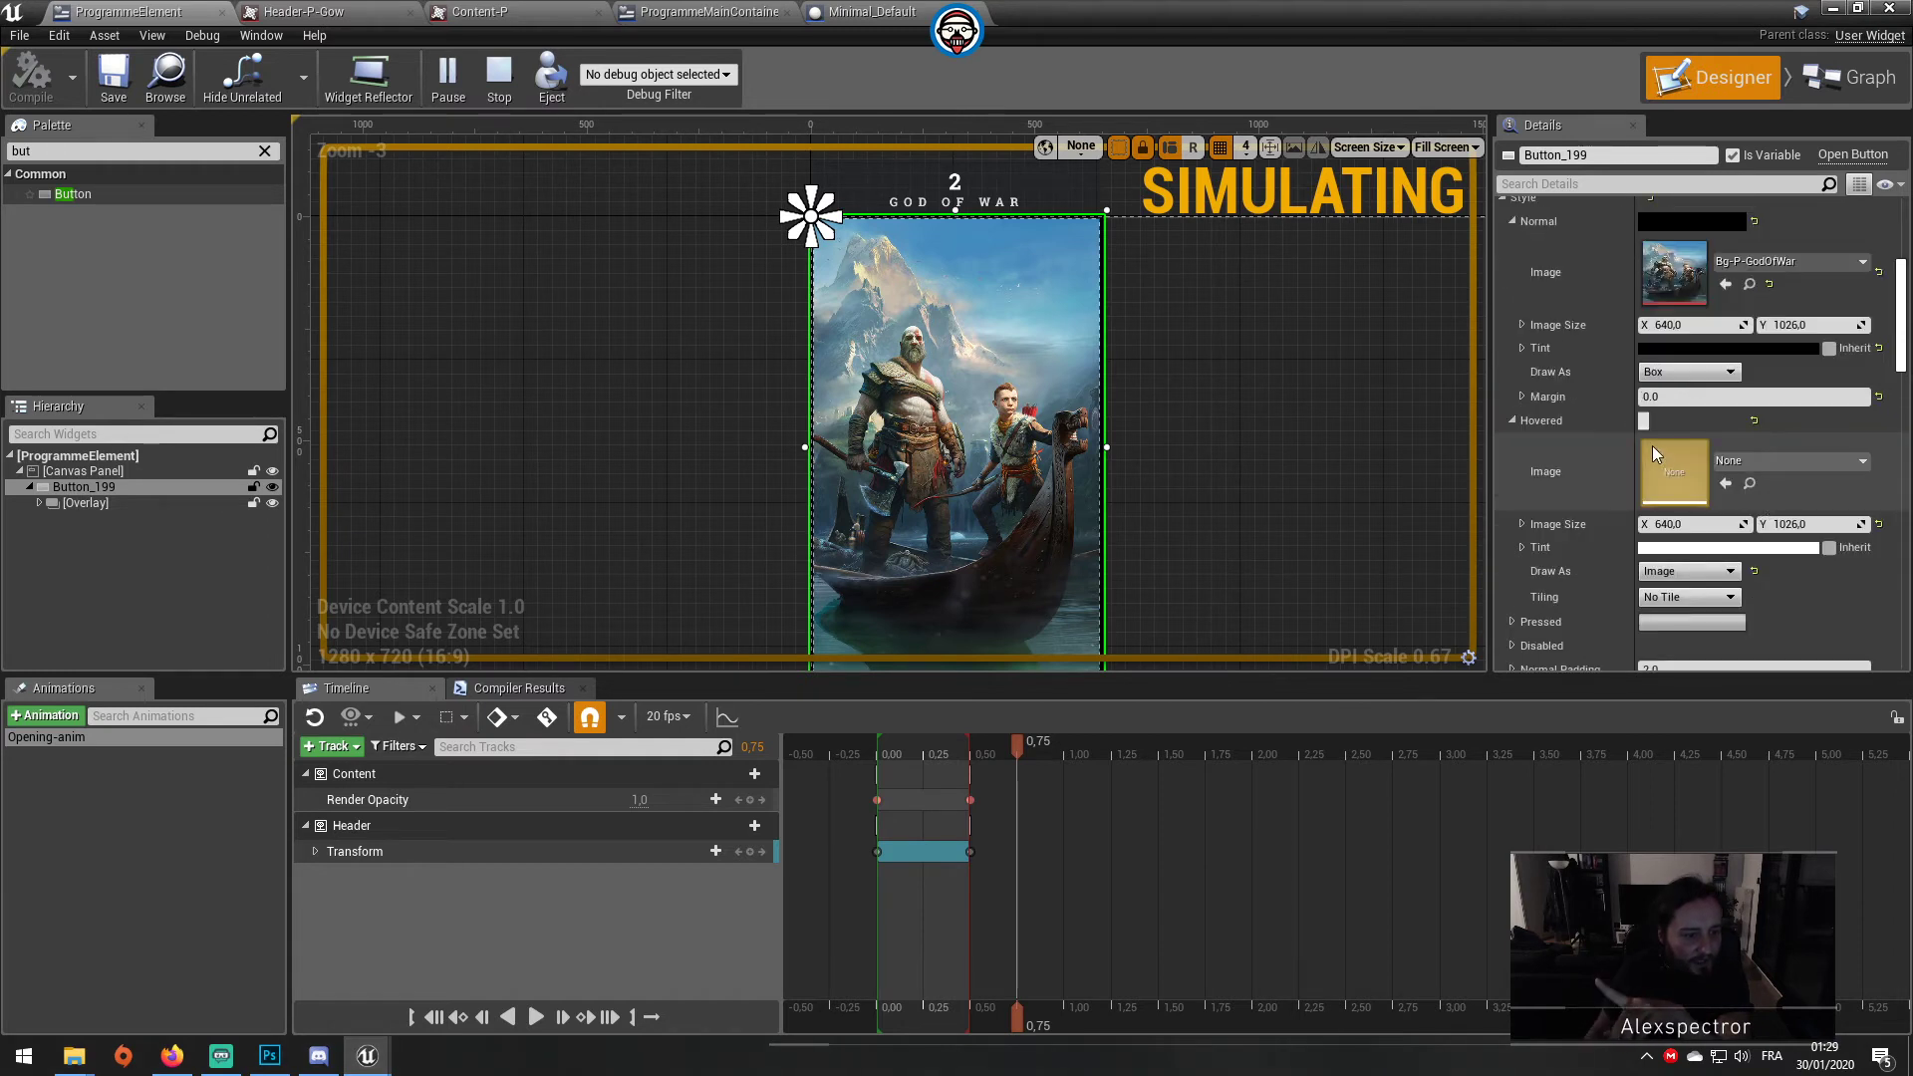
click(1802, 464)
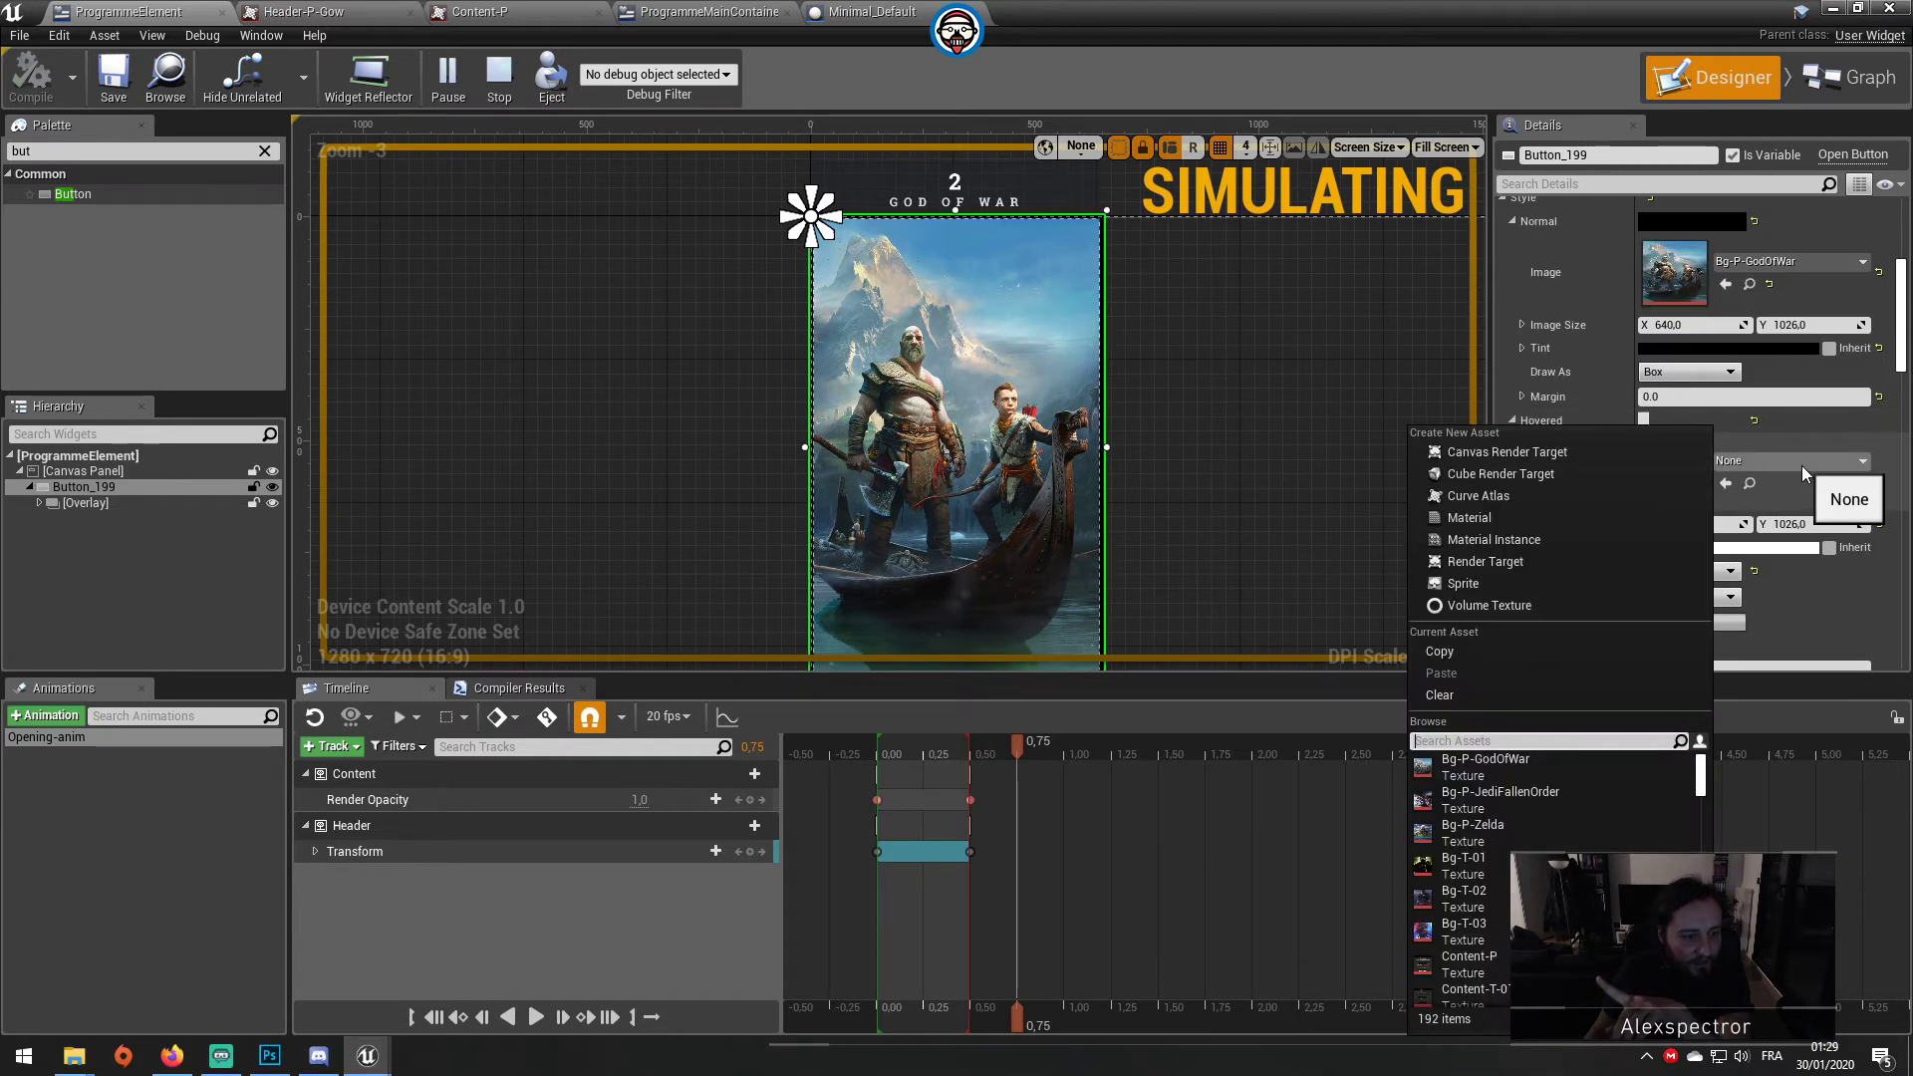
click(1802, 465)
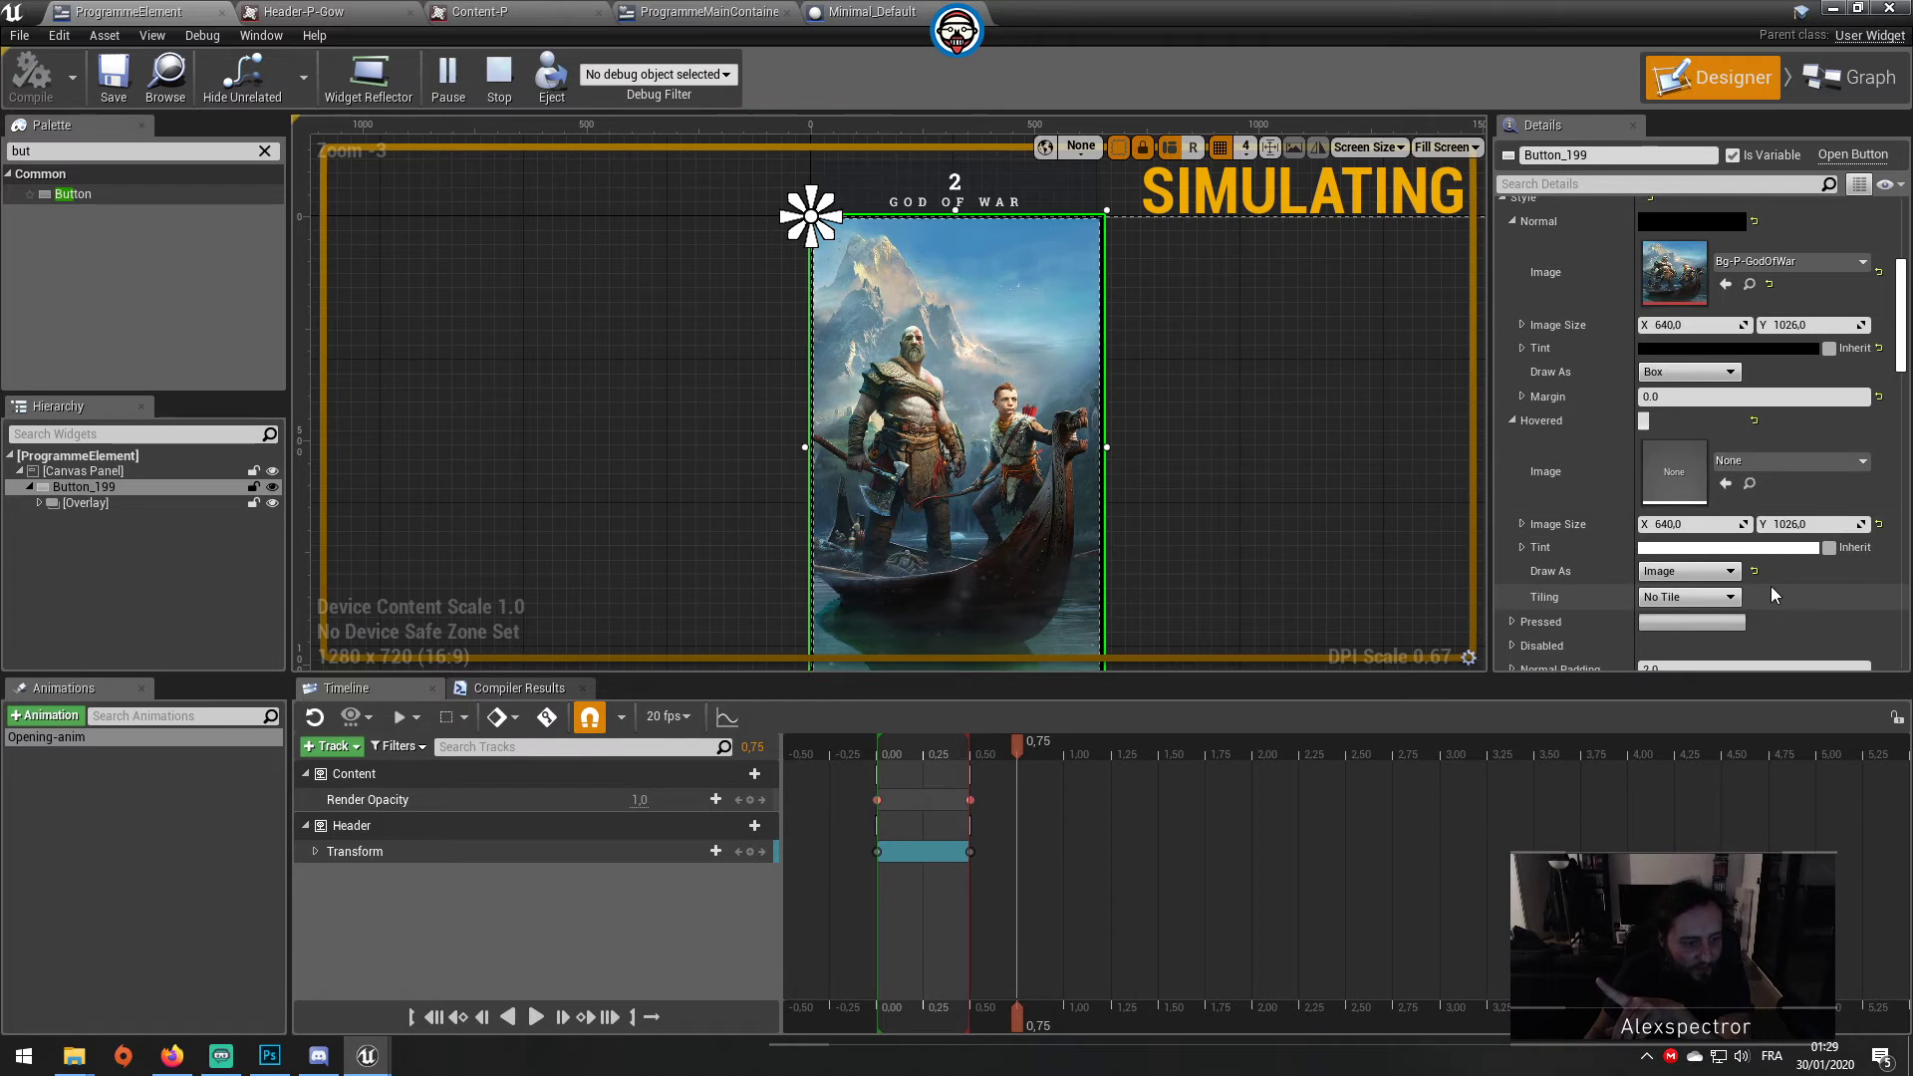
scroll(1804, 552, down, 1)
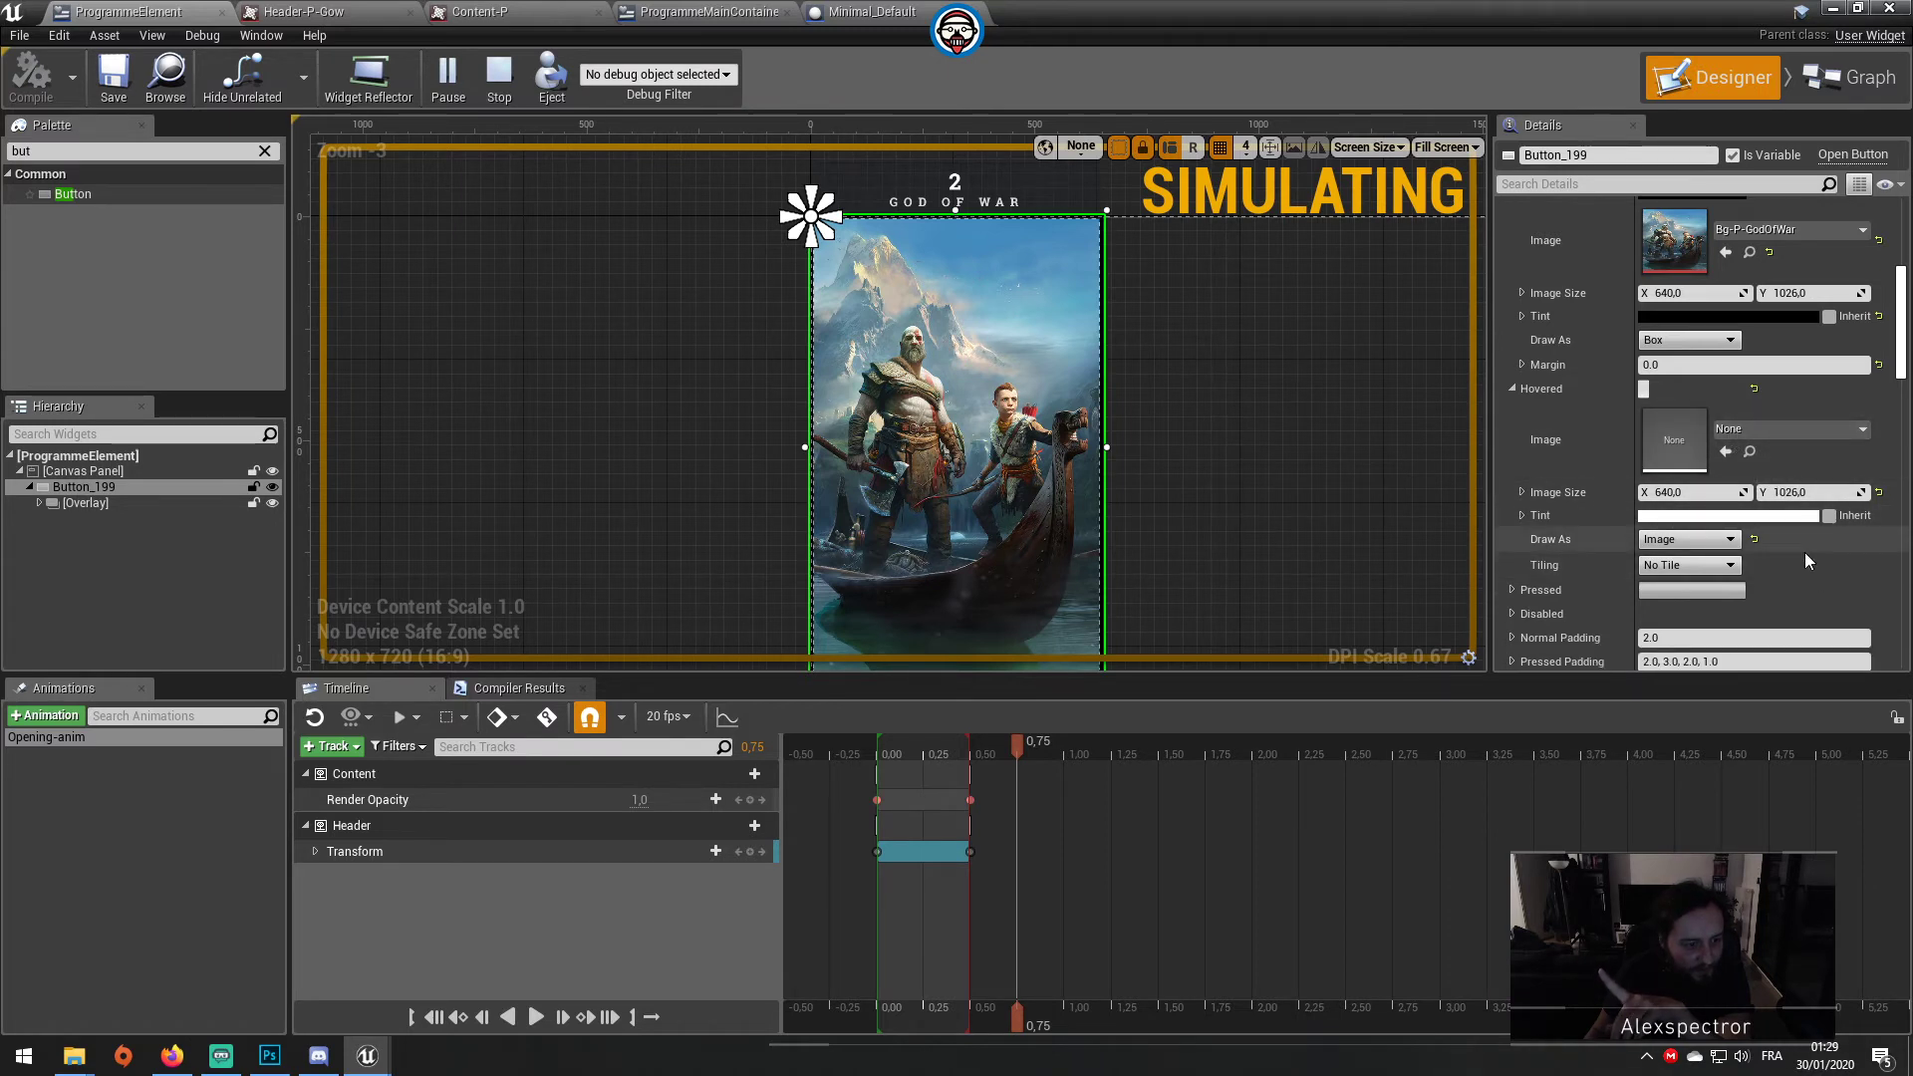
click(1520, 515)
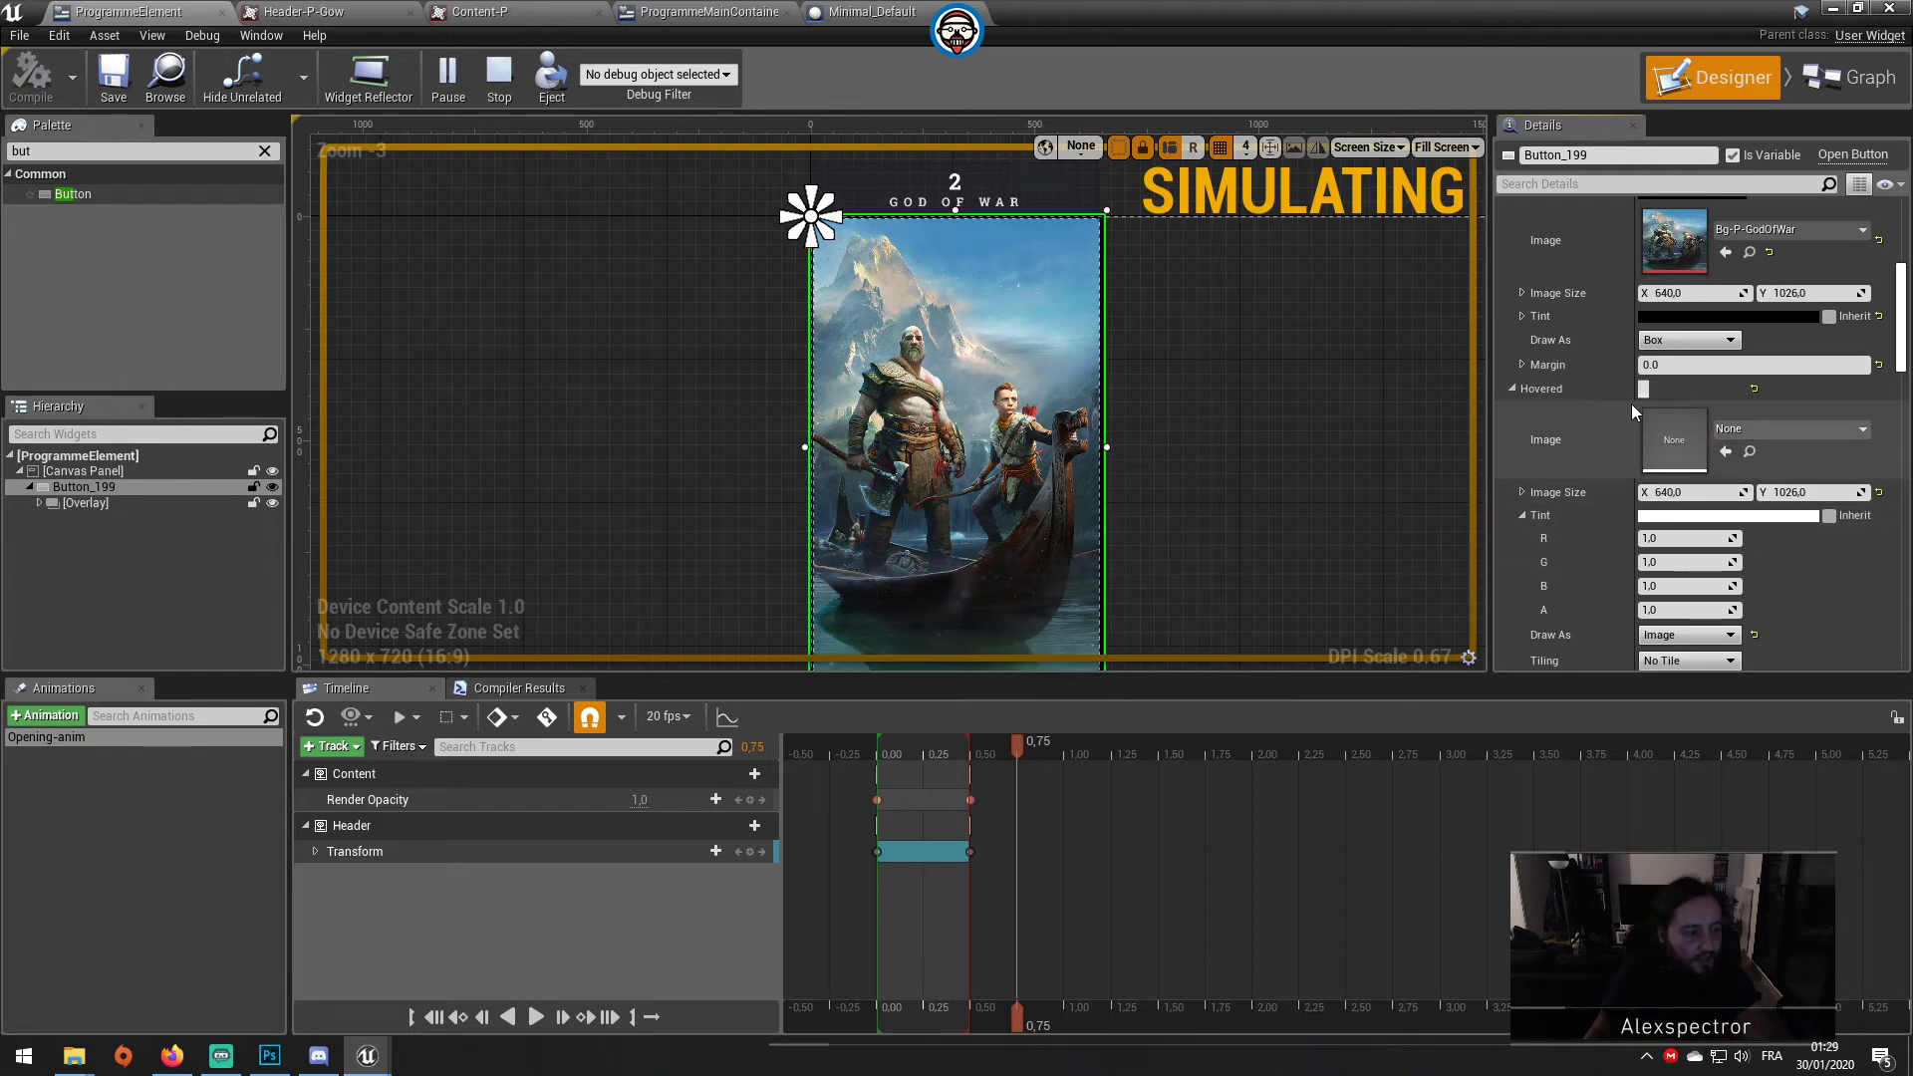
Step: Set the hovered state's Draw As to Box, then stop the simulation
click(1511, 389)
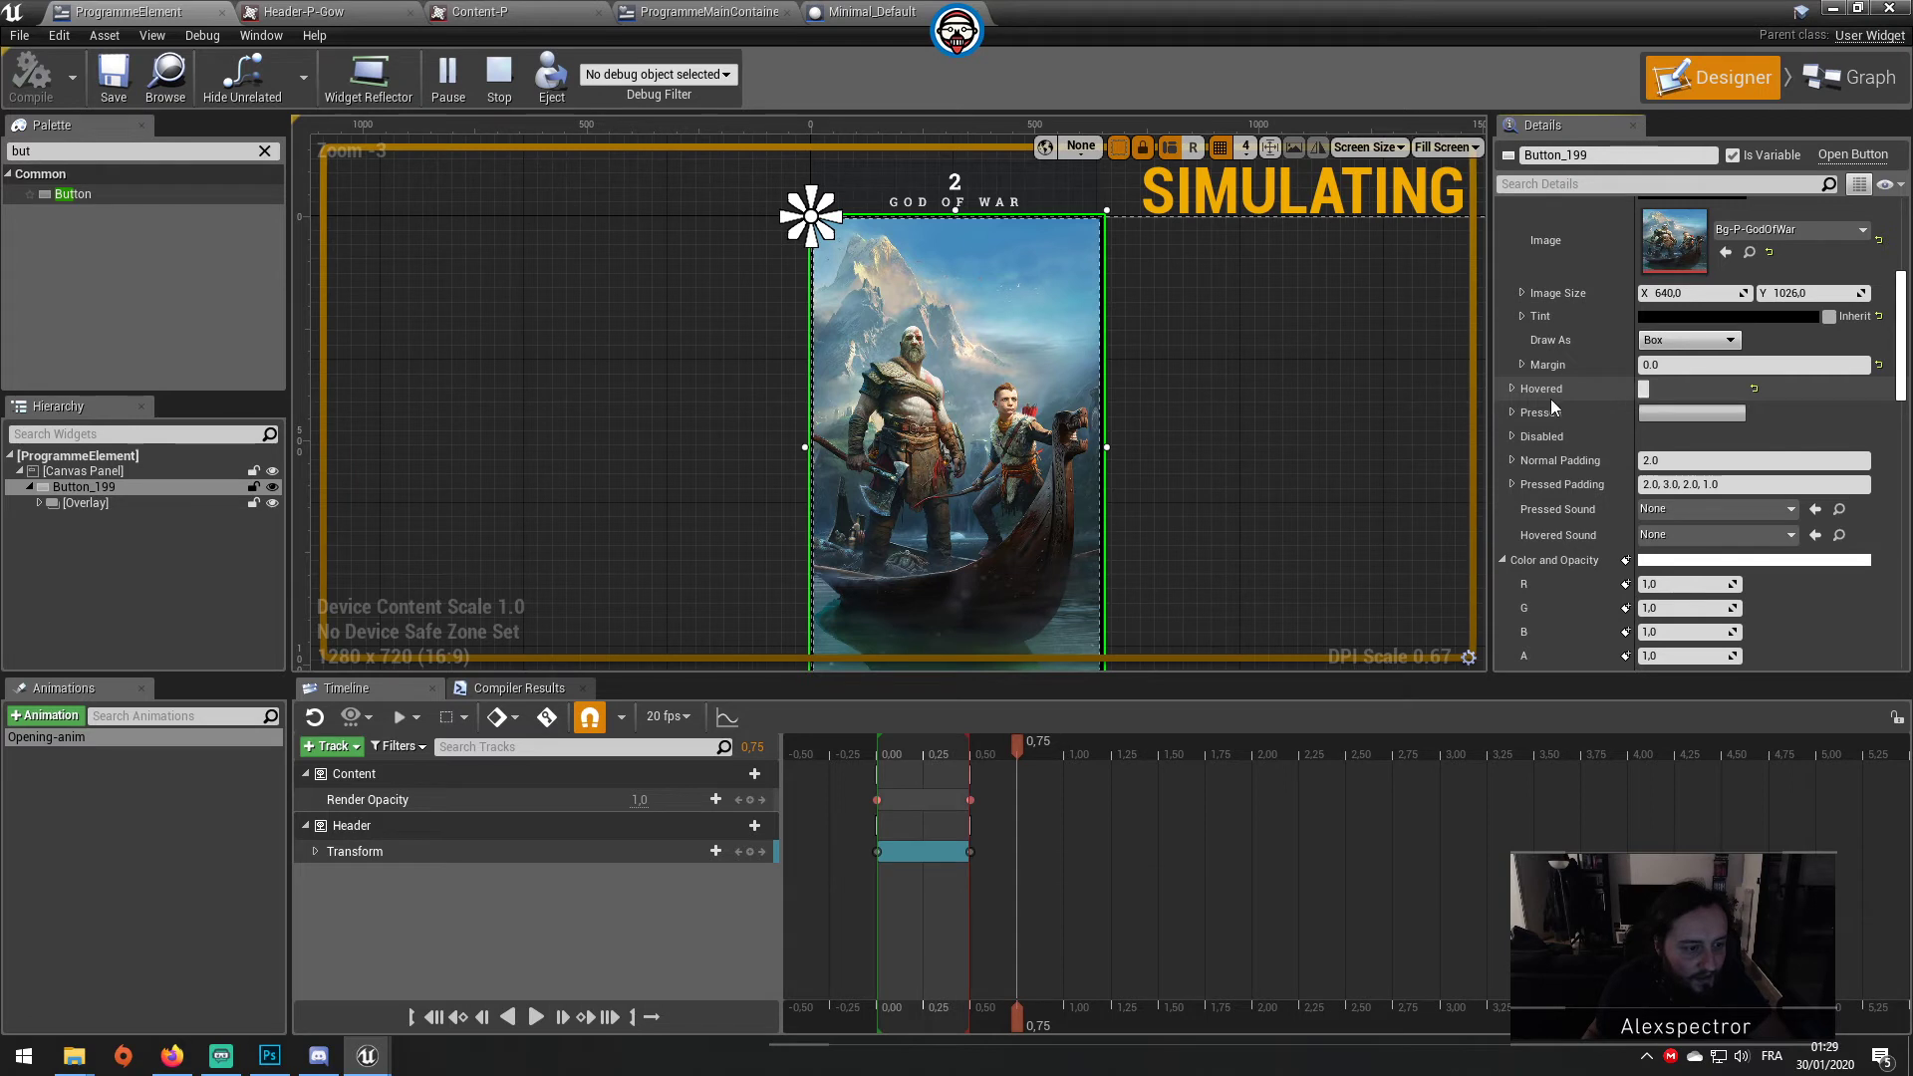
click(1513, 413)
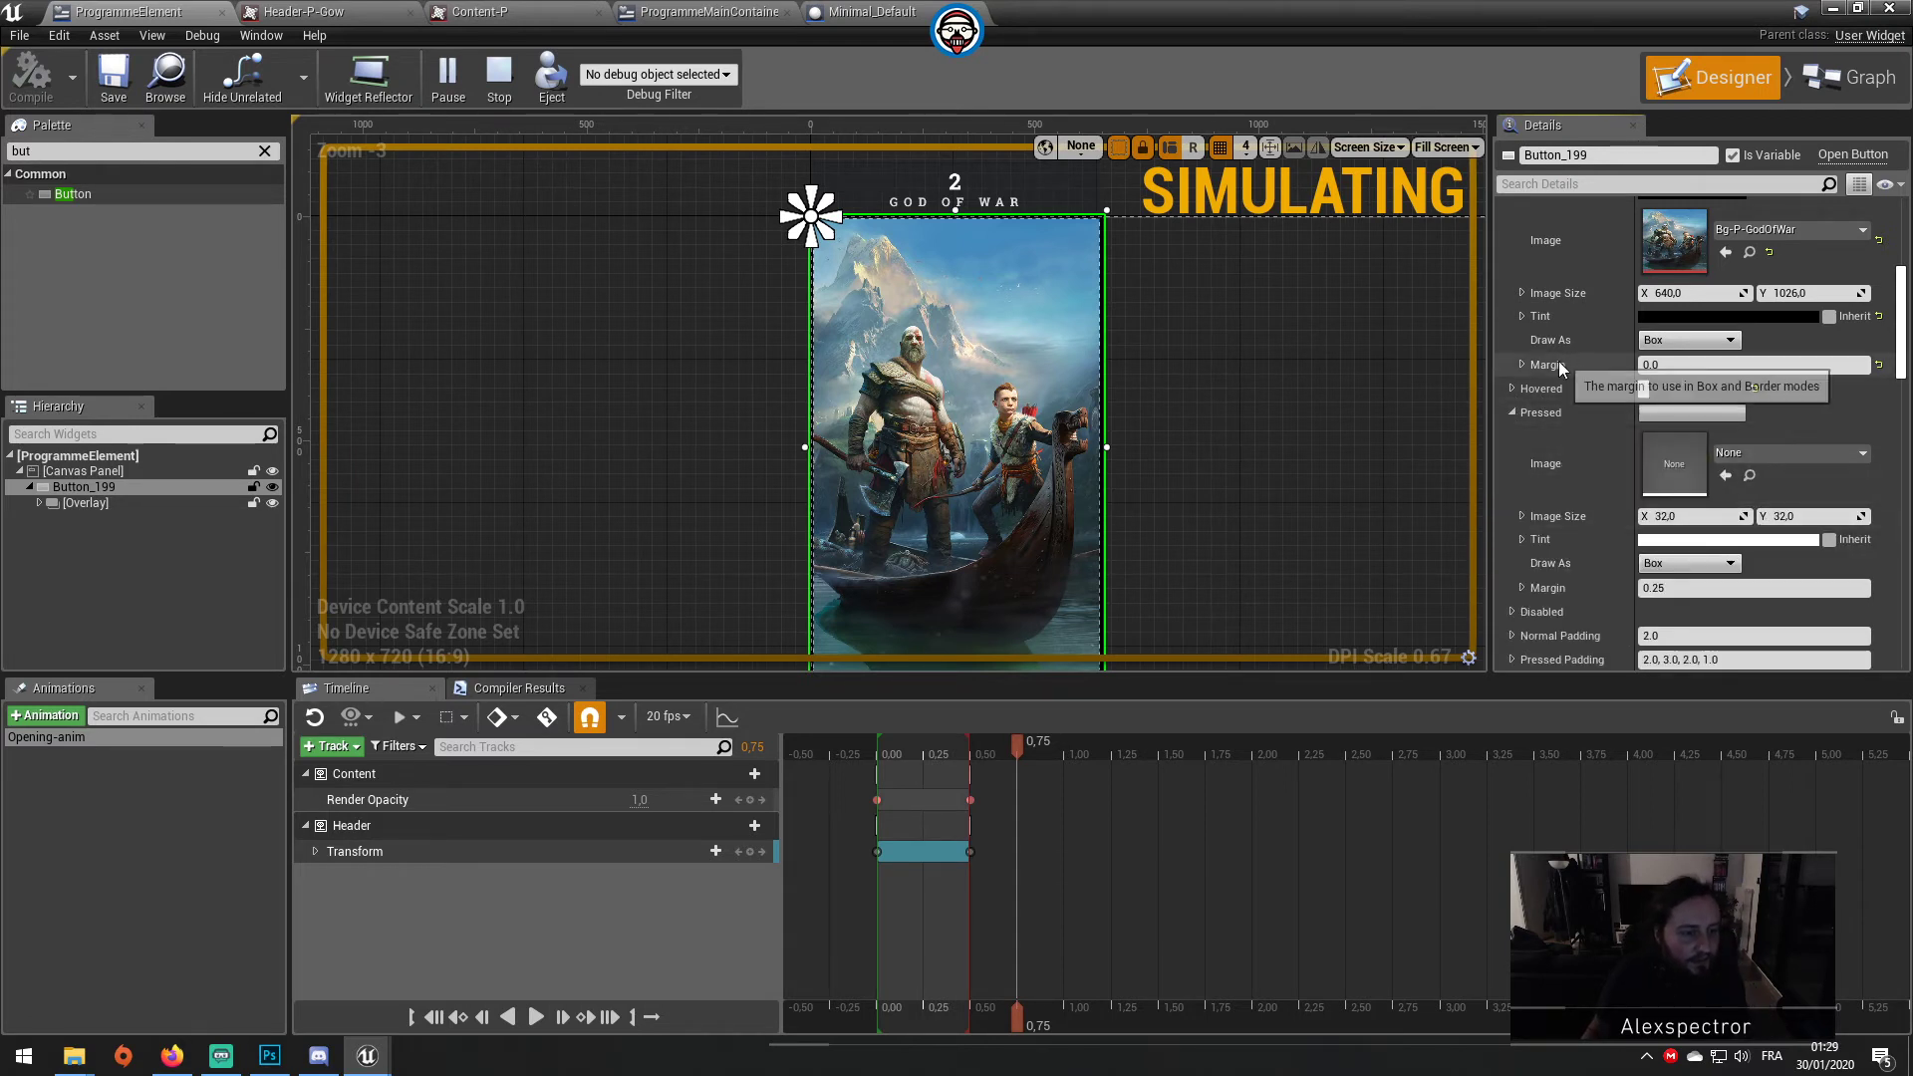
click(1514, 388)
scroll(1716, 447, down, 2)
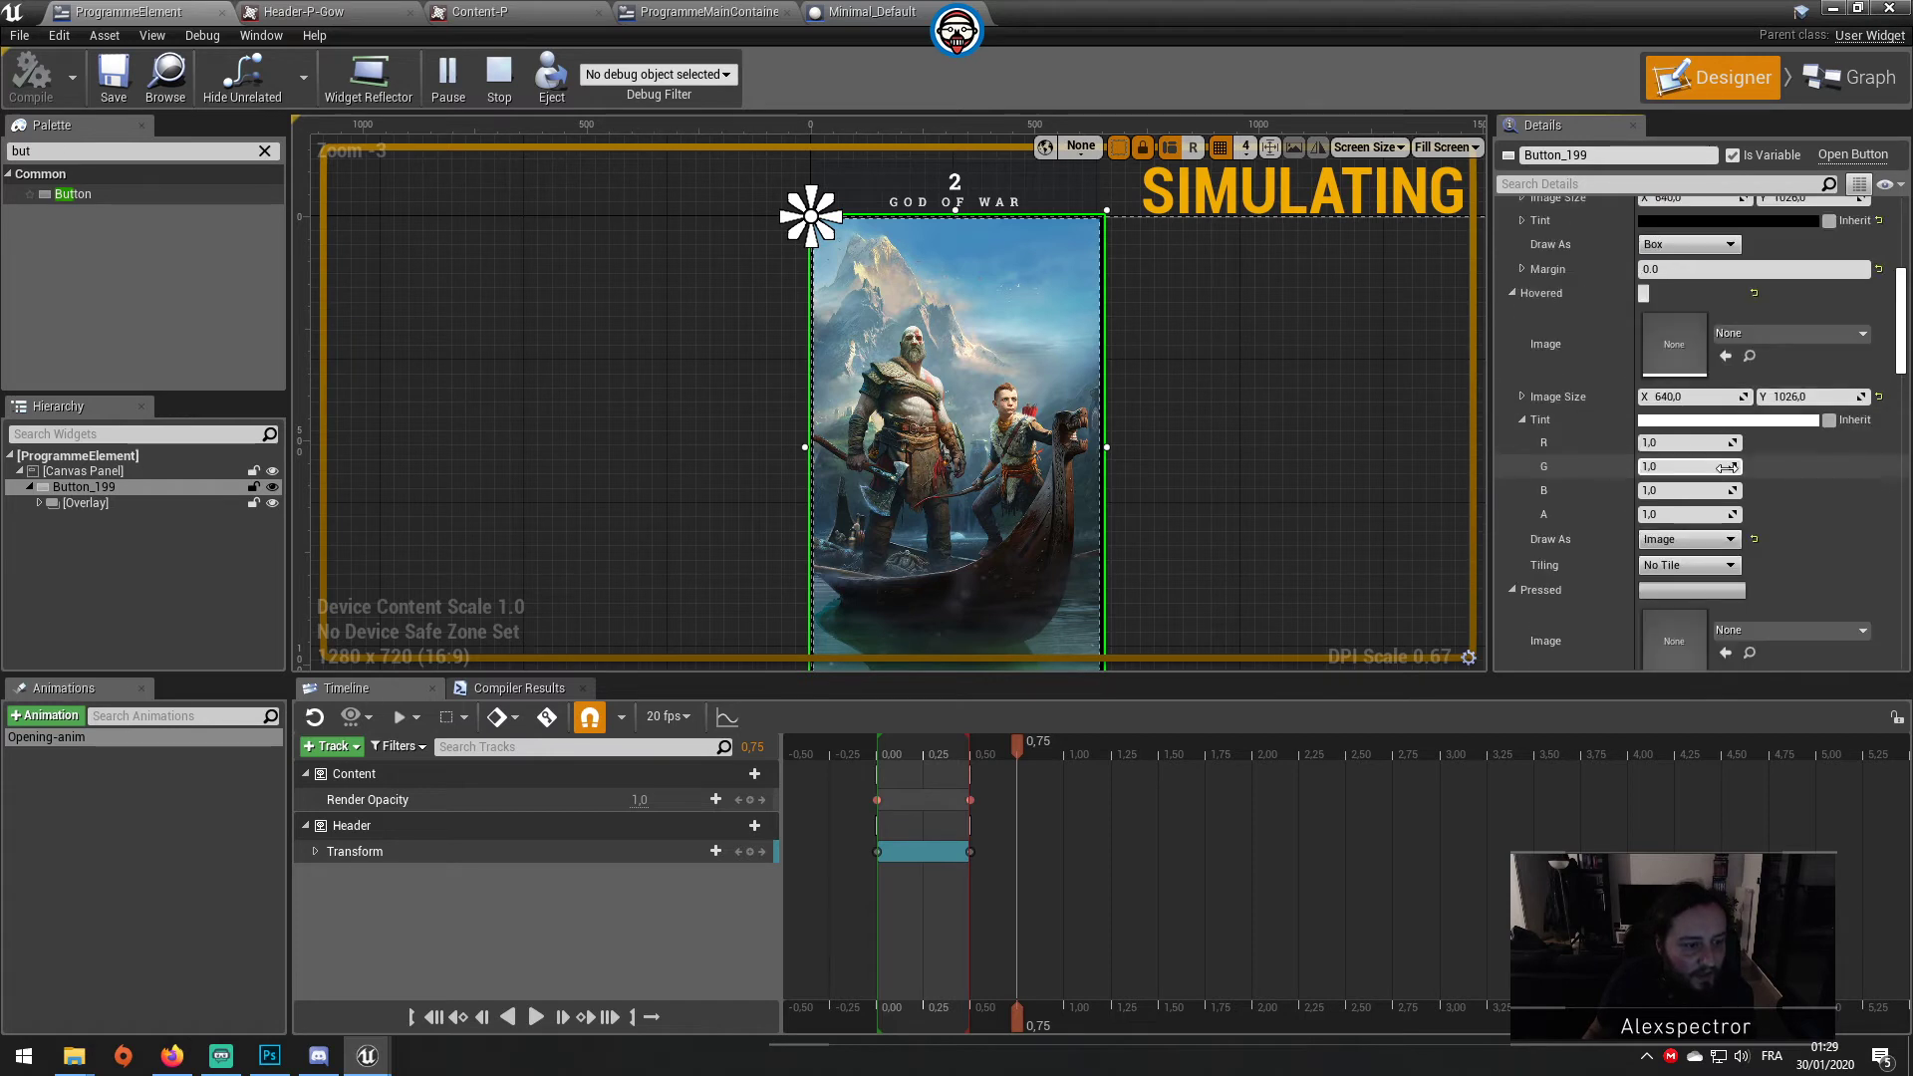
click(1691, 546)
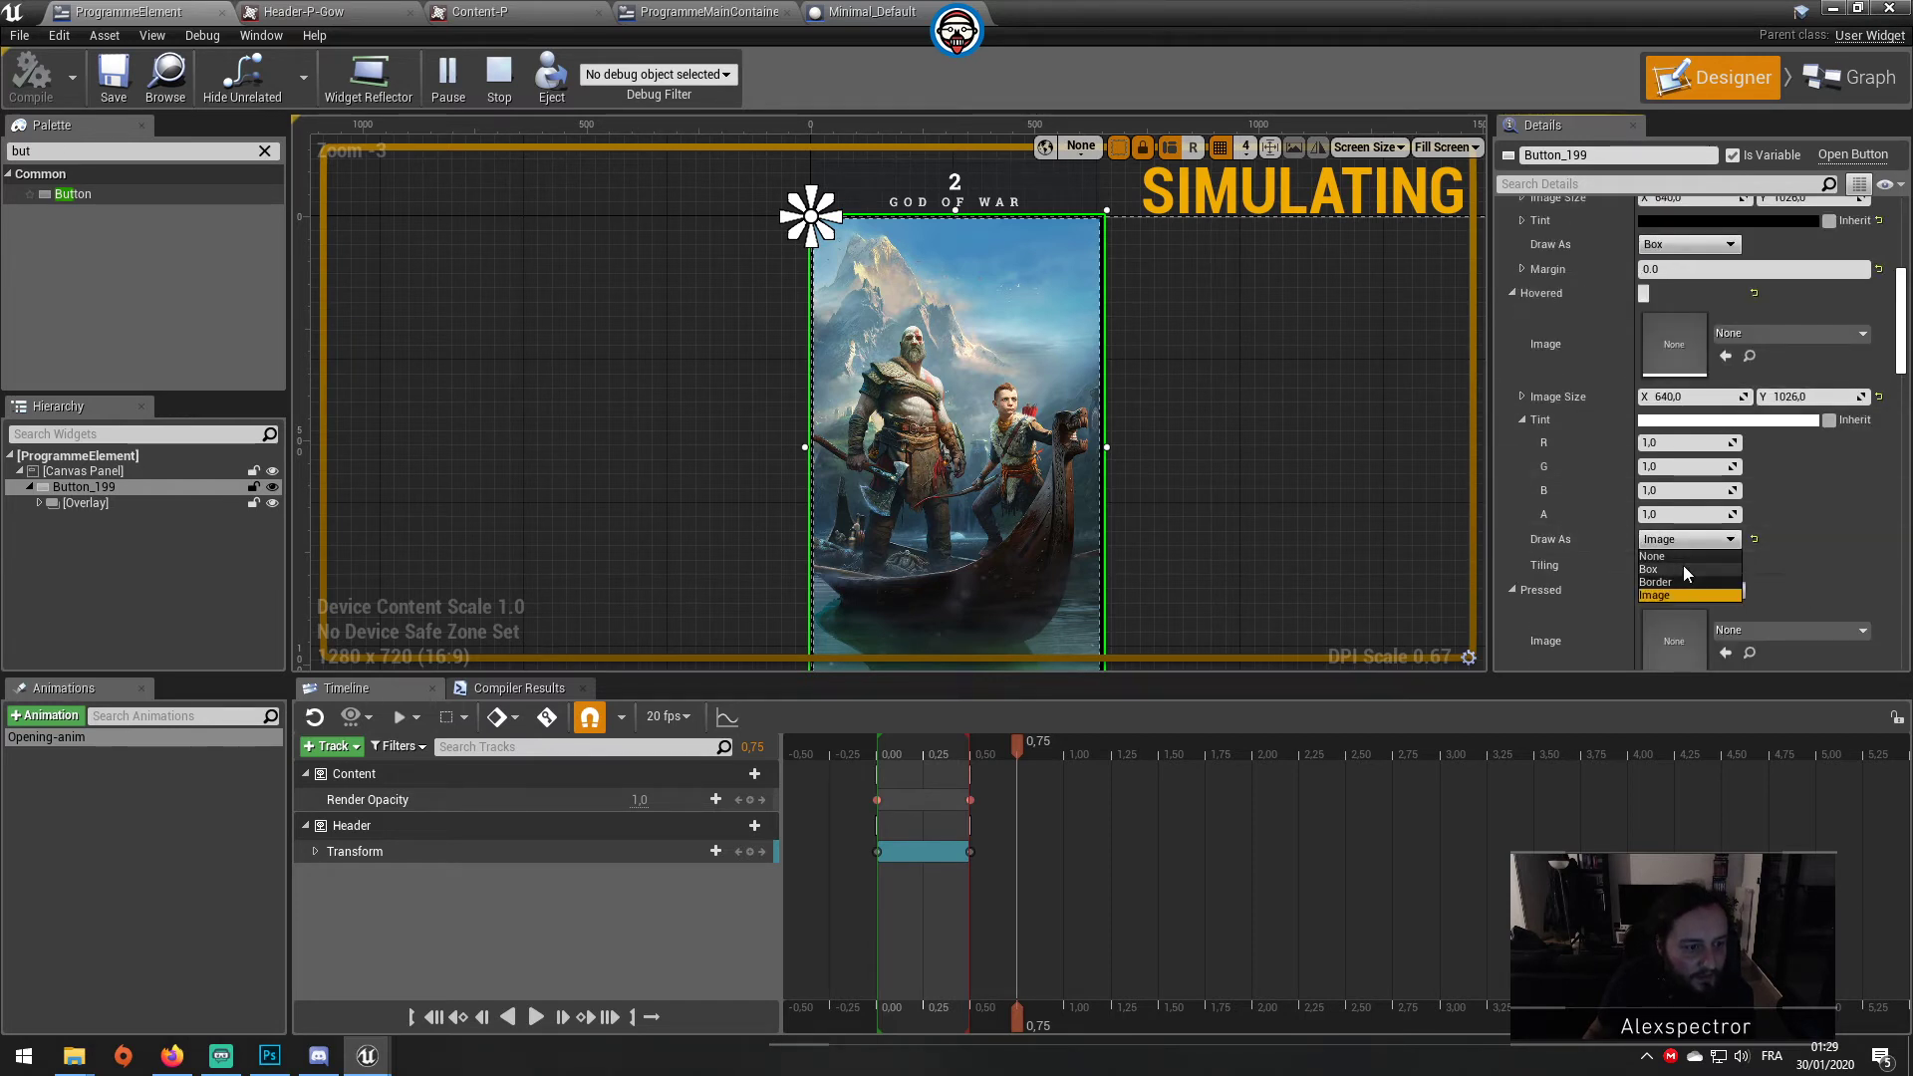
click(1684, 565)
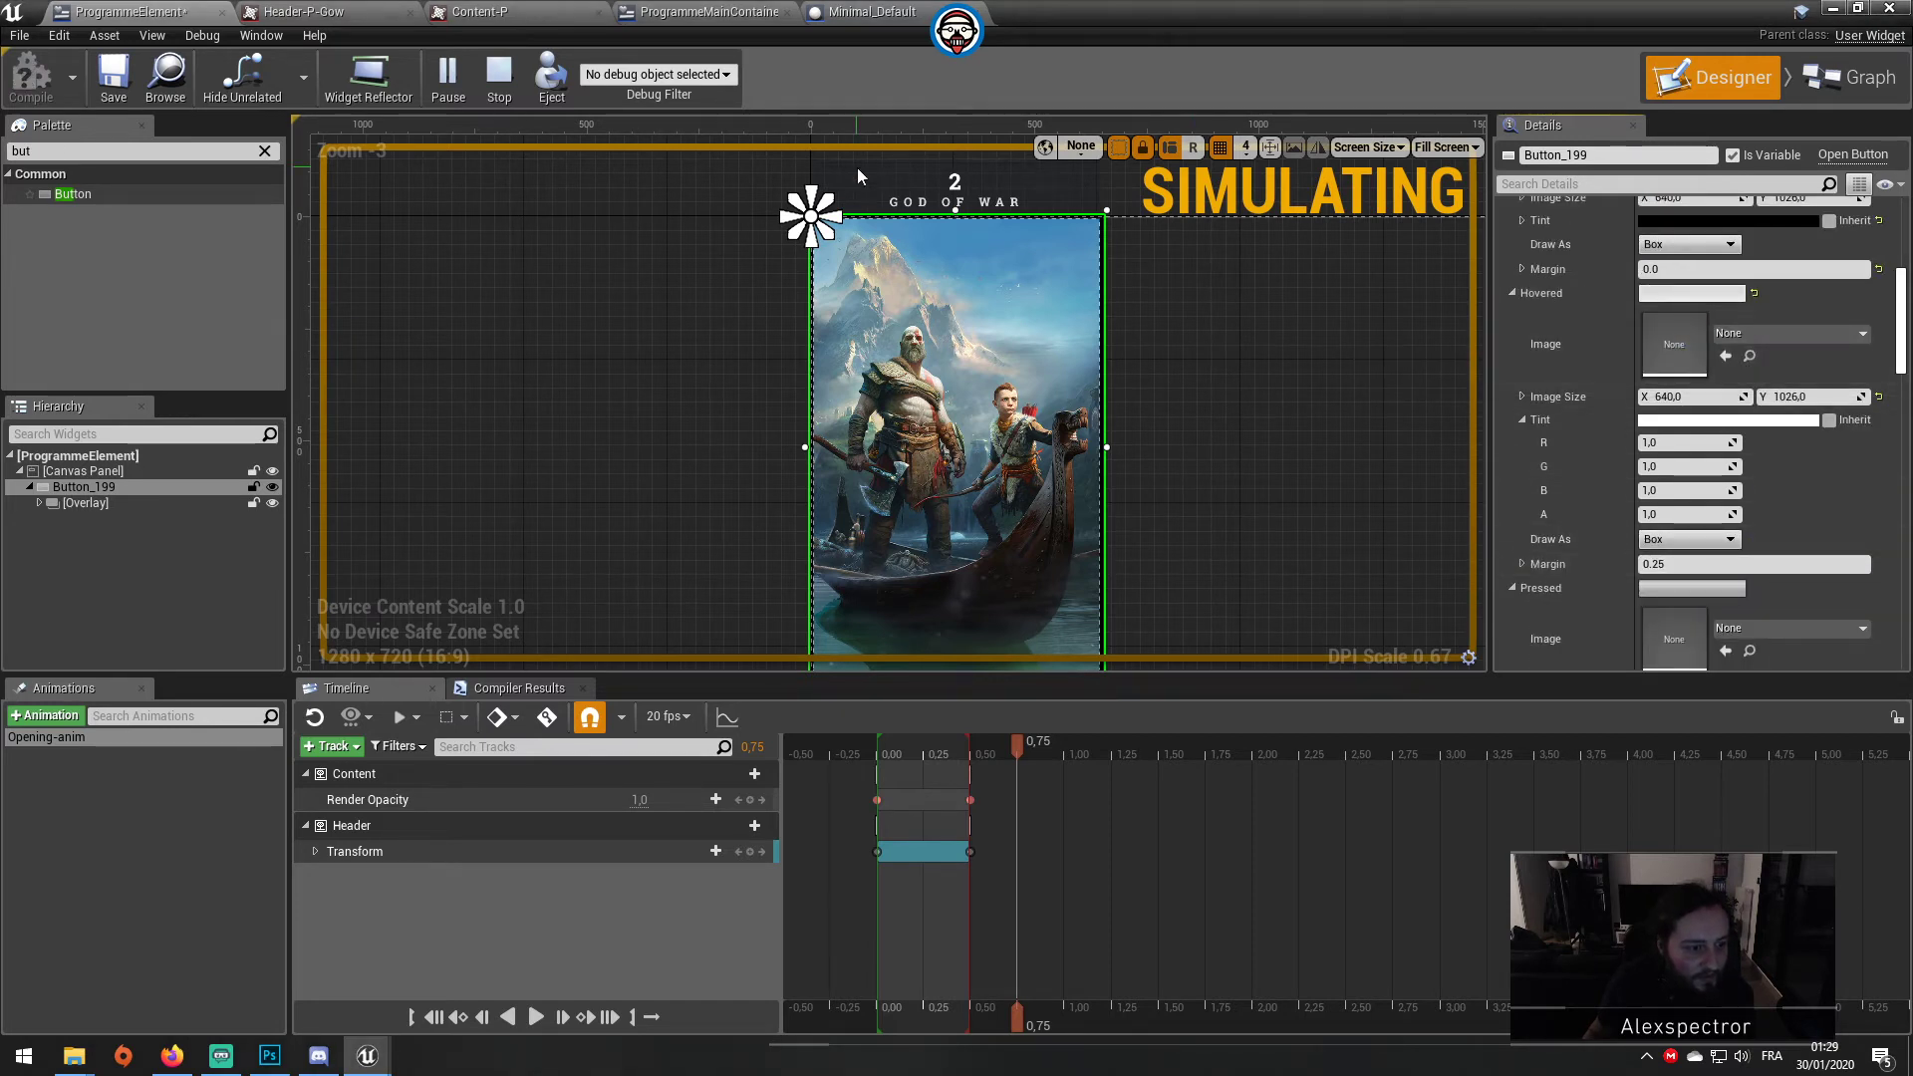
click(499, 74)
Step: Compile, play fullscreen, move card focus right to God of War, then end the session
click(30, 88)
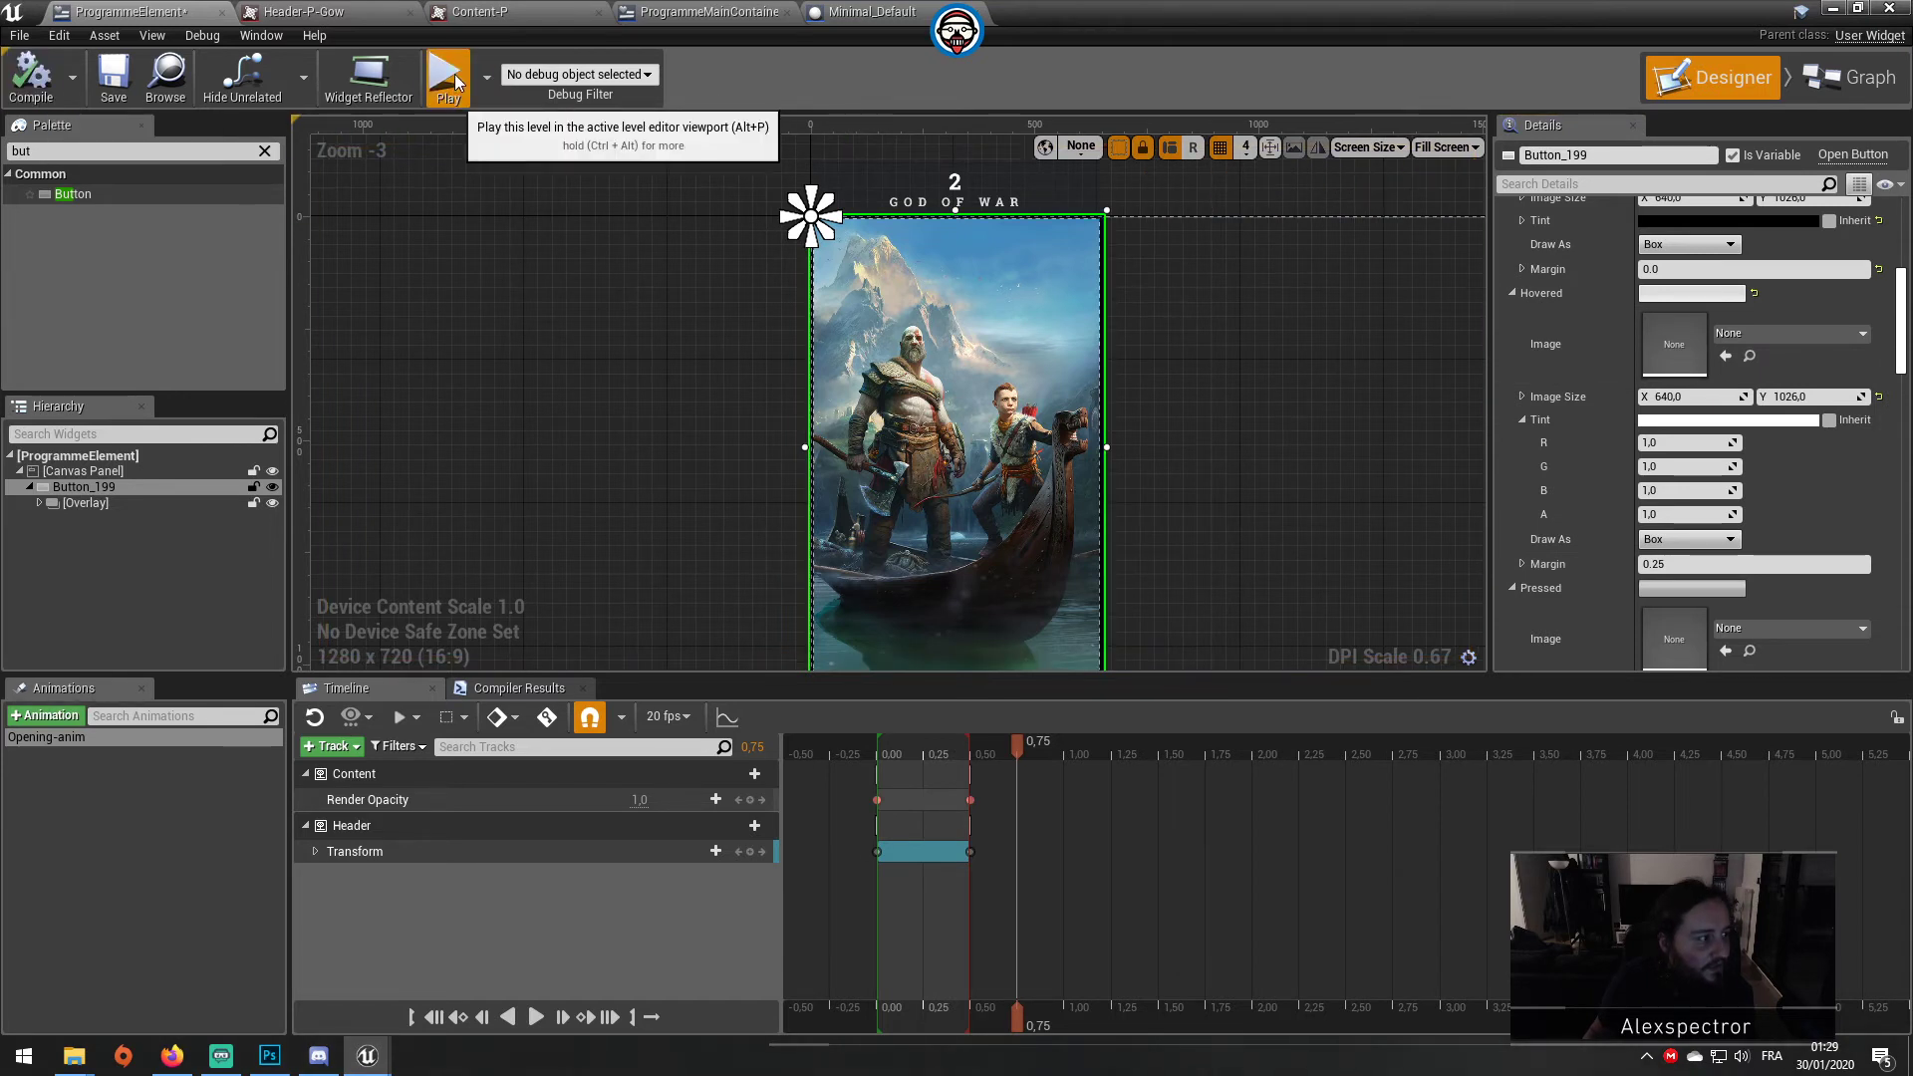
click(446, 77)
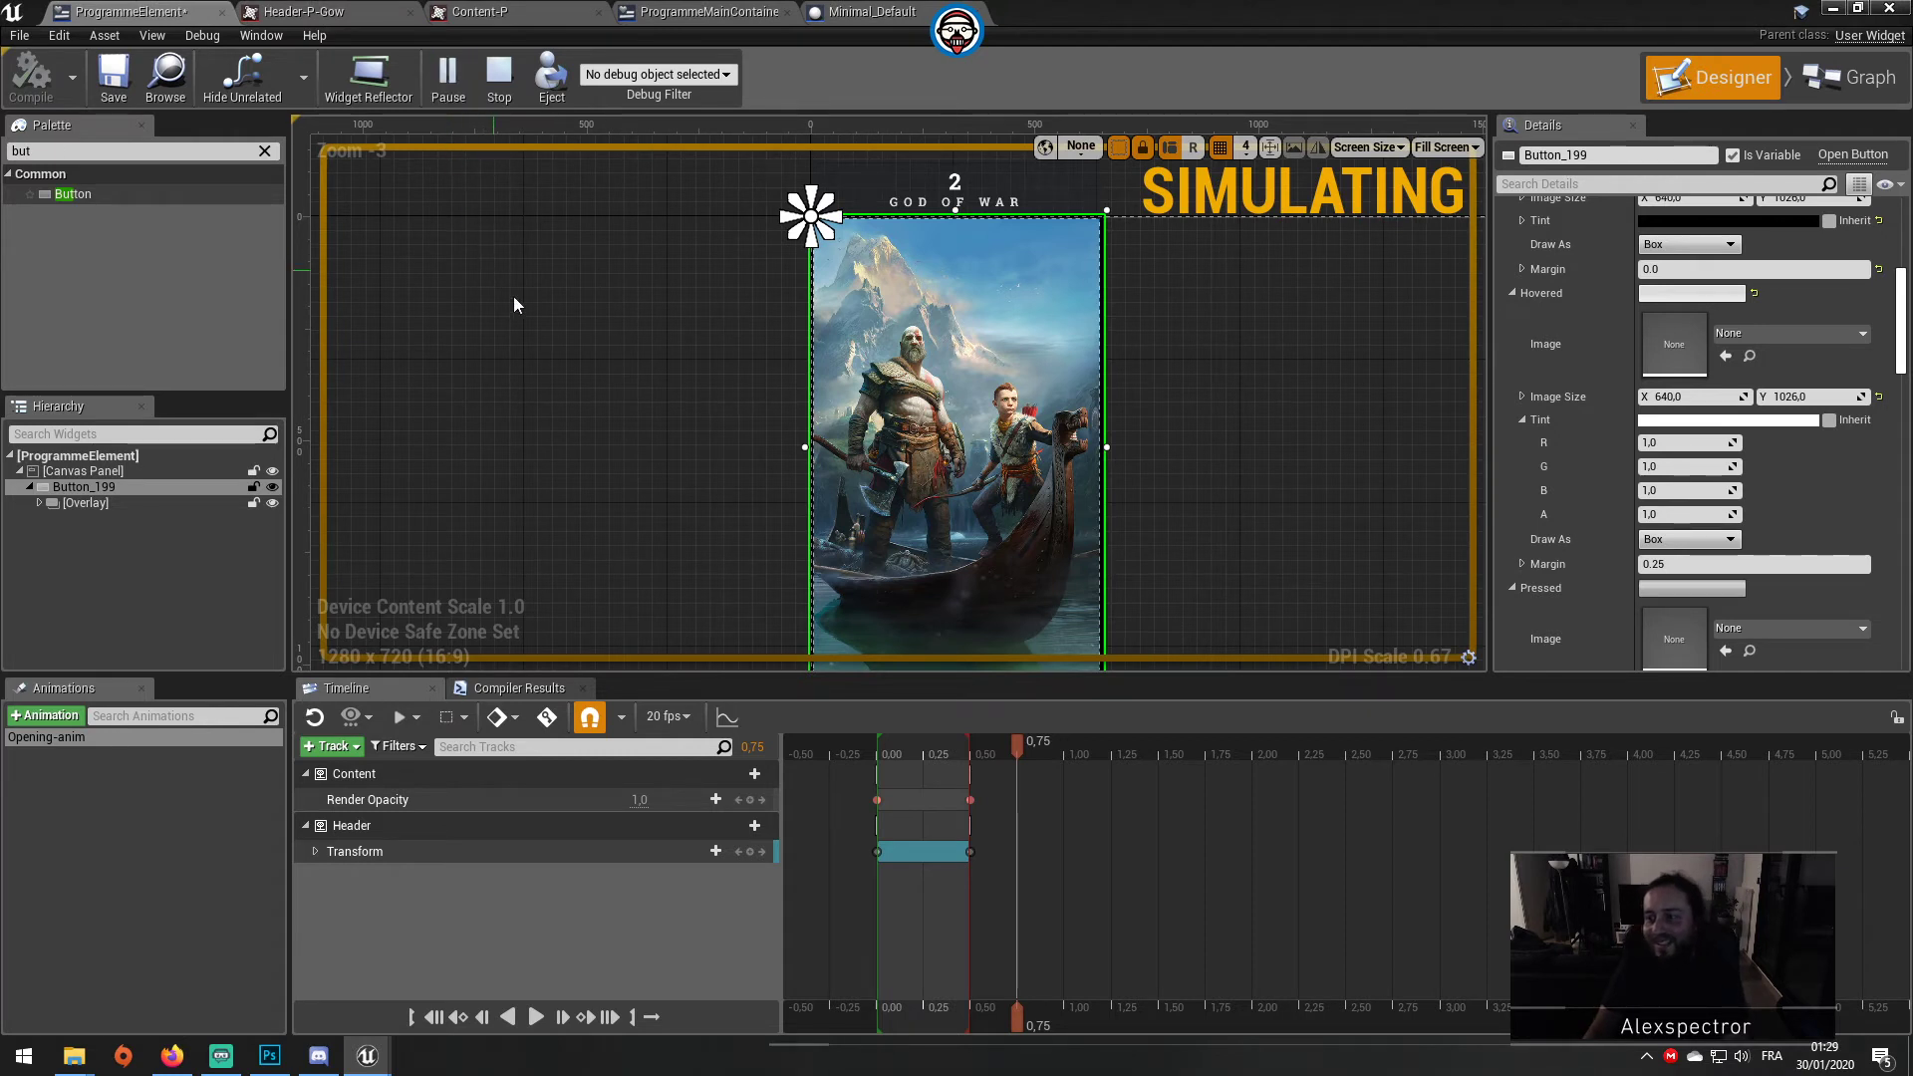
click(1829, 8)
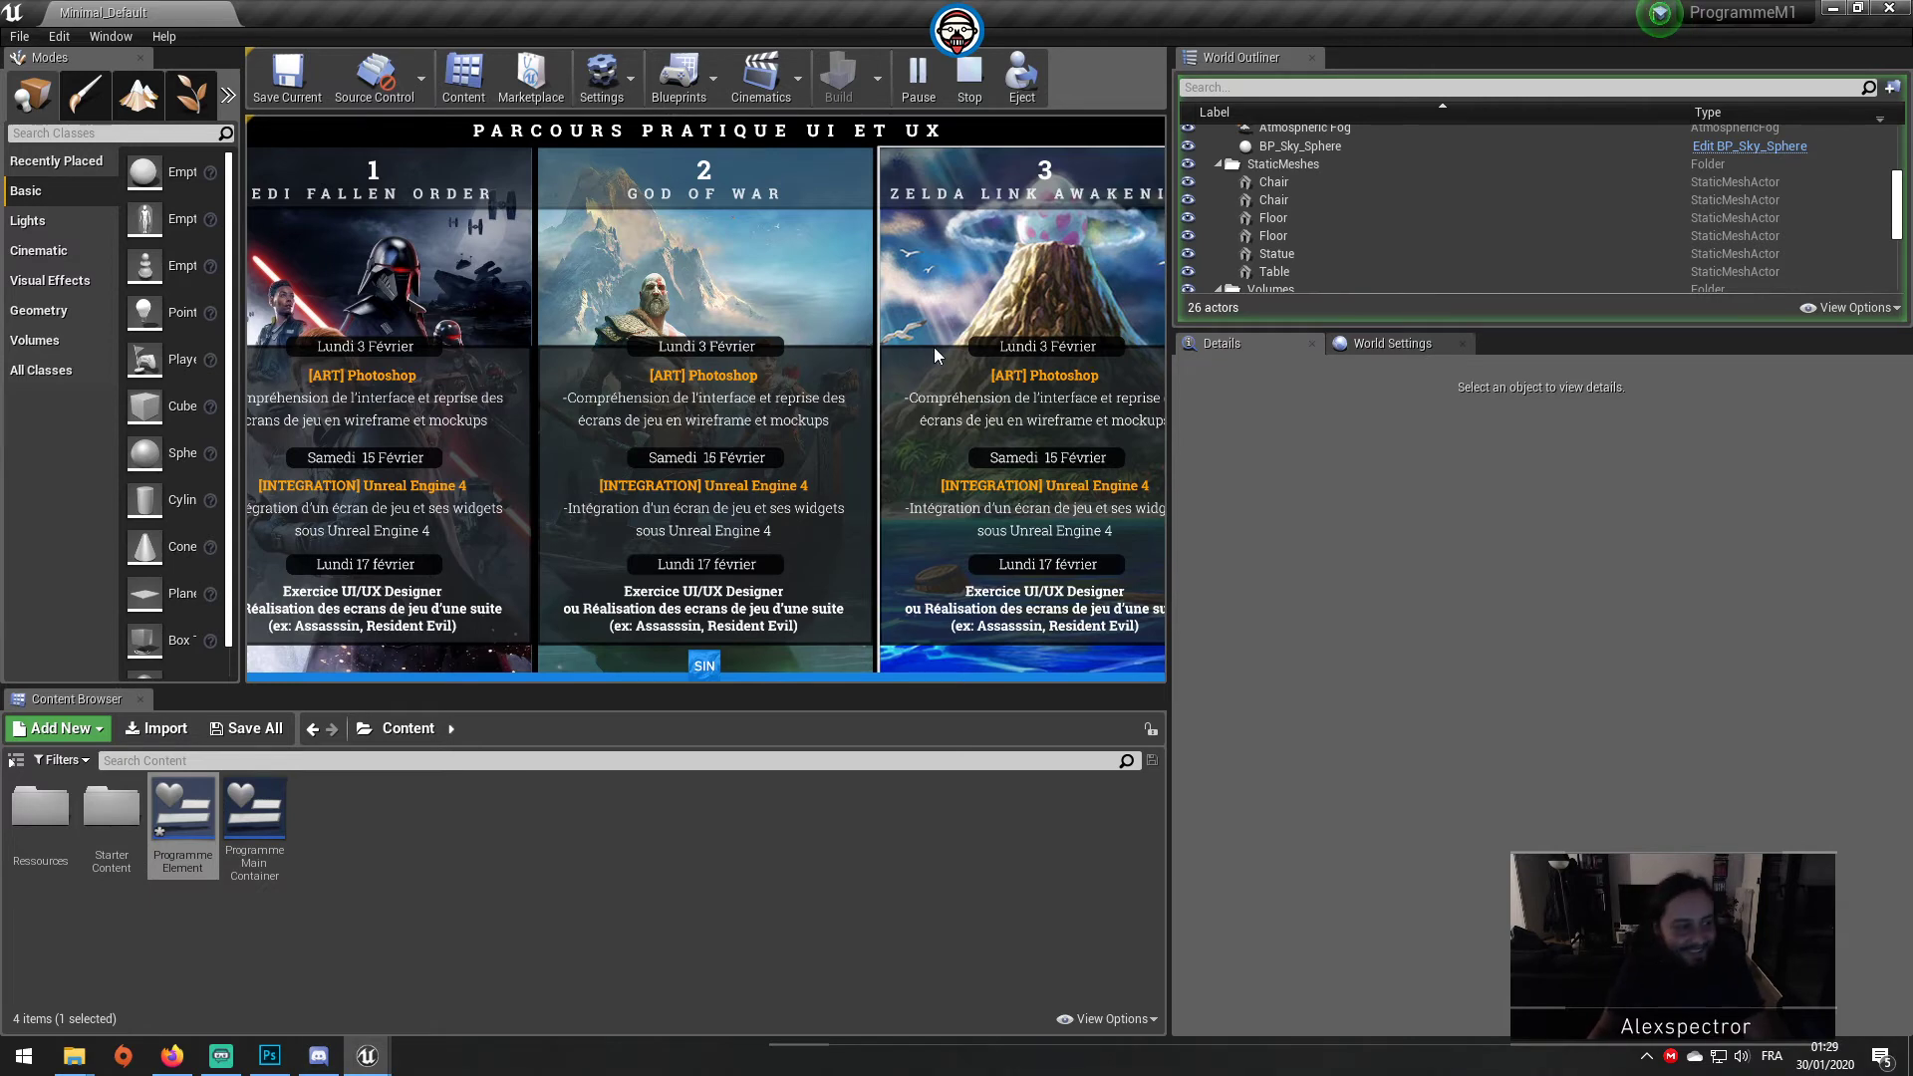
key(F11)
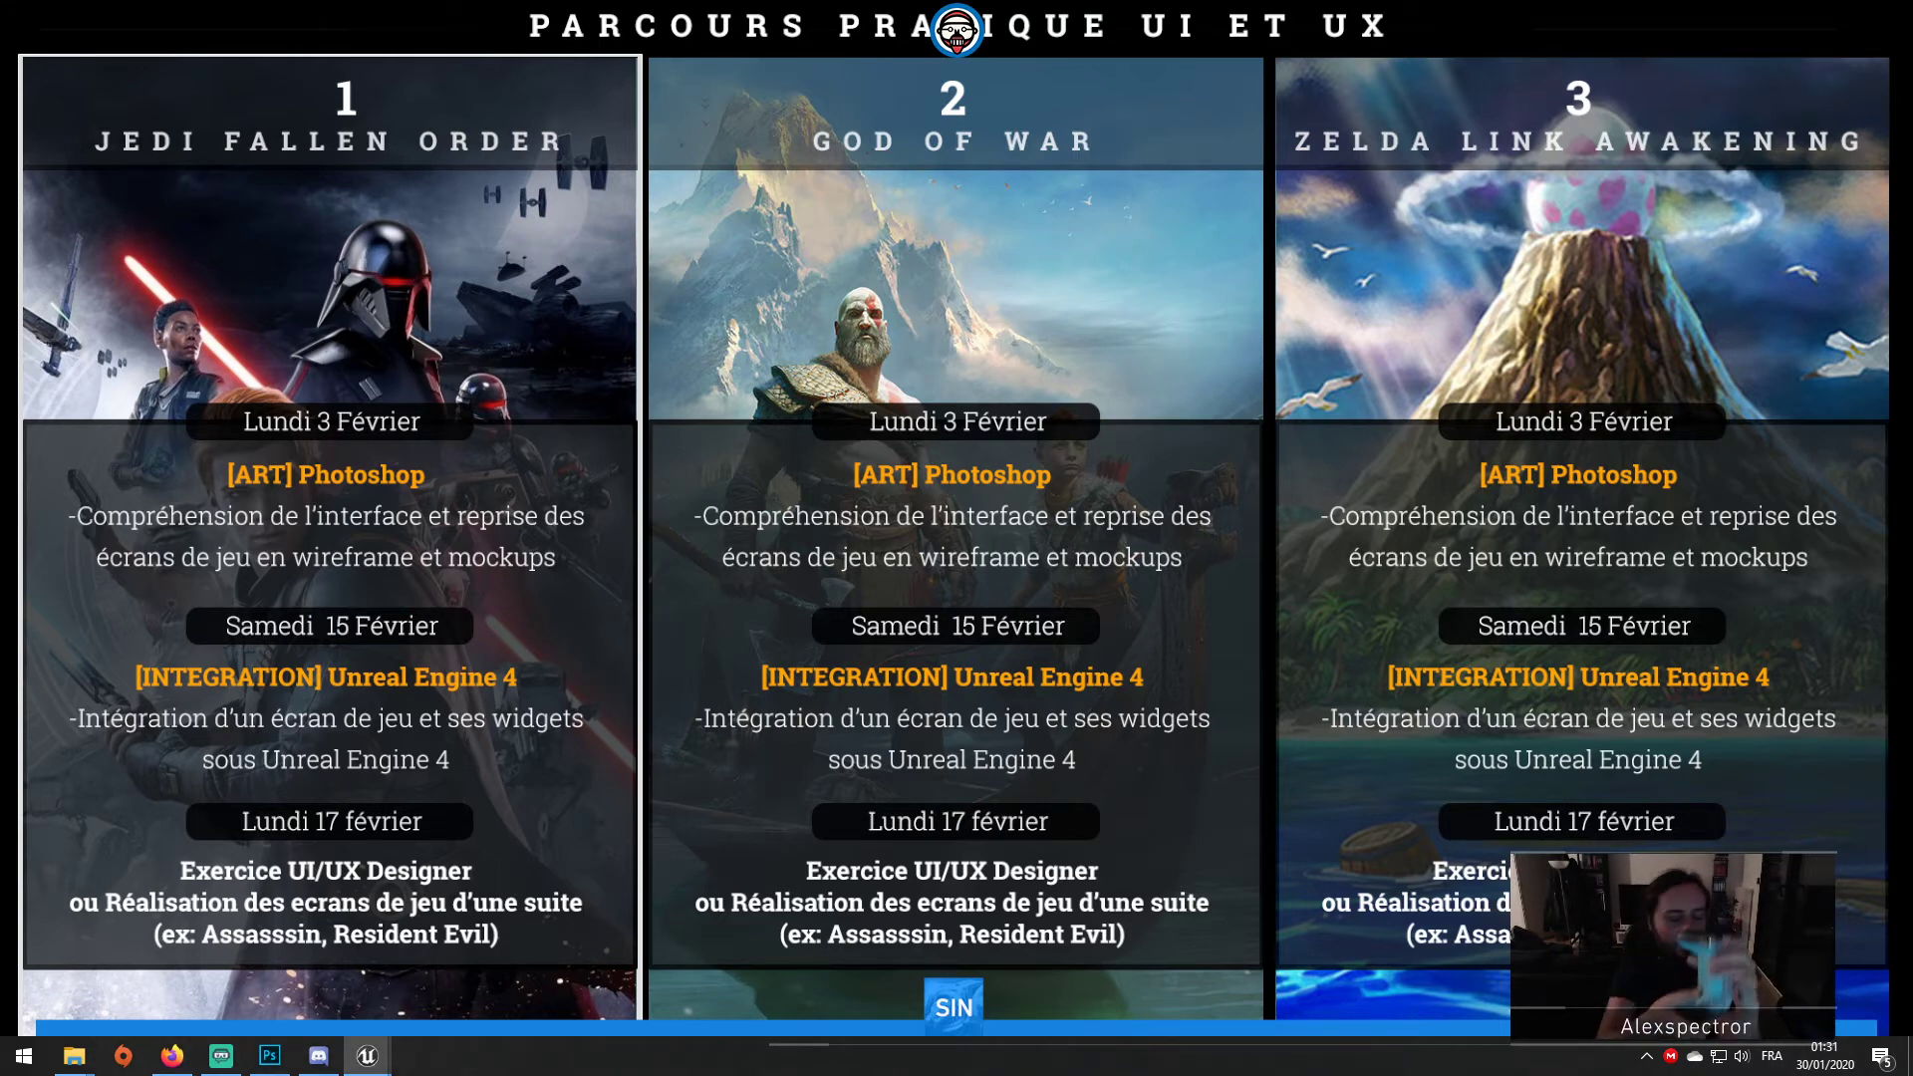
key(Right)
key(Escape)
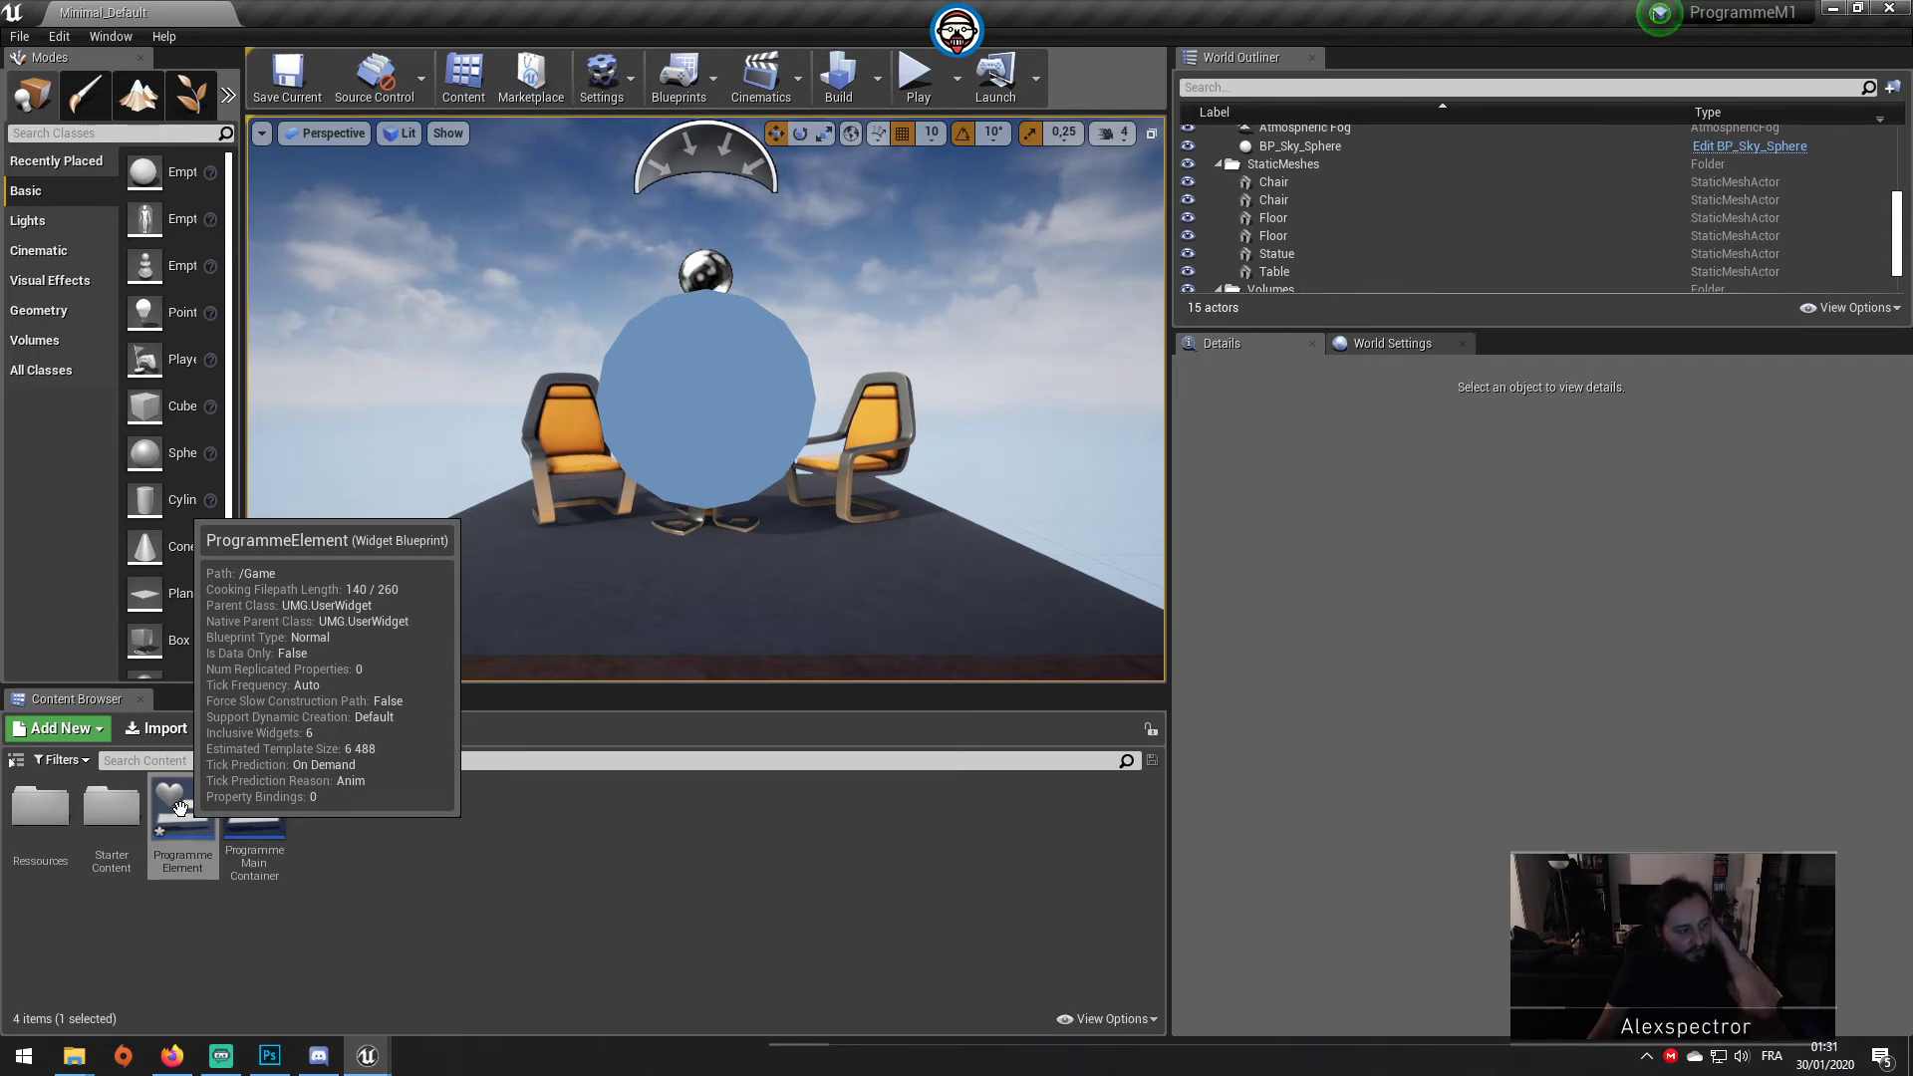
Step: Reopen ProgrammeElement, review the brush nodes in its Event Graph, then return to Designer
double_click(179, 807)
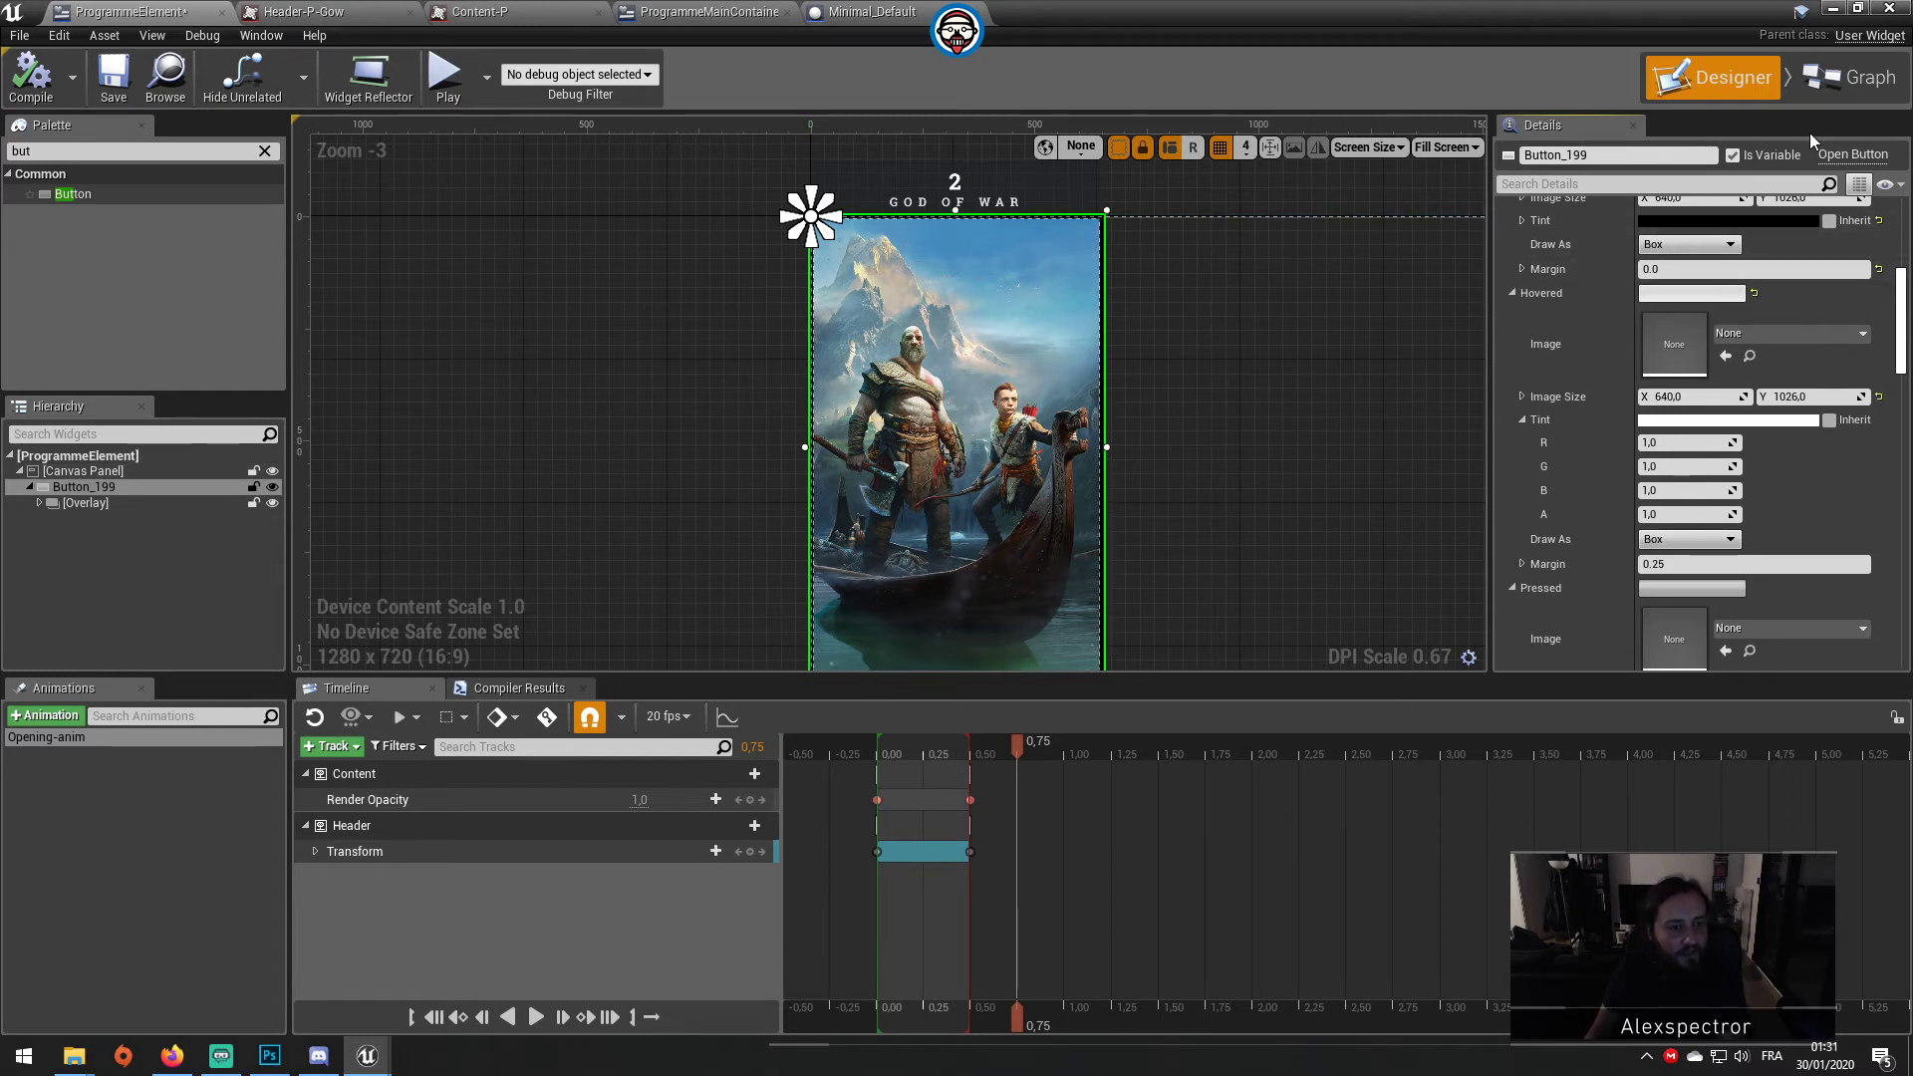
click(1868, 93)
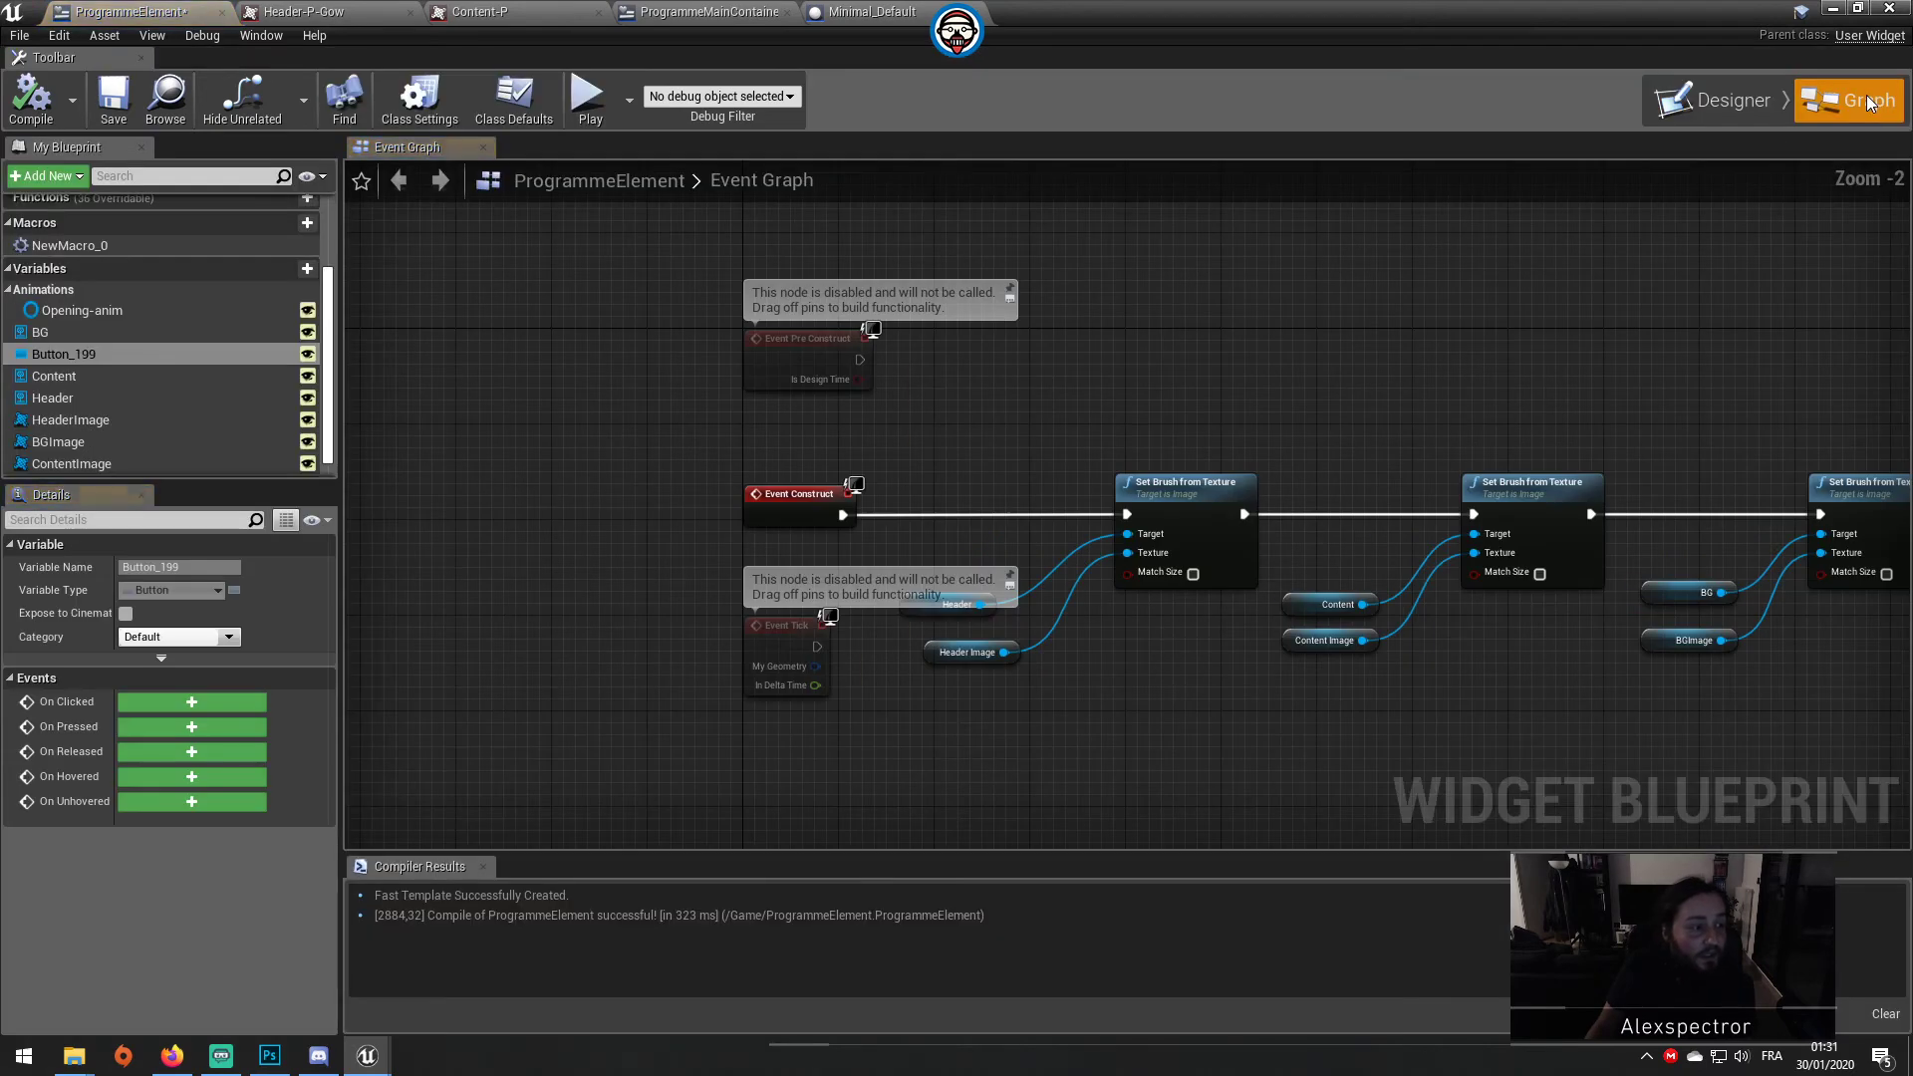
mouse_move(1503, 435)
right_down()
mouse_move(1231, 391)
mouse_move(1522, 363)
right_up()
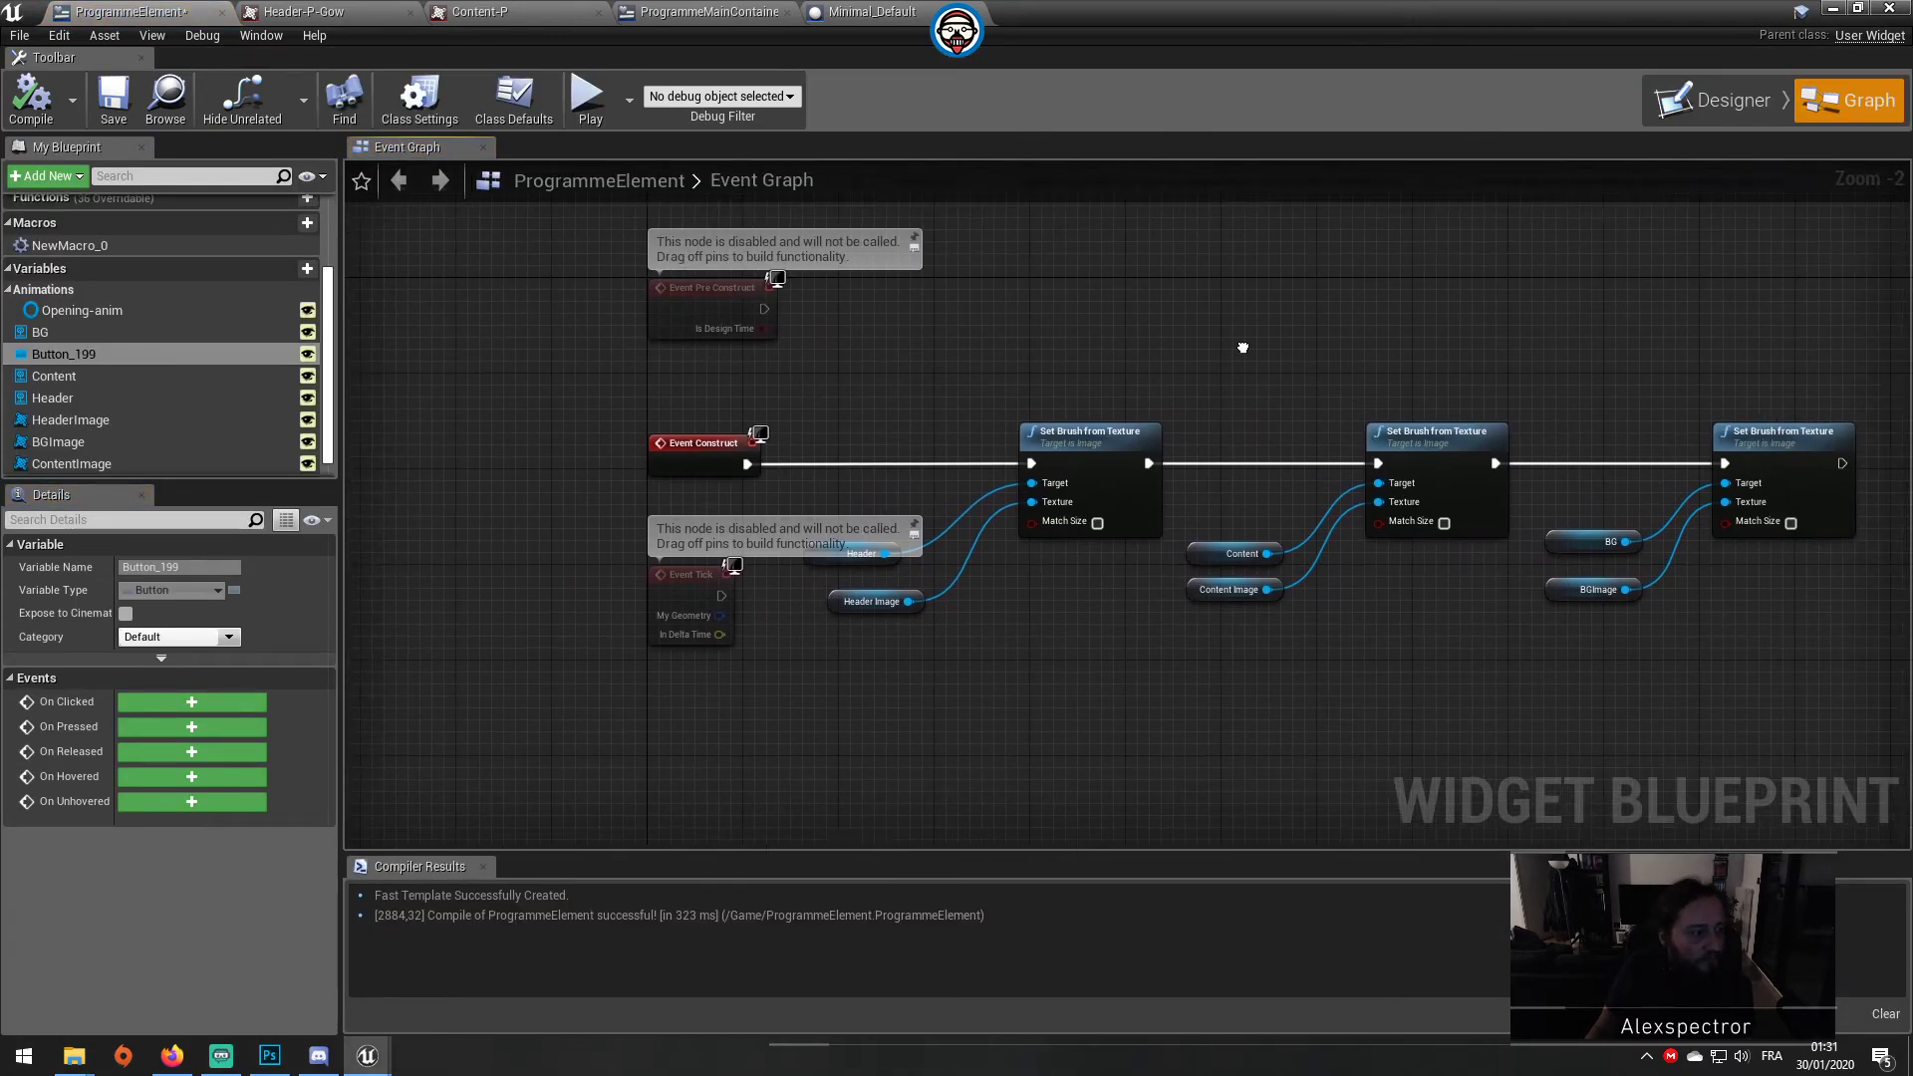
click(1719, 81)
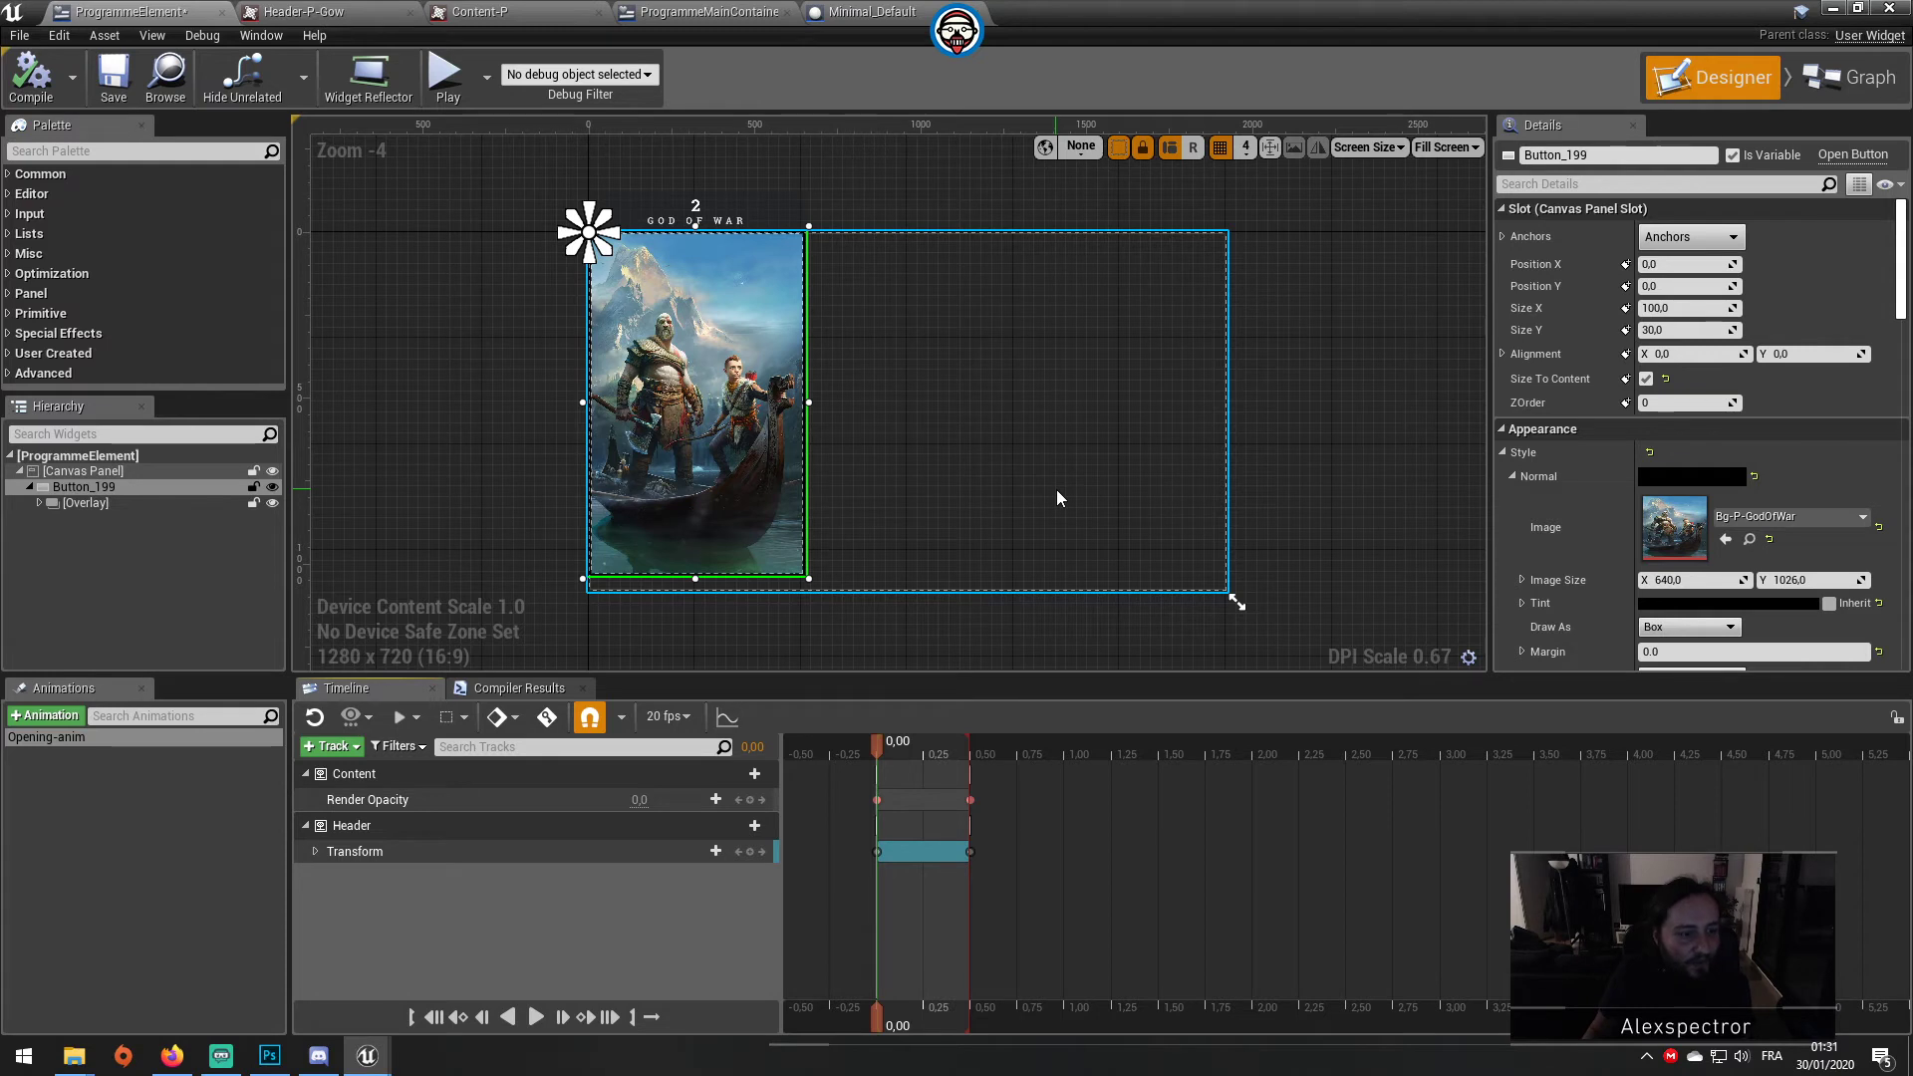
Step: Select the BG image and create a new animation named Selected-anim
click(731, 402)
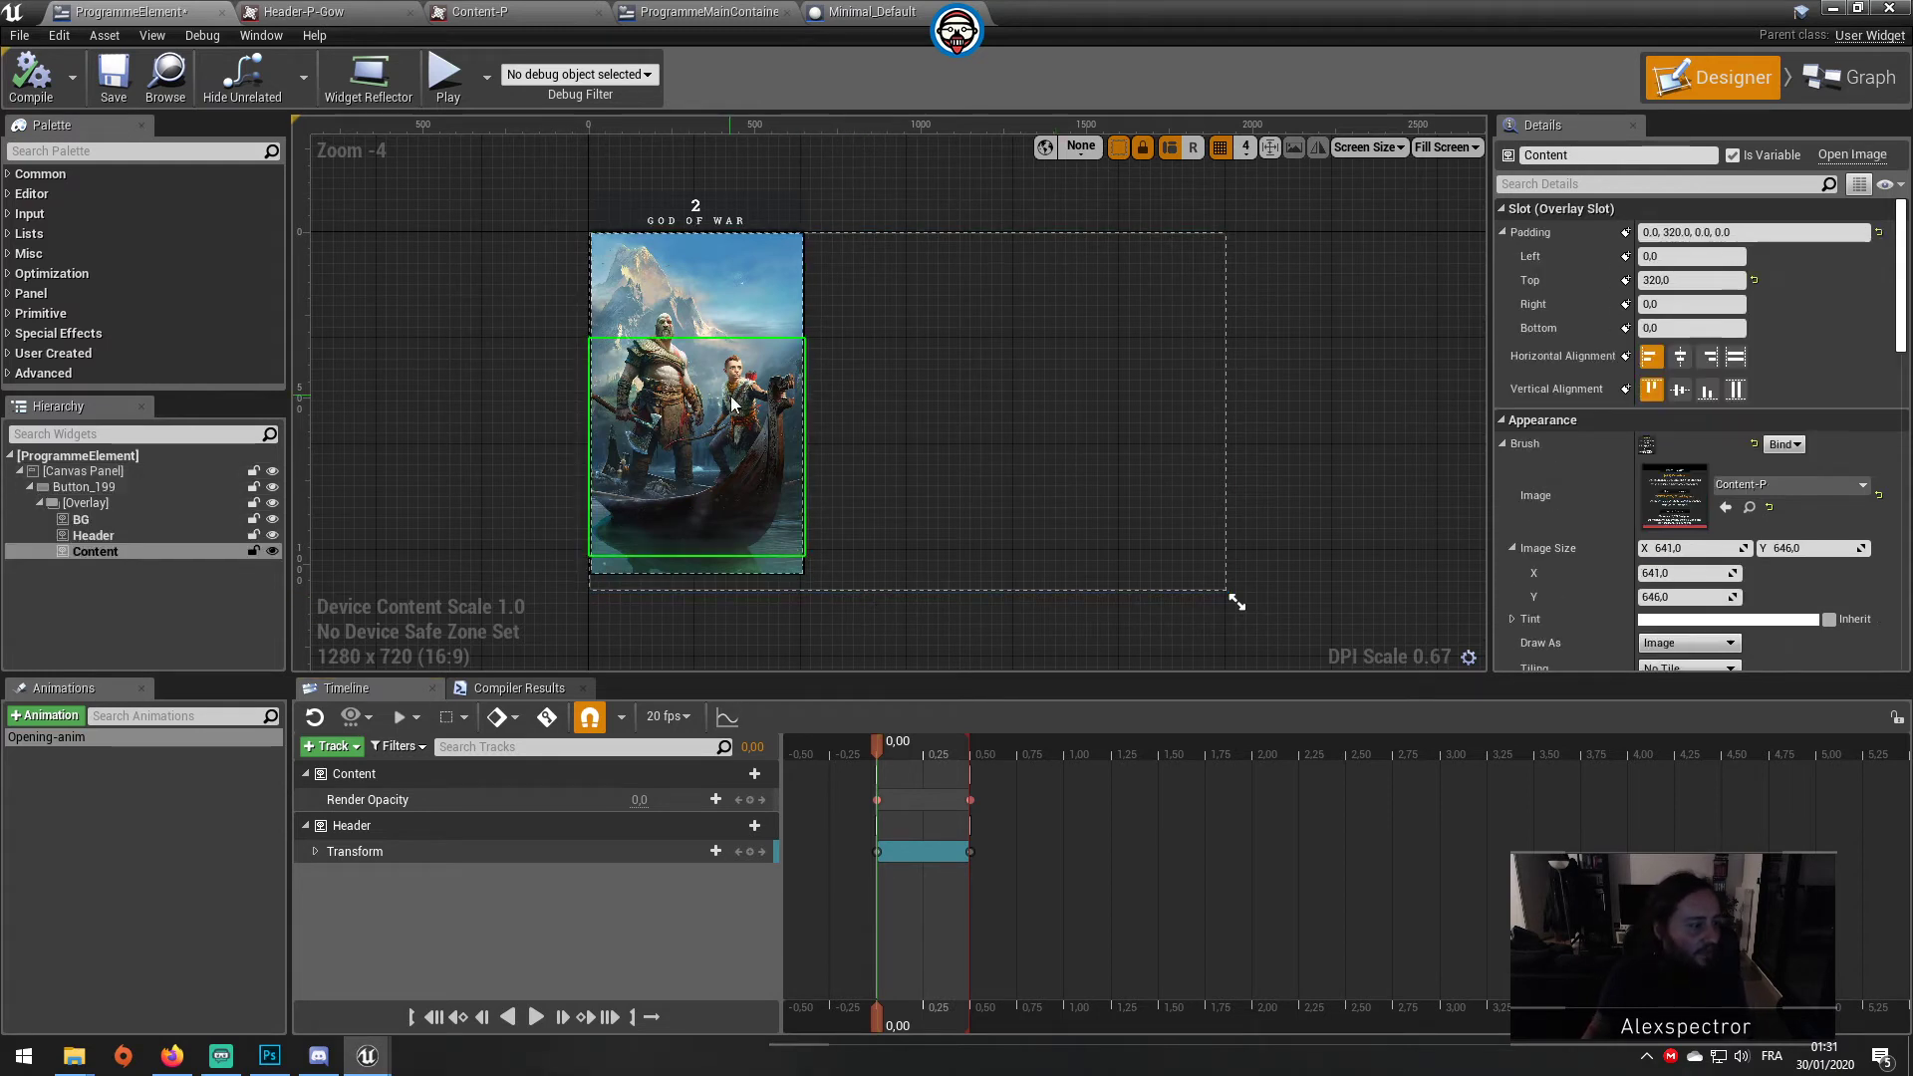
click(712, 316)
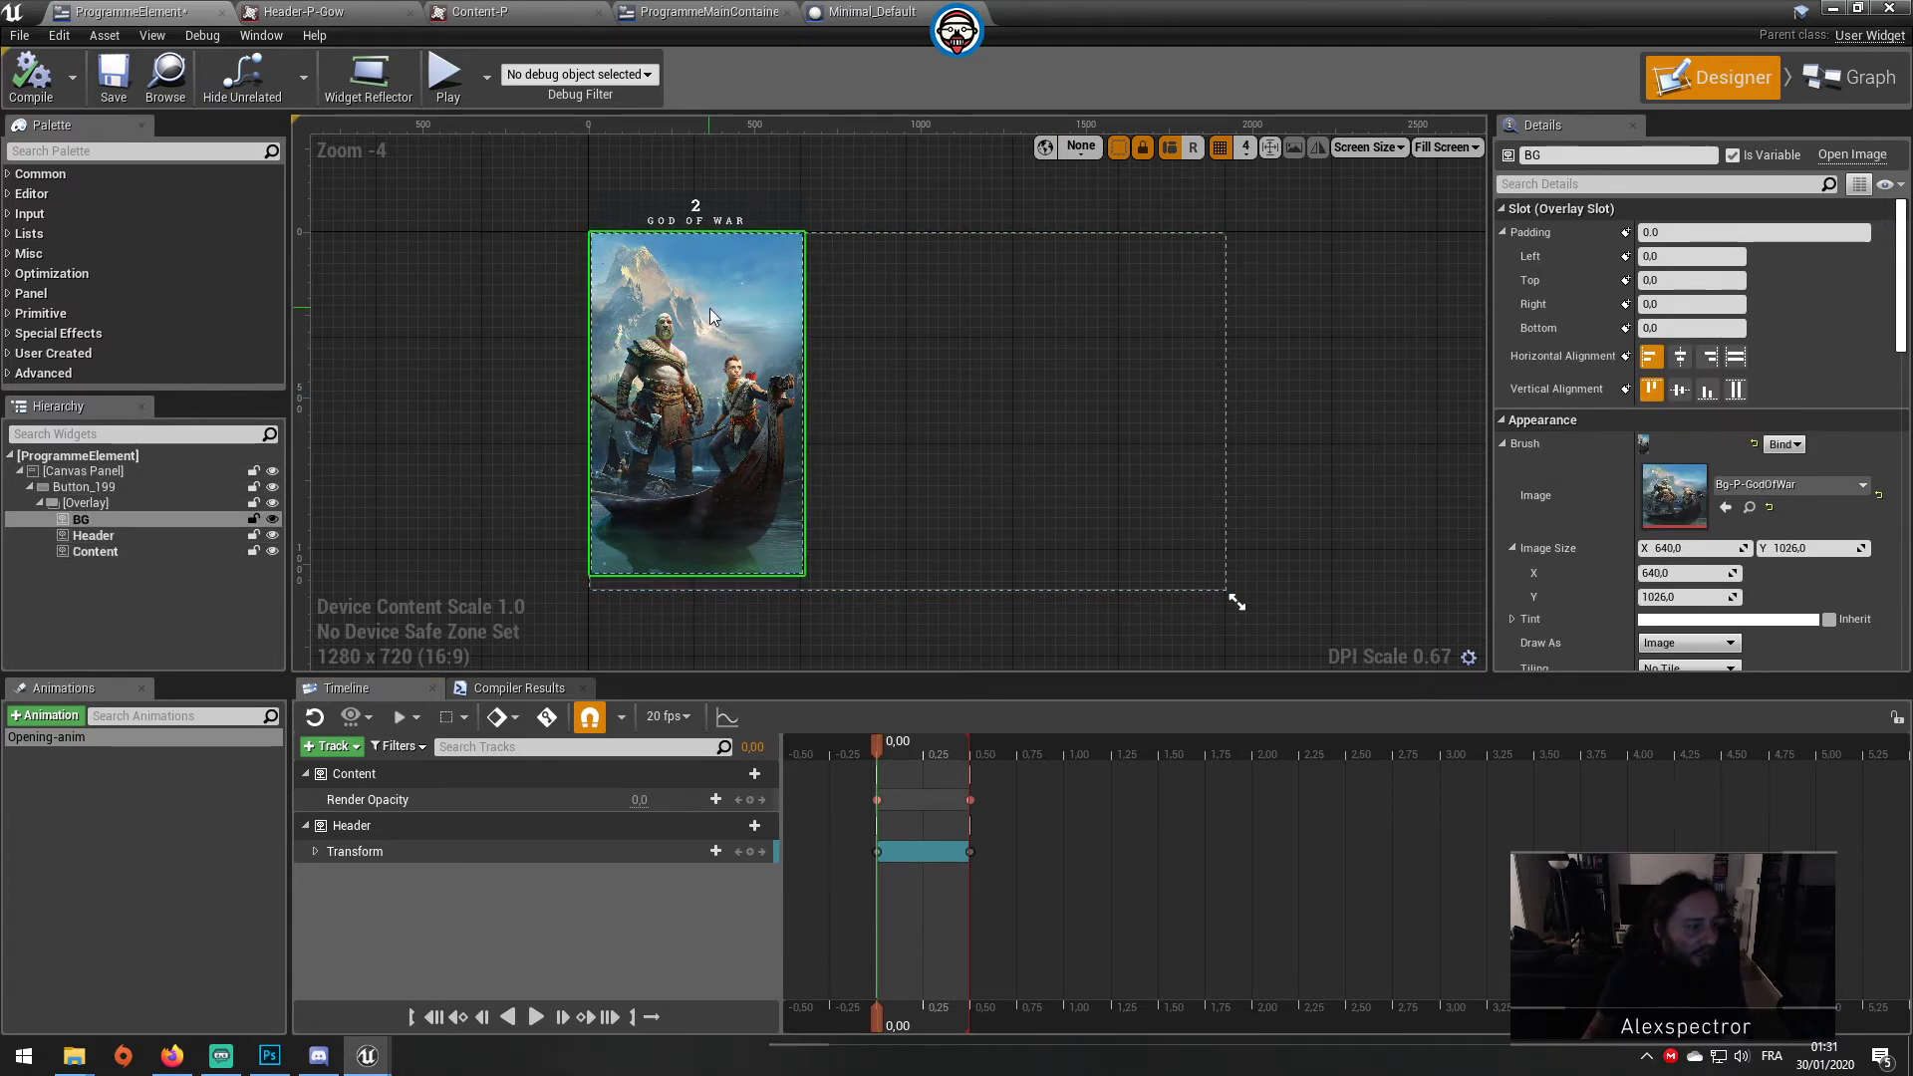
click(51, 714)
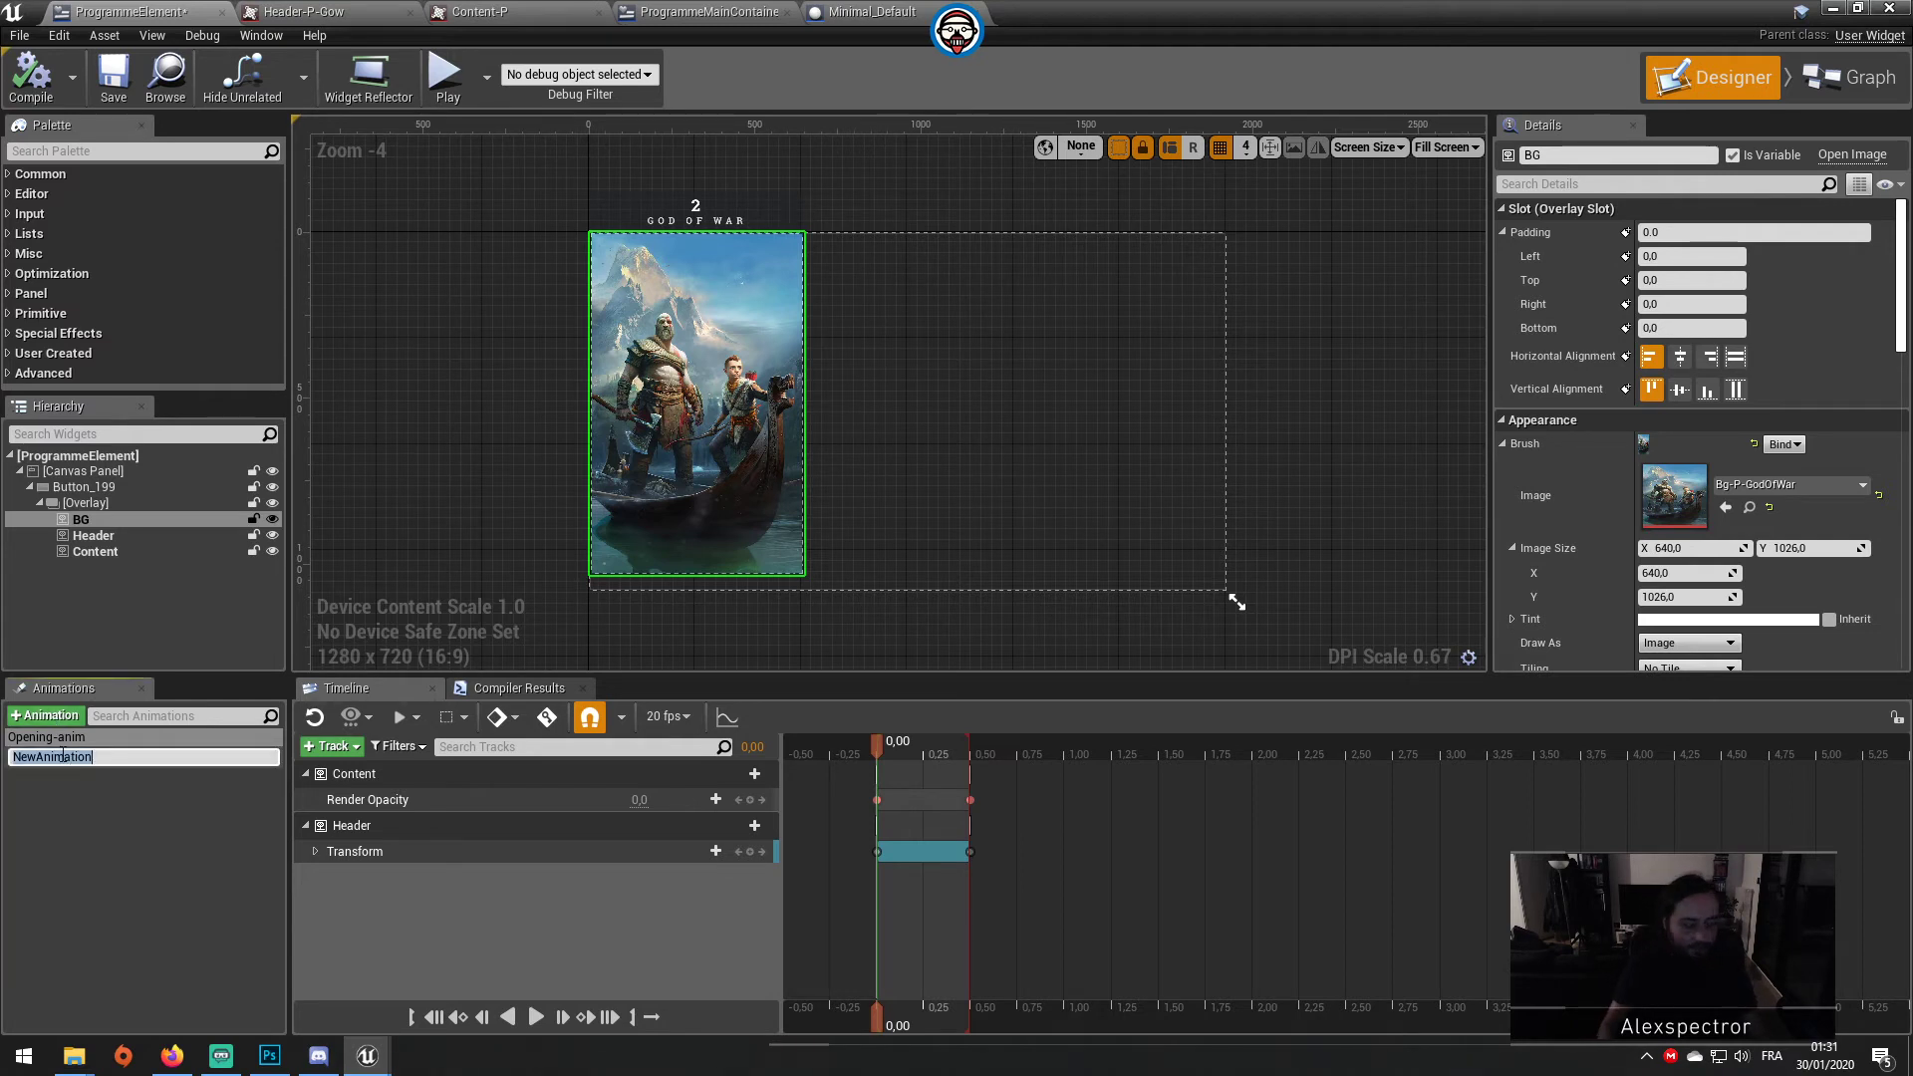
text(Selected-anim)
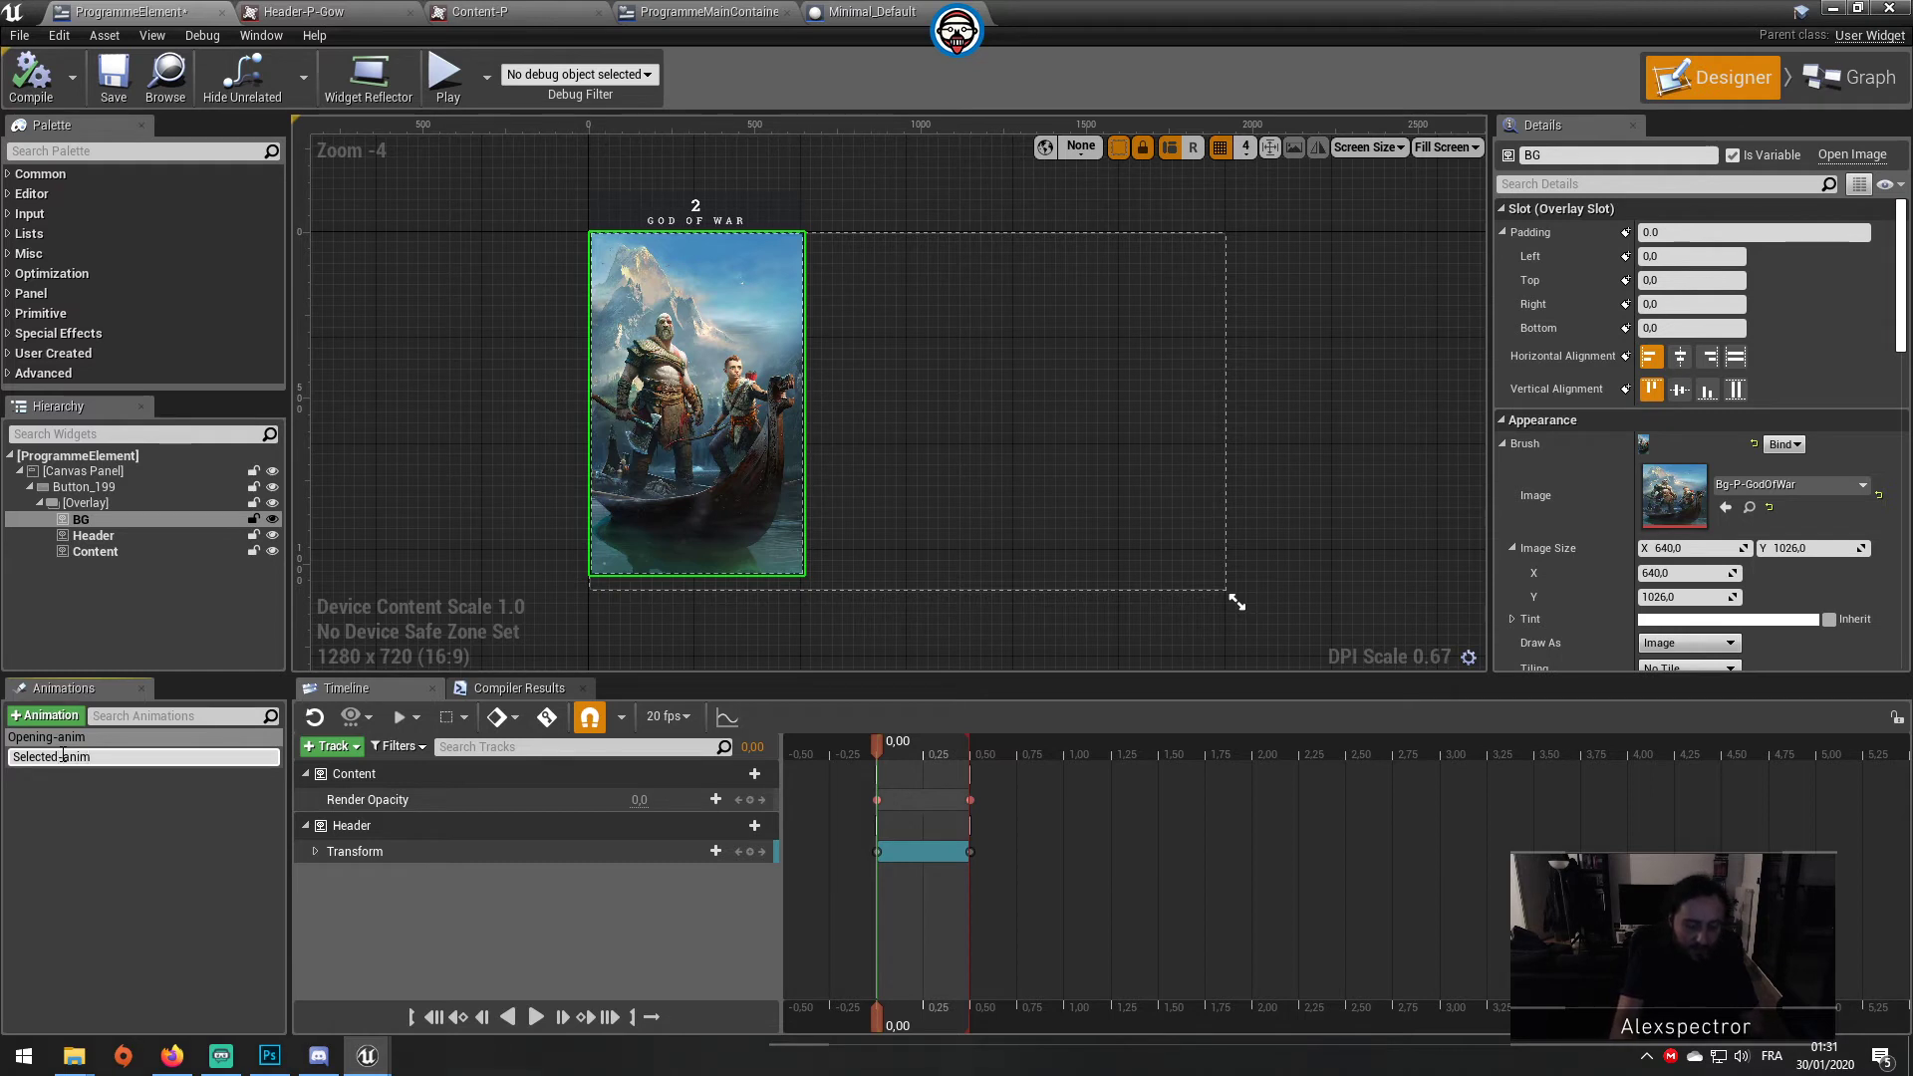
key(Return)
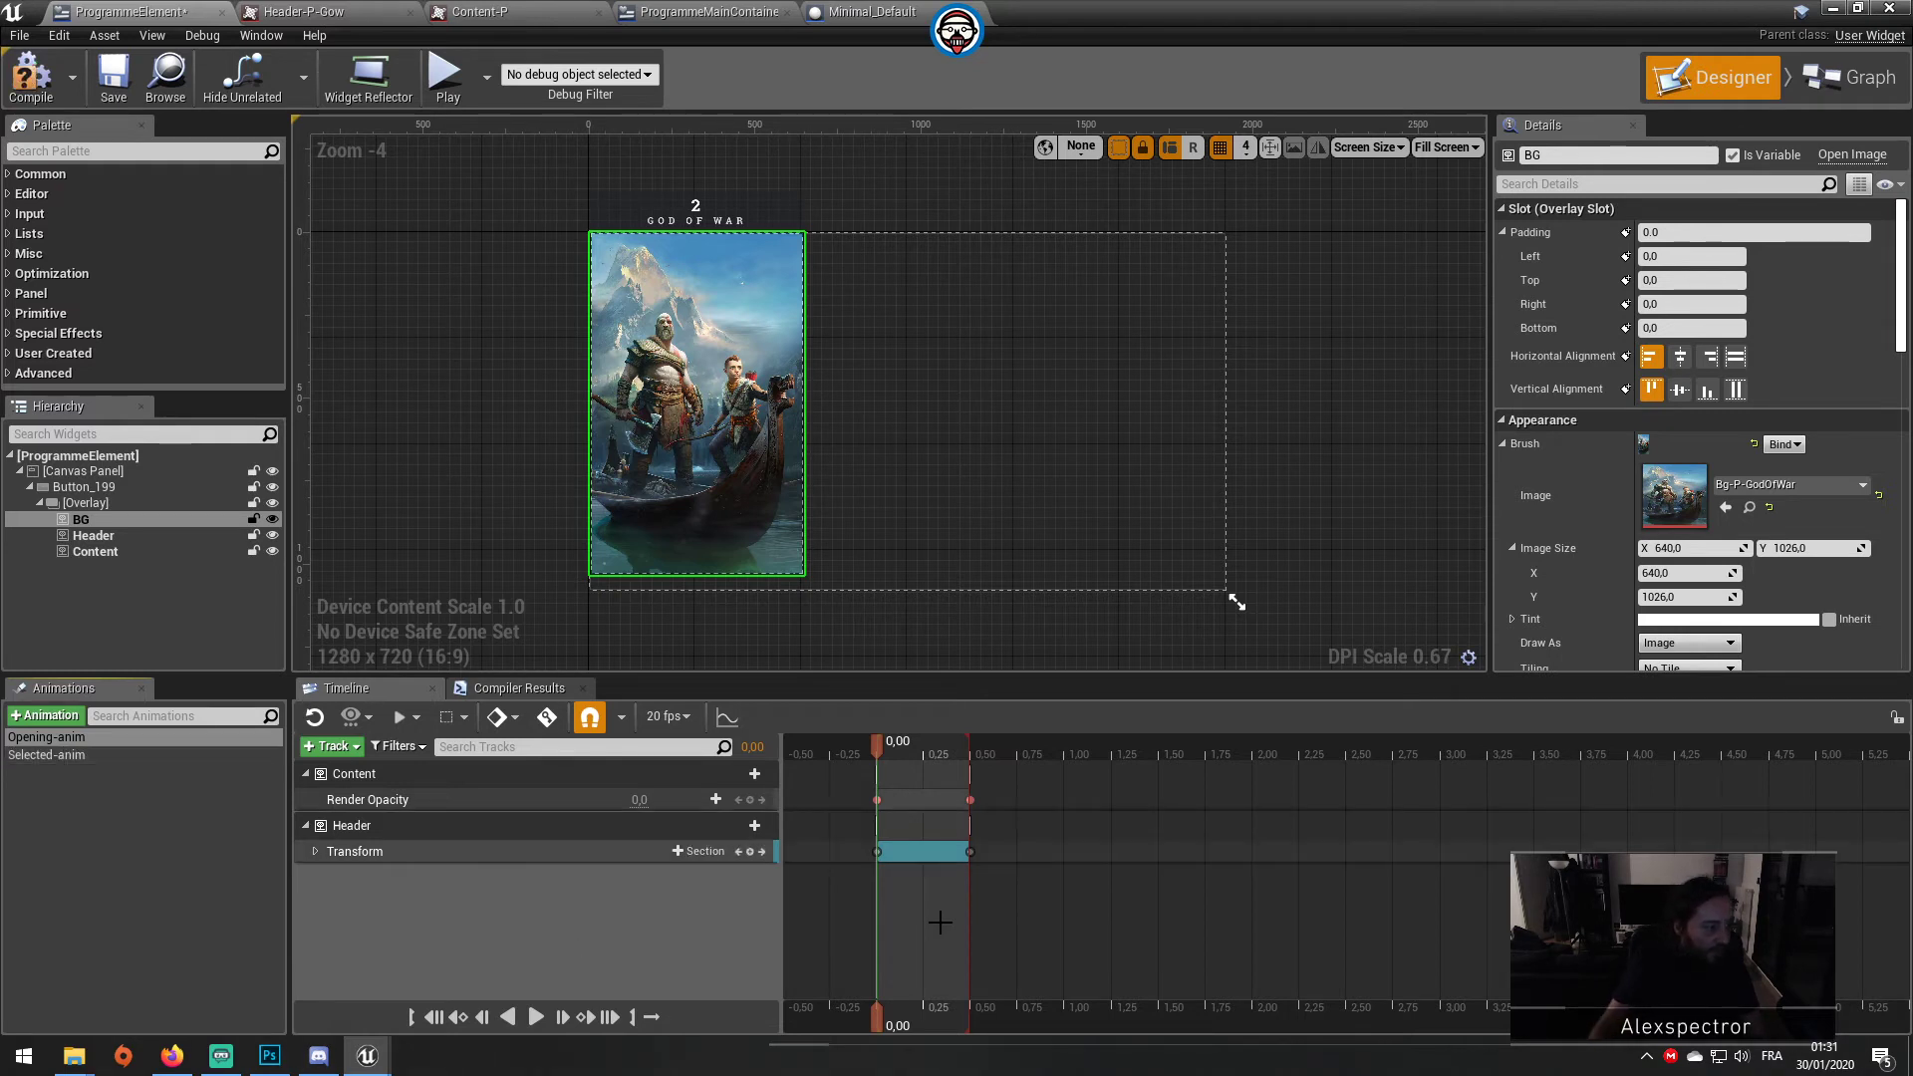
click(188, 761)
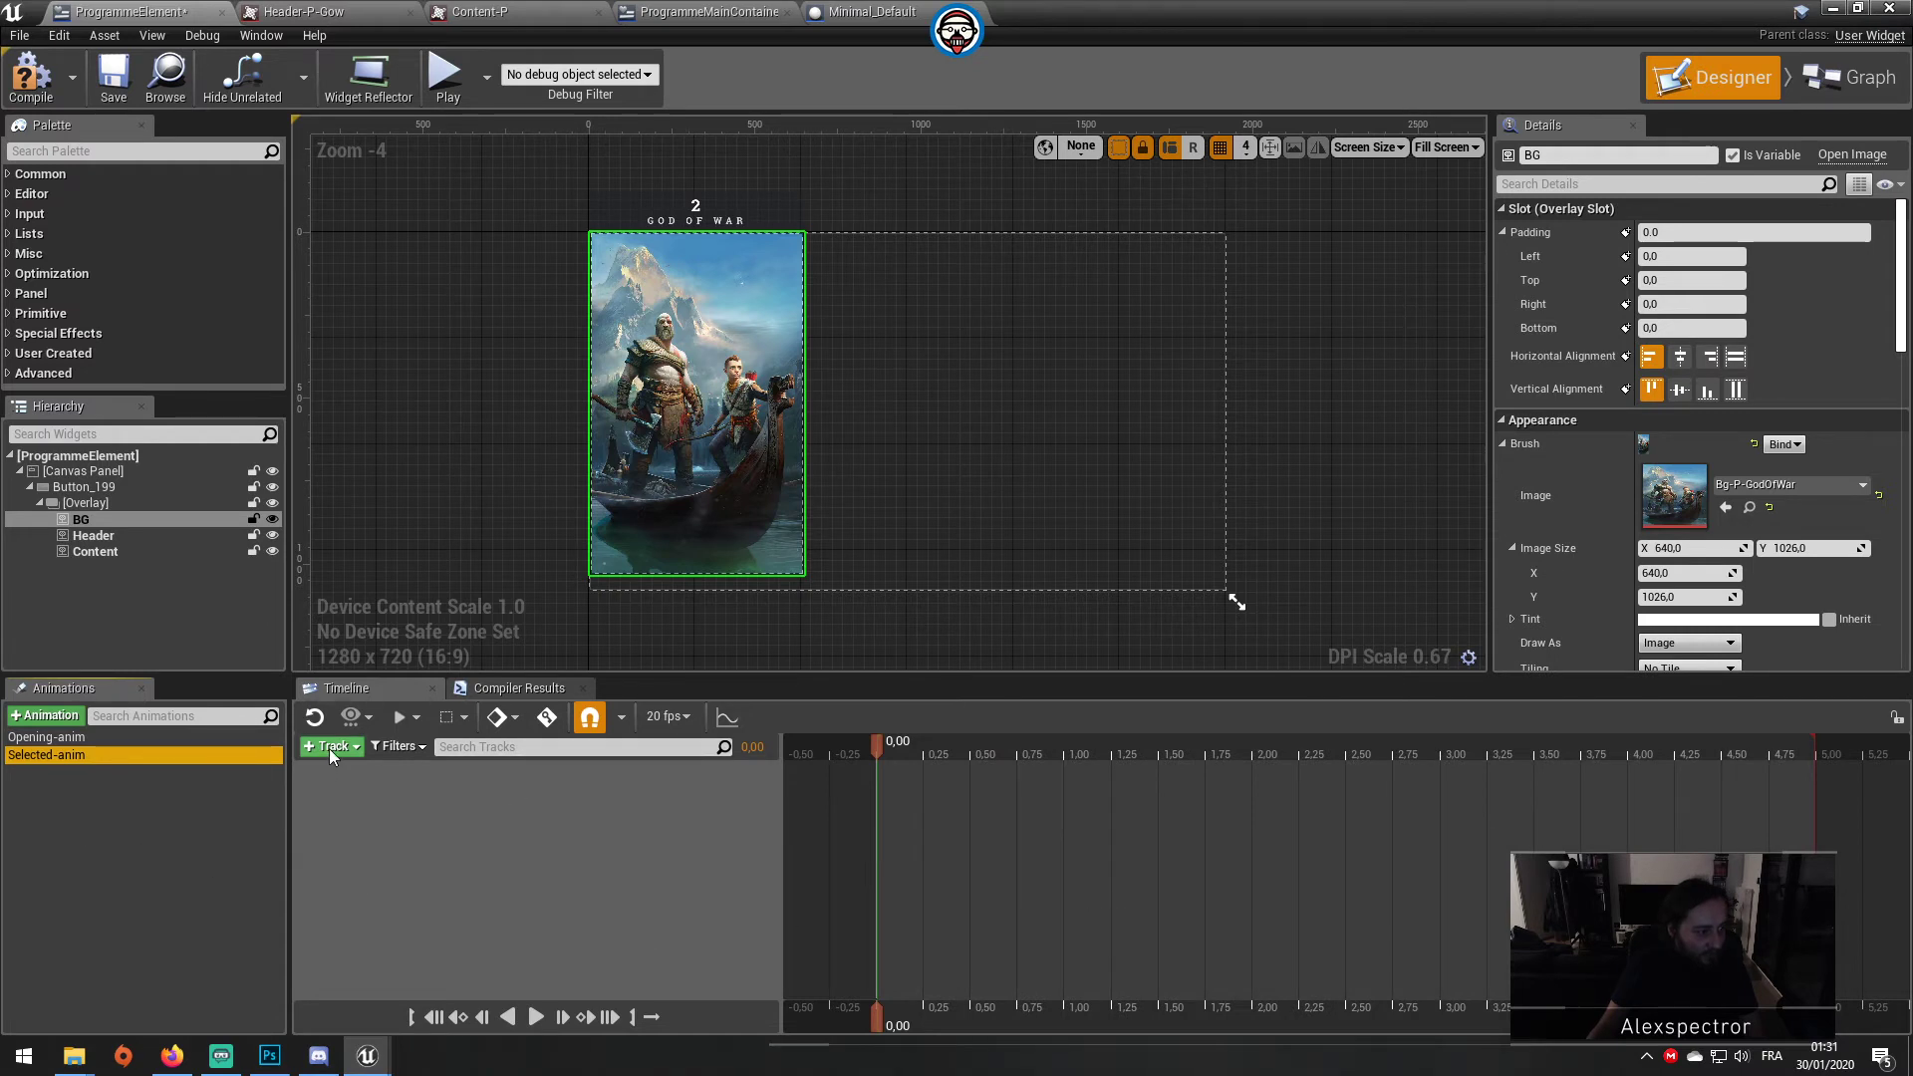
Step: Key BG's Transform scale at 0.00 and at 0.25 with scale 1,2
click(105, 523)
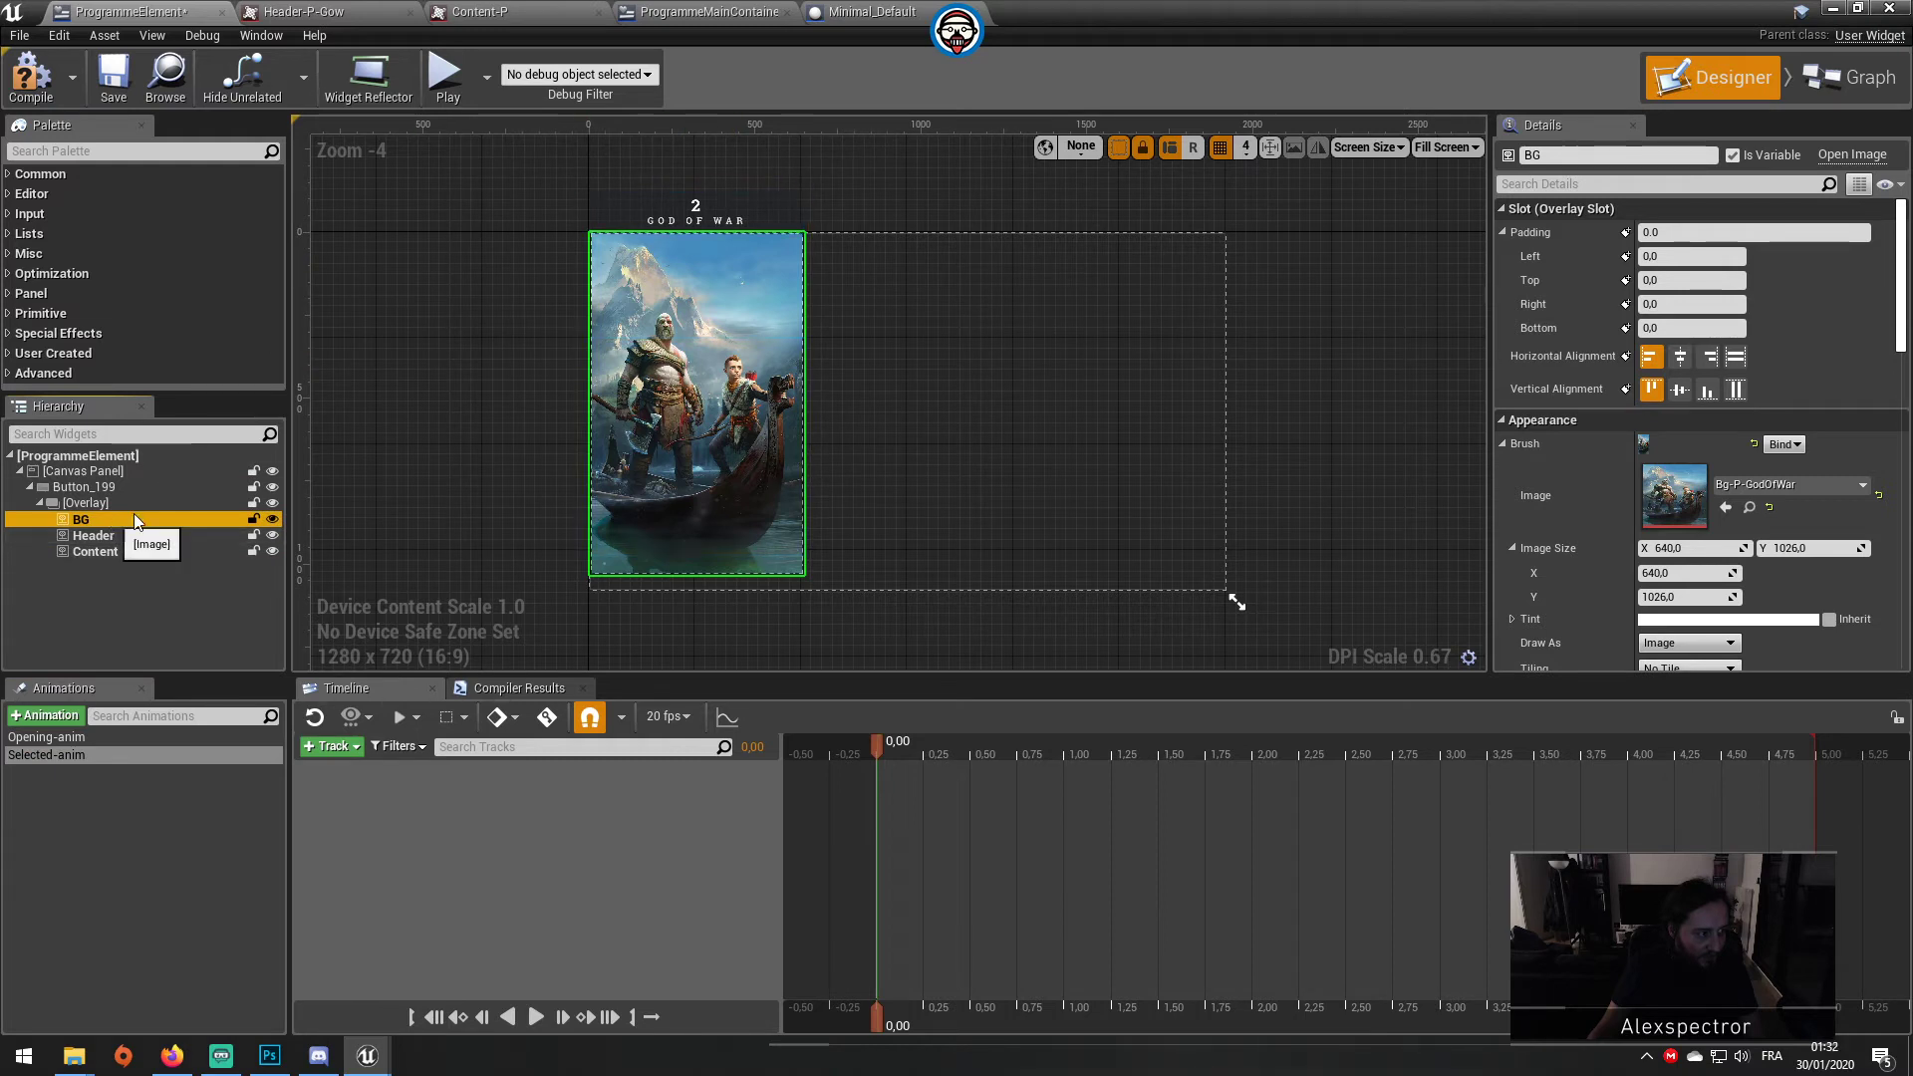
scroll(1833, 573, down, 5)
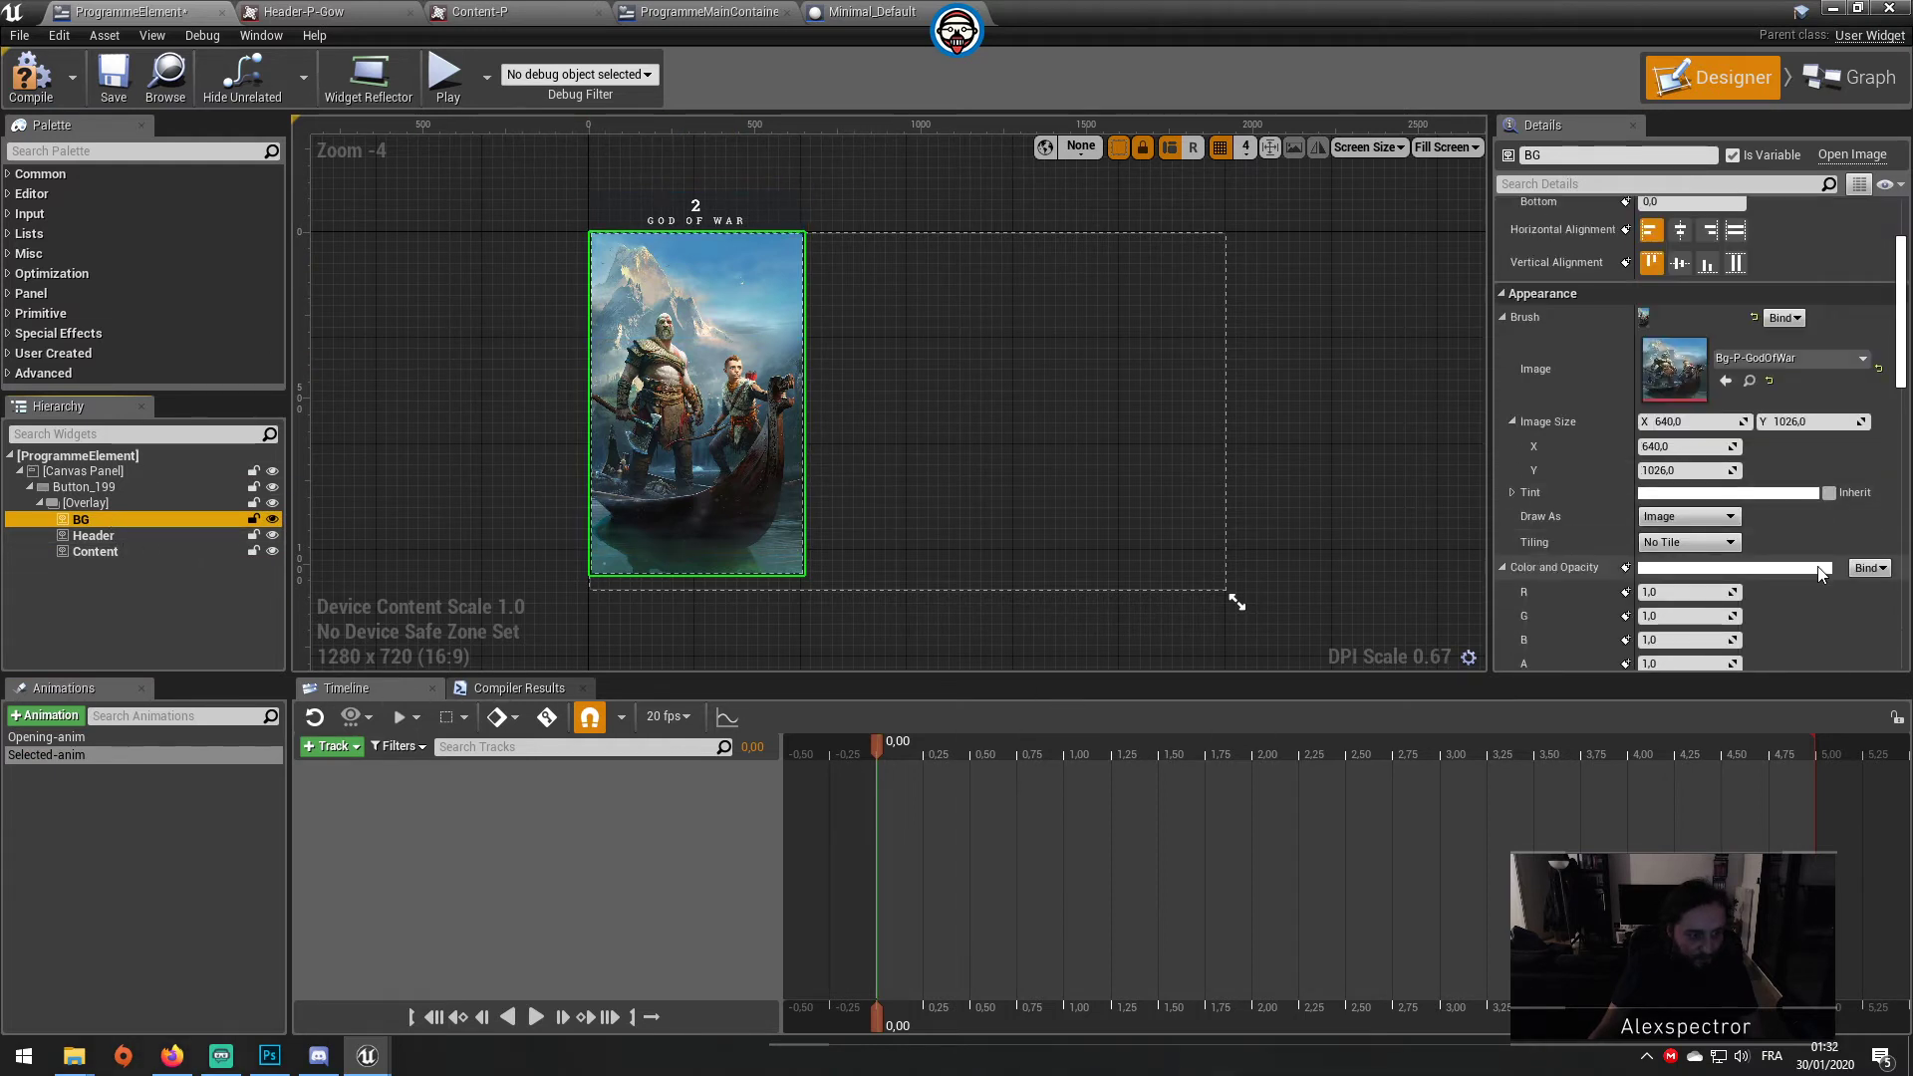
scroll(1744, 592, down, 5)
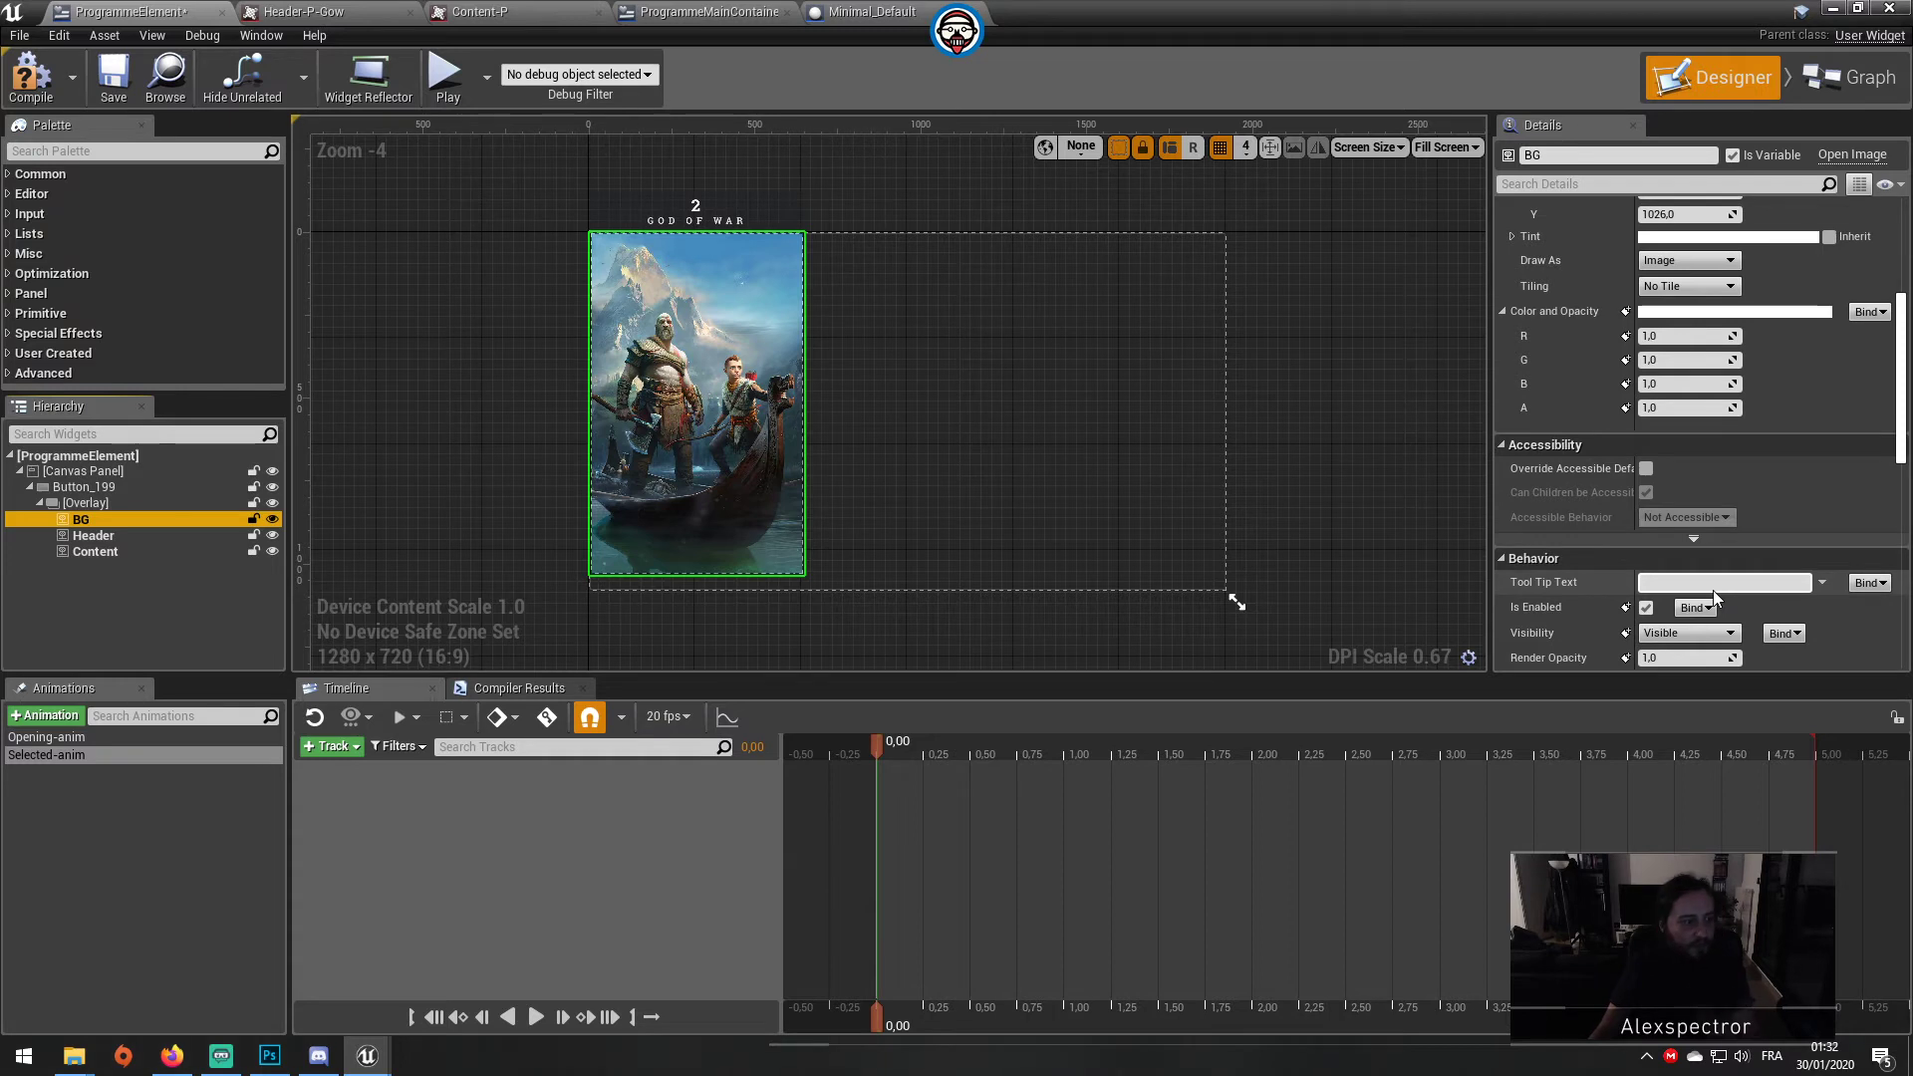
scroll(1713, 592, down, 3)
scroll(1713, 593, down, 2)
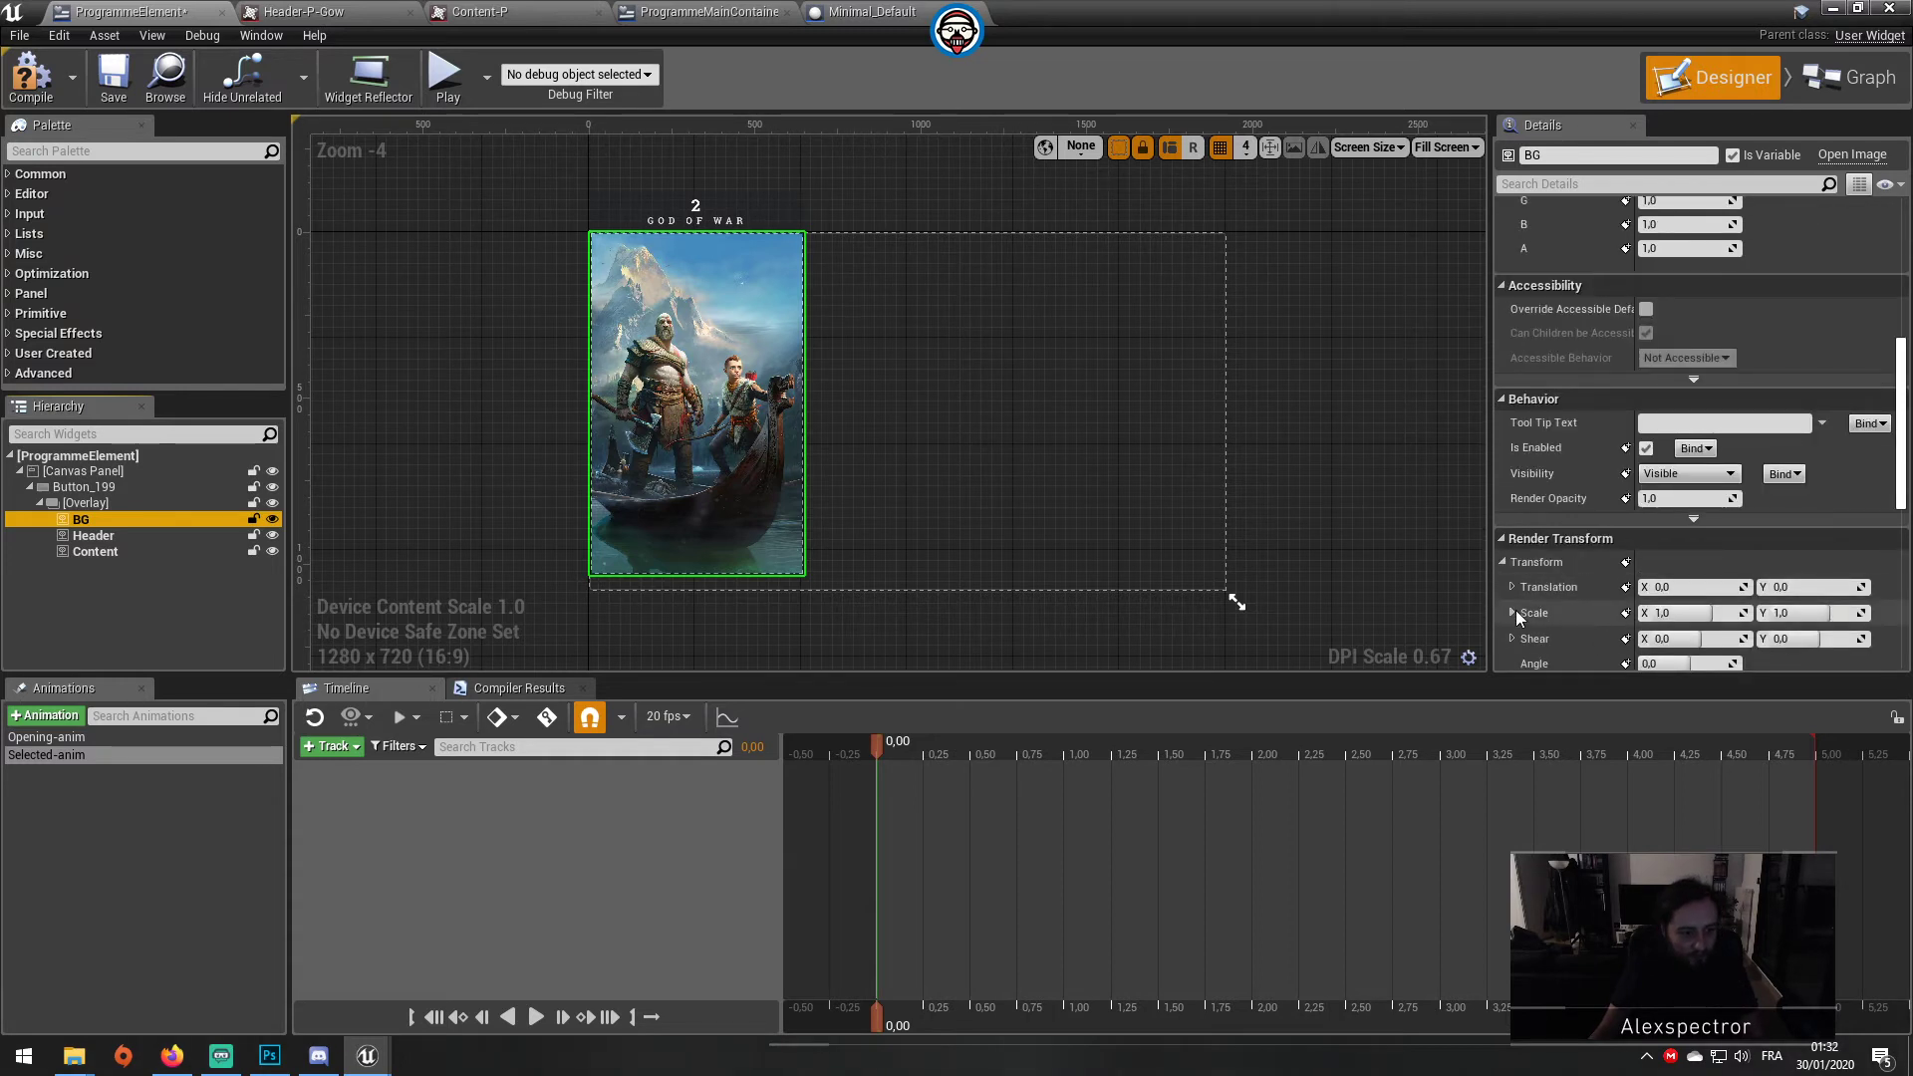
click(1625, 613)
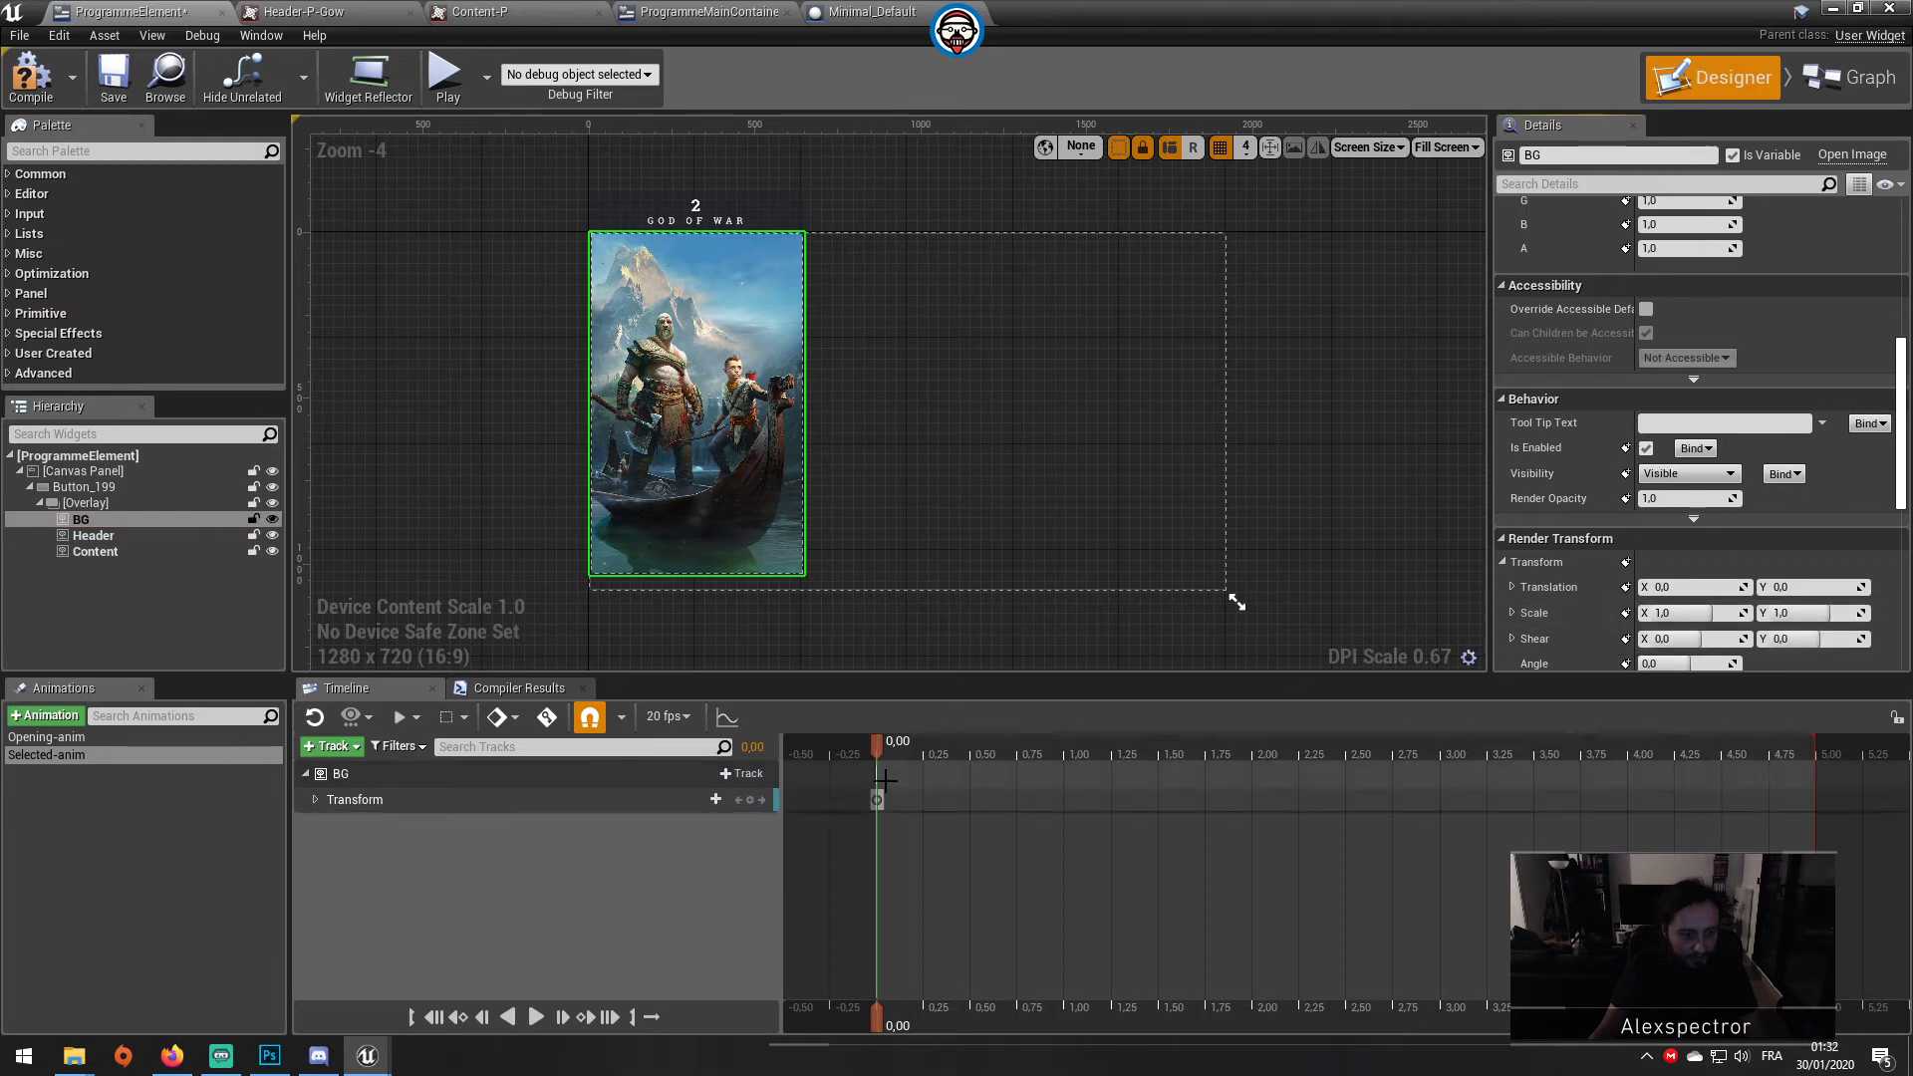
mouse_move(875, 749)
mouse_down()
mouse_move(941, 744)
mouse_move(929, 755)
mouse_up()
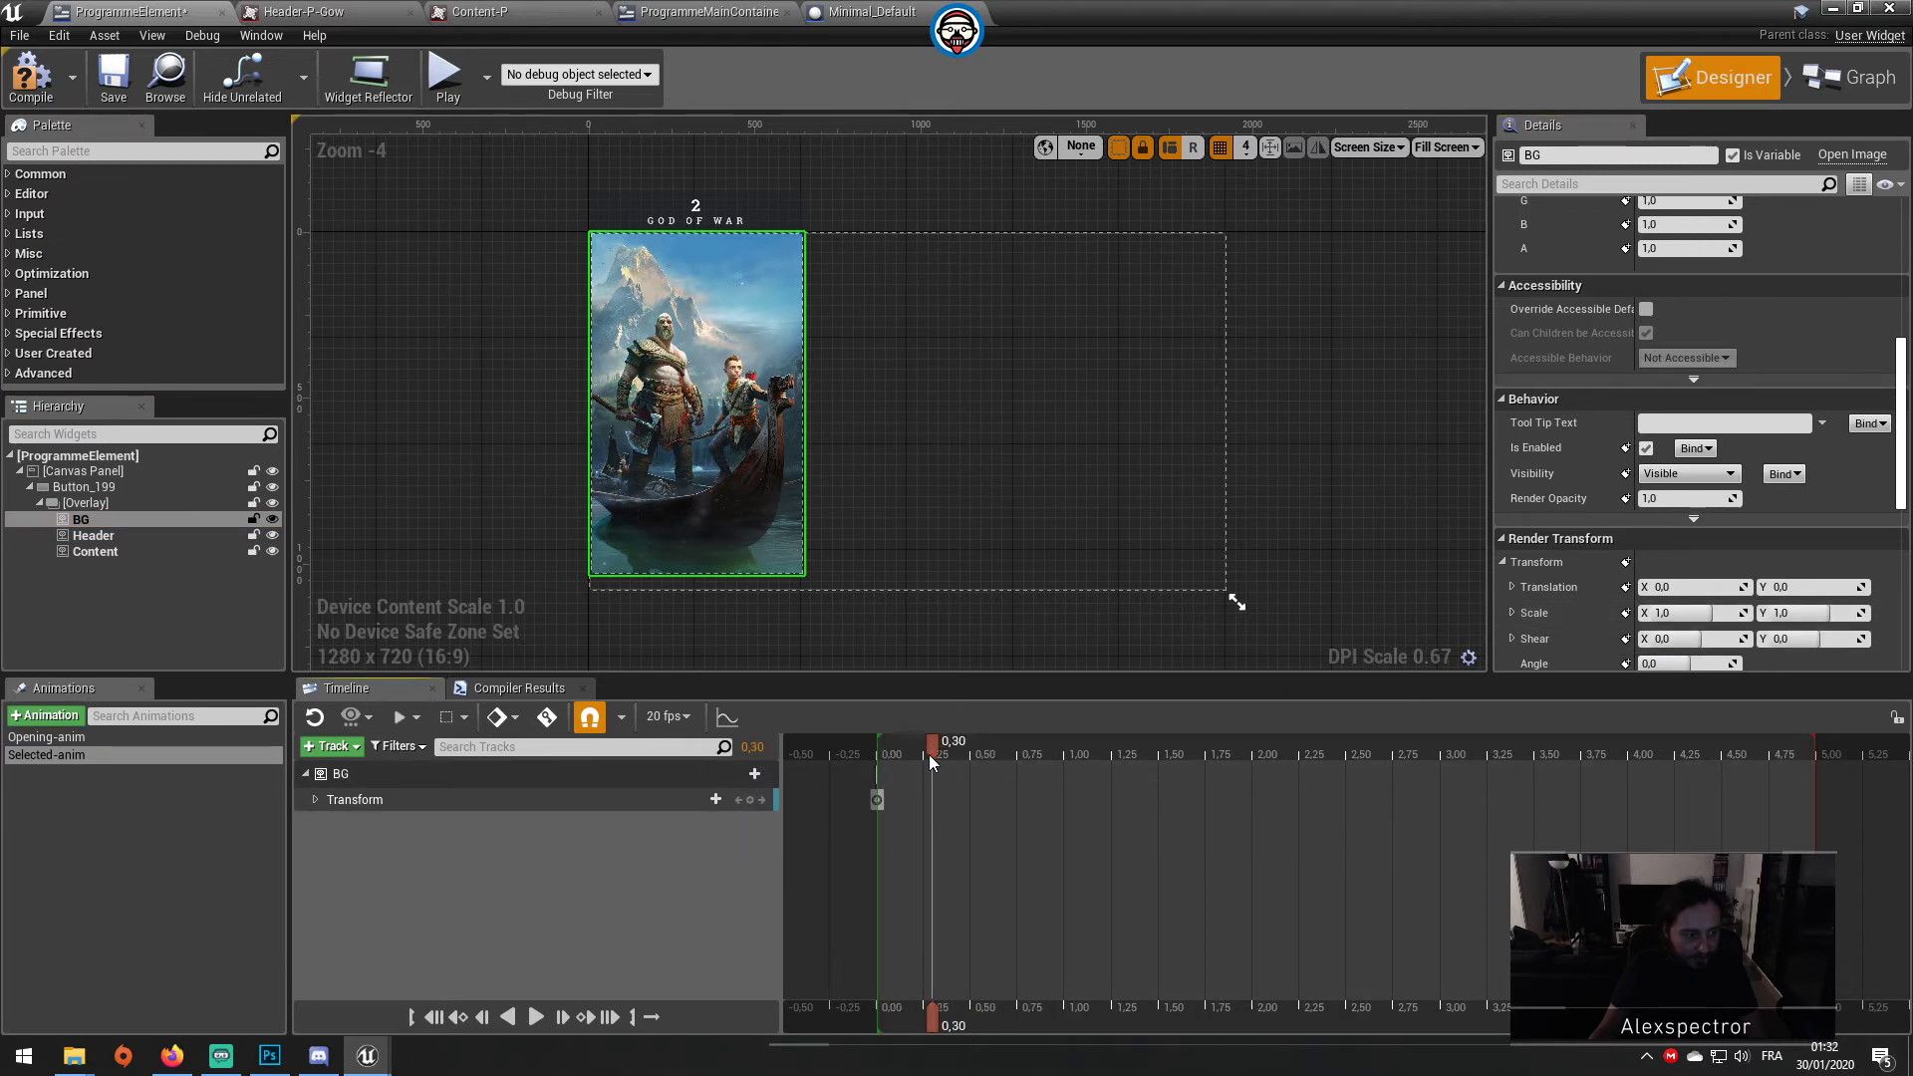
click(1625, 613)
click(1664, 613)
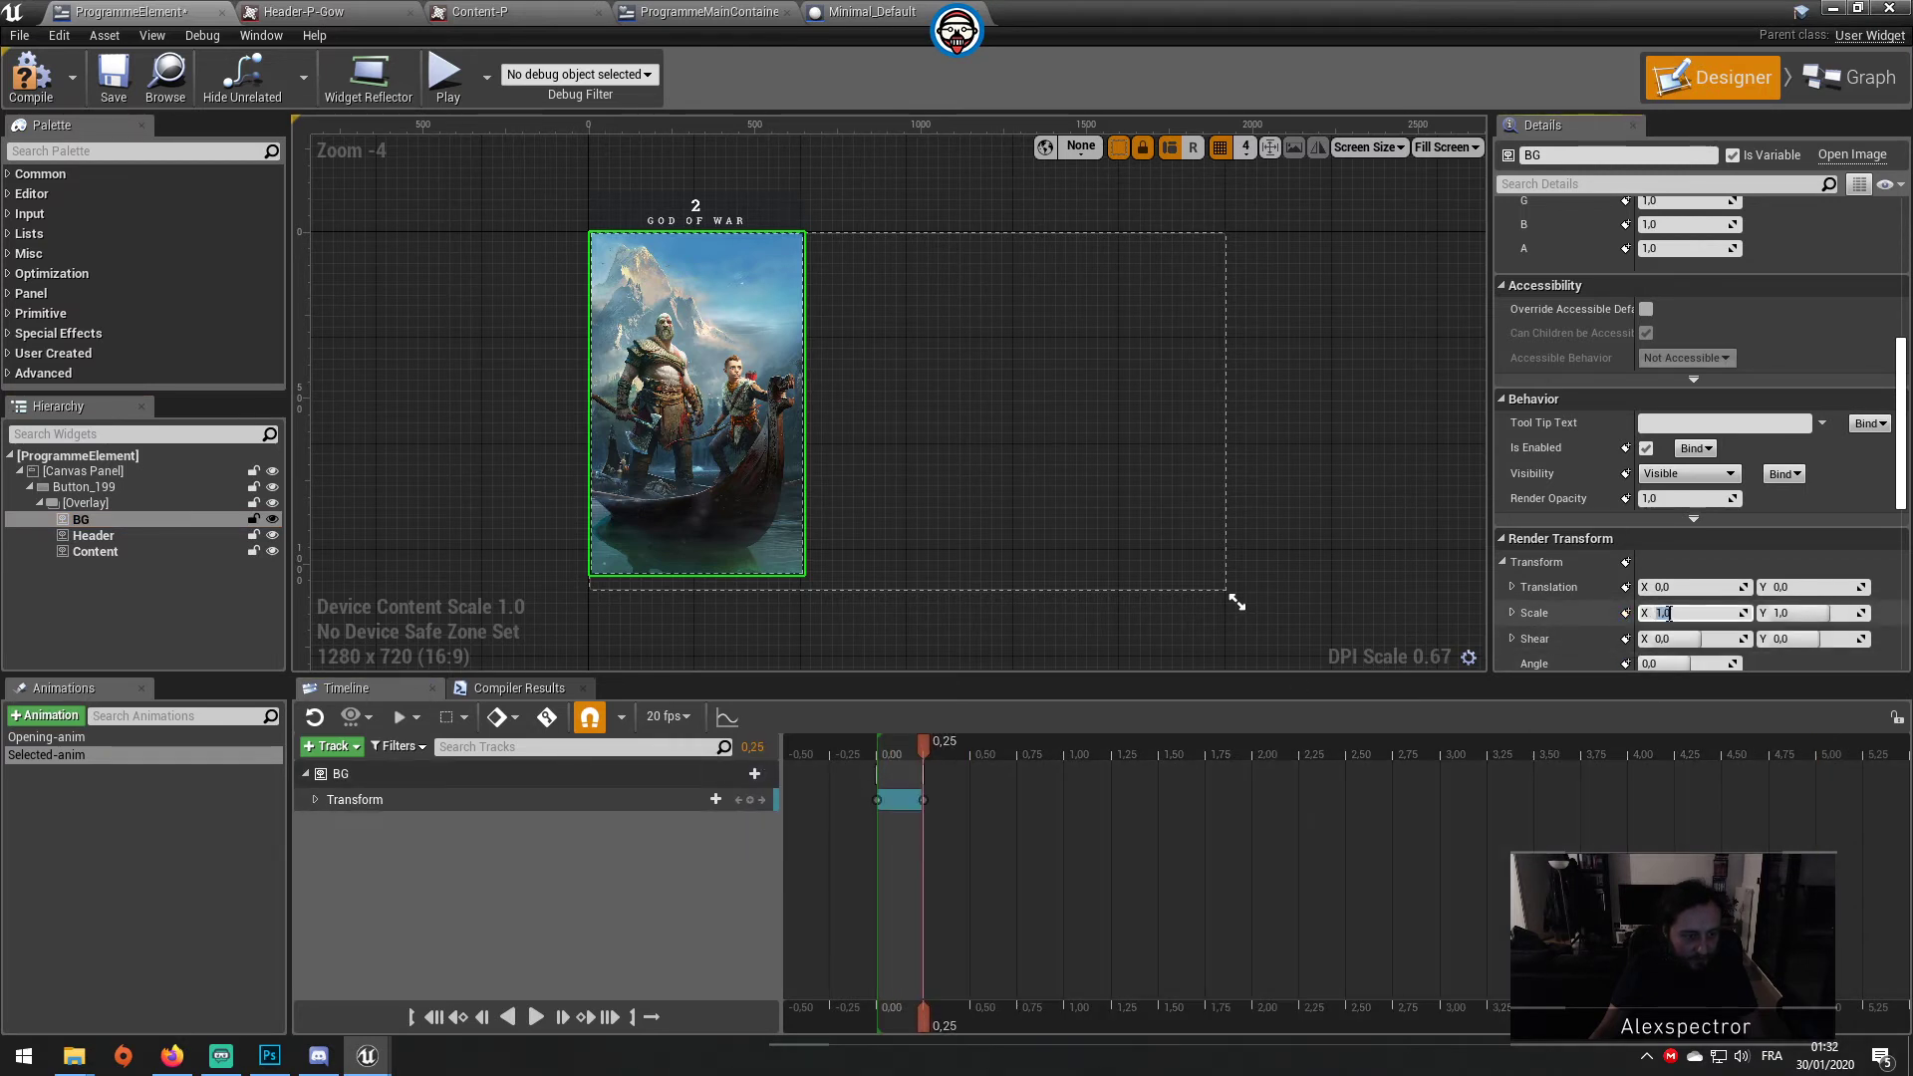
text(1,2)
click(1789, 615)
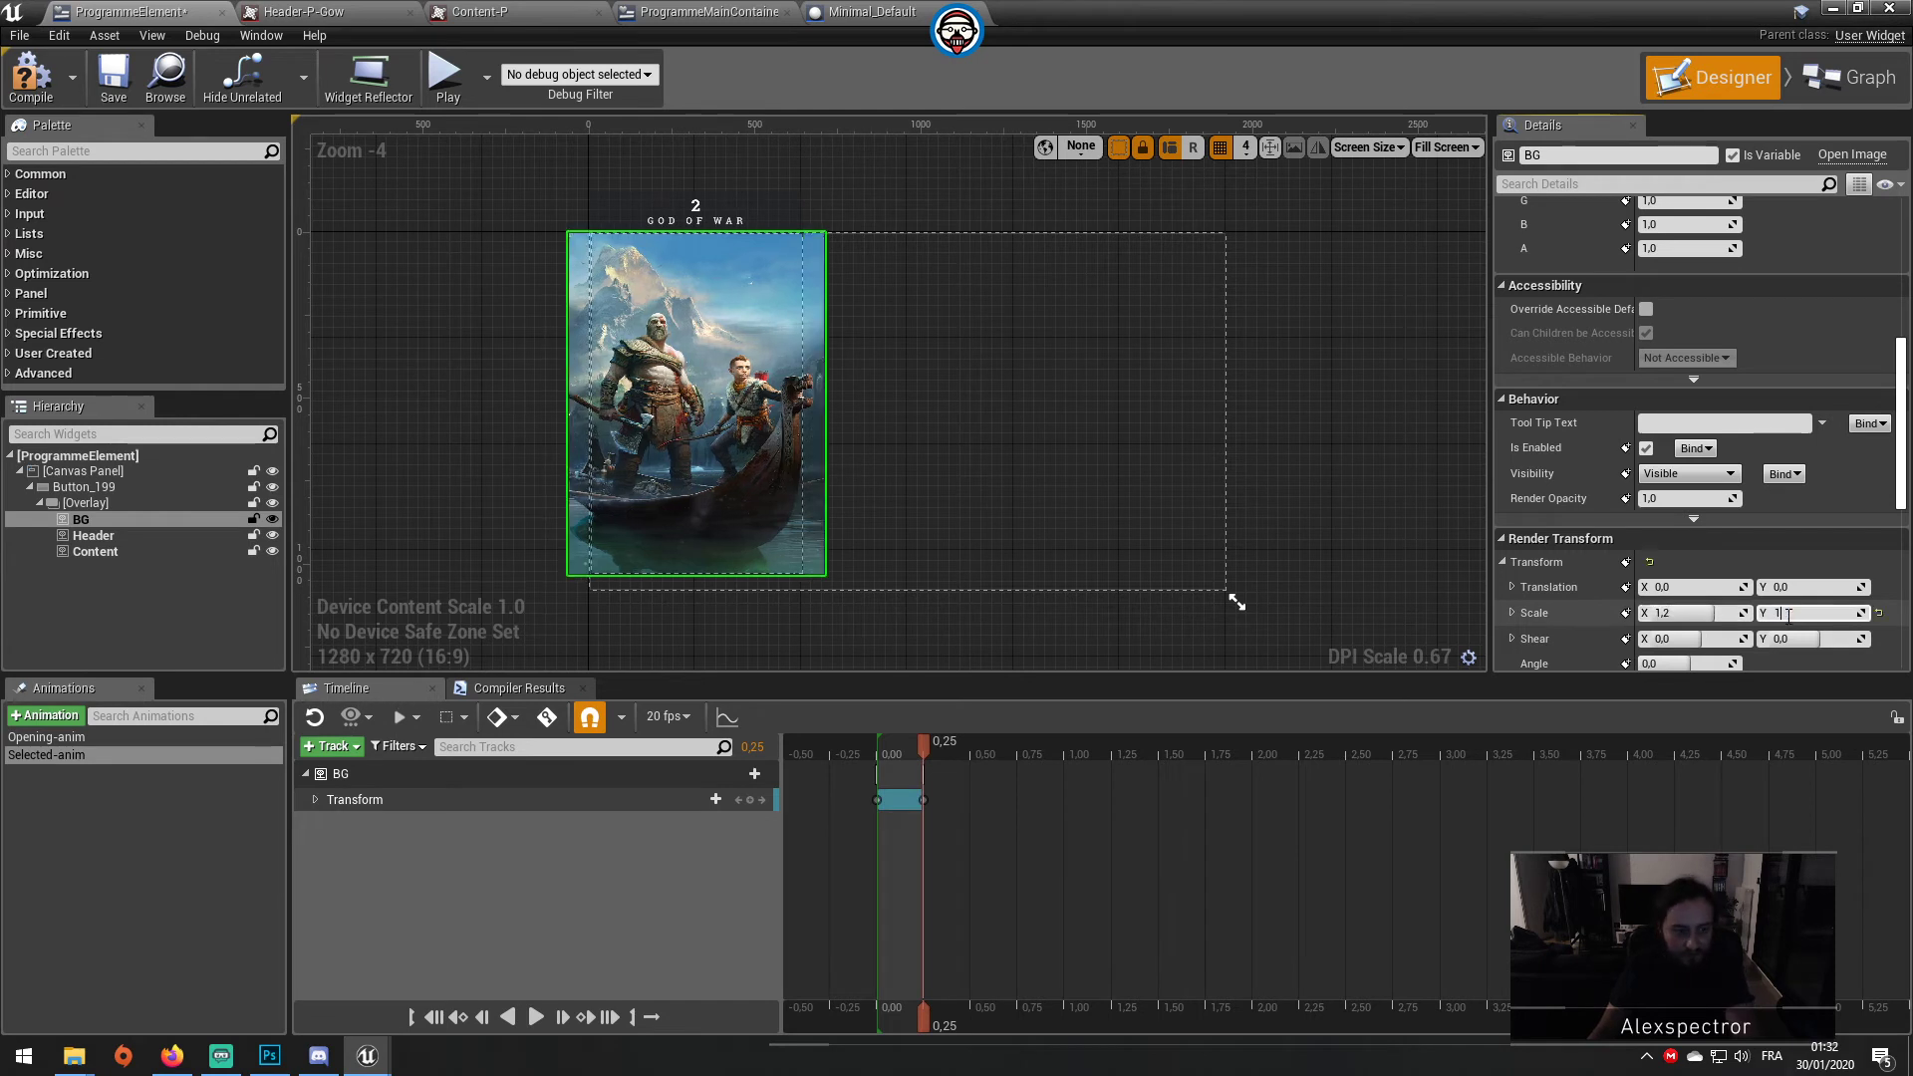
key(Return)
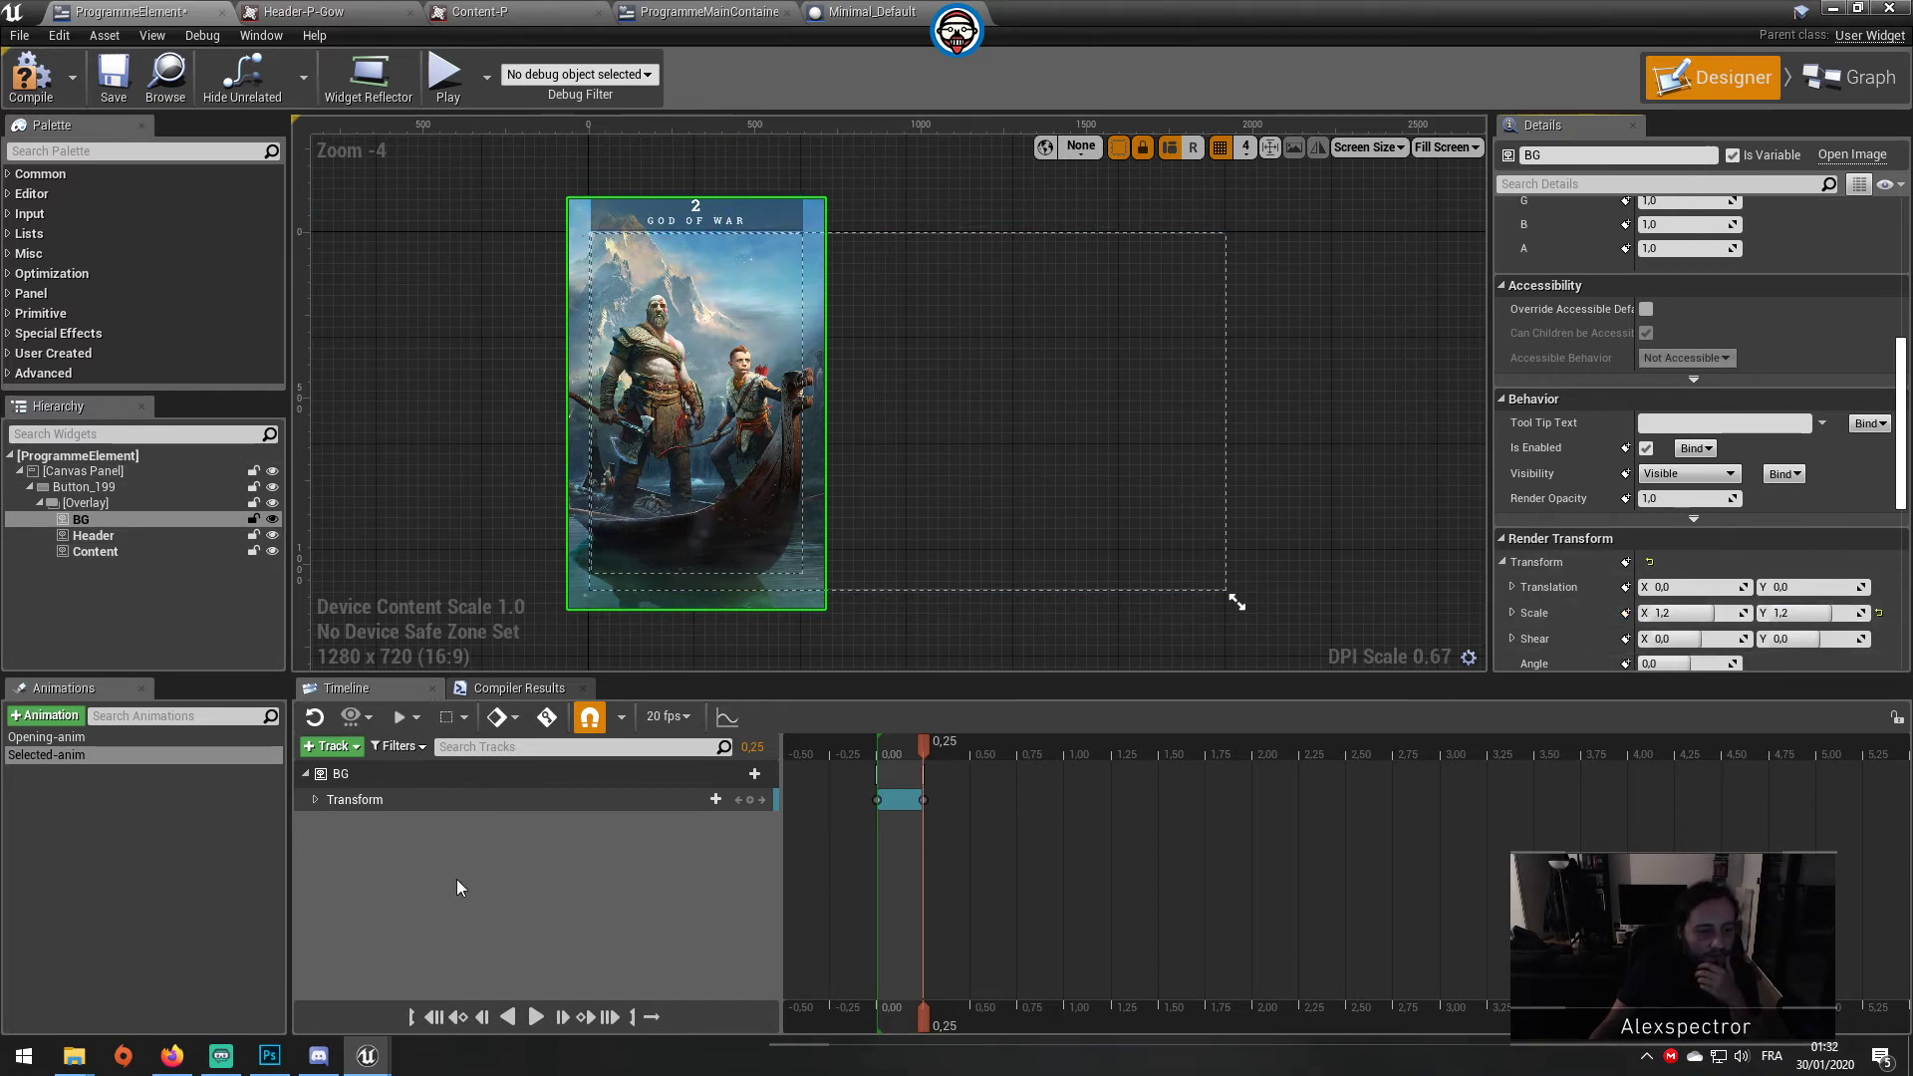
Step: Preview the BG scale-up animation several times
click(534, 1015)
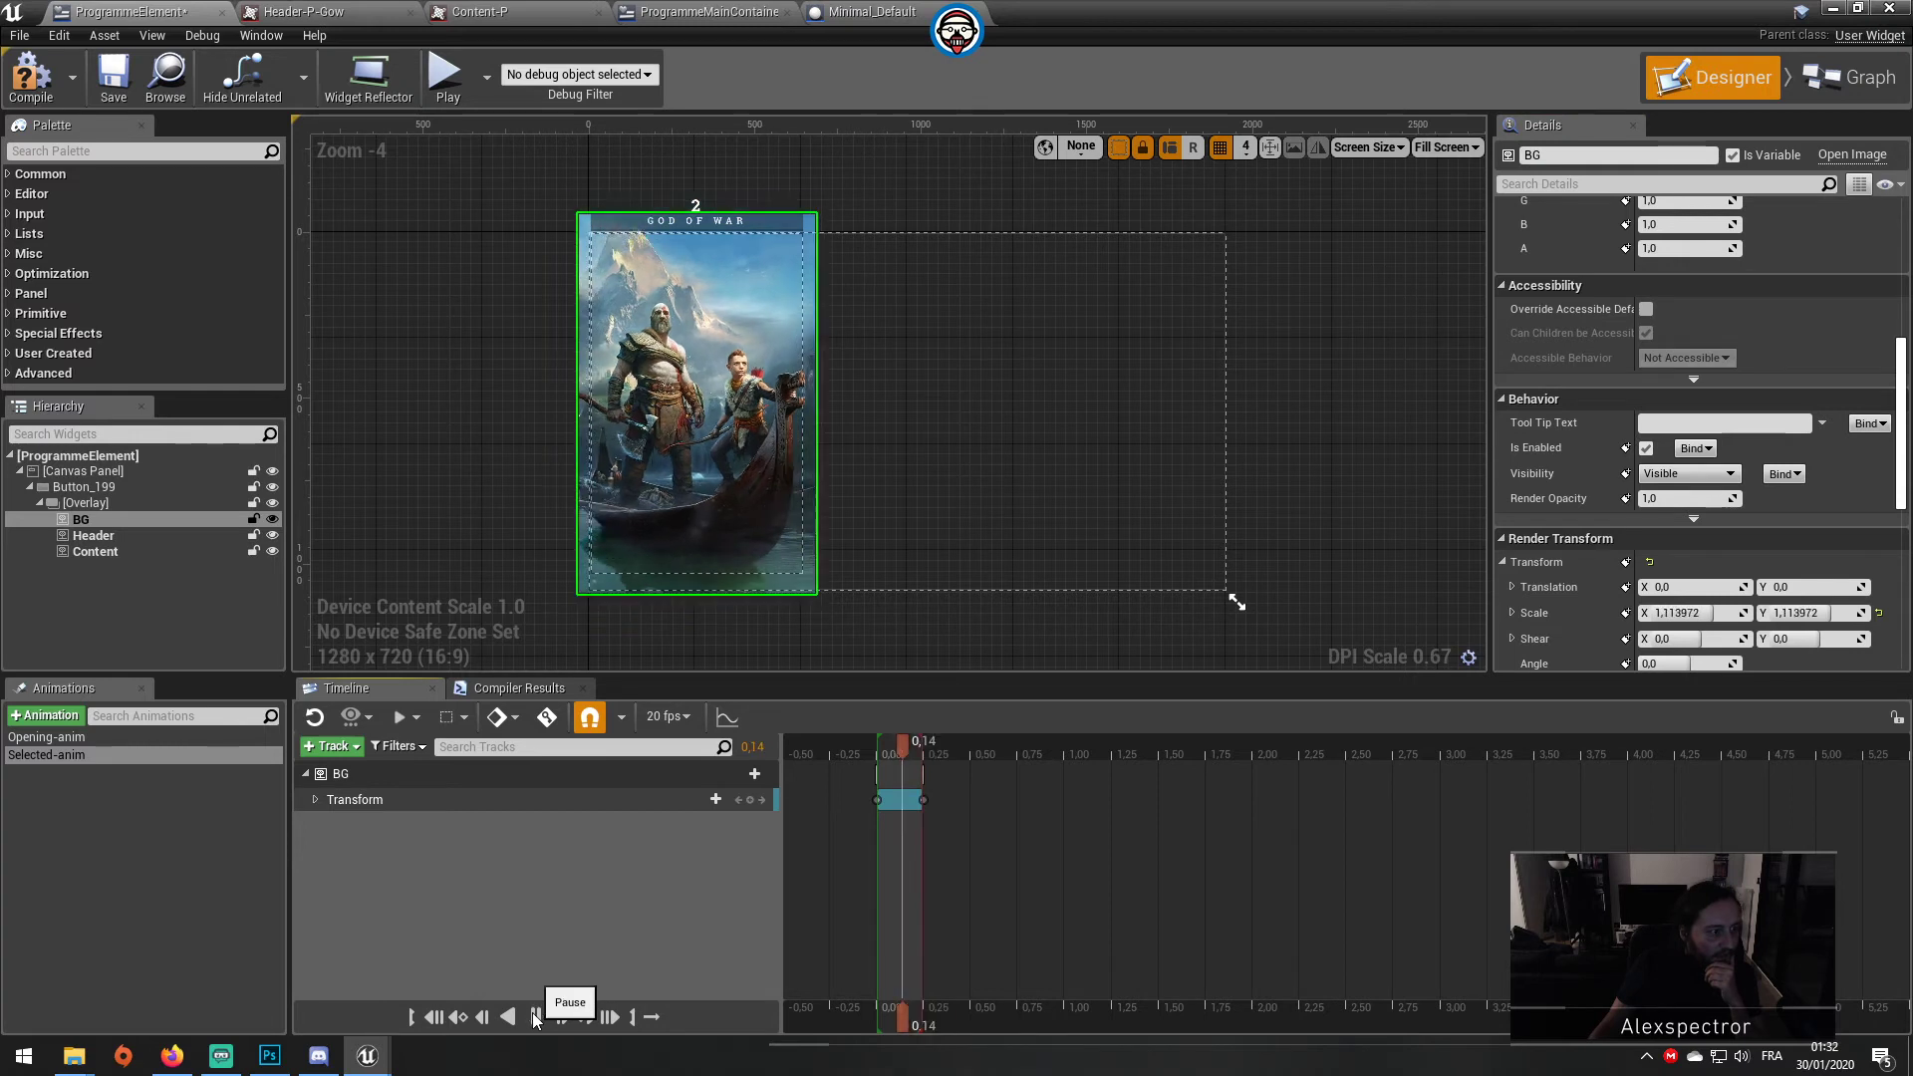
click(534, 1016)
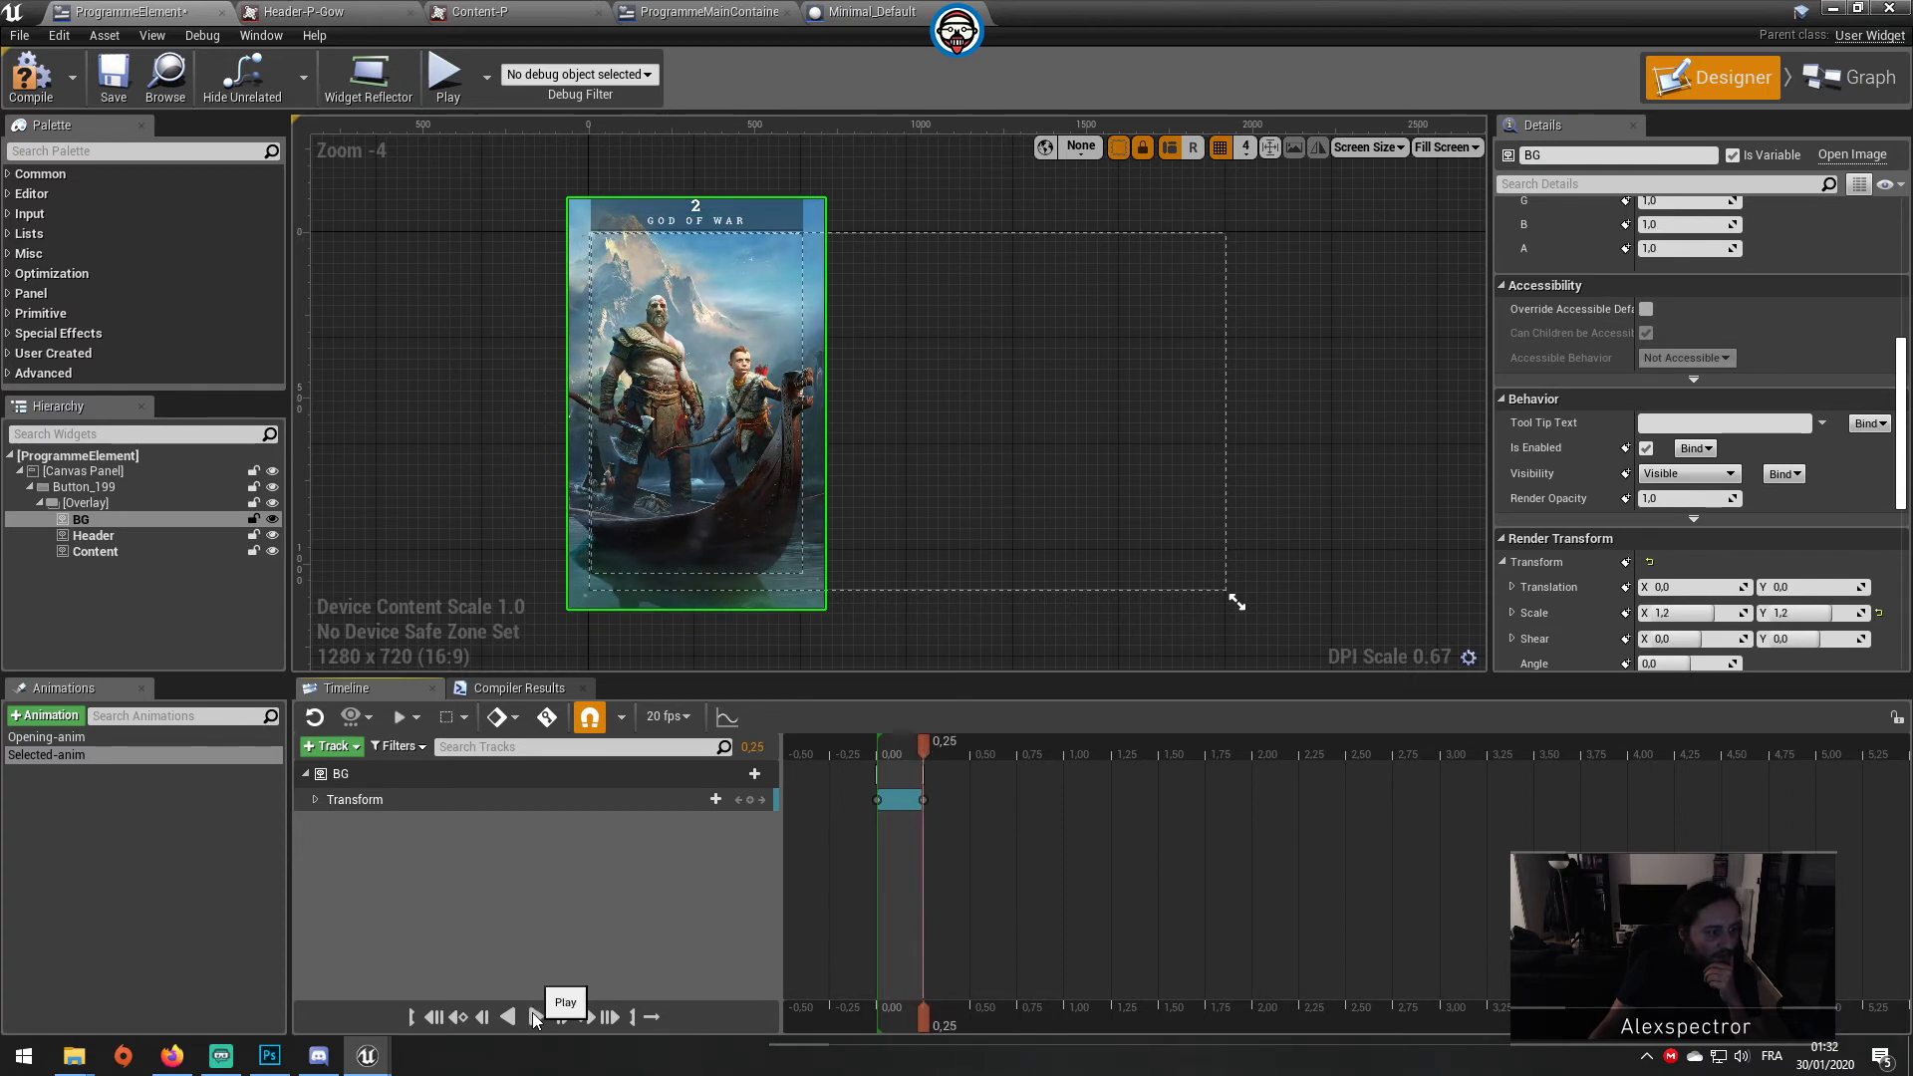
click(534, 1017)
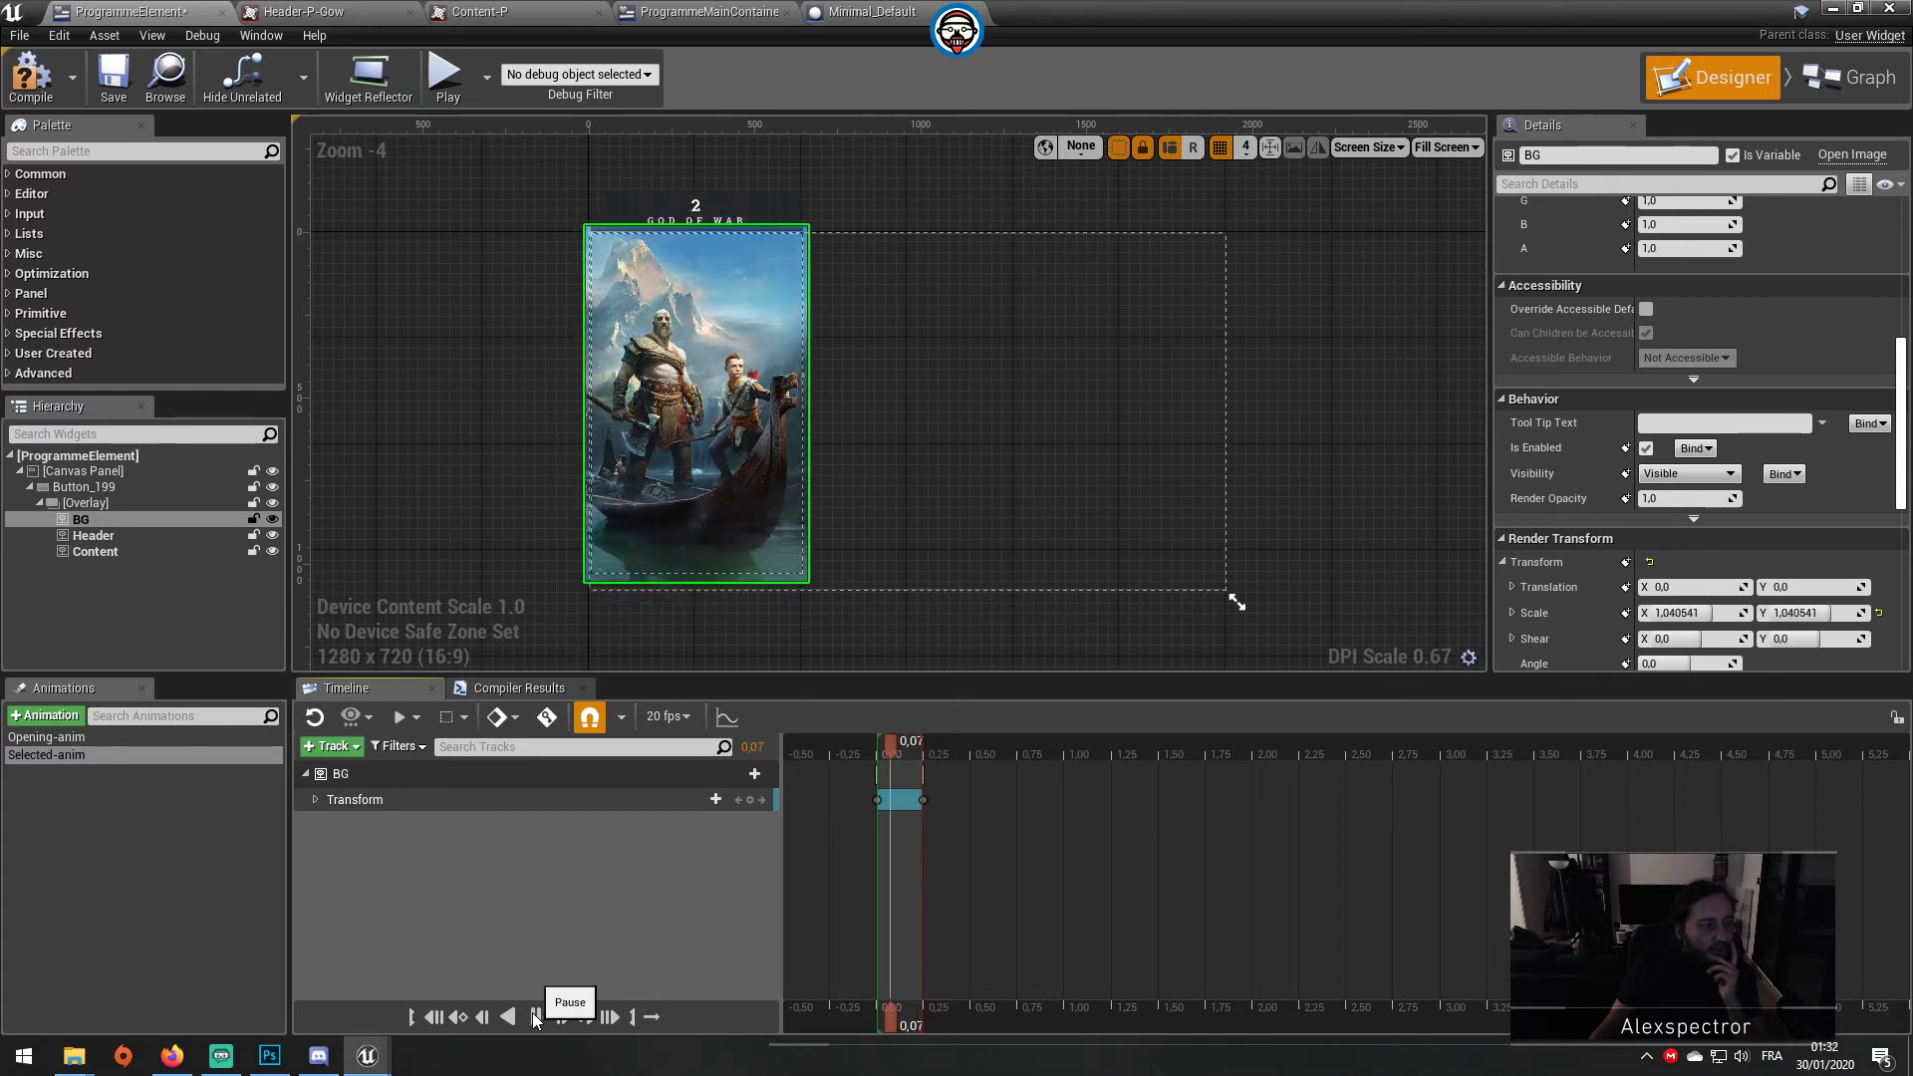
click(535, 1017)
click(535, 1016)
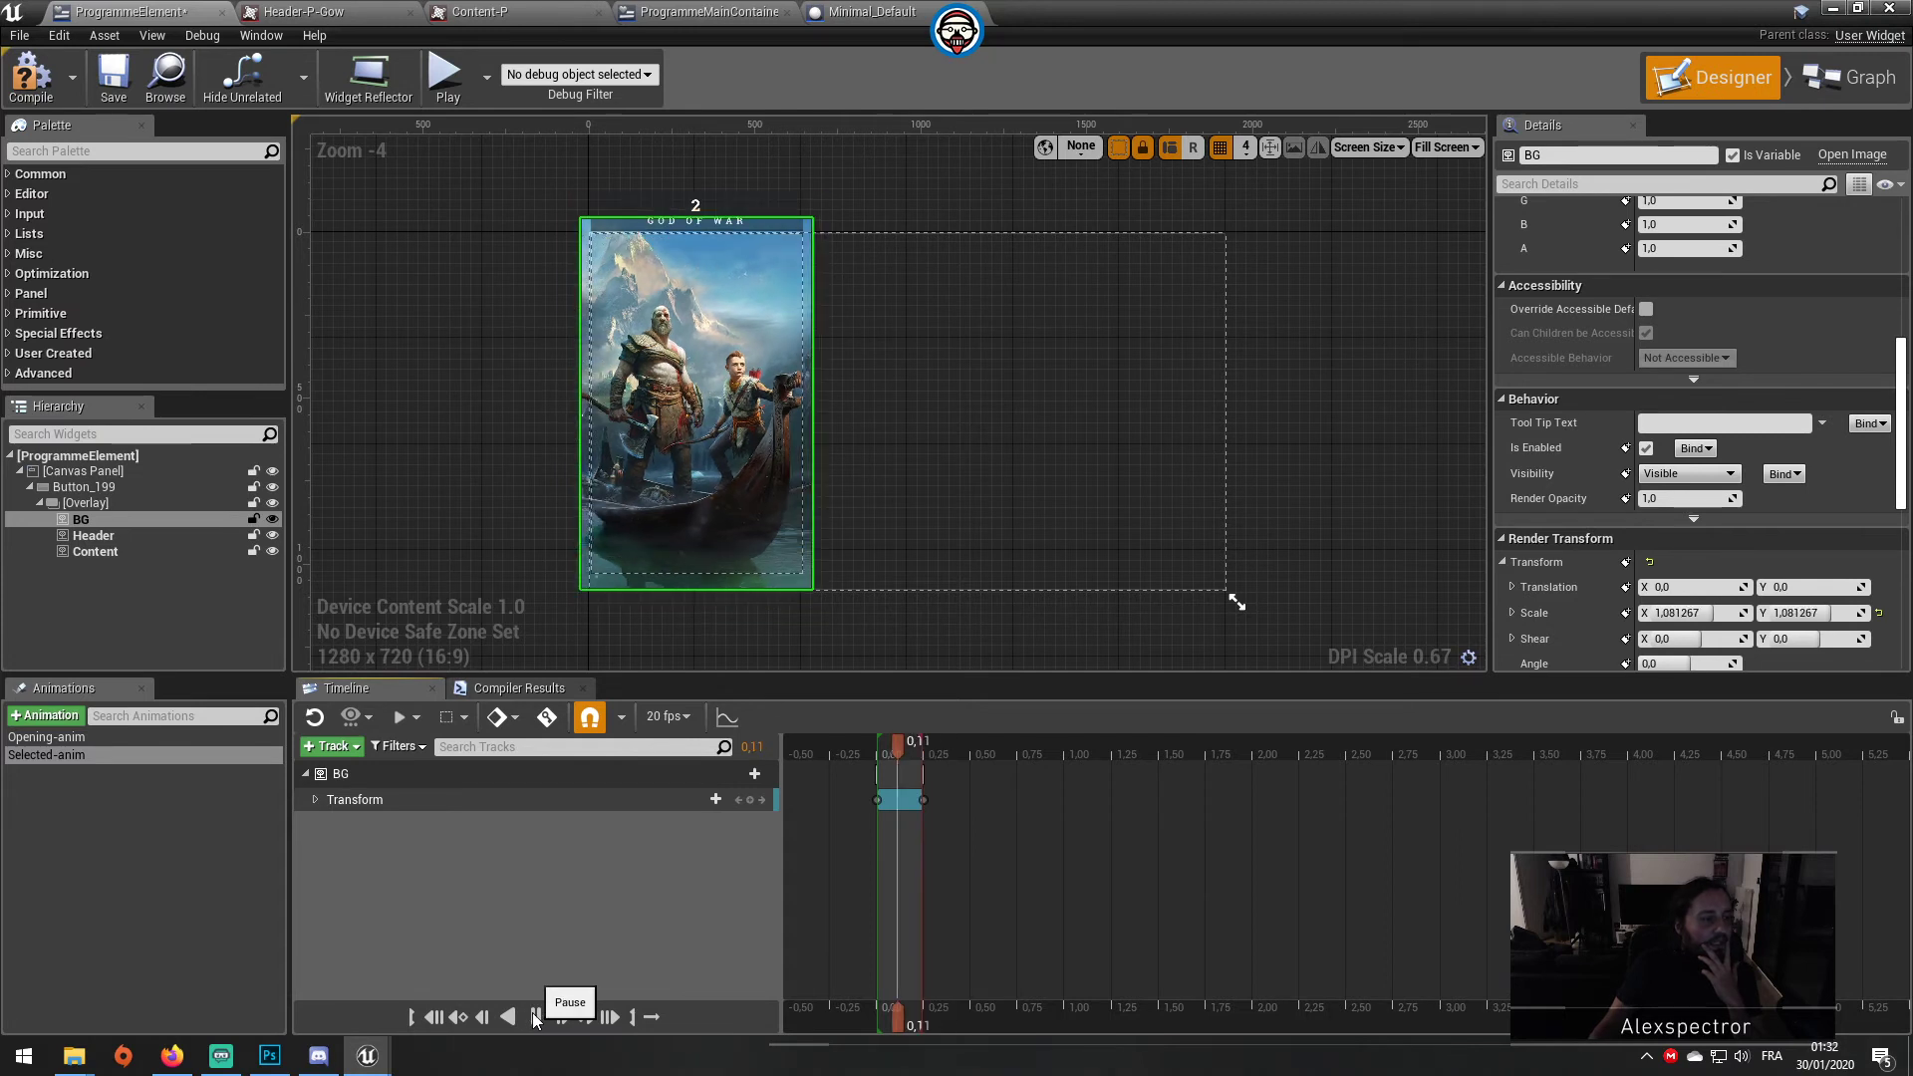
click(534, 1017)
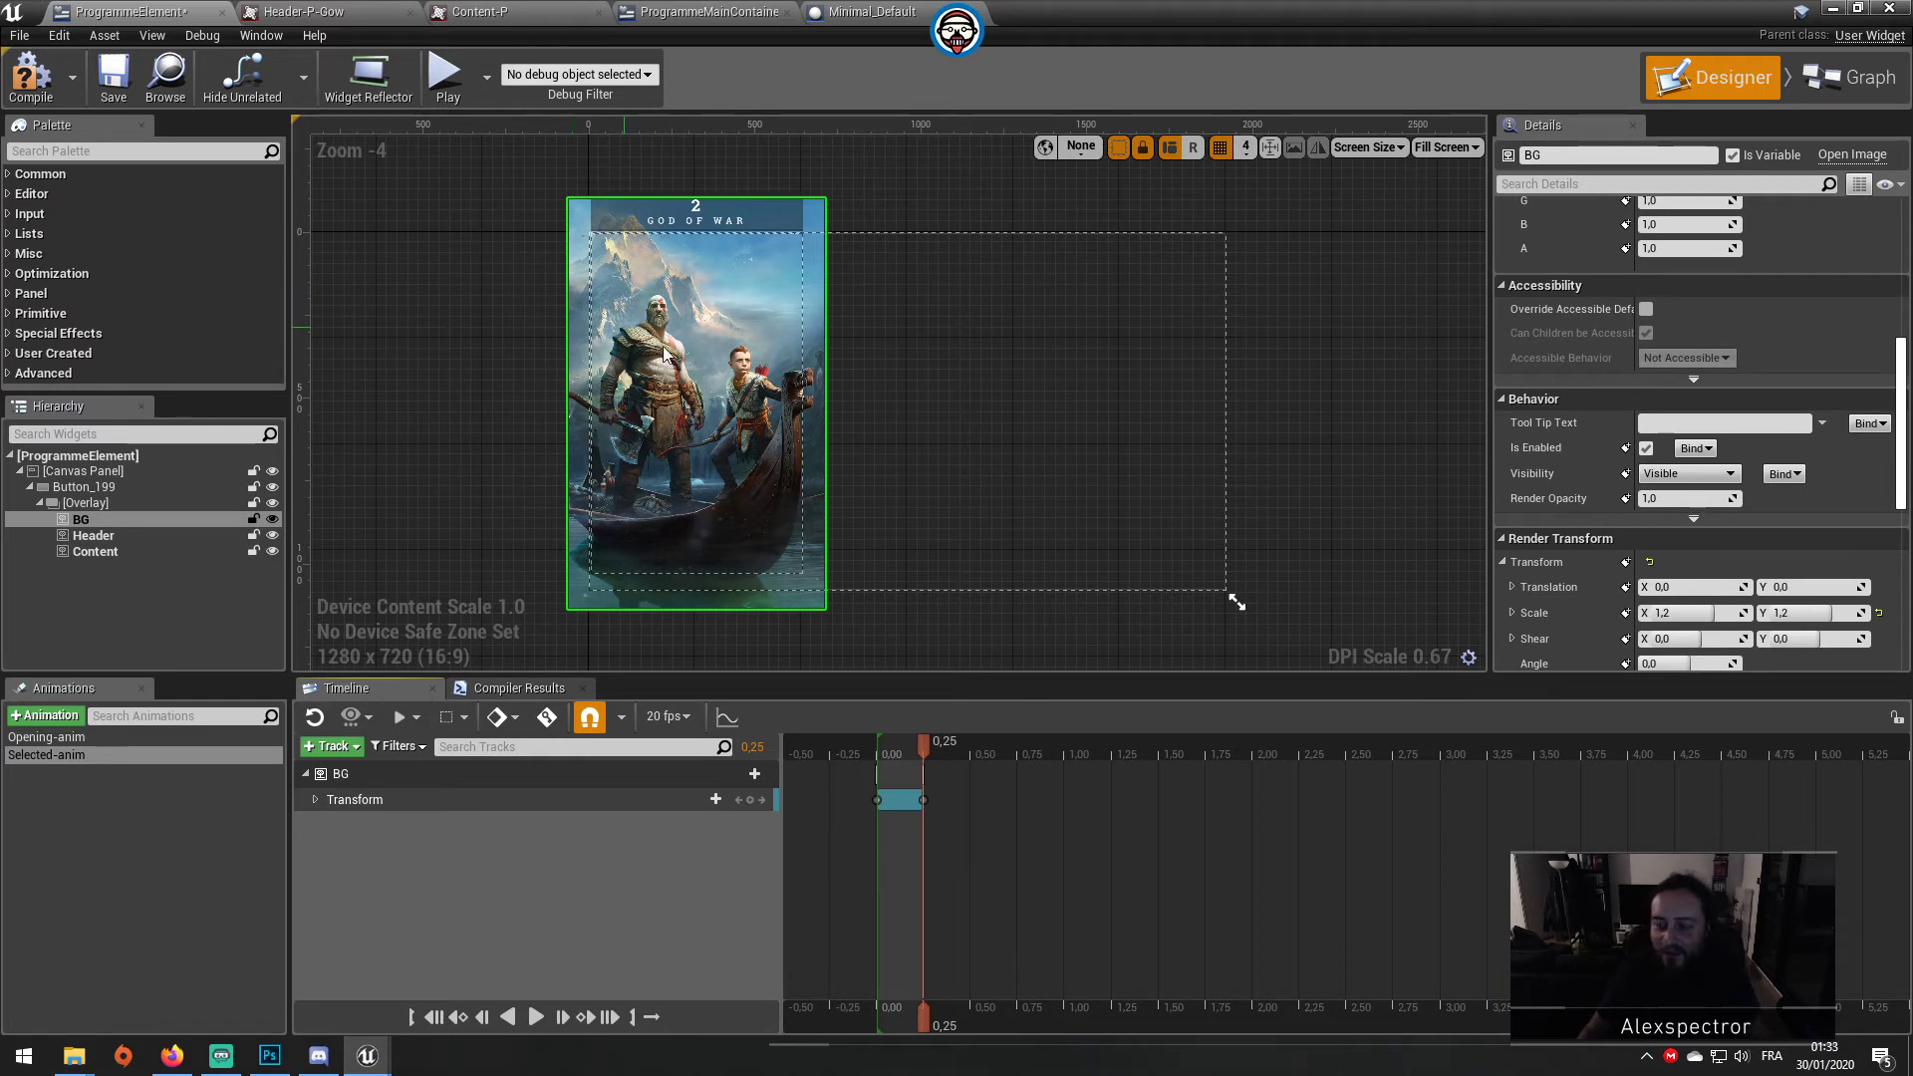
Step: Compile and save ProgrammeElement, then glance at the Graph before returning to Designer
click(30, 90)
click(112, 80)
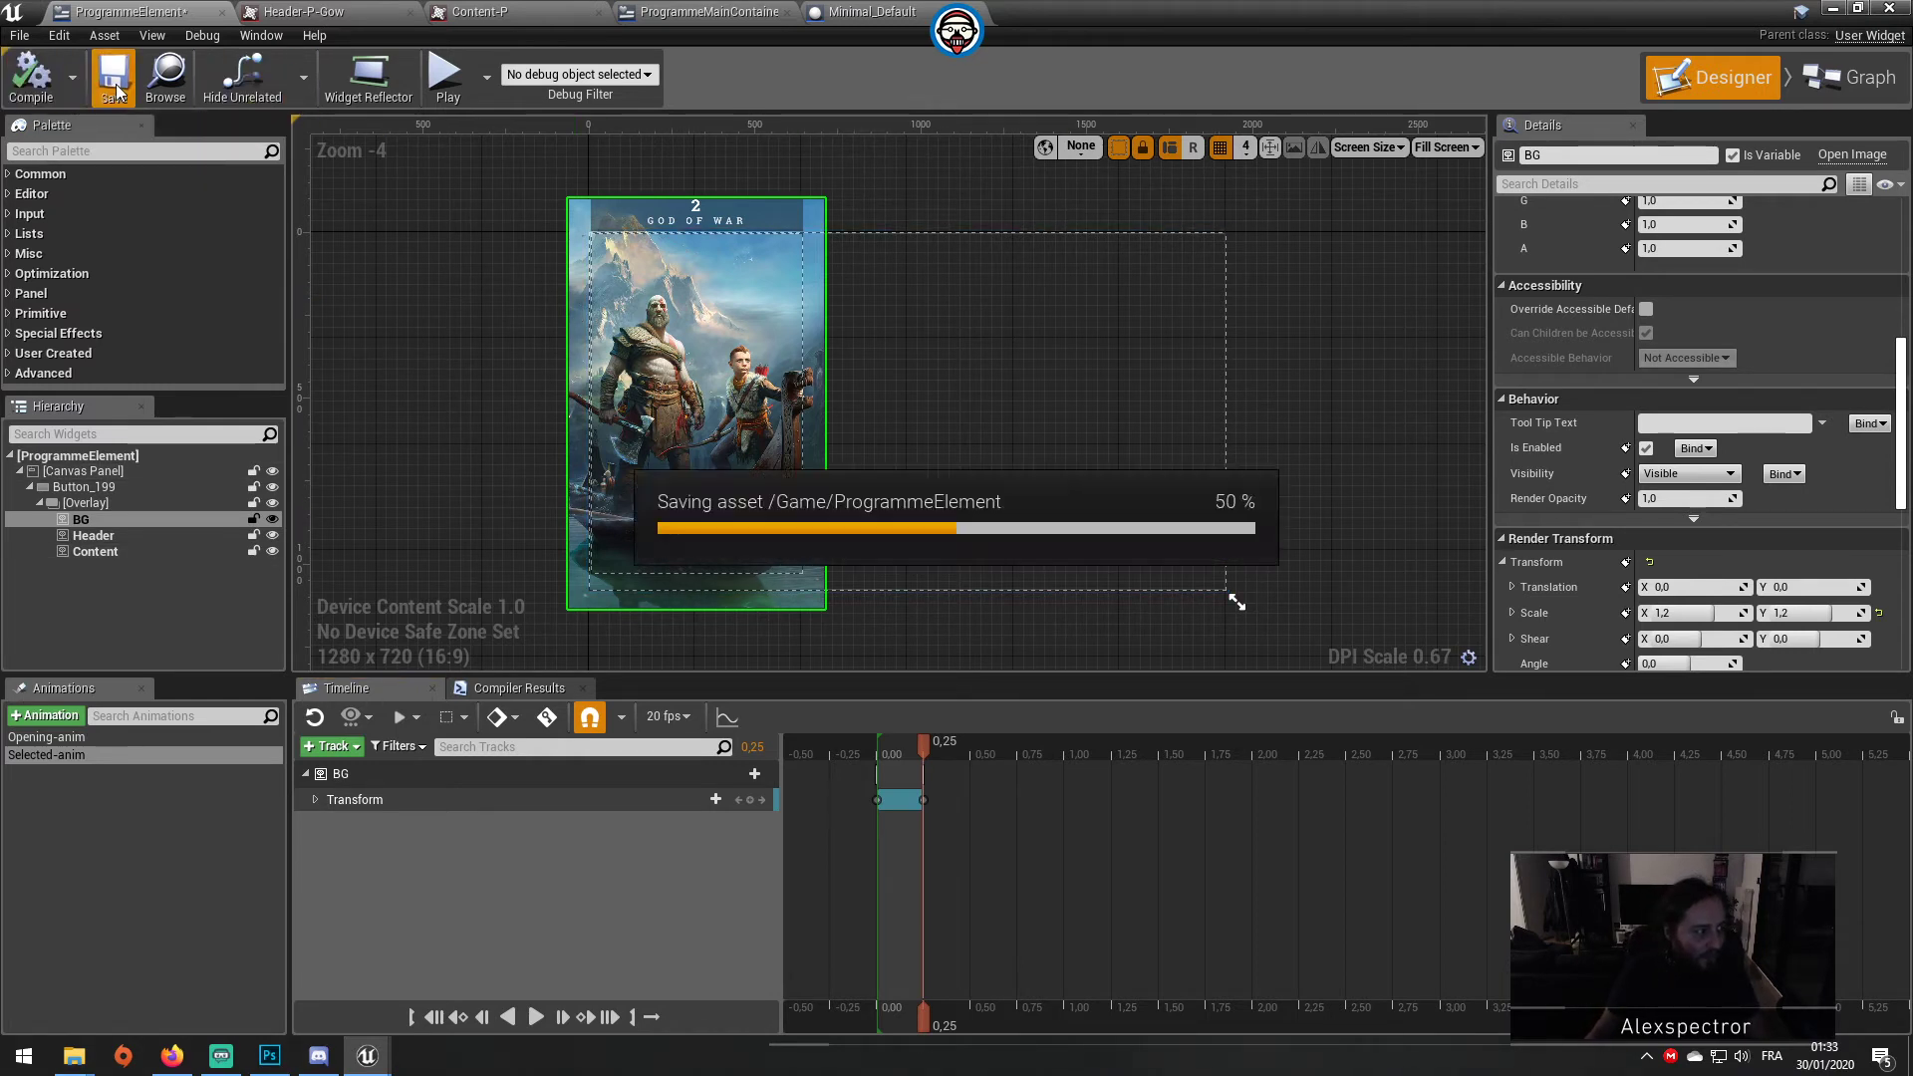
scroll(464, 487, up, 1)
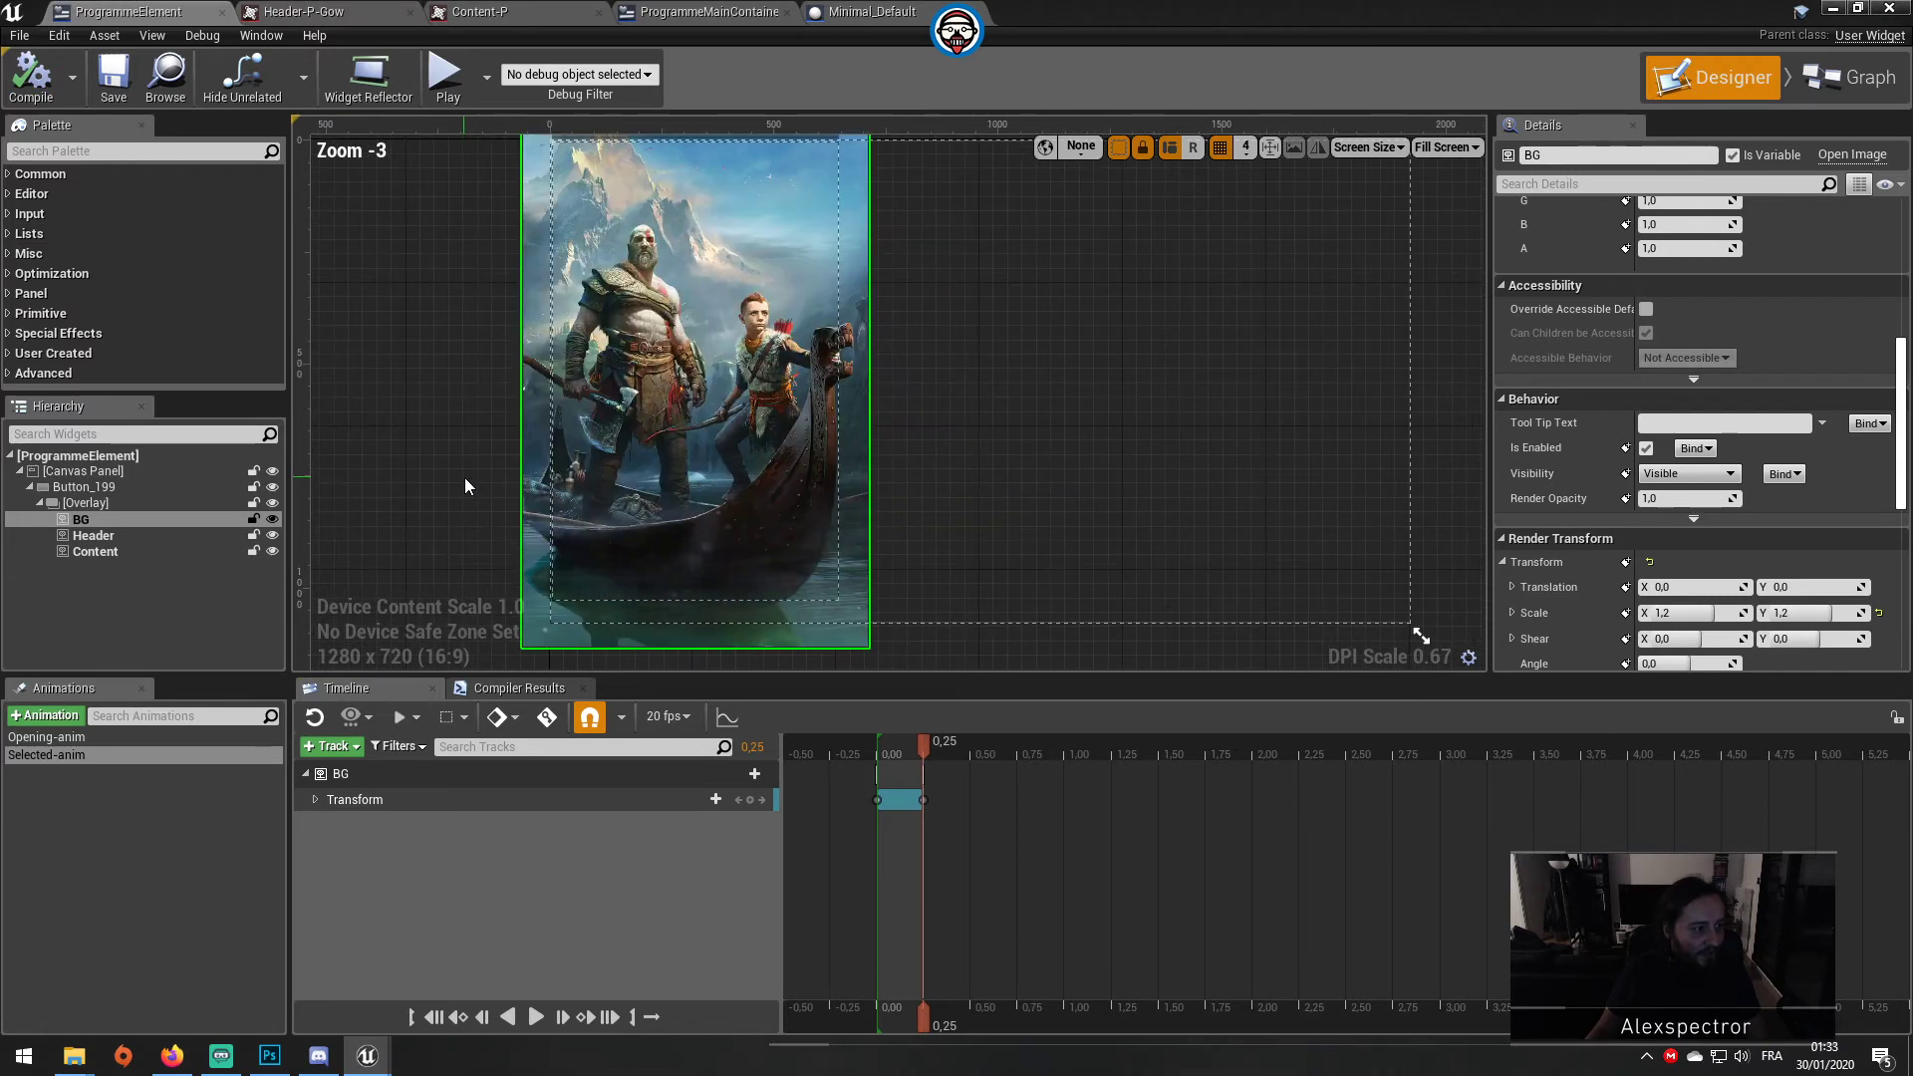
scroll(464, 486, down, 1)
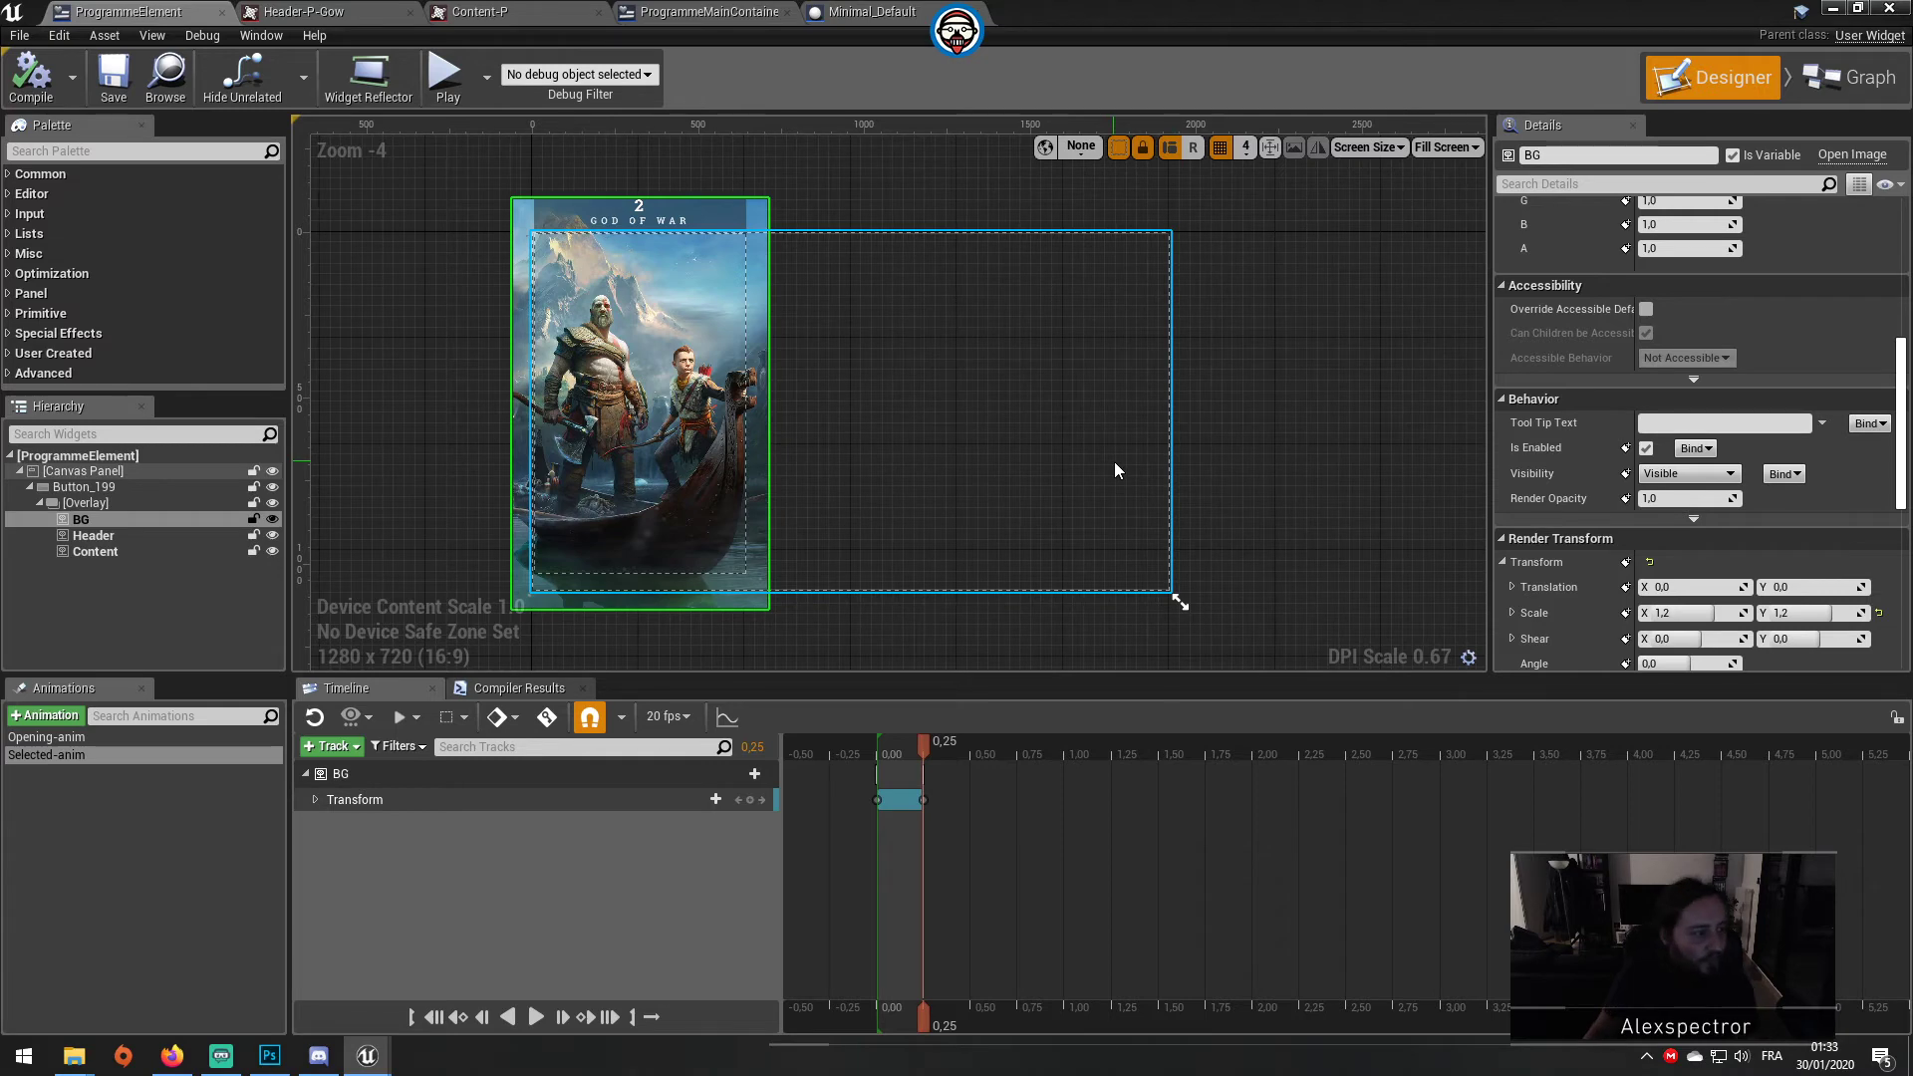
click(1864, 81)
right_click(942, 691)
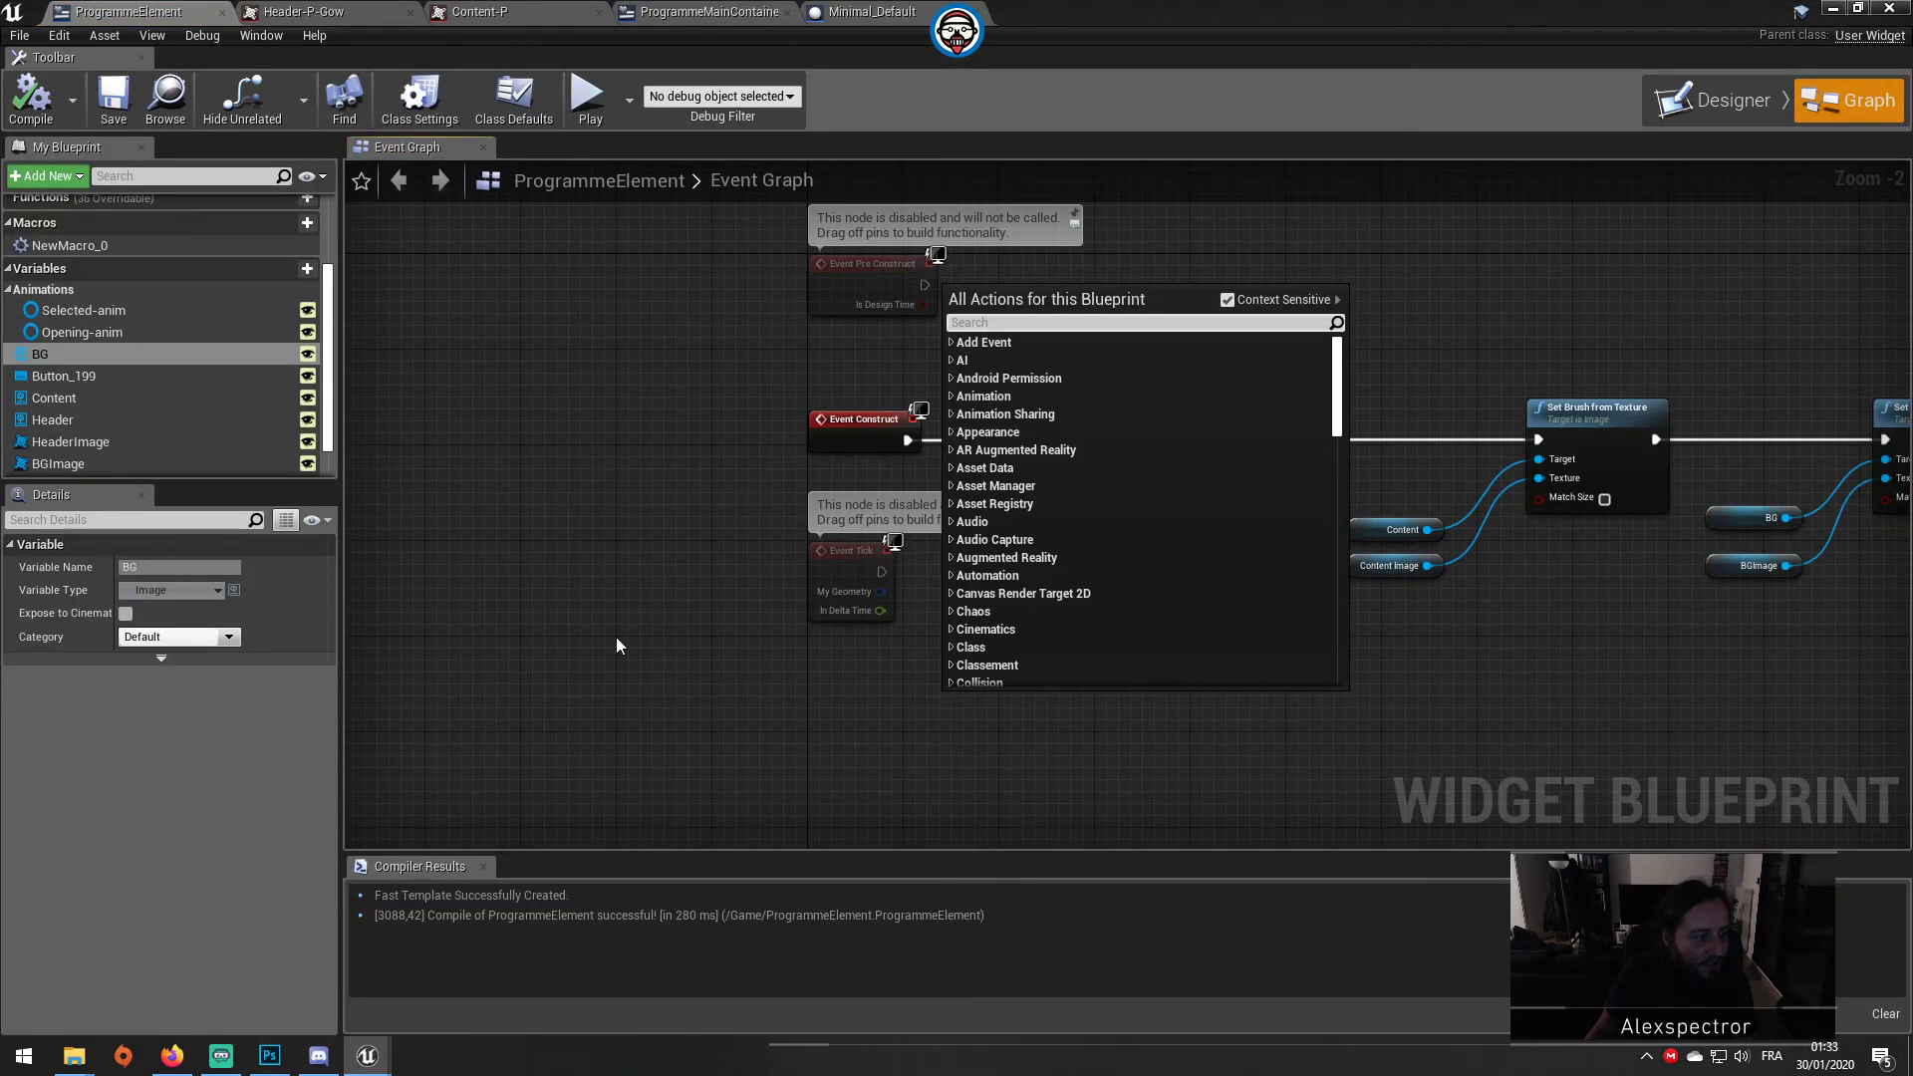
click(1712, 118)
Step: Select Button_199 and scroll its Details down to the Events section
scroll(1774, 469, down, 5)
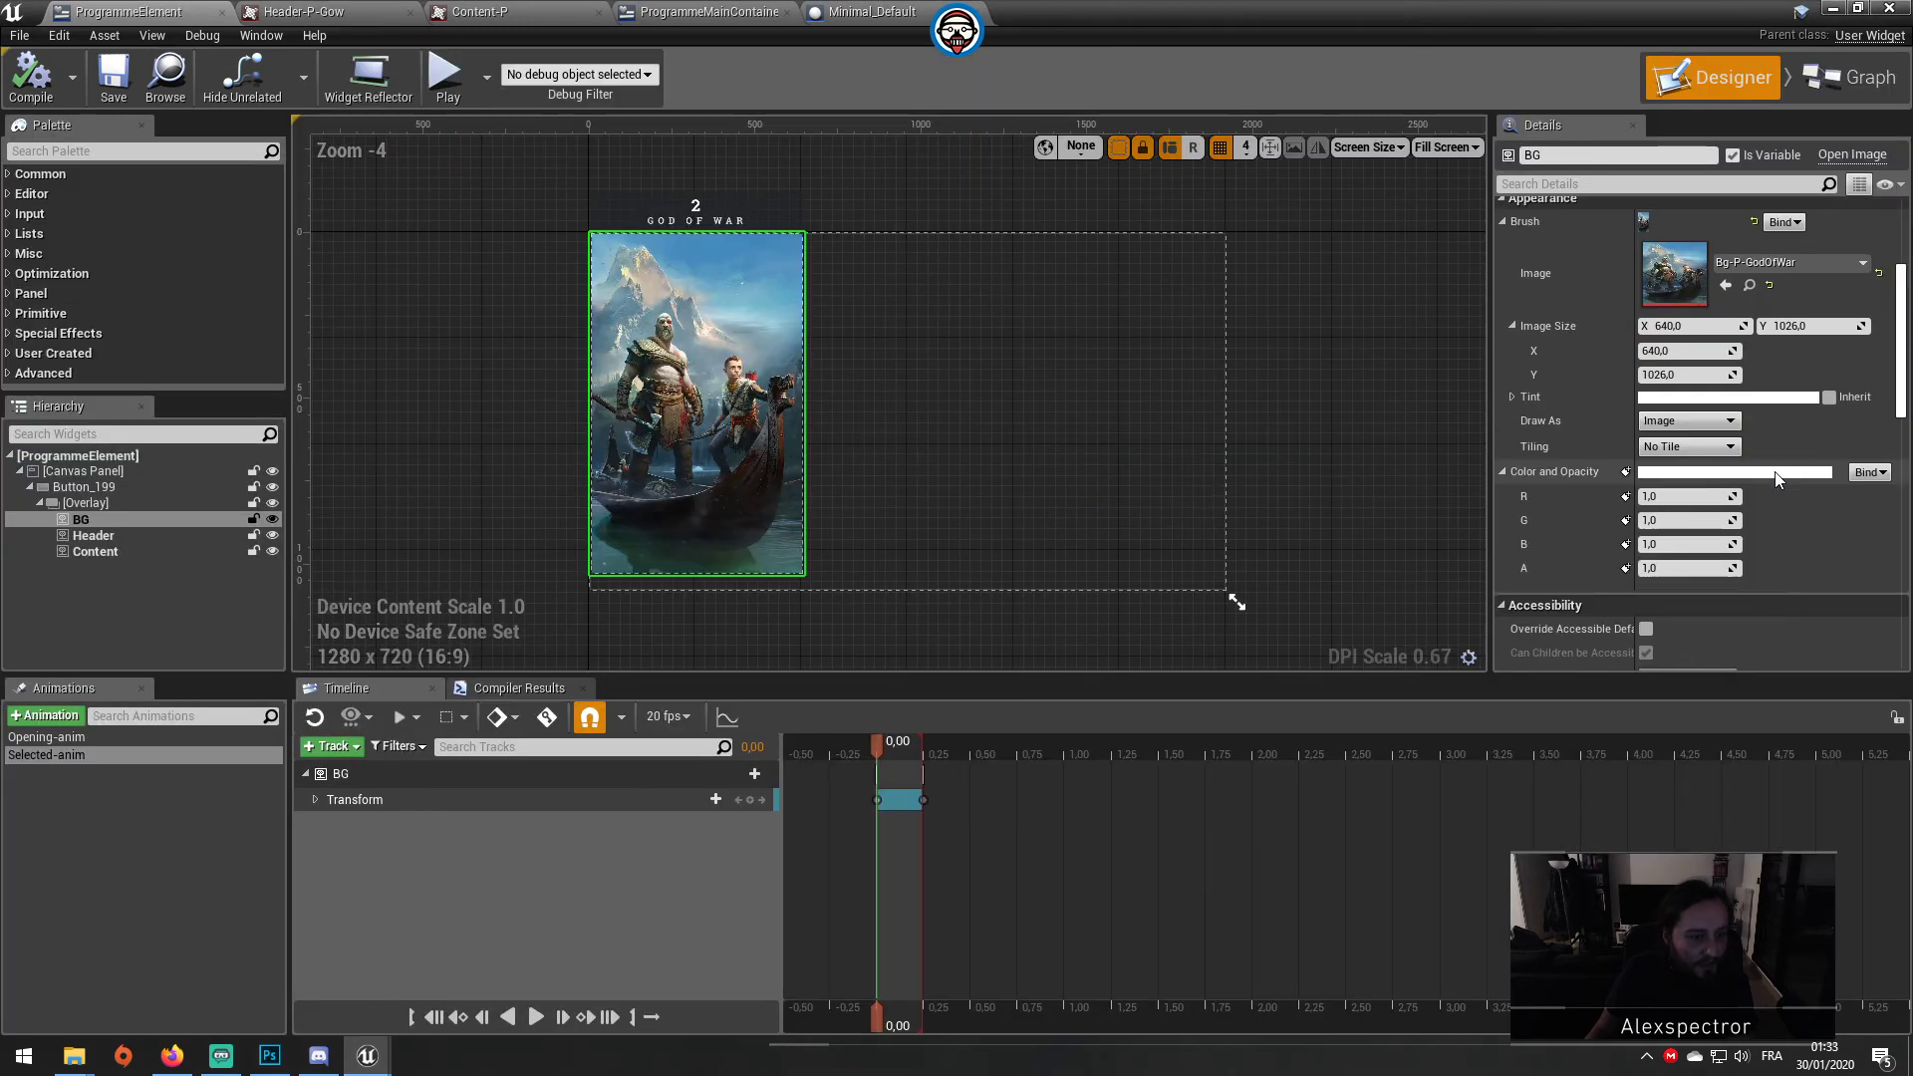
scroll(1774, 469, down, 5)
scroll(1774, 469, down, 3)
scroll(1774, 469, down, 3)
scroll(1774, 468, down, 2)
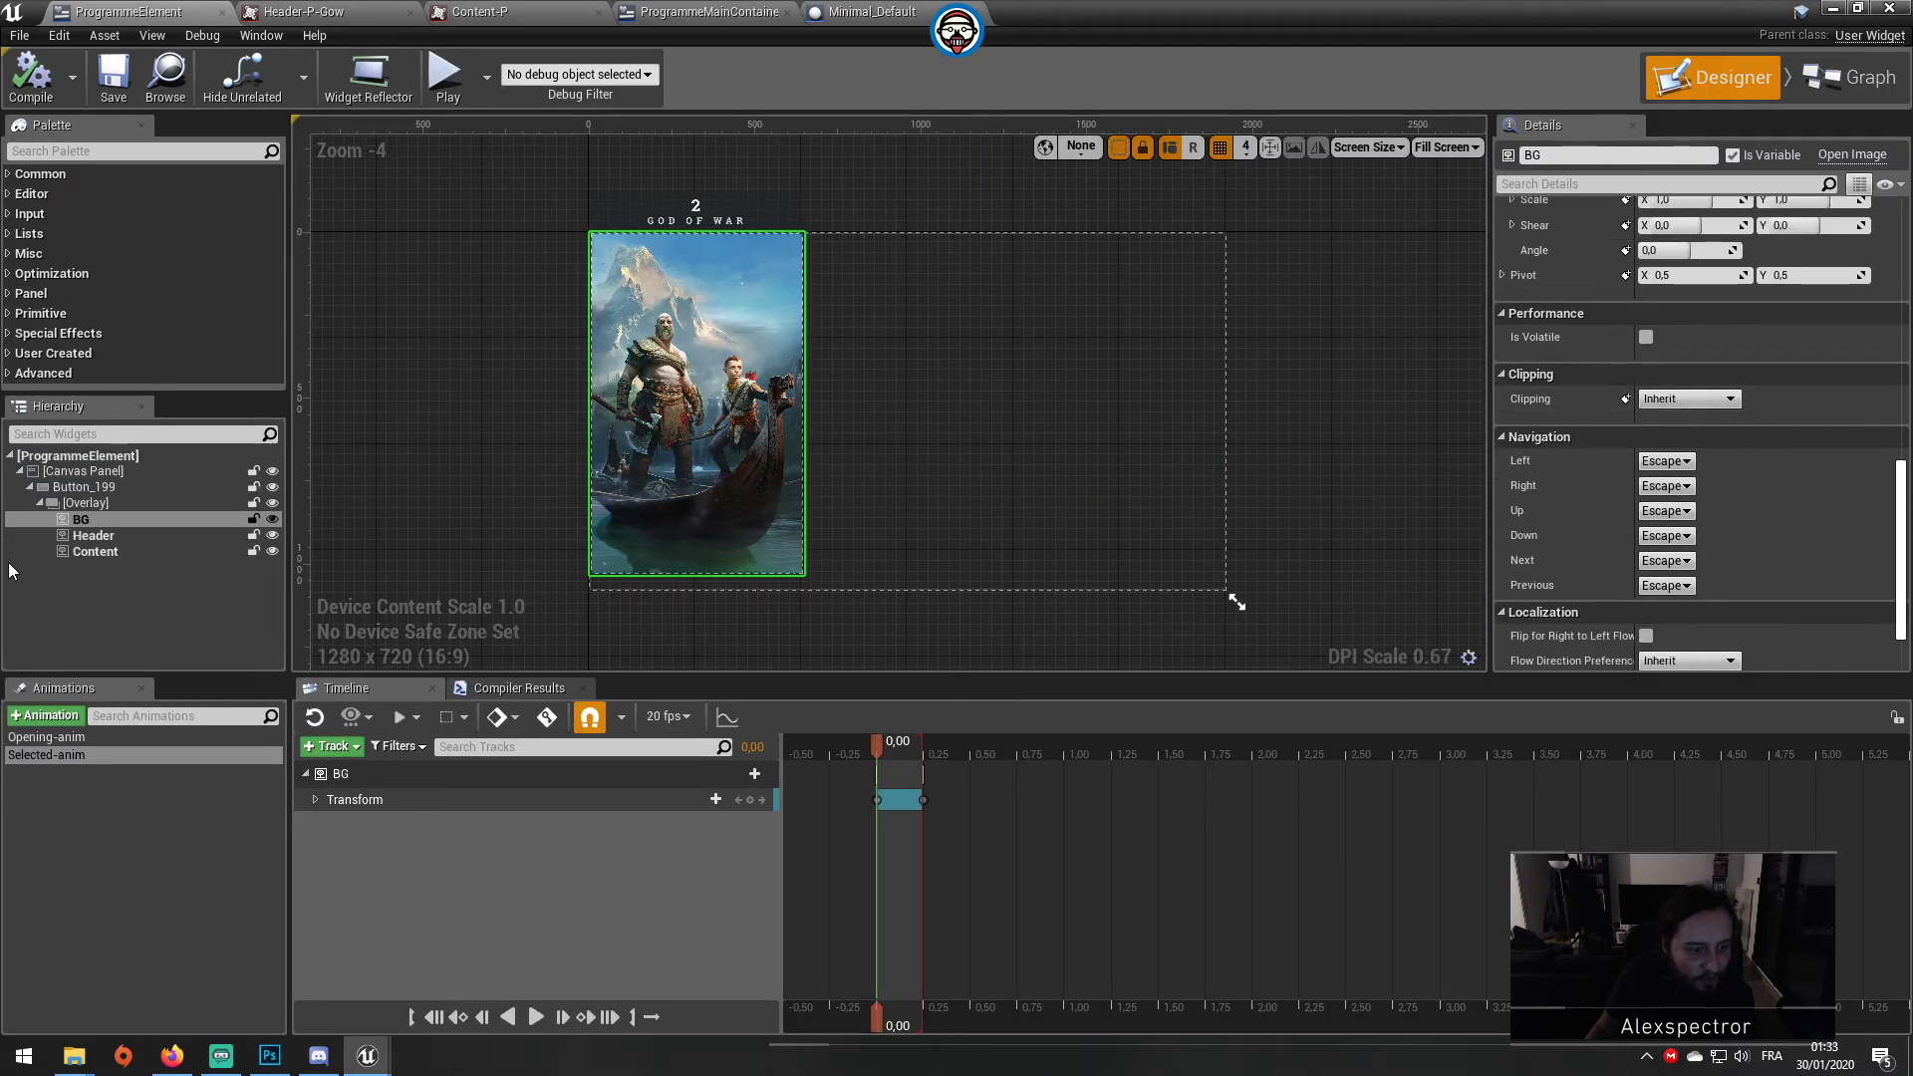
click(80, 487)
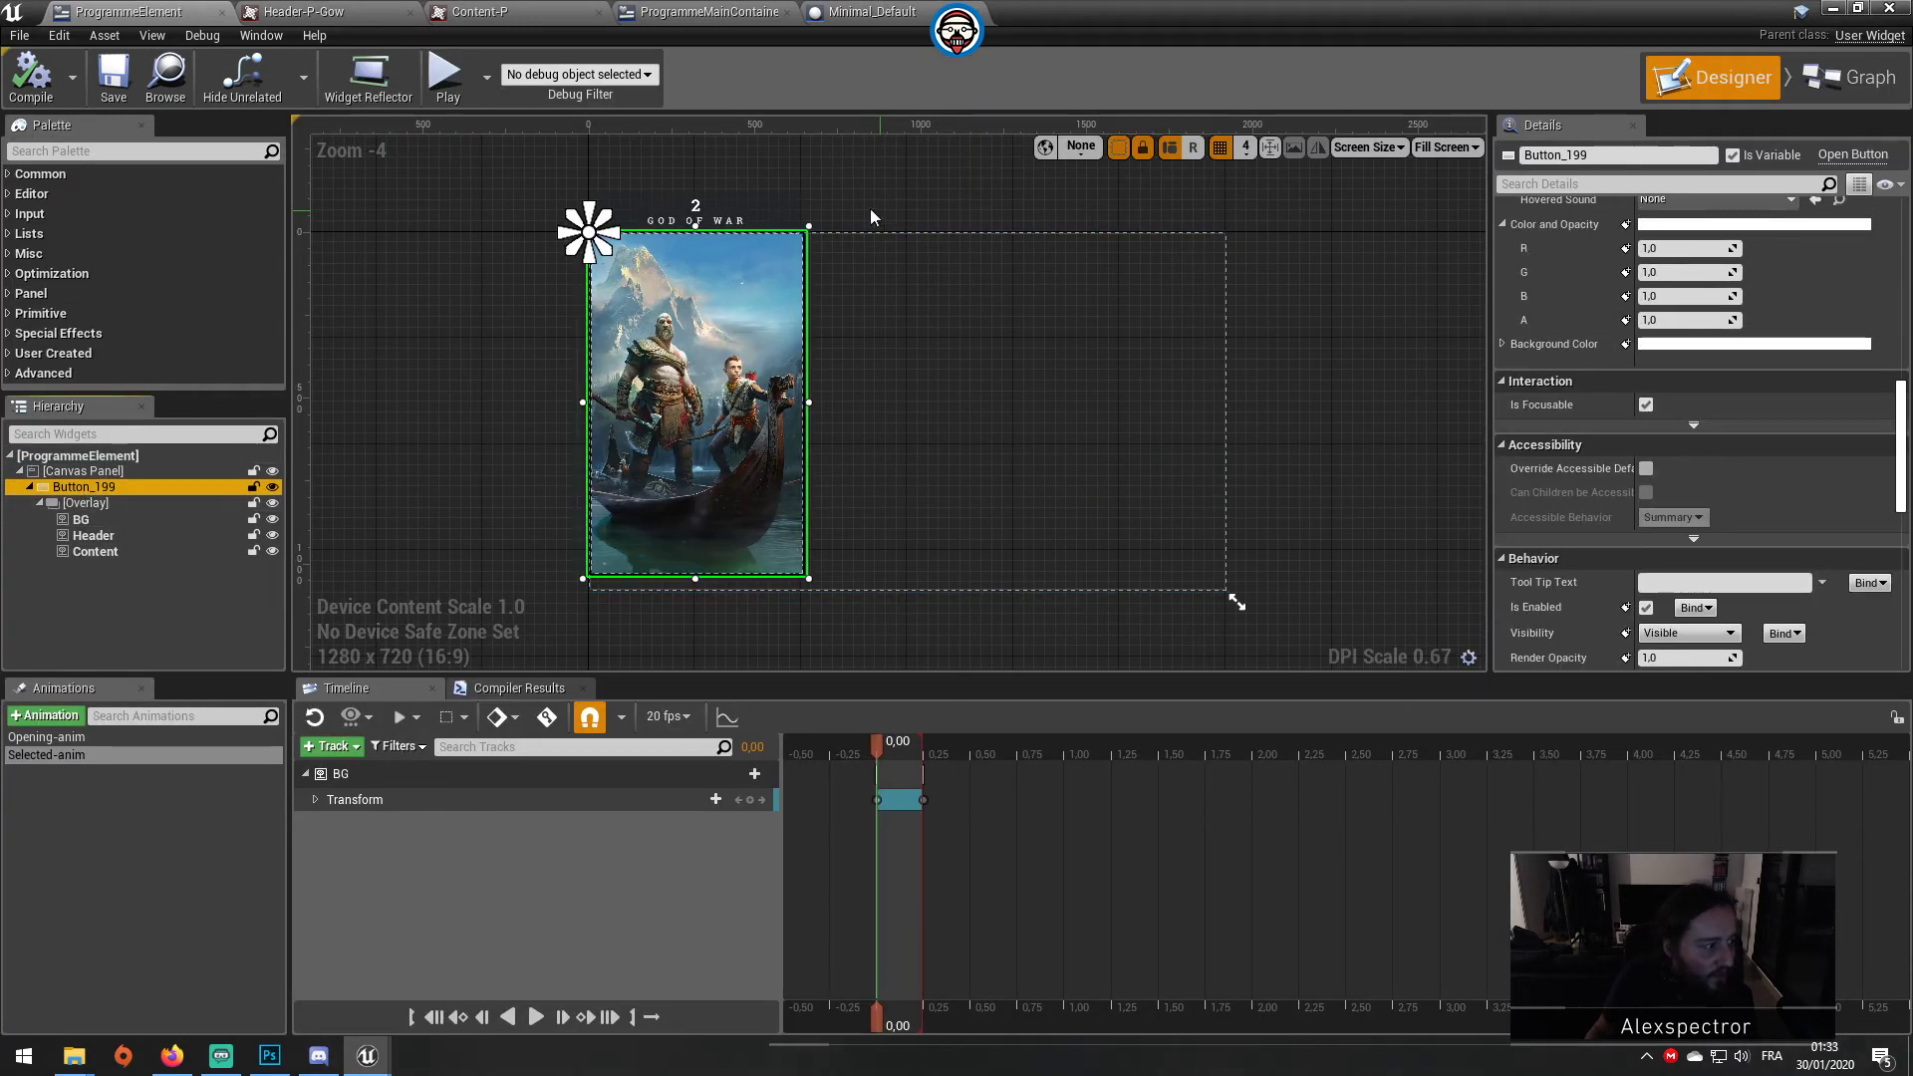
scroll(1748, 572, down, 3)
scroll(1748, 572, down, 3)
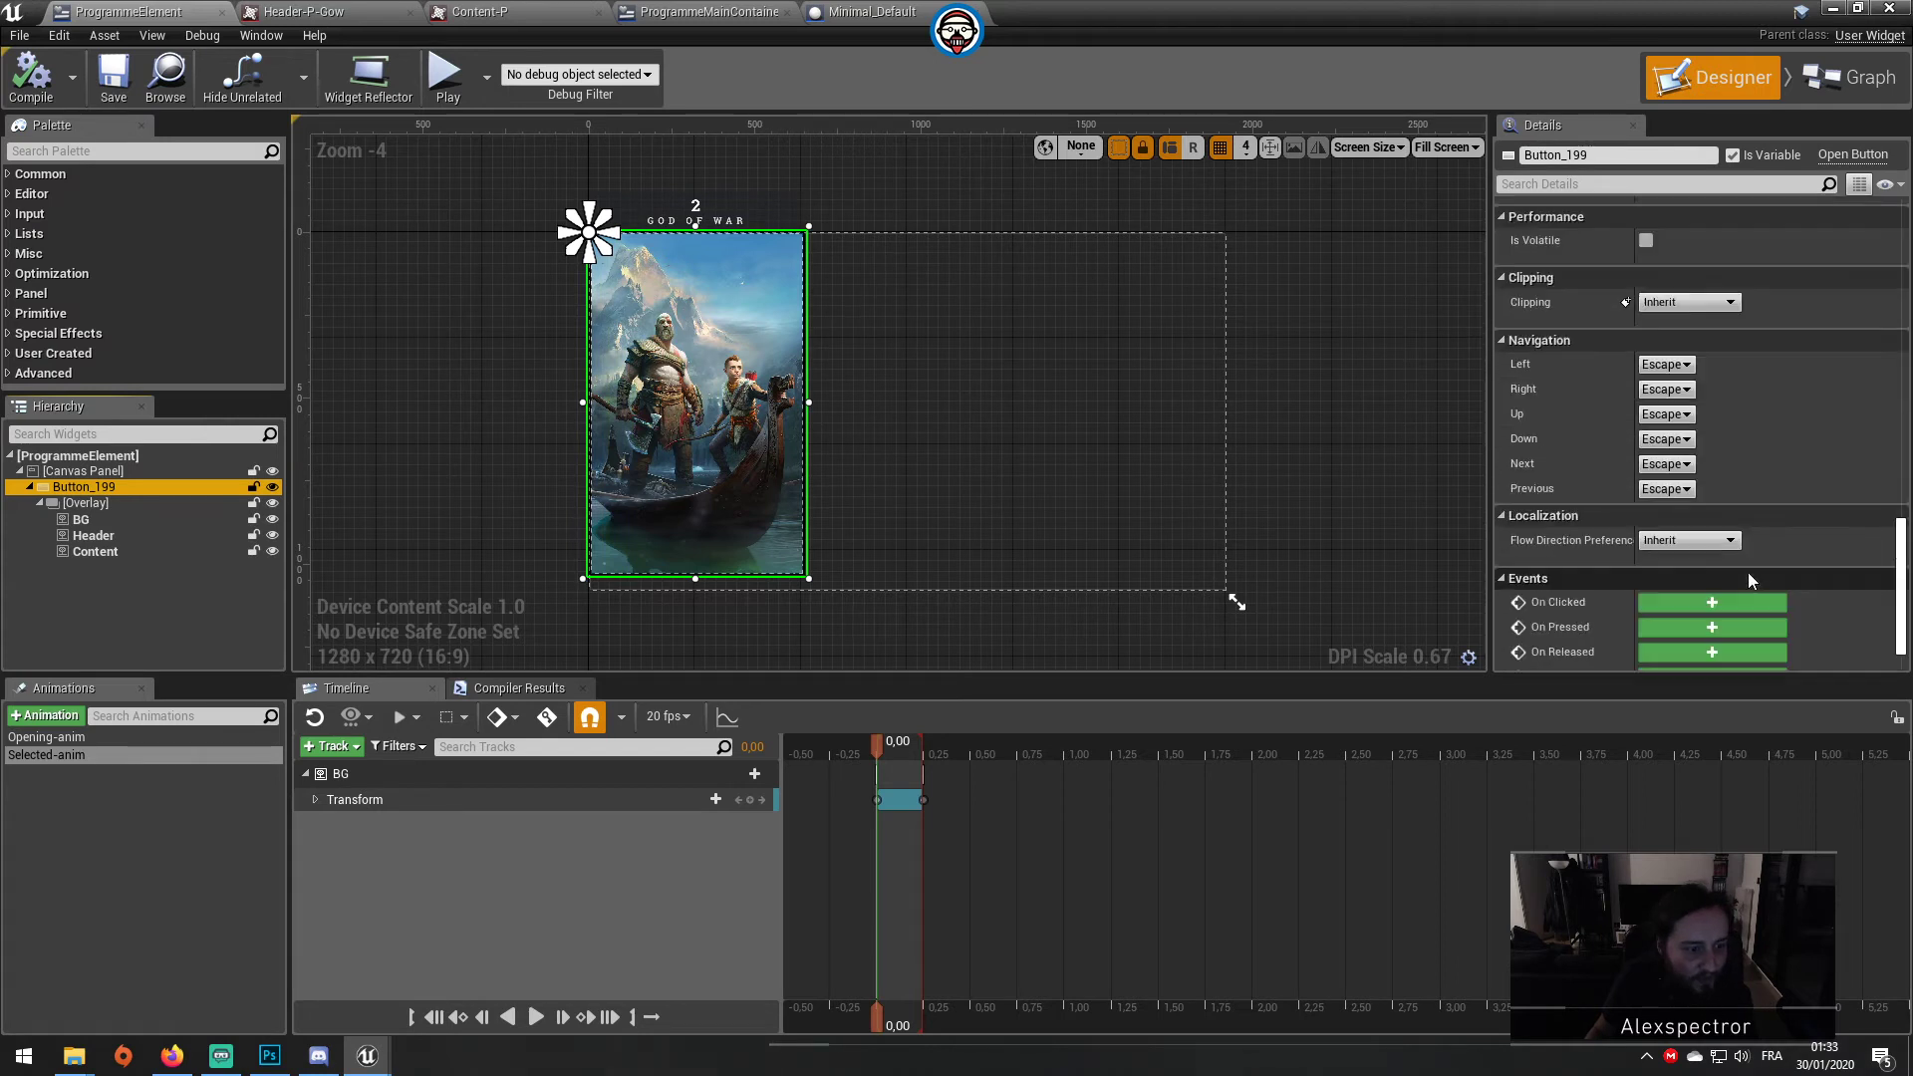
scroll(1748, 572, down, 2)
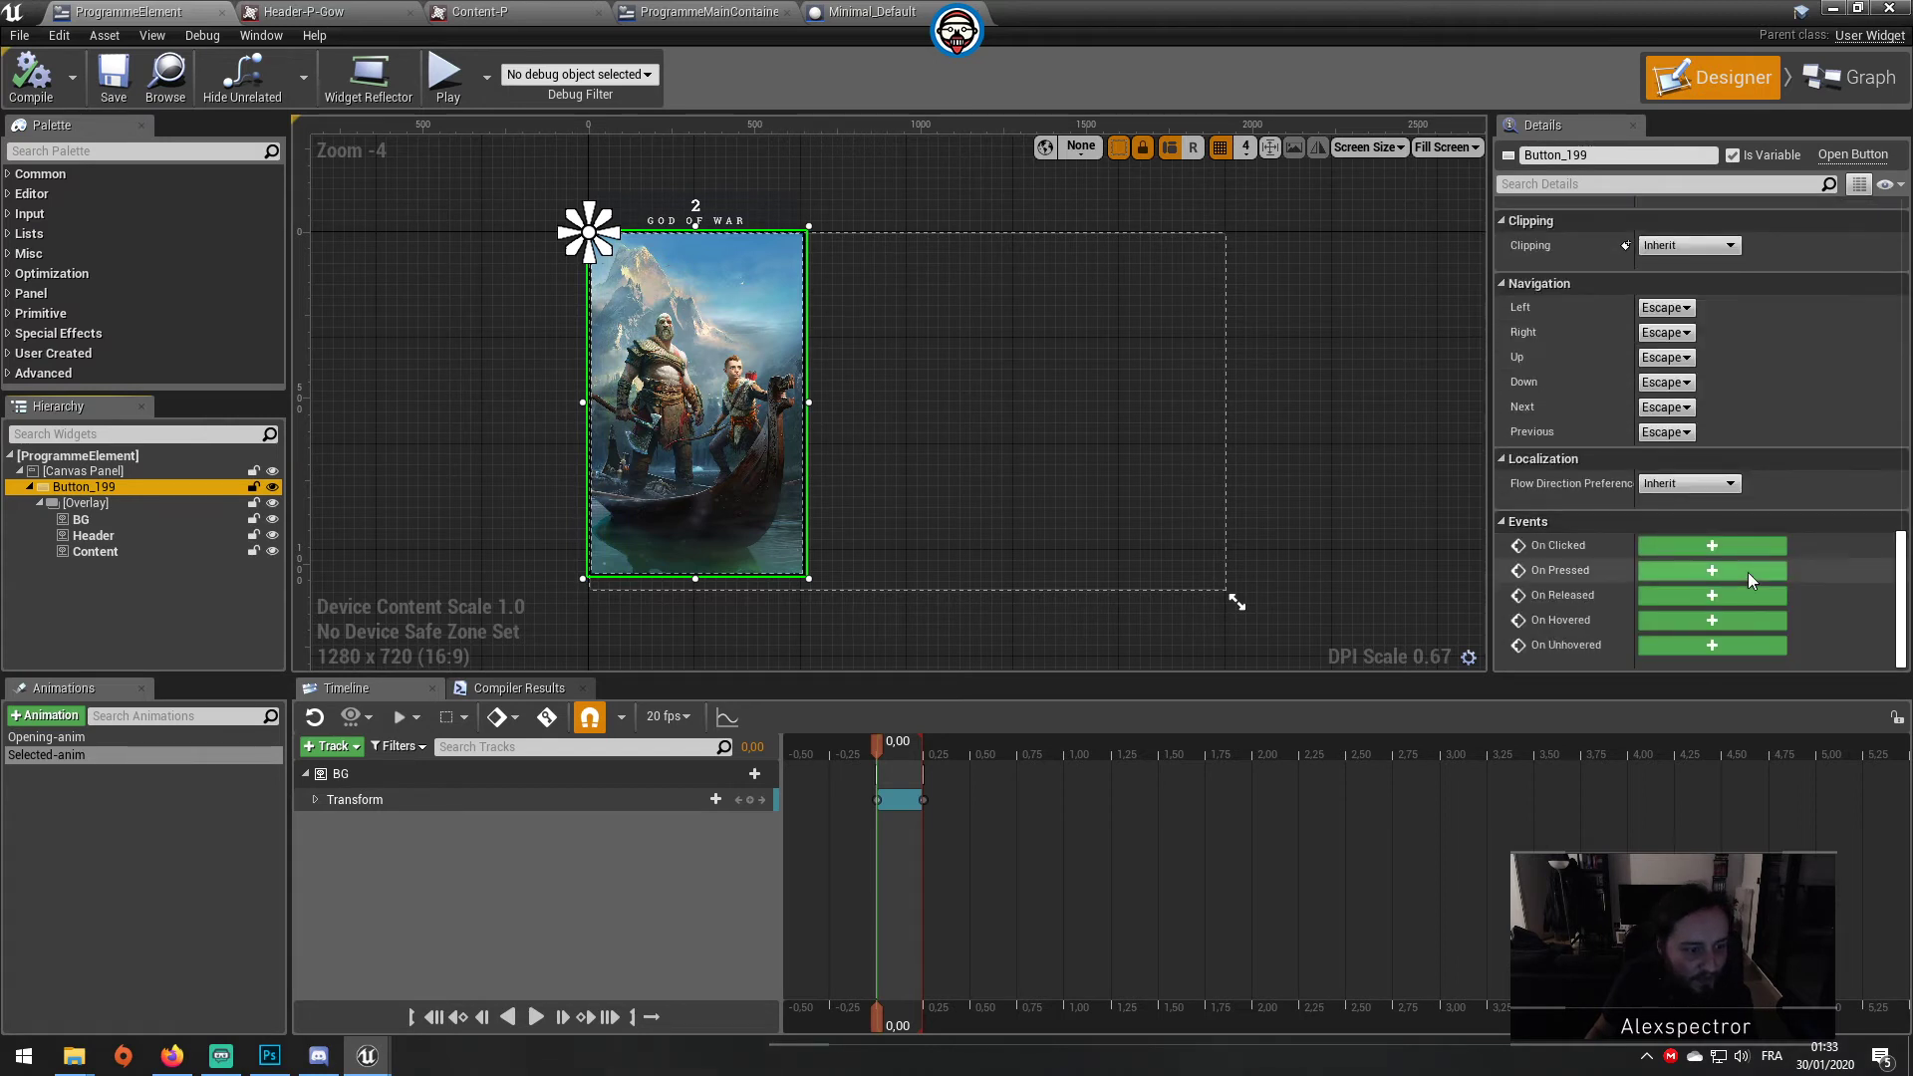
Step: Add an On Hovered event for Button_199 wired to a Play Animation node
click(1712, 620)
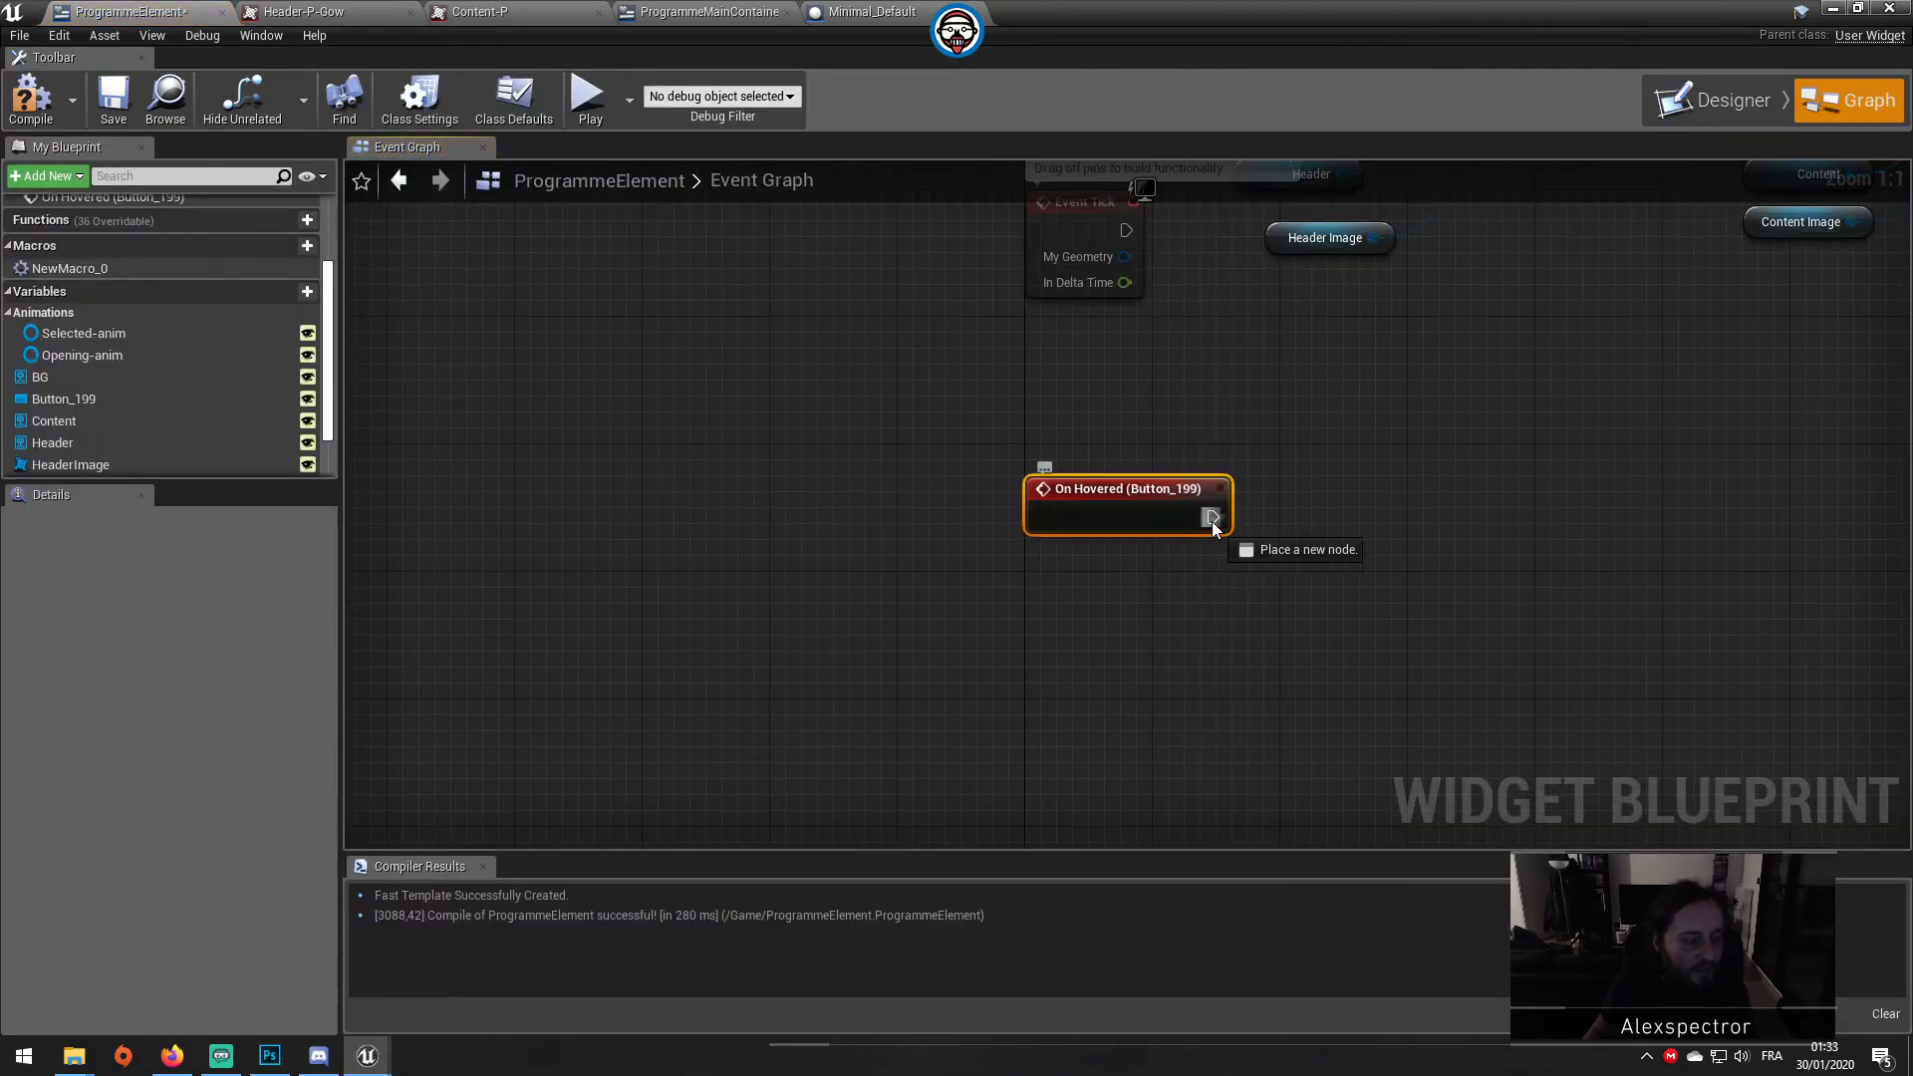
drag(1213, 518, 1535, 420)
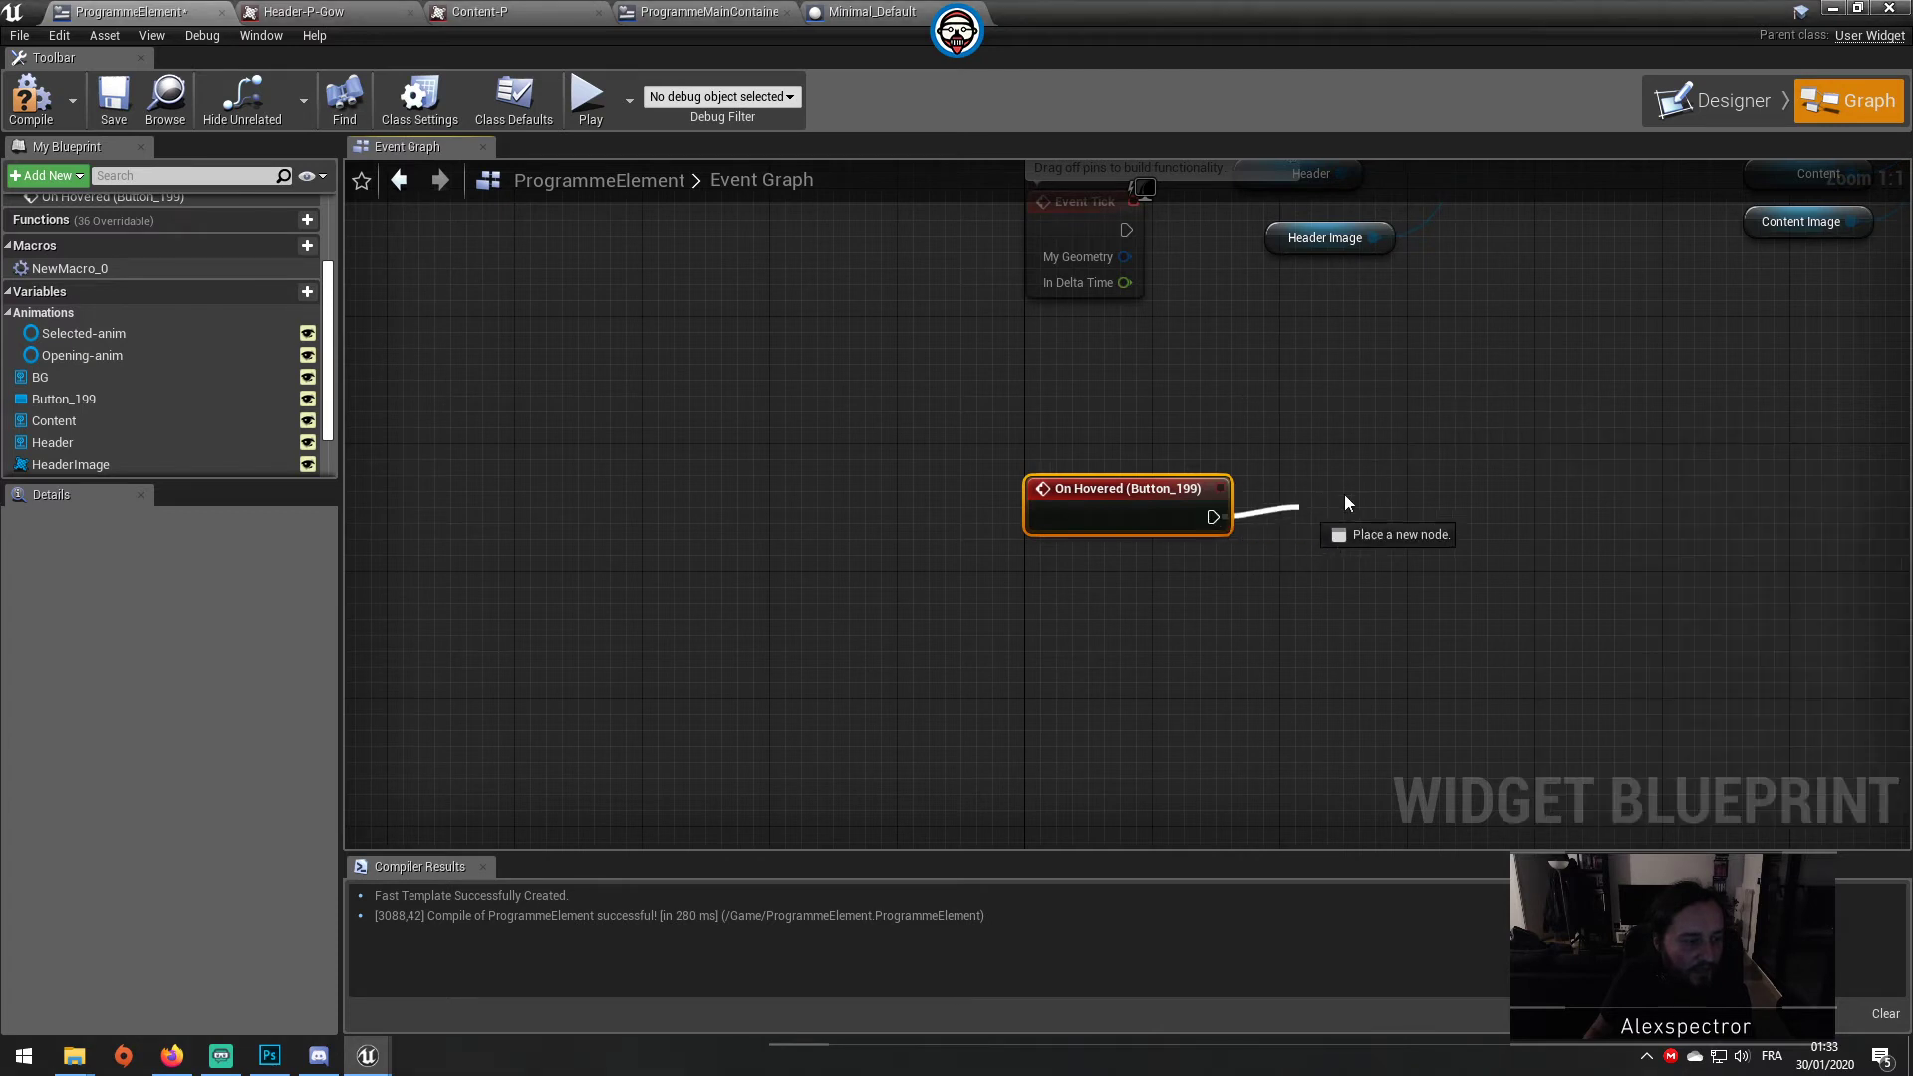
drag(1210, 516, 1481, 445)
text(play)
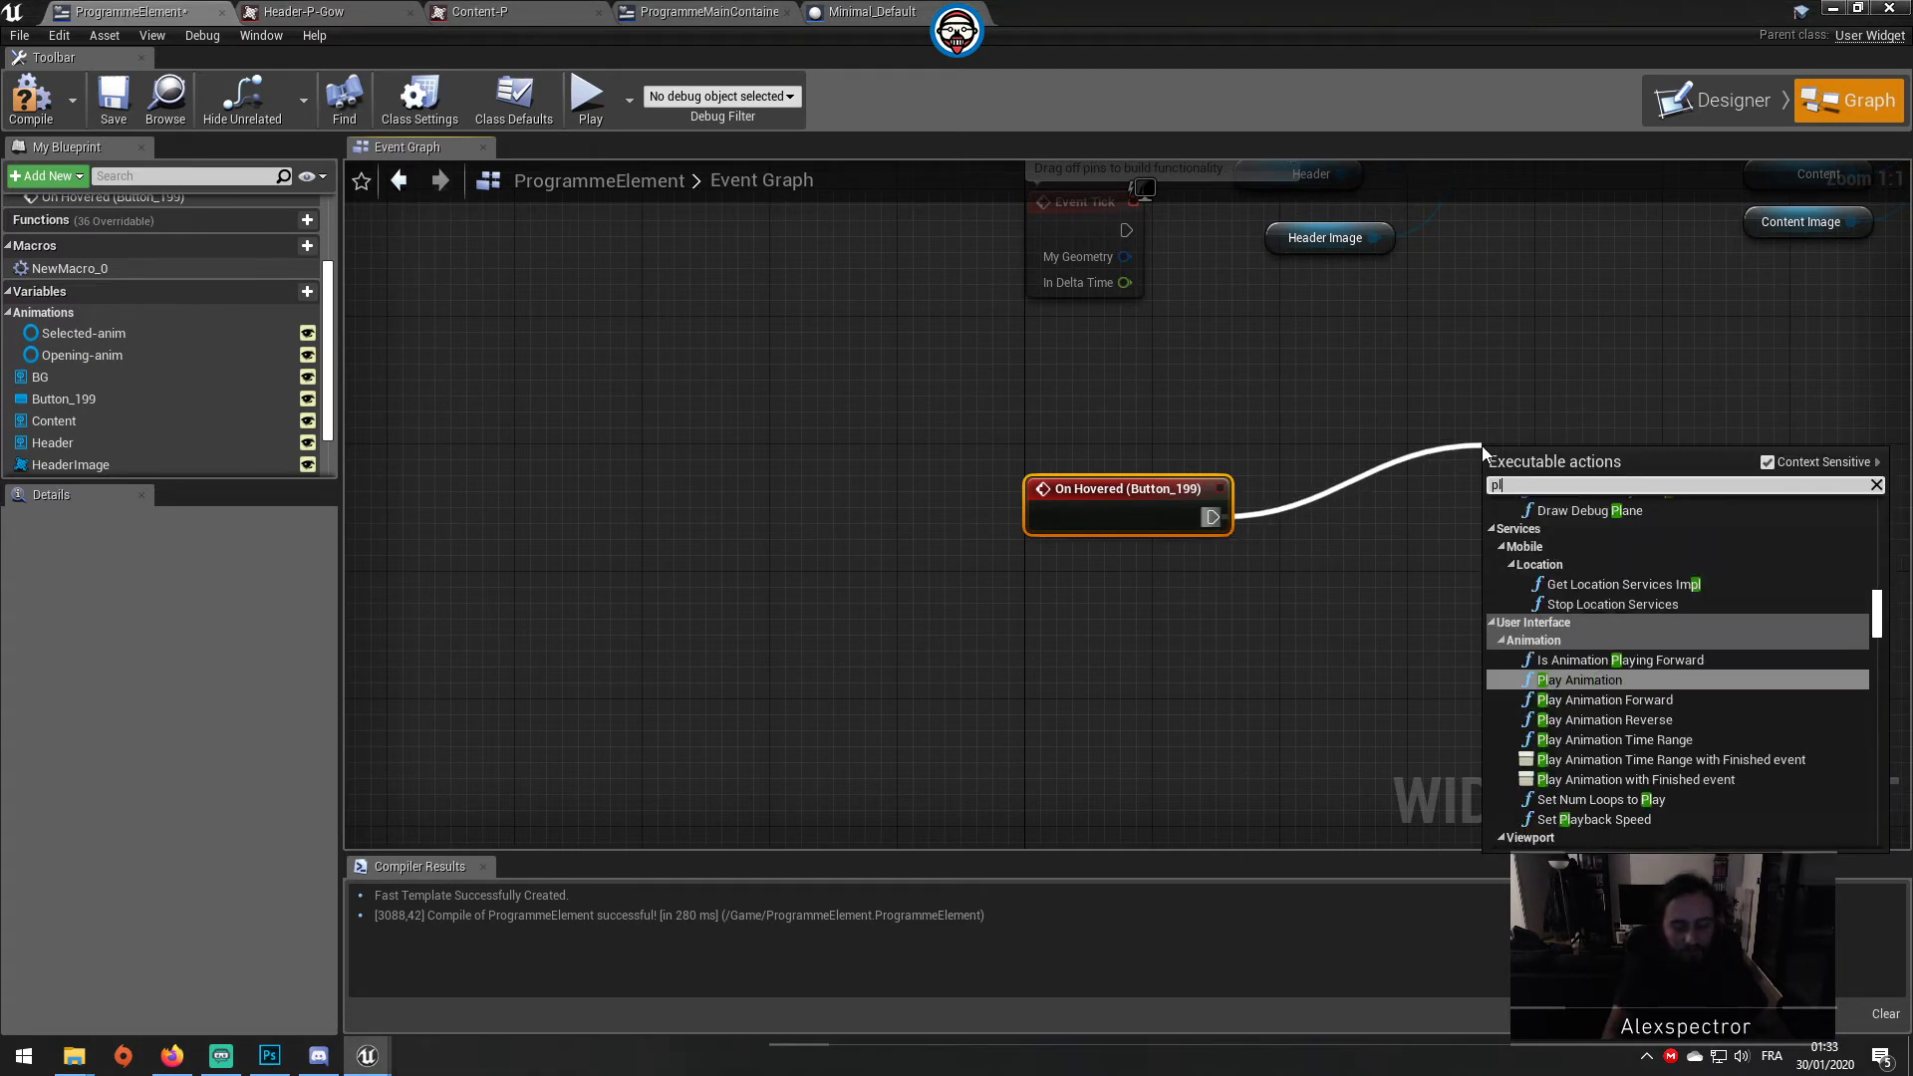
key(Return)
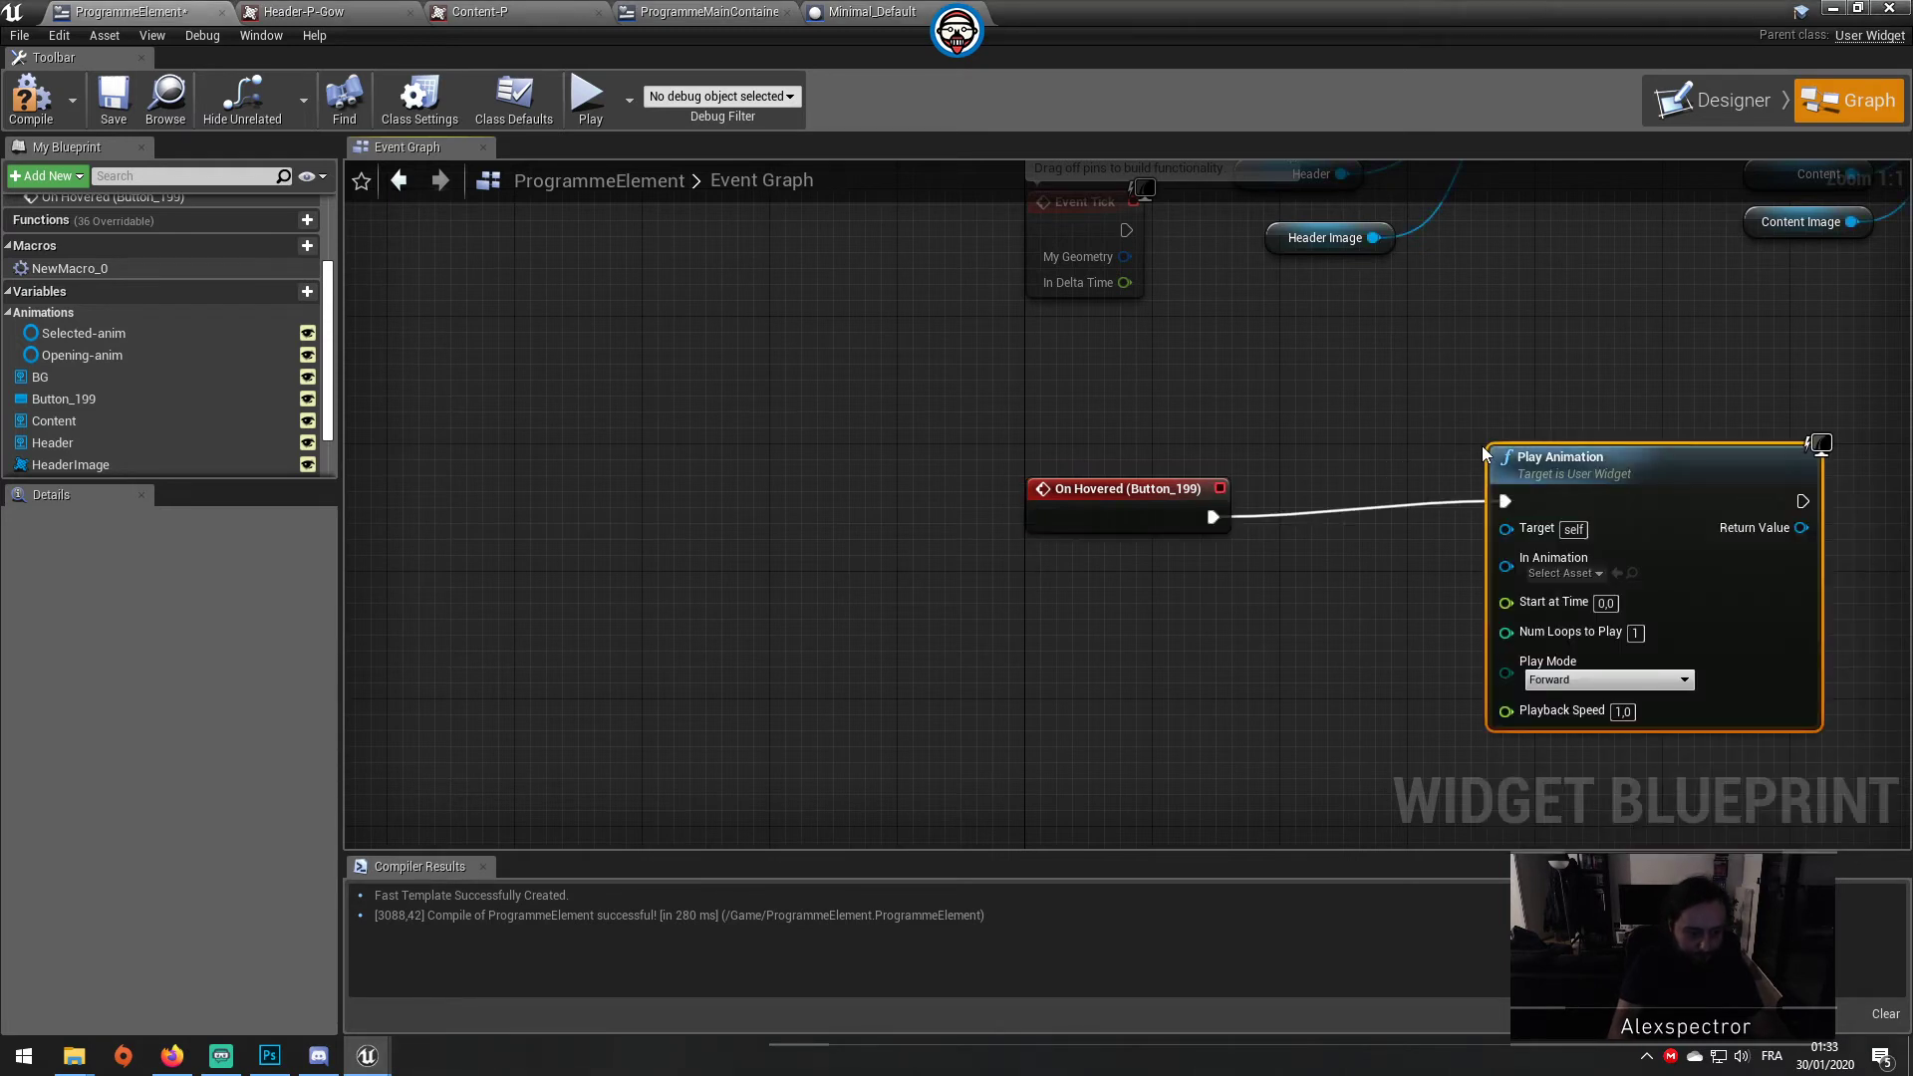
Step: Plug a Selected-anim getter into Play Animation's In Animation, then compile and save
scroll(141, 423, down, 2)
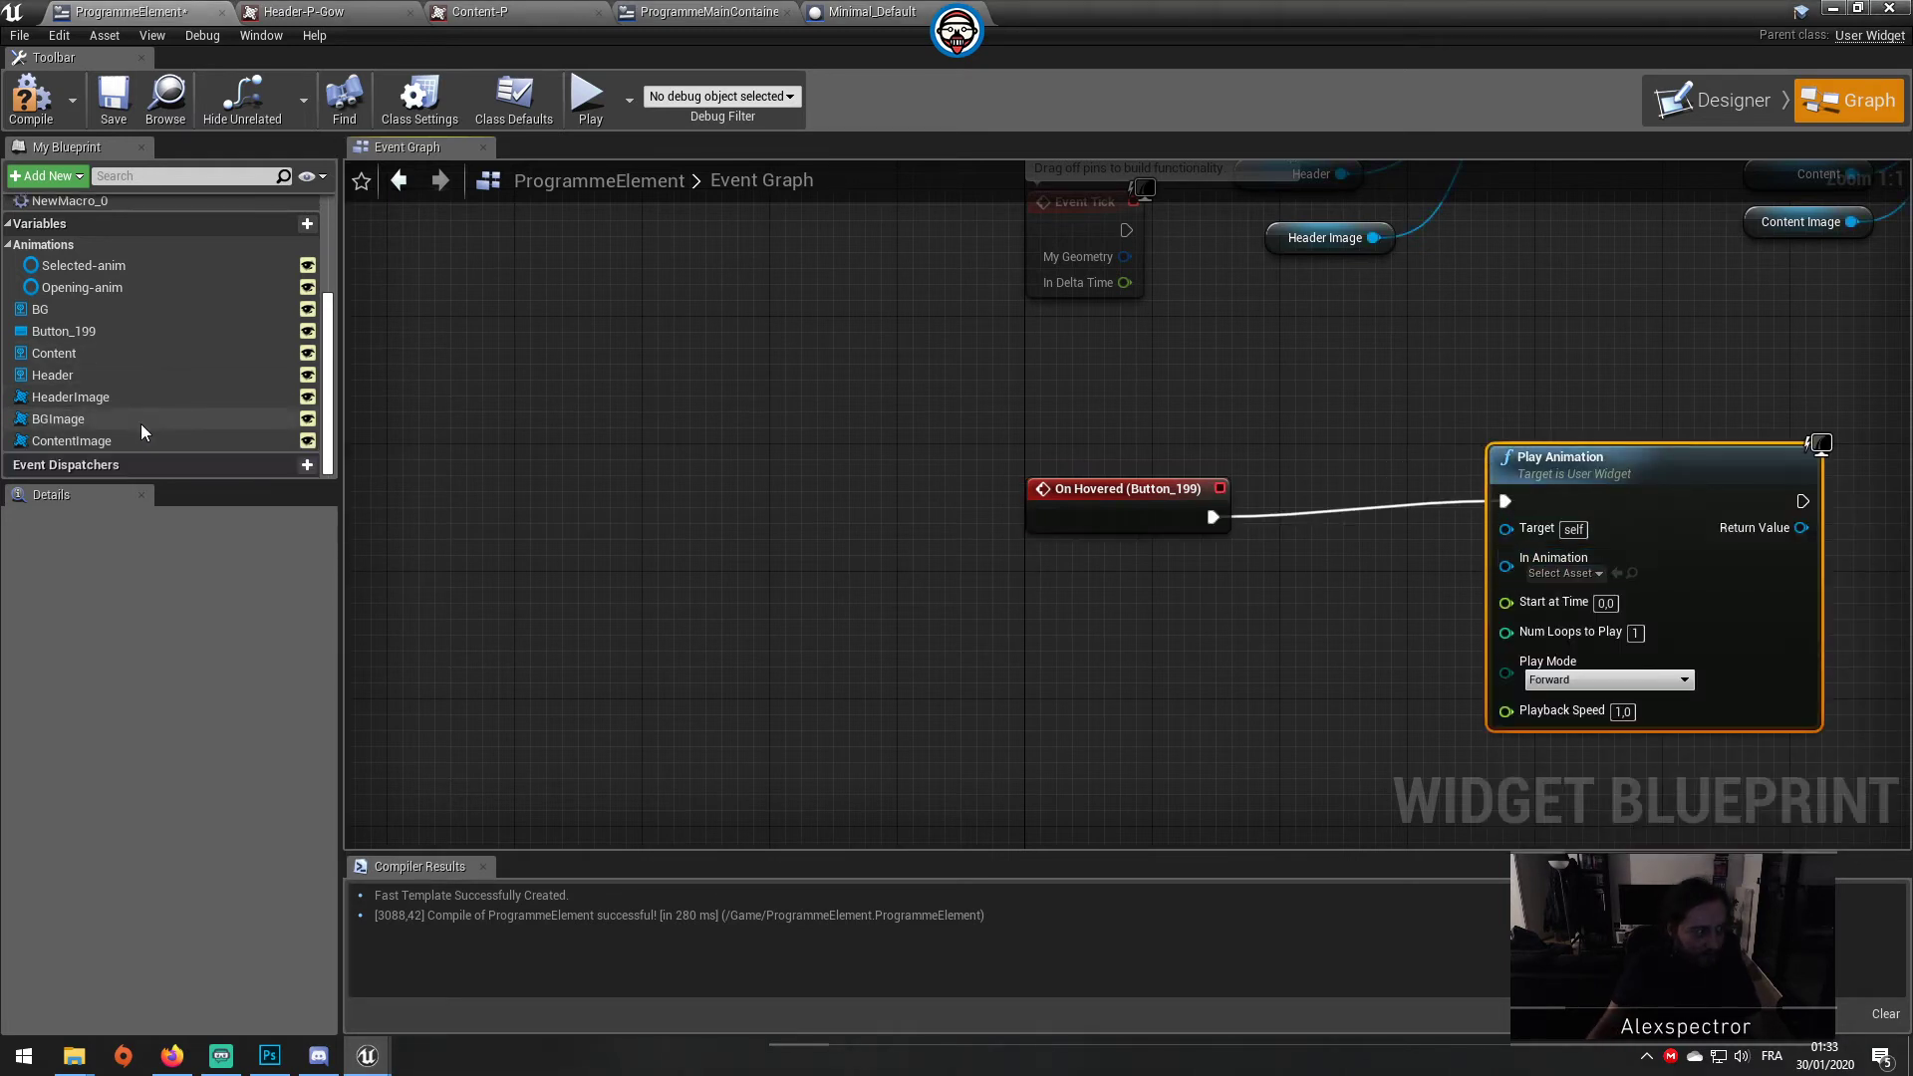
click(112, 293)
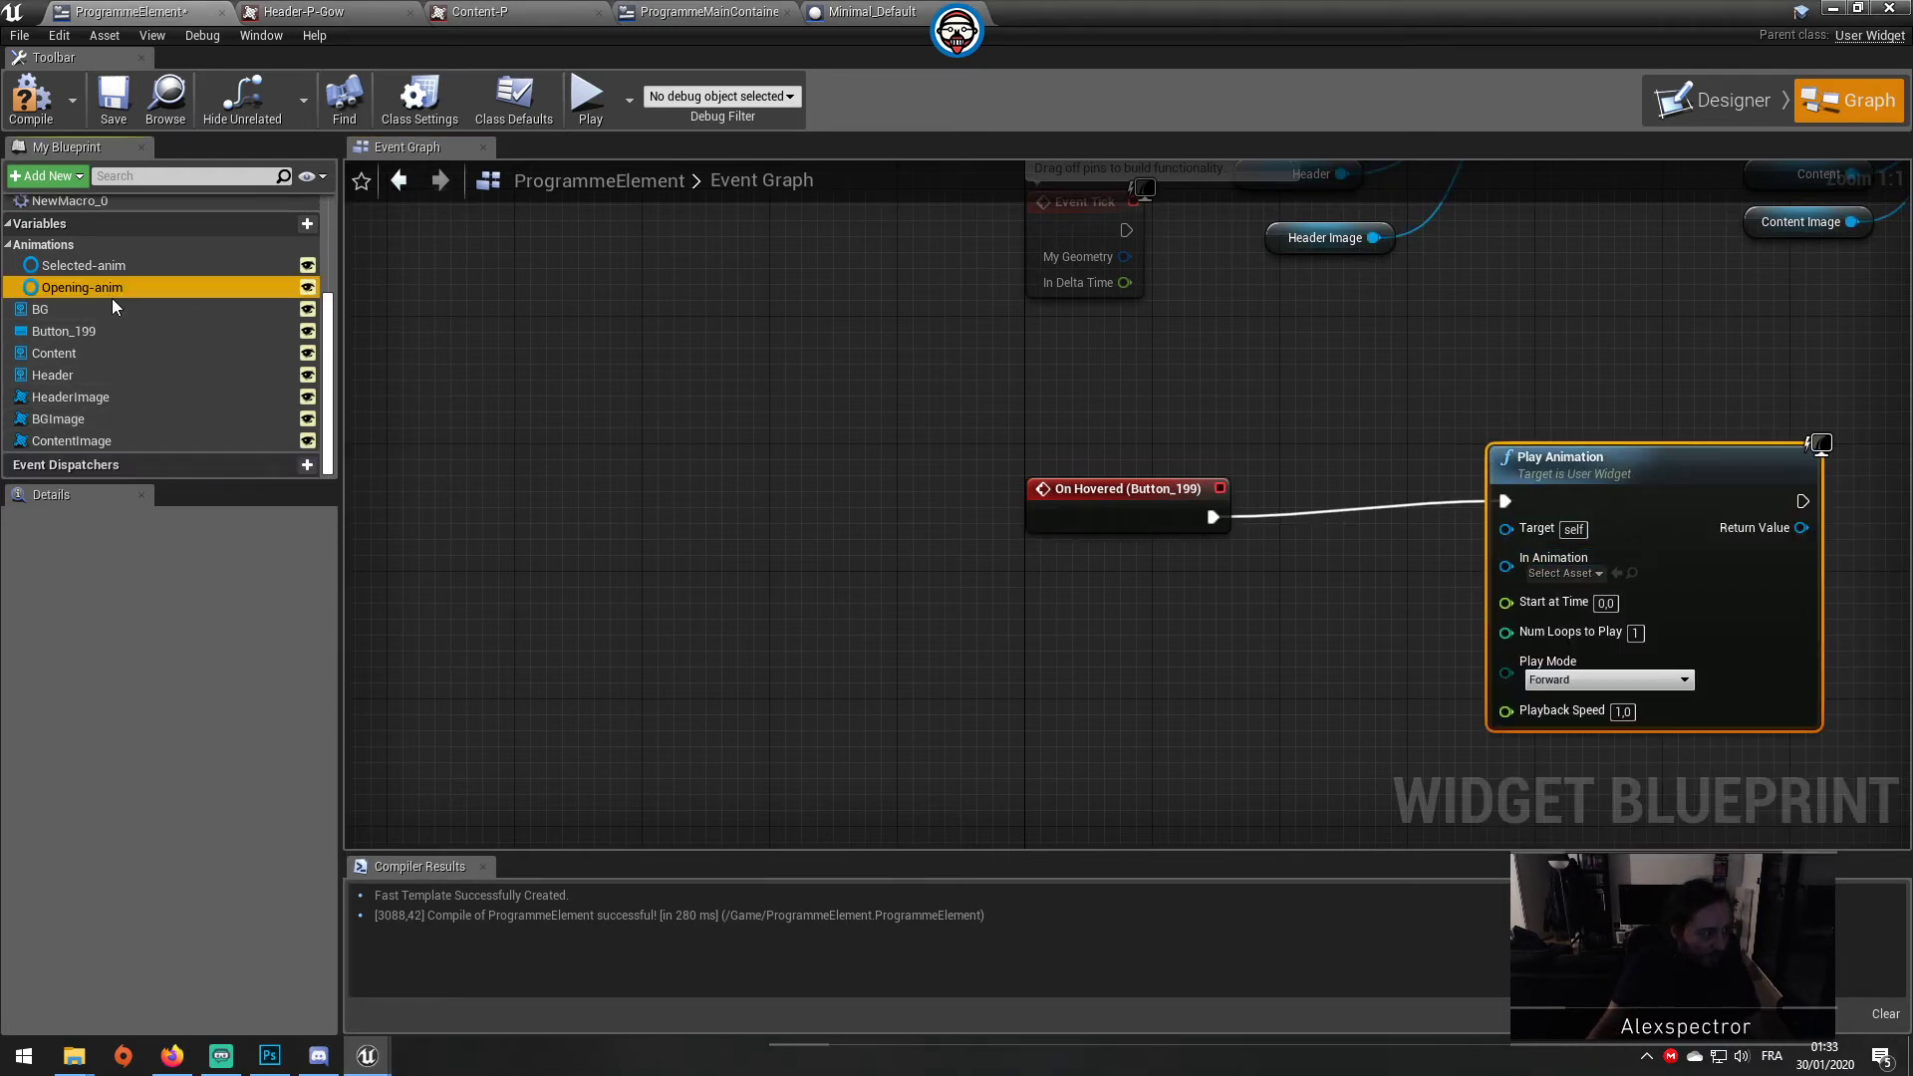
click(74, 265)
mouse_move(69, 263)
mouse_down()
mouse_move(1453, 665)
mouse_move(1255, 650)
mouse_move(1528, 581)
mouse_up()
click(1454, 660)
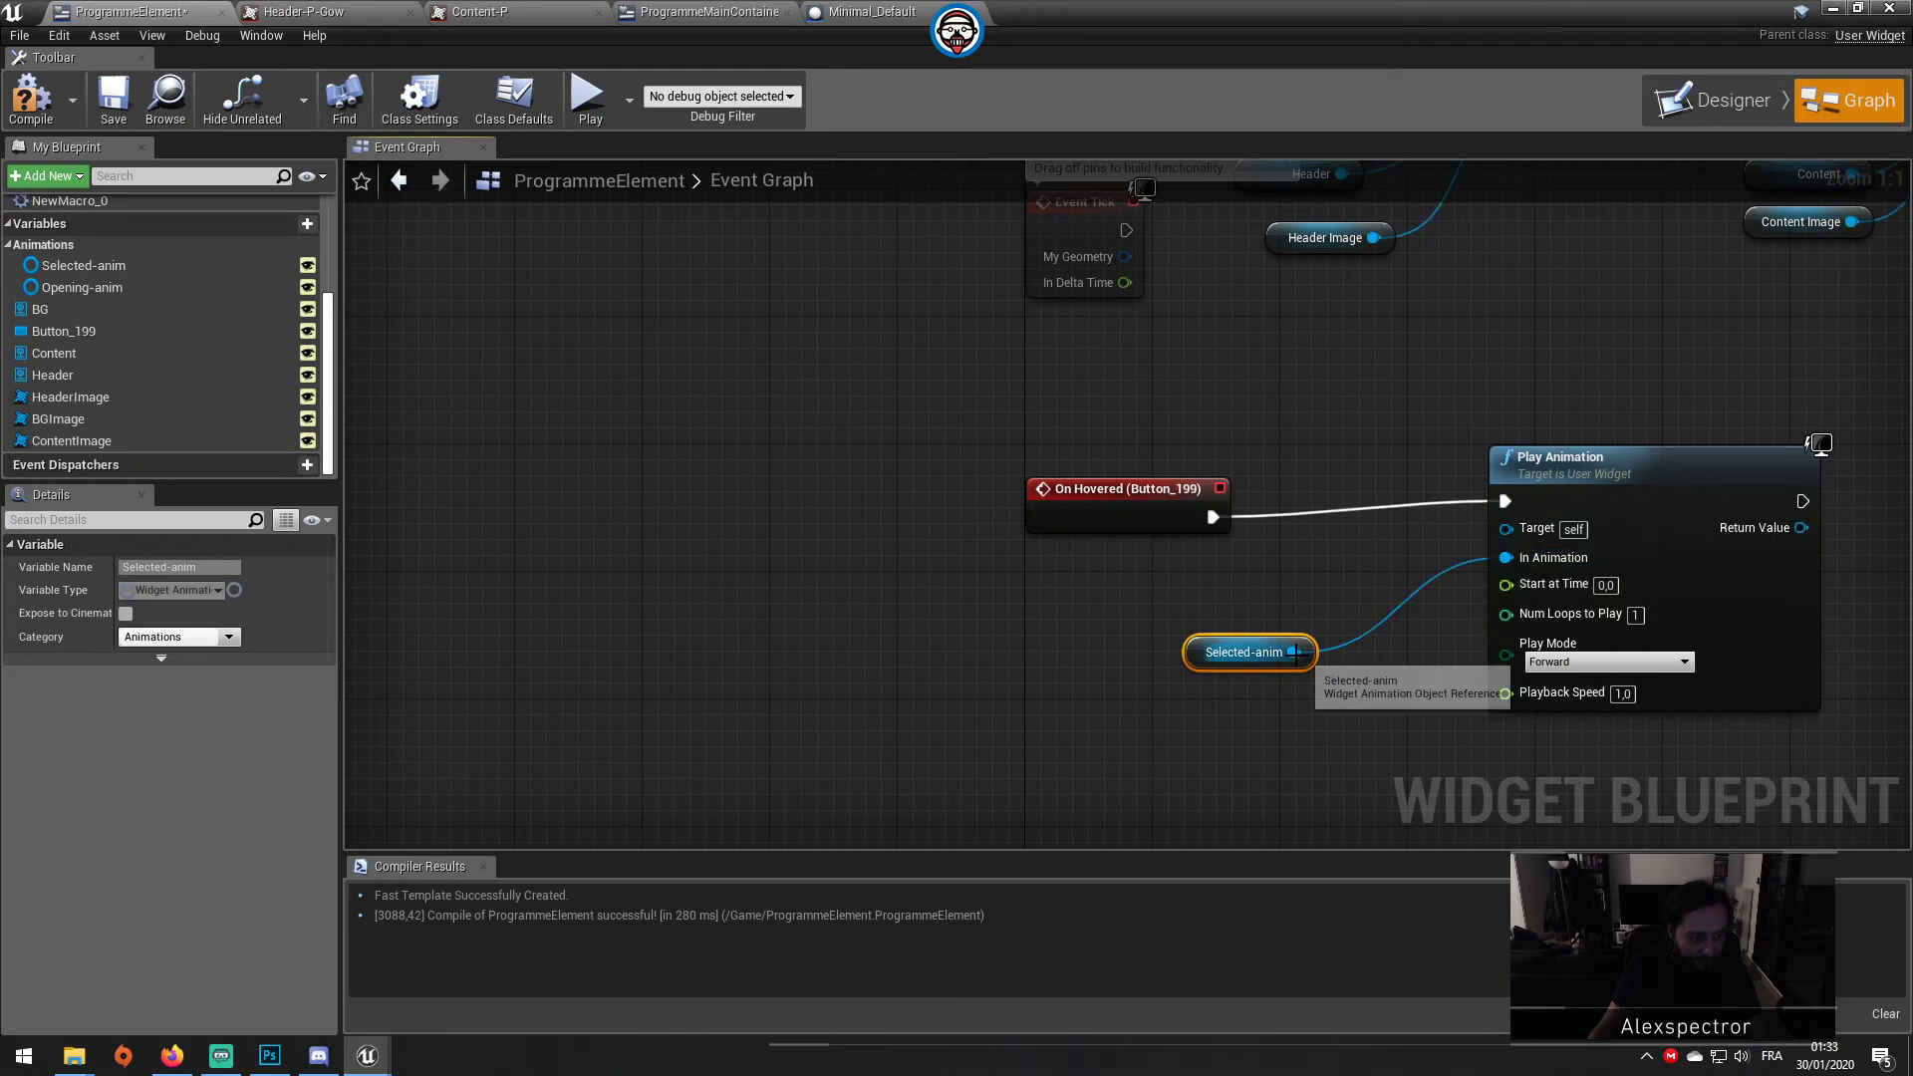
drag(1291, 652, 1247, 652)
click(1145, 737)
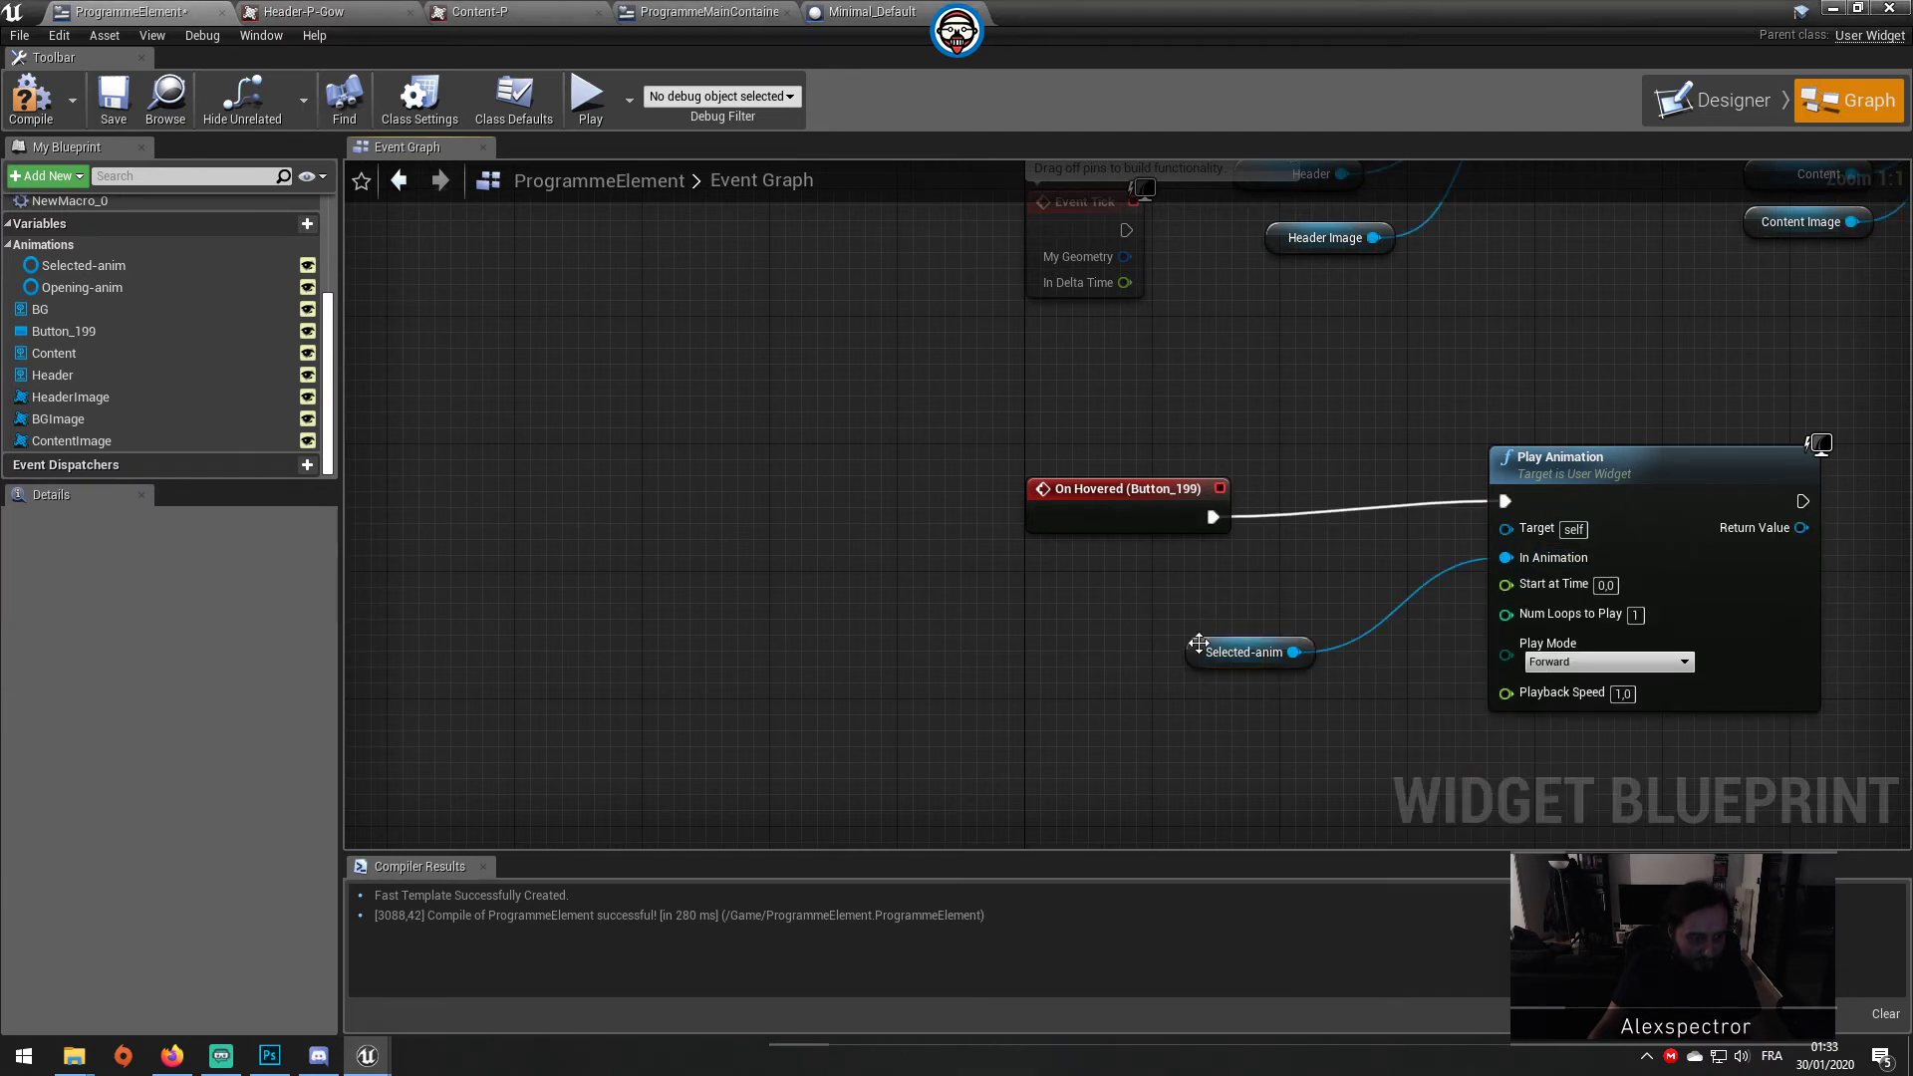
click(1244, 653)
click(30, 100)
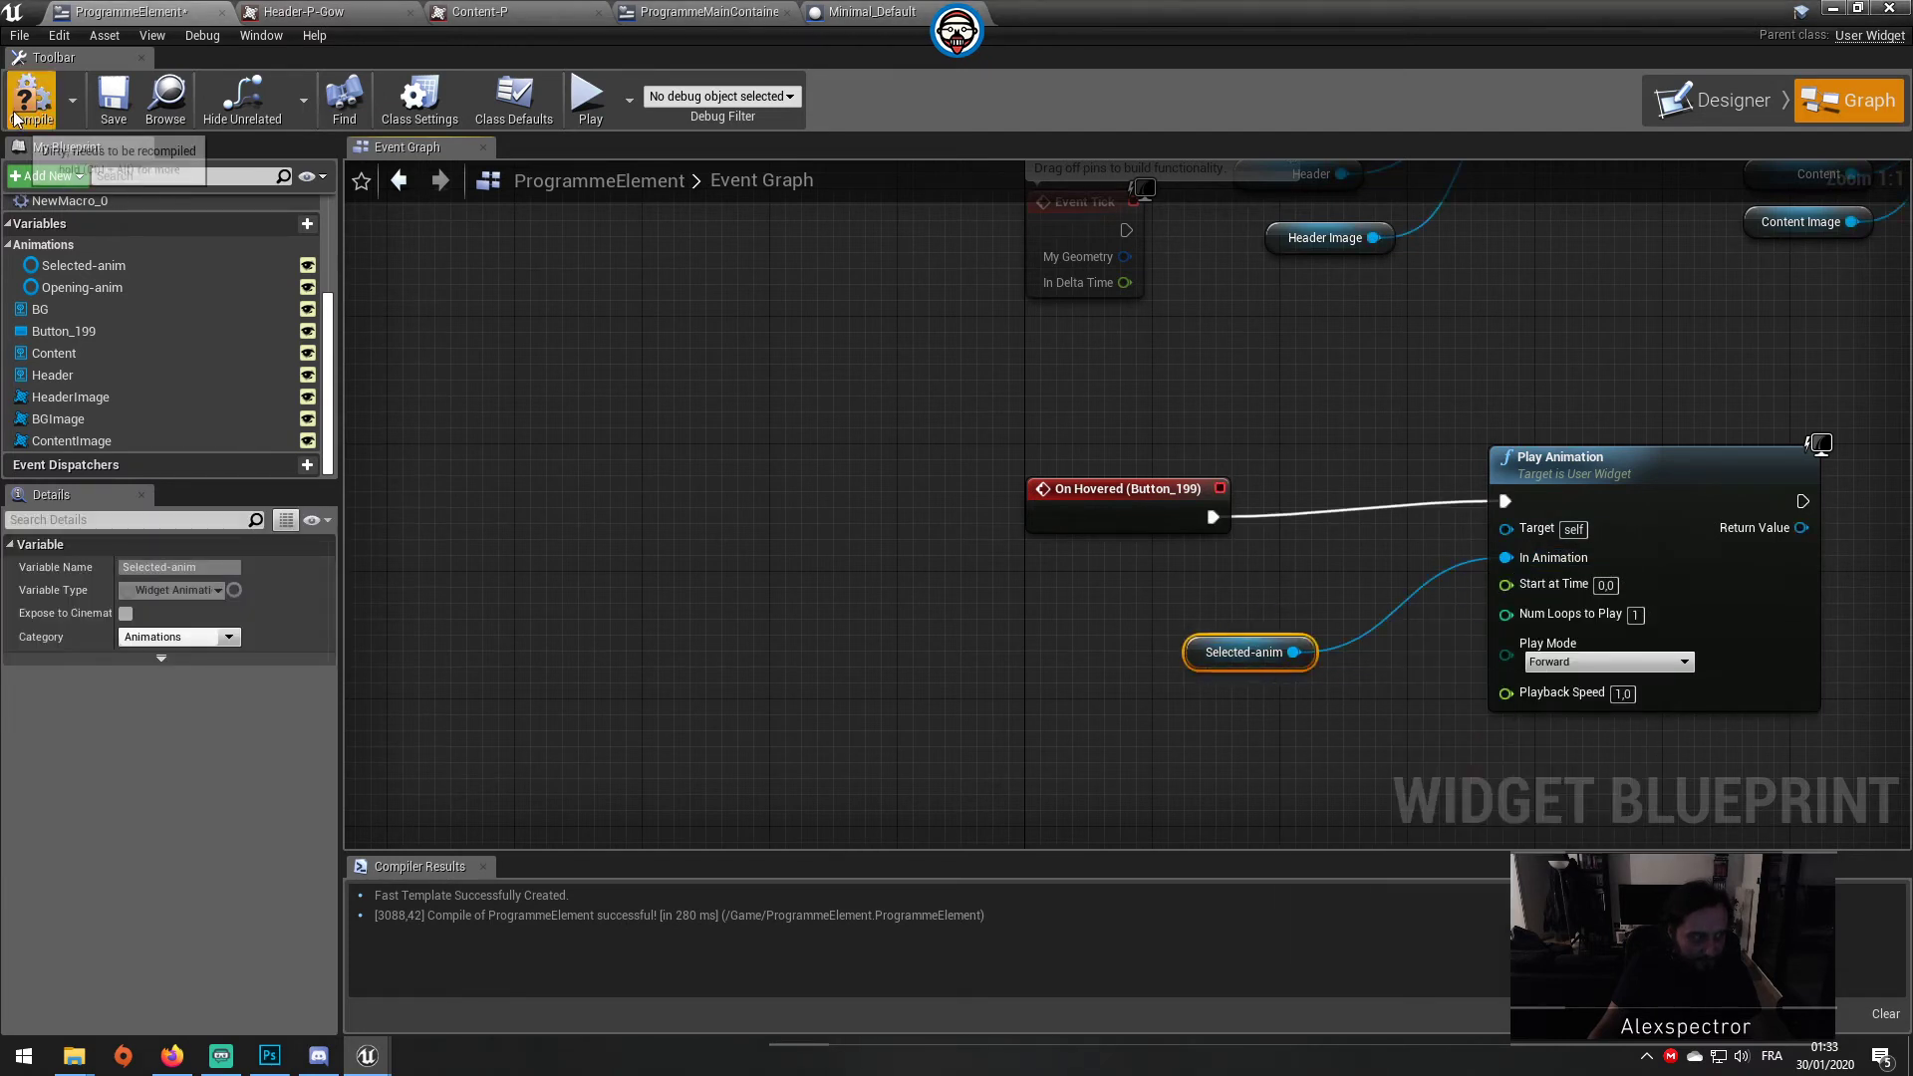
click(114, 100)
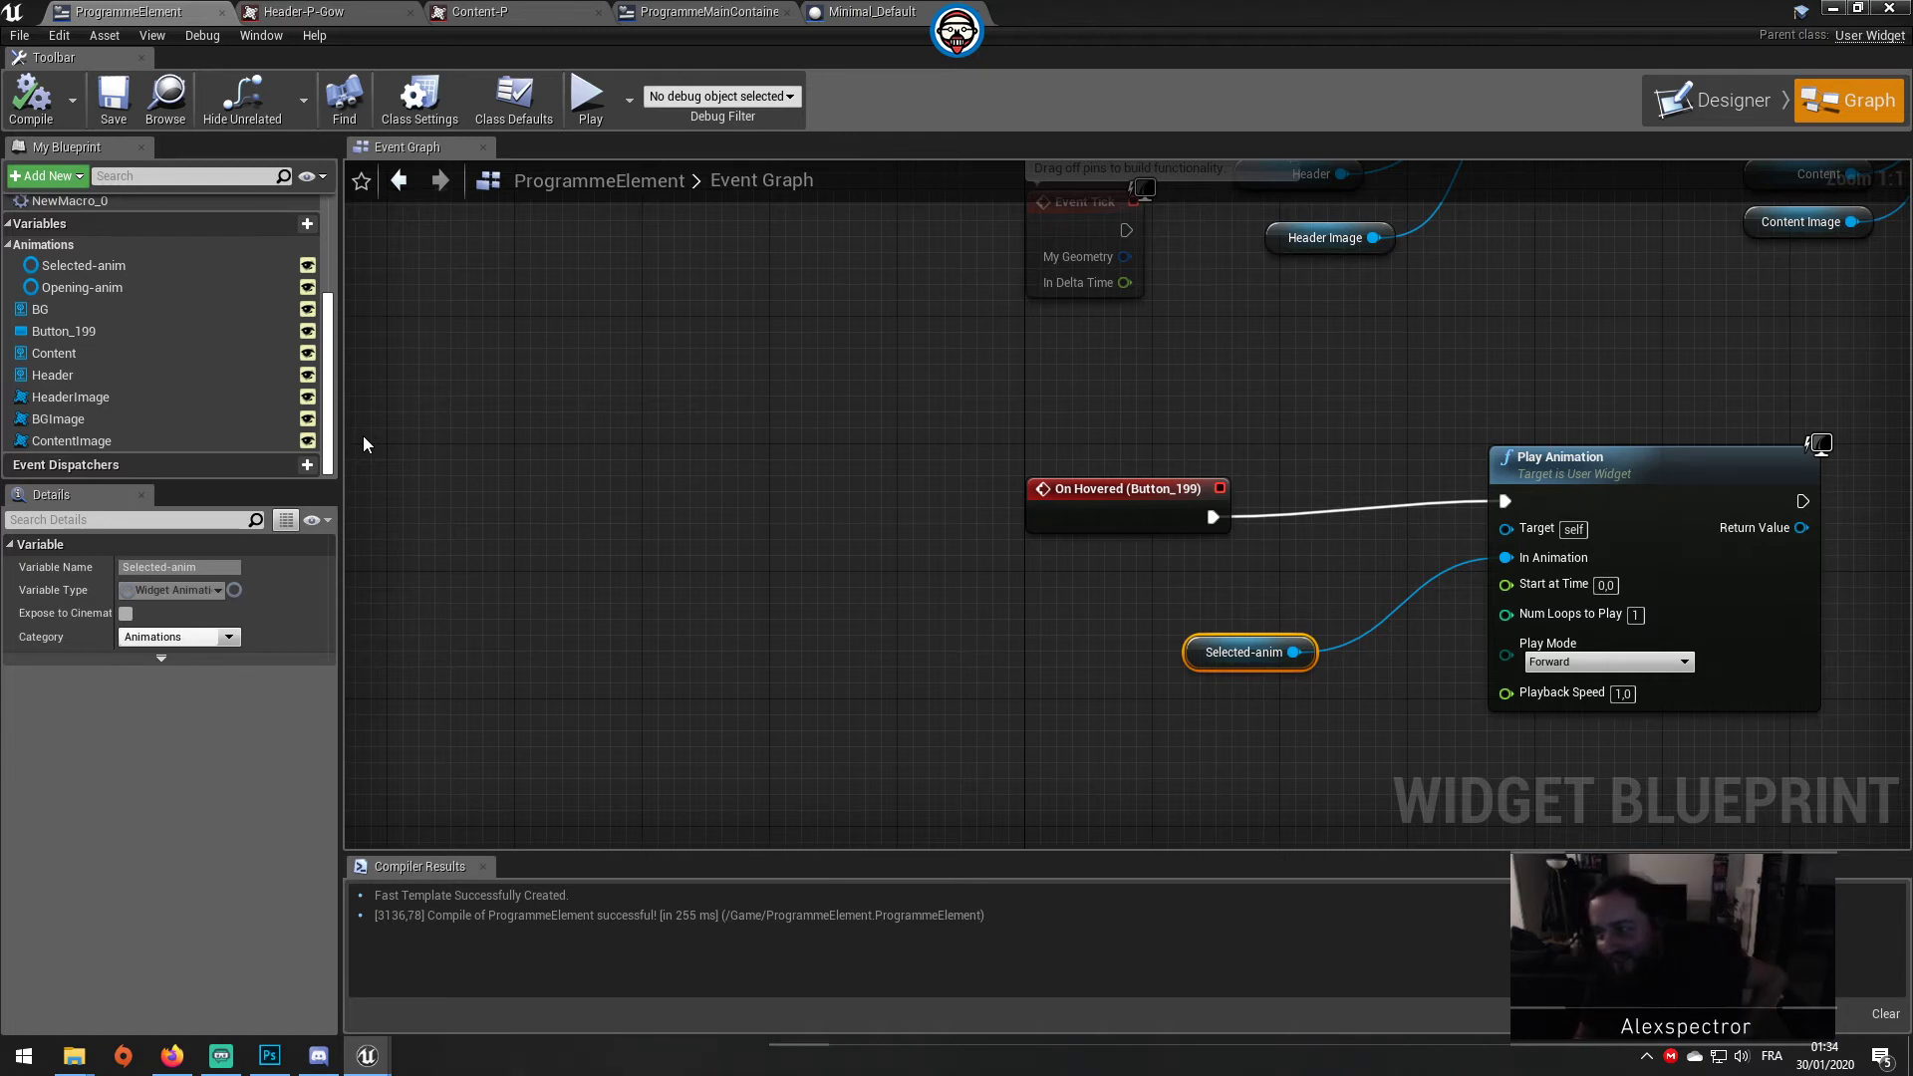
Step: Test the game-card widget in a fullscreen play session, then return to the level editor
click(1833, 9)
click(917, 78)
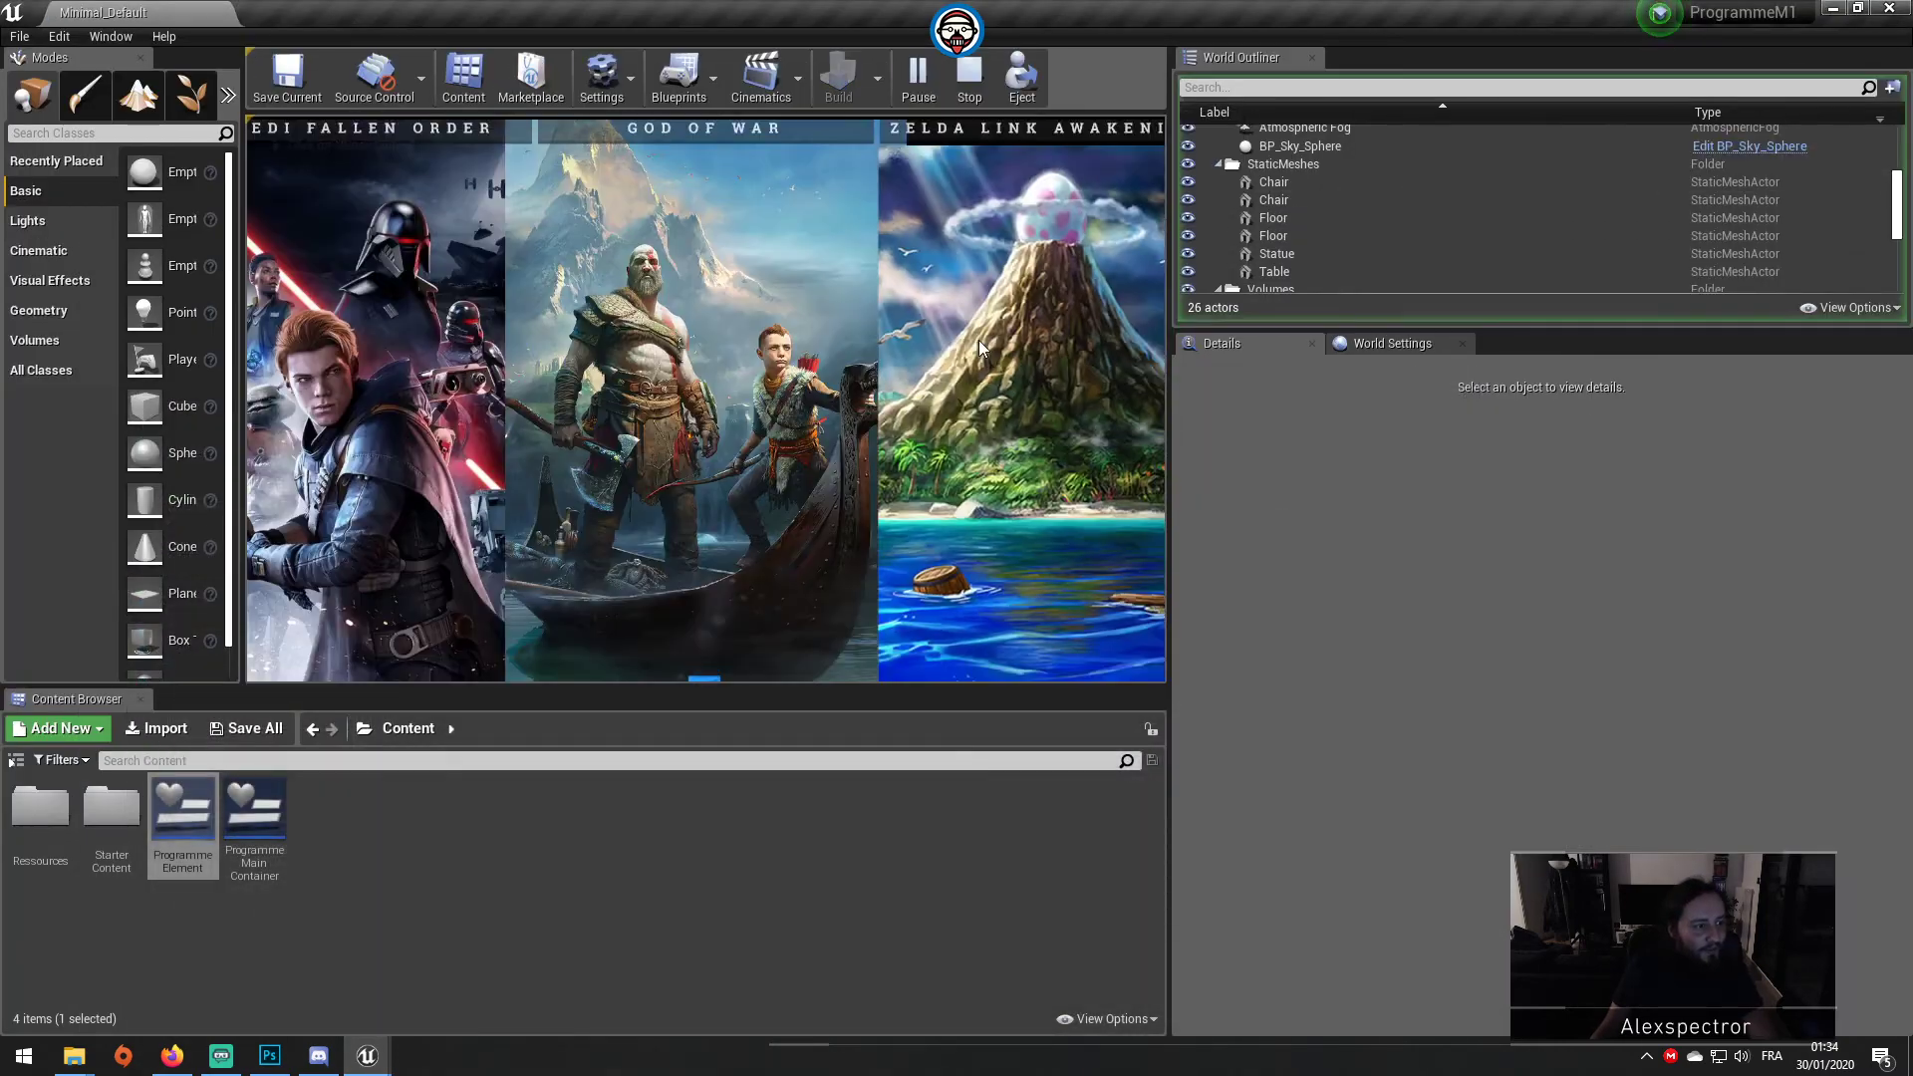
key(F11)
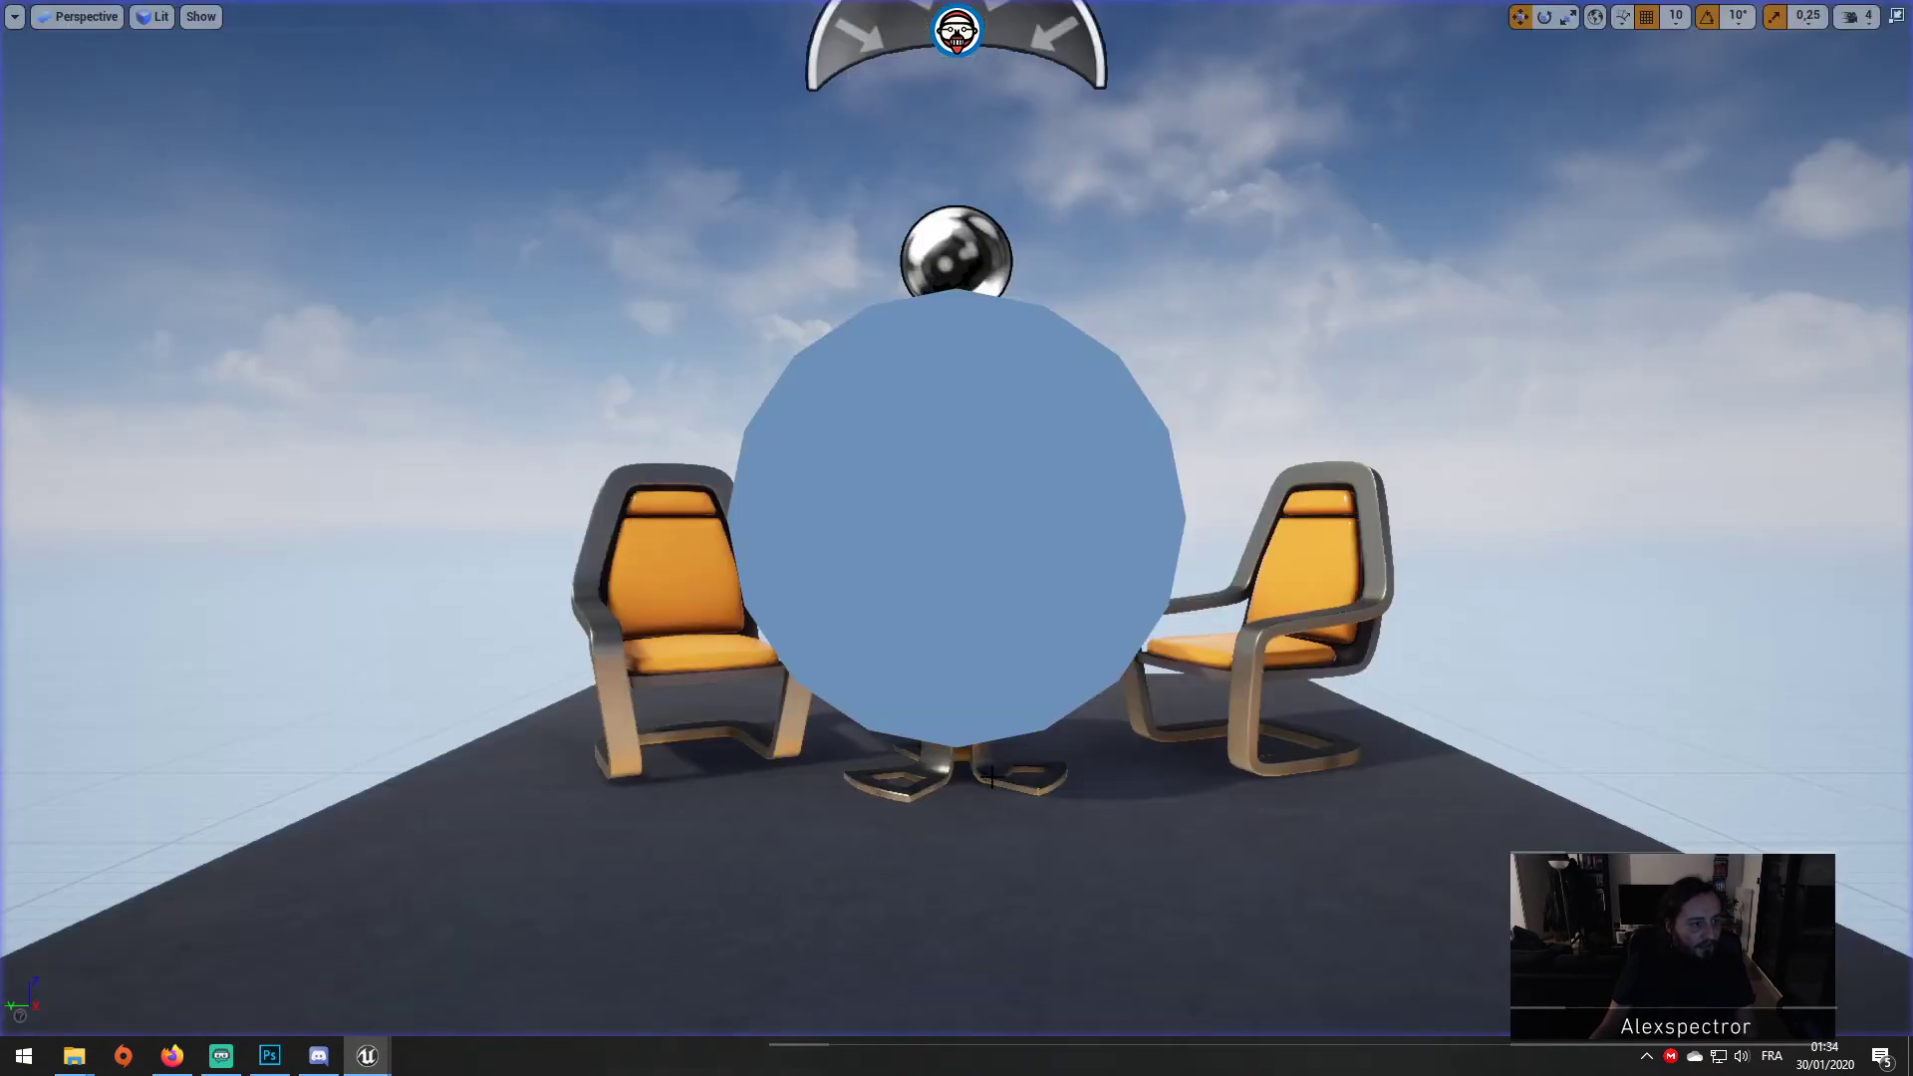
key(F11)
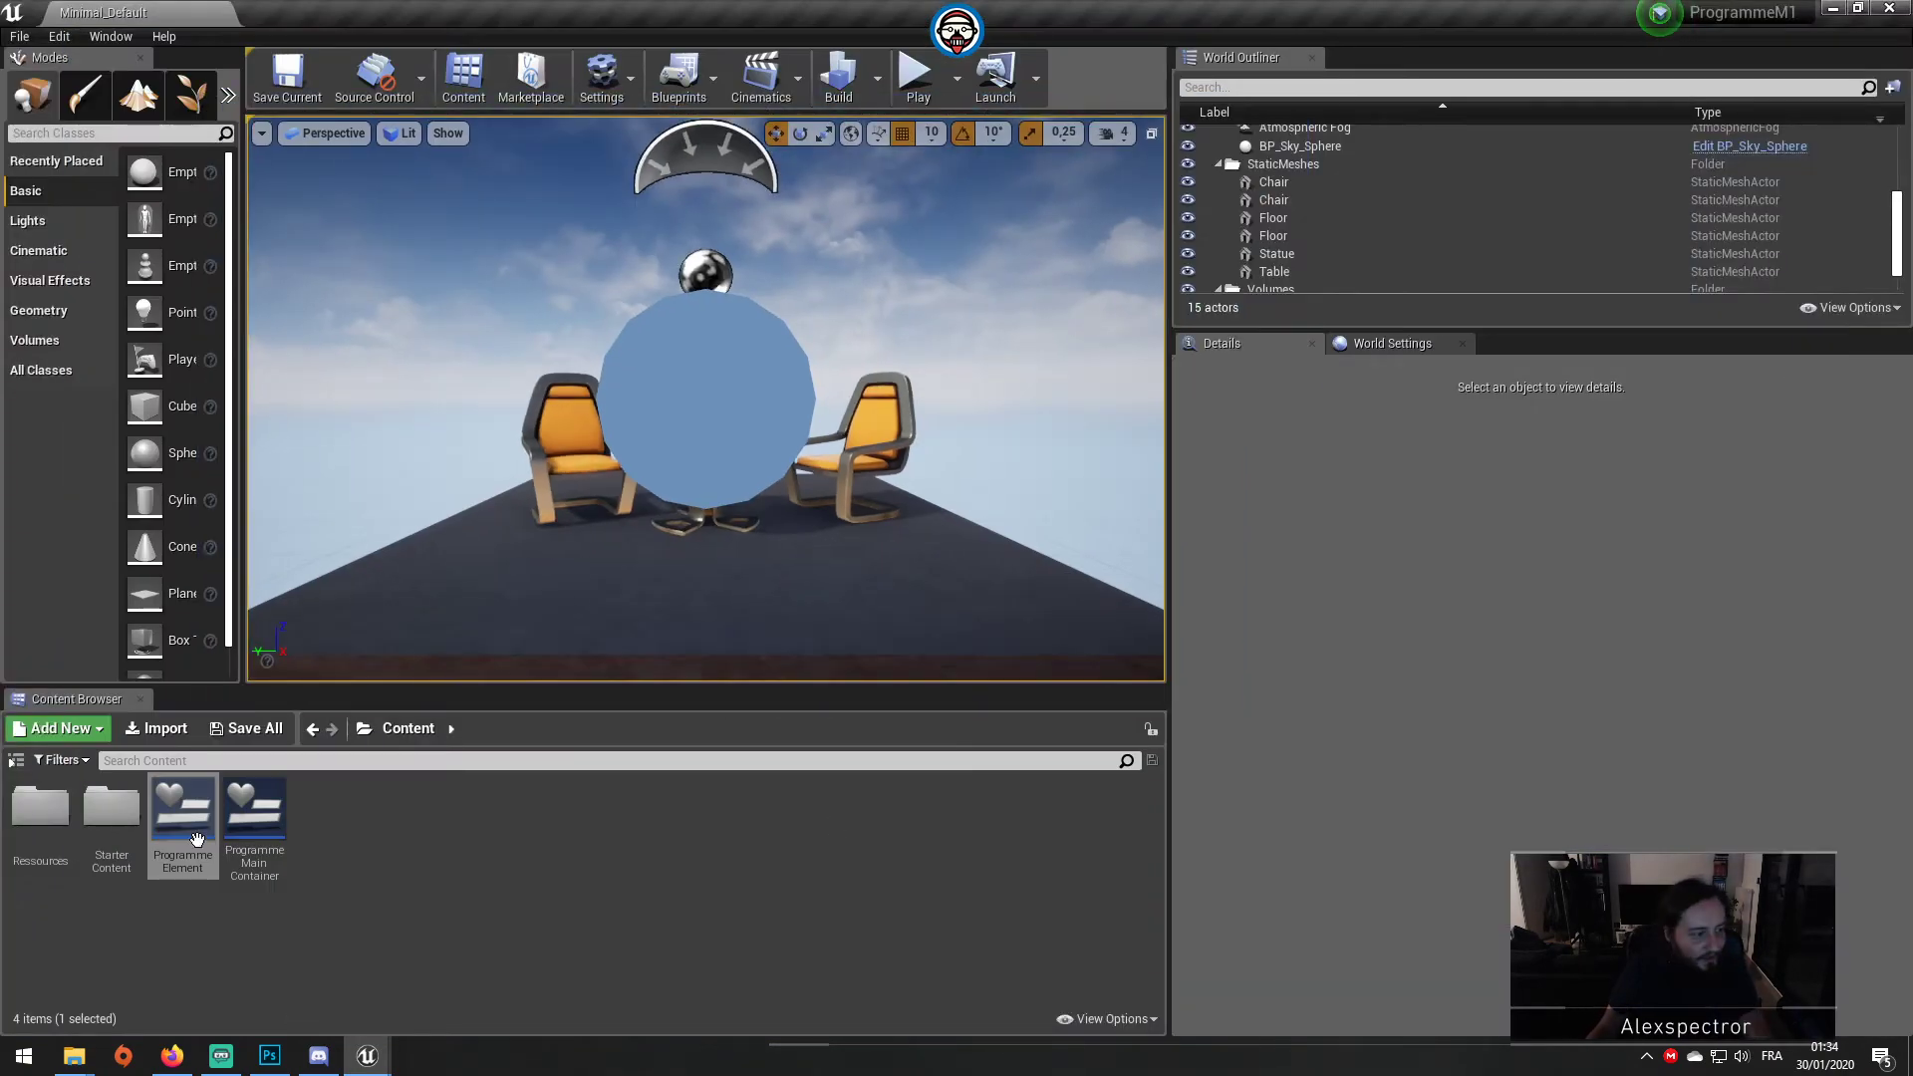
Step: Reopen ProgrammeElement and line up the Selected-anim and On Hovered nodes so wires run straight
double_click(184, 805)
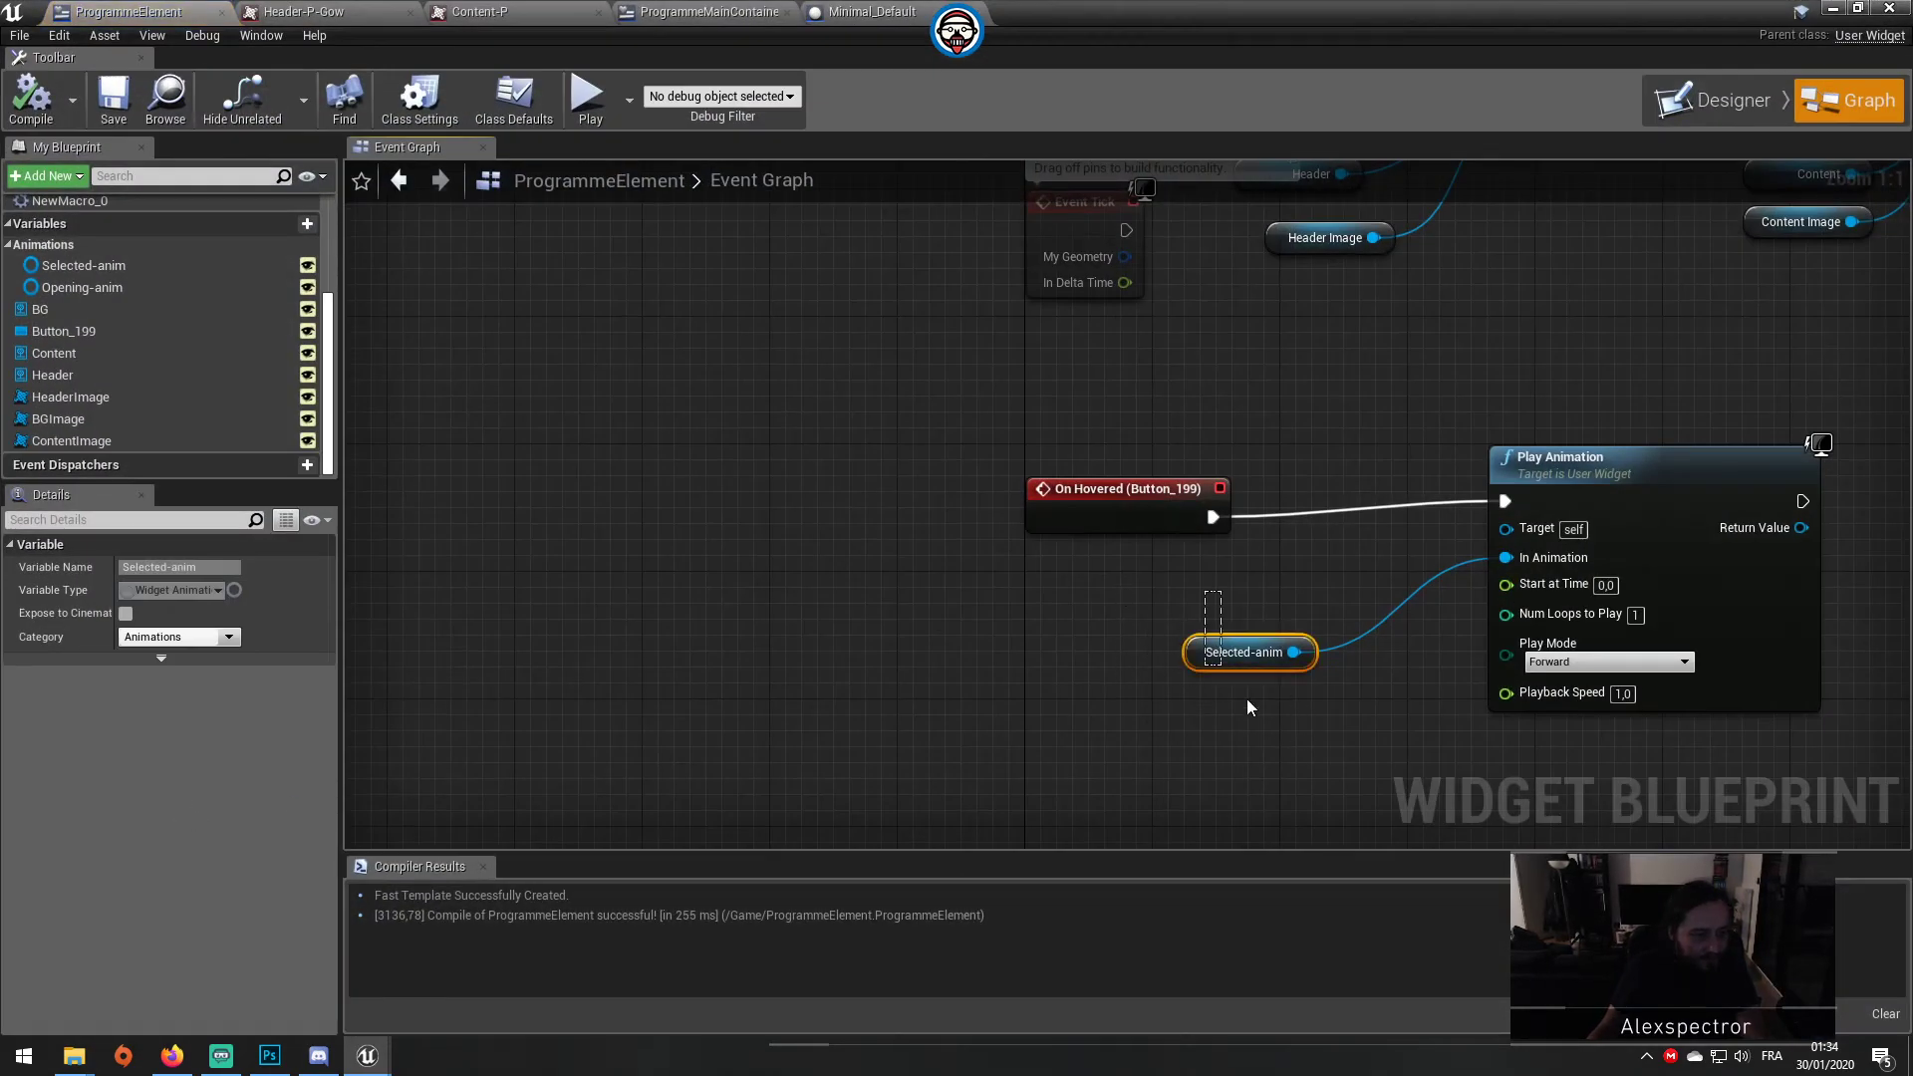
drag(1245, 654, 1246, 606)
drag(1140, 497, 1138, 481)
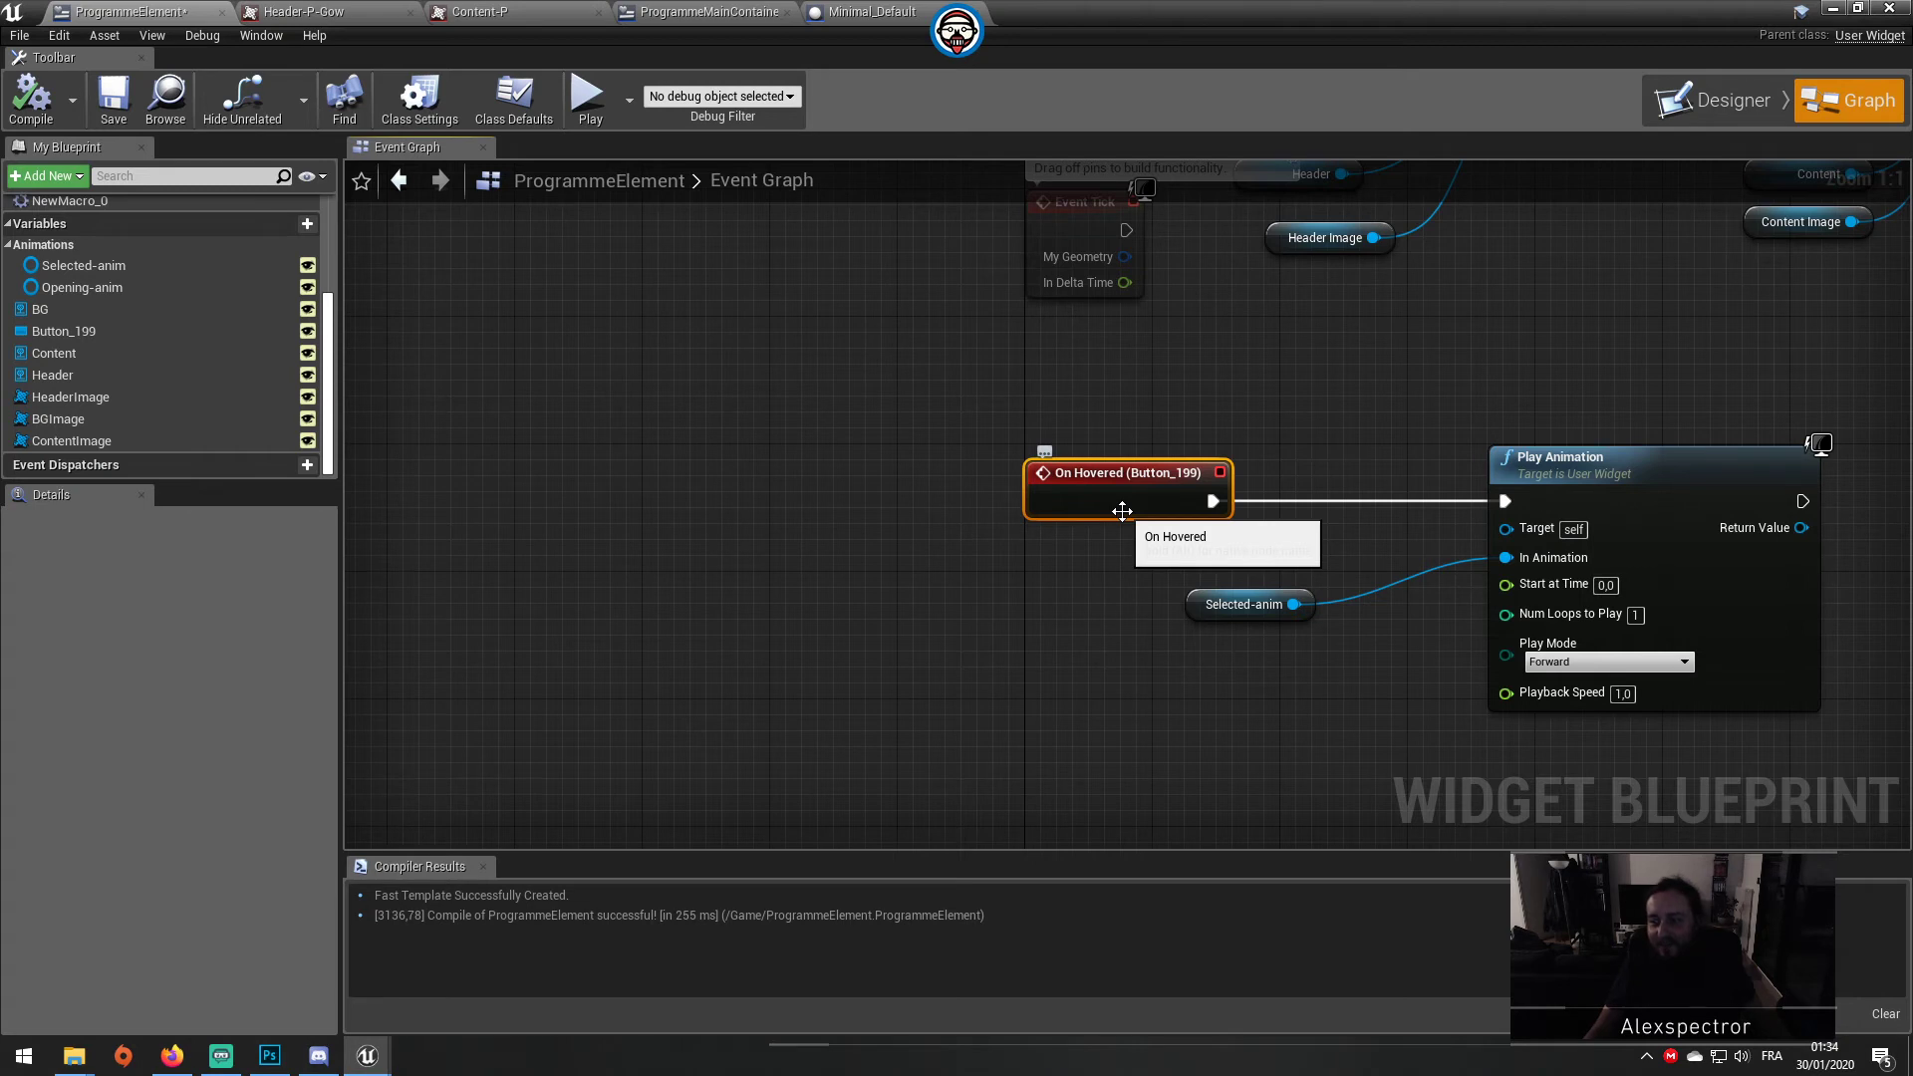
Step: Compile and save the widget, then switch back to the Designer layout
click(31, 100)
click(113, 99)
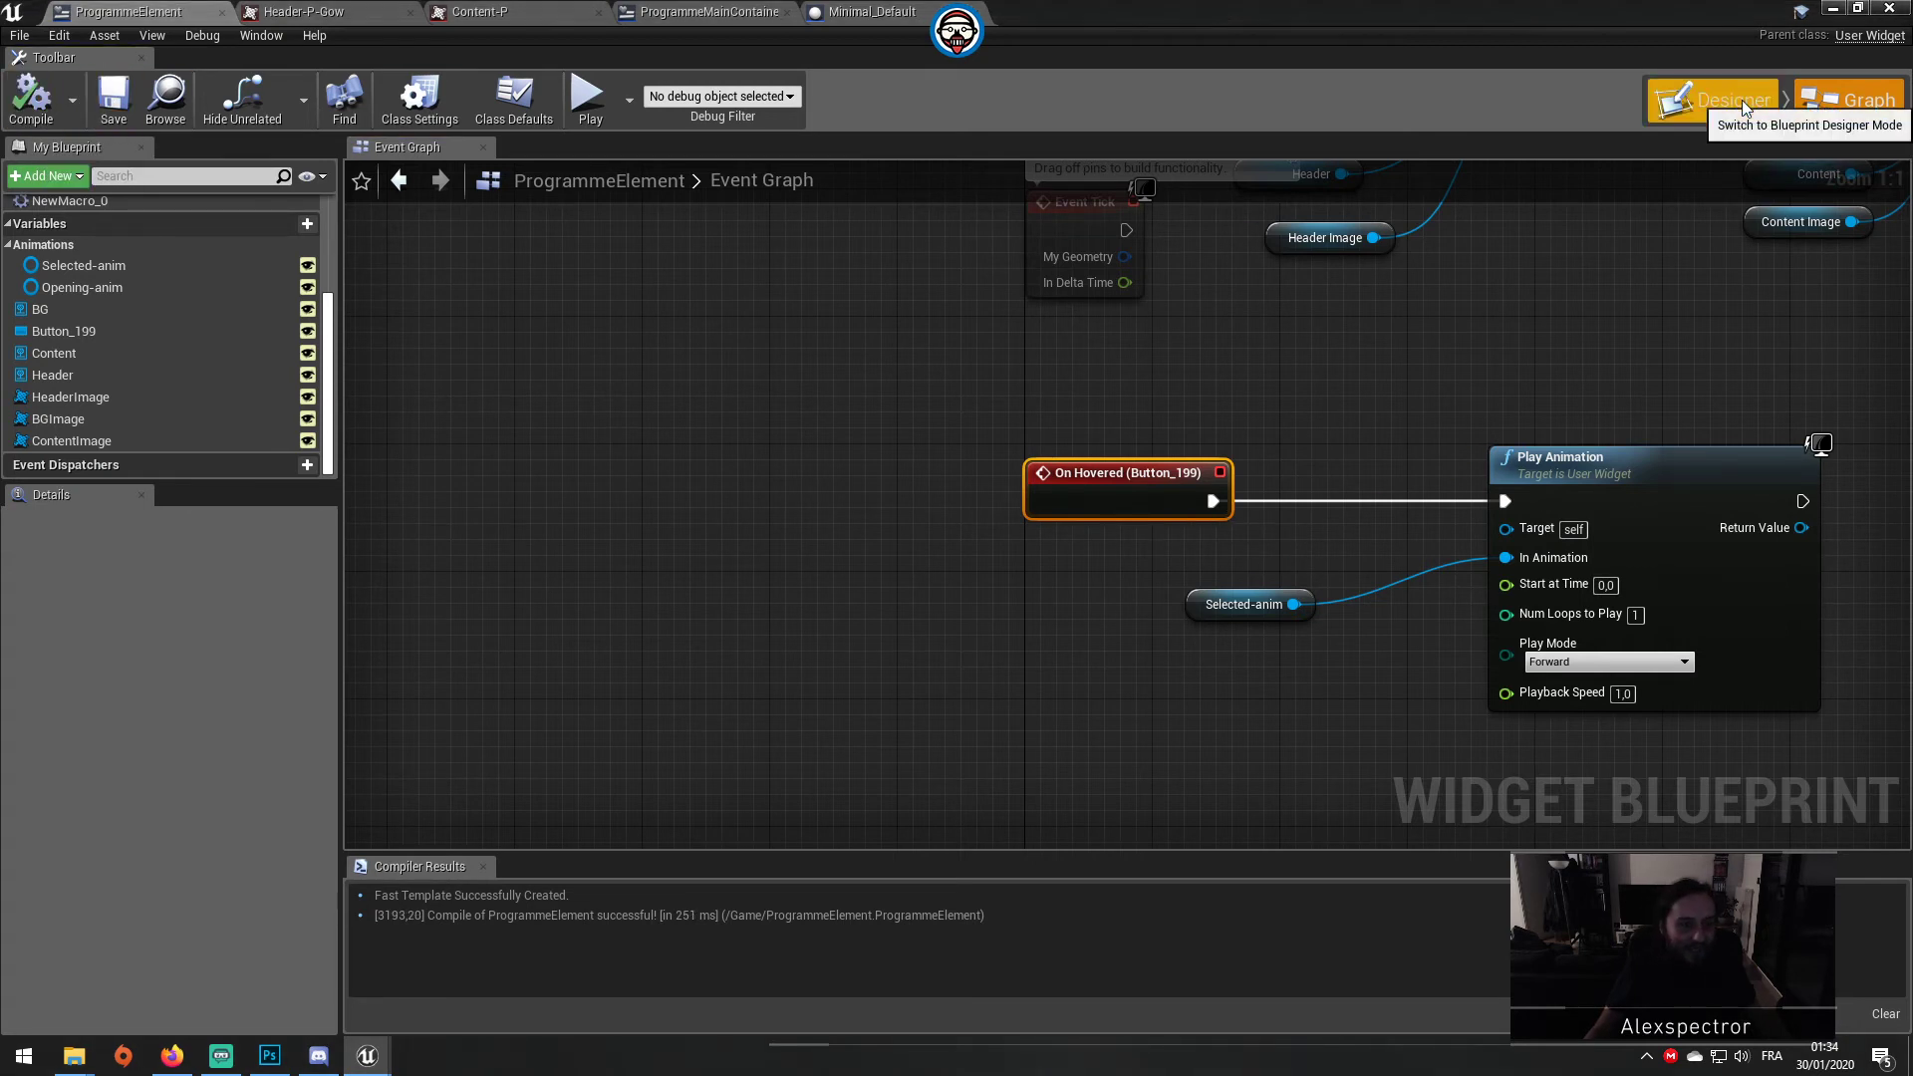
click(1743, 99)
scroll(1761, 519, down, 3)
scroll(1761, 518, down, 5)
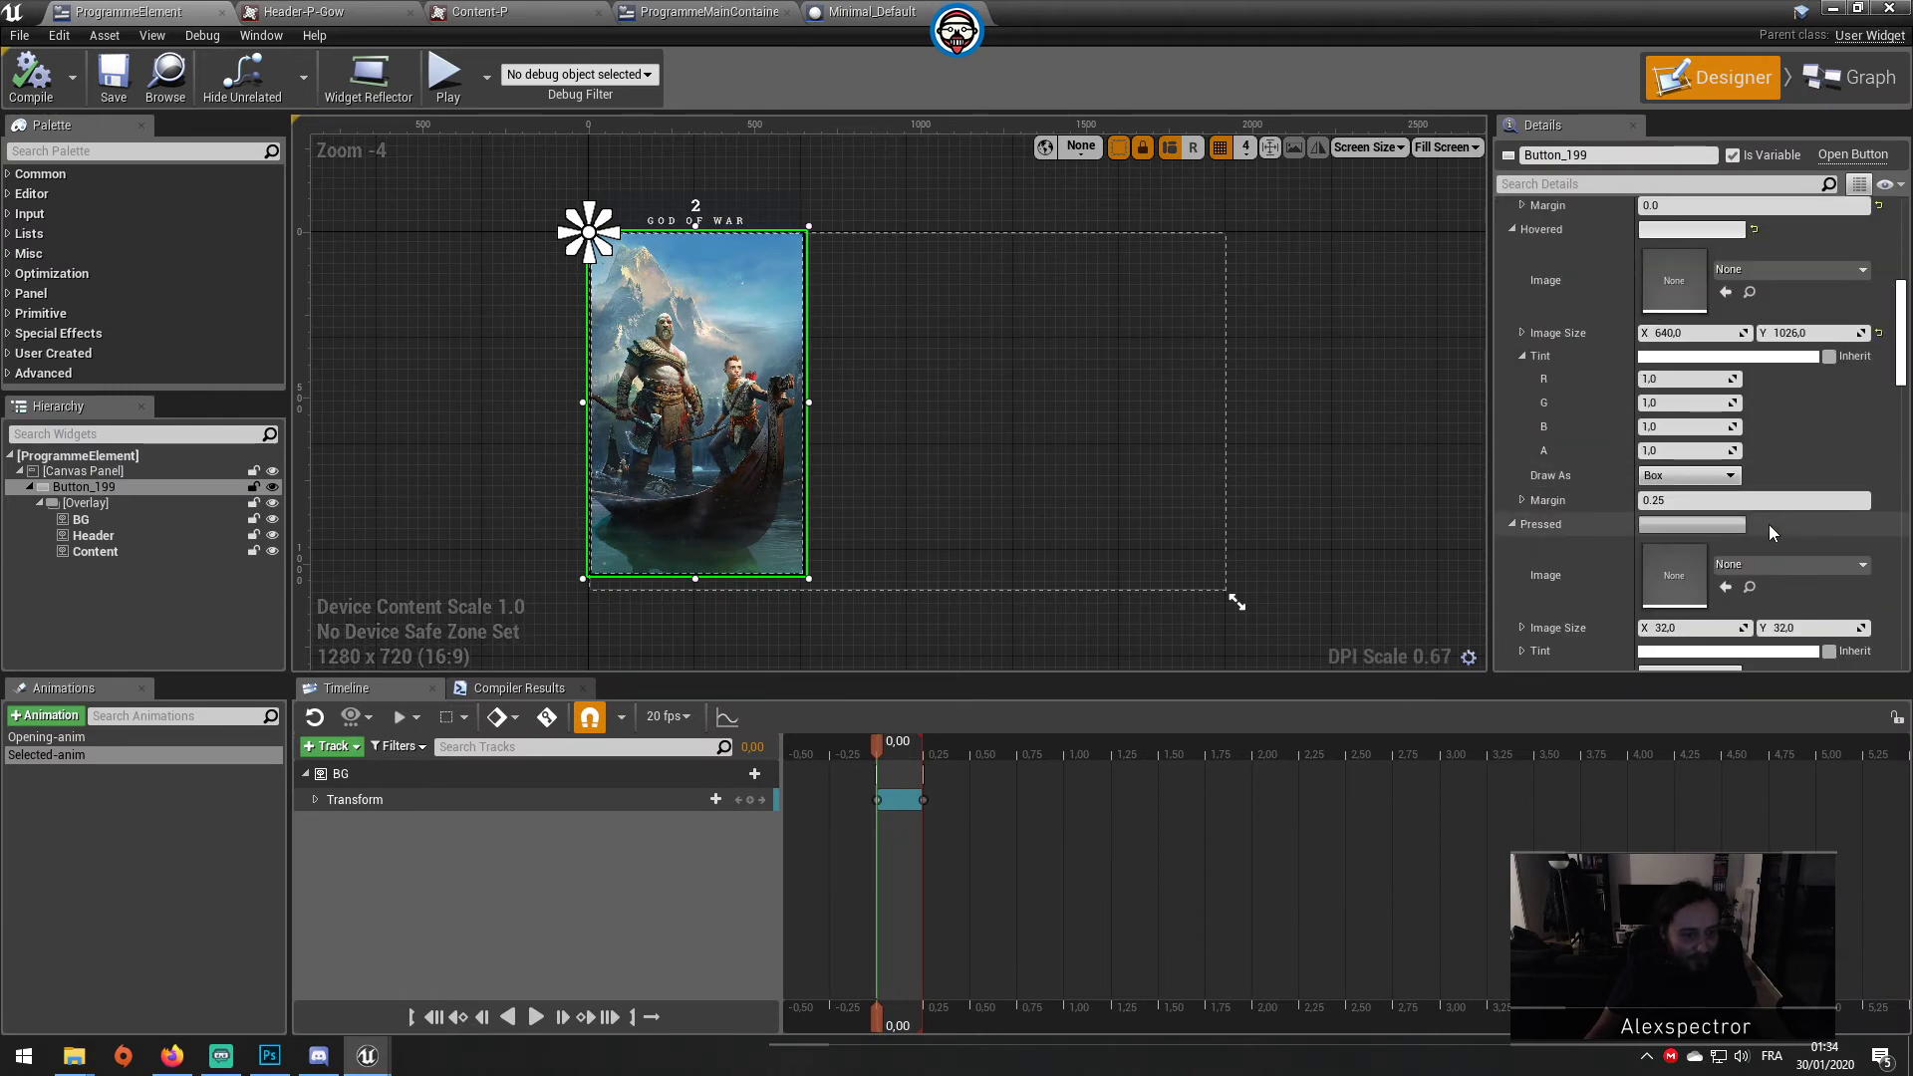
drag(1906, 377, 1906, 628)
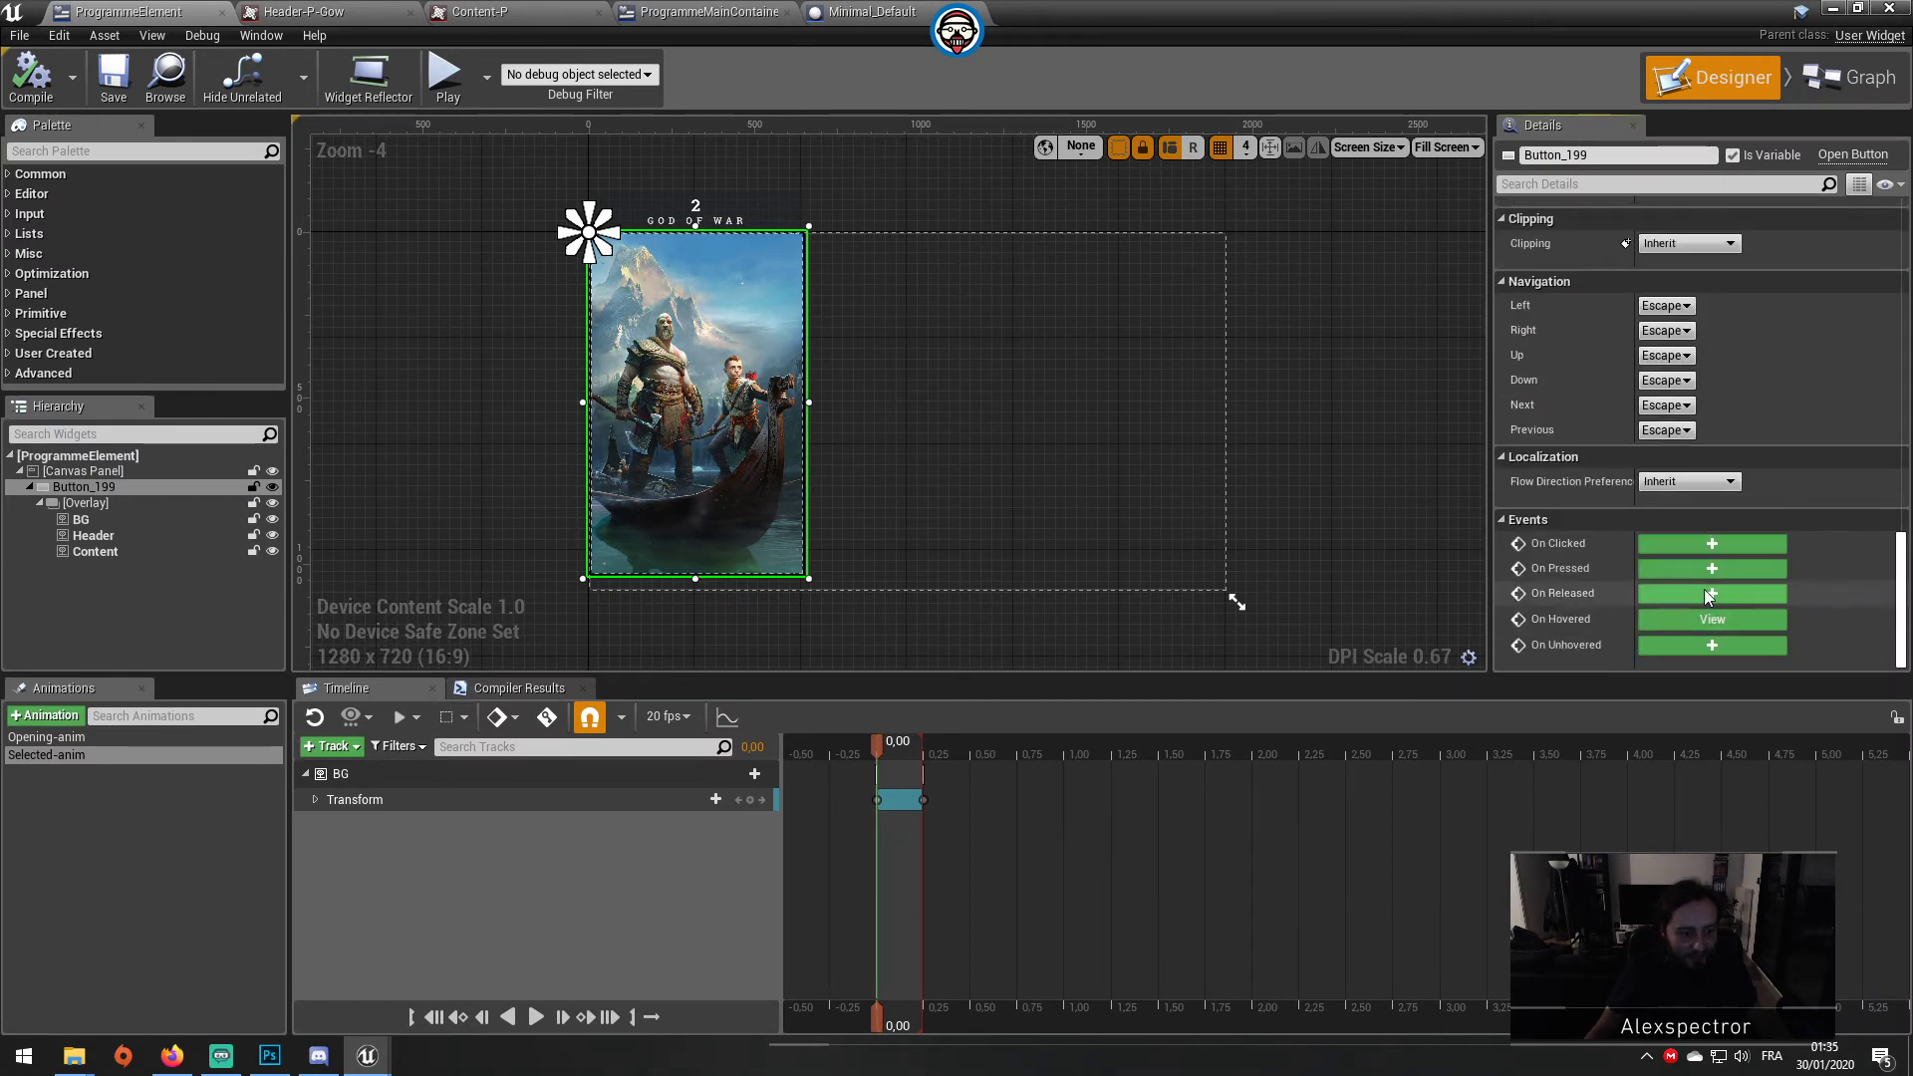
Step: Add an On Unhovered event for Button_199 and create a Normal-anim animation
click(1690, 645)
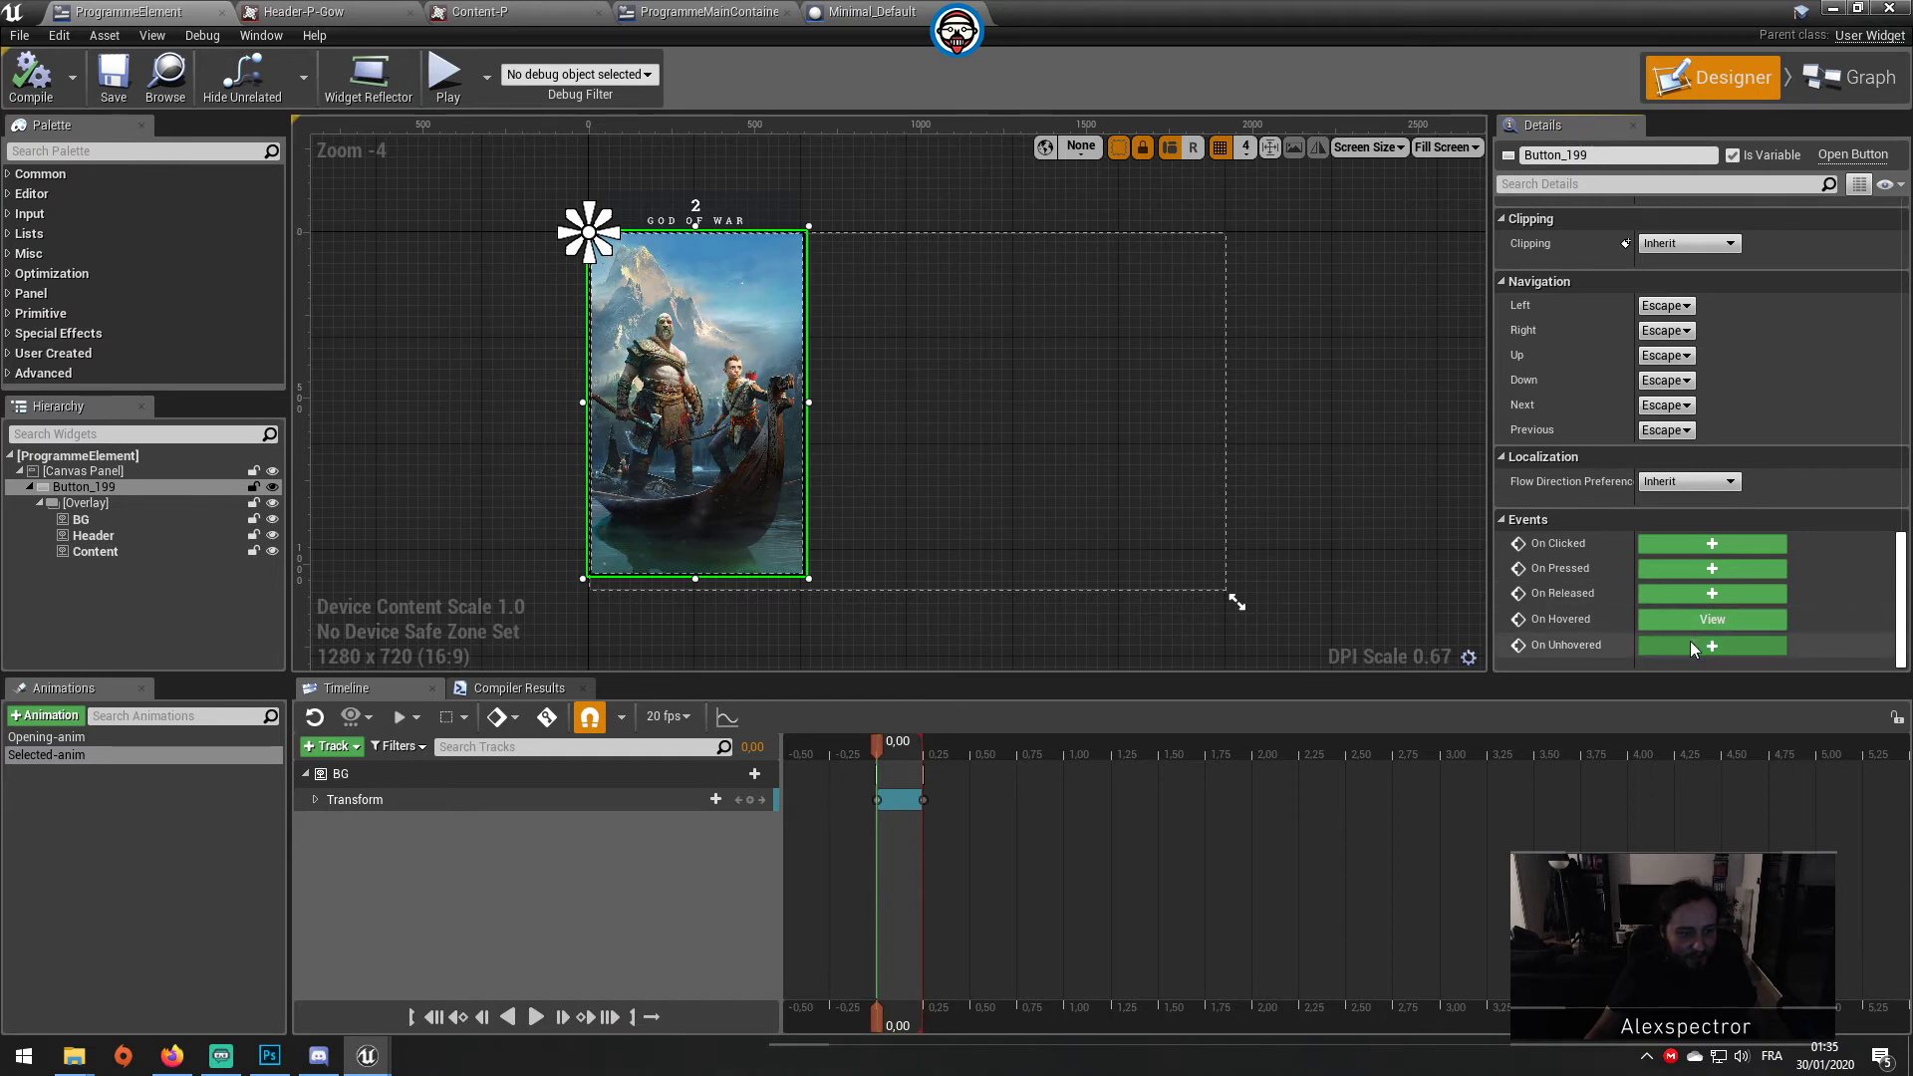
click(1709, 99)
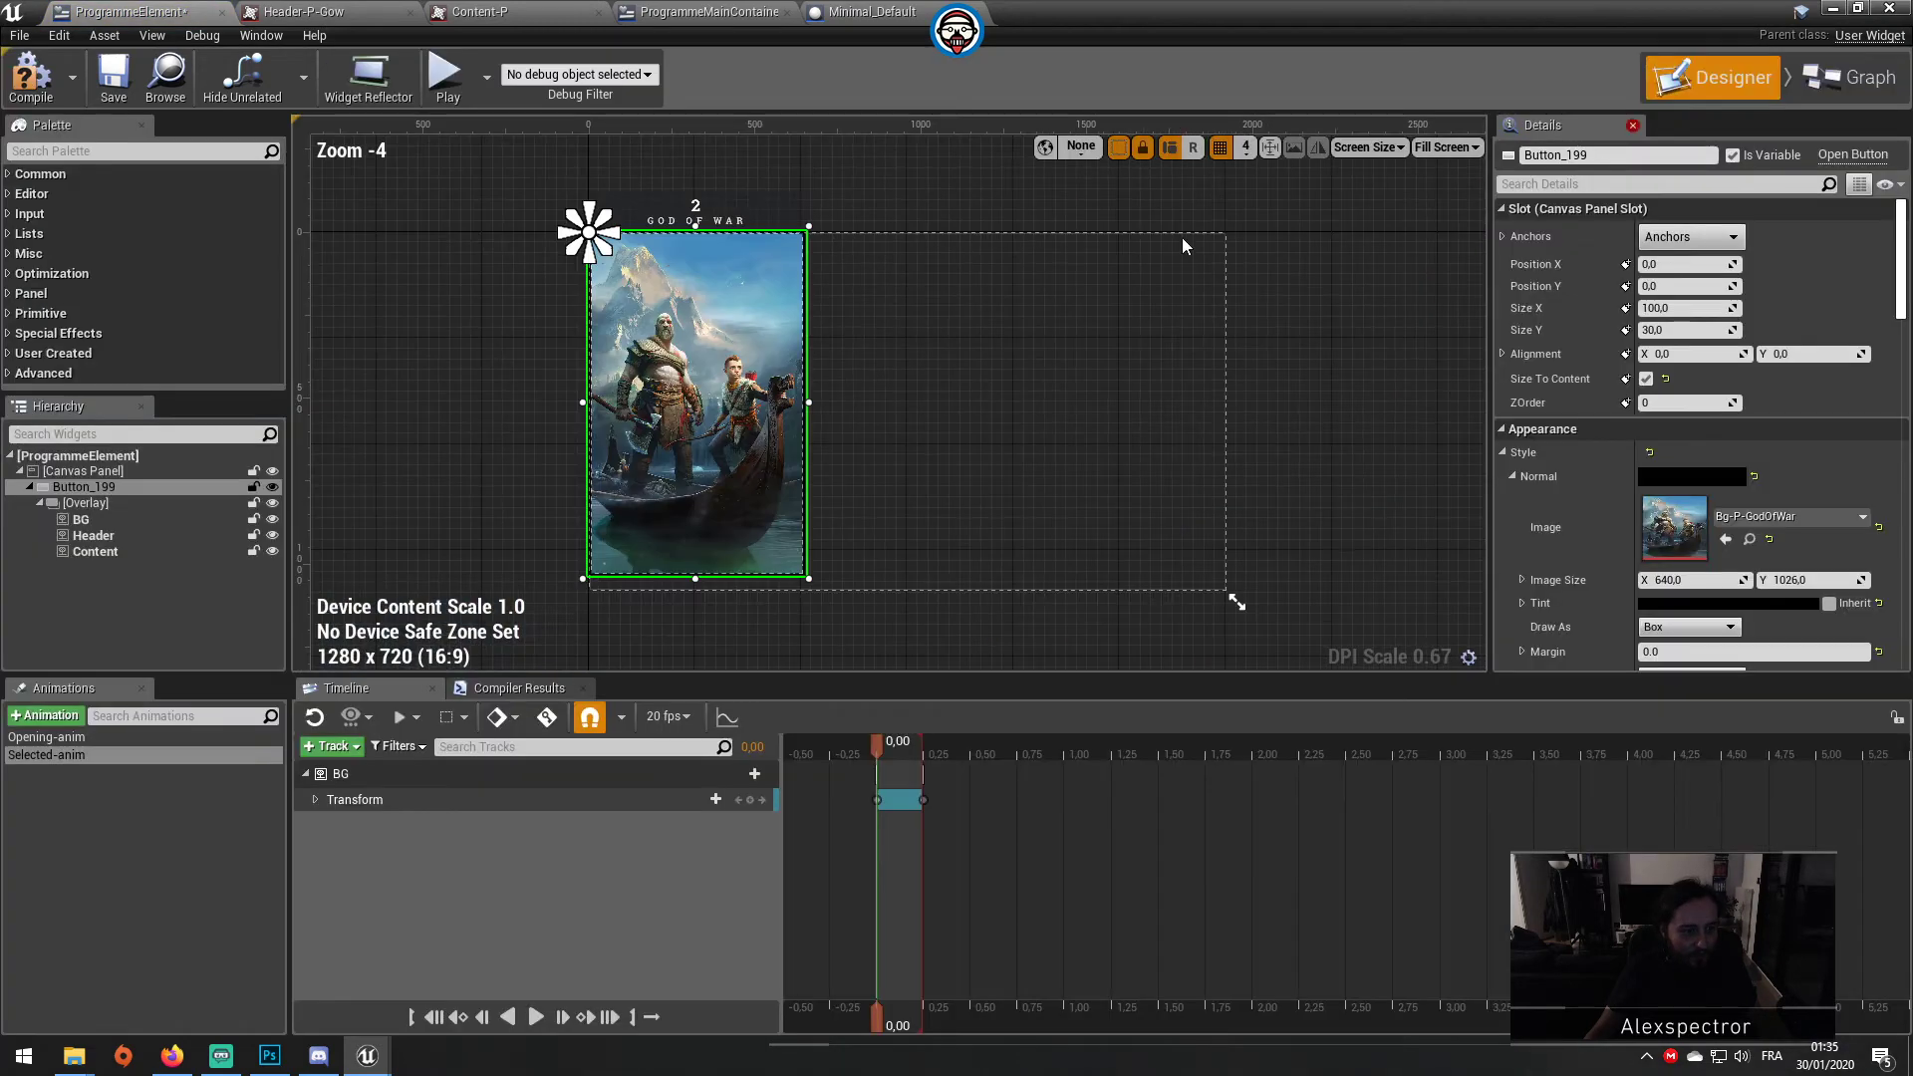
click(43, 715)
text(Normal-ani)
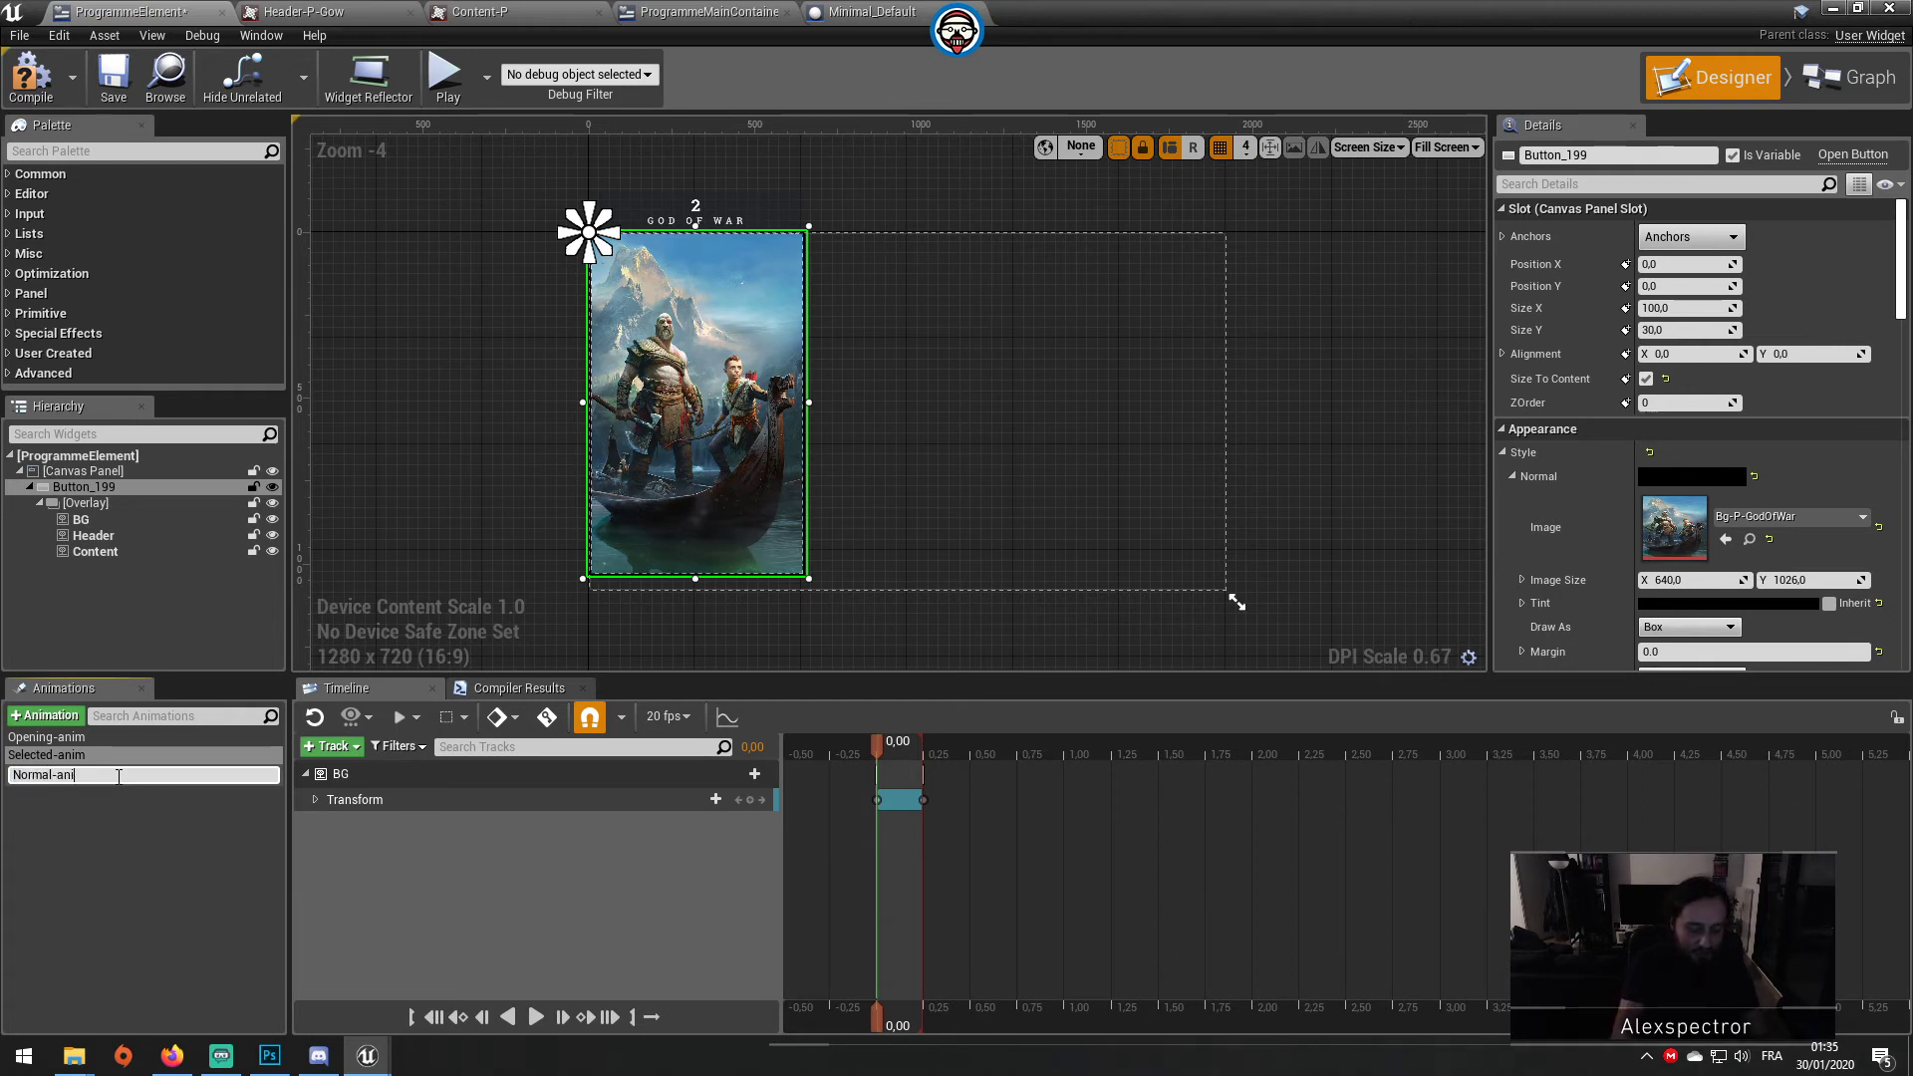
text(m)
key(Return)
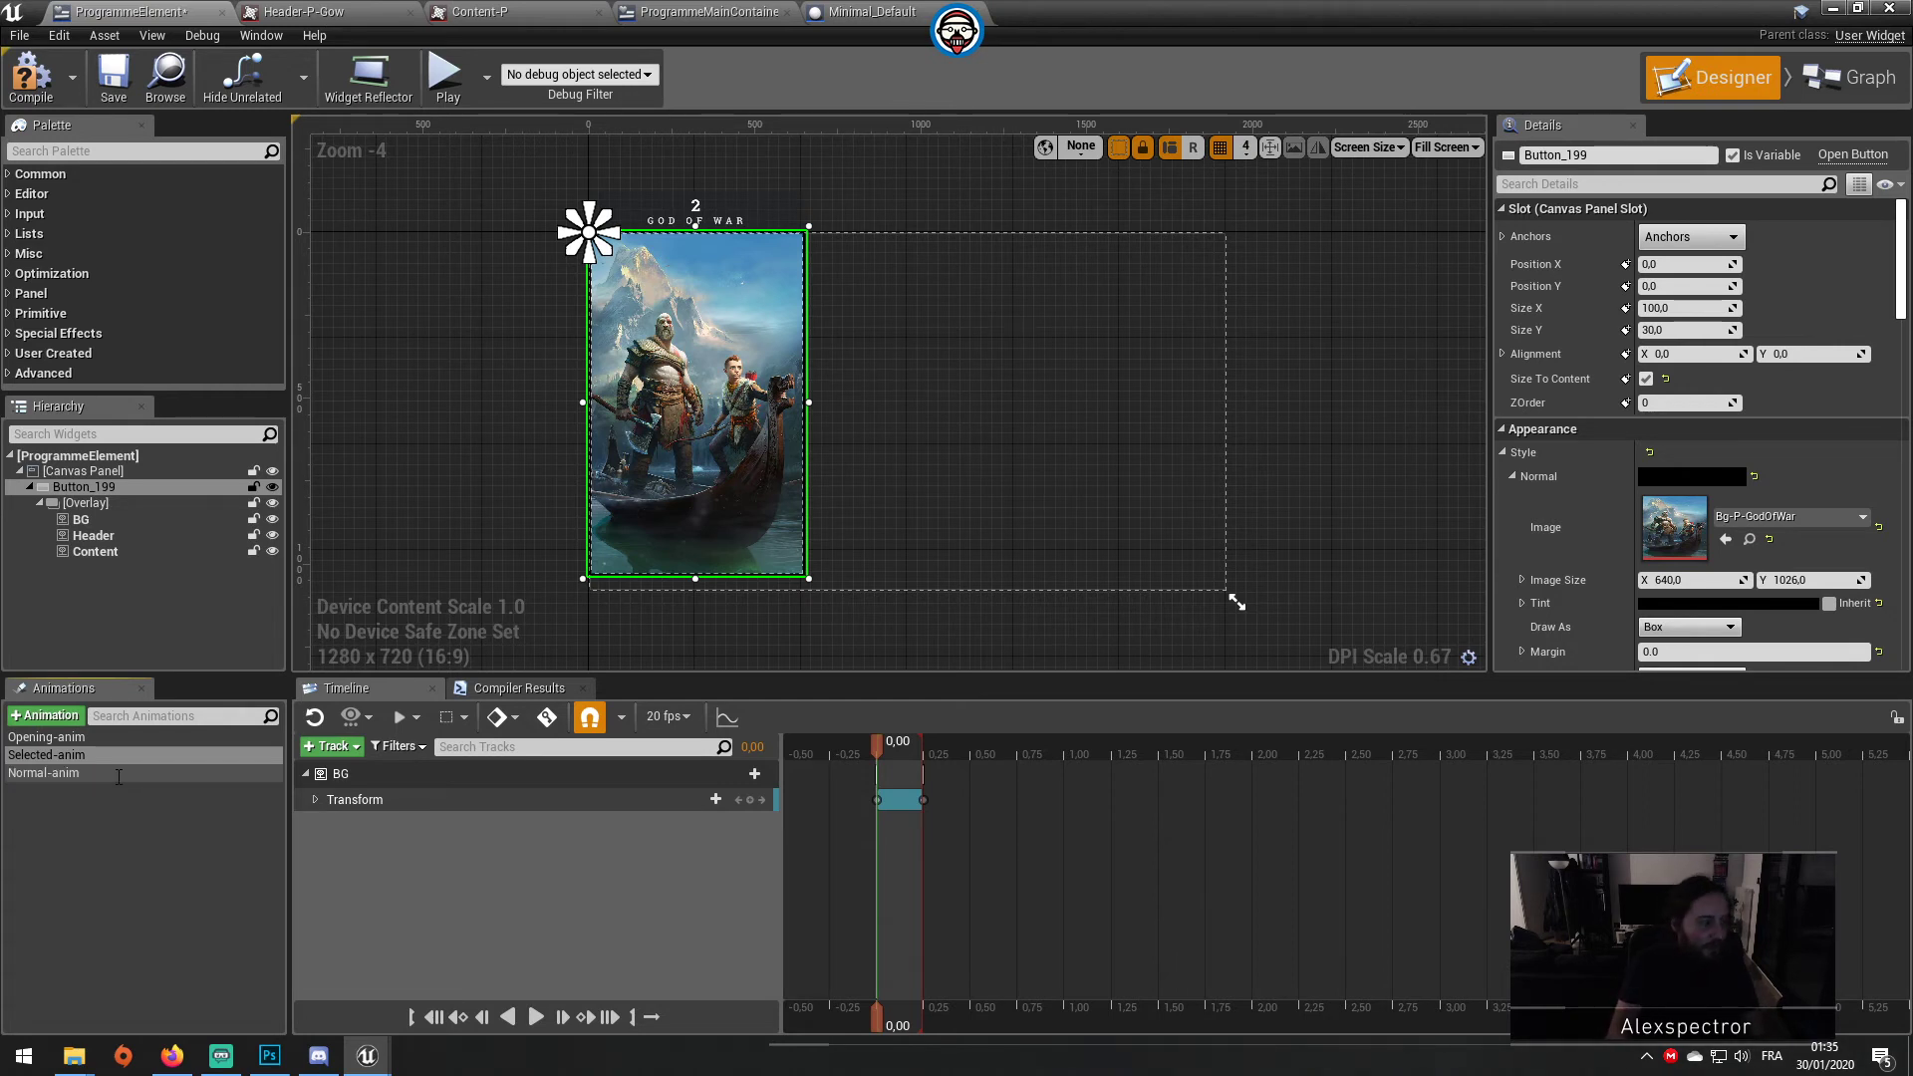
Step: Key Button_199's Render Transform at 0,00 in Normal-anim and save the widget
click(139, 774)
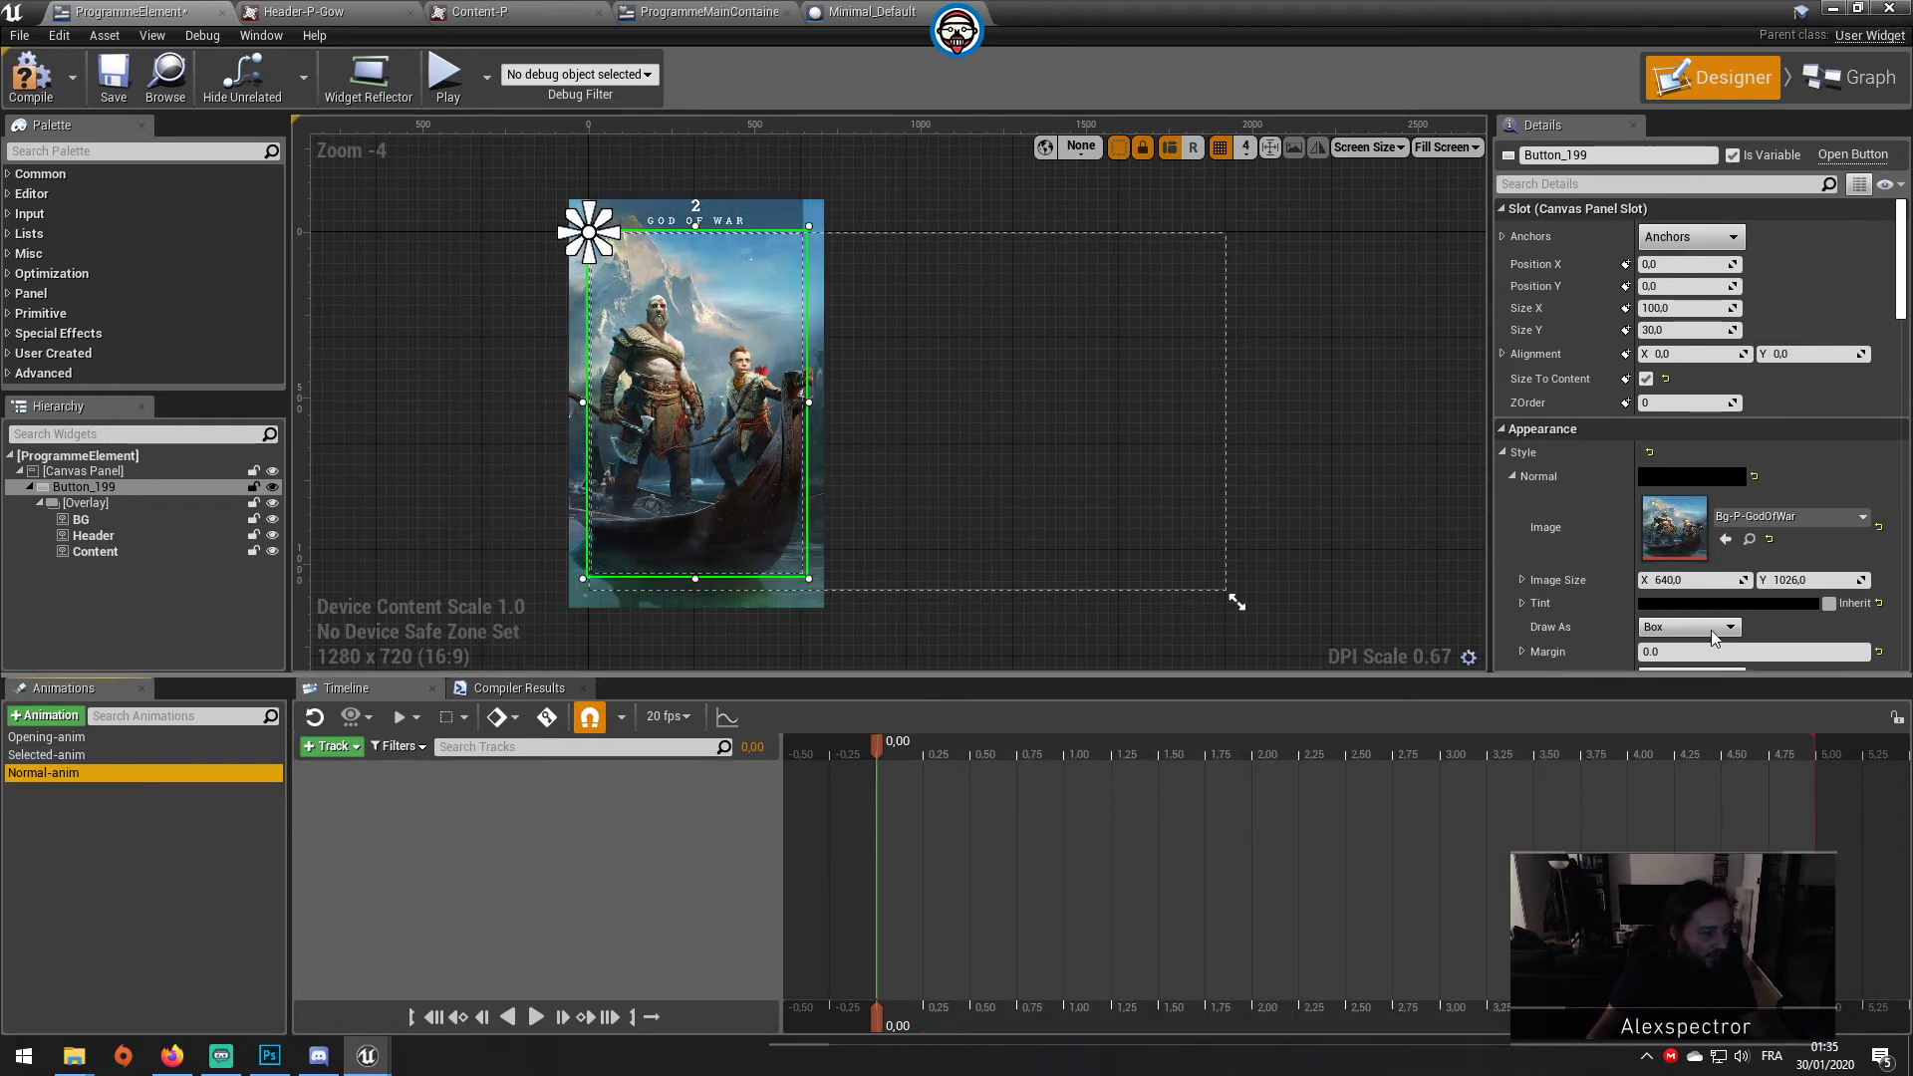
scroll(1711, 613, down, 5)
scroll(1710, 596, down, 10)
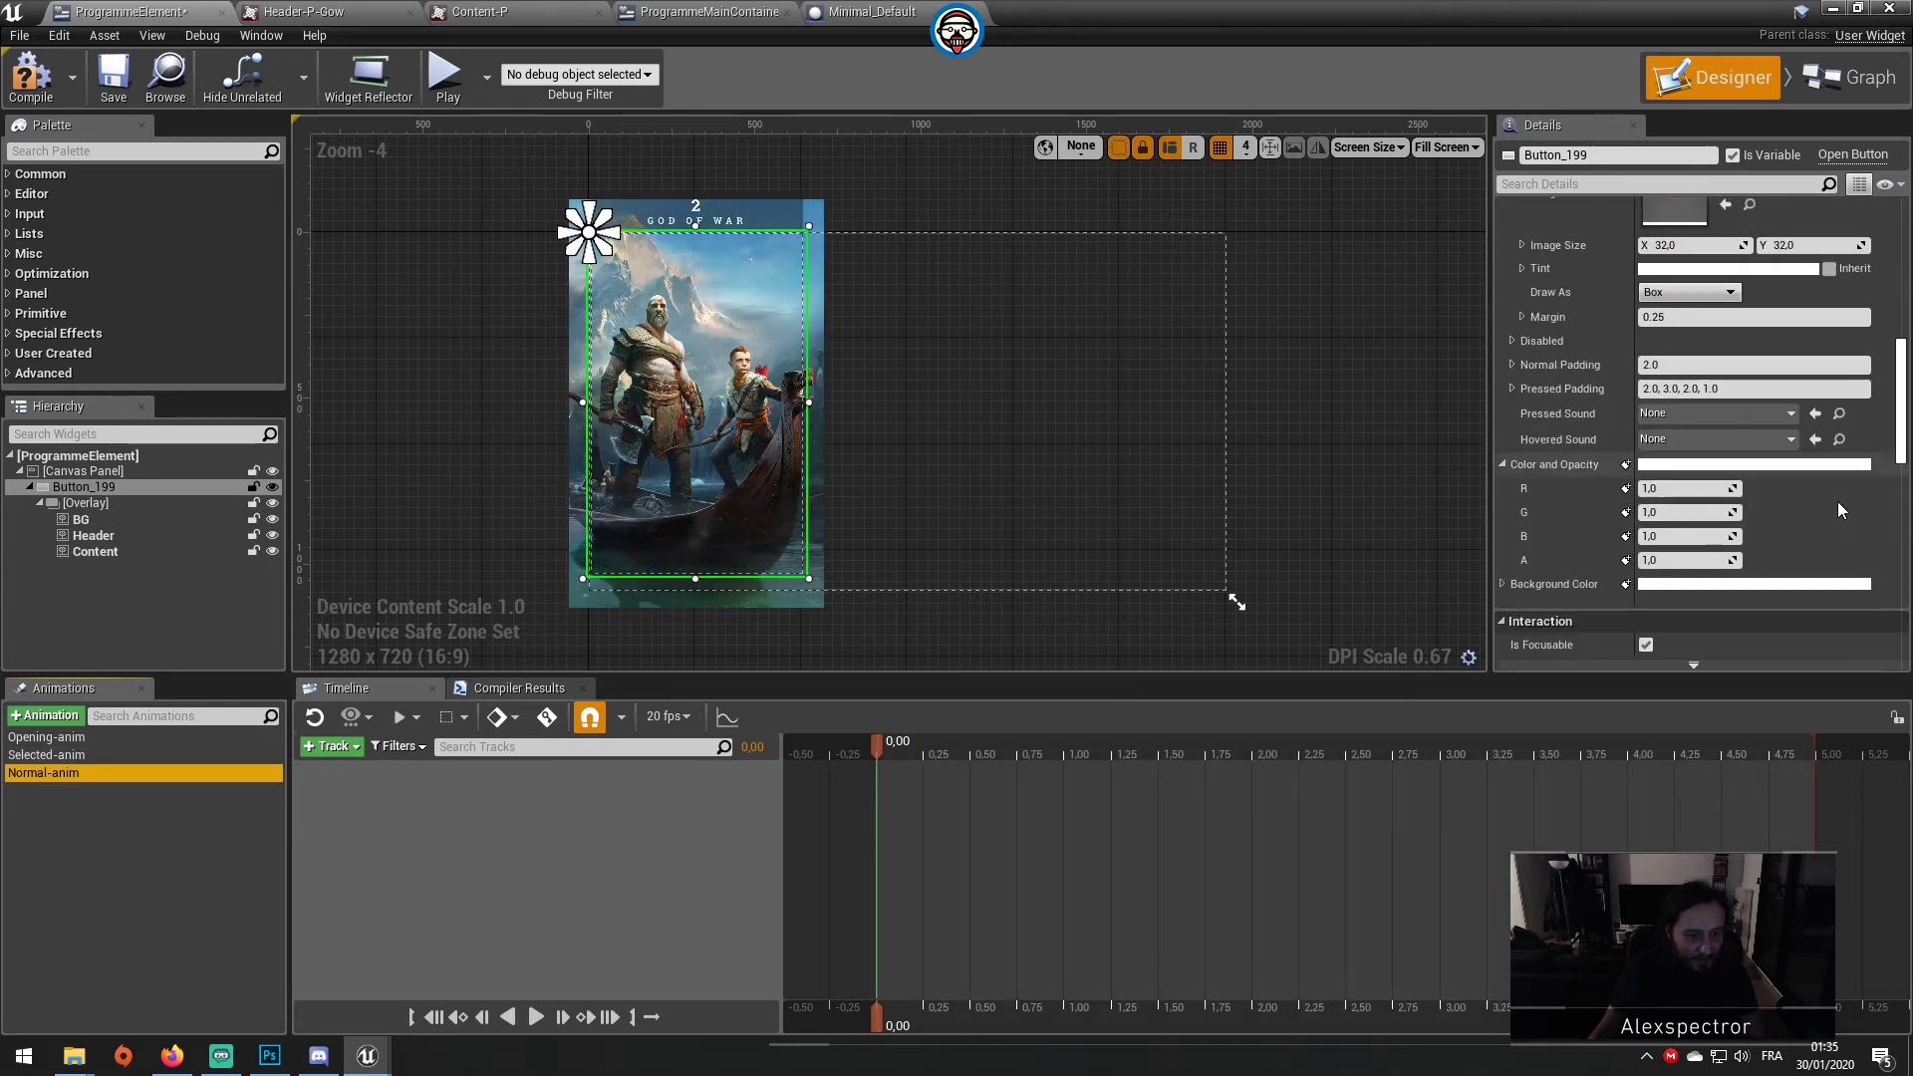
scroll(1842, 494, down, 5)
scroll(1841, 488, down, 5)
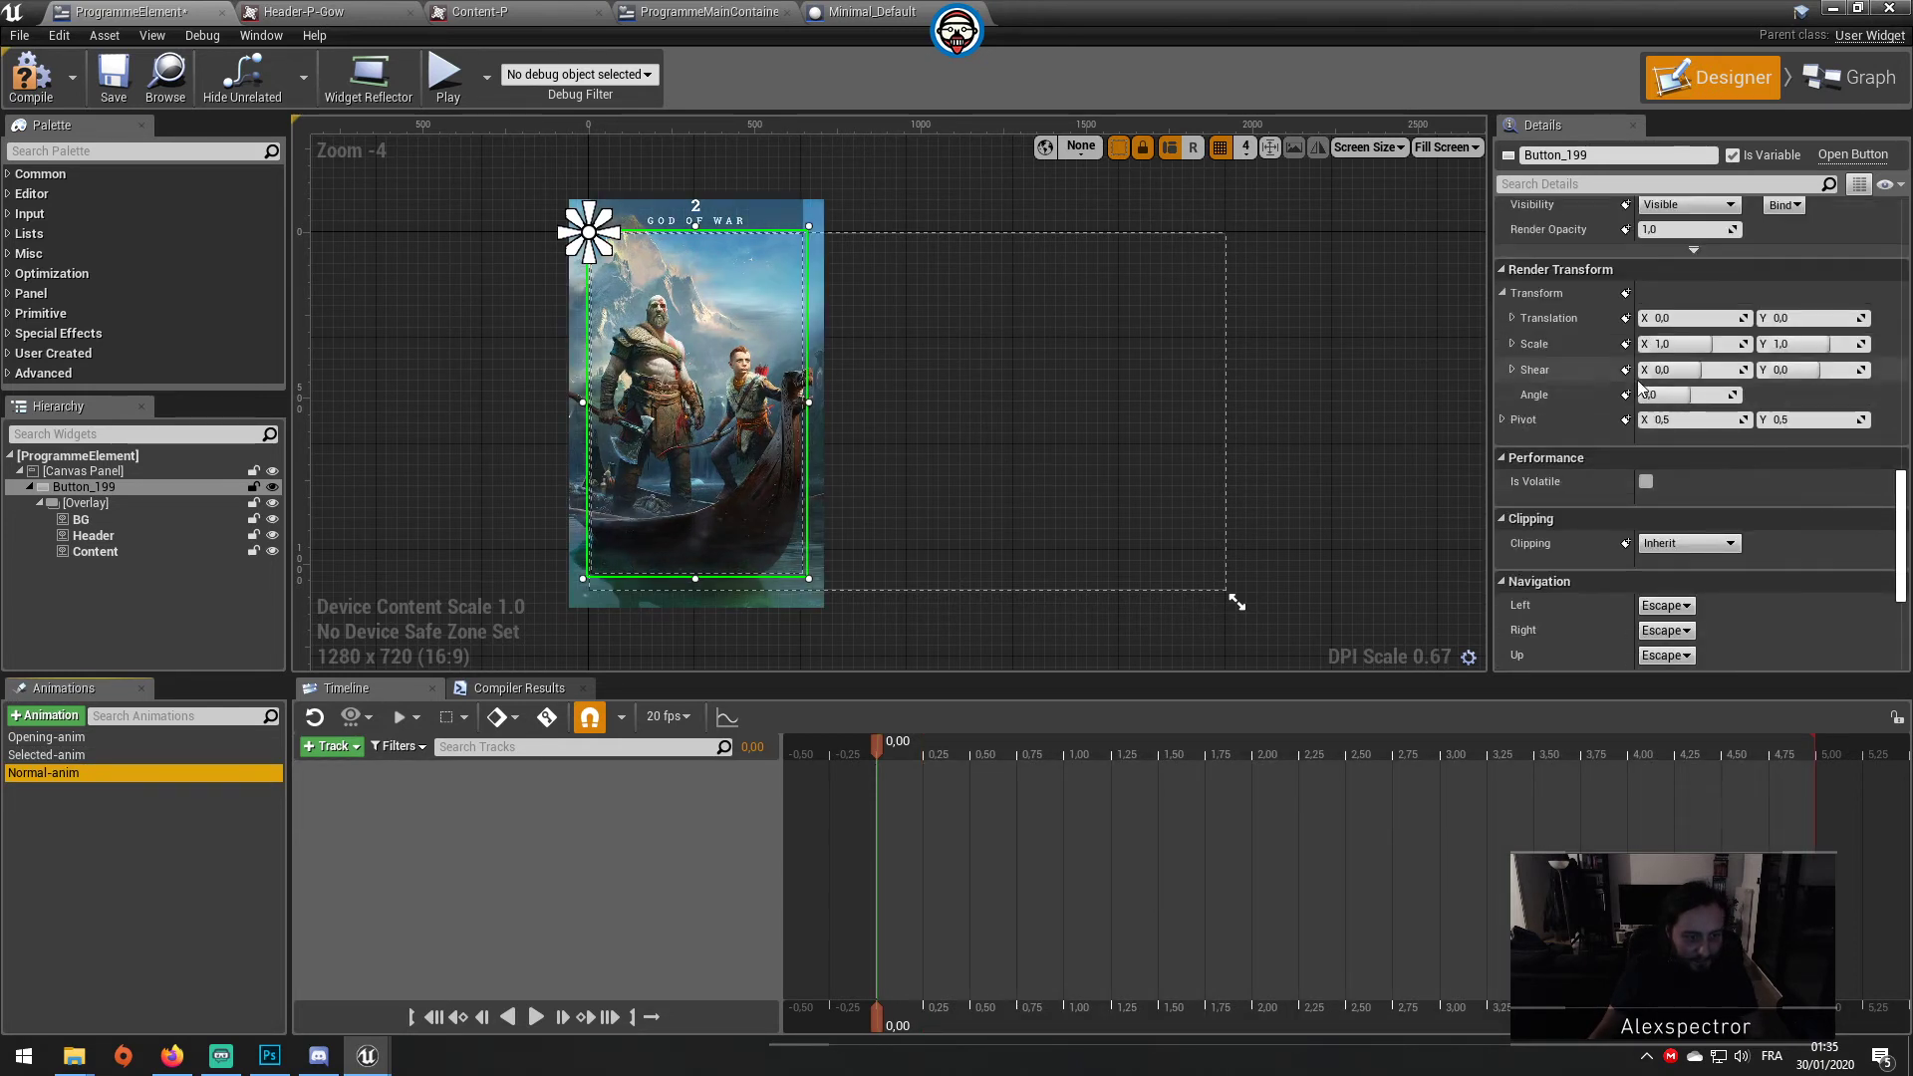
click(1627, 344)
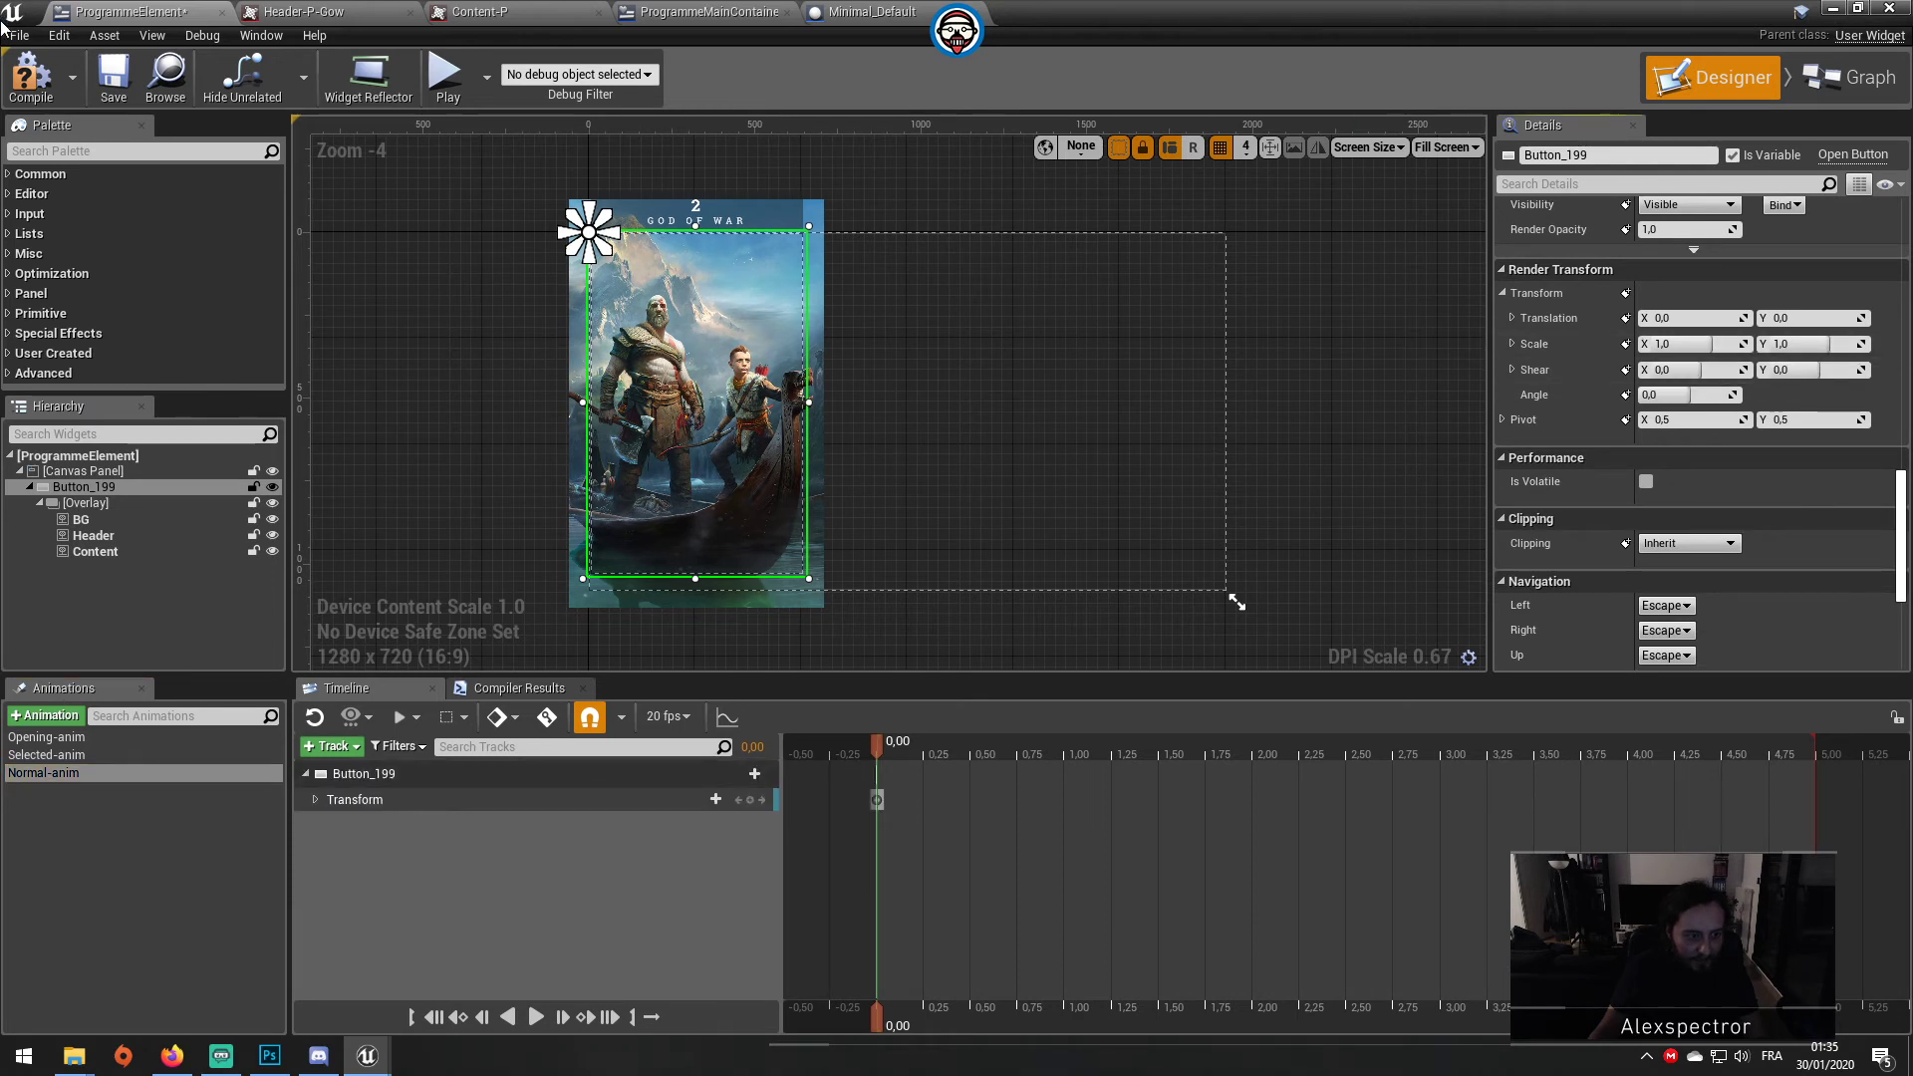
click(112, 79)
Step: Make On Unhovered trigger Play Animation with a Normal-anim getter wired into In Animation
click(1810, 97)
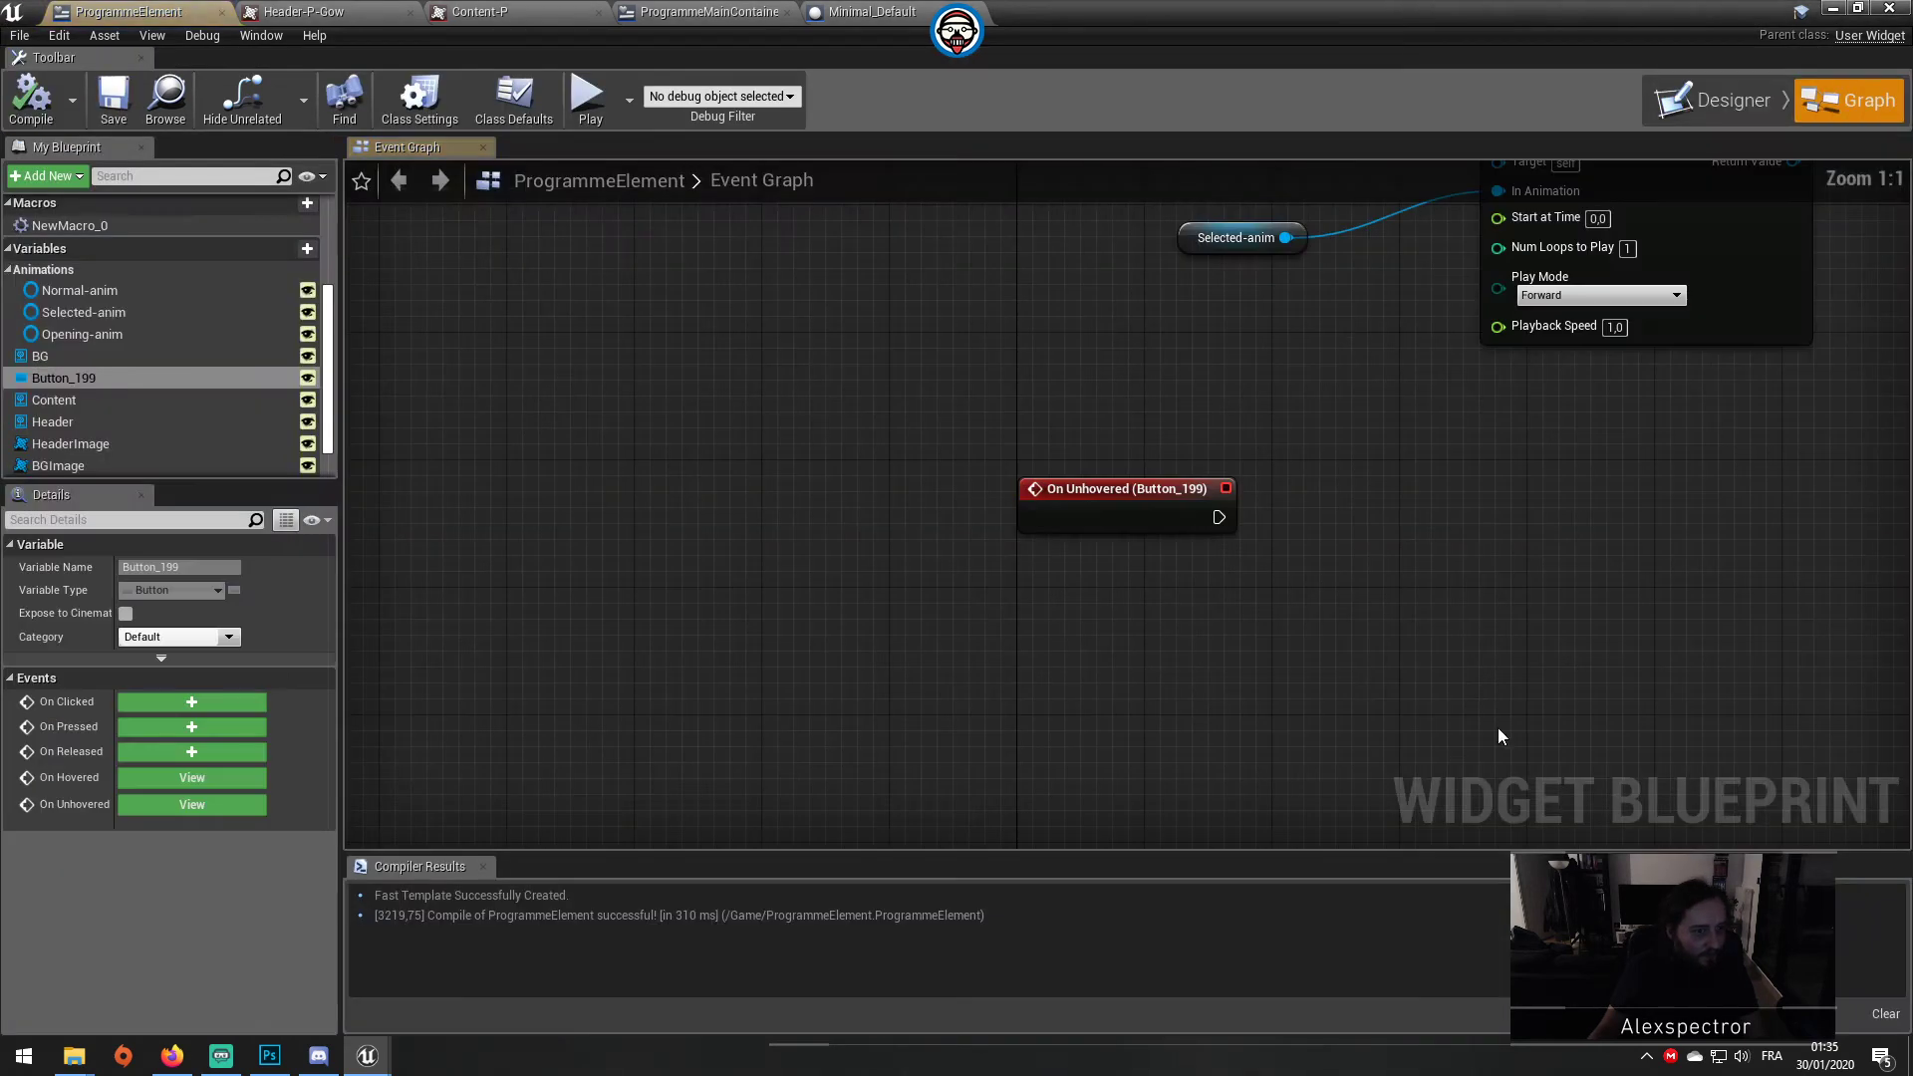
drag(1219, 517, 1471, 517)
text(pl)
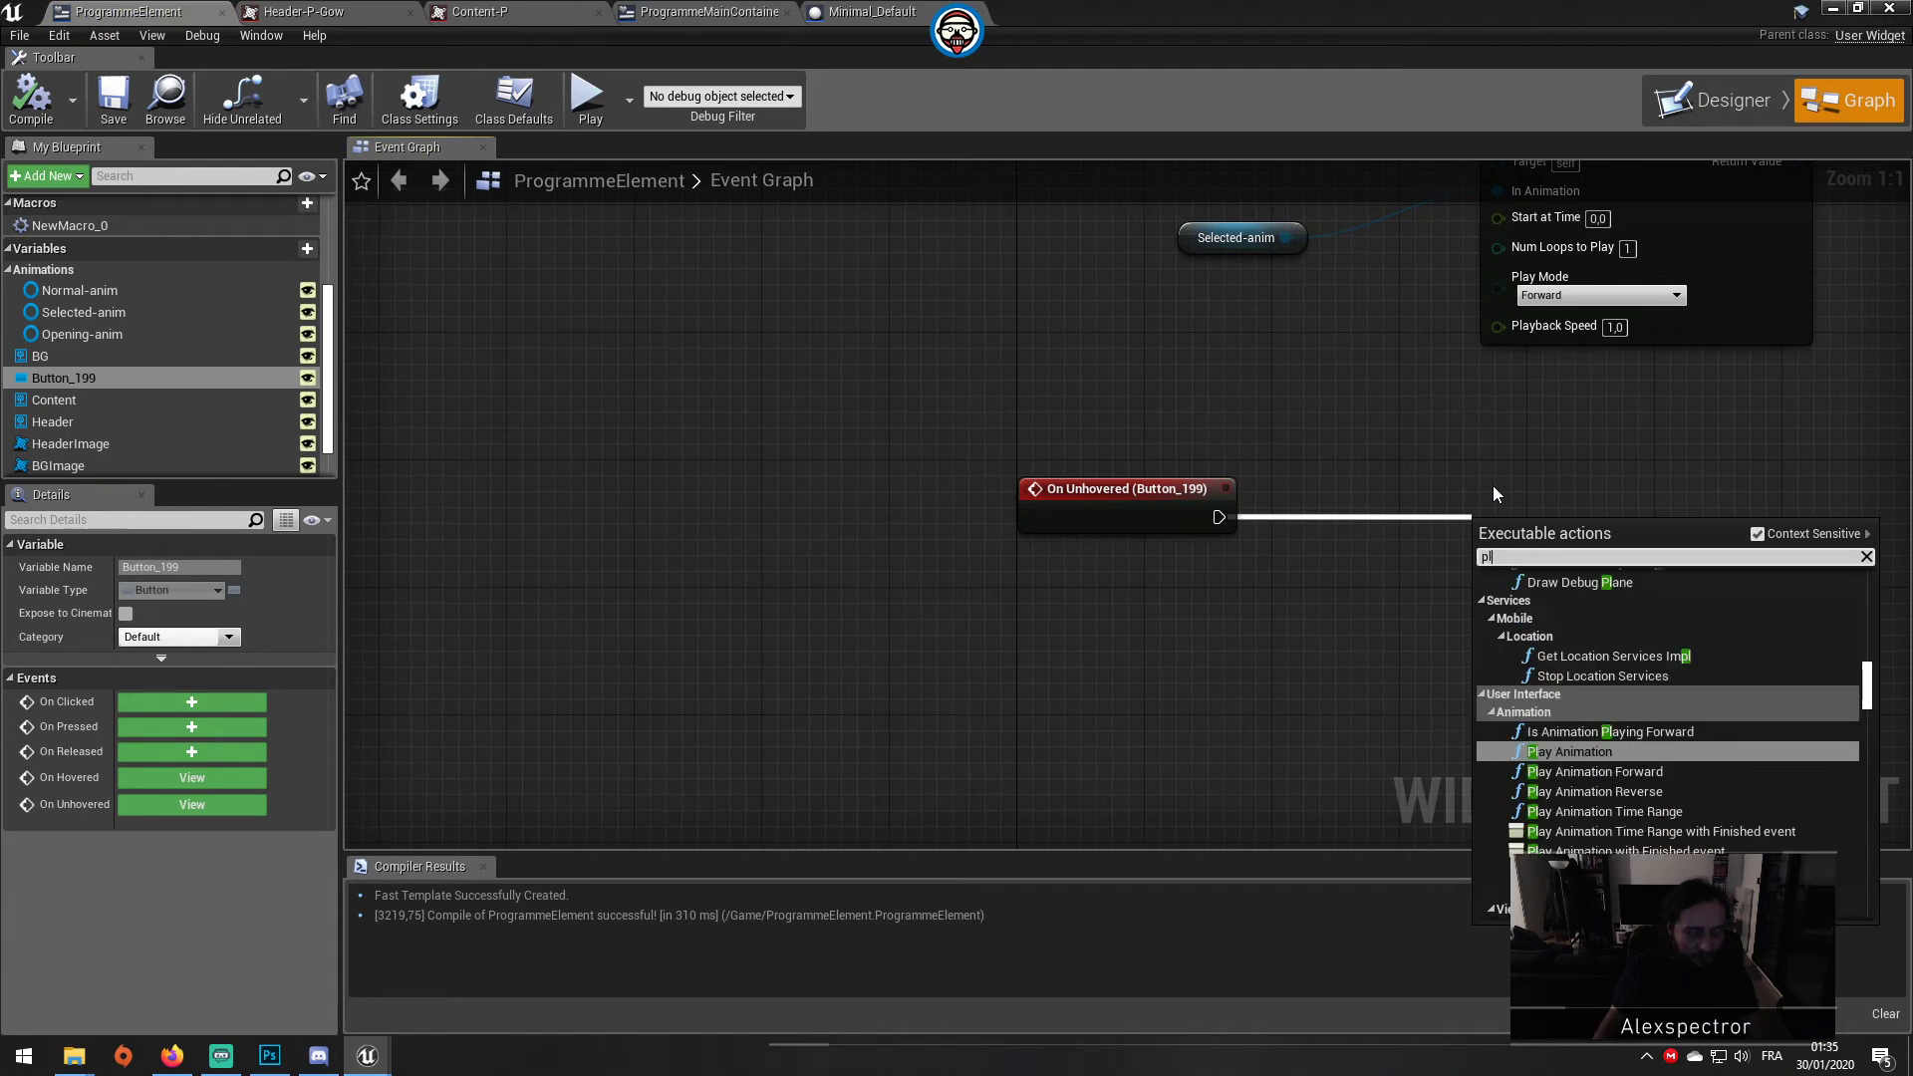
text(ayanim)
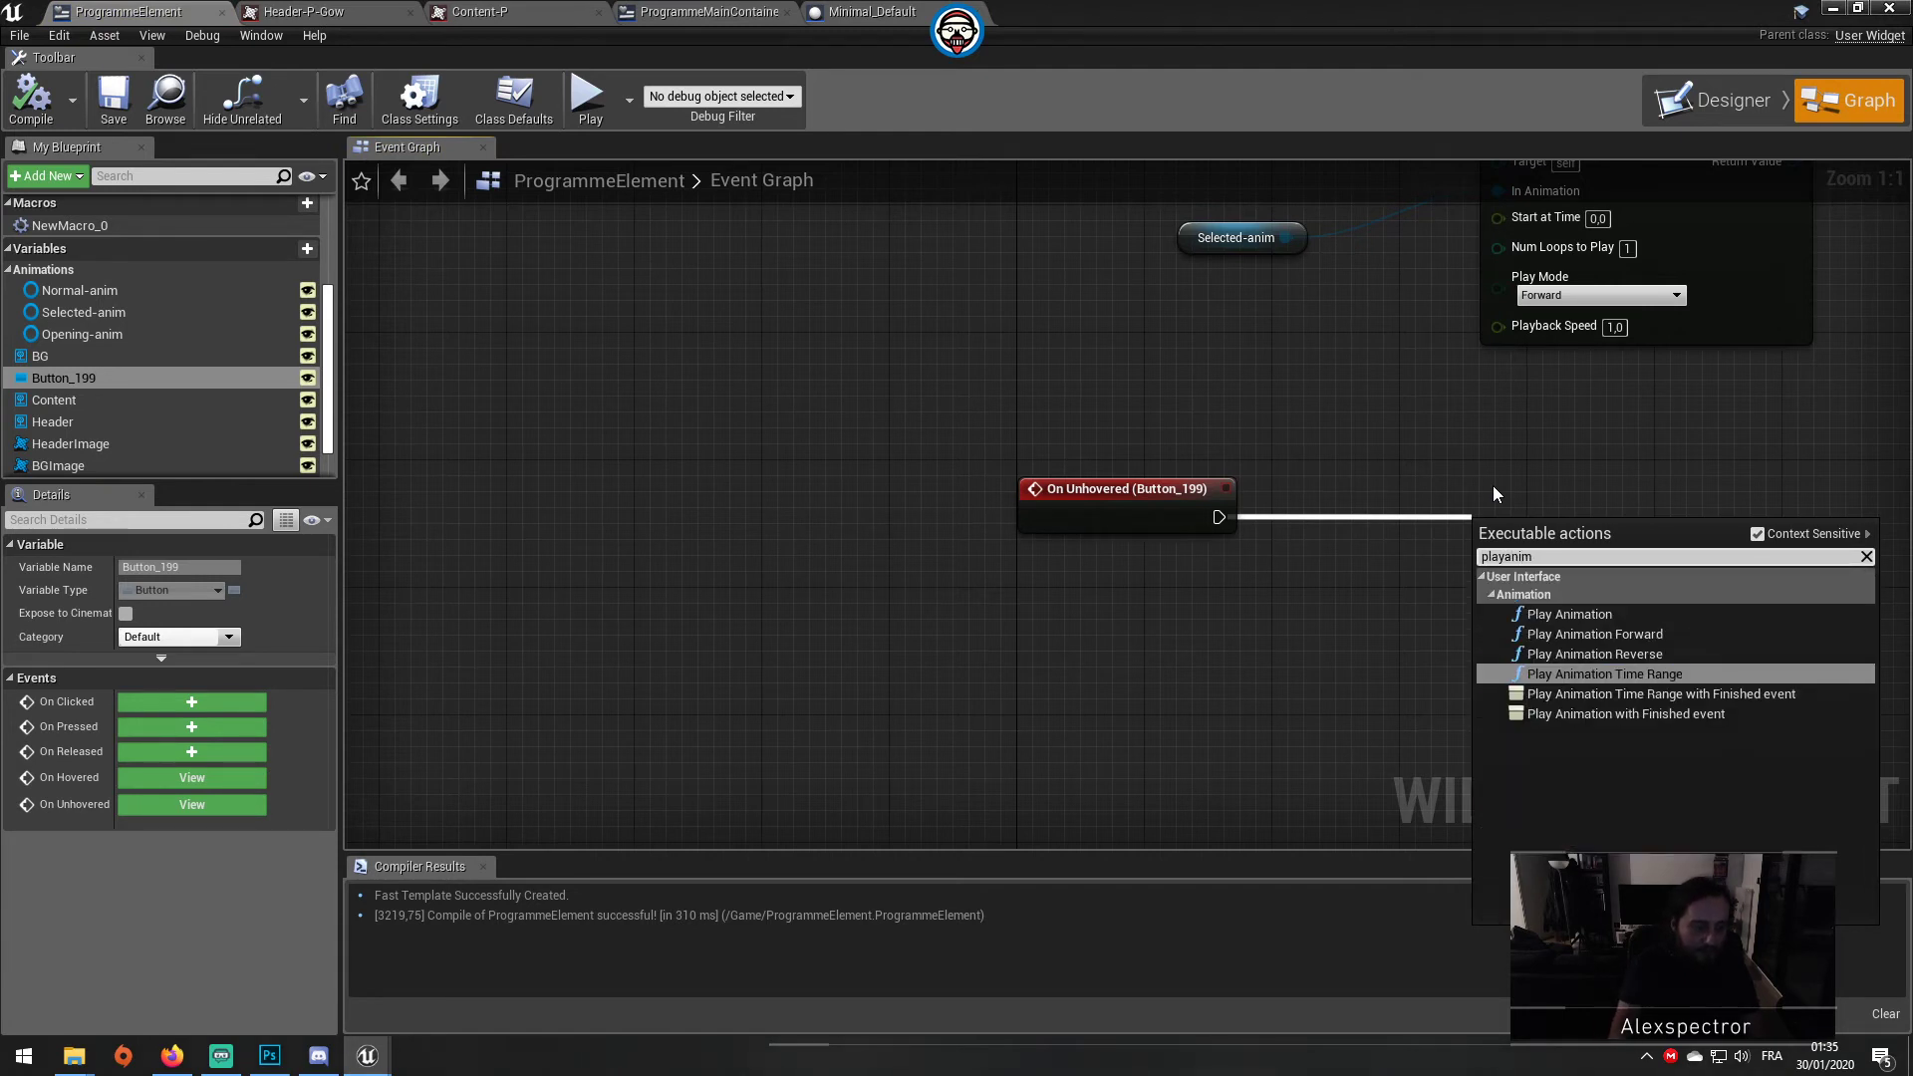
key(Up)
key(Up)
key(Up)
key(Return)
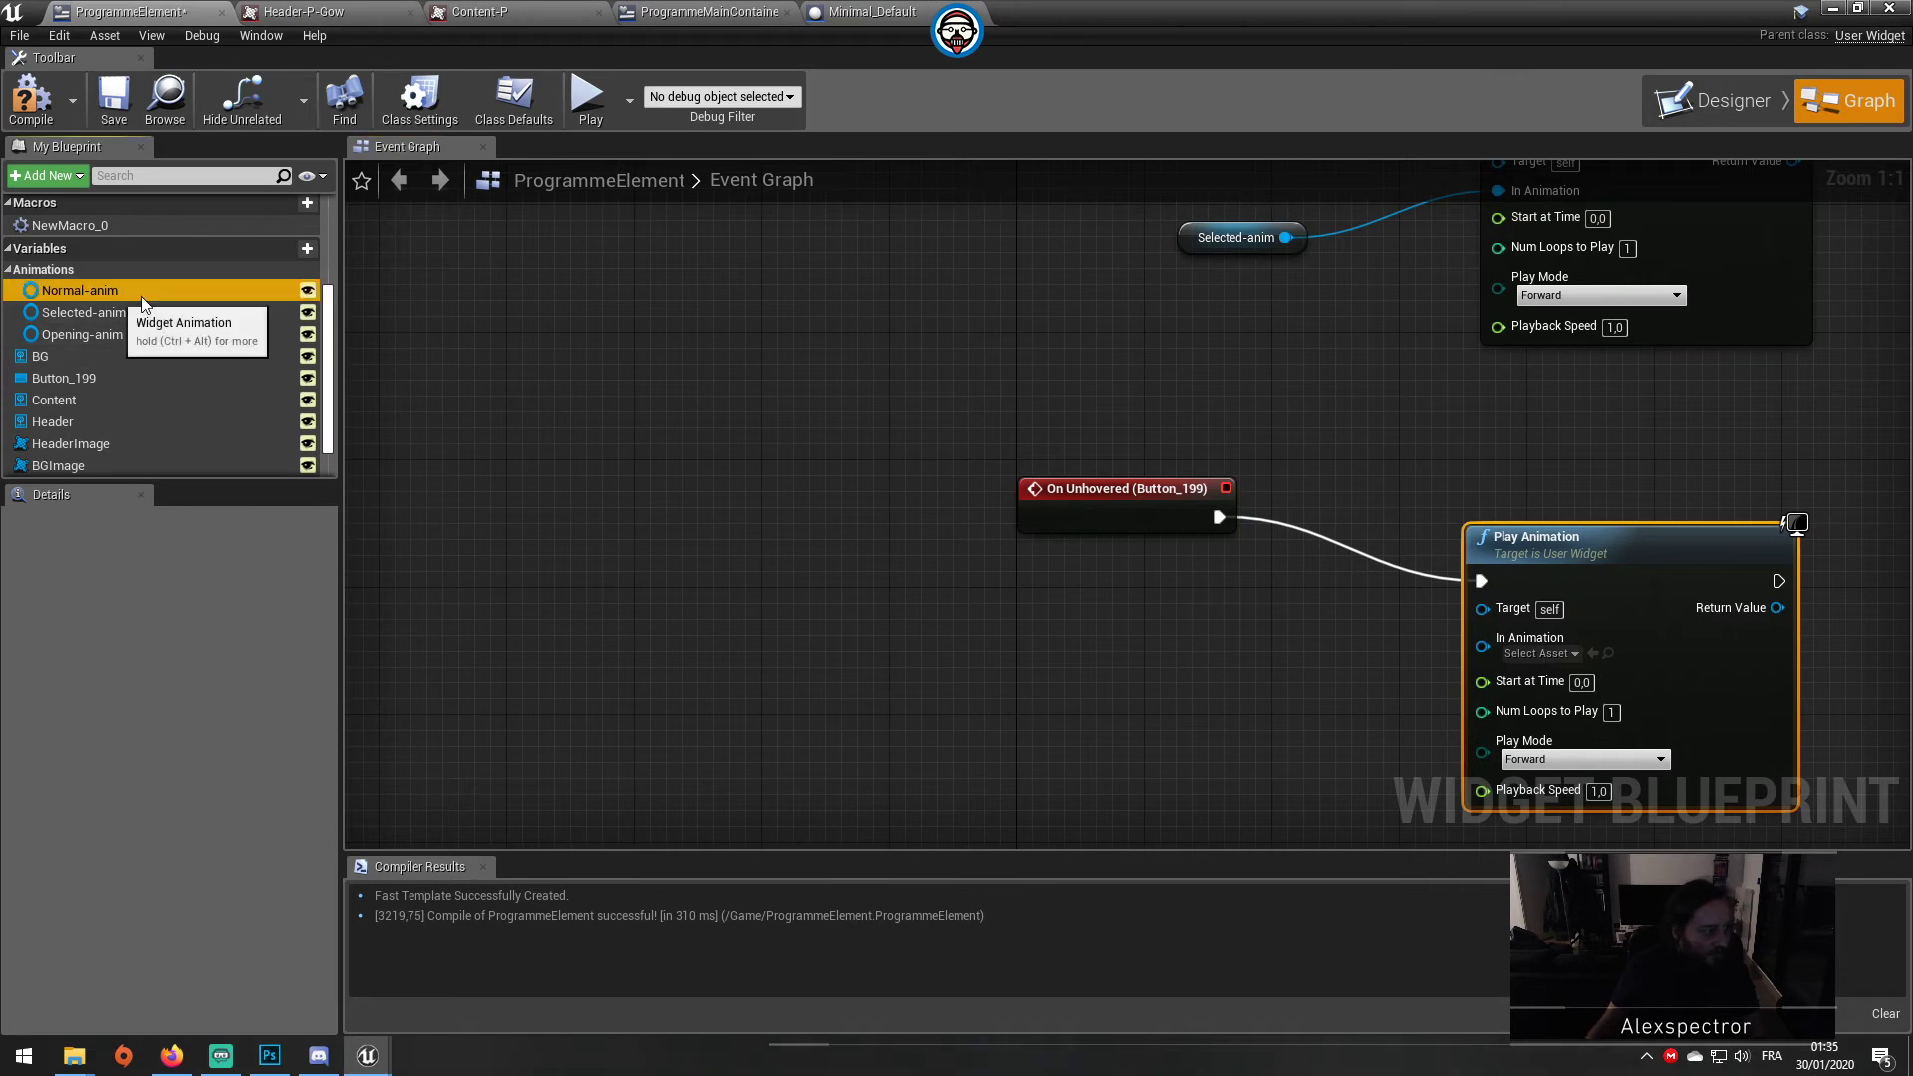
mouse_move(75, 290)
mouse_down()
mouse_move(1293, 694)
mouse_move(1481, 620)
mouse_move(1482, 645)
mouse_up()
click(1336, 702)
drag(1554, 543, 1554, 464)
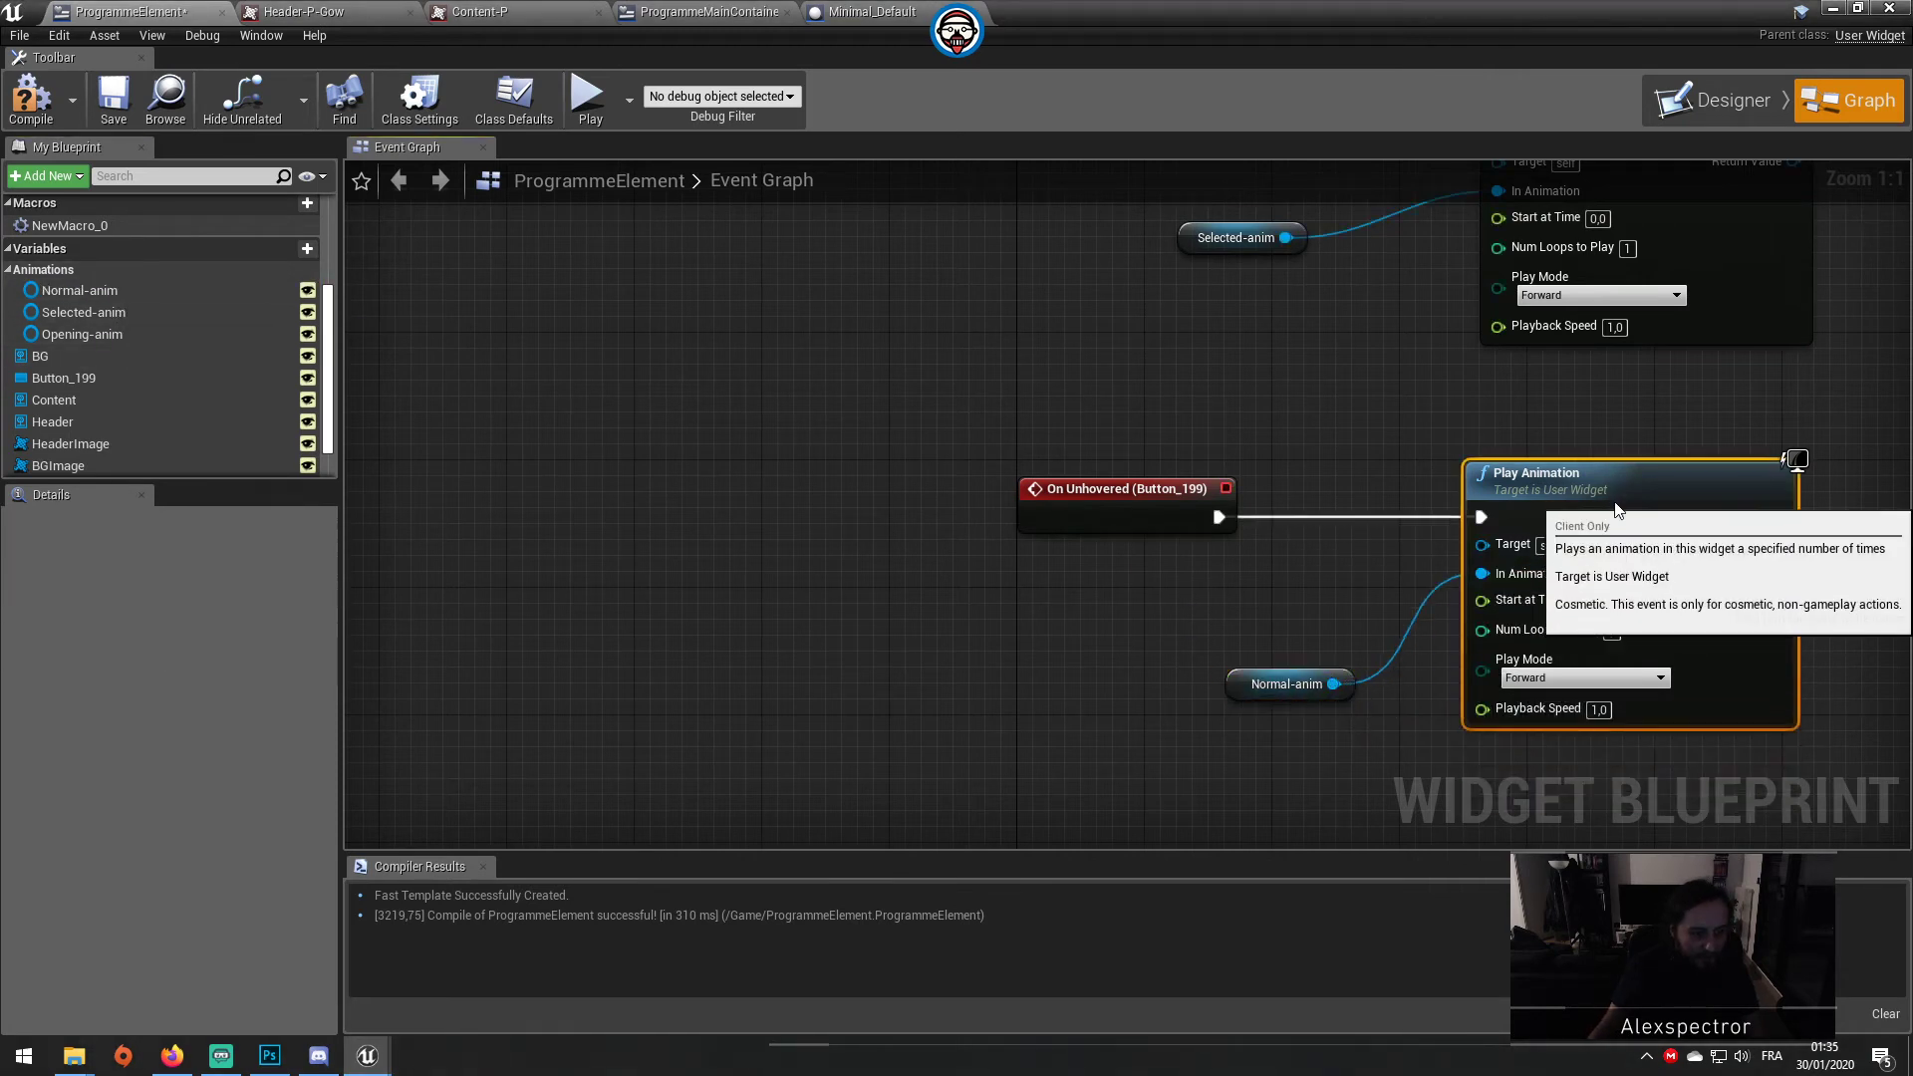
Step: Compile and save the widget blueprint, then play the level to test it
click(30, 100)
click(114, 99)
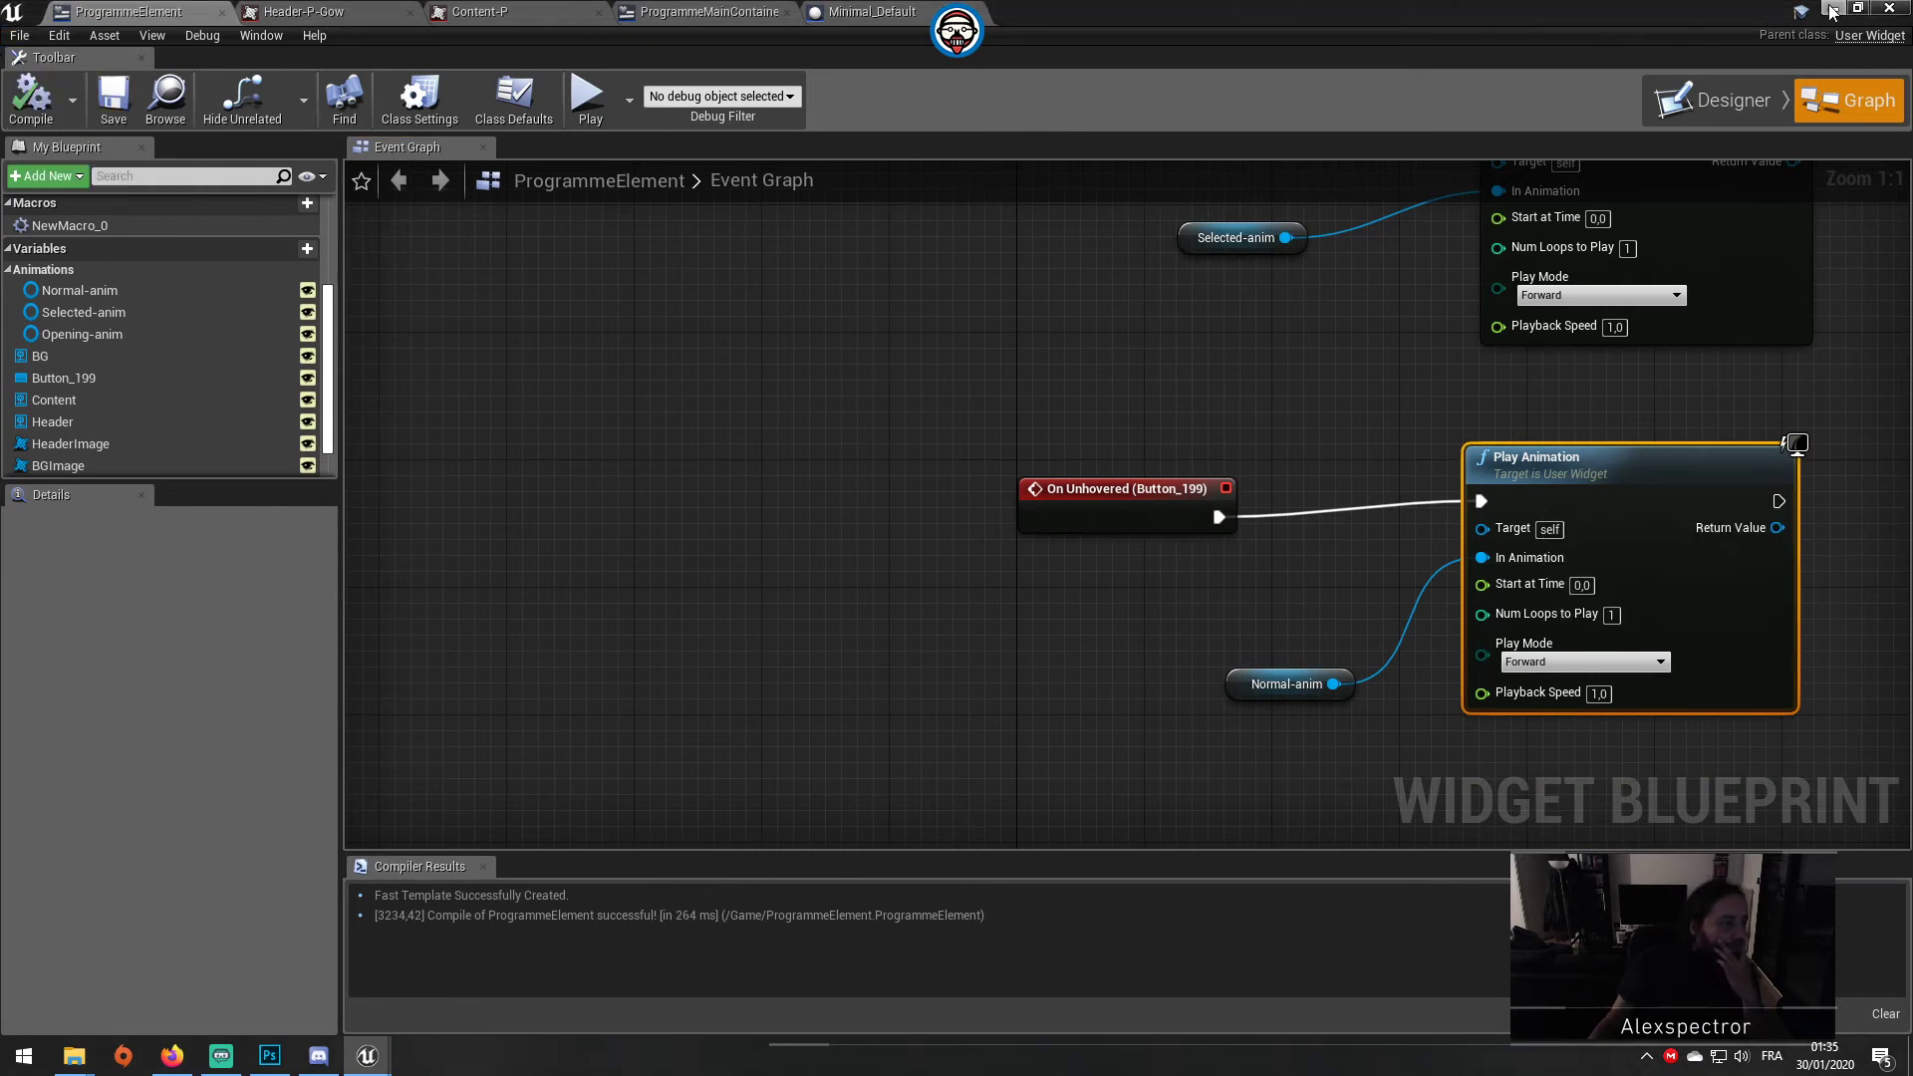
click(865, 11)
click(914, 80)
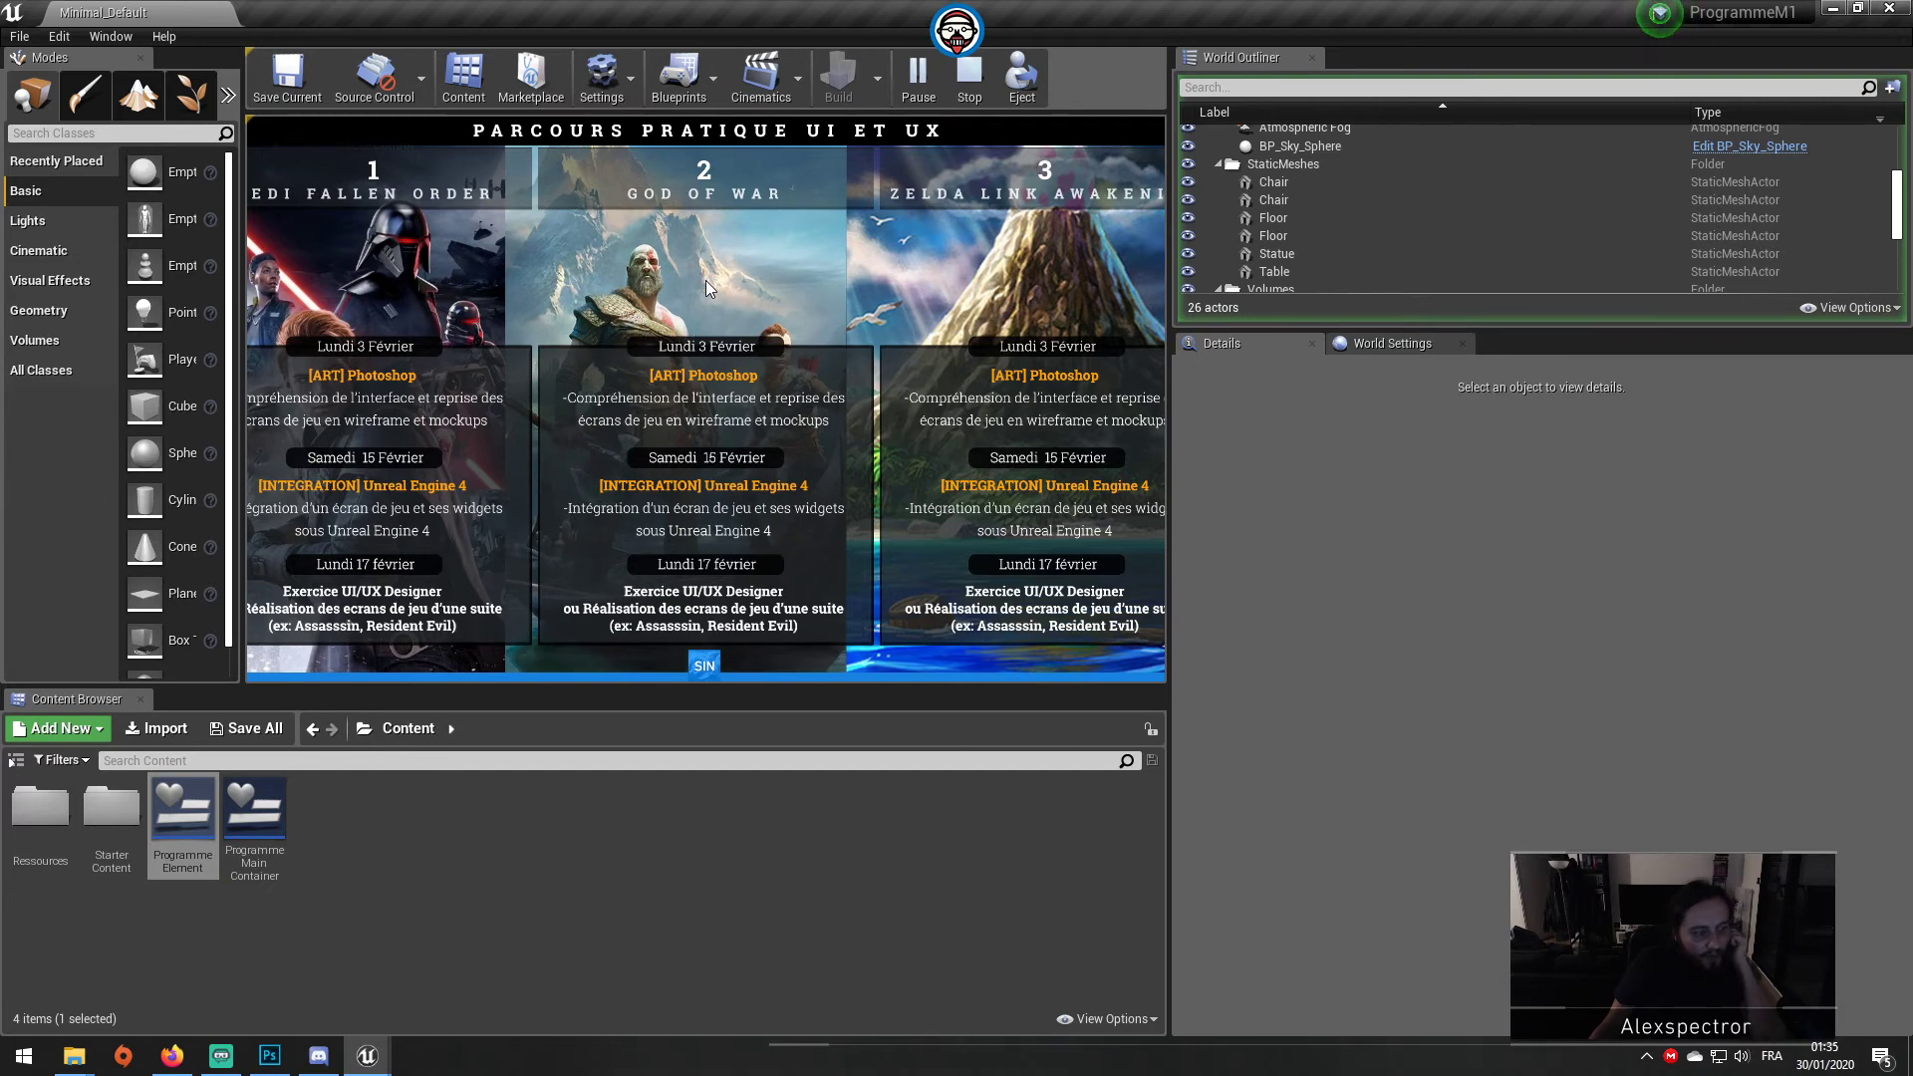
Step: Toggle the game view fullscreen and back, then reopen ProgrammeElement to inspect its hover and unhover events
key(F11)
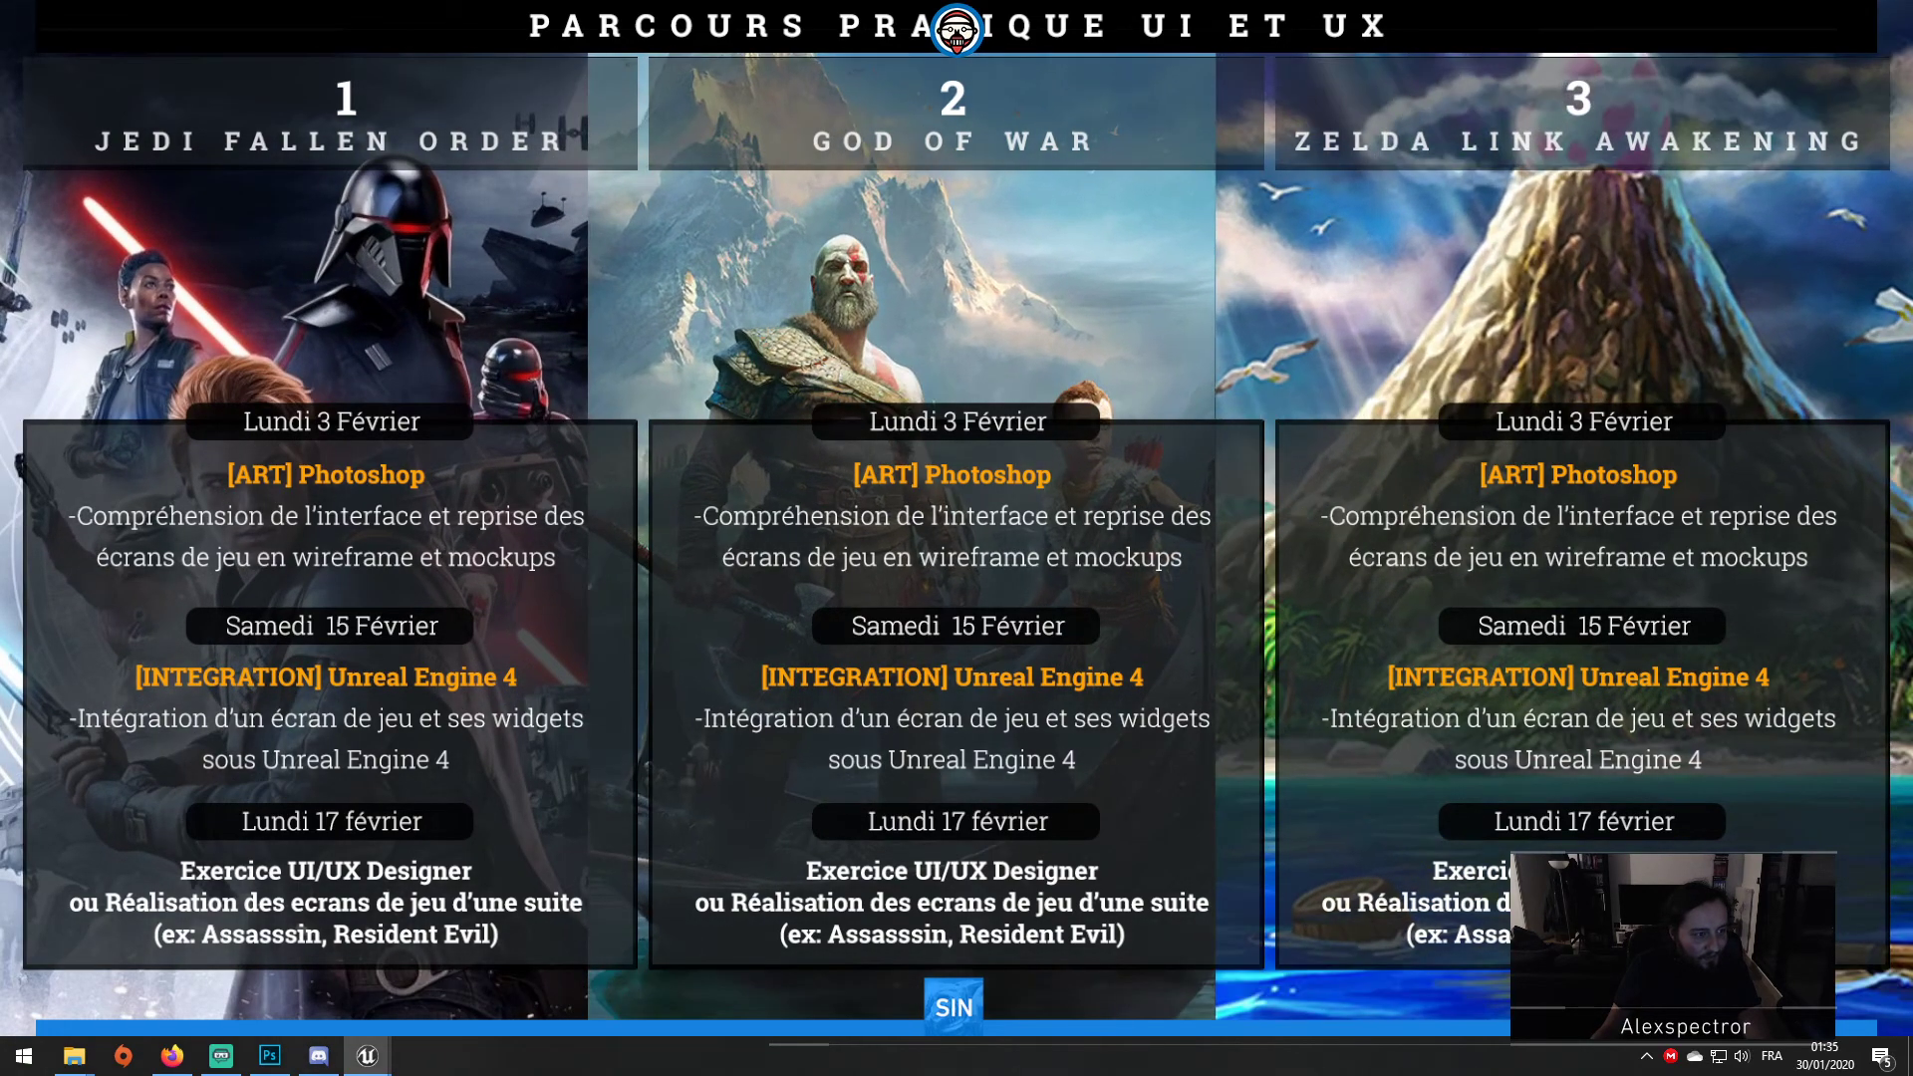
key(F11)
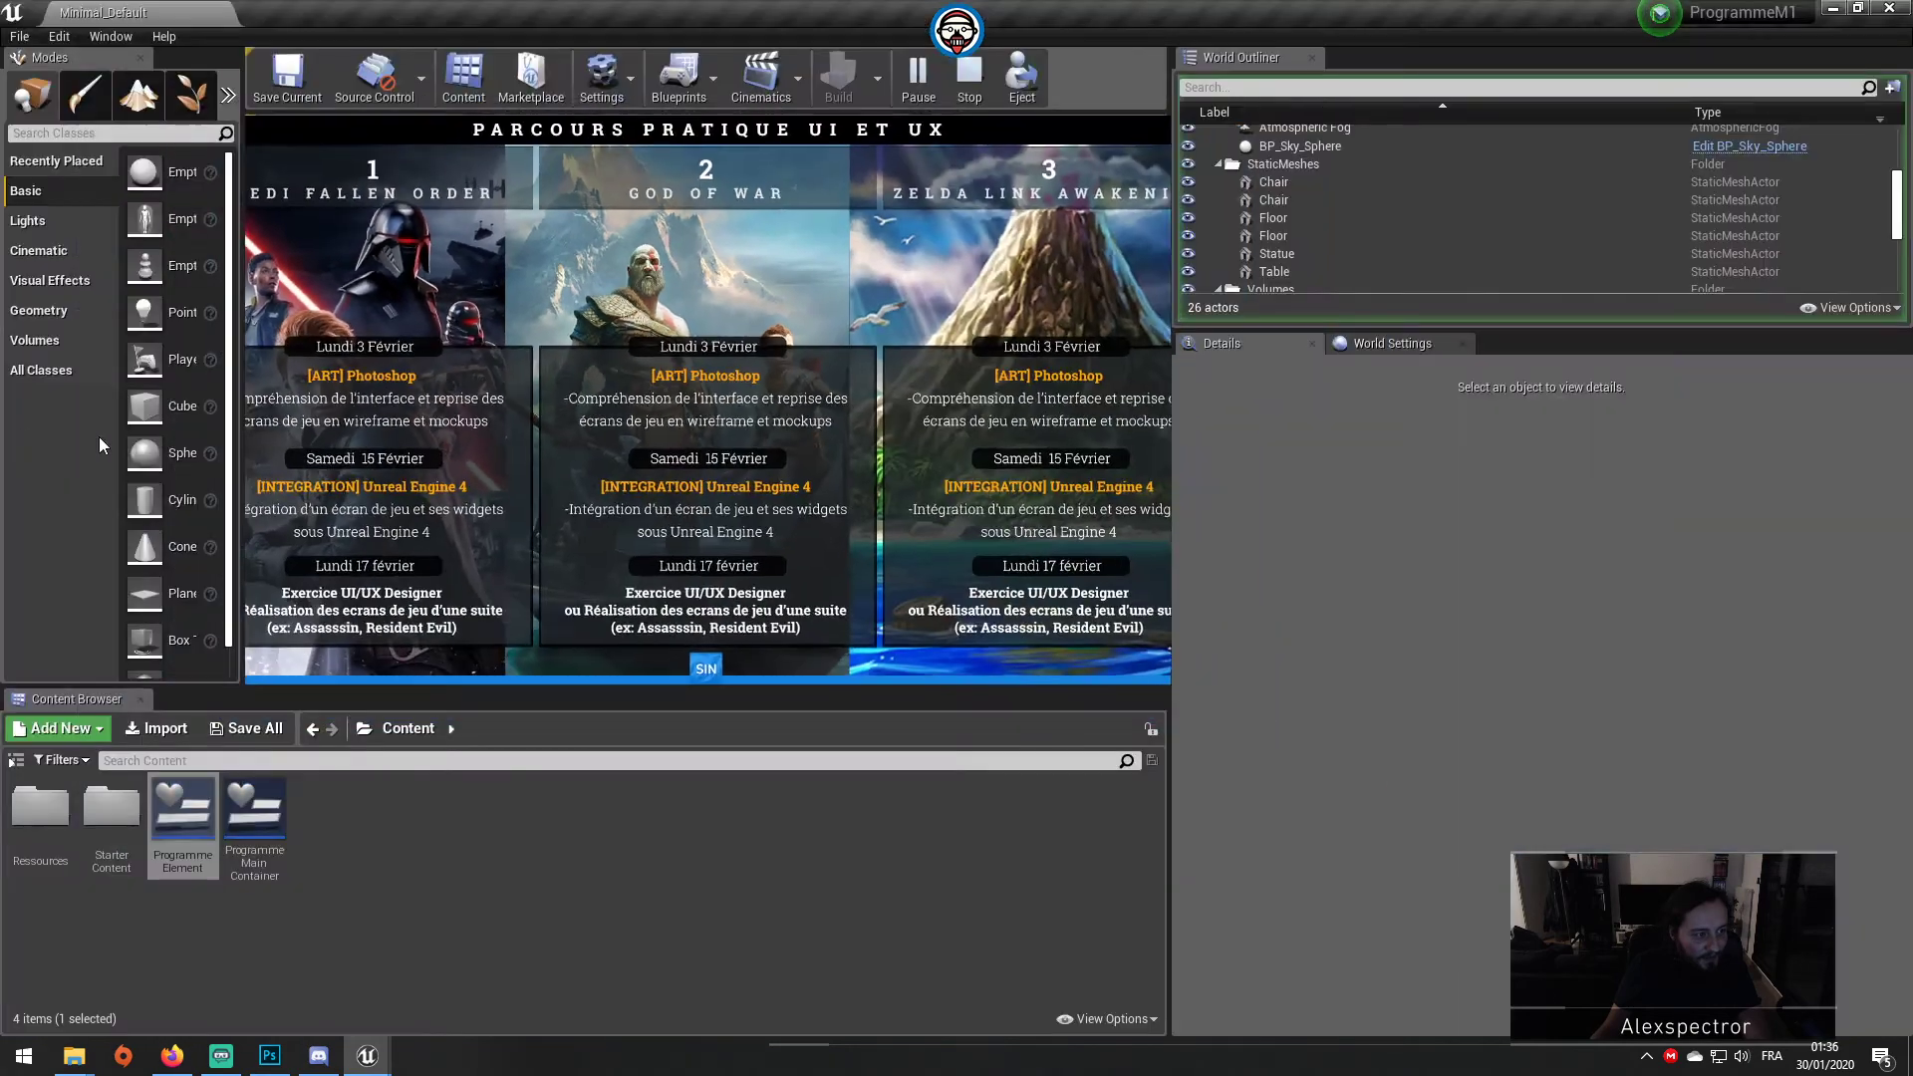
double_click(183, 812)
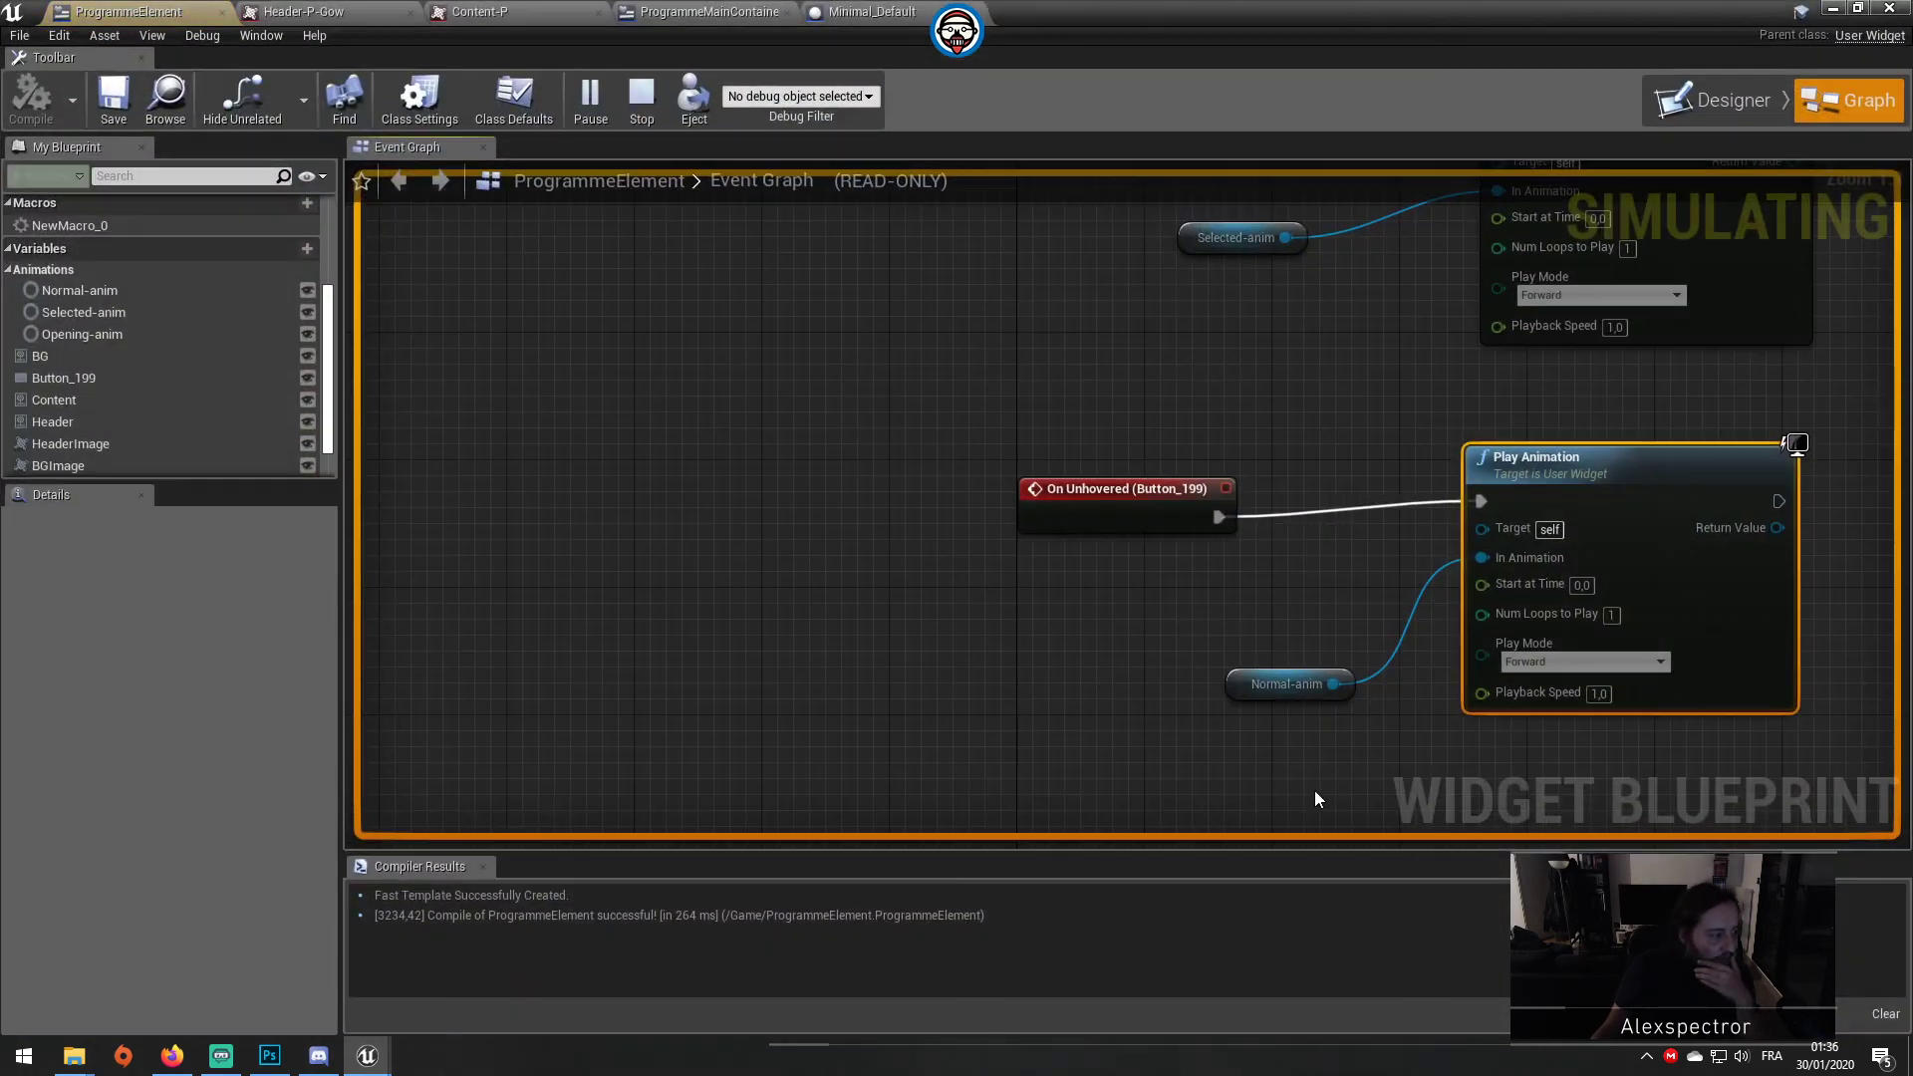
click(1103, 512)
mouse_move(1109, 576)
right_down()
mouse_move(1073, 720)
mouse_move(1127, 601)
right_up()
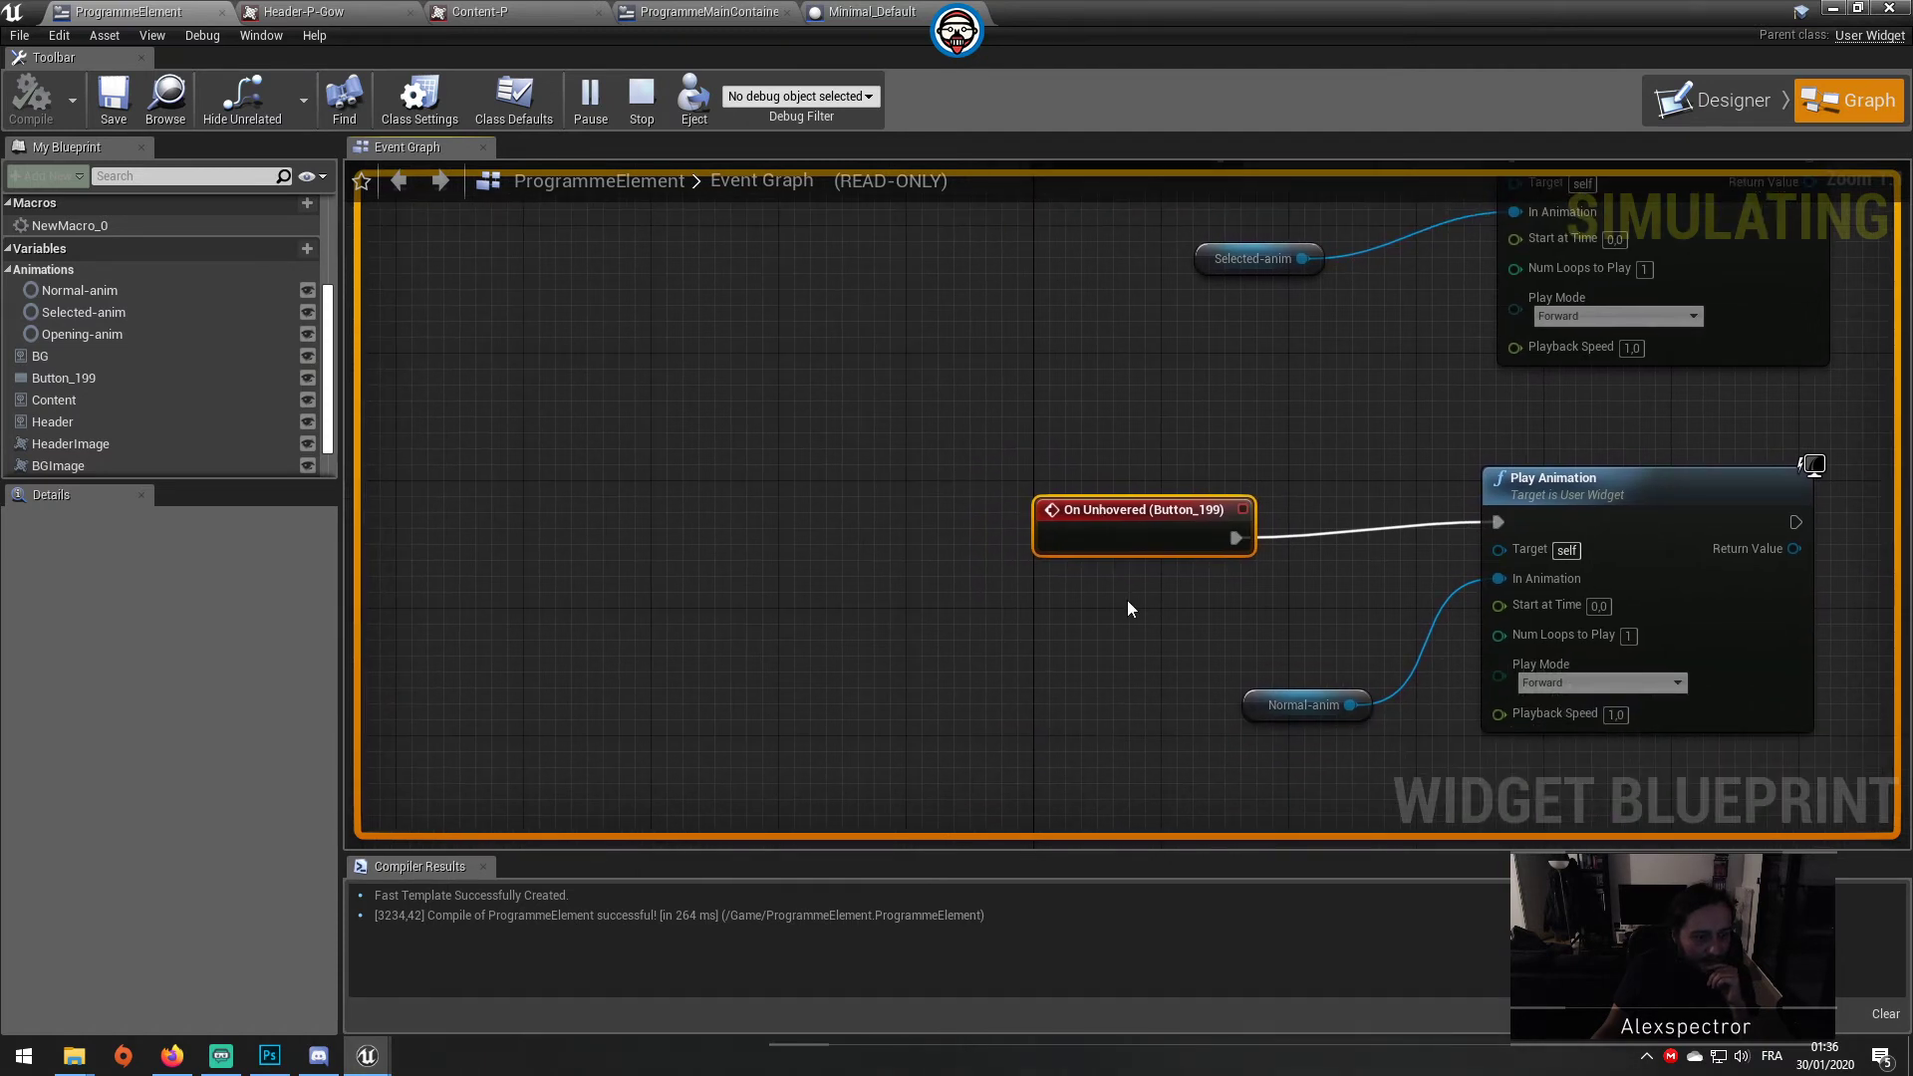
right_drag(1407, 442, 1292, 603)
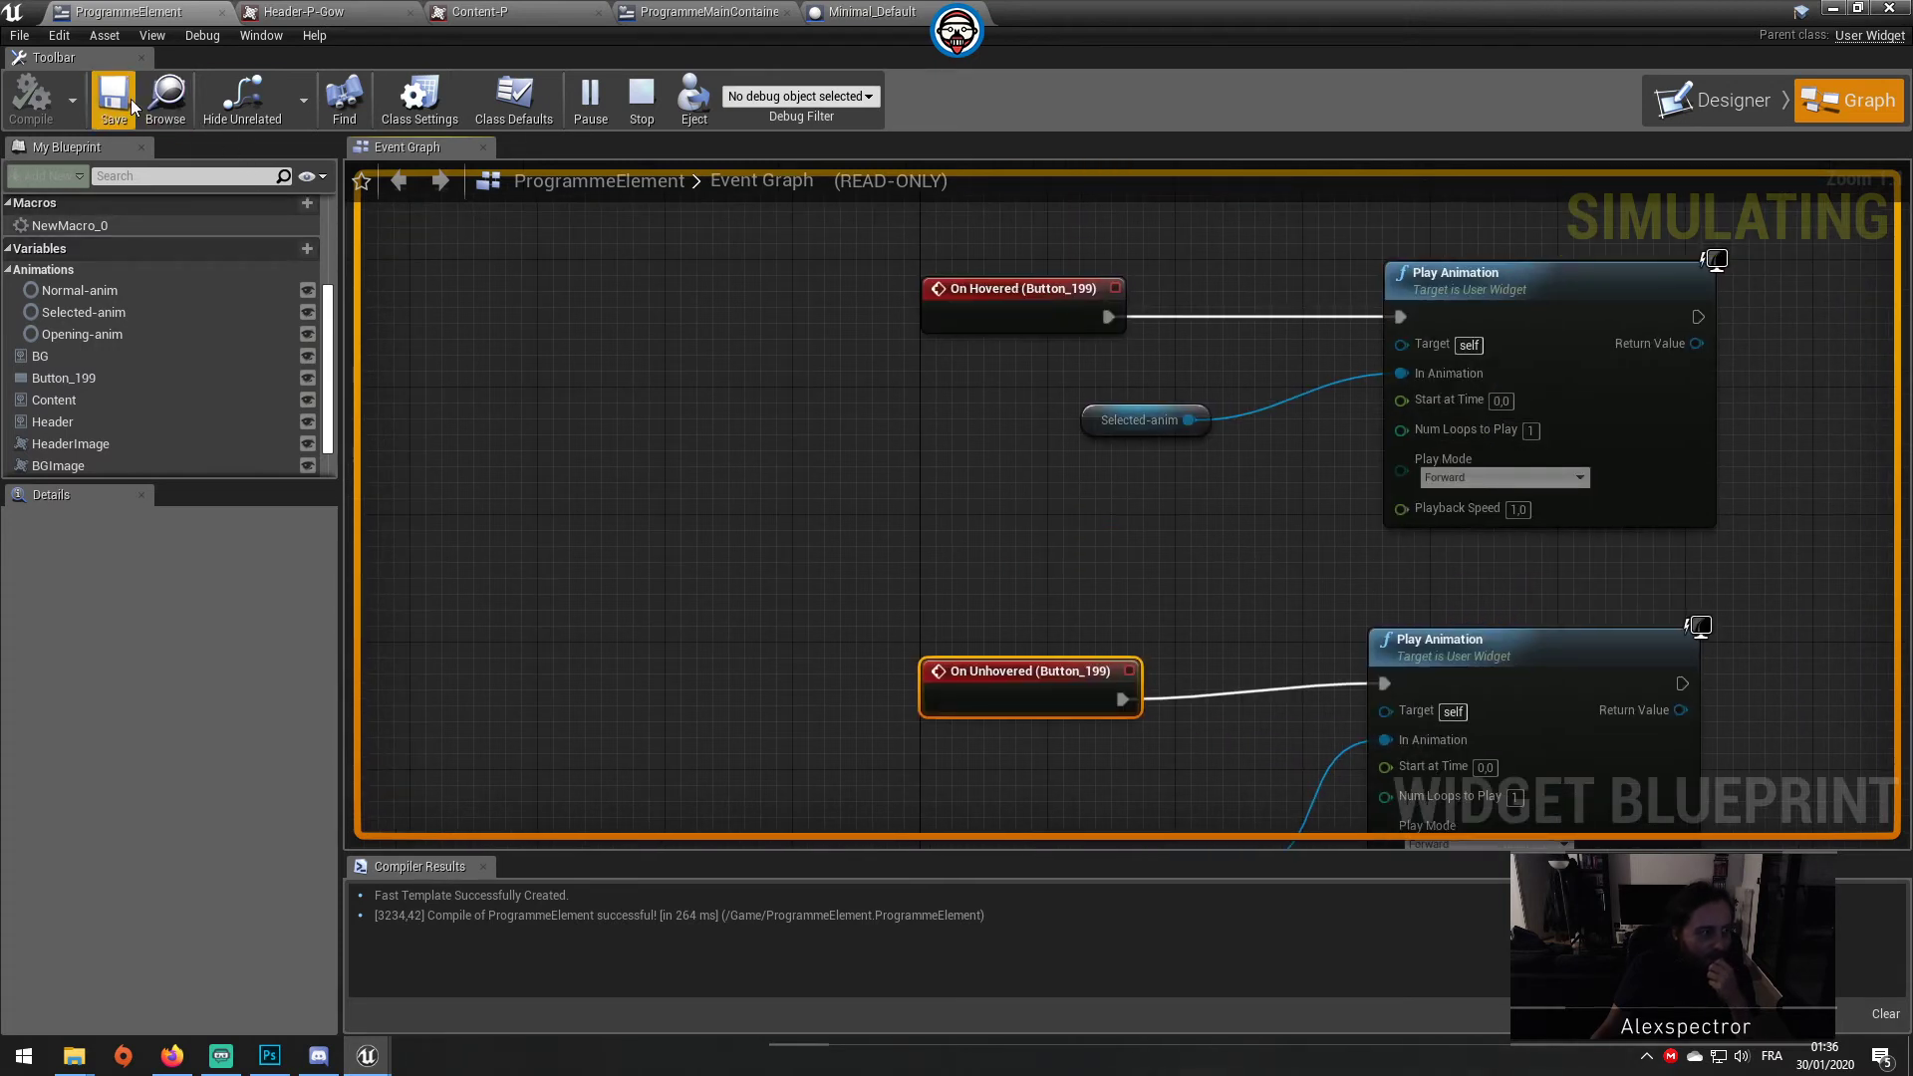
Step: Stop the running session, save the recompiled blueprint, and return to the level
click(643, 101)
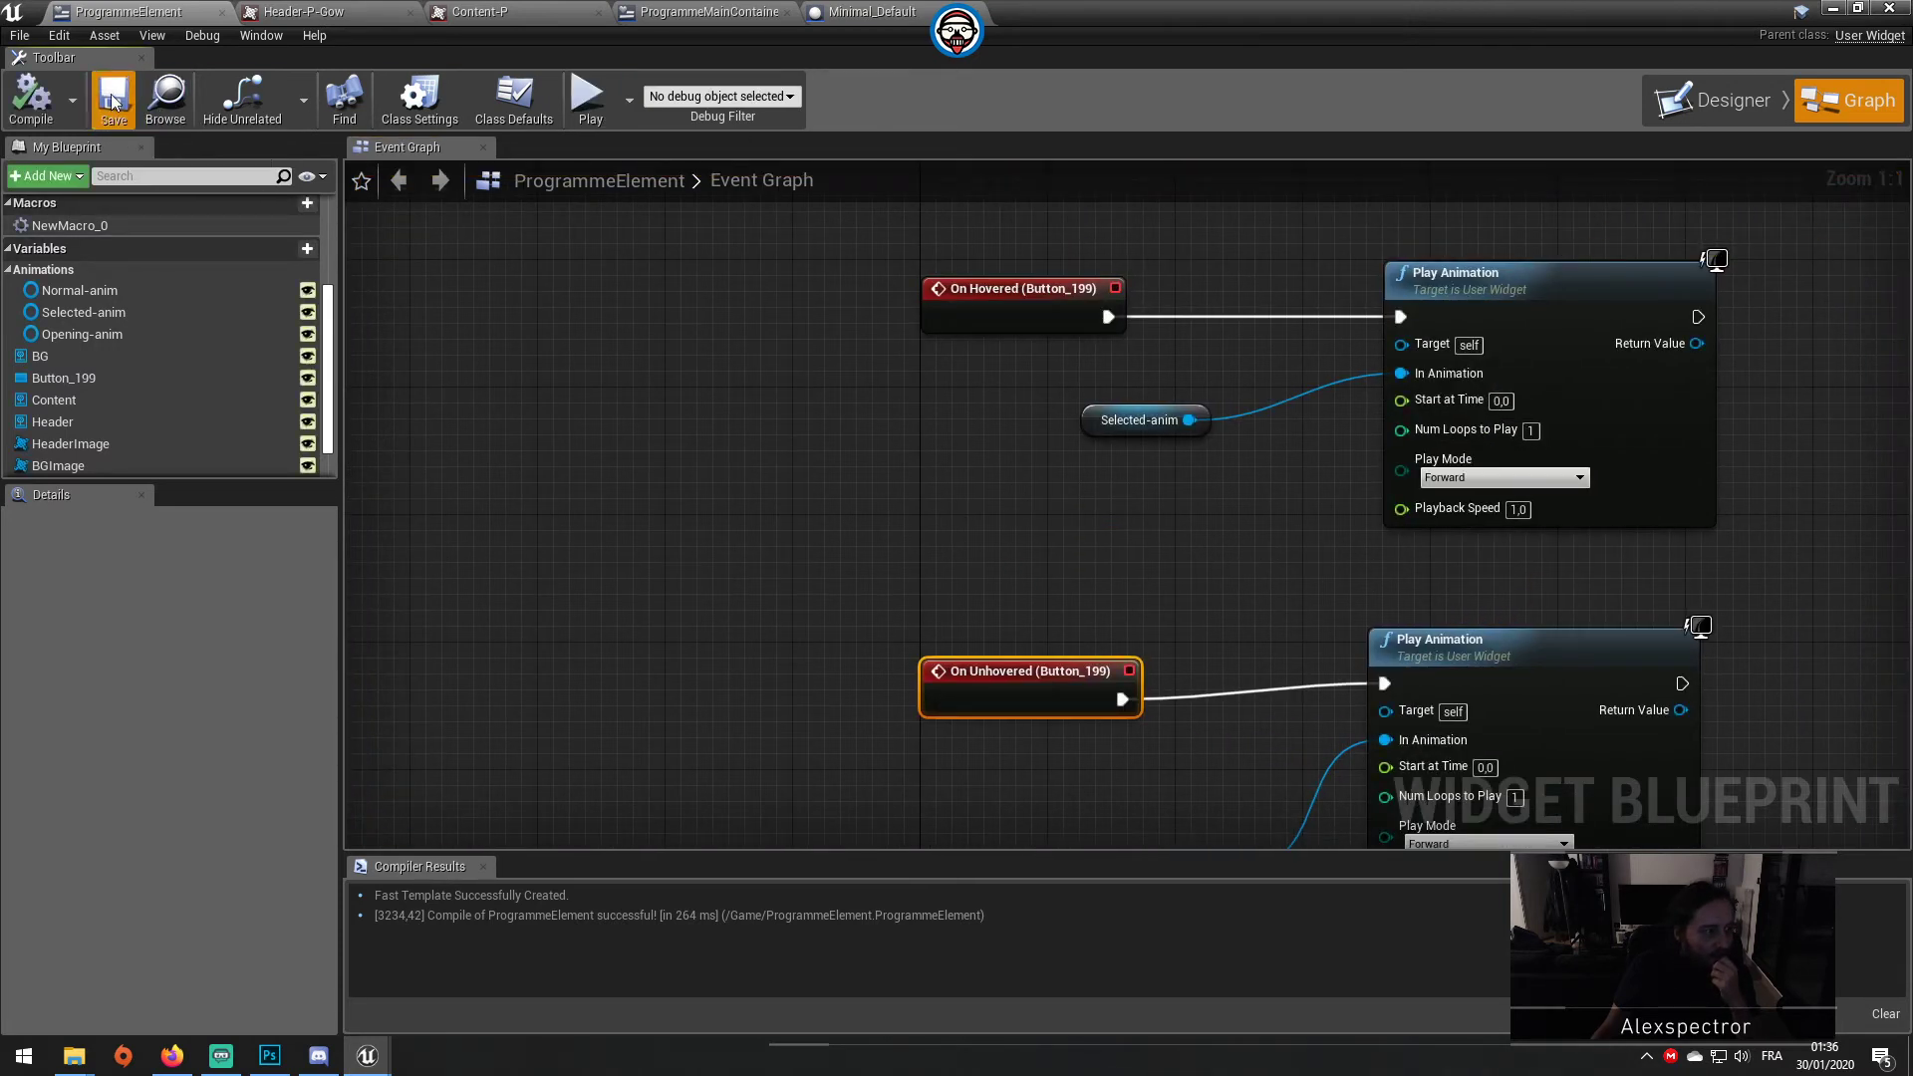
click(111, 99)
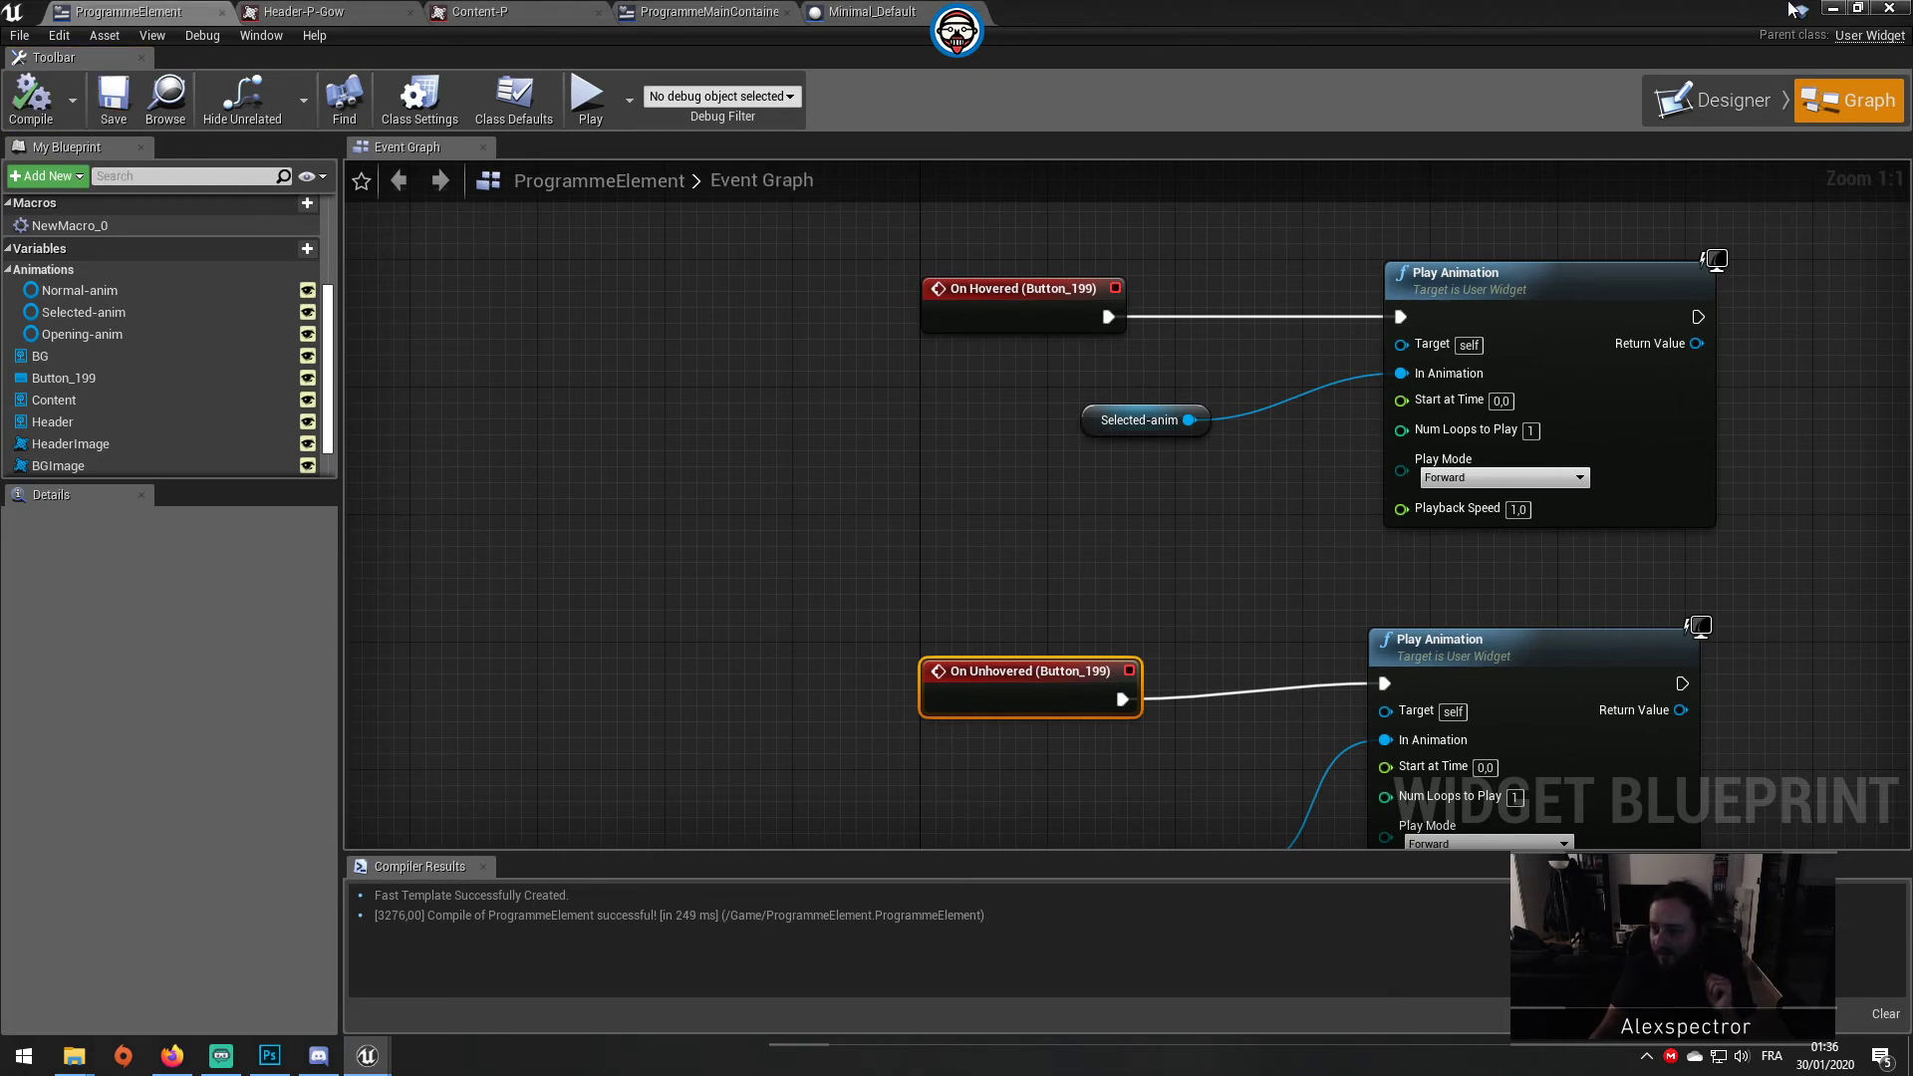
click(1831, 8)
Step: Play the level, hover over the cards to check their animations, then exit with Esc
click(918, 78)
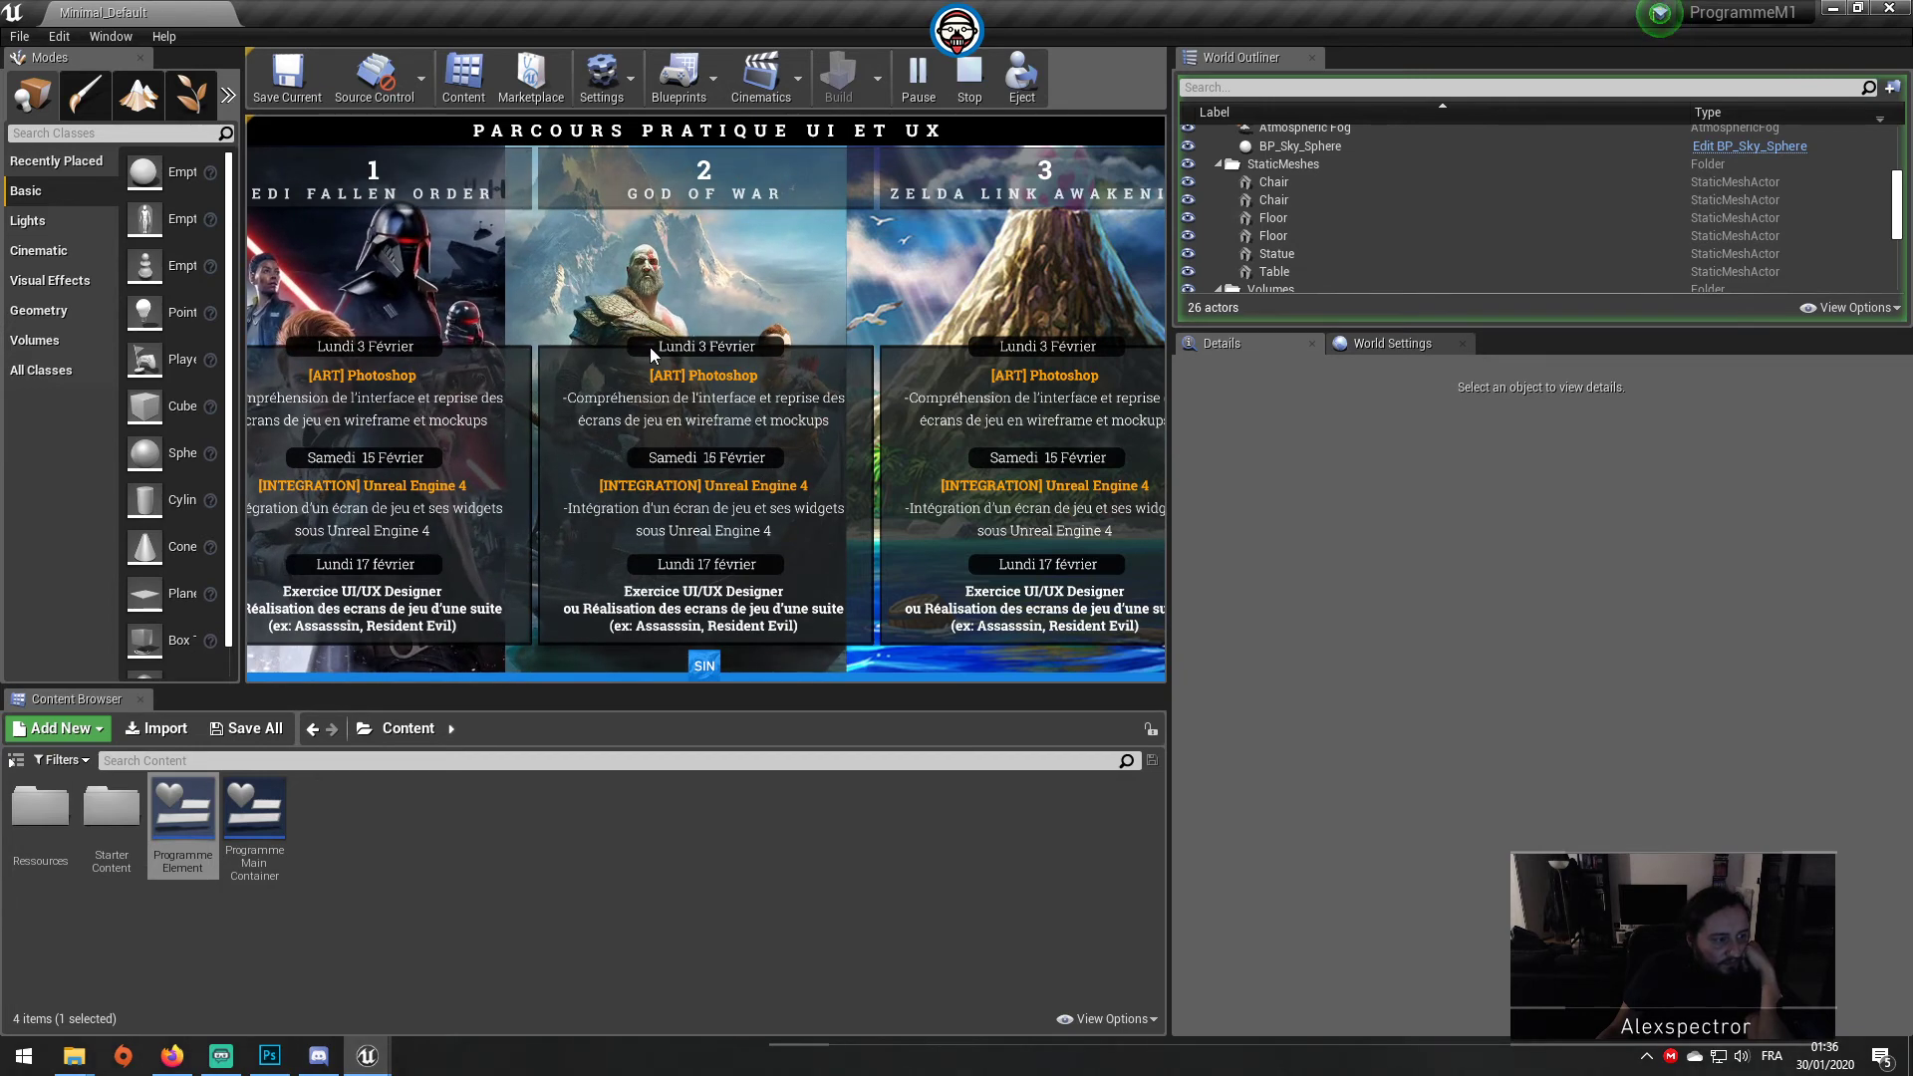
key(Escape)
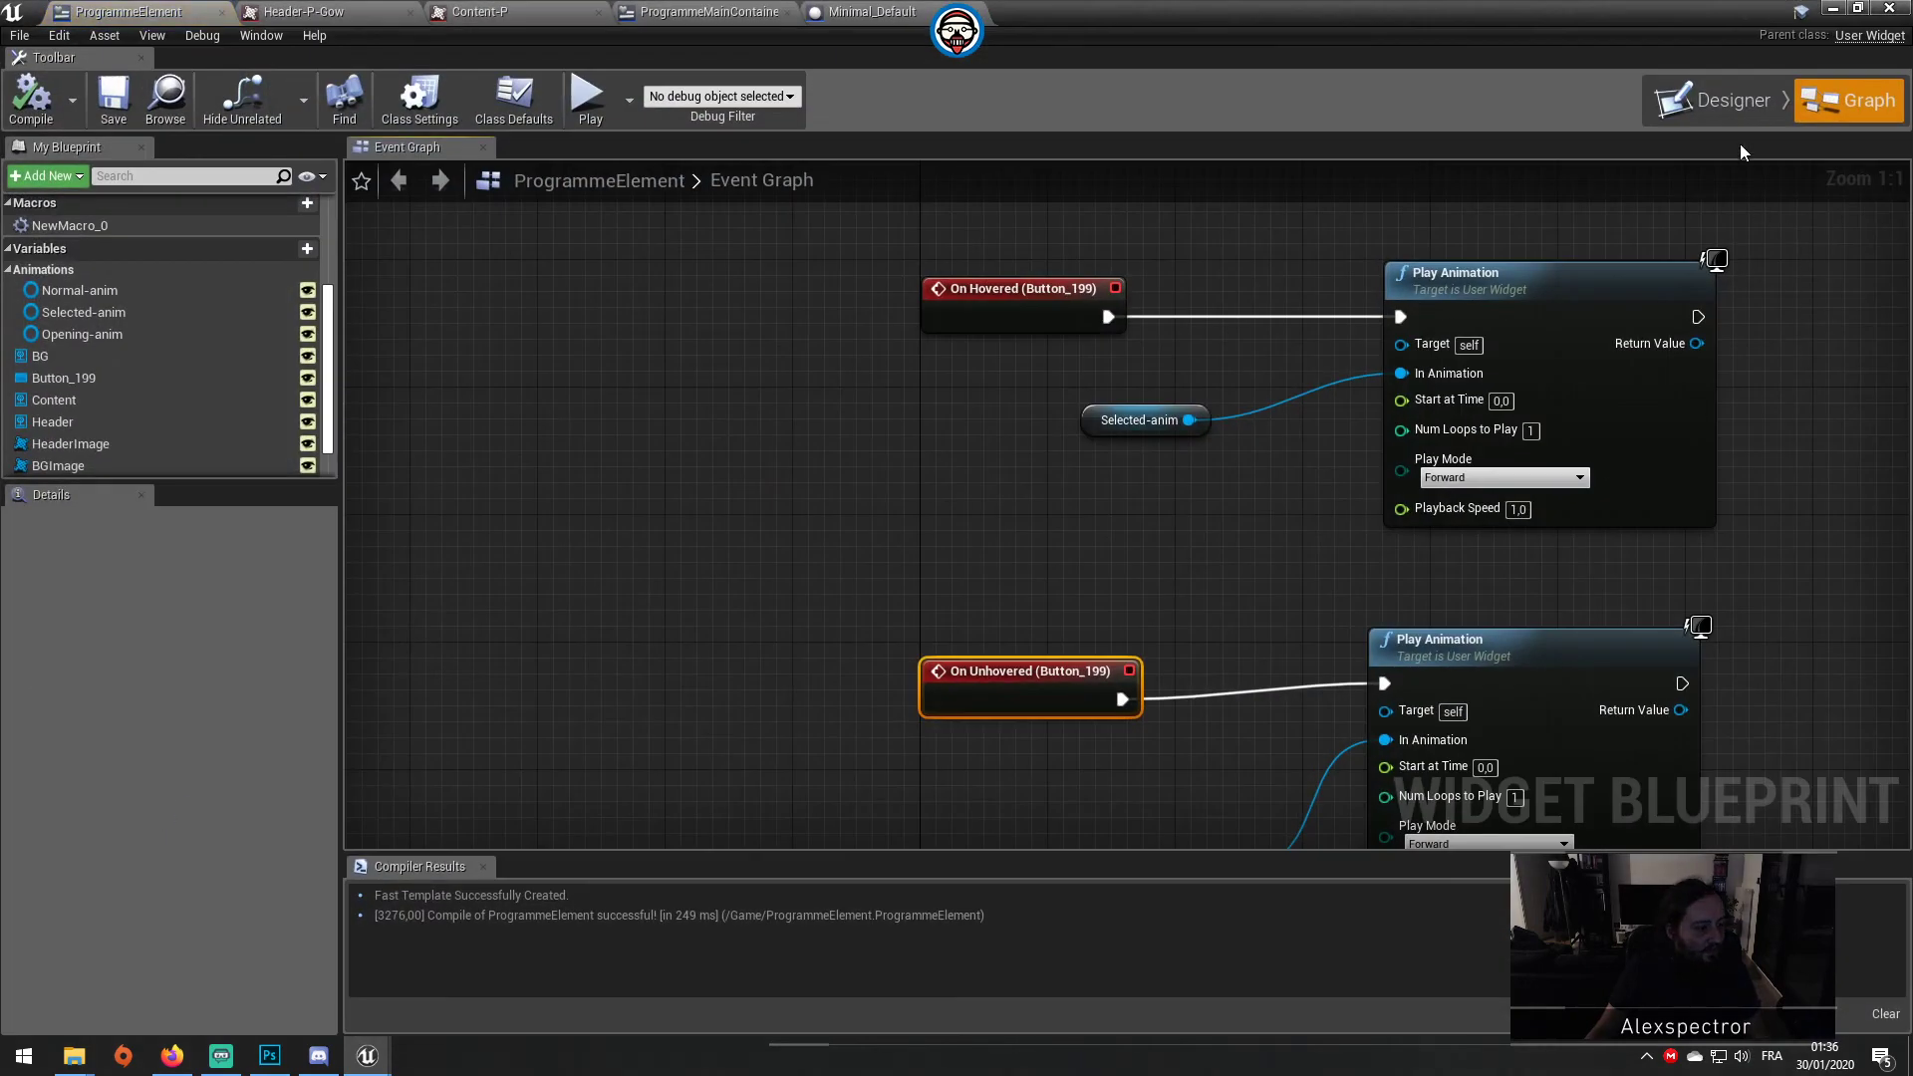
Step: Remove BG's Transform track from the Selected-anim animation
click(1738, 94)
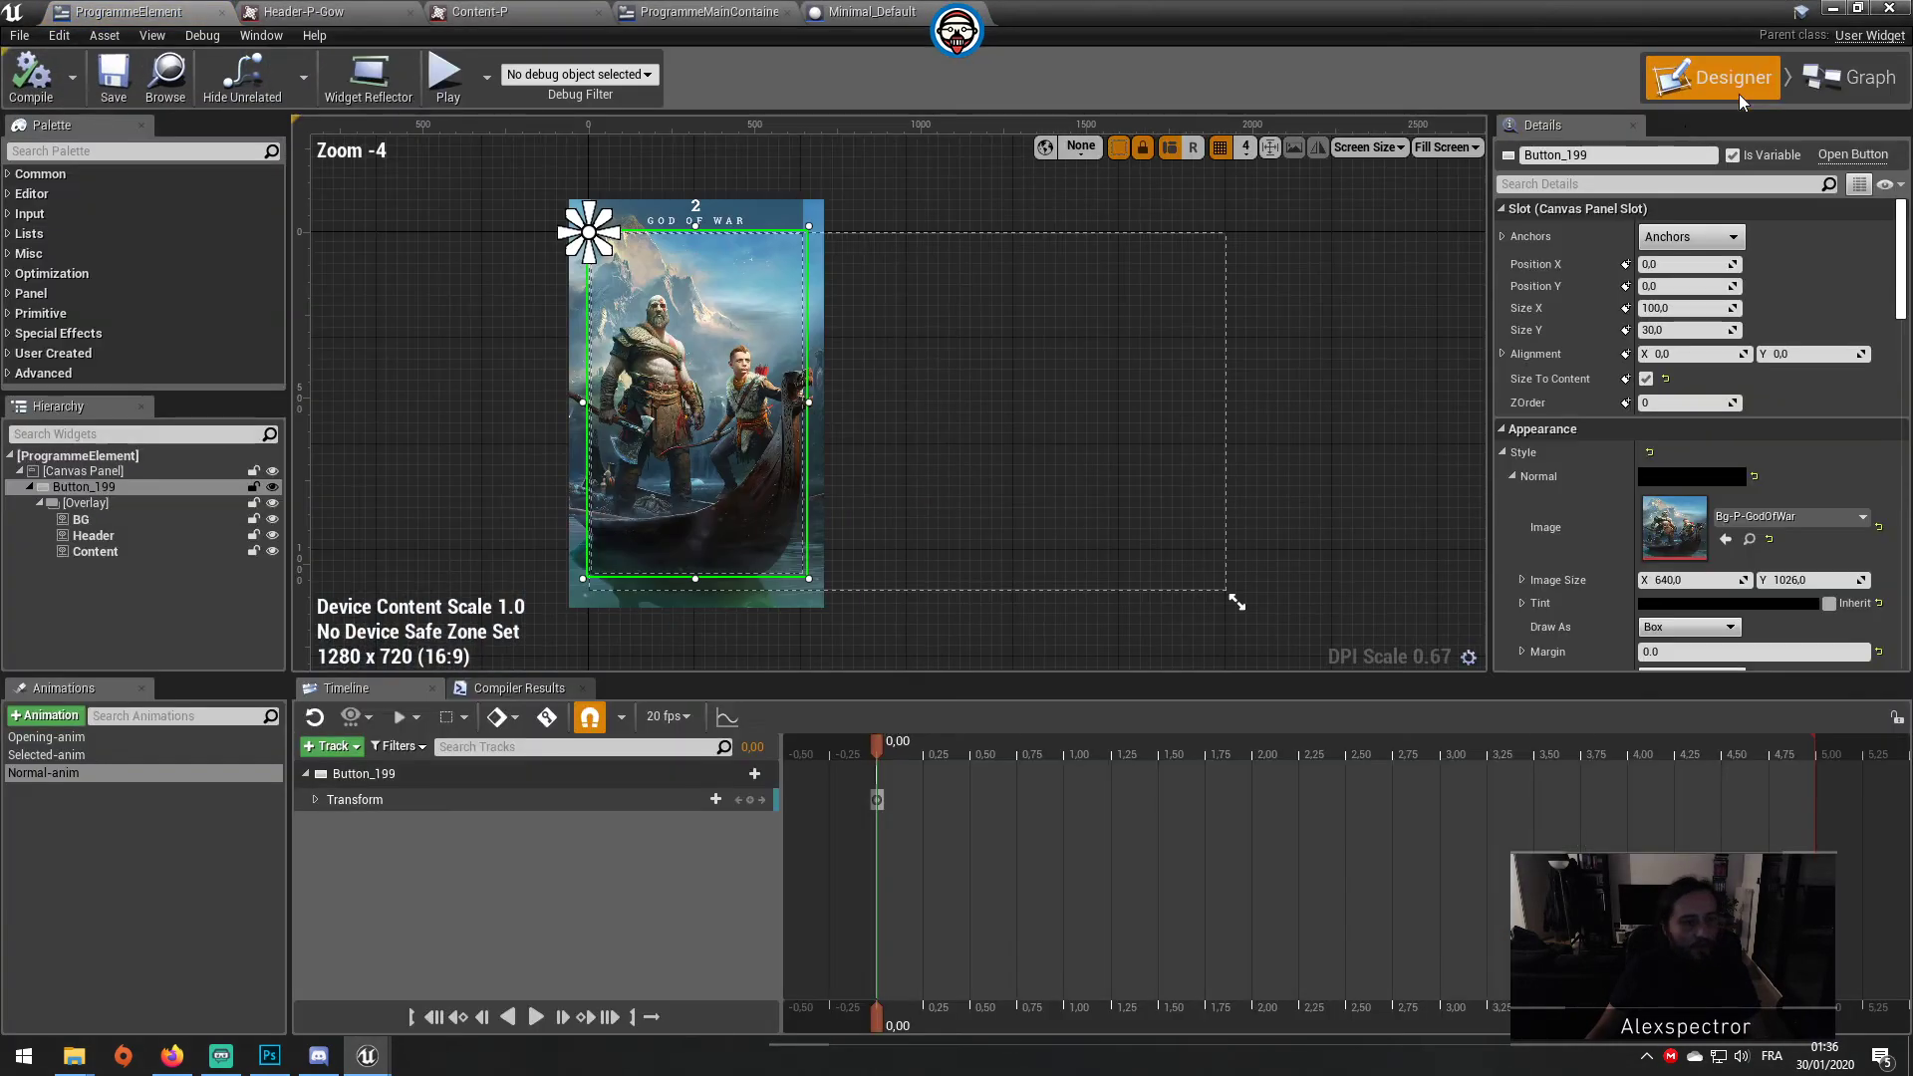
click(50, 754)
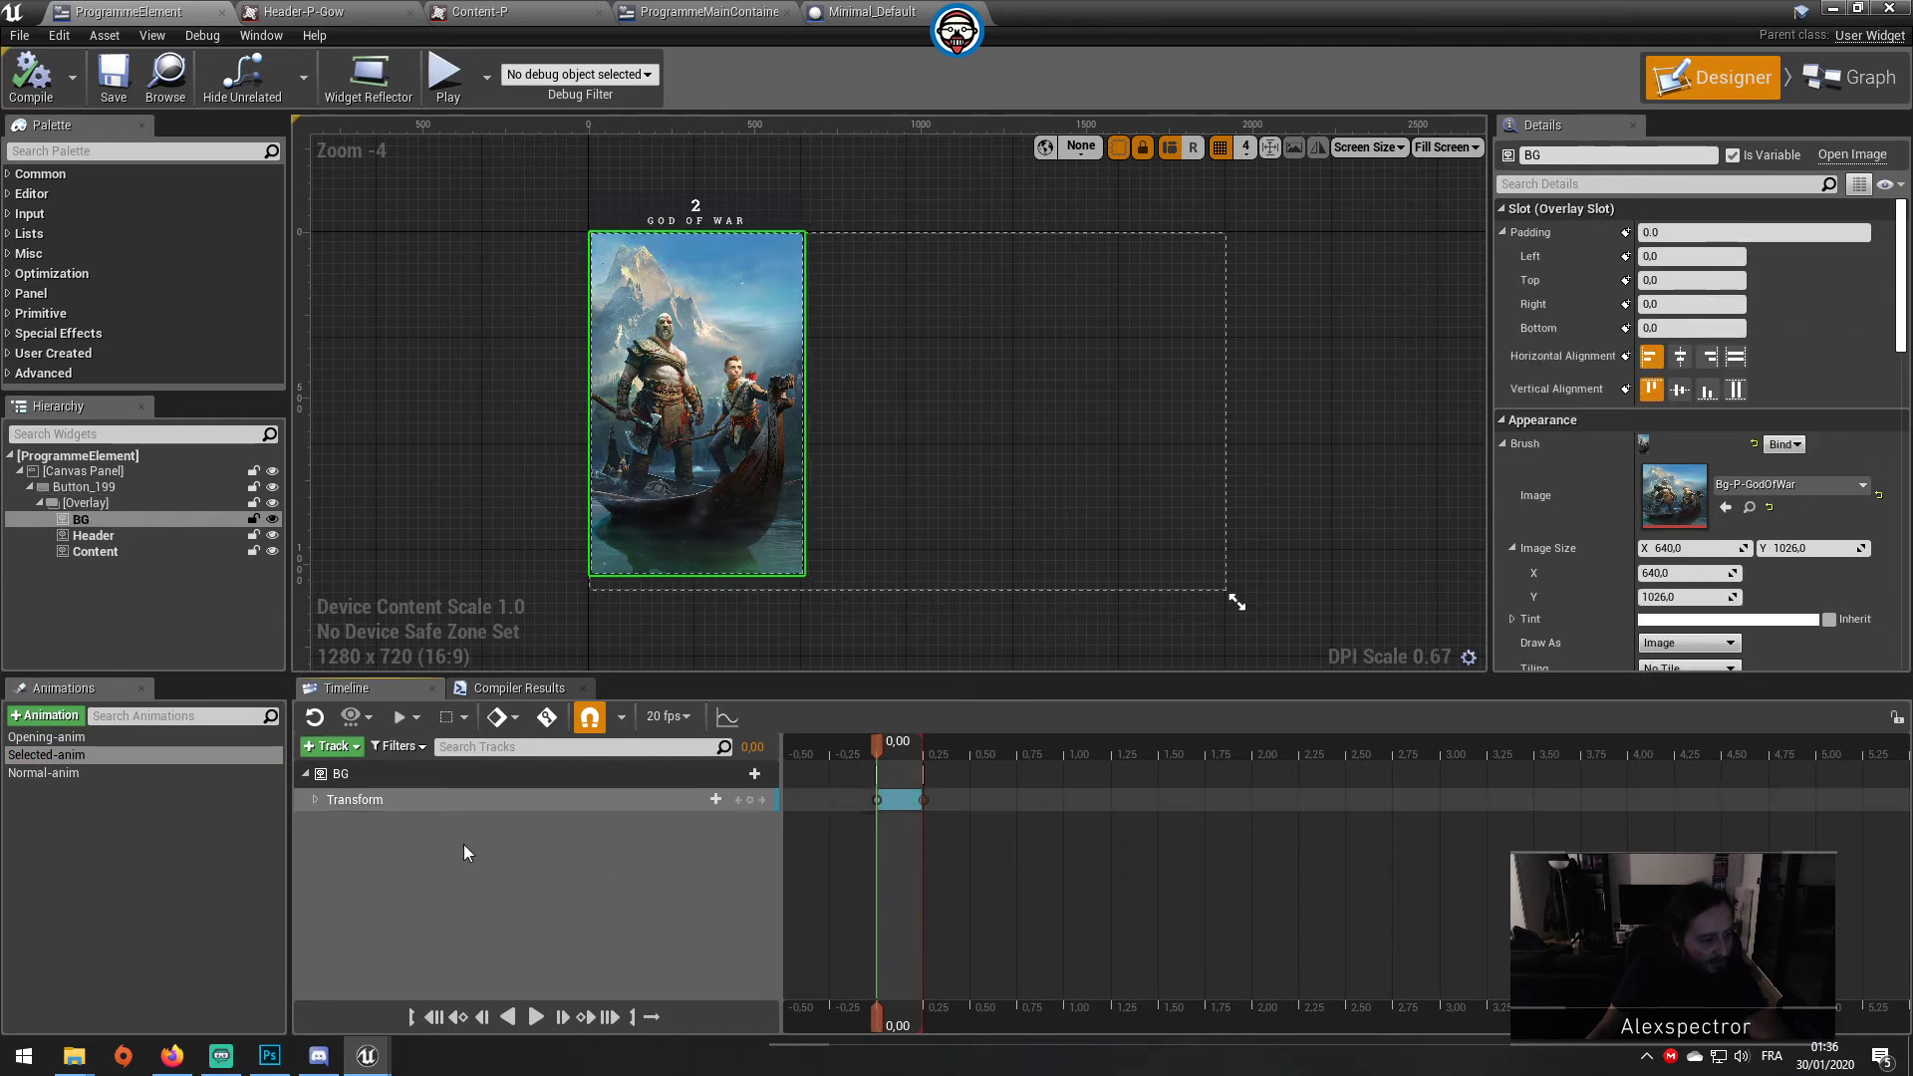
click(429, 797)
key(Delete)
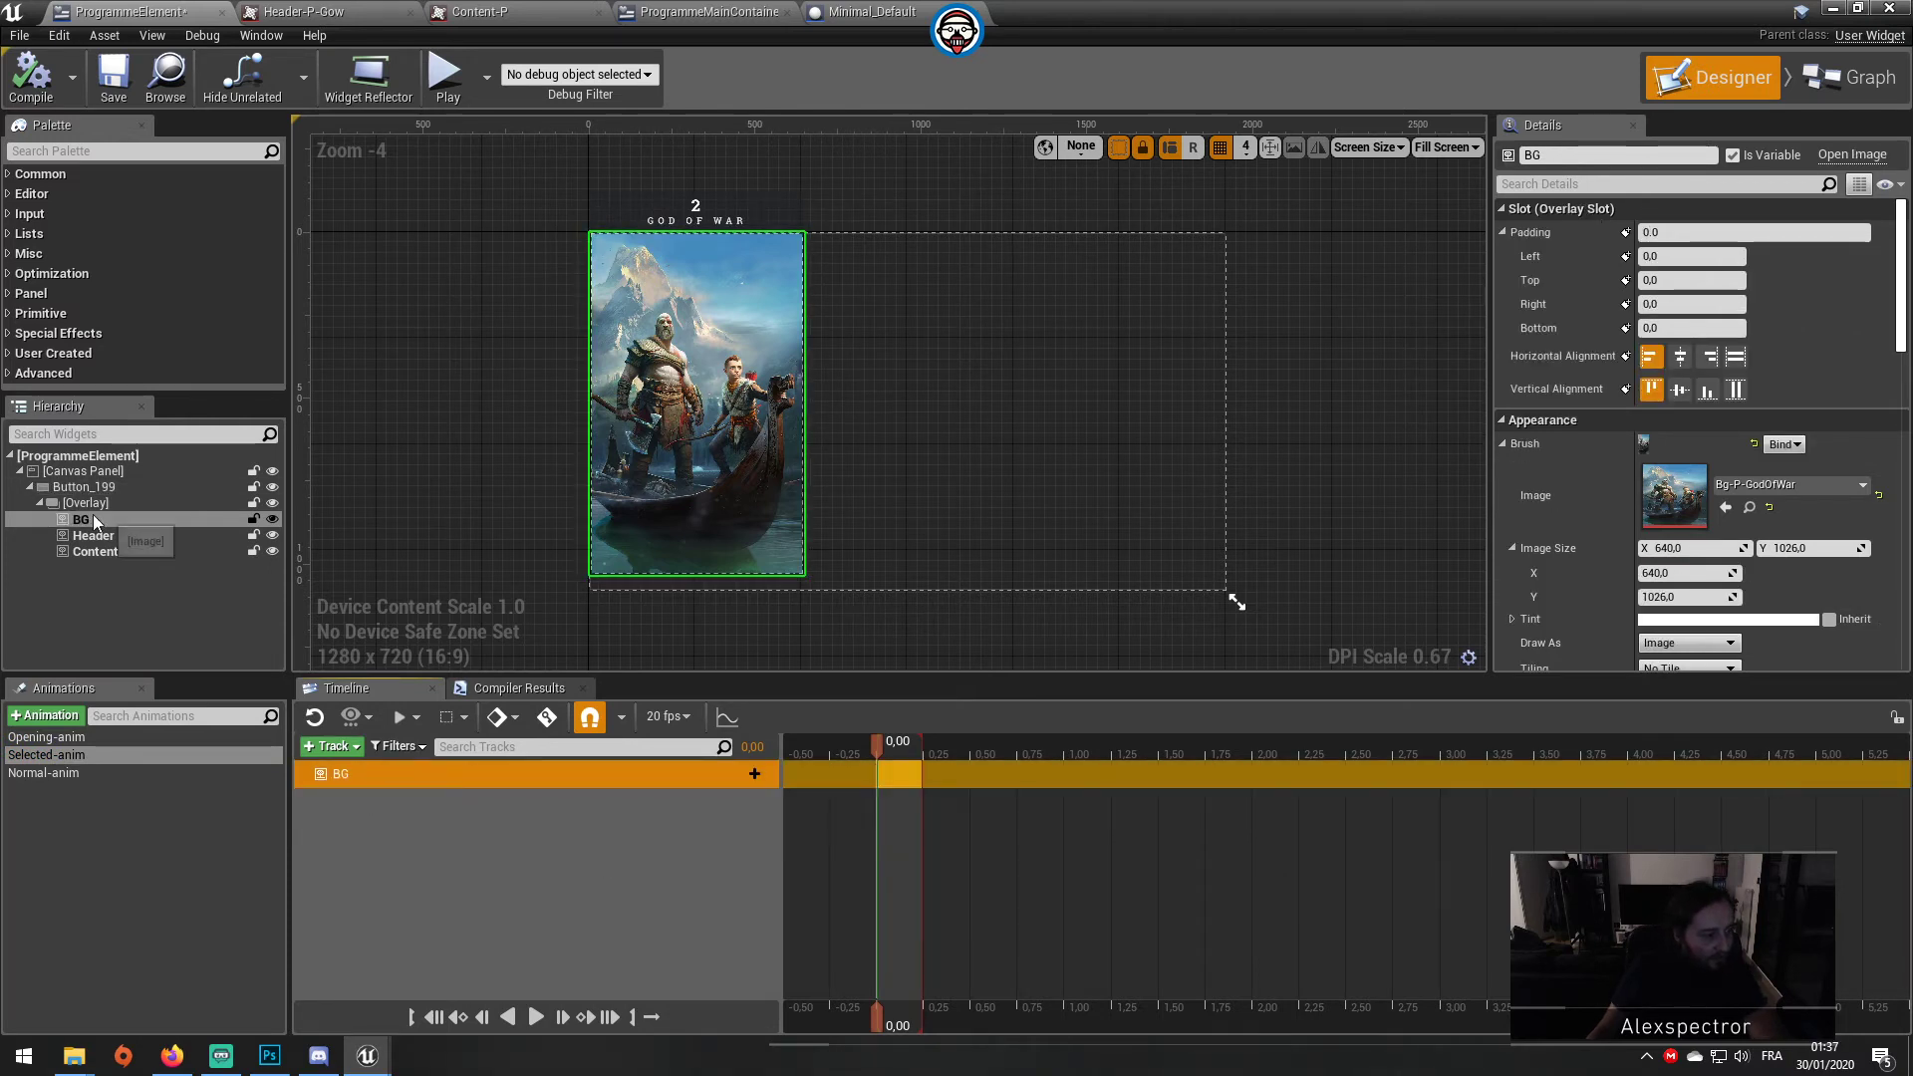
Step: Duplicate the BG image as BG_1 and set BG_1's scale to 1 × 1
click(104, 505)
click(112, 516)
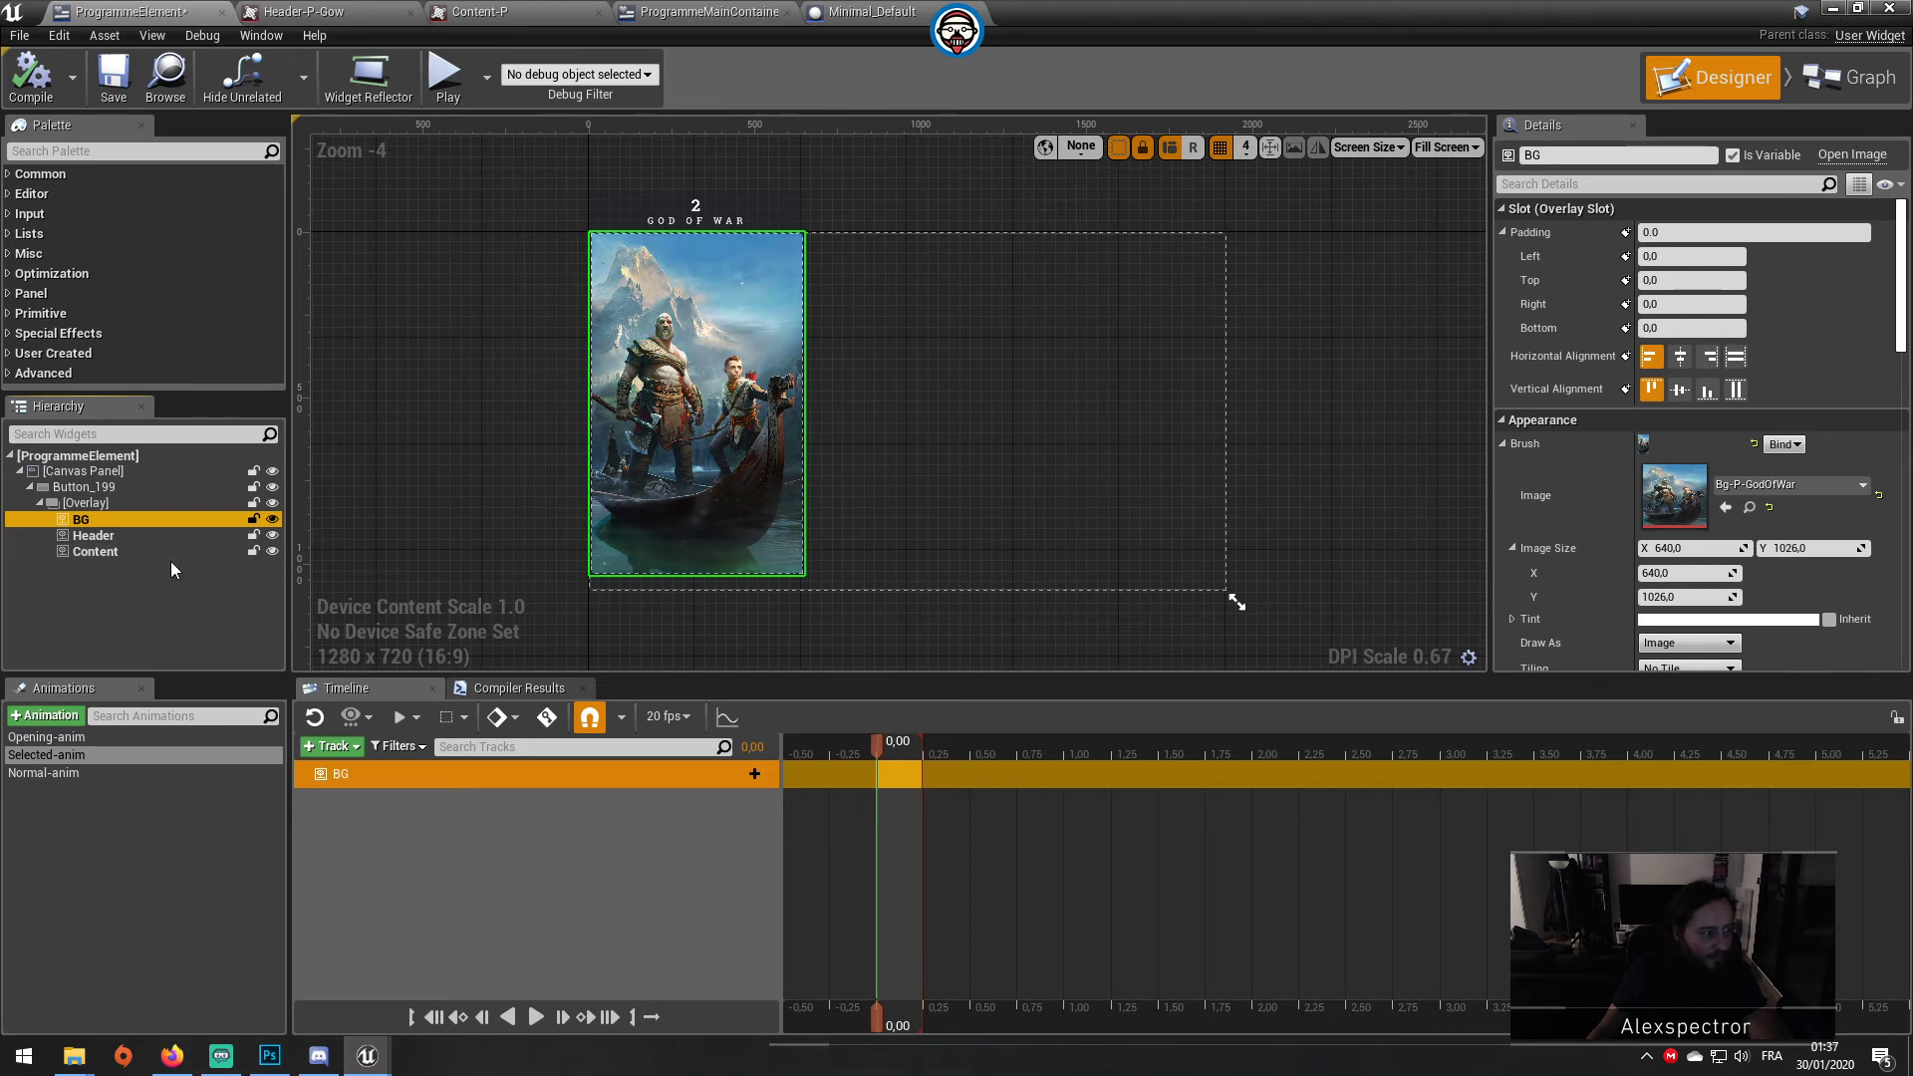
key(ctrl+d)
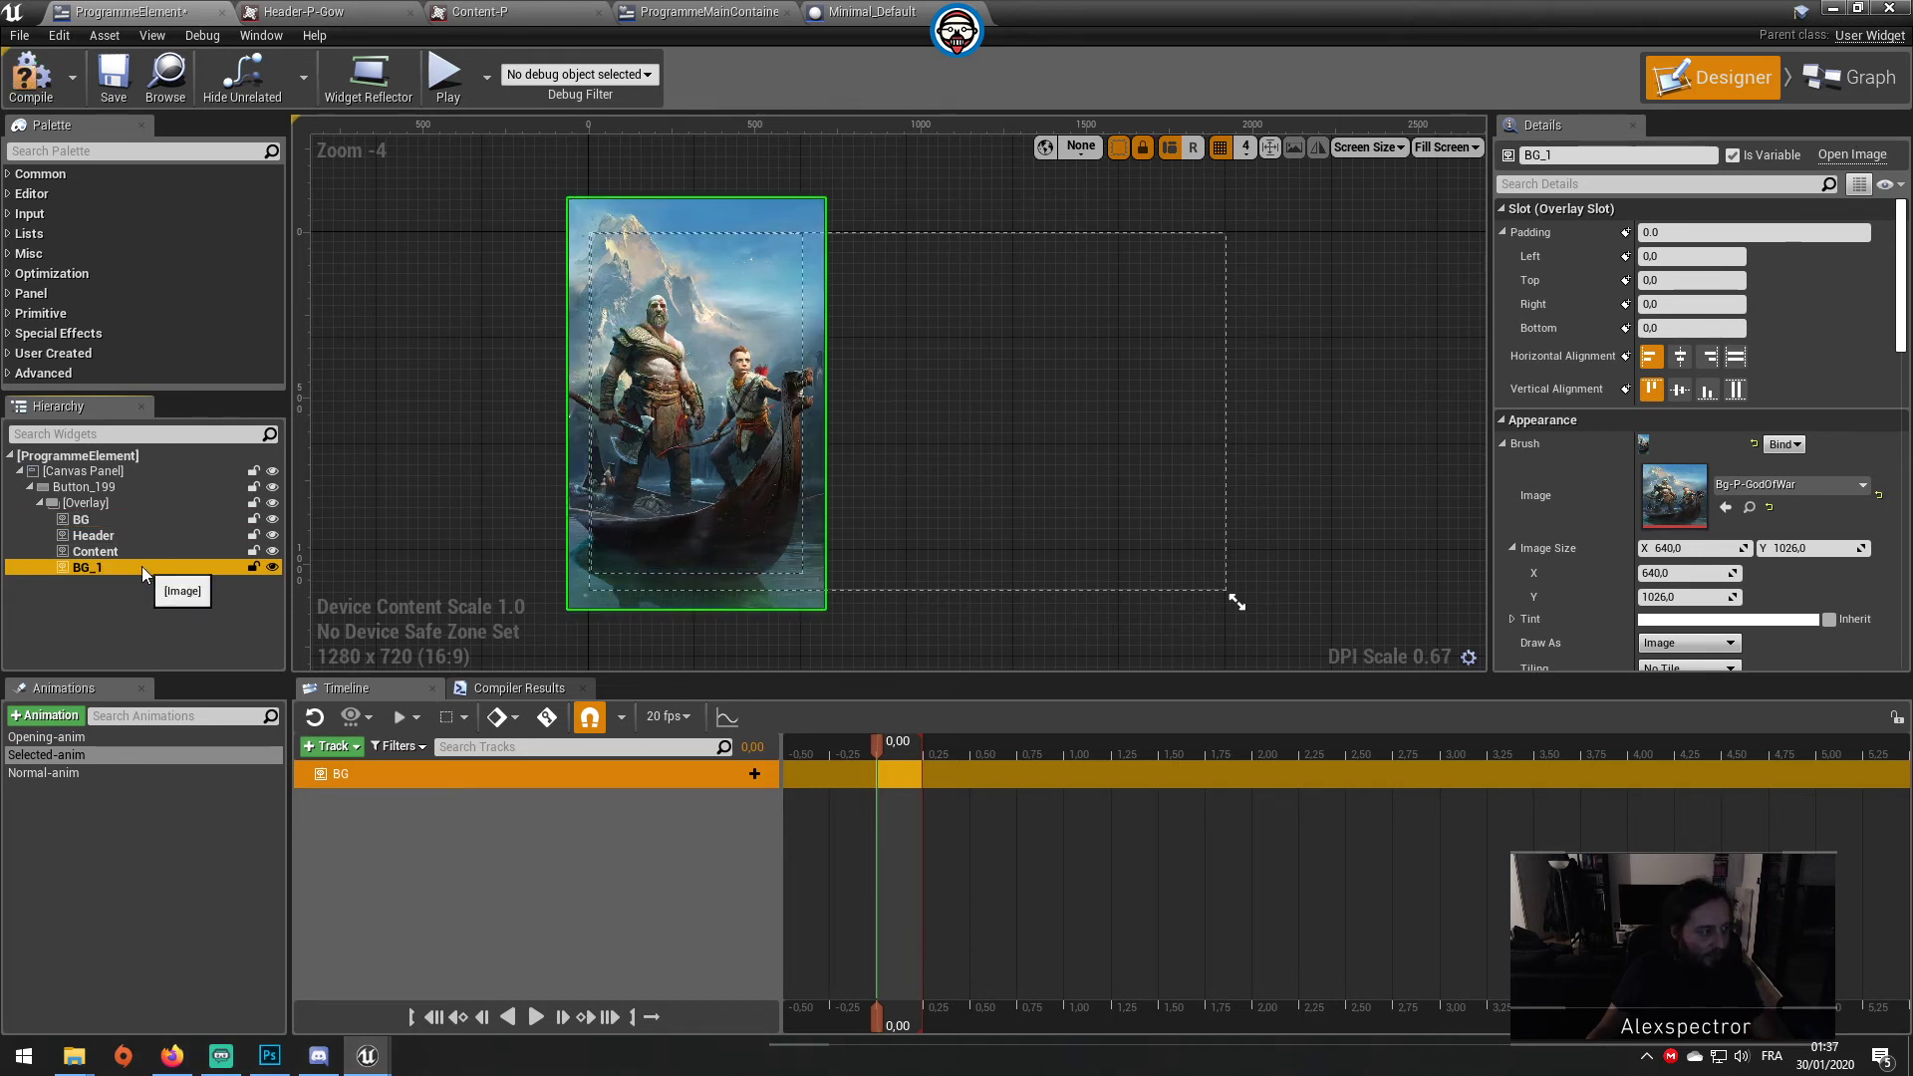
scroll(1782, 576, down, 1)
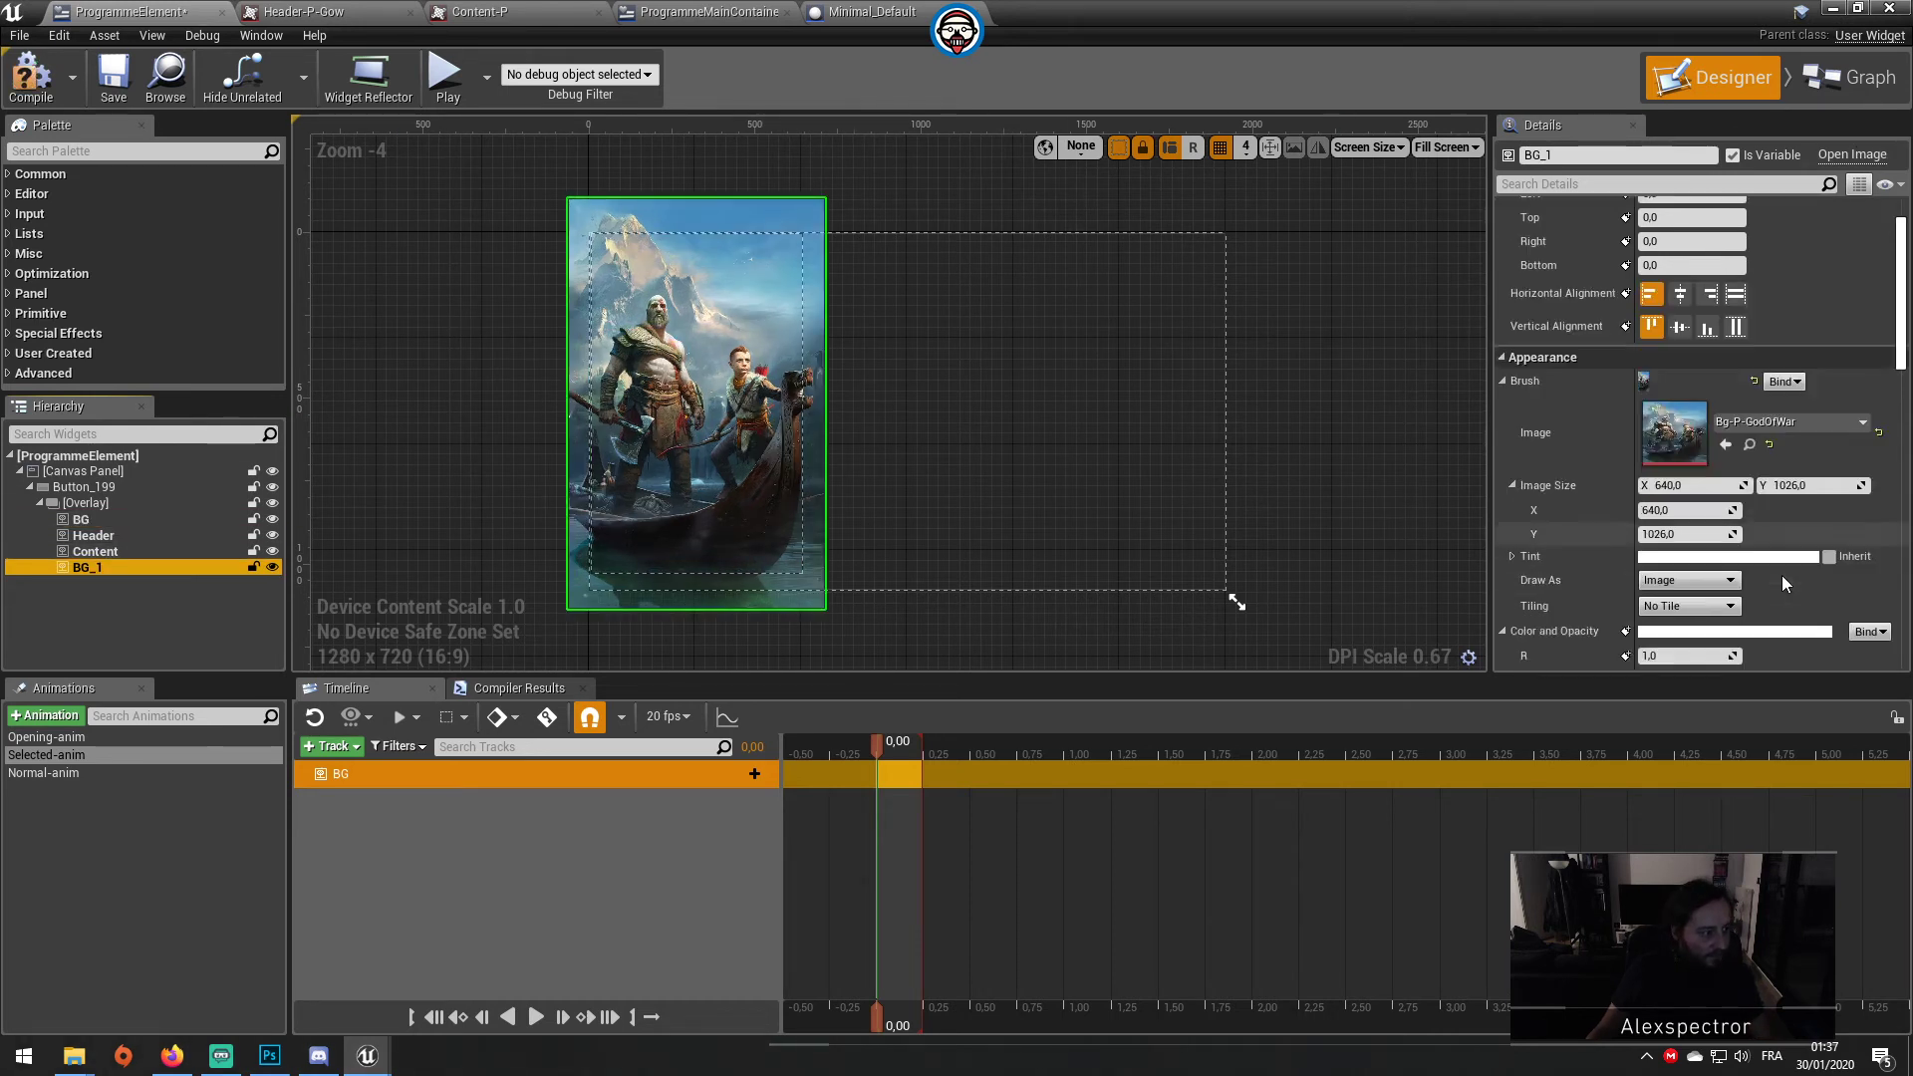
scroll(1782, 576, down, 3)
scroll(1780, 574, down, 3)
scroll(1782, 586, down, 3)
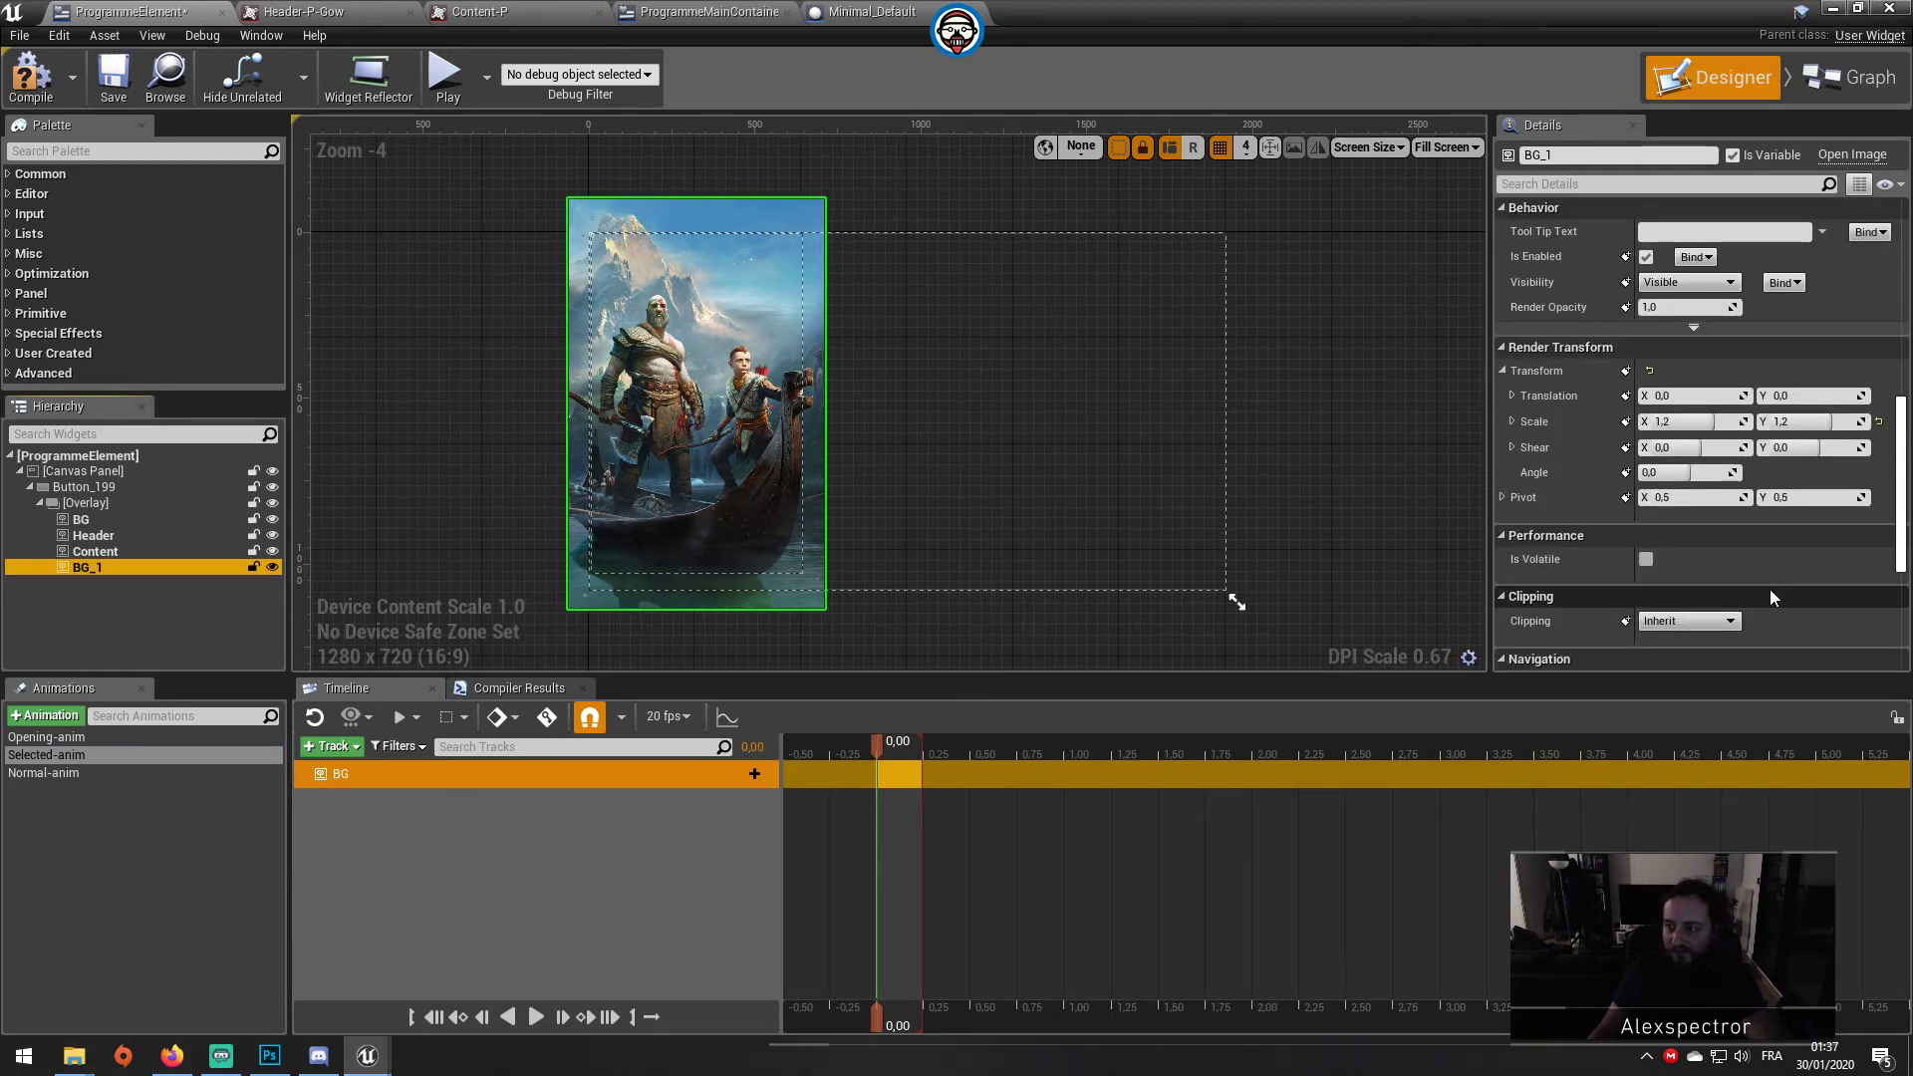
click(1694, 422)
text(1)
key(Return)
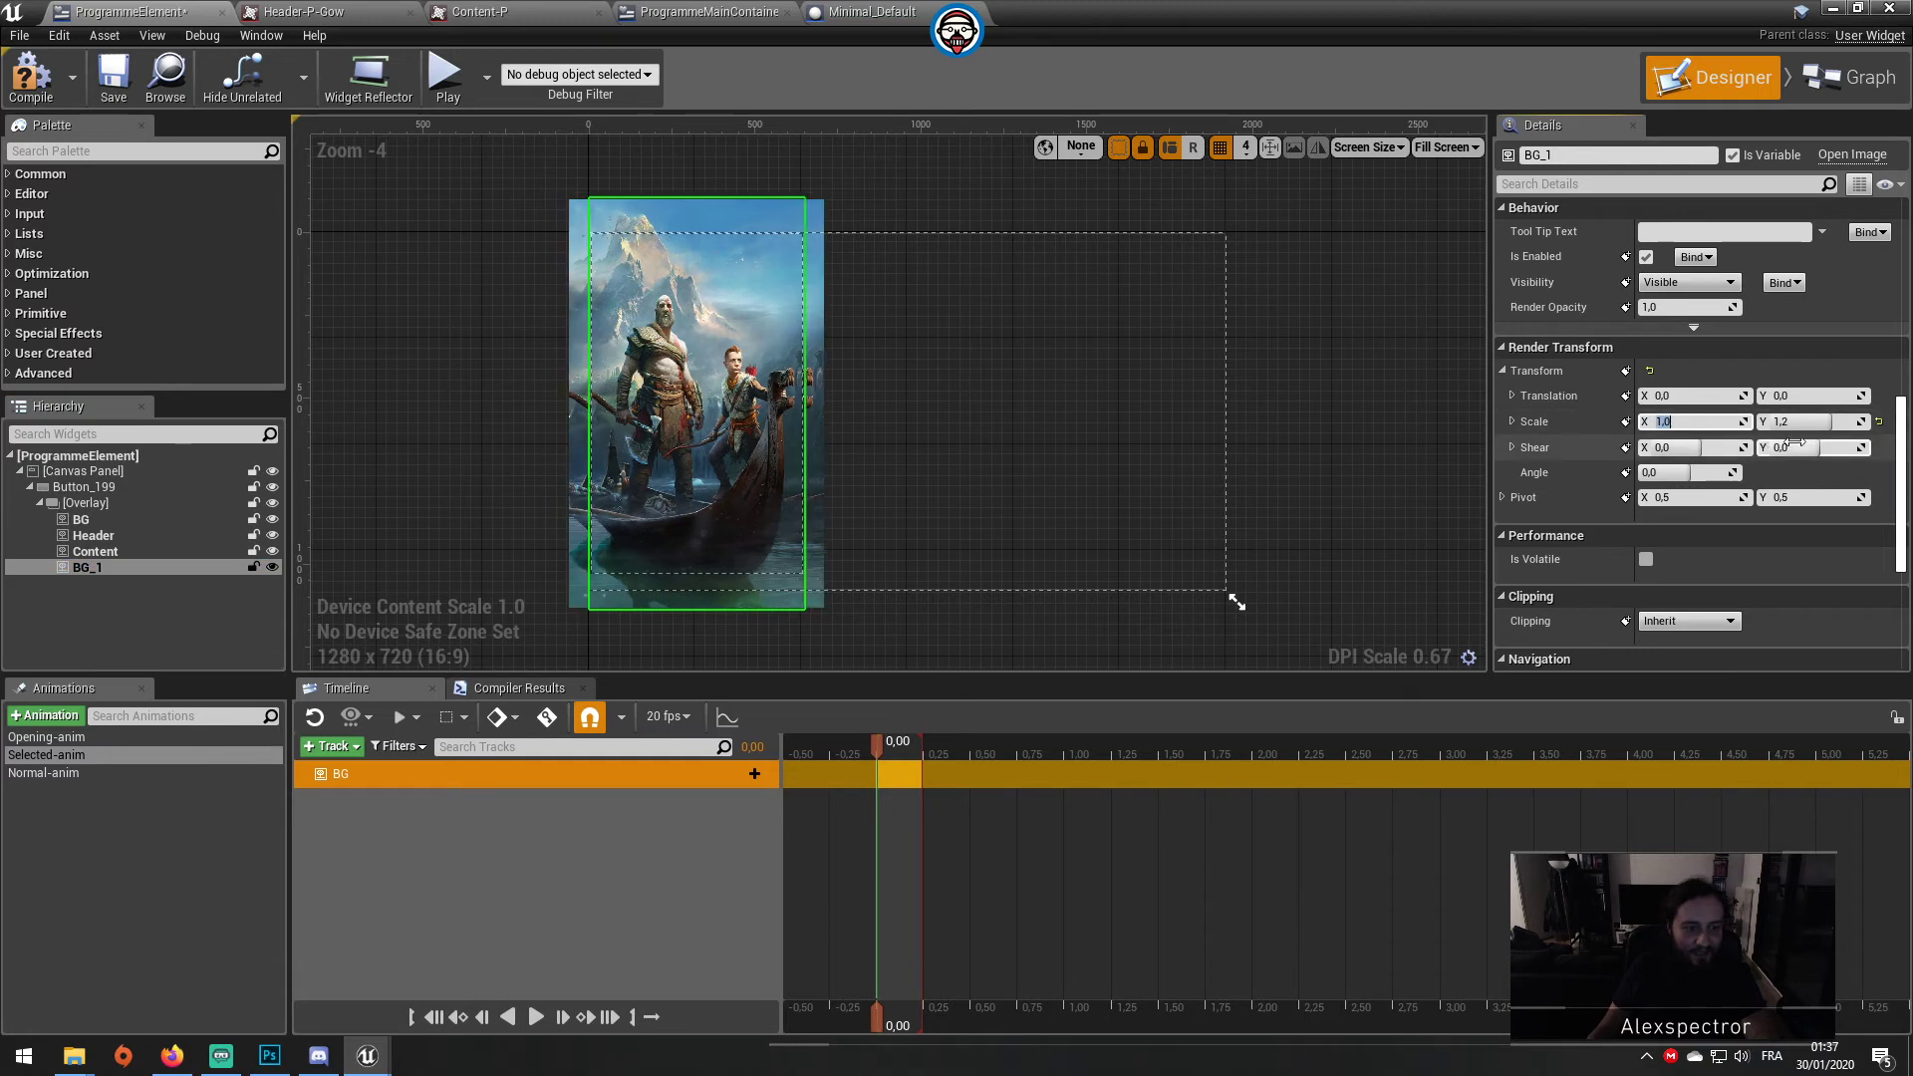
click(1812, 422)
text(1)
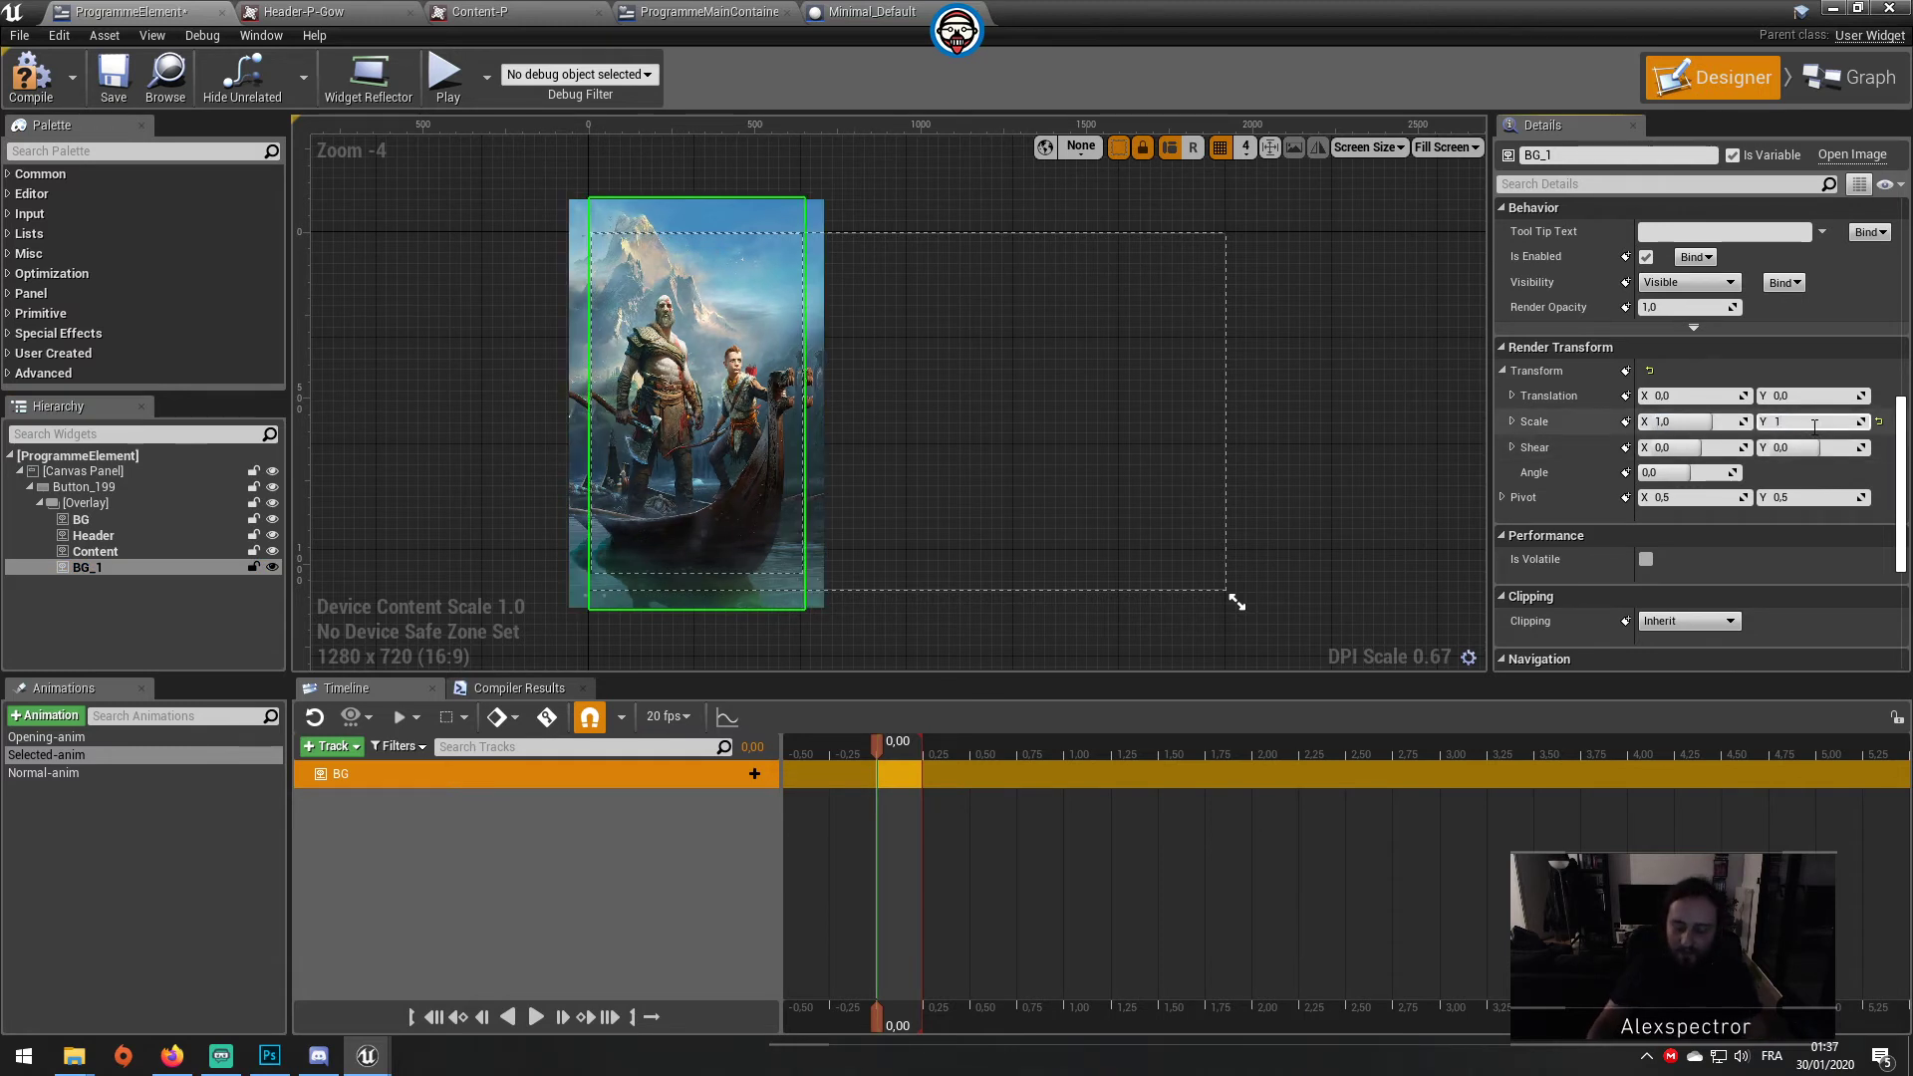
key(Return)
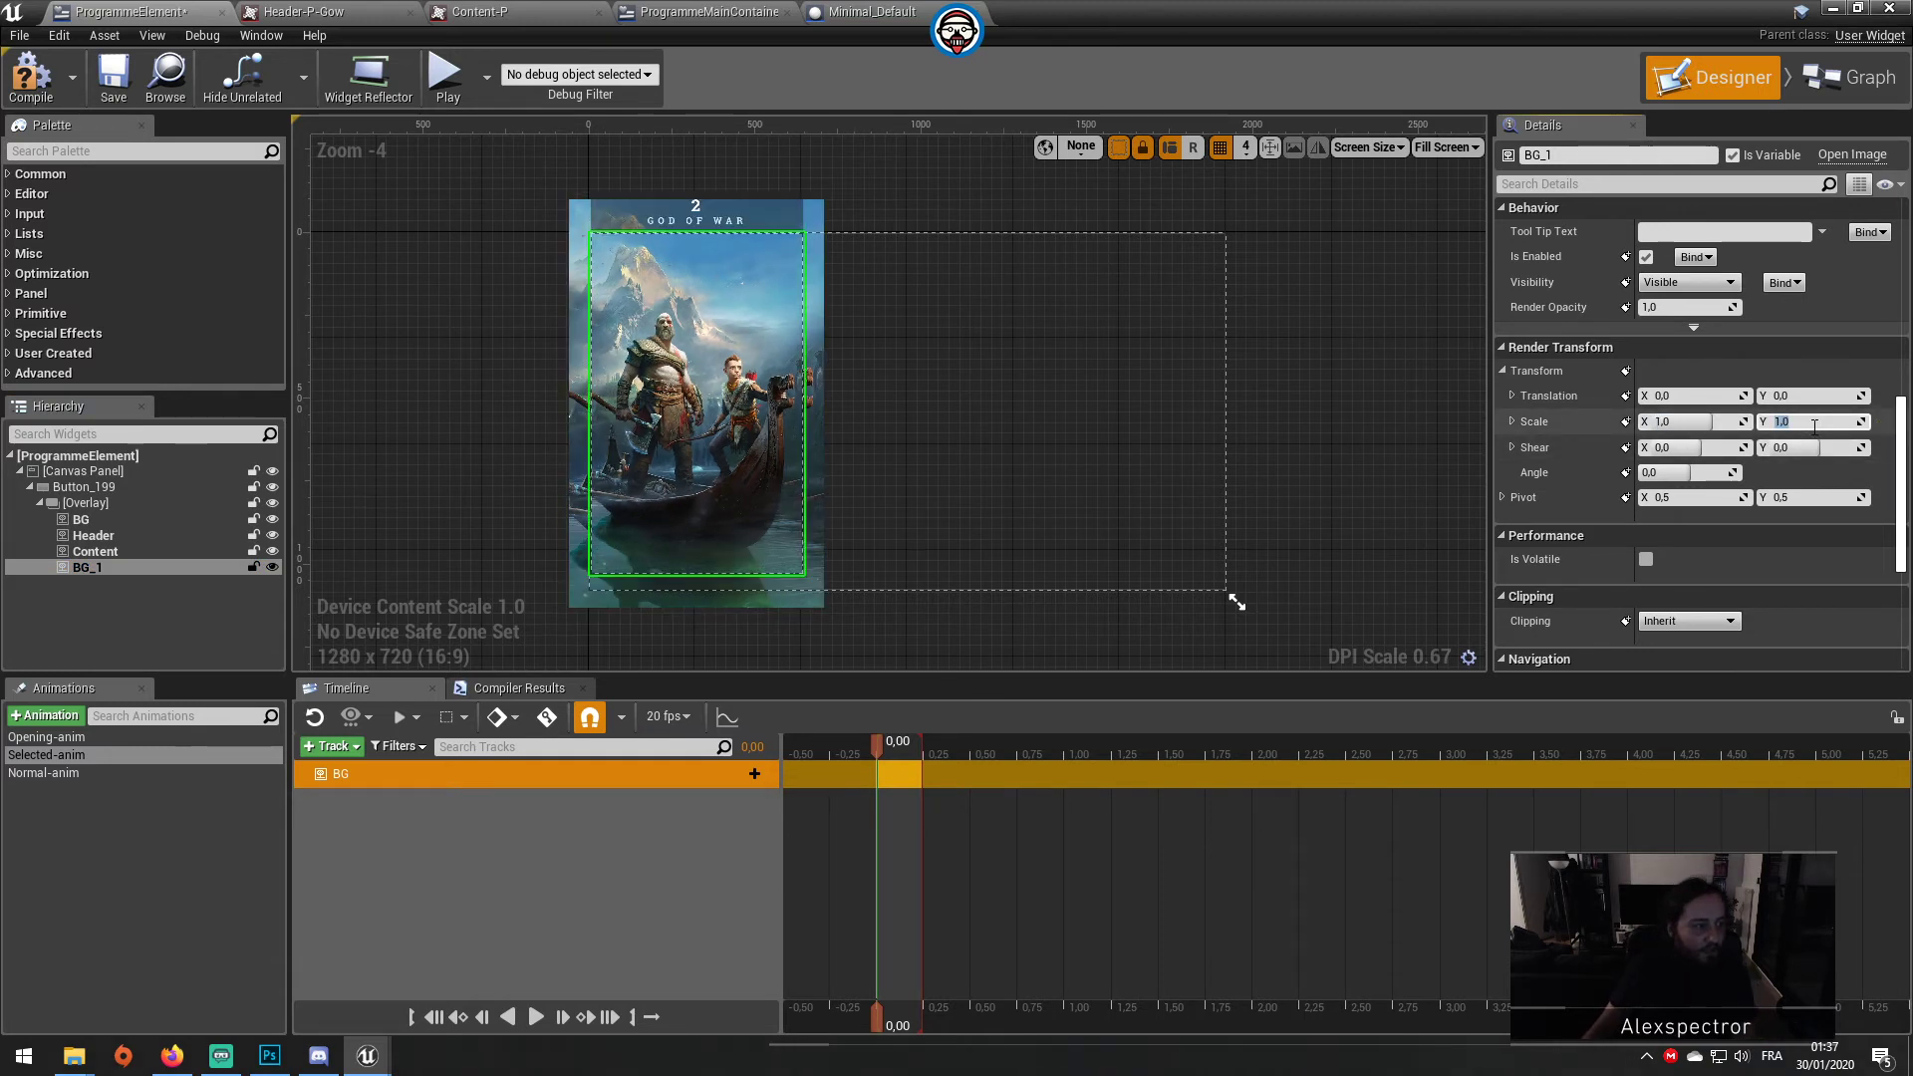
click(1347, 483)
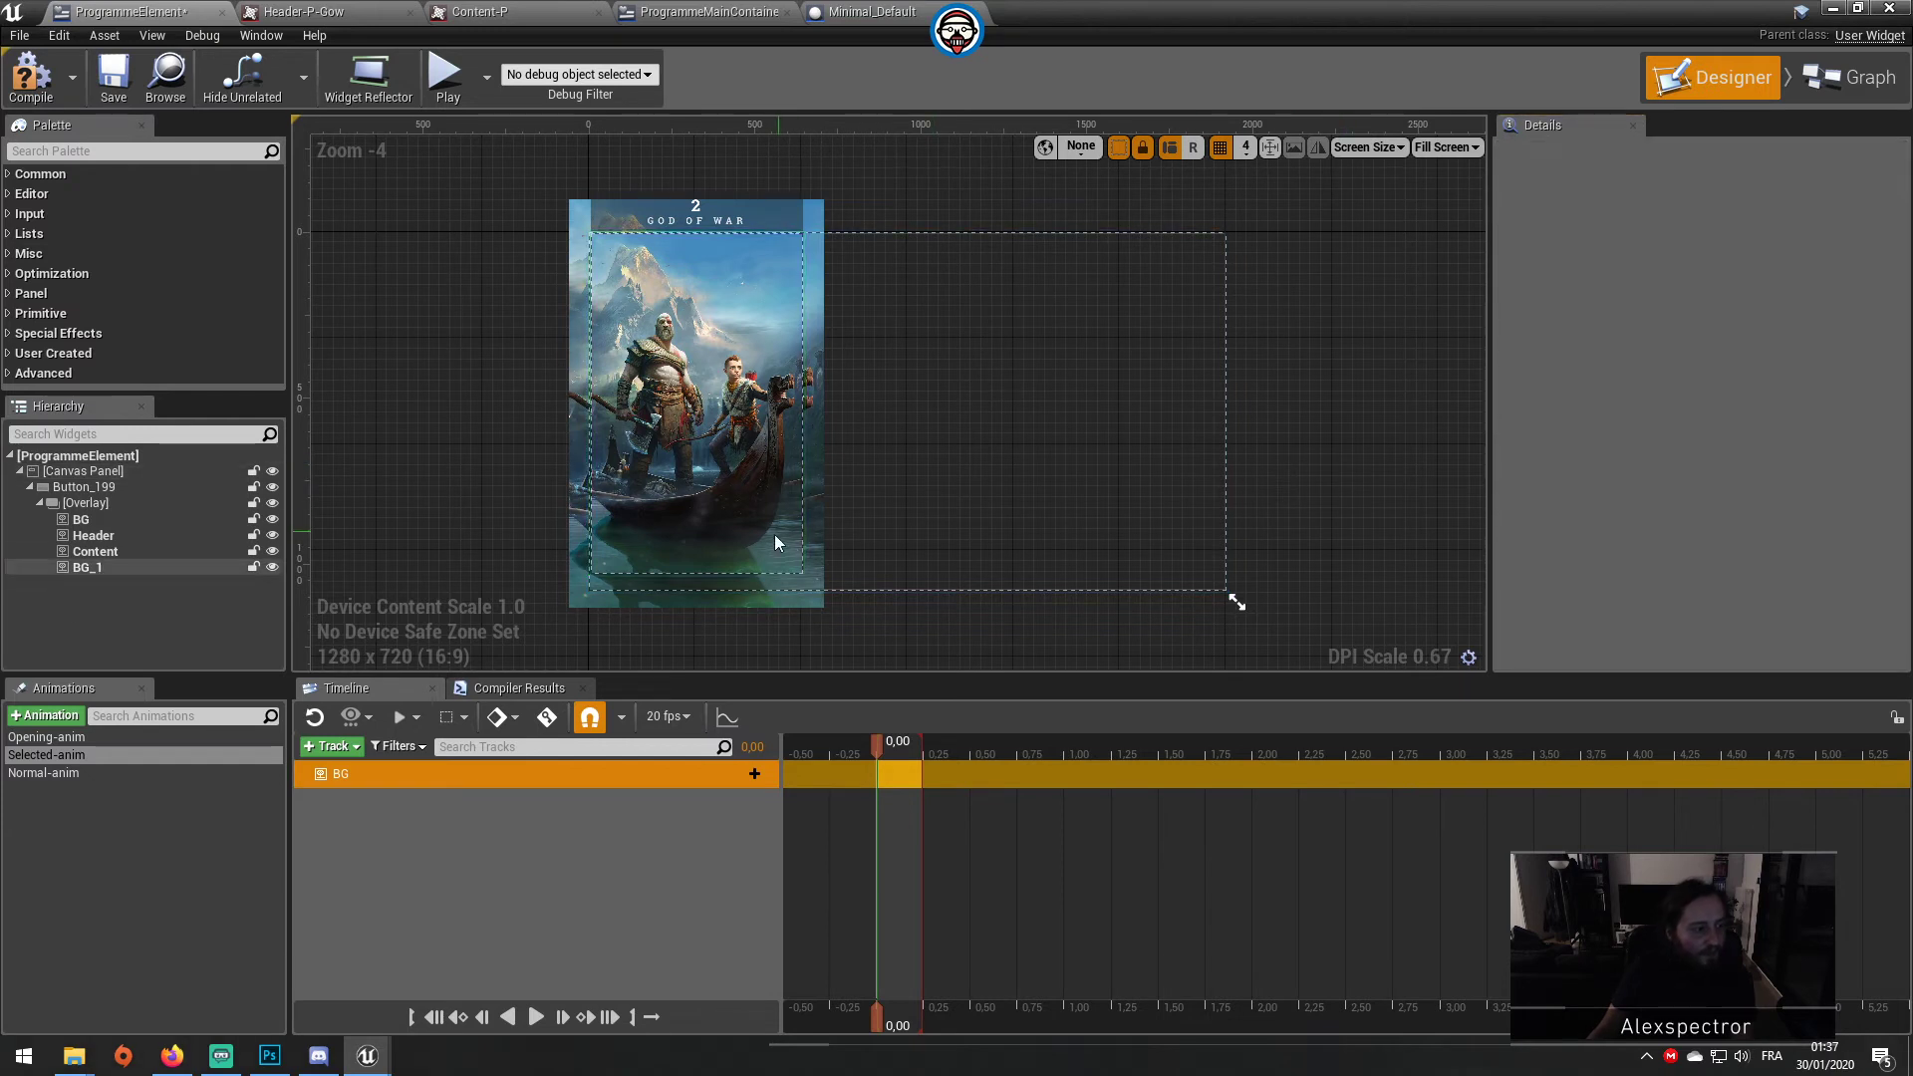
Step: Set the original BG image's scale to 1 × 1 as well
click(777, 603)
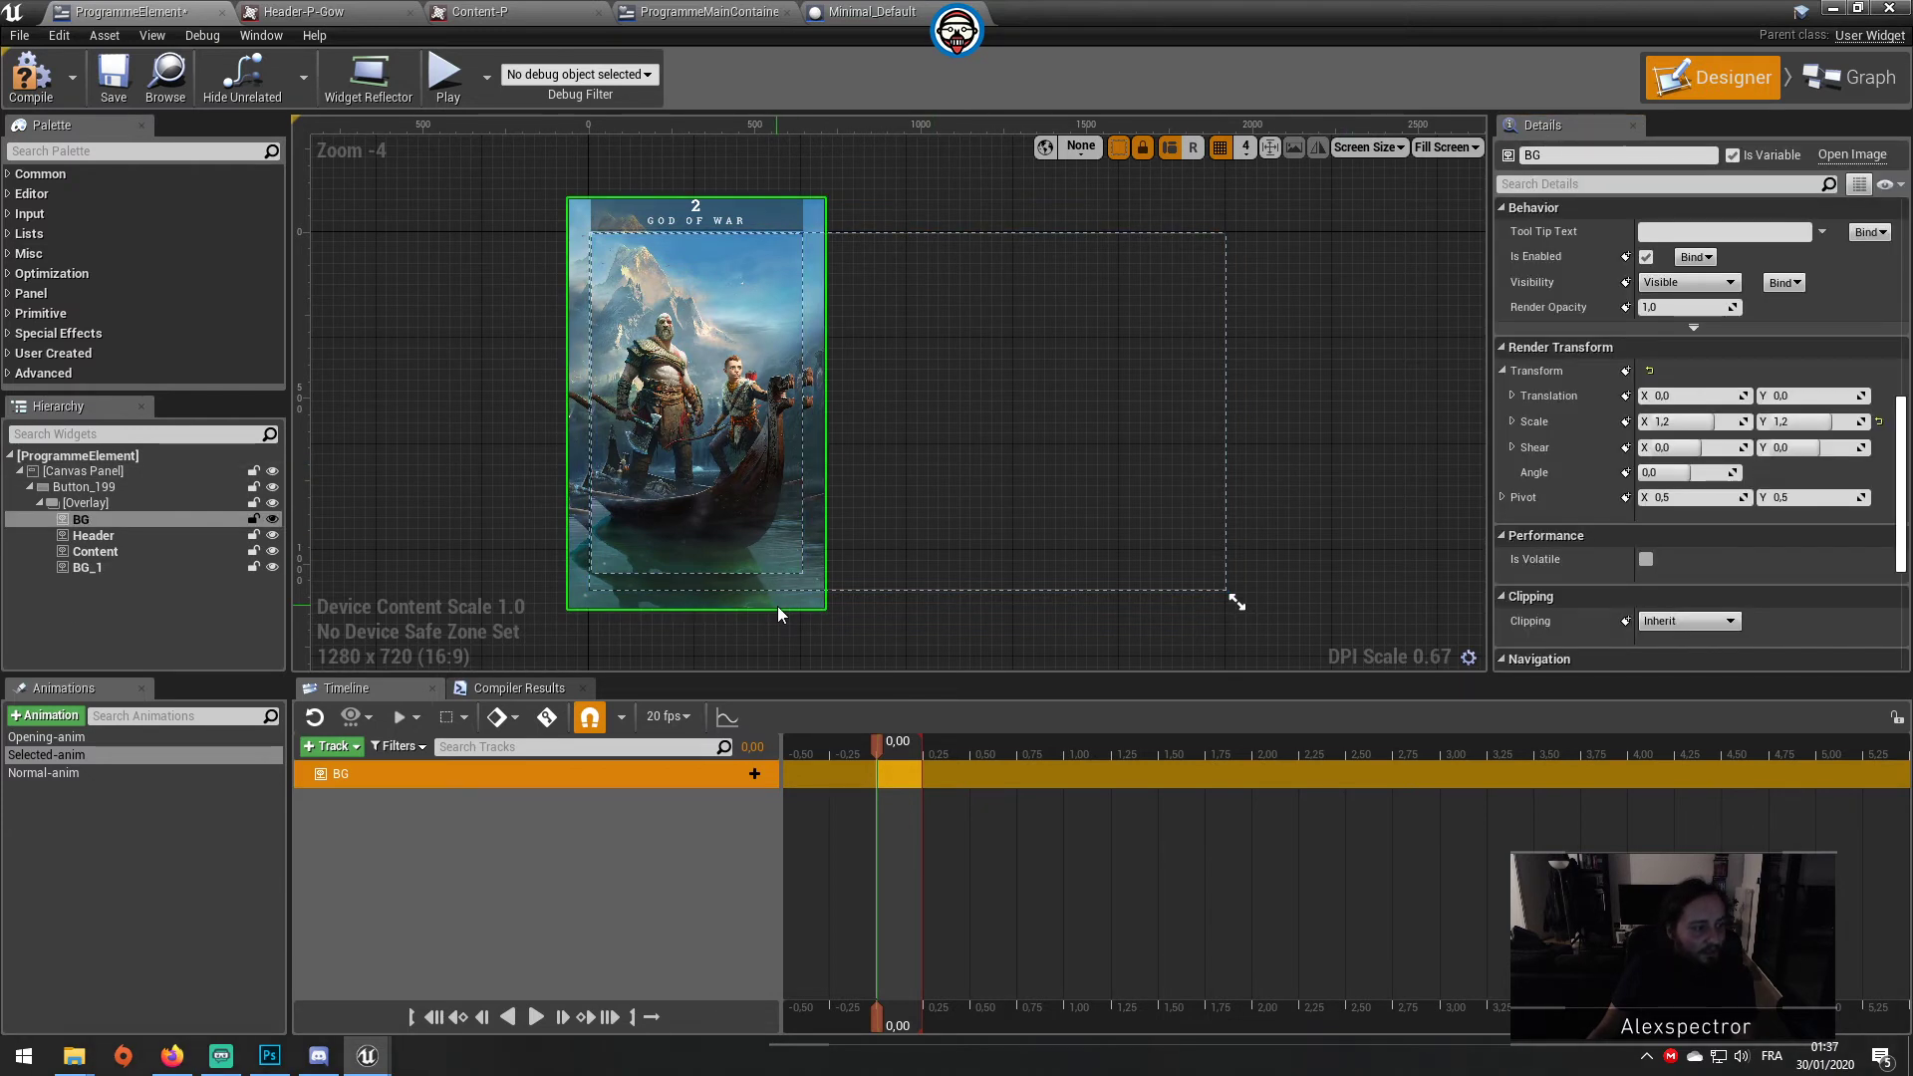
click(1670, 421)
text(1)
key(Tab)
text(1)
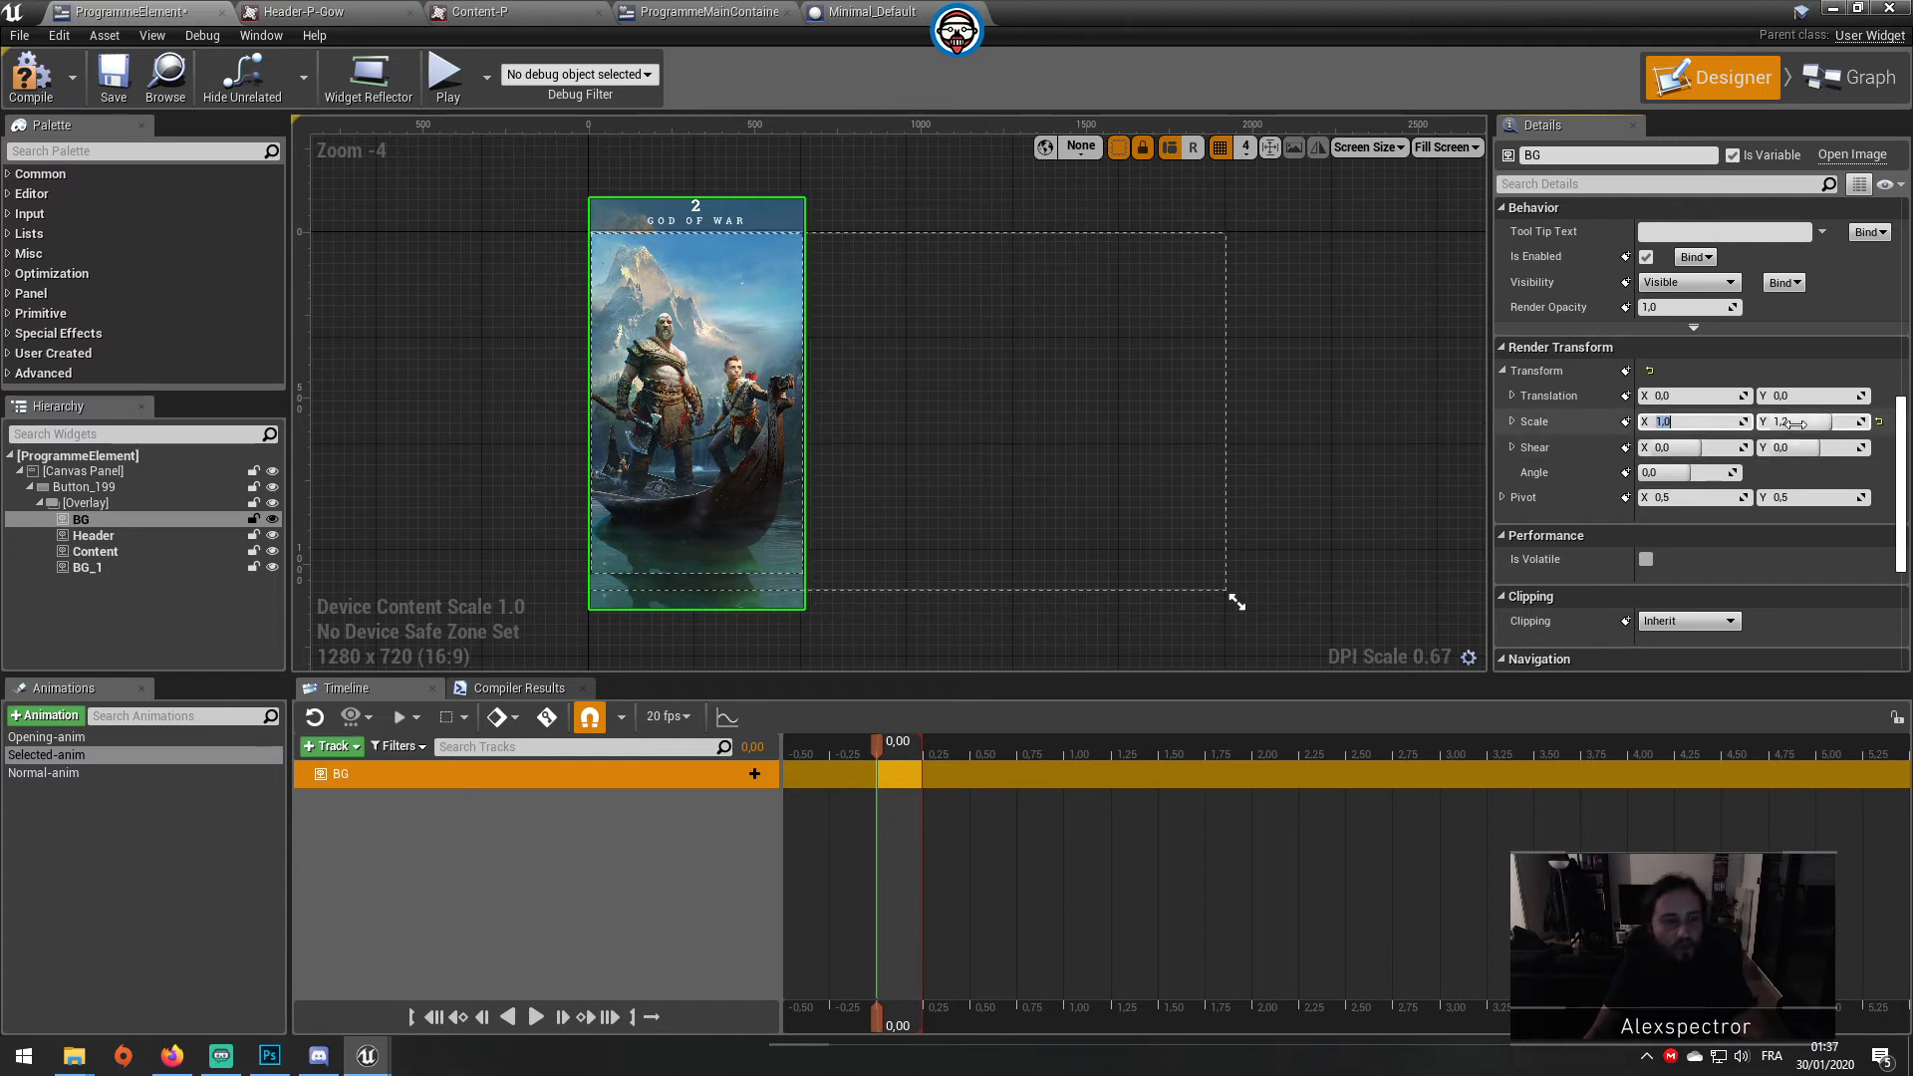
key(Return)
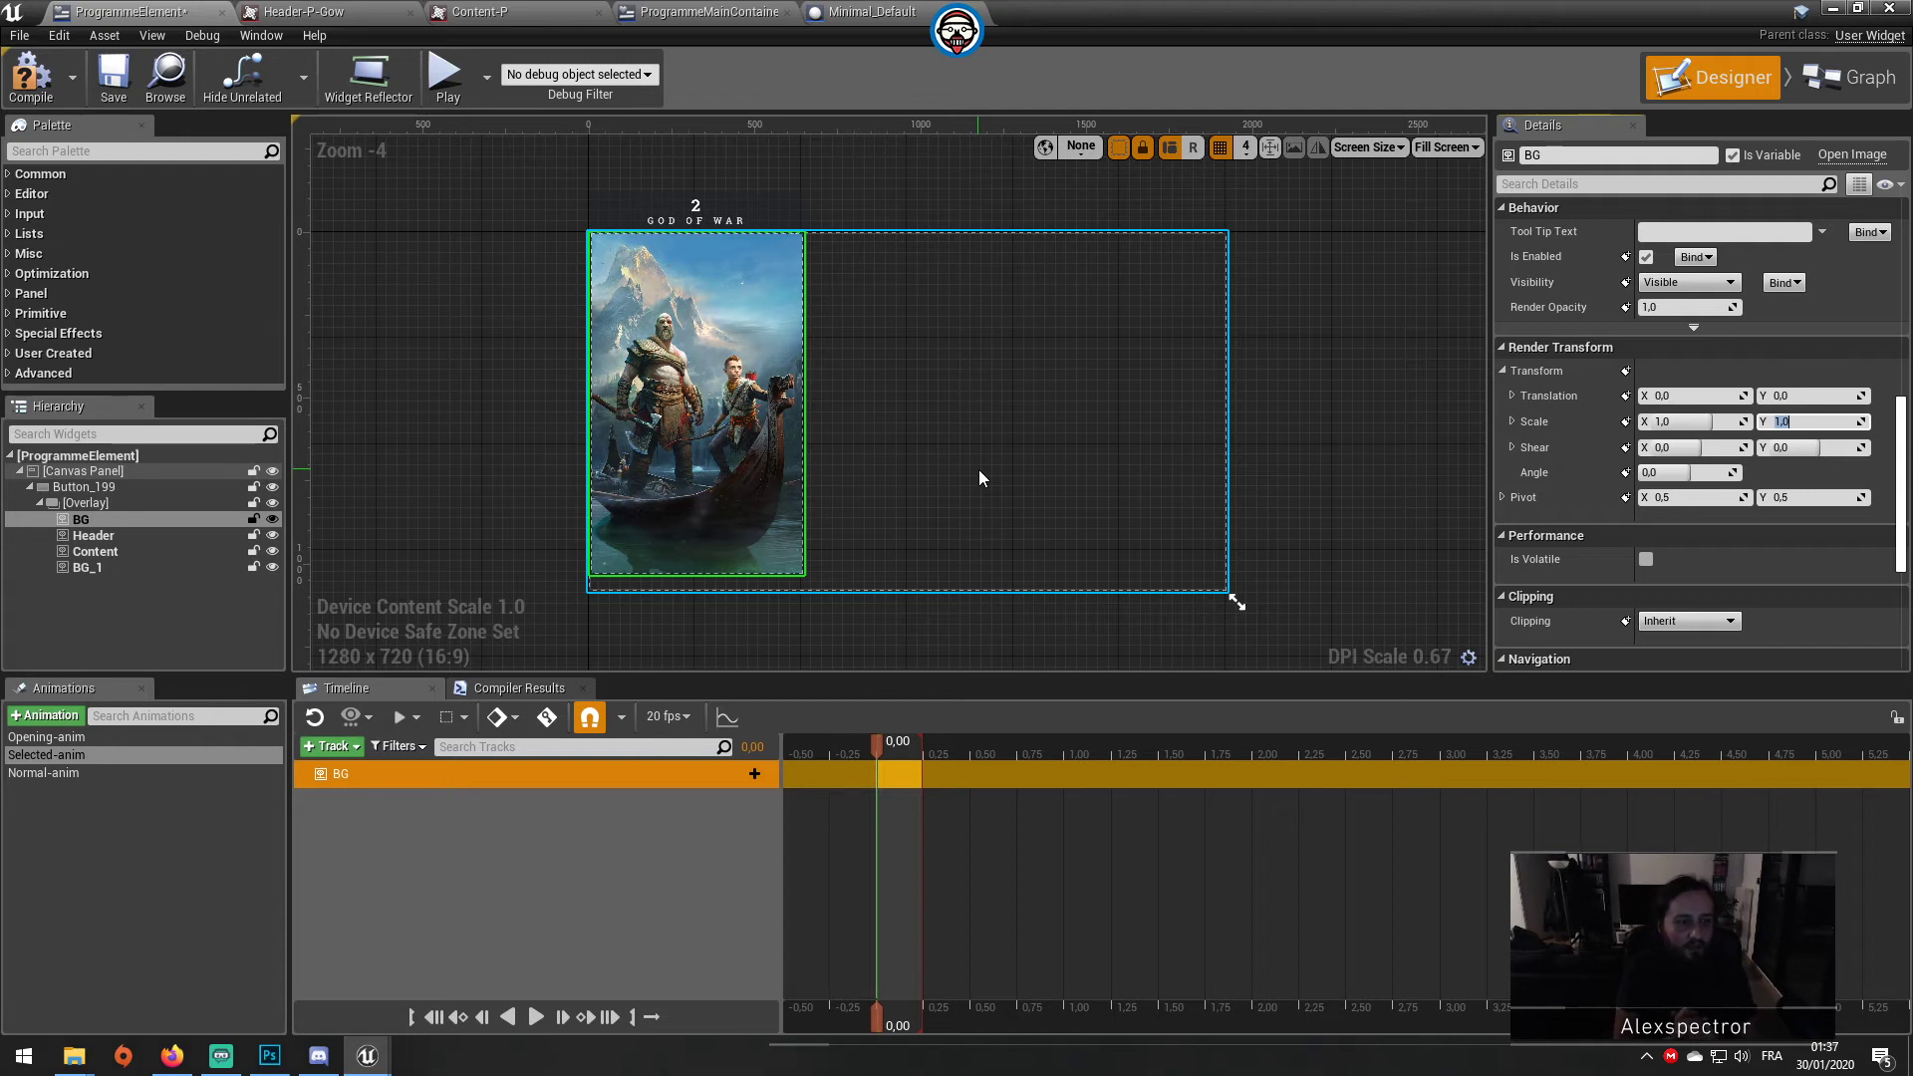
click(1804, 86)
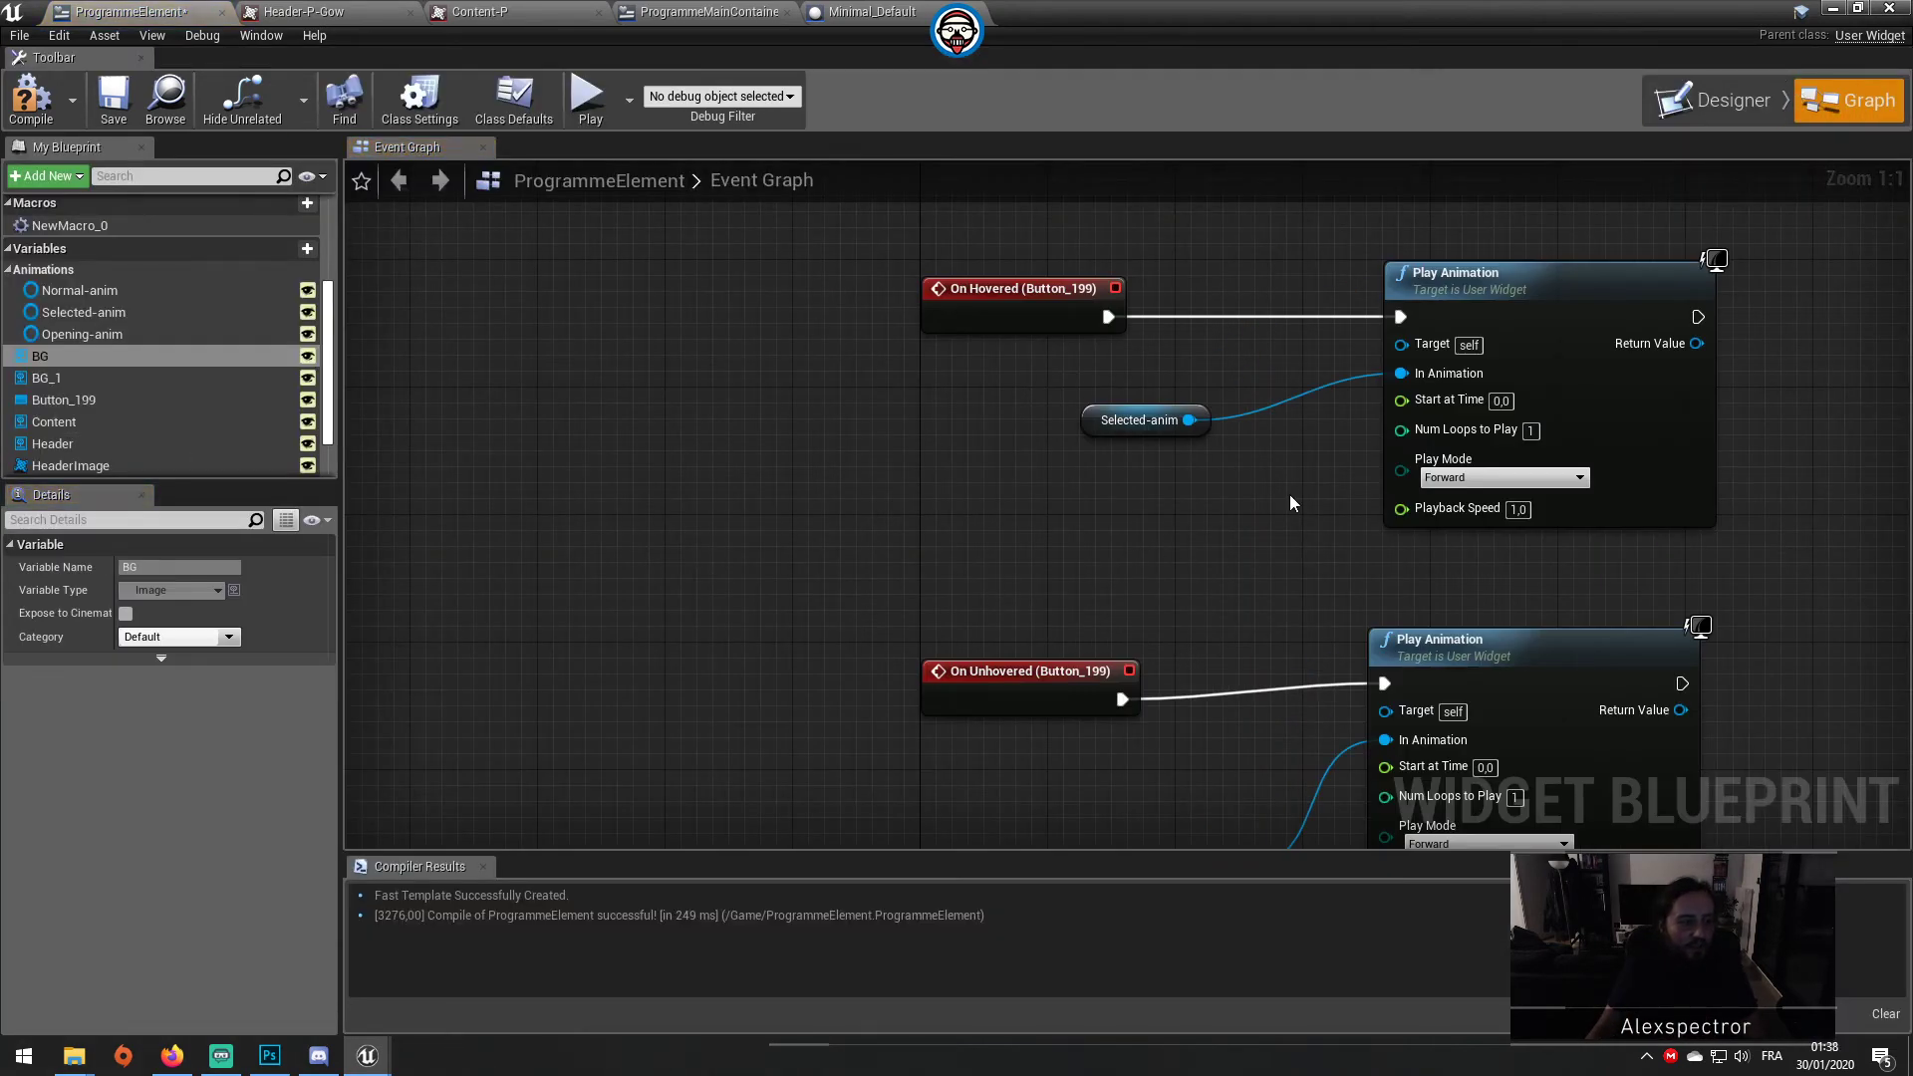
click(1744, 89)
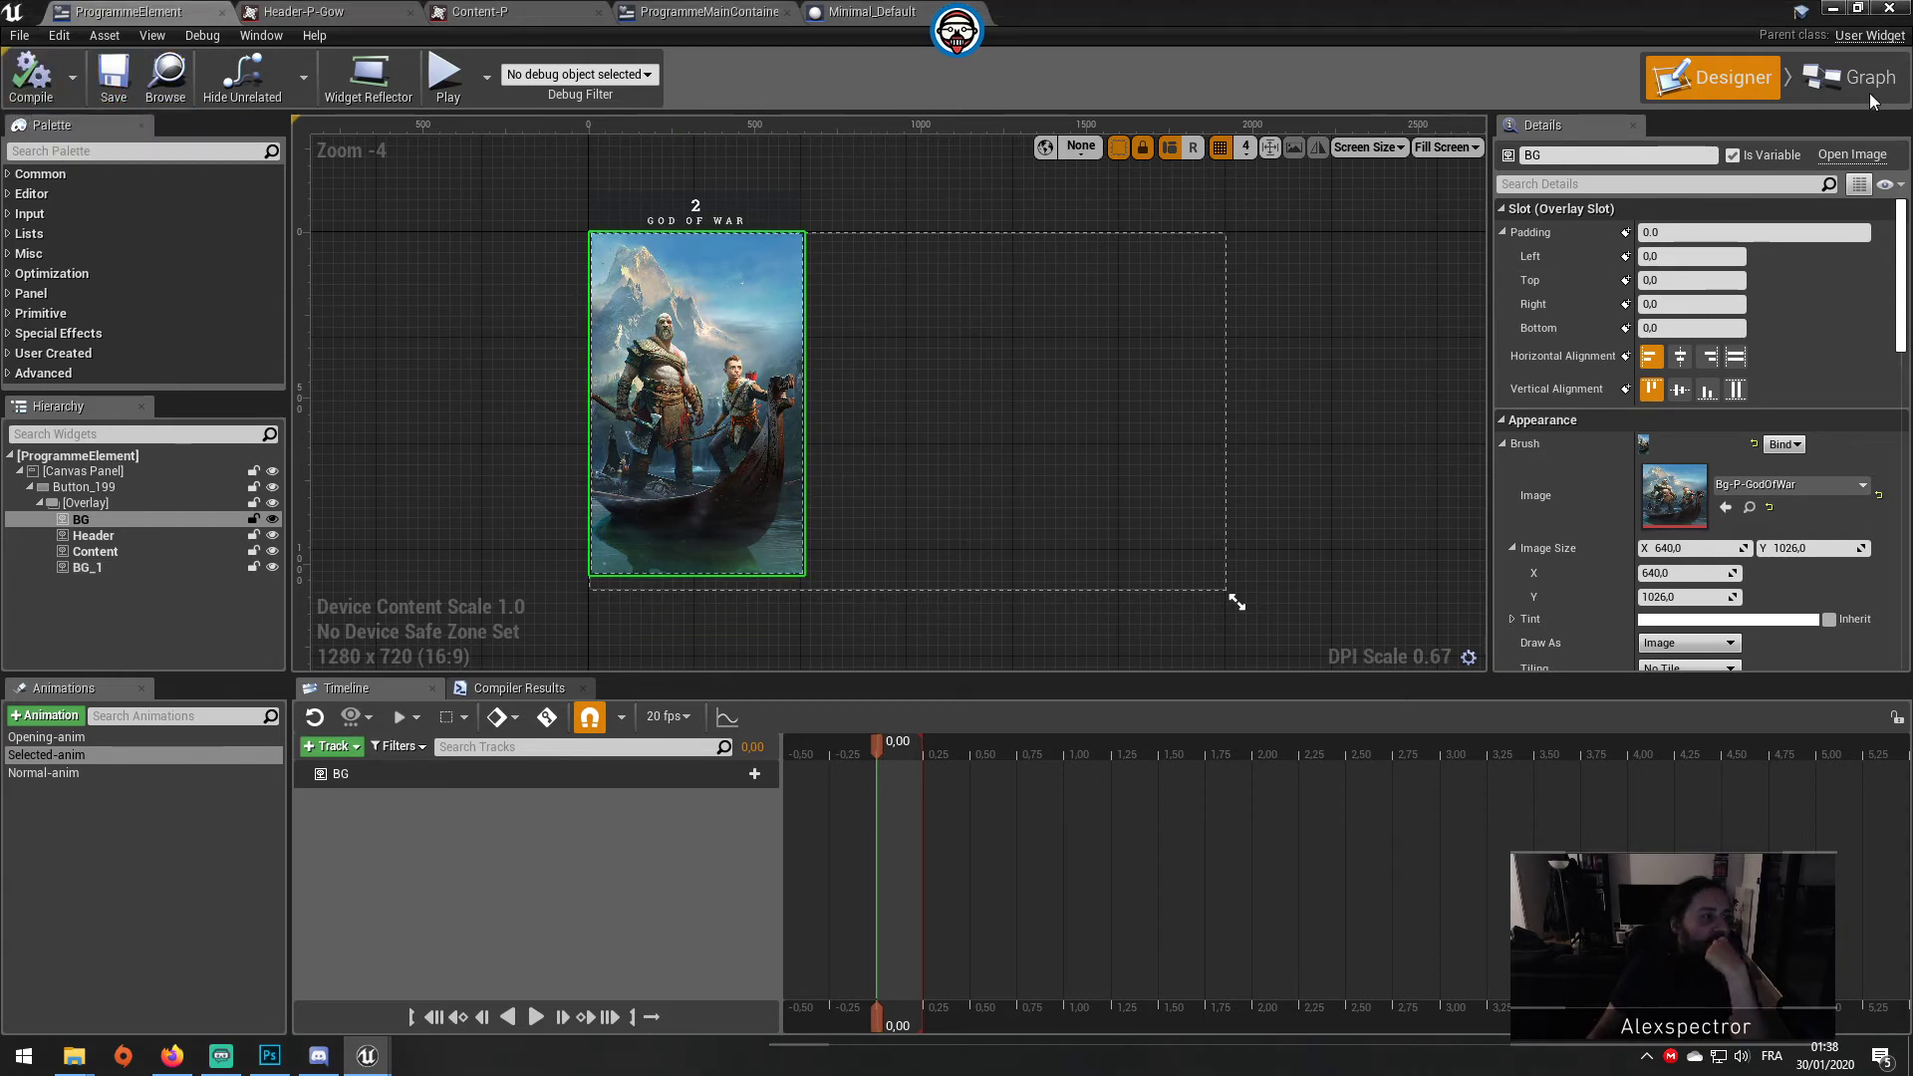
Step: Enlarge the level viewport's width and height and fly the camera to frame the table and chairs
click(1824, 10)
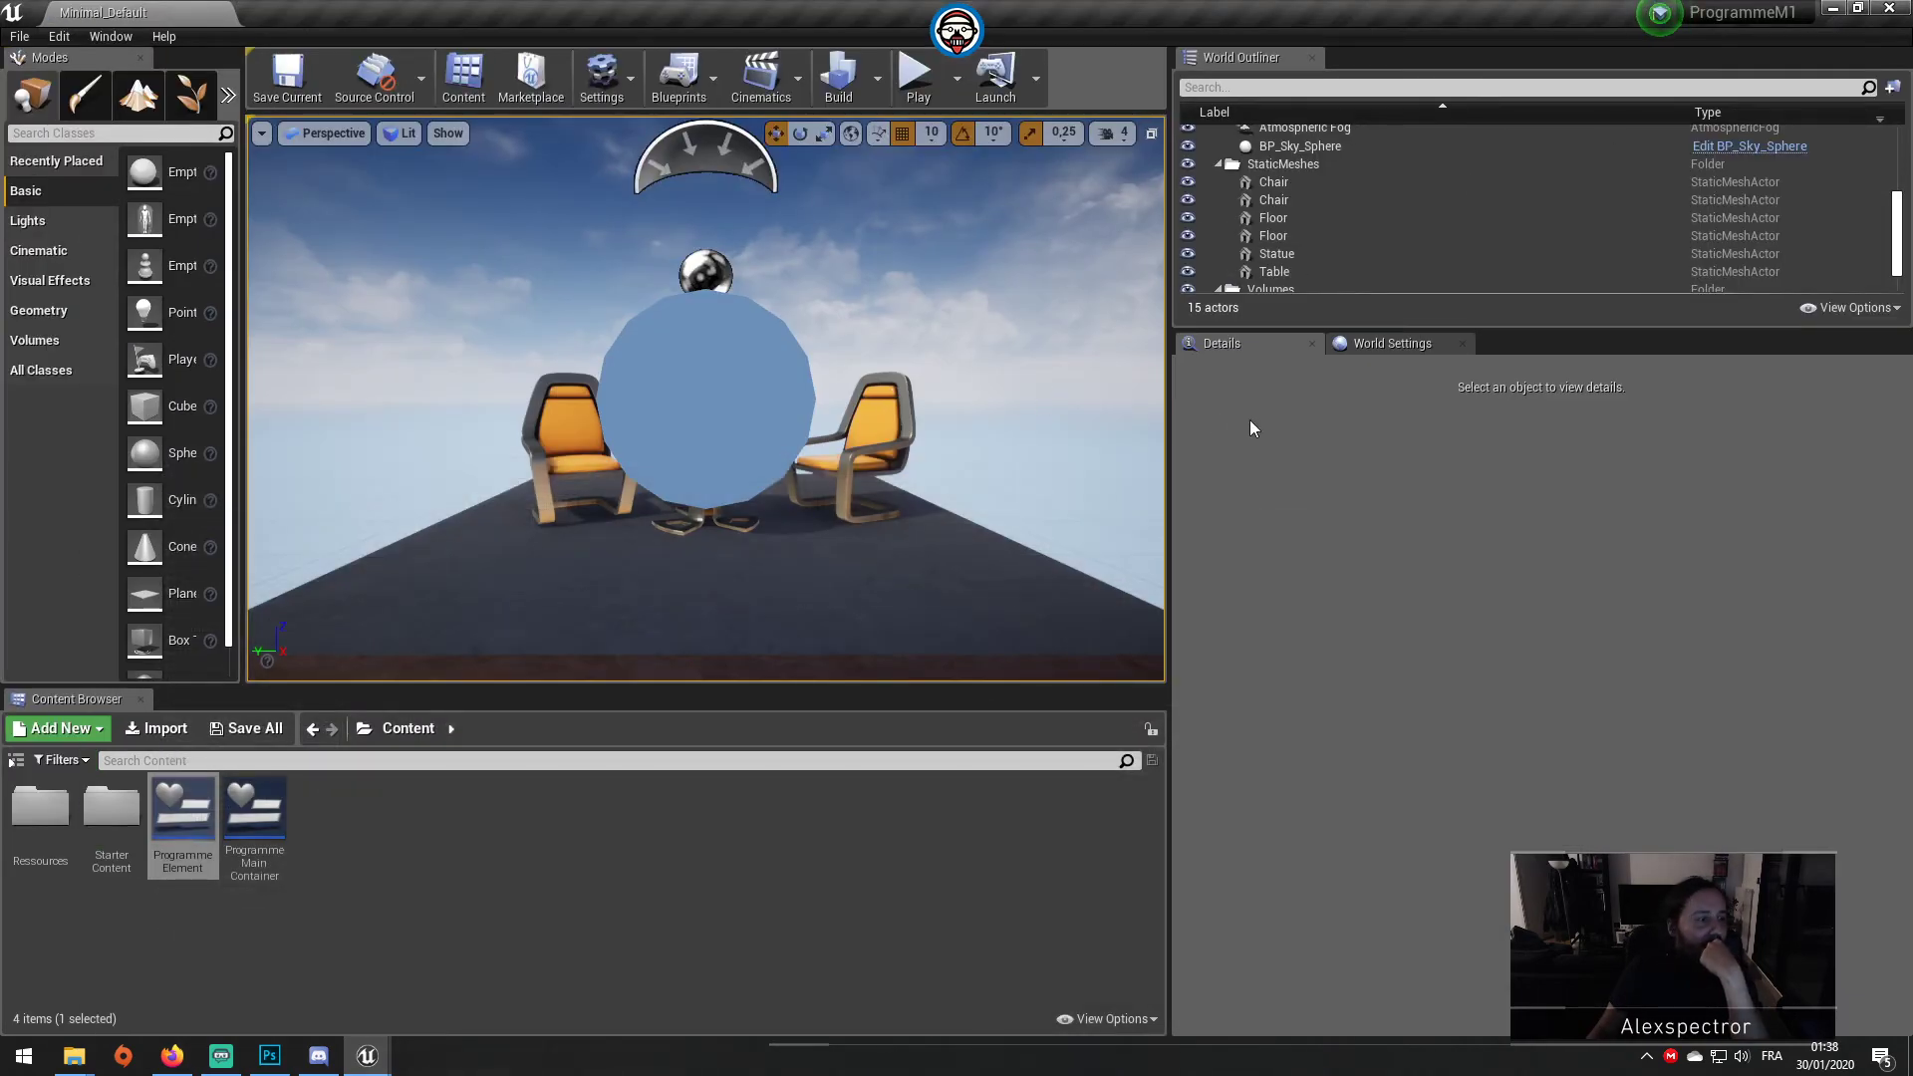
mouse_move(1002, 402)
right_down()
mouse_move(897, 409)
mouse_move(932, 397)
right_up()
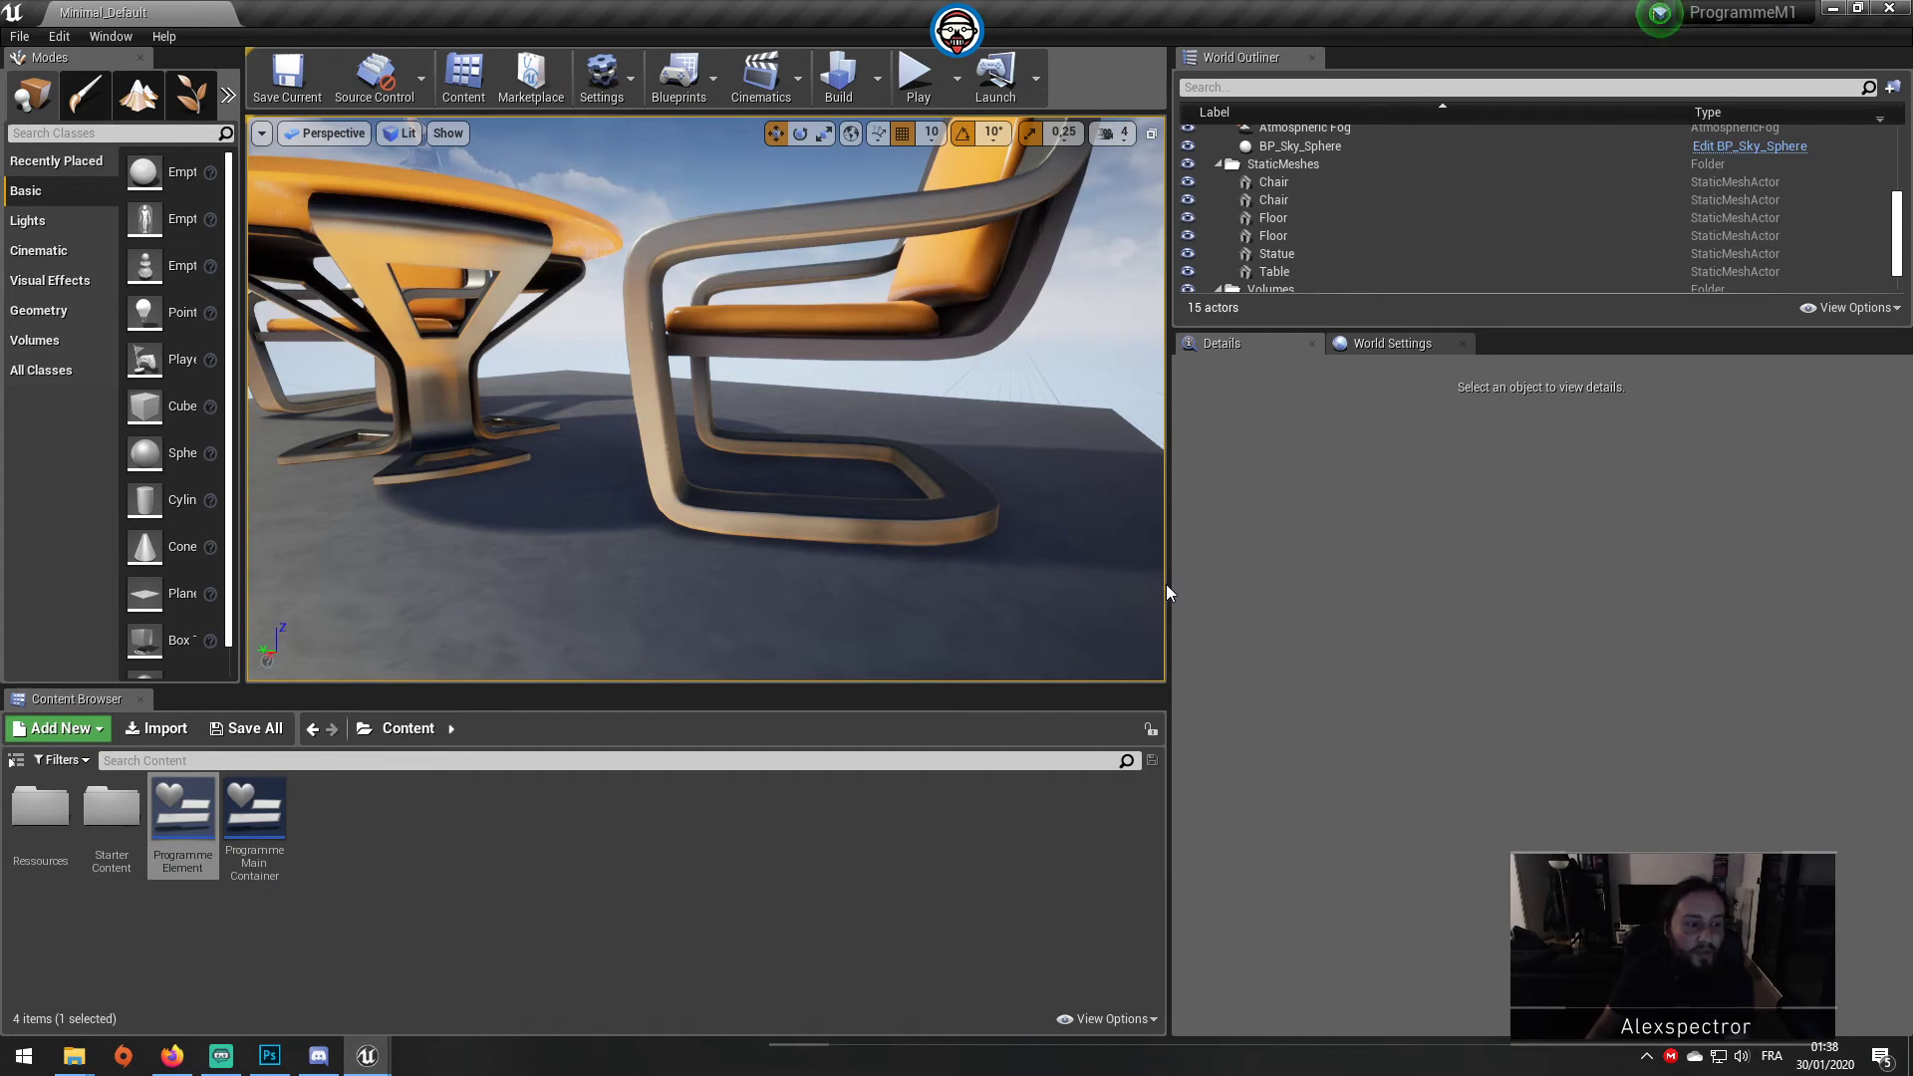
drag(1169, 592, 1570, 518)
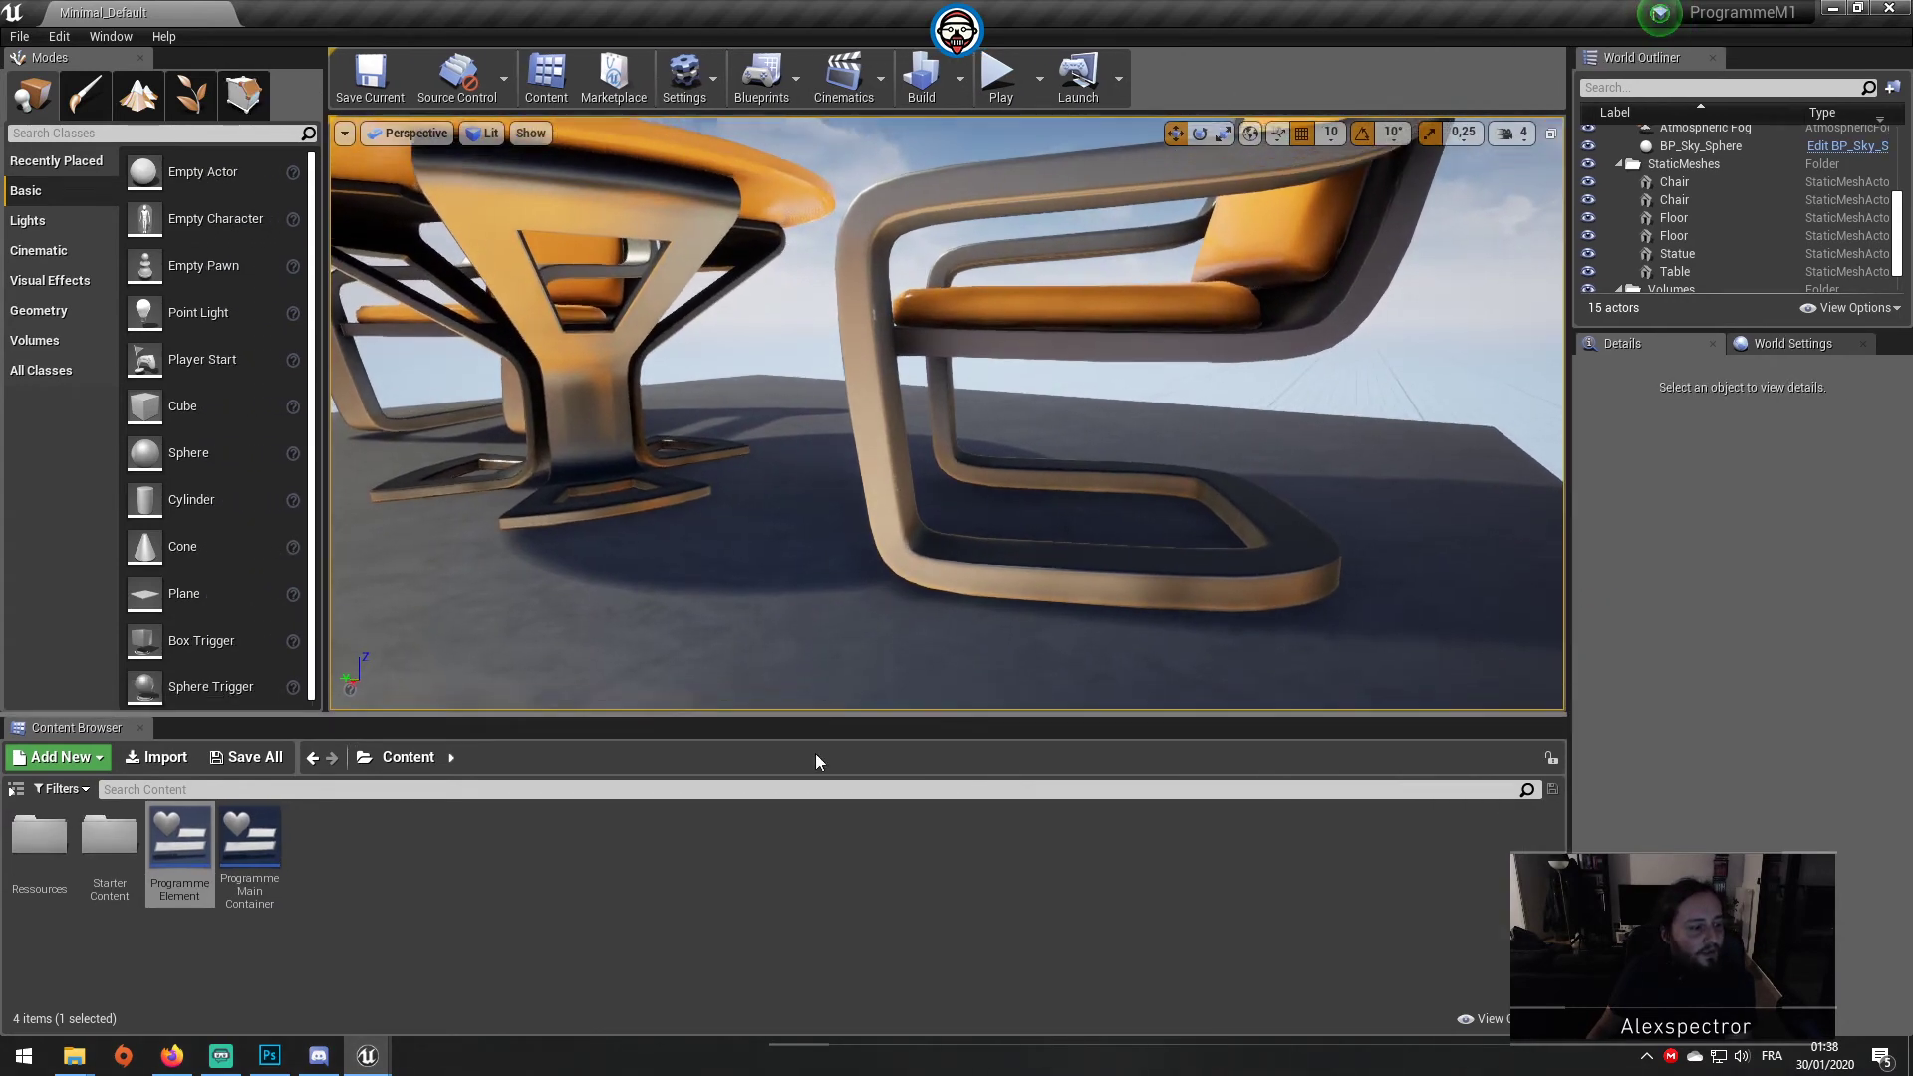
drag(815, 688, 997, 883)
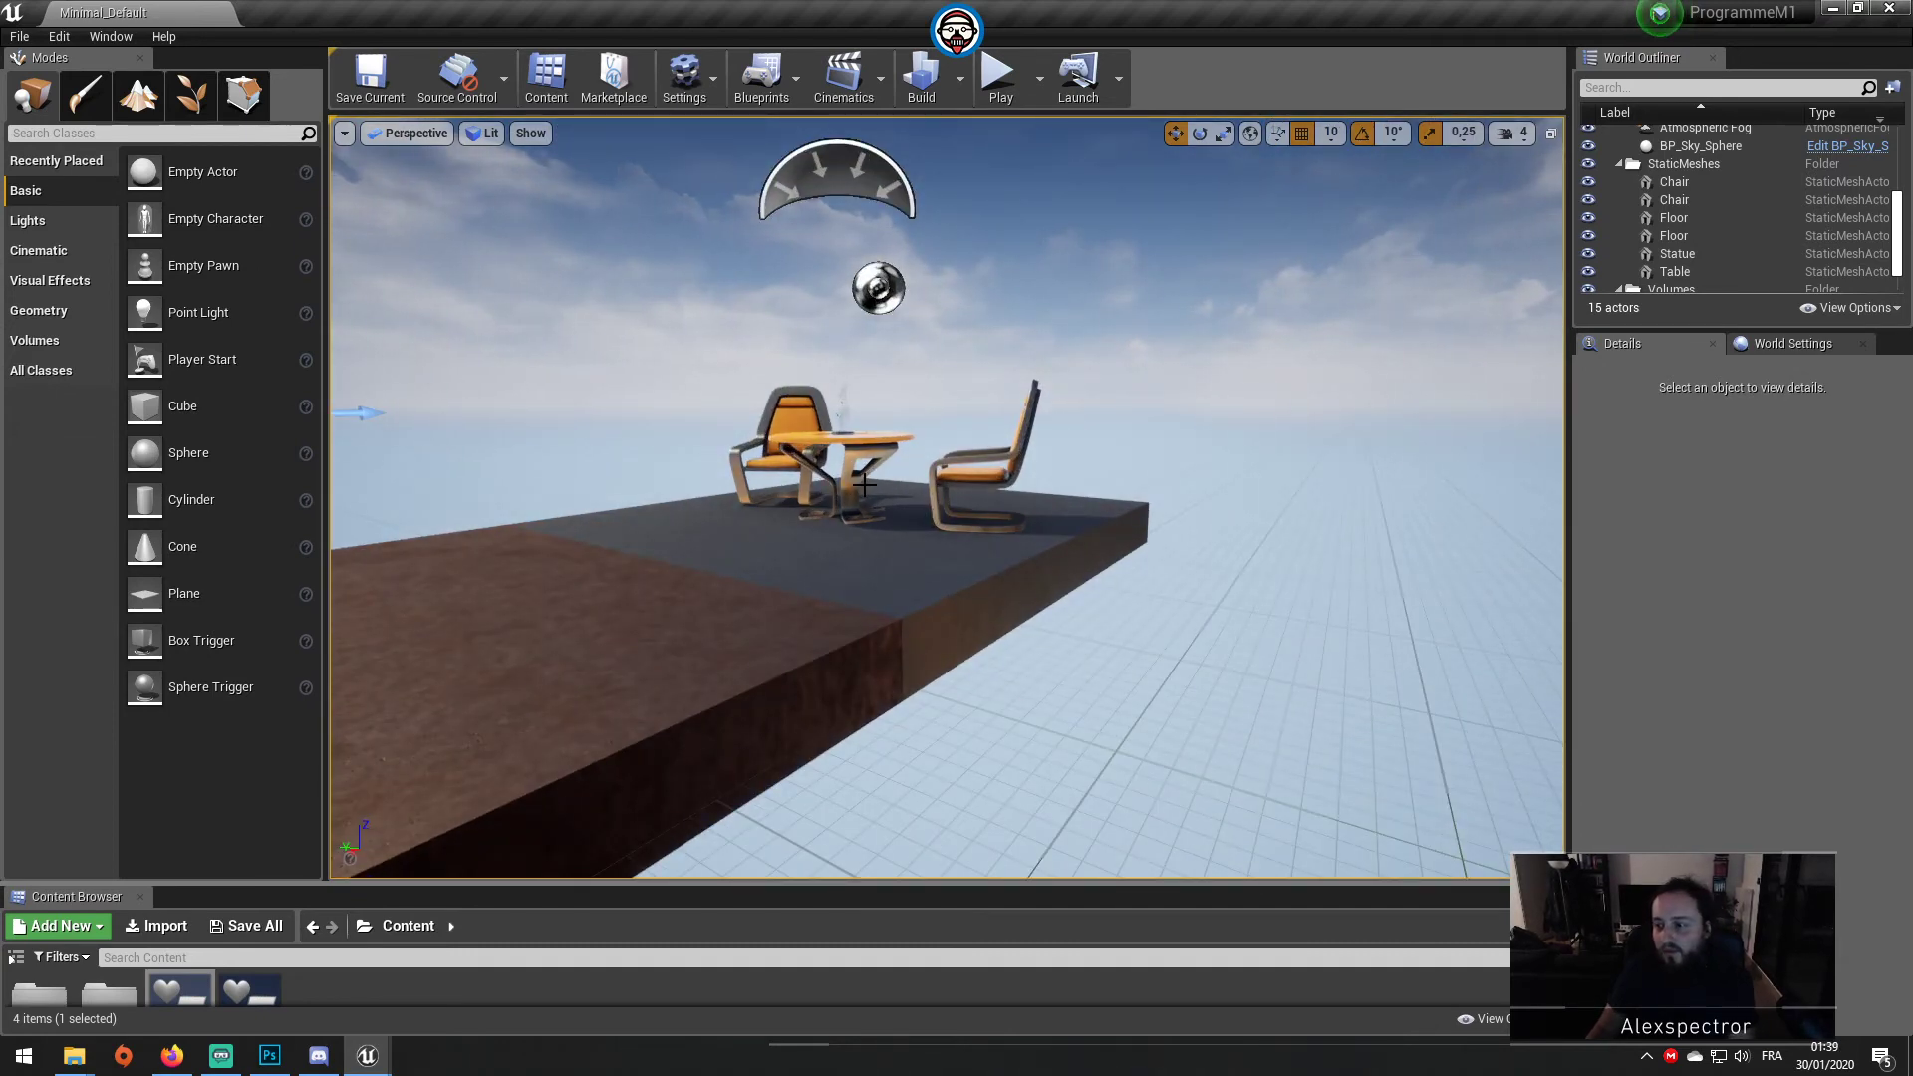
right_drag(909, 449, 916, 439)
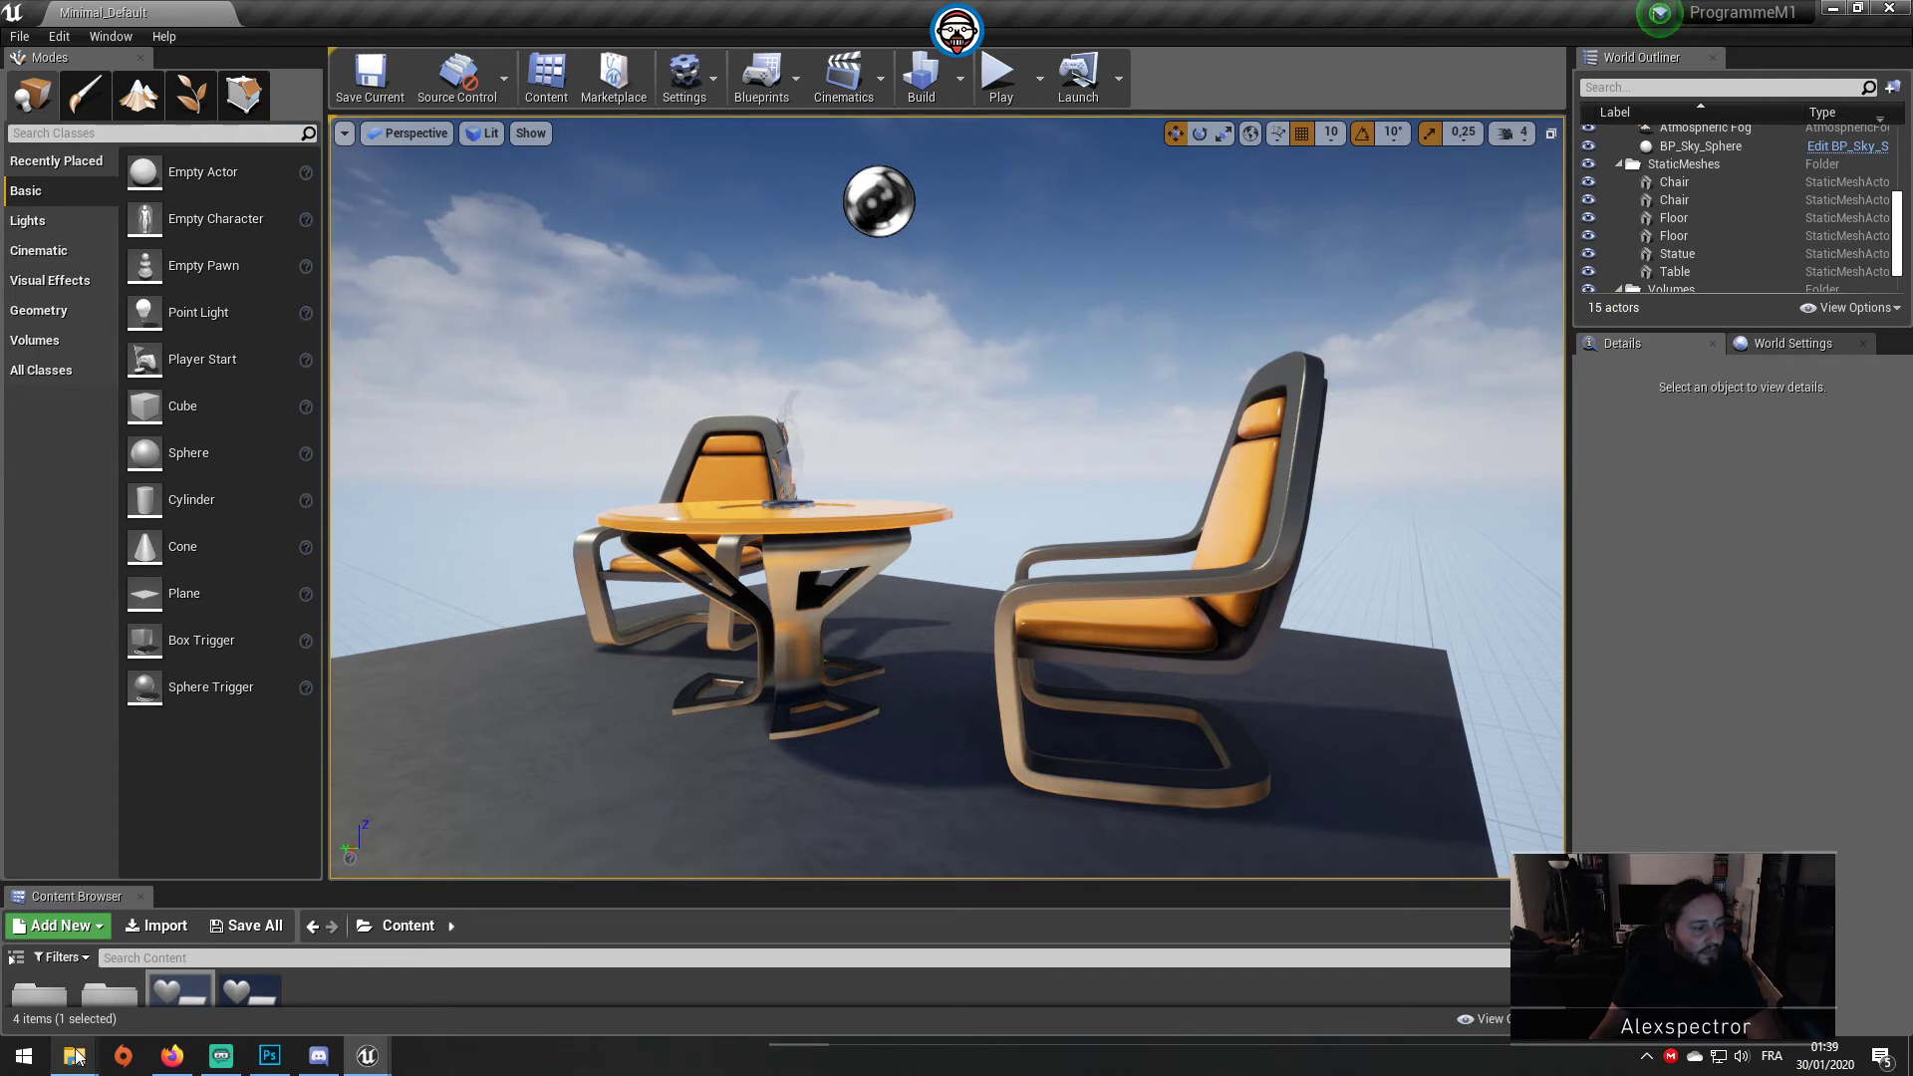
mouse_move(73, 1056)
click(104, 972)
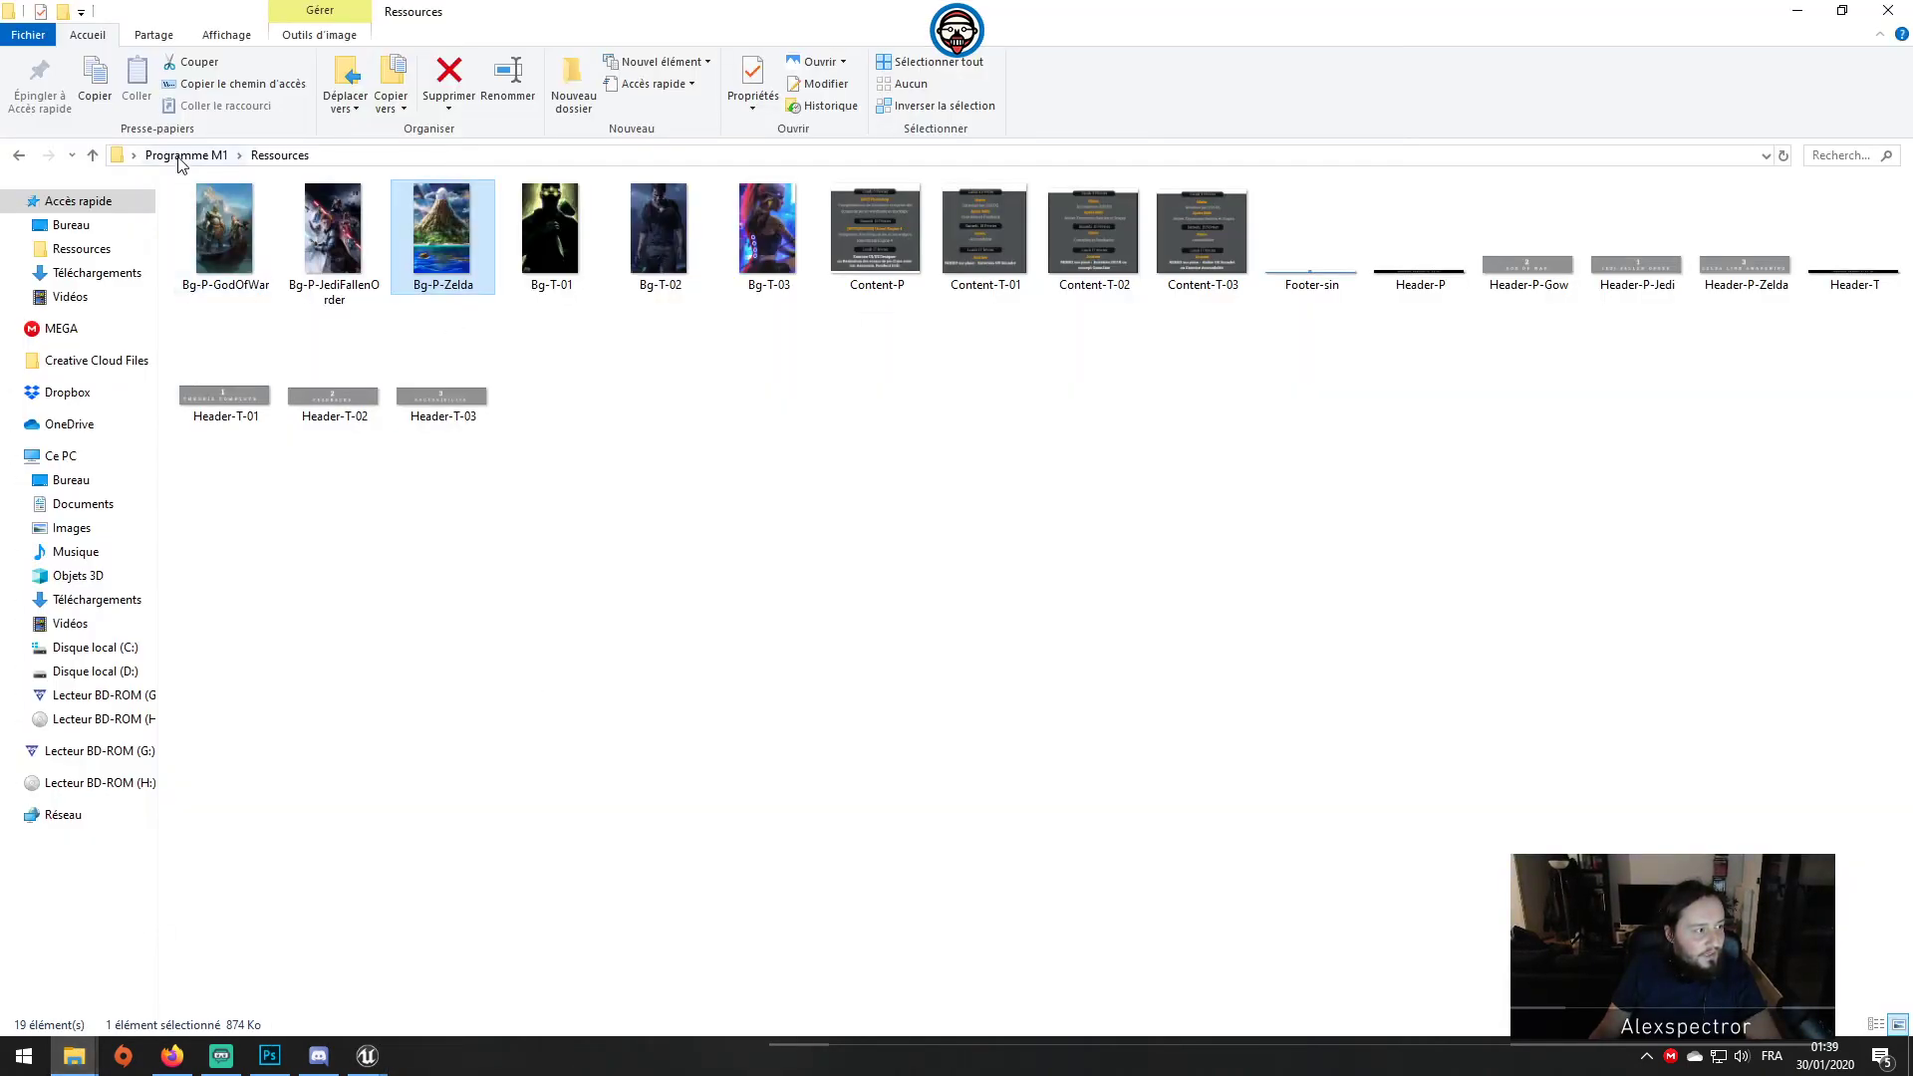
click(110, 820)
click(338, 481)
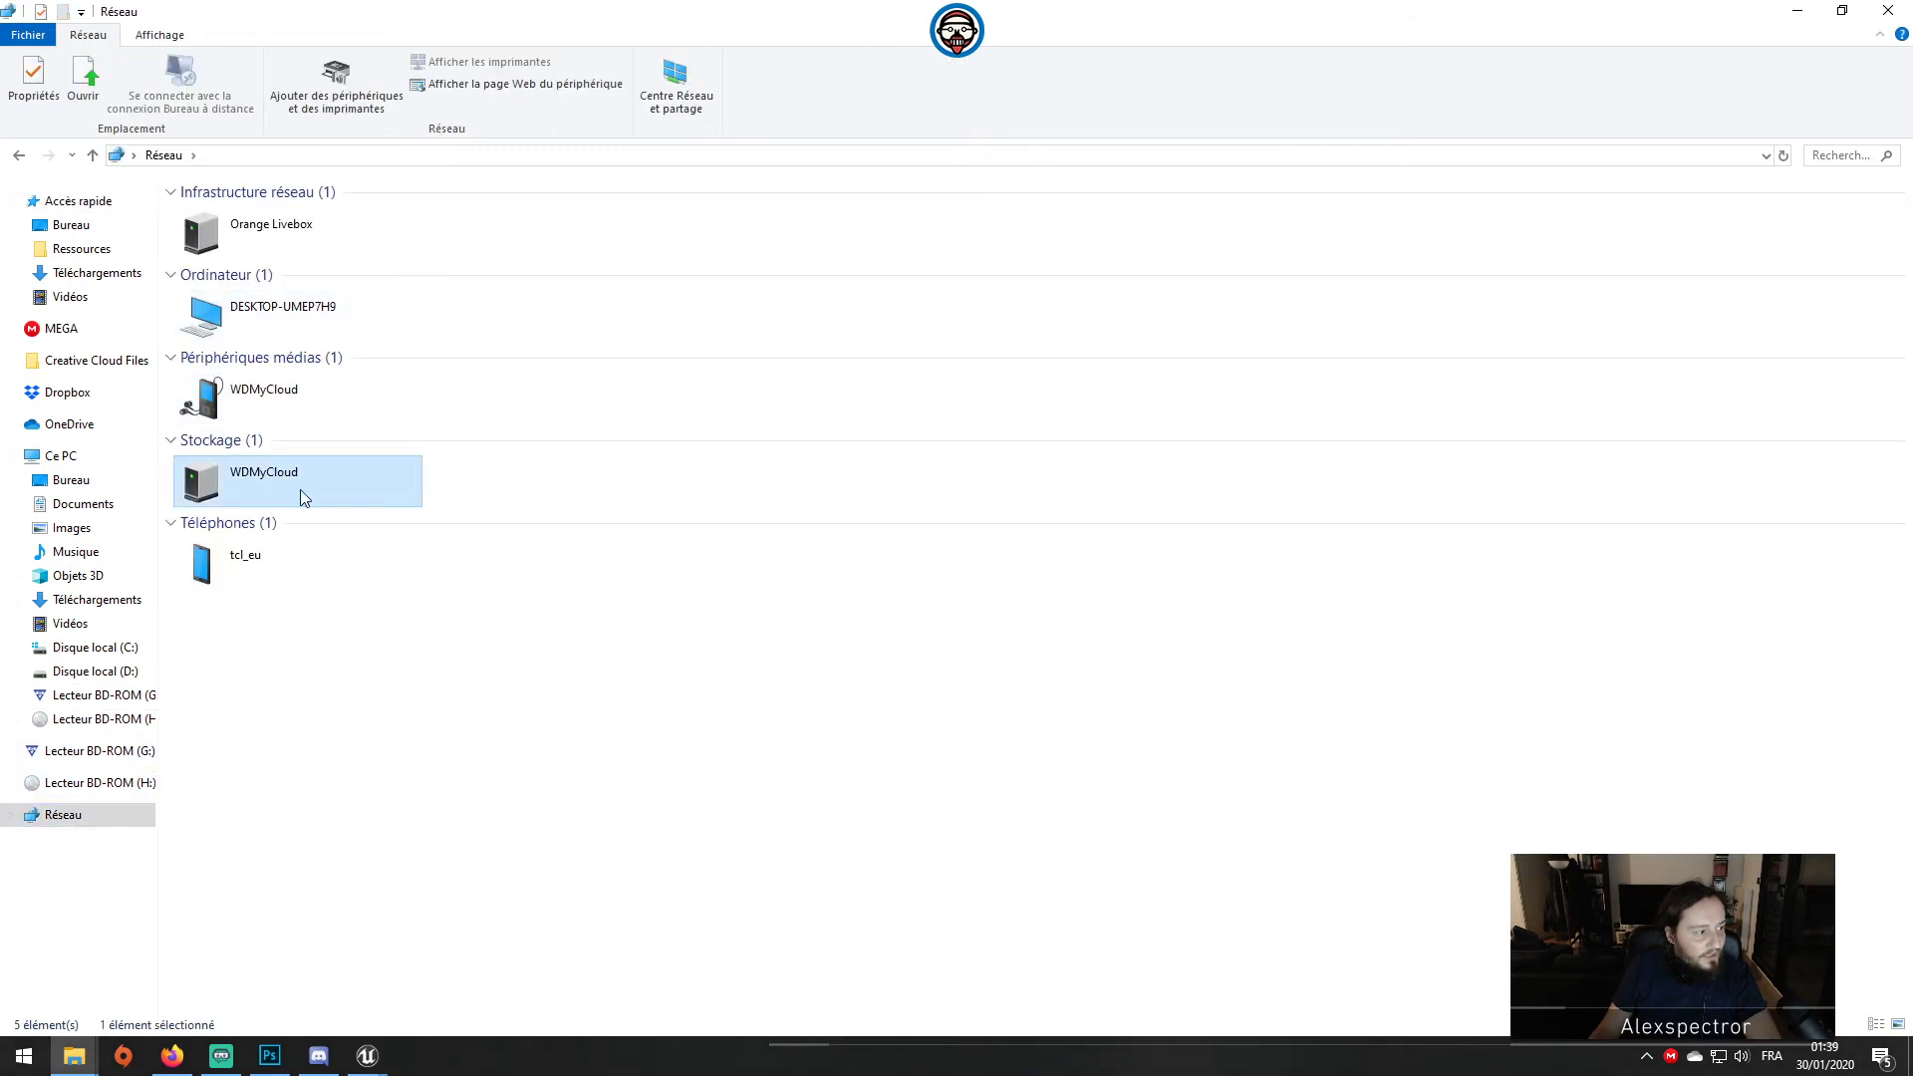
click(288, 755)
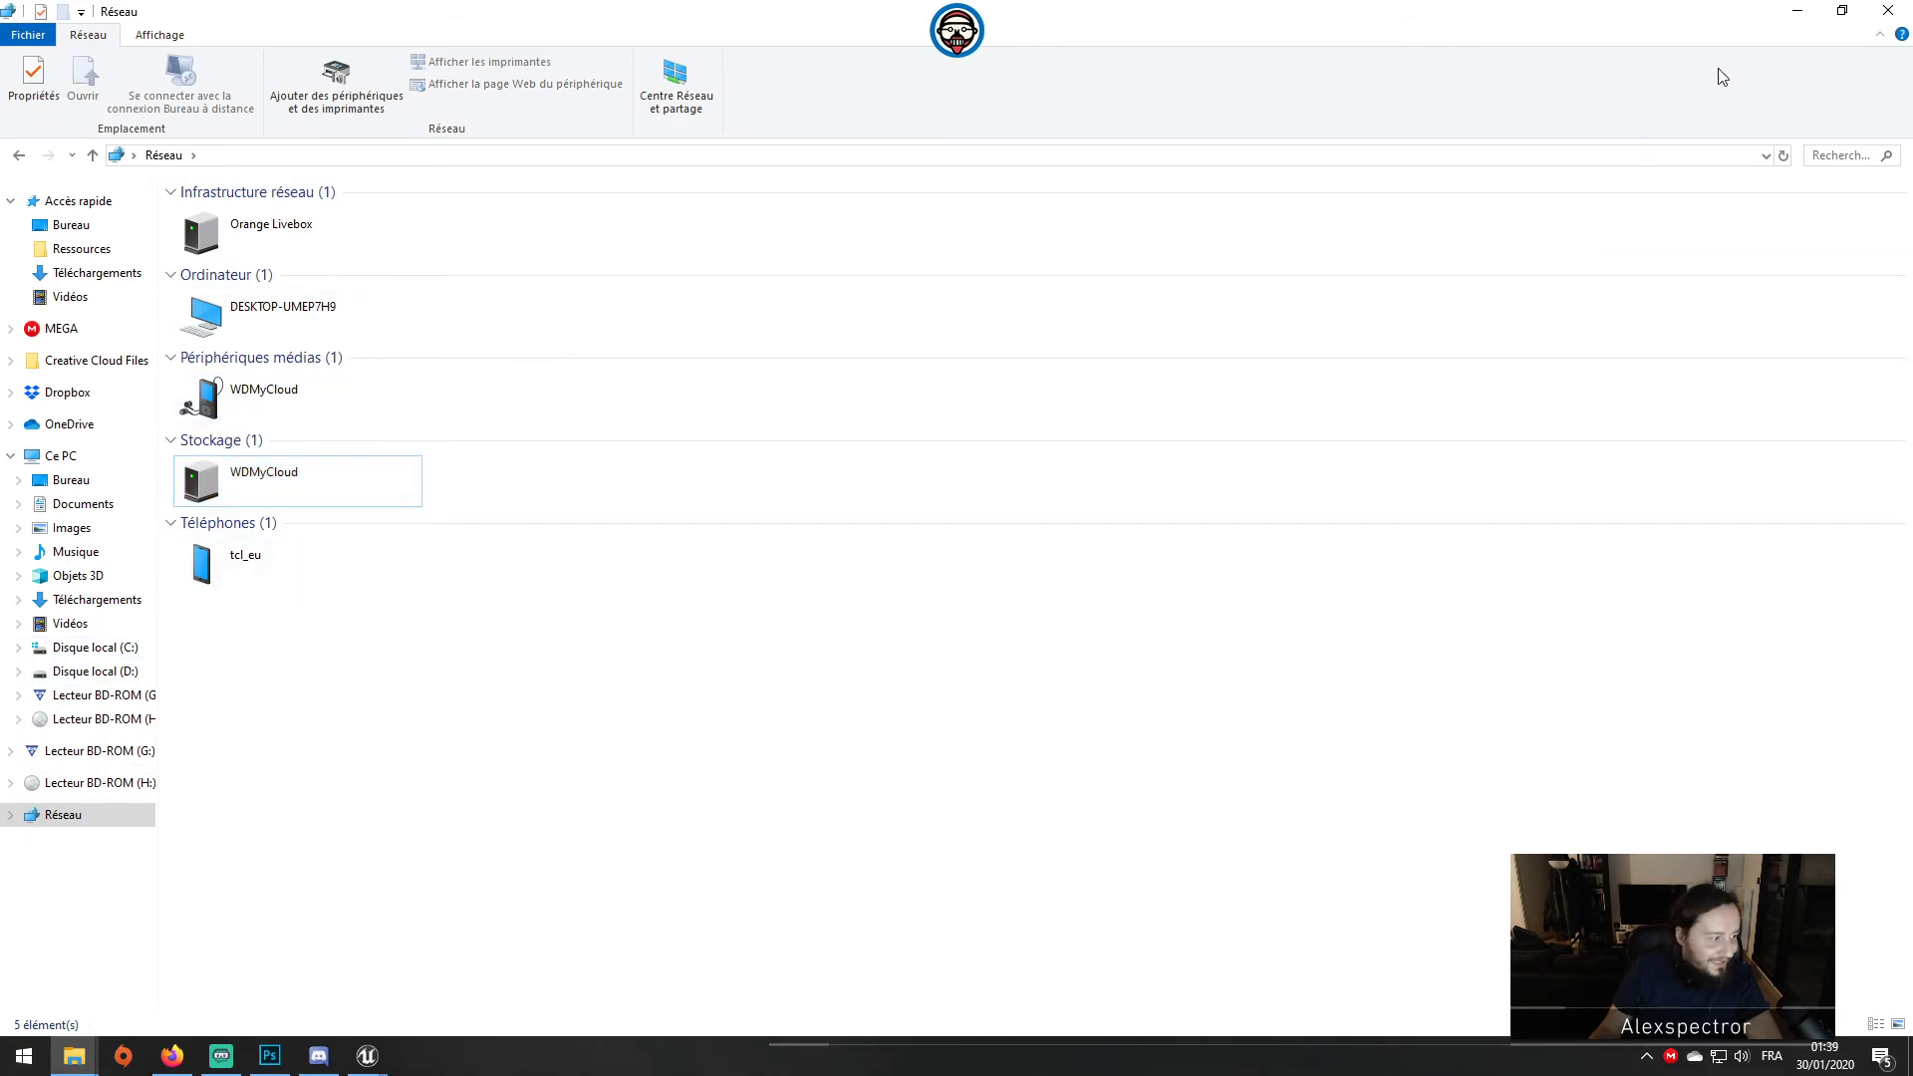
click(1814, 8)
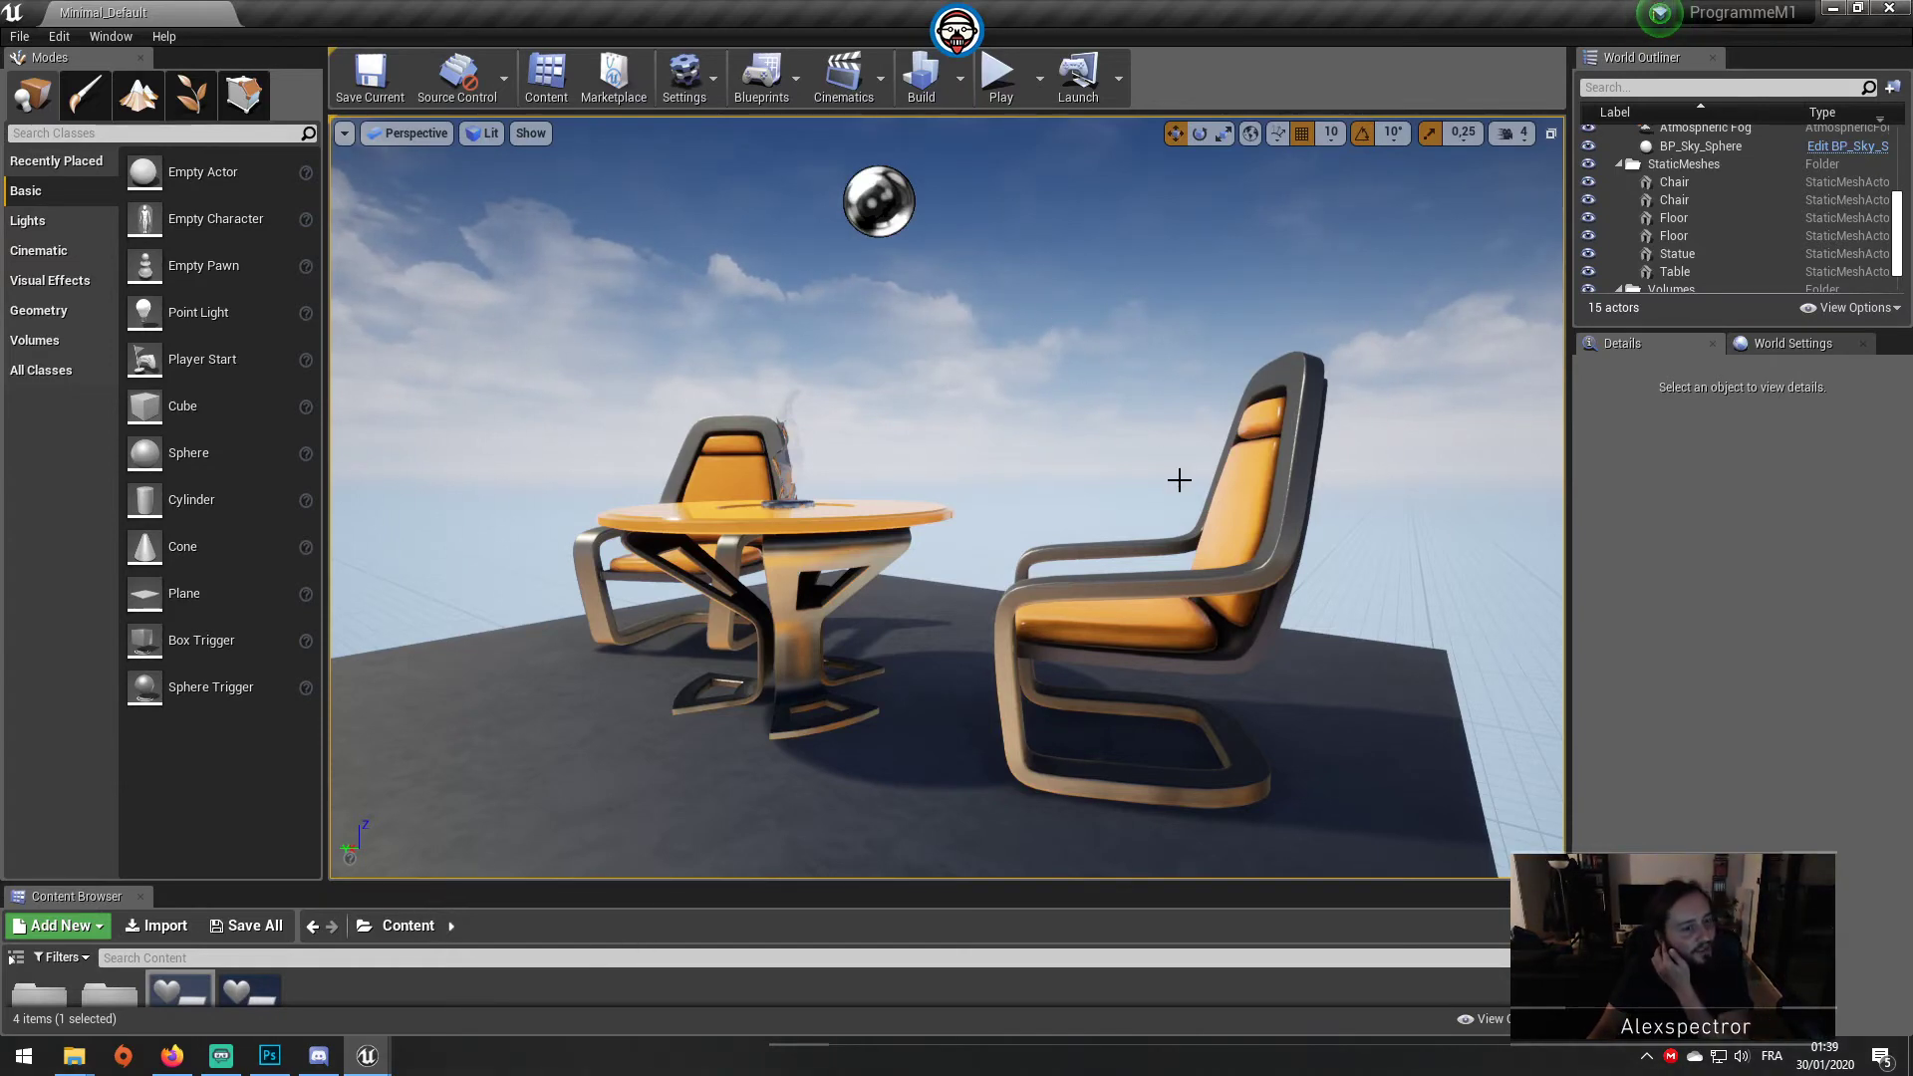
Step: Raise the right chair to Z 52, duplicate it to Y -170, delete the original, save
click(1071, 584)
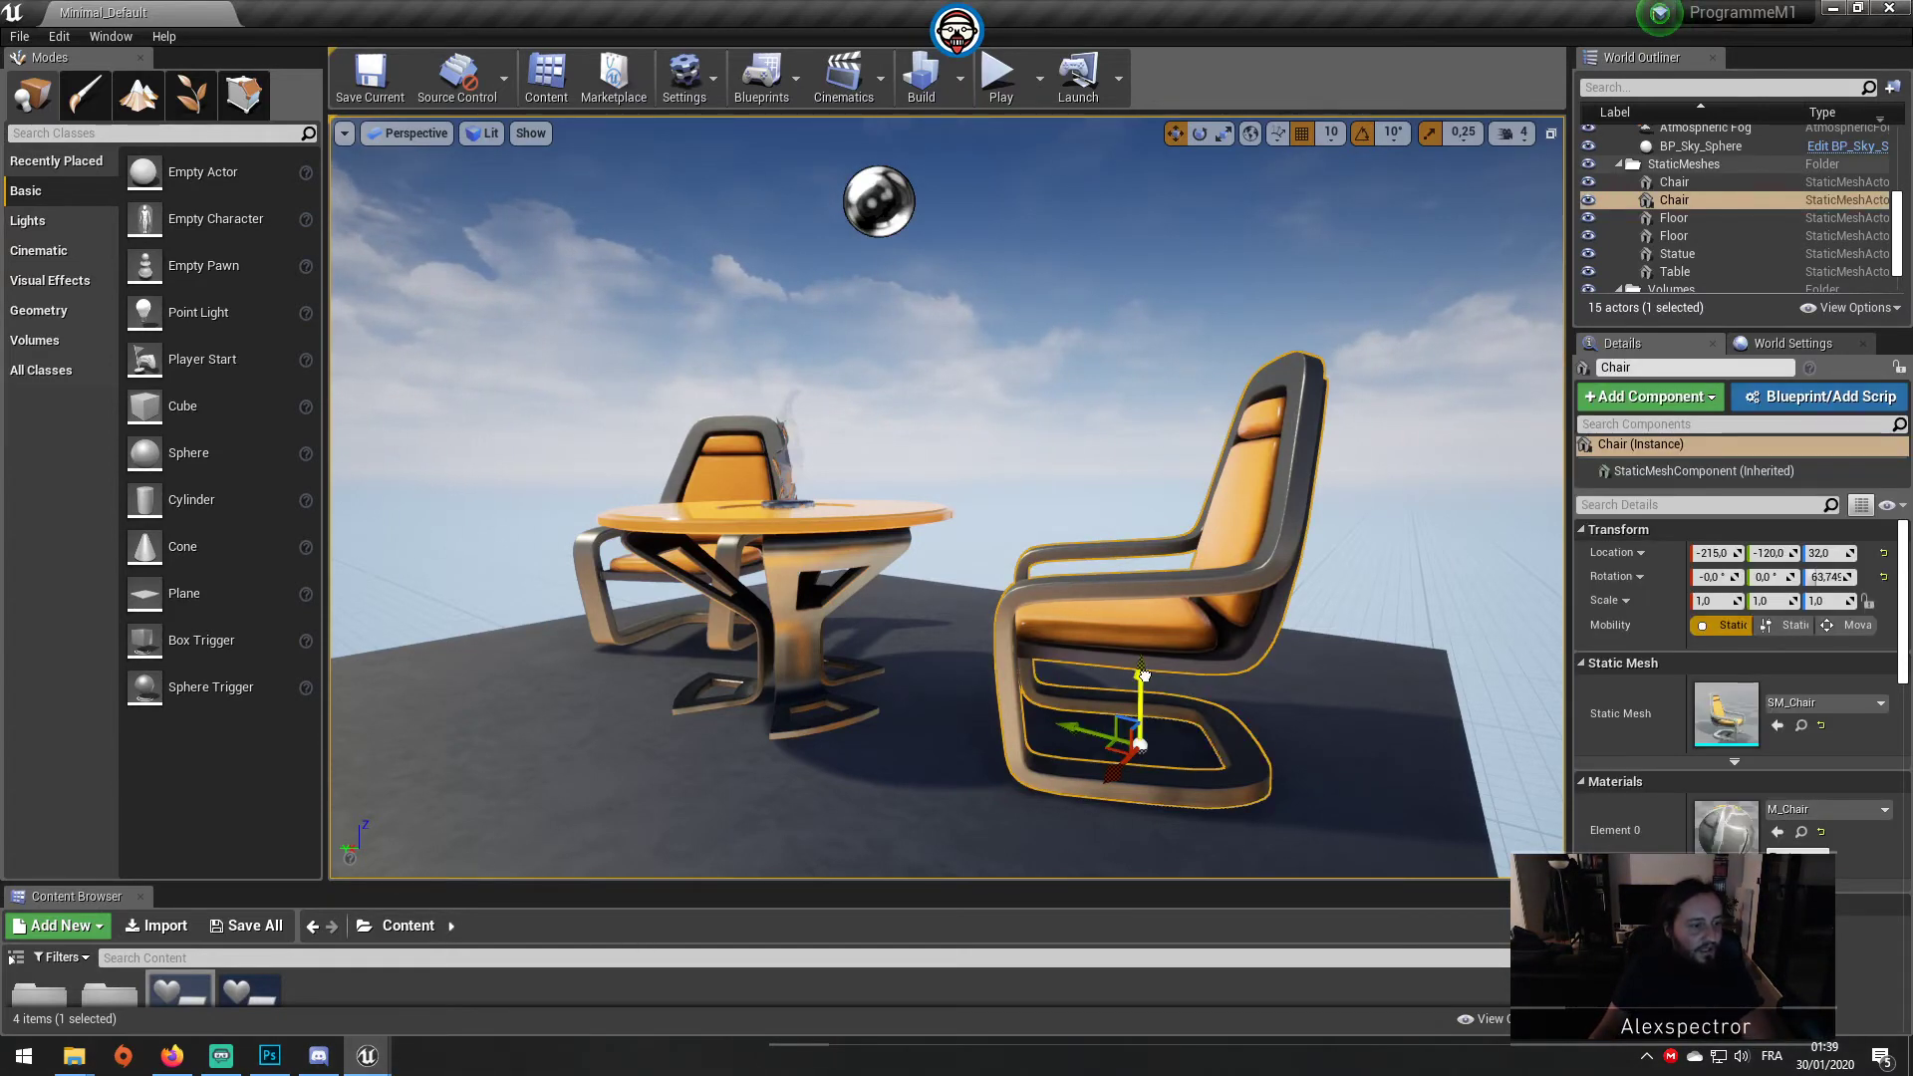
drag(1143, 675, 1142, 598)
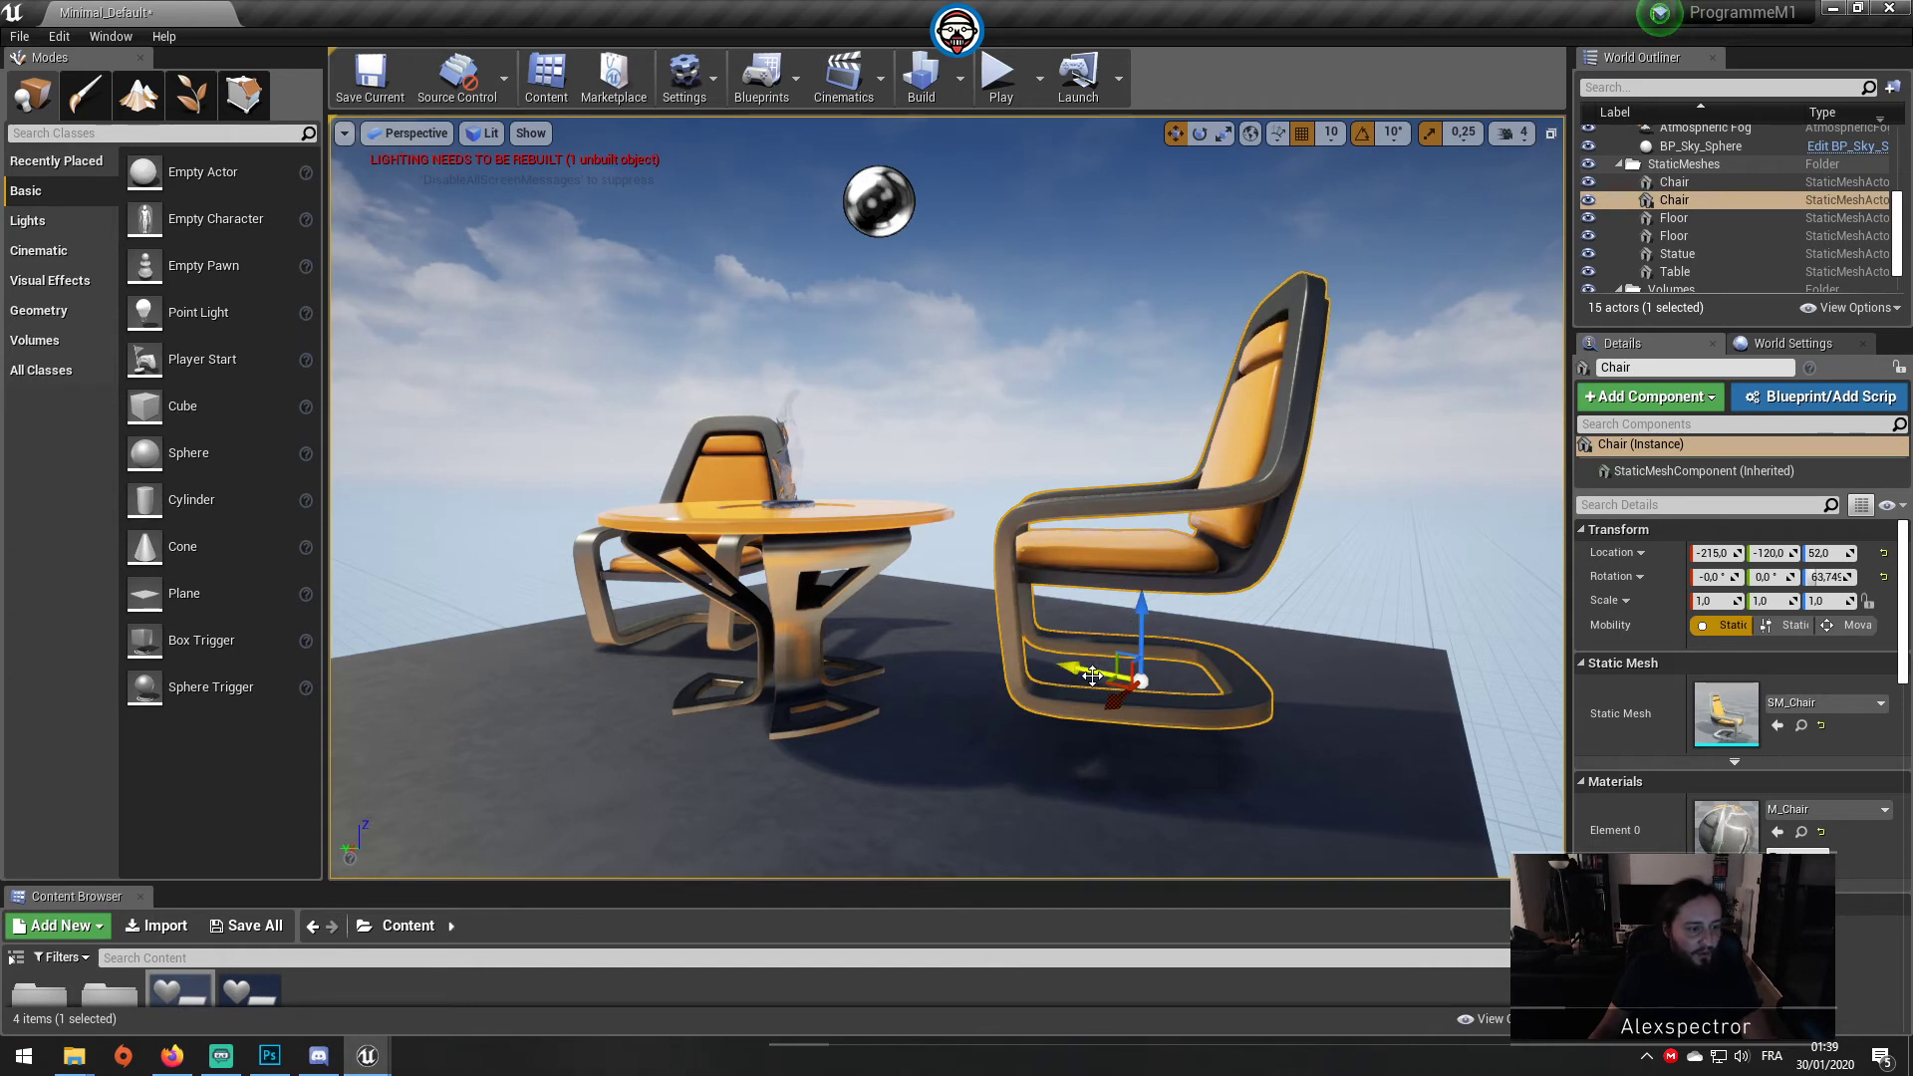
alt+drag(1093, 675, 1261, 669)
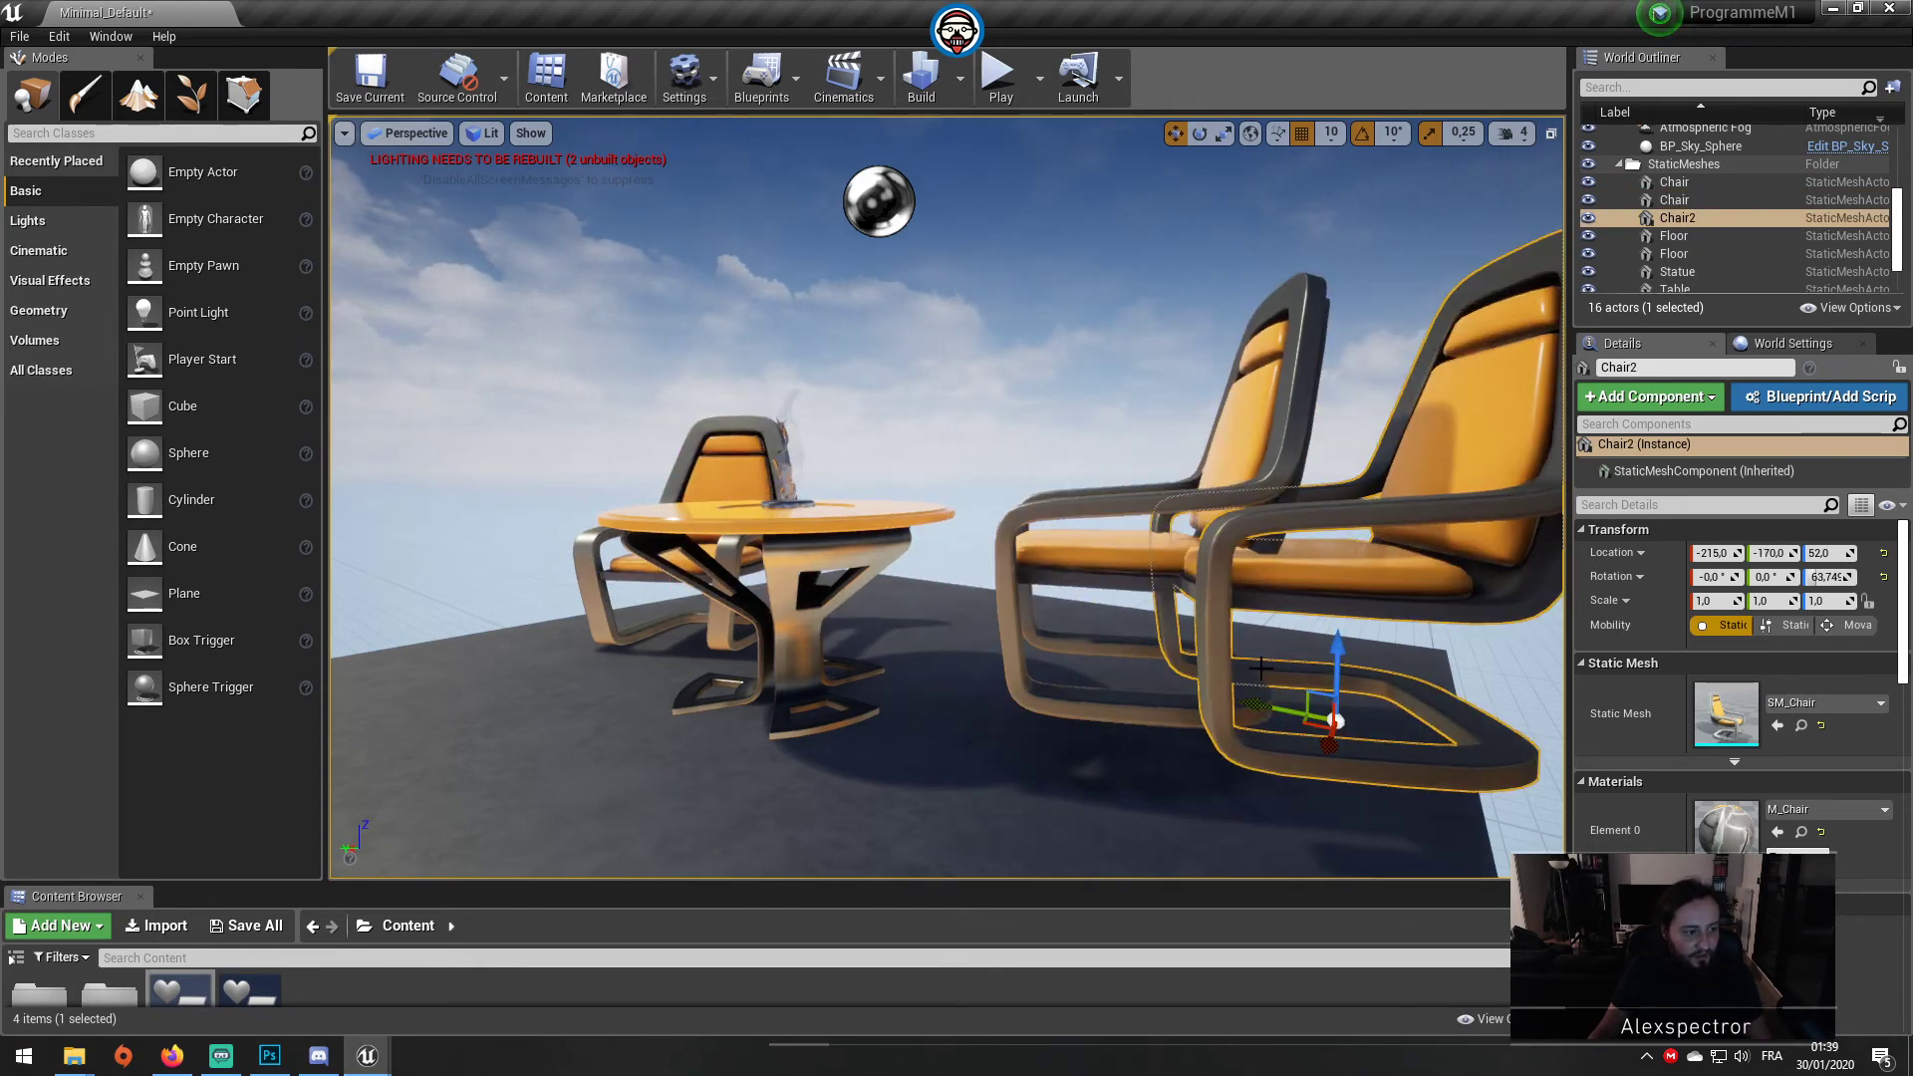
click(637, 786)
click(1116, 558)
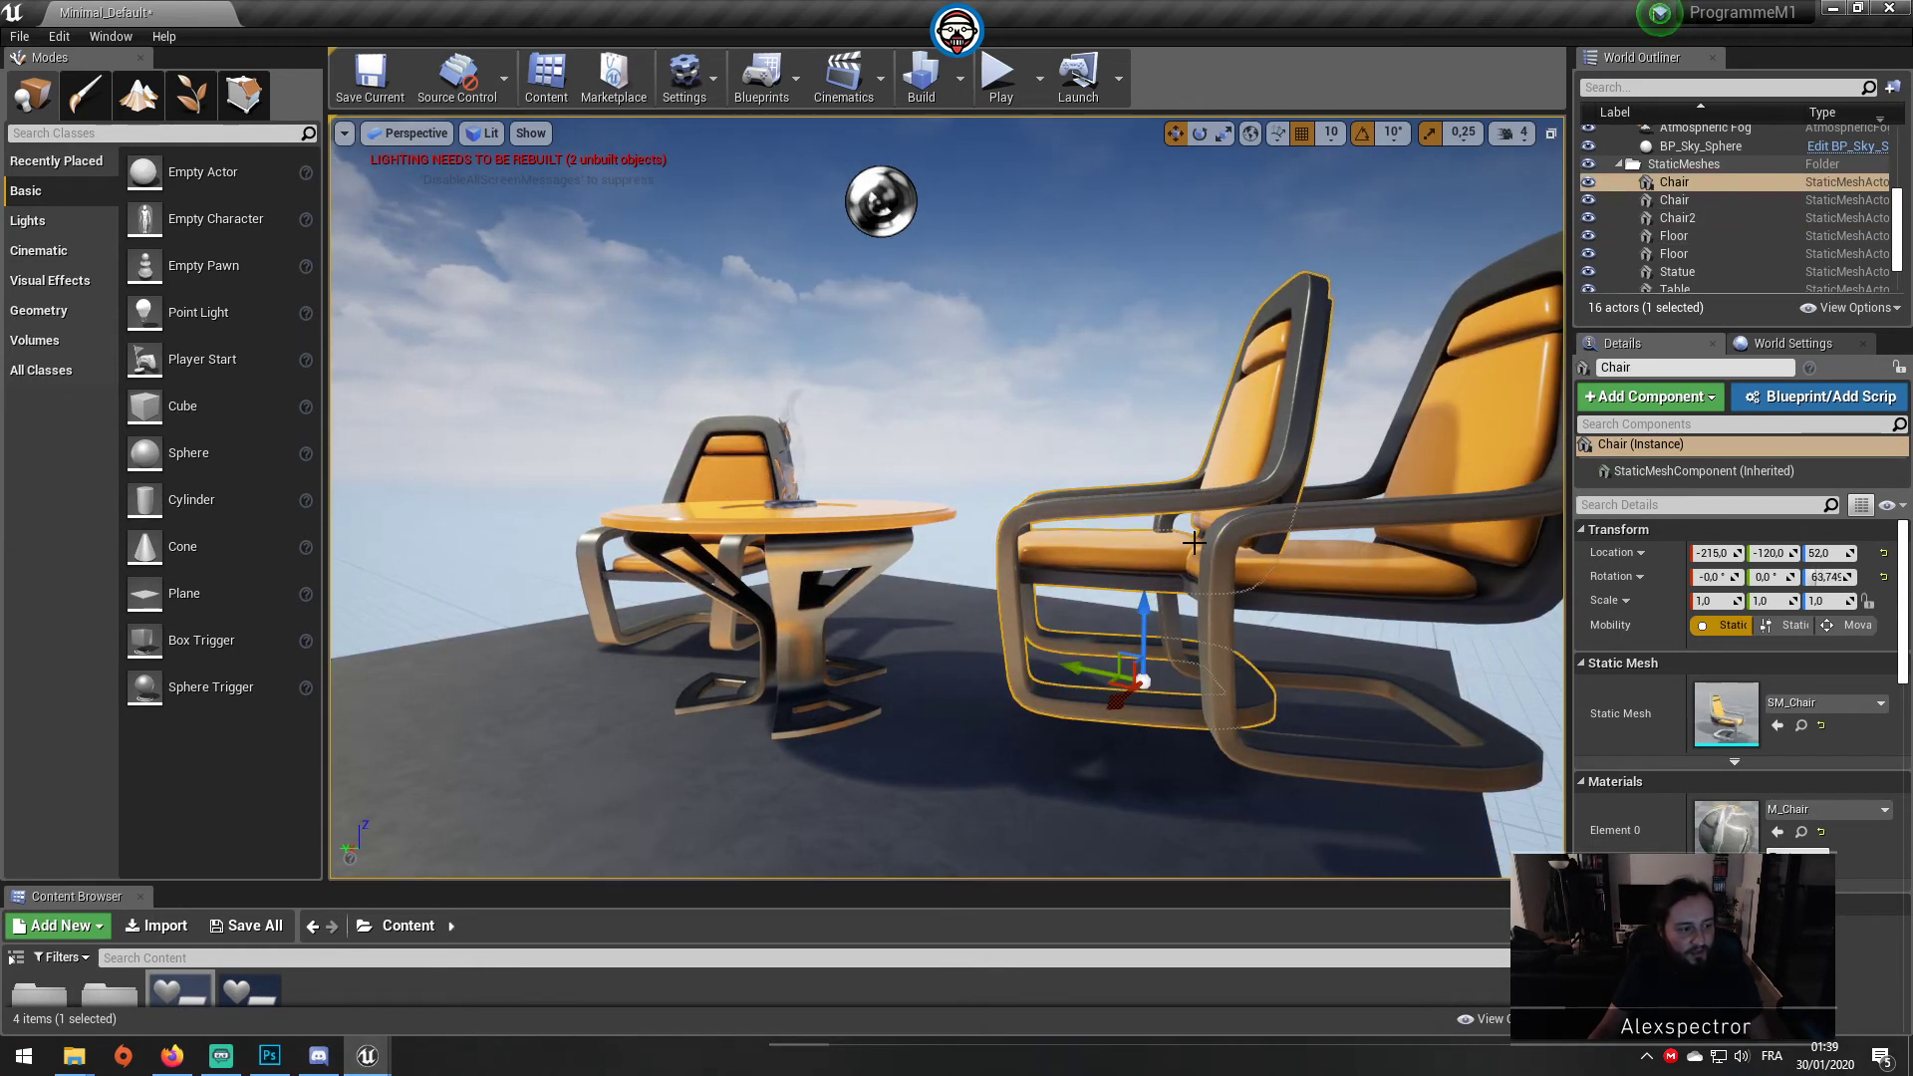
key(Delete)
click(1280, 498)
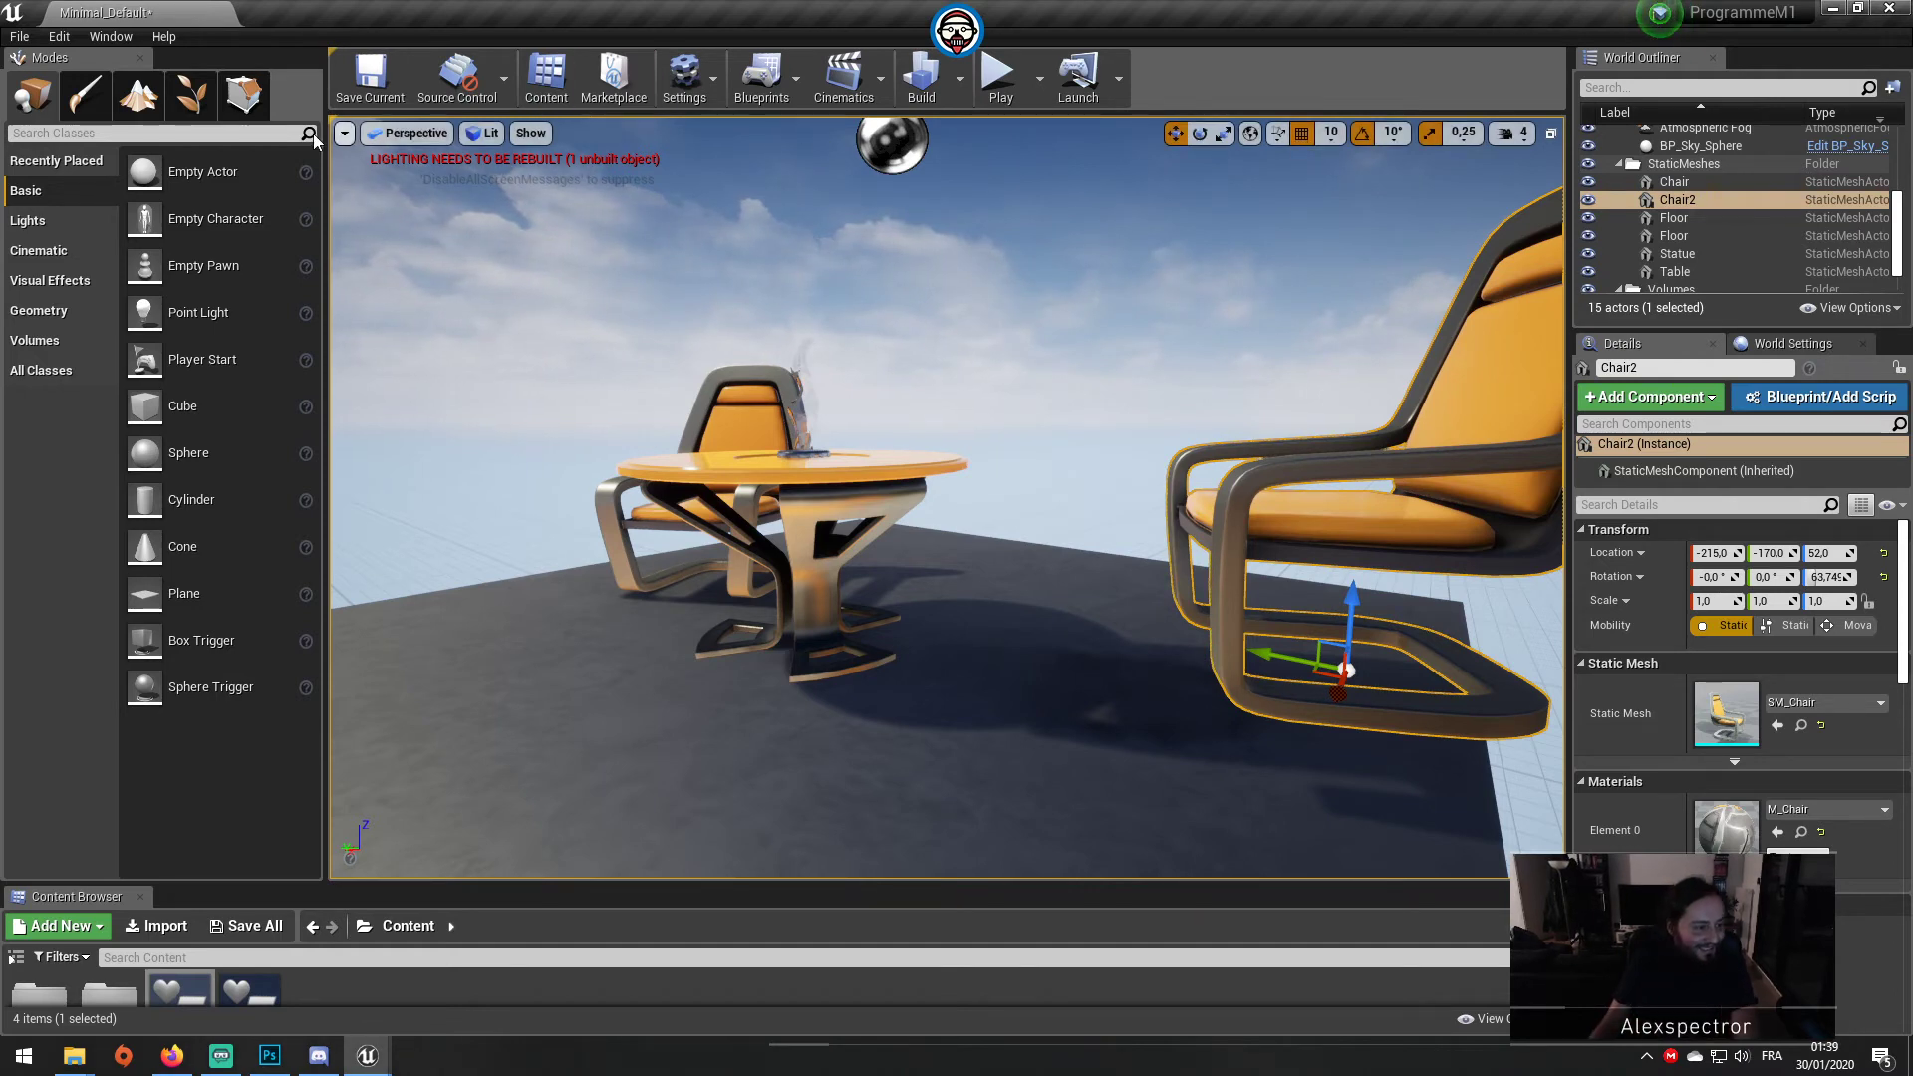
click(370, 74)
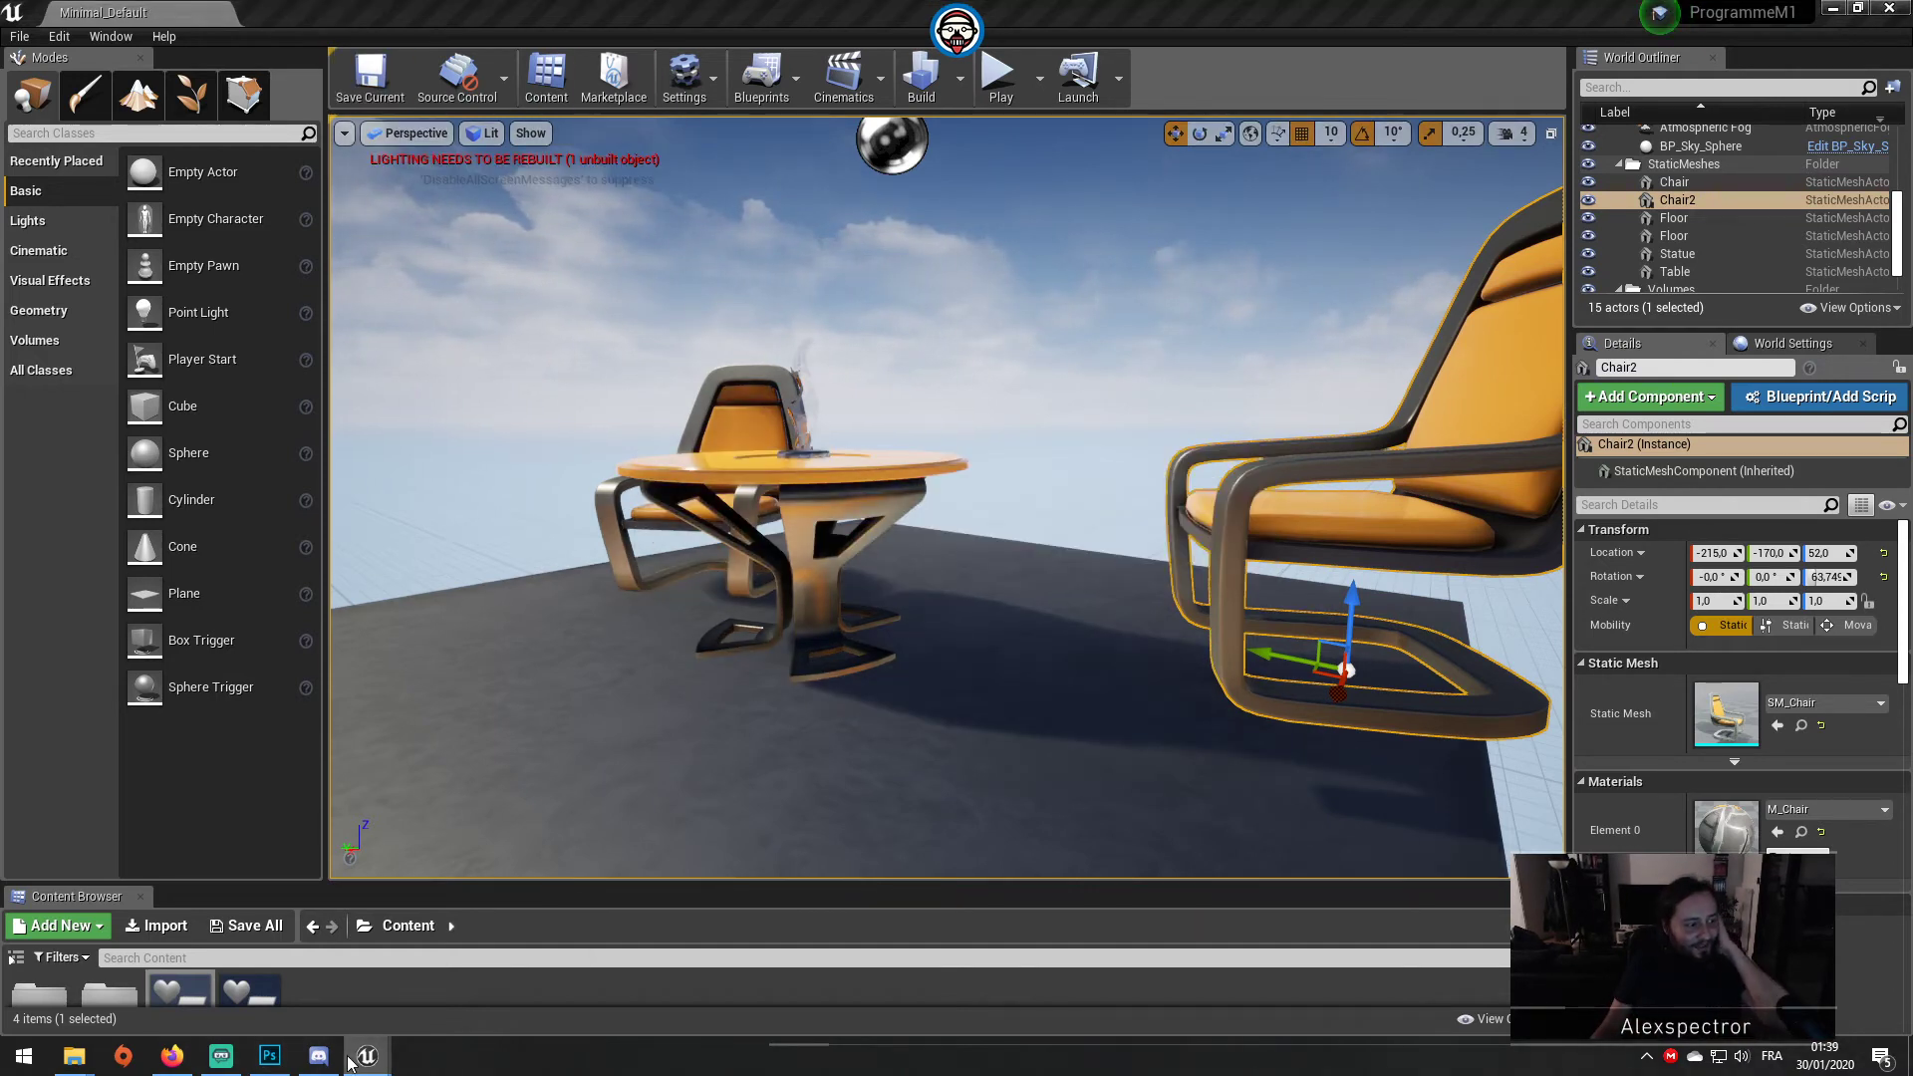
Step: Rename the BG_1 layer in the ProgrammeElement hierarchy to Hover
mouse_move(360, 1059)
click(450, 955)
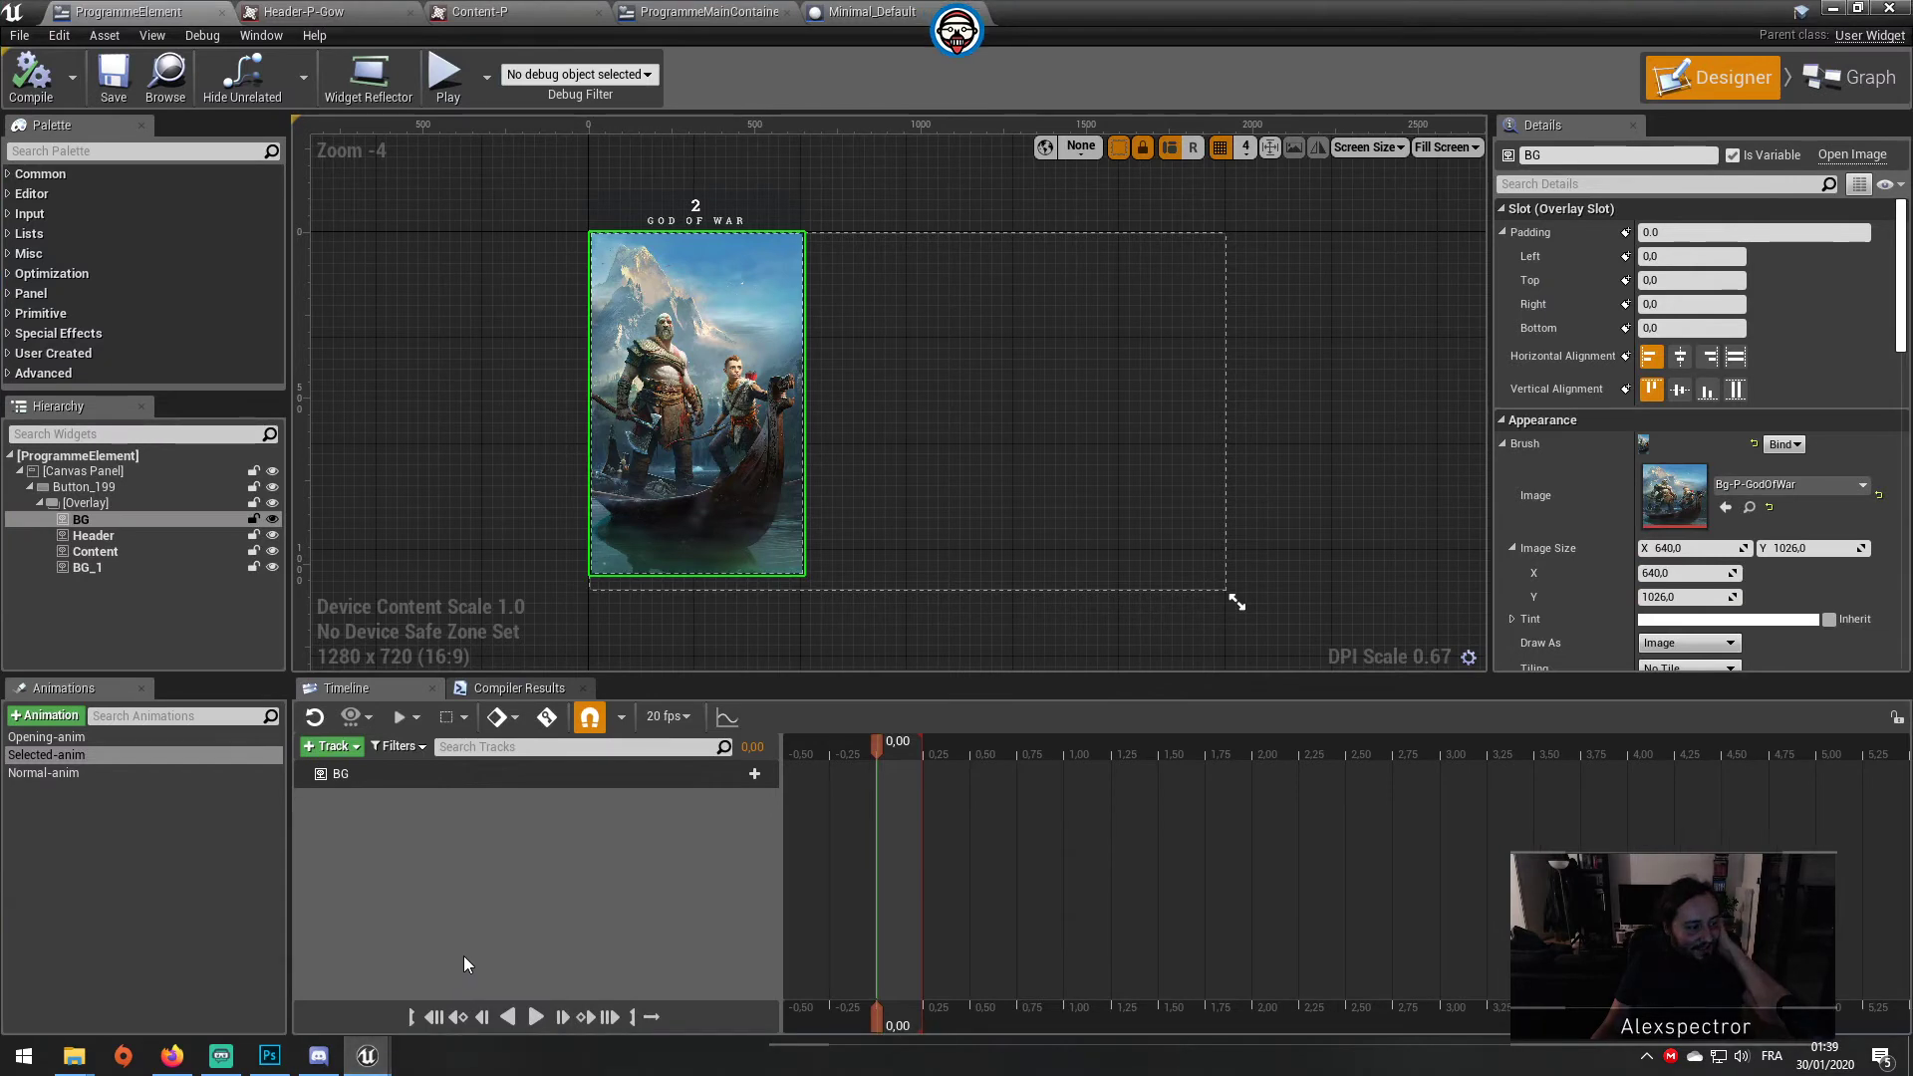
double_click(133, 567)
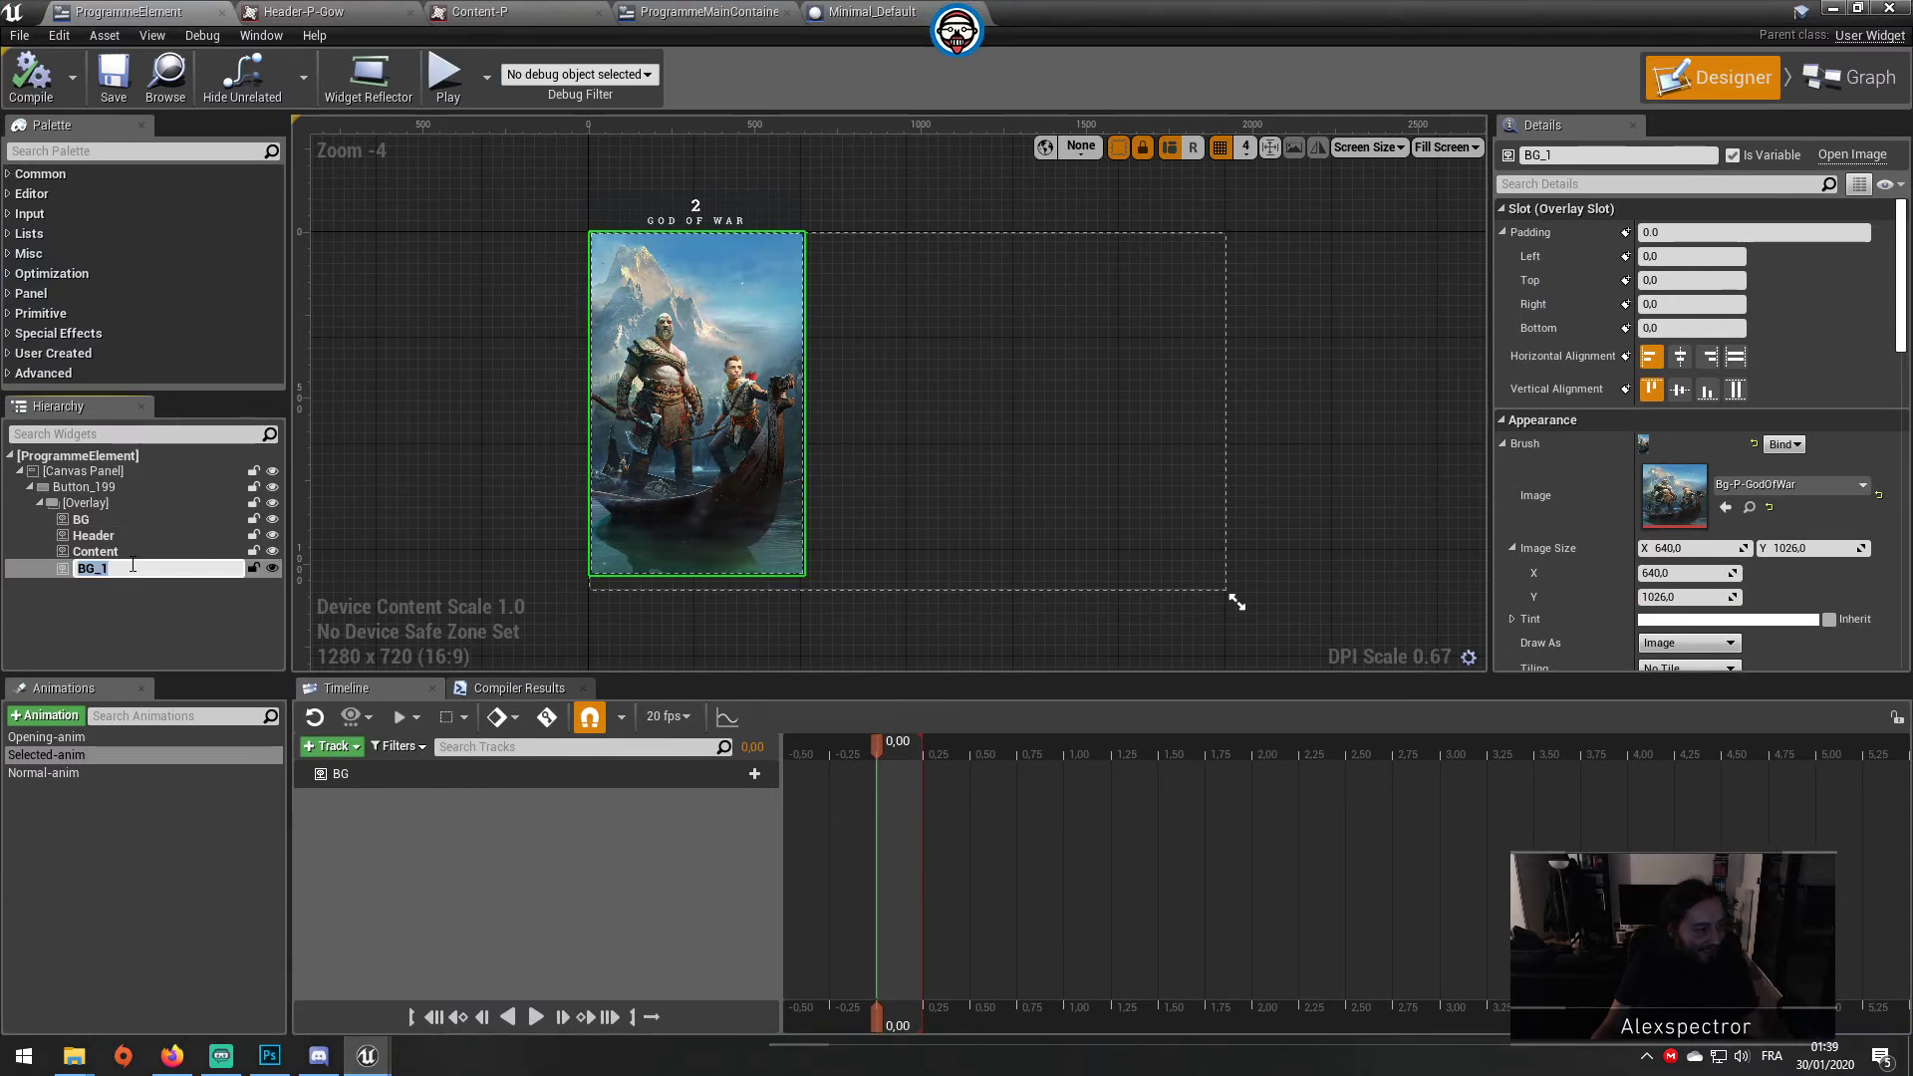
text(Hover)
key(Return)
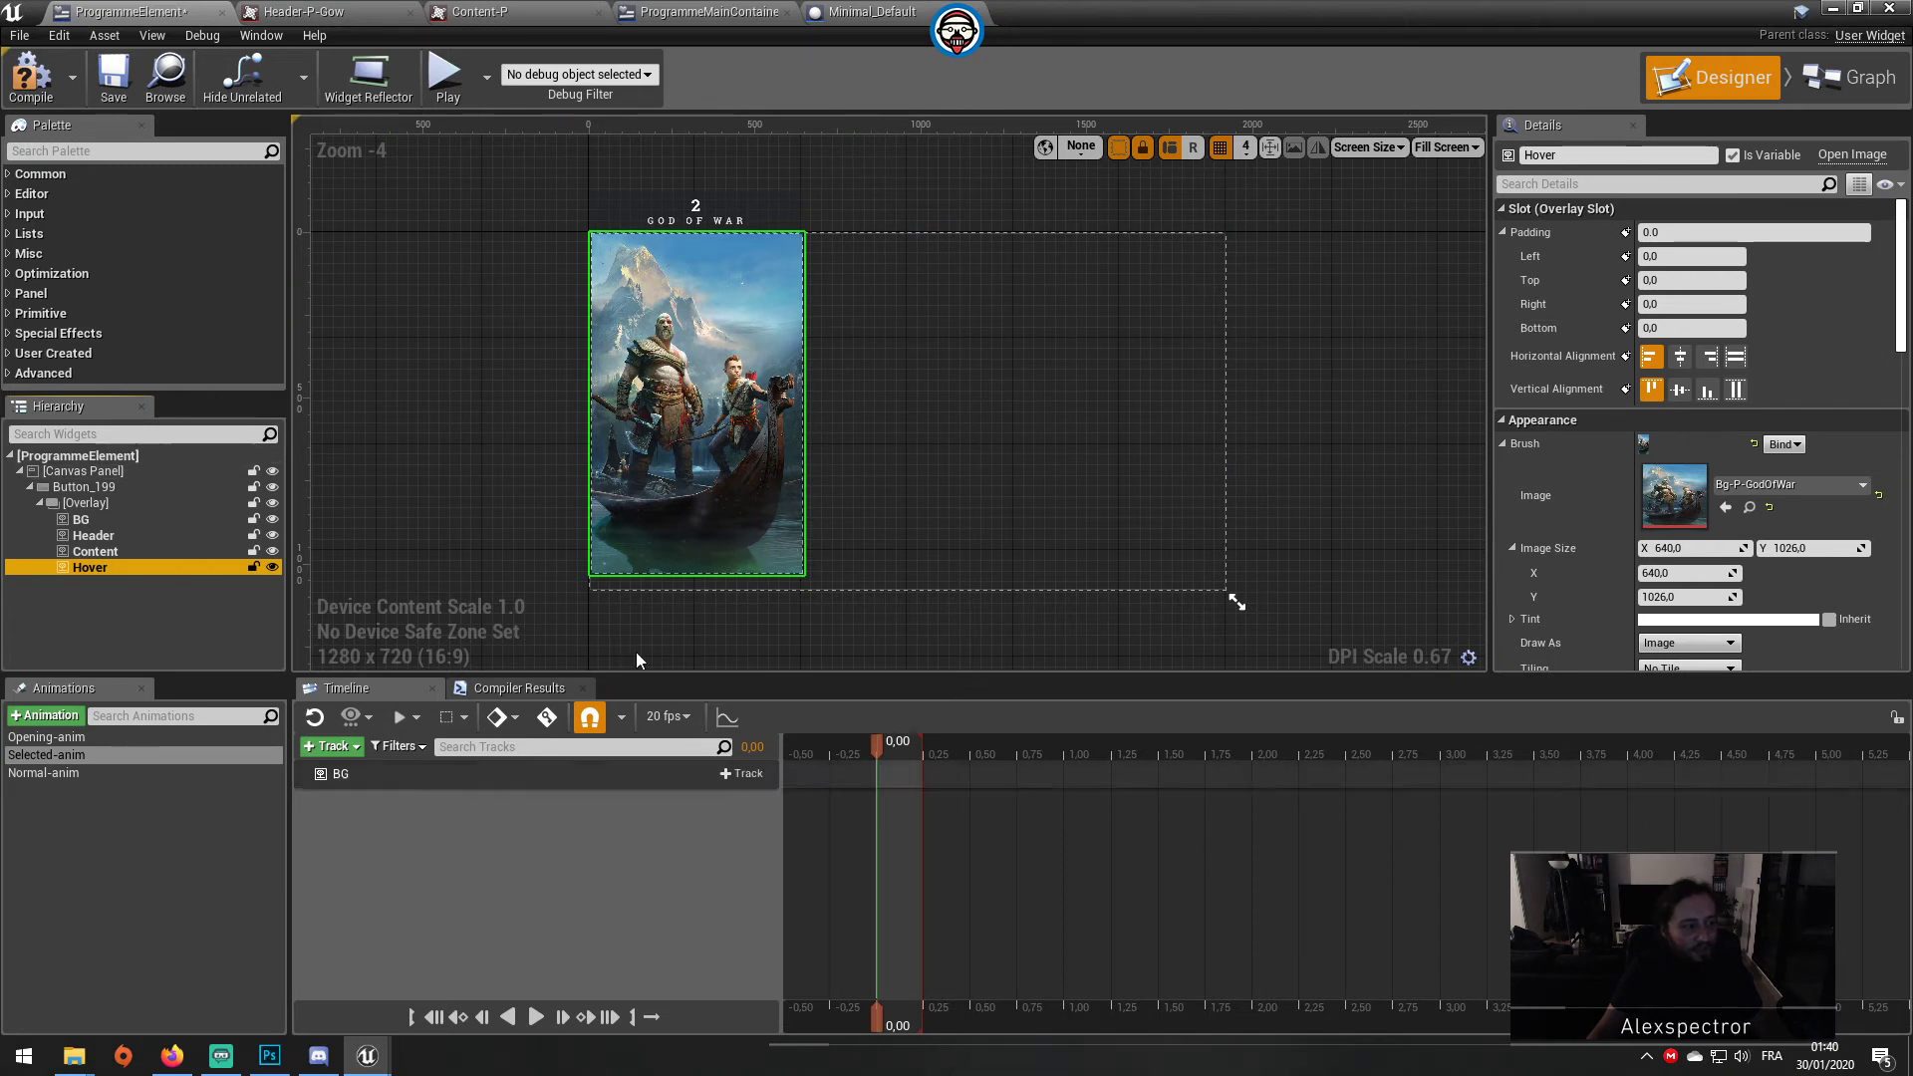
click(88, 772)
click(99, 752)
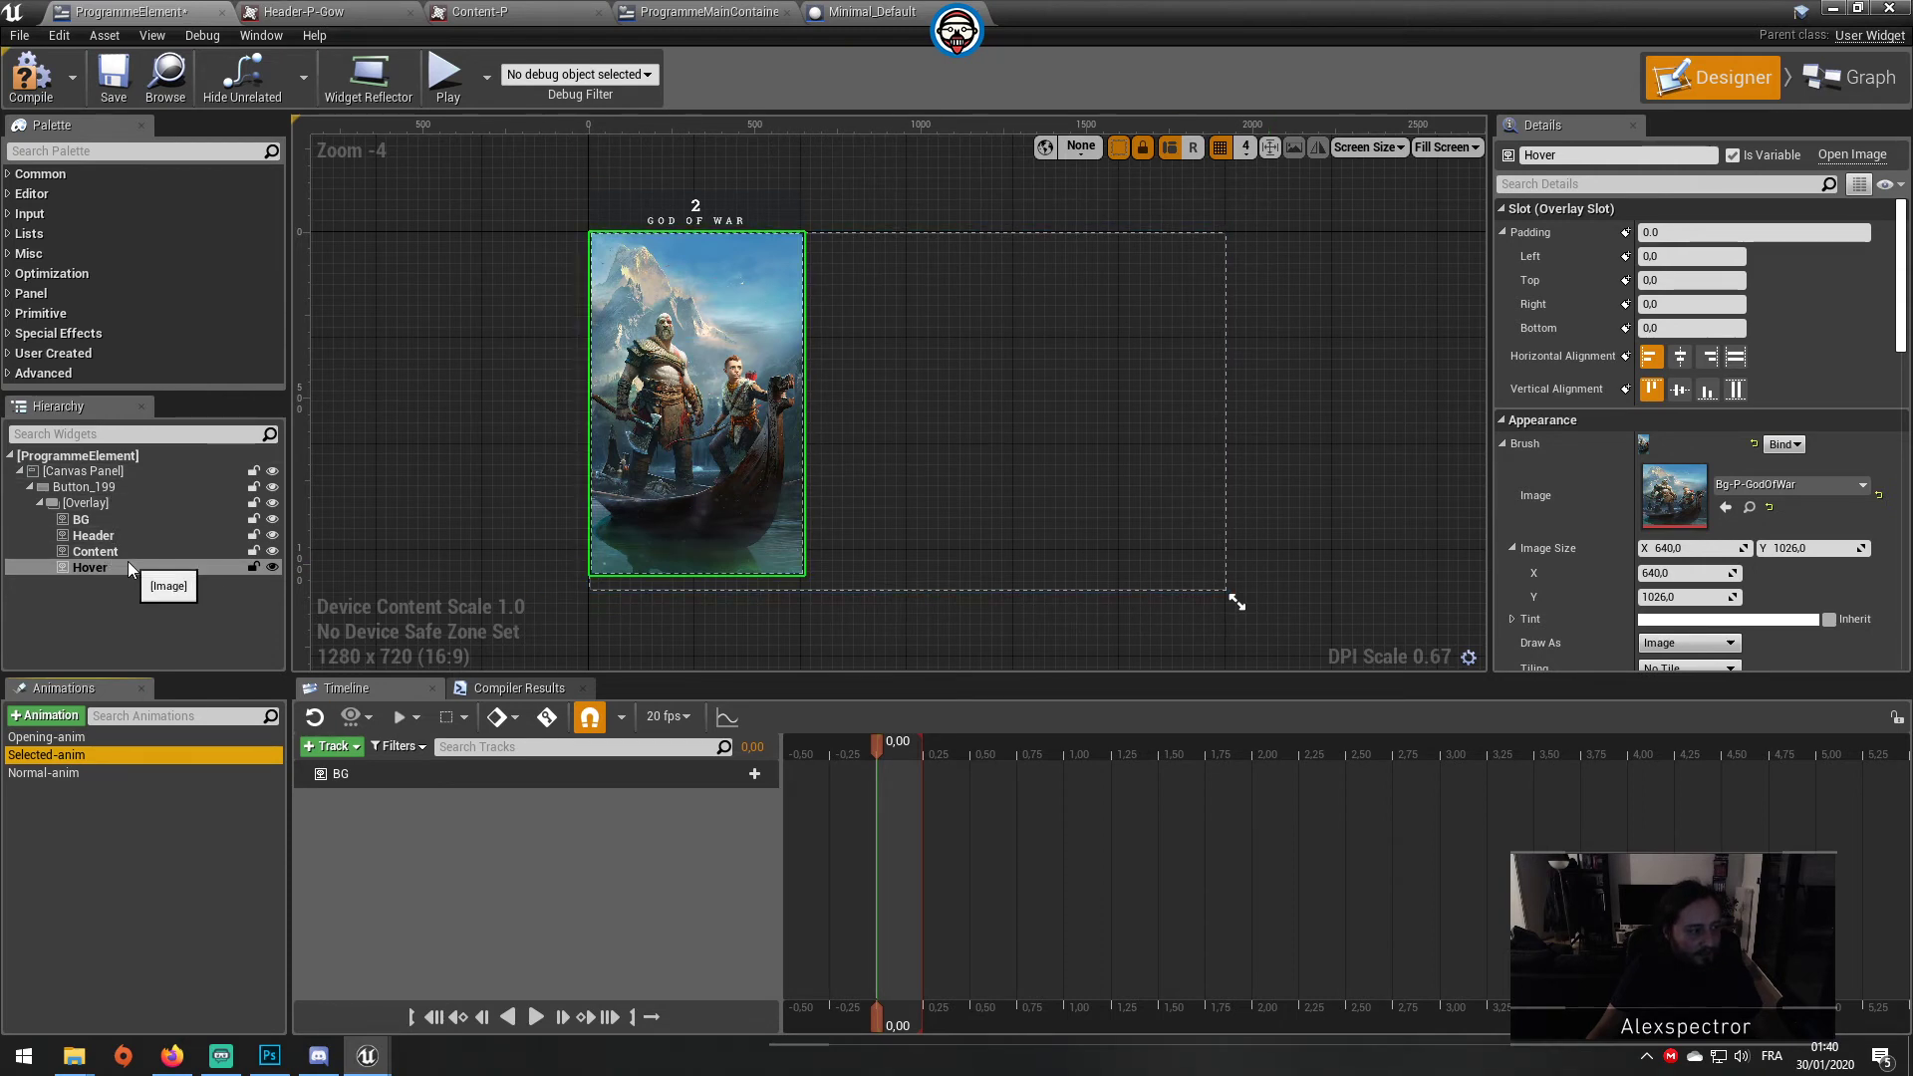
Step: Clear the Hover layer's brush image, set its opacity to 0,2, and compile
click(1769, 509)
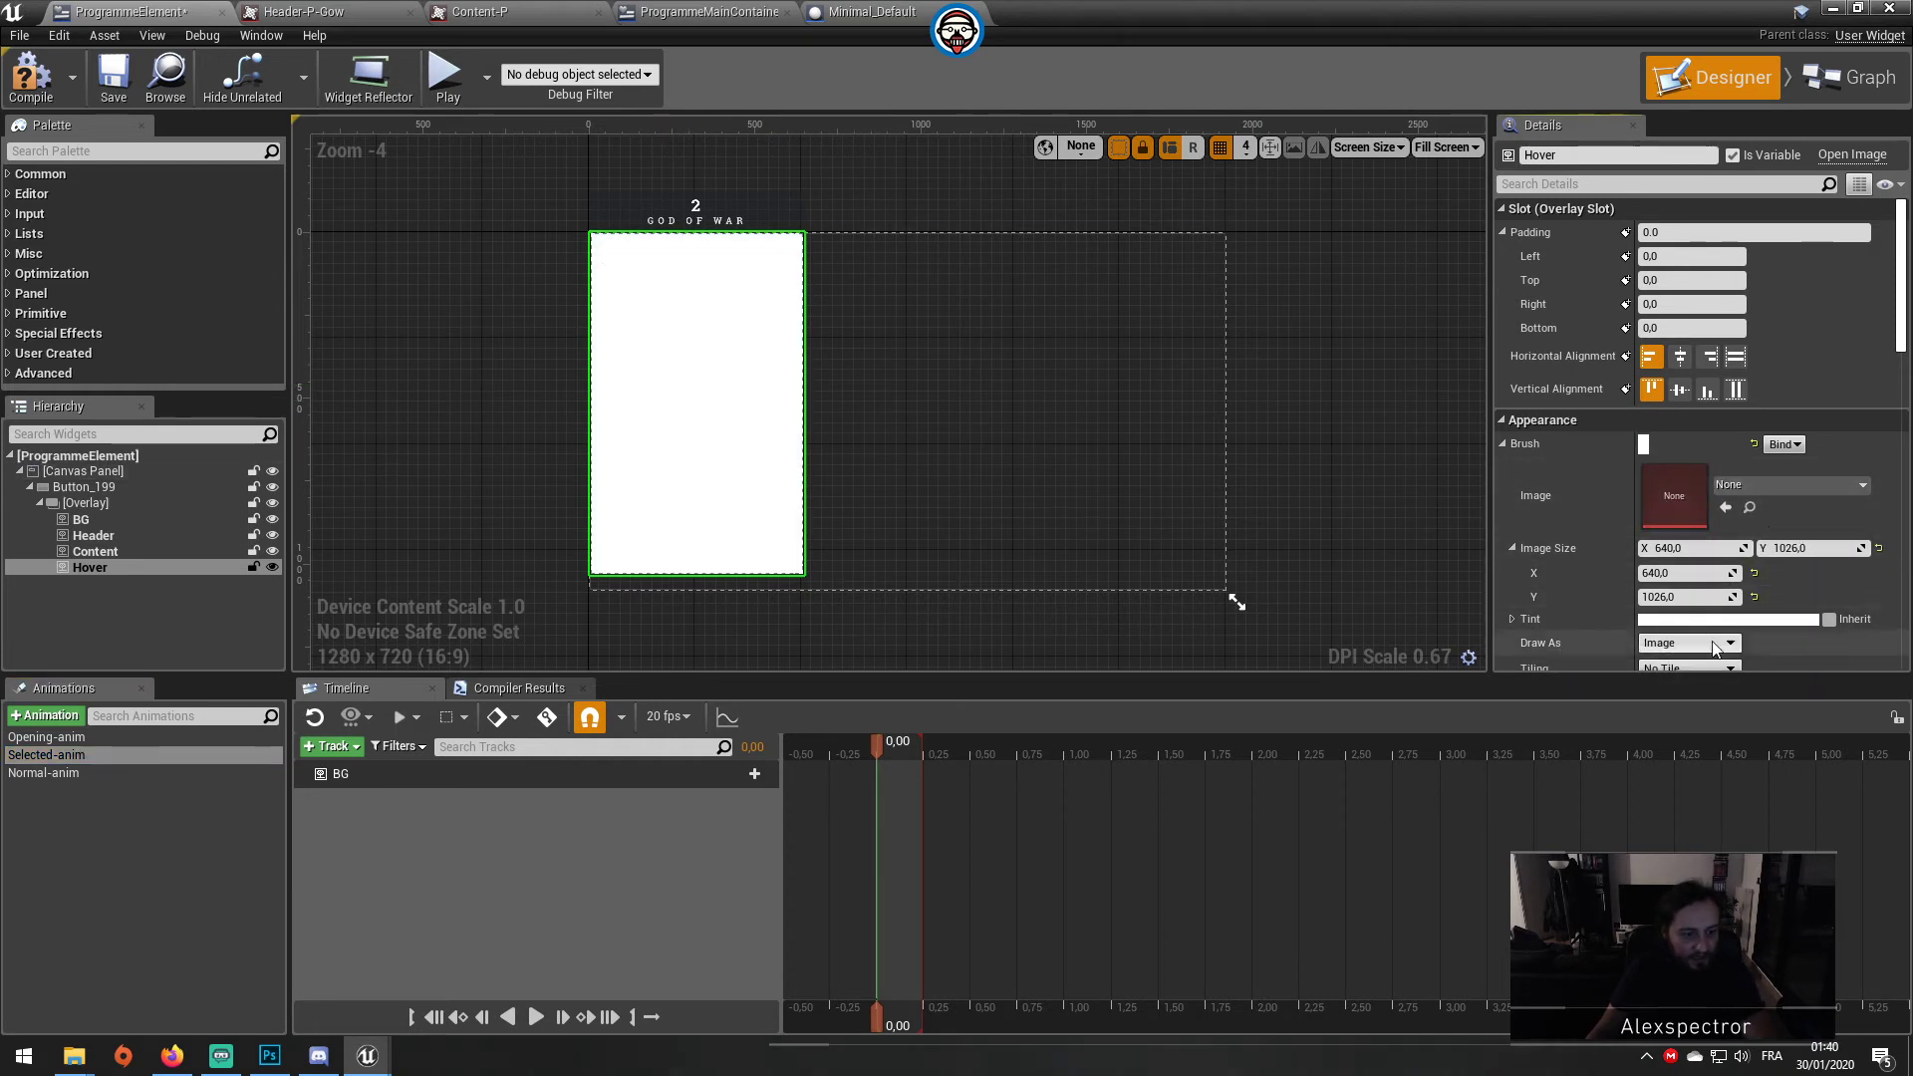
scroll(1594, 617, down, 3)
scroll(1624, 578, down, 2)
click(1650, 599)
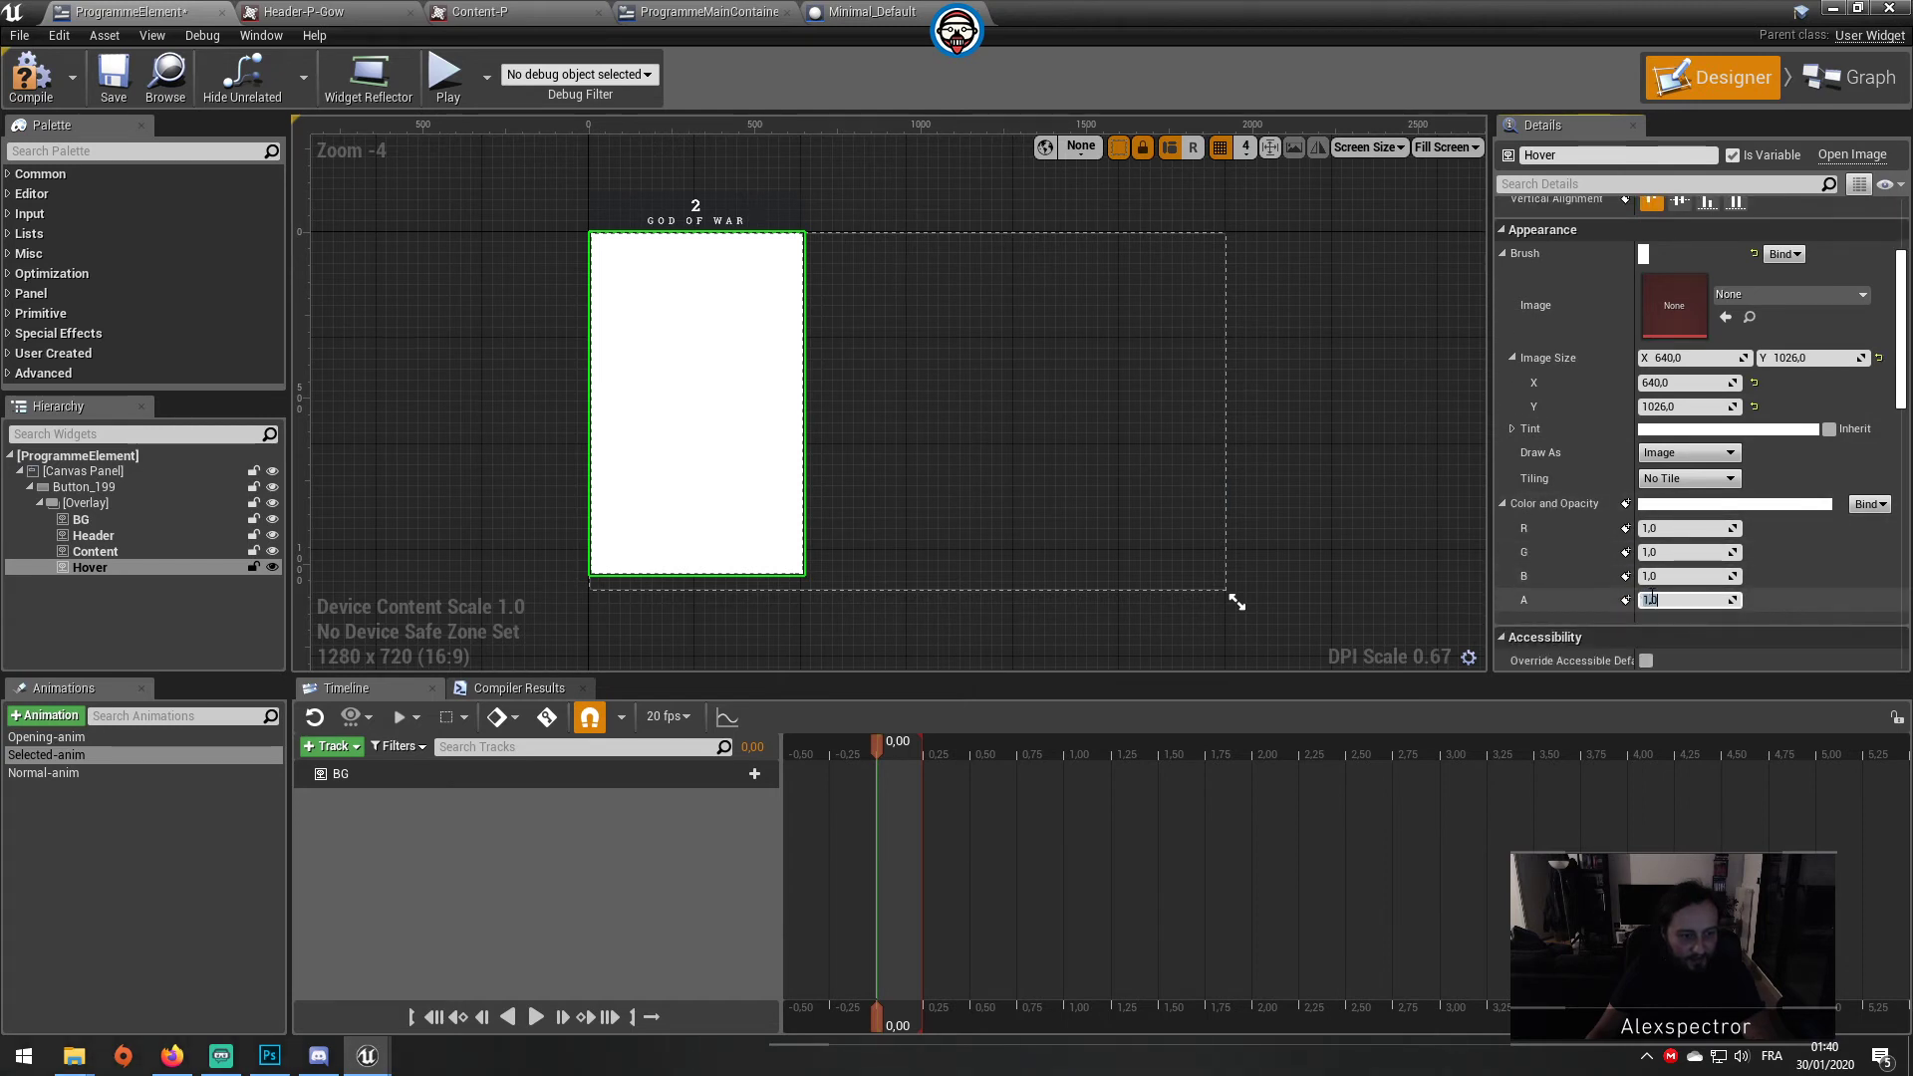
text(02)
key(Return)
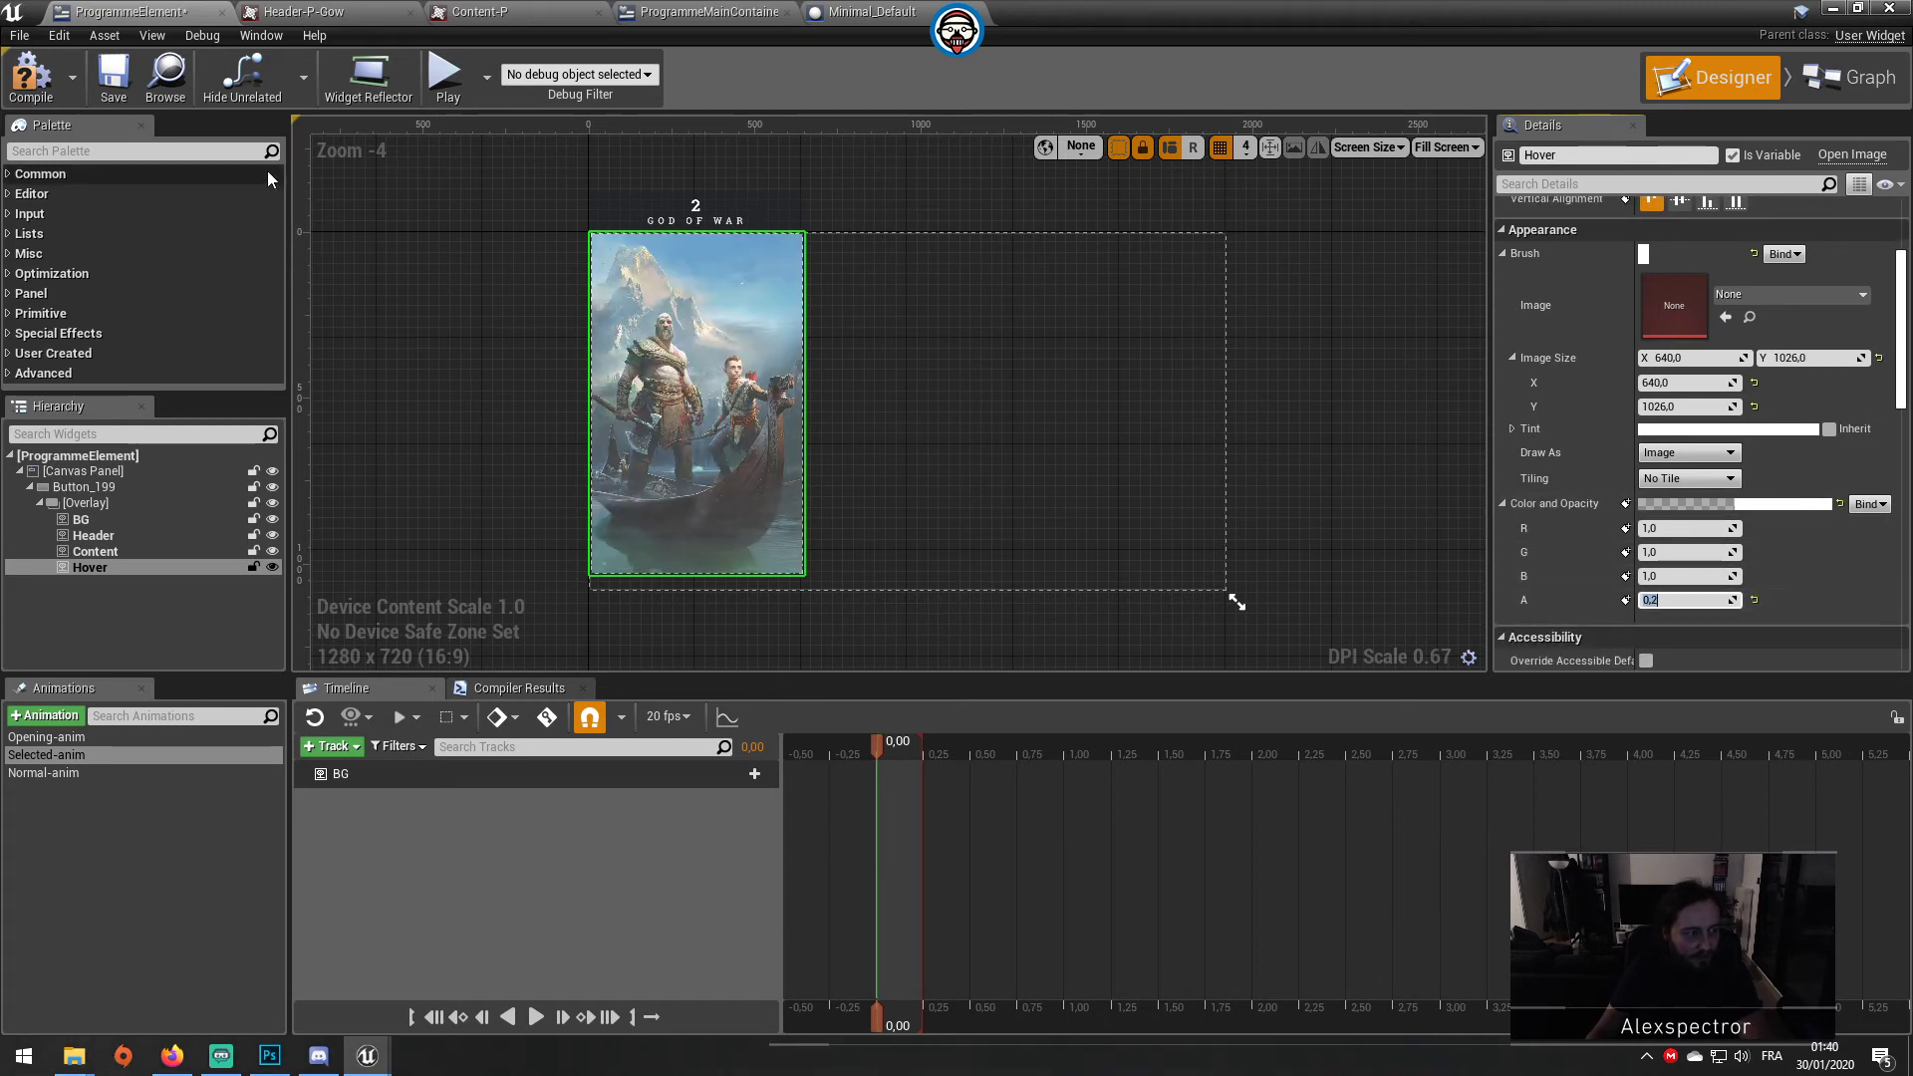
click(19, 93)
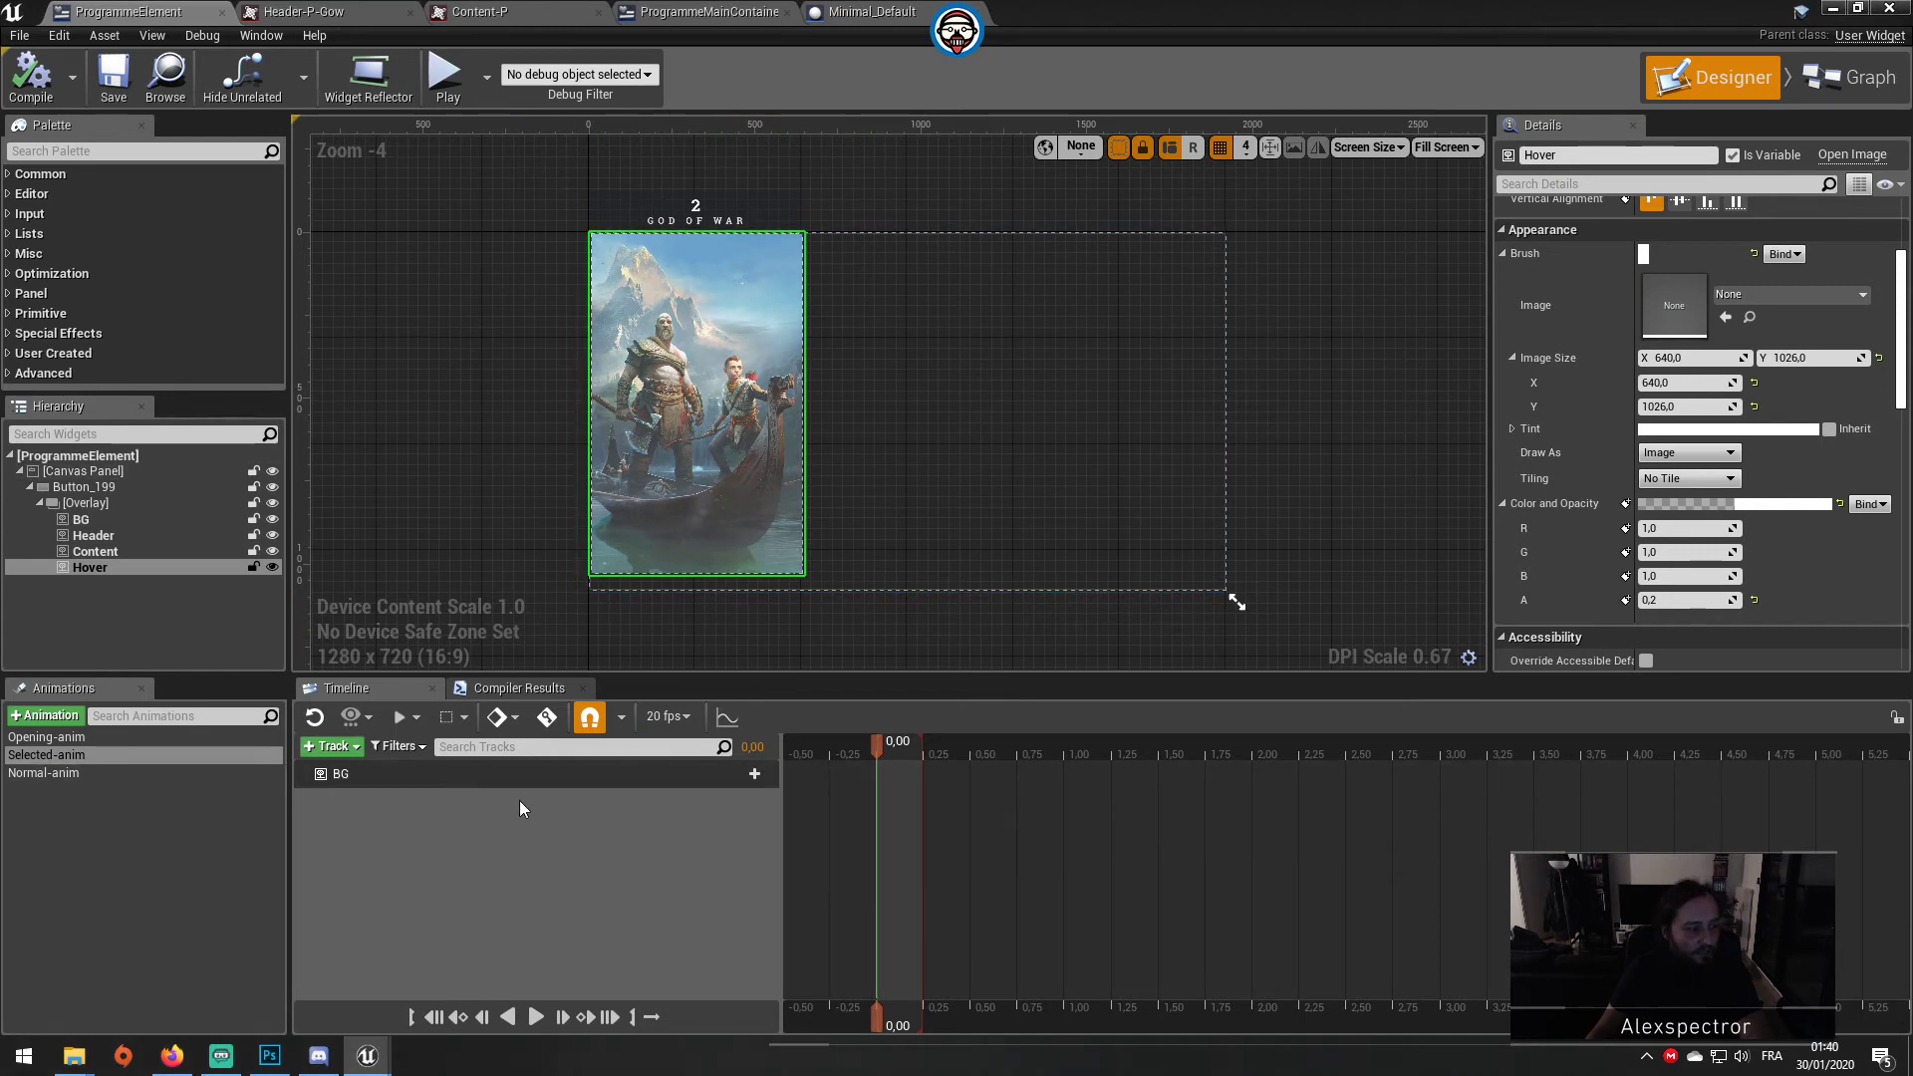
click(387, 775)
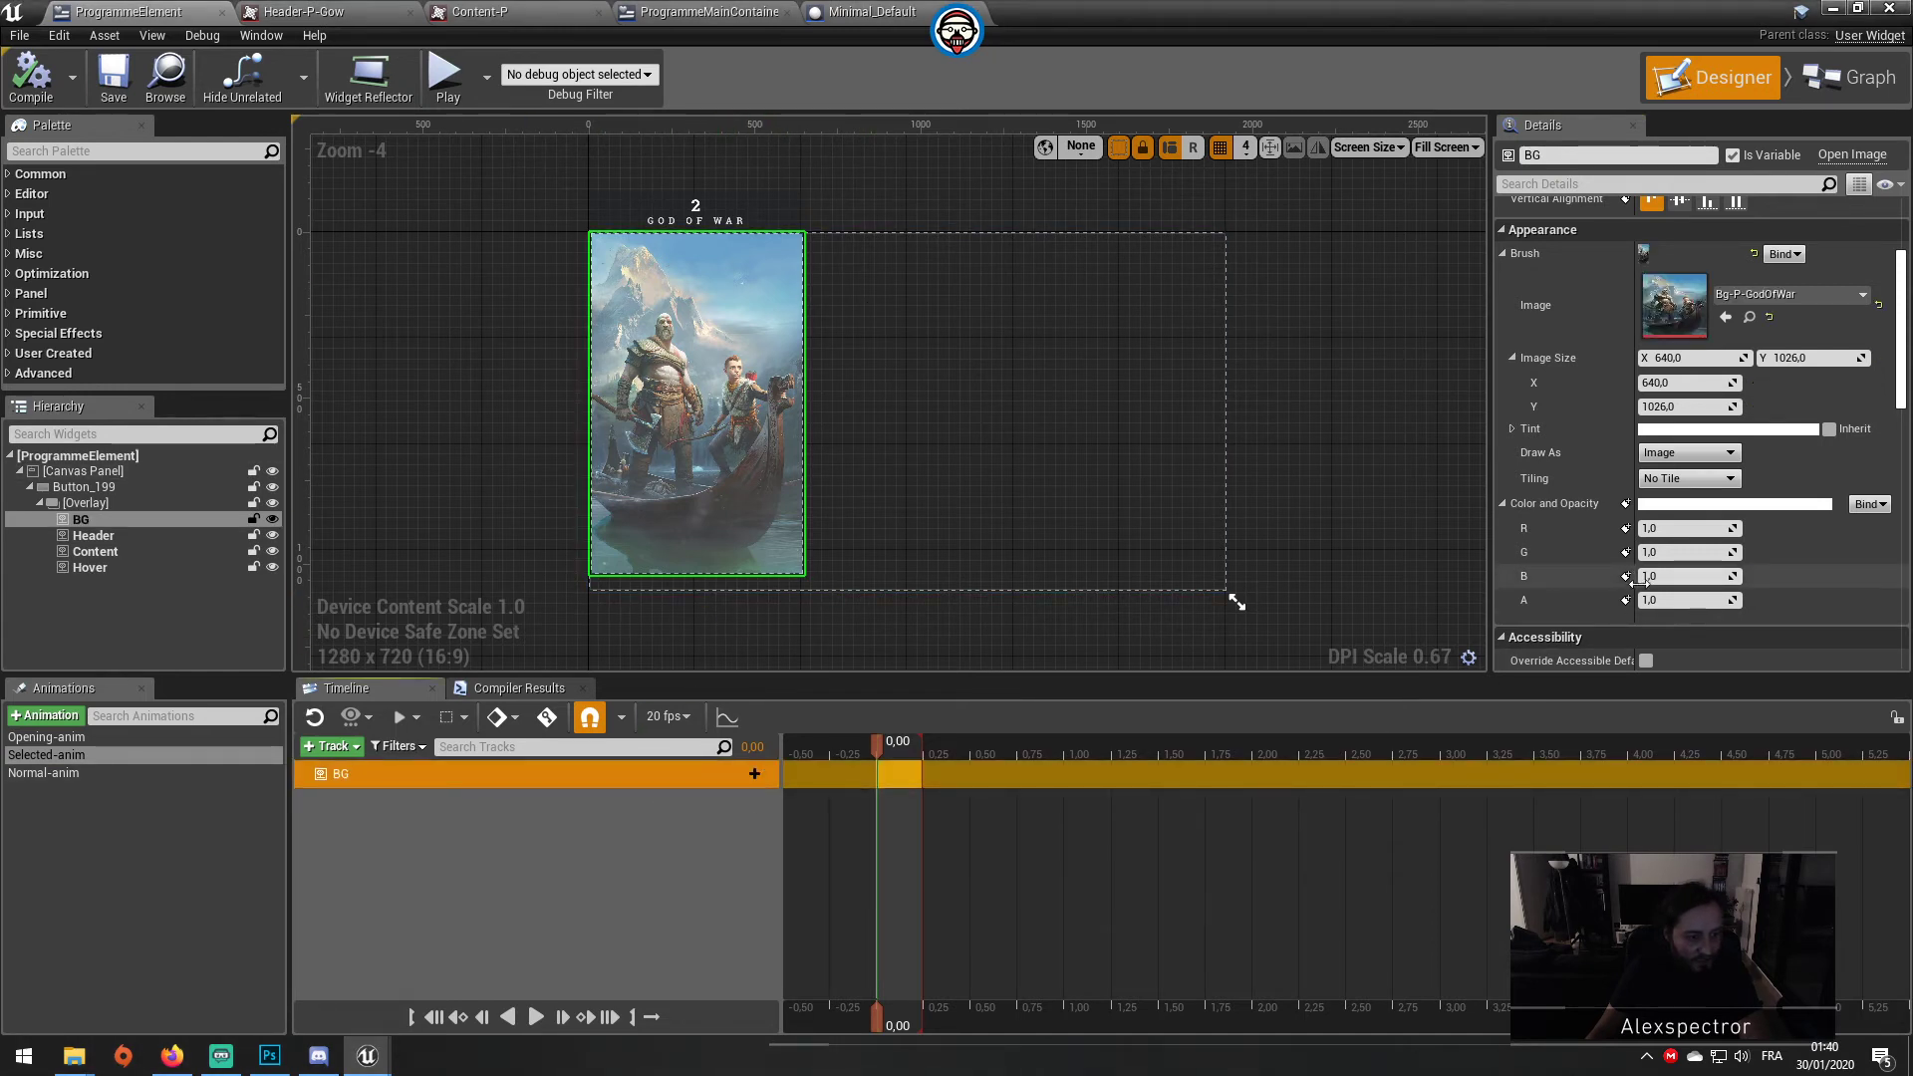
Step: Add a key for the Hover layer's Color and Opacity in the Selected-anim animation
scroll(1643, 584, up, 1)
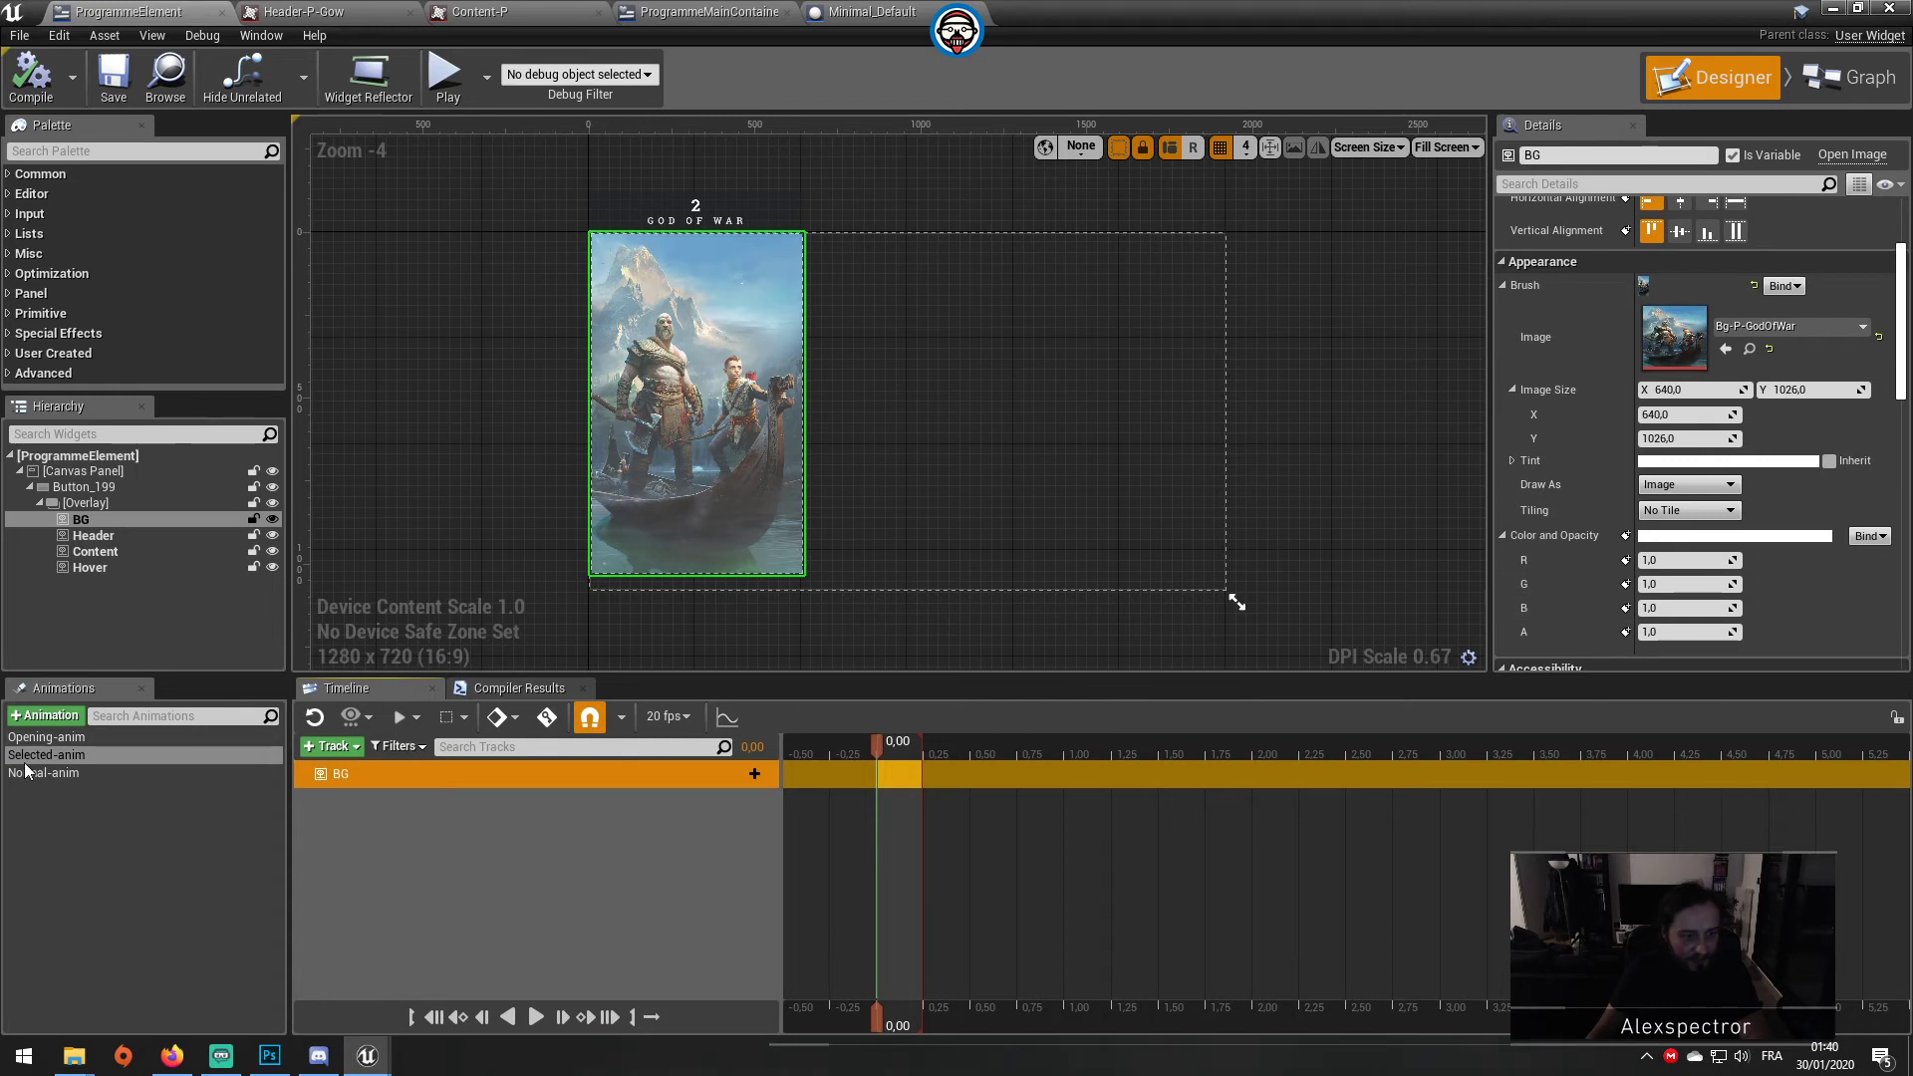
click(103, 763)
scroll(1778, 588, down, 2)
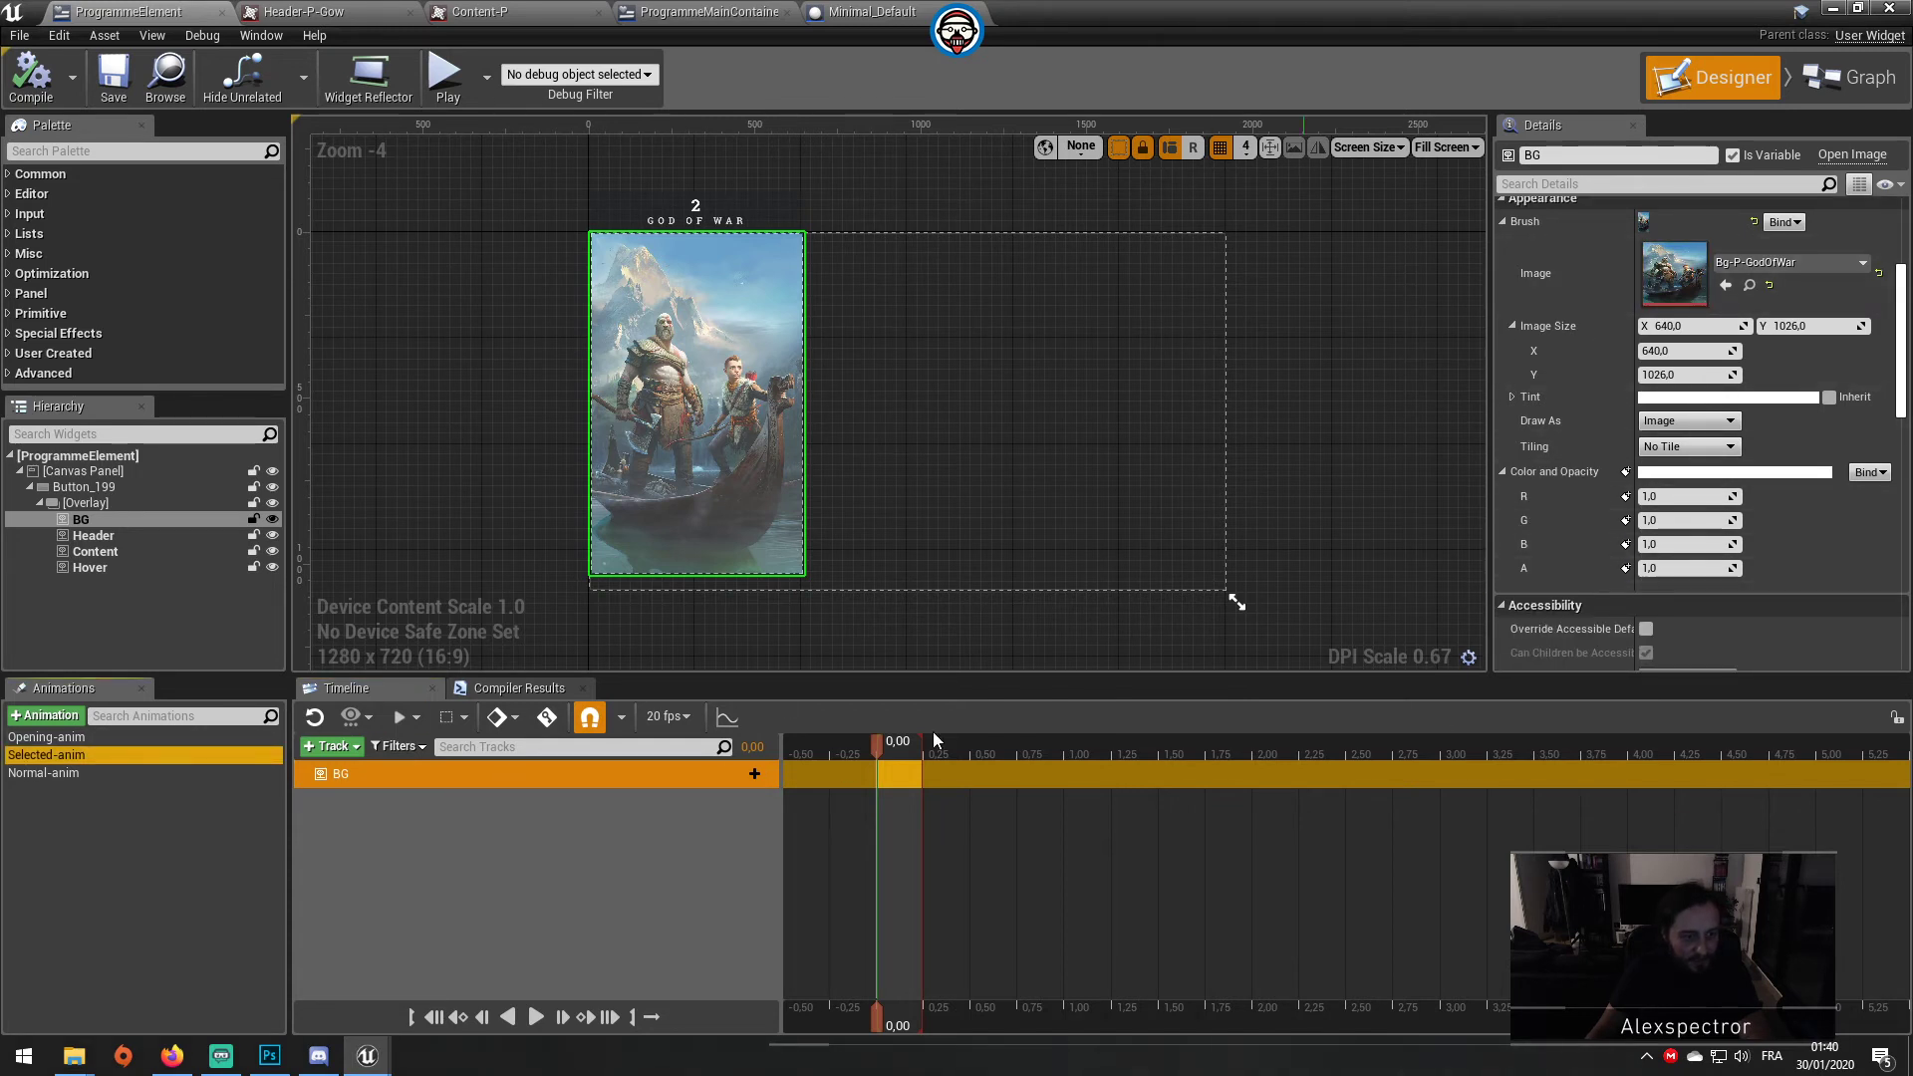
click(110, 564)
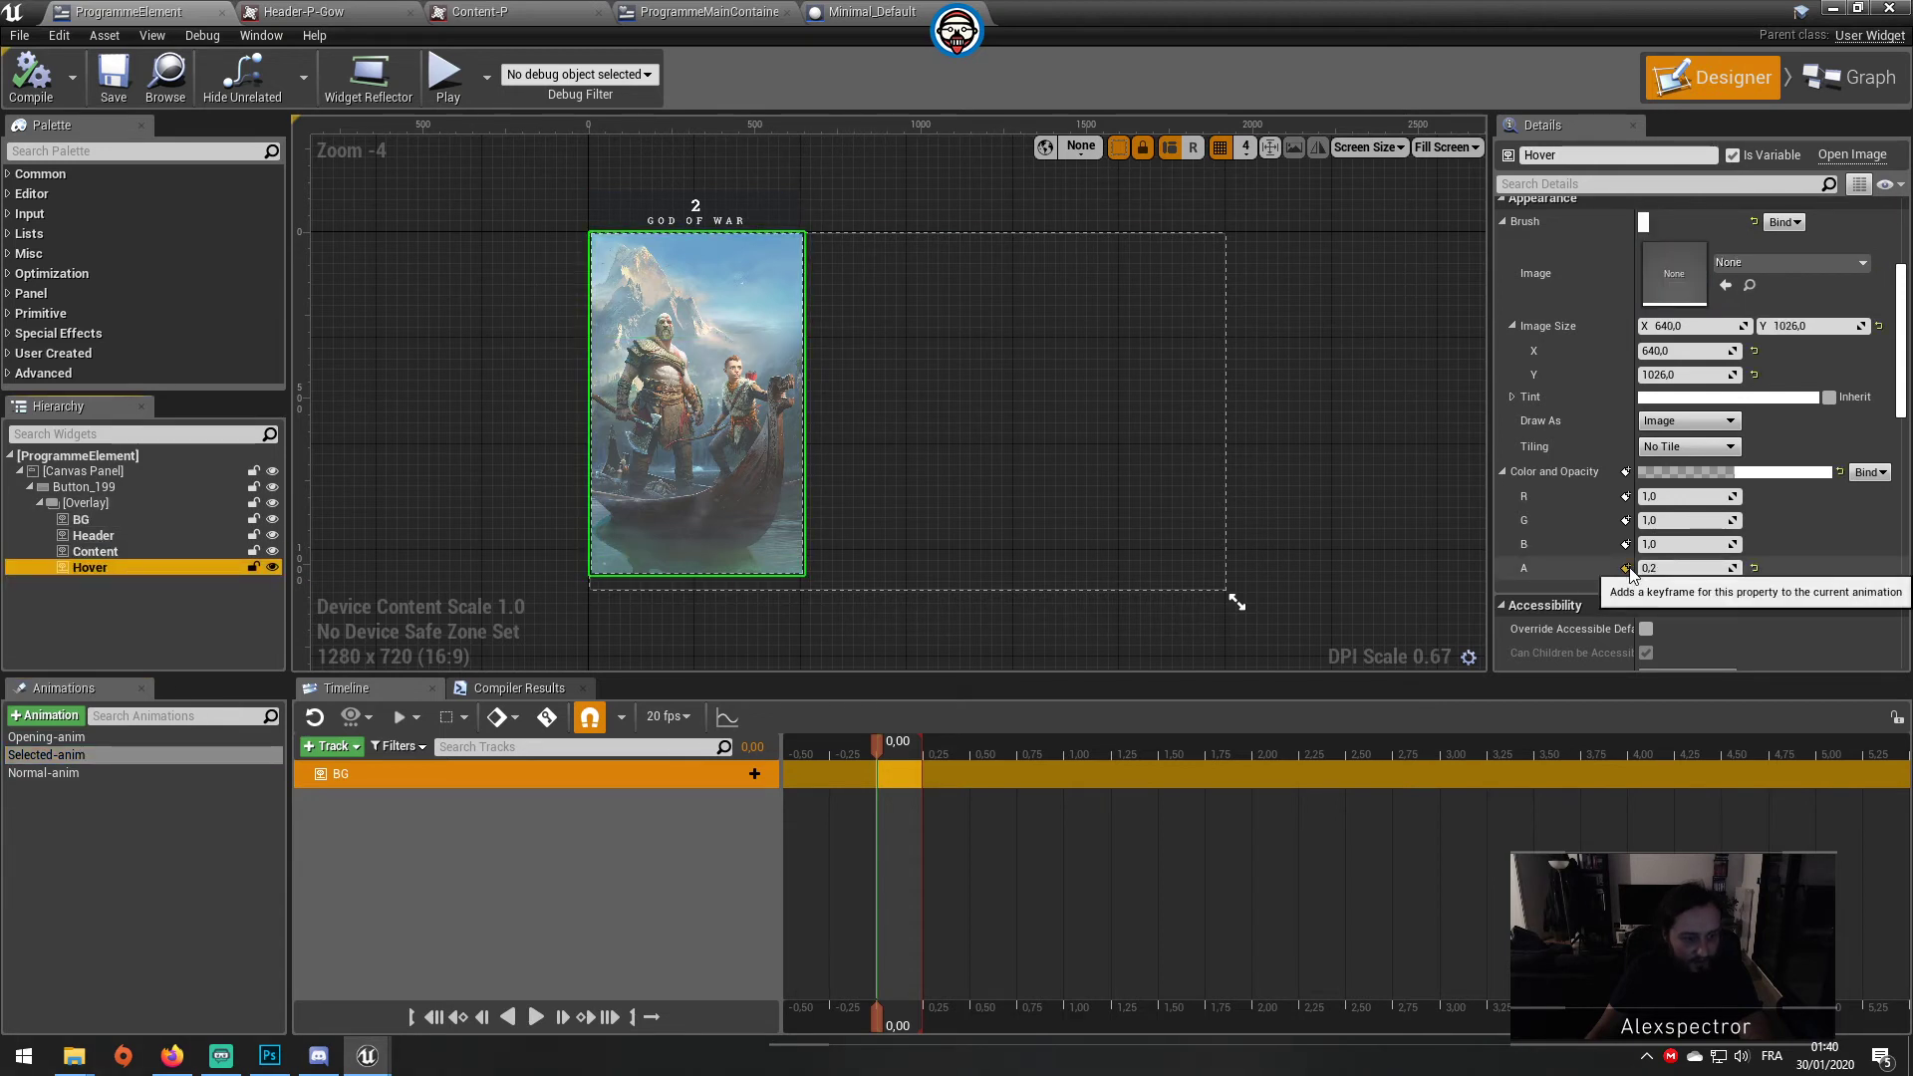
scroll(1630, 568, up, 3)
scroll(1630, 568, up, 1)
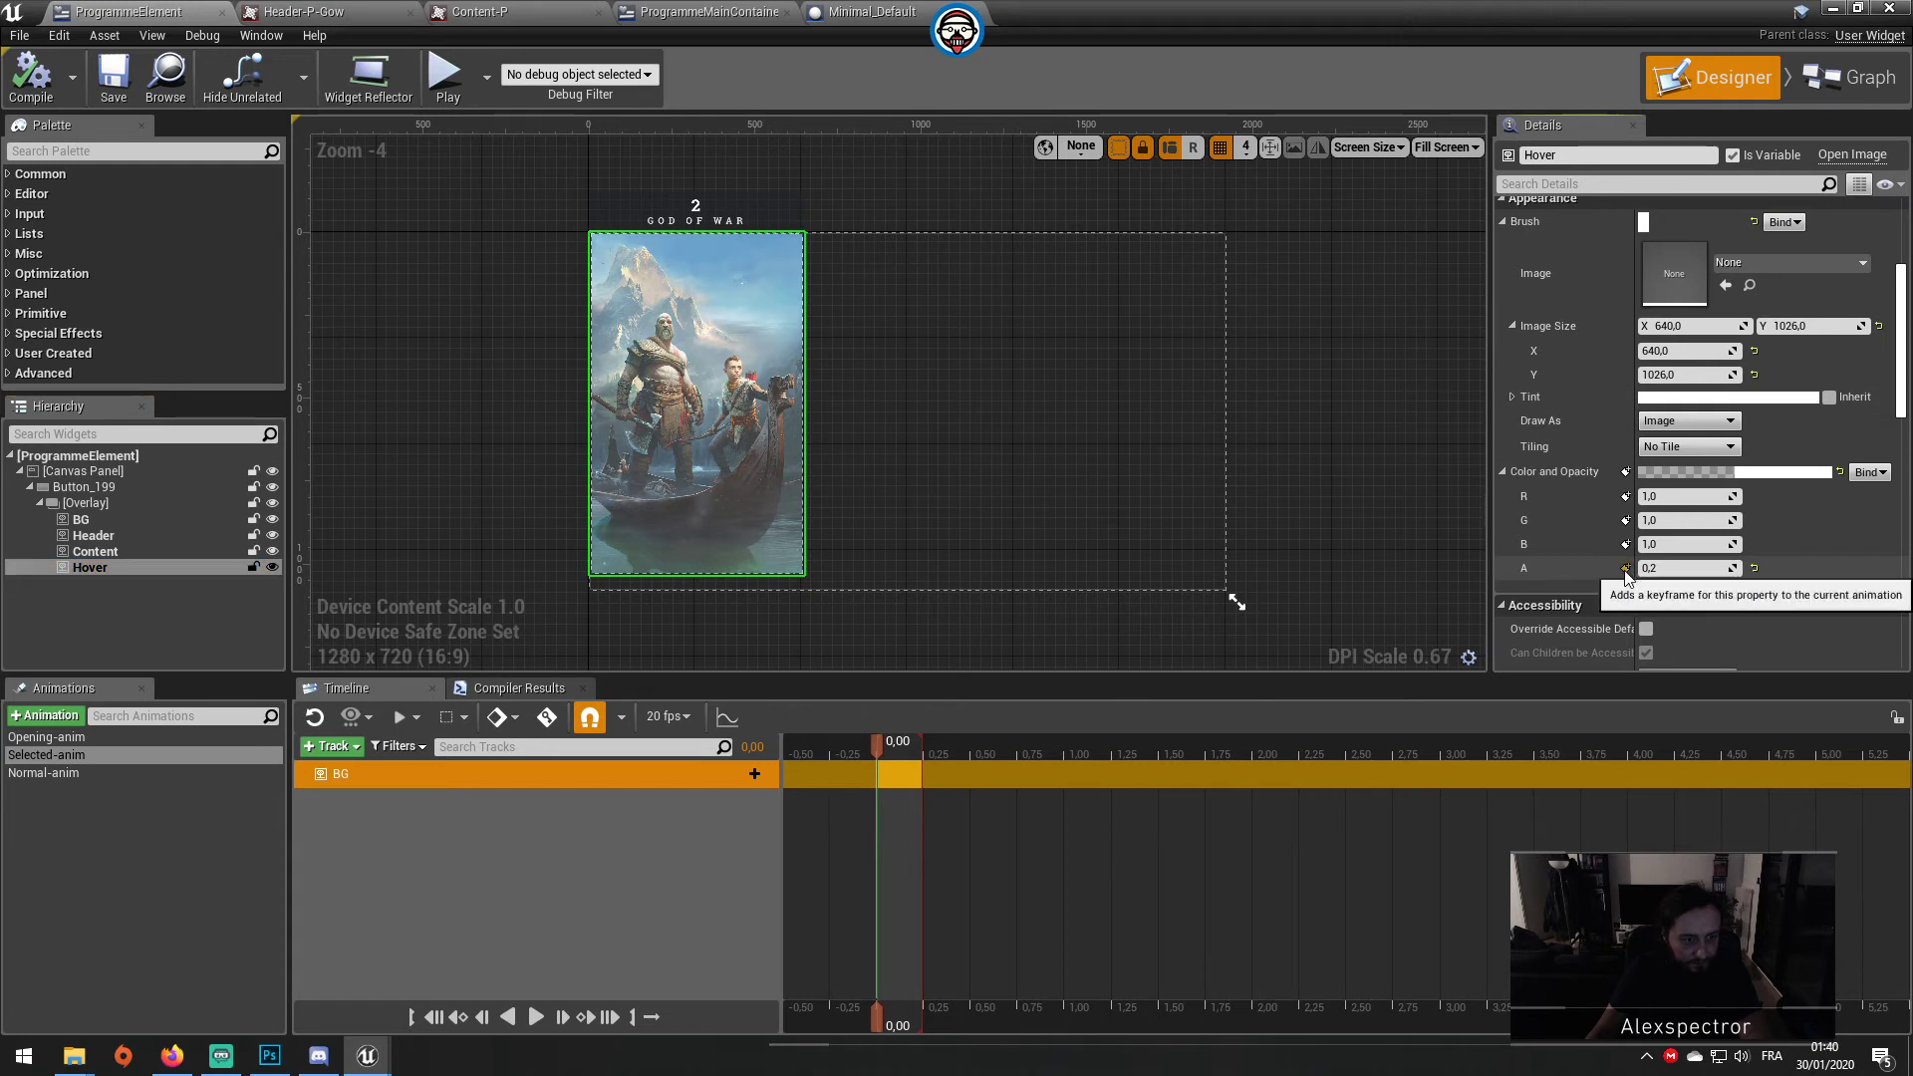
click(1628, 568)
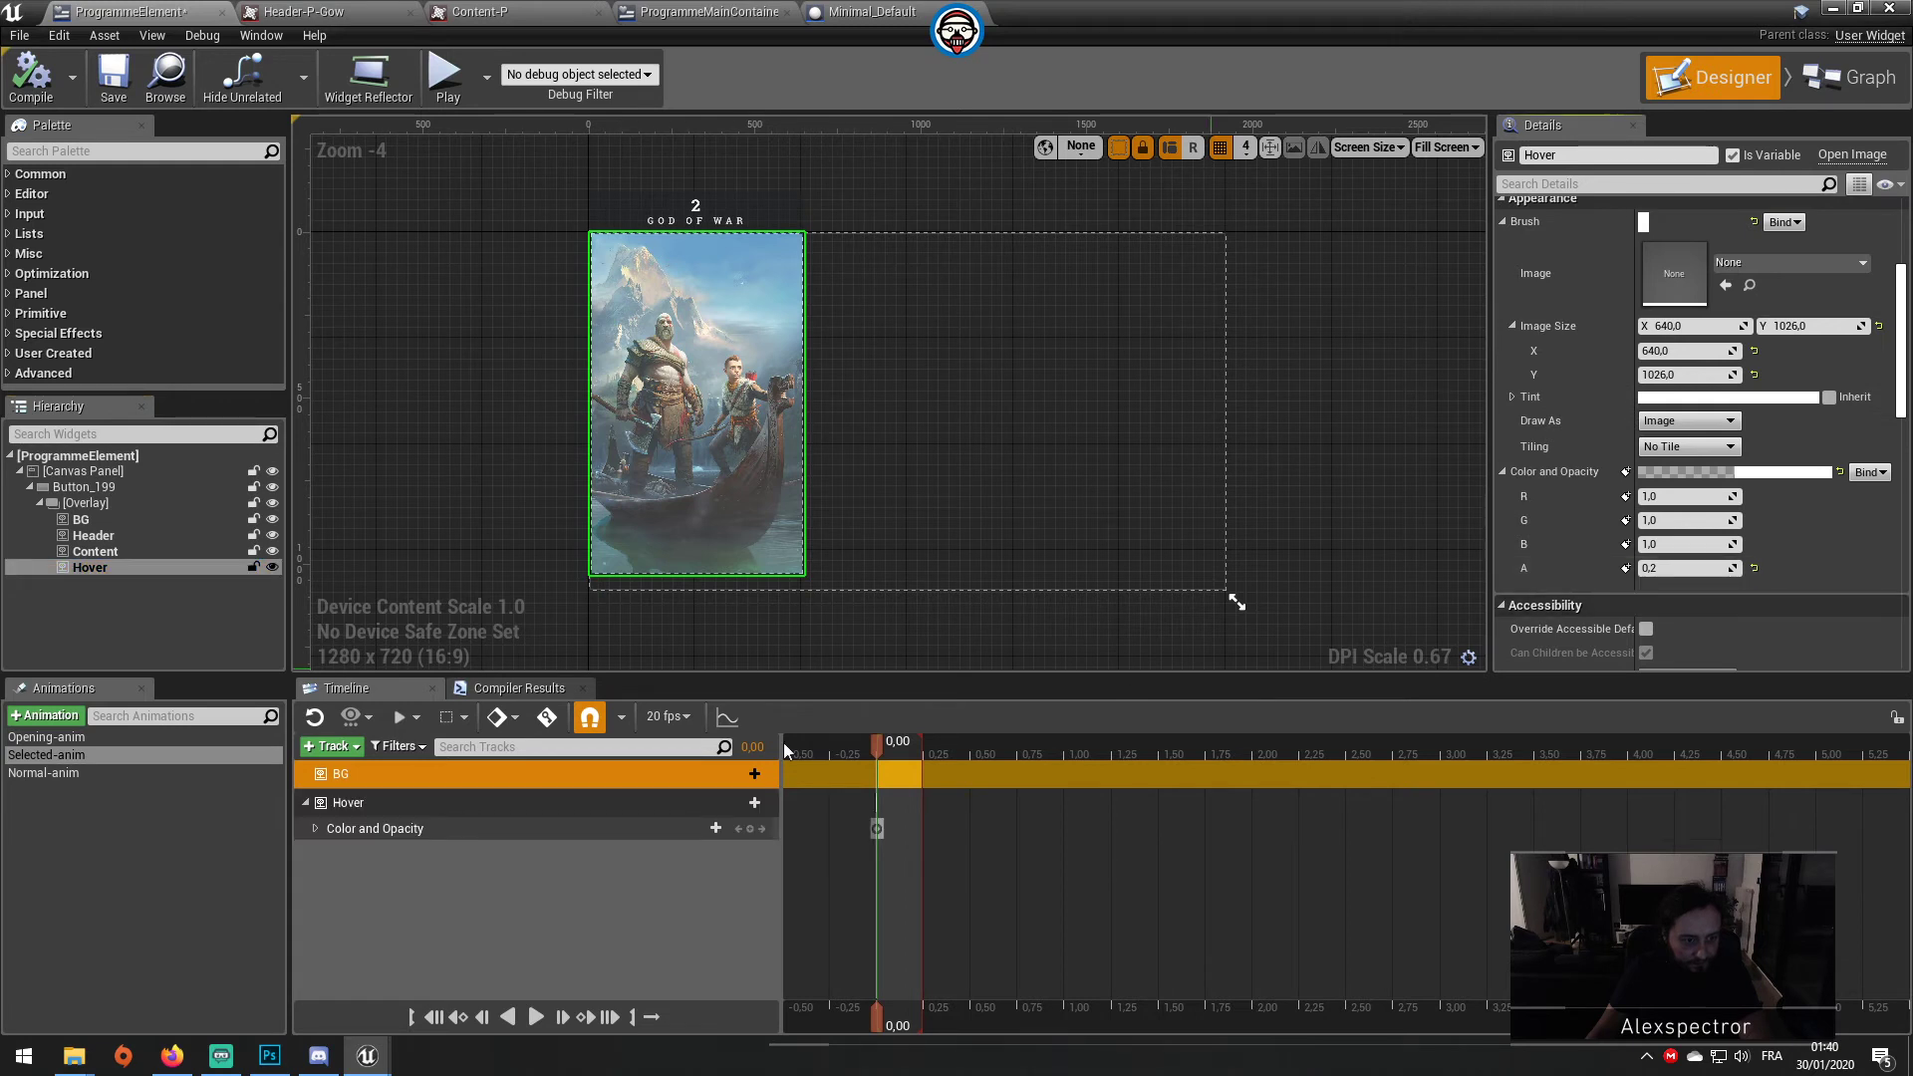
Step: Key the Hover layer's opacity at 0,2 in Normal-anim and save the widget
click(64, 773)
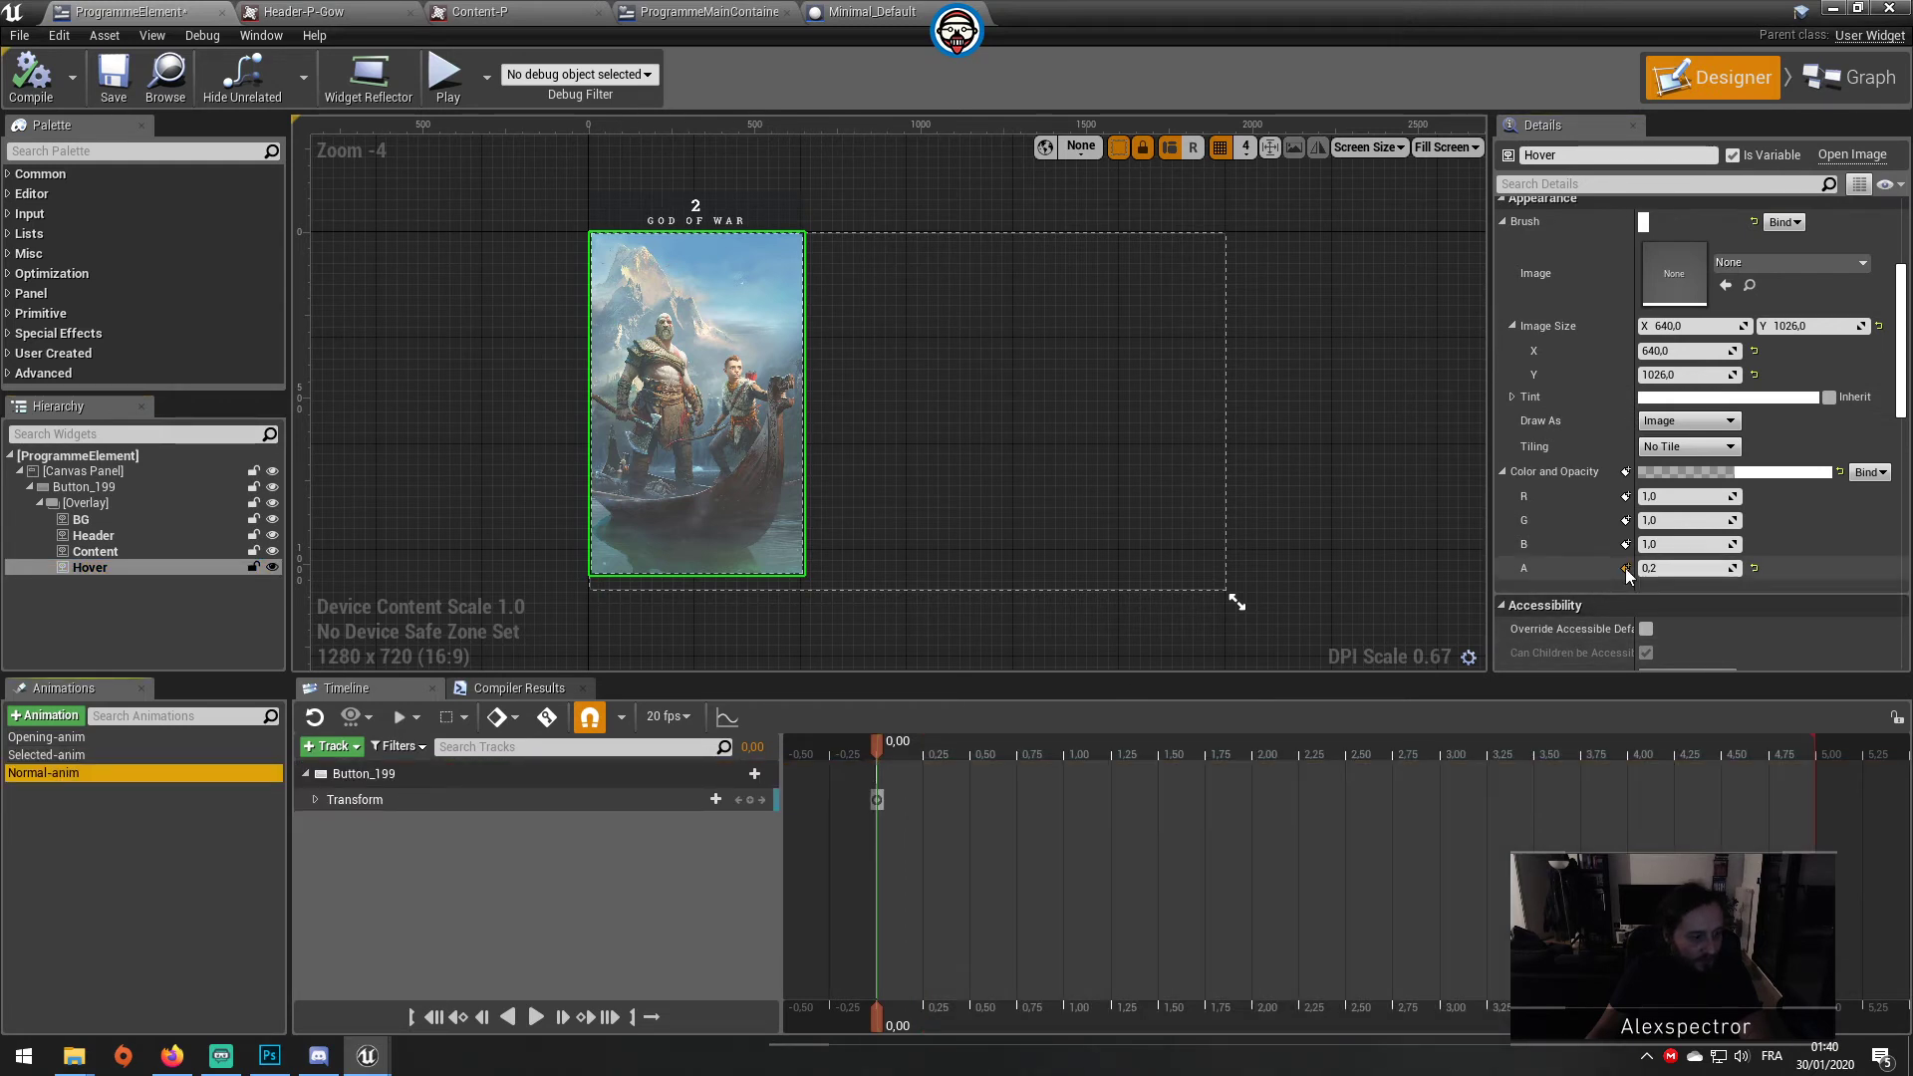
drag(1654, 567, 1649, 567)
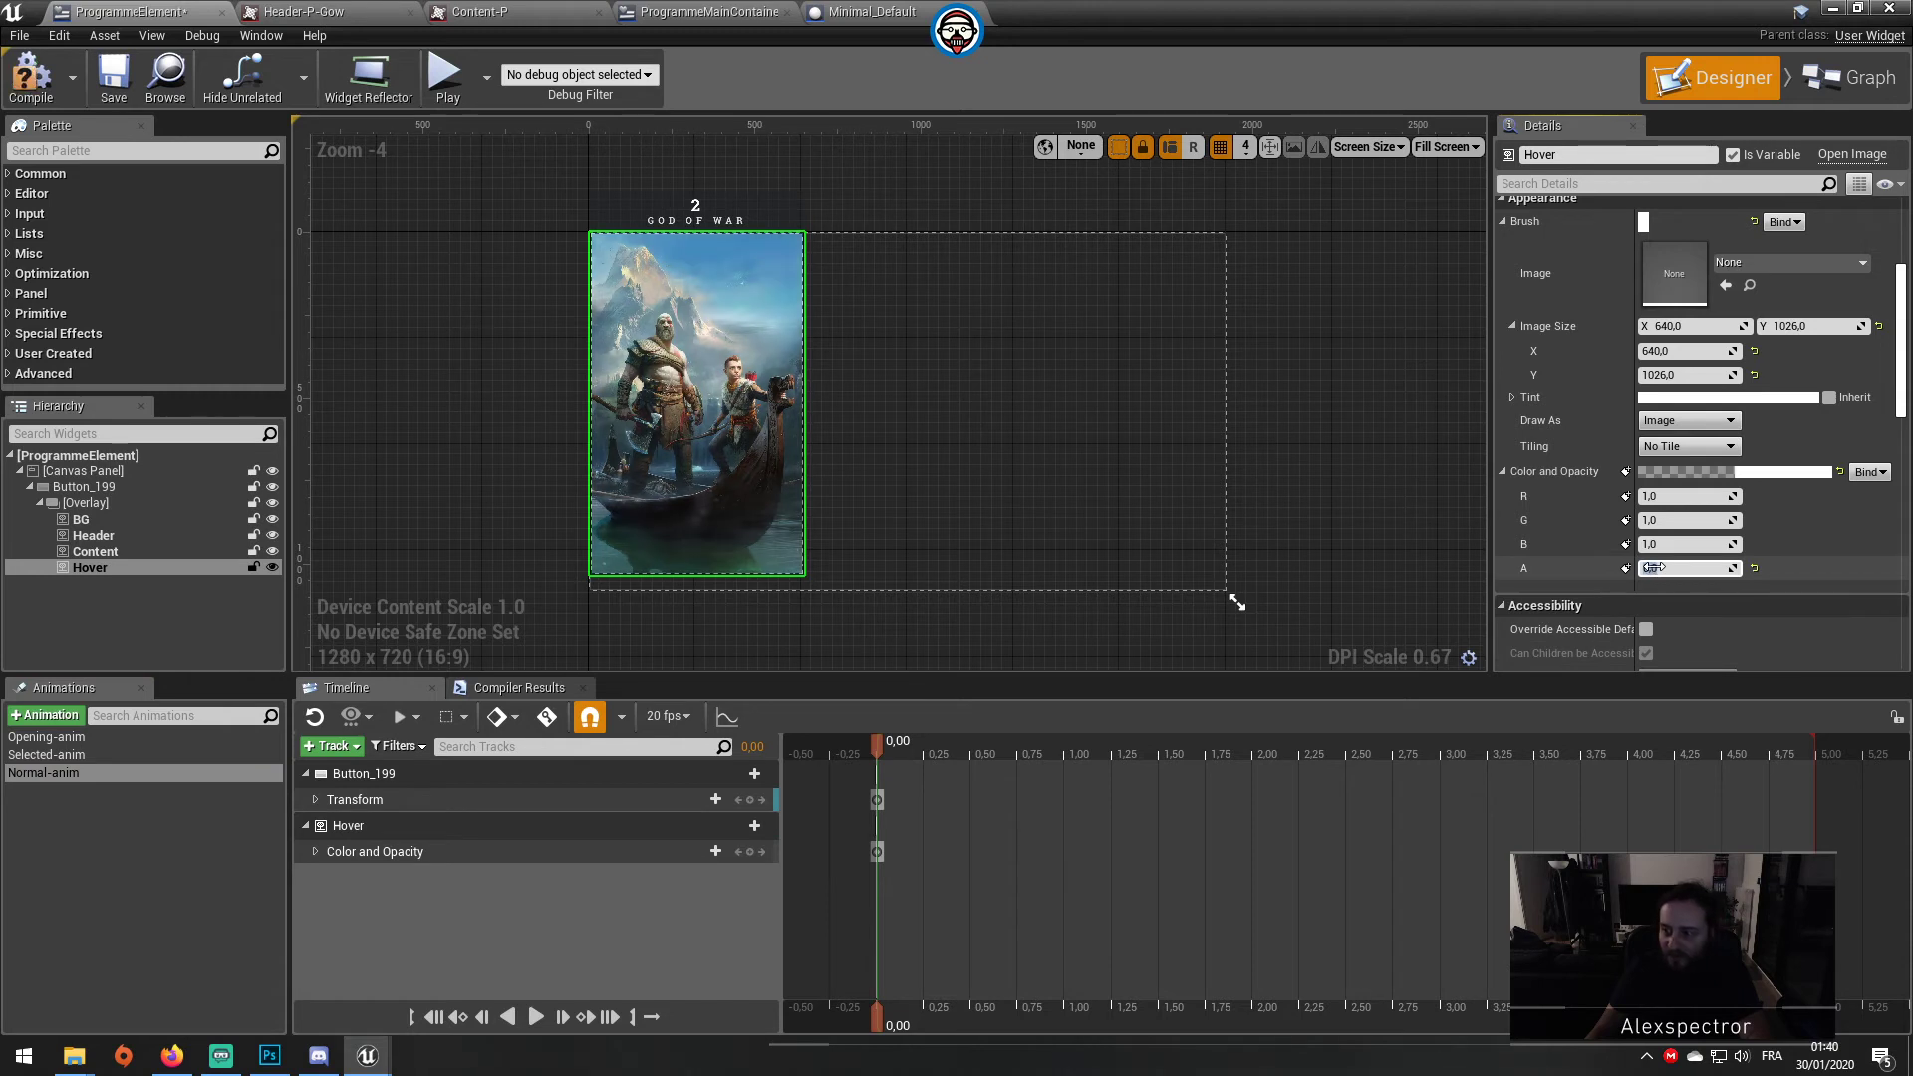
click(1654, 567)
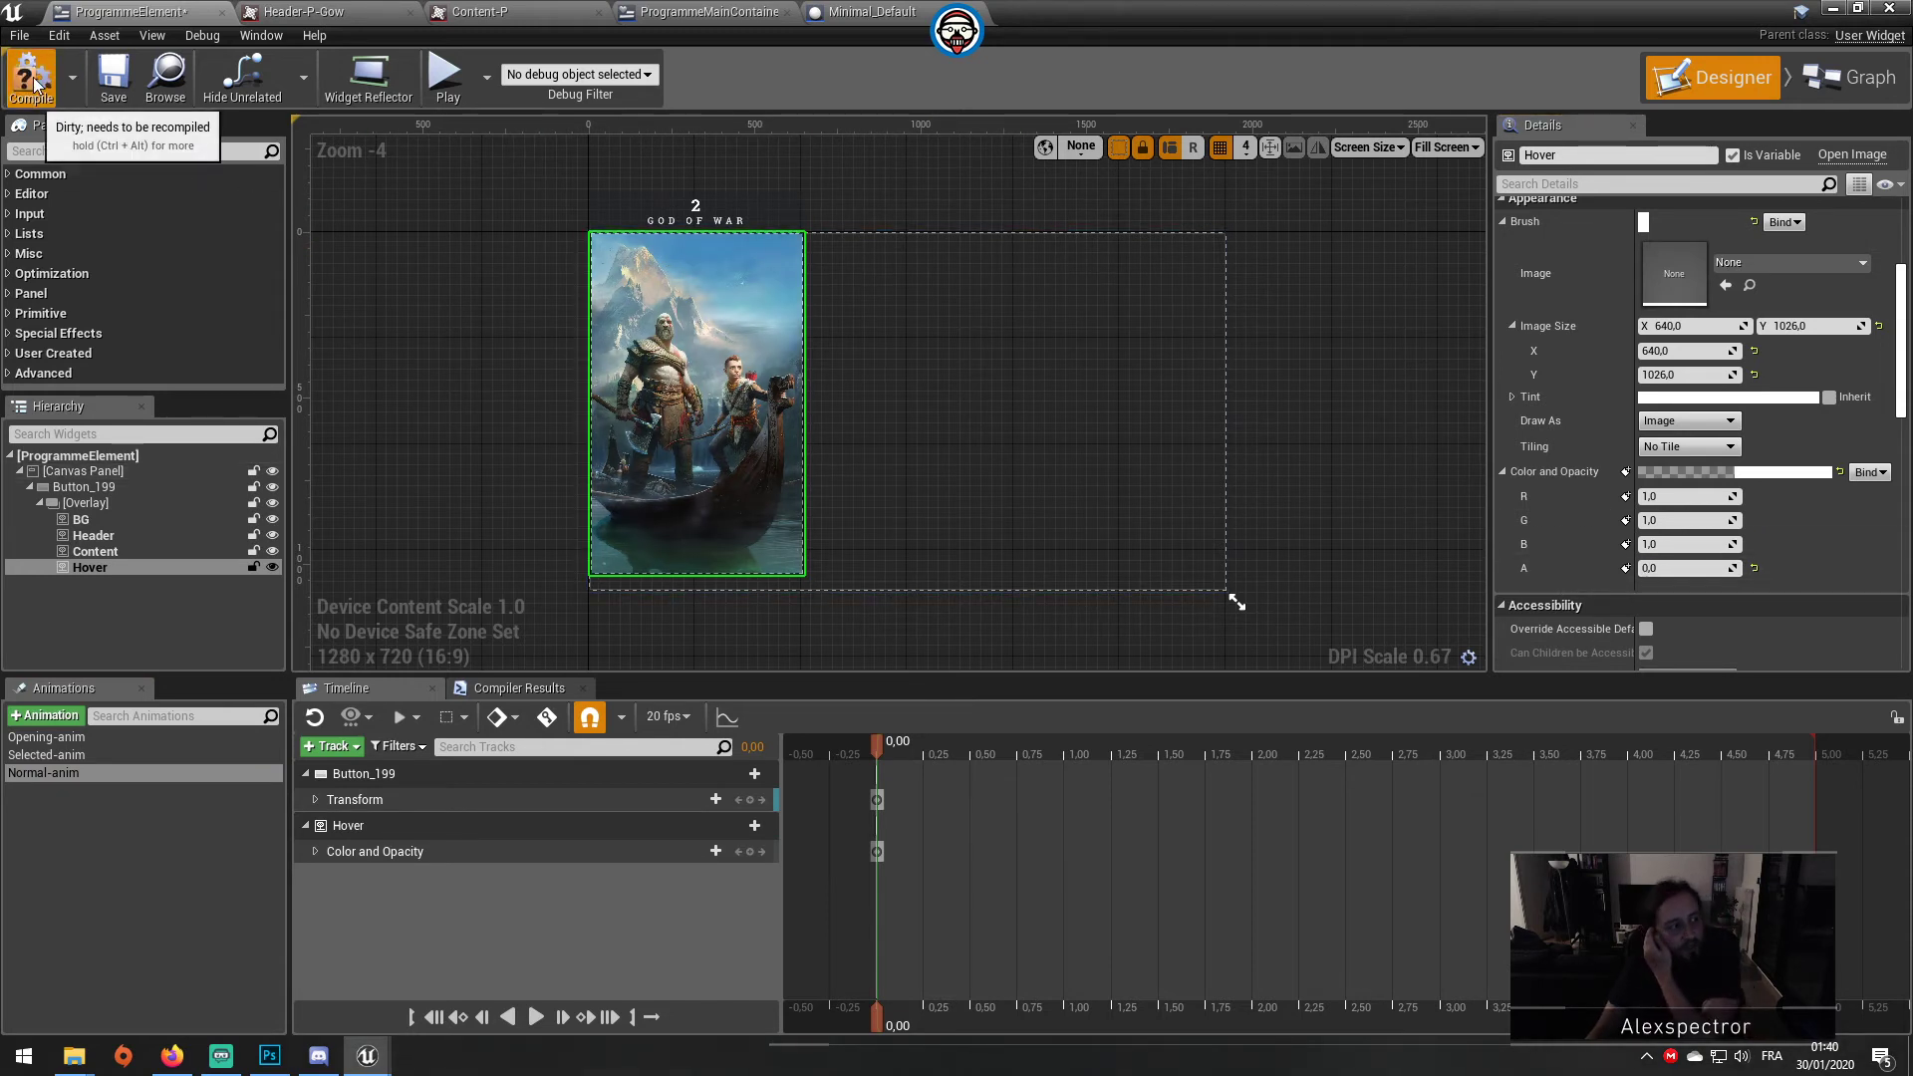
text(0,2)
key(Return)
click(106, 86)
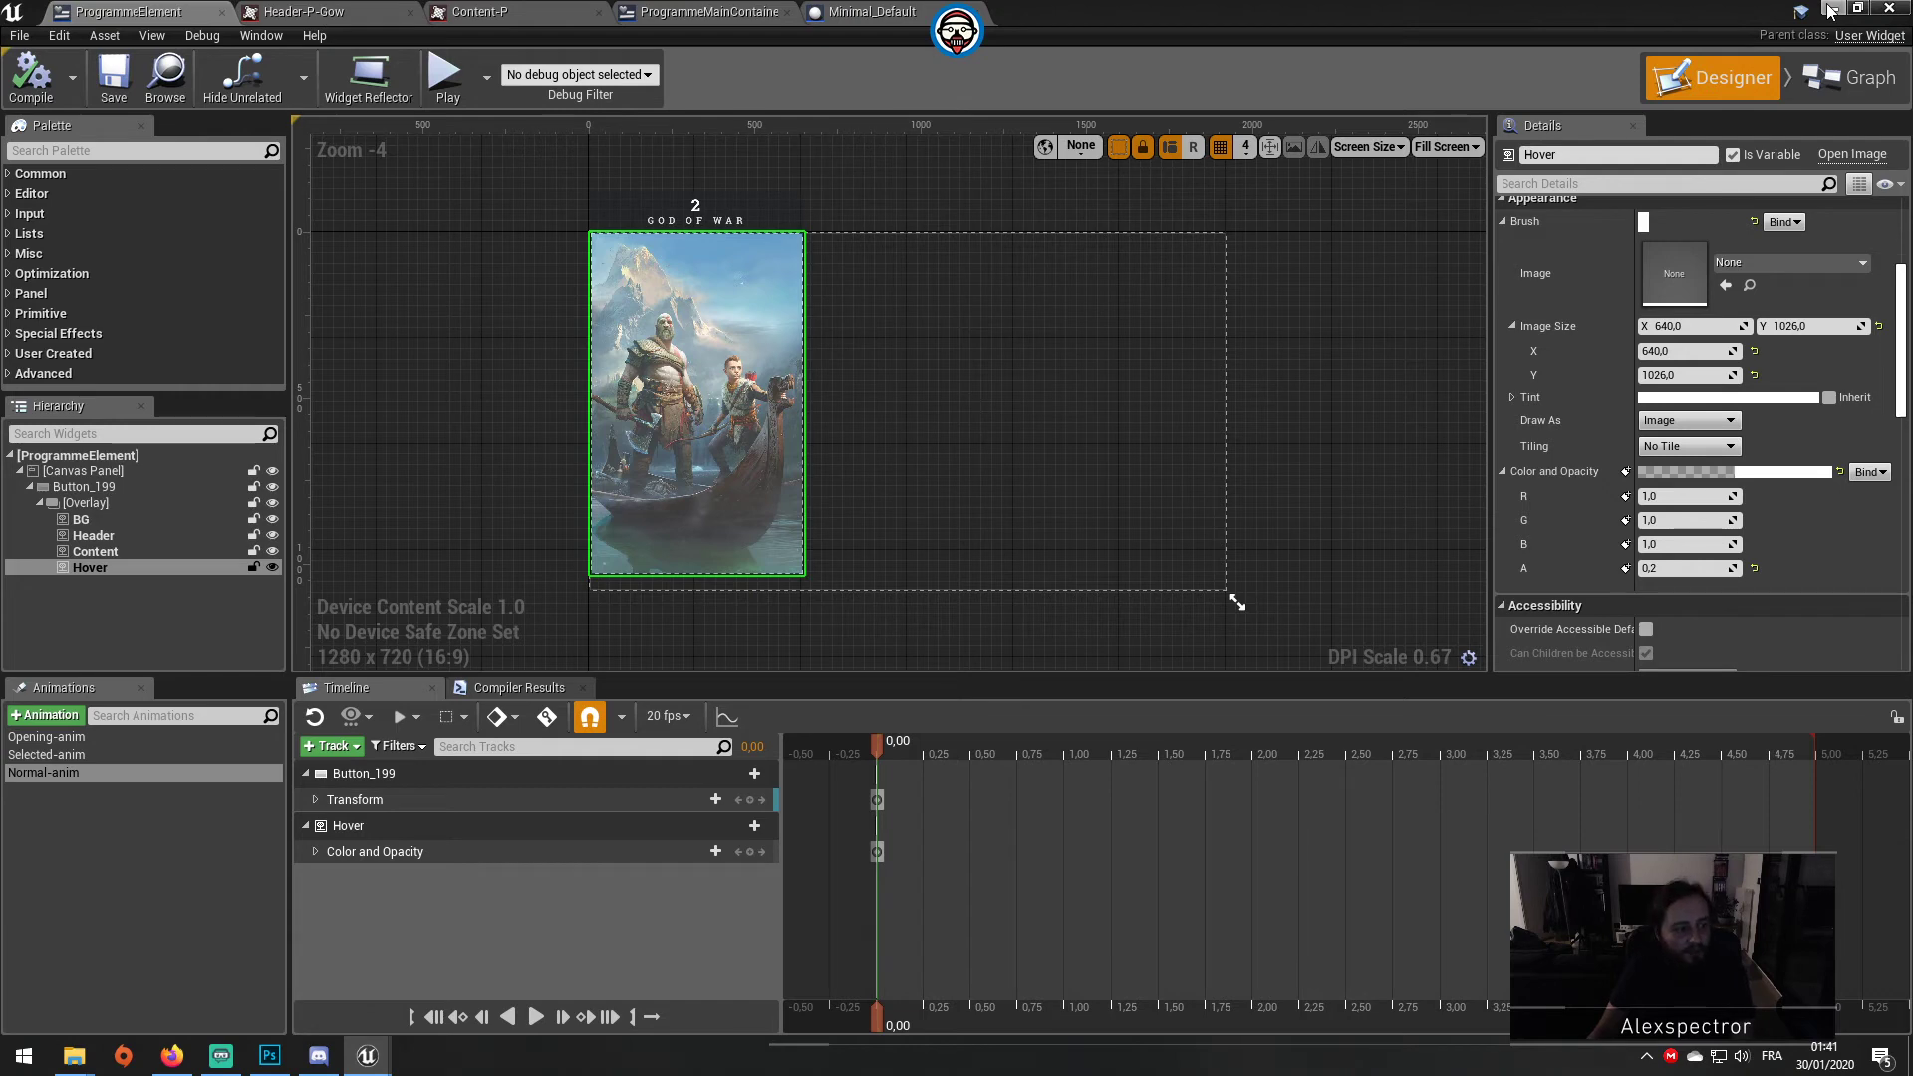
Step: Return to the level and toggle the running game to fullscreen and back with F11
click(1829, 12)
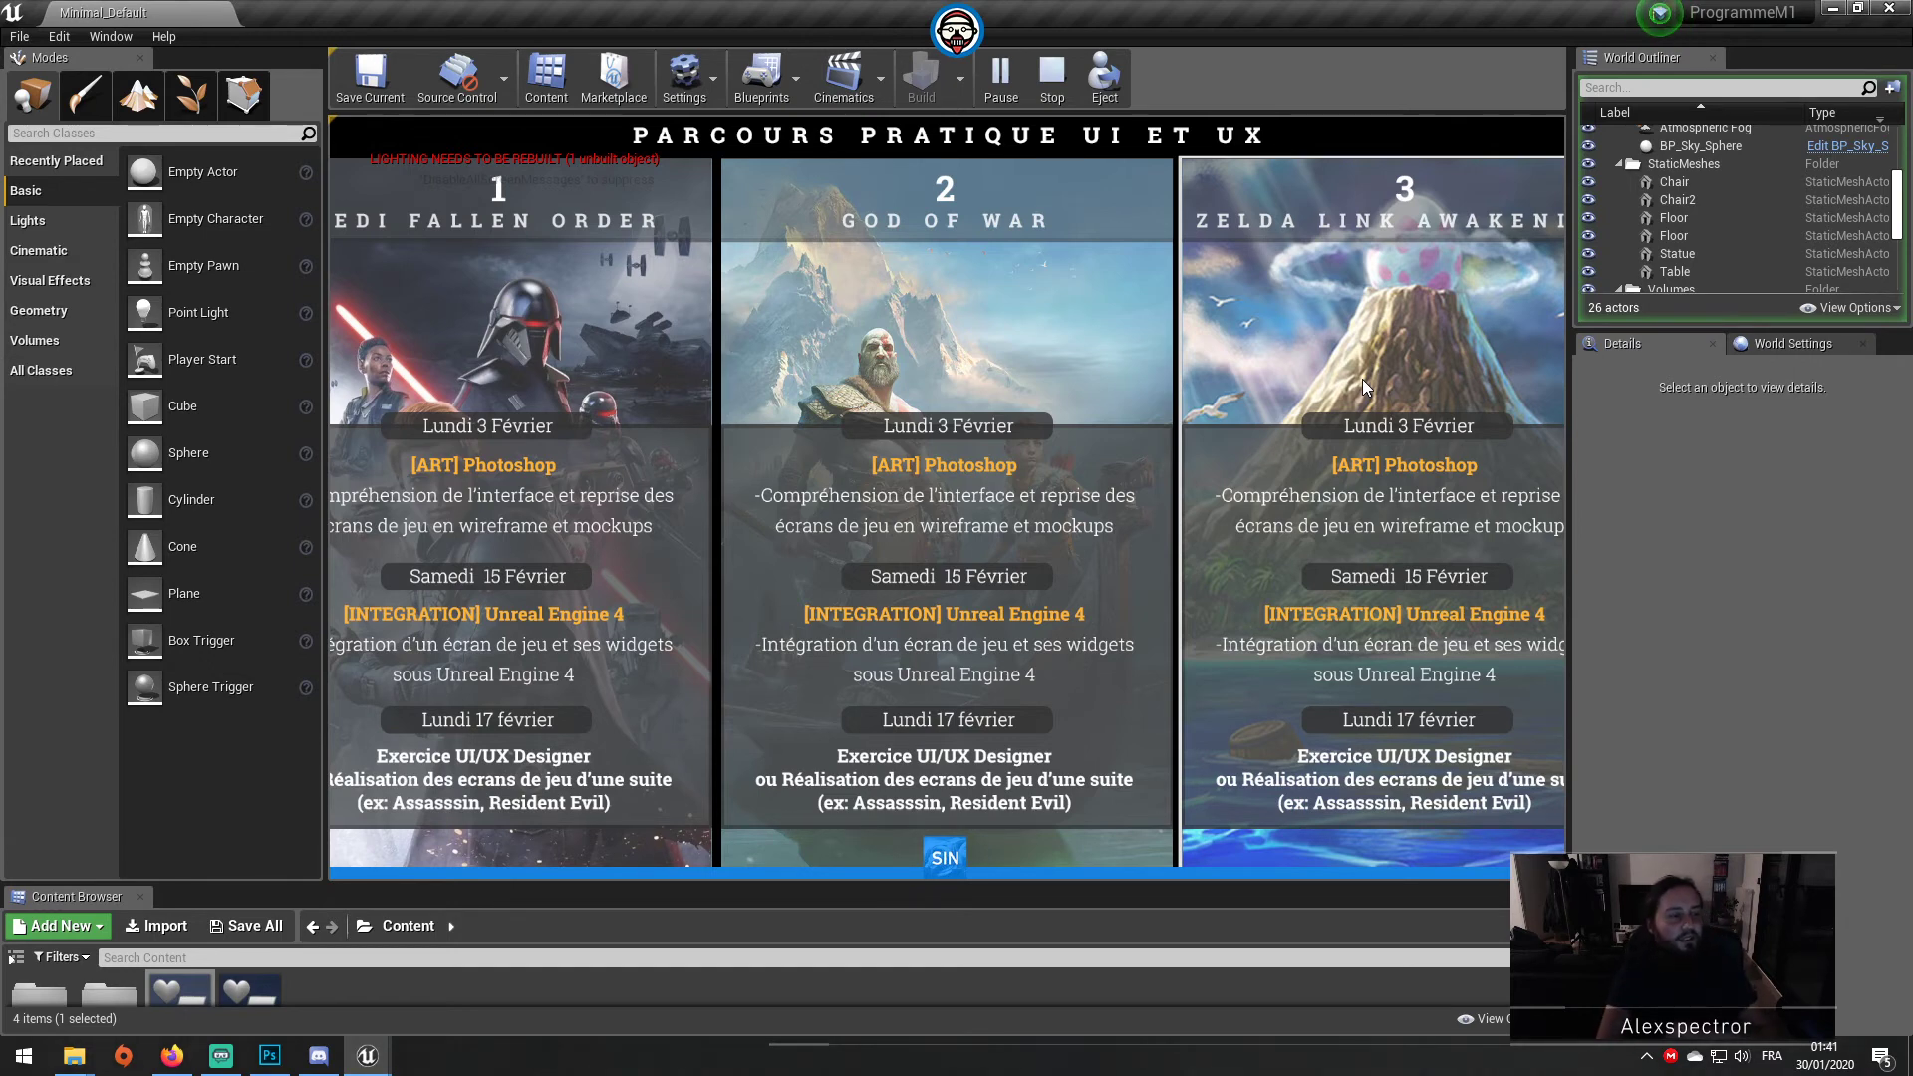
key(F11)
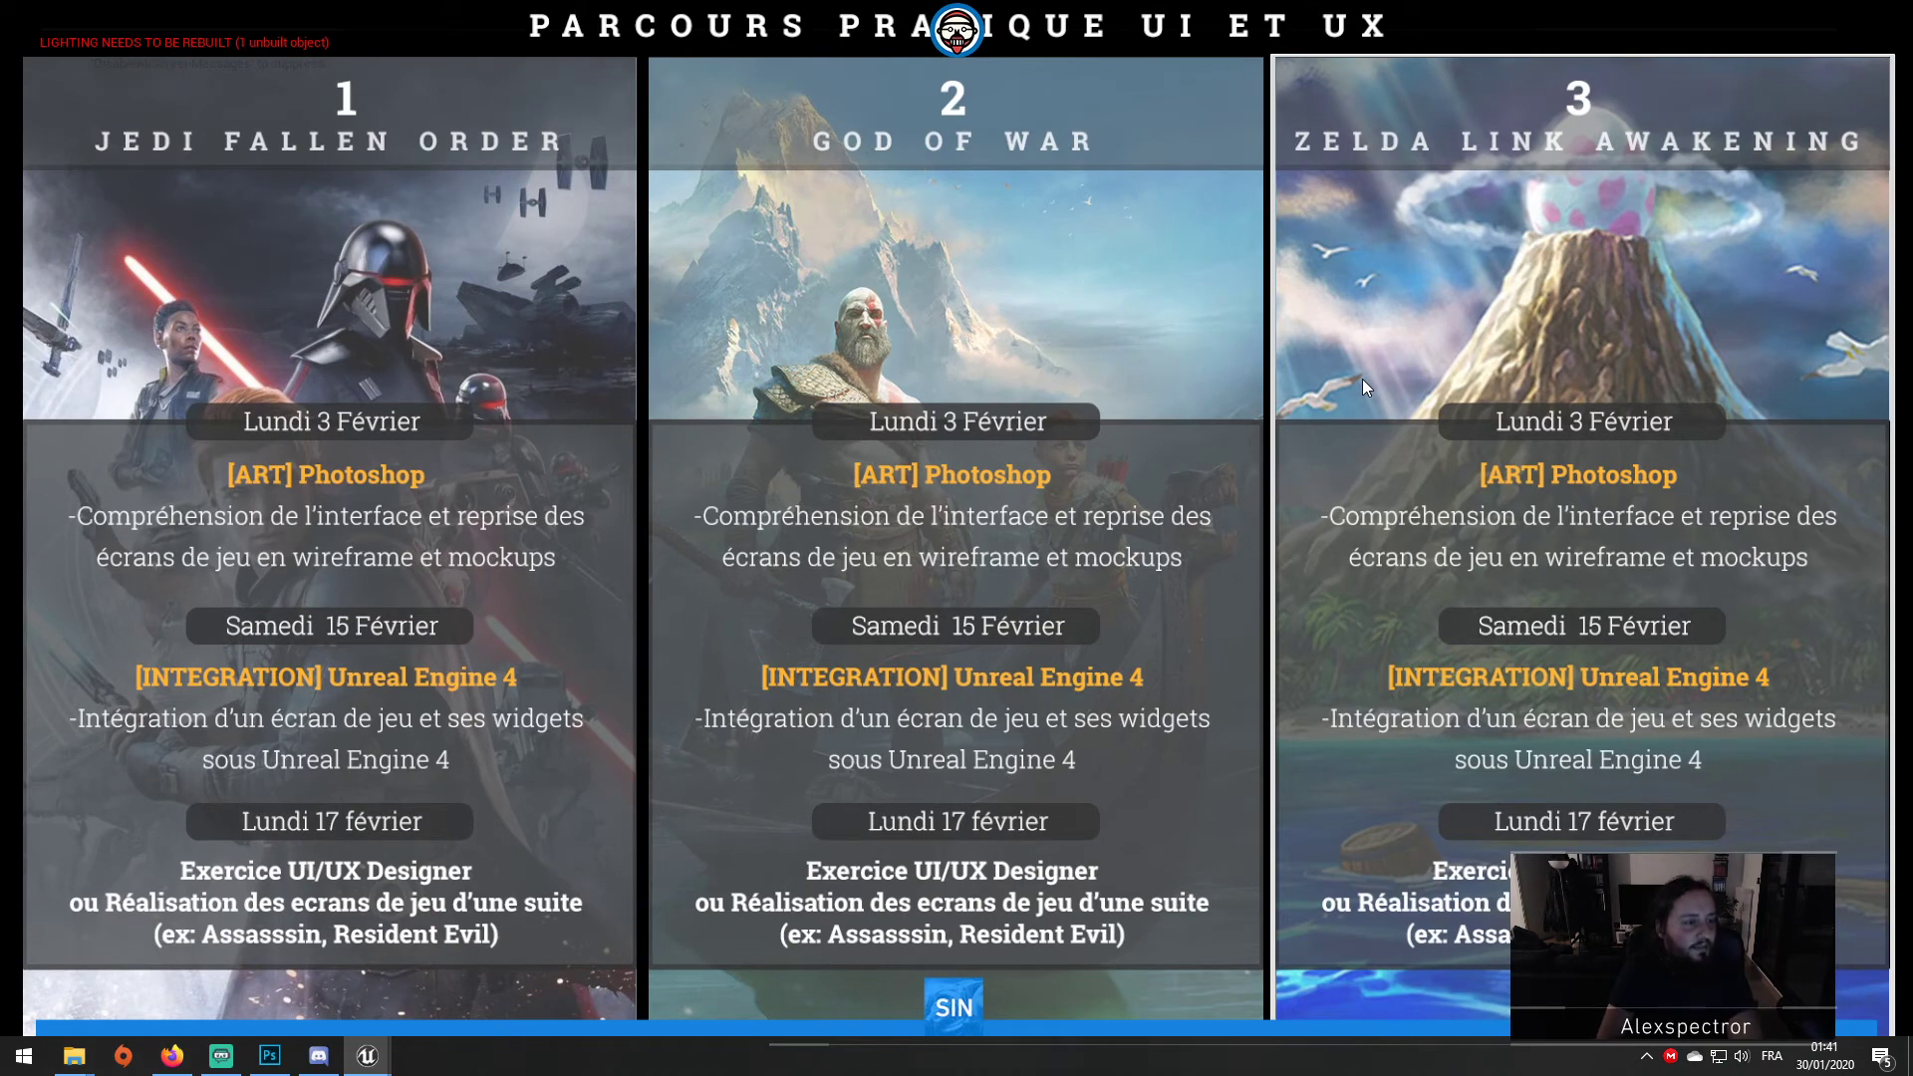
key(F11)
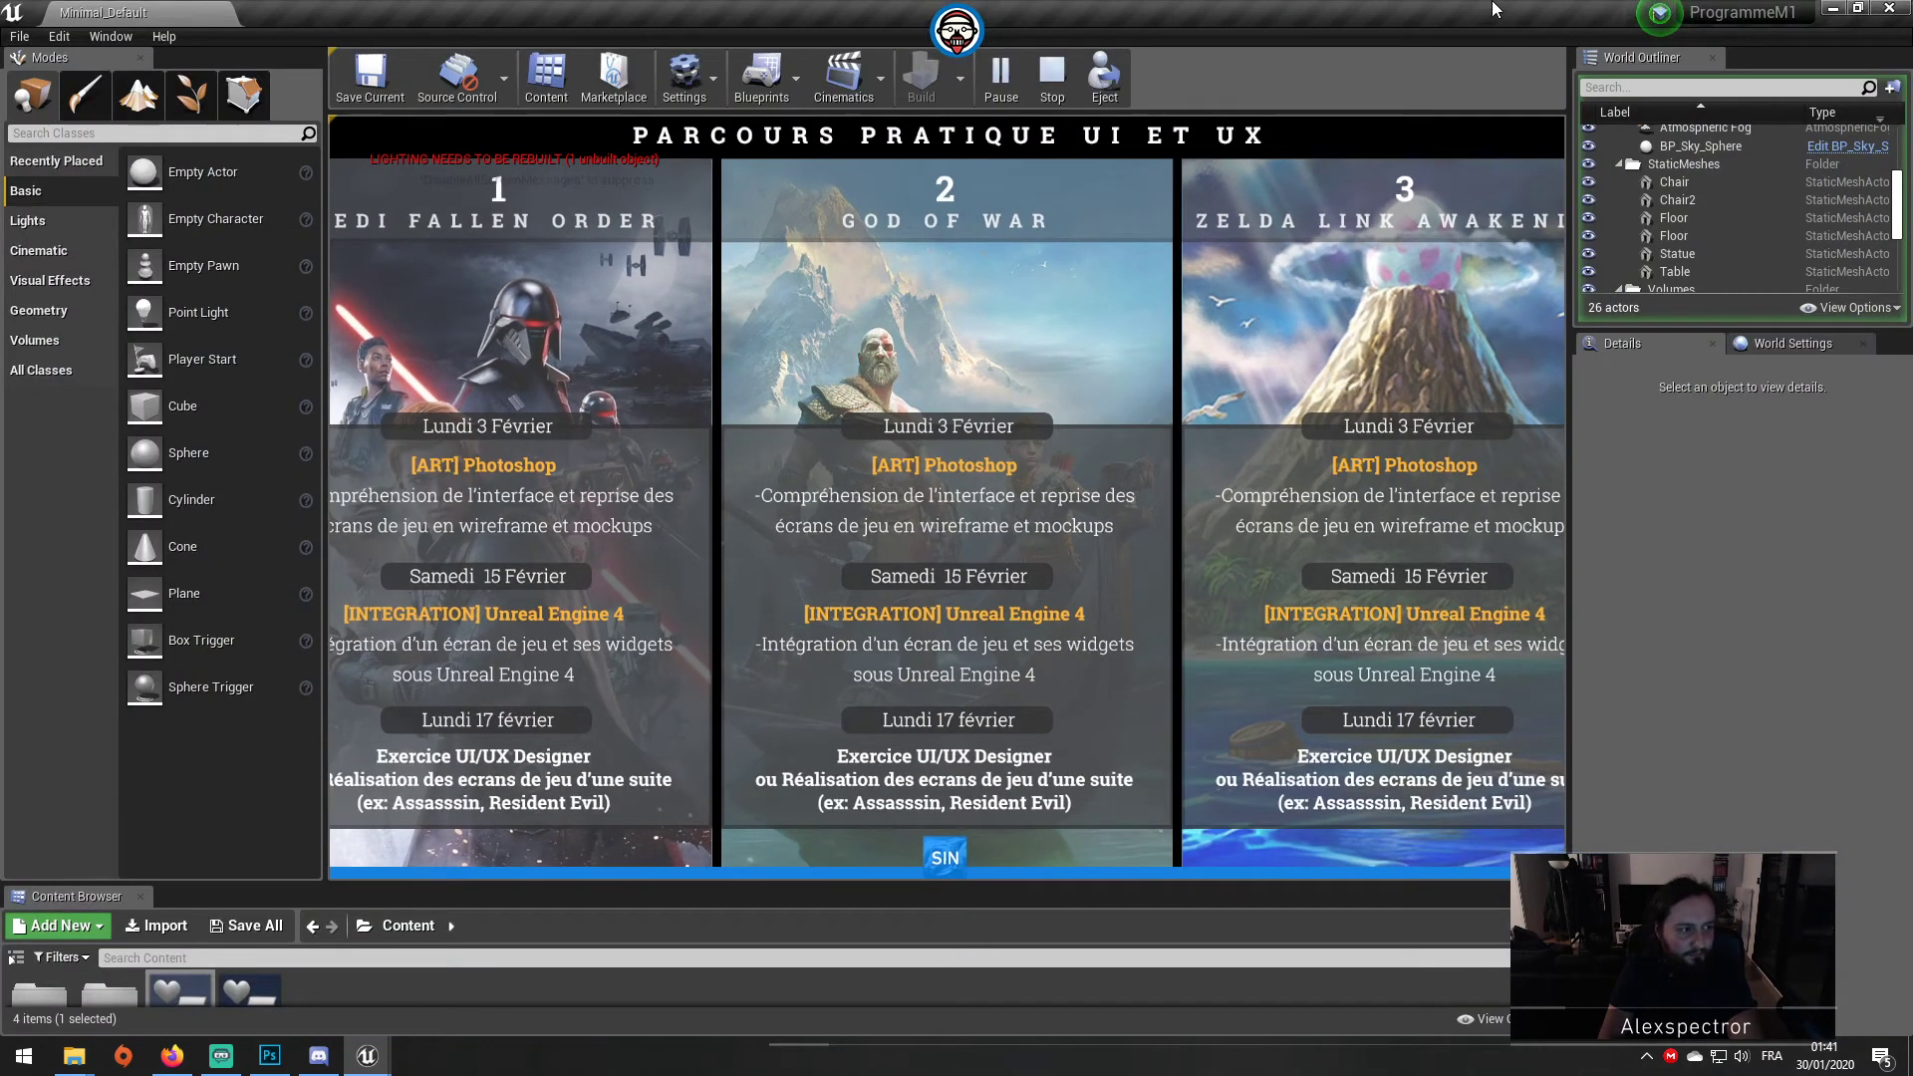
Step: Stop the game, enlarge the Content Browser, and open ProgrammeMainContainer in the designer
click(1052, 72)
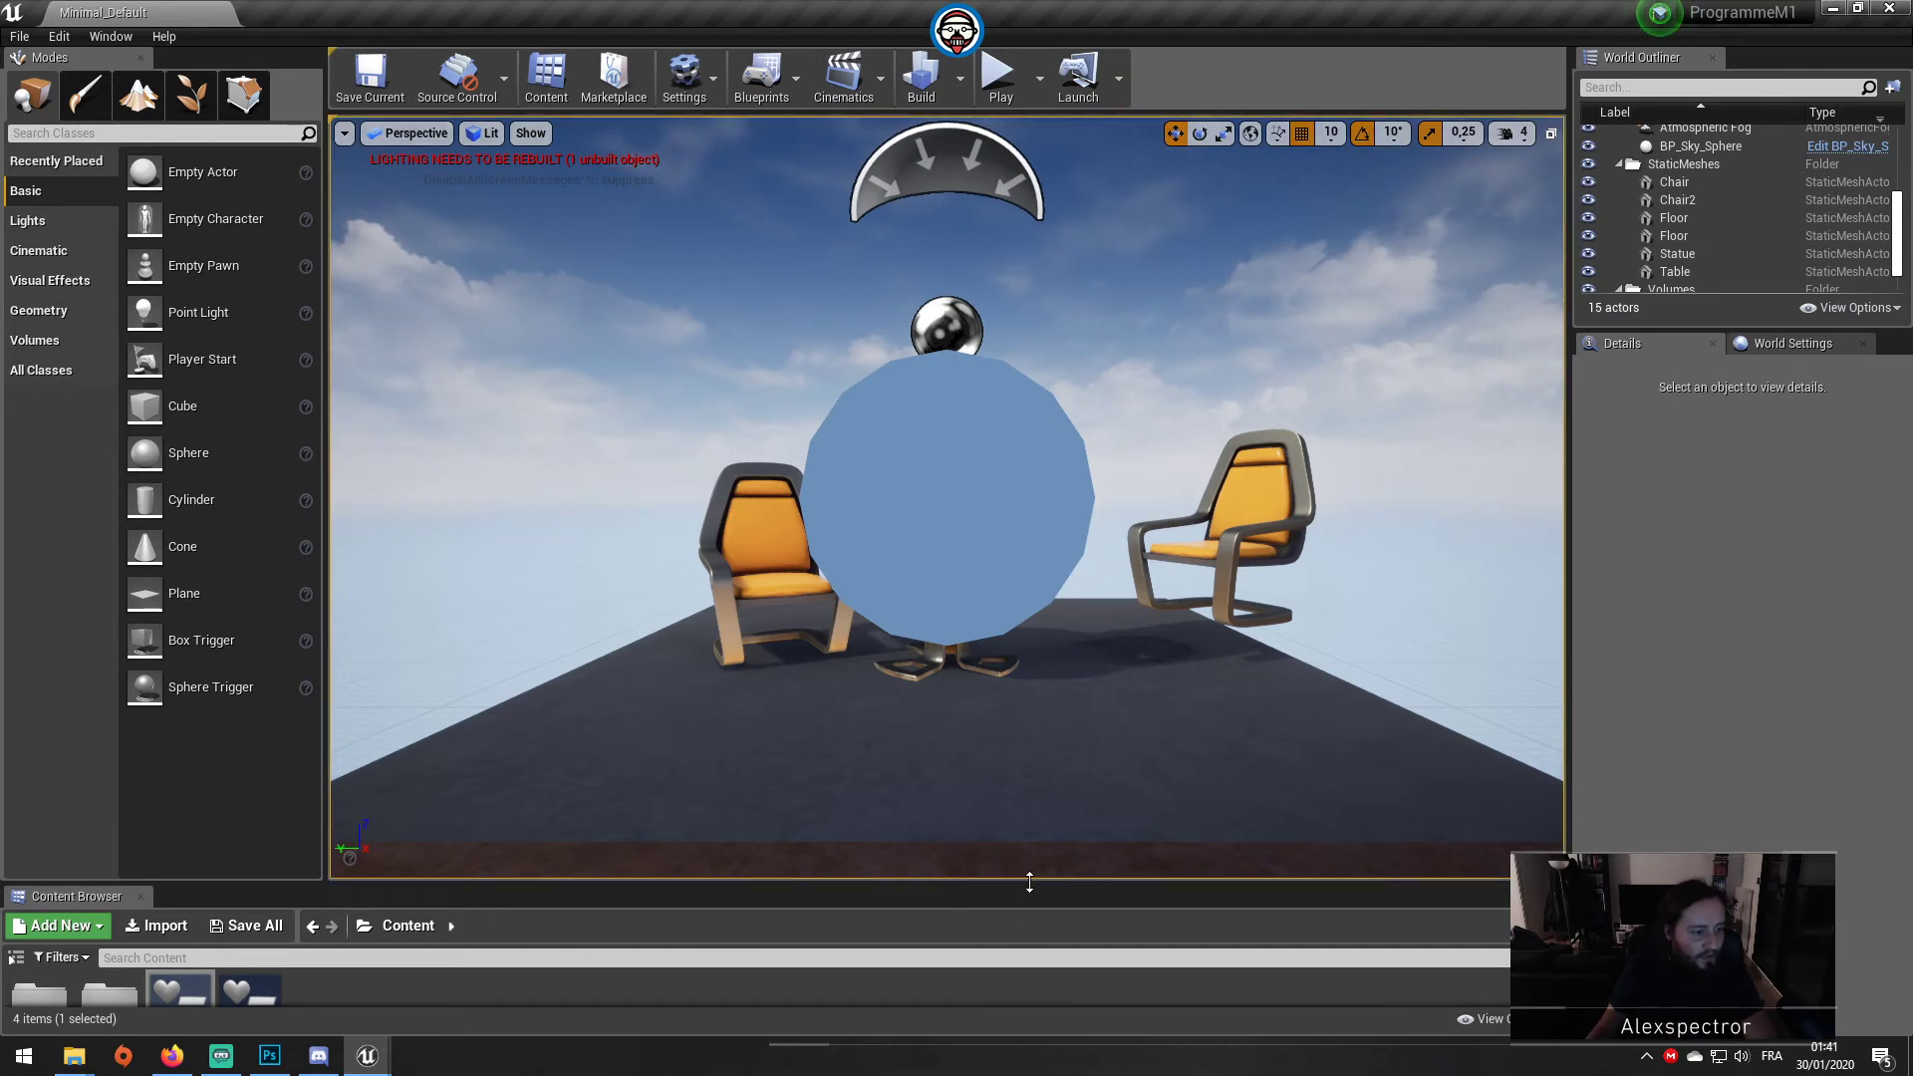
drag(1032, 877, 1032, 573)
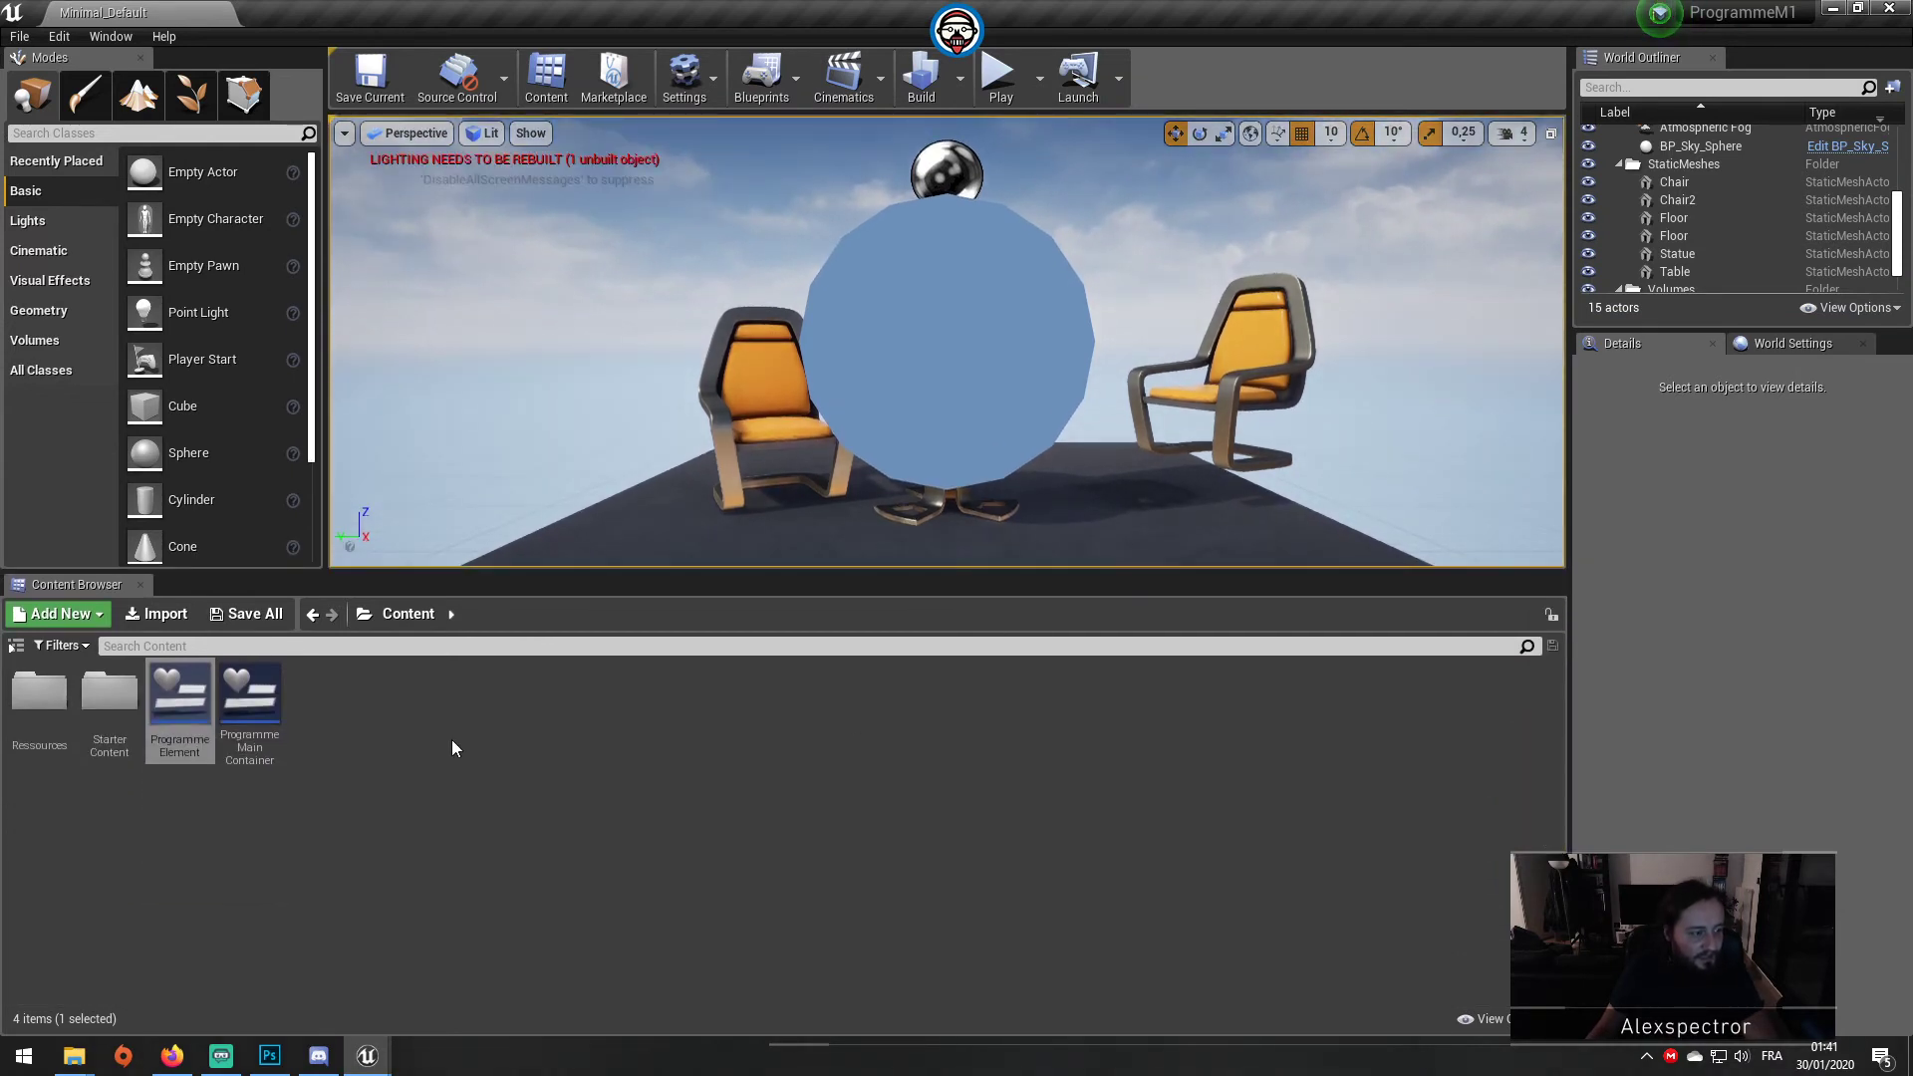
double_click(249, 703)
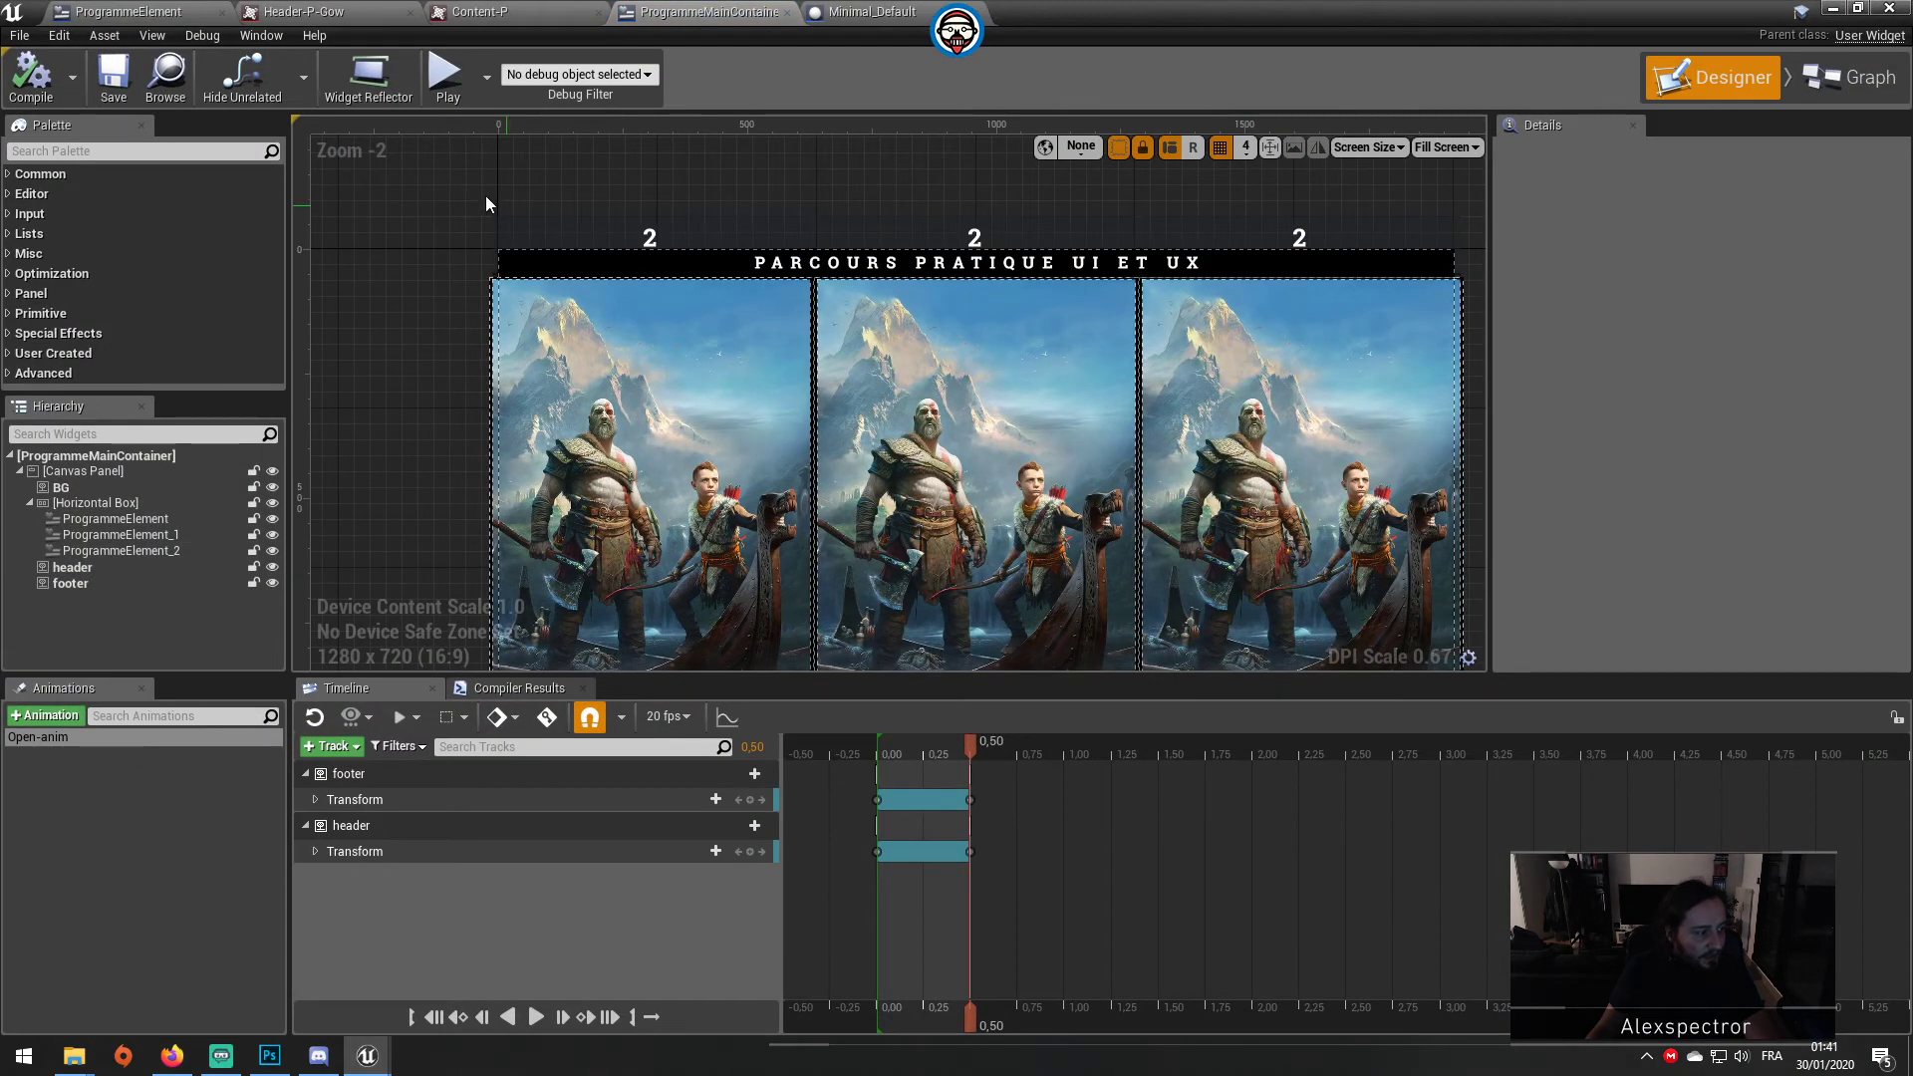
click(865, 12)
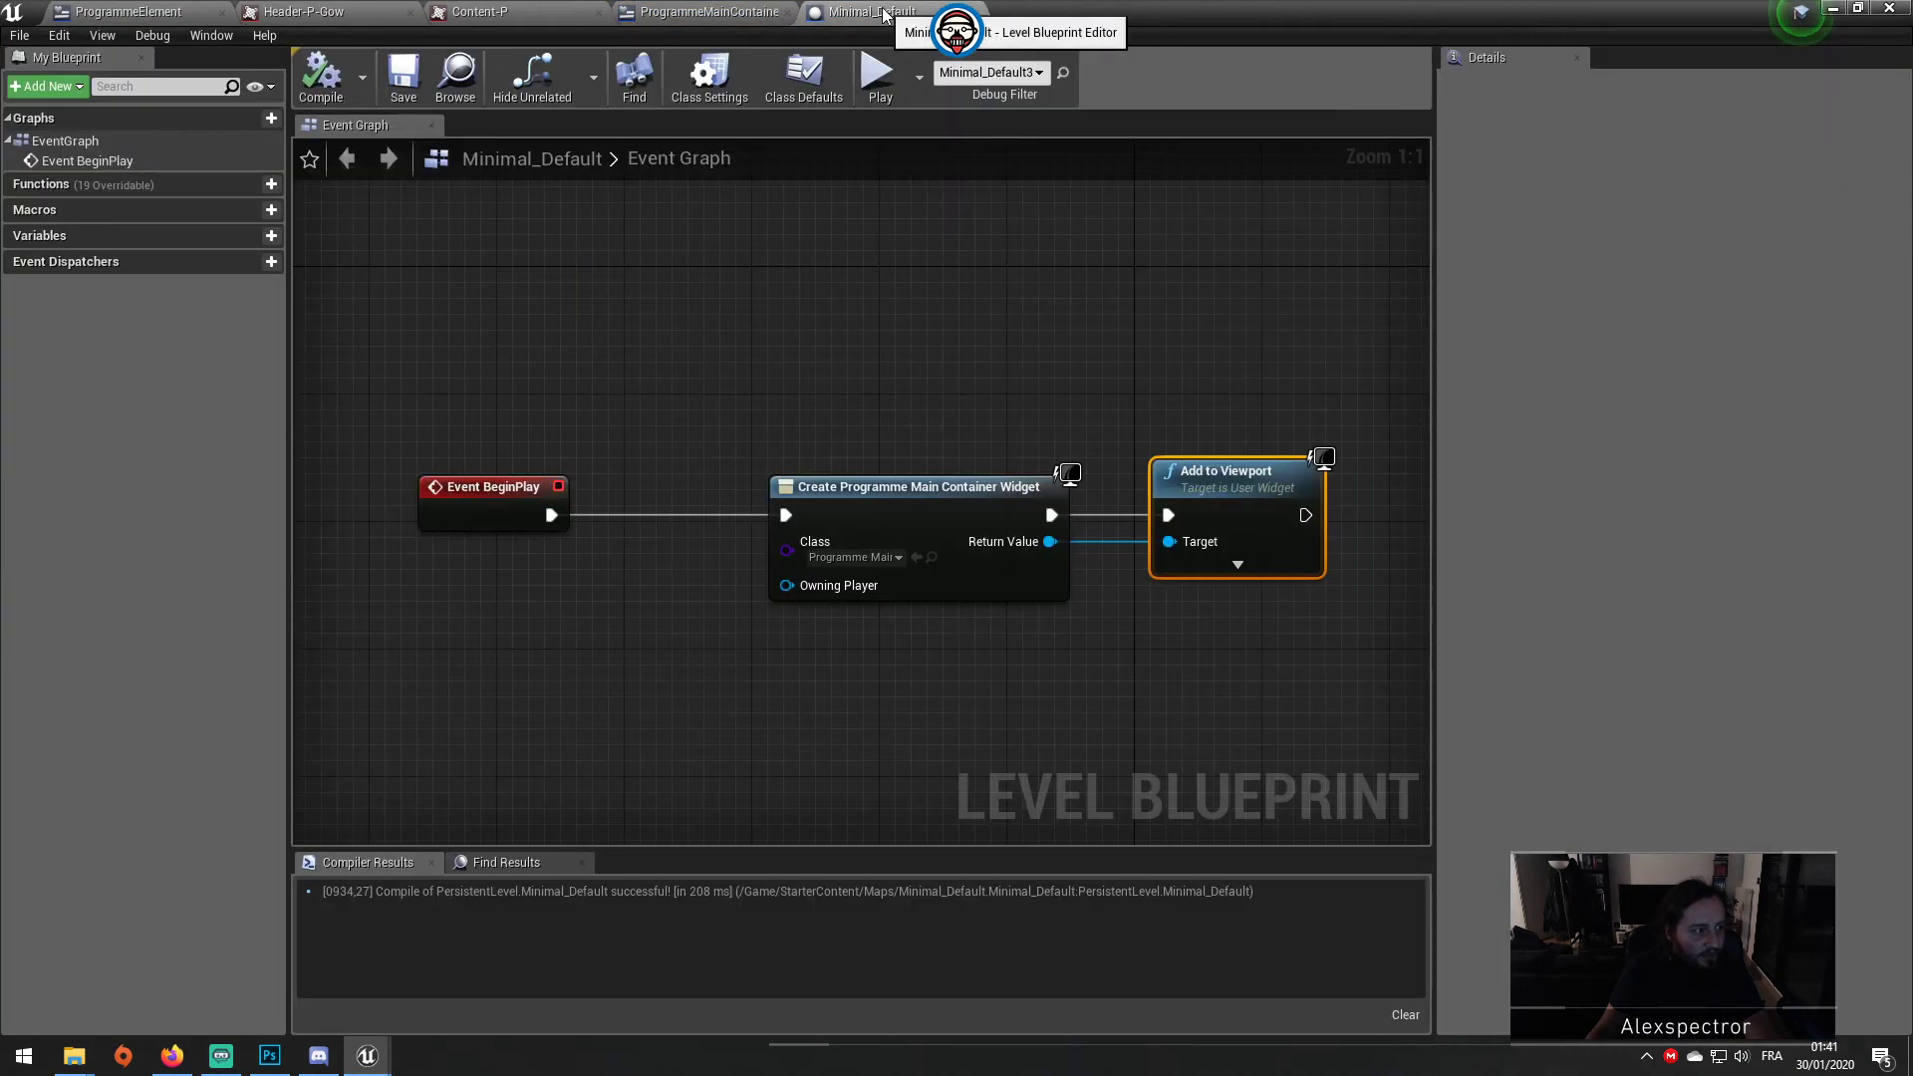
click(685, 9)
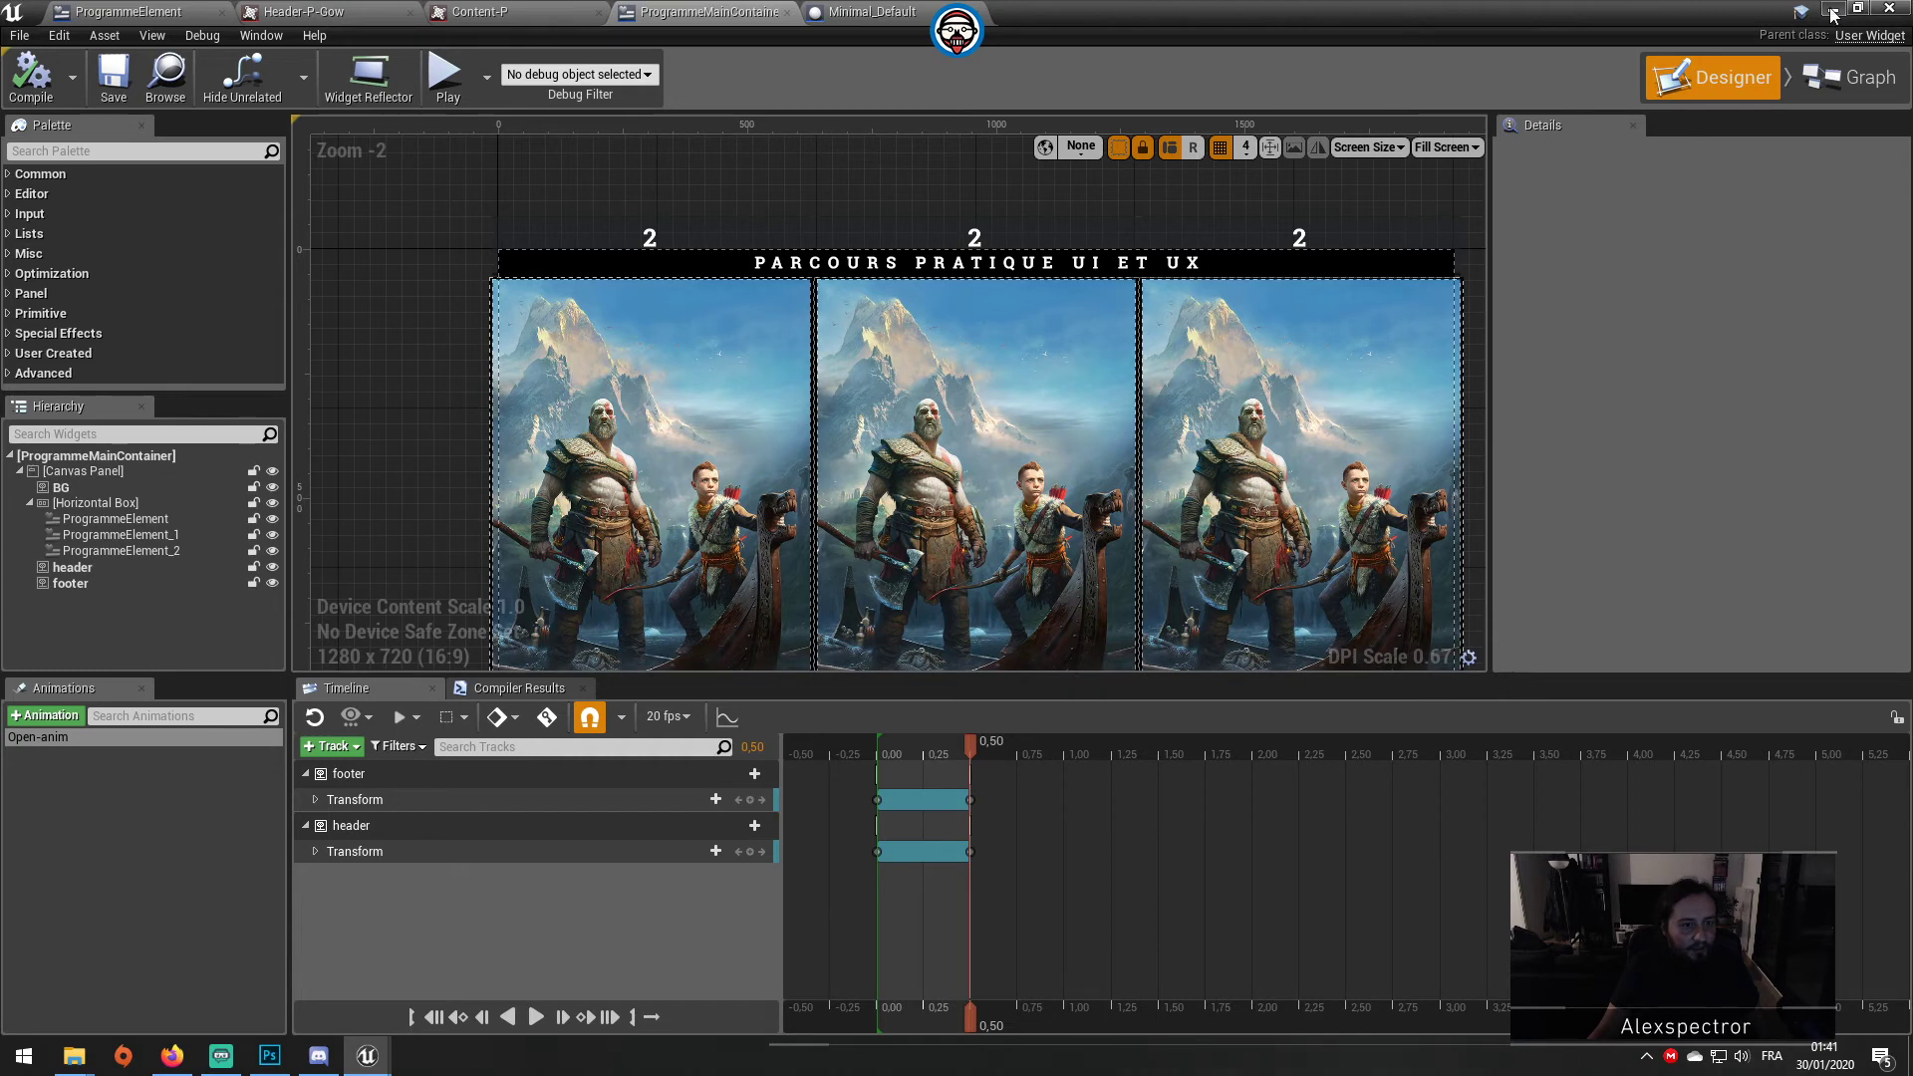
Step: In ProgrammeElement's Normal-anim, key the Hover Color and Opacity alpha at 0,0 and compile
click(1837, 14)
double_click(180, 694)
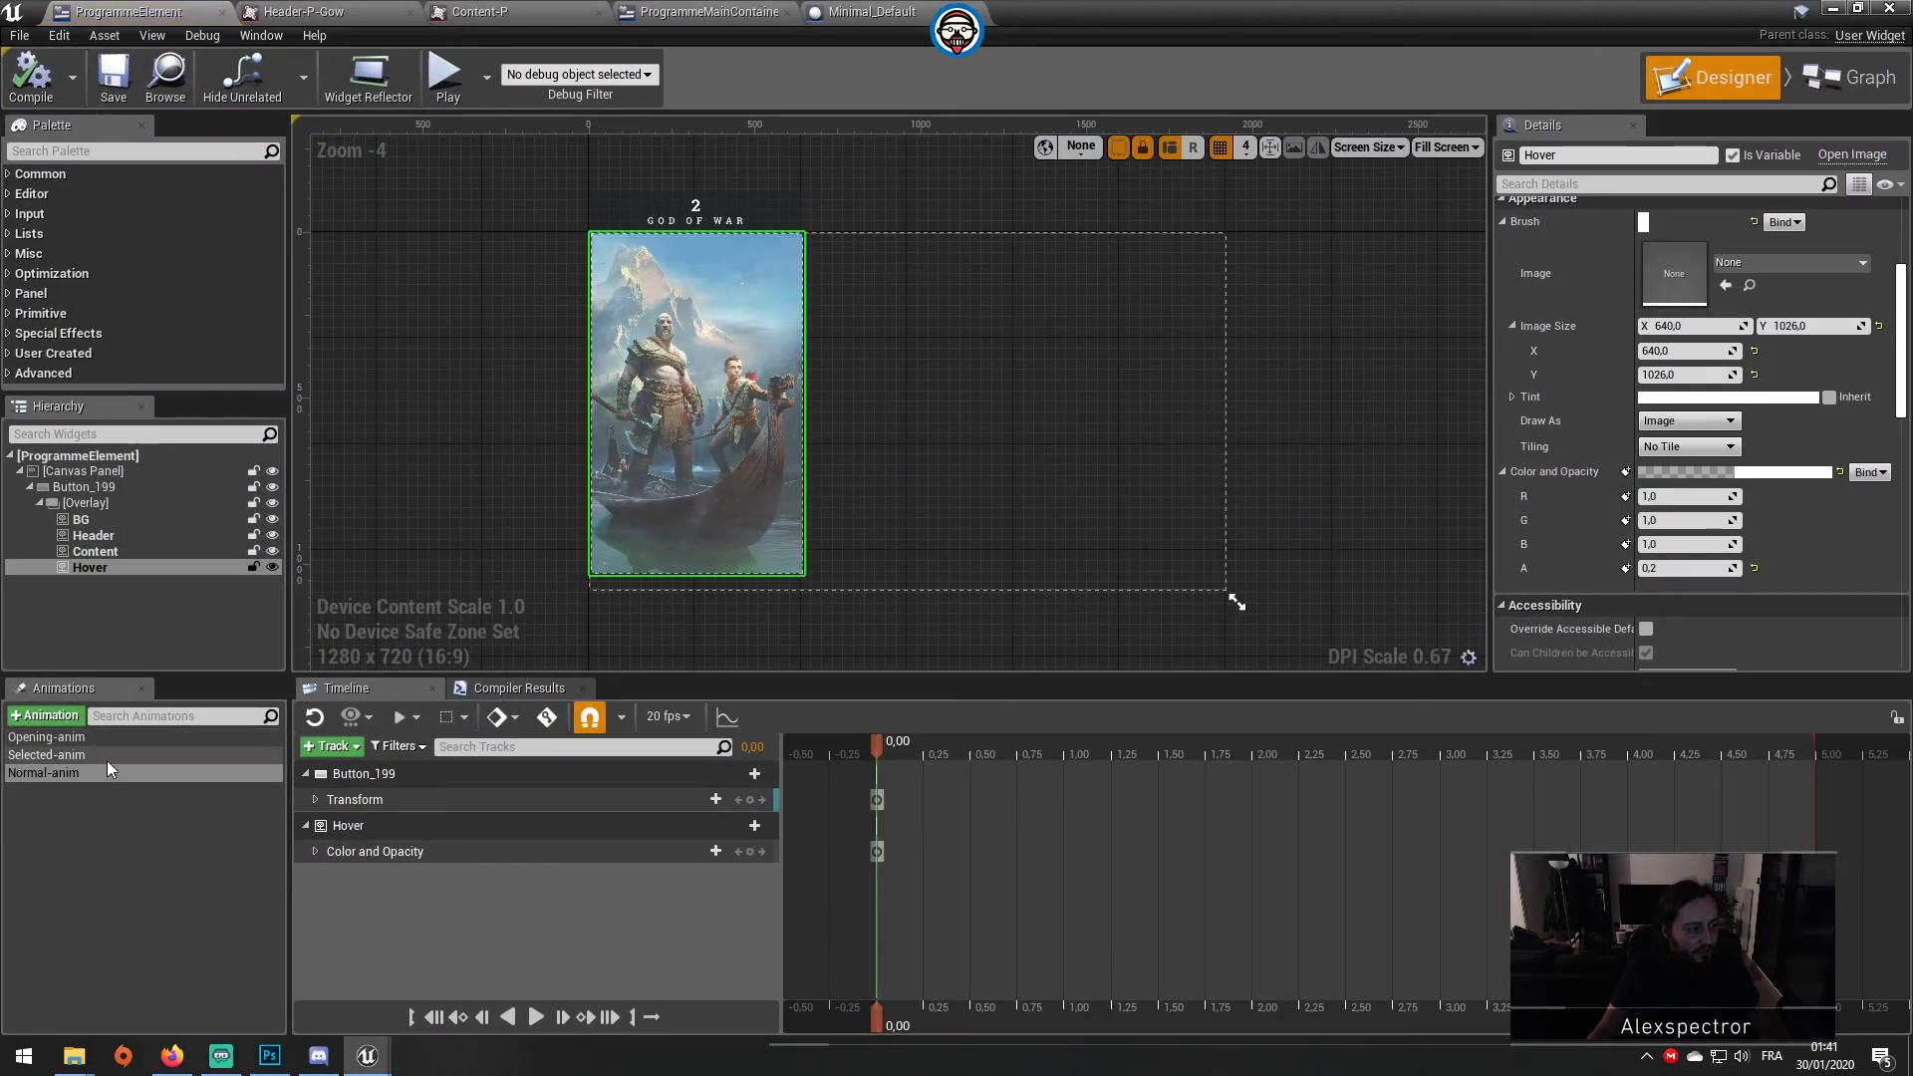
click(441, 852)
click(315, 851)
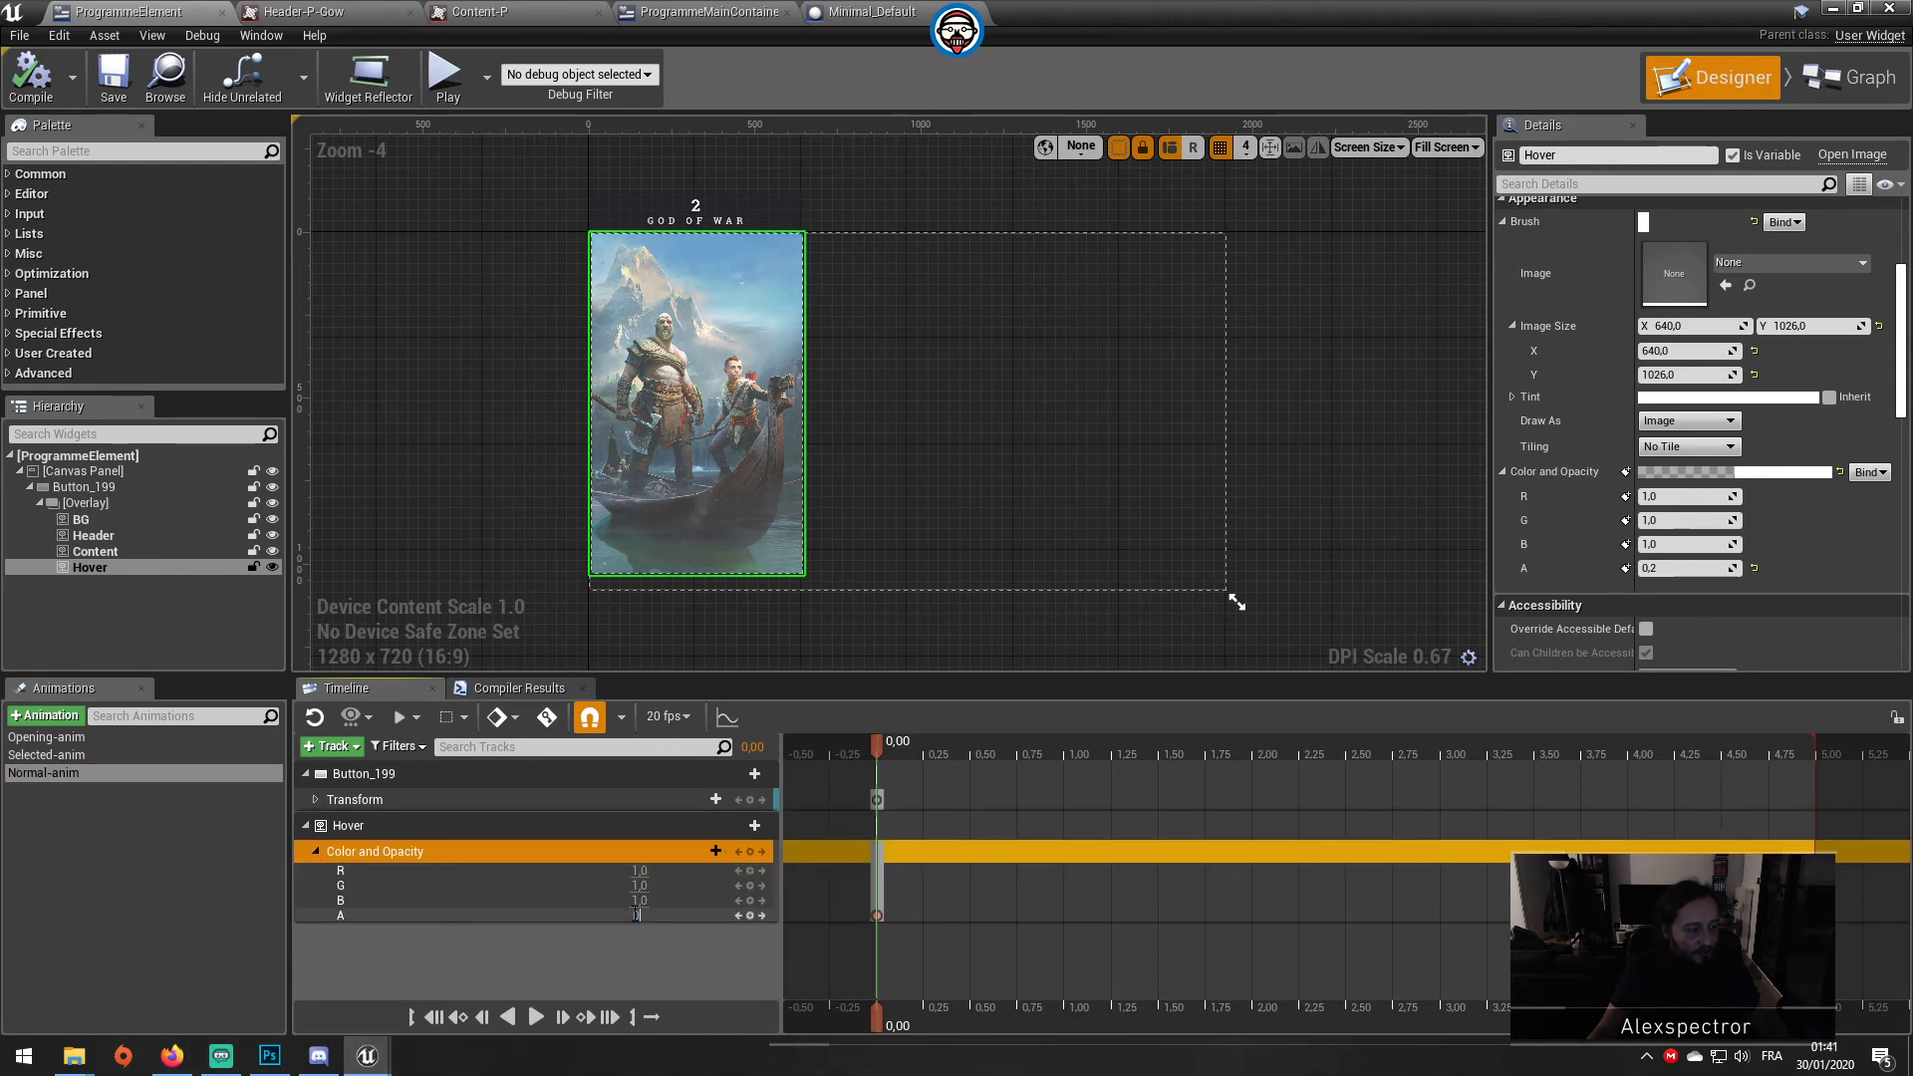
key(Return)
click(30, 85)
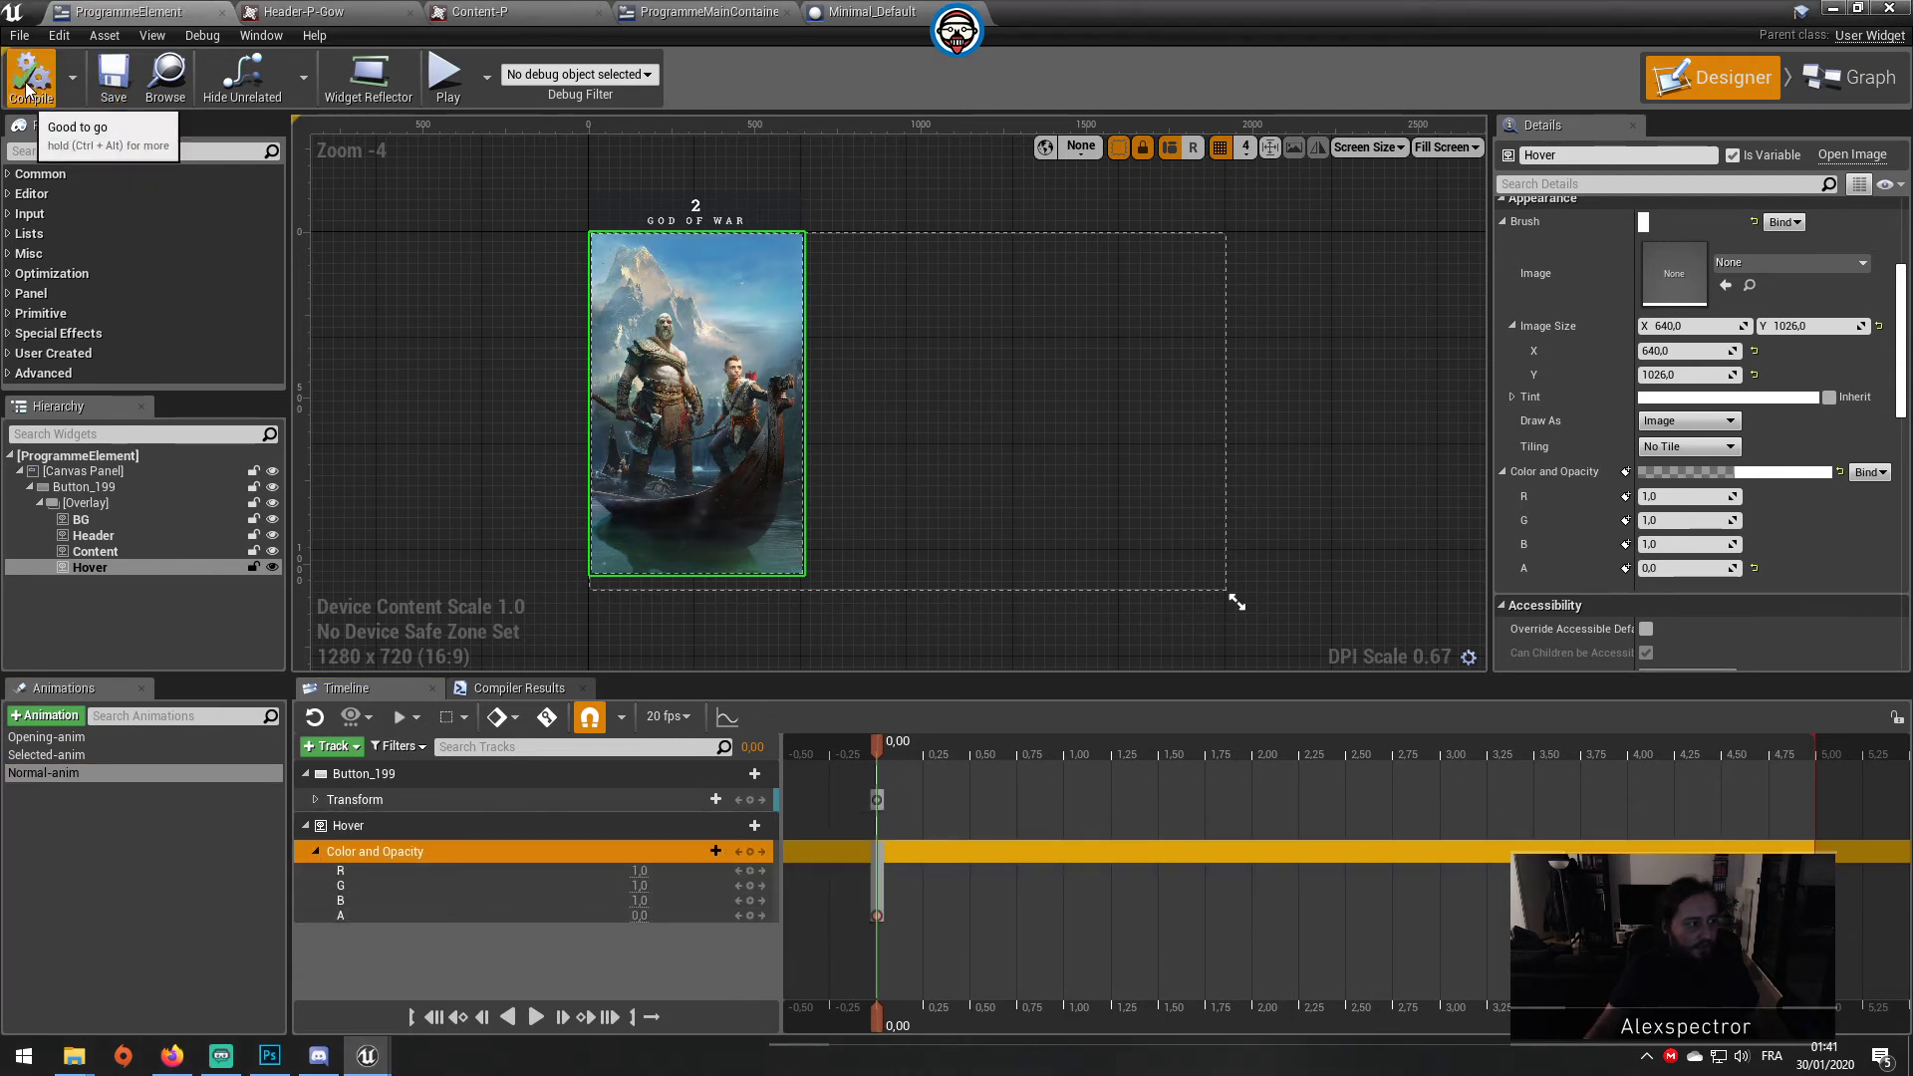
click(1834, 8)
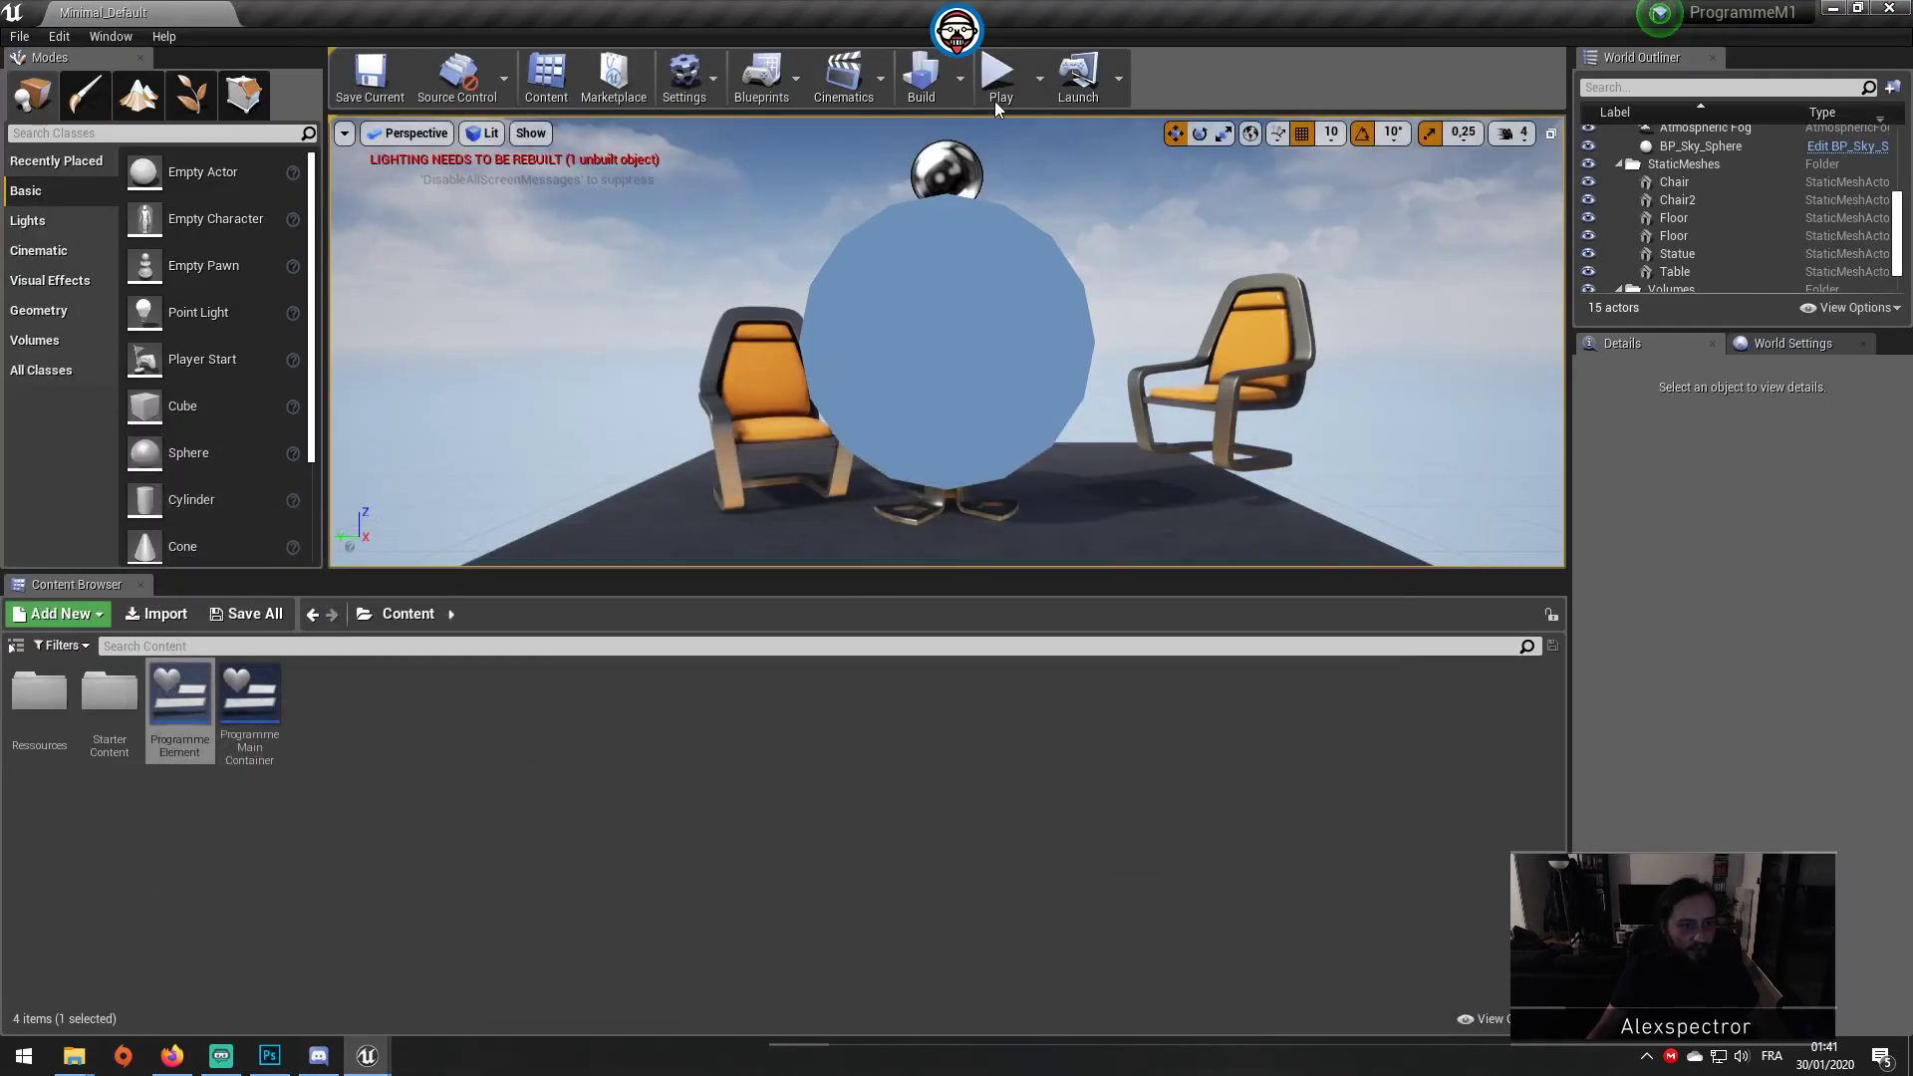
click(993, 86)
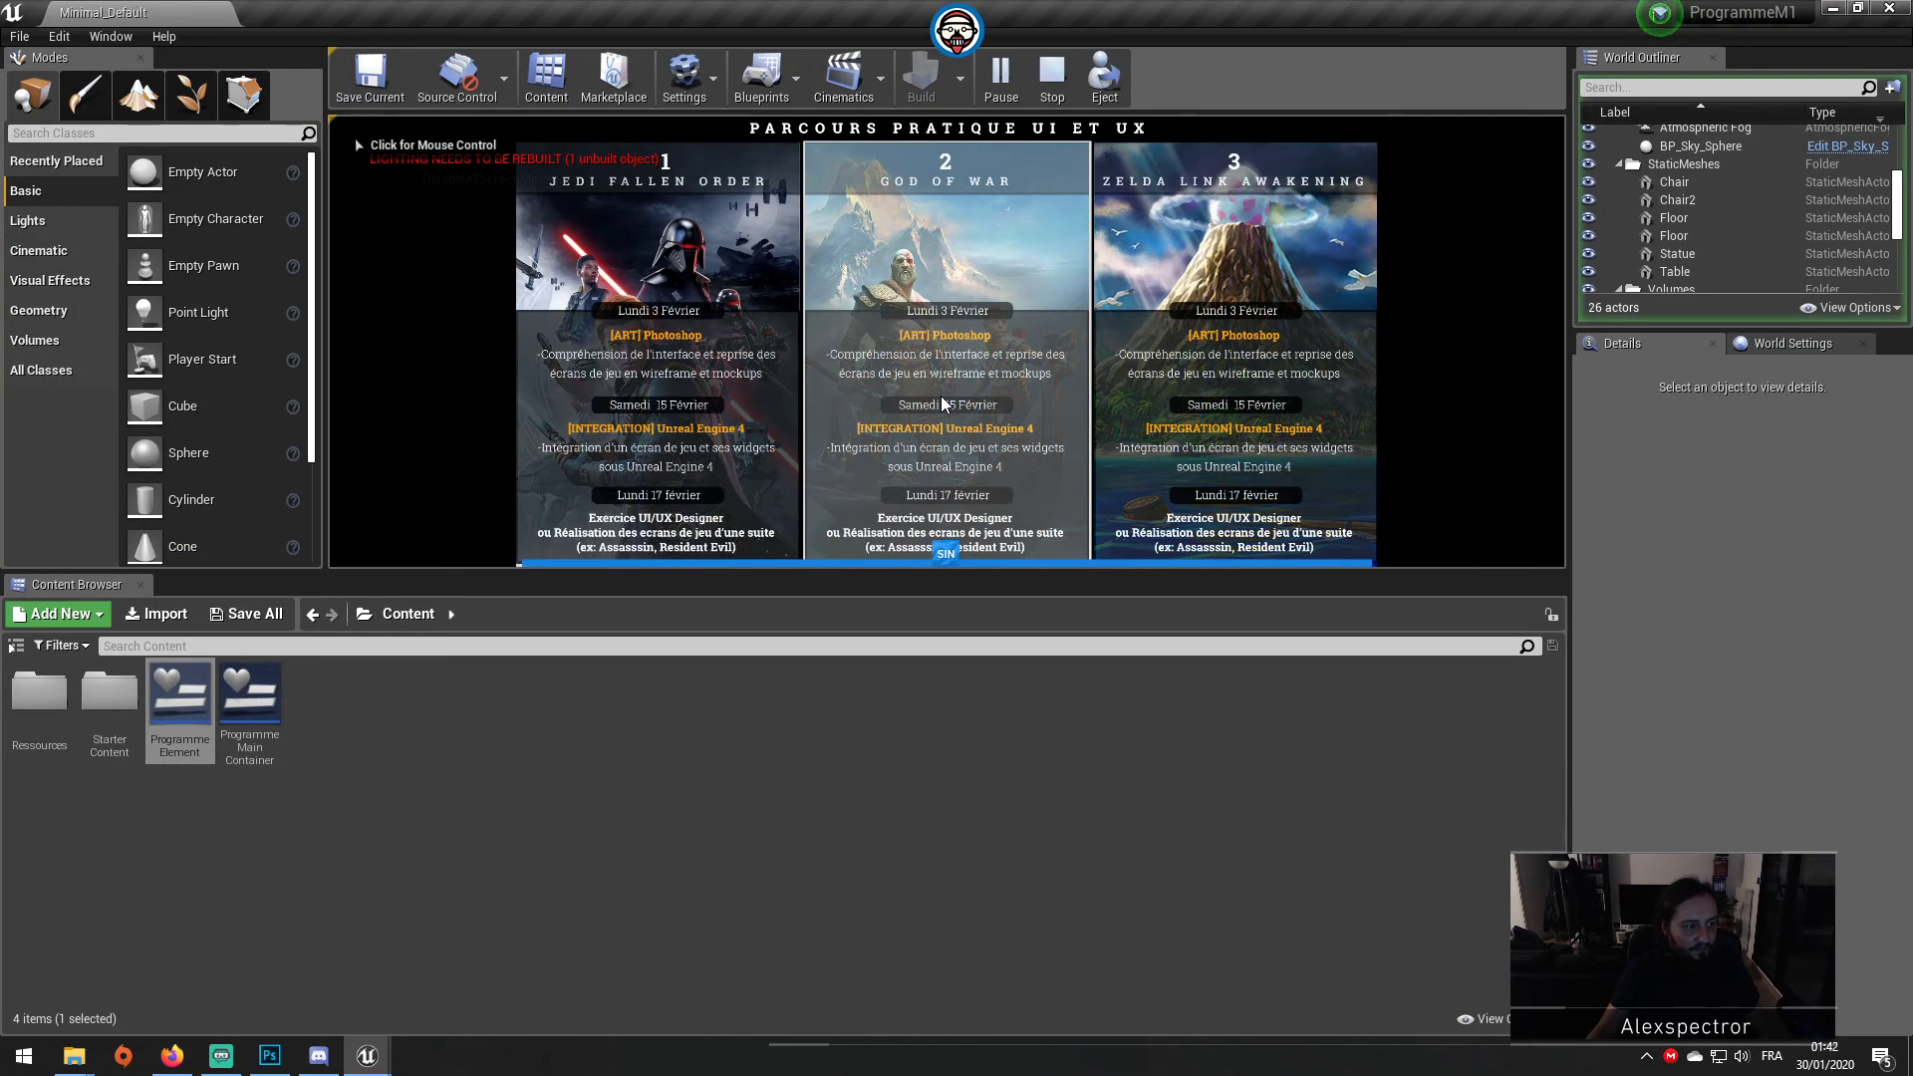
key(F11)
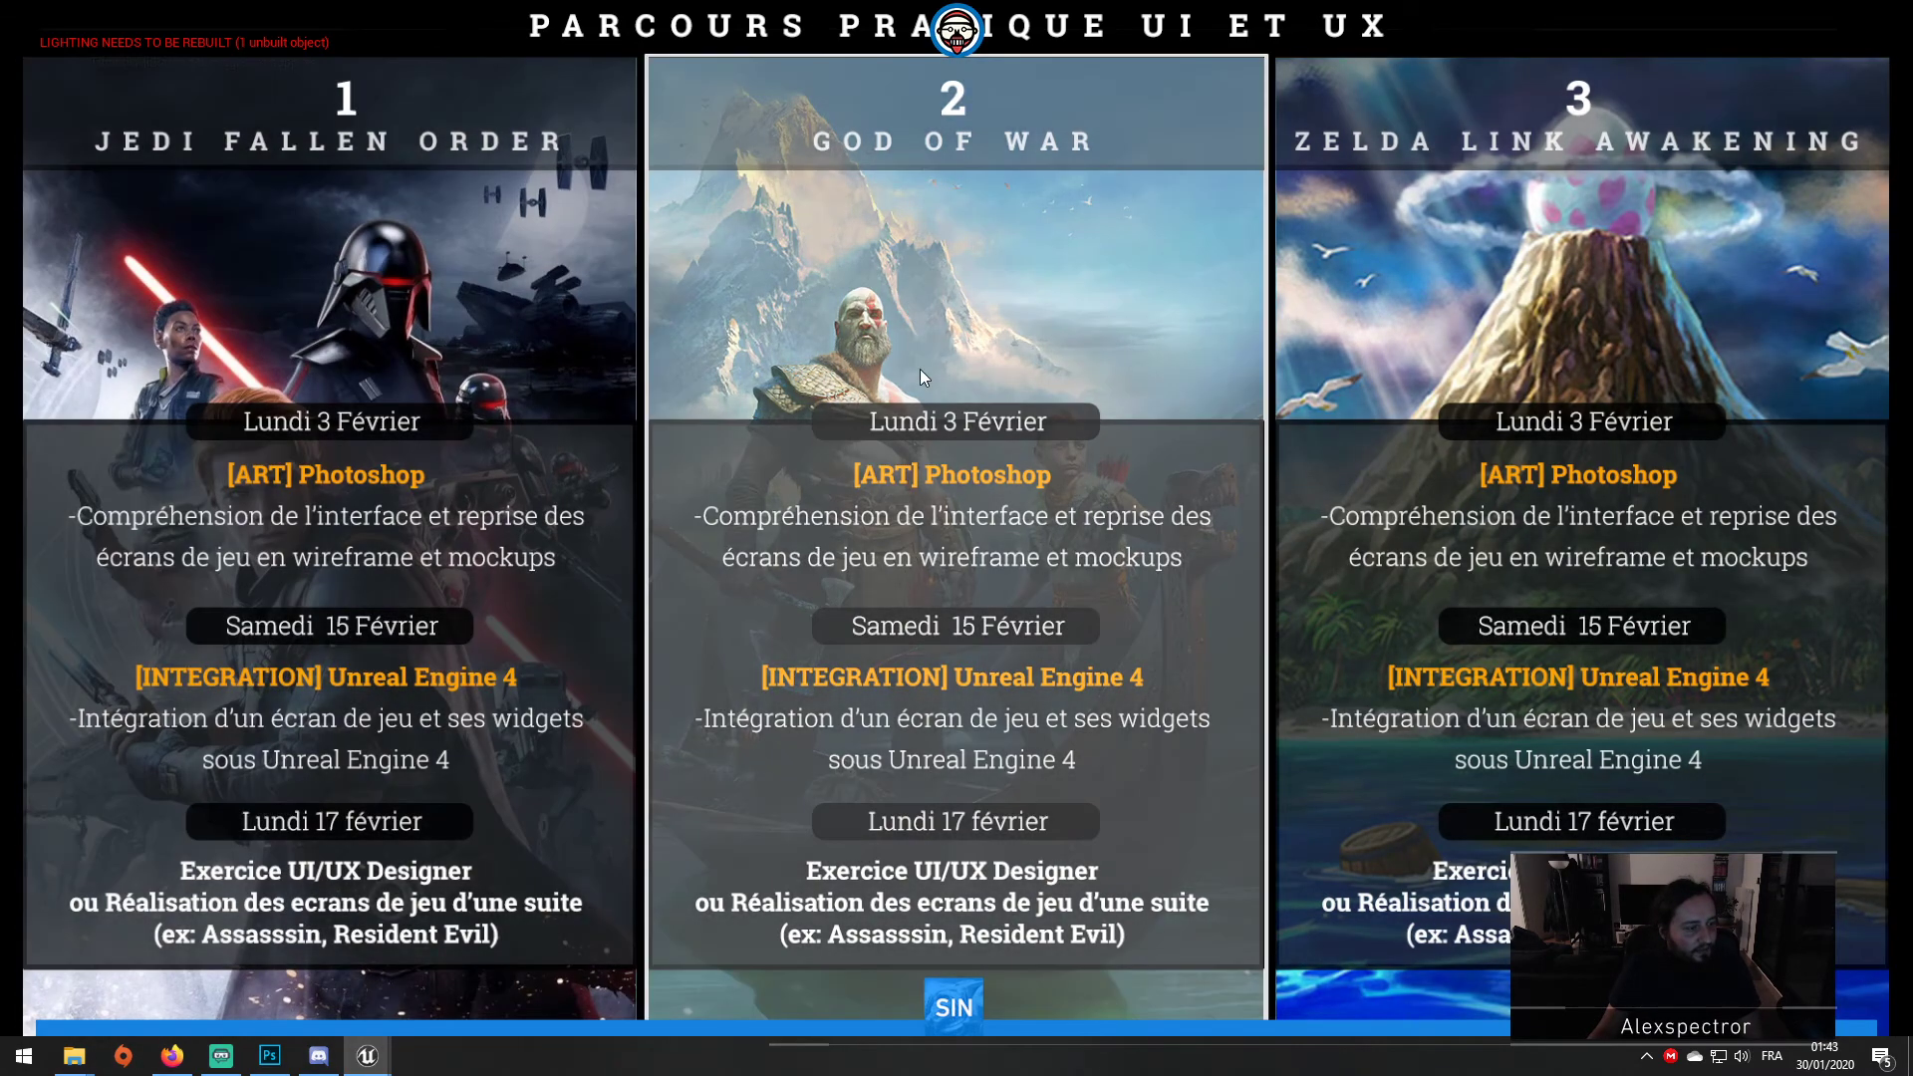
key(Escape)
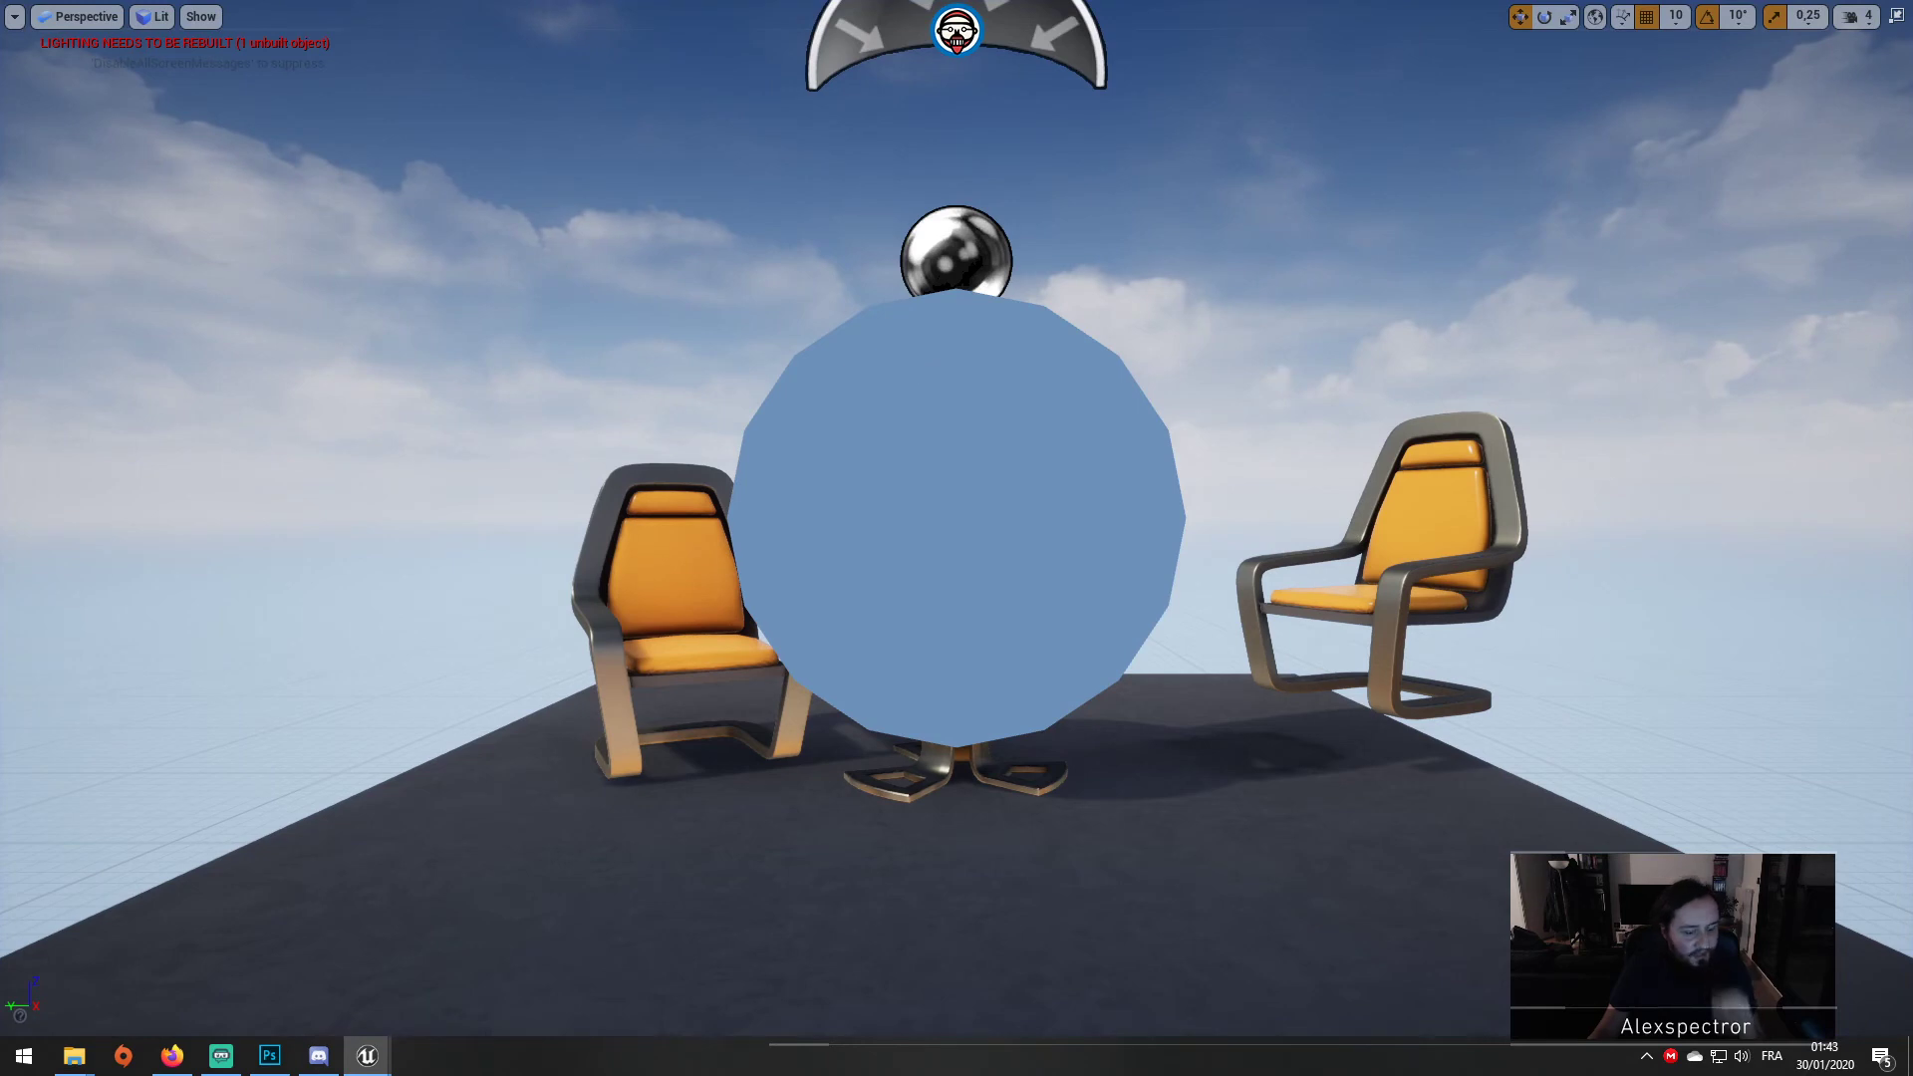
key(F11)
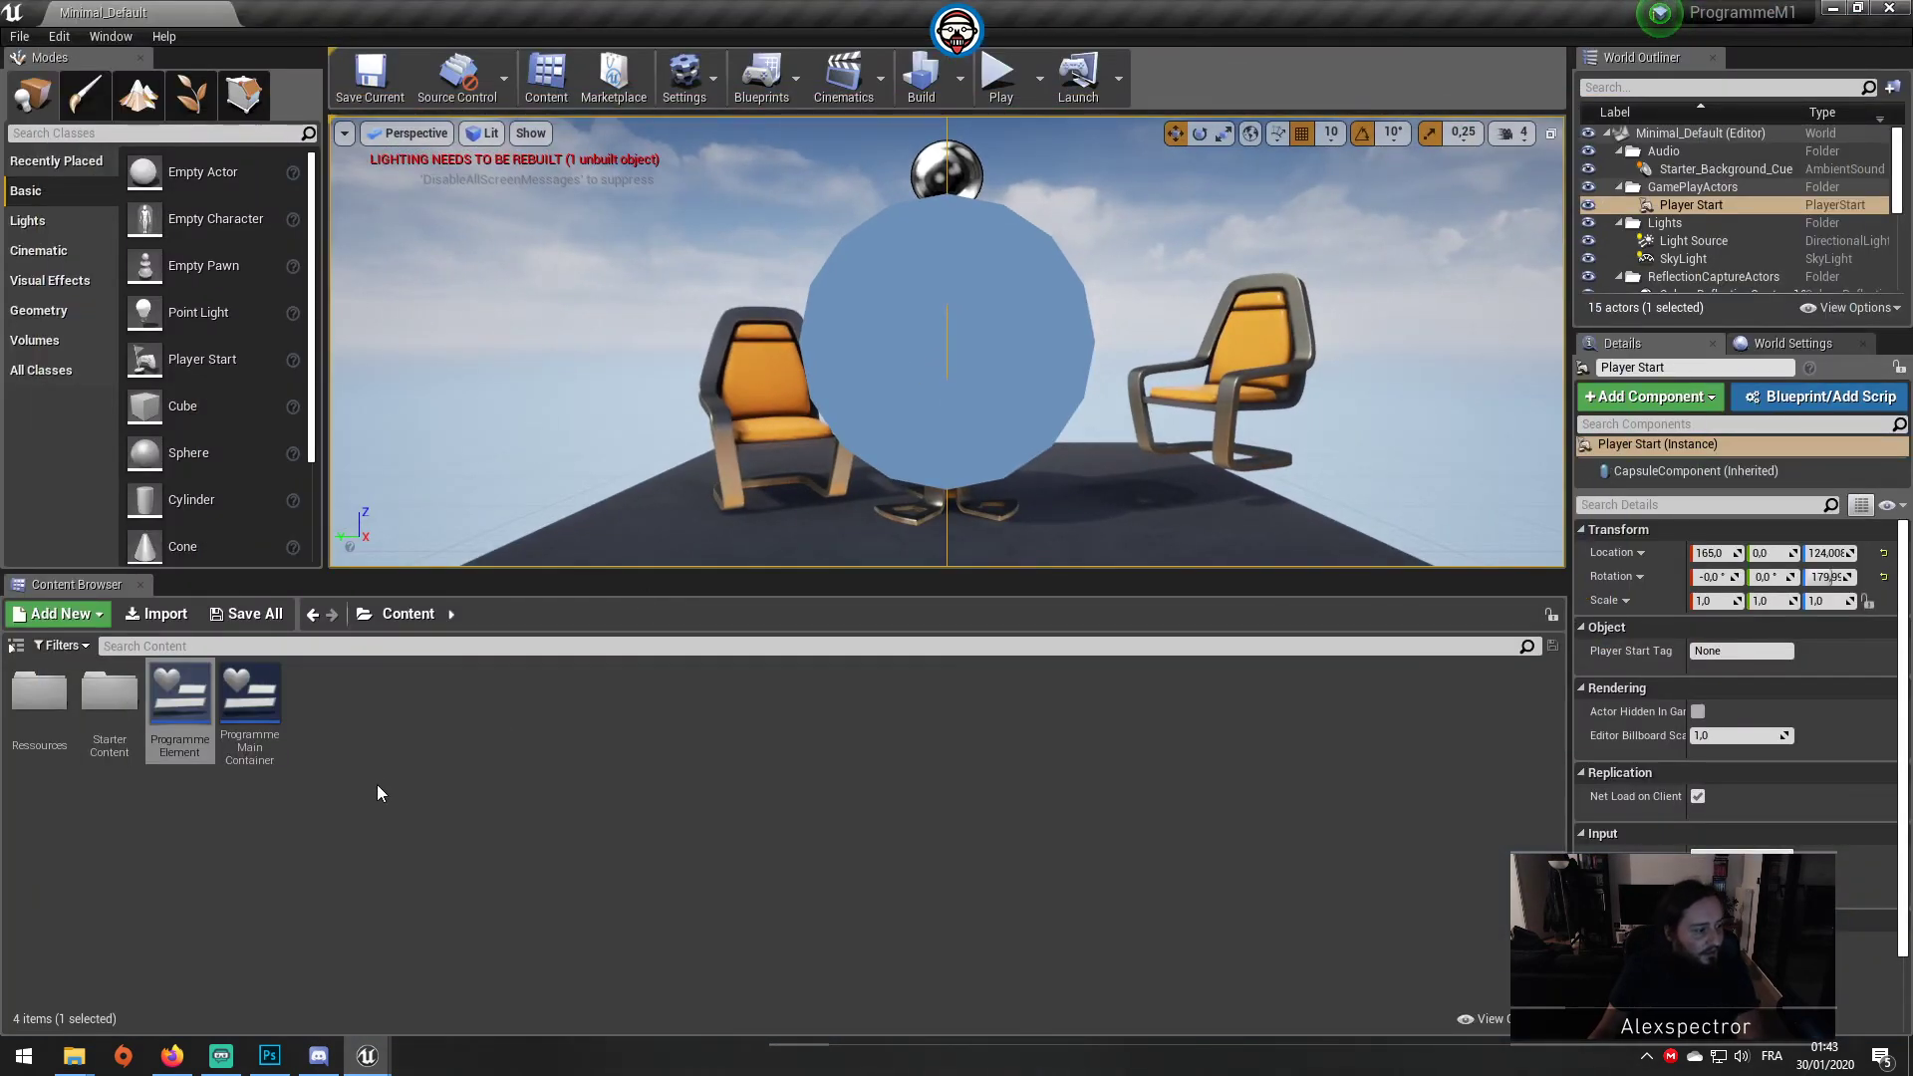
mouse_move(279, 735)
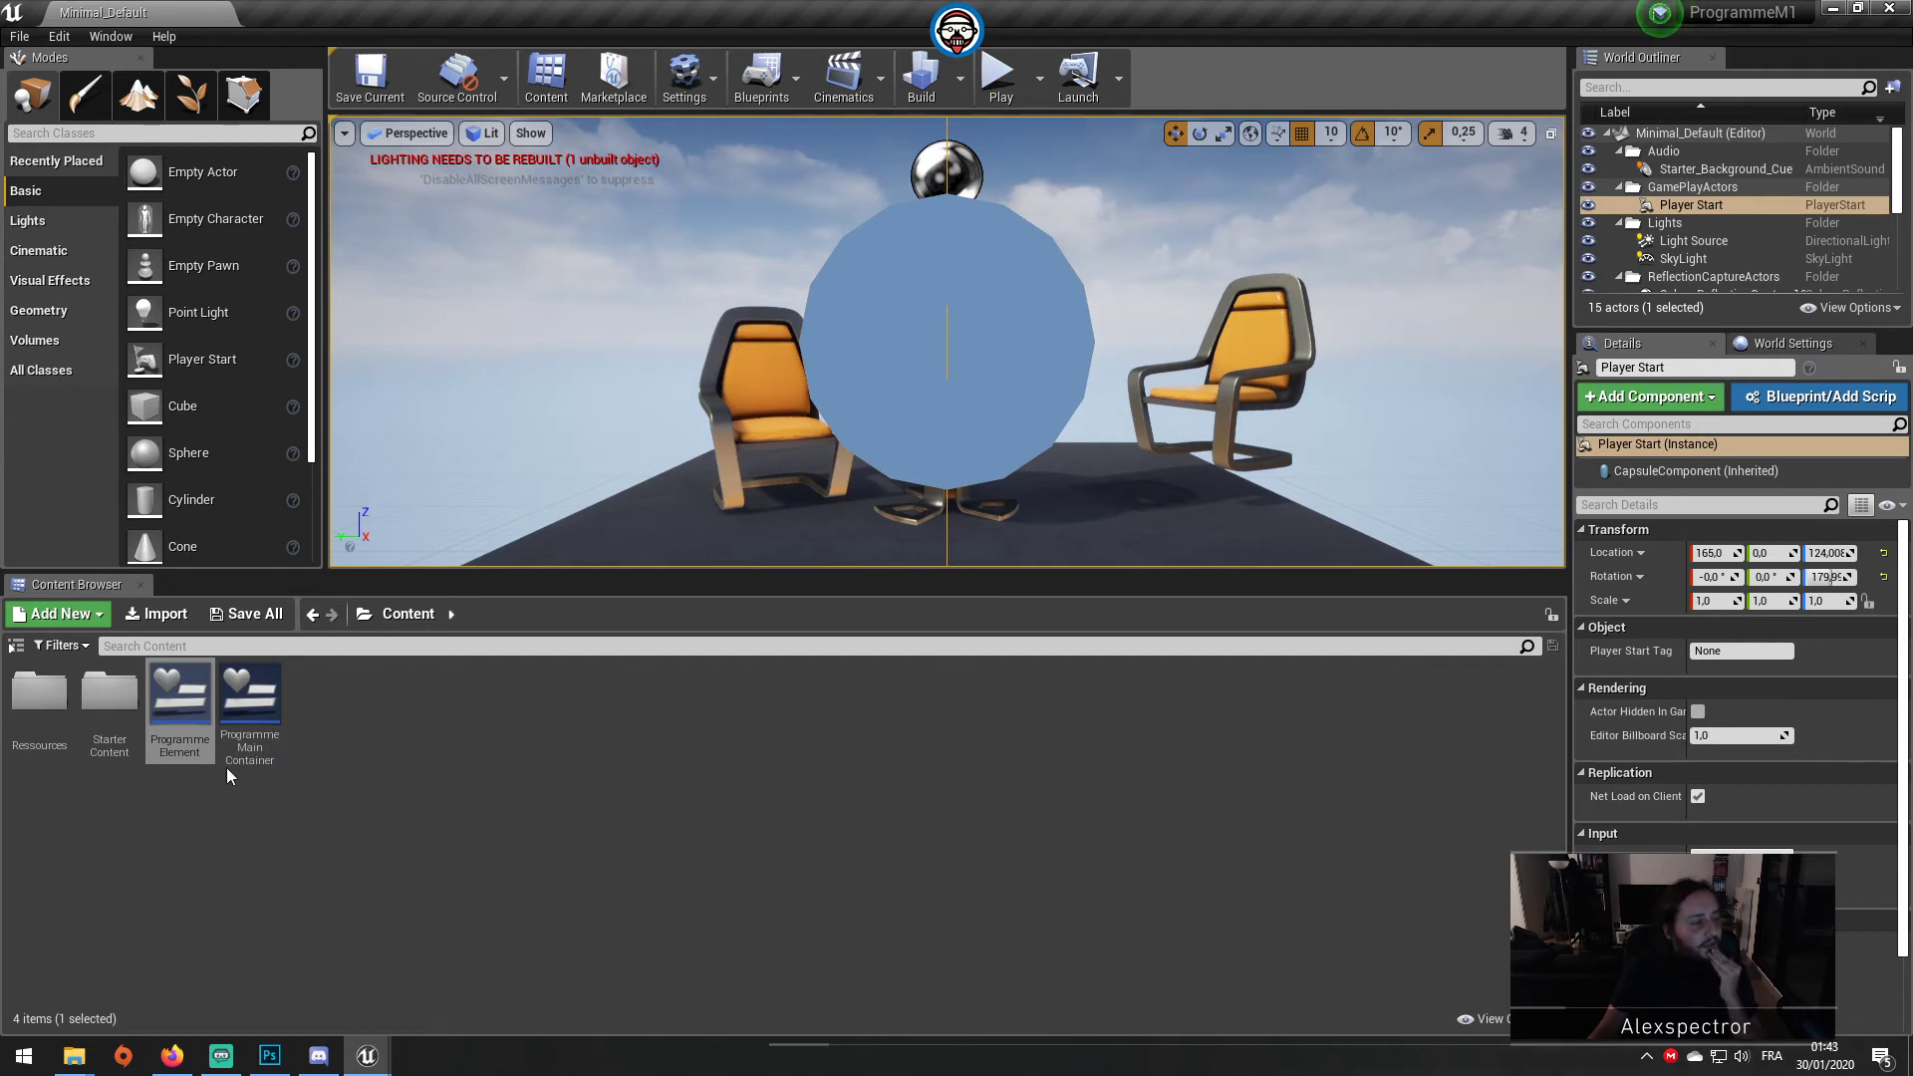
click(182, 710)
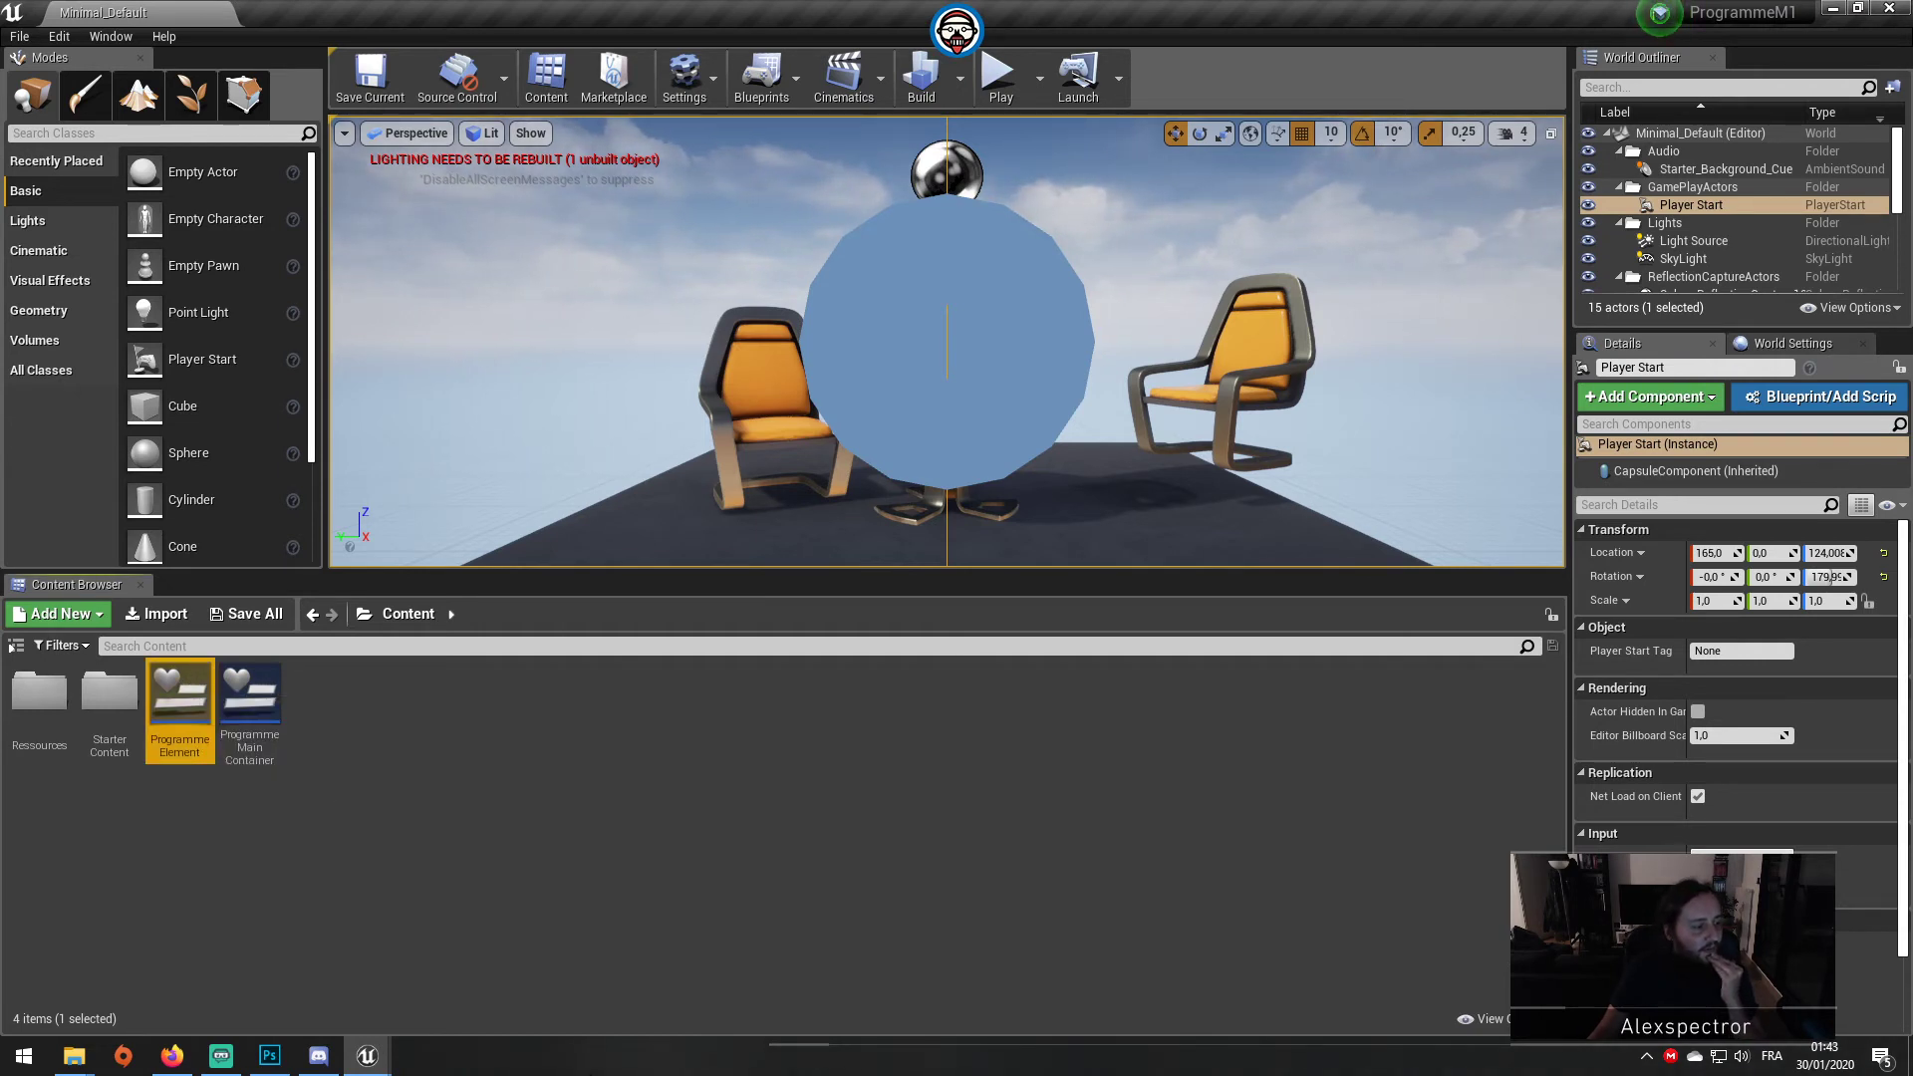
mouse_move(193, 686)
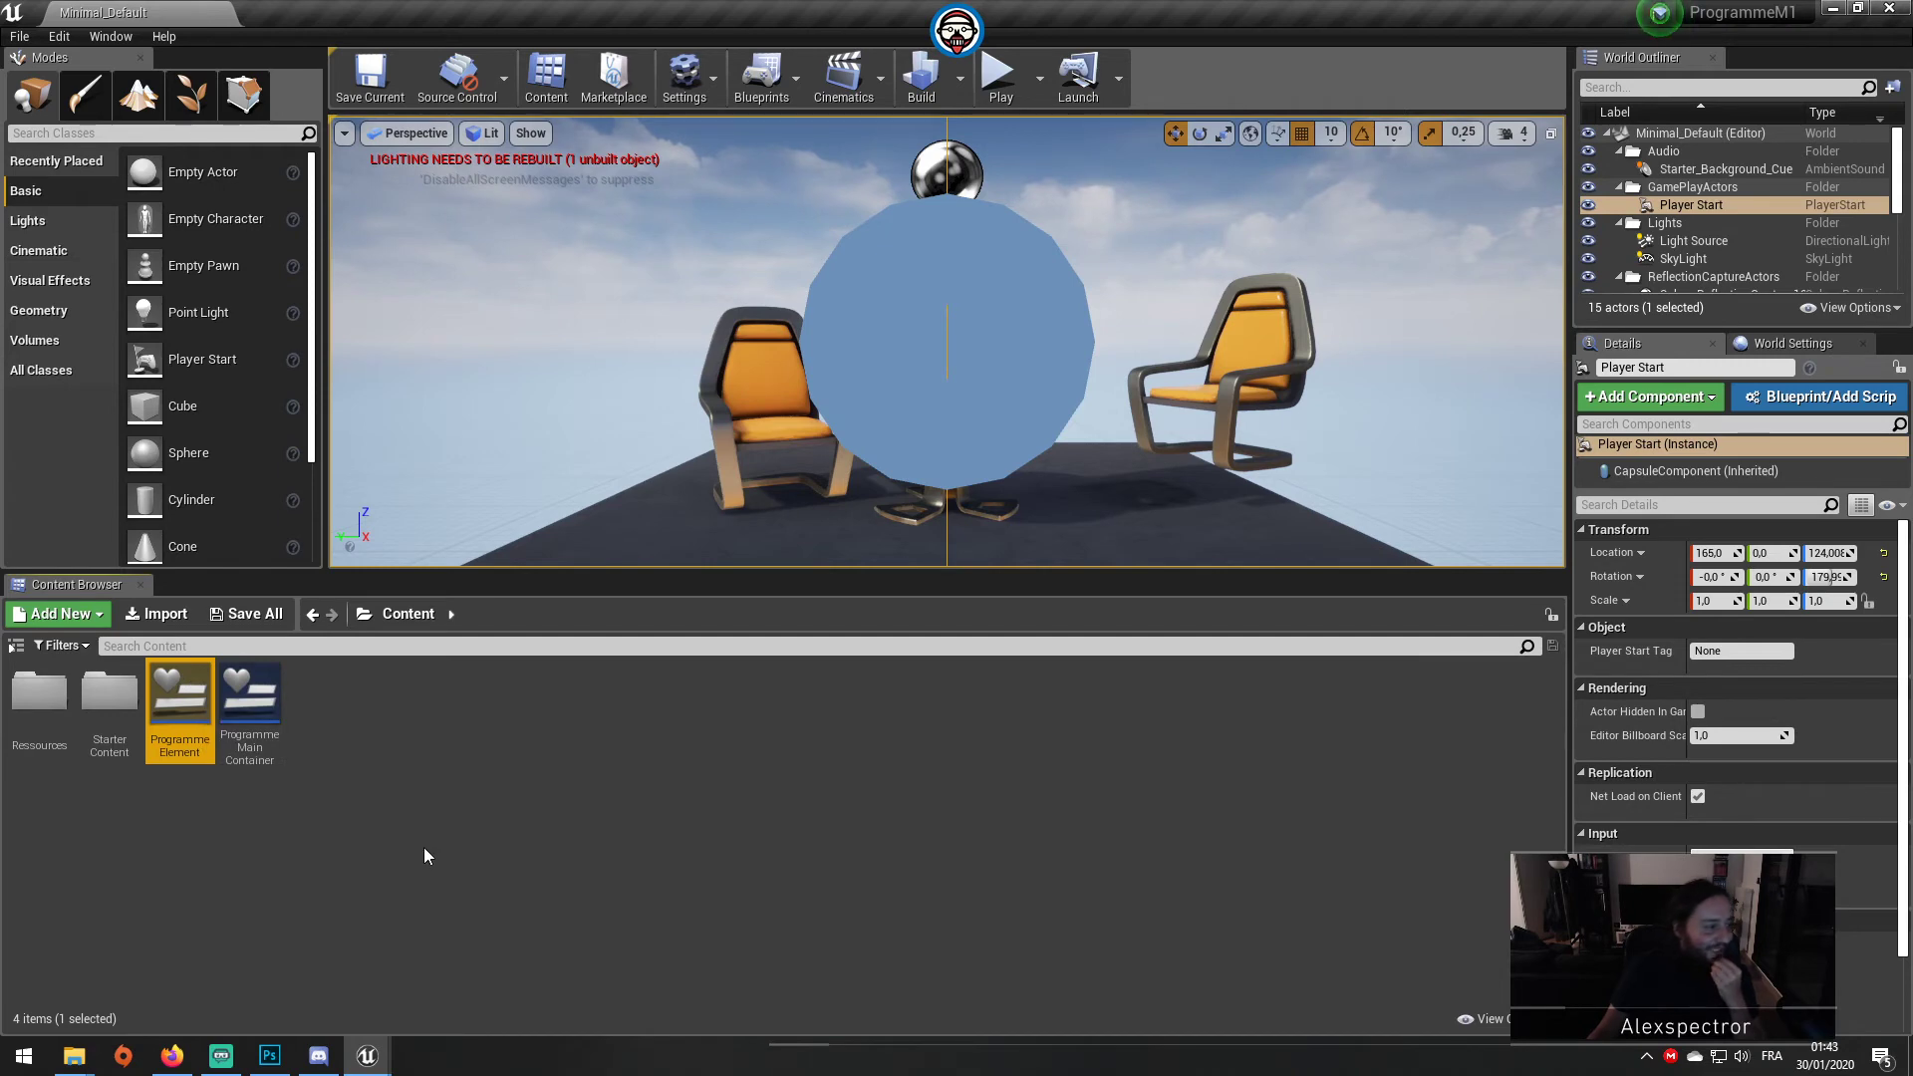
Step: Reopen the ProgrammeElement widget, save it, and check its event graph before returning to the designer
double_click(191, 695)
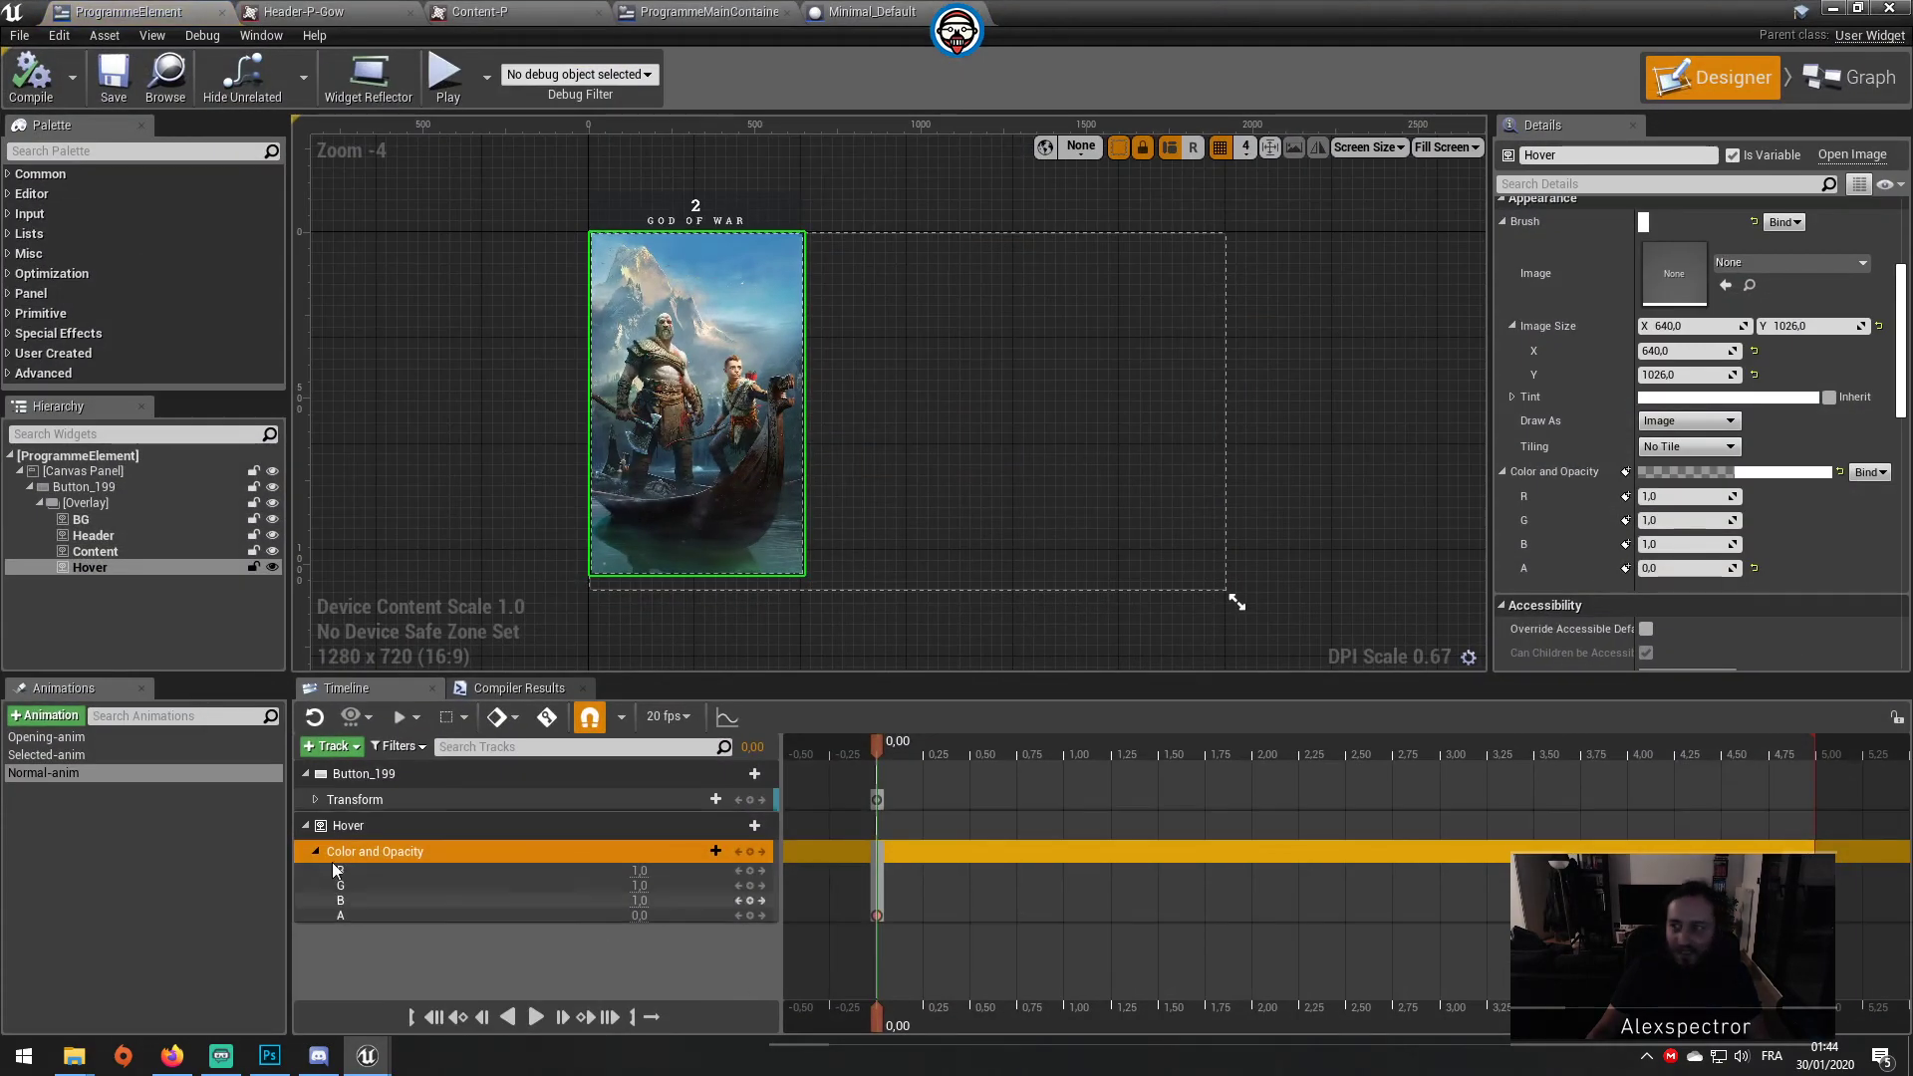
click(129, 93)
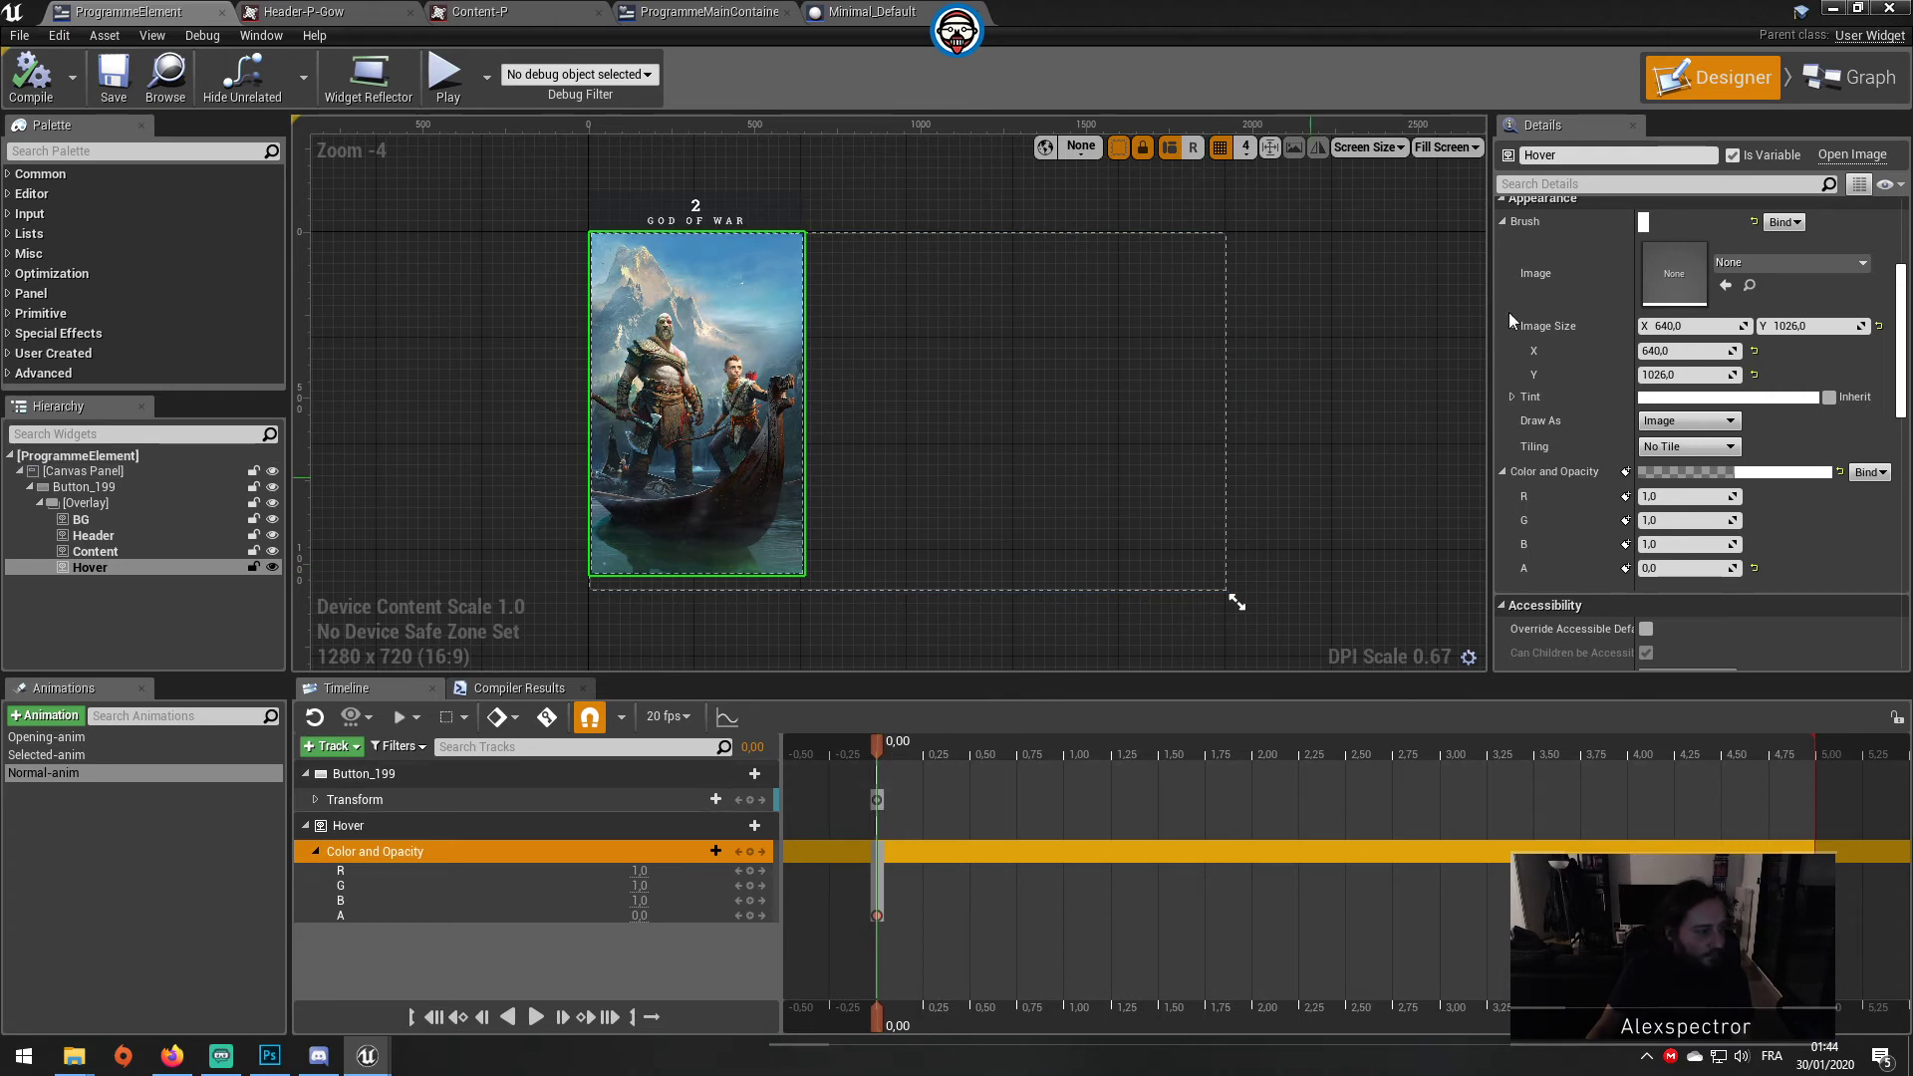
click(1840, 58)
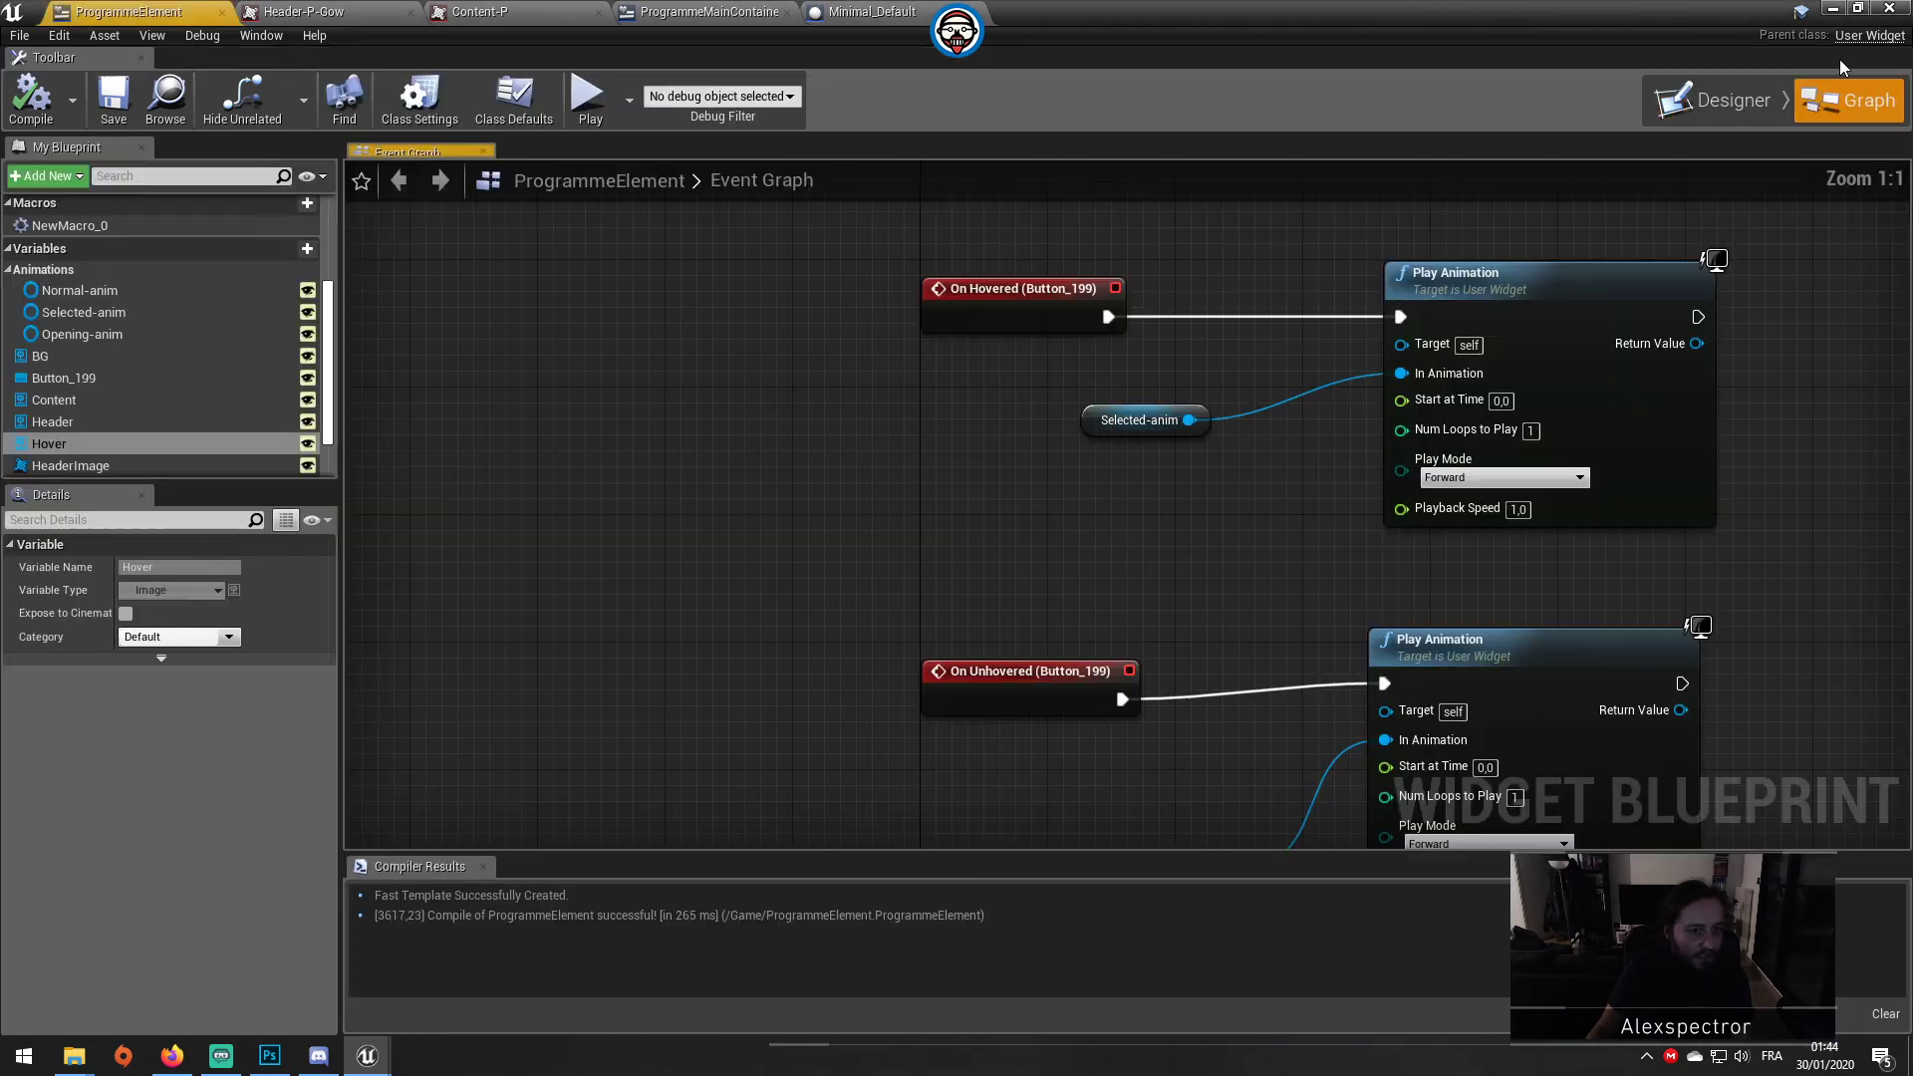
click(1700, 98)
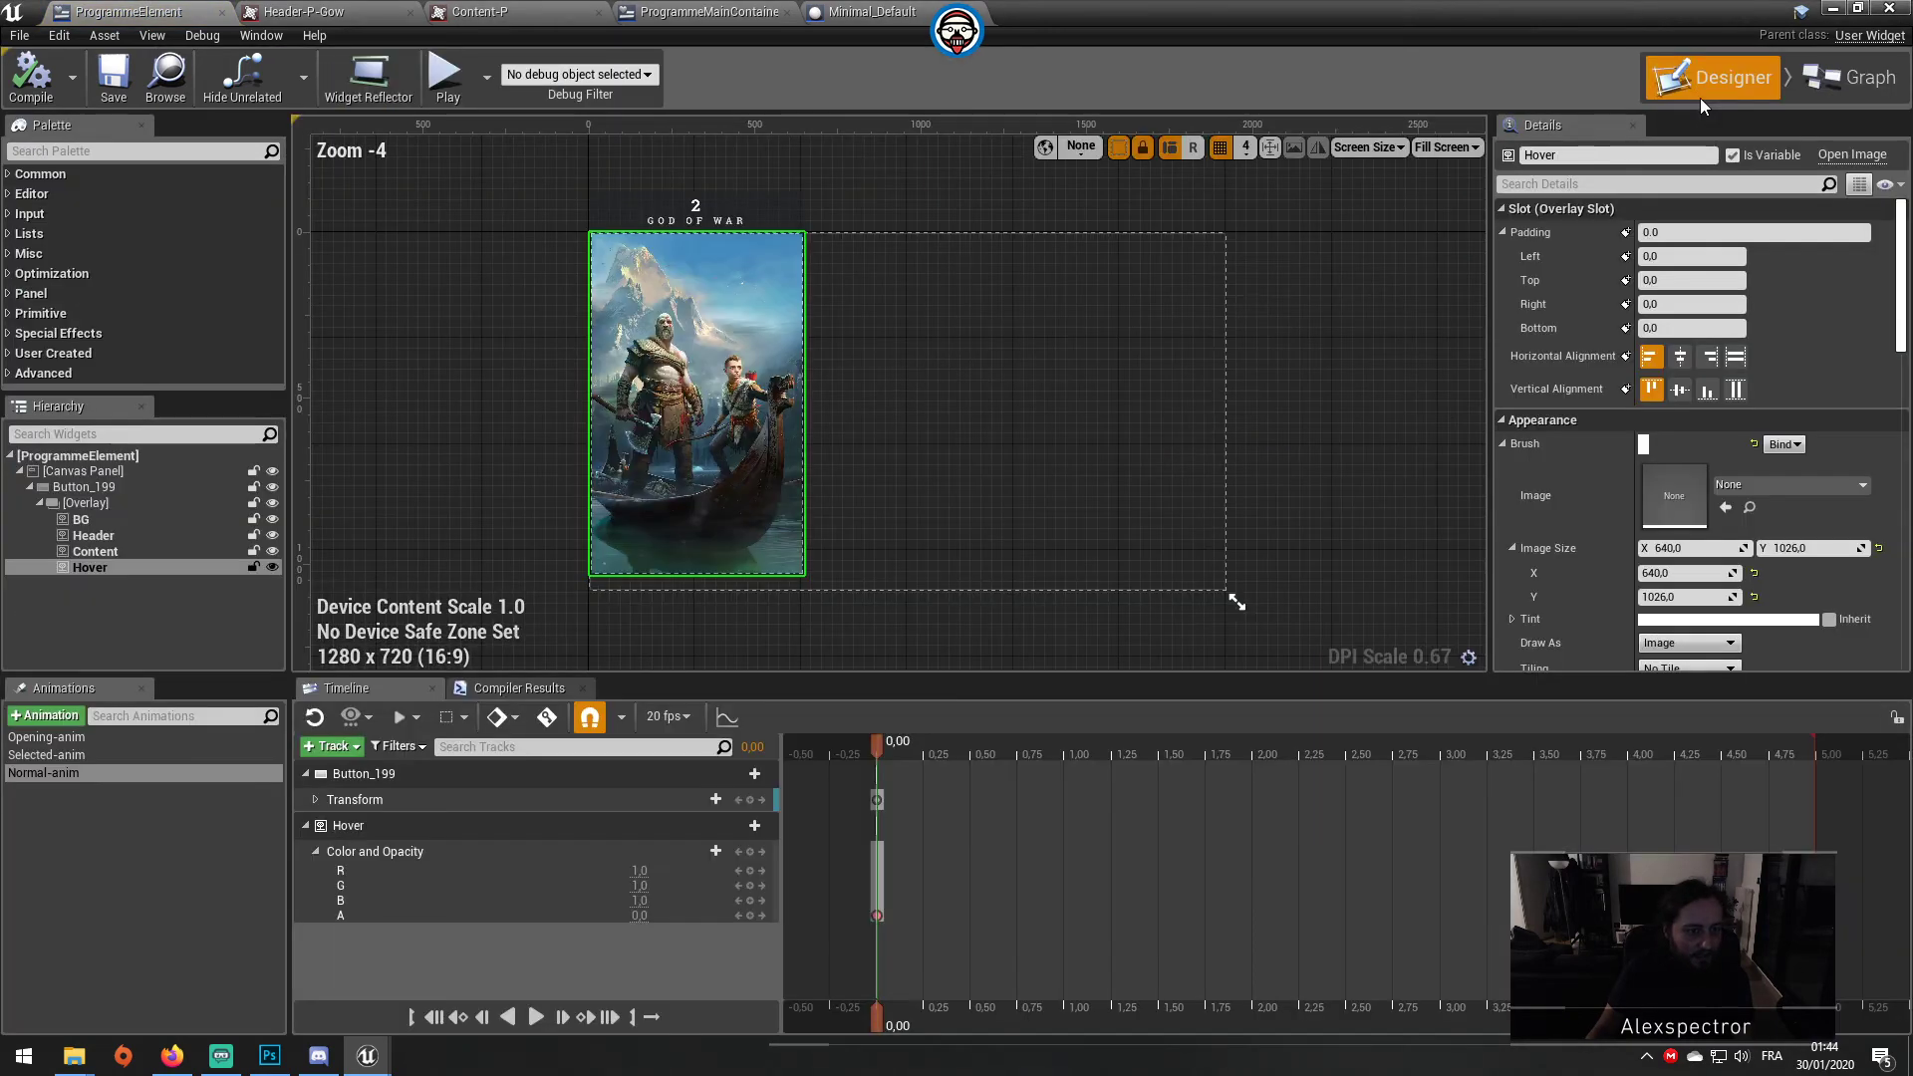
click(1835, 94)
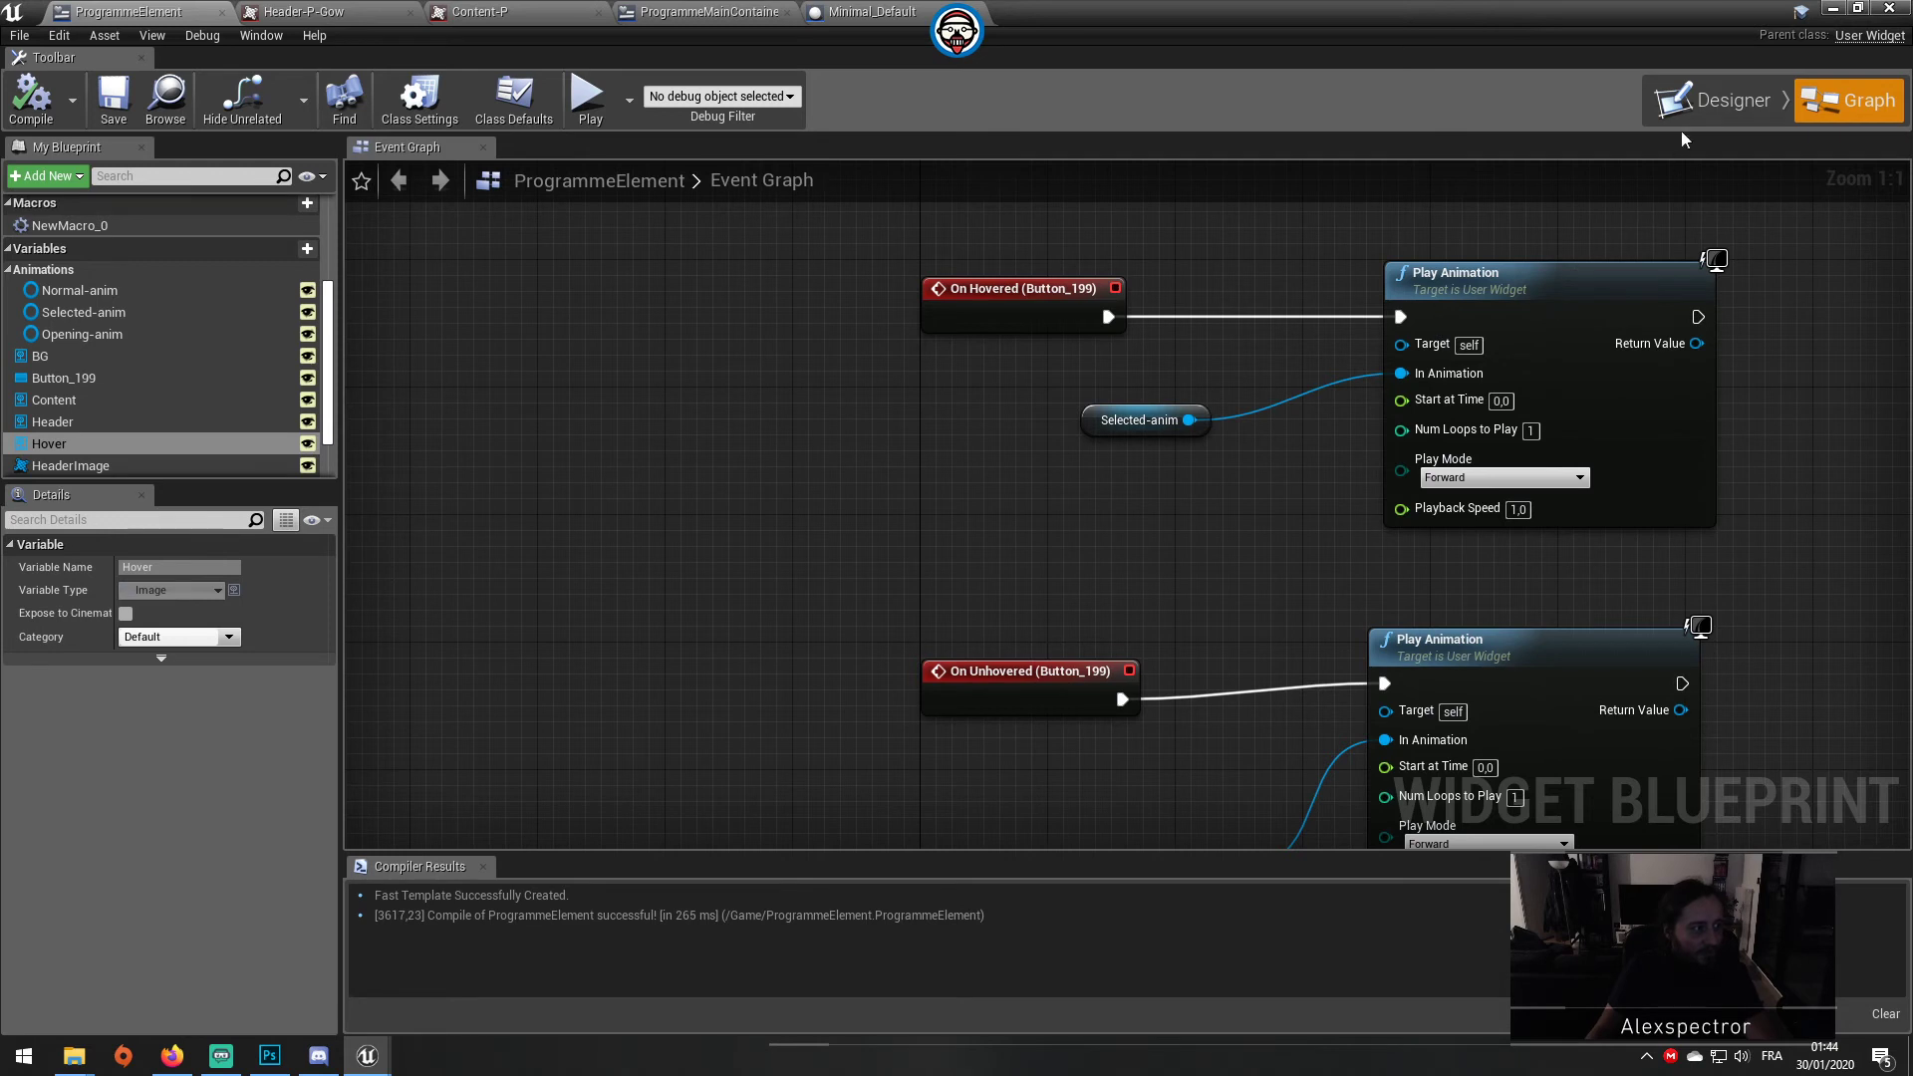
click(1699, 104)
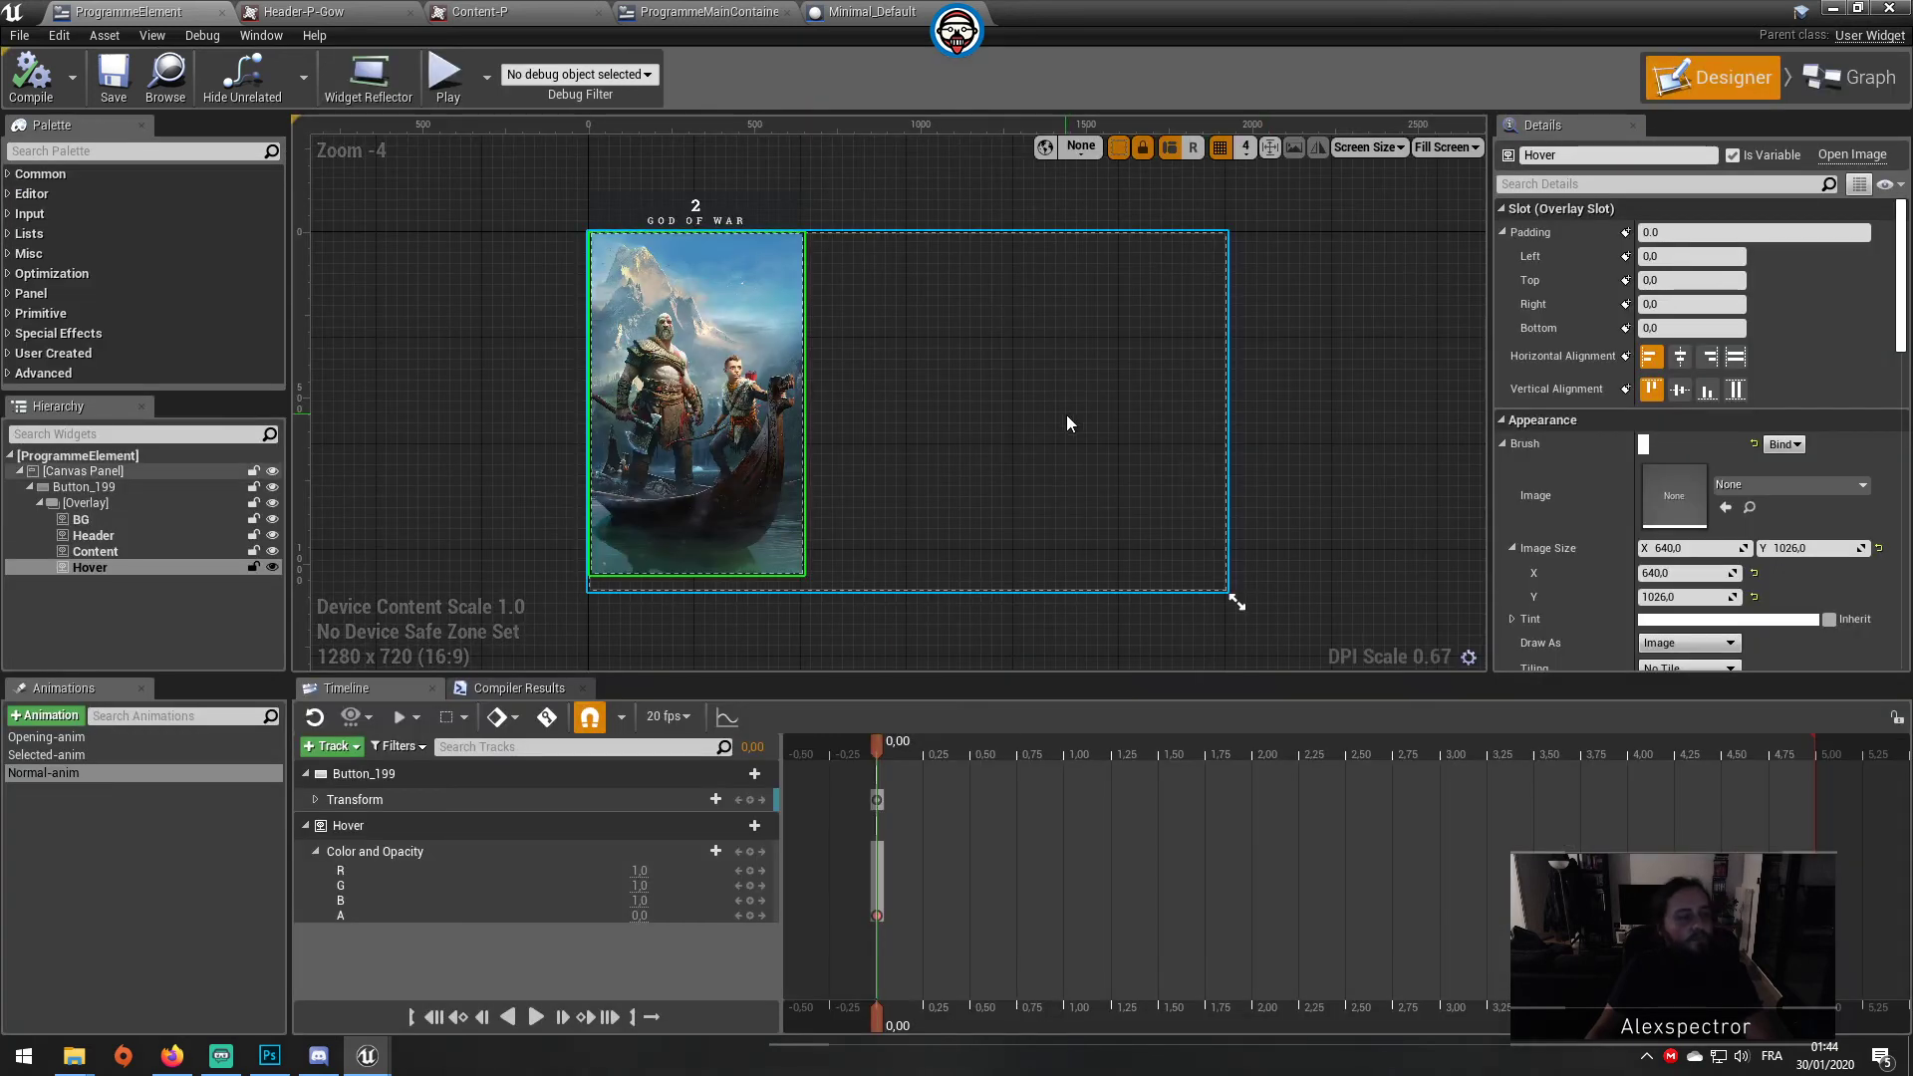
Step: Collapse the Overlay's layer list in the Hierarchy, leaving its name unchanged
click(43, 502)
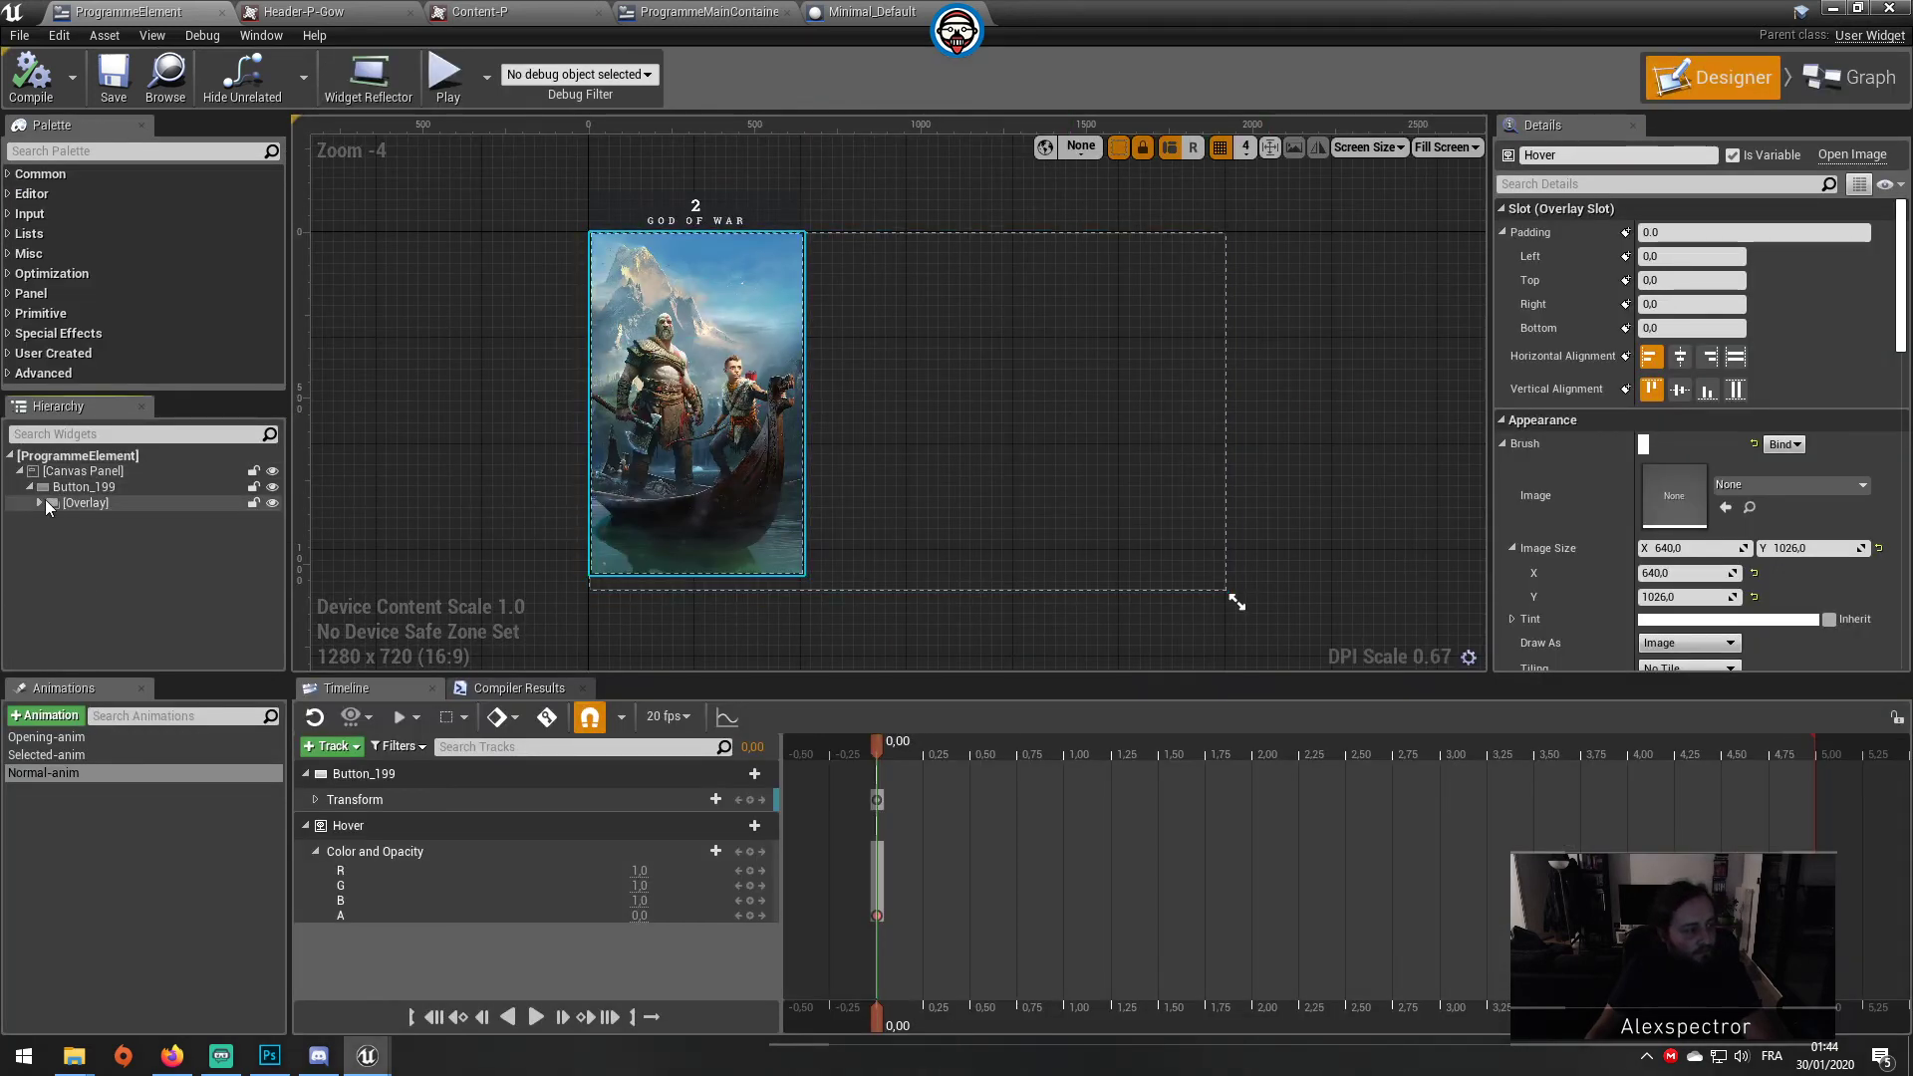
click(75, 501)
click(39, 502)
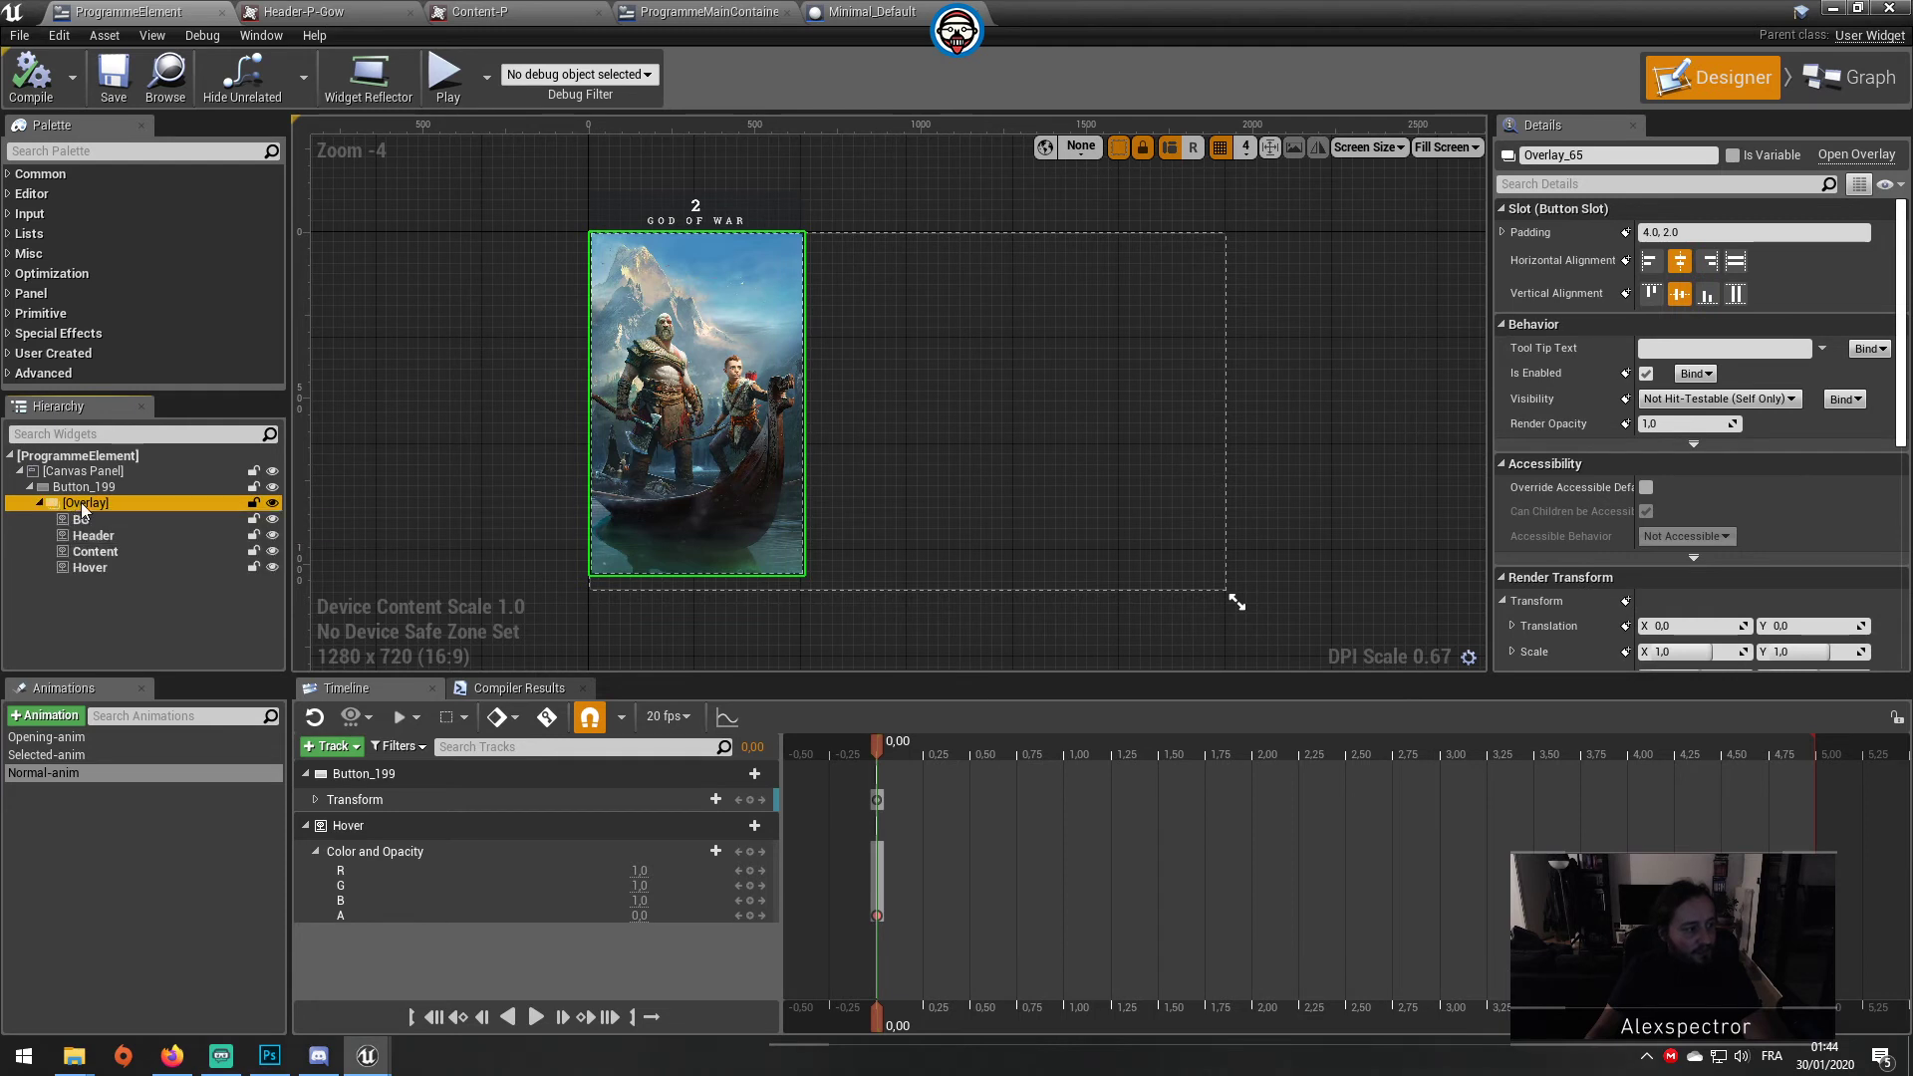
click(39, 503)
click(84, 504)
click(122, 504)
click(170, 568)
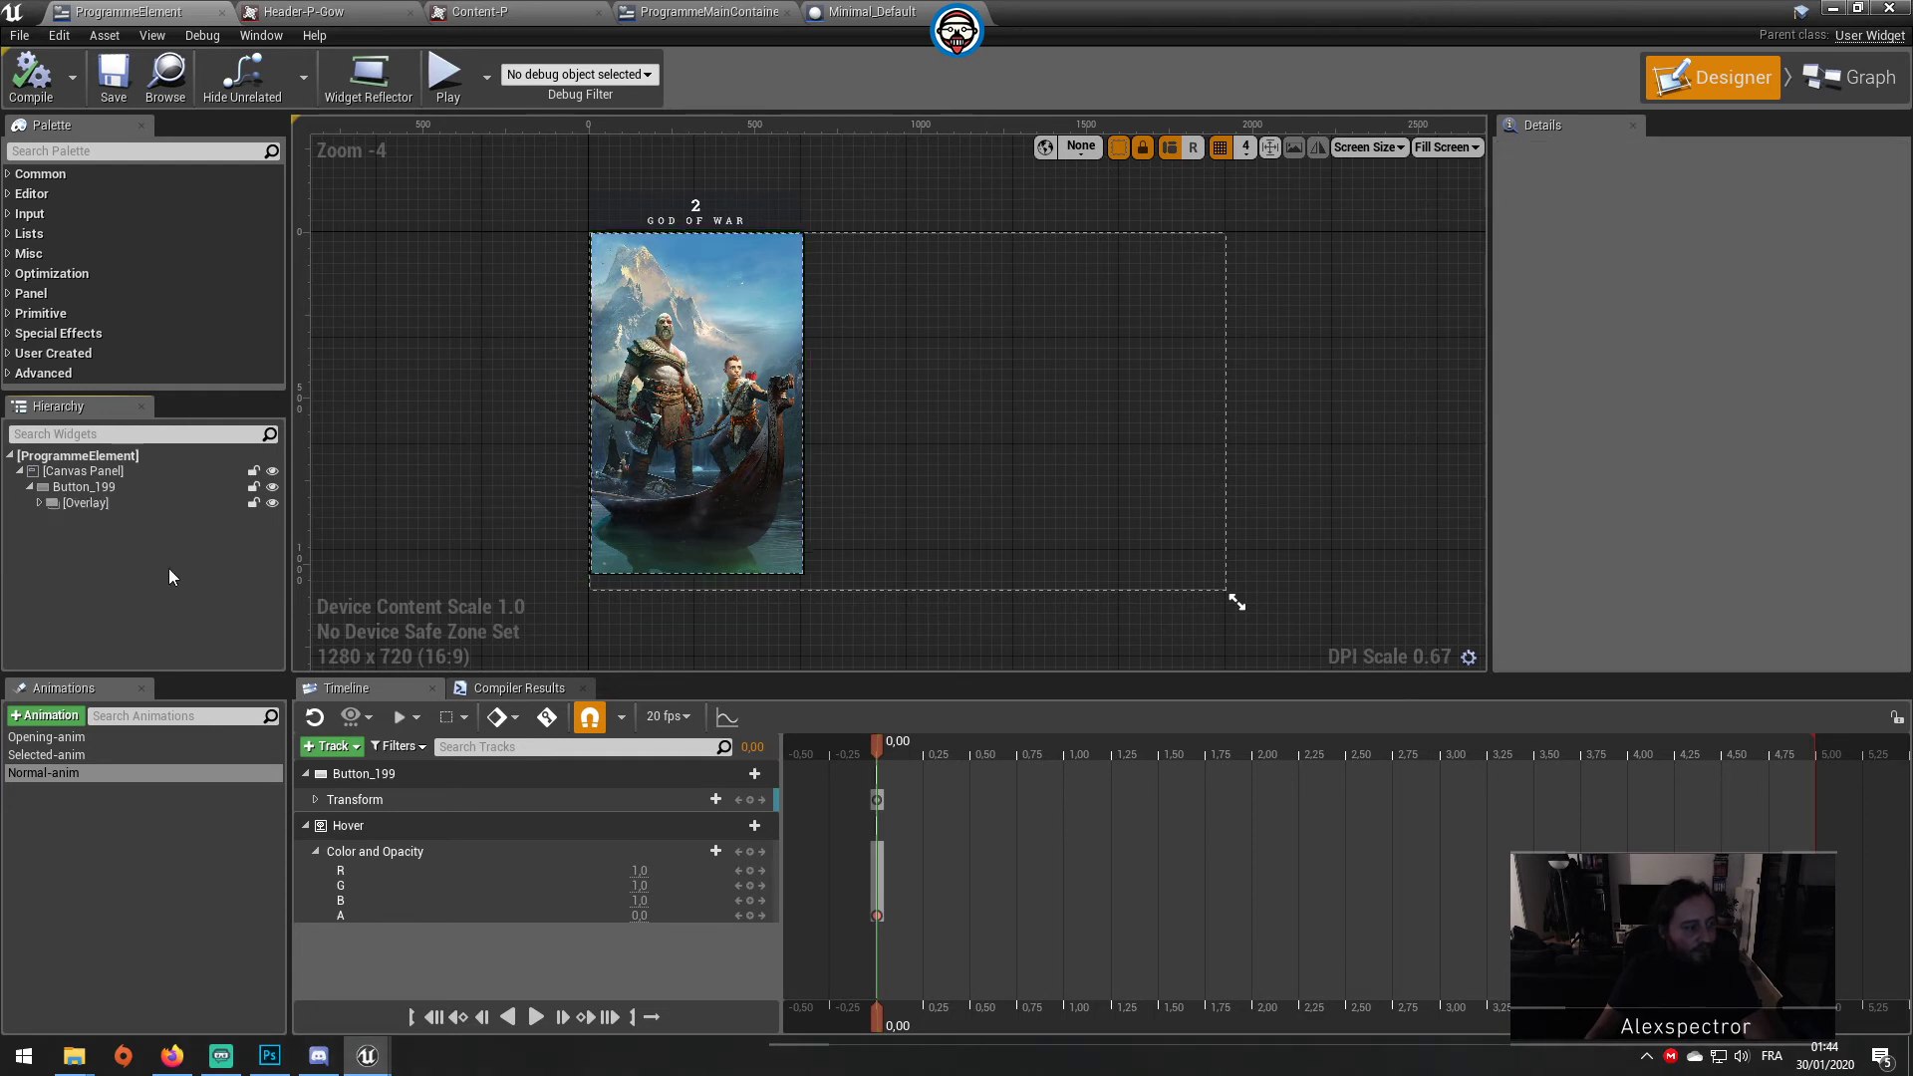
Step: Rename the Overlay container to 'Overlay Normal'
click(124, 506)
click(152, 502)
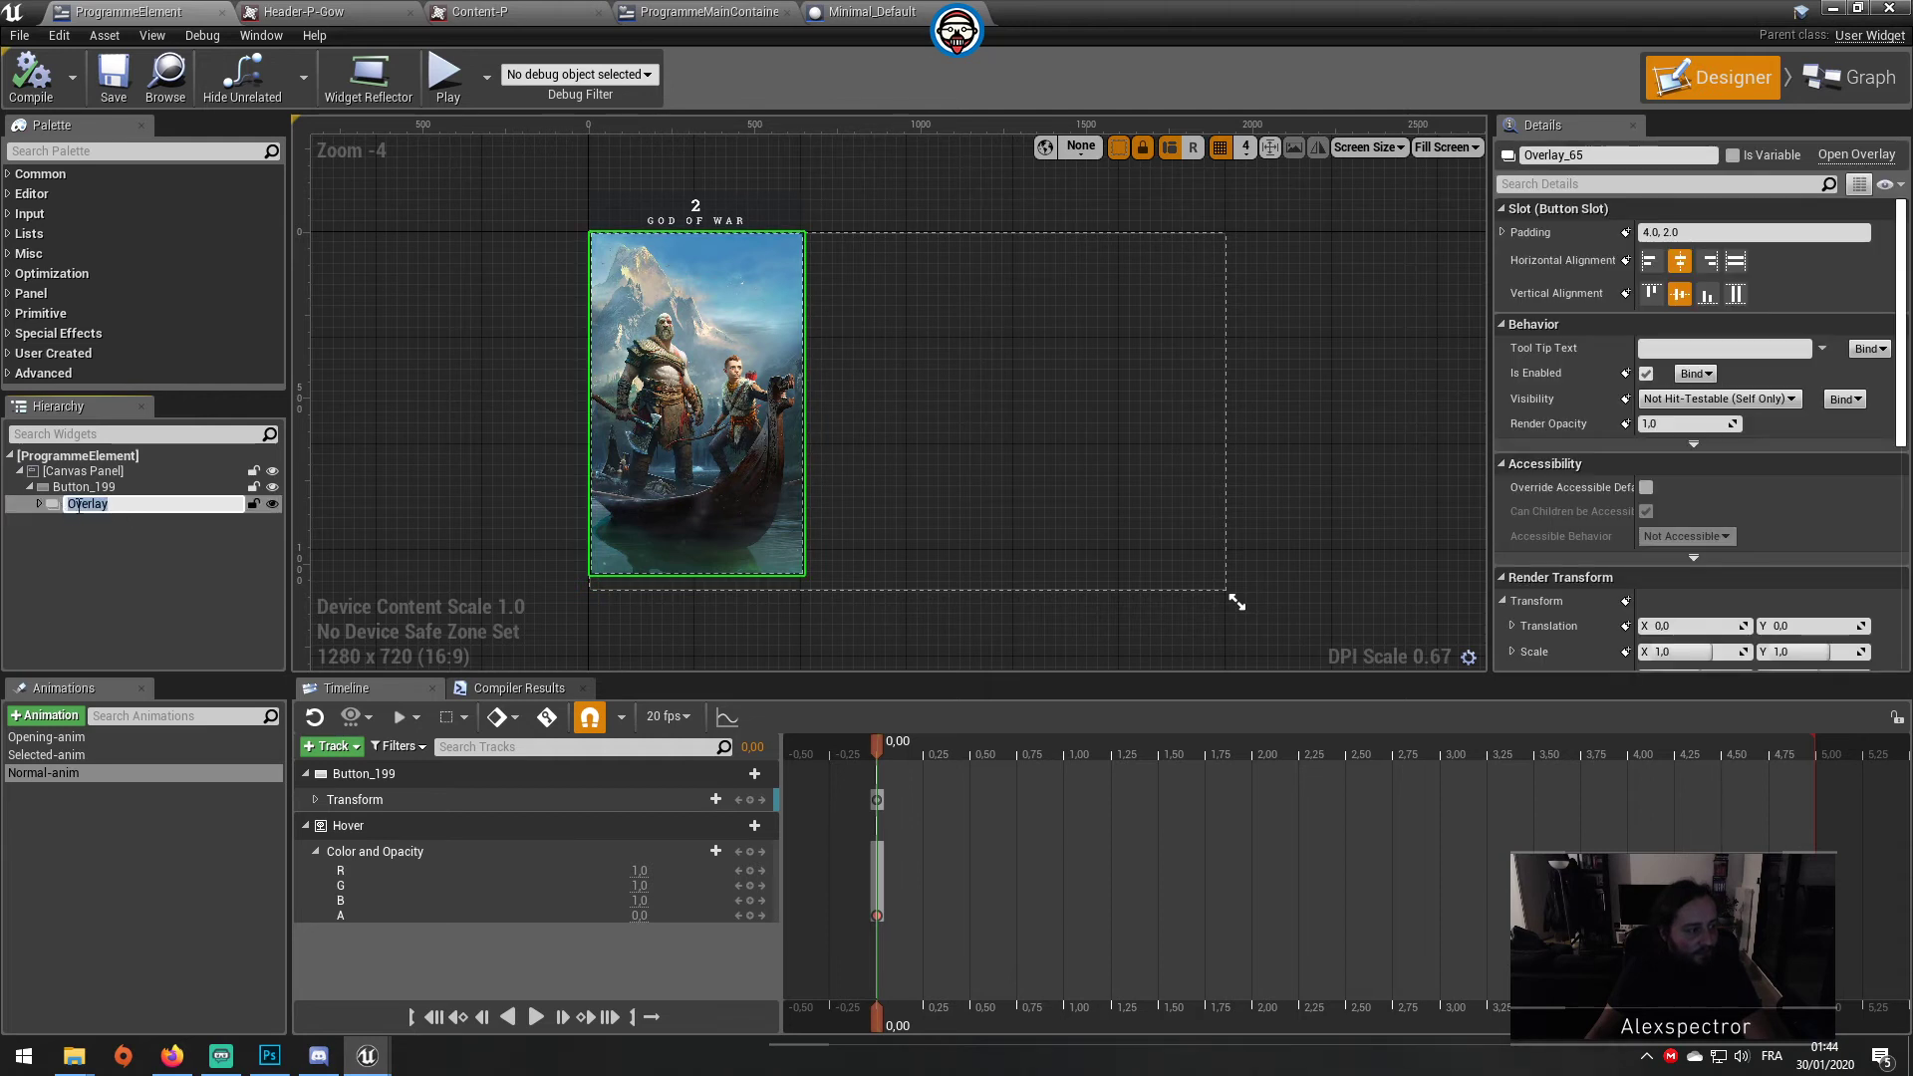
click(151, 506)
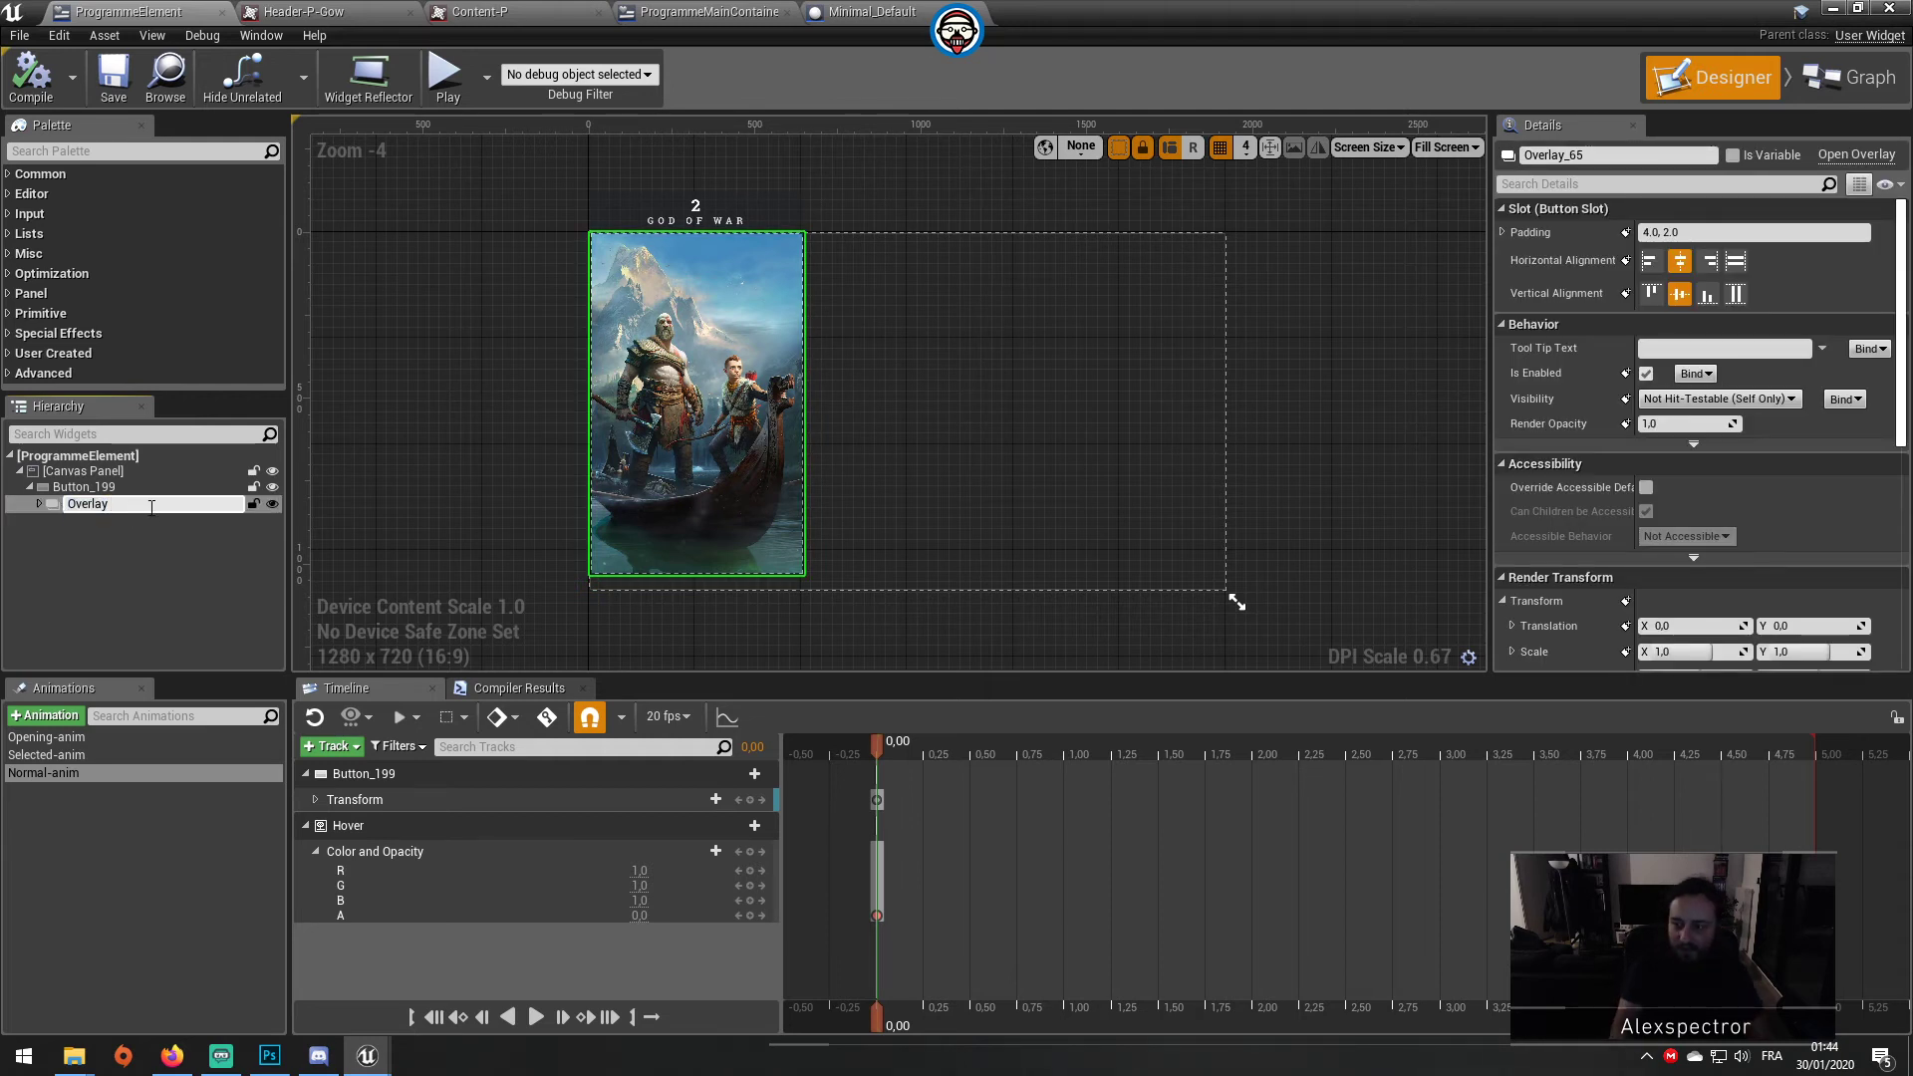
text(B)
key(BackSpace)
text(No)
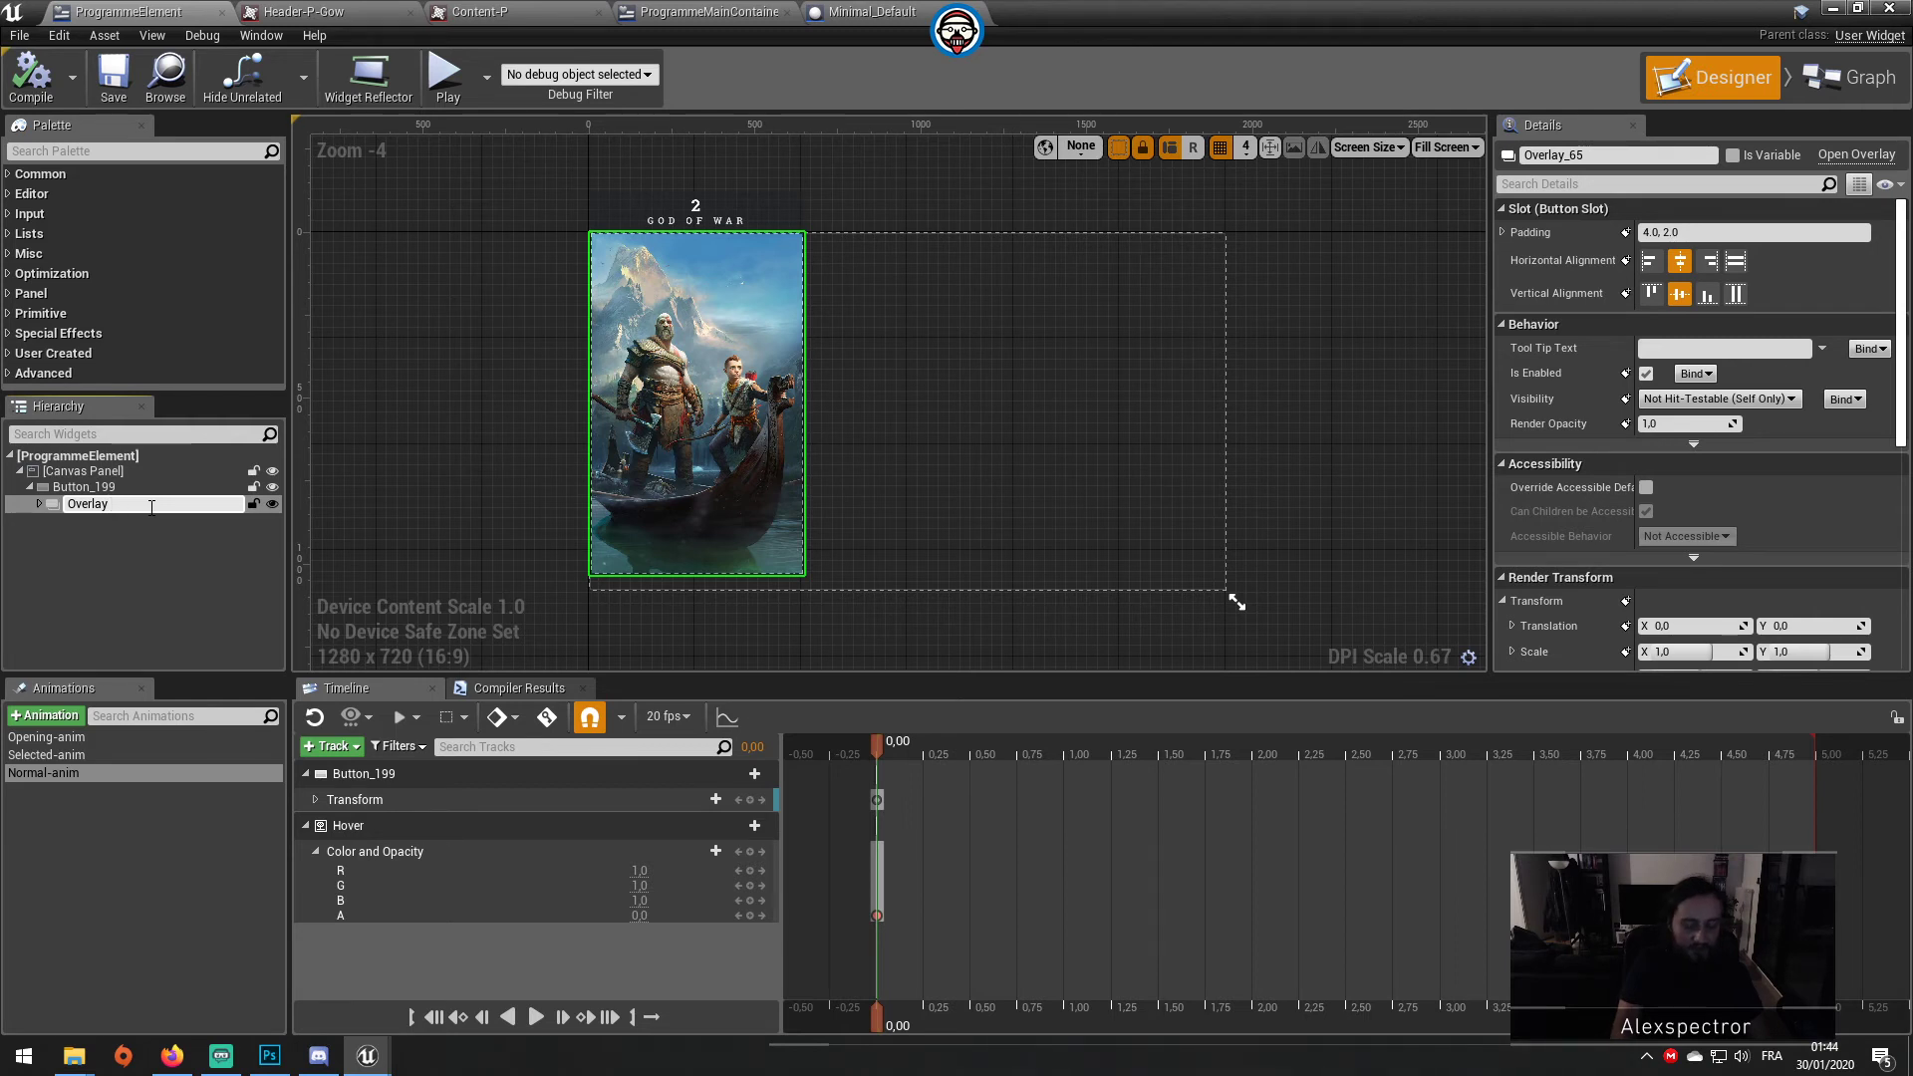
text( Normal)
key(Return)
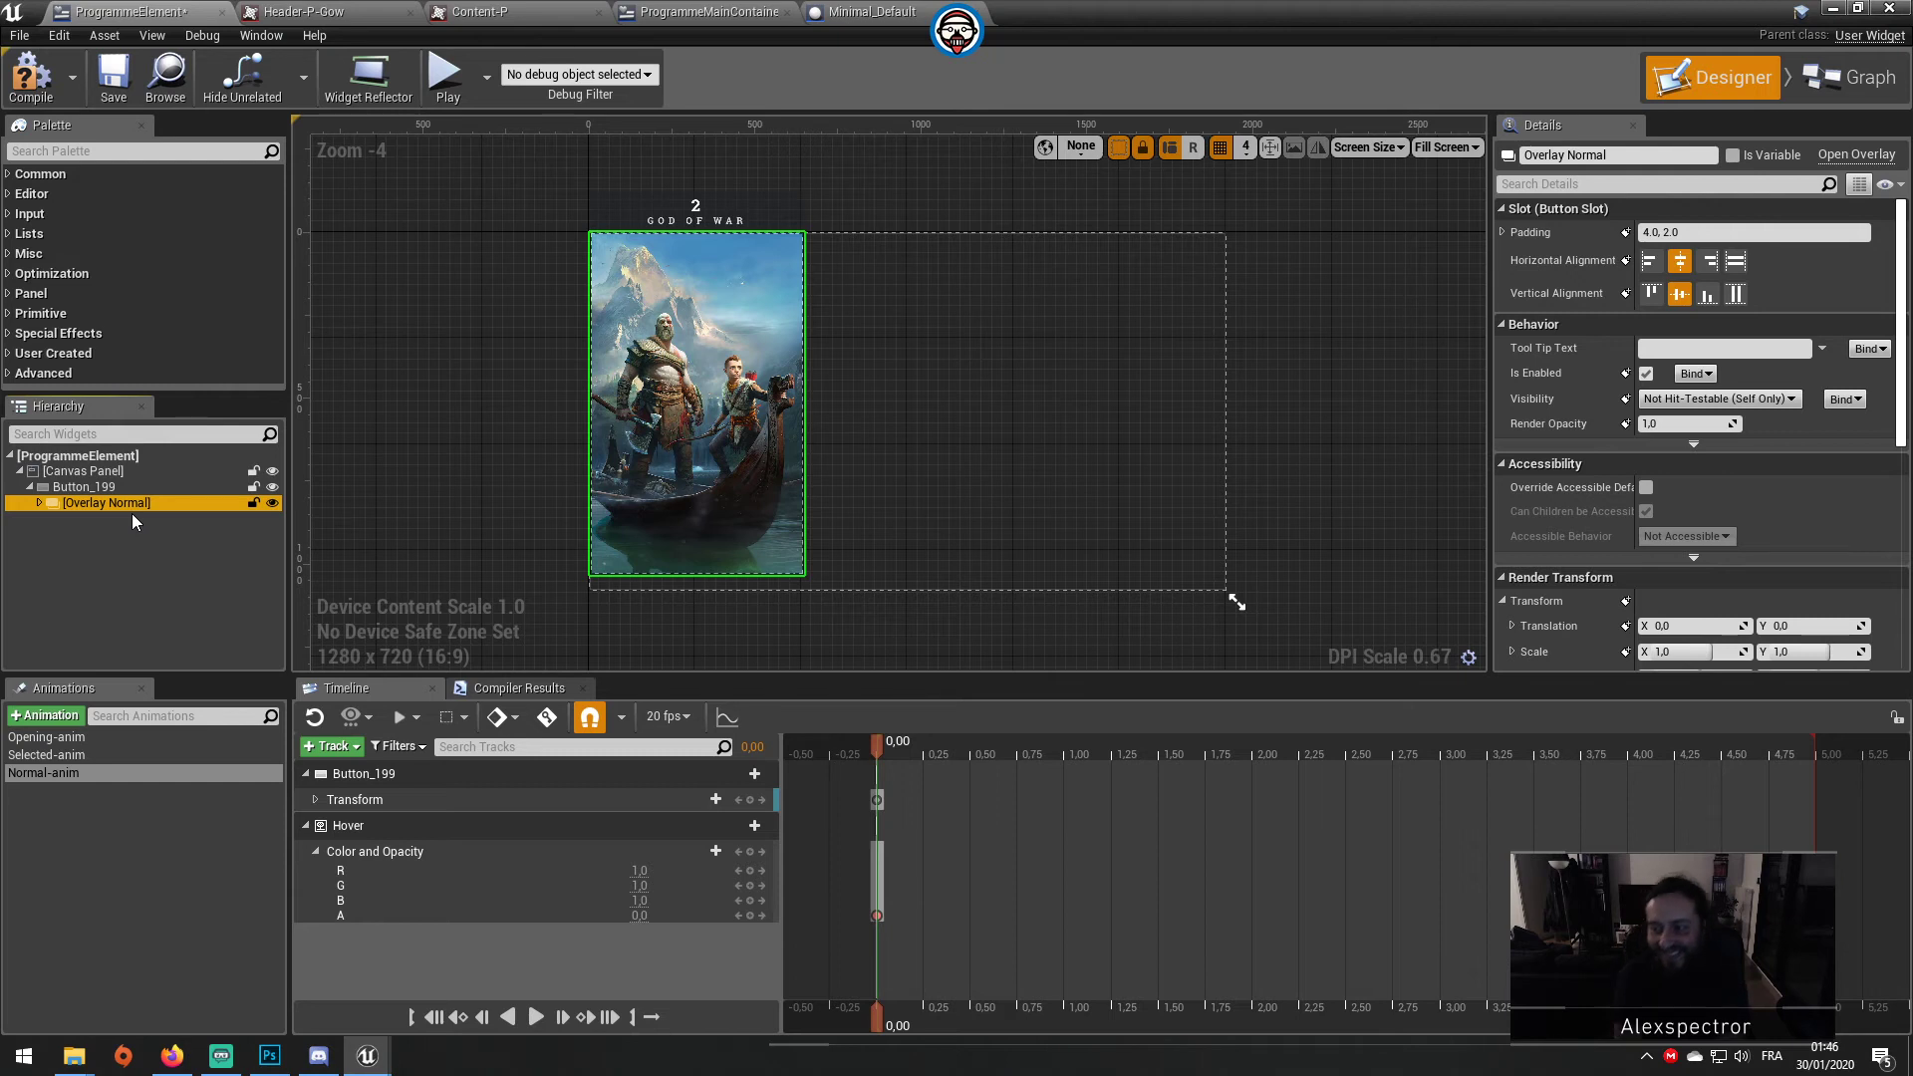
Step: Rename the copied overlay from Overlay Normal to 'Overlay Click'
click(138, 536)
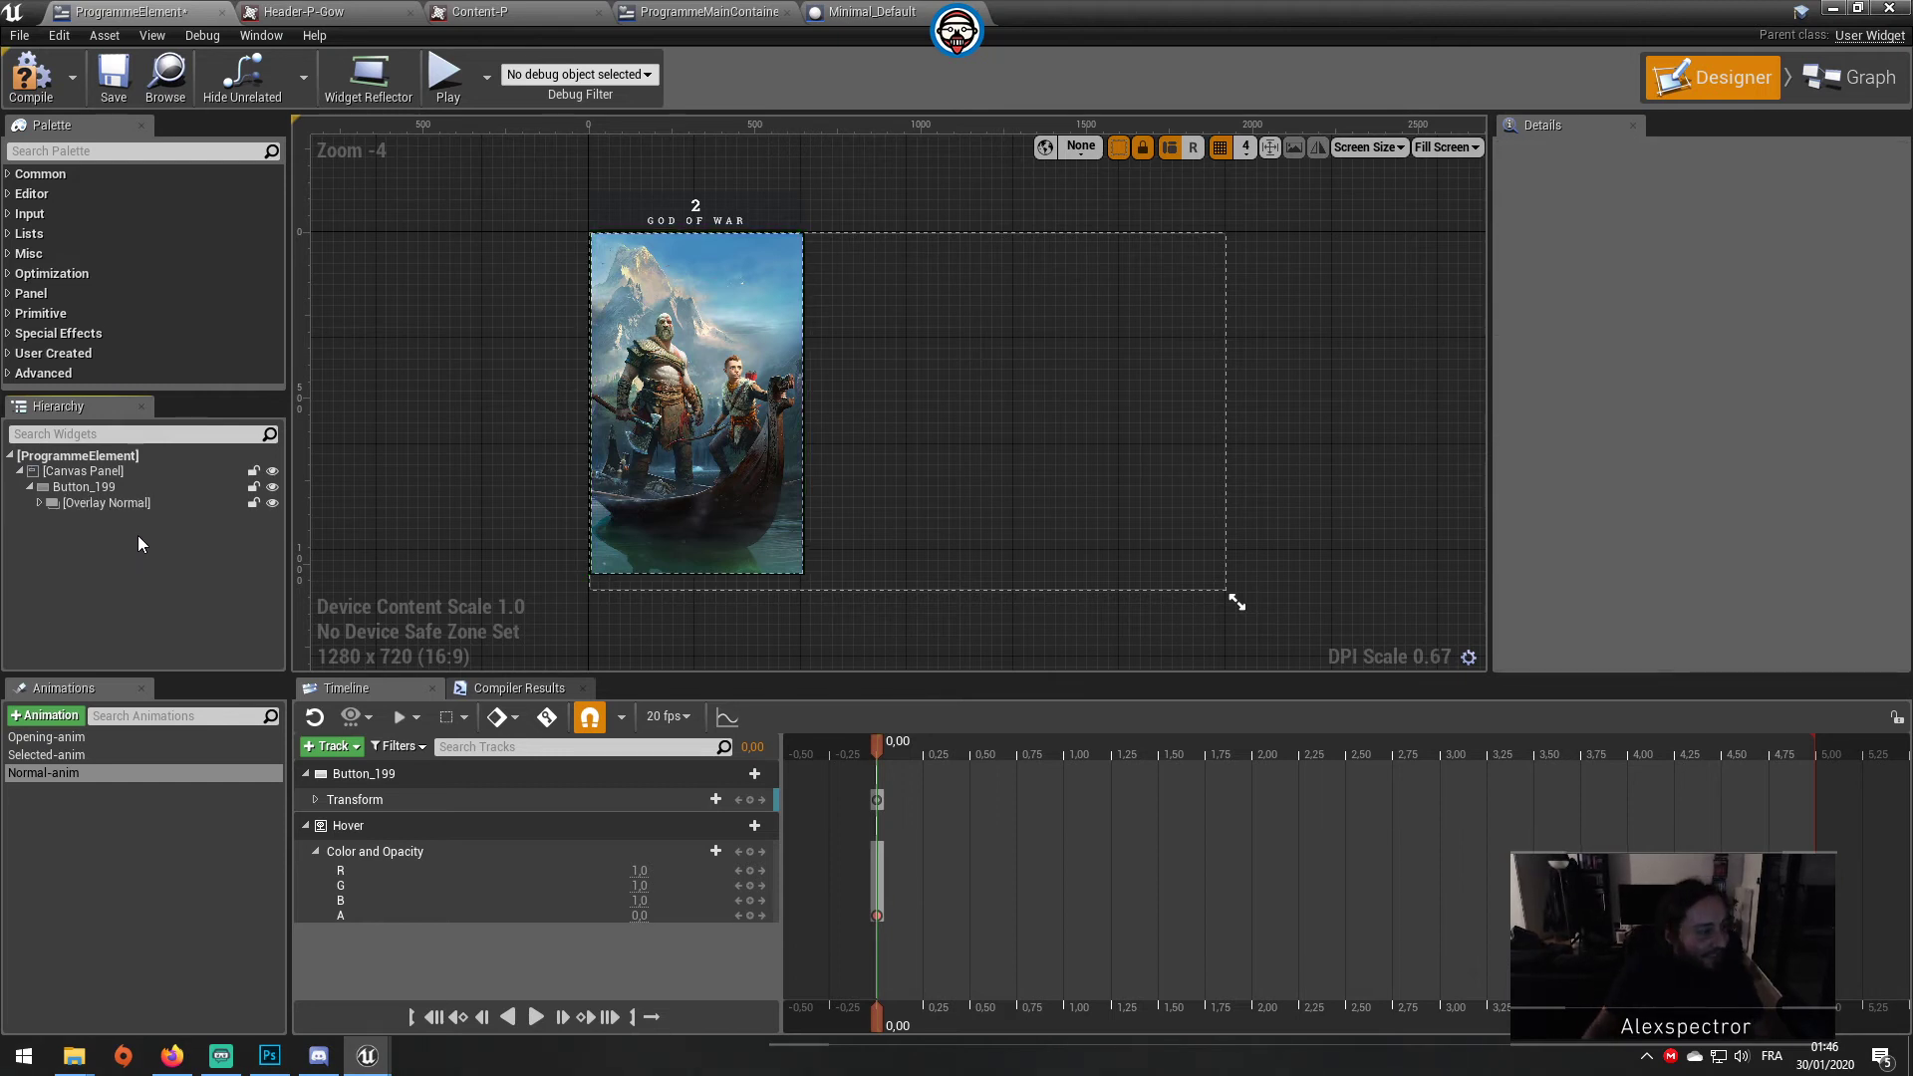
click(145, 509)
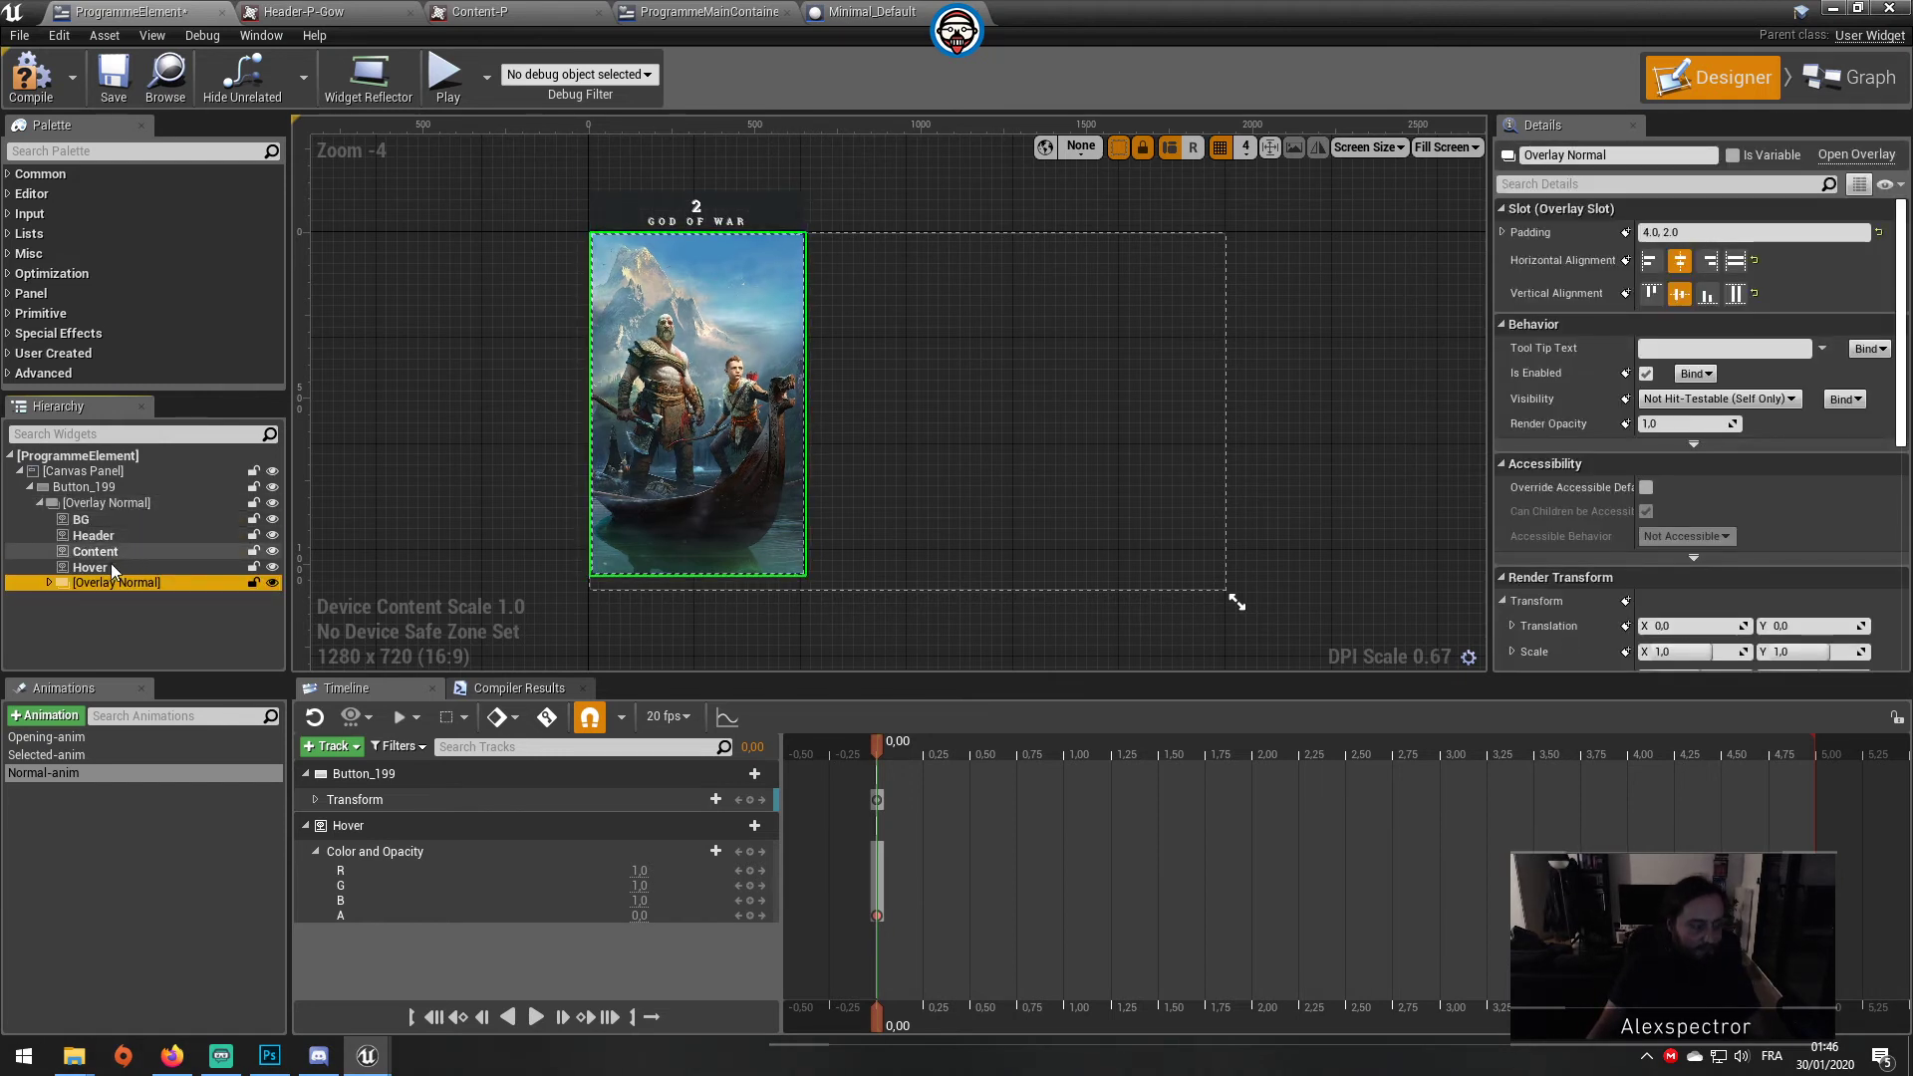
click(130, 583)
drag(120, 583, 212, 583)
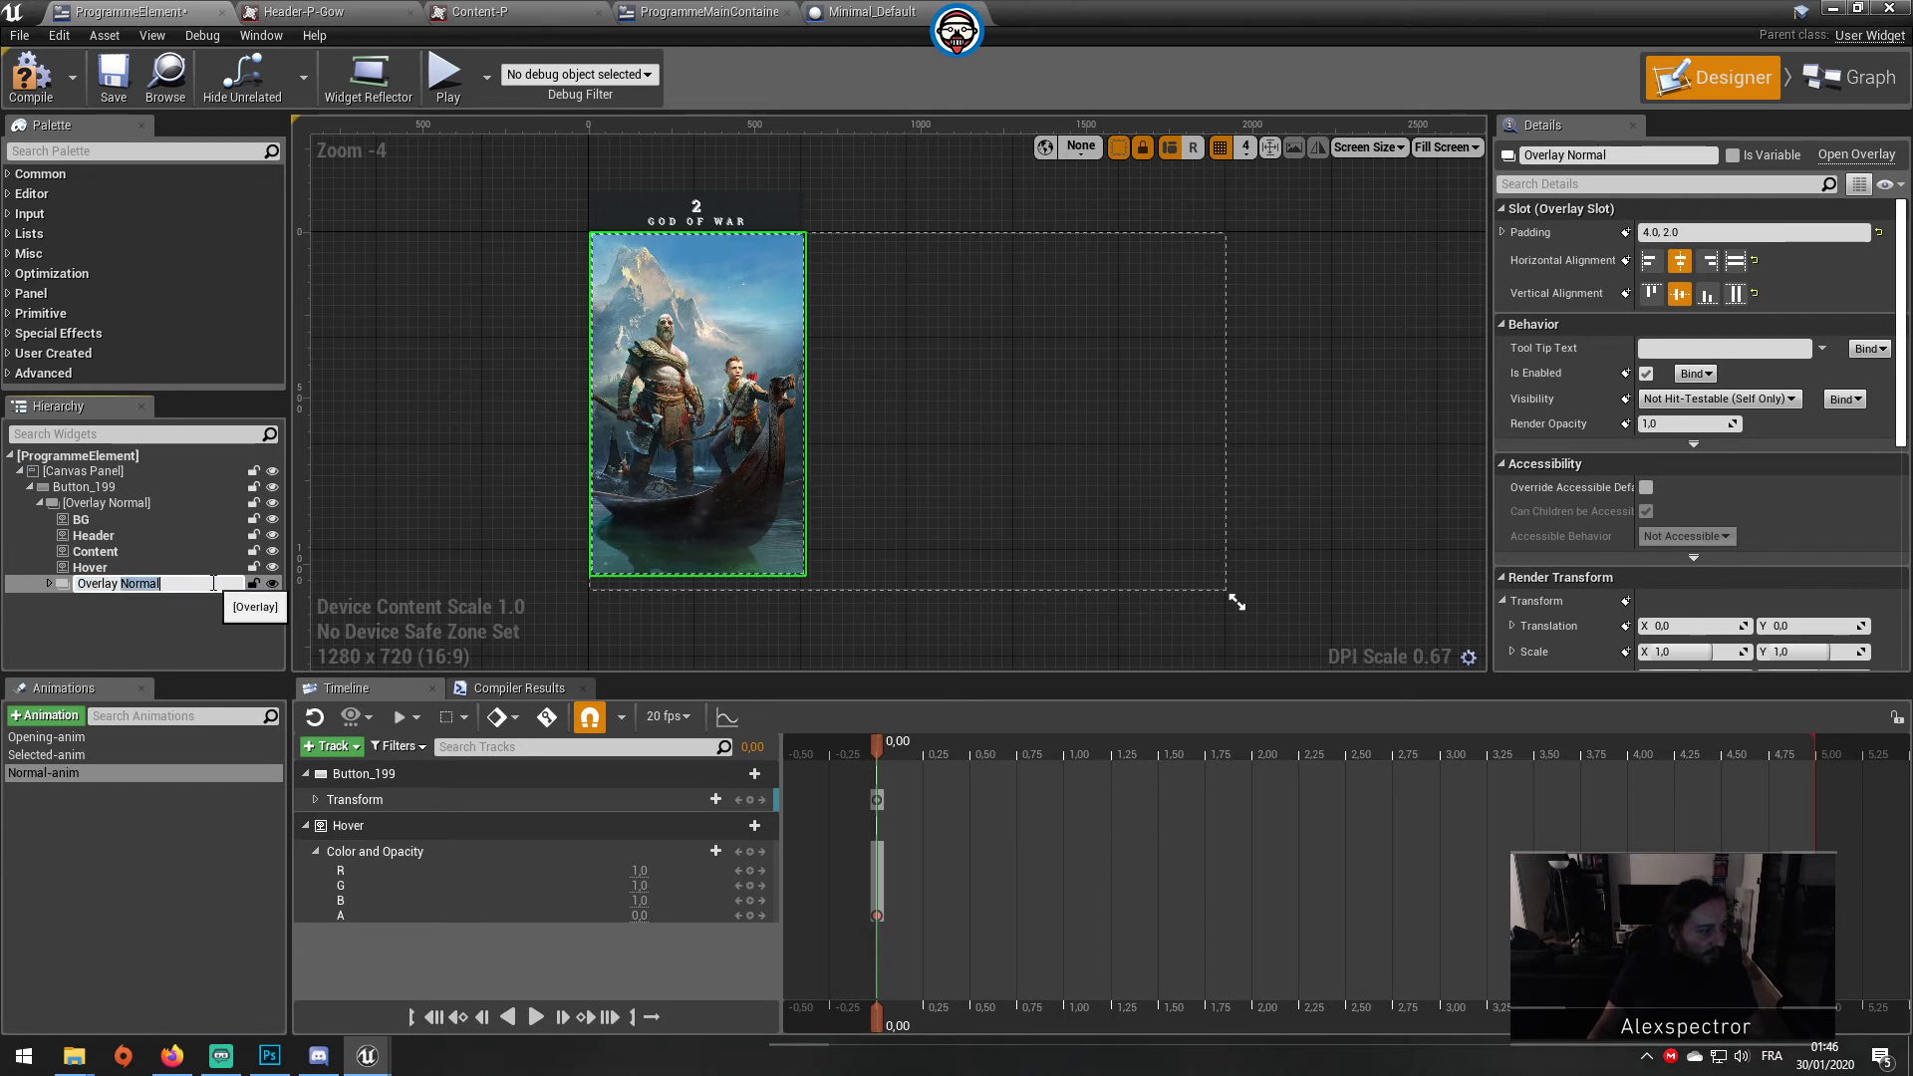
key(BackSpace)
text(C)
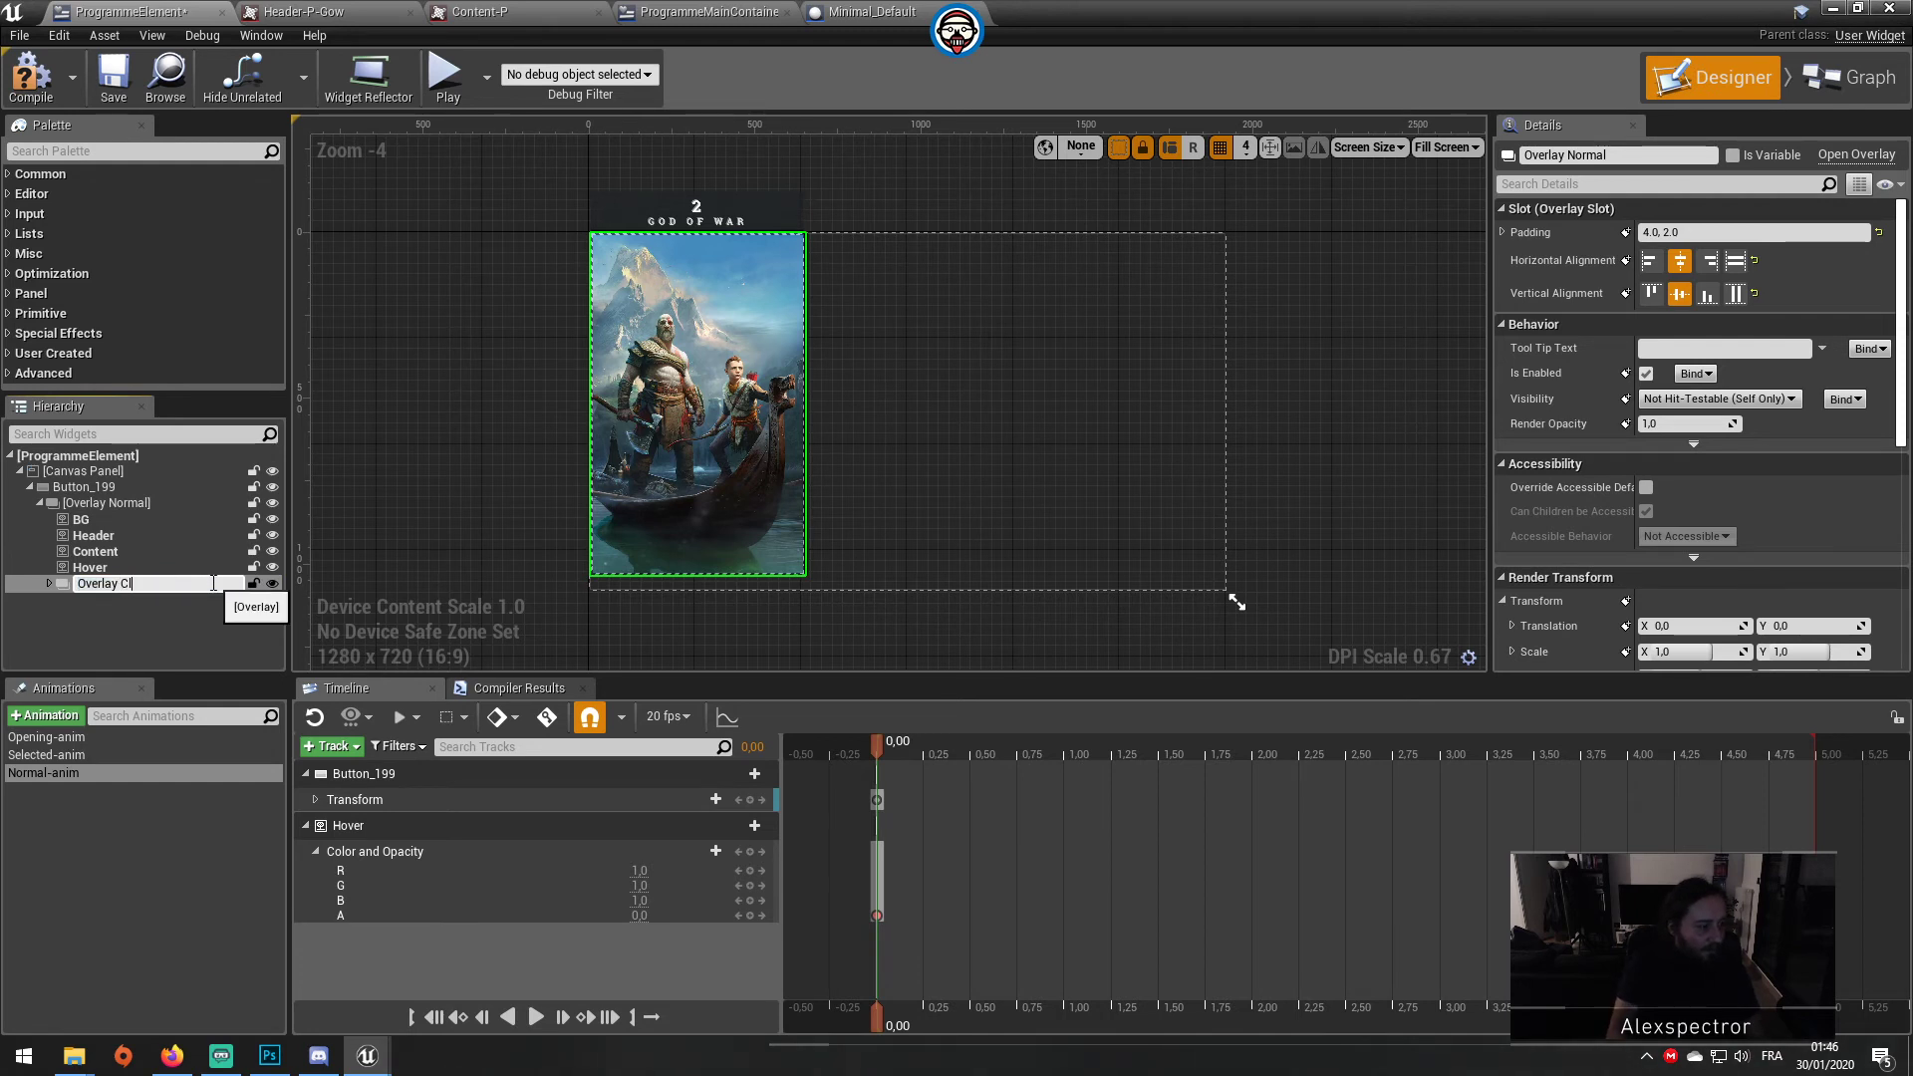
text(ick)
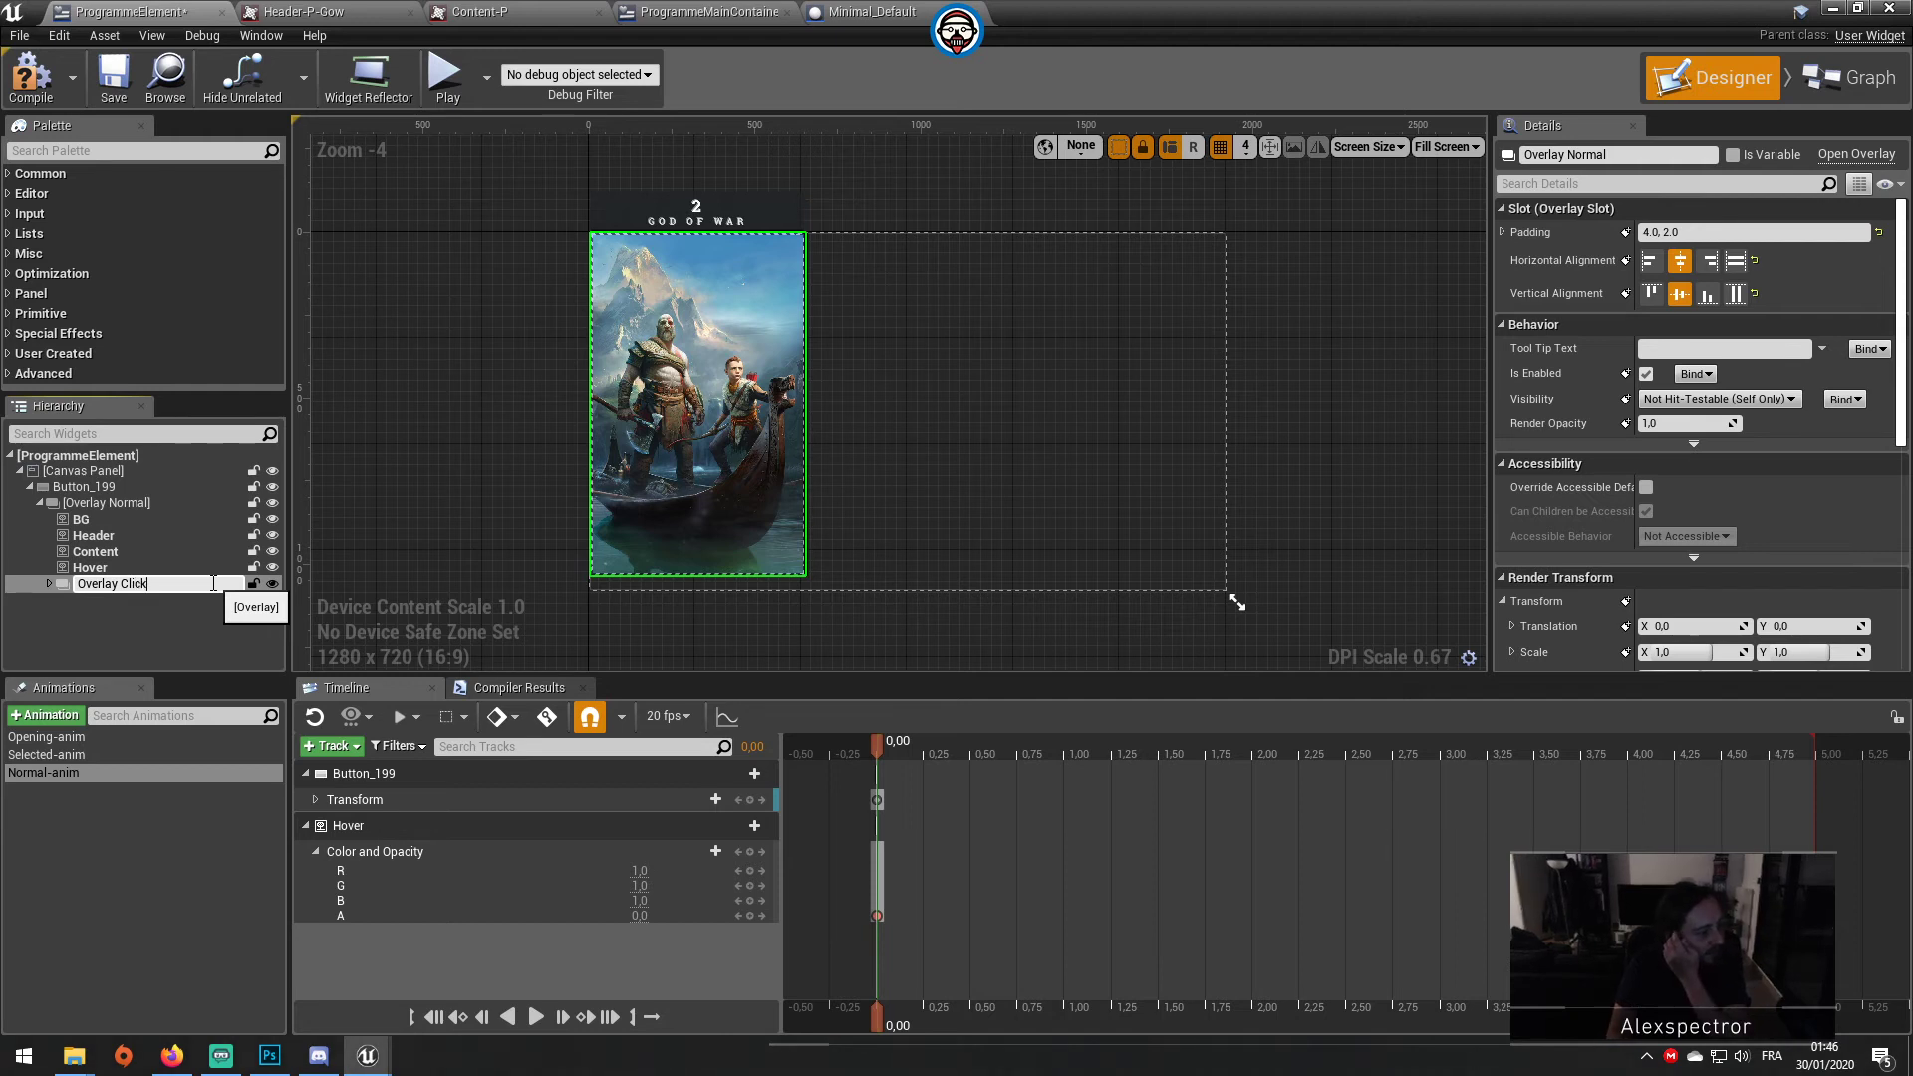
key(Return)
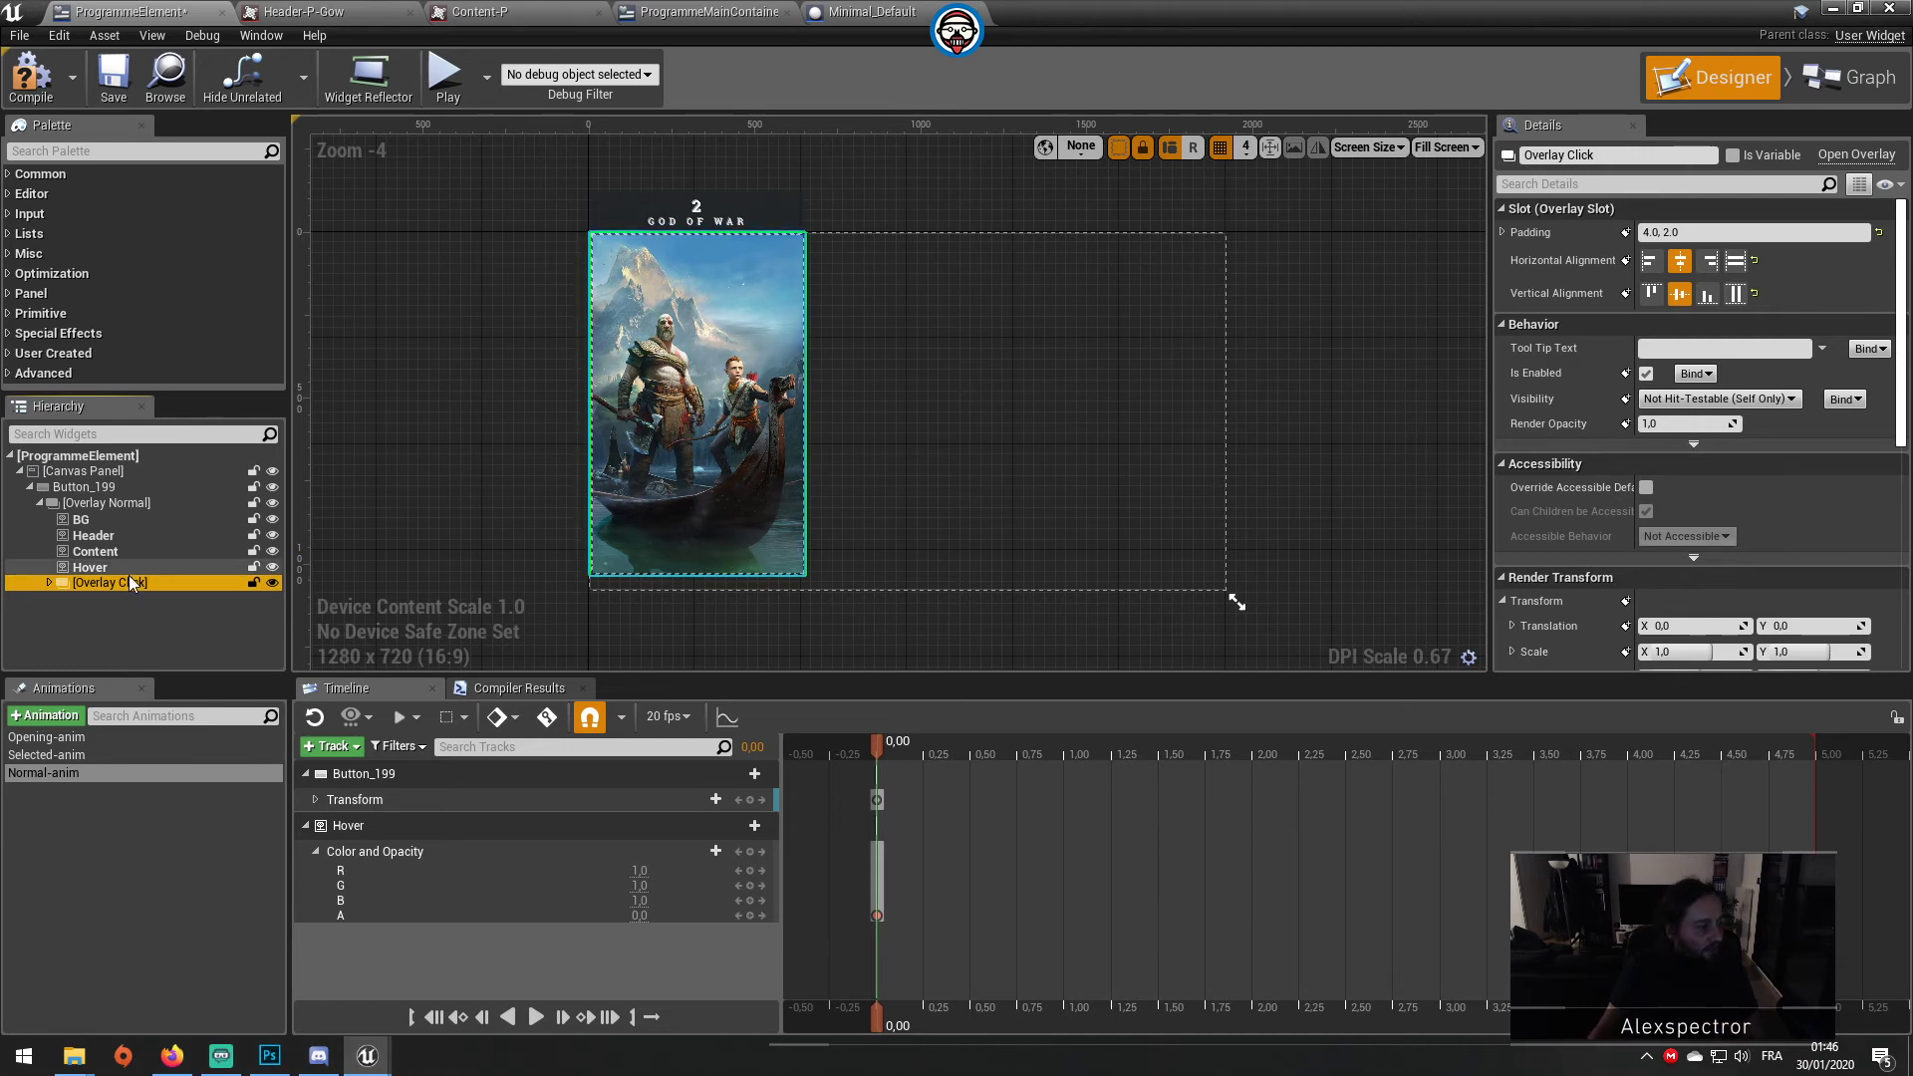
Step: Rename the copied overlay again, from Overlay Click to 'Overlay Reveal'
click(105, 502)
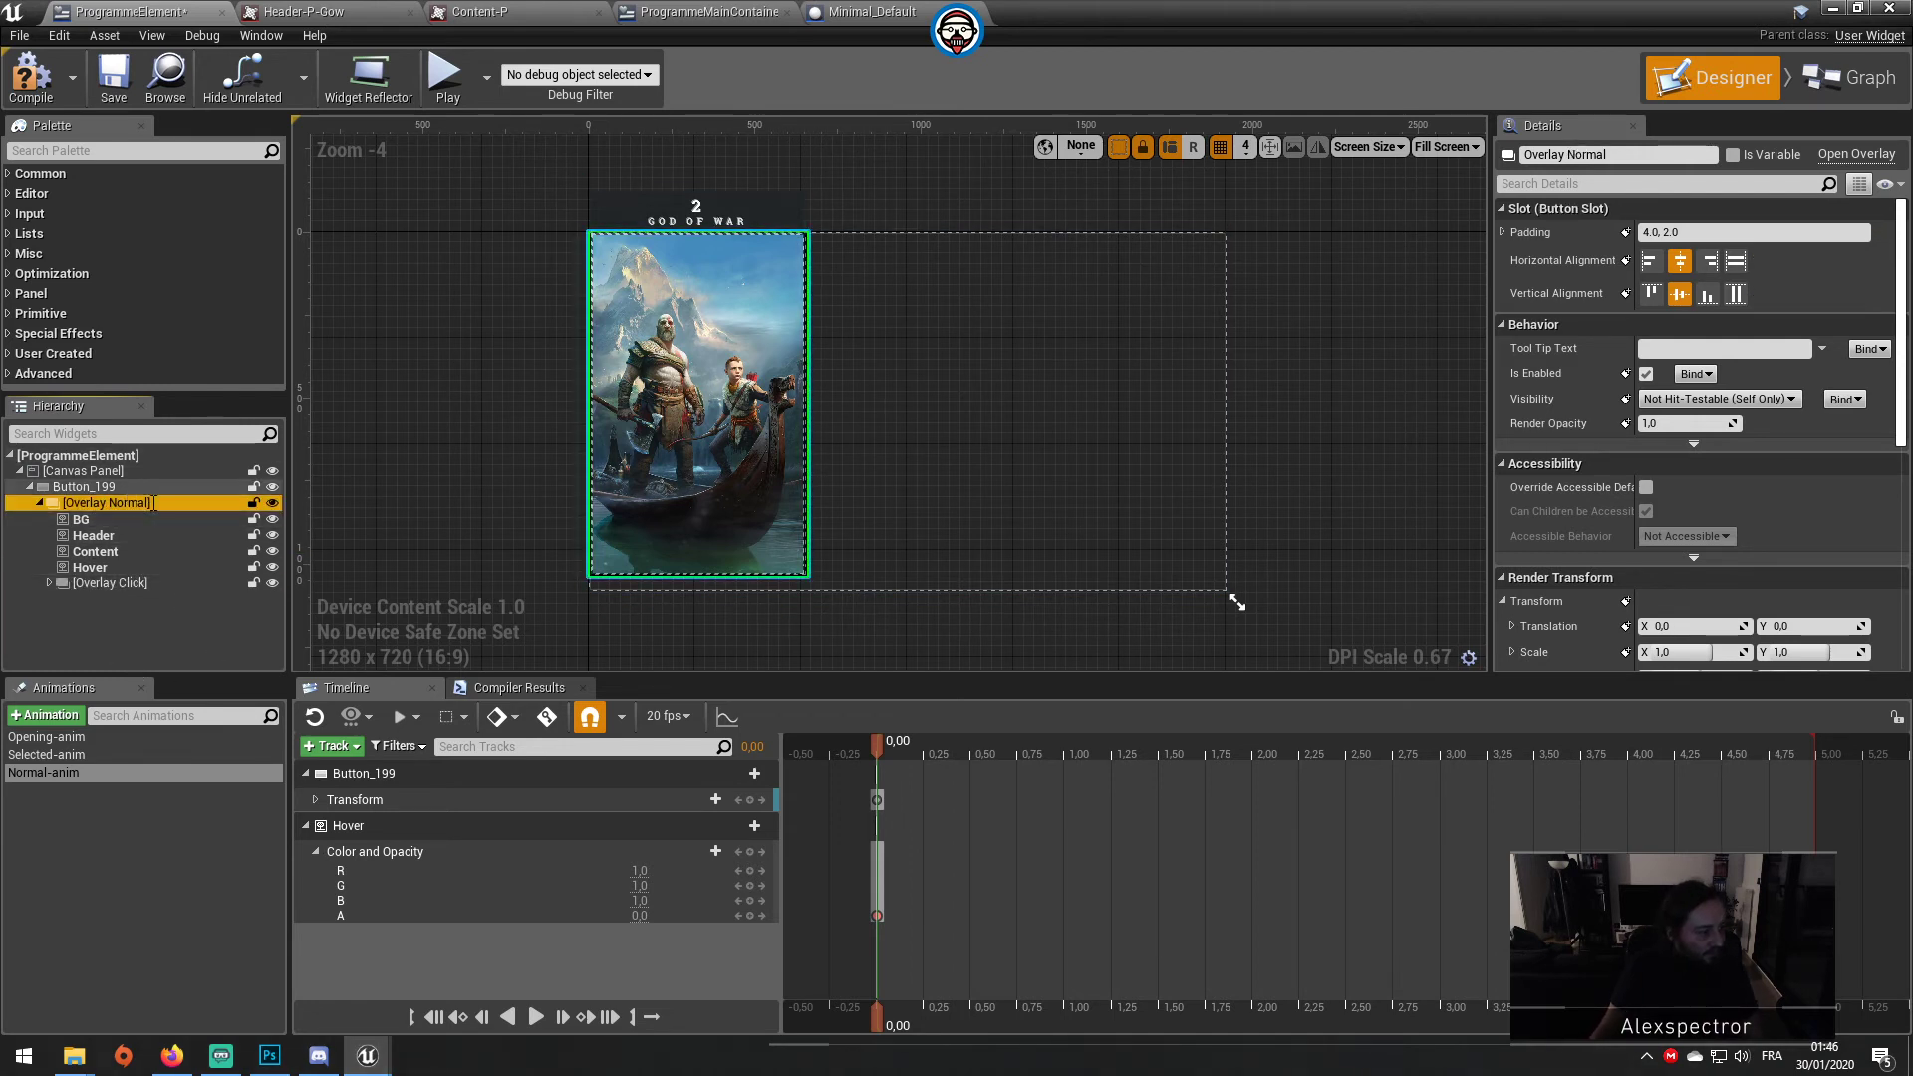
click(170, 588)
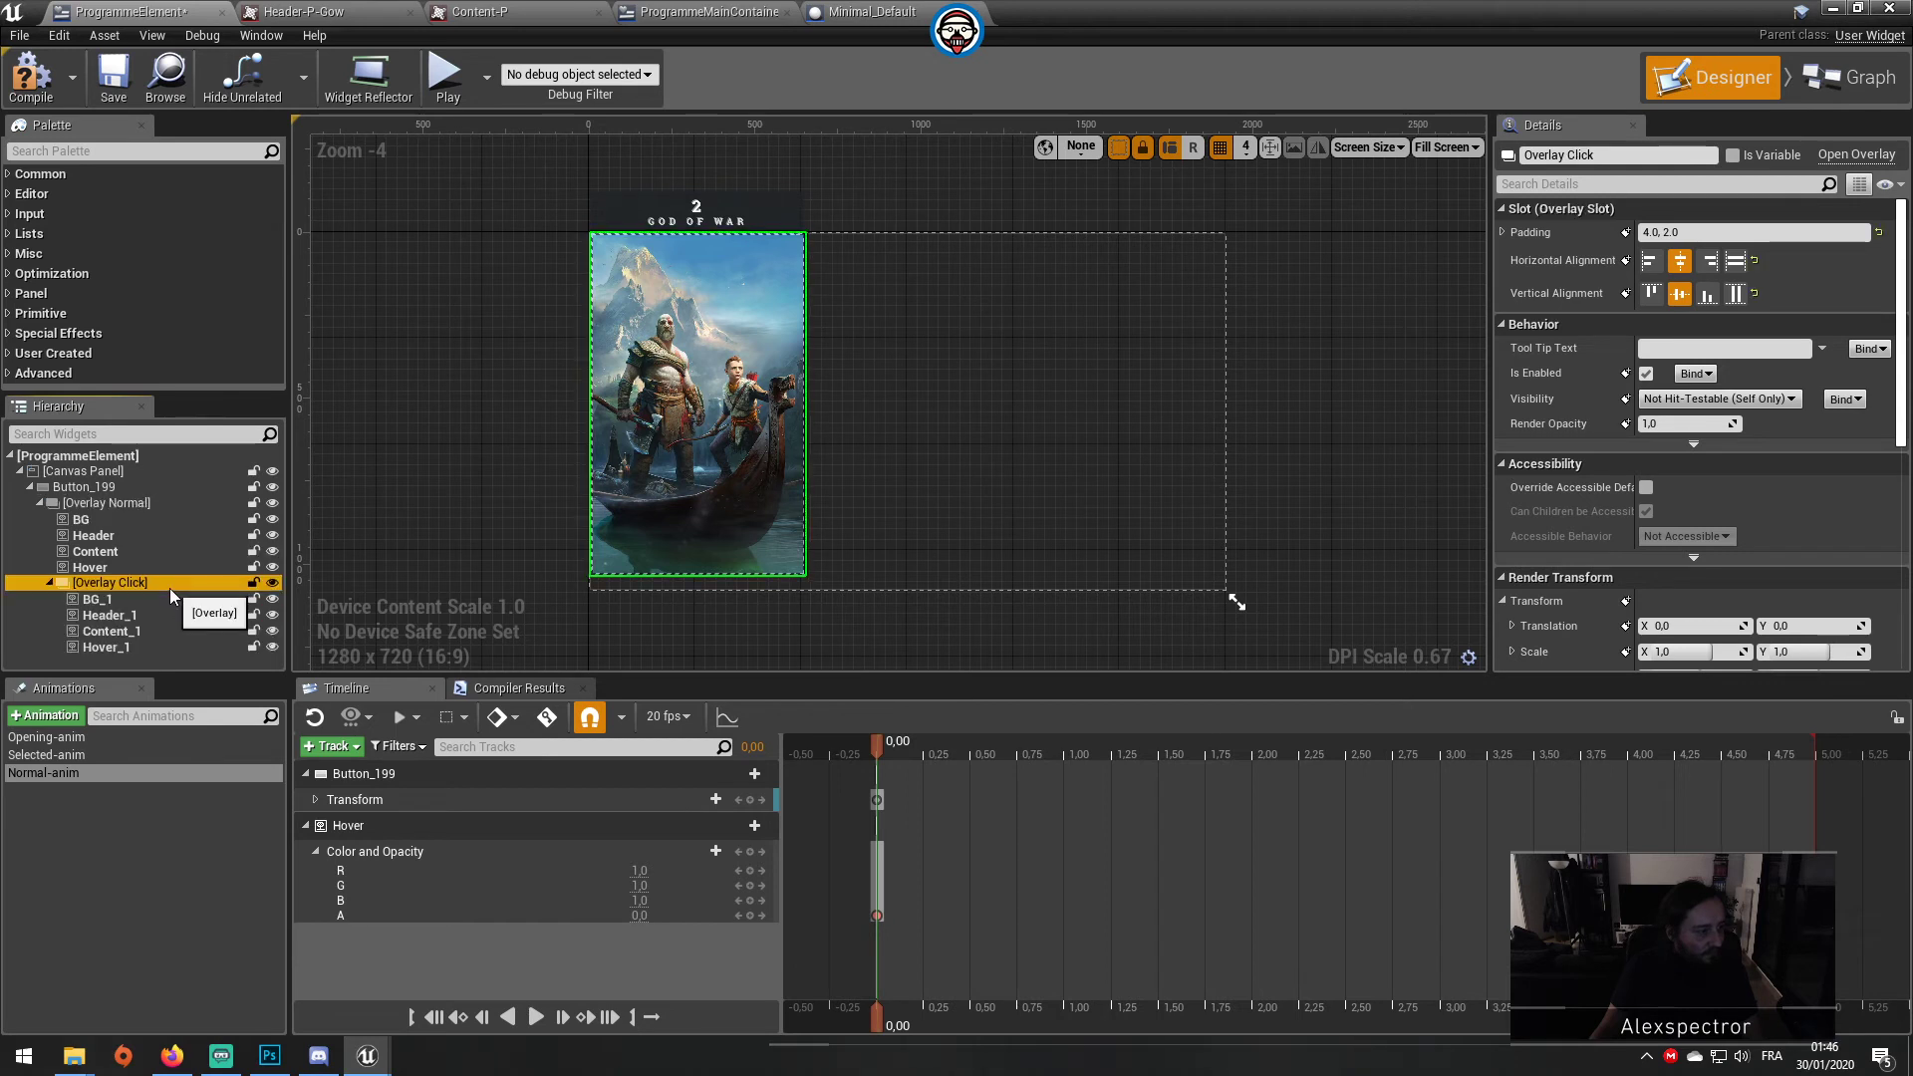
click(150, 585)
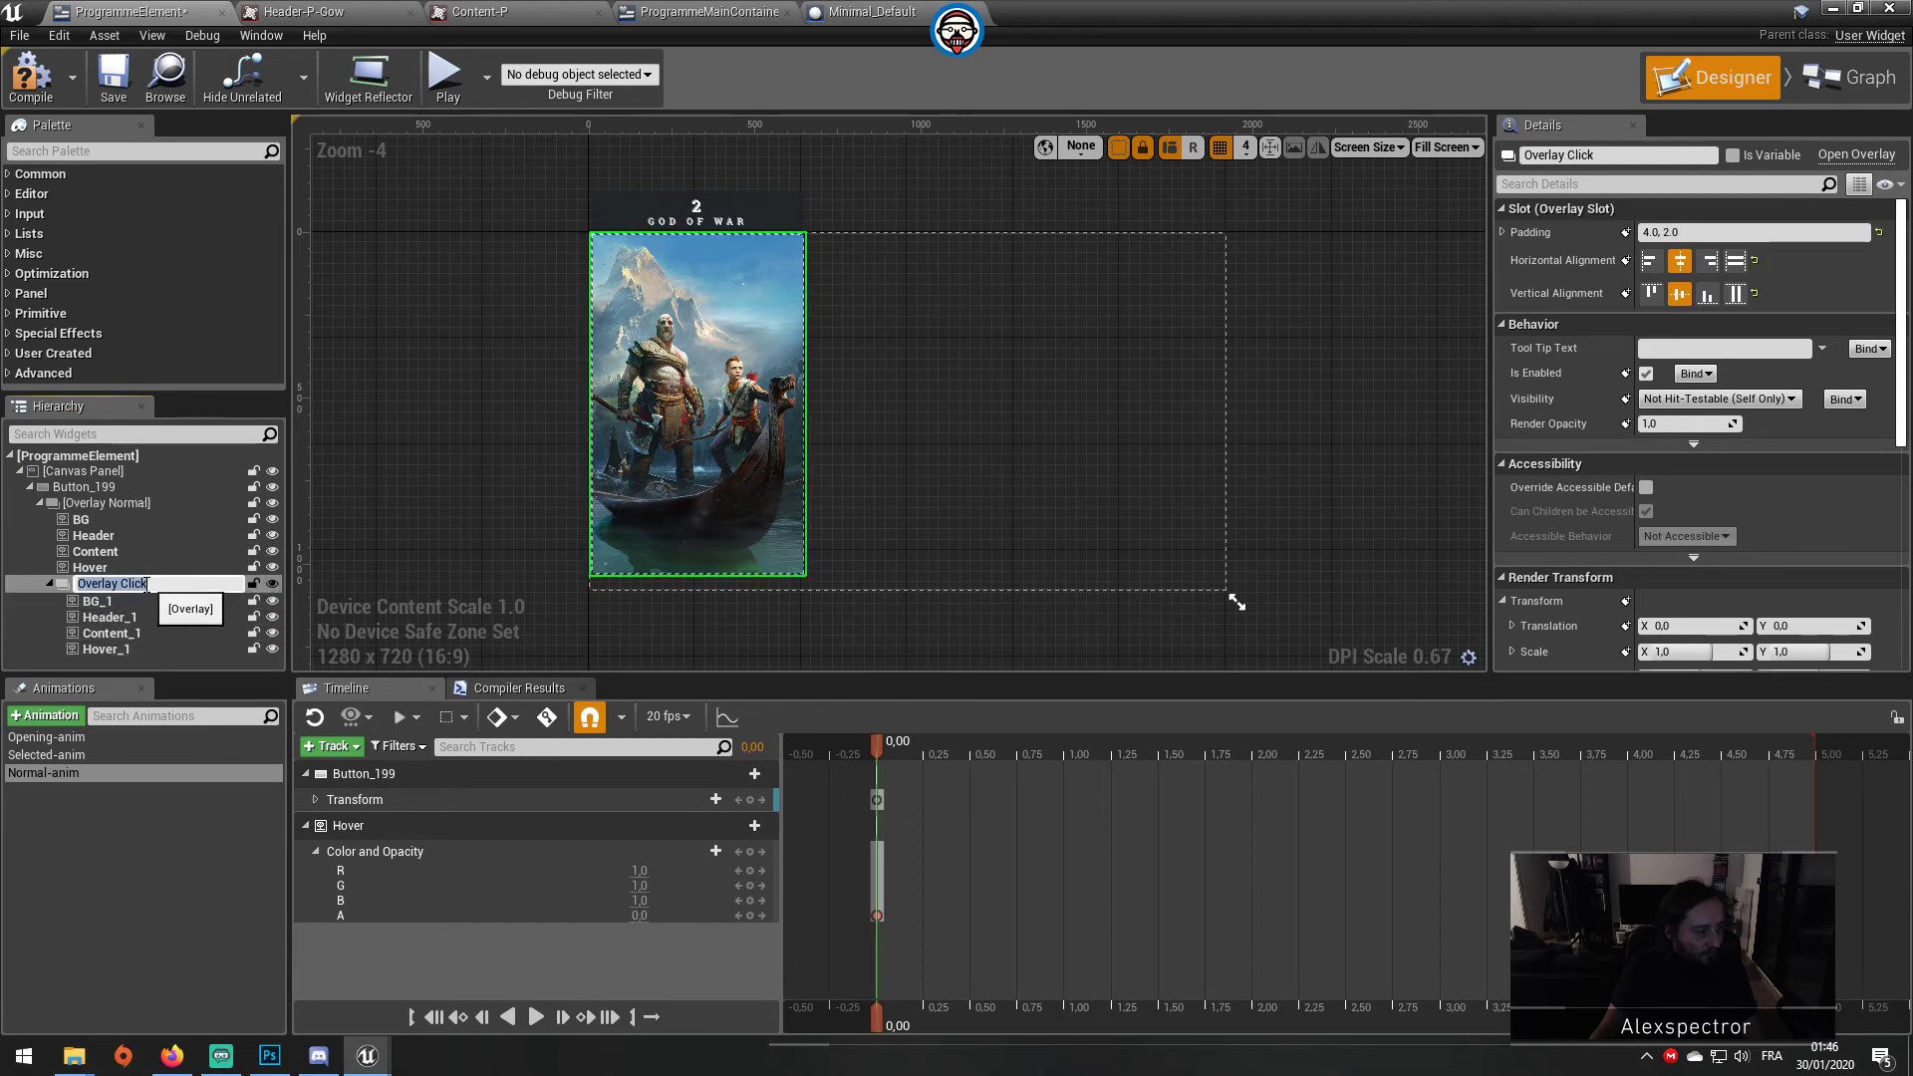
click(146, 585)
key(BackSpace)
key(BackSpace)
key(BackSpace)
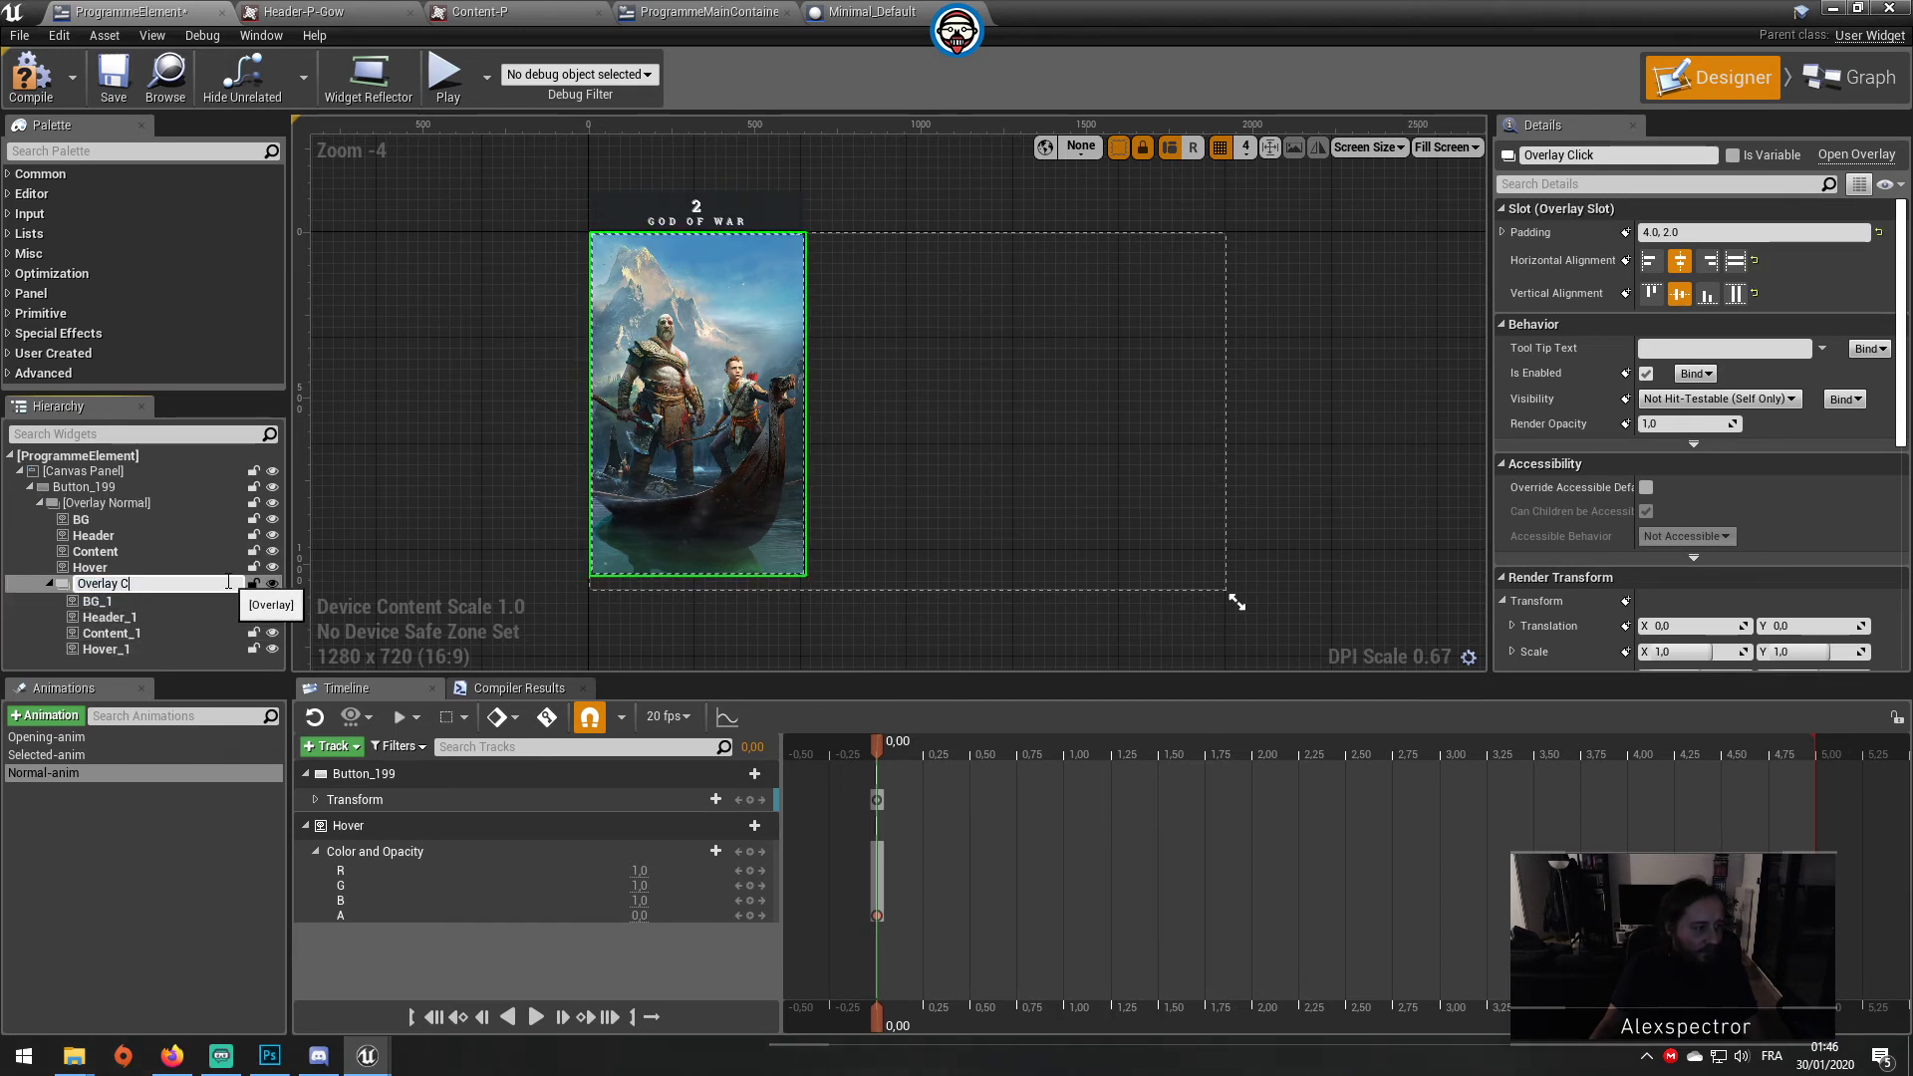
key(BackSpace)
text(Reveal)
key(Return)
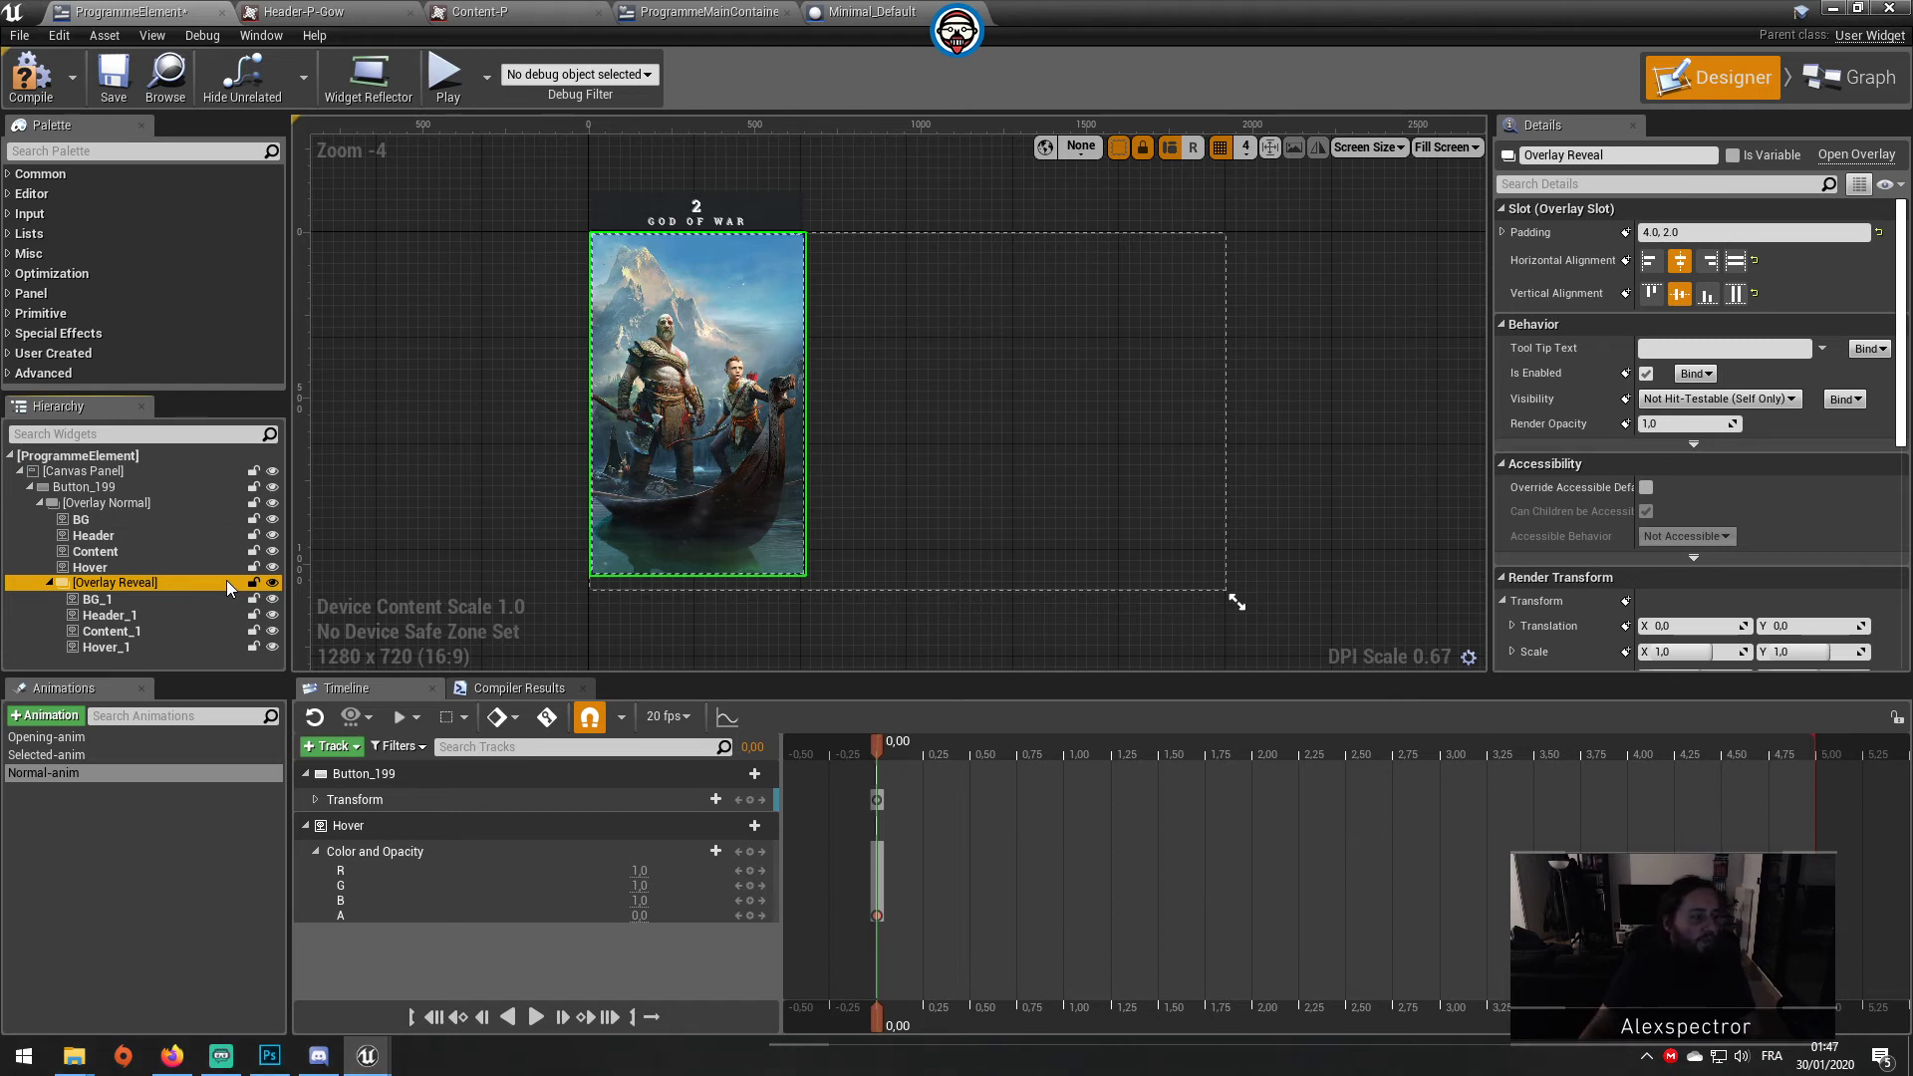
Step: Delete the Content_1 layer from Overlay Reveal
click(49, 583)
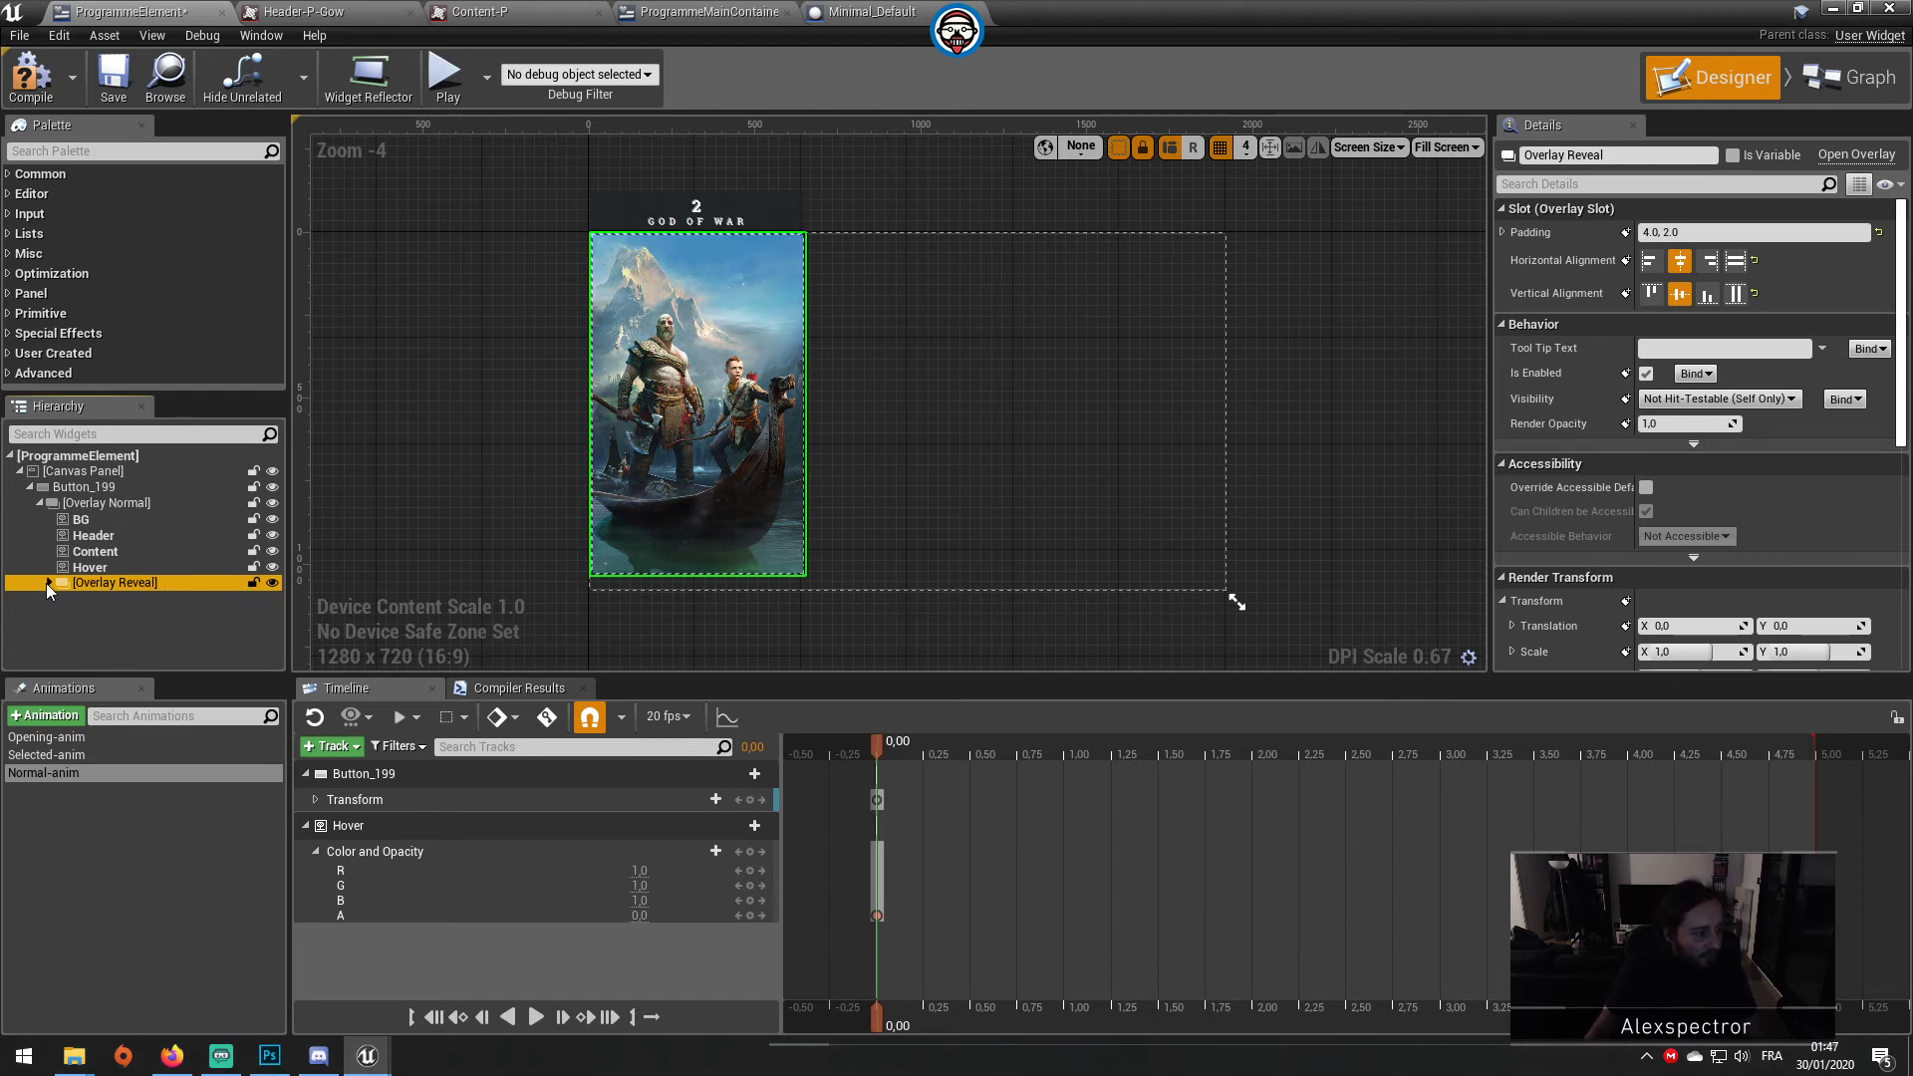
click(49, 583)
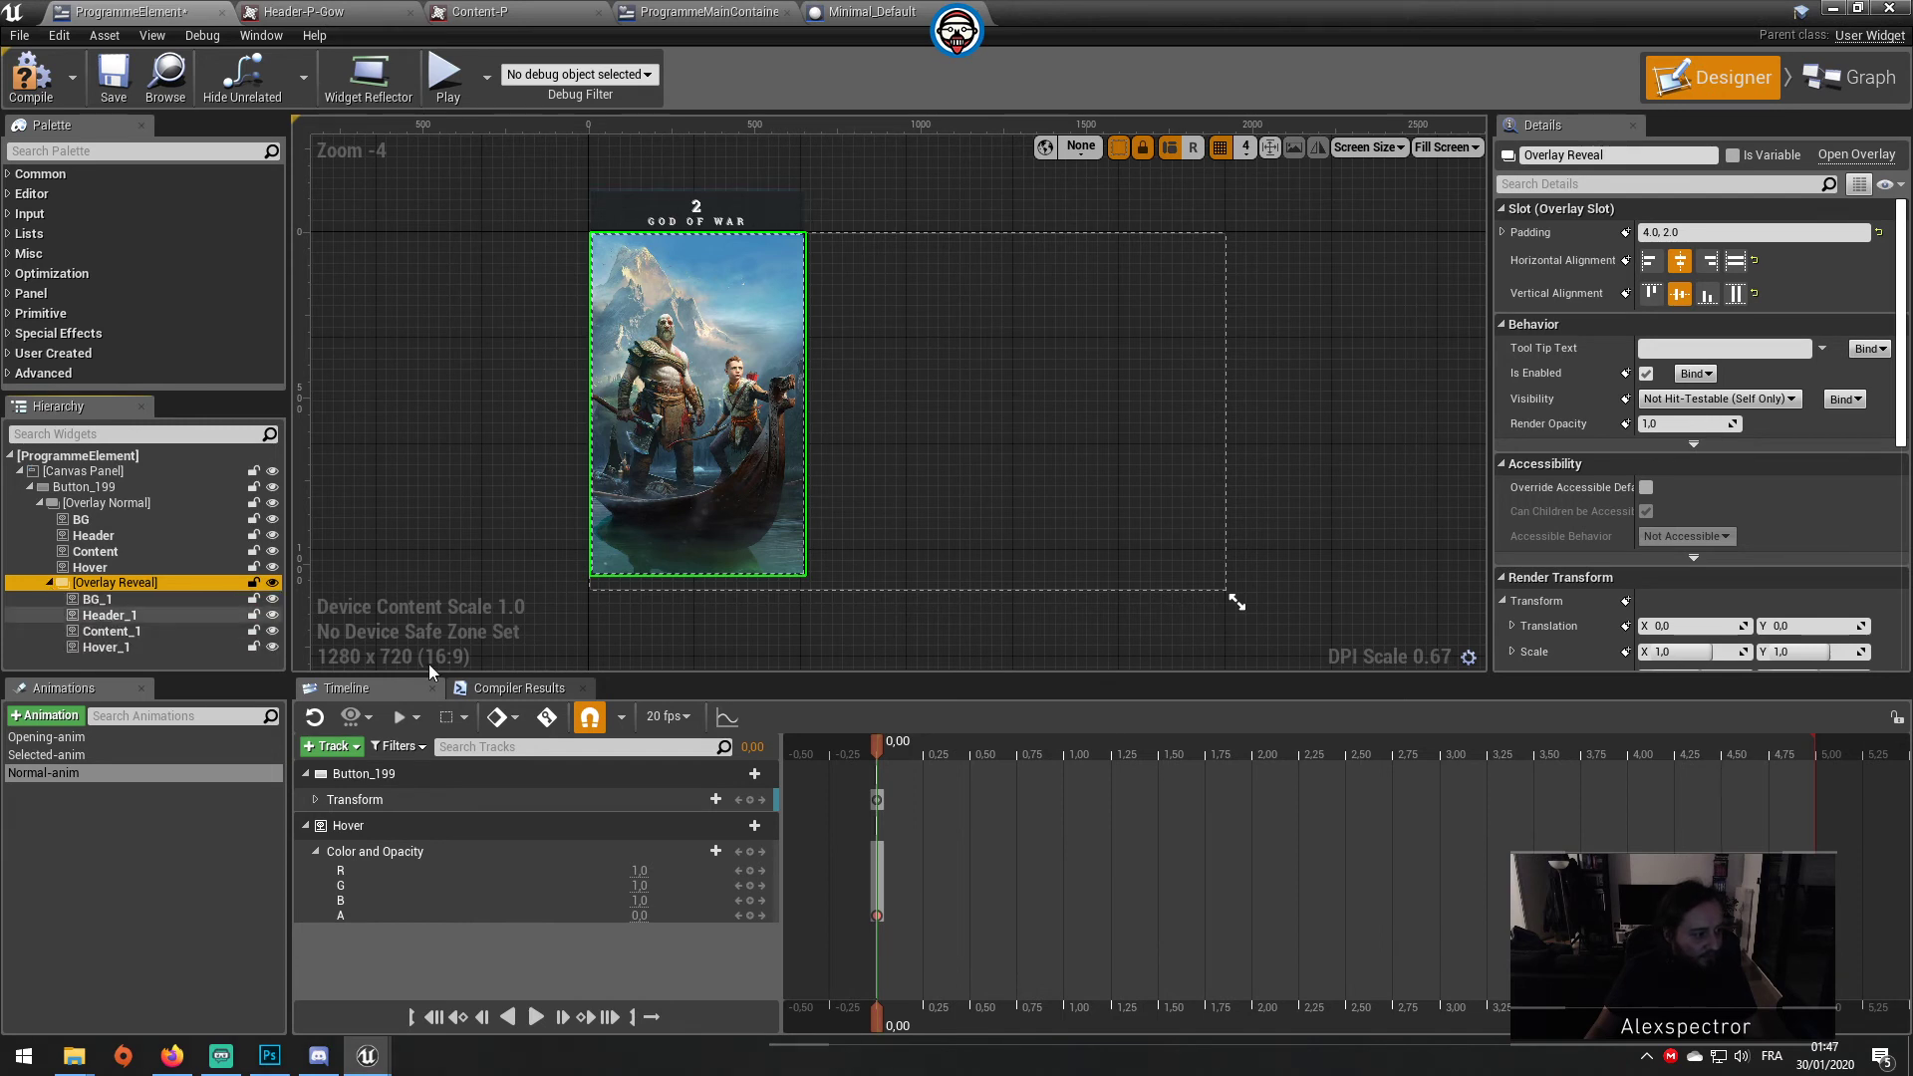
click(137, 600)
click(141, 616)
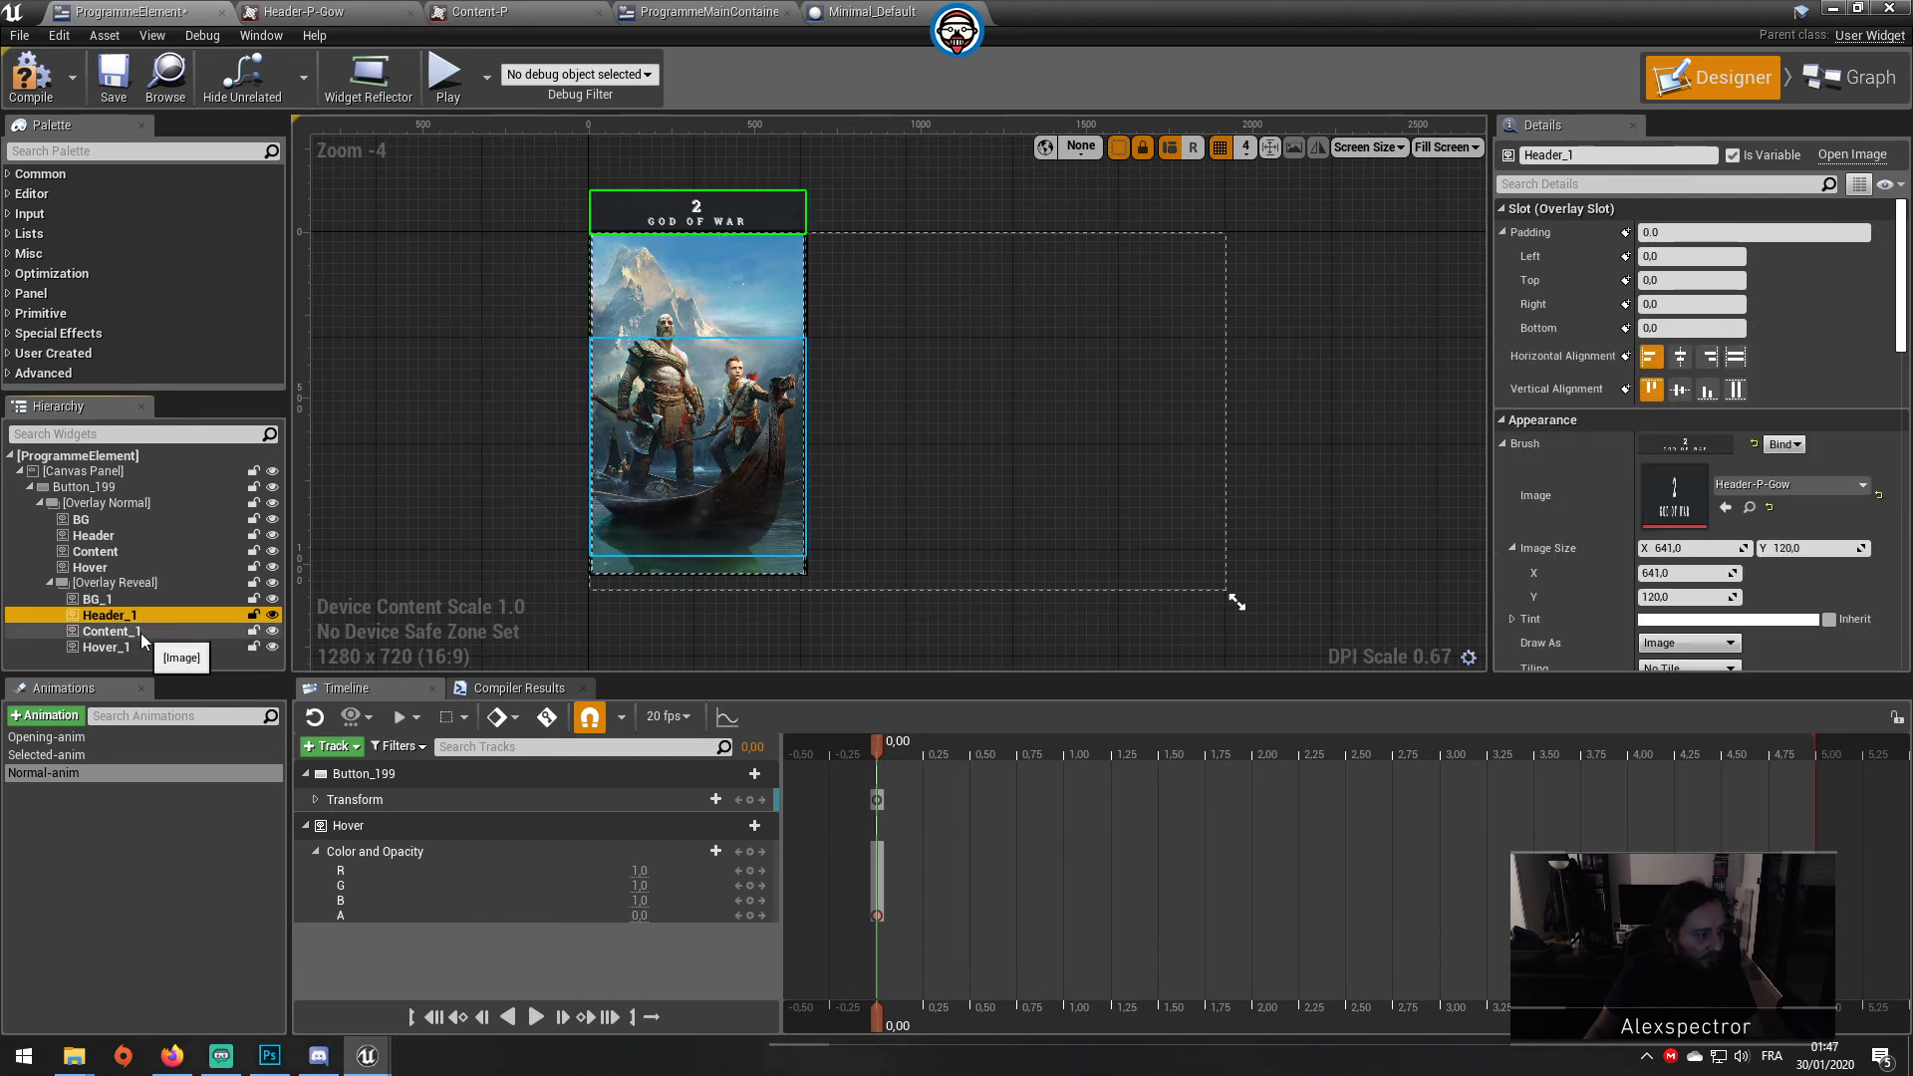
click(140, 631)
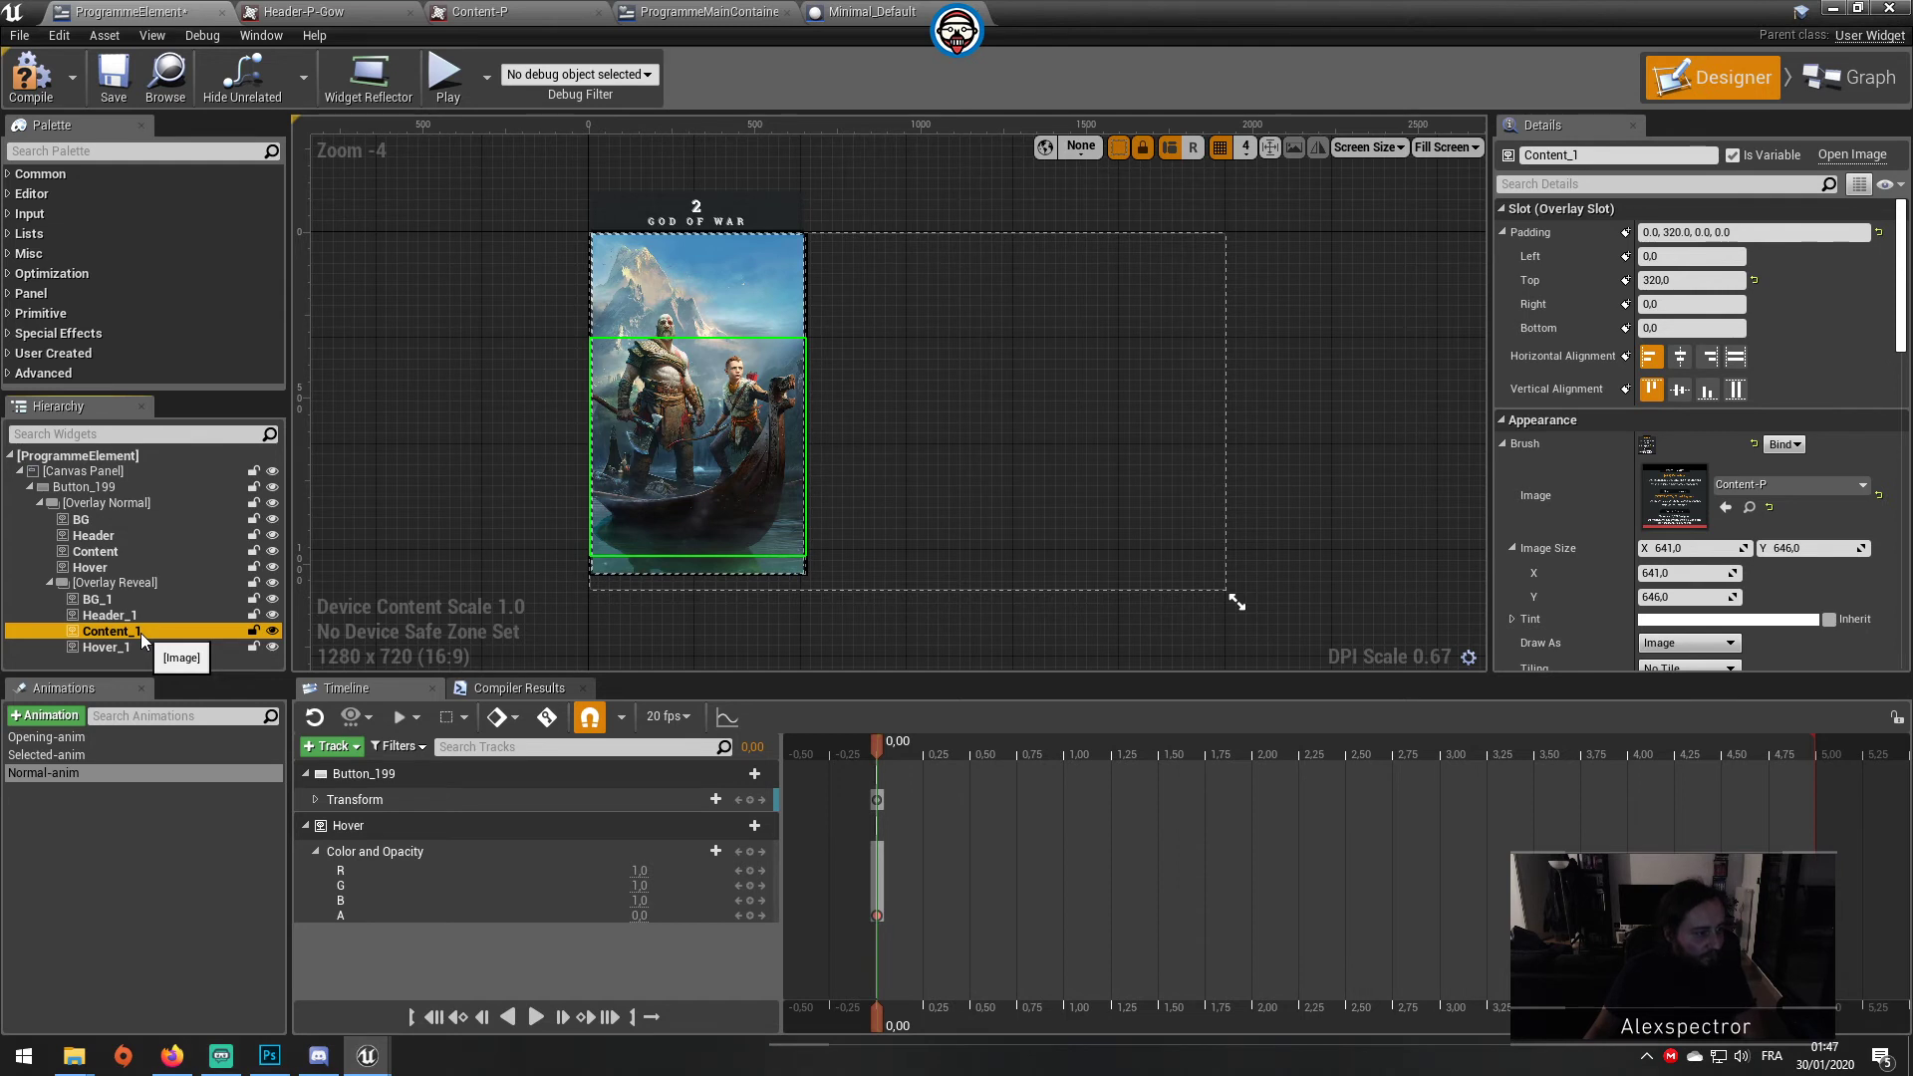
key(Delete)
Step: Darken Hover_1's tint to dark grey in the Color Picker
click(129, 630)
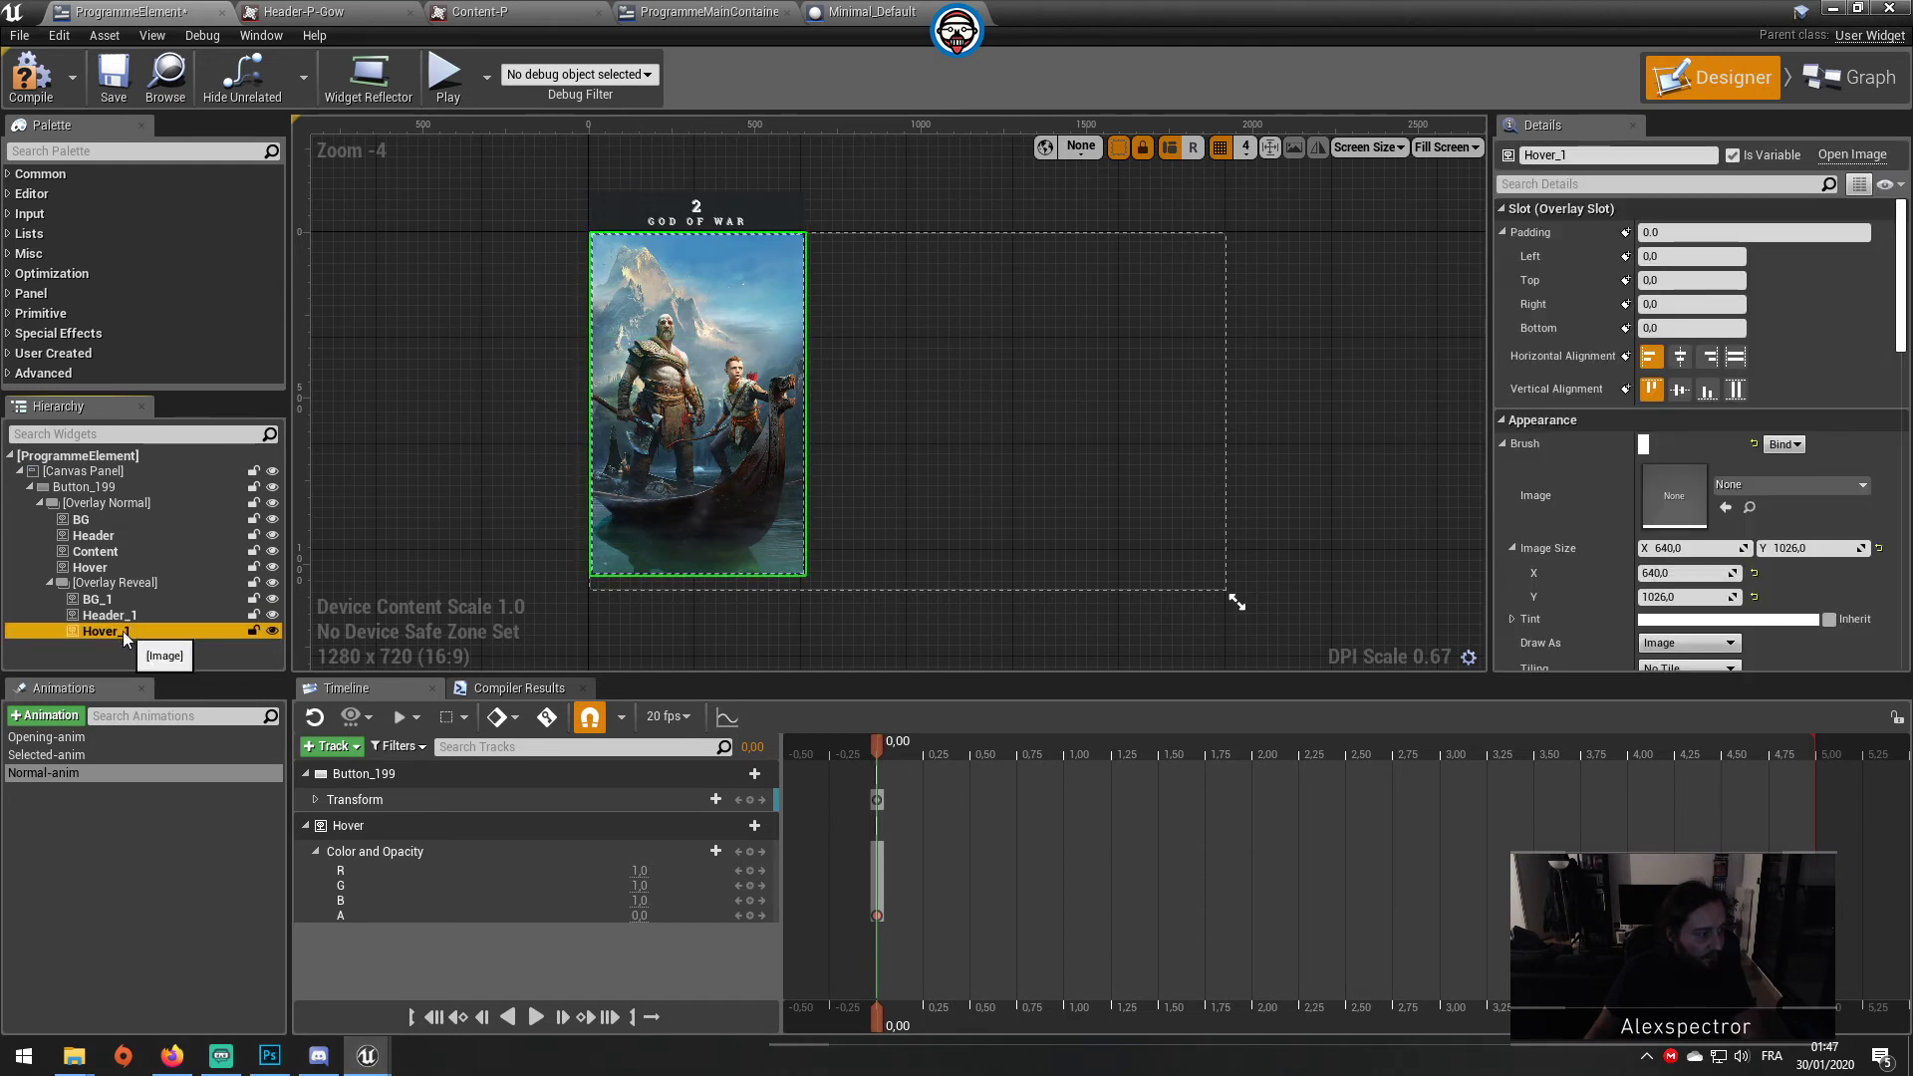
click(1651, 635)
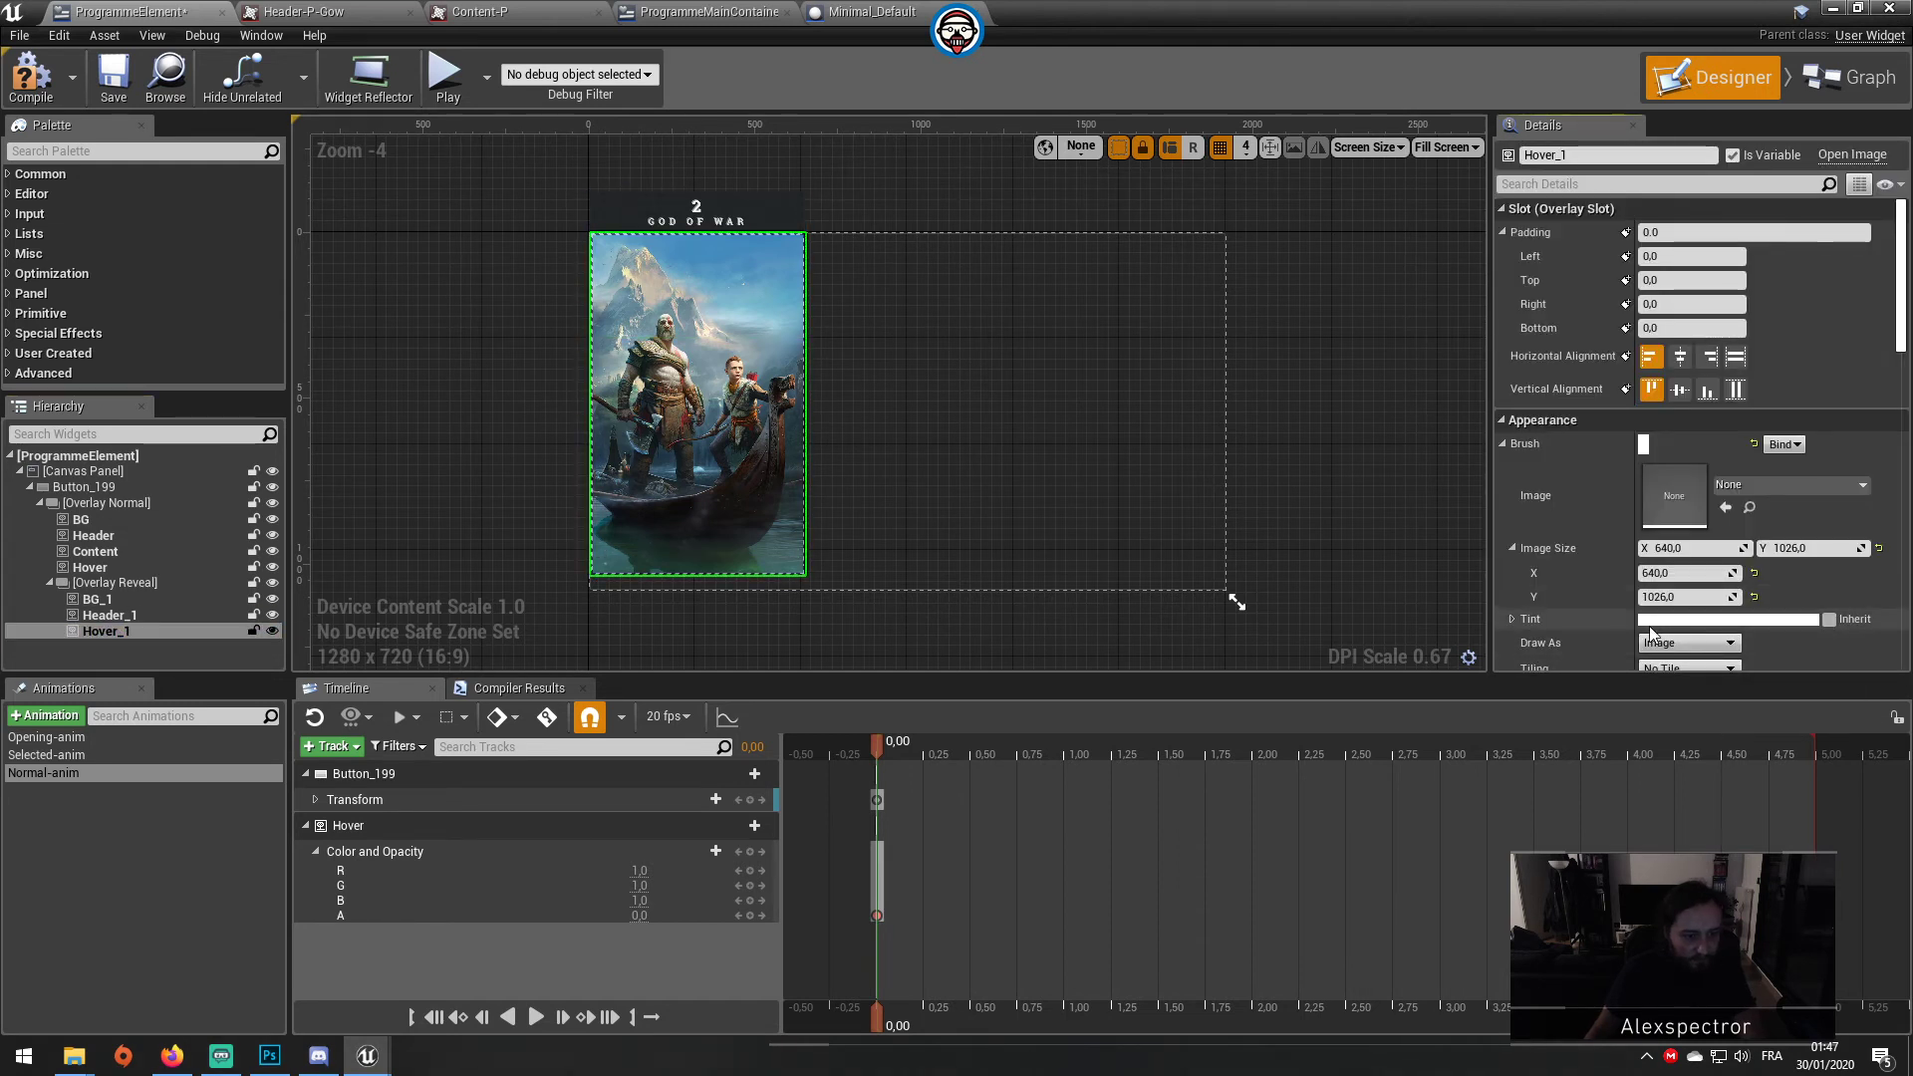
click(1660, 622)
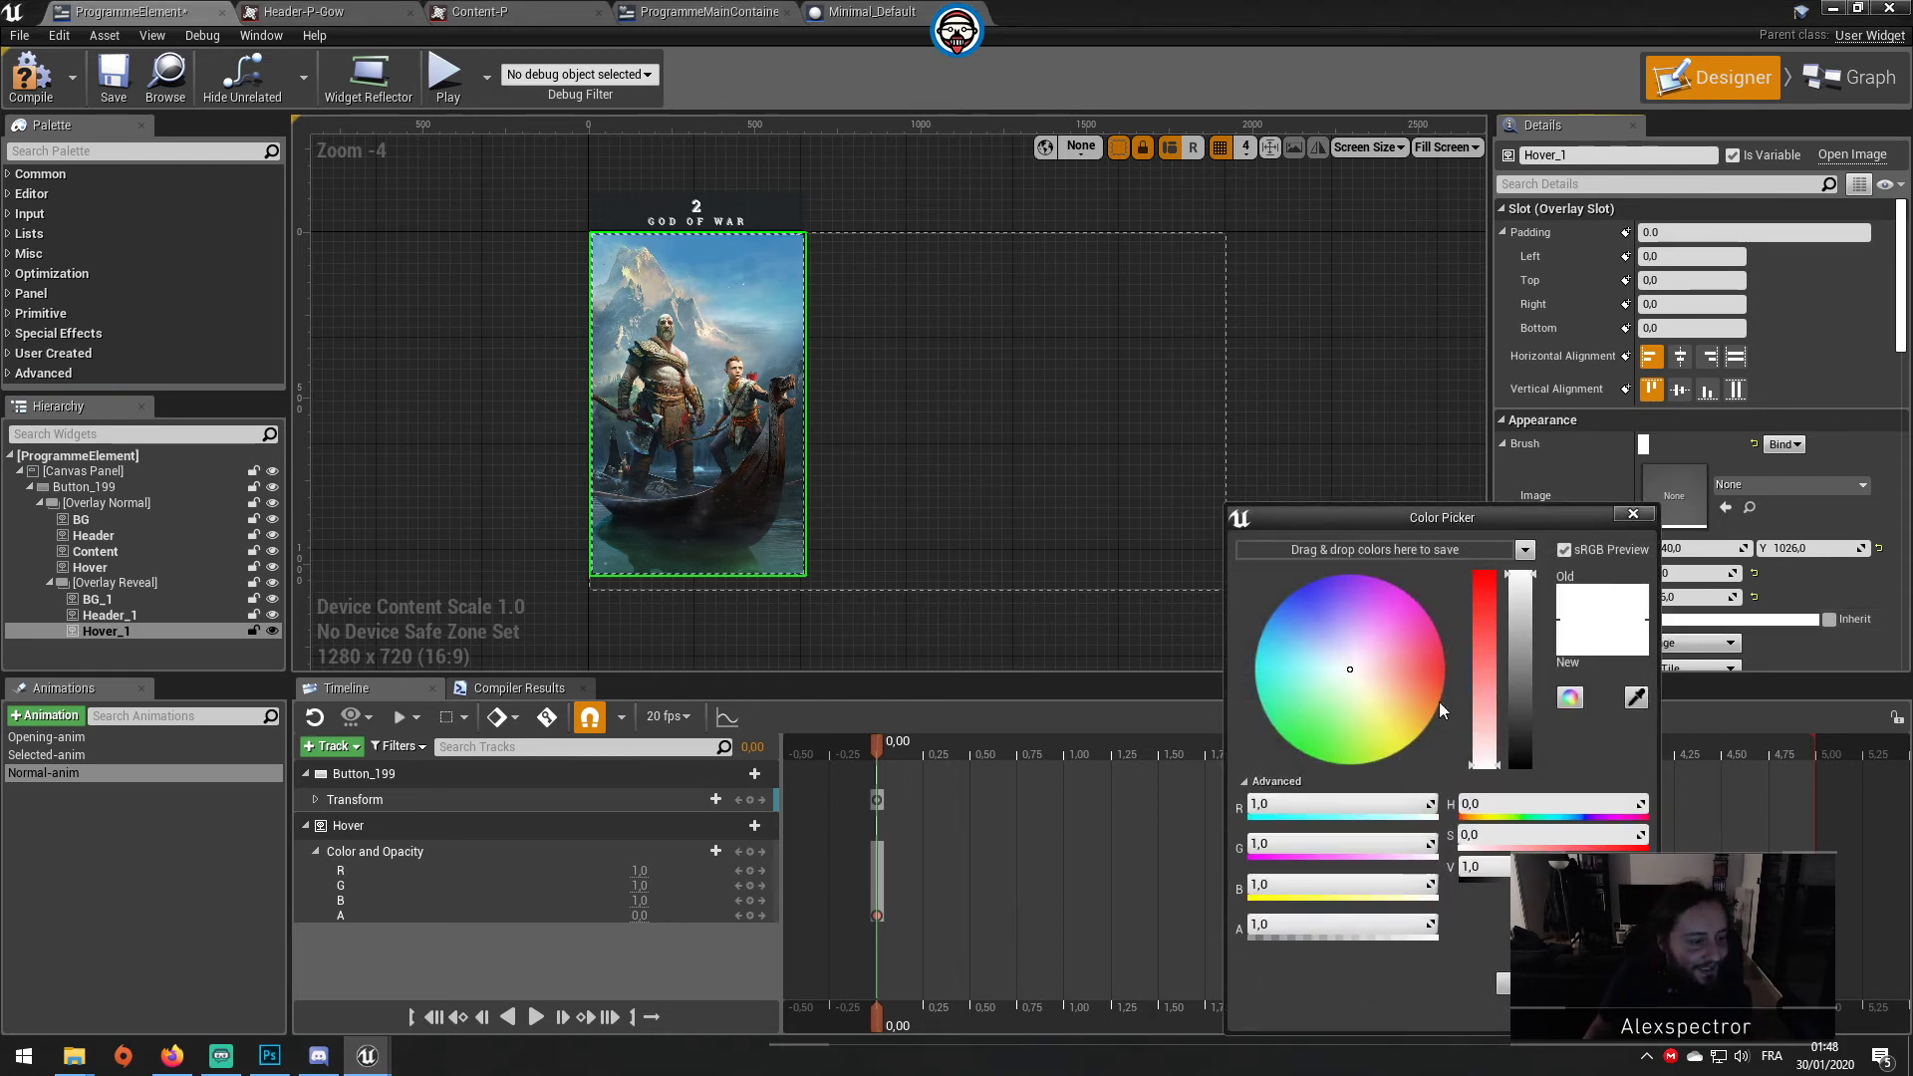
drag(1521, 608, 1522, 743)
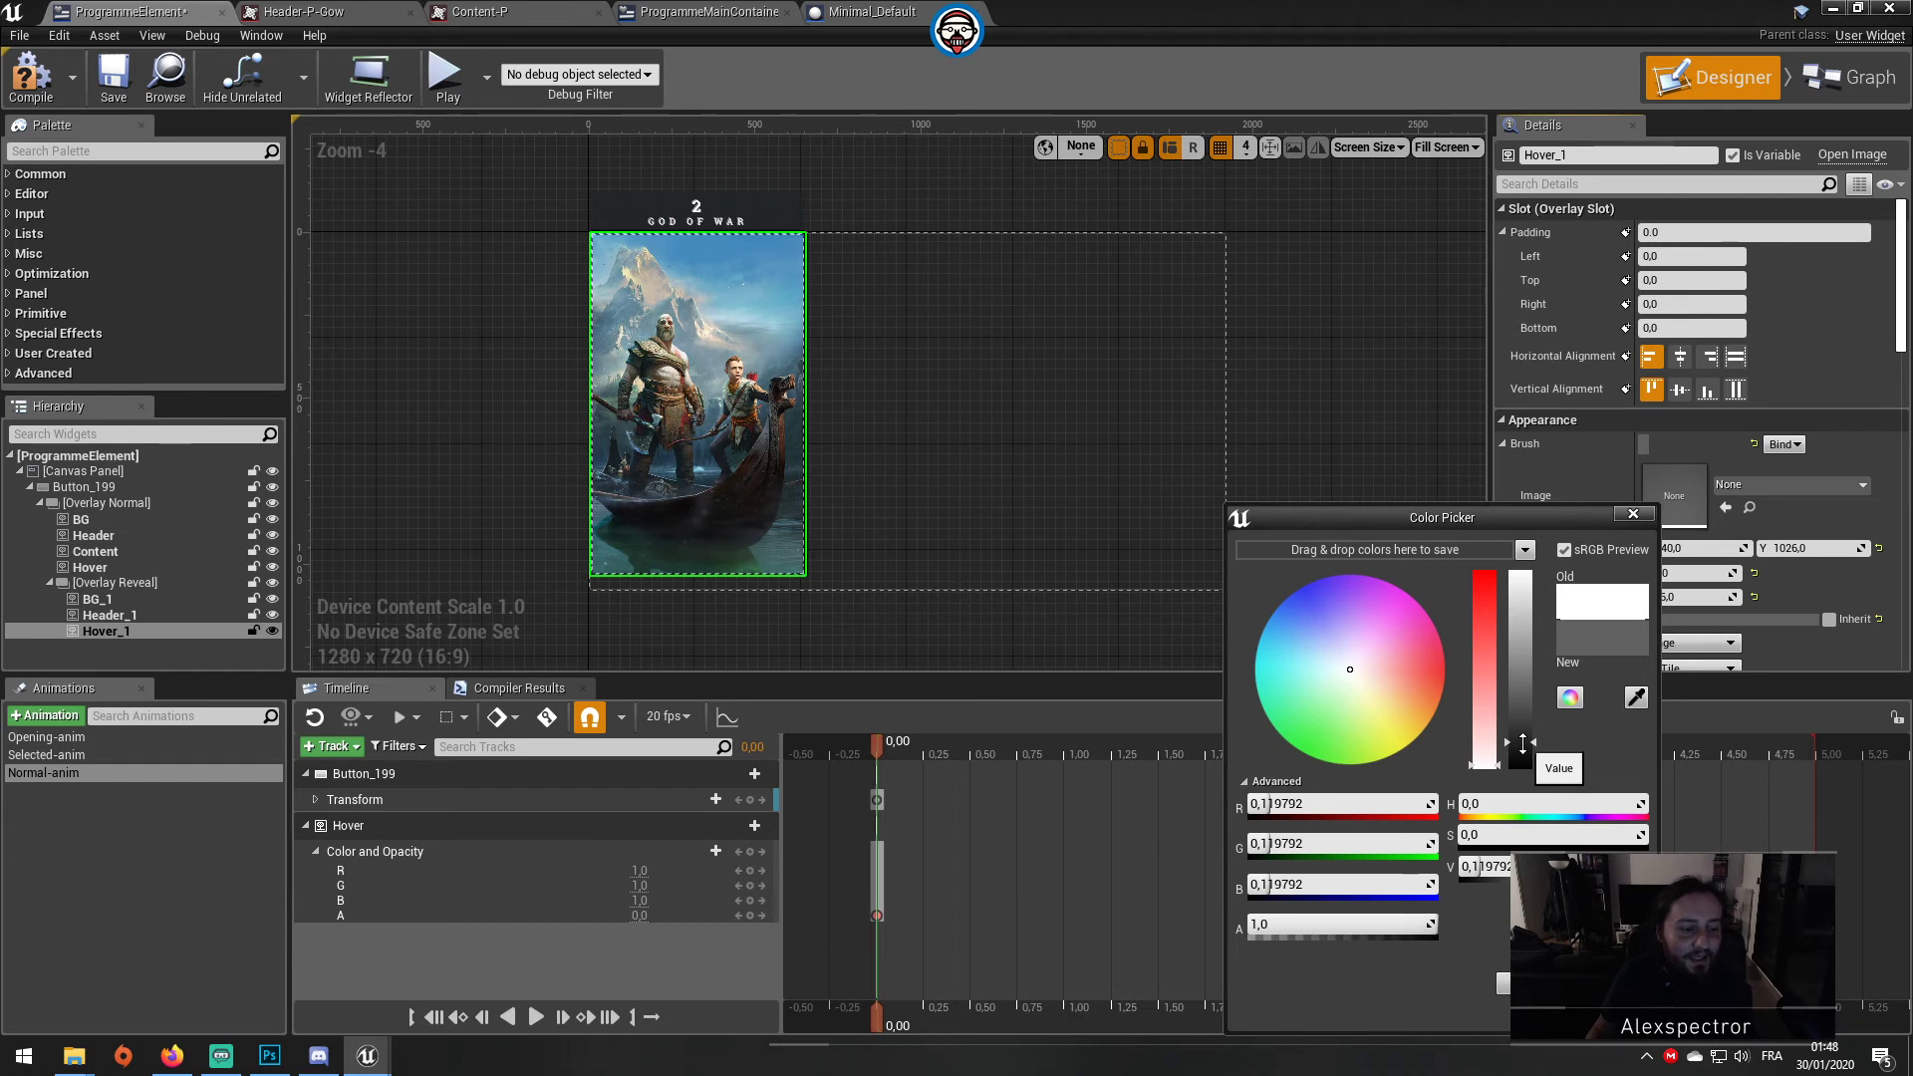
drag(1523, 743, 1528, 750)
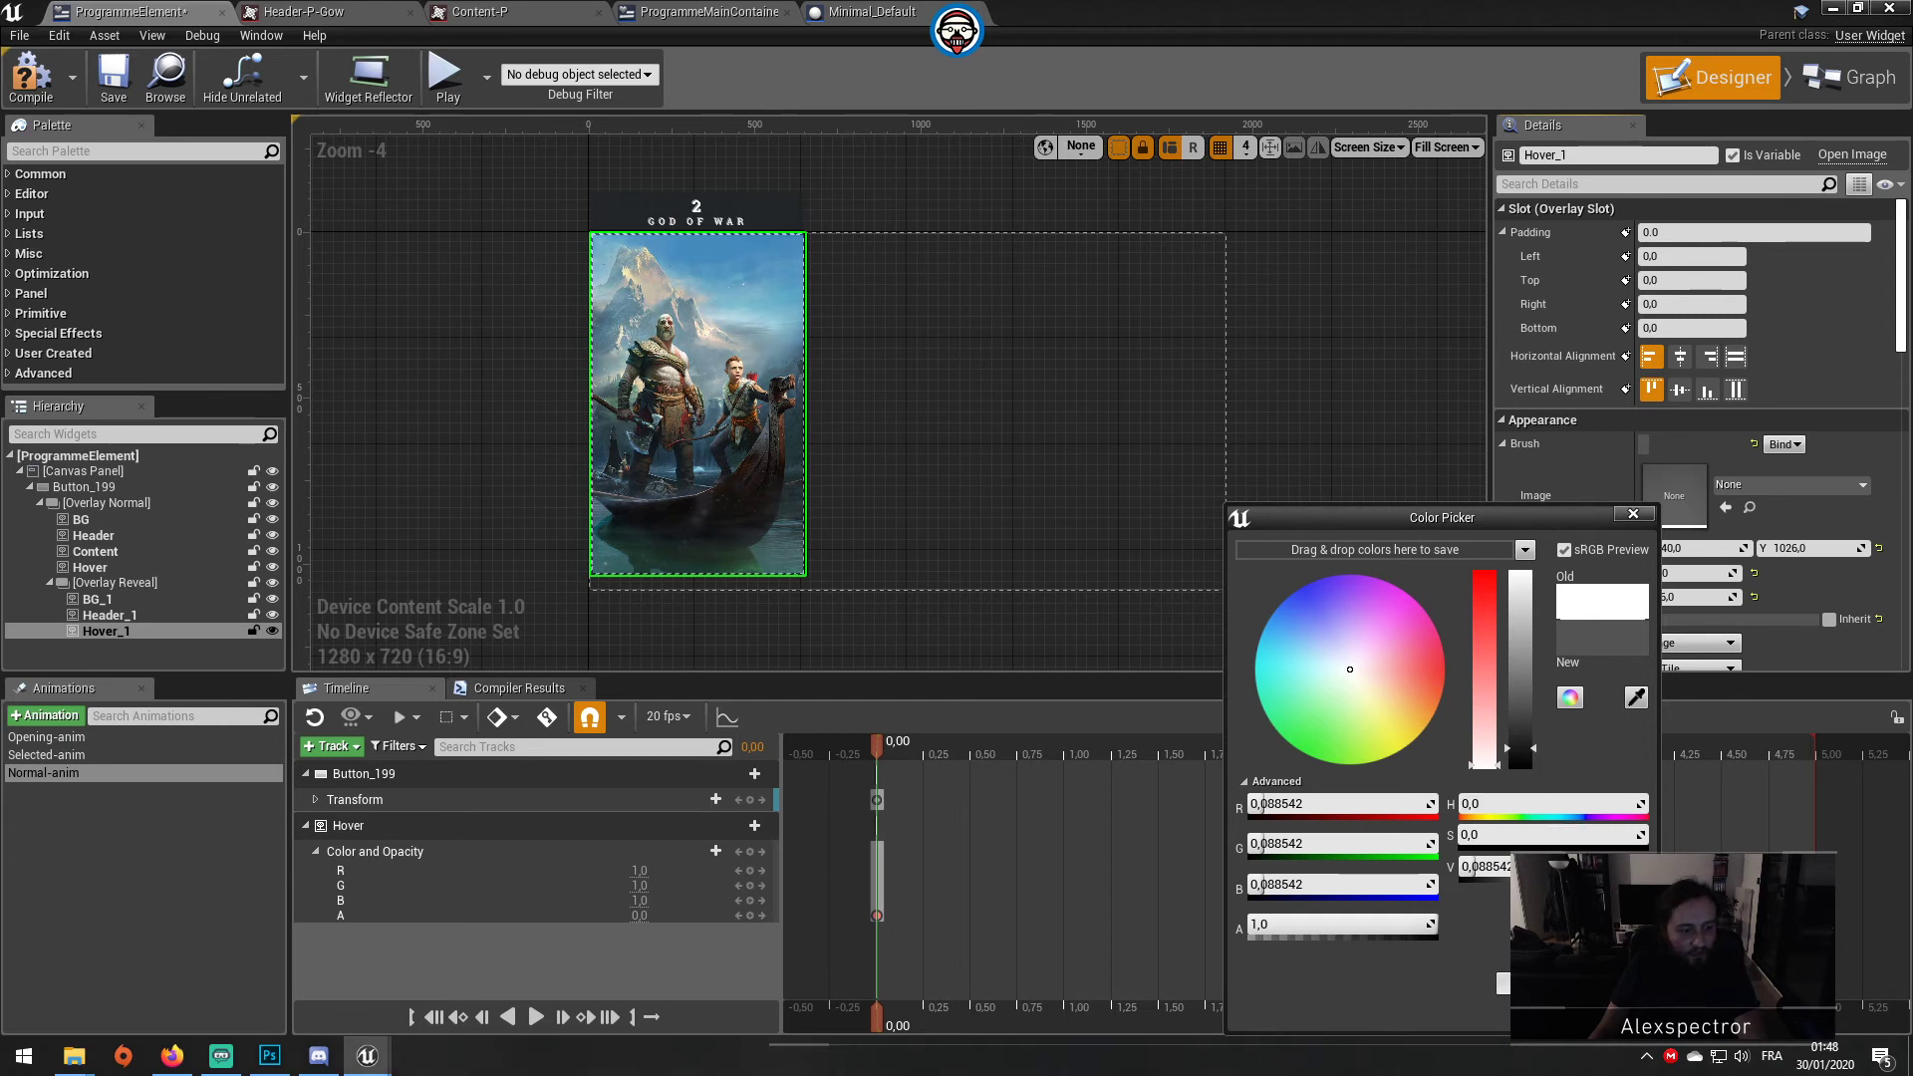
key(Escape)
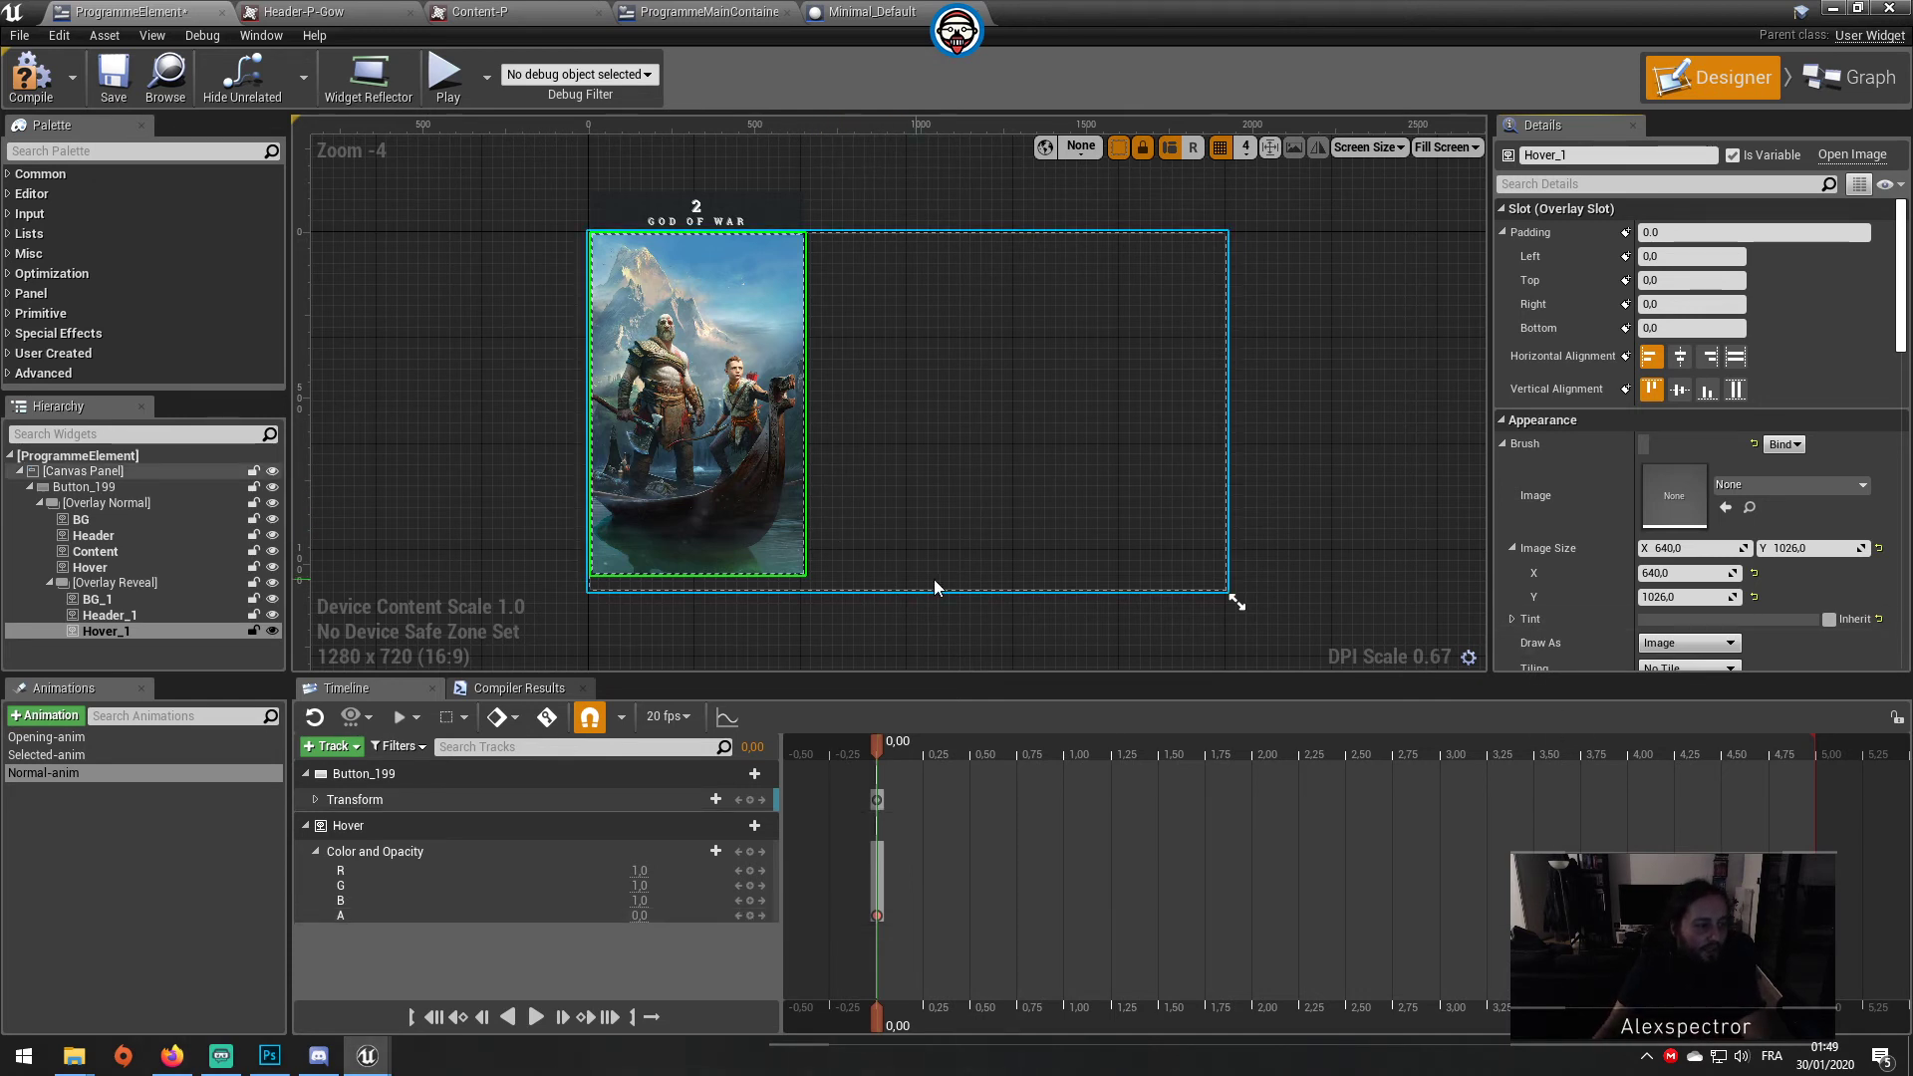
right_drag(1070, 630, 1028, 577)
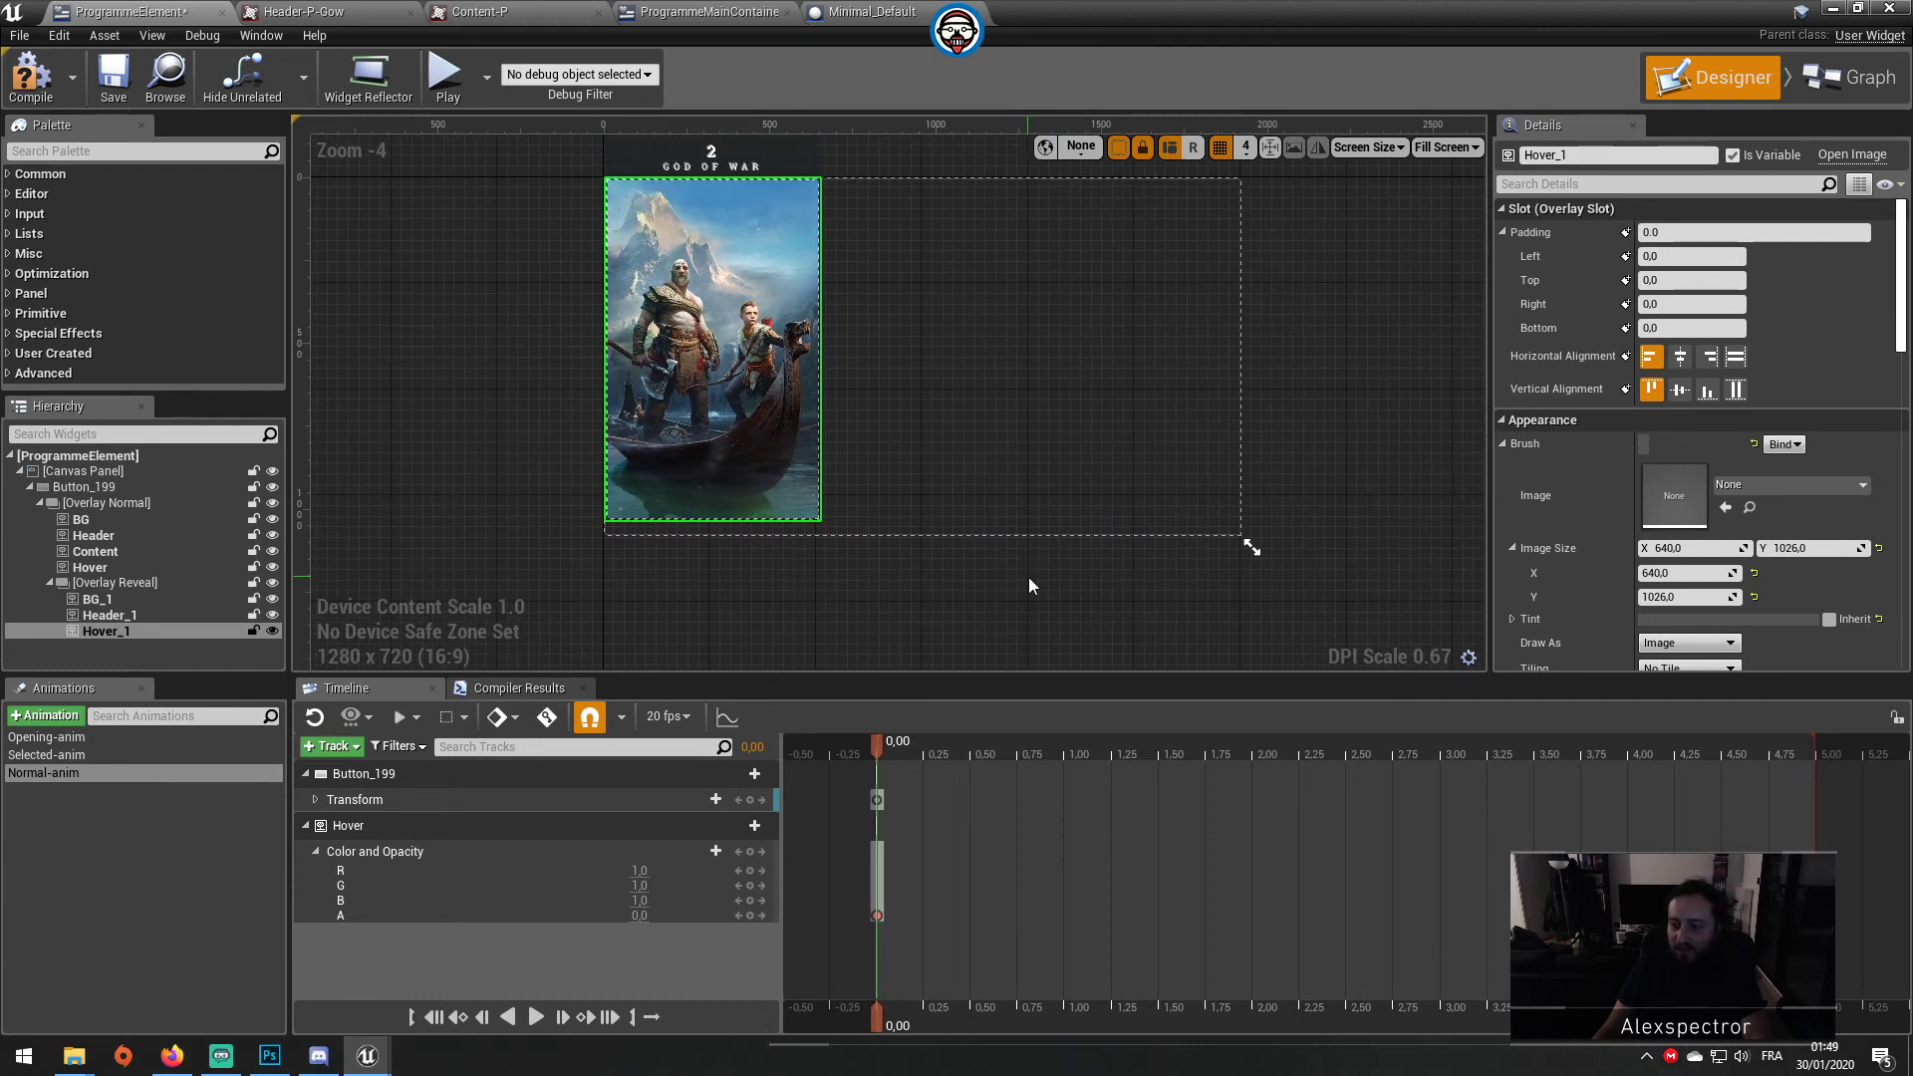
right_drag(1012, 589, 994, 648)
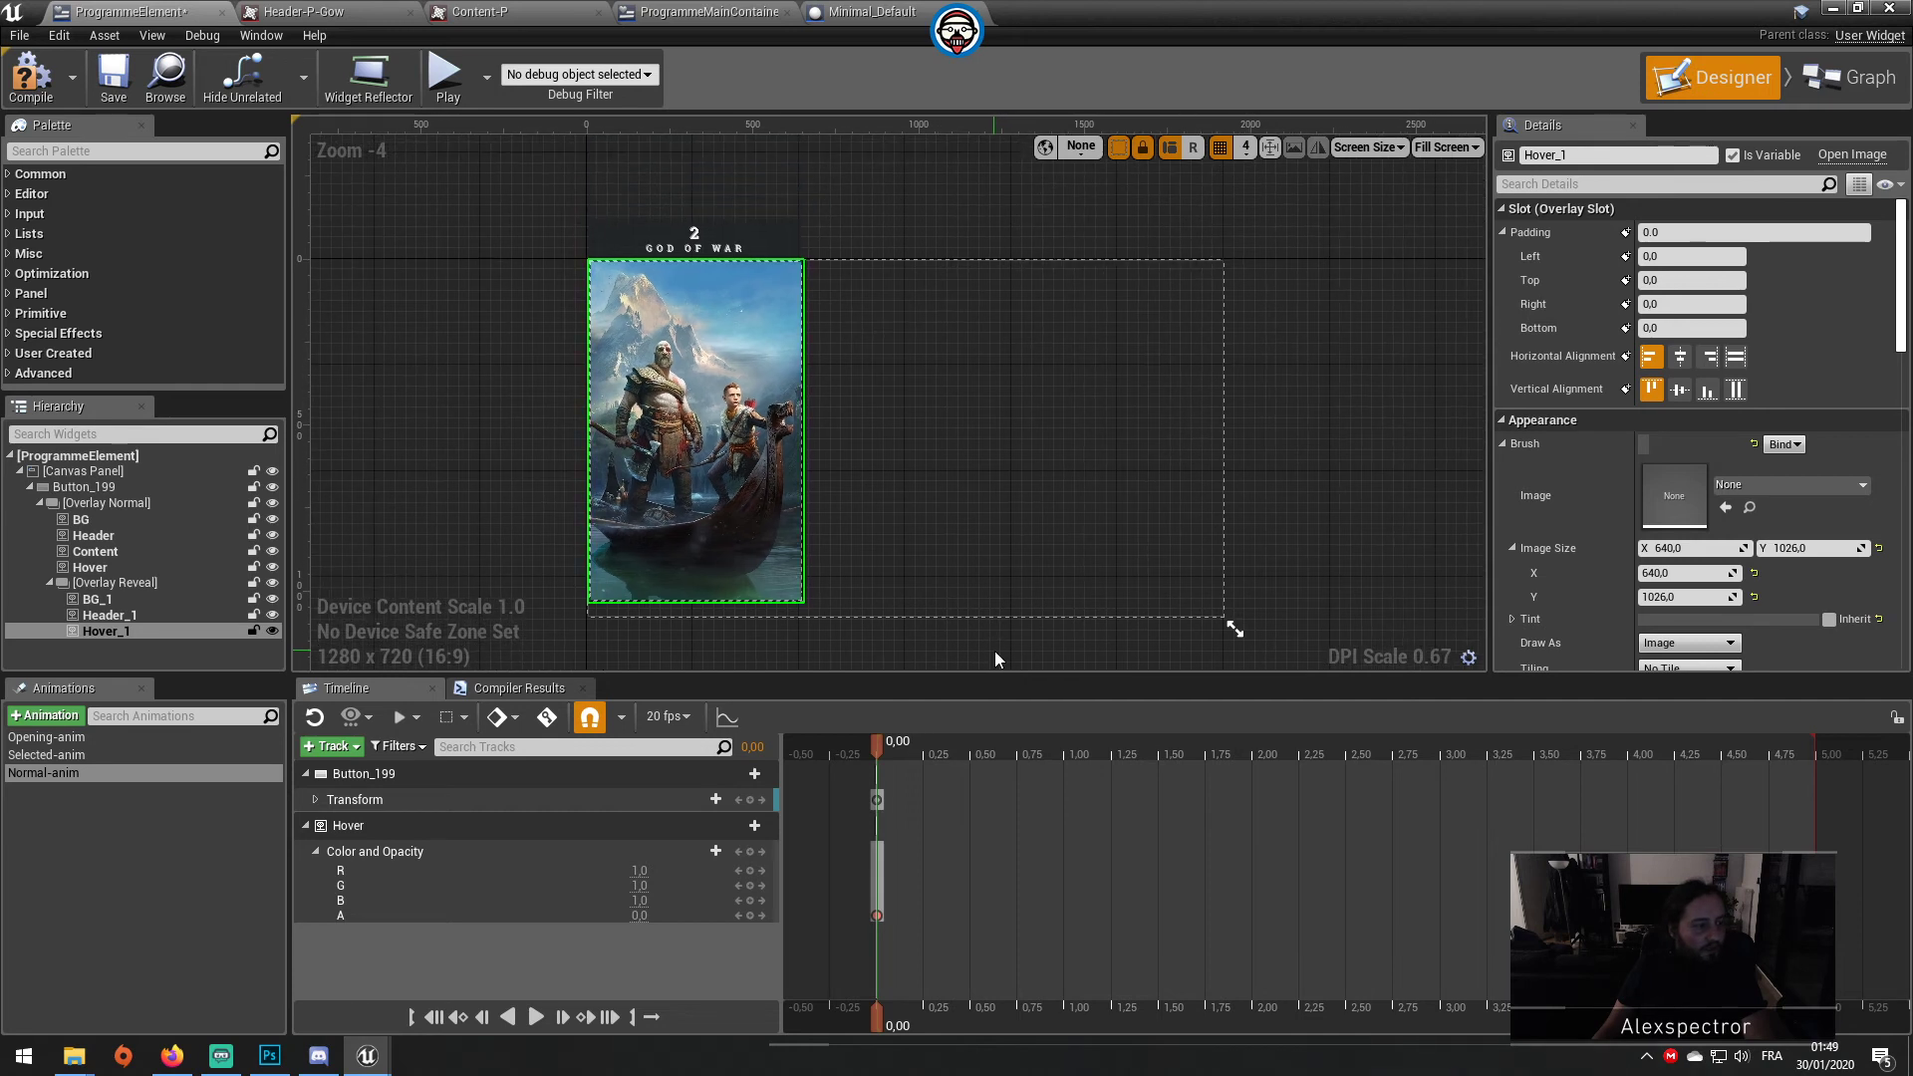
click(999, 374)
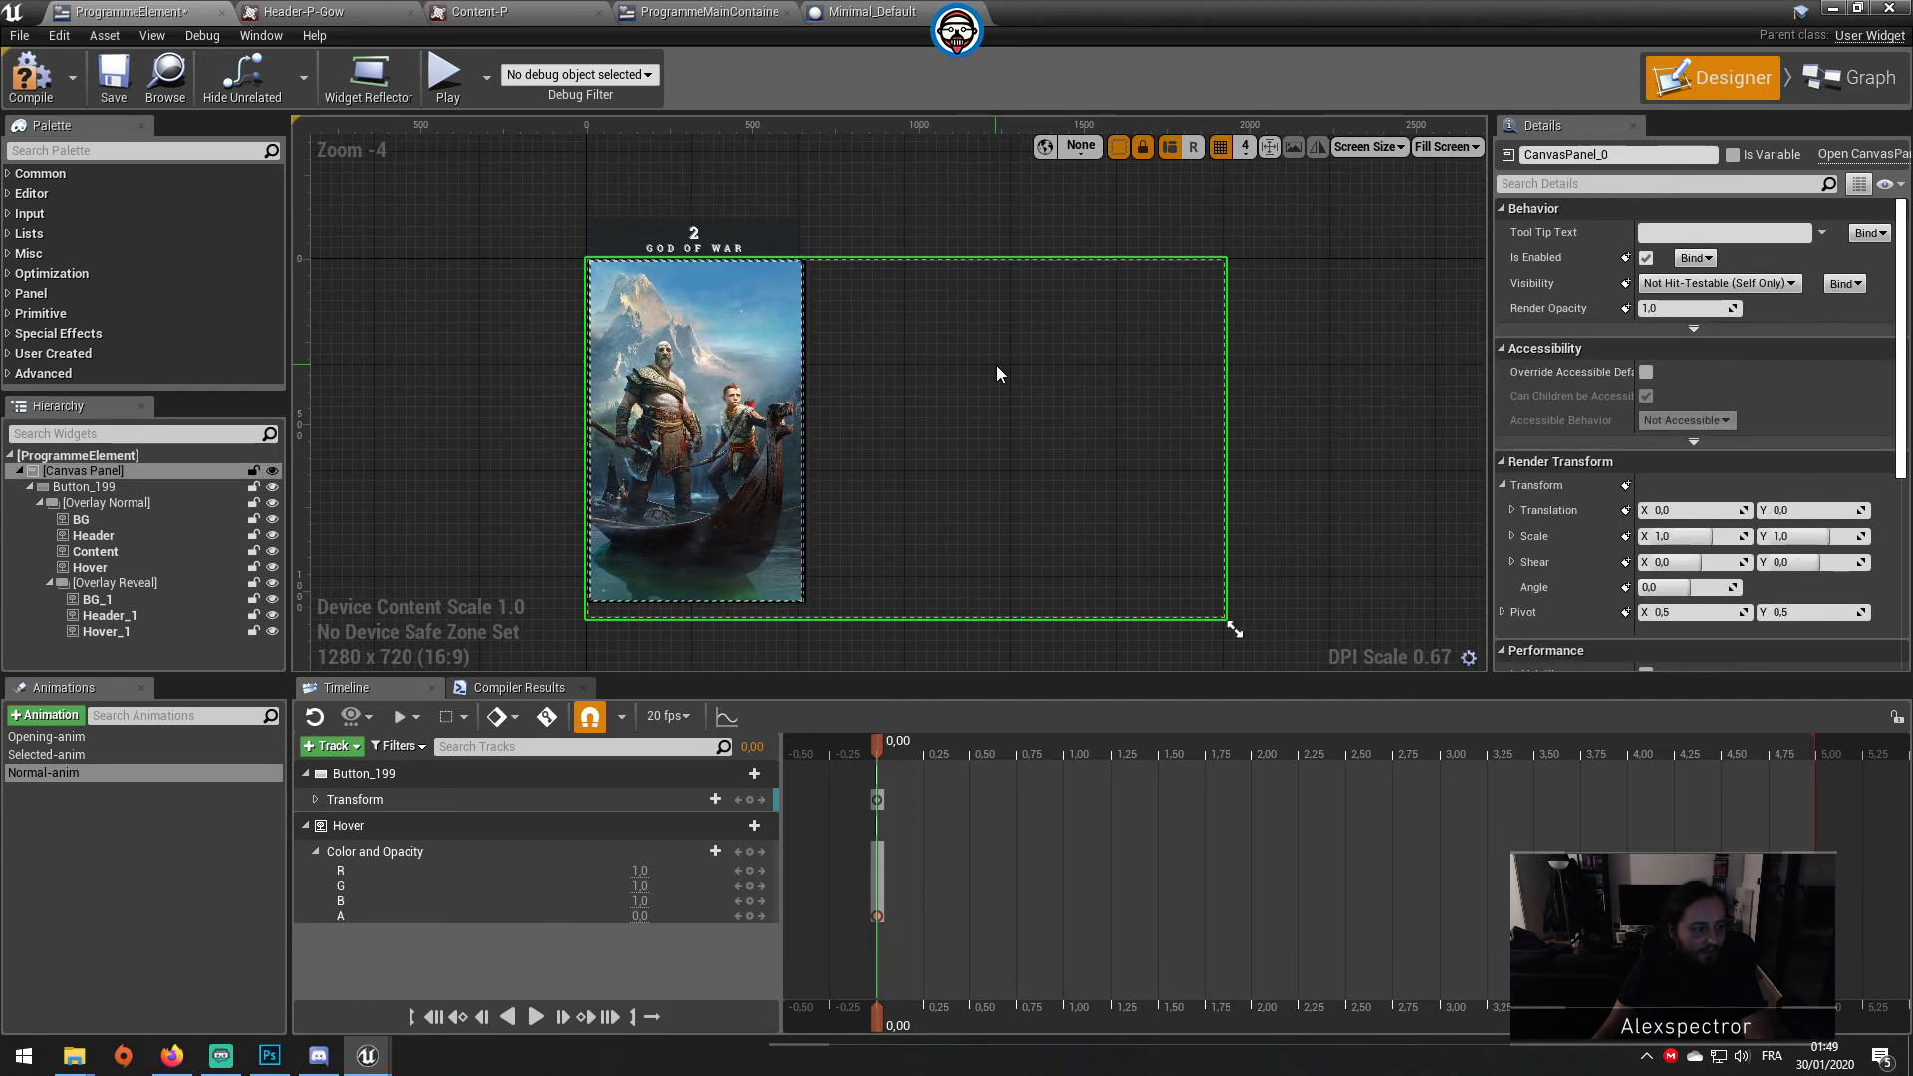
mouse_move(988, 392)
right_down()
mouse_move(993, 356)
mouse_move(995, 411)
right_up()
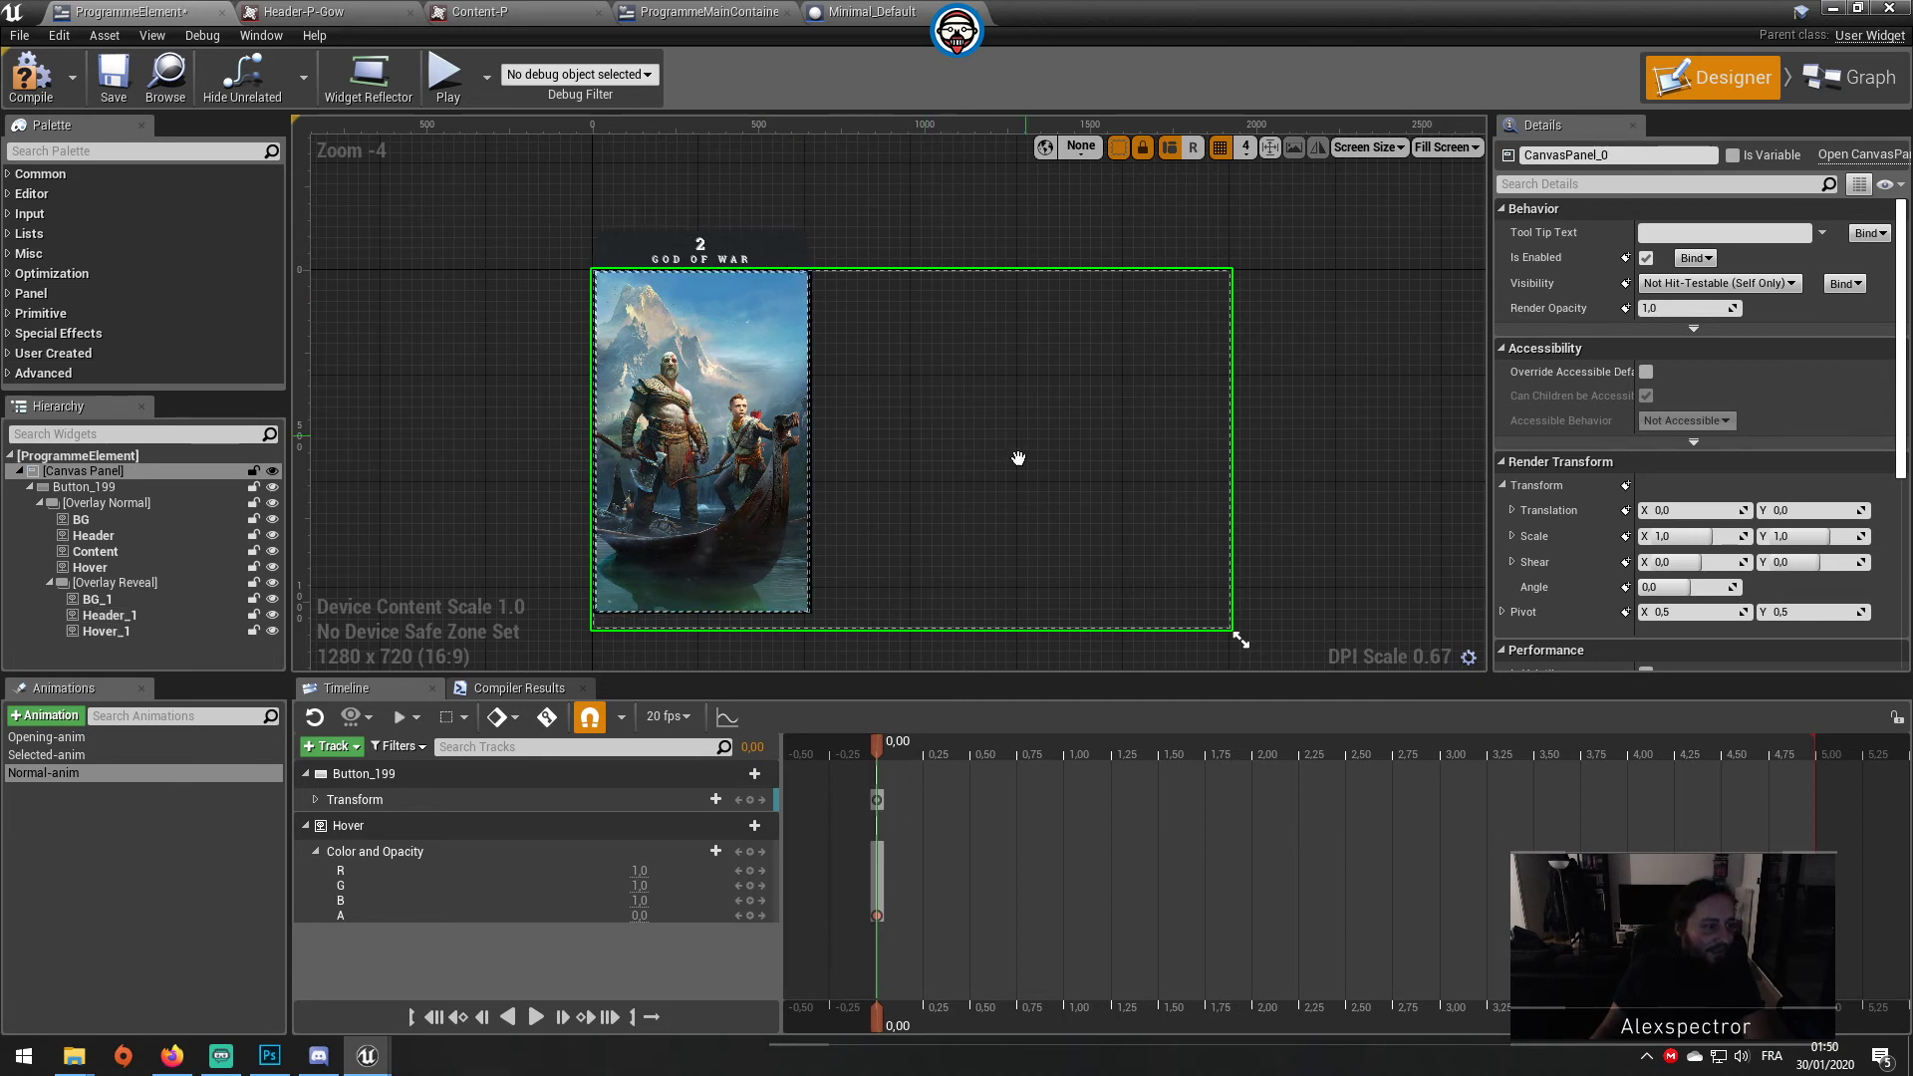
right_drag(1017, 458, 965, 433)
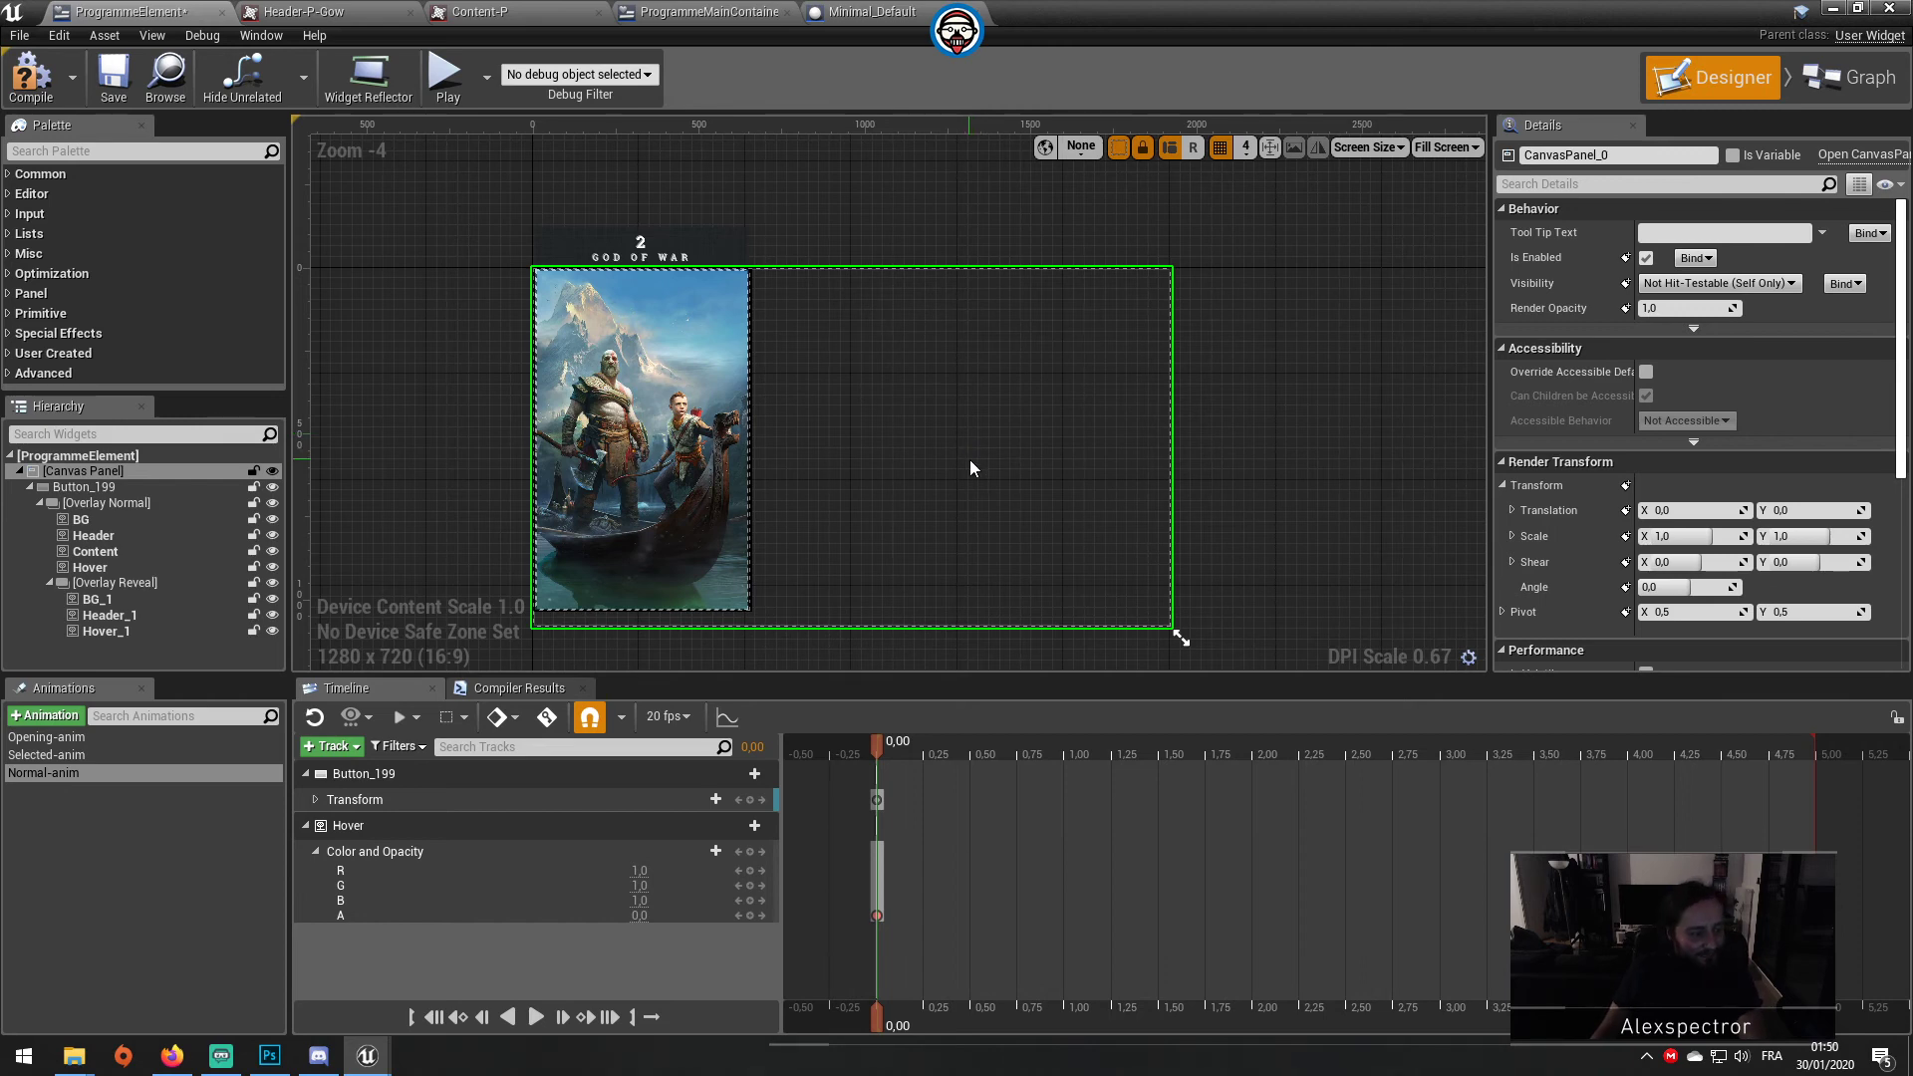
scroll(973, 469, up, 1)
scroll(973, 468, down, 1)
right_drag(1008, 487, 1011, 406)
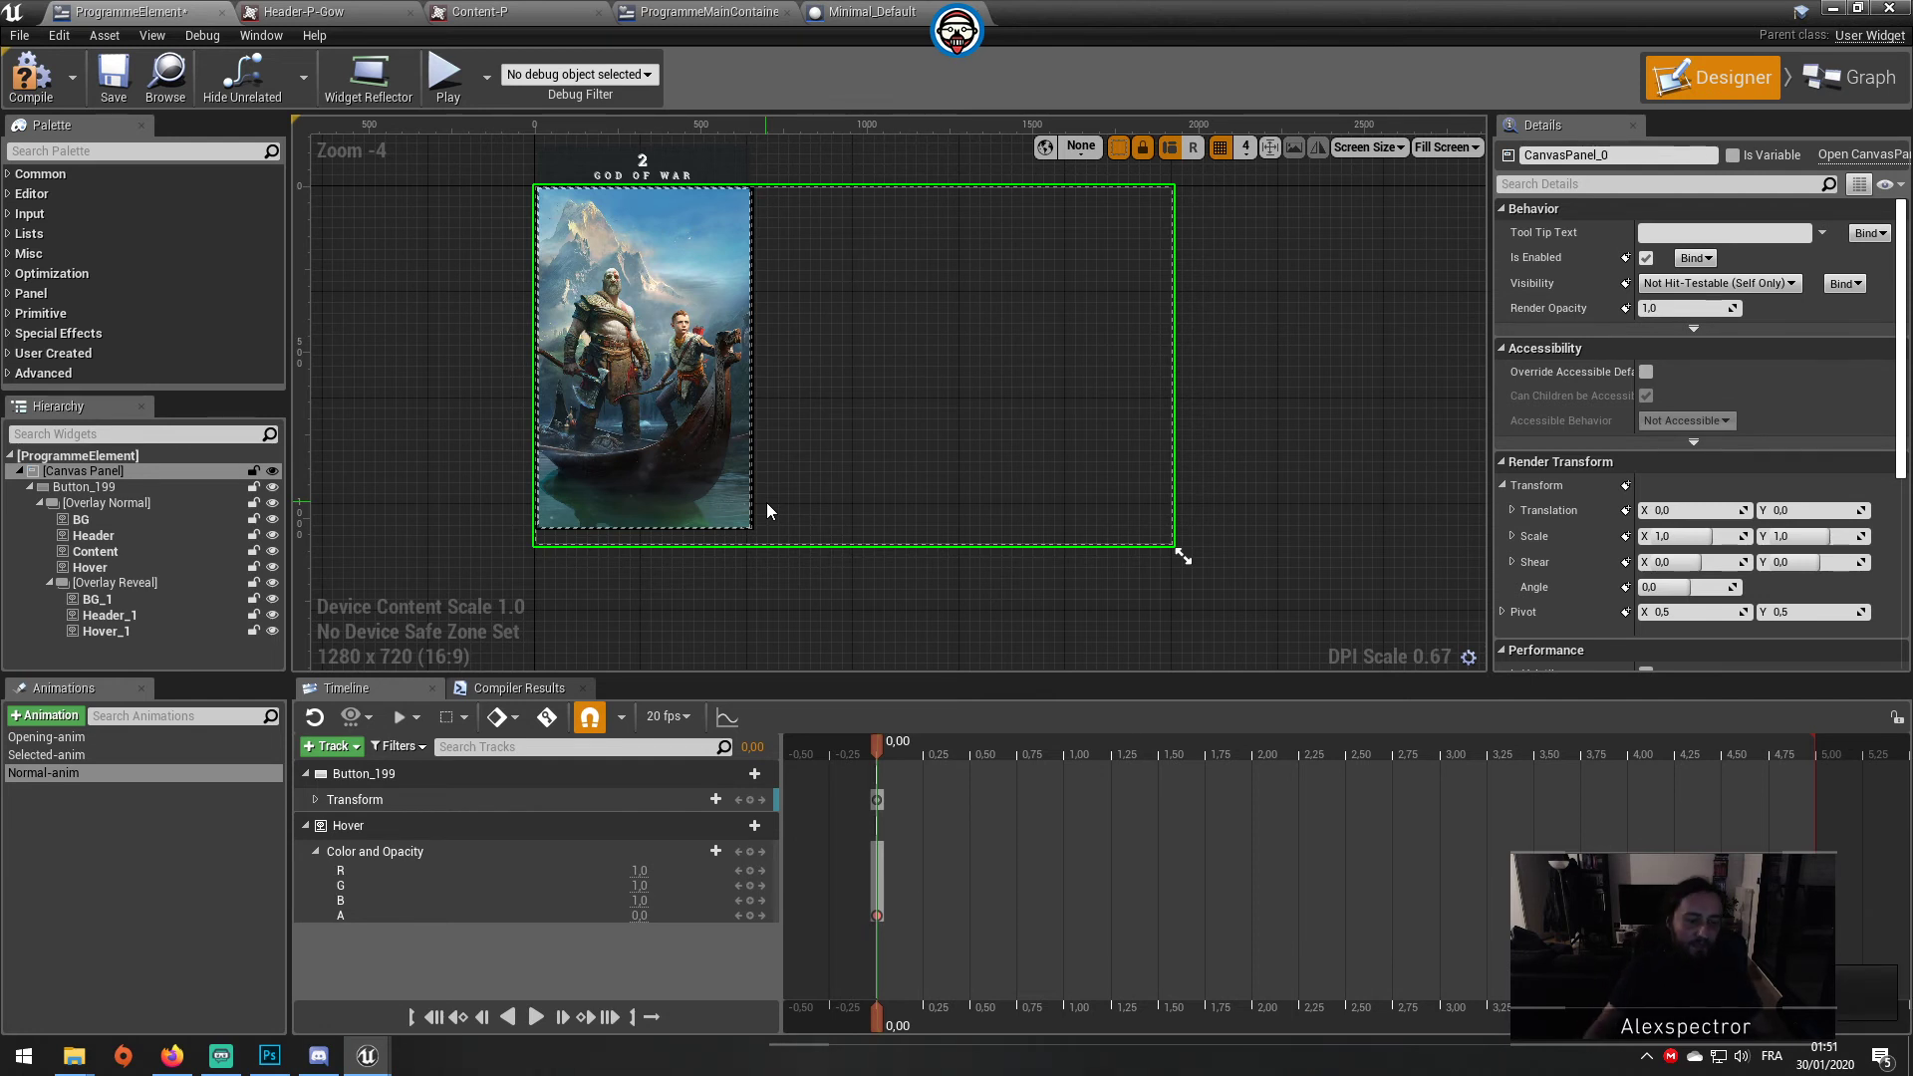
click(745, 504)
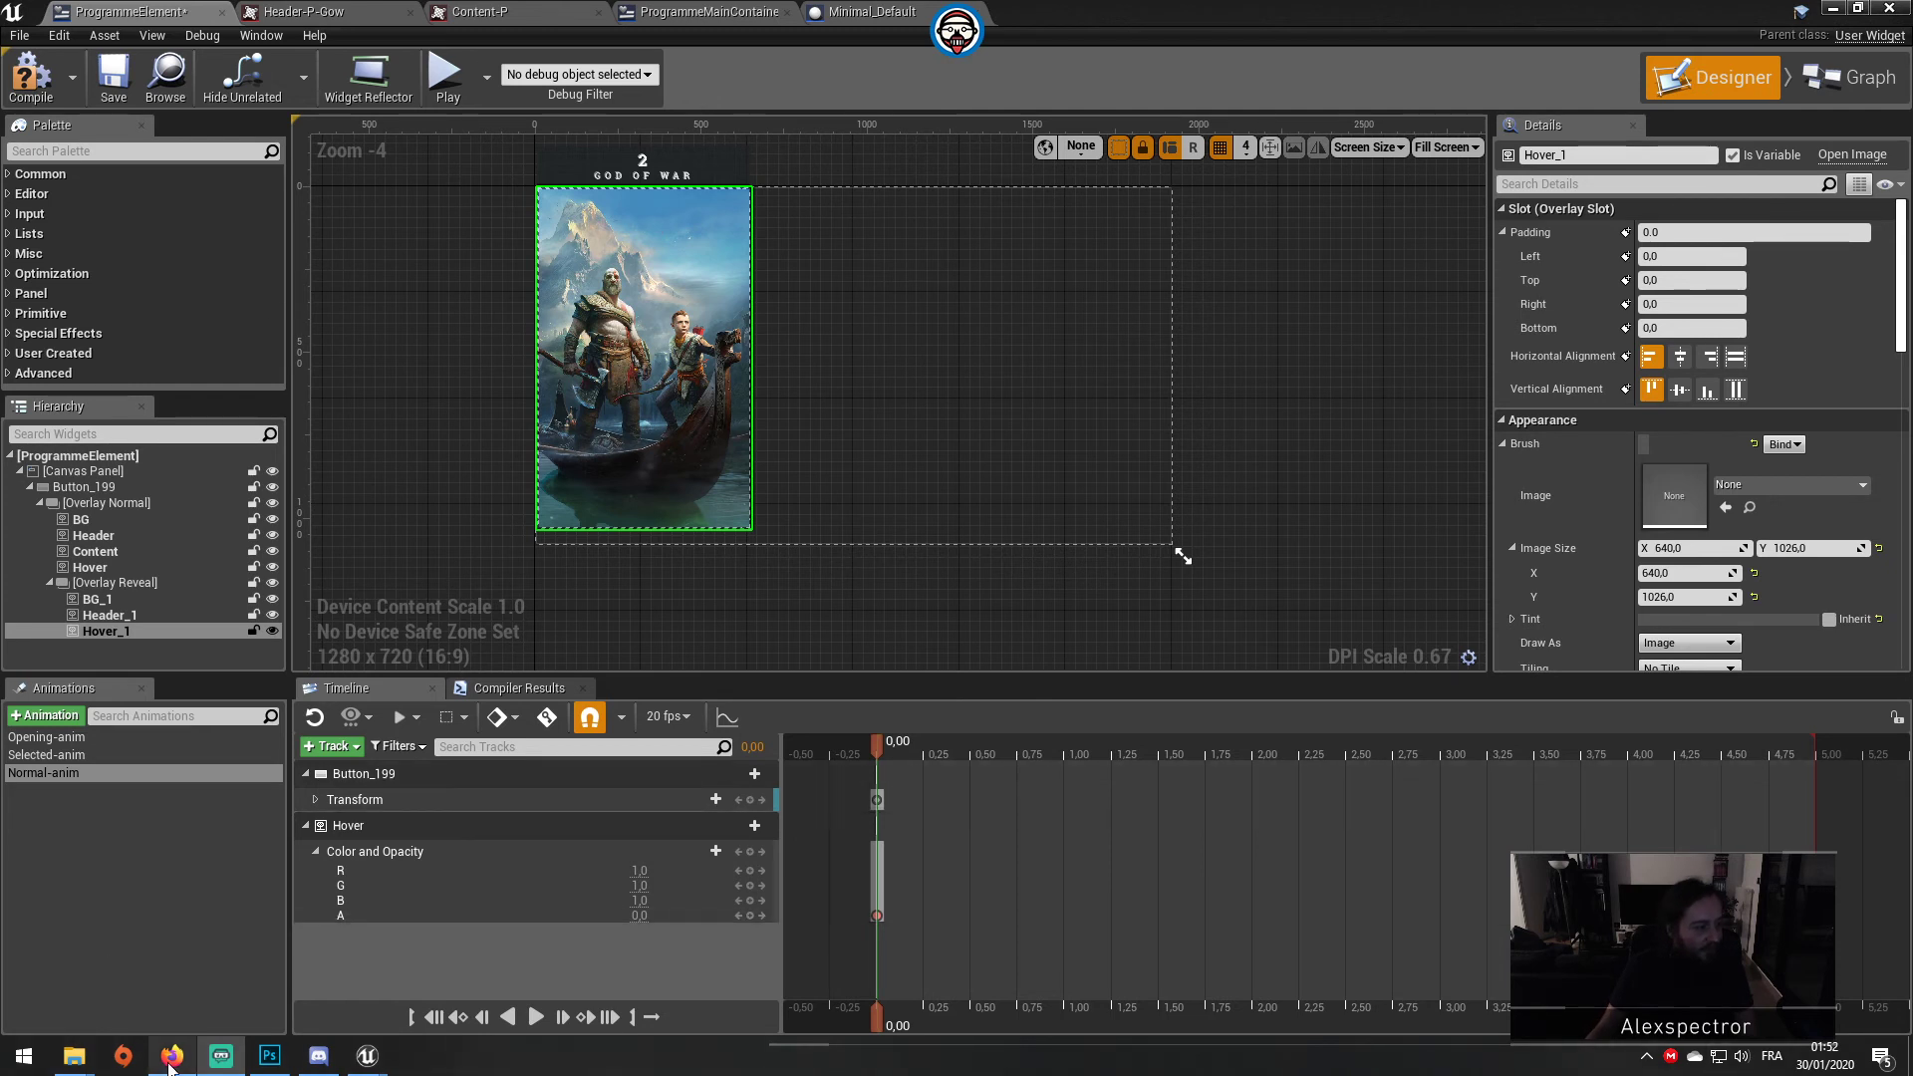
mouse_move(170, 1064)
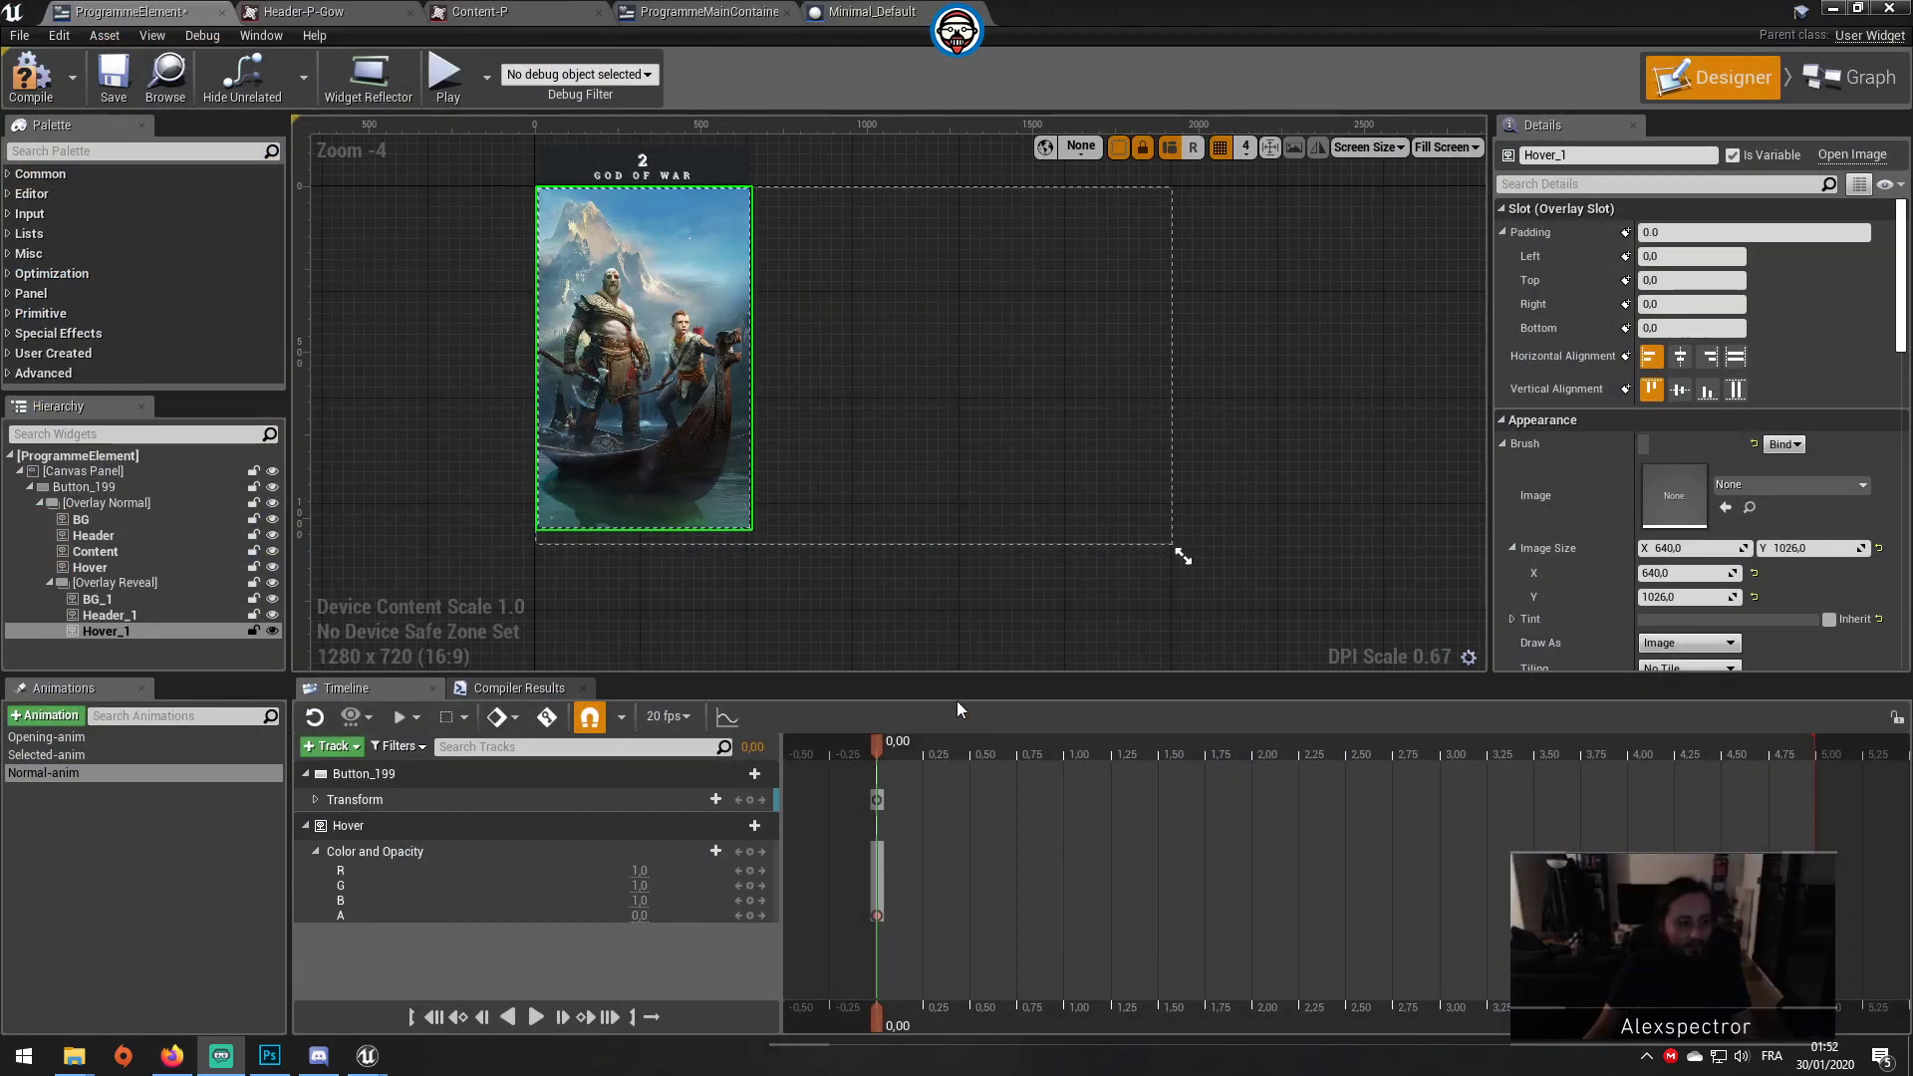
click(960, 638)
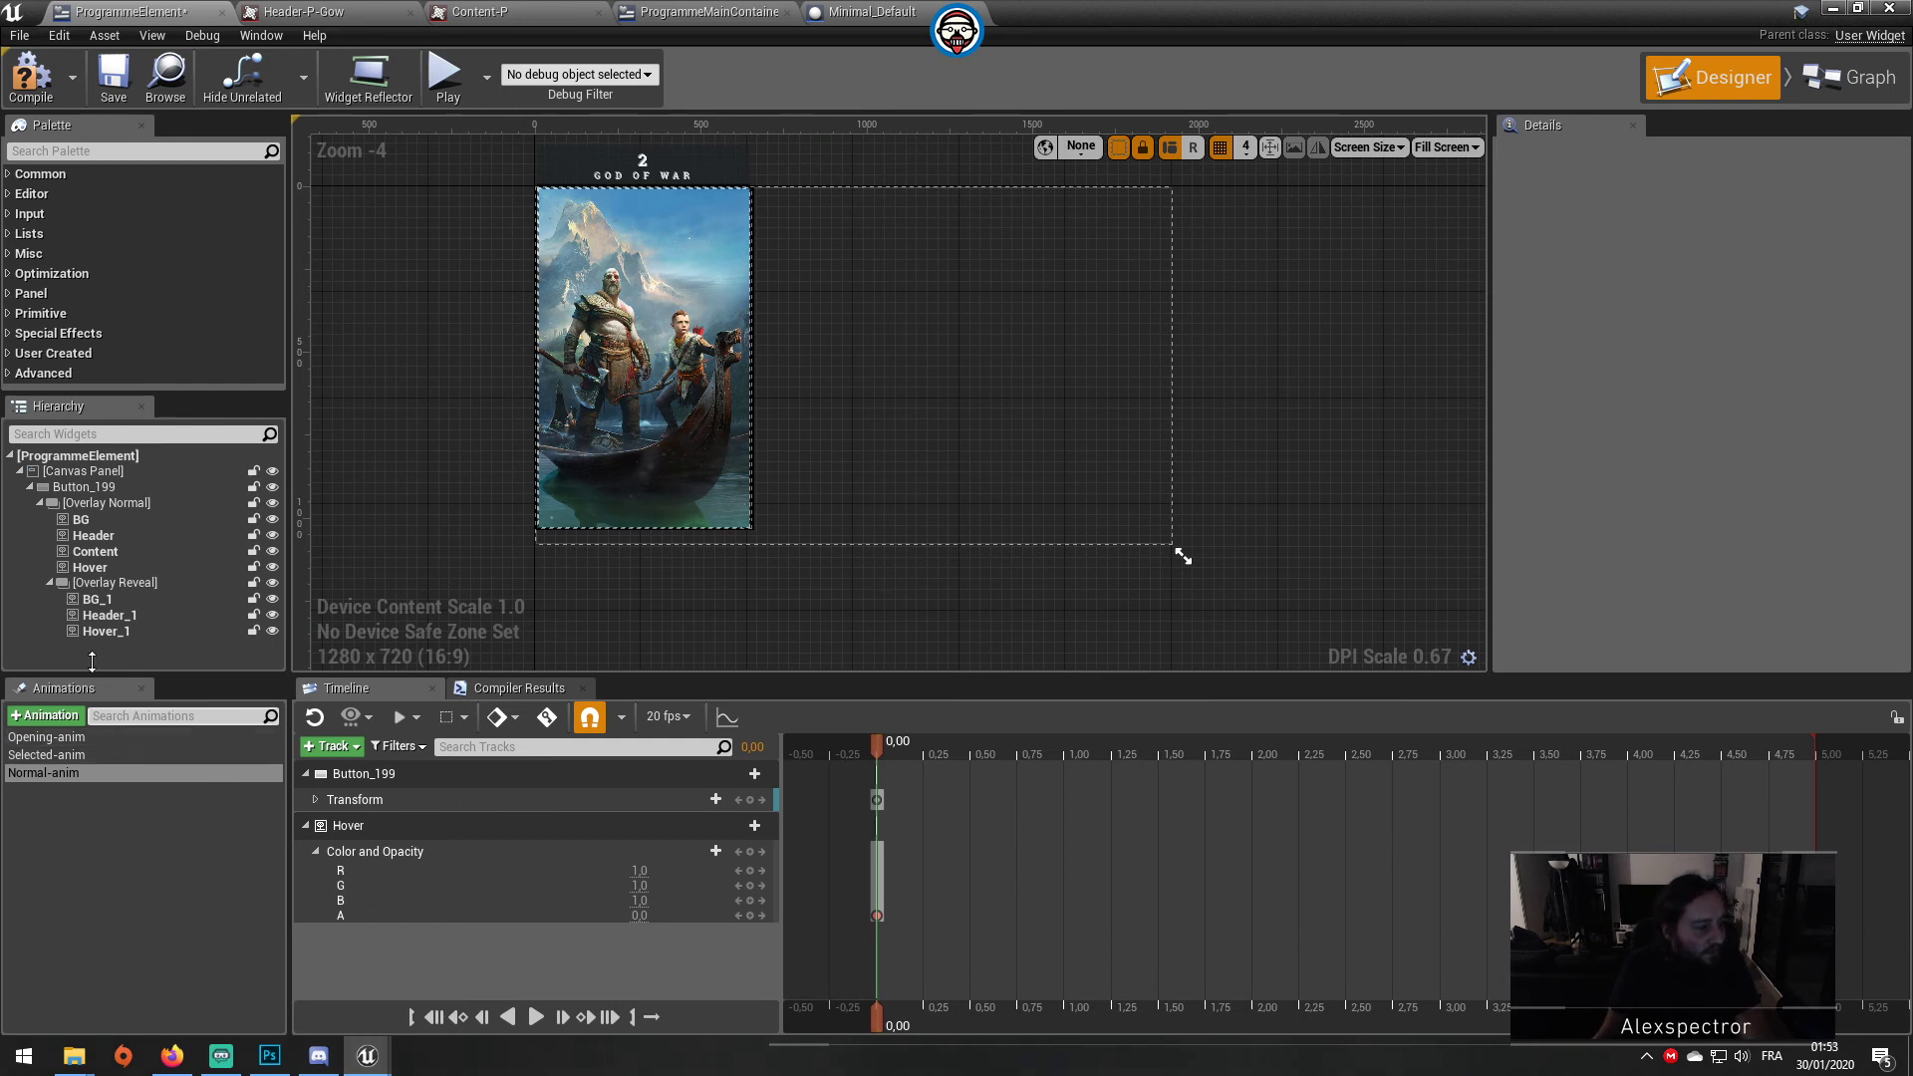
Step: Select Hover_1 under Overlay Reveal and rename it 'BG-Dark' with F2
click(108, 598)
click(134, 631)
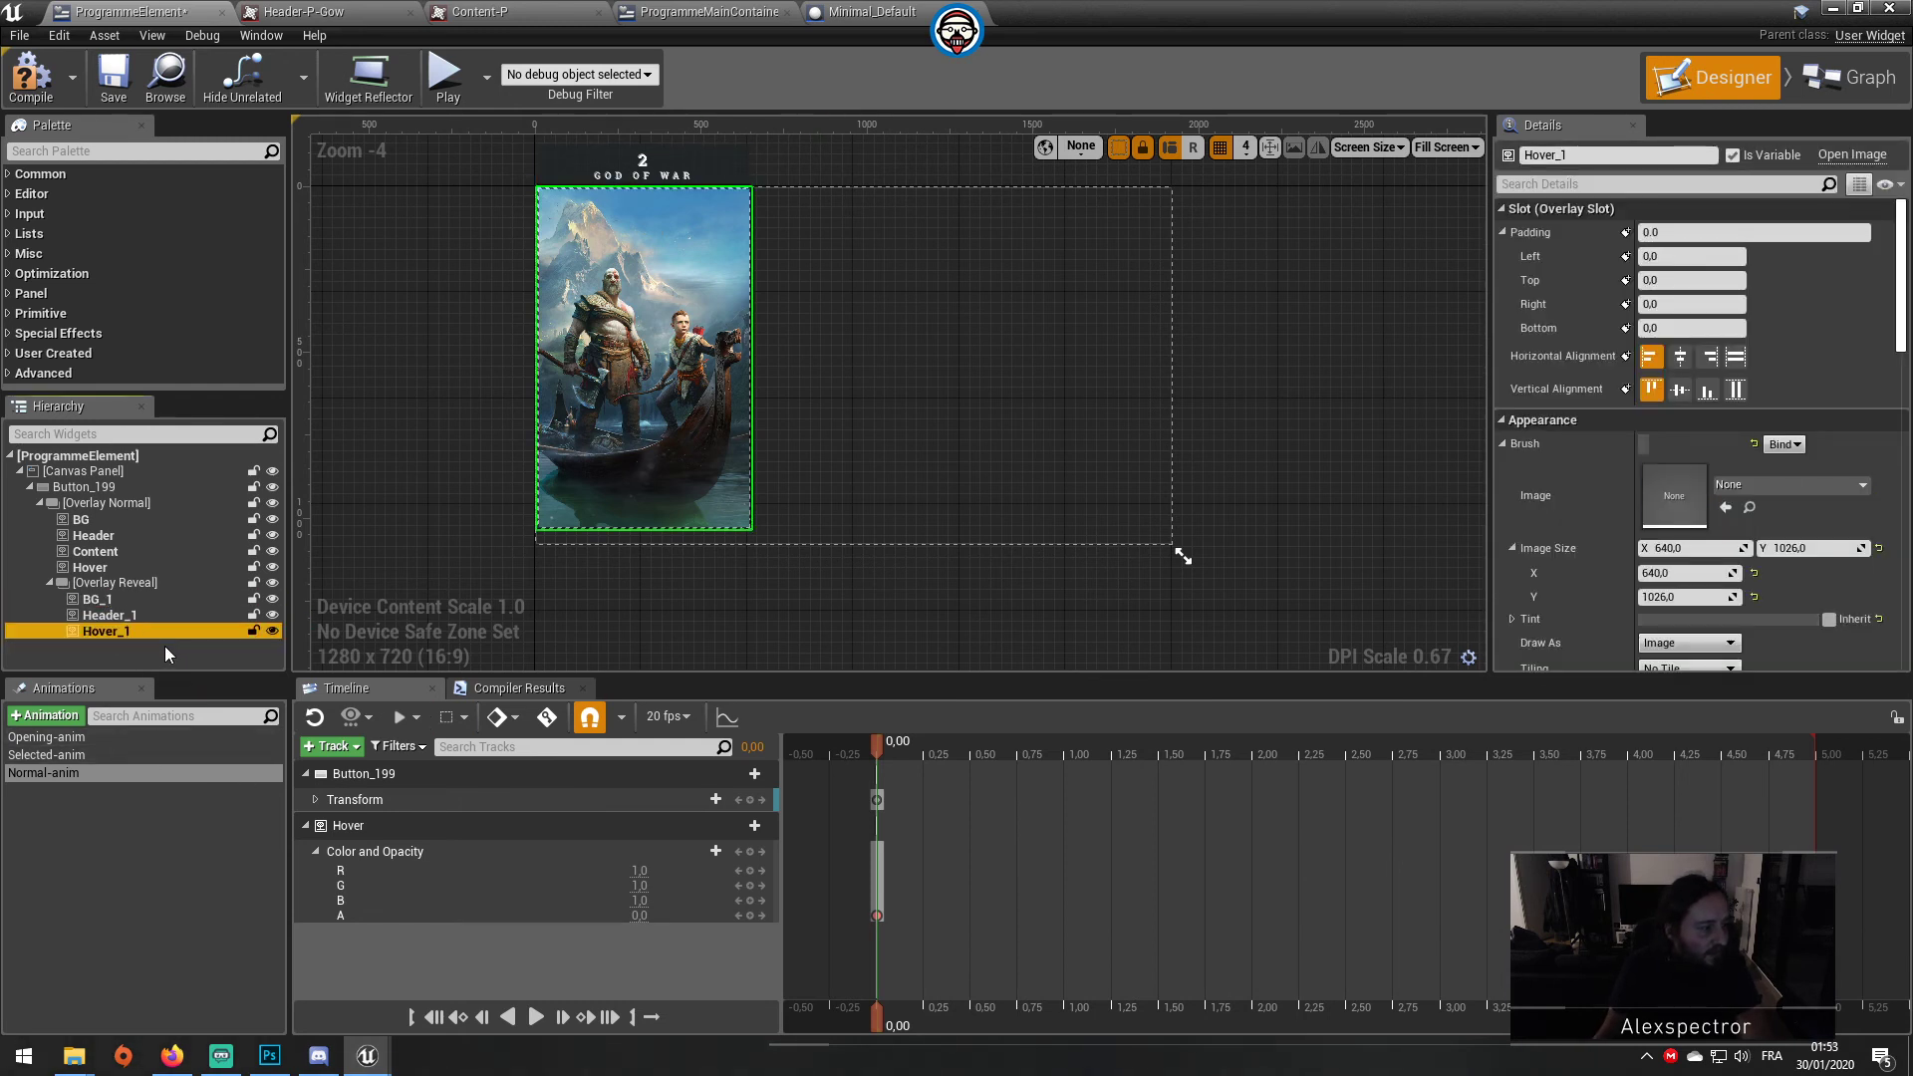
key(F2)
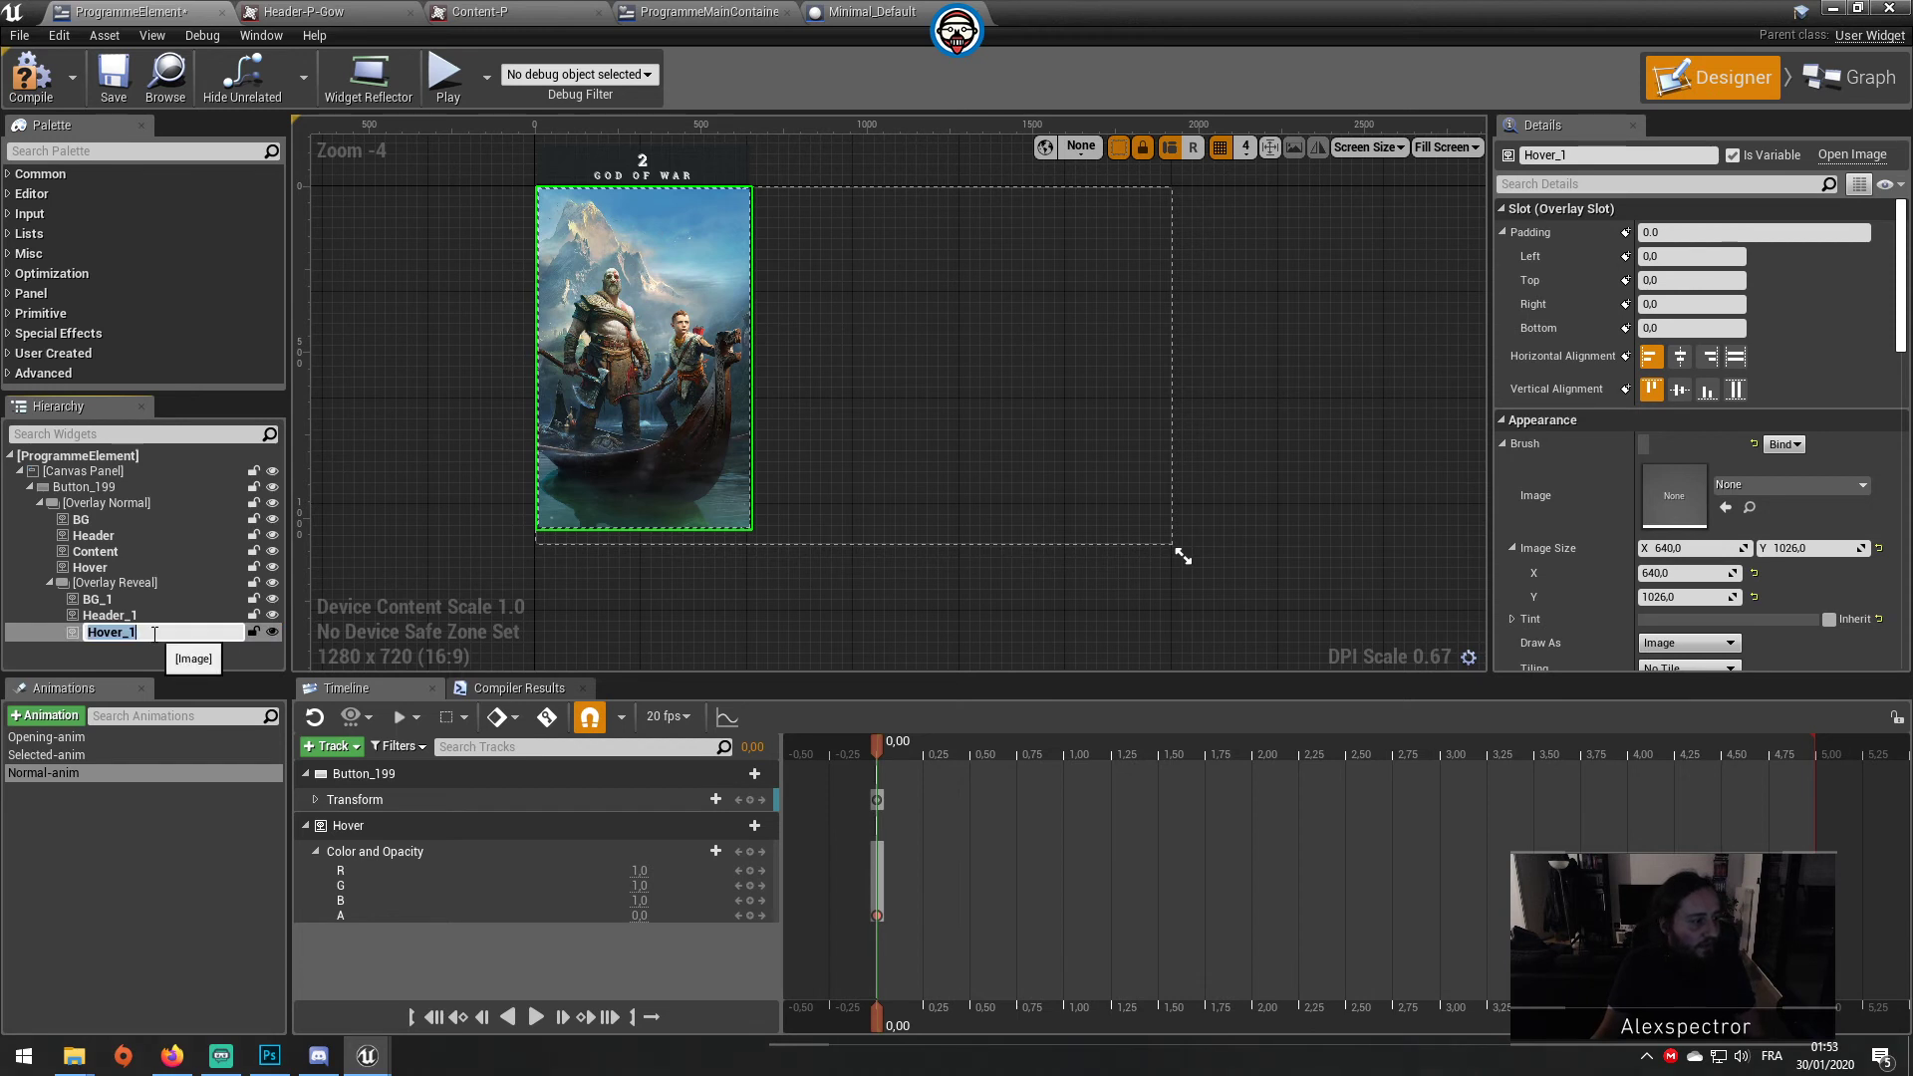
text(Darc)
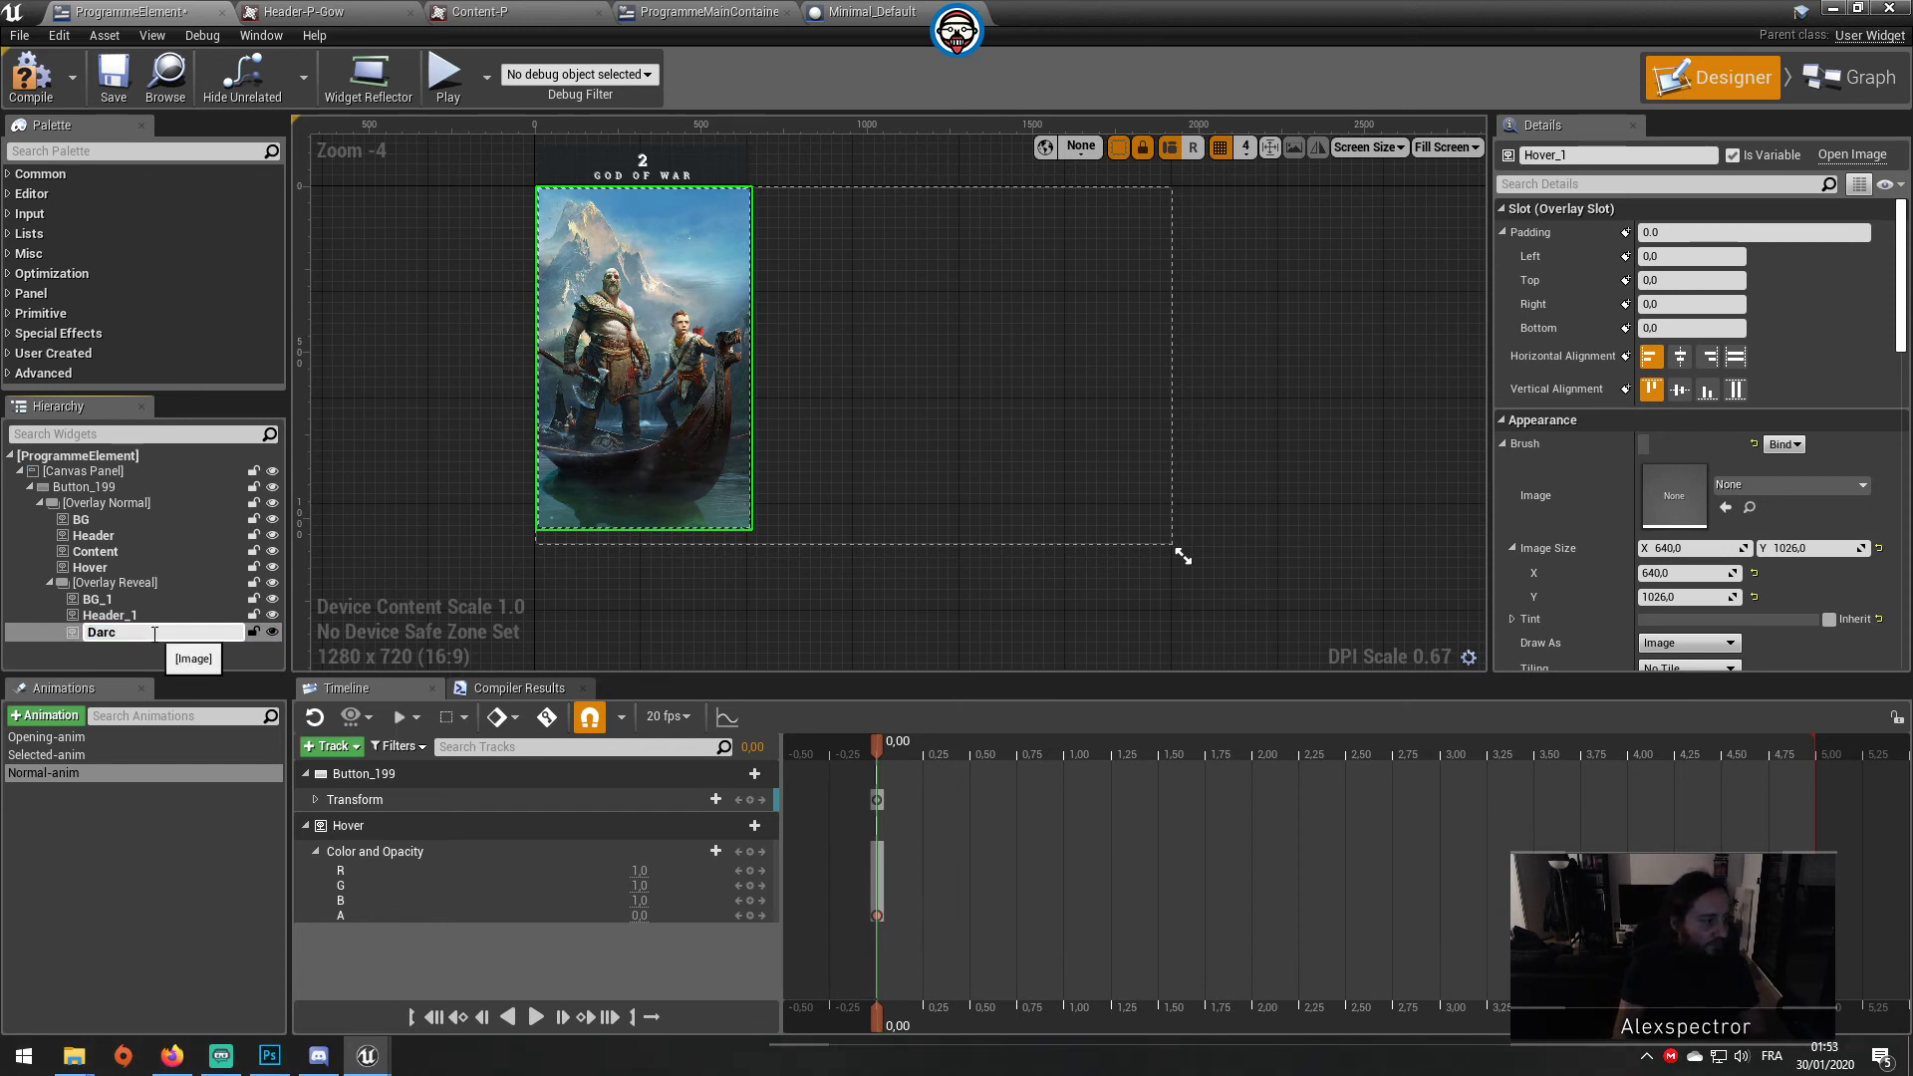
key(BackSpace)
key(BackSpace)
key(BackSpace)
text(BG)
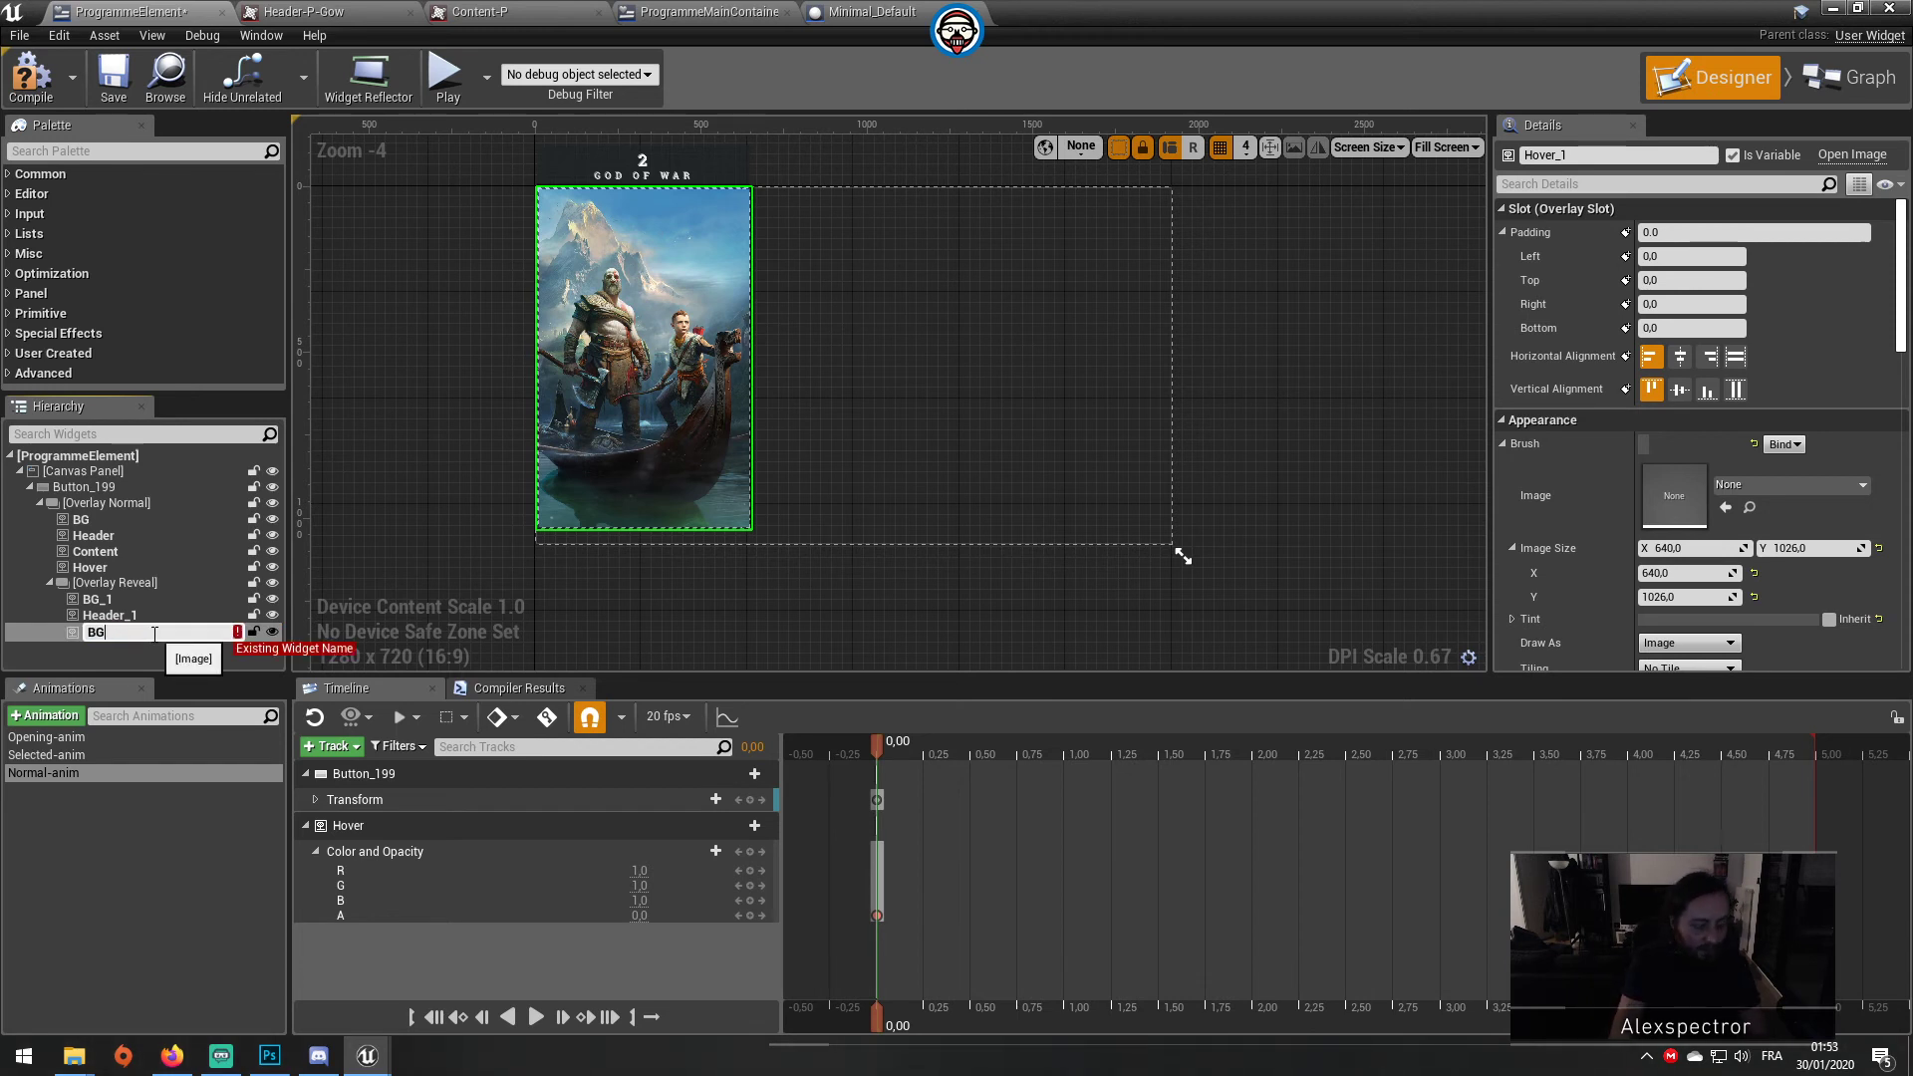
text(-Dark)
key(Return)
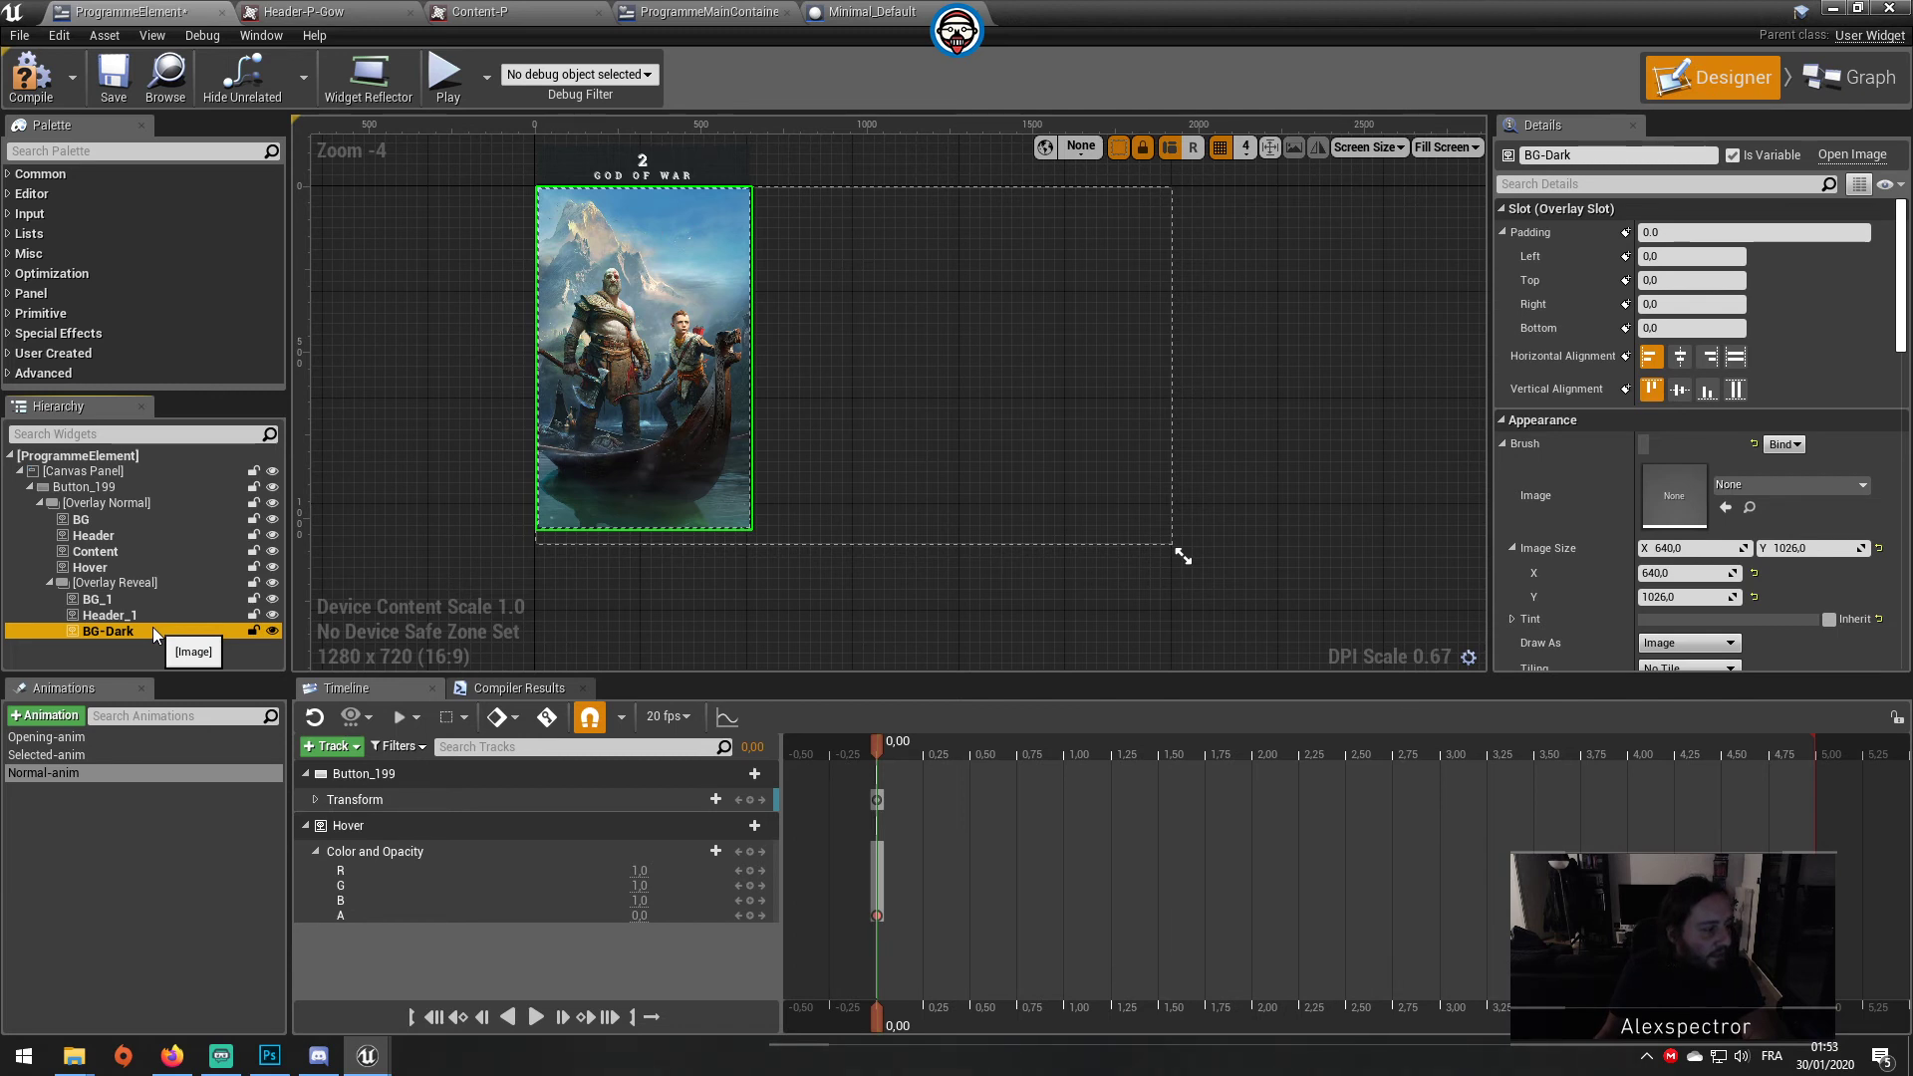
scroll(1716, 596, down, 2)
scroll(1716, 596, down, 2)
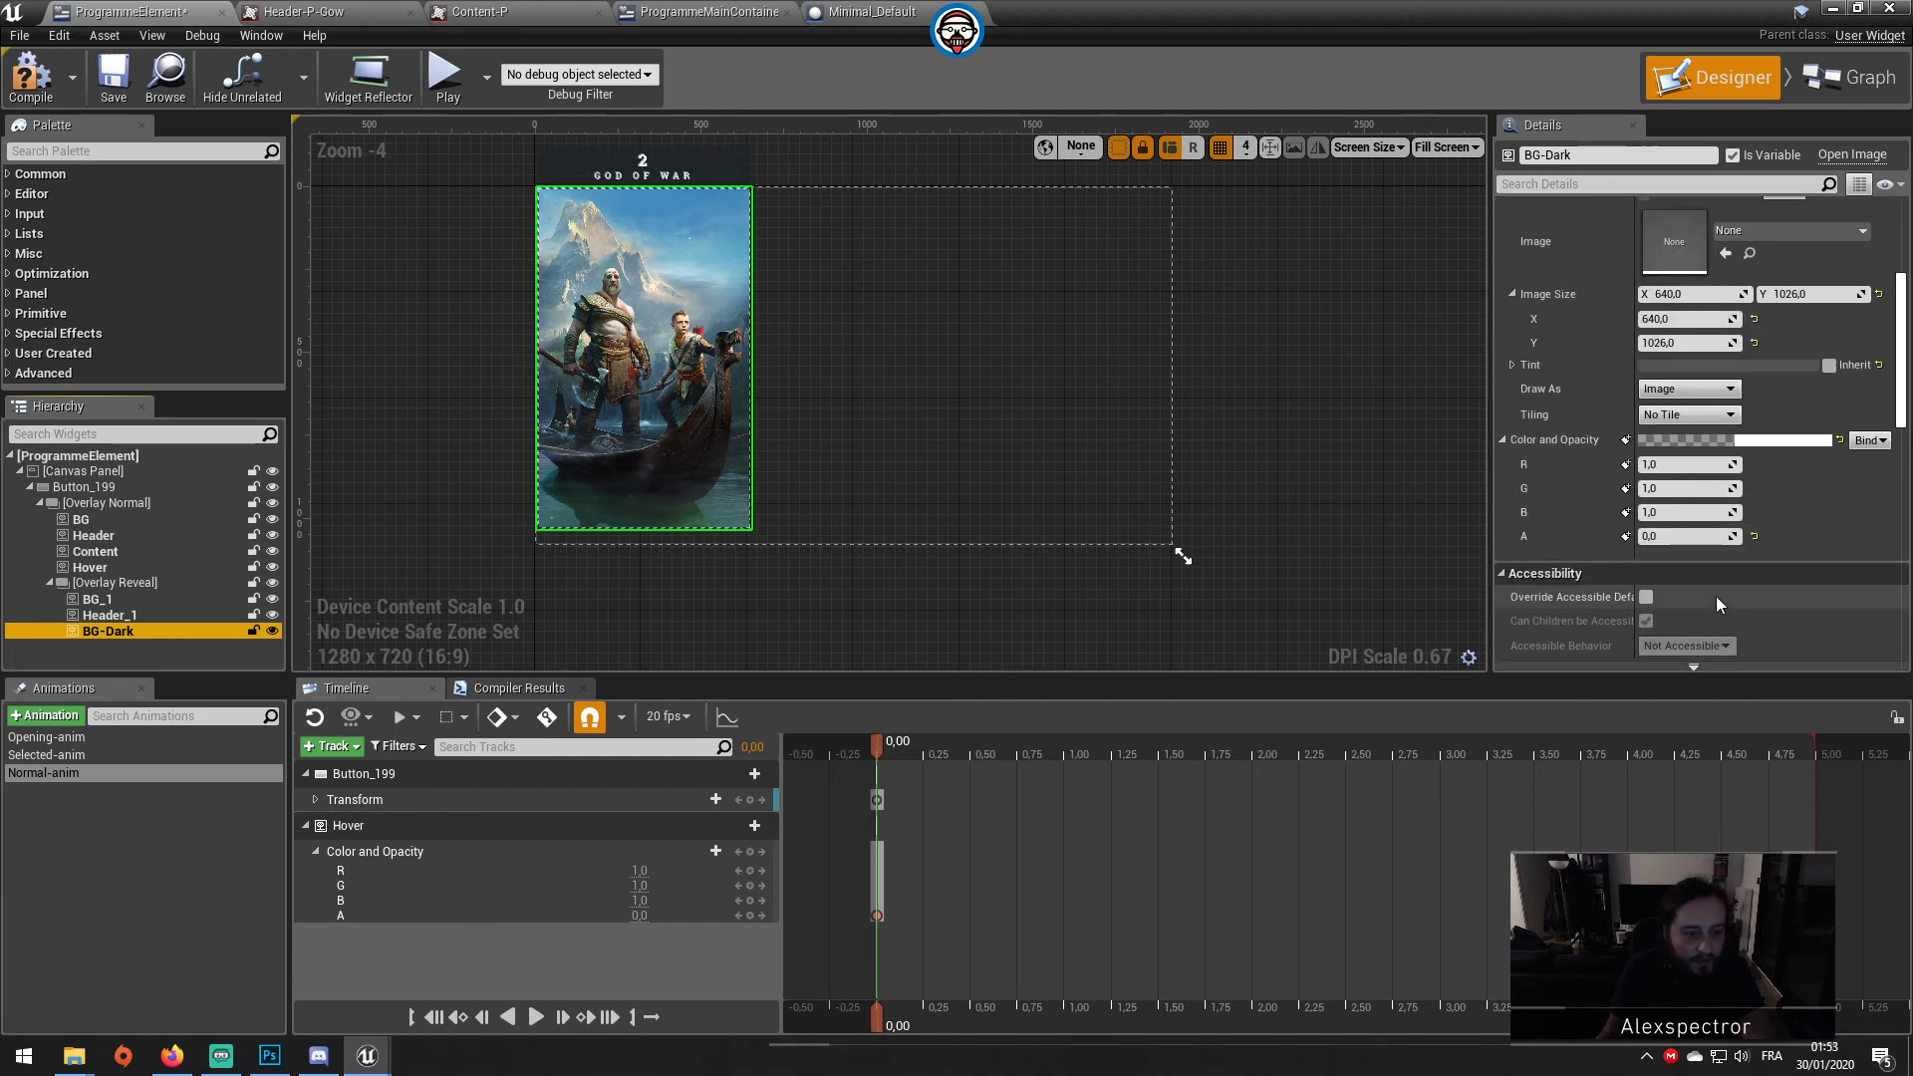
scroll(1716, 596, down, 2)
scroll(1716, 595, down, 2)
scroll(1716, 596, down, 2)
scroll(1716, 596, down, 2)
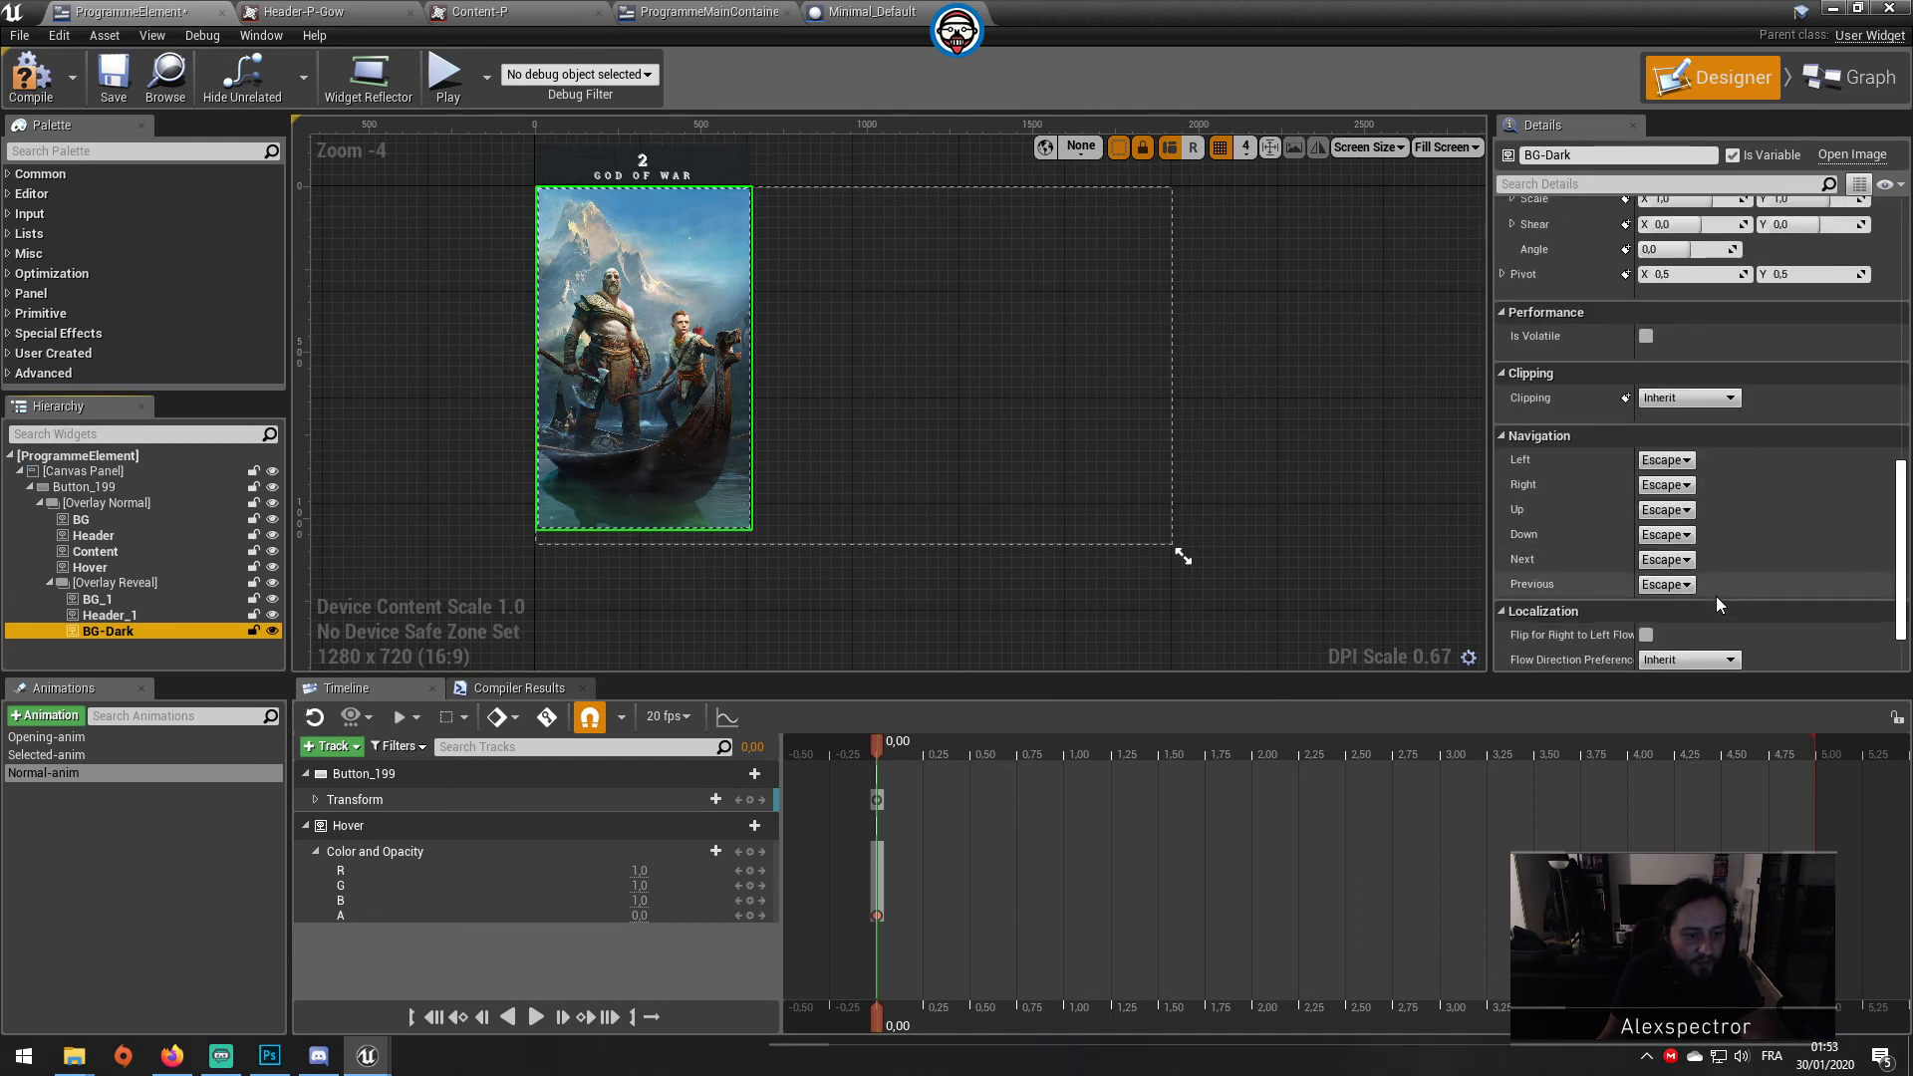
scroll(1716, 596, up, 2)
scroll(1716, 596, up, 2)
scroll(1712, 614, up, 2)
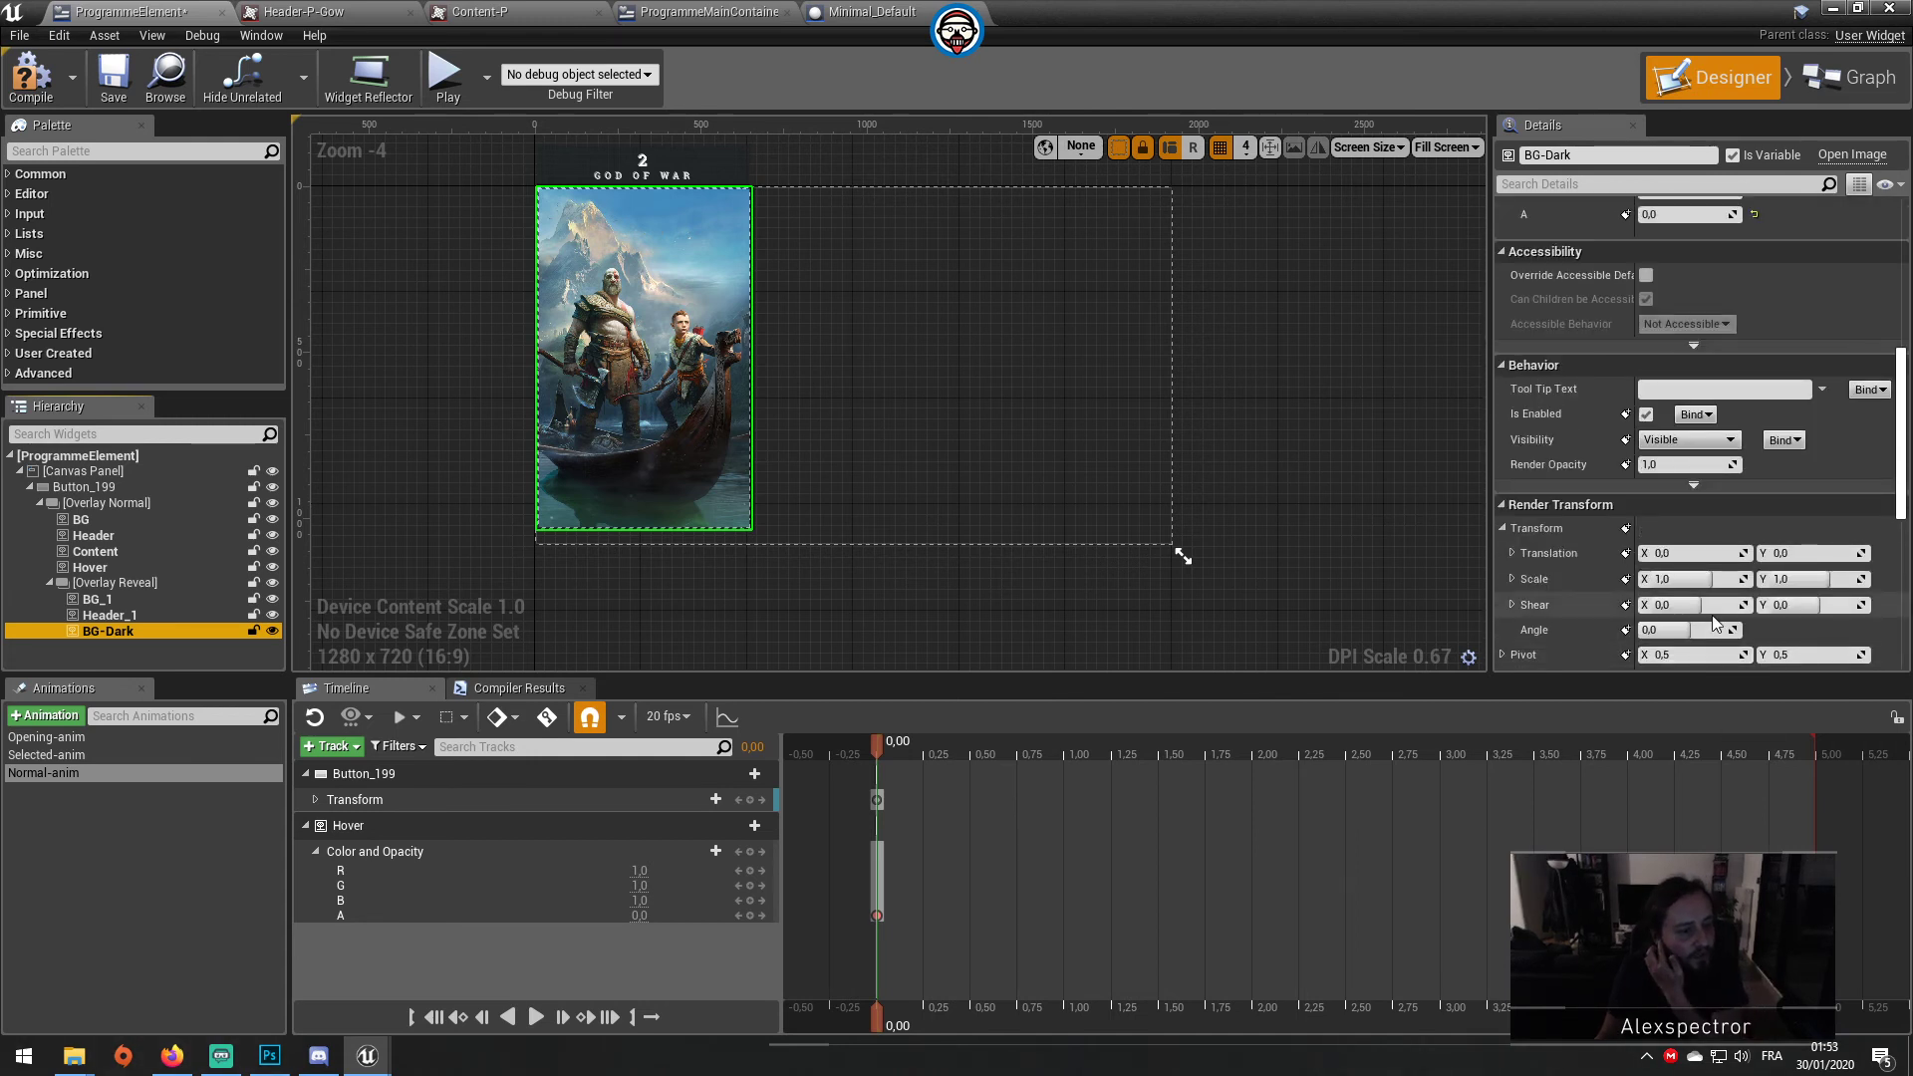
scroll(1682, 539, up, 2)
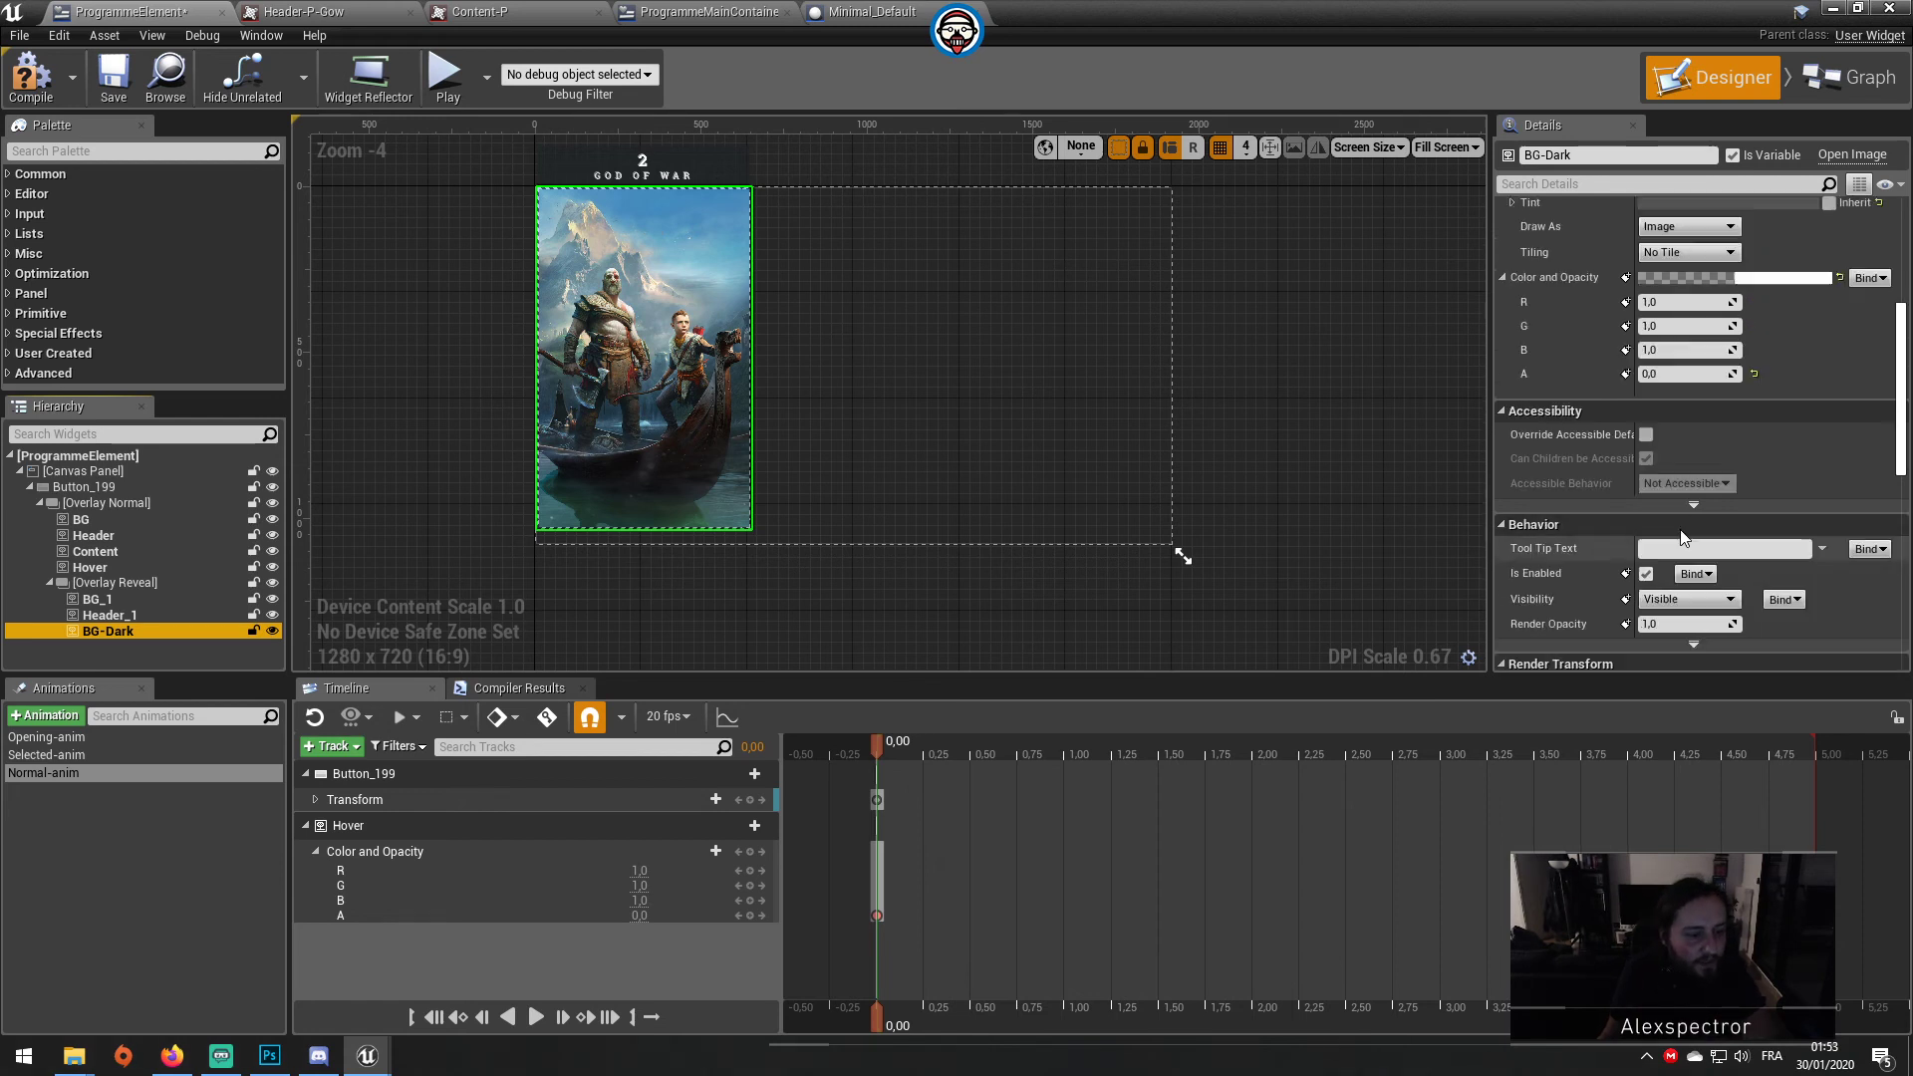
scroll(1680, 533, up, 1)
scroll(1674, 530, up, 1)
scroll(1674, 530, up, 1)
scroll(1682, 538, up, 1)
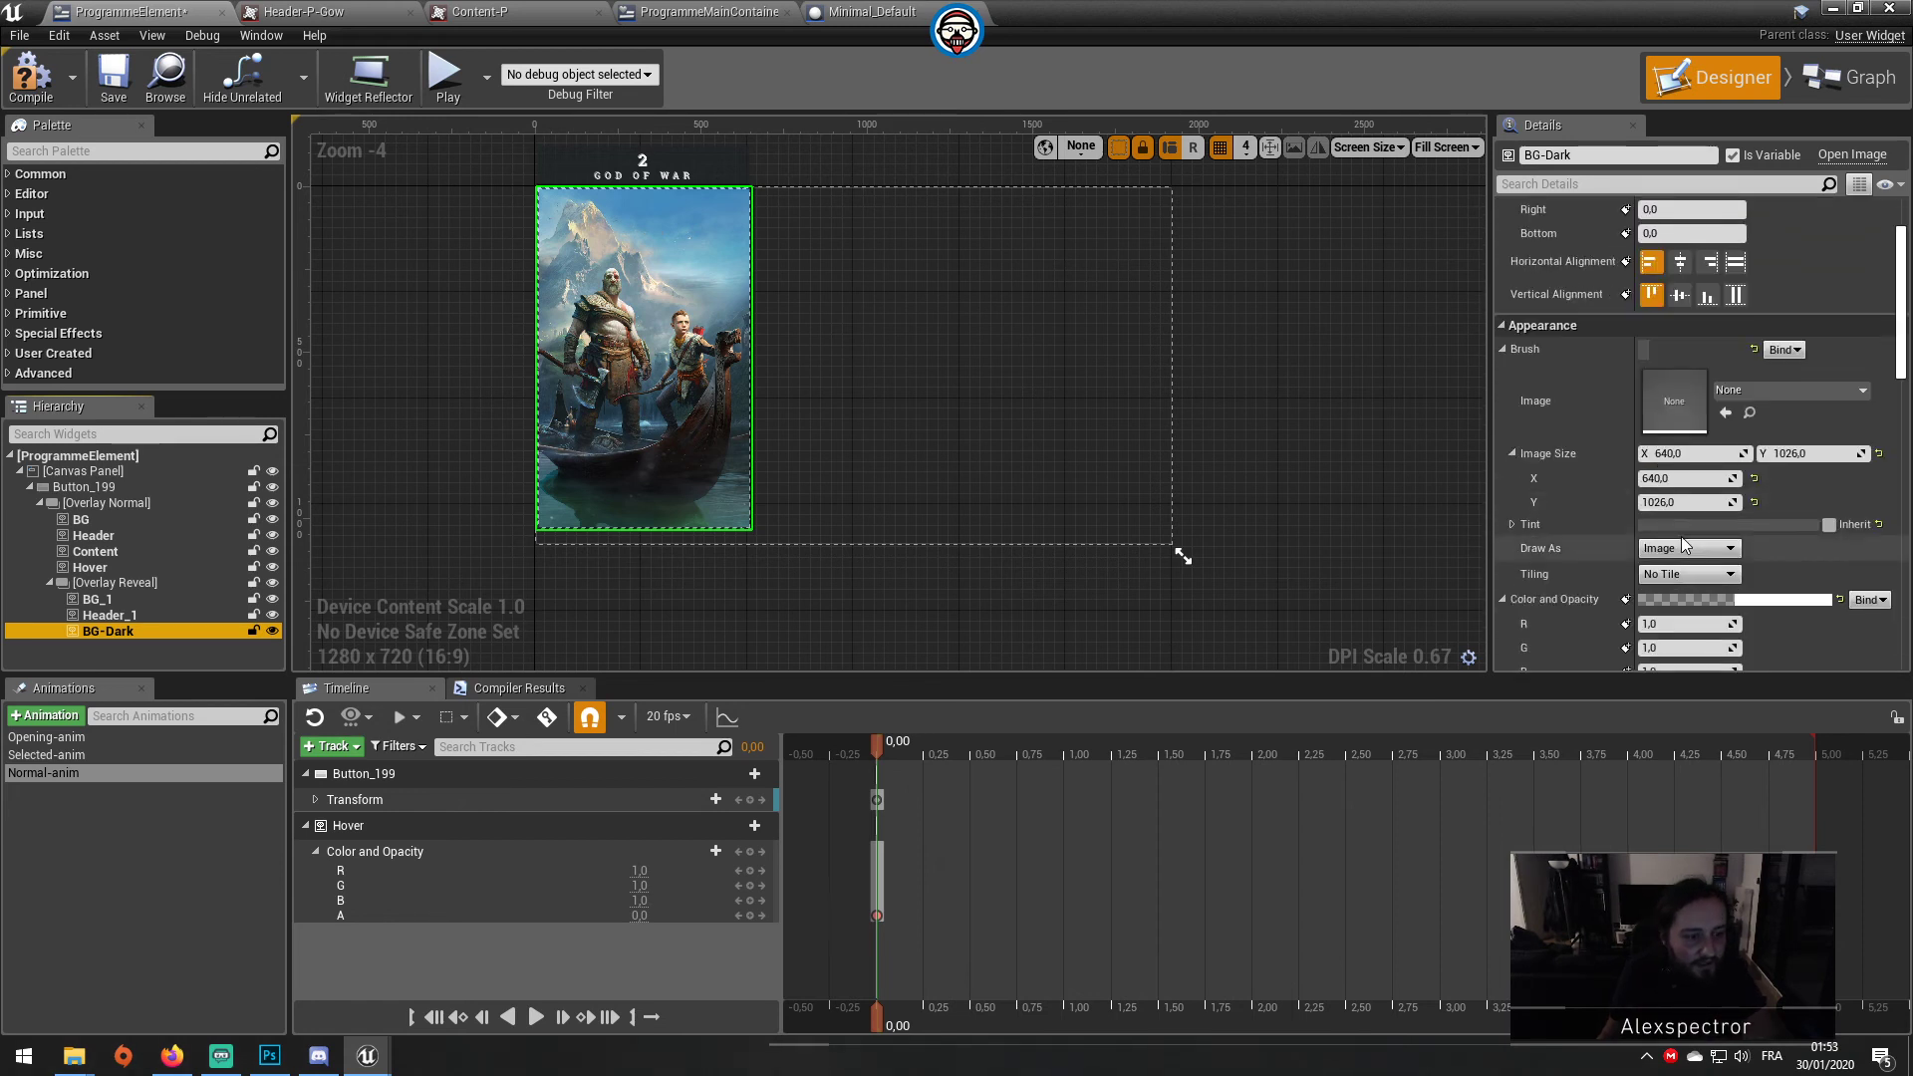
scroll(1682, 538, down, 2)
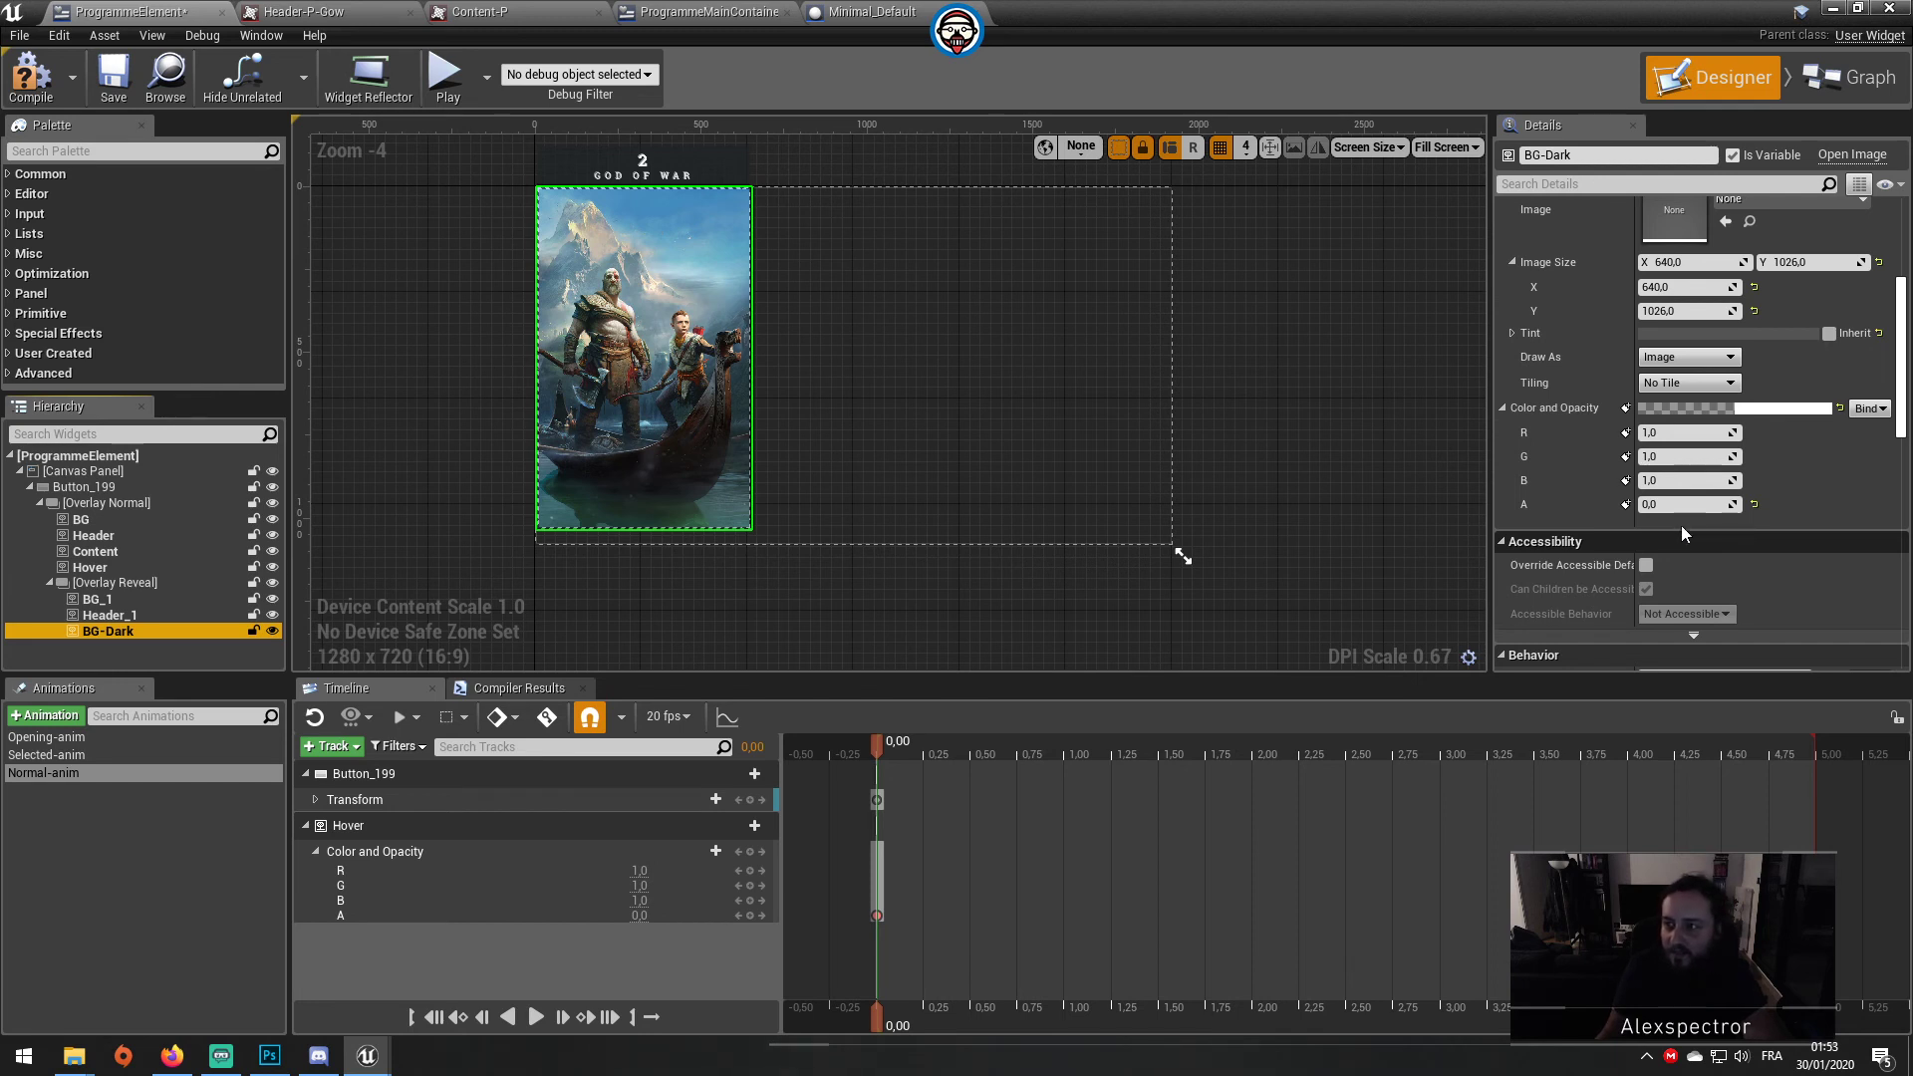
scroll(1615, 510, up, 1)
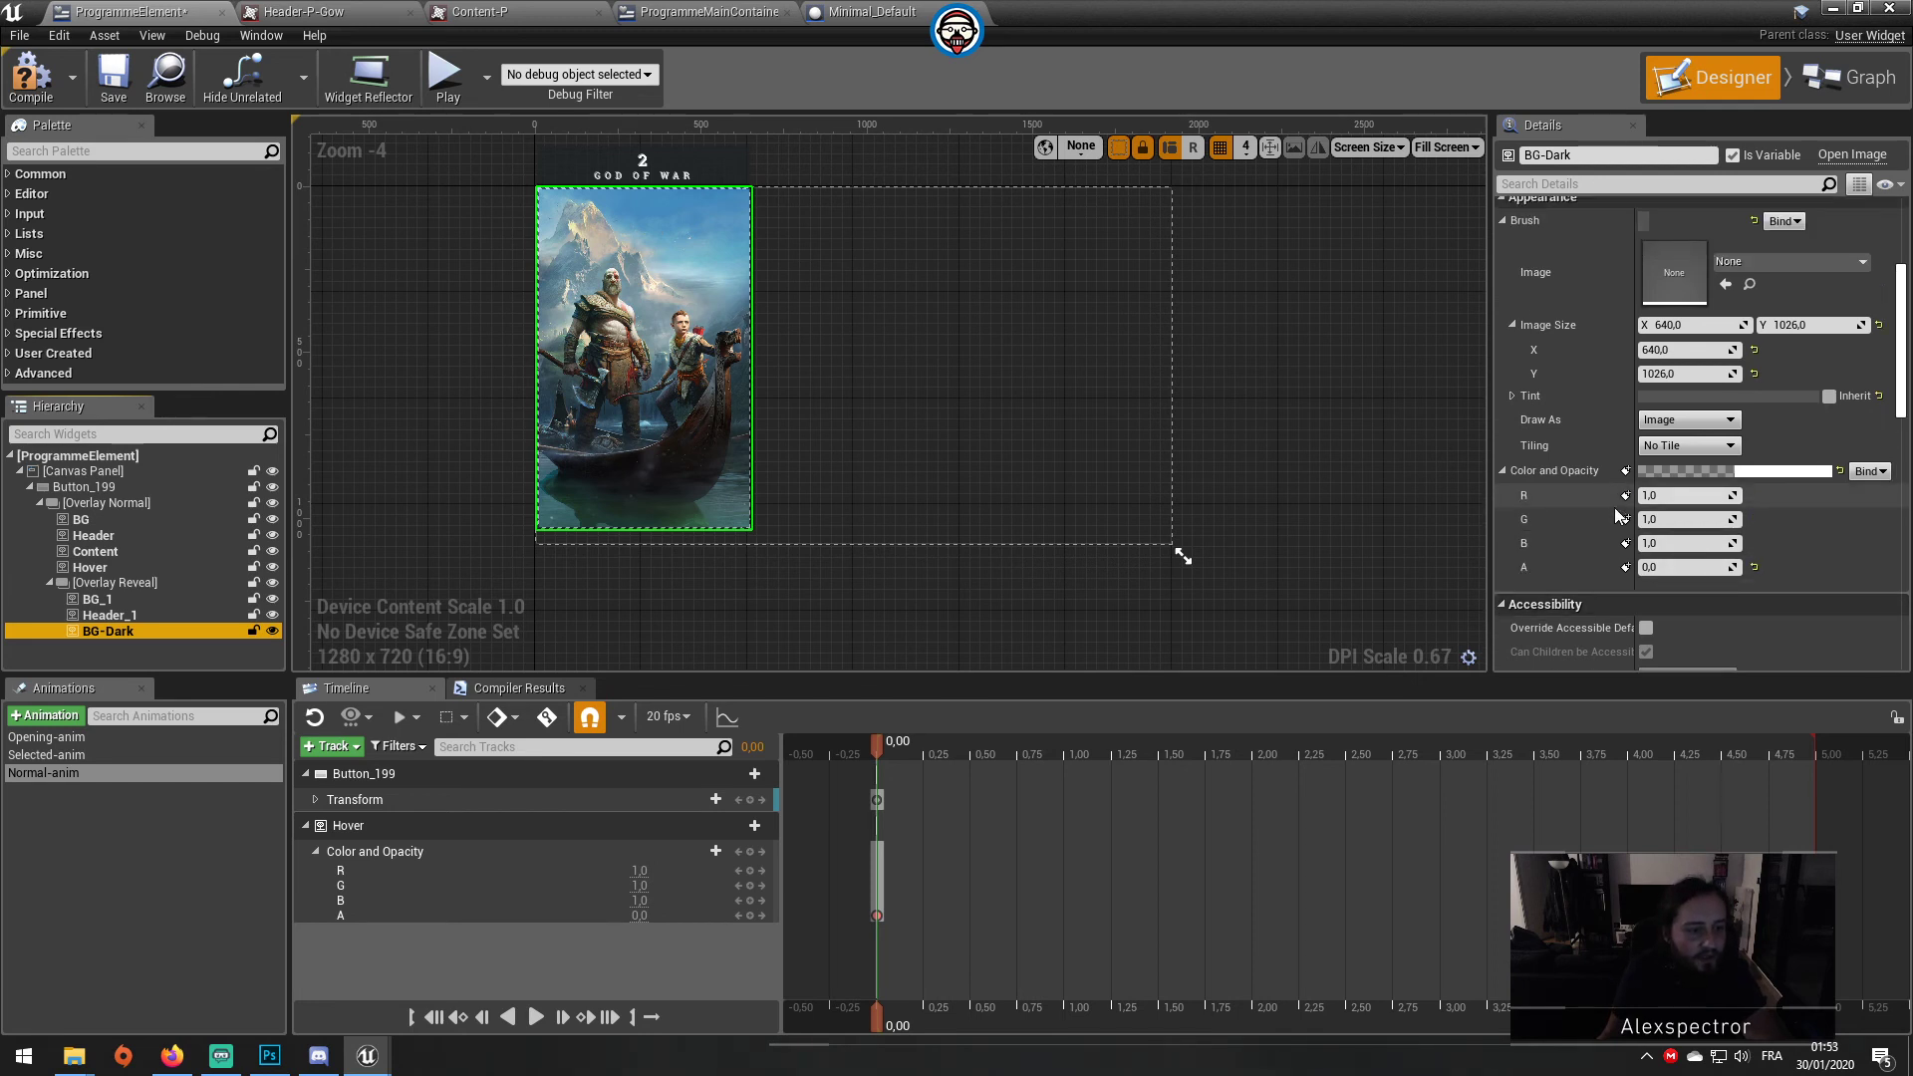
scroll(1615, 514, up, 1)
scroll(1616, 515, up, 1)
scroll(1616, 515, down, 1)
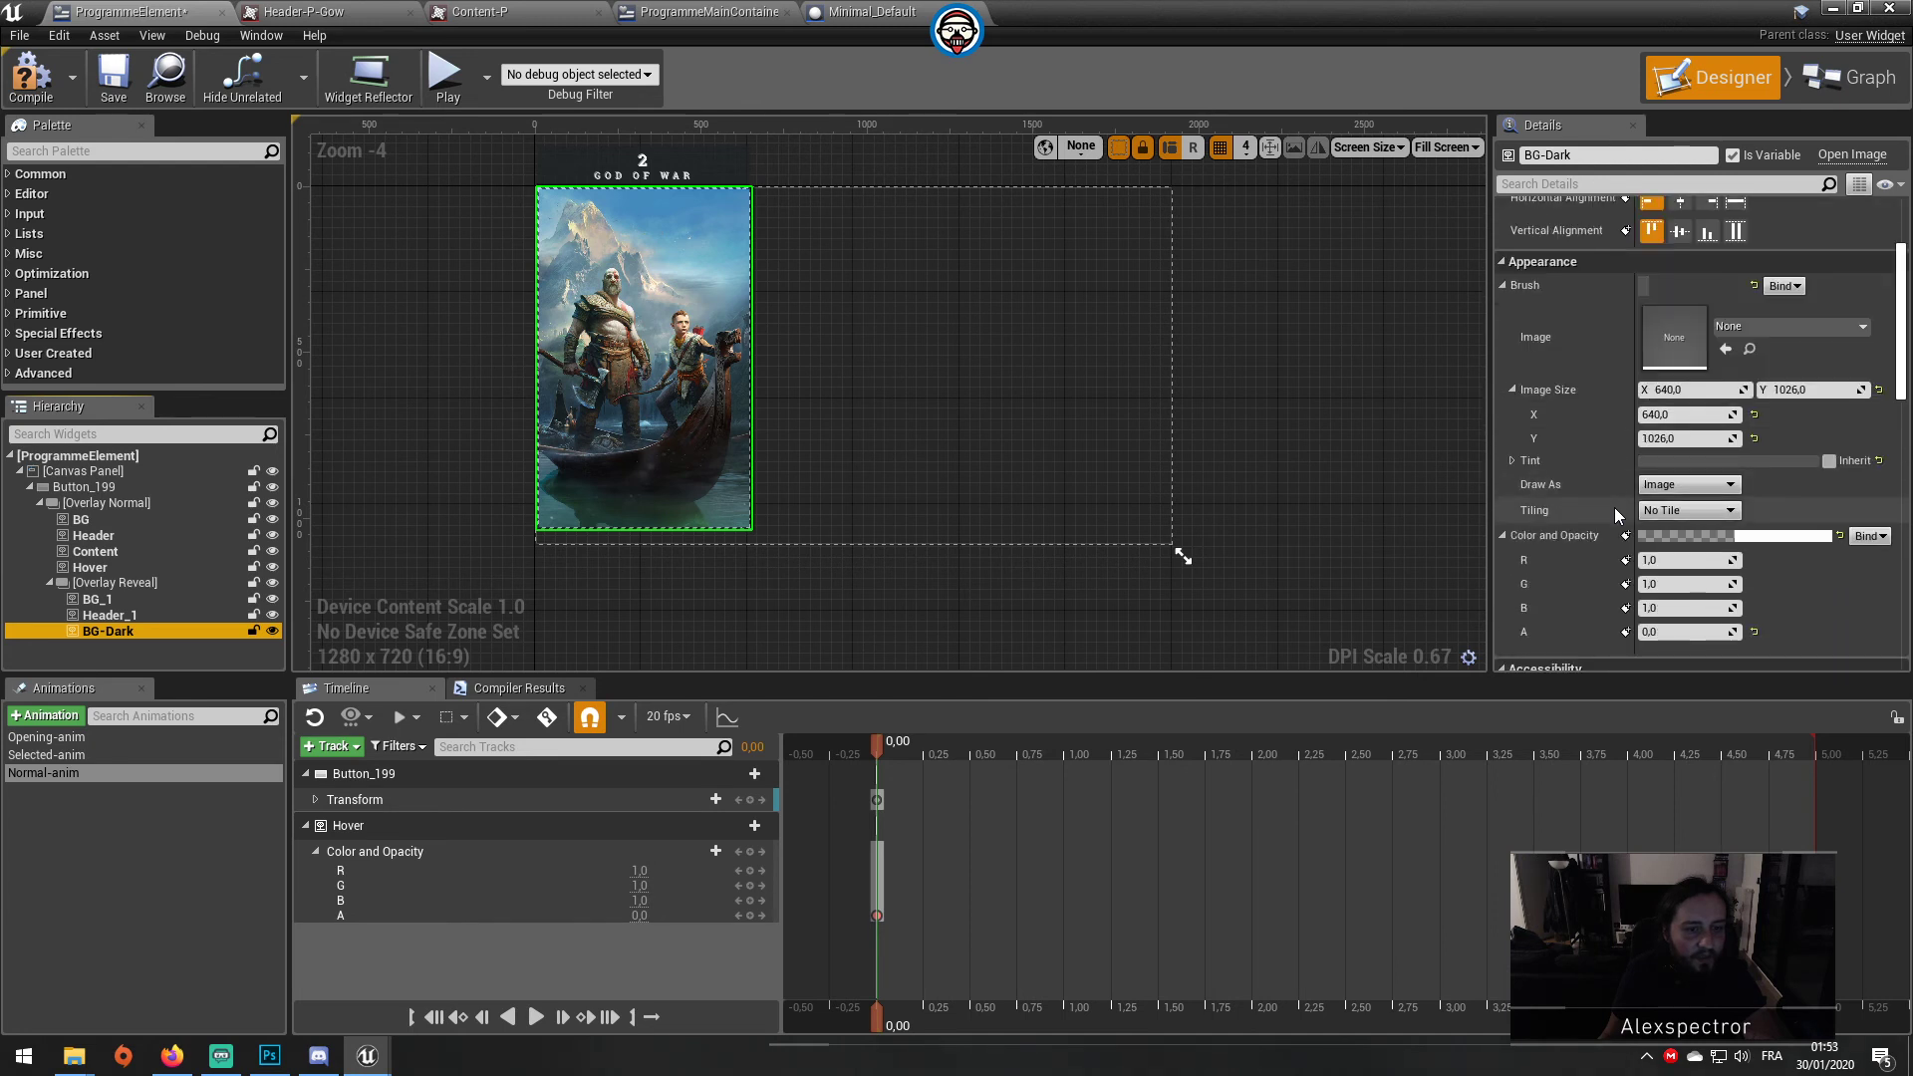
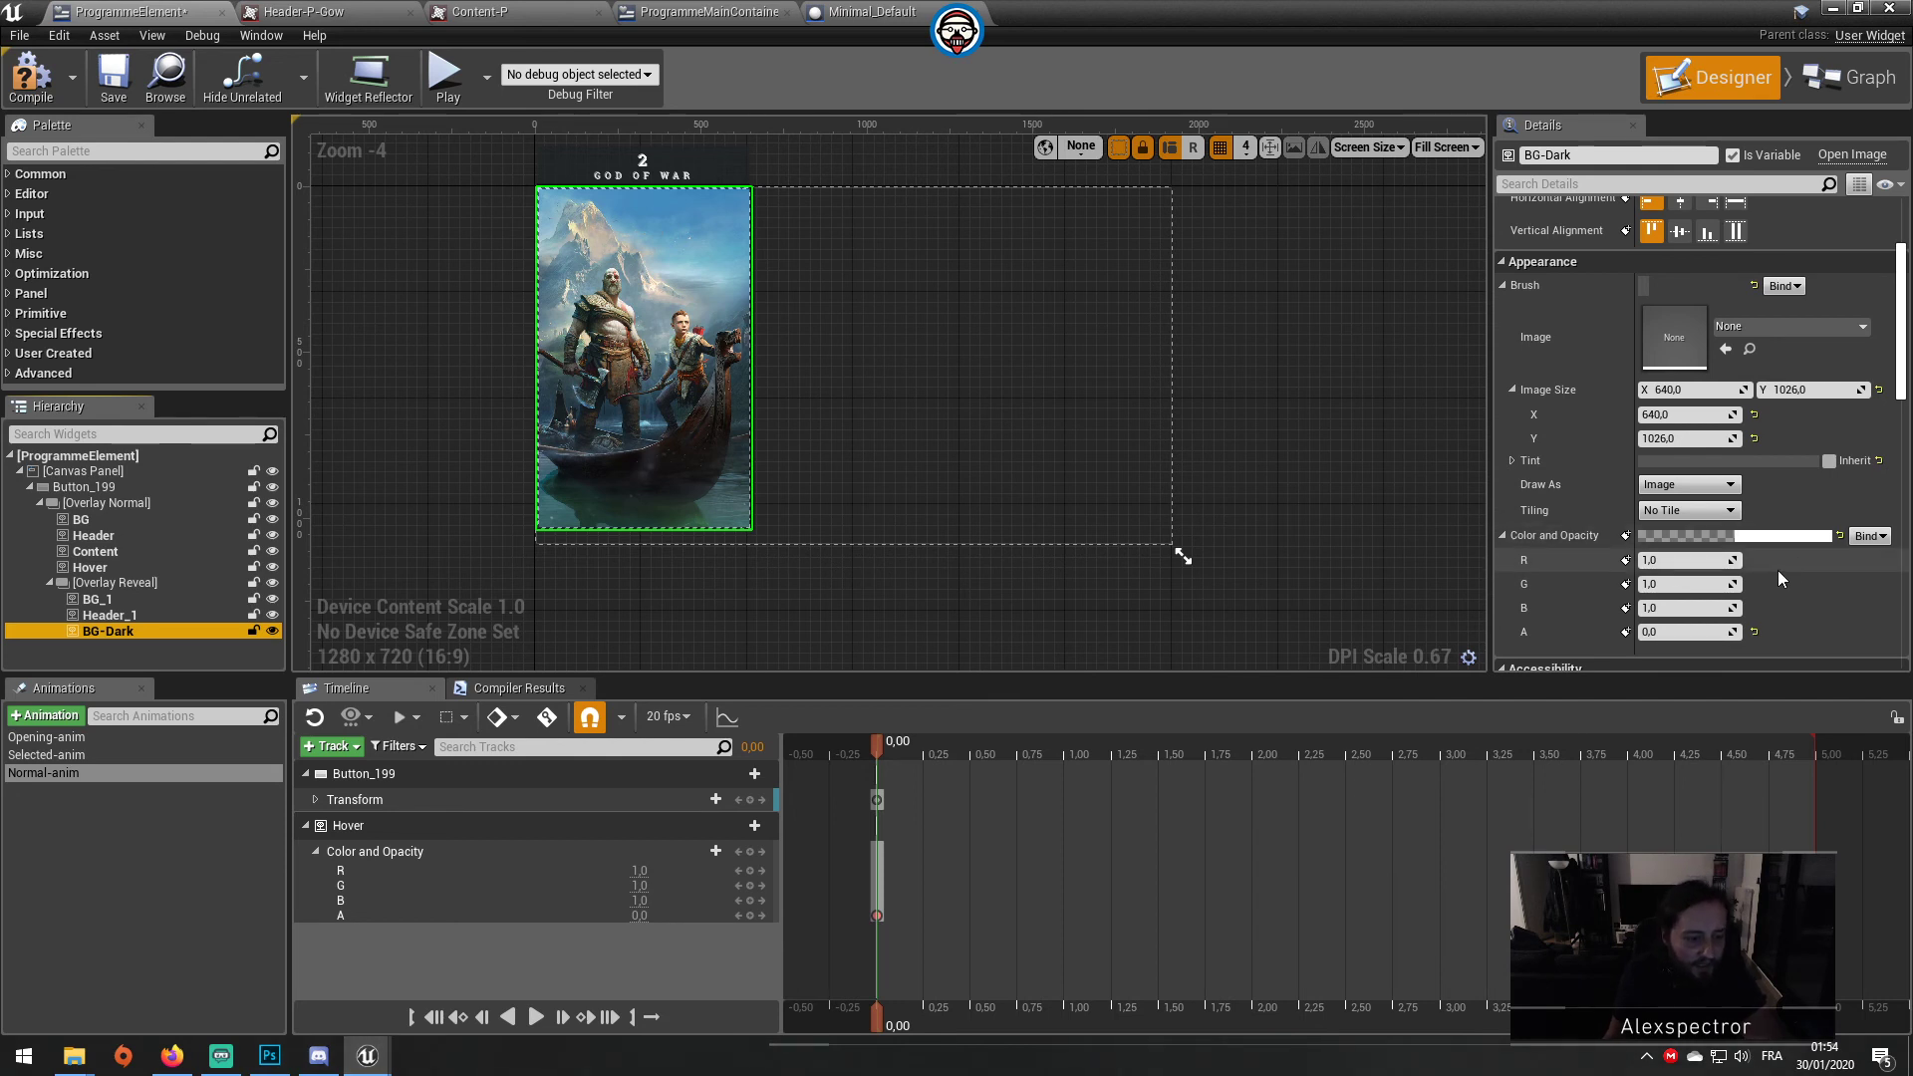
Step: Set BG-Dark's Color and Opacity to black in the Color Picker
scroll(1809, 610, down, 1)
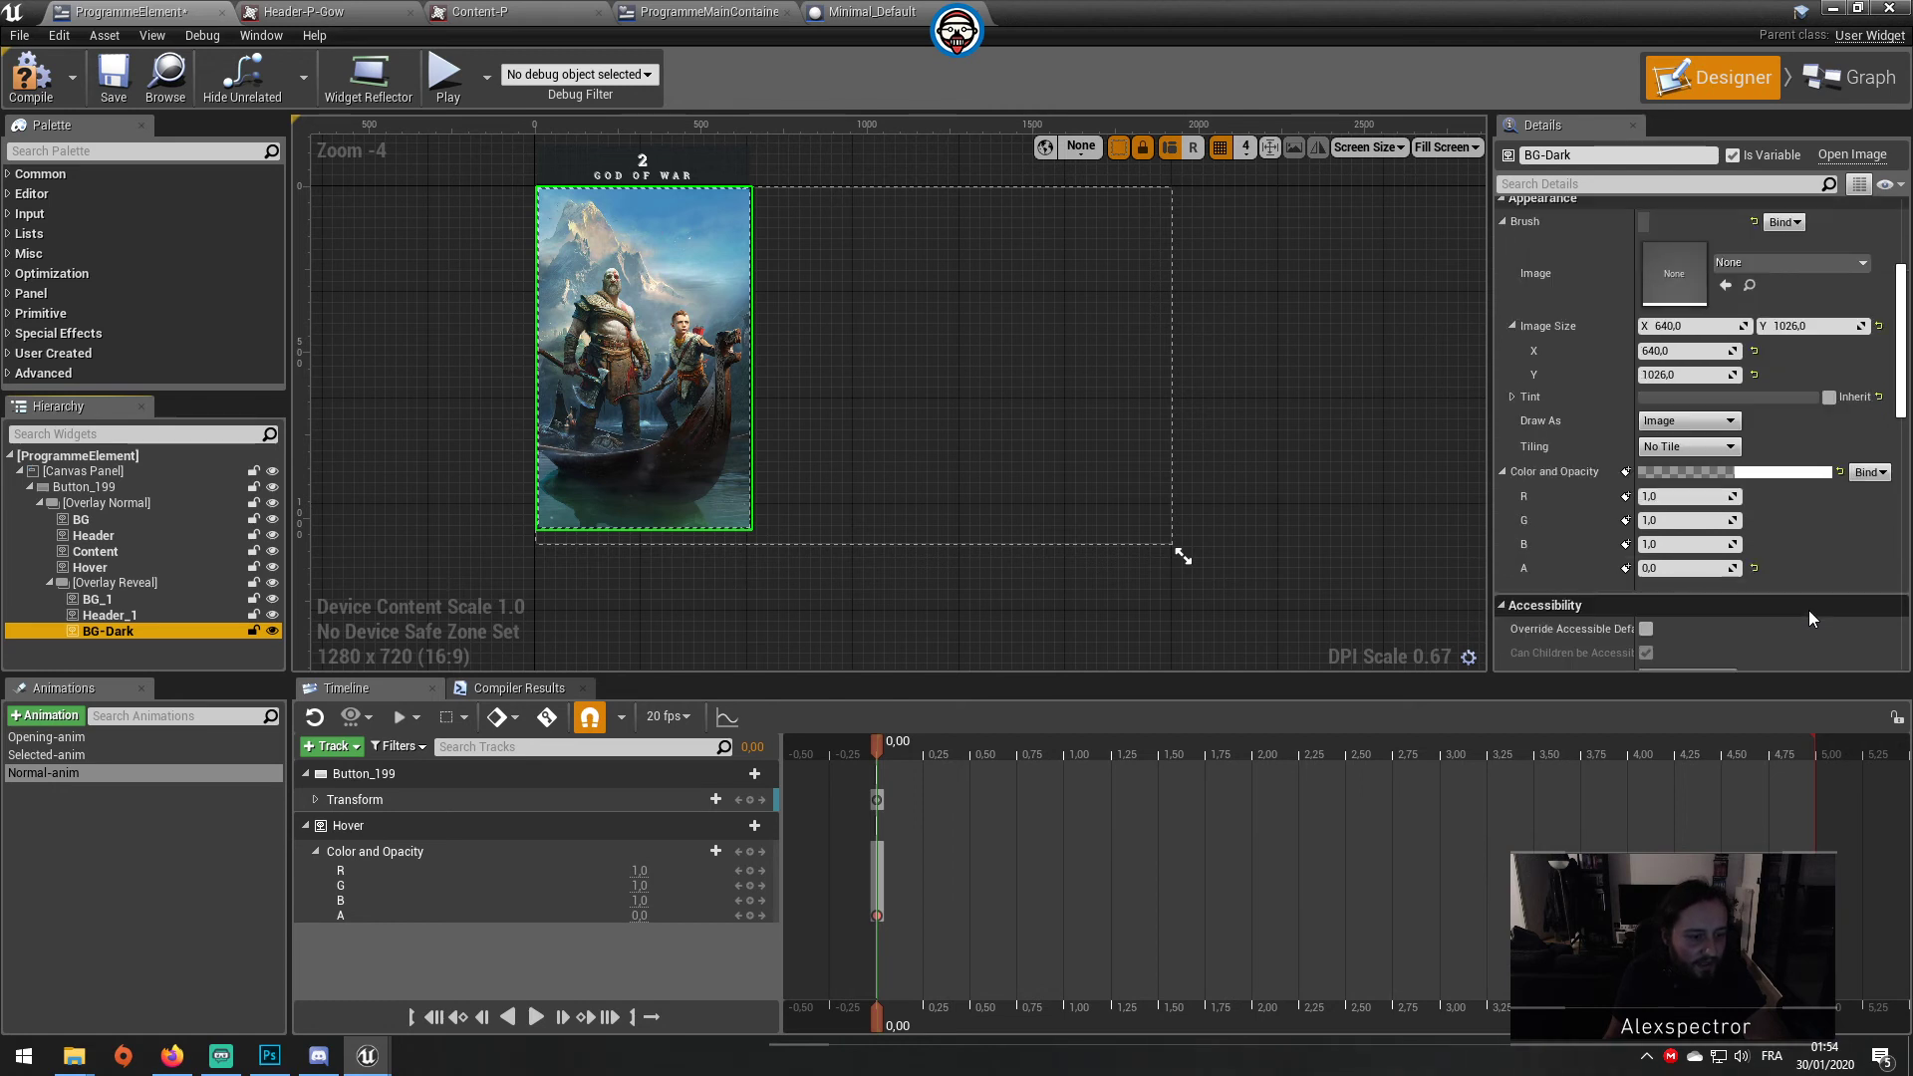
scroll(1808, 610, down, 3)
scroll(1808, 610, up, 3)
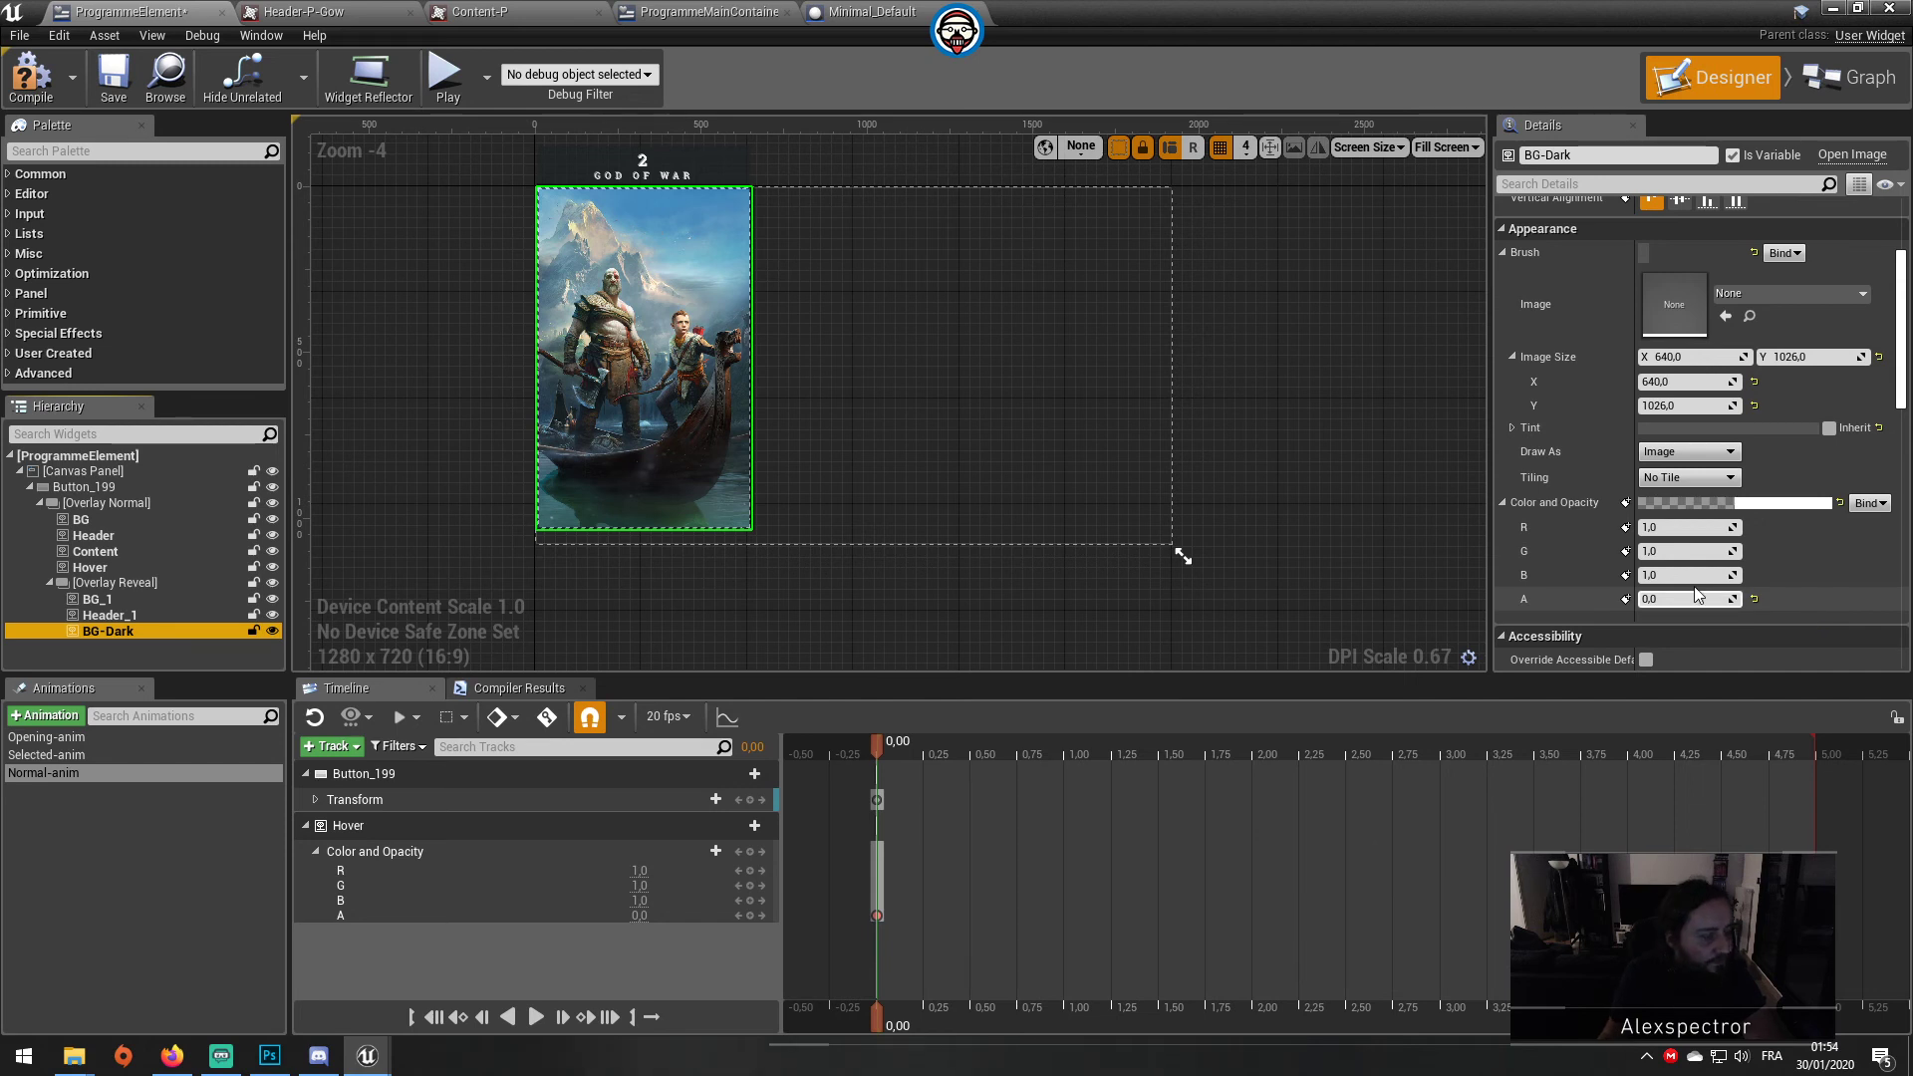
click(1775, 506)
drag(1630, 630, 1630, 765)
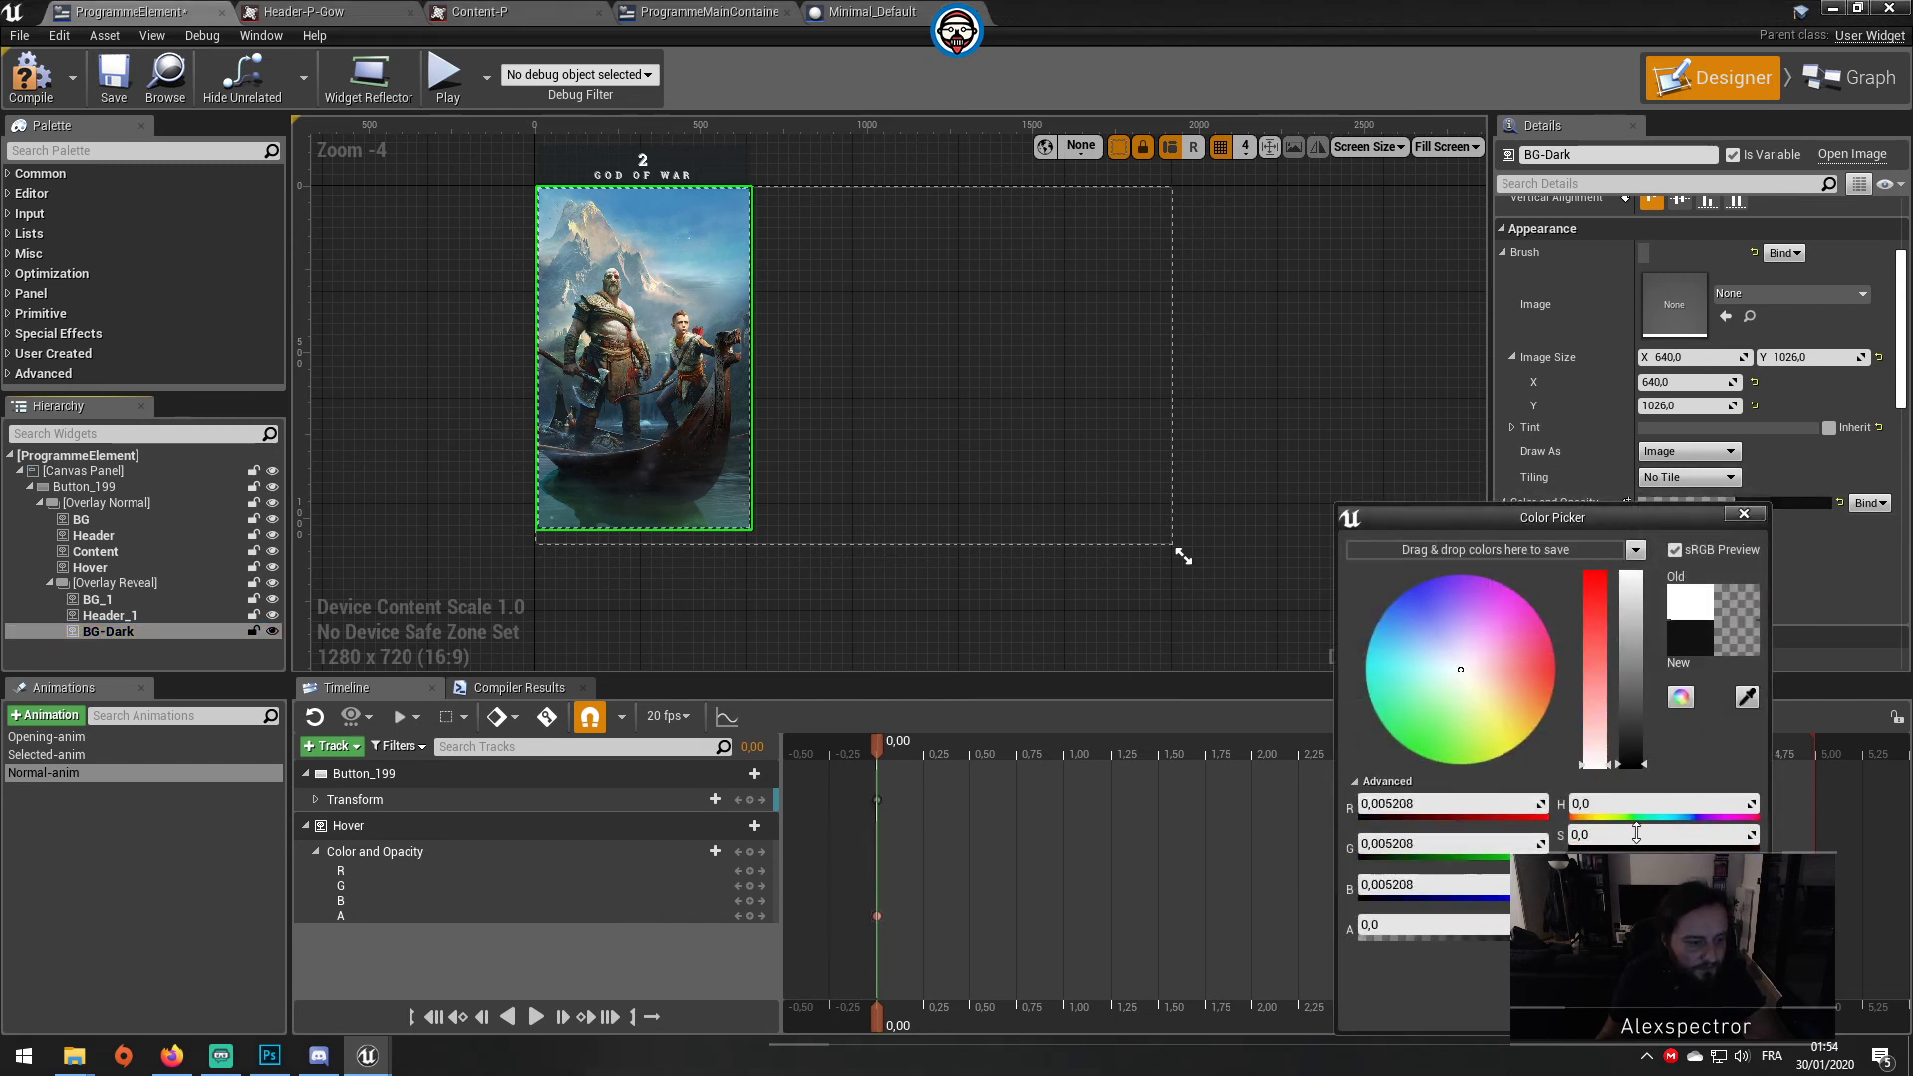
click(1744, 514)
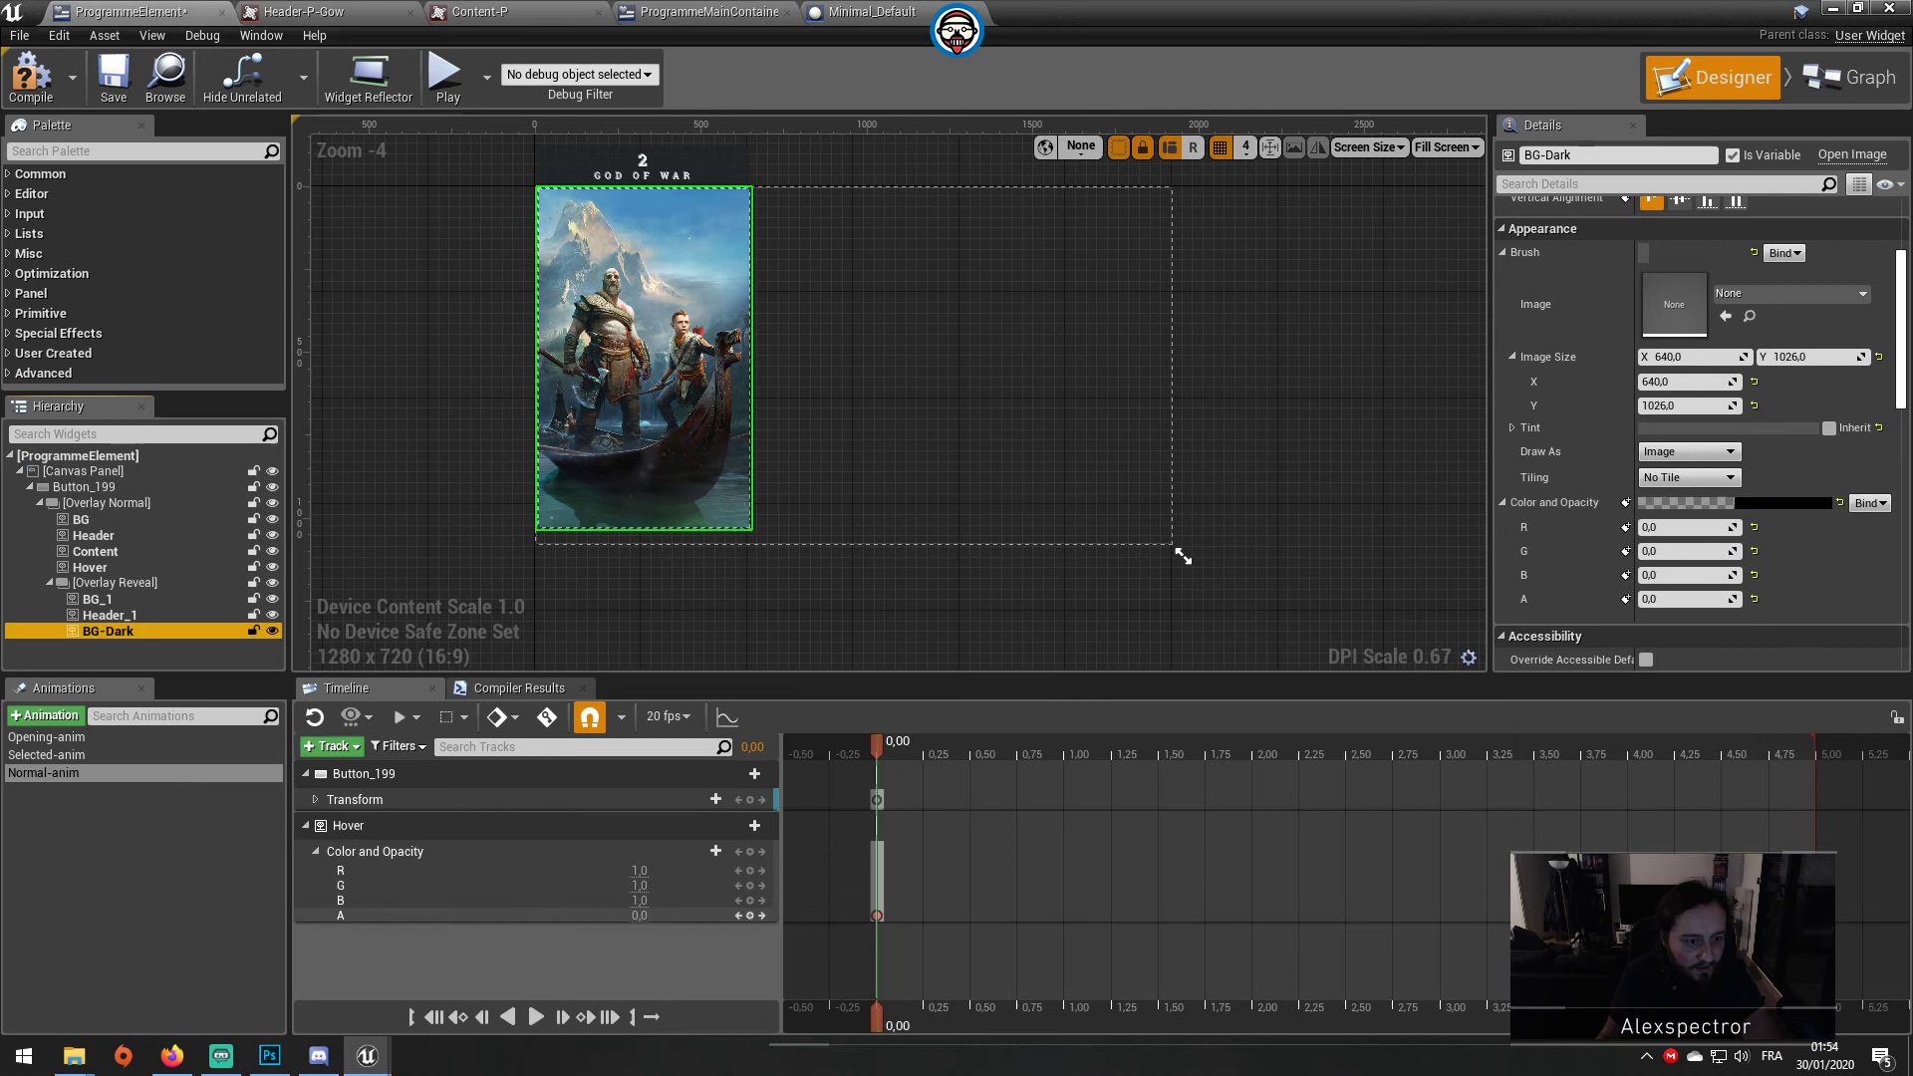
Step: Set BG-Dark's alpha to 0,8, then select the Overlay Reveal container
click(1658, 599)
text(,5)
key(Return)
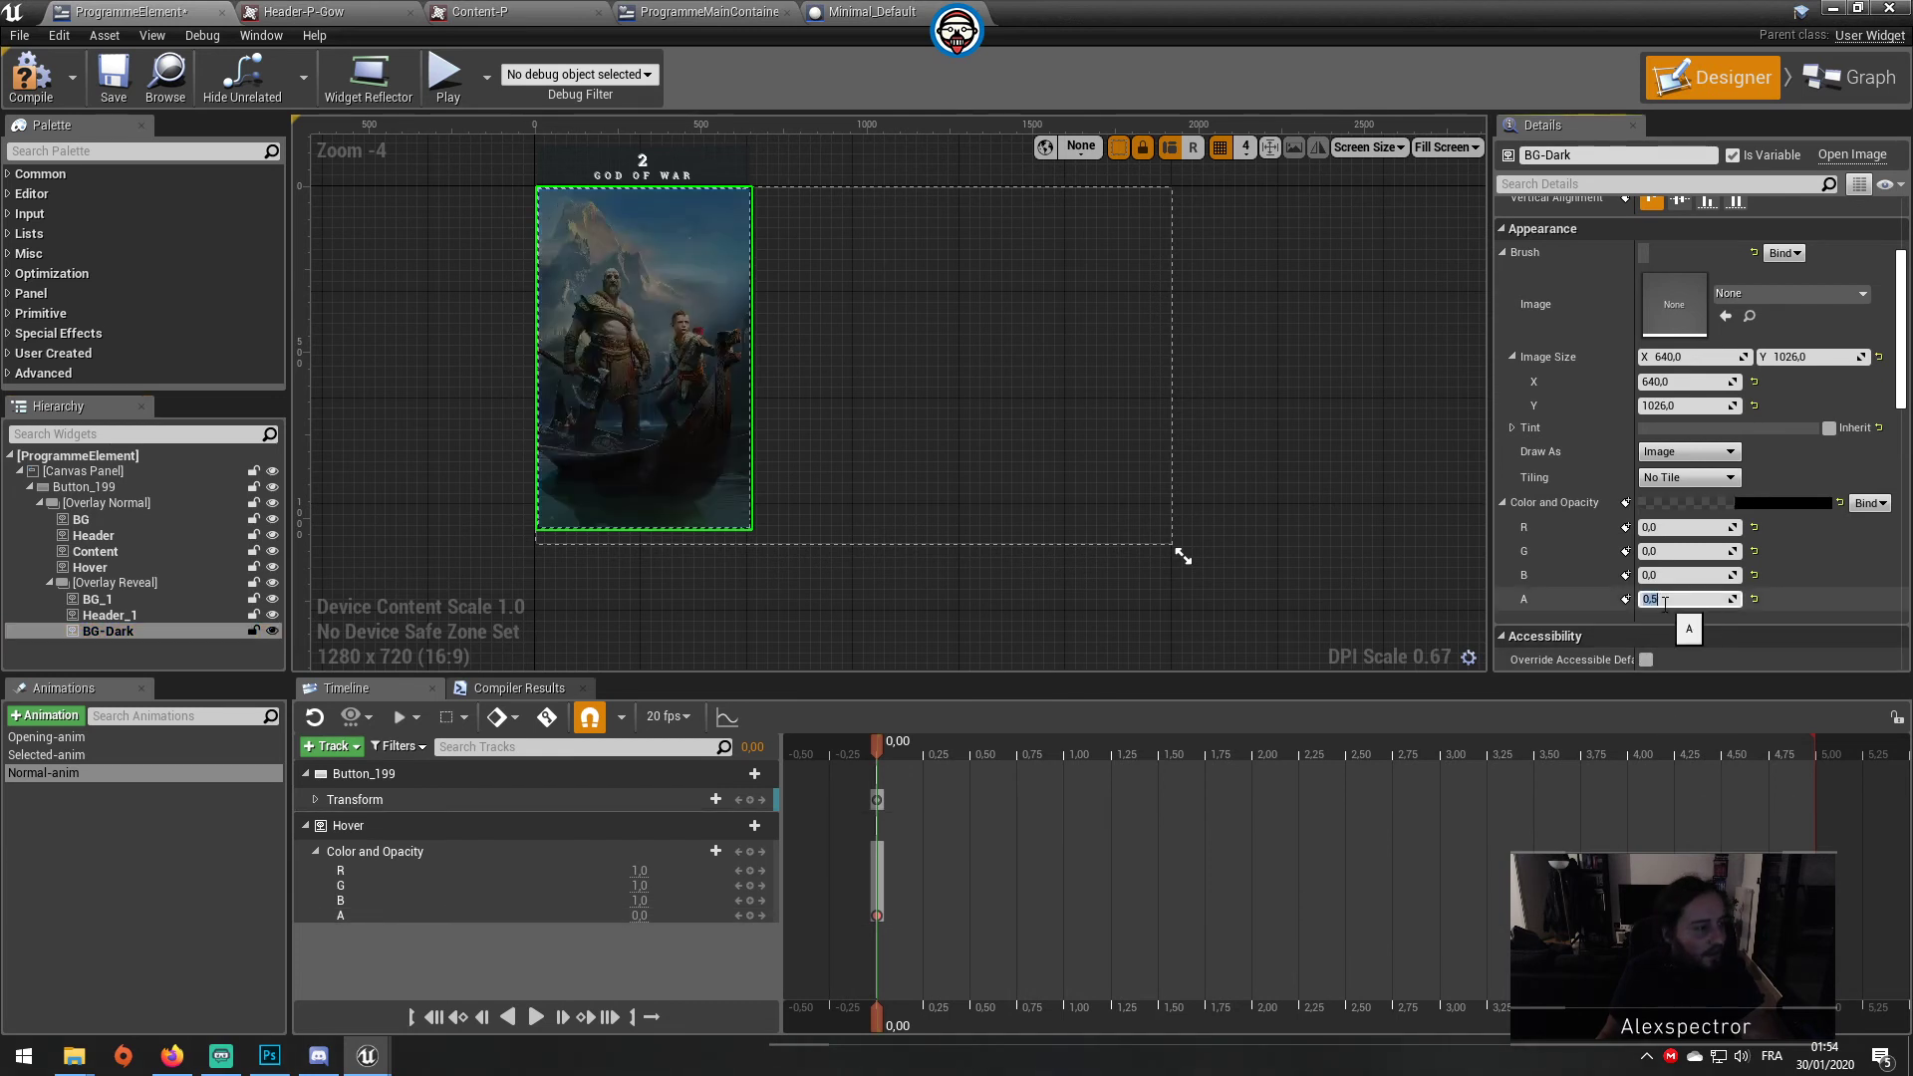
click(1651, 599)
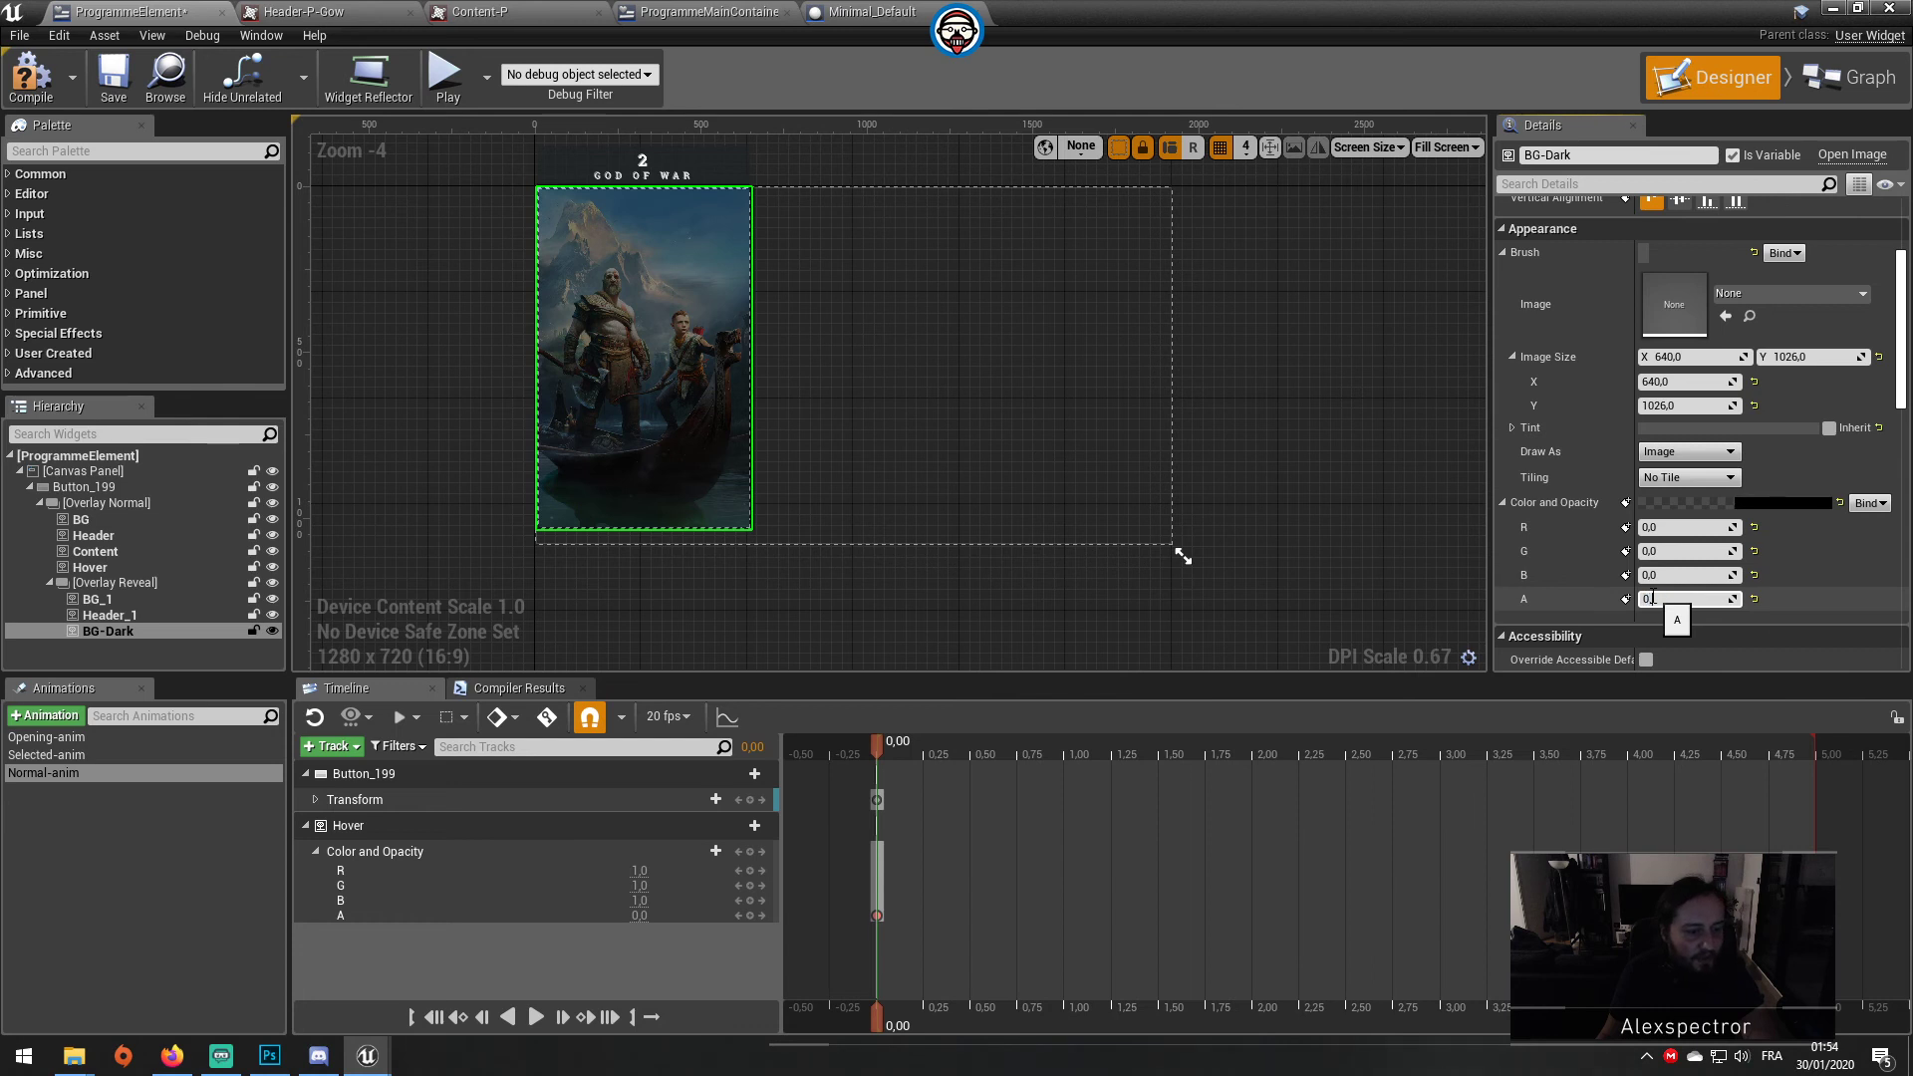
text(8)
key(Return)
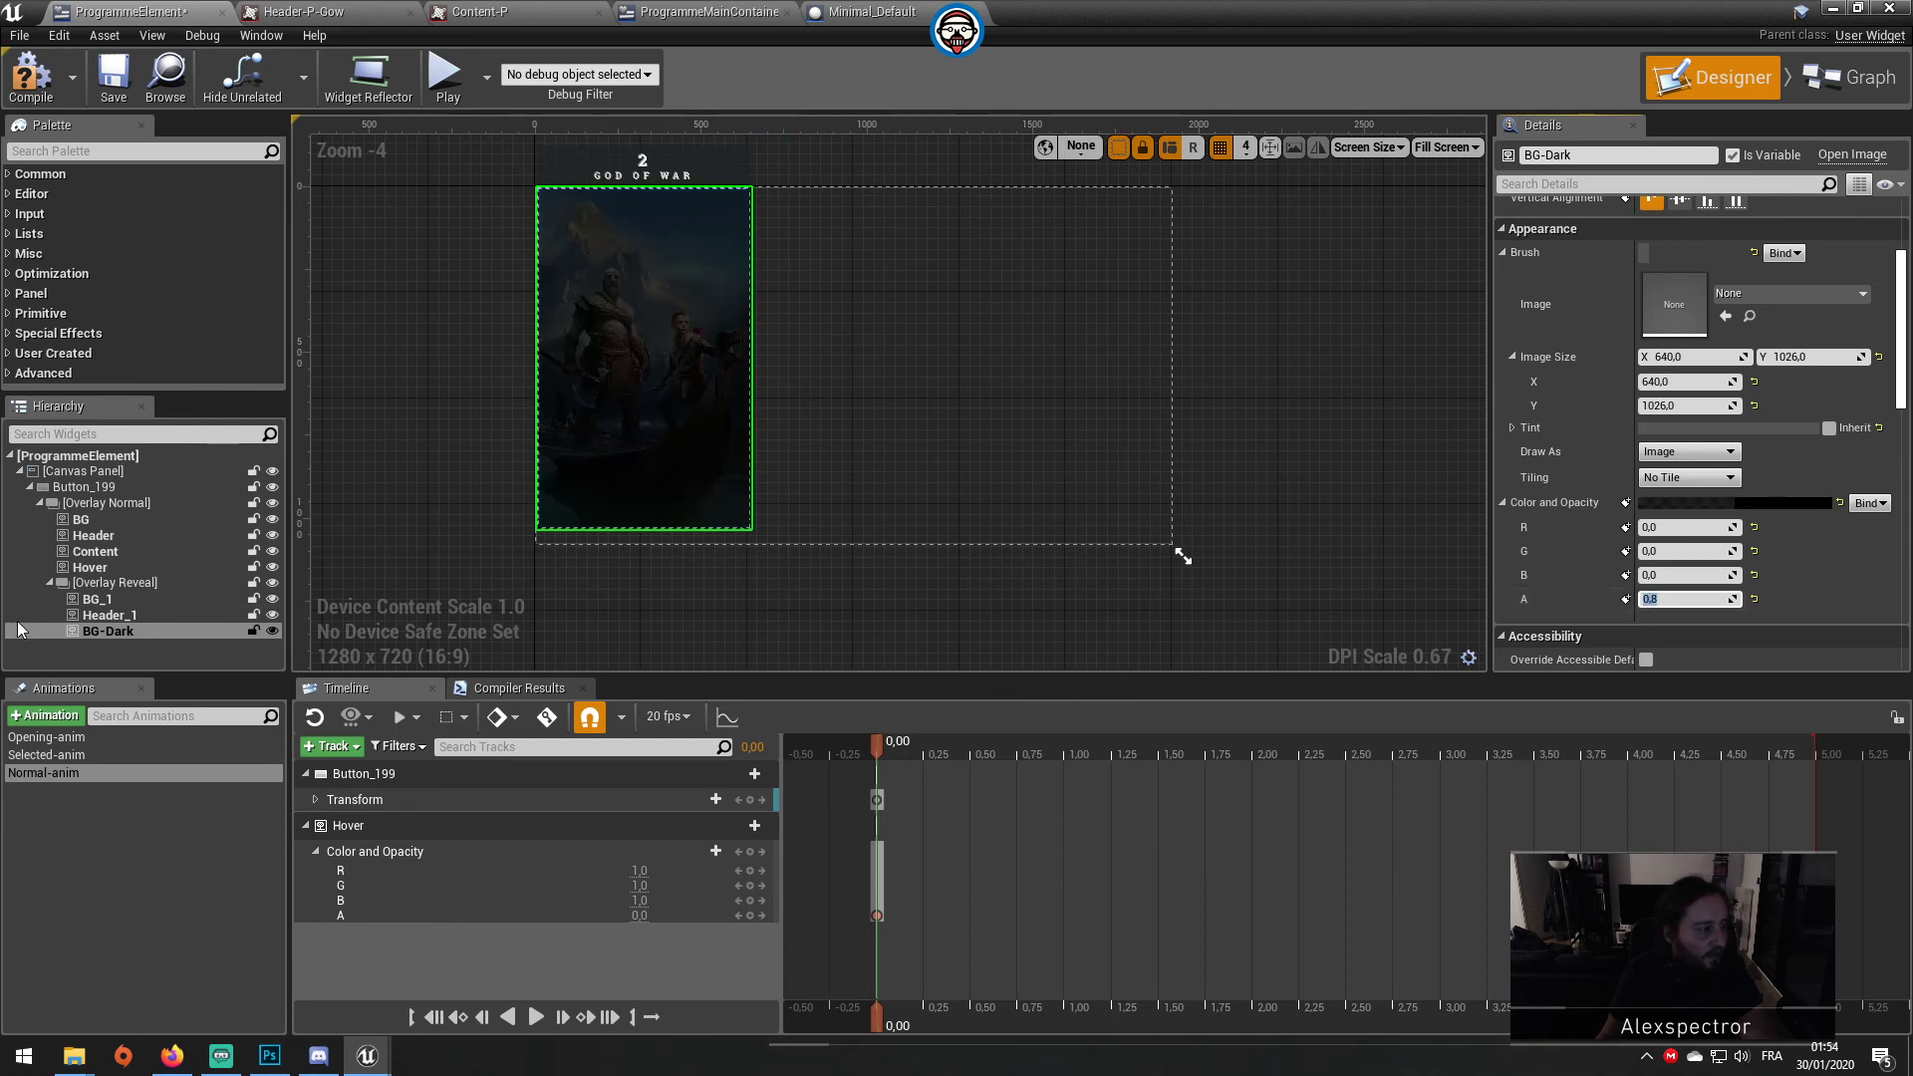
click(112, 586)
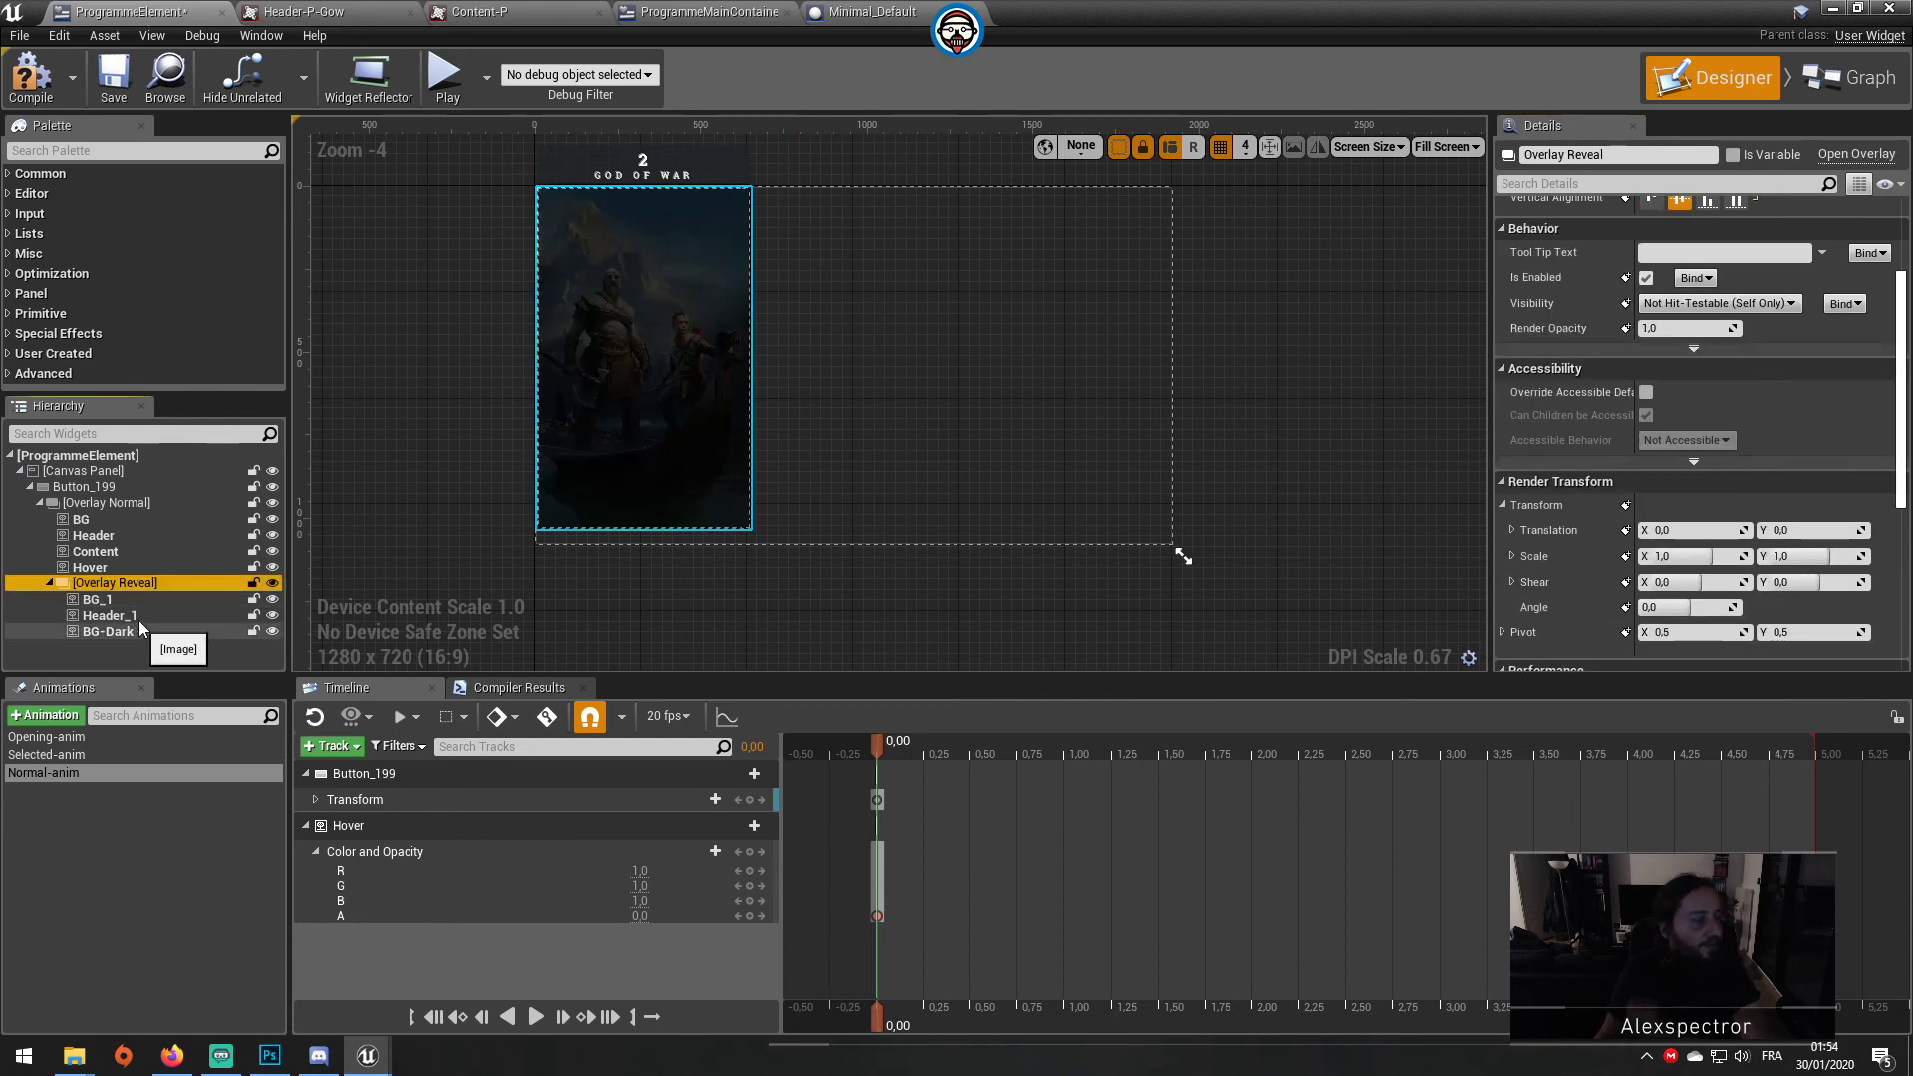
Step: Compile and save the widget blueprint, then collapse and inspect Overlay Normal and Overlay Reveal
click(31, 75)
click(113, 75)
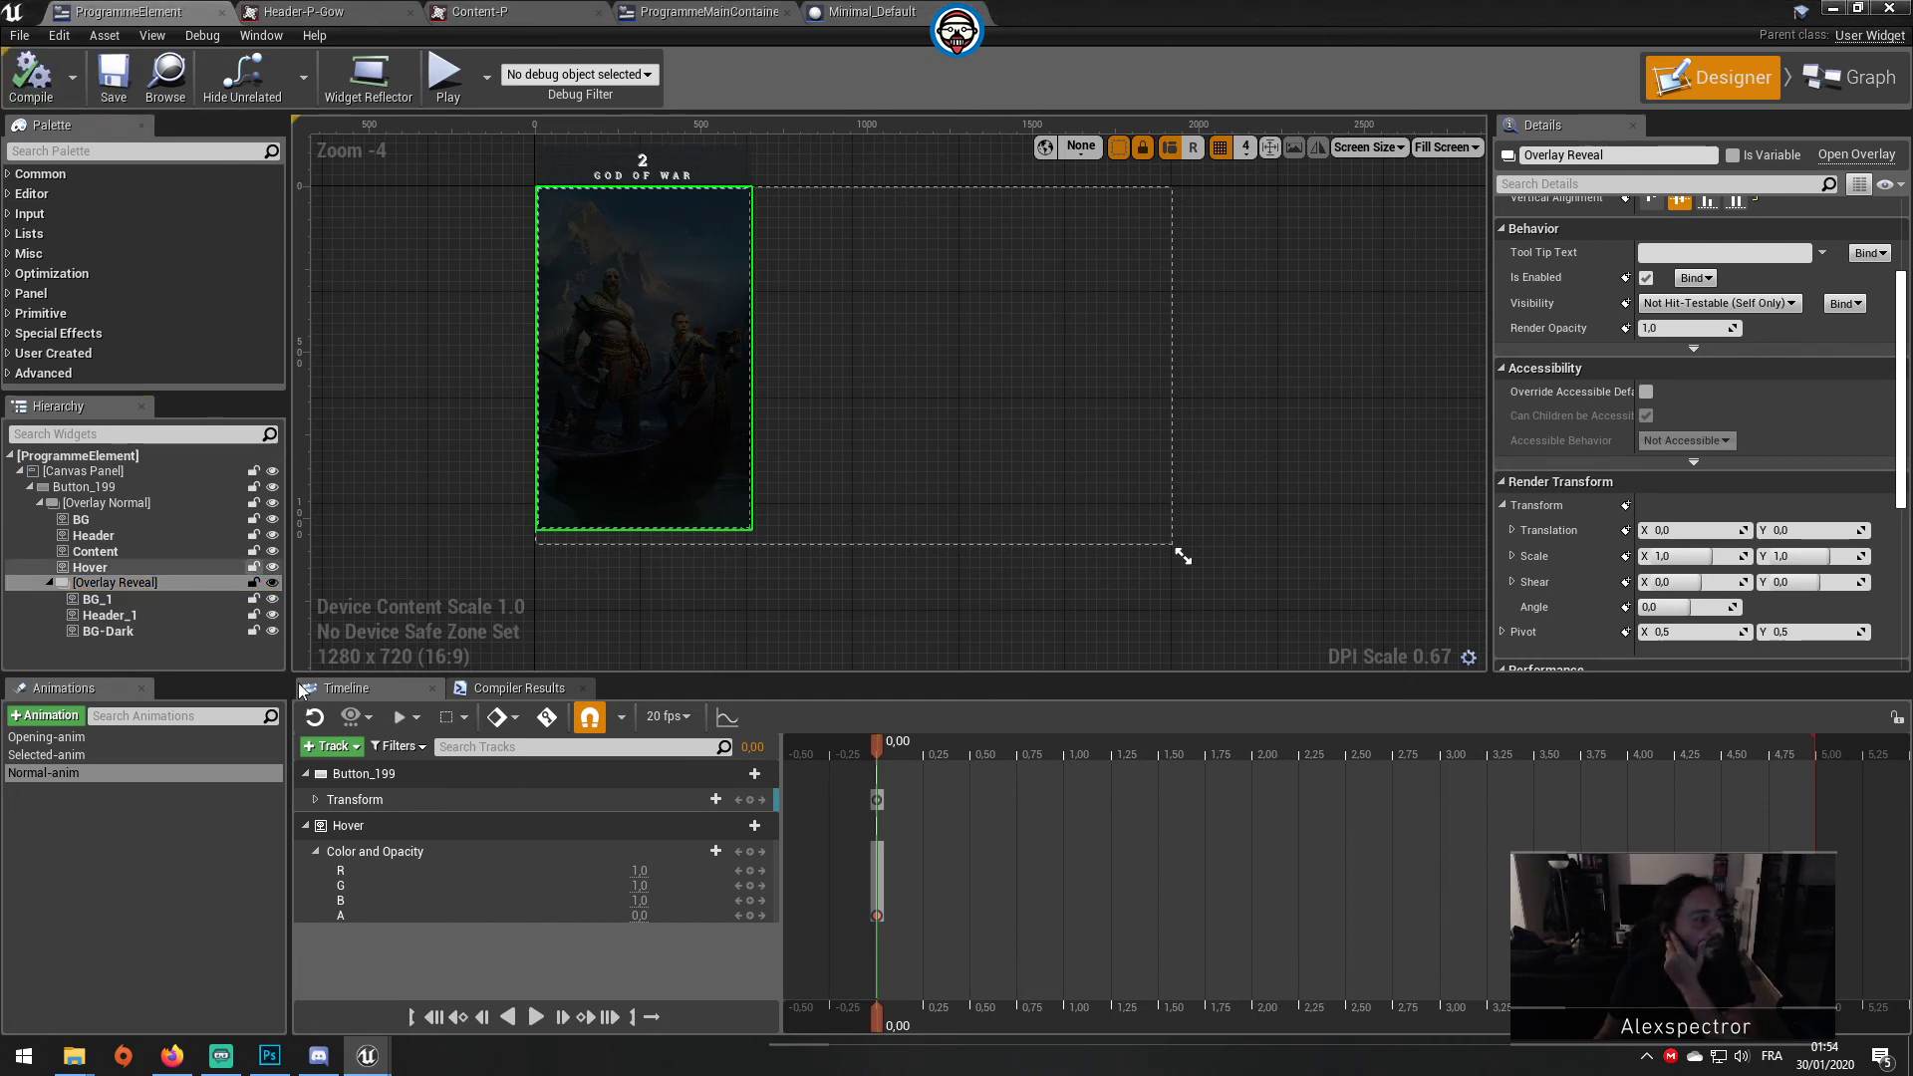
click(141, 615)
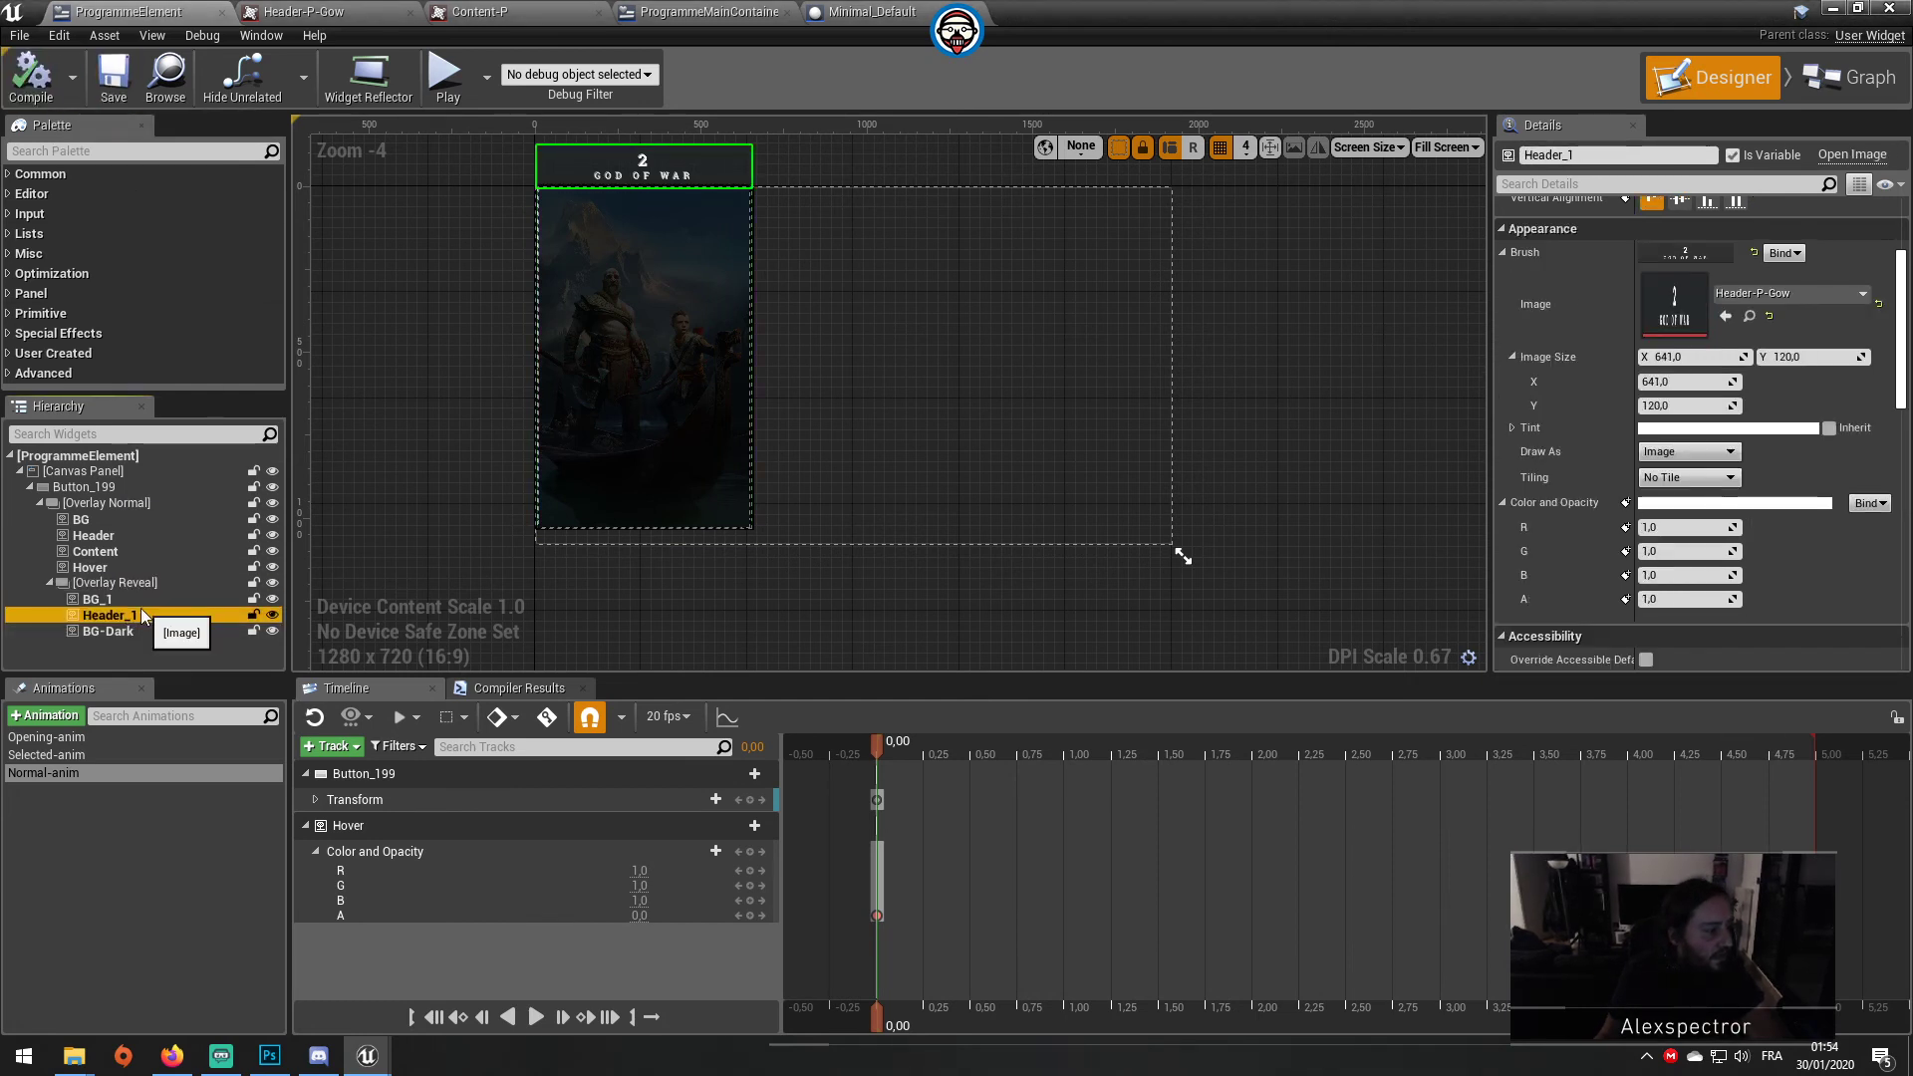
click(48, 582)
click(50, 582)
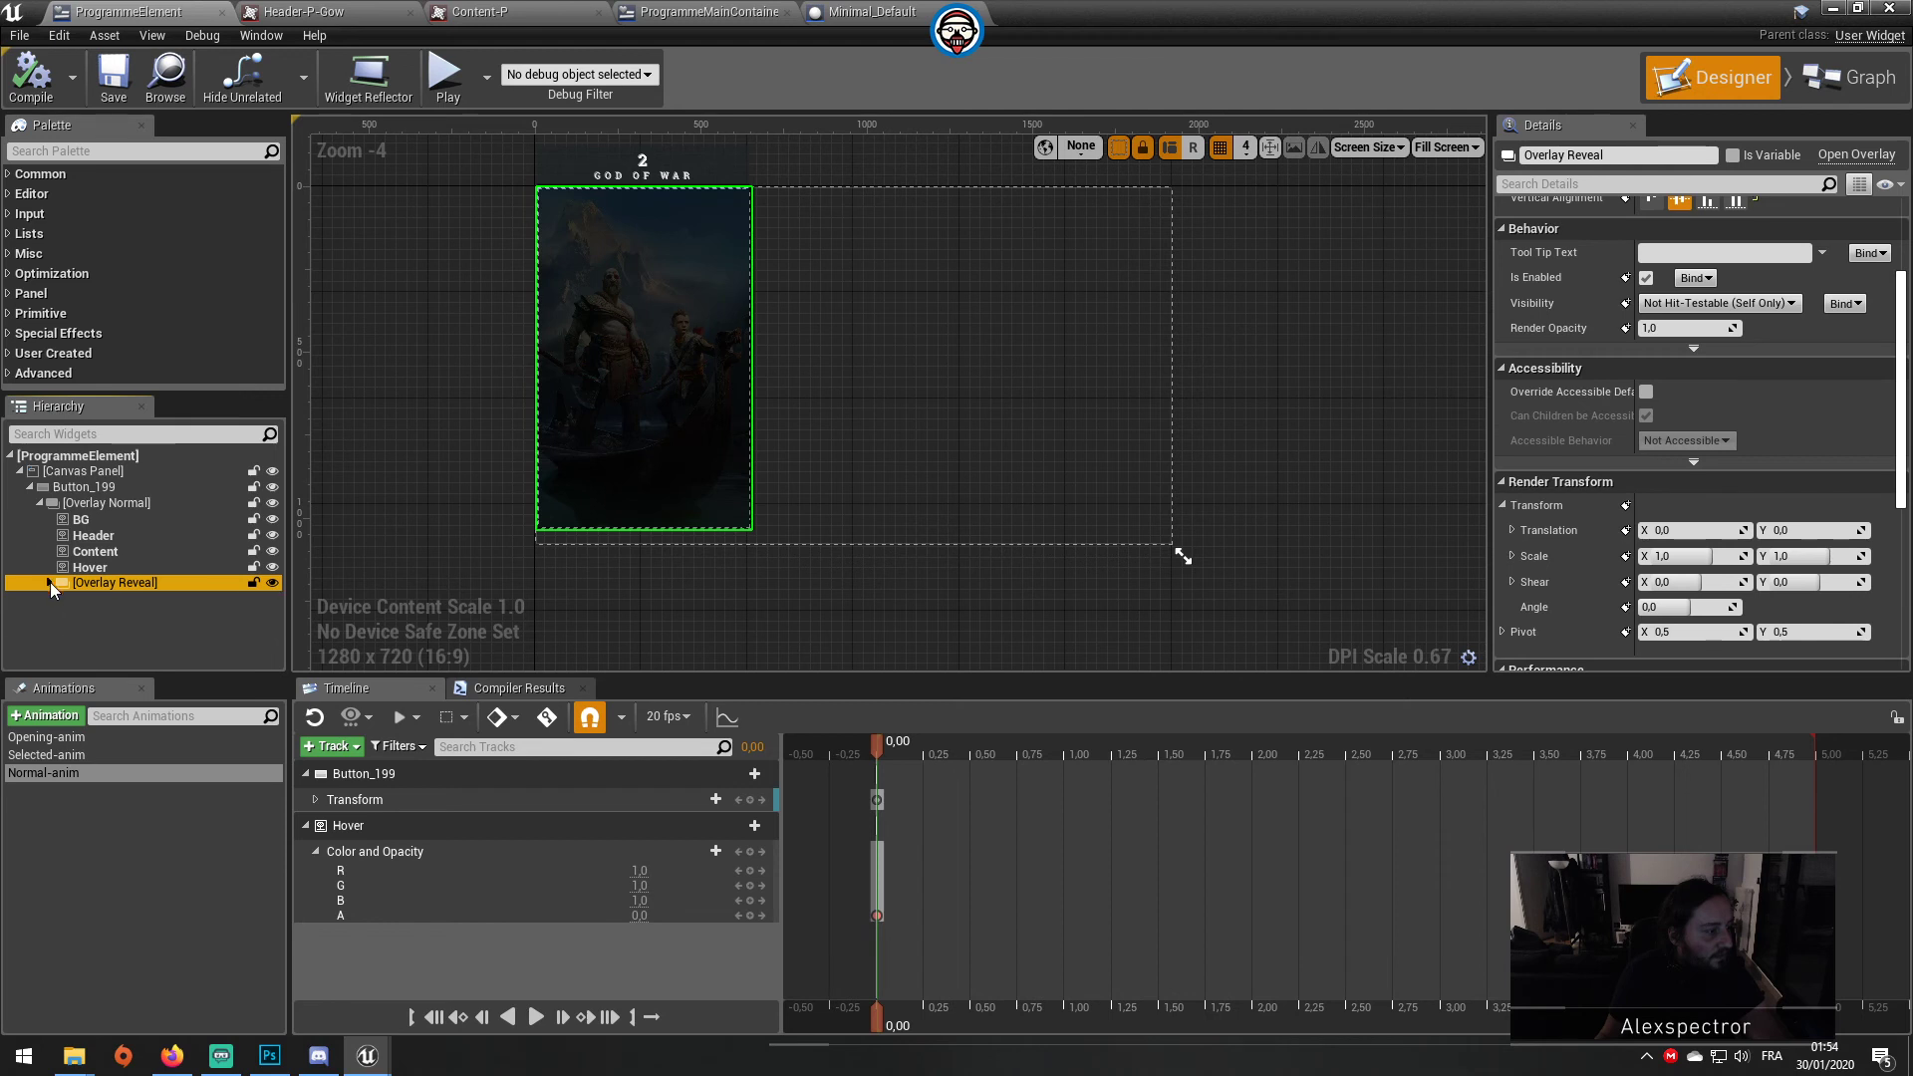
click(37, 504)
click(39, 504)
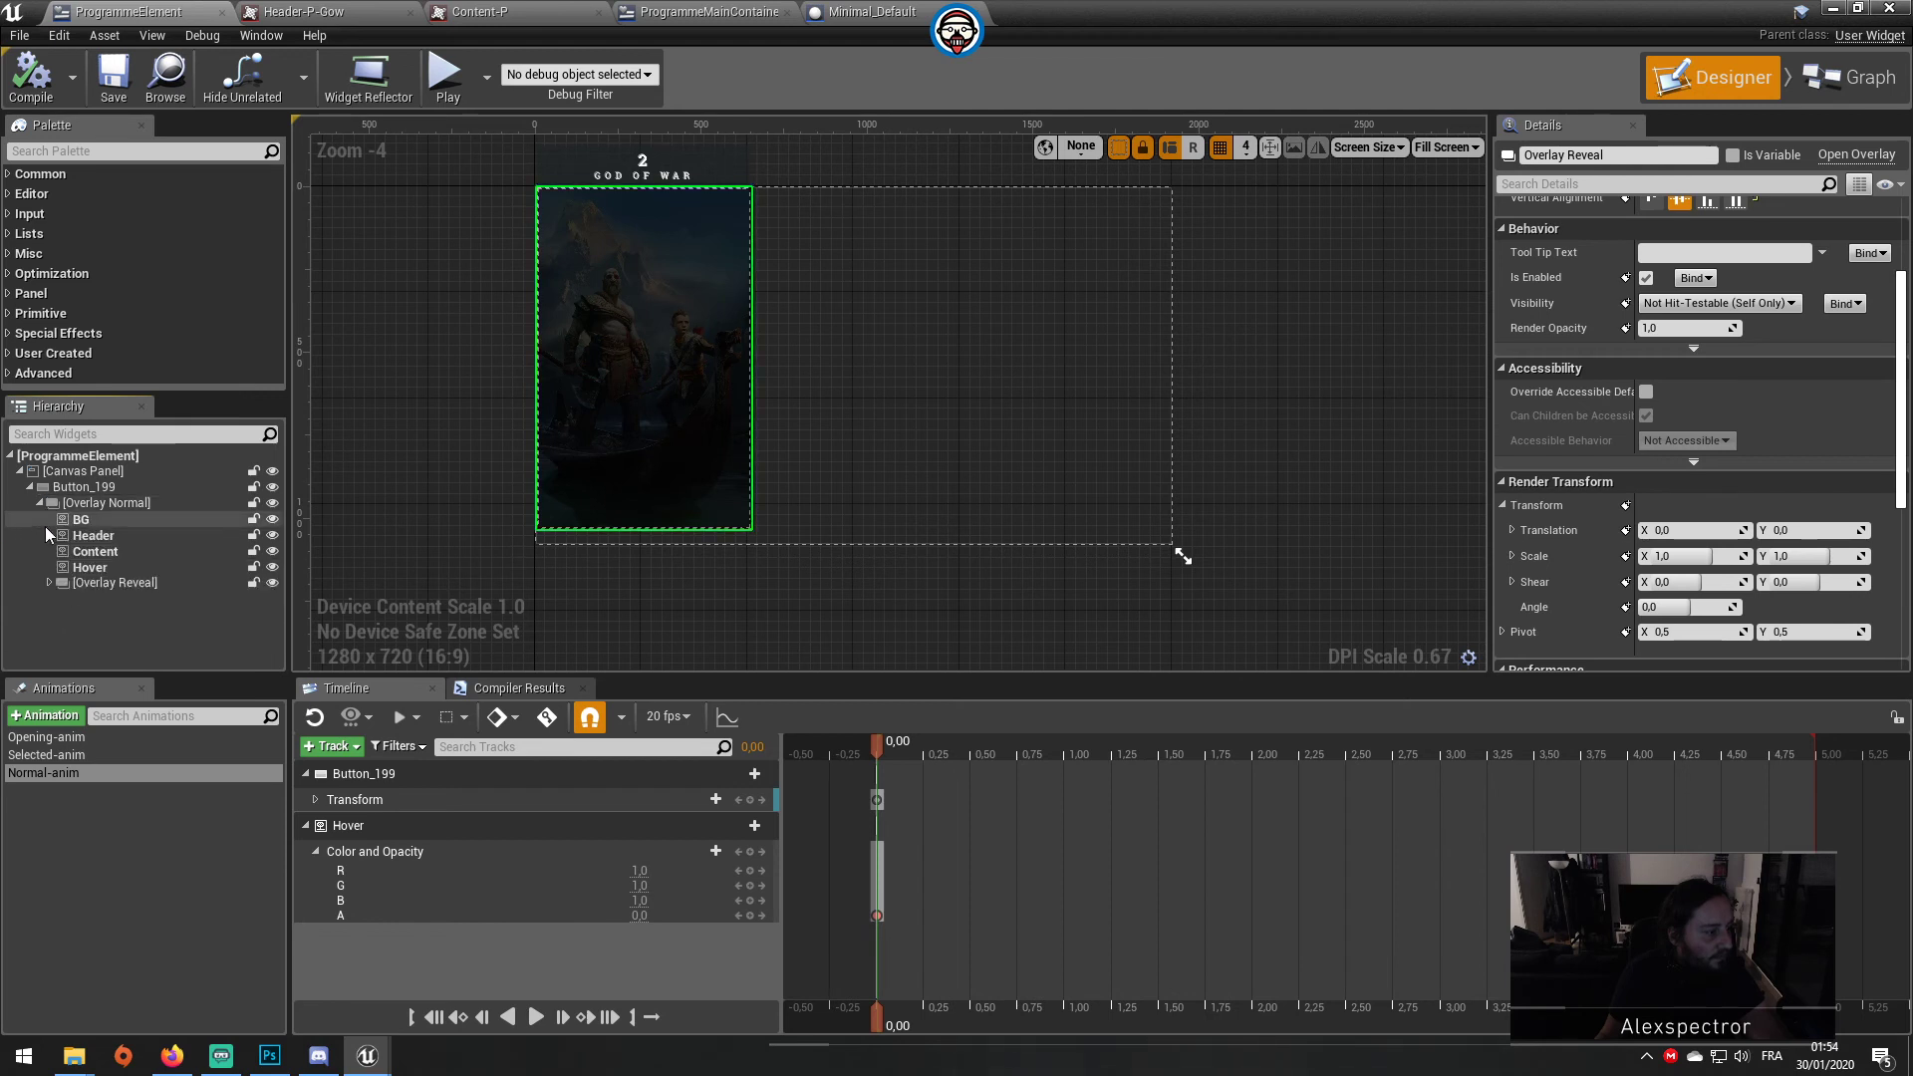
drag(52, 584, 70, 503)
click(46, 504)
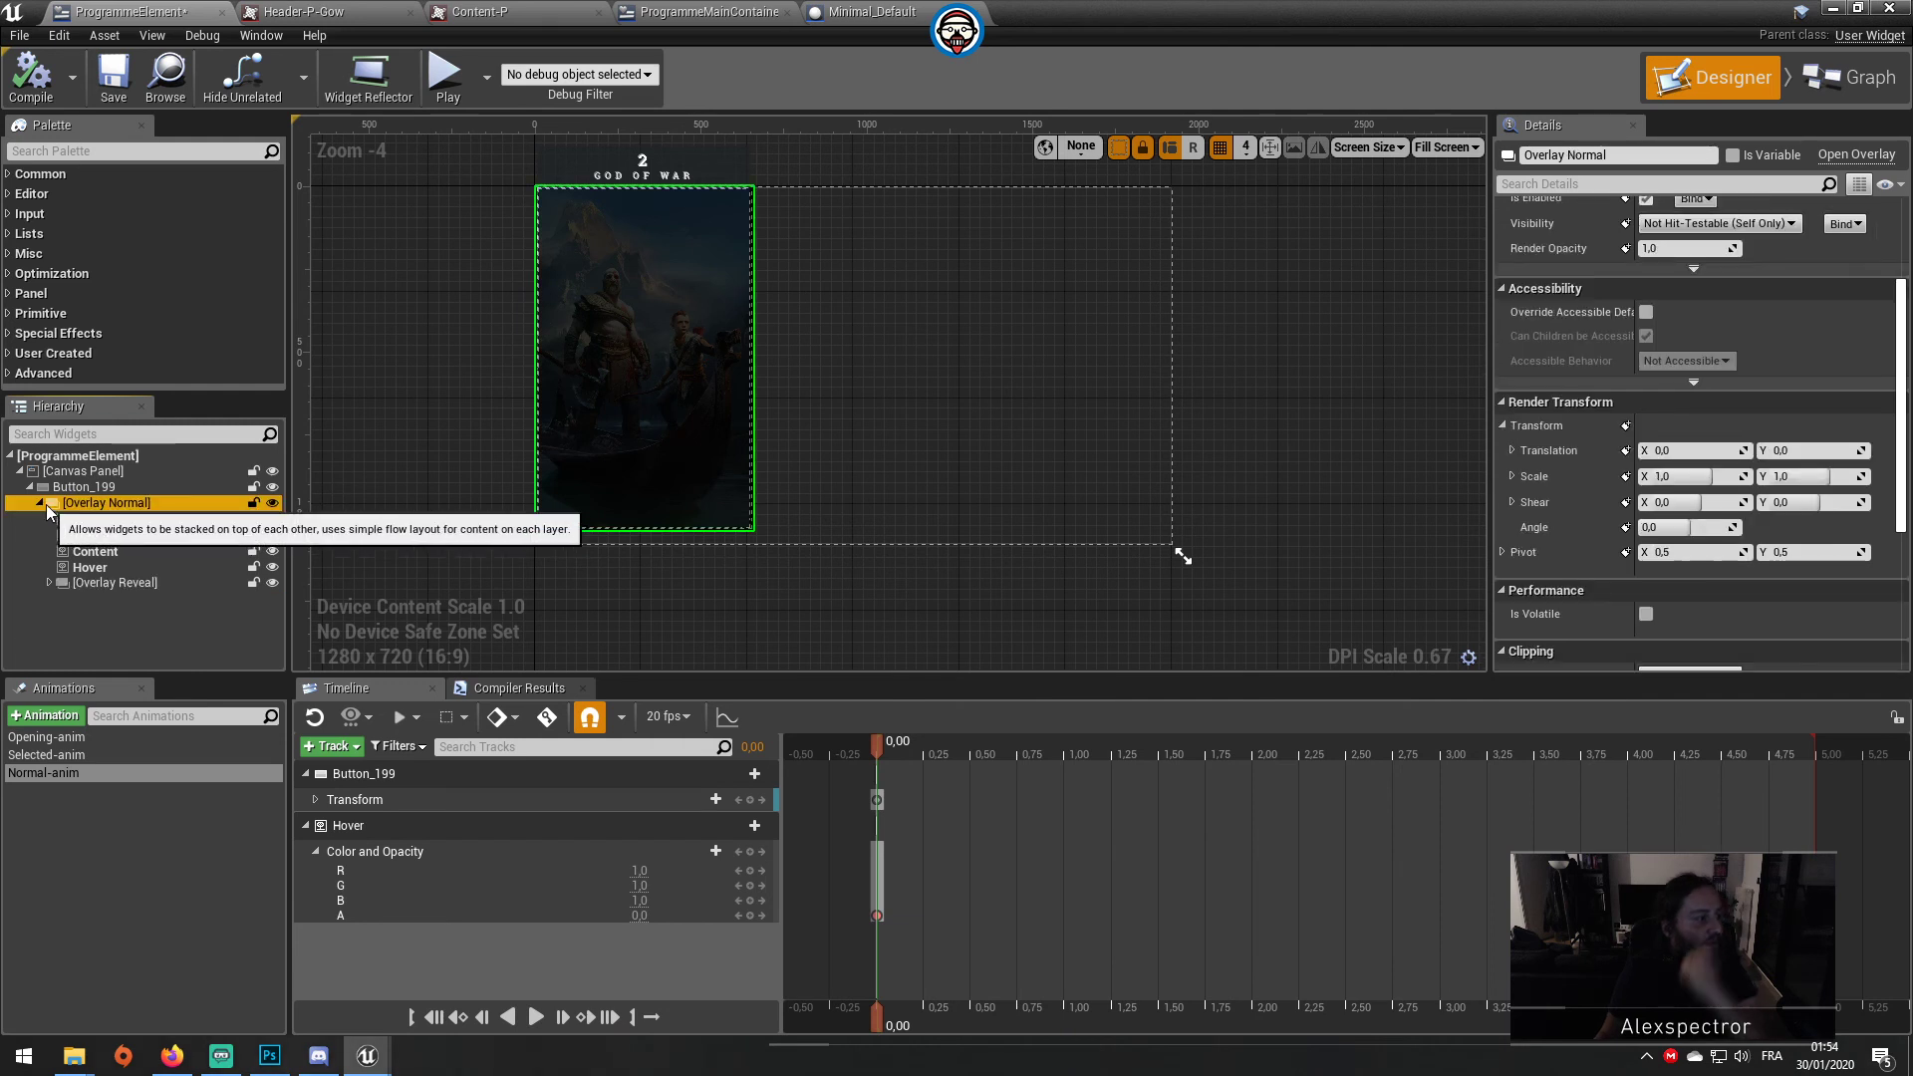
click(62, 583)
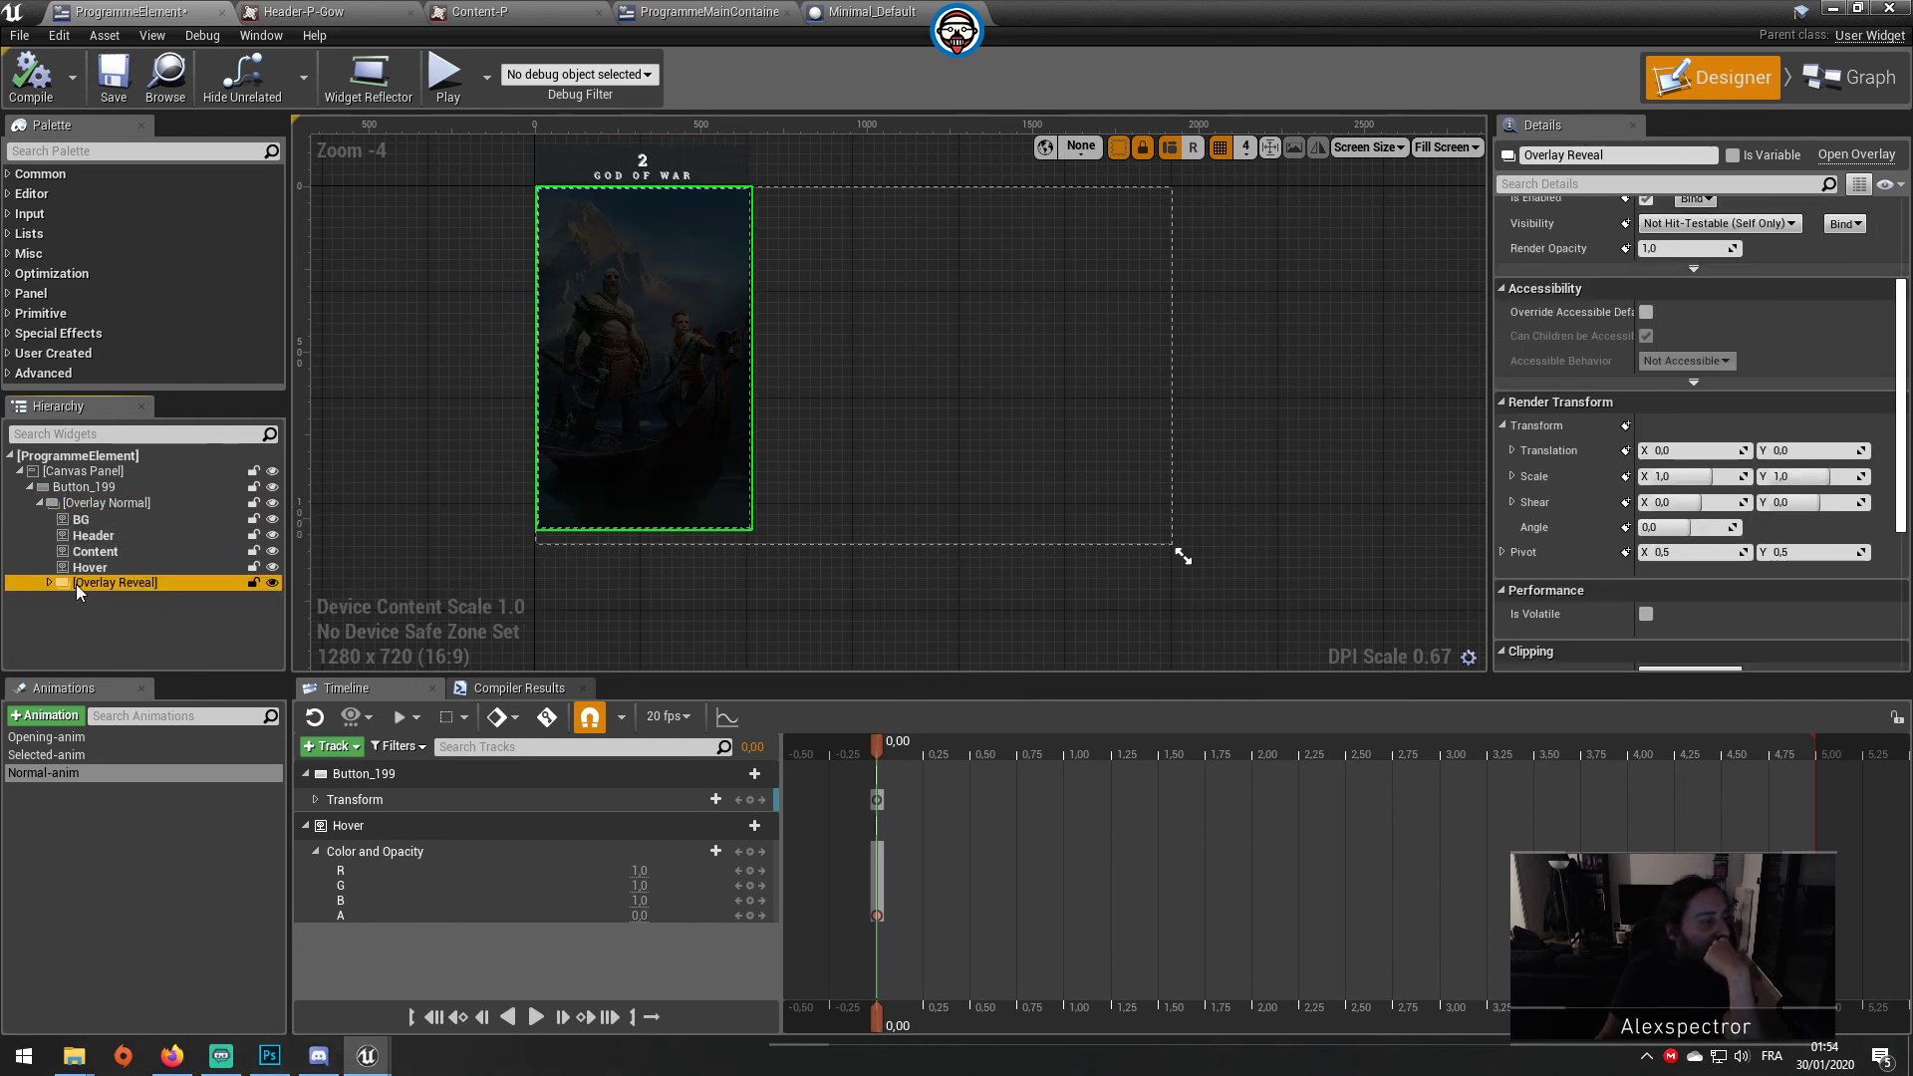
Step: Add a new Overlay from the Palette (search 'overlay') into Overlay Normal
click(94, 151)
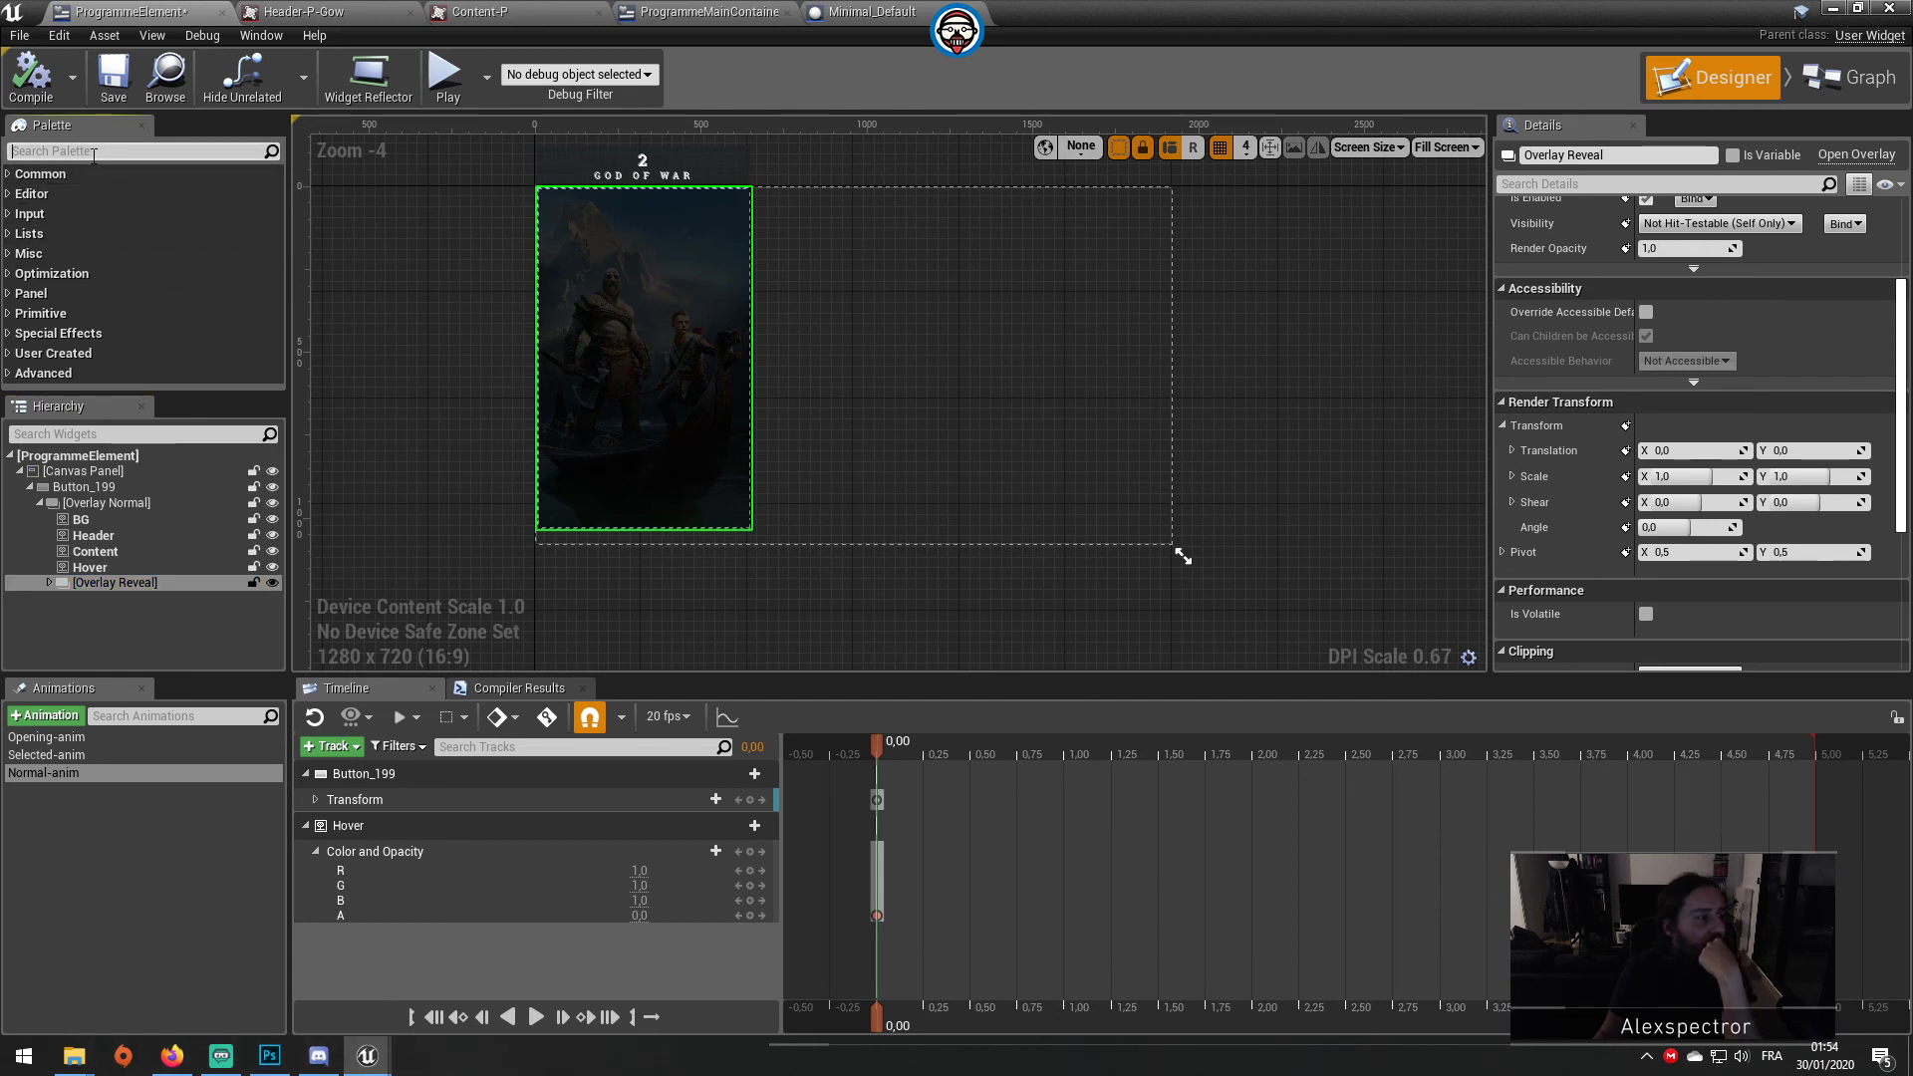
text(overlay)
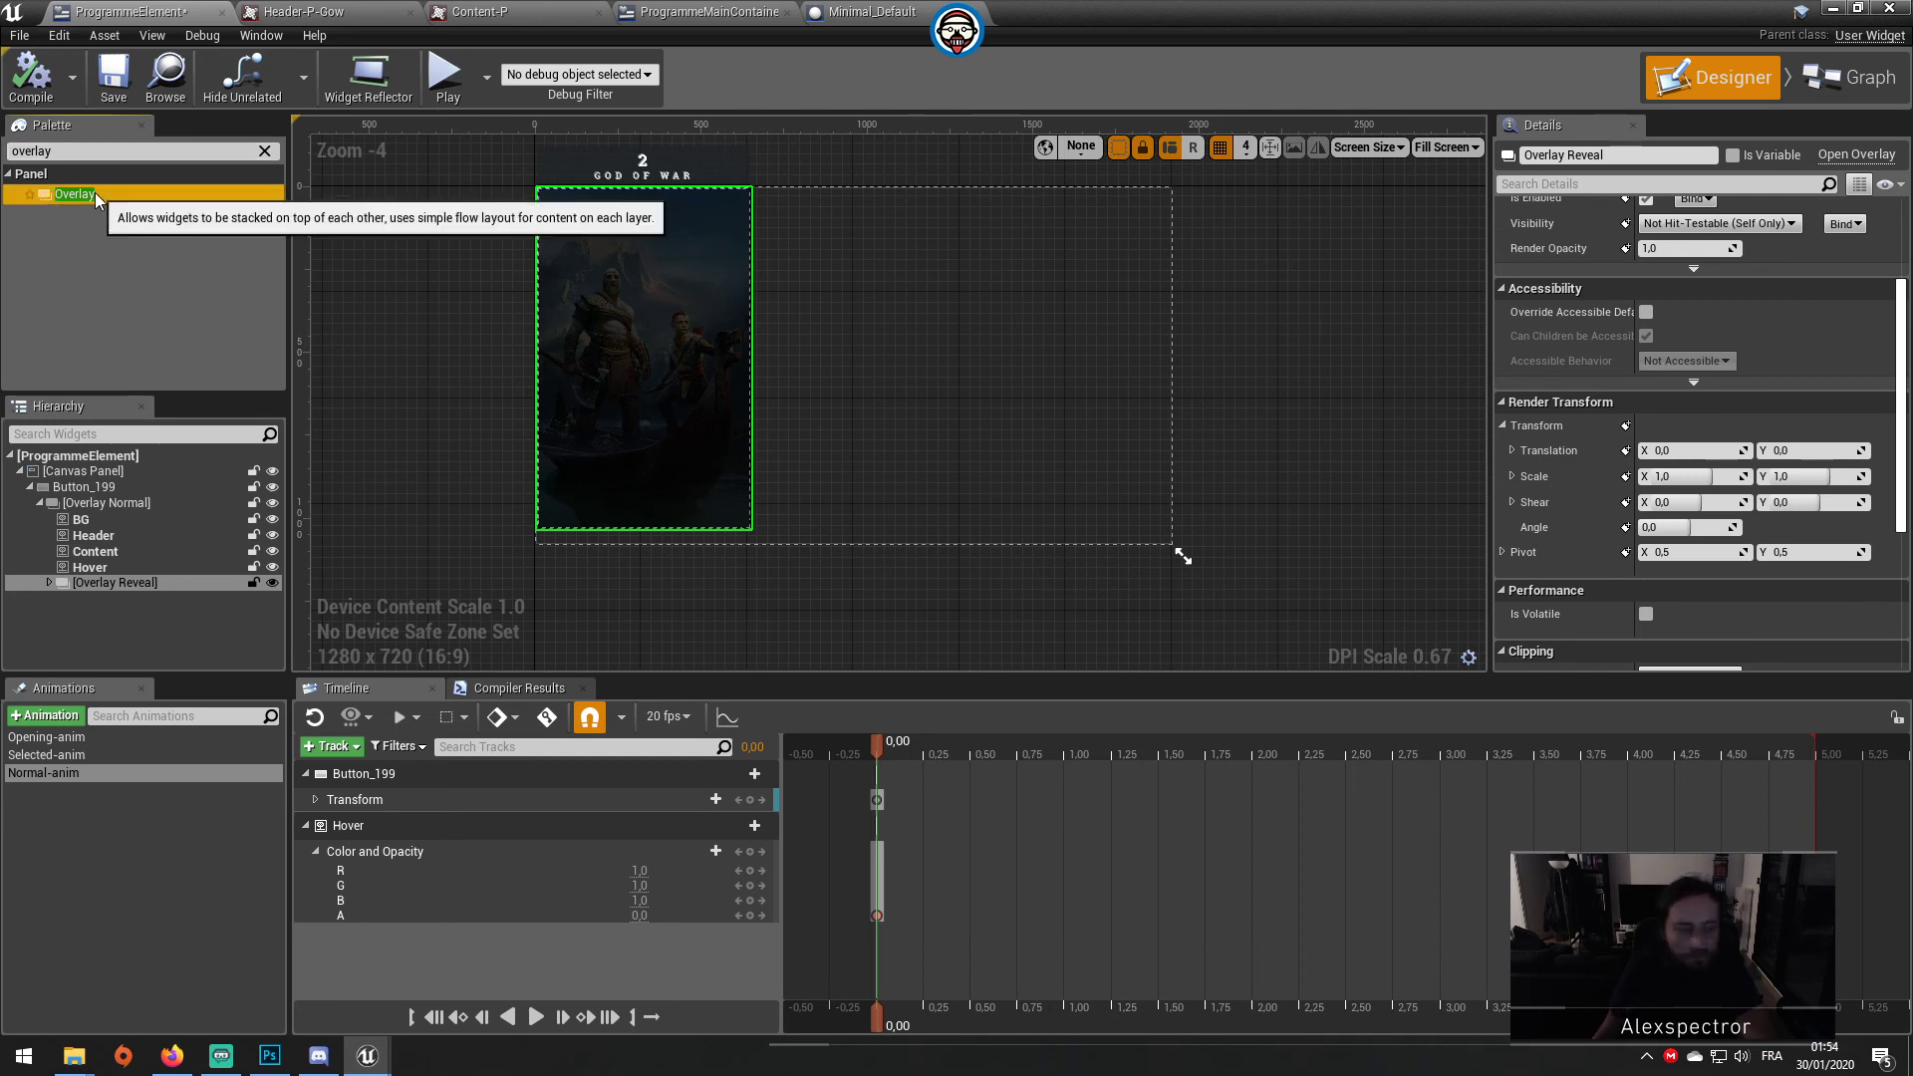
drag(93, 193, 164, 496)
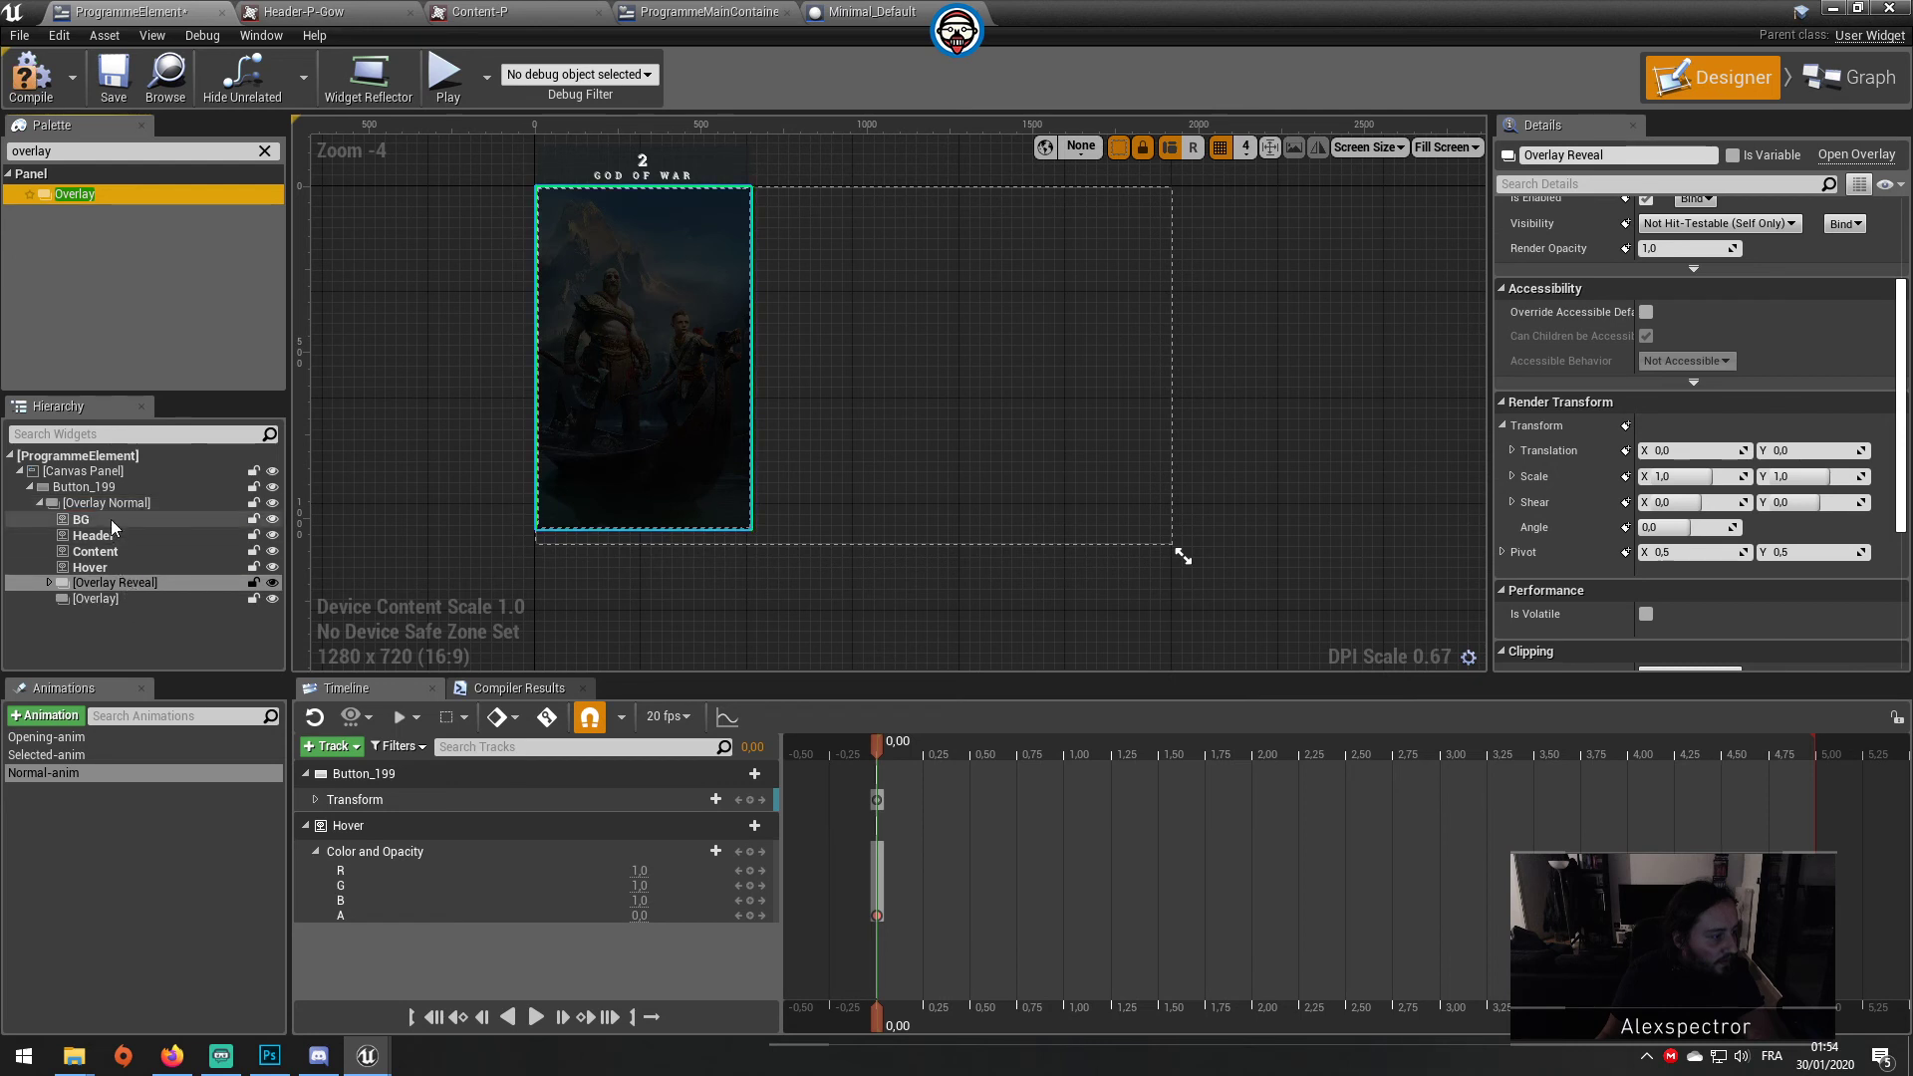
drag(92, 581, 108, 600)
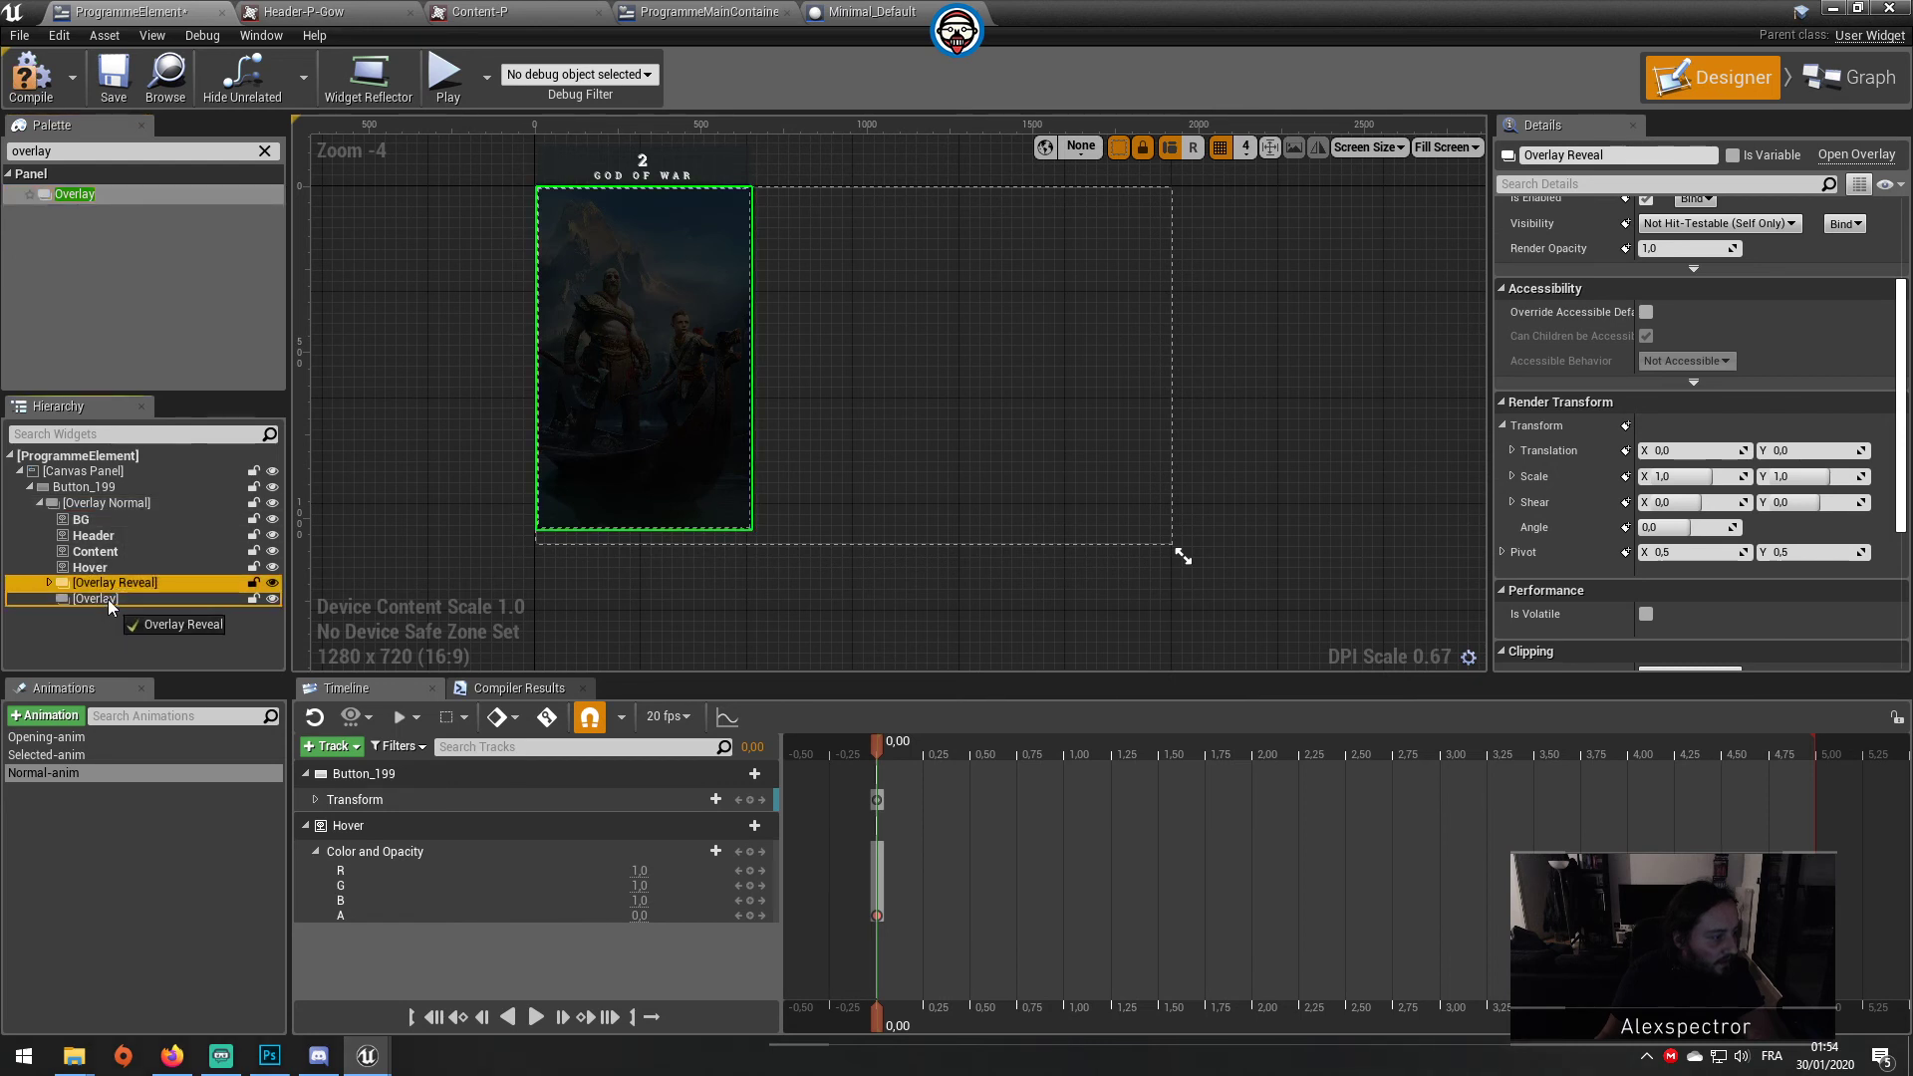
click(99, 581)
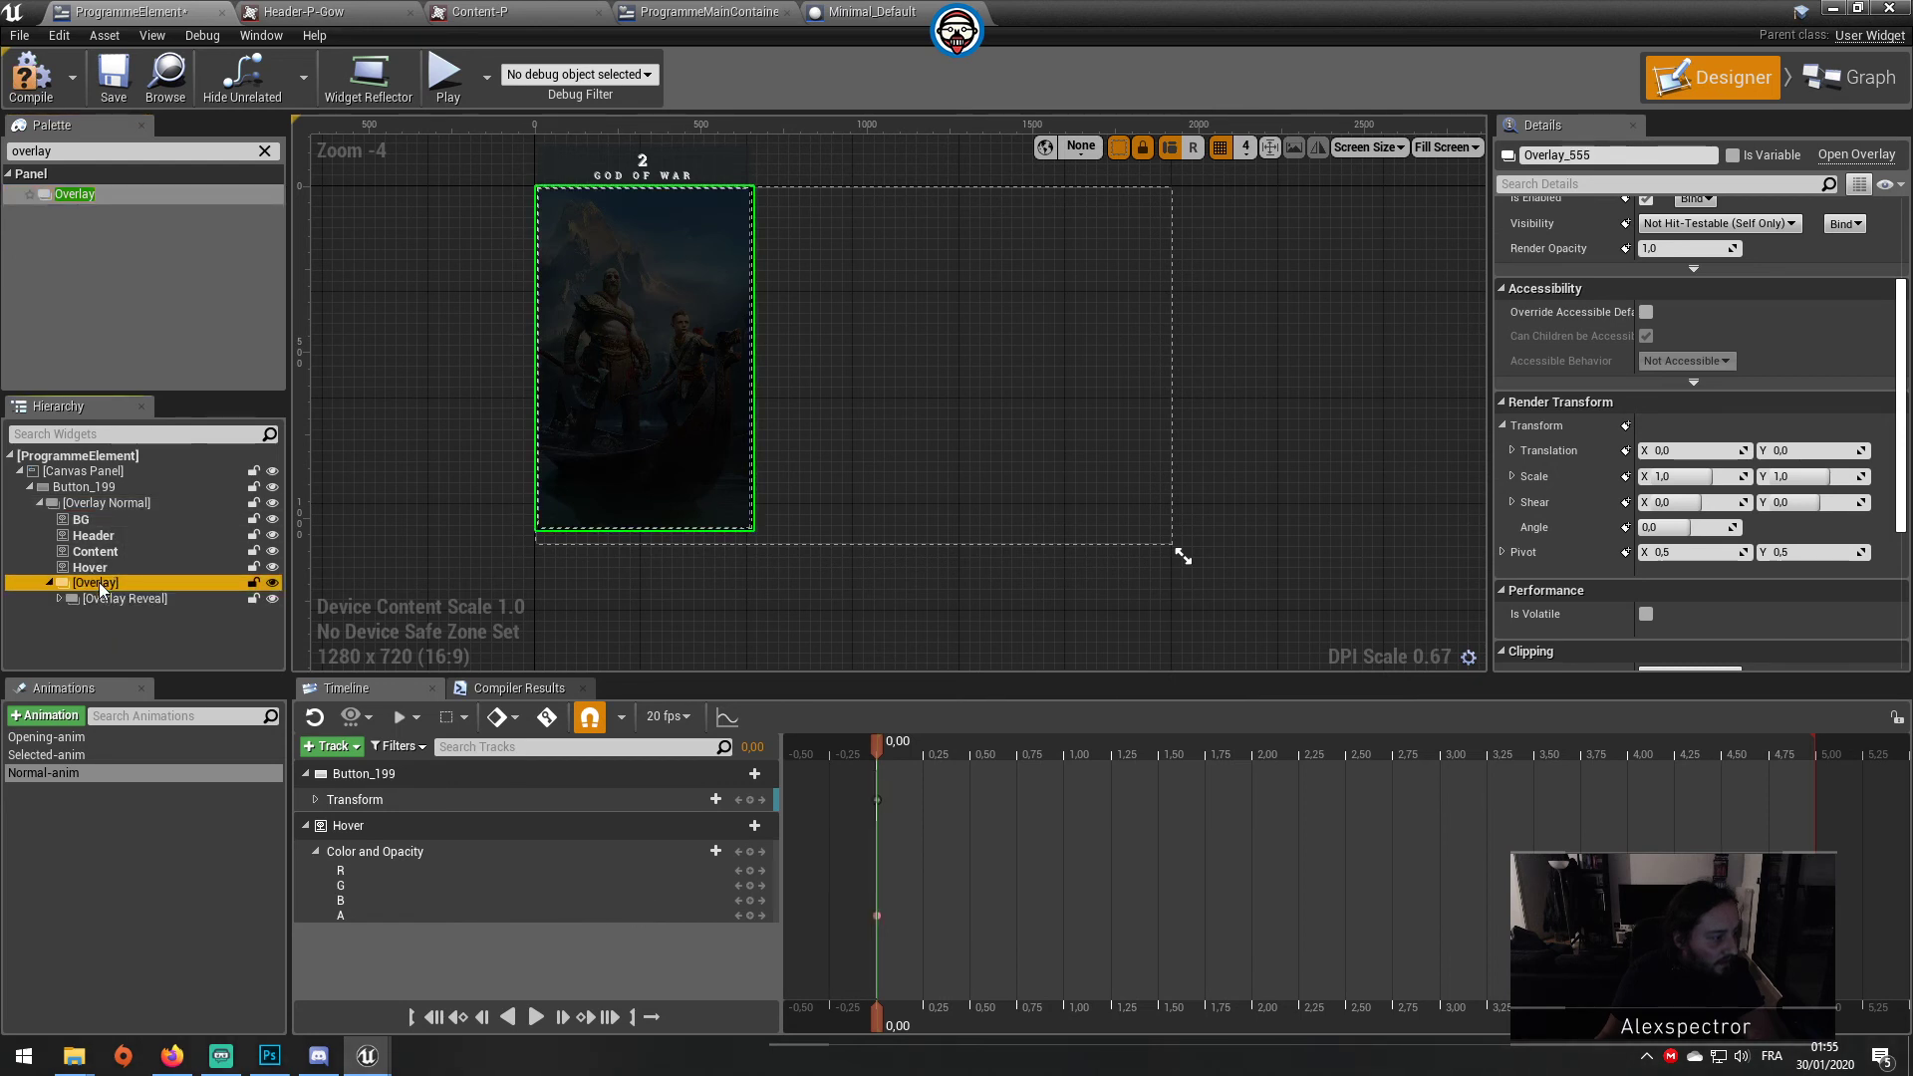
click(50, 583)
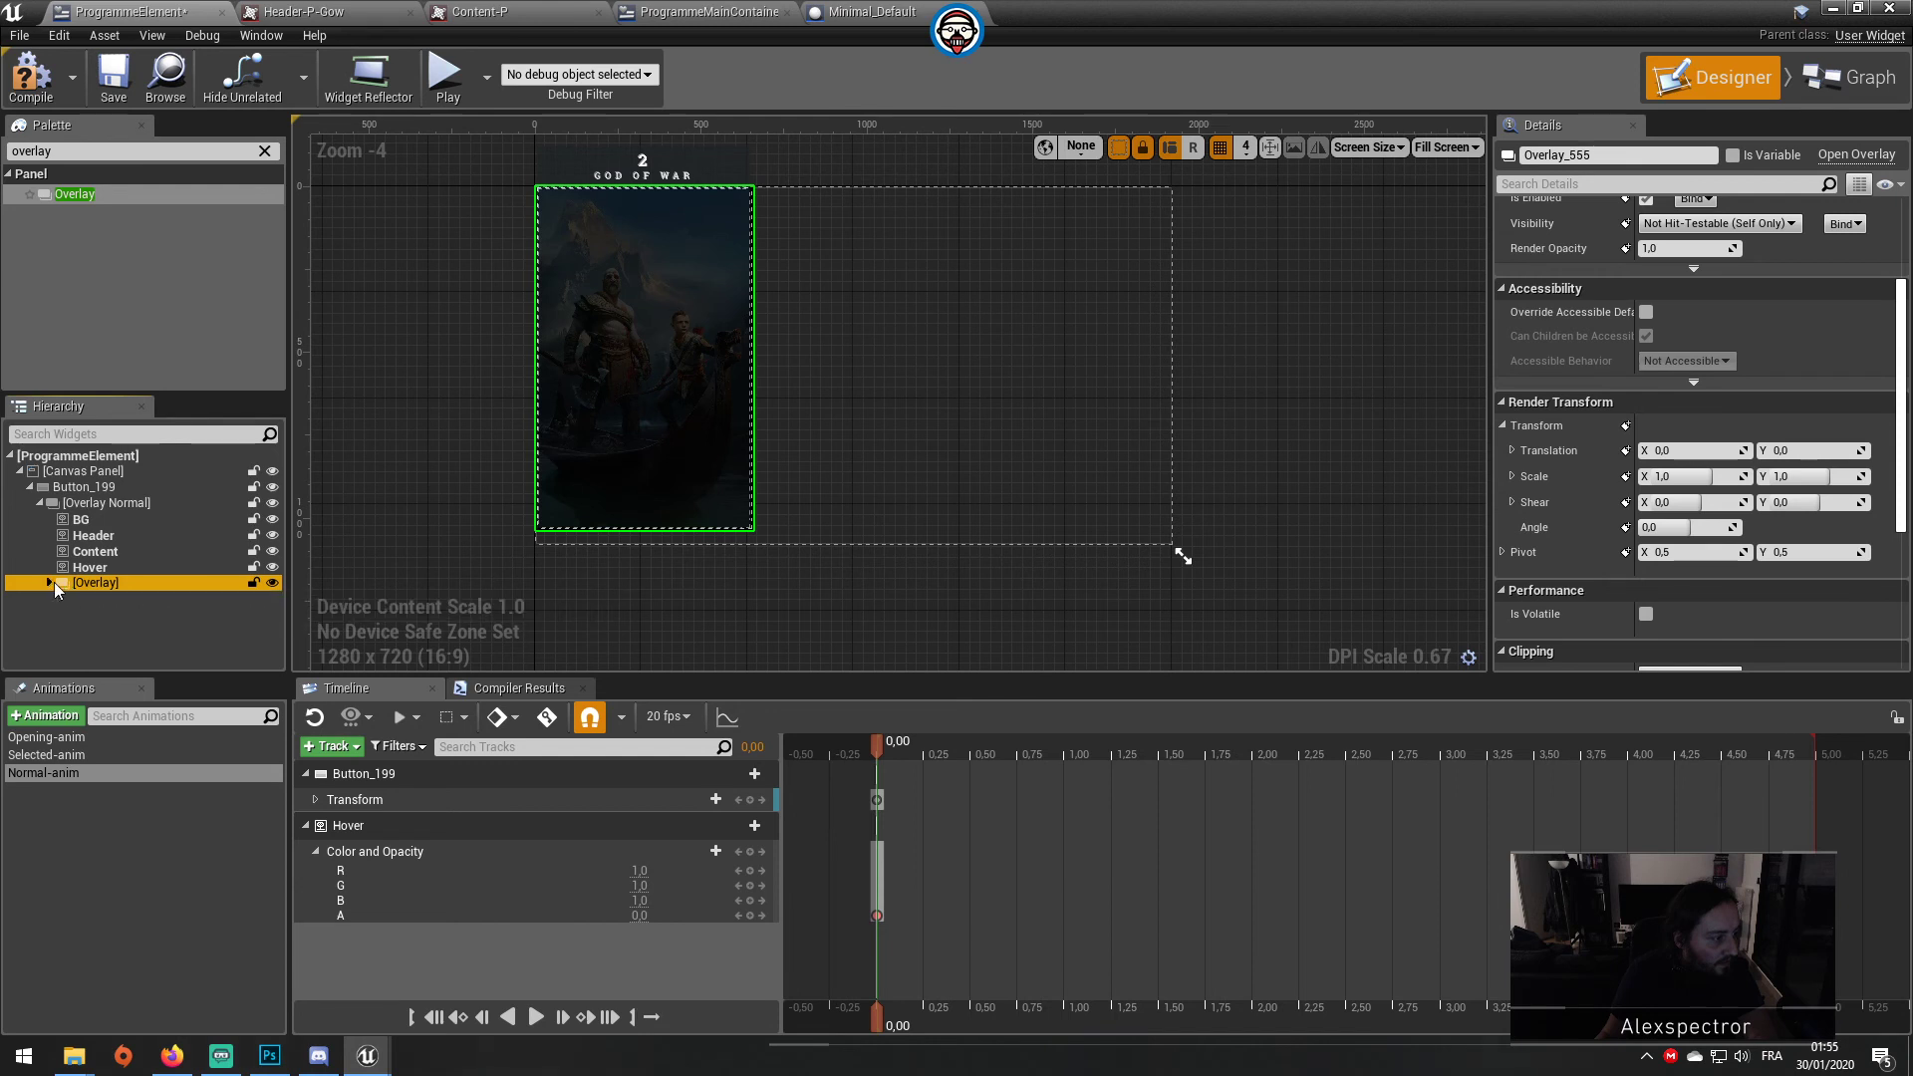
click(110, 502)
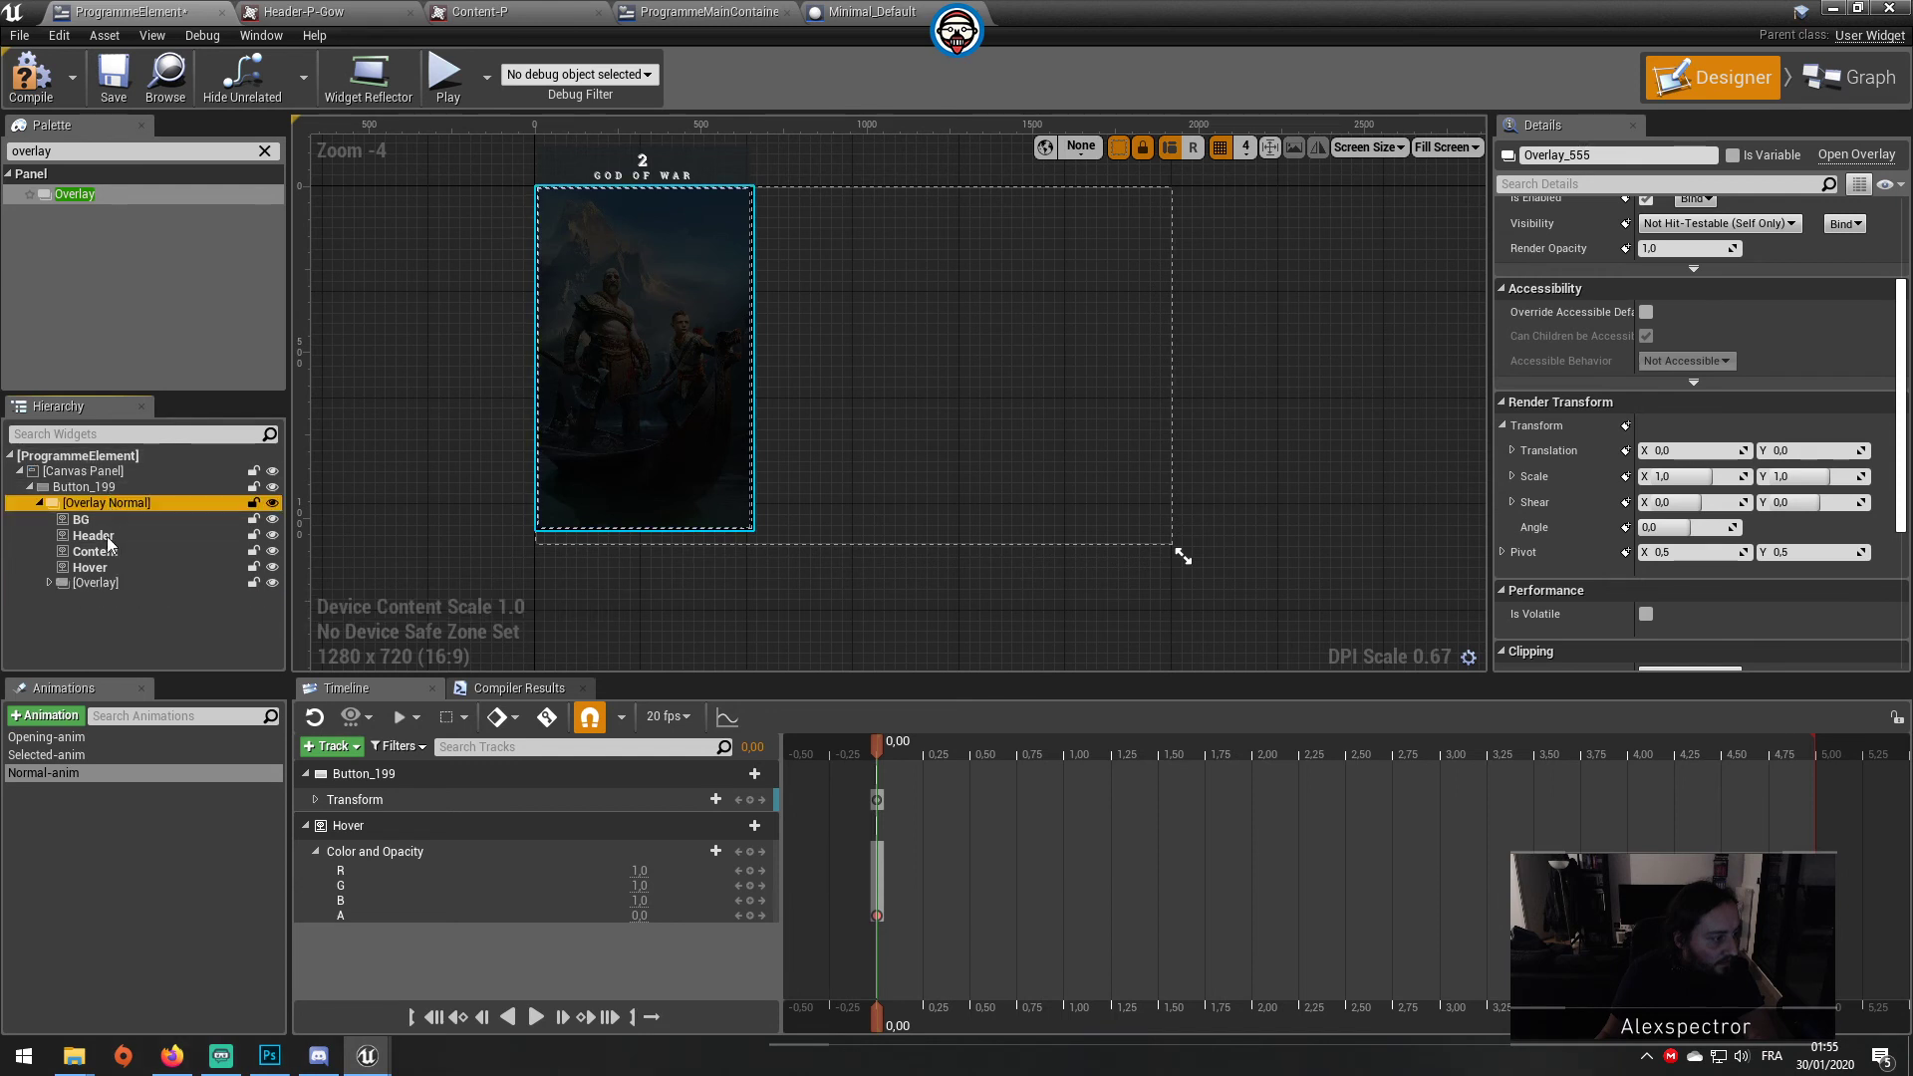
click(50, 583)
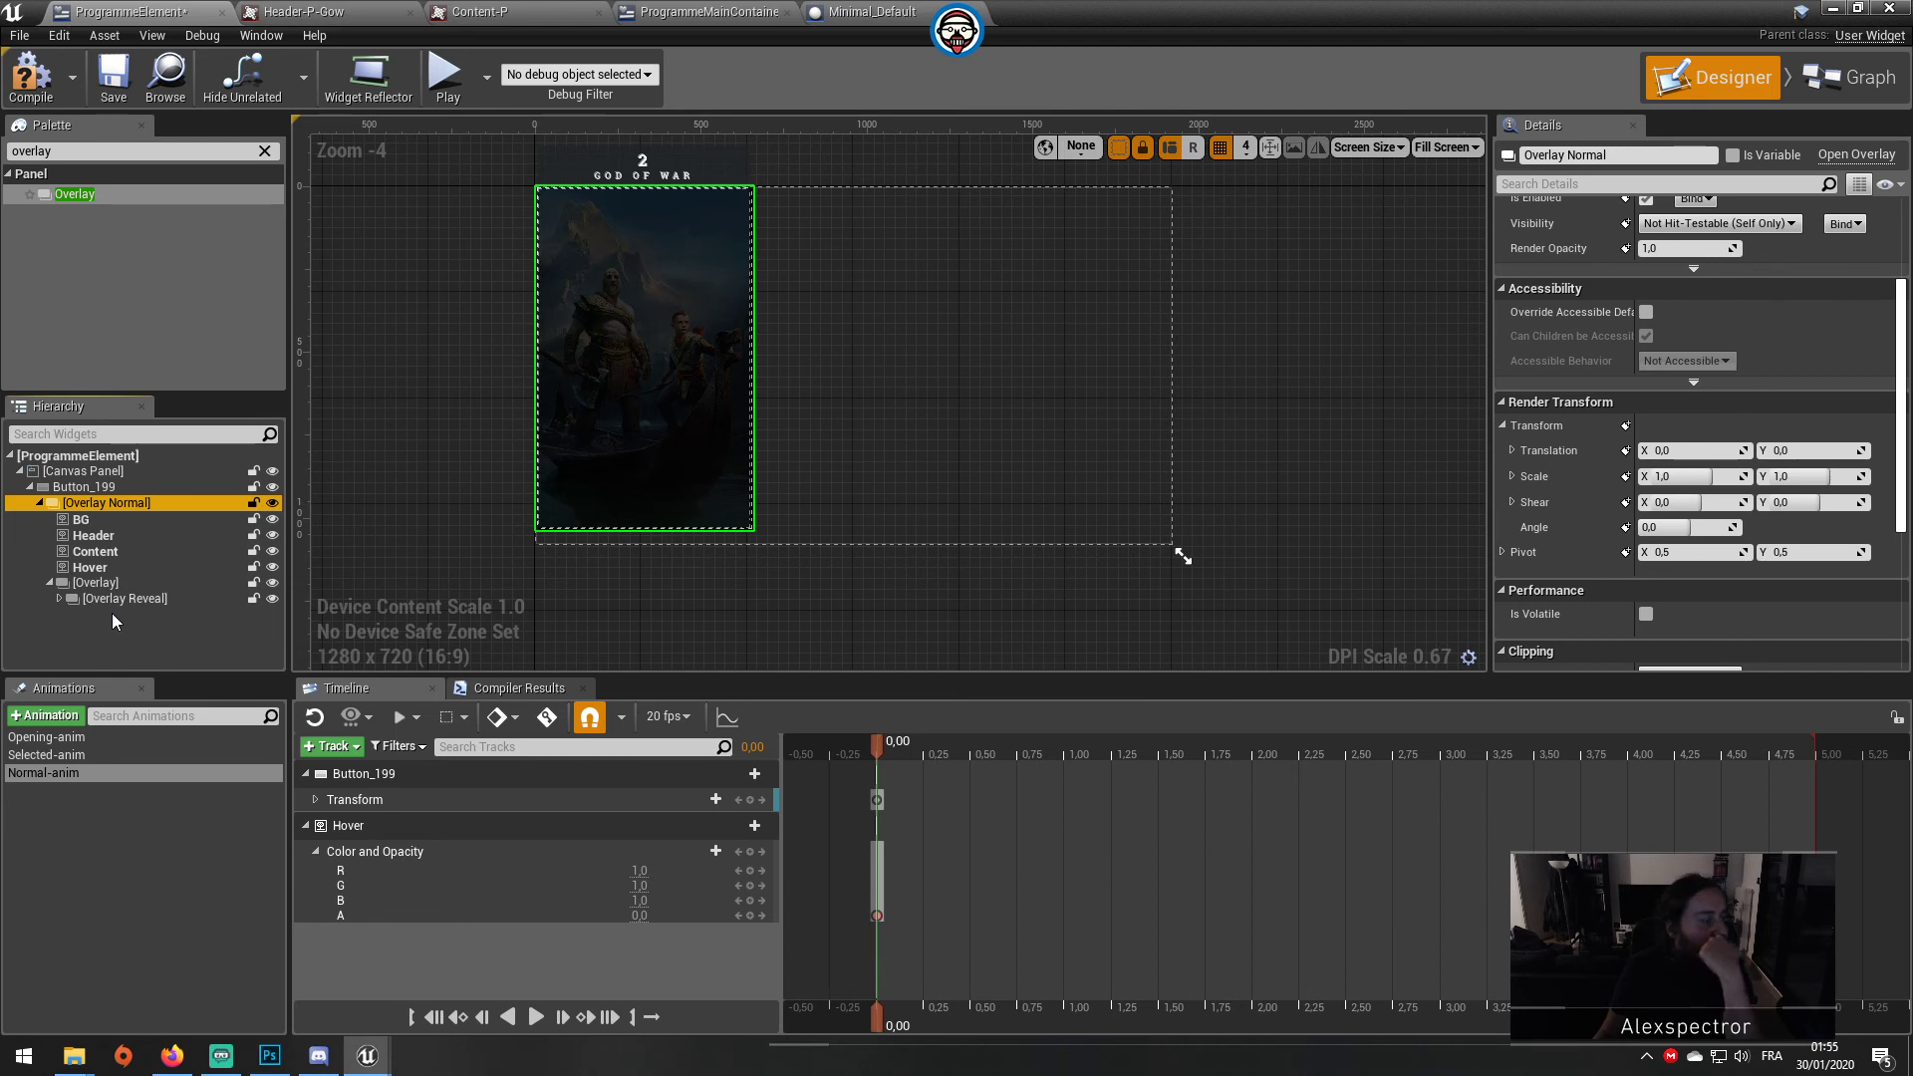
click(116, 583)
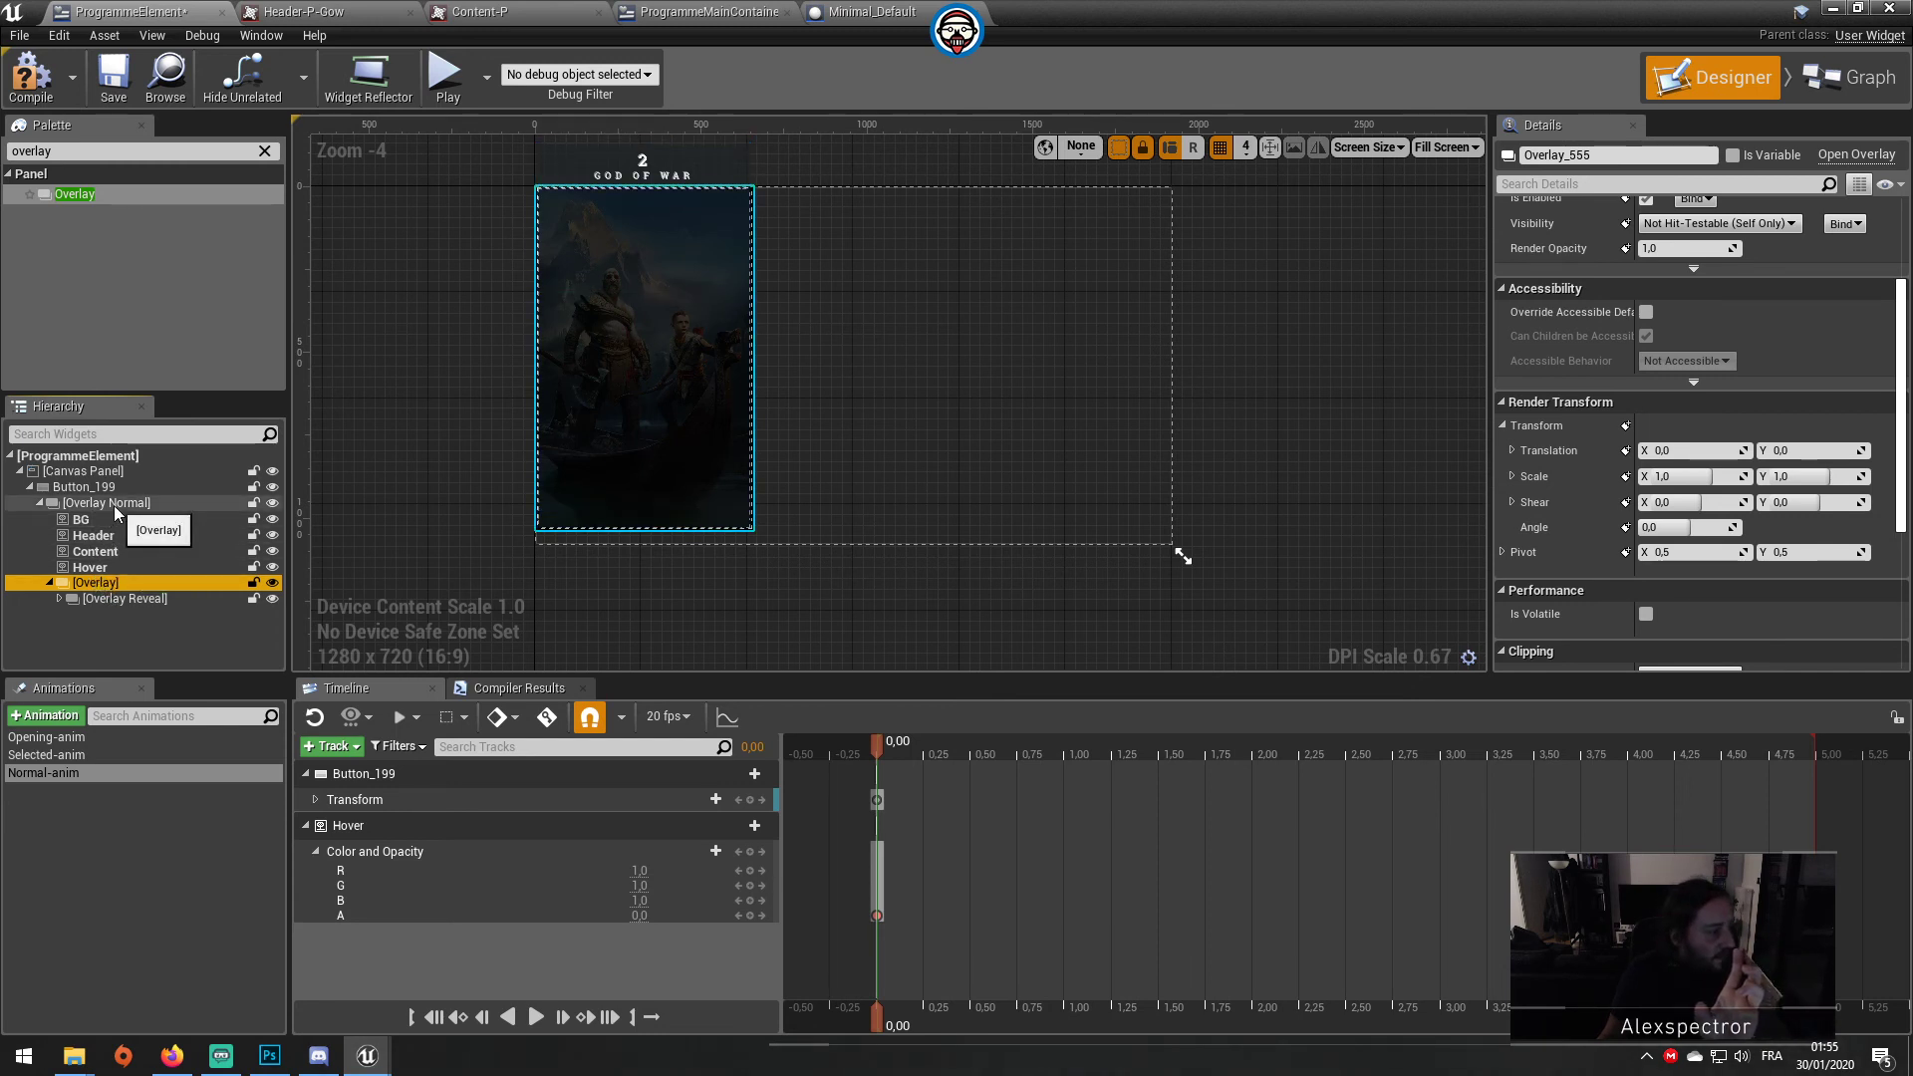
Step: Nest BG, Header, Content and Hover inside the new Overlay
click(117, 515)
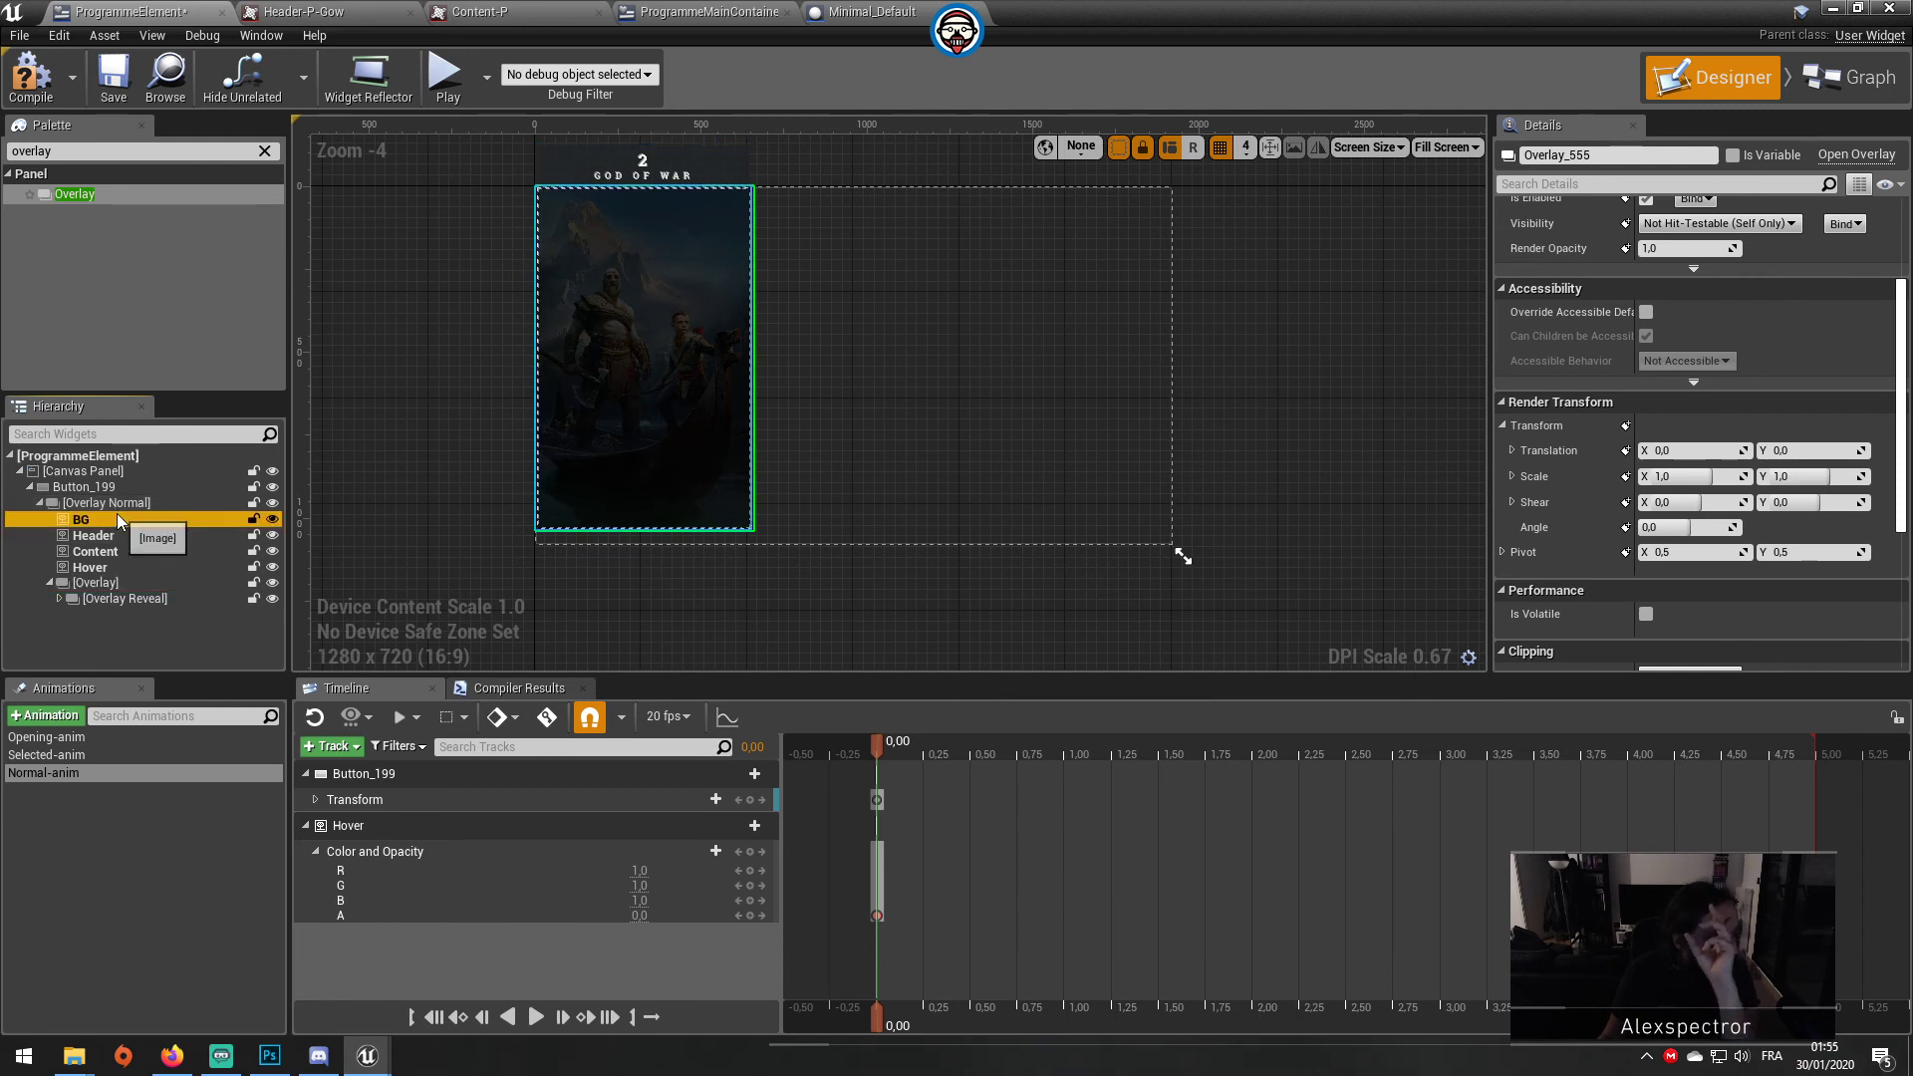
shift+click(131, 568)
drag(111, 583, 111, 506)
click(58, 536)
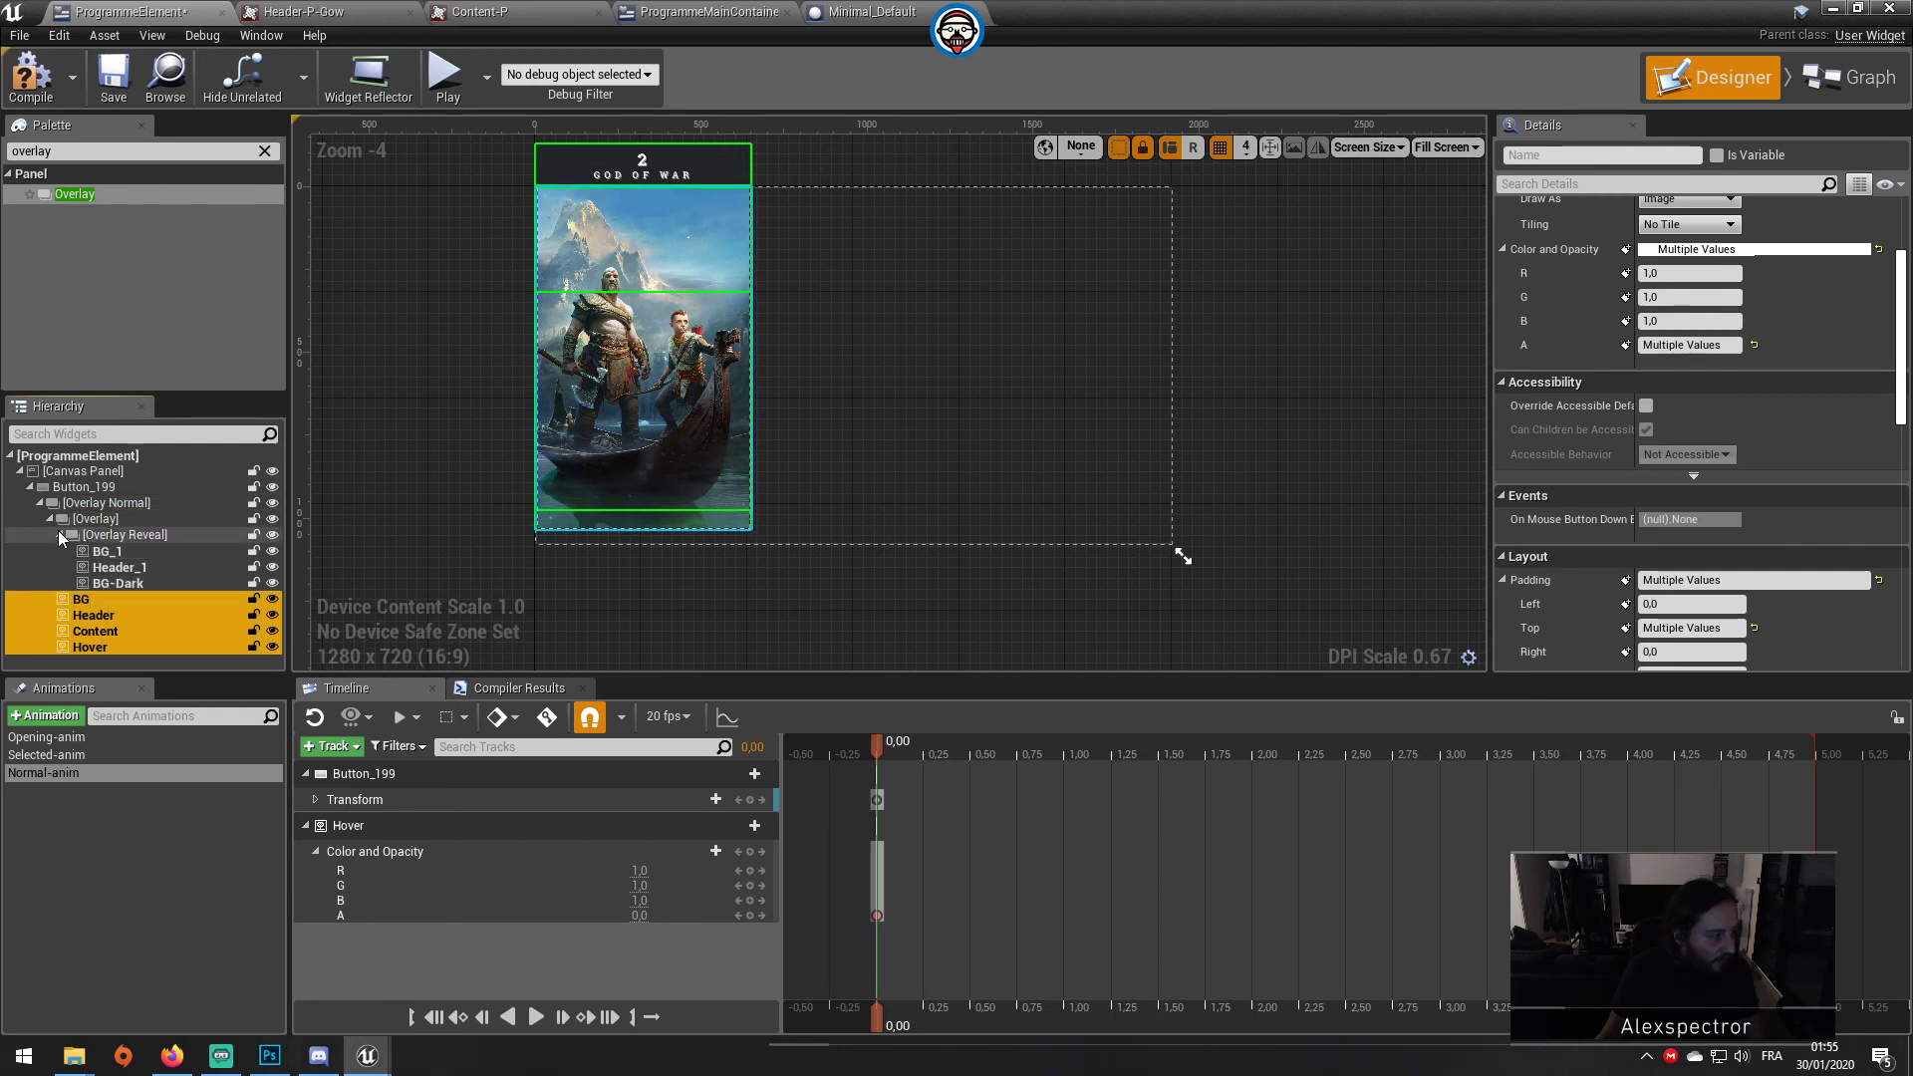
click(60, 534)
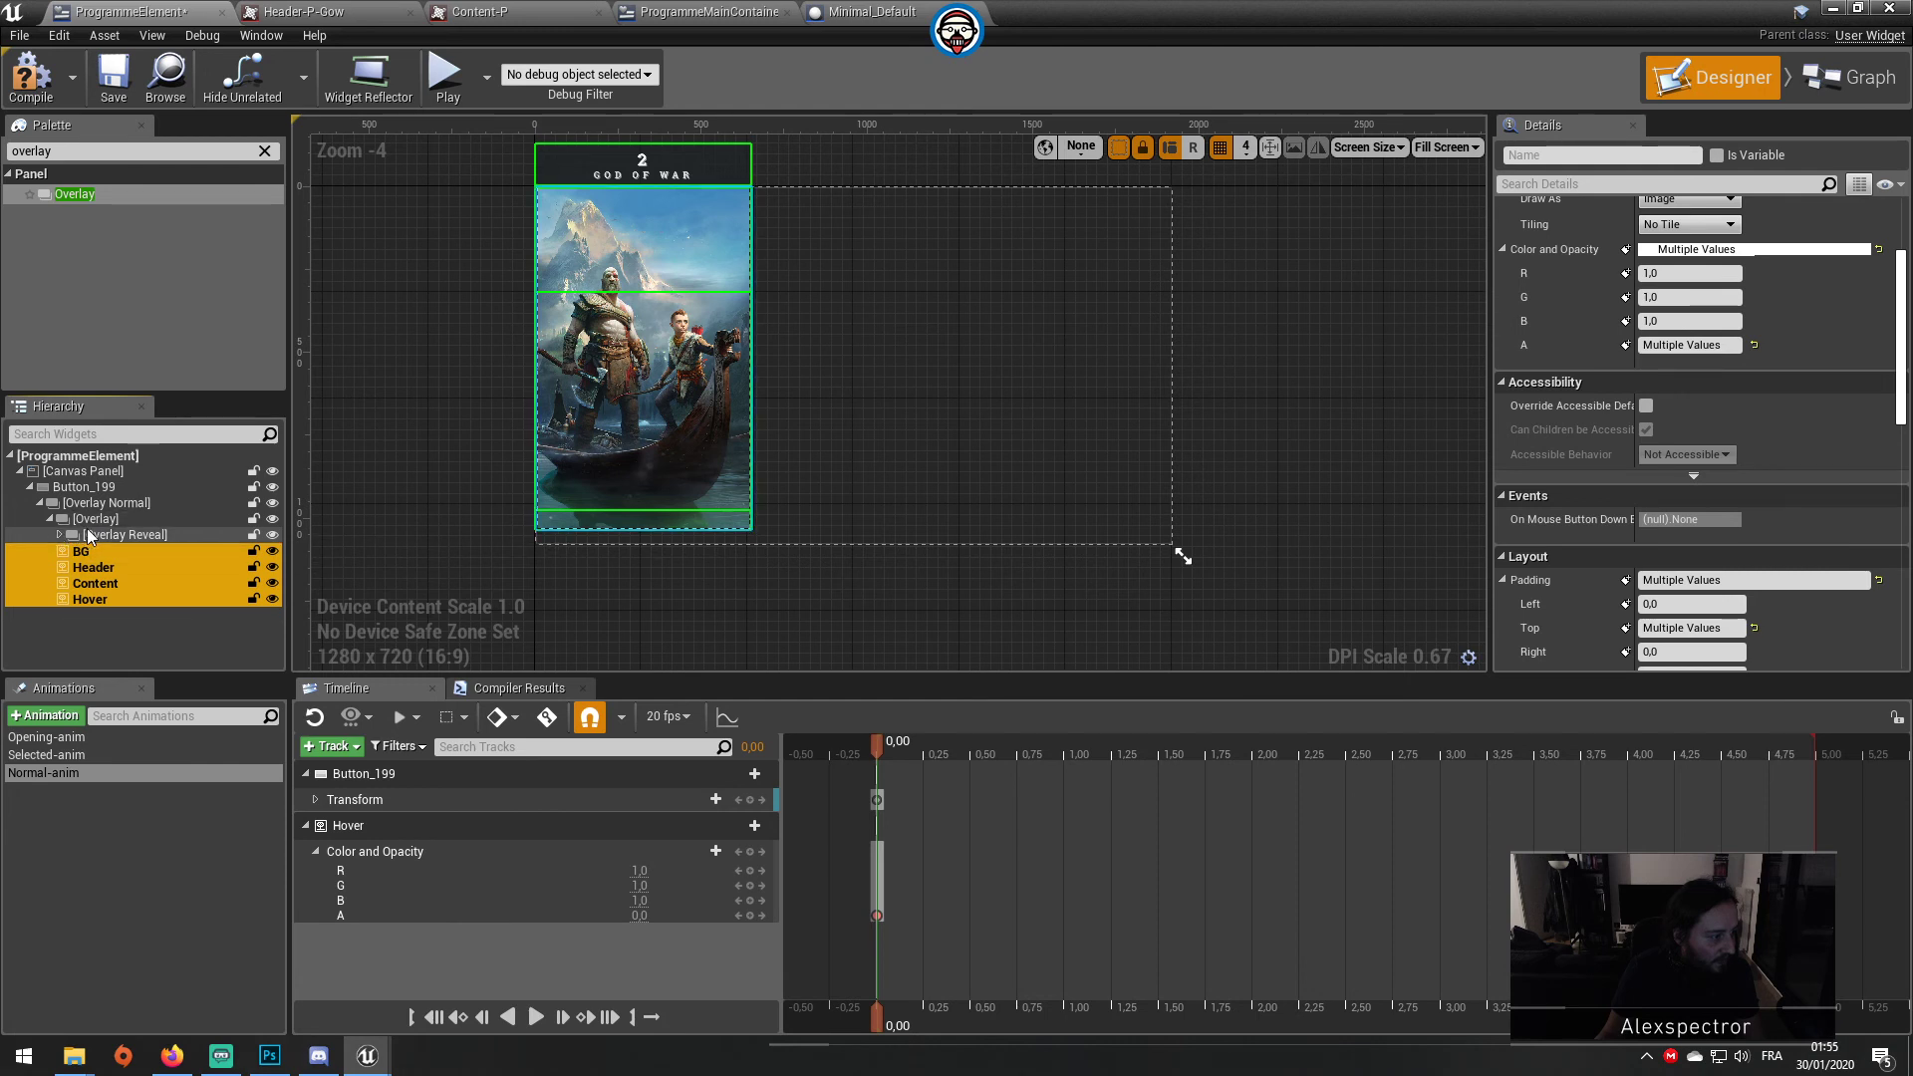
drag(90, 567, 91, 526)
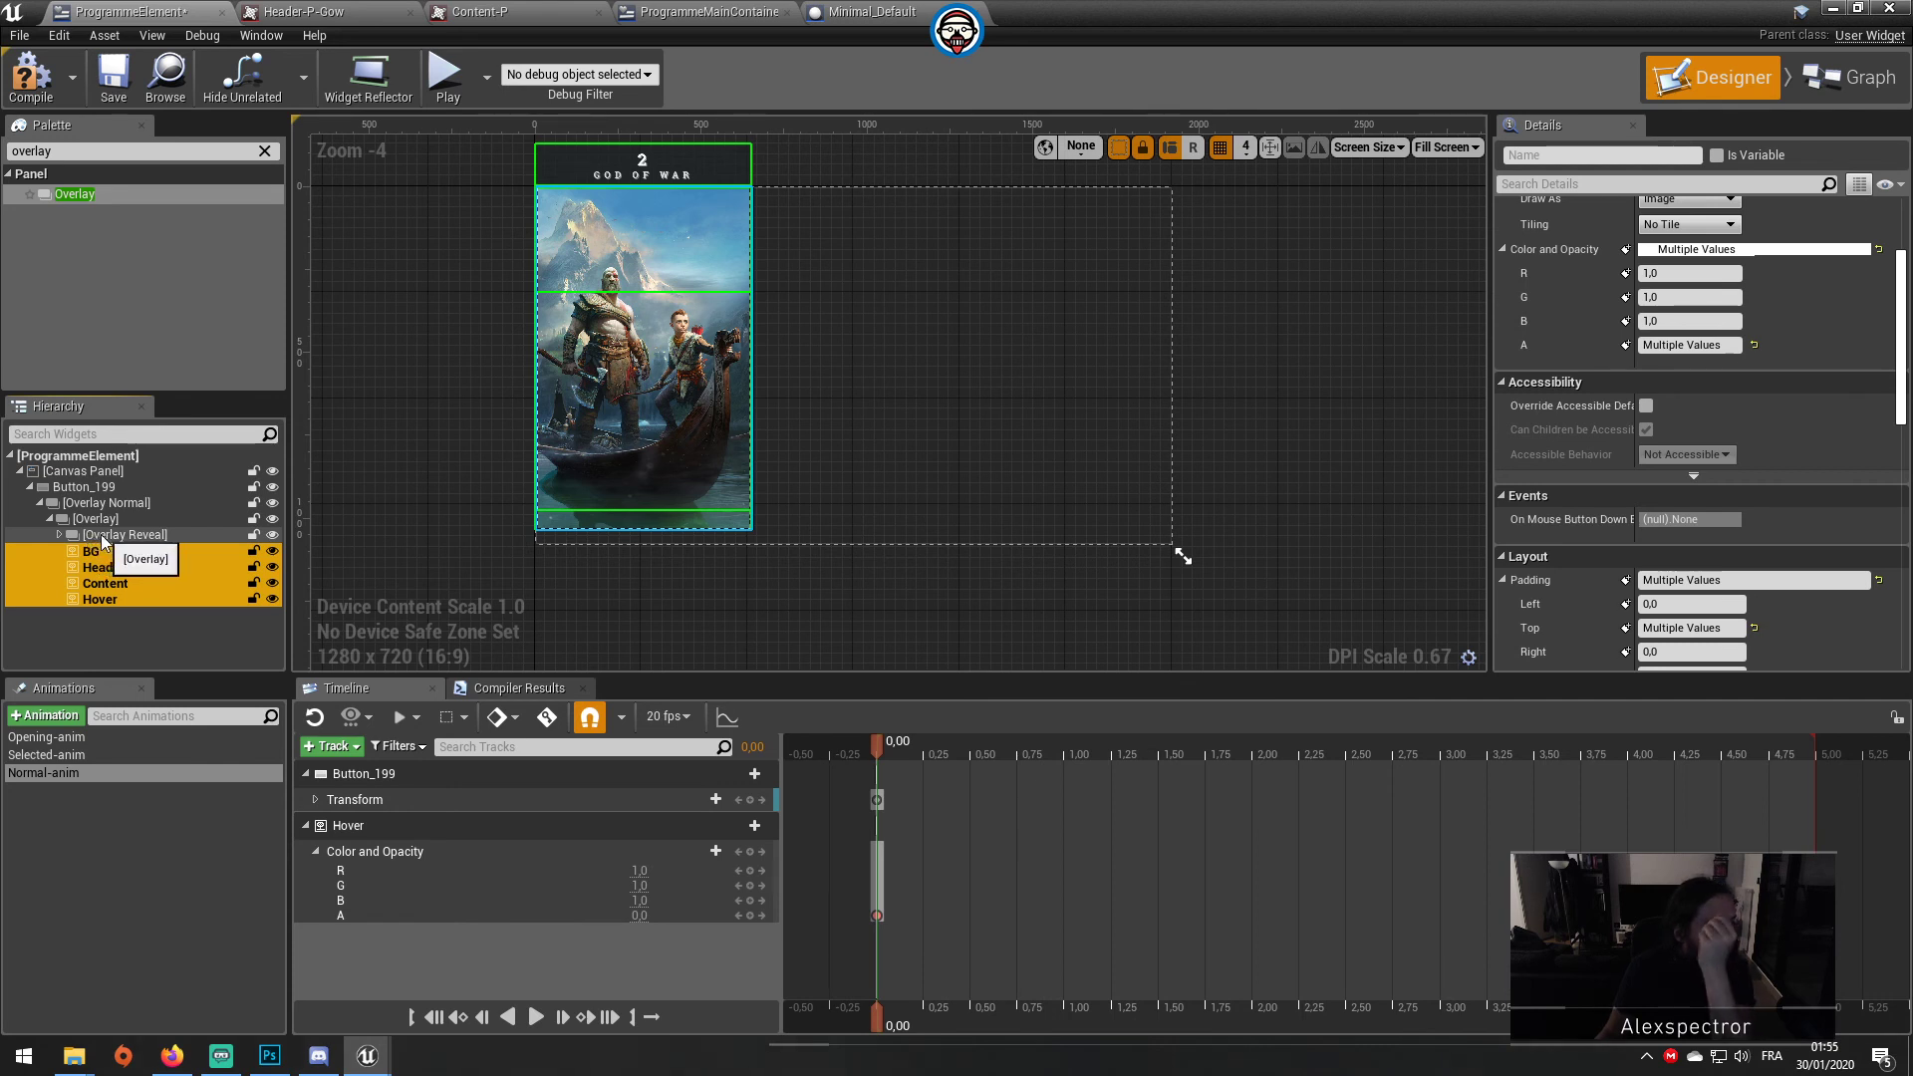
Step: Move Overlay Reveal back under Overlay Normal, after the new Overlay
click(165, 535)
drag(132, 511, 130, 505)
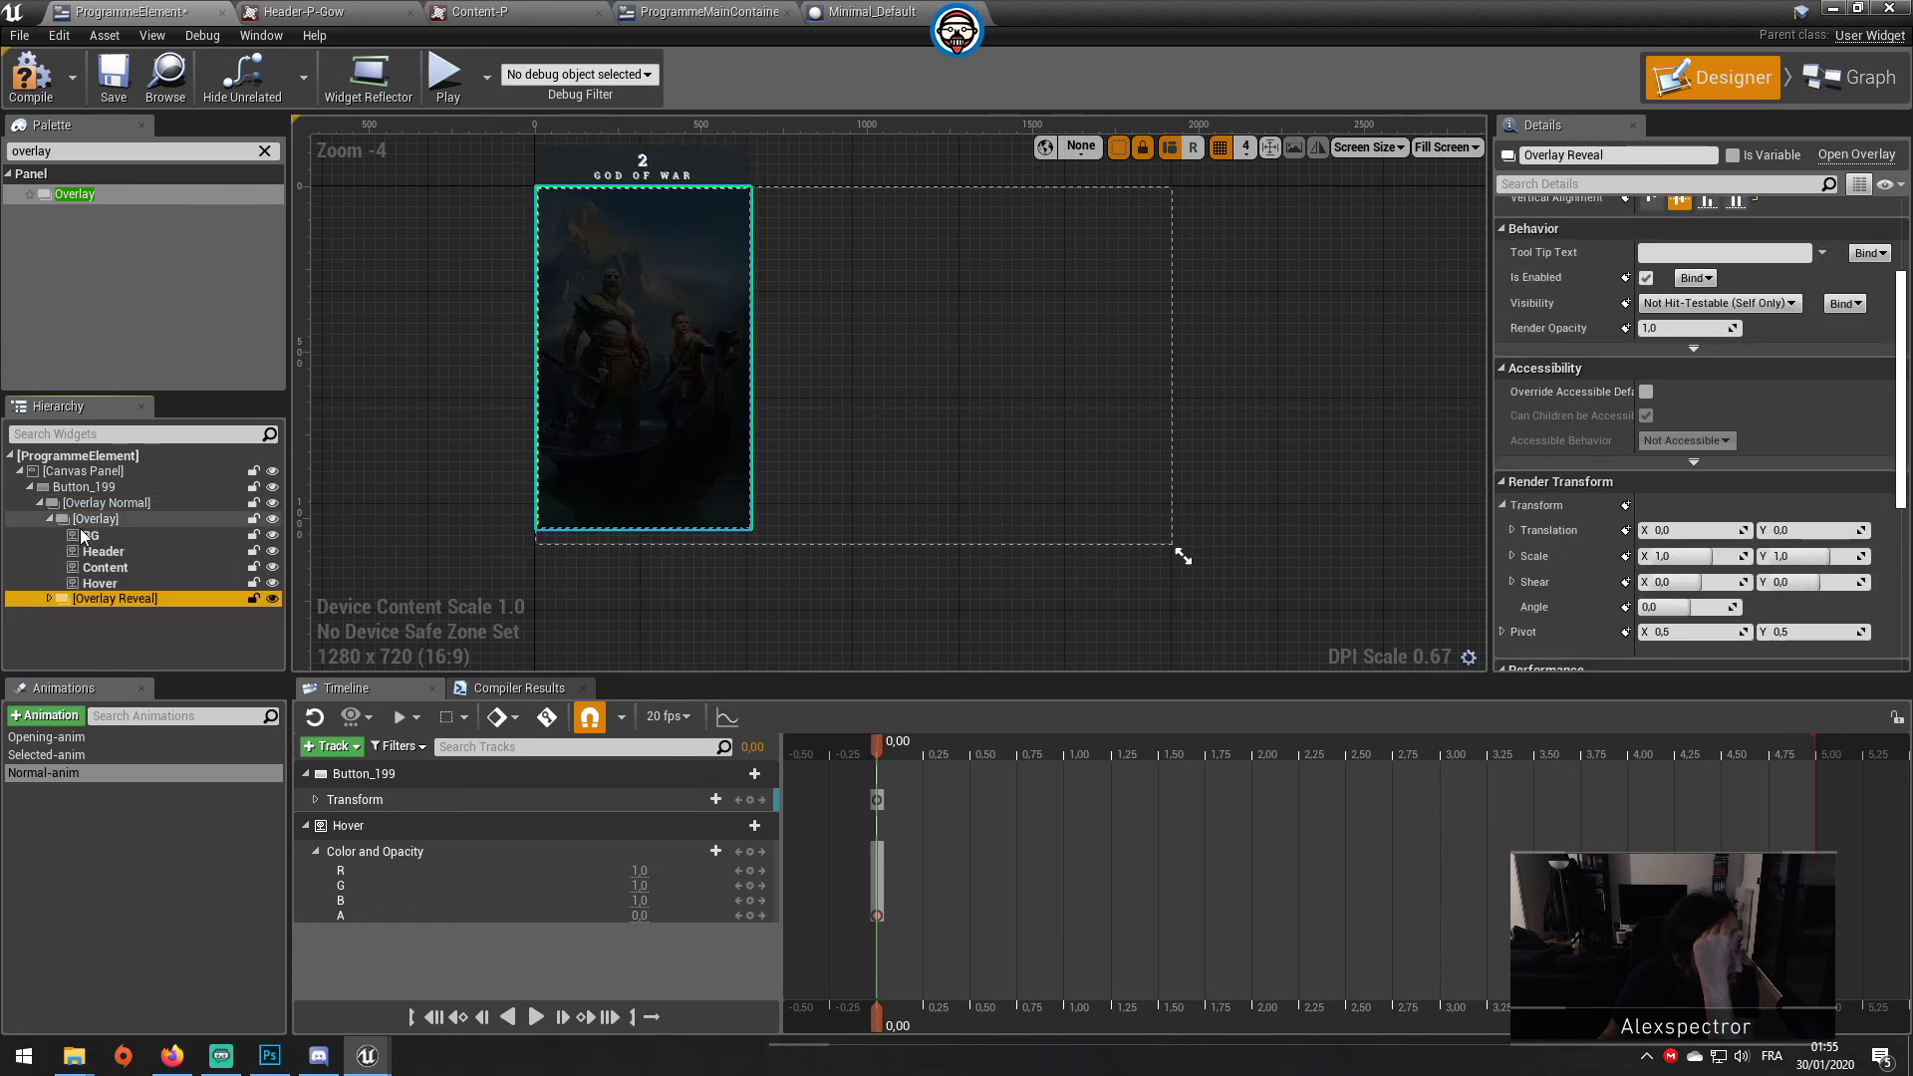
click(49, 519)
click(133, 523)
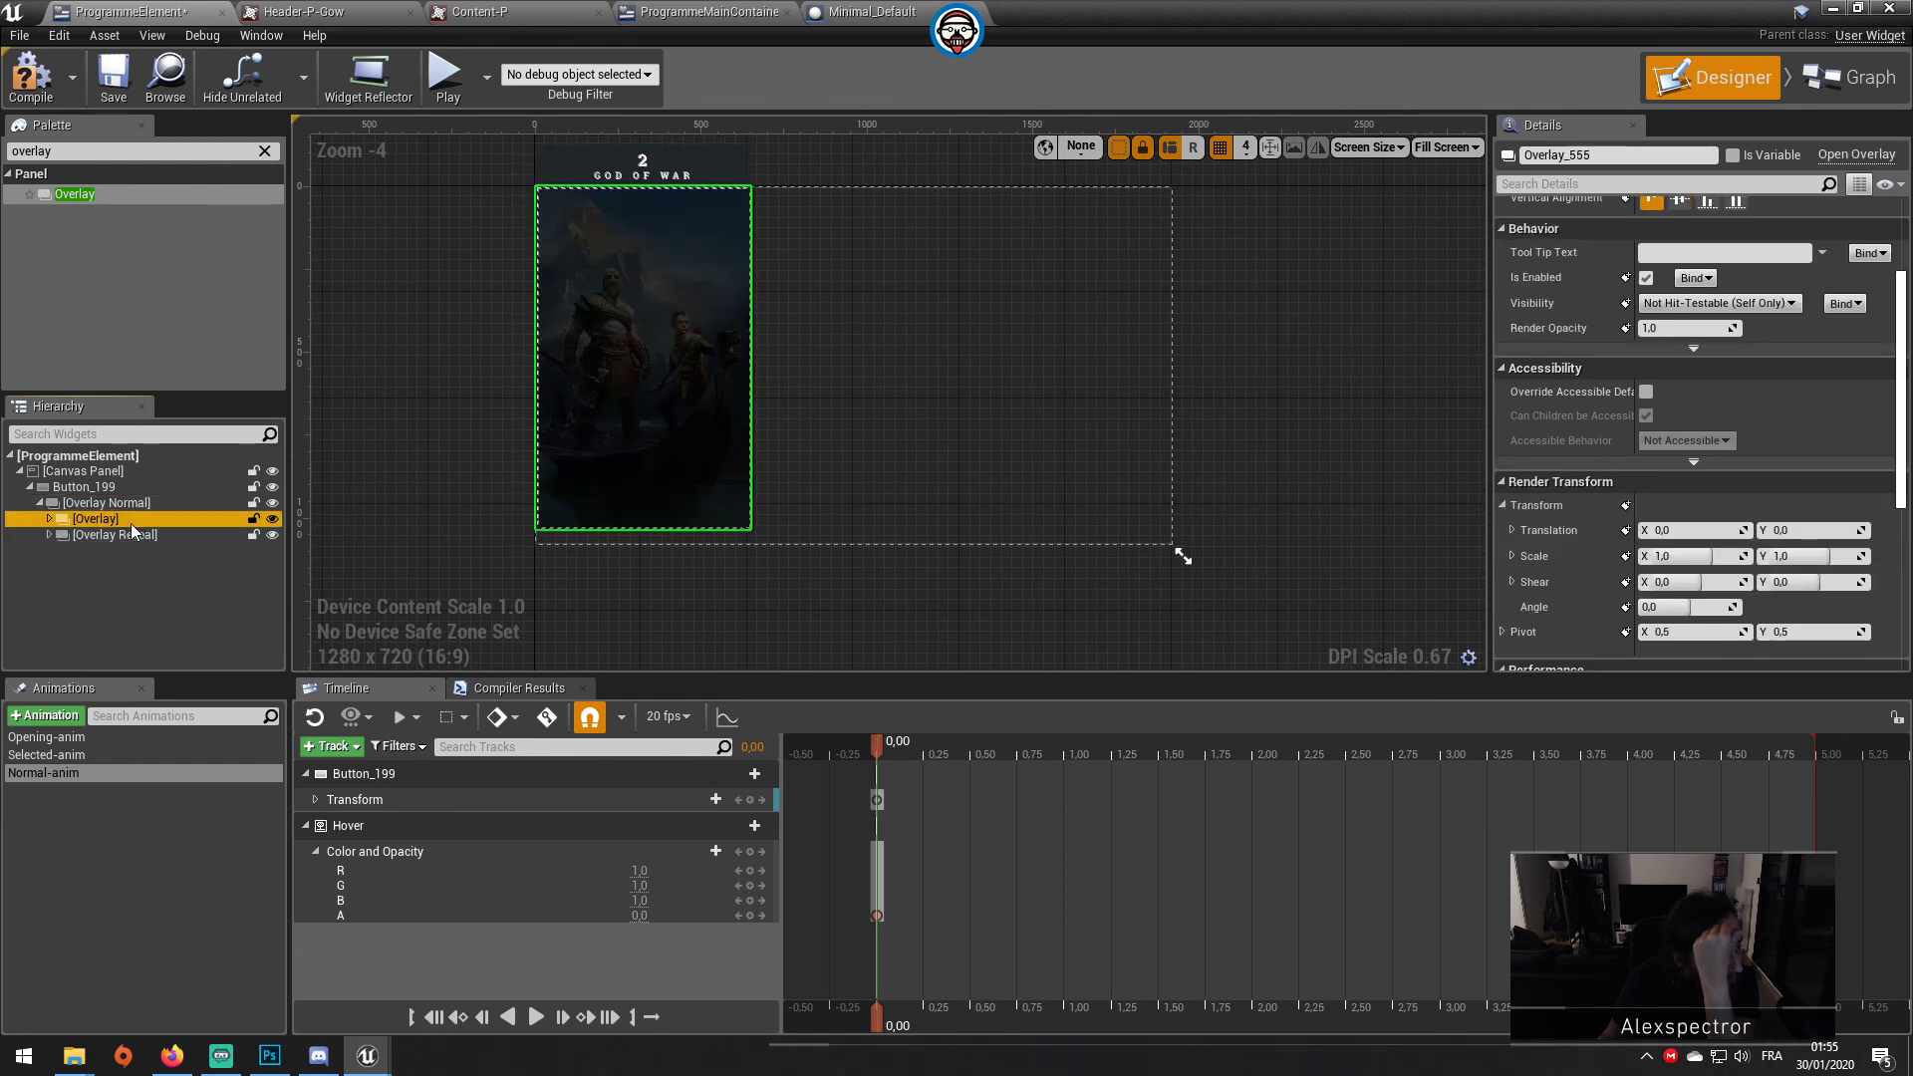
Step: Rename the outer Overlay Normal layer to Container
double_click(138, 519)
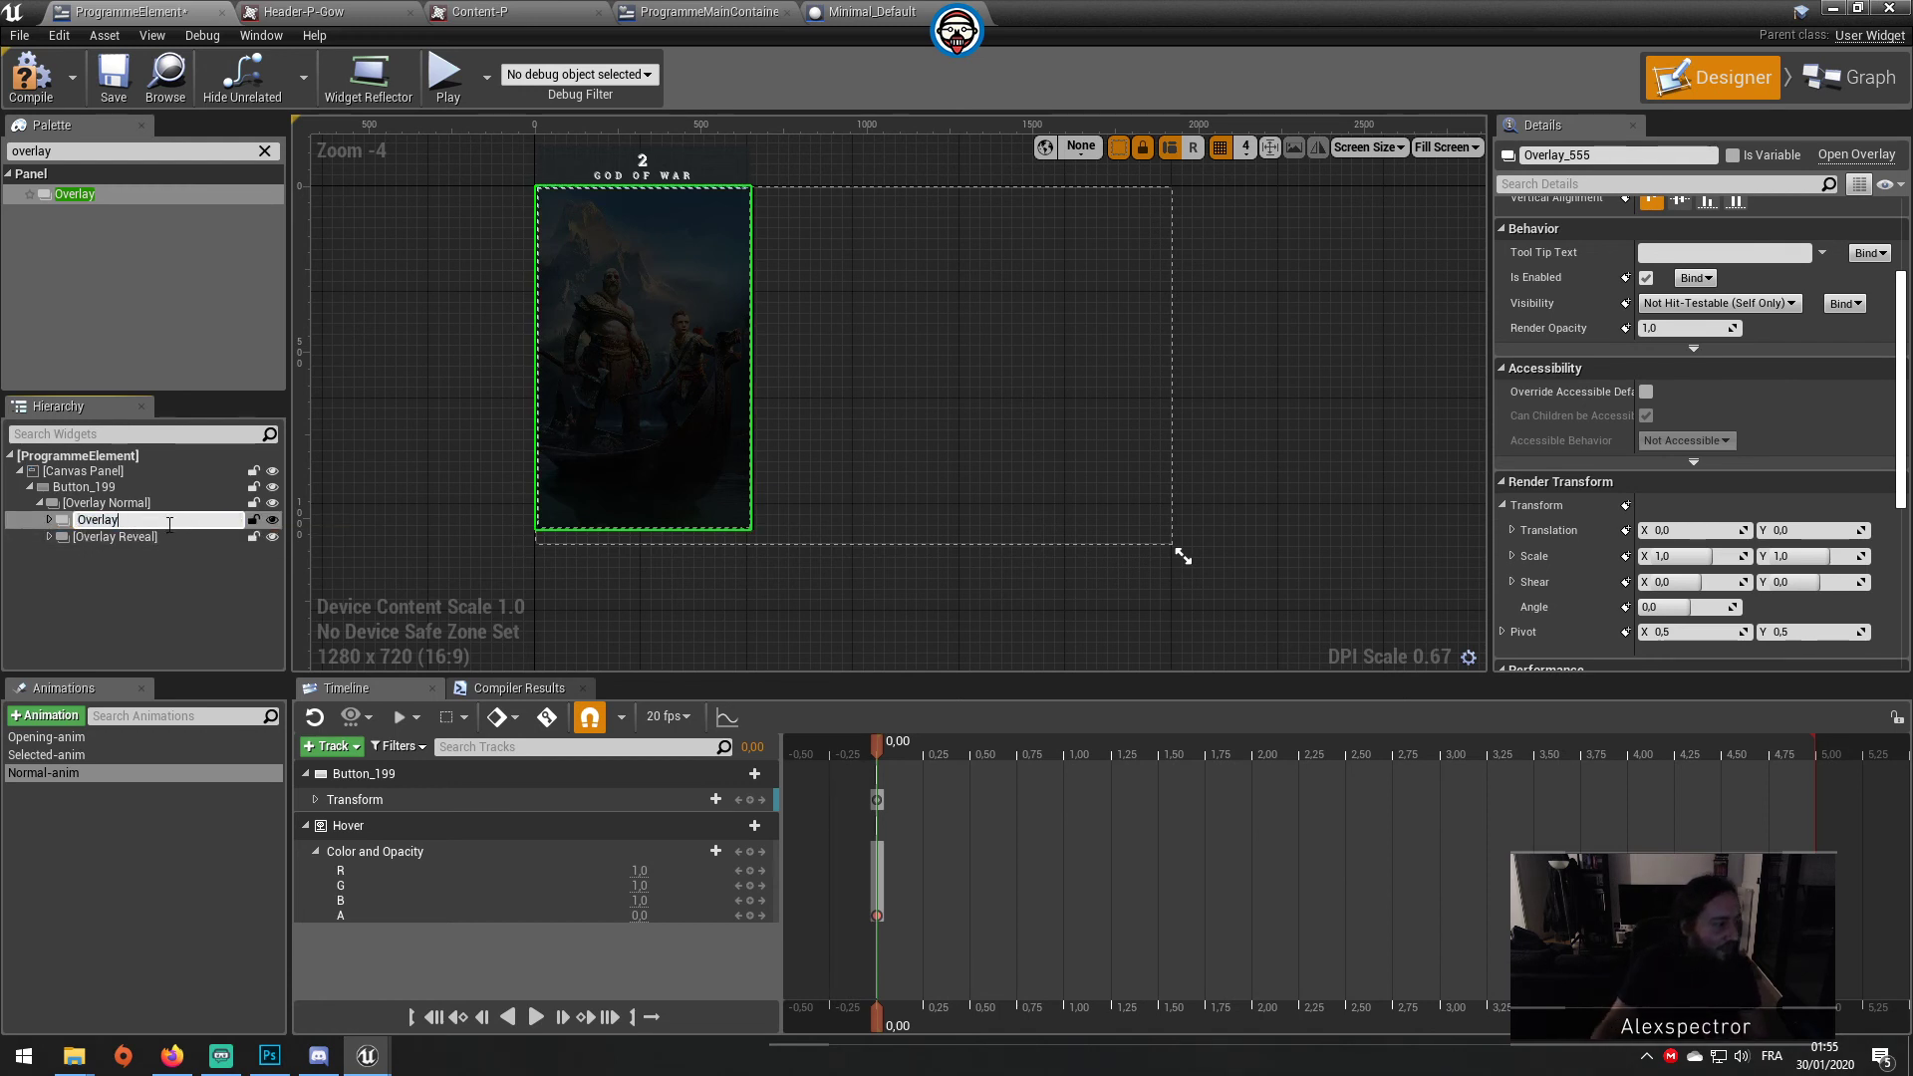
click(149, 503)
click(179, 503)
double_click(183, 504)
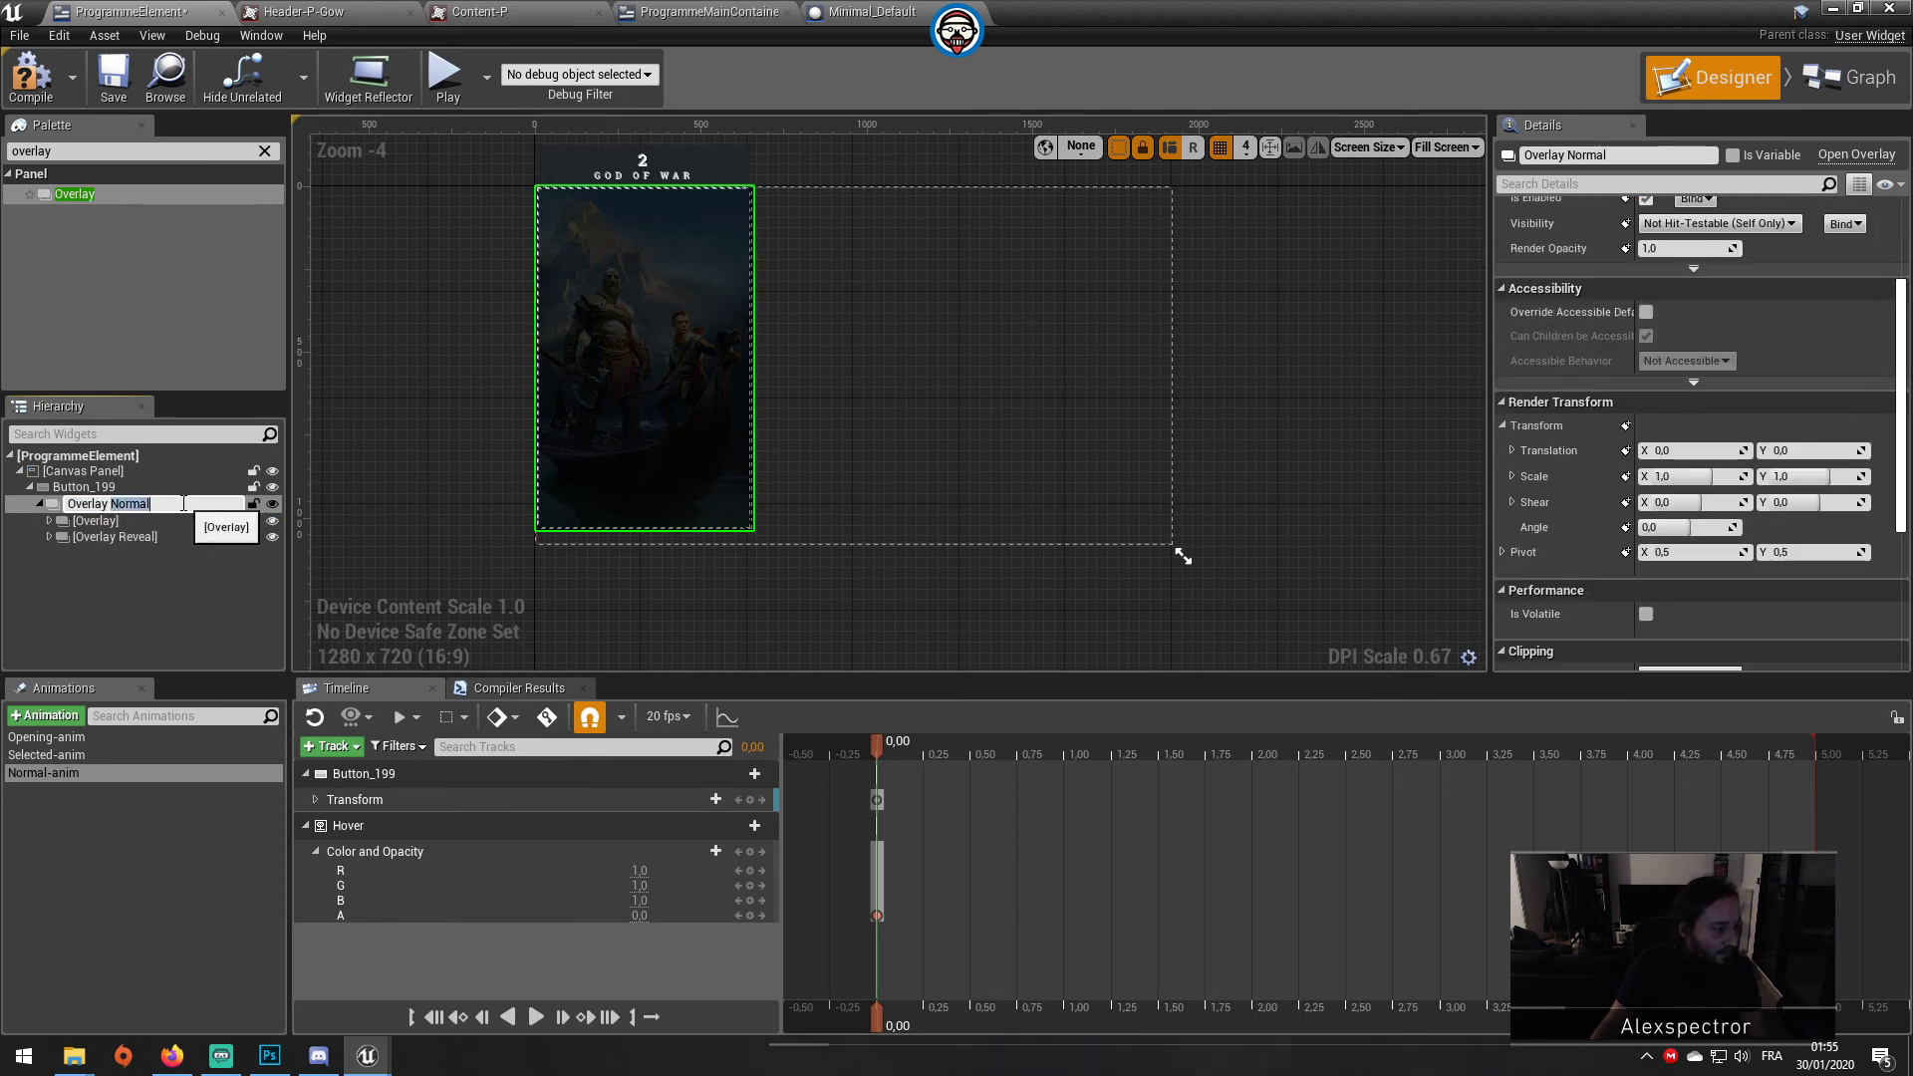
double_click(88, 504)
text(C)
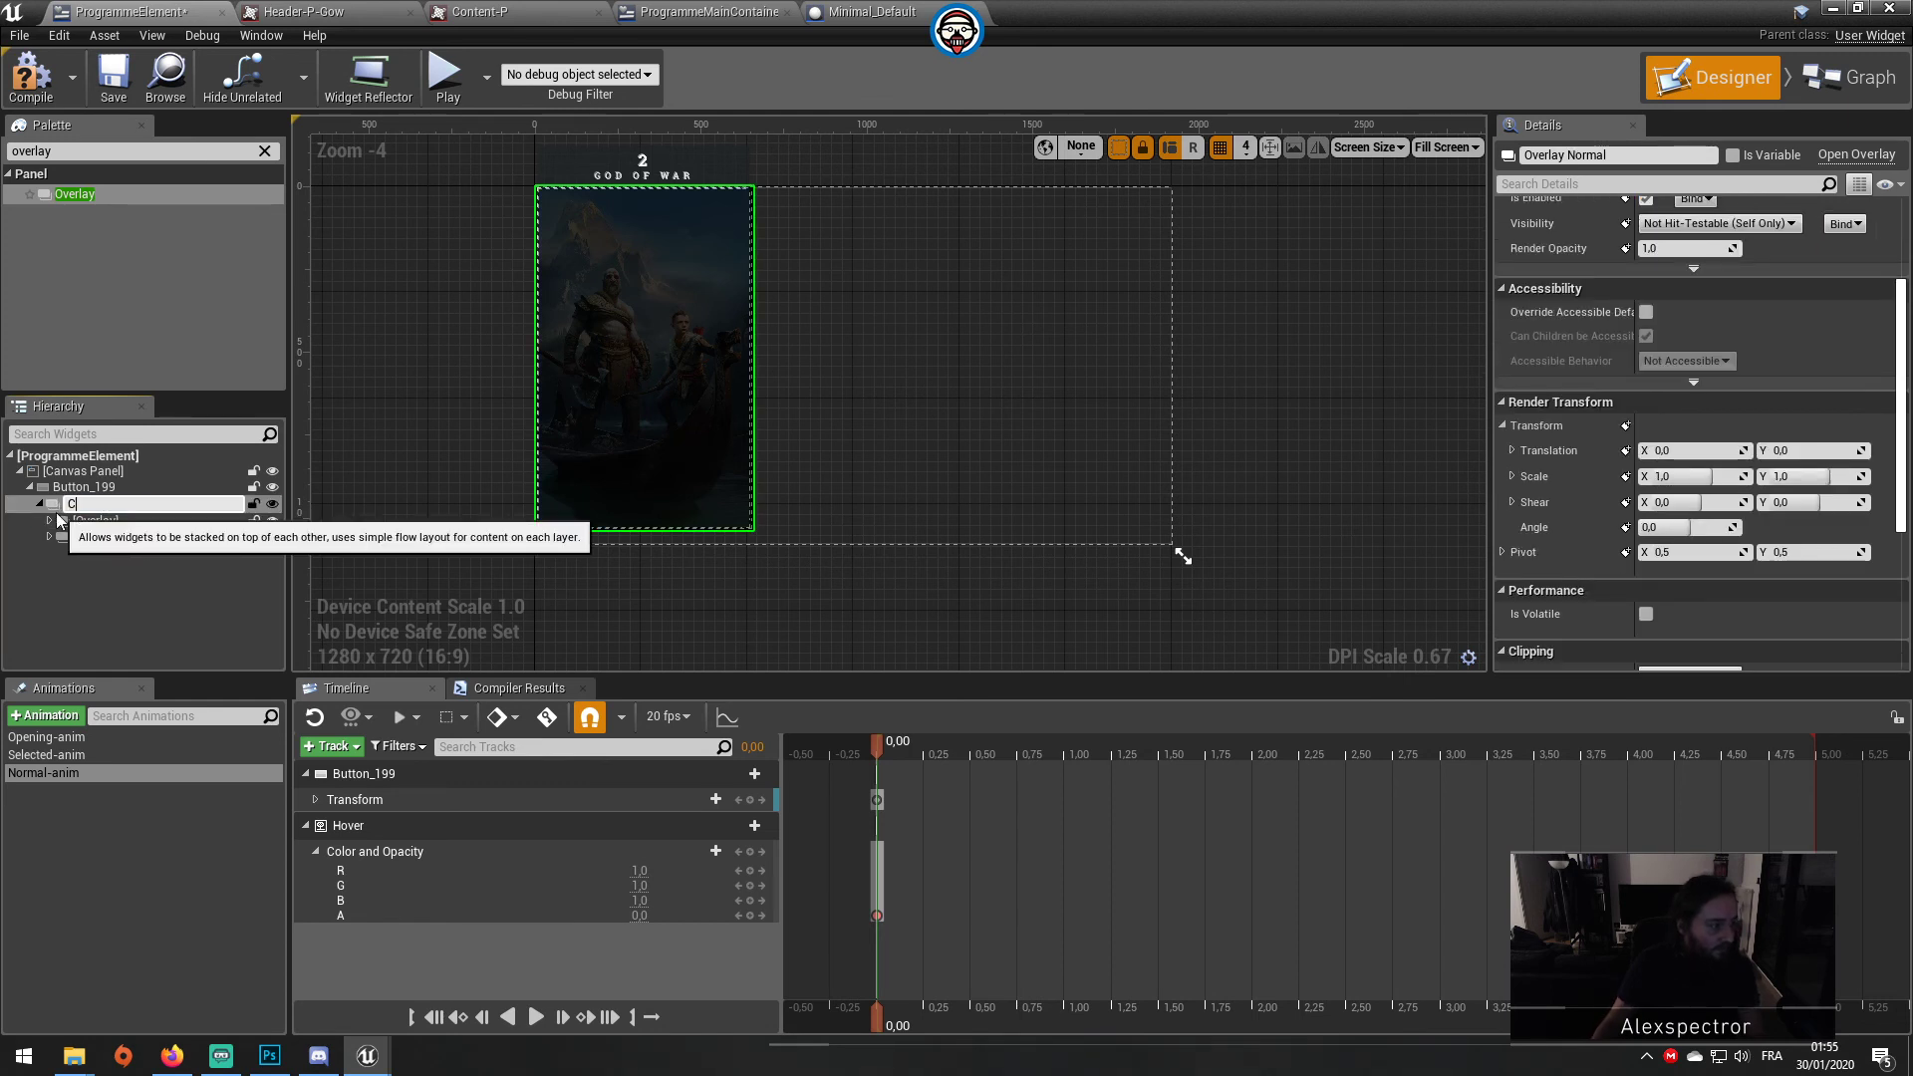
text(ontainer)
key(Return)
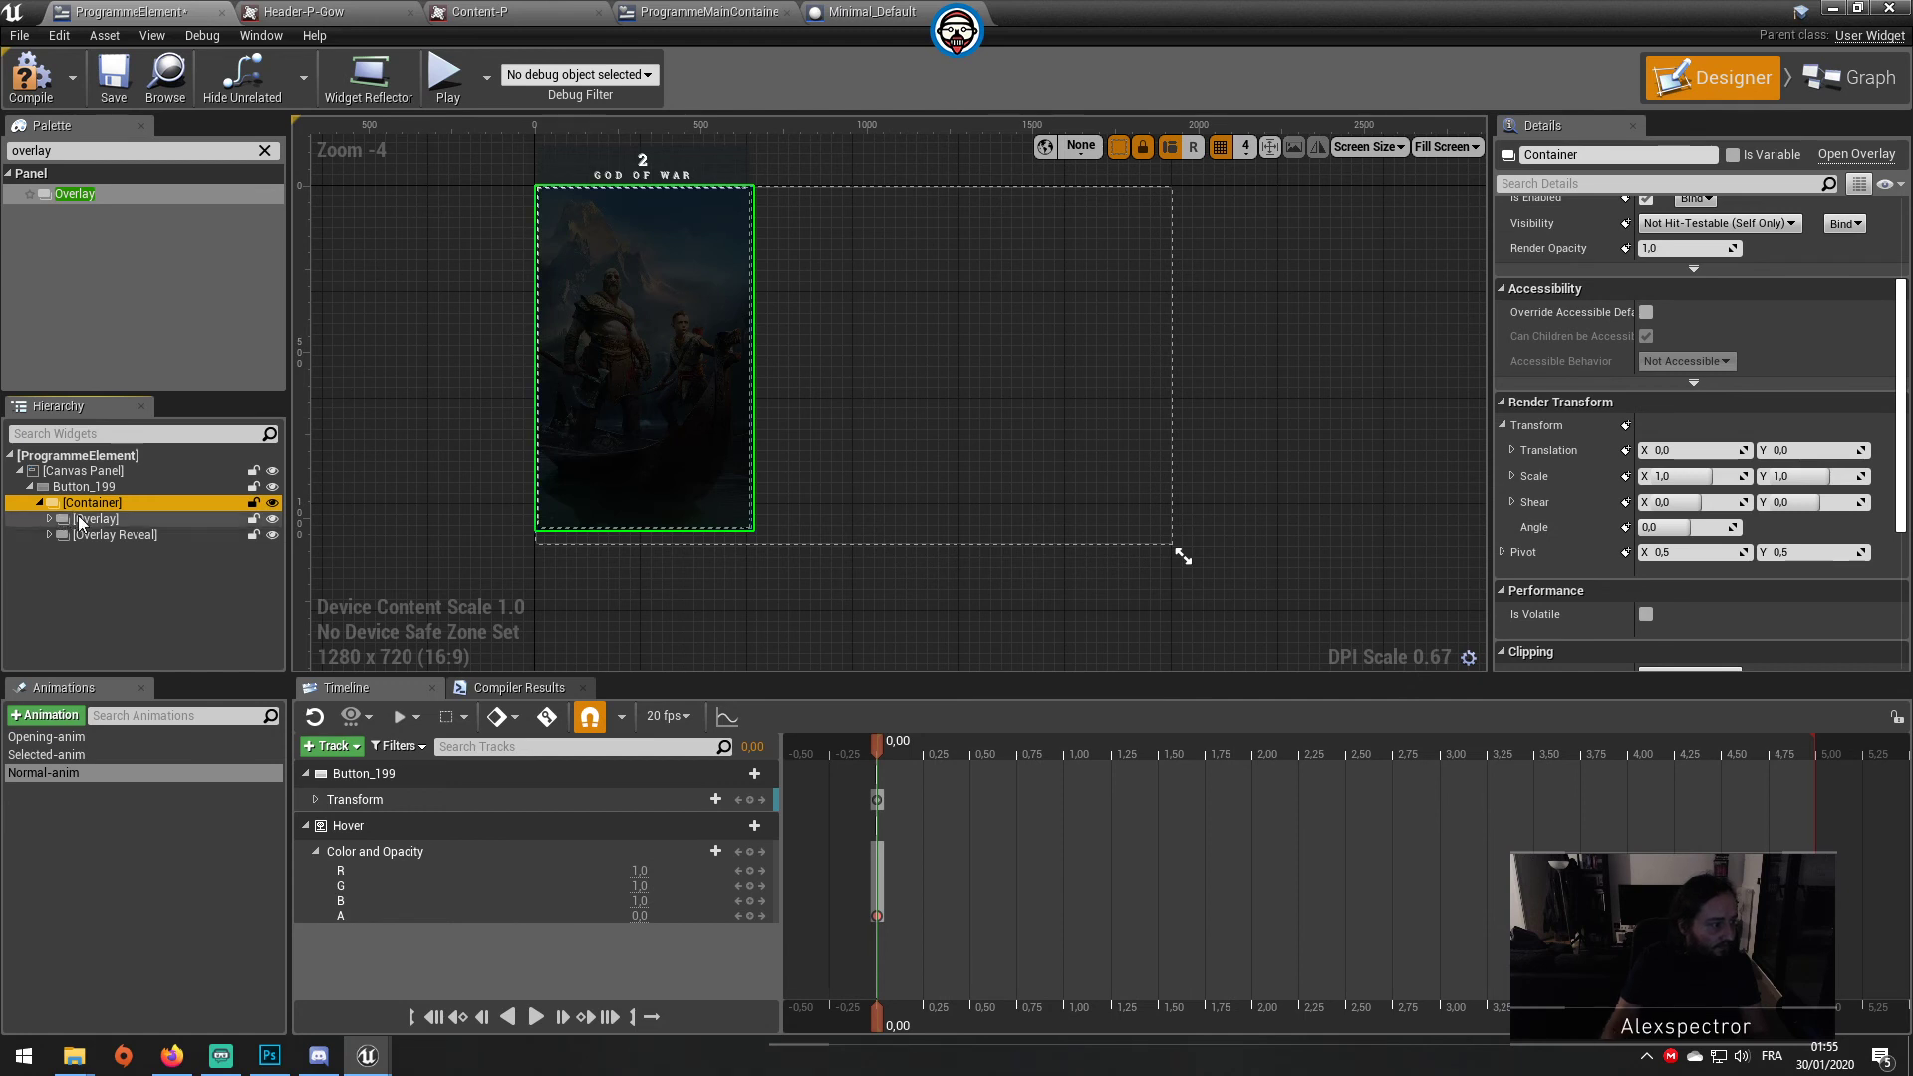
Step: Rename the inner Overlay to NormalState and Overlay Reveal to RevealState
double_click(82, 519)
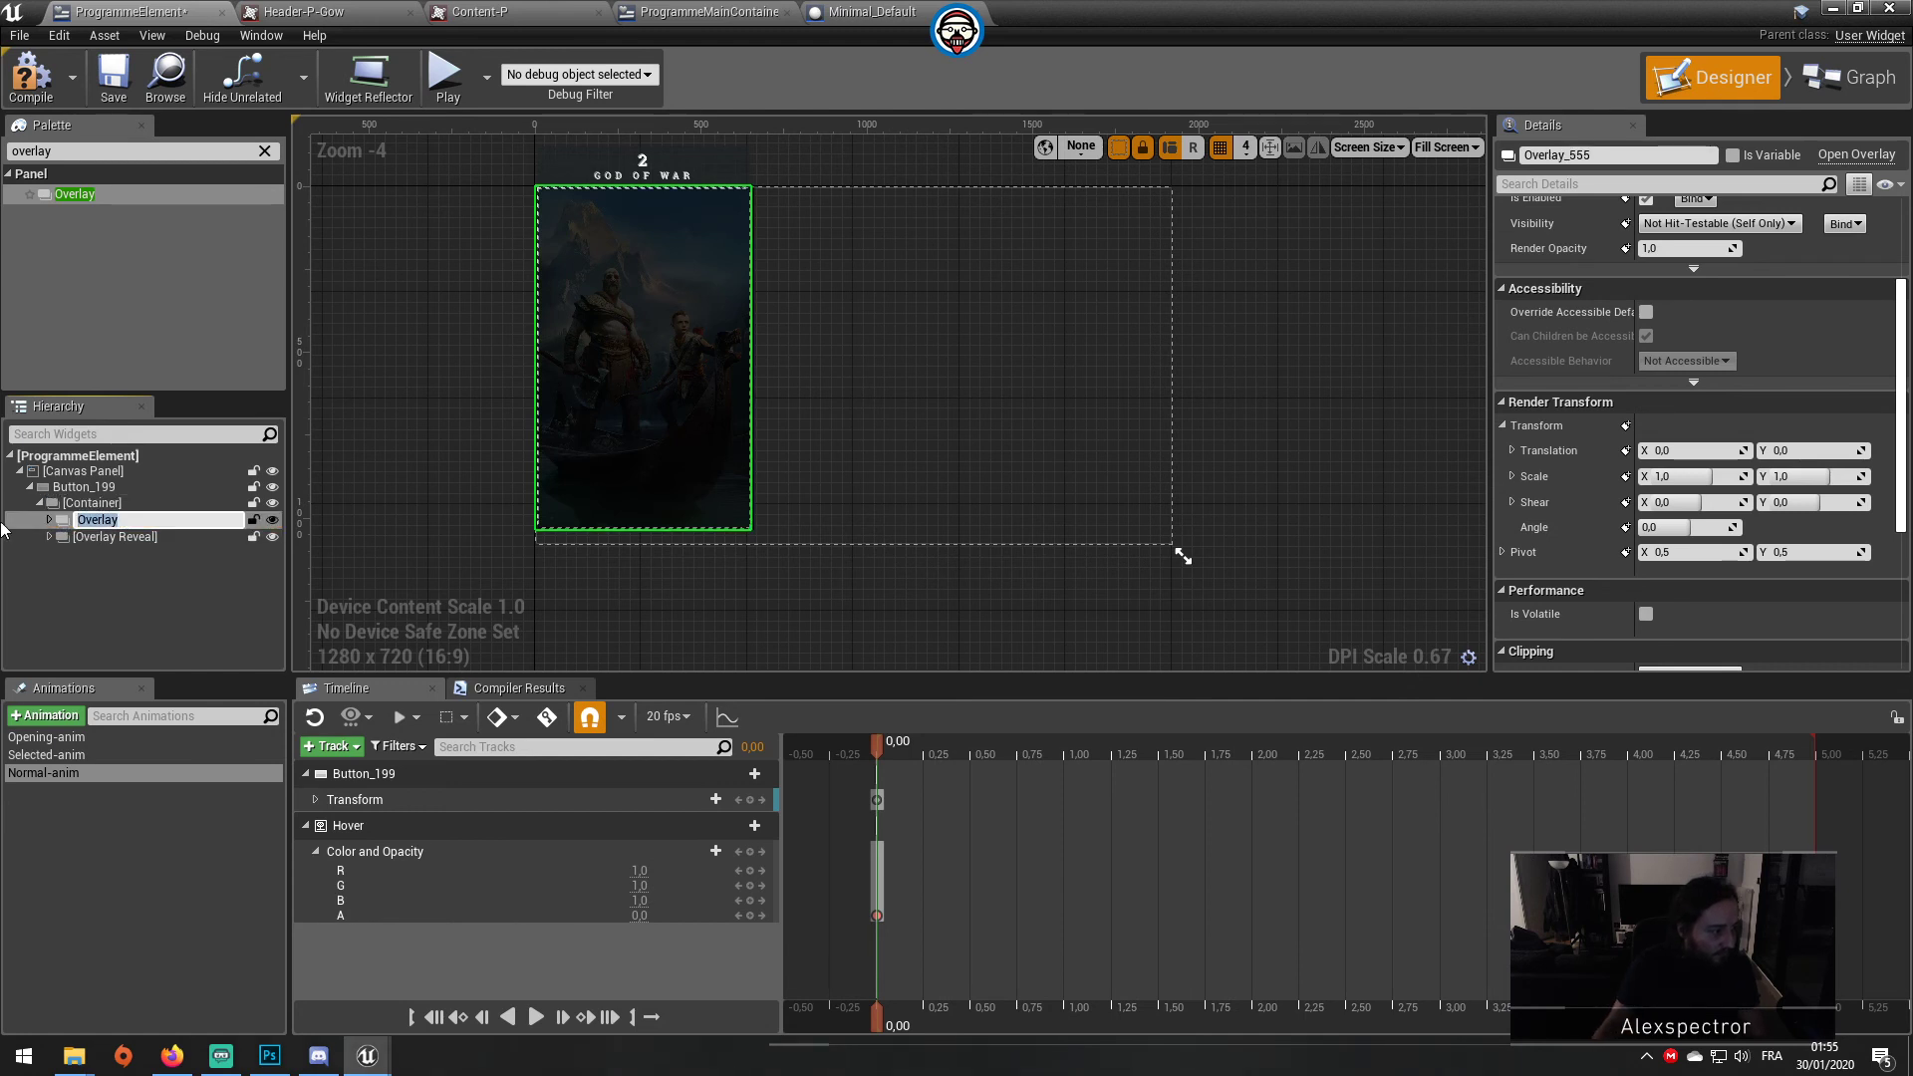
text(Norma)
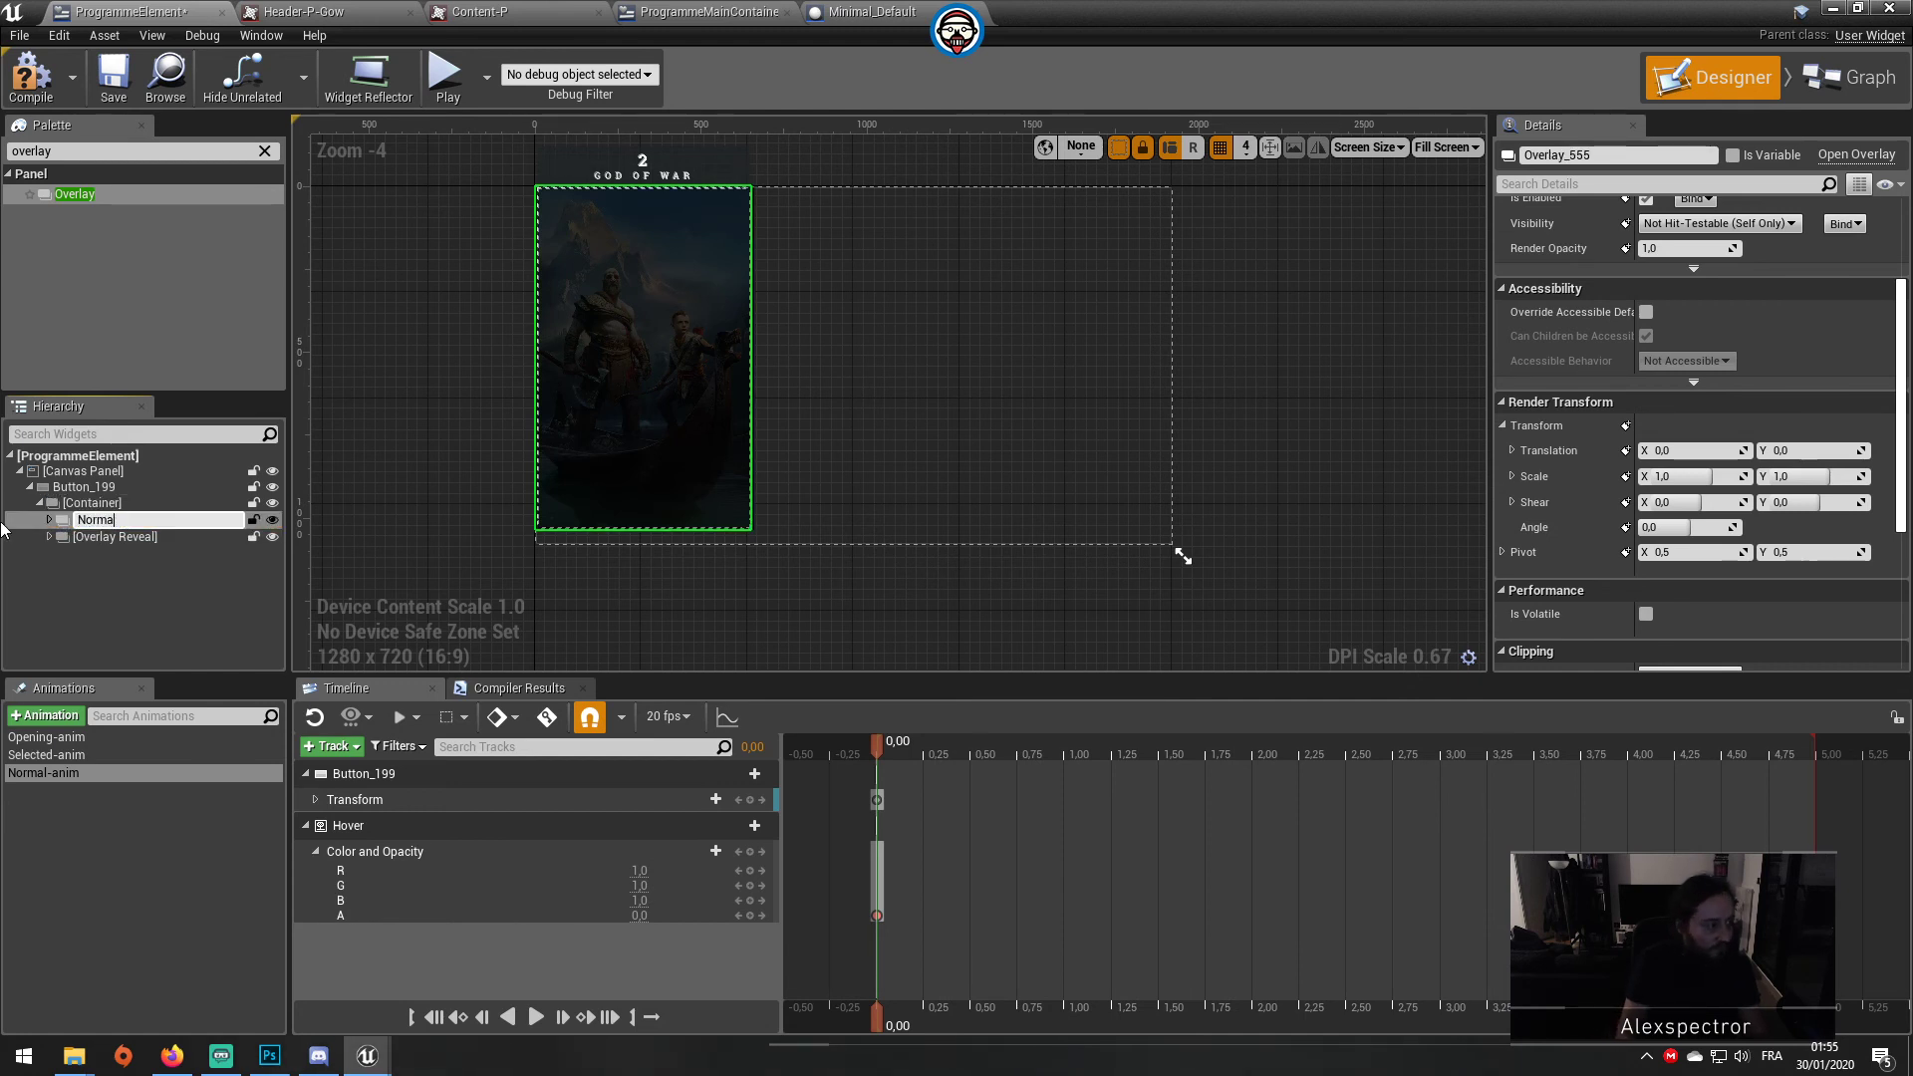
text(lState)
key(Return)
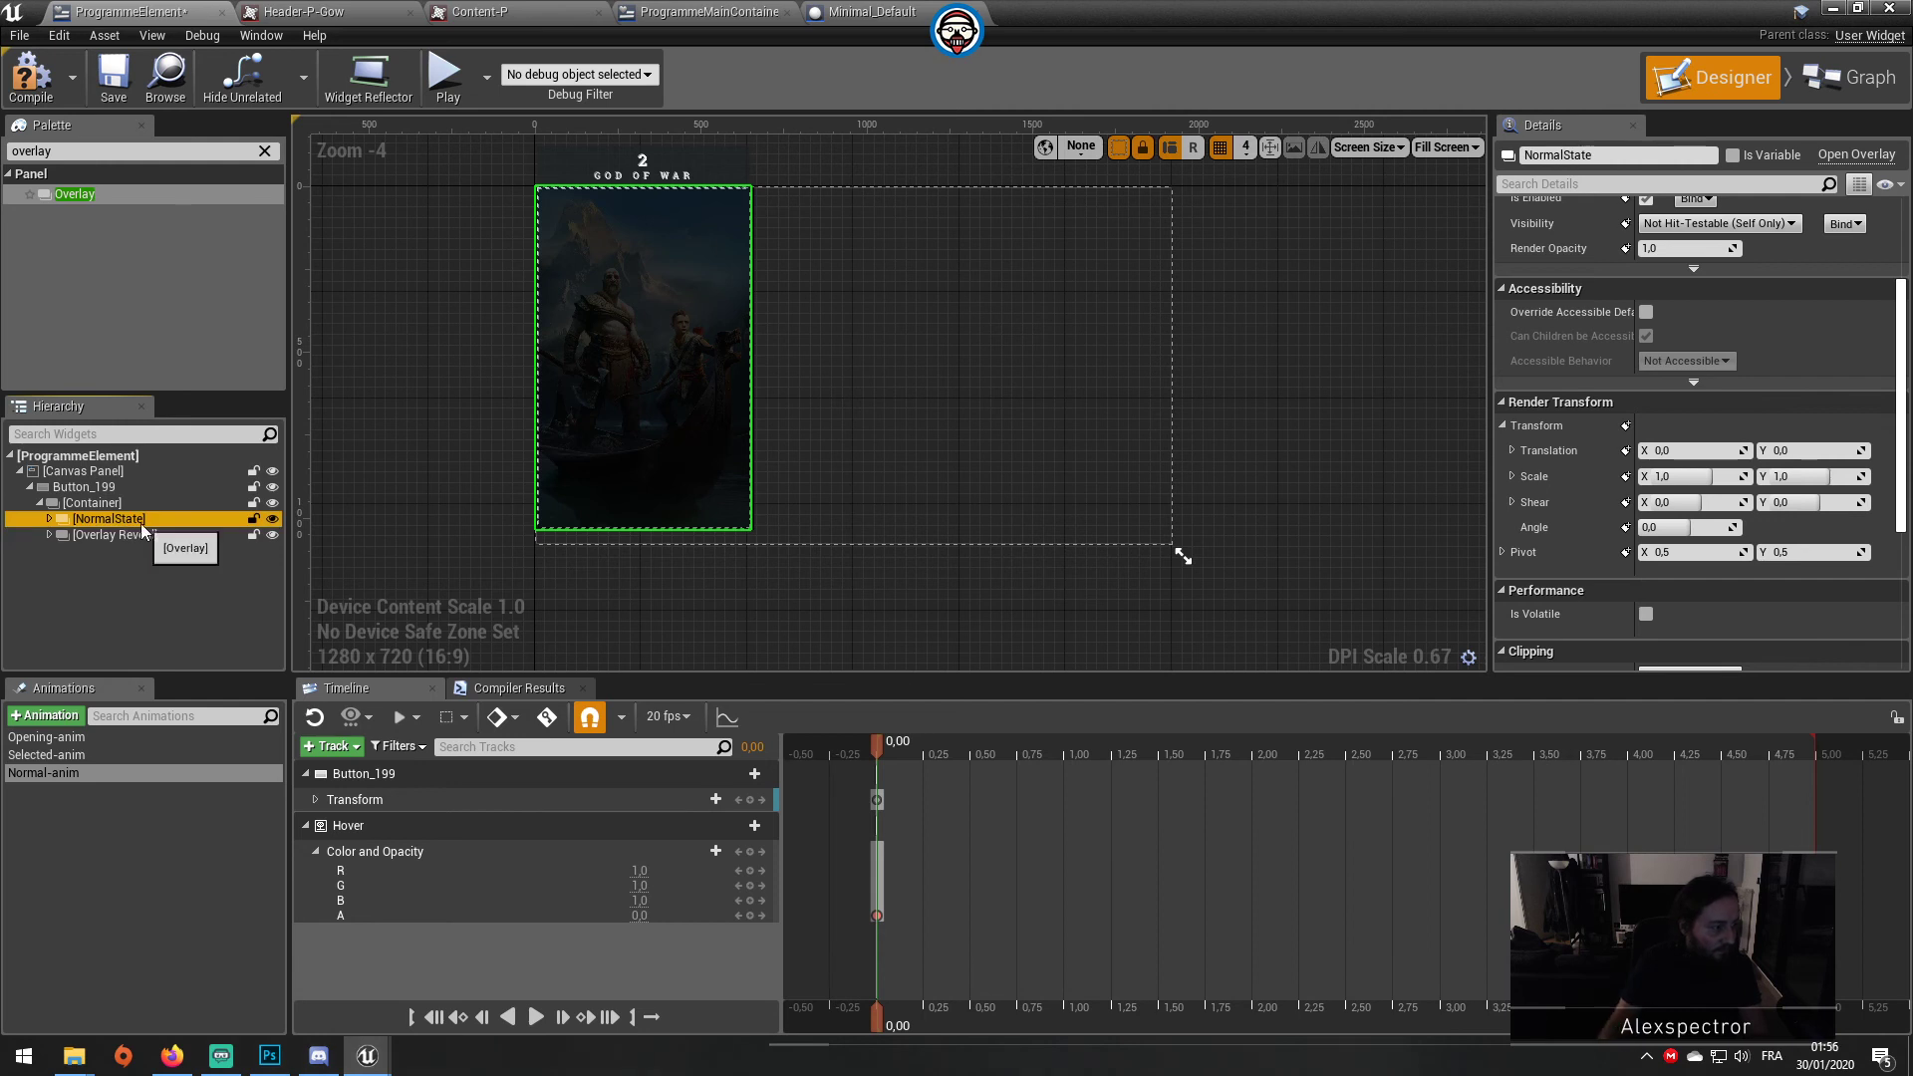
double_click(122, 536)
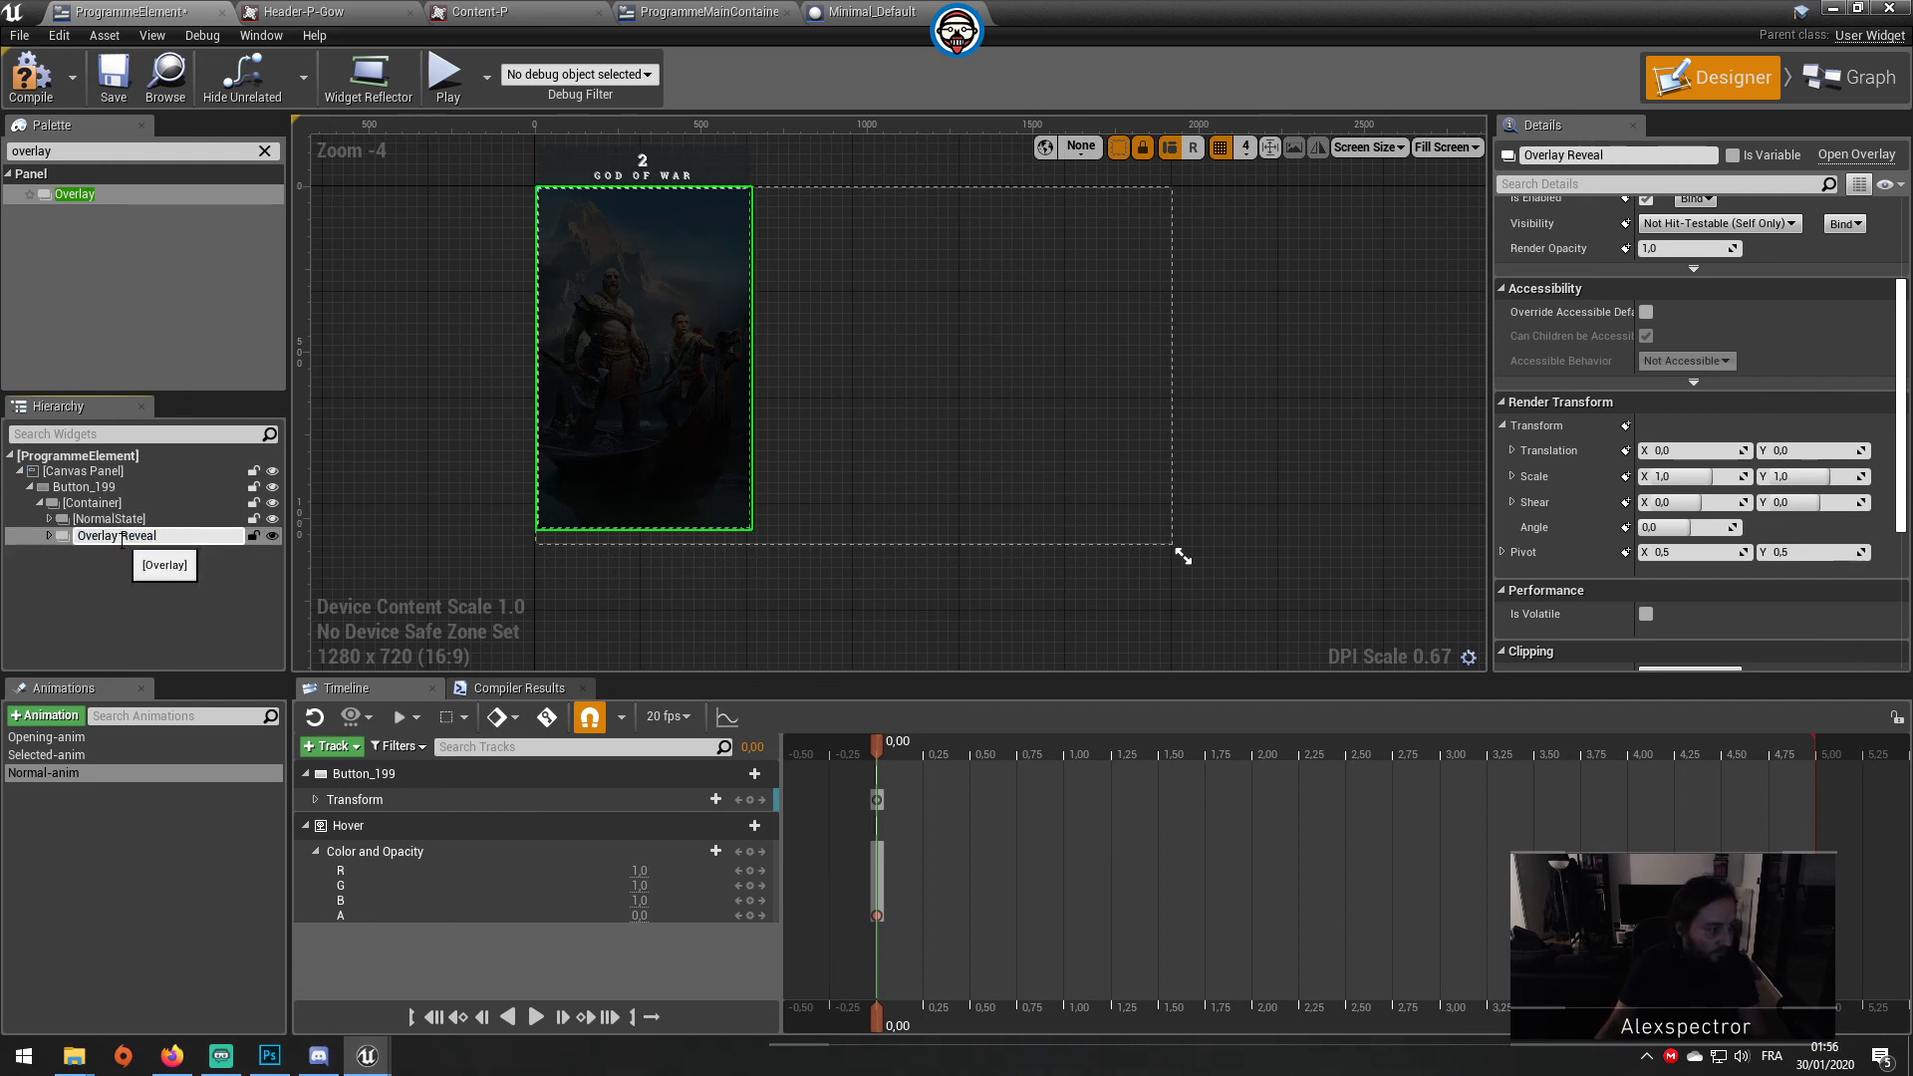
drag(122, 538, 18, 550)
key(Right)
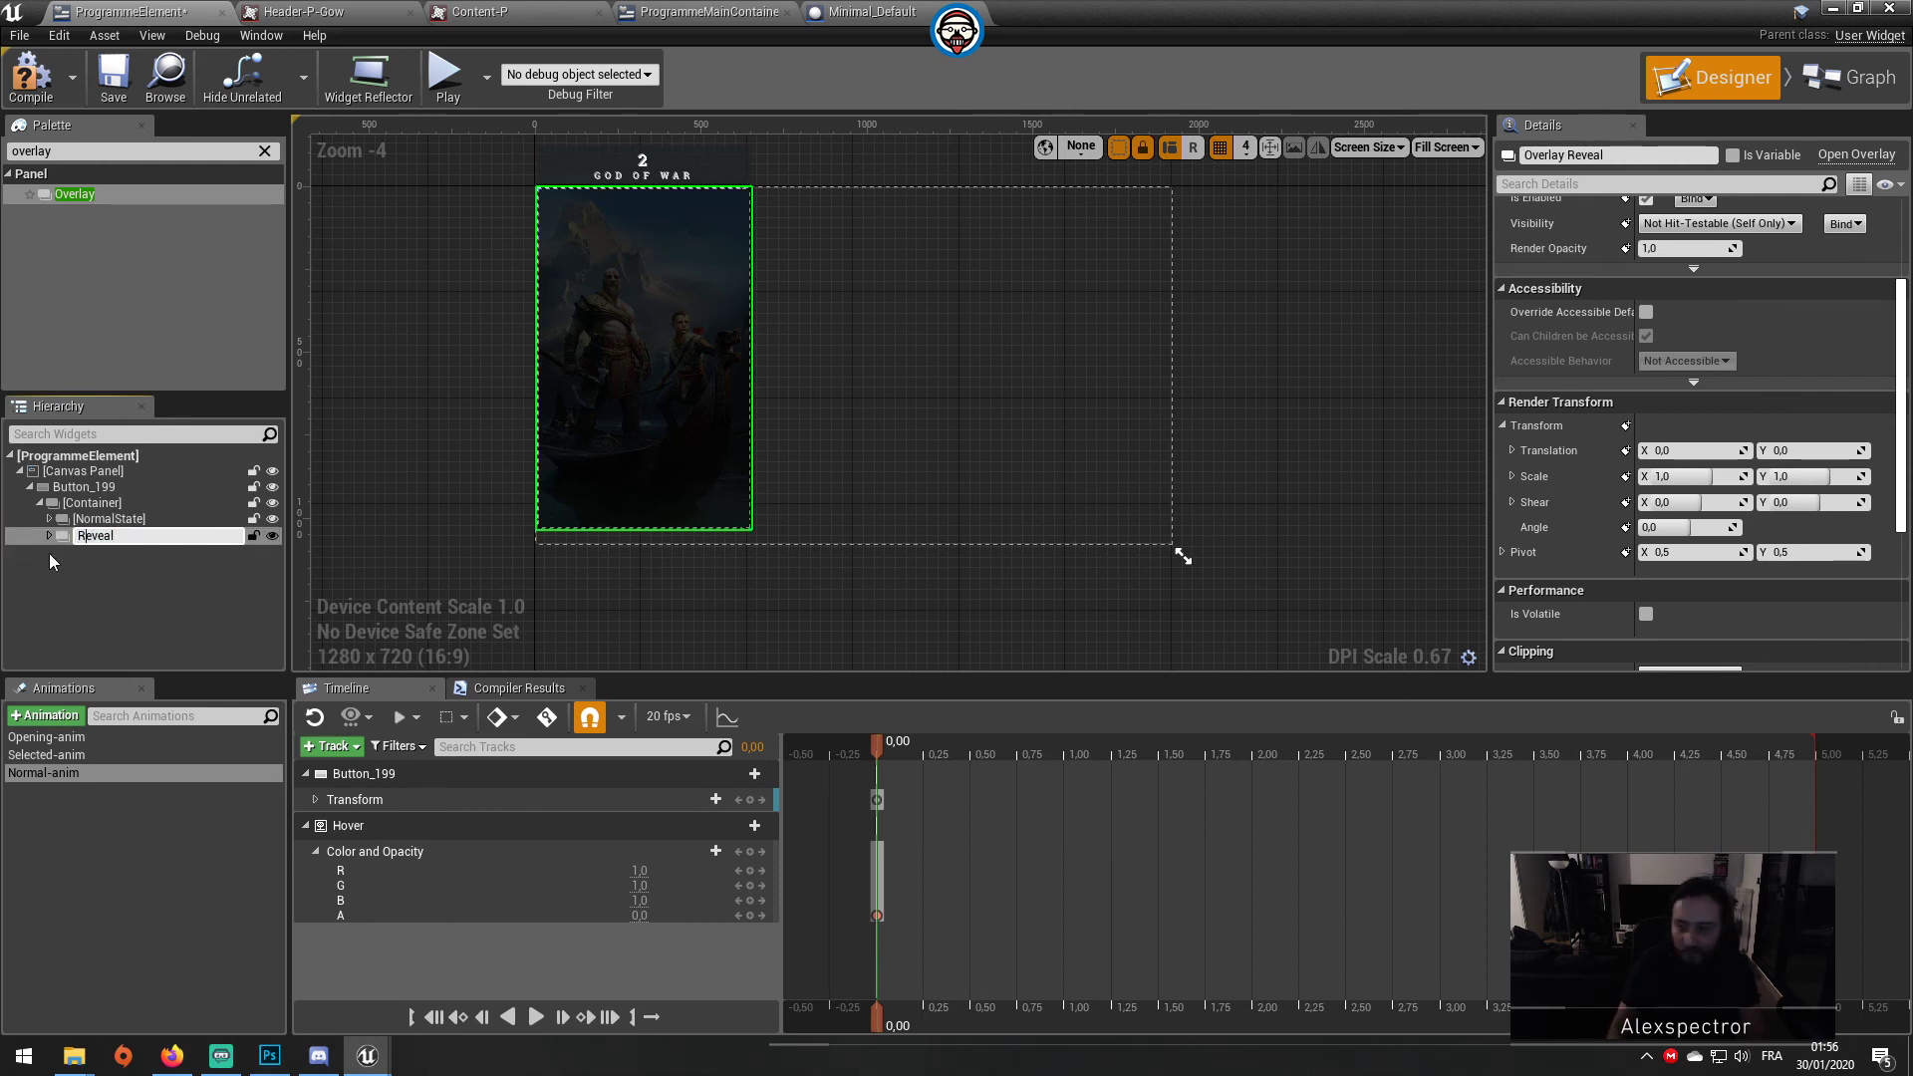
text(State)
key(Return)
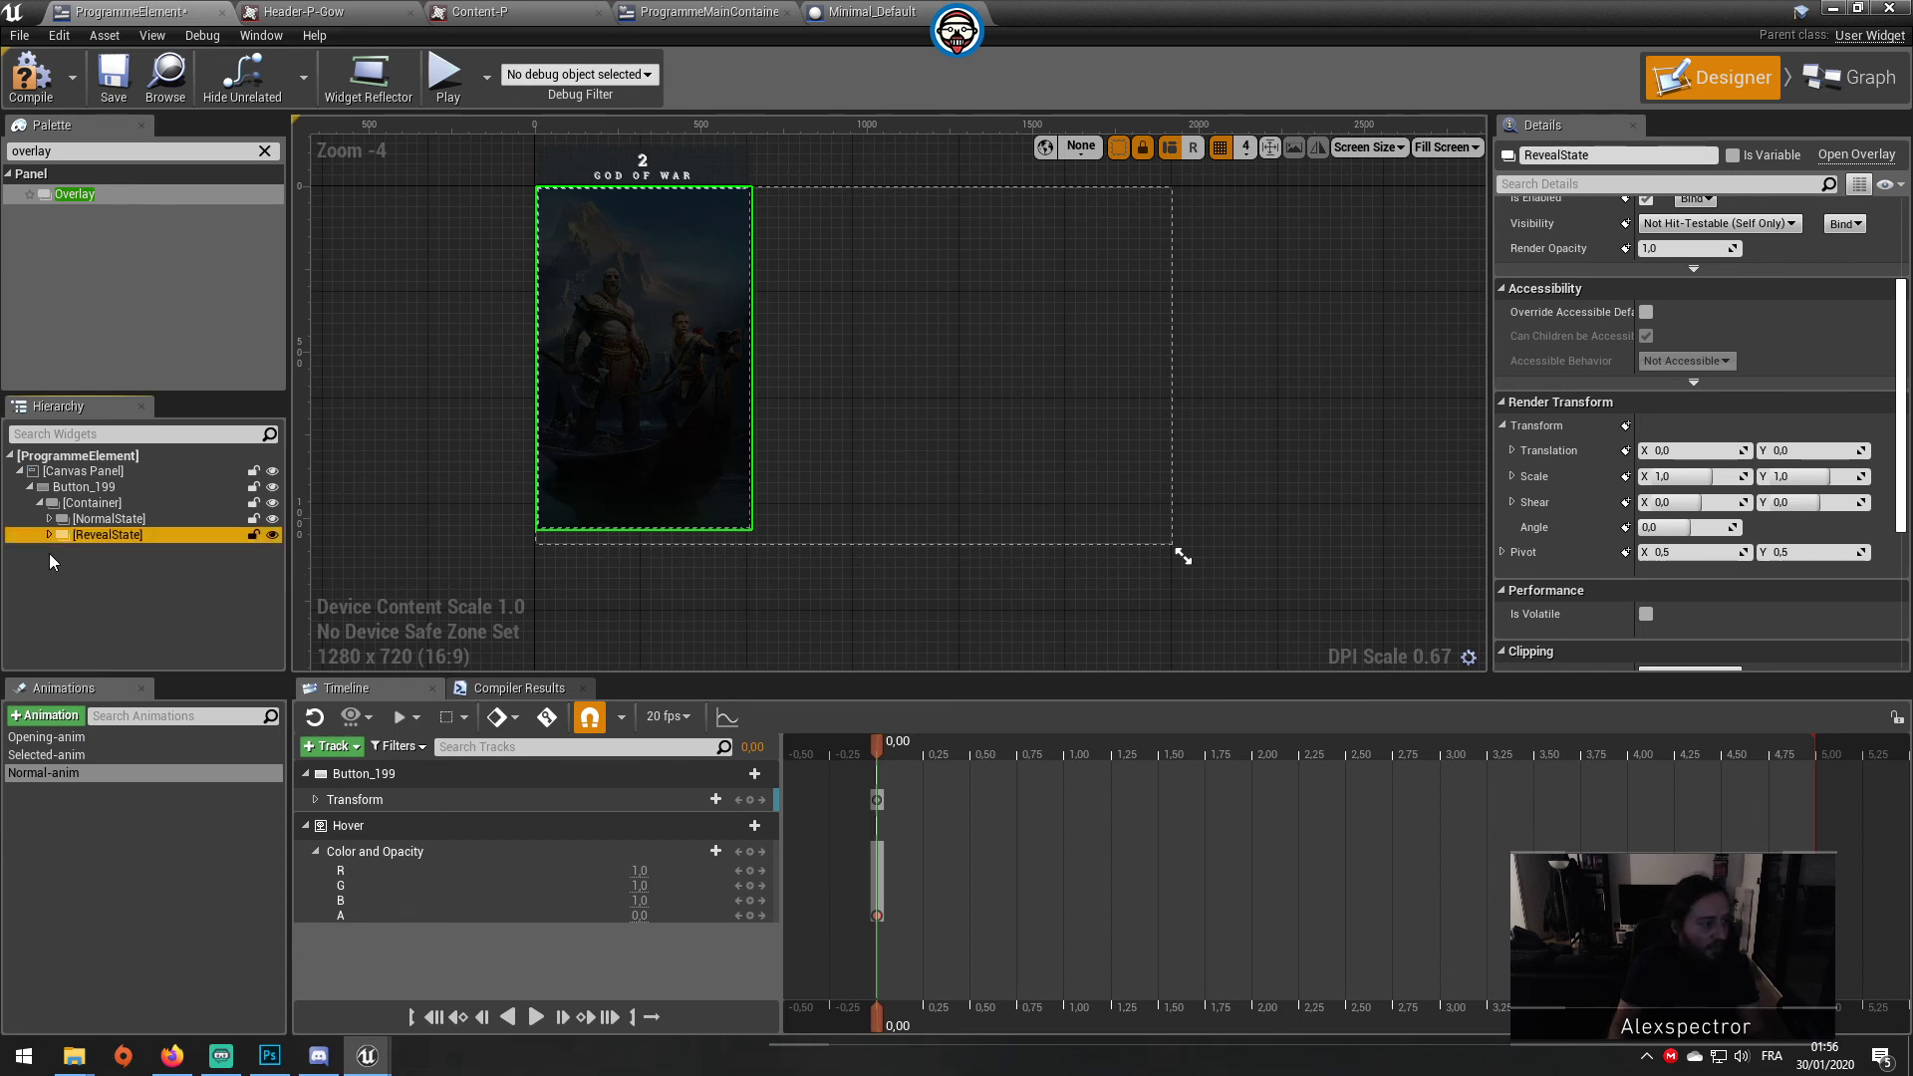
Step: Preview the Normal-anim and Opening-anim animations in the Timeline
click(273, 535)
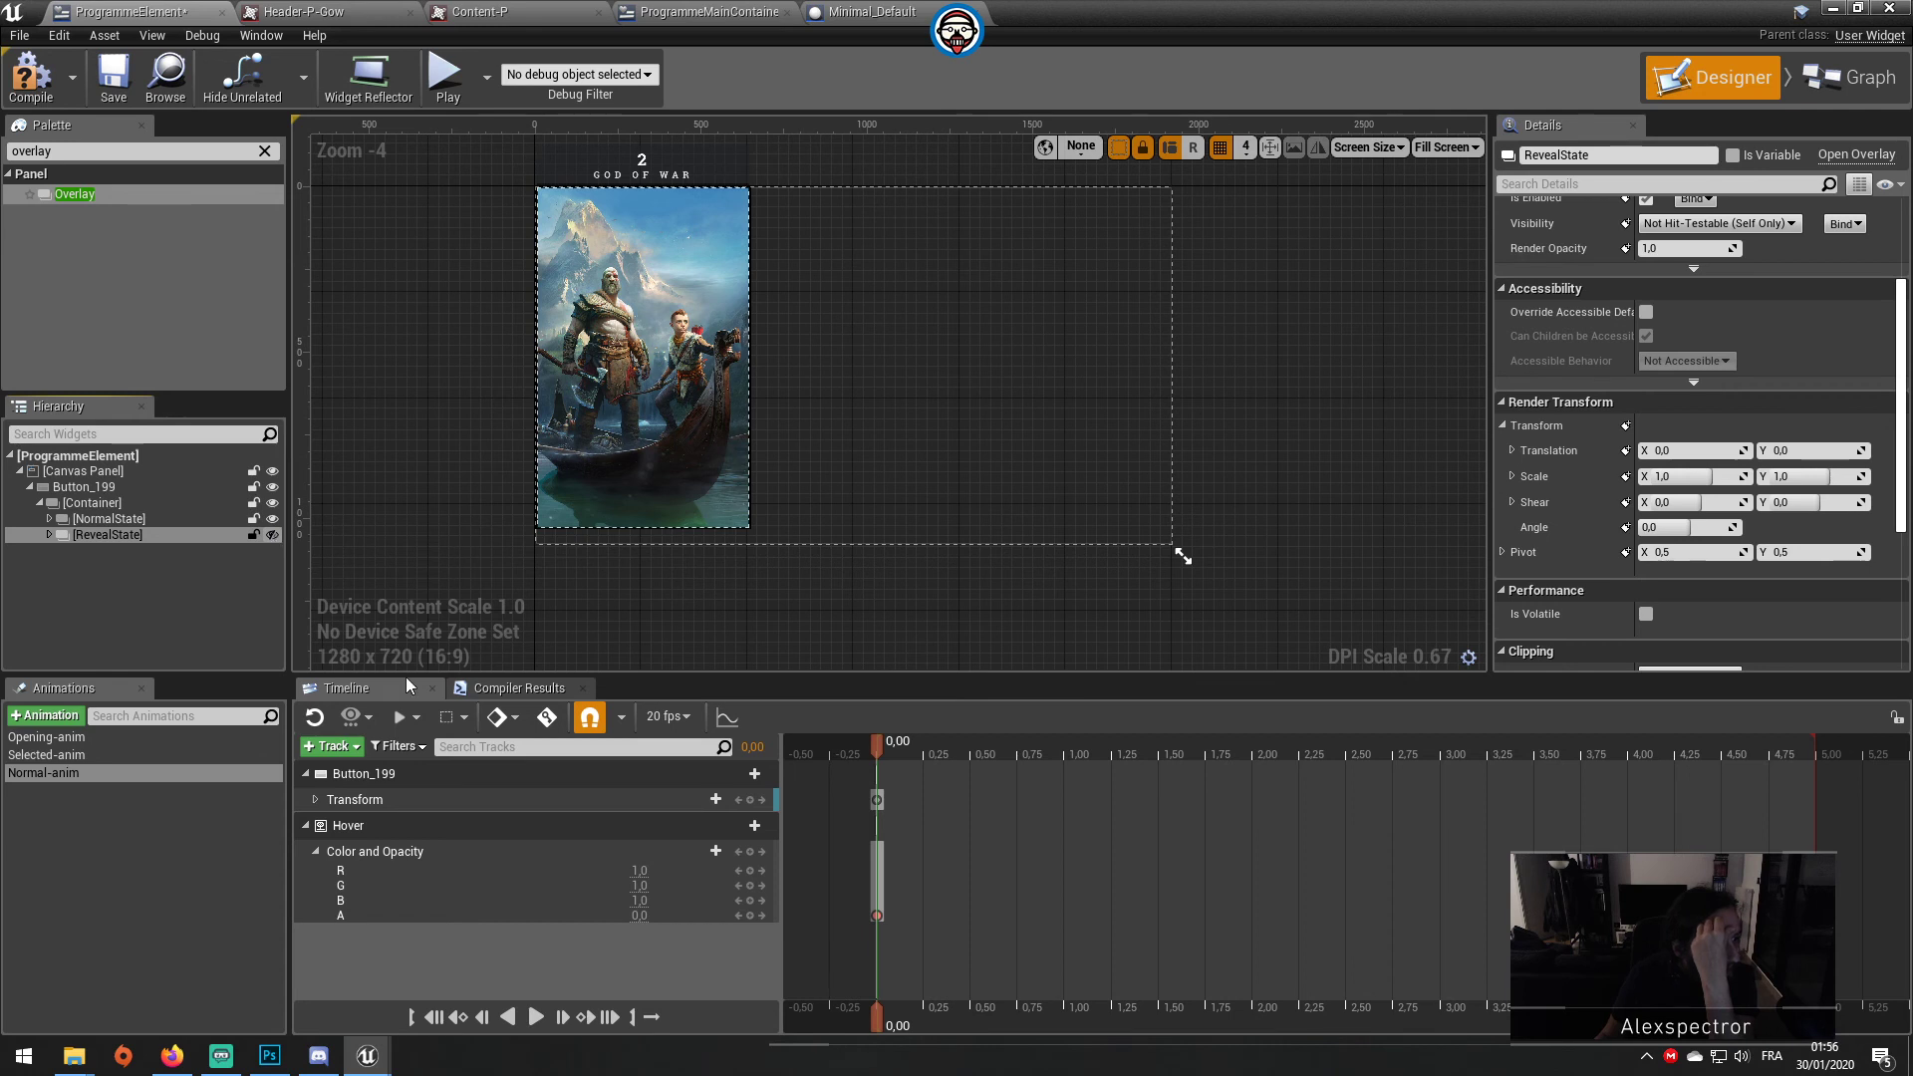
click(536, 1019)
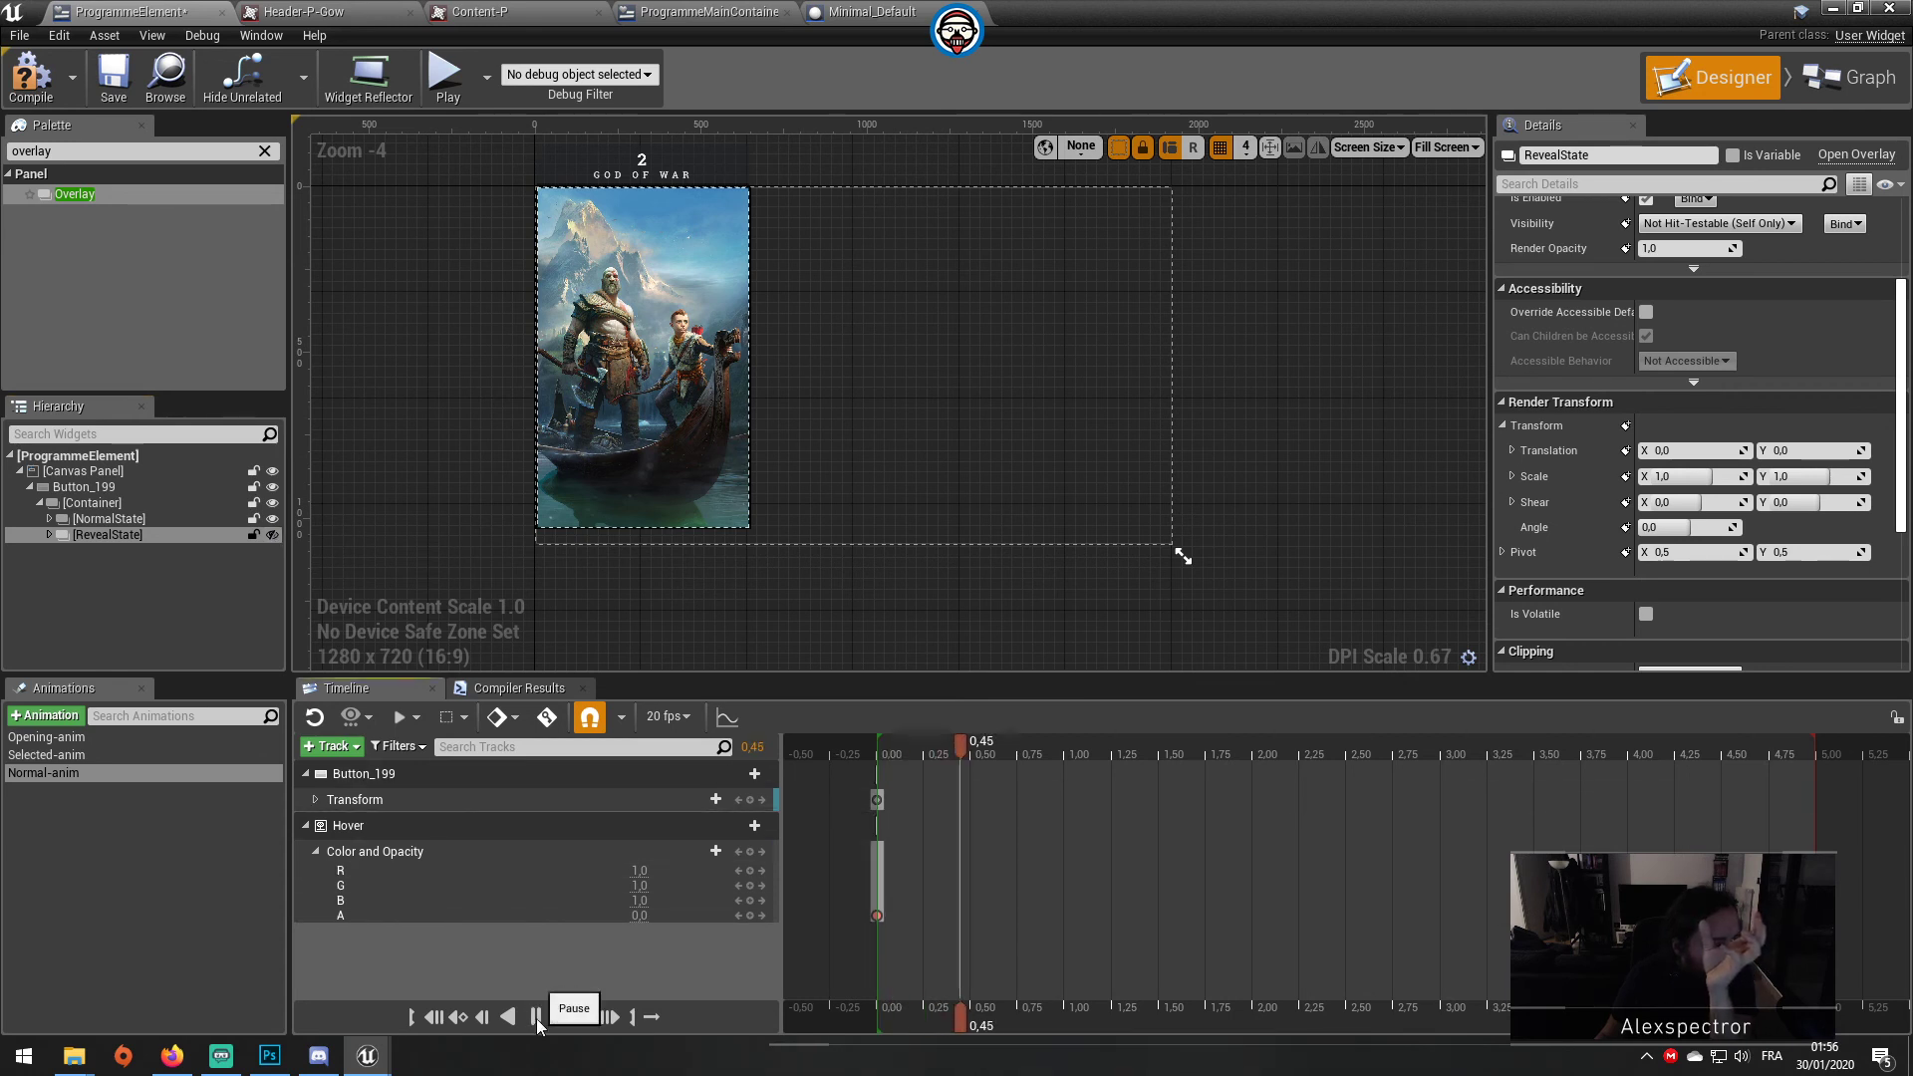
click(535, 1020)
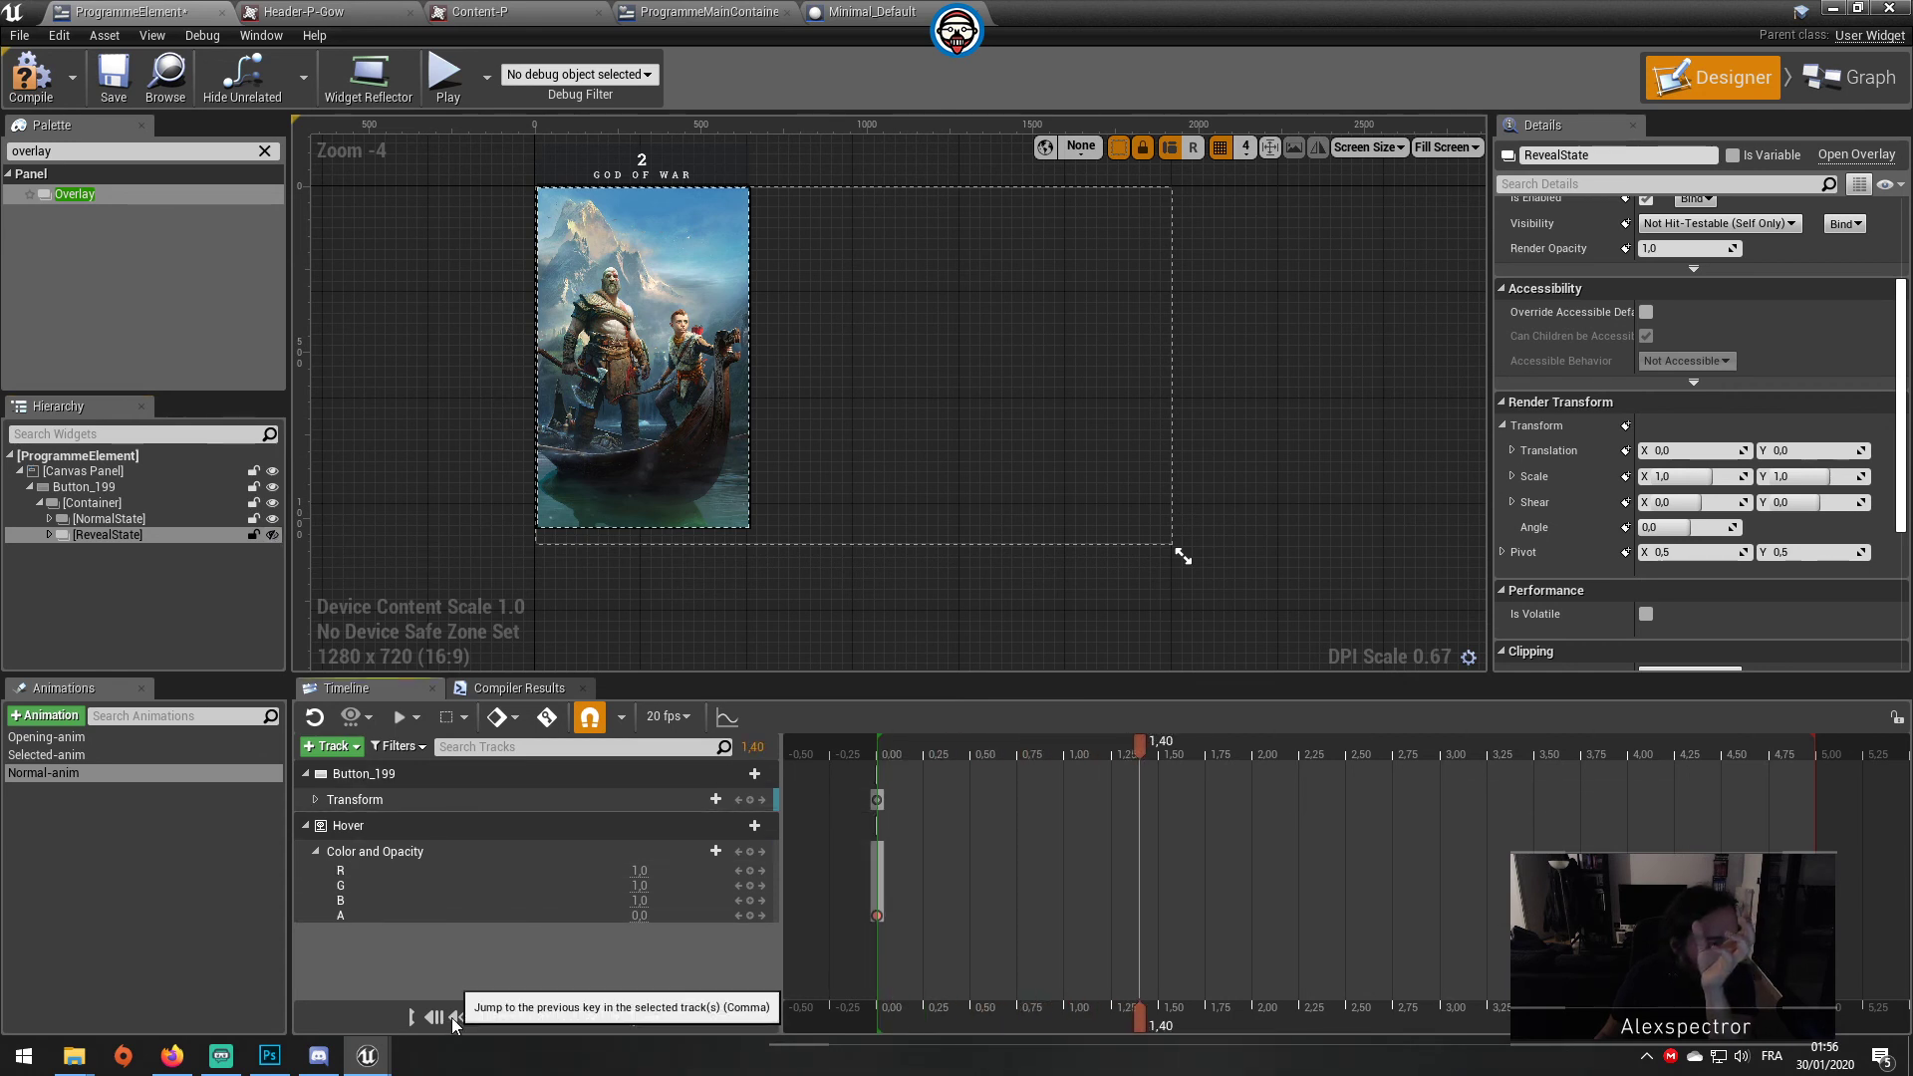
click(122, 738)
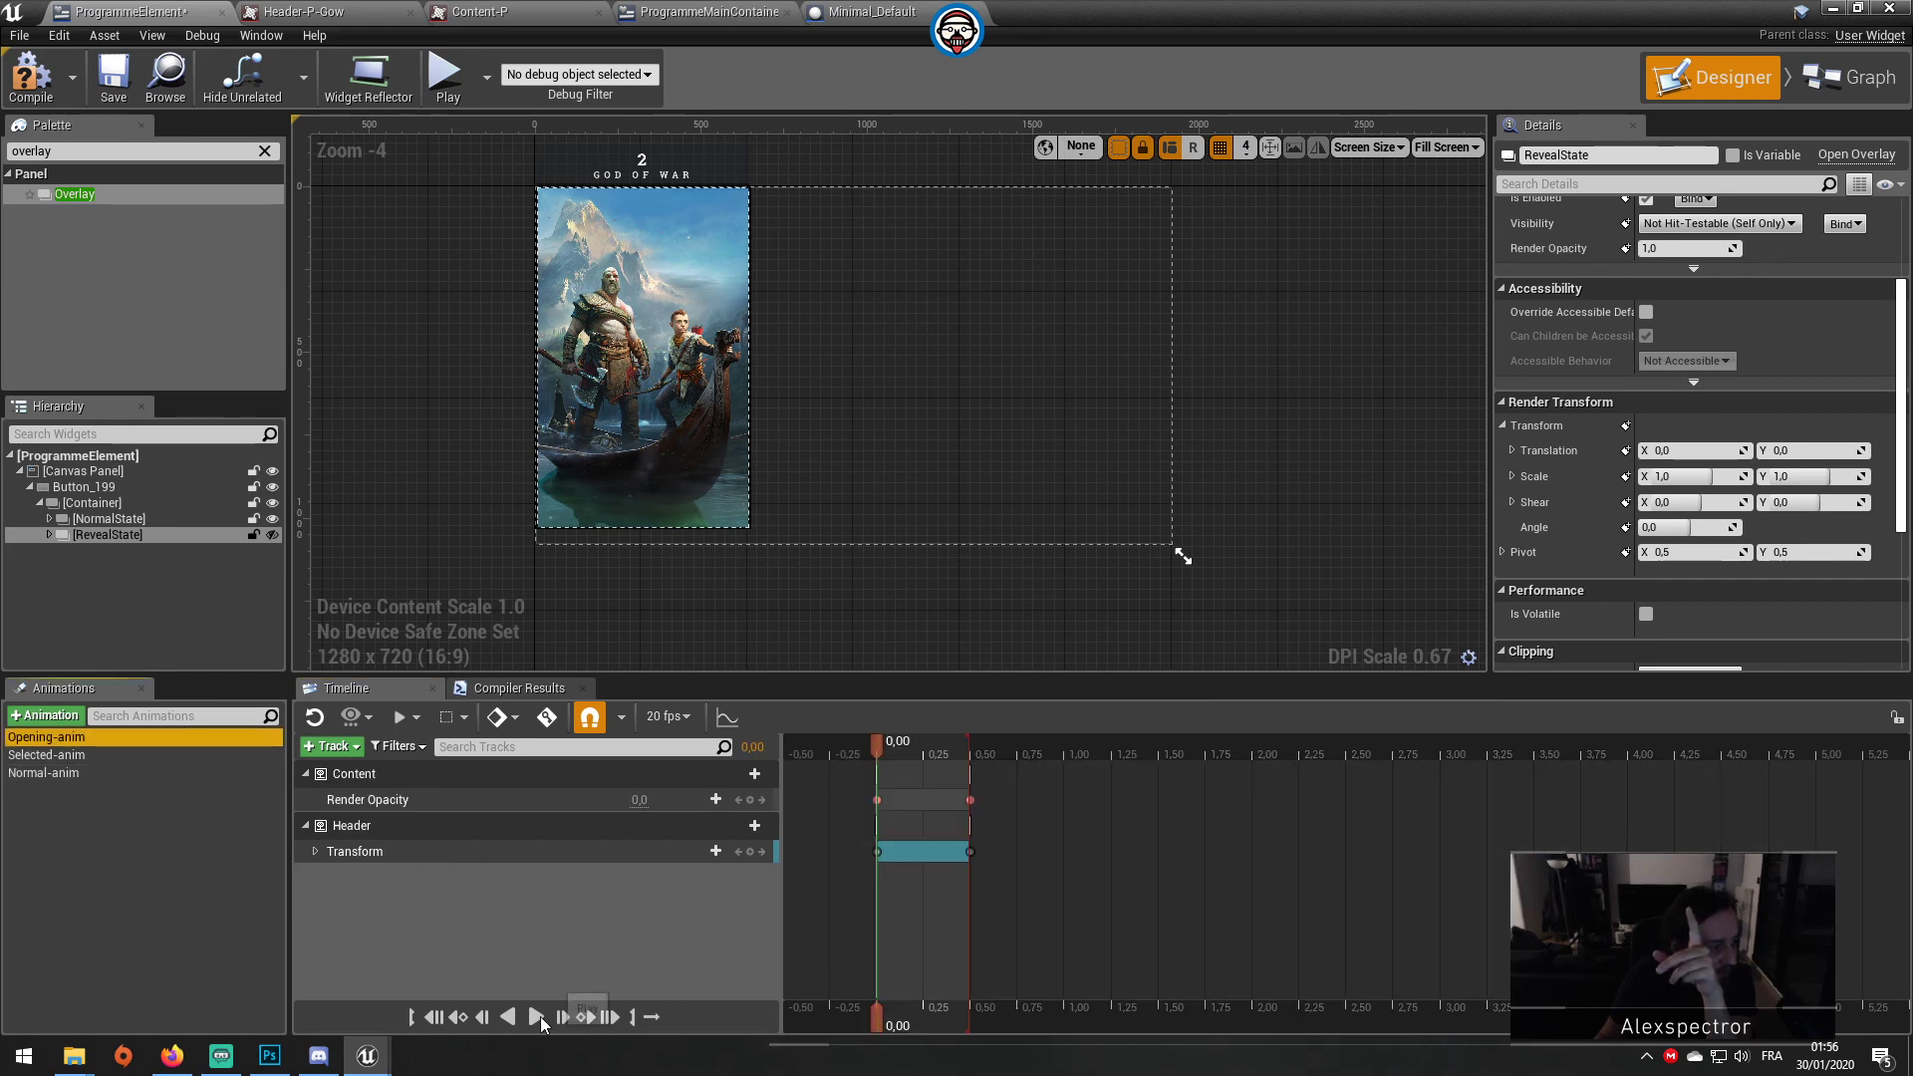
click(539, 1018)
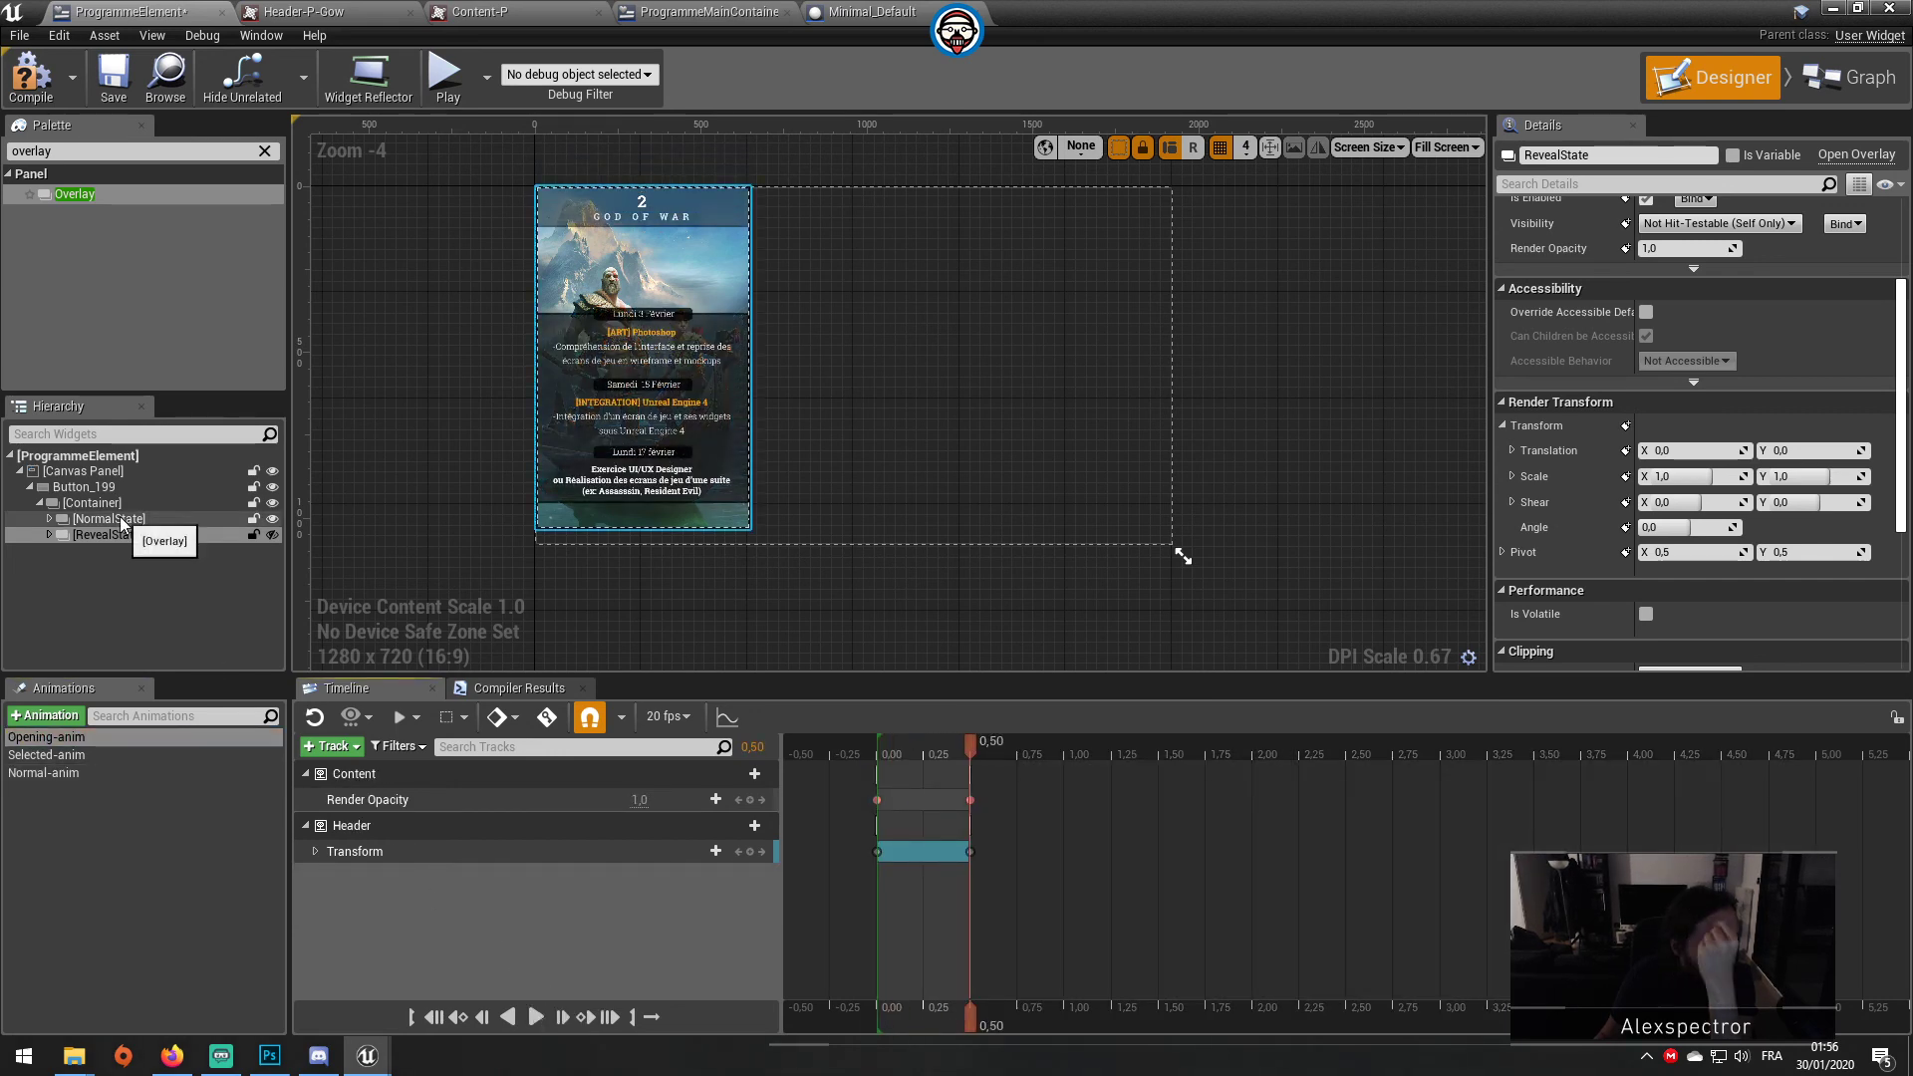
Step: Toggle RevealState's visibility to compare the card states, leaving it hidden
click(272, 534)
double_click(272, 534)
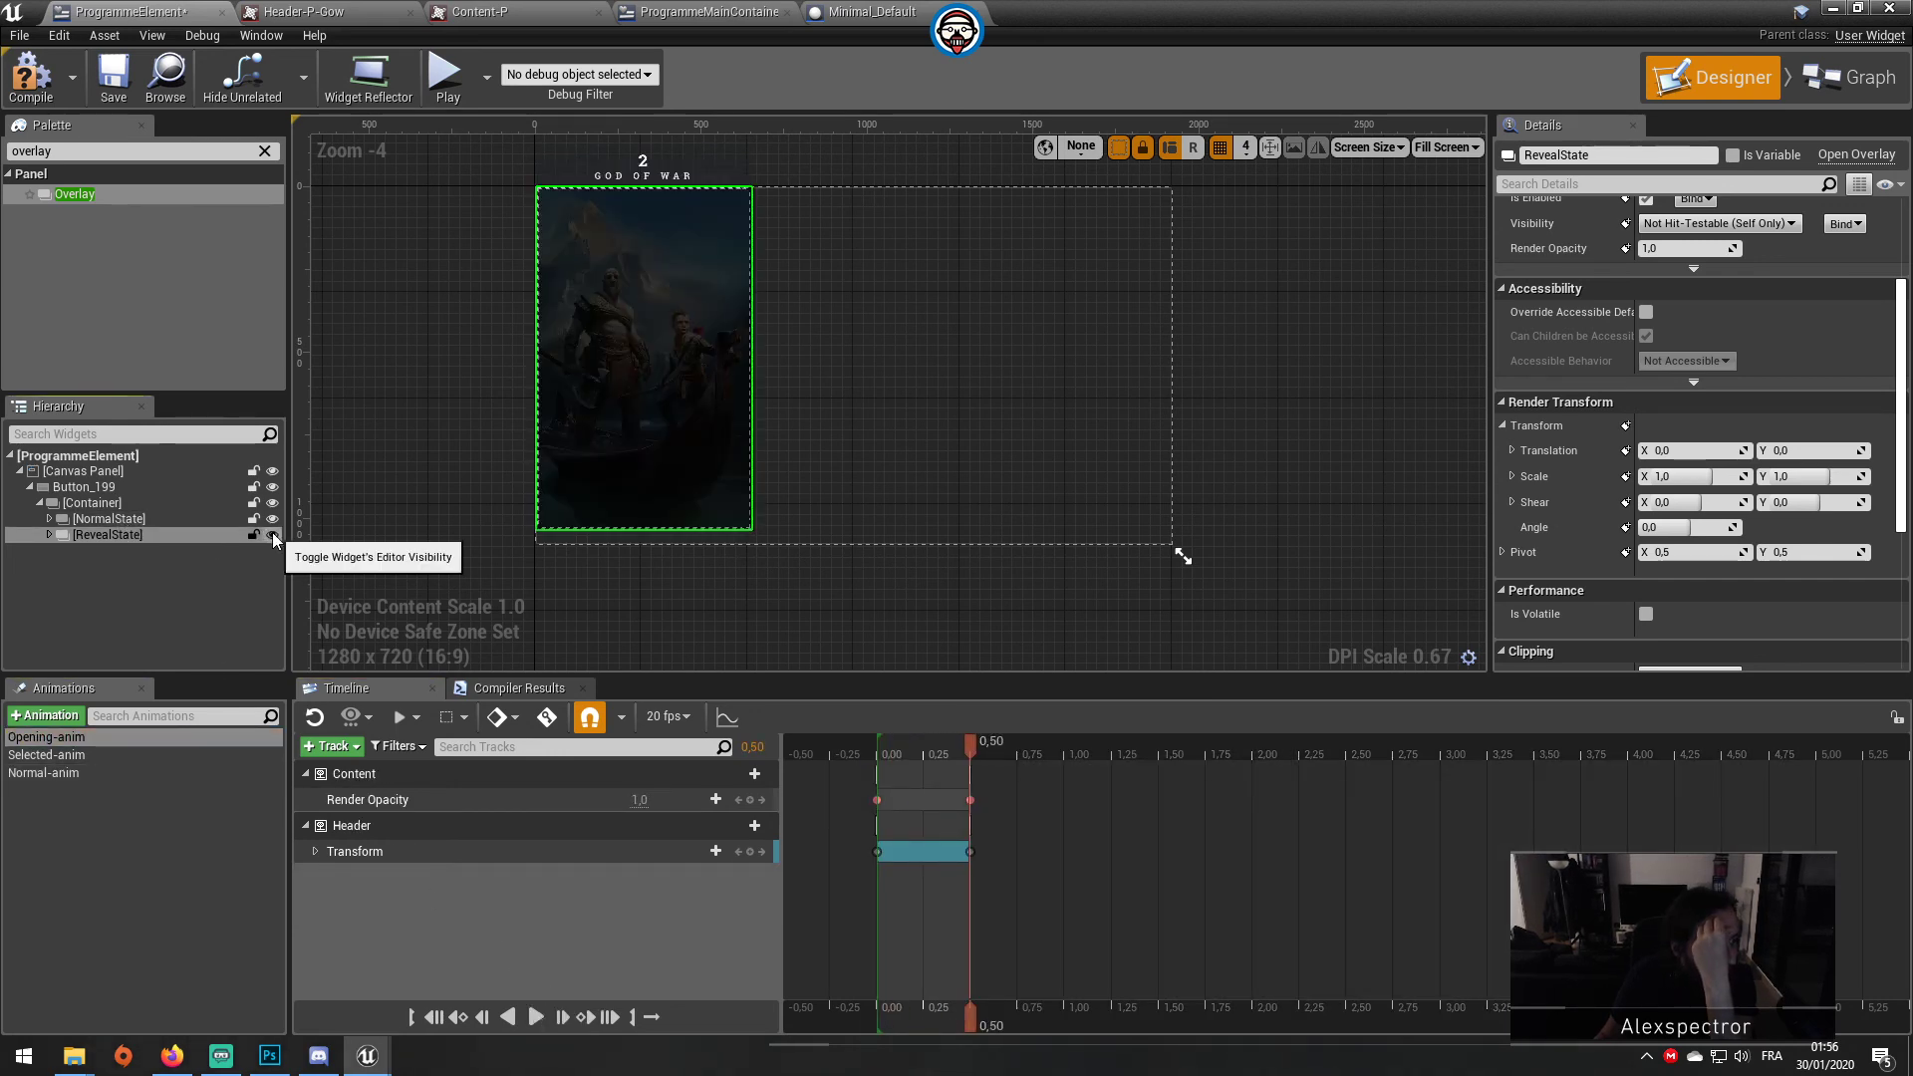
click(272, 534)
click(272, 534)
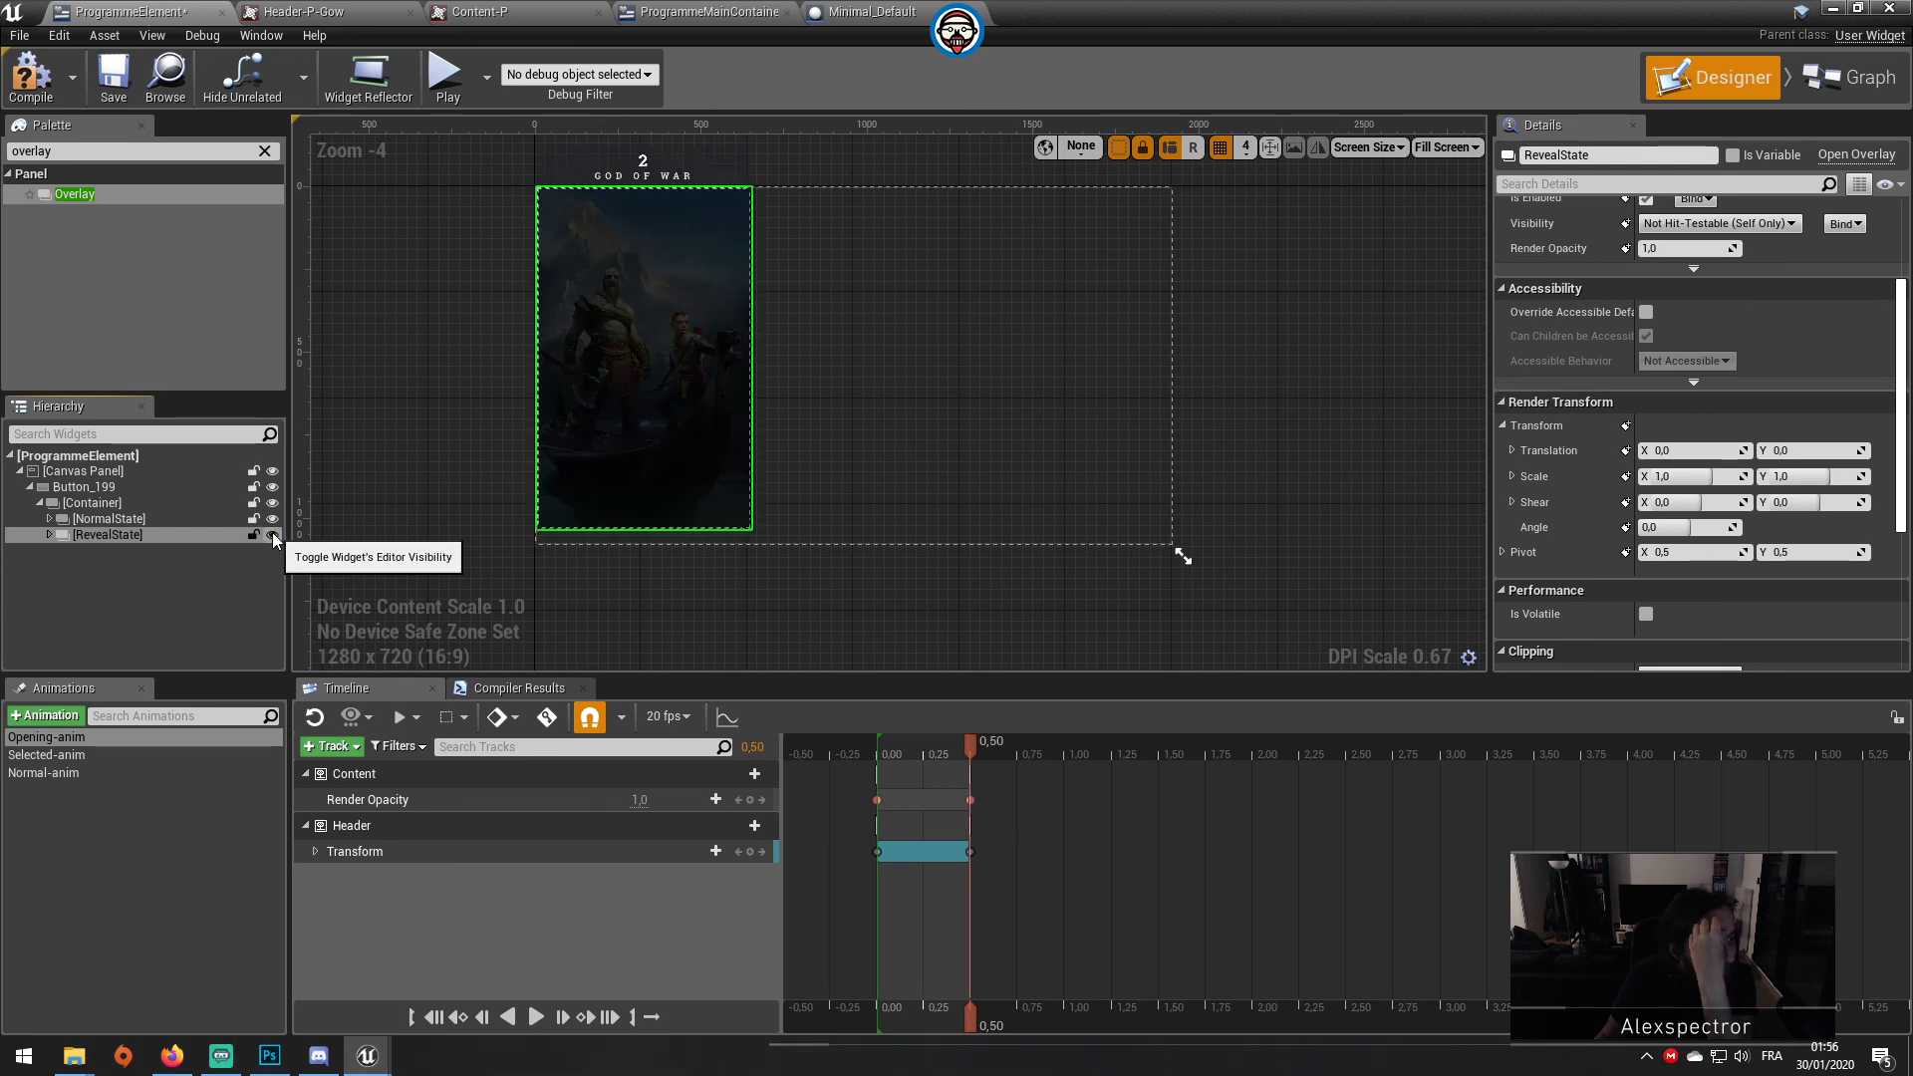
click(272, 534)
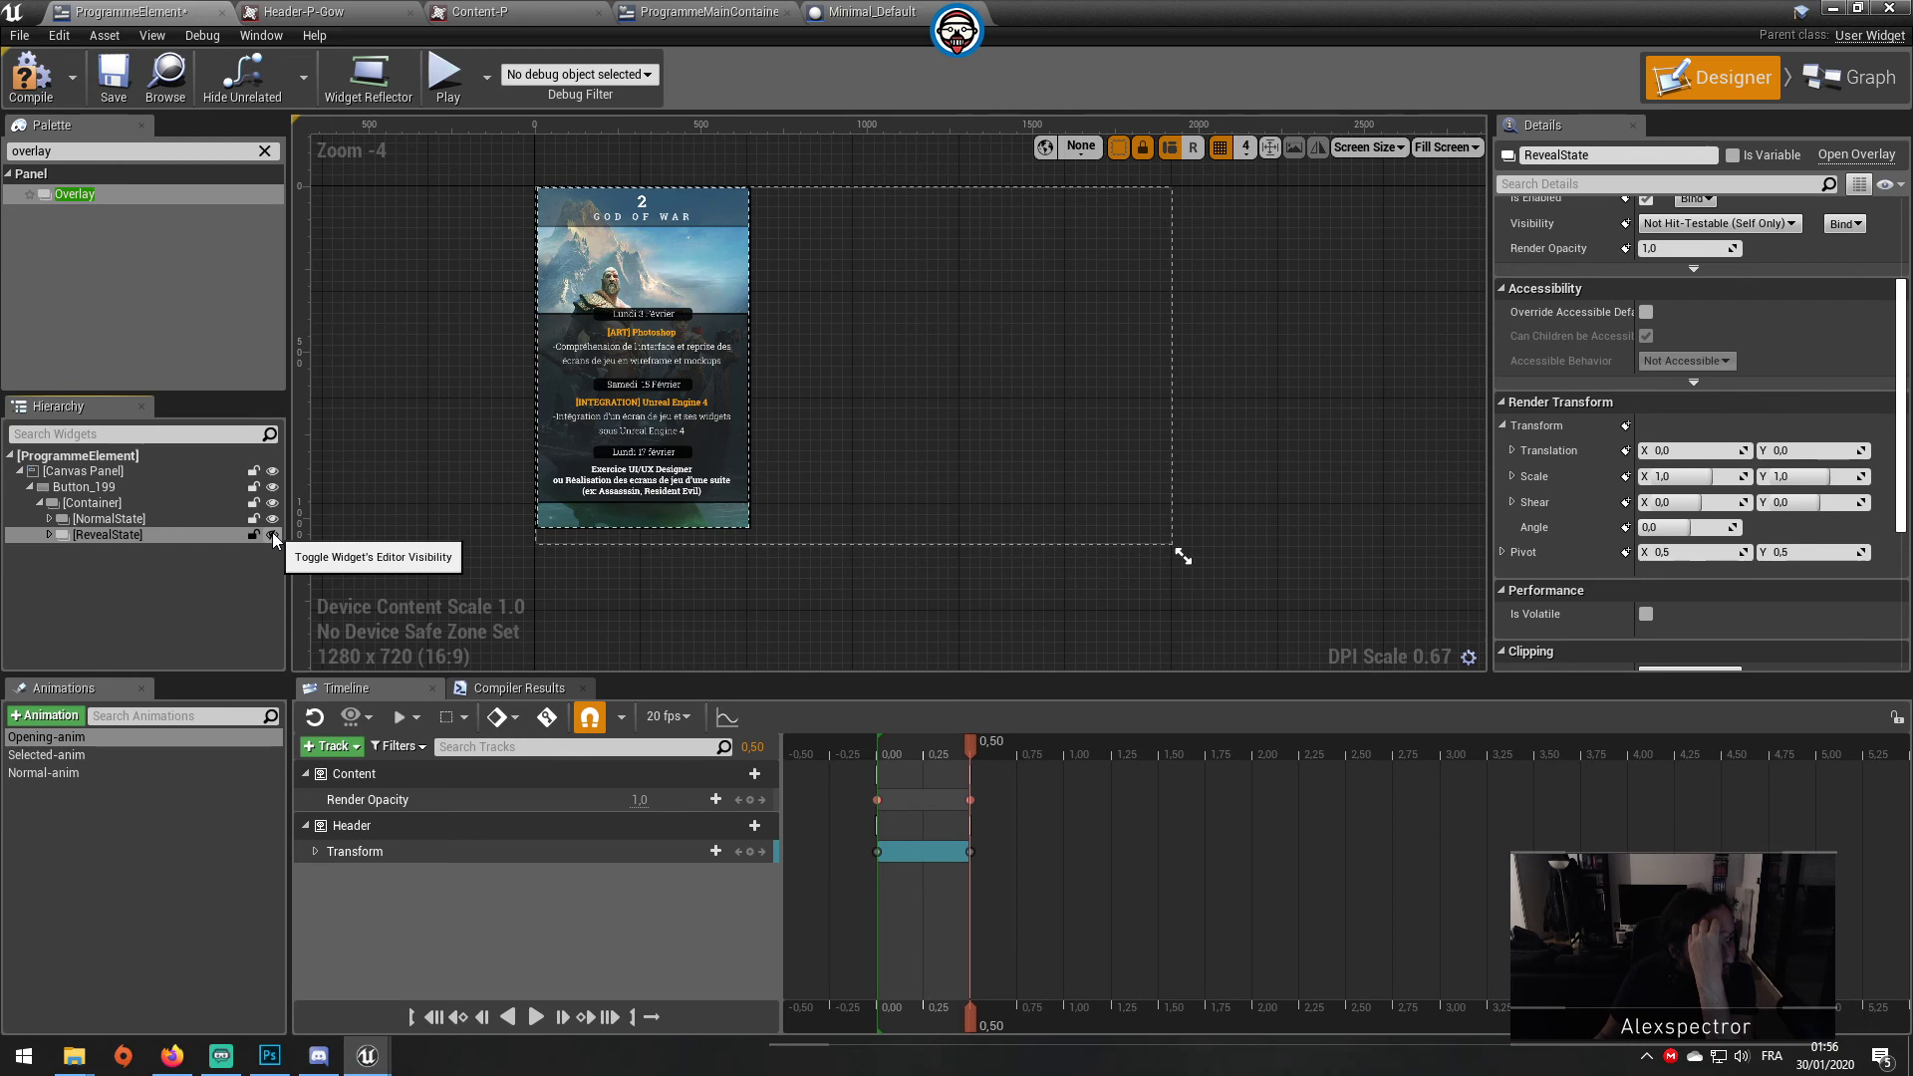
click(272, 535)
Step: Open the widget's event graph and save the compiled blueprint
click(1885, 93)
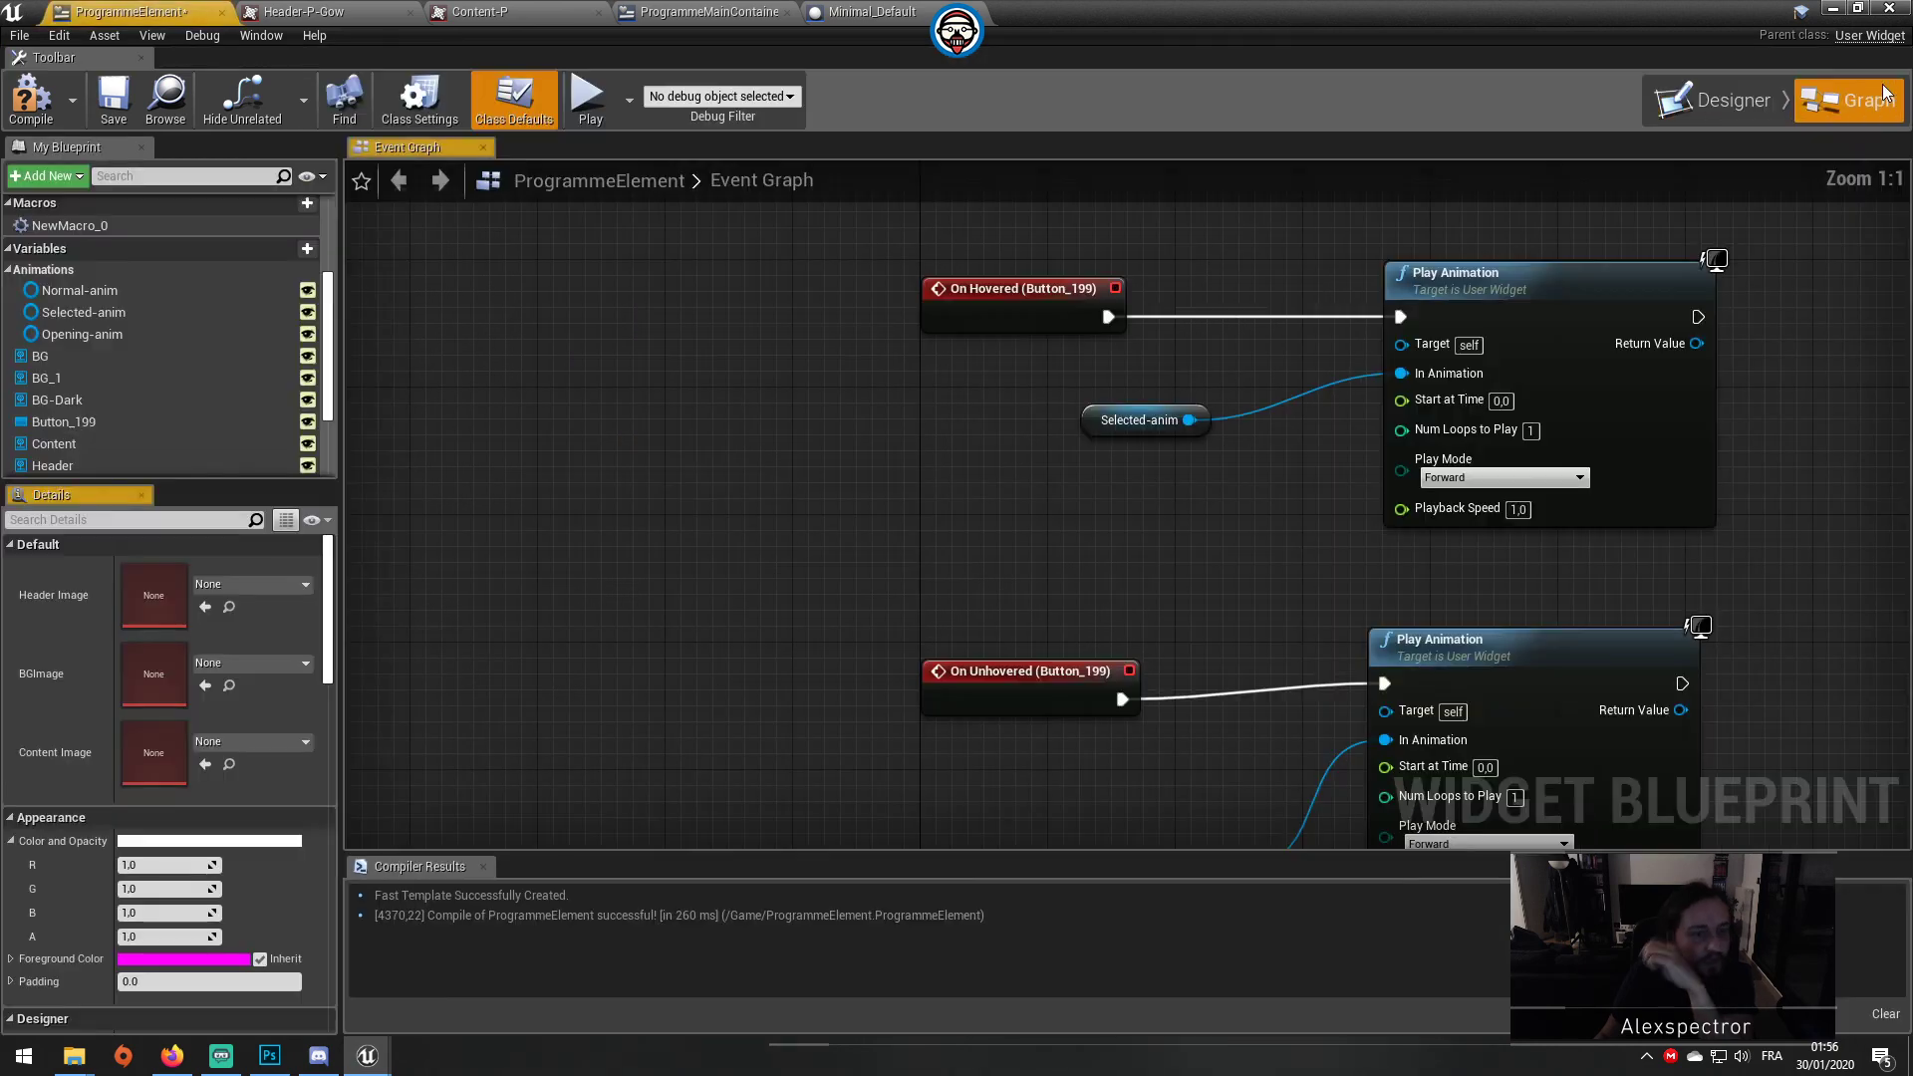
click(115, 99)
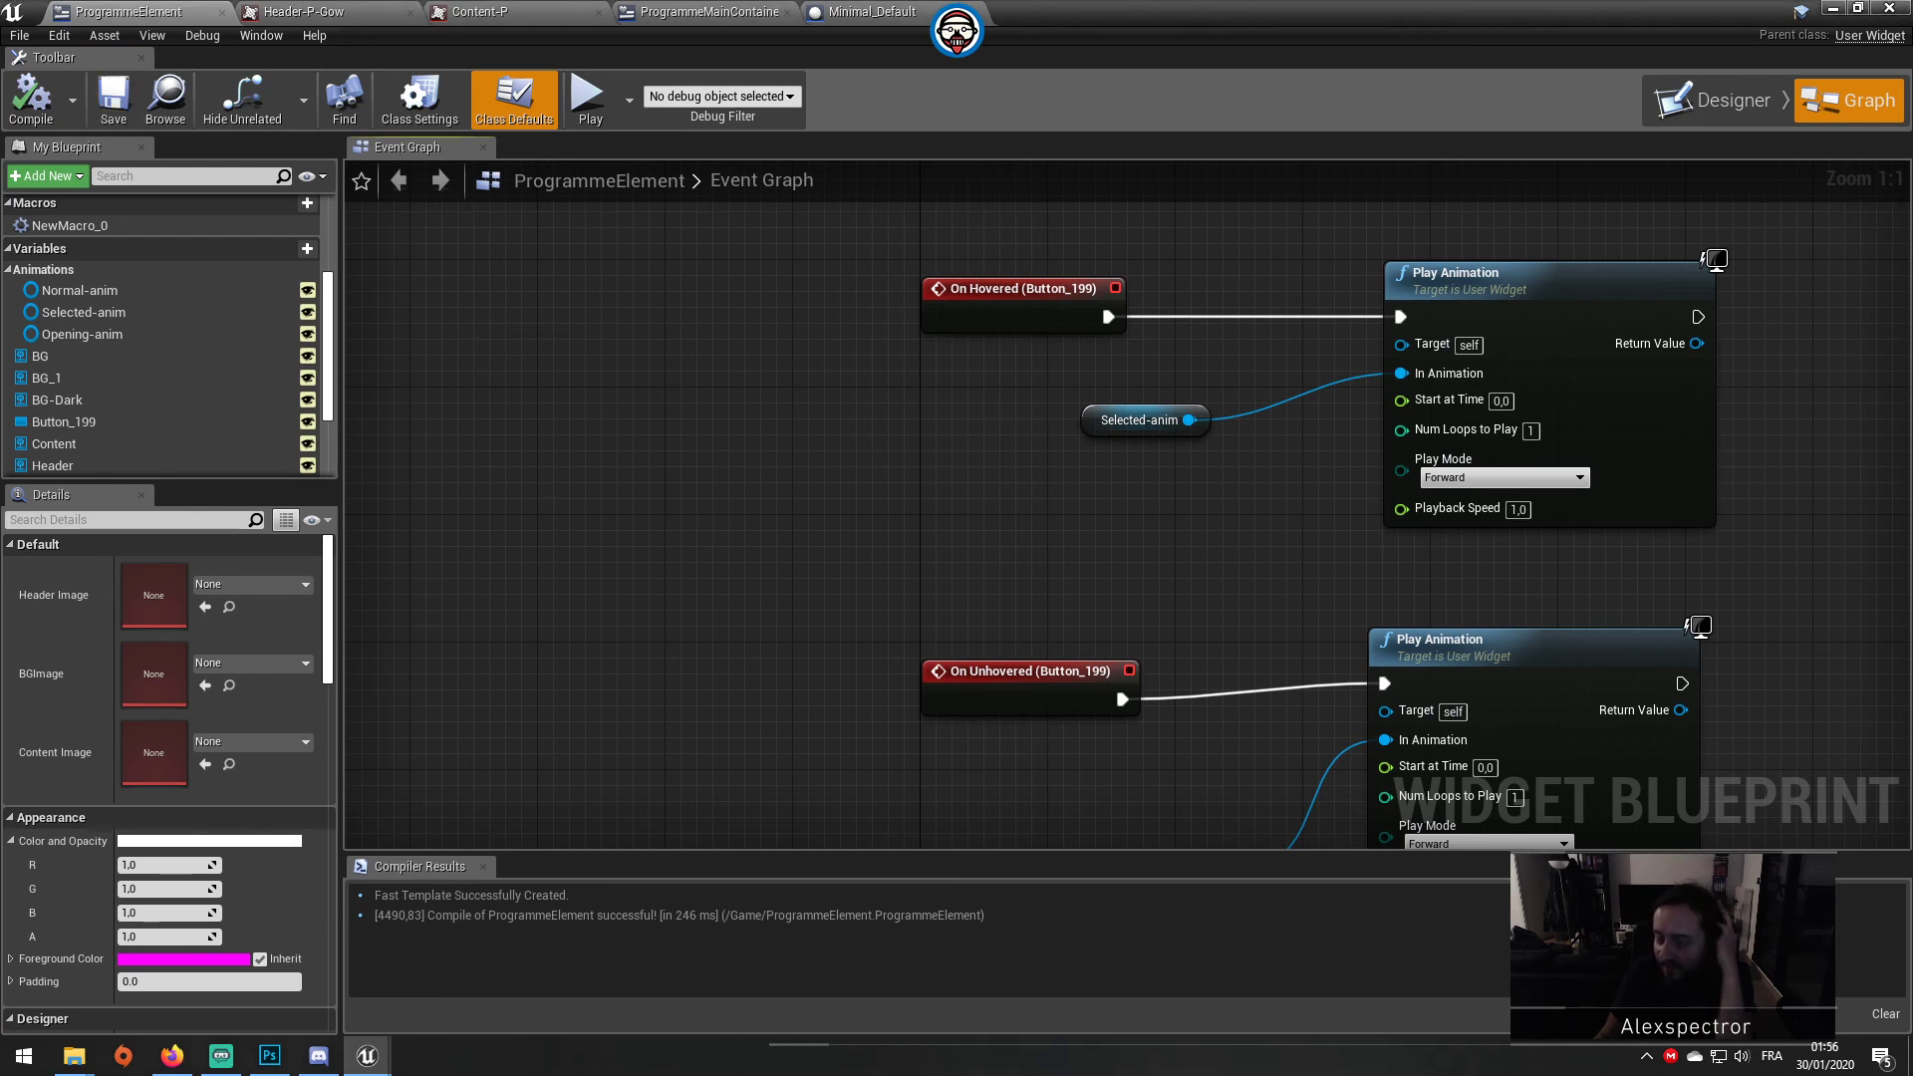
right_drag(787, 997, 786, 781)
Step: Back in the Designer, rename Button_199 to ProgrammeElementButton
click(1713, 84)
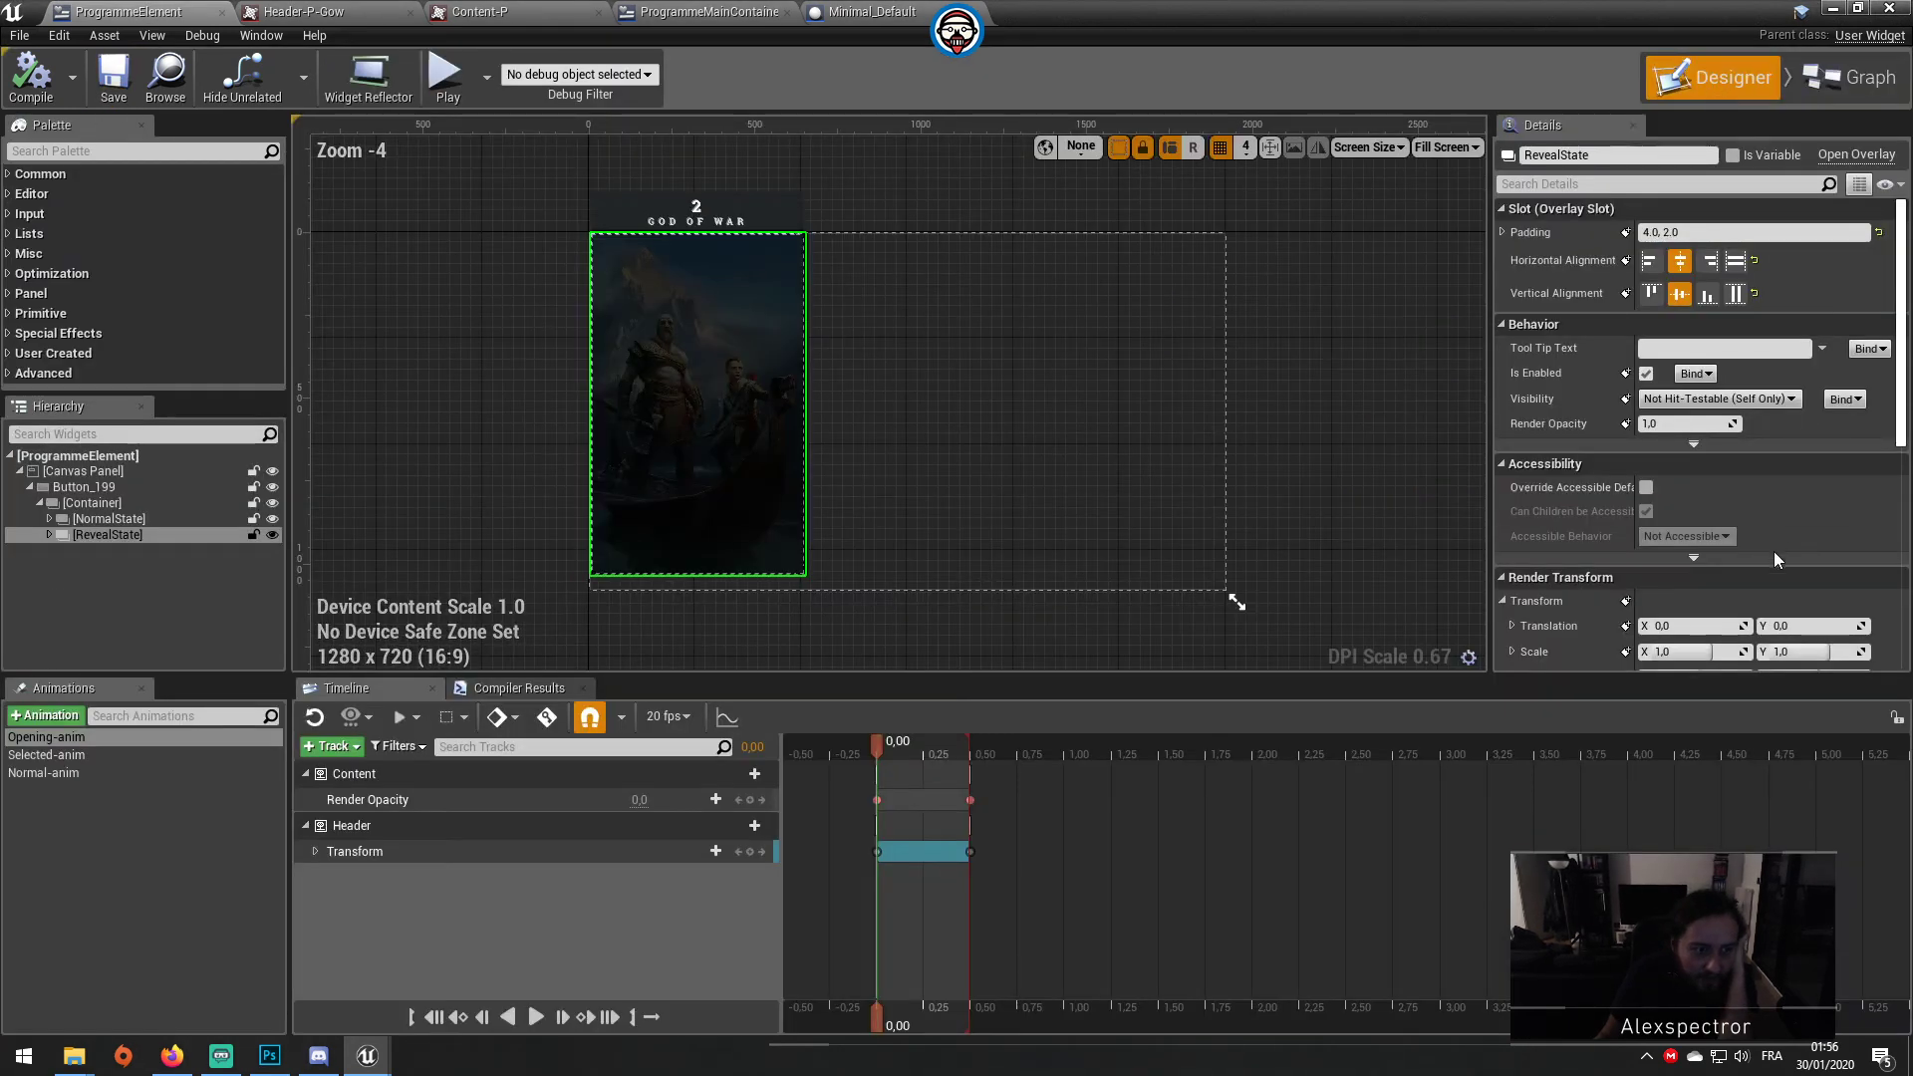
scroll(1774, 552, down, 2)
scroll(1768, 532, down, 3)
scroll(1784, 554, down, 3)
scroll(1785, 558, down, 1)
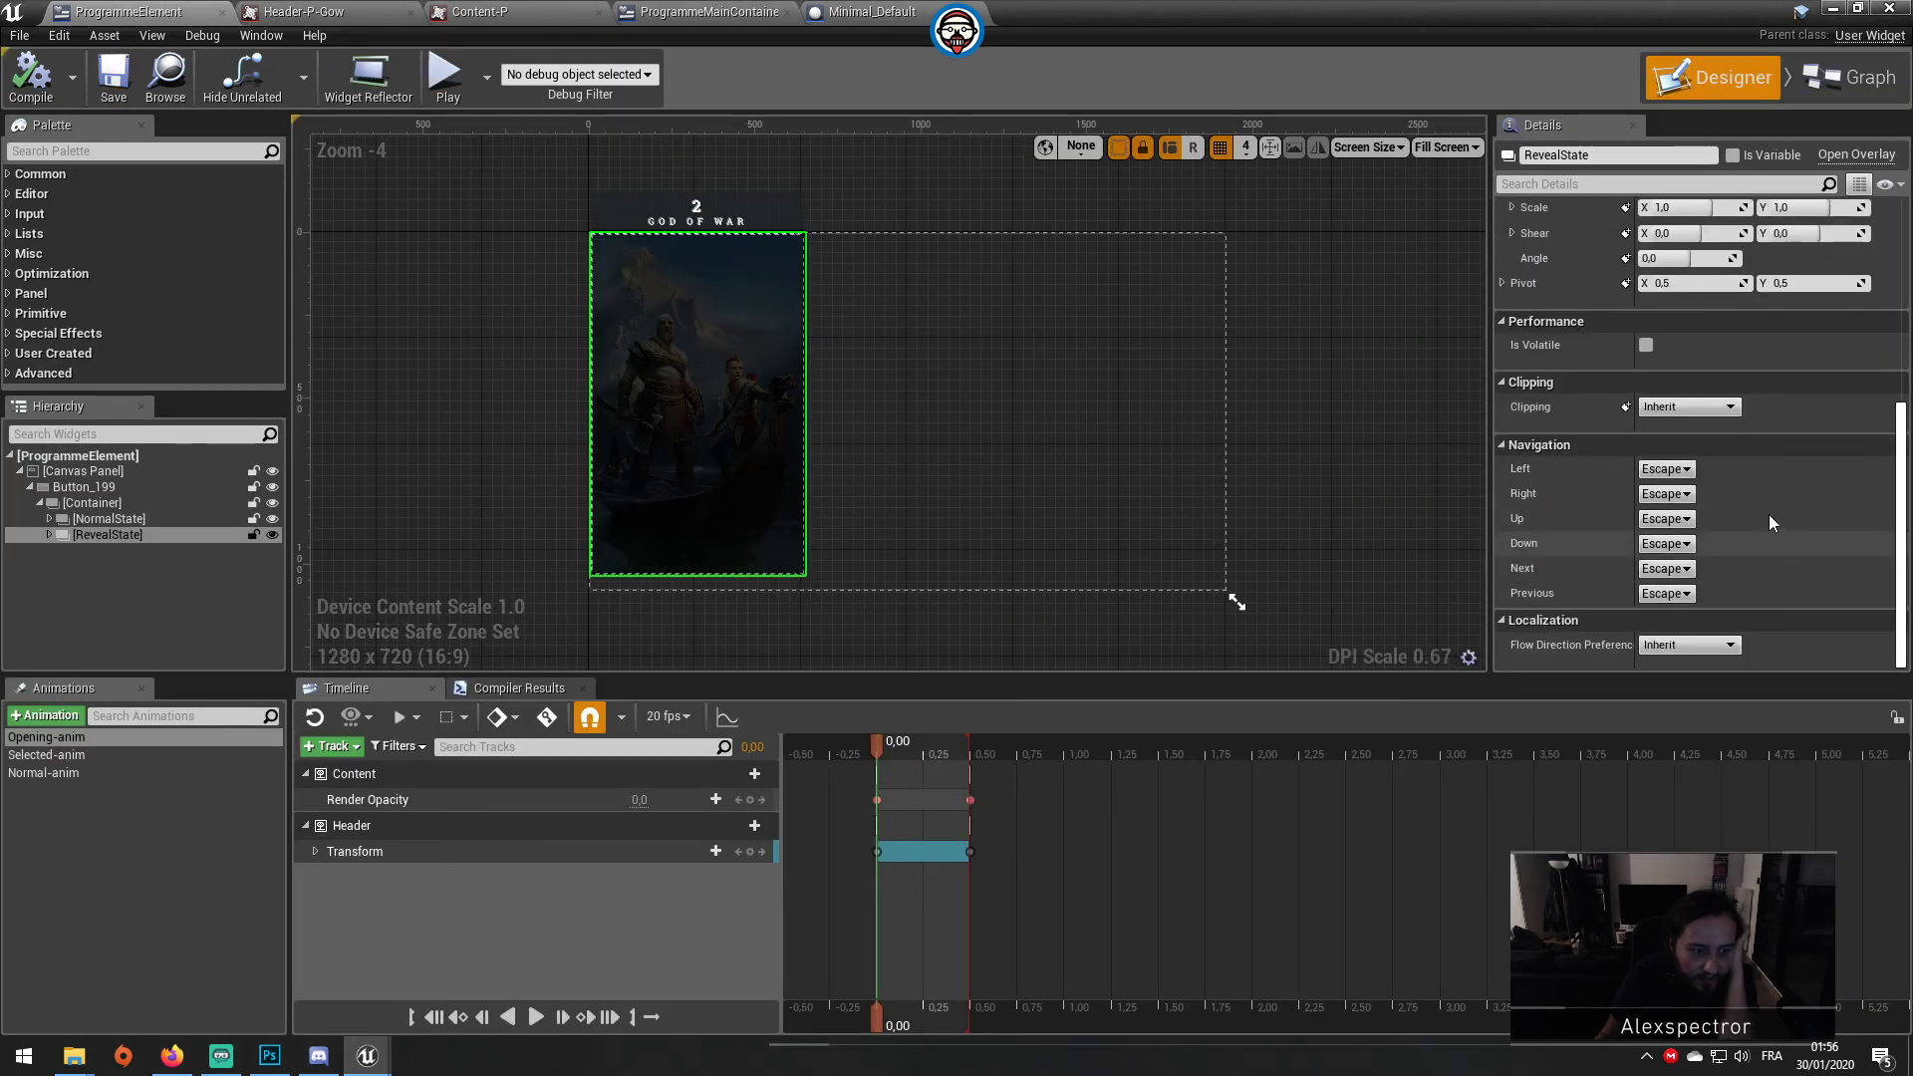
click(129, 488)
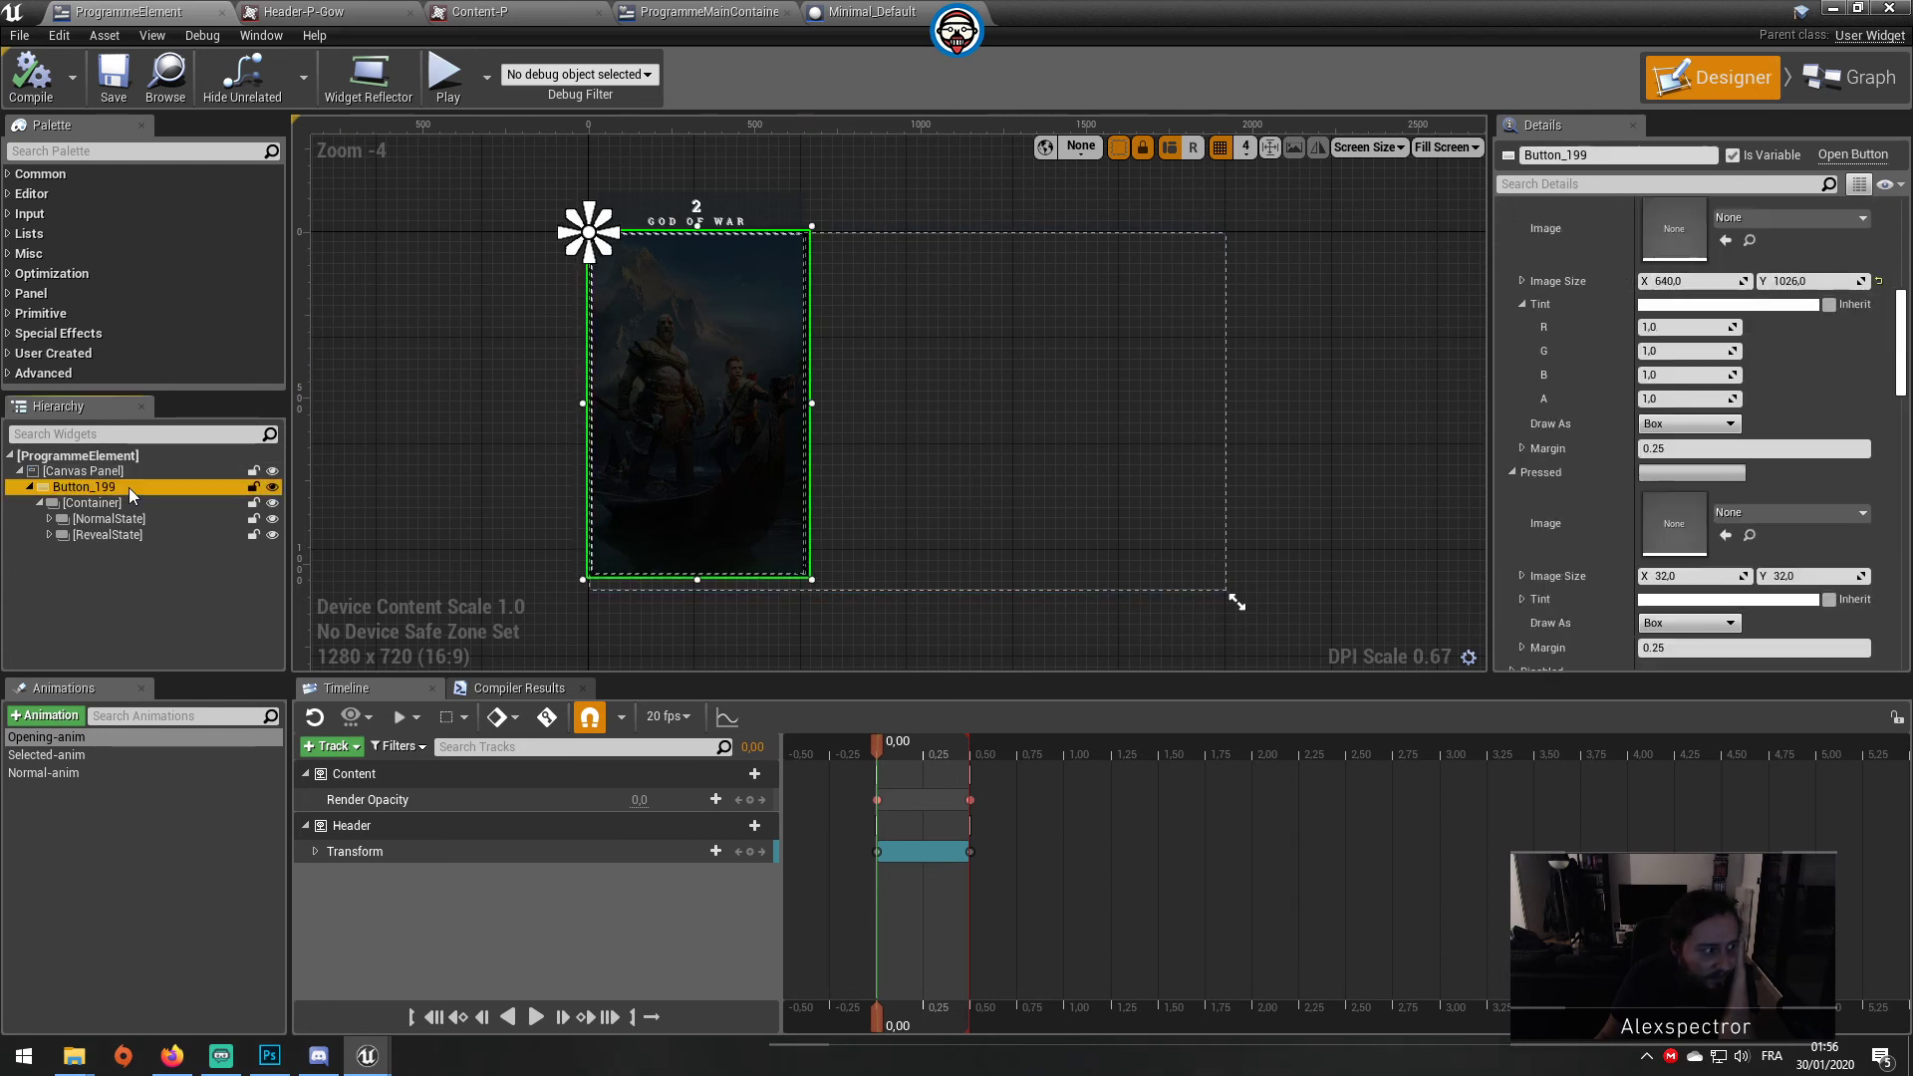
double_click(183, 487)
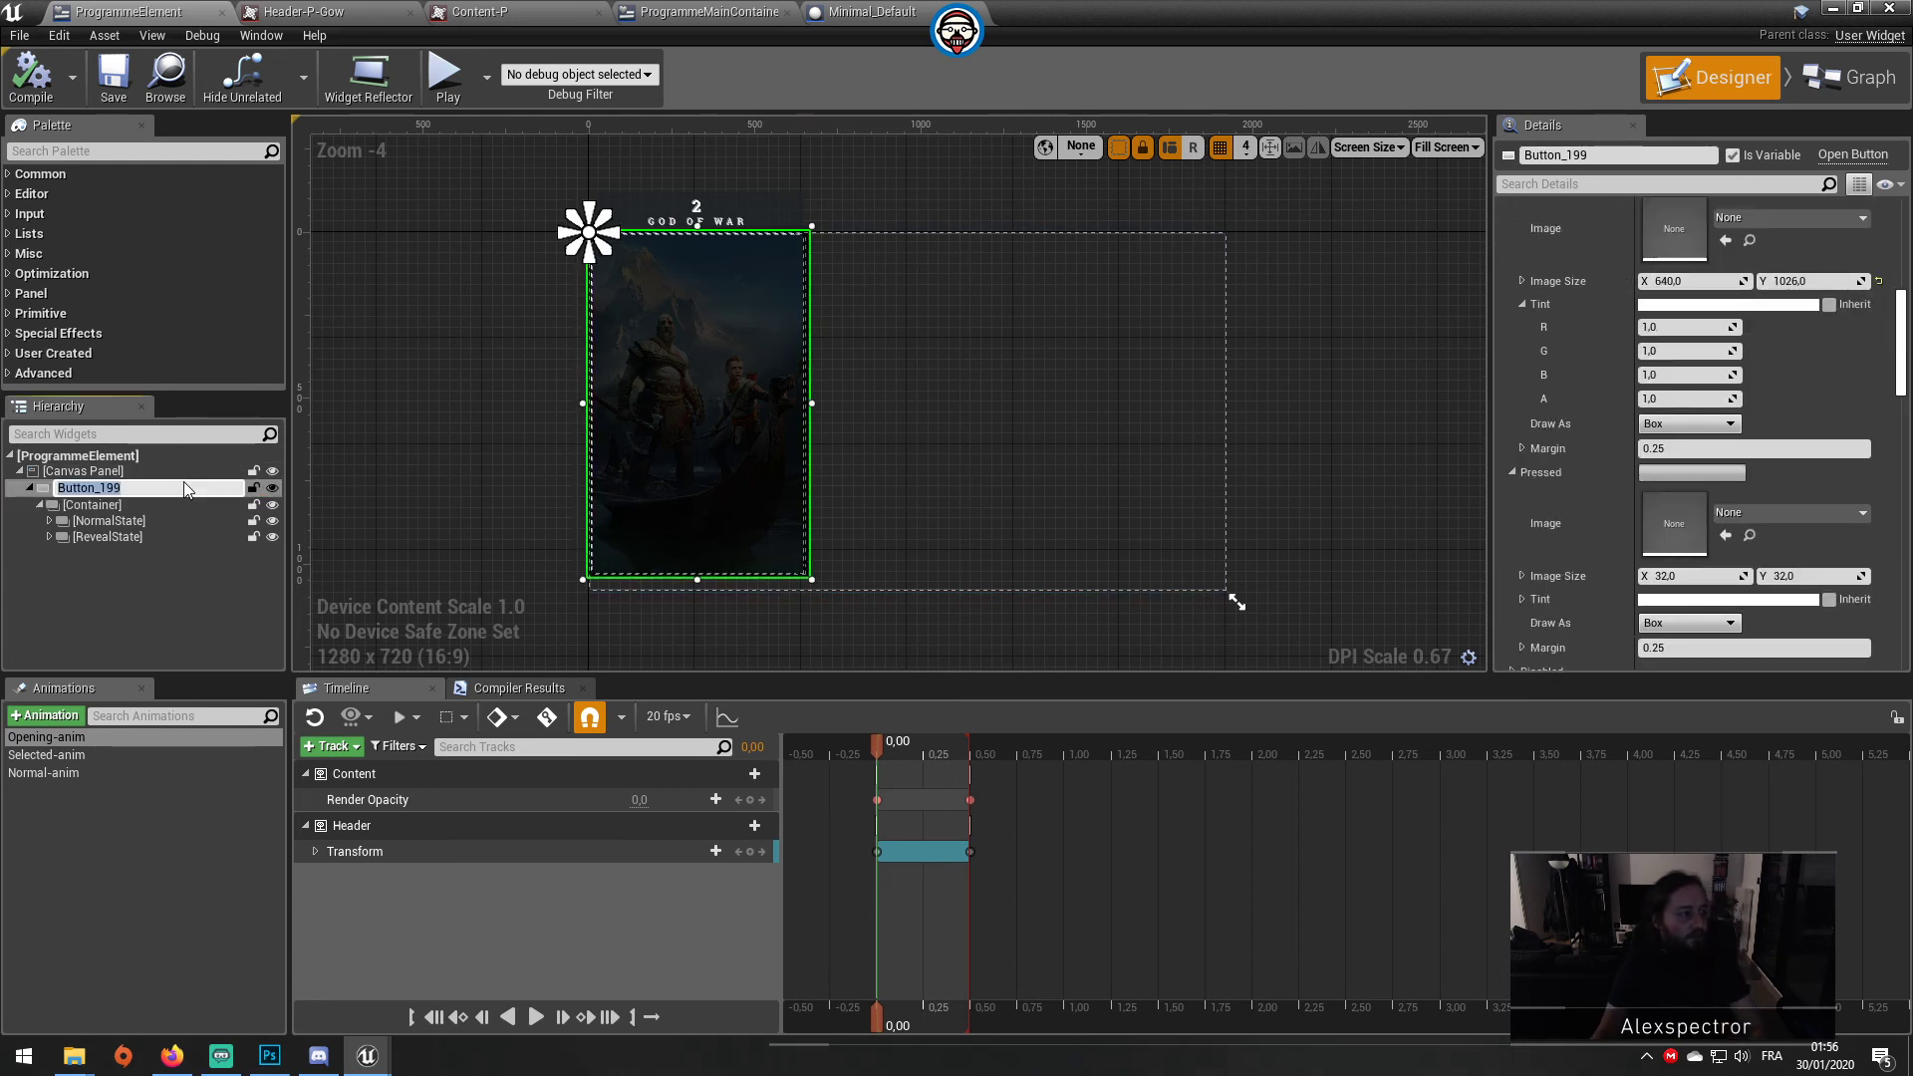
key(Escape)
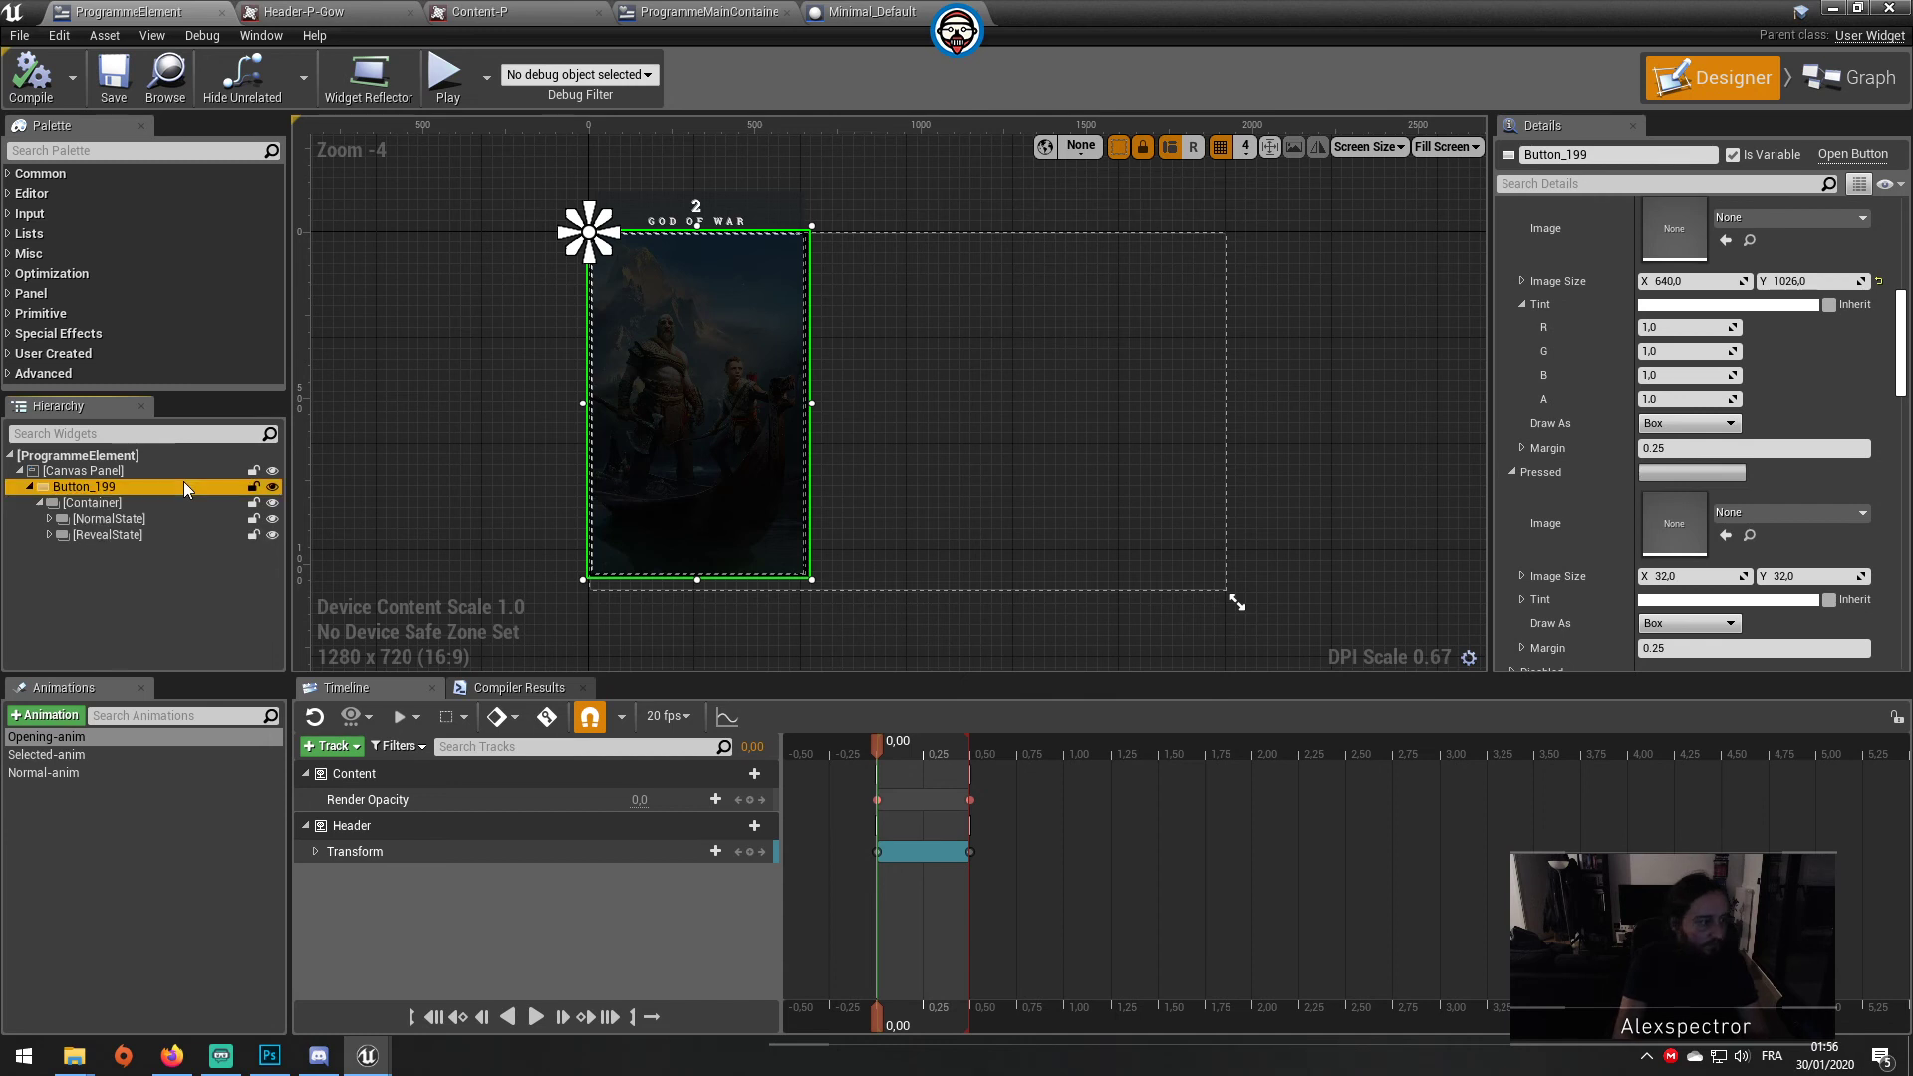
click(1584, 154)
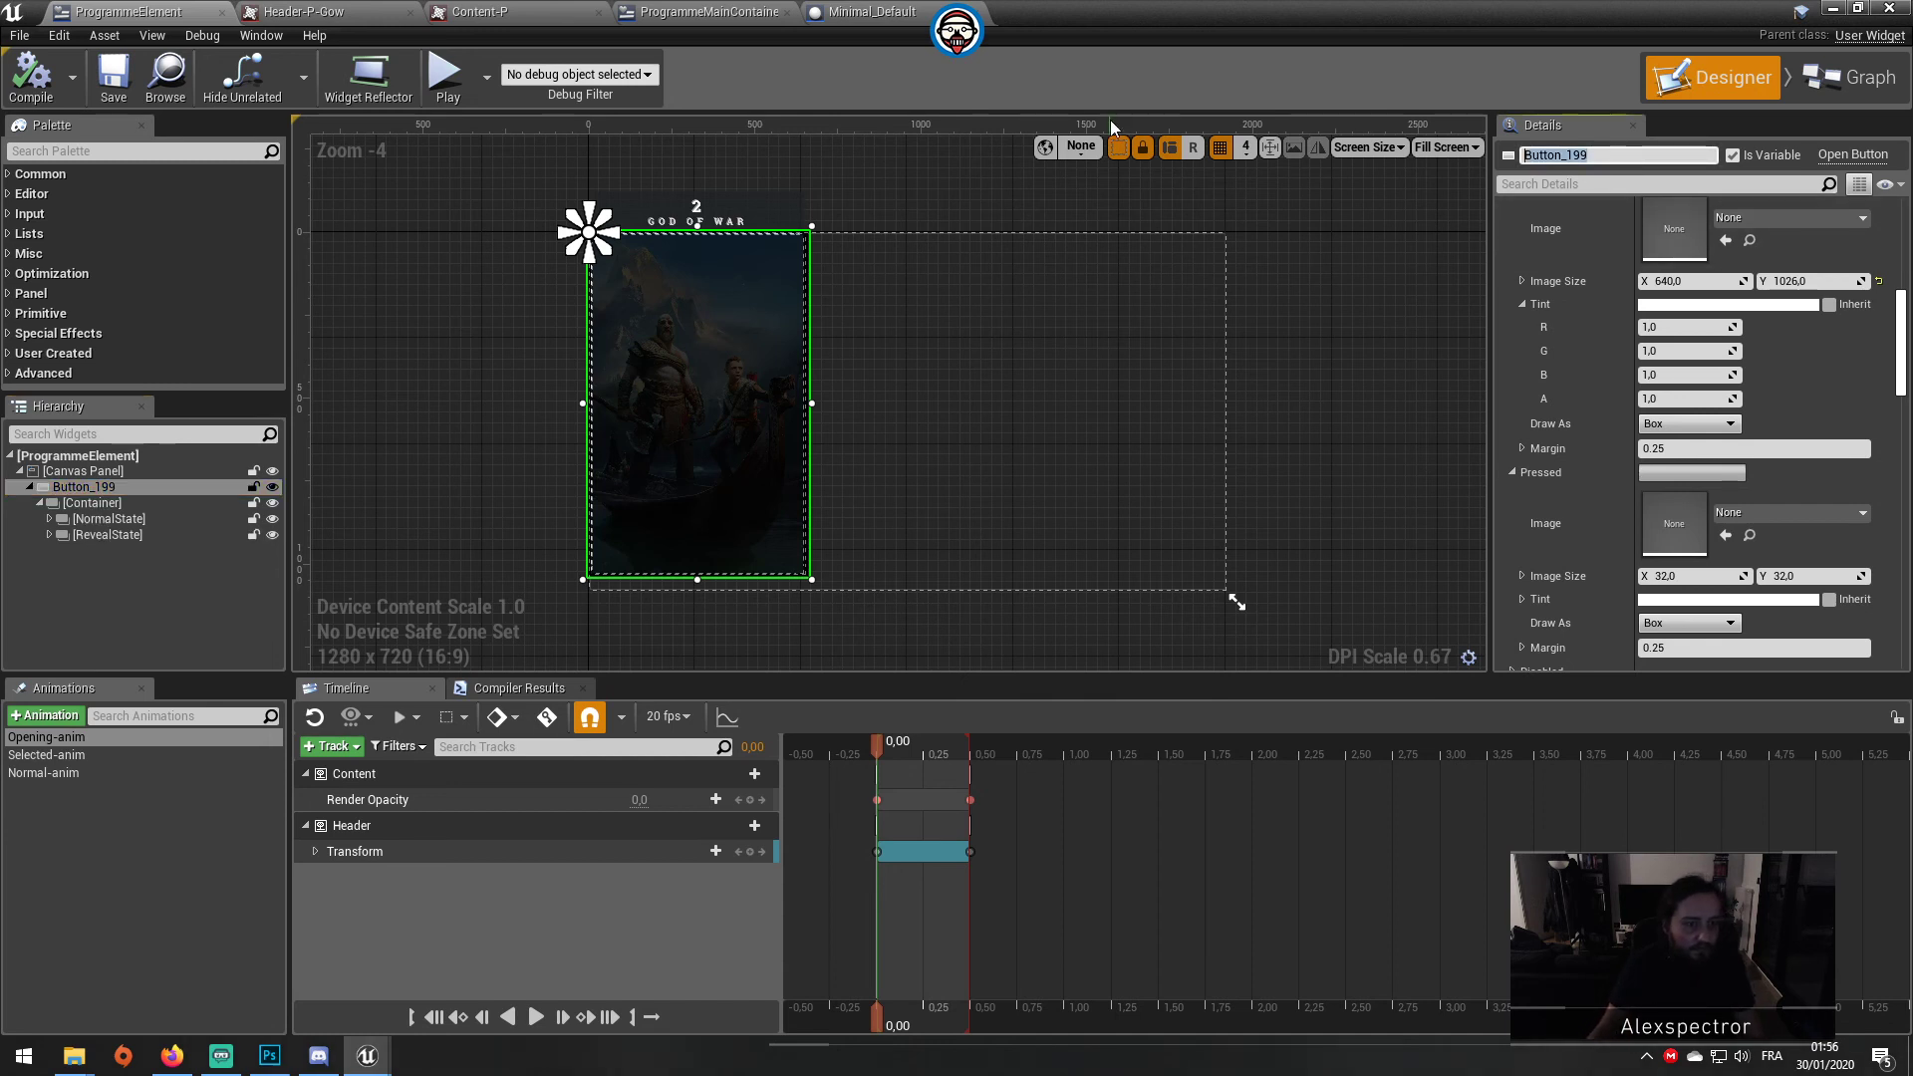
text(E)
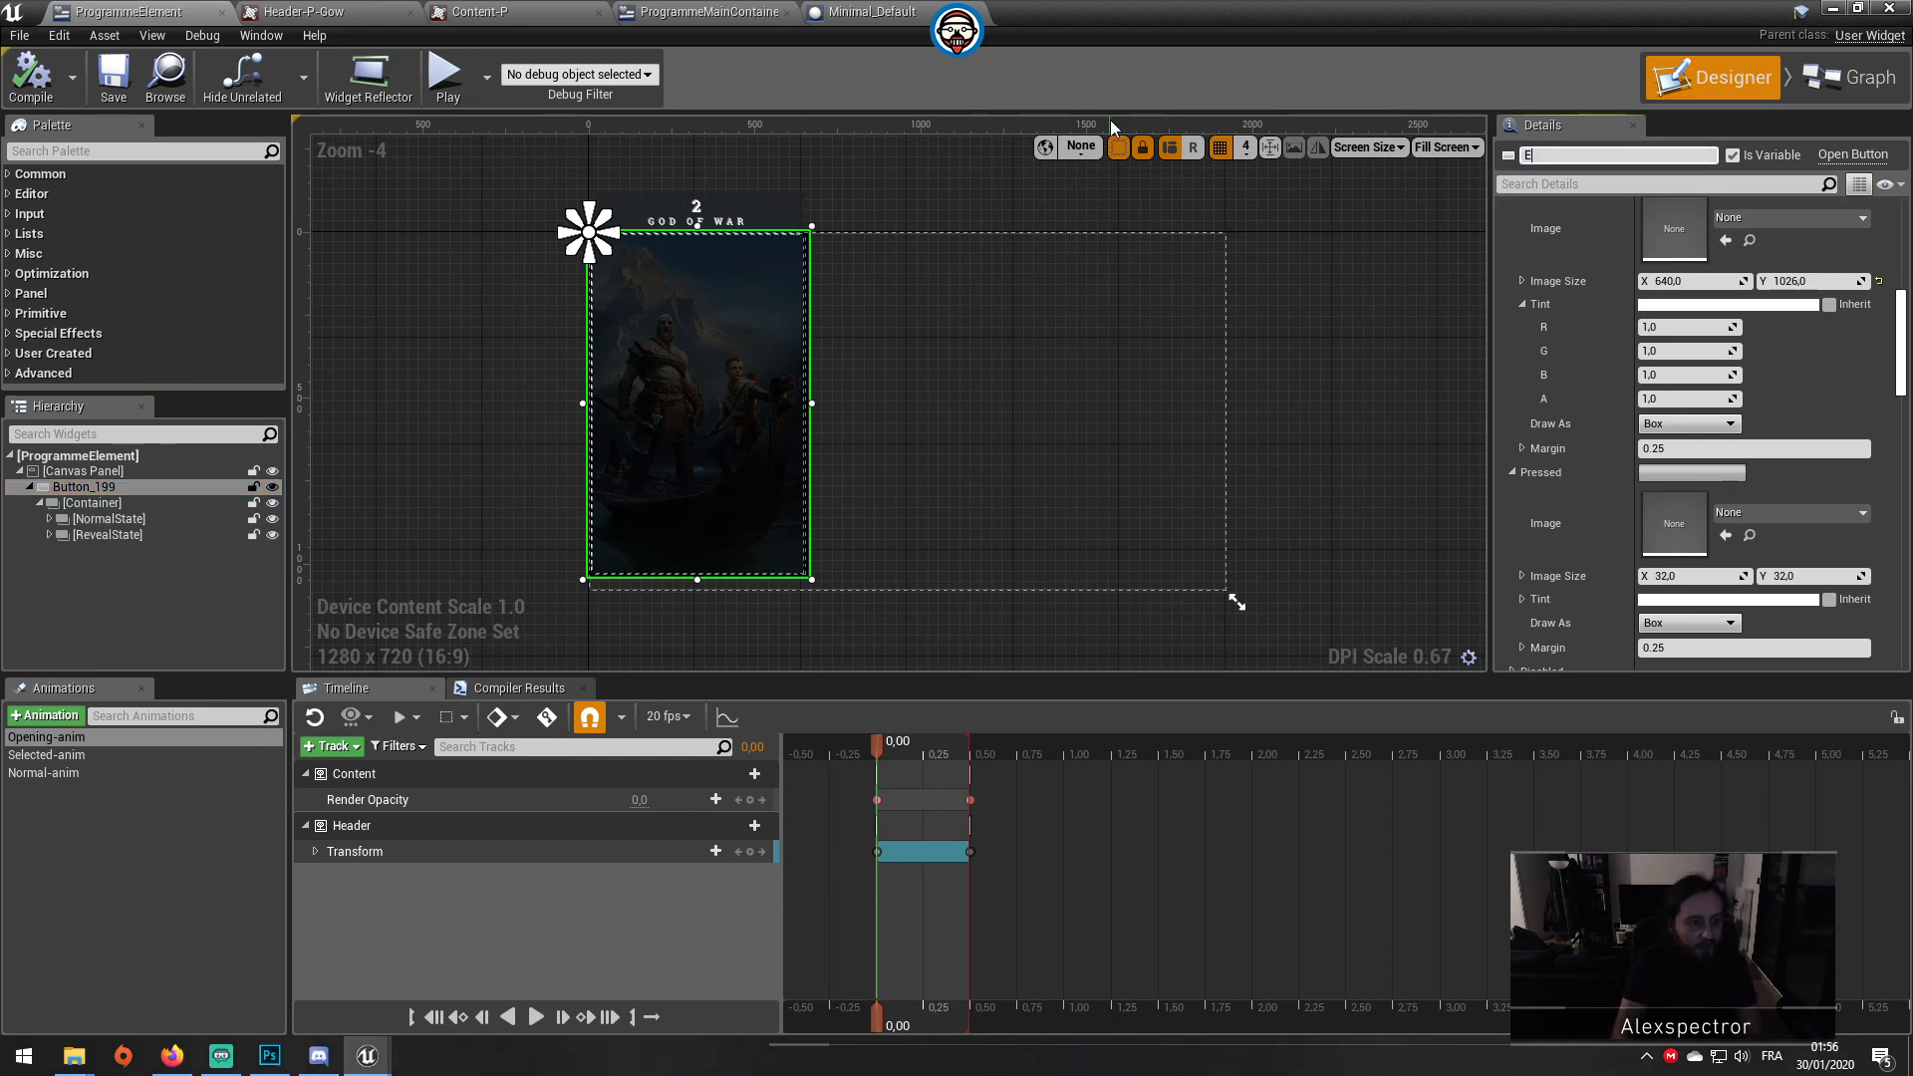
key(BackSpace)
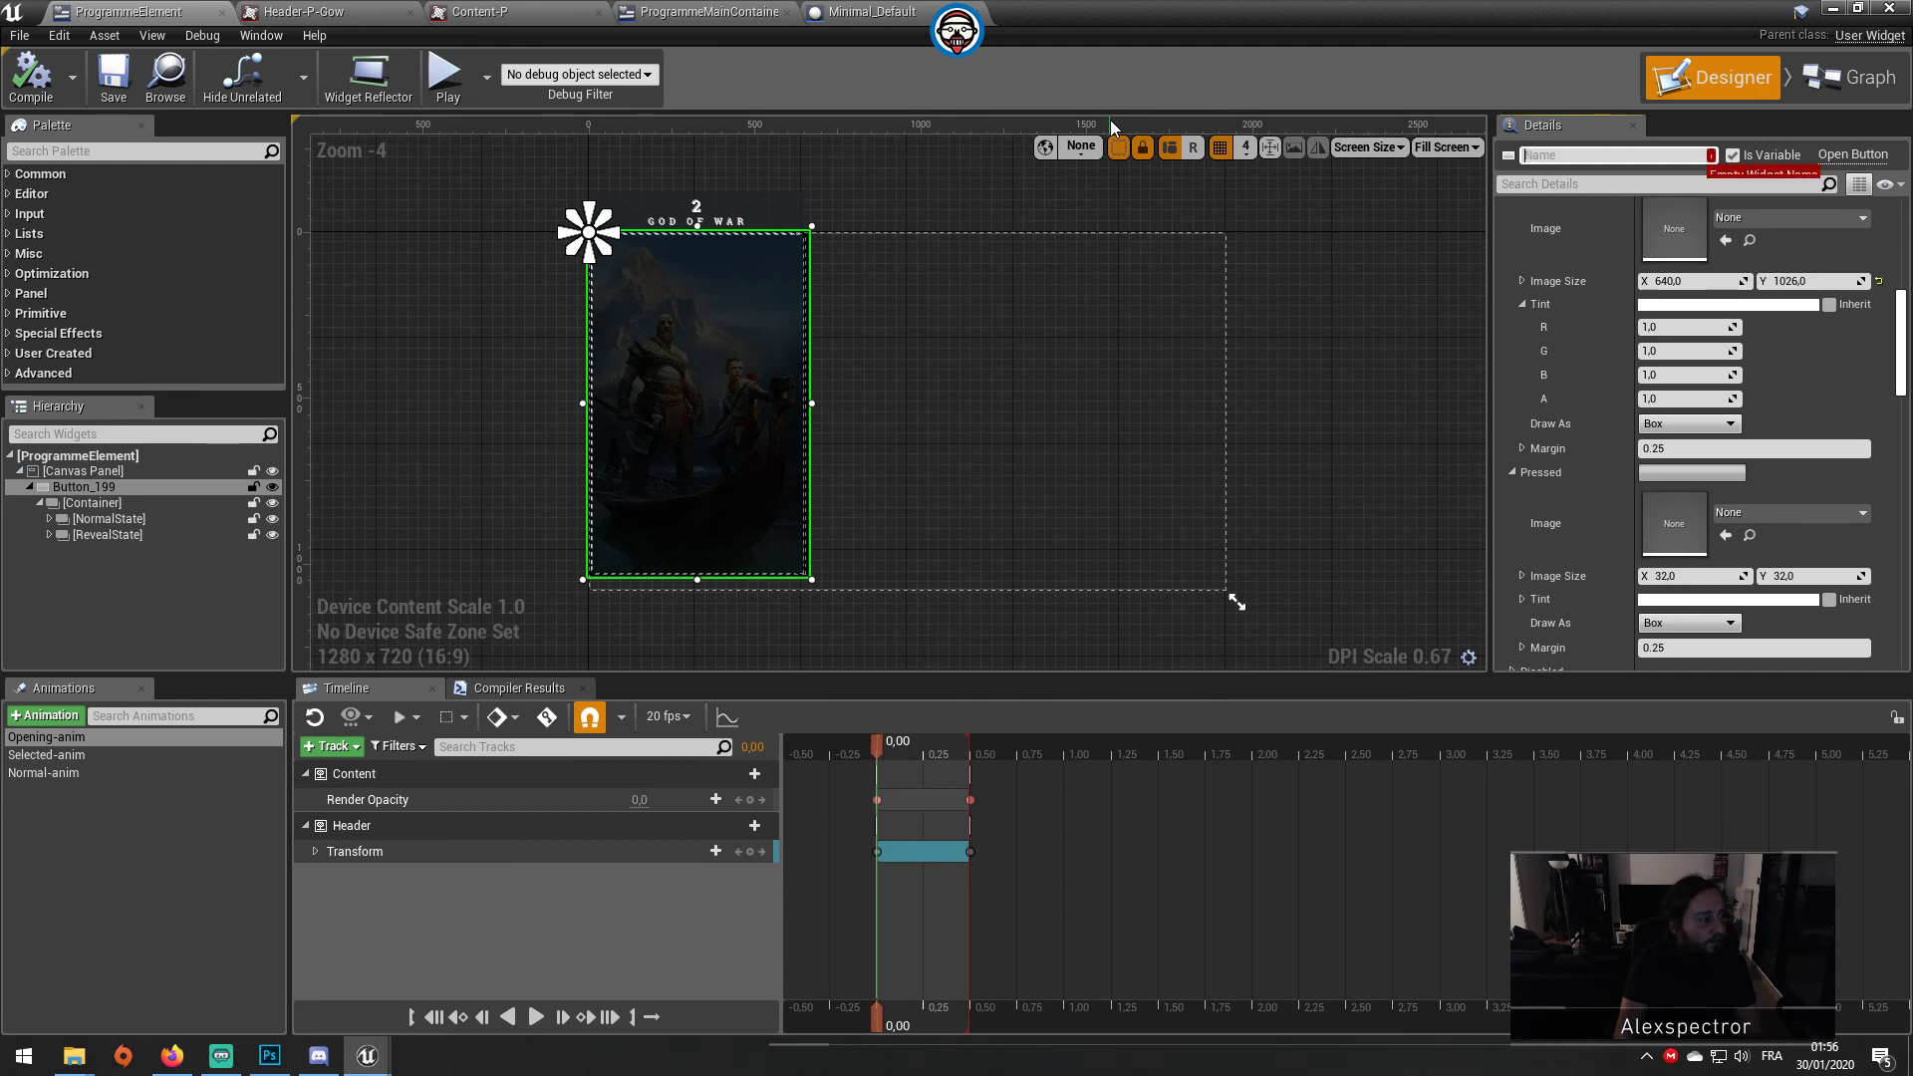
text(ProgrammeElementButton)
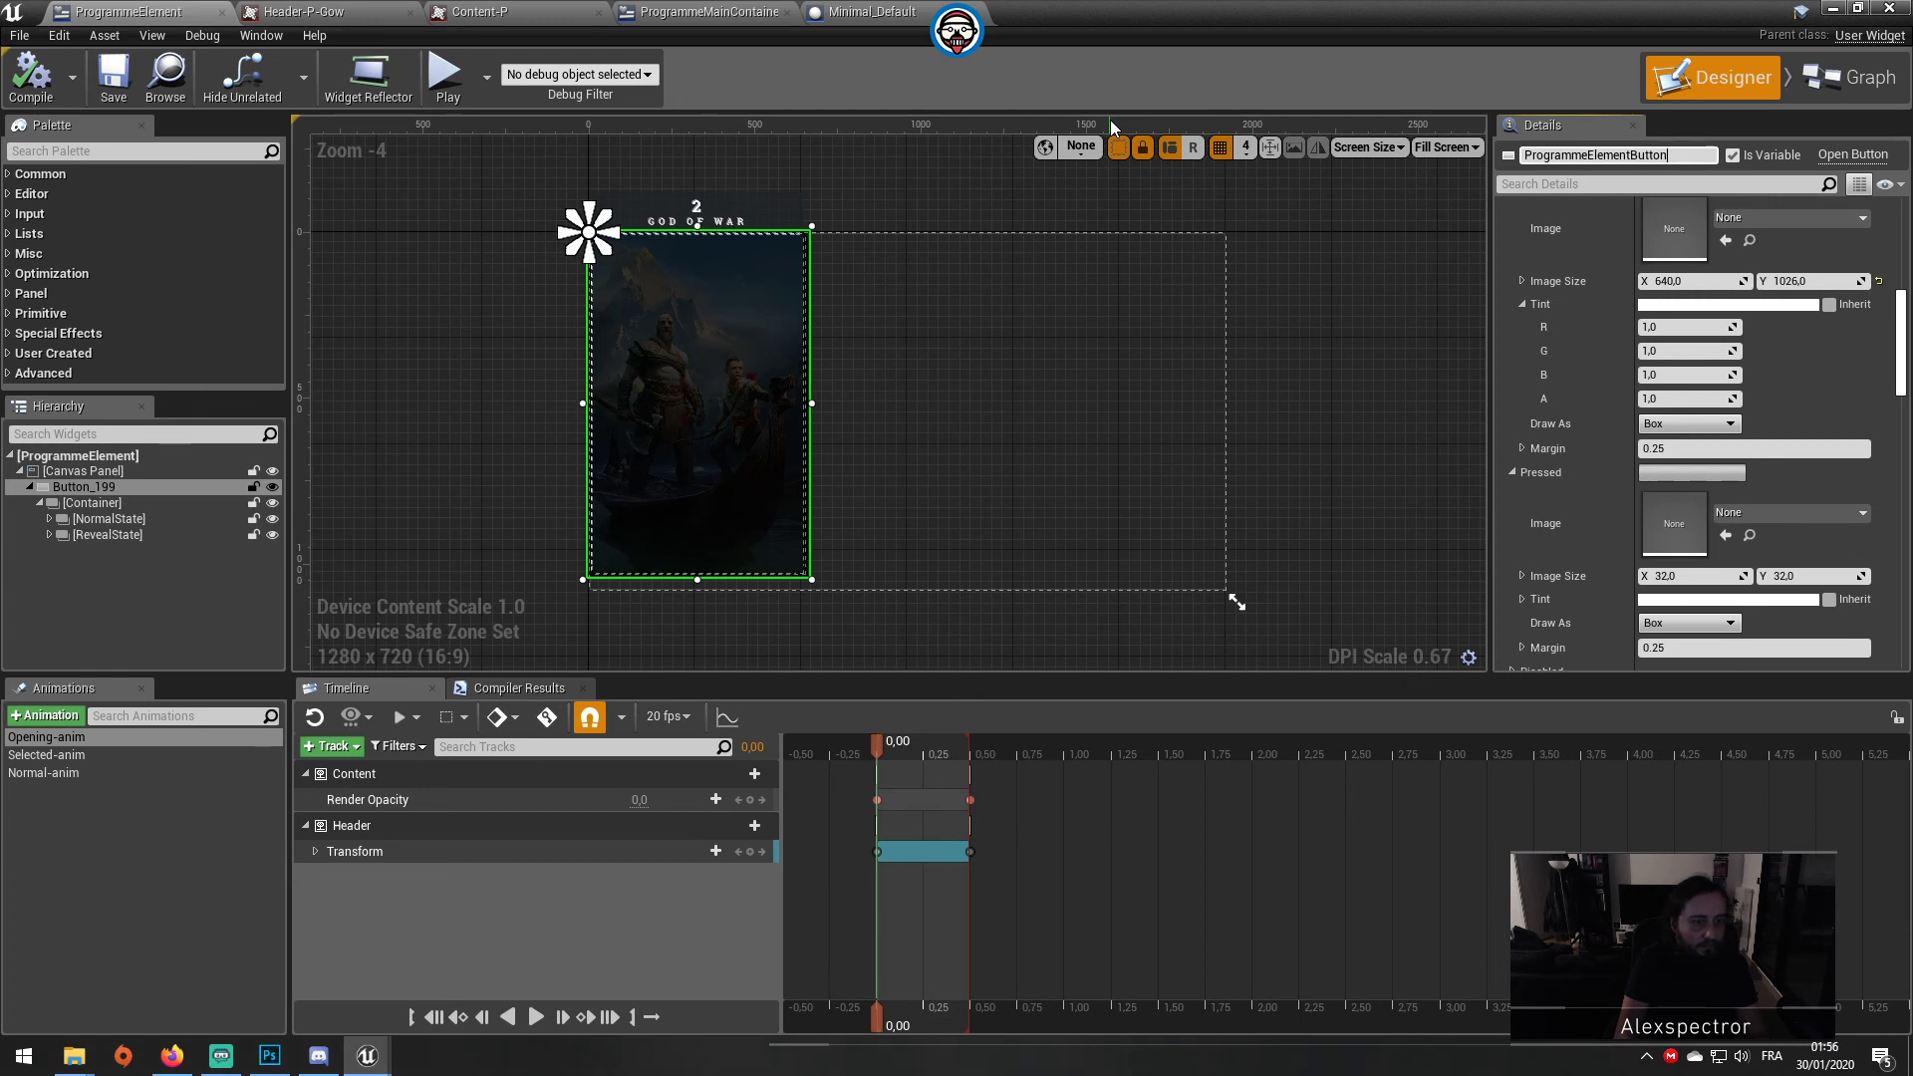
key(Return)
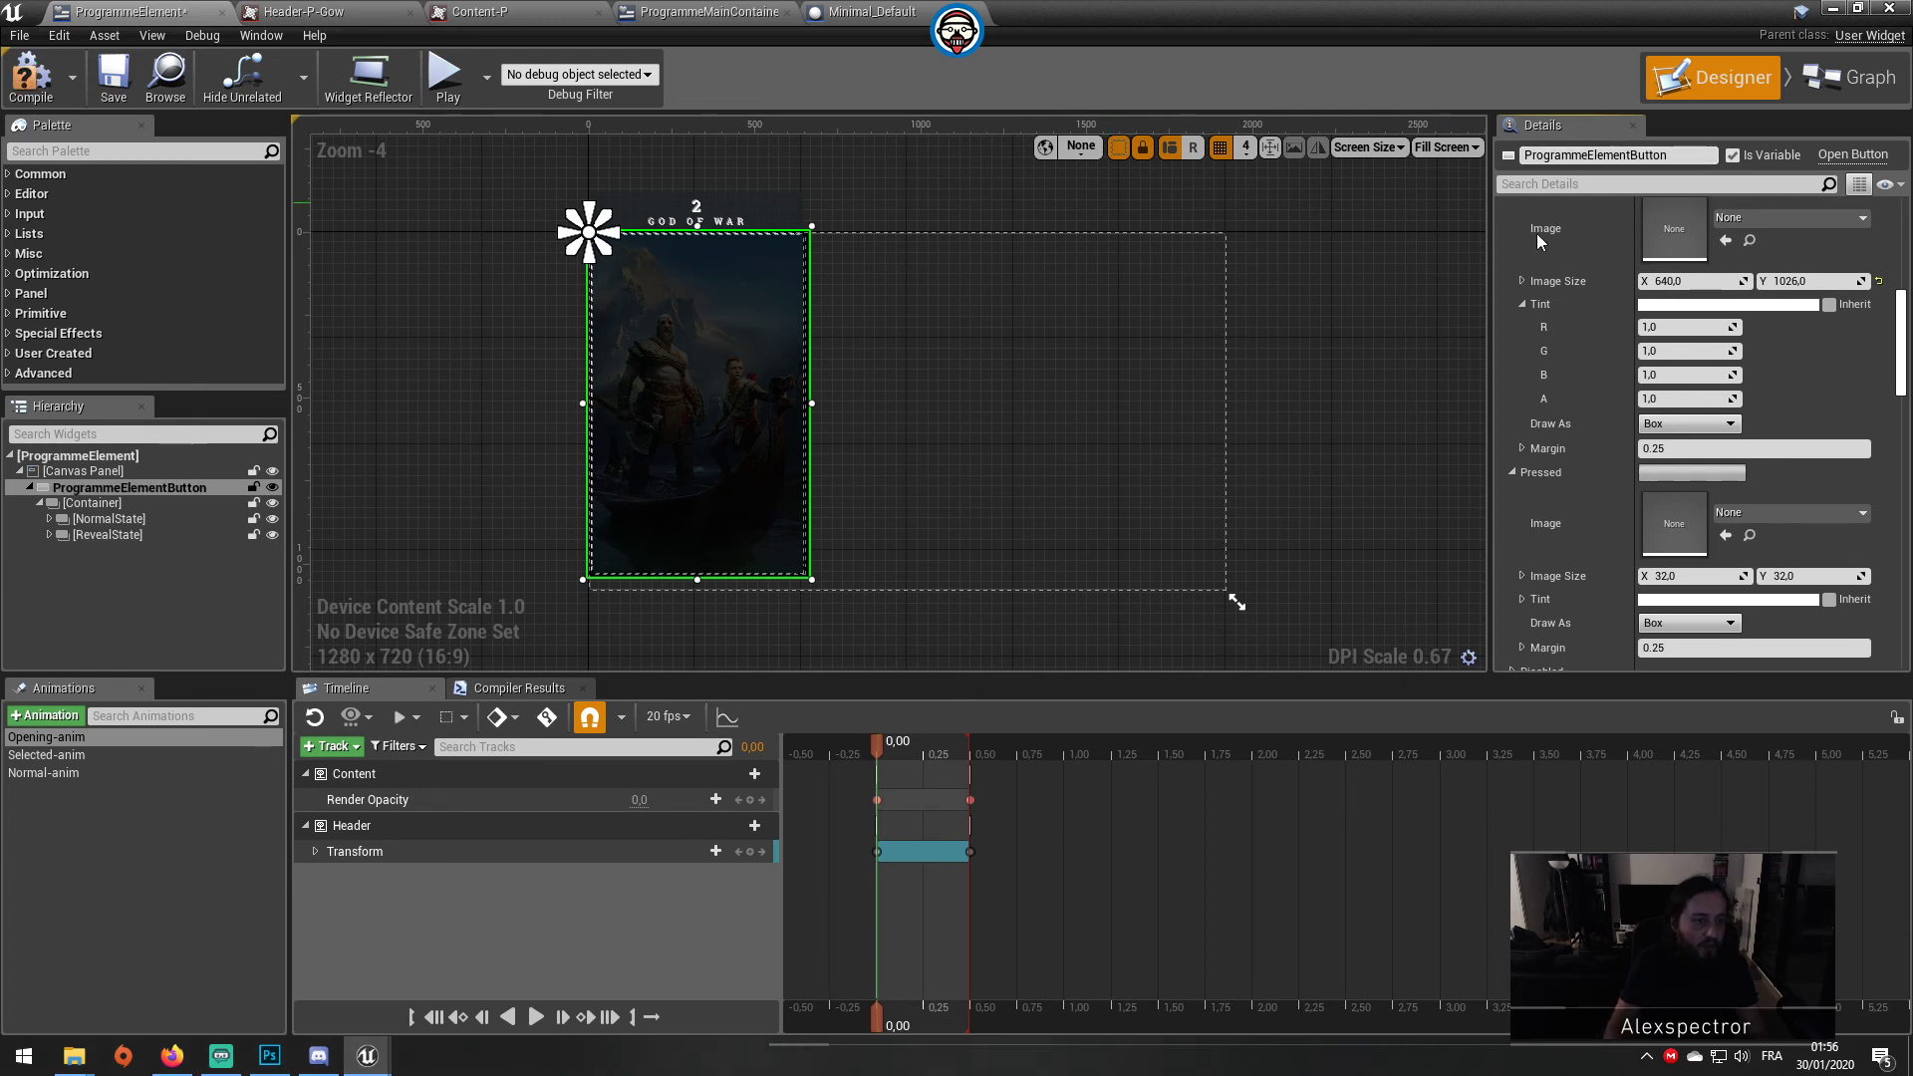
scroll(1816, 478, down, 5)
Step: Create an On Clicked event for ProgrammeElementButton from the Details panel's Events section
scroll(1817, 462, down, 5)
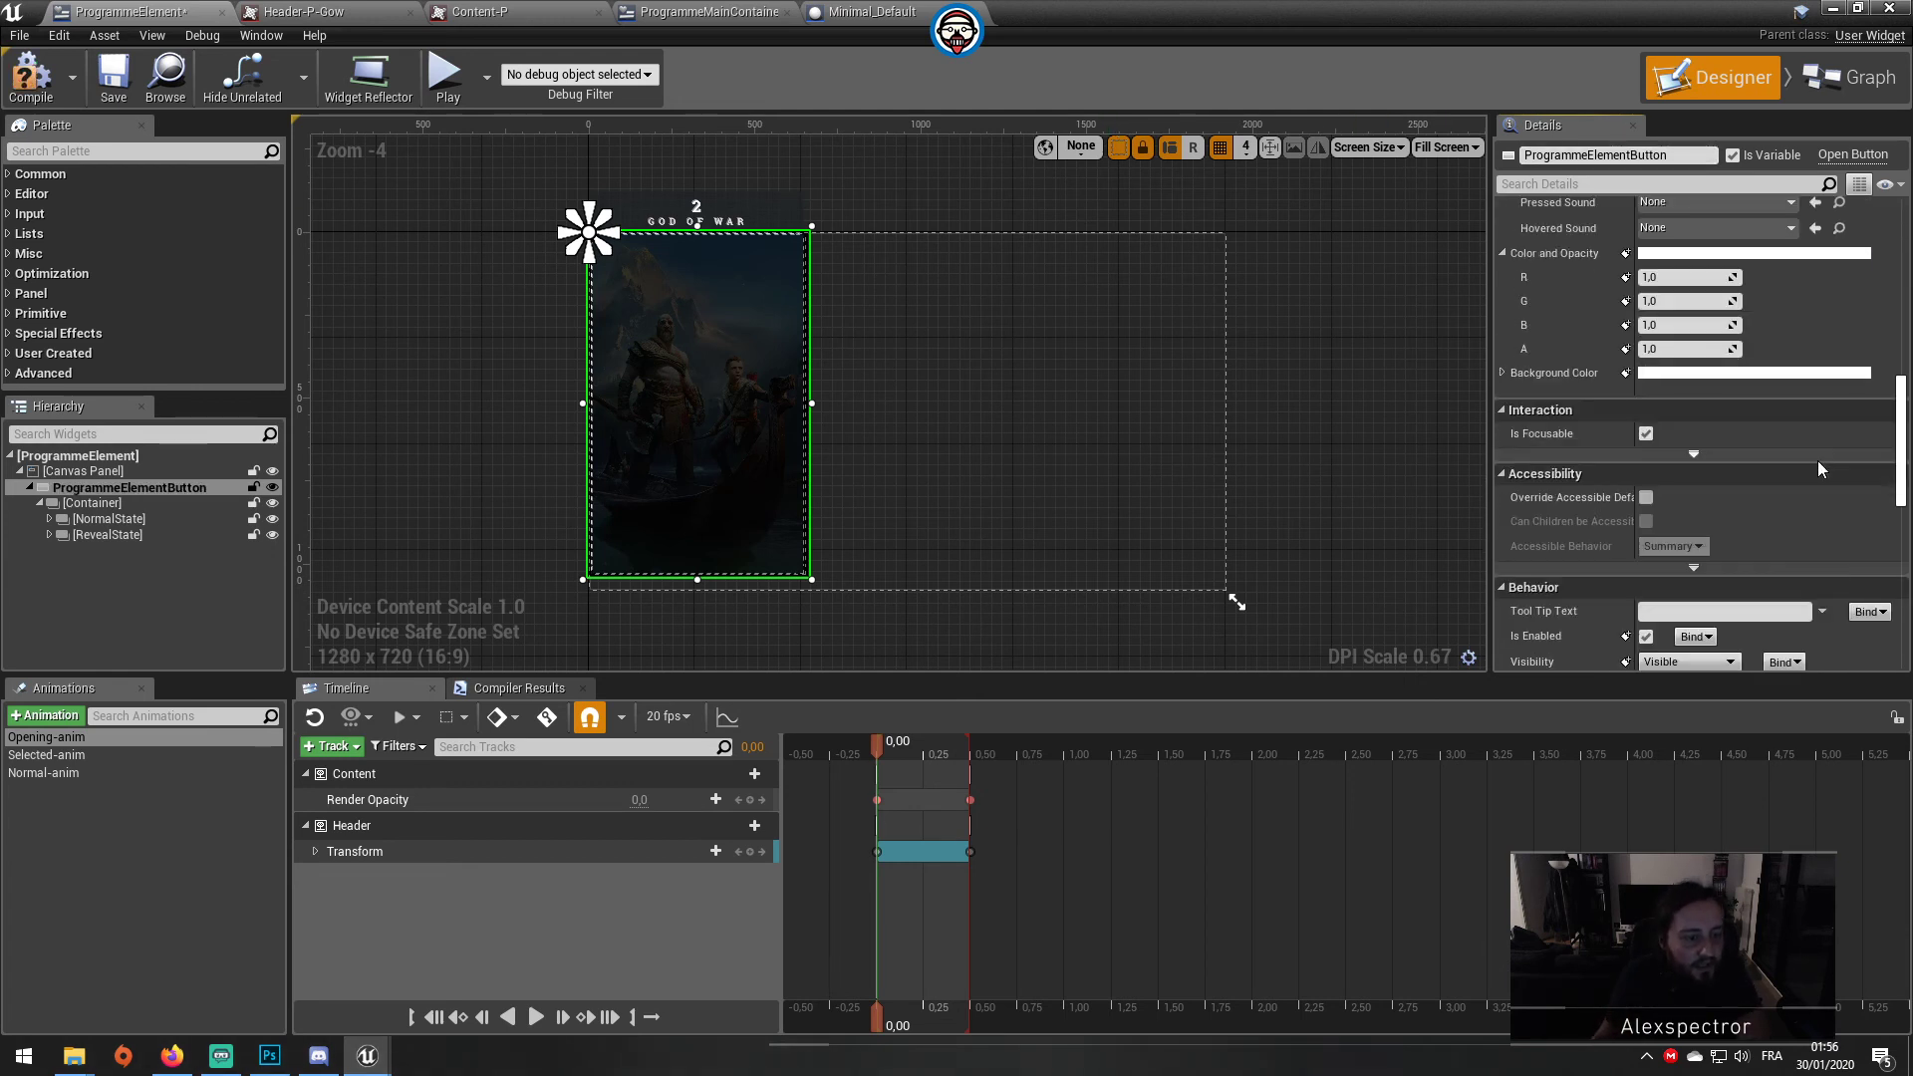
scroll(1817, 464, down, 3)
scroll(1818, 468, down, 3)
scroll(1800, 477, down, 3)
scroll(1783, 498, down, 2)
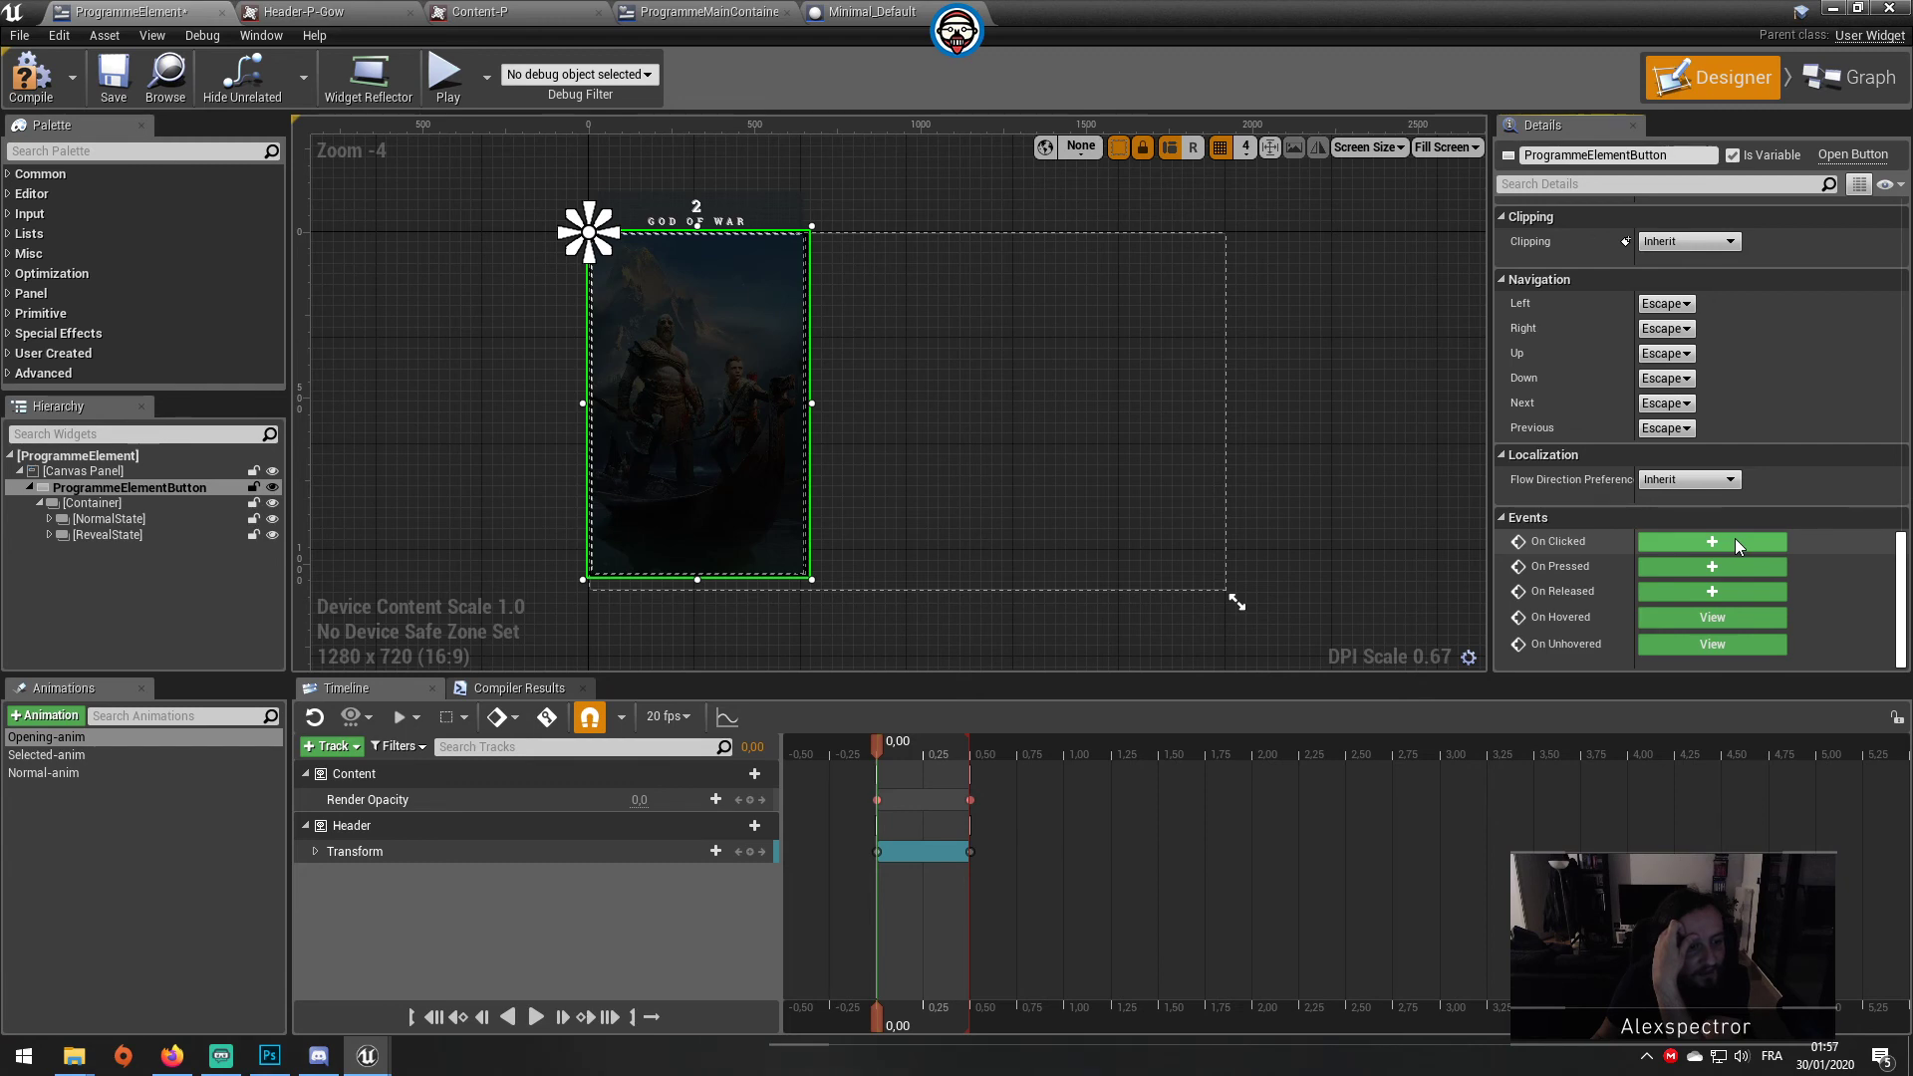
click(1736, 541)
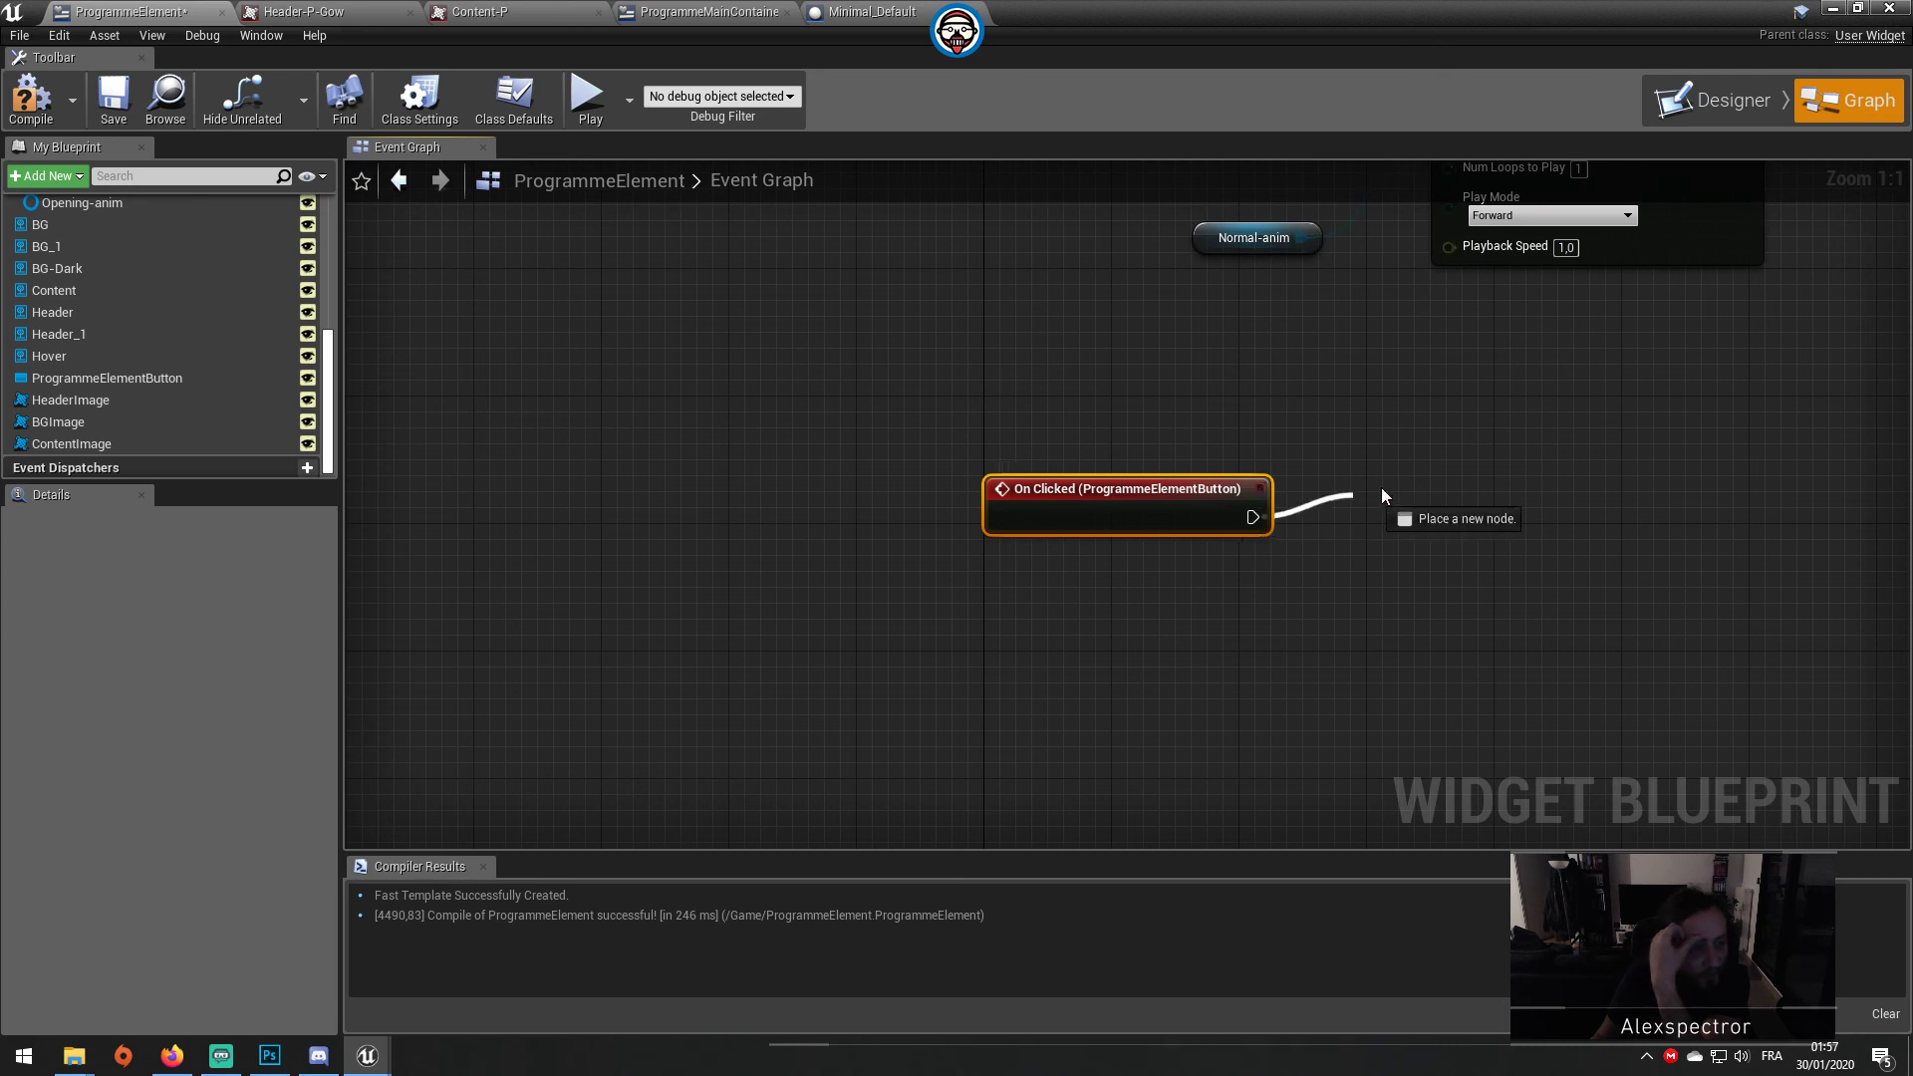
Step: Wire a Set Visibility node (searched 'visibility') to the On Clicked exec pin
drag(1251, 516, 1381, 487)
click(1313, 493)
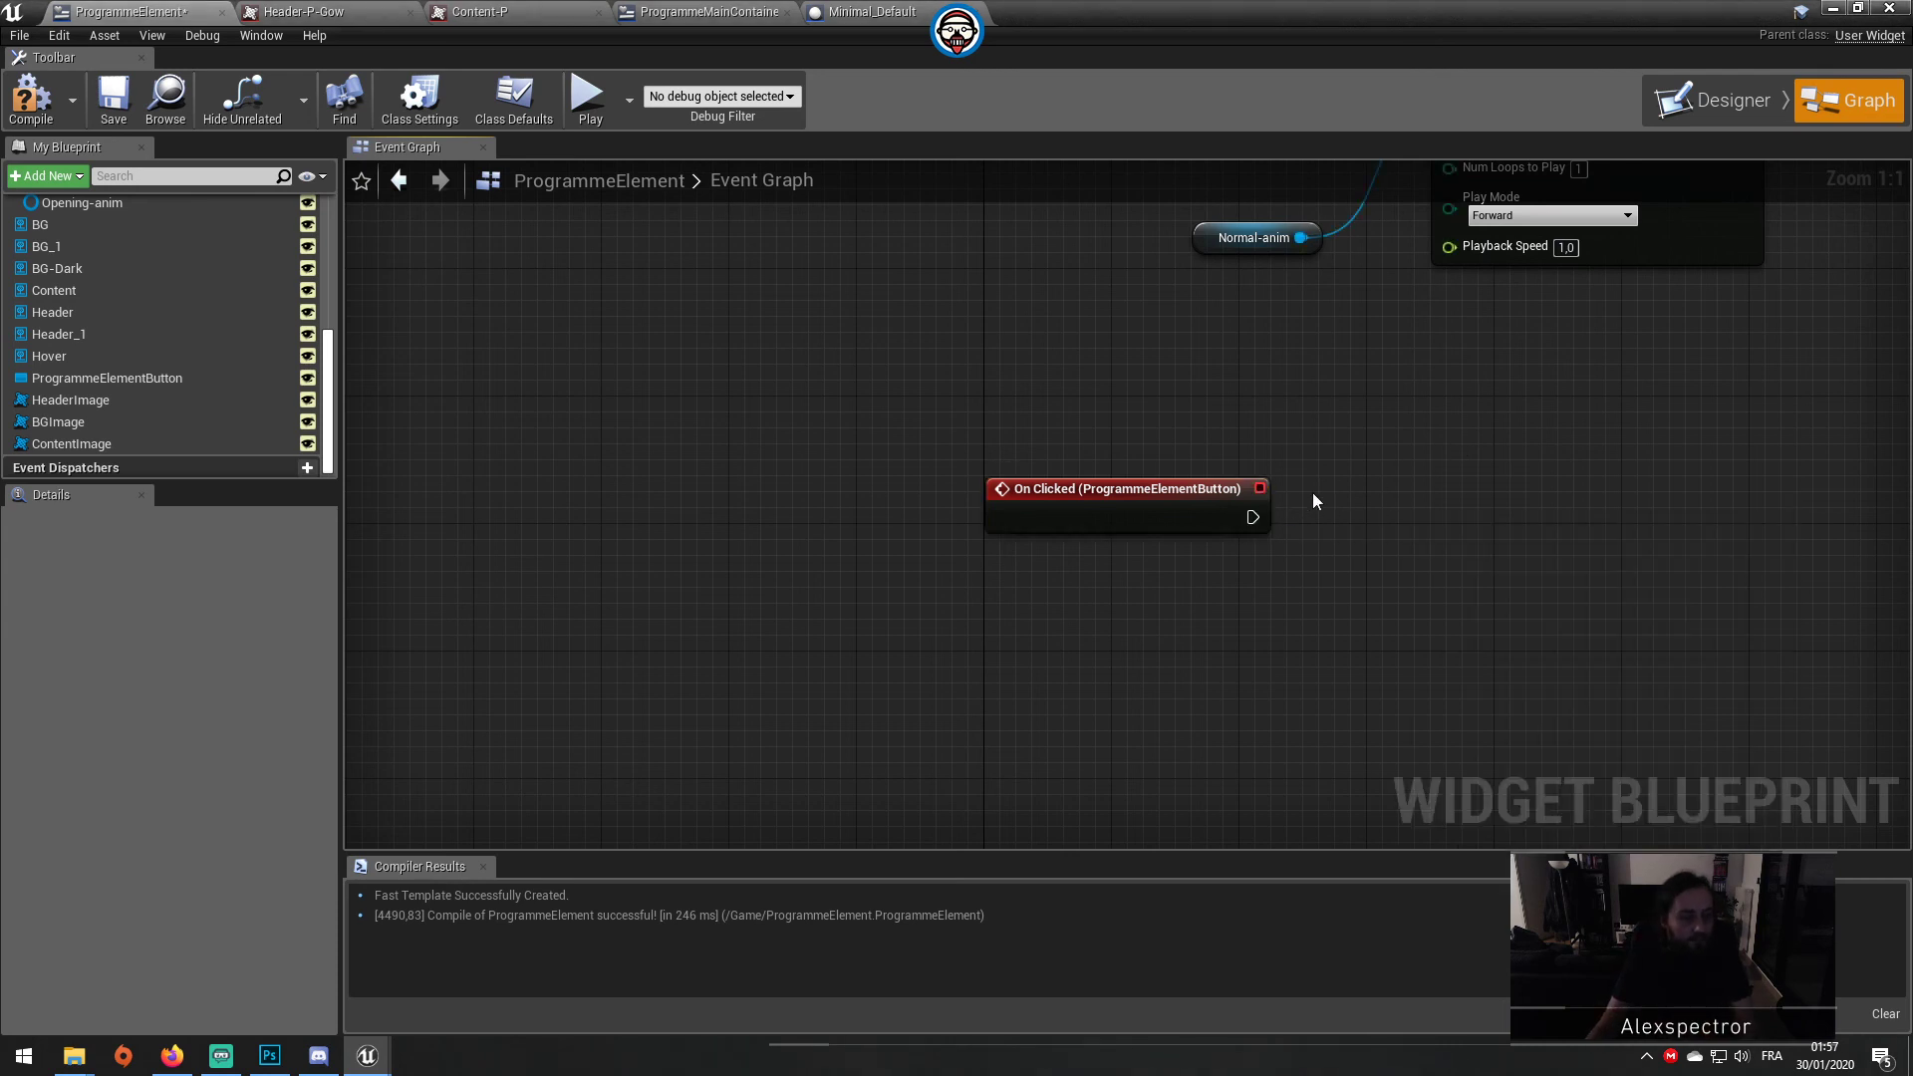
drag(1248, 522, 1437, 444)
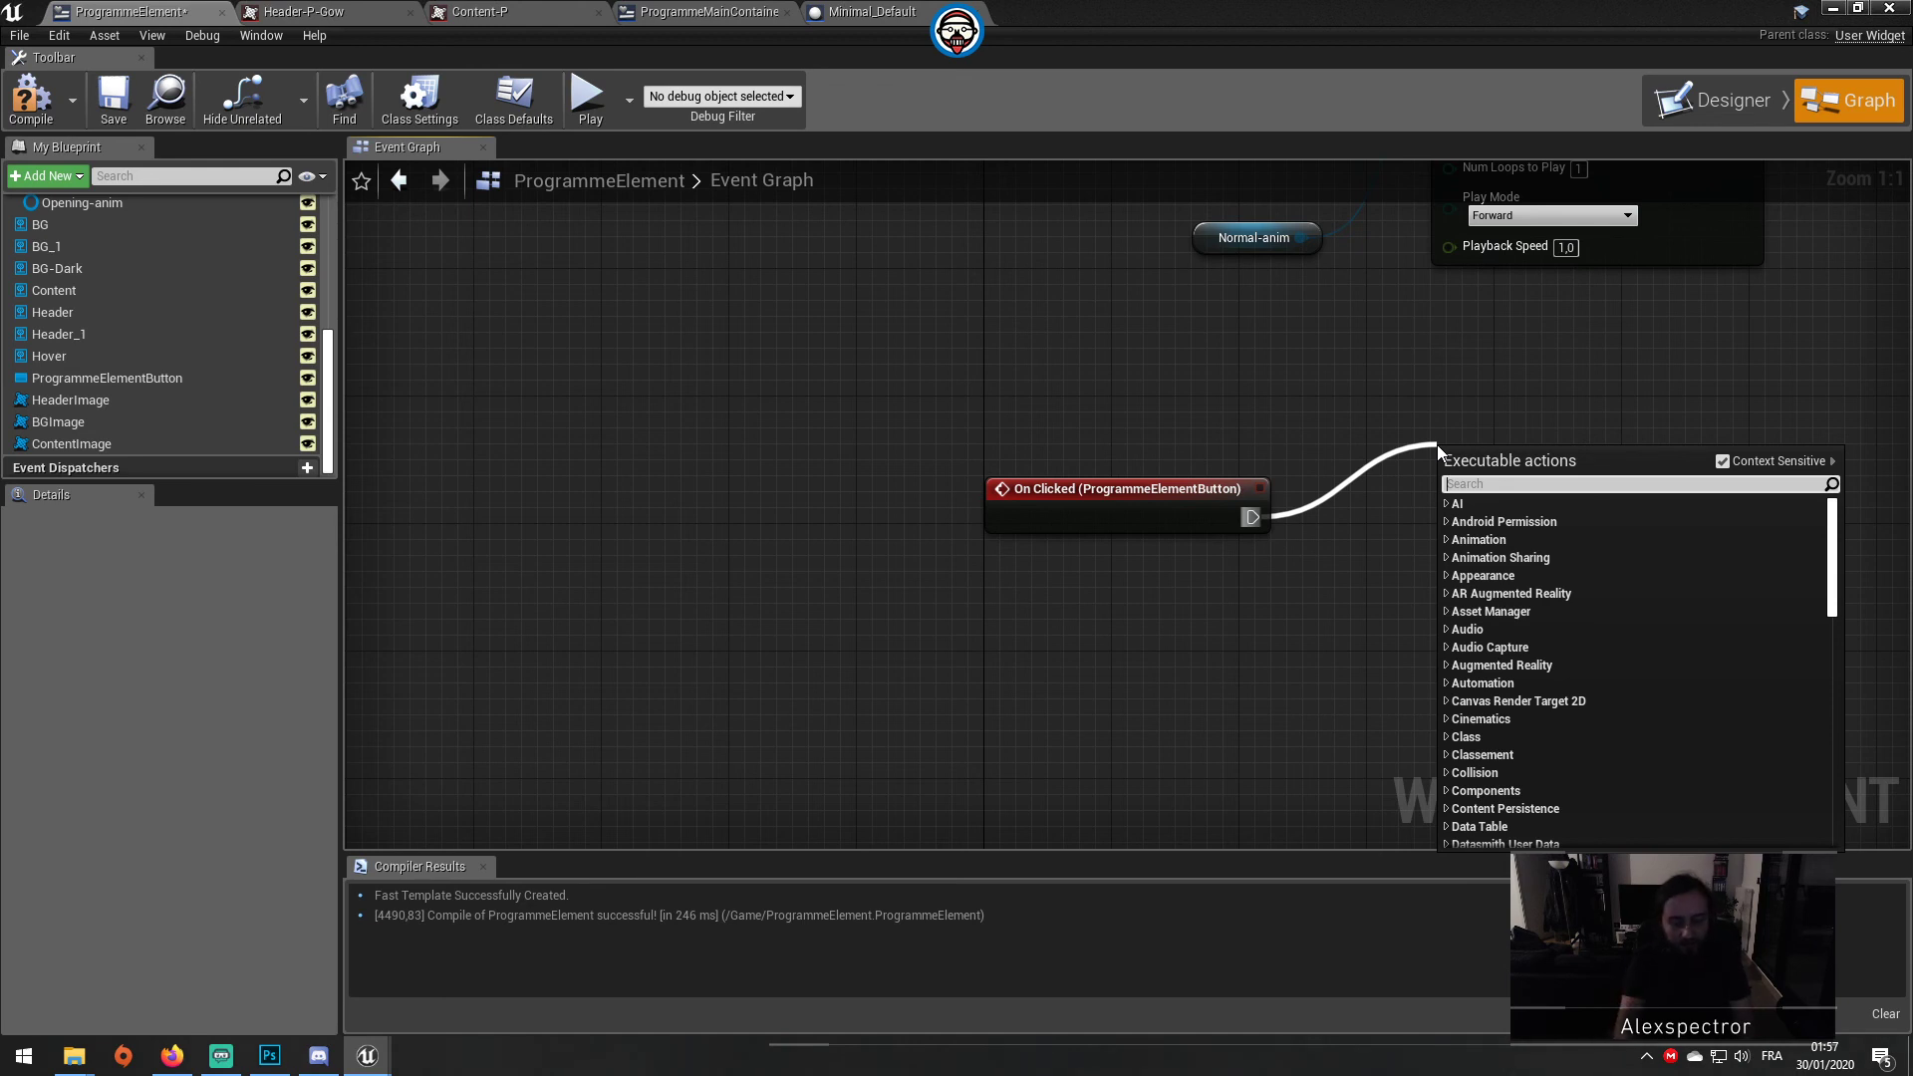
text(vi)
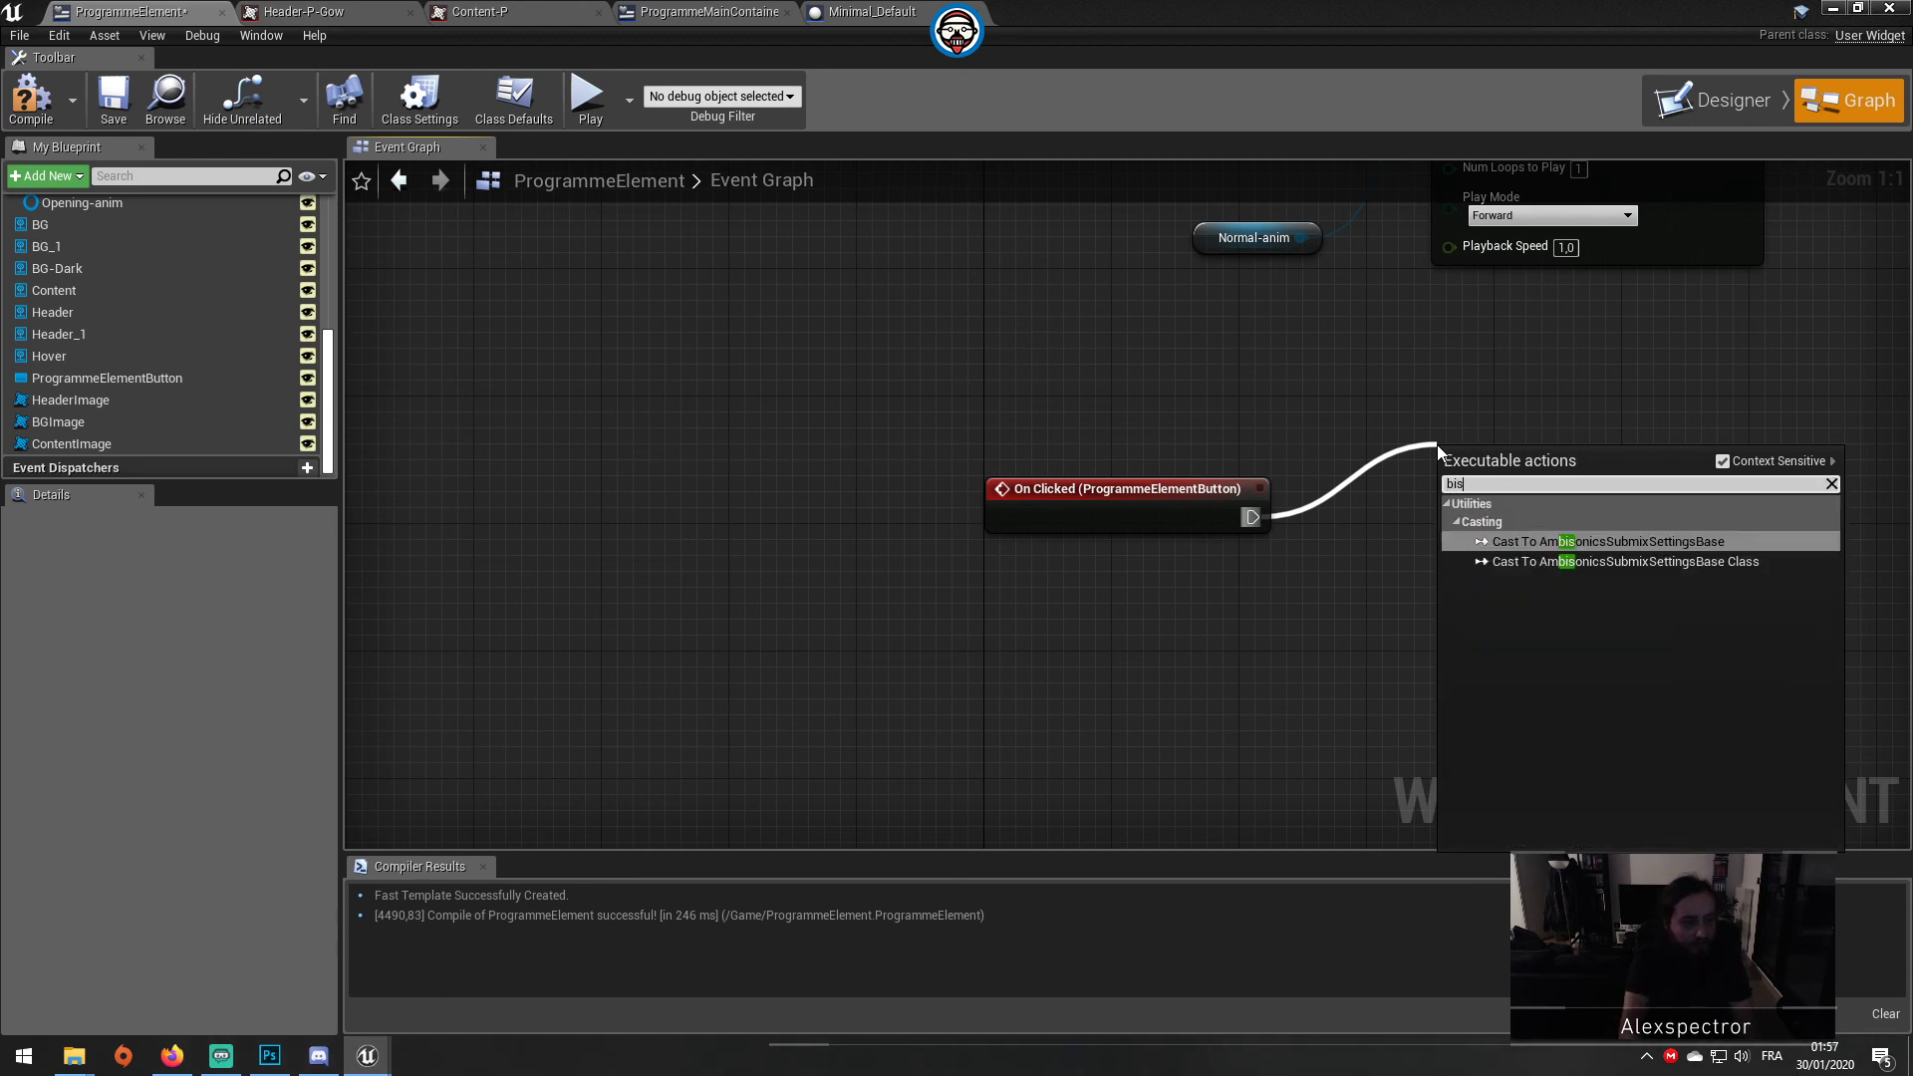
text(sibility)
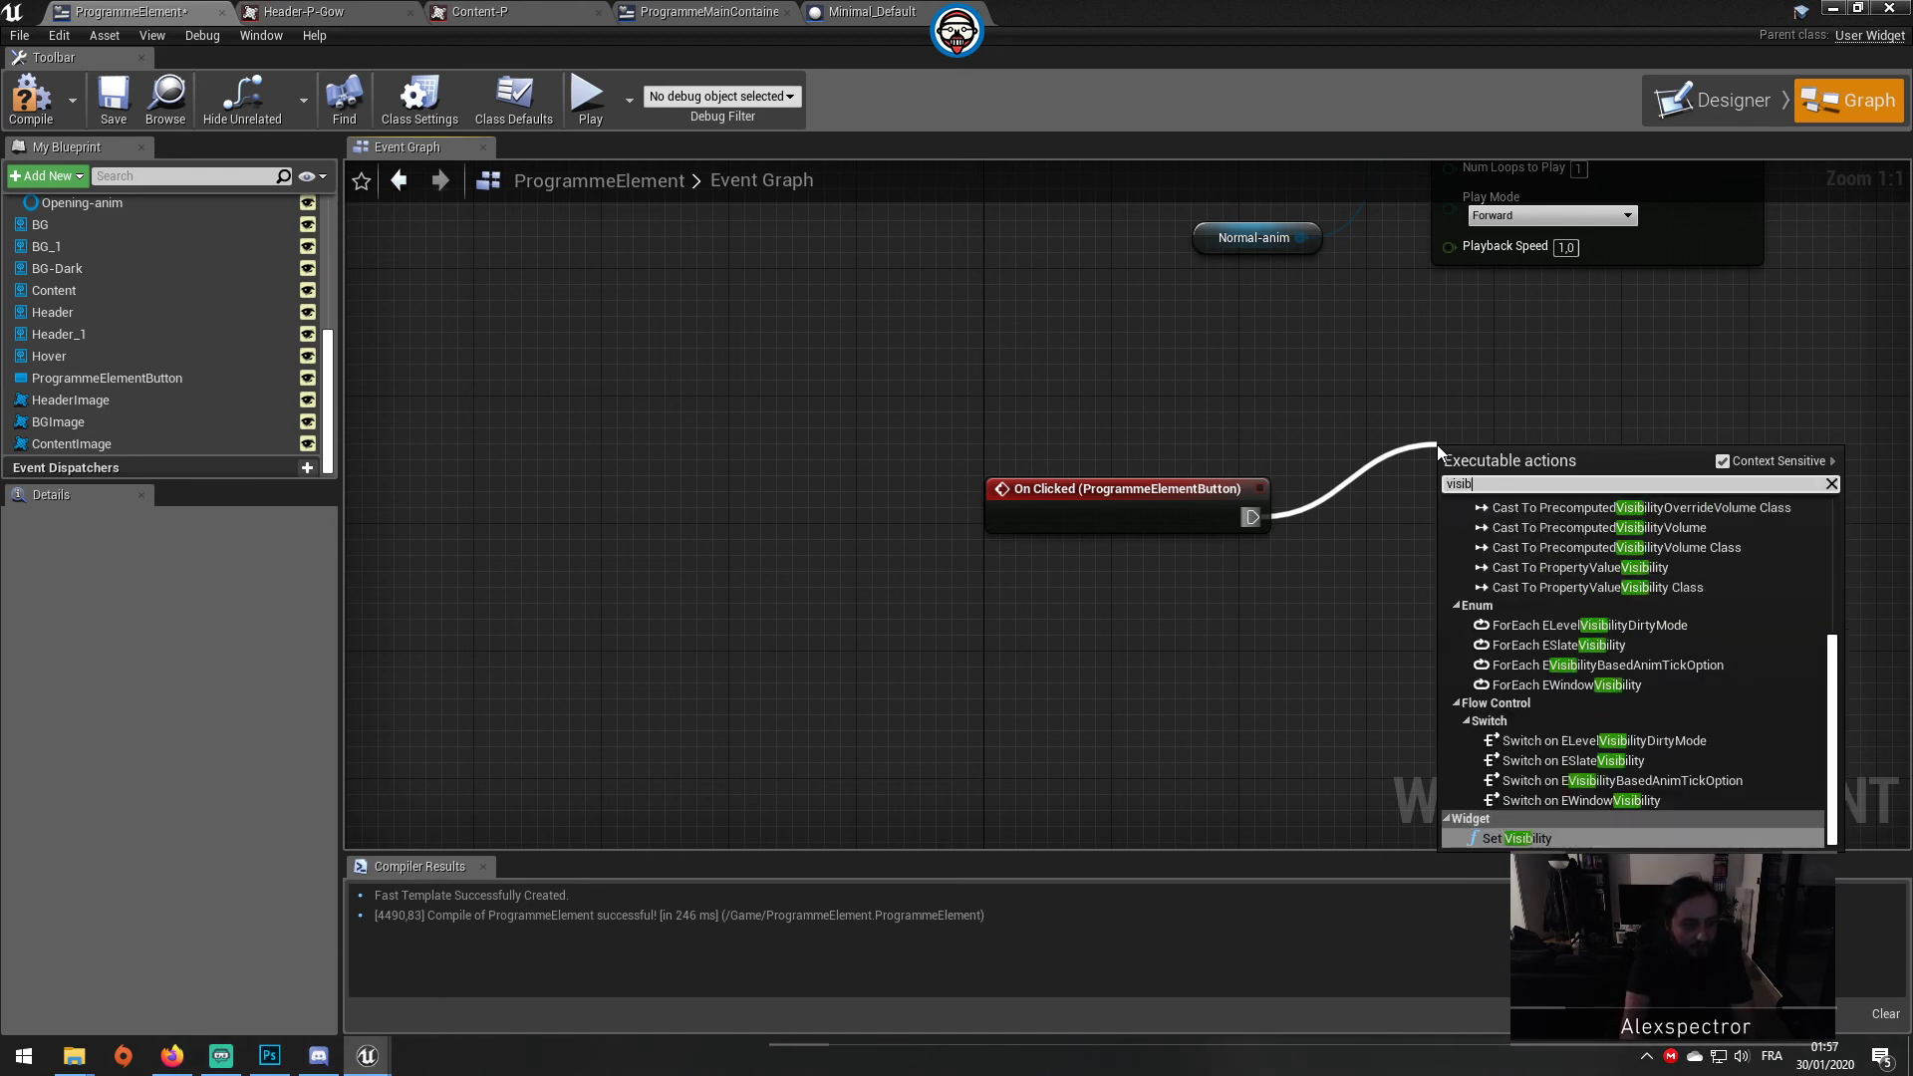
click(1516, 837)
scroll(248, 412, up, 5)
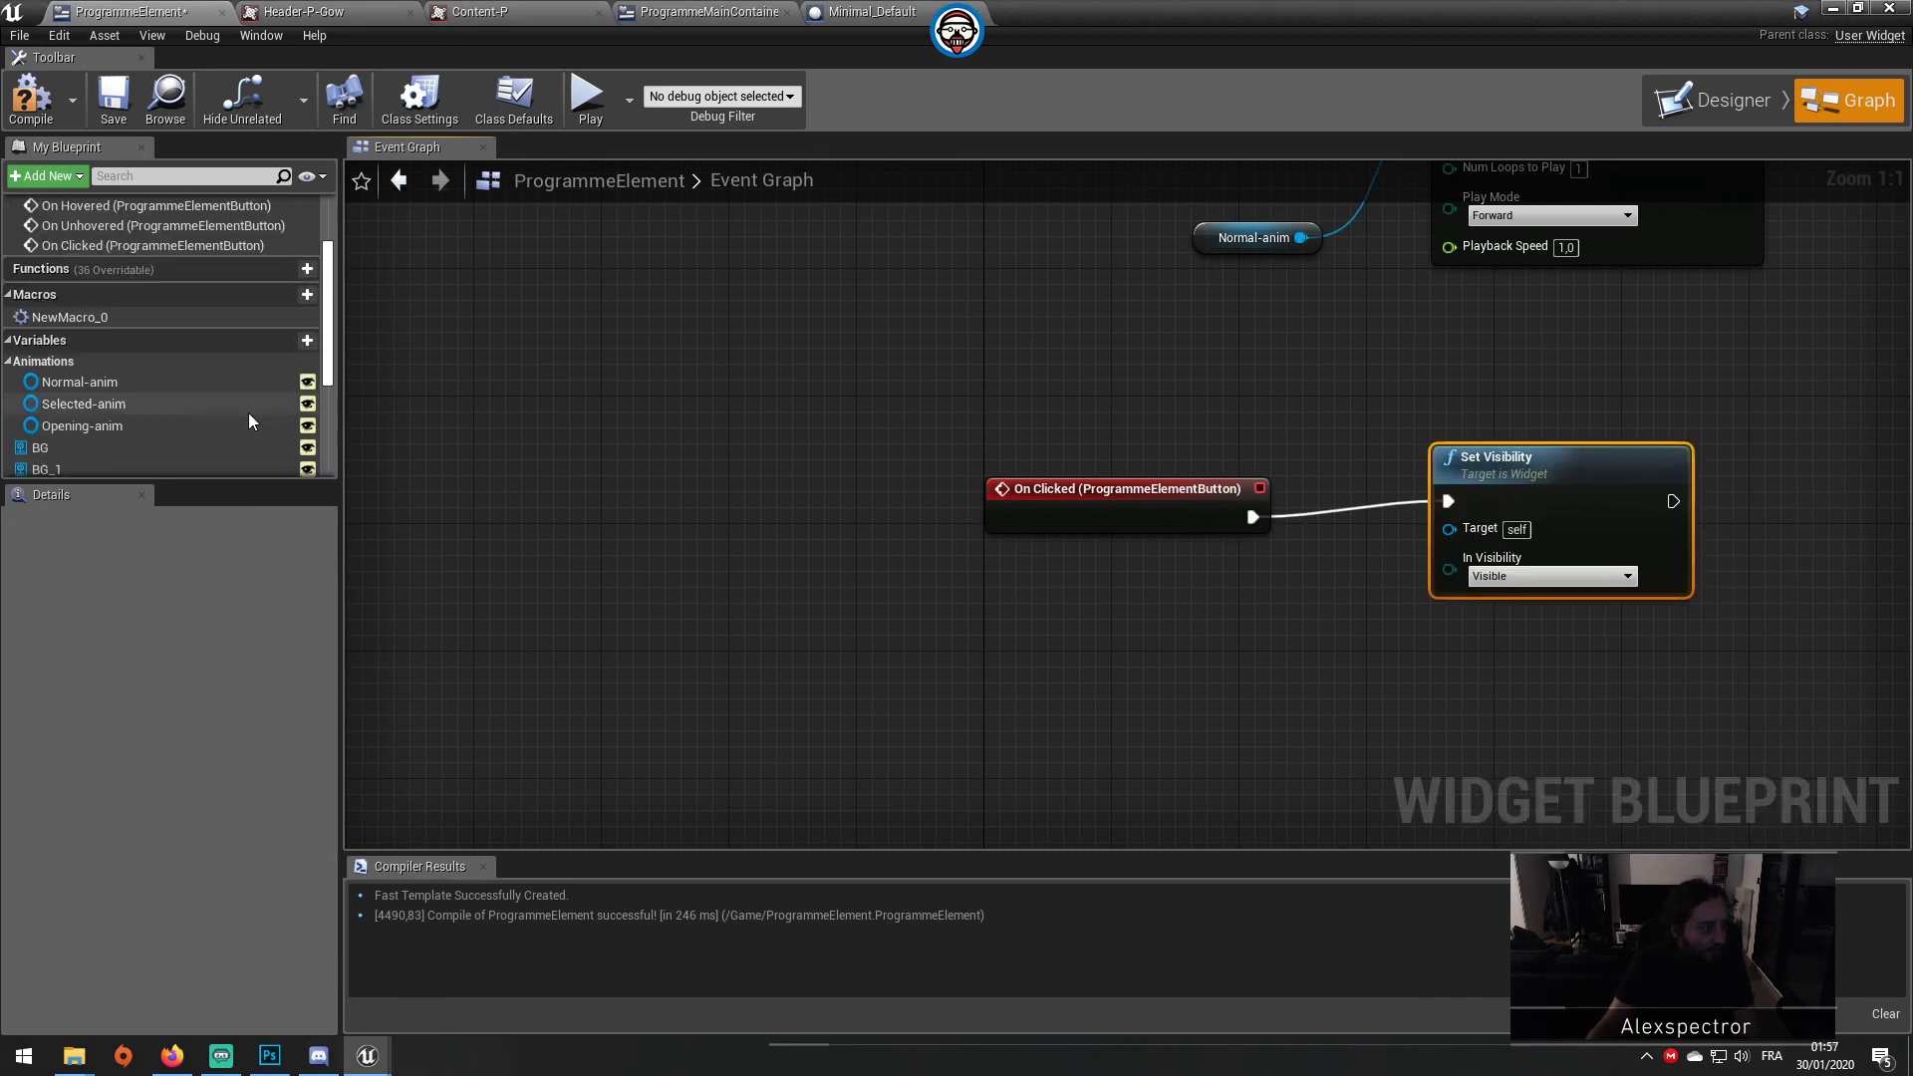
scroll(248, 413, up, 3)
scroll(243, 393, down, 5)
scroll(239, 420, down, 3)
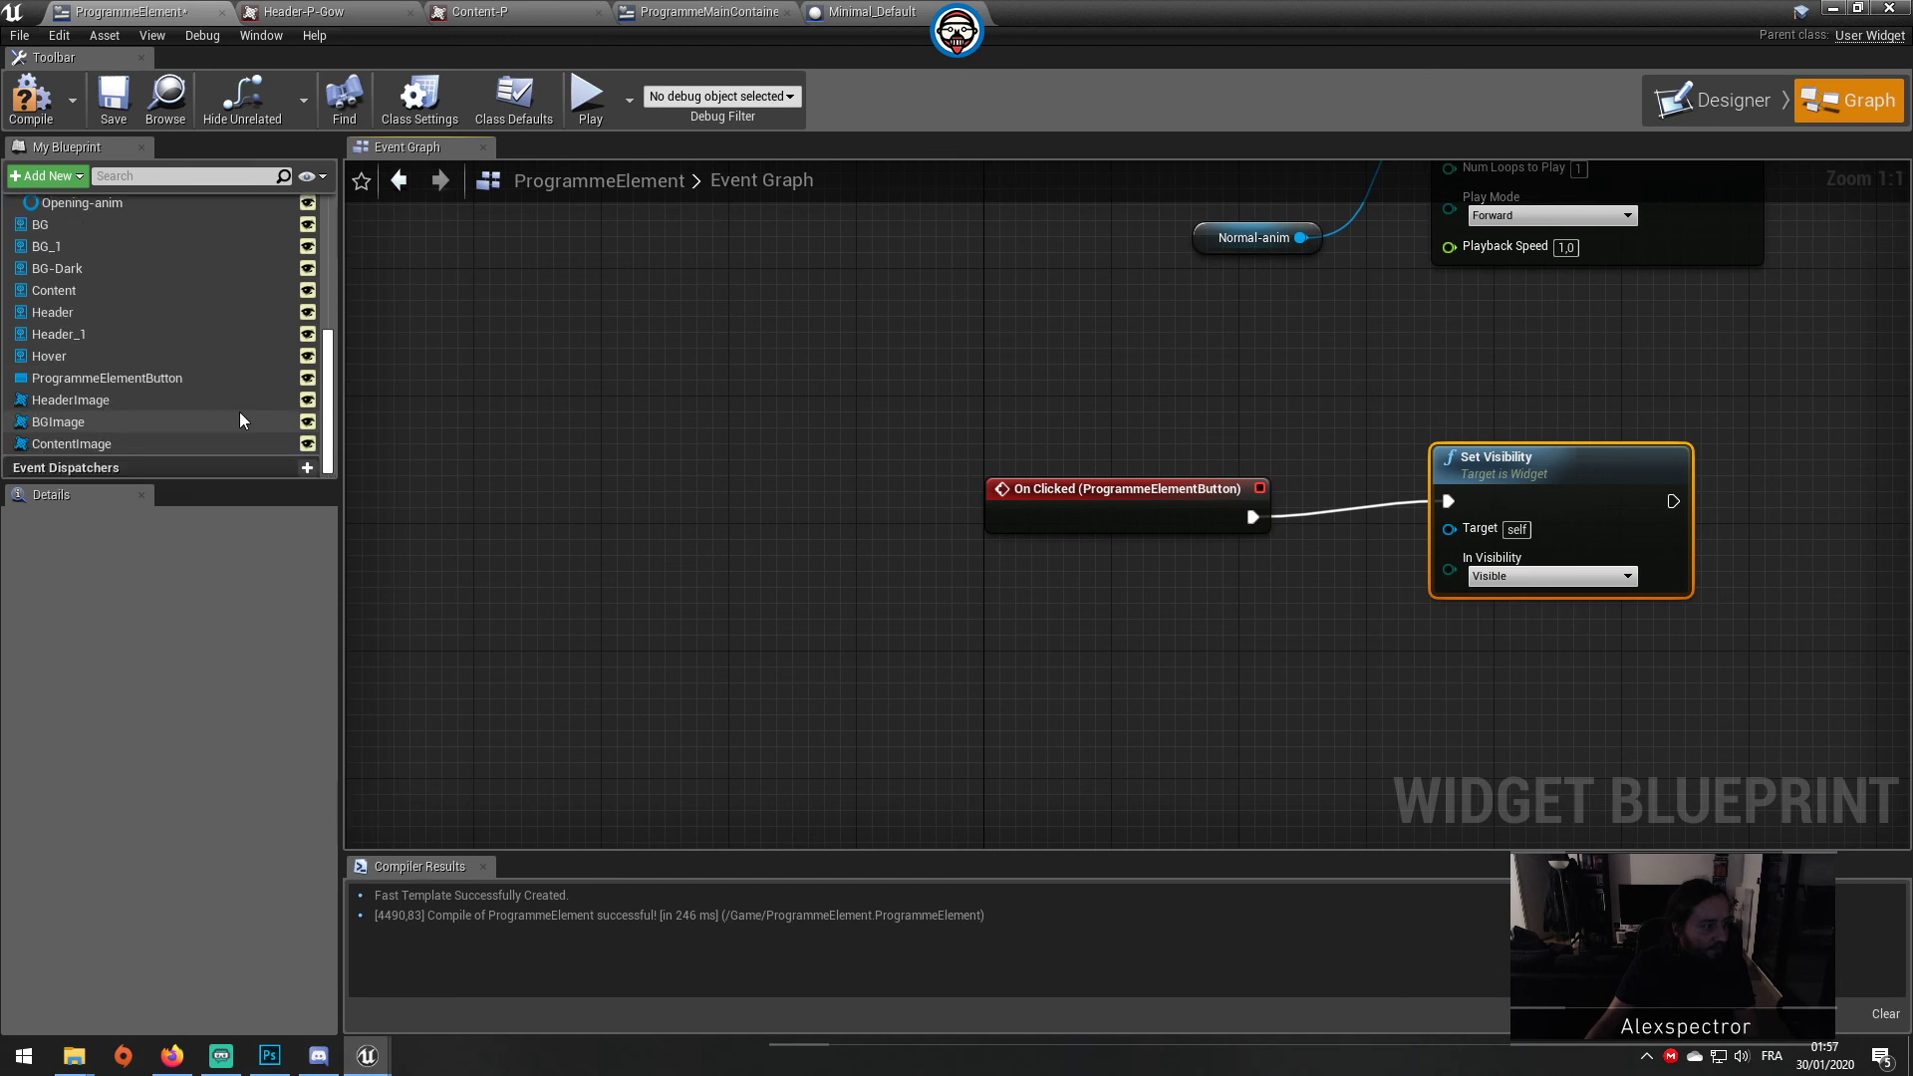
Step: Tick Is Variable for the RevealState and NormalState widgets
click(1729, 100)
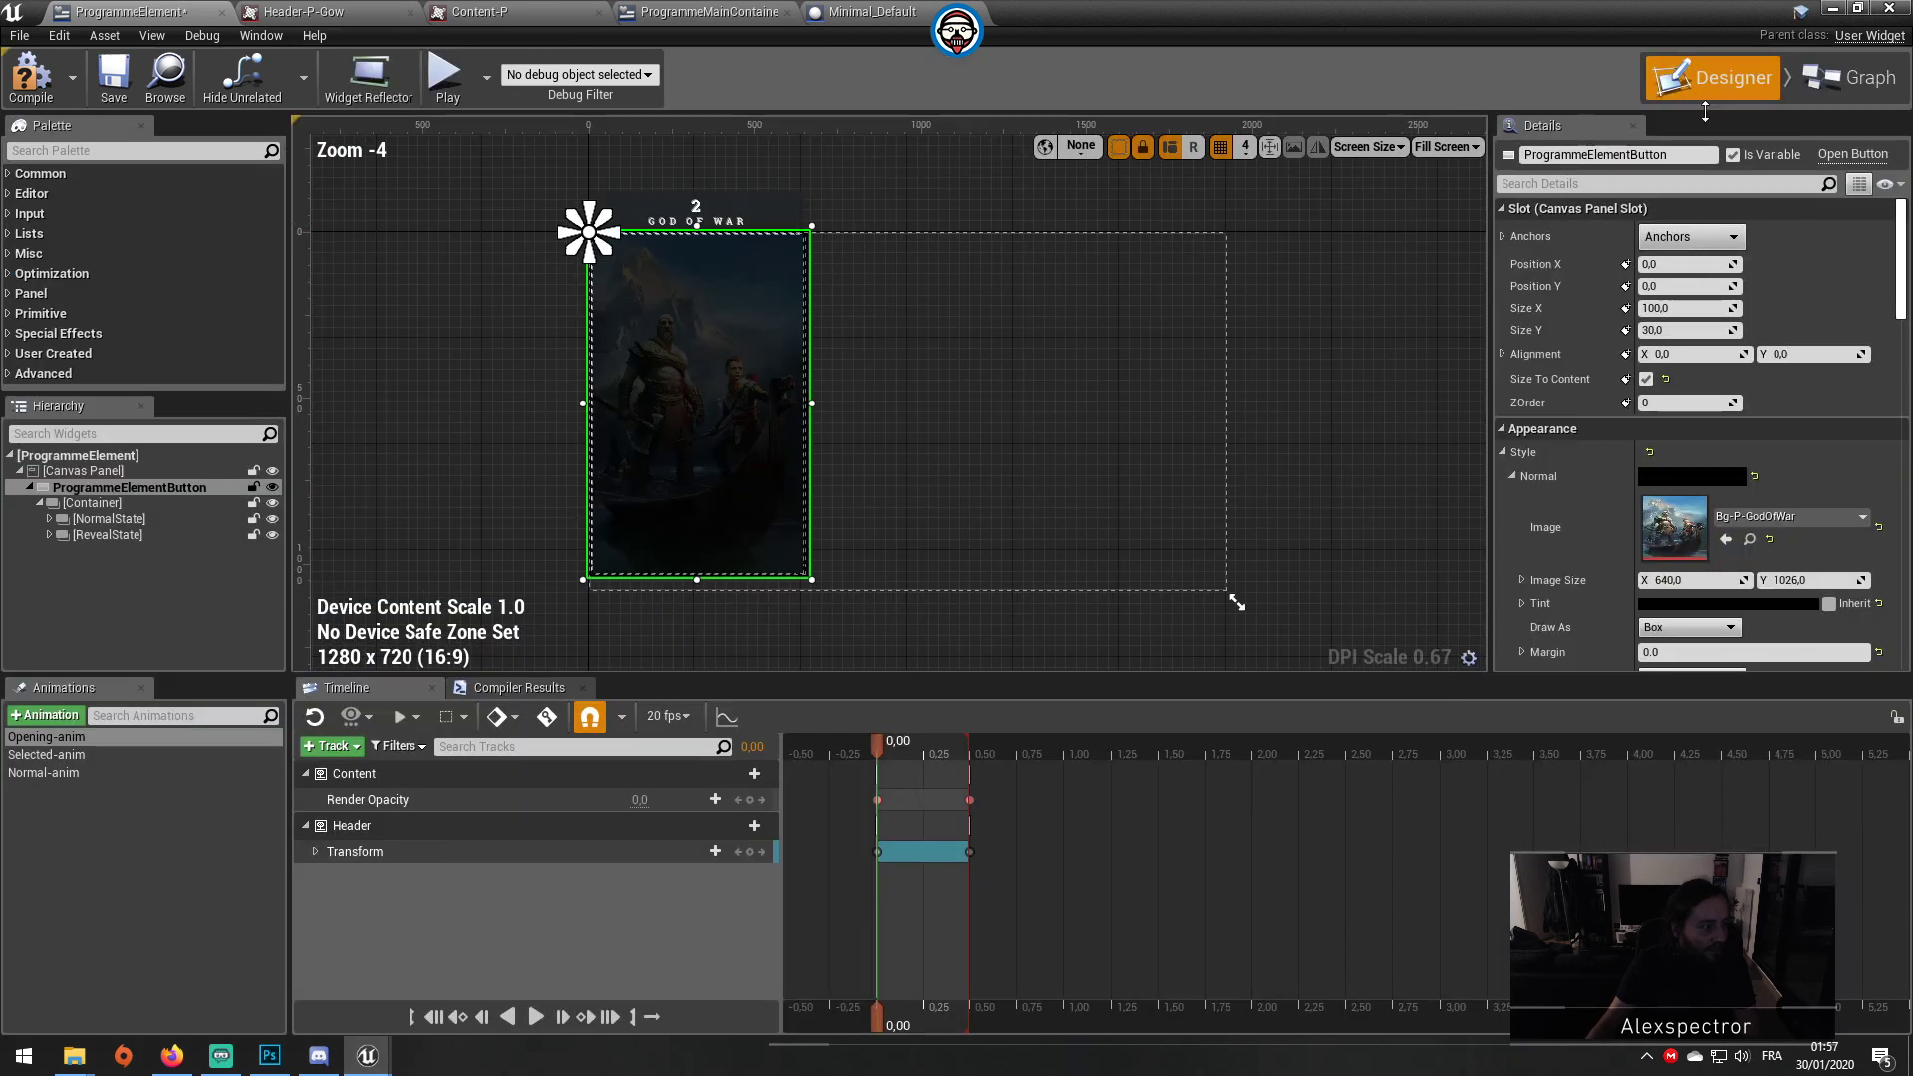
click(184, 519)
click(107, 535)
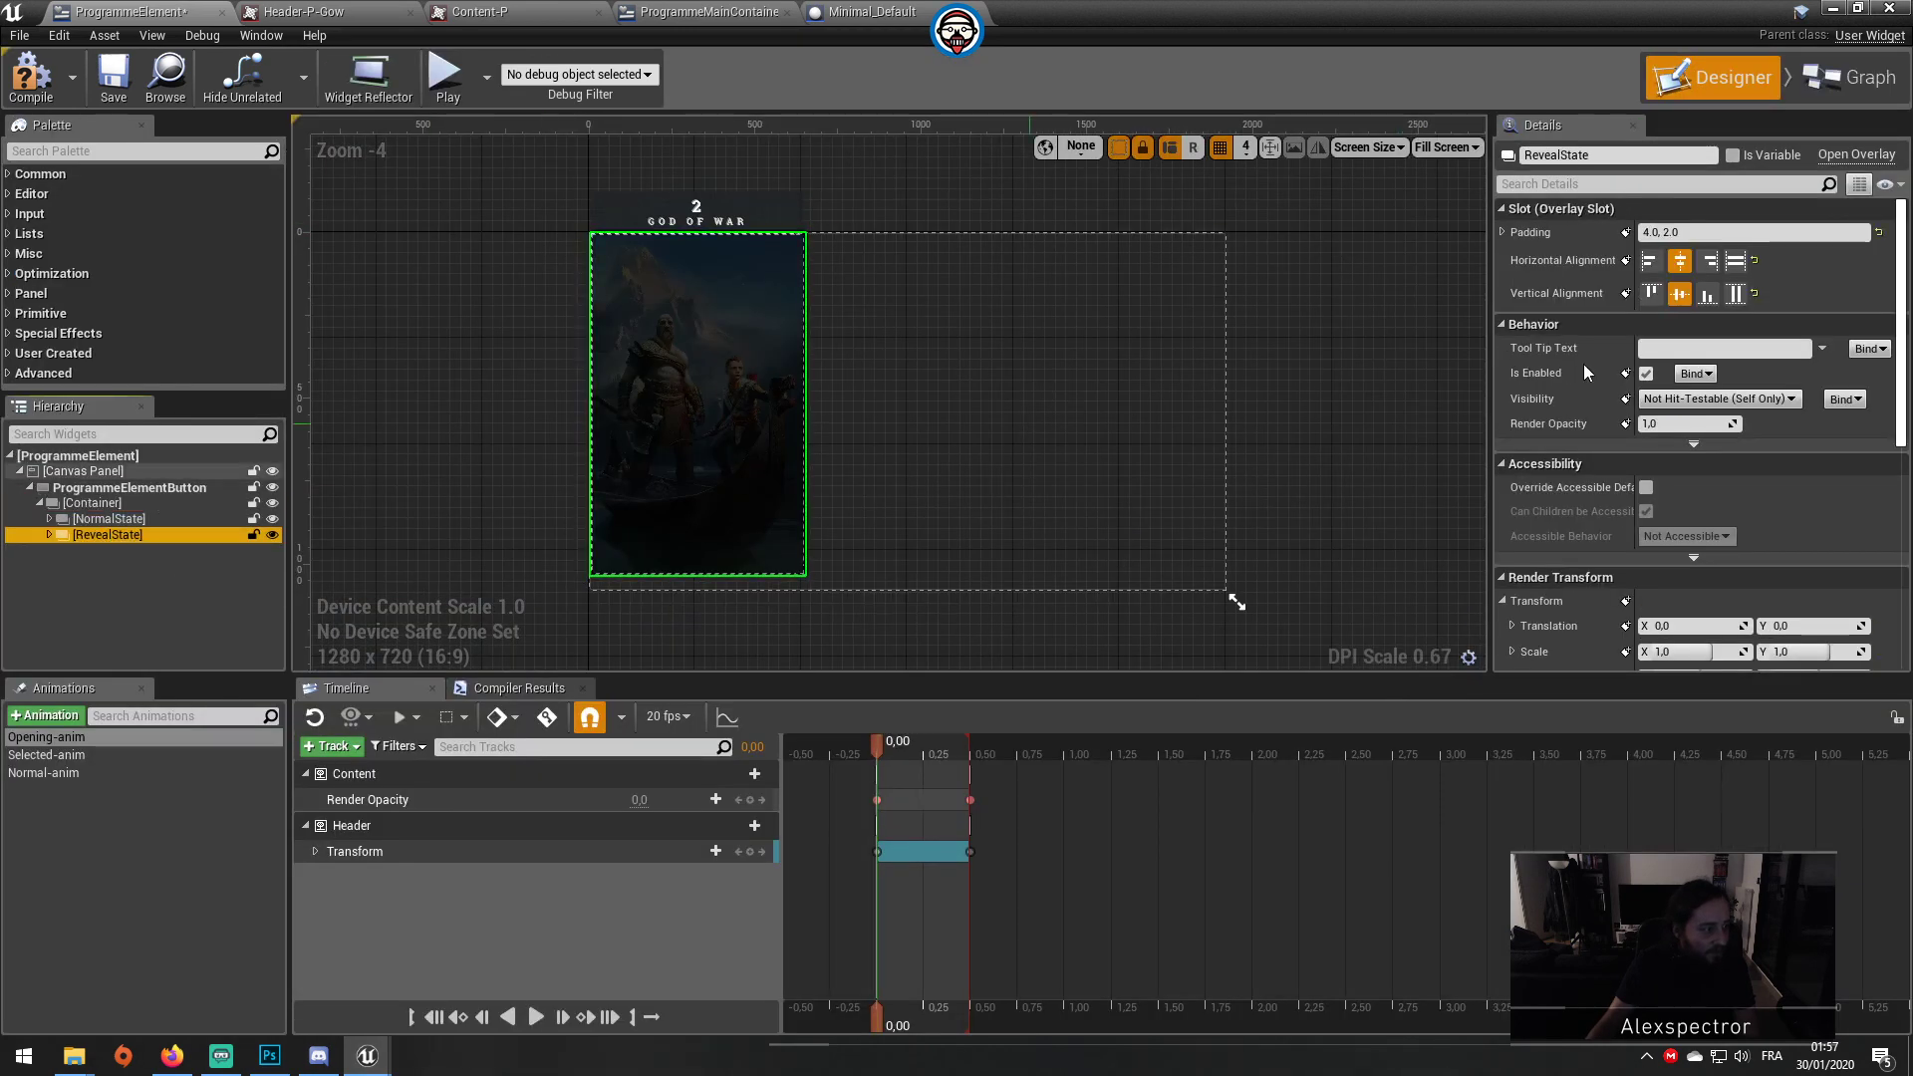
click(1731, 157)
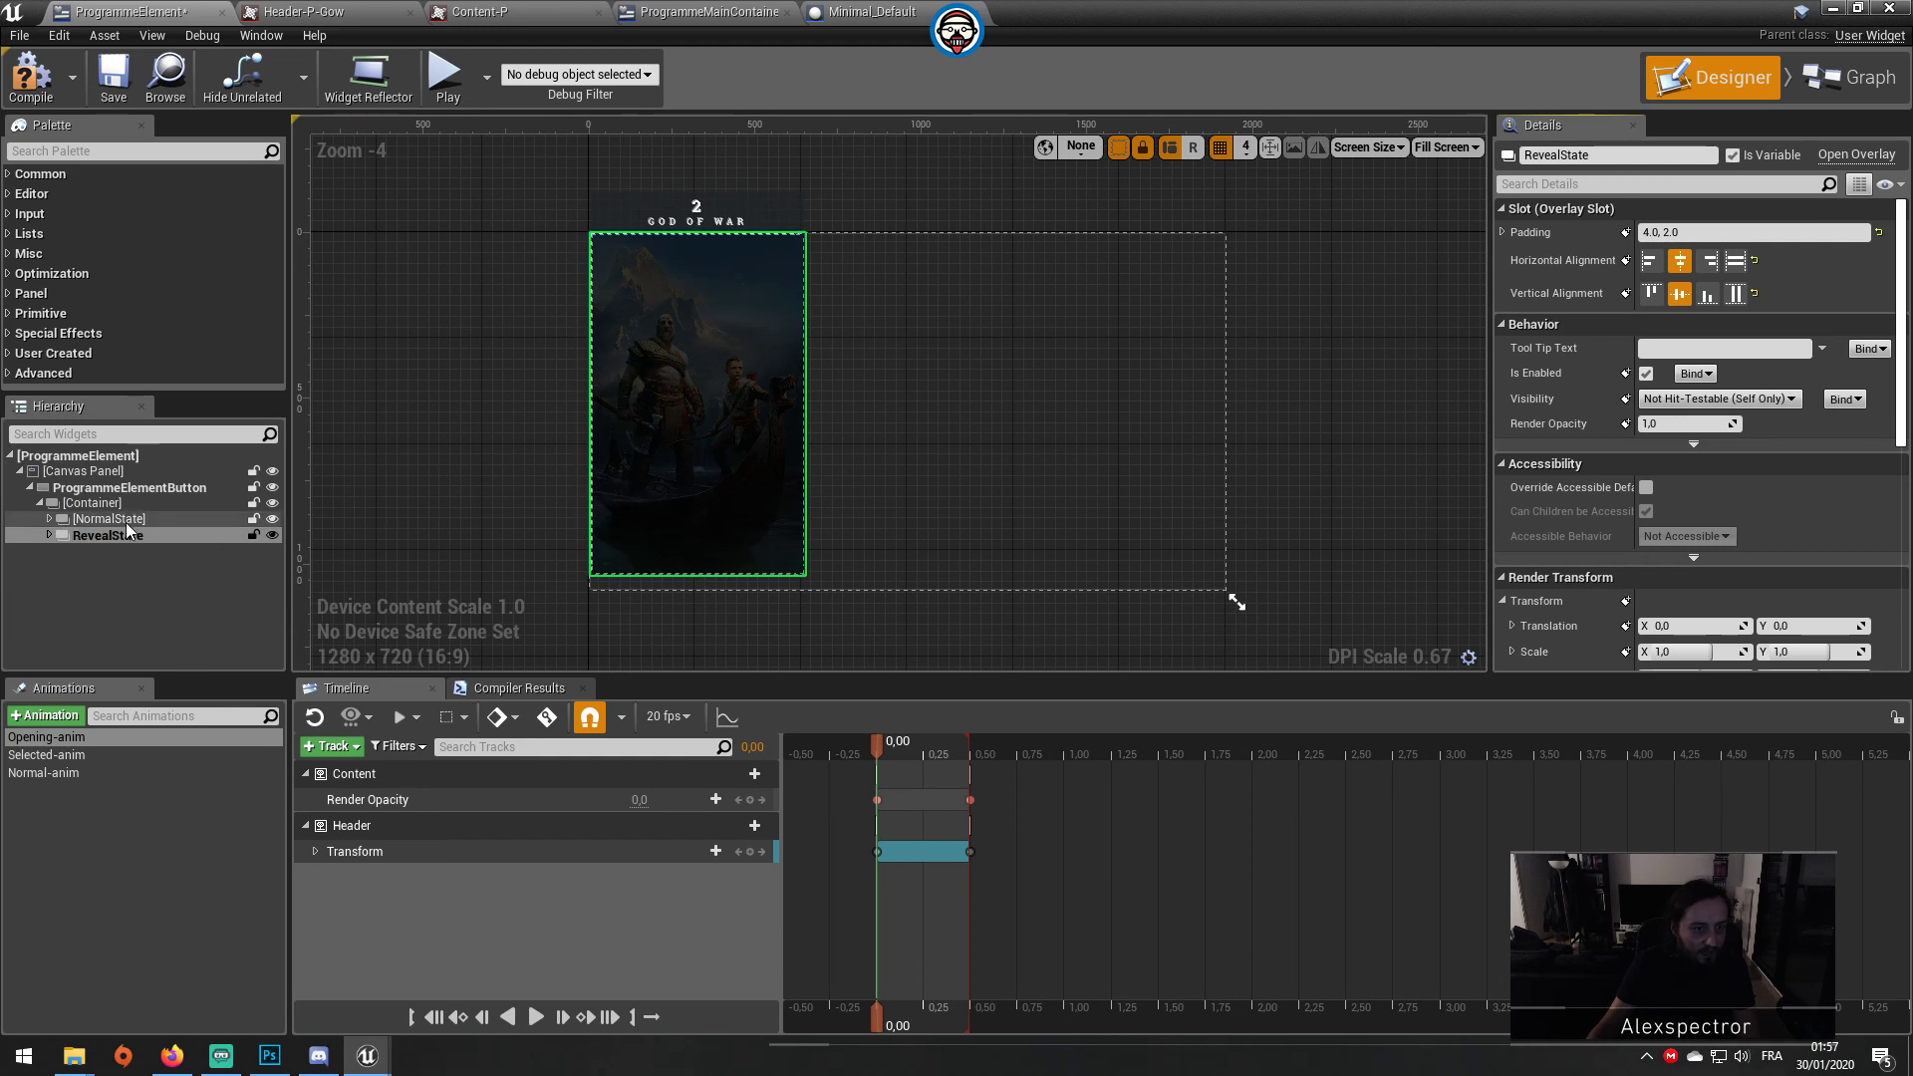
click(654, 512)
click(1736, 152)
click(1837, 80)
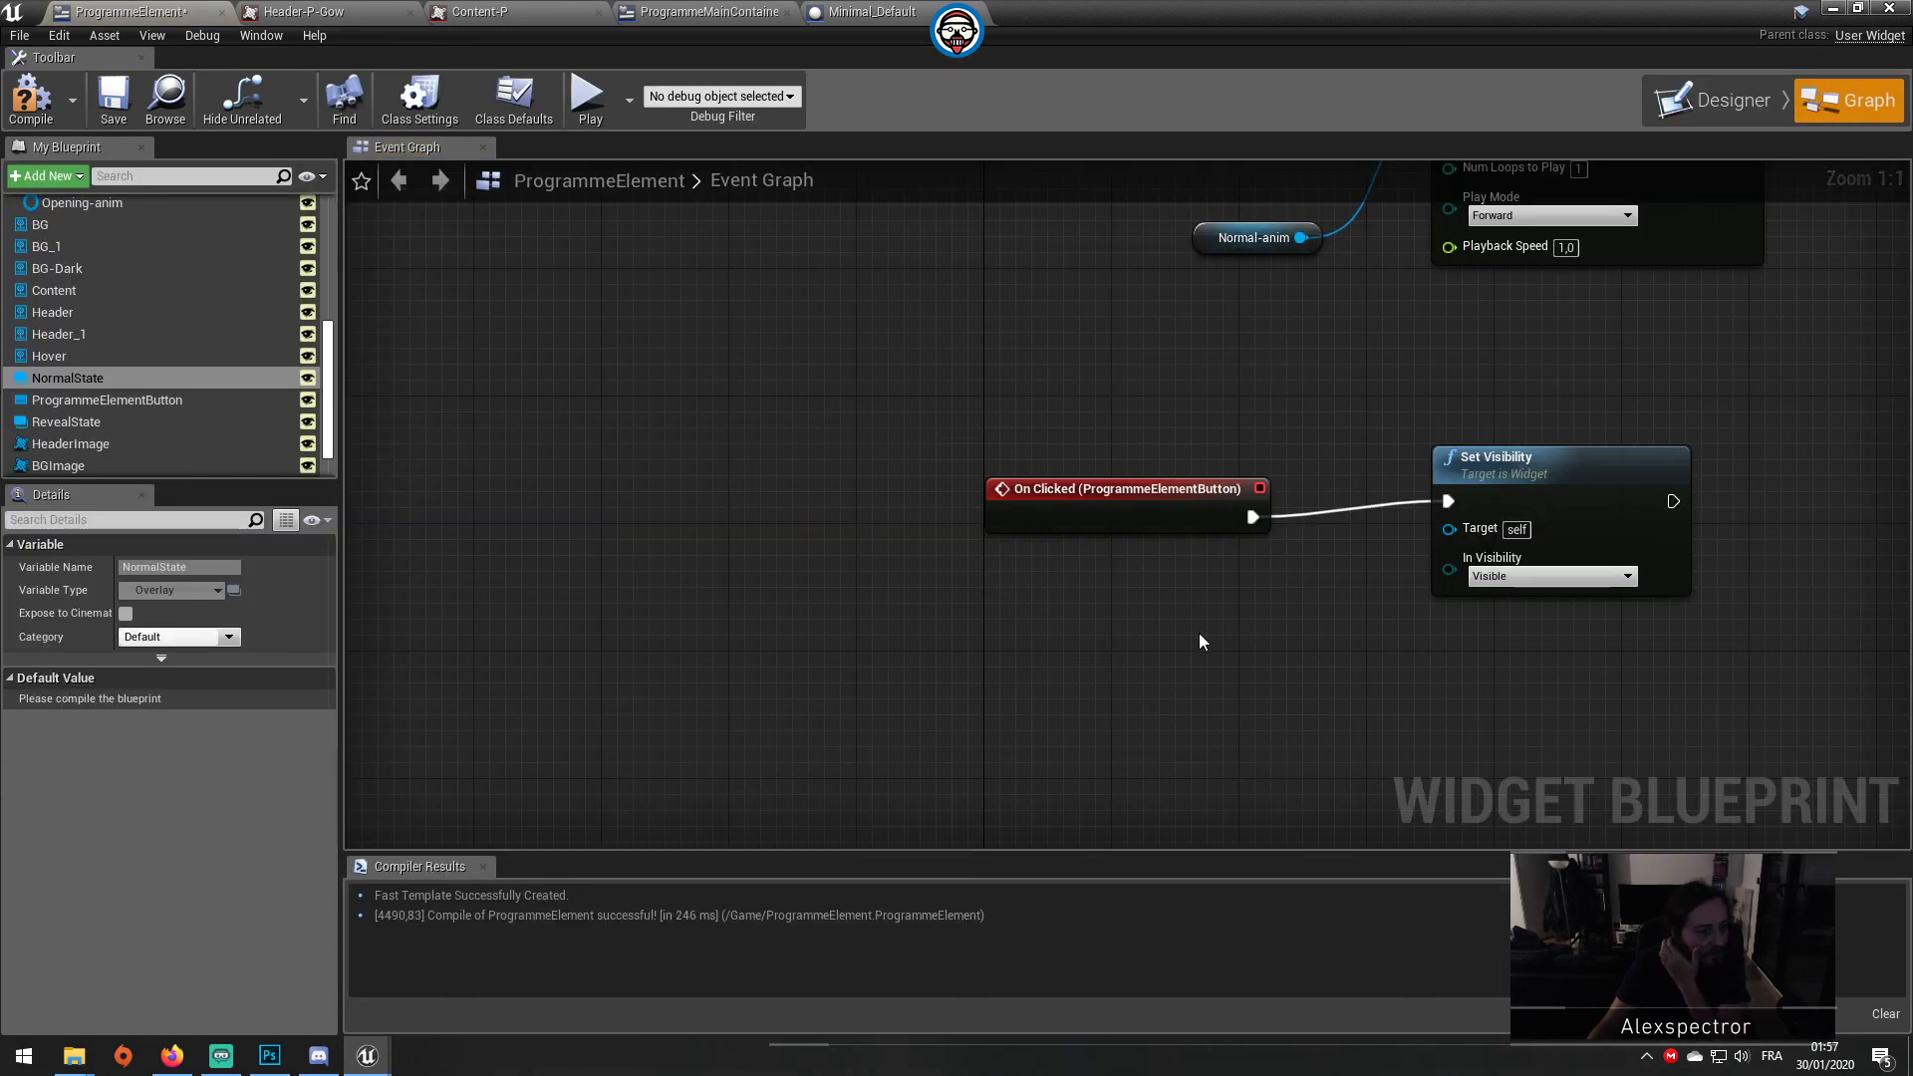
Step: Keep Set Visibility on Visible and plug a RevealState getter into its Target
click(1576, 580)
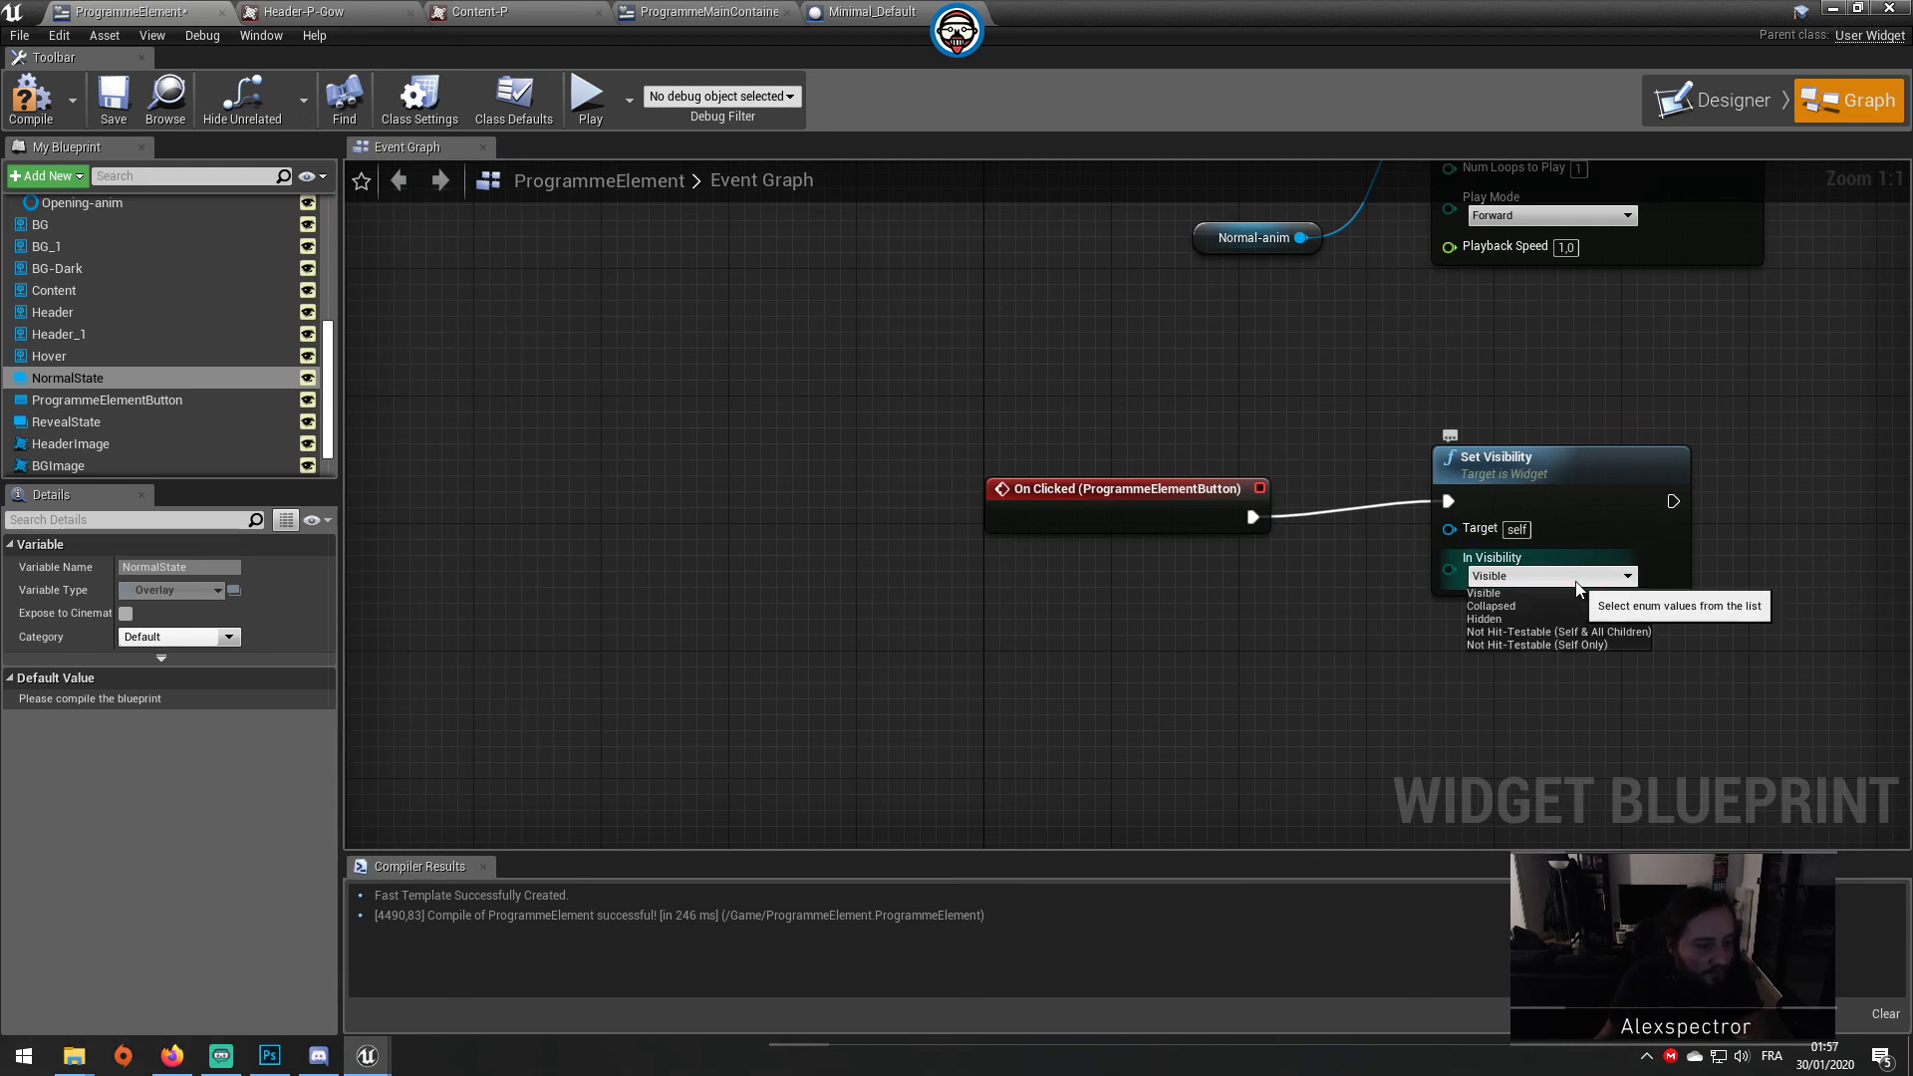
click(978, 646)
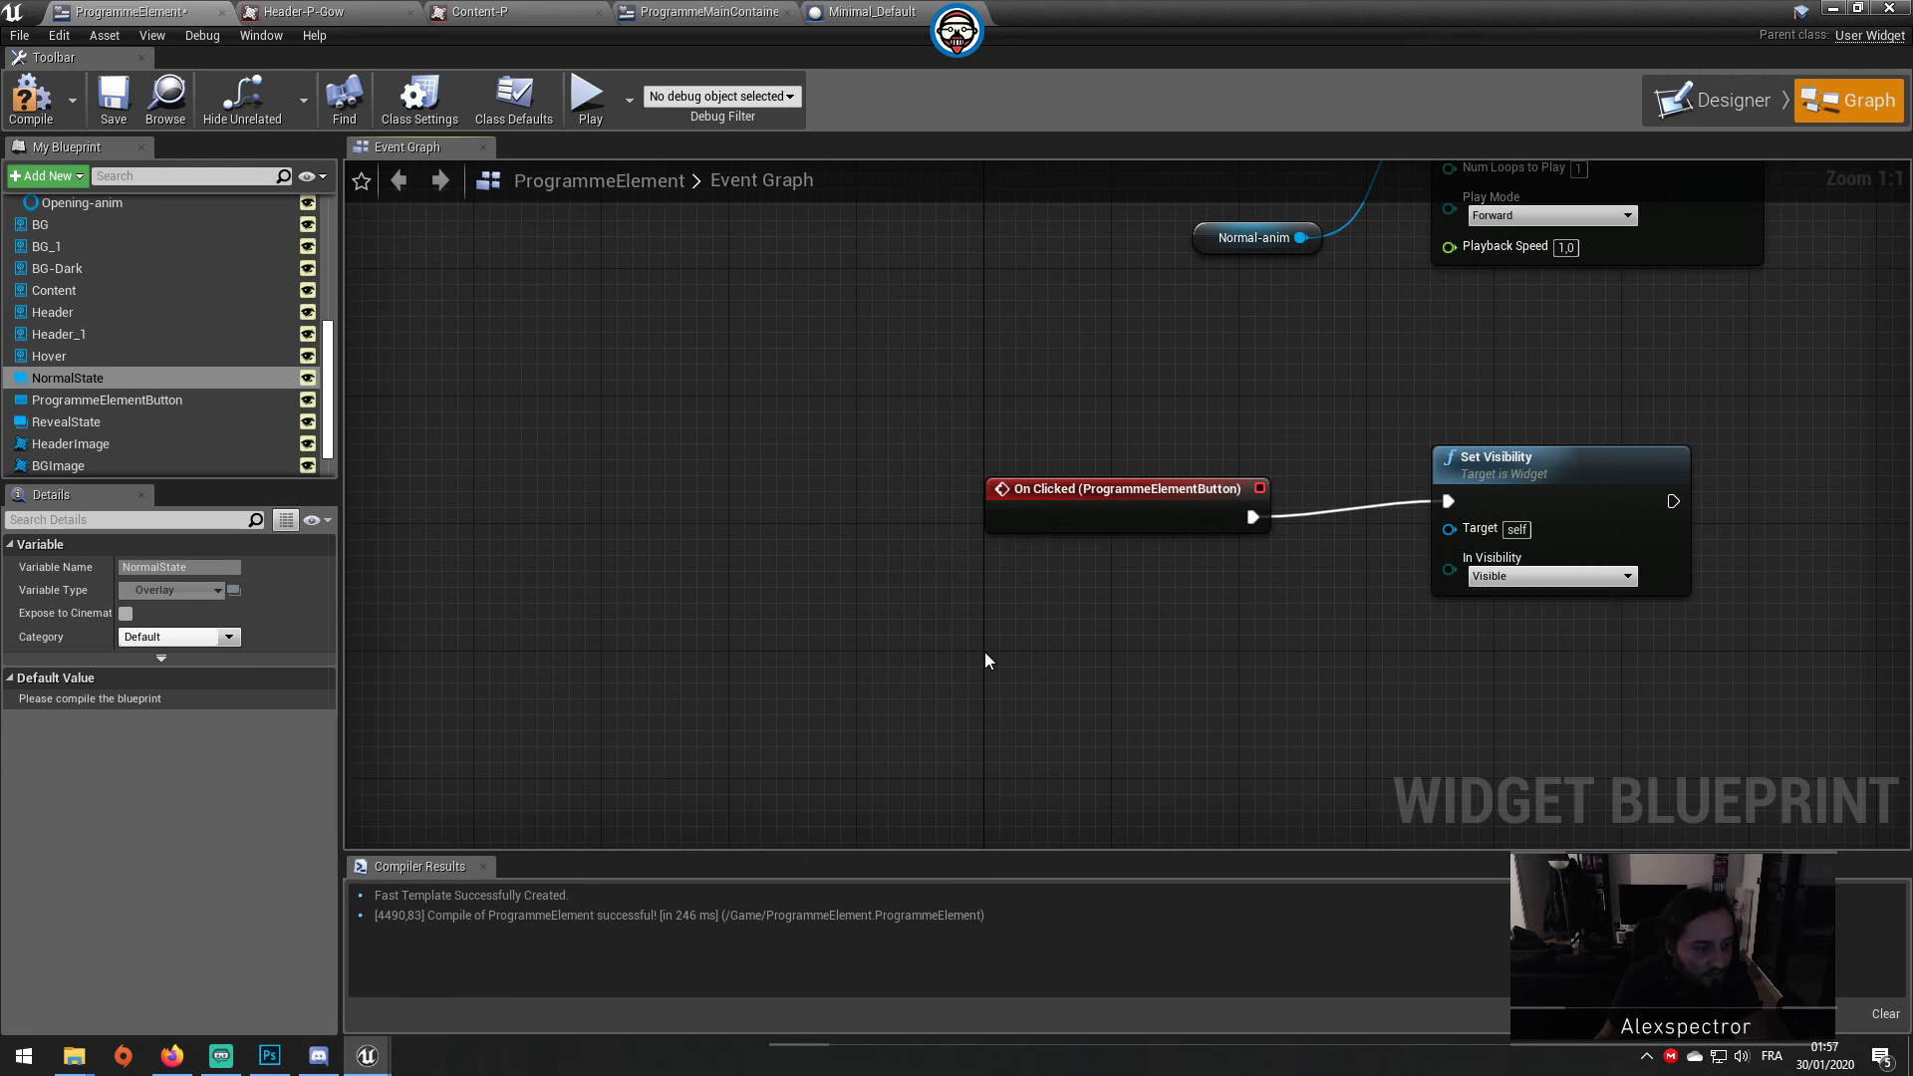
click(1554, 578)
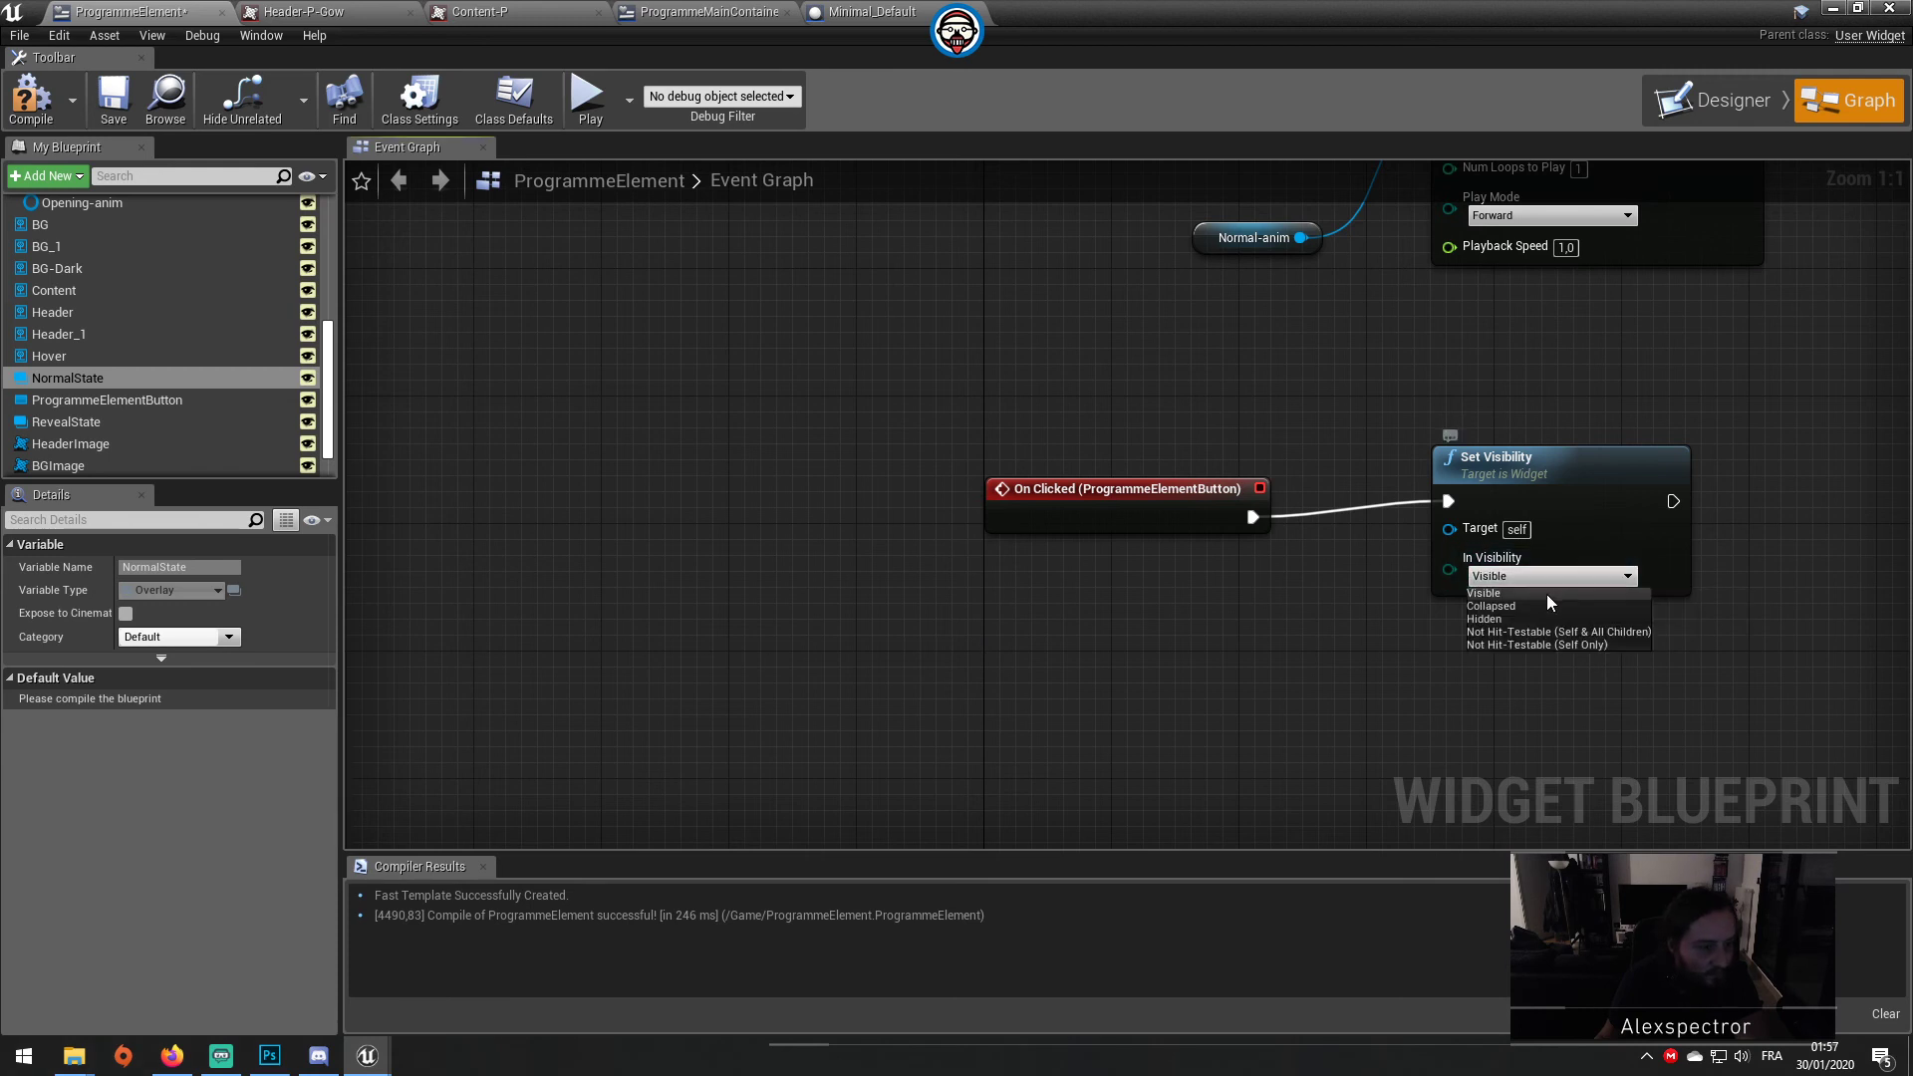
click(1546, 594)
right_drag(1516, 606, 1362, 633)
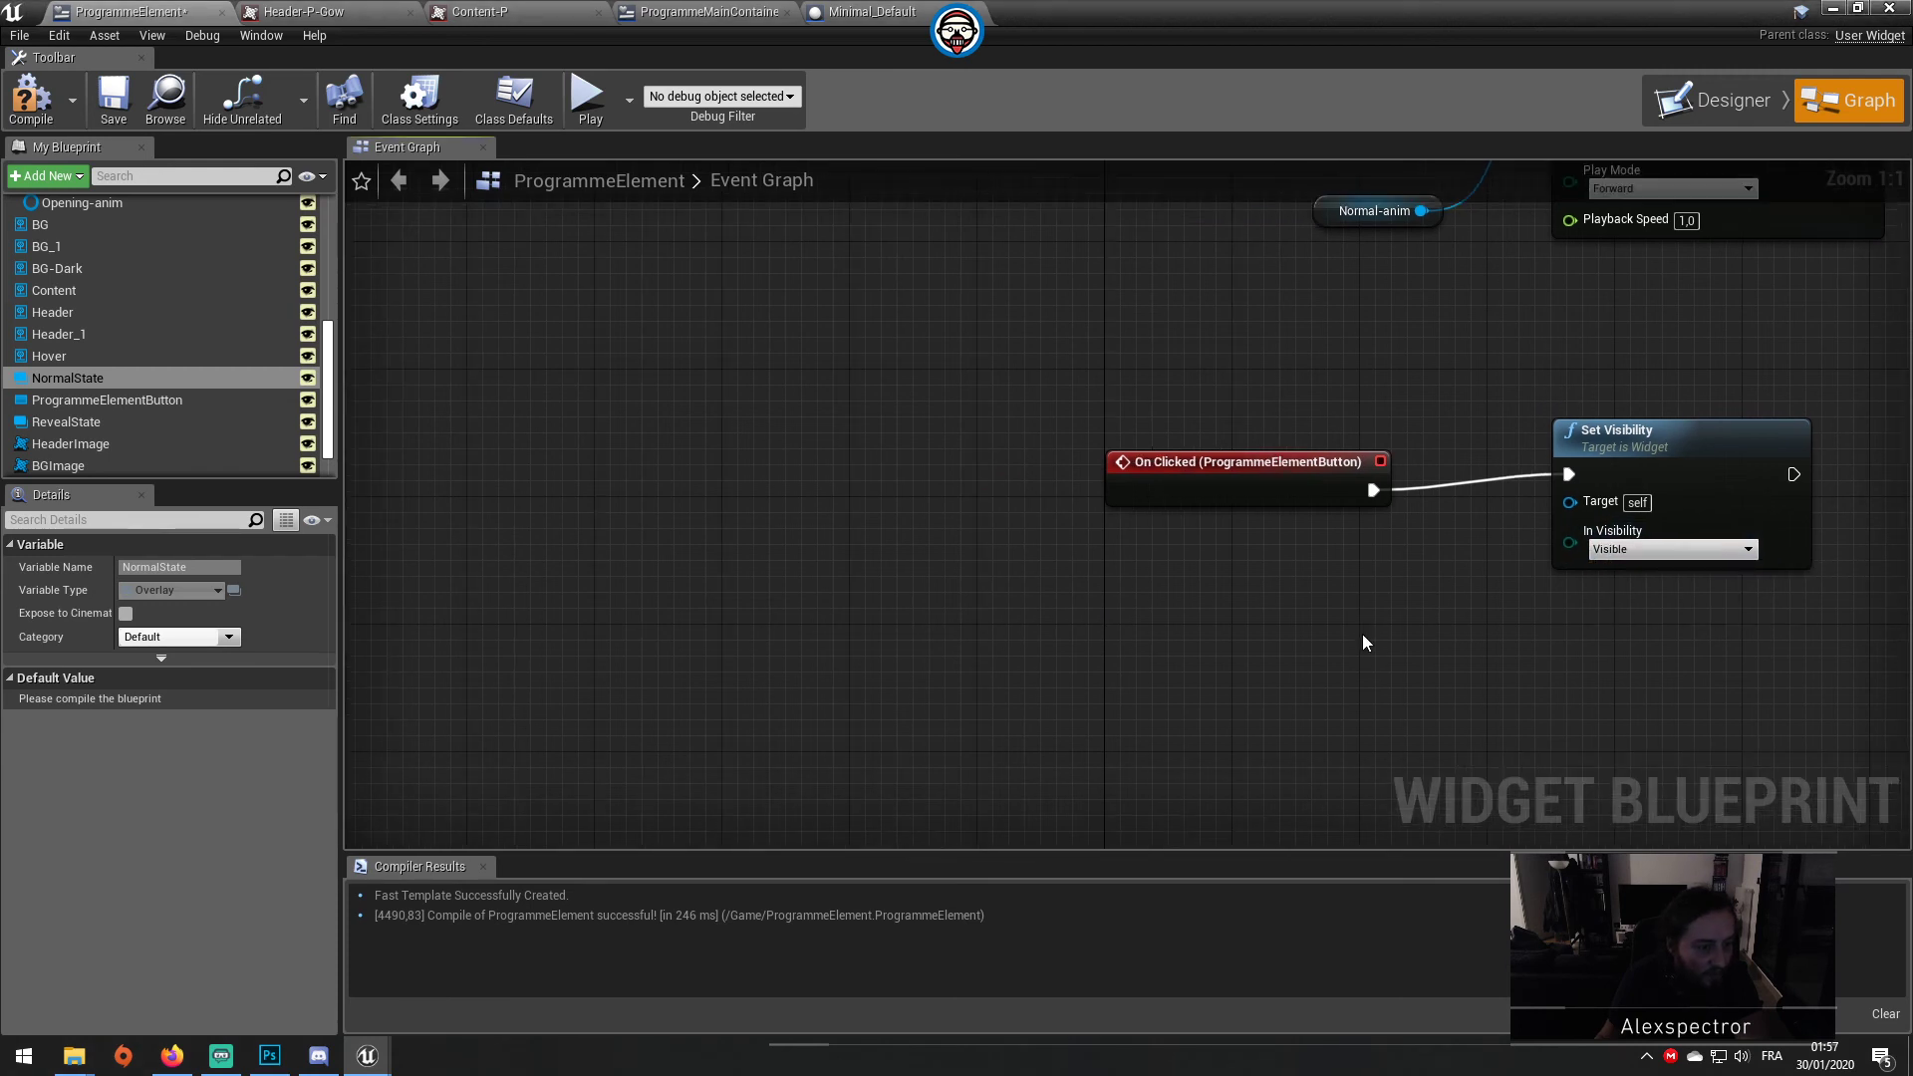
mouse_move(112, 421)
mouse_down()
mouse_move(962, 598)
mouse_move(1570, 502)
mouse_up()
click(1037, 614)
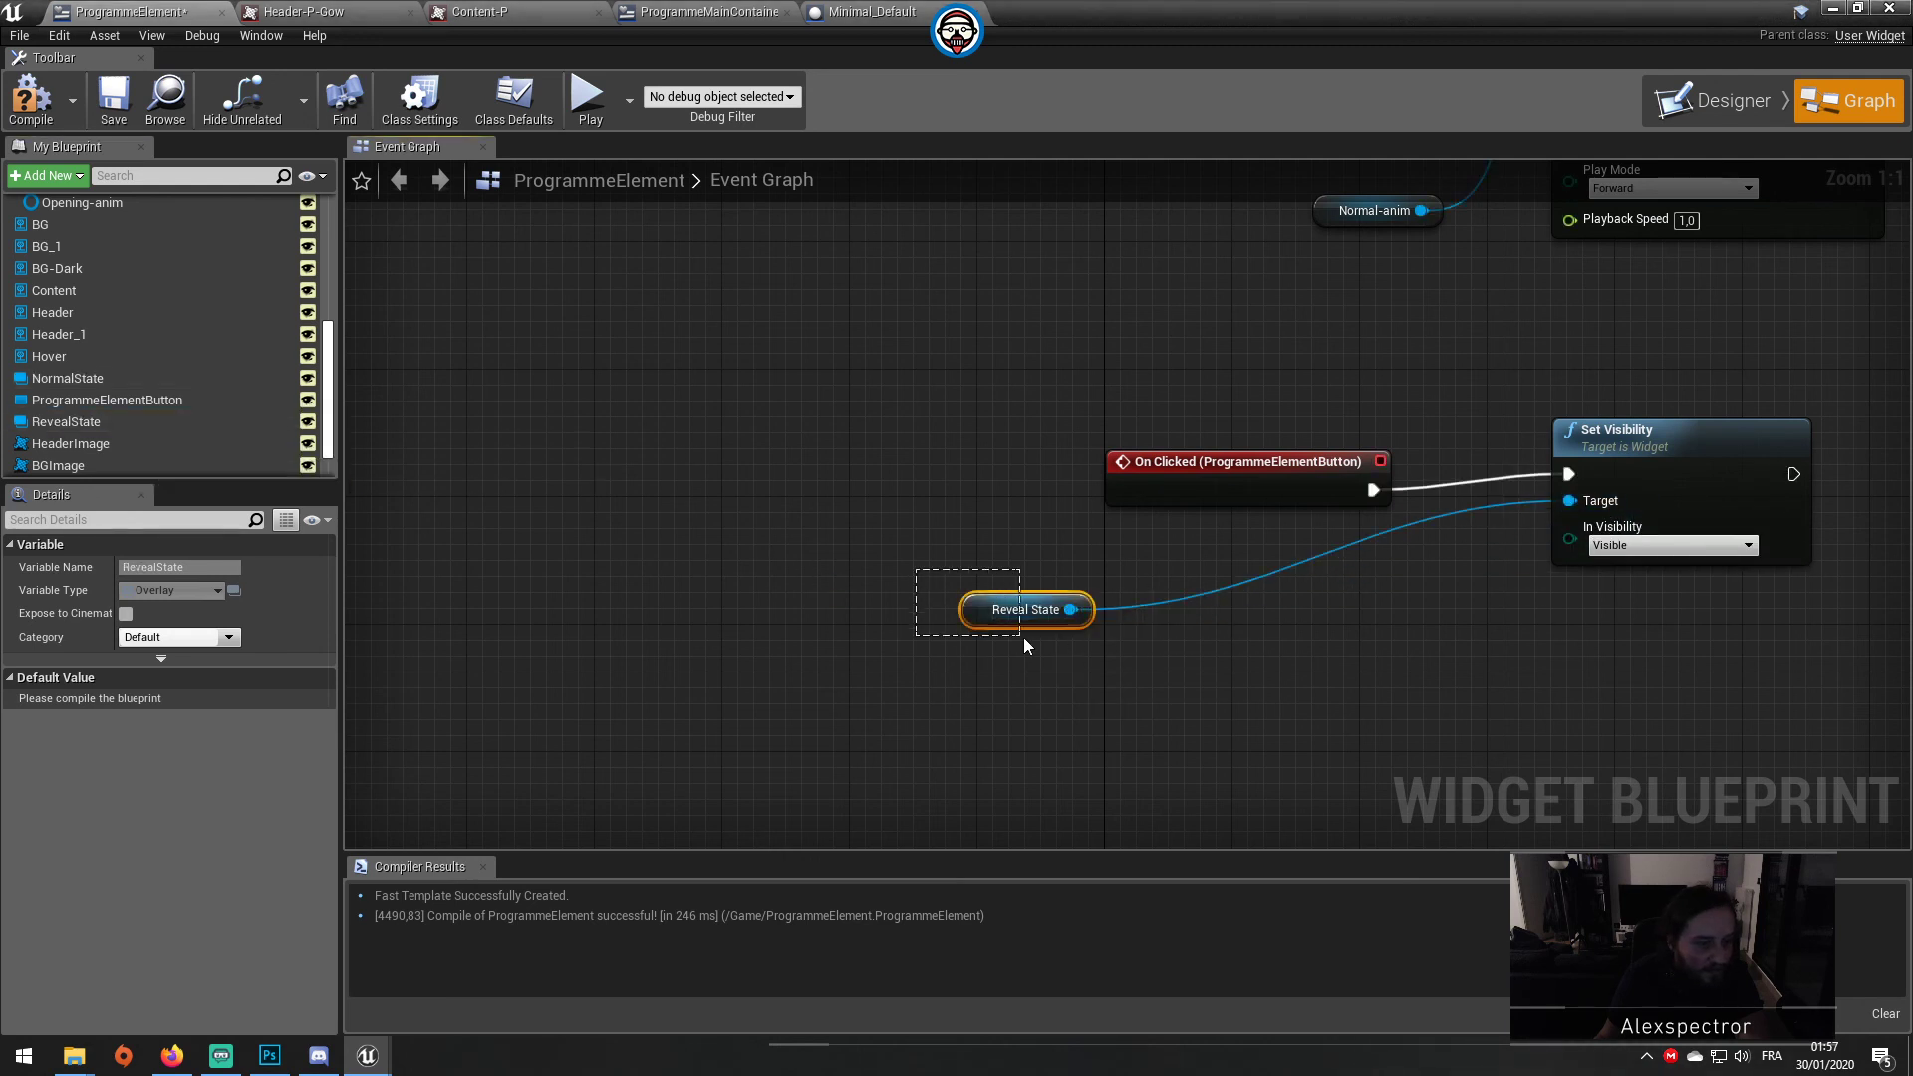
drag(972, 598, 1291, 566)
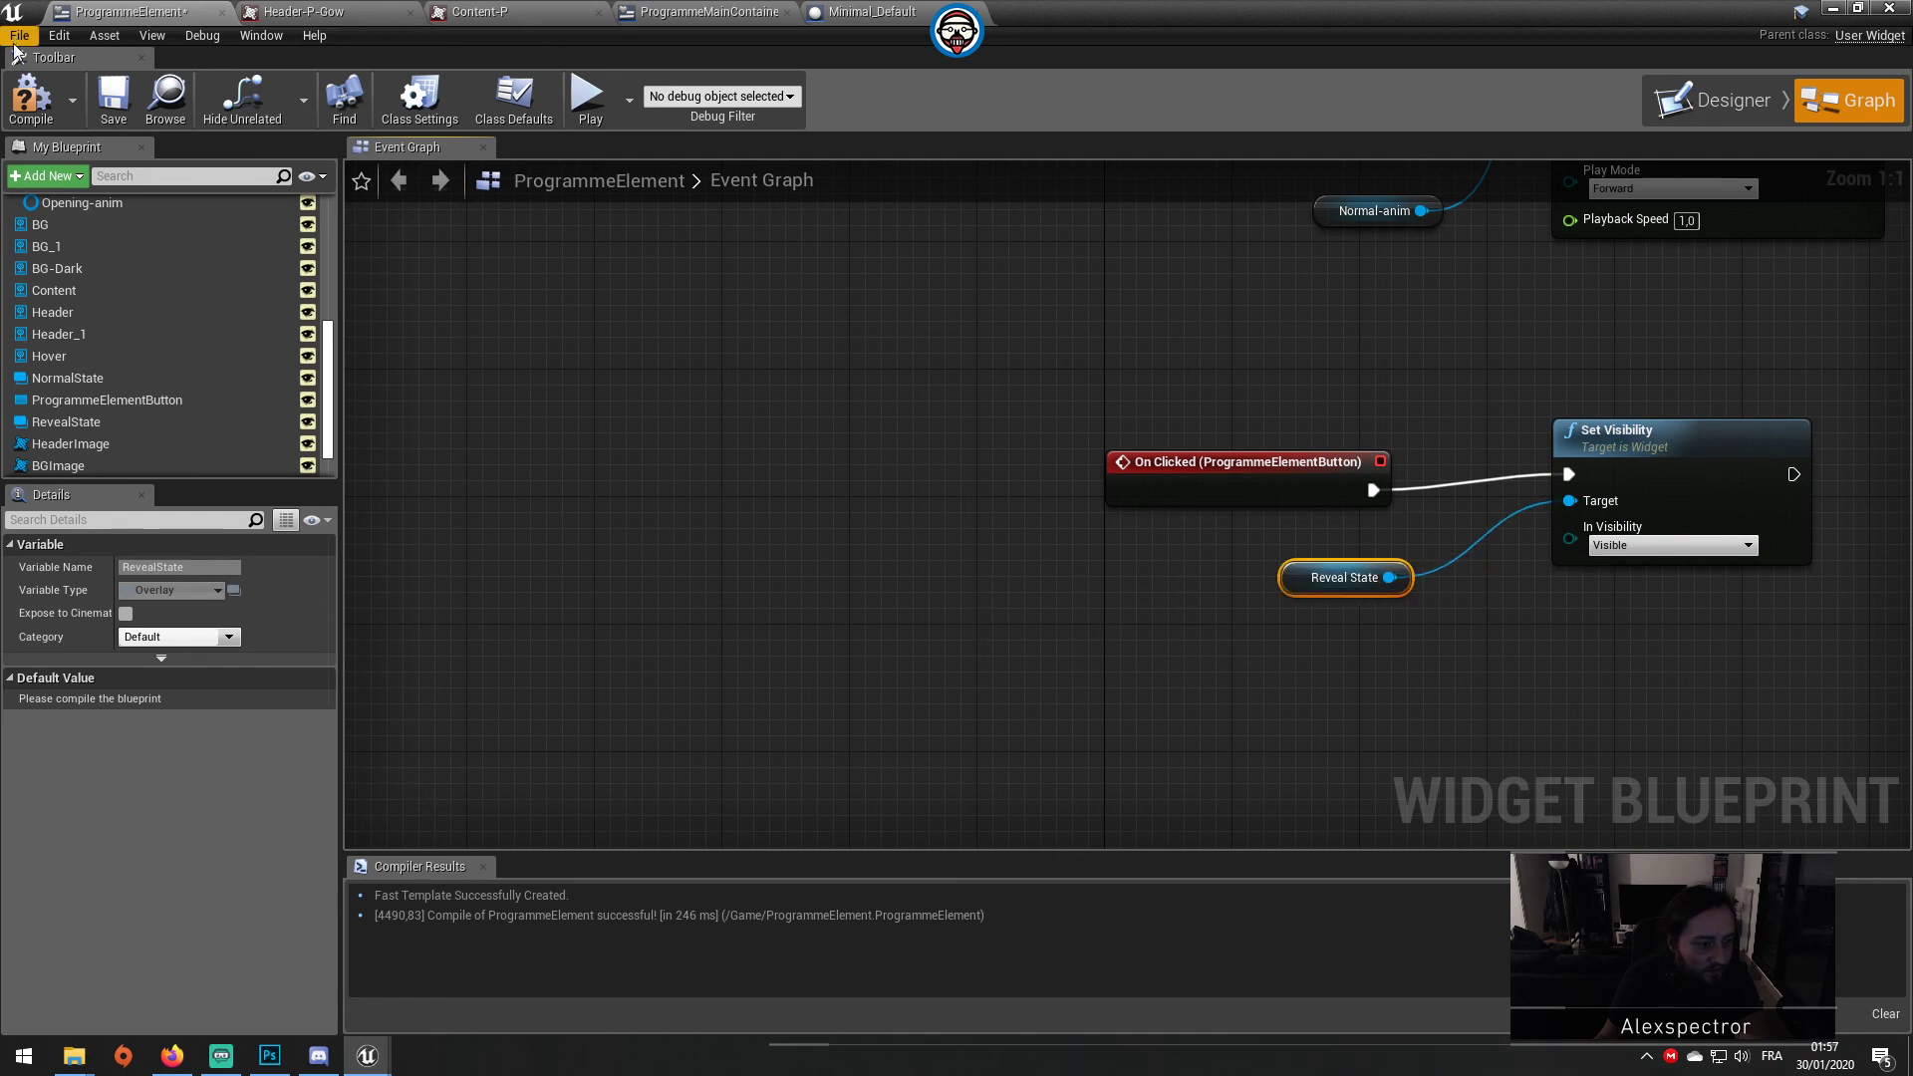
Step: Compile the ProgrammeElement blueprint and recheck RevealState's details in the Designer
click(31, 98)
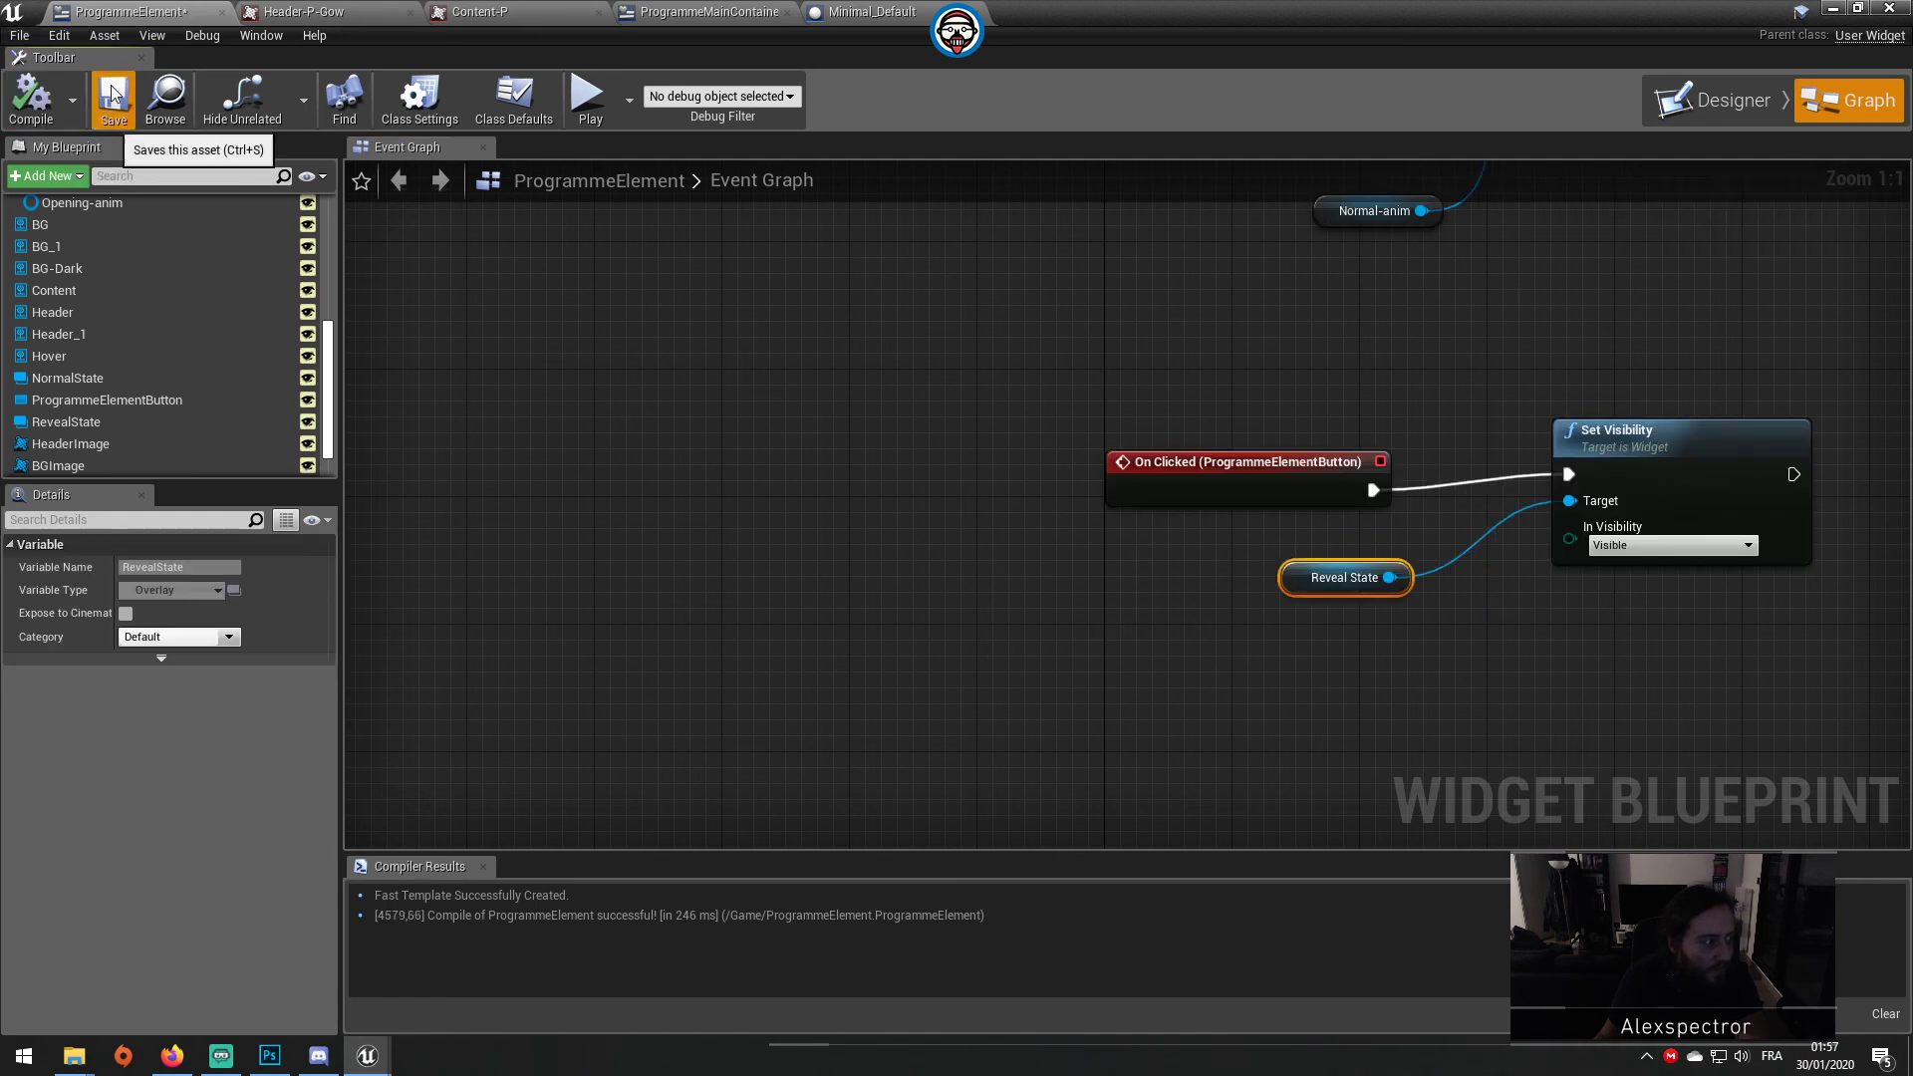
click(1704, 117)
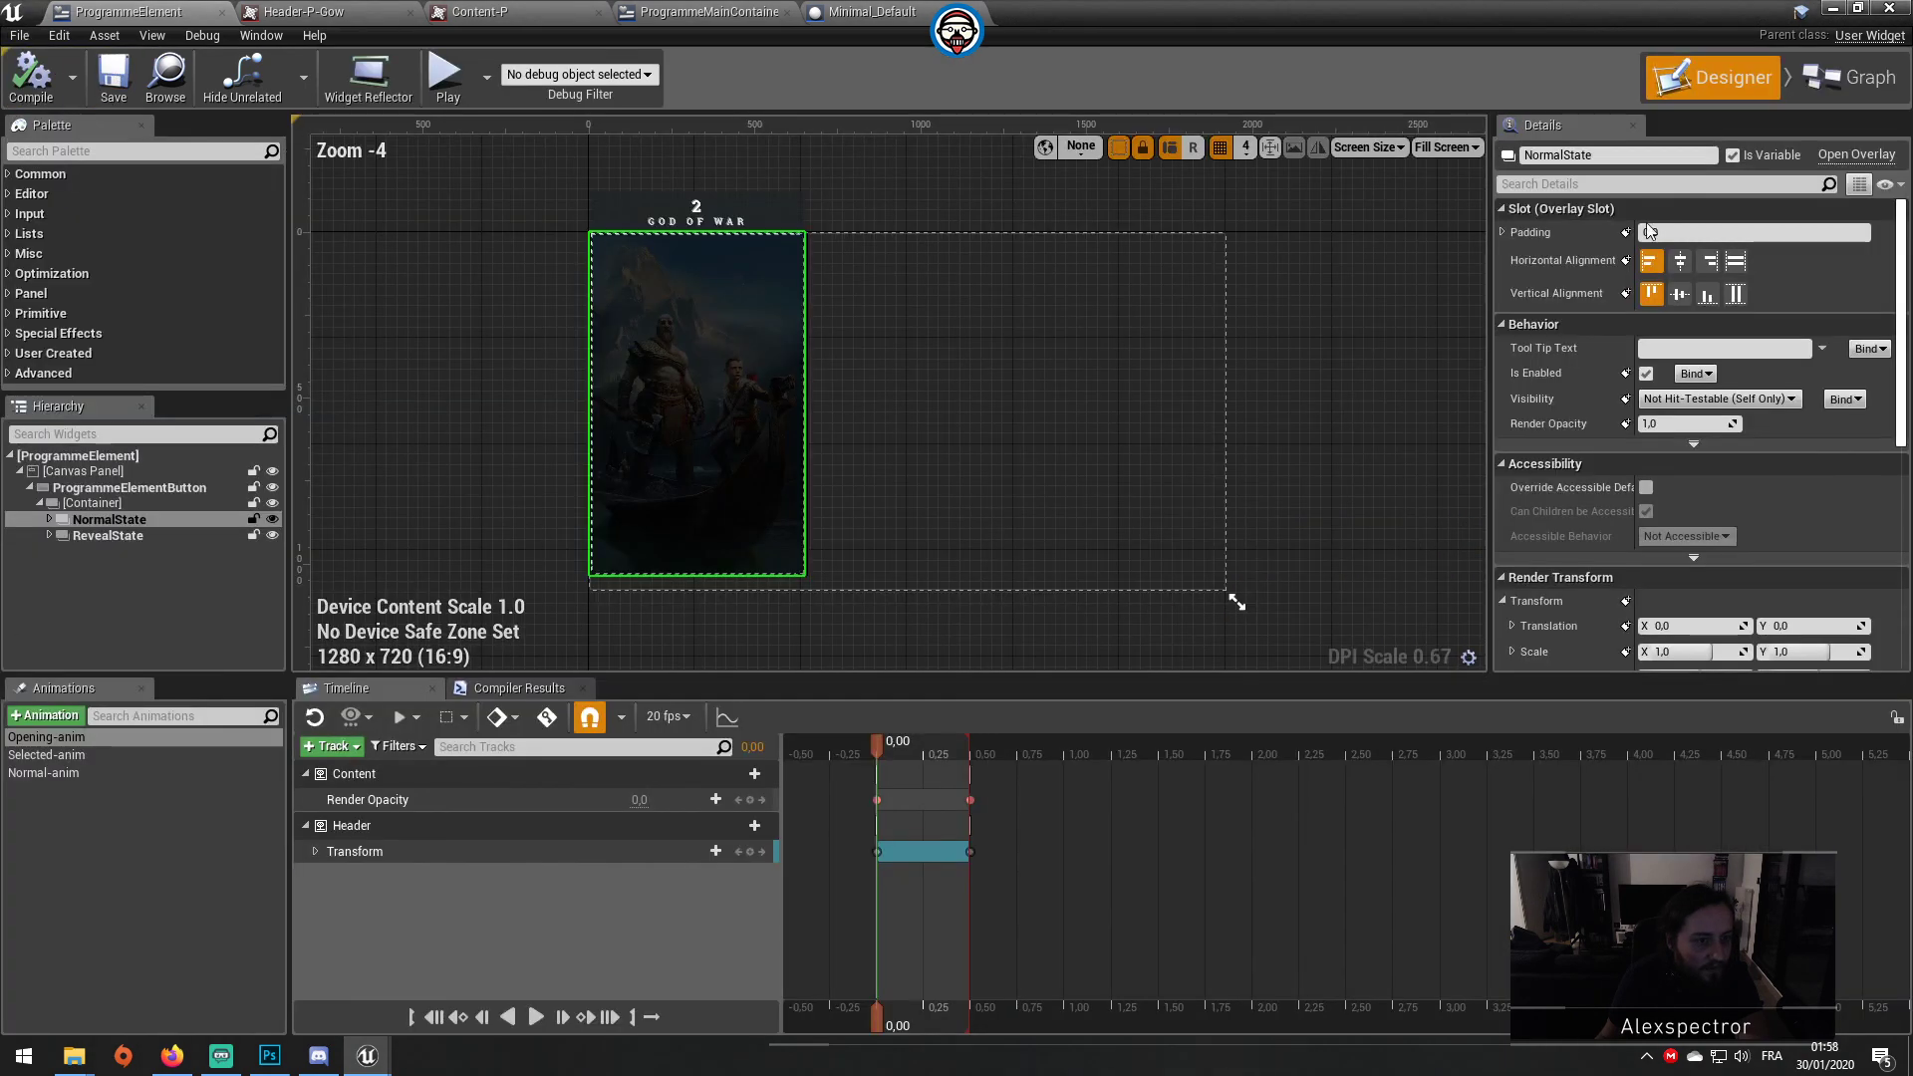
click(140, 536)
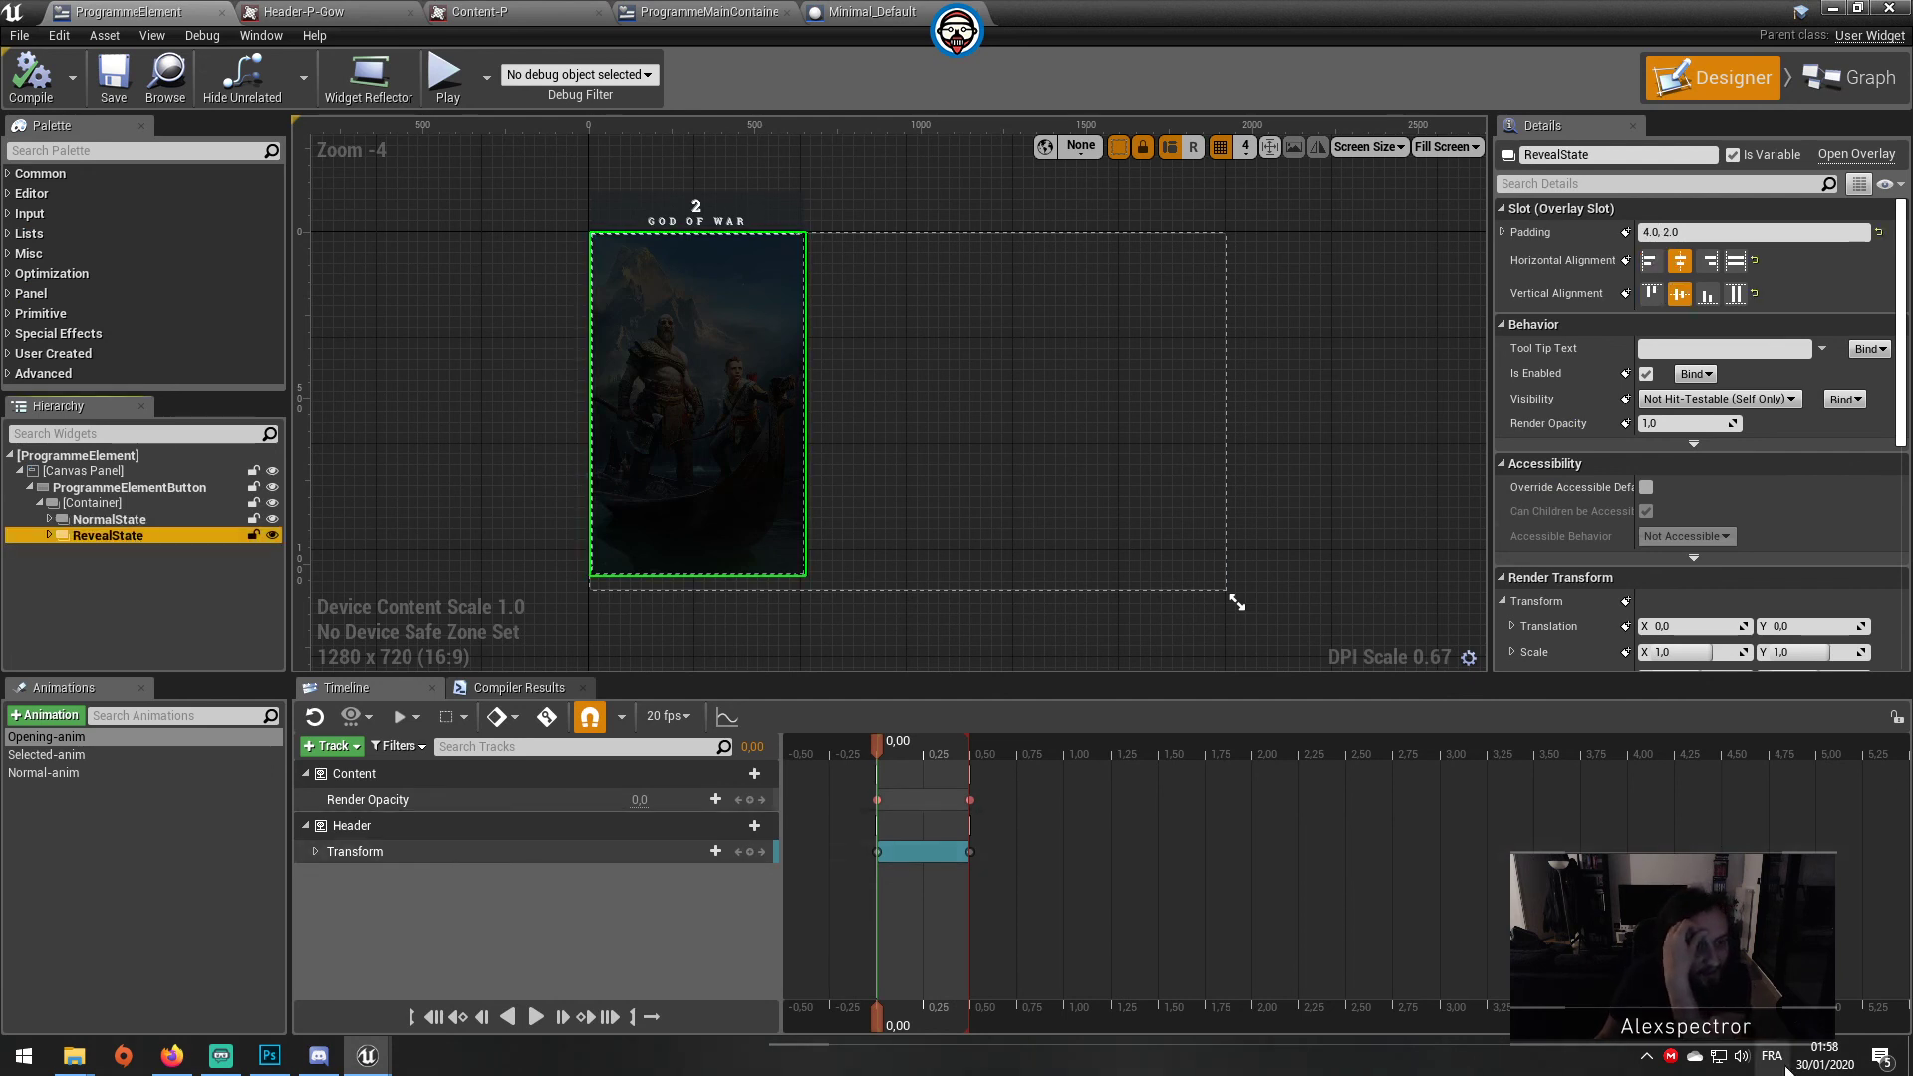
right_drag(1727, 486, 1718, 532)
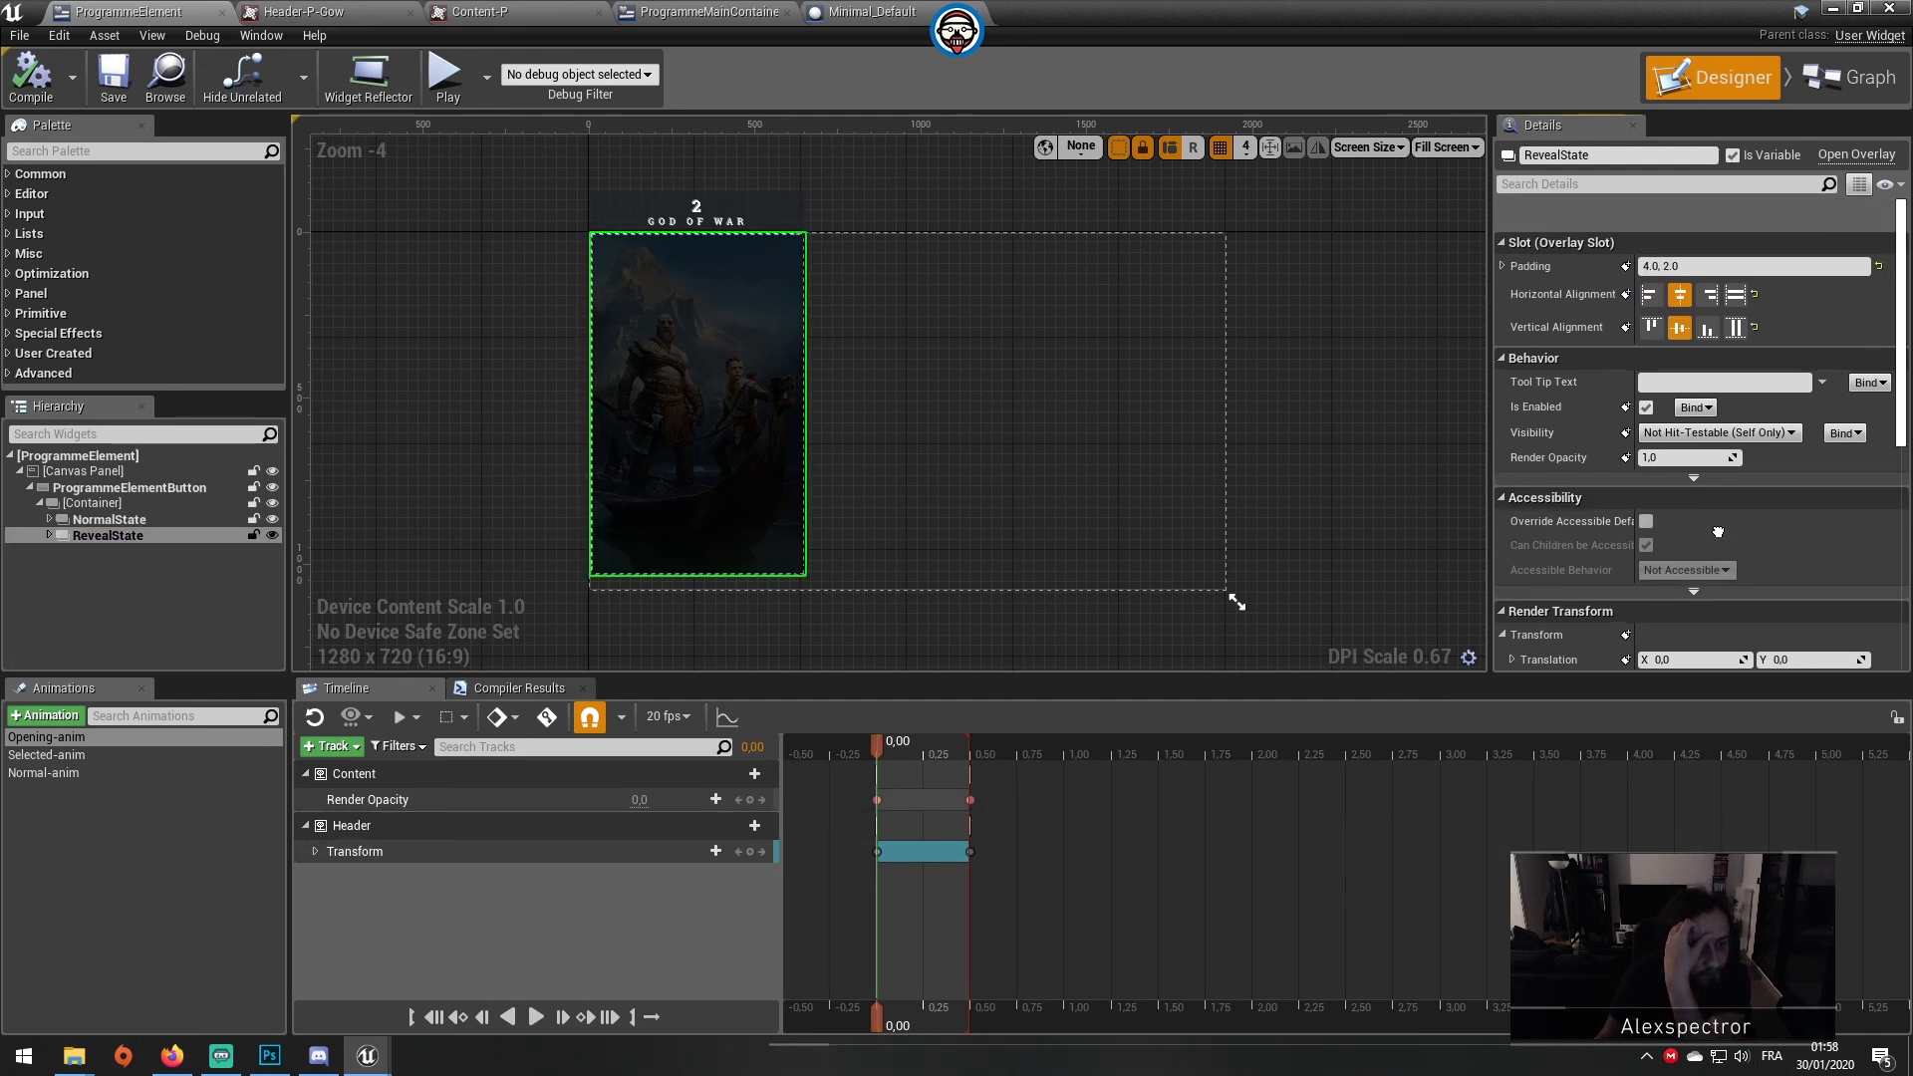
scroll(1718, 533, down, 1)
click(1849, 80)
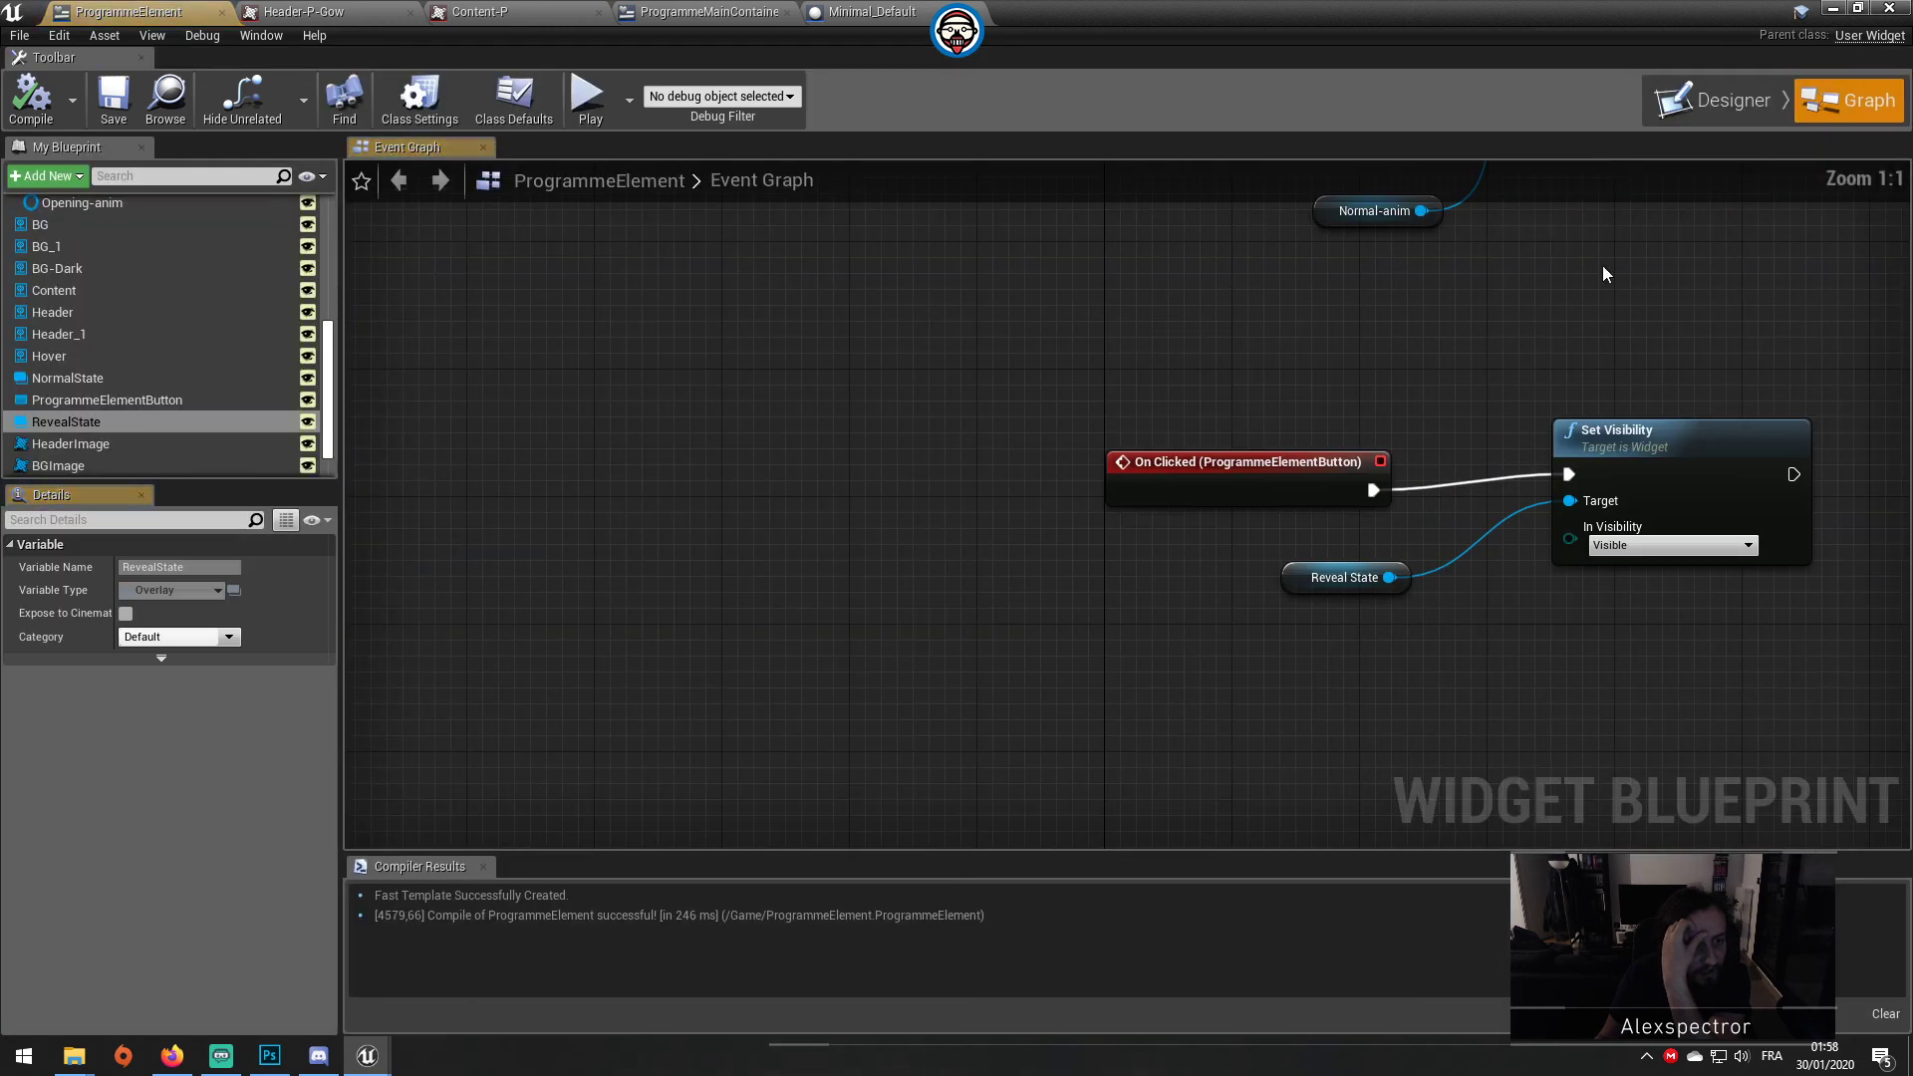
Step: Add a Flip Flop after On Clicked and wire a duplicated Reveal State/Set Visibility pair to its B output
mouse_move(1240, 482)
mouse_down()
mouse_move(1096, 482)
mouse_move(1278, 394)
mouse_up()
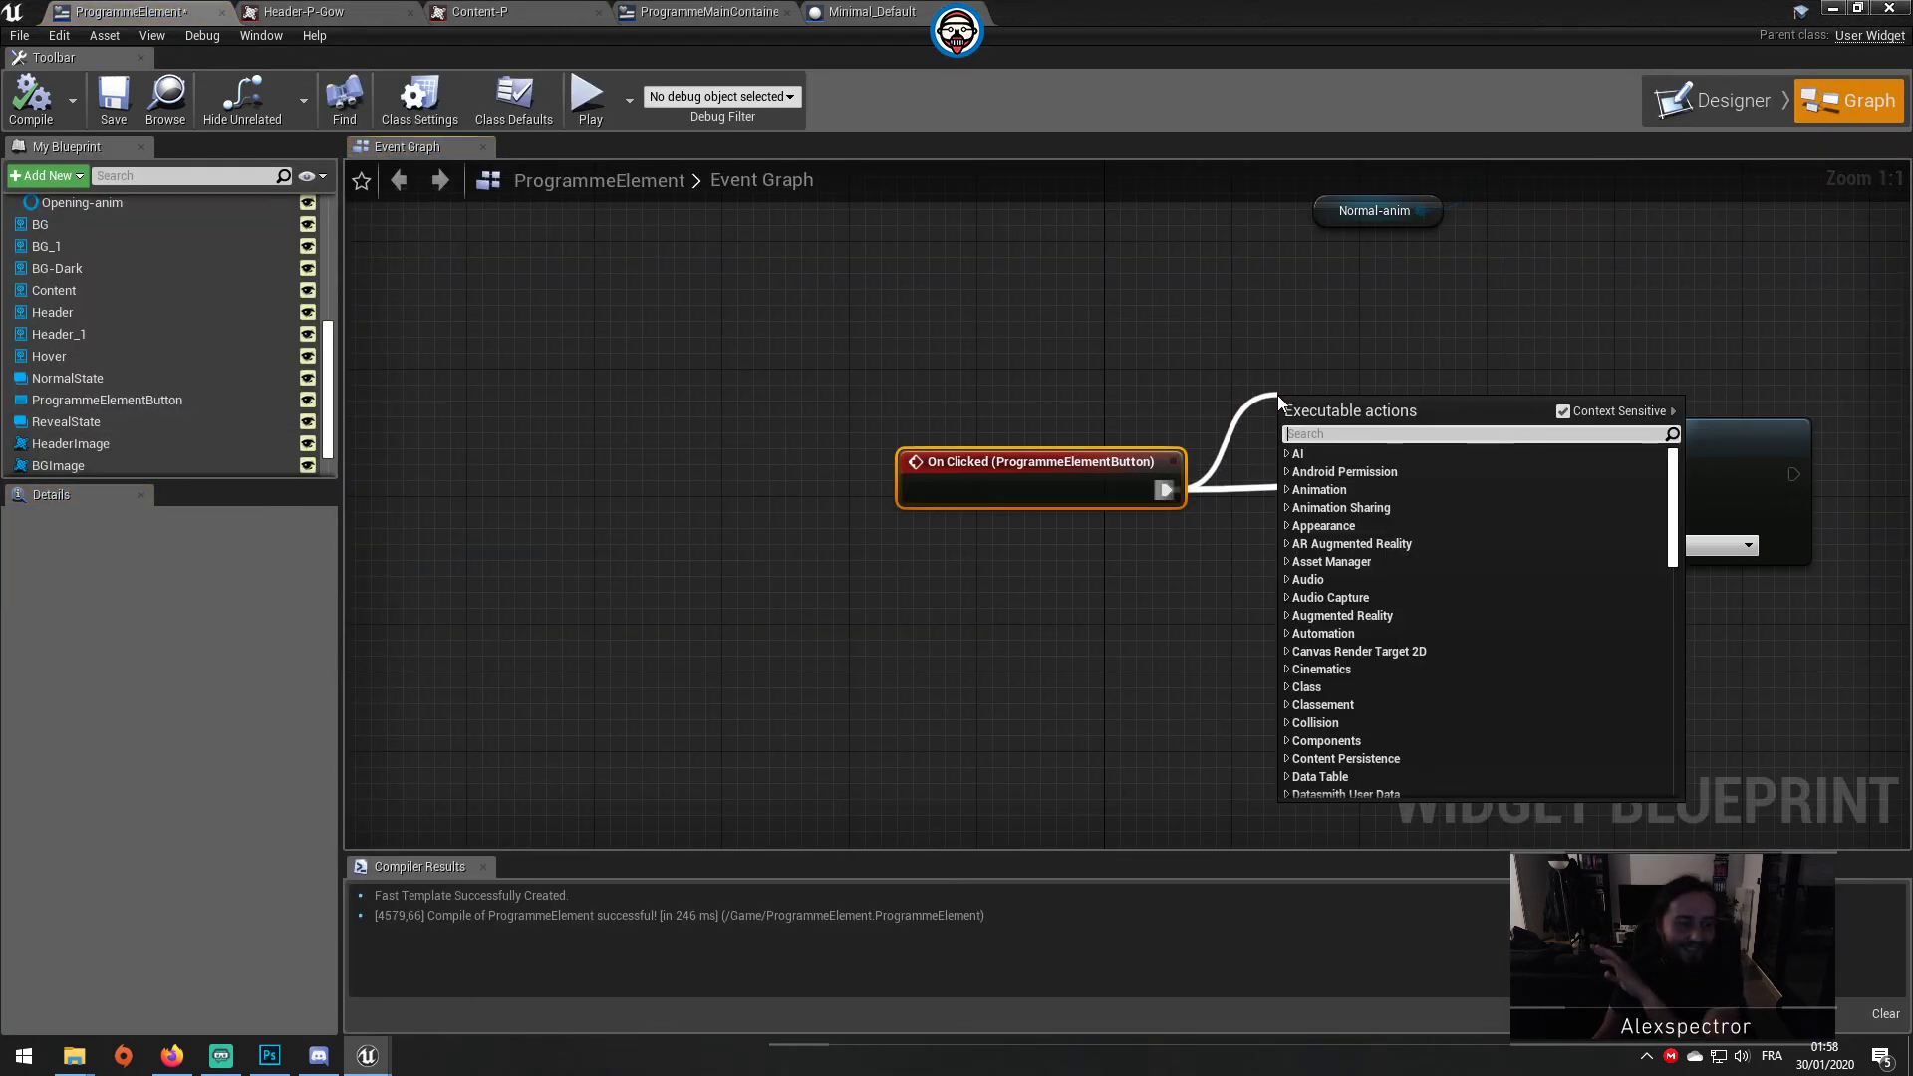
text(flip f)
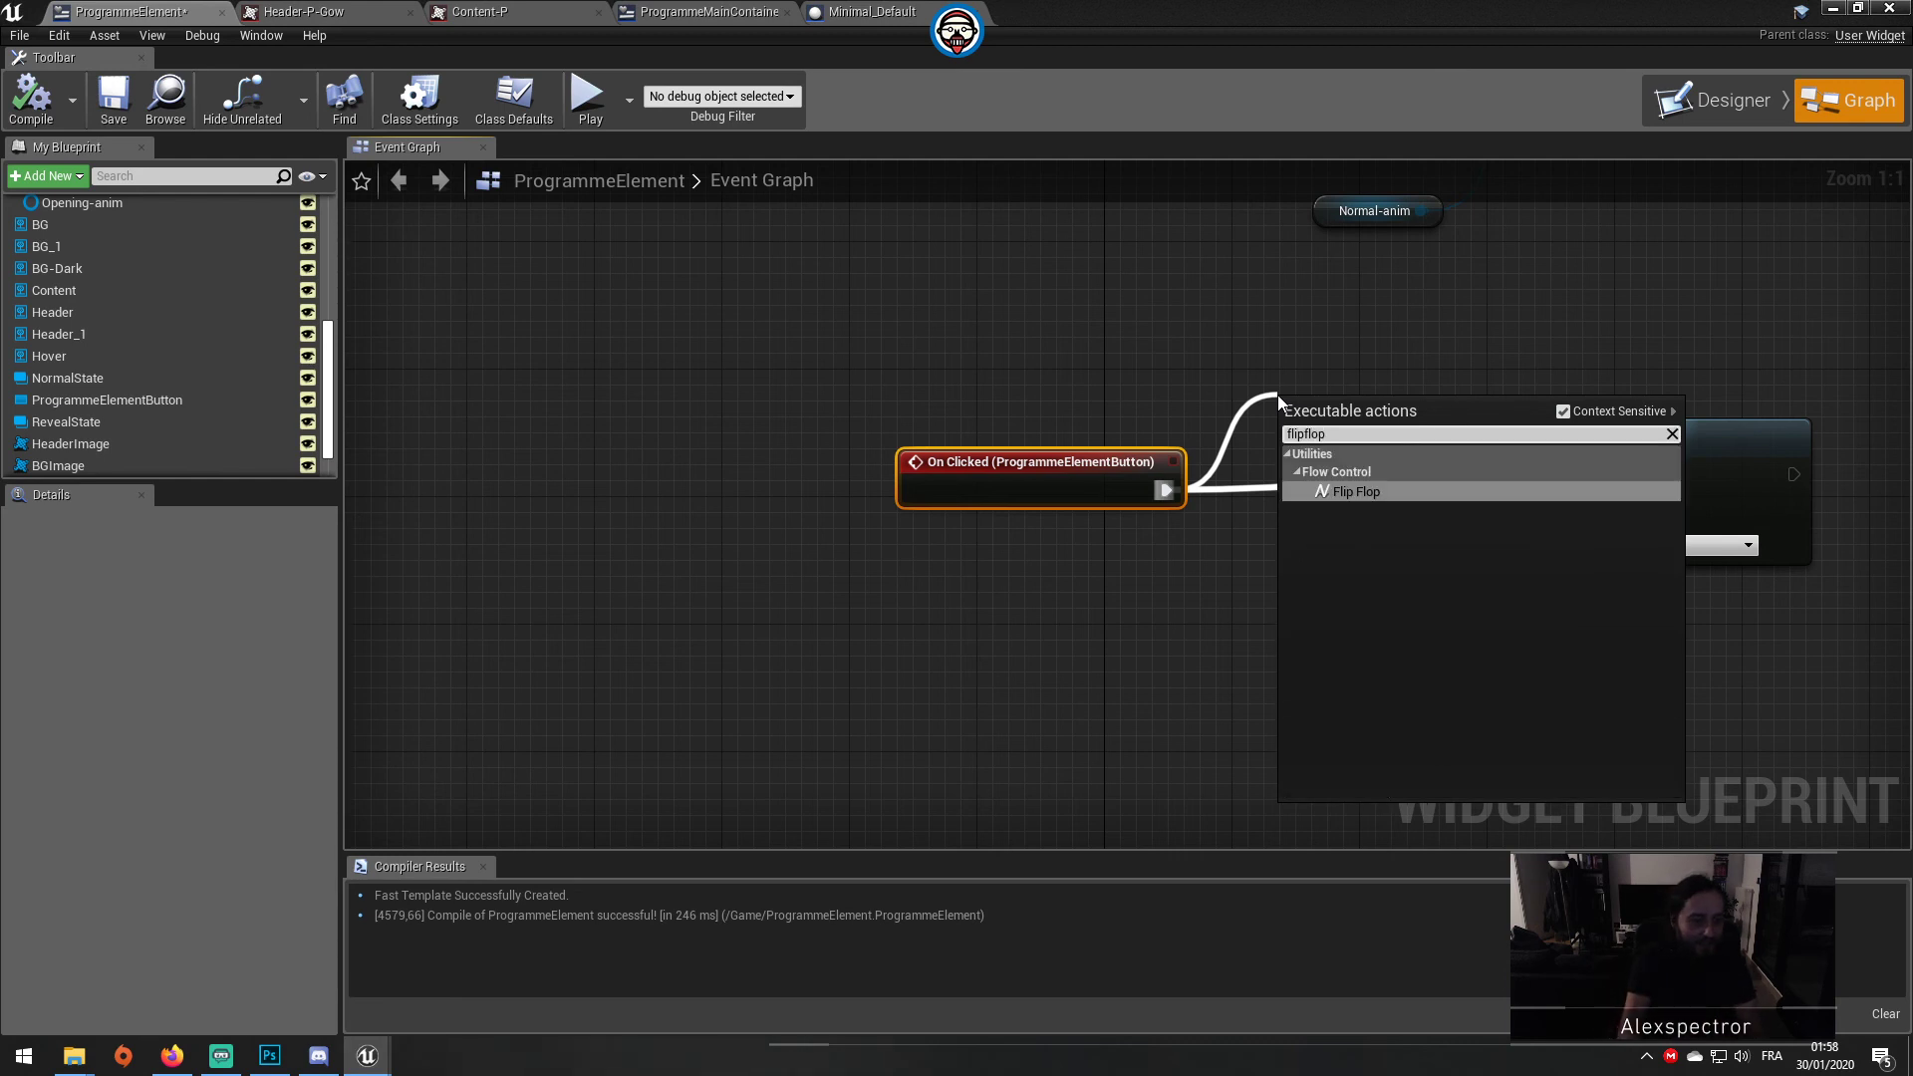
key(Return)
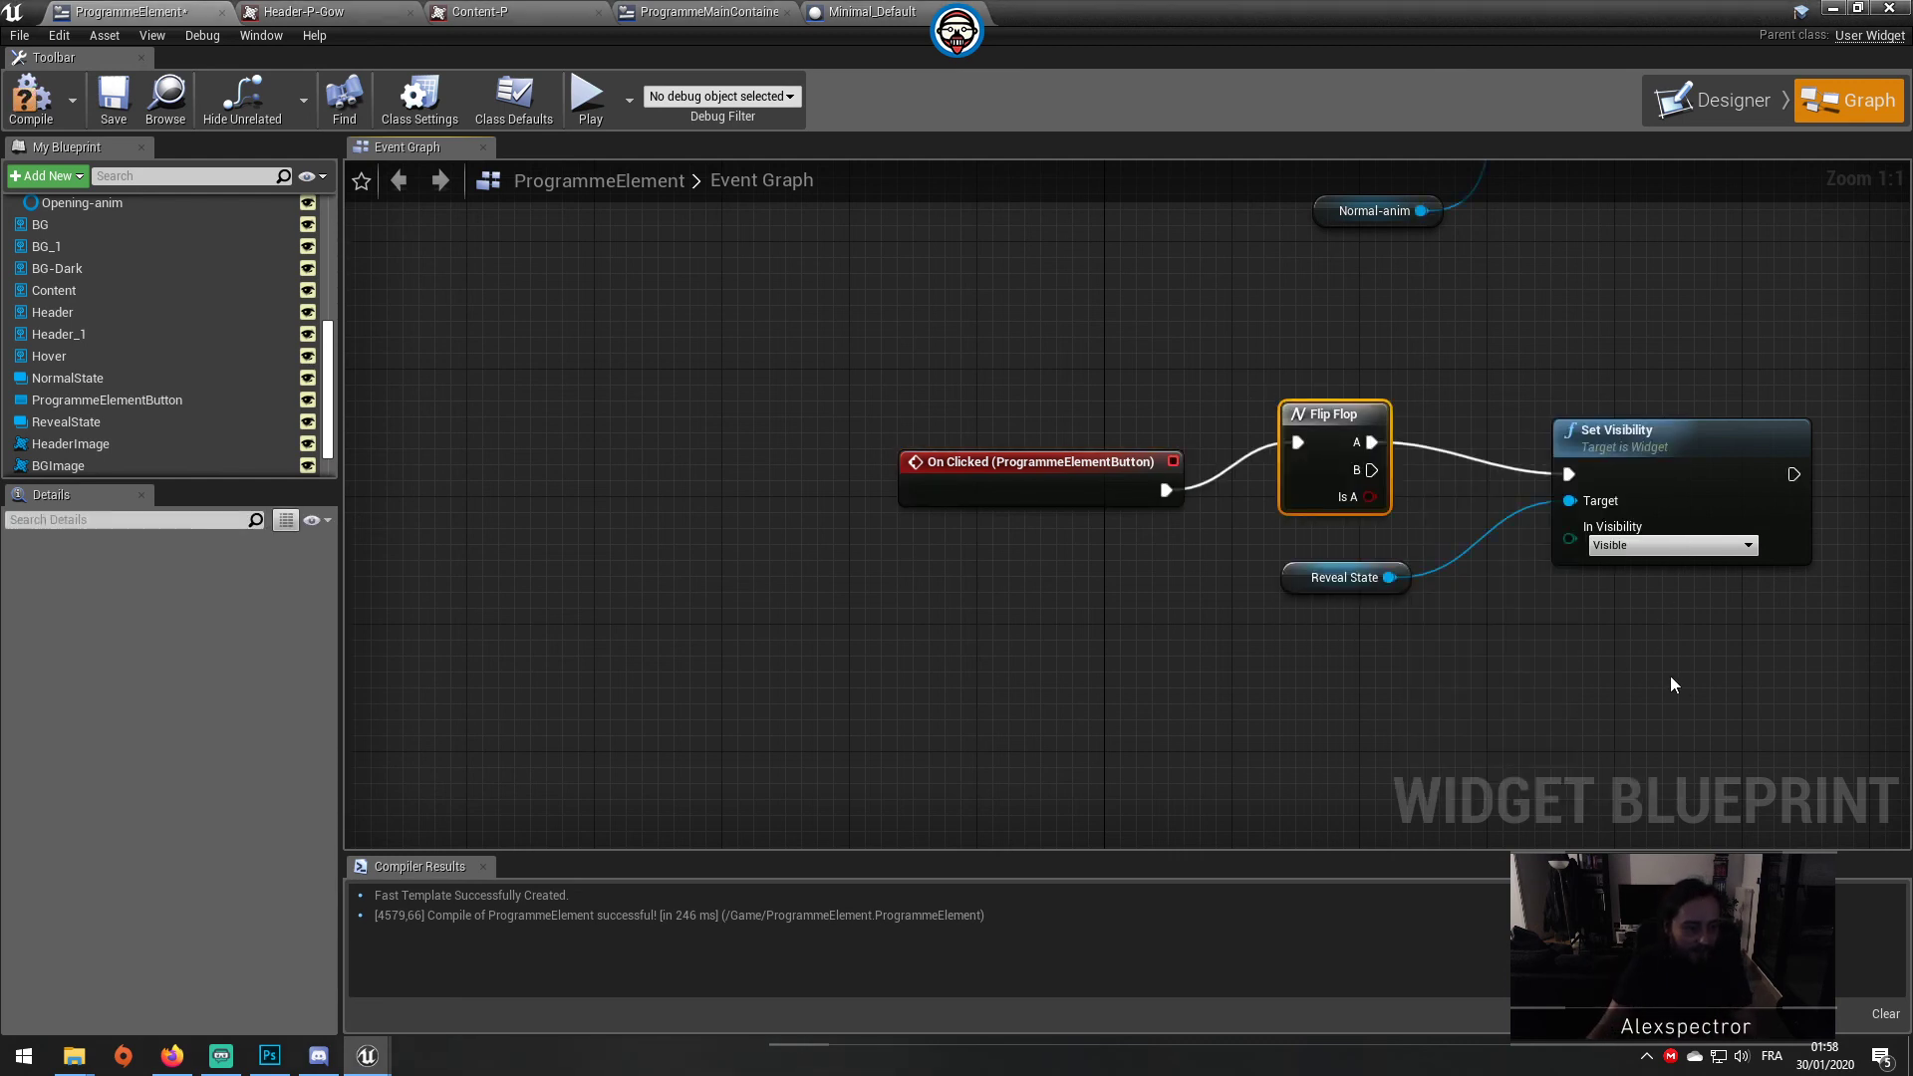
drag(1677, 682, 1331, 560)
drag(1794, 431, 1838, 401)
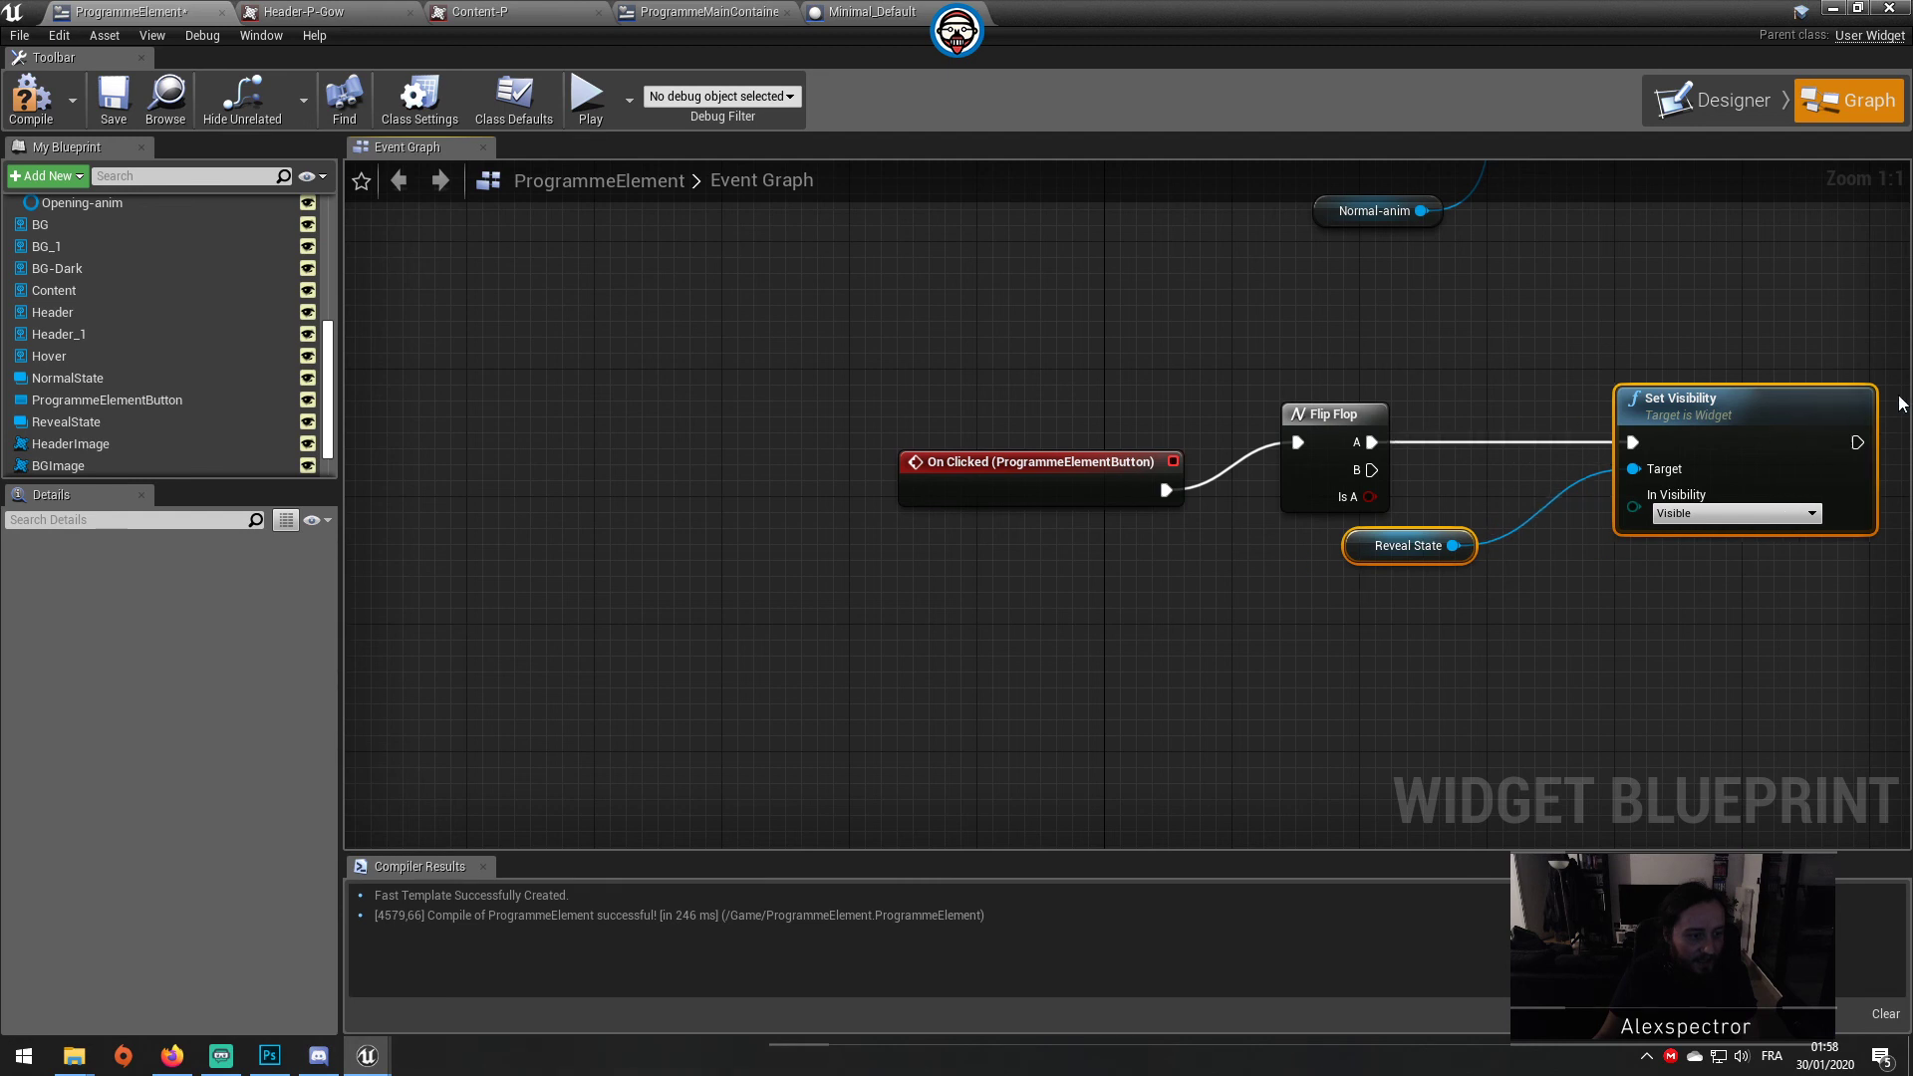
click(1646, 566)
drag(1646, 566, 1390, 369)
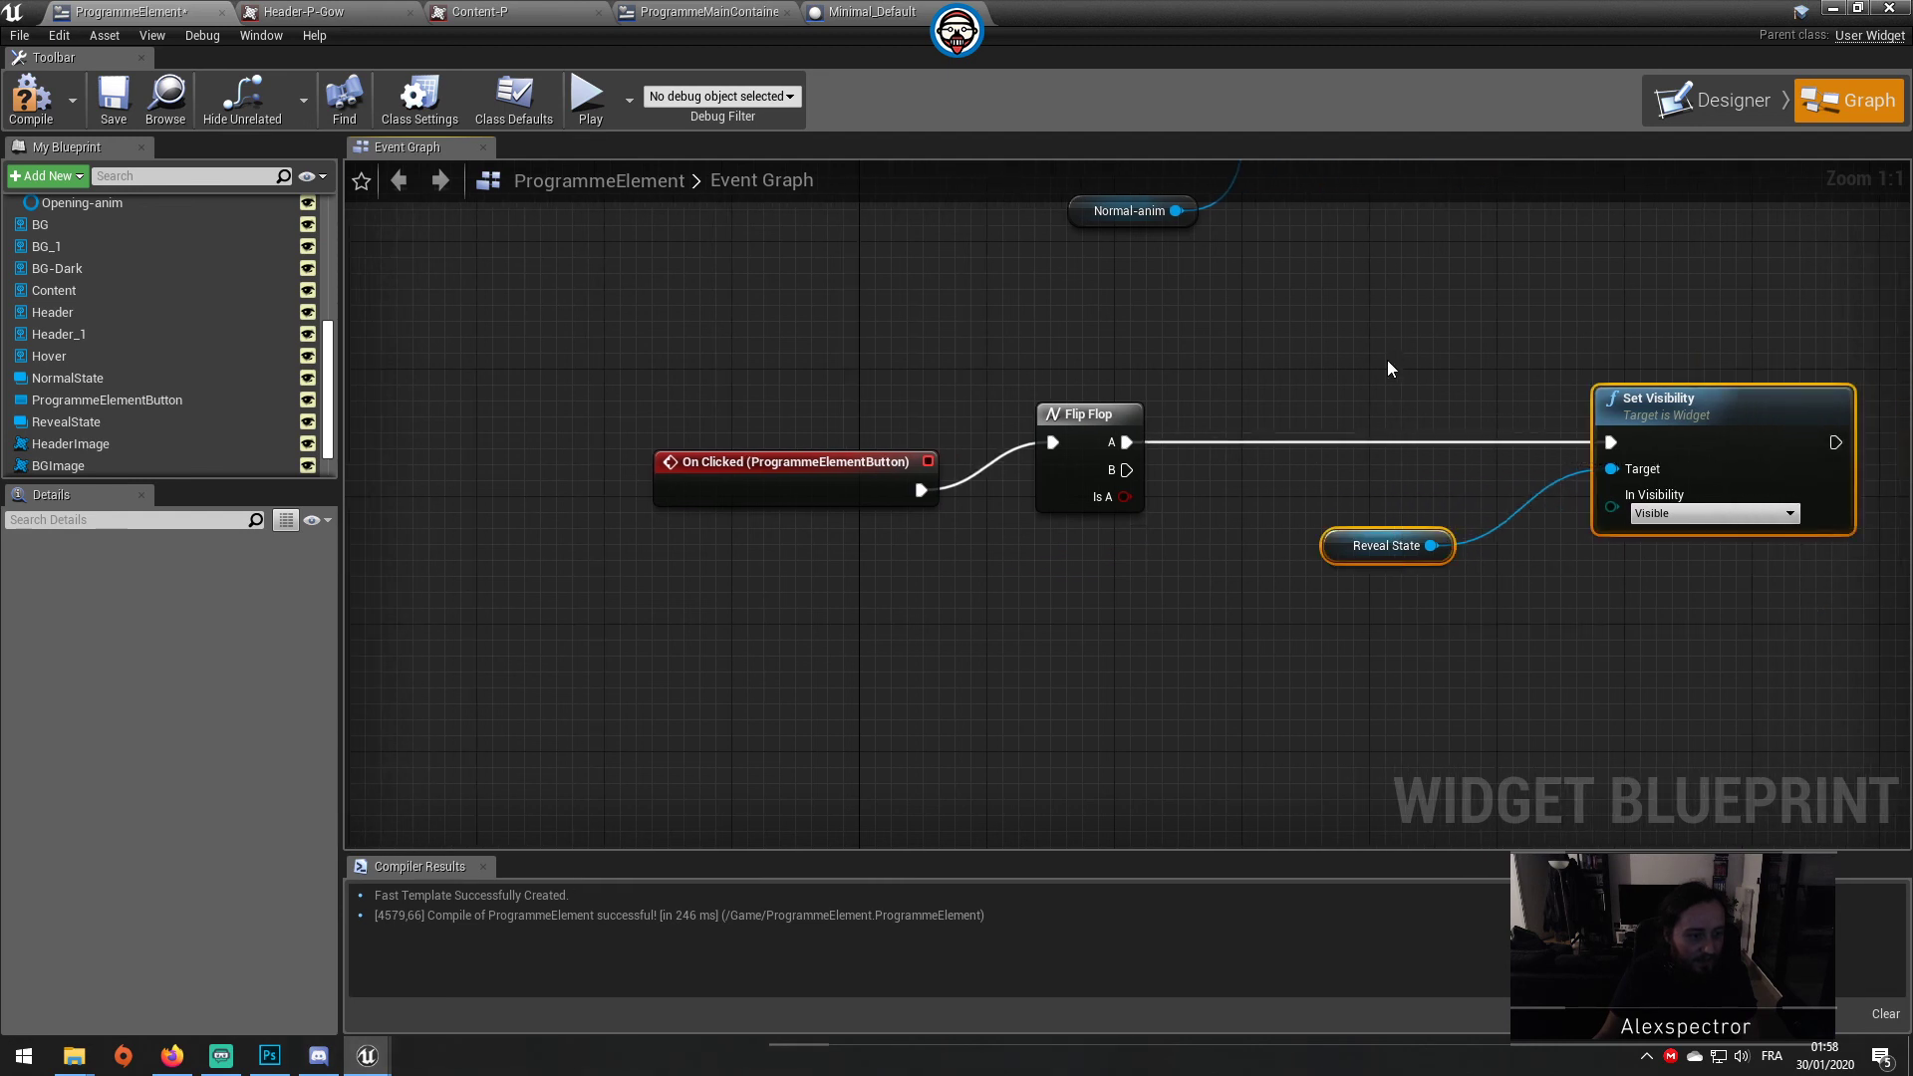
key(ctrl+c)
key(ctrl+v)
drag(1128, 471, 1645, 697)
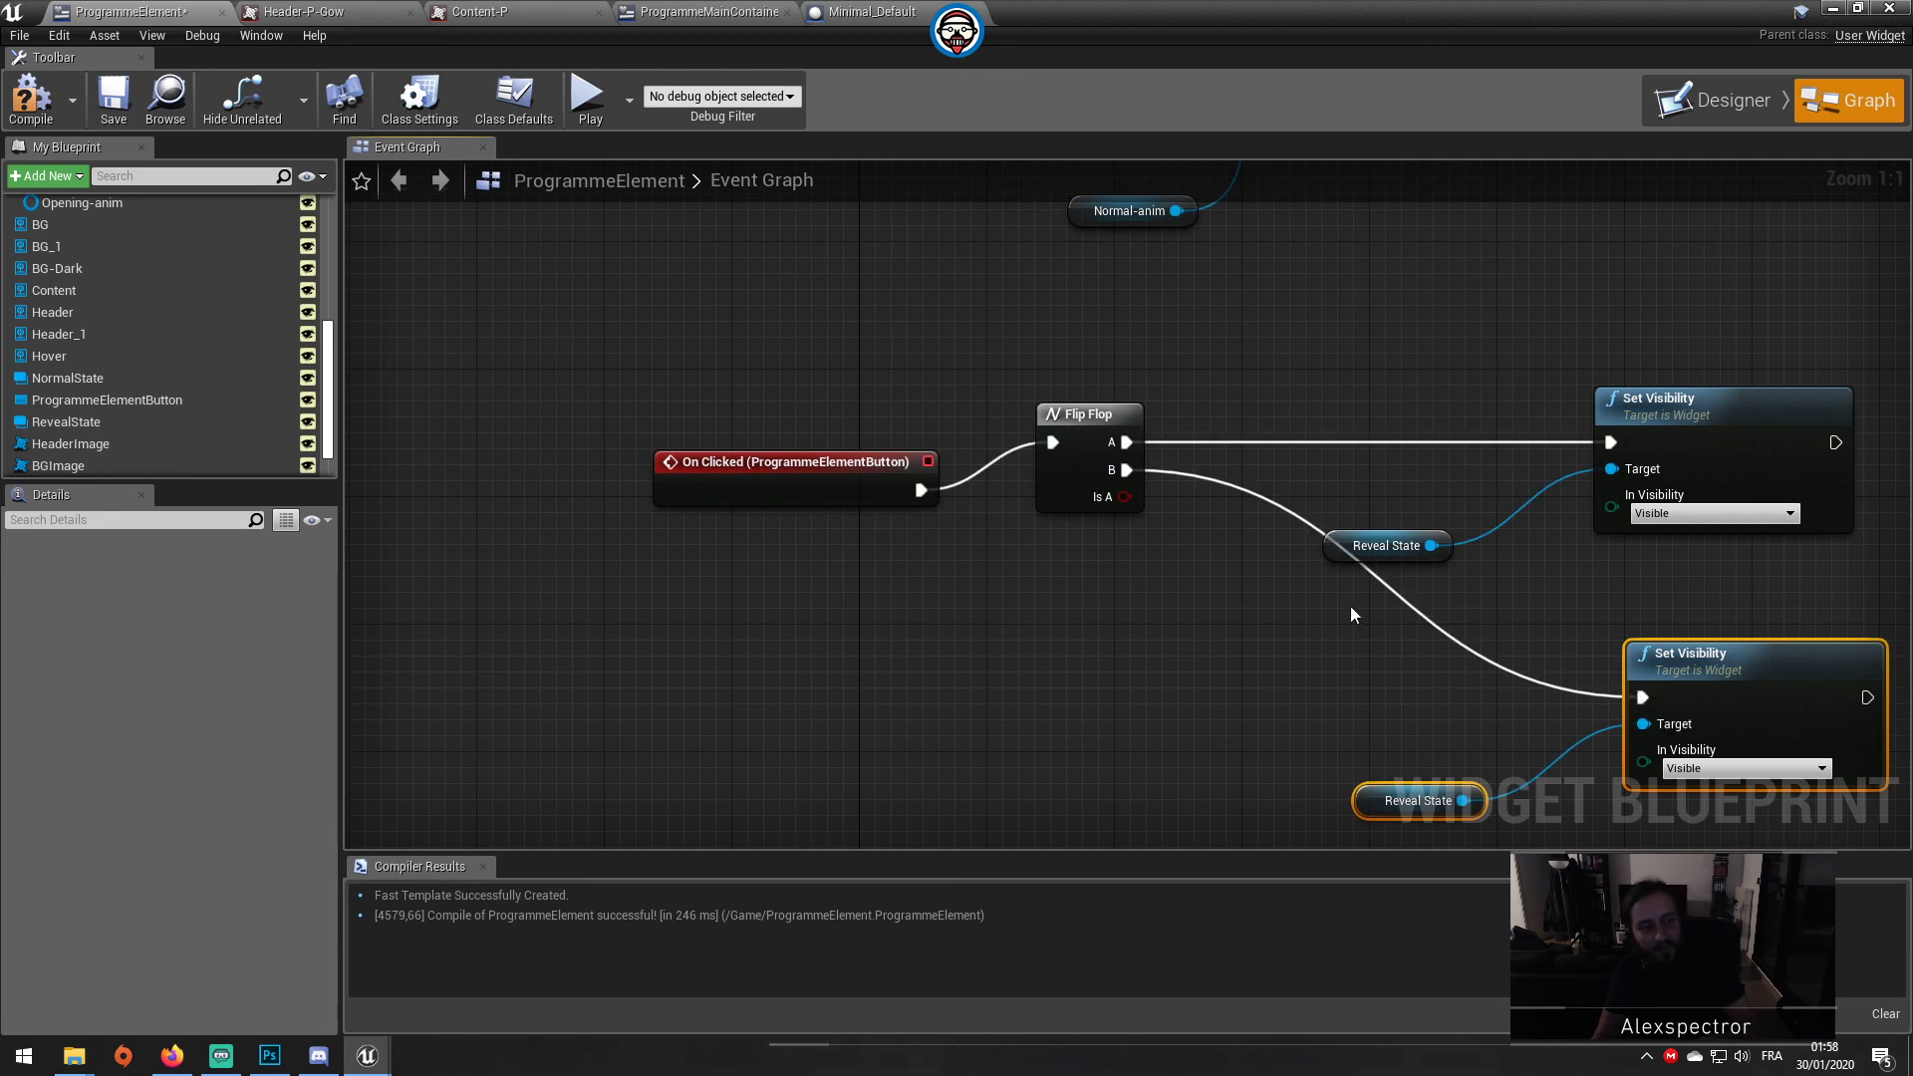
Step: Set the second Set Visibility to Hidden, save, and minimize the blueprint editor
click(1744, 768)
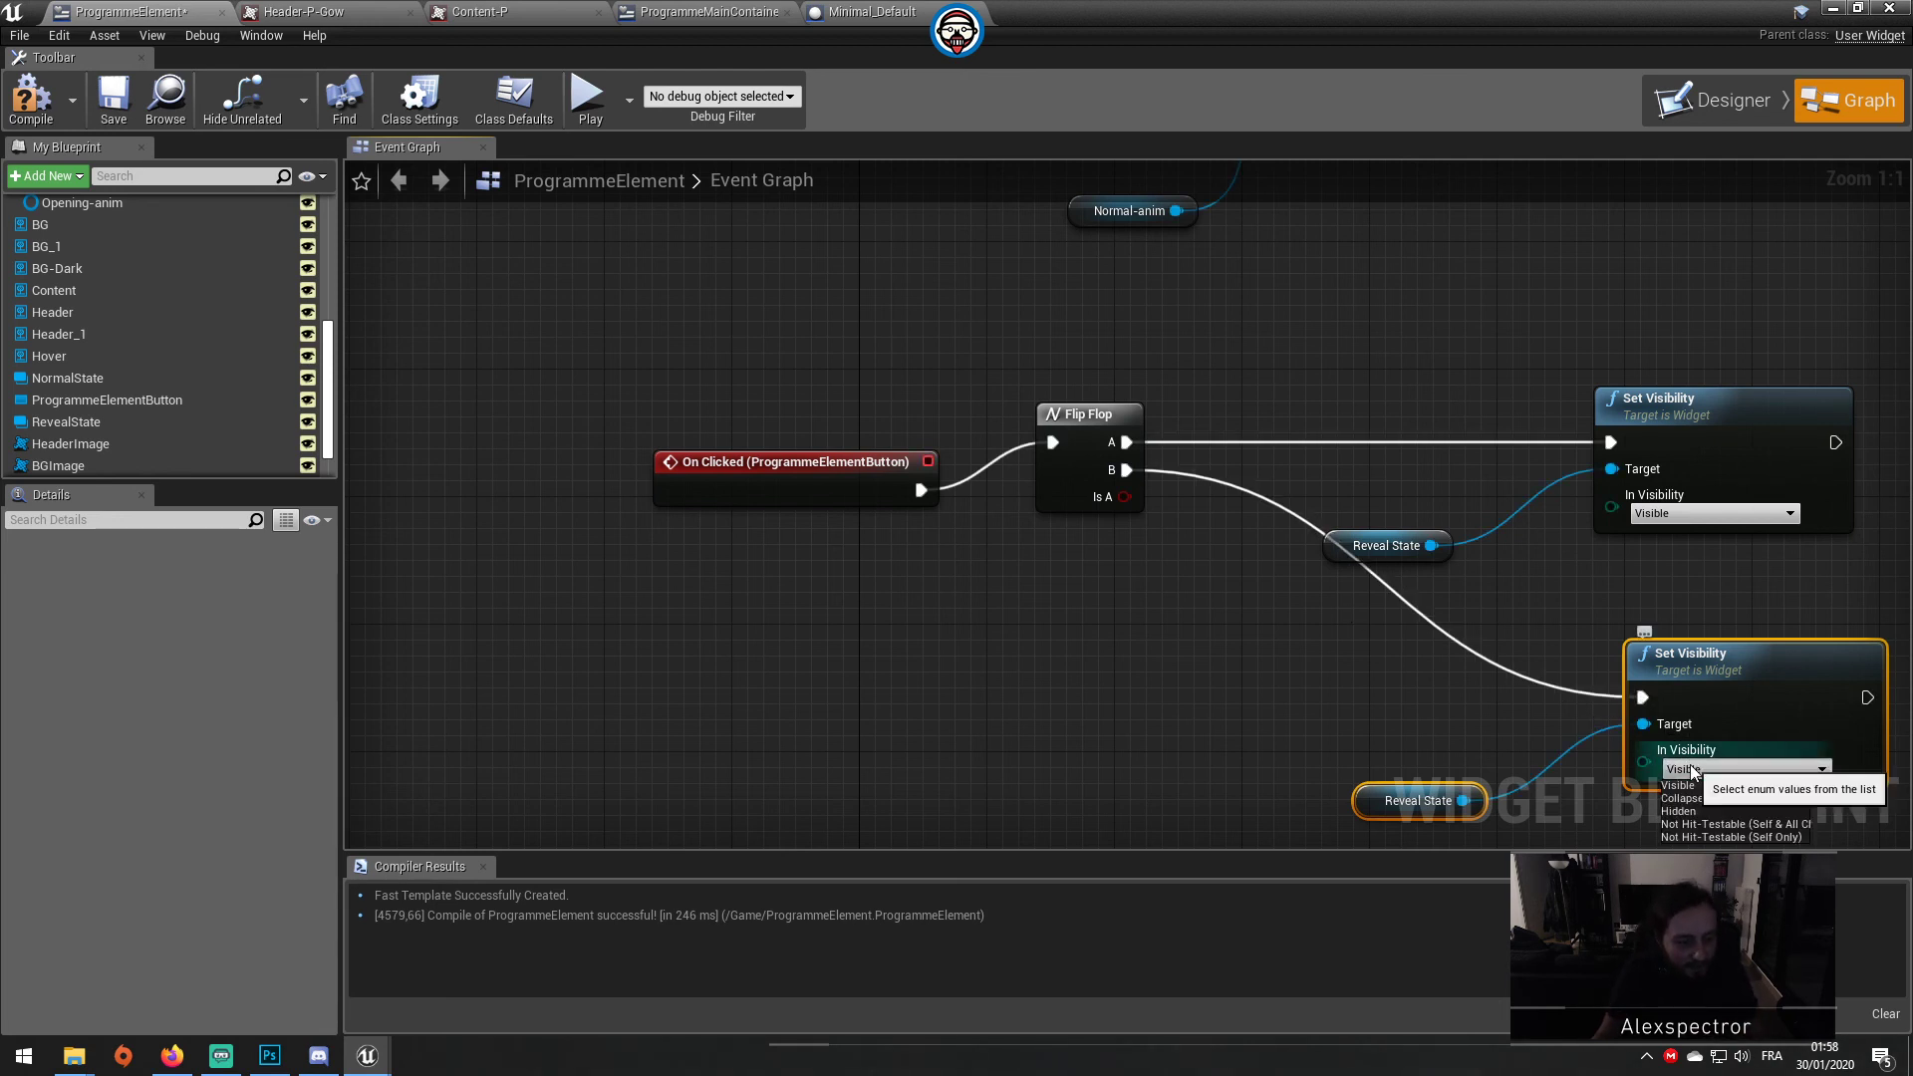
click(1742, 811)
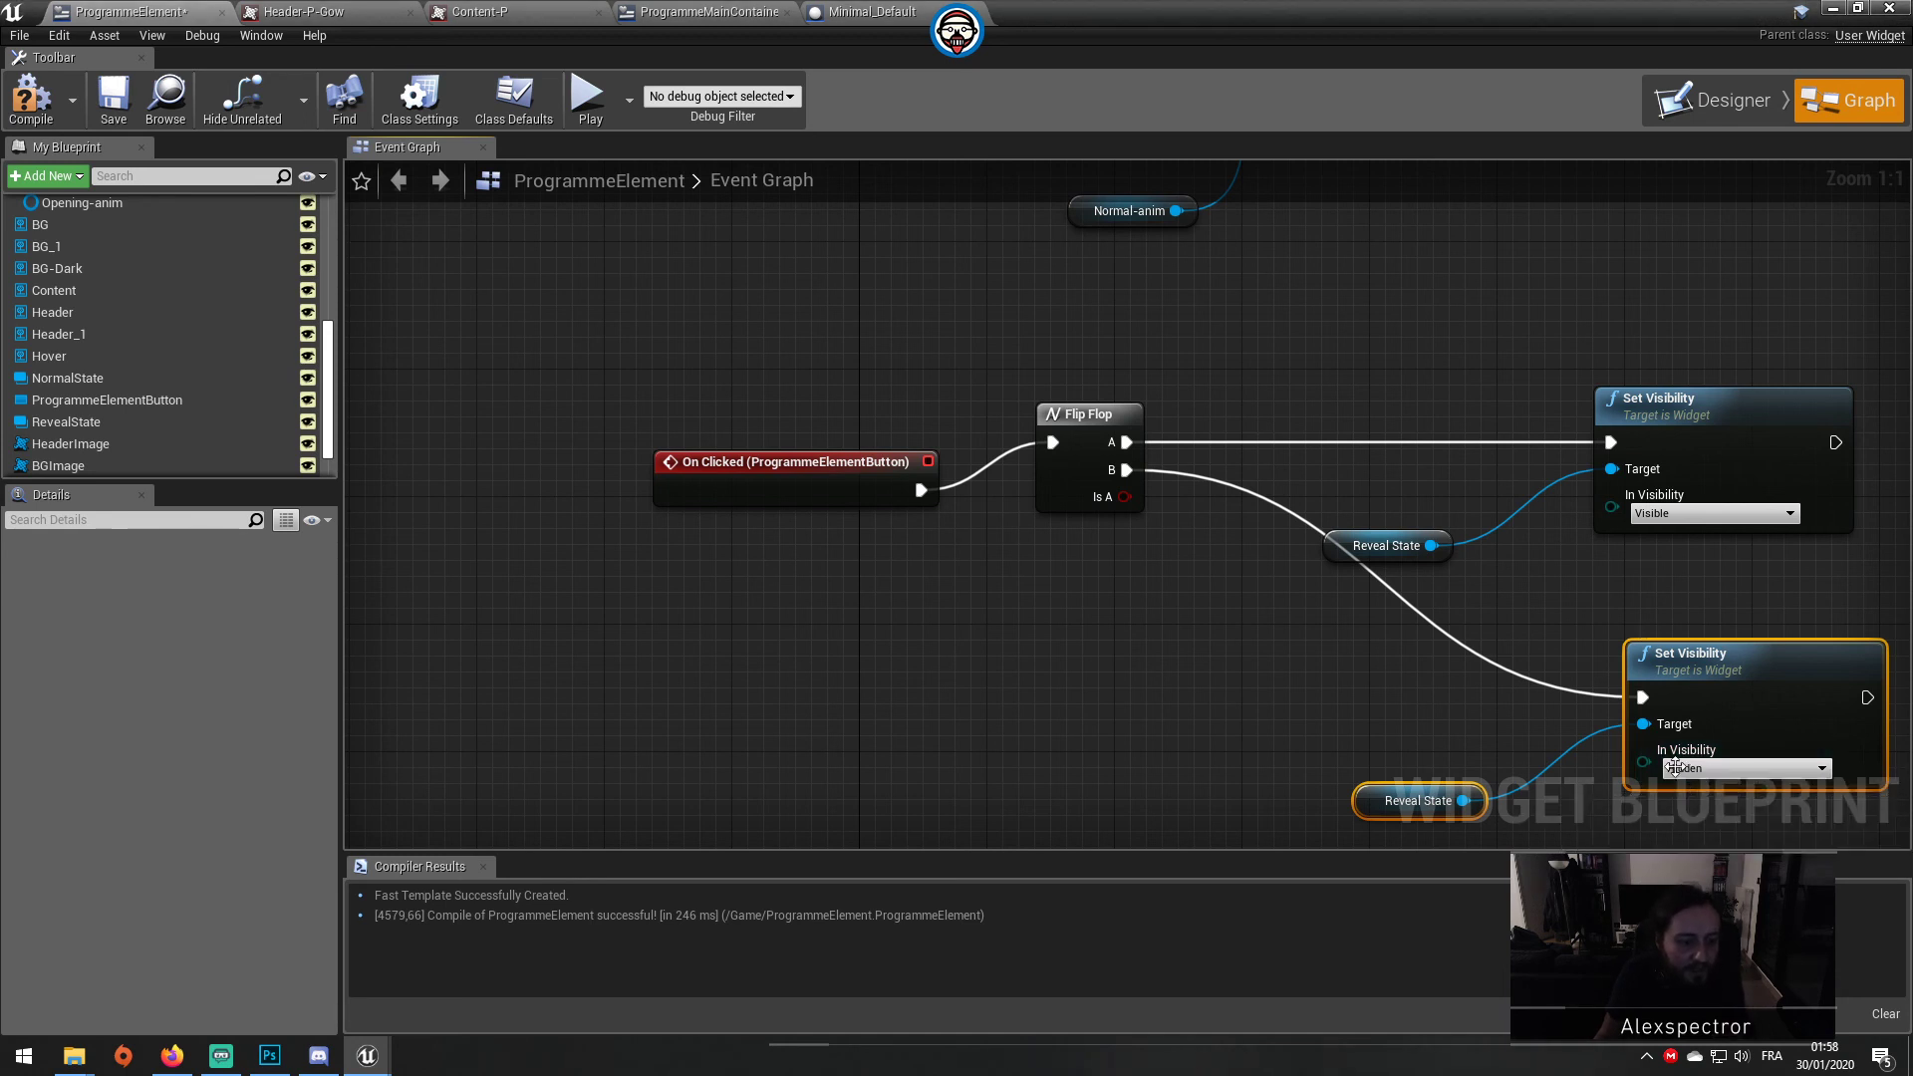
click(110, 120)
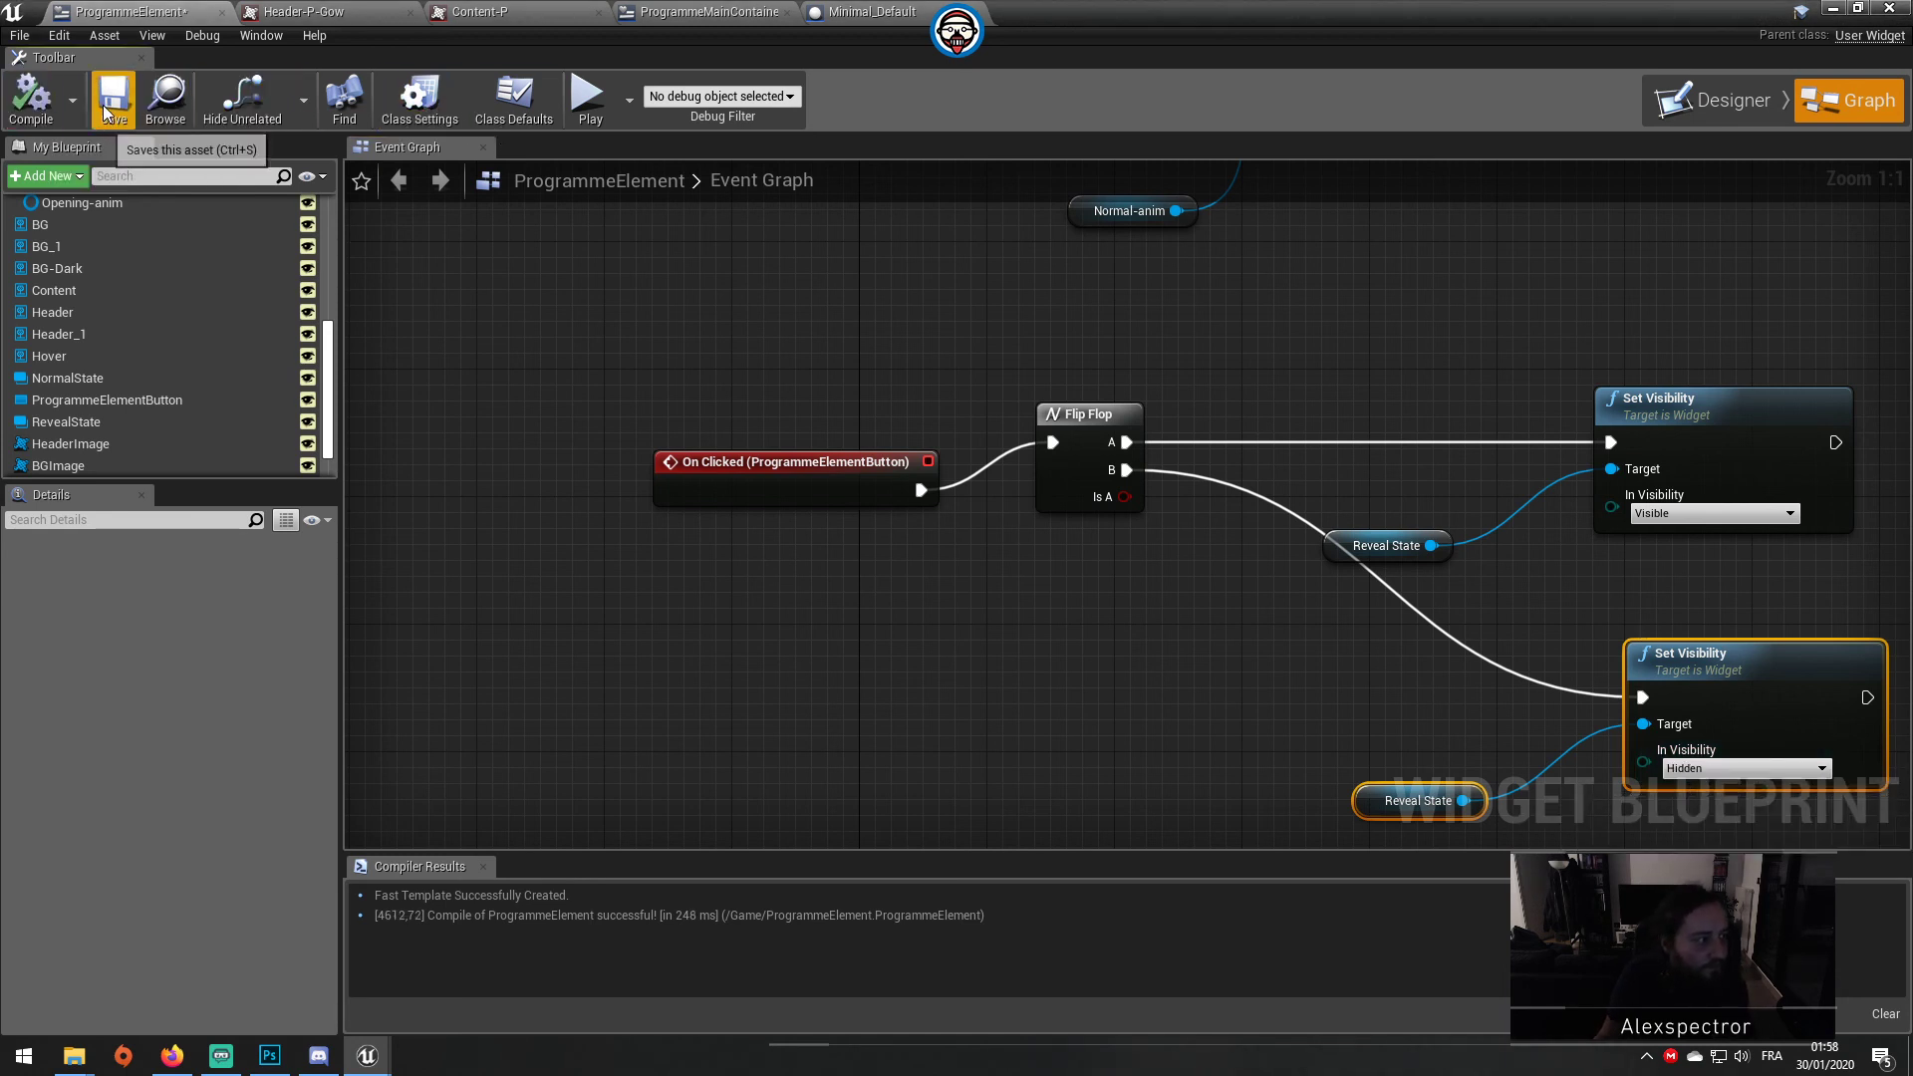
click(1833, 9)
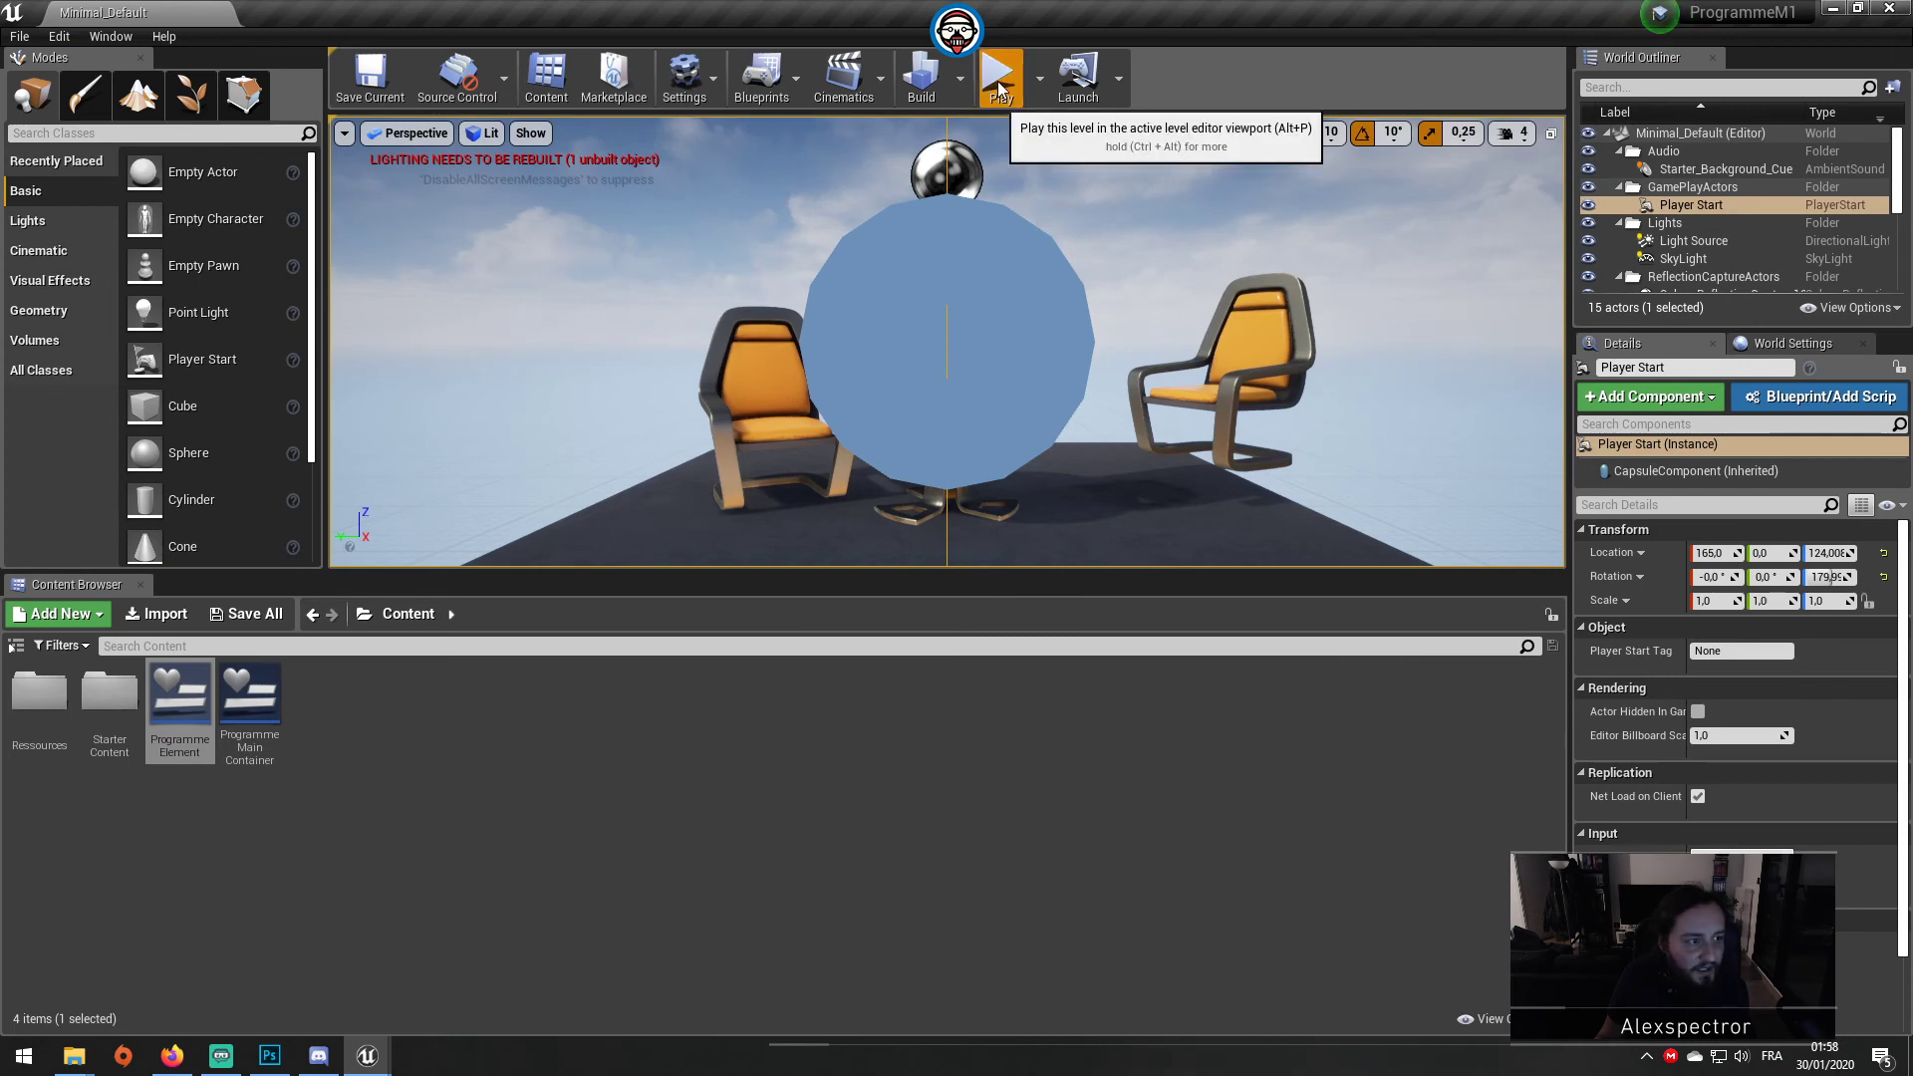
click(997, 75)
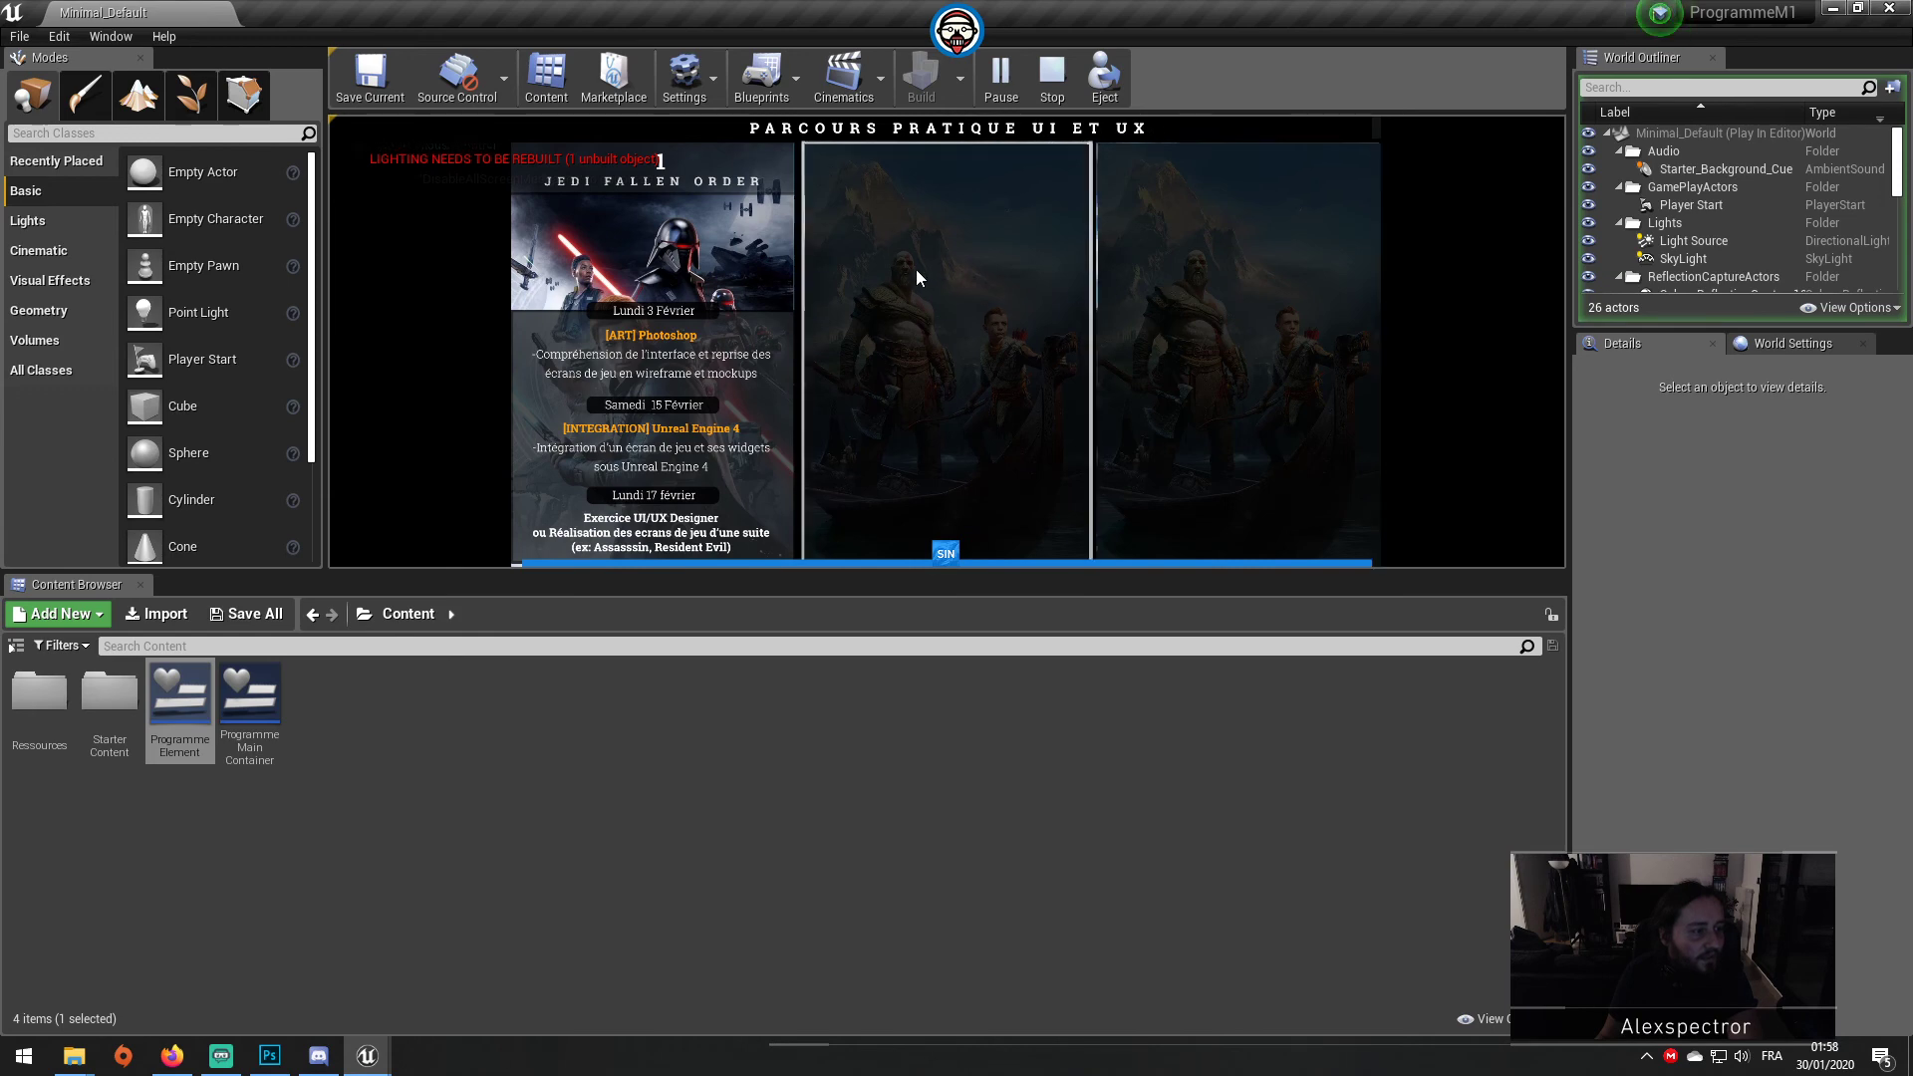
key(F11)
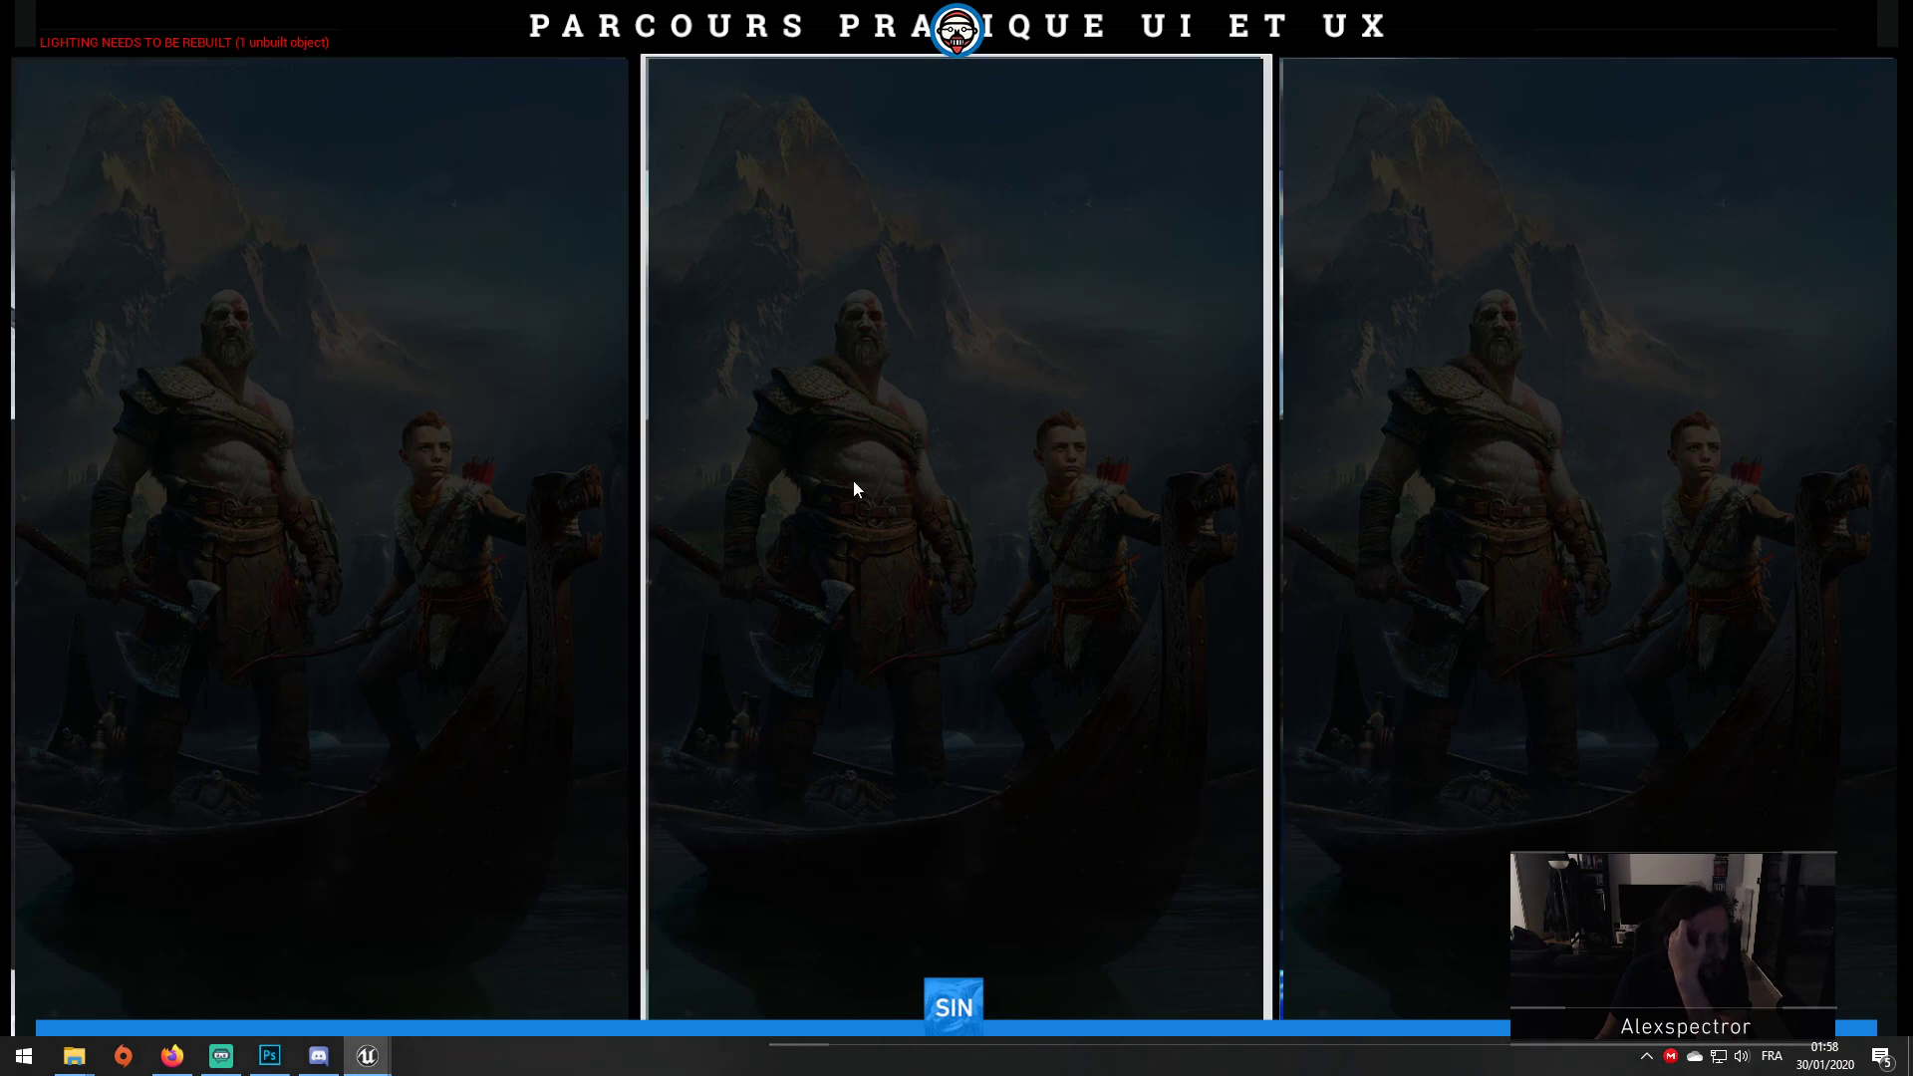
mouse_move(853, 480)
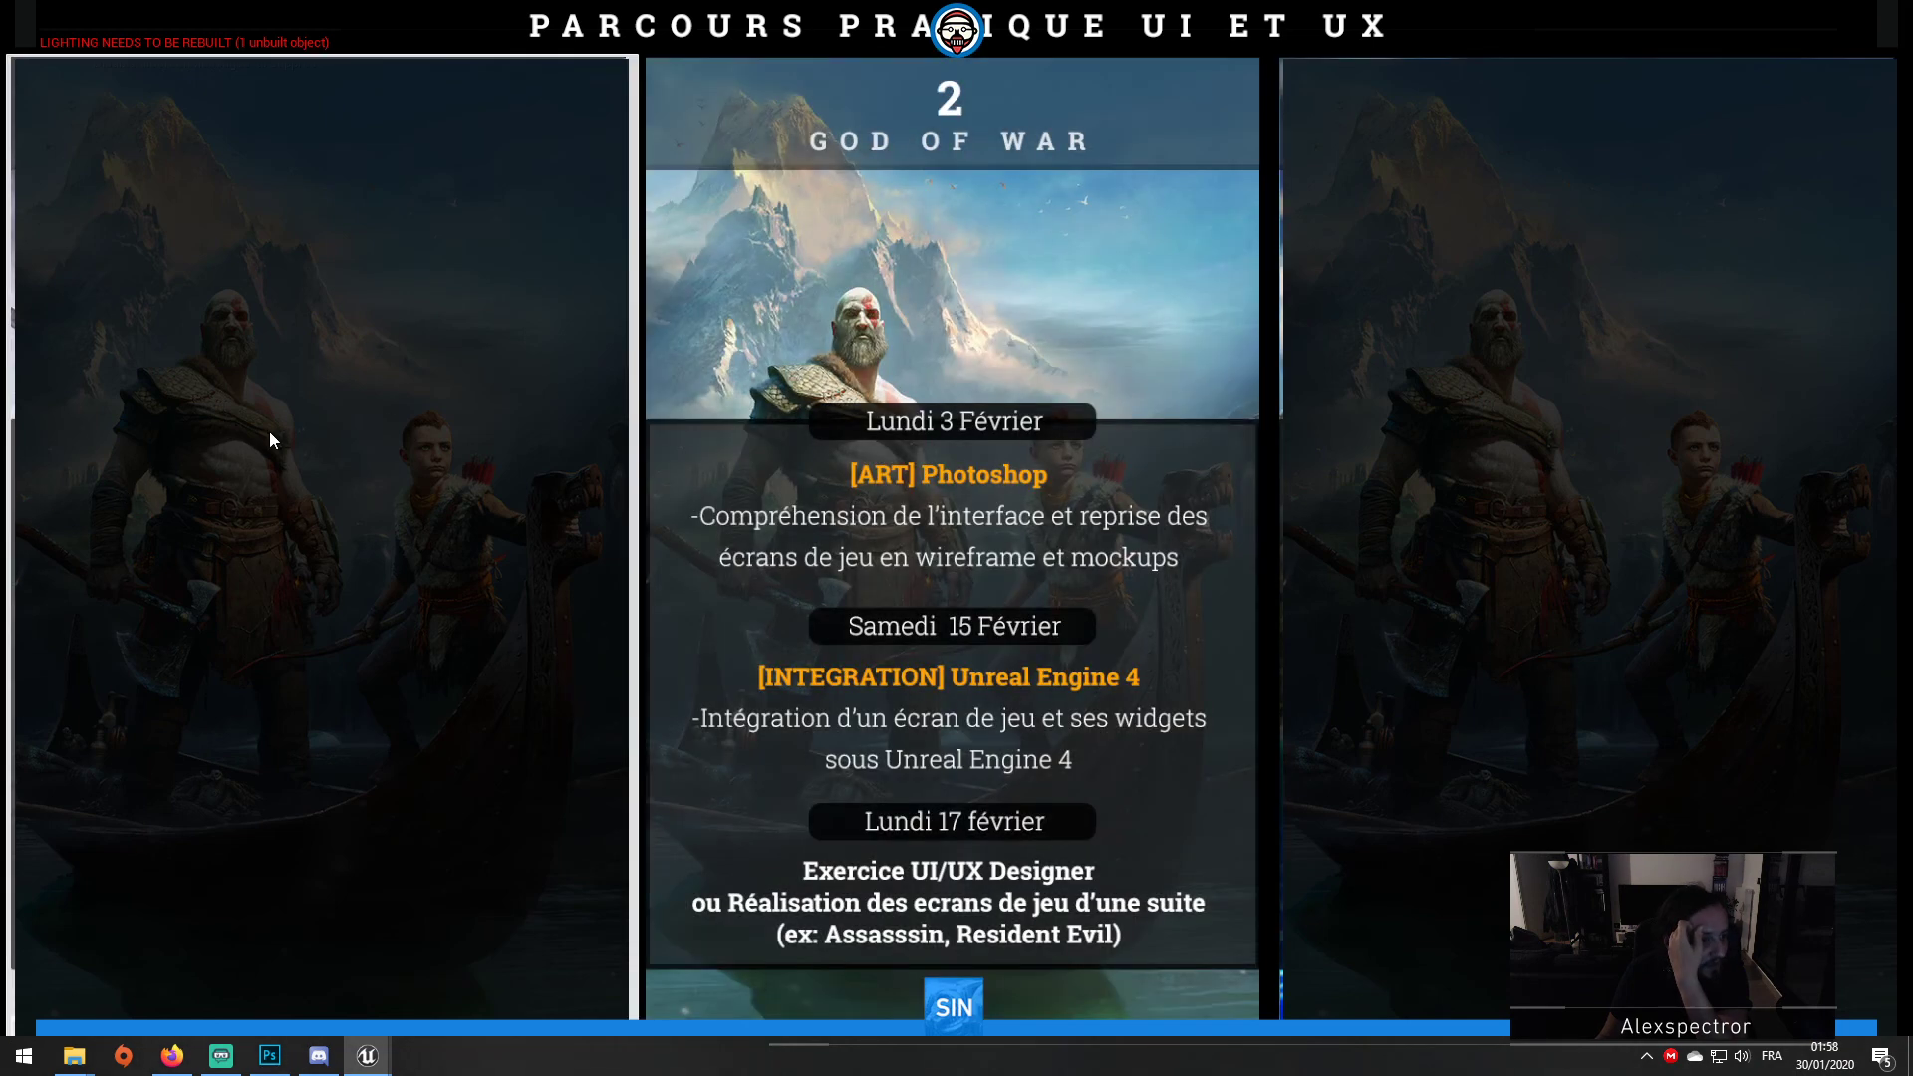
mouse_move(269, 432)
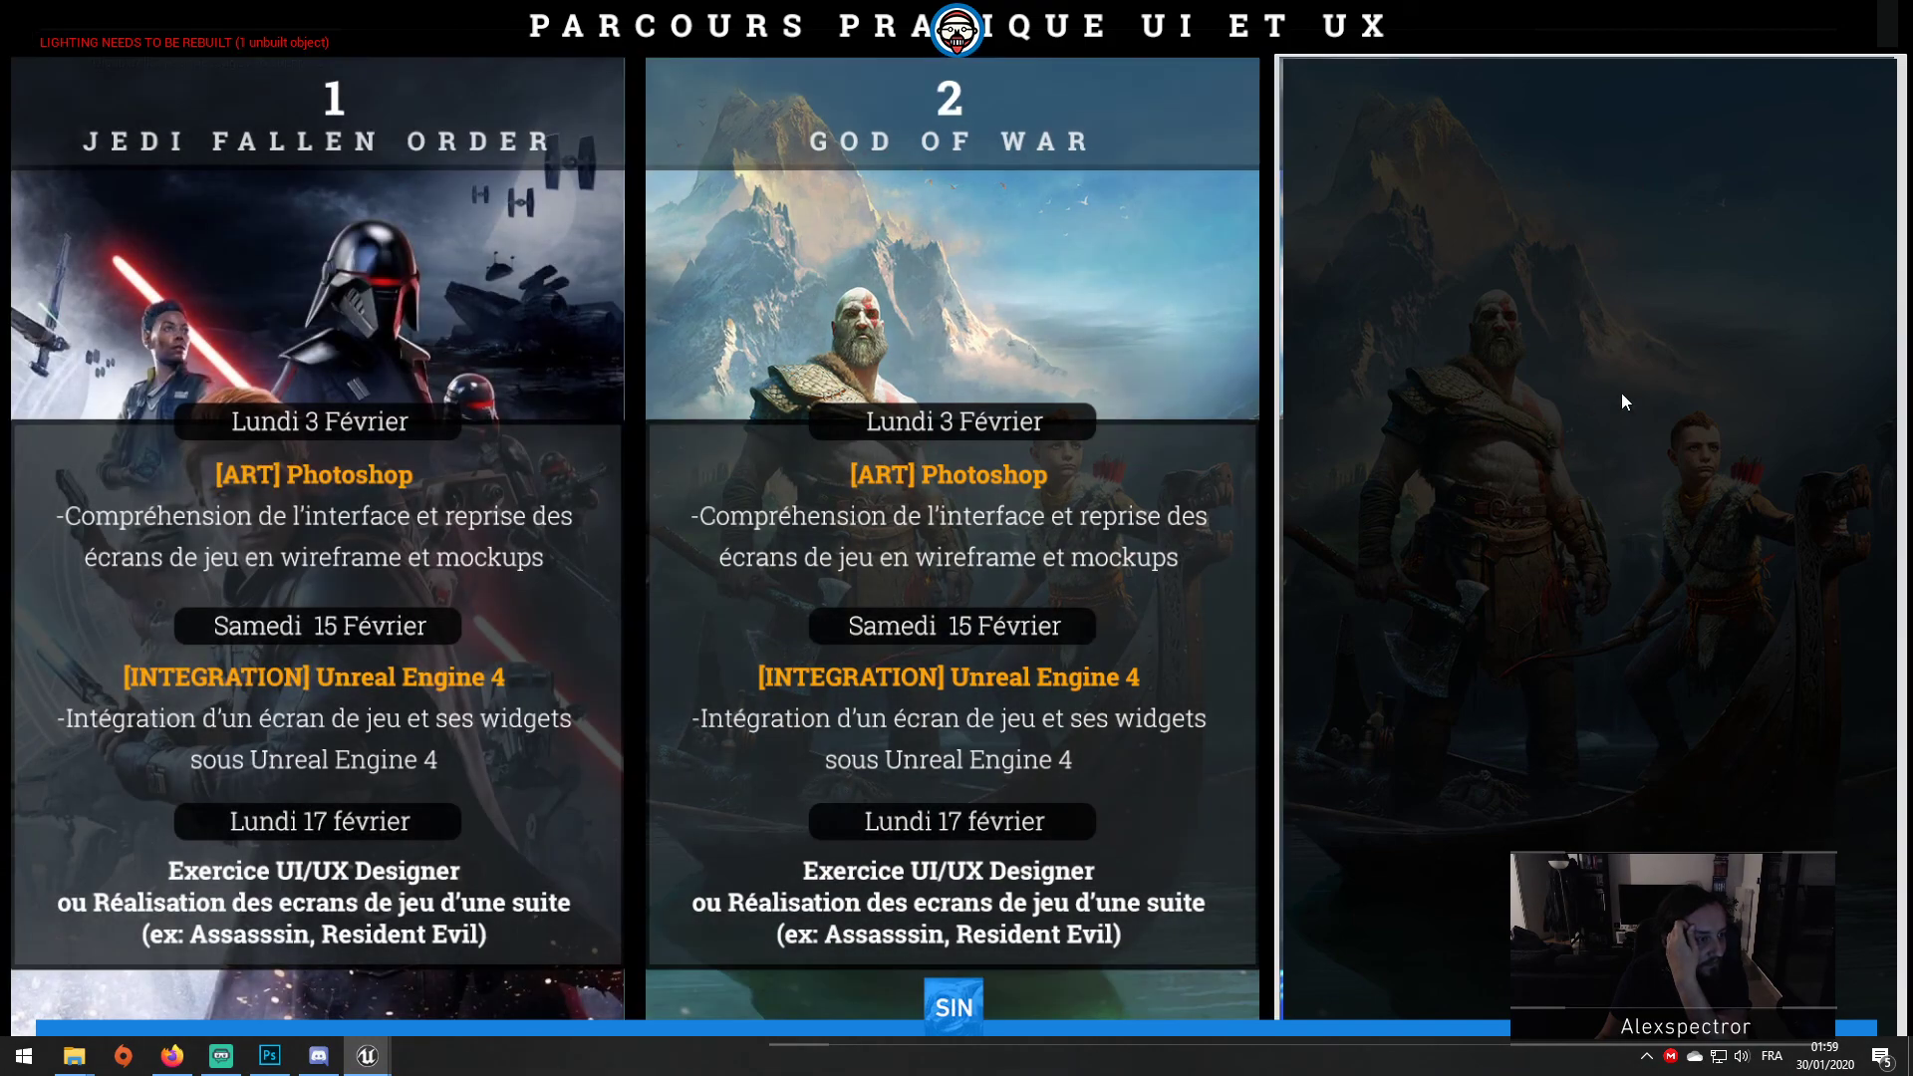
mouse_move(1534, 397)
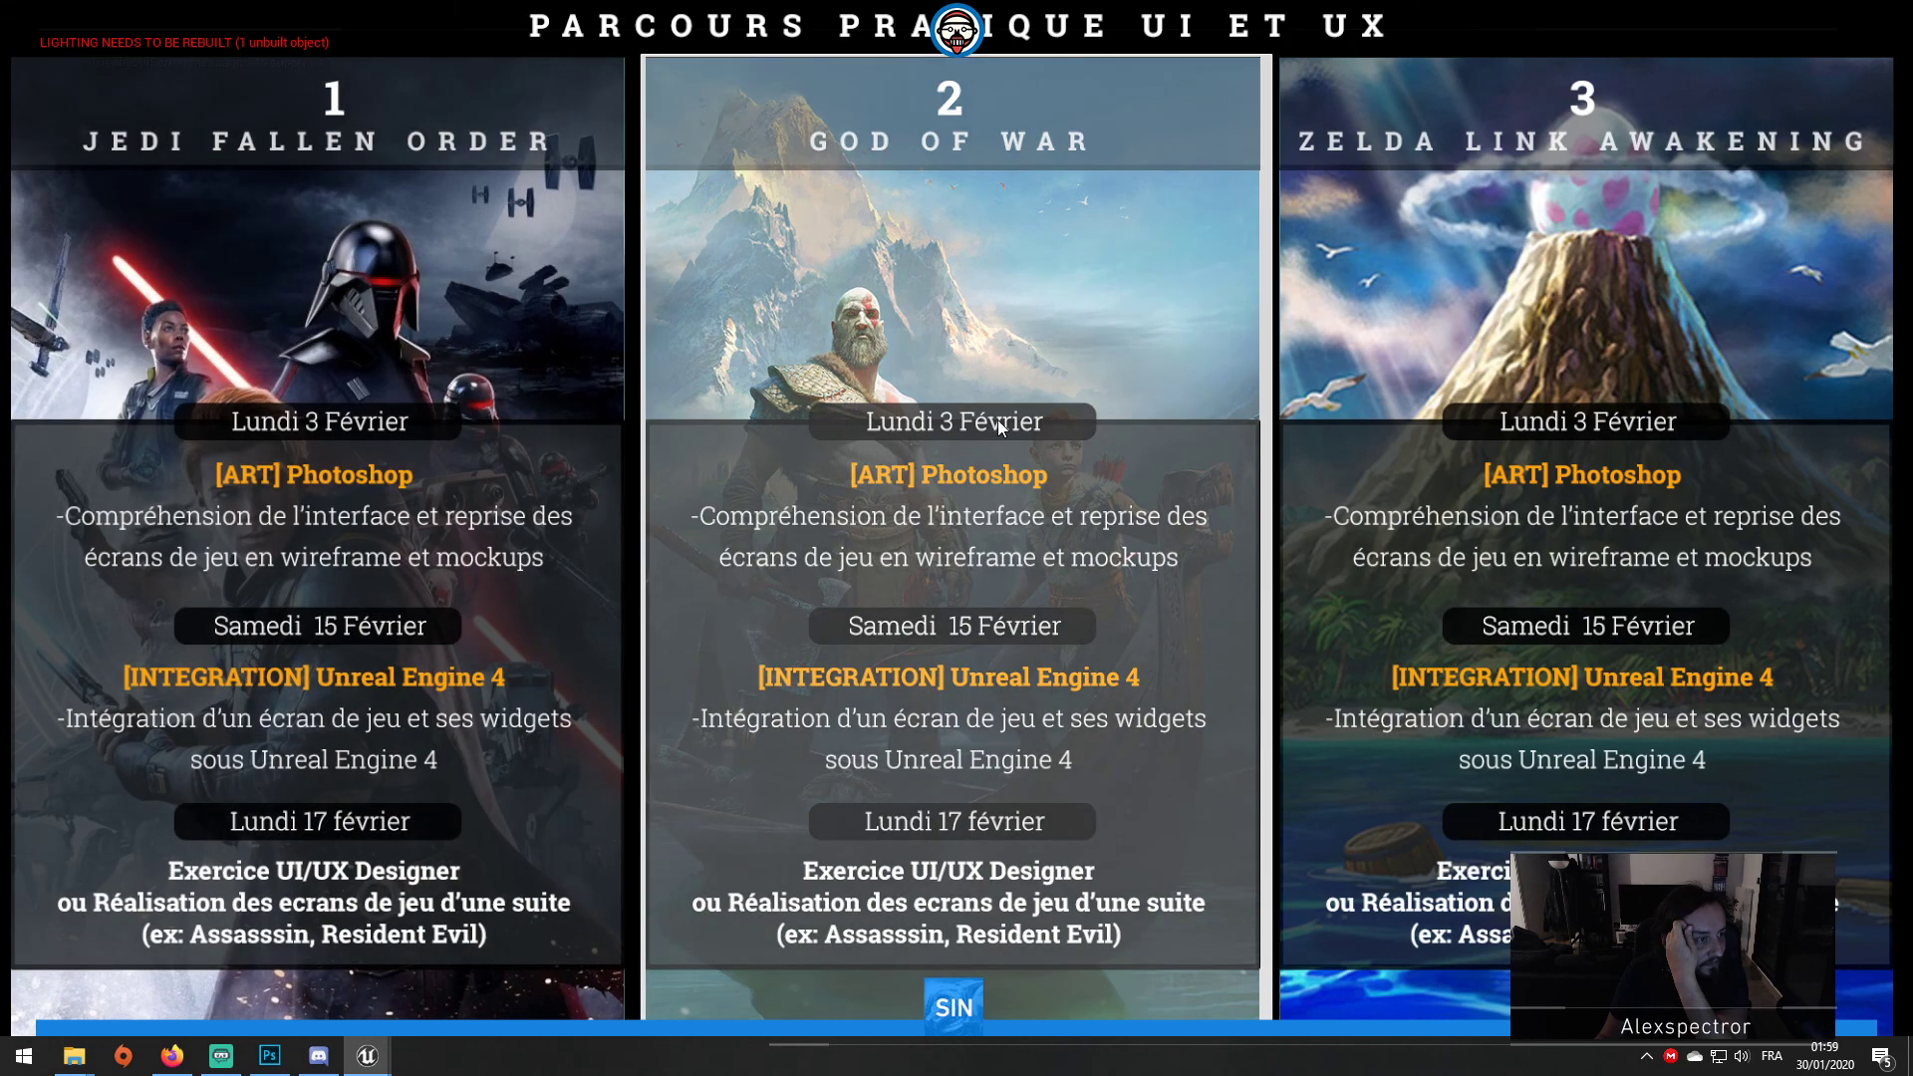
key(F11)
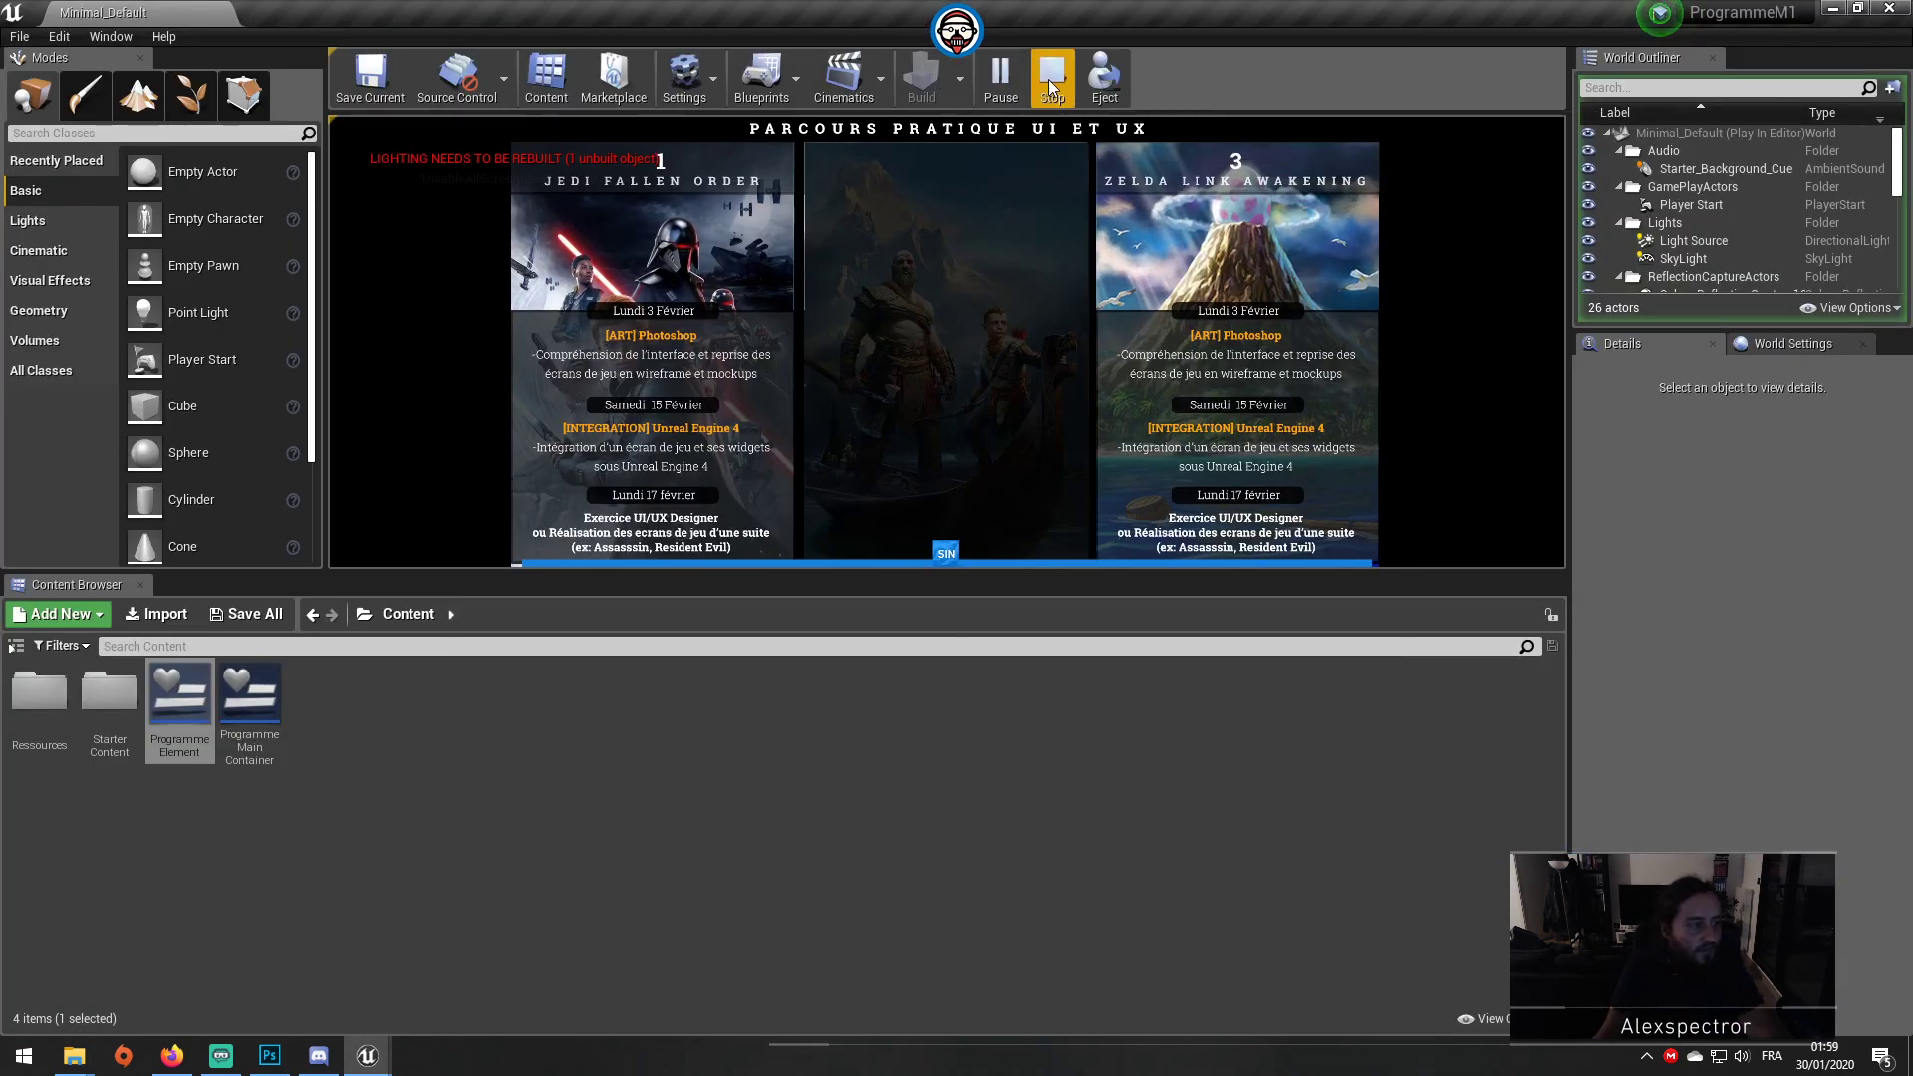
click(1012, 84)
click(1011, 83)
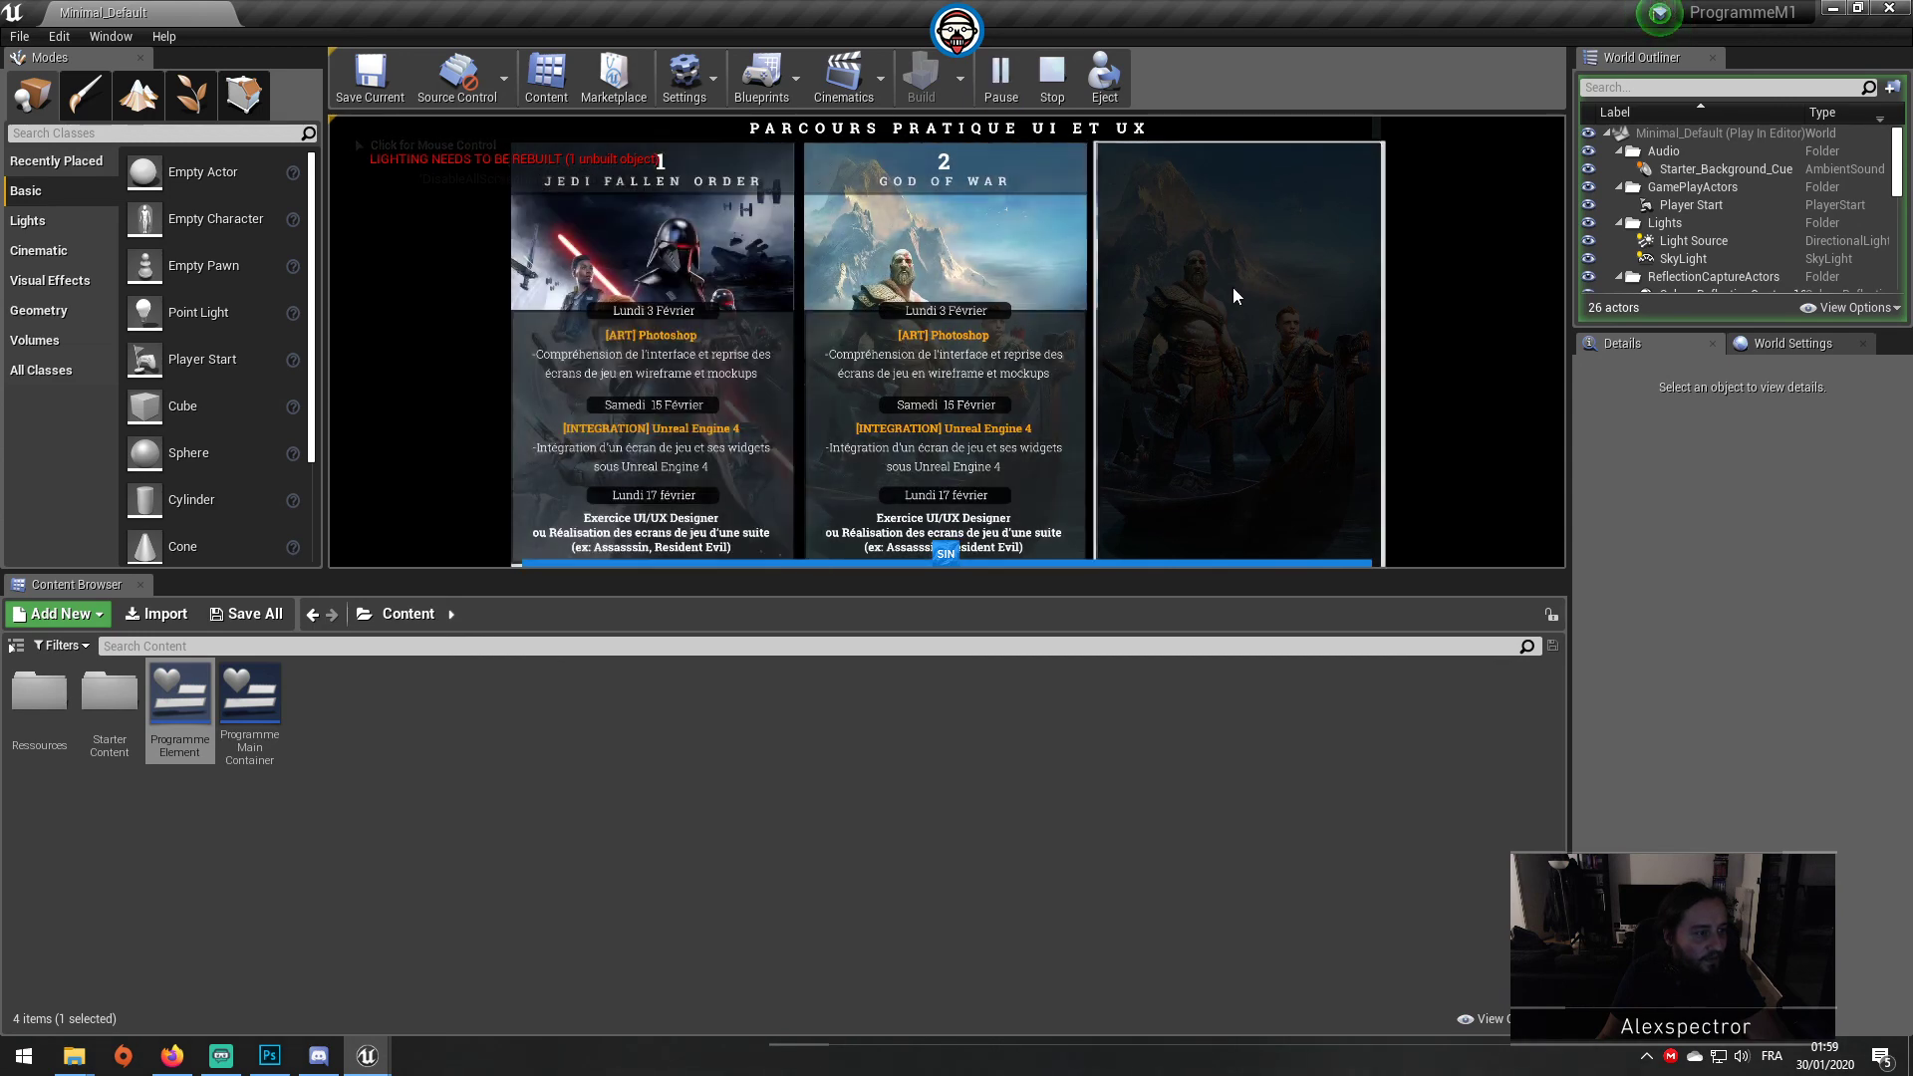
key(Escape)
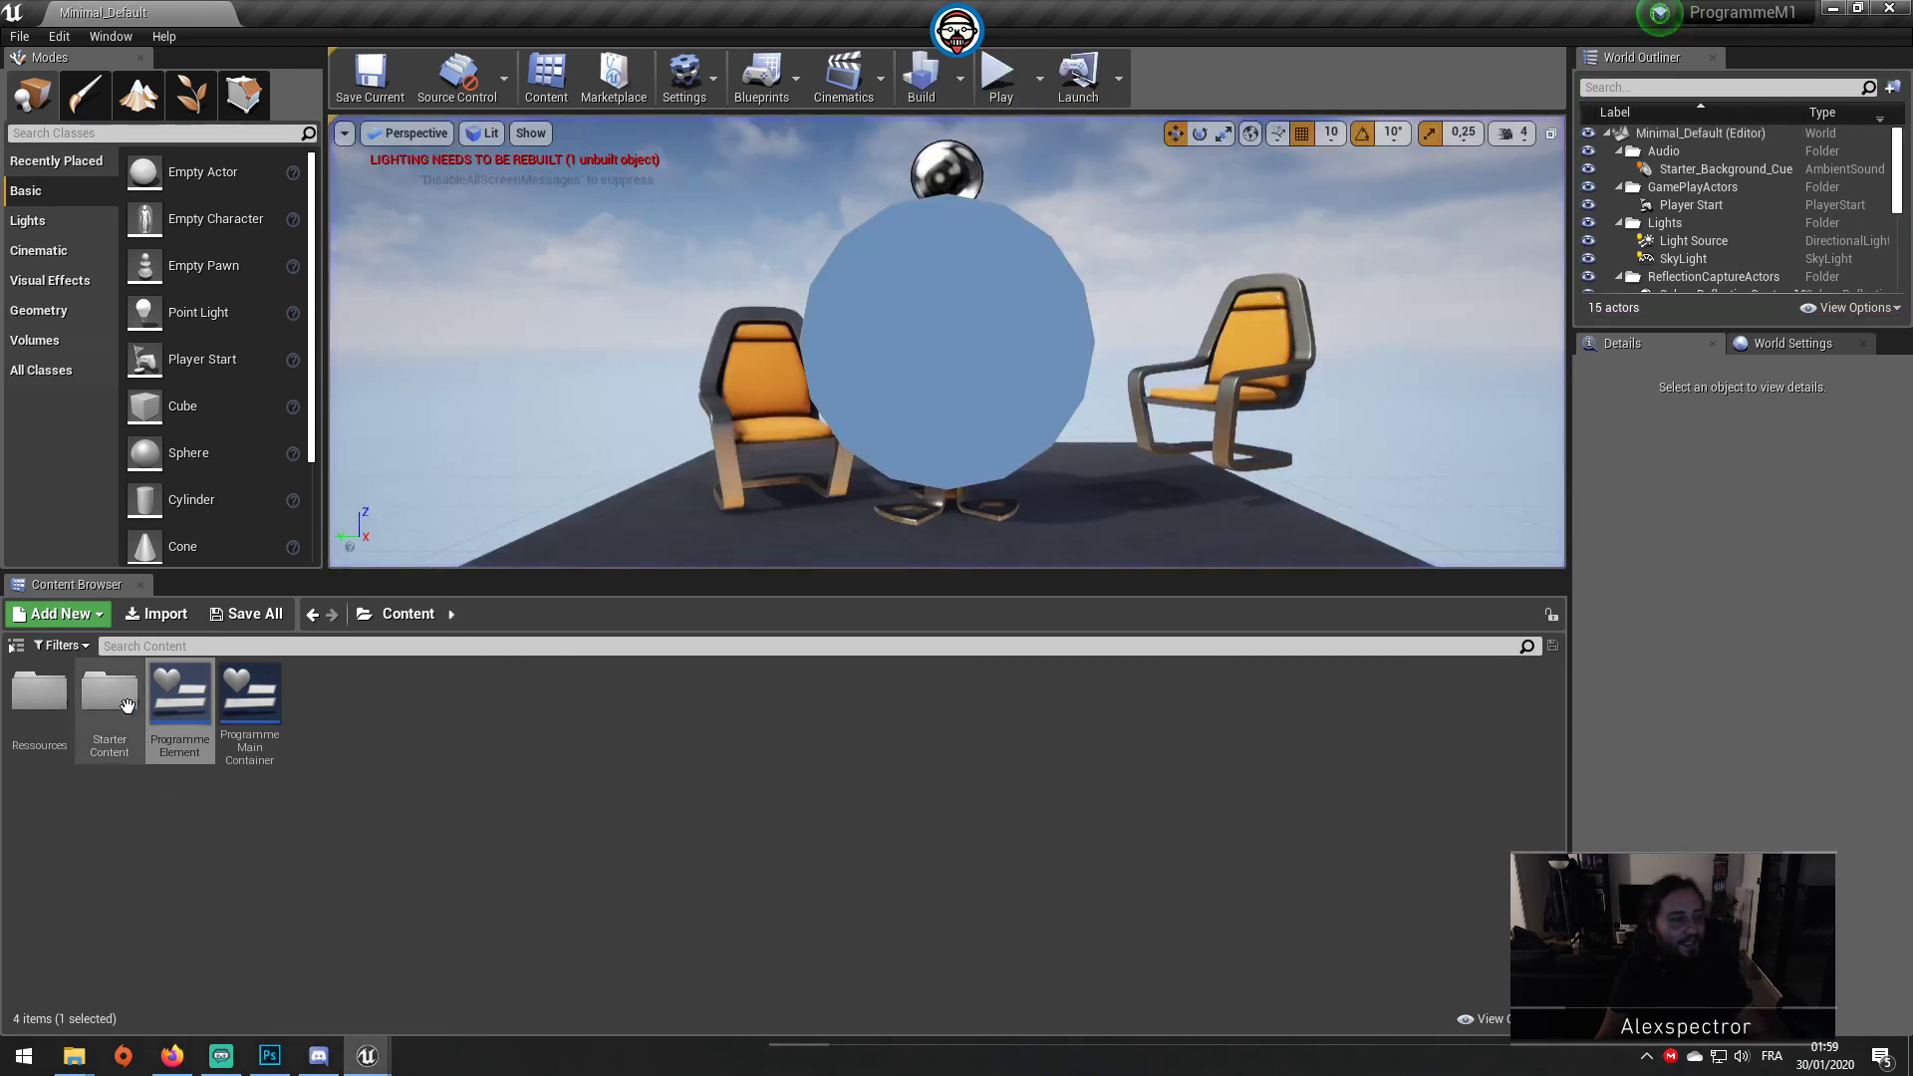
Step: Open the ProgrammeElement widget blueprint in its Designer layout view
double_click(179, 712)
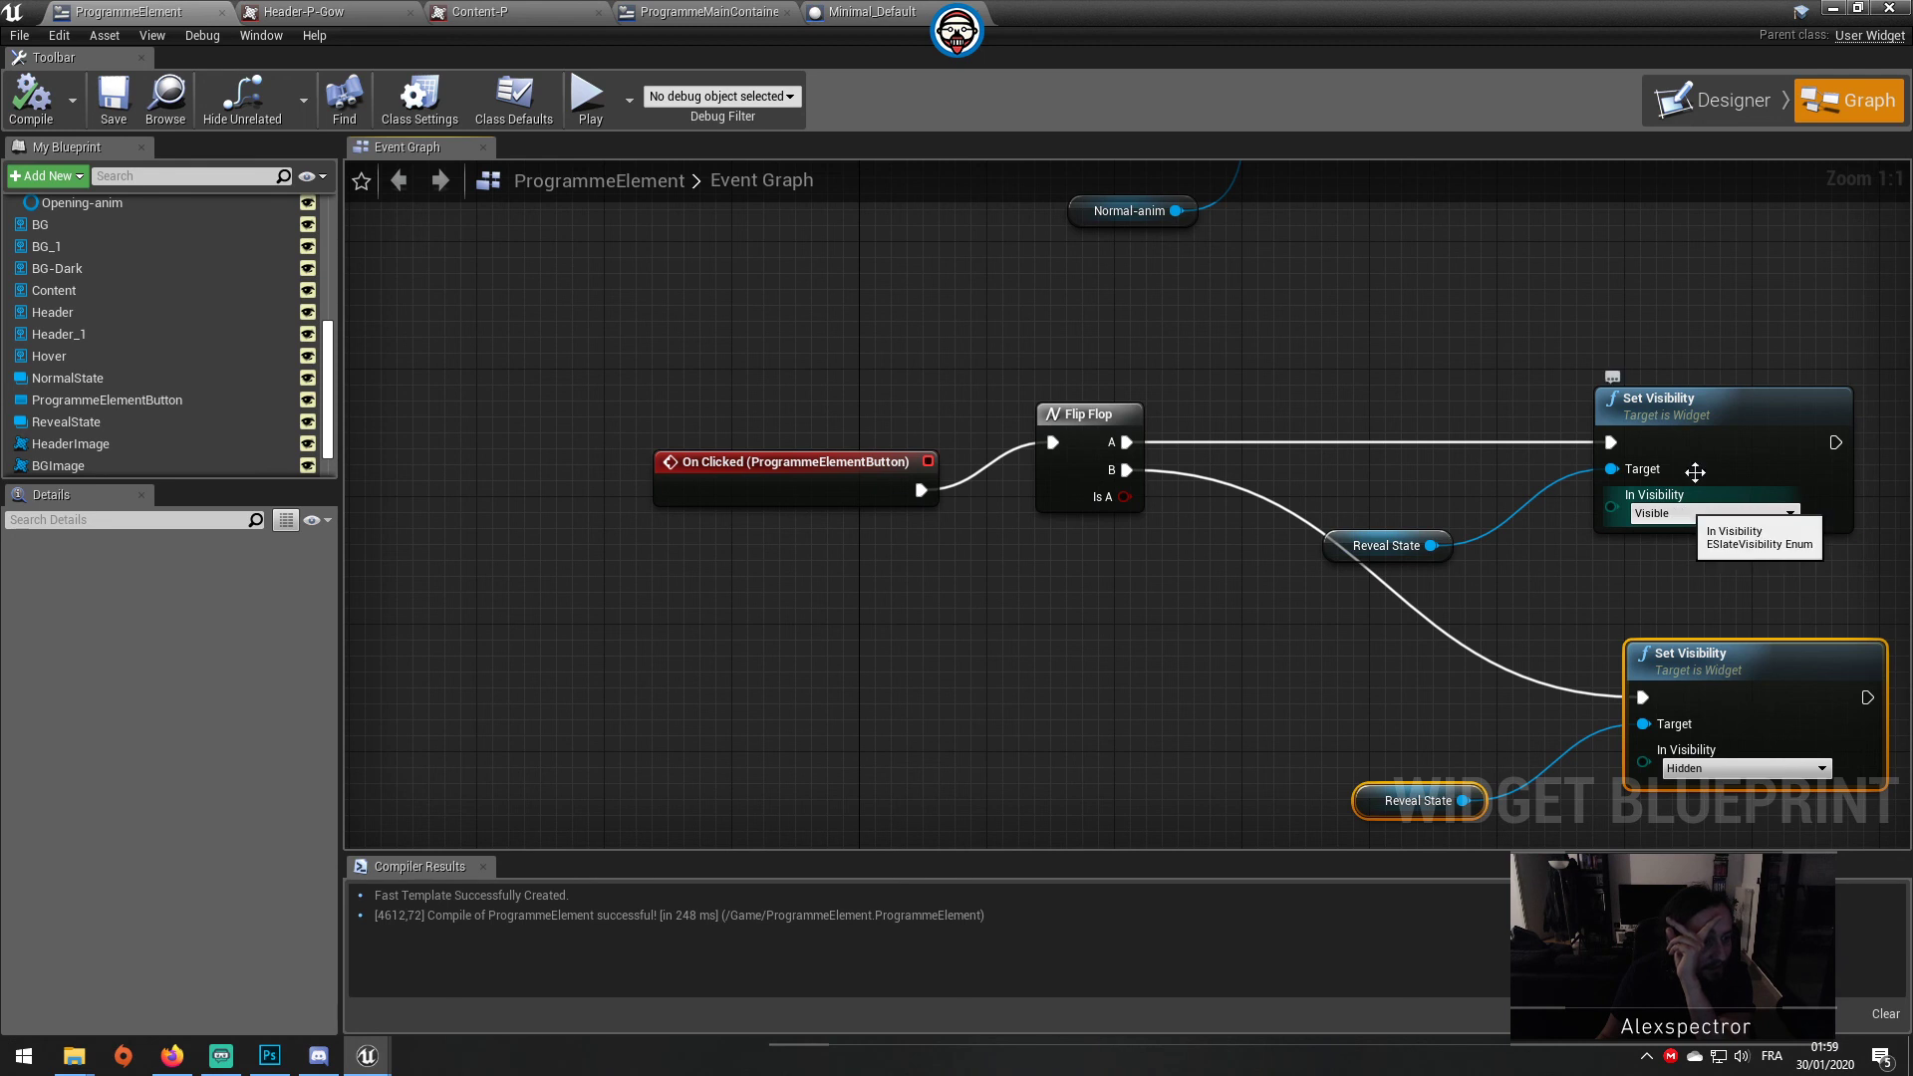
click(1716, 100)
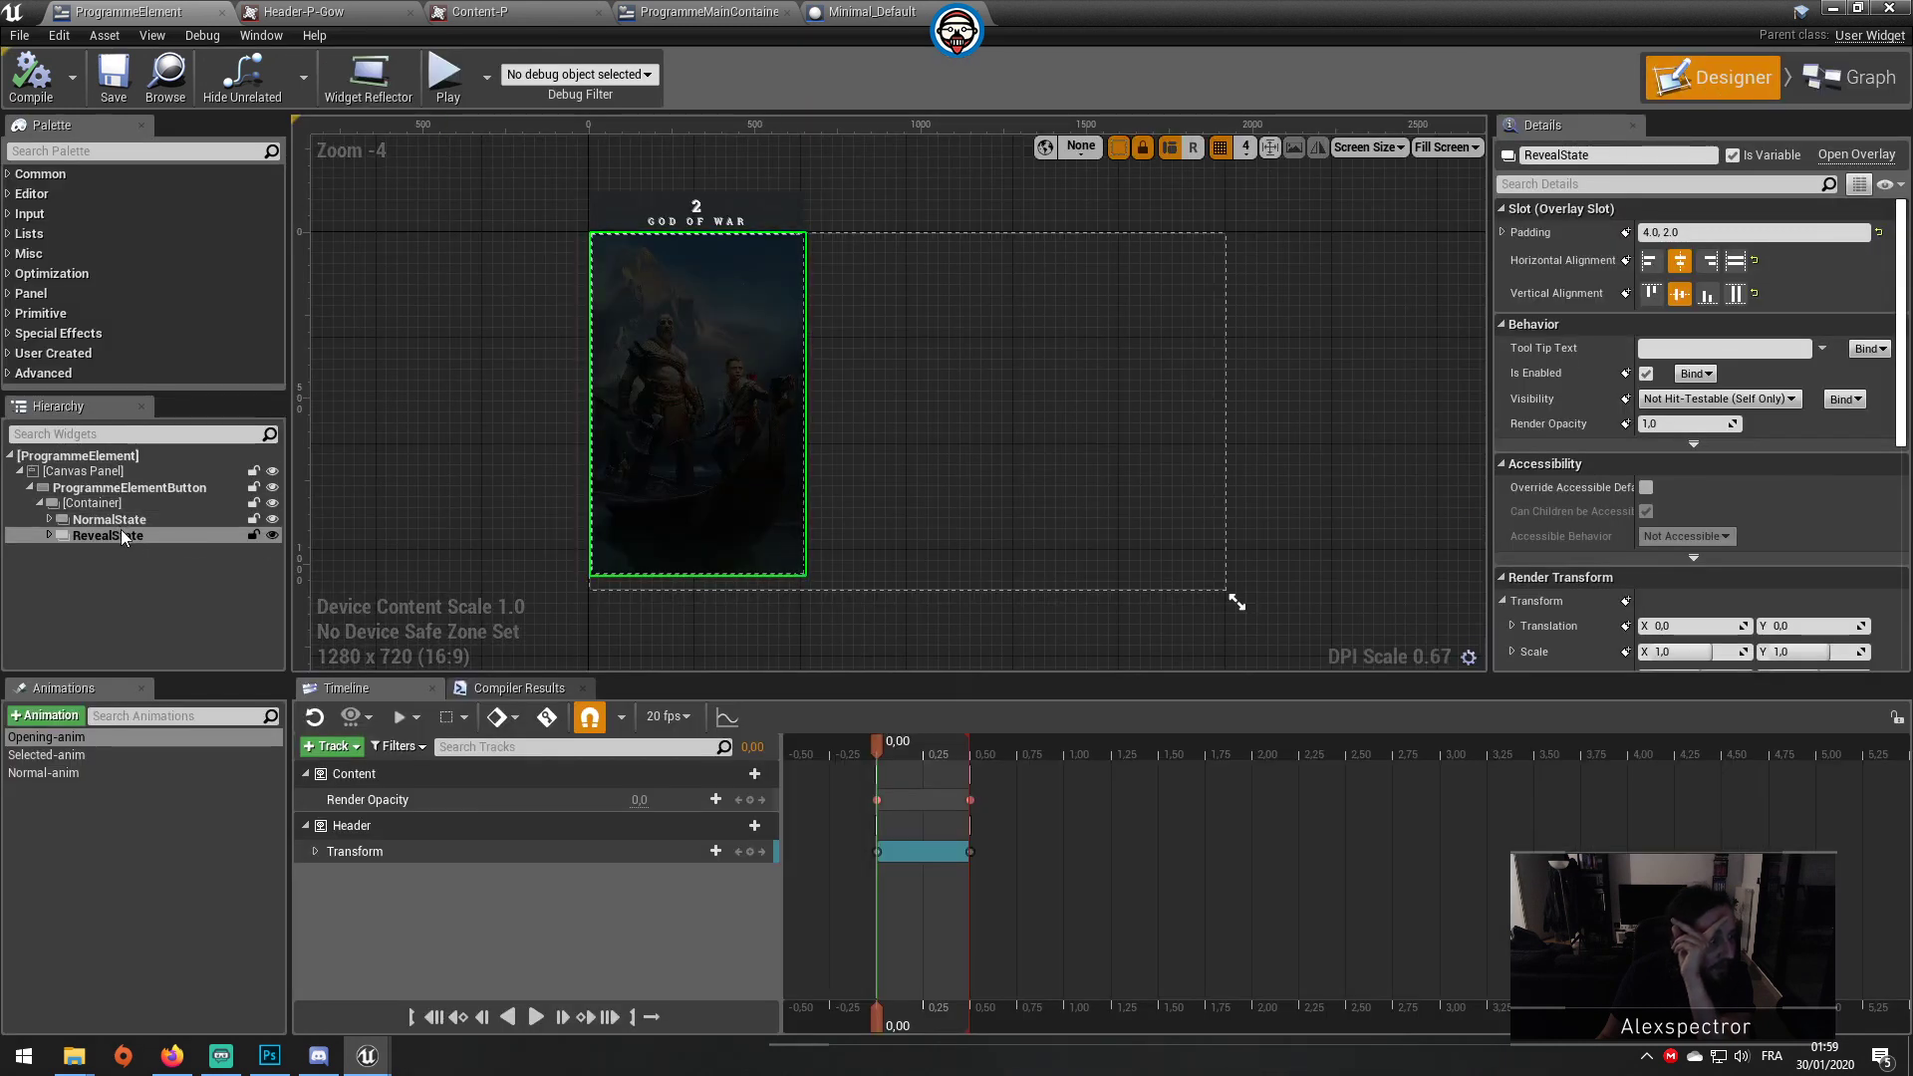
scroll(1766, 470, down, 3)
scroll(1764, 458, down, 2)
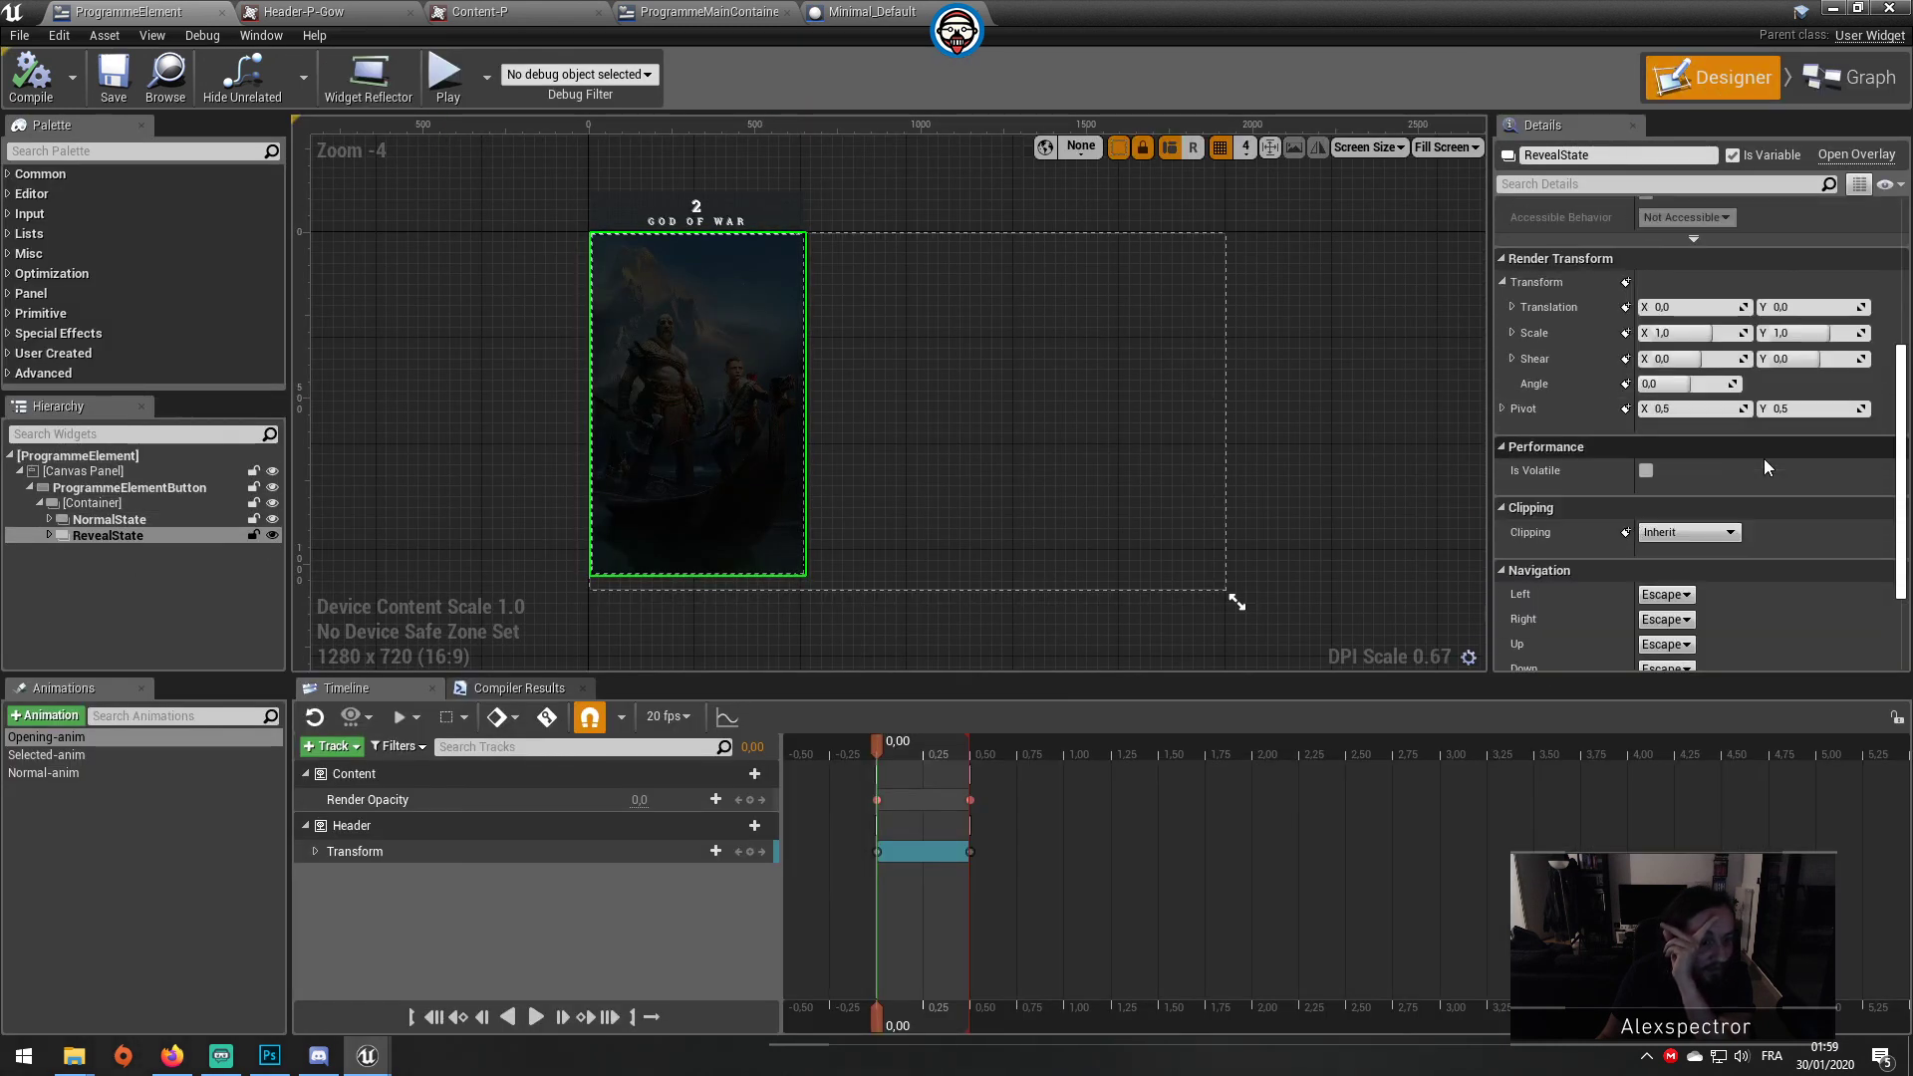
scroll(1764, 459, up, 2)
scroll(1764, 459, up, 3)
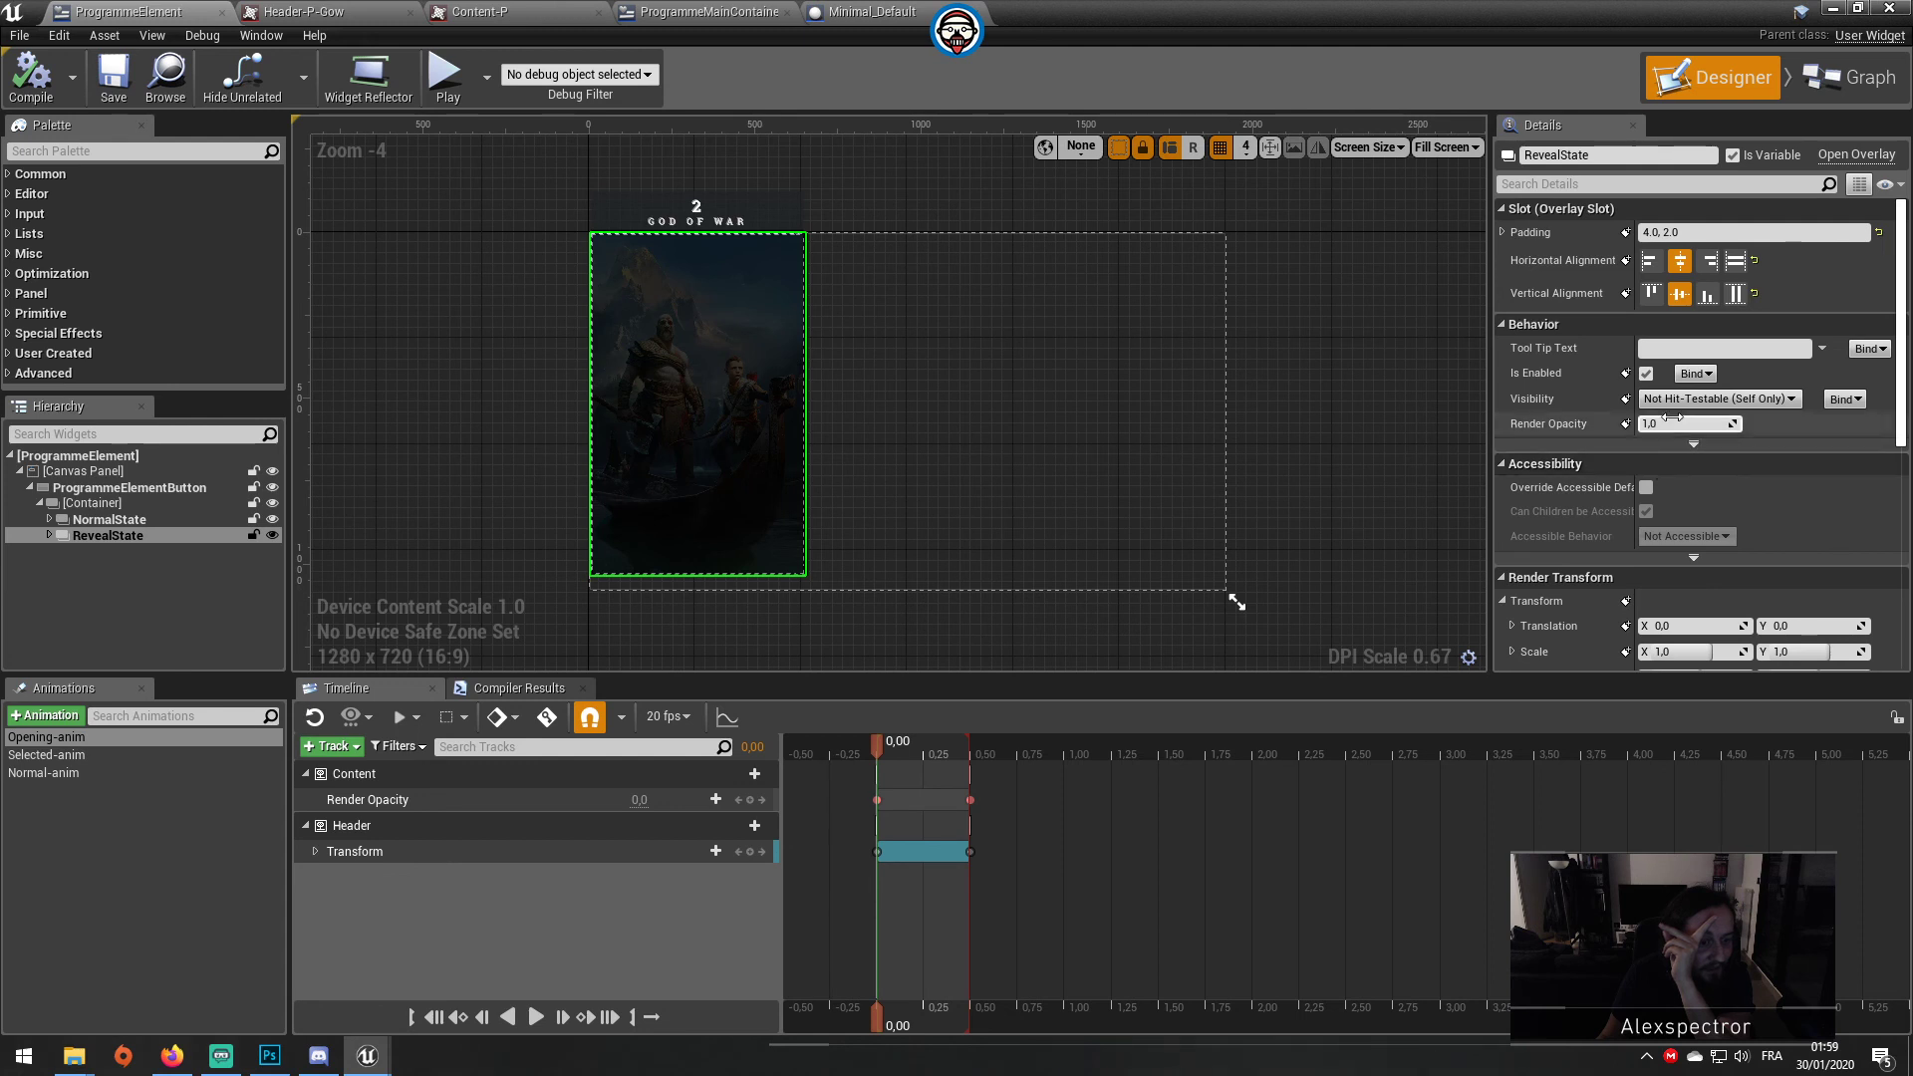
Step: Set RevealState's Visibility to Hidden, compile the blueprint, and minimize the widget editor
click(1704, 399)
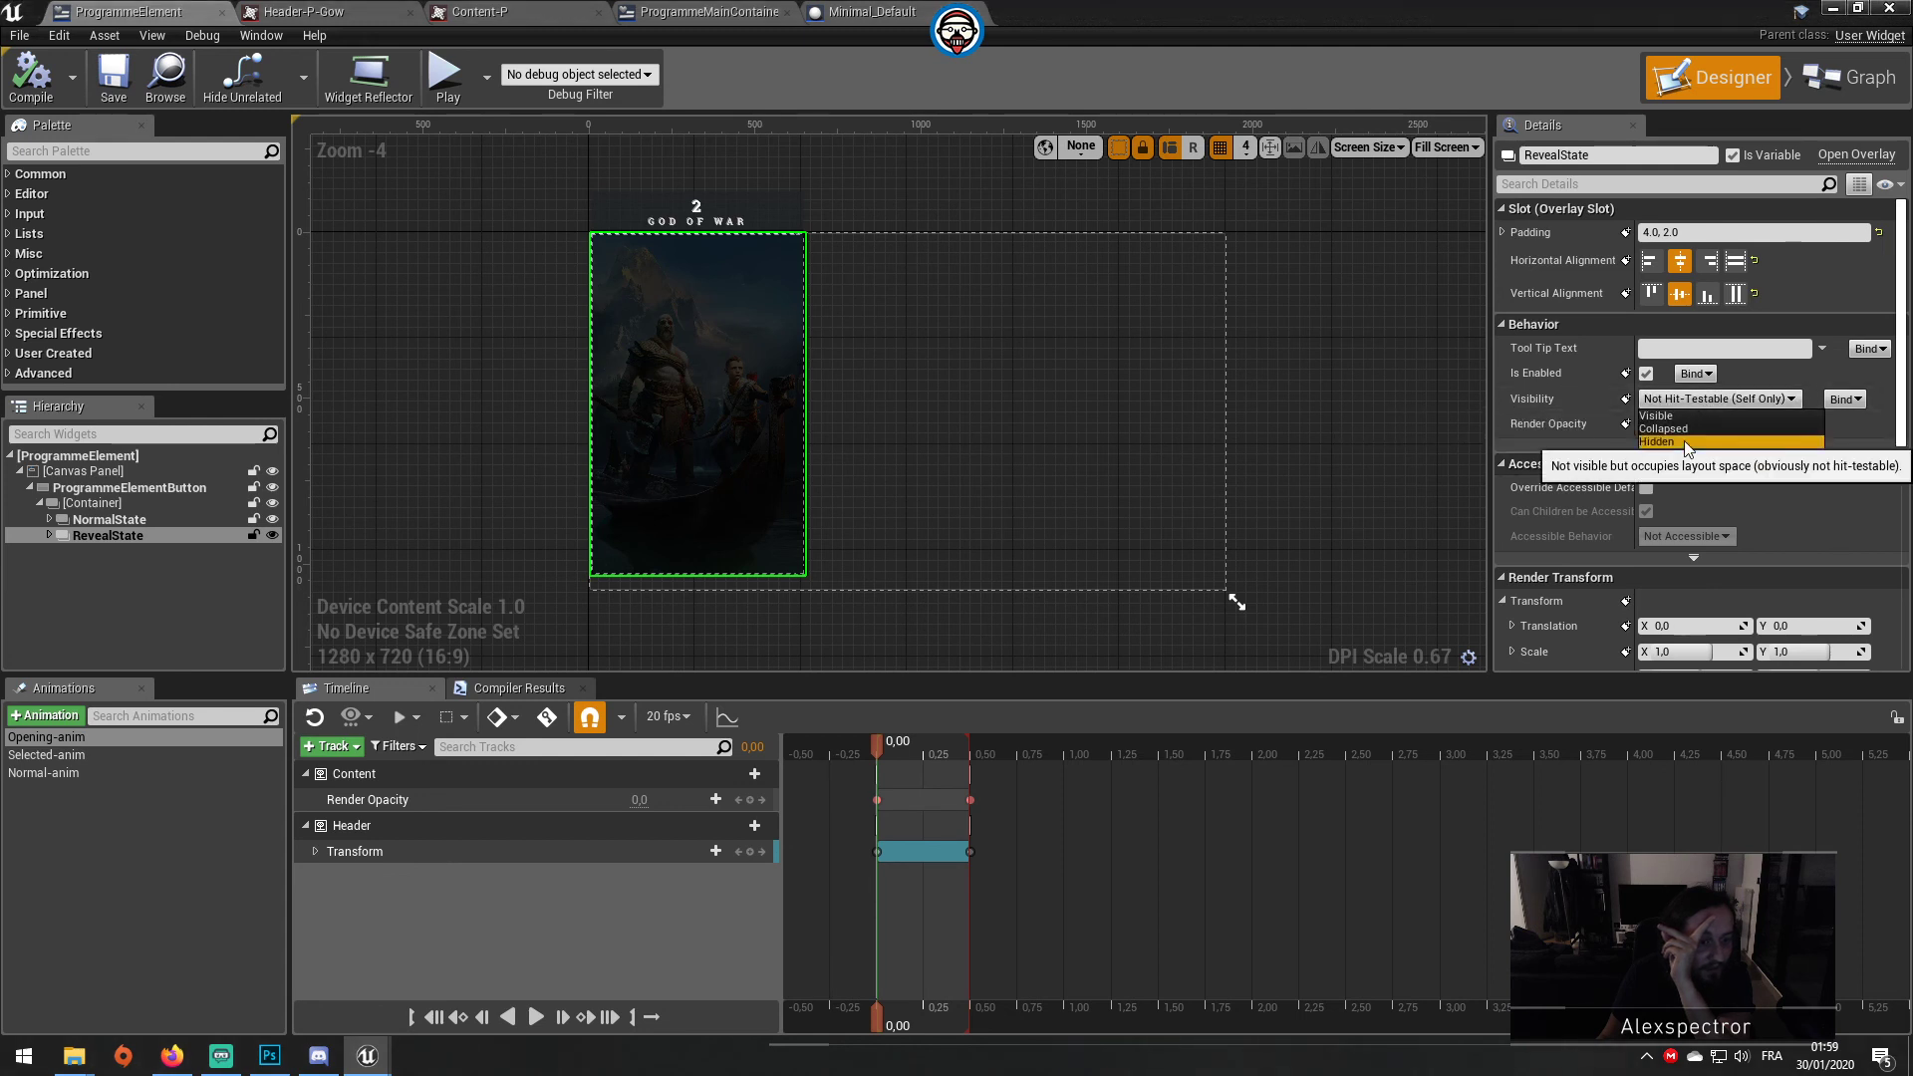
click(1657, 442)
click(40, 79)
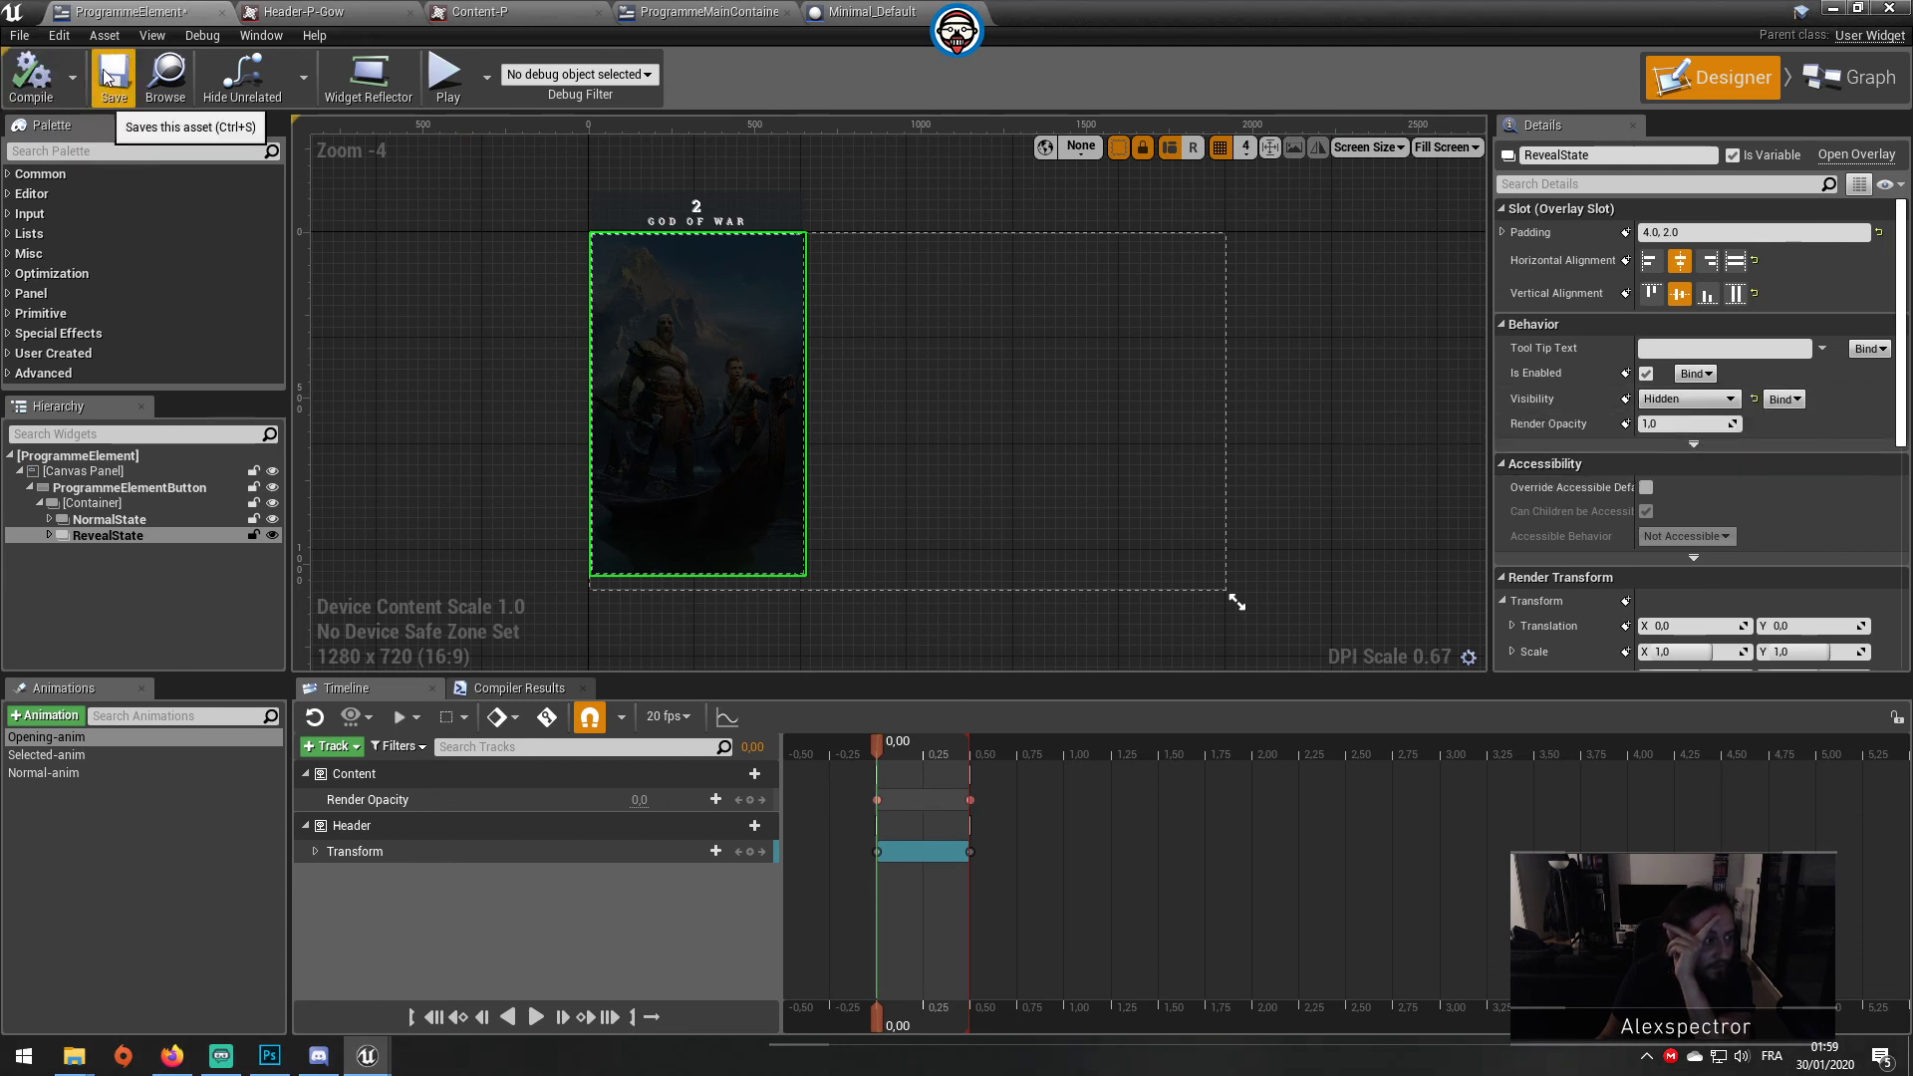
click(1829, 8)
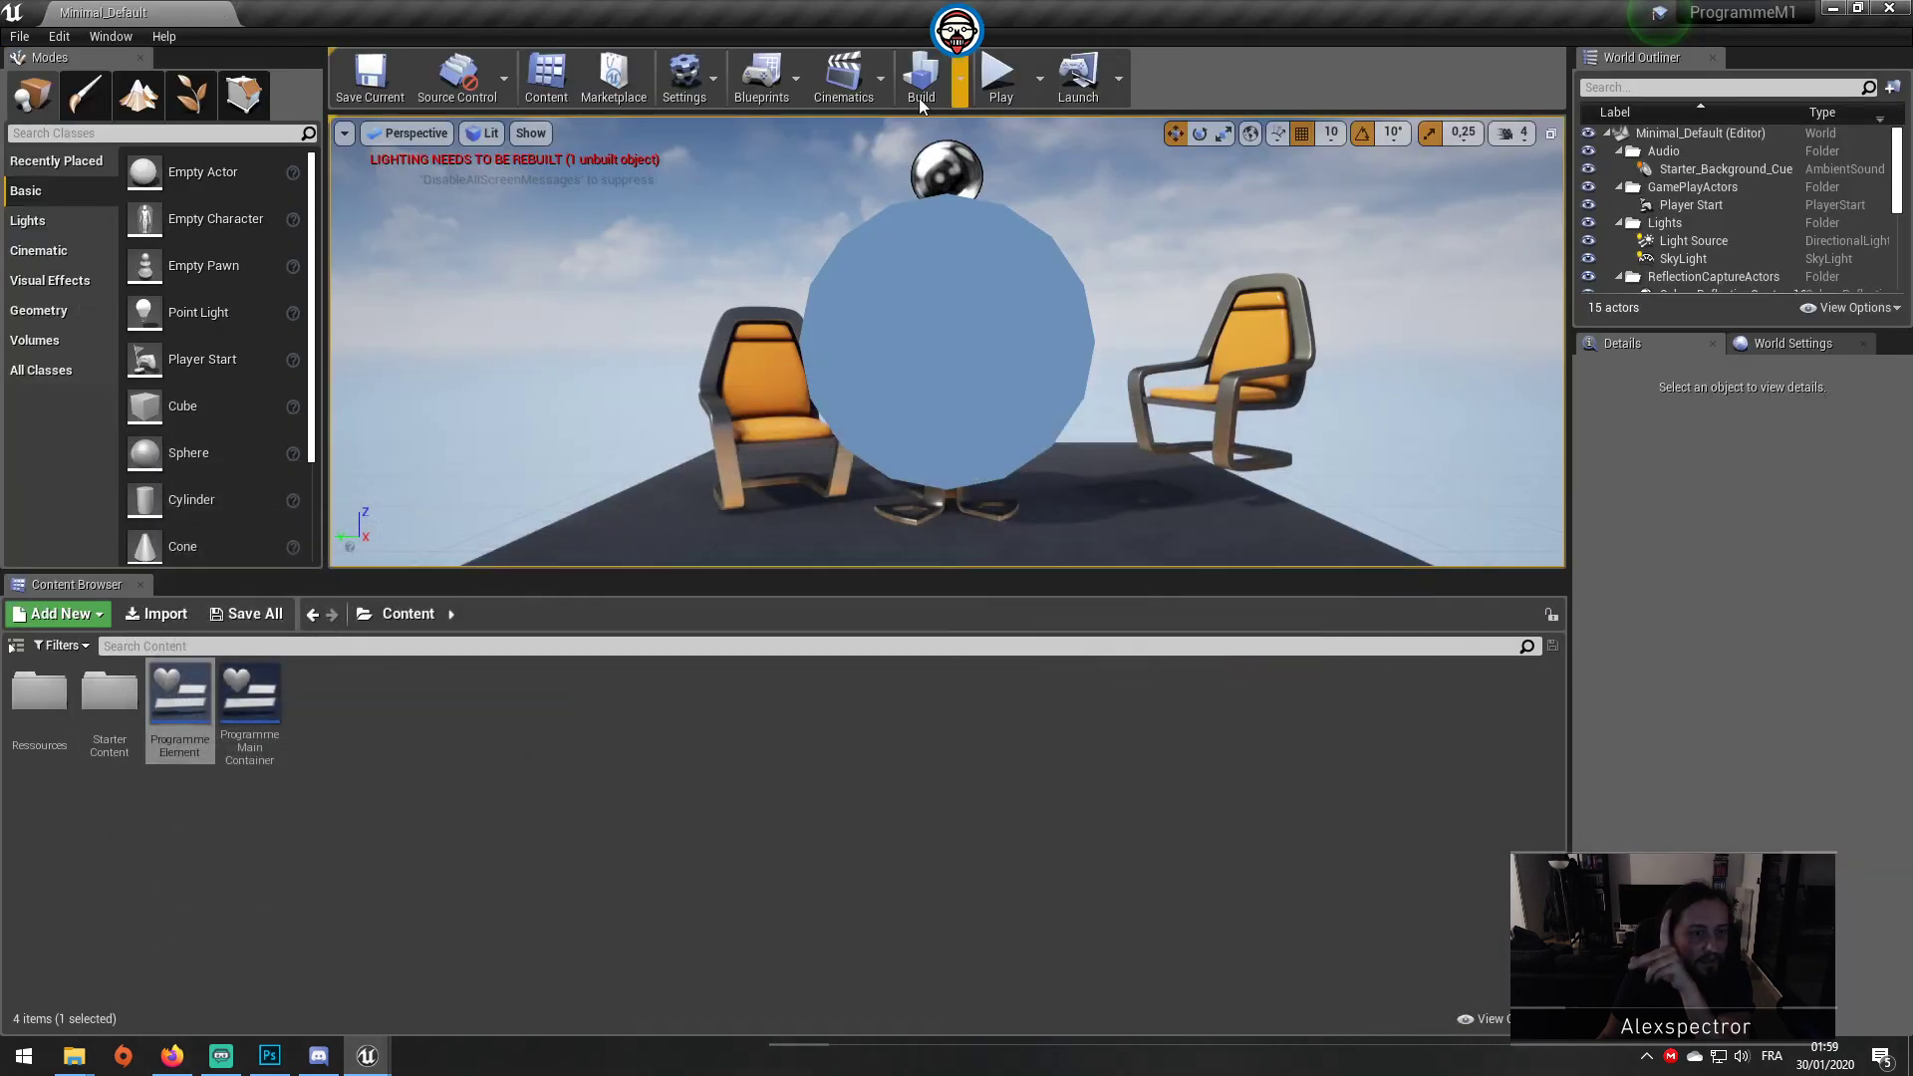
click(992, 85)
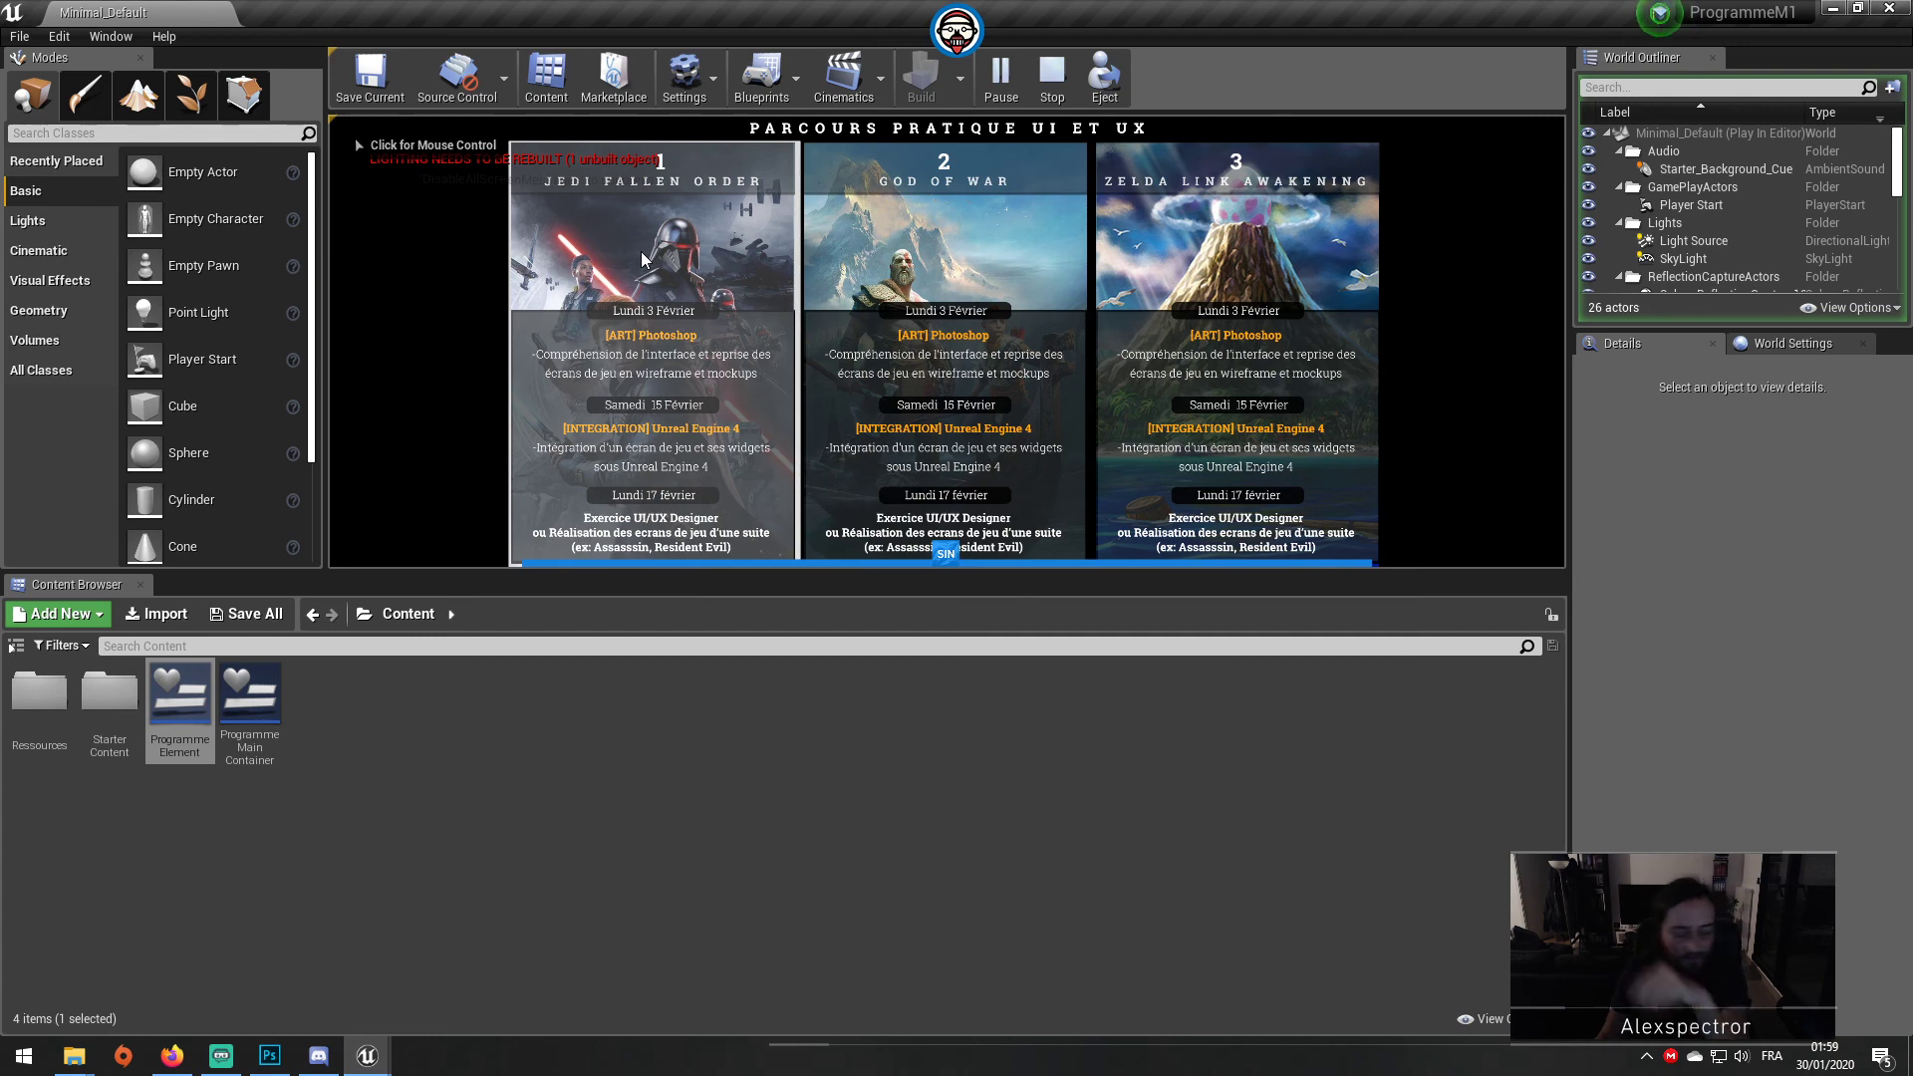
key(F11)
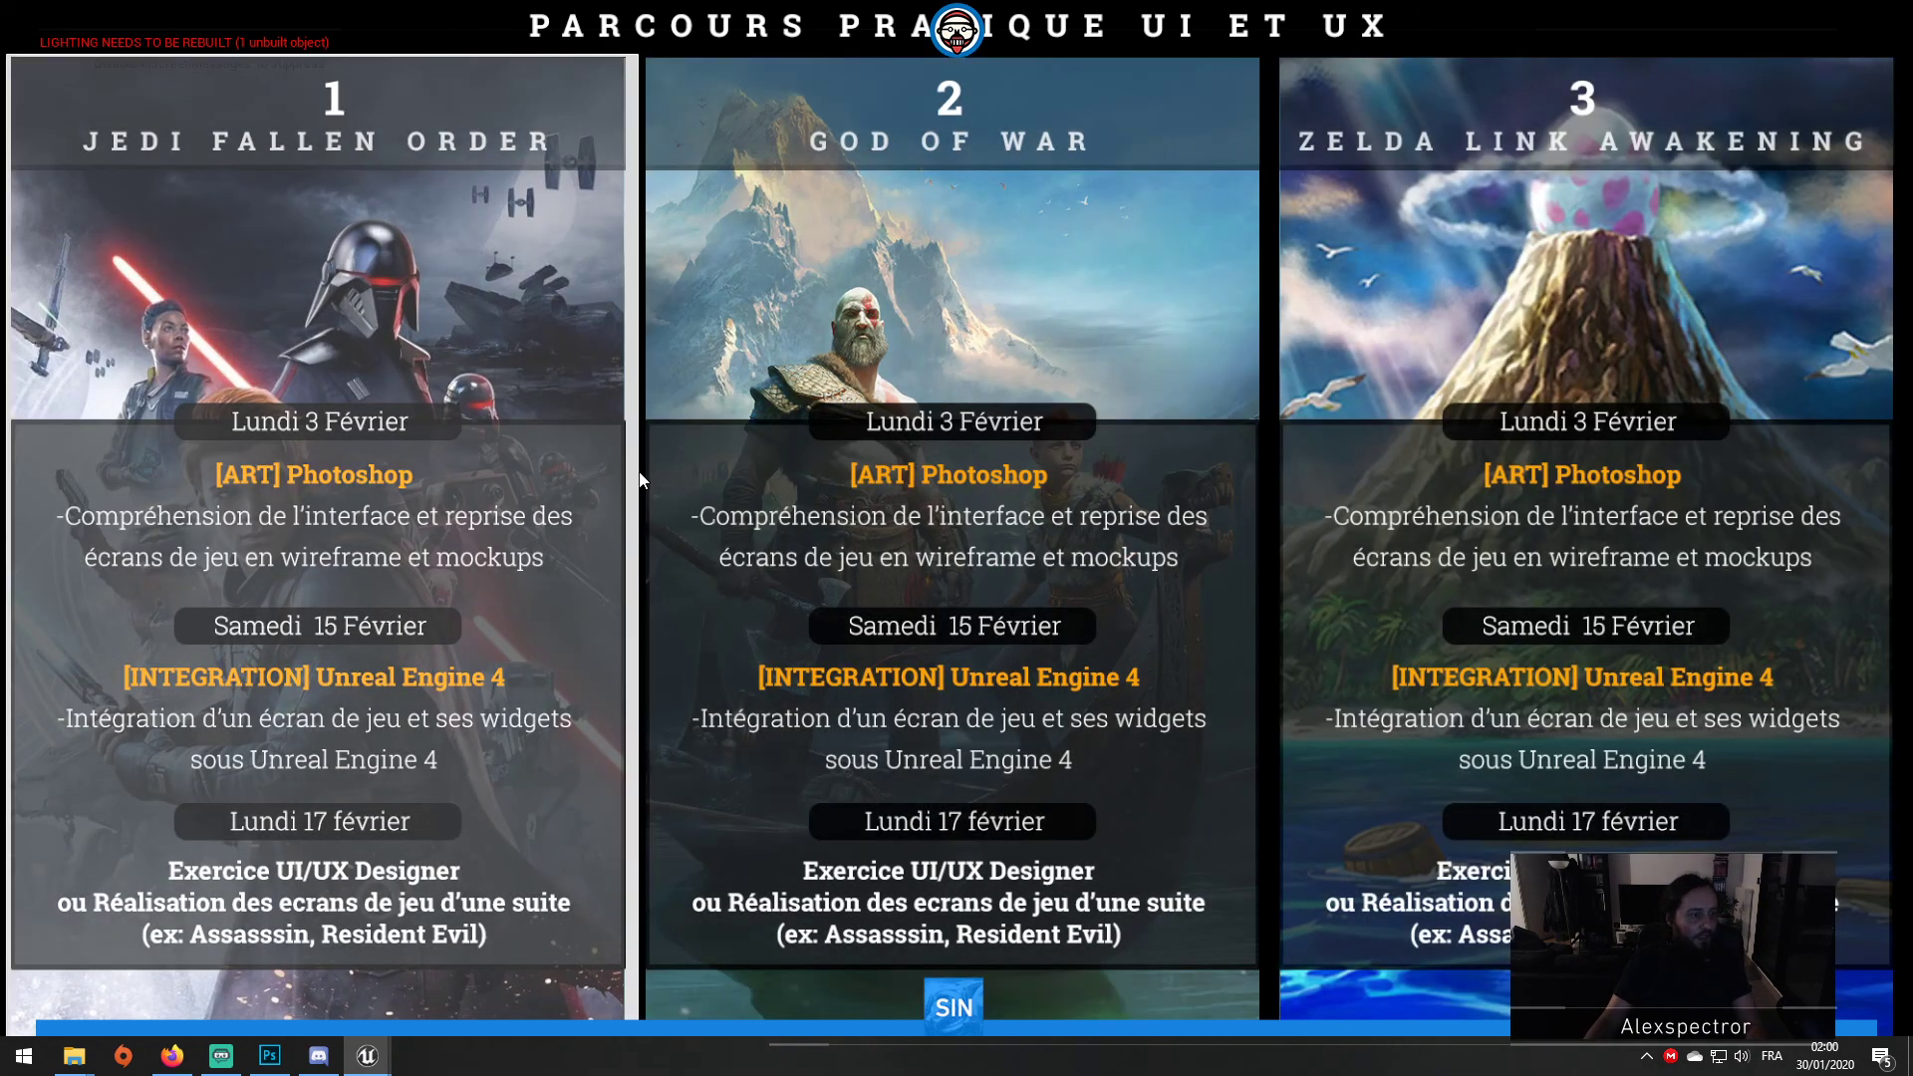
key(Escape)
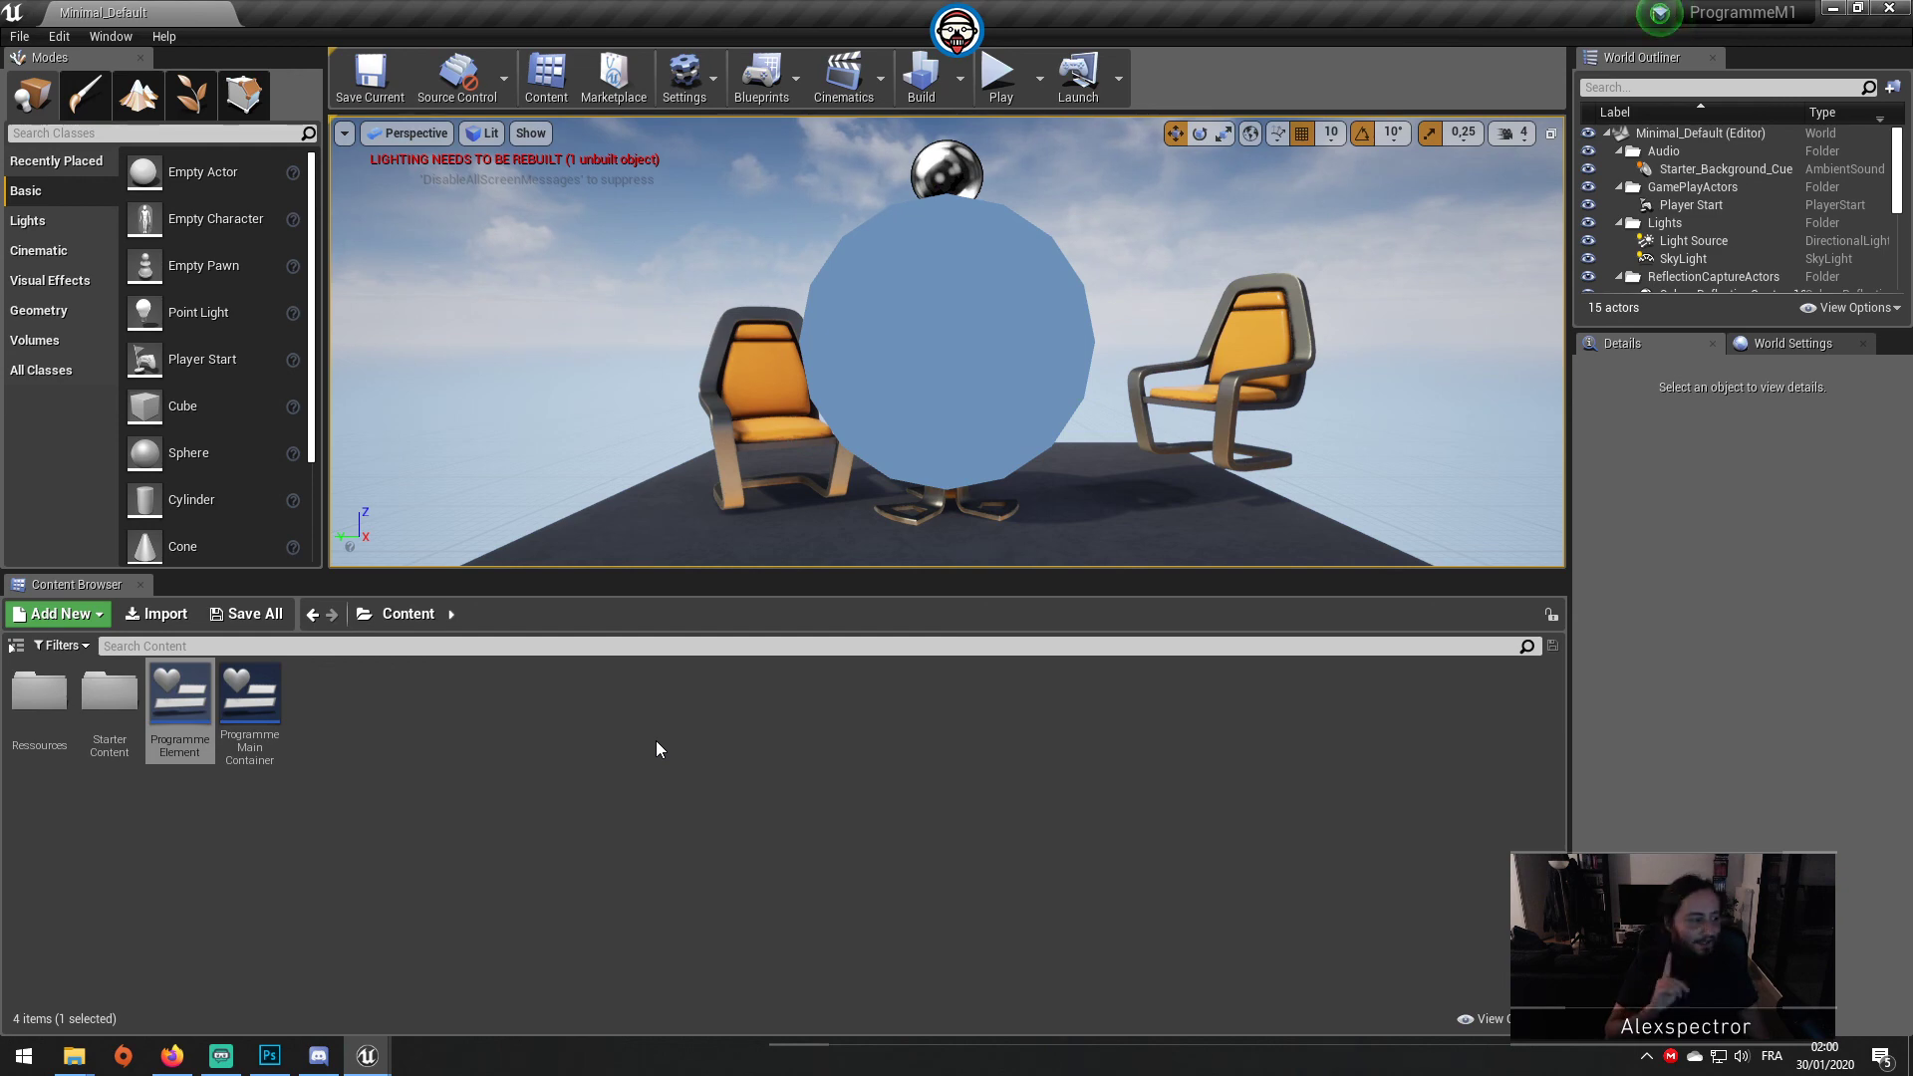
Step: Open ProgrammeElement's Event Graph and nudge the On Clicked node slightly up and right
double_click(179, 698)
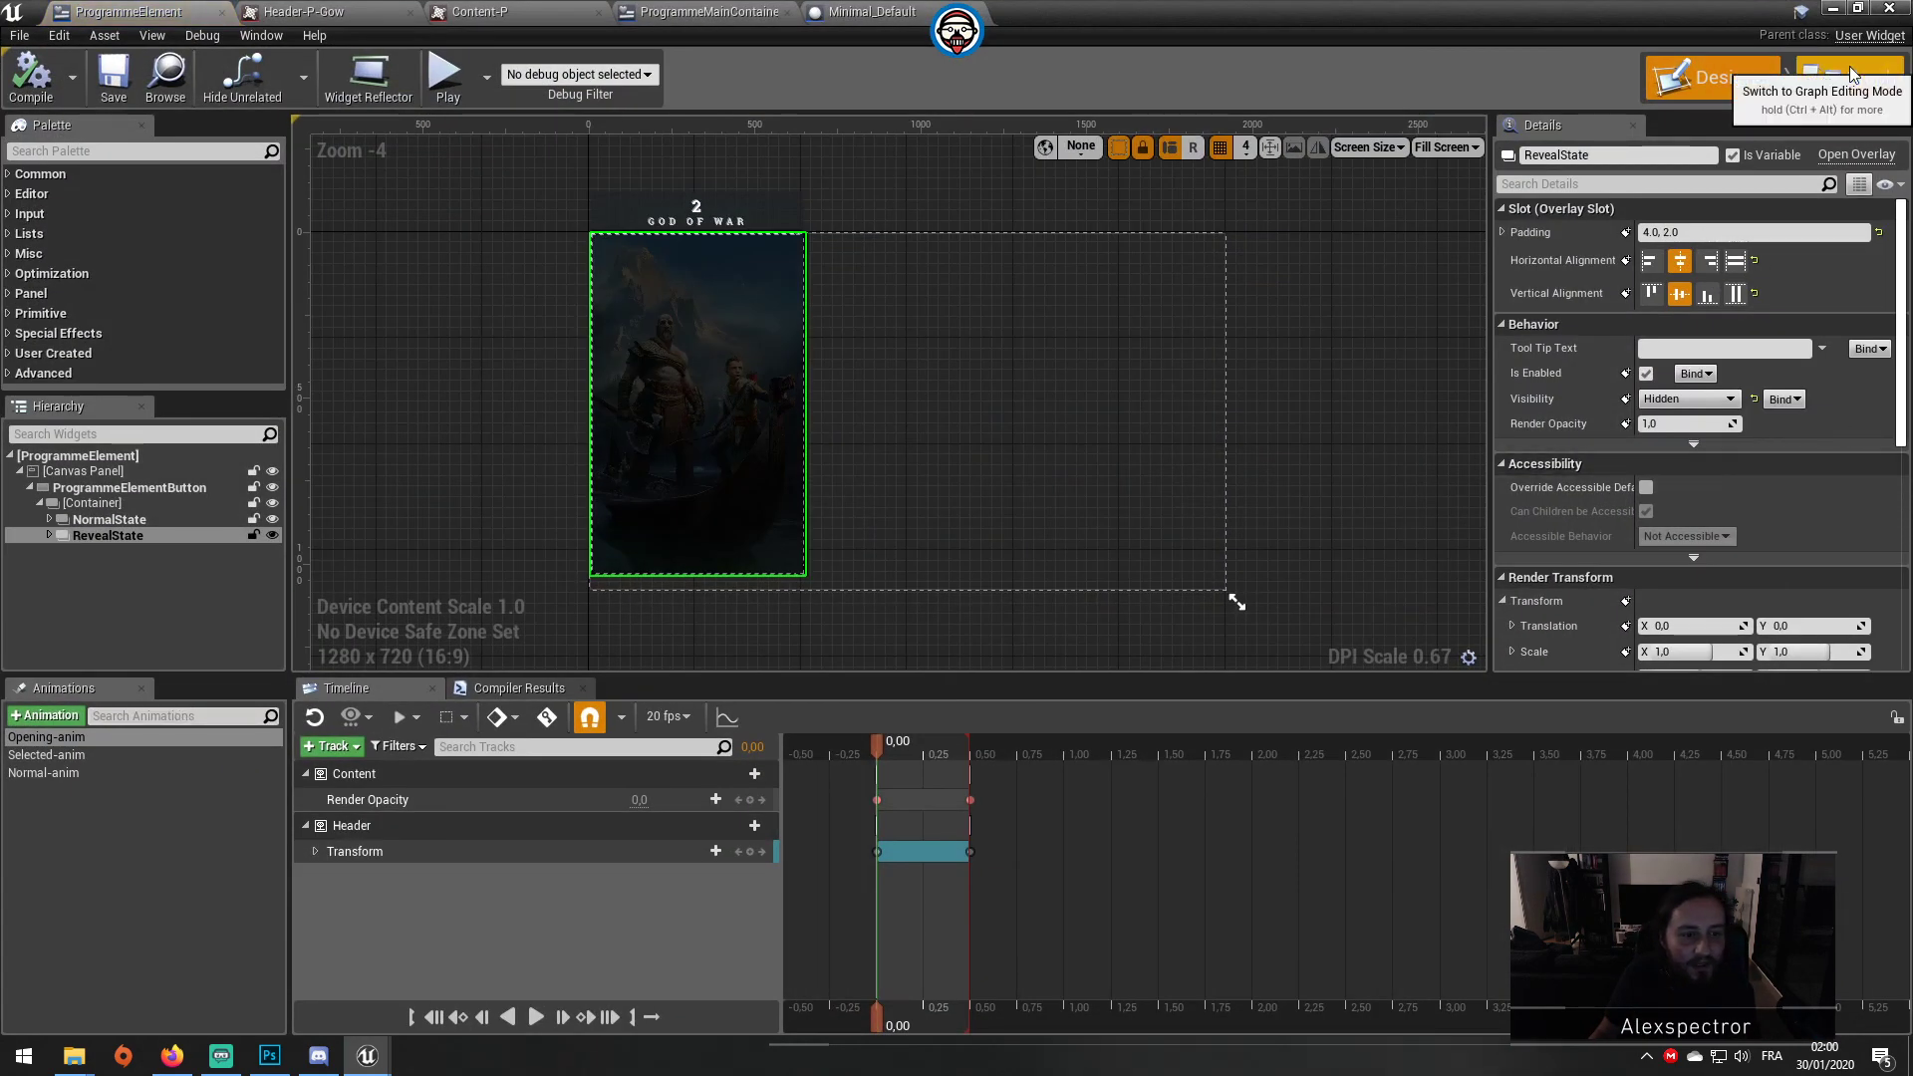
click(1850, 73)
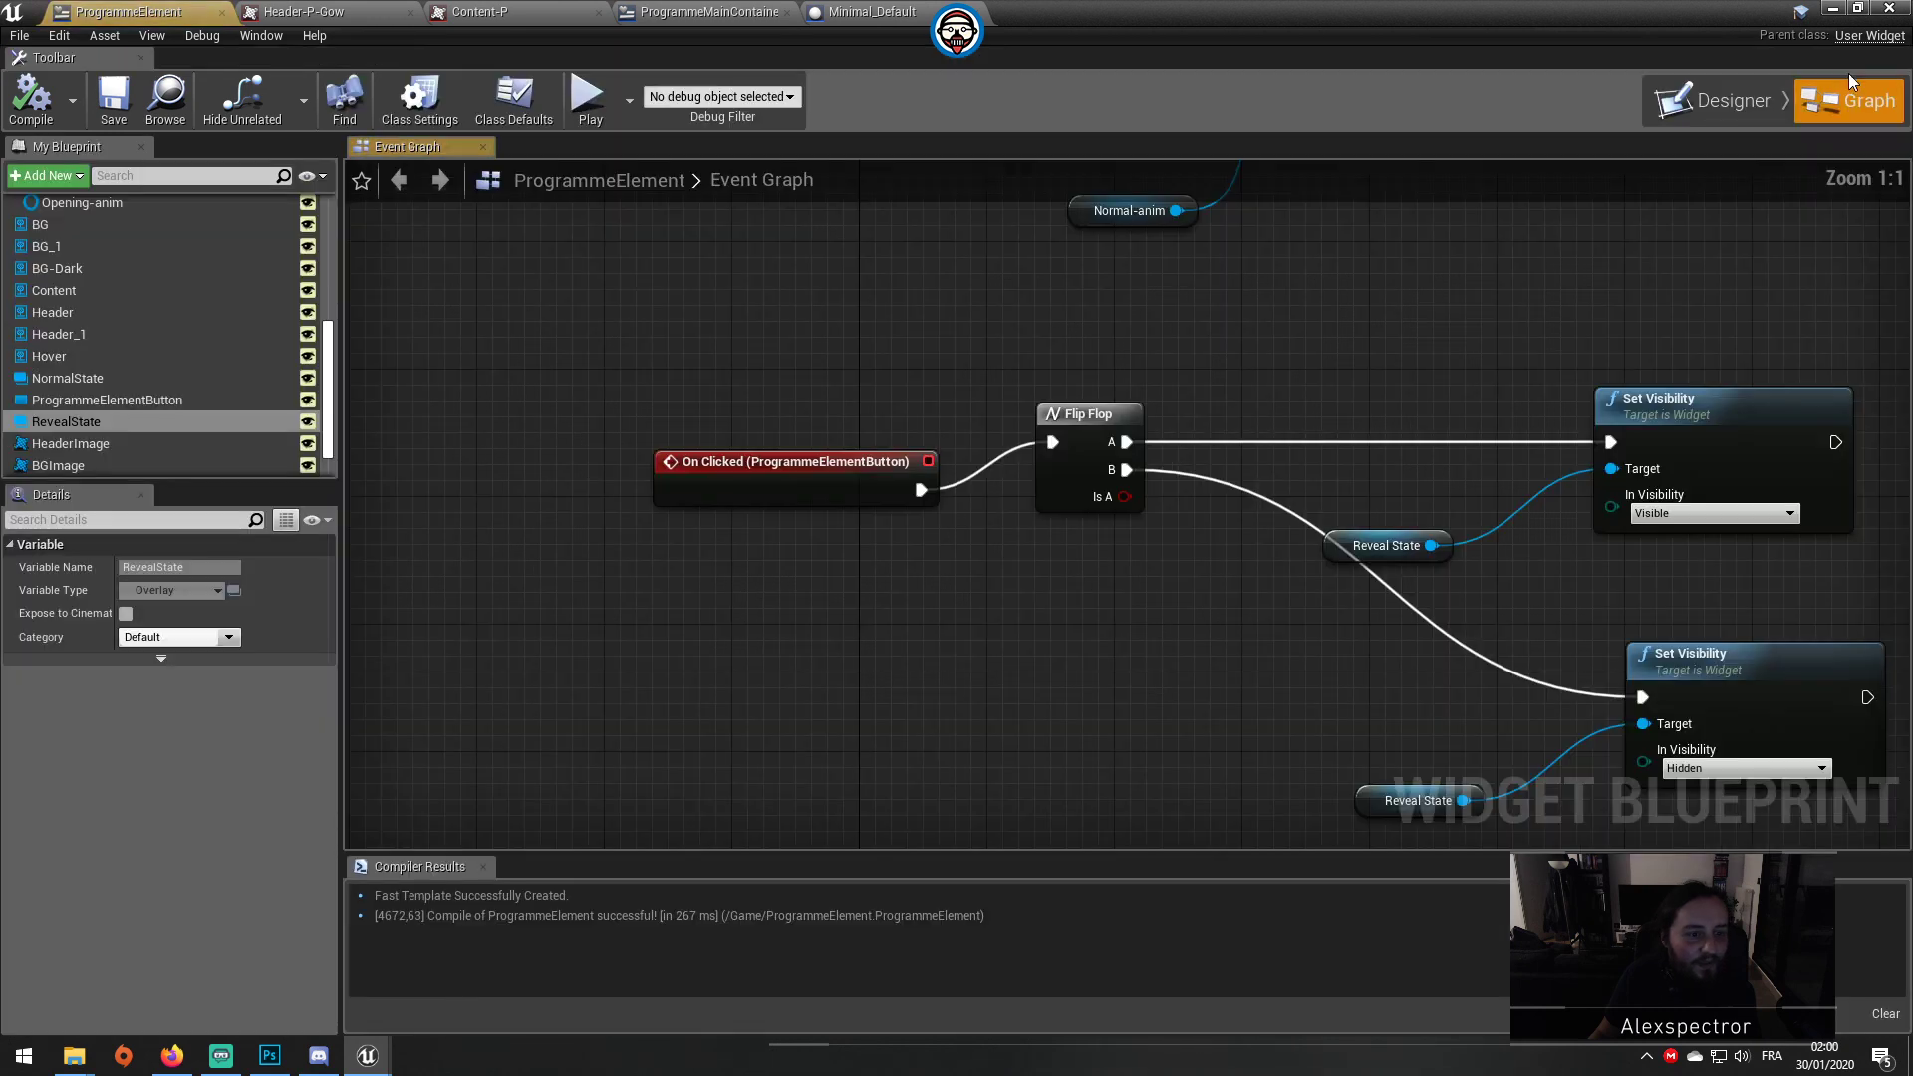
drag(791, 455, 811, 448)
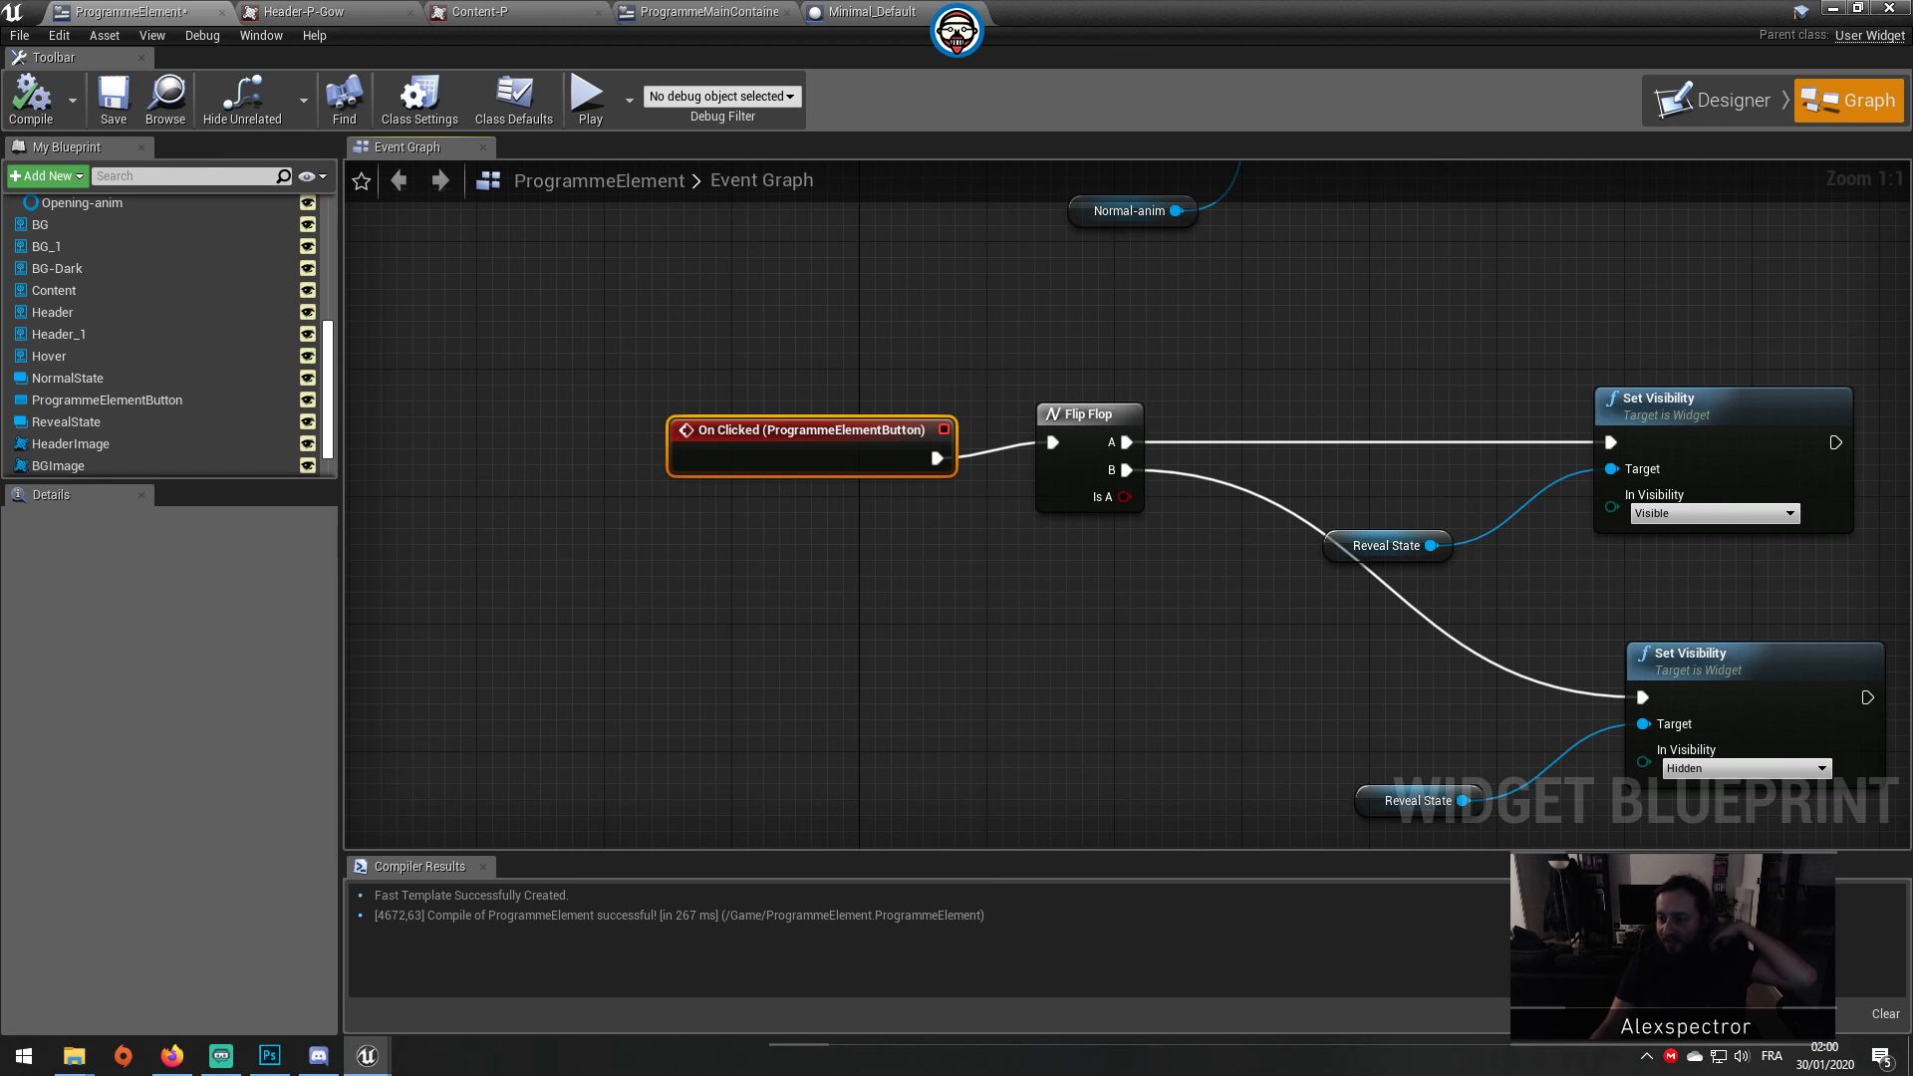
key(alt+Tab)
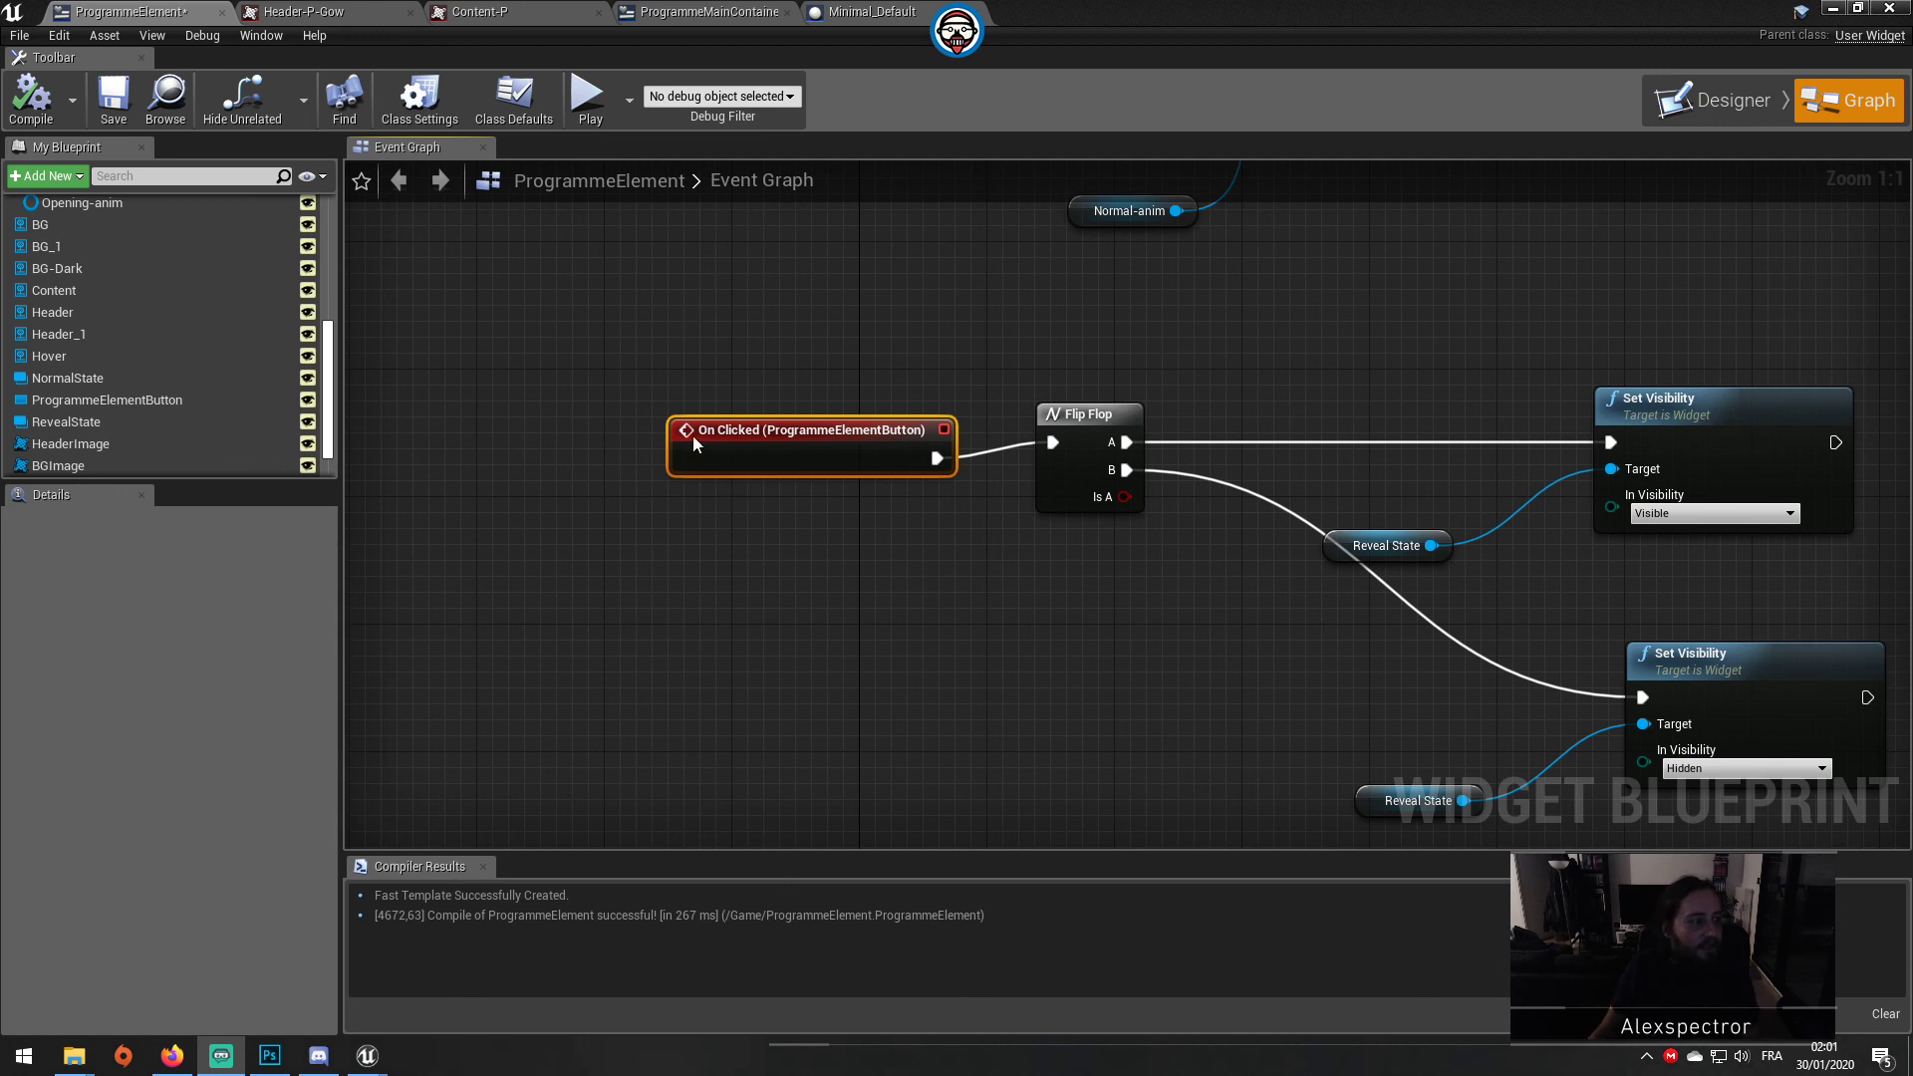
Step: Simulate the ProgrammeElement widget in Designer, stop it, return to Graph, then bring up Photoshop
click(588, 94)
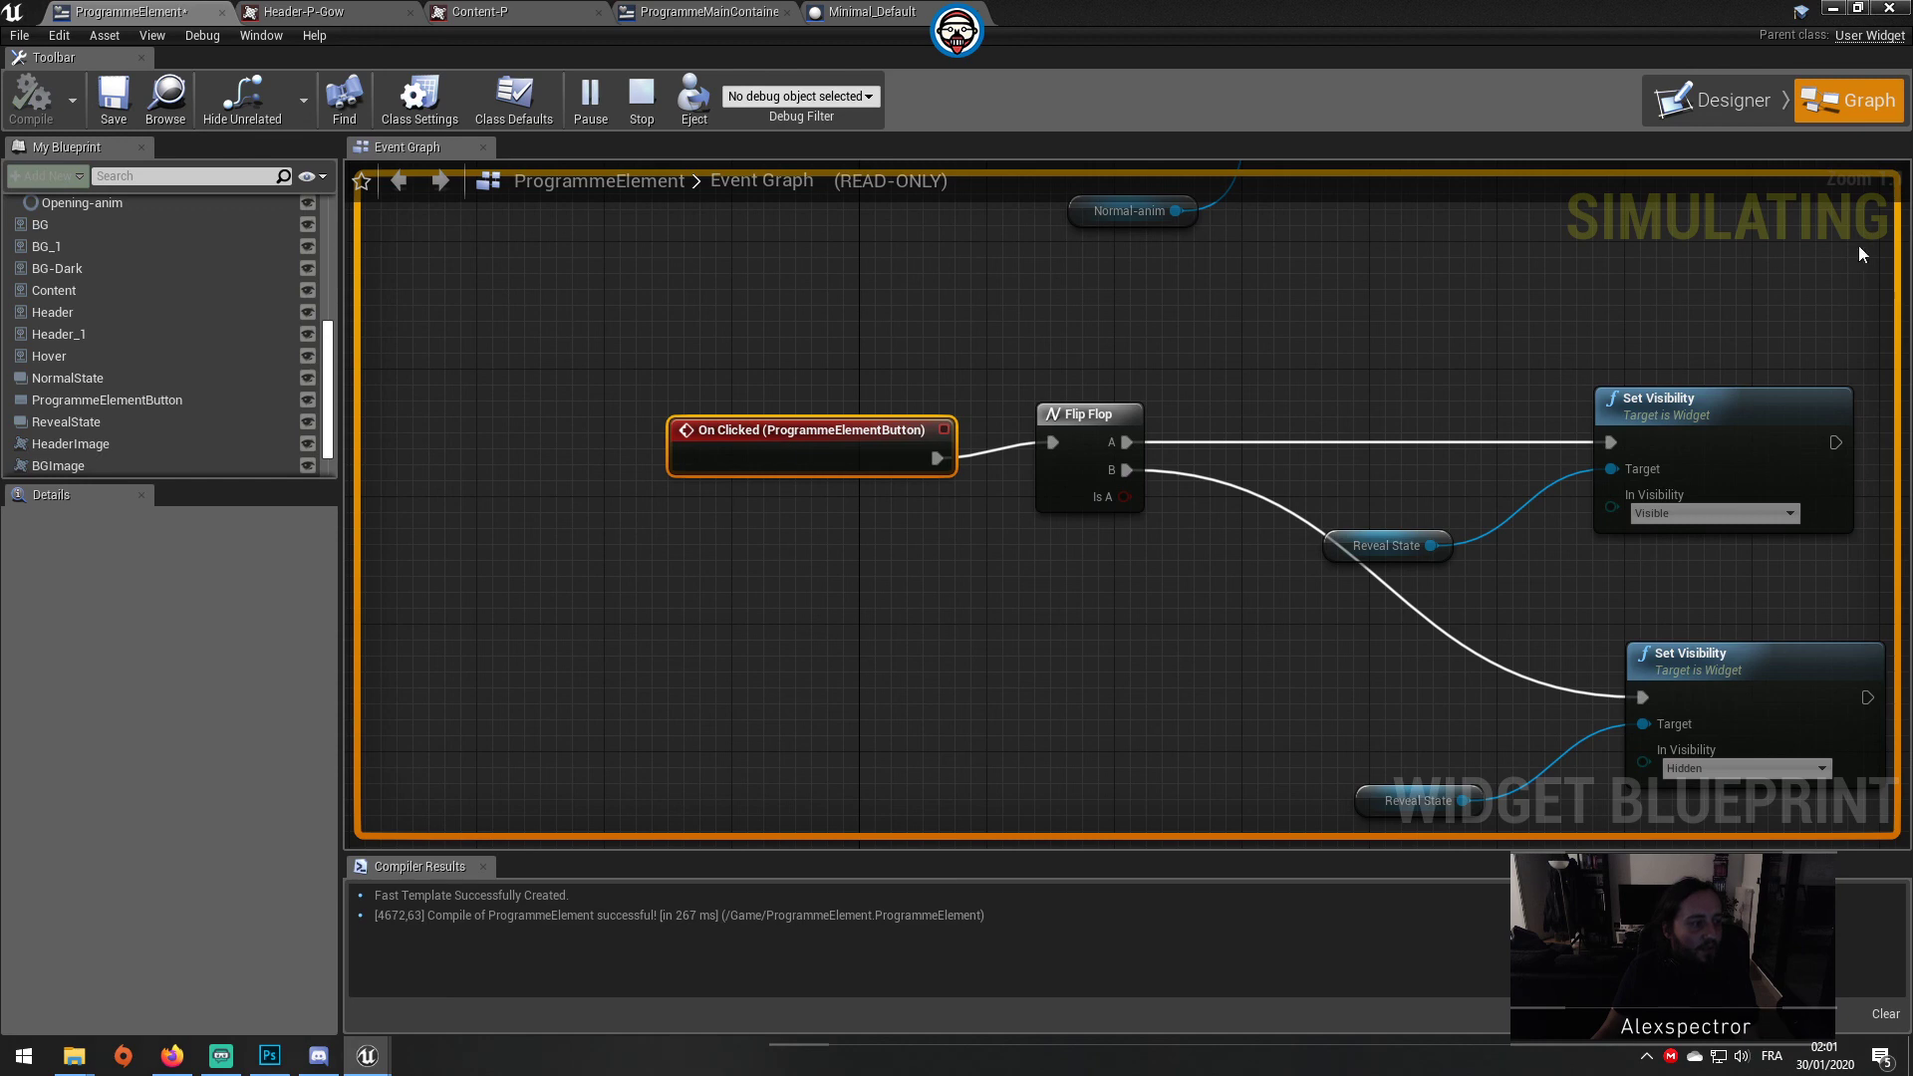
click(1742, 100)
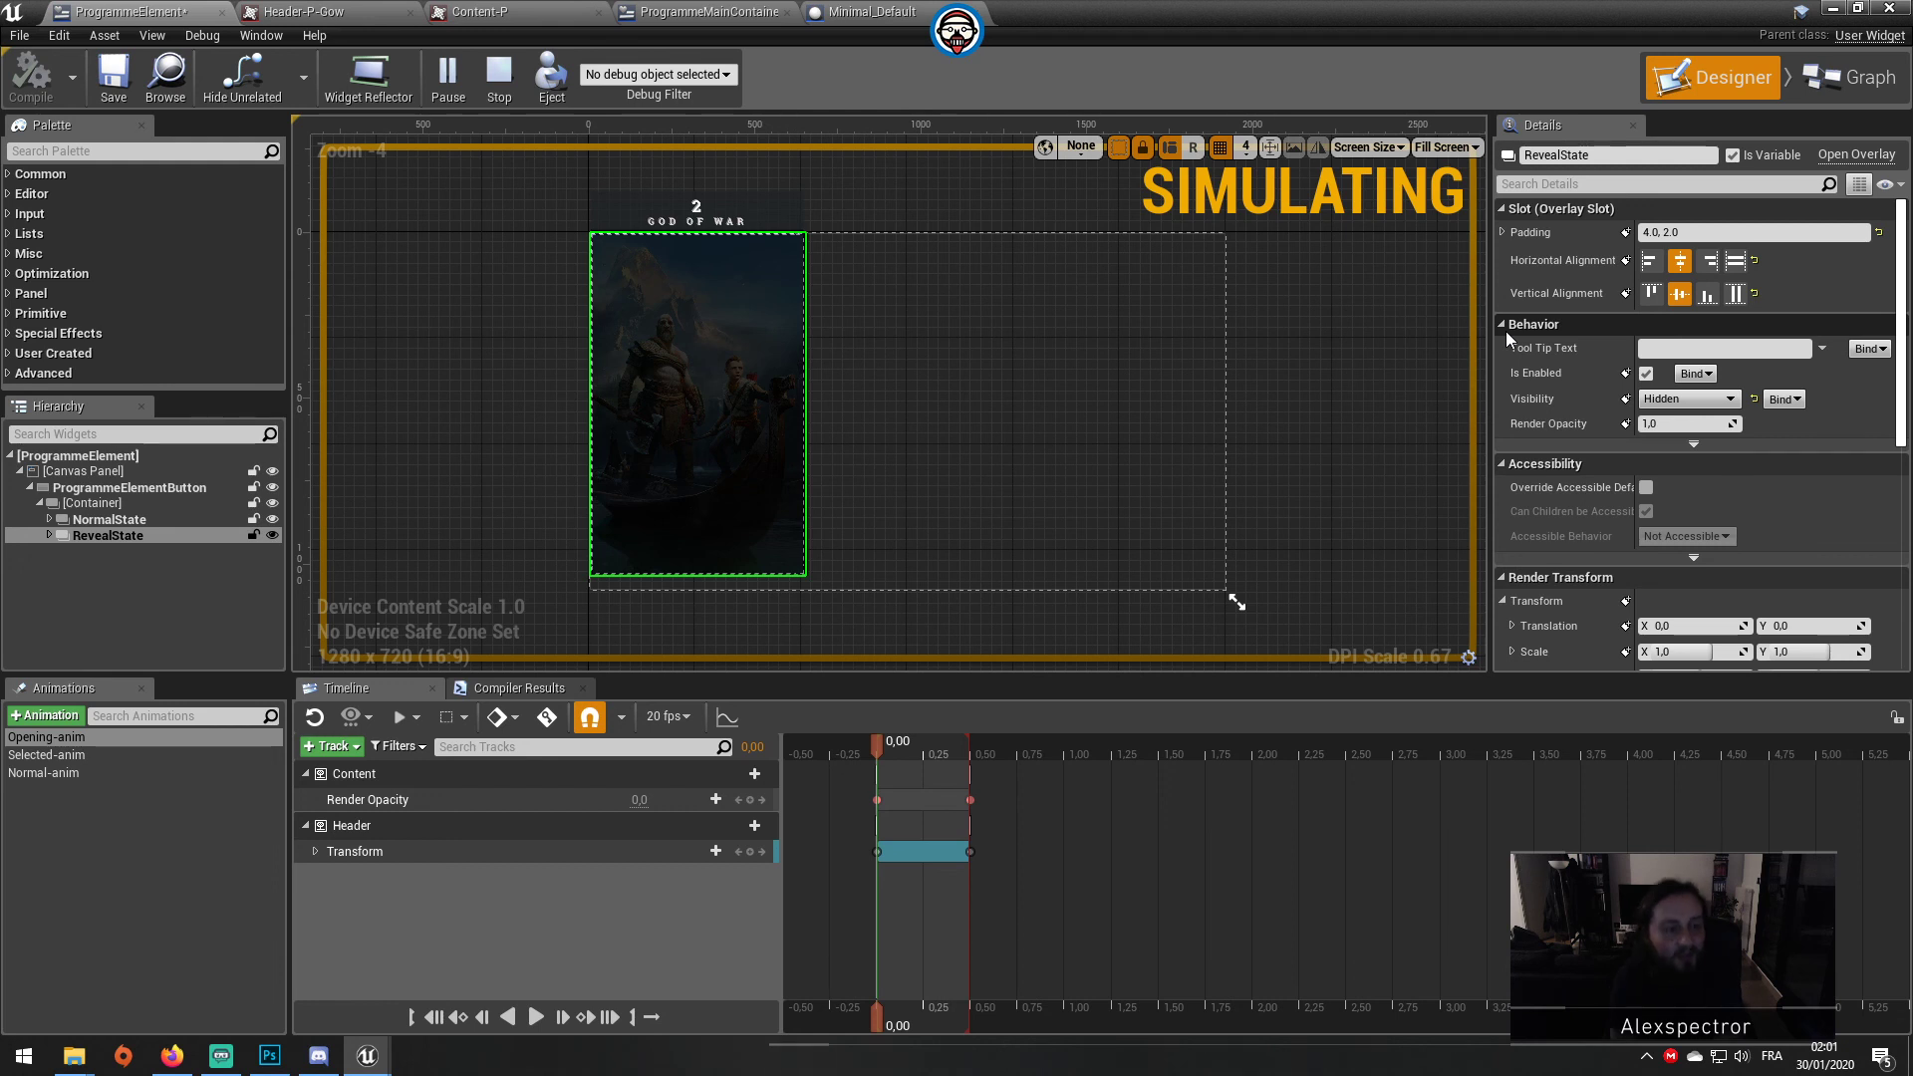
key(Escape)
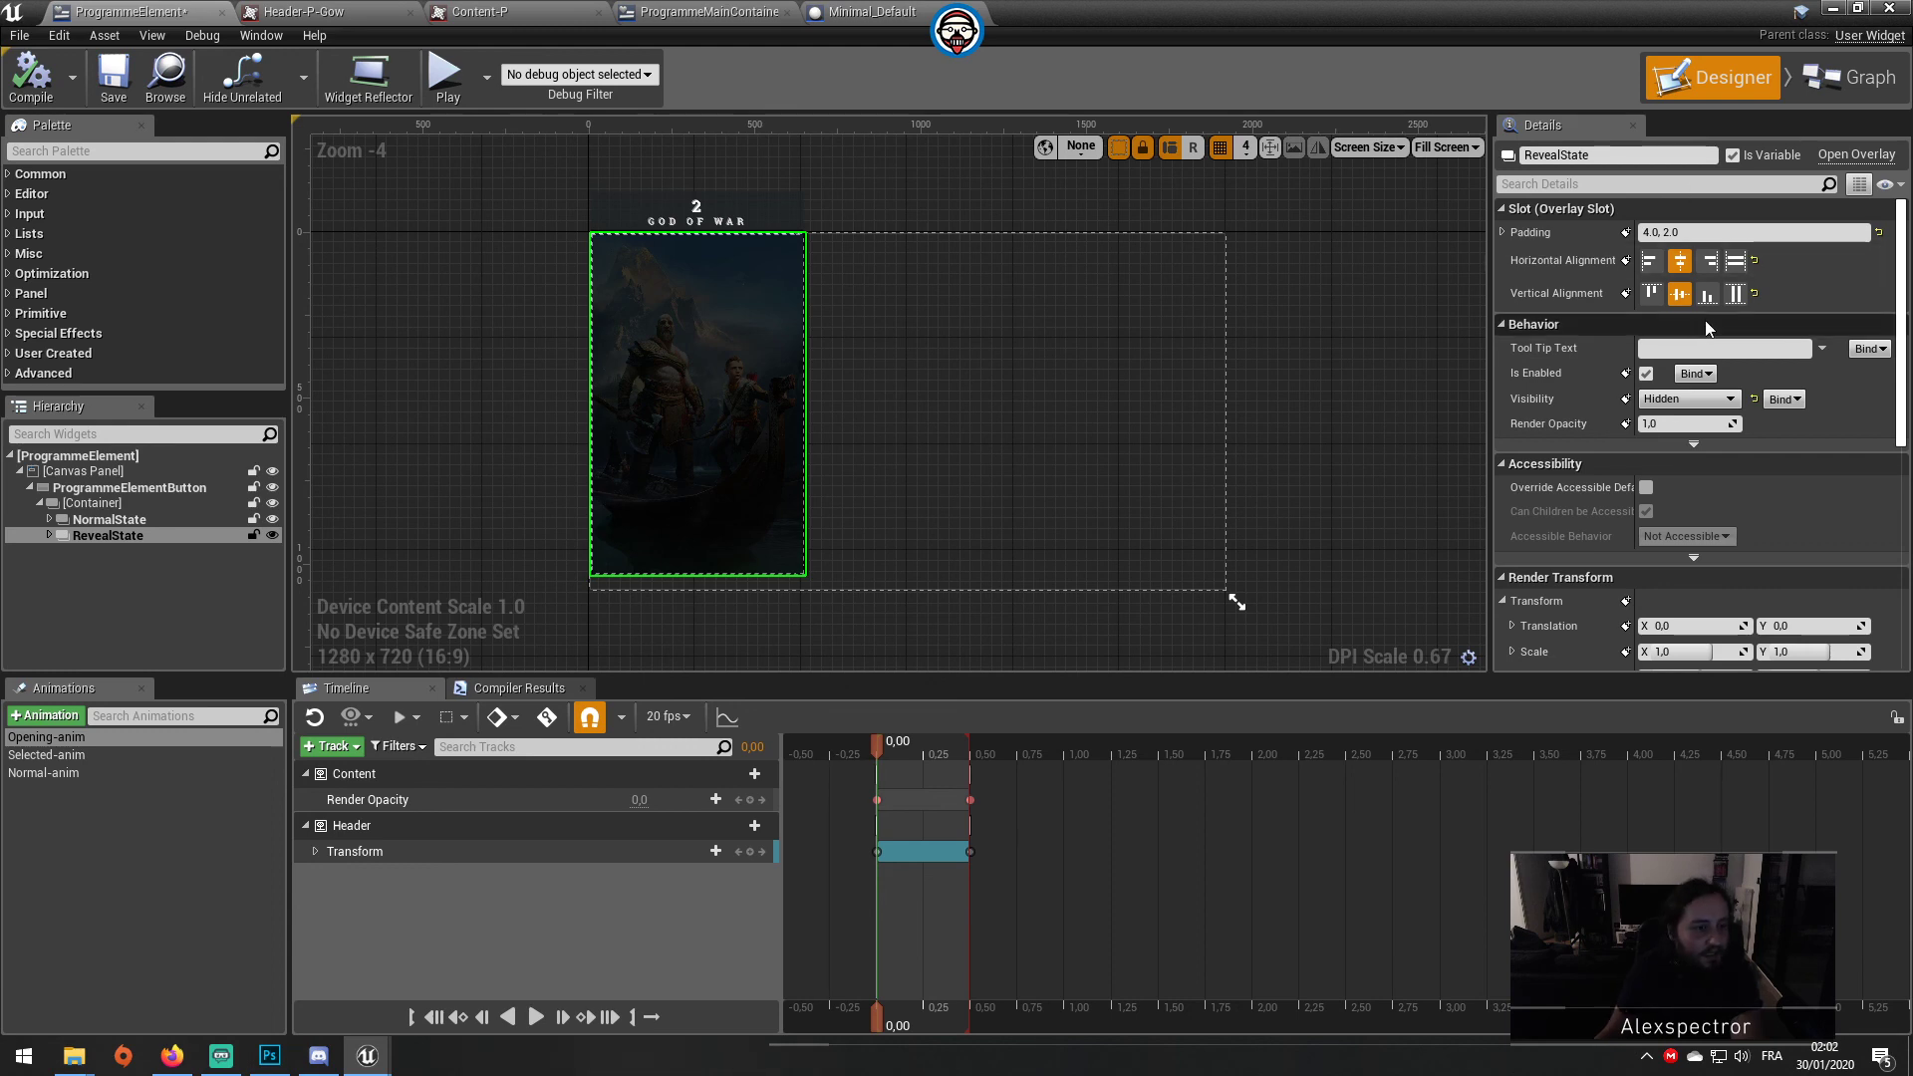
click(1845, 82)
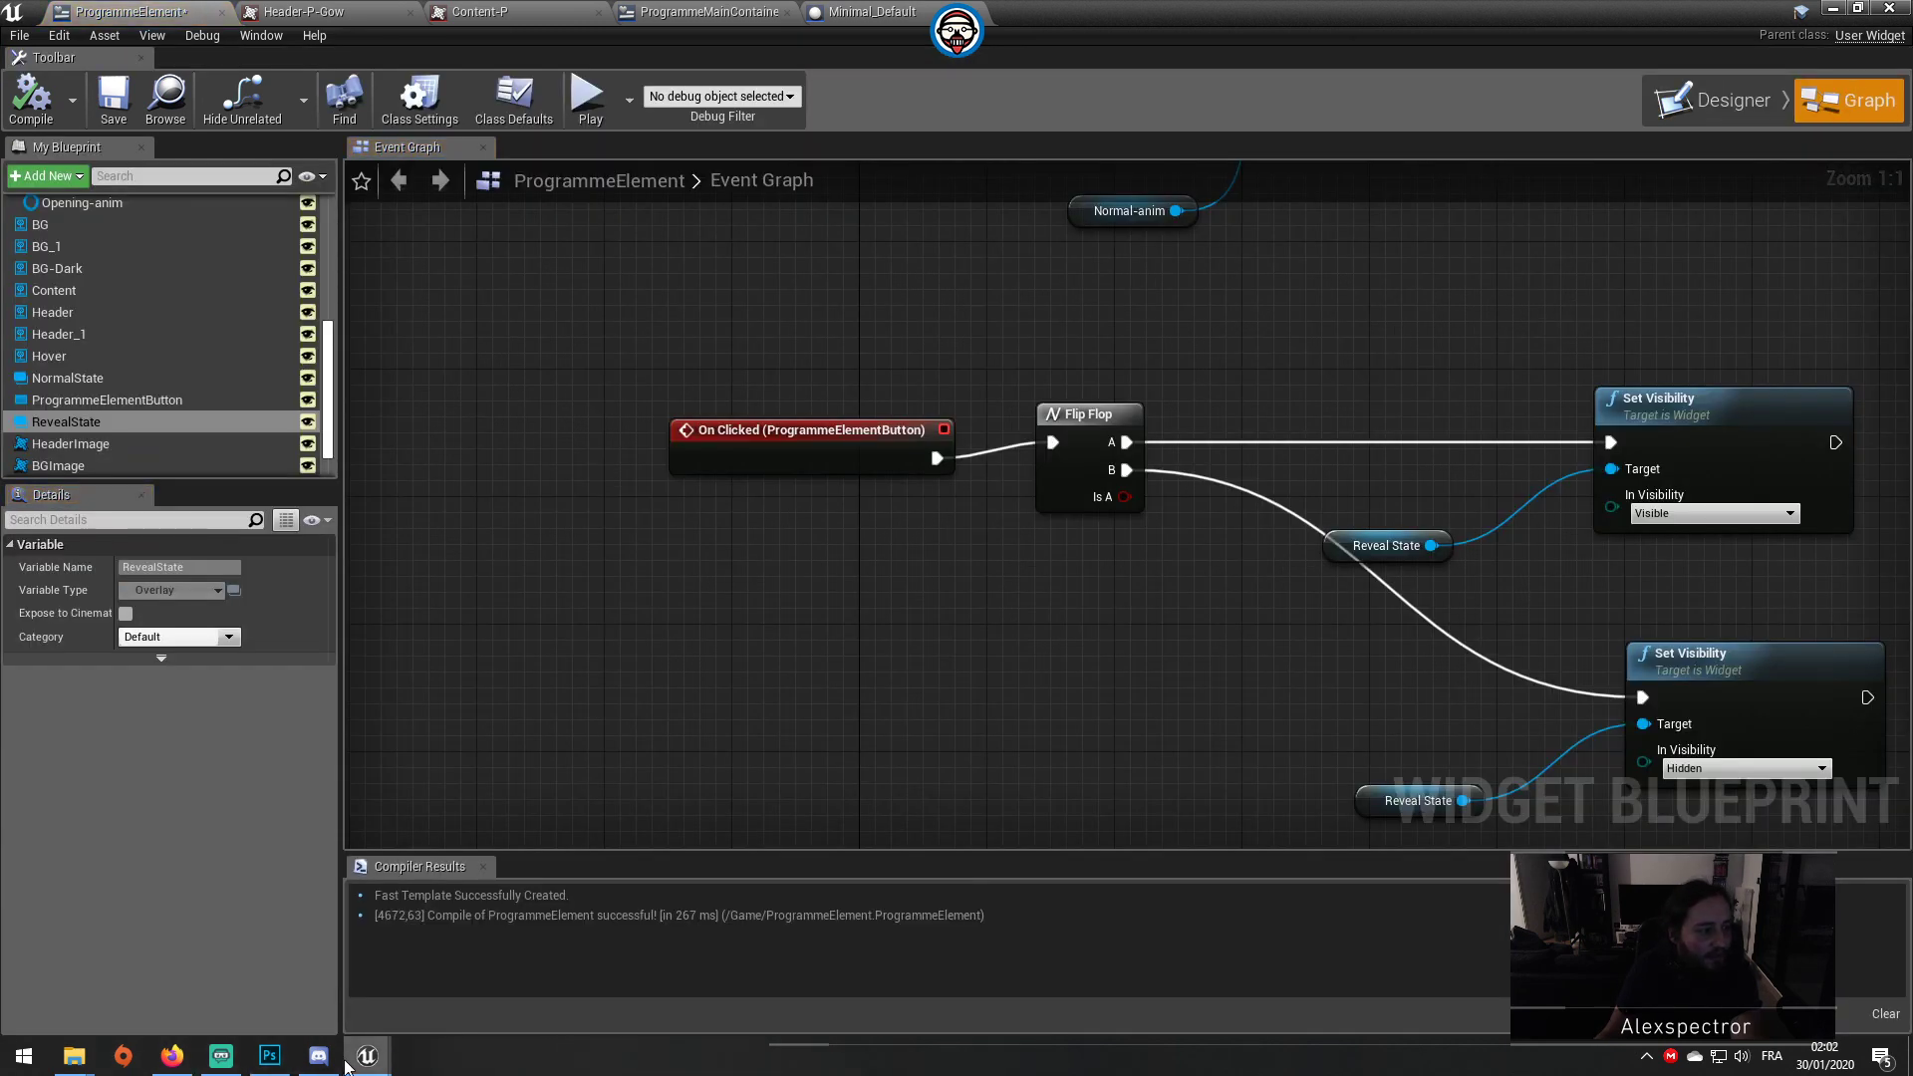
click(284, 1064)
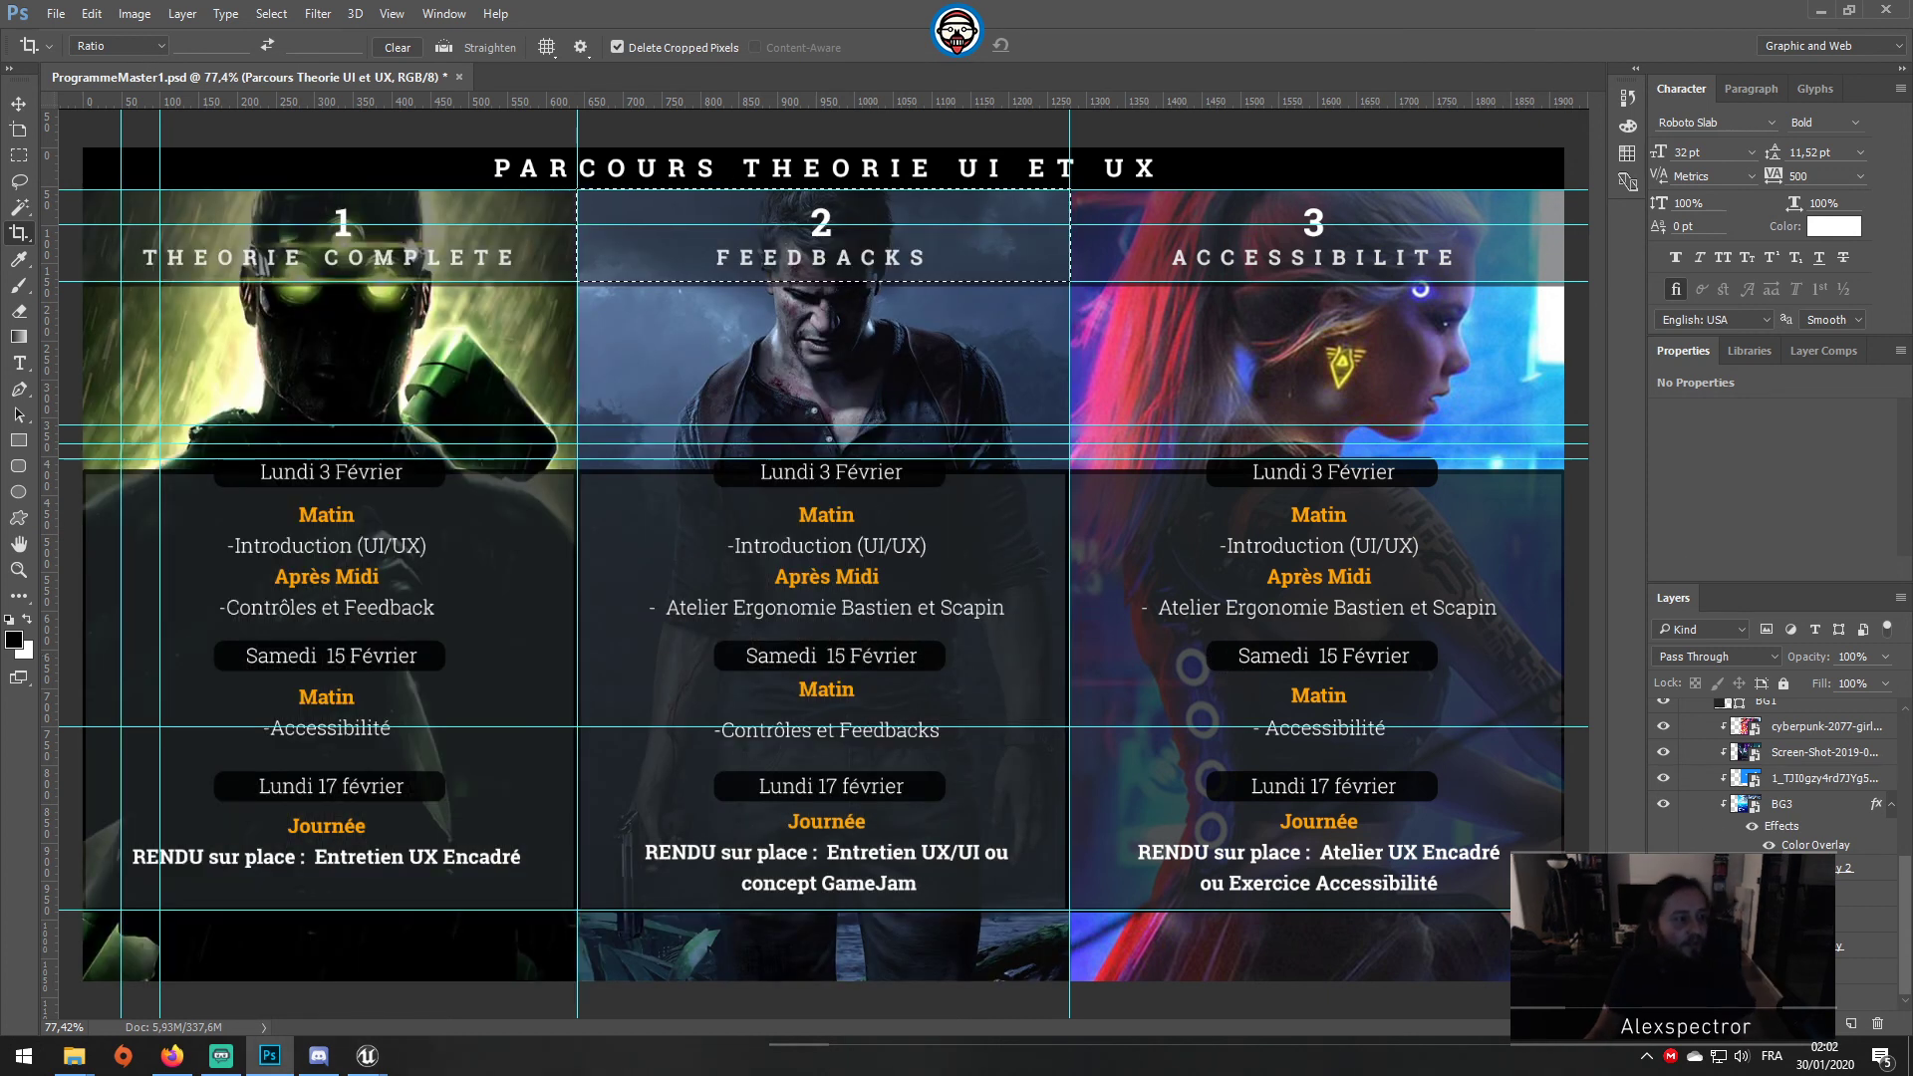
Step: Hide the Parcours Theorie UI et UX group, show Parcours Pratique UI et UX, and expand it
scroll(1774, 937, up, 5)
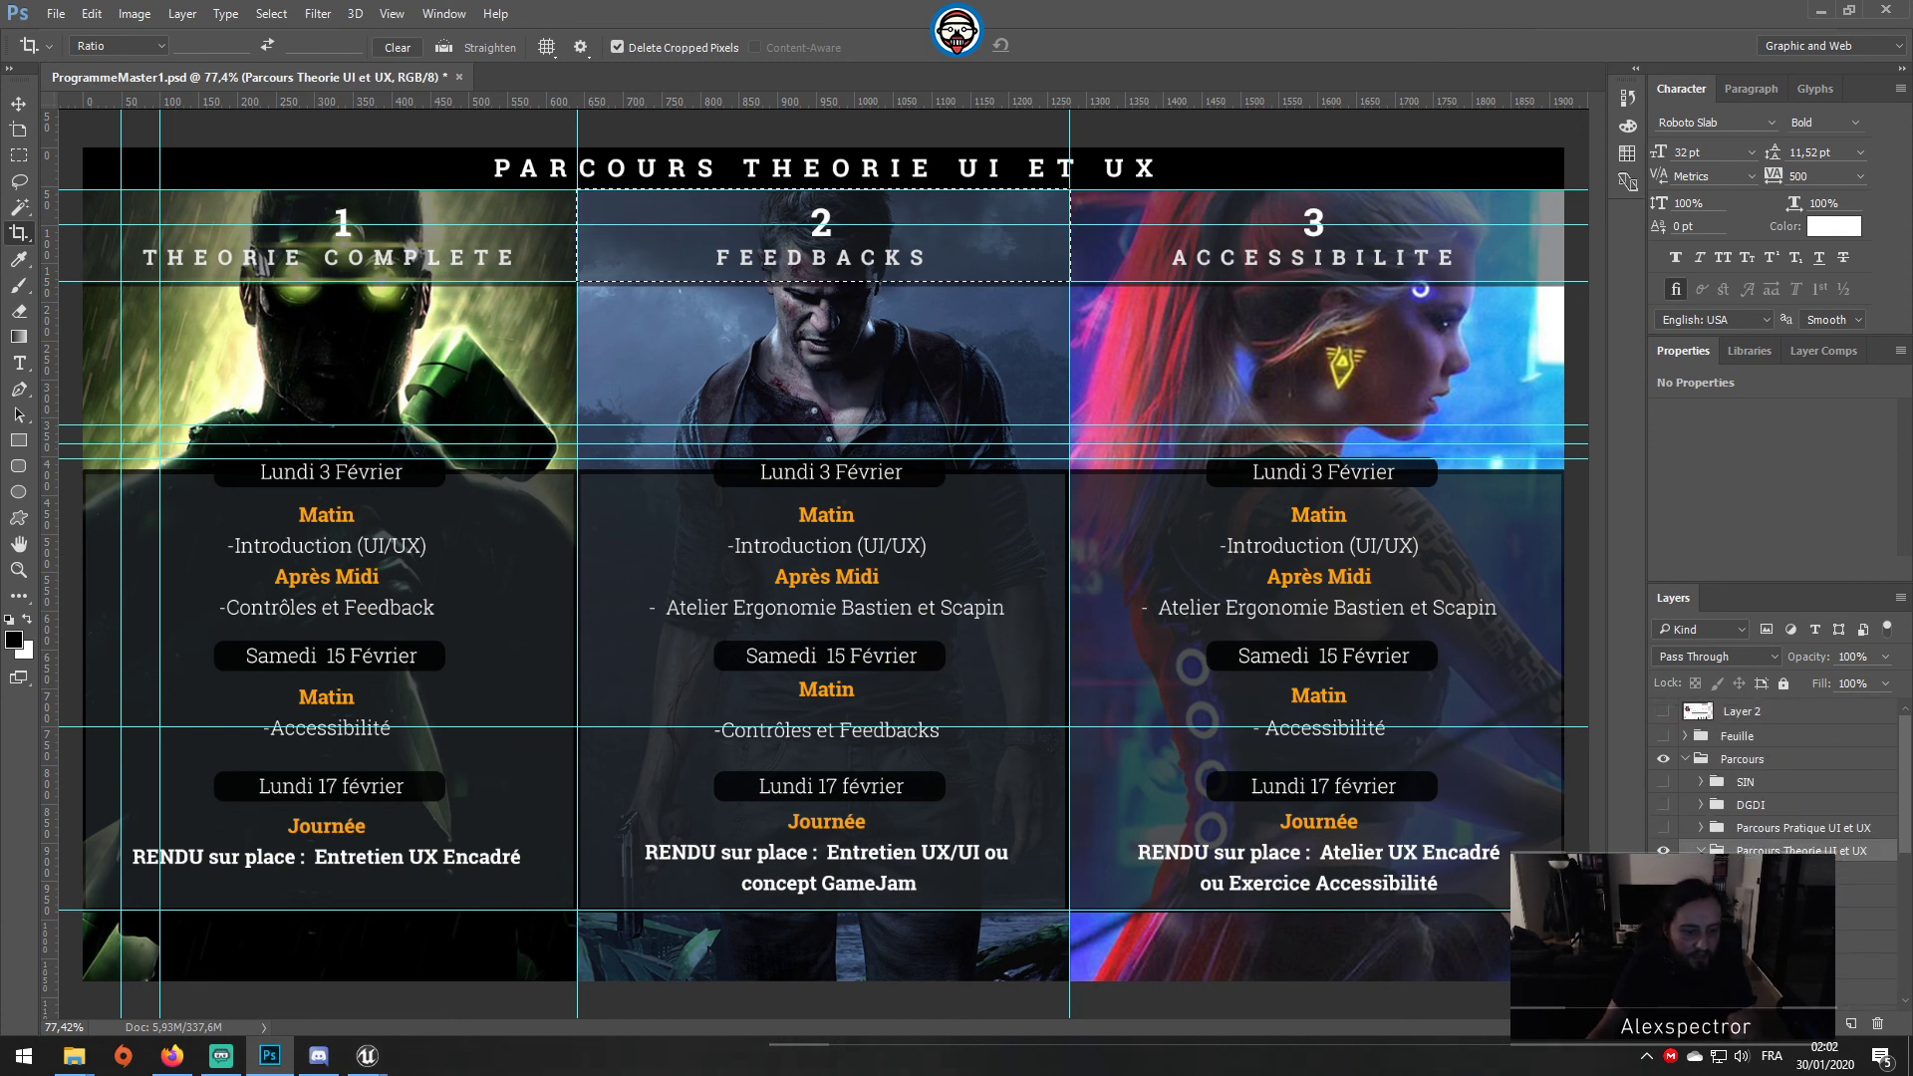
click(1663, 850)
click(1663, 828)
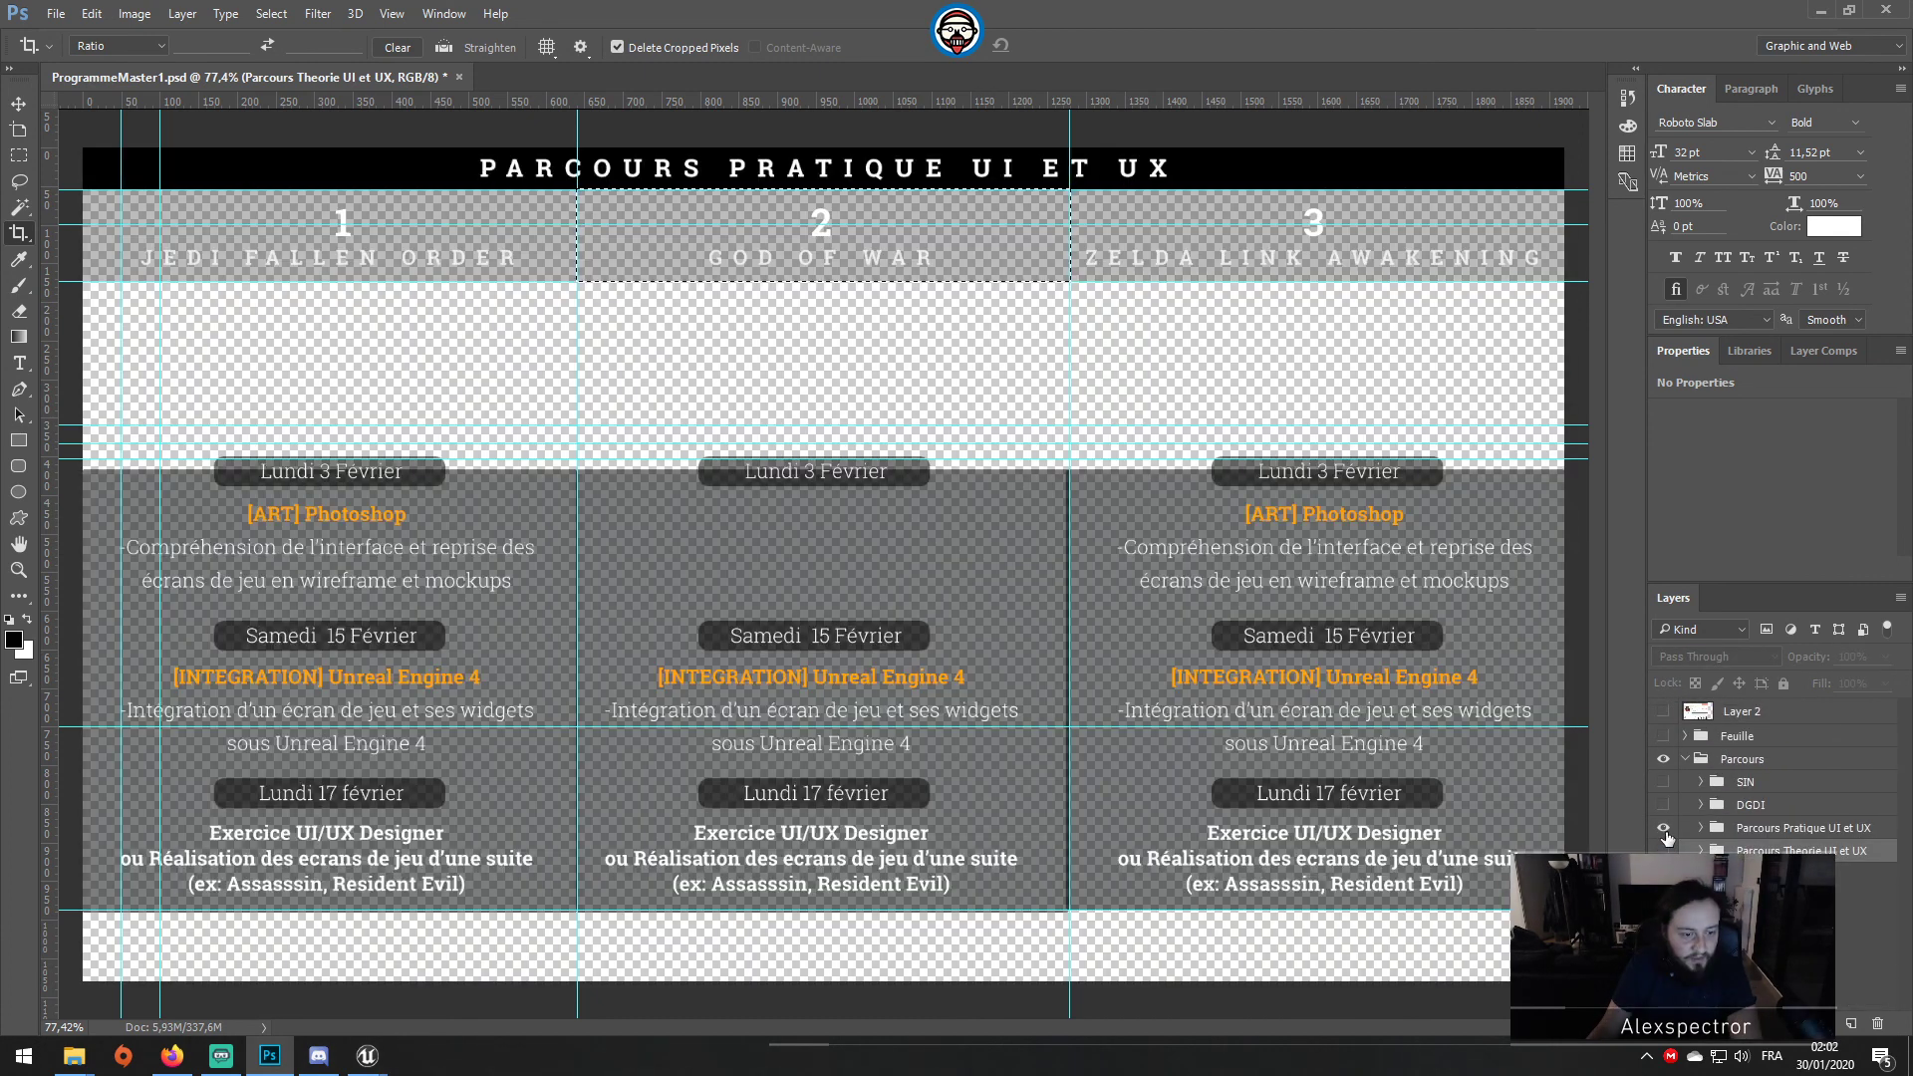
click(1701, 828)
scroll(1701, 828, down, 3)
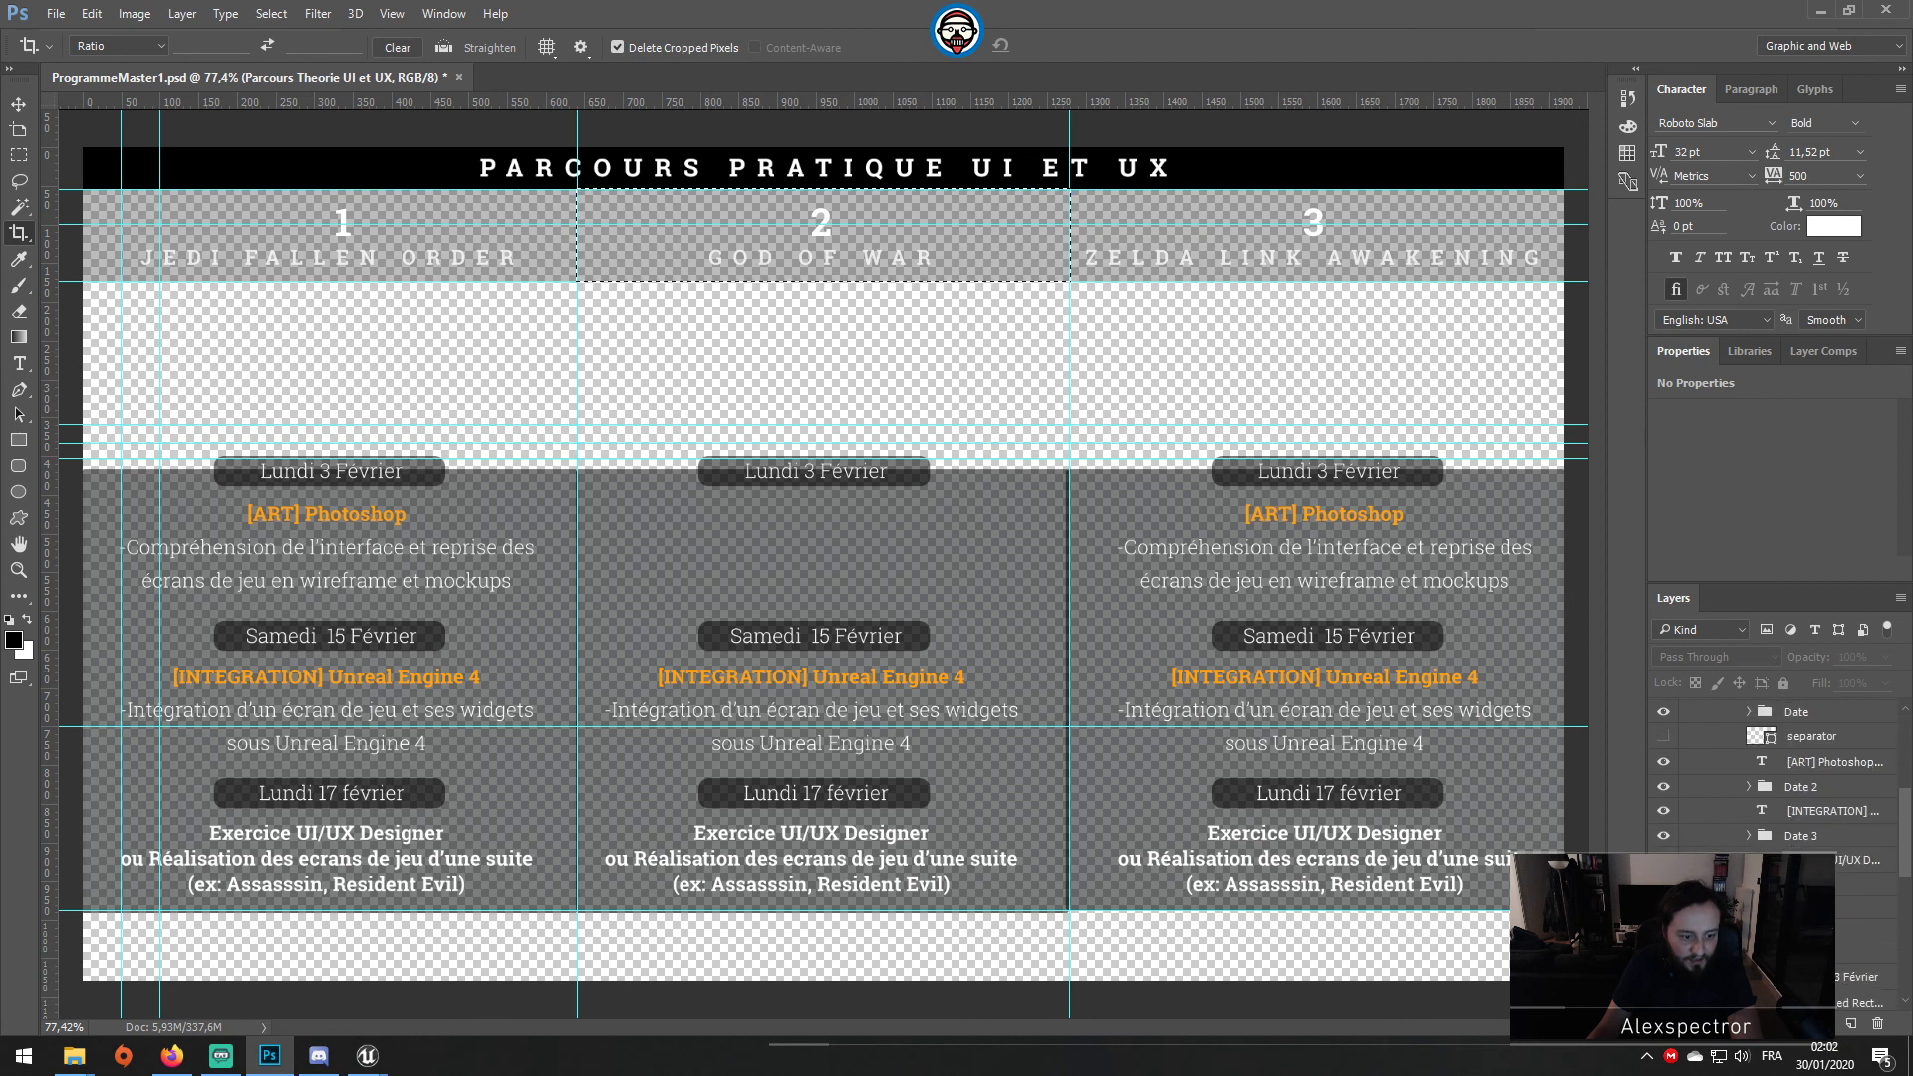
scroll(1773, 777, down, 2)
scroll(1774, 777, down, 2)
scroll(1774, 778, down, 2)
scroll(1773, 778, down, 1)
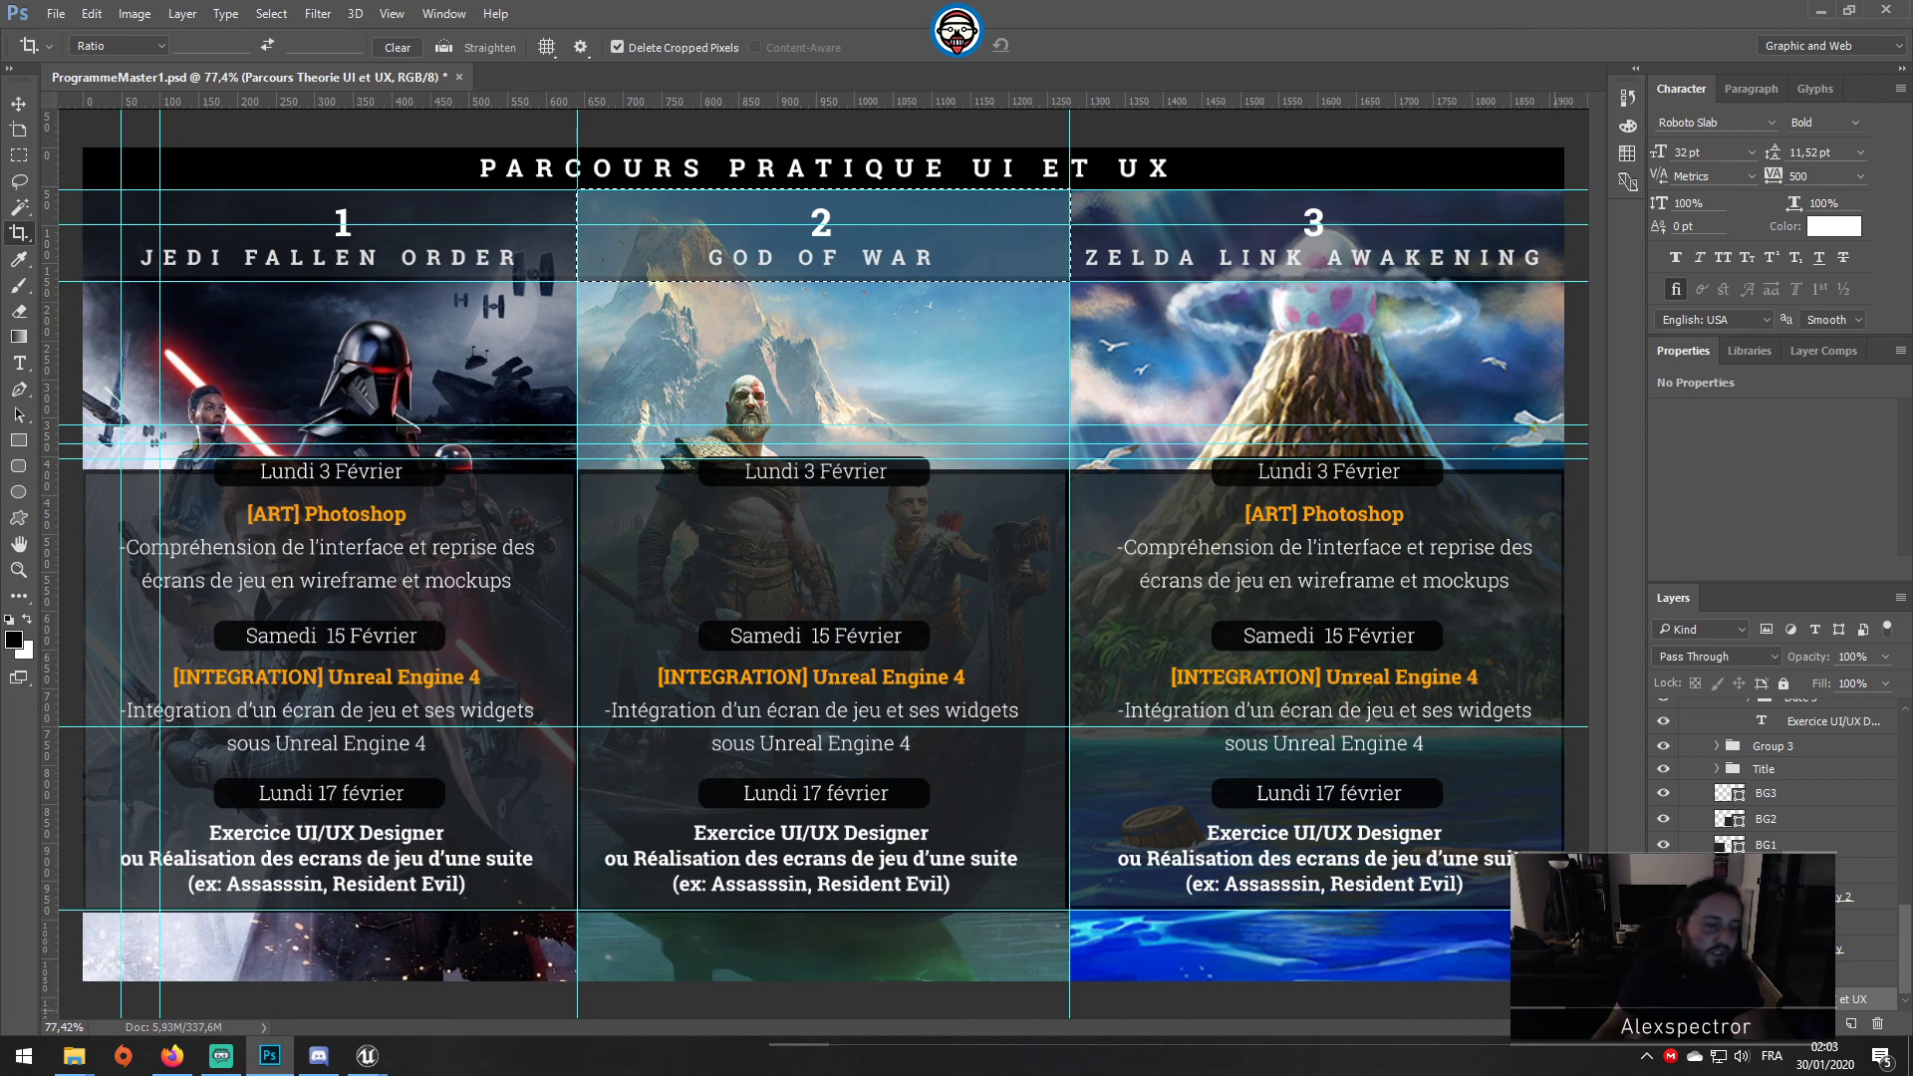
scroll(1774, 787, up, 3)
scroll(1774, 777, up, 3)
scroll(1774, 778, up, 3)
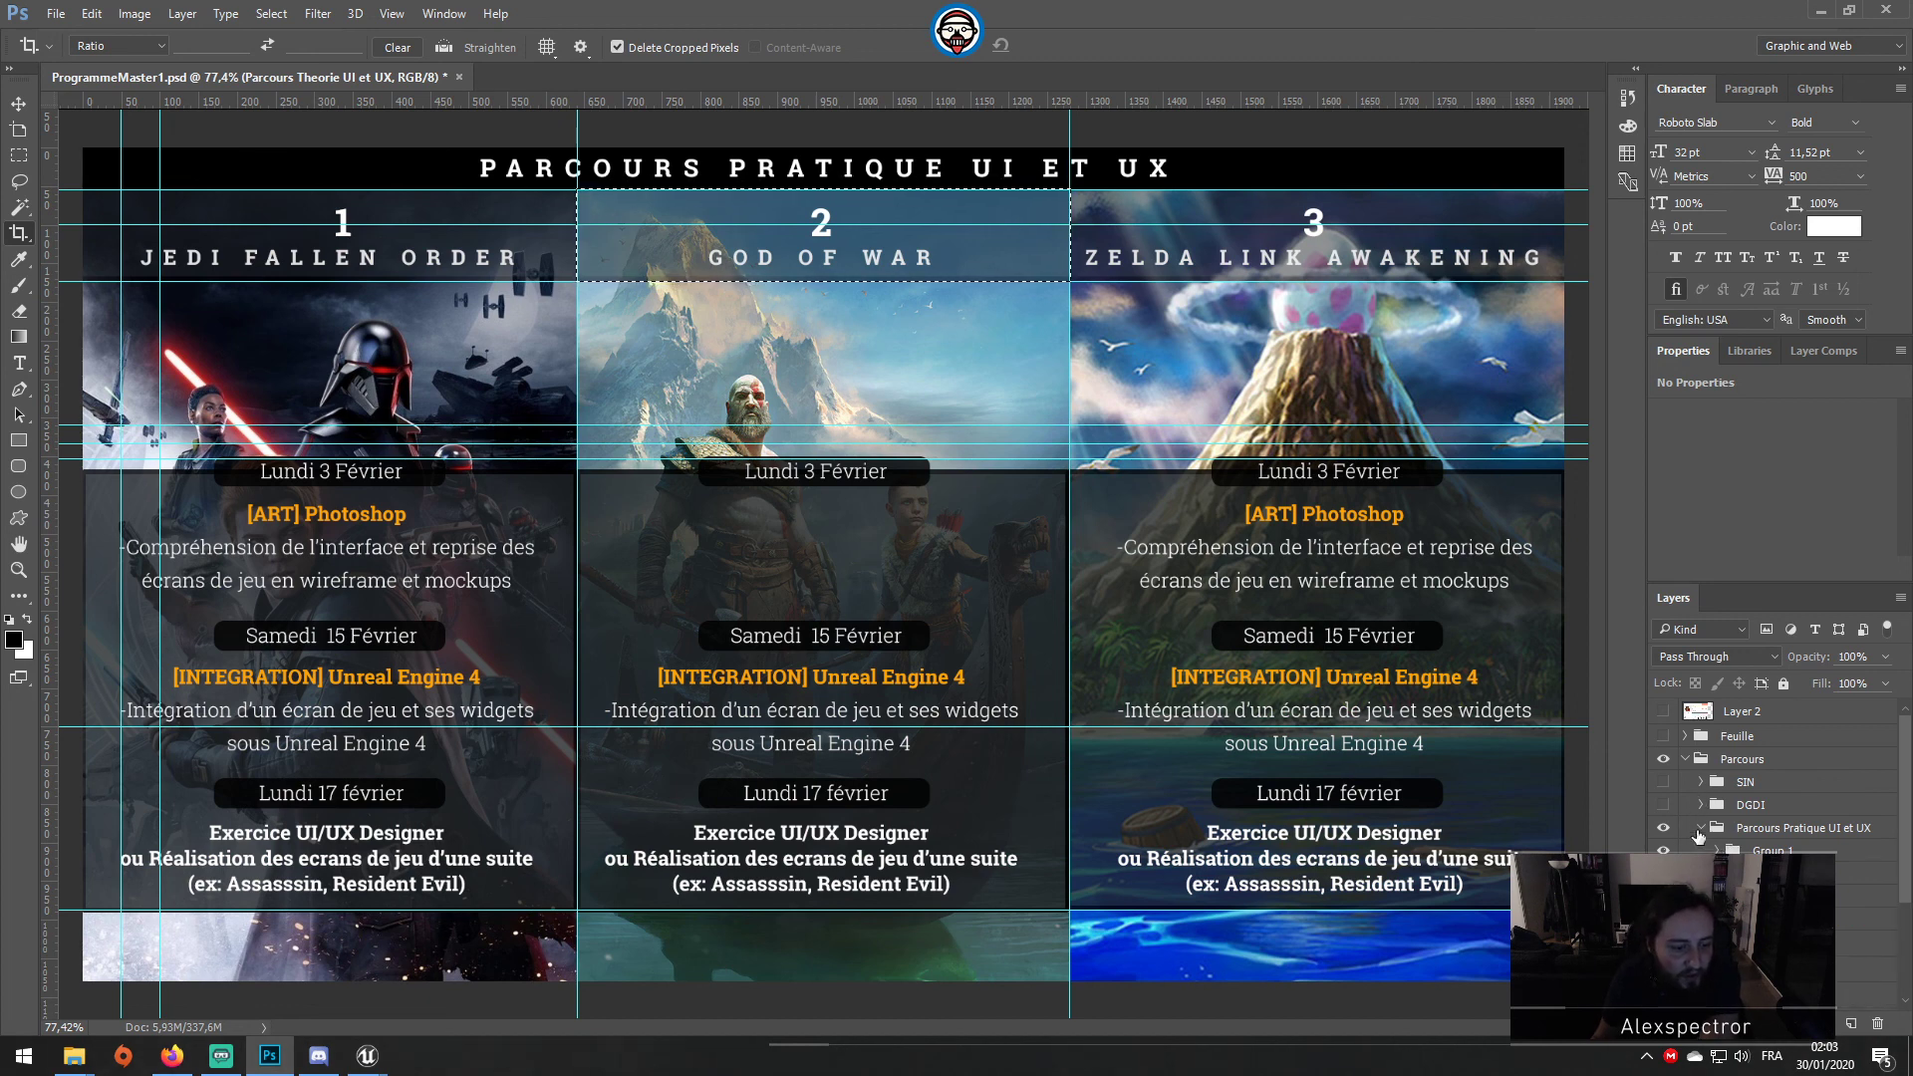
Step: Collapse and hide Parcours Pratique, hide extras with Ctrl+H, then return to Unreal's widget Designer
click(1699, 833)
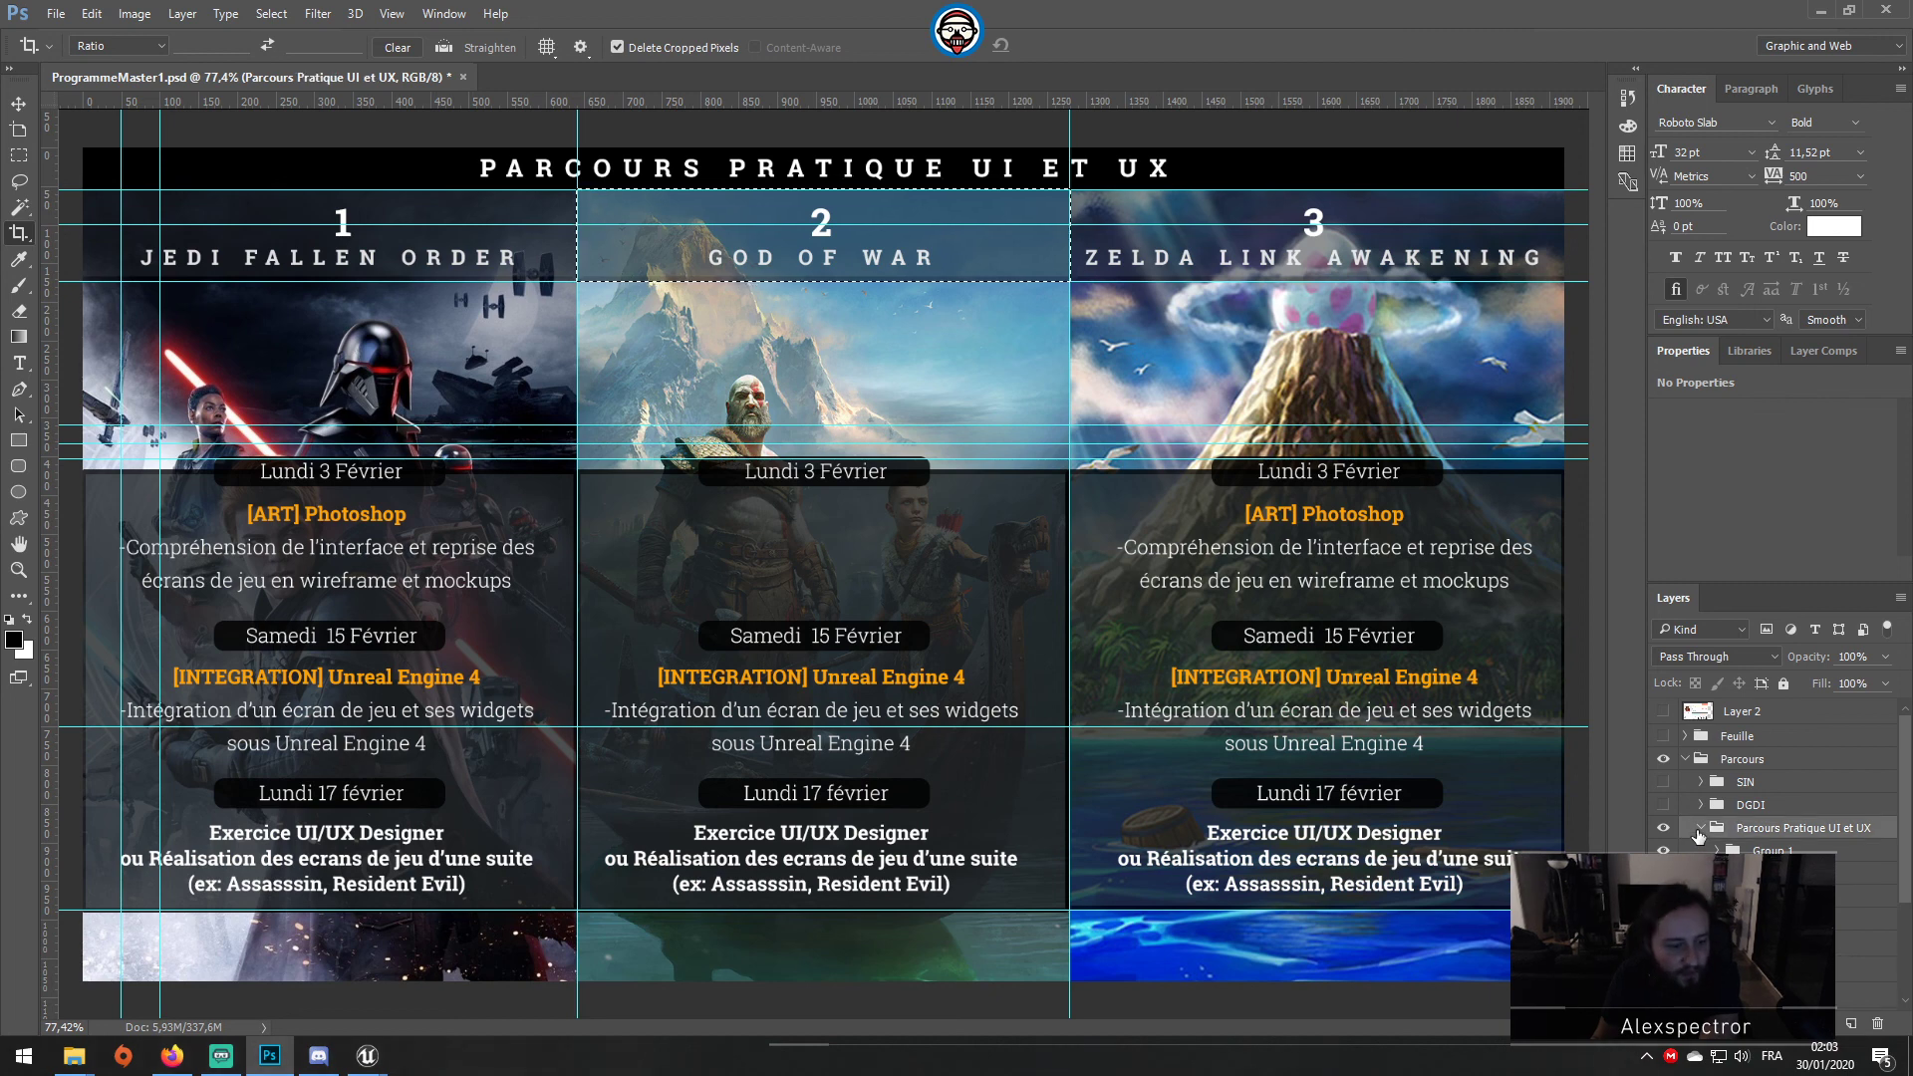
click(1699, 829)
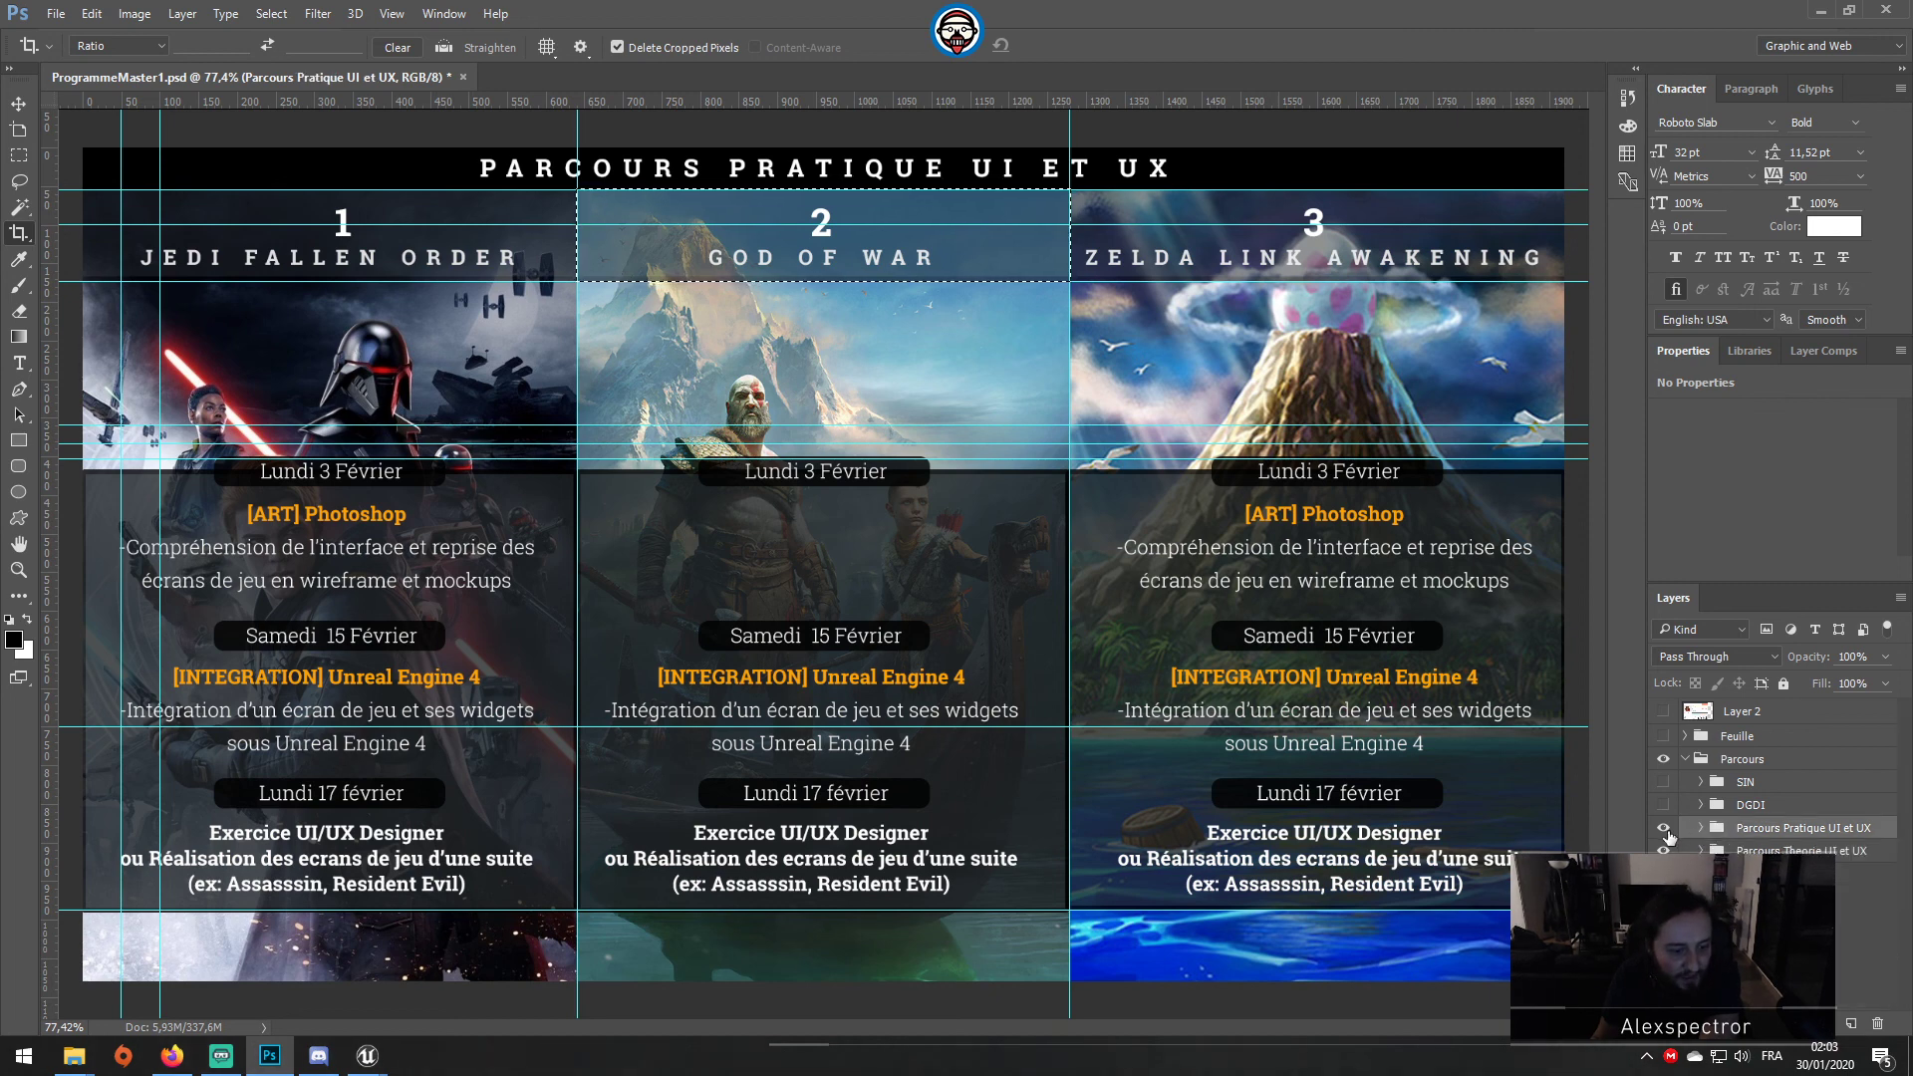
click(1664, 828)
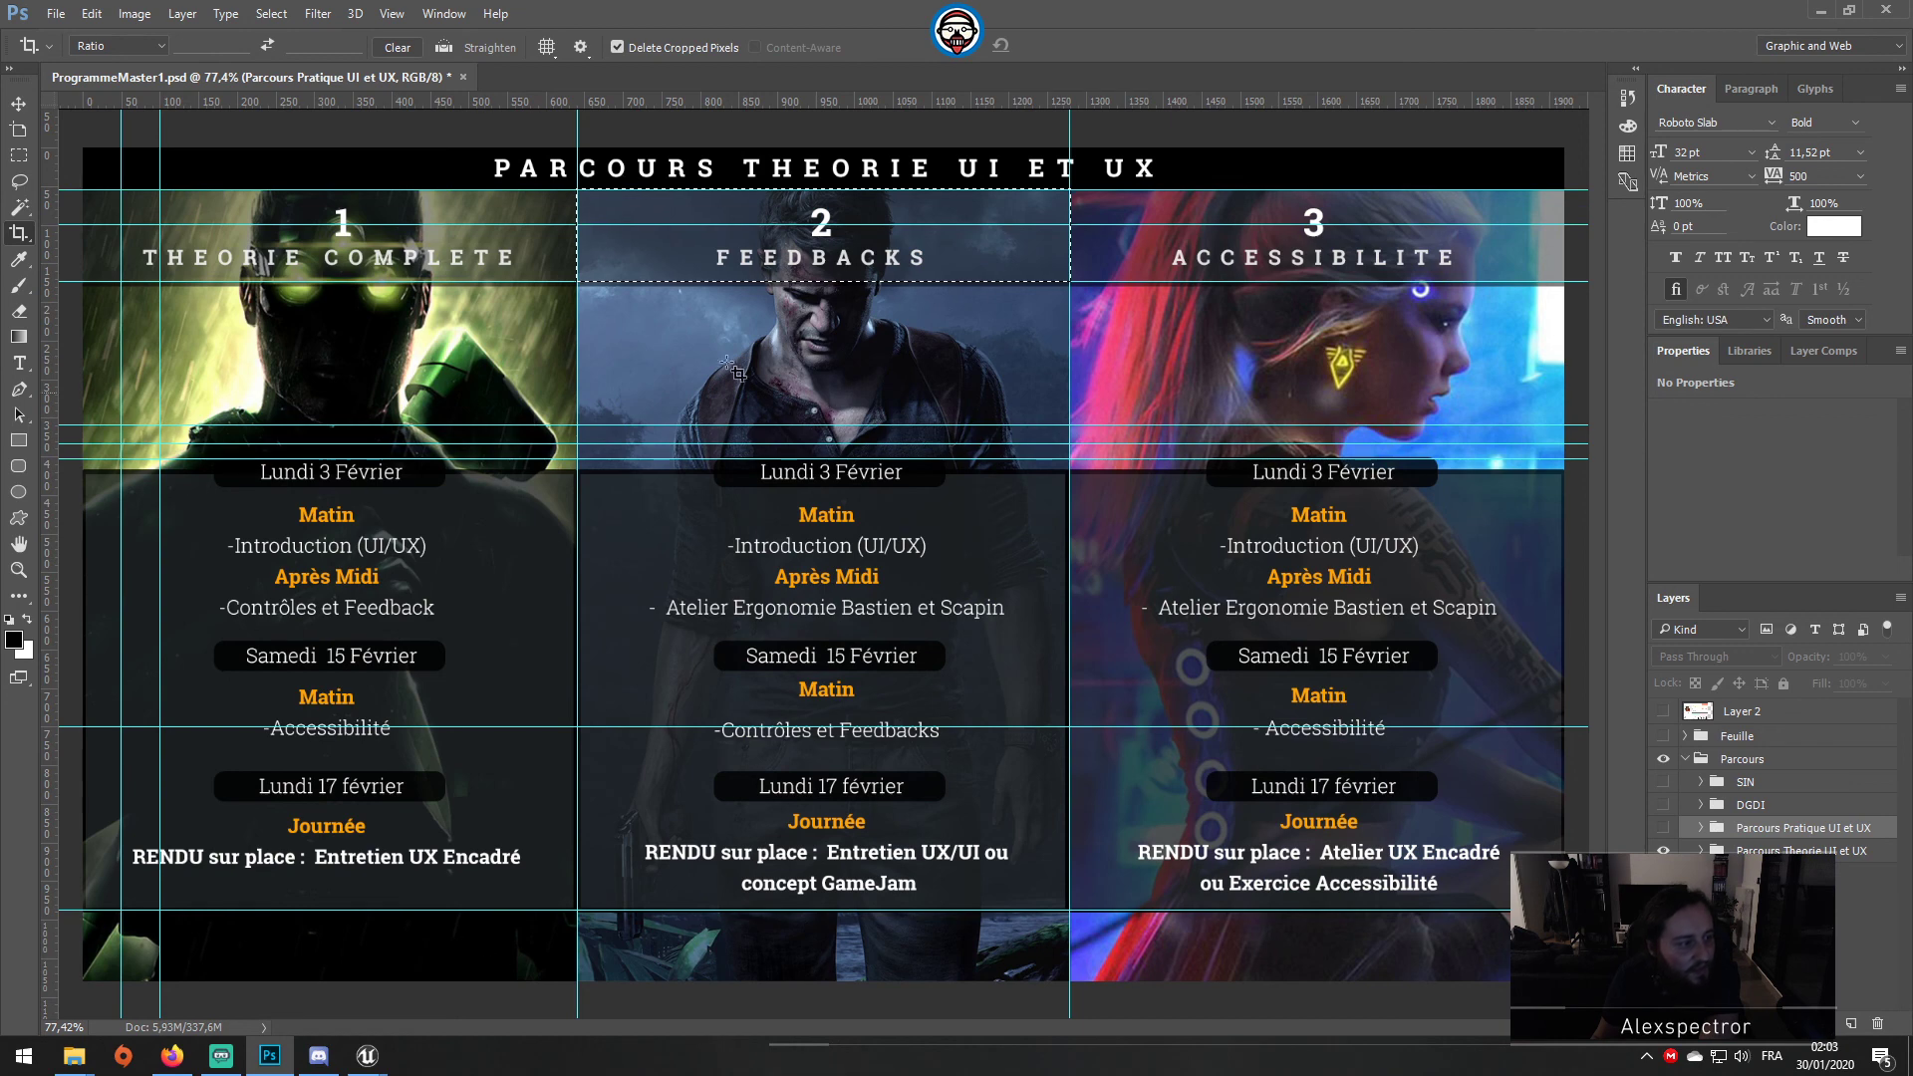
key(ctrl+h)
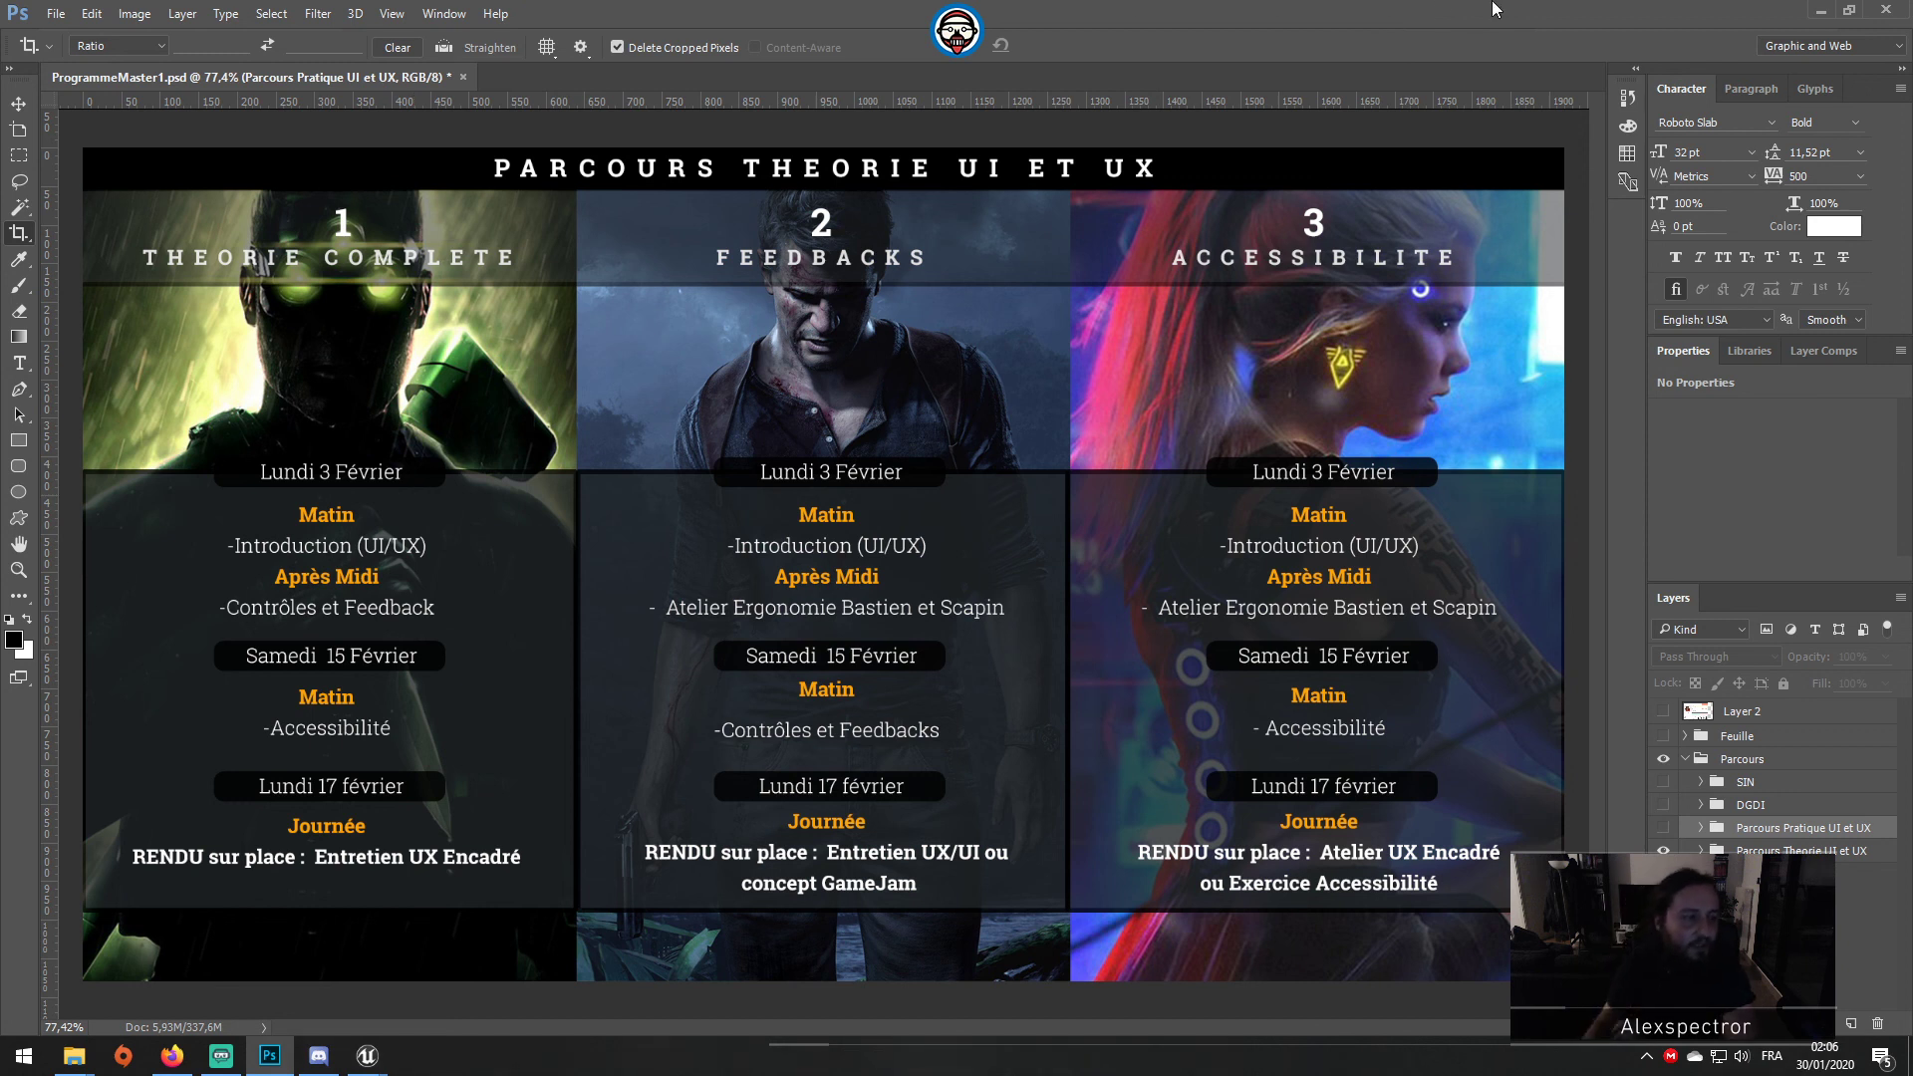
click(1830, 12)
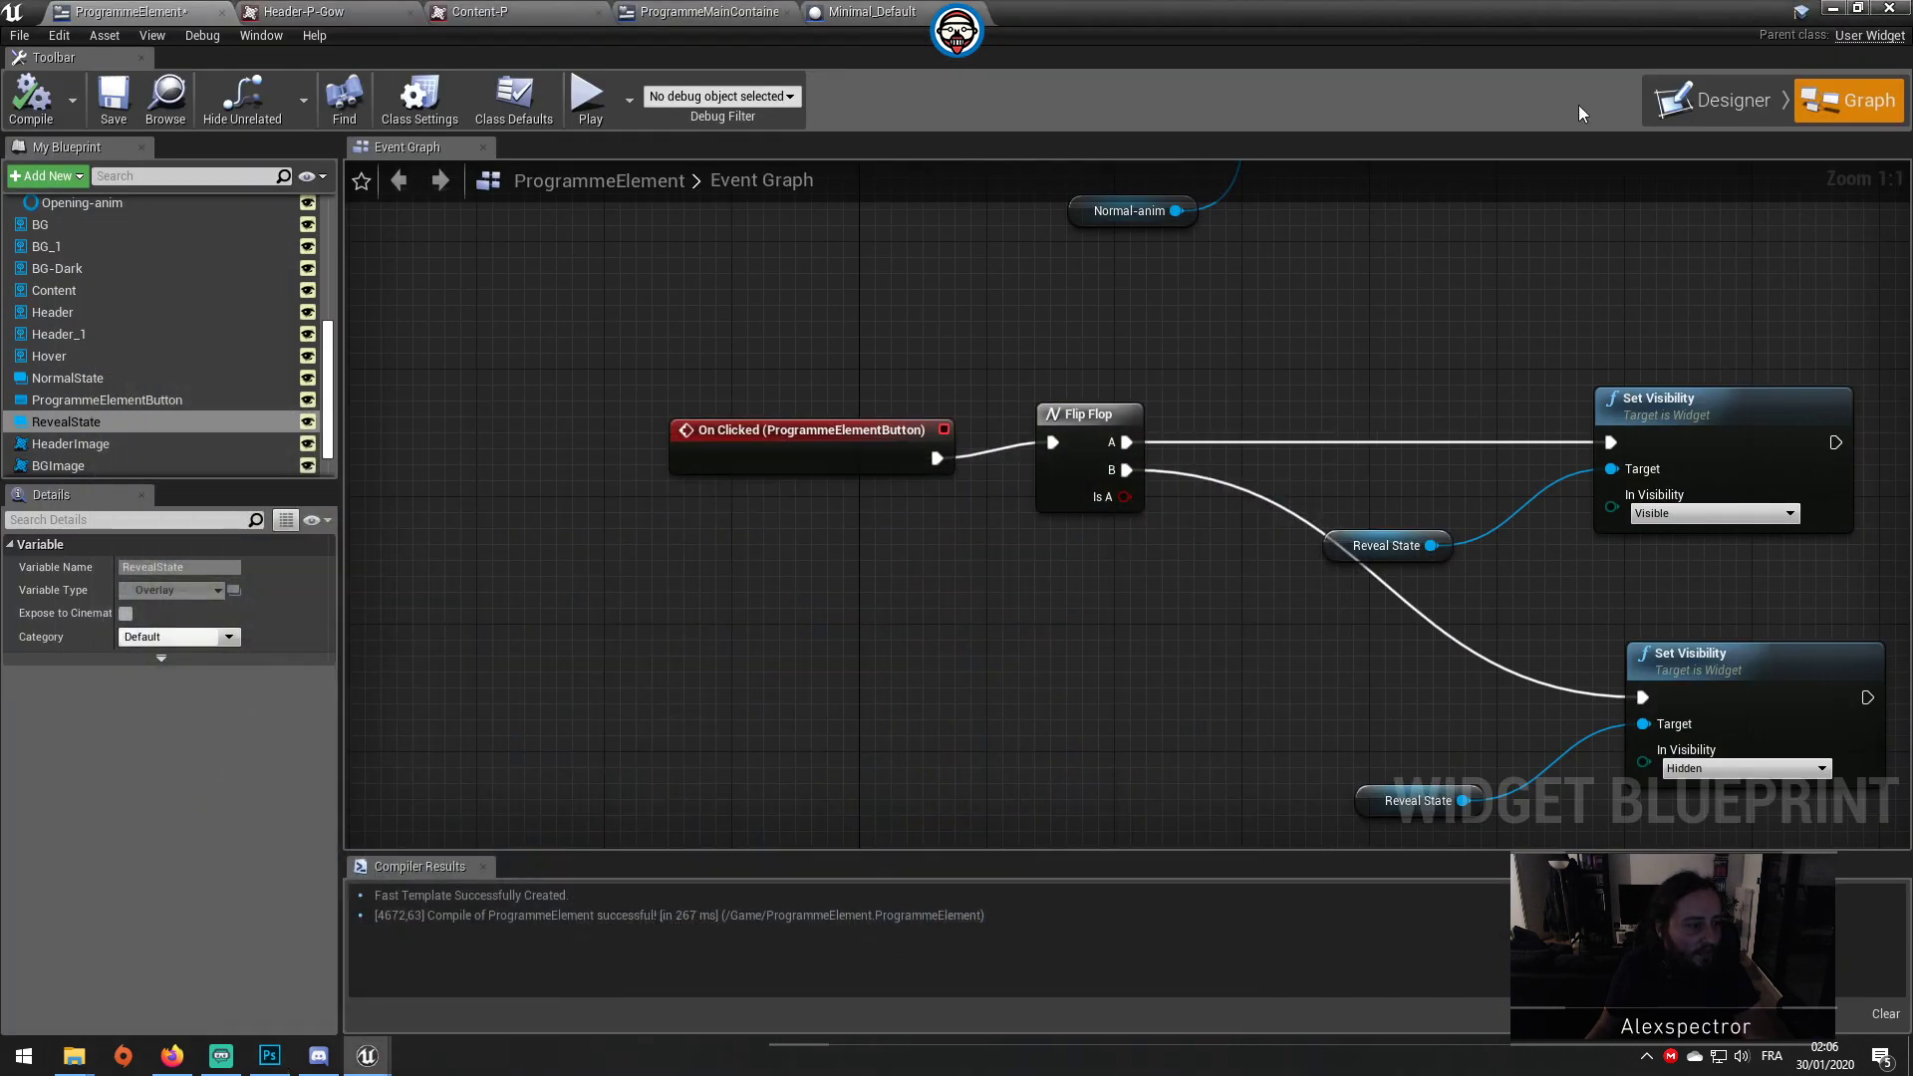
click(1714, 80)
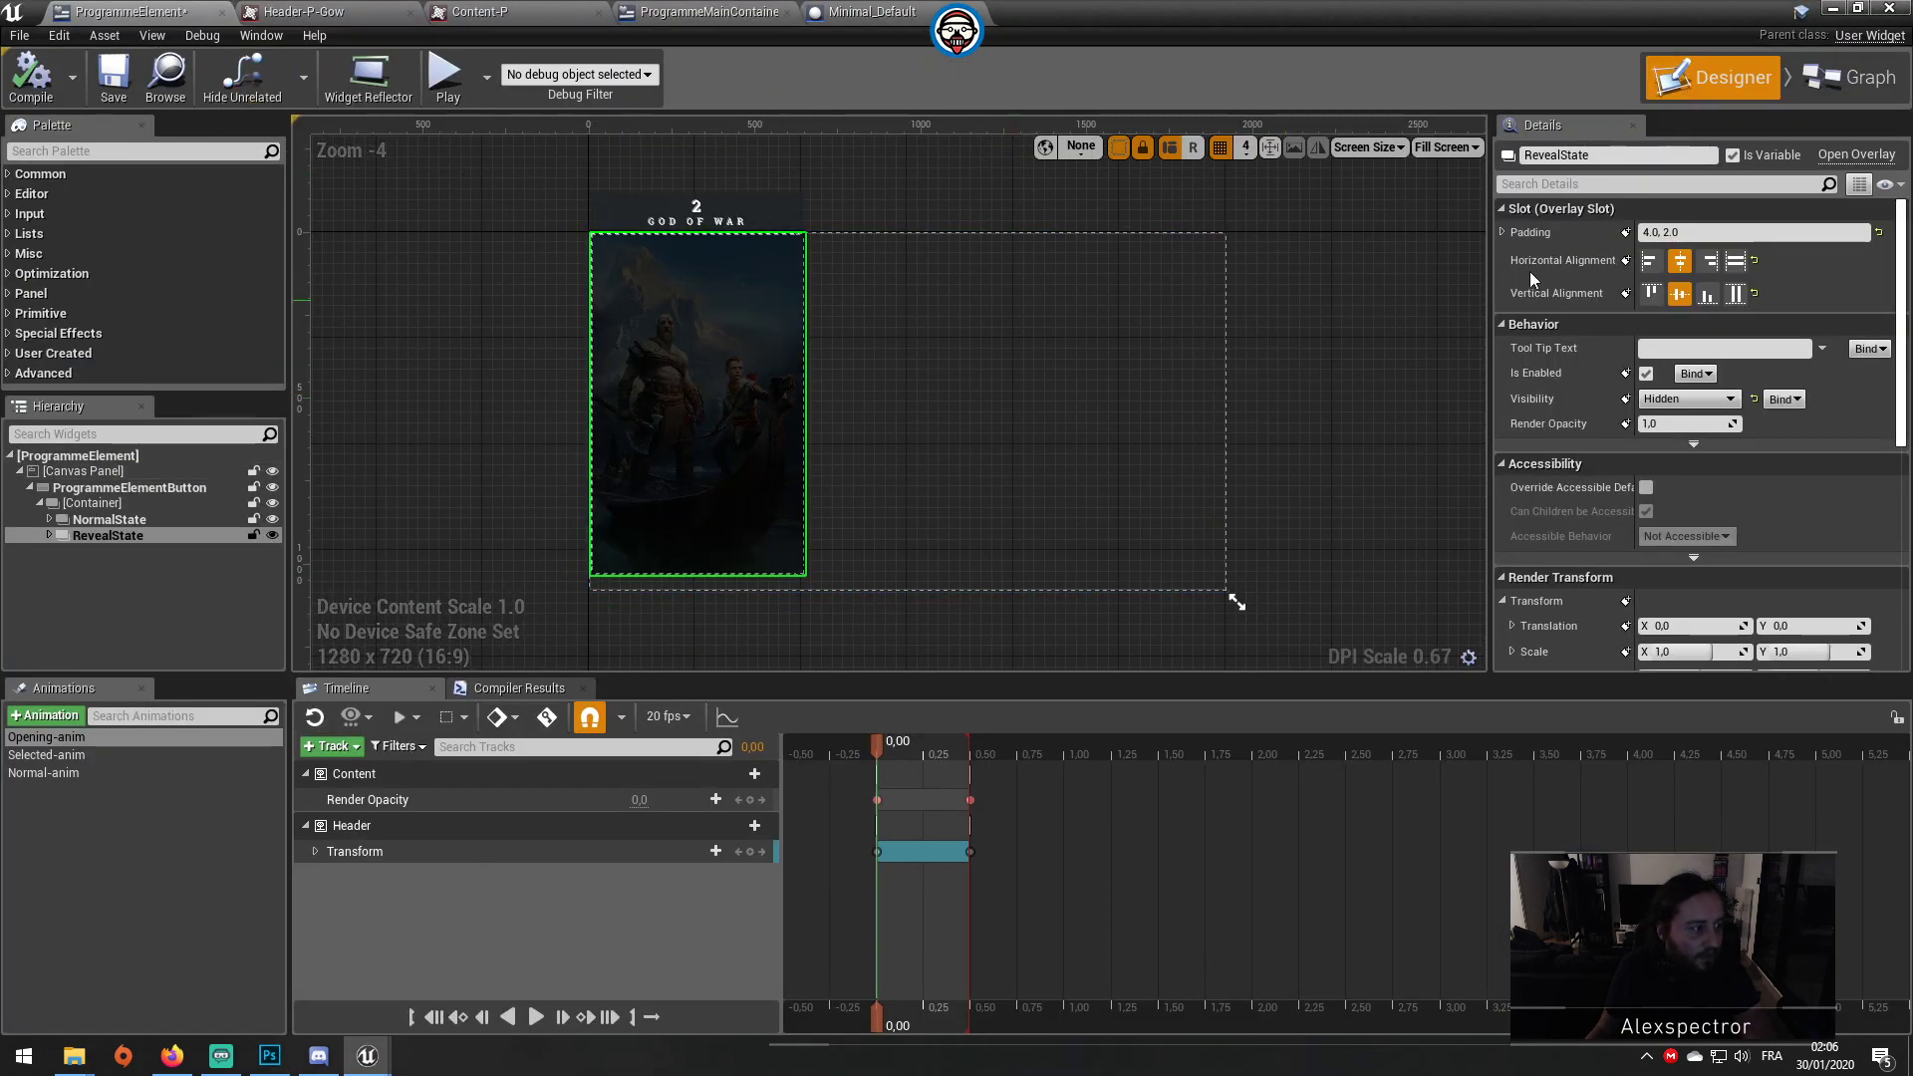
click(1832, 8)
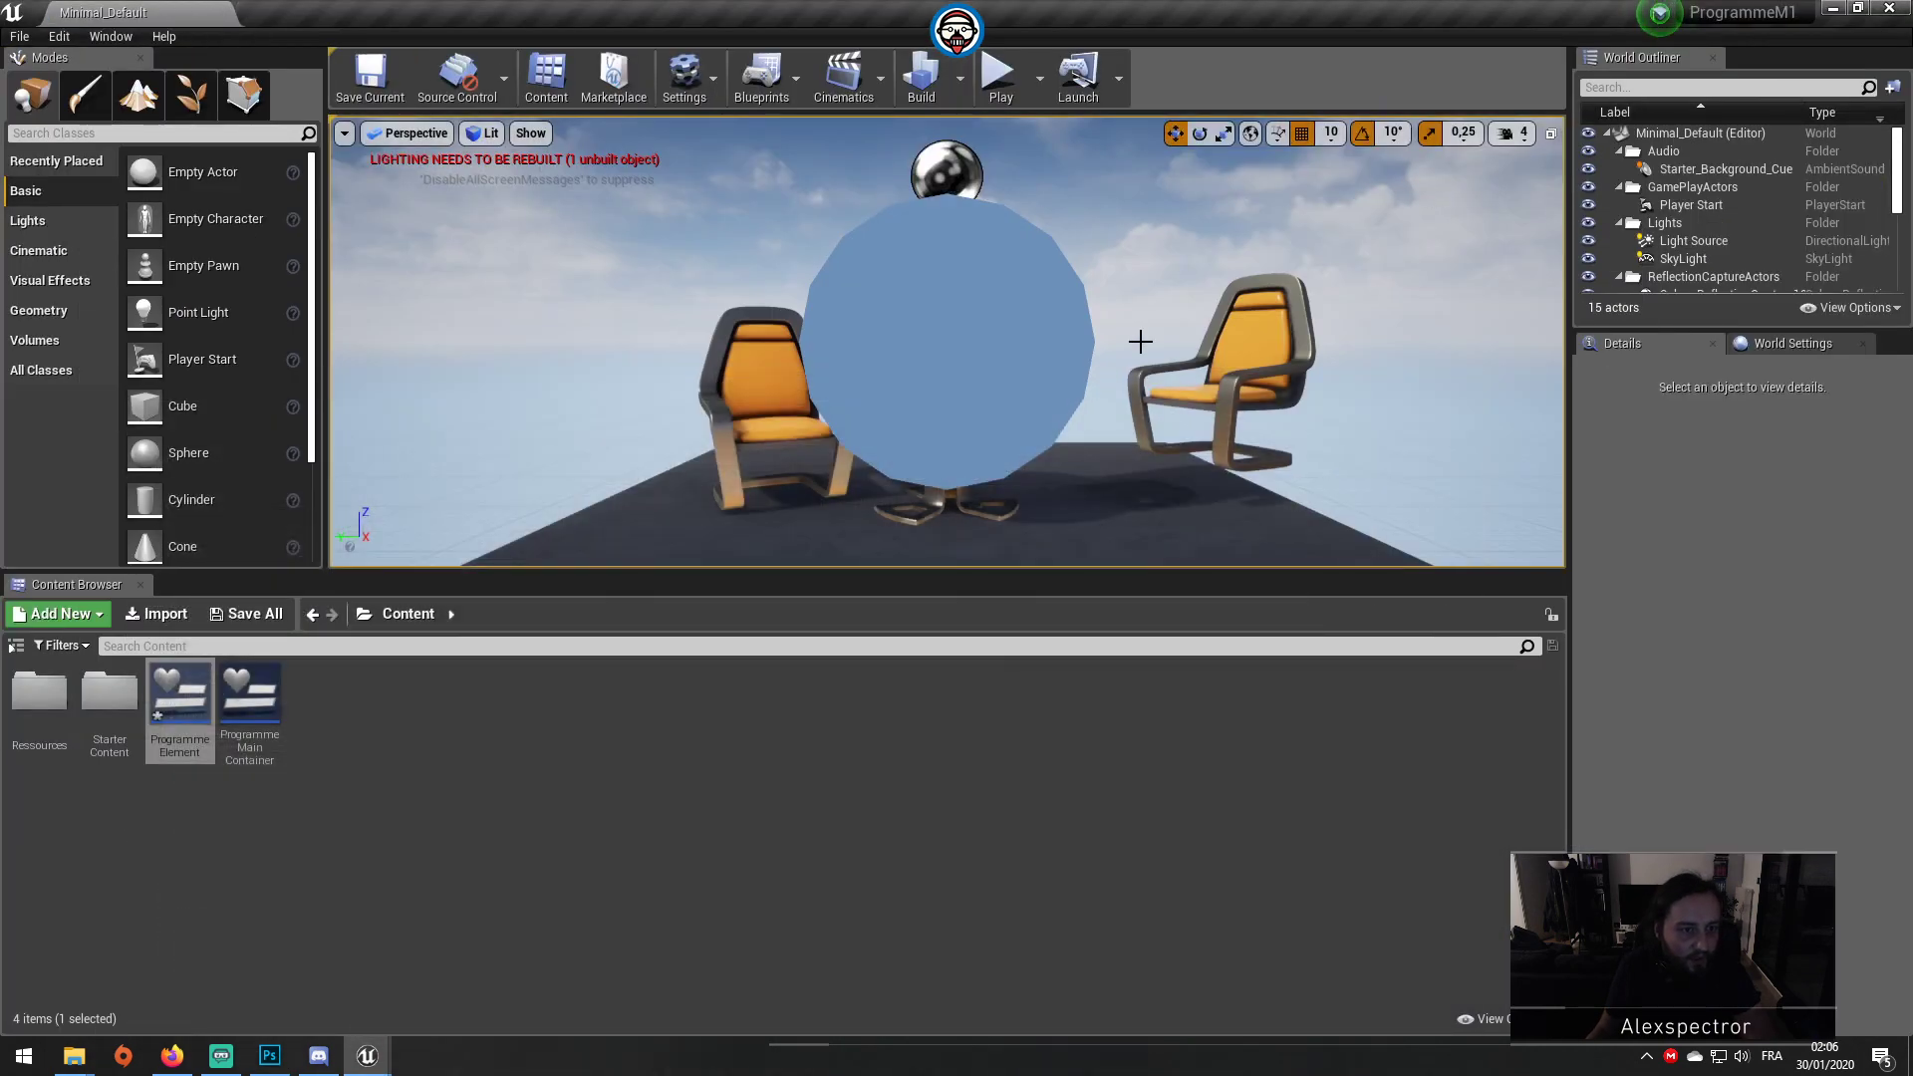
mouse_move(1060, 337)
right_down()
mouse_move(1059, 299)
mouse_move(1059, 359)
right_up()
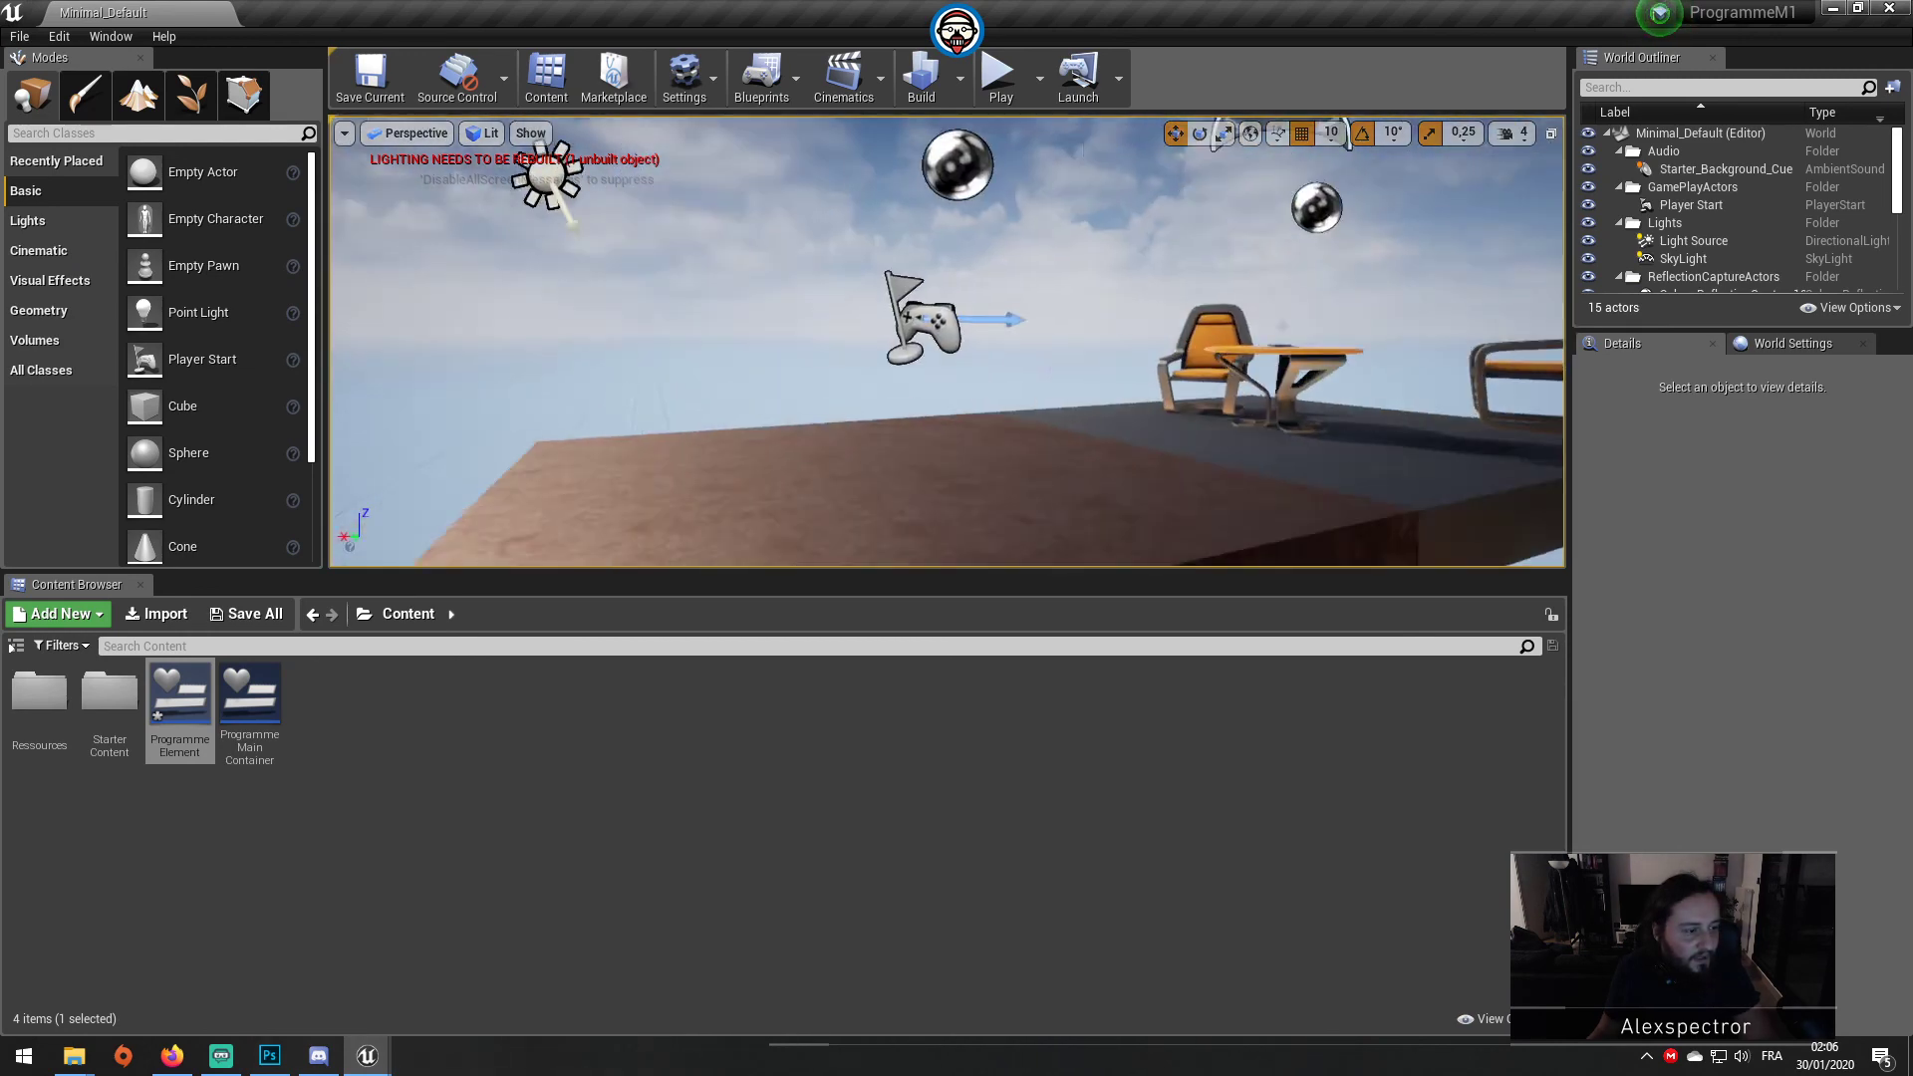
right_click(1132, 349)
key(Escape)
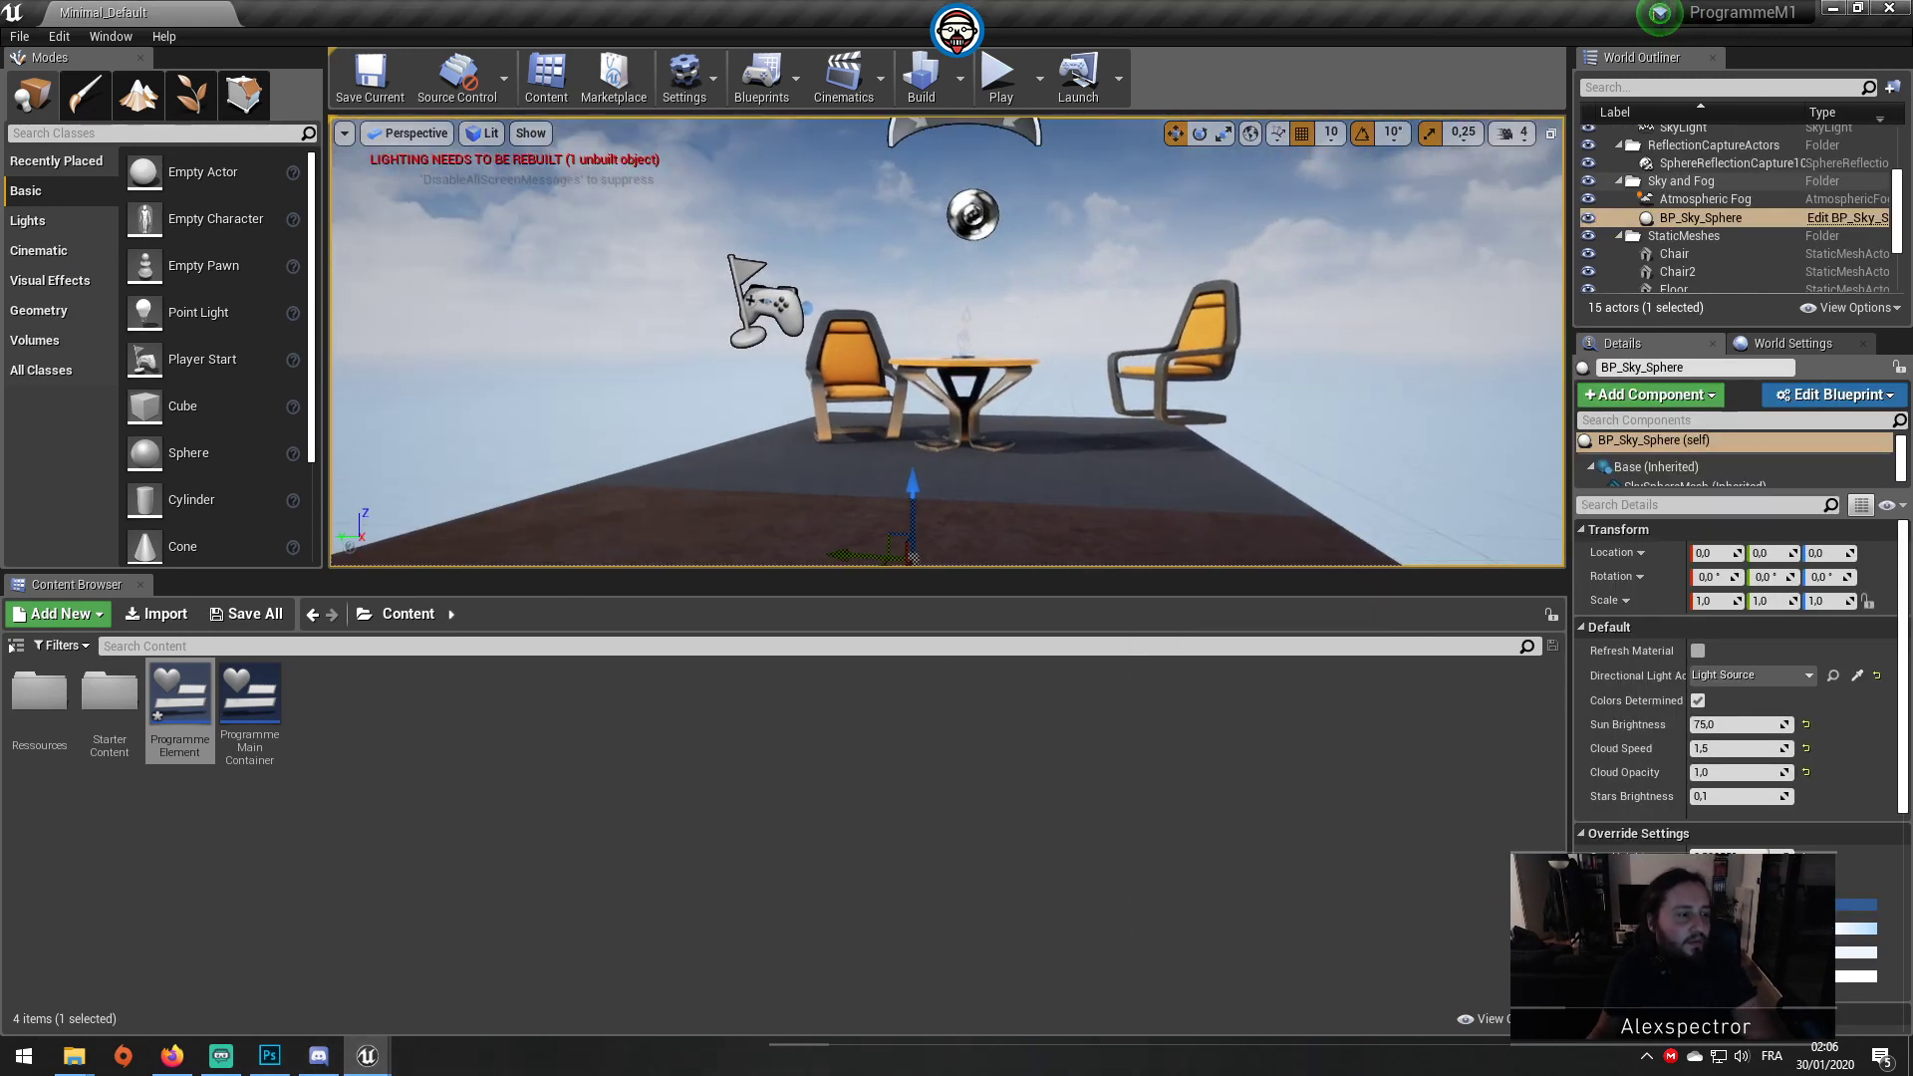
scroll(987, 271, up, 5)
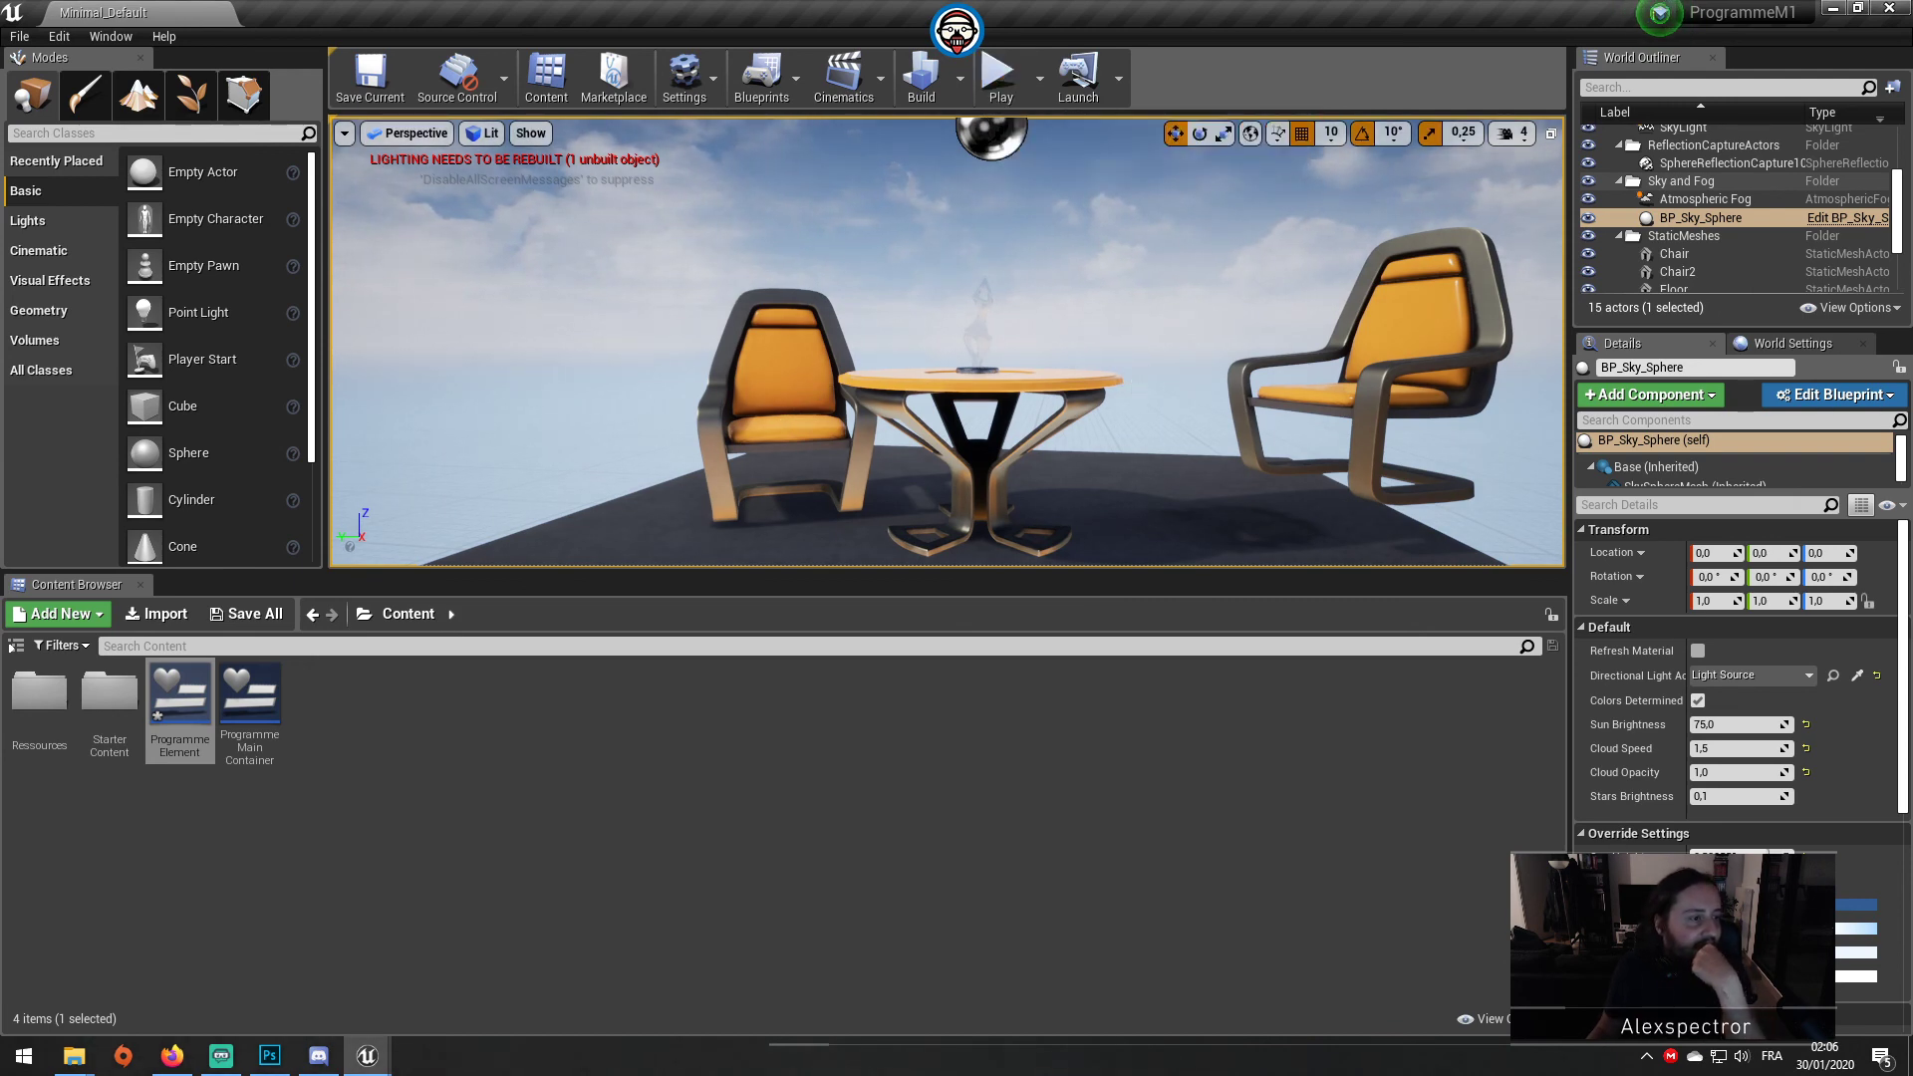
drag(1009, 145, 1008, 144)
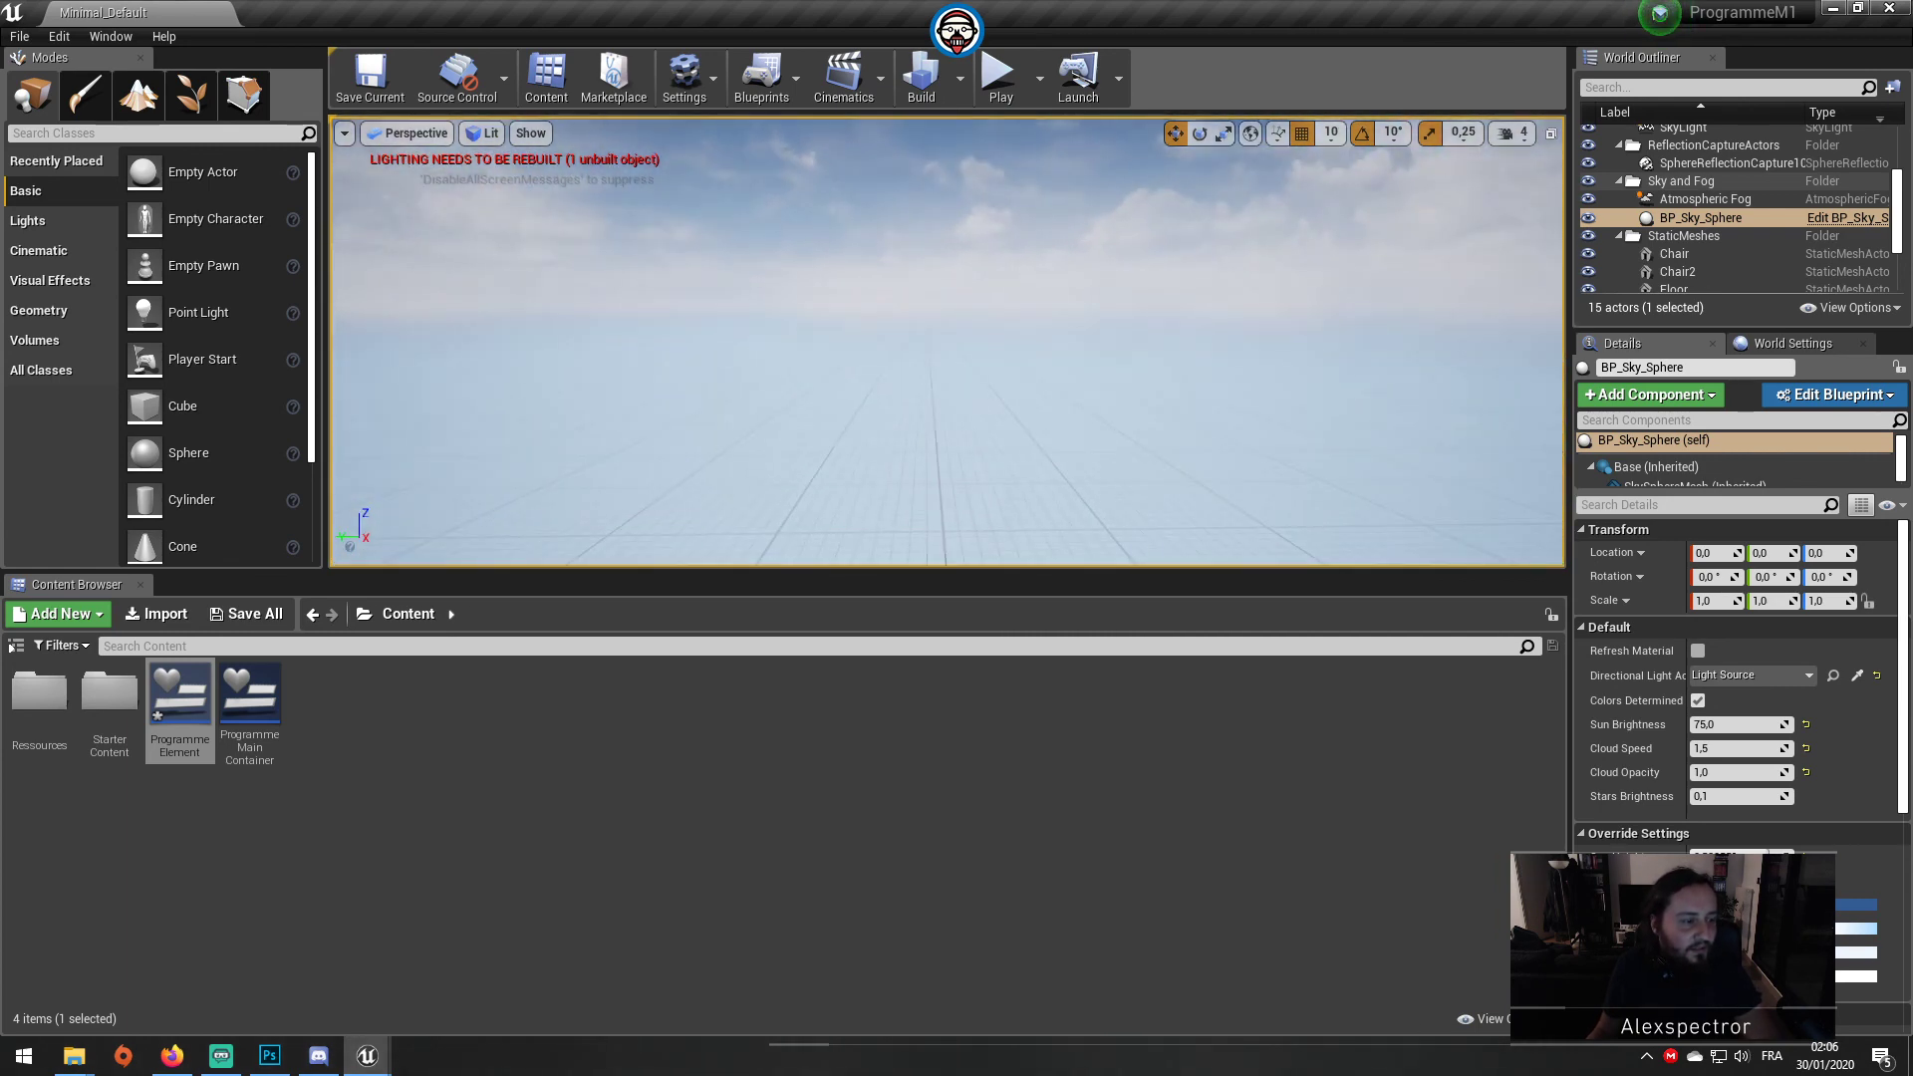
drag(1124, 384, 1123, 384)
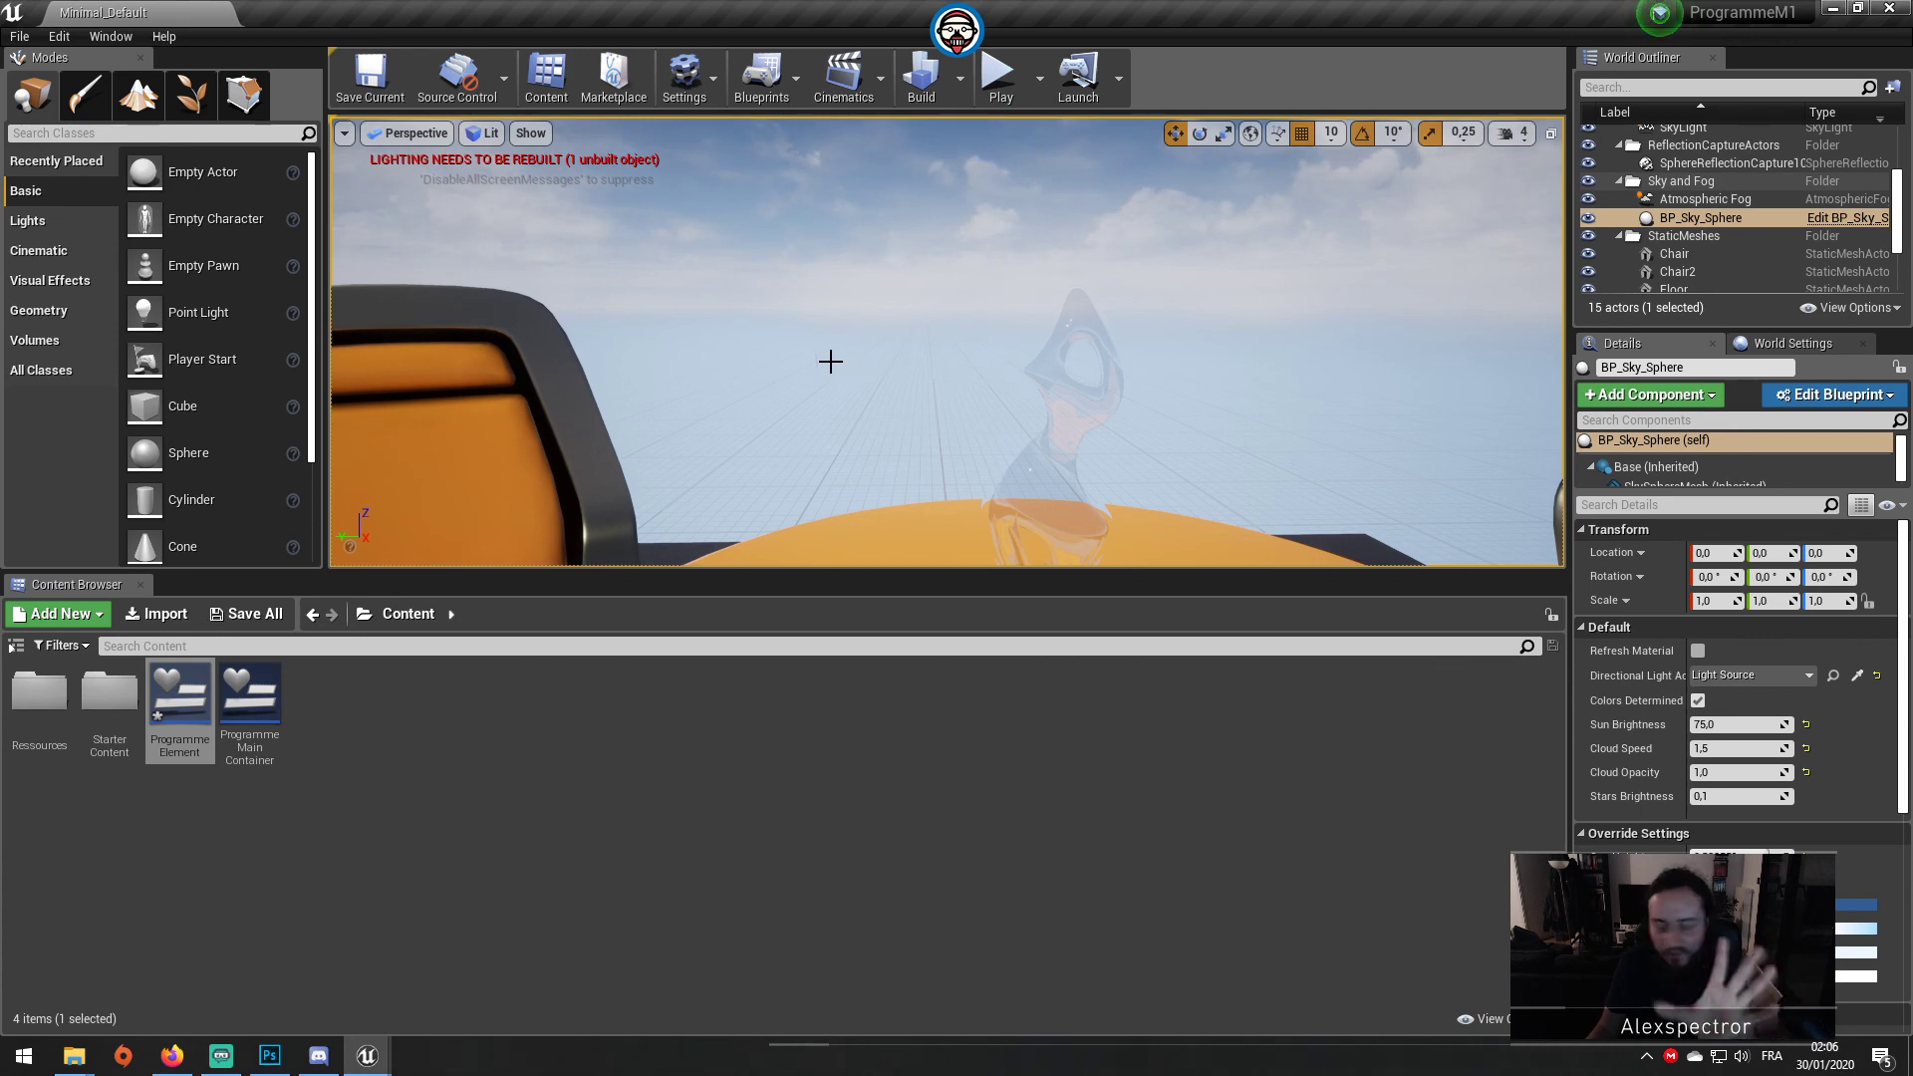
Step: Place a Cube in front of the camera and apply the M_Brick_Clay_Old material
drag(144, 406, 618, 408)
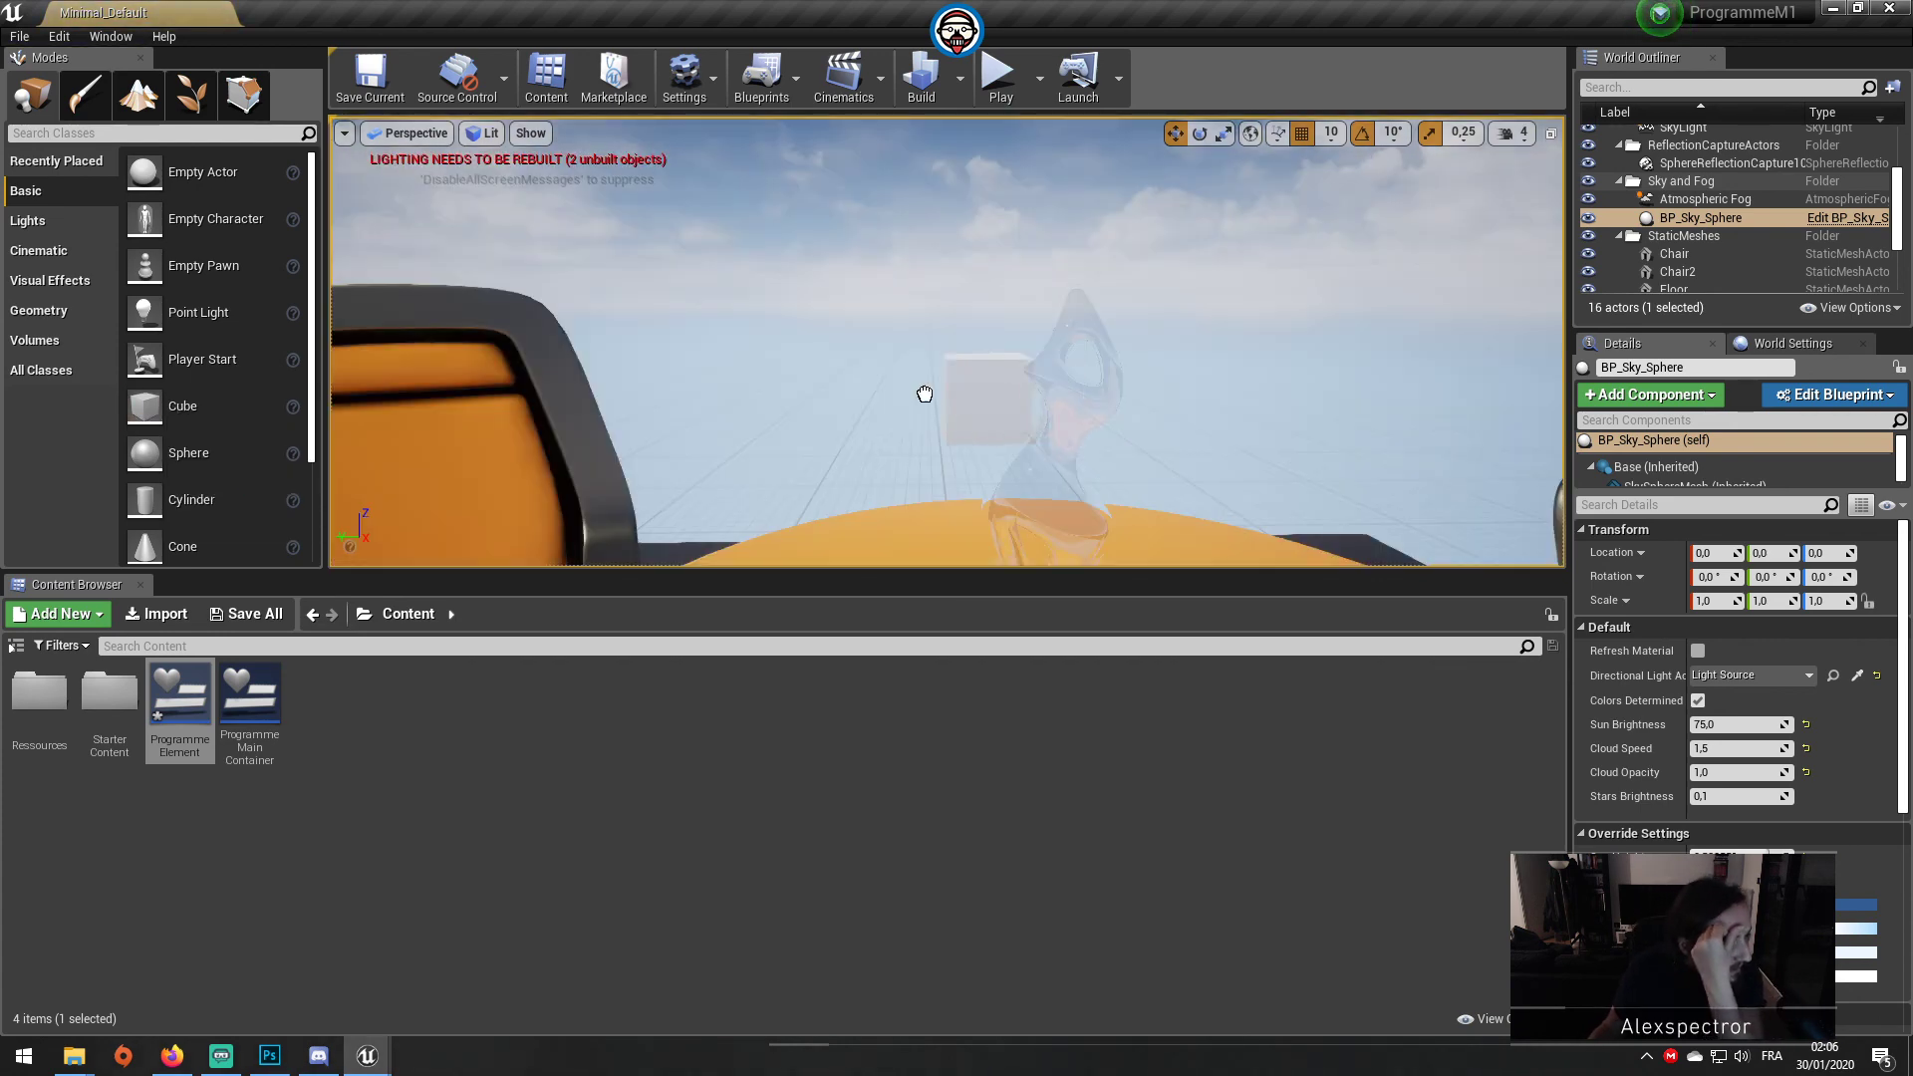
drag(1022, 388, 829, 362)
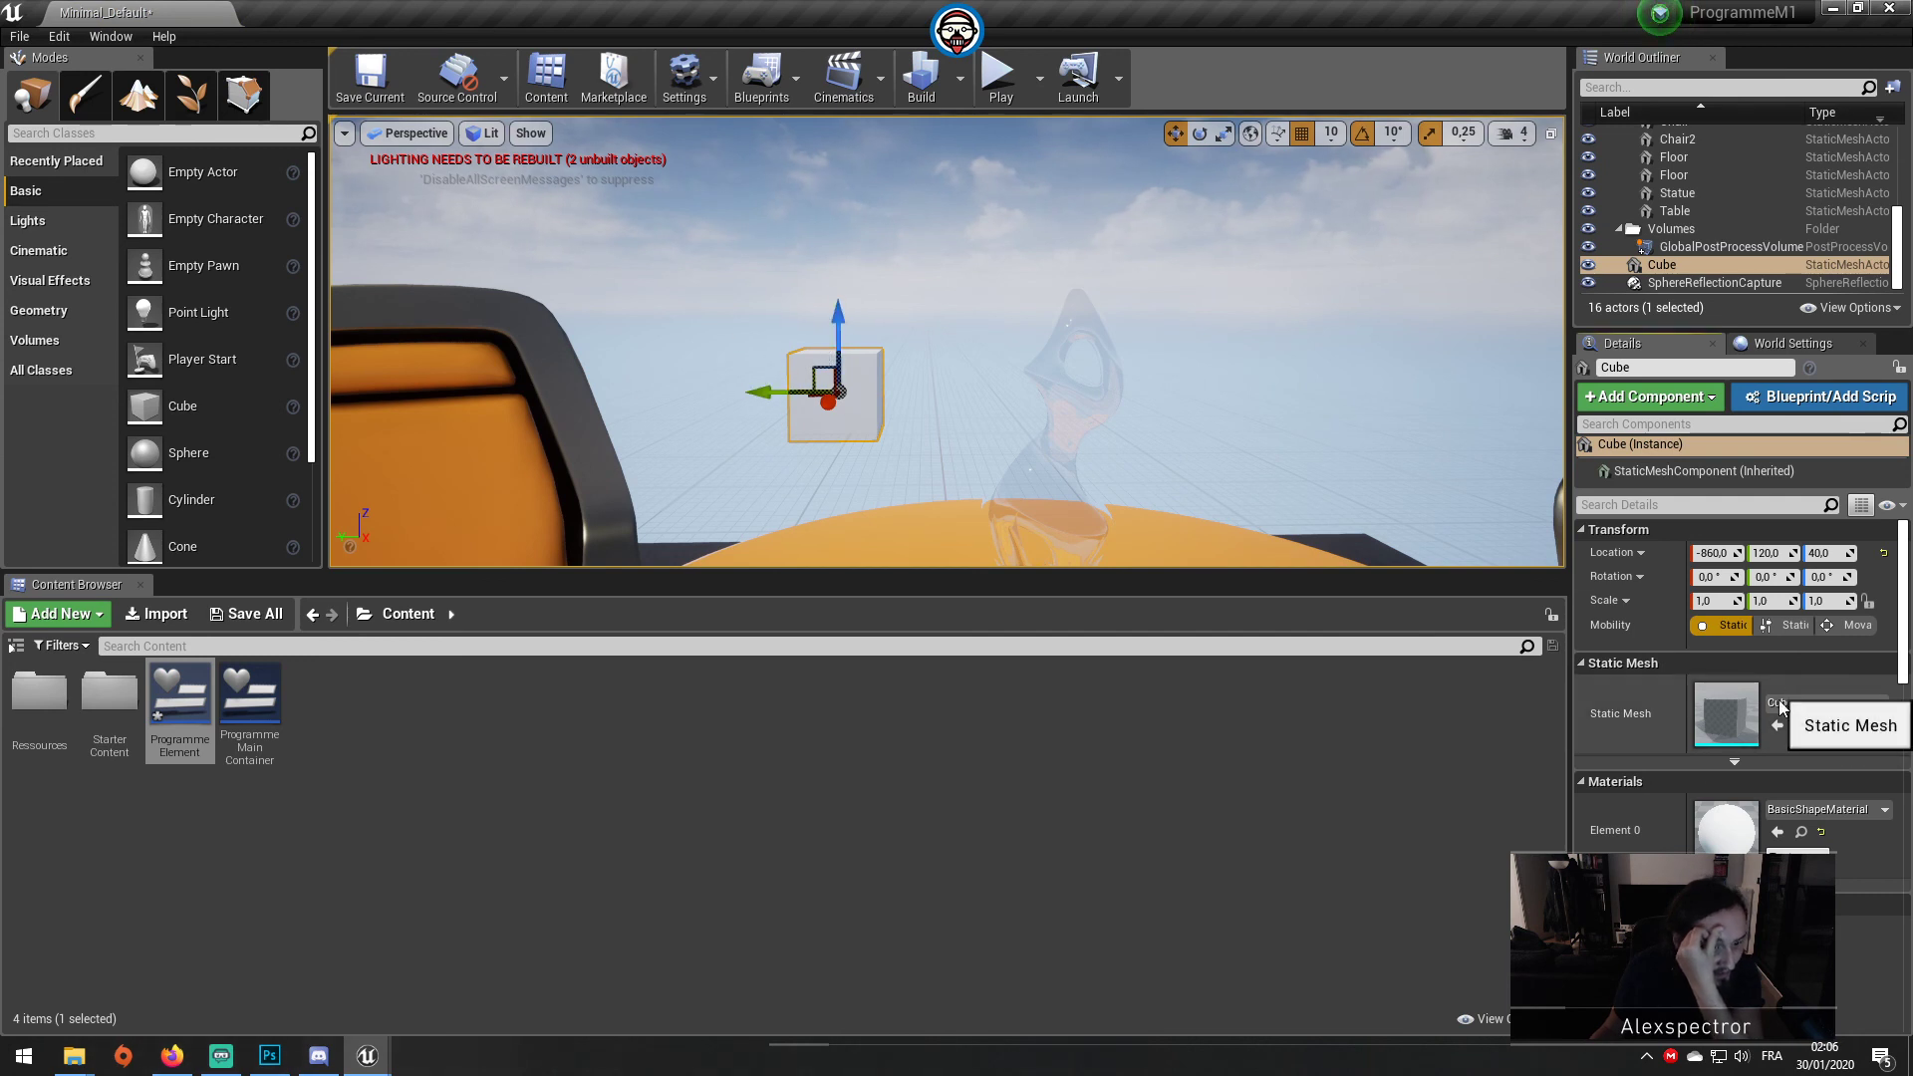
click(1810, 810)
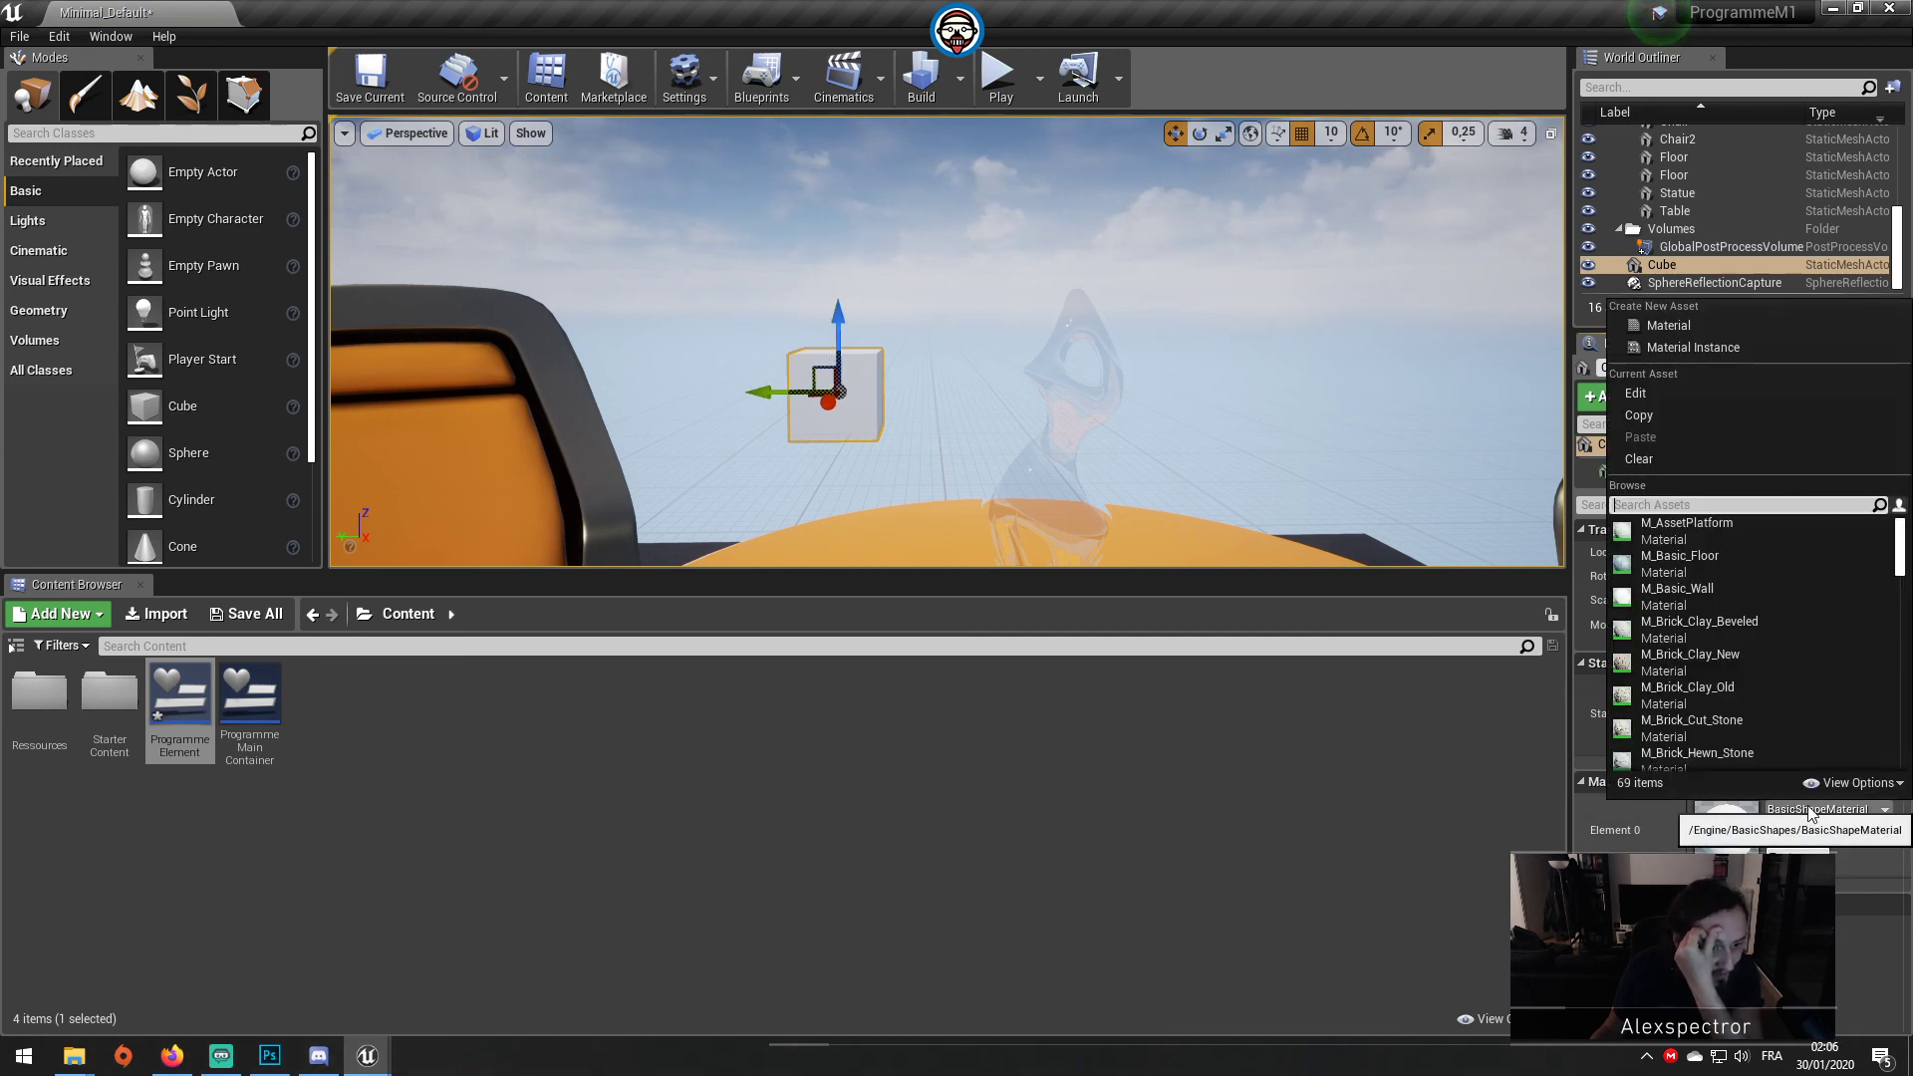
click(1724, 689)
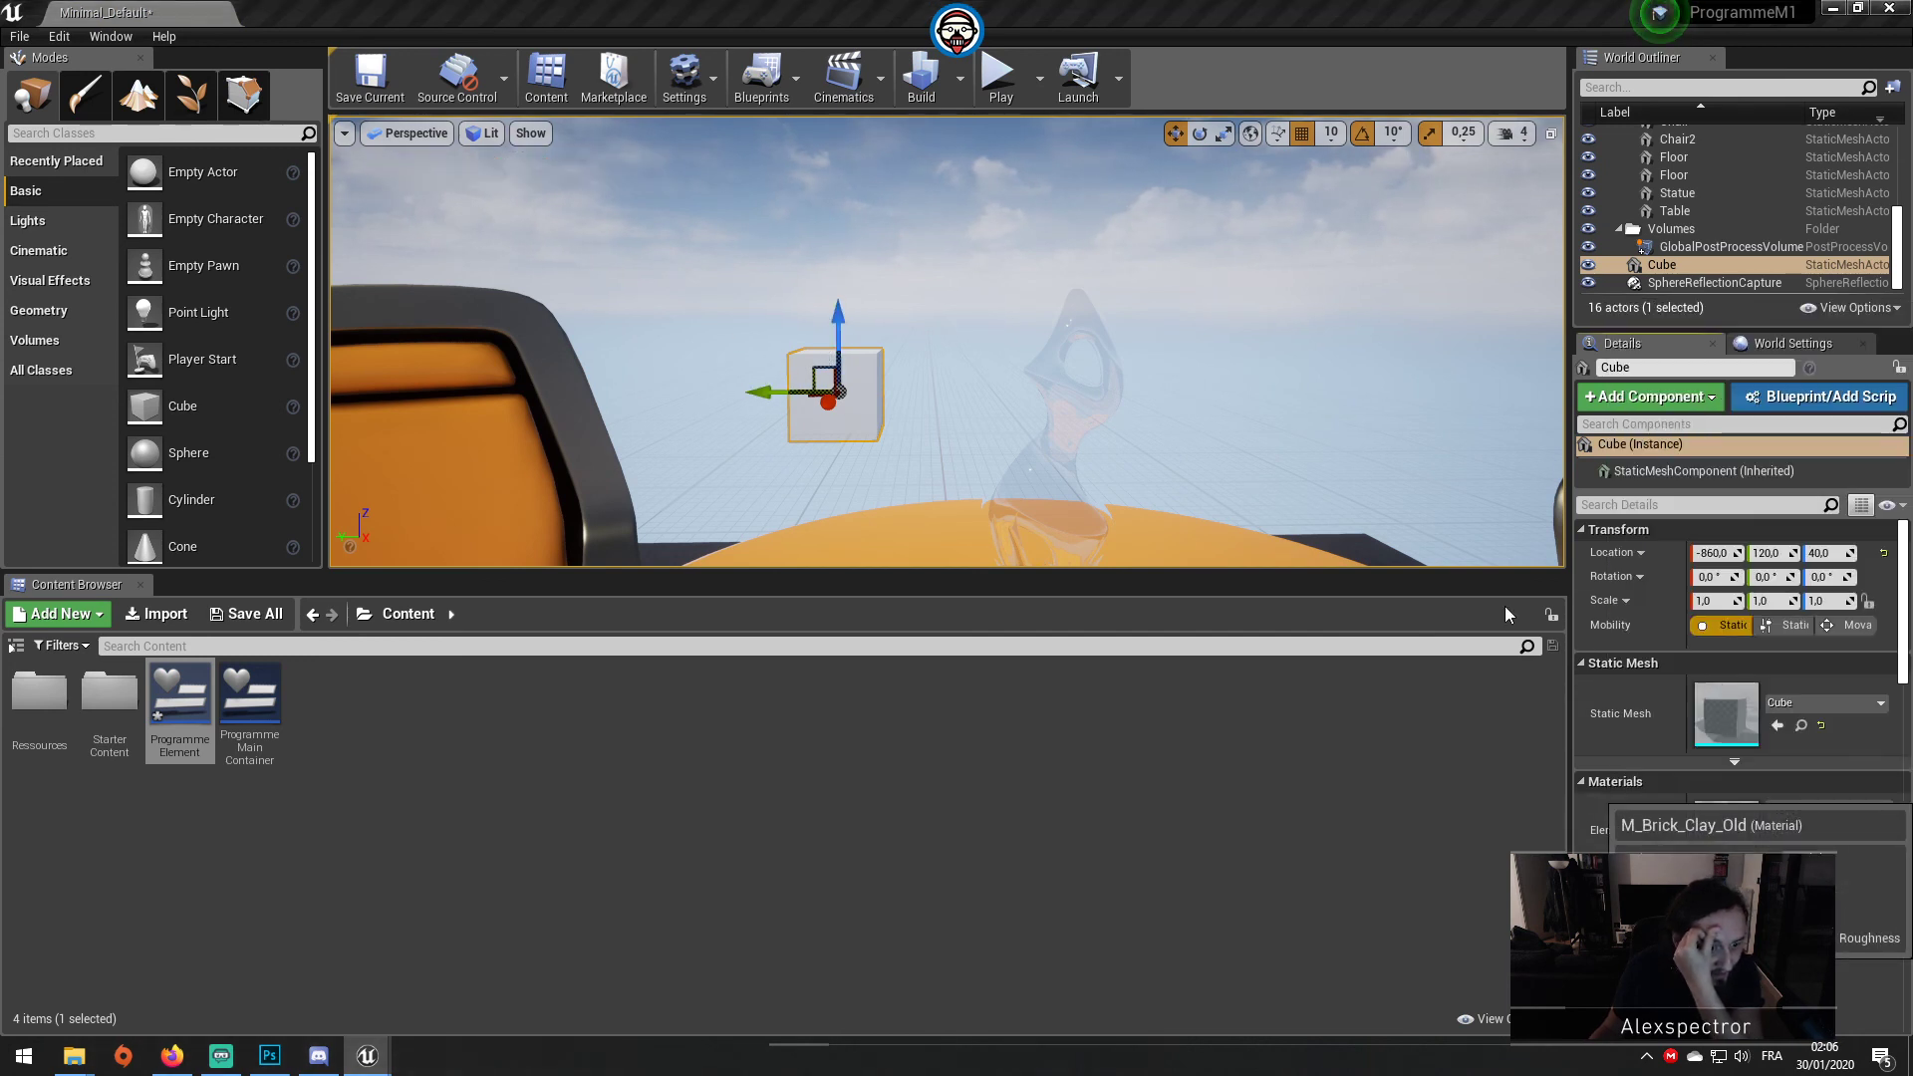
Step: Scale the cube to 20 in both Y and X
click(1759, 601)
text(20)
key(shift+Tab)
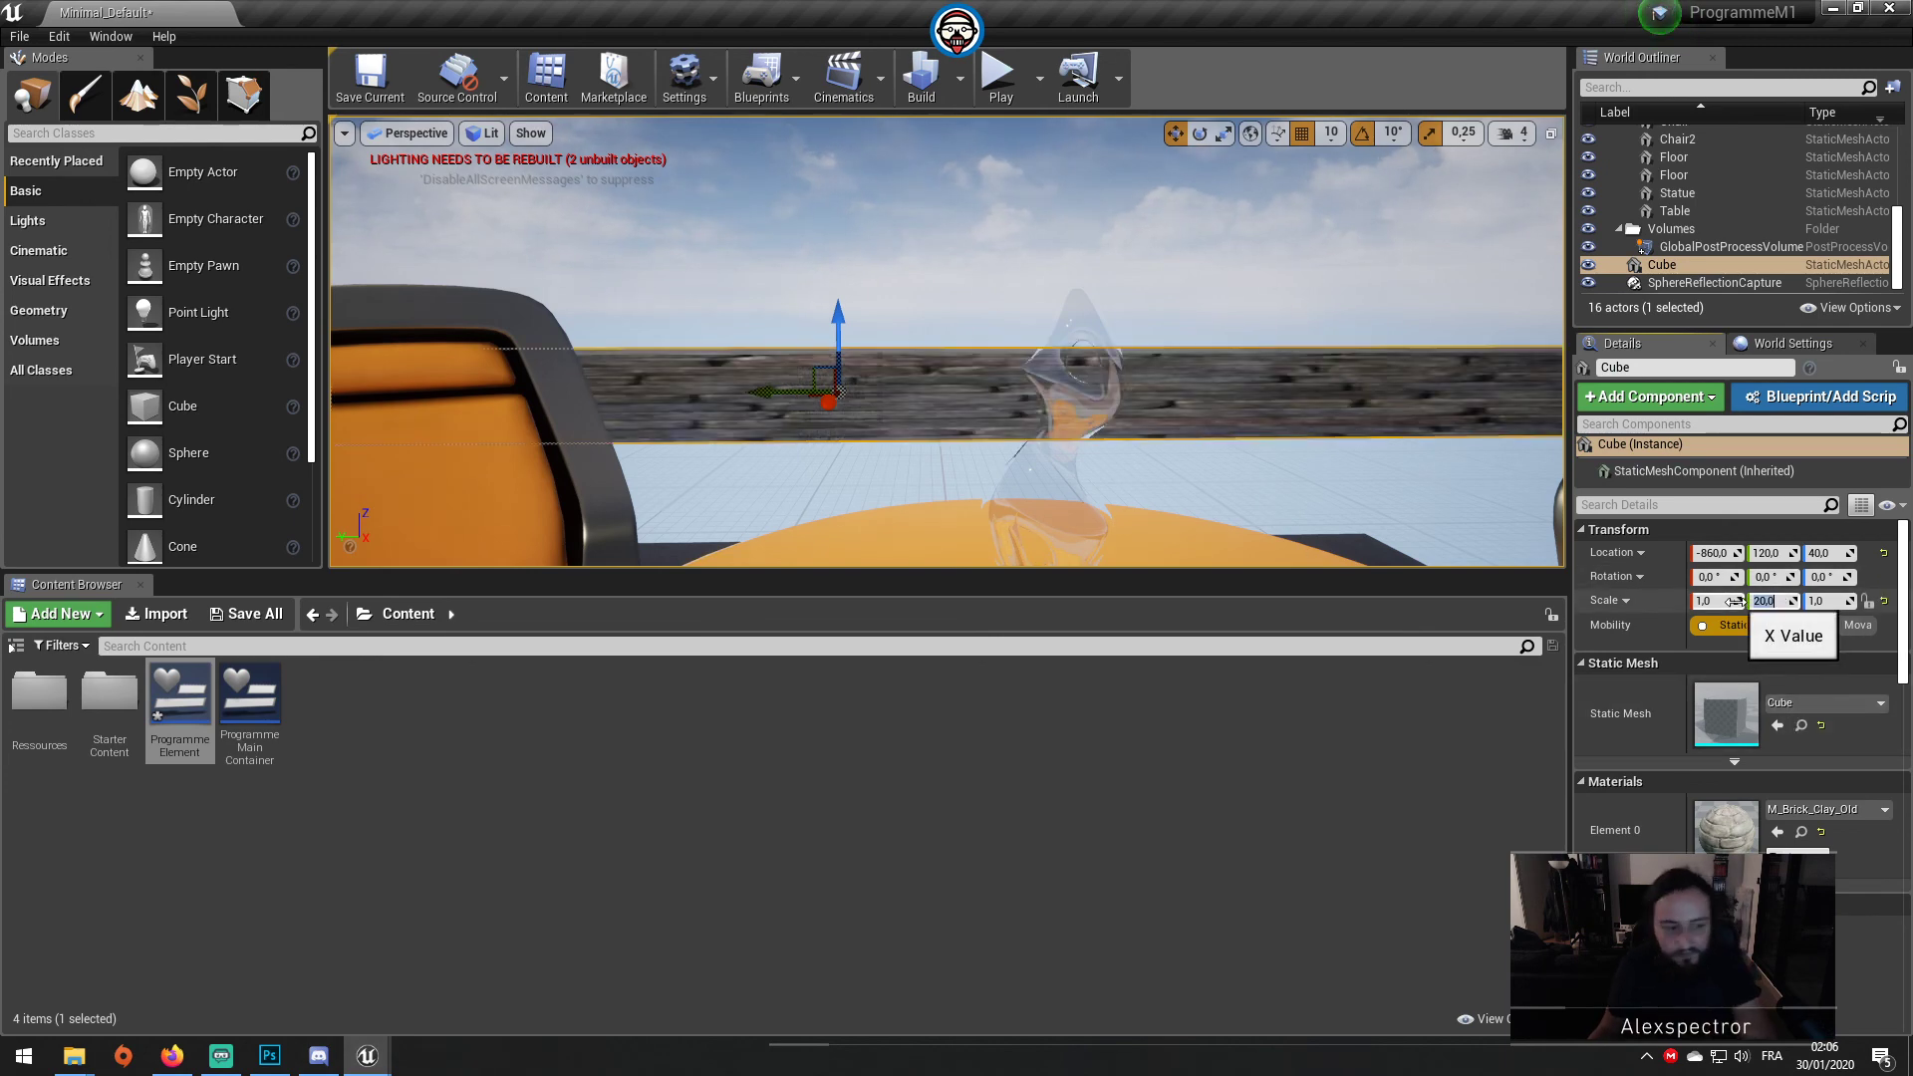
text(20)
key(Return)
scroll(1141, 409, down, 3)
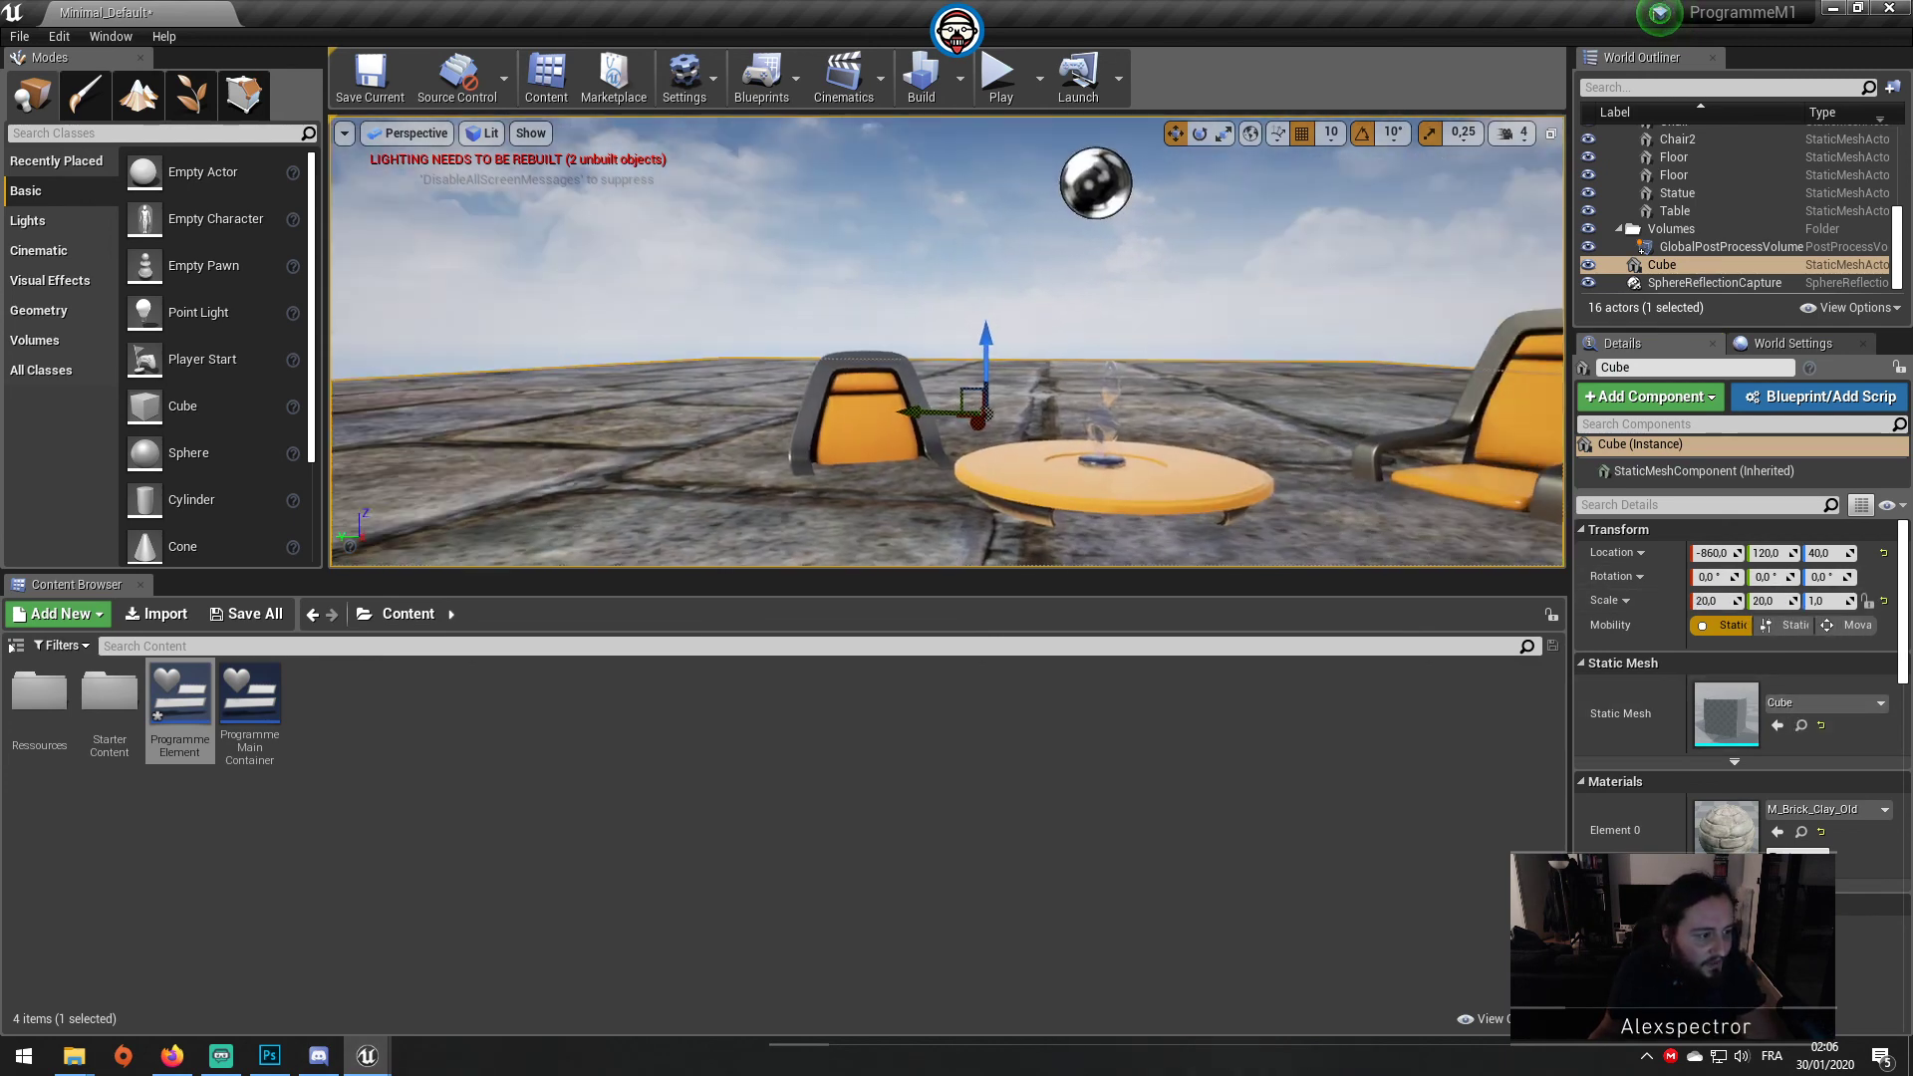
Step: Rotate the brick cube to about 79.19° on Y, then frame and orbit to check the wall
mouse_move(1766, 576)
mouse_down()
mouse_move(1794, 577)
mouse_move(1760, 577)
mouse_up()
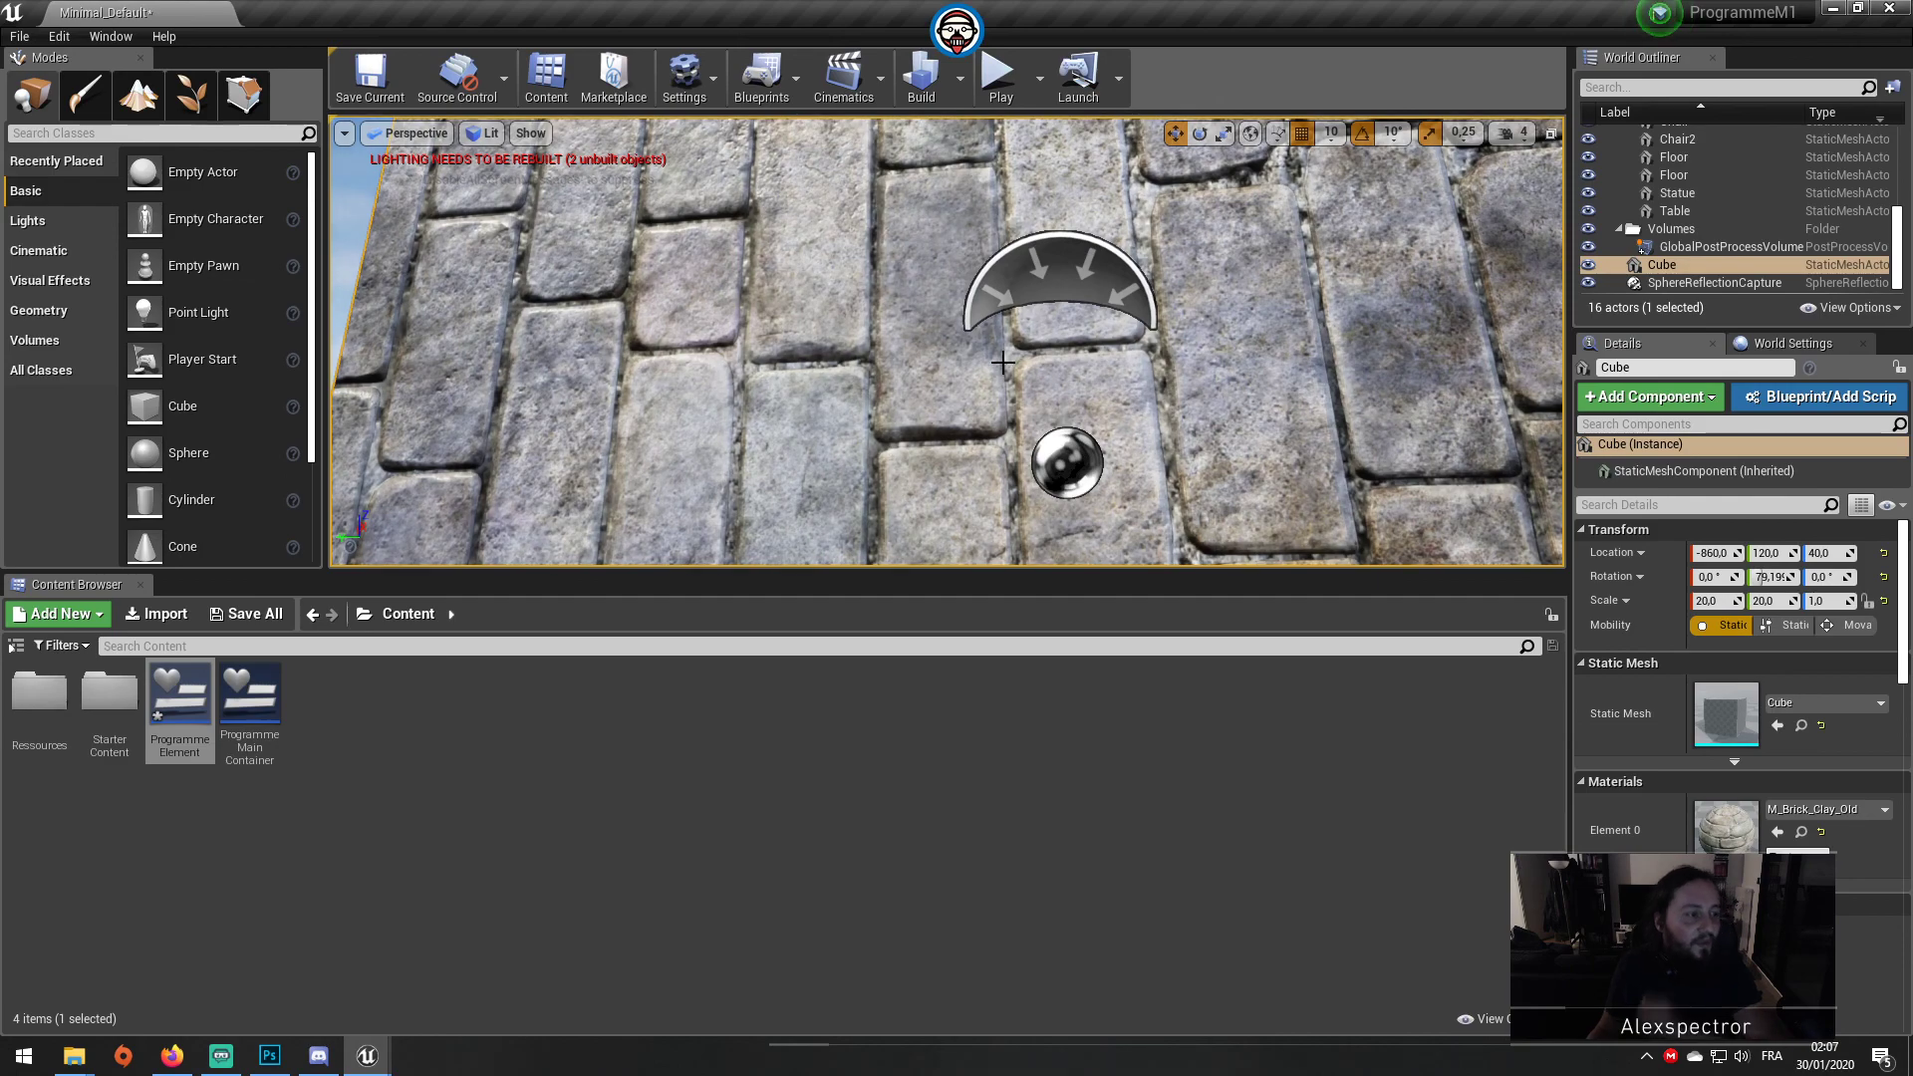
scroll(1083, 408, down, 5)
key(f)
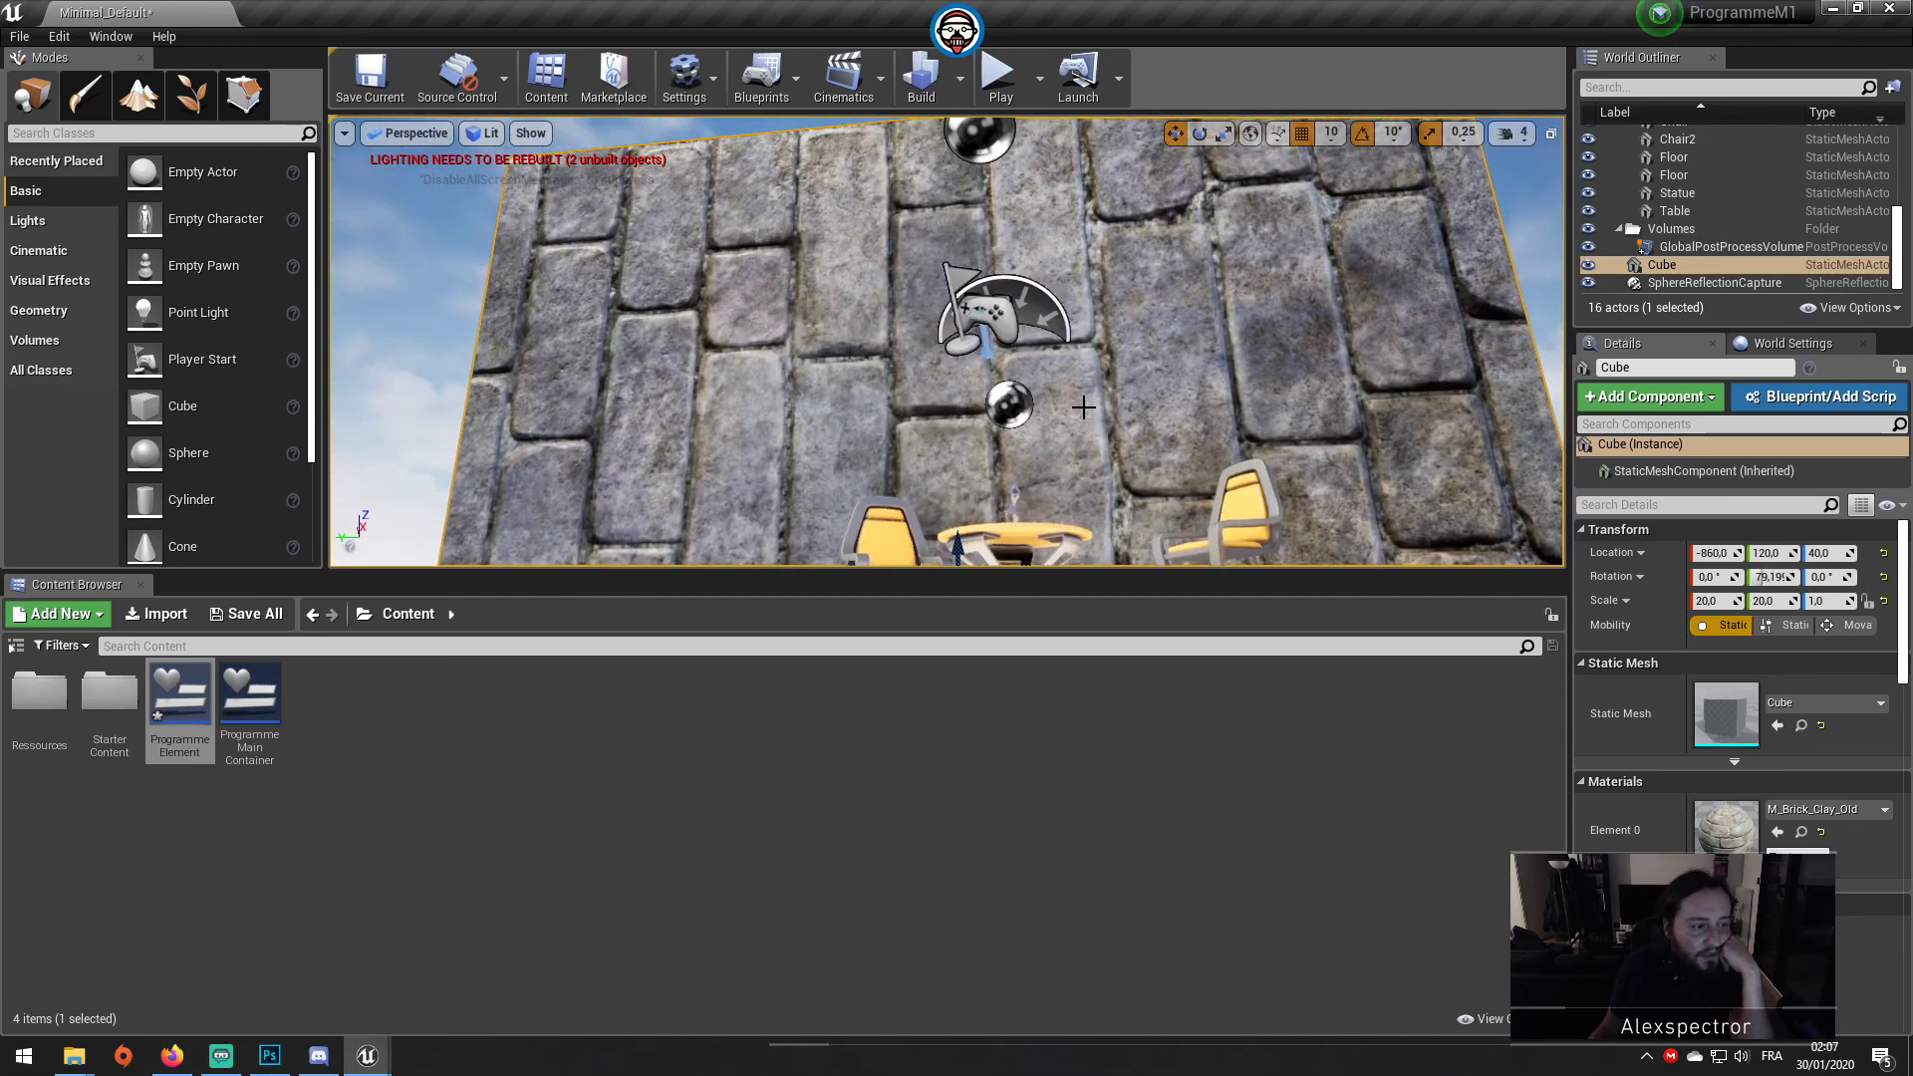
alt+drag(947, 339, 1096, 339)
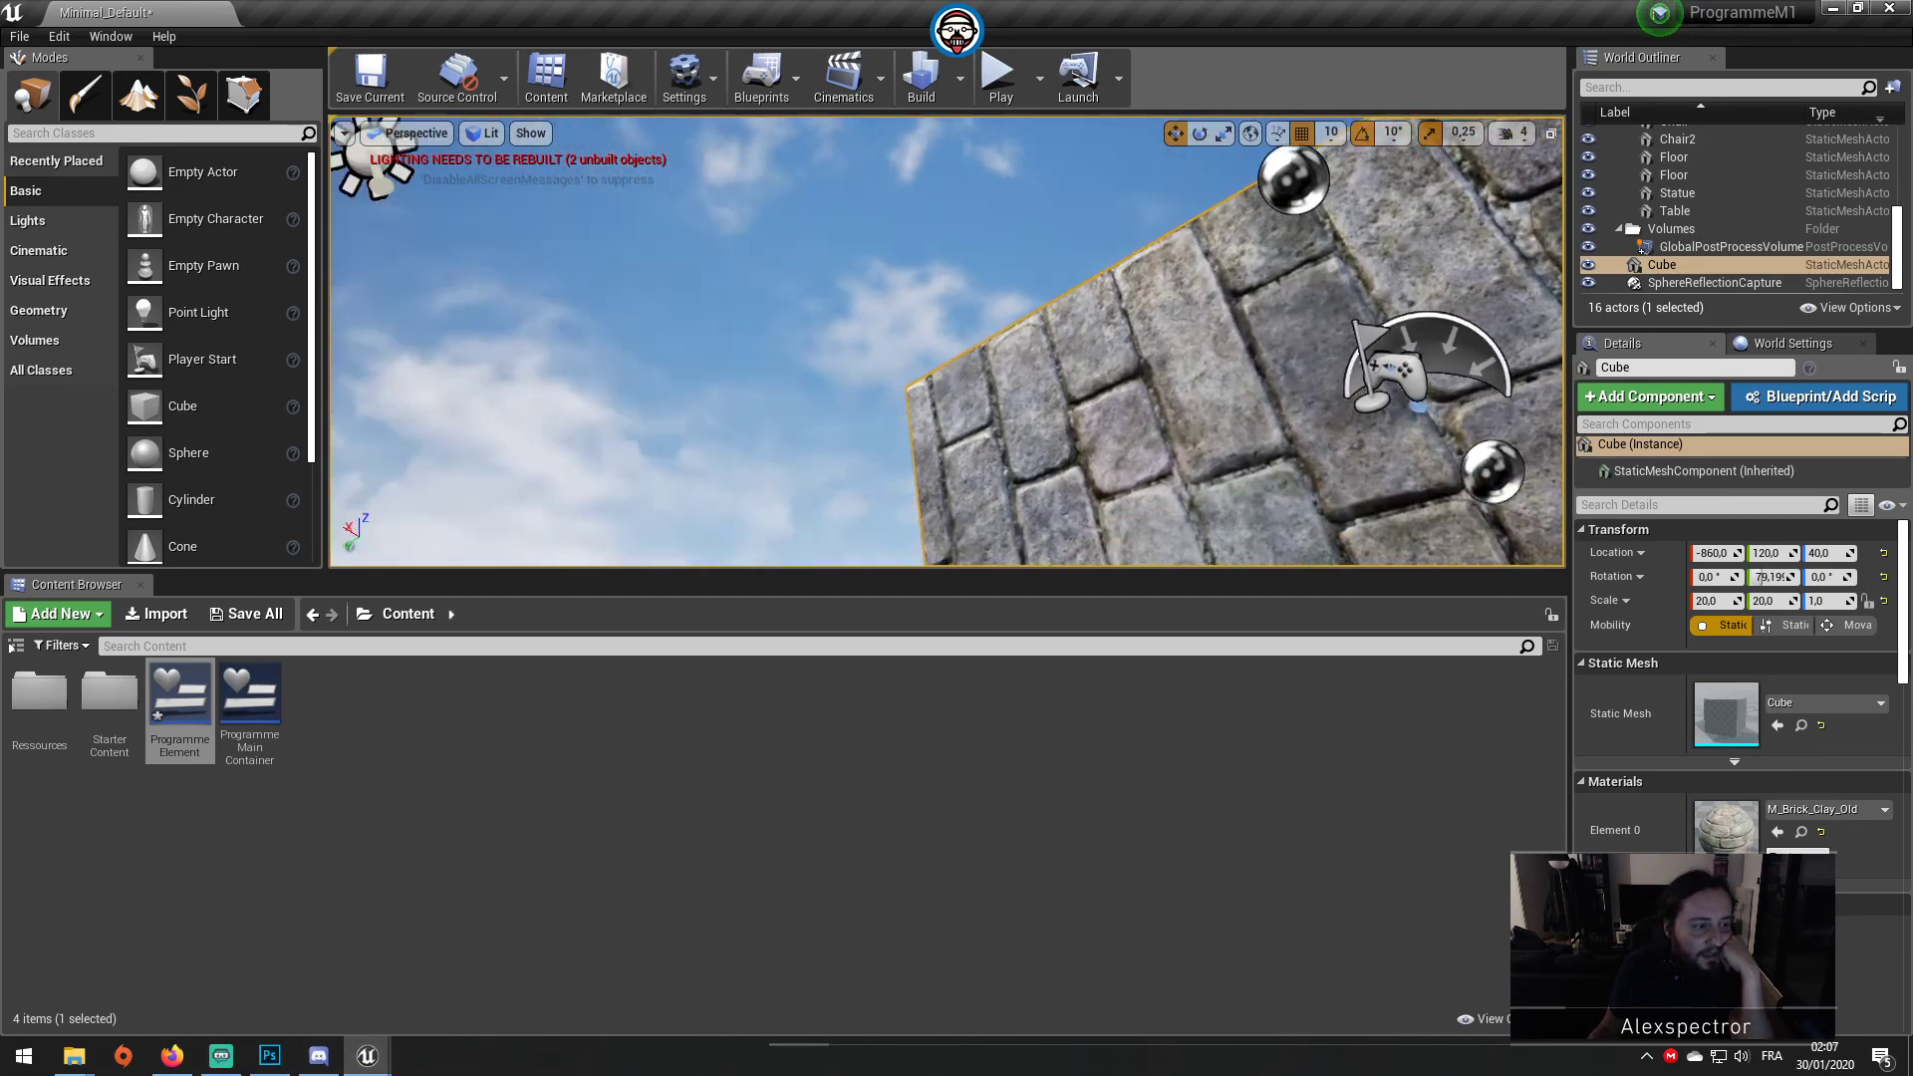
key(f)
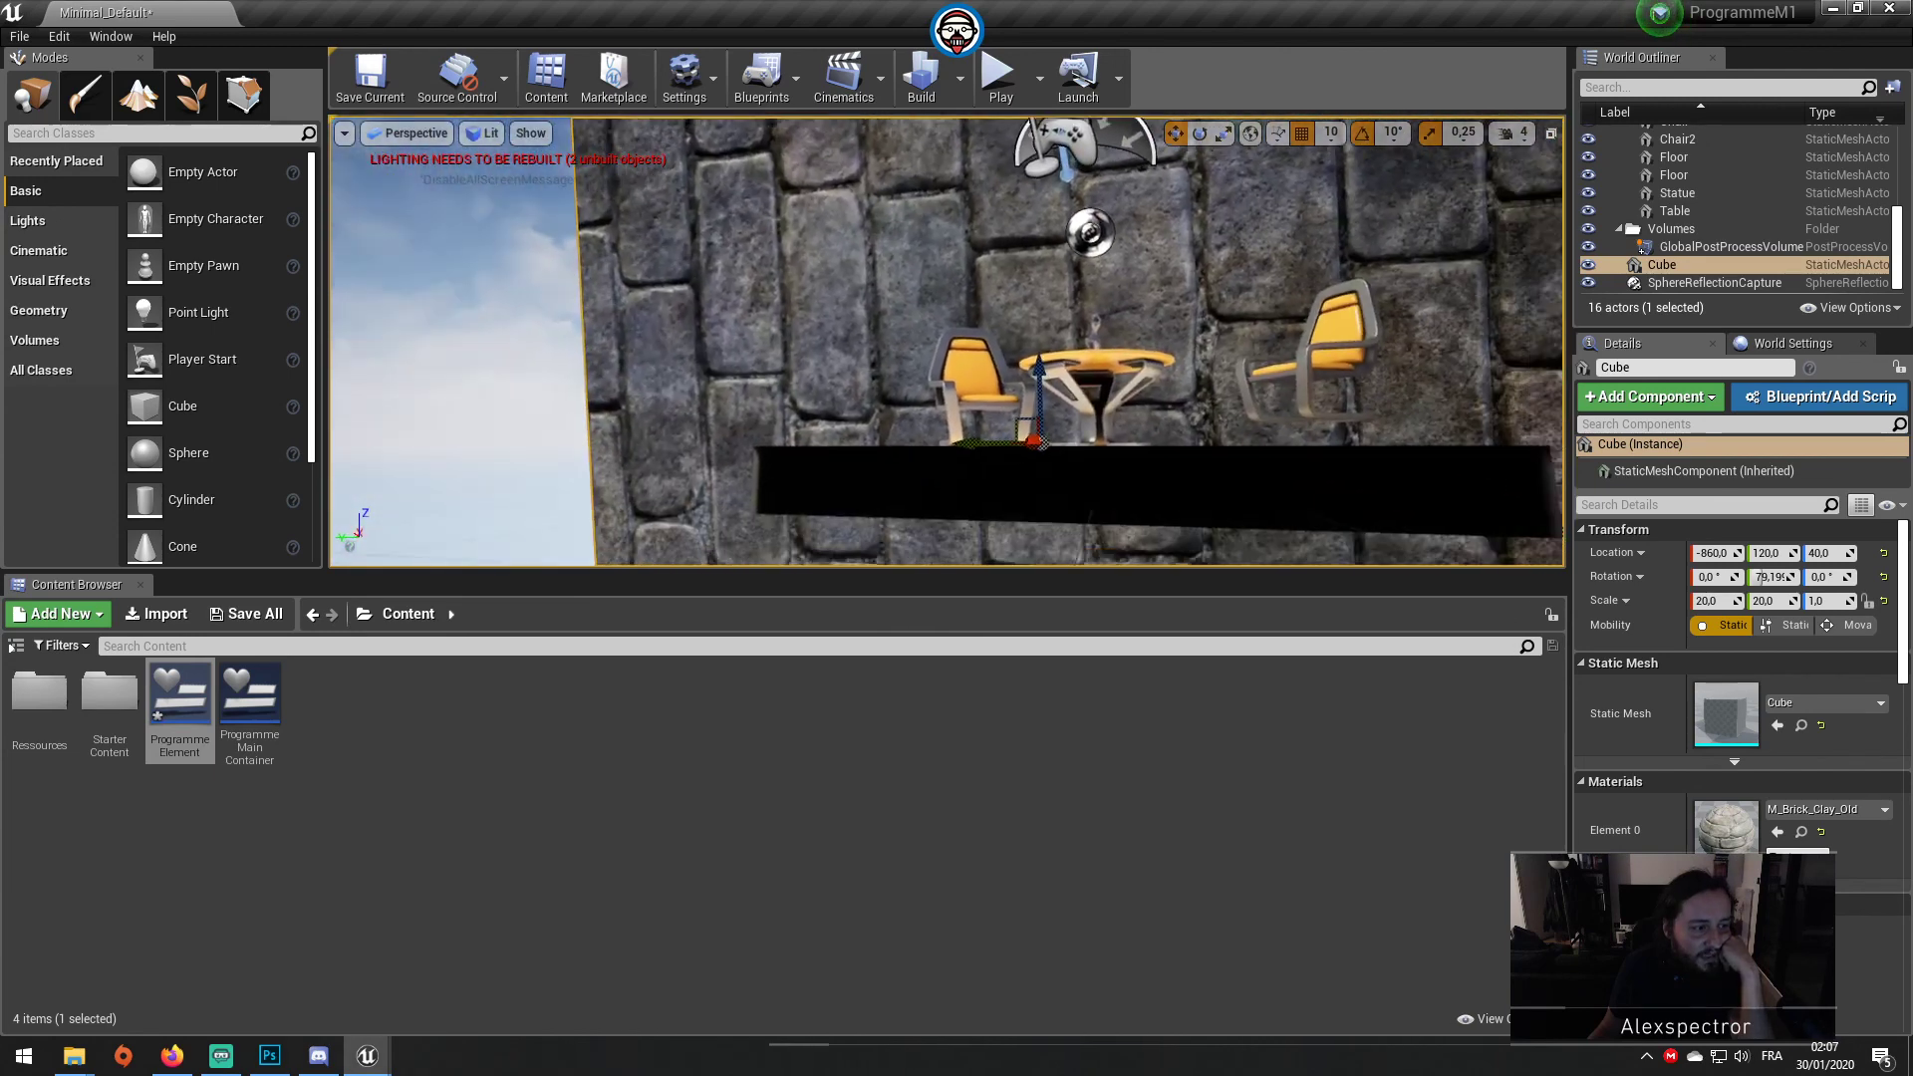